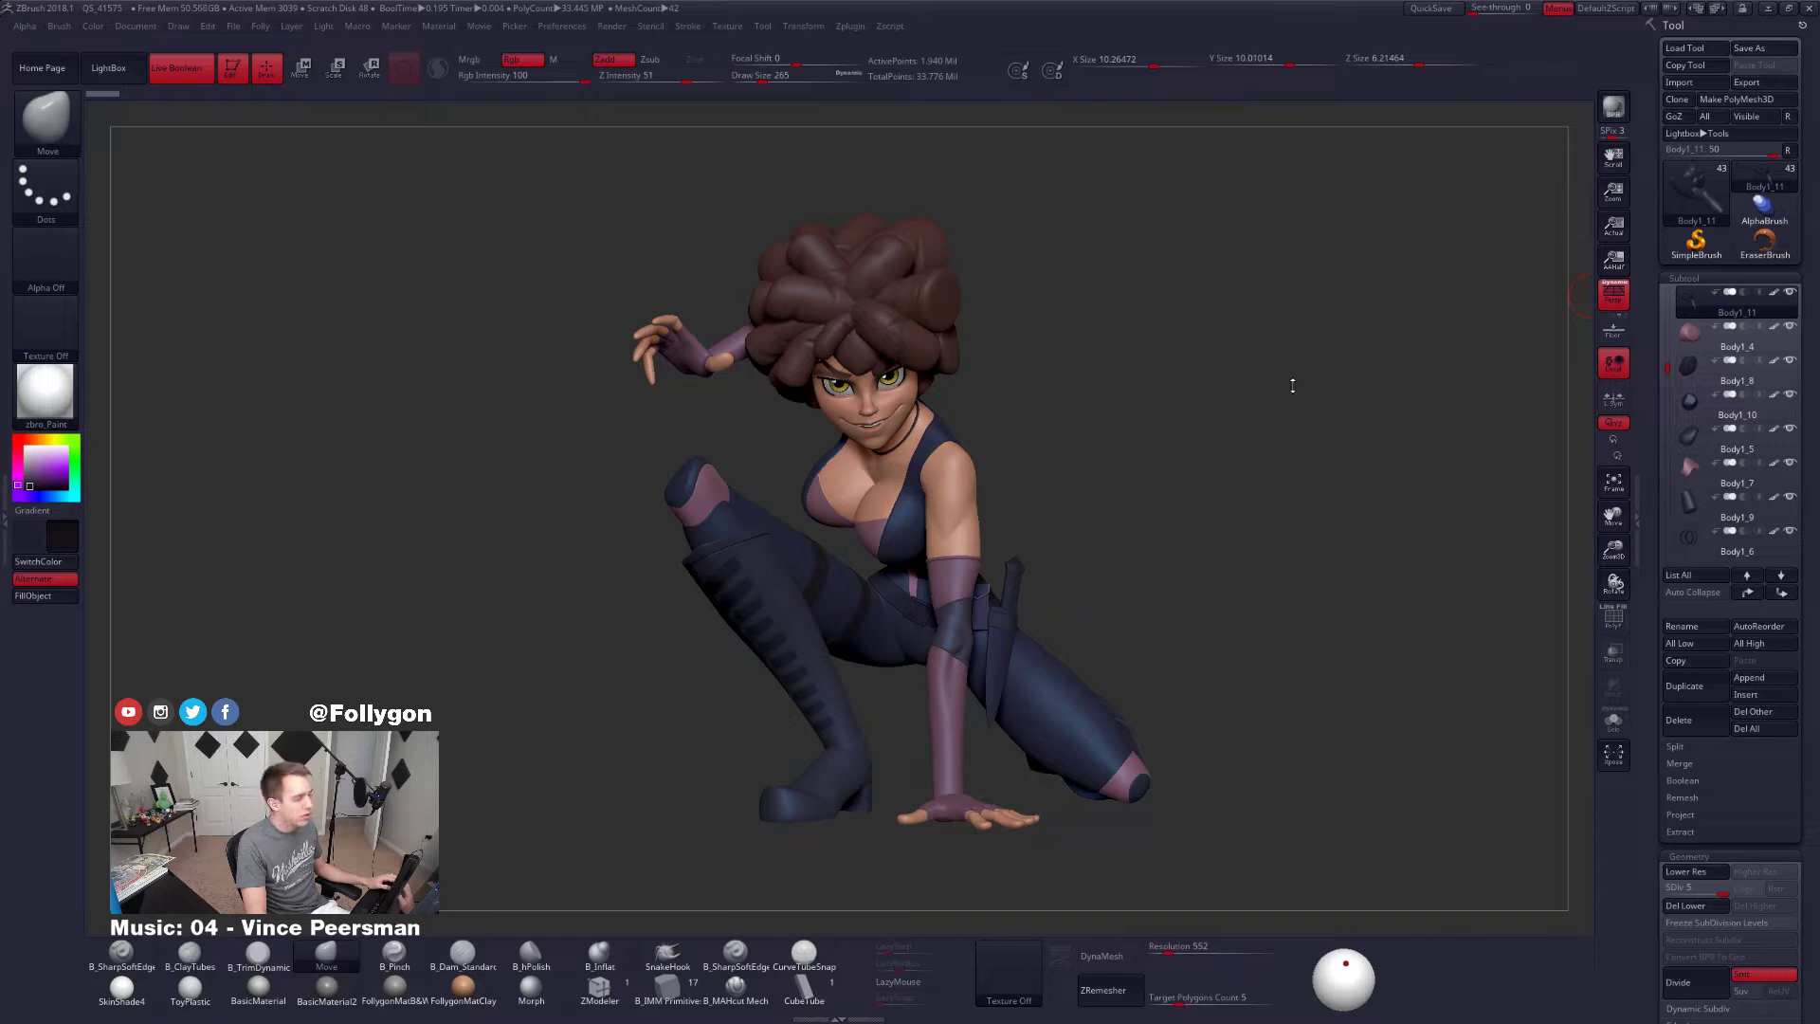
# Set the Draw Size to 677 and display the character concept image beside the model with Spotlight
pyautogui.hotkey('ctrl', 'space')
pyautogui.press('space')
pyautogui.moveTo(1305, 347); pyautogui.dragTo(1324, 344)
pyautogui.click(728, 26)
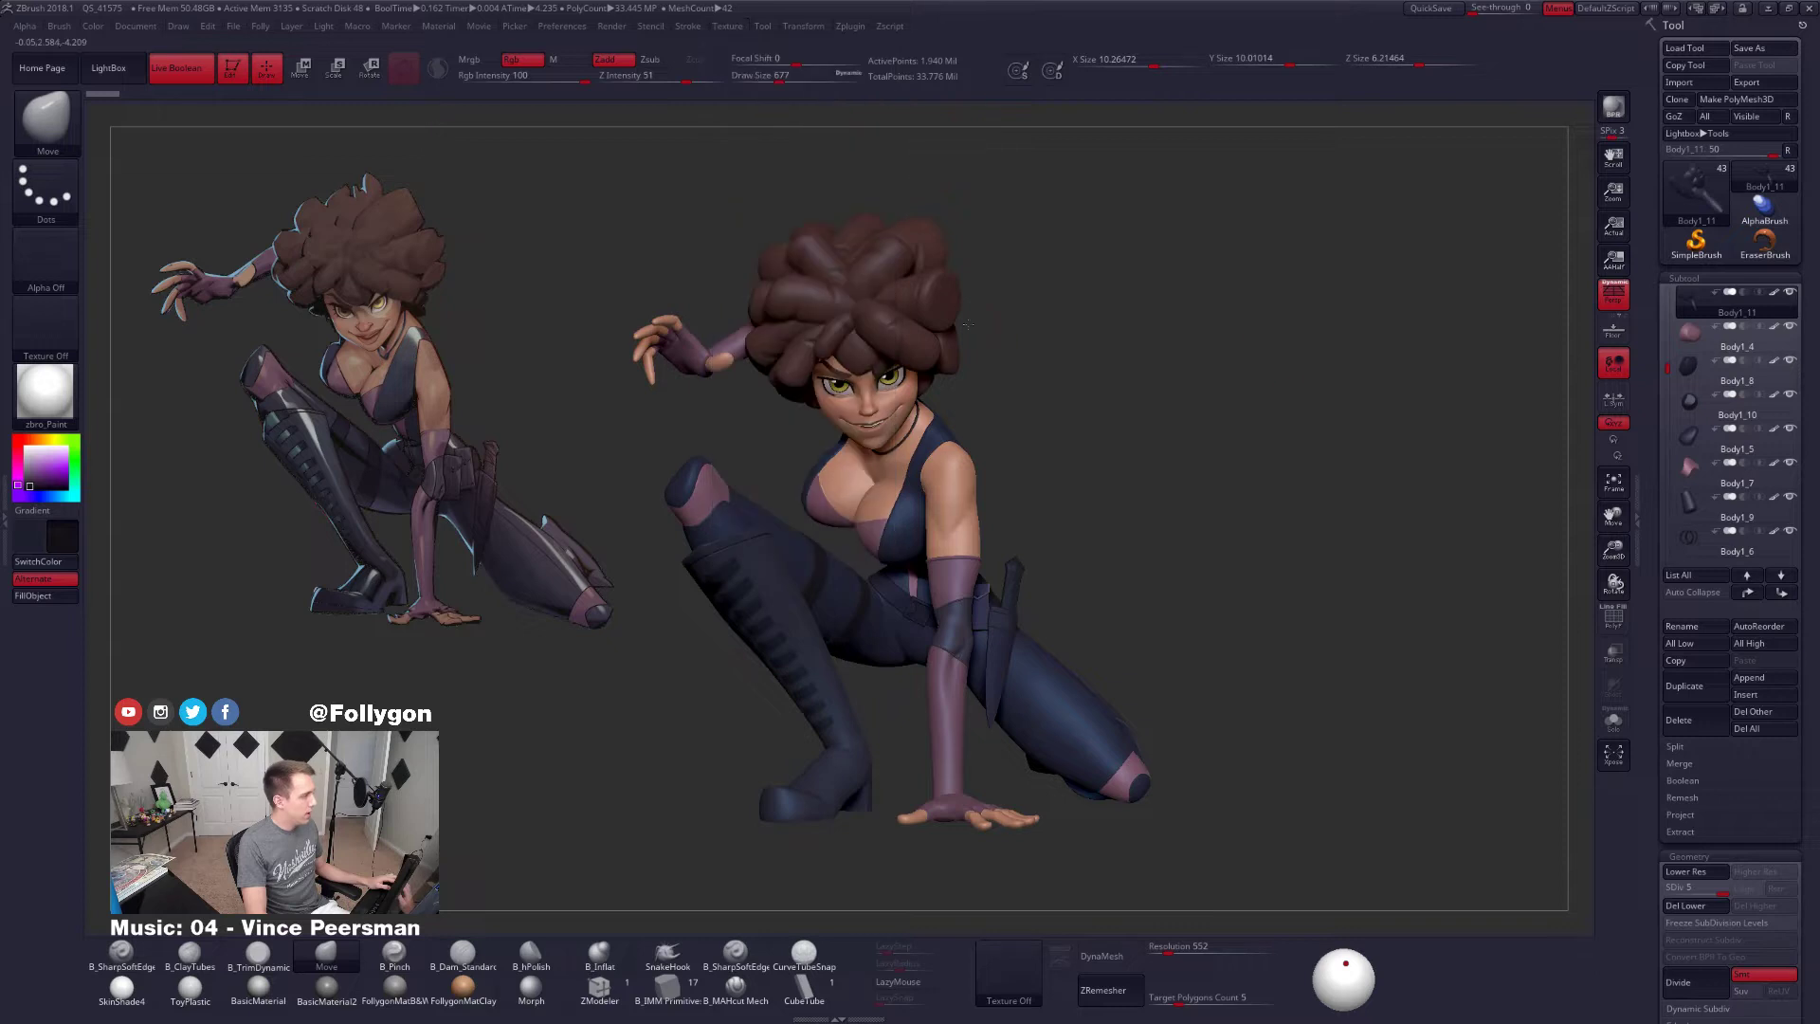
# Raise the opacity of the Spotlight reference image and leave Spotlight editing
pyautogui.press('z')
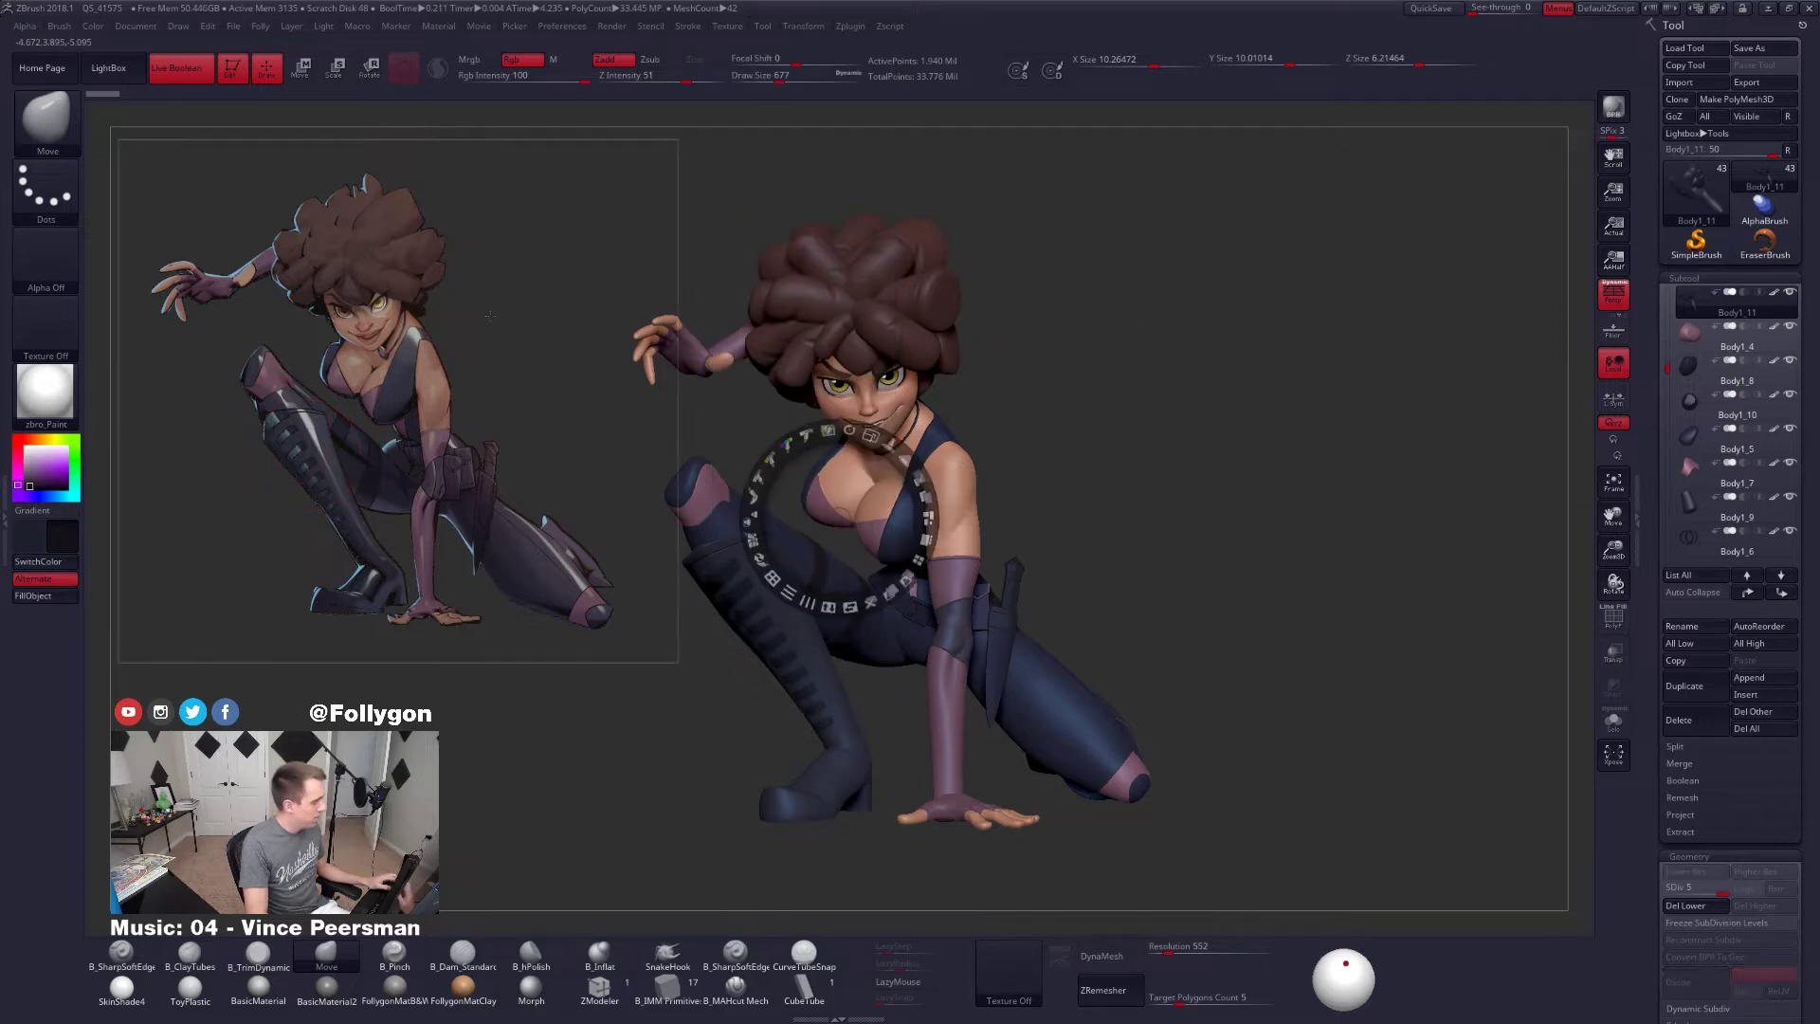
pyautogui.click(490, 315)
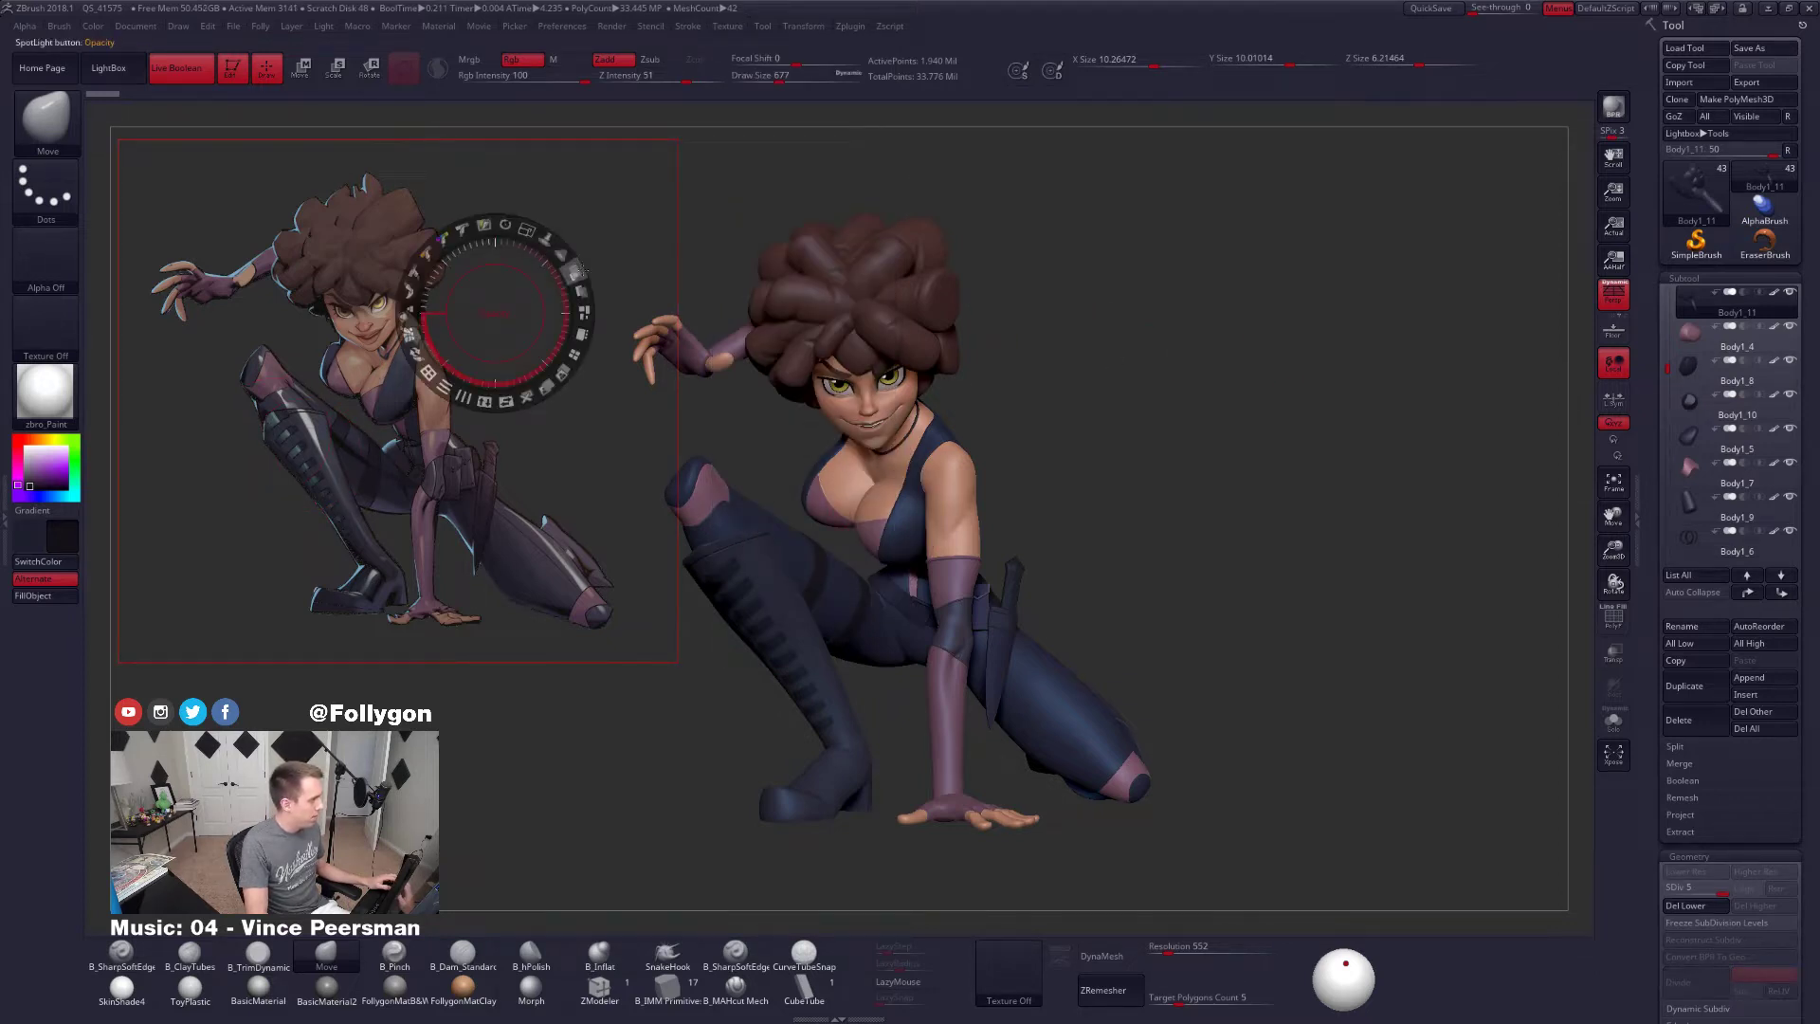
pyautogui.press('z')
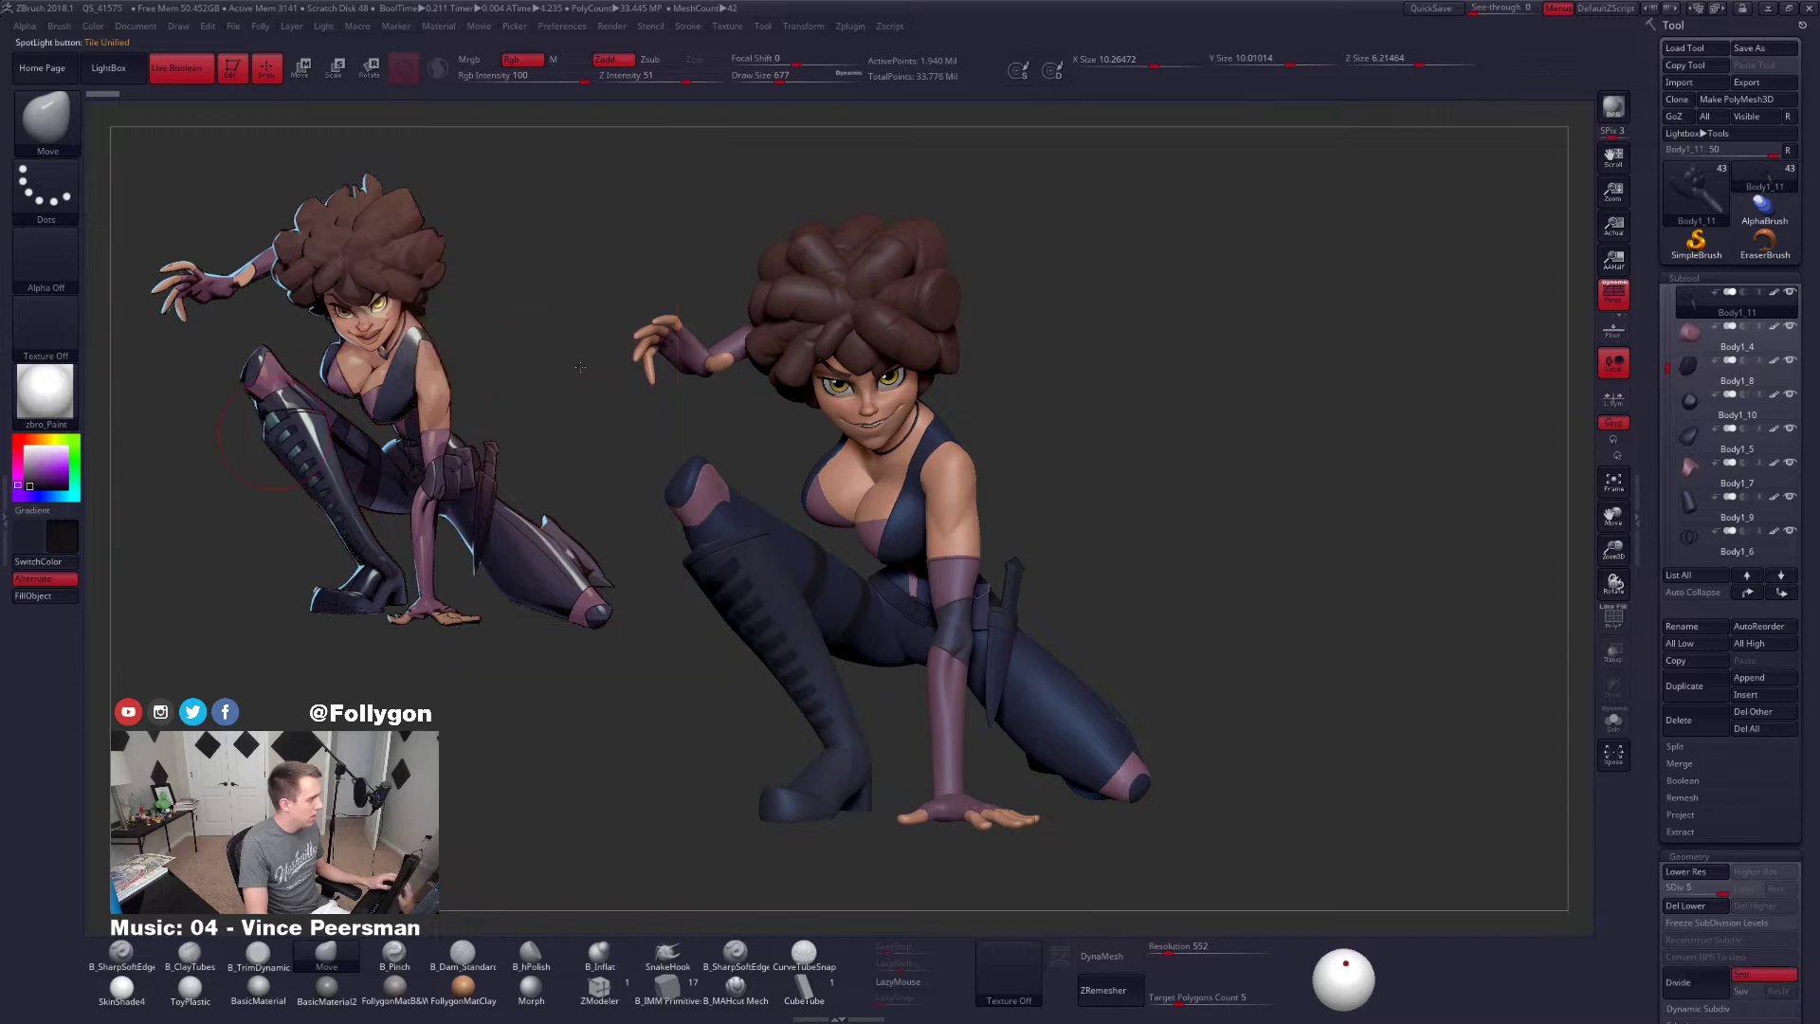
# Set the two colour swatches to white and black, with white as the active colour
pyautogui.press('space')
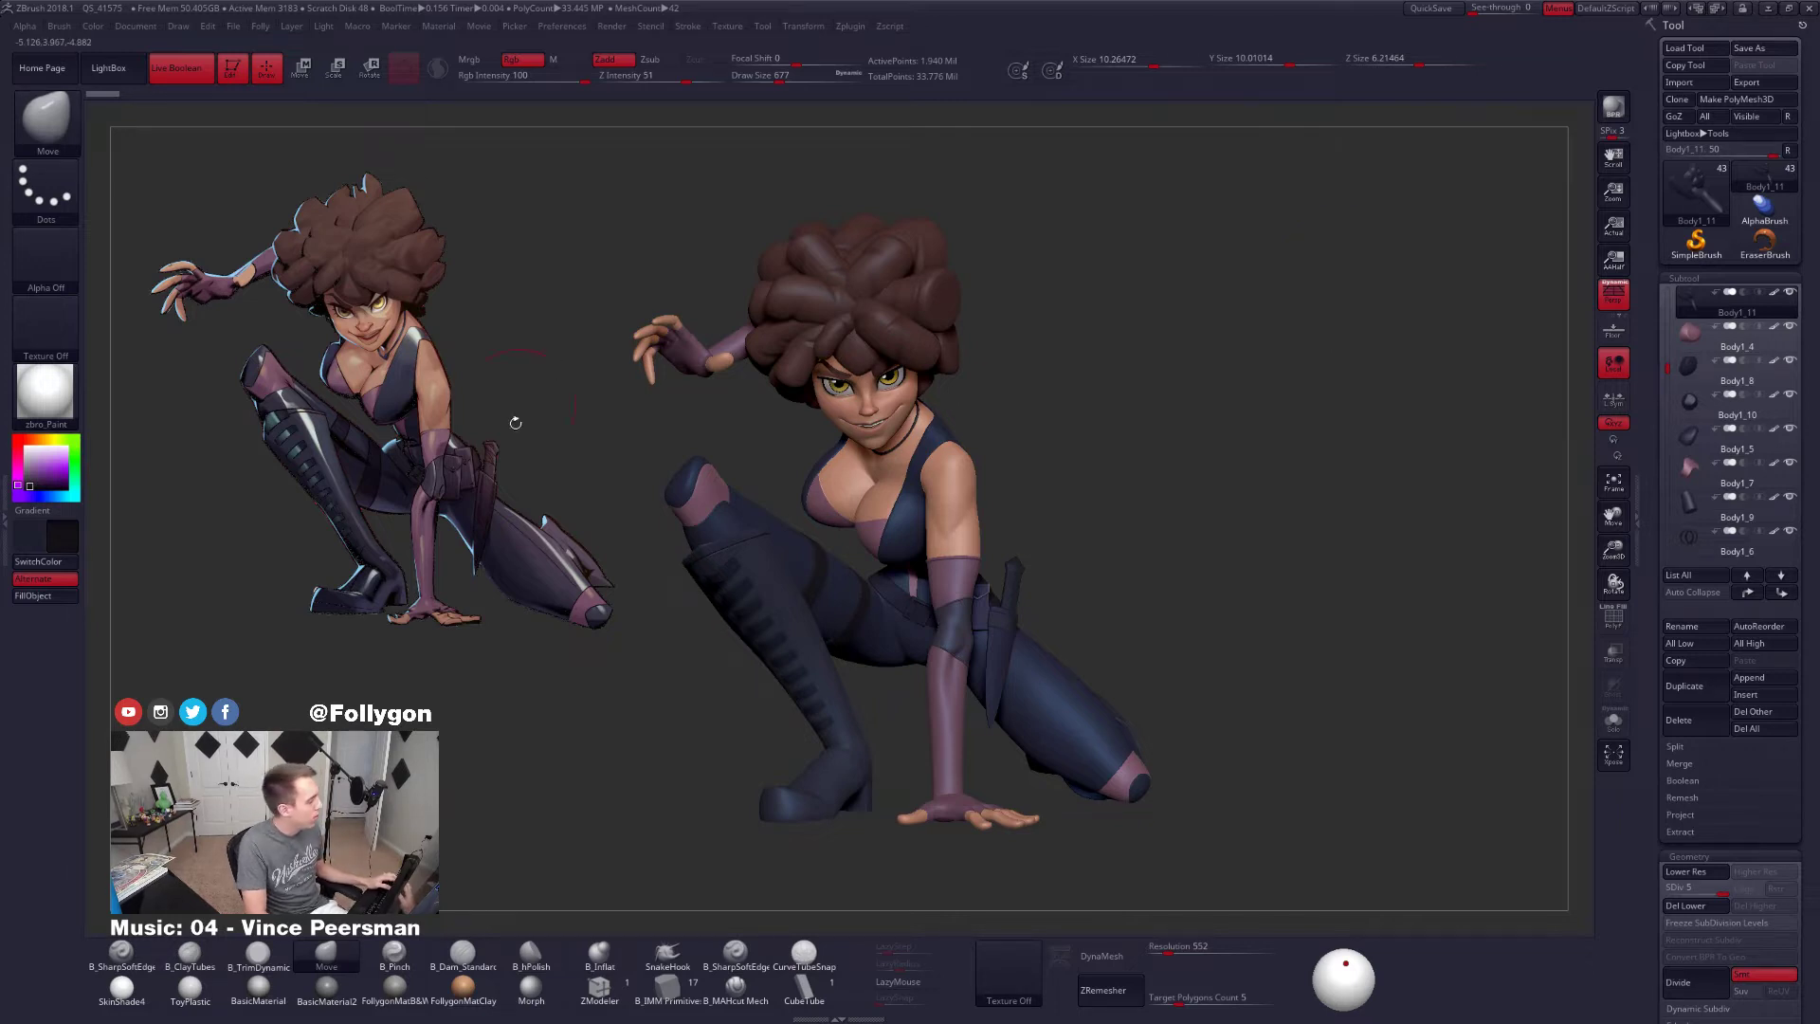
pyautogui.moveTo(30, 482); pyautogui.dragTo(19, 434)
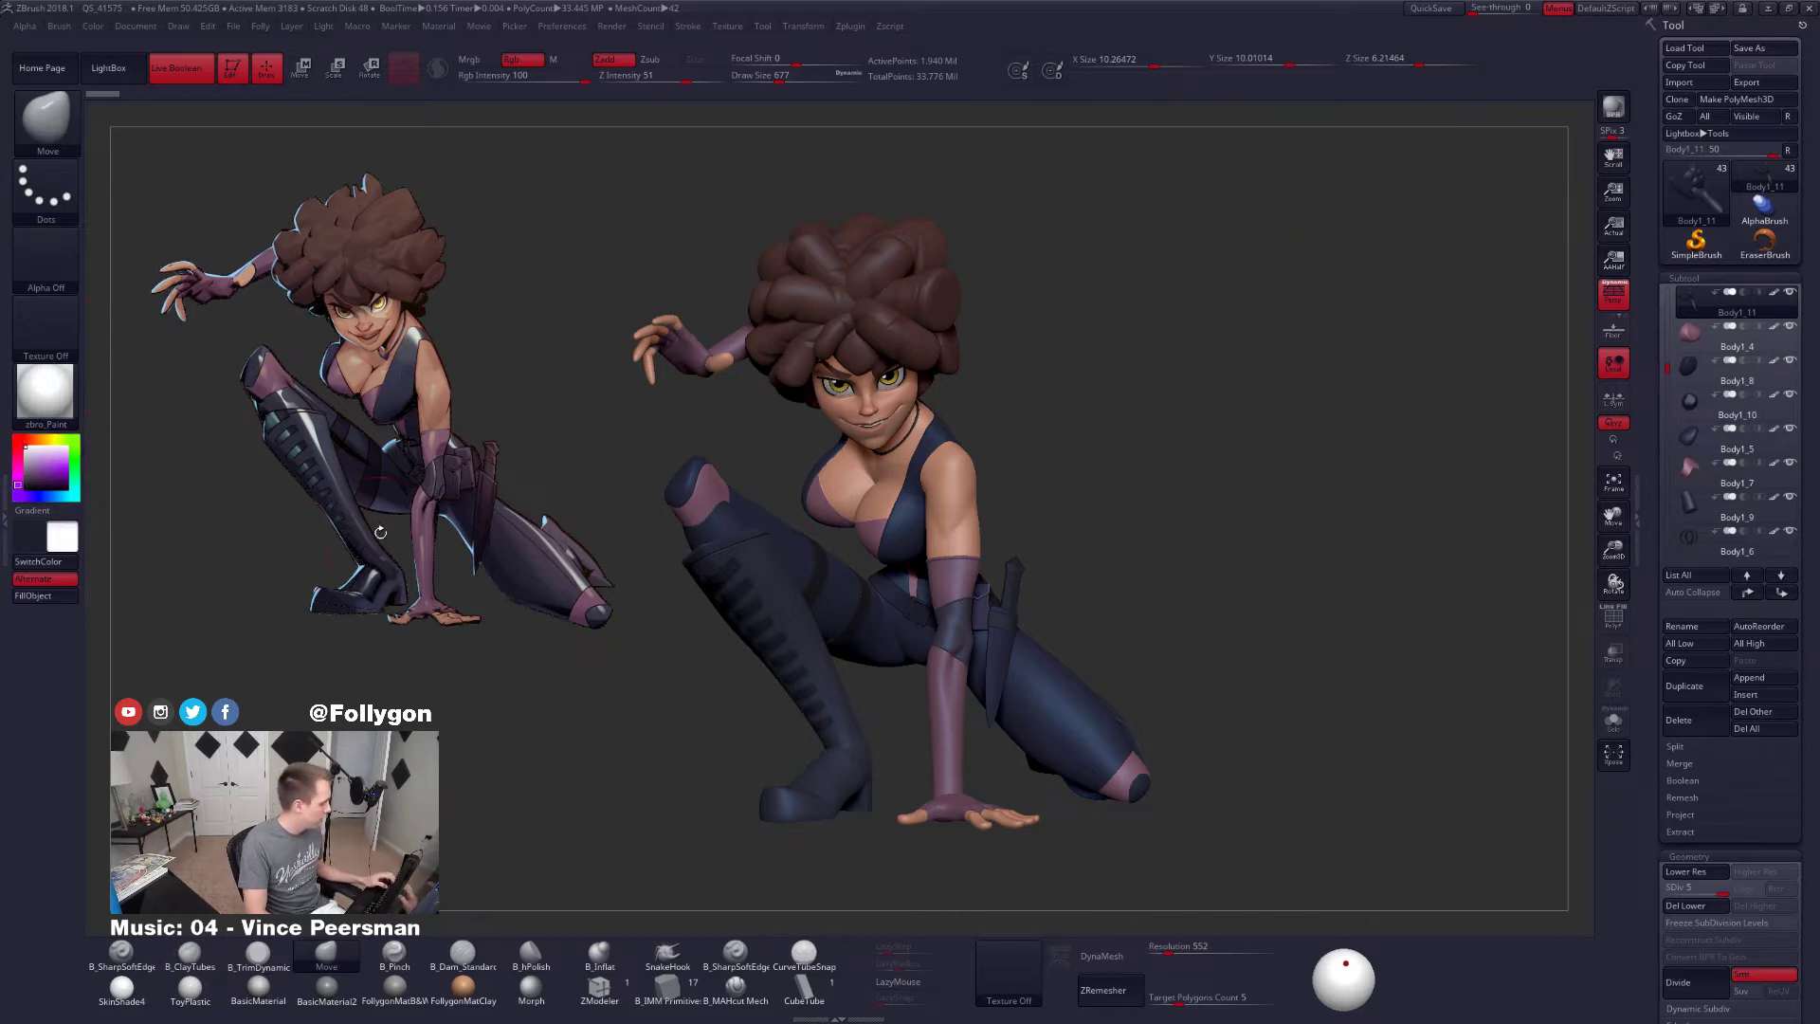
pyautogui.press('v')
pyautogui.press('c')
pyautogui.press('c')
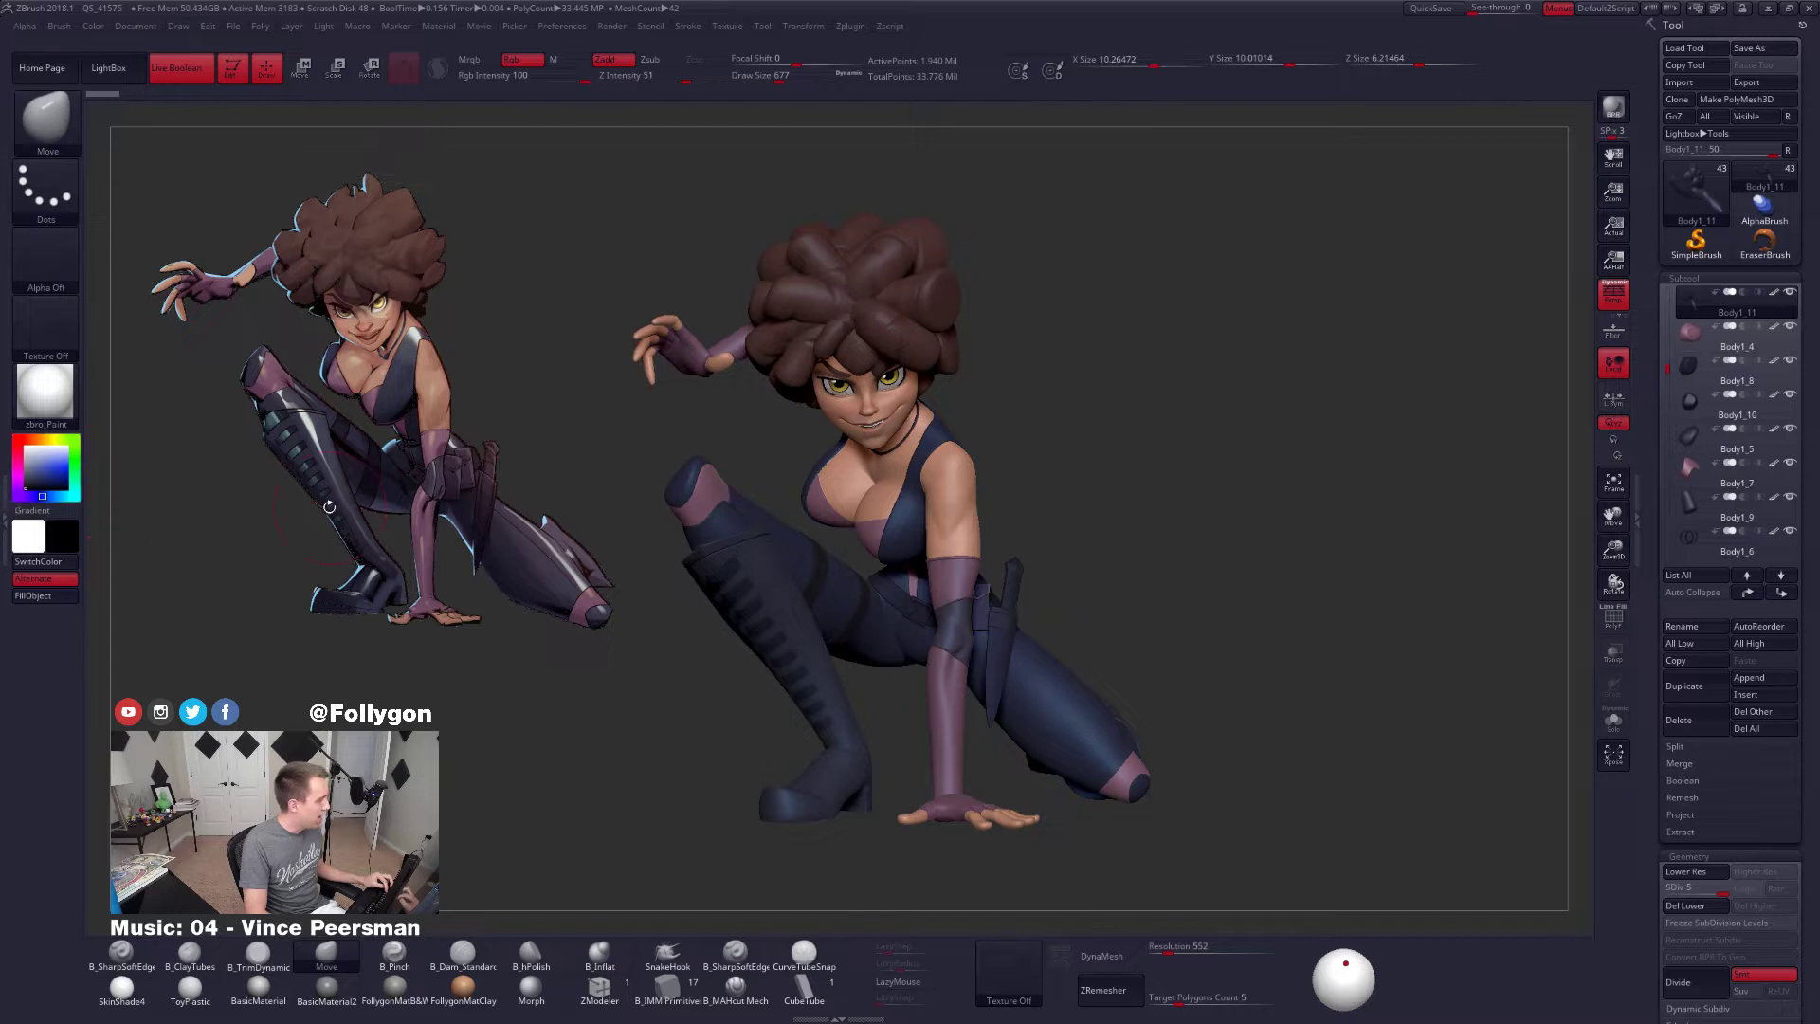
pyautogui.press('v')
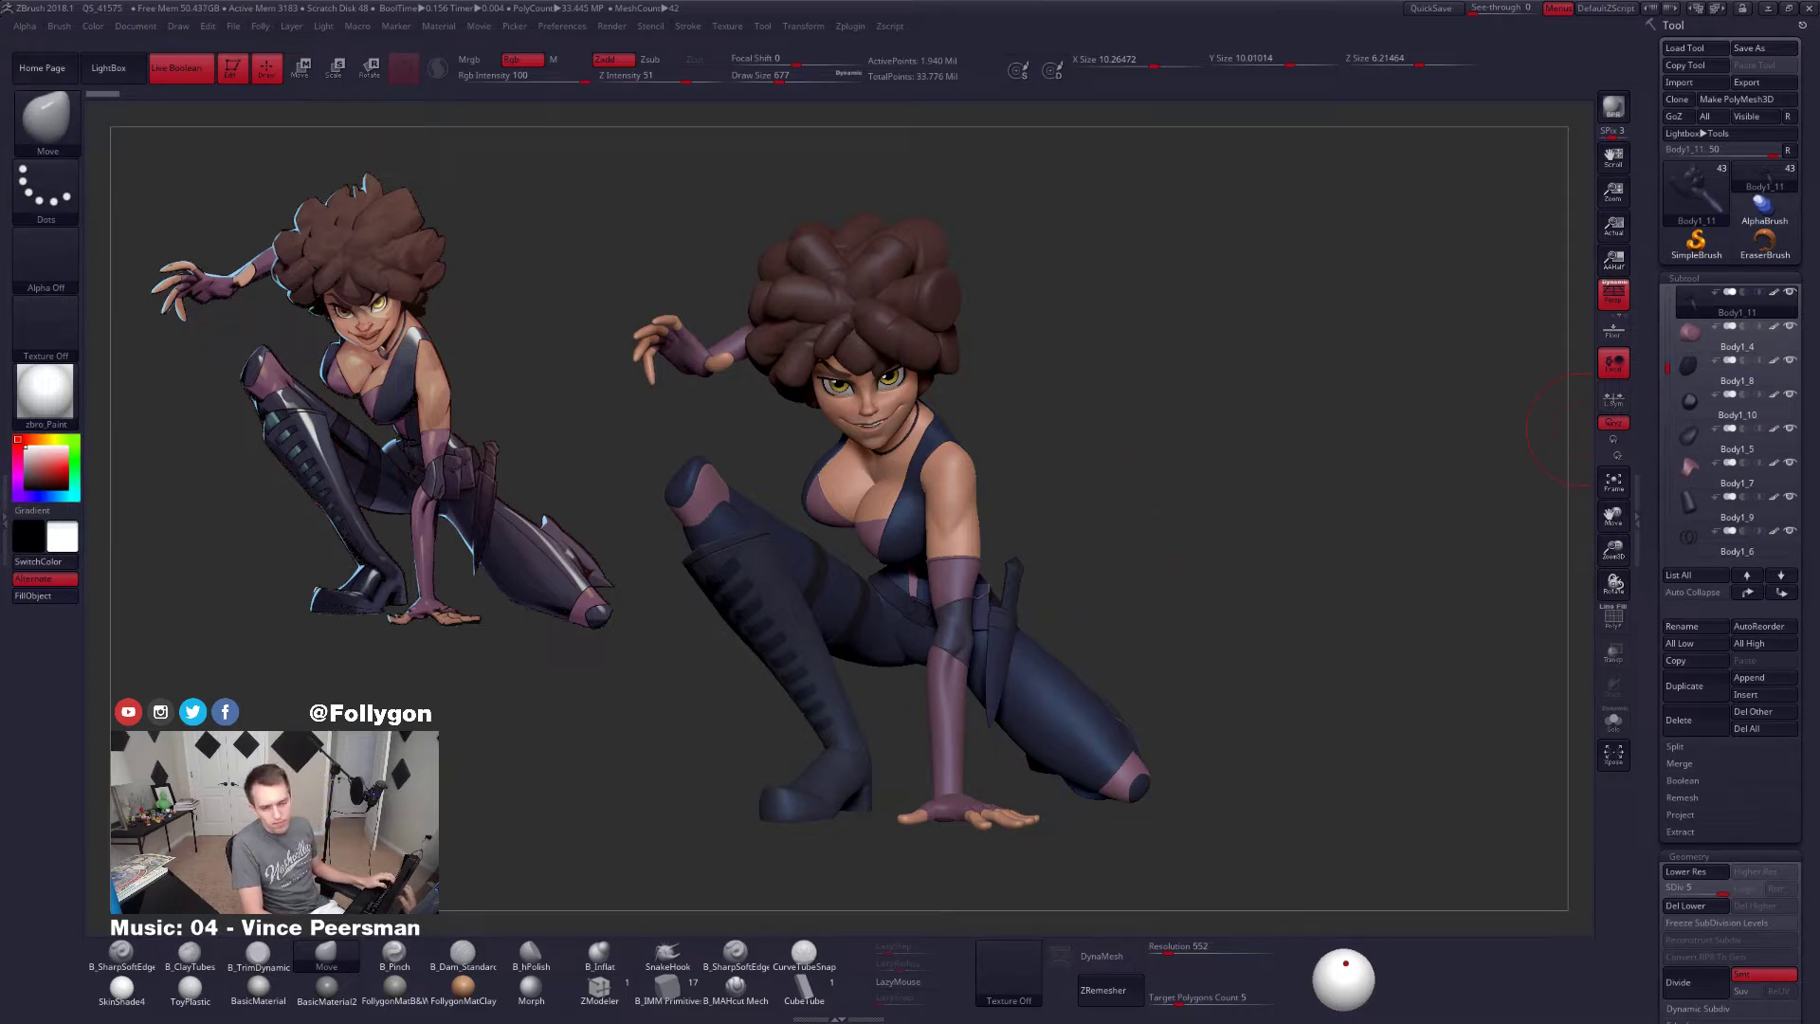
# Switch to the browser, look through the products on the Follygon Gumroad page and return to ZBrush
pyautogui.hotkey('alt', 'Tab')
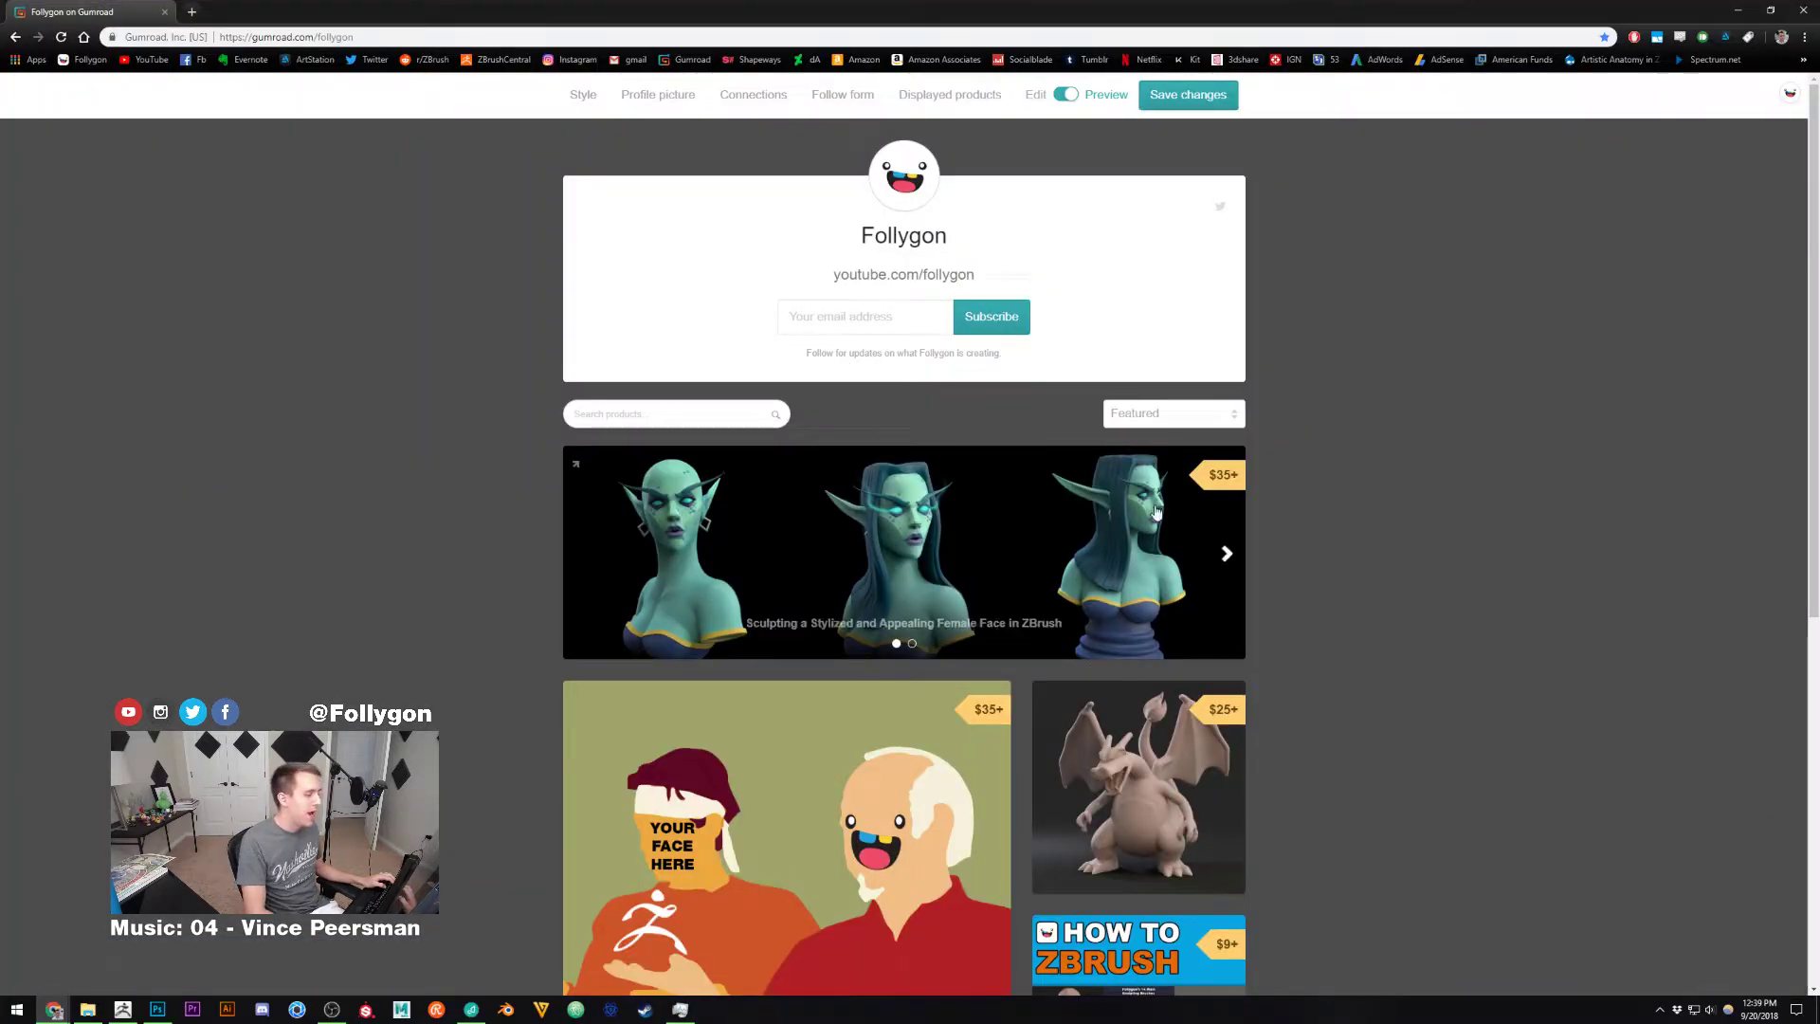
pyautogui.scroll(-2, 1373, 543)
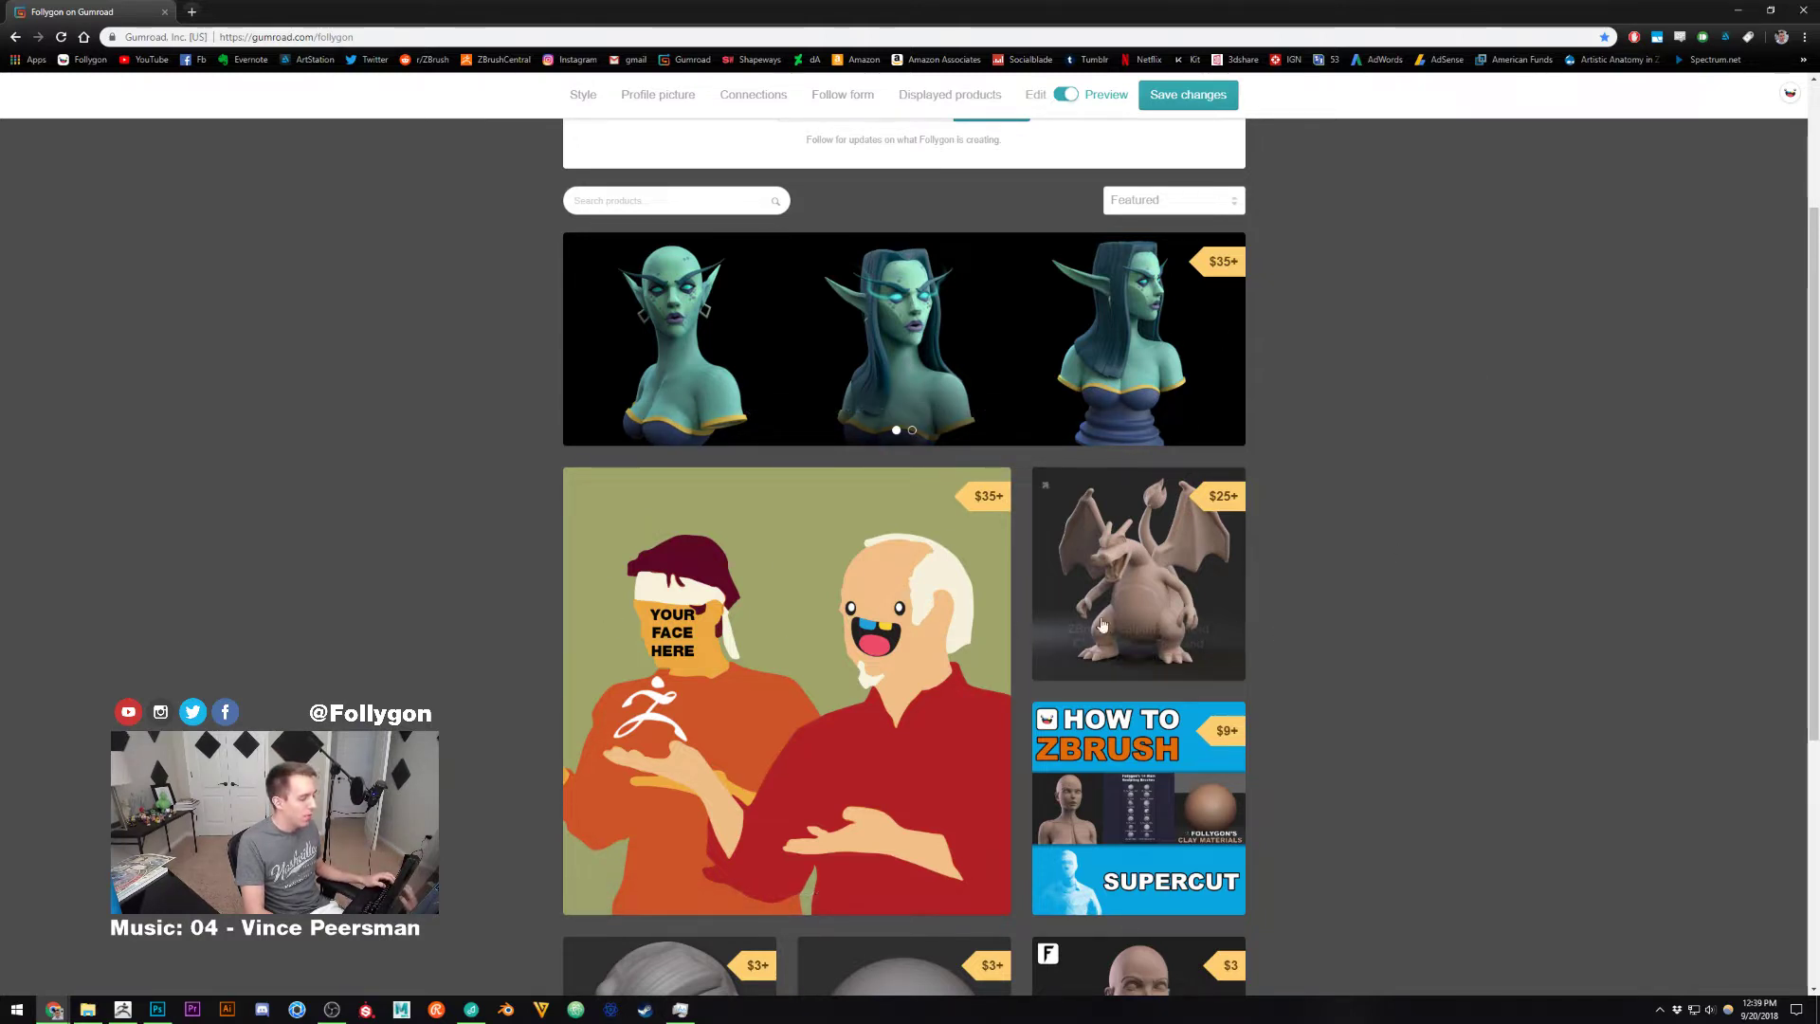
pyautogui.scroll(-1, 1103, 625)
pyautogui.scroll(2, 1255, 663)
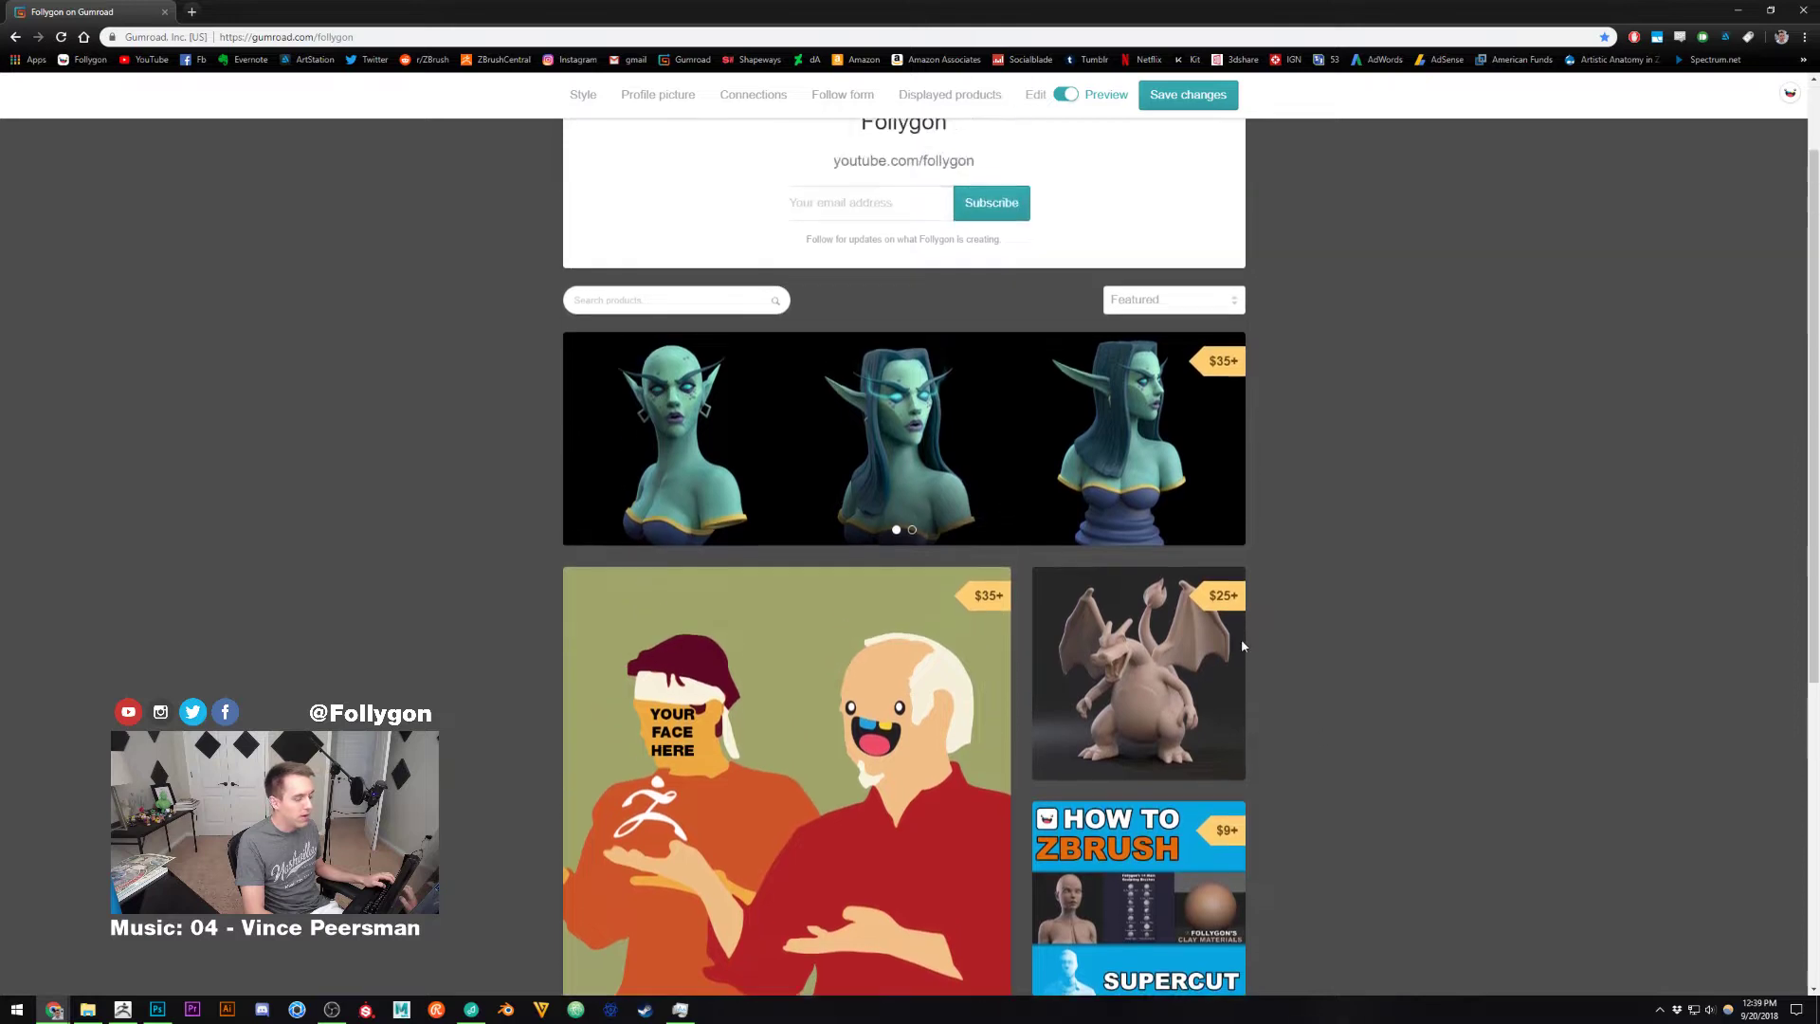
pyautogui.scroll(1, 1223, 598)
pyautogui.scroll(-1, 939, 620)
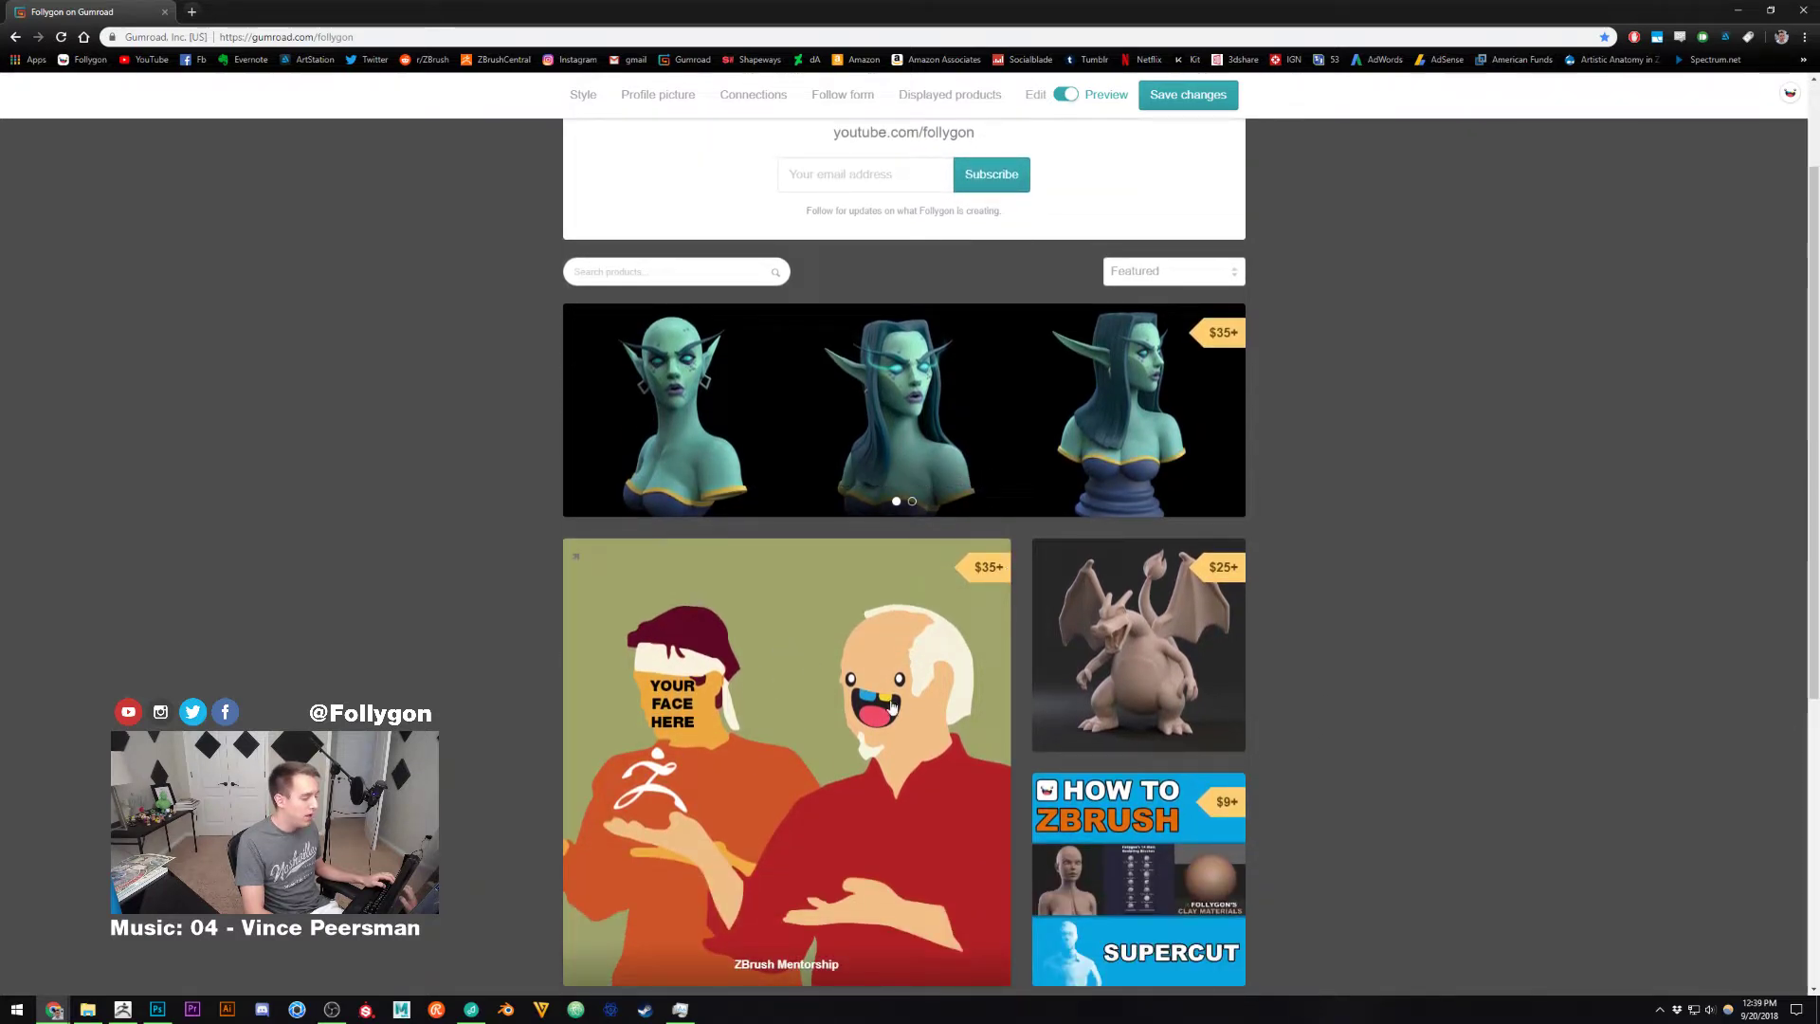
pyautogui.scroll(1, 1316, 584)
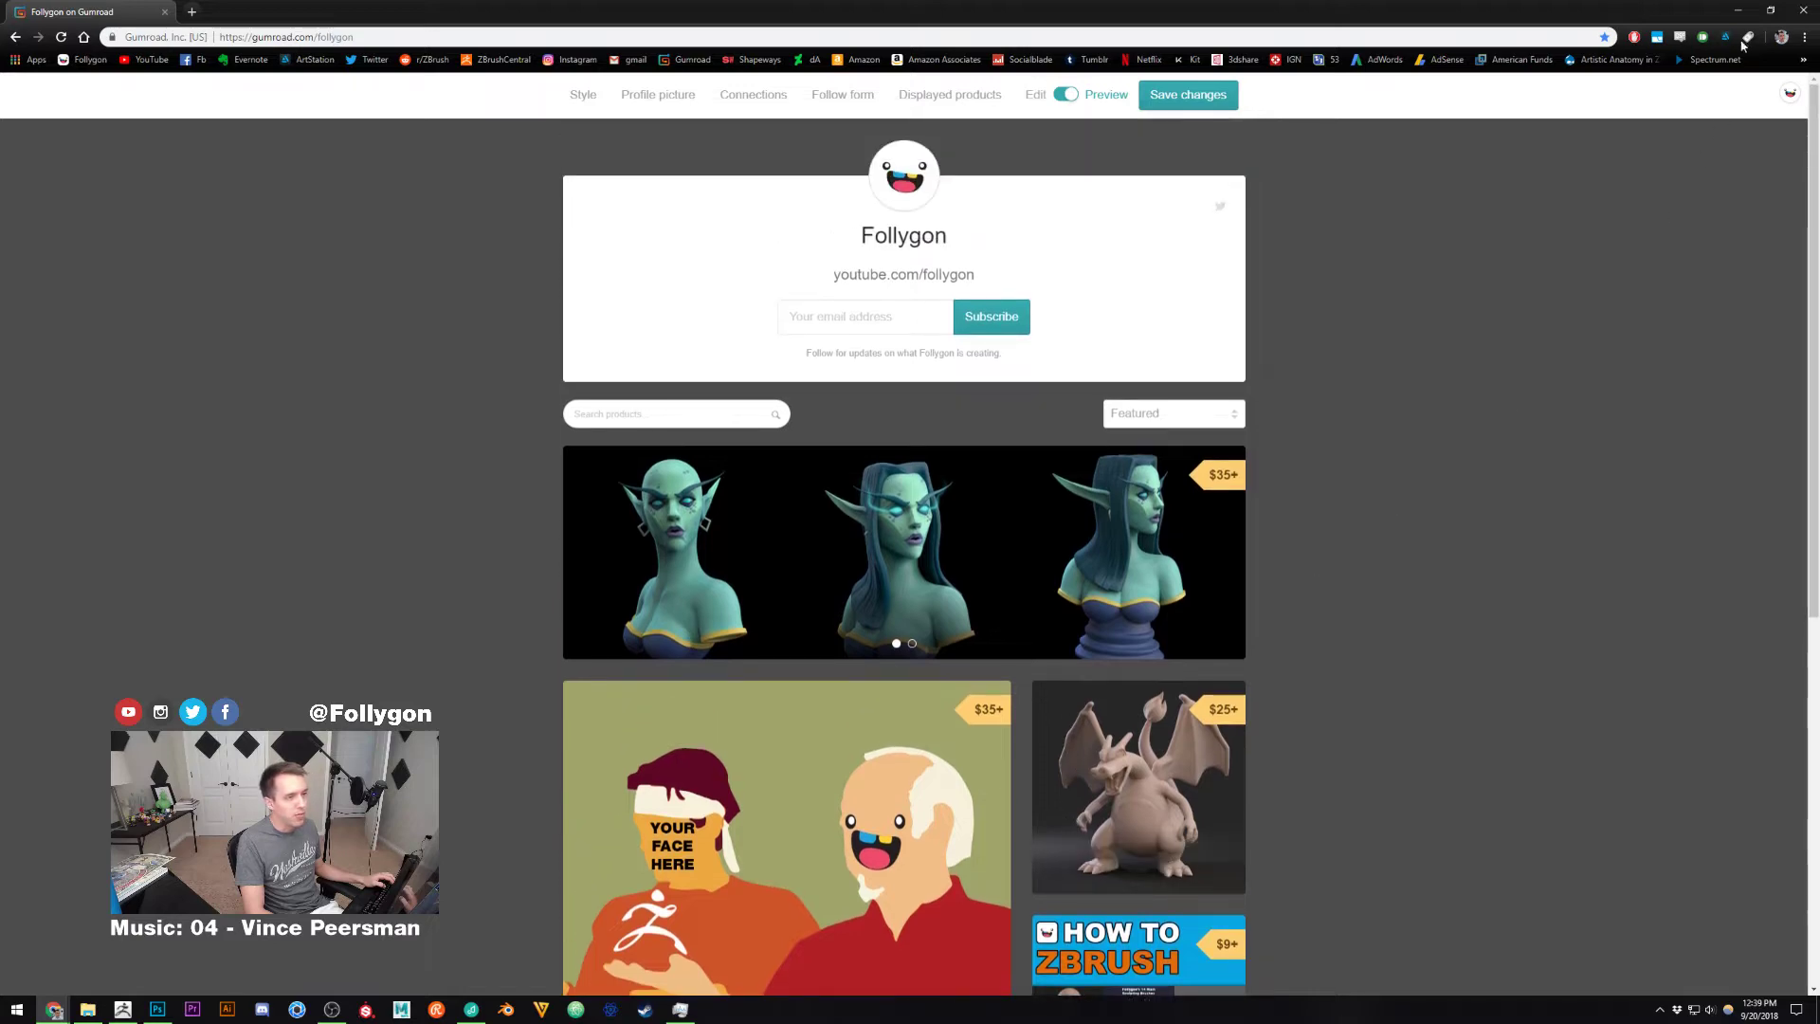
pyautogui.click(1738, 11)
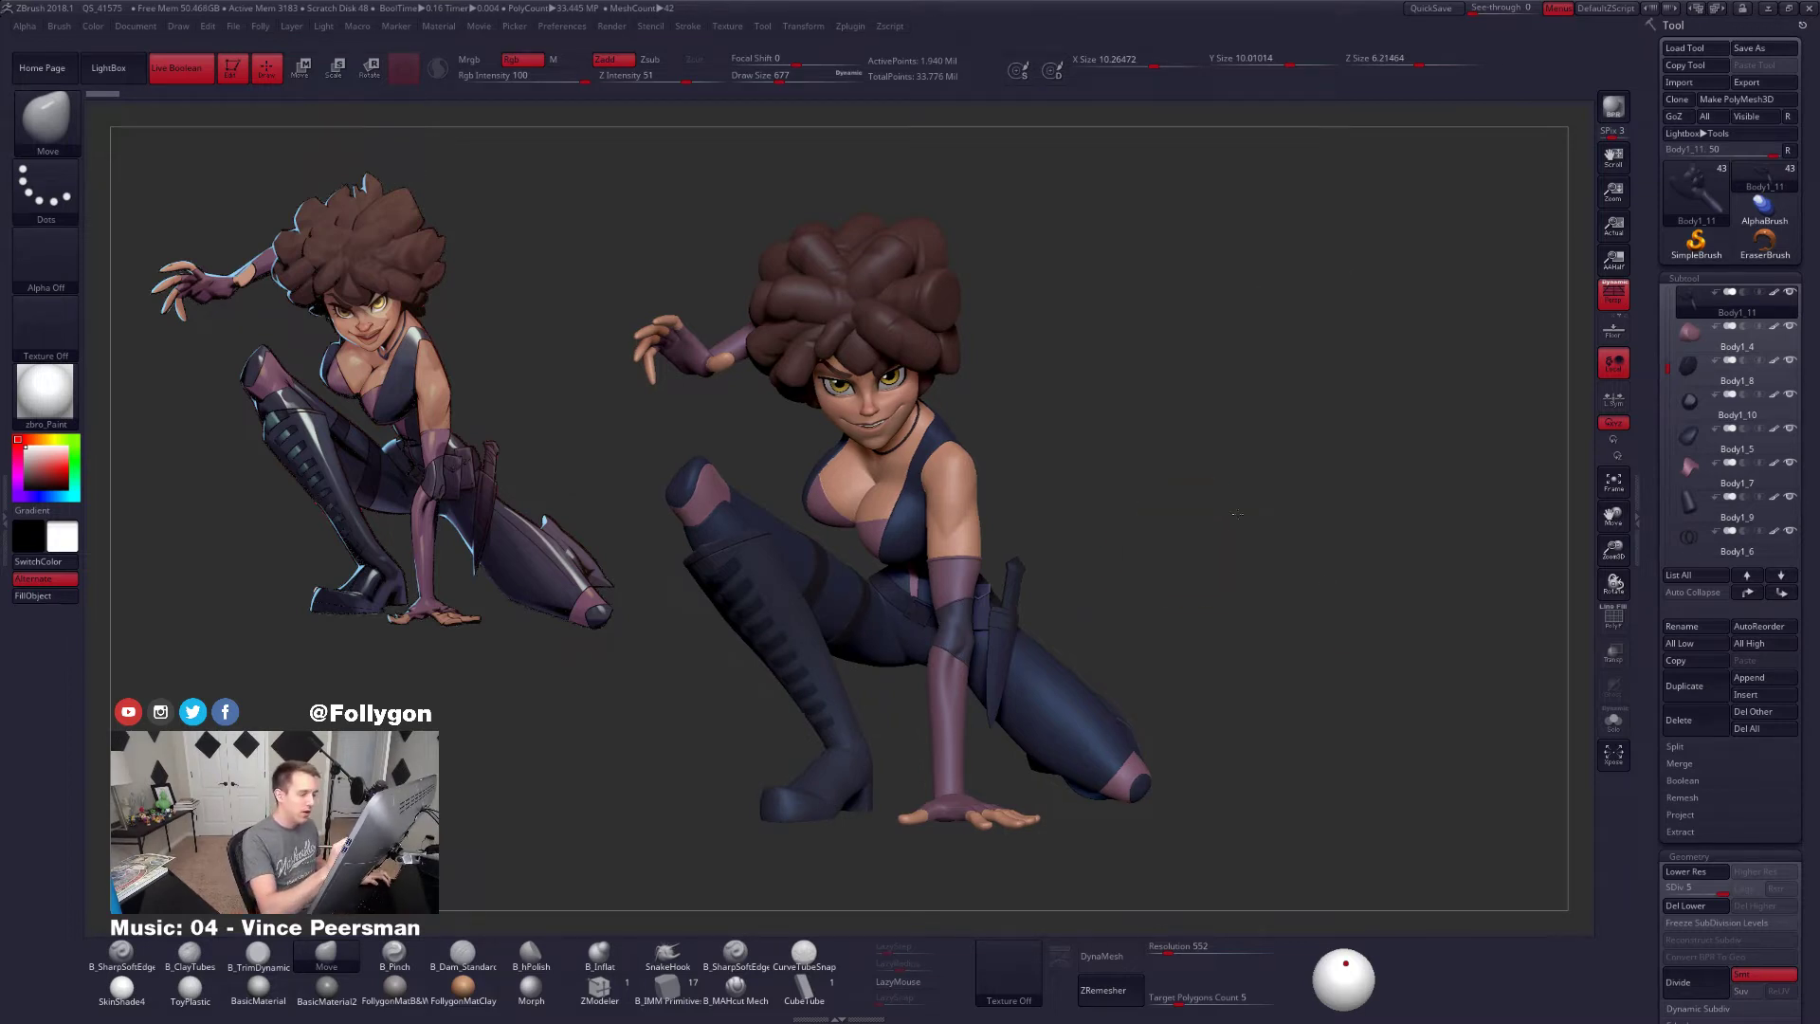
# Select the Hand left6_2 subtool at the character's hip, bring it up close and set the Draw Size to 500
pyautogui.keyDown('alt'); pyautogui.moveTo(1192, 488); pyautogui.dragTo(1242, 471); pyautogui.keyUp('alt')
pyautogui.hotkey('ctrl', 'f')
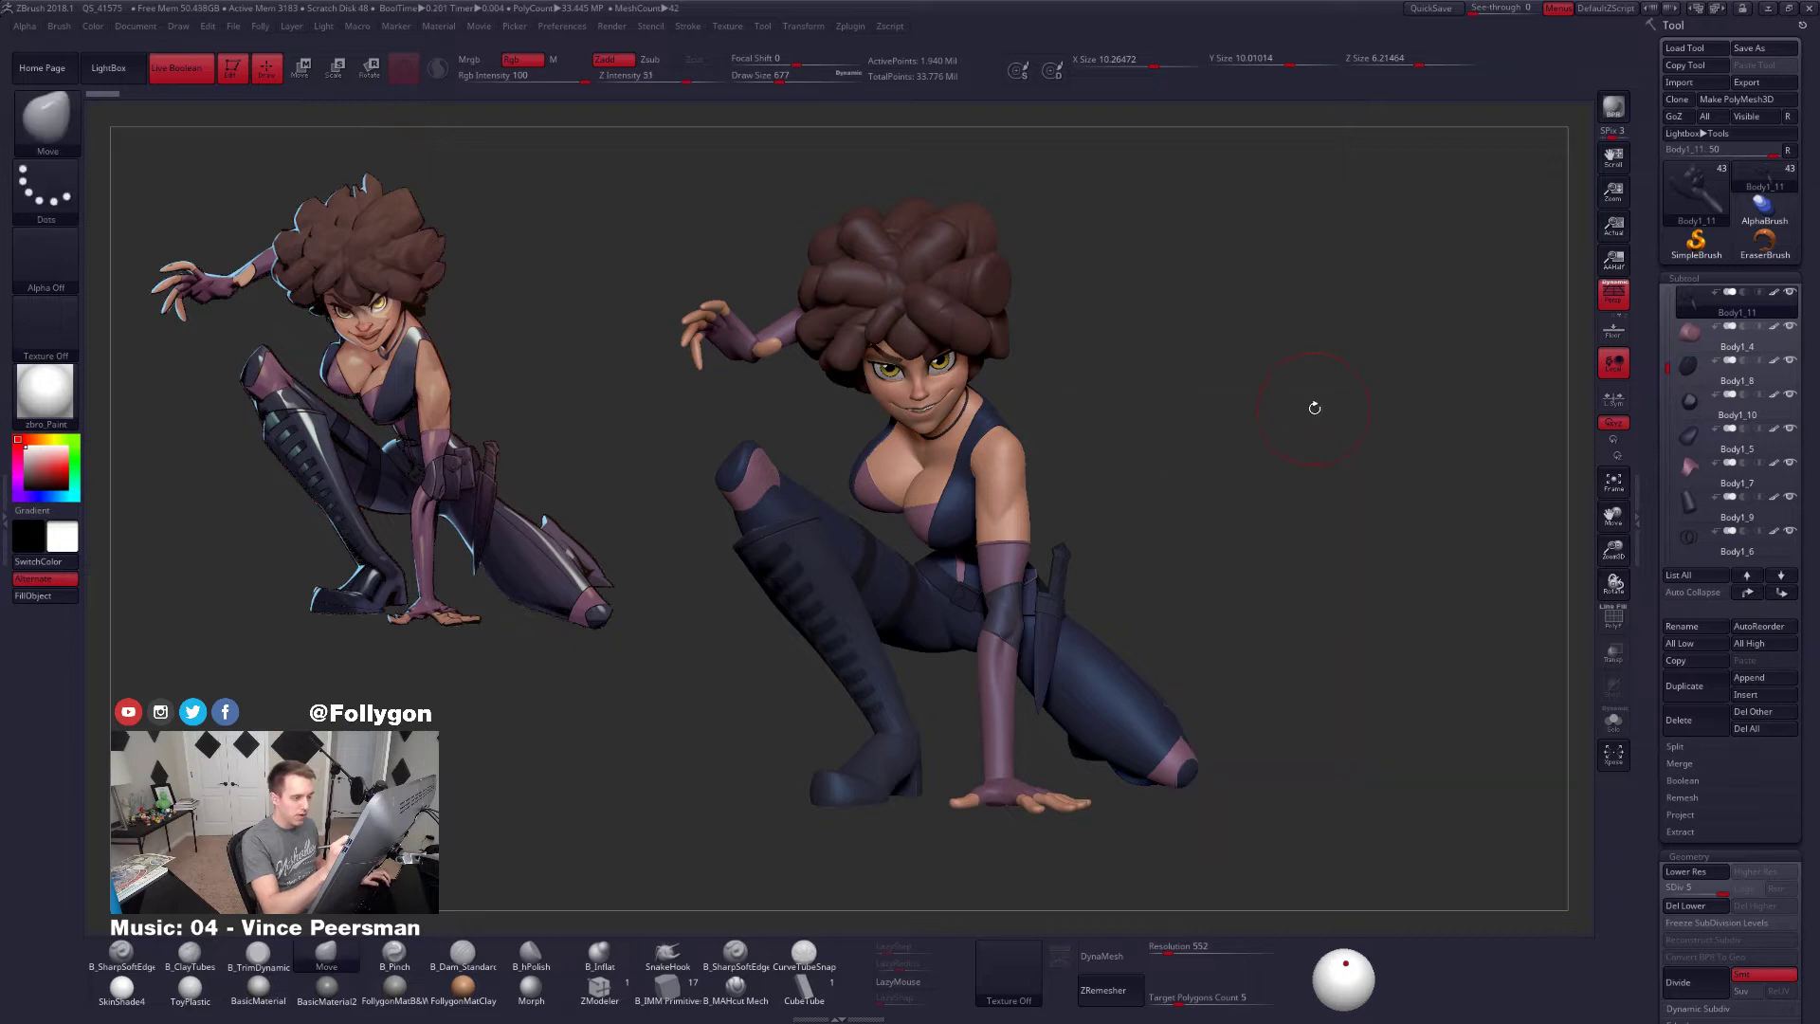
pyautogui.moveTo(1309, 418)
pyautogui.mouseDown()
pyautogui.moveTo(1115, 587)
pyautogui.moveTo(952, 621)
pyautogui.moveTo(1011, 604)
pyautogui.moveTo(1007, 637)
pyautogui.mouseUp()
pyautogui.keyDown('alt'); pyautogui.click(1007, 640); pyautogui.keyUp('alt')
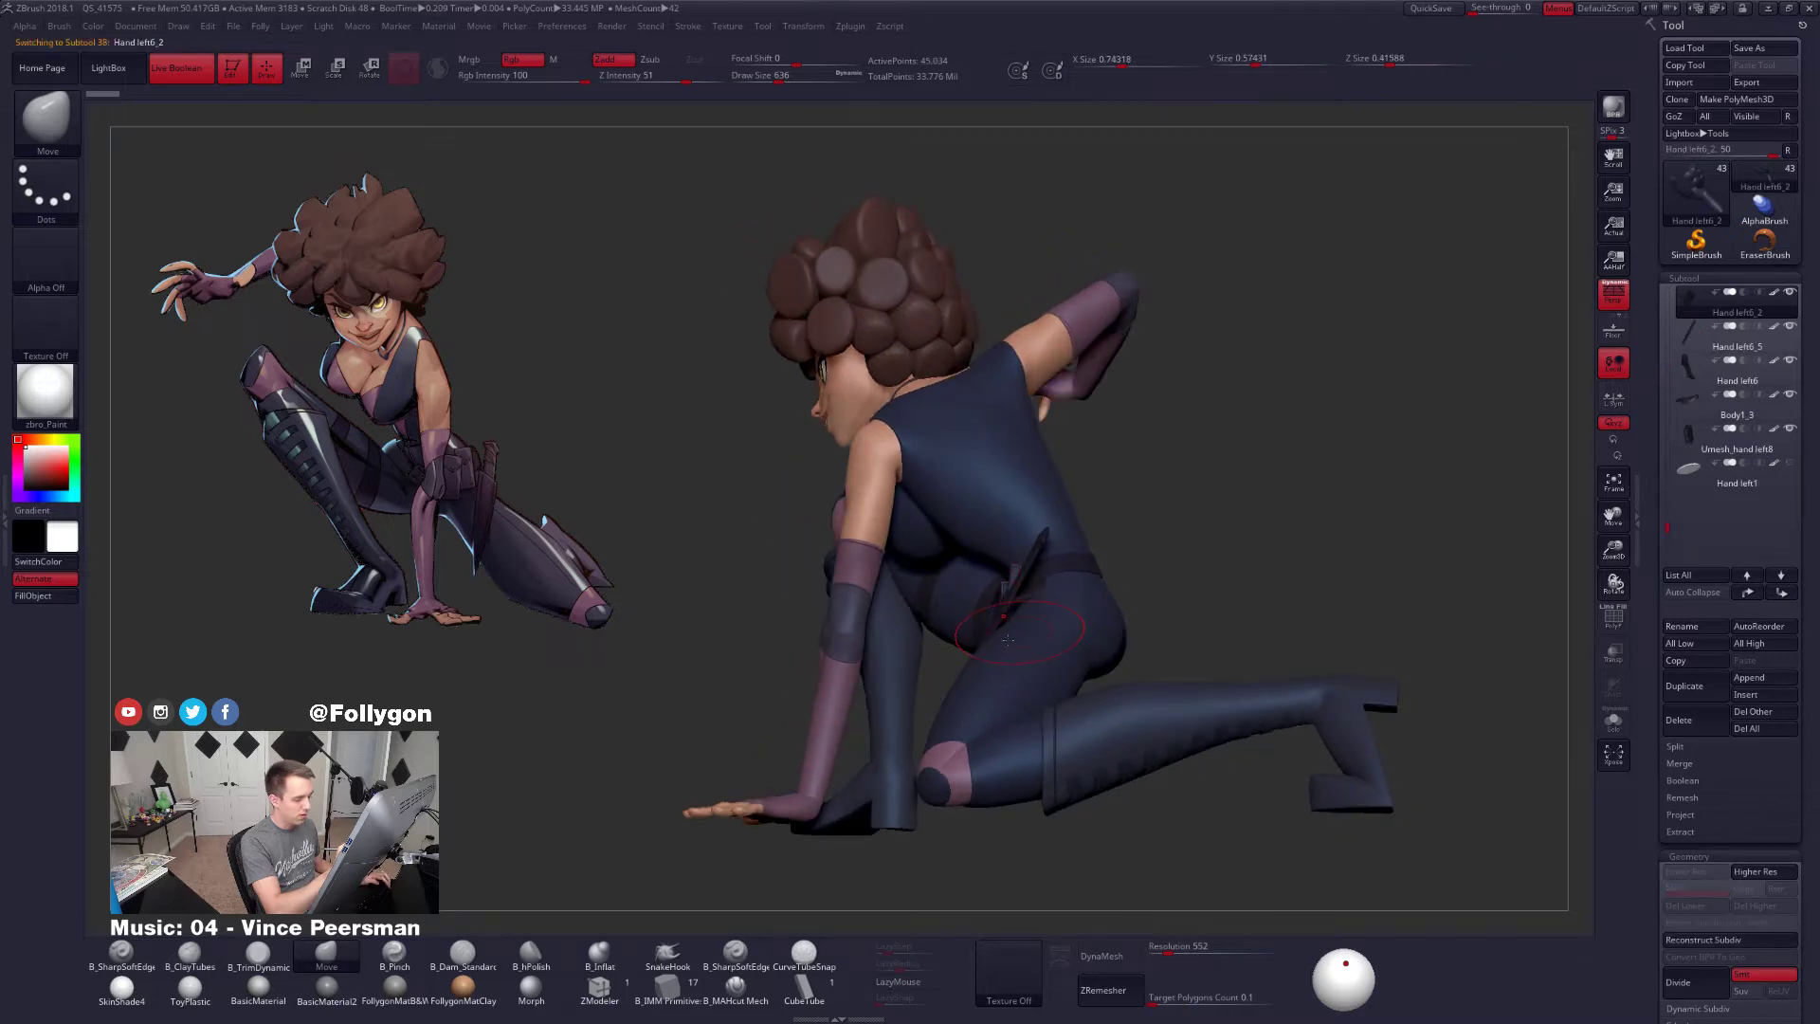
pyautogui.moveTo(1007, 640)
pyautogui.mouseDown(button='right')
pyautogui.moveTo(982, 655)
pyautogui.moveTo(1053, 635)
pyautogui.mouseUp(button='right')
pyautogui.hotkey('shift', 'f')
pyautogui.hotkey('shift', 's')
pyautogui.hotkey('shift', 'f')
pyautogui.press('space')
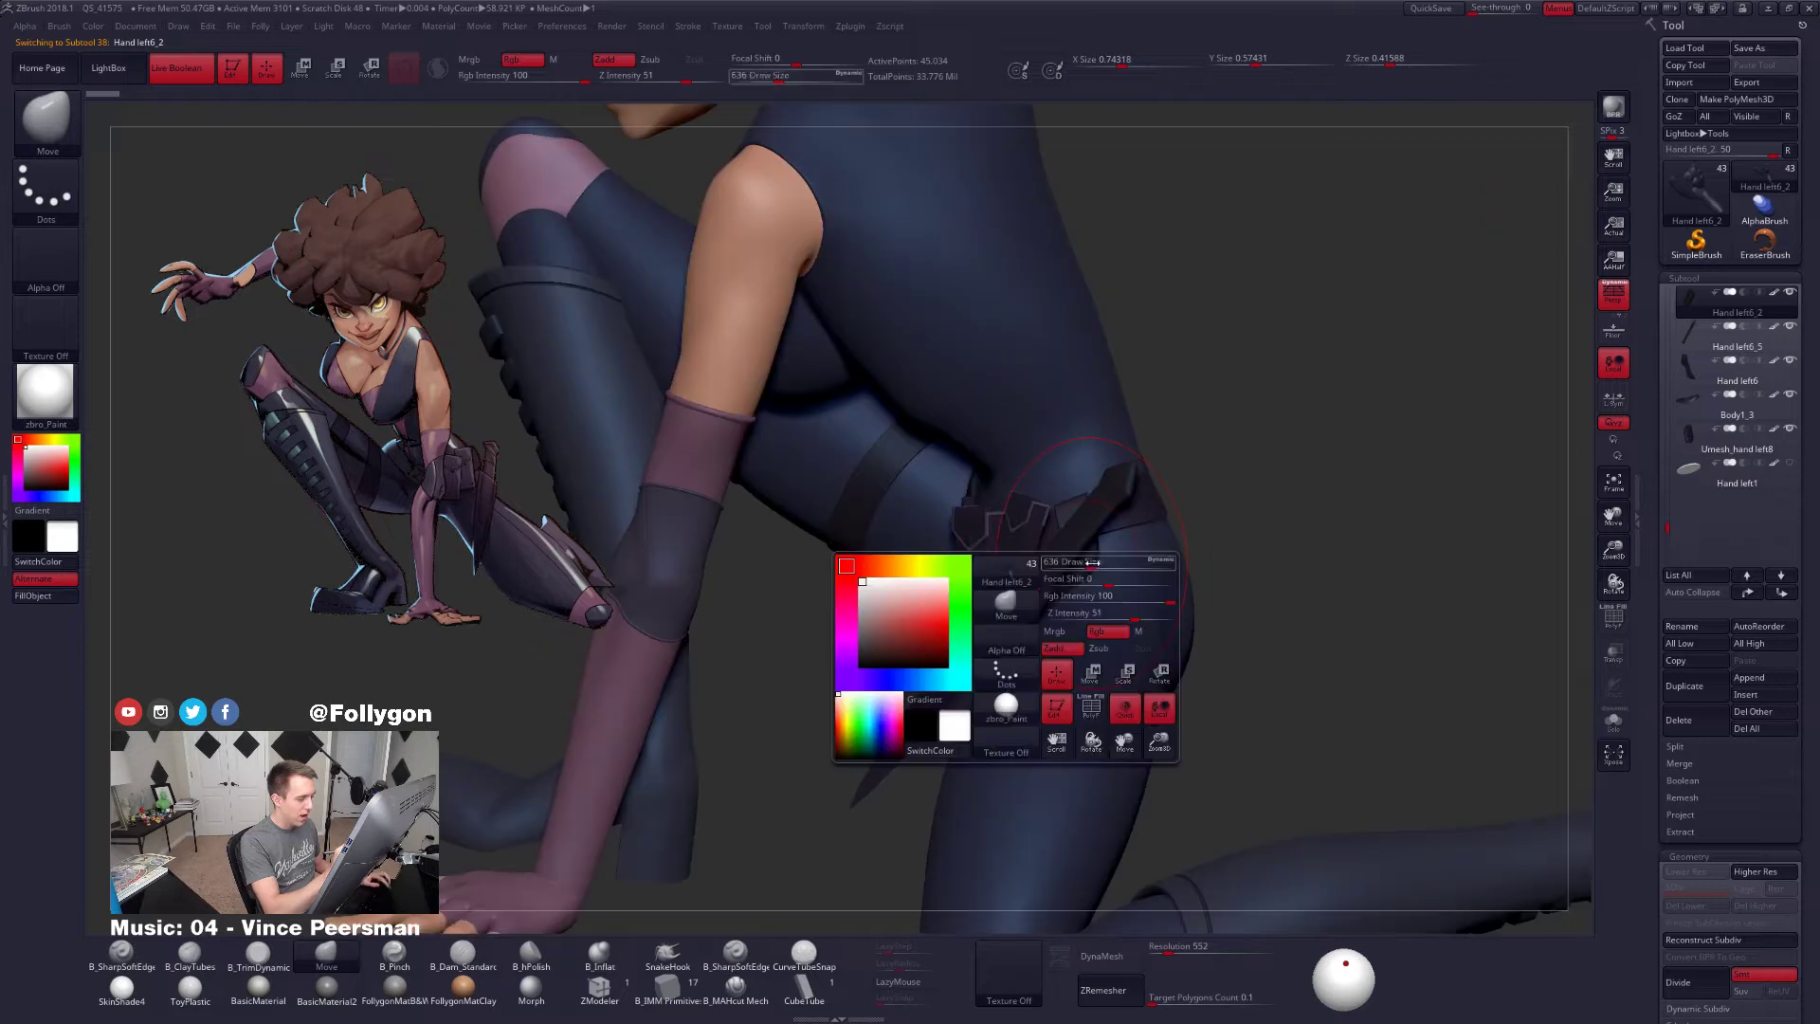
pyautogui.moveTo(1104, 563); pyautogui.dragTo(1096, 562)
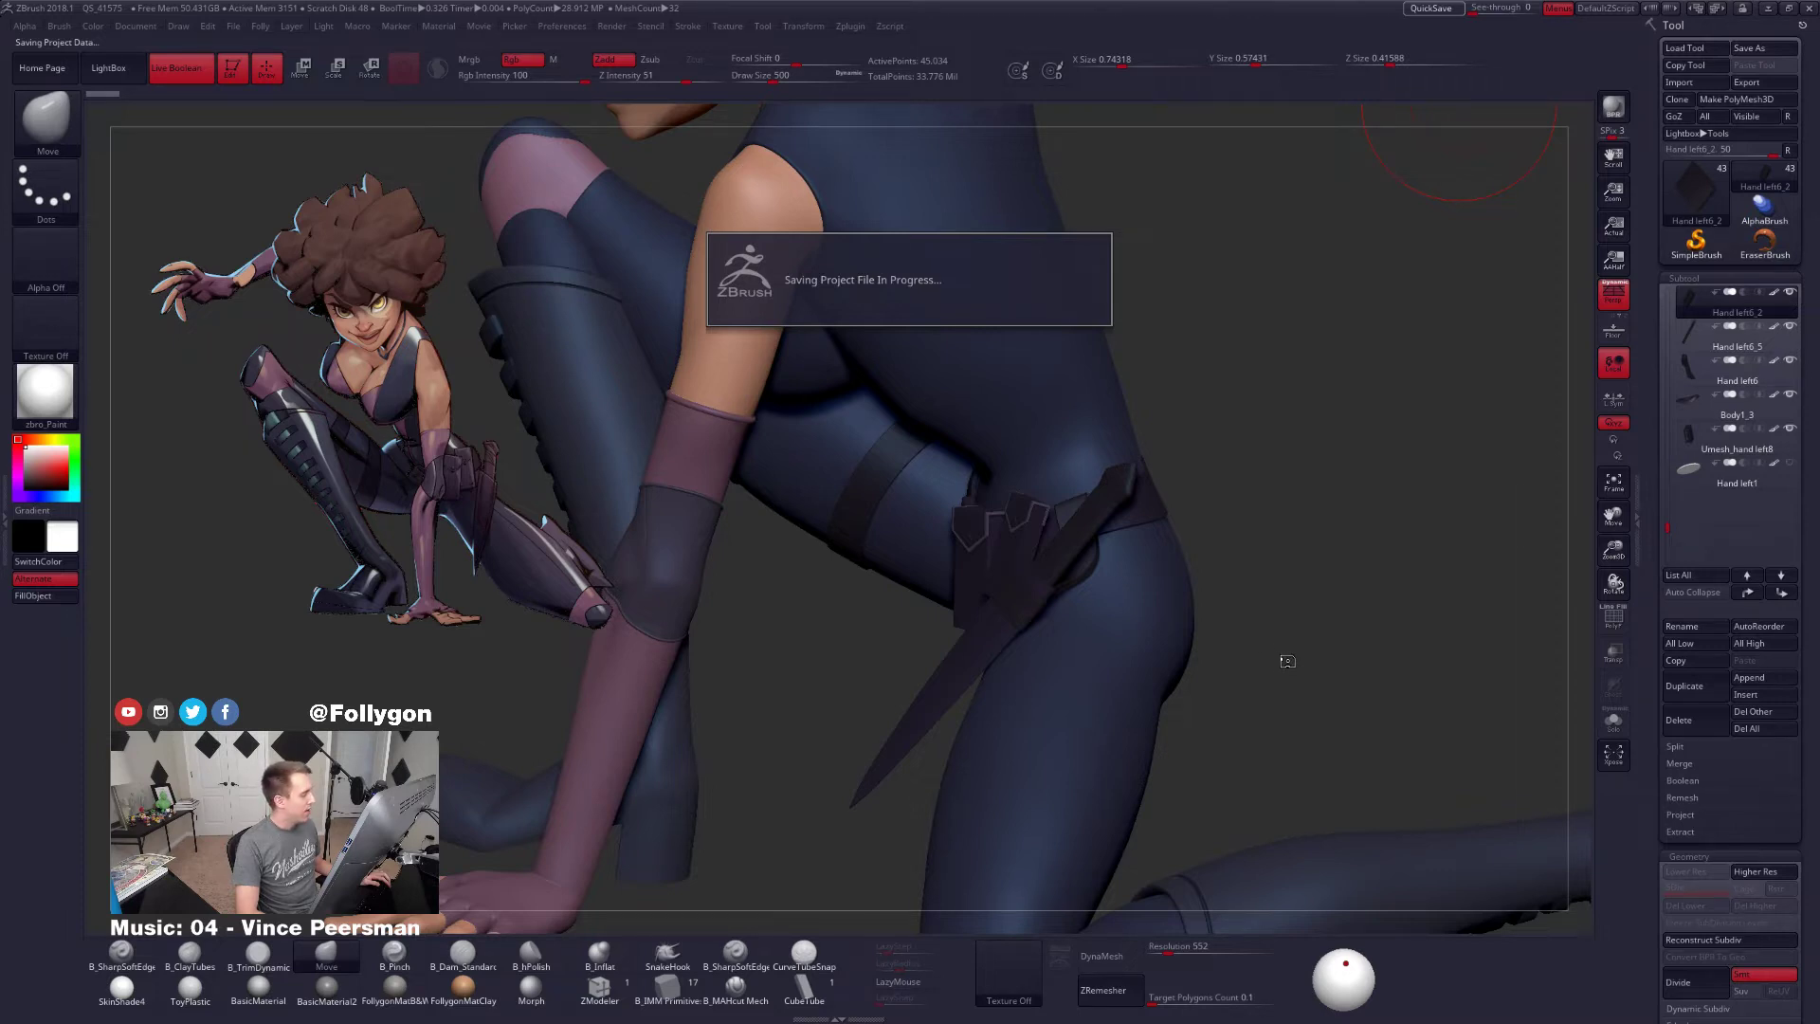
# Move the Spotlight reference image diagonally toward the upper-left corner of the canvas
pyautogui.press('z')
pyautogui.moveTo(554, 569); pyautogui.dragTo(503, 513)
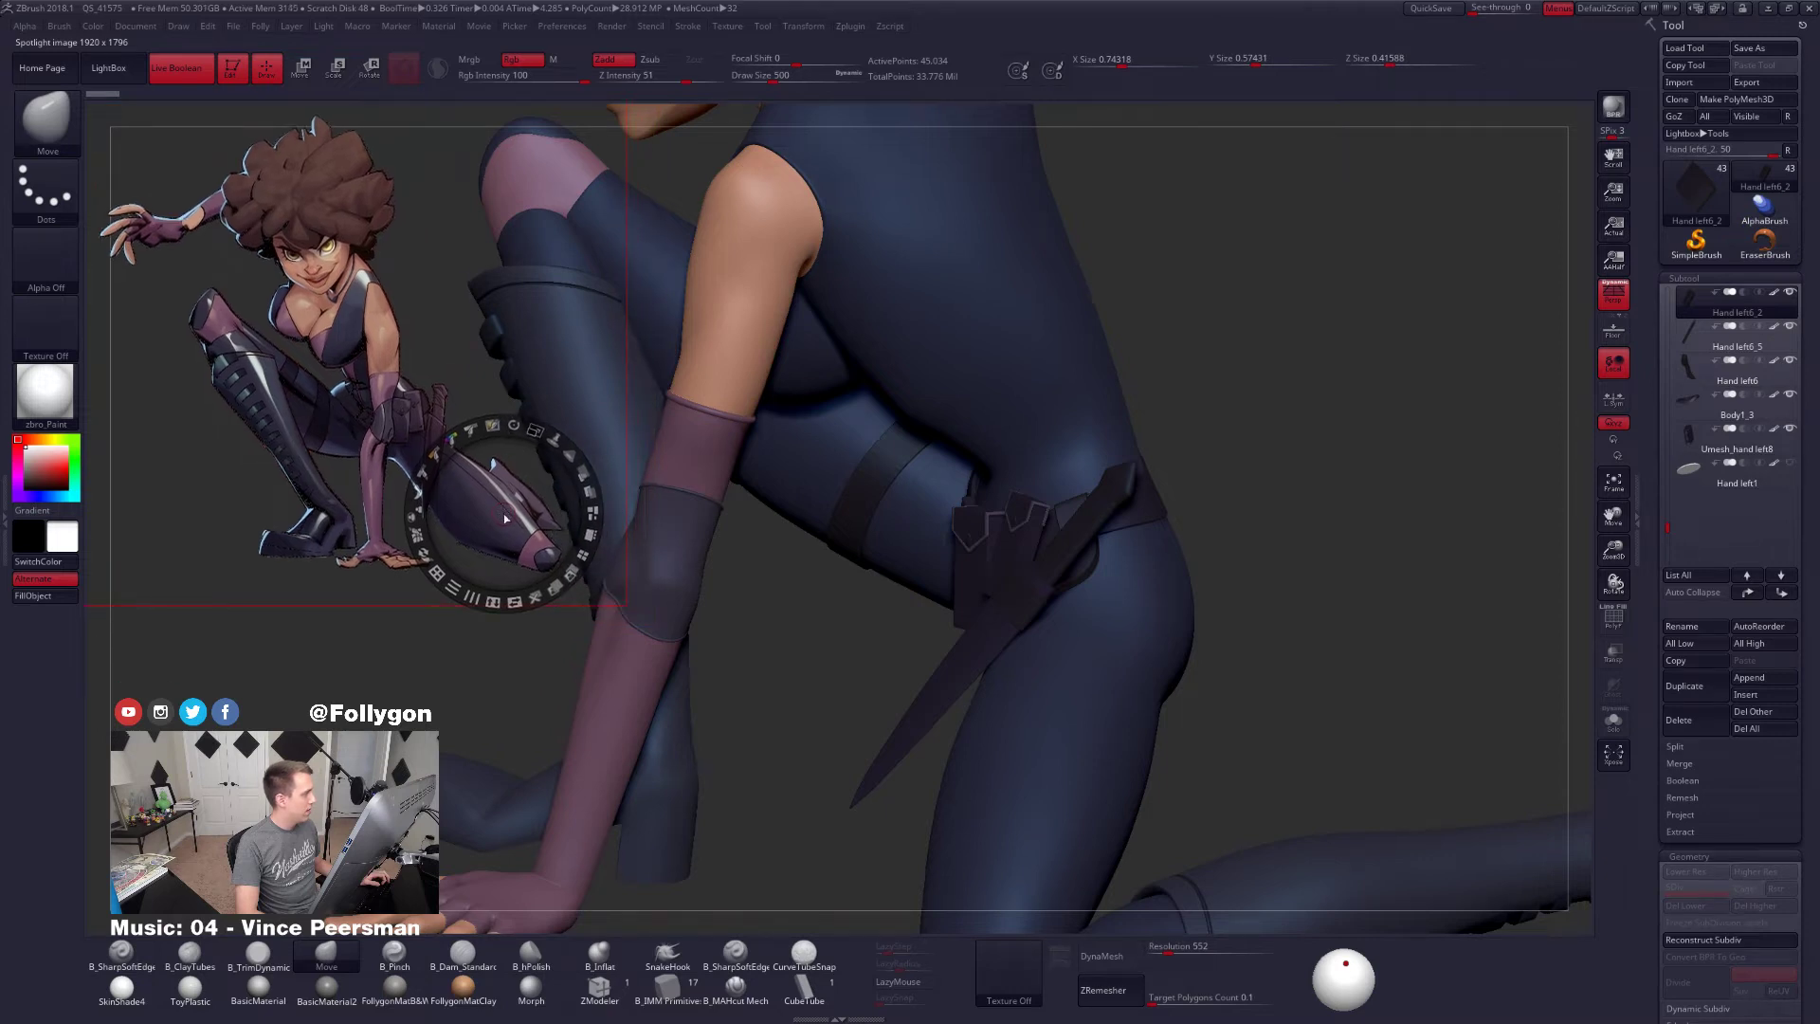
pyautogui.press('z')
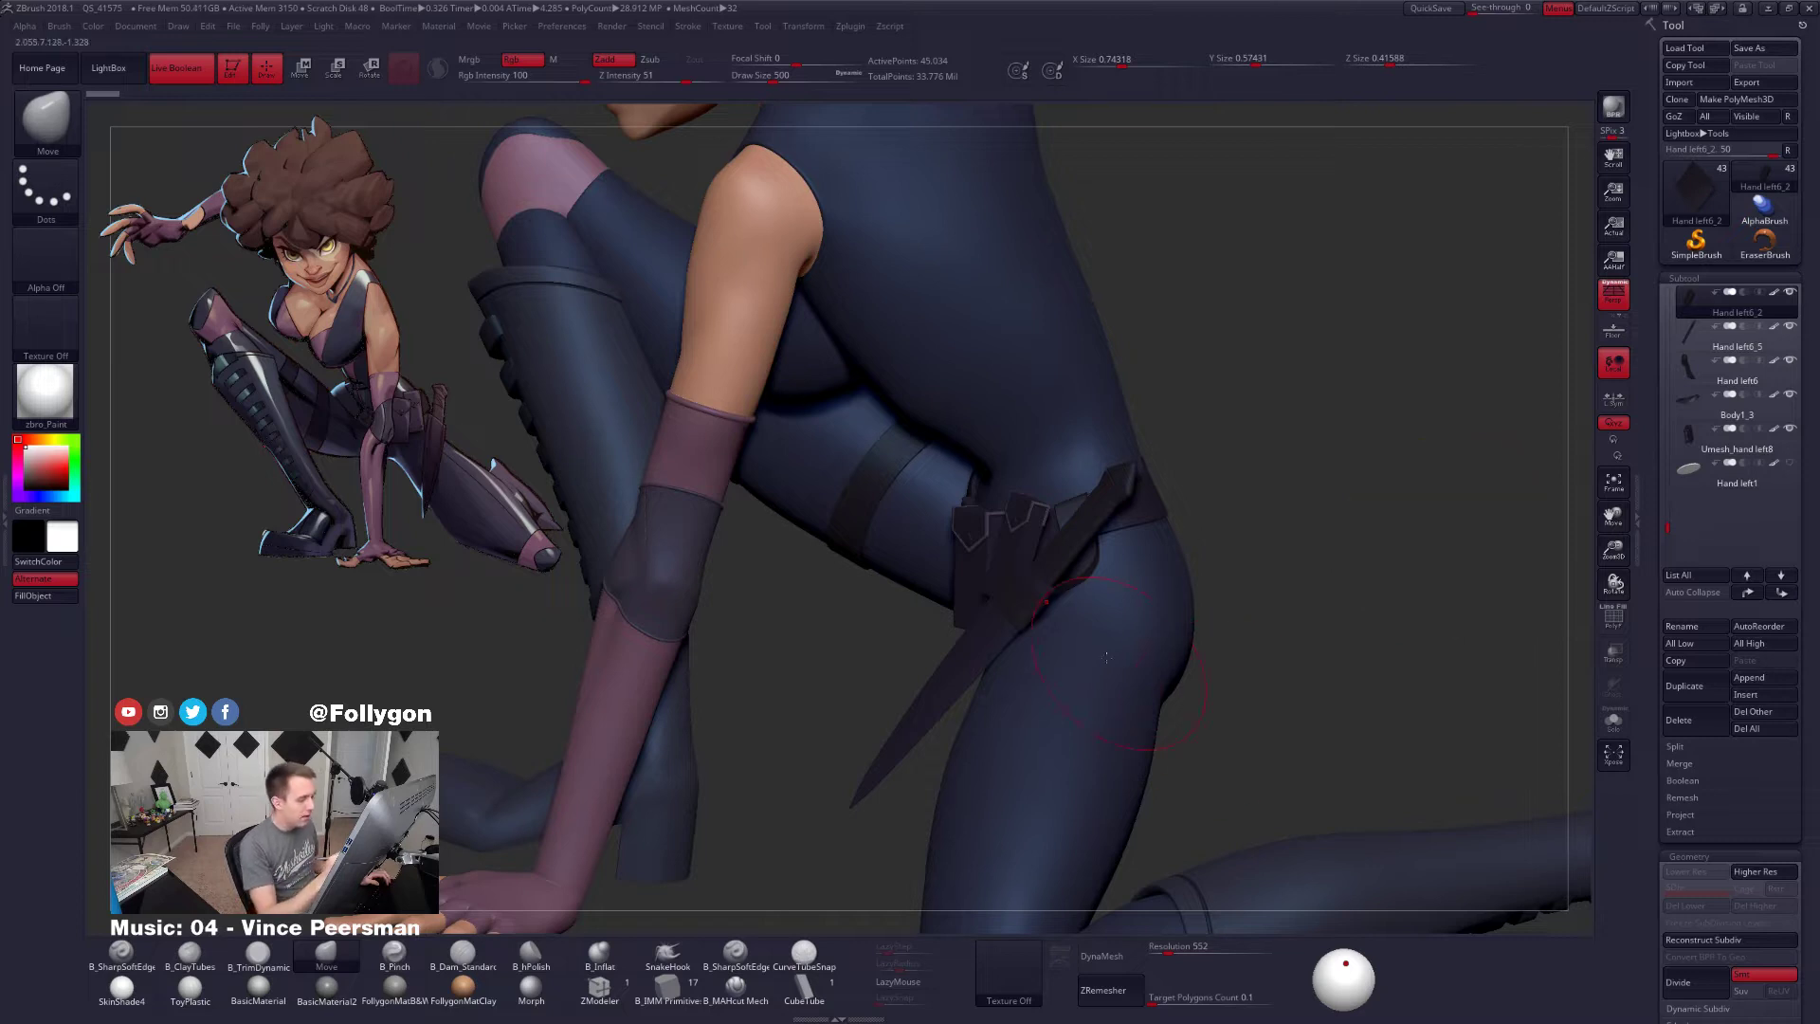
# Set the Draw Size to 321 and make the Body1_3 subtool at the character's waist active
pyautogui.press('space')
pyautogui.moveTo(1072, 573); pyautogui.dragTo(1062, 572)
pyautogui.moveTo(1023, 593); pyautogui.dragTo(1118, 589, button='right')
pyautogui.press('f')
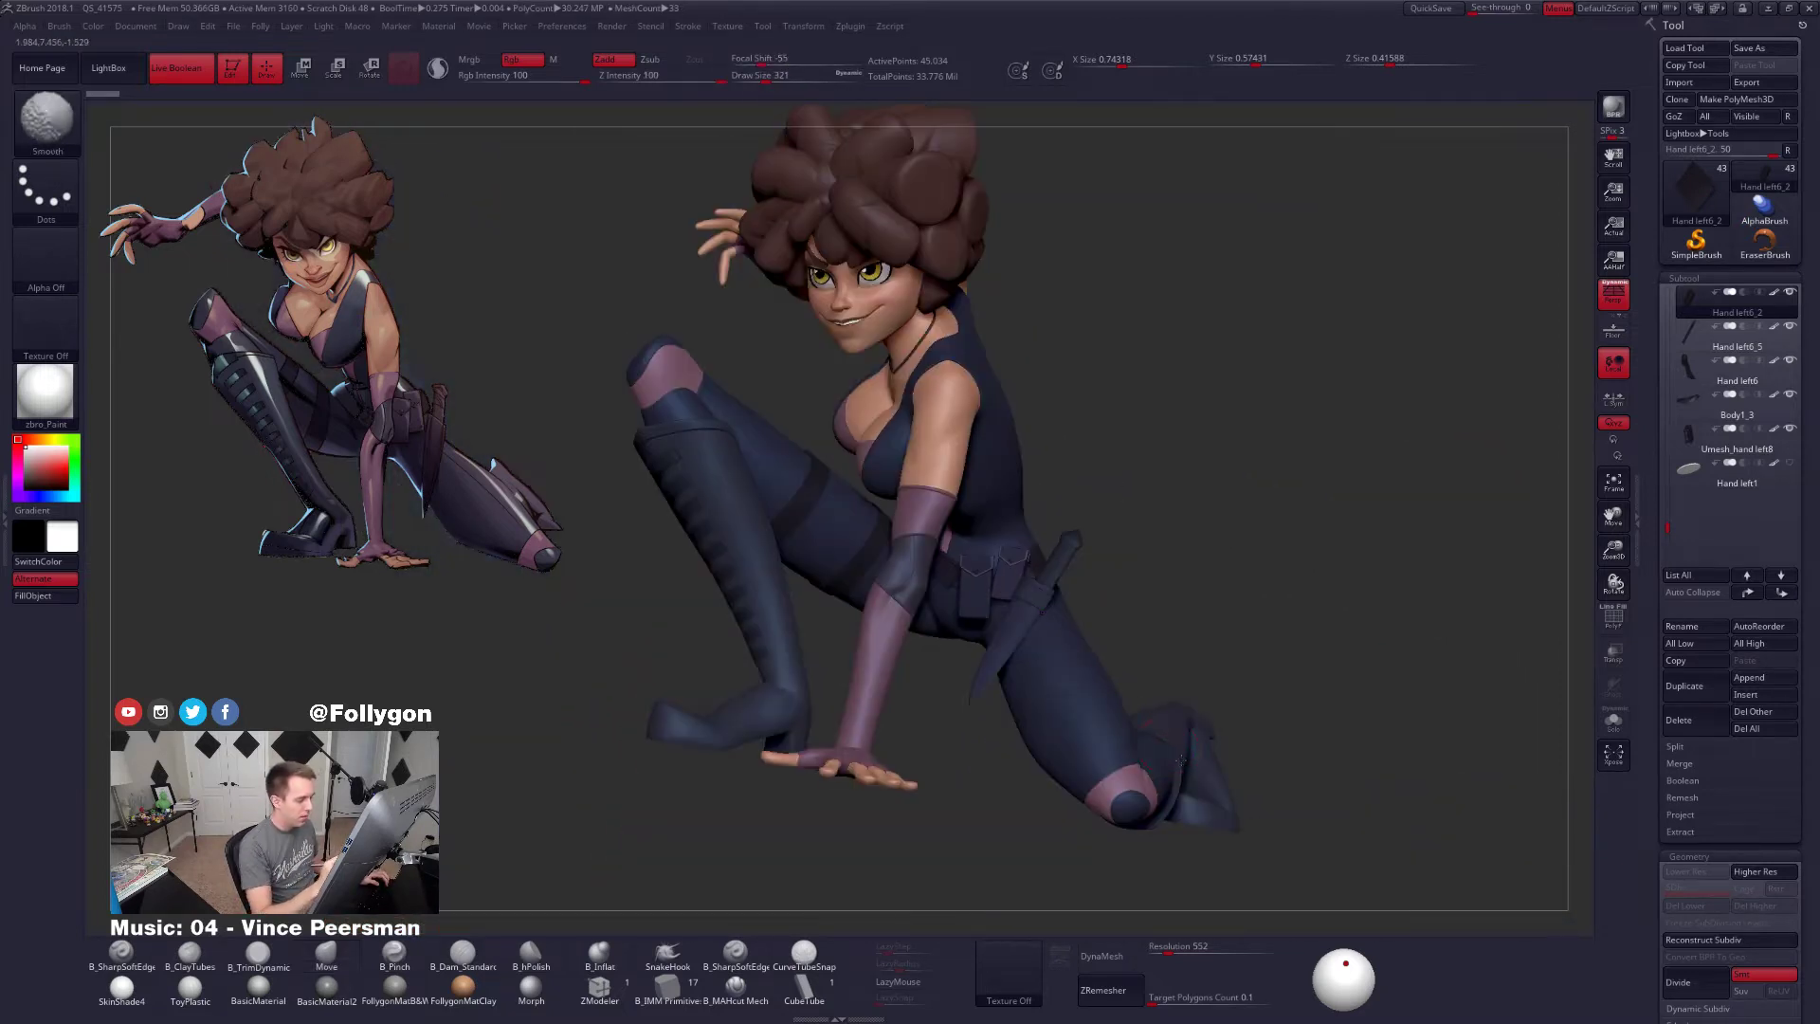
pyautogui.keyDown('shift'); pyautogui.moveTo(1005, 508); pyautogui.dragTo(1046, 502, button='right'); pyautogui.keyUp('shift')
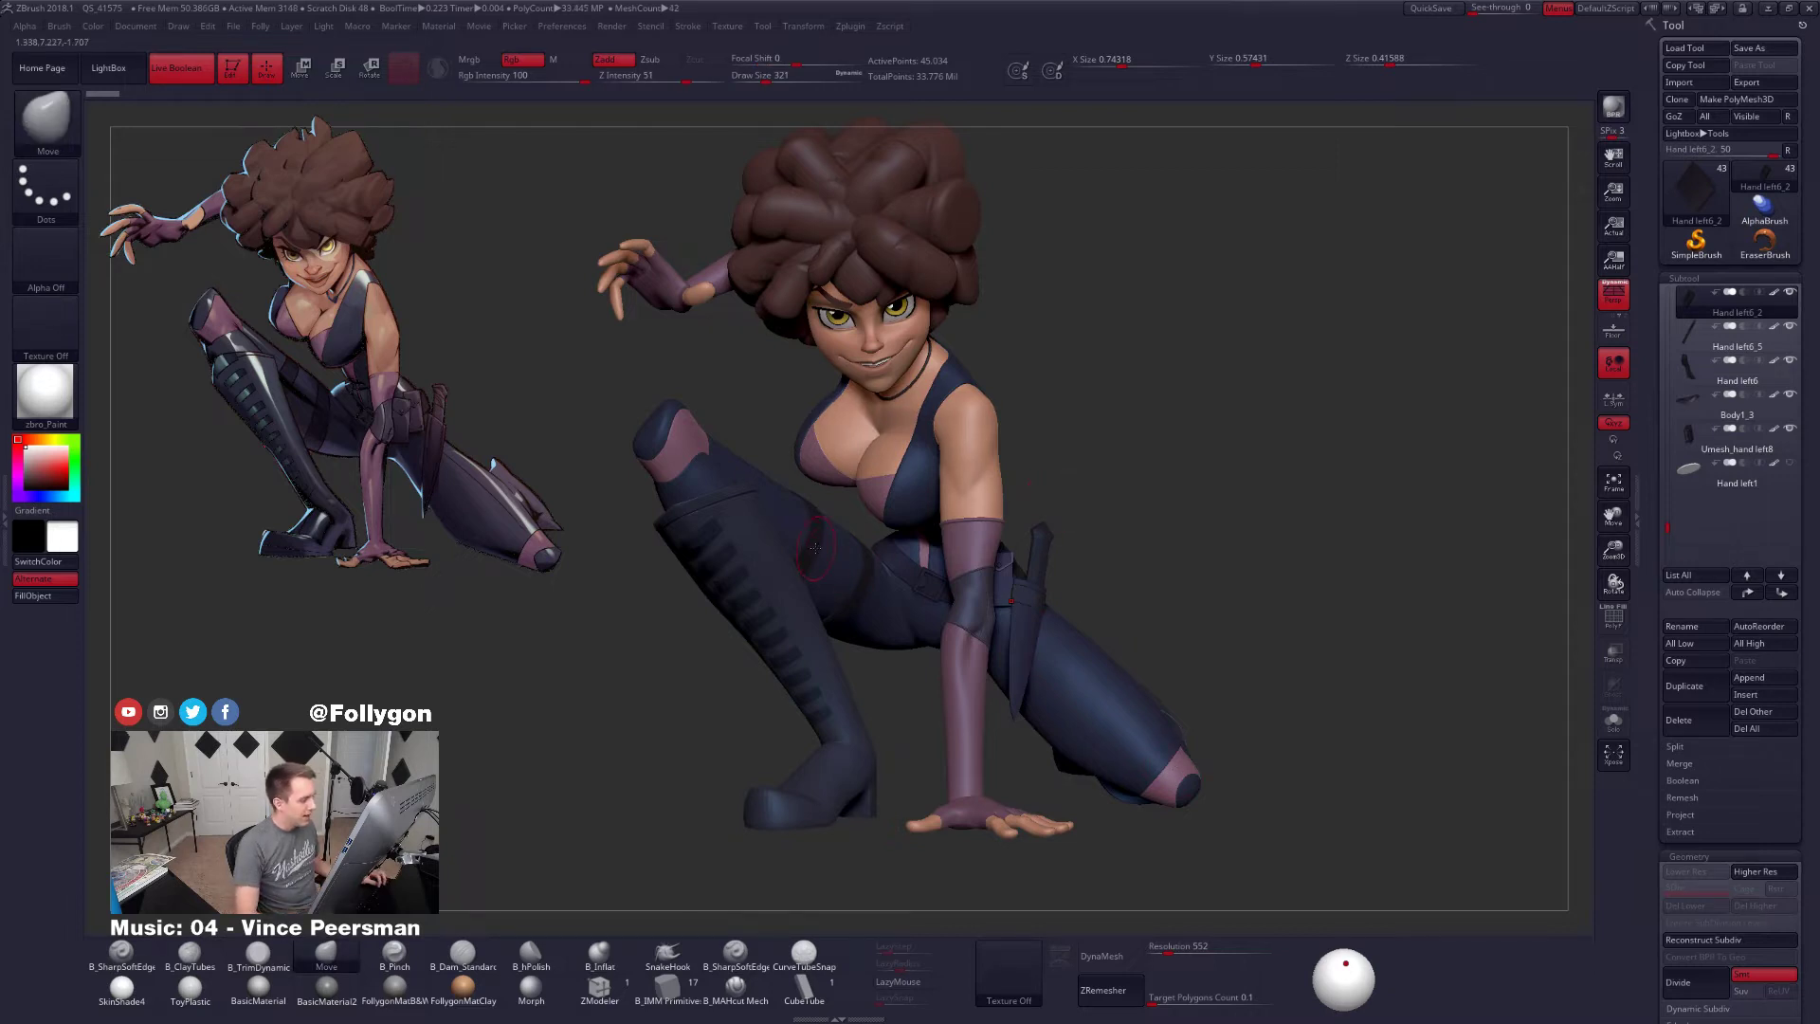
pyautogui.press('c')
pyautogui.keyDown('alt'); pyautogui.click(891, 550); pyautogui.keyUp('alt')
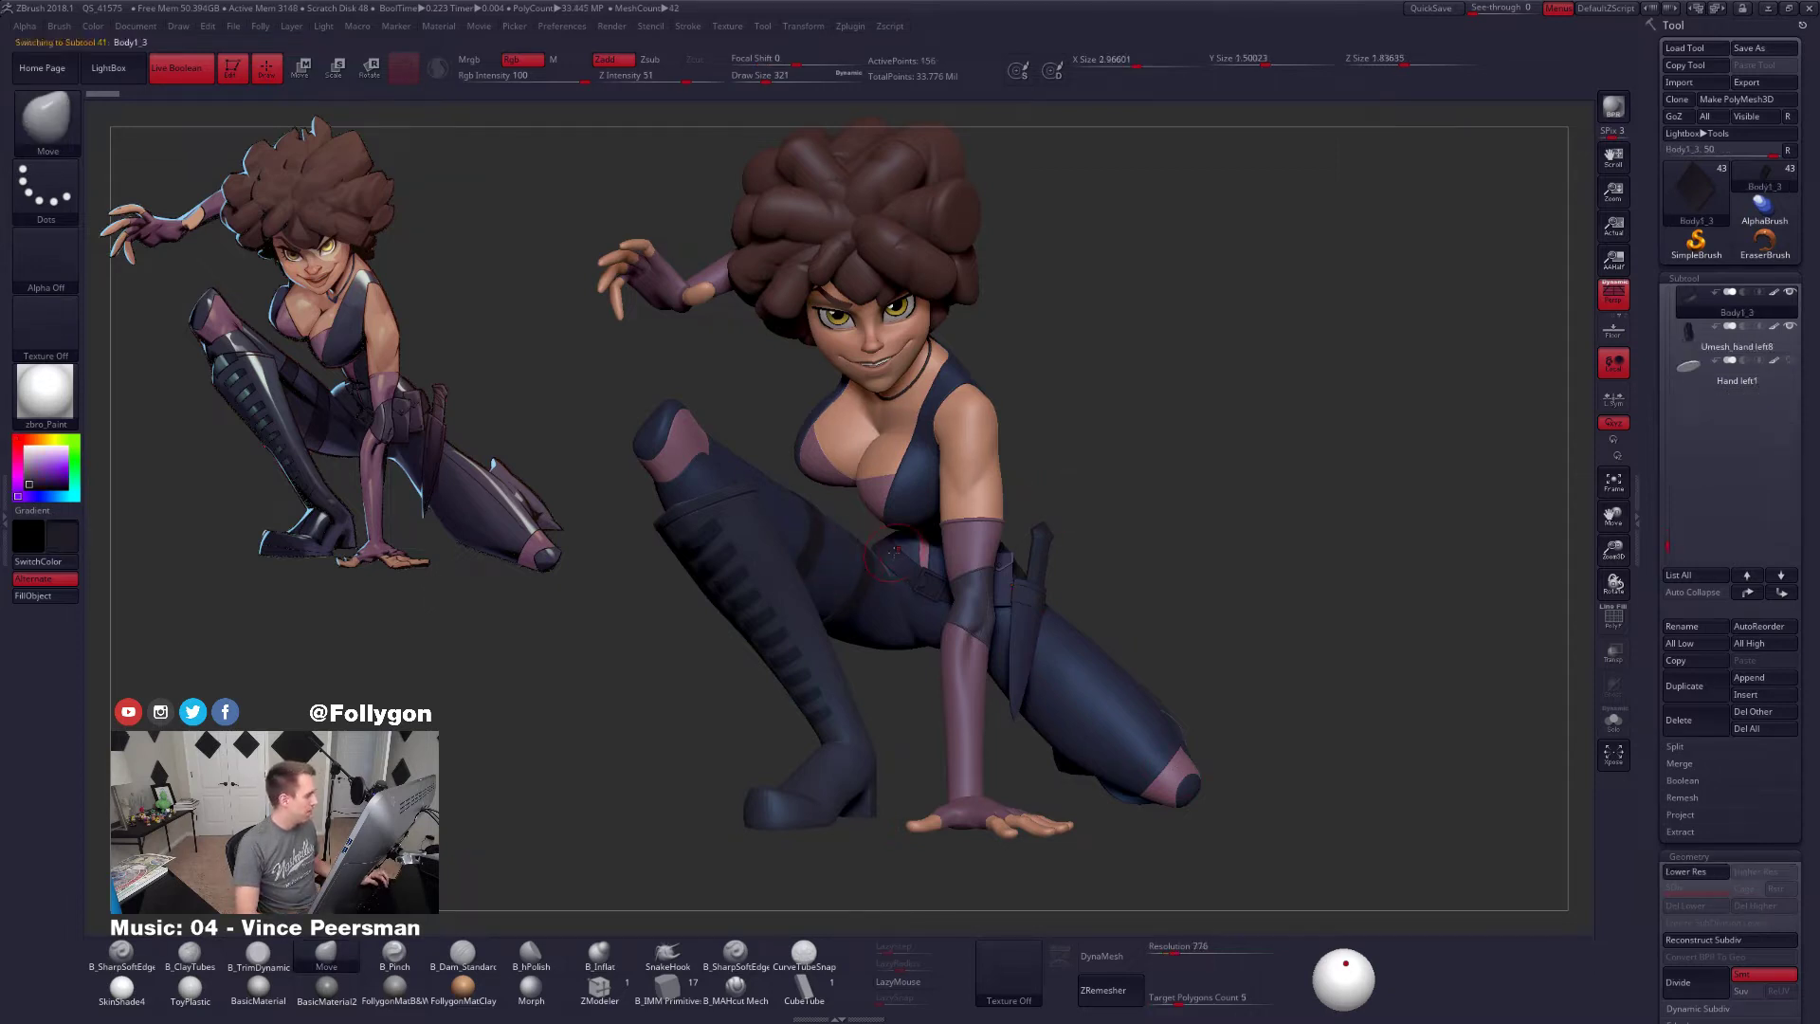
# Set the B_Standard brush to paint Rgb only with Zadd off, and choose the zbro_Paint material
pyautogui.click(516, 60)
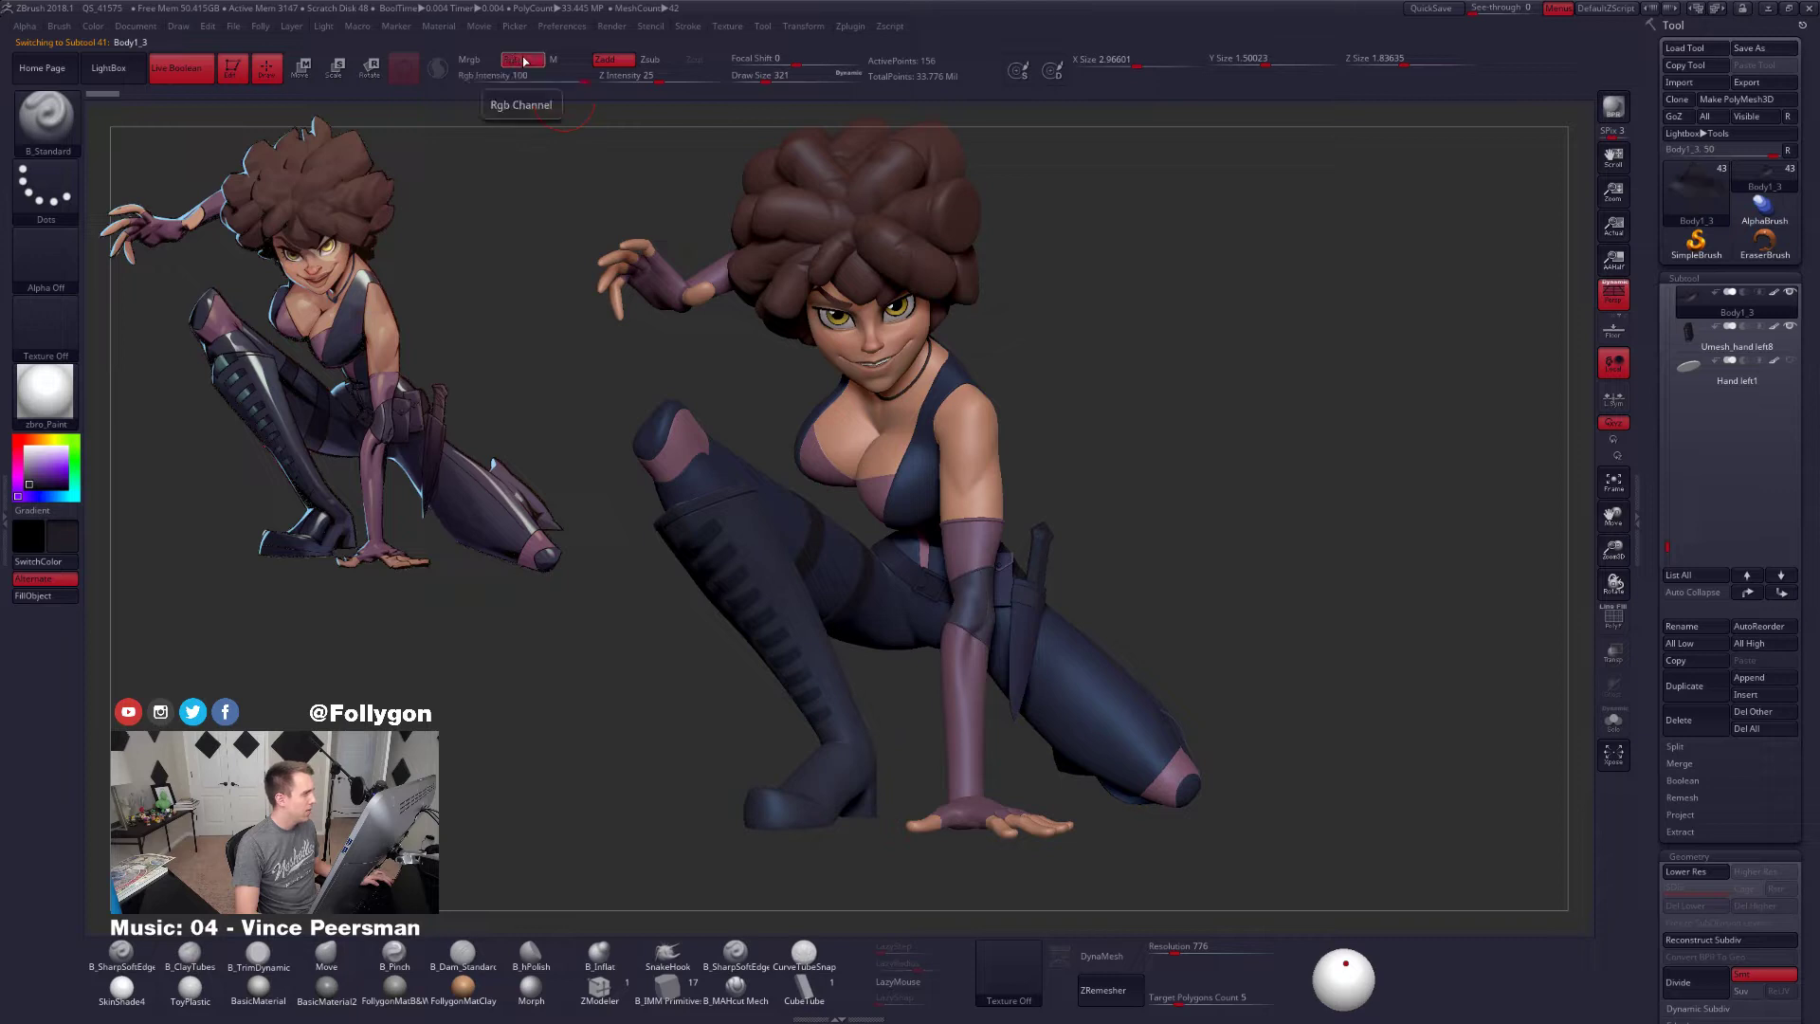
pyautogui.click(608, 60)
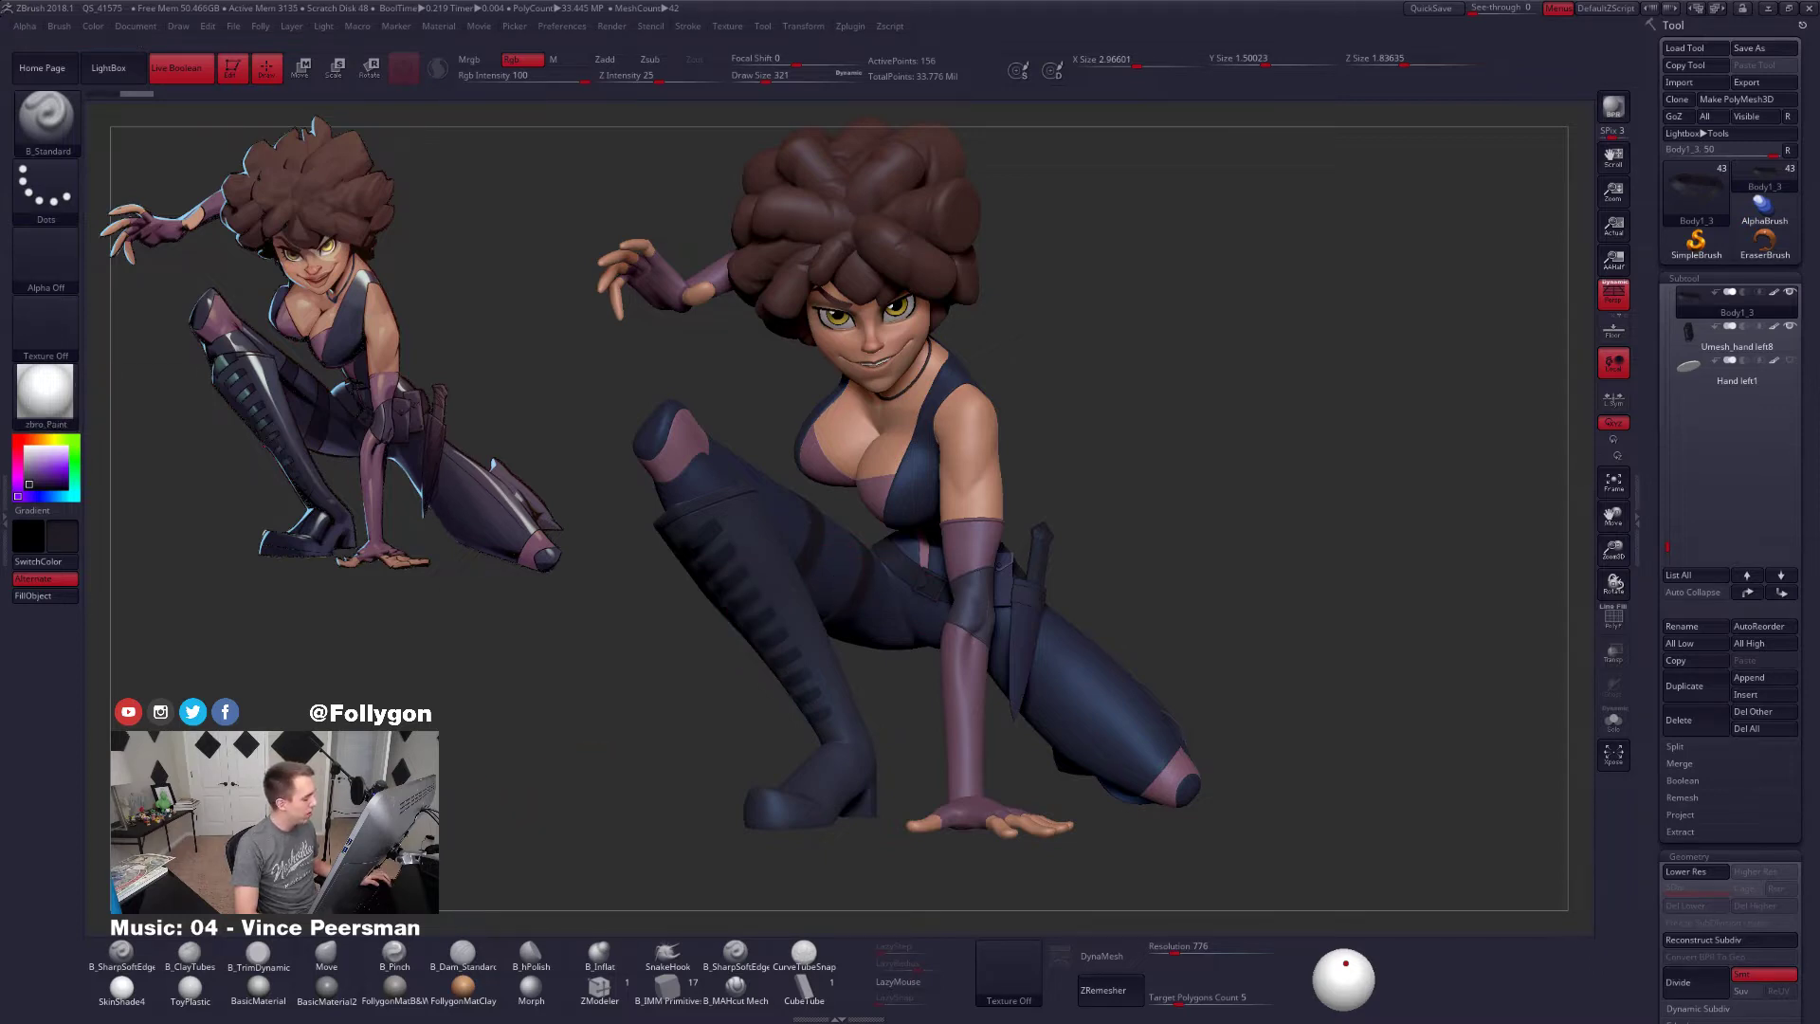
pyautogui.click(189, 988)
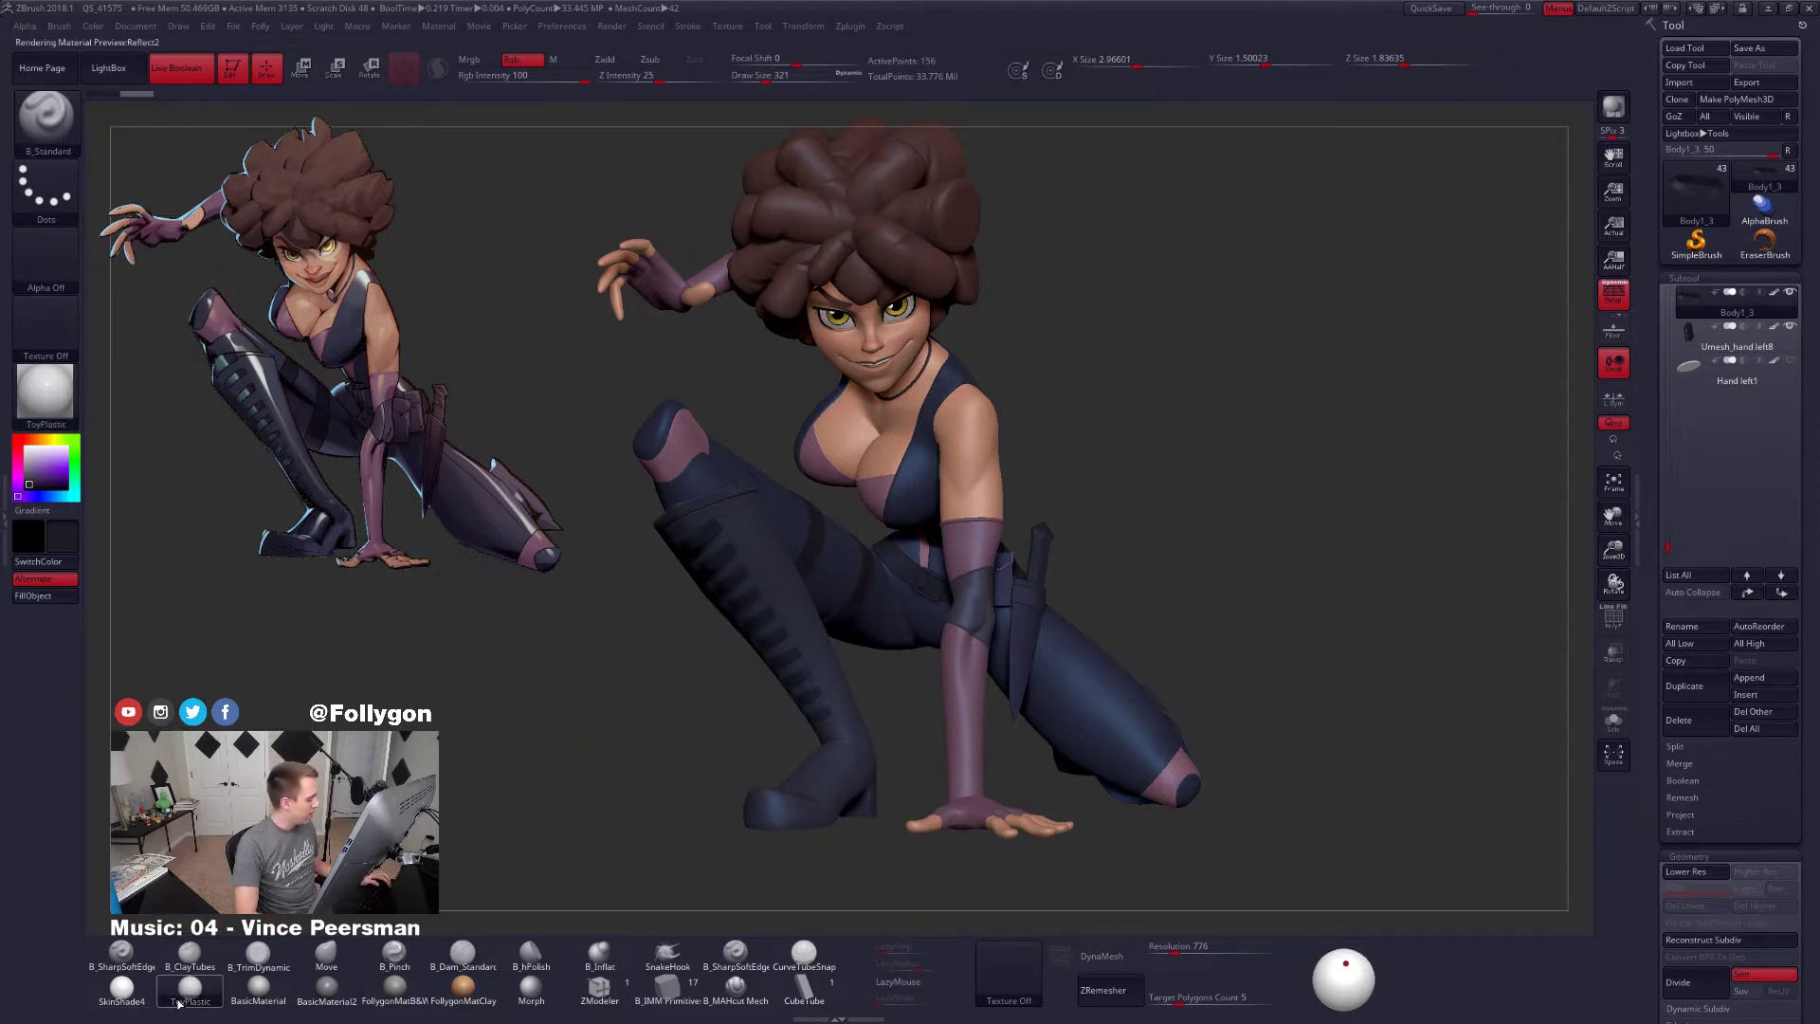
pyautogui.click(44, 389)
pyautogui.click(52, 491)
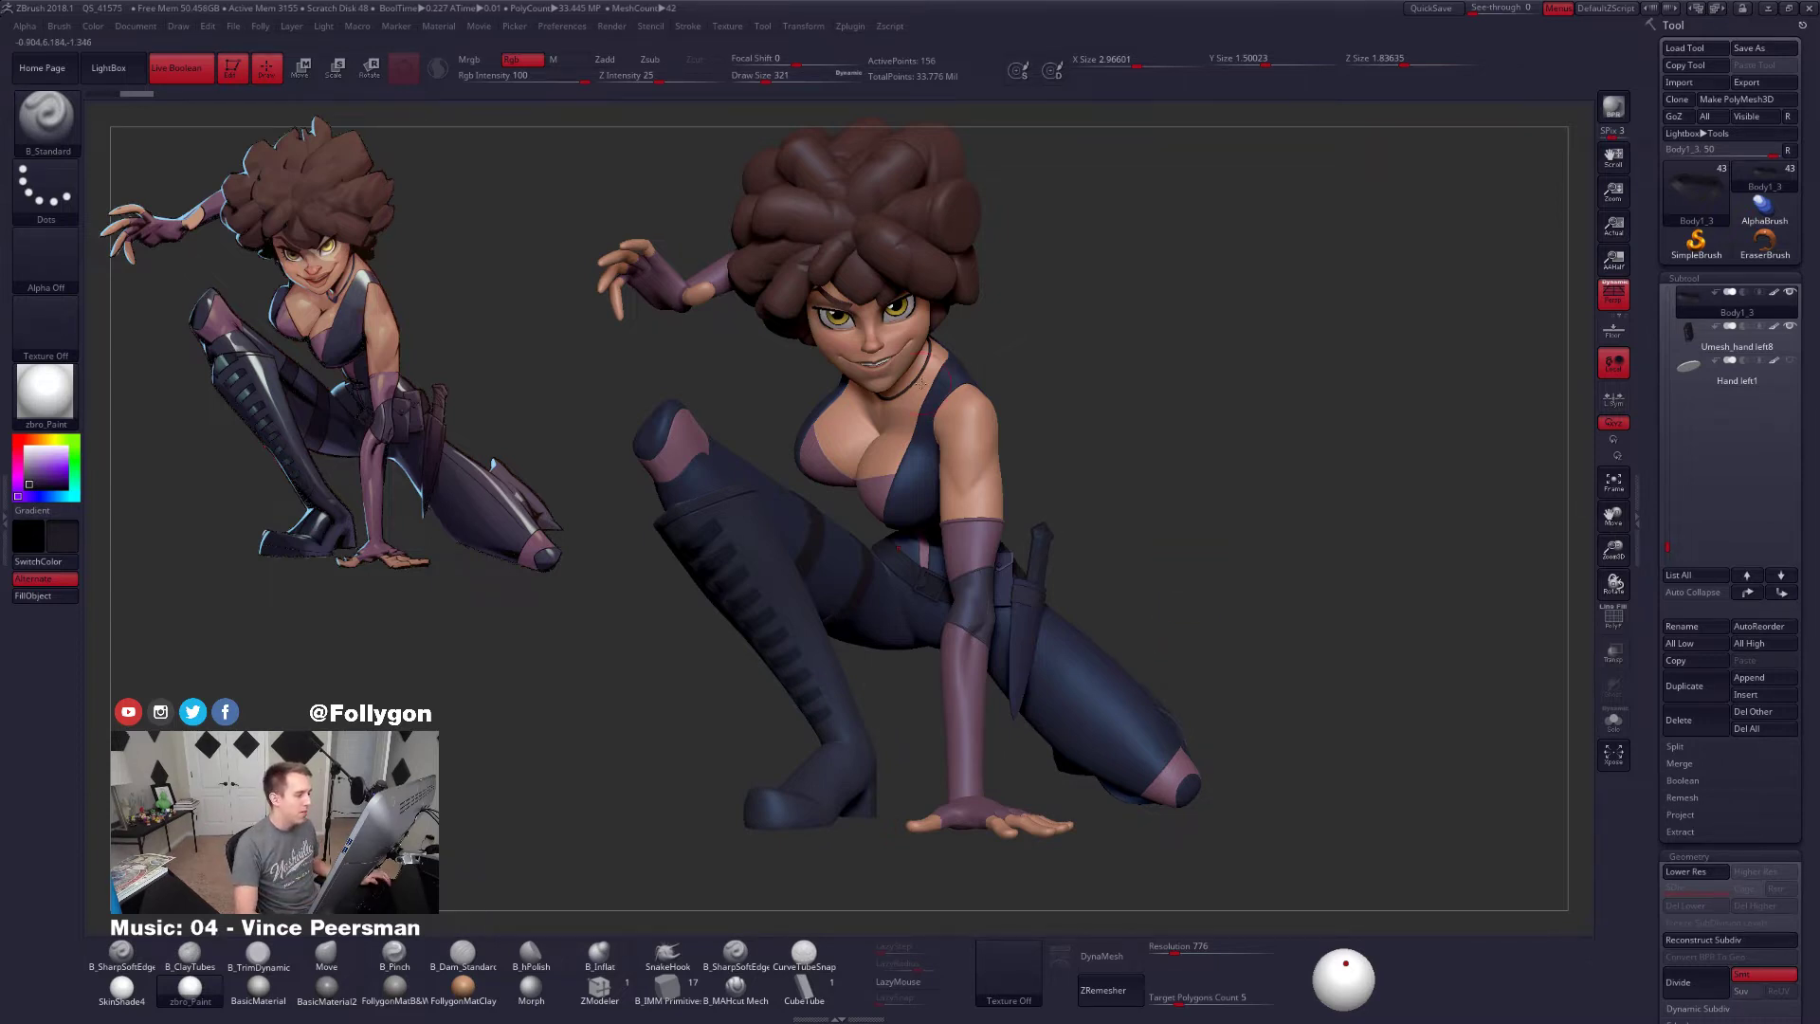
# Examine the belt, pouches and dagger at the hip from the side and from the front
pyautogui.moveTo(1106, 482); pyautogui.dragTo(721, 709)
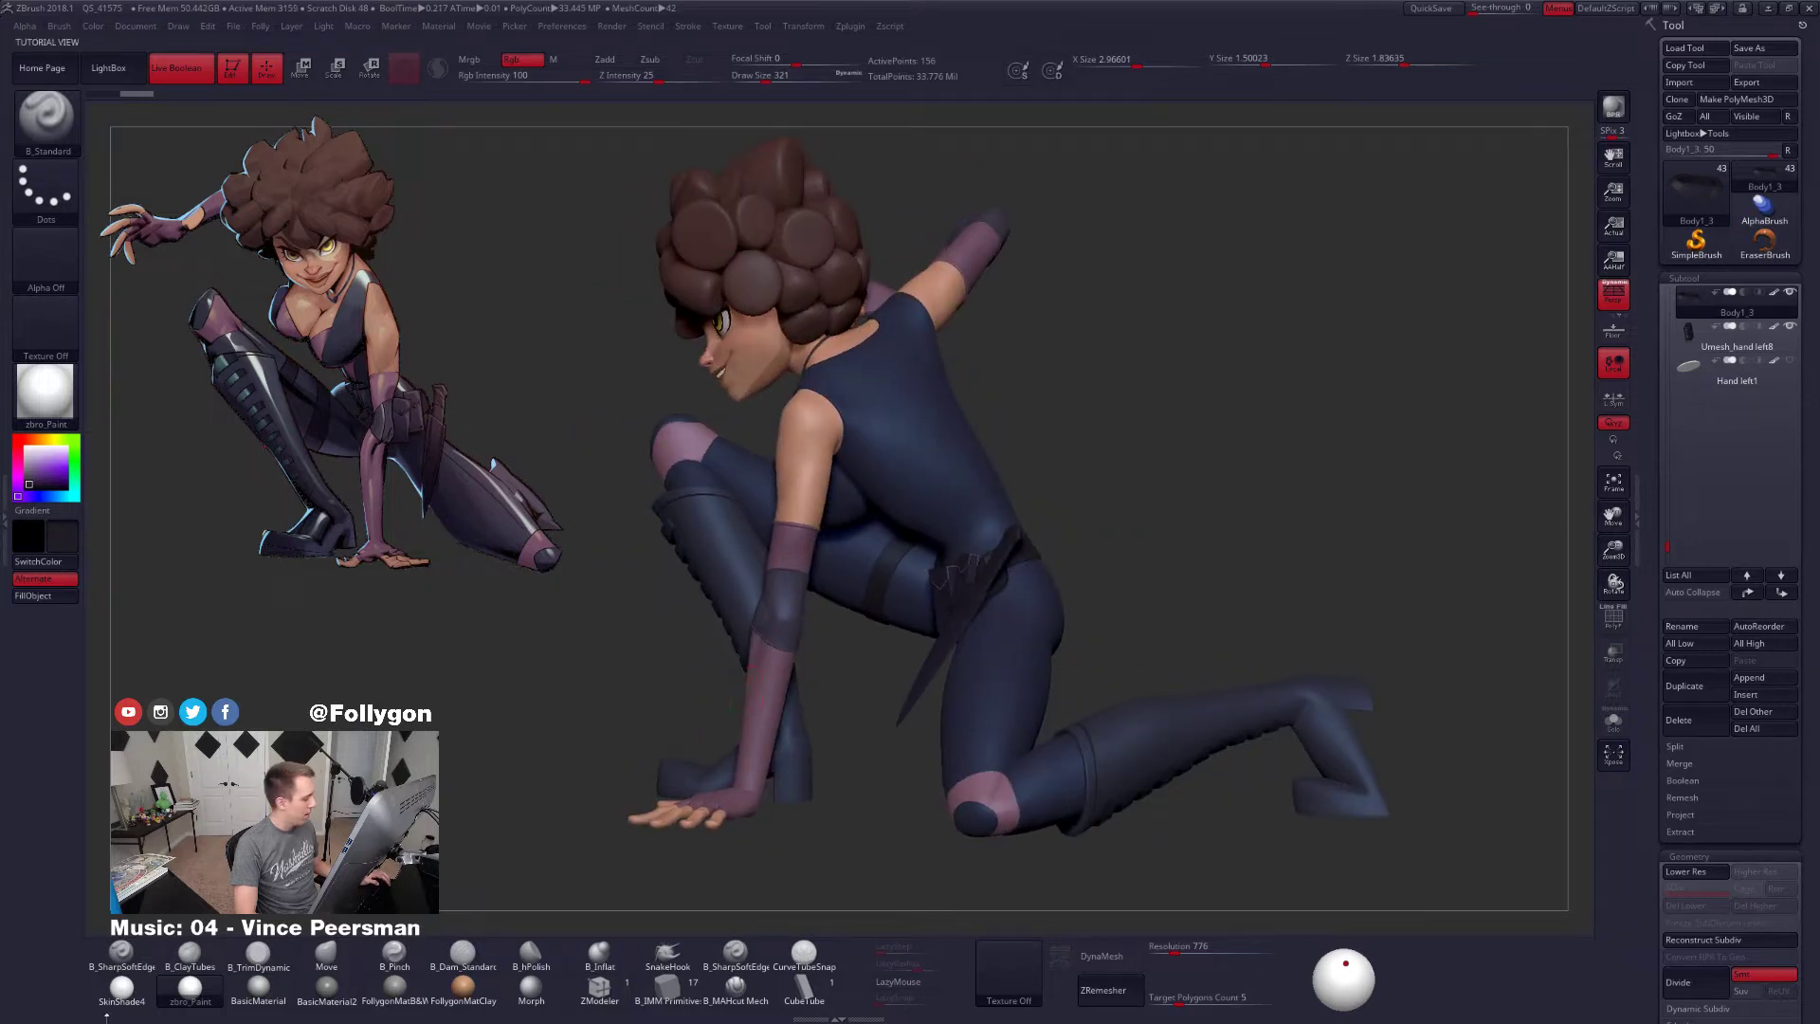
pyautogui.keyDown('ctrl'); pyautogui.moveTo(1052, 640); pyautogui.dragTo(1058, 694, button='right'); pyautogui.keyUp('ctrl')
pyautogui.keyDown('alt'); pyautogui.moveTo(1058, 694); pyautogui.dragTo(1061, 703); pyautogui.keyUp('alt')
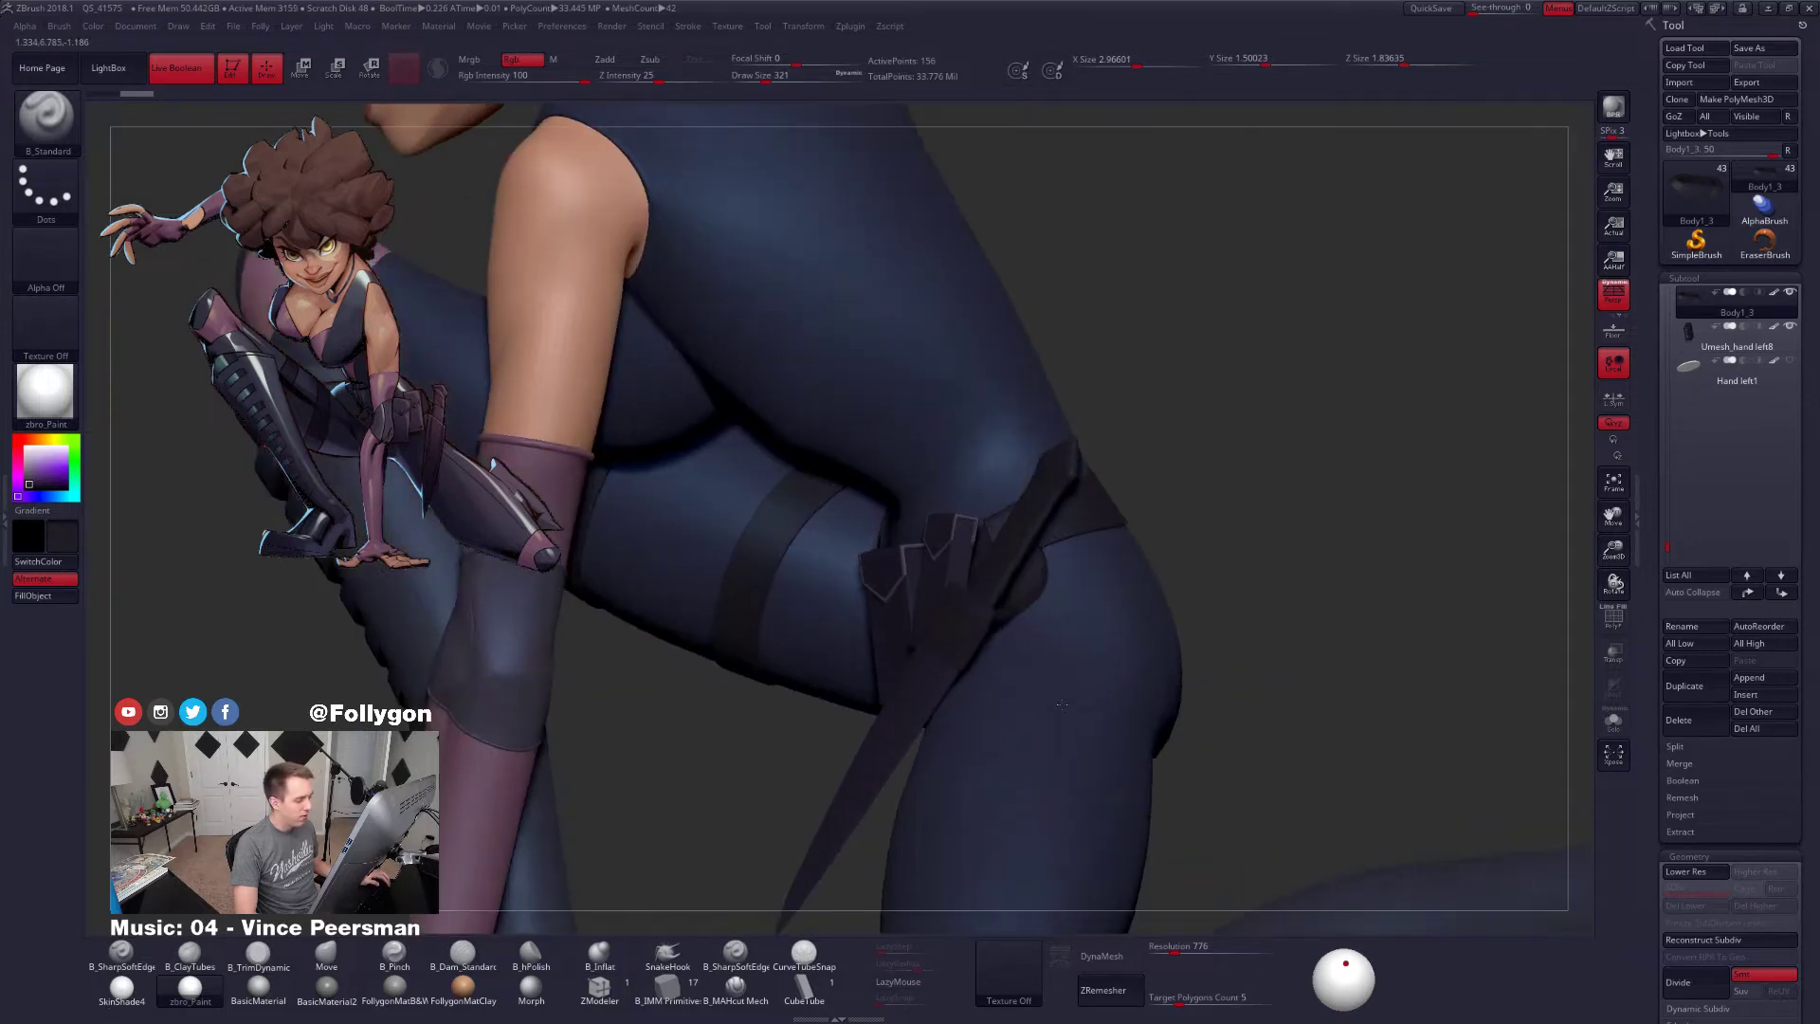
pyautogui.moveTo(981, 633)
pyautogui.mouseDown()
pyautogui.moveTo(1005, 663)
pyautogui.moveTo(996, 645)
pyautogui.moveTo(1082, 646)
pyautogui.moveTo(1223, 601)
pyautogui.moveTo(1187, 595)
pyautogui.mouseUp()
pyautogui.press('f')
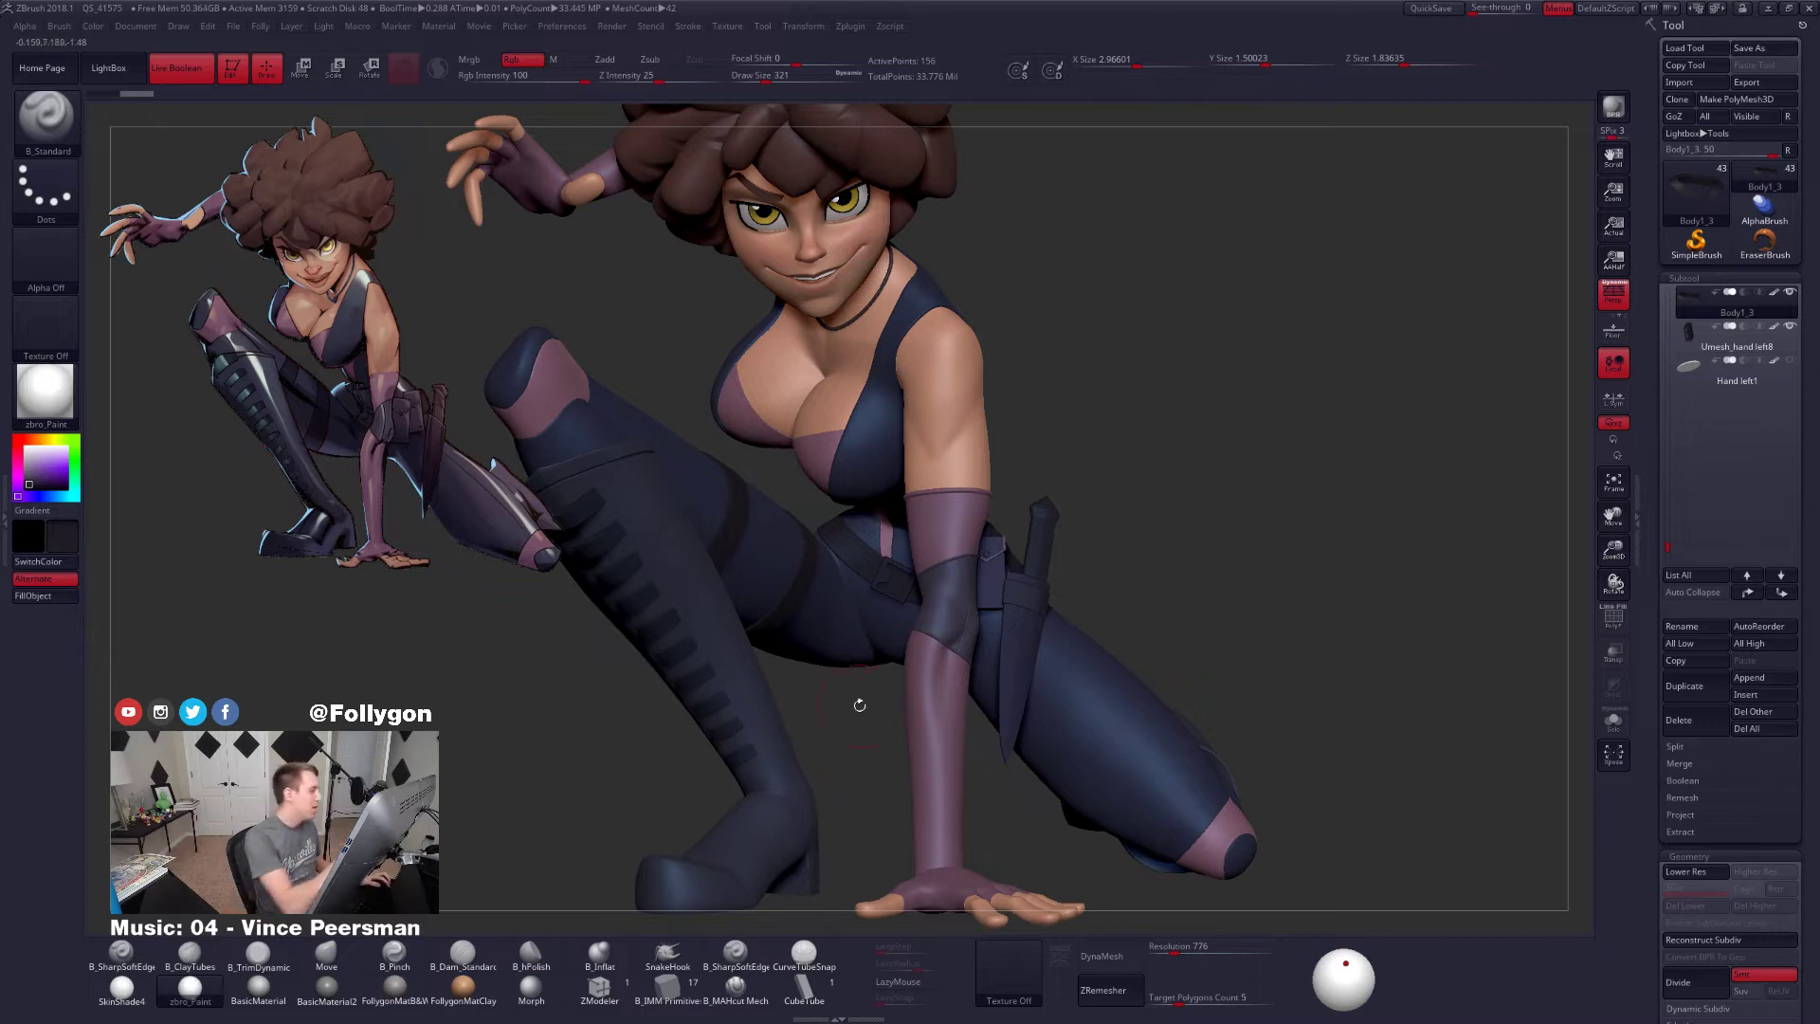
pyautogui.press('w')
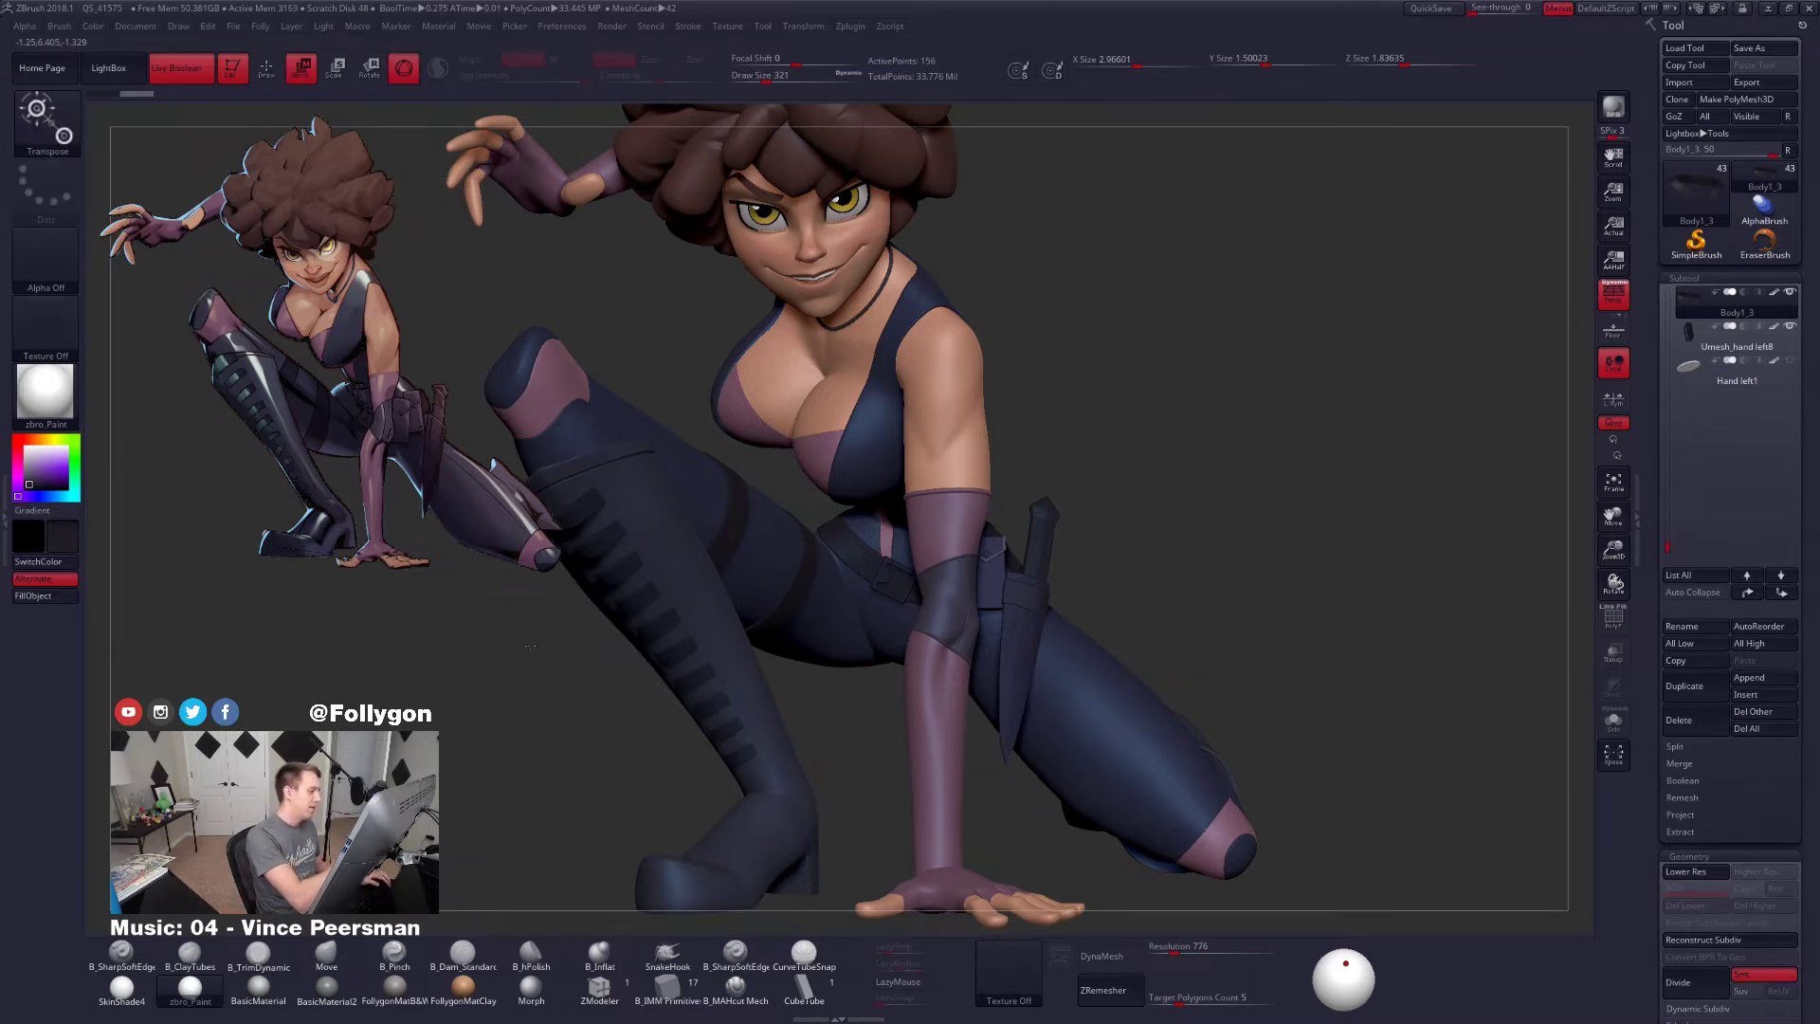
pyautogui.press('y')
pyautogui.moveTo(566, 420)
pyautogui.mouseDown()
pyautogui.moveTo(534, 661)
pyautogui.moveTo(465, 596)
pyautogui.moveTo(405, 629)
pyautogui.mouseUp()
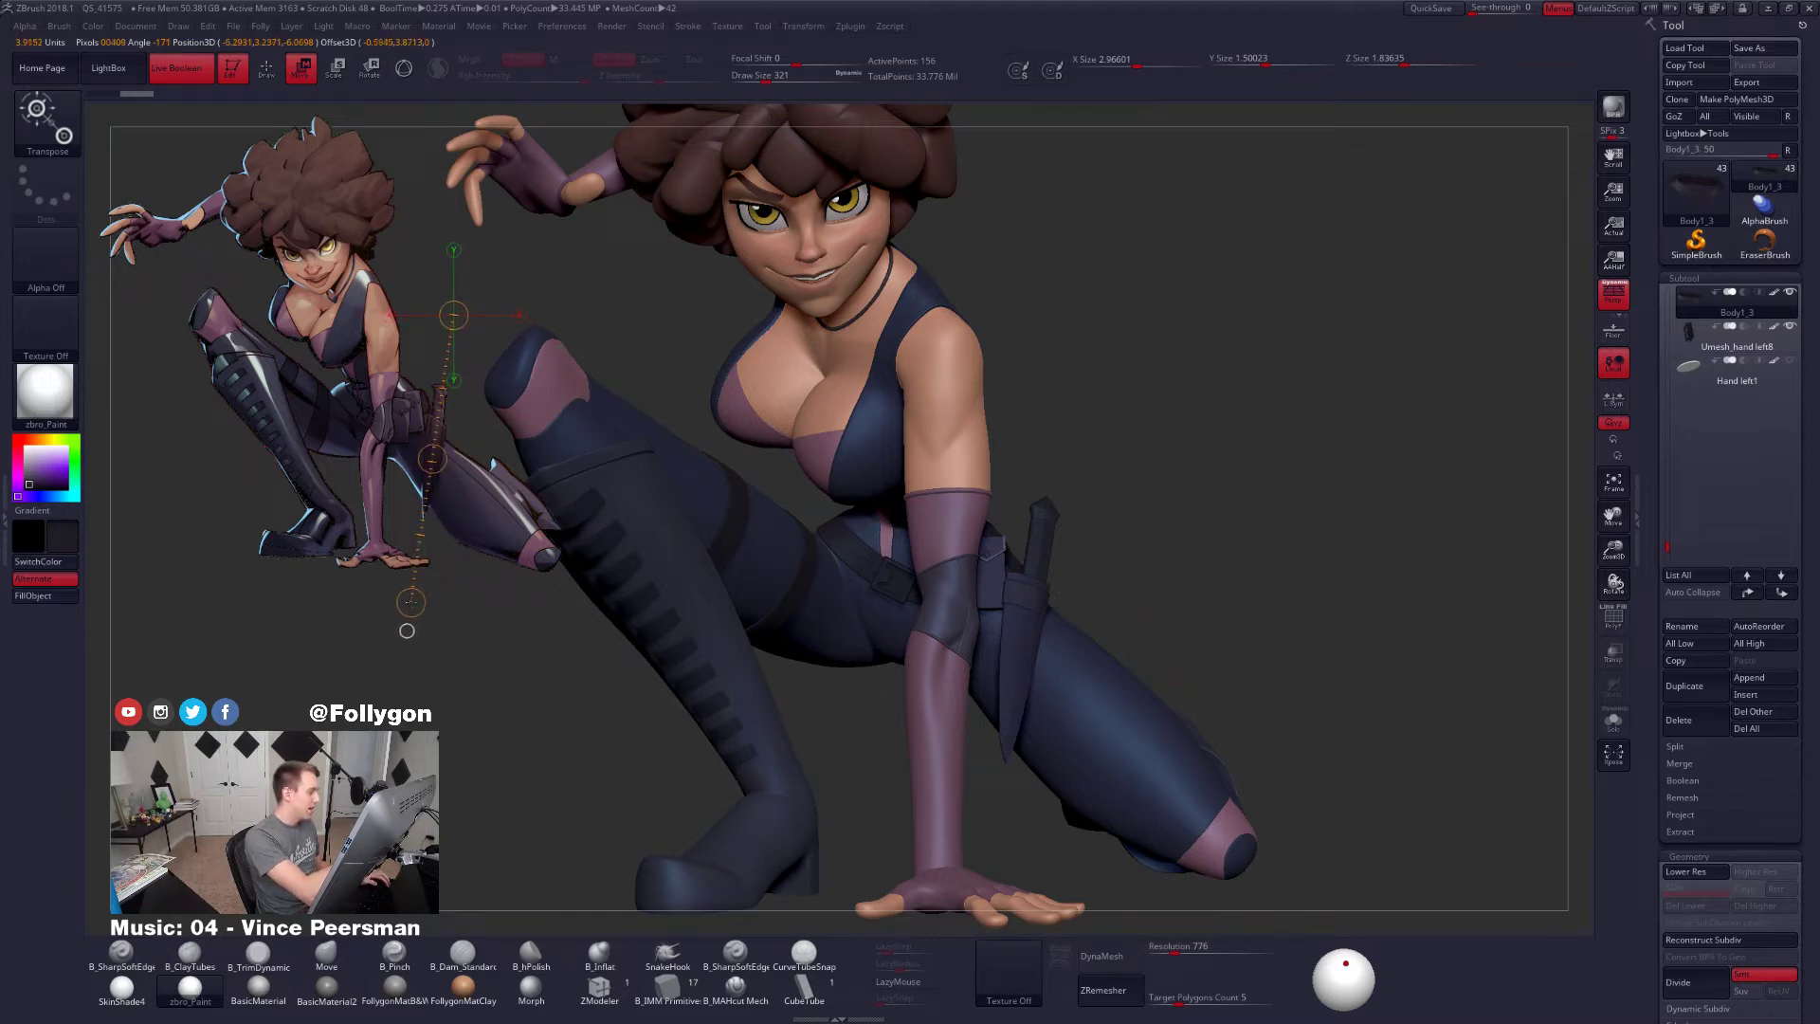
pyautogui.moveTo(406, 630); pyautogui.dragTo(457, 647)
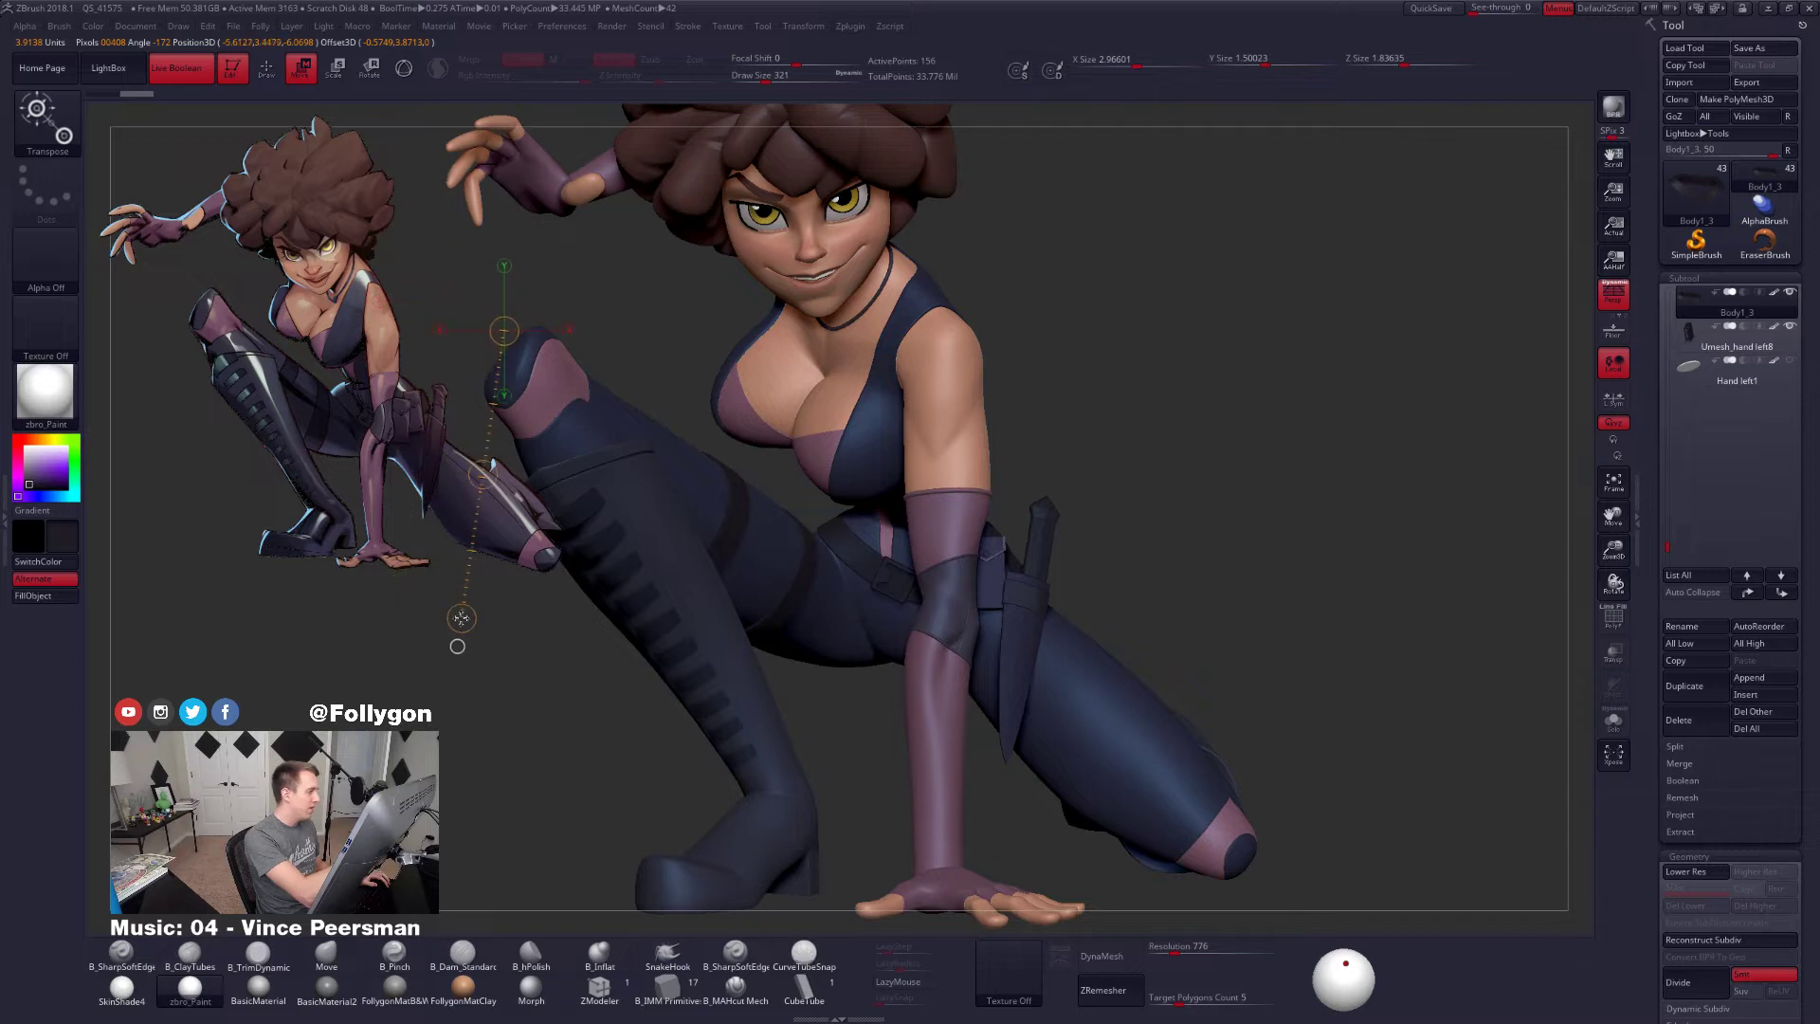
pyautogui.press('q')
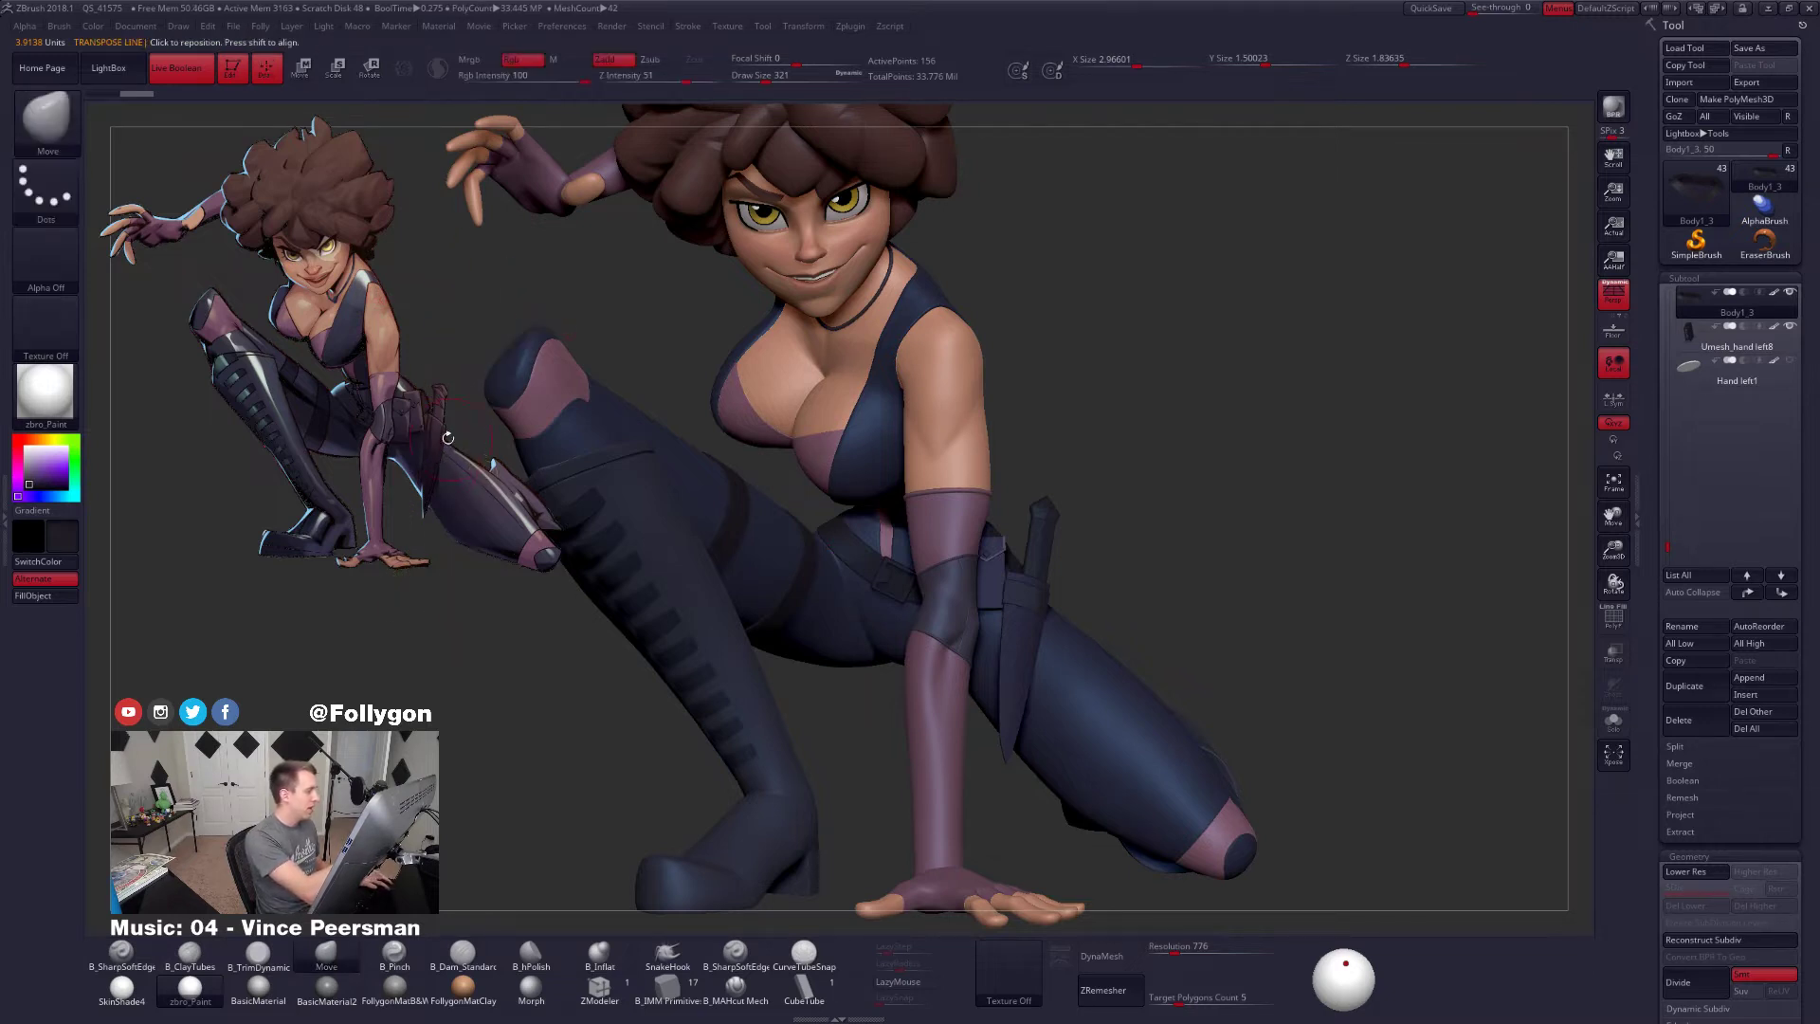
pyautogui.keyDown('alt'); pyautogui.moveTo(1162, 617); pyautogui.dragTo(1145, 666); pyautogui.keyUp('alt')
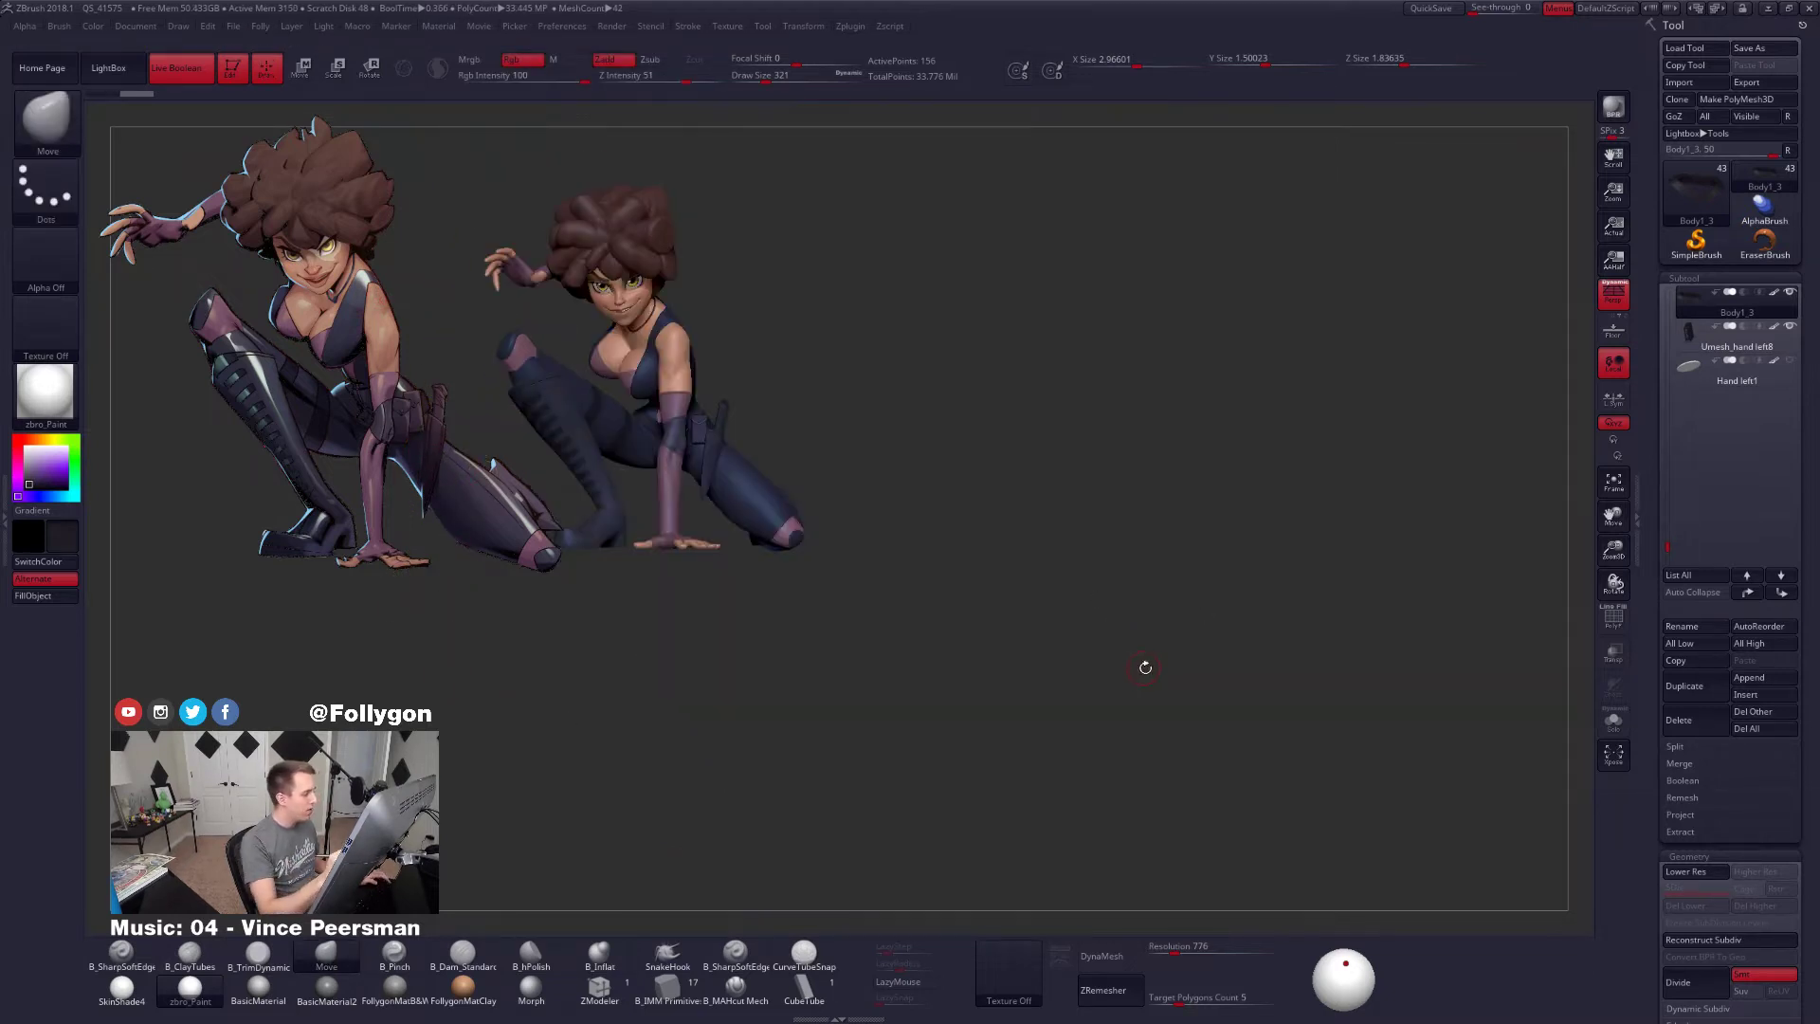
# Compare the figure with the concept art from the front and side, and inspect the belt's polygroups at the hip
pyautogui.keyDown('alt'); pyautogui.moveTo(908, 590); pyautogui.dragTo(1136, 612); pyautogui.keyUp('alt')
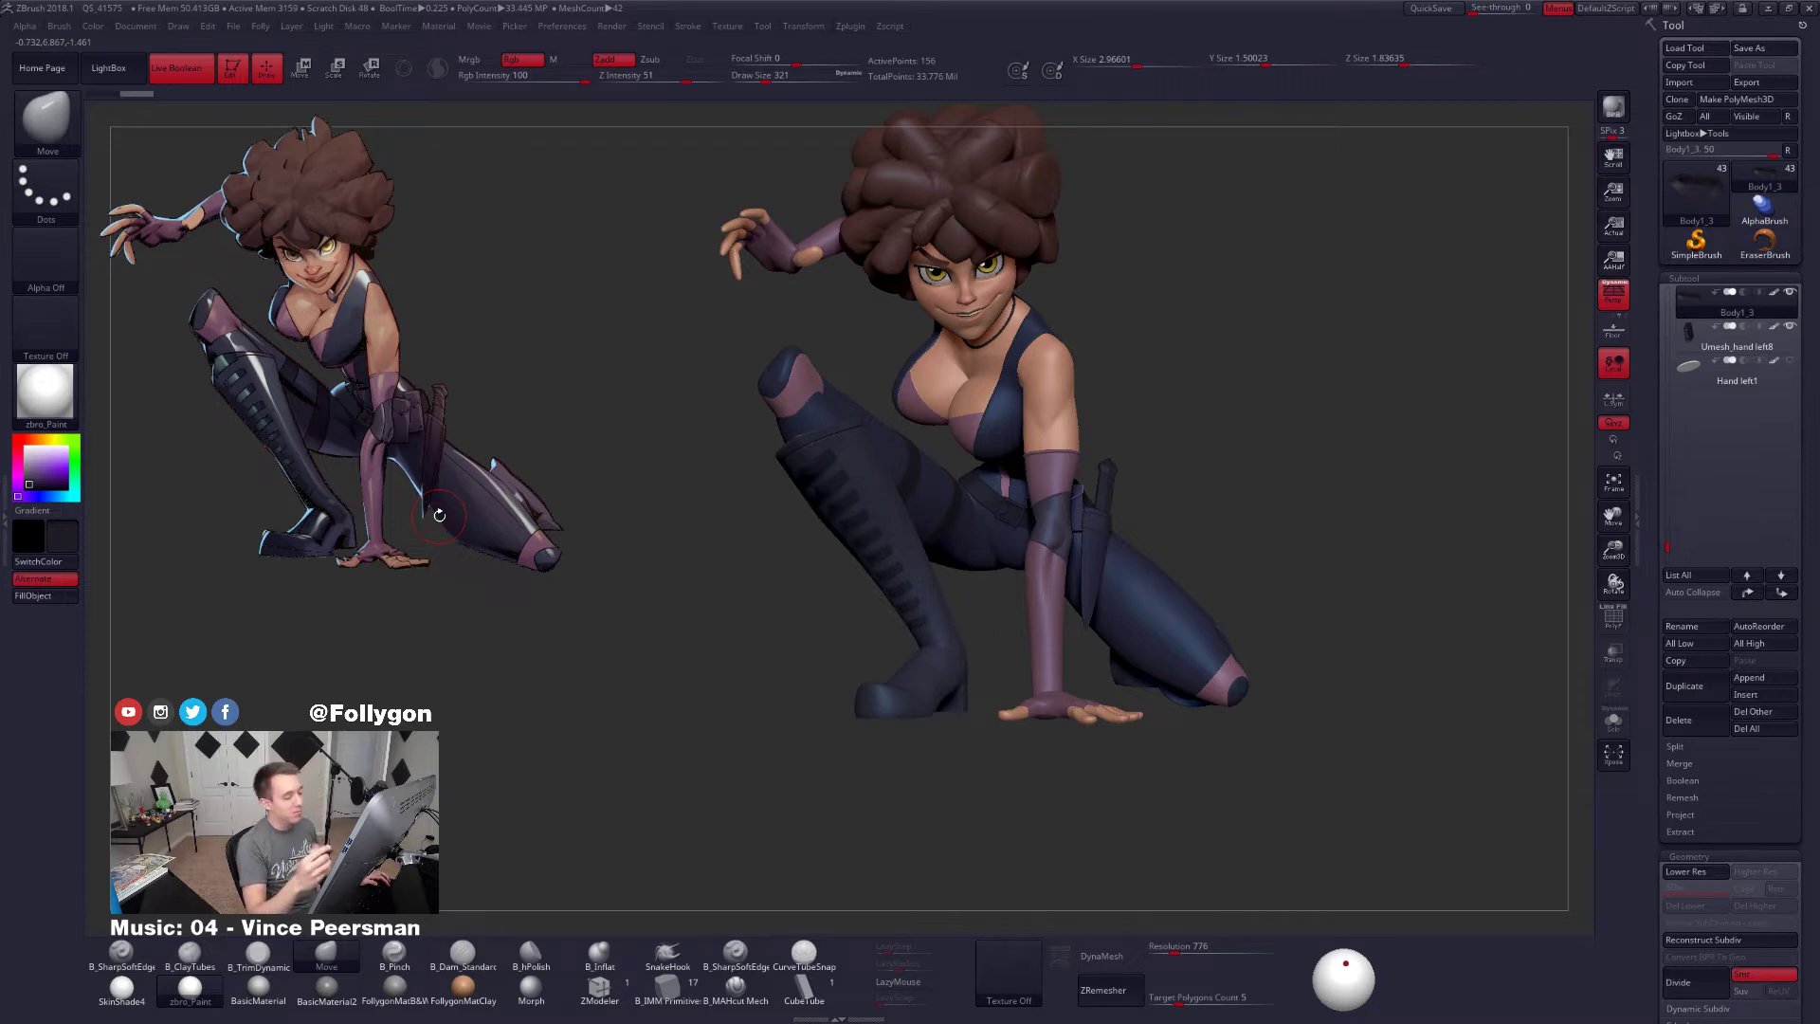
pyautogui.moveTo(1308, 607); pyautogui.dragTo(656, 614)
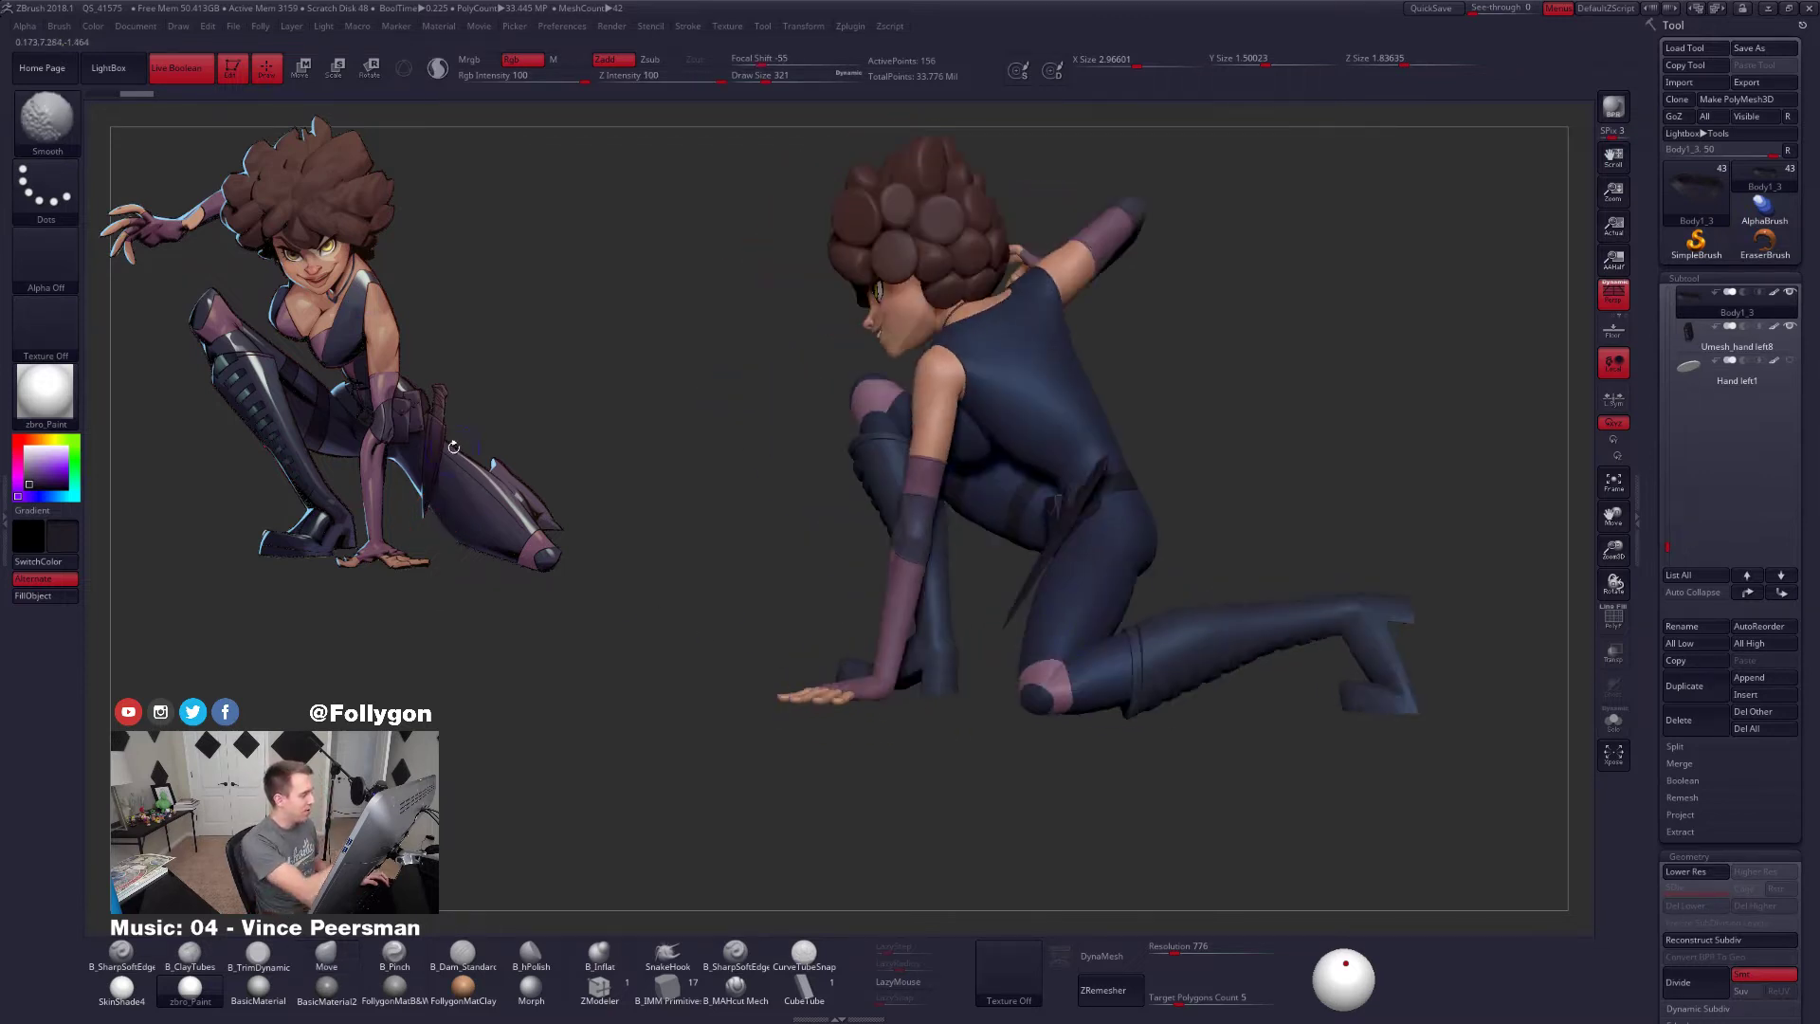
pyautogui.press('shift')
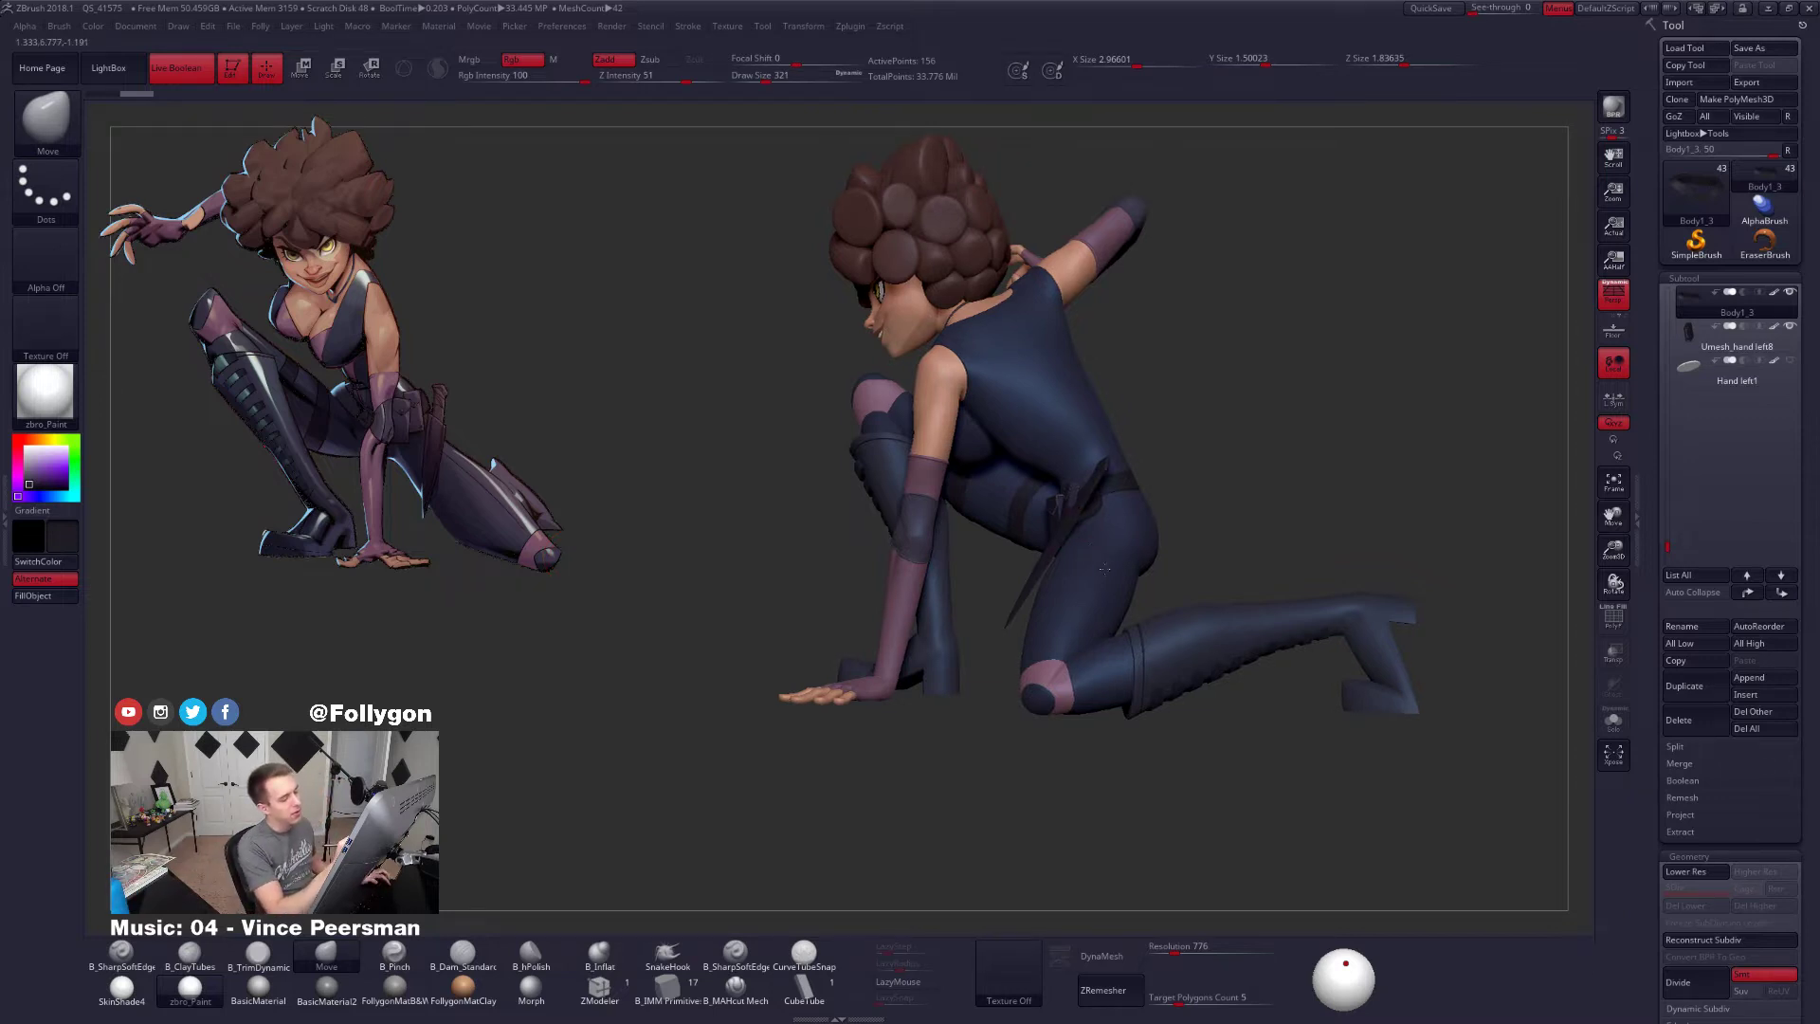
pyautogui.keyDown('ctrl'); pyautogui.moveTo(1078, 537); pyautogui.dragTo(1100, 668, button='right'); pyautogui.keyUp('ctrl')
pyautogui.hotkey('shift', 'f')
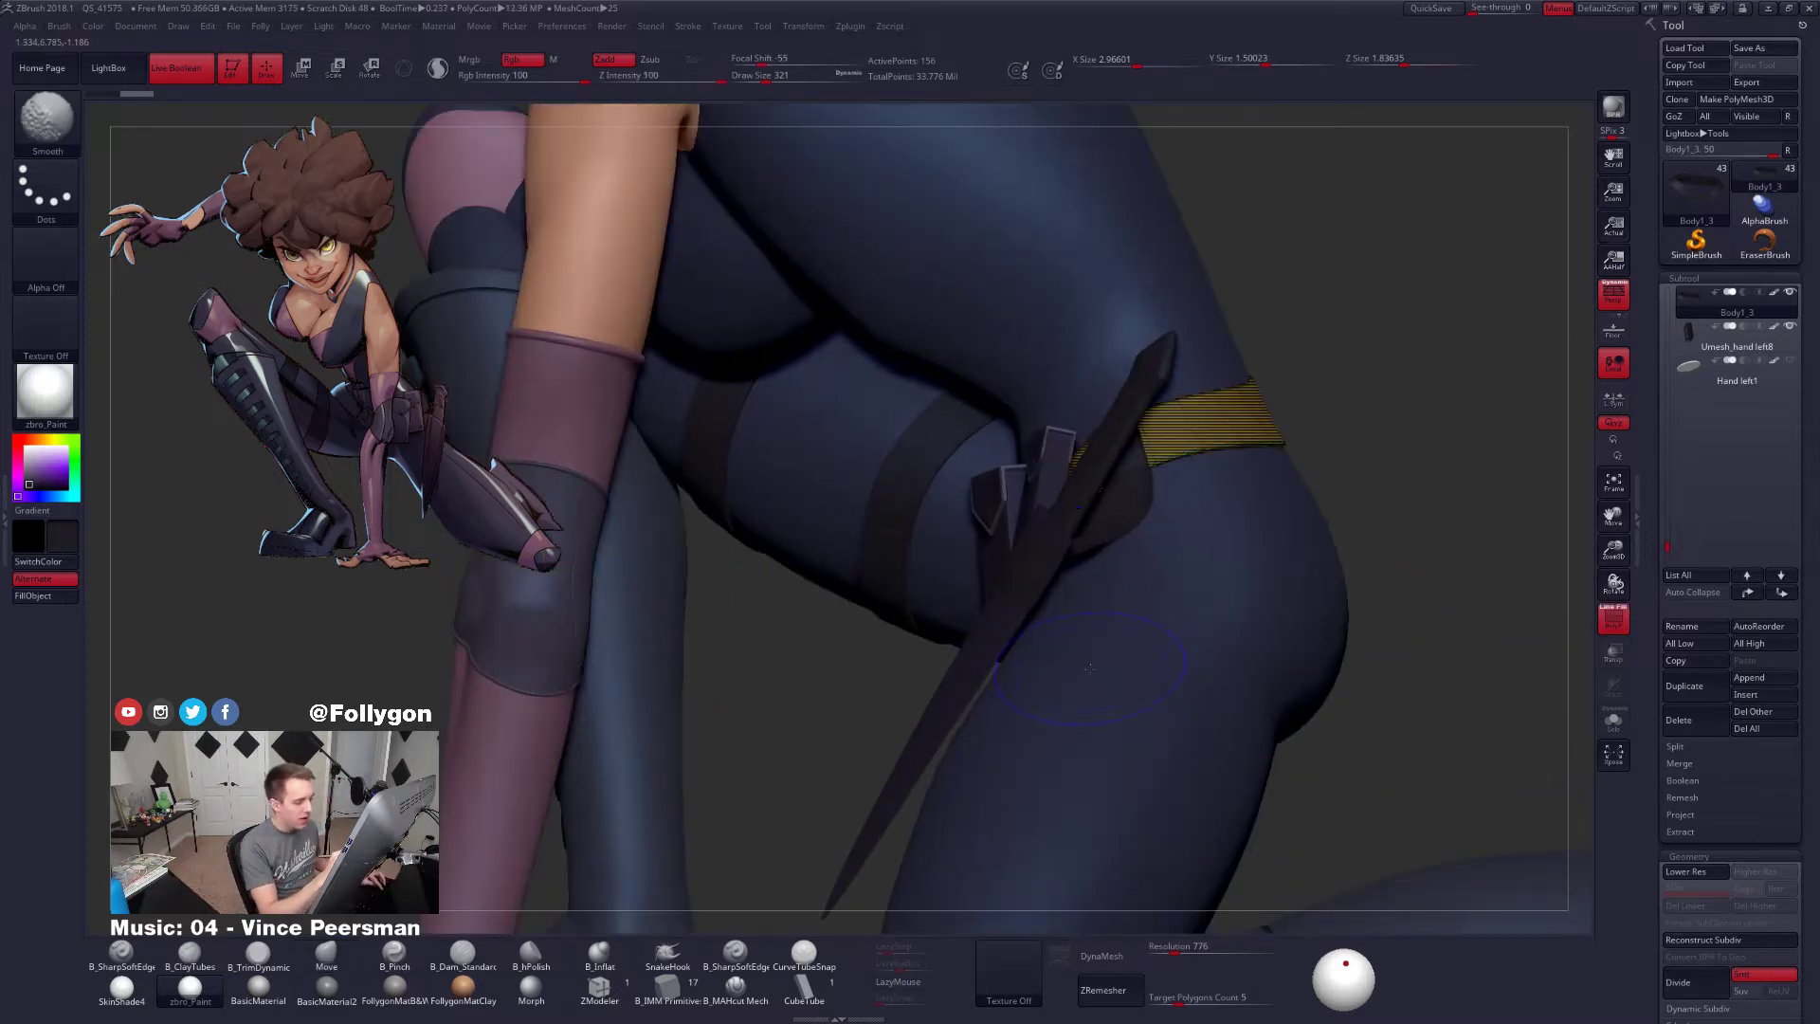
pyautogui.hotkey('shift', 'f')
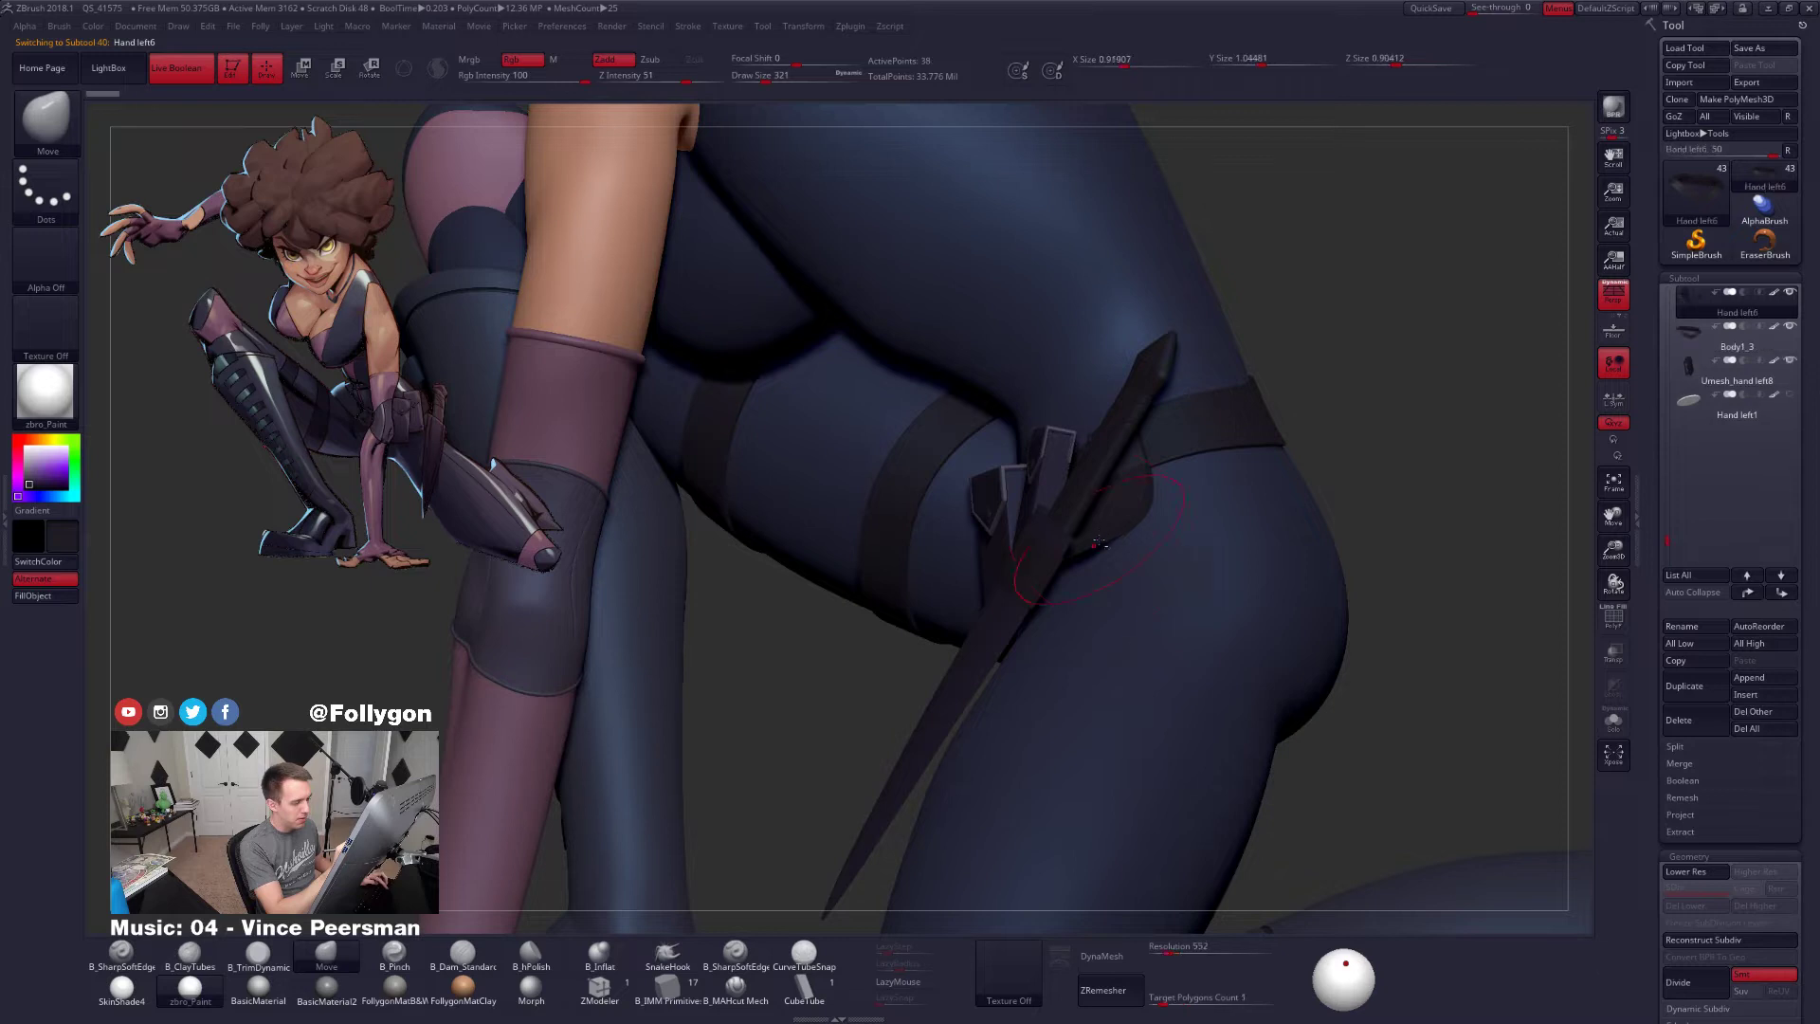
# Isolate the Hand left6 piece at the hip at its lowest subdivision level and adjust its tip with the Move brush at Draw Size 203
pyautogui.hotkey('alt', 's')
pyautogui.moveTo(1100, 536); pyautogui.dragTo(1082, 553, button='right')
pyautogui.hotkey('shift', 'd')
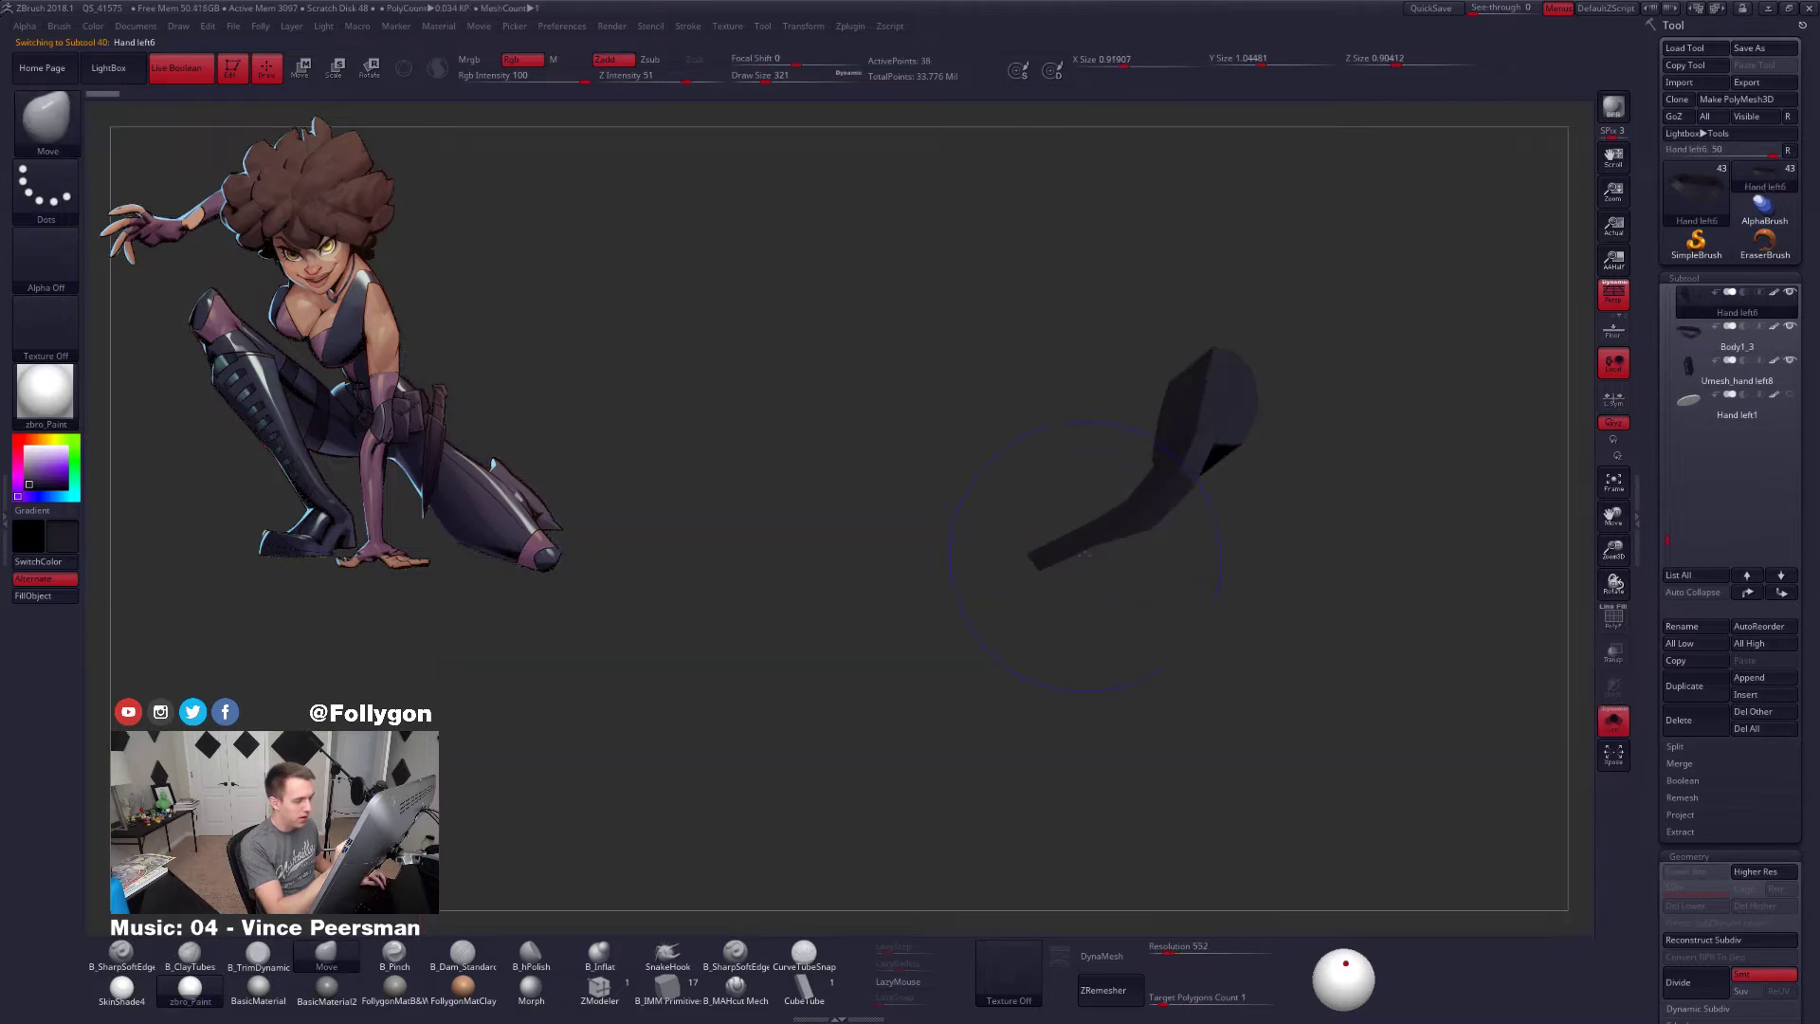
pyautogui.hotkey('shift', 'f')
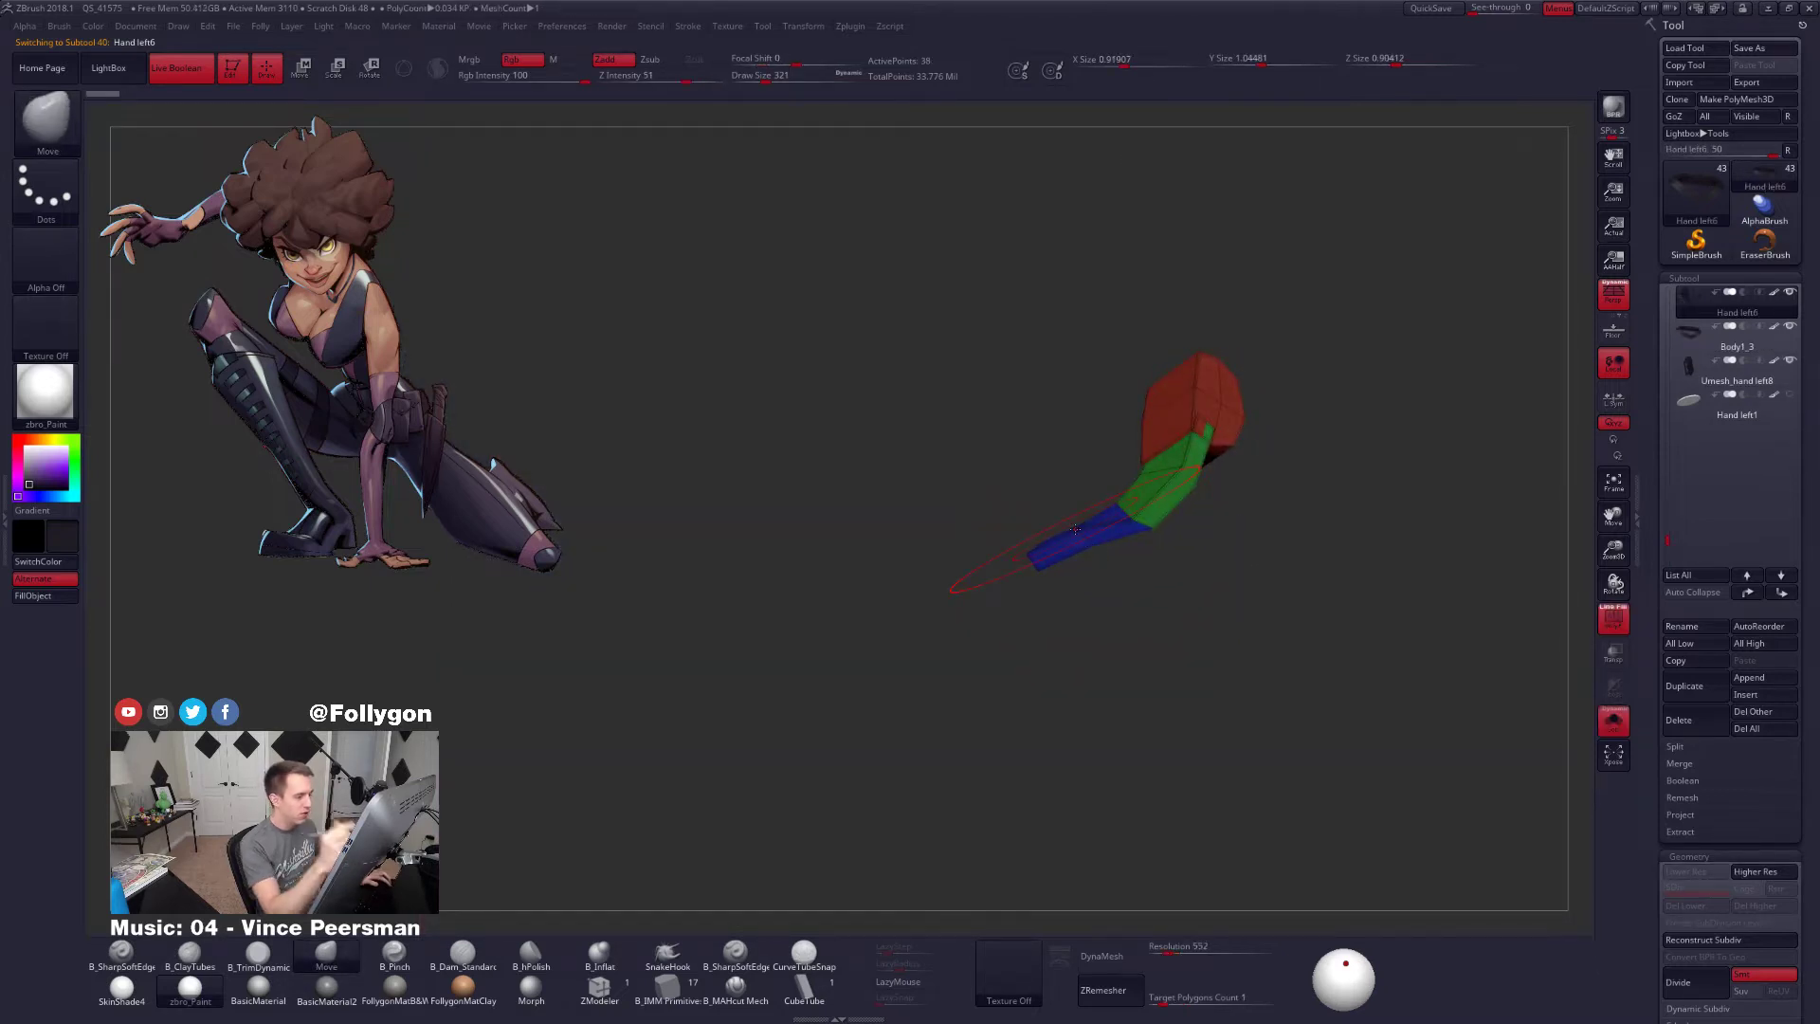
pyautogui.press('space')
pyautogui.click(1079, 538)
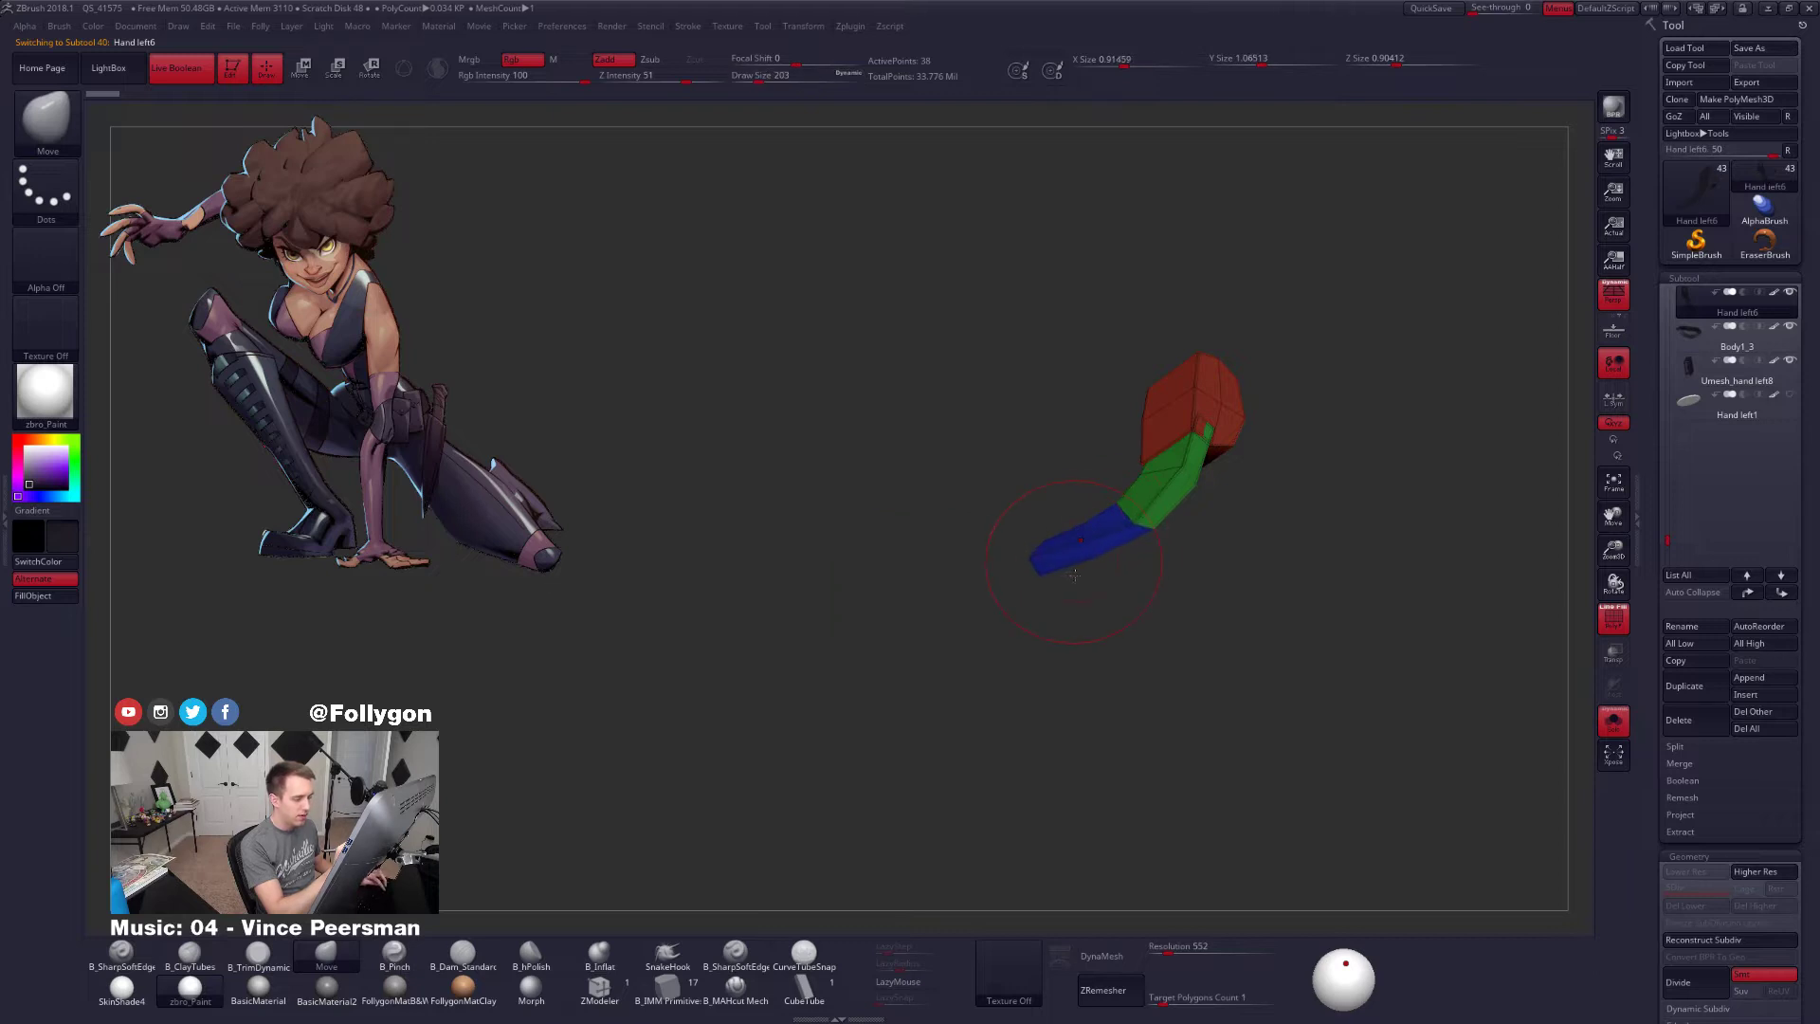
pyautogui.hotkey('alt', 's')
pyautogui.hotkey('shift', 'f')
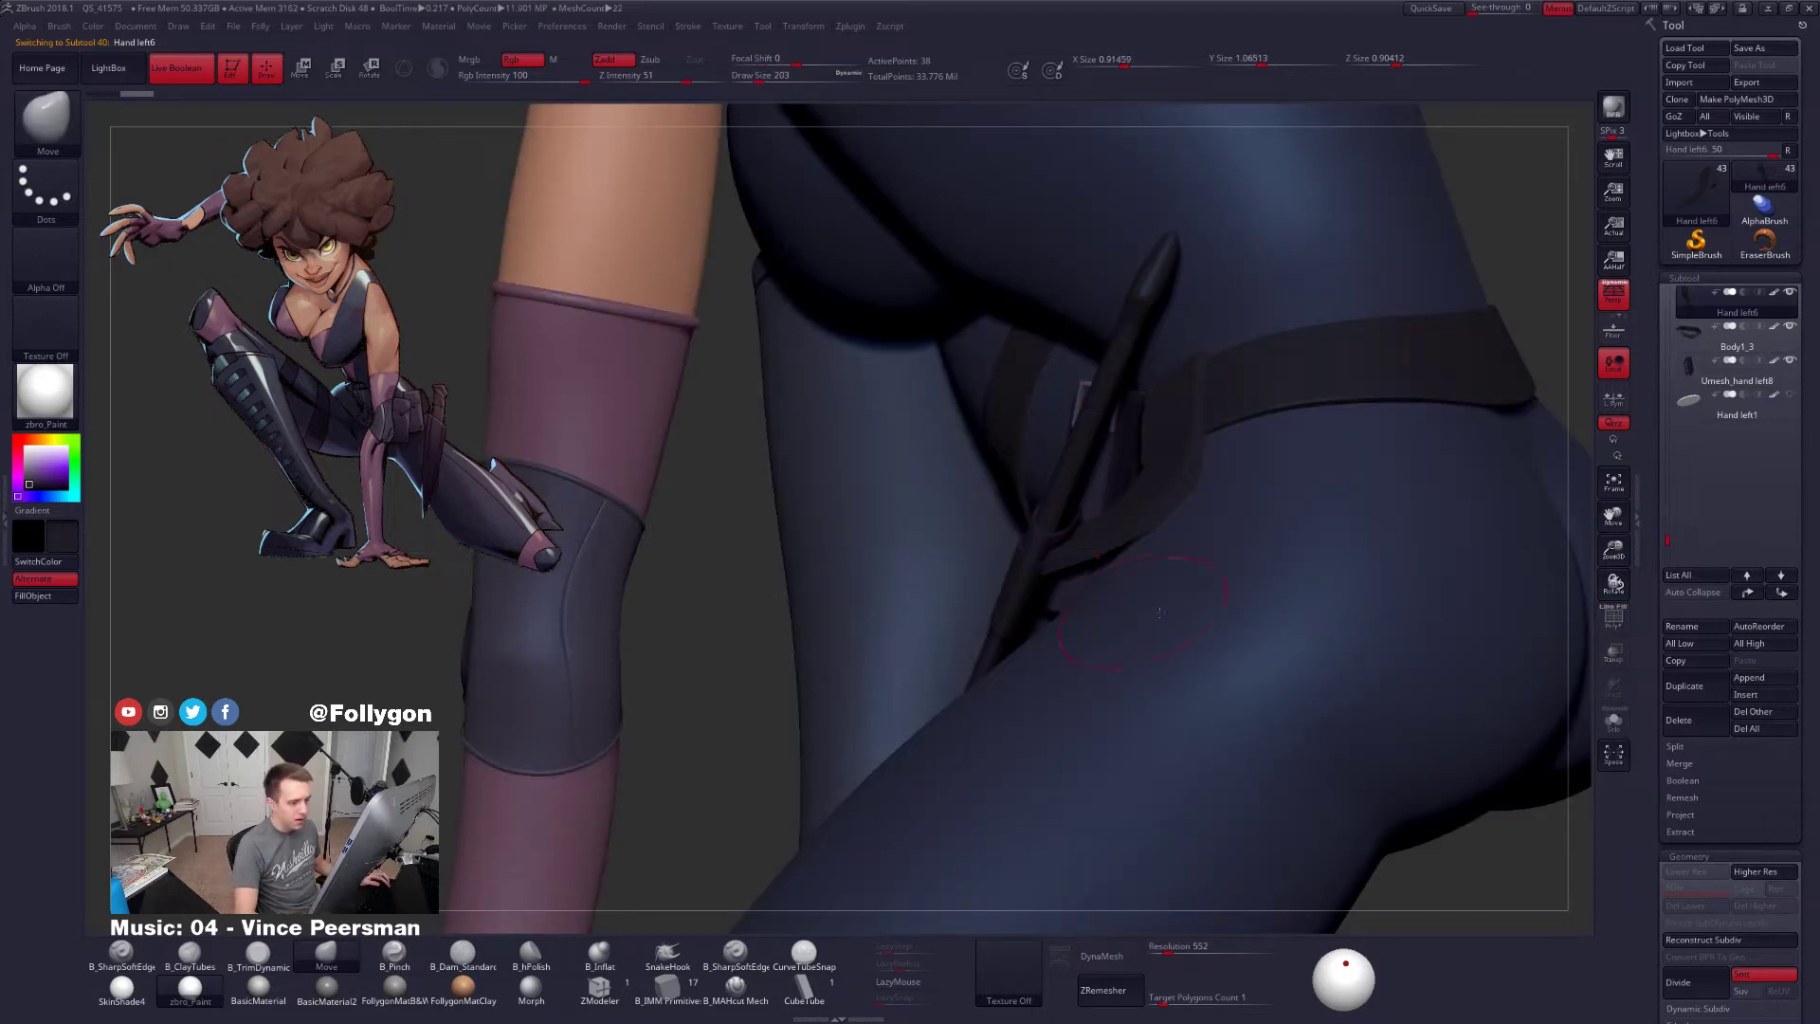
# Make the Body1_11 suit active and keep only its trouser area visible with a lasso selection
pyautogui.moveTo(1673, 523); pyautogui.dragTo(1675, 513)
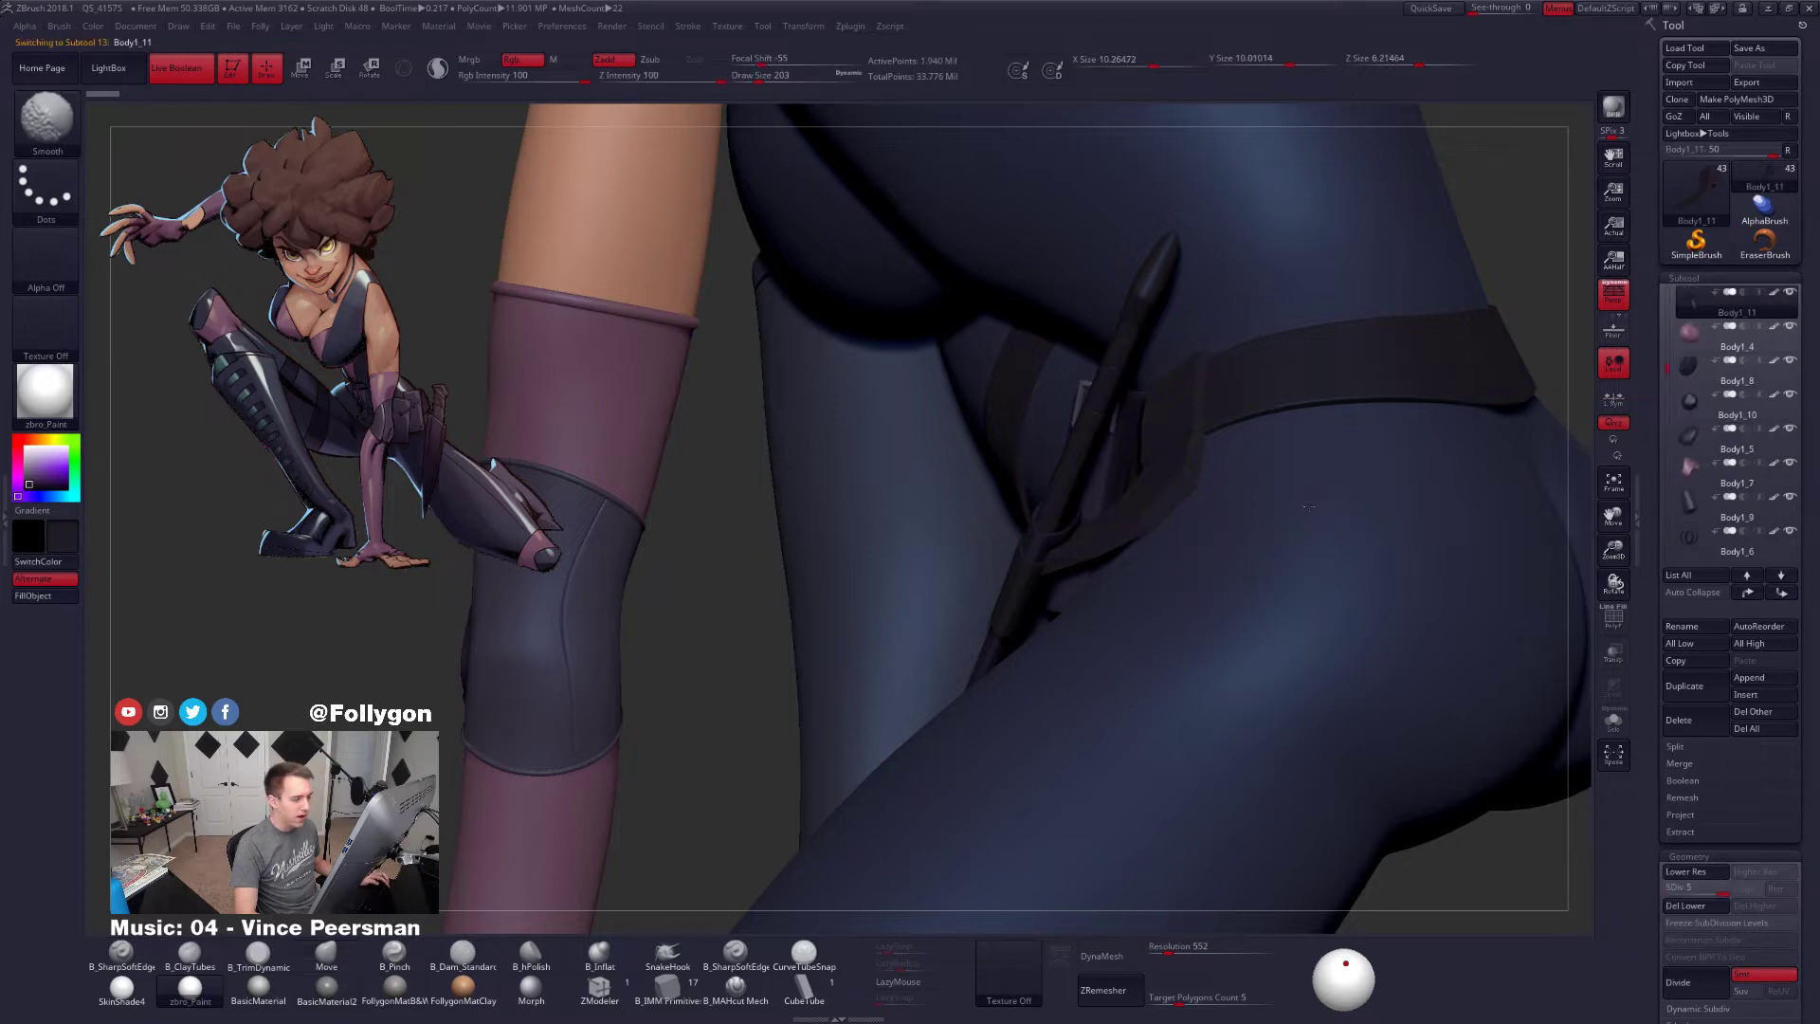
pyautogui.moveTo(1219, 540)
pyautogui.mouseDown(button='right')
pyautogui.moveTo(1290, 498)
pyautogui.moveTo(1327, 427)
pyautogui.mouseUp(button='right')
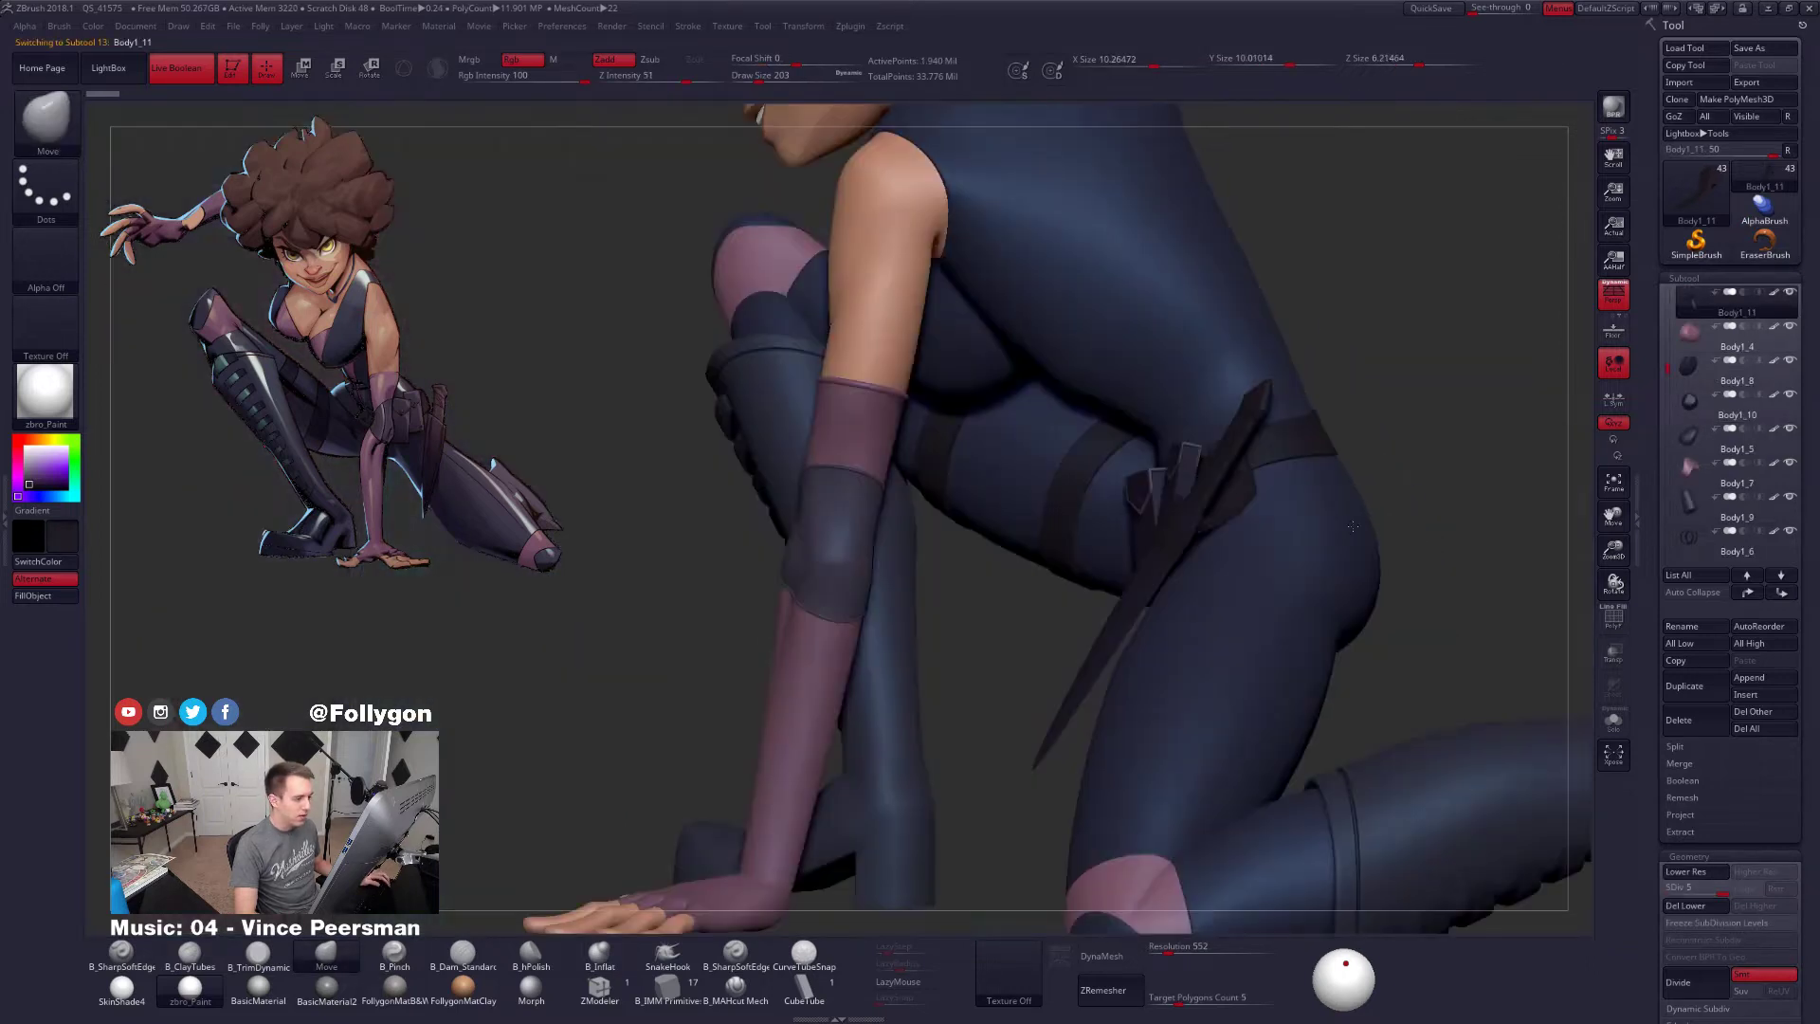
pyautogui.moveTo(1379, 384)
pyautogui.keyDown('ctrl'); pyautogui.keyDown('alt'); pyautogui.keyDown('shift'); pyautogui.mouseDown()
pyautogui.moveTo(971, 439)
pyautogui.moveTo(944, 934)
pyautogui.moveTo(1552, 762)
pyautogui.mouseUp(); pyautogui.keyUp('shift'); pyautogui.keyUp('alt'); pyautogui.keyUp('ctrl')
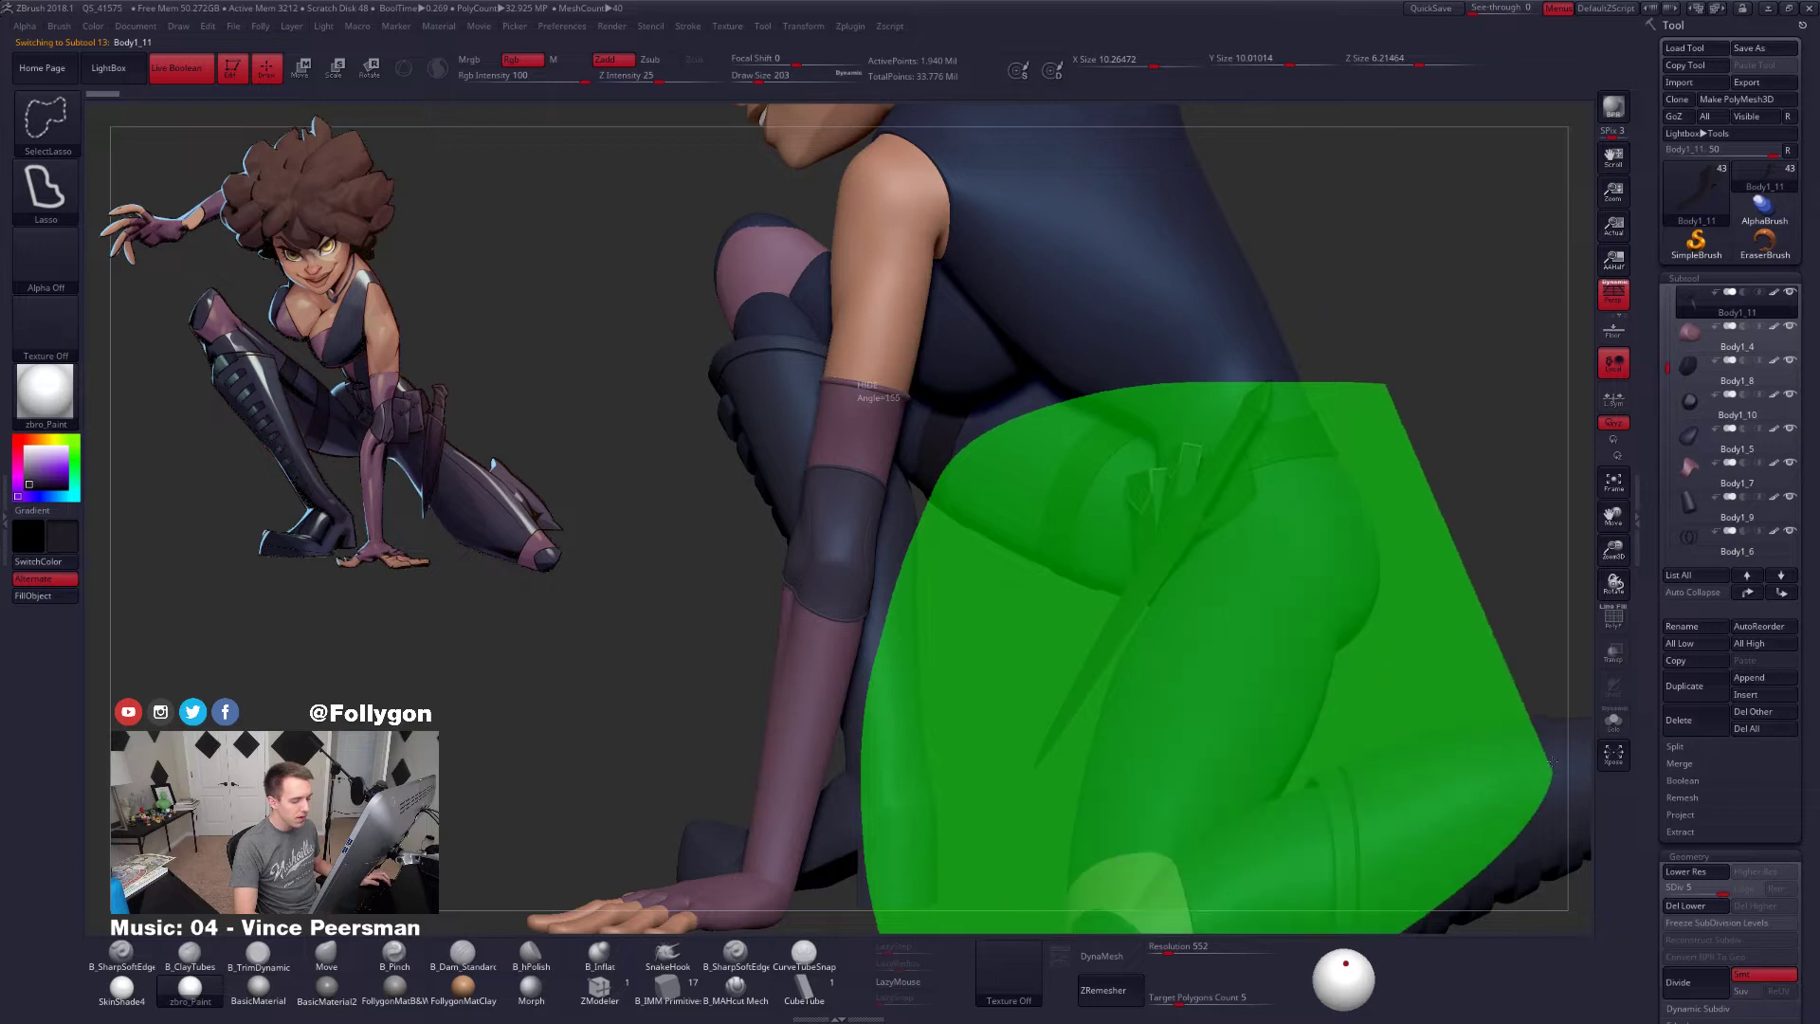
# Hide the Body skin and the purple chest piece, and make Body1_2 active
pyautogui.keyDown('ctrl'); pyautogui.moveTo(1266, 479); pyautogui.dragTo(1196, 343, button='right'); pyautogui.keyUp('ctrl')
pyautogui.keyDown('alt'); pyautogui.click(1189, 333); pyautogui.keyUp('alt')
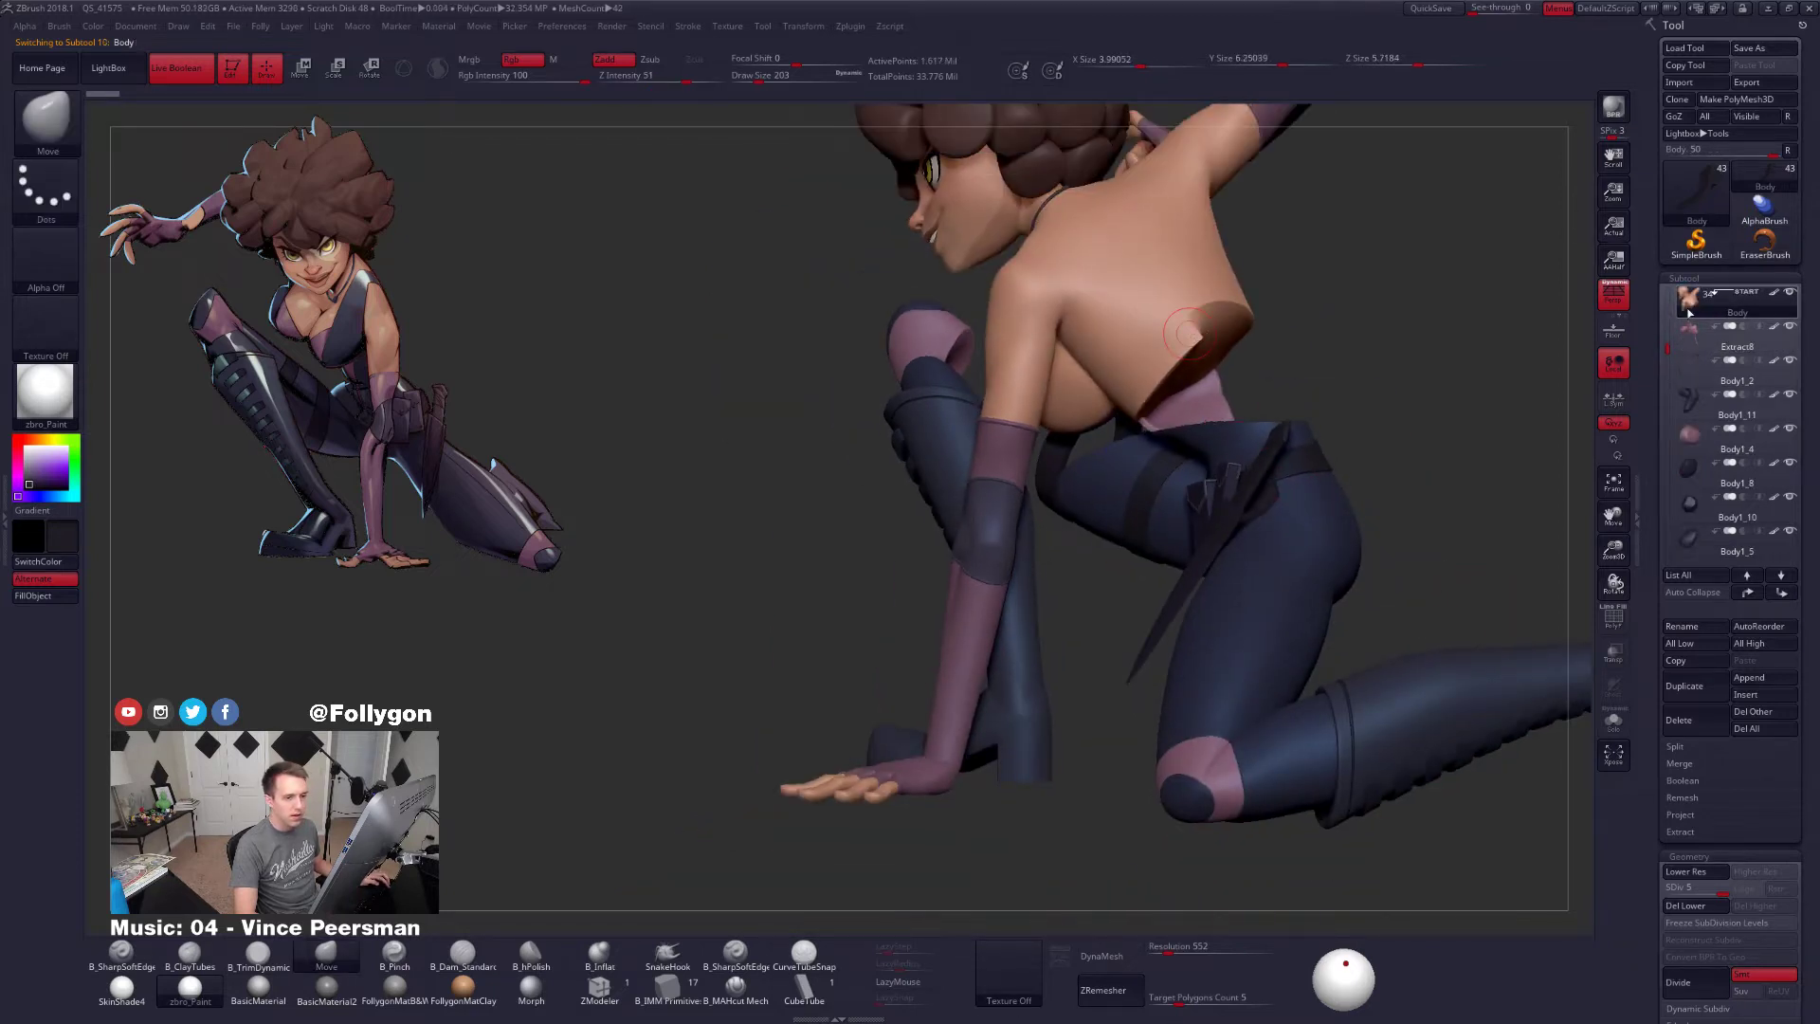
pyautogui.click(1790, 326)
pyautogui.click(1693, 374)
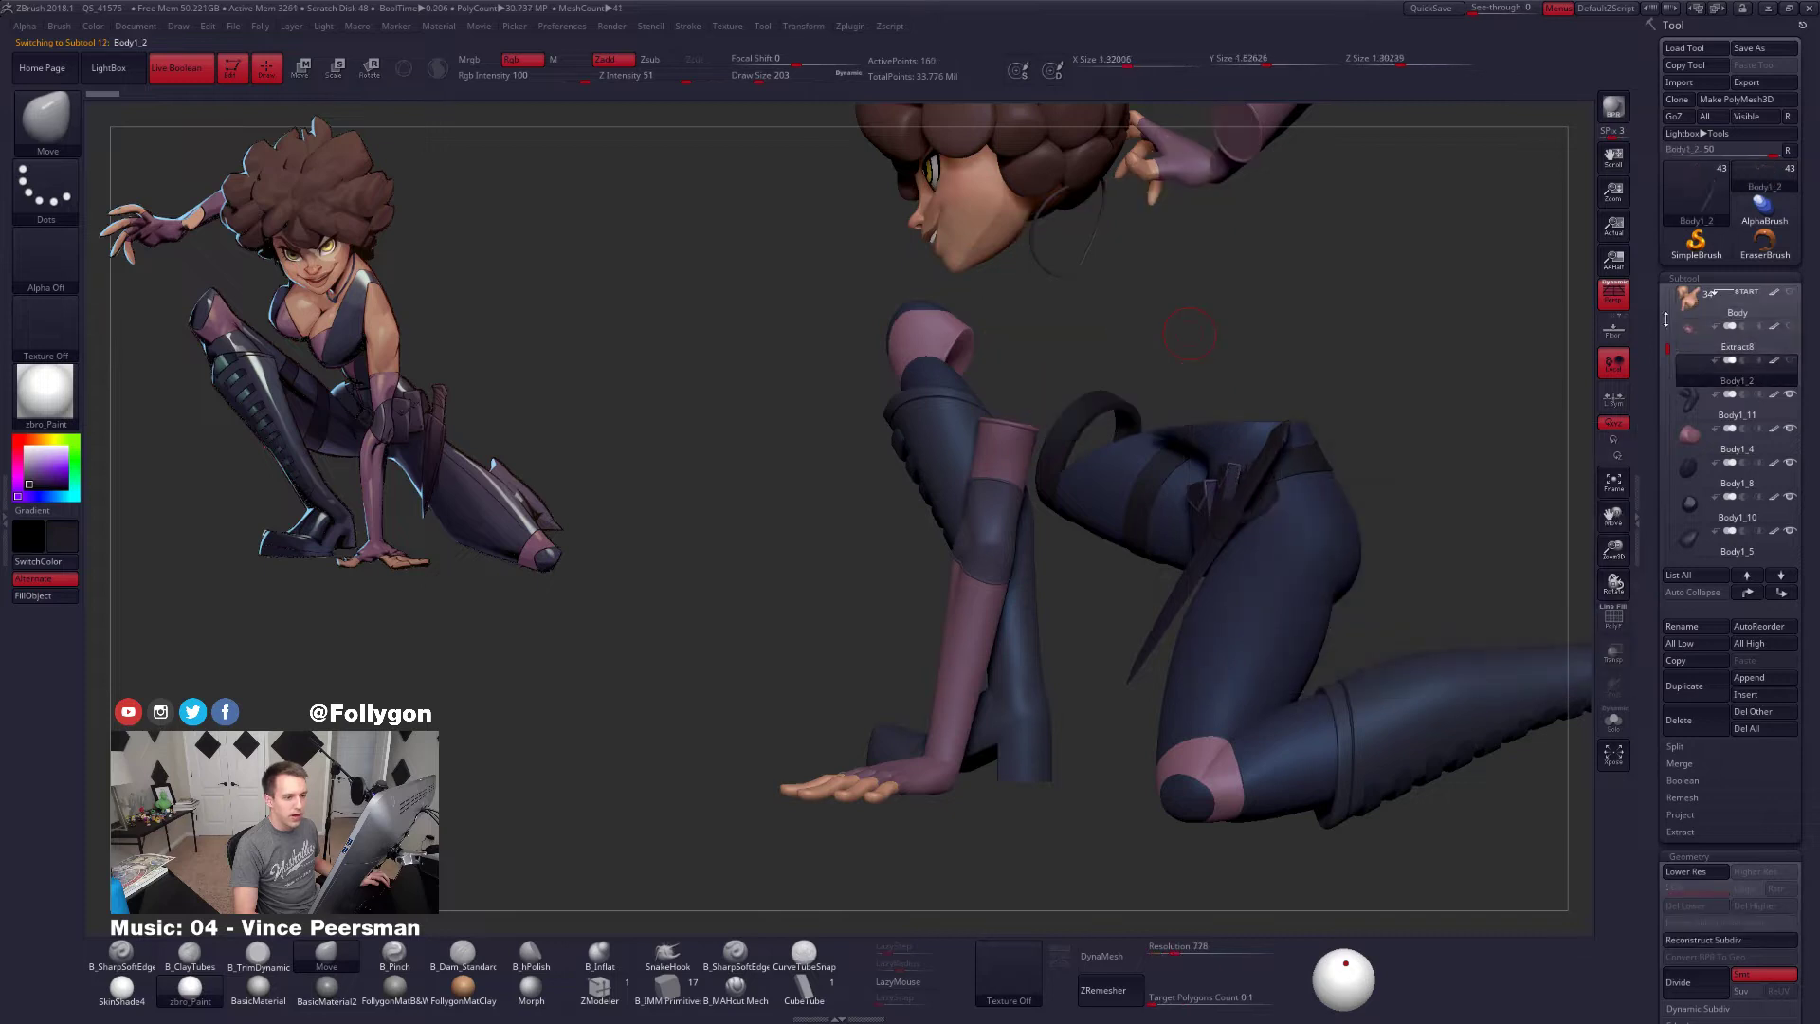
# Hide the hair and head subtools along with the eyelashes, eyebrow and eyes
pyautogui.moveTo(1668, 349); pyautogui.dragTo(1668, 284)
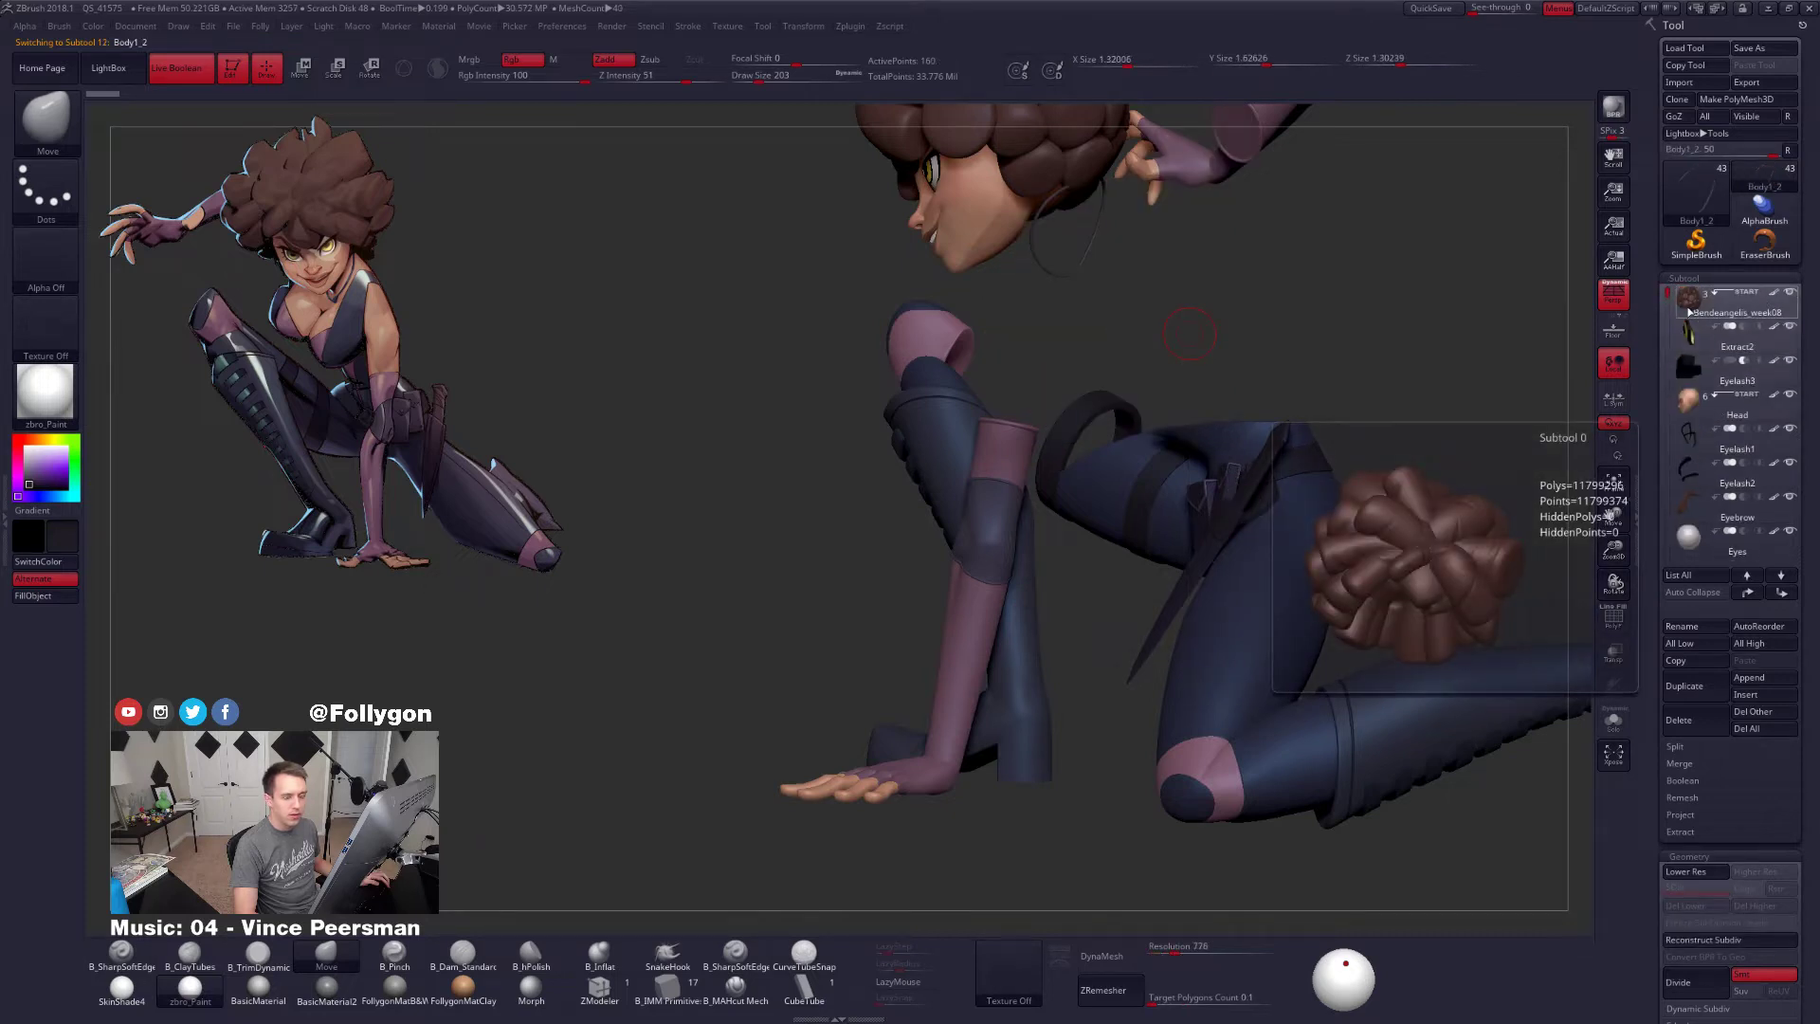
pyautogui.click(1729, 317)
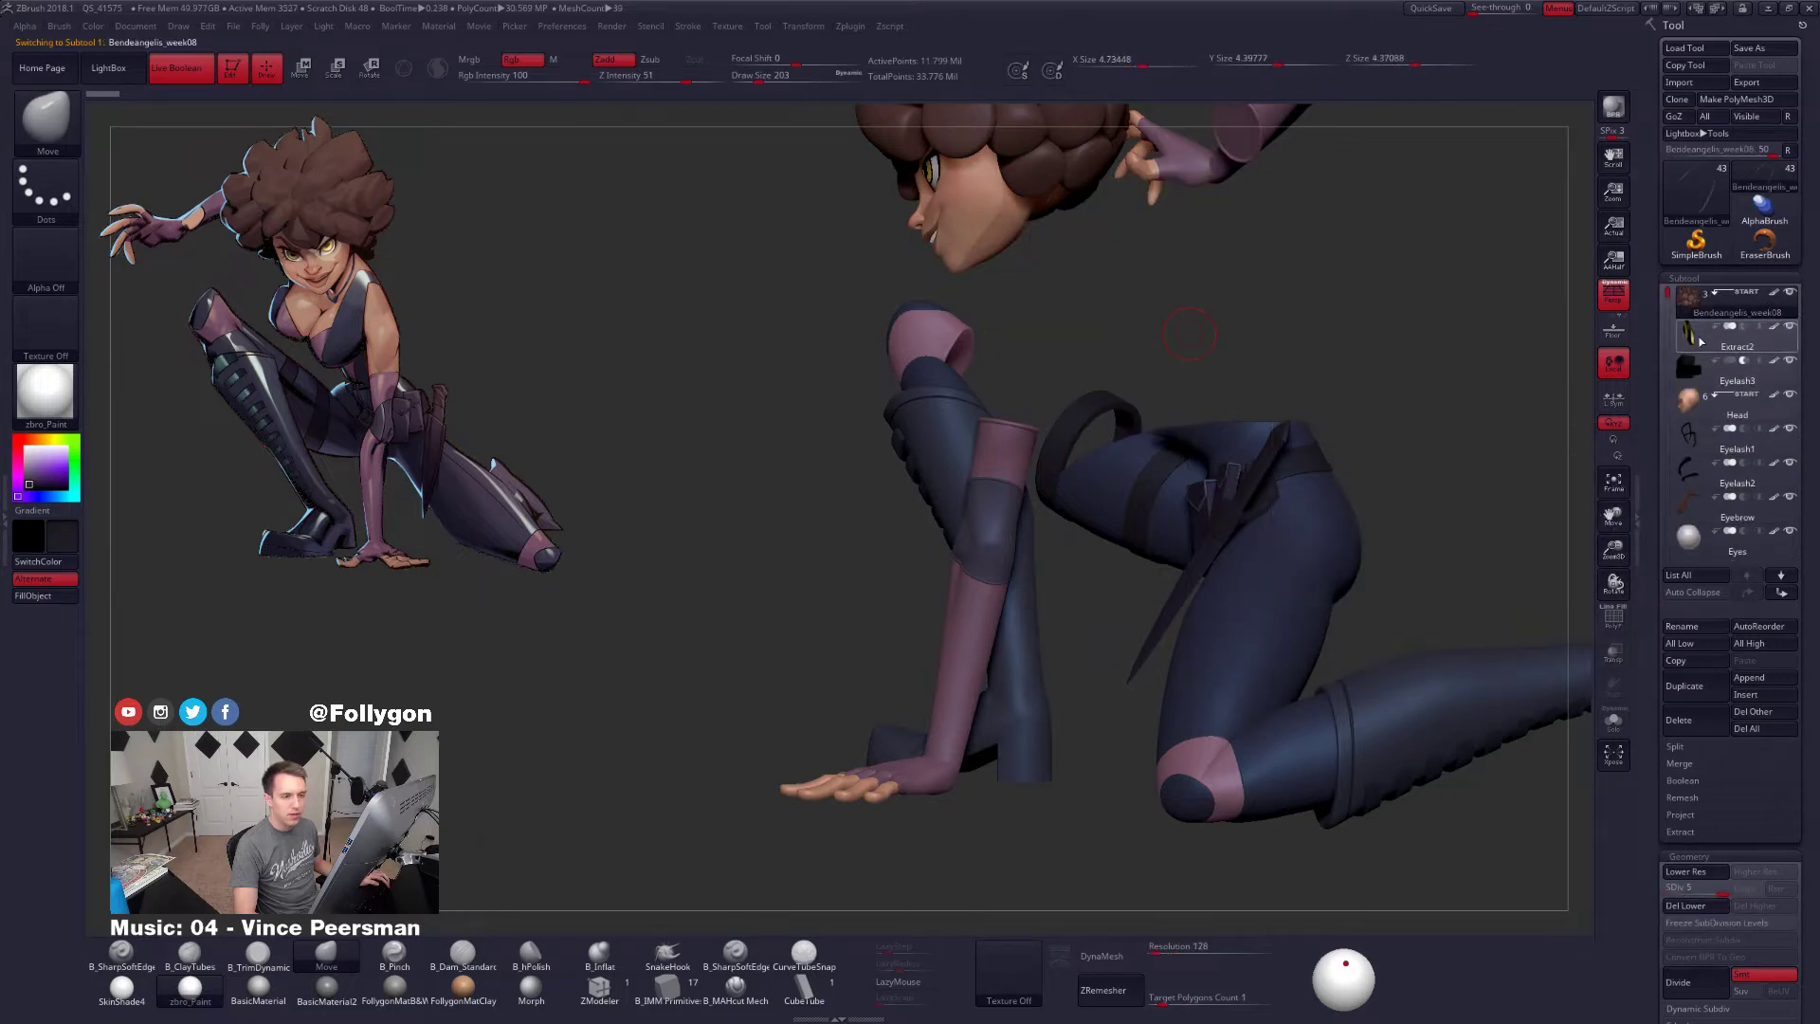
pyautogui.click(1702, 343)
pyautogui.click(1789, 292)
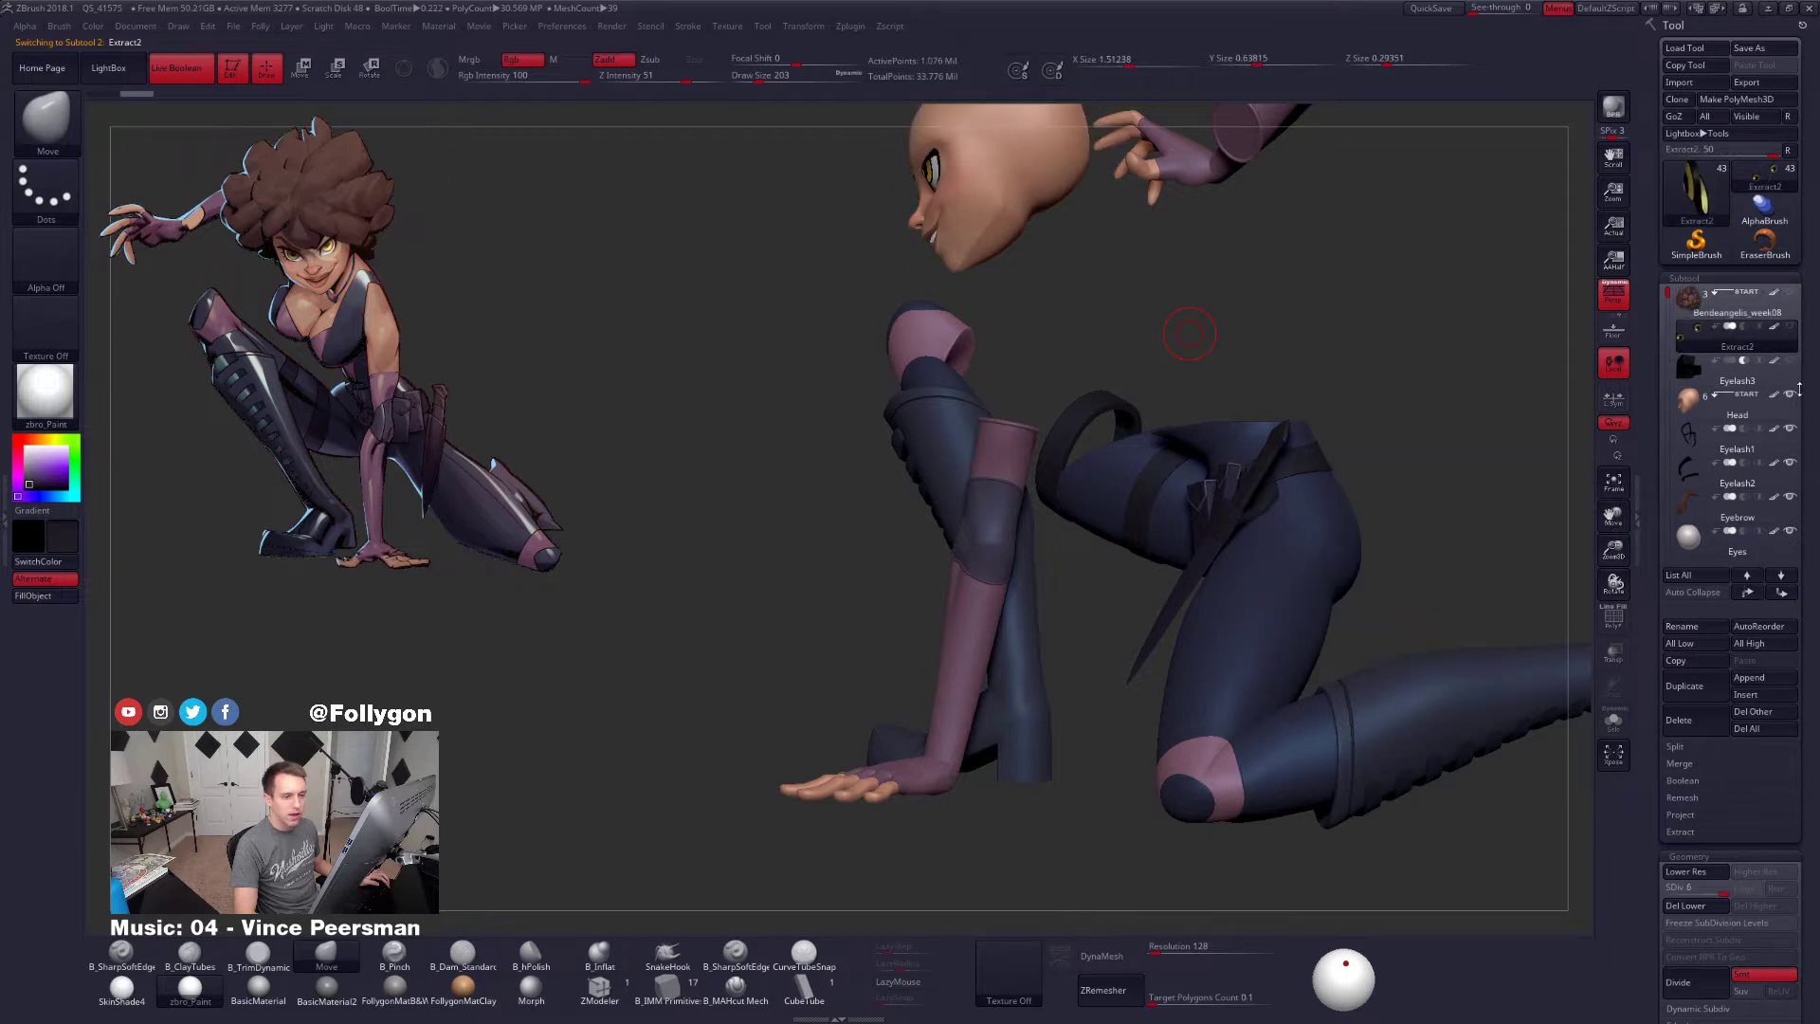
pyautogui.click(1789, 395)
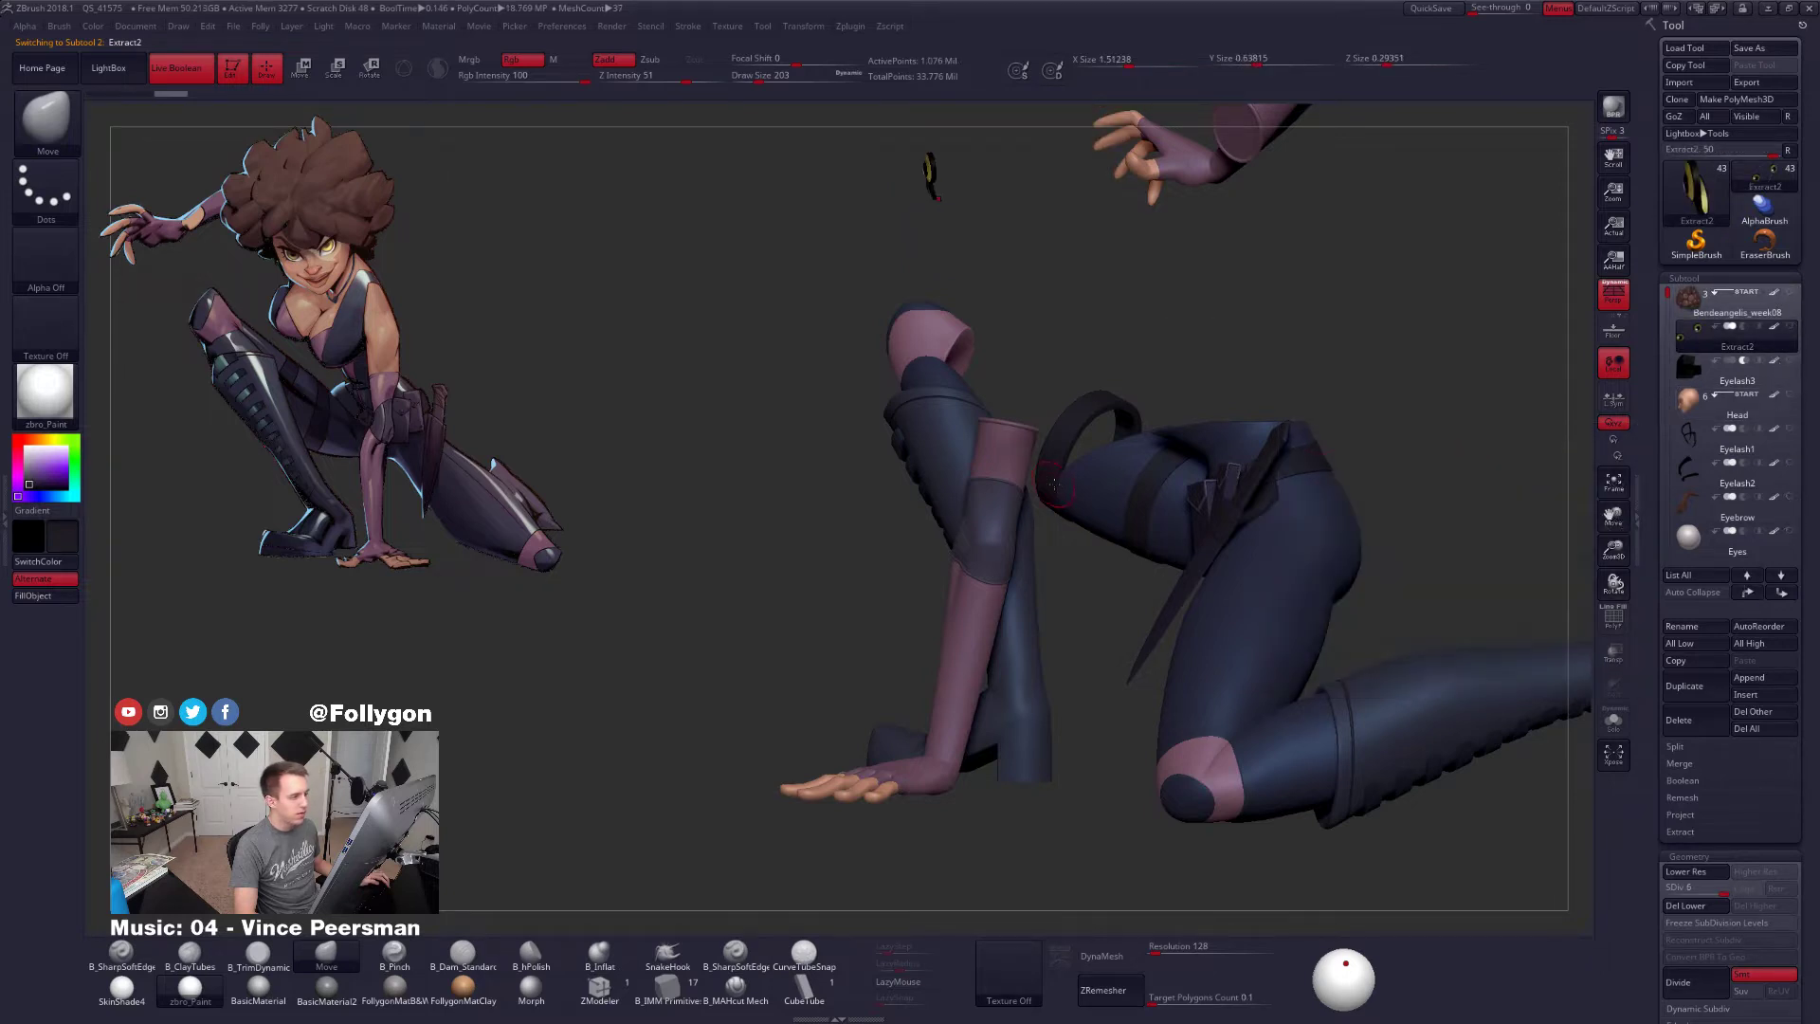
# Hide the arm, glove and hand subtools, including Extract3, Extract4, Extract4_1, Hand left, Extract7 and Hand left1_2
pyautogui.keyDown('alt'); pyautogui.click(1107, 504); pyautogui.keyUp('alt')
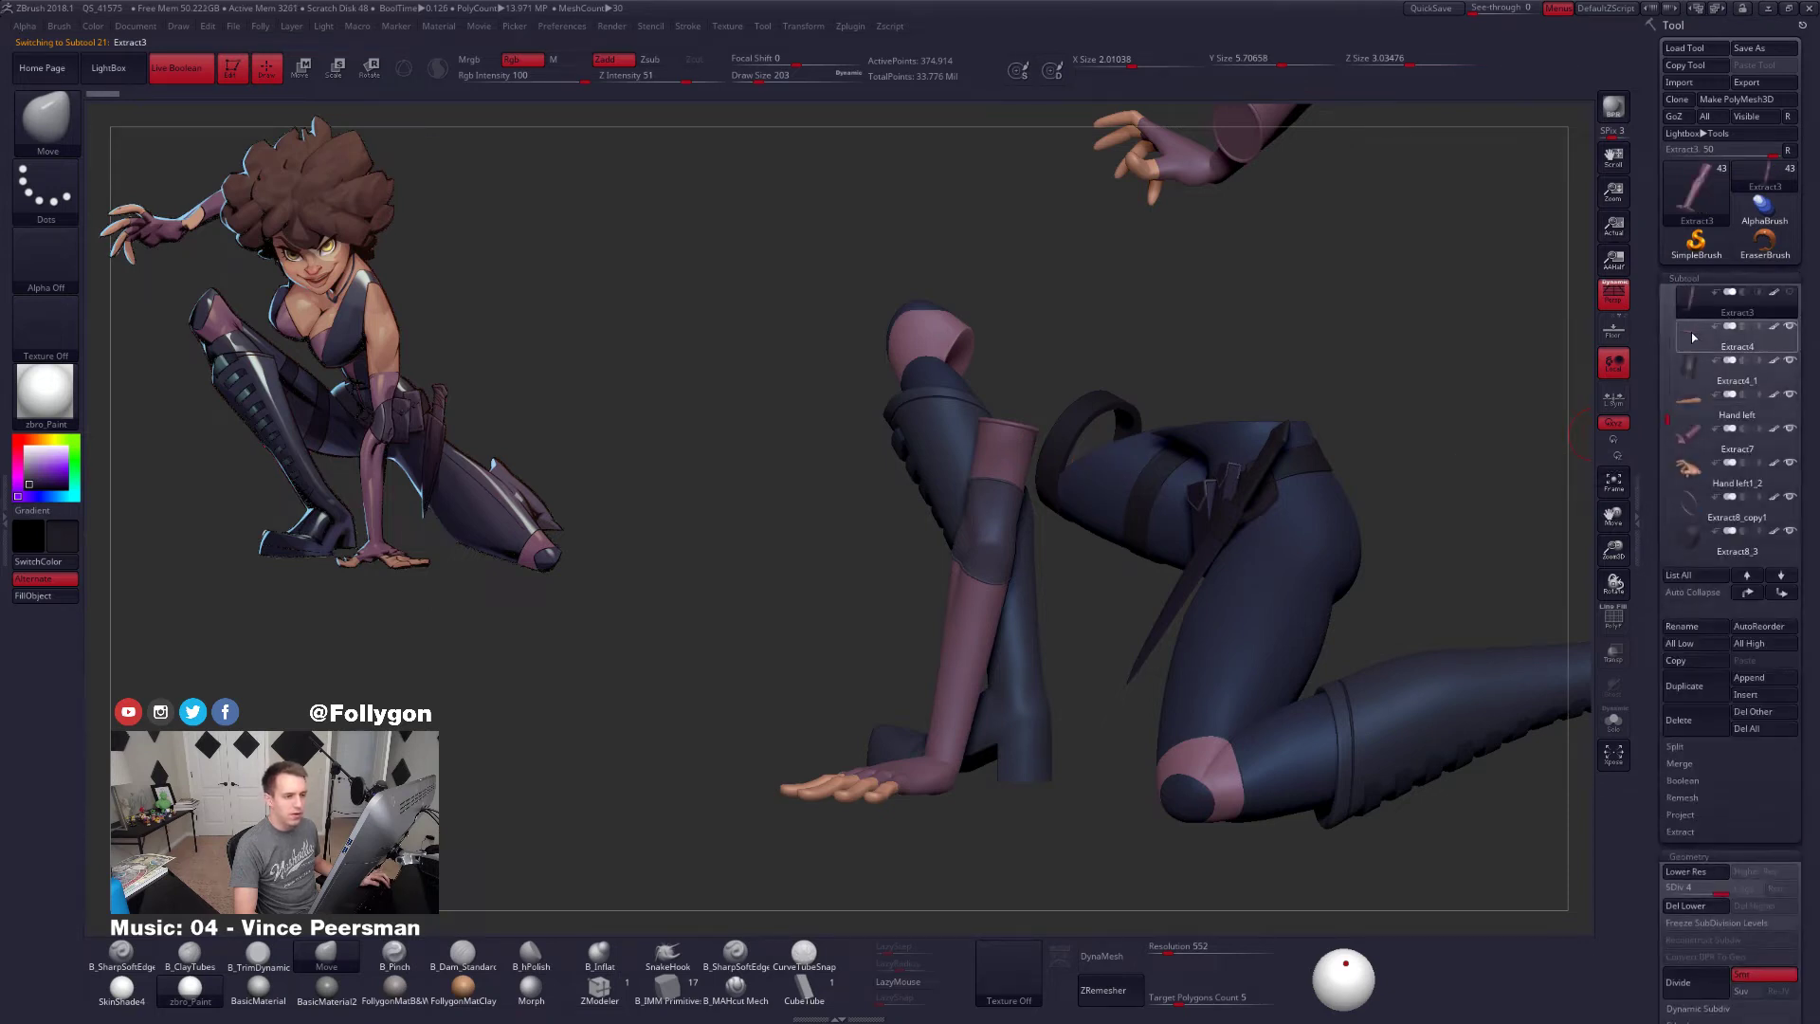
pyautogui.click(1697, 372)
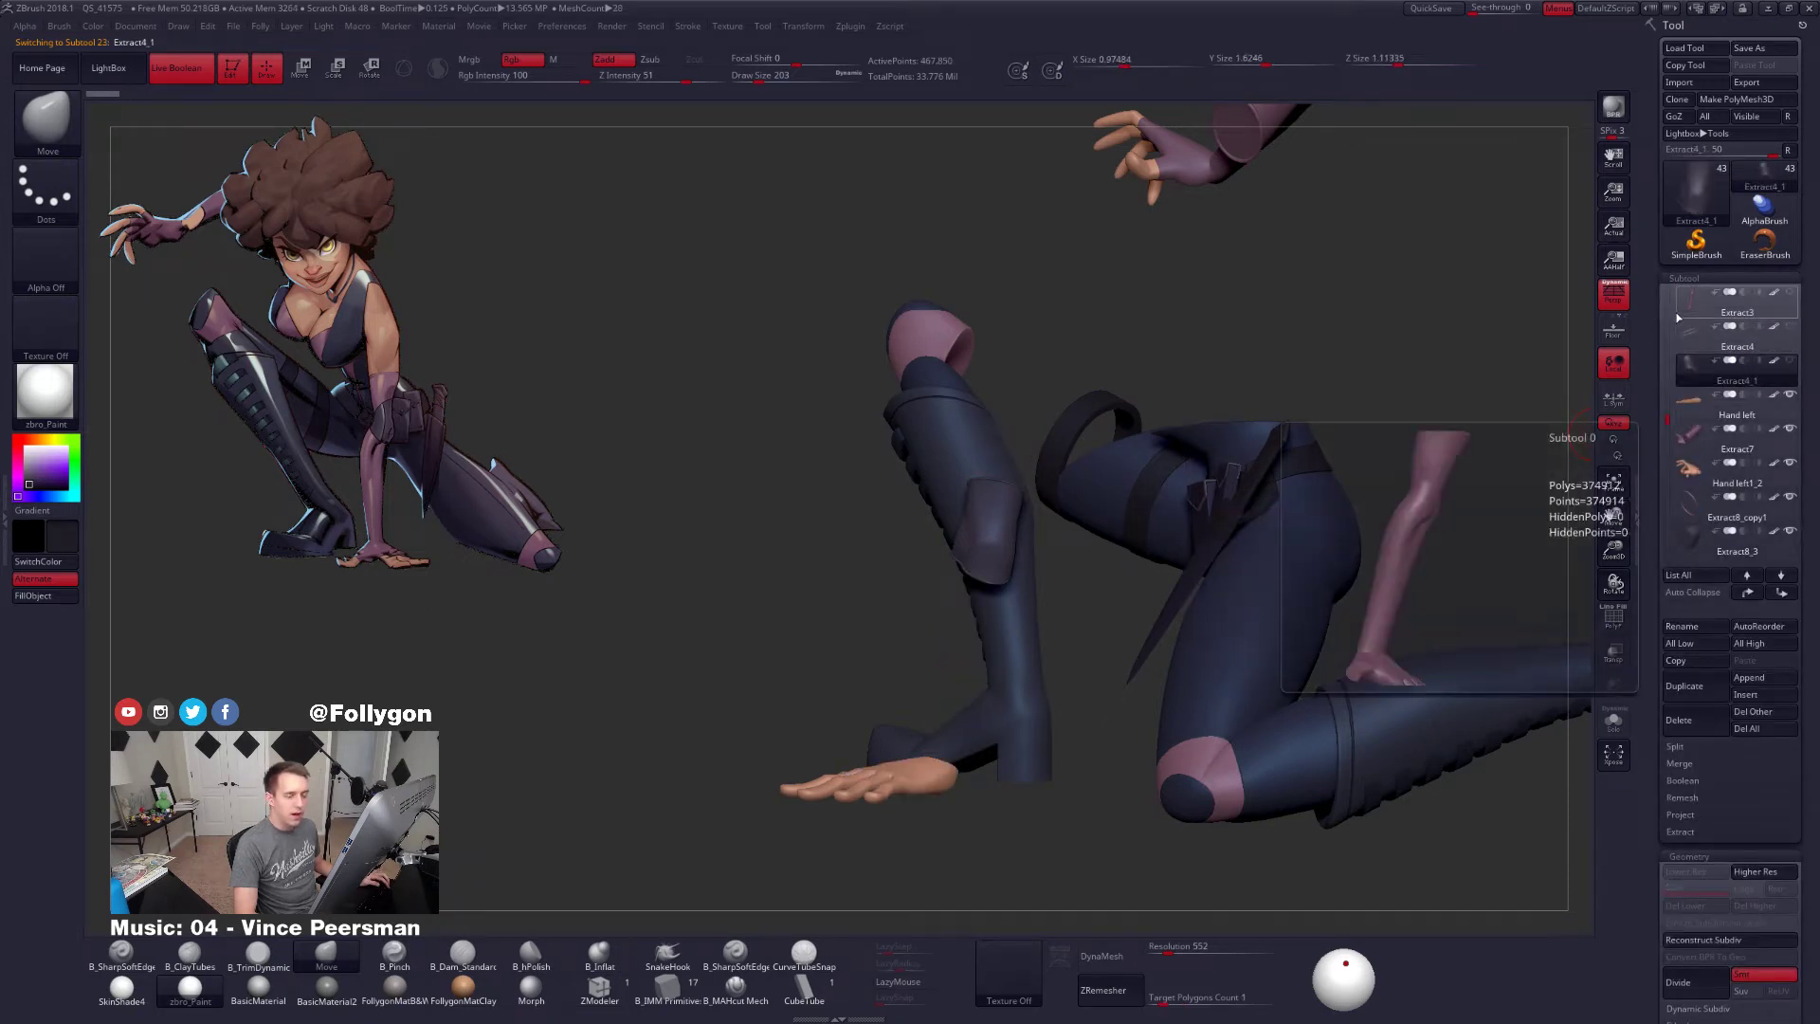
pyautogui.moveTo(1719, 365)
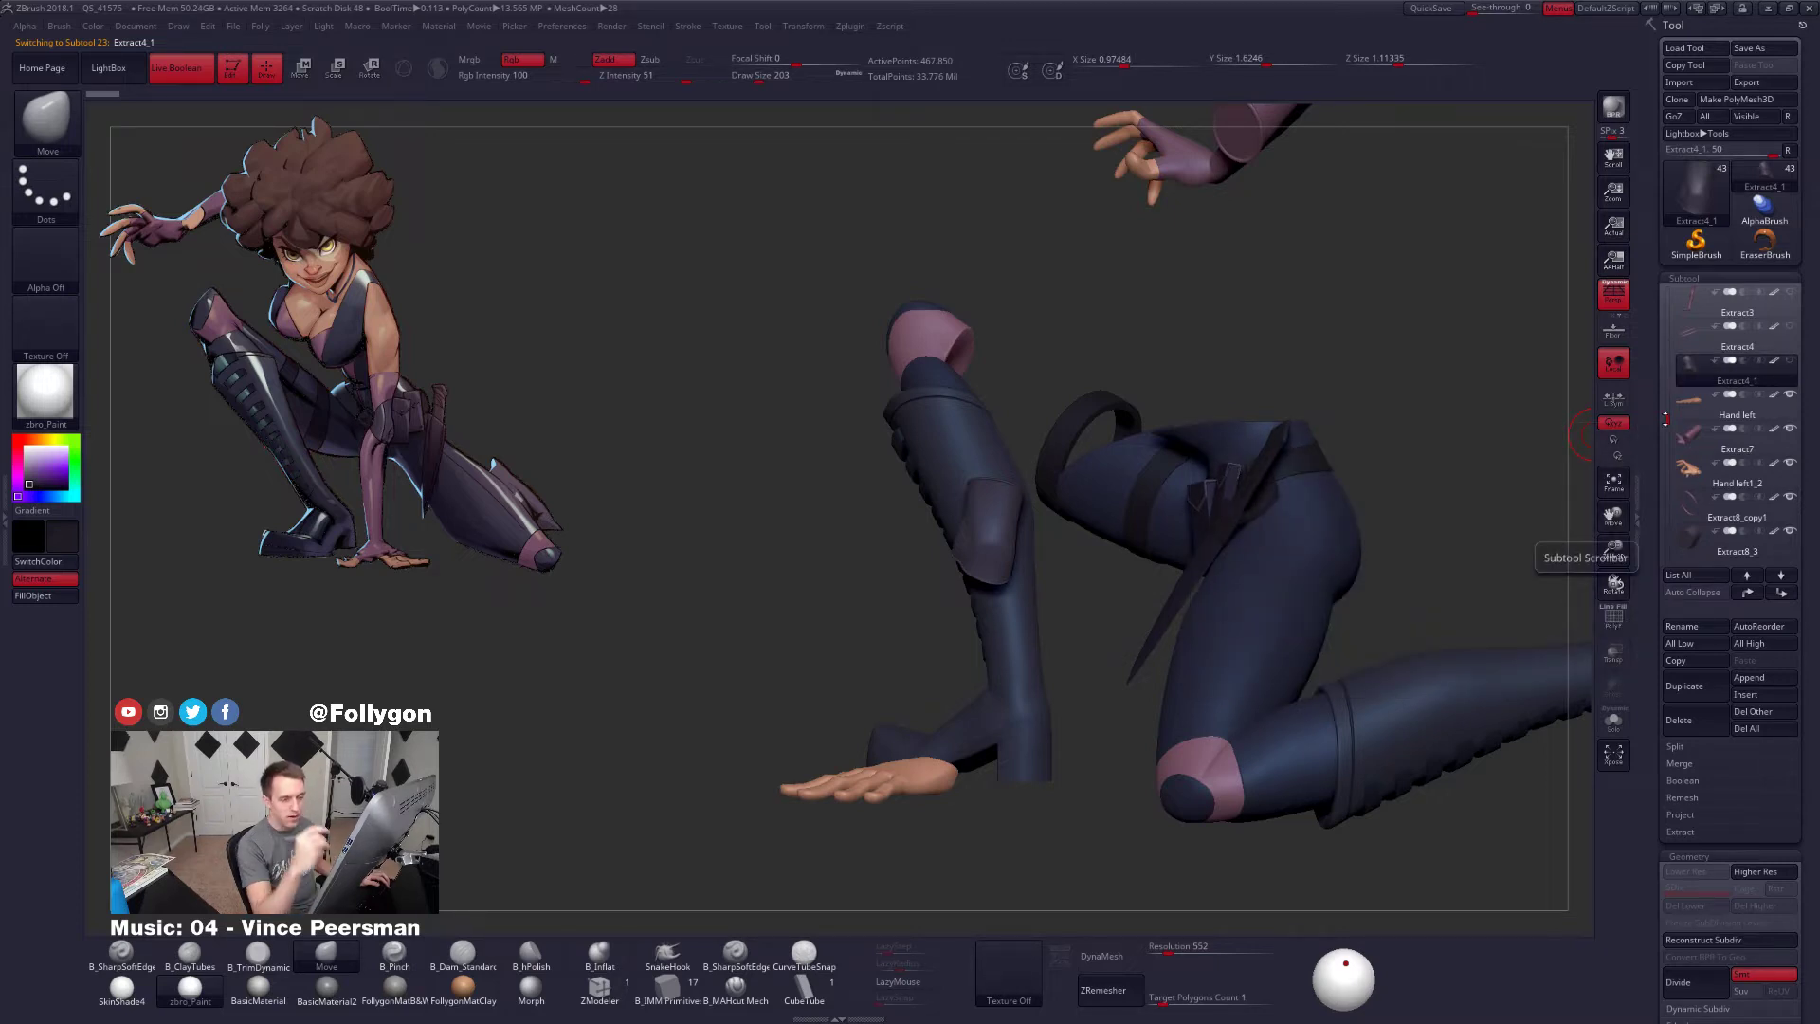
pyautogui.click(1693, 406)
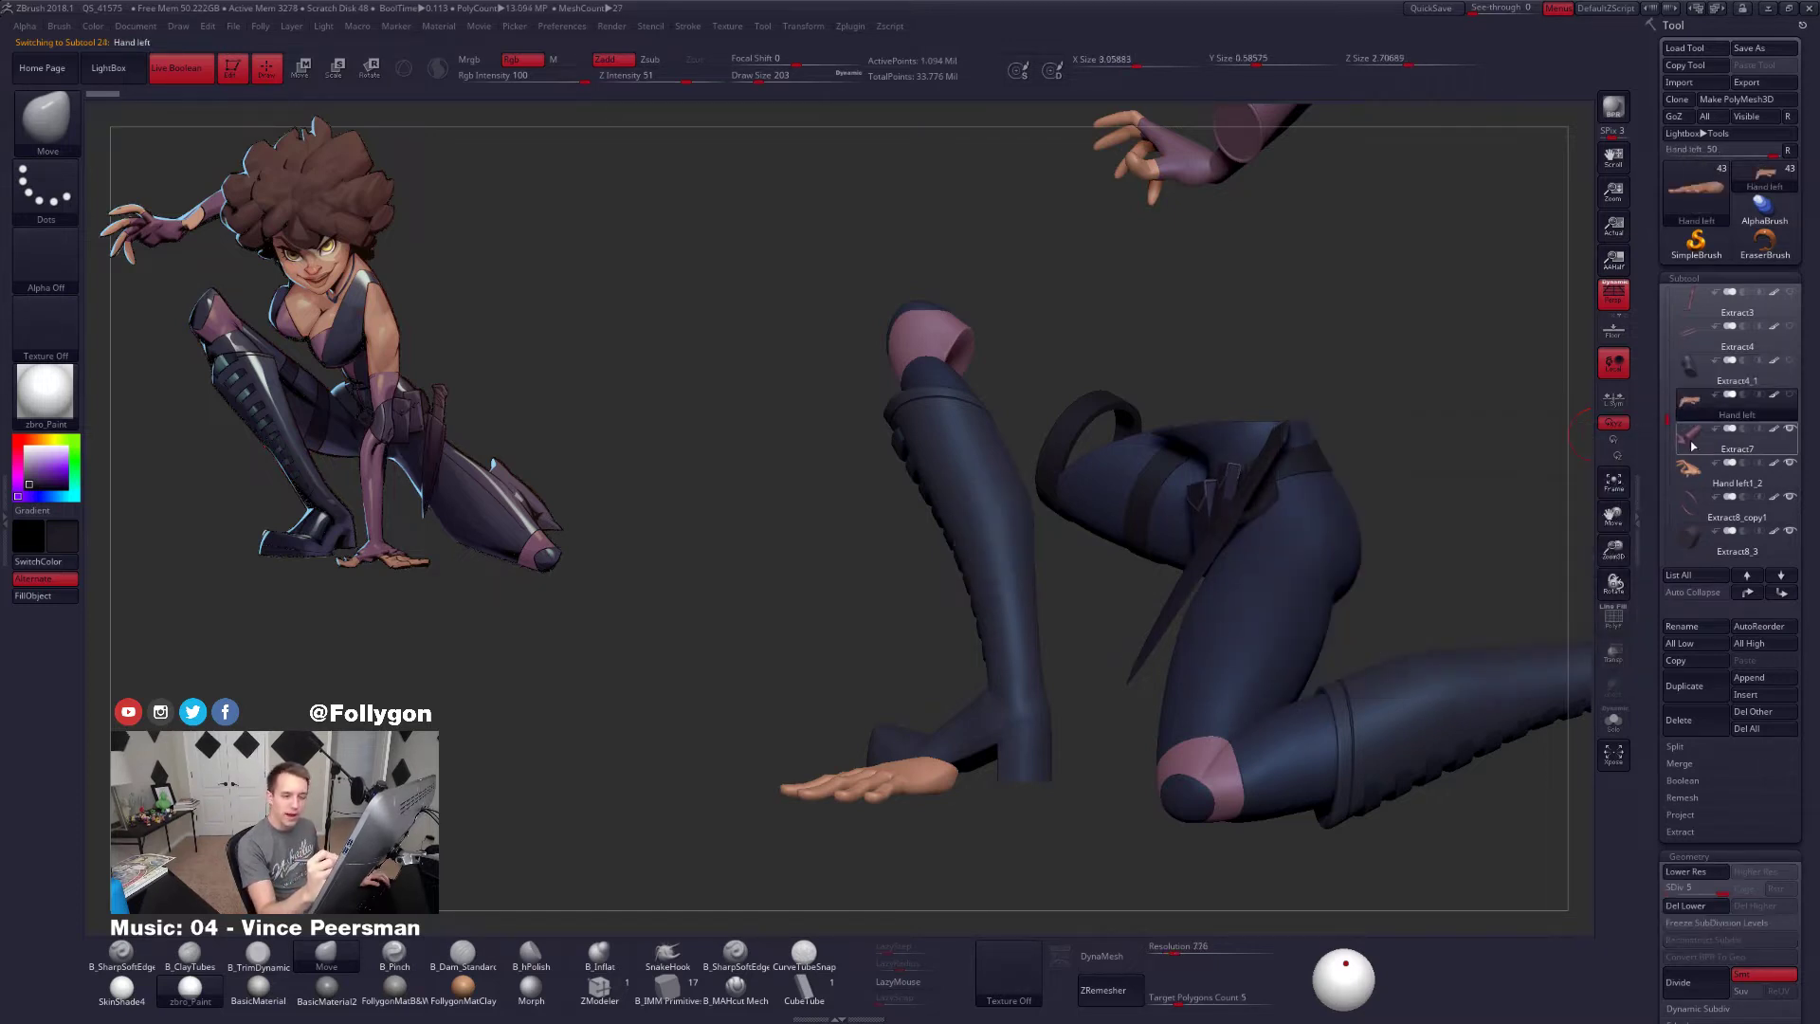
pyautogui.click(1692, 479)
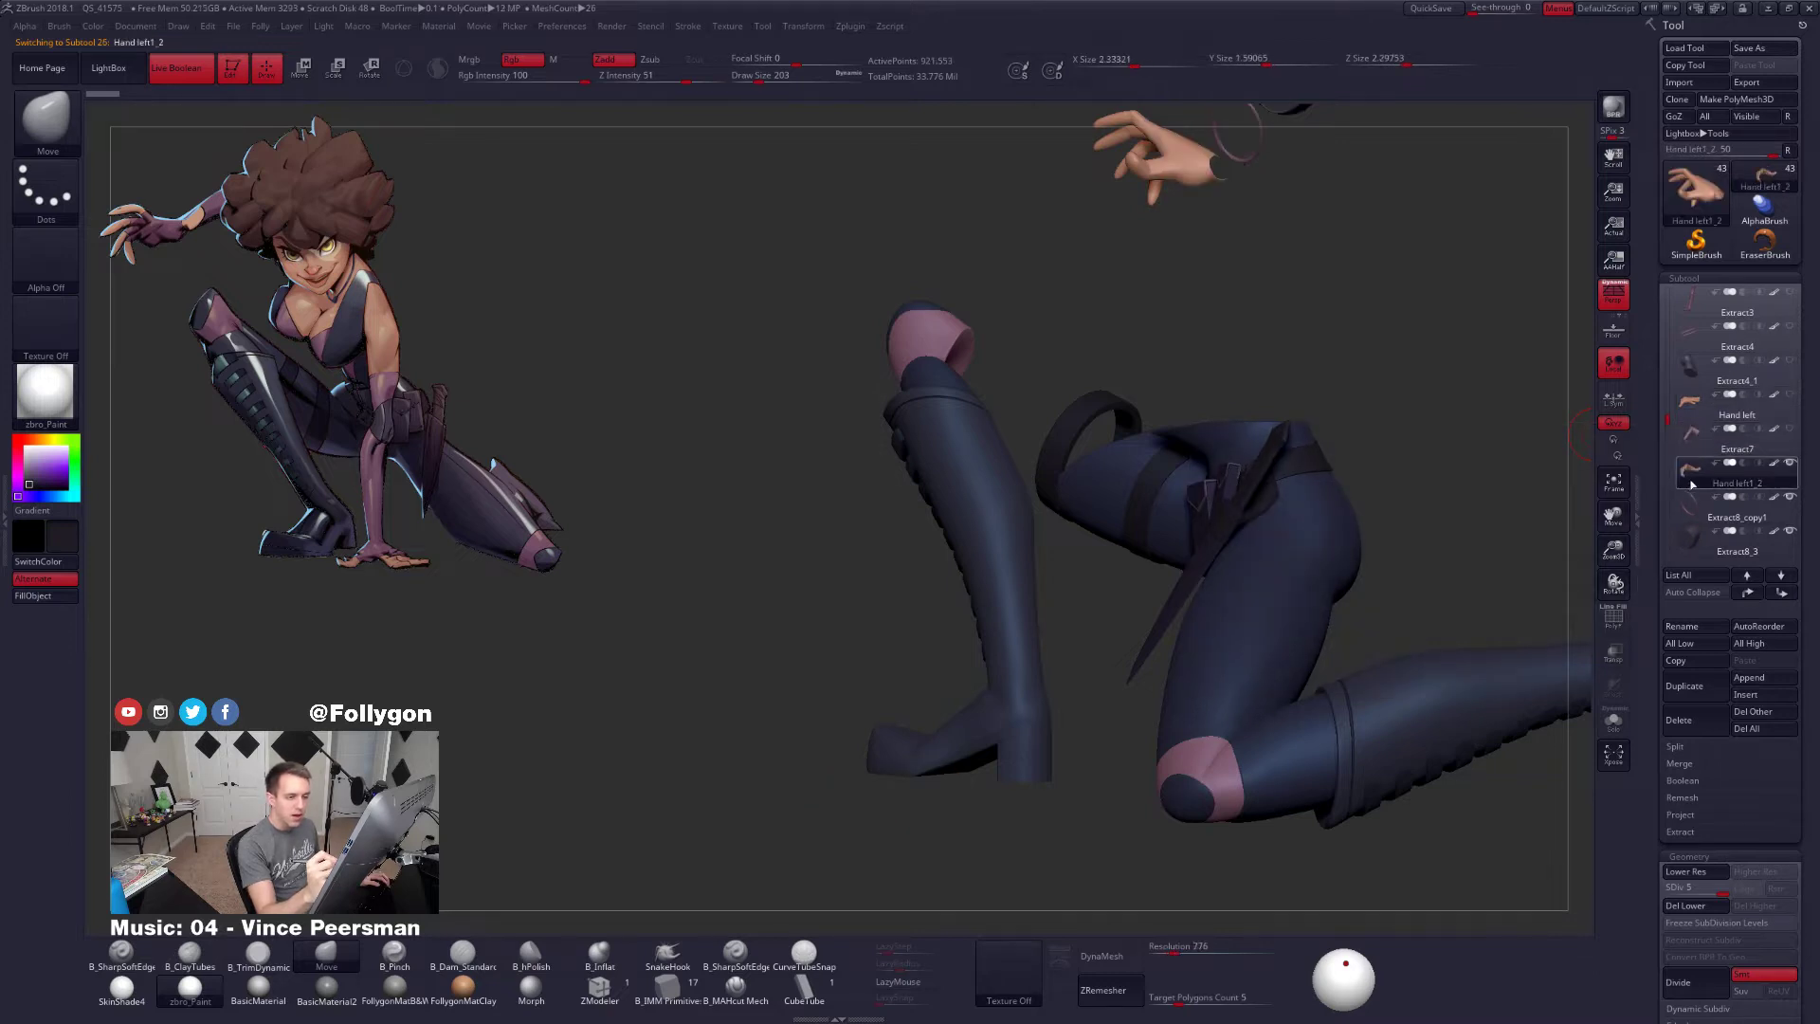
pyautogui.click(1690, 513)
pyautogui.click(1693, 547)
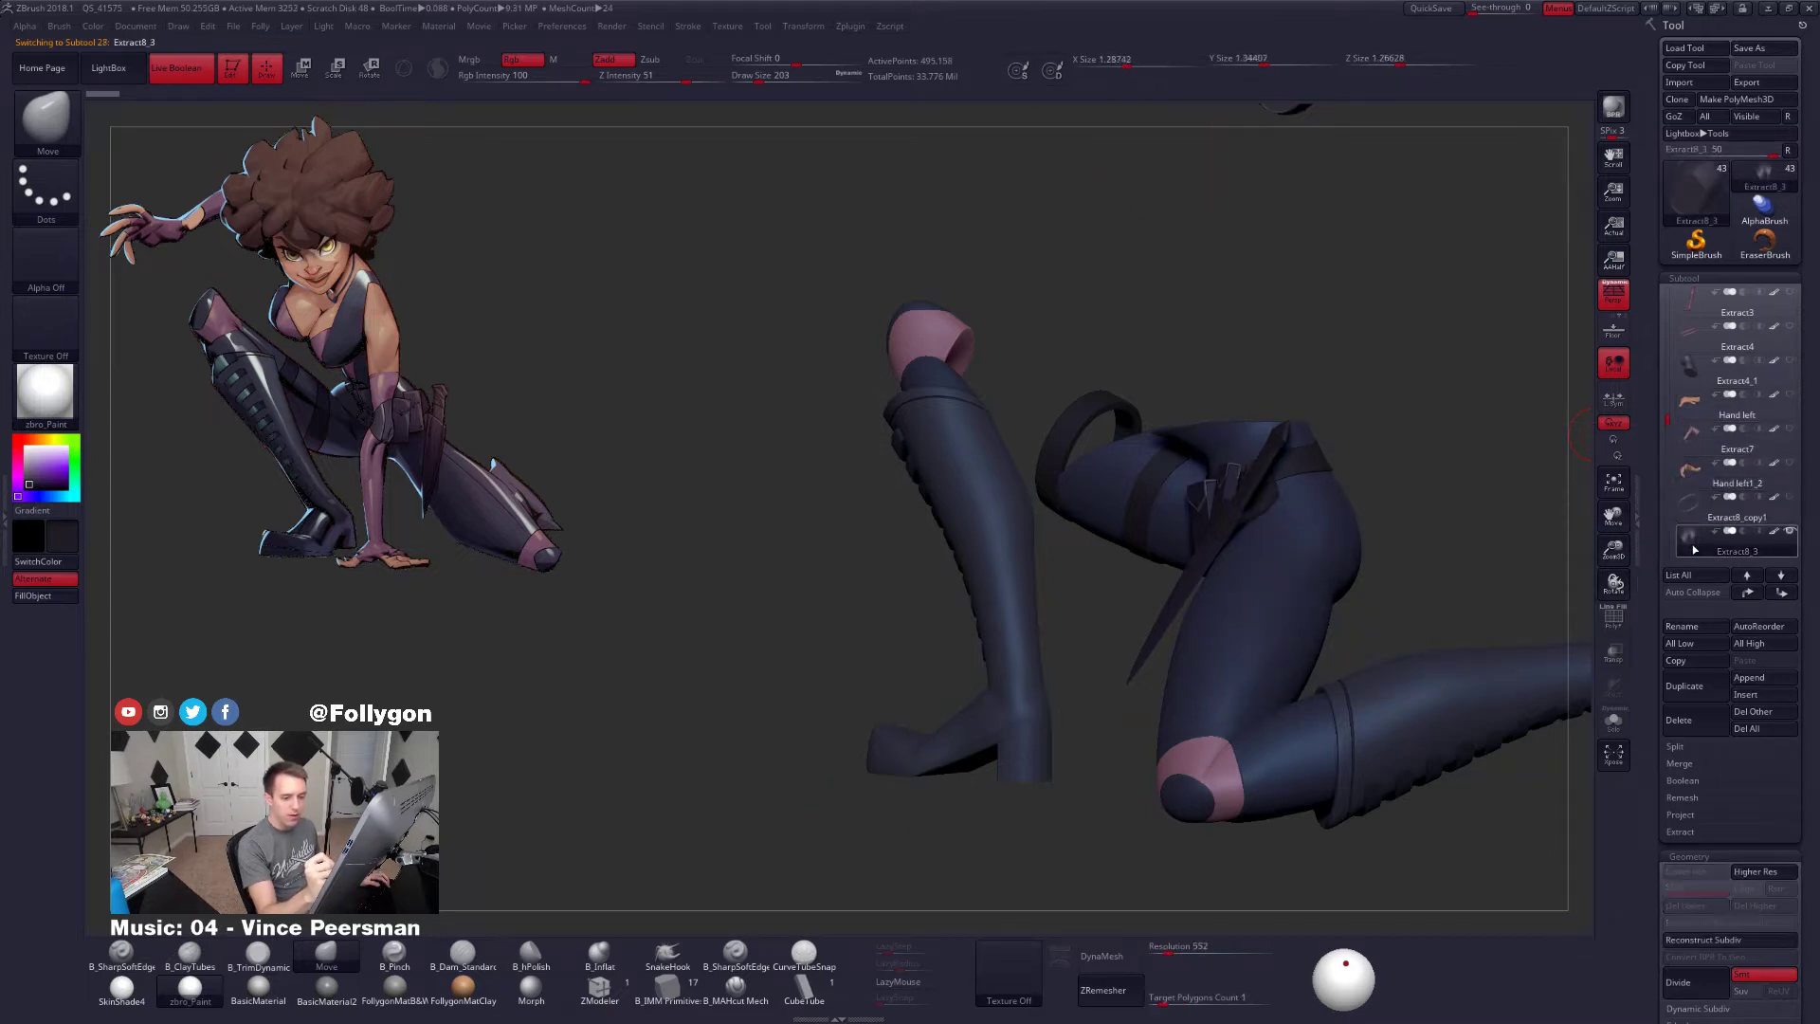
# Hide the raised knee's pad and cuff subtools, including Body1_7, Body1_9, Body1_5, Body1_10 and Body1_8
pyautogui.moveTo(1055, 632); pyautogui.dragTo(971, 322)
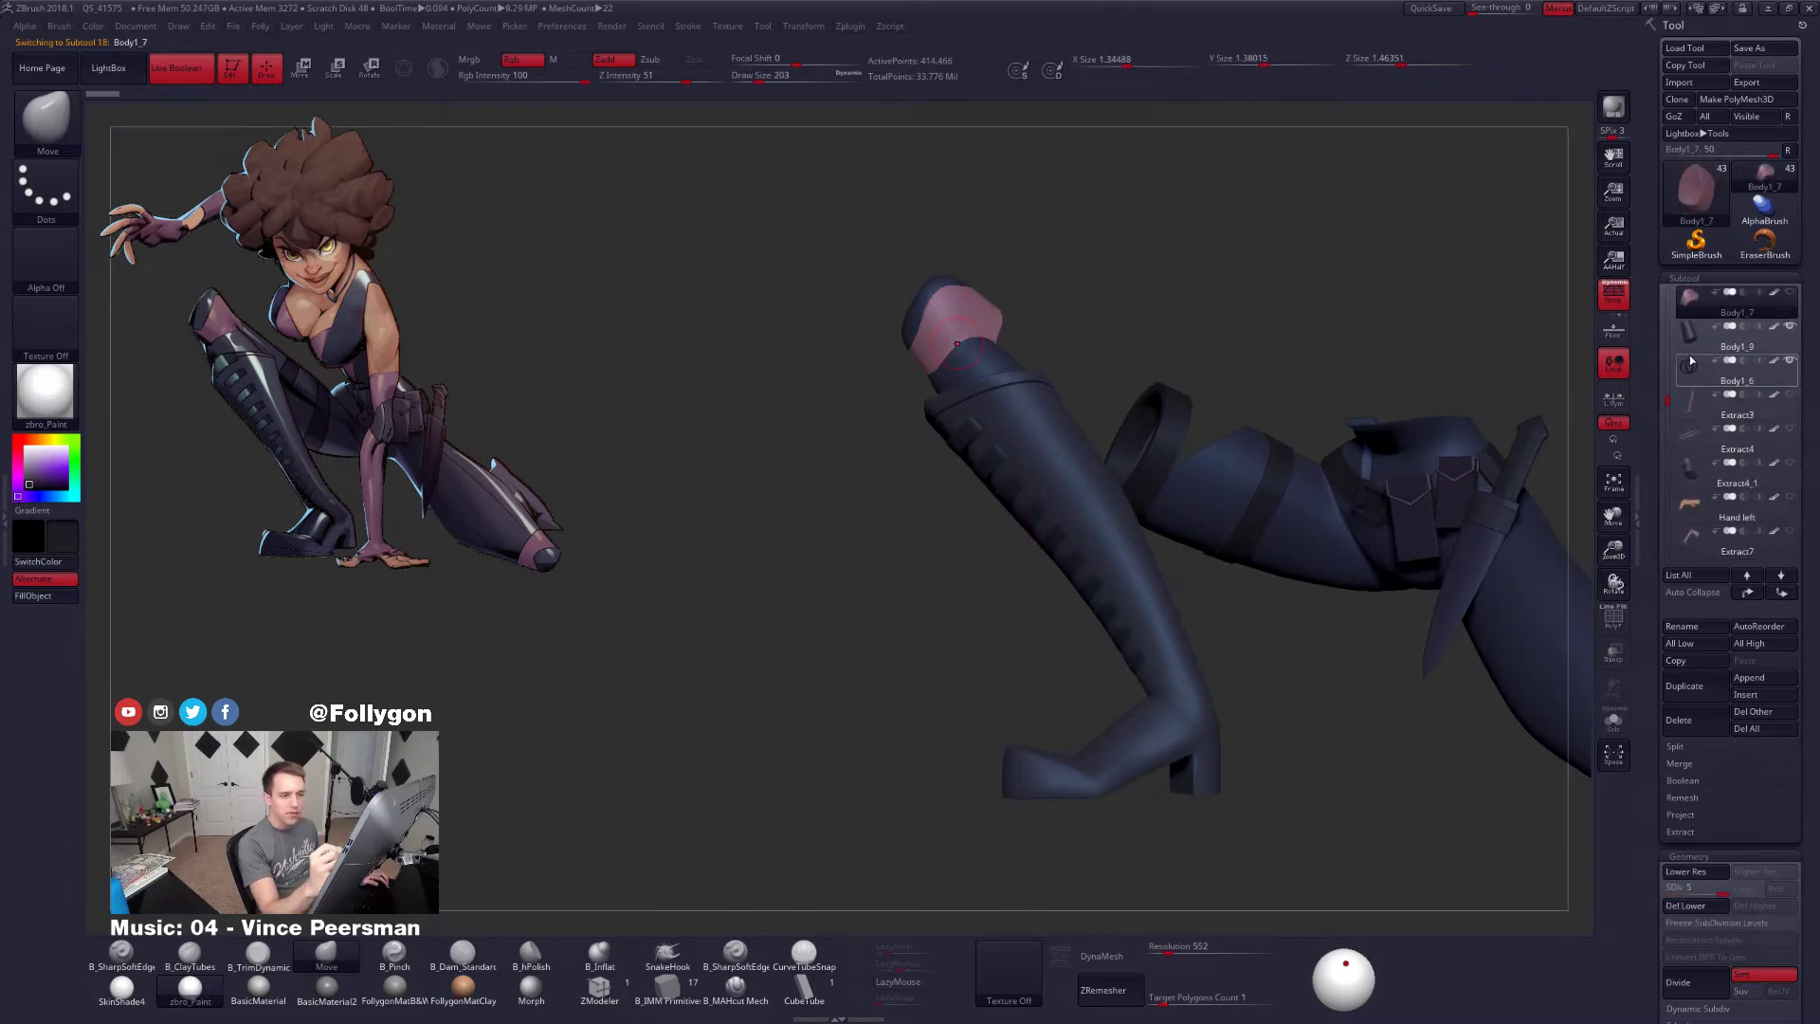
pyautogui.click(1689, 334)
pyautogui.moveTo(1672, 392); pyautogui.dragTo(1687, 378)
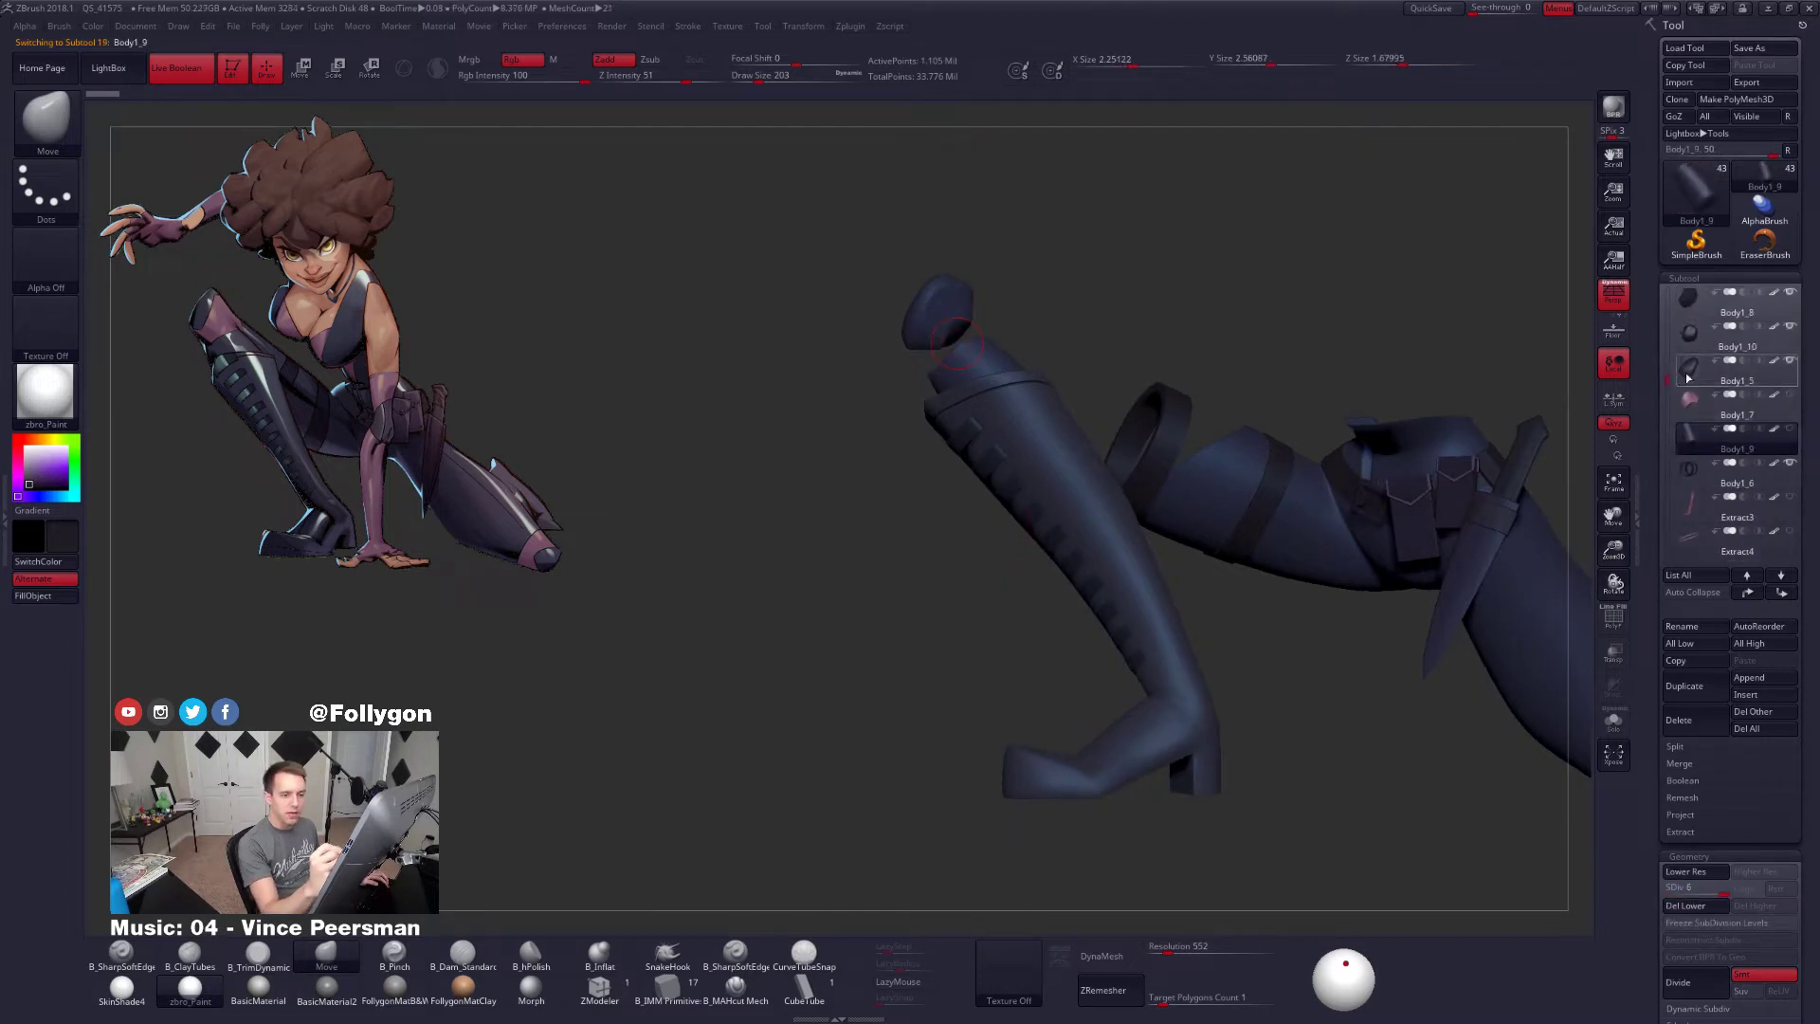
pyautogui.click(1690, 334)
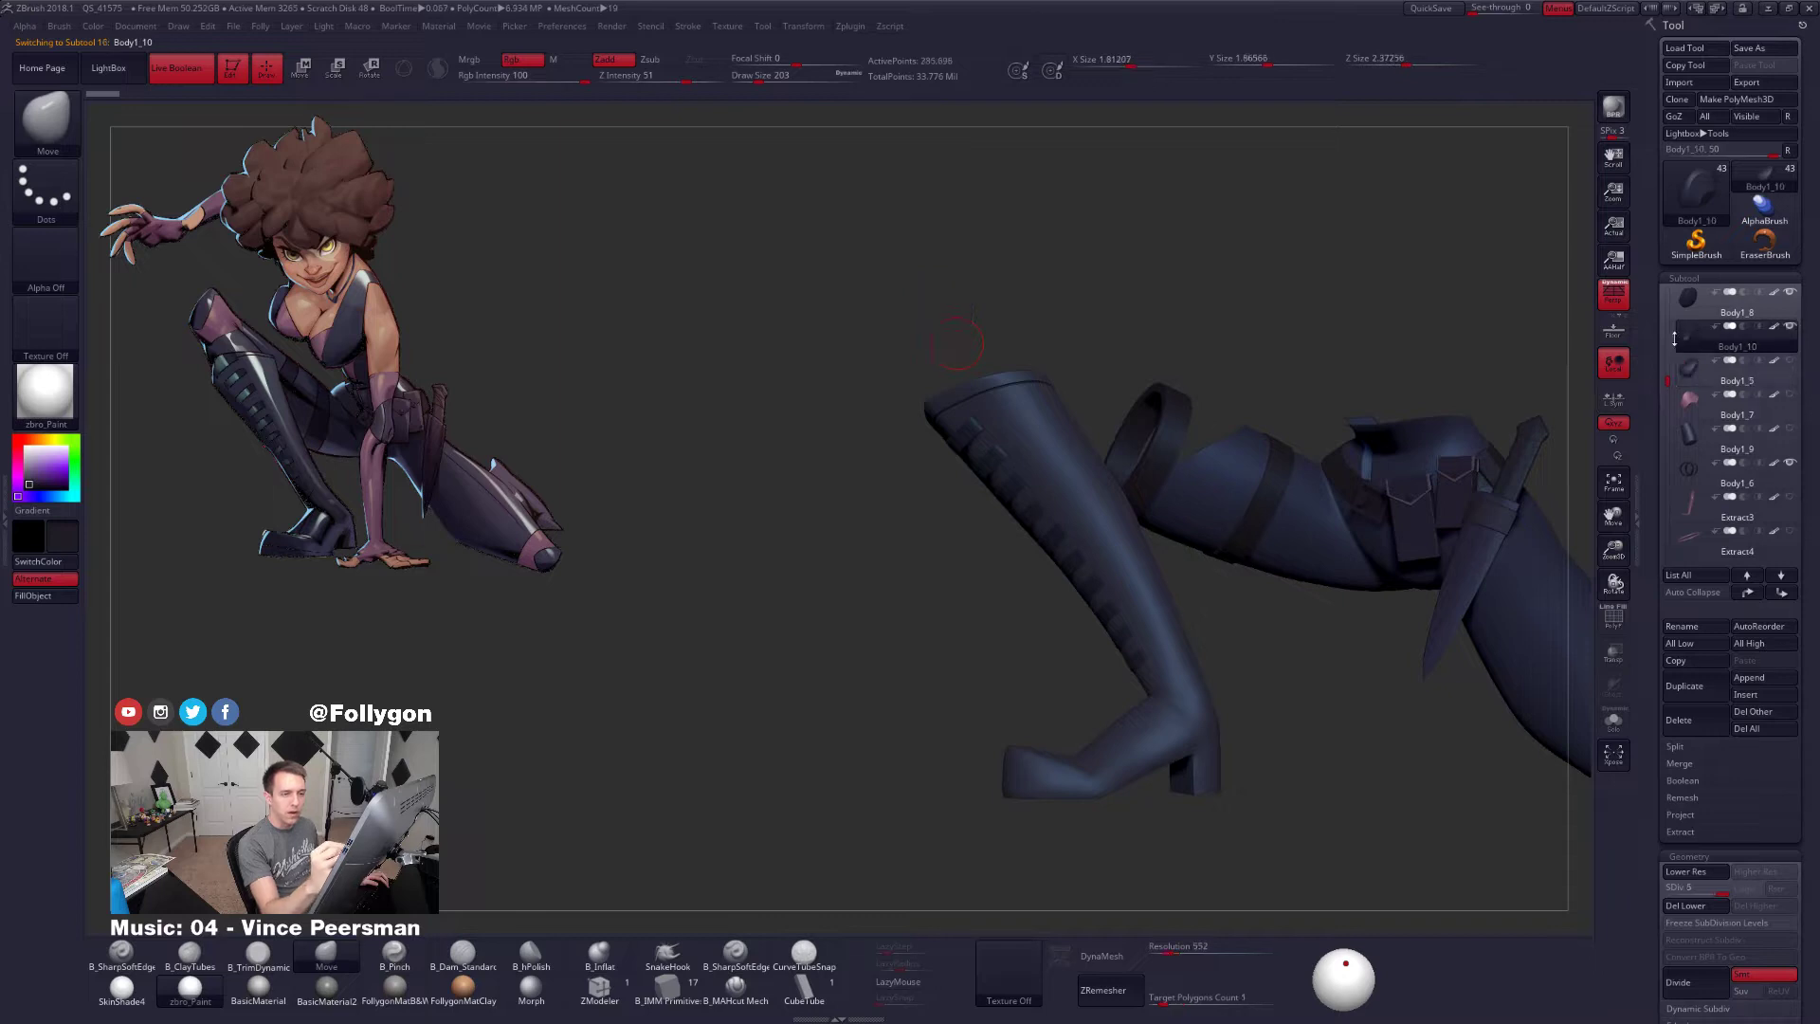
pyautogui.click(1689, 313)
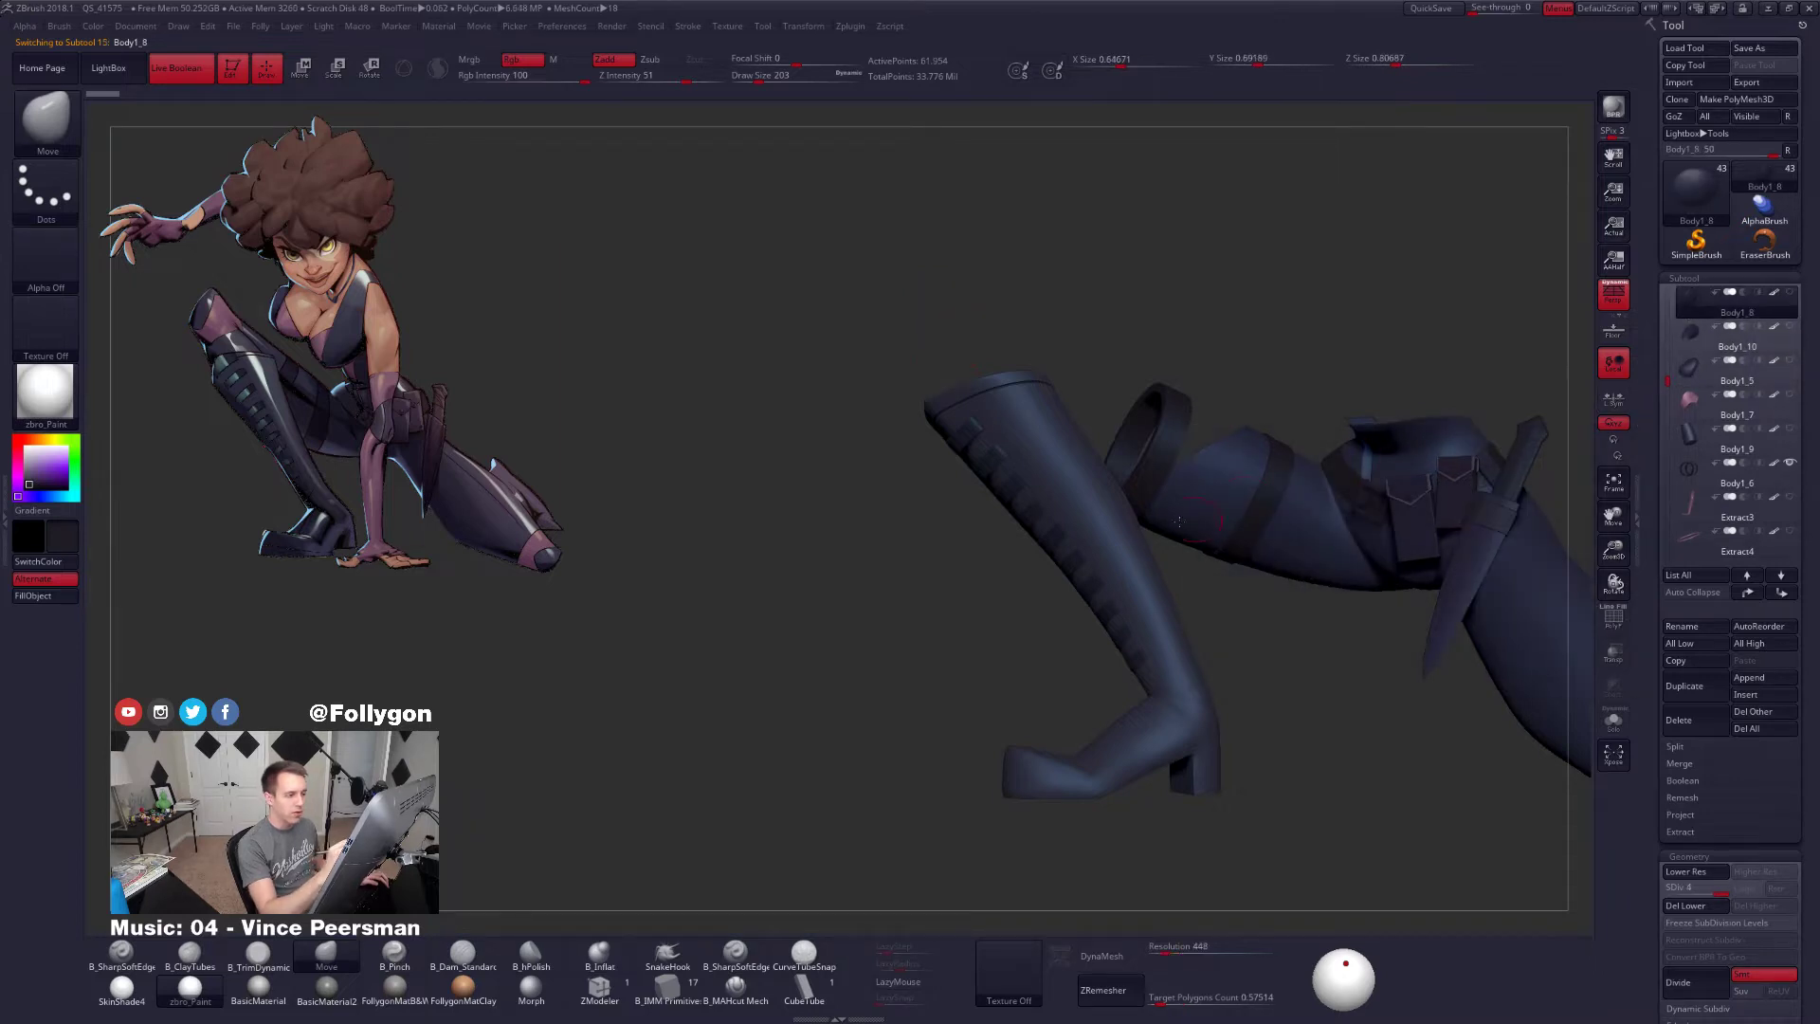
# Hide both boots and their segmented strips, from Leg right through Leg right1_3, and check the polygroups of Leg right1_3
pyautogui.moveTo(1247, 638); pyautogui.dragTo(959, 628)
pyautogui.click(1694, 375)
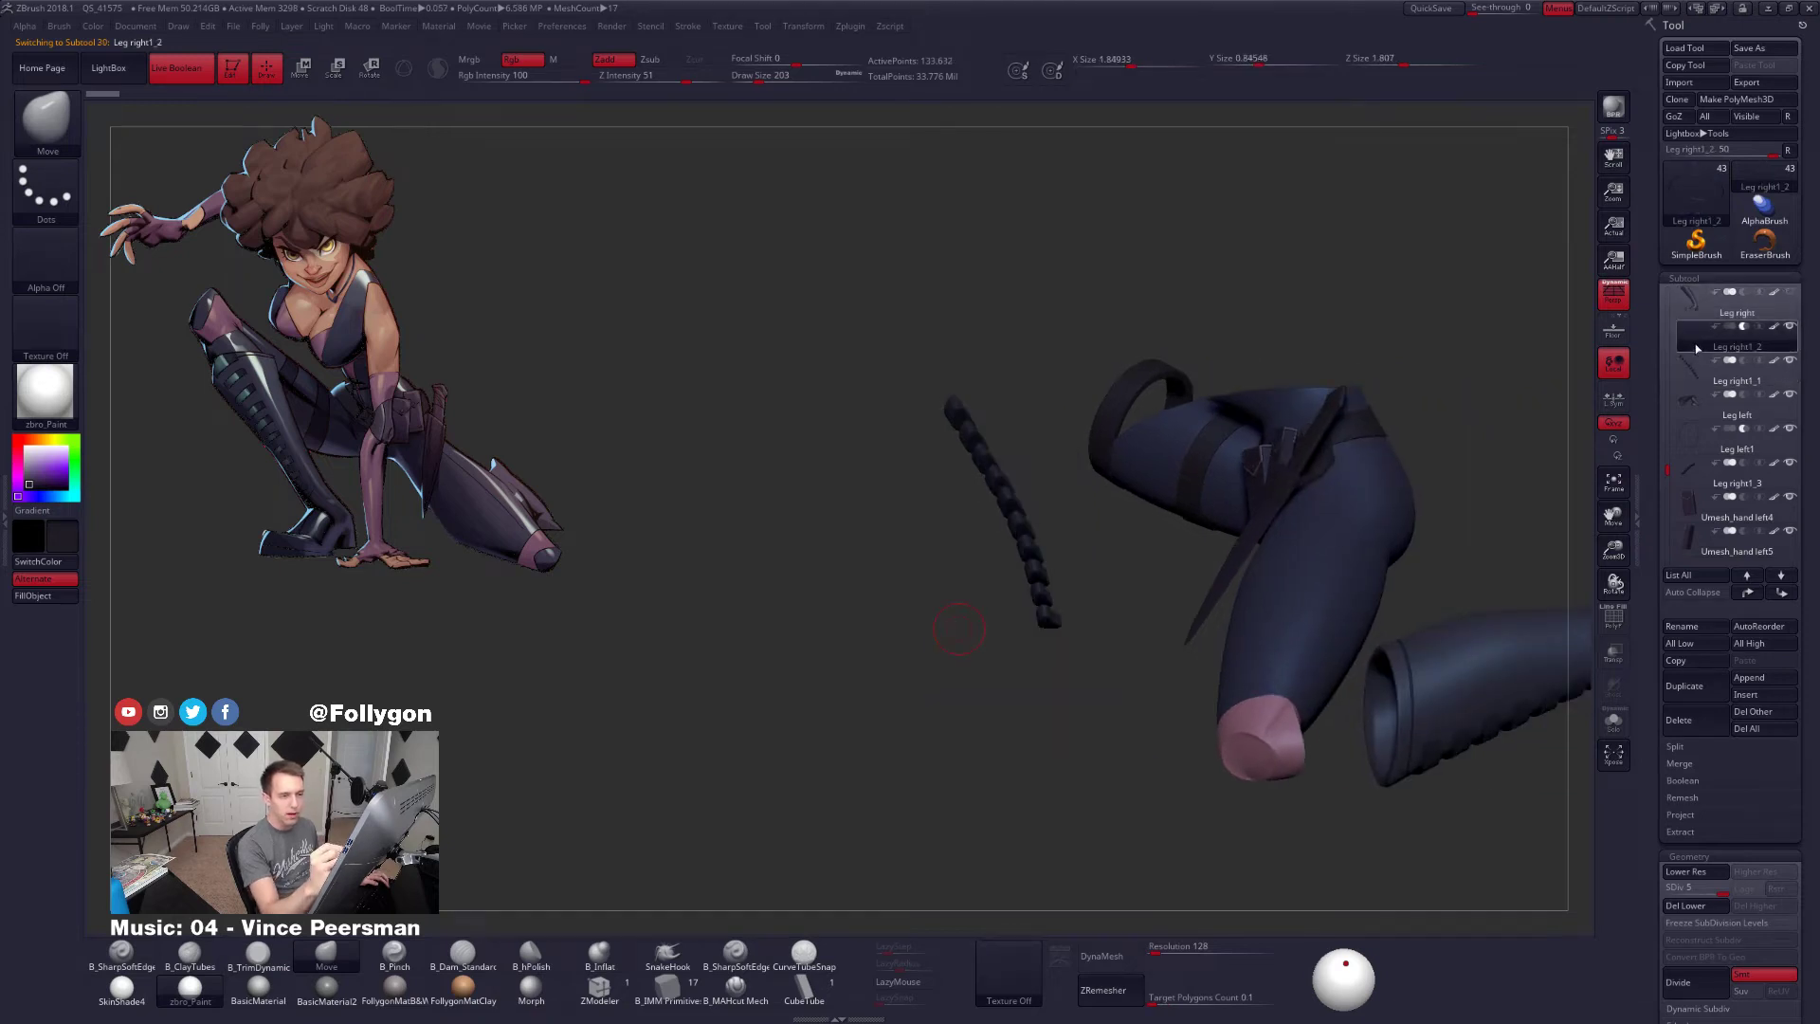
pyautogui.click(1697, 416)
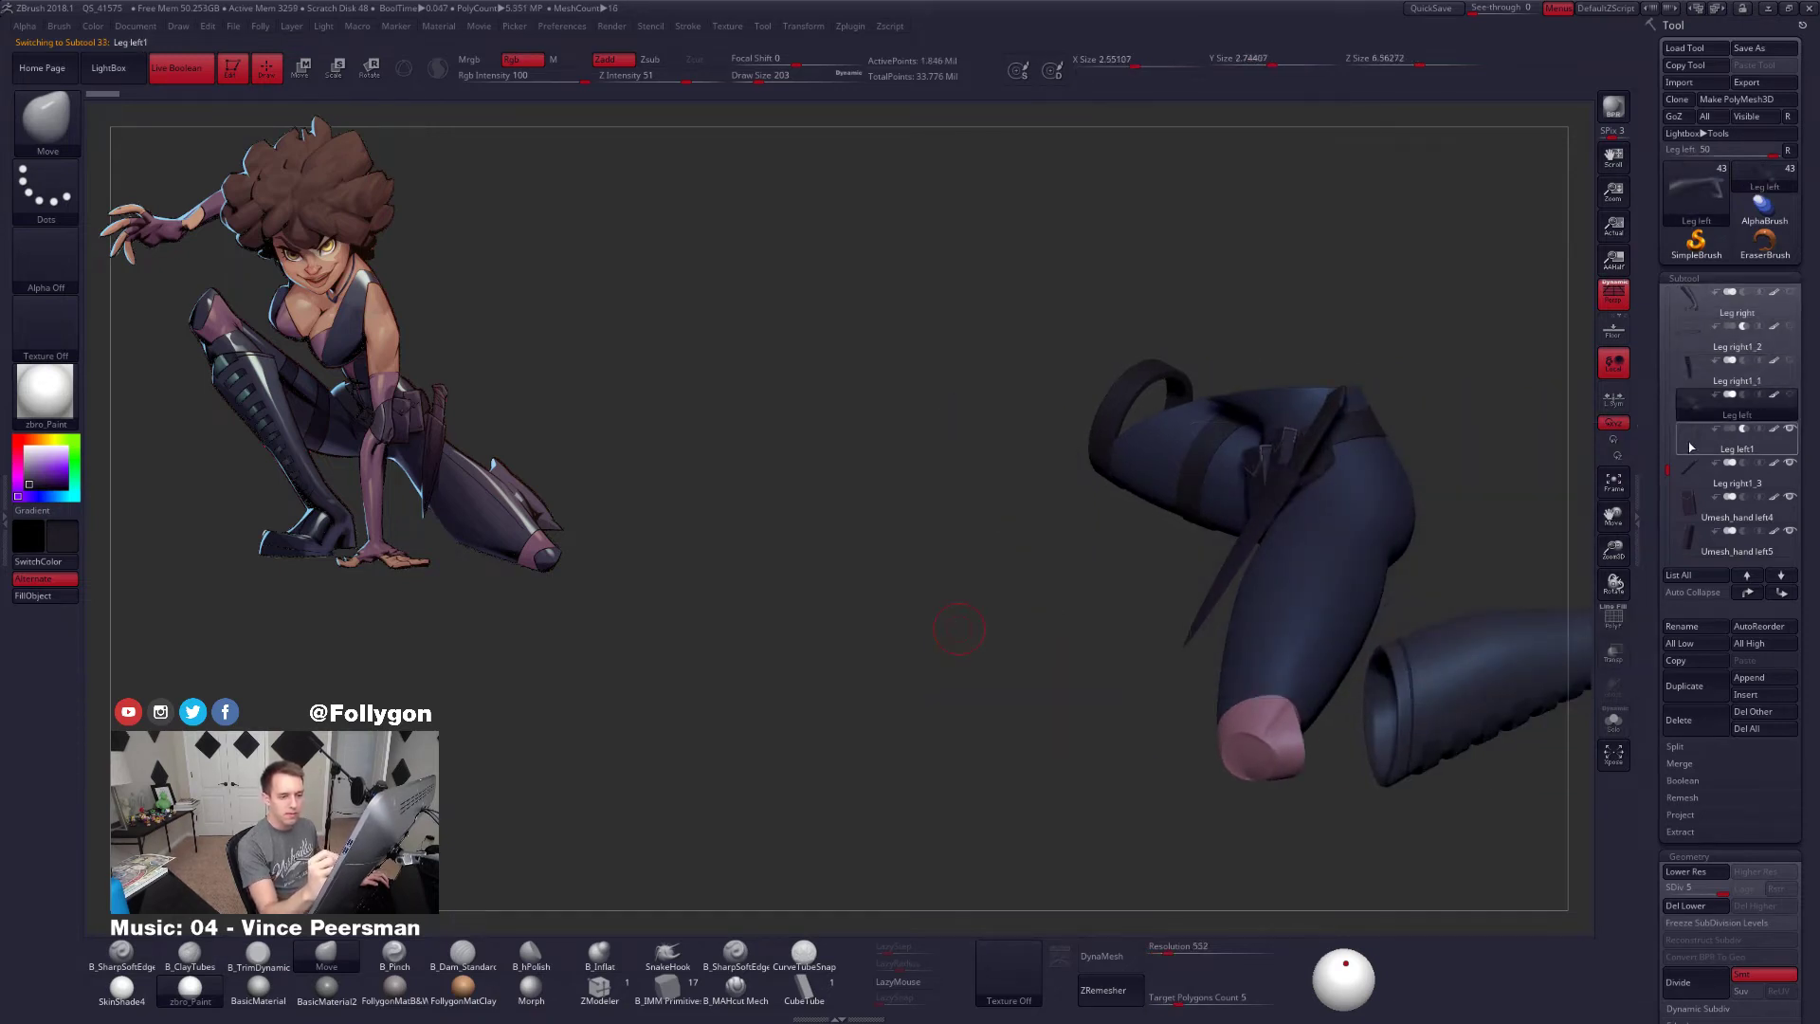
pyautogui.click(1686, 482)
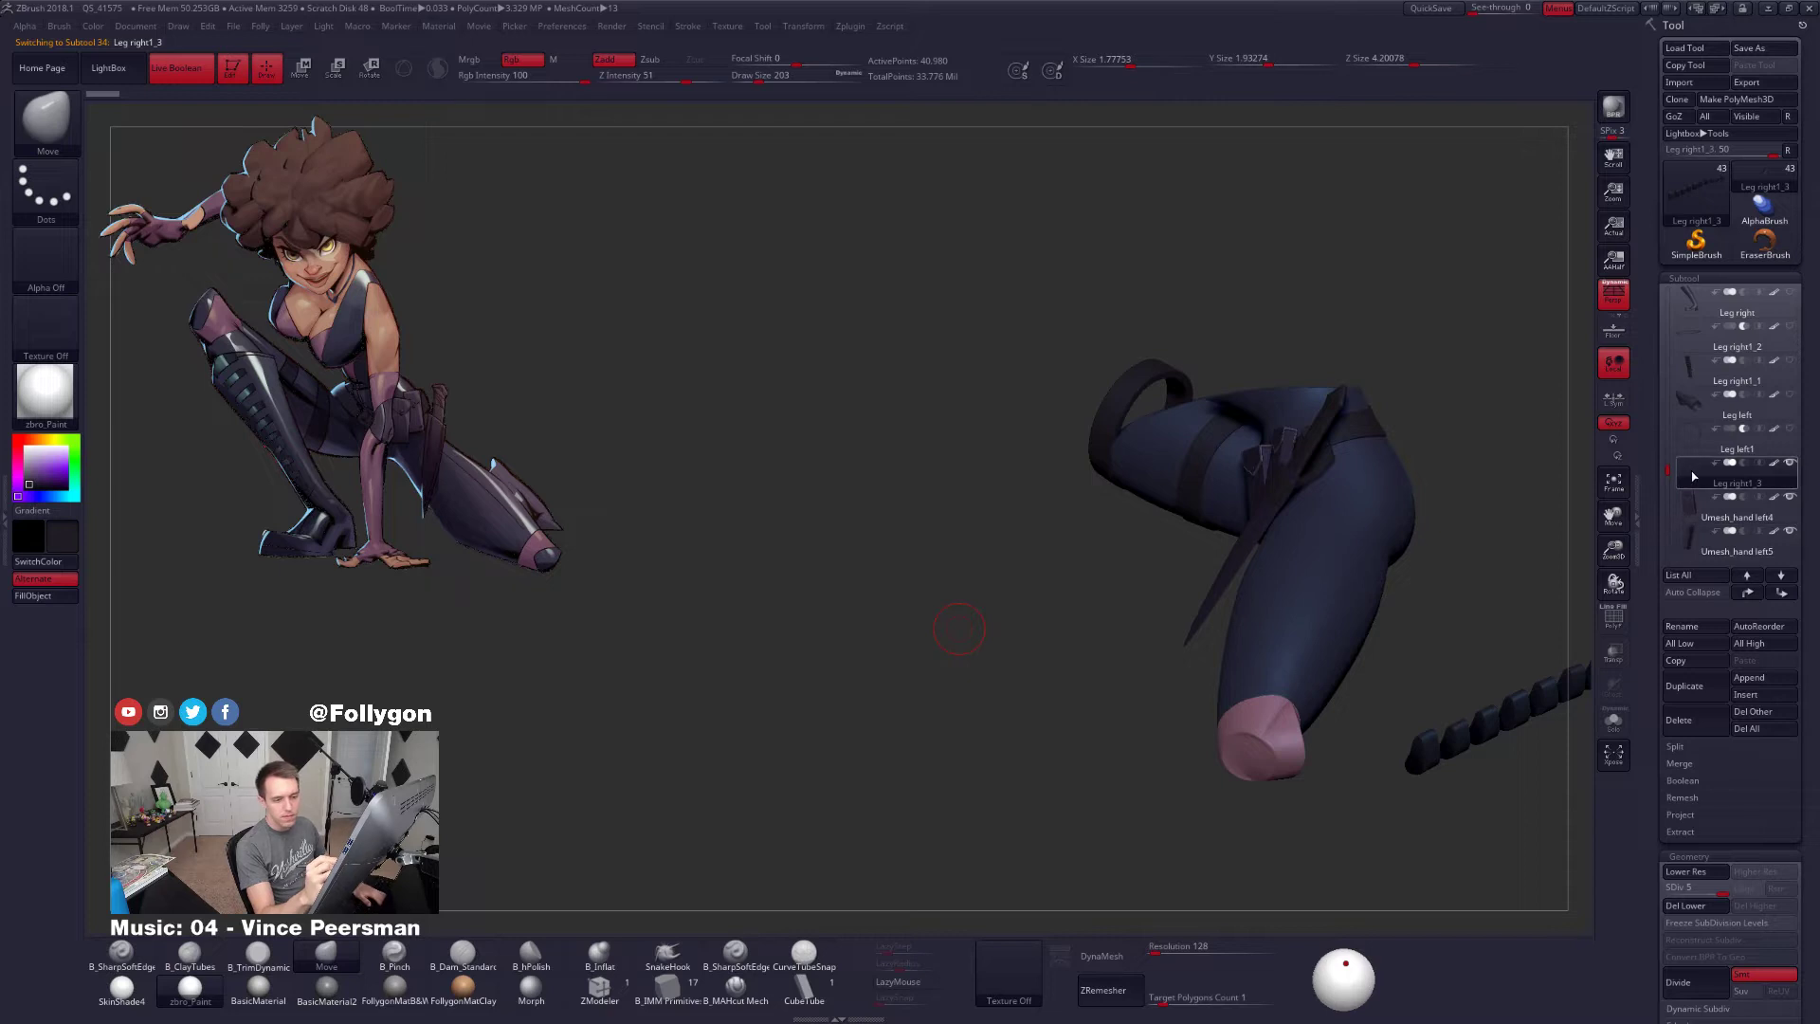
pyautogui.click(1789, 462)
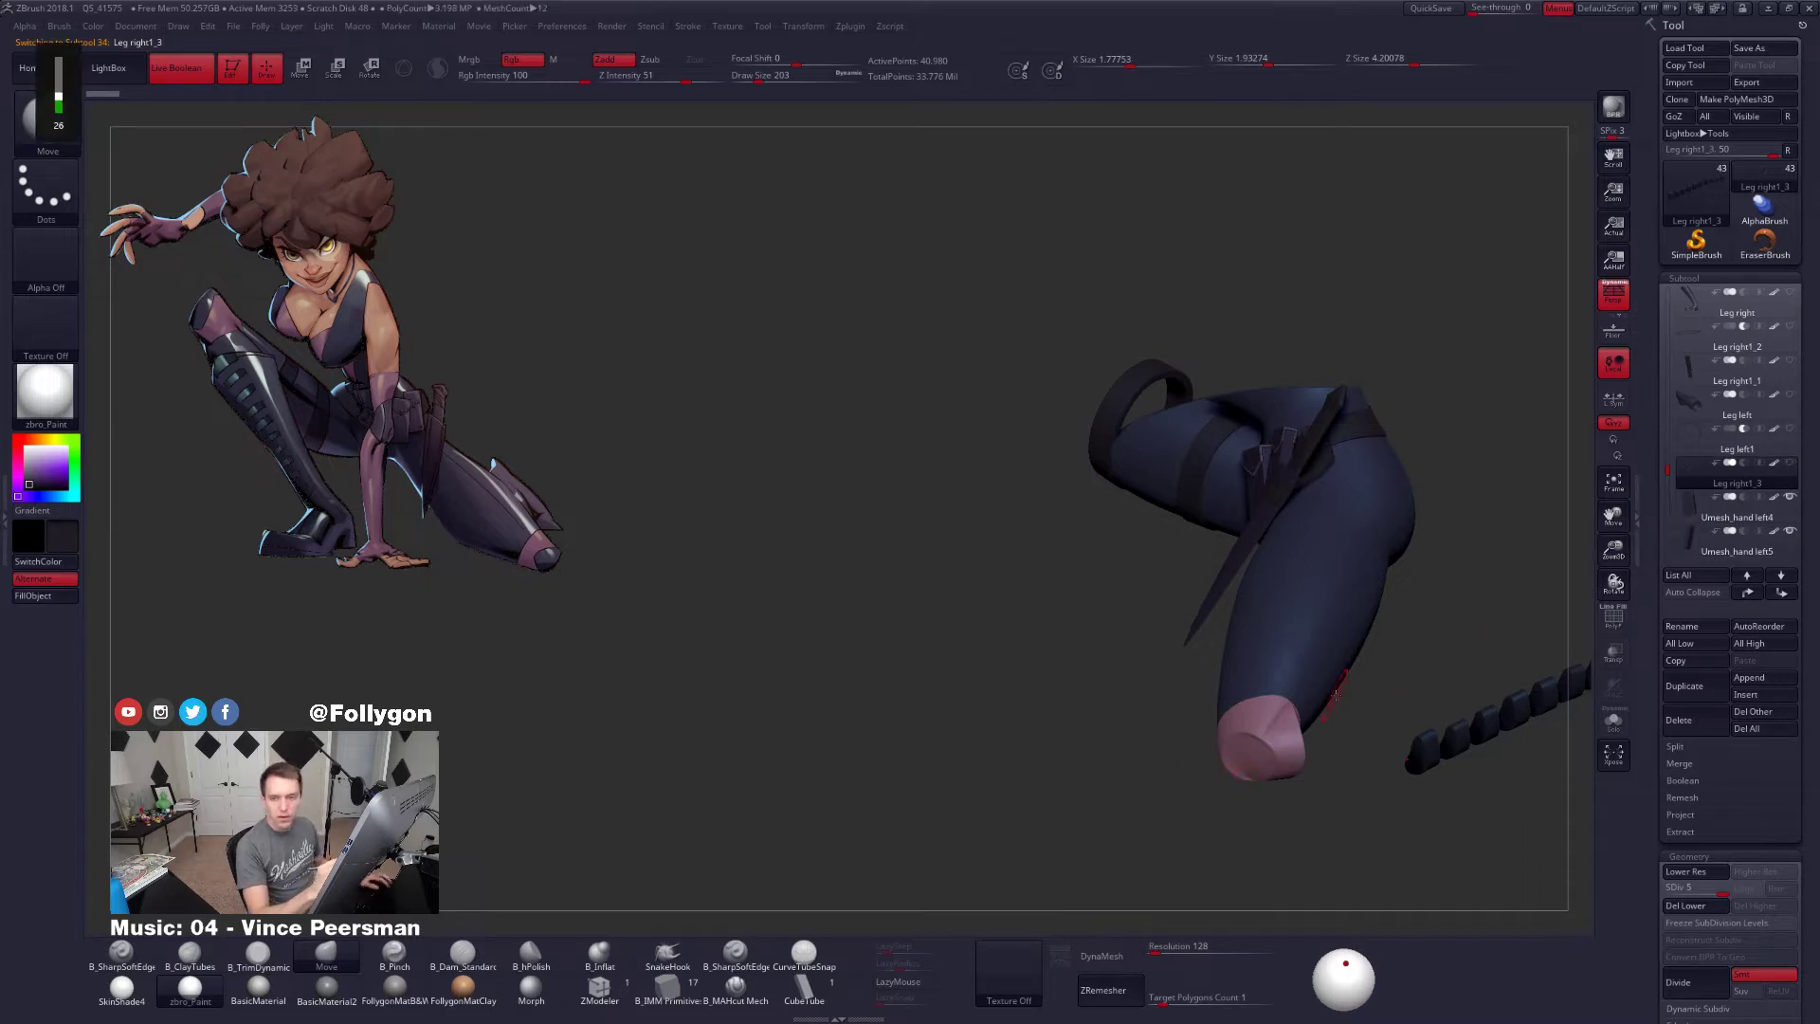
pyautogui.keyDown('alt'); pyautogui.moveTo(1391, 707); pyautogui.dragTo(1252, 701); pyautogui.keyUp('alt')
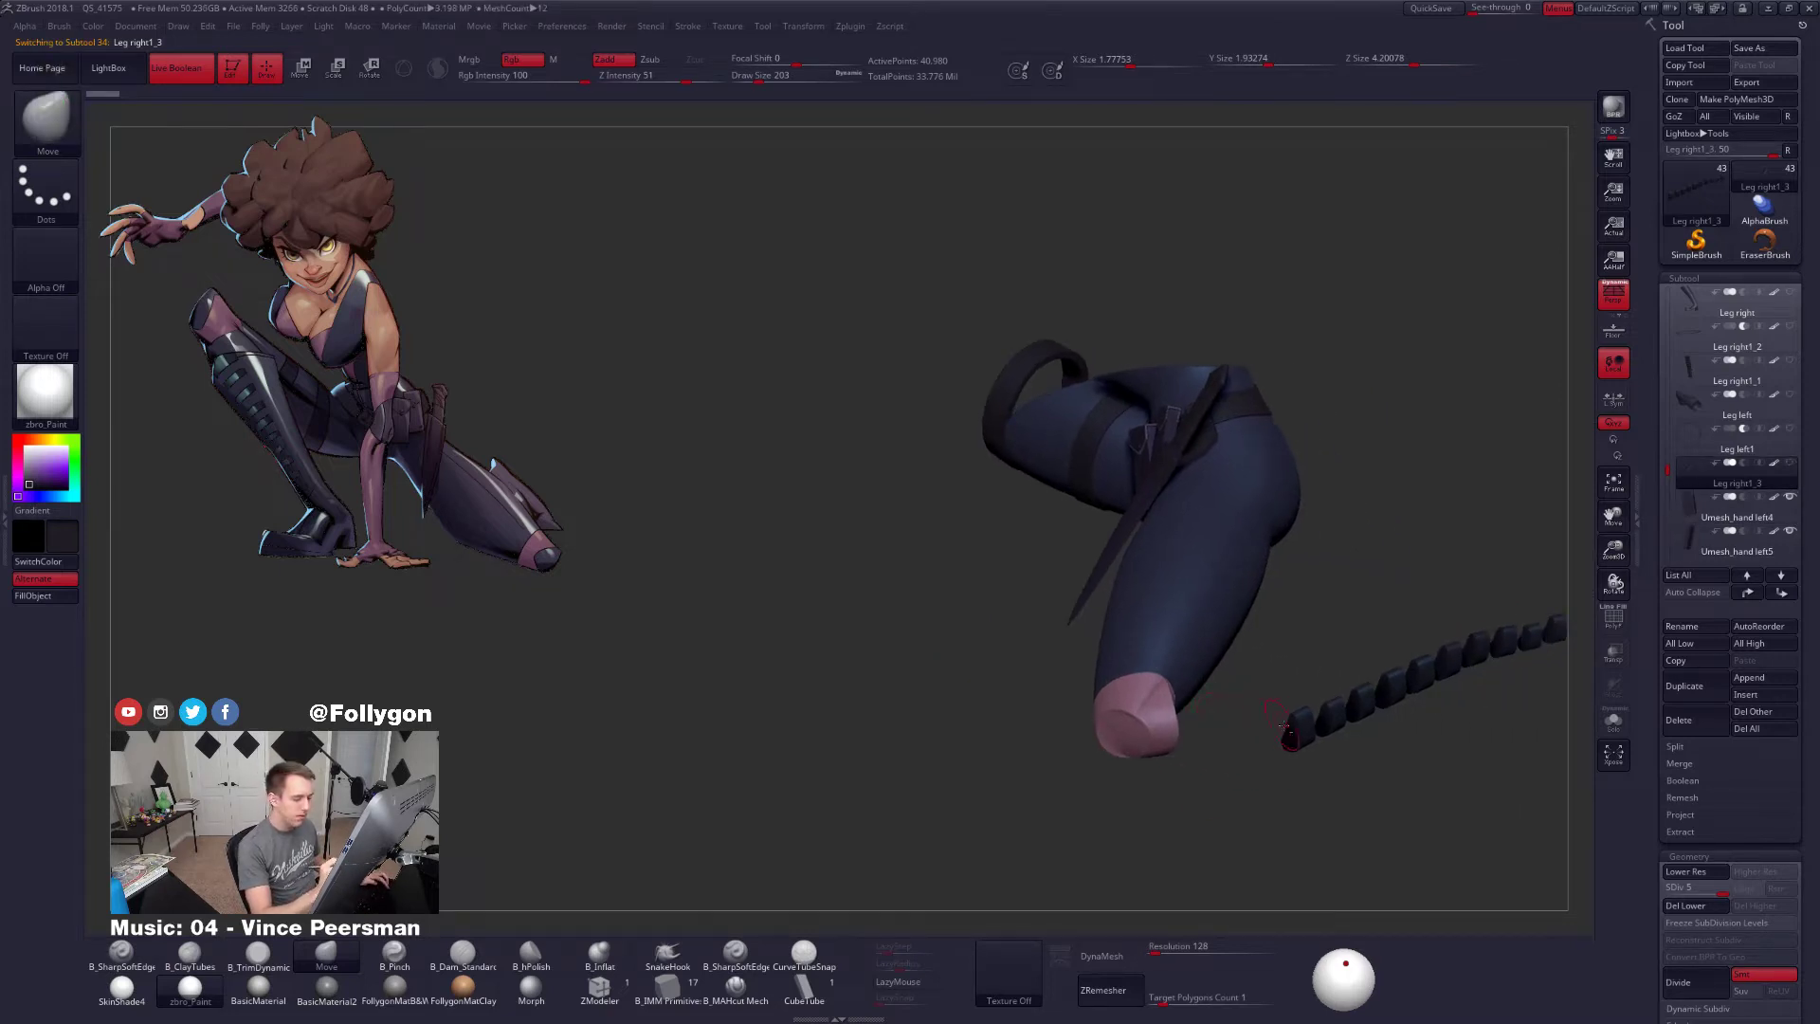
pyautogui.hotkey('shift', 'f')
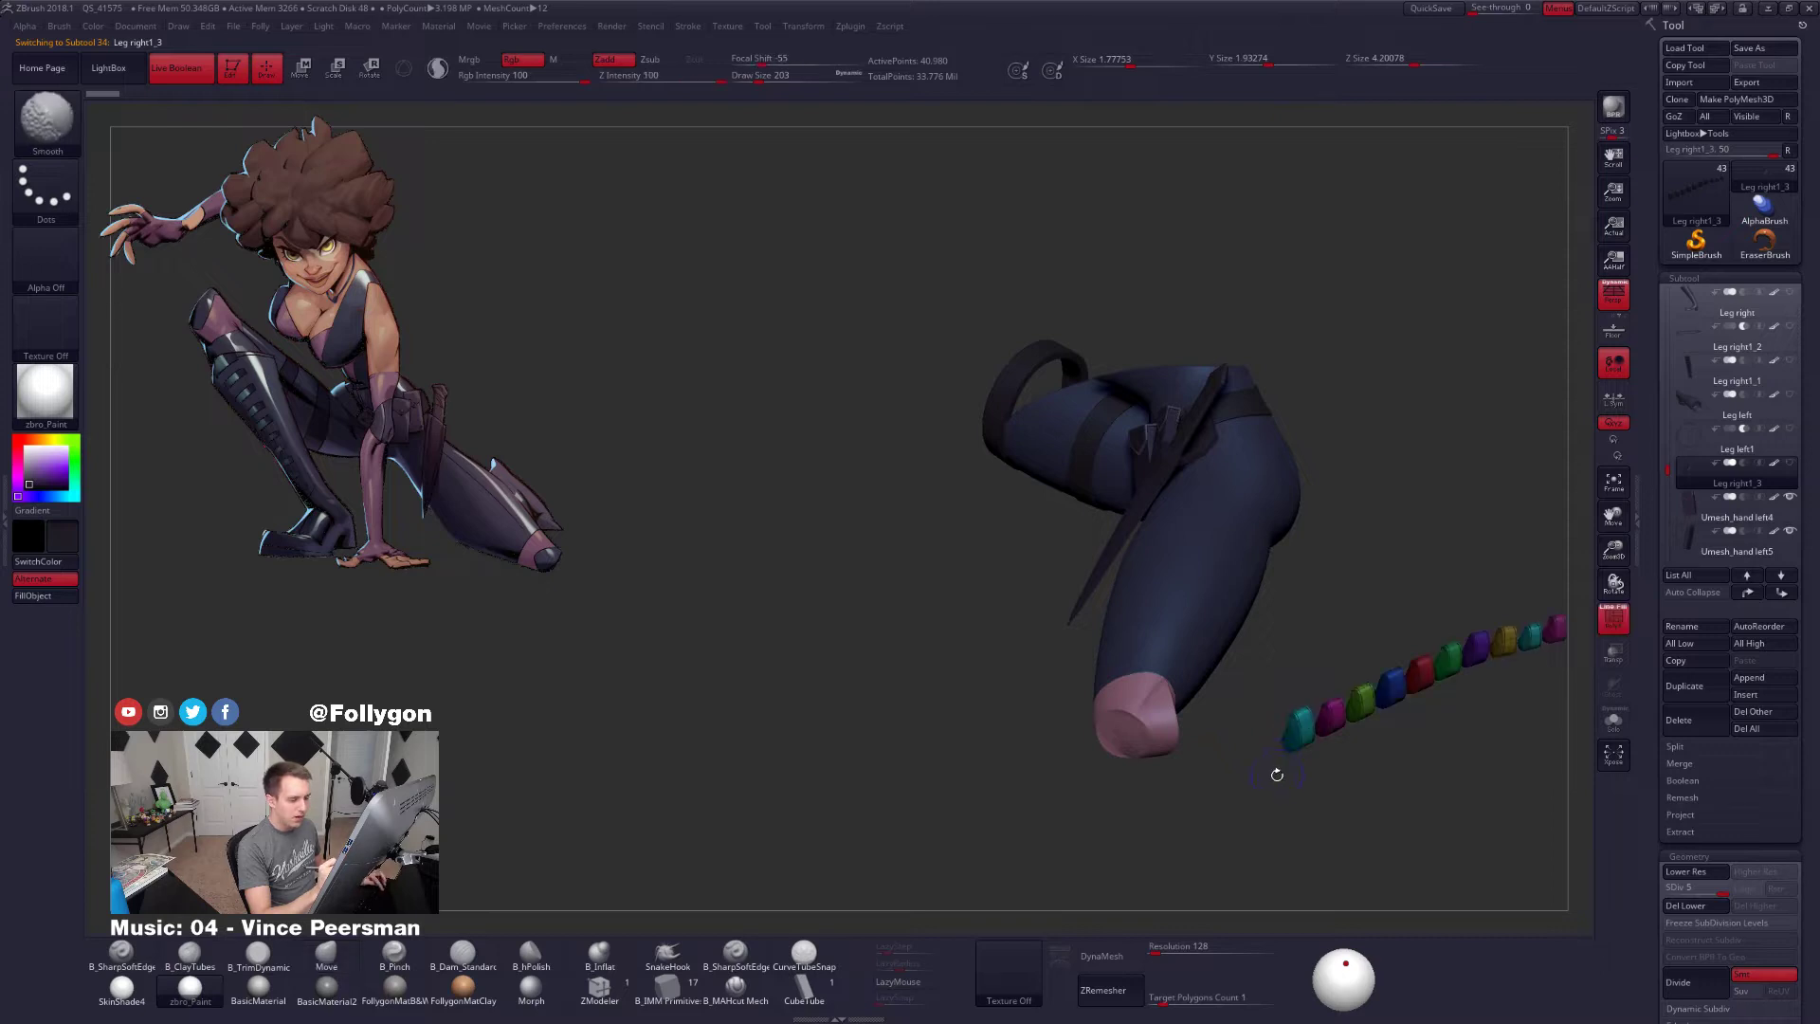
pyautogui.hotkey('shift', 'f')
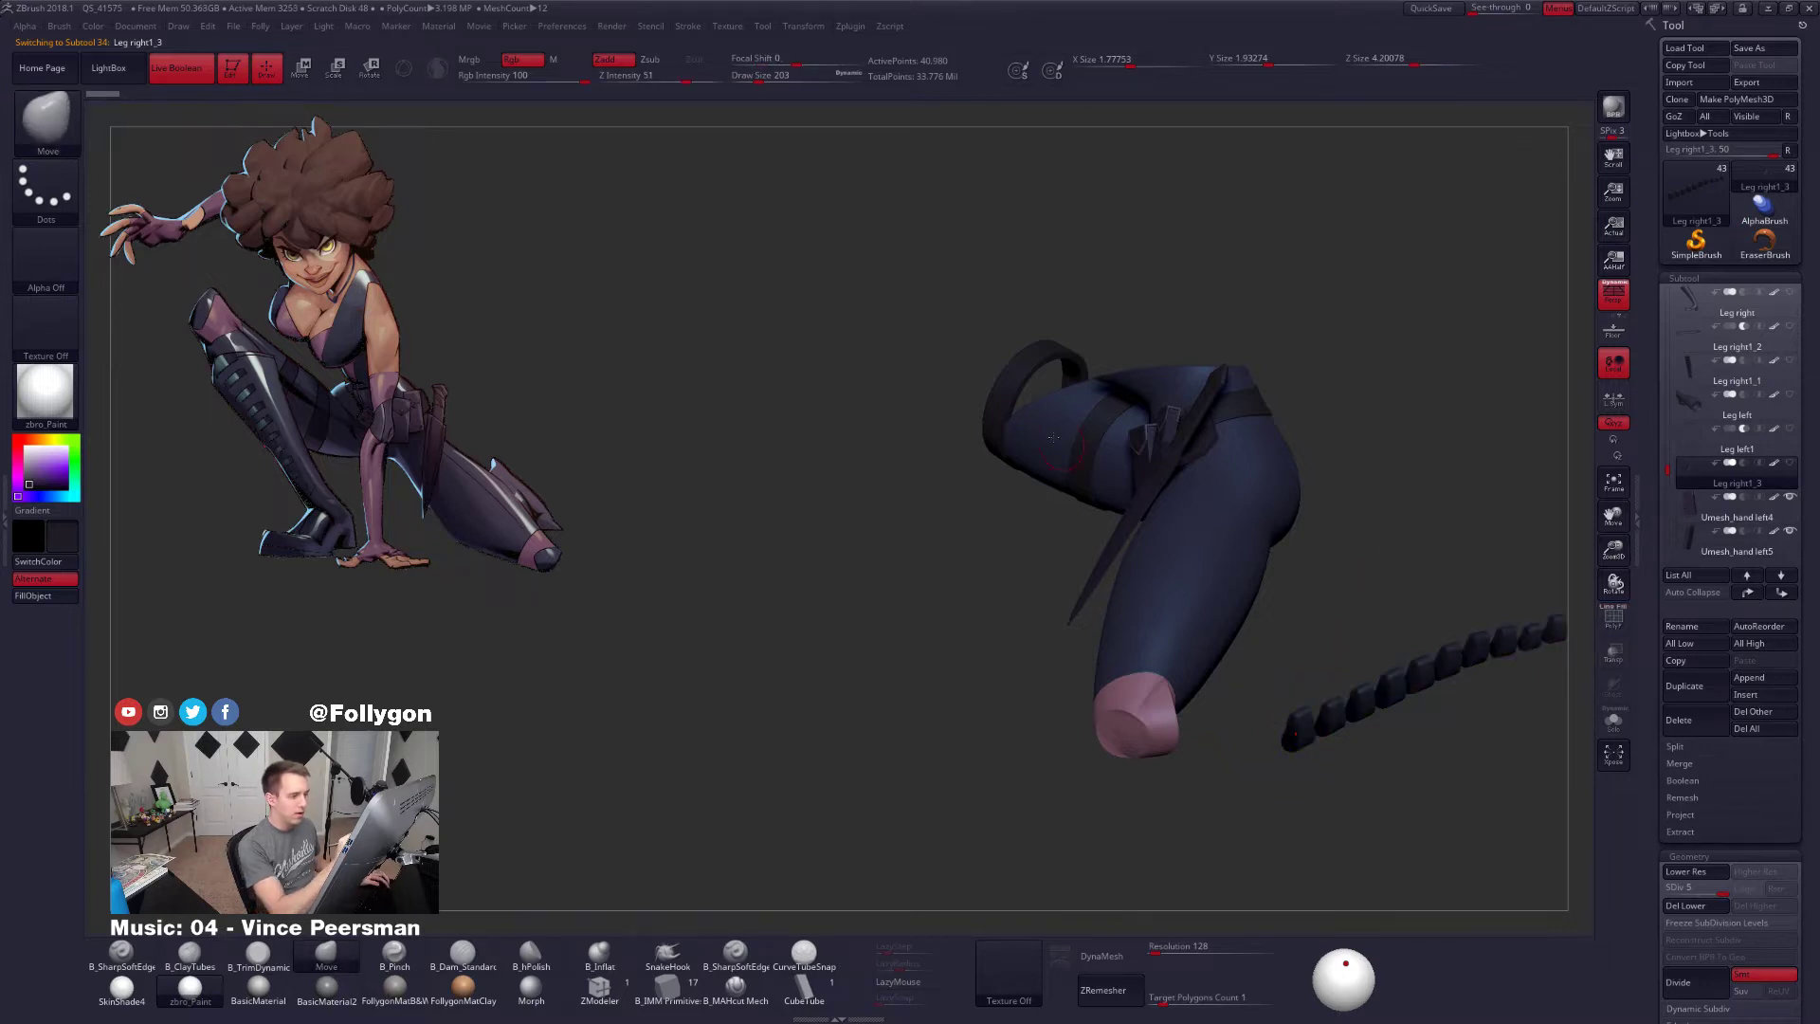
# Hide the thigh straps subtool Body1_6 and make the trousers subtool Body1_11 active
pyautogui.keyDown('alt'); pyautogui.click(1000, 469); pyautogui.keyUp('alt')
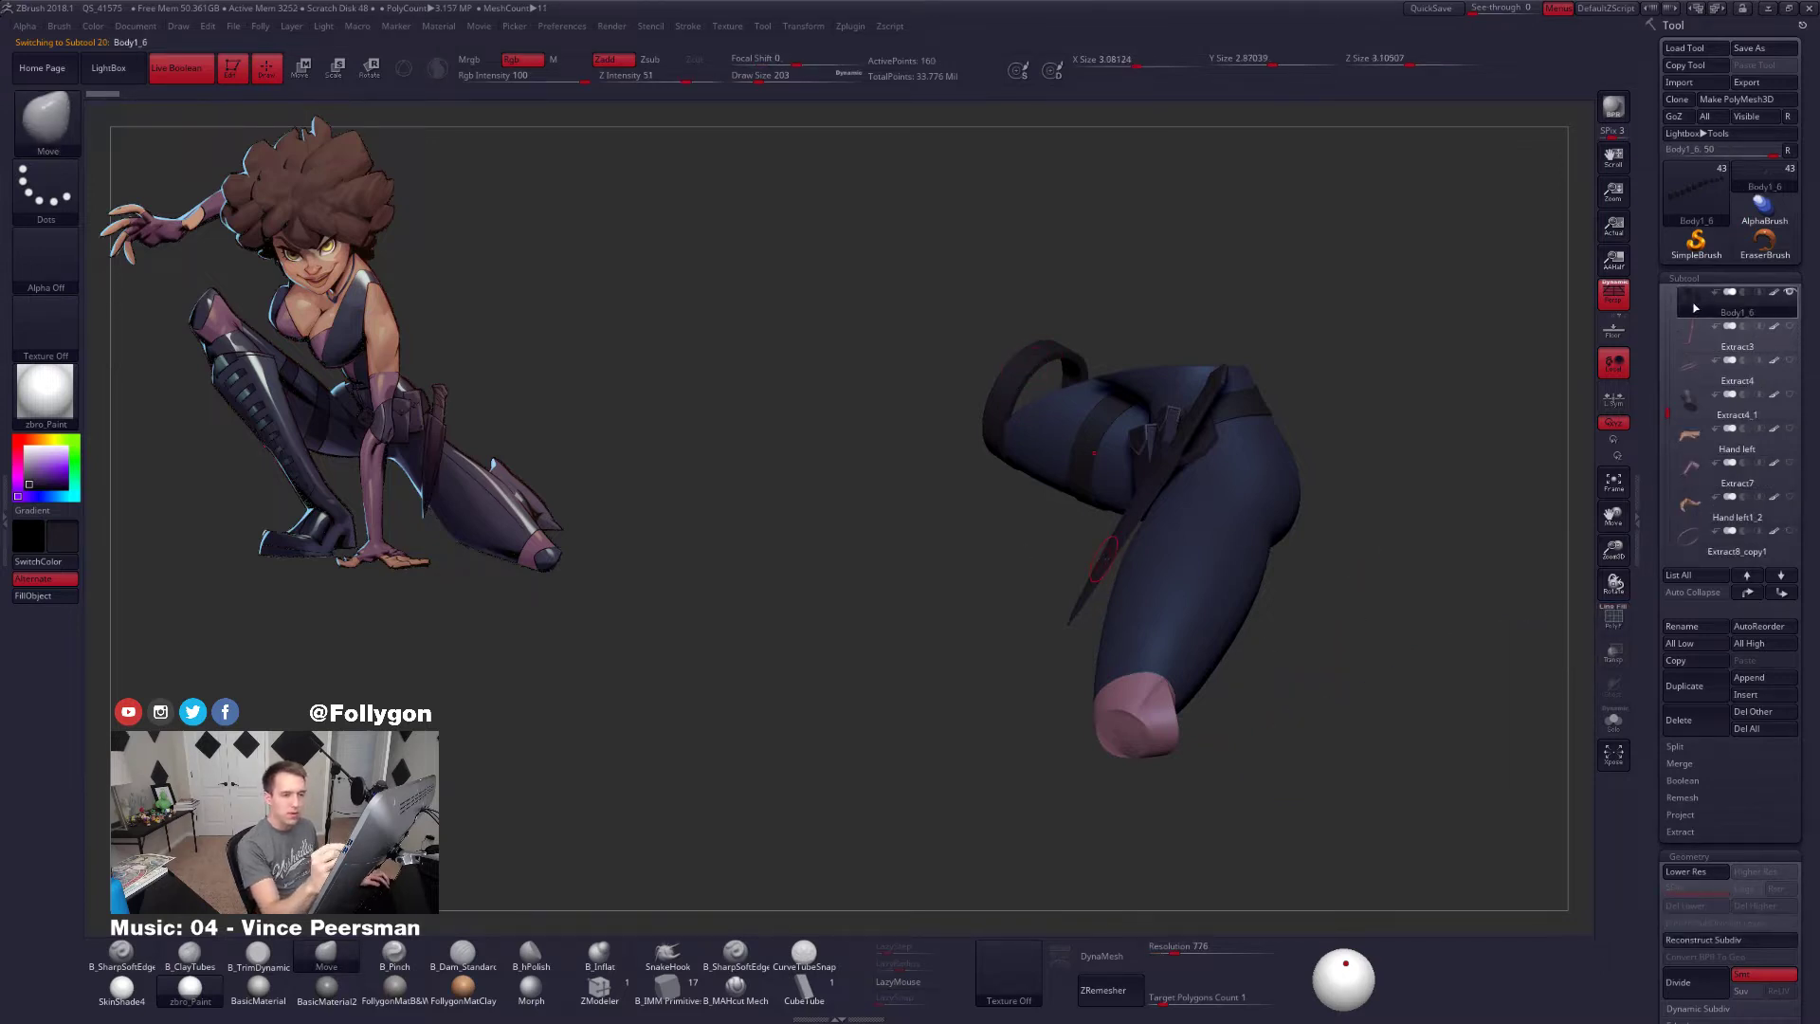
pyautogui.keyDown('alt'); pyautogui.click(1212, 498); pyautogui.keyUp('alt')
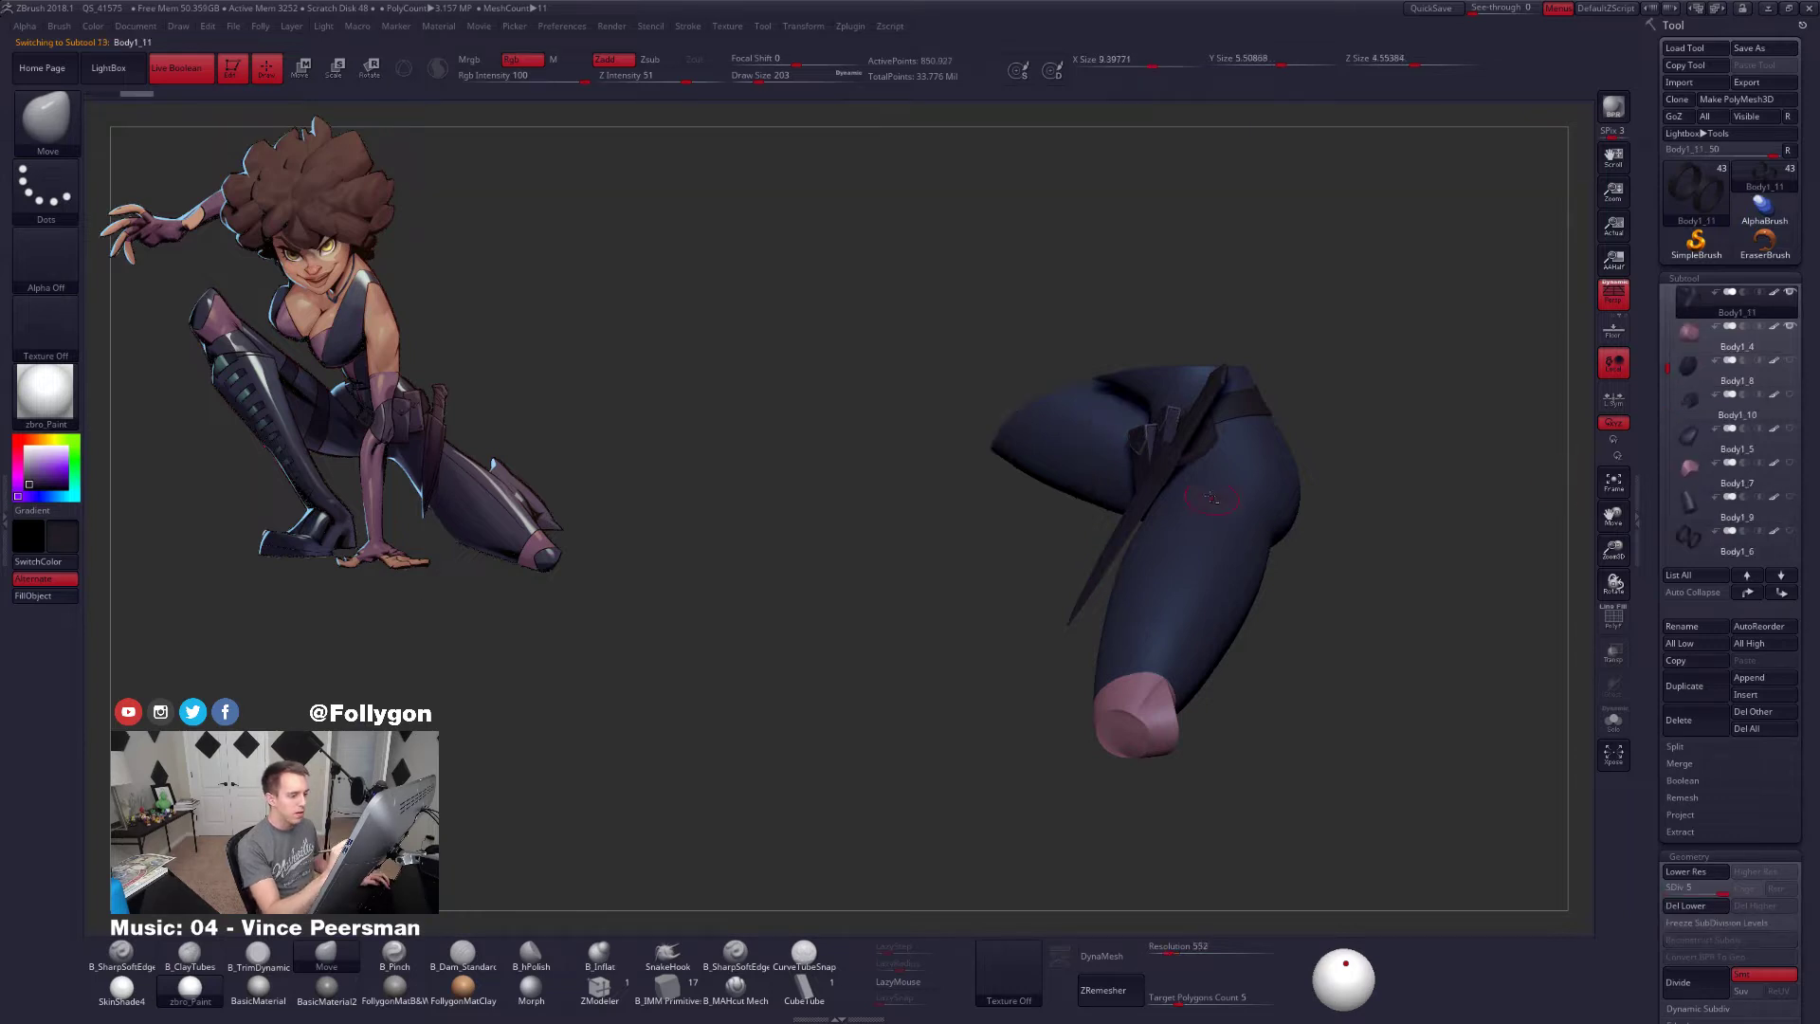
# Turn off the polypaint display on all subtools and switch the model to the grey FollygonMatB&P material
pyautogui.keyDown('ctrl'); pyautogui.moveTo(1175, 474); pyautogui.dragTo(1218, 465, button='right'); pyautogui.keyUp('ctrl')
pyautogui.keyDown('shift'); pyautogui.click(1774, 292); pyautogui.keyUp('shift')
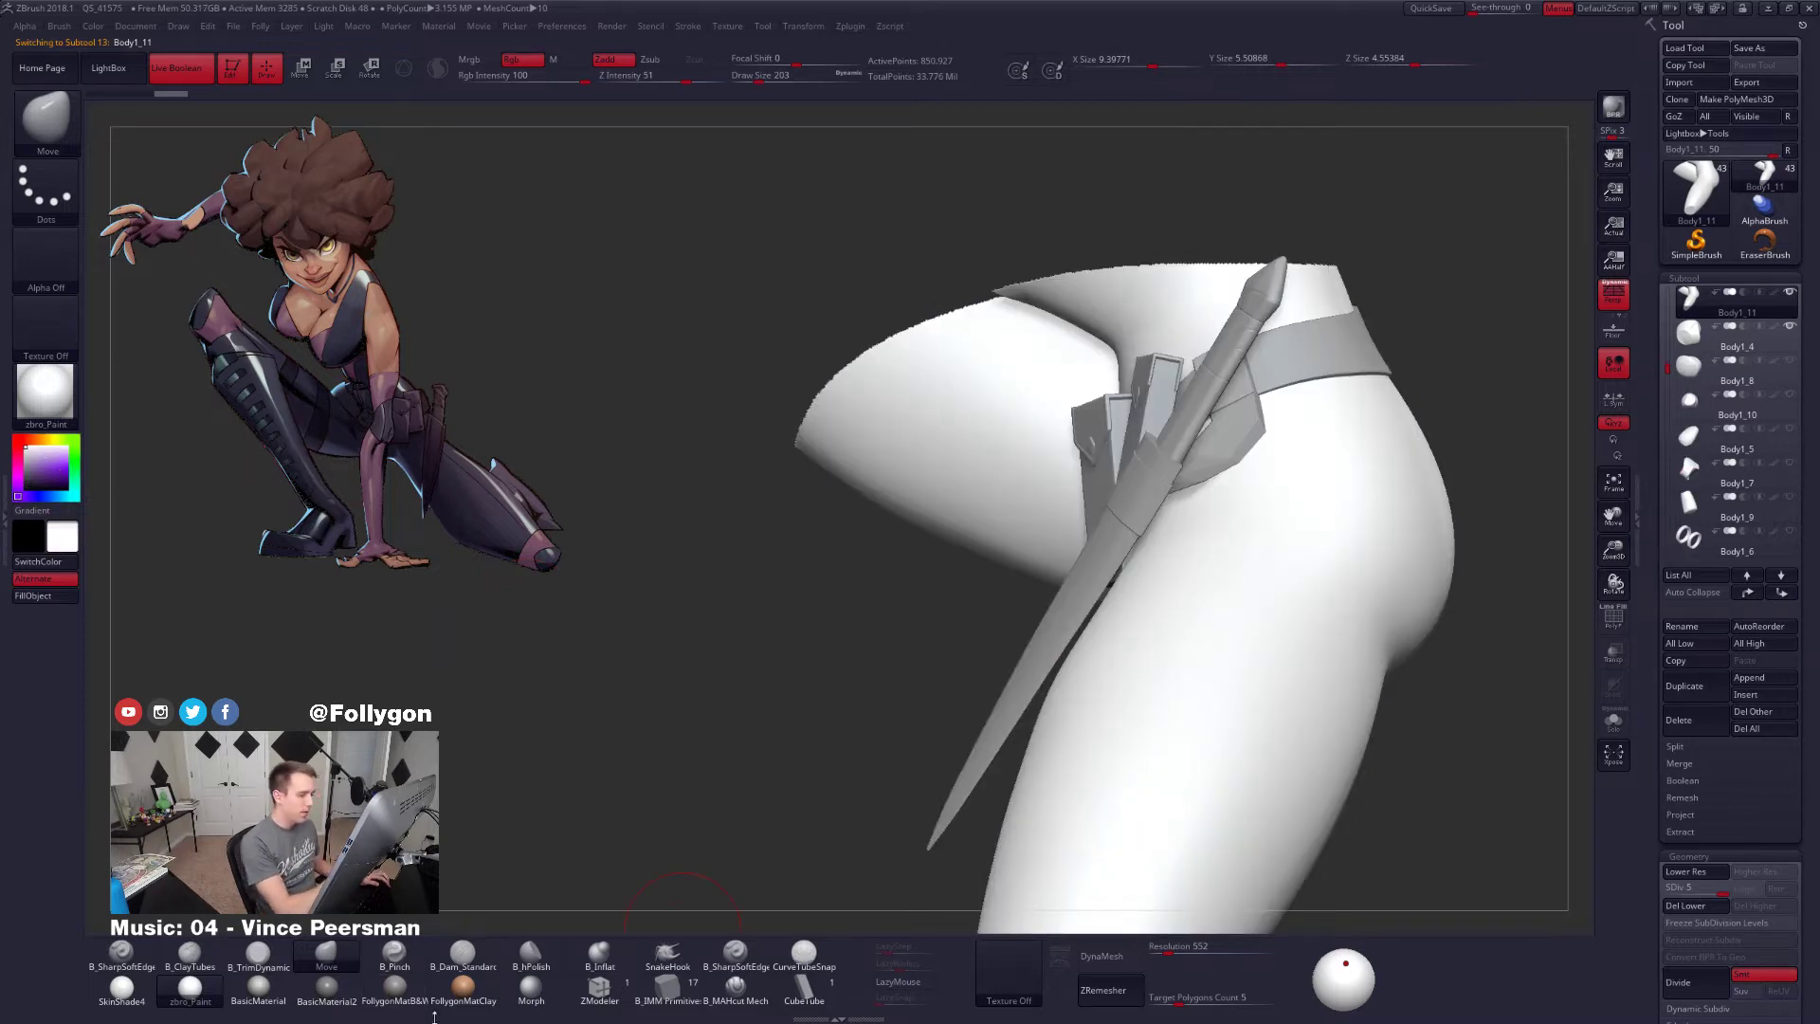
pyautogui.click(396, 988)
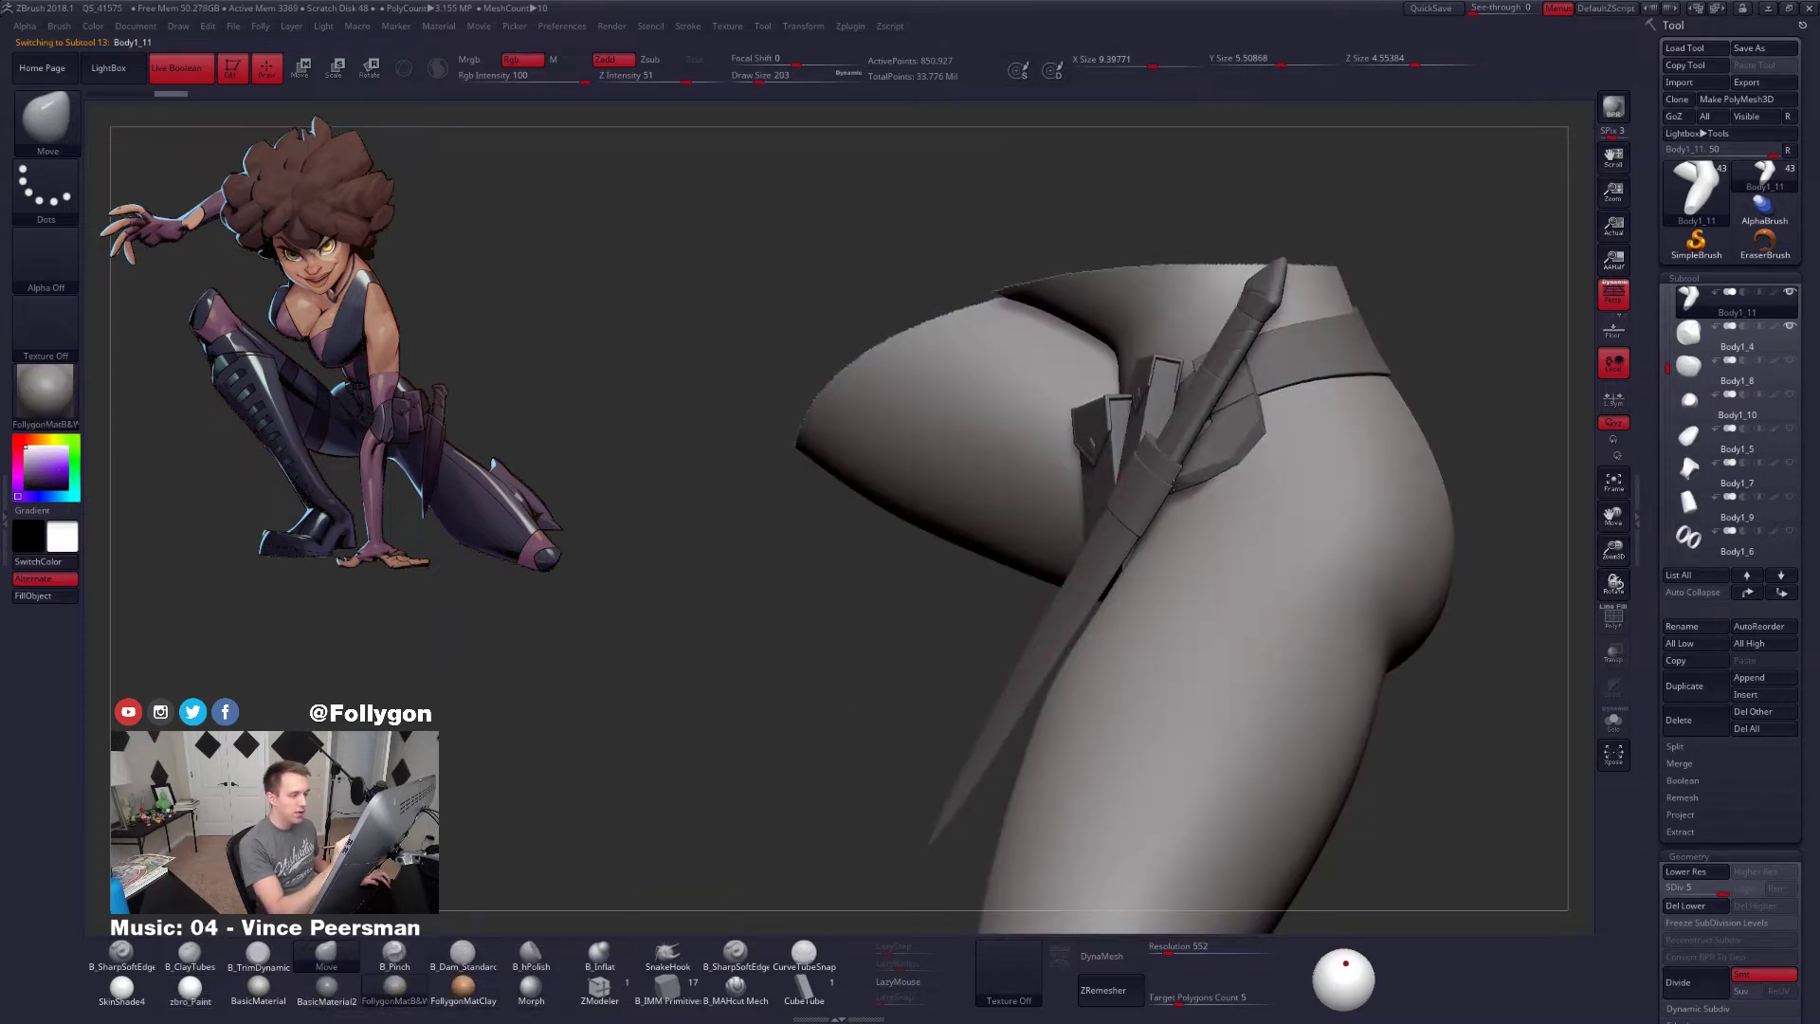
# Select the hanging hip strap Hand left6 and preview it with Dynamic Subdiv, choosing to always auto-activate that smoothing
pyautogui.keyDown('ctrl'); pyautogui.moveTo(1174, 486); pyautogui.dragTo(1244, 474, button='right'); pyautogui.keyUp('ctrl')
pyautogui.moveTo(1168, 534); pyautogui.dragTo(1123, 469, button='right')
pyautogui.keyDown('alt'); pyautogui.click(1234, 440); pyautogui.keyUp('alt')
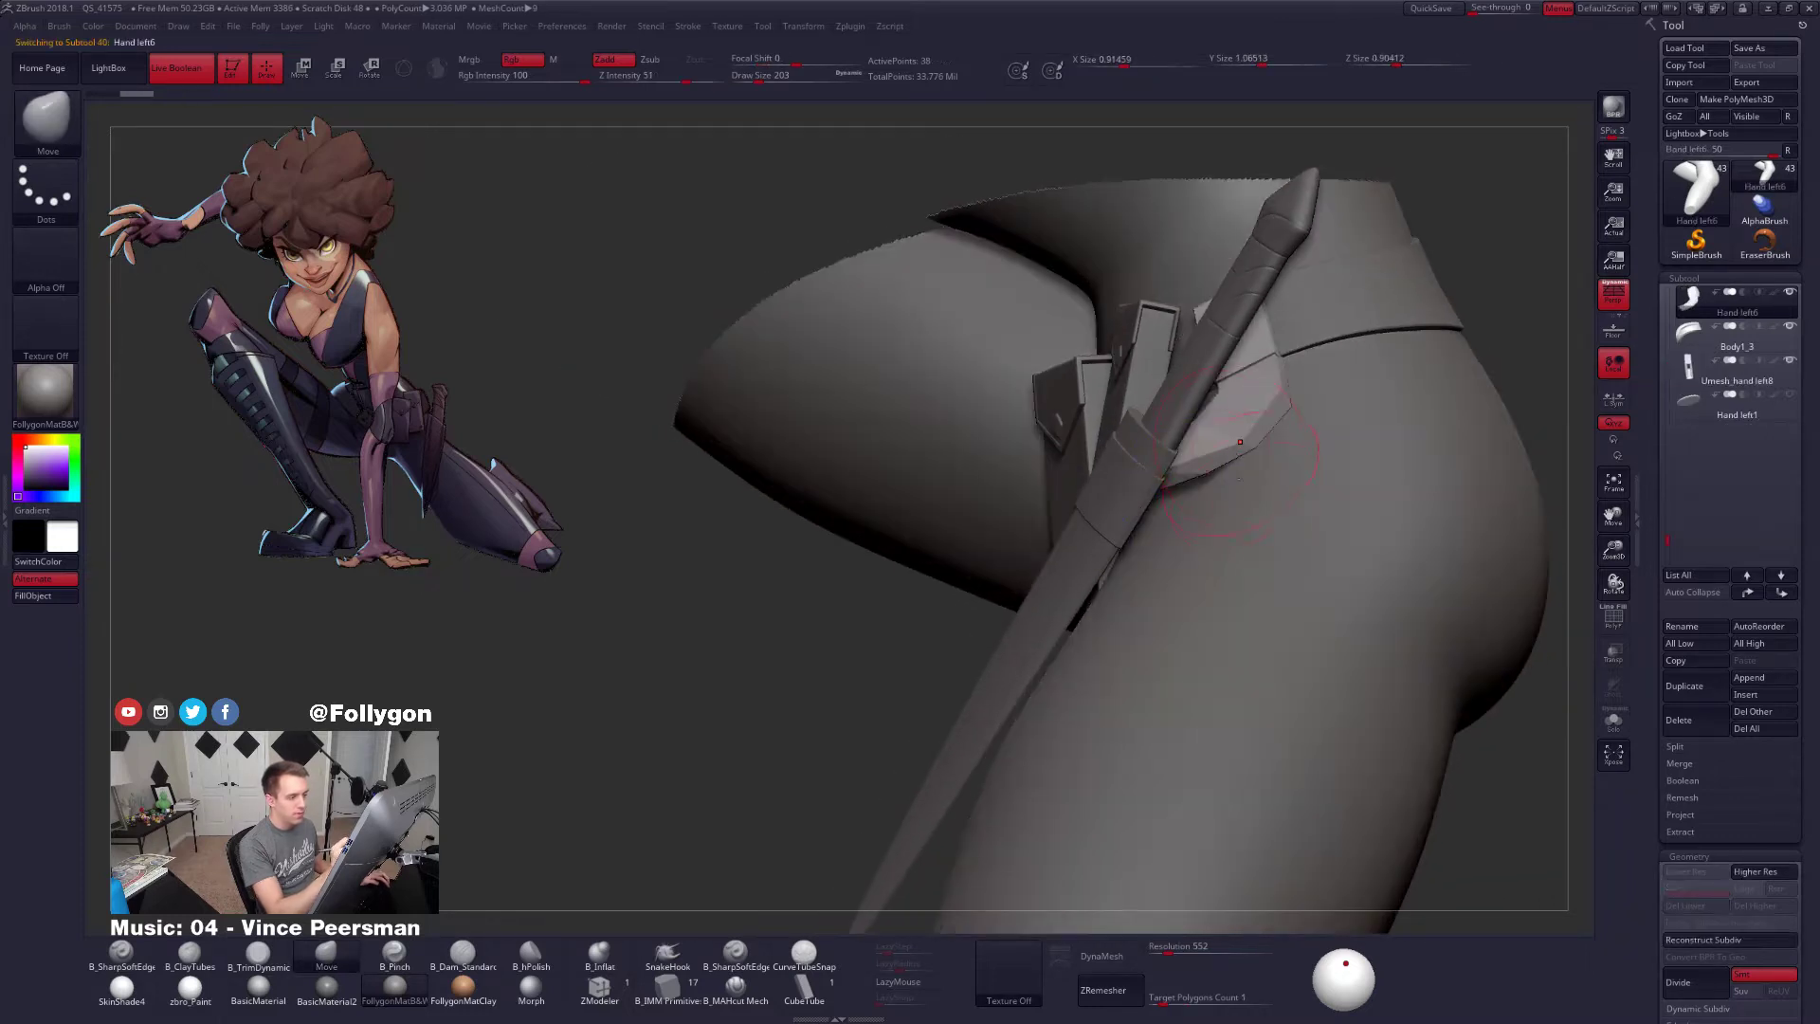
pyautogui.moveTo(1289, 551); pyautogui.dragTo(1399, 660, button='right')
pyautogui.press('d')
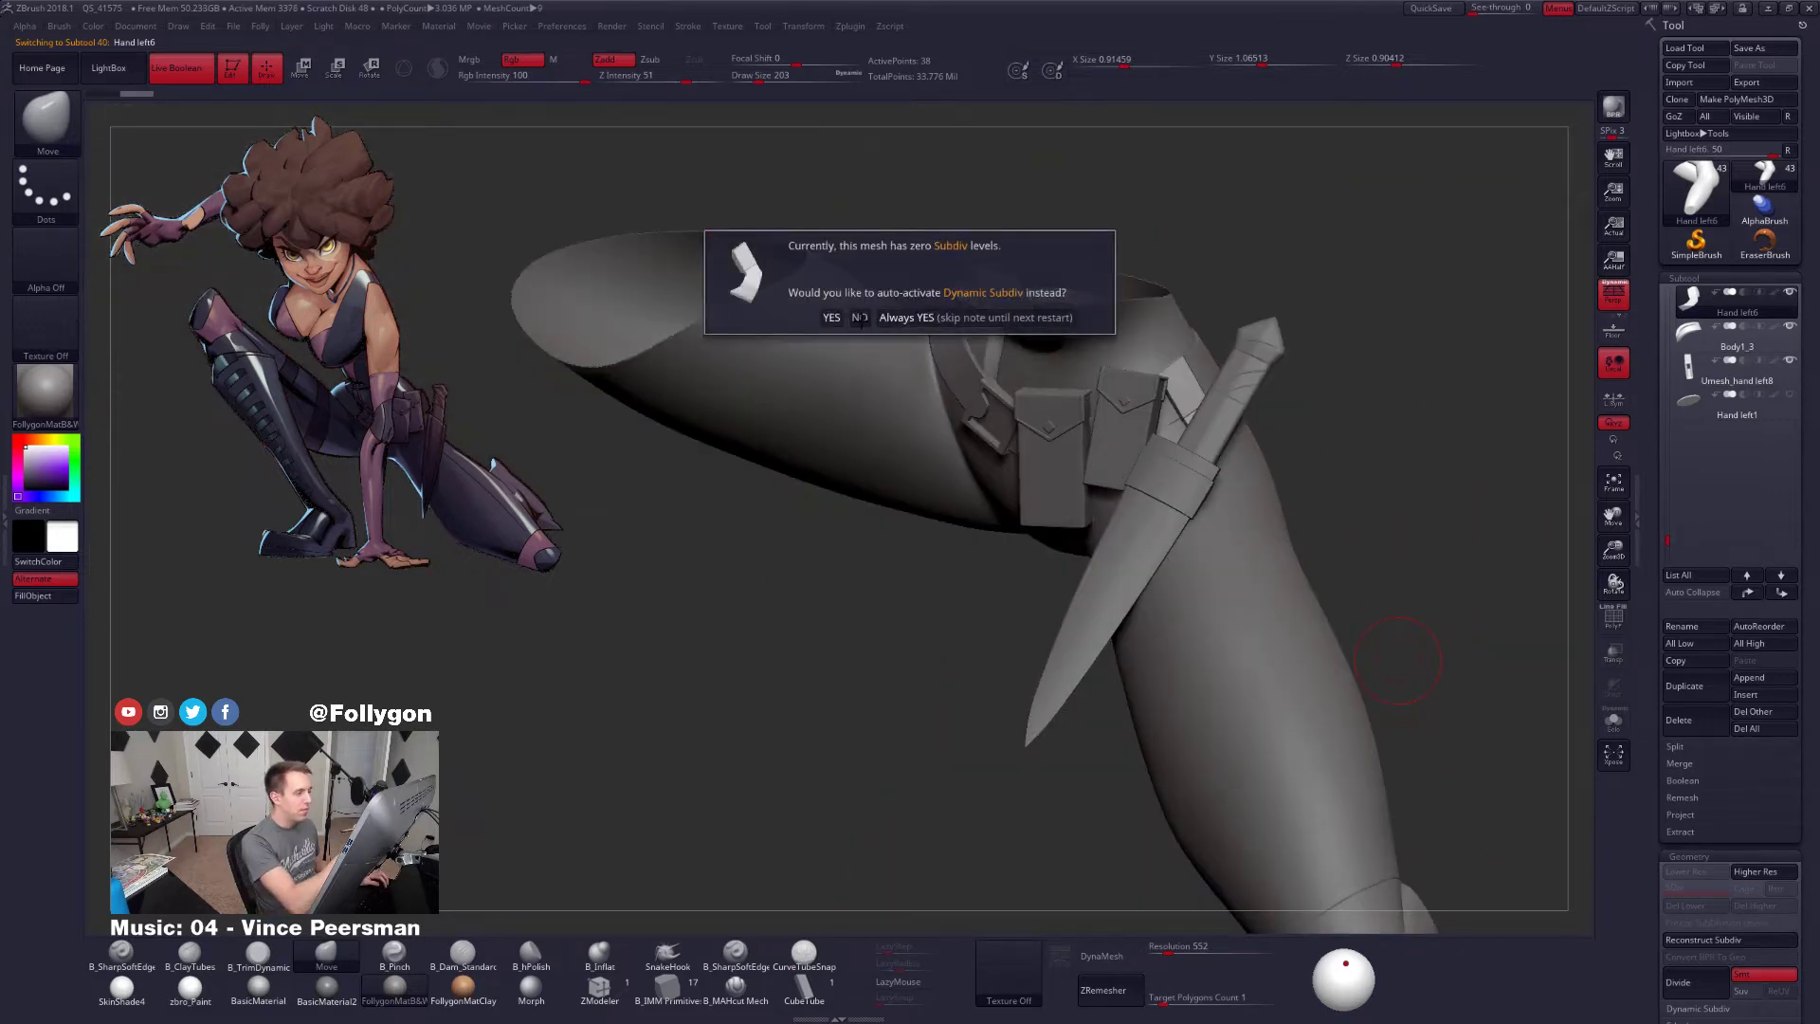
pyautogui.click(859, 318)
pyautogui.press('d')
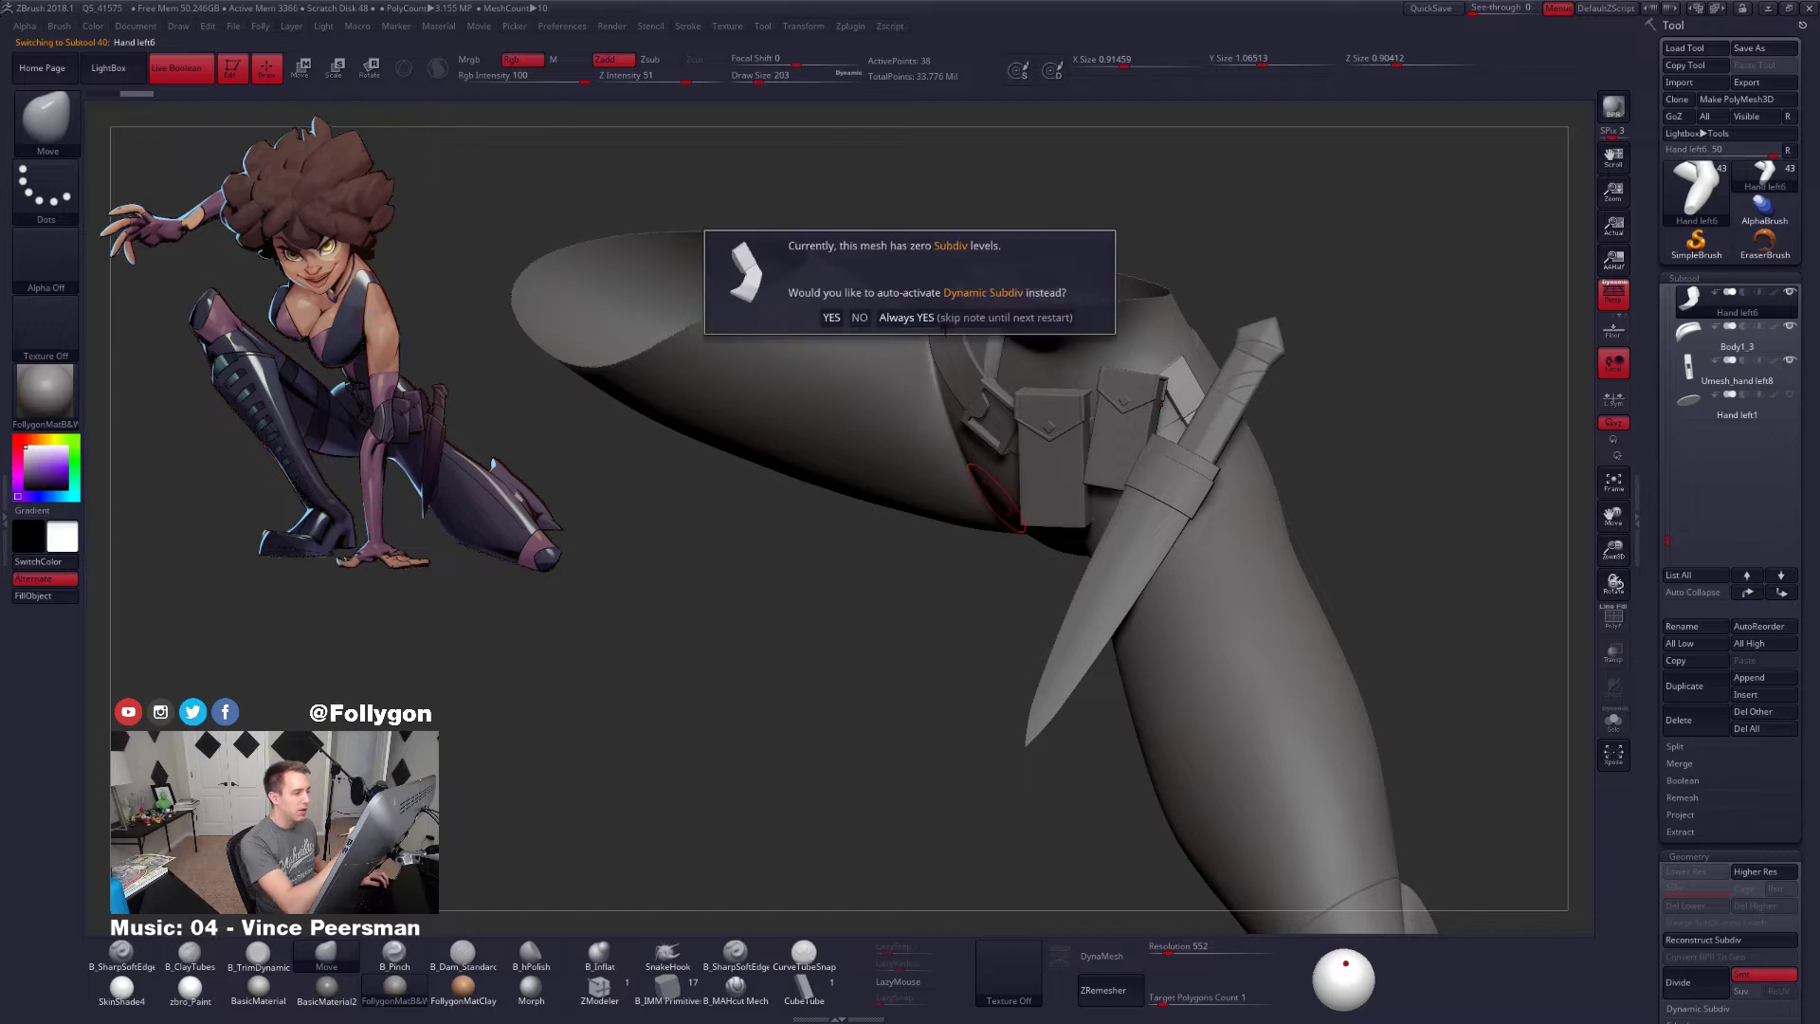
pyautogui.click(945, 320)
pyautogui.hotkey('shift', 'd')
pyautogui.moveTo(1377, 675); pyautogui.dragTo(1449, 693)
pyautogui.press('d')
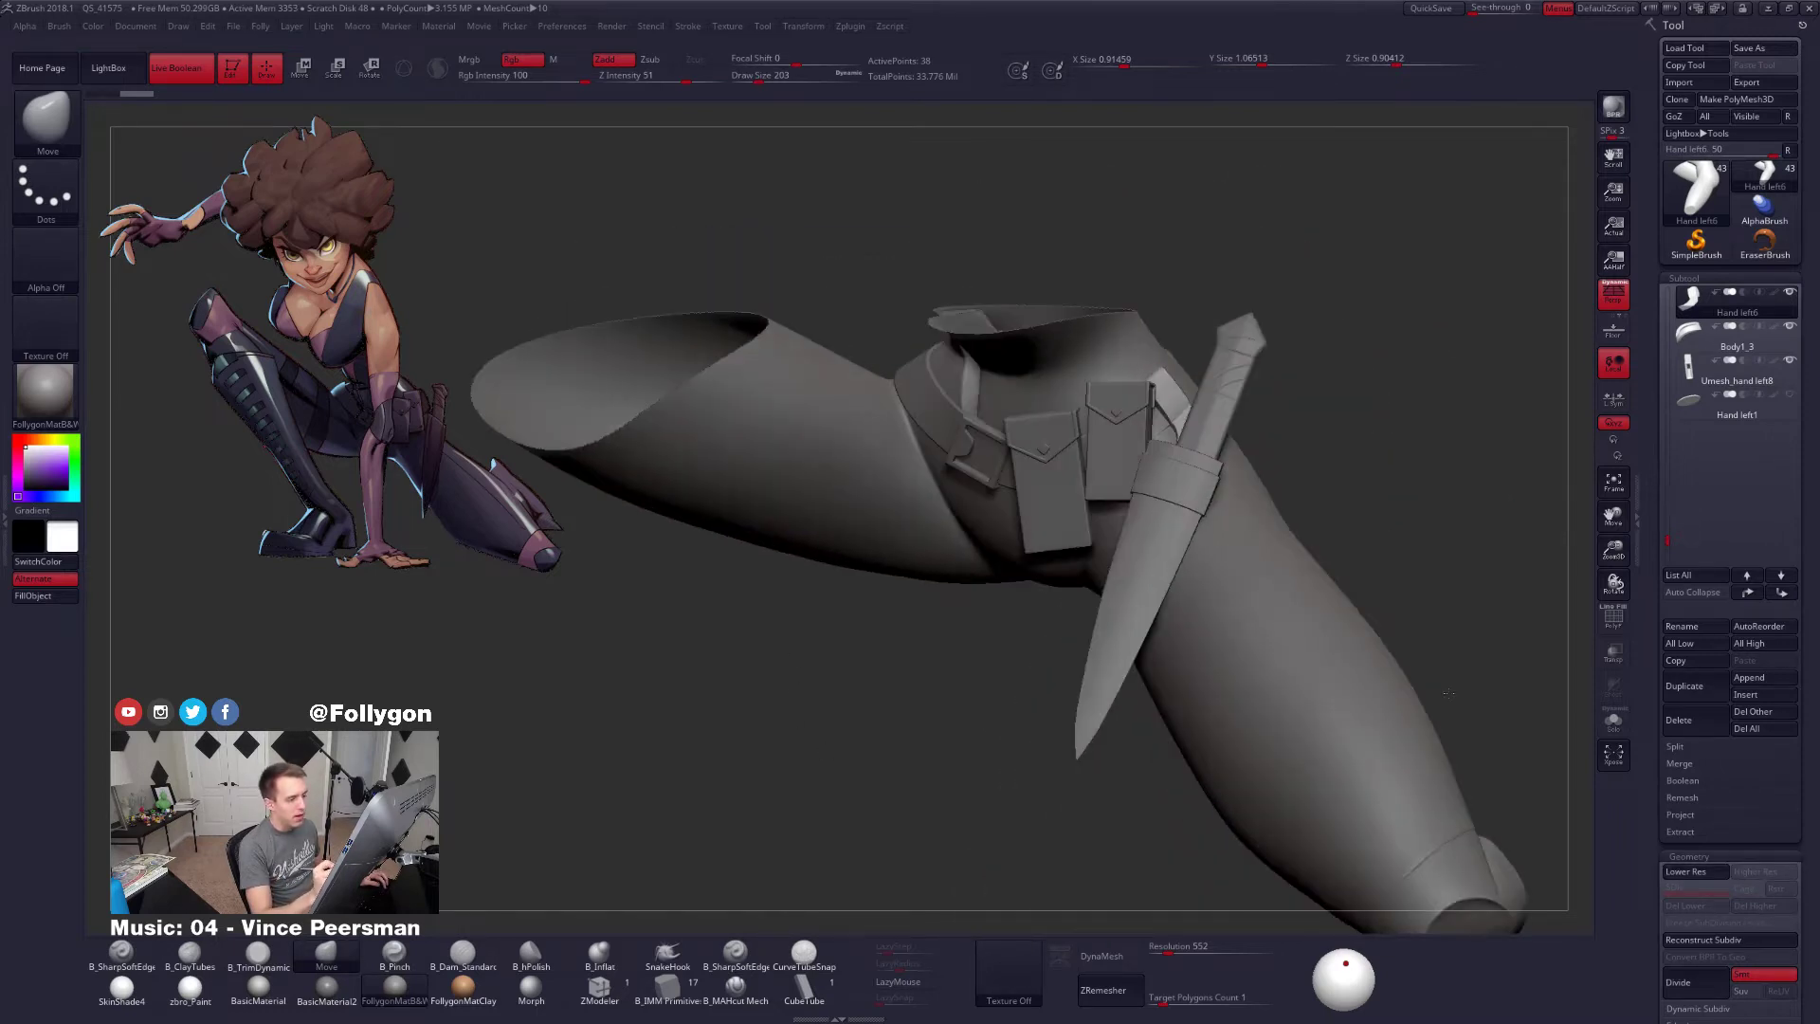
# Merge the knife and sheath subtools Hand left5, Hand left5_2 and Hand left5_5 into a single subtool
pyautogui.moveTo(1448, 693); pyautogui.dragTo(1434, 704, button='right')
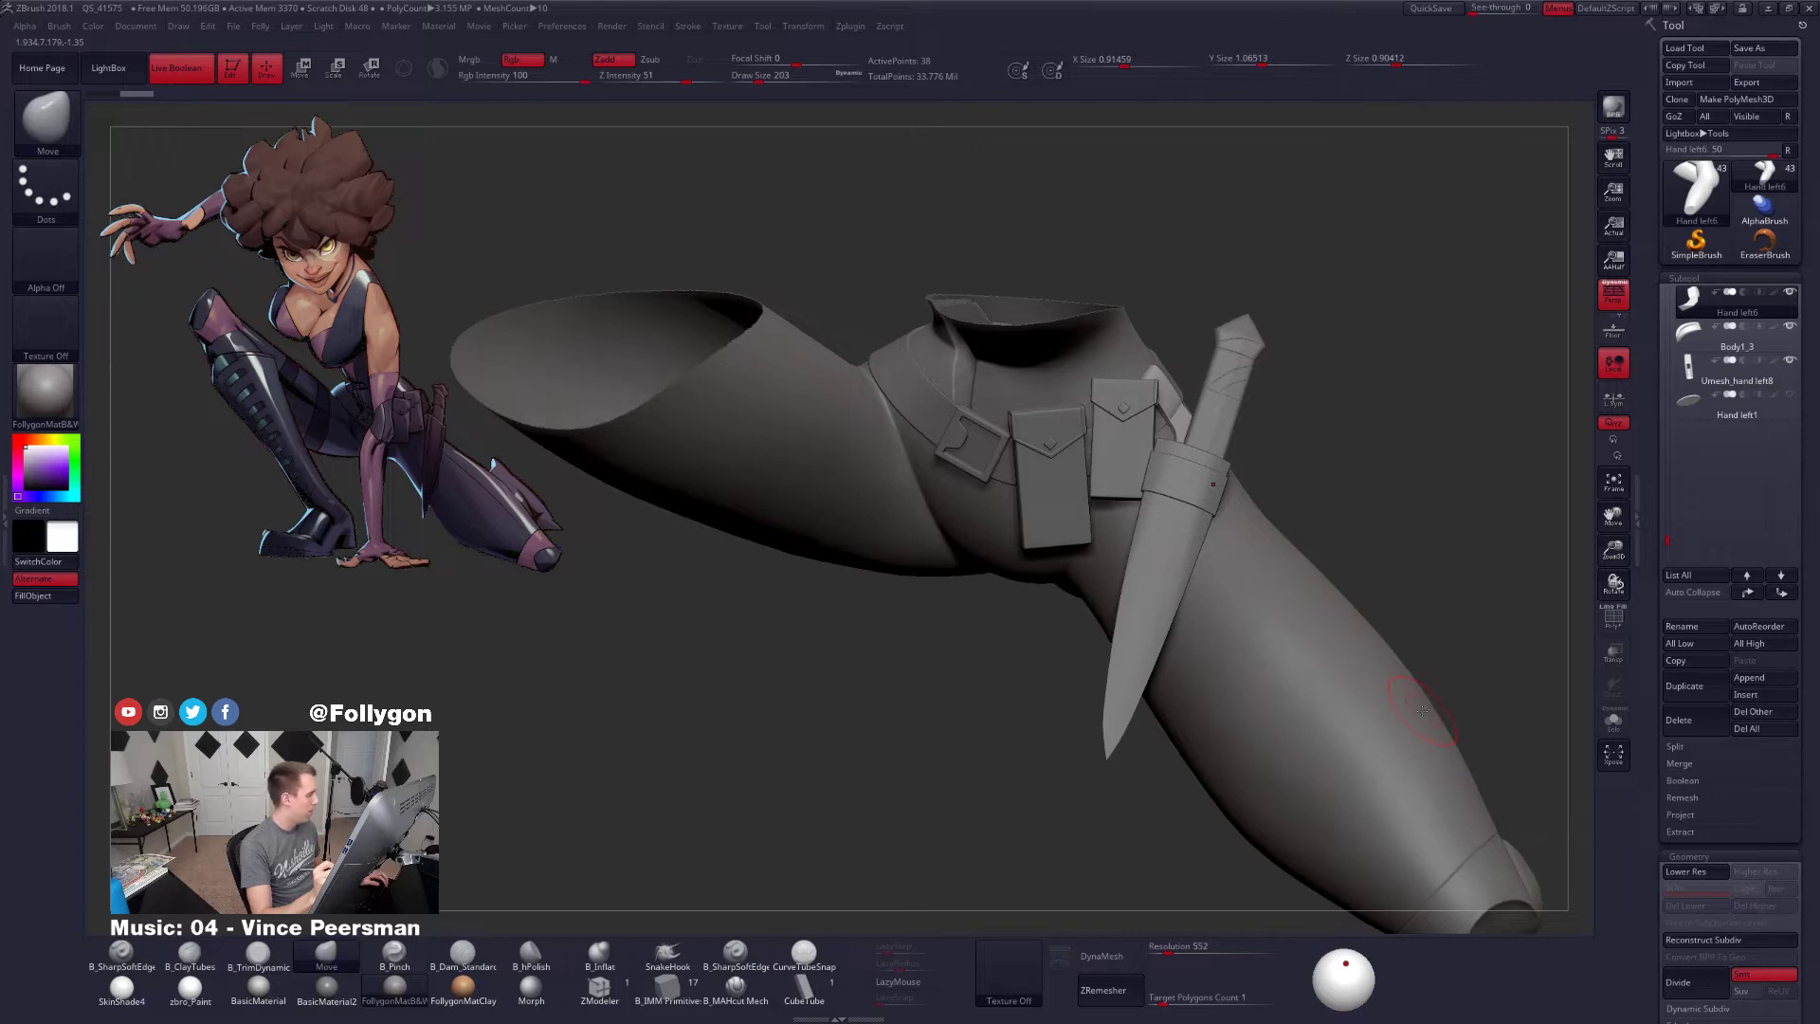
pyautogui.moveTo(1314, 686)
pyautogui.mouseDown(button='right')
pyautogui.moveTo(1350, 690)
pyautogui.moveTo(1280, 590)
pyautogui.mouseUp(button='right')
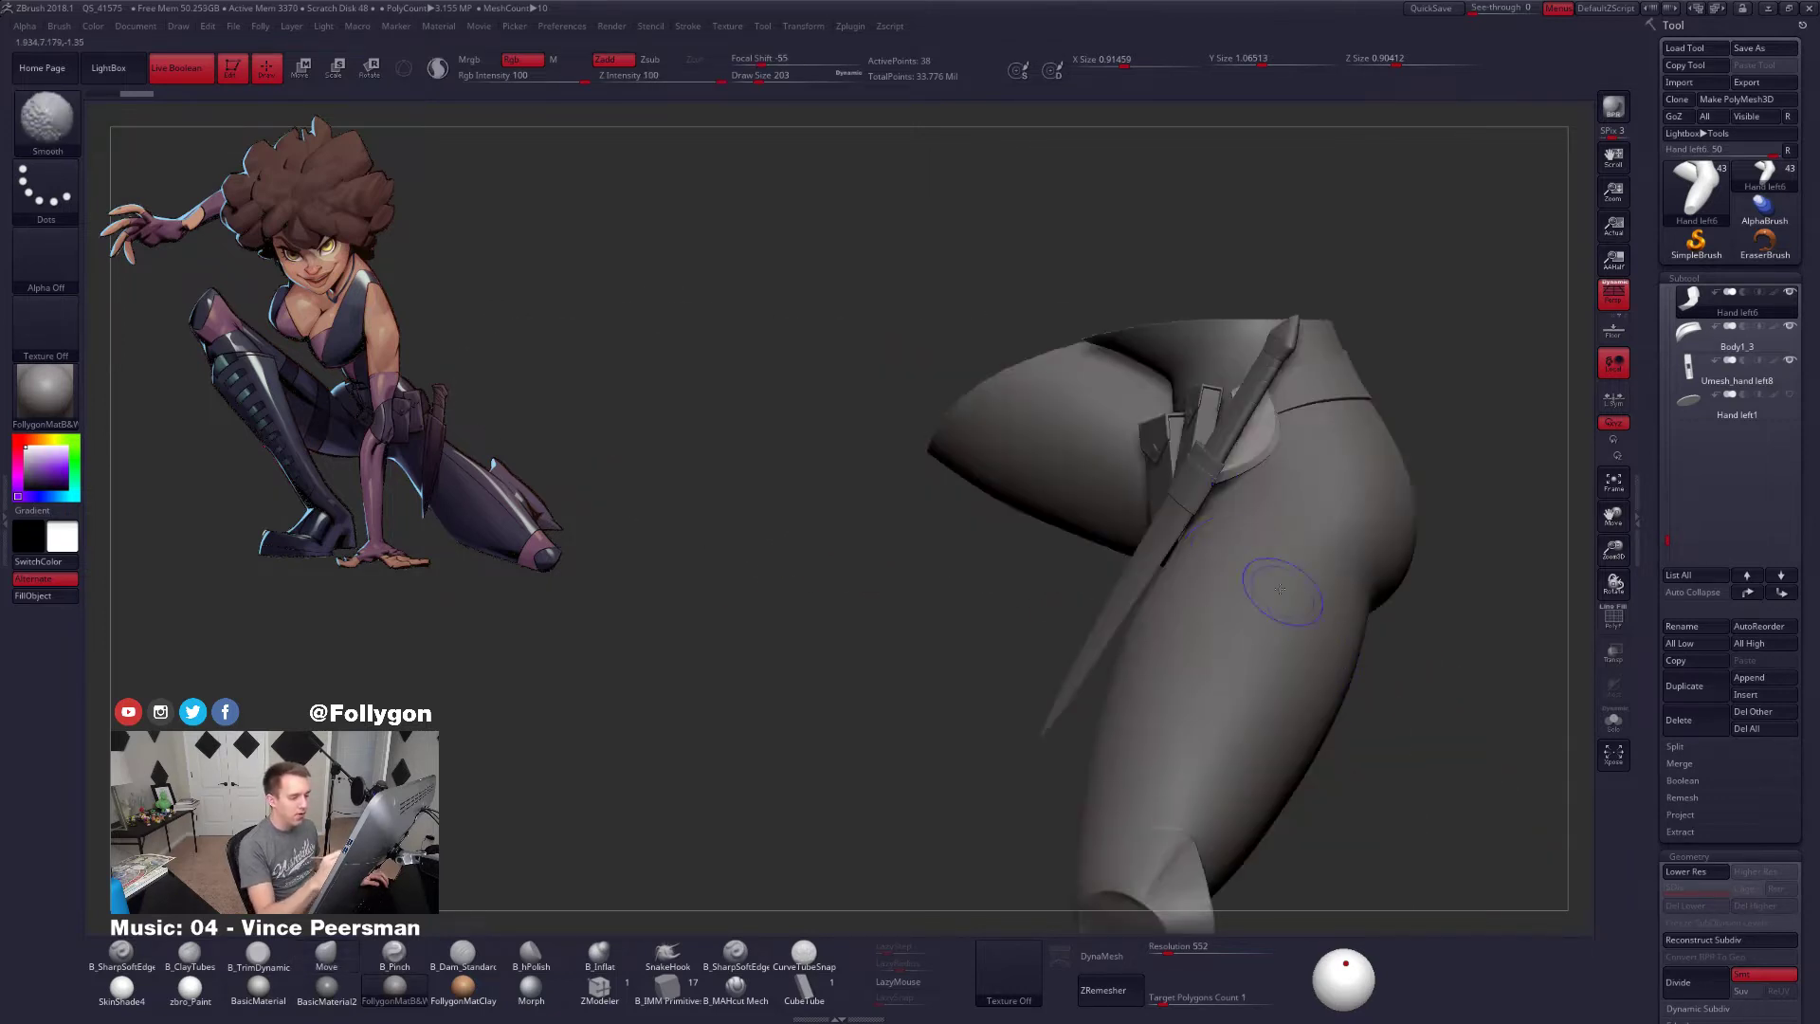
pyautogui.keyDown('alt'); pyautogui.click(1170, 521); pyautogui.keyUp('alt')
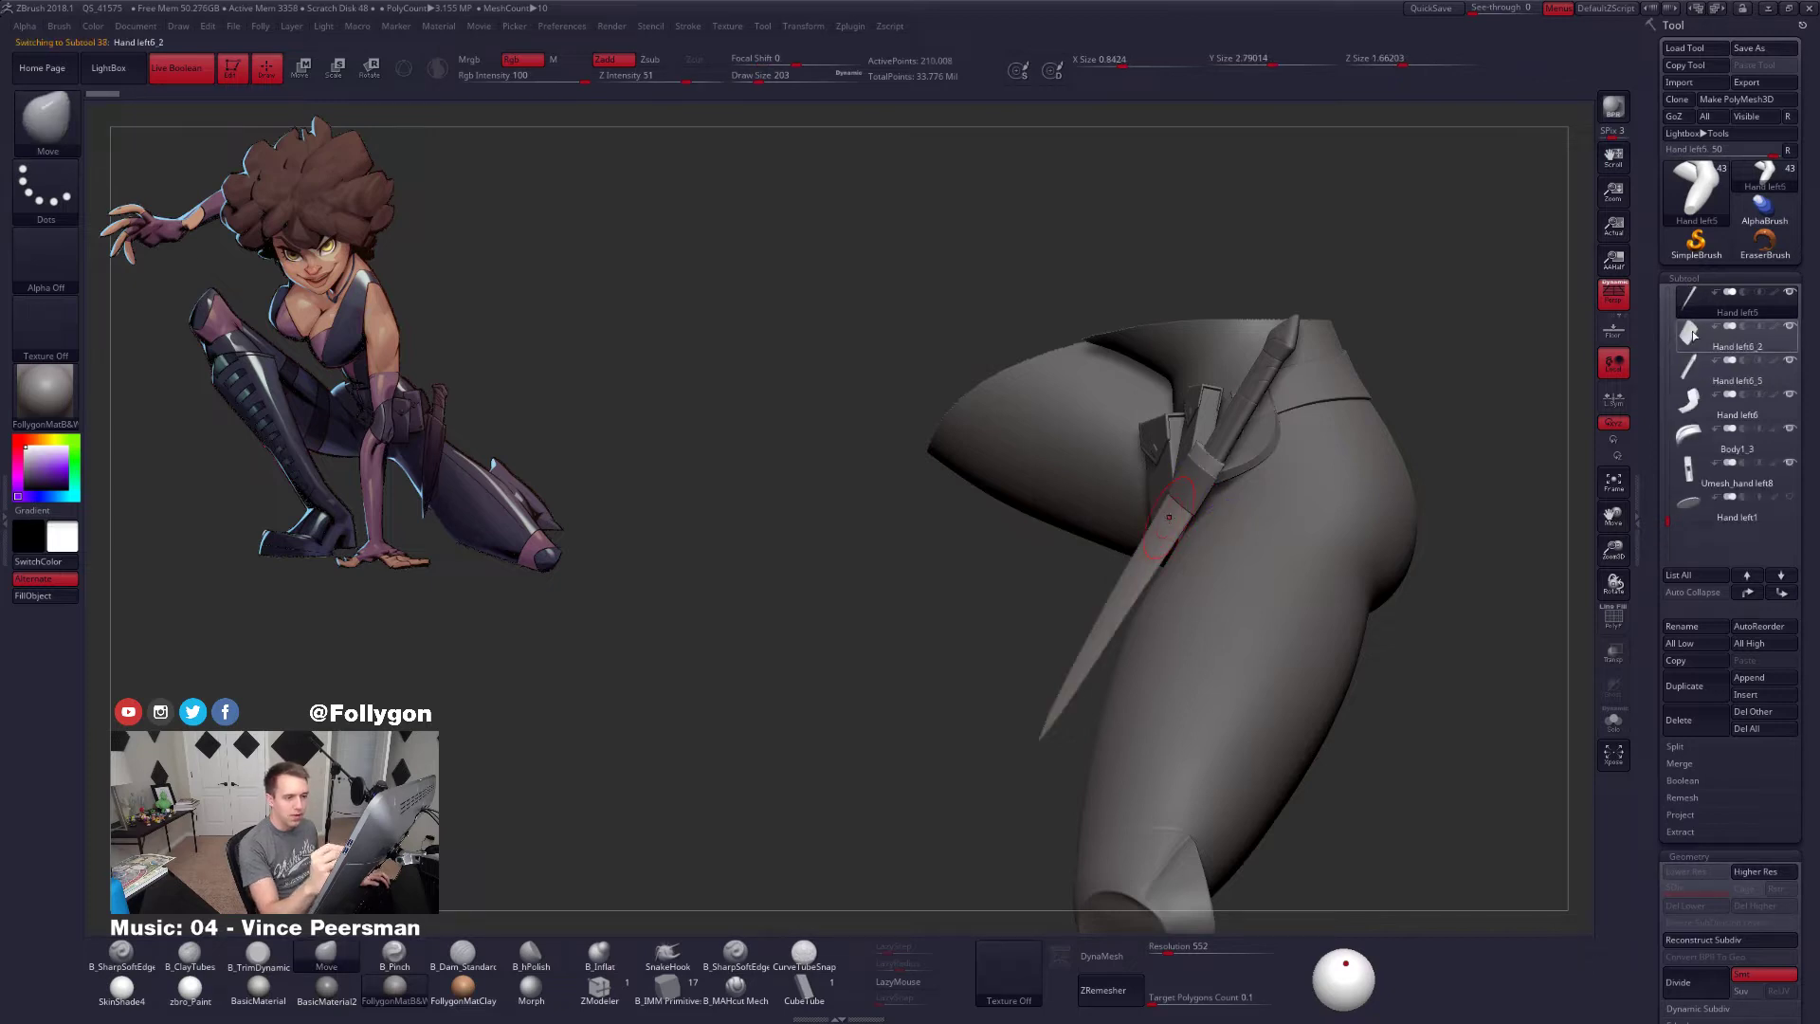
pyautogui.keyDown('alt'); pyautogui.click(1168, 519); pyautogui.keyUp('alt')
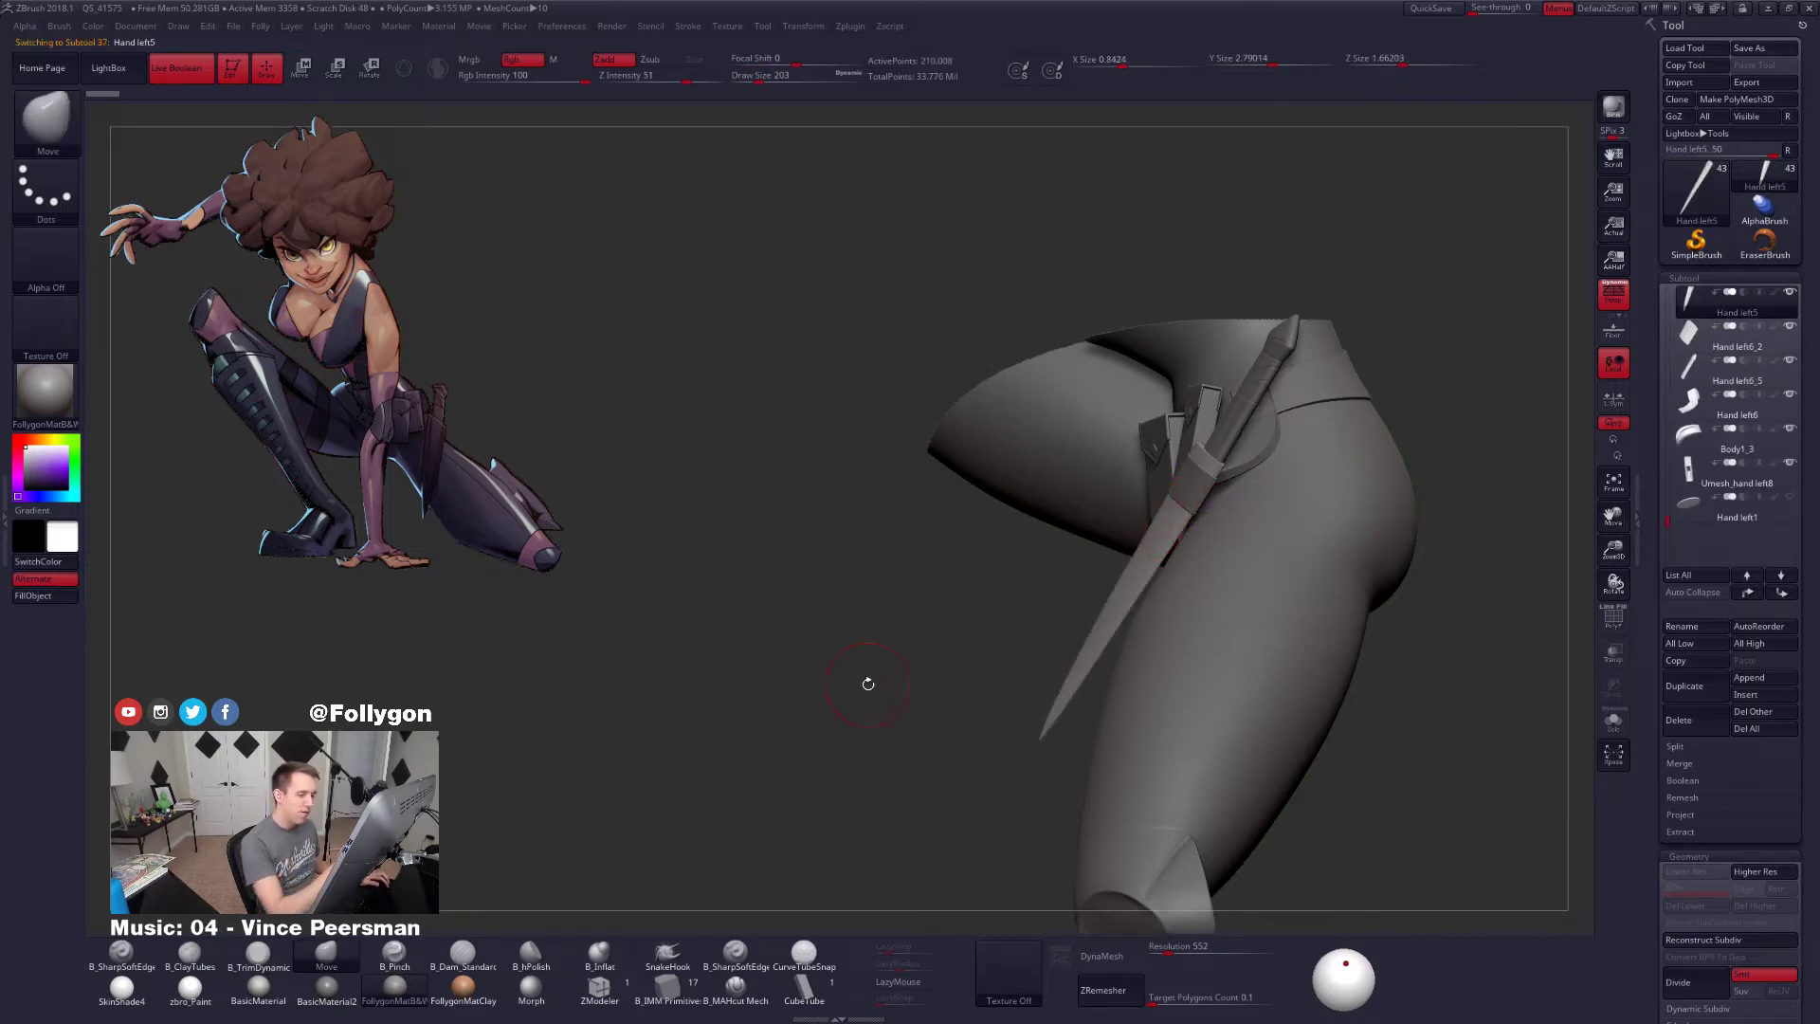
pyautogui.press('space')
pyautogui.click(1437, 568)
pyautogui.click(1397, 618)
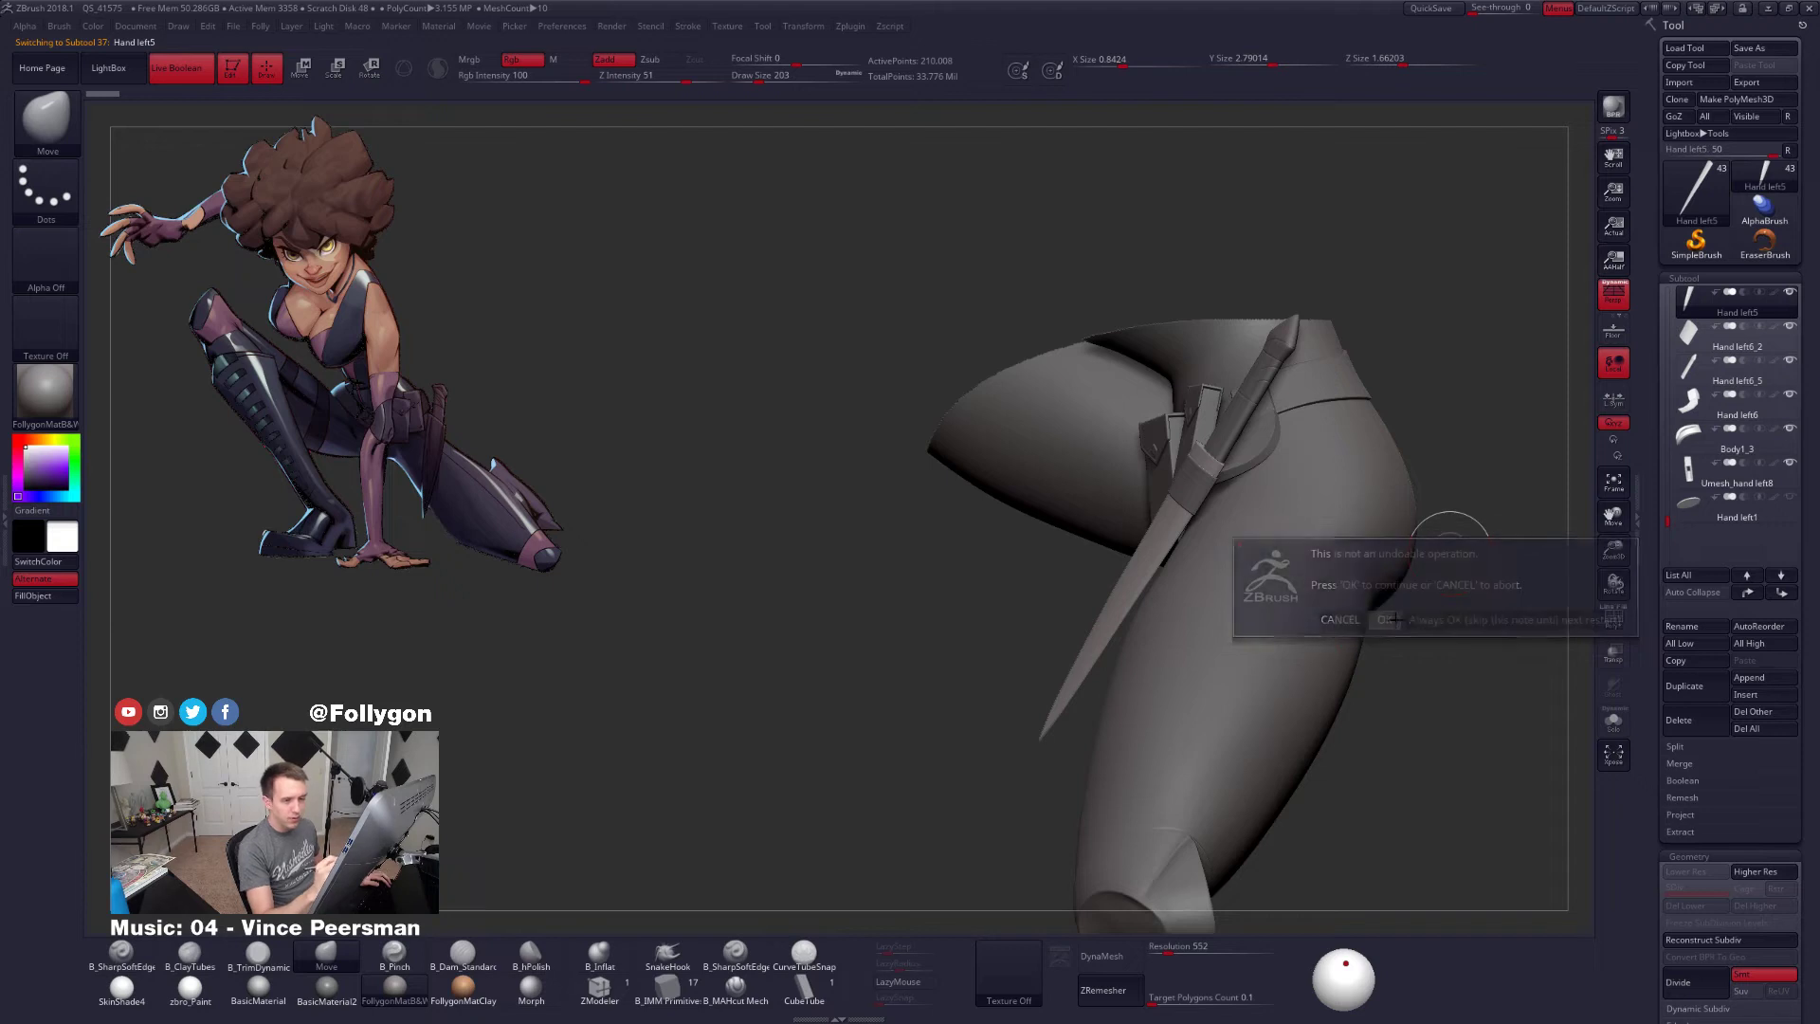
pyautogui.press('space')
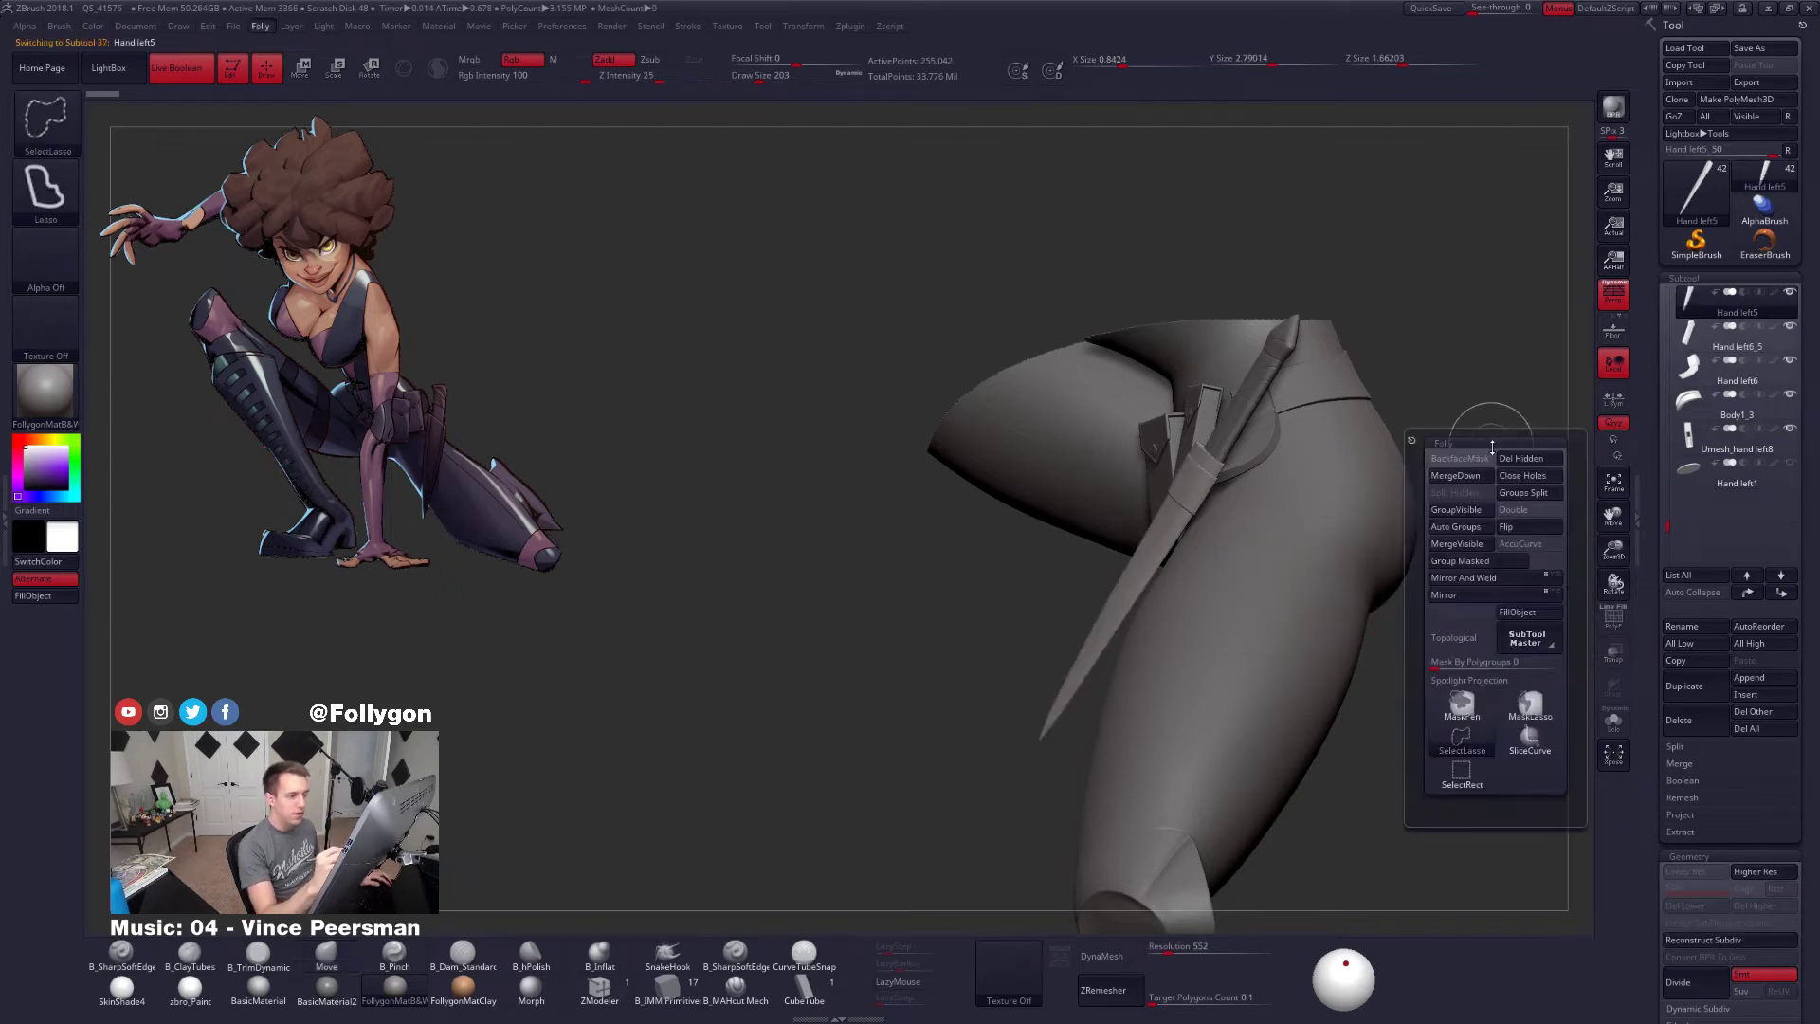
pyautogui.click(1436, 495)
pyautogui.click(1416, 507)
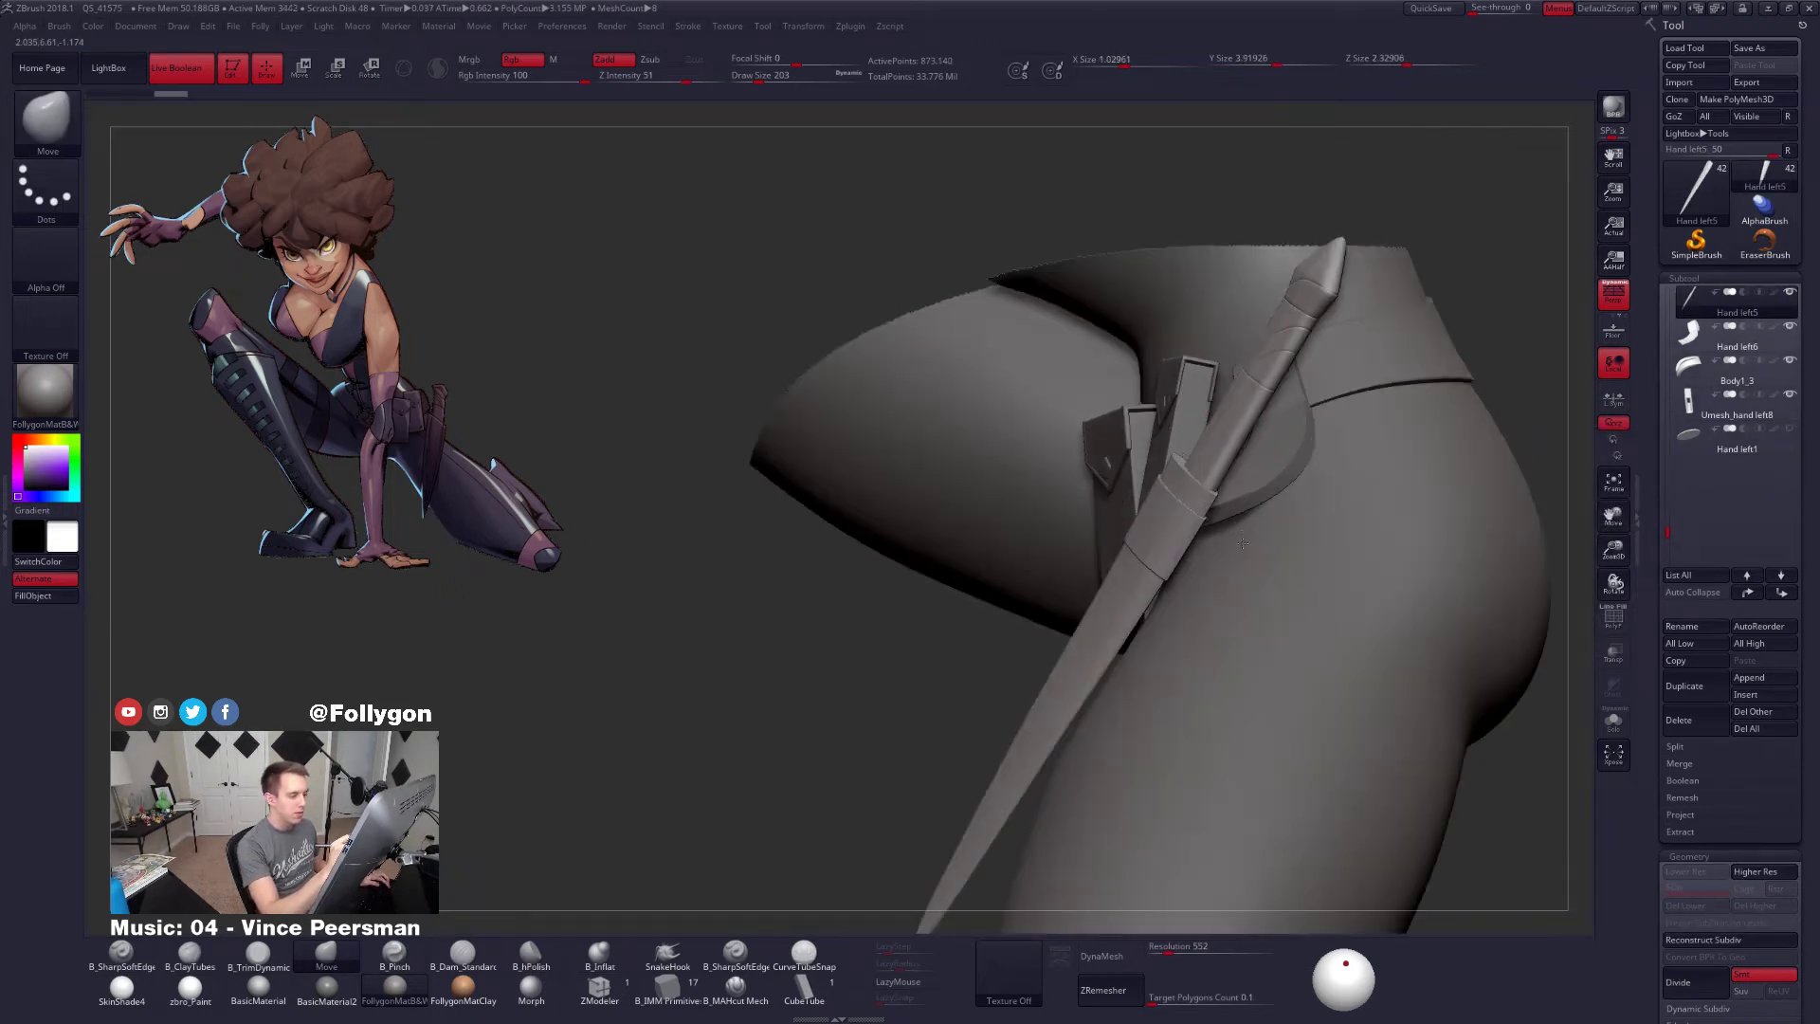
# Rotate the merged knife and sheath to a flatter slant across the hip and nudge them along the thigh
pyautogui.press('r')
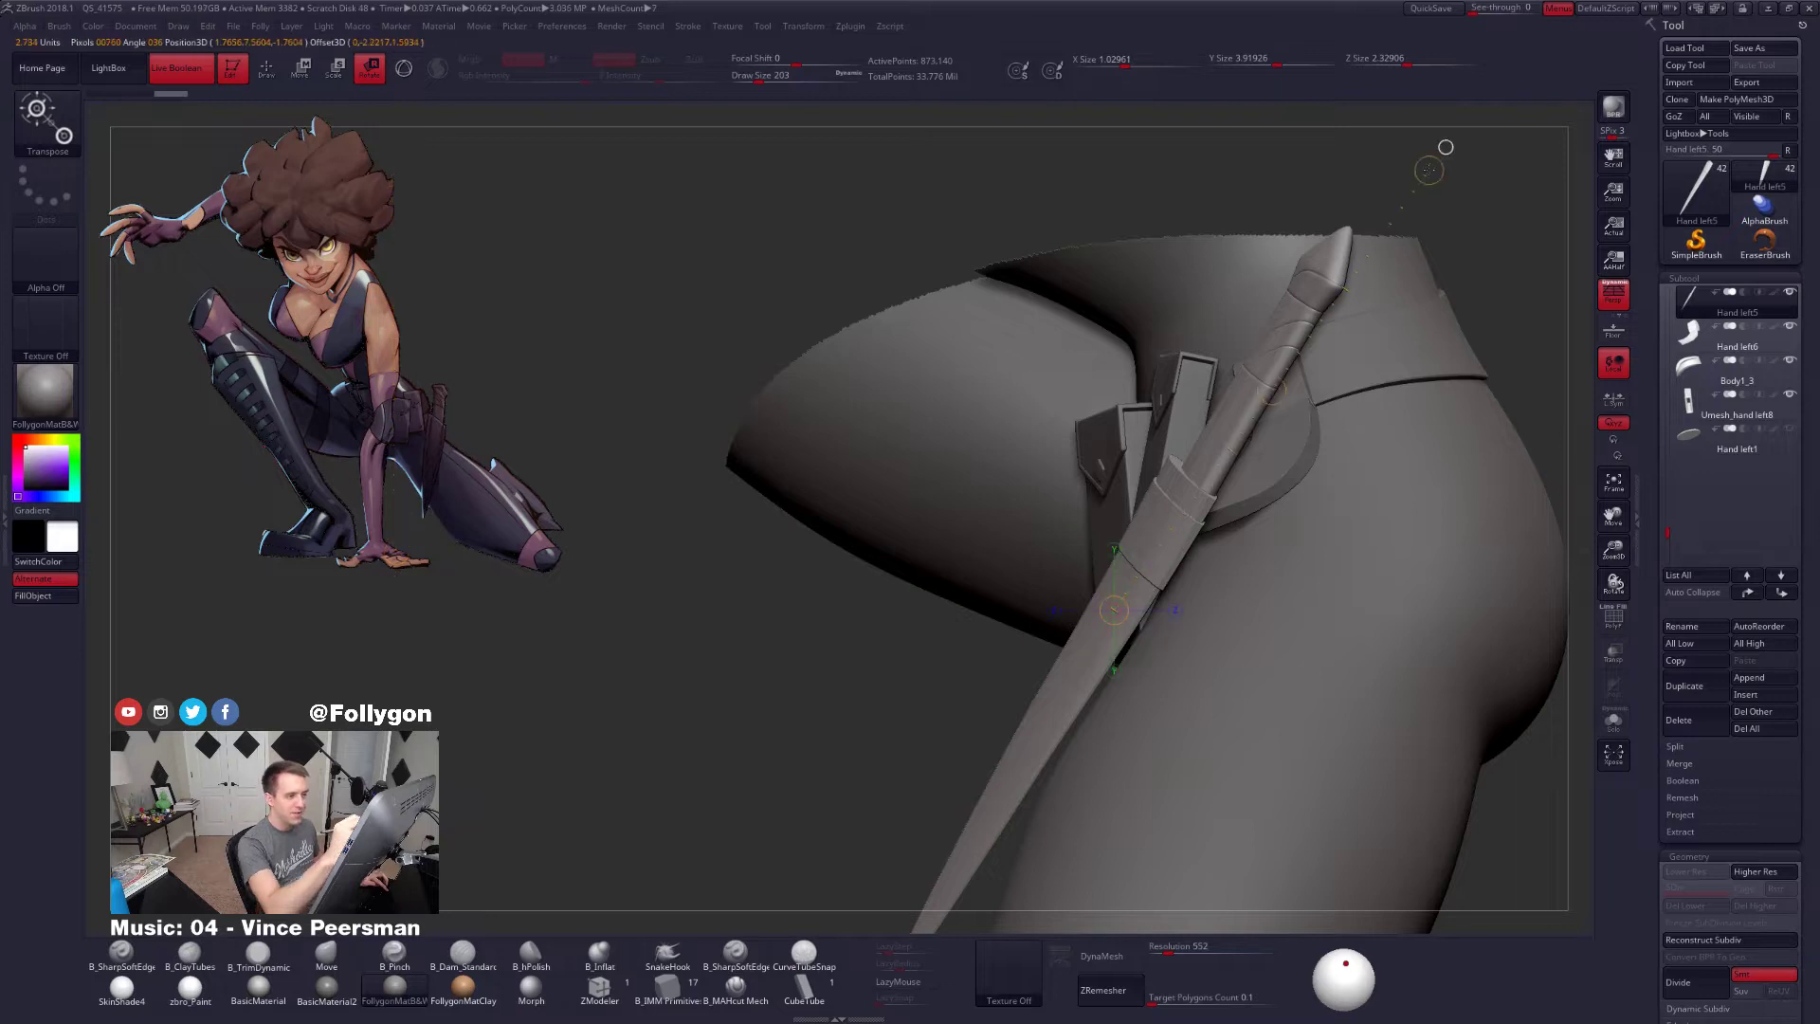
pyautogui.moveTo(1431, 168); pyautogui.dragTo(1529, 258)
pyautogui.keyDown('ctrl'); pyautogui.moveTo(1135, 463); pyautogui.dragTo(1182, 590, button='right'); pyautogui.keyUp('ctrl')
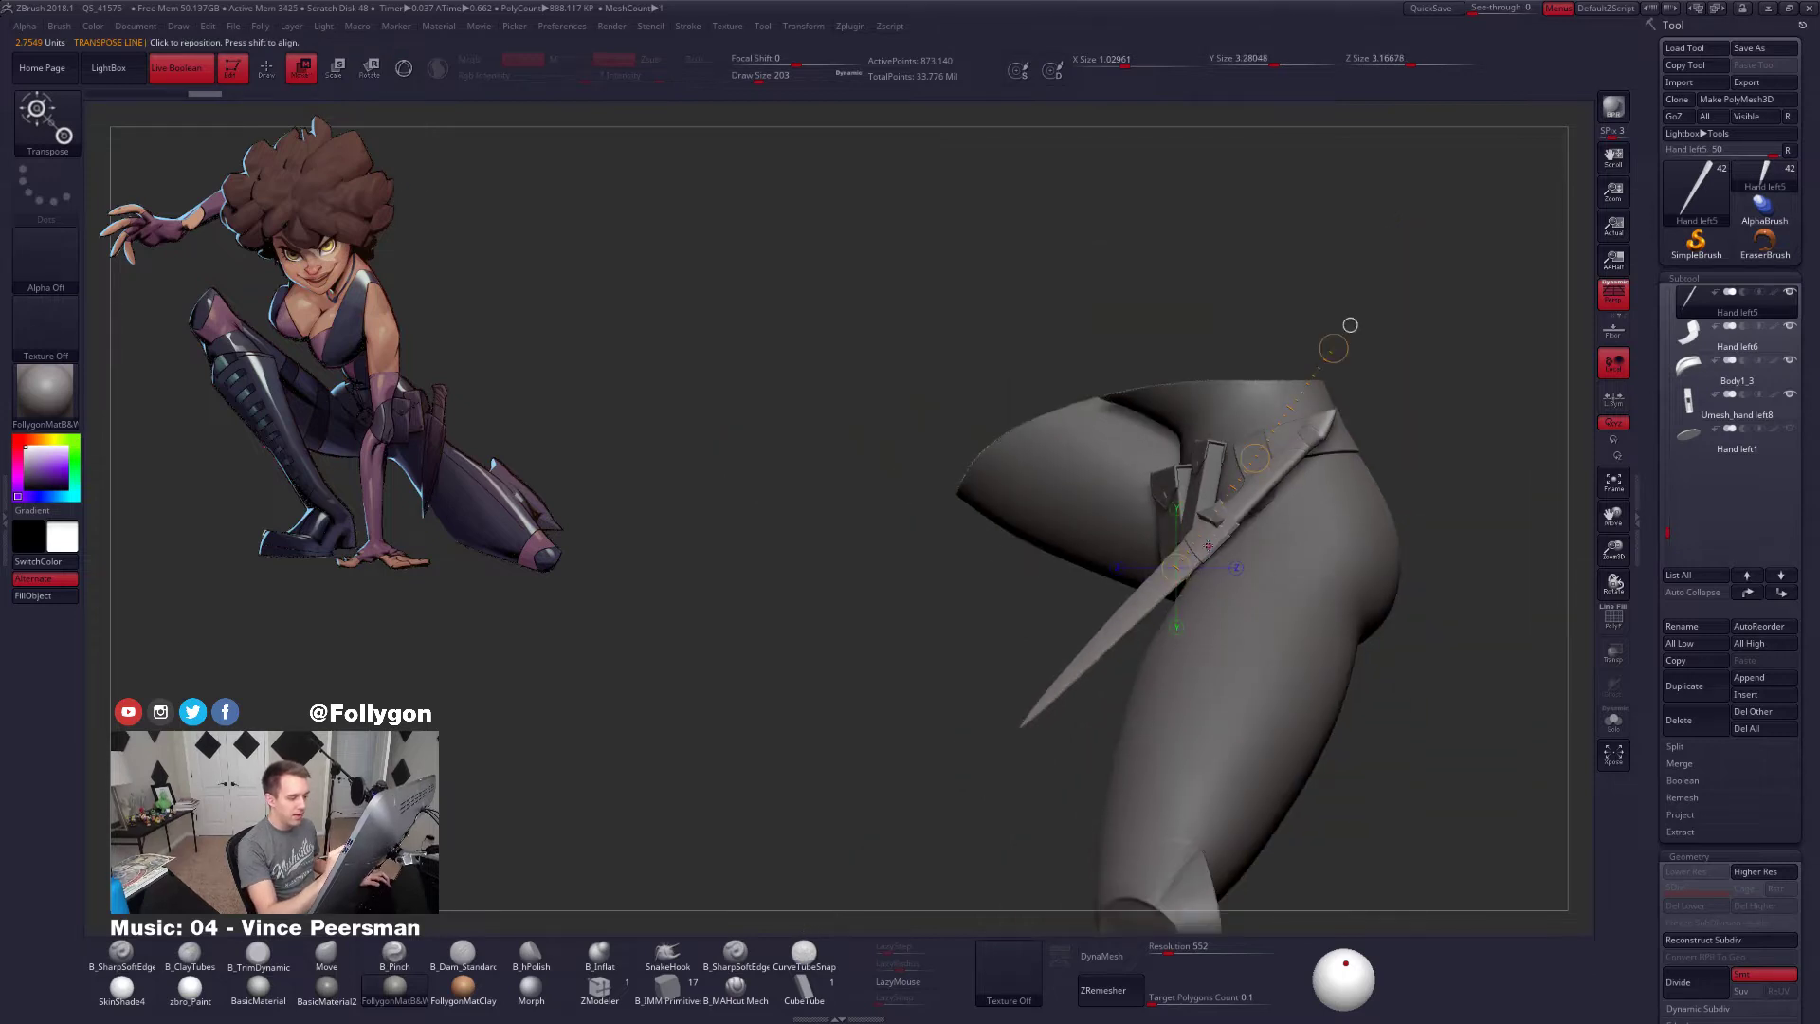
pyautogui.moveTo(1209, 545)
pyautogui.mouseDown()
pyautogui.moveTo(1359, 794)
pyautogui.moveTo(1421, 845)
pyautogui.mouseUp()
pyautogui.moveTo(1306, 682); pyautogui.dragTo(1310, 688)
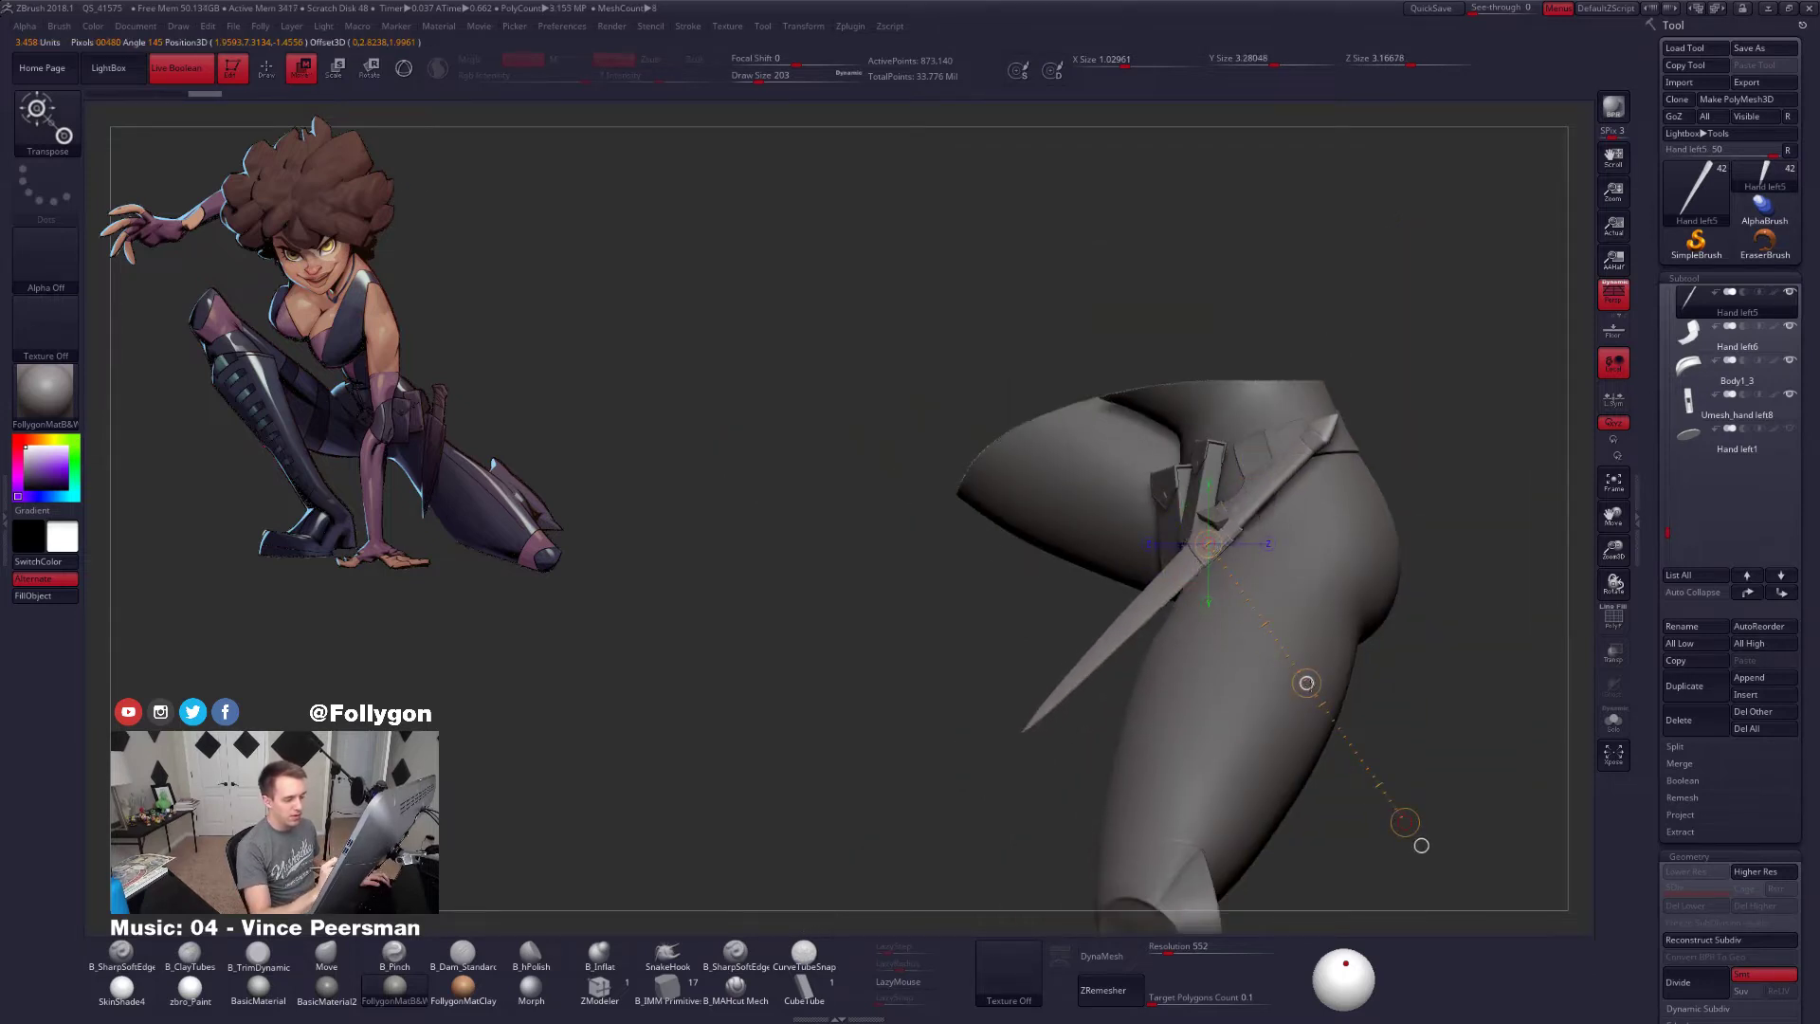
pyautogui.moveTo(1421, 845); pyautogui.dragTo(1146, 827)
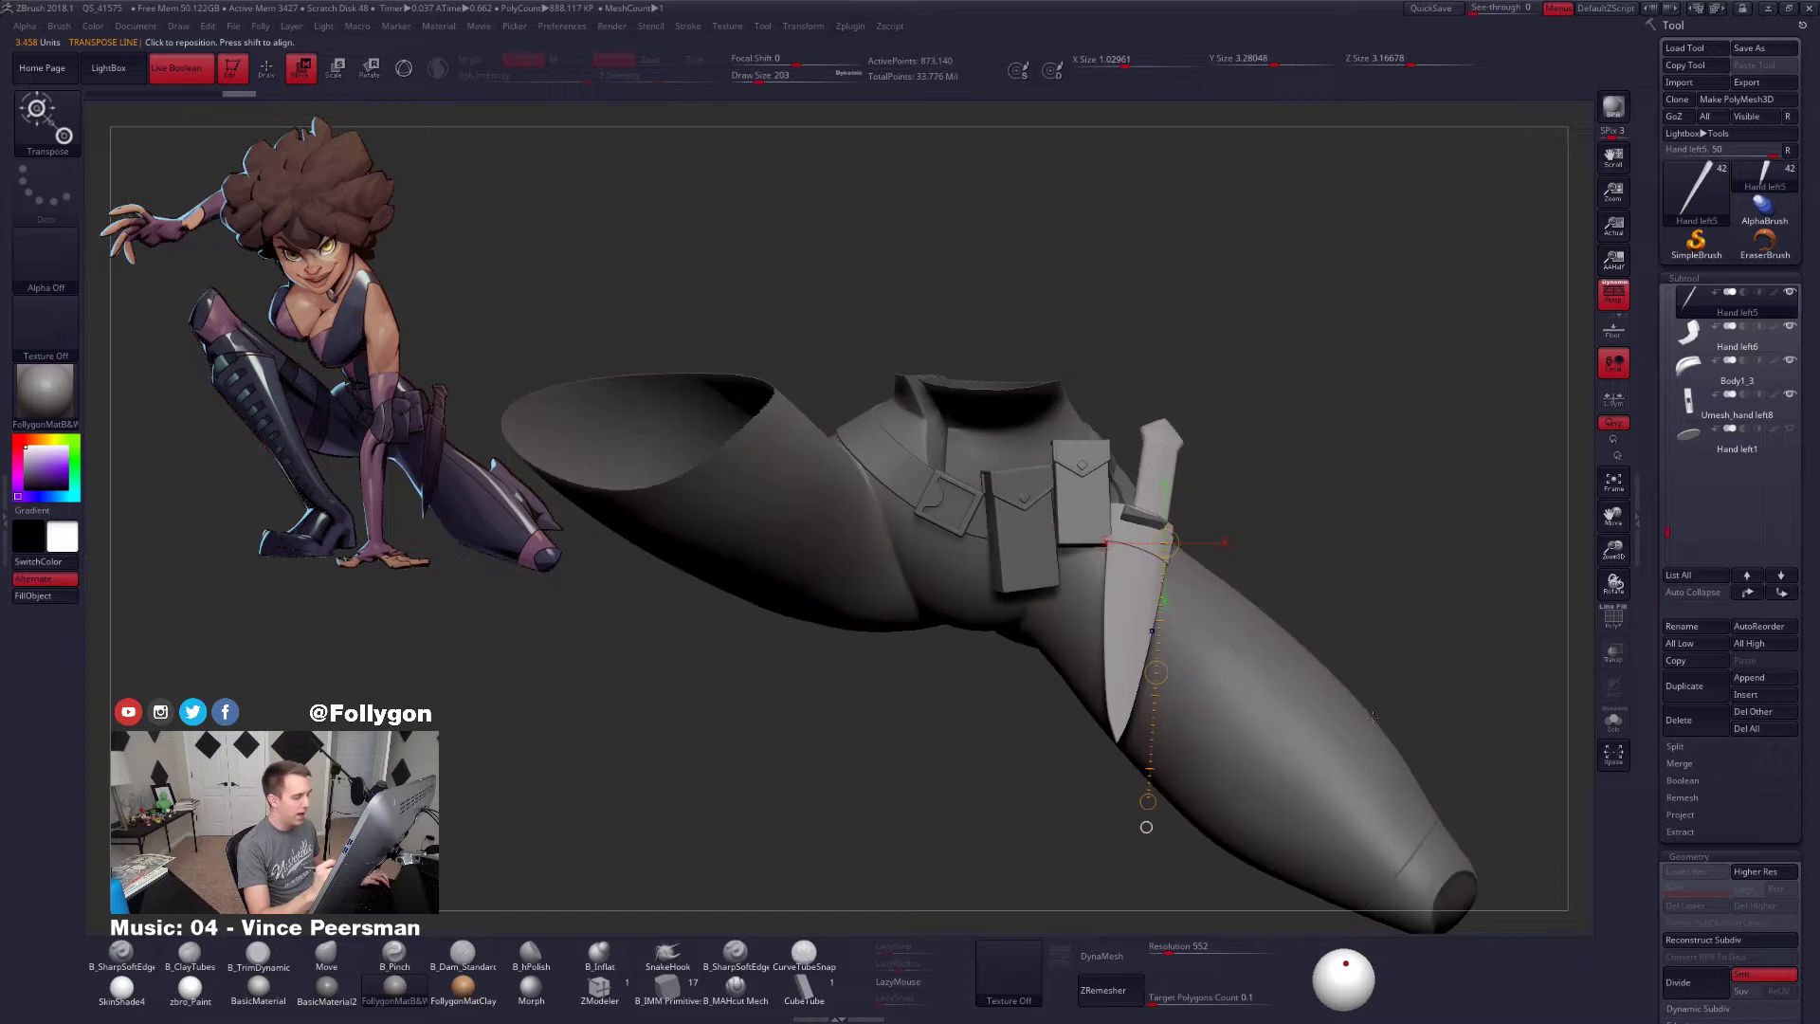
# Rotate the knife and sheath to a steeper angle so they hang down beside the pouches and along the thigh
pyautogui.moveTo(1361, 722); pyautogui.dragTo(1232, 640)
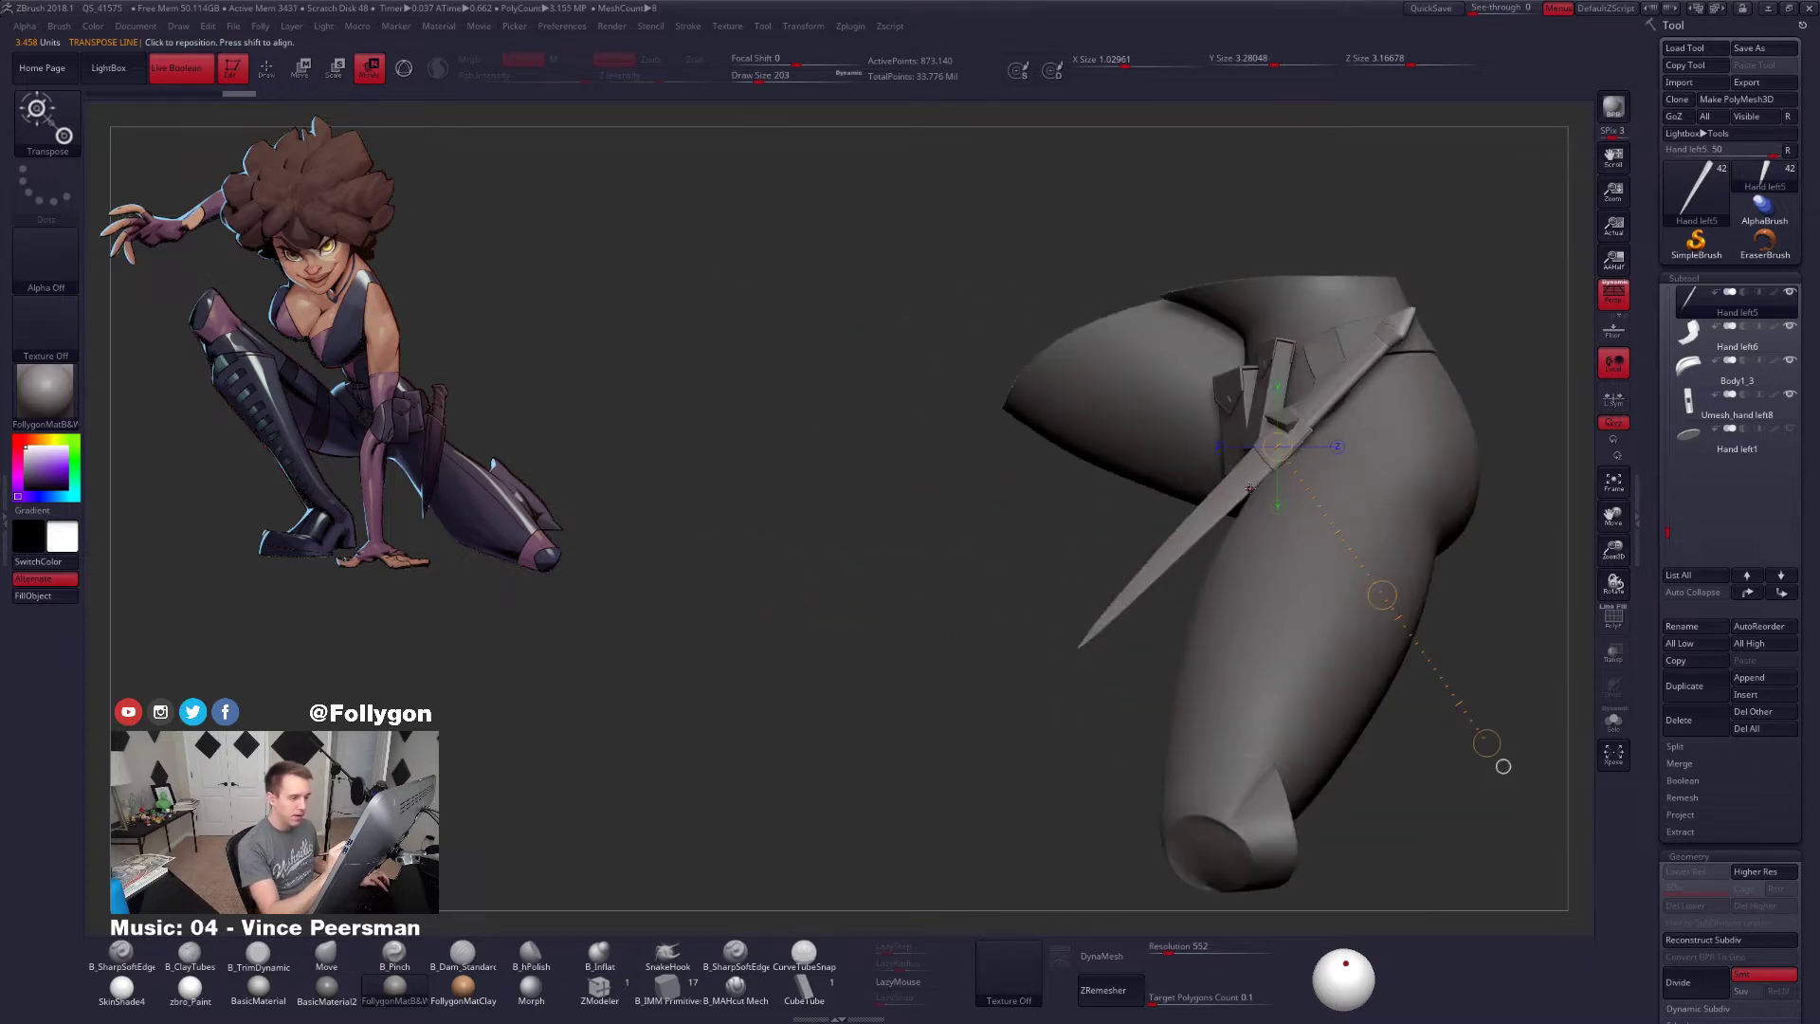
pyautogui.moveTo(1251, 490)
pyautogui.mouseDown()
pyautogui.moveTo(1505, 575)
pyautogui.moveTo(1509, 510)
pyautogui.mouseUp()
pyautogui.moveTo(948, 493); pyautogui.dragTo(1161, 746)
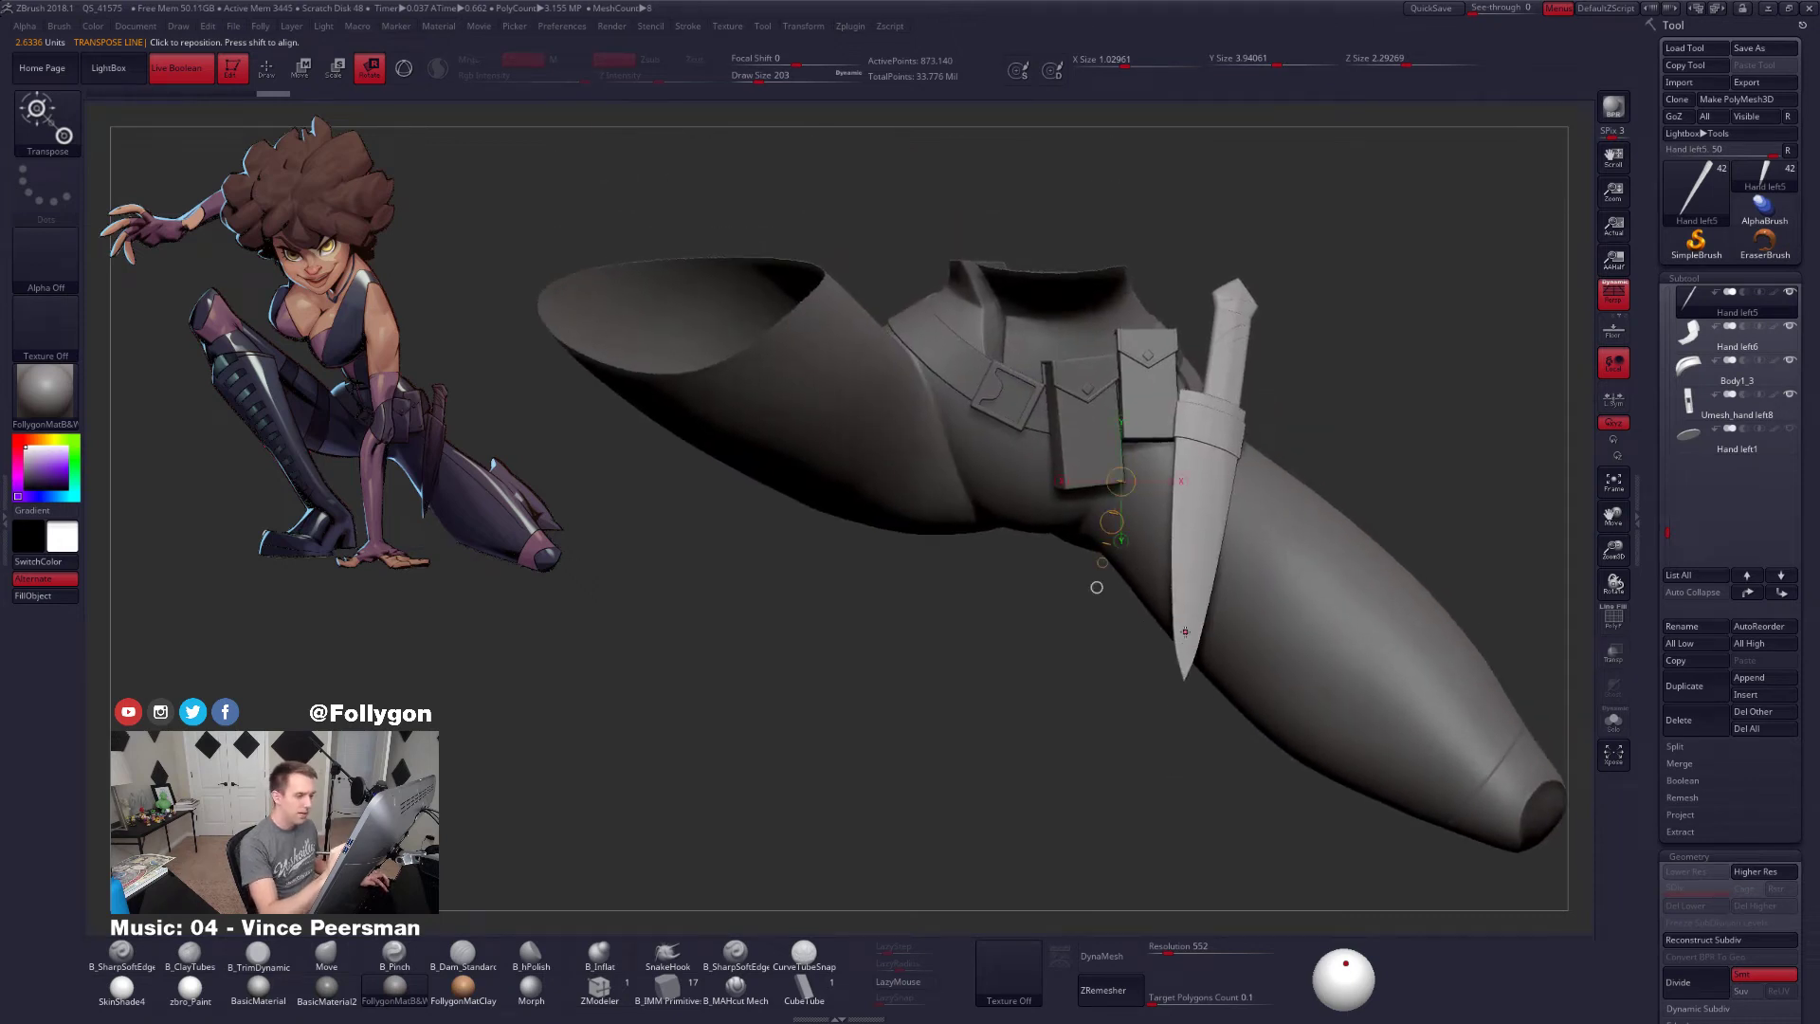
pyautogui.moveTo(1184, 677)
pyautogui.mouseDown()
pyautogui.moveTo(1236, 241)
pyautogui.moveTo(1256, 251)
pyautogui.mouseUp()
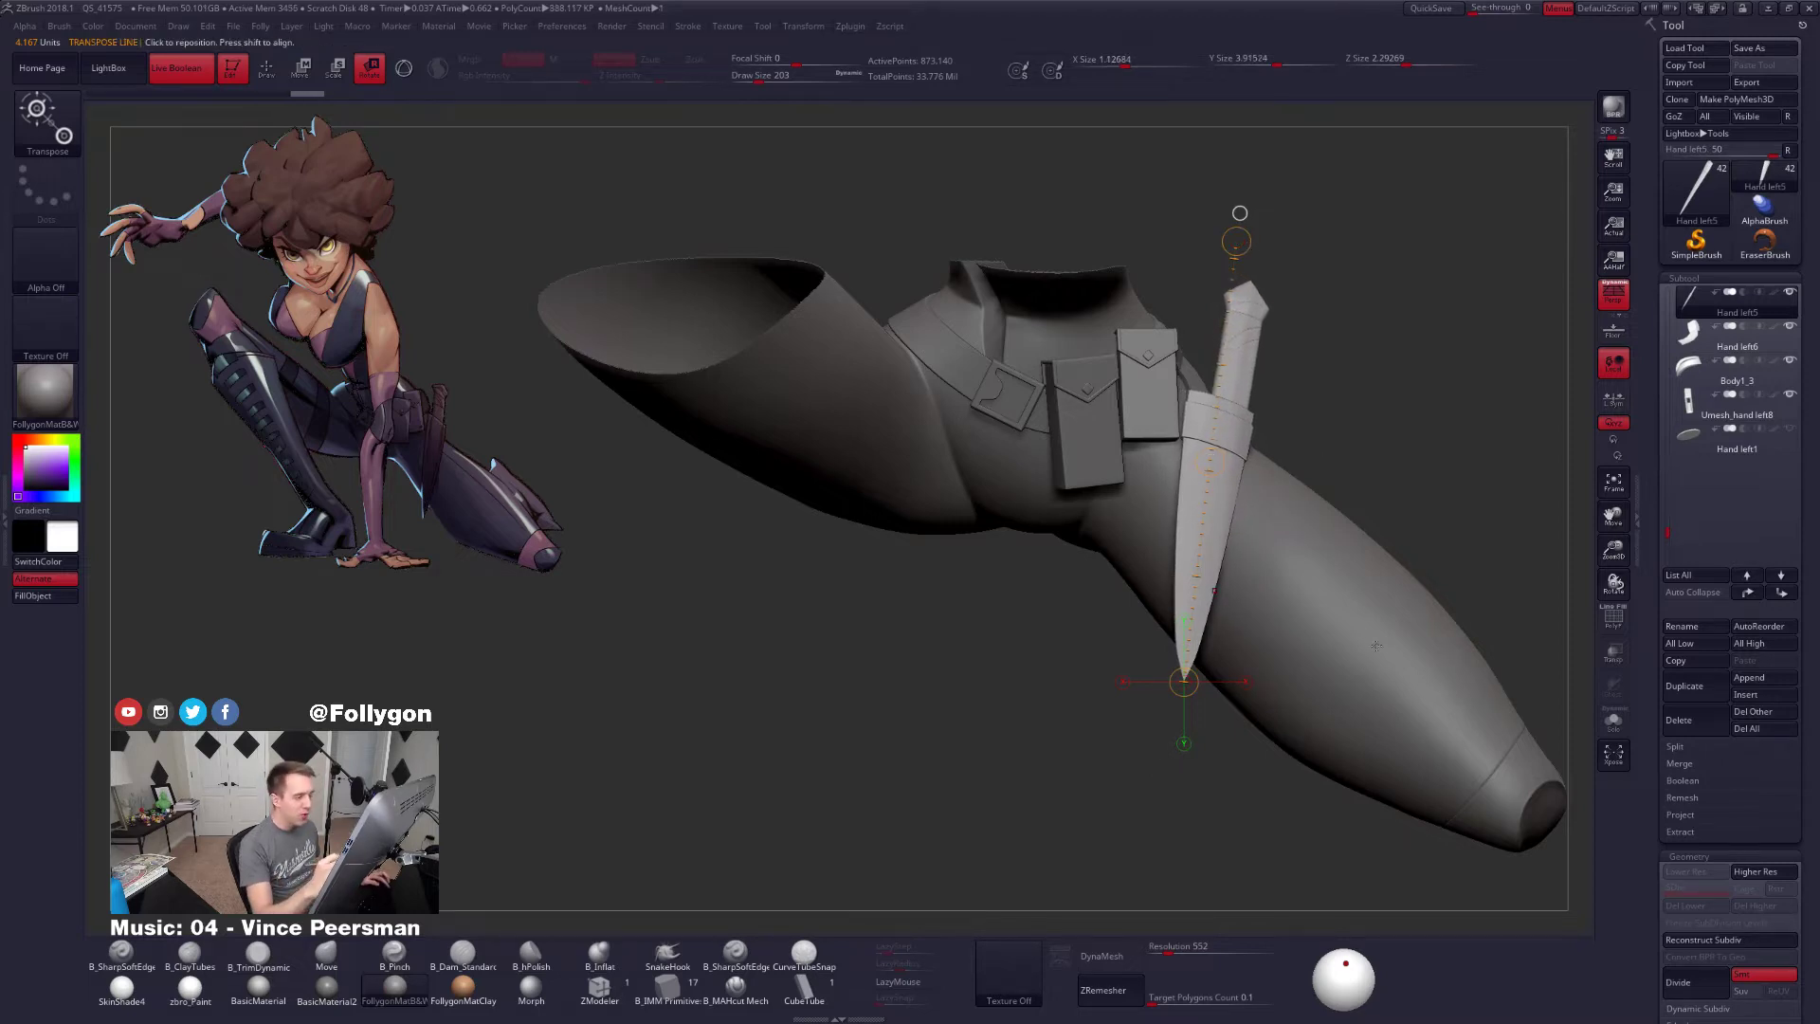
pyautogui.moveTo(1211, 602); pyautogui.dragTo(1033, 603, button='right')
pyautogui.keyDown('ctrl'); pyautogui.moveTo(1251, 748); pyautogui.dragTo(1248, 711, button='right'); pyautogui.keyUp('ctrl')
pyautogui.press('q')
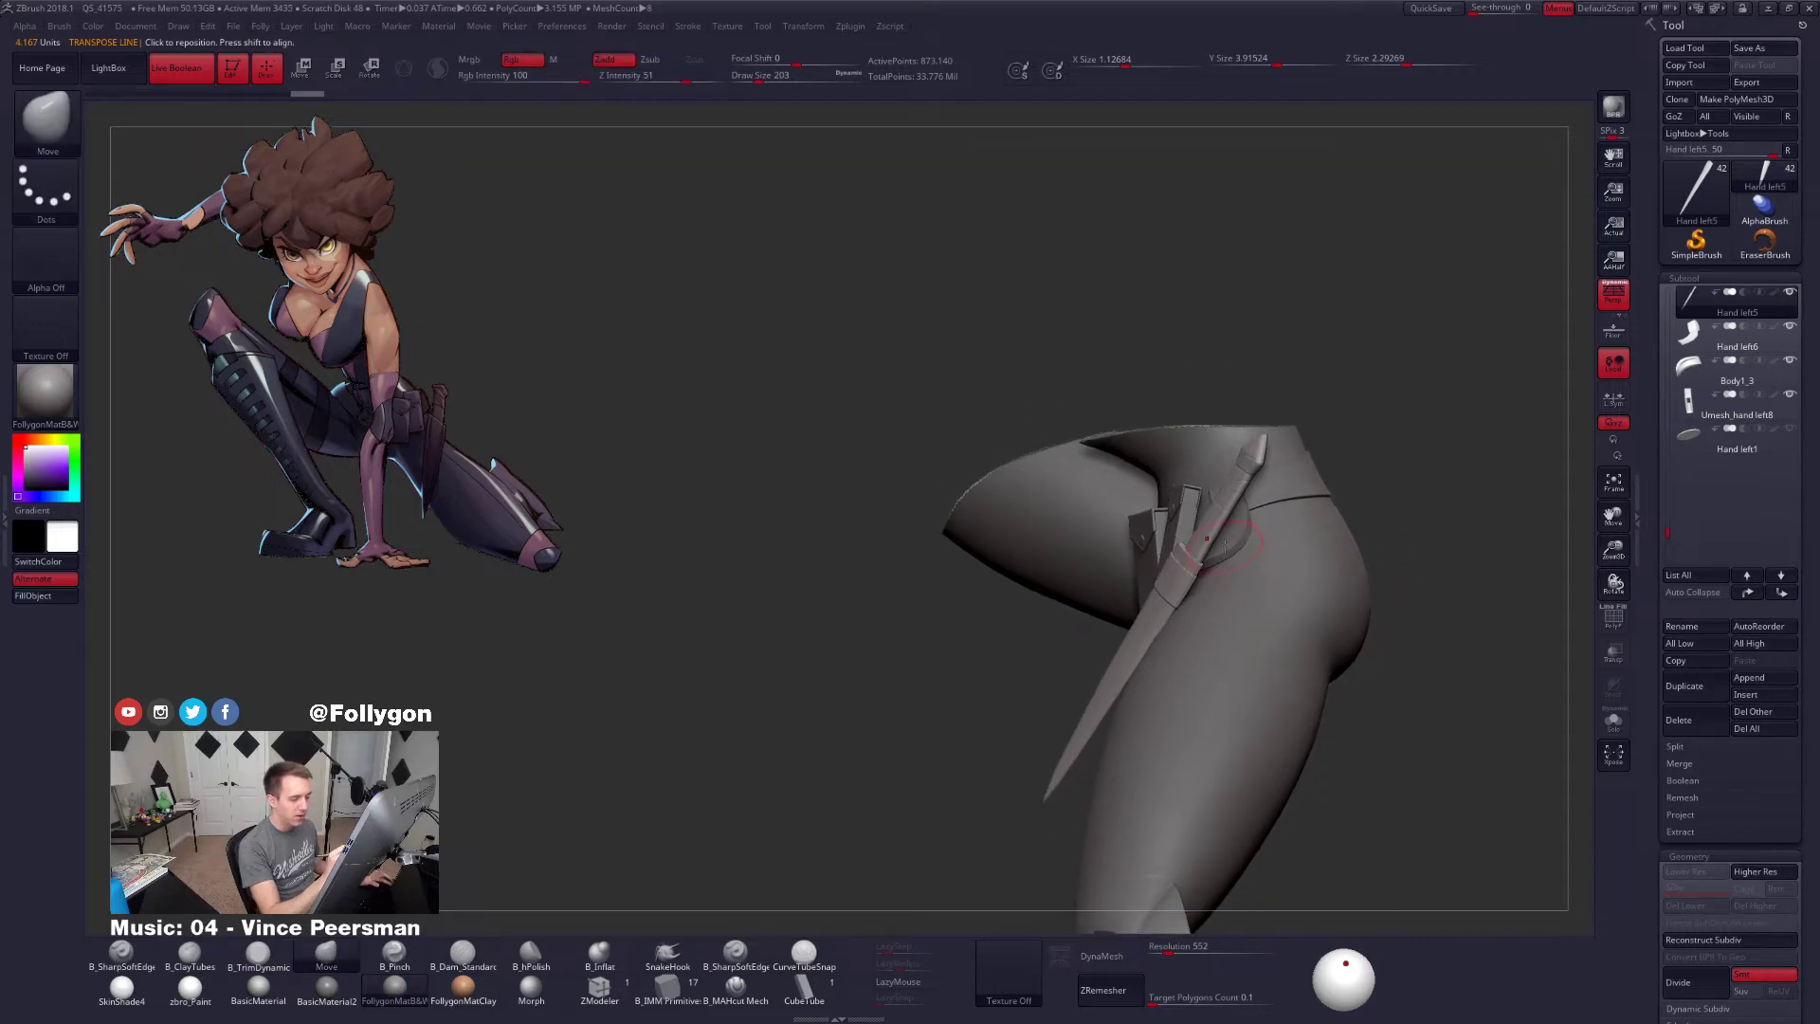
# Select the hip strap Hand left6 behind the knife, isolate it, and examine its smoothed form and its fit on the hip
pyautogui.keyDown('alt'); pyautogui.click(1221, 544); pyautogui.keyUp('alt')
pyautogui.keyDown('alt'); pyautogui.moveTo(1215, 548); pyautogui.dragTo(1152, 644, button='right'); pyautogui.keyUp('alt')
pyautogui.press('space')
pyautogui.moveTo(1216, 553); pyautogui.dragTo(1224, 554)
pyautogui.hotkey('alt', 's')
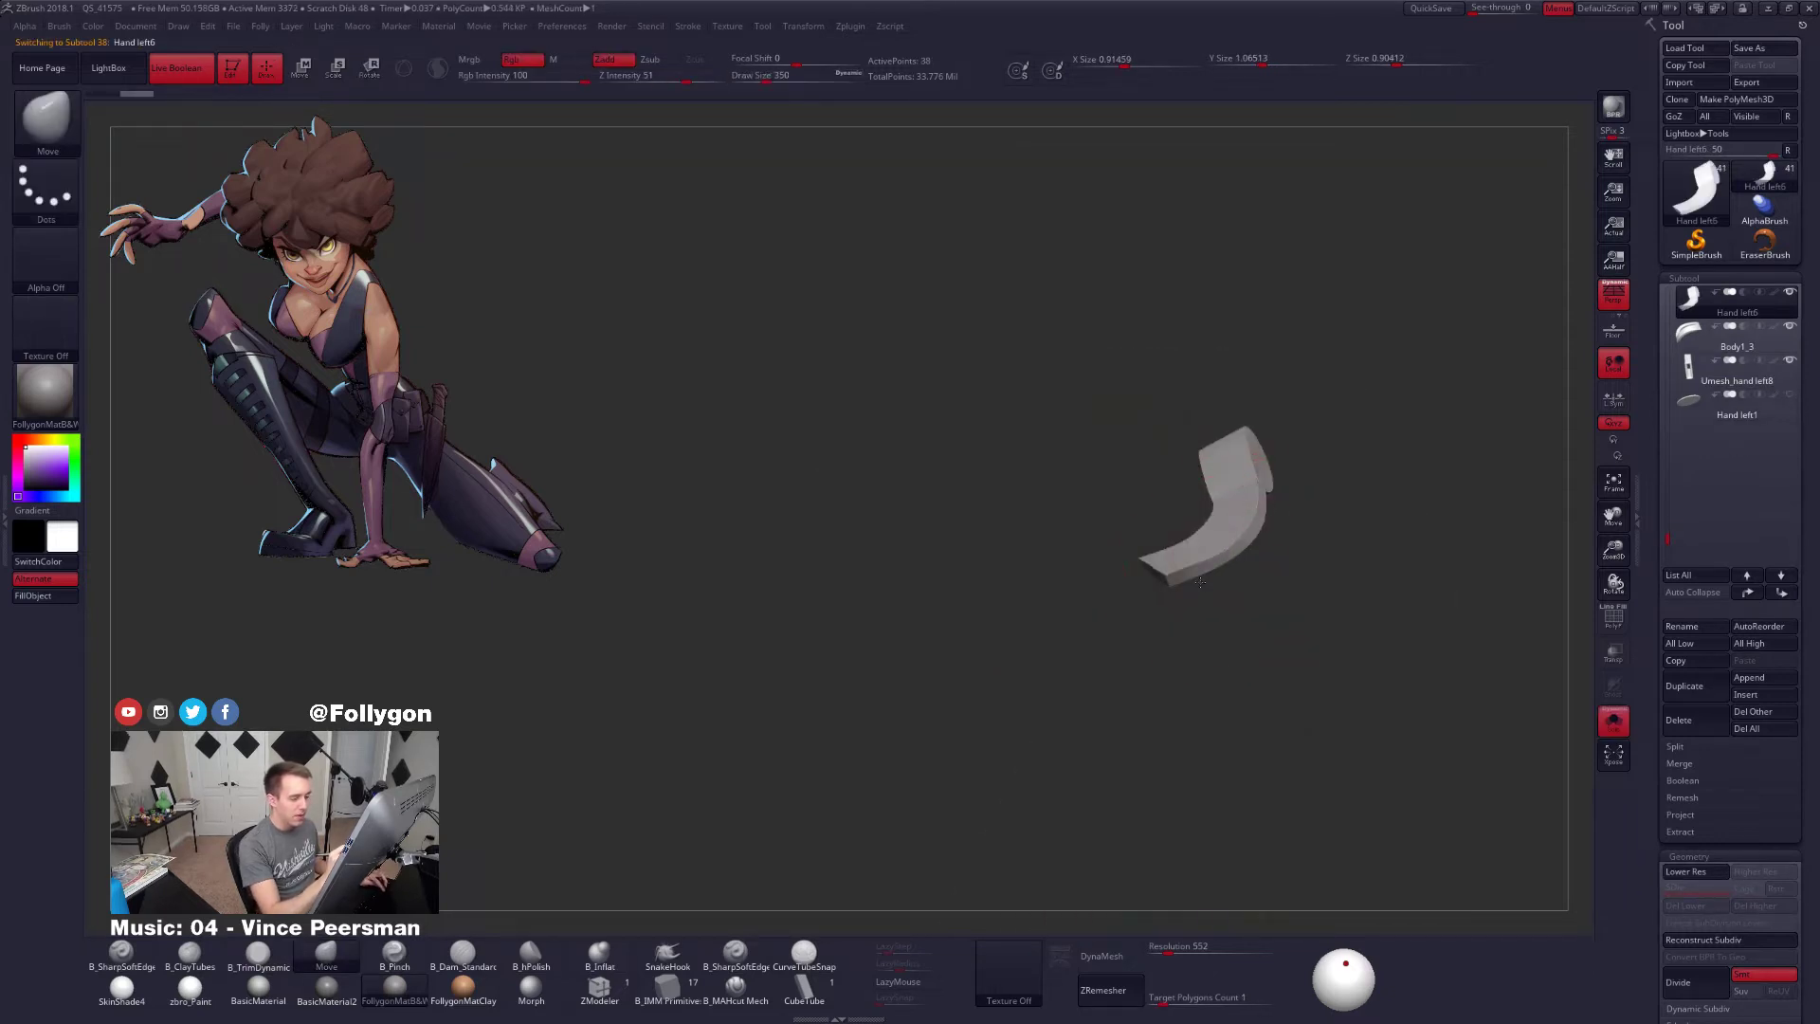
pyautogui.hotkey('shift', 'd')
pyautogui.moveTo(1152, 607)
pyautogui.mouseDown(button='right')
pyautogui.moveTo(1196, 588)
pyautogui.moveTo(1213, 718)
pyautogui.moveTo(1109, 612)
pyautogui.moveTo(1066, 594)
pyautogui.mouseUp(button='right')
pyautogui.hotkey('shift', 'f')
pyautogui.hotkey('shift', 'f')
pyautogui.hotkey('alt', 's')
pyautogui.keyDown('alt'); pyautogui.moveTo(1065, 594); pyautogui.dragTo(1005, 578, button='right'); pyautogui.keyUp('alt')
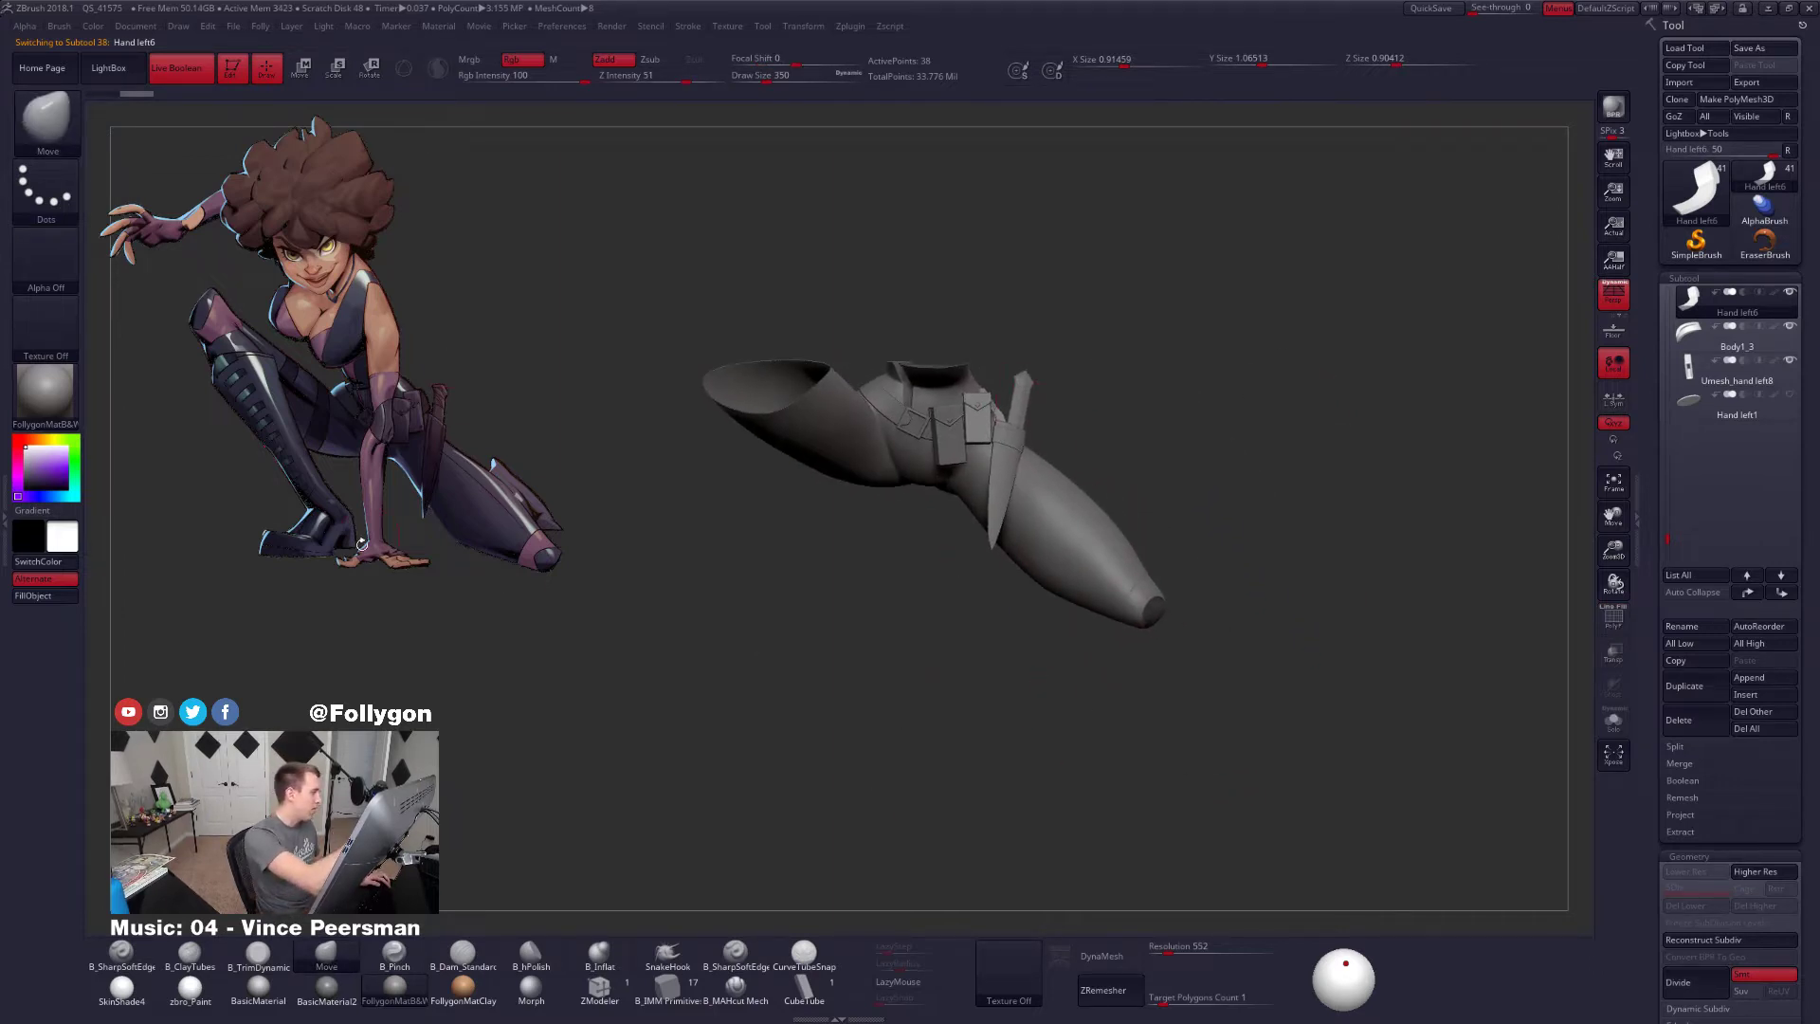
# Reshape the hip strap Hand left6 behind the knife with the Move brush at draw size 265, checking it in isolation
pyautogui.moveTo(1161, 528); pyautogui.dragTo(1034, 566, button='right')
pyautogui.press('space')
pyautogui.moveTo(1050, 553); pyautogui.dragTo(1038, 552)
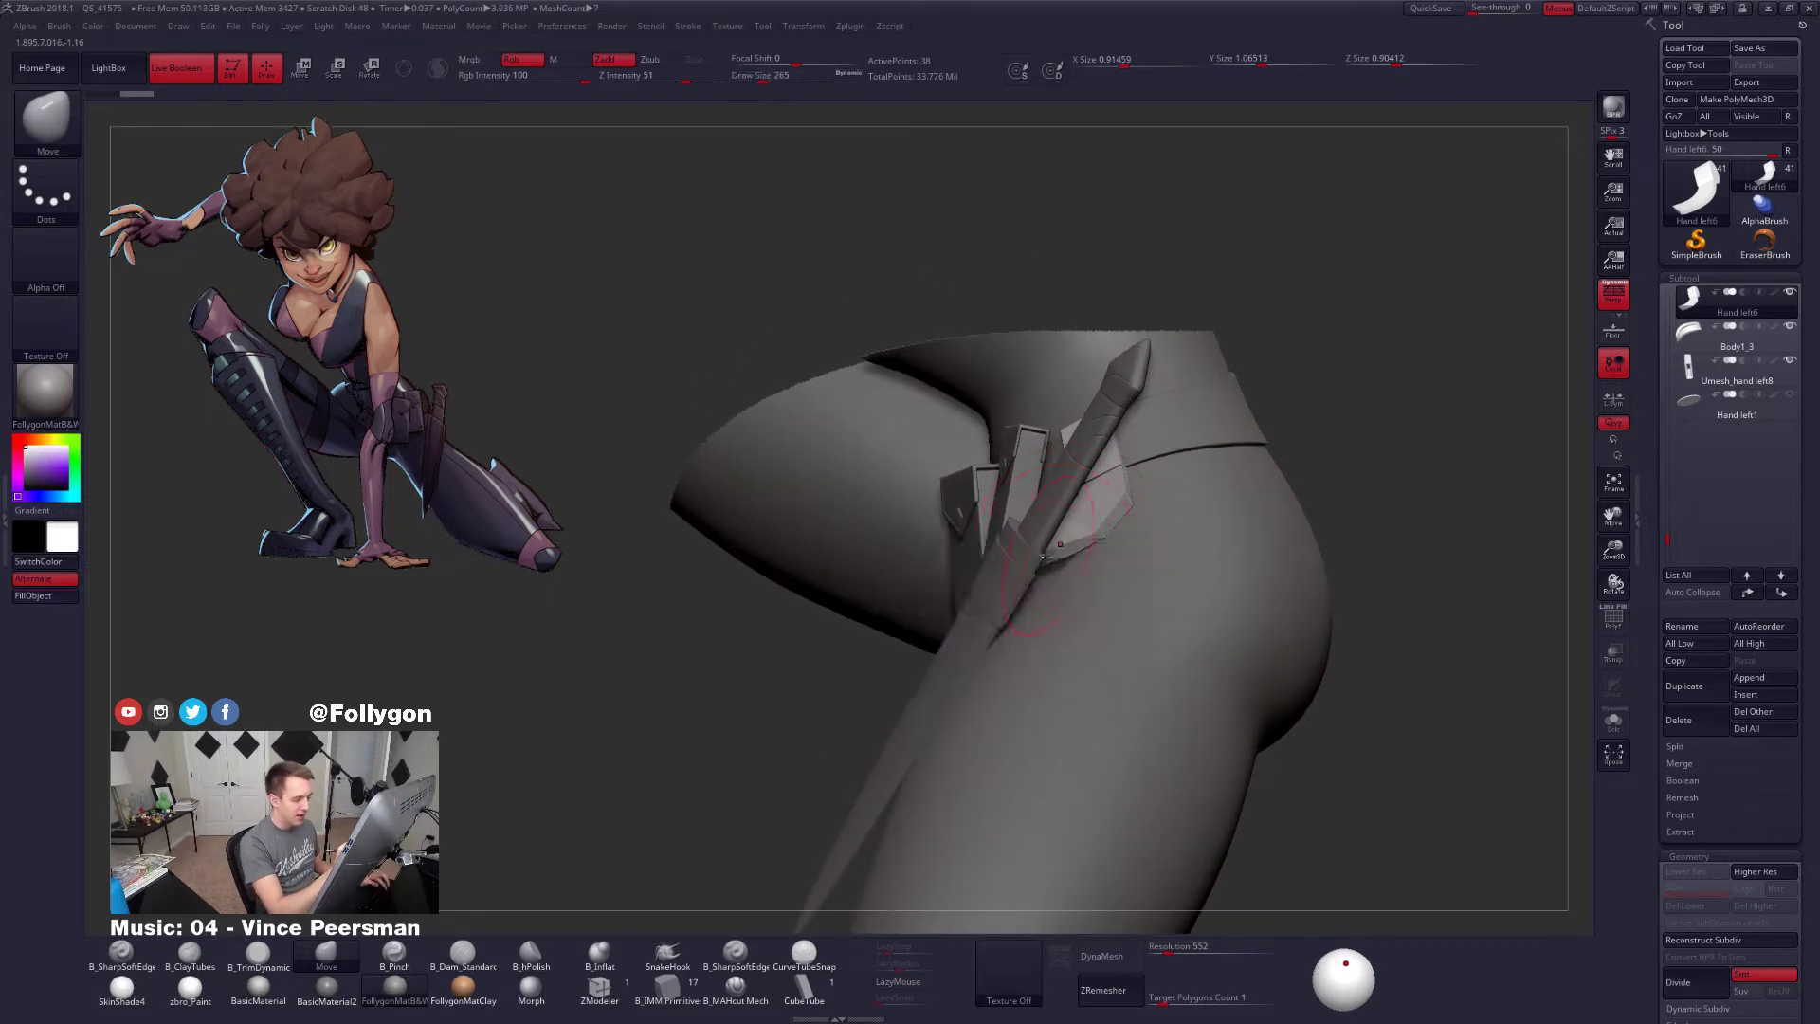
pyautogui.hotkey('alt', 's')
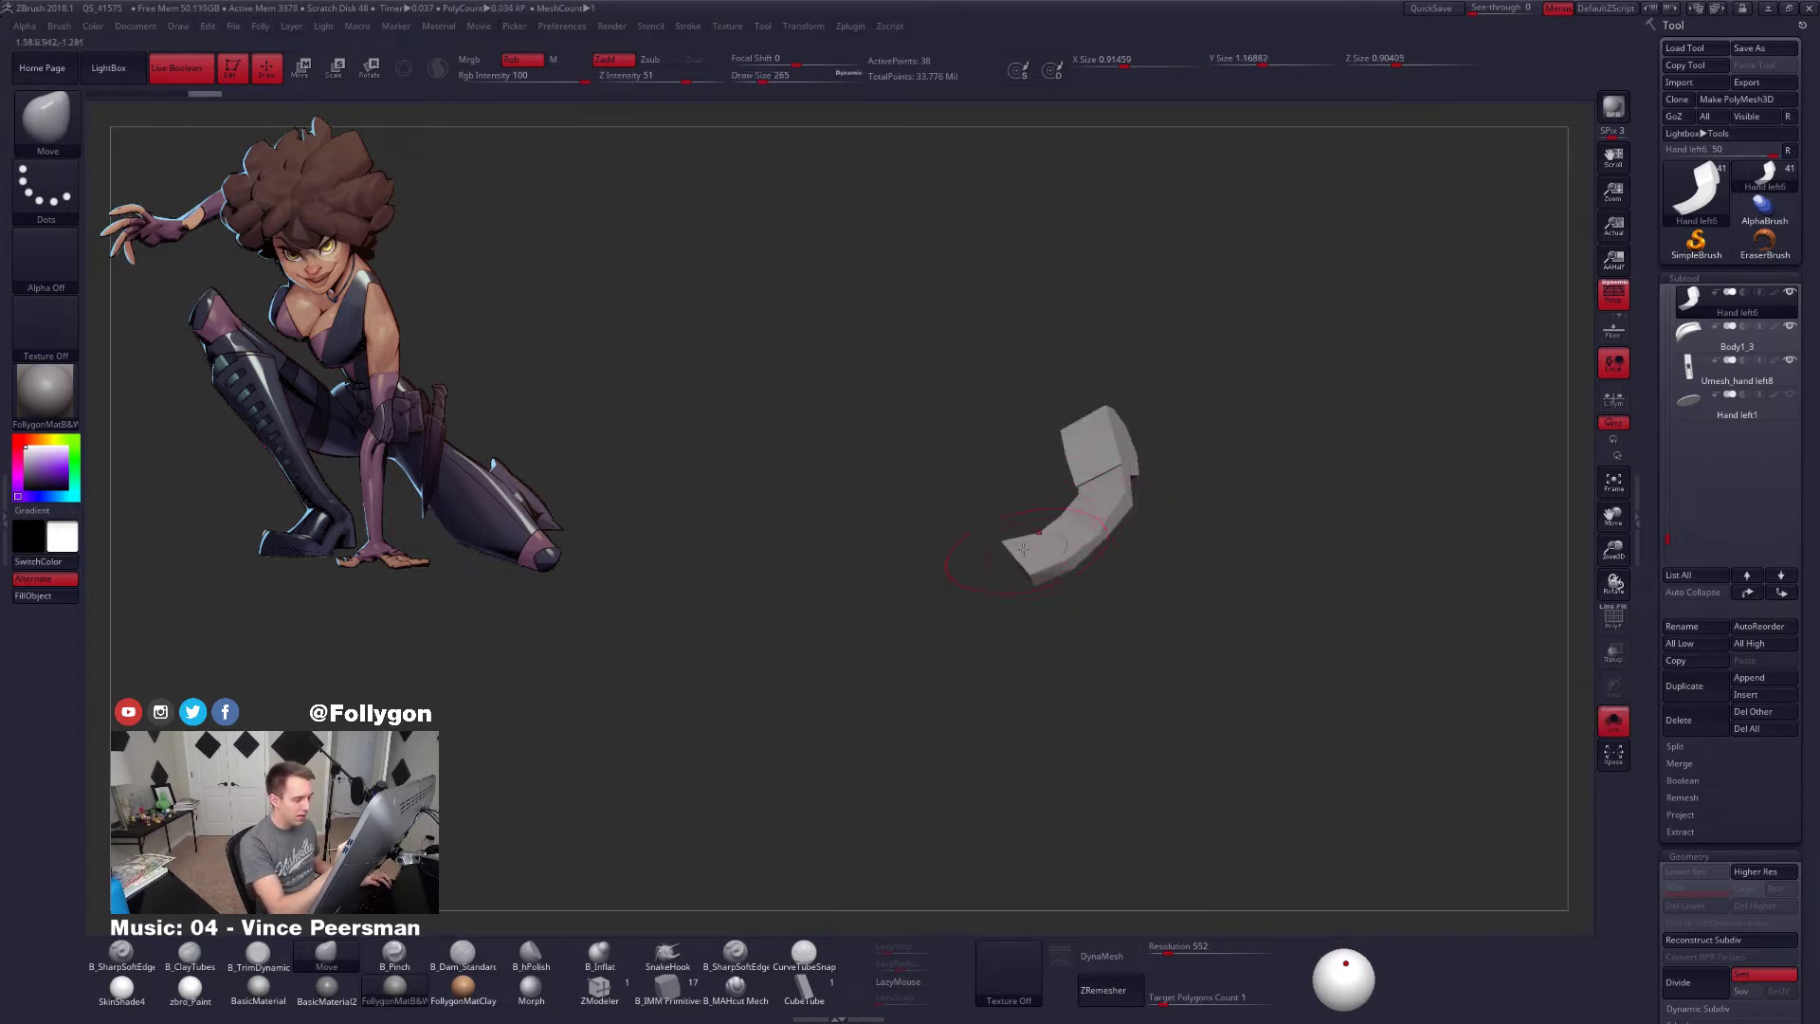
pyautogui.moveTo(1049, 574); pyautogui.dragTo(1092, 574, button='right')
# Refine the strap's bend and lower end with the Move brush at draw size 140 so it meets the sheath
pyautogui.press('space')
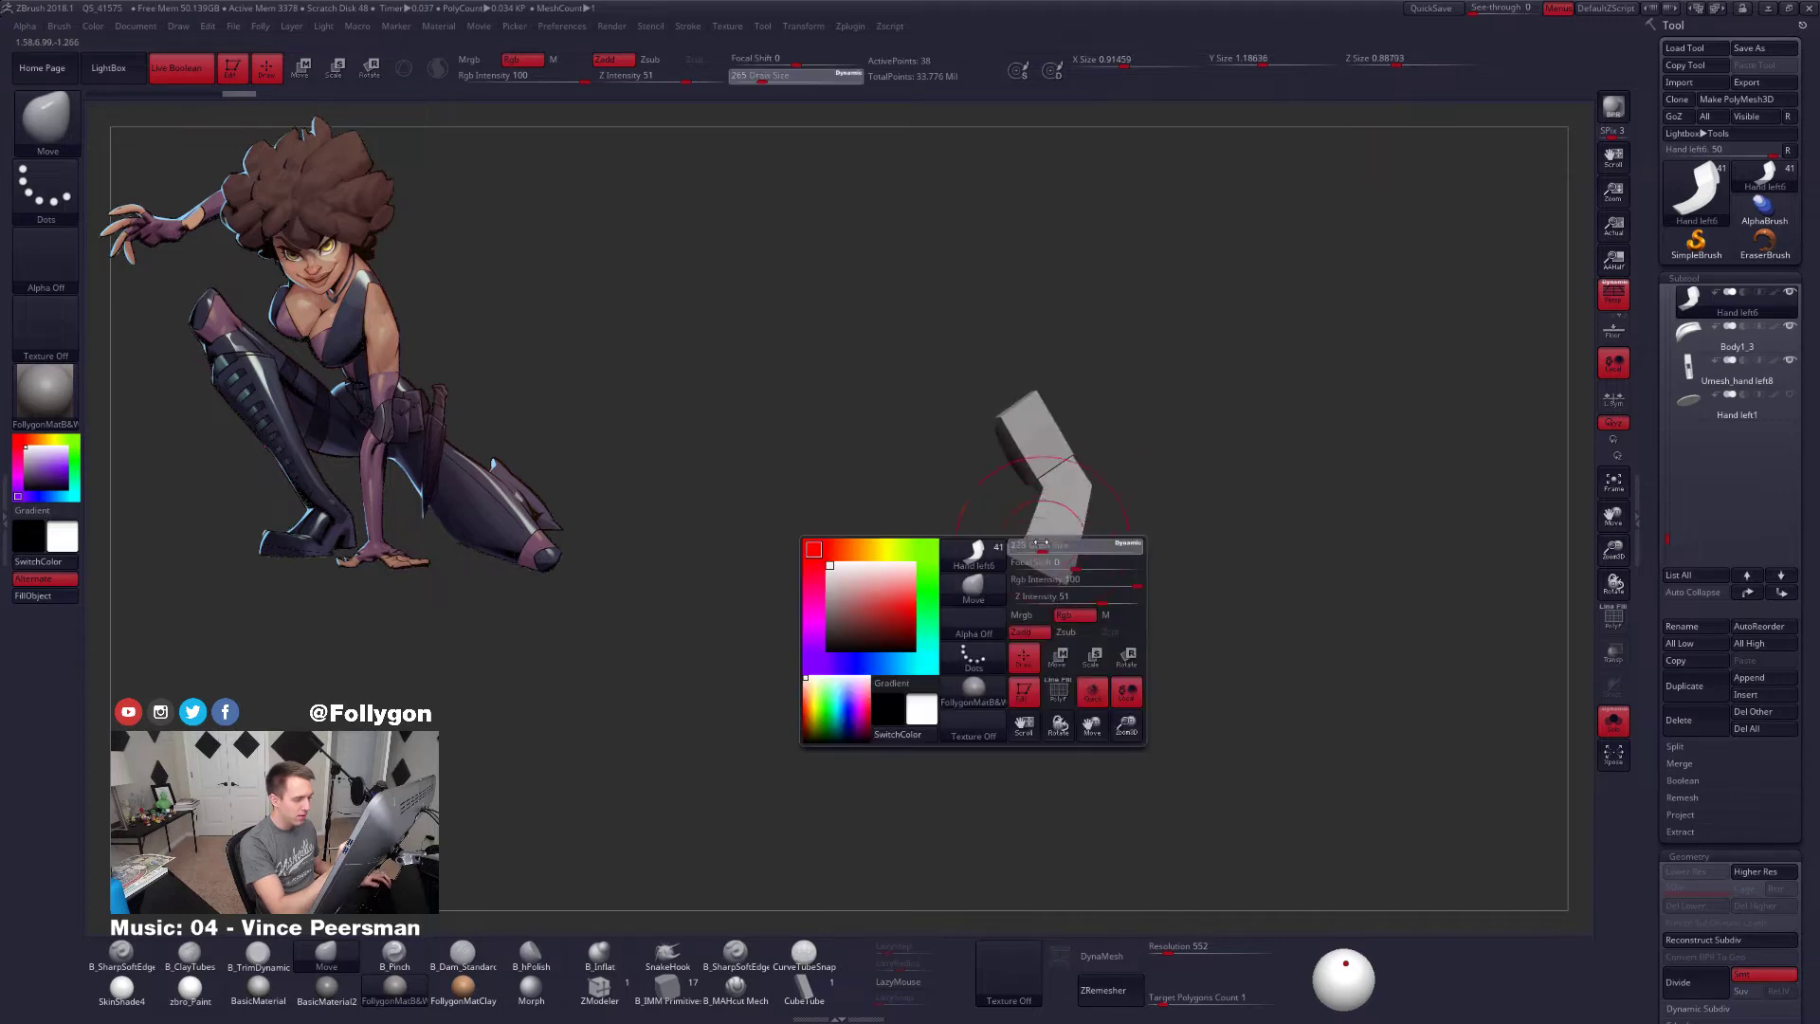
pyautogui.moveTo(1041, 553); pyautogui.dragTo(1027, 552)
pyautogui.moveTo(1055, 566)
pyautogui.mouseDown(button='right')
pyautogui.moveTo(981, 568)
pyautogui.moveTo(1054, 593)
pyautogui.mouseUp(button='right')
pyautogui.hotkey('alt', 's')
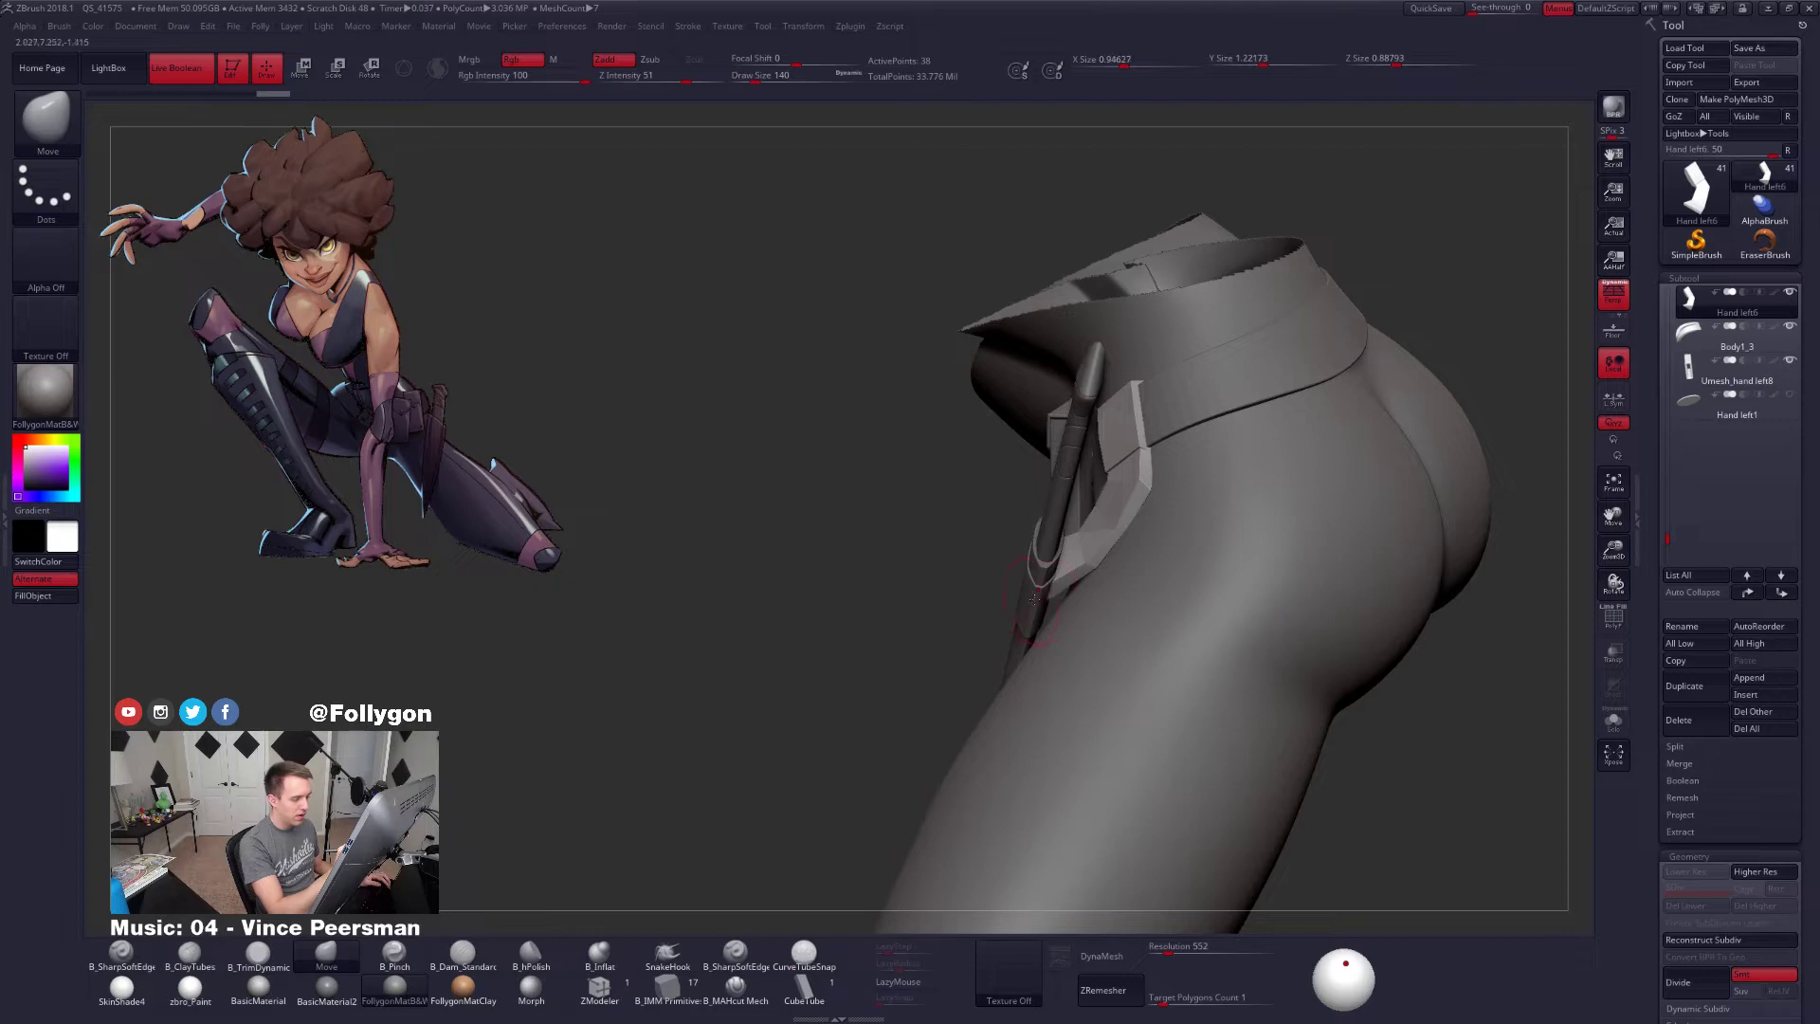
pyautogui.hotkey('shift', 'd')
pyautogui.moveTo(1086, 588)
pyautogui.mouseDown()
pyautogui.moveTo(1075, 728)
pyautogui.moveTo(1092, 586)
pyautogui.mouseUp()
pyautogui.moveTo(1092, 585); pyautogui.dragTo(1157, 524, button='right')
# Regroup the isolated strap so its upper section is one polygroup and its lower sections share another
pyautogui.hotkey('shift', 's')
pyautogui.hotkey('shift', 'f')
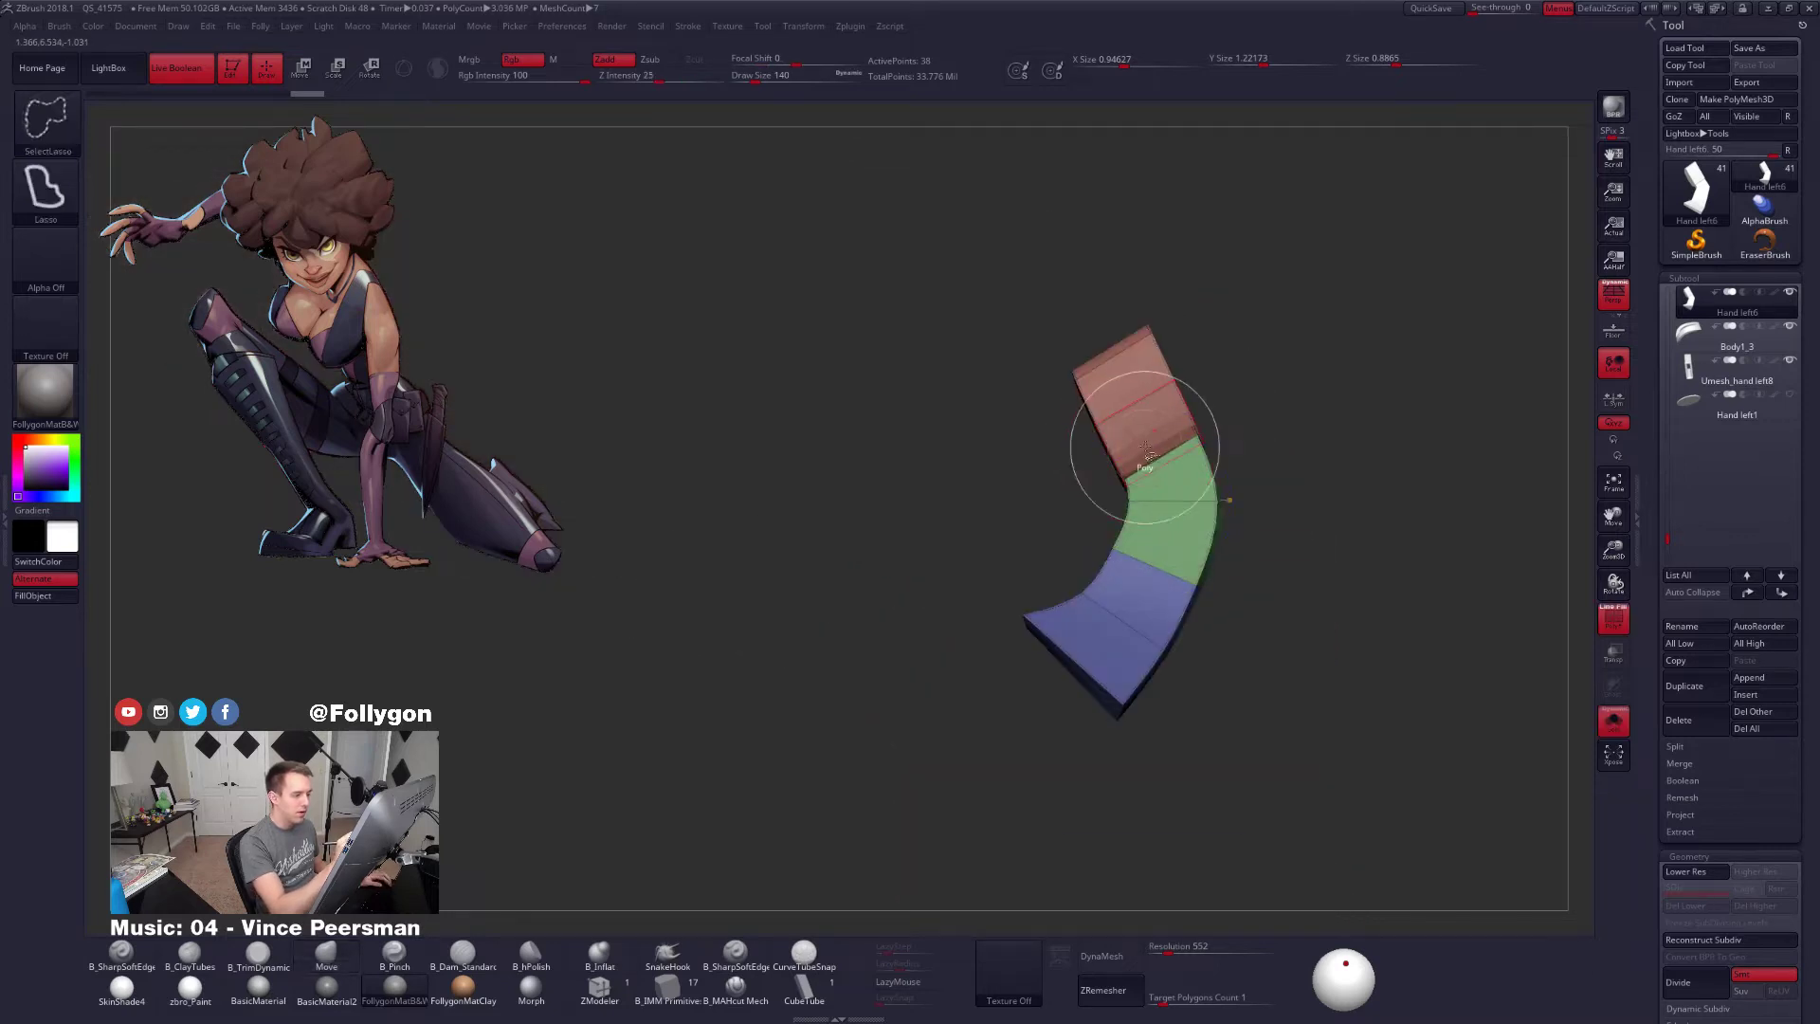
pyautogui.hotkey('ctrl', 'shift', 'g')
pyautogui.click(1121, 533)
pyautogui.keyDown('alt'); pyautogui.moveTo(1142, 427); pyautogui.dragTo(1101, 507, button='right'); pyautogui.keyUp('alt')
pyautogui.hotkey('shift', 'd')
# Mask the strap's lower polygroup and shift its unmasked upper section toward the hip pouches using Transpose move
pyautogui.press('w')
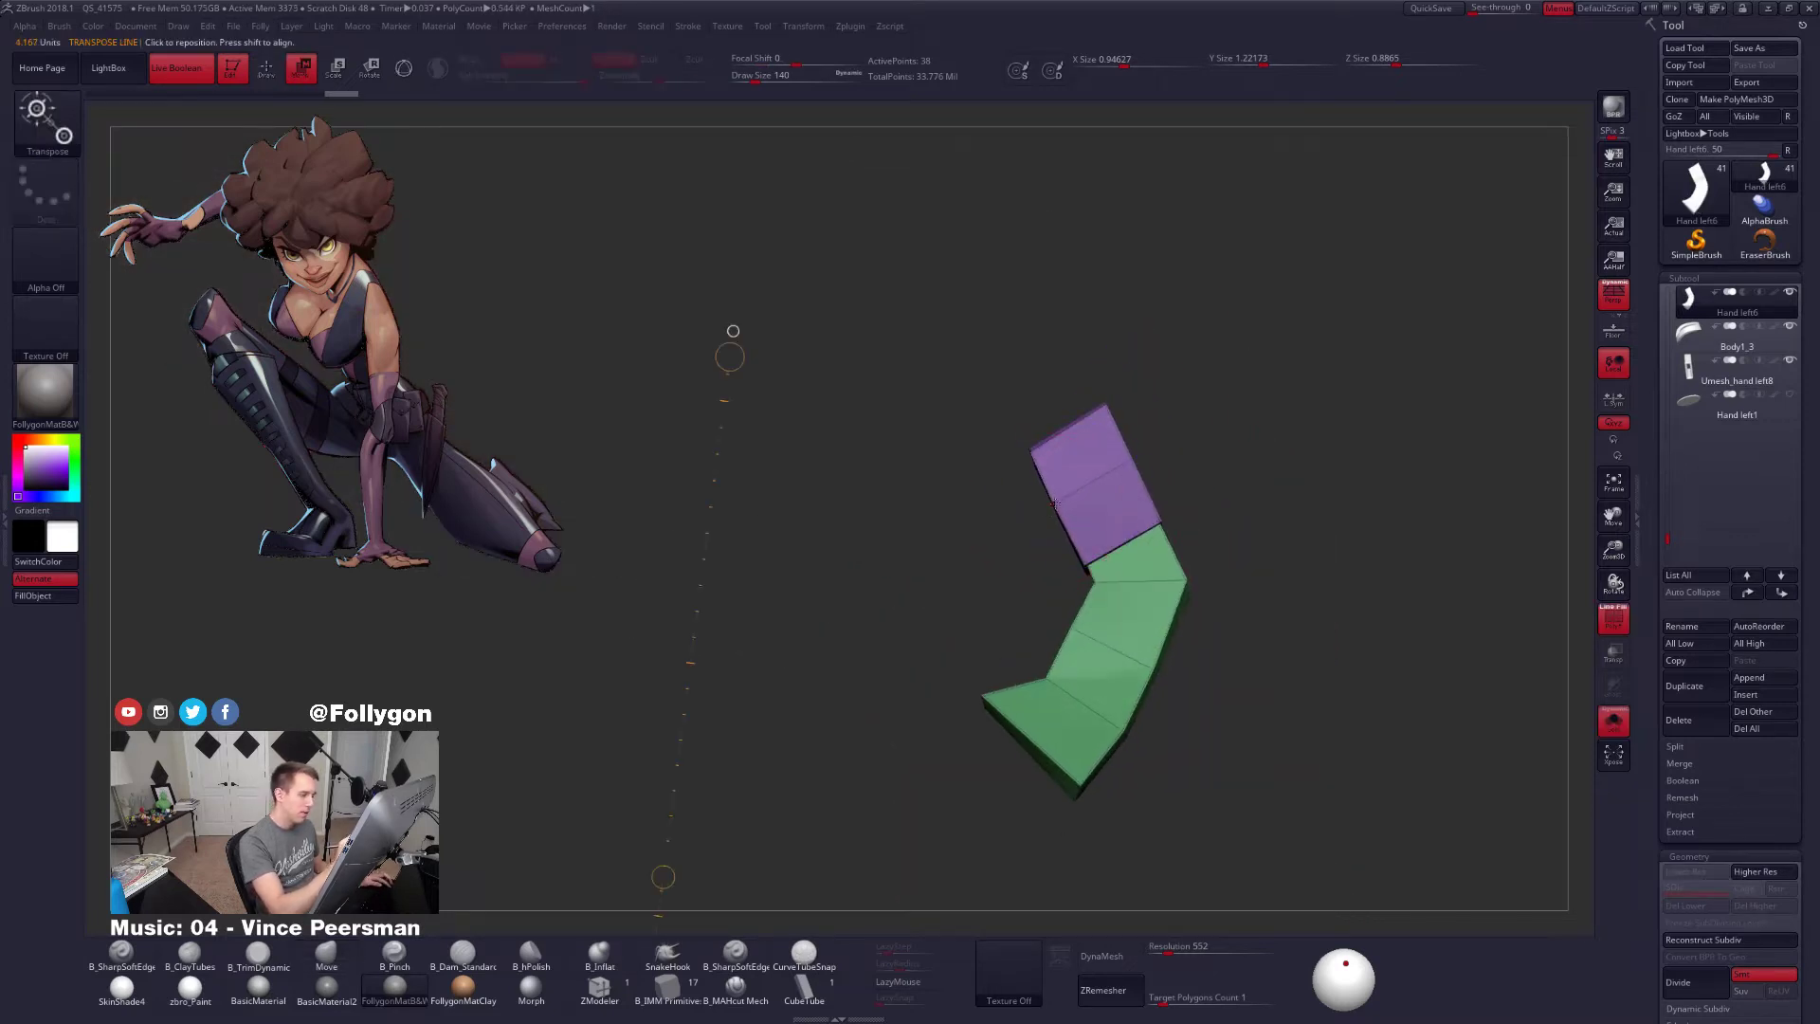
pyautogui.keyDown('ctrl'); pyautogui.click(1080, 476); pyautogui.keyUp('ctrl')
pyautogui.moveTo(1066, 427); pyautogui.dragTo(1210, 717)
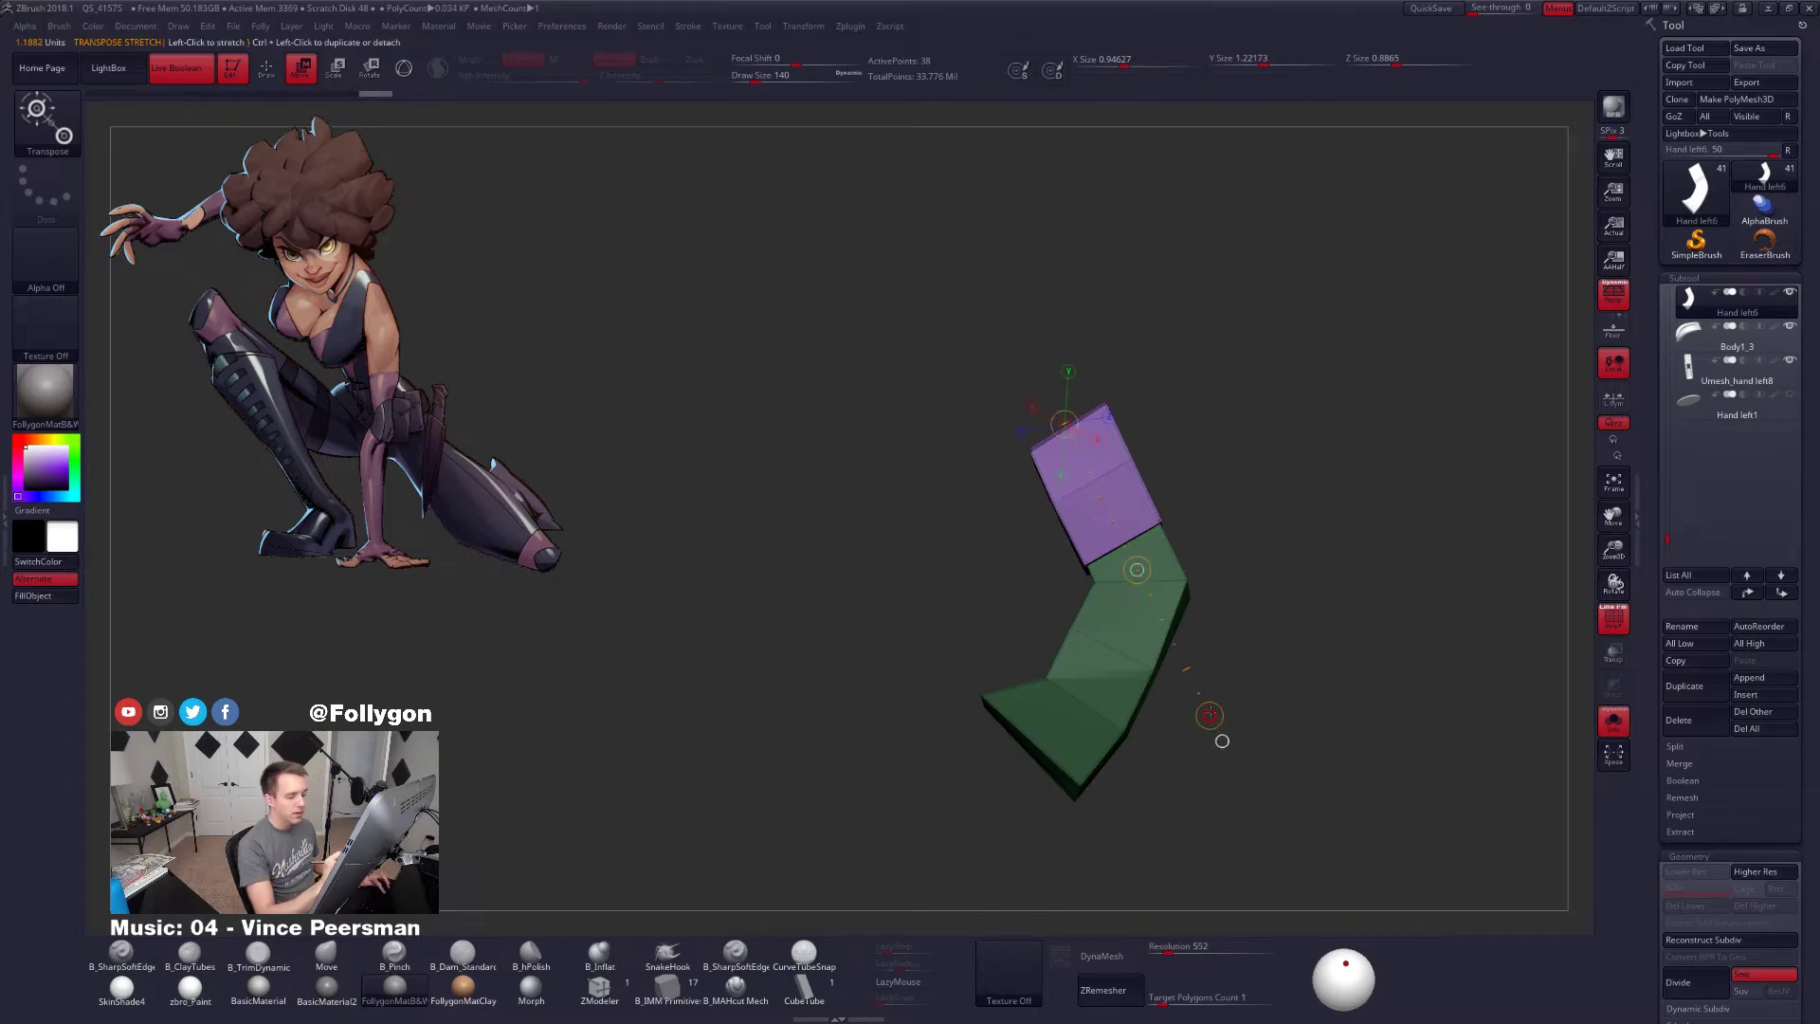
pyautogui.hotkey('shift', 's')
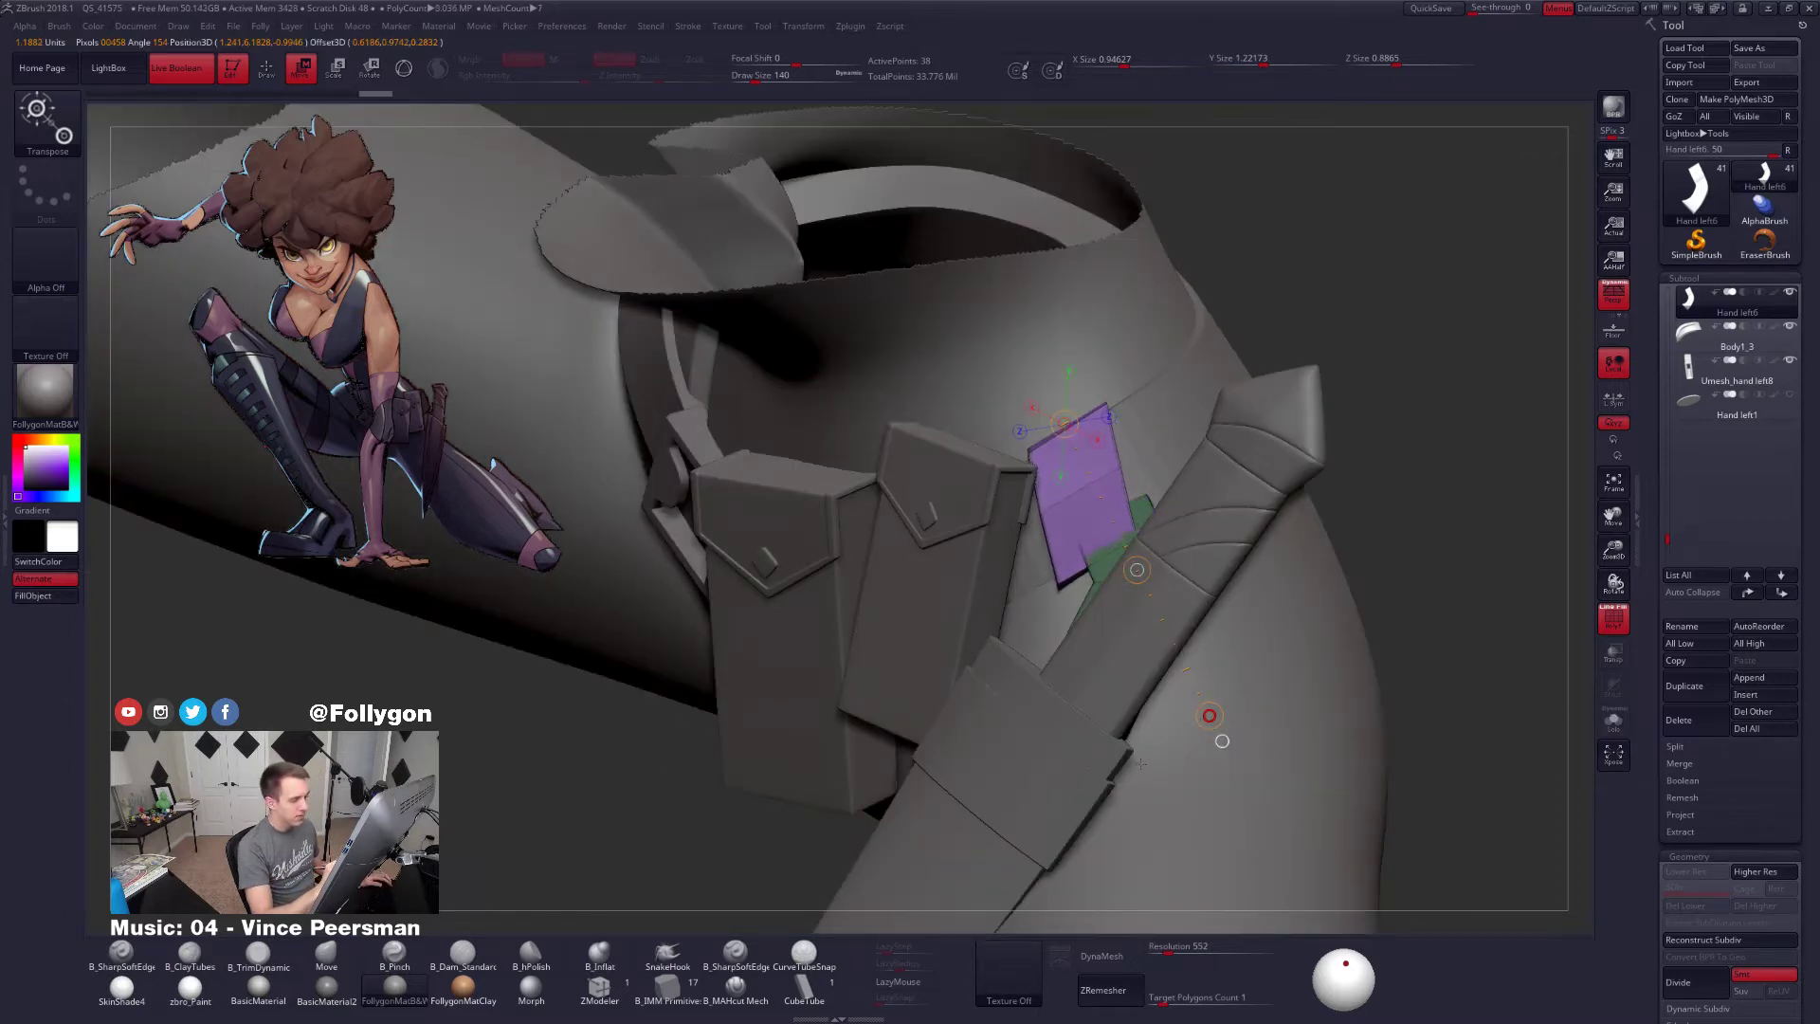
pyautogui.moveTo(1125, 779)
pyautogui.mouseDown(button='right')
pyautogui.moveTo(1171, 781)
pyautogui.moveTo(1142, 794)
pyautogui.mouseUp(button='right')
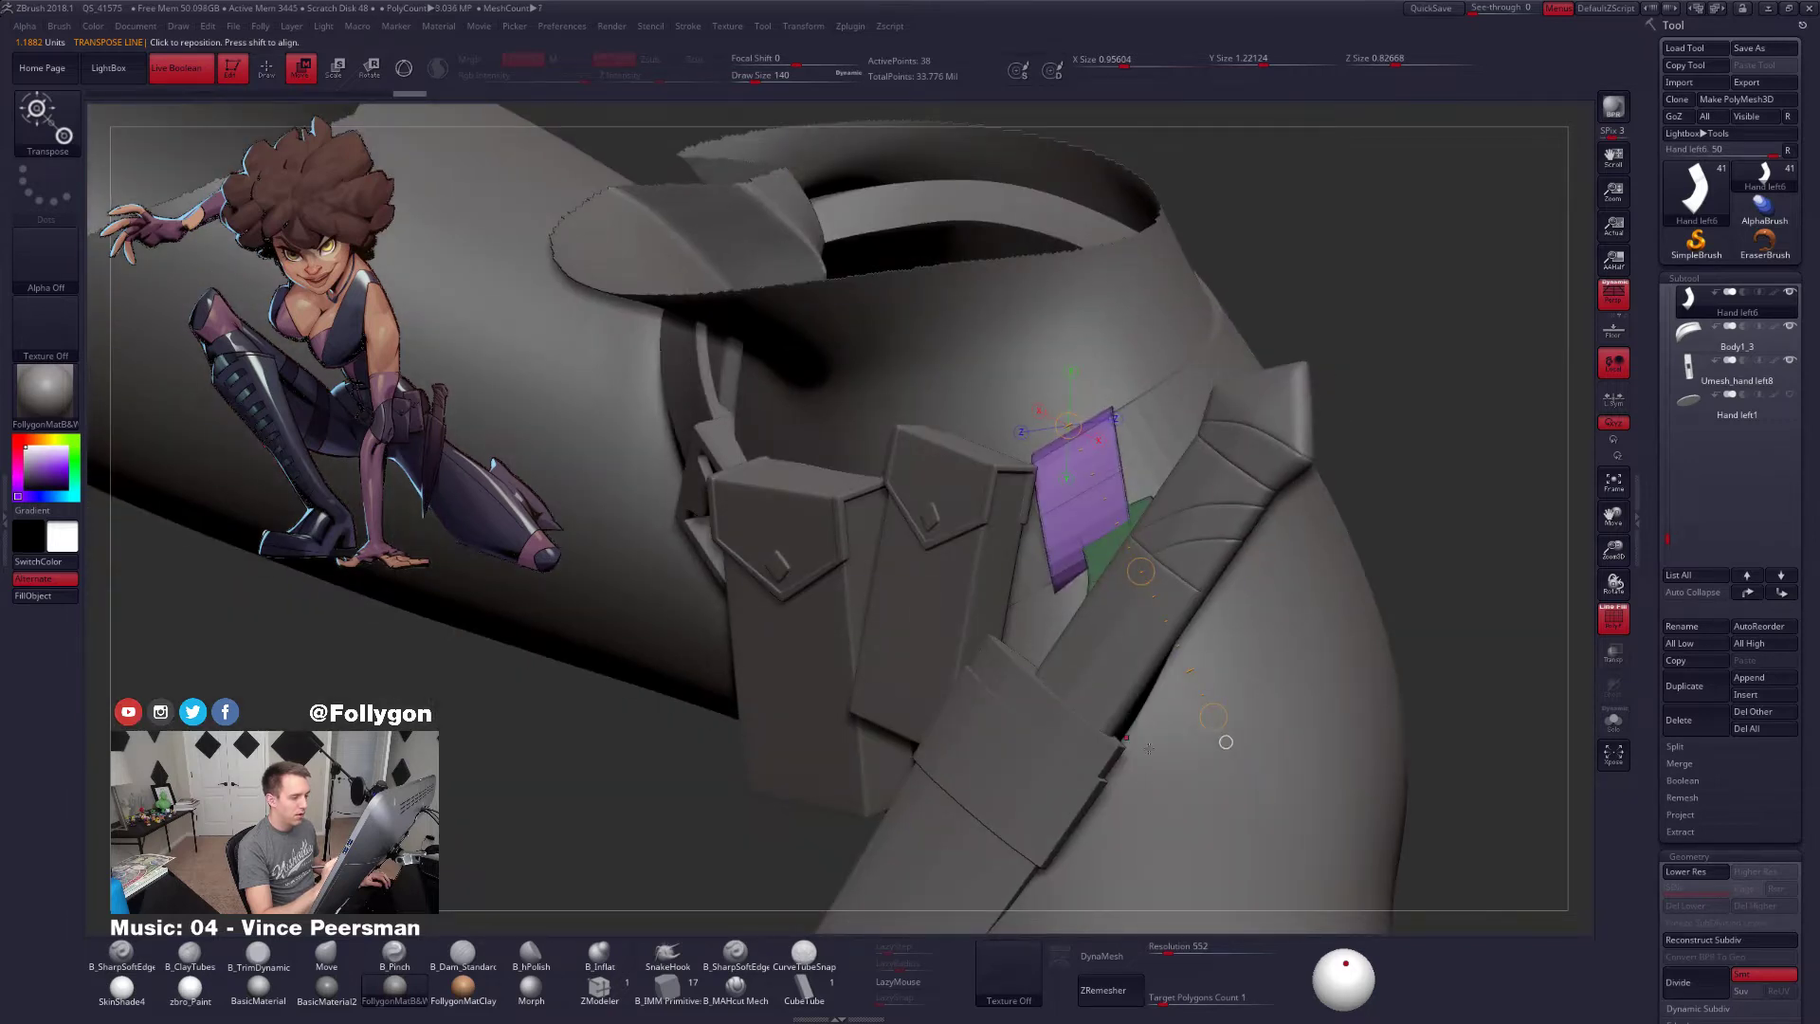
pyautogui.moveTo(1078, 496); pyautogui.dragTo(1412, 323)
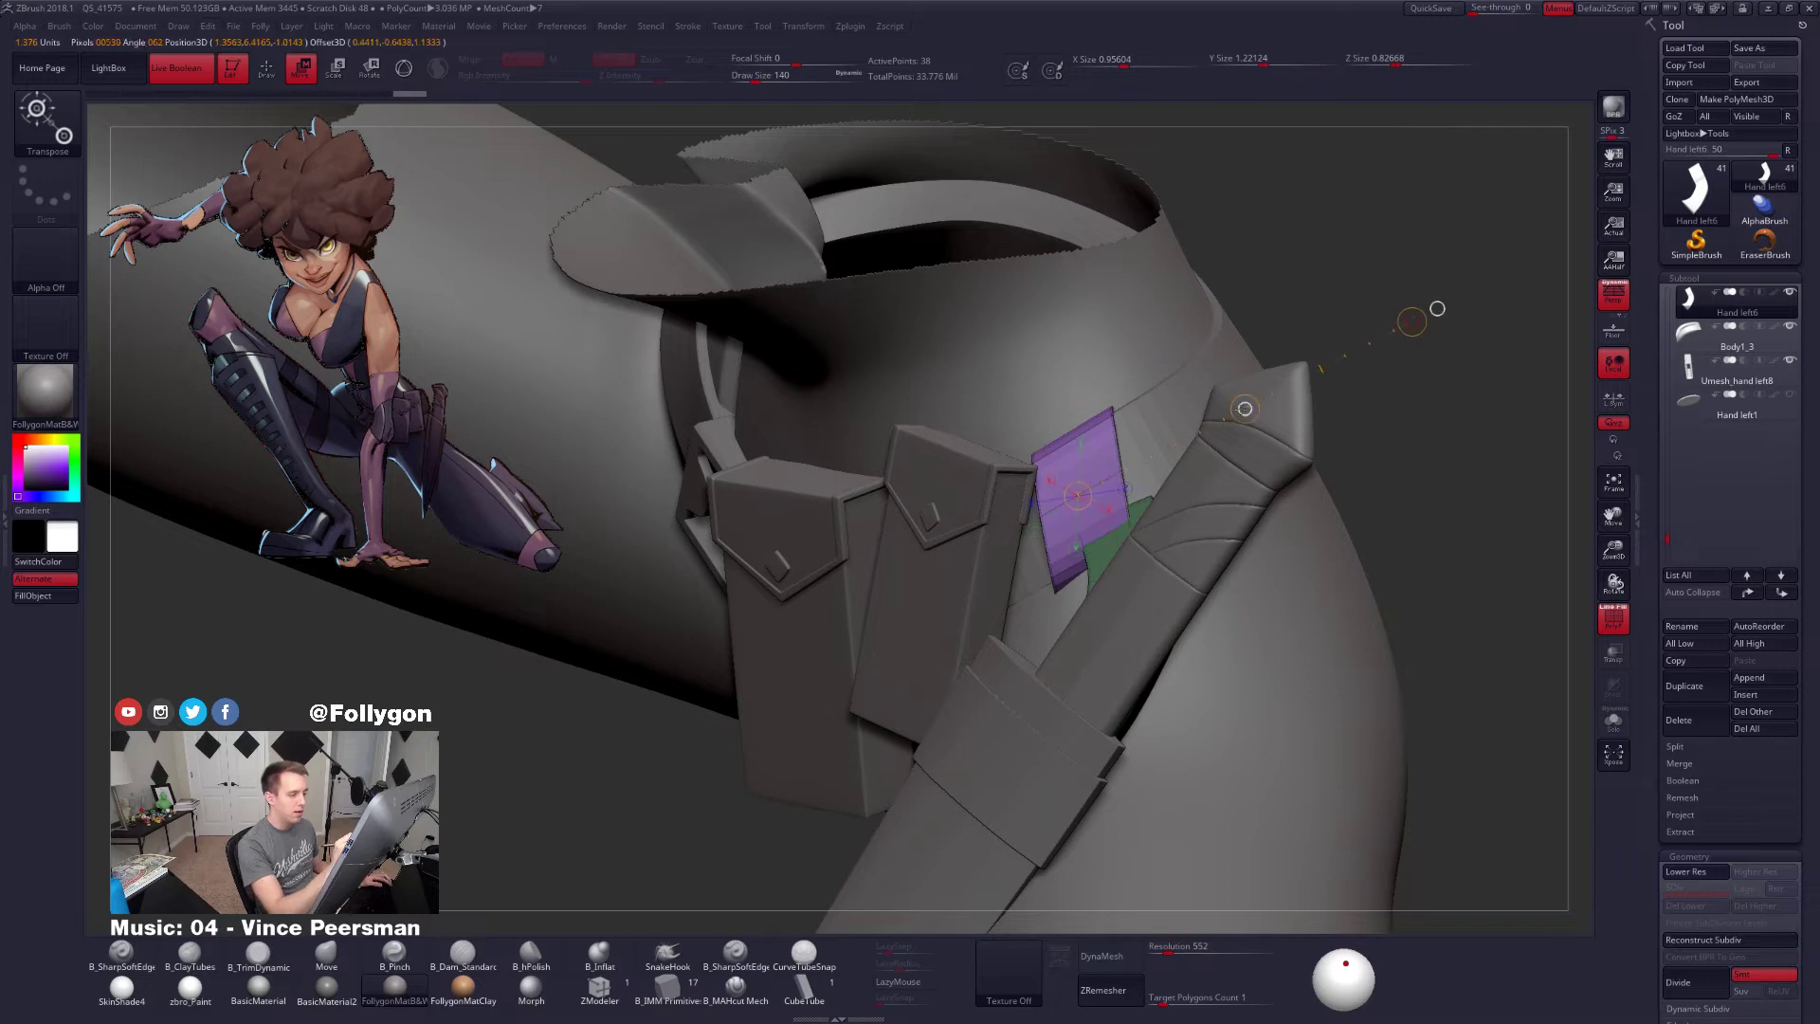
pyautogui.moveTo(1245, 409); pyautogui.dragTo(1237, 412)
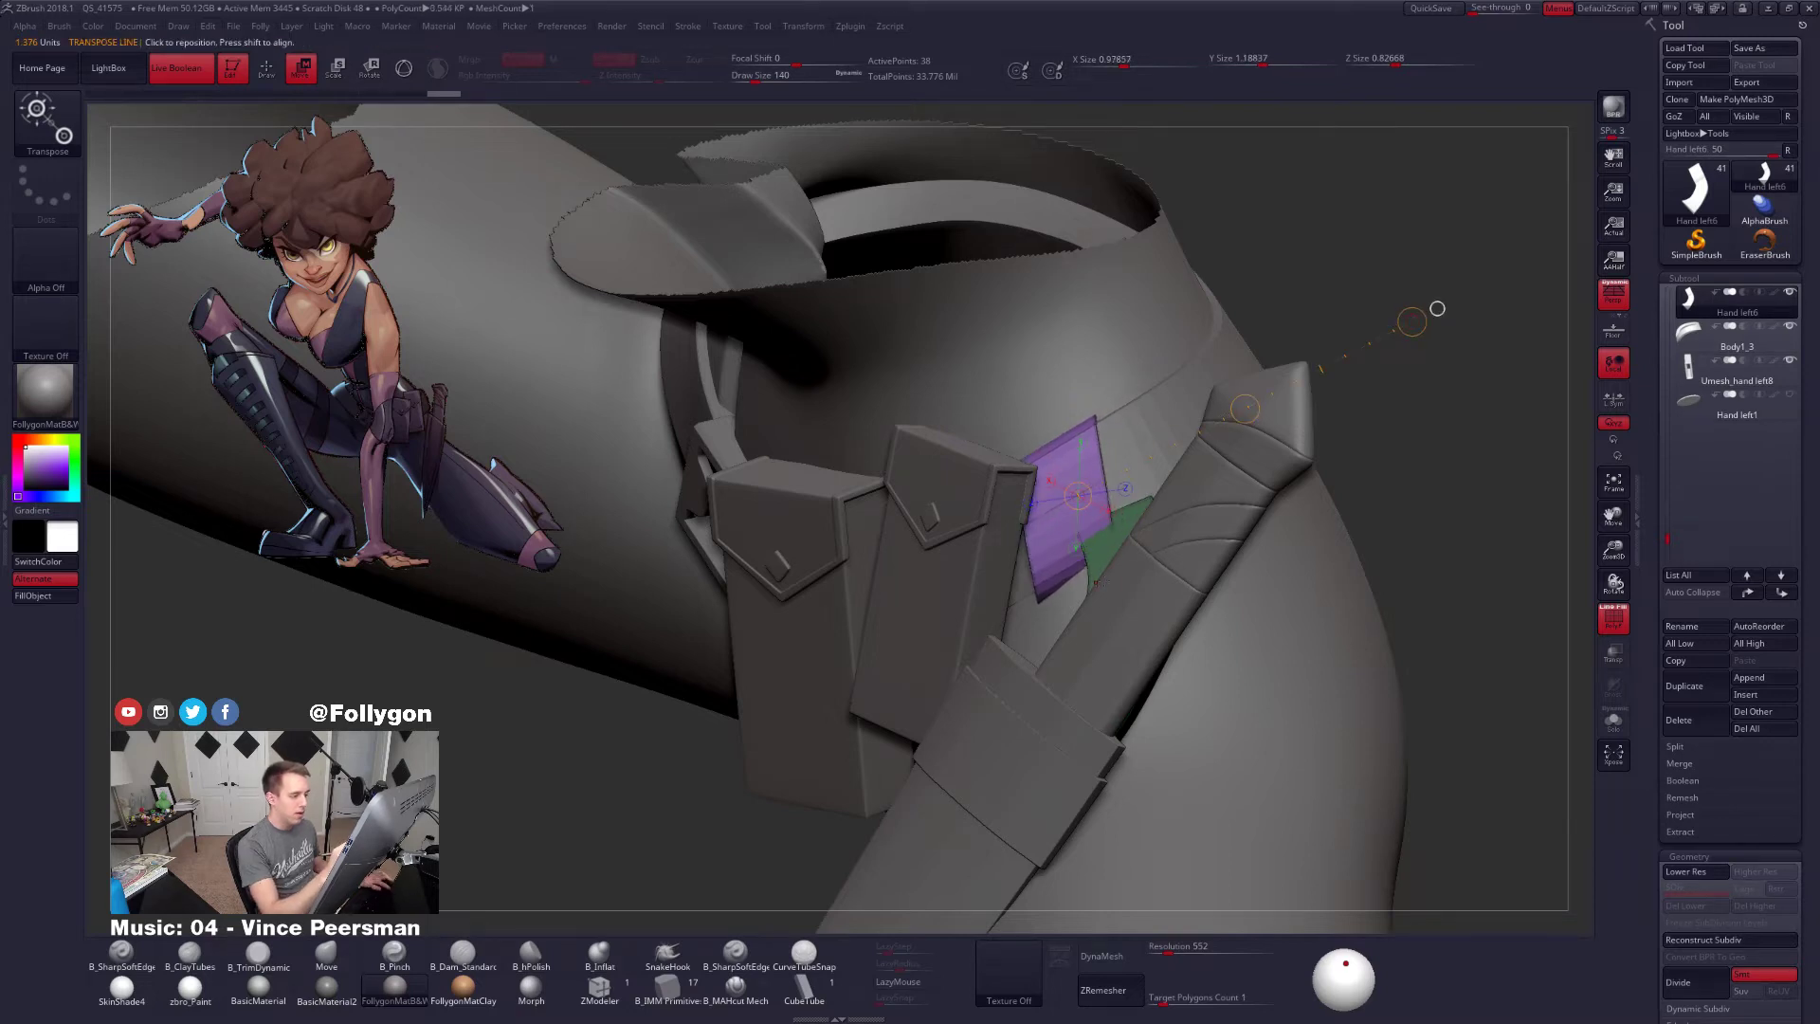
# Invert the strap's mask and move its lower section with Transpose toward the gap between the pouch and the sheath
pyautogui.press('q')
pyautogui.press('ctrl')
pyautogui.keyDown('ctrl'); pyautogui.click(1422, 464); pyautogui.keyUp('ctrl')
pyautogui.press('w')
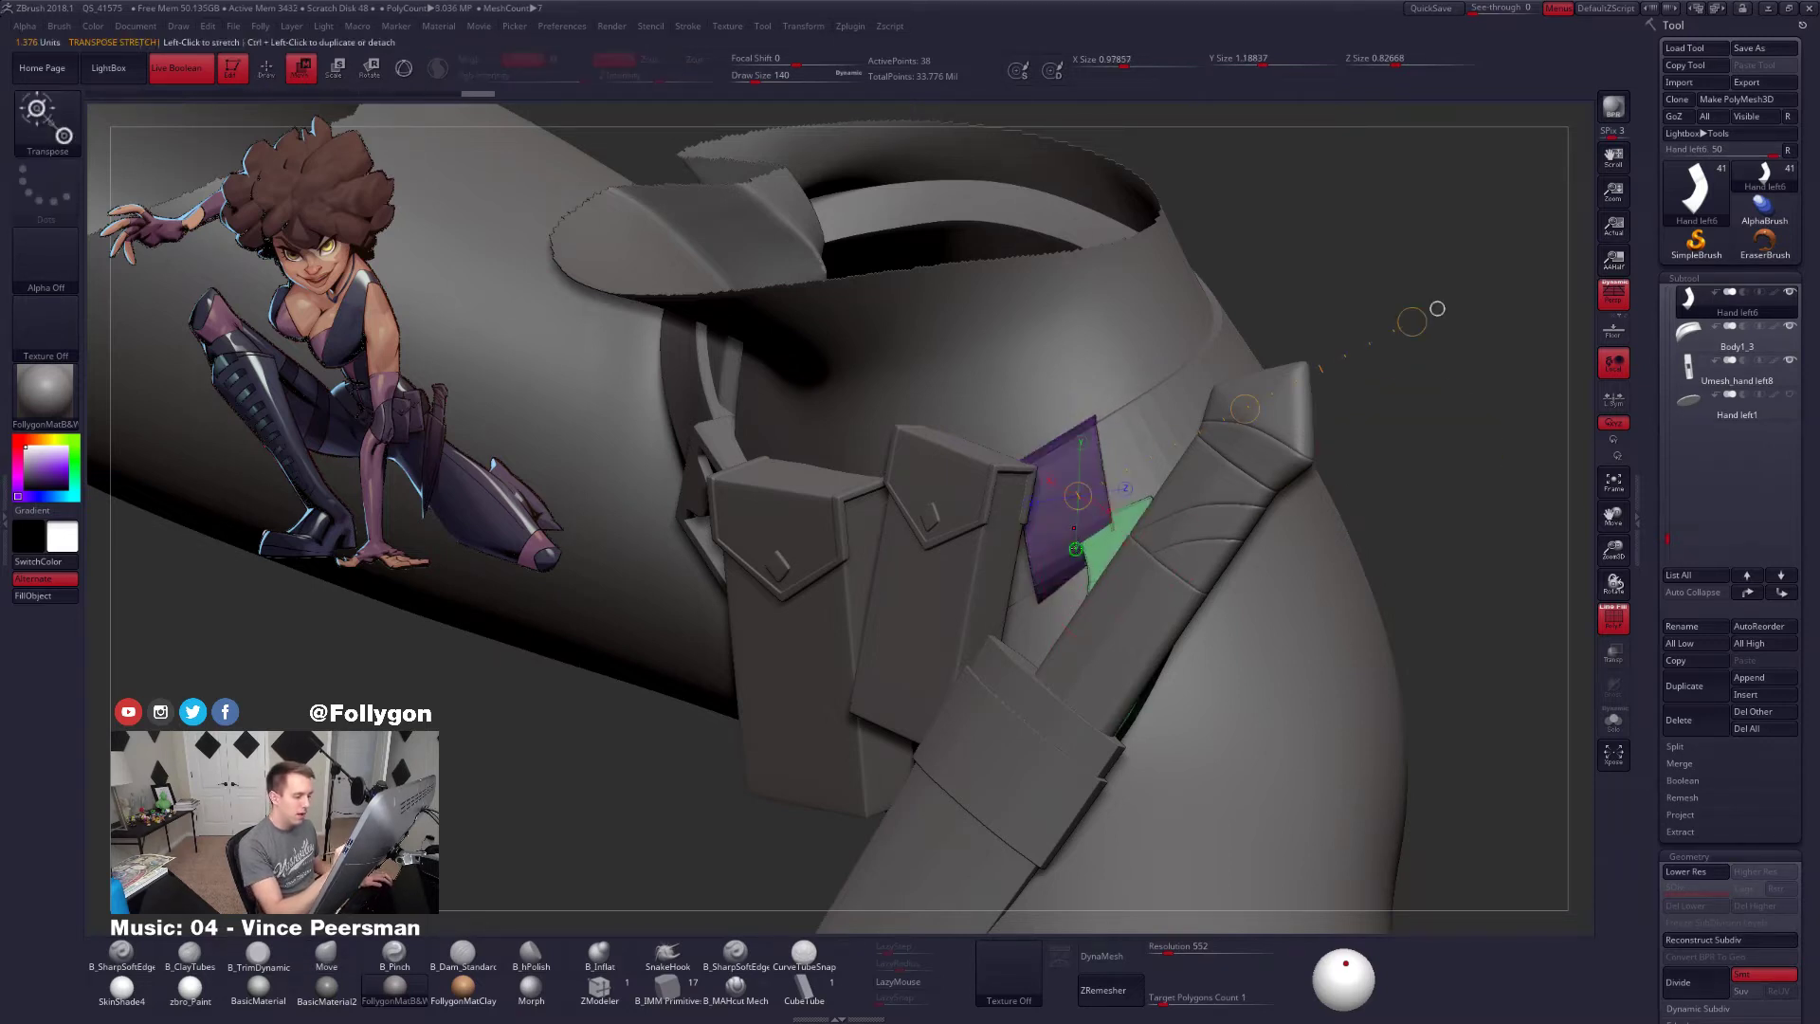
pyautogui.moveTo(1277, 460); pyautogui.dragTo(1232, 481)
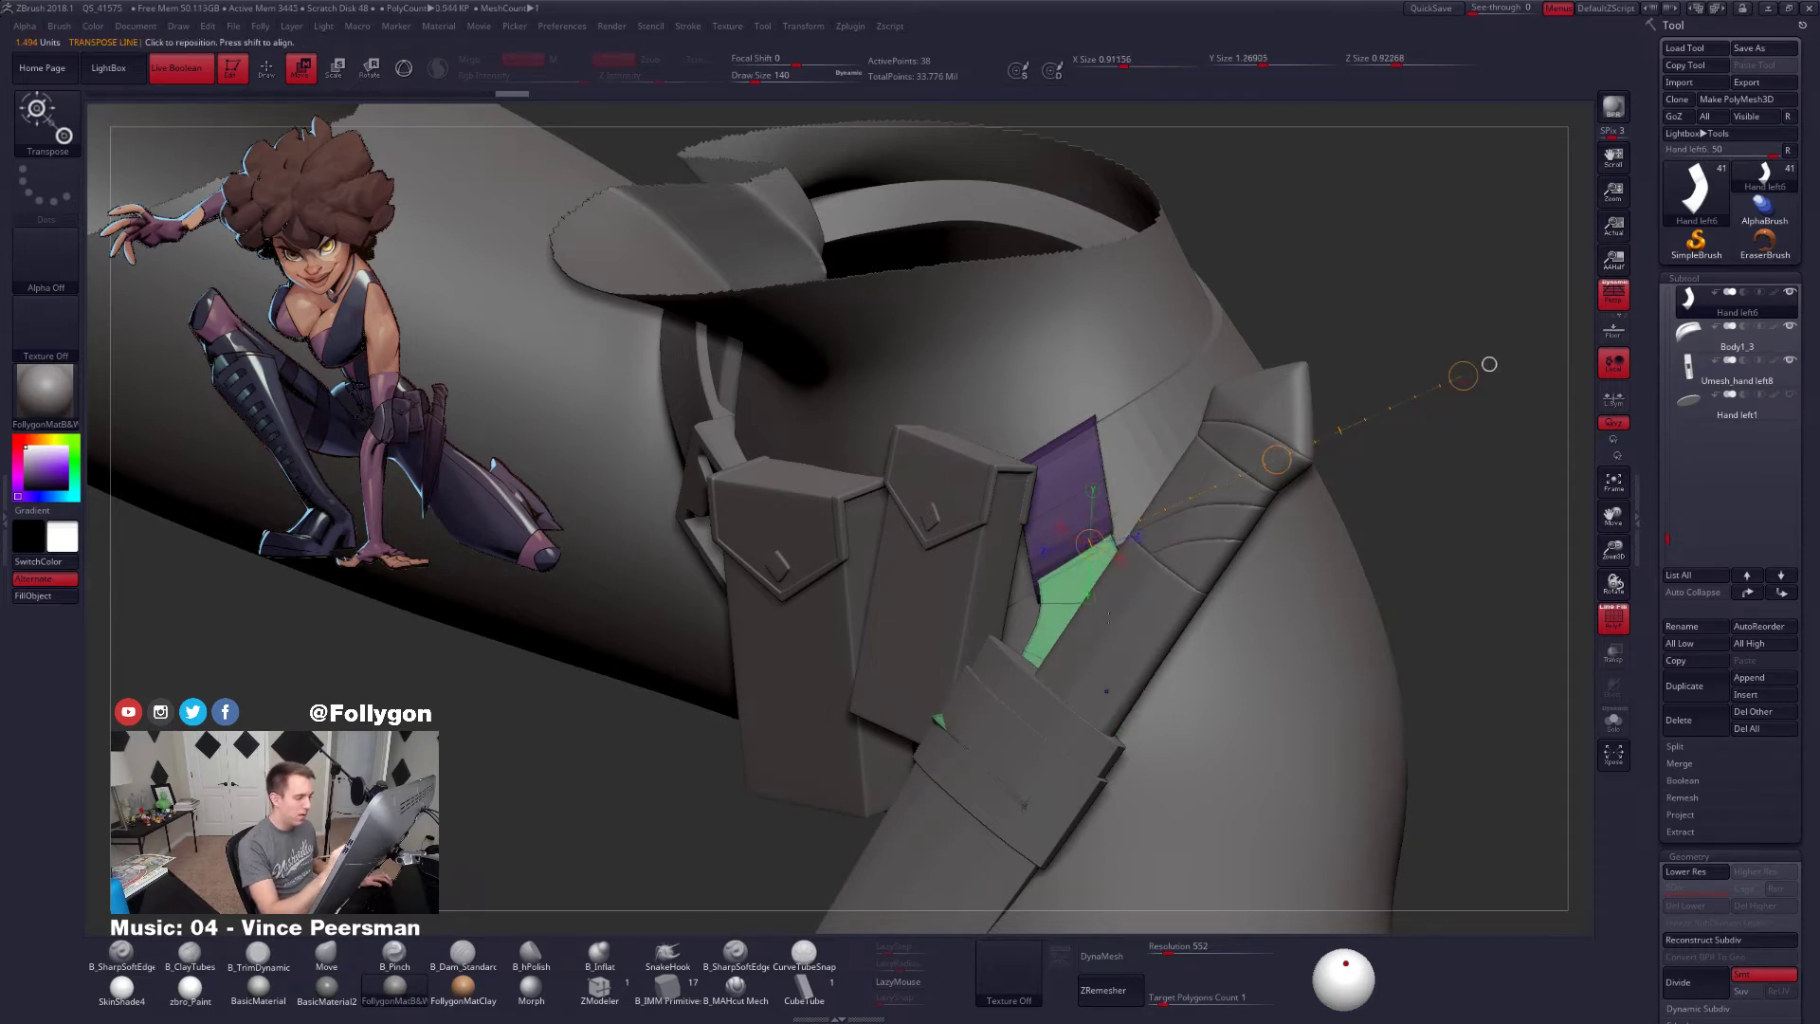
# Reshape the strap's unmasked lower section behind the sheath with the Move brush, adjusting the draw size to suit the bend
pyautogui.press('q')
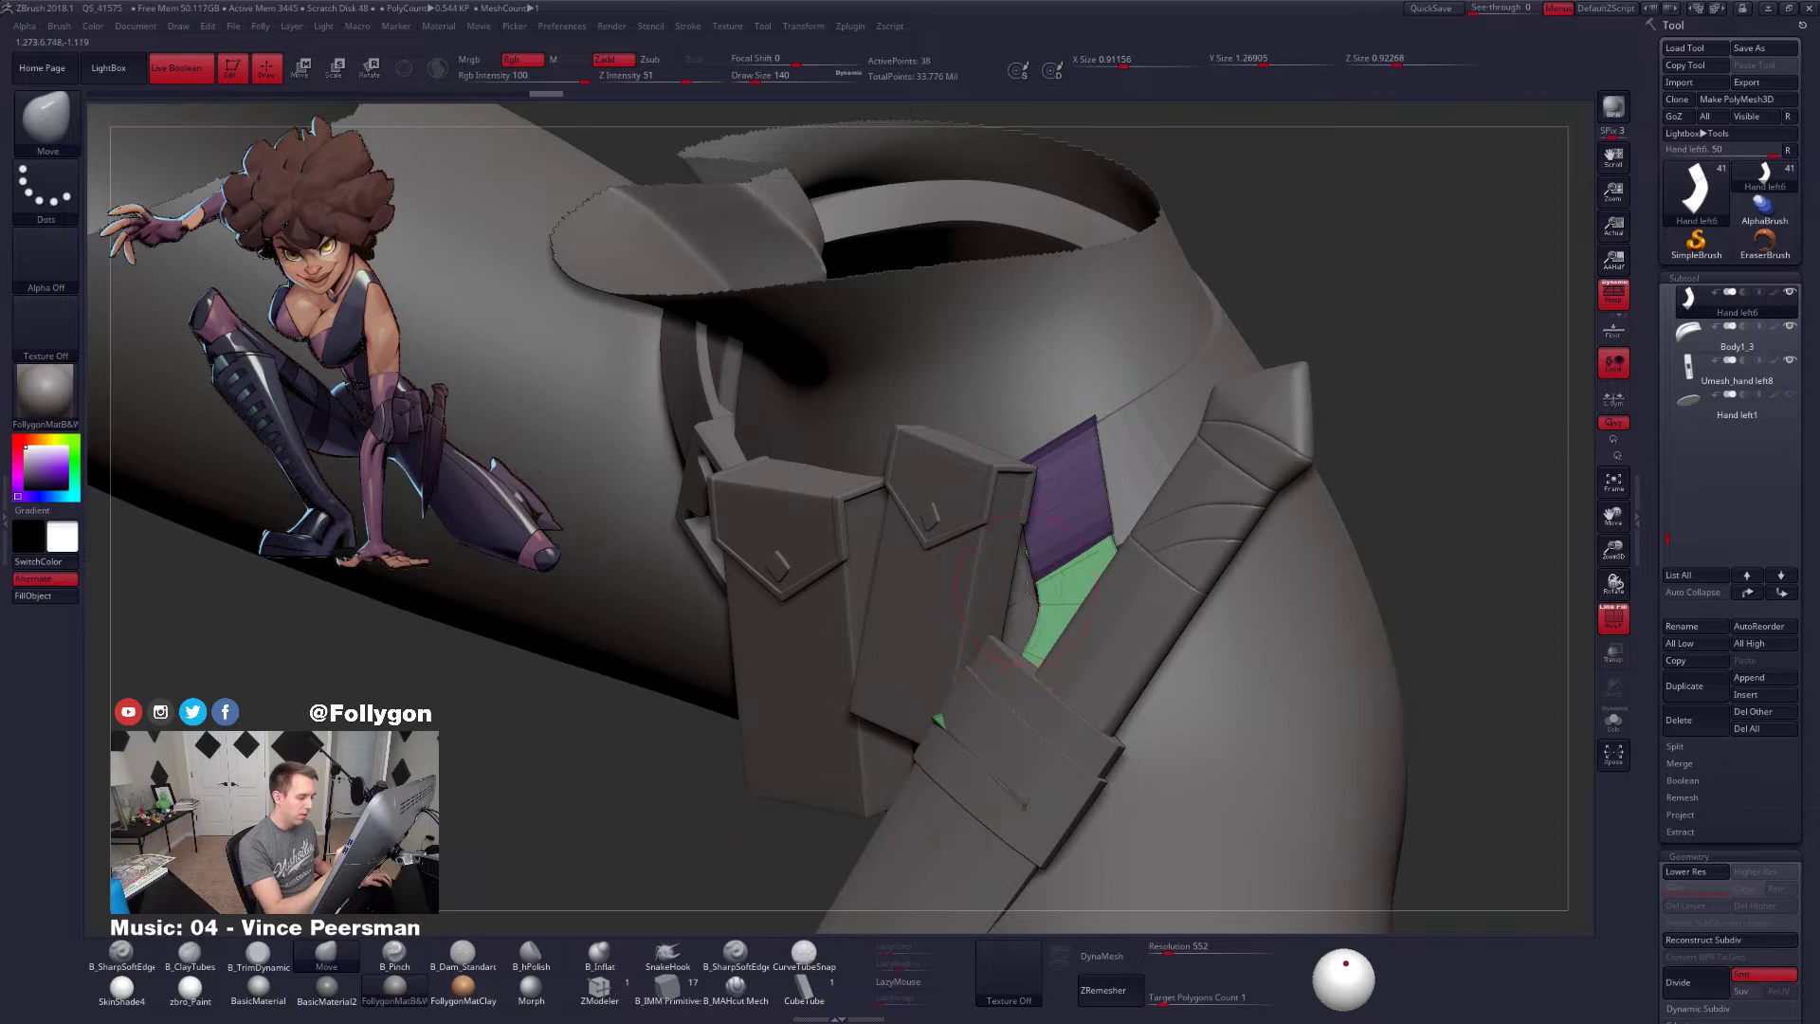
pyautogui.press('space')
pyautogui.click(1035, 546)
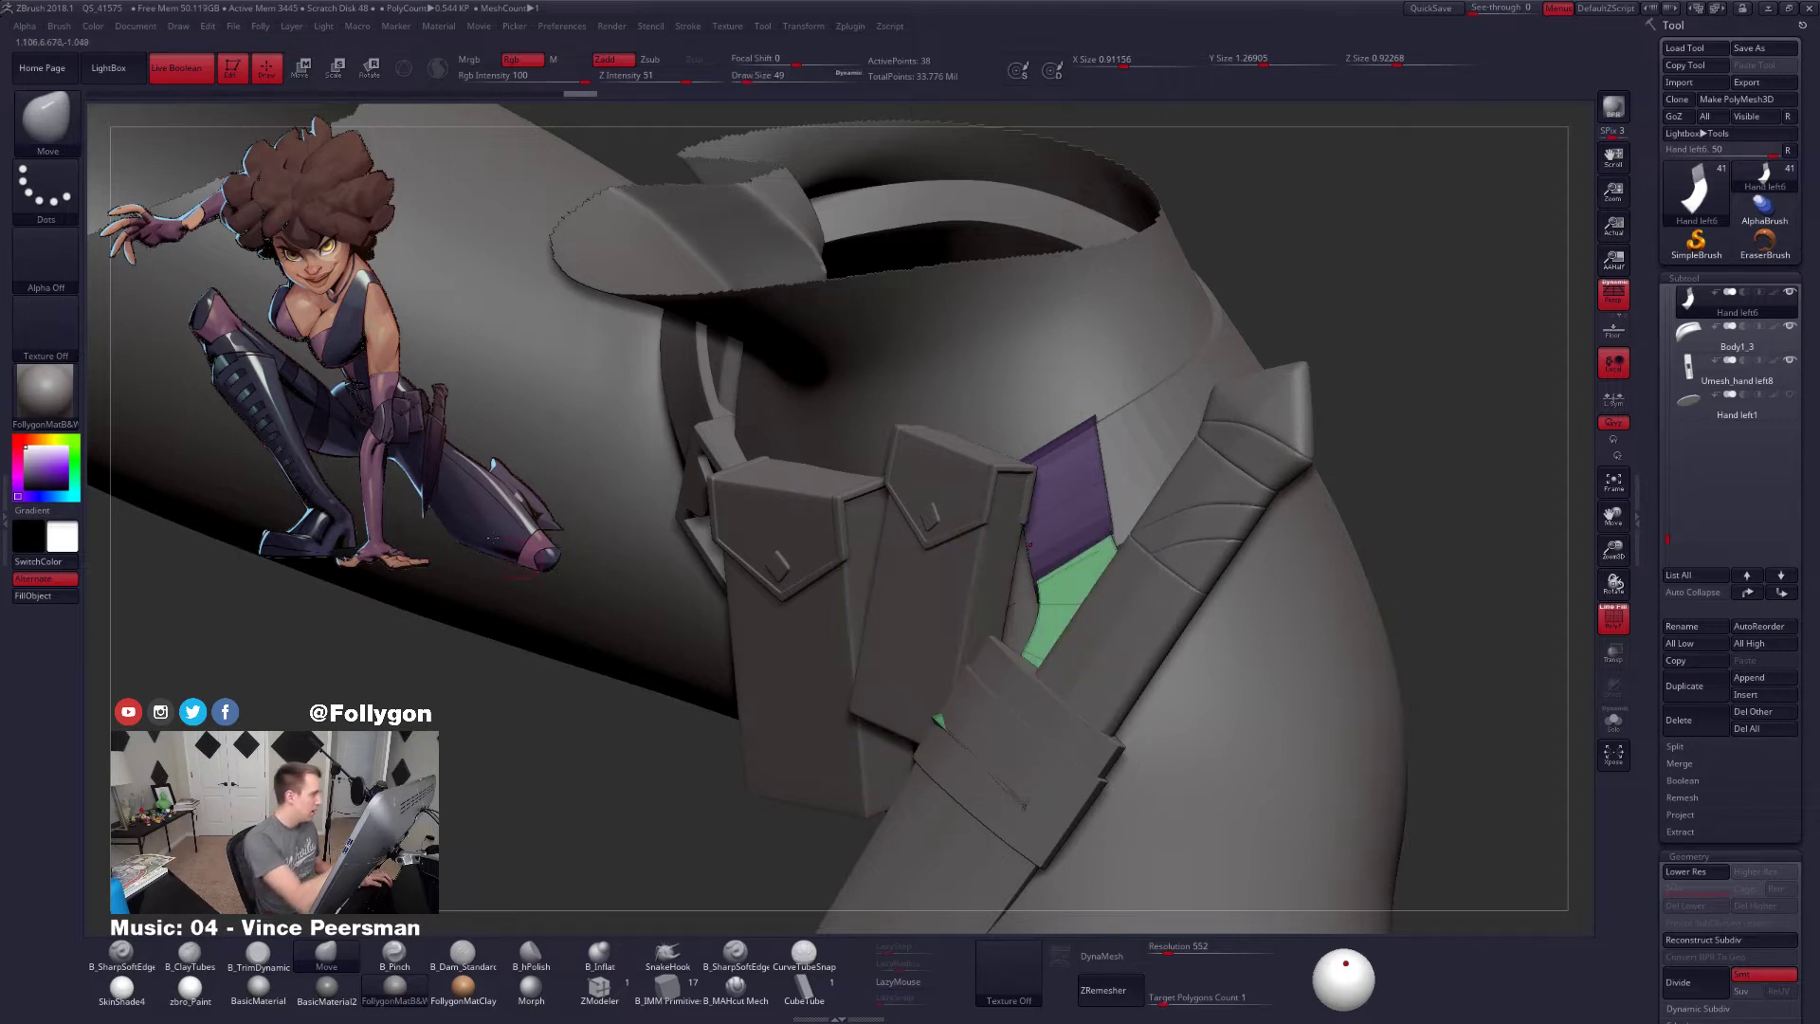
pyautogui.press('space')
pyautogui.moveTo(1035, 605); pyautogui.dragTo(1060, 605)
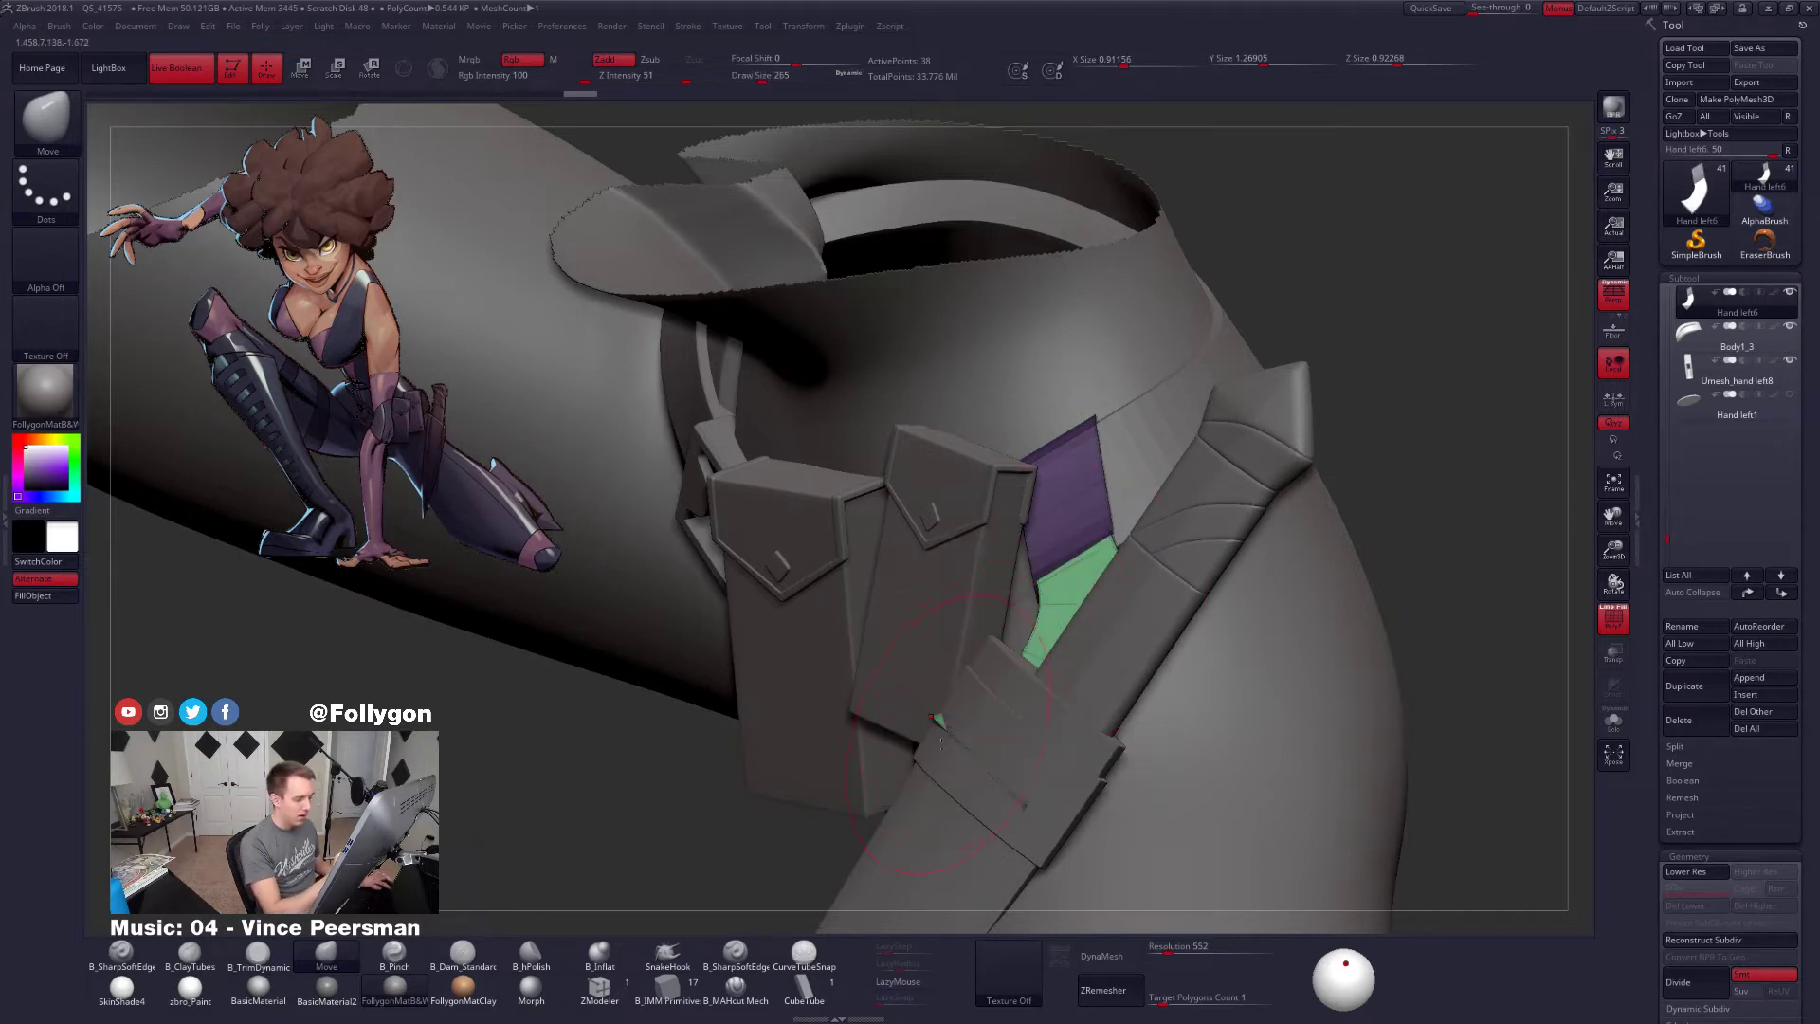
pyautogui.moveTo(967, 778)
pyautogui.mouseDown(button='right')
pyautogui.moveTo(1070, 821)
pyautogui.moveTo(1044, 666)
pyautogui.moveTo(1075, 658)
pyautogui.mouseUp(button='right')
pyautogui.press('space')
pyautogui.moveTo(1119, 629); pyautogui.dragTo(1108, 630)
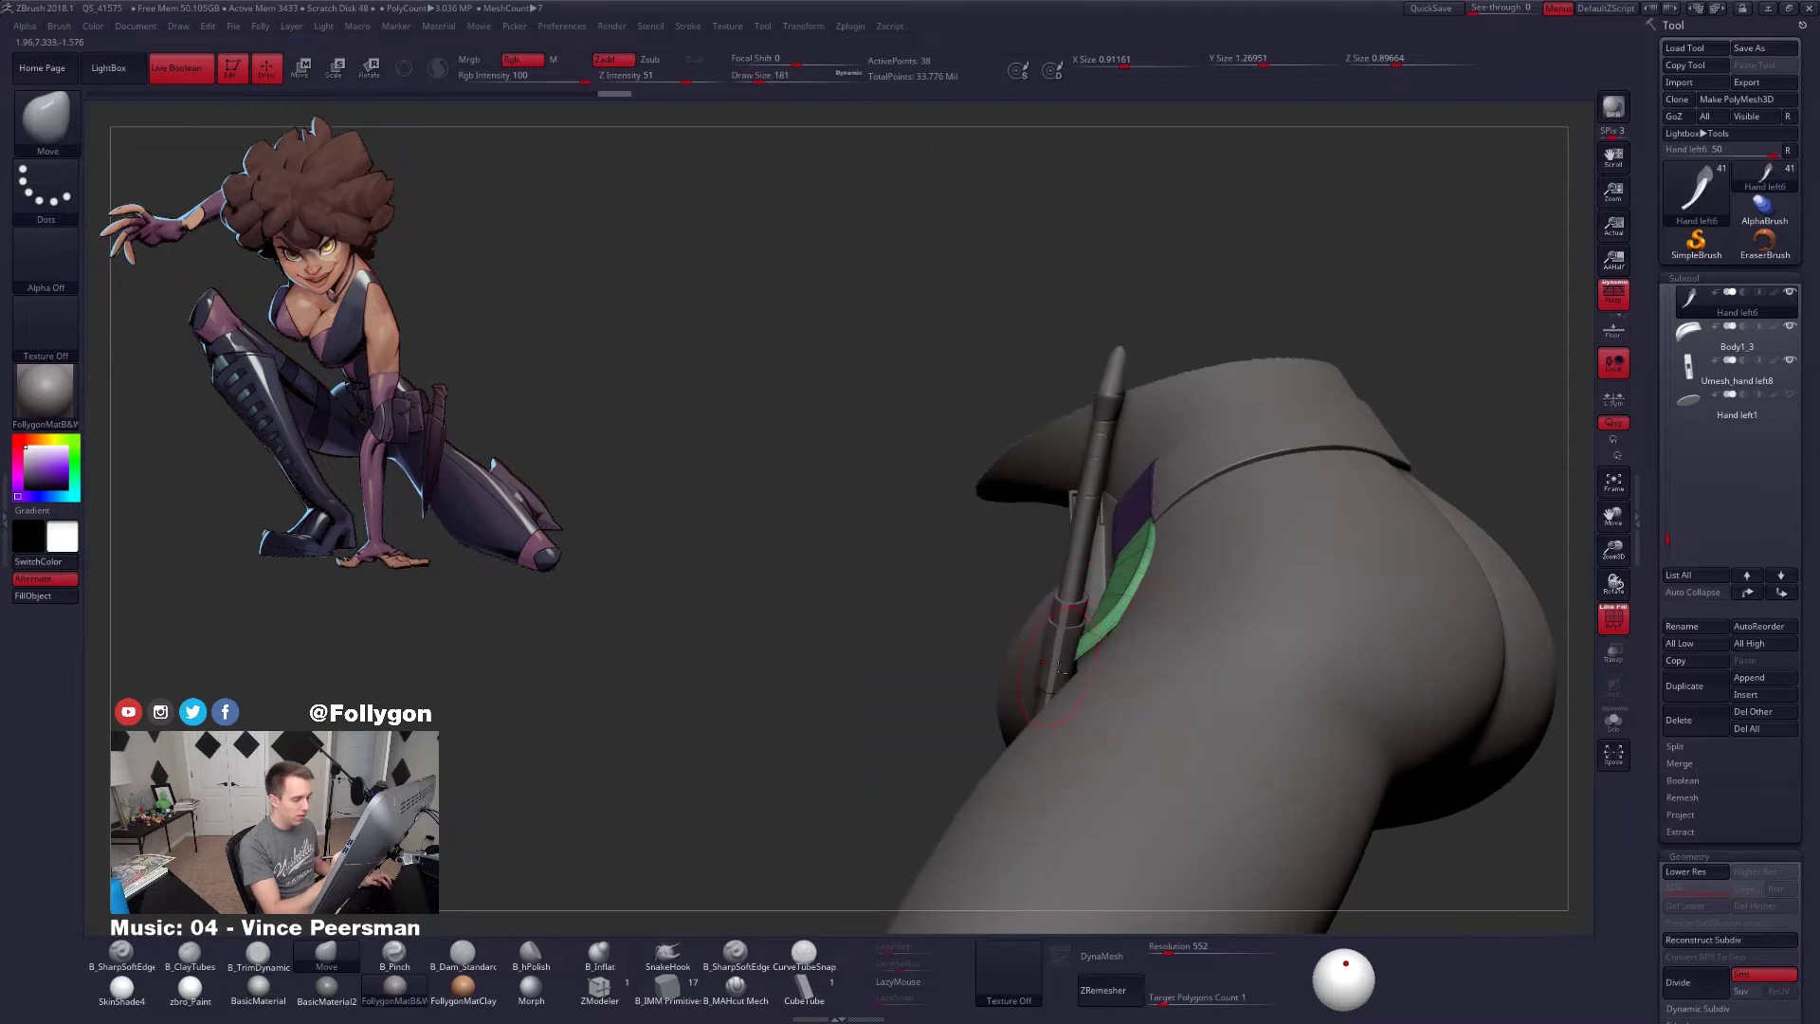
# Isolate the knife and sheath subtool Hand left5, set the draw size to 130, and duplicate the subtool
pyautogui.keyDown('alt'); pyautogui.click(1060, 667); pyautogui.keyUp('alt')
pyautogui.hotkey('shift', 's')
pyautogui.moveTo(1060, 667)
pyautogui.mouseDown(button='right')
pyautogui.moveTo(1100, 711)
pyautogui.moveTo(1030, 632)
pyautogui.mouseUp(button='right')
pyautogui.hotkey('shift', 'f')
pyautogui.press('space')
pyautogui.moveTo(1096, 596); pyautogui.dragTo(1091, 593)
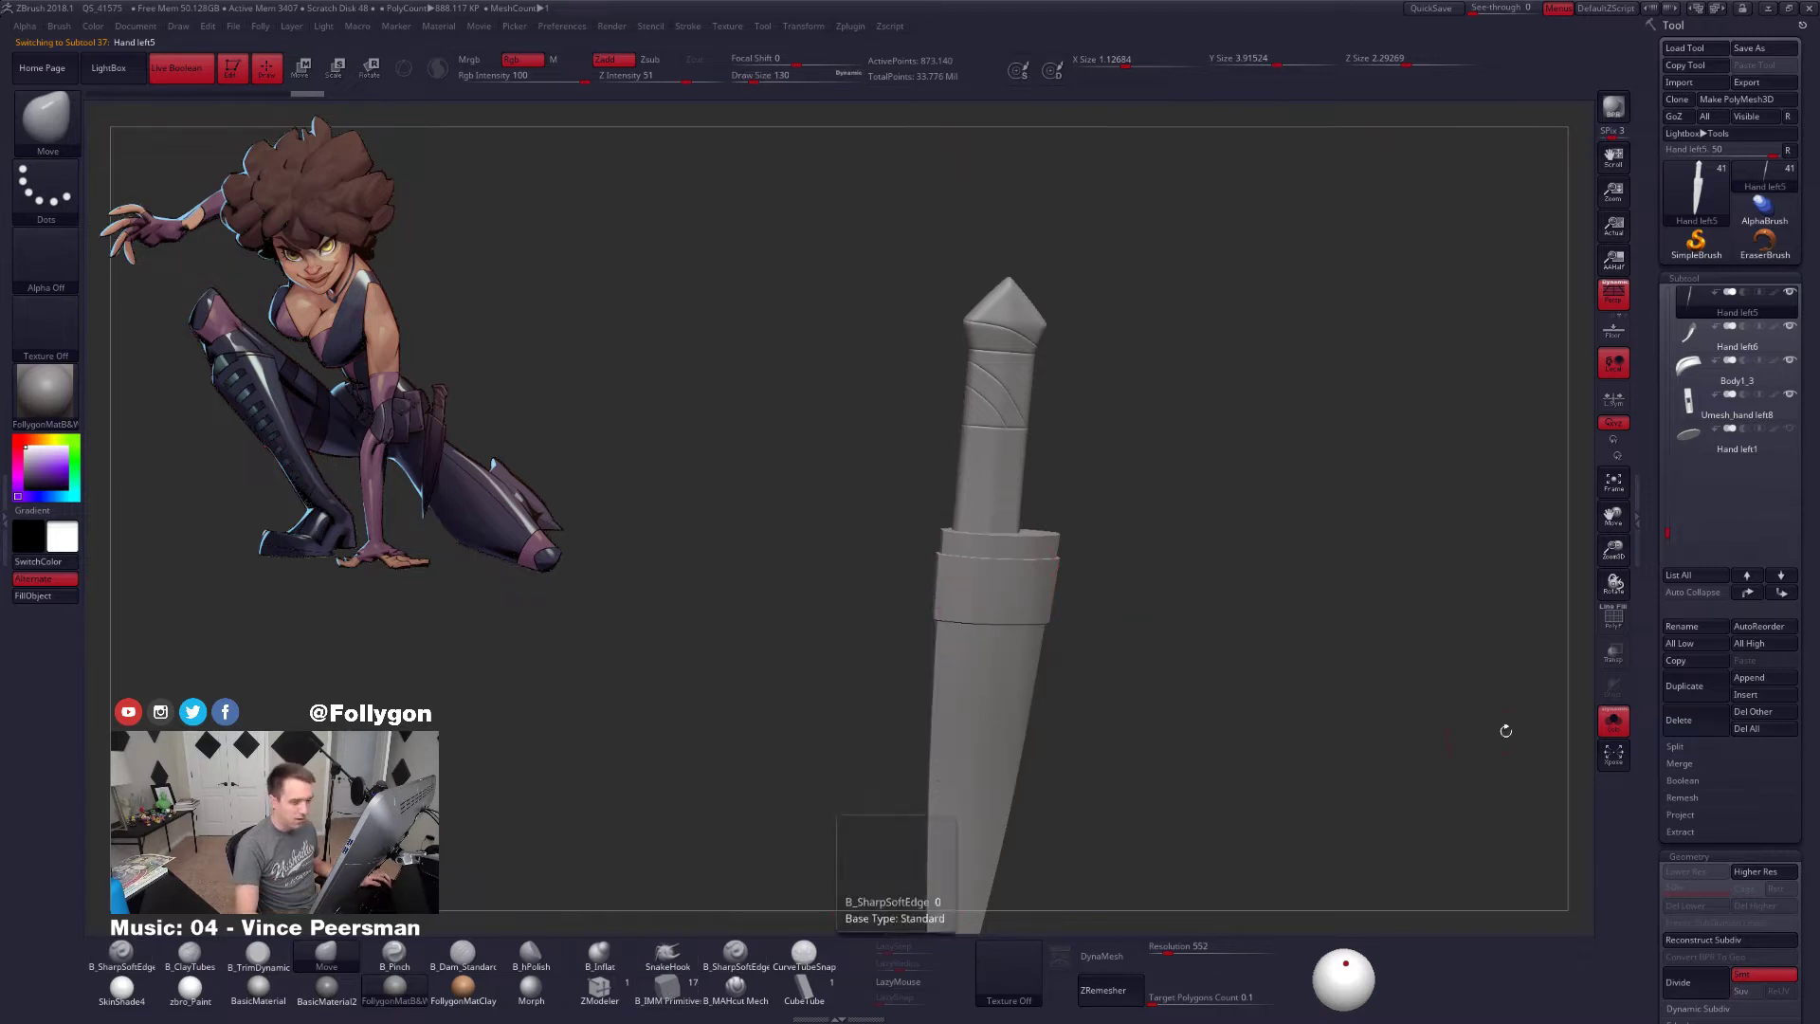
pyautogui.click(1697, 687)
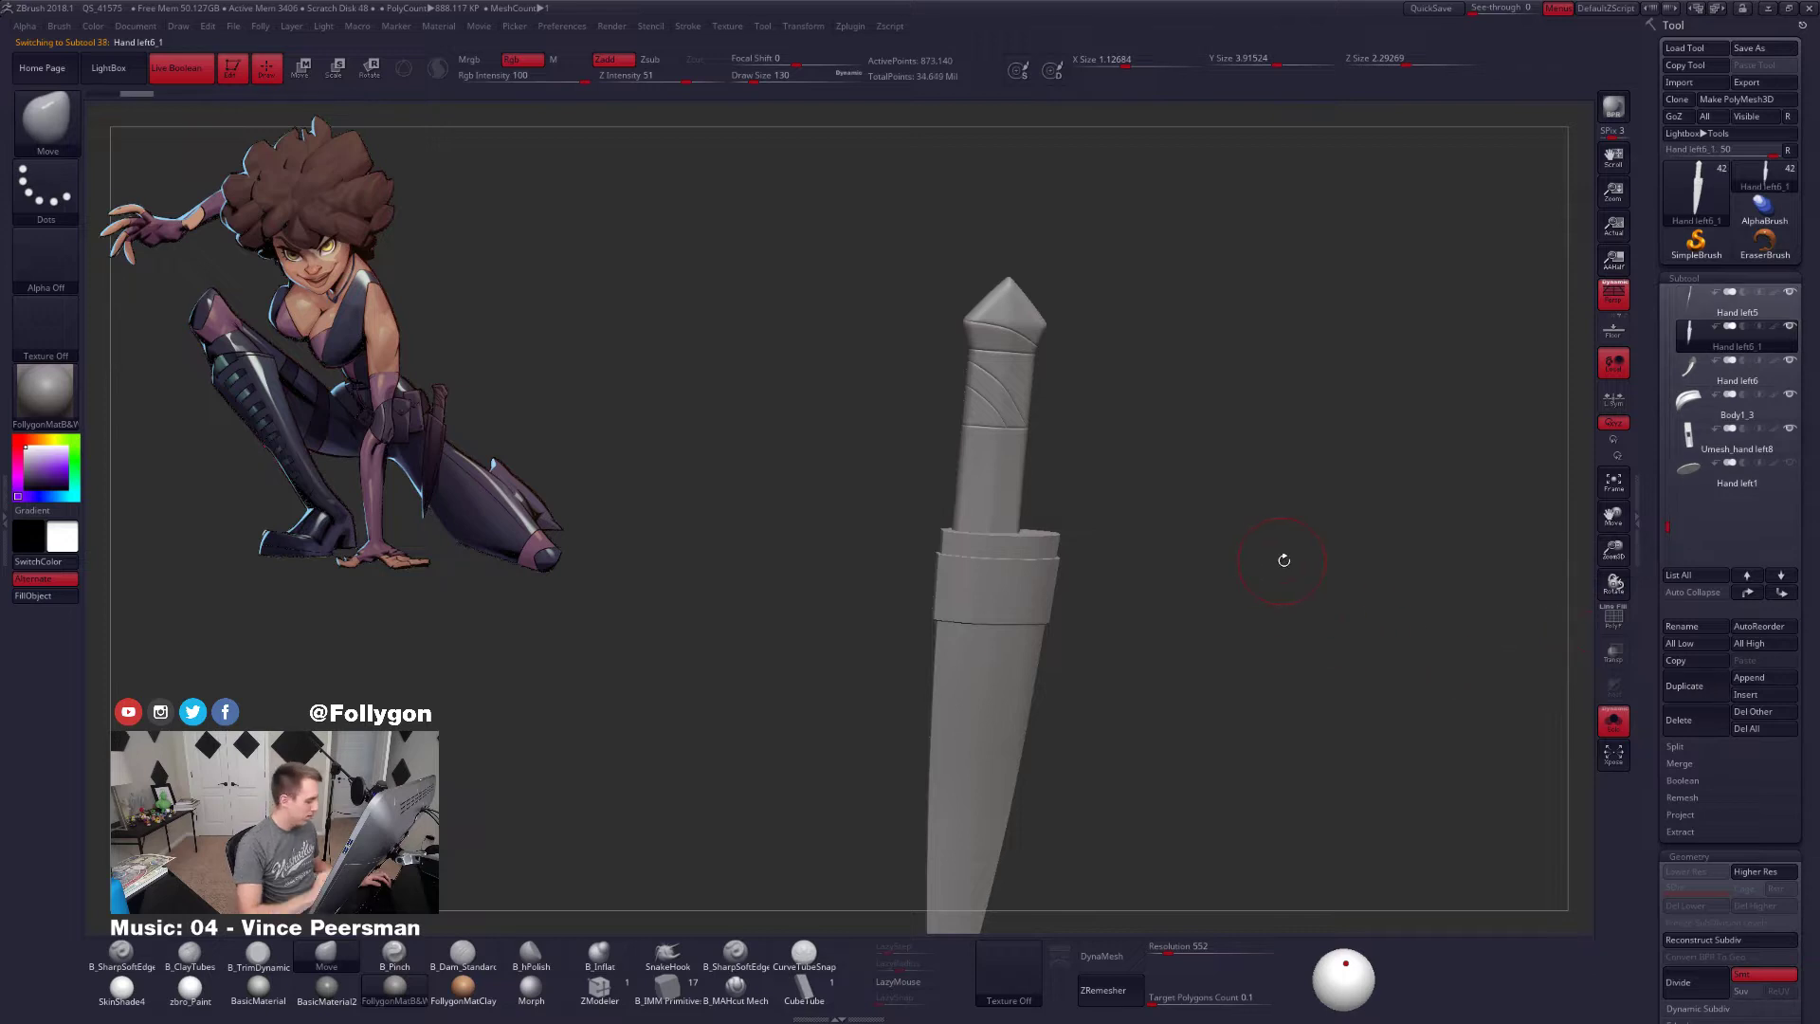
# Insert a Perfect Cube from the B_IMM Primitives brush on the sheath band of the duplicated knife
pyautogui.click(599, 986)
pyautogui.press('F1')
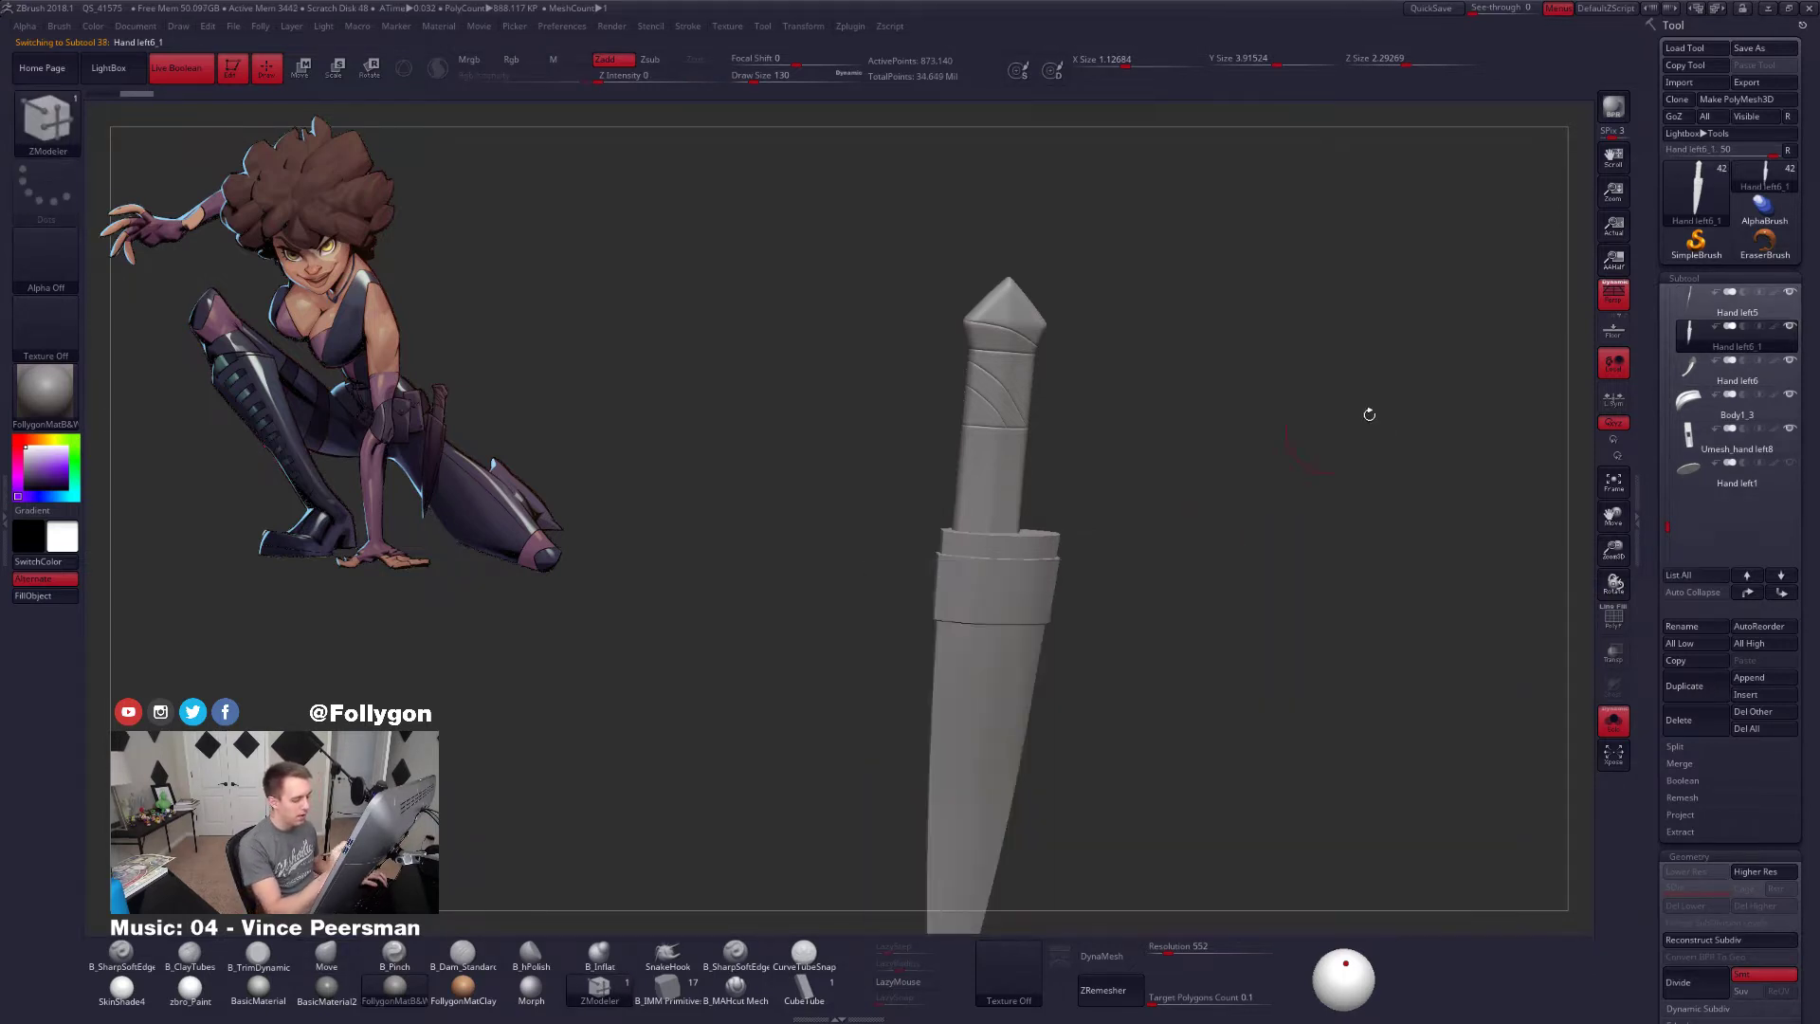
pyautogui.click(802, 991)
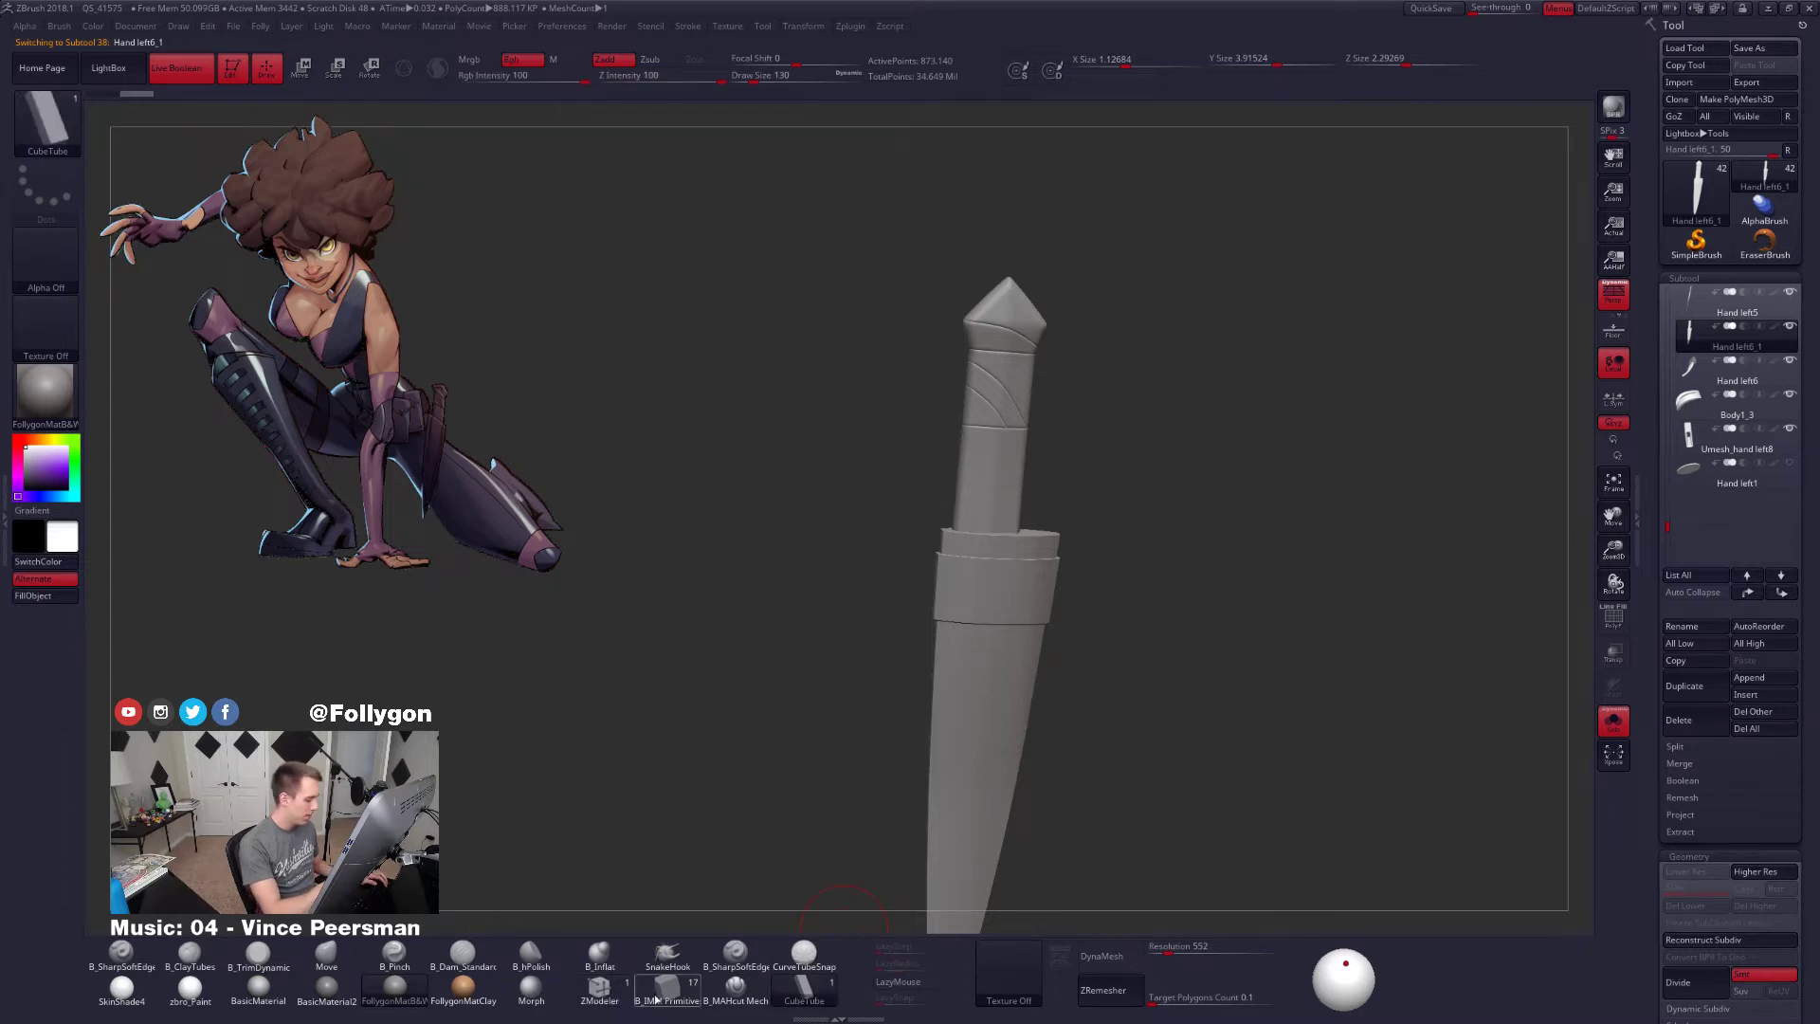
pyautogui.press('b')
pyautogui.press('i')
pyautogui.press('m')
pyautogui.press('m')
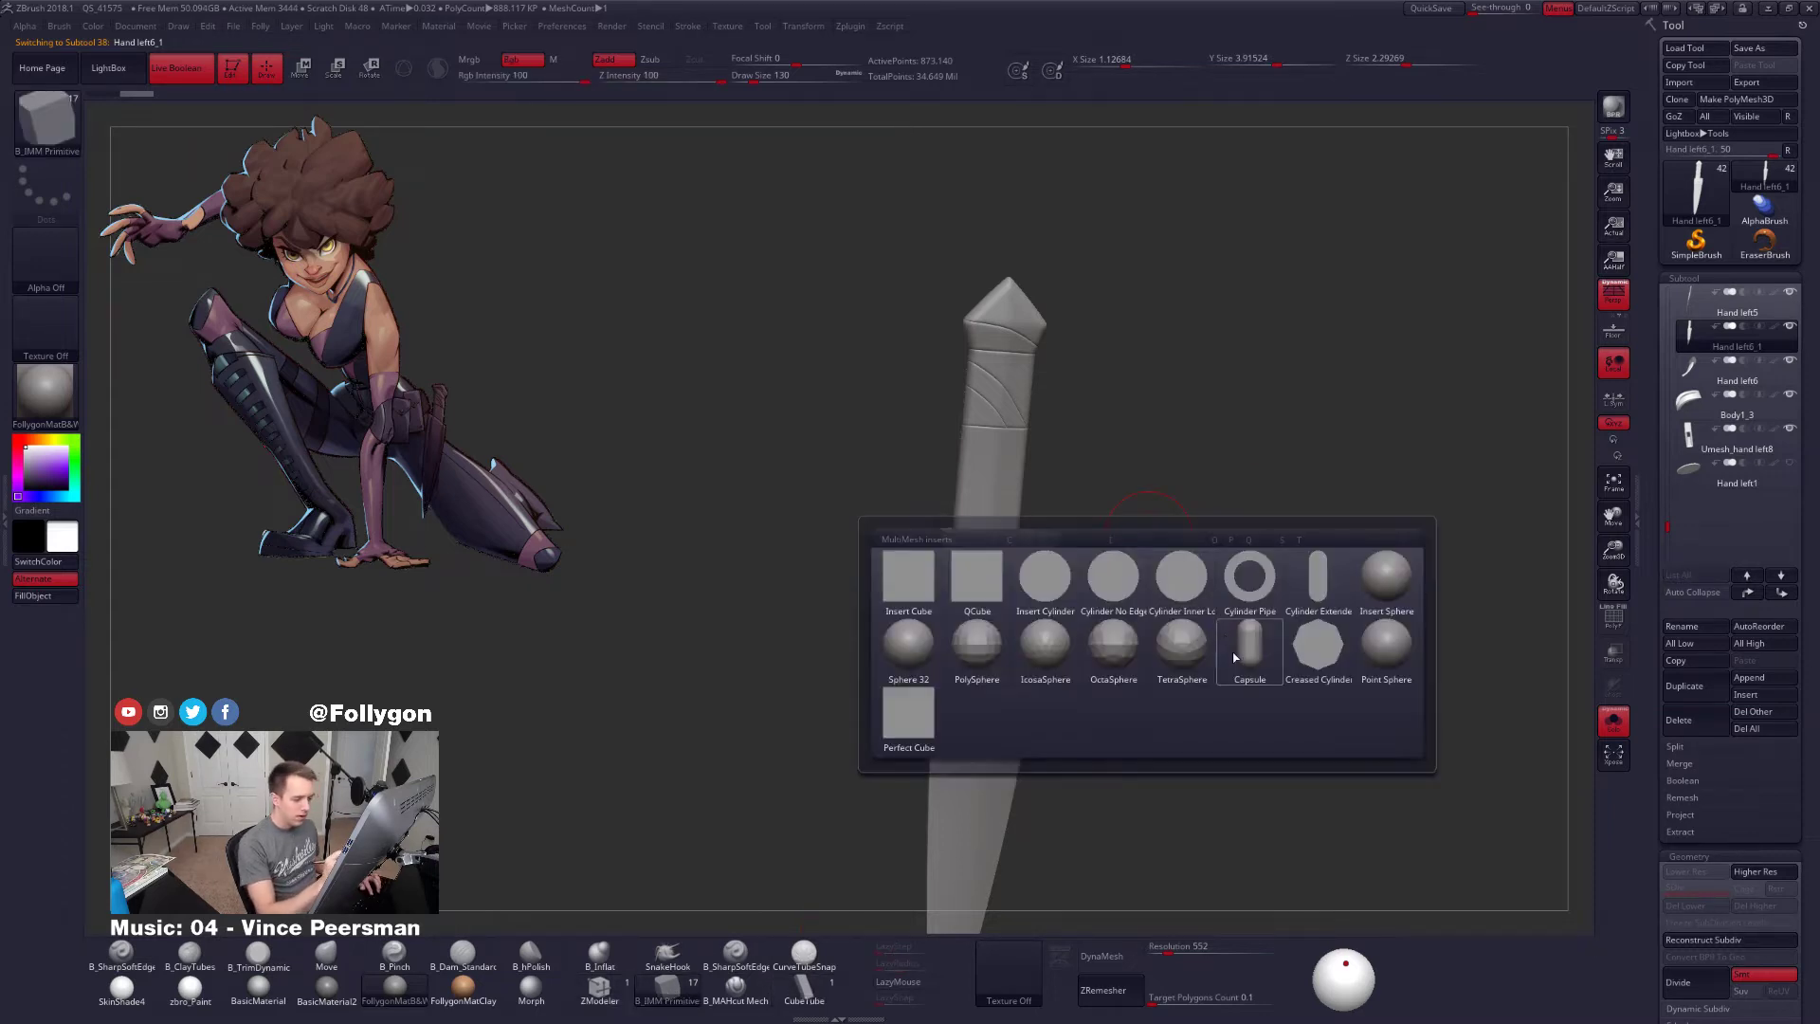
pyautogui.click(926, 748)
pyautogui.moveTo(1101, 594)
pyautogui.mouseDown(button='right')
pyautogui.moveTo(998, 611)
pyautogui.moveTo(960, 574)
pyautogui.mouseUp(button='right')
pyautogui.moveTo(967, 572); pyautogui.dragTo(972, 626)
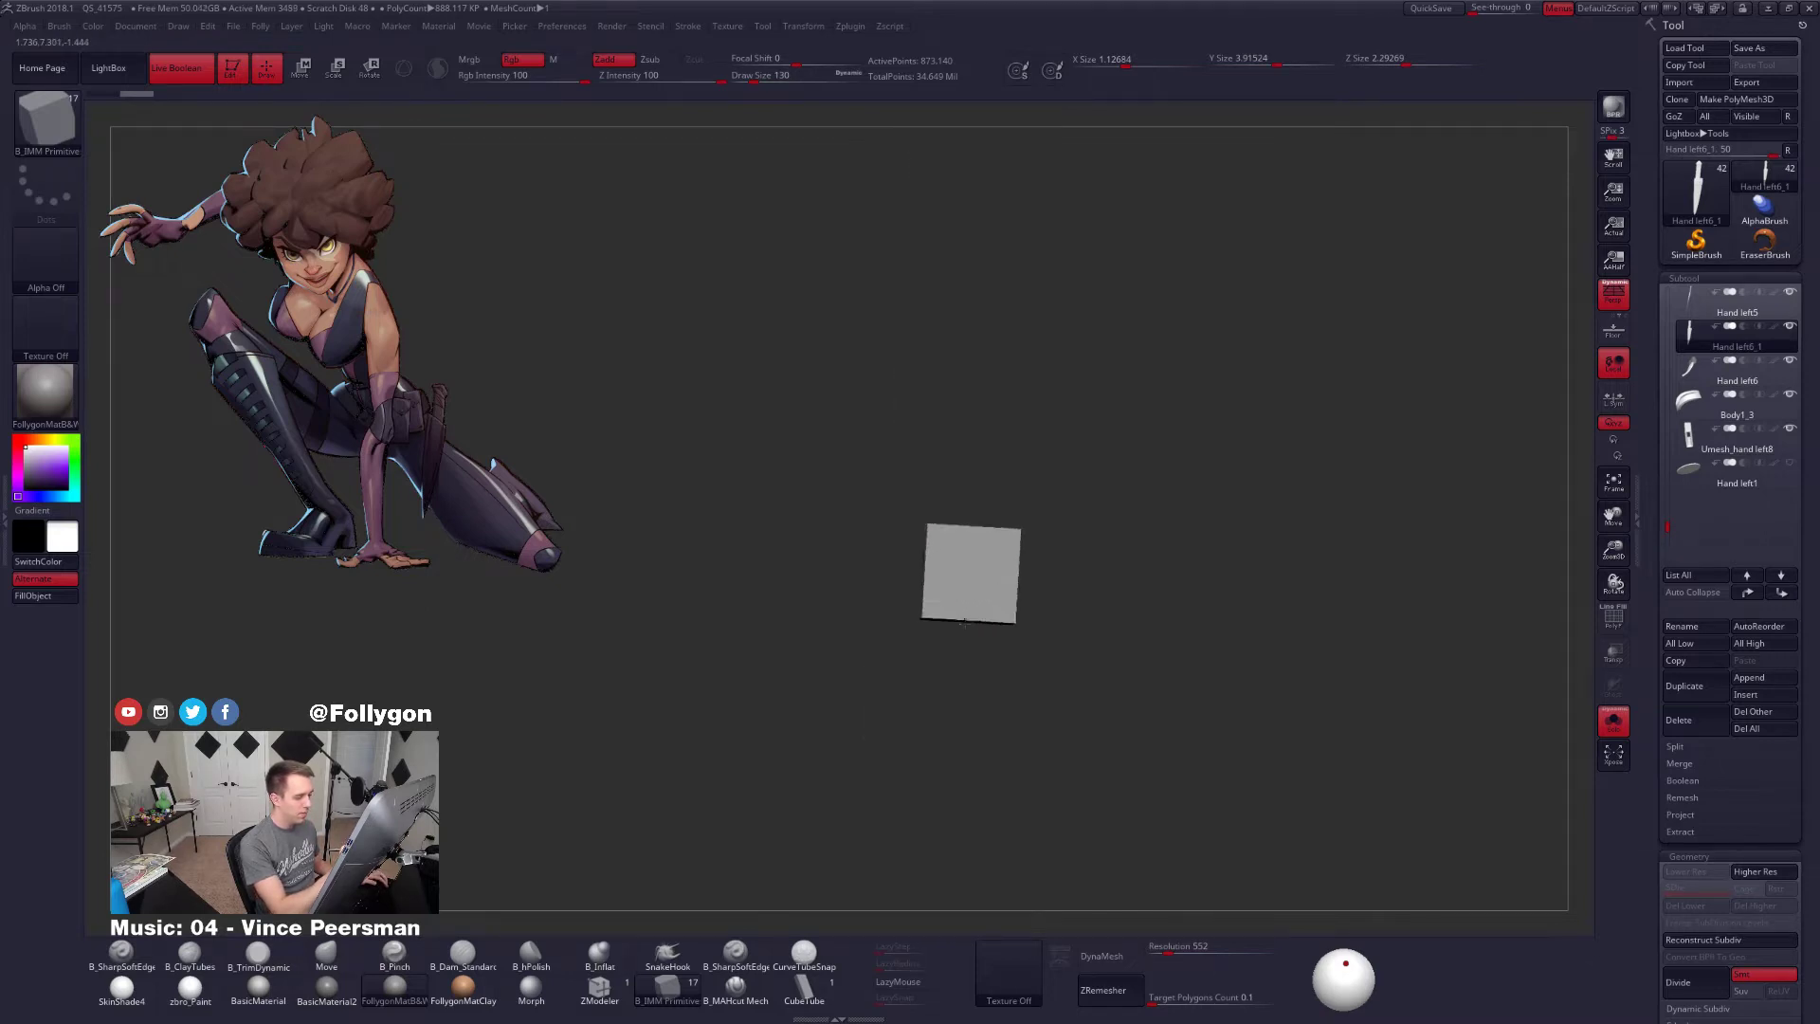
# Clear the mask, isolate the inserted cube's polygroup, and delete the rest of the duplicated knife mesh
pyautogui.hotkey('shift', 'f')
pyautogui.moveTo(1105, 605); pyautogui.dragTo(1002, 634)
pyautogui.keyDown('ctrl'); pyautogui.click(1073, 575); pyautogui.keyUp('ctrl')
pyautogui.hotkey('ctrl', 'w')
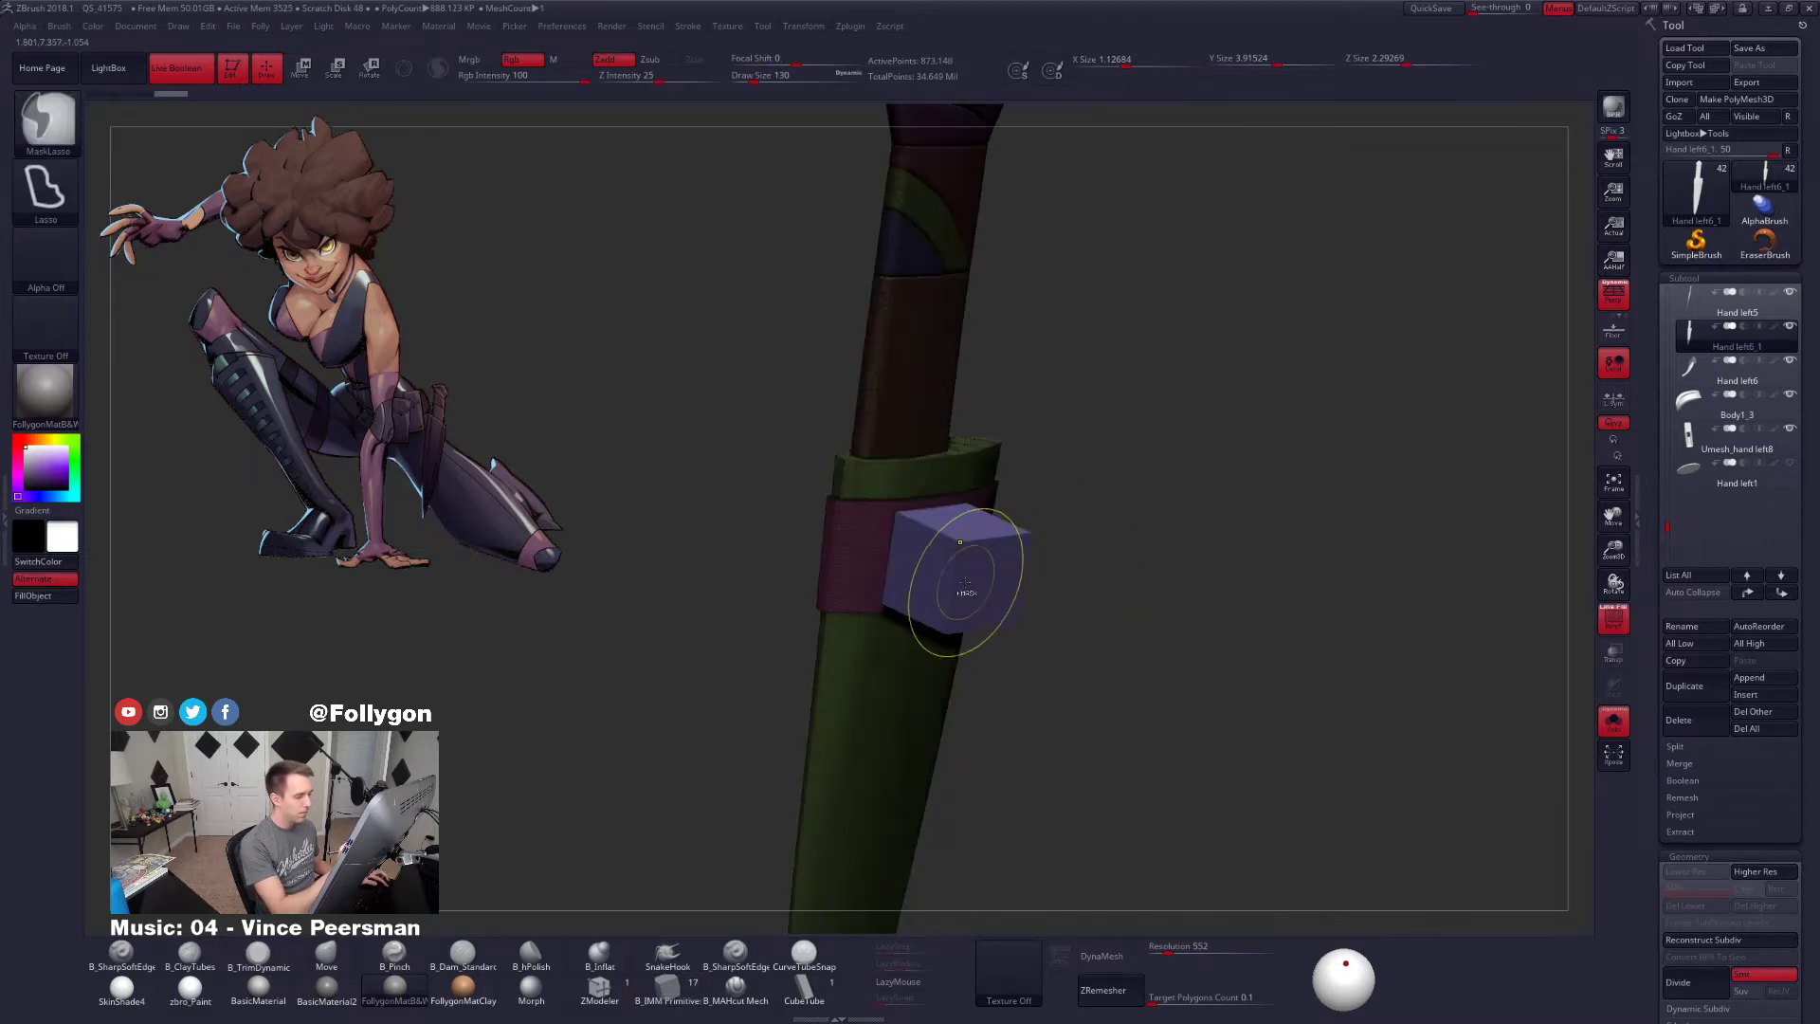
pyautogui.keyDown('ctrl'); pyautogui.keyDown('shift'); pyautogui.click(958, 546); pyautogui.keyUp('shift'); pyautogui.keyUp('ctrl')
pyautogui.keyDown('ctrl'); pyautogui.keyDown('shift'); pyautogui.click(959, 546); pyautogui.keyUp('shift'); pyautogui.keyUp('ctrl')
pyautogui.press('f')
pyautogui.keyDown('ctrl'); pyautogui.keyDown('shift'); pyautogui.moveTo(1161, 493); pyautogui.dragTo(1245, 519); pyautogui.keyUp('shift'); pyautogui.keyUp('ctrl')
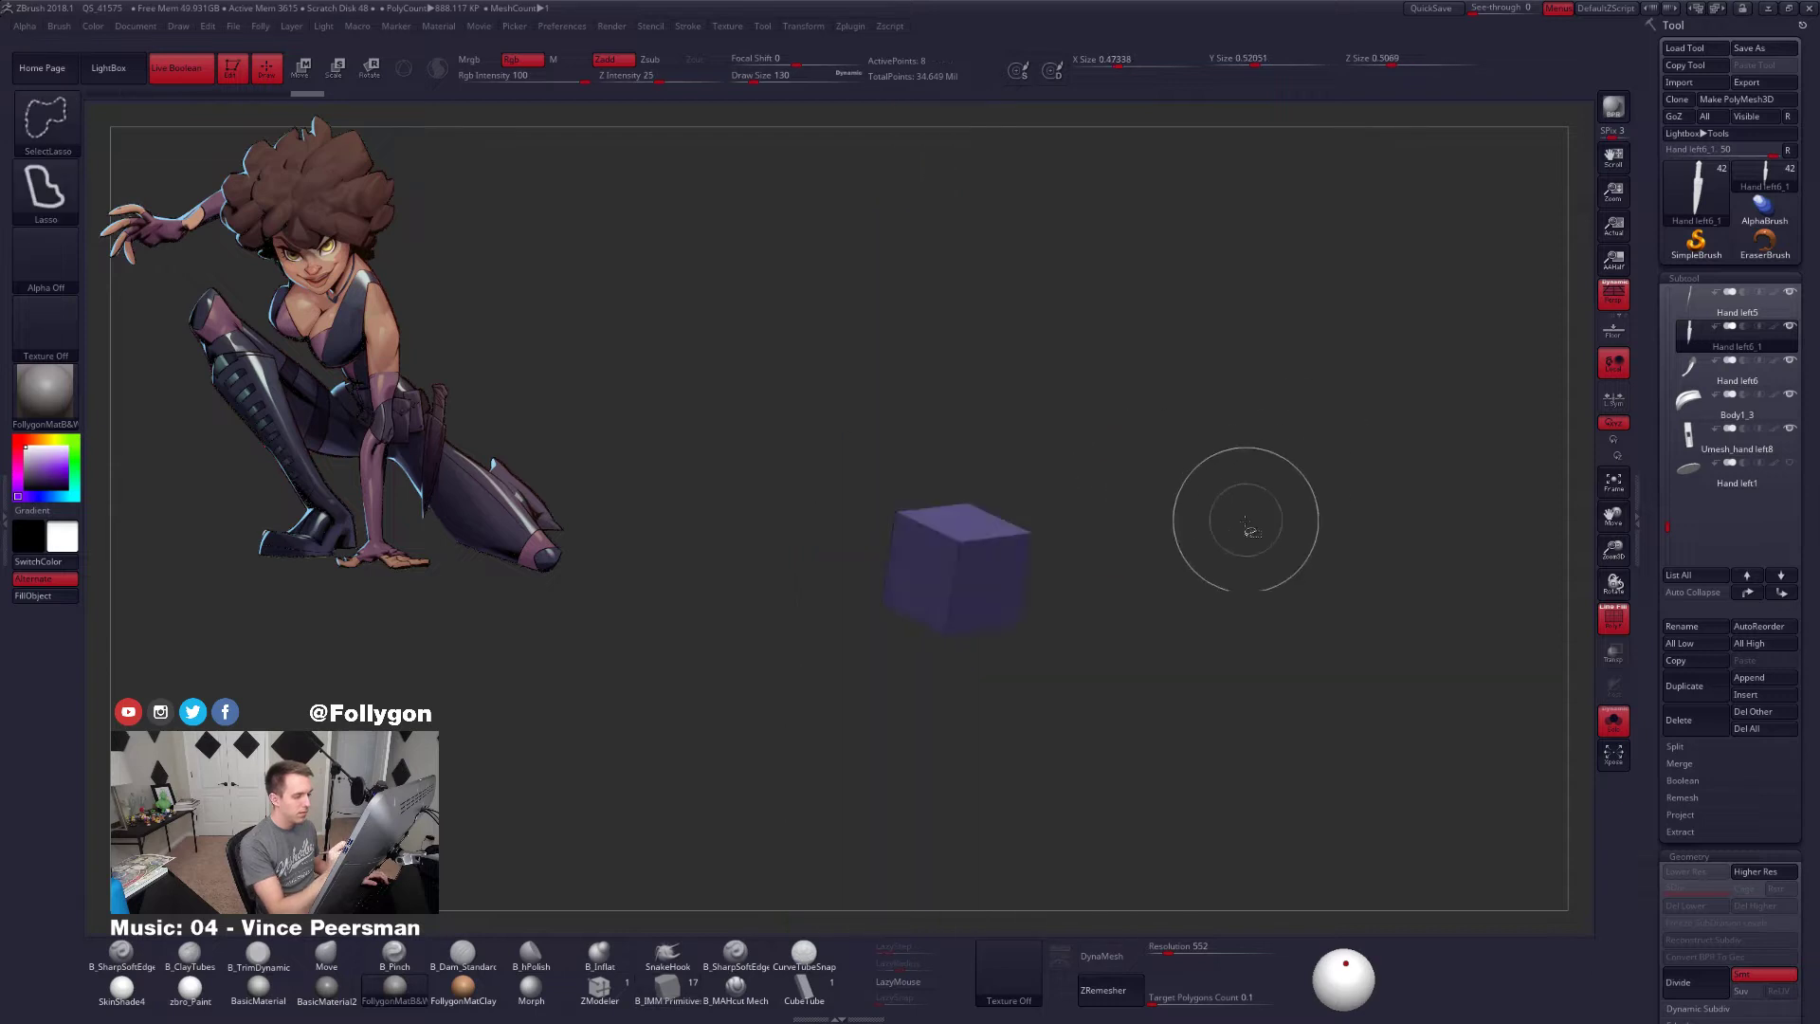
pyautogui.press('f')
pyautogui.click(1290, 538)
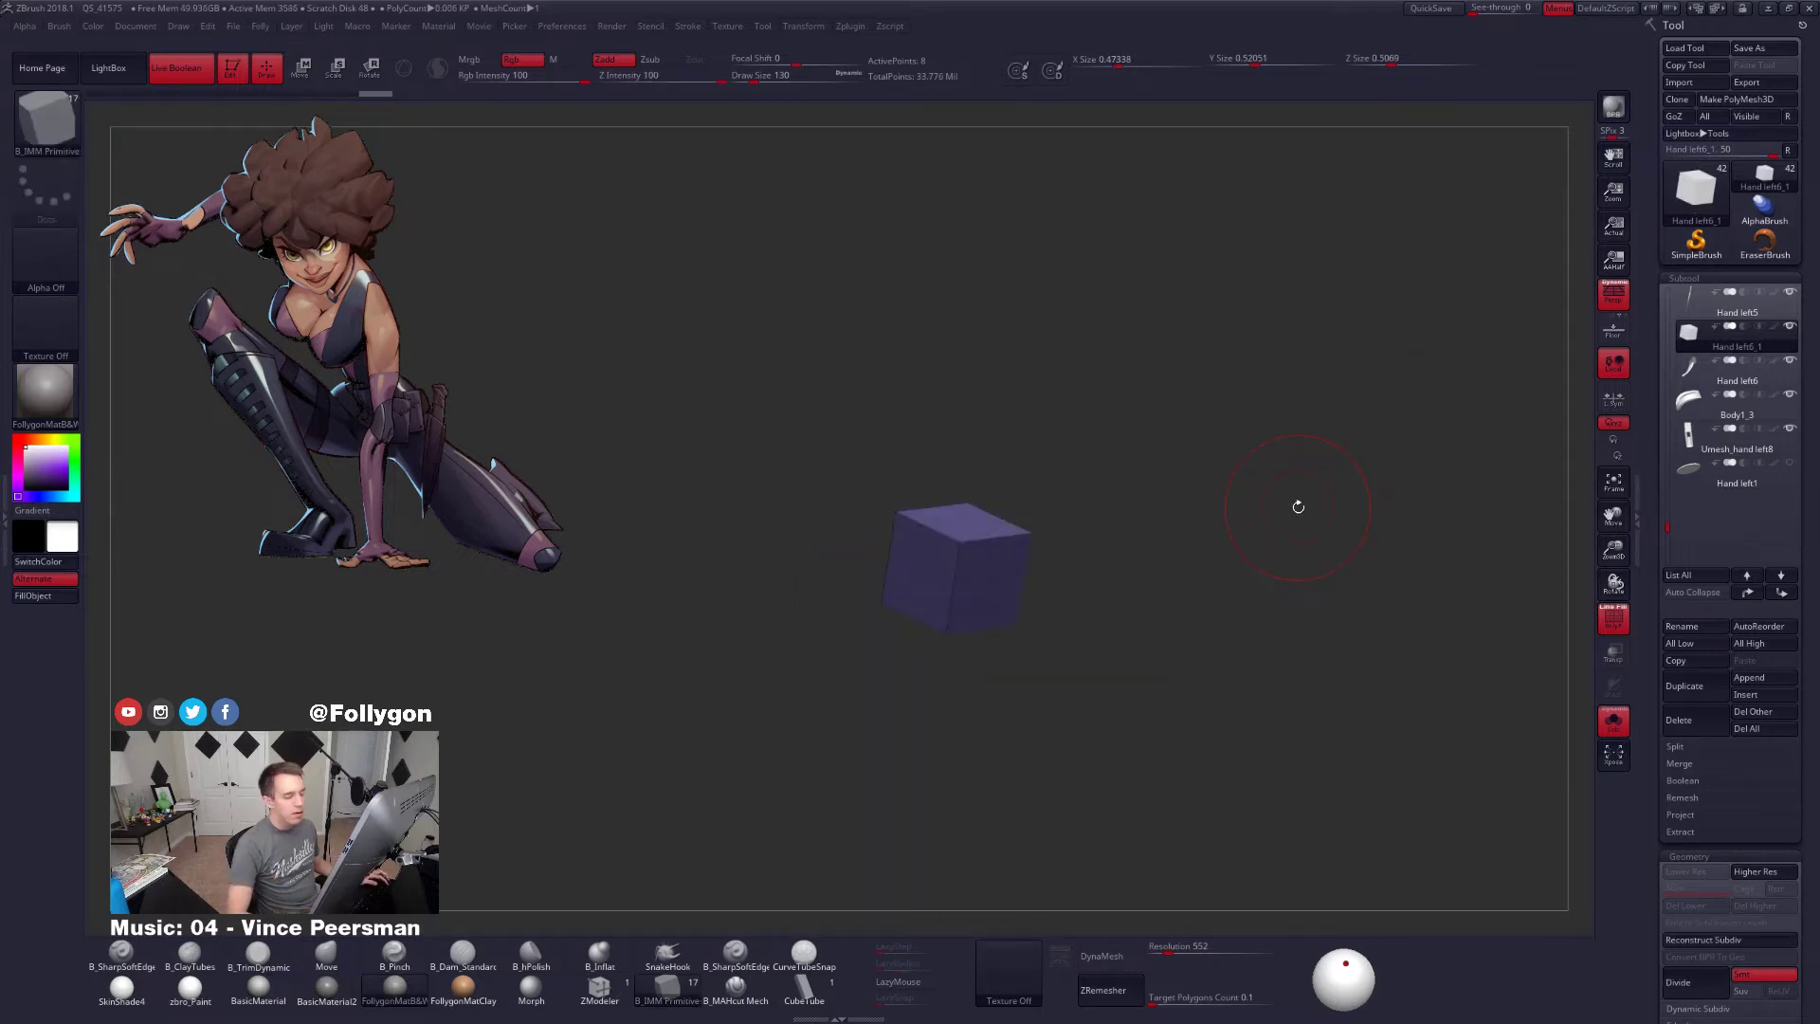
# Turn off the cube's smoothed preview and place a Transpose line across its depth, aligned with the back of the sheath
pyautogui.keyDown('alt'); pyautogui.moveTo(1080, 580); pyautogui.dragTo(1291, 594); pyautogui.keyUp('alt')
pyautogui.press('d')
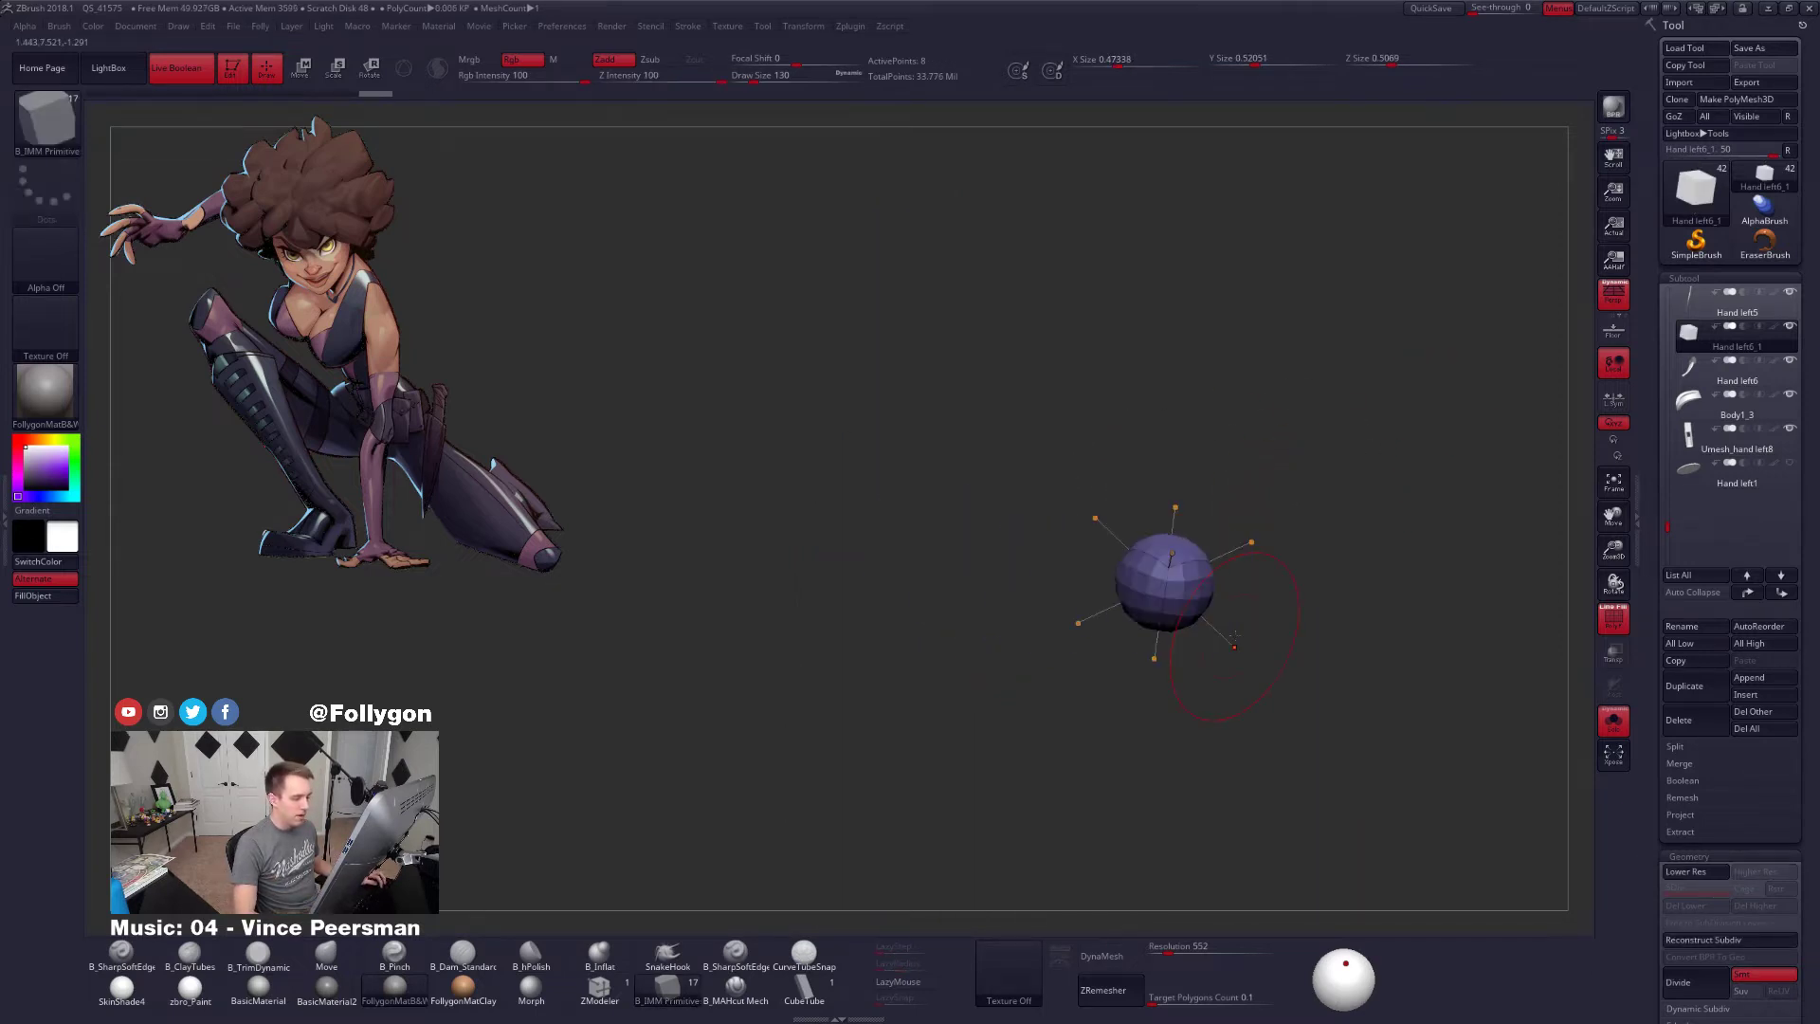
pyautogui.hotkey('shift', 'd')
pyautogui.hotkey('shift', 's')
pyautogui.moveTo(1074, 466); pyautogui.dragTo(1055, 546, button='right')
pyautogui.hotkey('shift', 's')
pyautogui.press('w')
pyautogui.moveTo(1130, 567); pyautogui.dragTo(1247, 616)
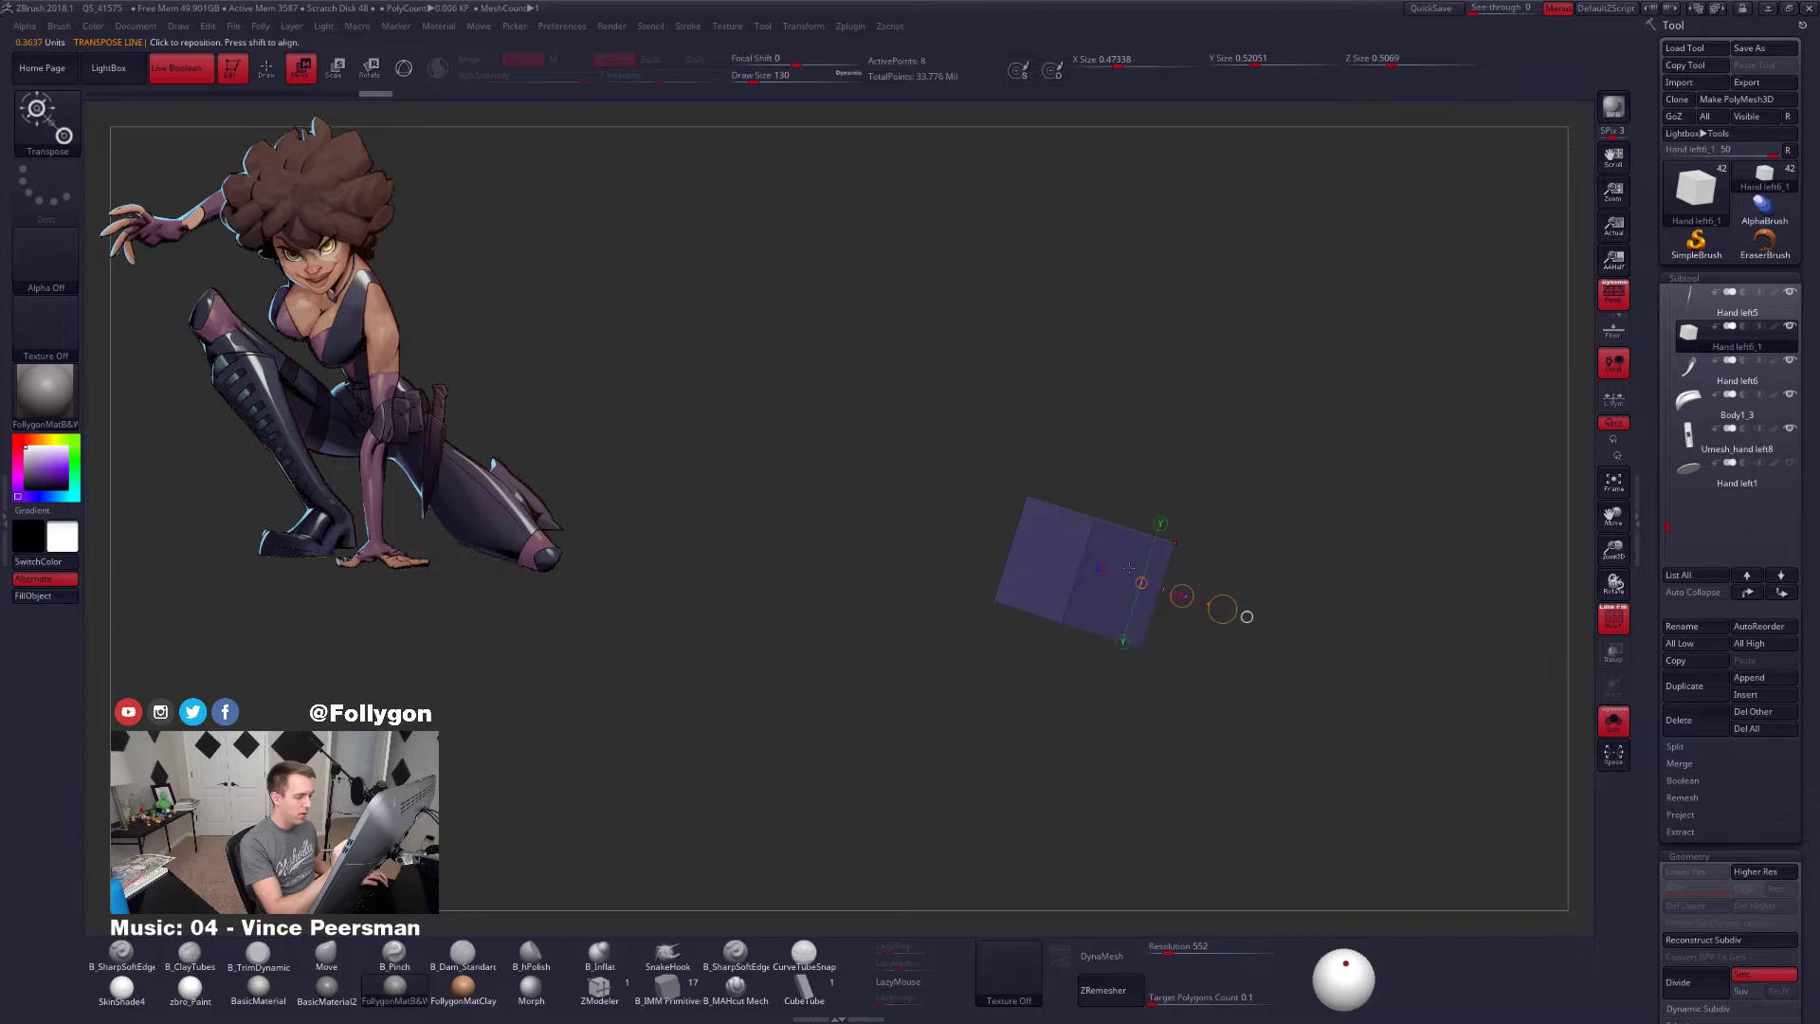
pyautogui.moveTo(1049, 582); pyautogui.dragTo(1104, 617, button='right')
pyautogui.hotkey('shift', 's')
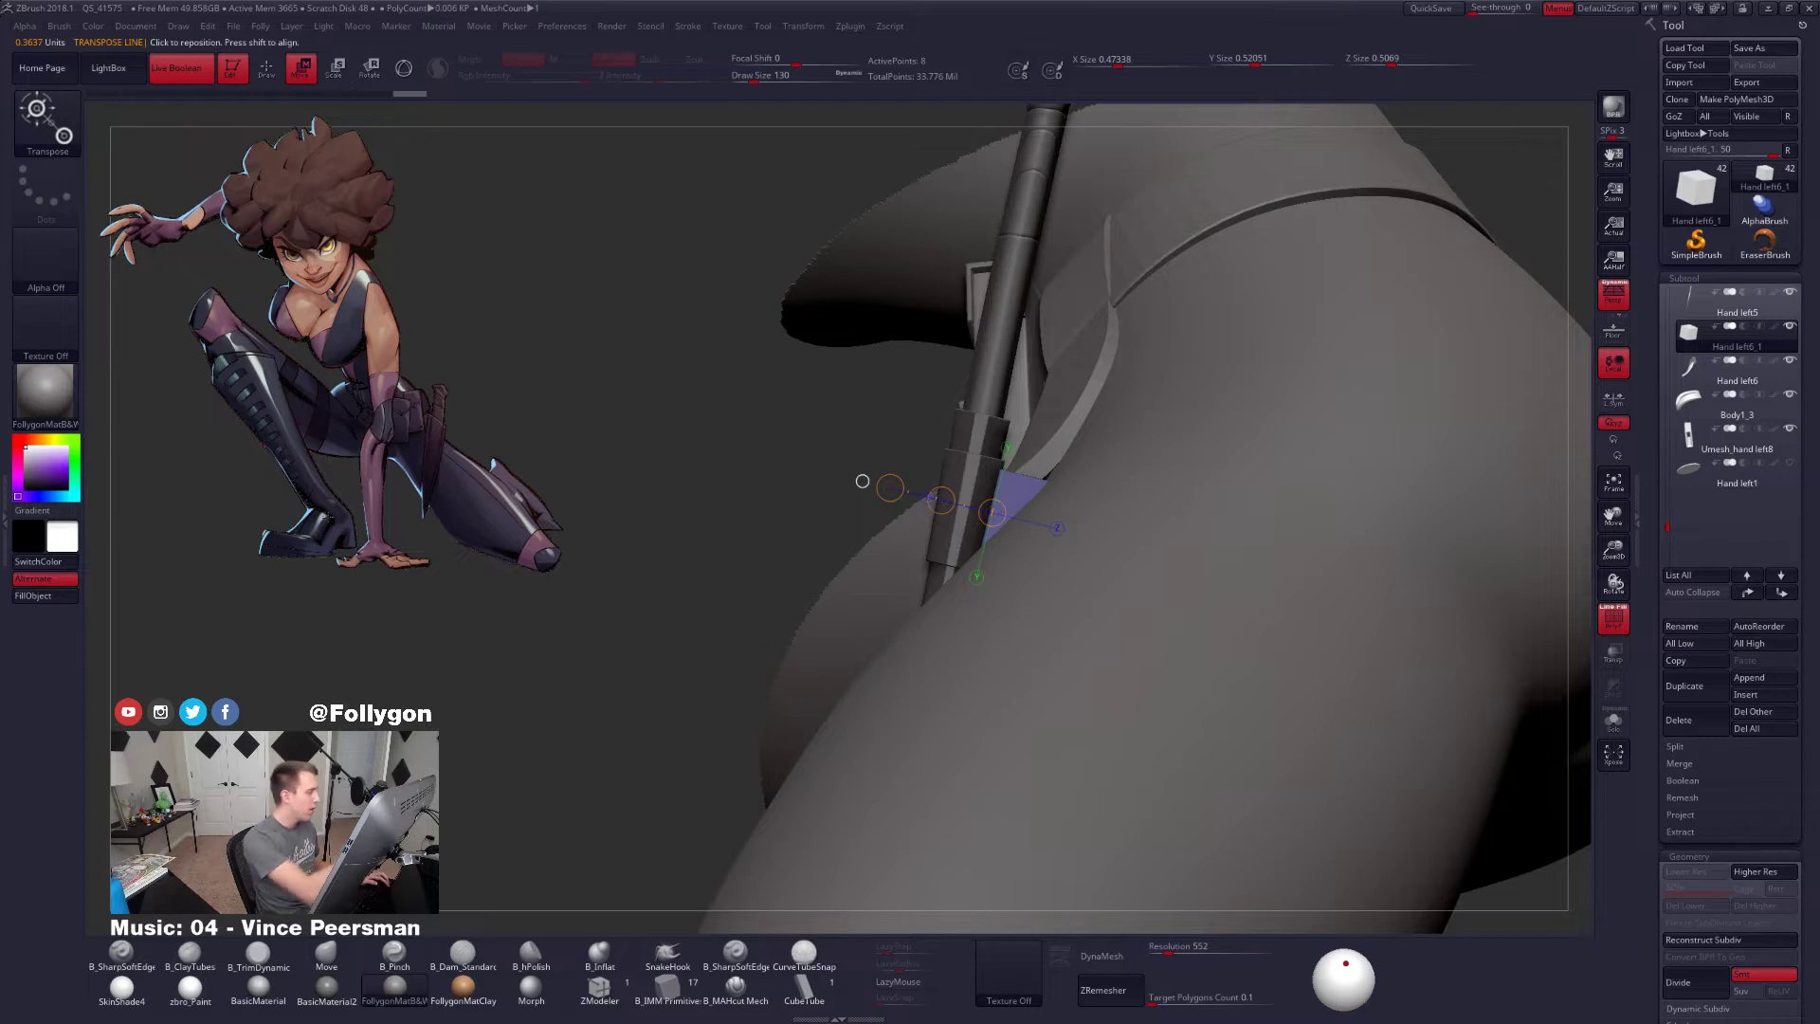
# Flatten and shrink the cube into a thin plate lying against the back of the sheath
pyautogui.keyDown('ctrl'); pyautogui.moveTo(977, 562); pyautogui.dragTo(959, 617, button='right'); pyautogui.keyUp('ctrl')
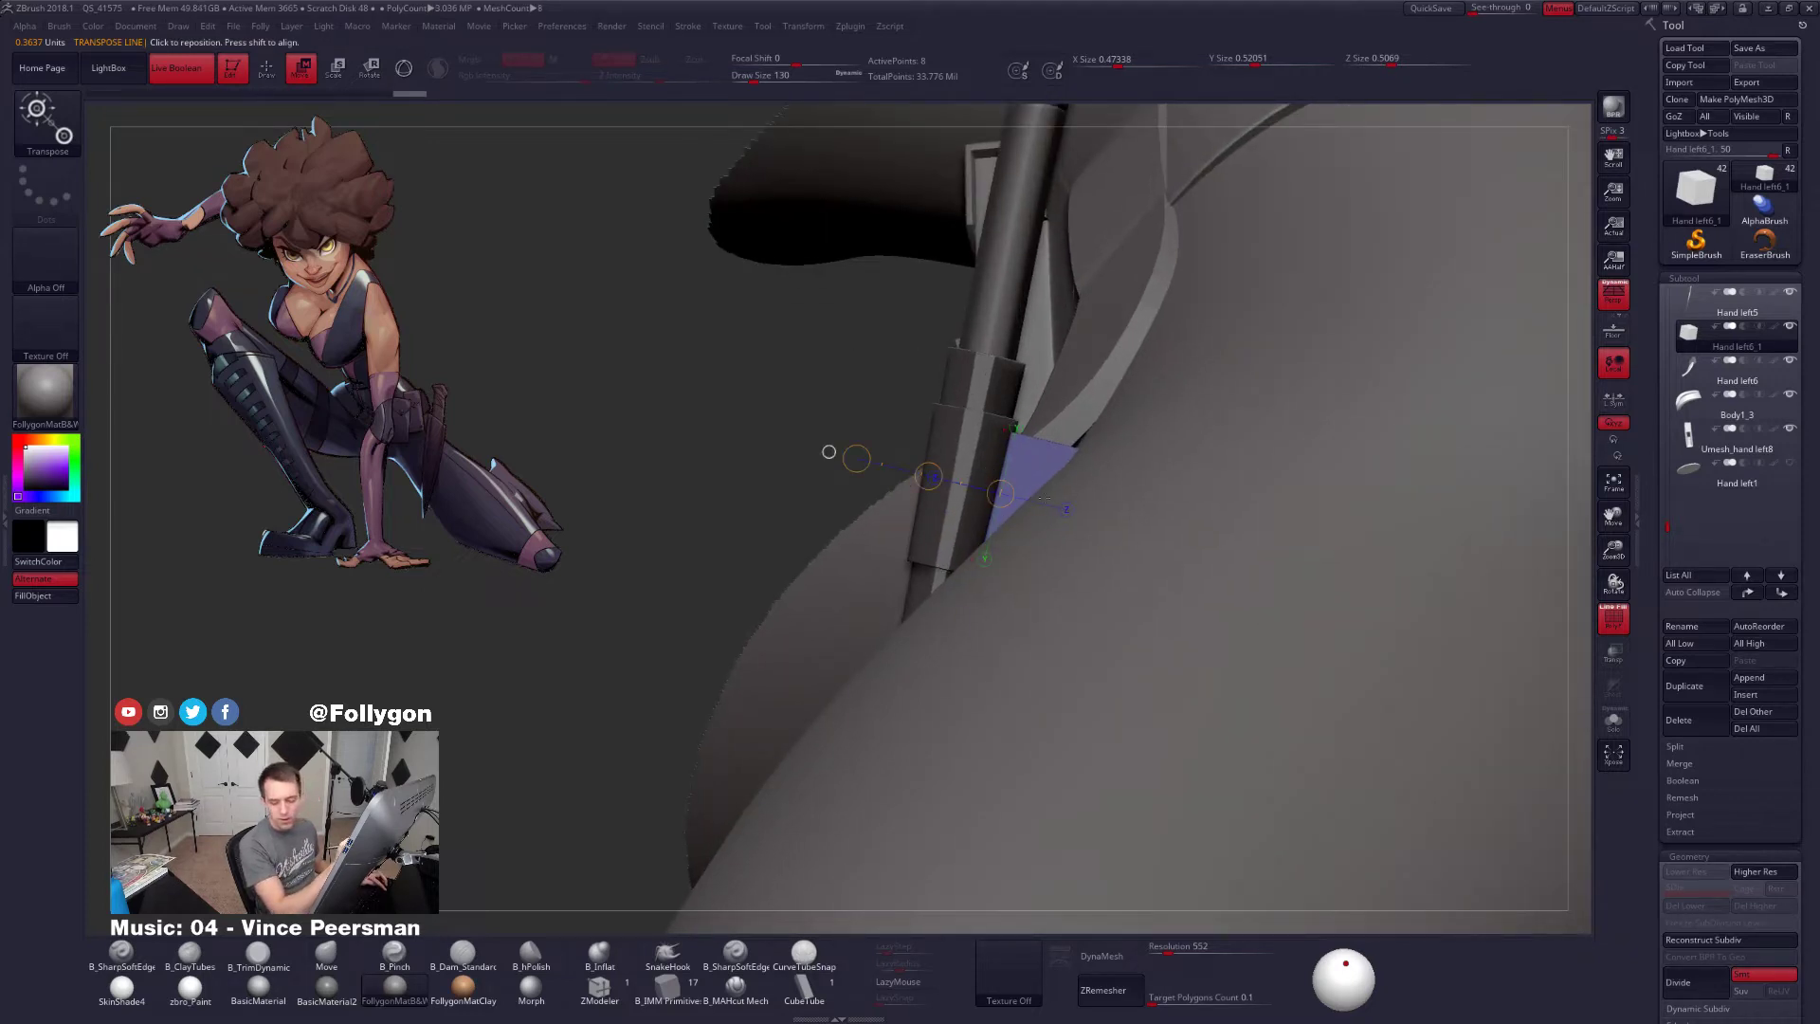
pyautogui.moveTo(1022, 479); pyautogui.dragTo(1055, 523, button='right')
pyautogui.moveTo(820, 428); pyautogui.dragTo(823, 430)
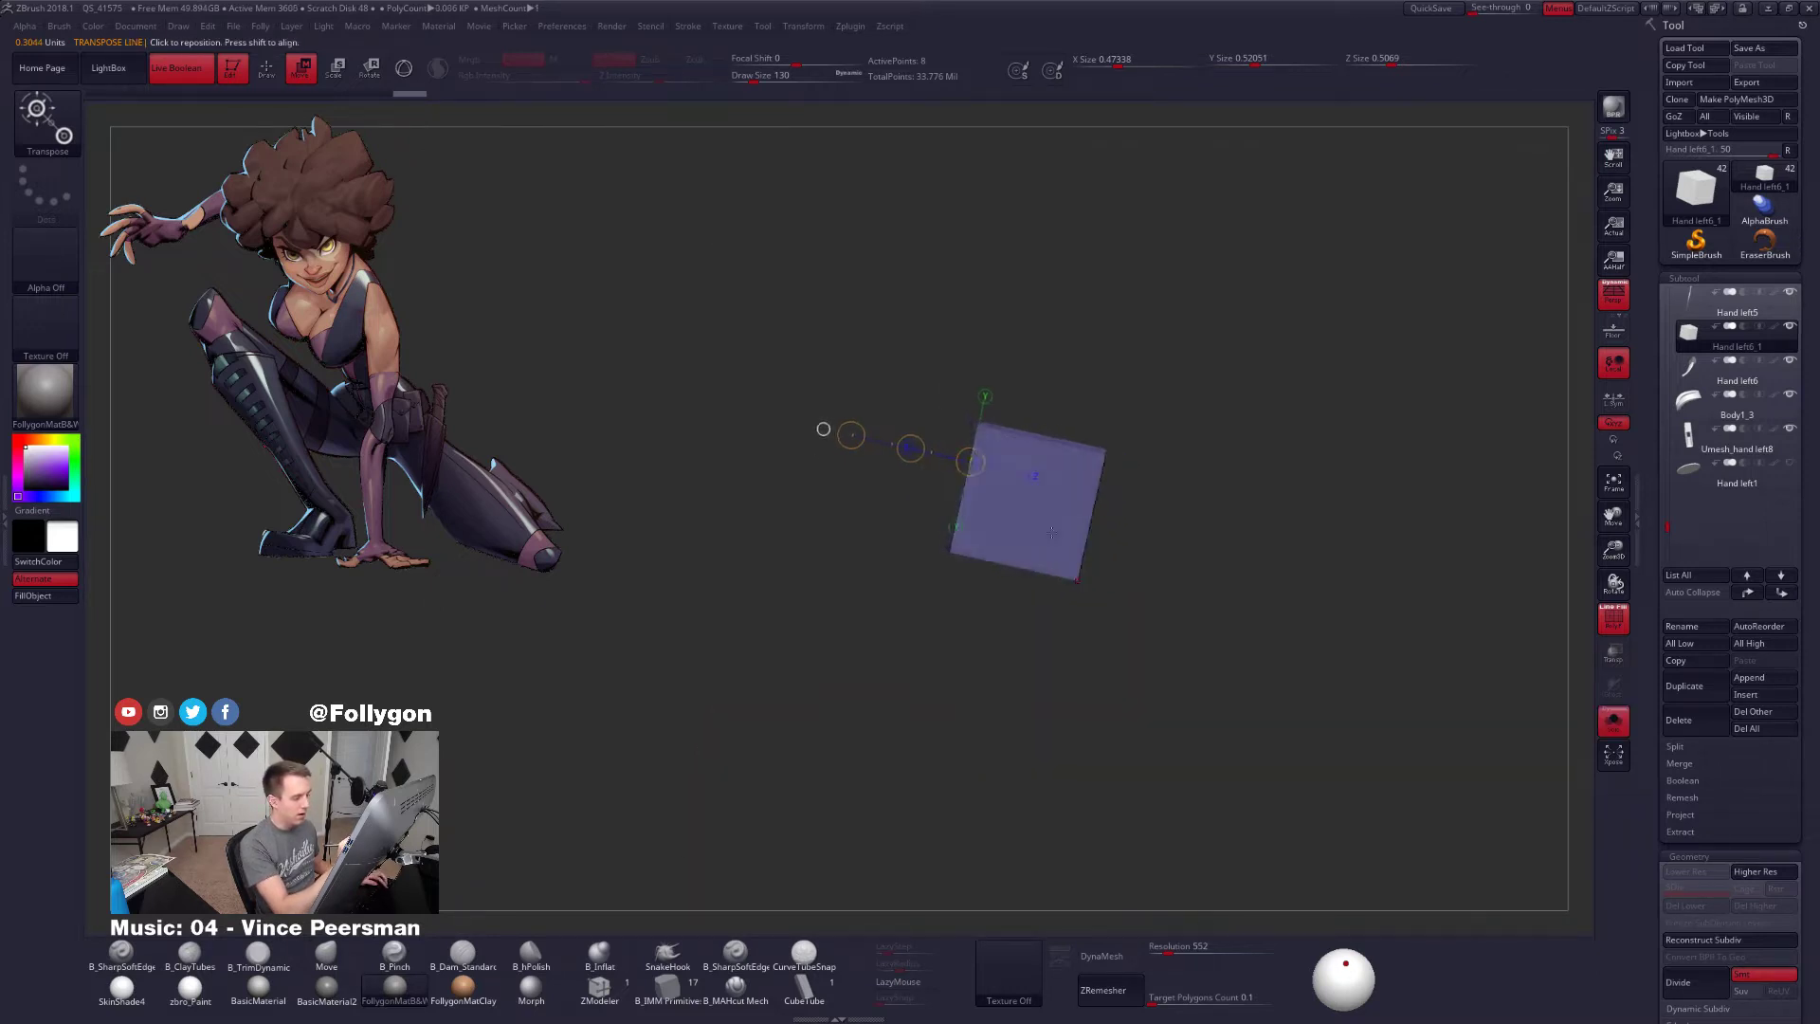
pyautogui.hotkey('shift', 's')
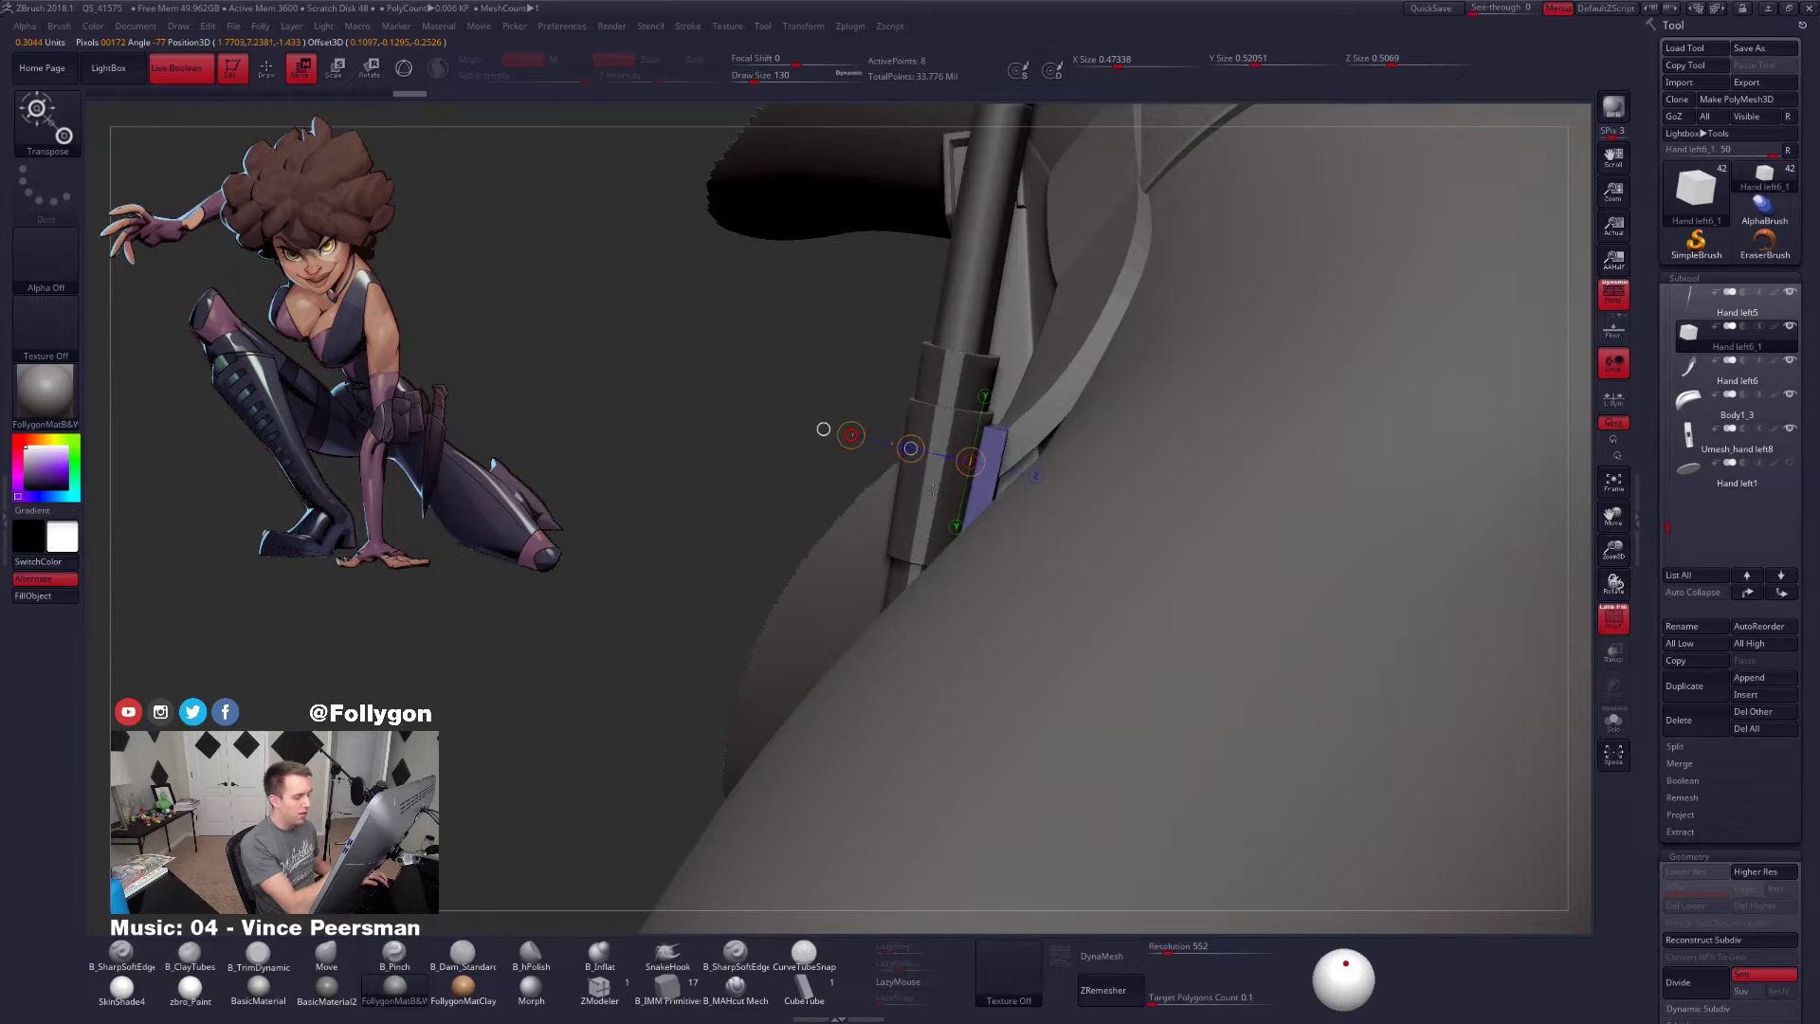
pyautogui.moveTo(934, 490); pyautogui.dragTo(983, 653, button='right')
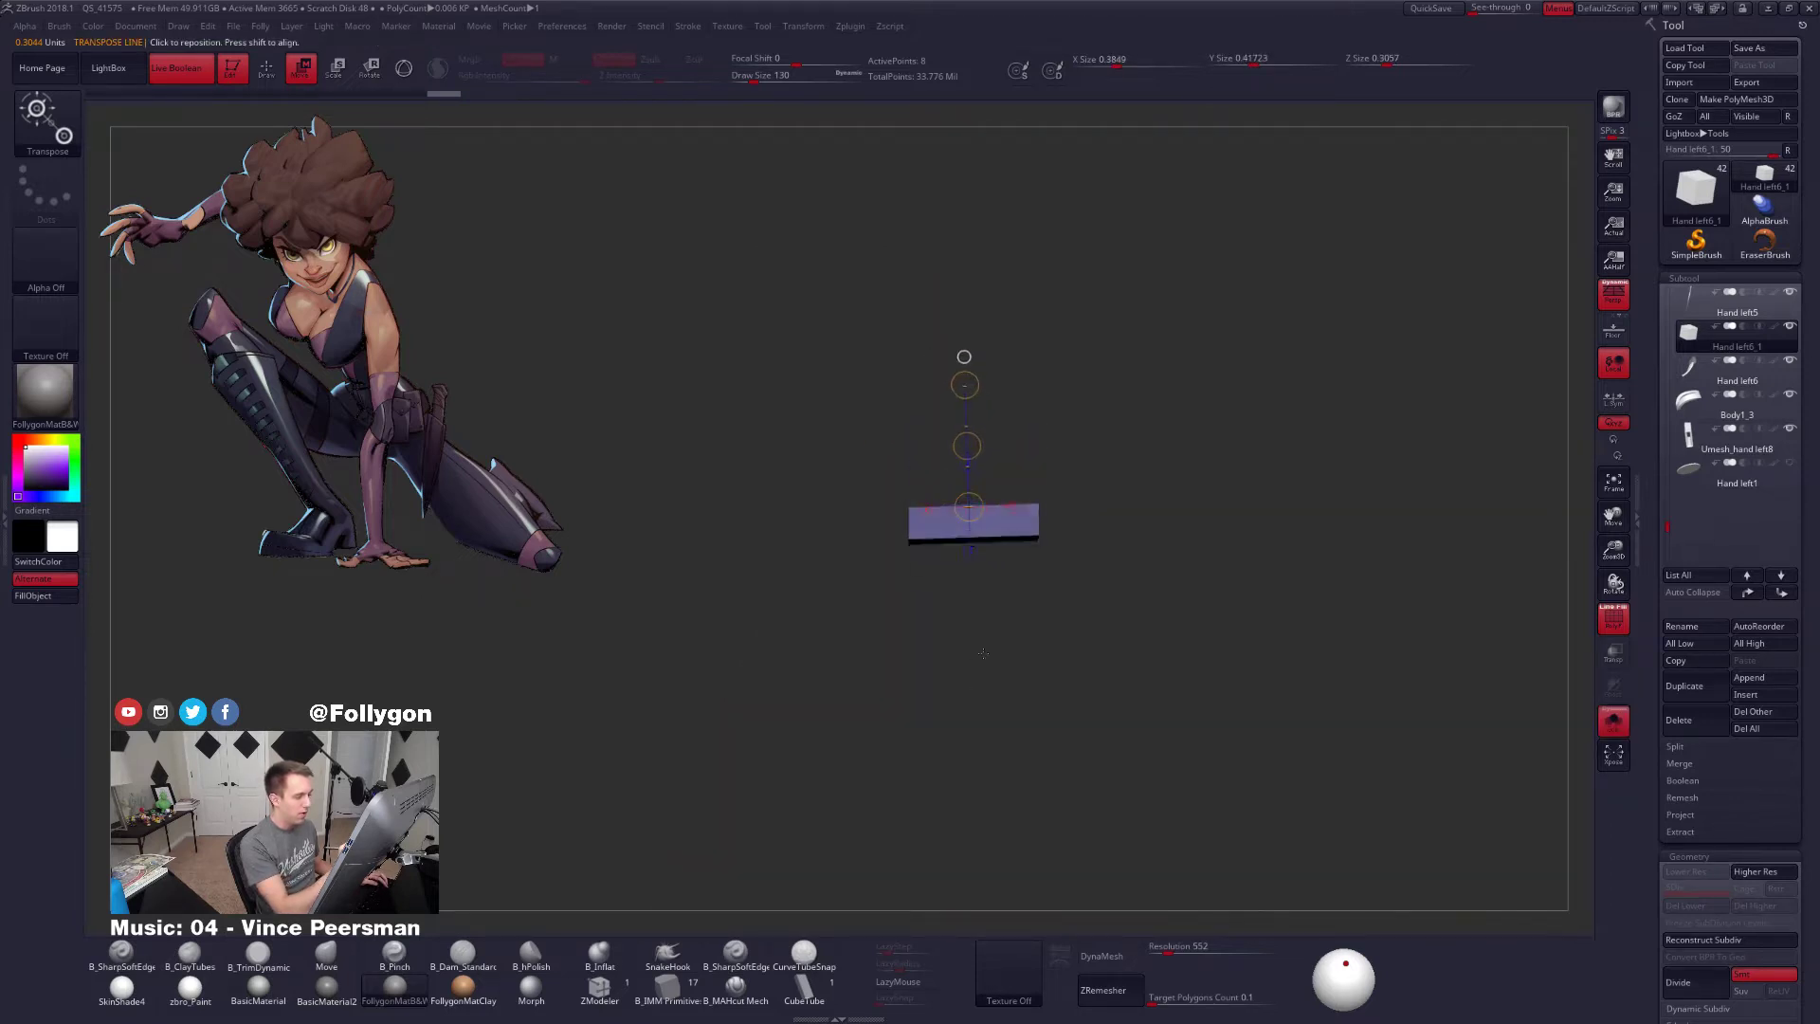
pyautogui.hotkey('shift', 's')
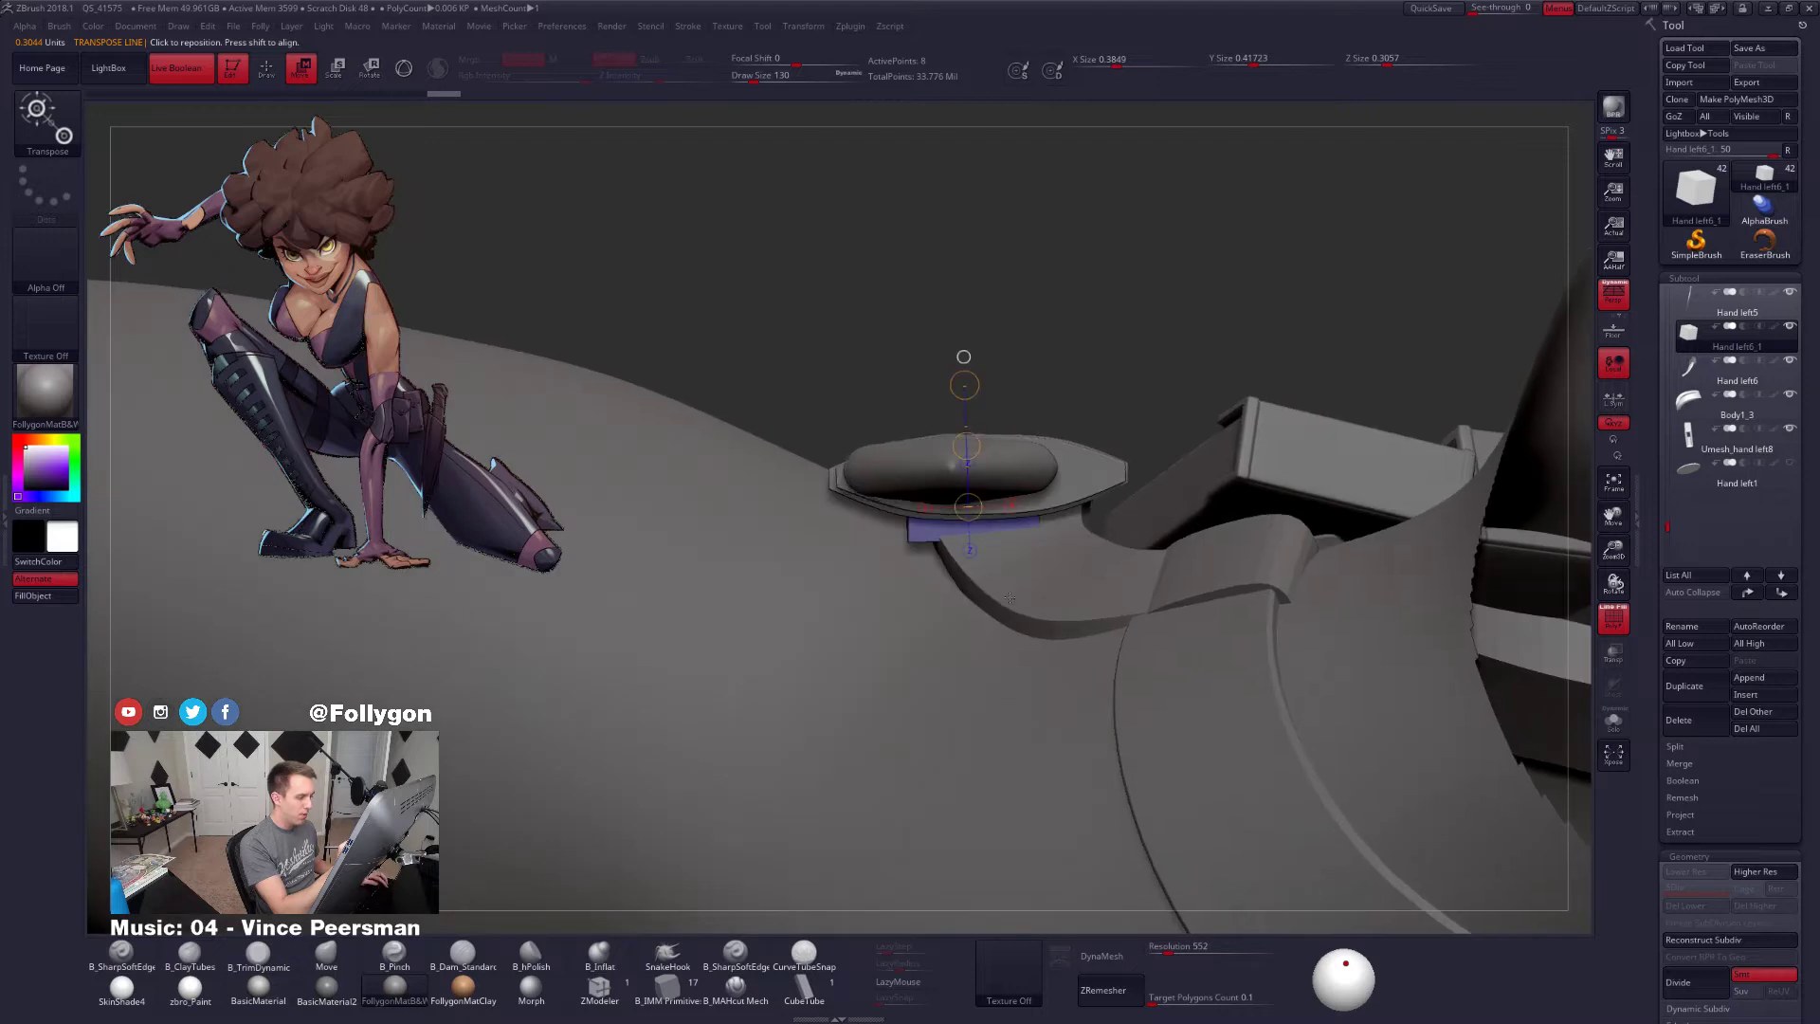
# Check the strap's position against the plate and rotate the plate slightly to line up with the sheath's back
pyautogui.moveTo(1012, 594); pyautogui.dragTo(1001, 593, button='right')
pyautogui.press('q')
pyautogui.keyDown('alt'); pyautogui.click(1041, 589); pyautogui.keyUp('alt')
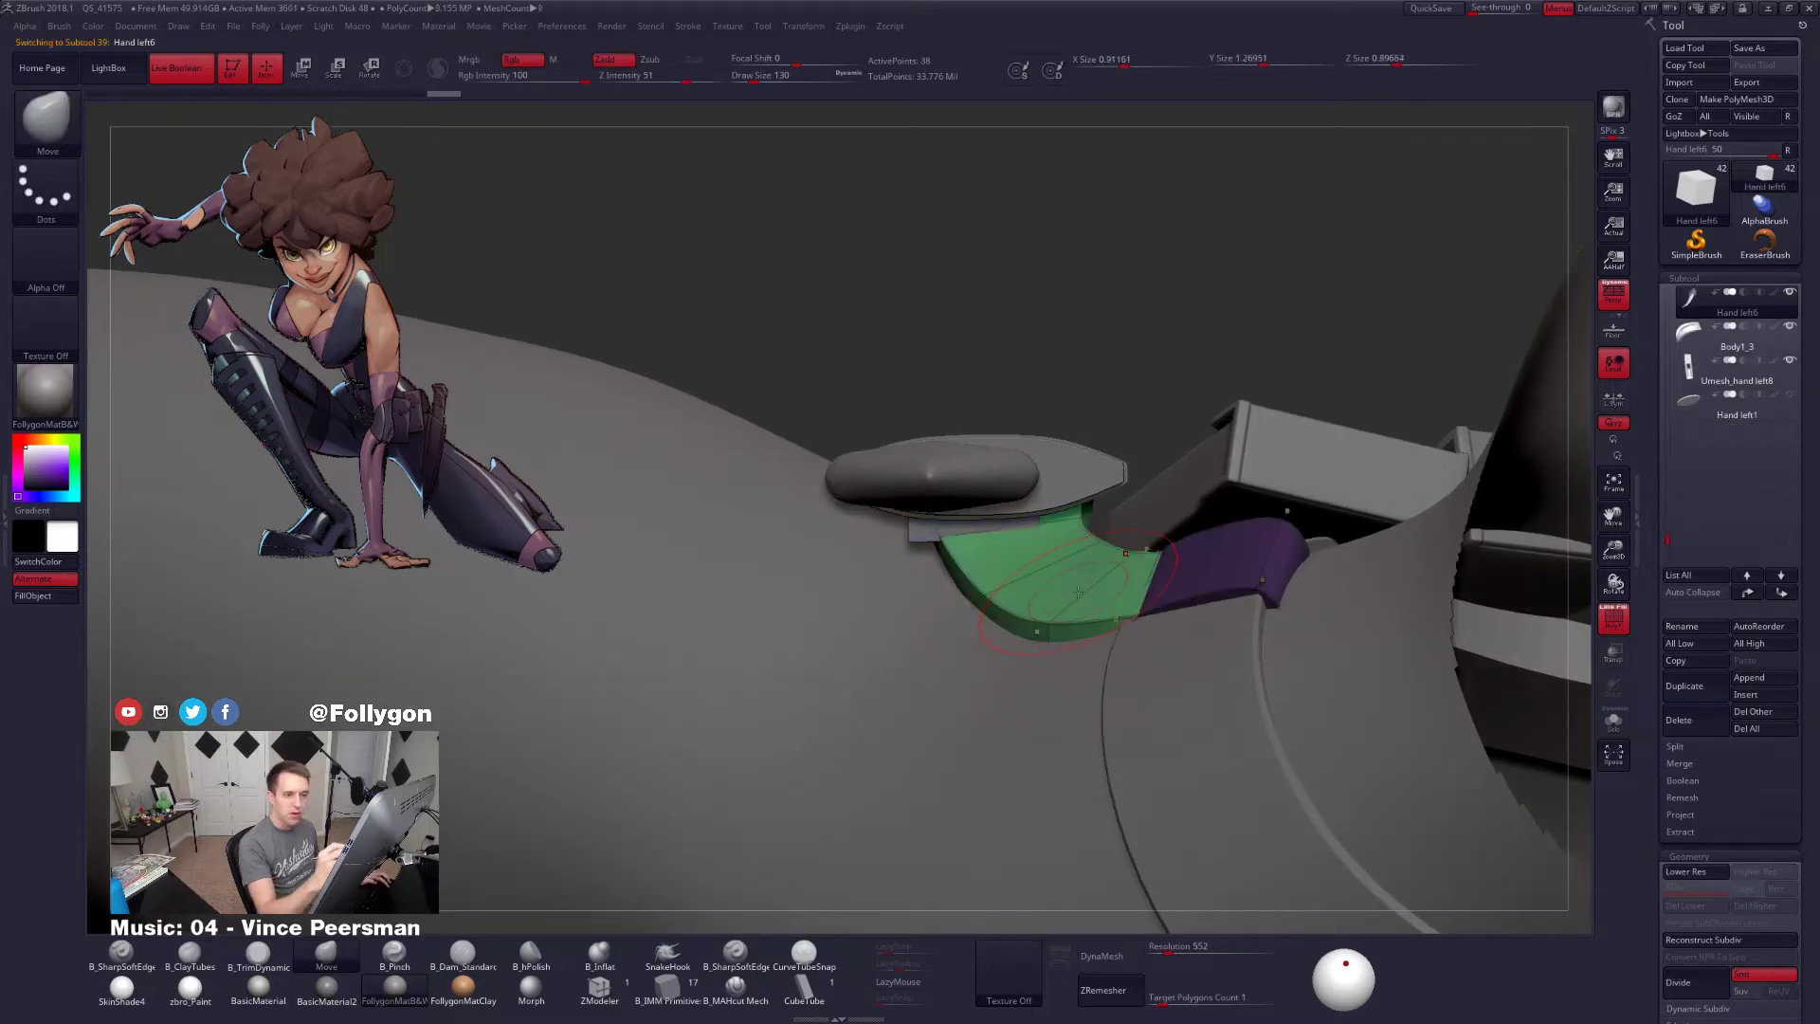
pyautogui.keyDown('alt'); pyautogui.click(1006, 531); pyautogui.keyUp('alt')
pyautogui.press('r')
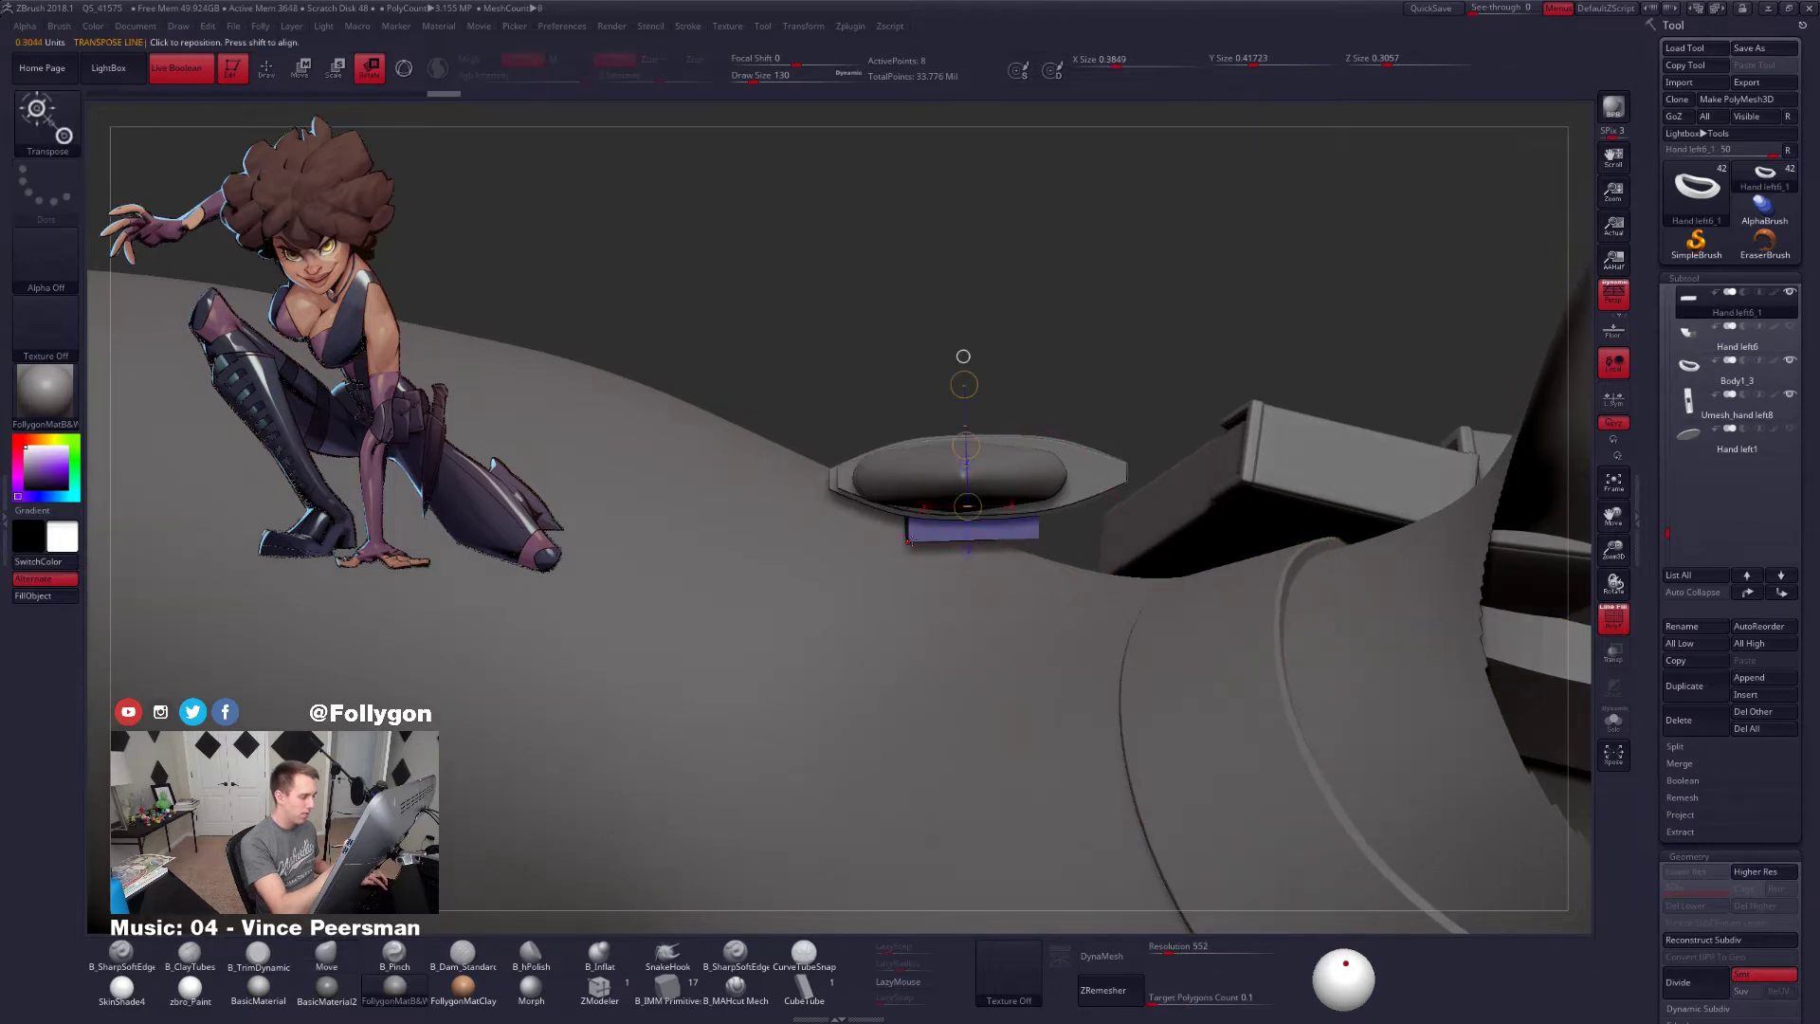
pyautogui.moveTo(908, 540); pyautogui.dragTo(1086, 364)
pyautogui.moveTo(1029, 556); pyautogui.dragTo(993, 544, button='right')
pyautogui.moveTo(1085, 364); pyautogui.dragTo(1086, 364)
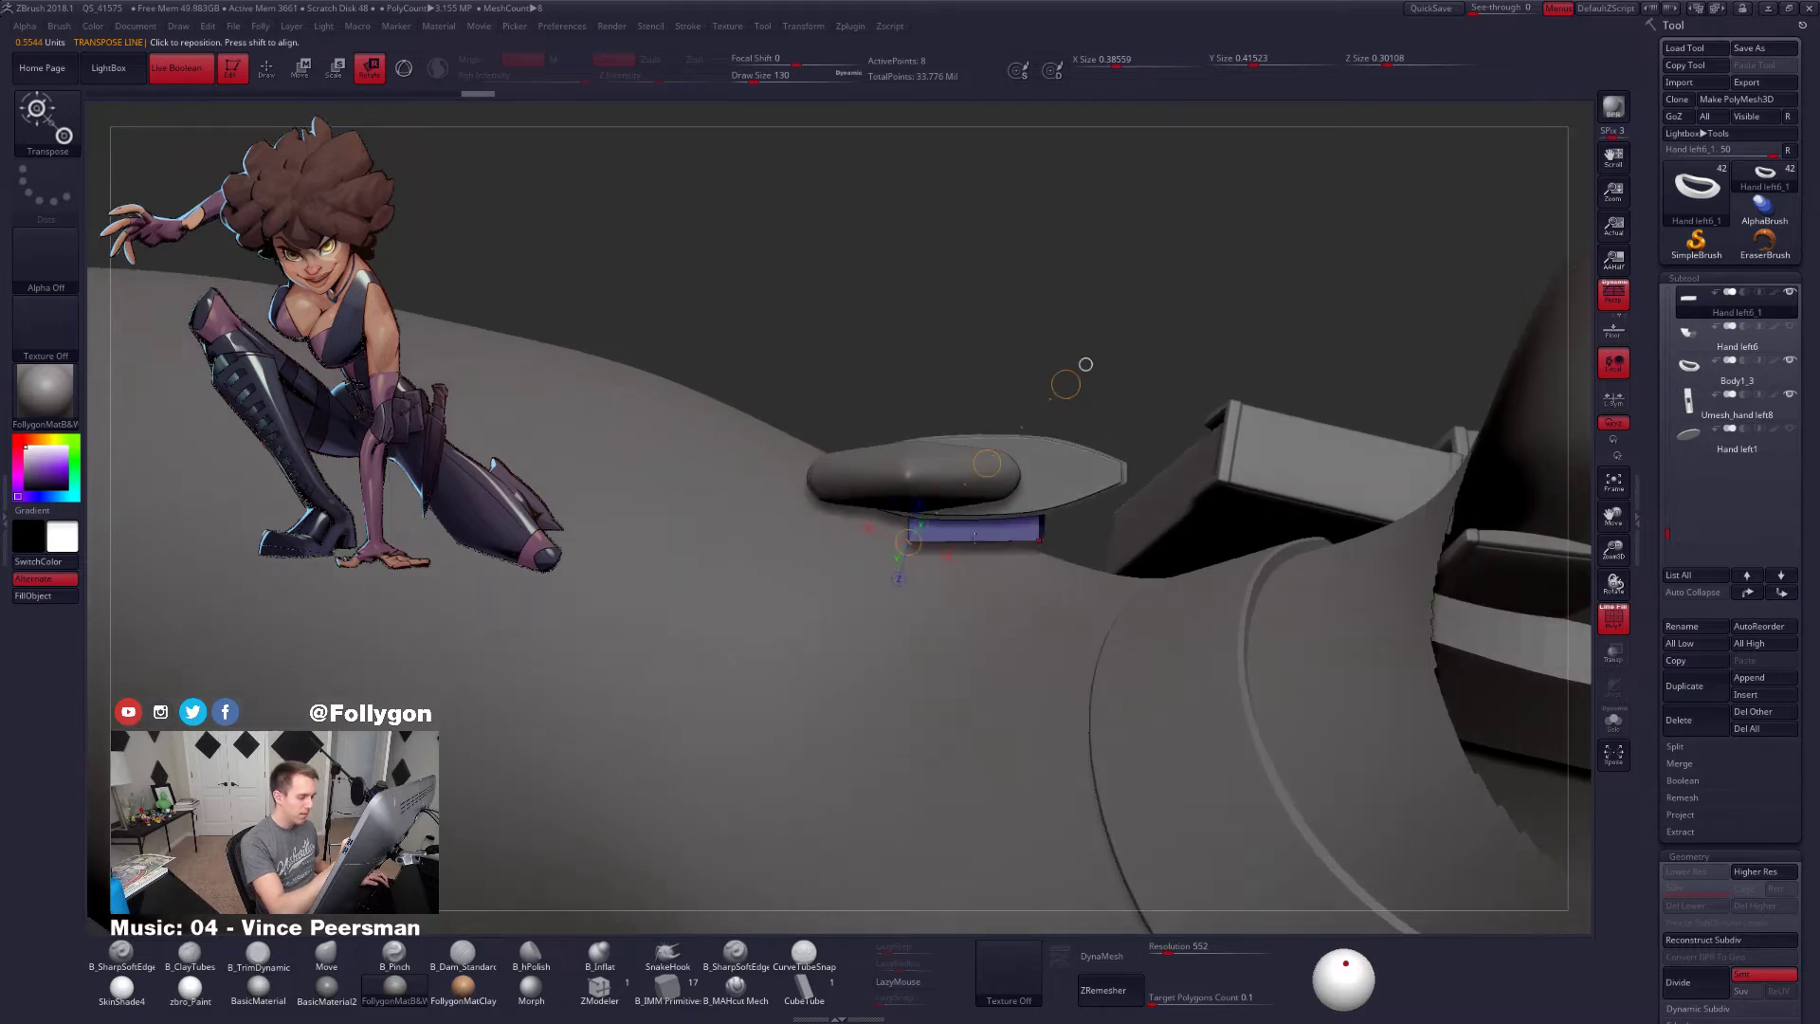
# Stretch the plate wider along the back of the sheath with a centred Transpose line
pyautogui.moveTo(975, 543); pyautogui.dragTo(985, 541, button='right')
pyautogui.press('w')
pyautogui.moveTo(973, 538); pyautogui.dragTo(1196, 537)
pyautogui.hotkey('shift', 's')
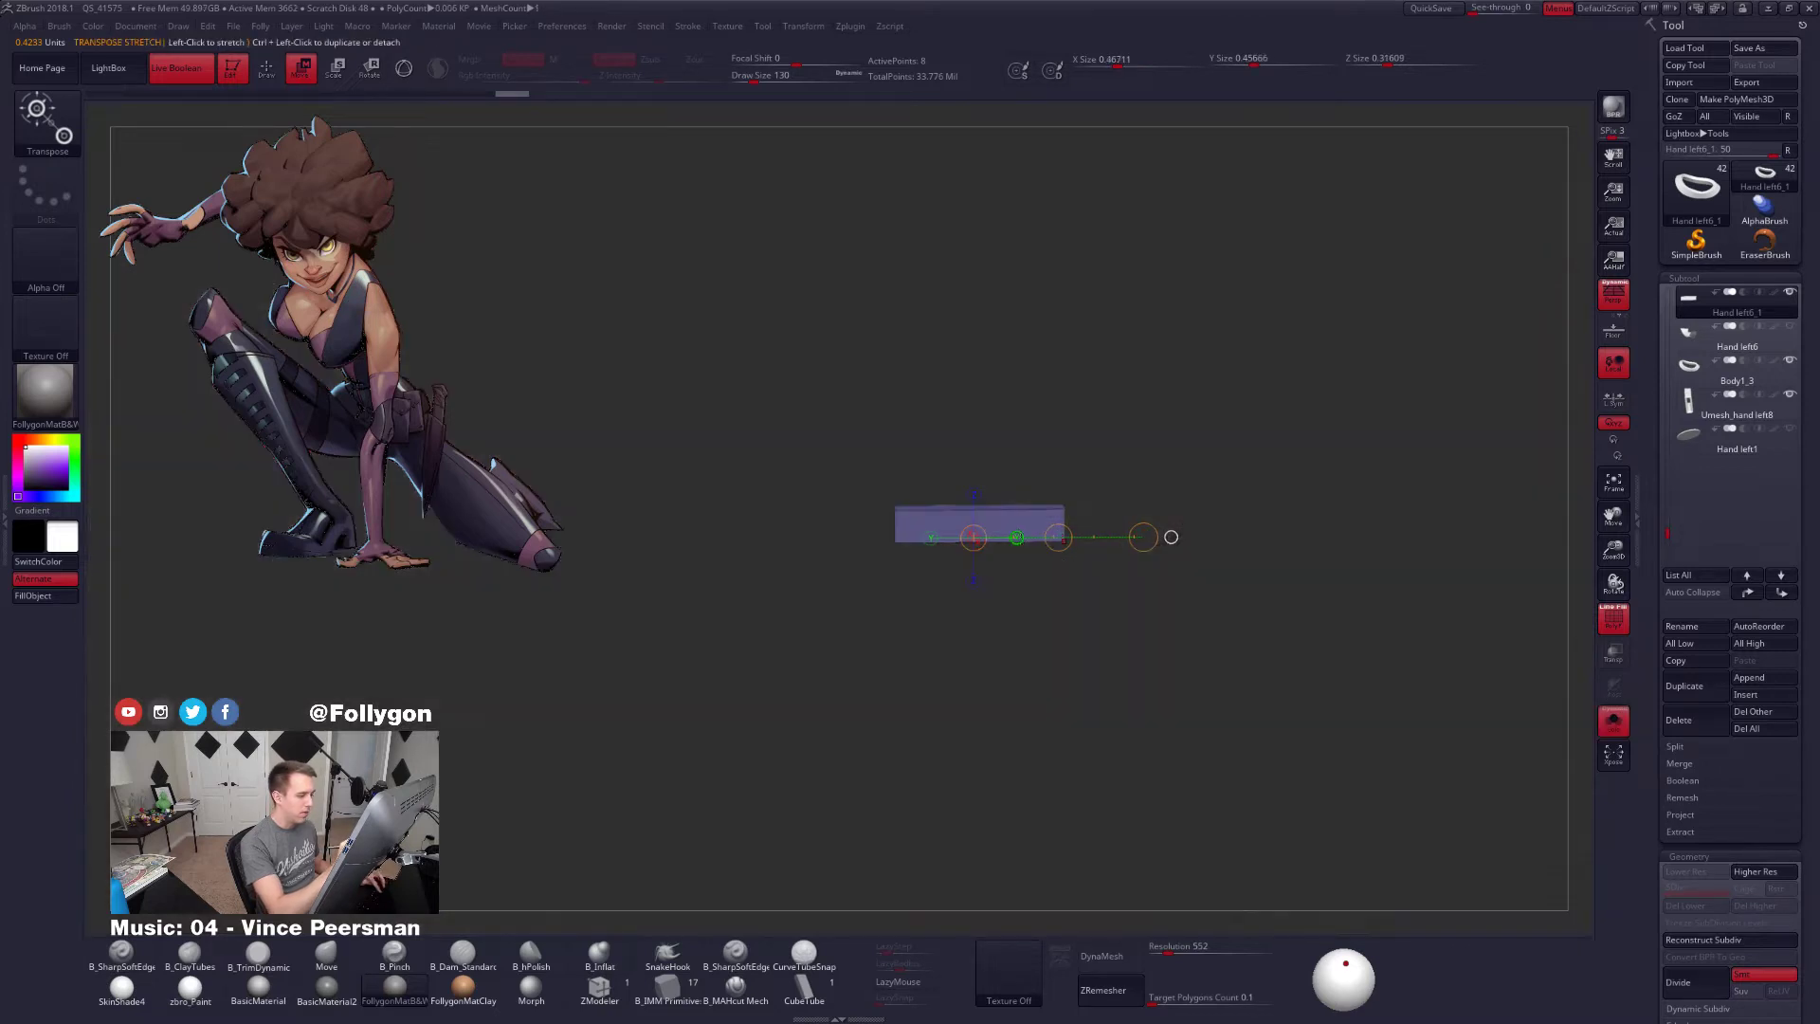
# Nudge the plate along its depth with Transpose so it sits against the sheath, and switch back to the Move brush
pyautogui.moveTo(1002, 578); pyautogui.dragTo(1071, 606, button='right')
pyautogui.click(1007, 572)
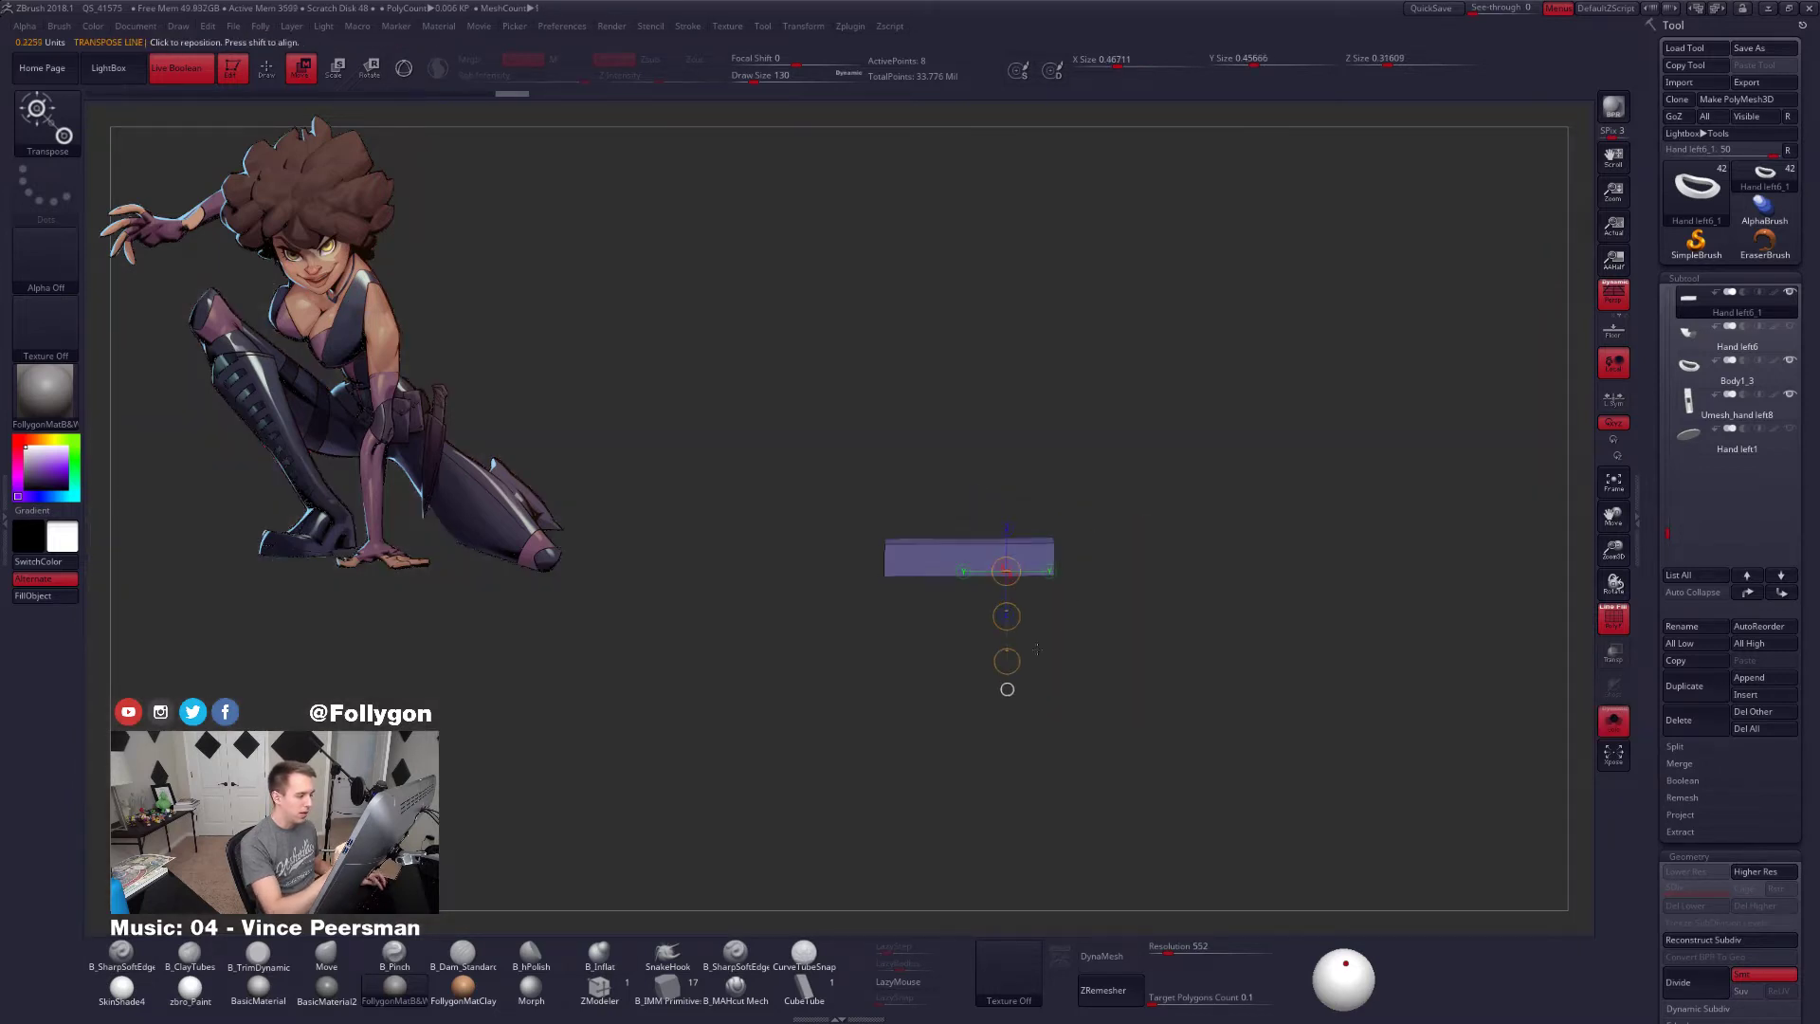
pyautogui.hotkey('shift', 's')
pyautogui.moveTo(1007, 661); pyautogui.dragTo(1007, 664)
pyautogui.moveTo(1009, 664); pyautogui.dragTo(1015, 550, button='right')
pyautogui.press('q')
pyautogui.moveTo(1033, 635); pyautogui.dragTo(1083, 630, button='right')
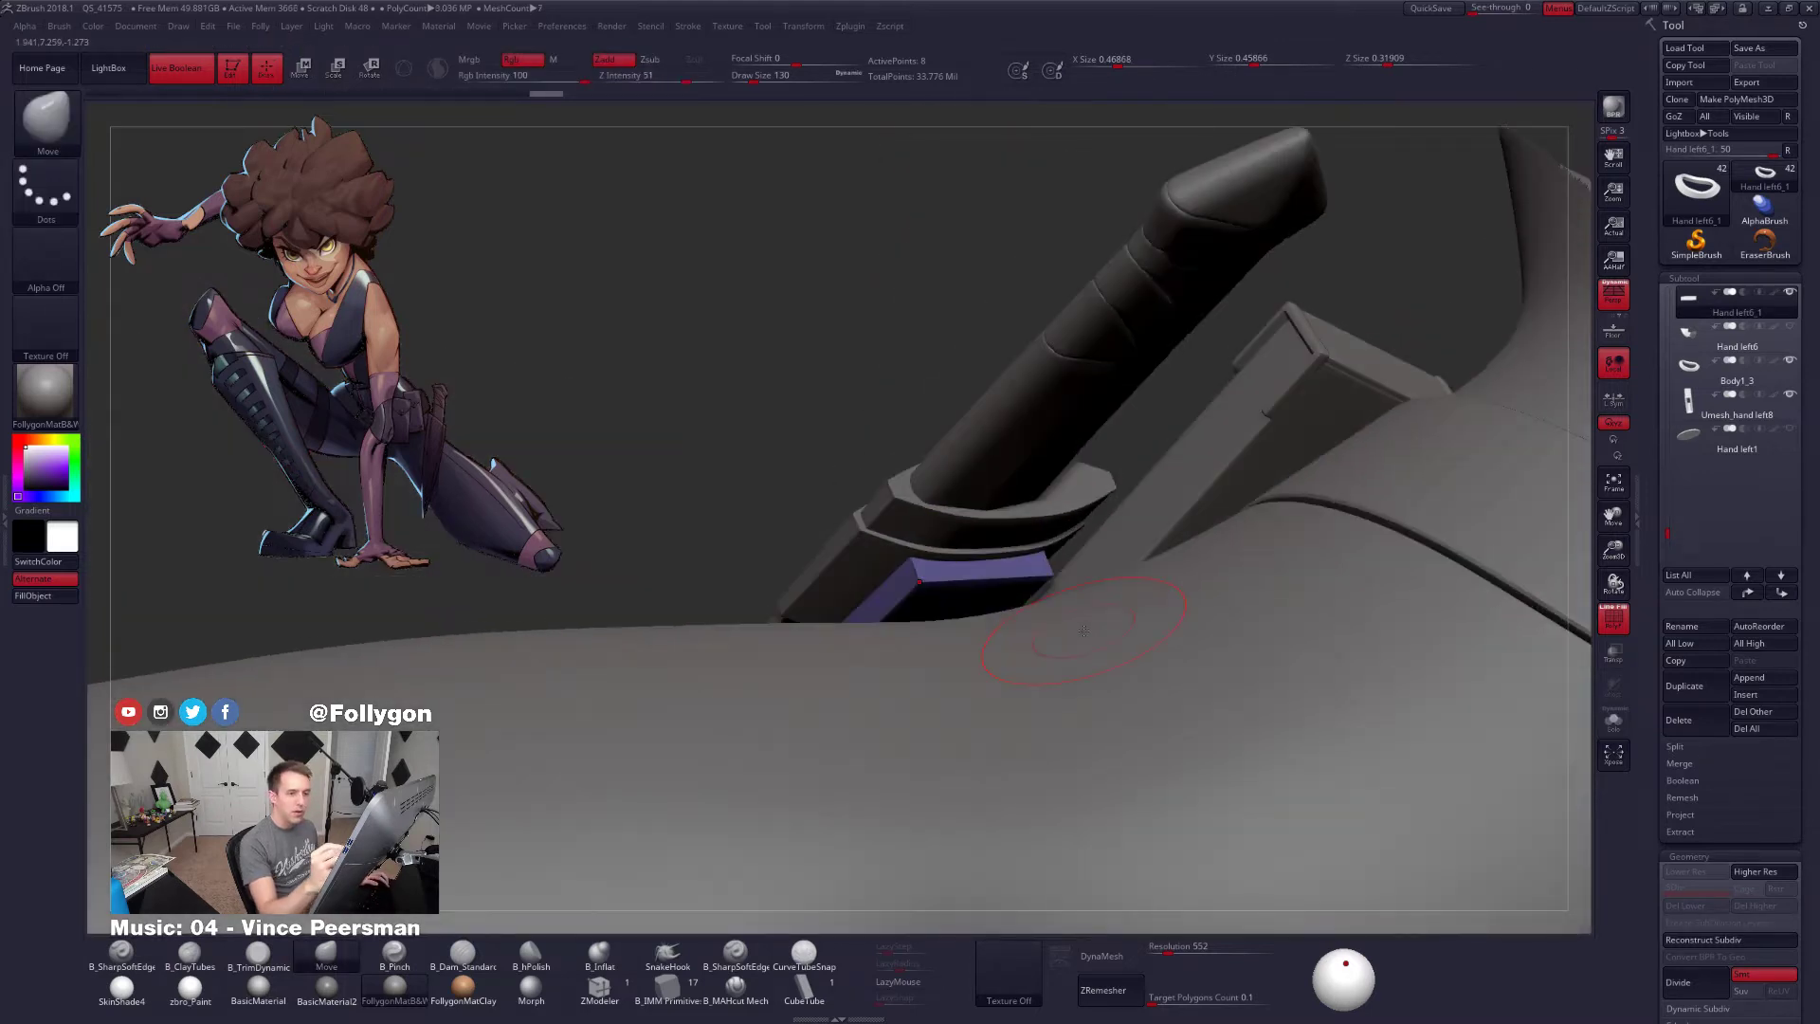
# Select the hanging strap, adjust its lower end against the plate with the Move brush, and show its unsmoothed mesh
pyautogui.keyDown('alt'); pyautogui.click(1014, 580); pyautogui.keyUp('alt')
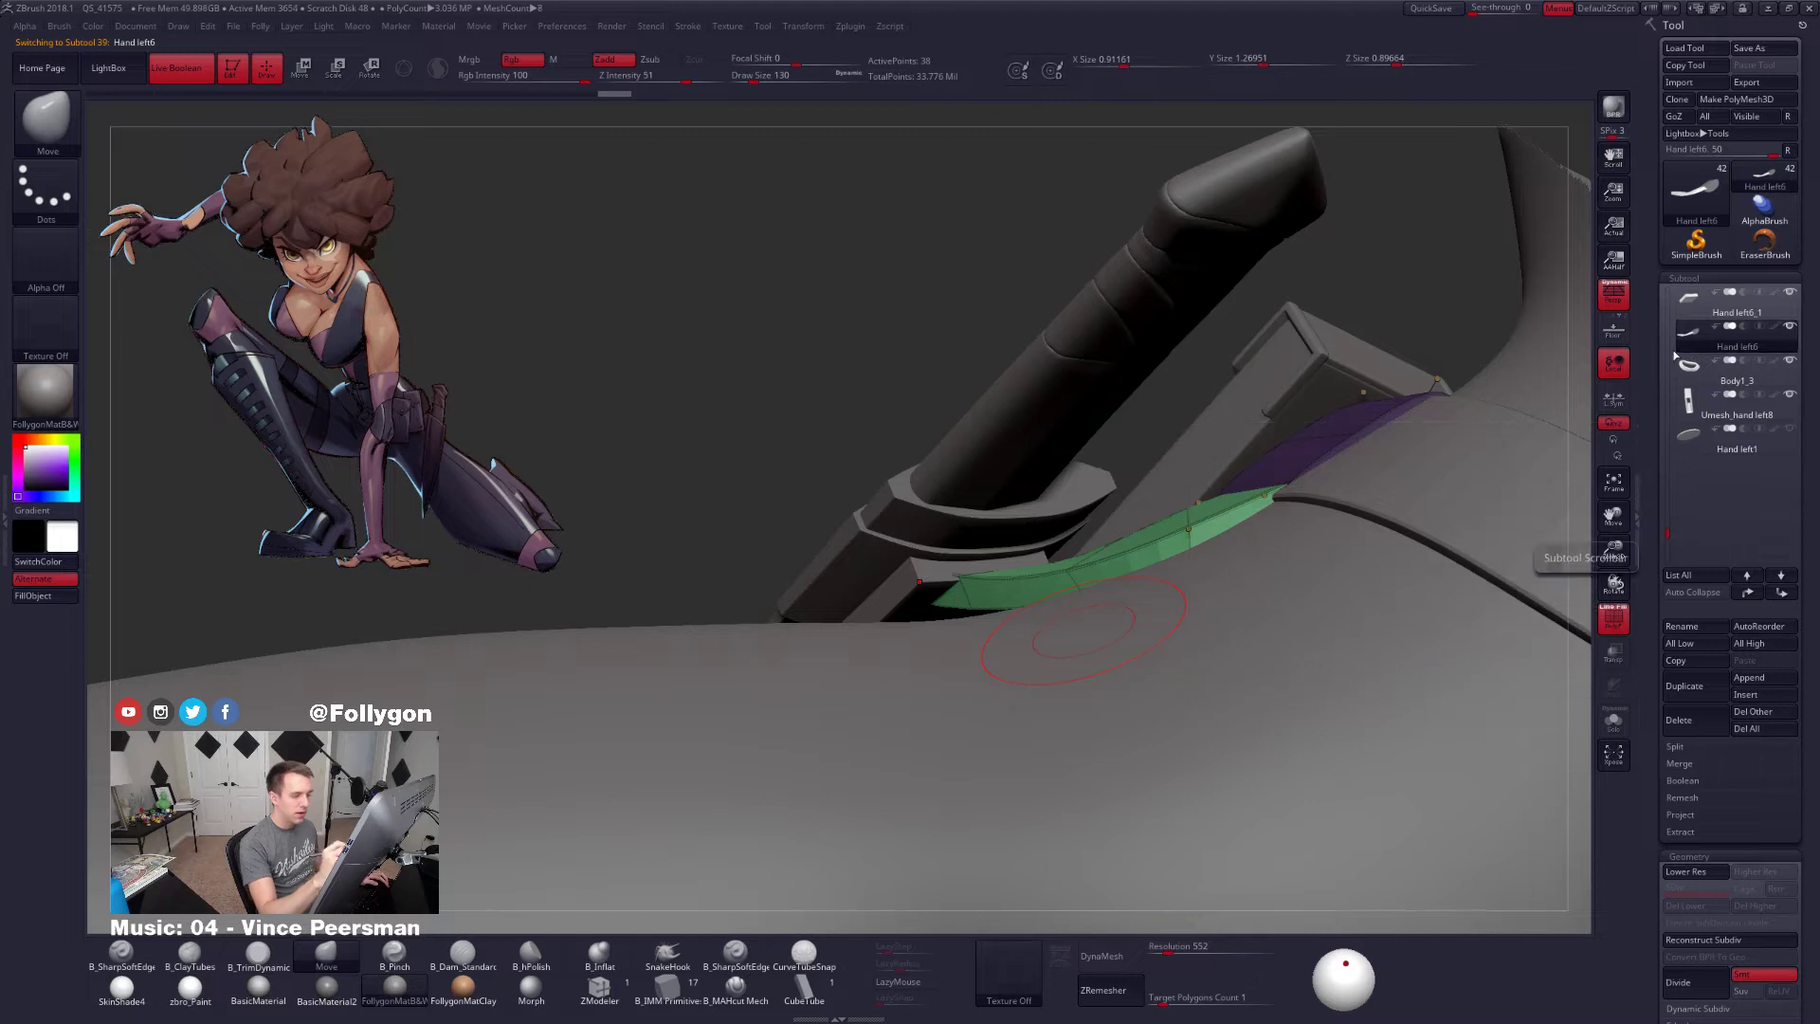
pyautogui.press('space')
pyautogui.moveTo(1005, 573); pyautogui.dragTo(1015, 573)
pyautogui.moveTo(995, 592)
pyautogui.mouseDown(button='right')
pyautogui.moveTo(926, 597)
pyautogui.moveTo(986, 640)
pyautogui.moveTo(1043, 616)
pyautogui.moveTo(1057, 474)
pyautogui.moveTo(1081, 502)
pyautogui.moveTo(1010, 565)
pyautogui.mouseUp(button='right')
pyautogui.hotkey('shift', 's')
pyautogui.hotkey('shift', 'd')
pyautogui.hotkey('shift', 'd')
# Pull the strap's middle and lower edges outward with the Move brush so it curves from the belt to the sheath
pyautogui.press('space')
pyautogui.moveTo(1069, 468); pyautogui.dragTo(1080, 468)
pyautogui.moveTo(1085, 442); pyautogui.dragTo(998, 484)
pyautogui.press('space')
pyautogui.moveTo(1068, 455); pyautogui.dragTo(1052, 489)
pyautogui.press('space')
pyautogui.moveTo(1023, 560); pyautogui.dragTo(1181, 546, button='right')
pyautogui.press('space')
pyautogui.moveTo(1180, 546); pyautogui.dragTo(1192, 546)
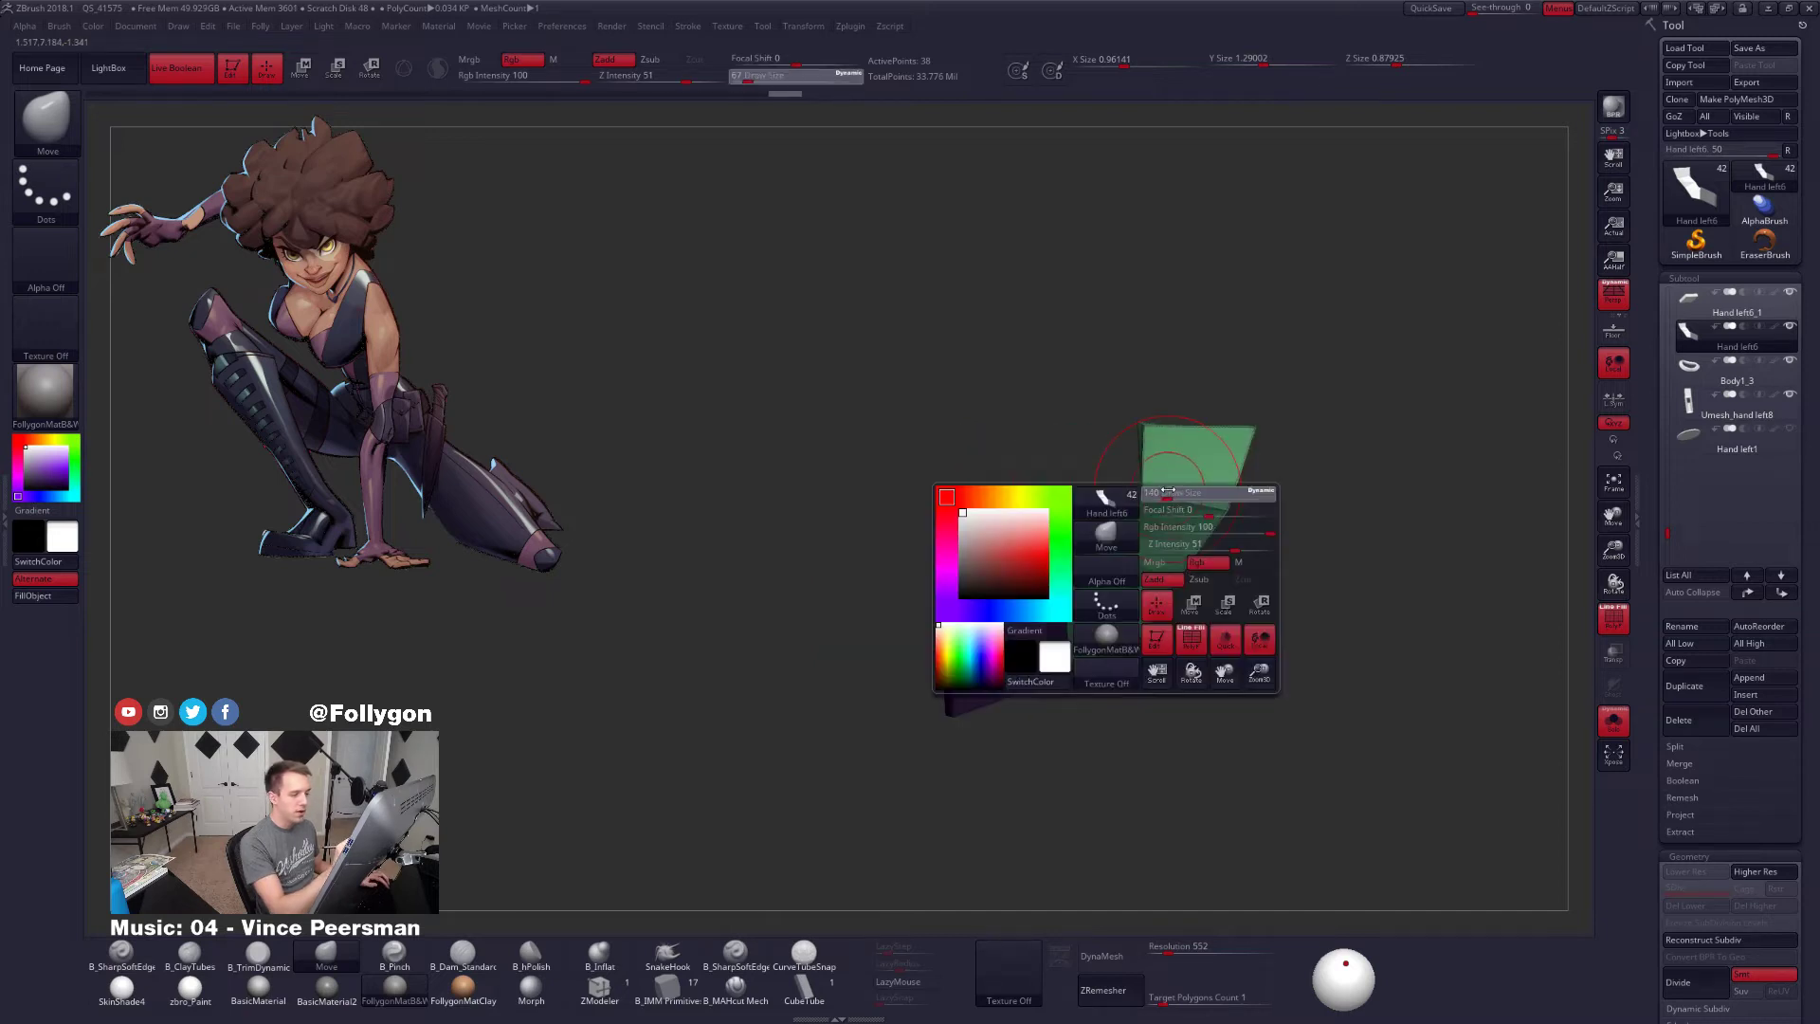
# Even out the isolated strap's lower segments with a smaller Move brush, and show it smoothed alongside the other gear
pyautogui.moveTo(1192, 546)
pyautogui.mouseDown(button='right')
pyautogui.moveTo(1237, 539)
pyautogui.moveTo(1197, 538)
pyautogui.mouseUp(button='right')
pyautogui.moveTo(1186, 428)
pyautogui.mouseDown(button='right')
pyautogui.moveTo(1202, 565)
pyautogui.moveTo(1147, 610)
pyautogui.moveTo(1198, 638)
pyautogui.moveTo(1142, 526)
pyautogui.mouseUp(button='right')
pyautogui.press('space')
pyautogui.moveTo(1143, 526); pyautogui.dragTo(1134, 526)
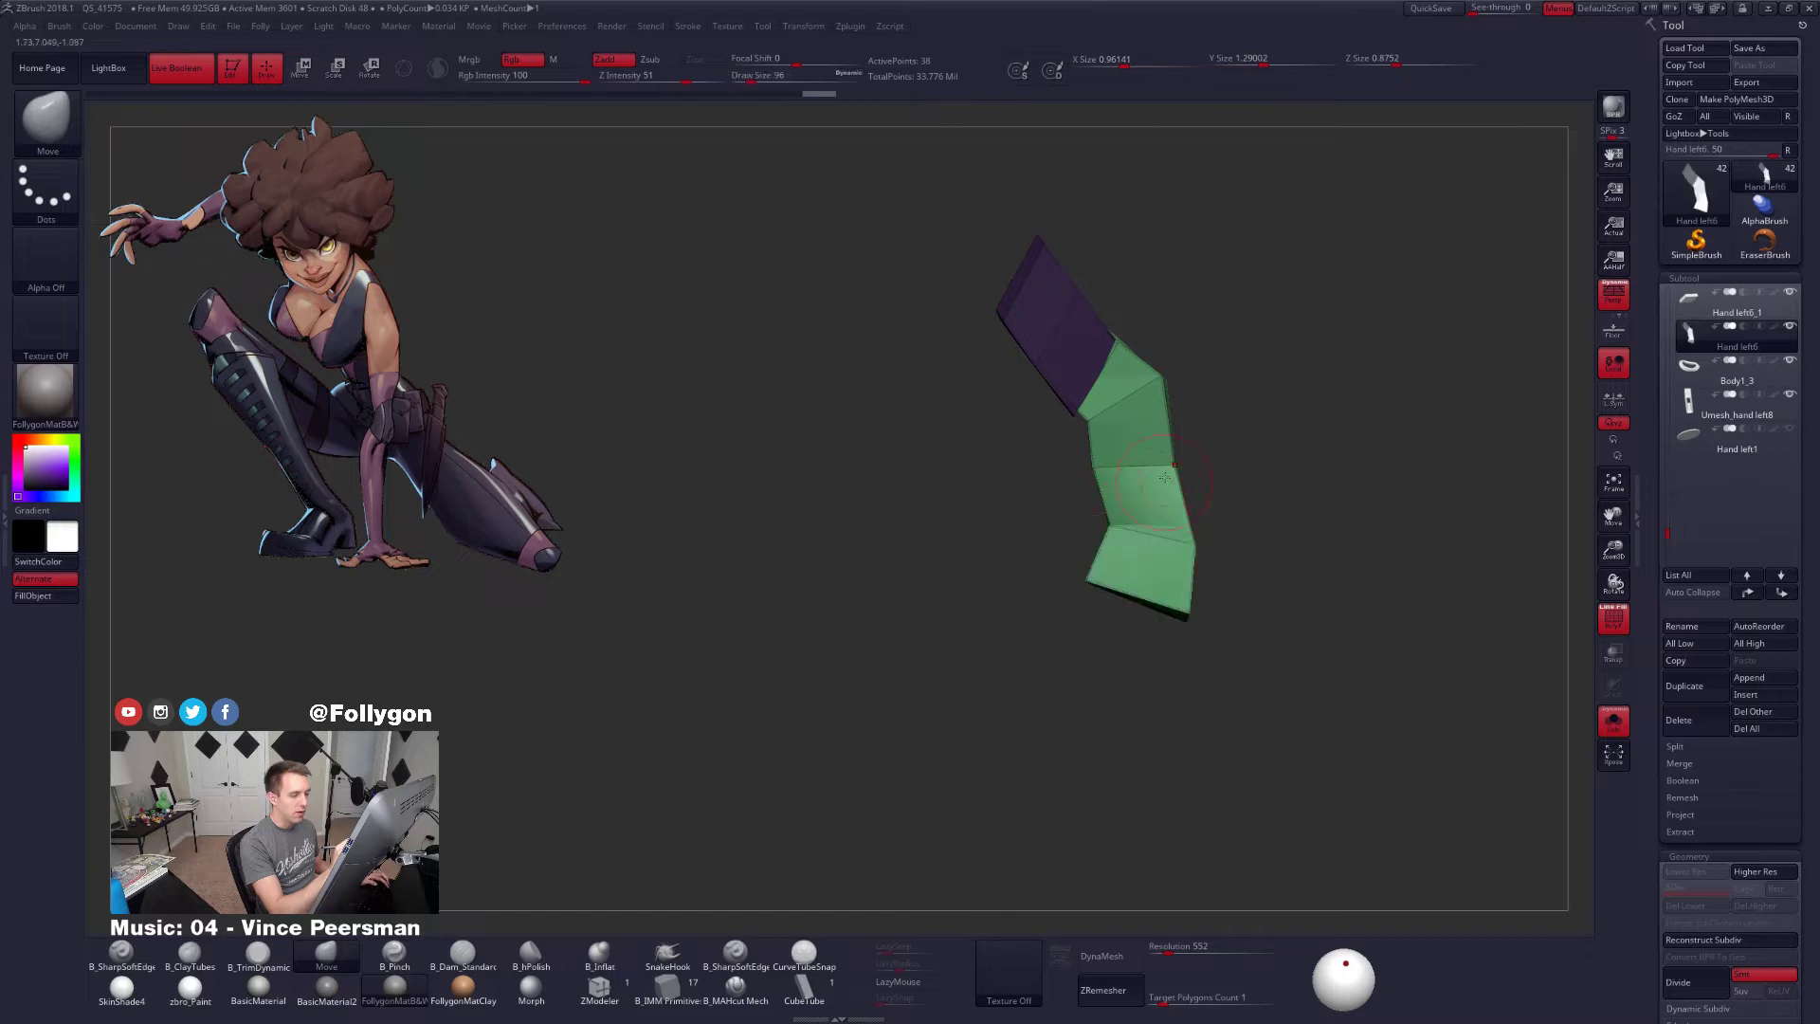
pyautogui.moveTo(1176, 516); pyautogui.dragTo(1196, 524, button='right')
pyautogui.moveTo(1196, 540); pyautogui.dragTo(1202, 531)
pyautogui.moveTo(1196, 531)
pyautogui.mouseDown(button='right')
pyautogui.moveTo(1143, 540)
pyautogui.moveTo(1209, 578)
pyautogui.mouseUp(button='right')
pyautogui.hotkey('alt', 's')
pyautogui.press('d')
# Enlarge the Move brush and check the strap's curve against the sheath, then on its own
pyautogui.press('space')
pyautogui.moveTo(1135, 514); pyautogui.dragTo(1143, 514)
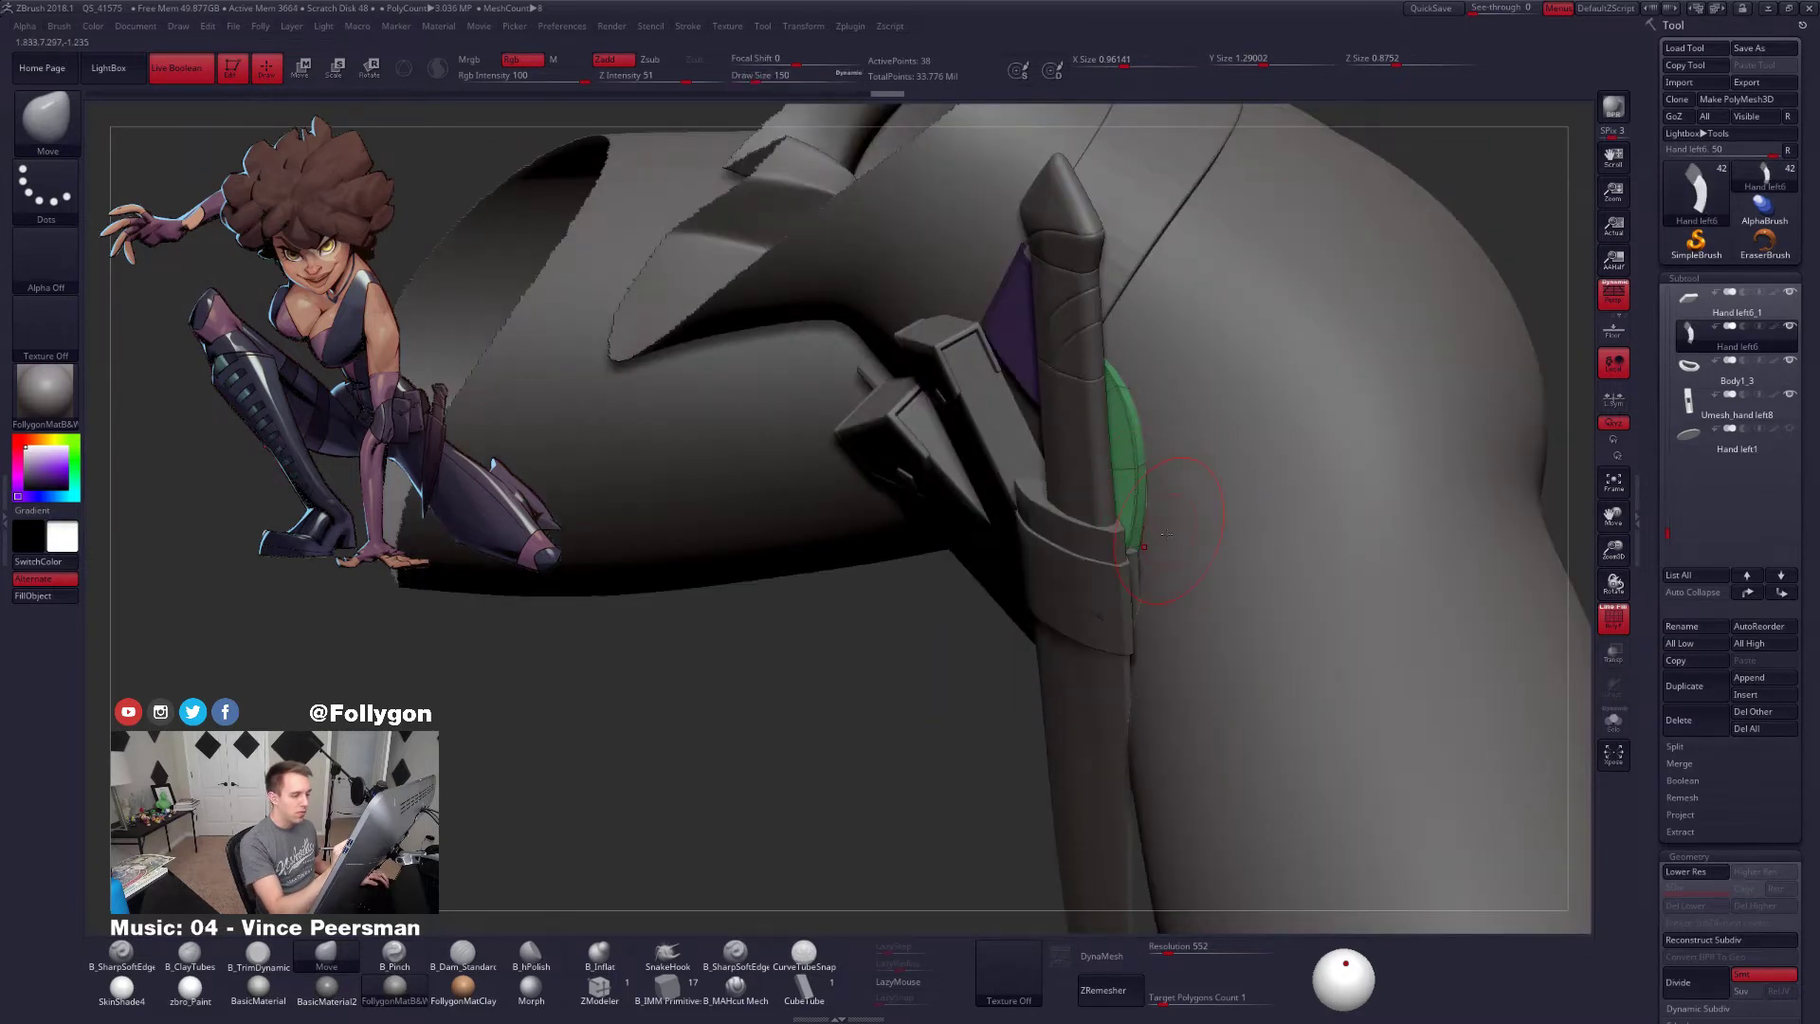
pyautogui.moveTo(1161, 502)
pyautogui.mouseDown(button='right')
pyautogui.moveTo(1138, 602)
pyautogui.moveTo(1143, 567)
pyautogui.moveTo(1196, 530)
pyautogui.mouseUp(button='right')
pyautogui.hotkey('alt', 's')
pyautogui.press('space')
pyautogui.moveTo(1151, 479); pyautogui.dragTo(1161, 479)
pyautogui.moveTo(1142, 489); pyautogui.dragTo(1161, 481, button='right')
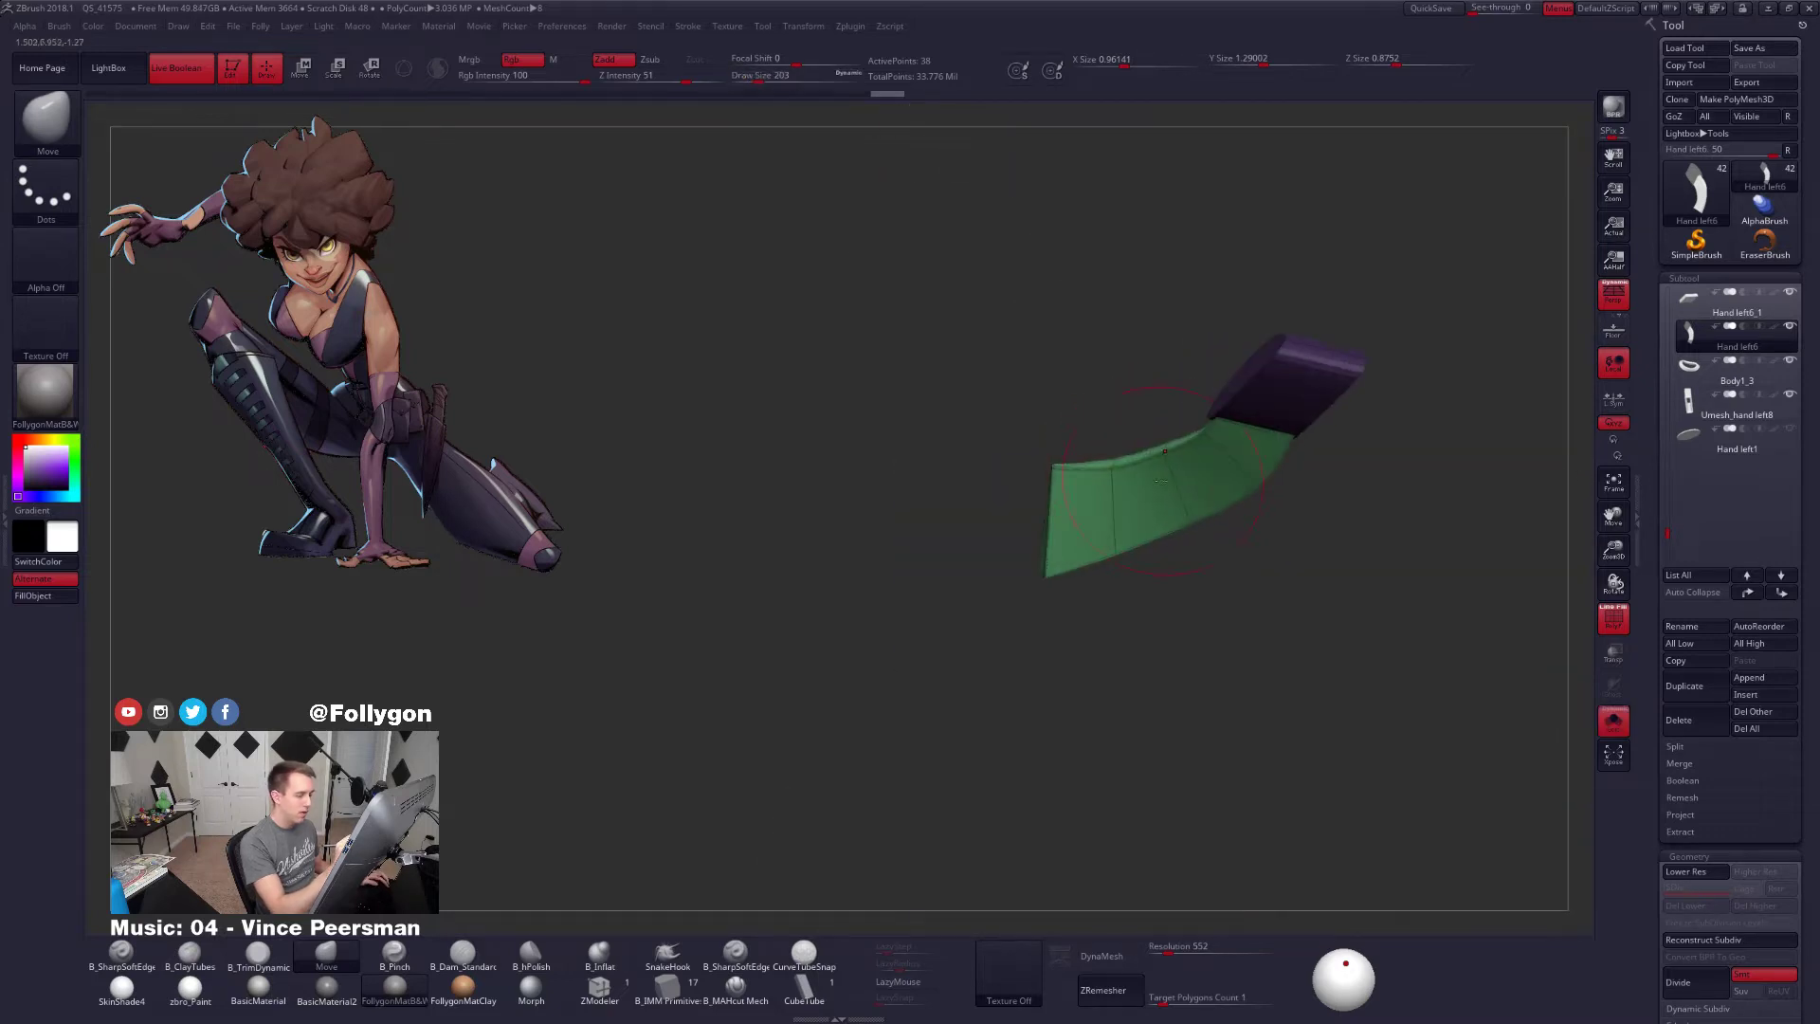
# Refine the strap's lower segments in isolation with a smaller brush, then show the surrounding gear and turn off the polygroup wireframe
pyautogui.press('space')
pyautogui.moveTo(1159, 479); pyautogui.dragTo(1142, 479)
pyautogui.hotkey('shift', 'd')
pyautogui.moveTo(901, 475); pyautogui.dragTo(1162, 505, button='right')
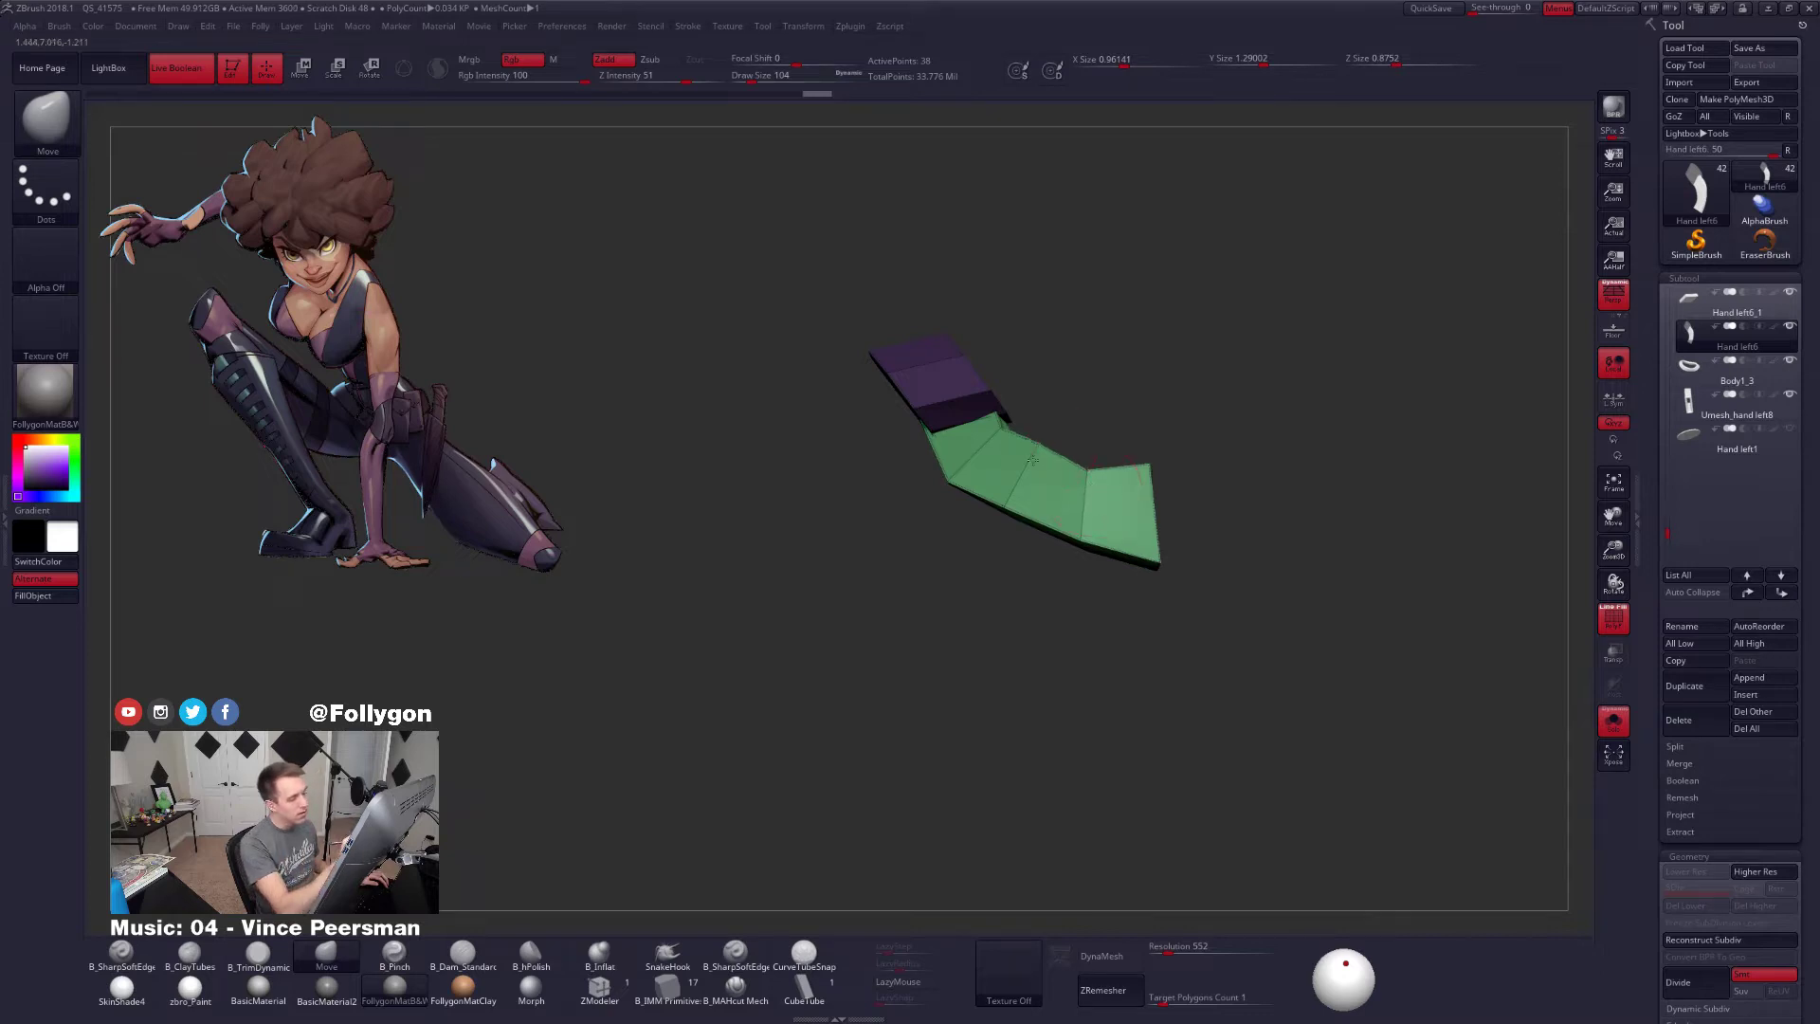
pyautogui.moveTo(1153, 479)
pyautogui.mouseDown(button='right')
pyautogui.moveTo(1076, 672)
pyautogui.moveTo(1054, 640)
pyautogui.moveTo(1058, 677)
pyautogui.moveTo(1015, 589)
pyautogui.mouseUp(button='right')
pyautogui.hotkey('alt', 's')
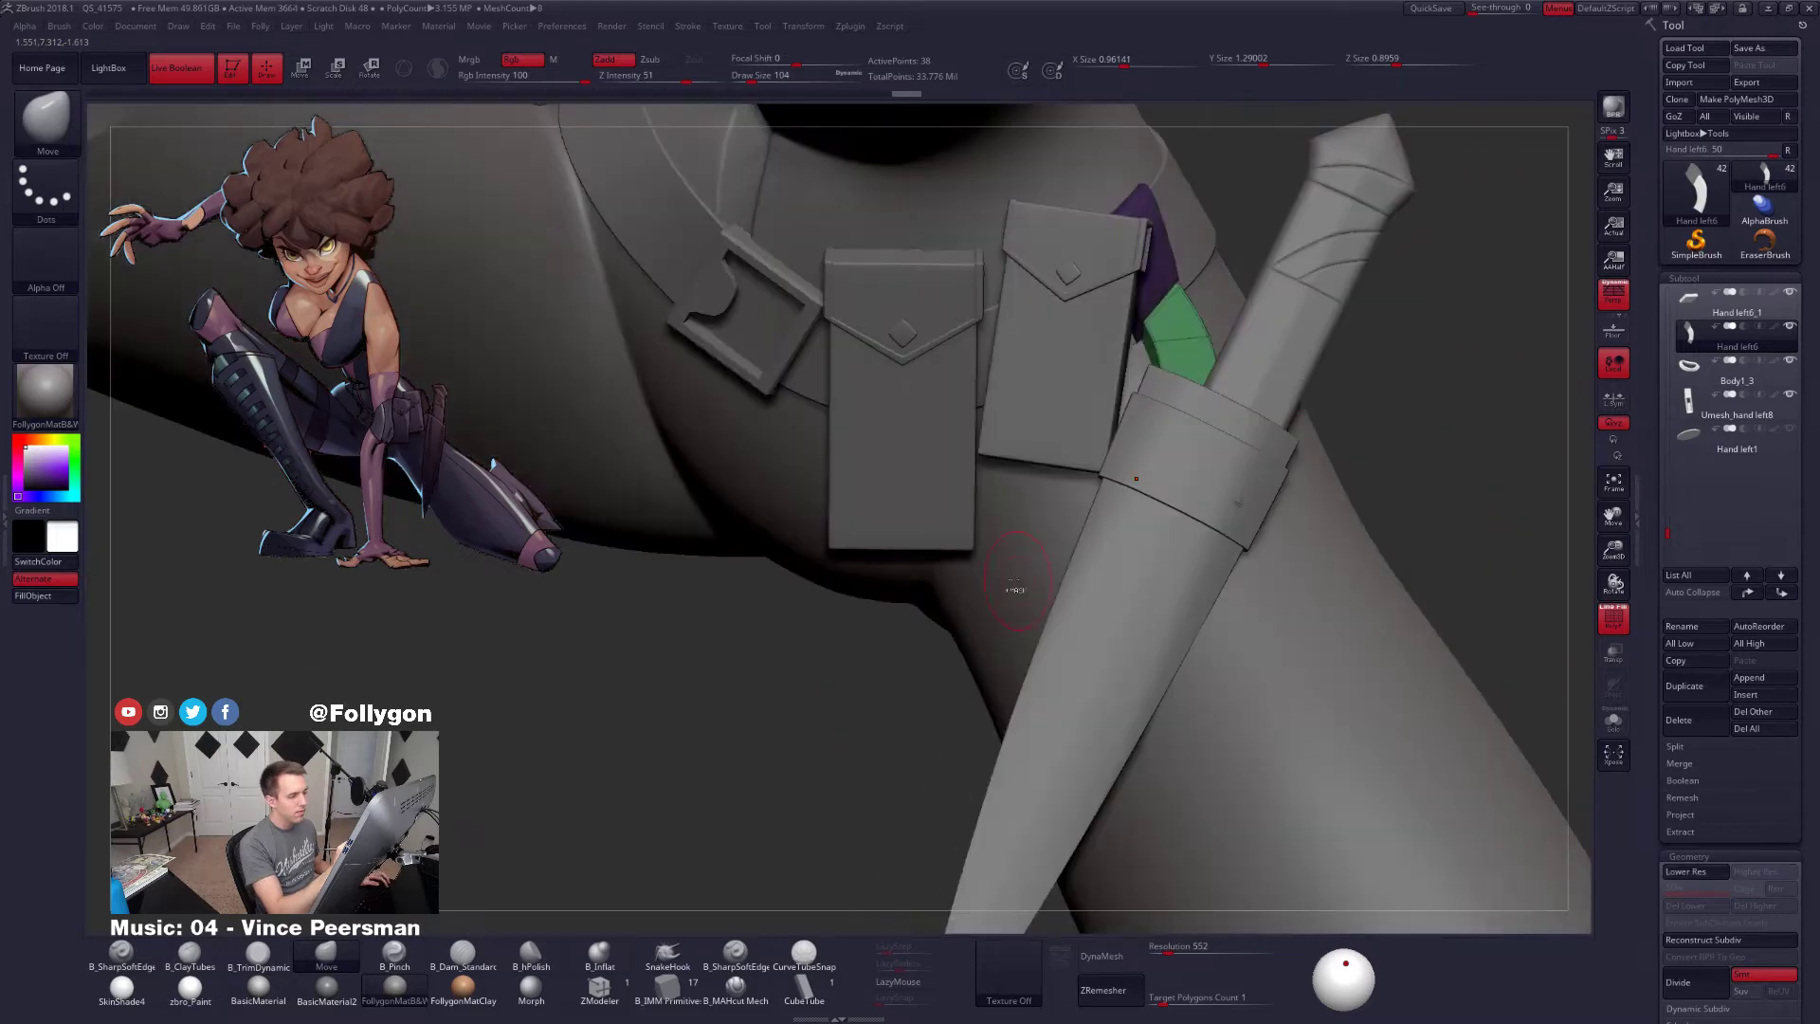
pyautogui.hotkey('shift', 'f')
# Shape the strap to the hip with the Move brush at draw size 215, checking its fit behind the sheath
pyautogui.moveTo(1369, 718)
pyautogui.mouseDown(button='right')
pyautogui.moveTo(1447, 731)
pyautogui.moveTo(1369, 732)
pyautogui.moveTo(1320, 811)
pyautogui.mouseUp(button='right')
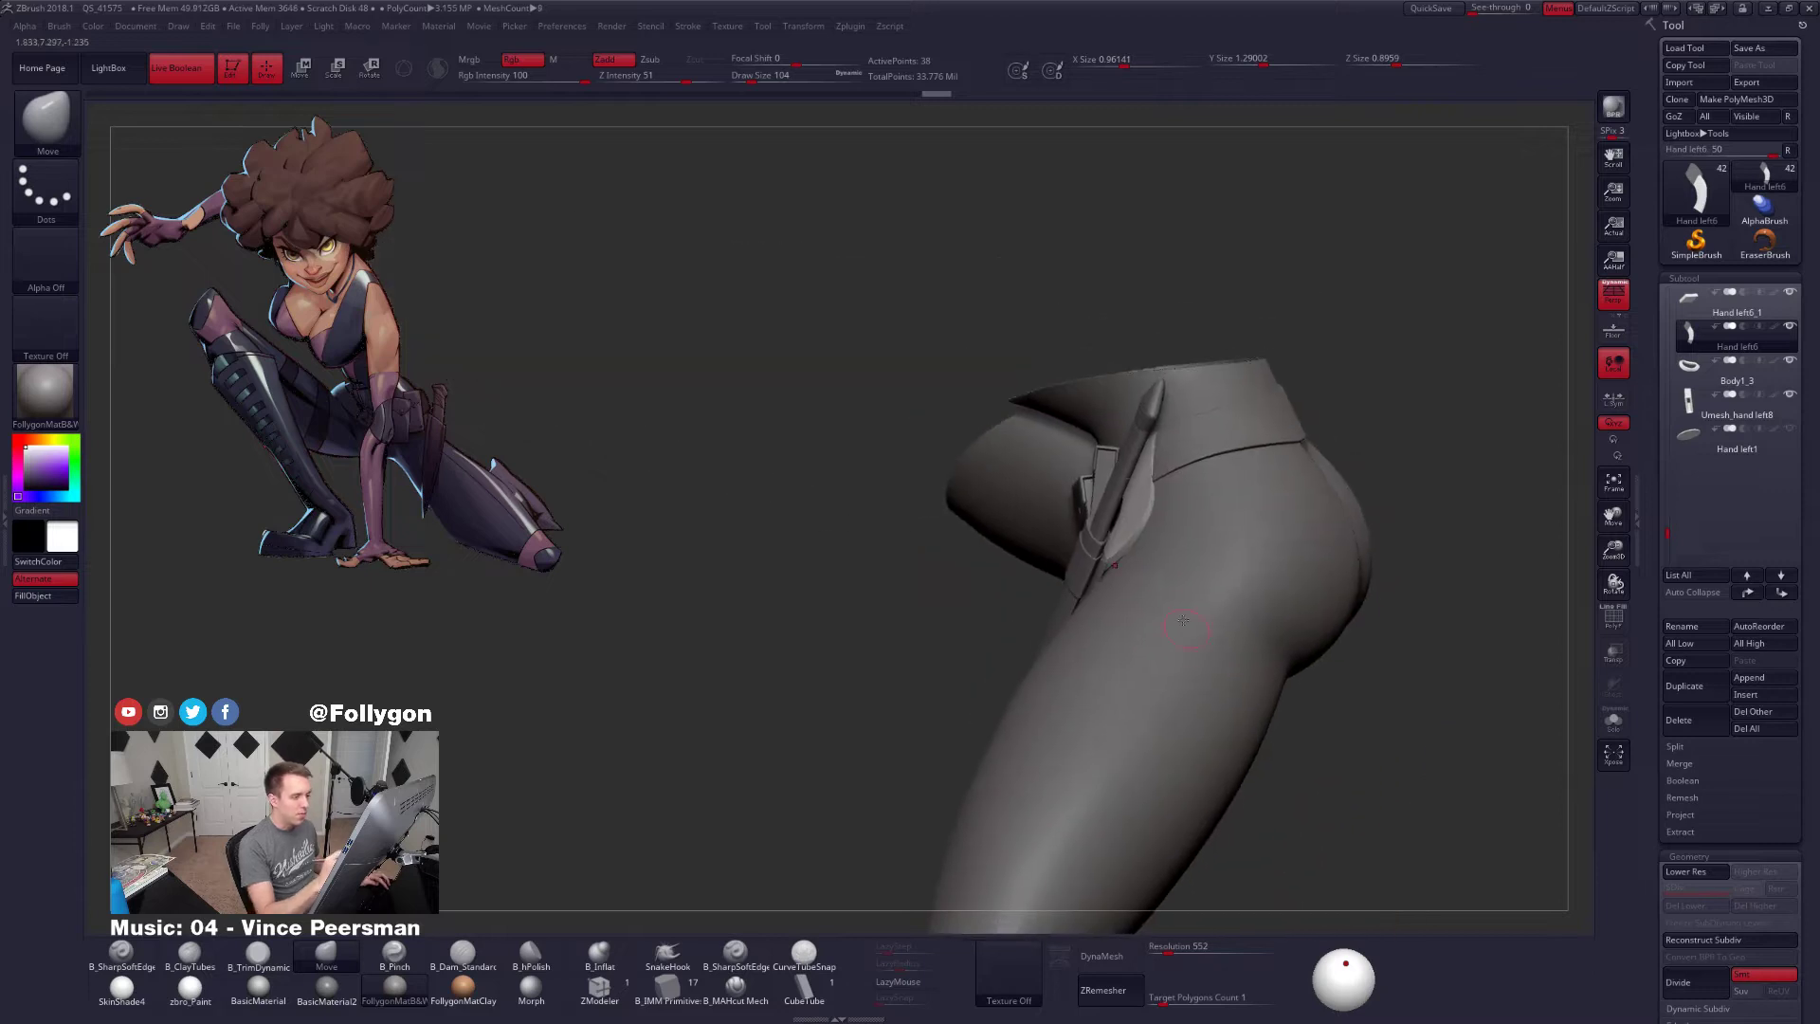
pyautogui.moveTo(1185, 630)
pyautogui.keyDown('ctrl'); pyautogui.mouseDown(button='right')
pyautogui.moveTo(1139, 589)
pyautogui.moveTo(1180, 444)
pyautogui.mouseUp(button='right'); pyautogui.keyUp('ctrl')
pyautogui.press('space')
pyautogui.moveTo(1182, 439); pyautogui.dragTo(1158, 467)
pyautogui.moveTo(1158, 467); pyautogui.dragTo(1422, 438, button='right')
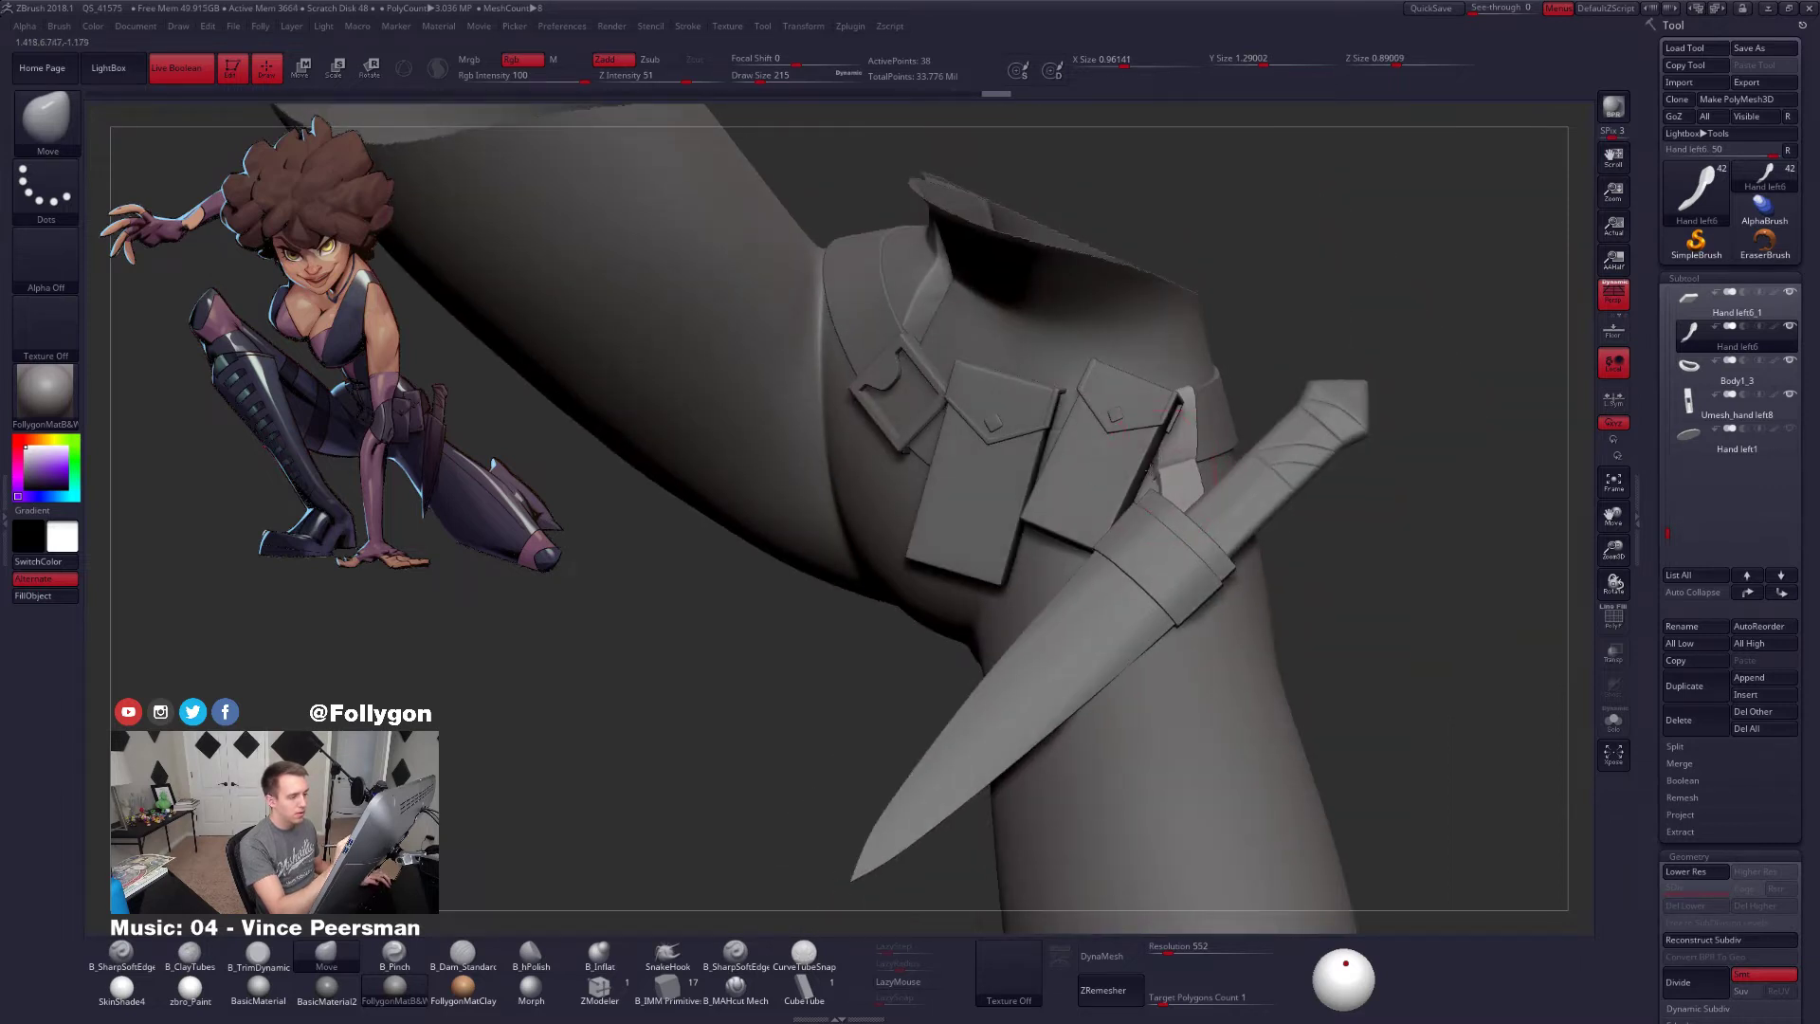
pyautogui.moveTo(1162, 485)
pyautogui.mouseDown(button='right')
pyautogui.moveTo(1271, 394)
pyautogui.moveTo(1294, 403)
pyautogui.mouseUp(button='right')
pyautogui.keyDown('ctrl'); pyautogui.moveTo(1376, 749); pyautogui.dragTo(1253, 682, button='right'); pyautogui.keyUp('ctrl')
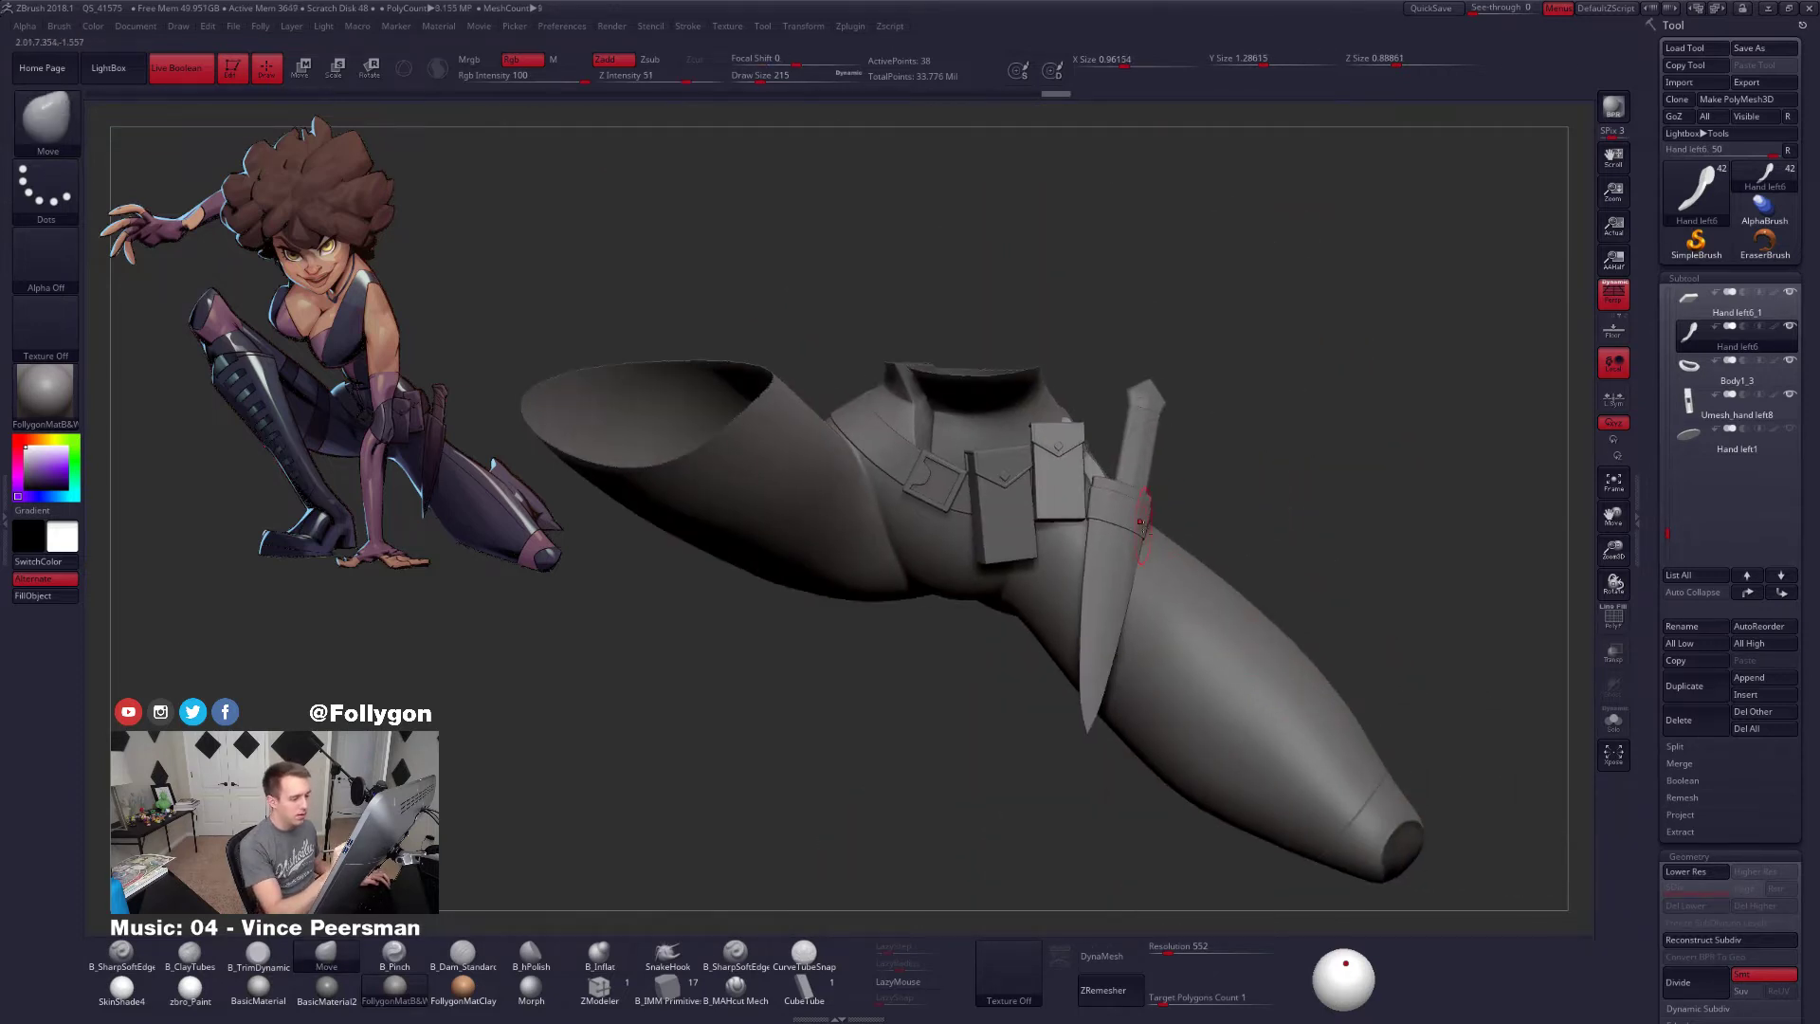
# Select the pouch next to the knife sheath and rotate it with Transpose in isolation to follow the hip
pyautogui.moveTo(1134, 639)
pyautogui.mouseDown(button='right')
pyautogui.moveTo(1194, 598)
pyautogui.moveTo(1166, 664)
pyautogui.moveTo(1134, 691)
pyautogui.moveTo(1118, 668)
pyautogui.moveTo(1086, 738)
pyautogui.moveTo(1075, 427)
pyautogui.moveTo(1077, 524)
pyautogui.moveTo(1071, 450)
pyautogui.moveTo(991, 744)
pyautogui.moveTo(1028, 683)
pyautogui.moveTo(1064, 513)
pyautogui.moveTo(1424, 738)
pyautogui.moveTo(1394, 662)
pyautogui.moveTo(1034, 443)
pyautogui.mouseUp(button='right')
pyautogui.keyDown('alt'); pyautogui.click(1068, 508); pyautogui.keyUp('alt')
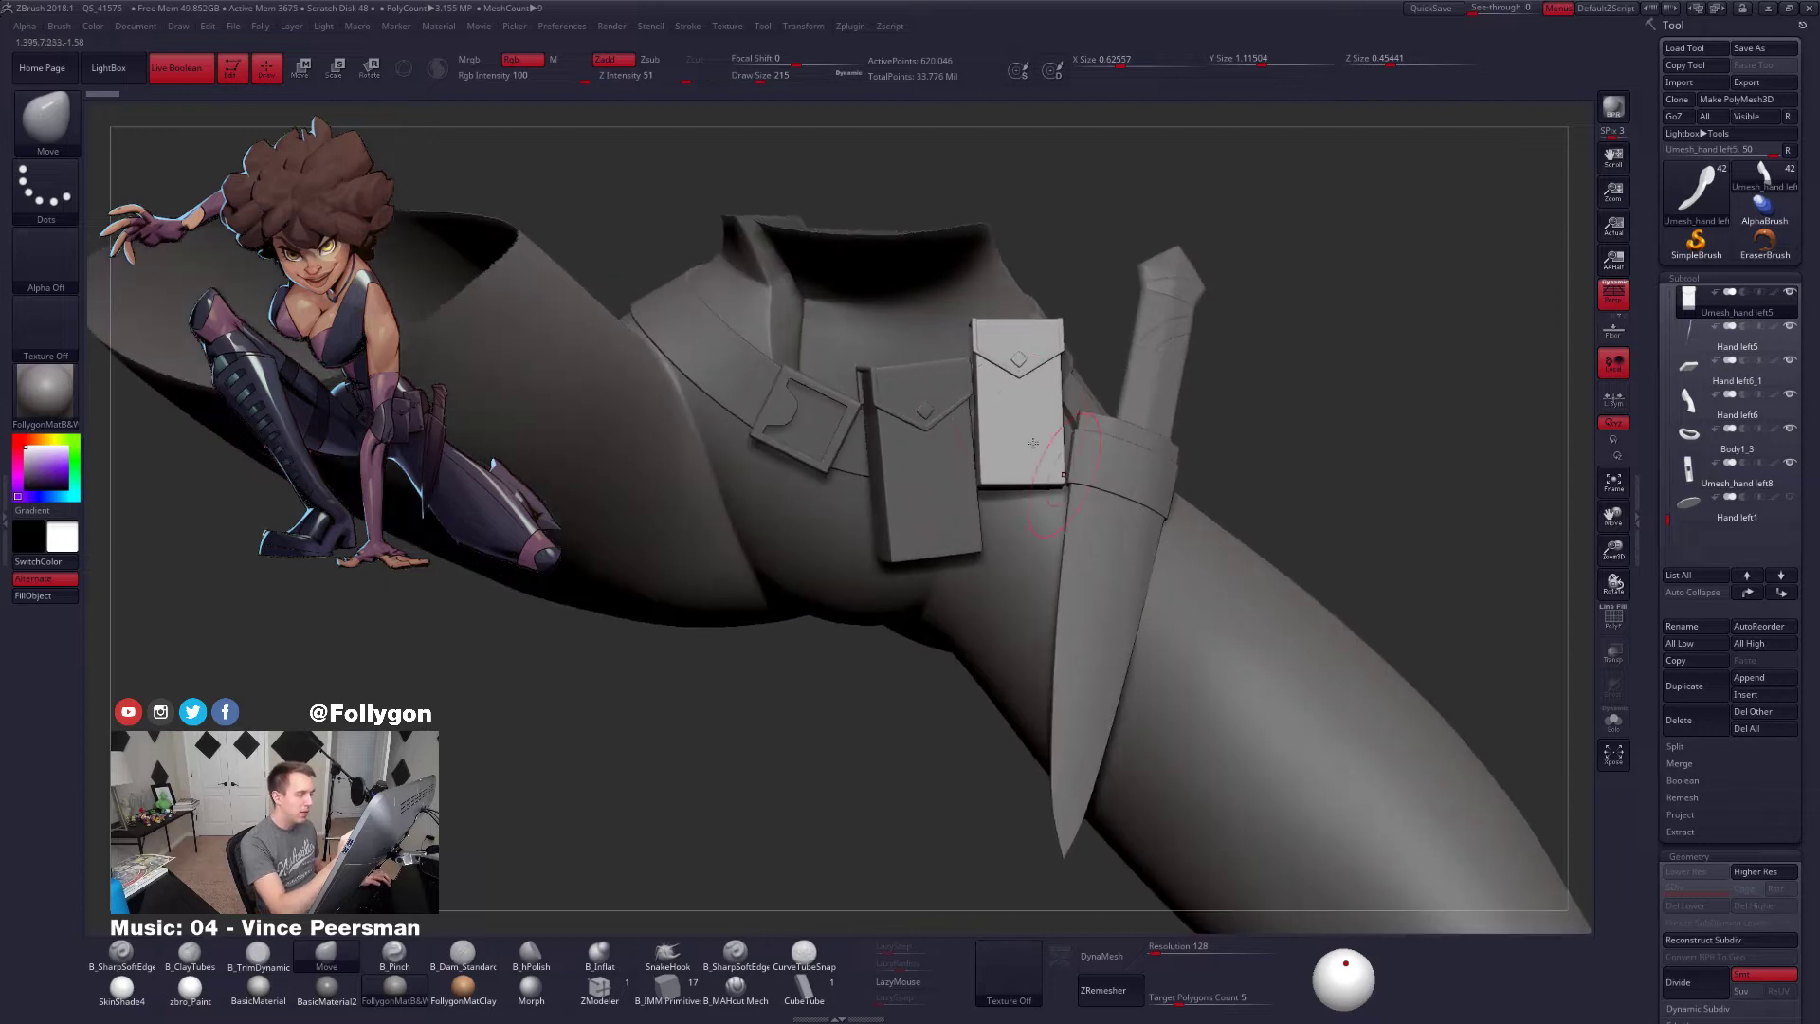
pyautogui.press('w')
pyautogui.moveTo(1057, 361); pyautogui.dragTo(1121, 371, button='right')
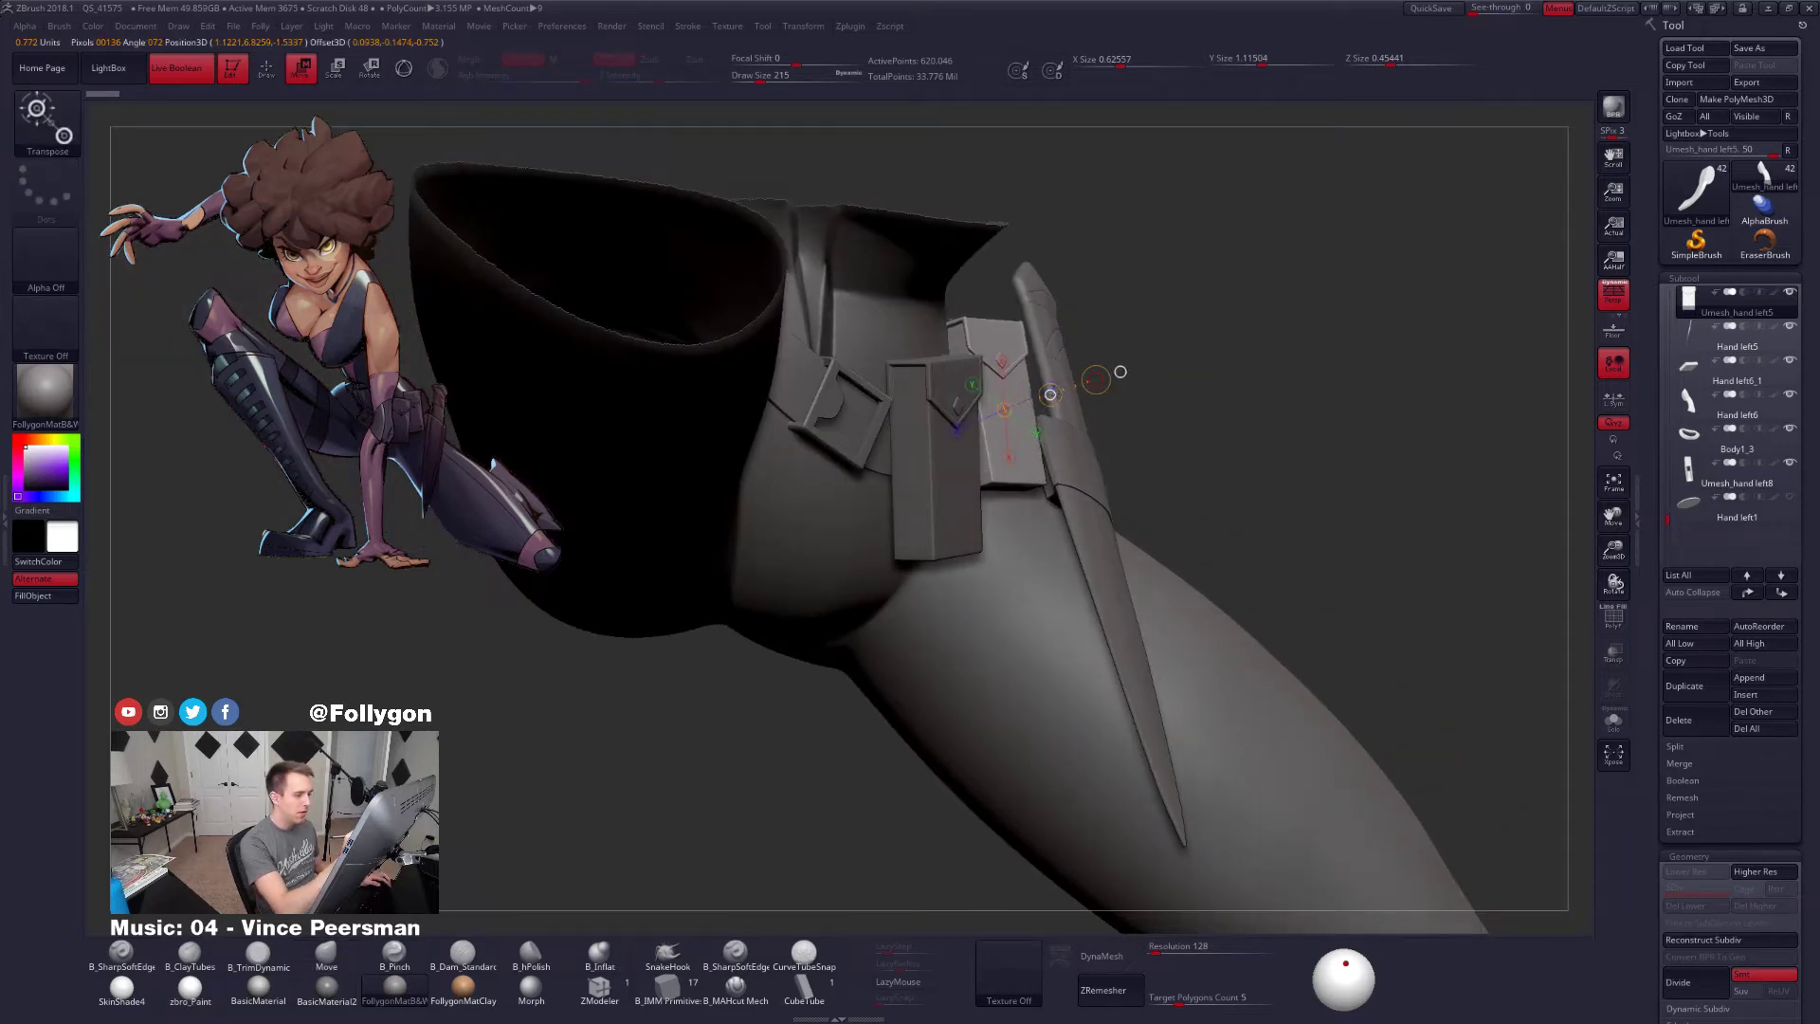
pyautogui.moveTo(1120, 372); pyautogui.dragTo(937, 327, button='right')
pyautogui.moveTo(1055, 498); pyautogui.dragTo(1056, 488, button='right')
pyautogui.press('r')
pyautogui.hotkey('shift', 's')
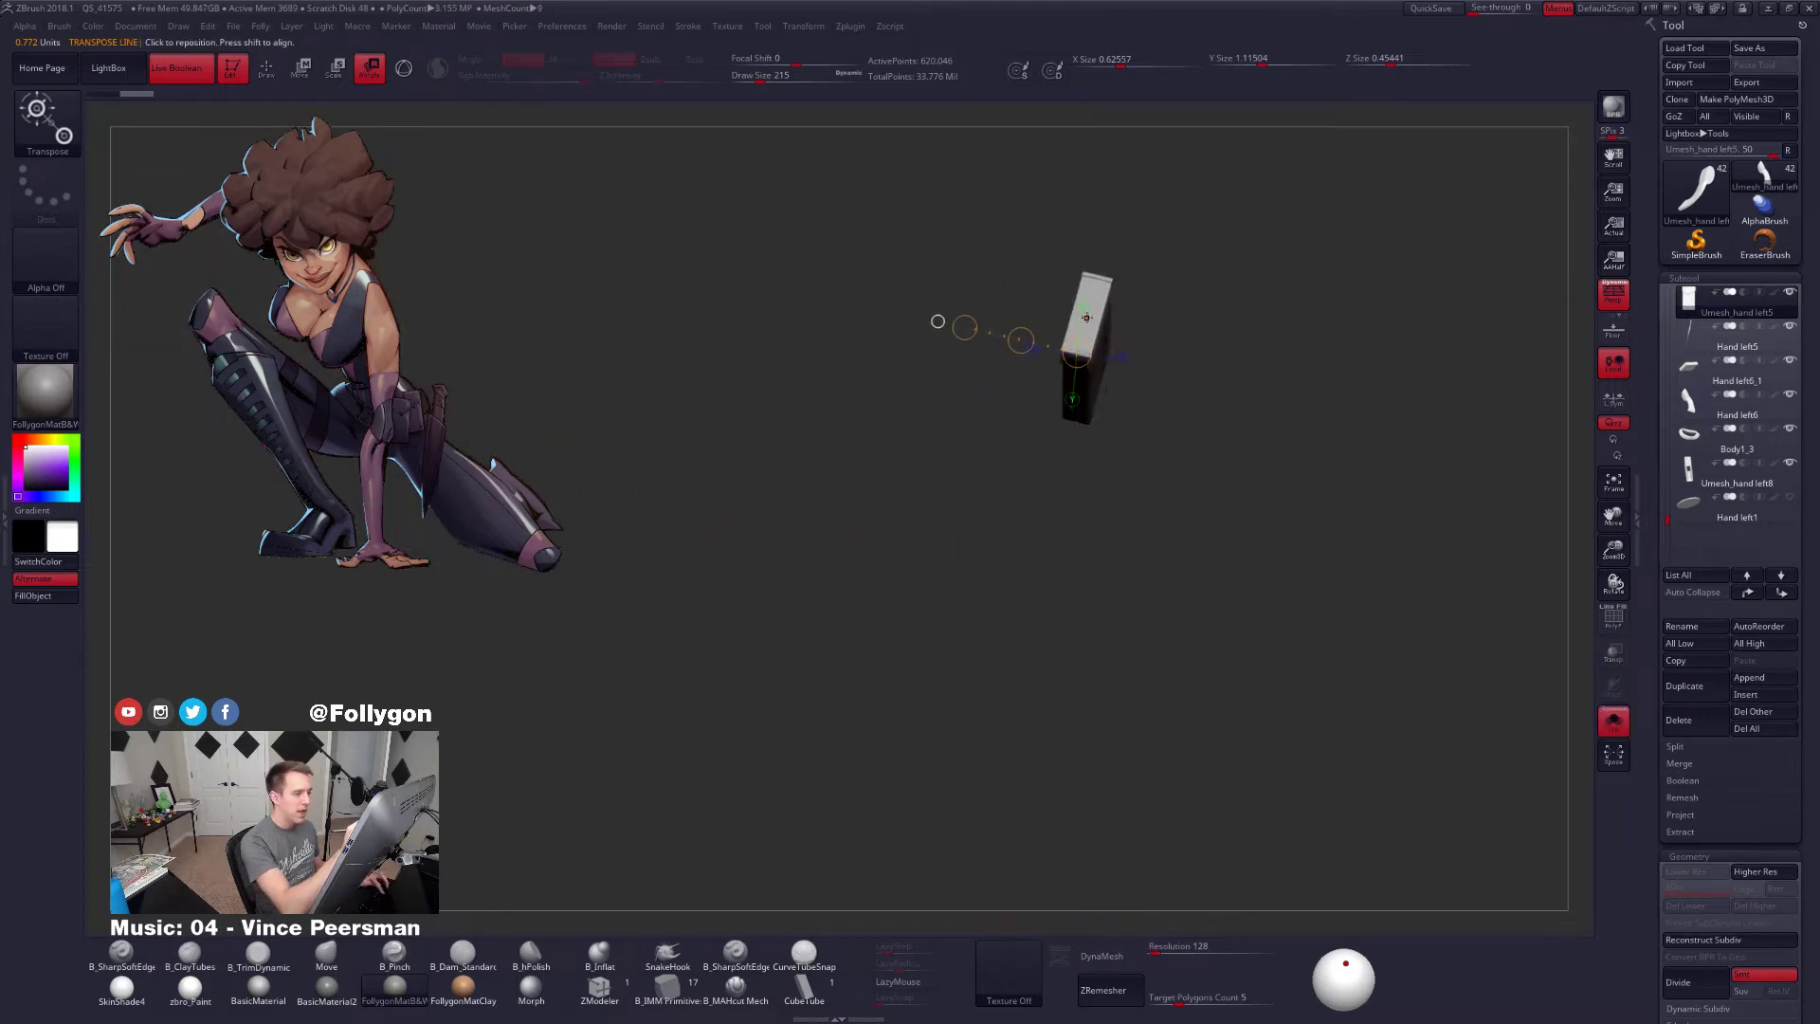
pyautogui.moveTo(1084, 327); pyautogui.dragTo(1040, 554)
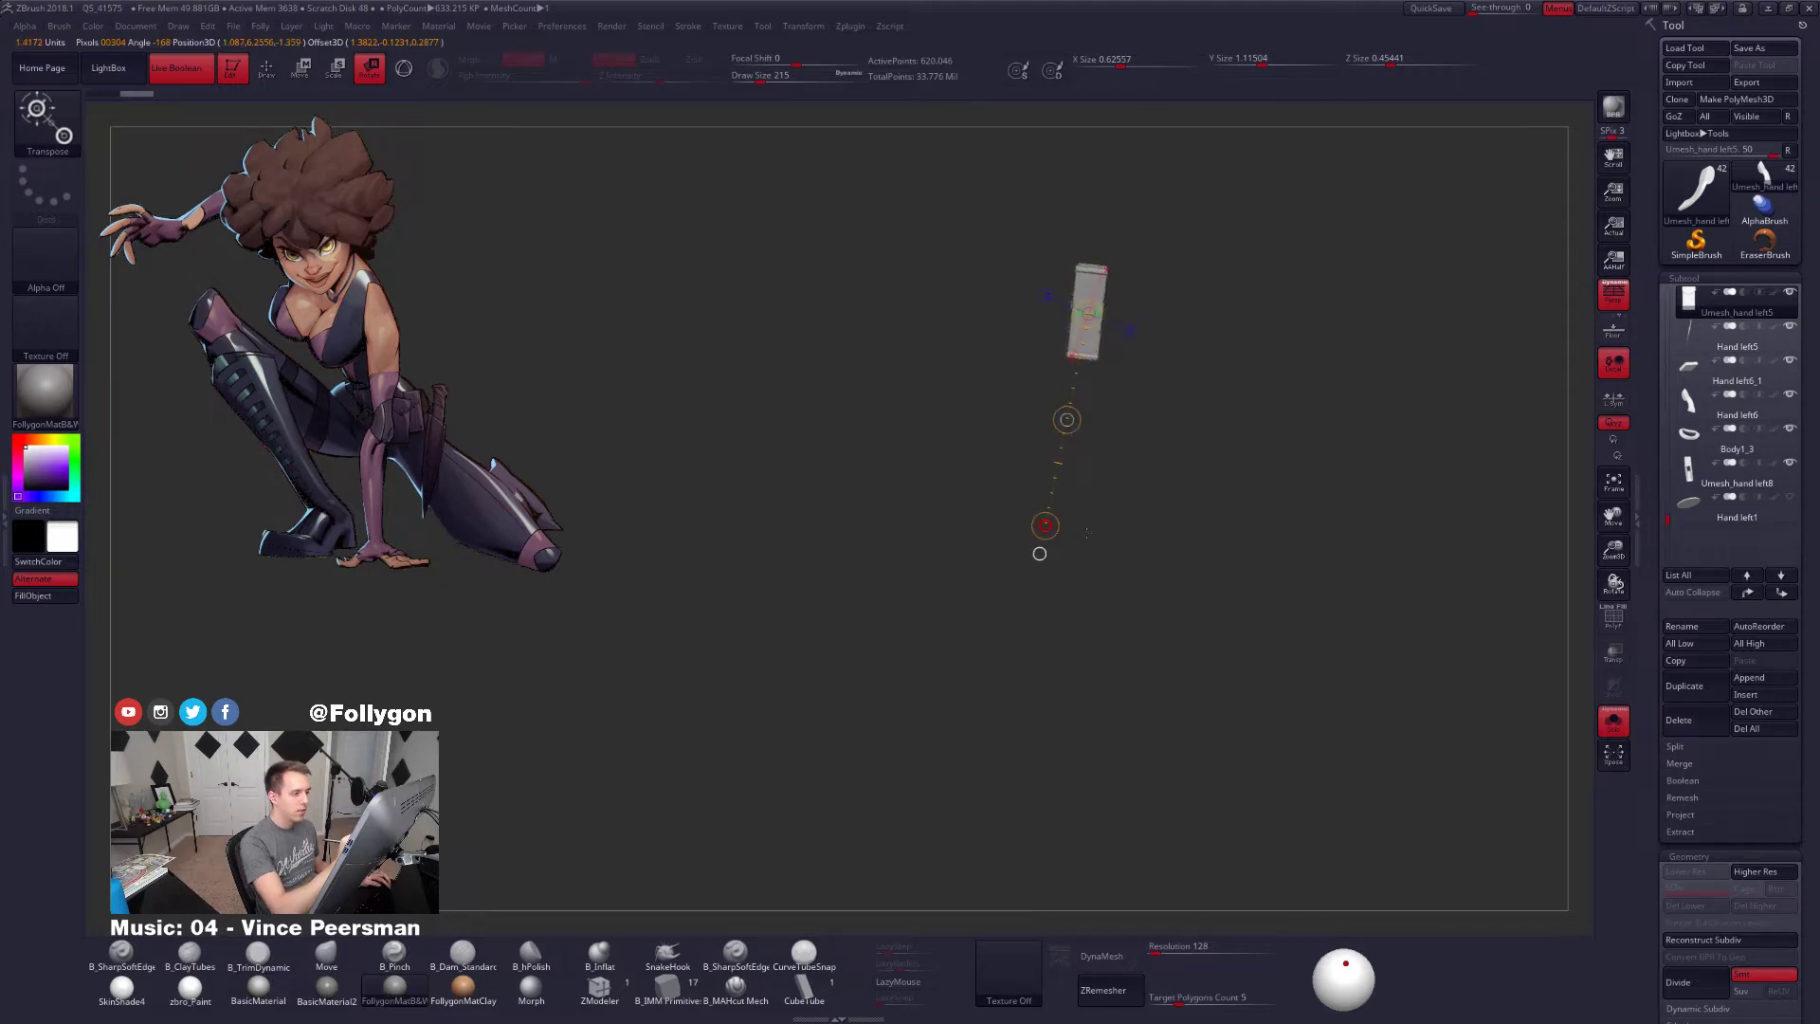
pyautogui.moveTo(1087, 533); pyautogui.dragTo(1179, 440, button='right')
pyautogui.hotkey('shift', 's')
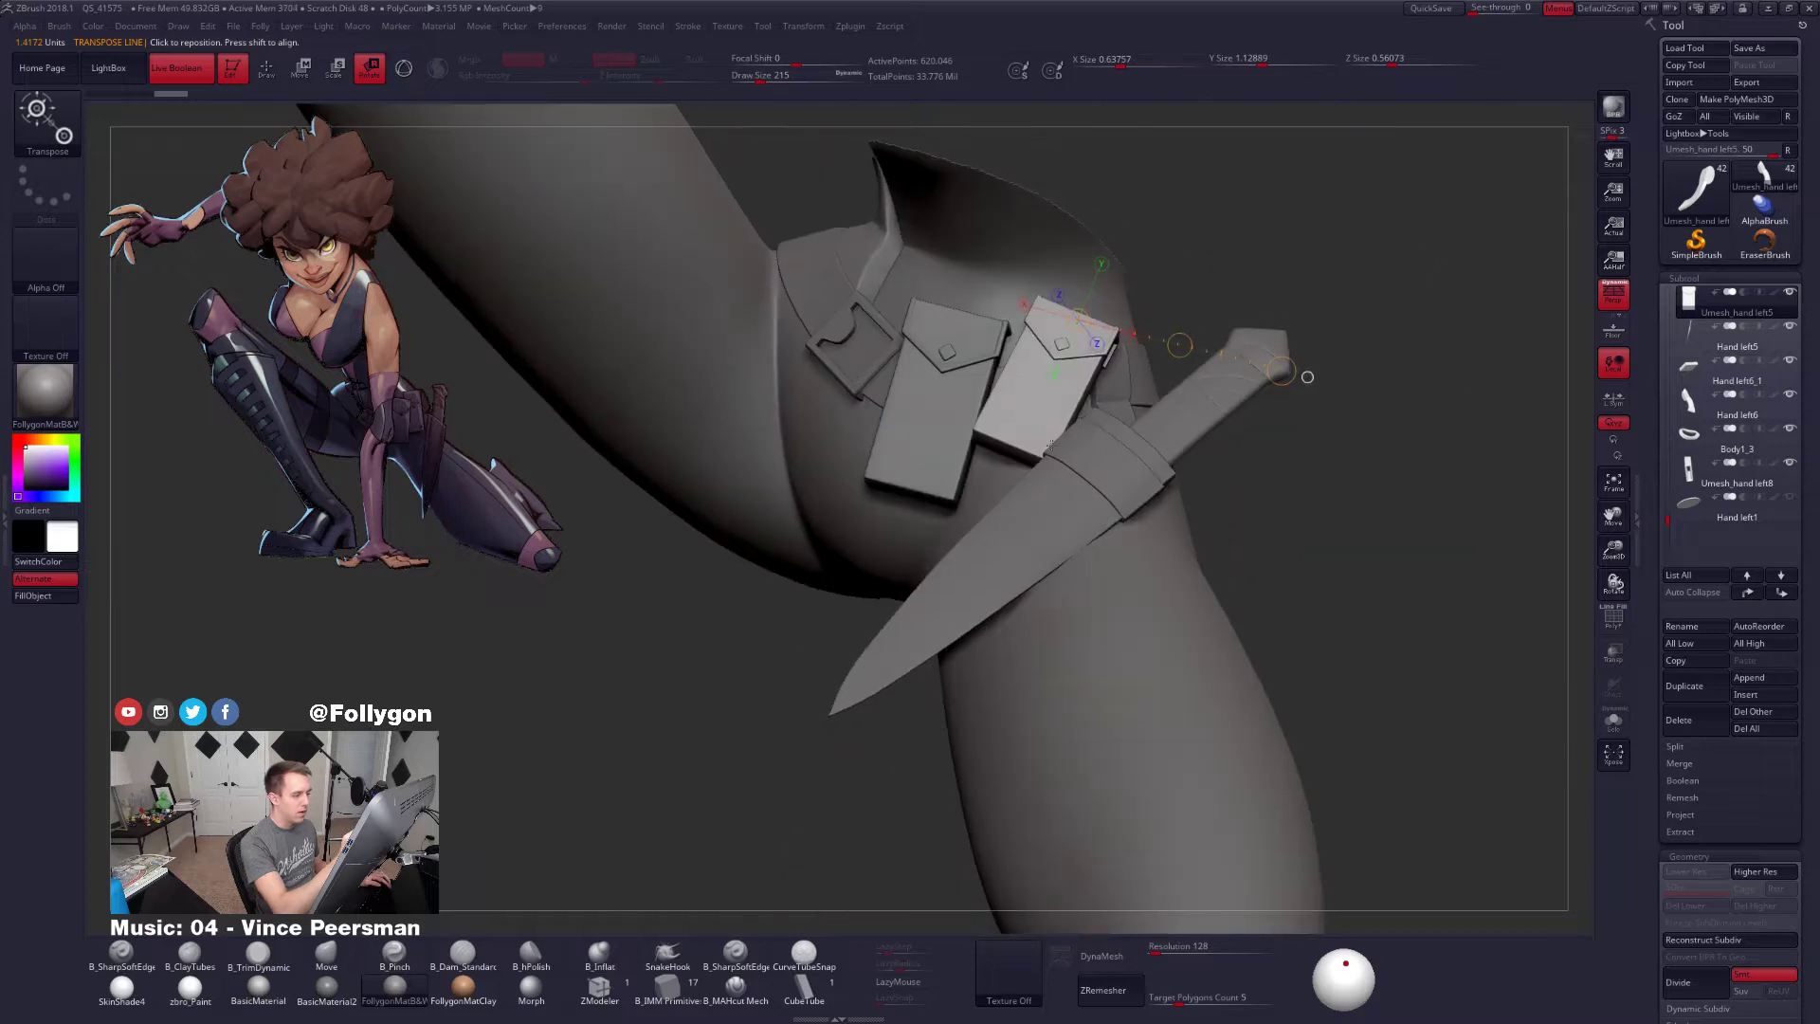
# Scale the pouch next to the sheath down slightly with a horizontal Transpose line
pyautogui.moveTo(1051, 444); pyautogui.dragTo(1066, 441, button='right')
pyautogui.moveTo(1037, 514); pyautogui.dragTo(993, 536, button='right')
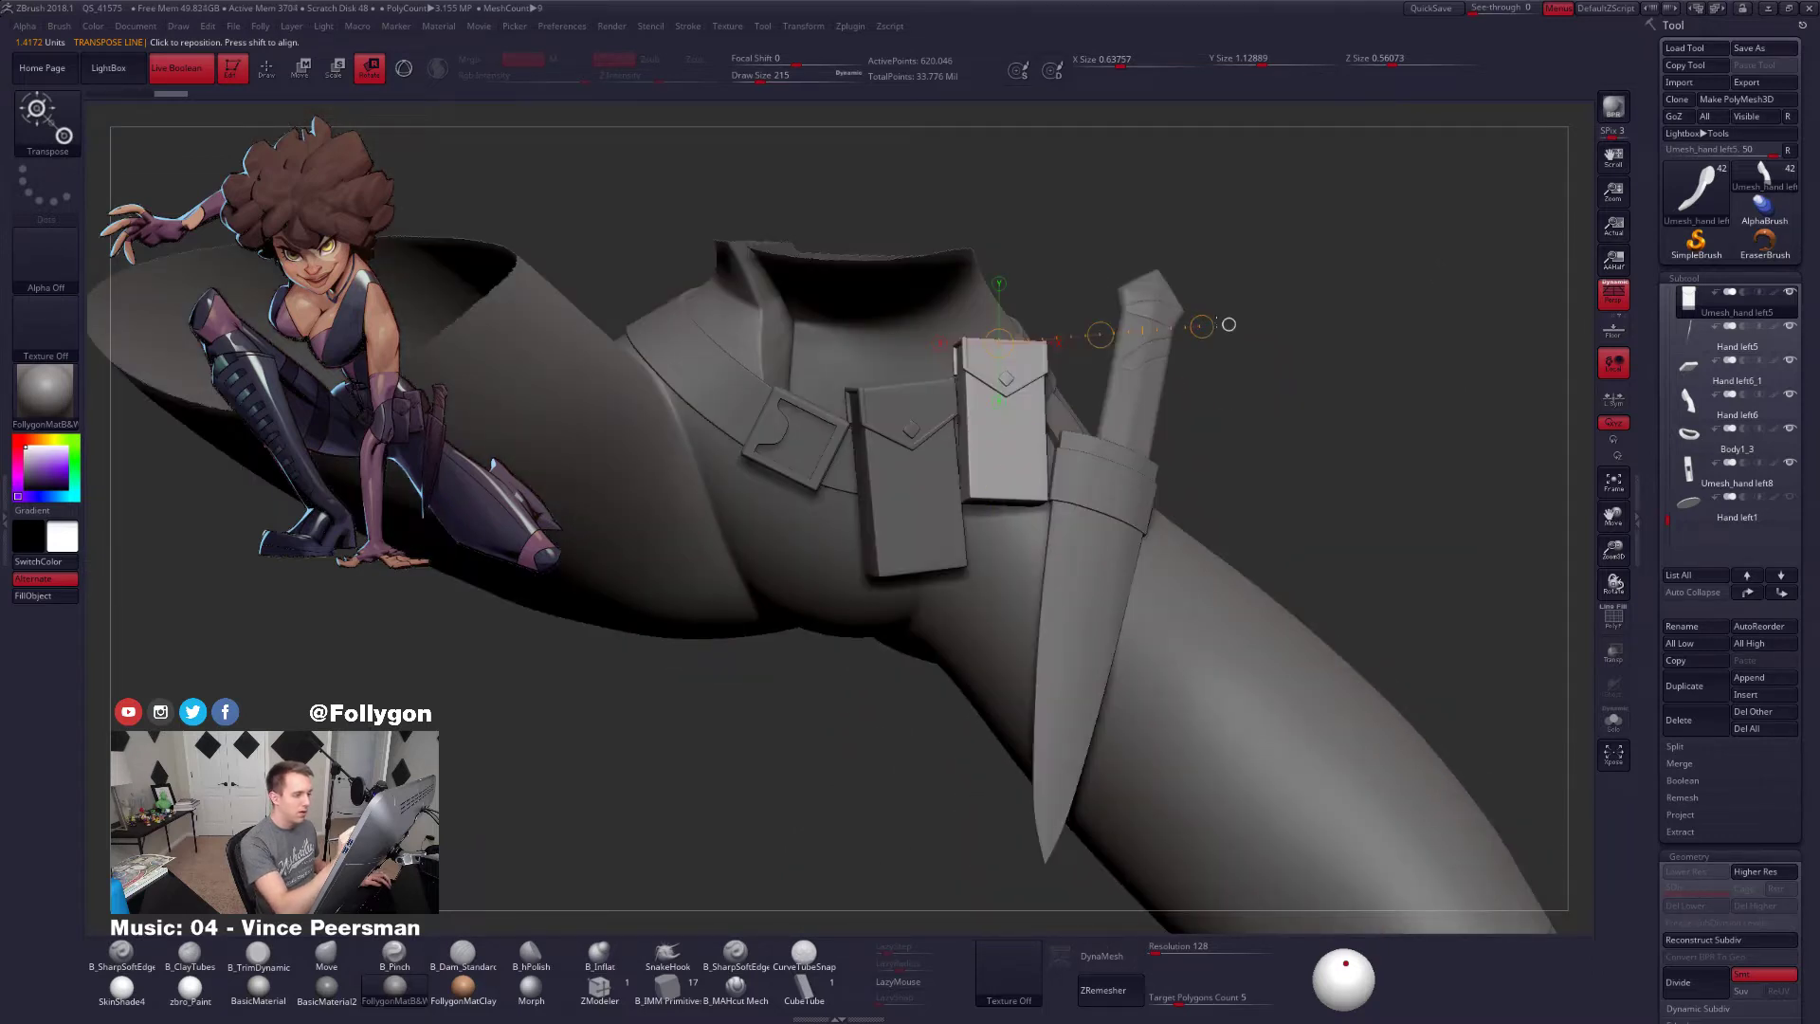
pyautogui.keyDown('shift'); pyautogui.click(1229, 325); pyautogui.keyUp('shift')
pyautogui.press('e')
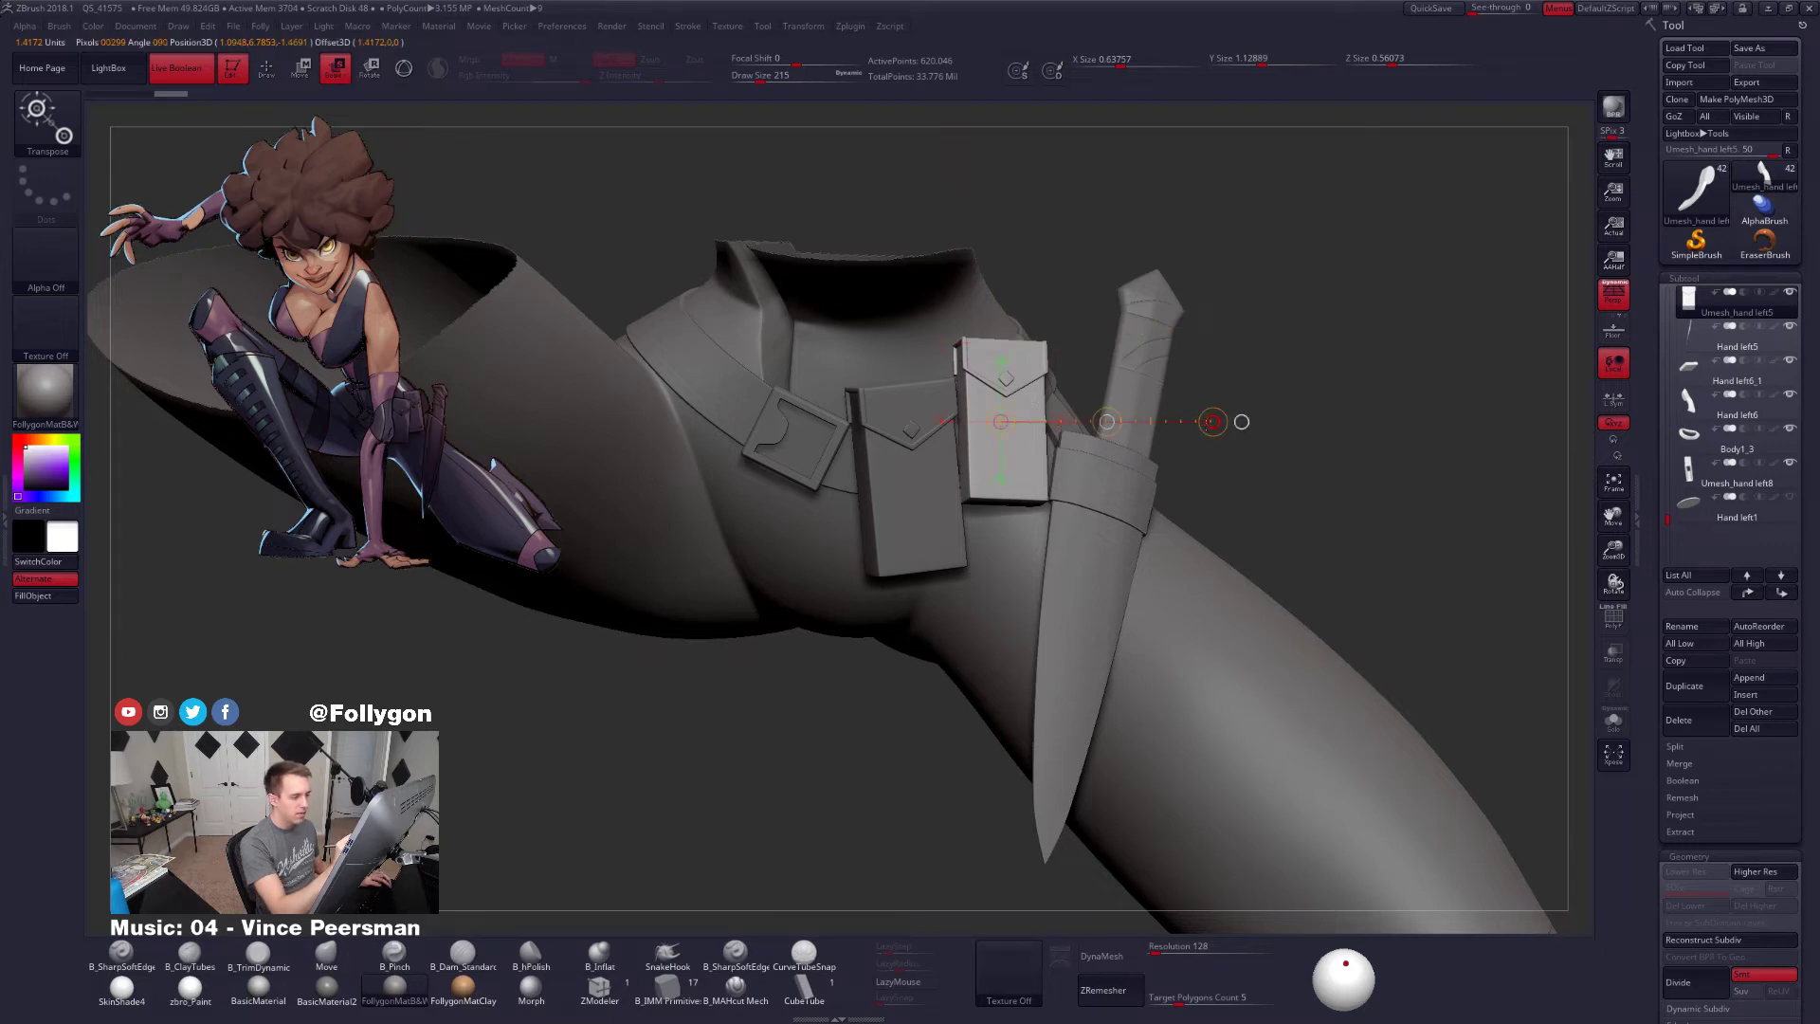
pyautogui.moveTo(1207, 425); pyautogui.dragTo(1166, 429)
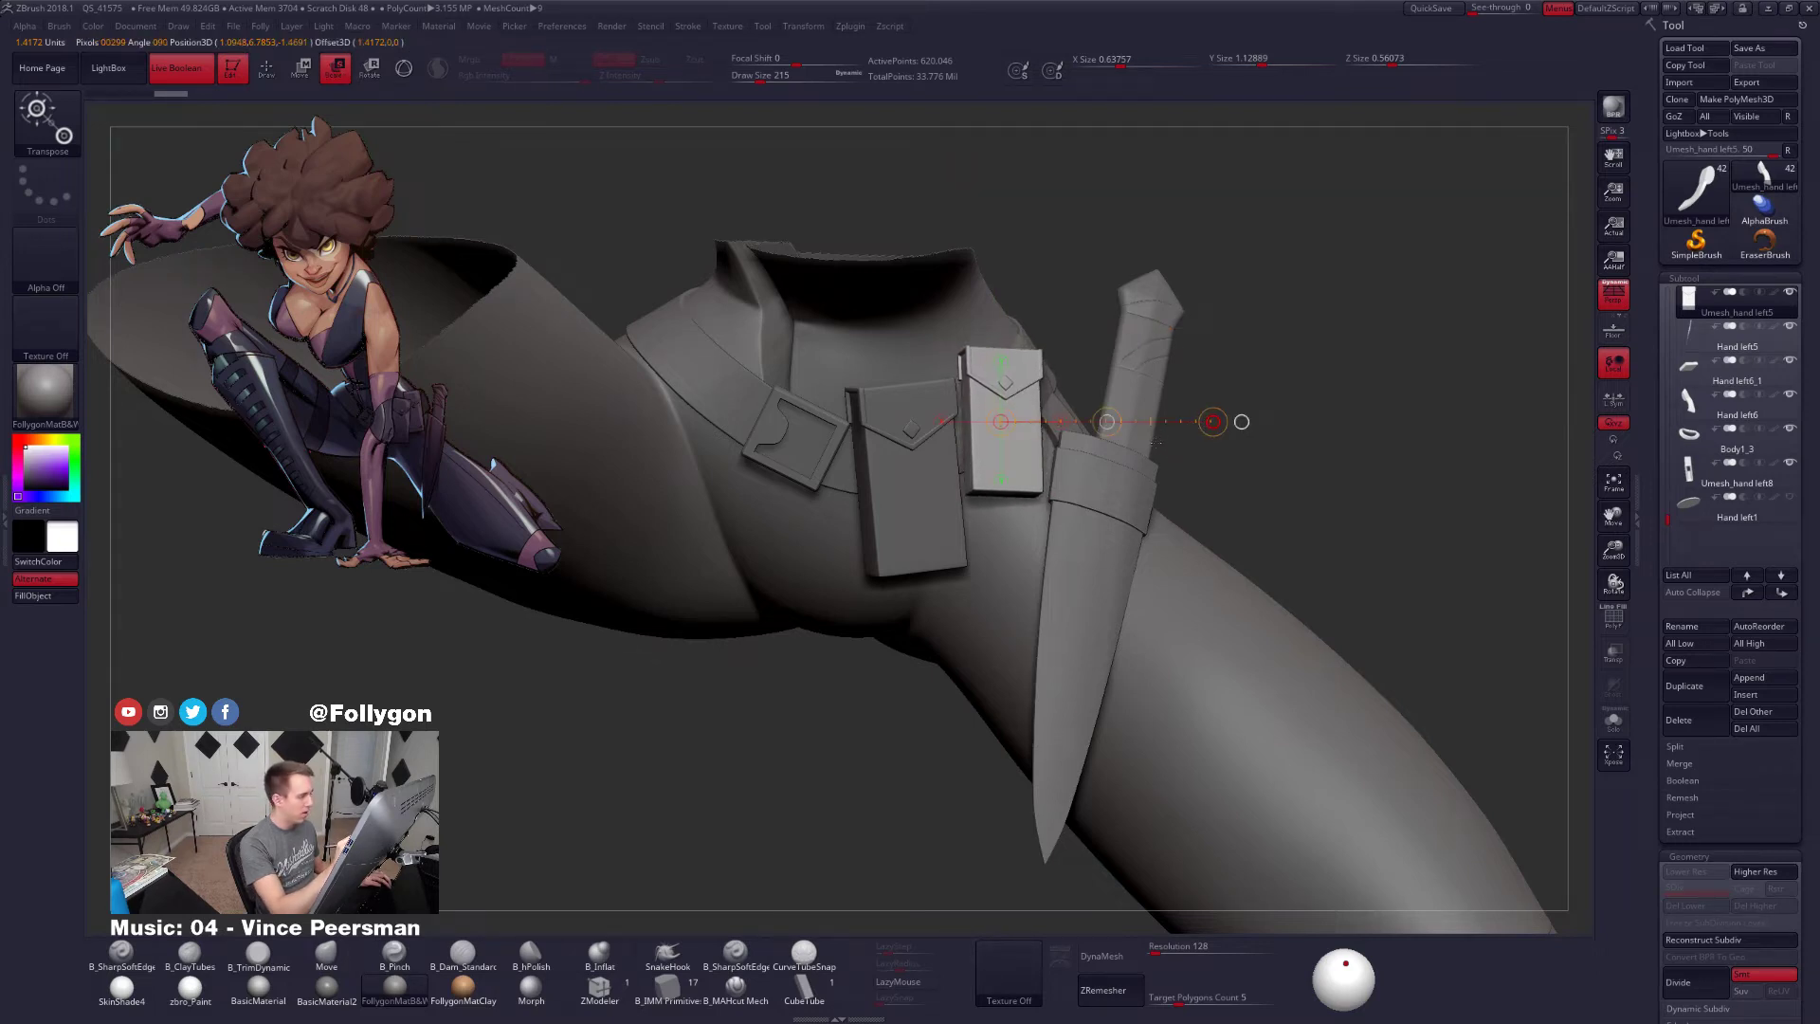
# Move the smaller pouch closer to the sheath with Transpose and return to the Move brush
pyautogui.keyDown('alt'); pyautogui.moveTo(999, 520); pyautogui.dragTo(1149, 627, button='right'); pyautogui.keyUp('alt')
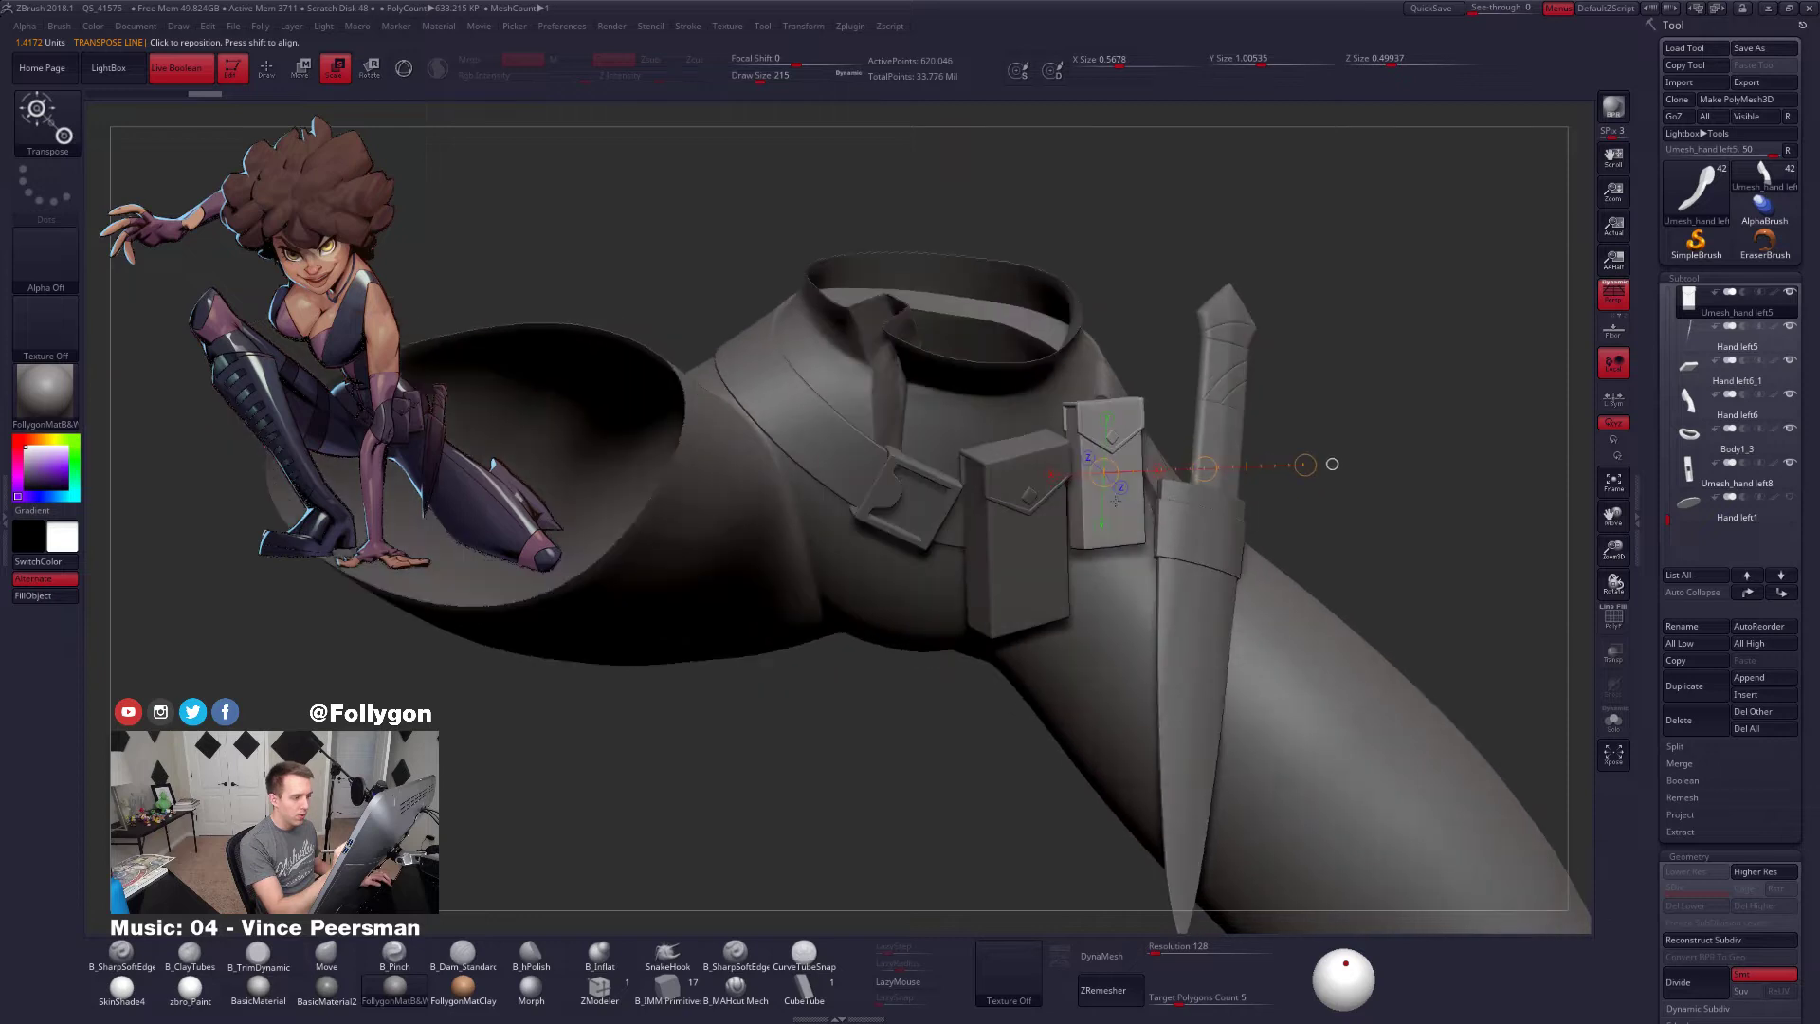
pyautogui.press('w')
pyautogui.moveTo(1117, 501); pyautogui.dragTo(1188, 505)
pyautogui.moveTo(1096, 560)
pyautogui.mouseDown(button='right')
pyautogui.moveTo(1152, 569)
pyautogui.moveTo(997, 593)
pyautogui.moveTo(1148, 588)
pyautogui.moveTo(1112, 494)
pyautogui.moveTo(1175, 583)
pyautogui.moveTo(1232, 515)
pyautogui.mouseUp(button='right')
pyautogui.press('q')
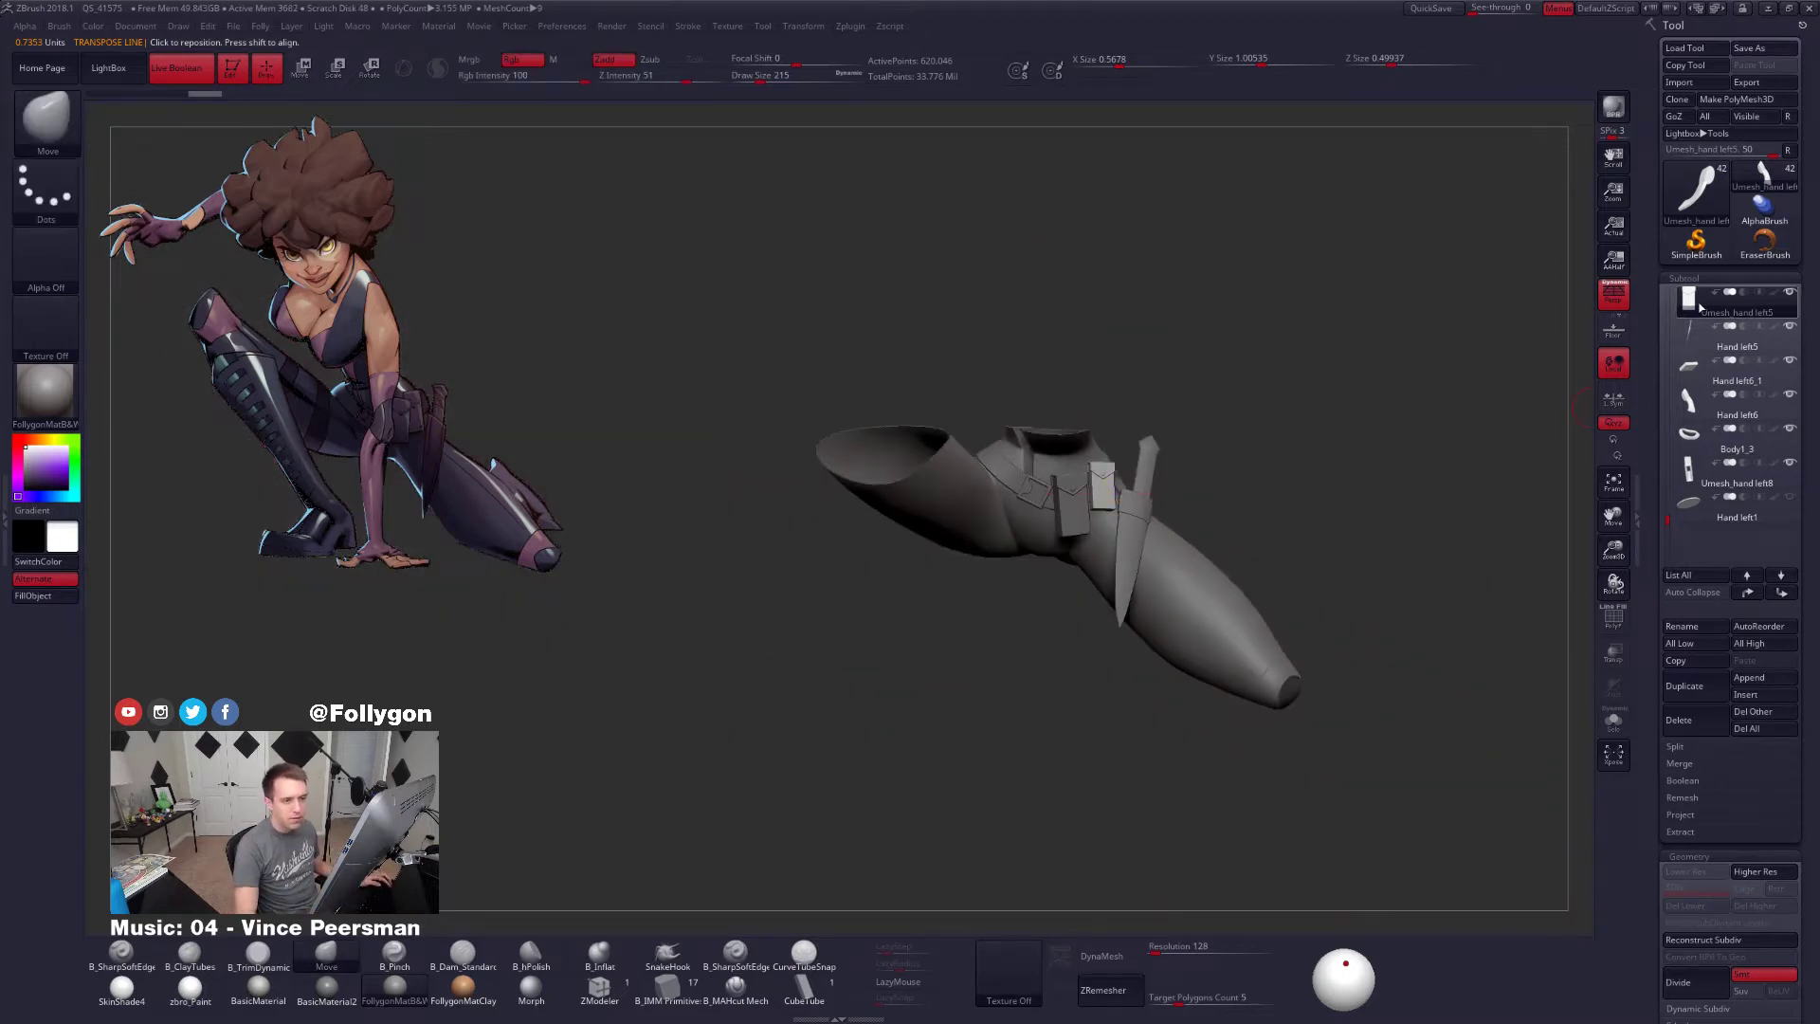
# Select the body, make all subtools visible, and turn on polypaint colour for the whole character
pyautogui.keyDown('alt'); pyautogui.click(1197, 569); pyautogui.keyUp('alt')
pyautogui.keyDown('ctrl'); pyautogui.keyDown('shift'); pyautogui.click(1300, 539); pyautogui.keyUp('shift'); pyautogui.keyUp('ctrl')
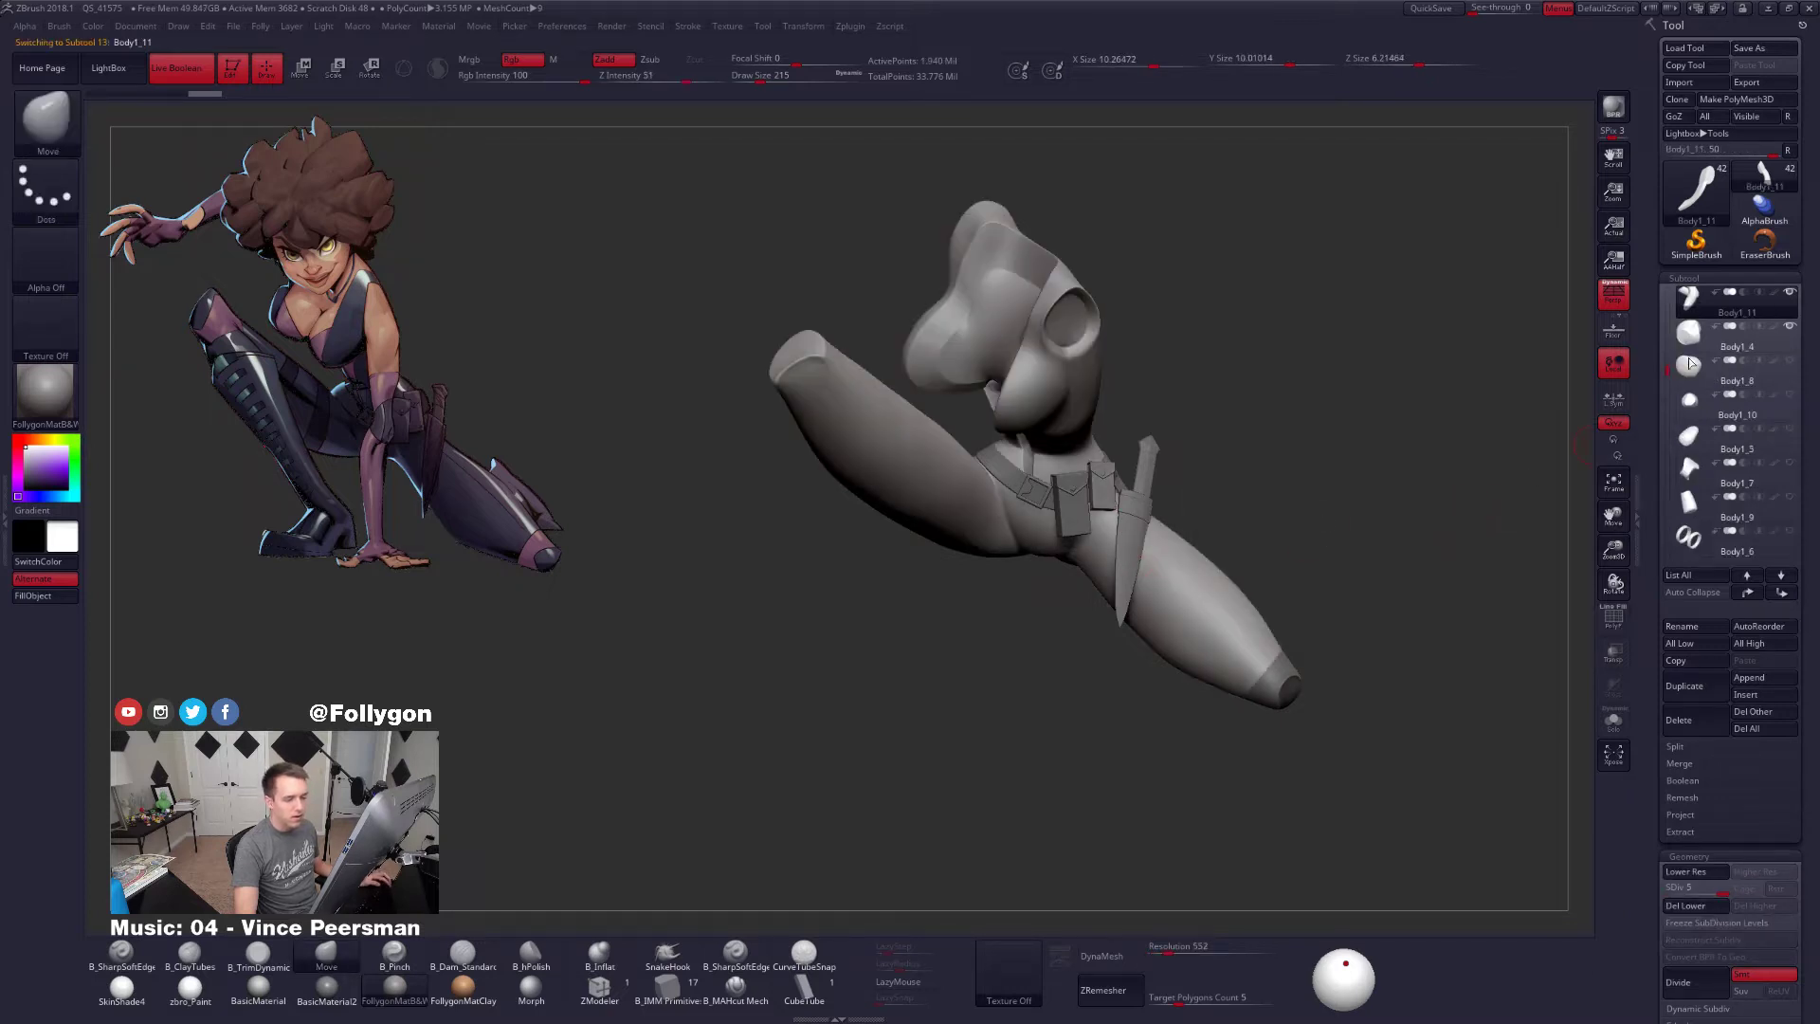
pyautogui.click(1774, 292)
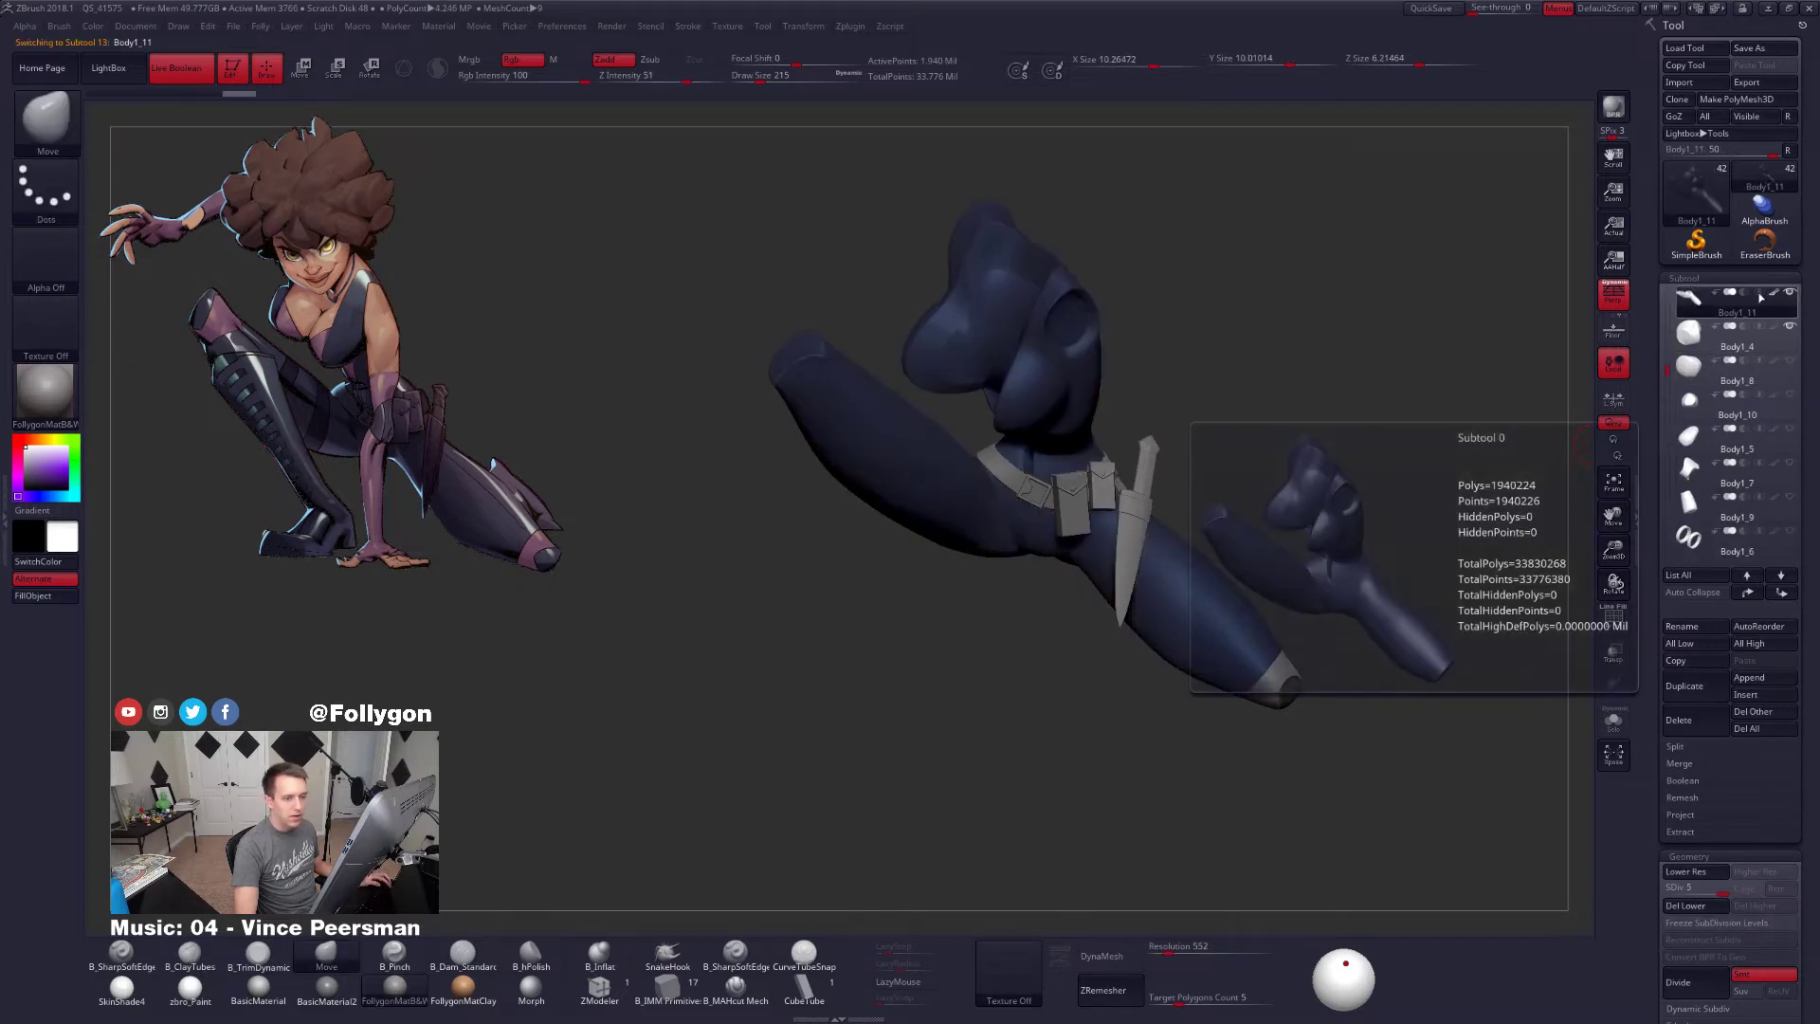
pyautogui.keyDown('shift'); pyautogui.click(1779, 295); pyautogui.keyUp('shift')
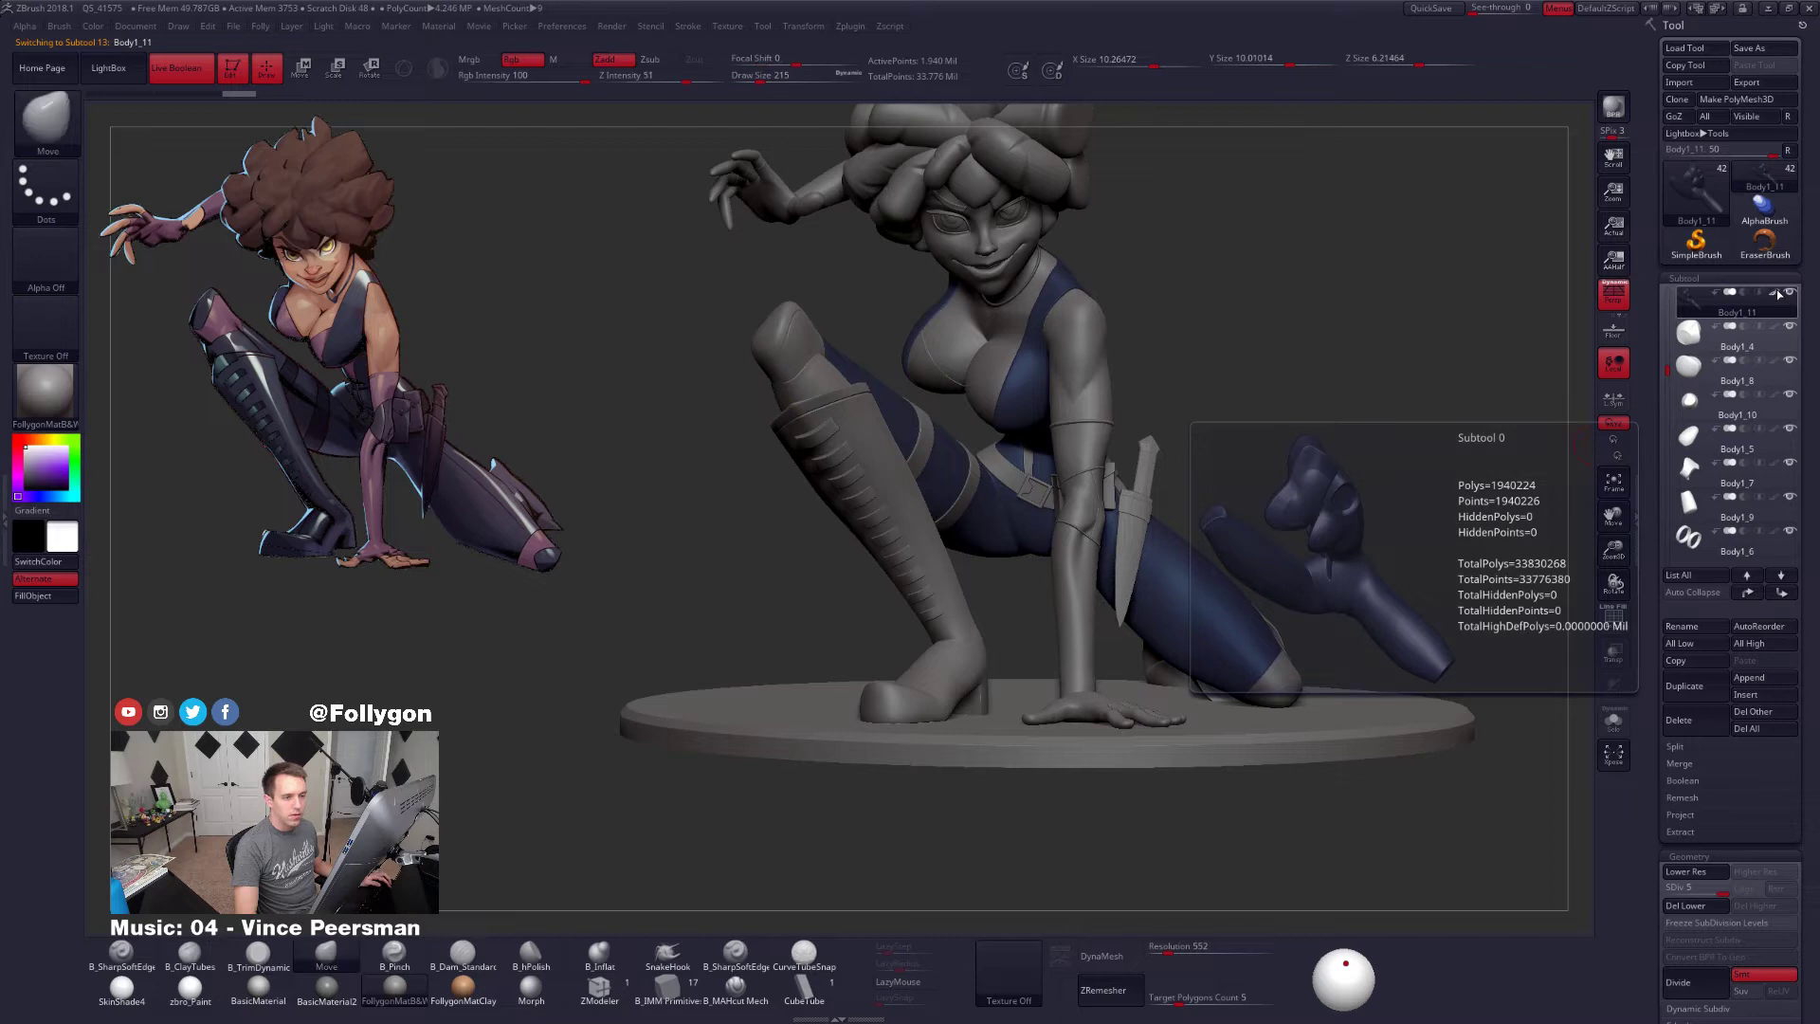
pyautogui.keyDown('alt'); pyautogui.moveTo(1479, 446); pyautogui.dragTo(1463, 362); pyautogui.keyUp('alt')
pyautogui.keyDown('alt'); pyautogui.moveTo(1296, 592); pyautogui.dragTo(1241, 627); pyautogui.keyUp('alt')
# Hide the round base disc under the character and select the Body1_3 subtool
pyautogui.keyDown('alt'); pyautogui.click(1190, 681); pyautogui.keyUp('alt')
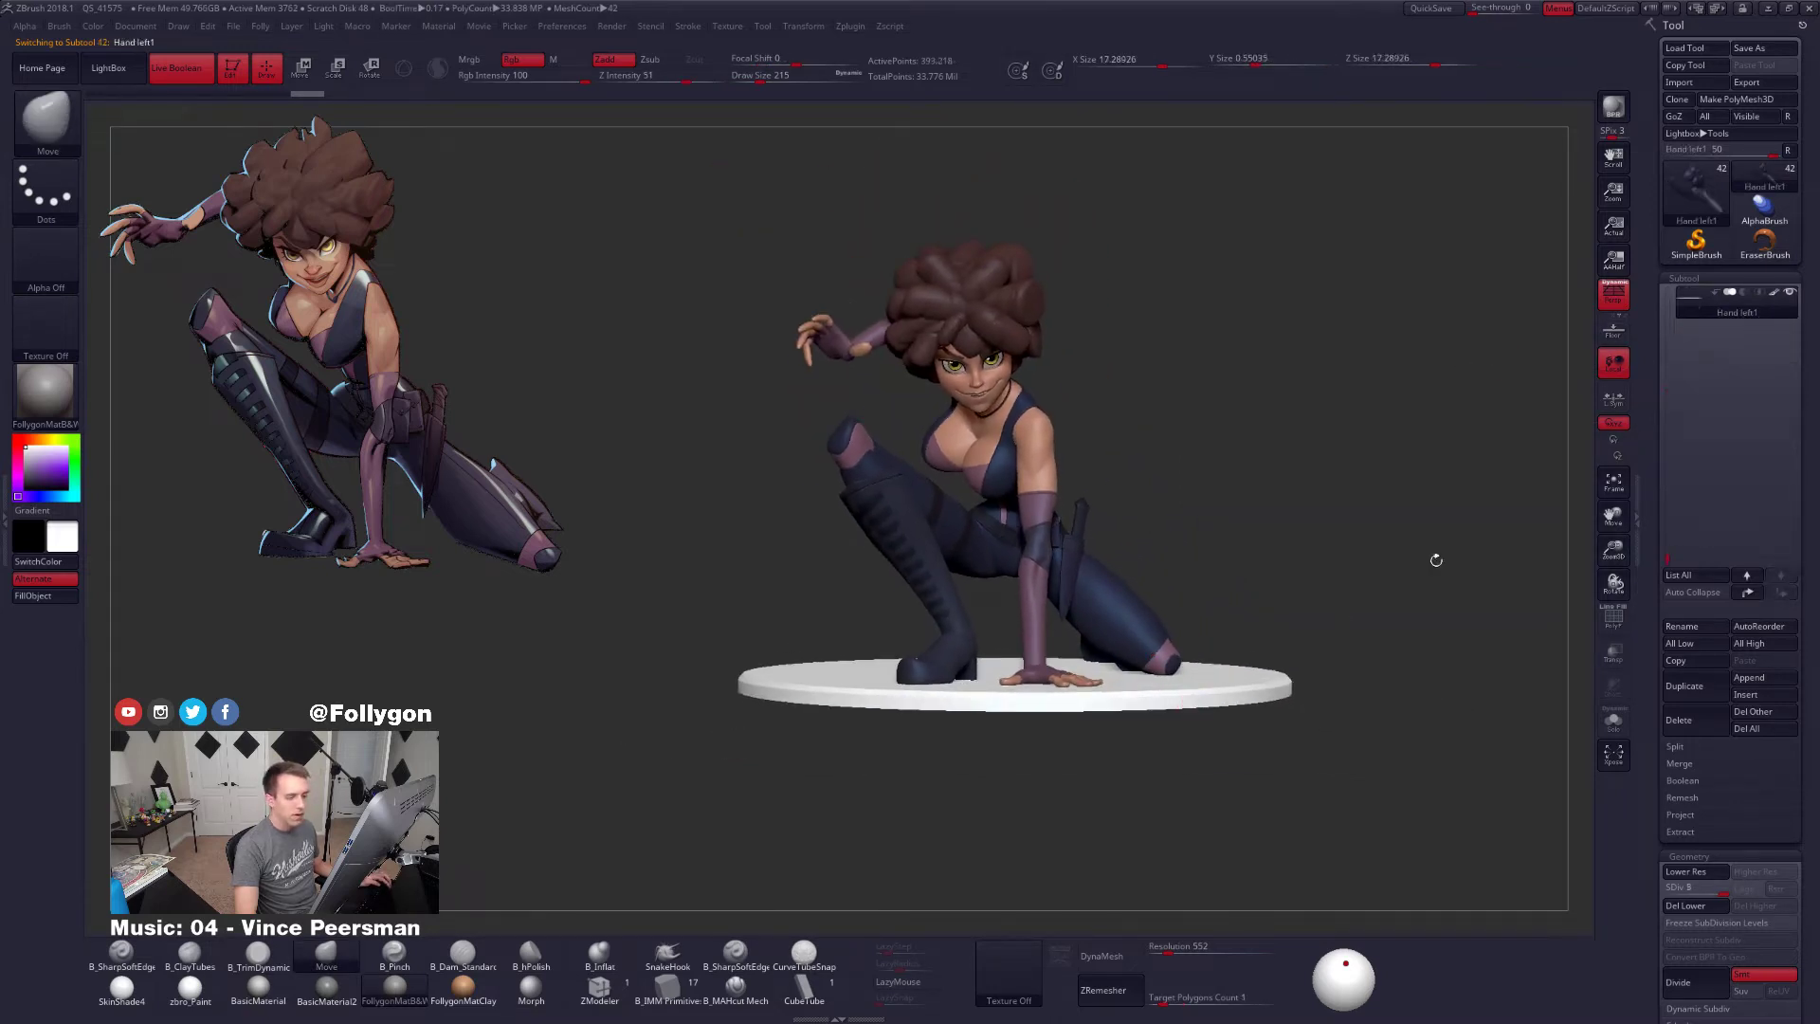
pyautogui.click(1790, 292)
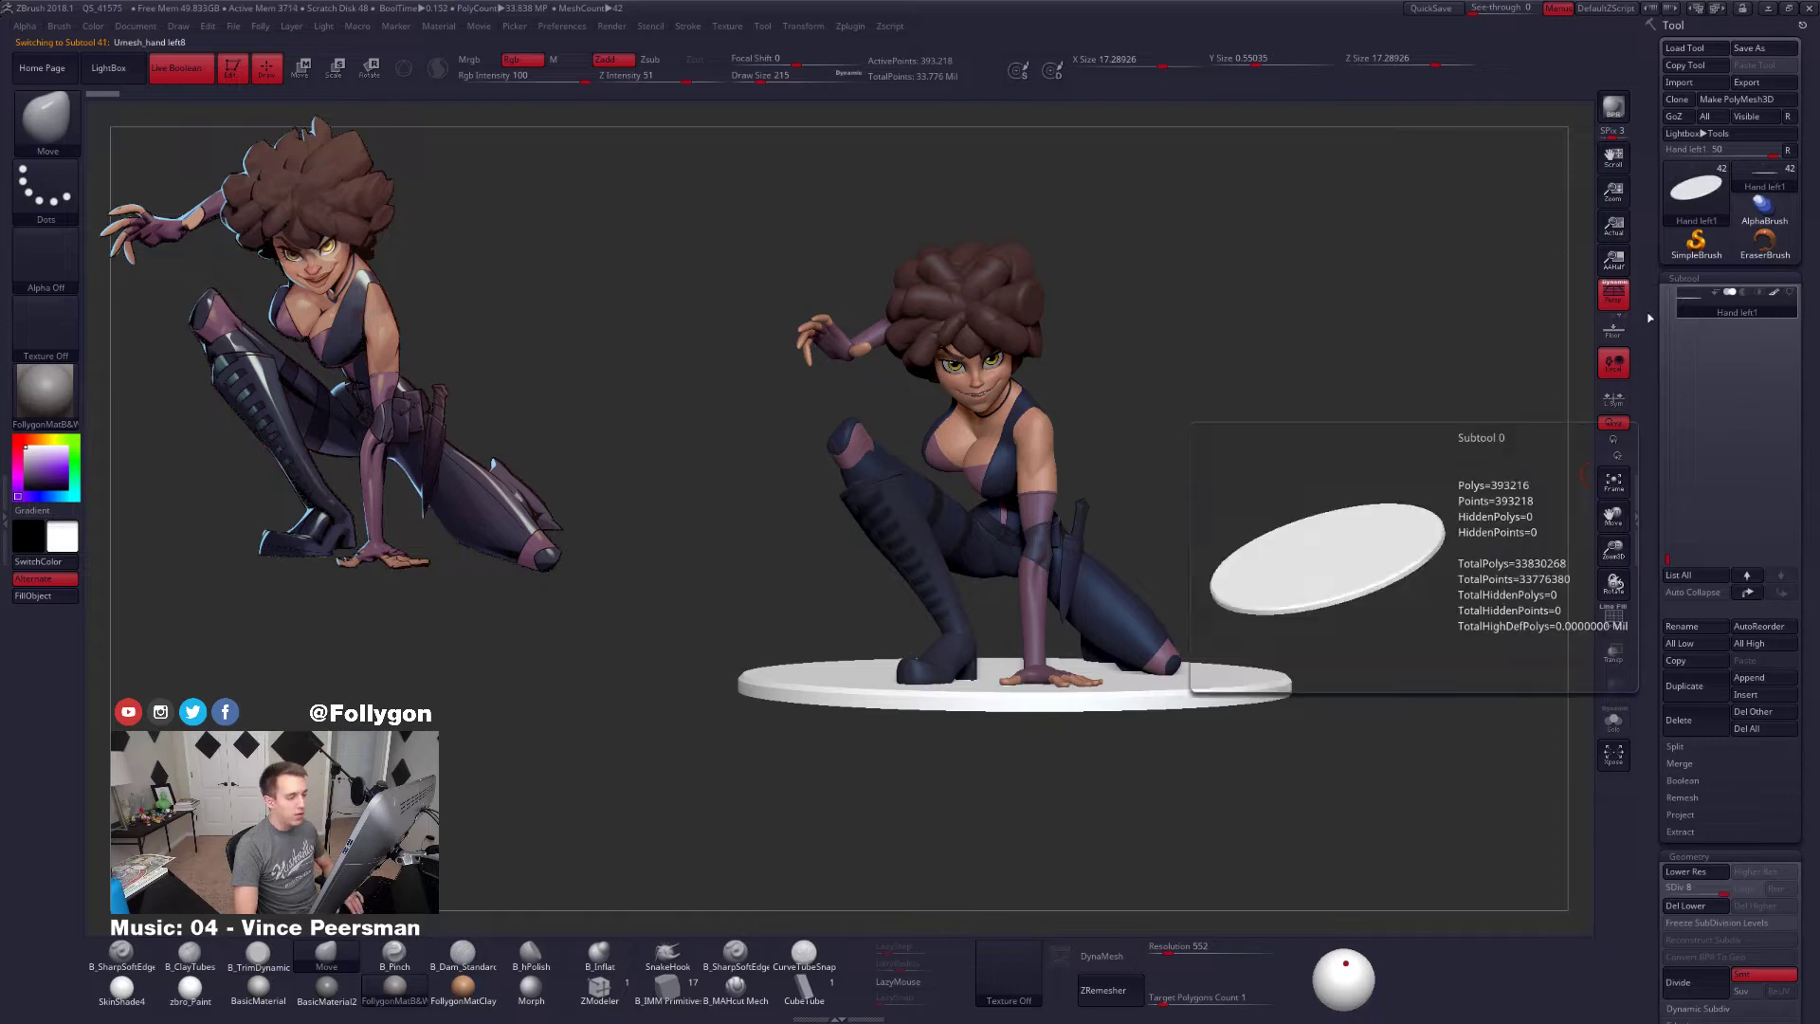
pyautogui.press('Up')
pyautogui.press('Up')
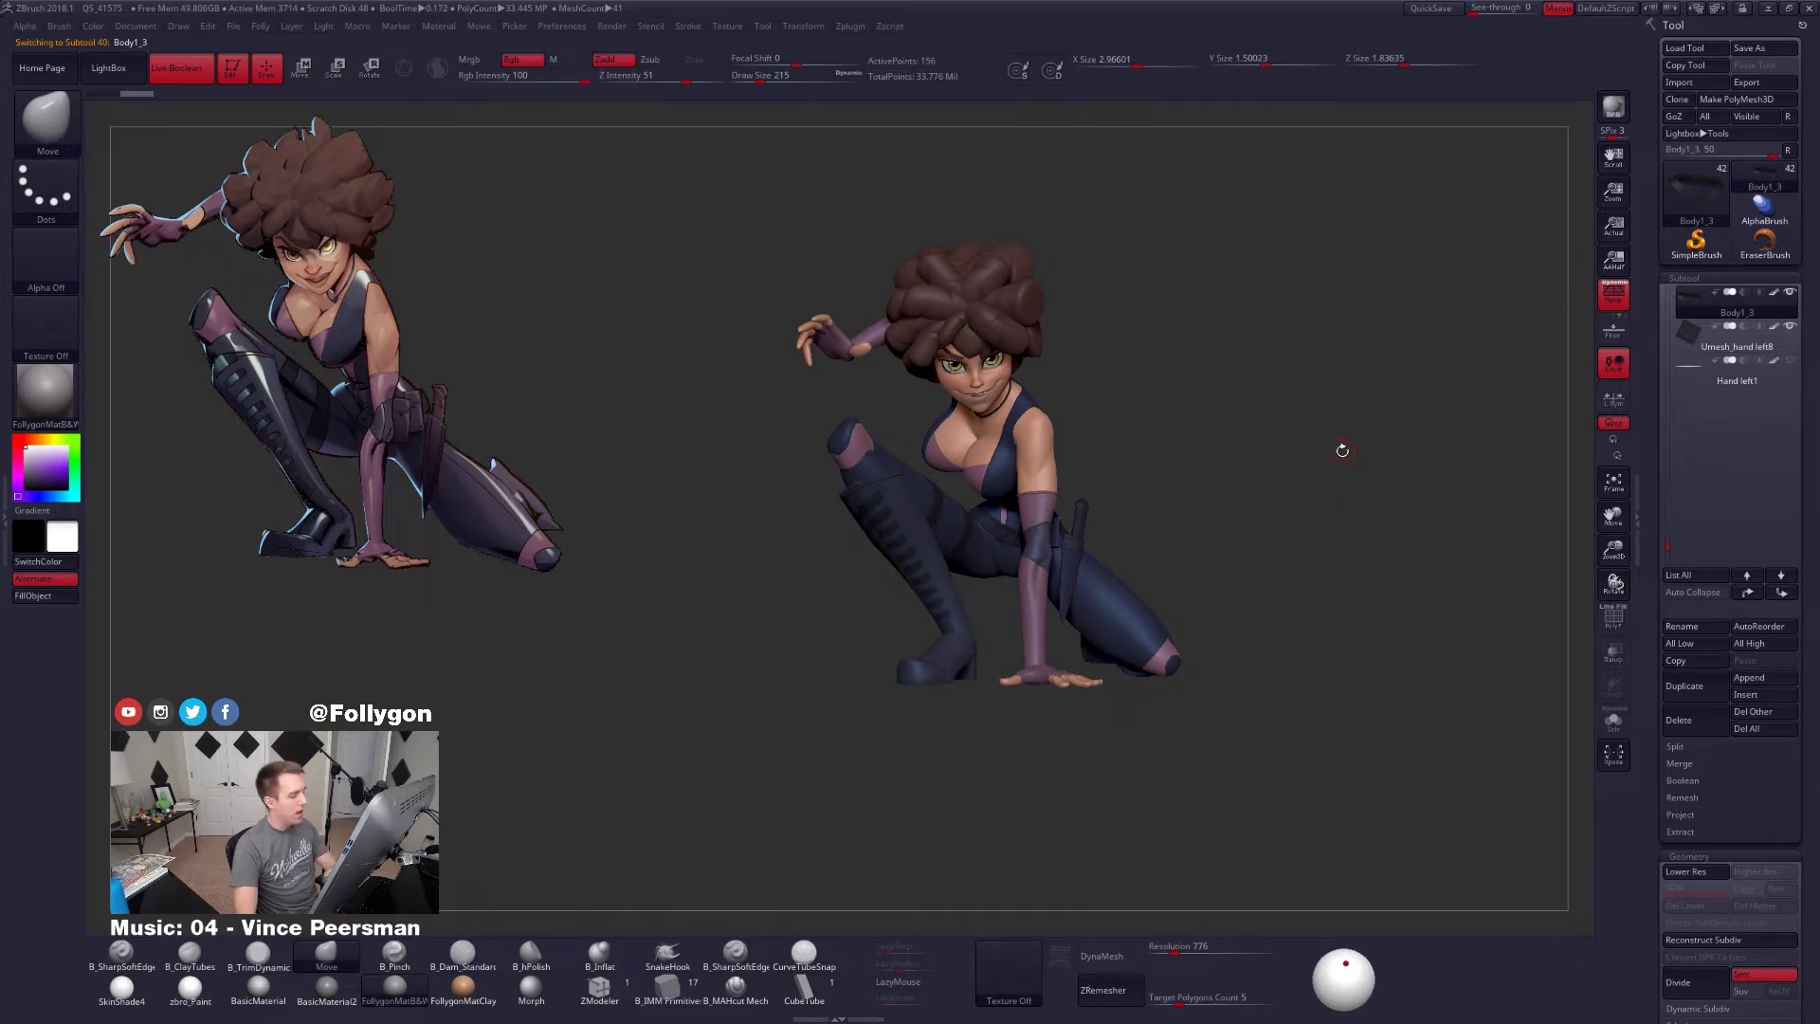
# Examine the full coloured character from the front and the side against the reference illustration
pyautogui.keyDown('alt'); pyautogui.moveTo(1078, 439); pyautogui.dragTo(966, 343); pyautogui.keyUp('alt')
pyautogui.moveTo(945, 476); pyautogui.dragTo(975, 418)
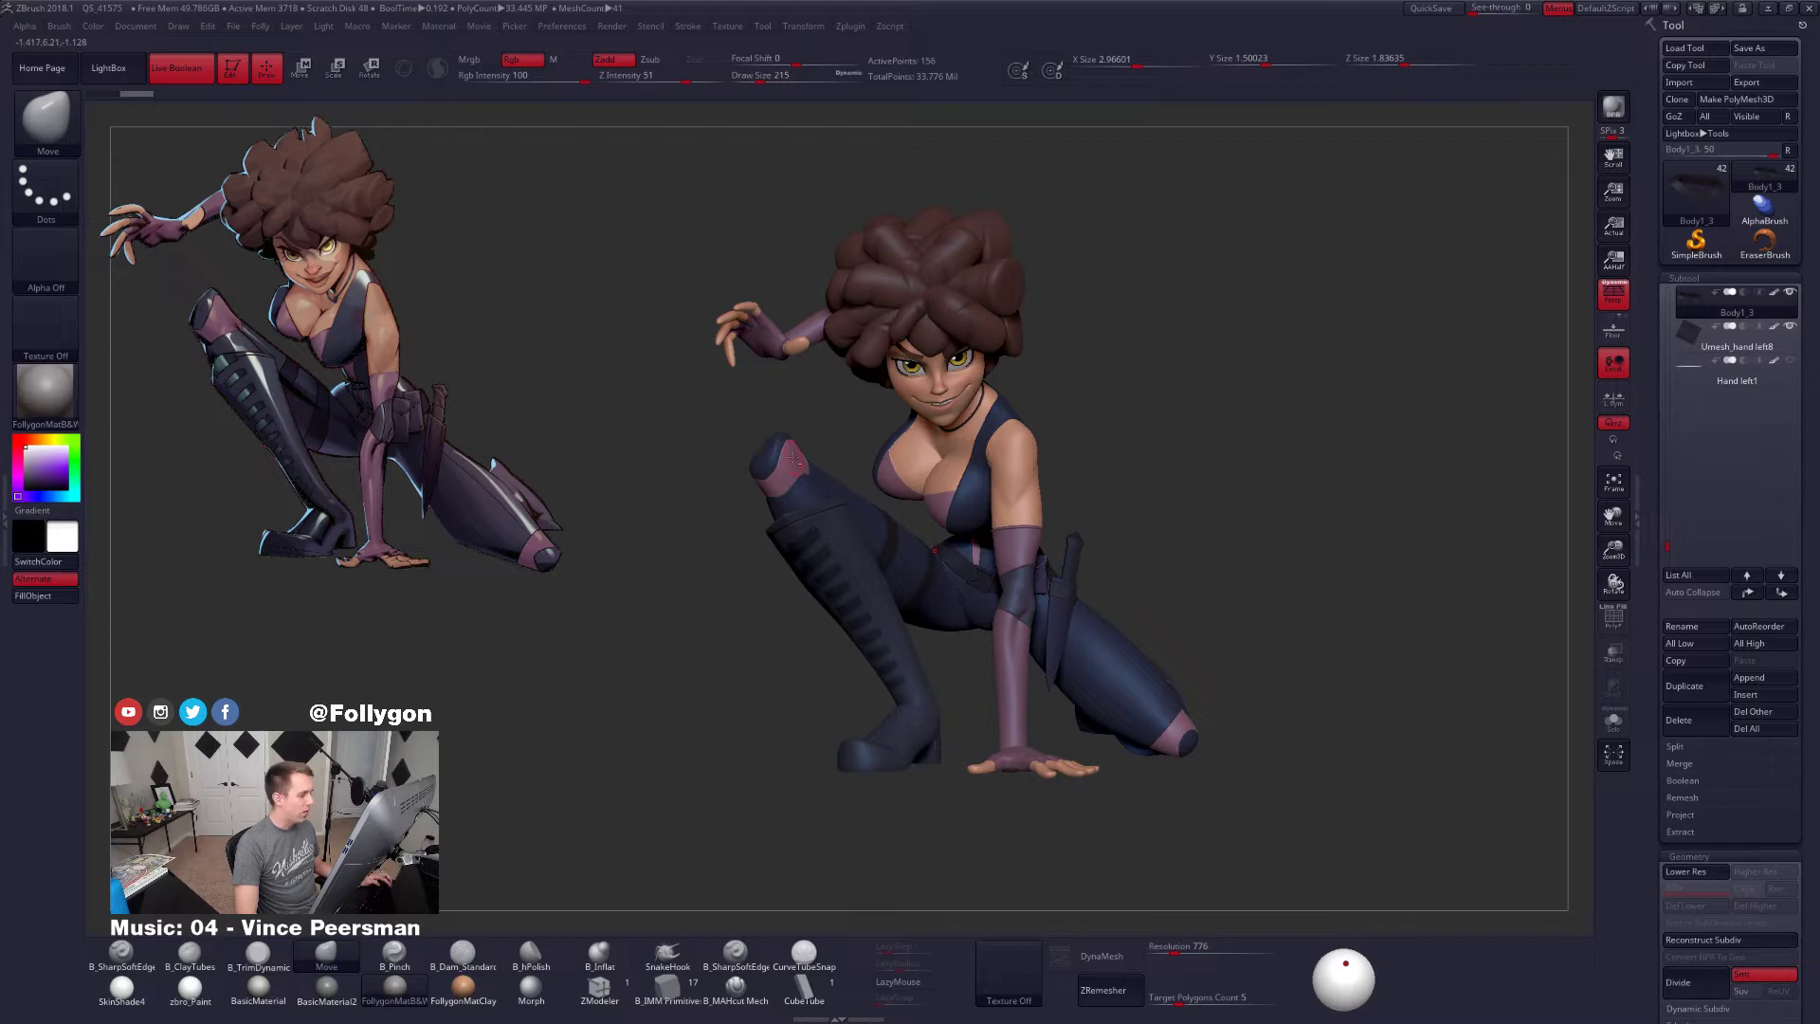
pyautogui.moveTo(1052, 524); pyautogui.dragTo(1040, 504)
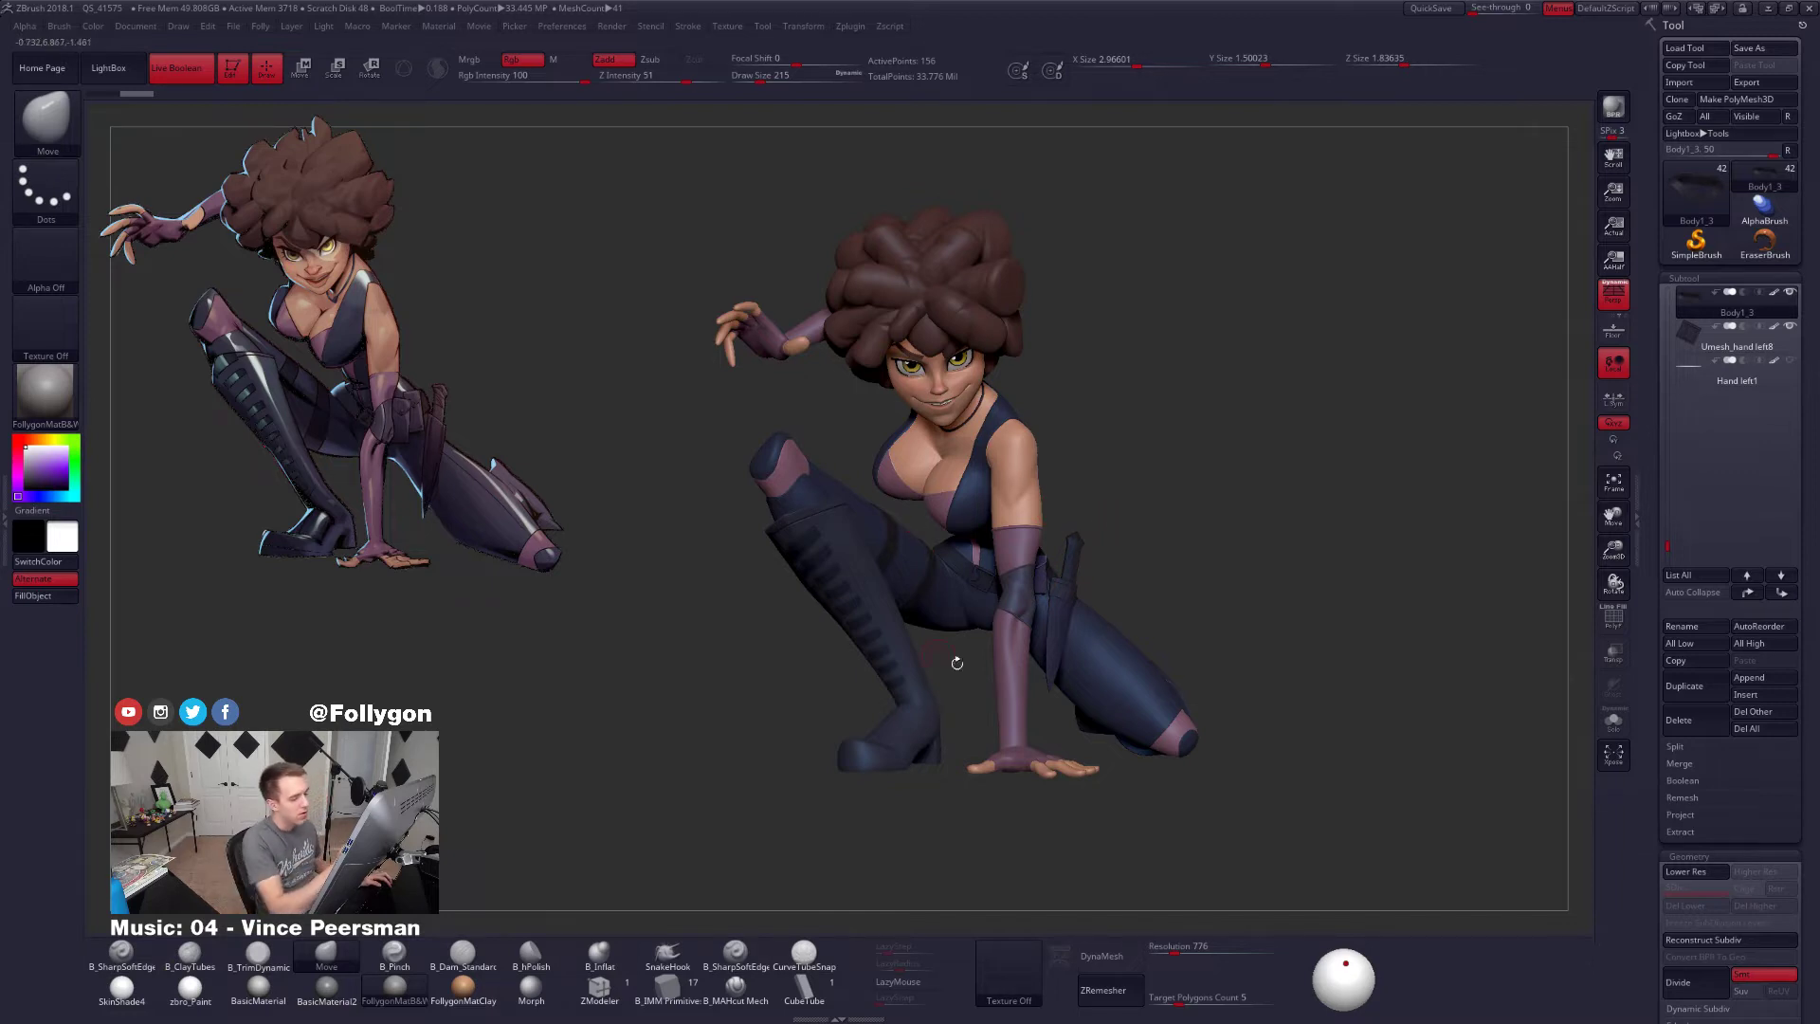
pyautogui.moveTo(1143, 747); pyautogui.dragTo(1121, 773)
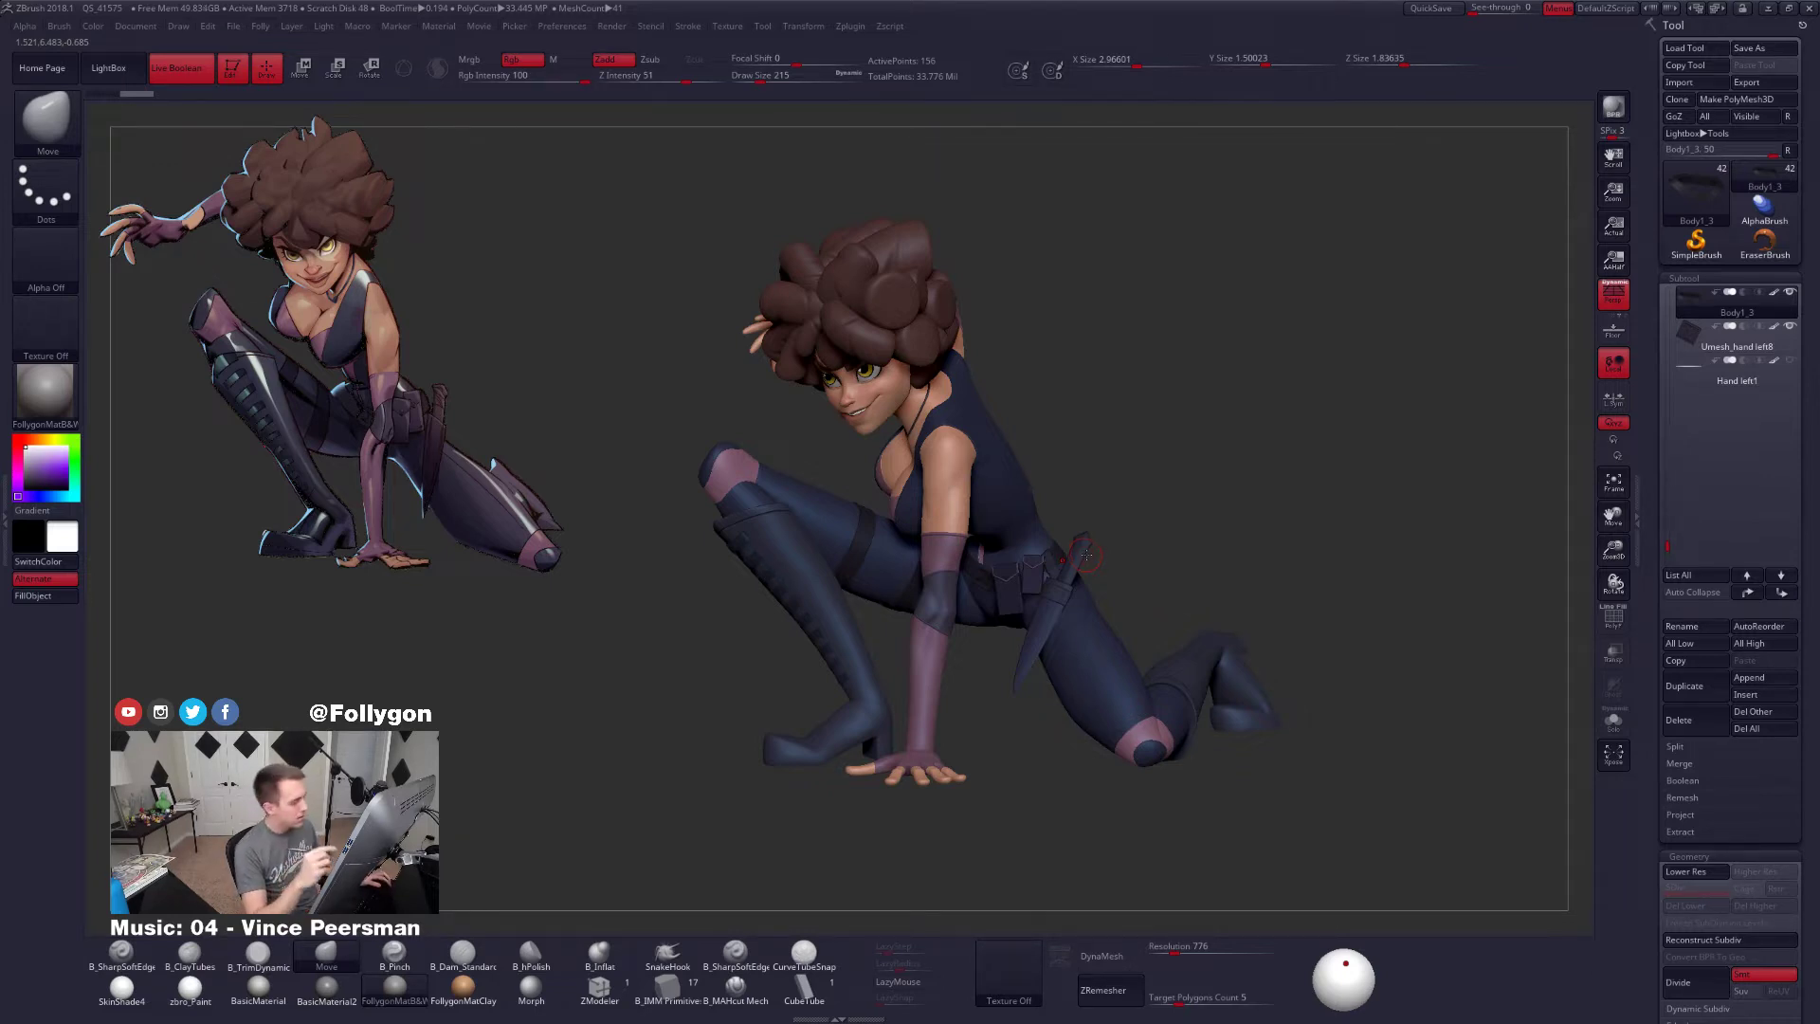
pyautogui.moveTo(1091, 749); pyautogui.dragTo(1261, 744)
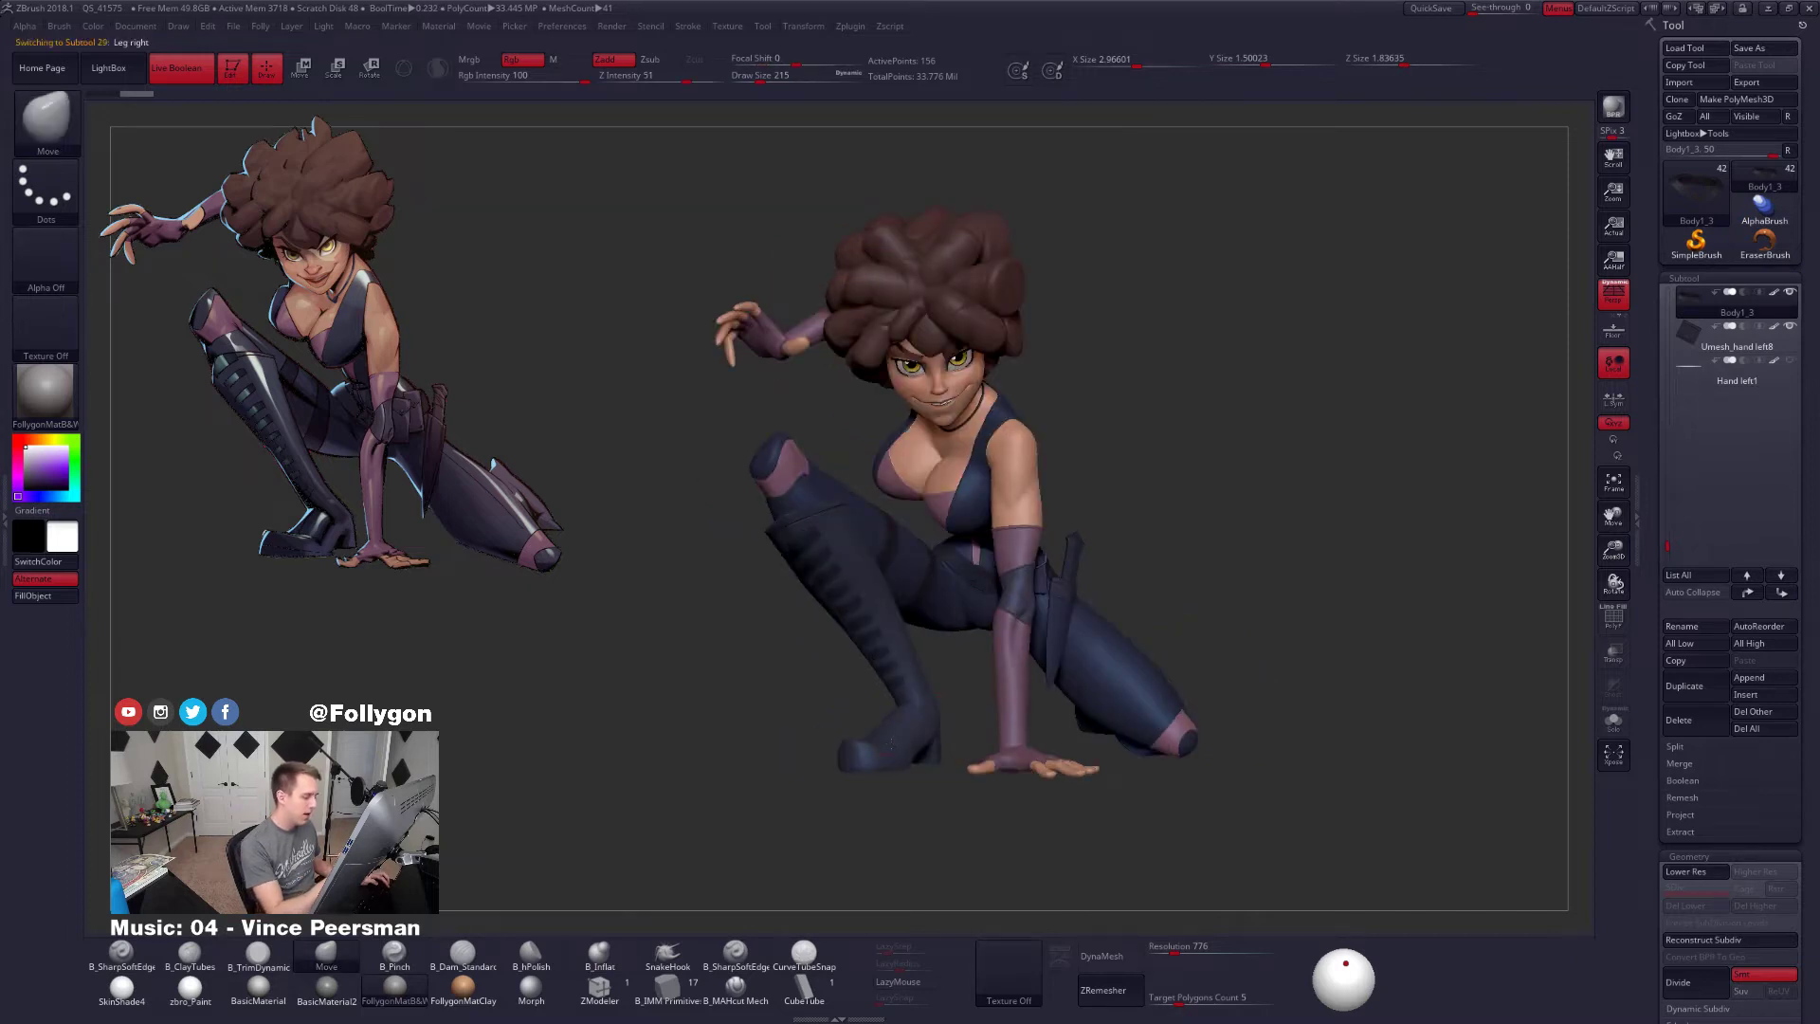
# Select the right leg's boot, hide all other subtools, and examine the foot and heel up close
pyautogui.keyDown('alt'); pyautogui.click(938, 725); pyautogui.keyUp('alt')
pyautogui.keyDown('shift'); pyautogui.click(1789, 292); pyautogui.keyUp('shift')
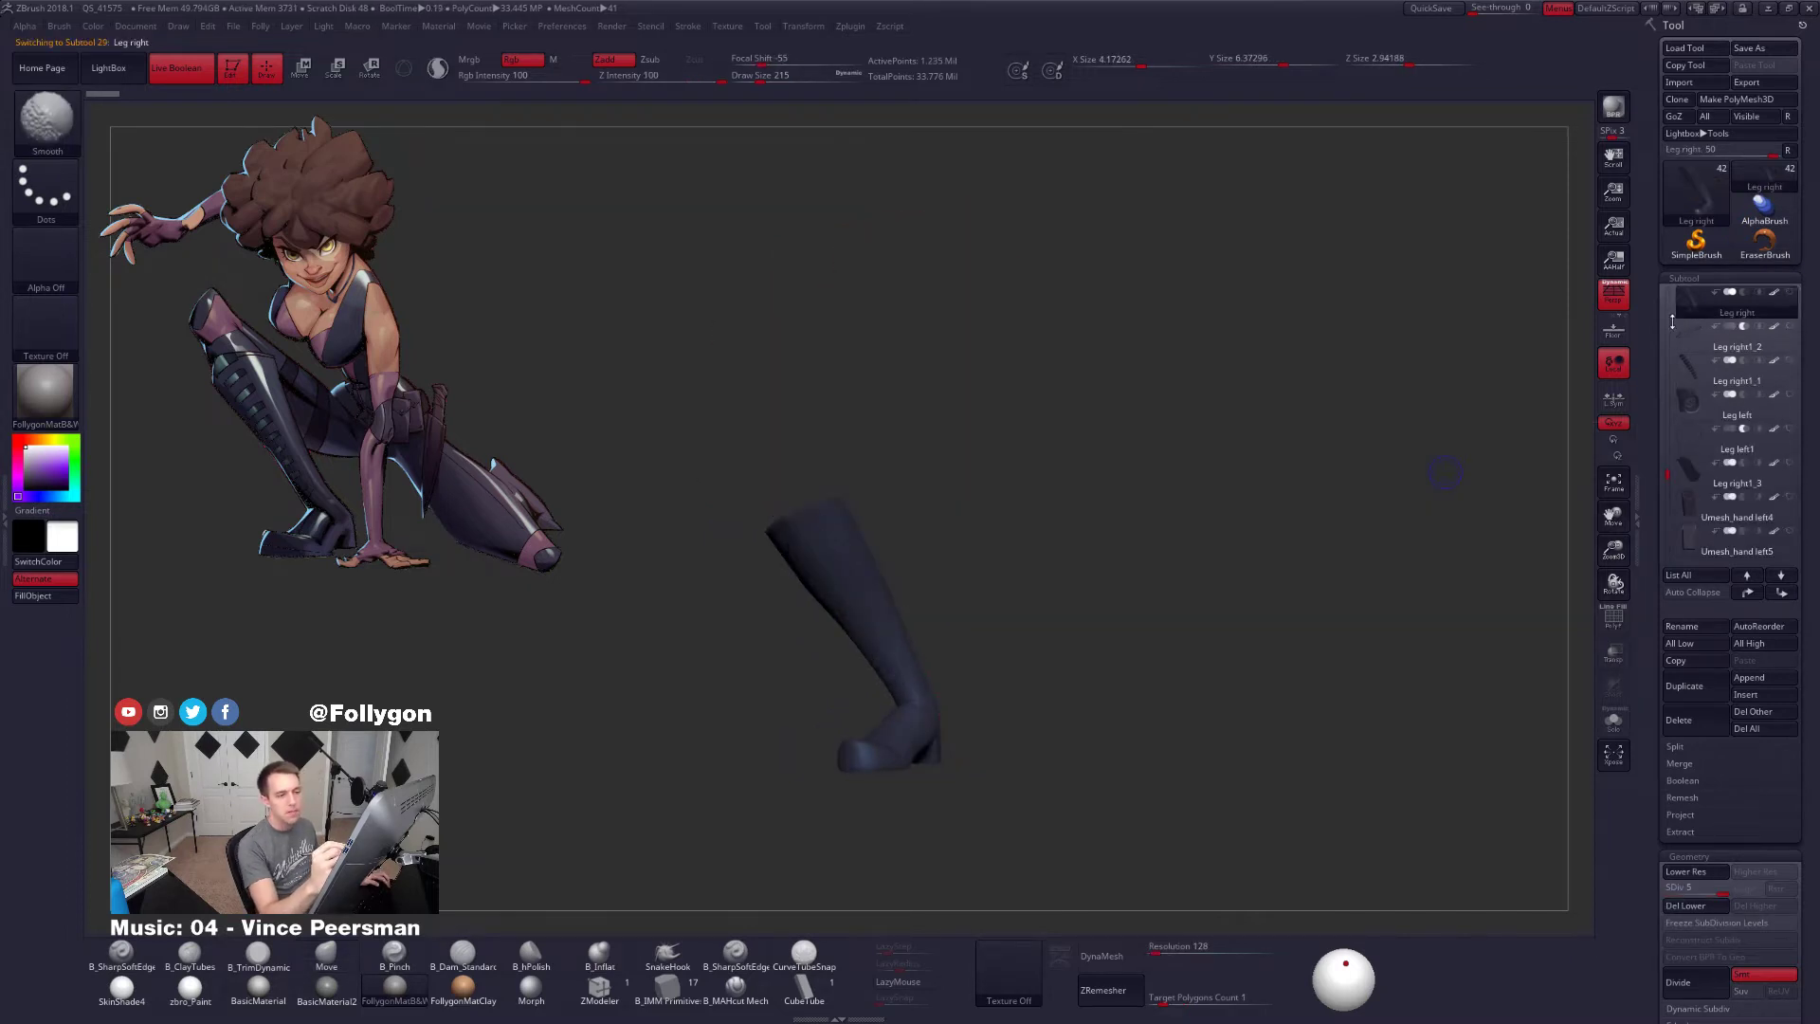
pyautogui.keyDown('alt'); pyautogui.moveTo(1148, 635); pyautogui.dragTo(1106, 670); pyautogui.keyUp('alt')
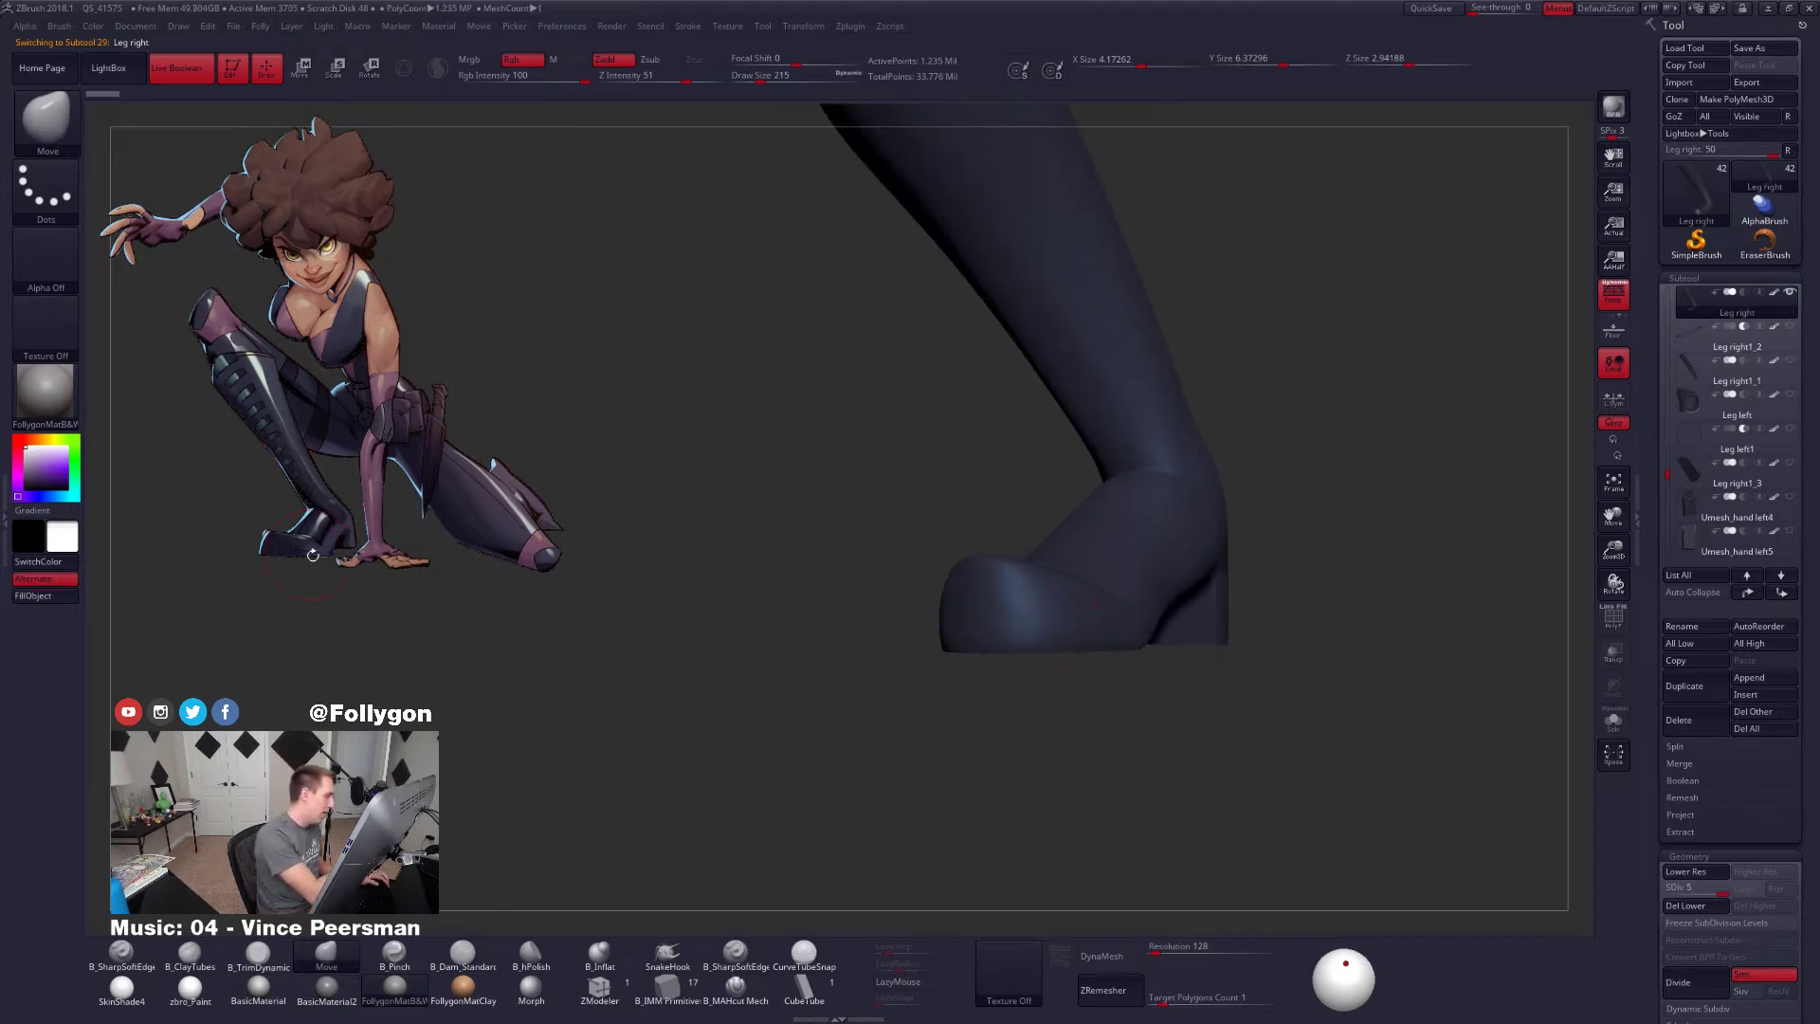
pyautogui.moveTo(1033, 621); pyautogui.dragTo(1085, 637, button='right')
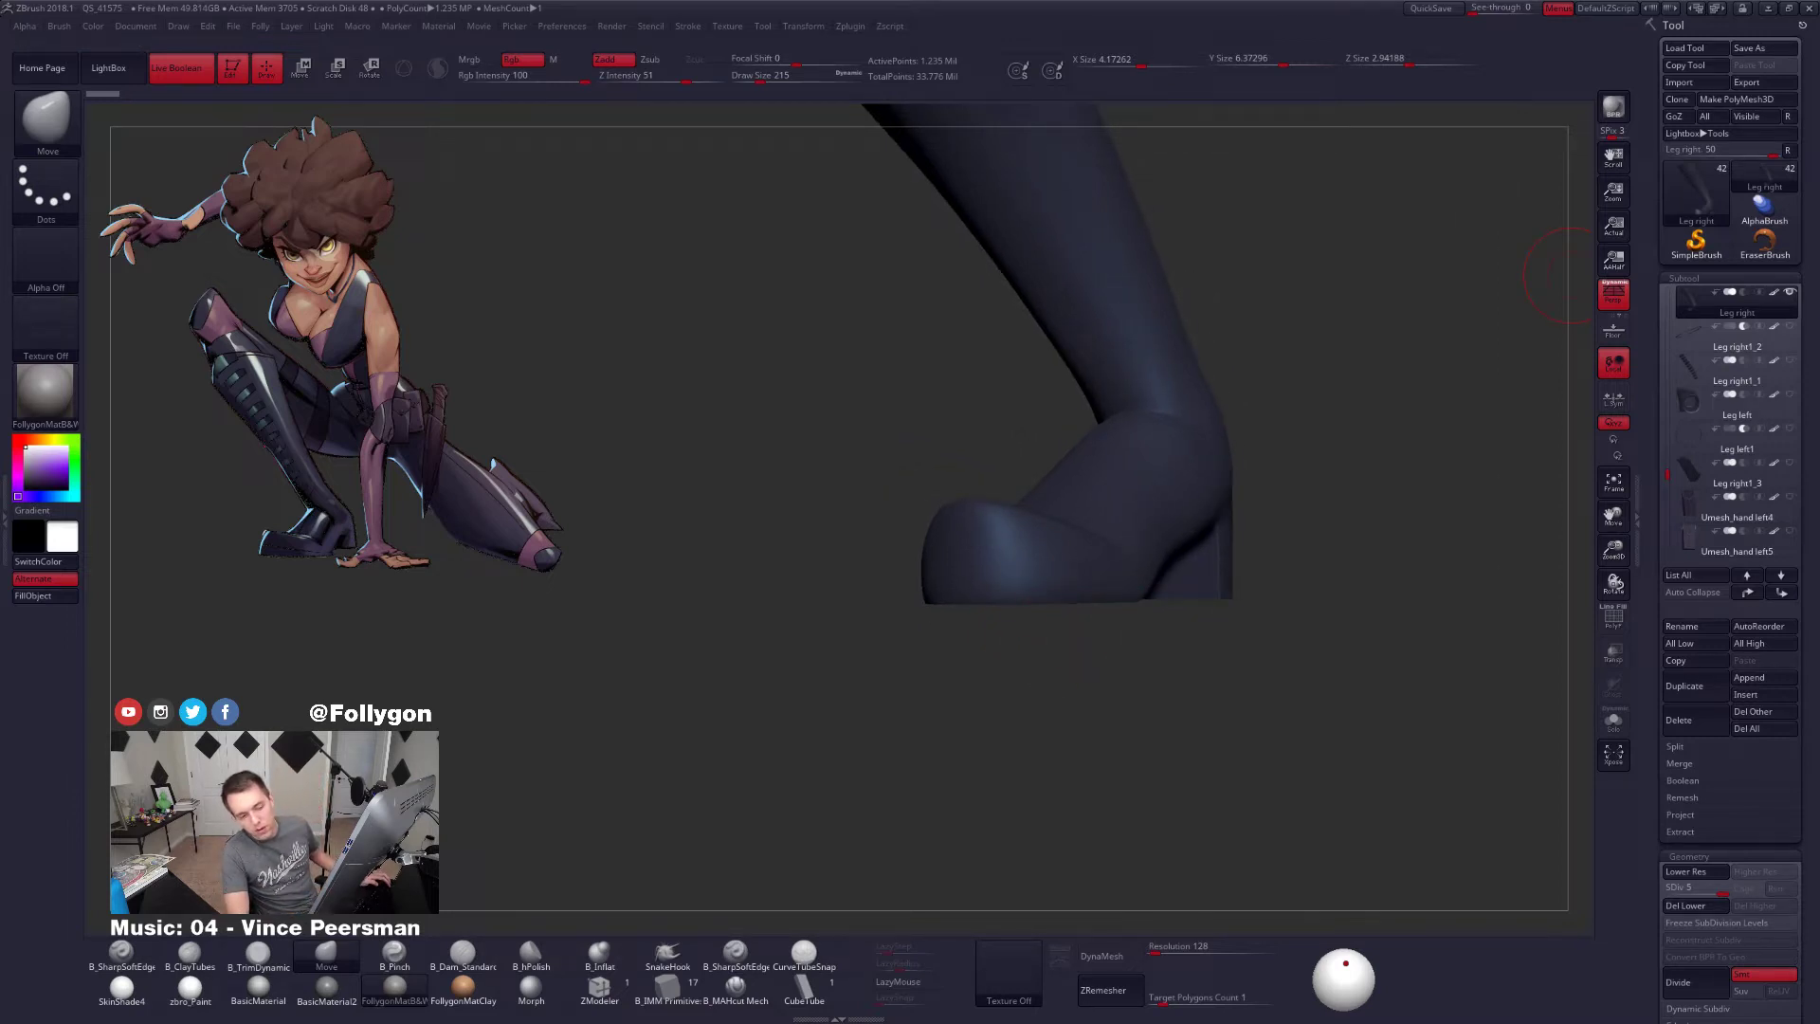
pyautogui.moveTo(1415, 453); pyautogui.dragTo(1303, 391, button='right')
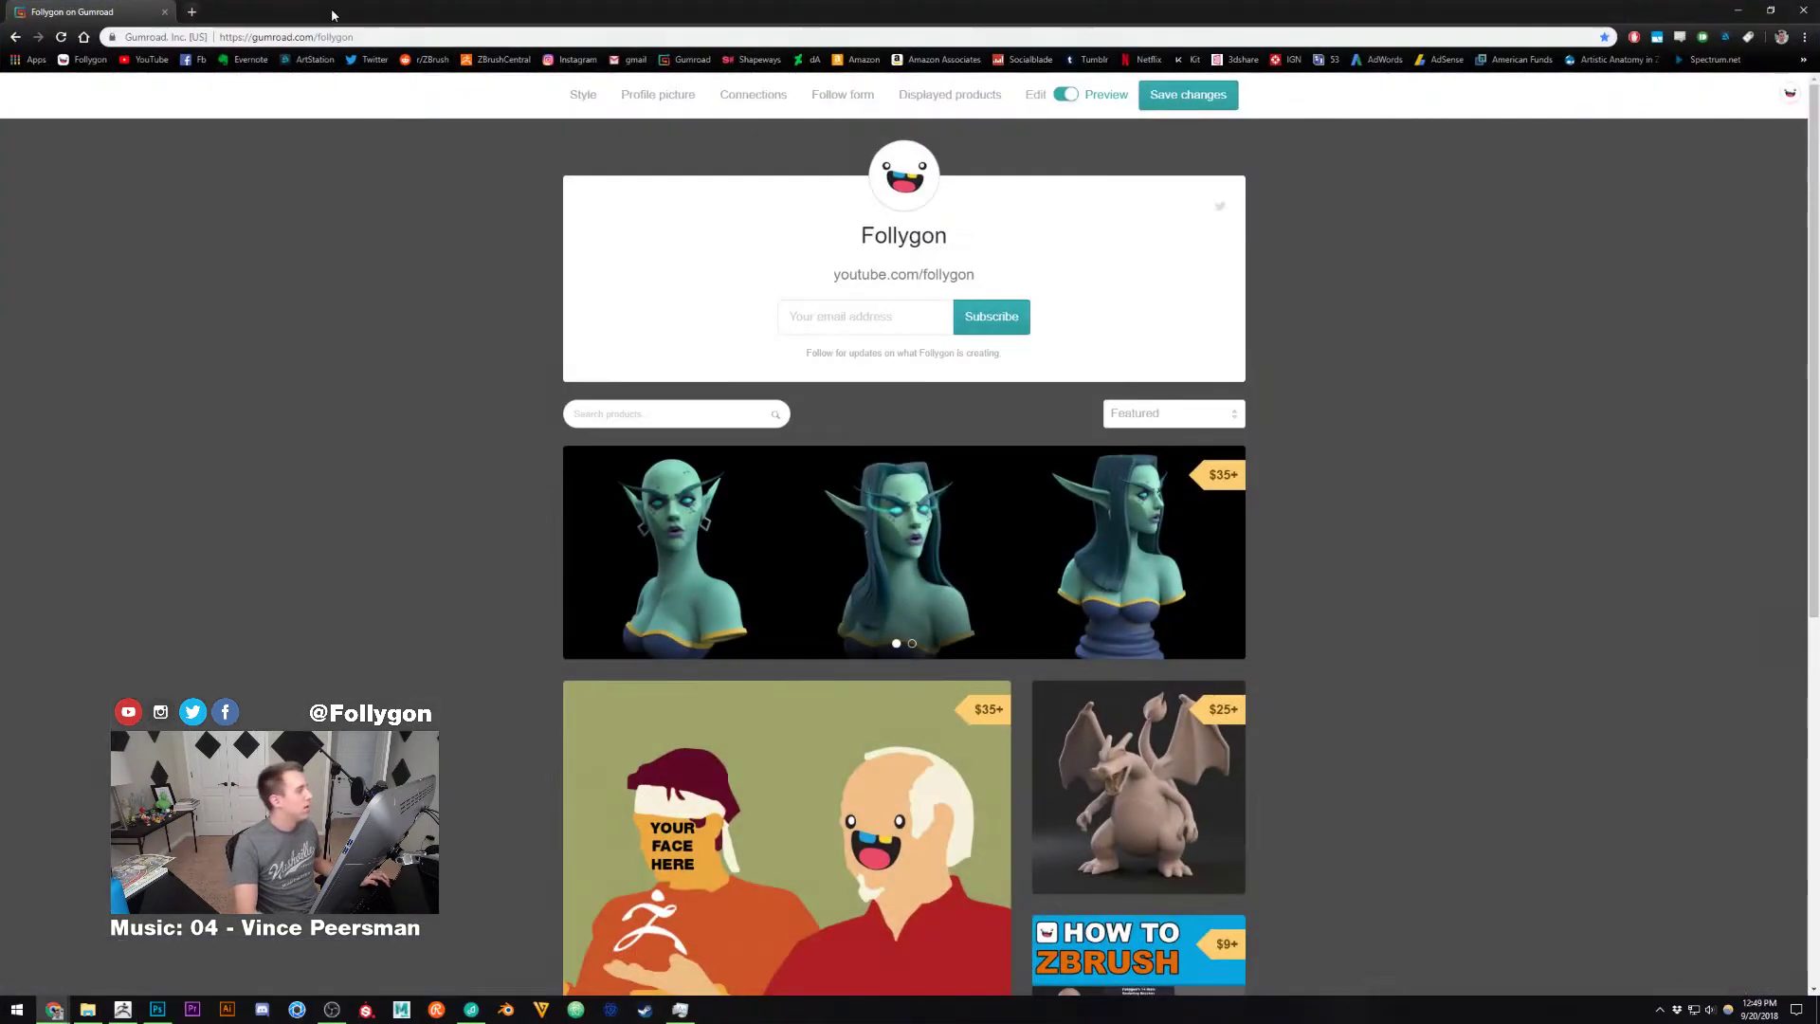
# Search Google Images for "boot black leather" in a new browser tab
pyautogui.click(194, 10)
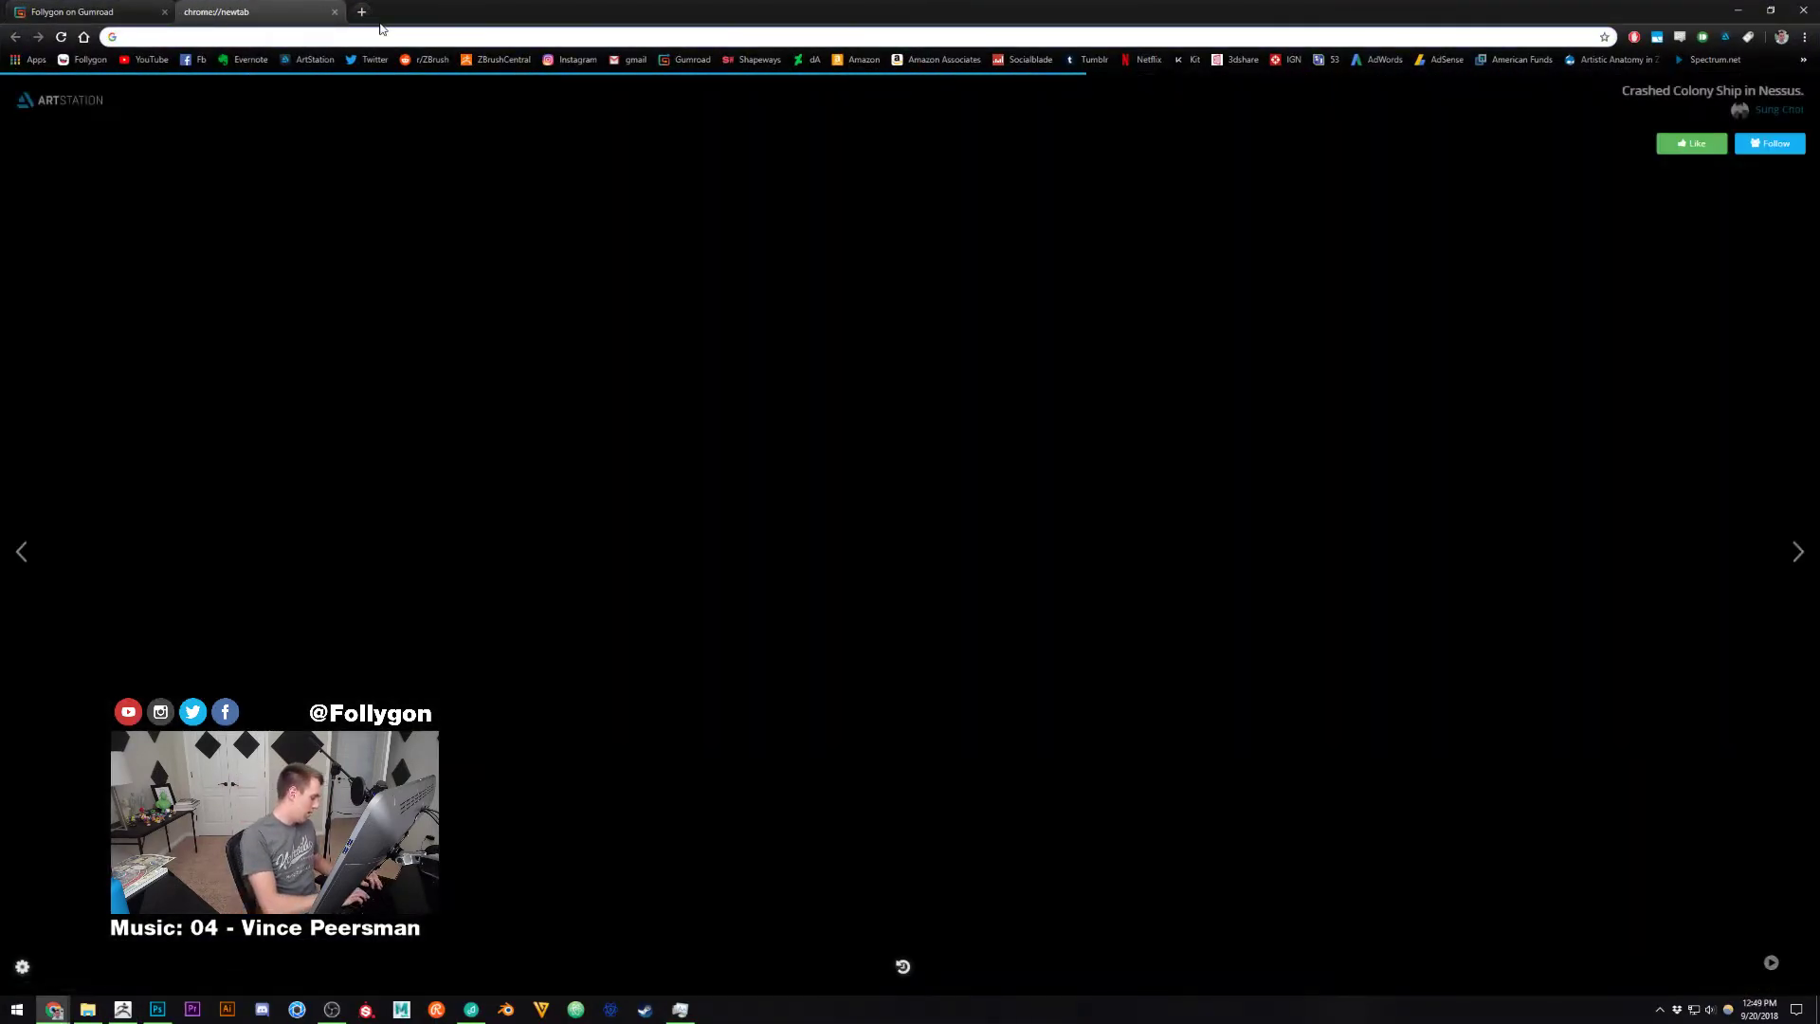
pyautogui.write('boot&oq=boot&aqs=chrome..69i57j0l5.579j0j1&sourceid=chrome&ie=UTF-8')
pyautogui.press('Return')
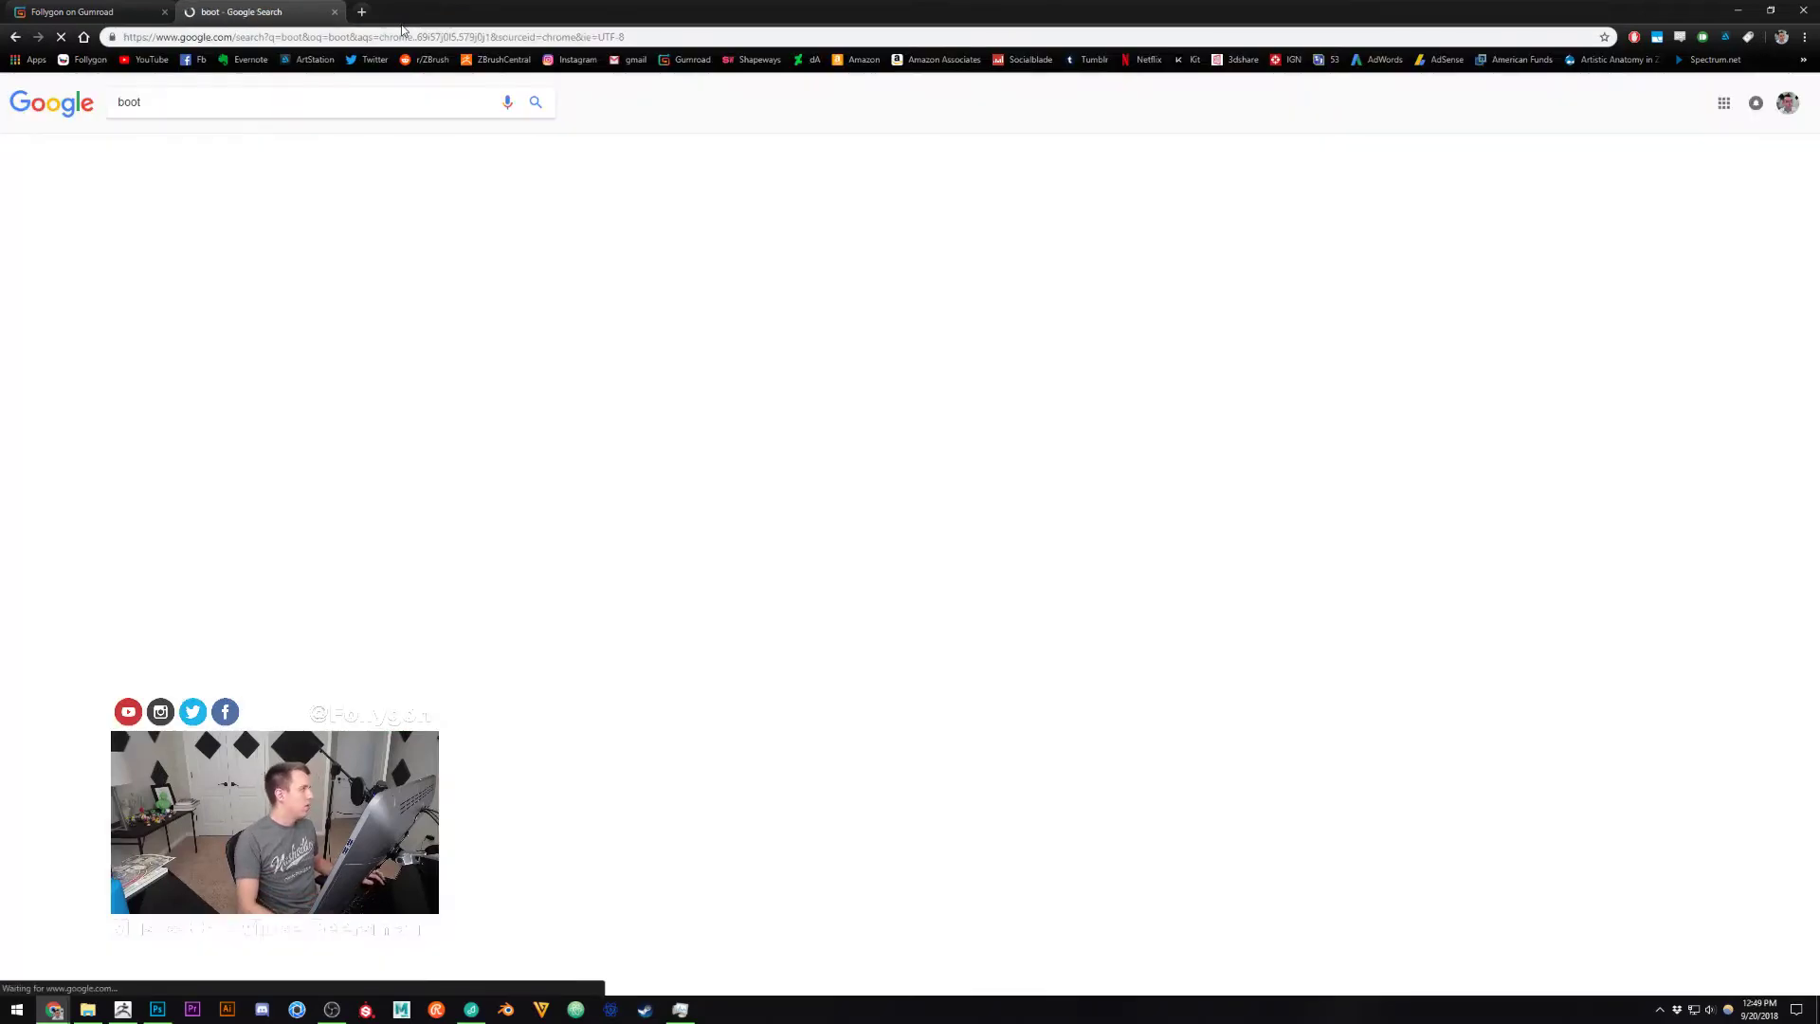
pyautogui.click(171, 106)
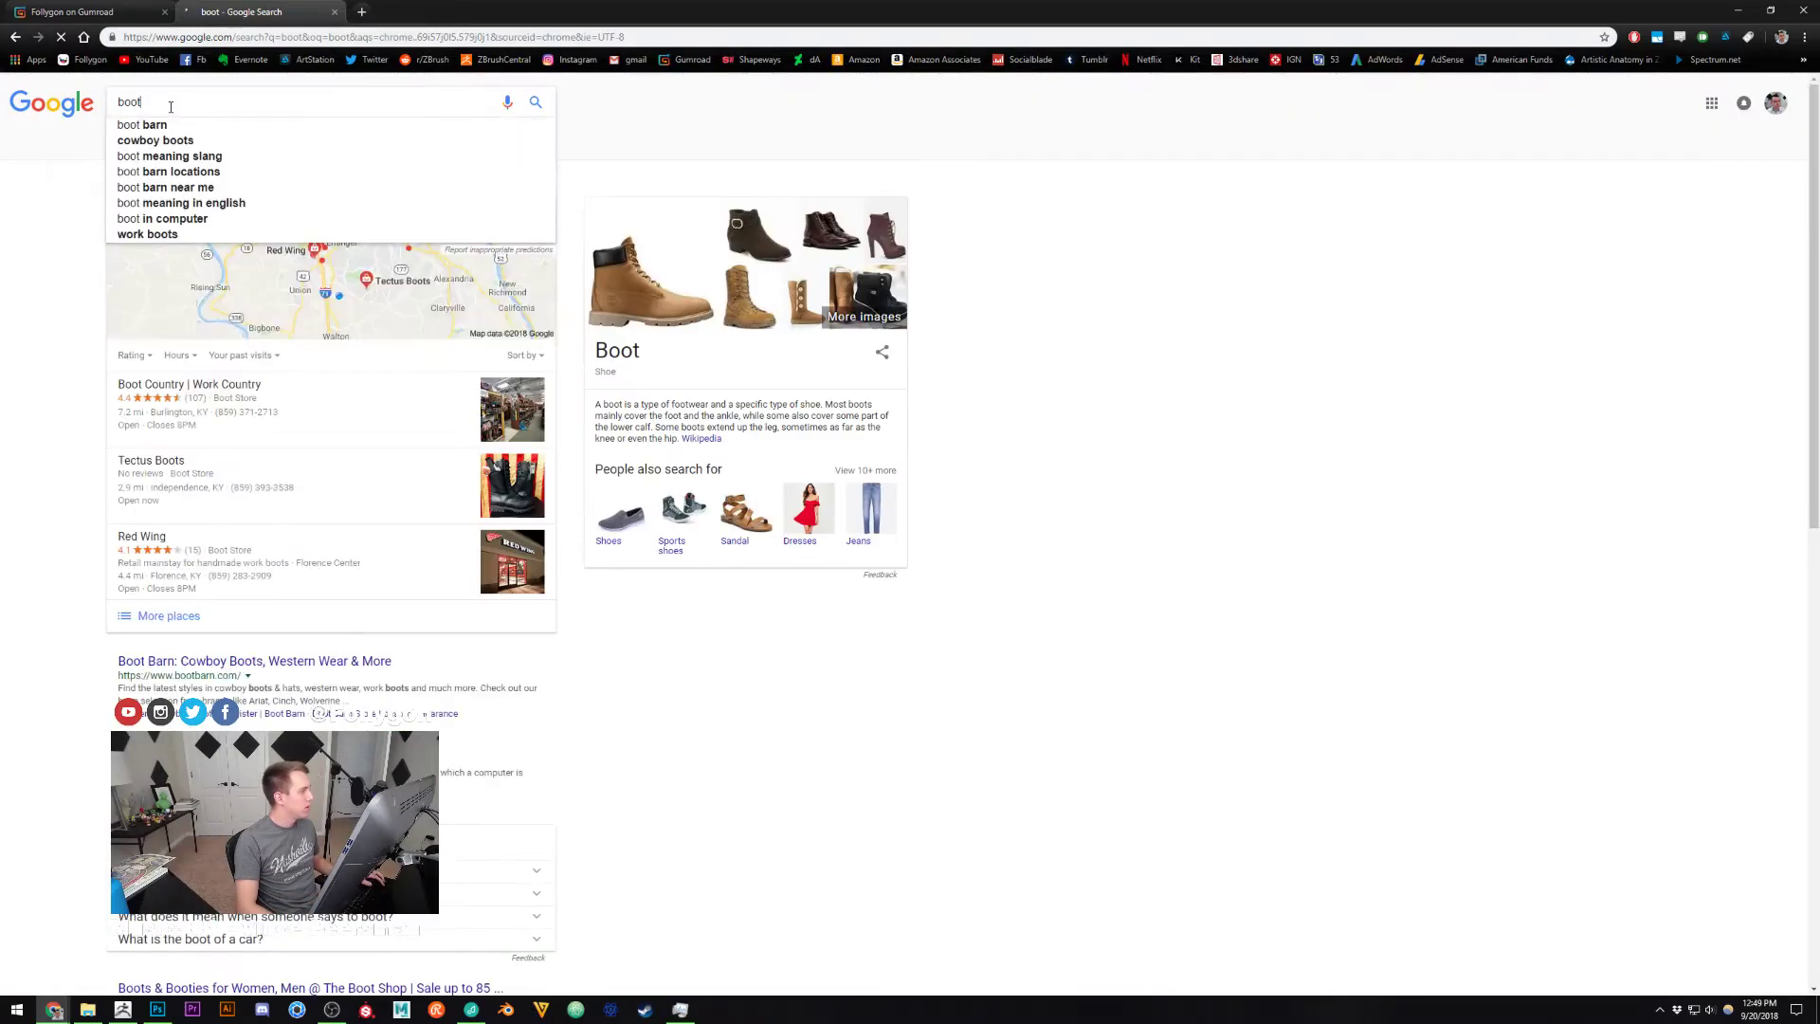
pyautogui.click(72, 195)
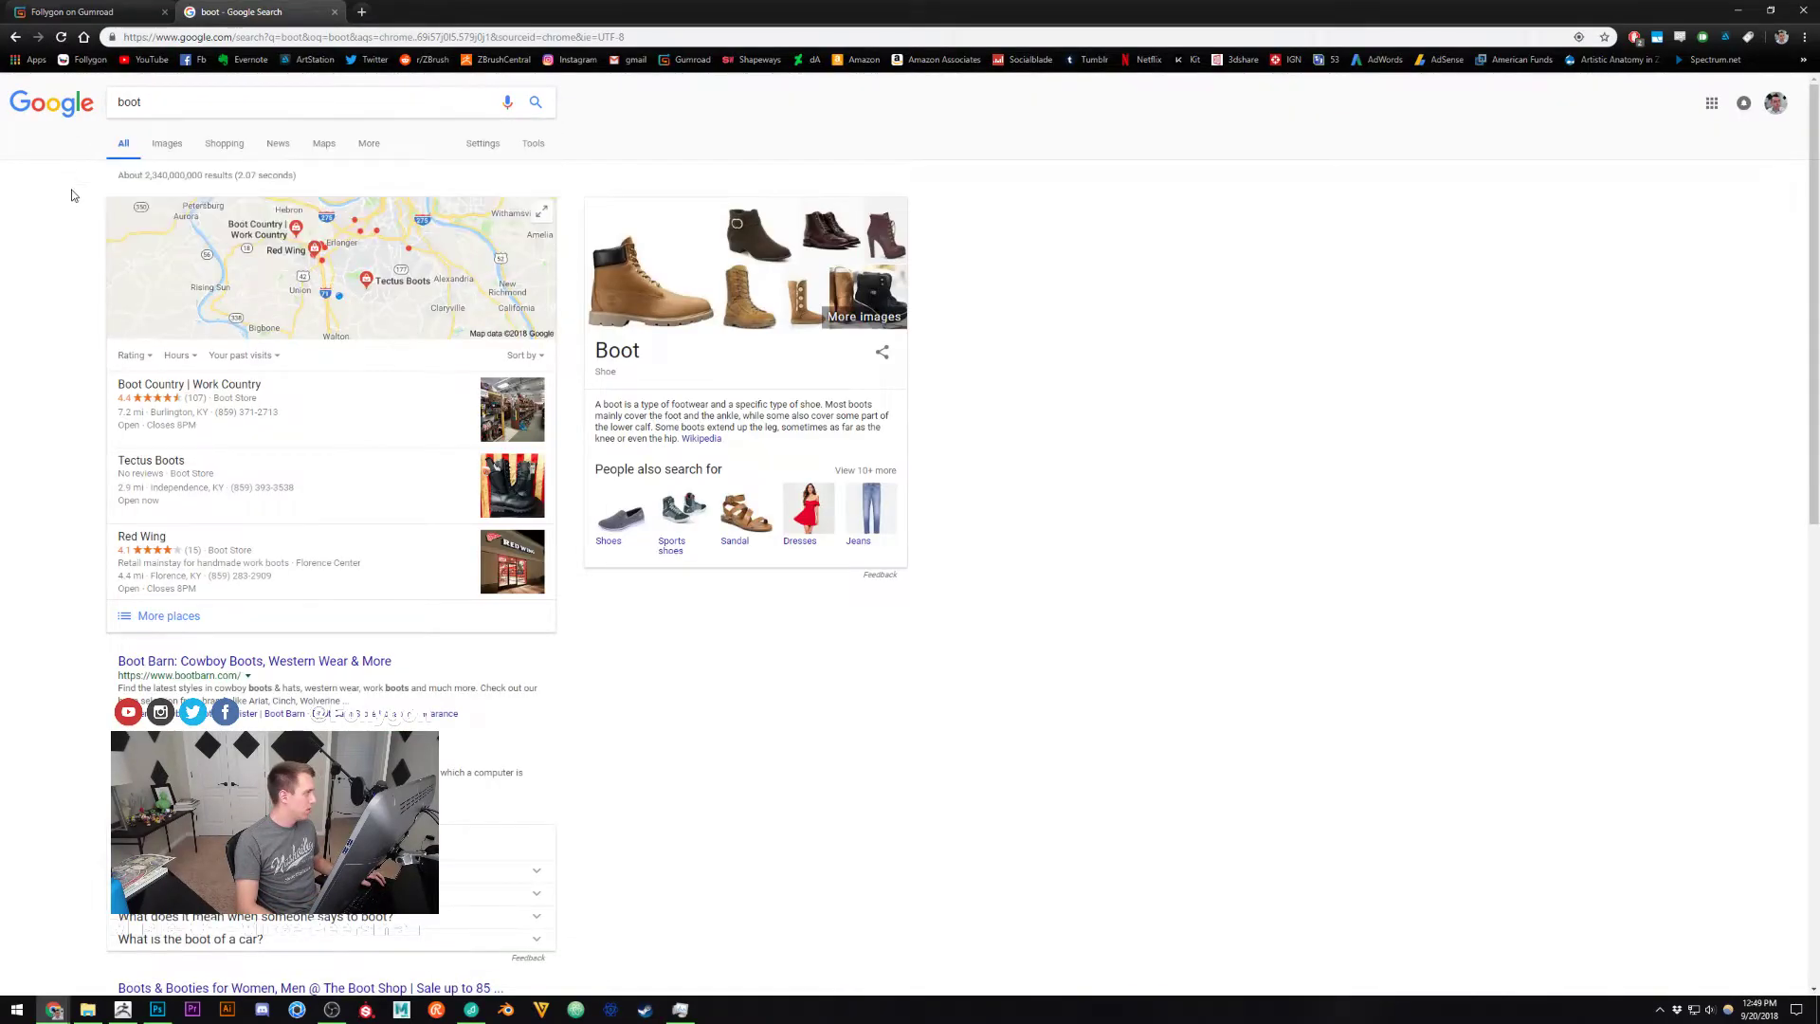
pyautogui.click(171, 142)
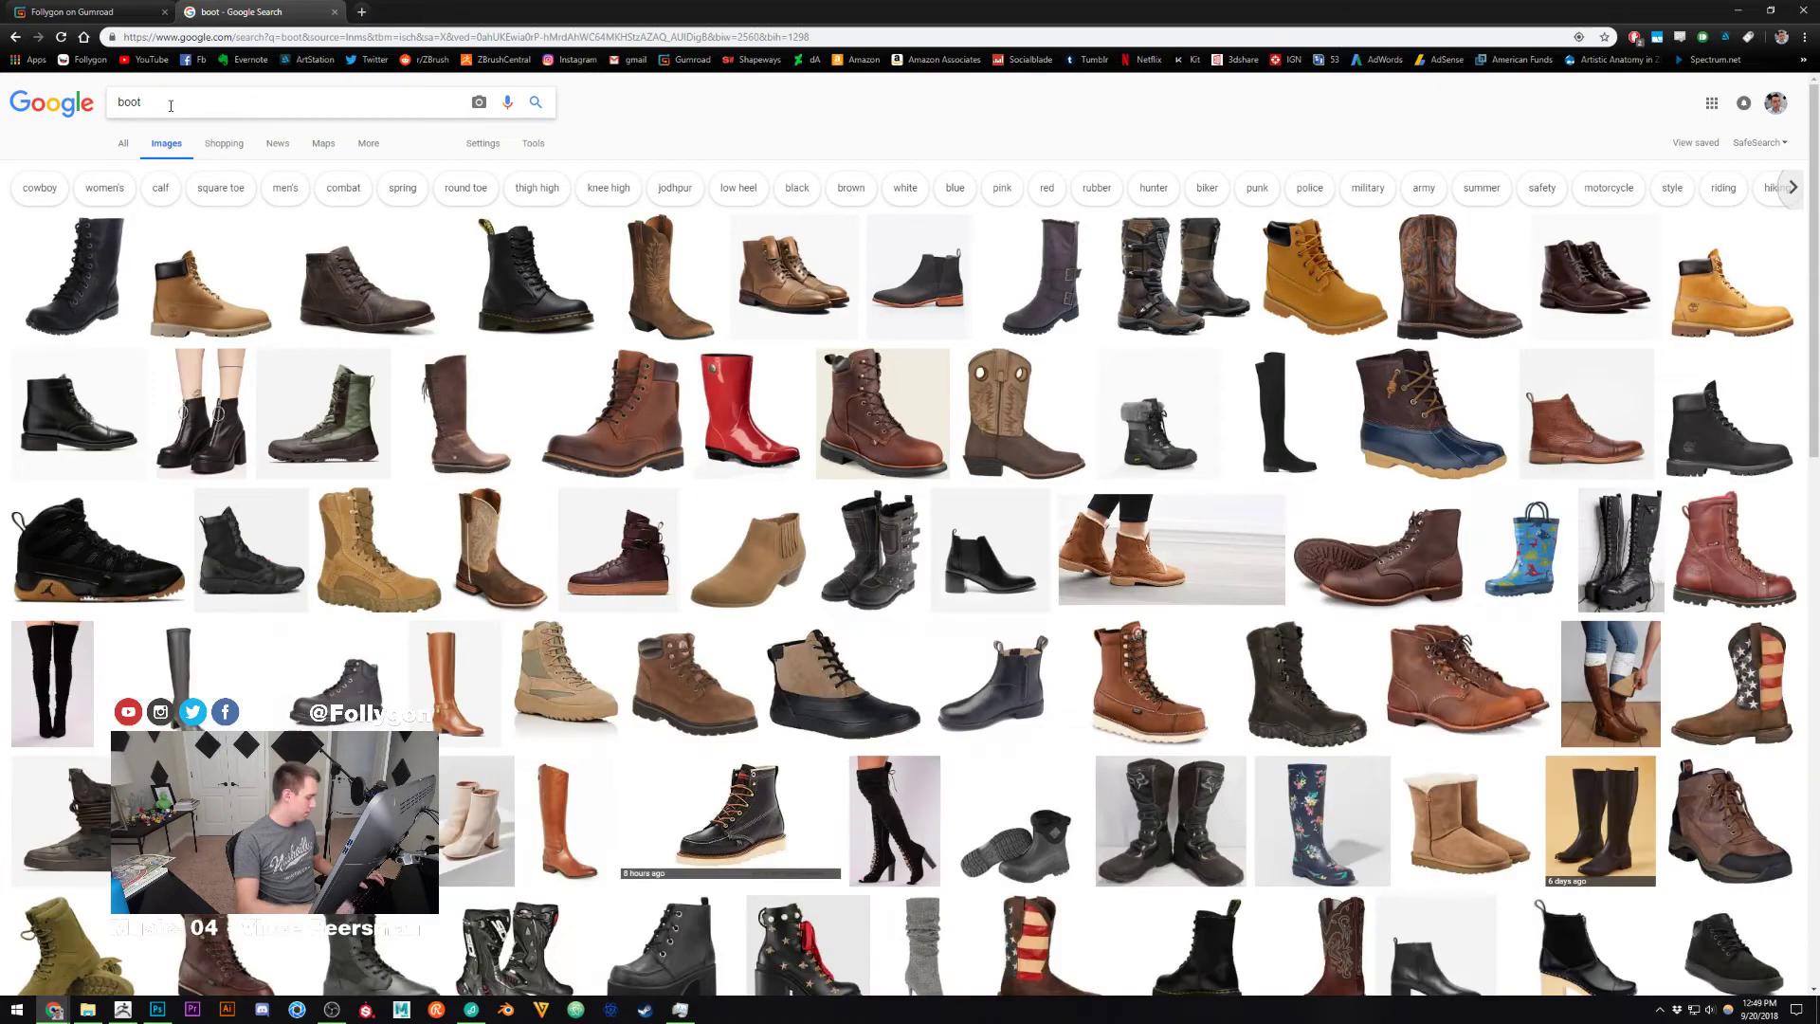
pyautogui.write('black leather')
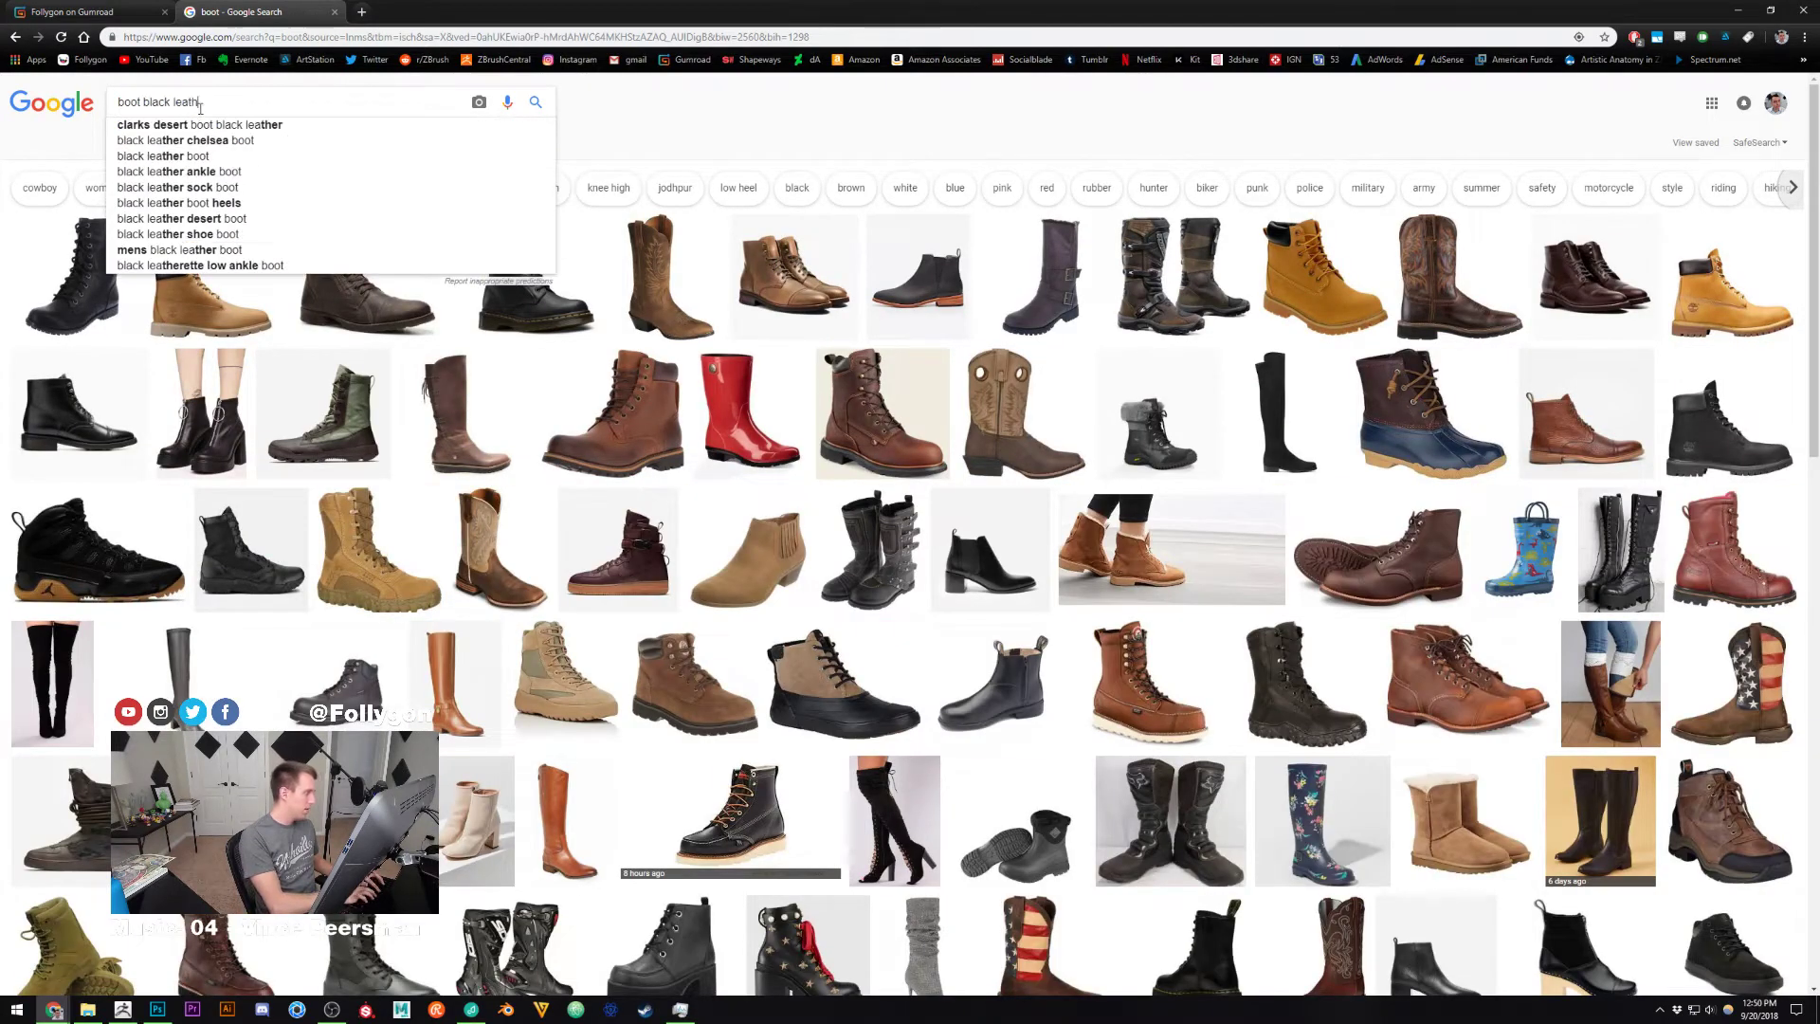
pyautogui.press('Return')
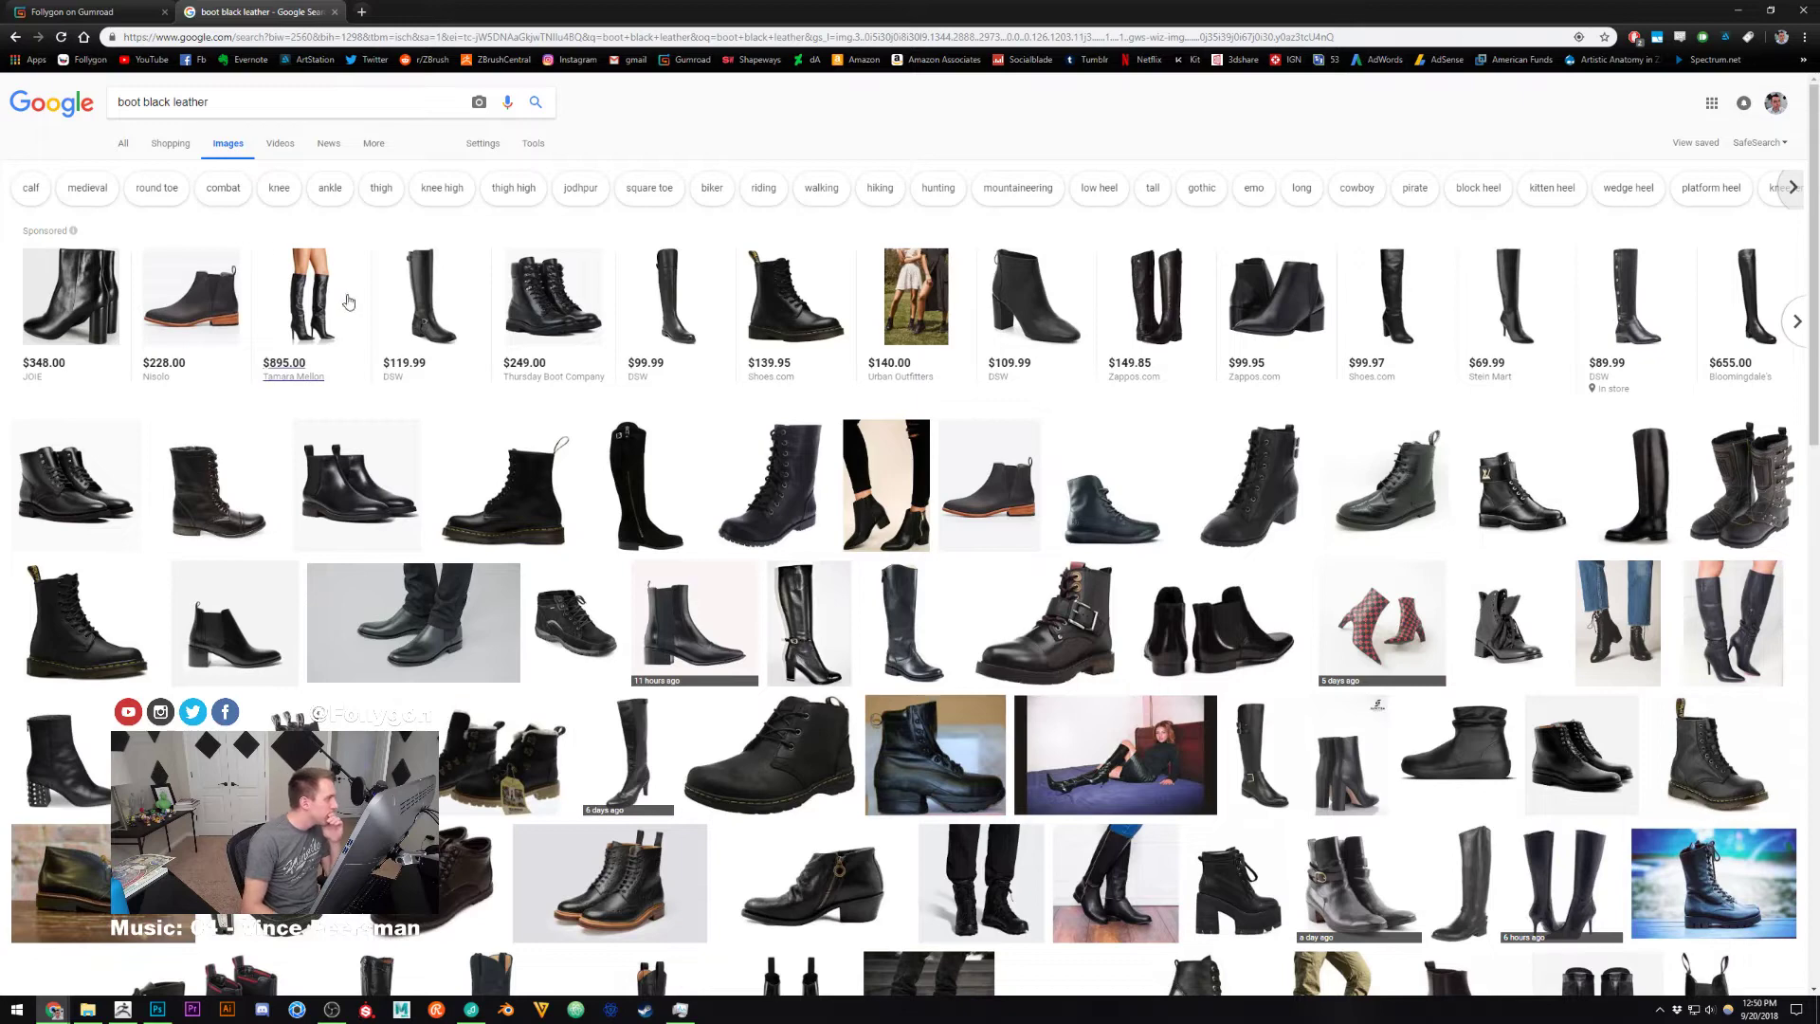
# Look through the black leather boot images and enlarge the tall buckled heel boot and the Chelsea boots photo
pyautogui.click(433, 327)
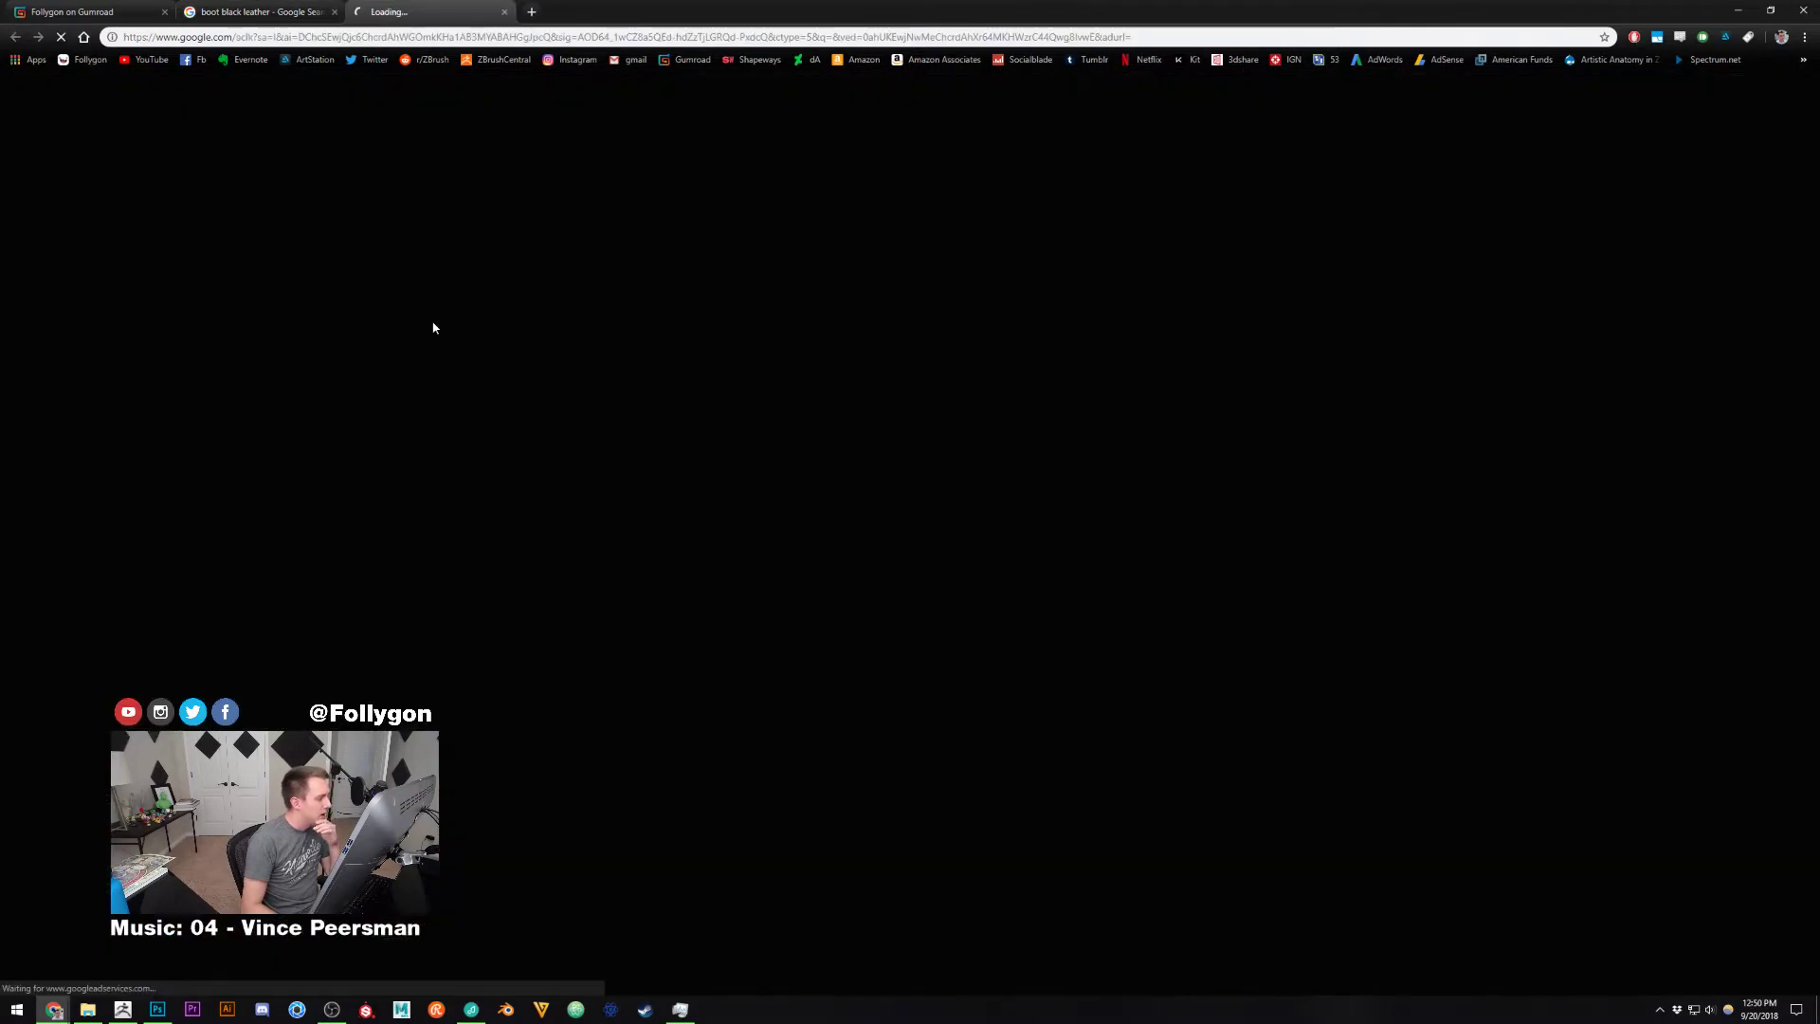
pyautogui.click(317, 10)
pyautogui.middleClick(426, 7)
pyautogui.scroll(-2, 417, 302)
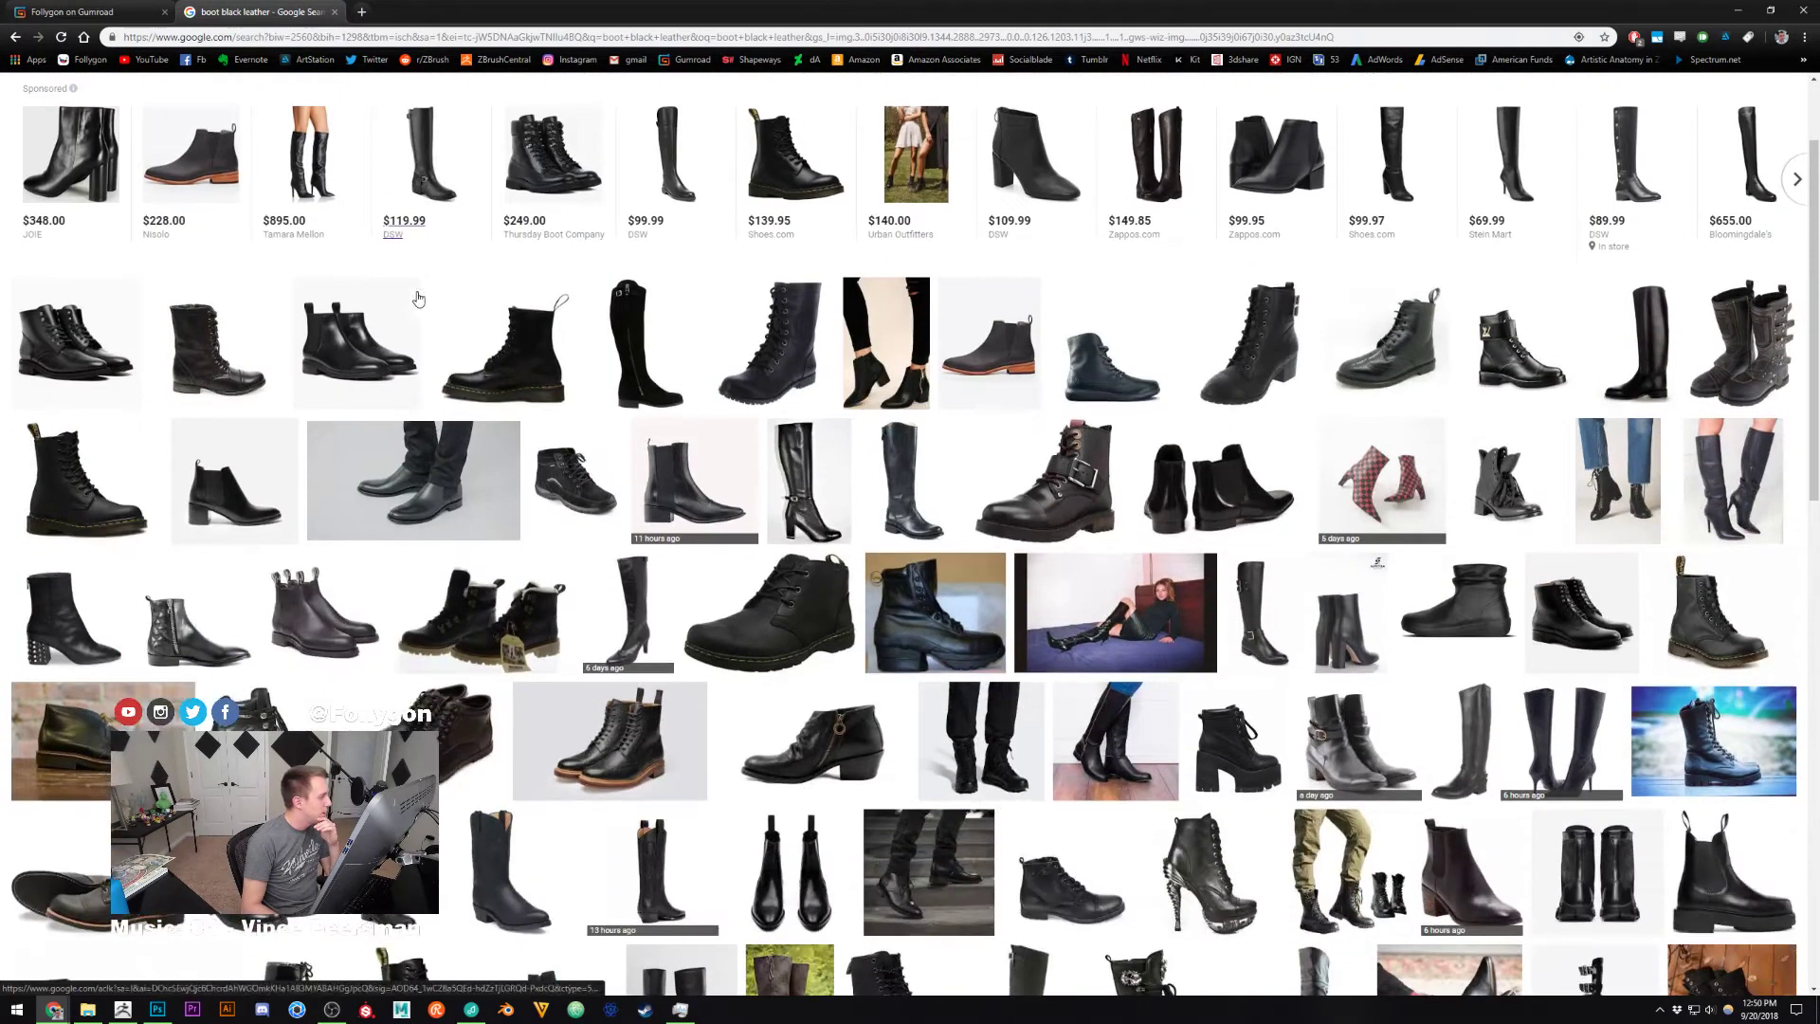
pyautogui.scroll(-2, 422, 317)
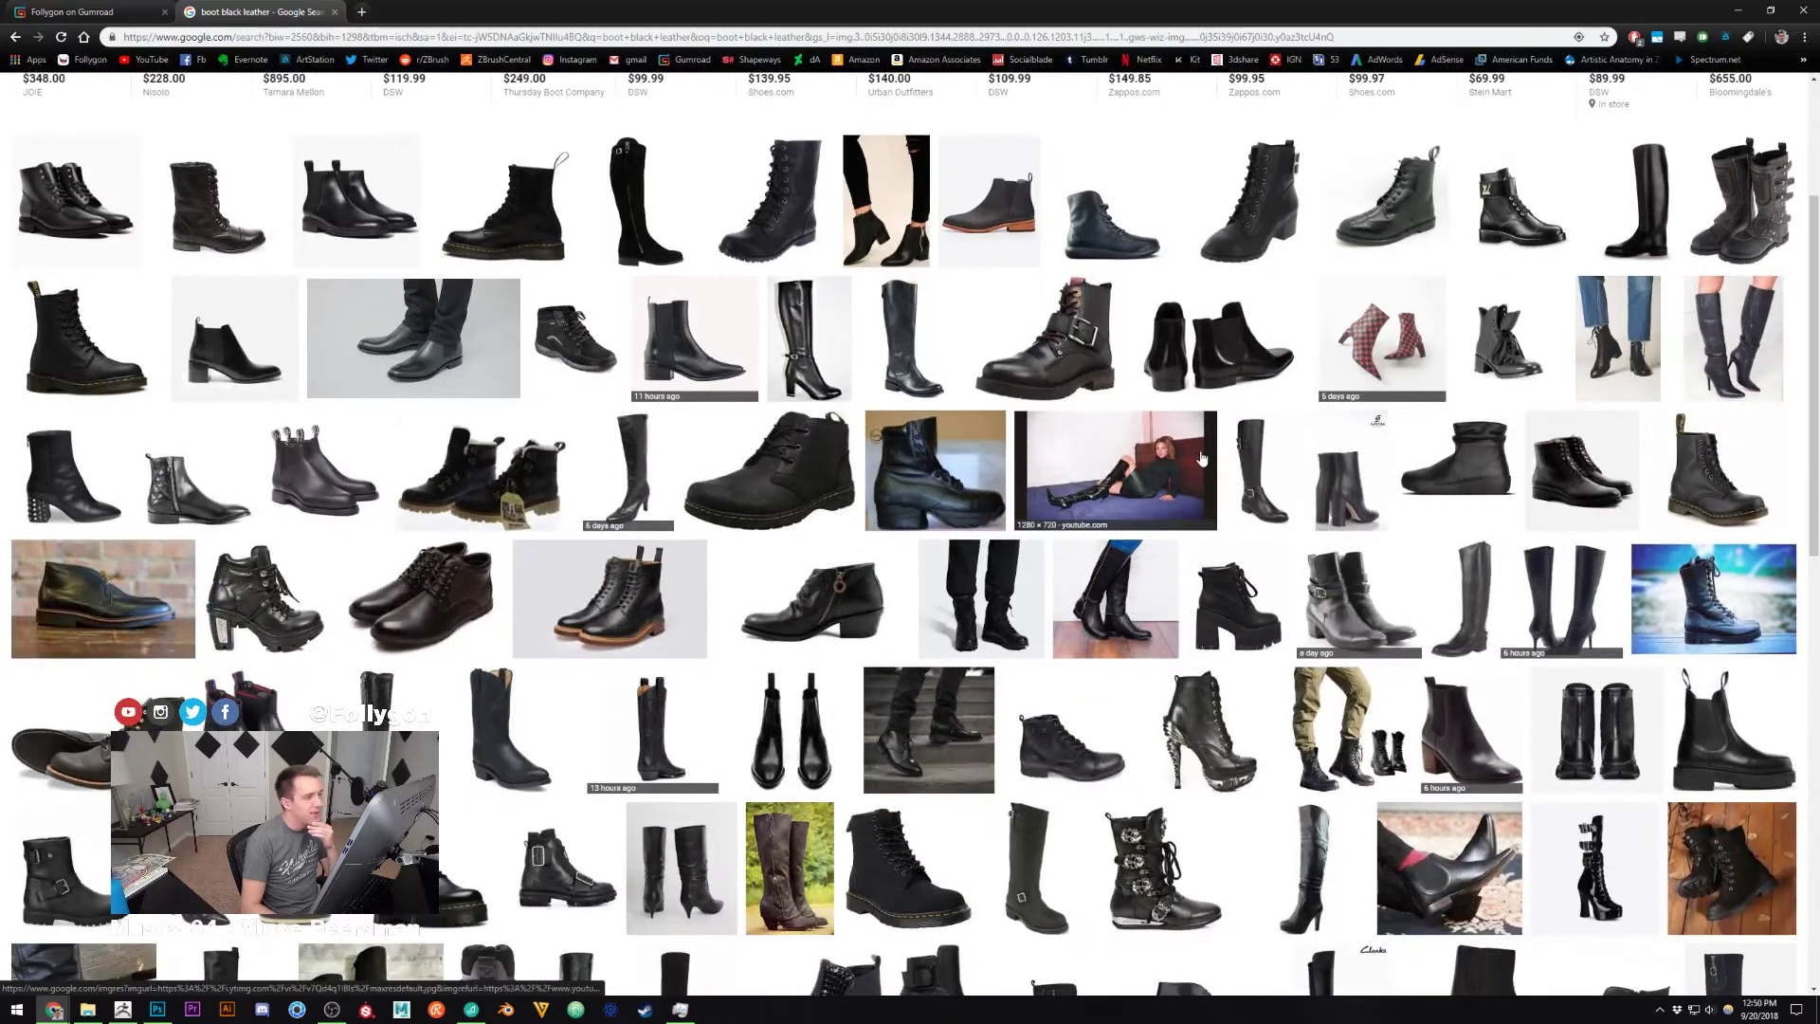
pyautogui.click(808, 381)
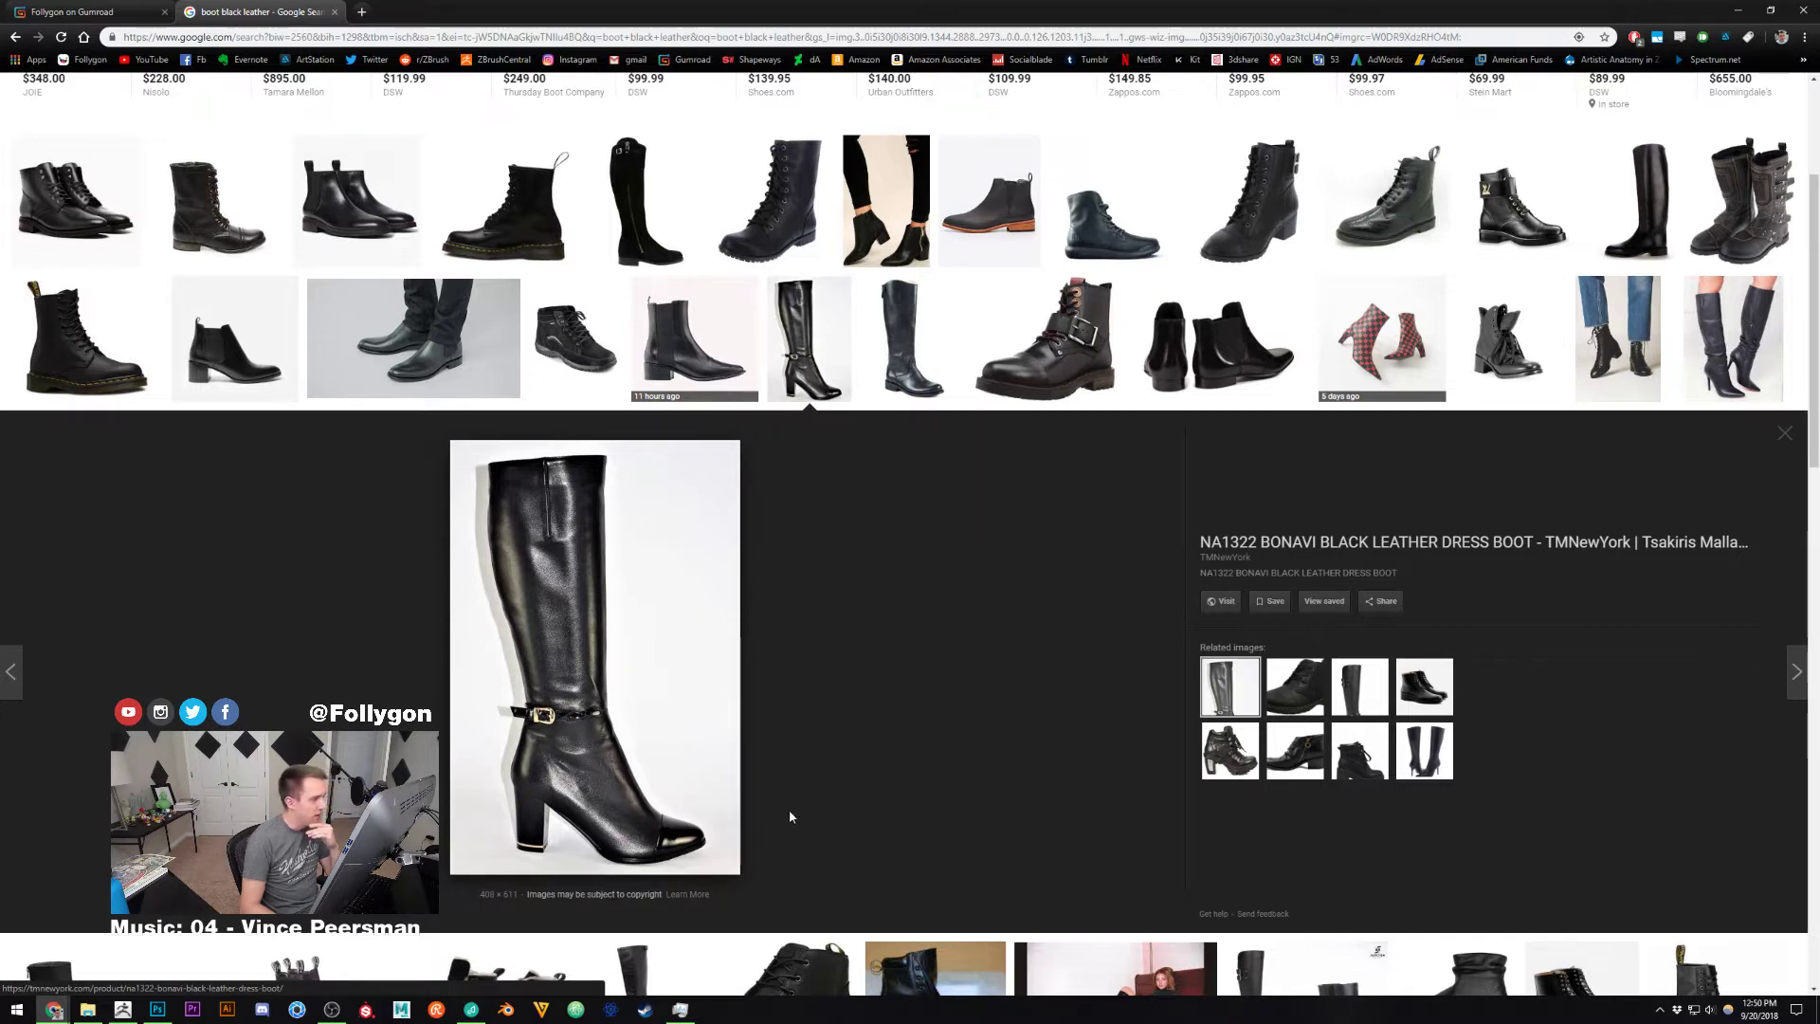
pyautogui.click(471, 343)
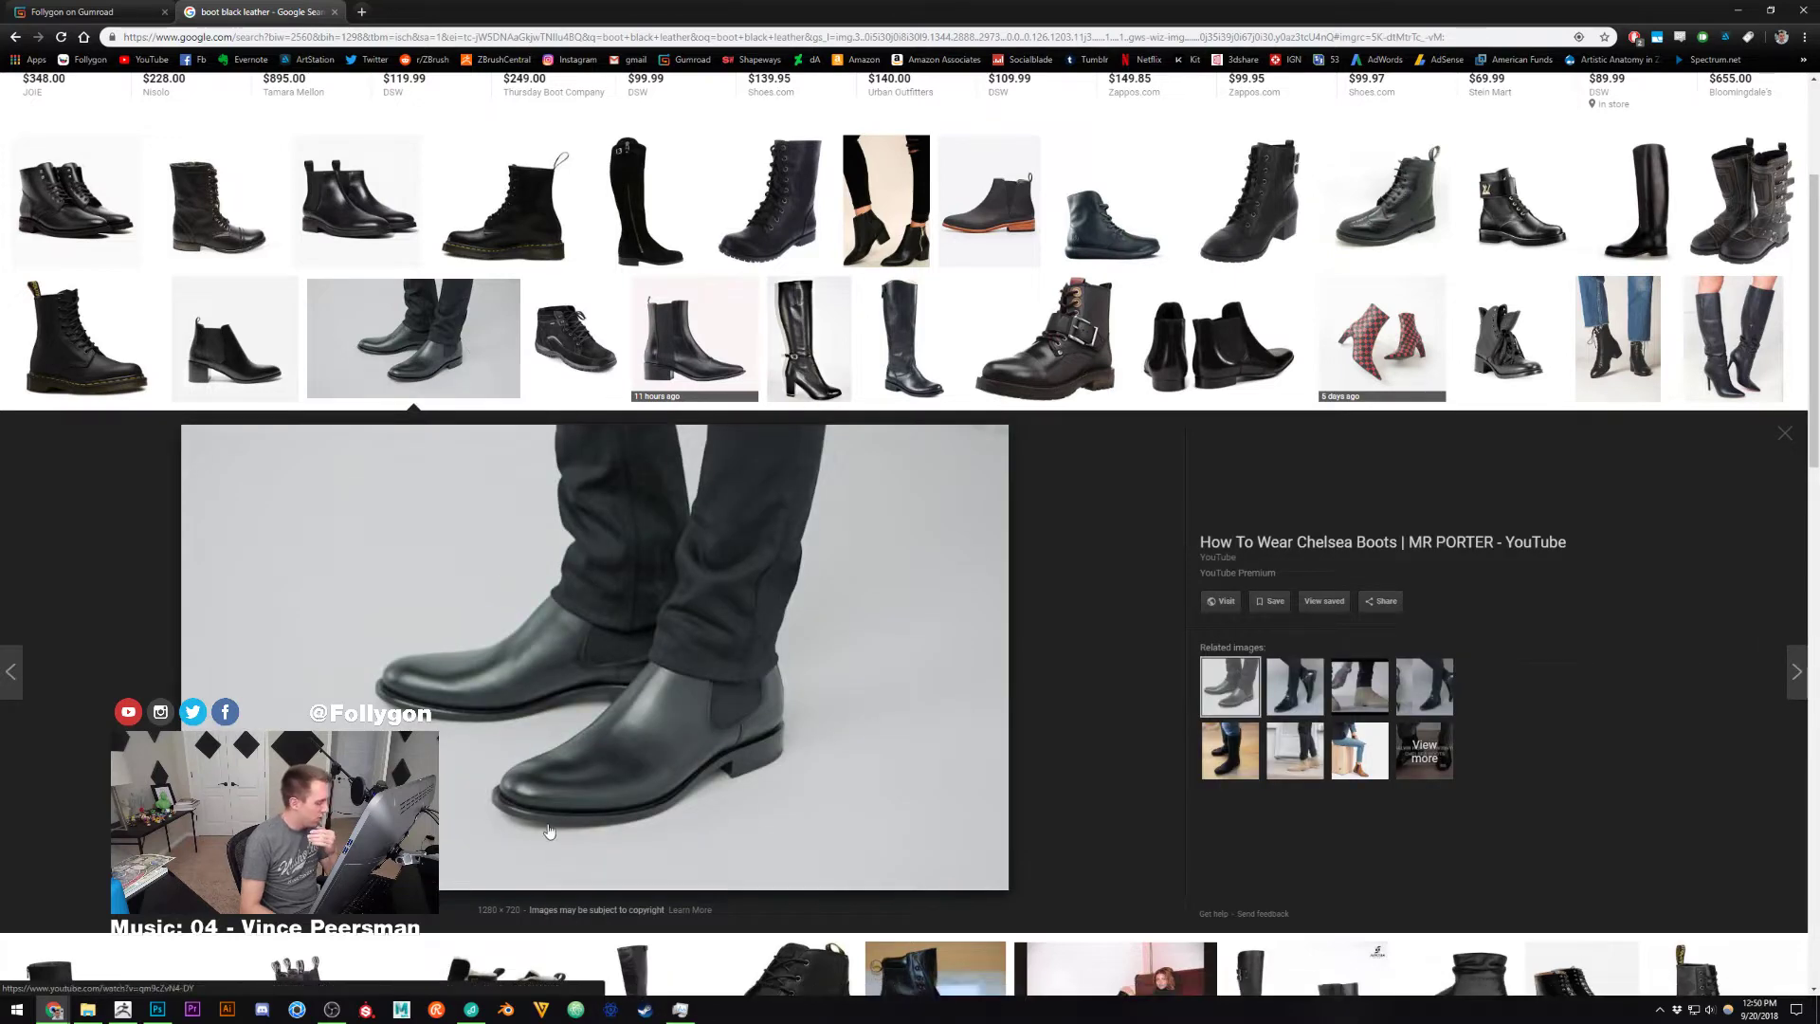
pyautogui.scroll(-1, 548, 824)
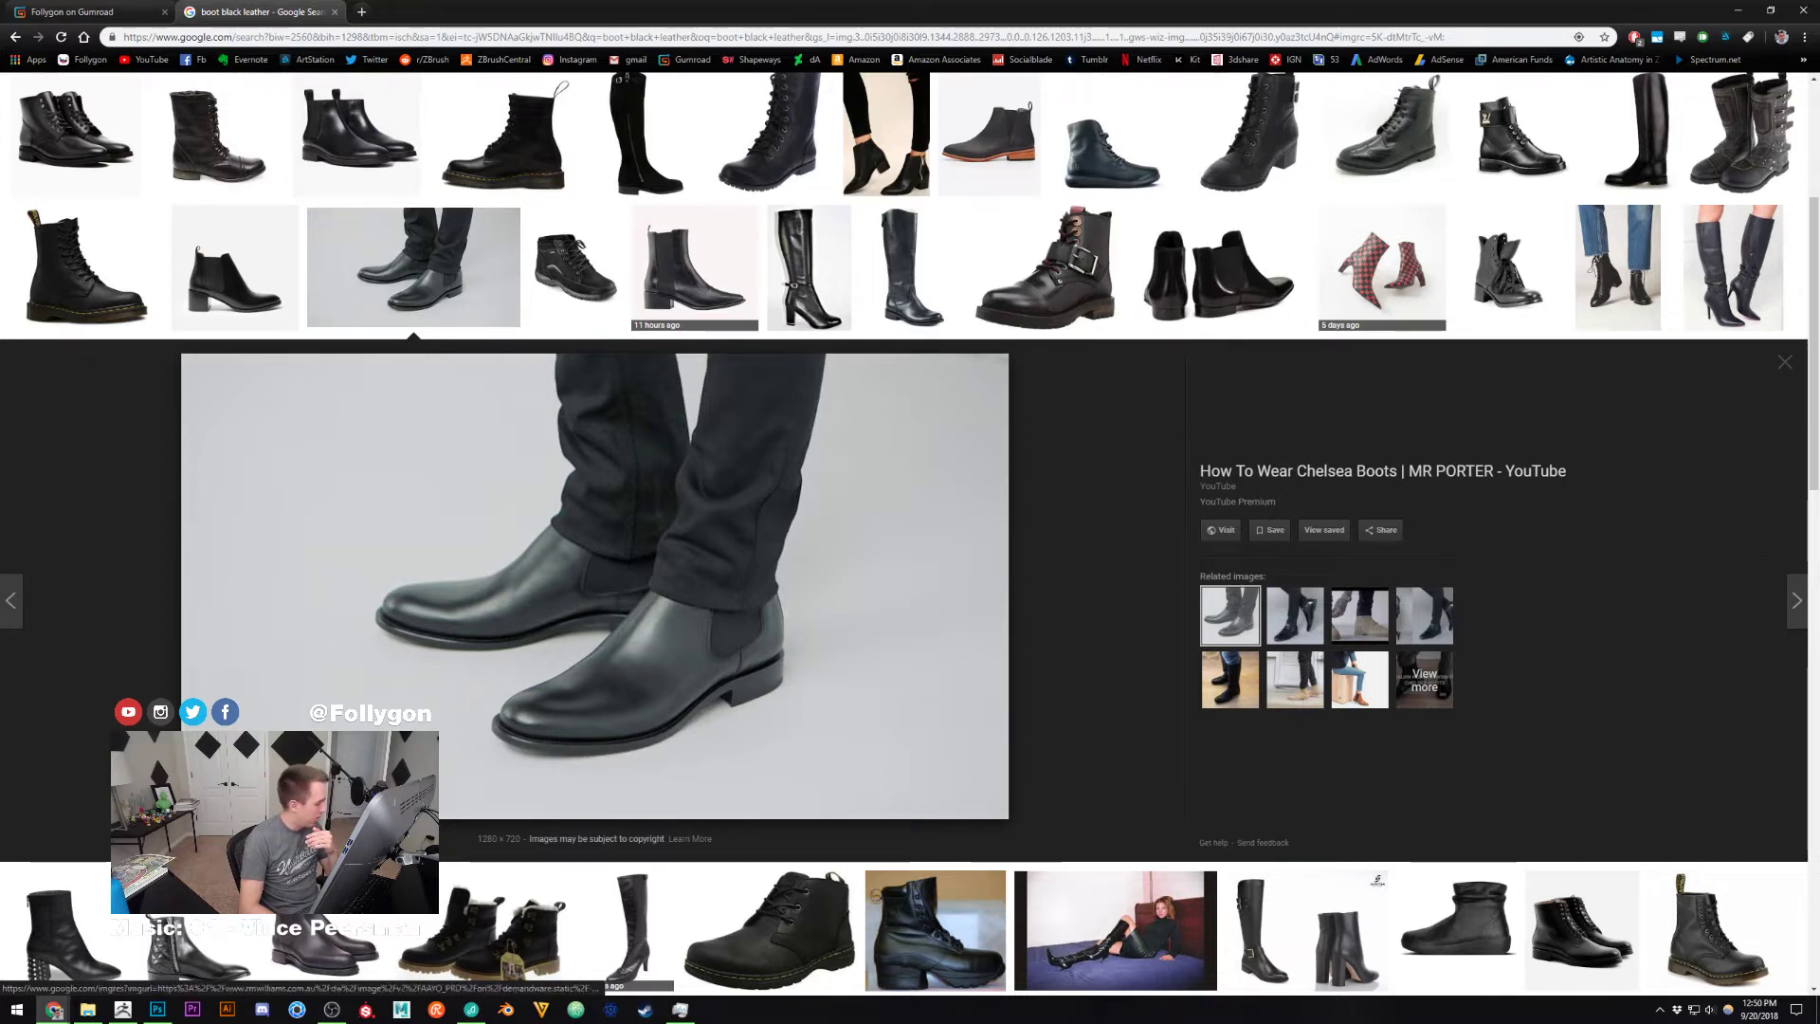
# Switch back to ZBrush and turn off the polypaint colour on the right leg subtool
pyautogui.click(131, 1015)
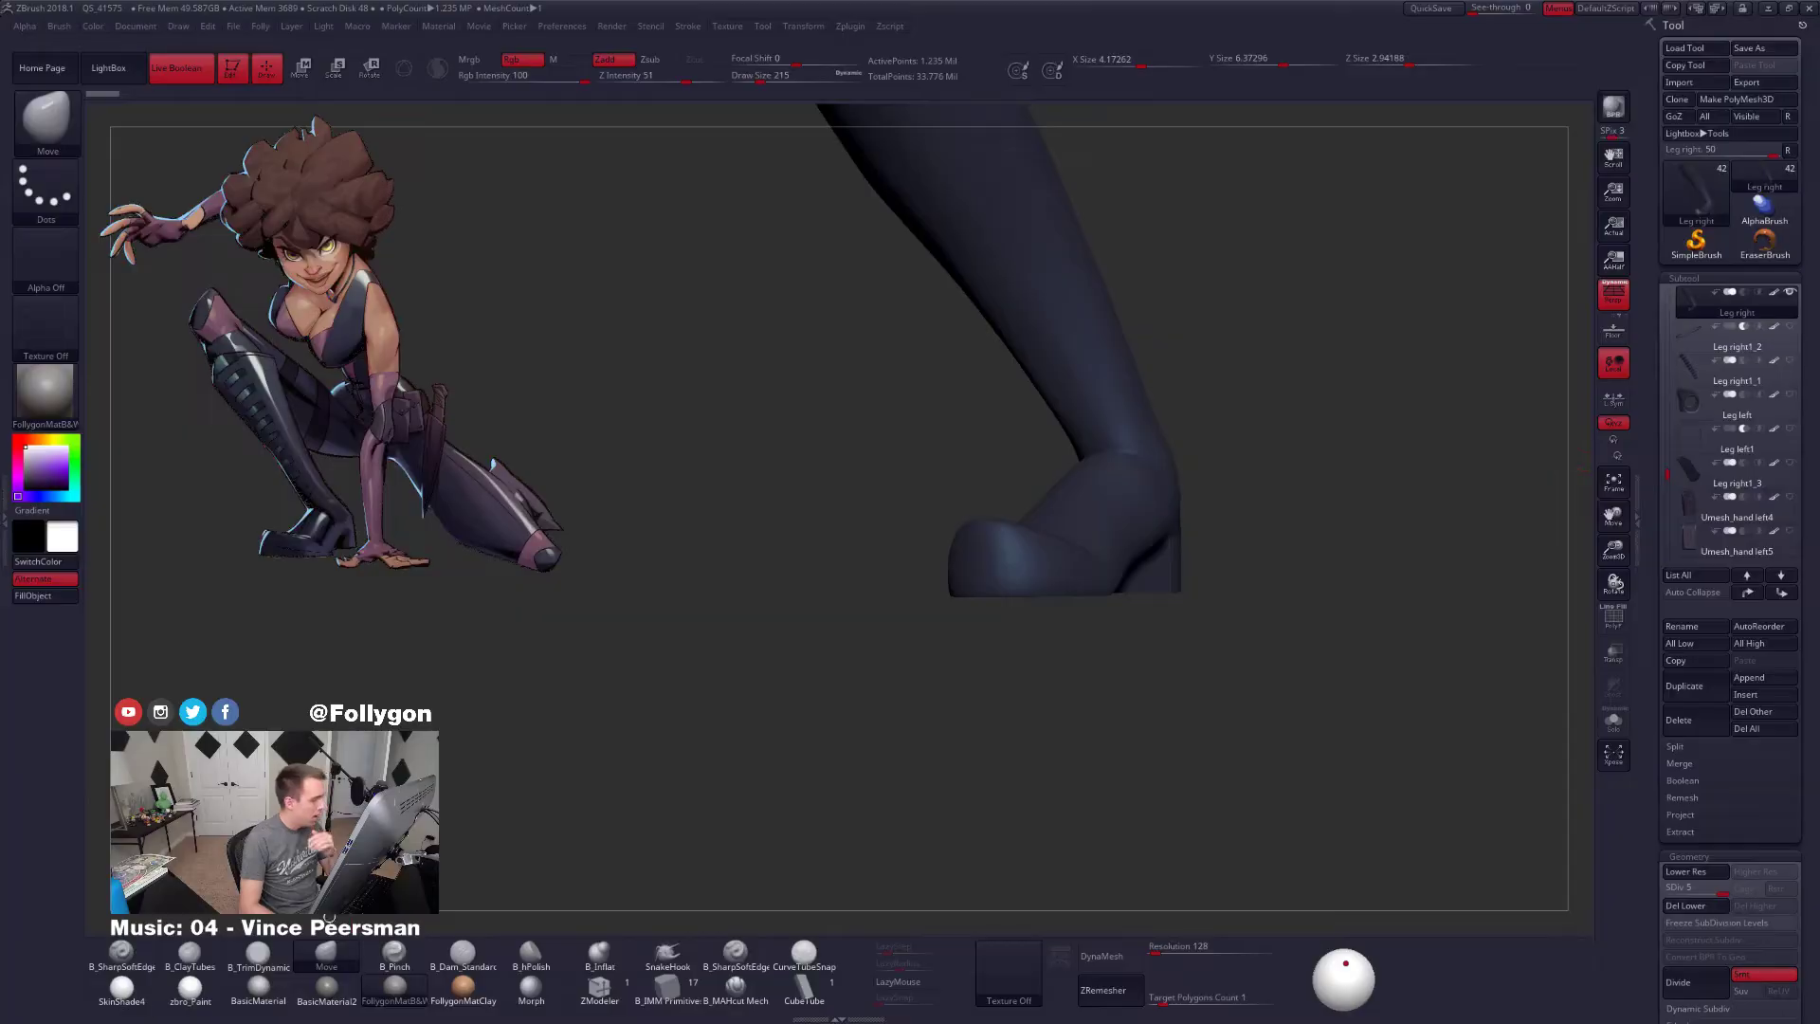
pyautogui.click(1775, 291)
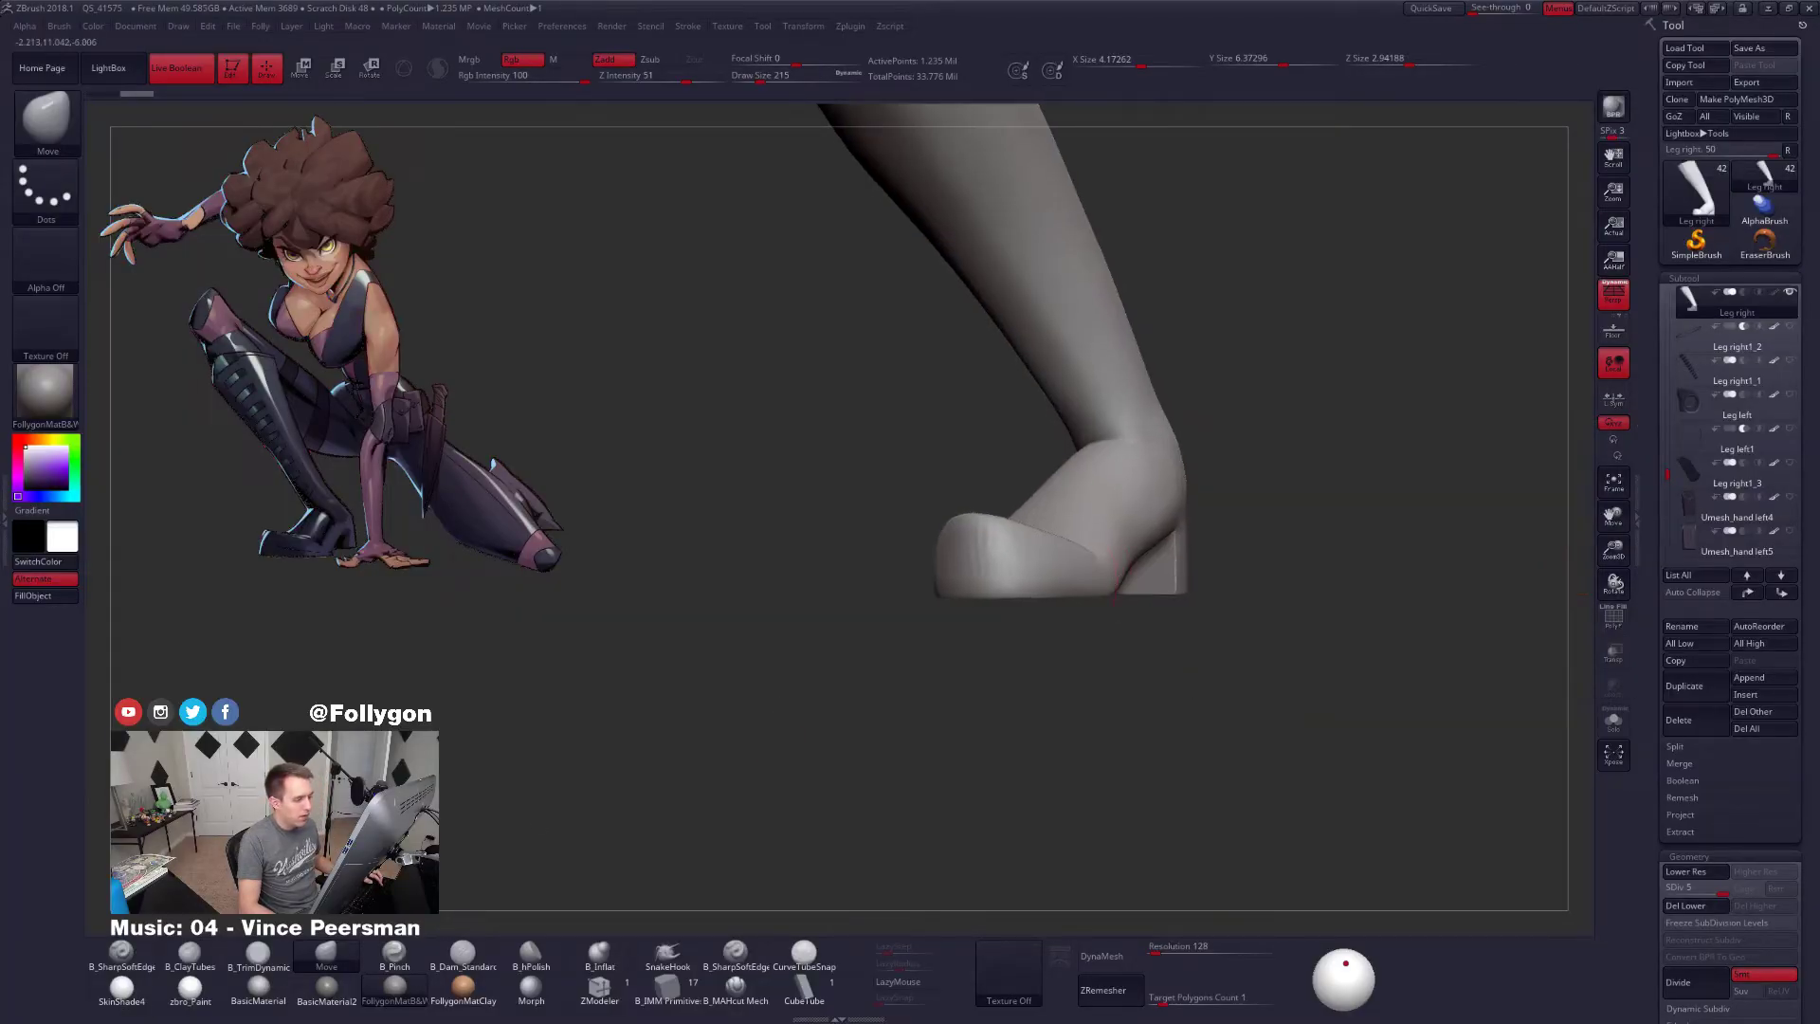
pyautogui.moveTo(933, 593); pyautogui.dragTo(1019, 563)
# Examine the right boot's polygon wireframe at the lowest and highest subdivision levels
pyautogui.hotkey('shift', 'f')
pyautogui.hotkey('shift', 'd')
pyautogui.hotkey('shift', 'd')
pyautogui.hotkey('shift', 'd')
pyautogui.hotkey('shift', 'd')
pyautogui.press('d')
pyautogui.press('d')
pyautogui.press('d')
pyautogui.press('d')
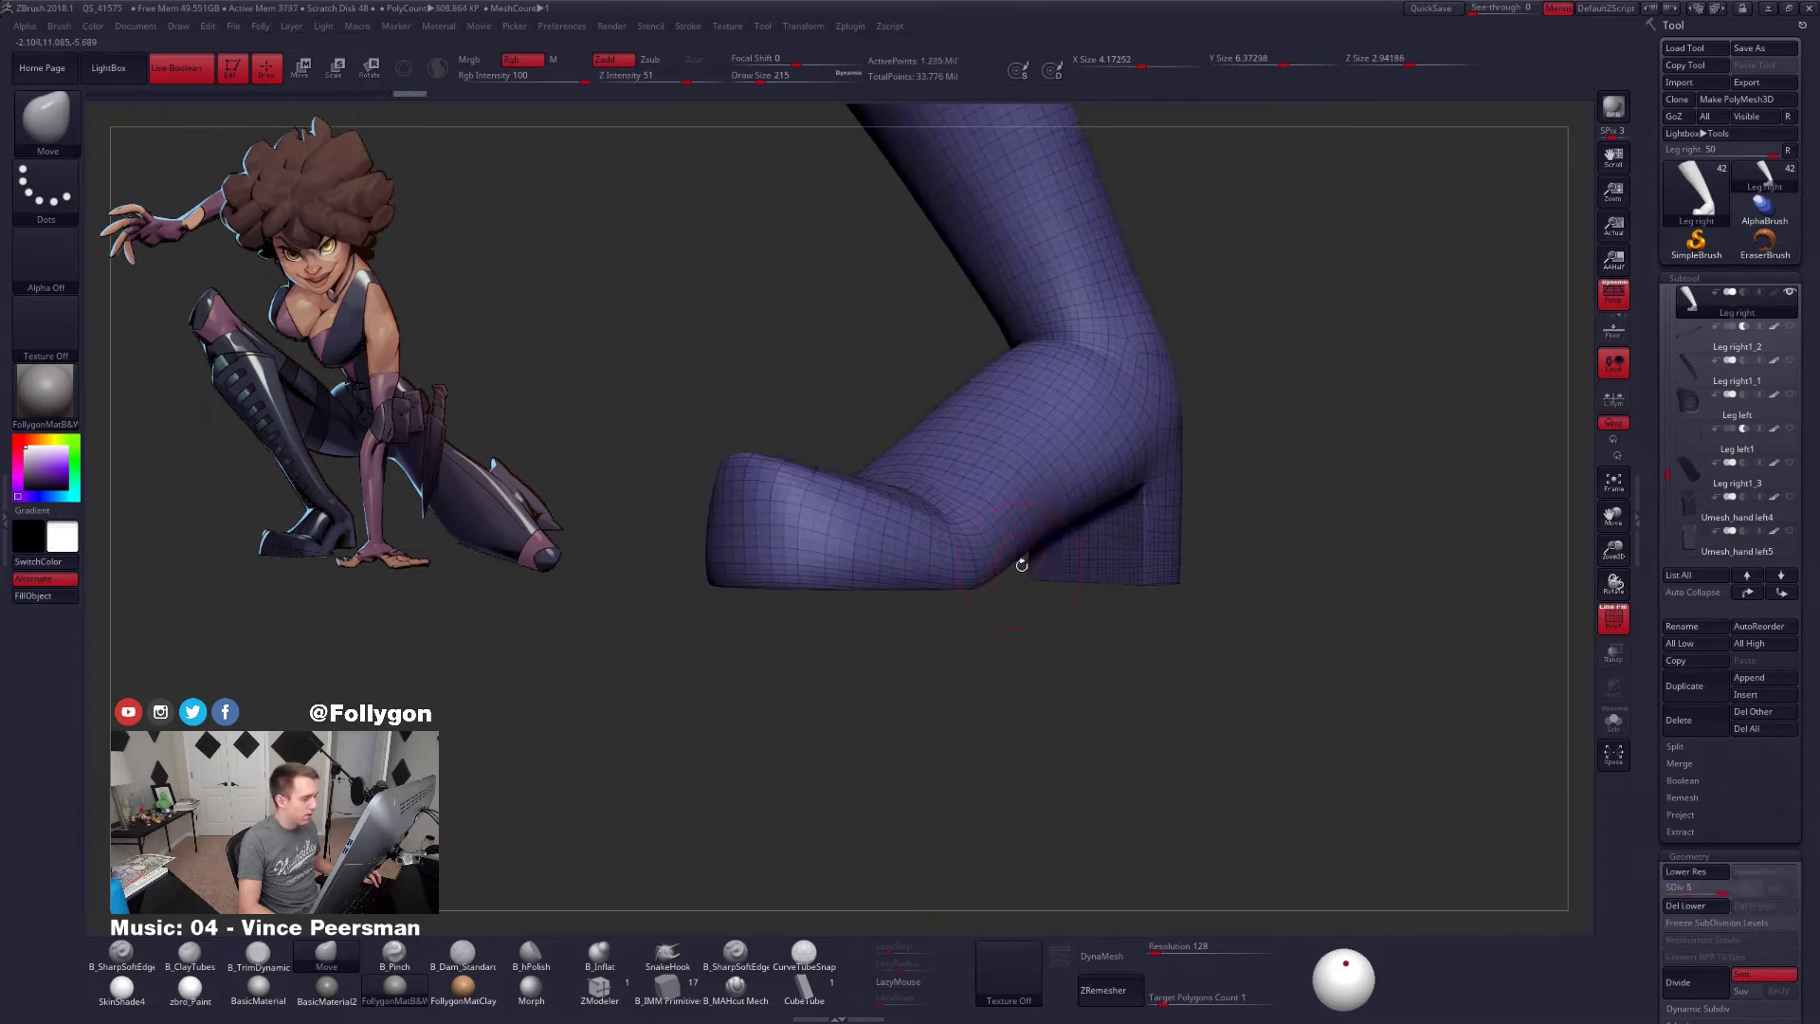
pyautogui.hotkey('shift', 'f')
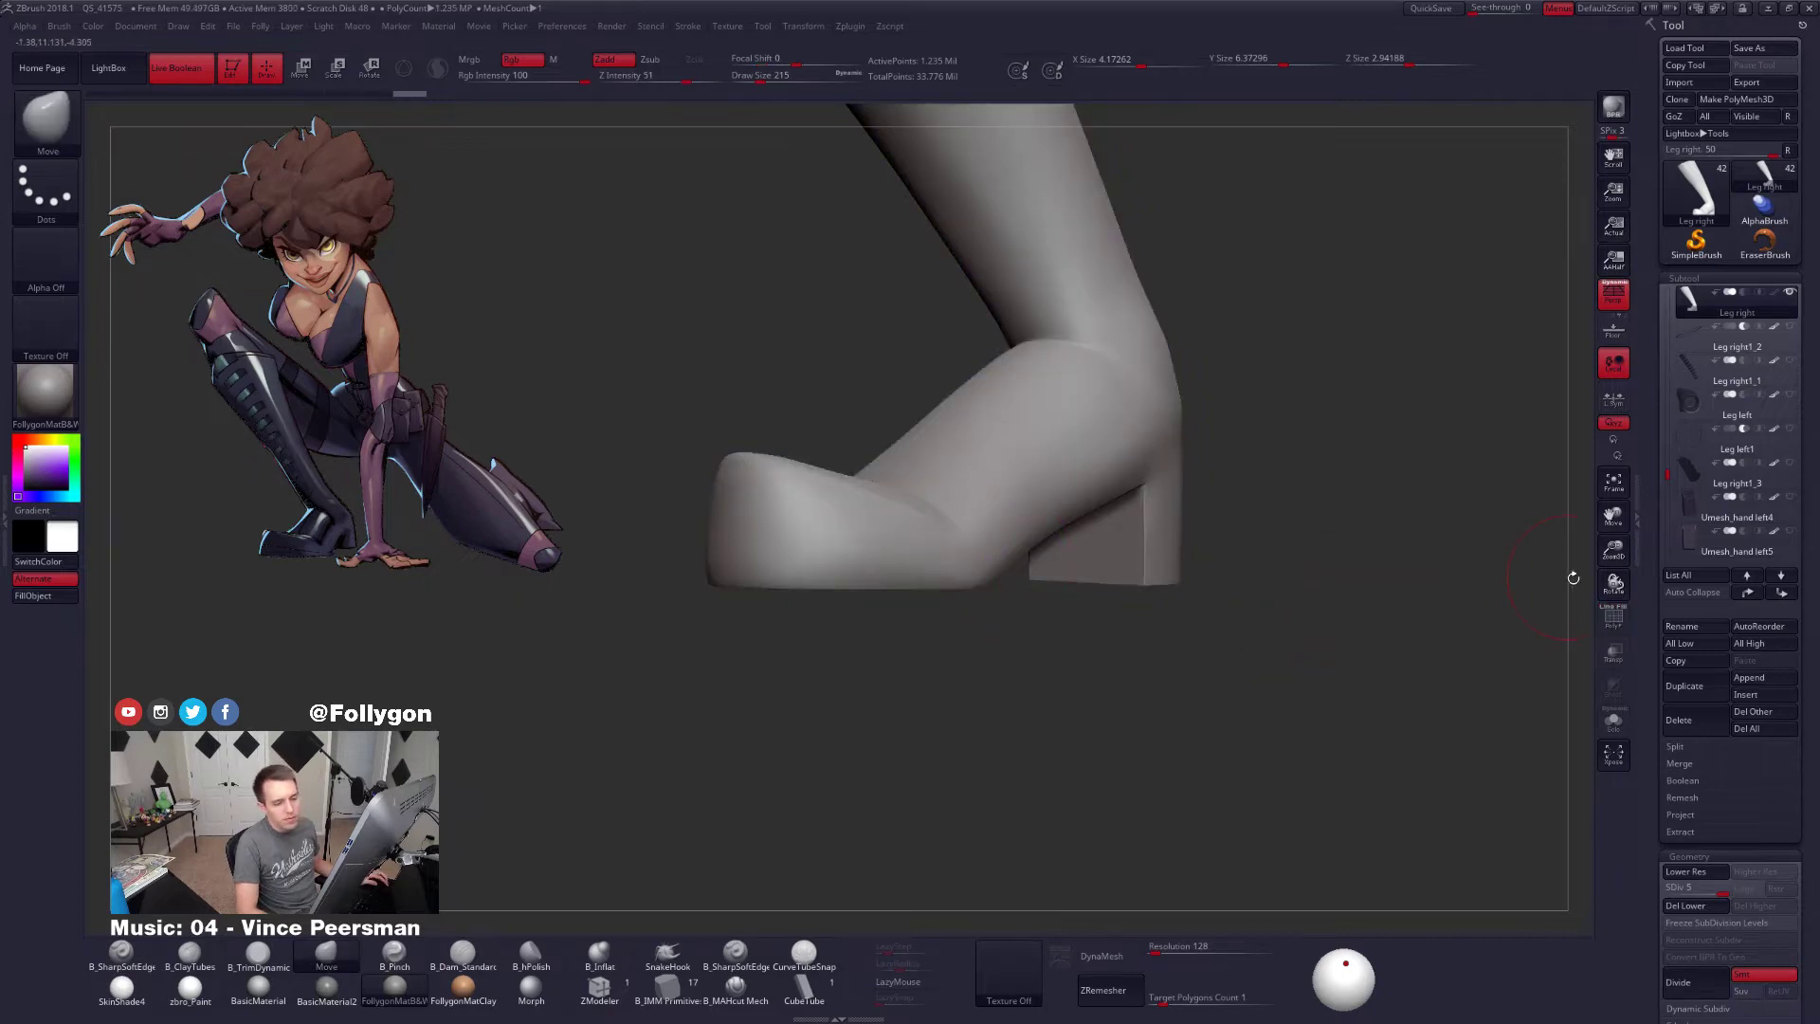
# Switch to the browser, look for a boot with a suitable sole, enlarge the equestrian riding boot, and close the browser
pyautogui.hotkey('alt', 'Tab')
pyautogui.scroll(-3, 692, 549)
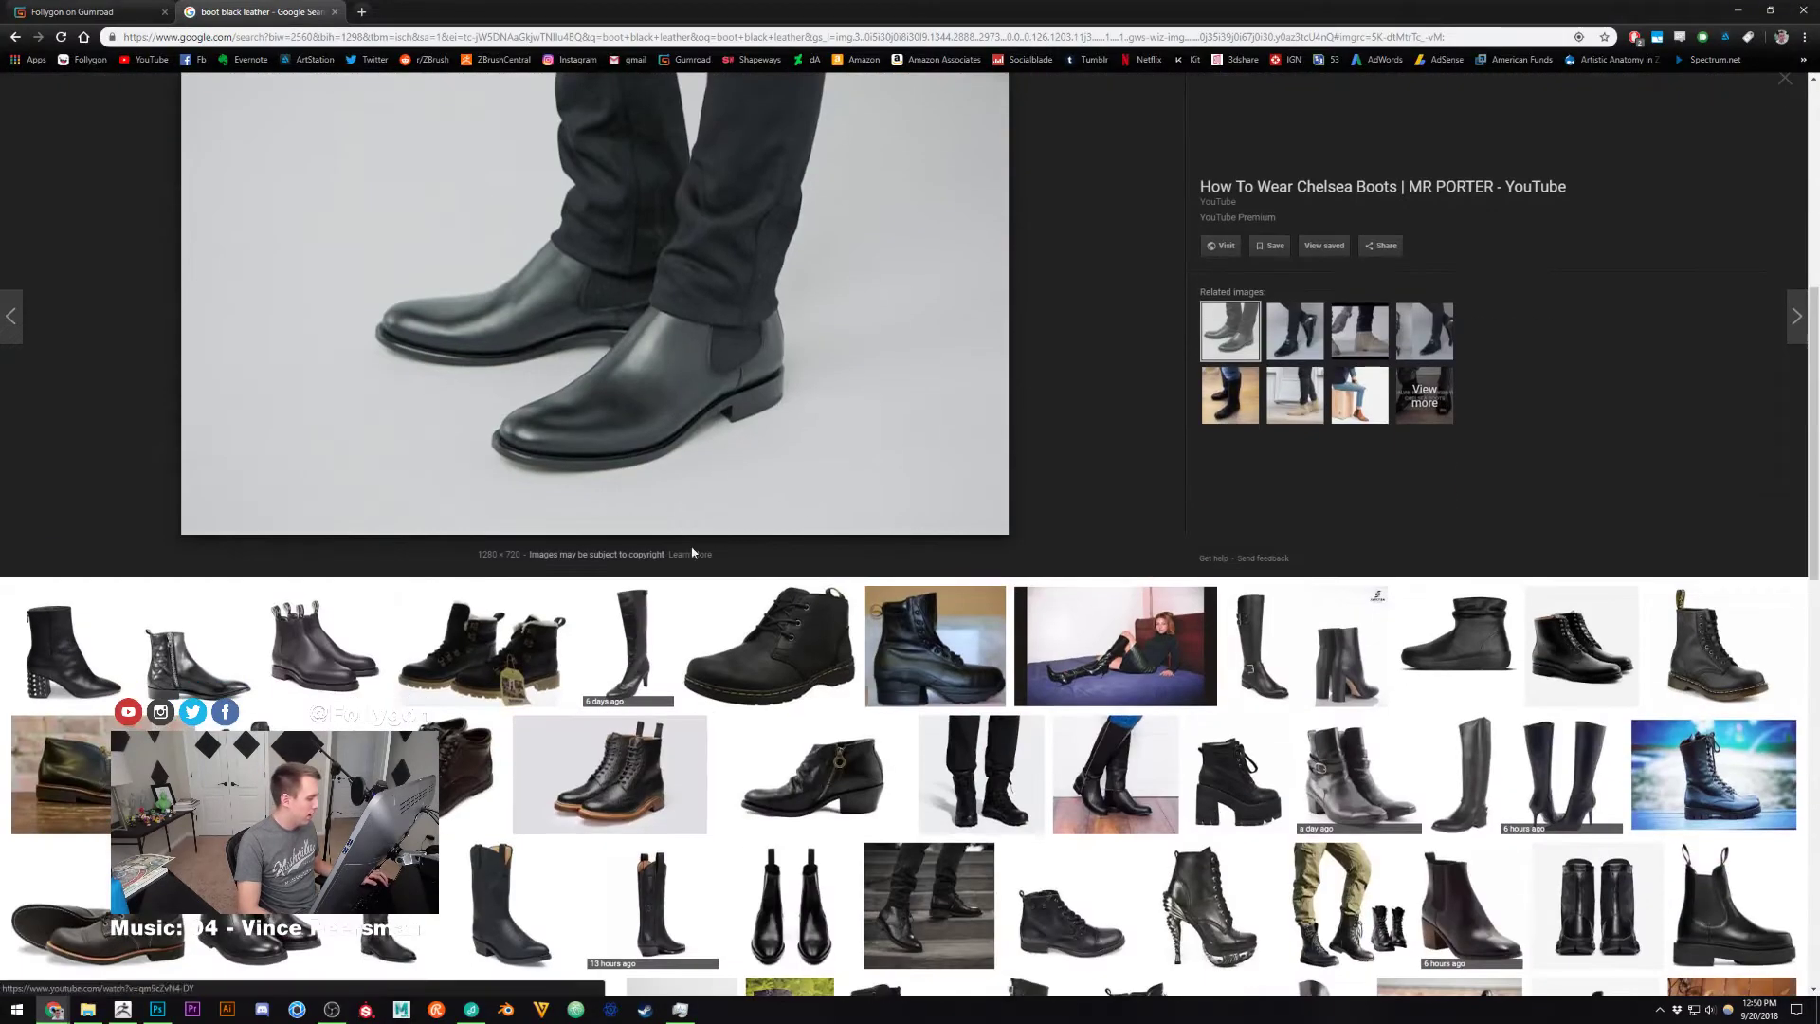
pyautogui.scroll(-2, 692, 552)
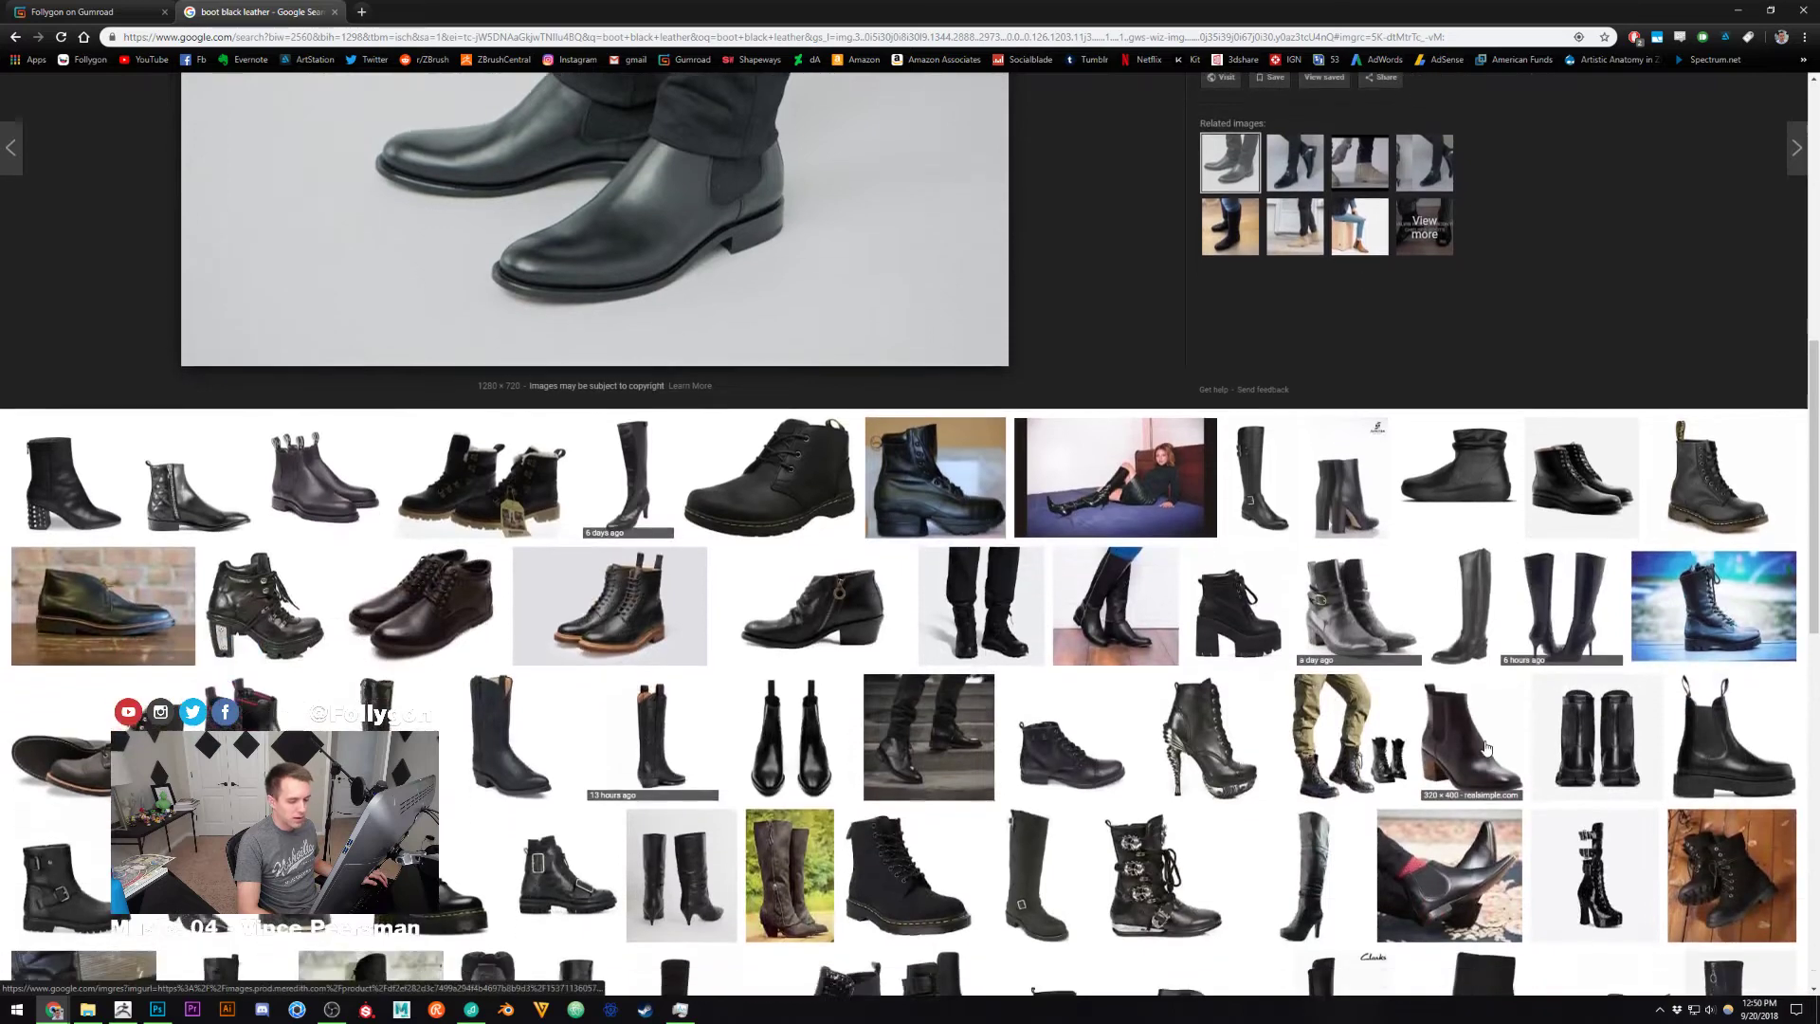
pyautogui.scroll(-3, 1487, 749)
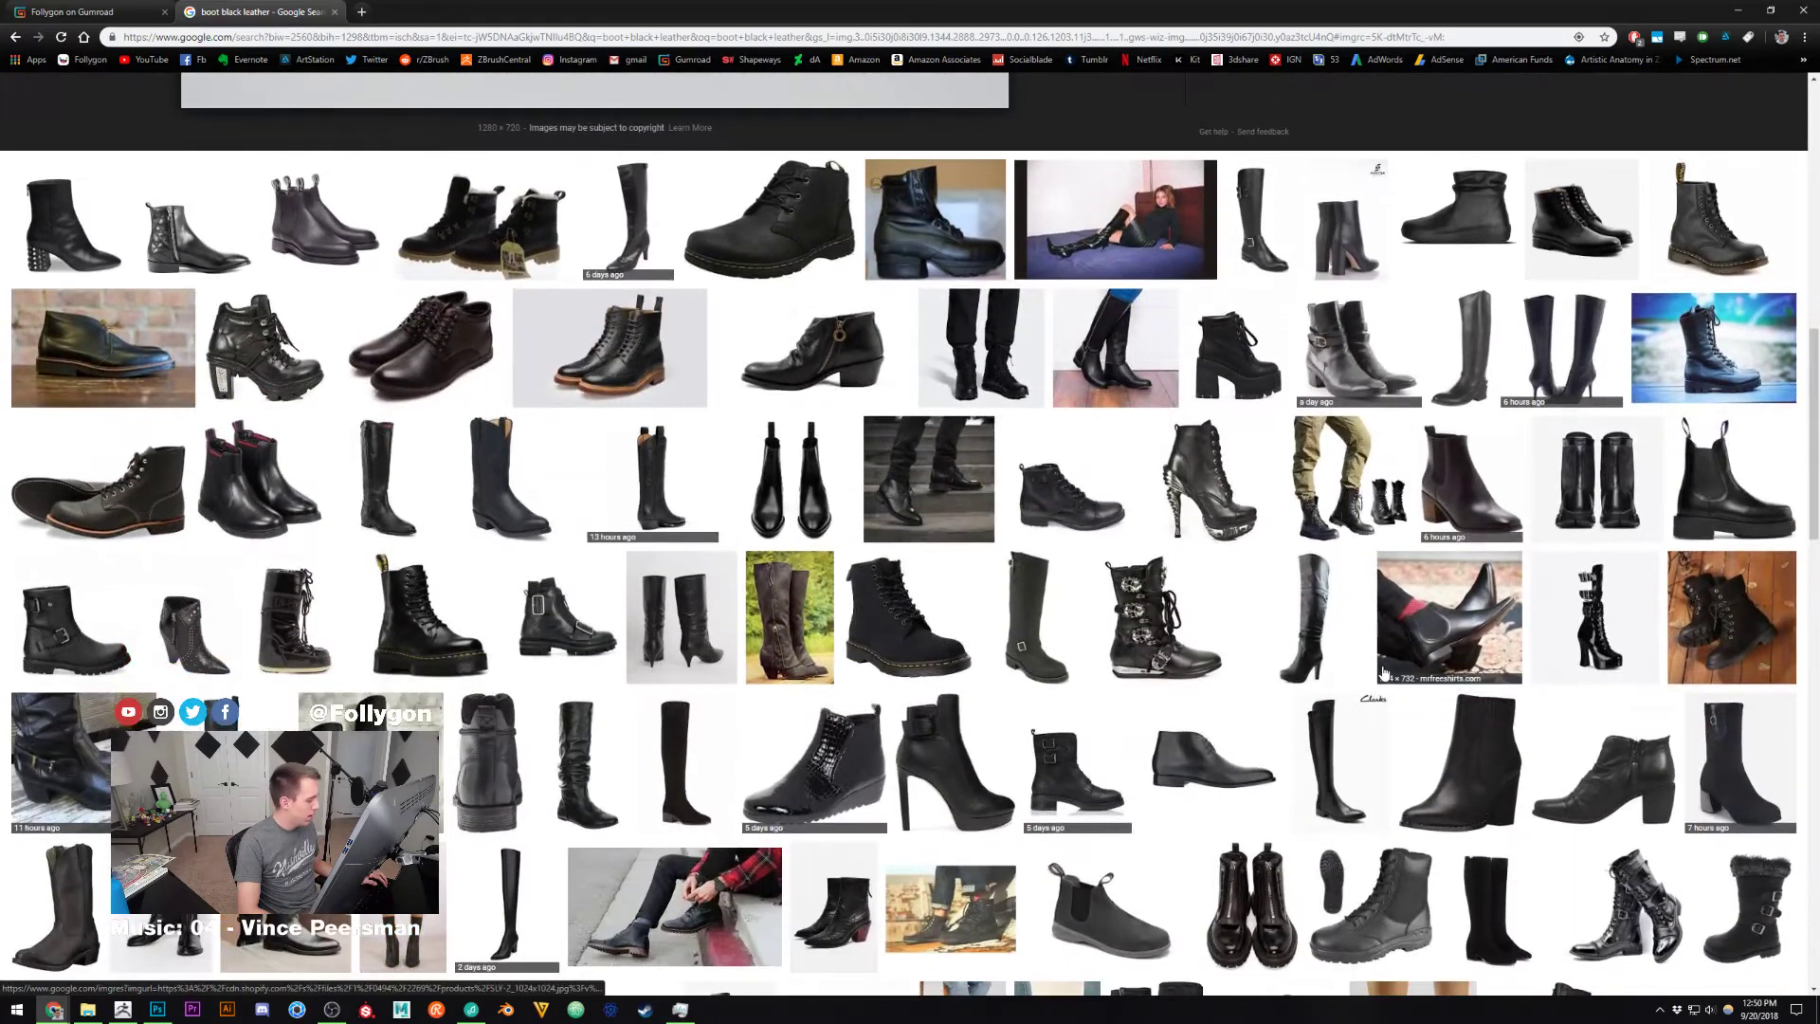
pyautogui.scroll(2, 1313, 616)
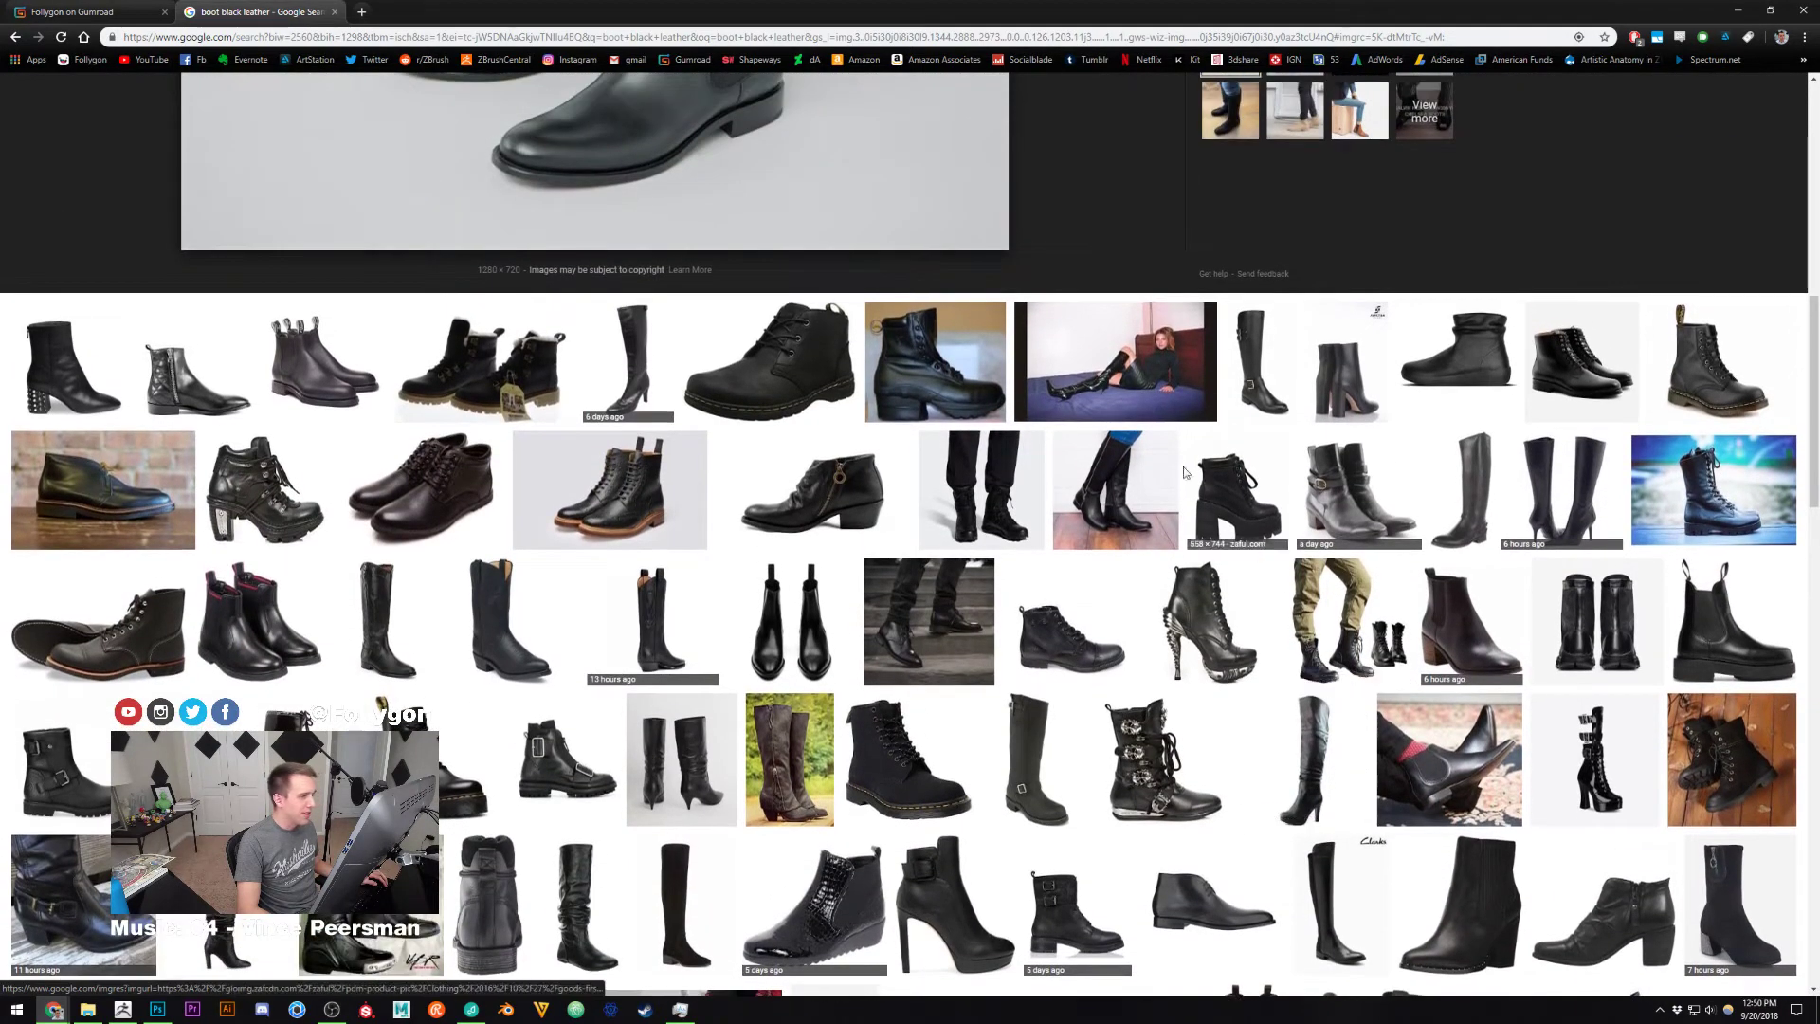
pyautogui.scroll(10, 963, 557)
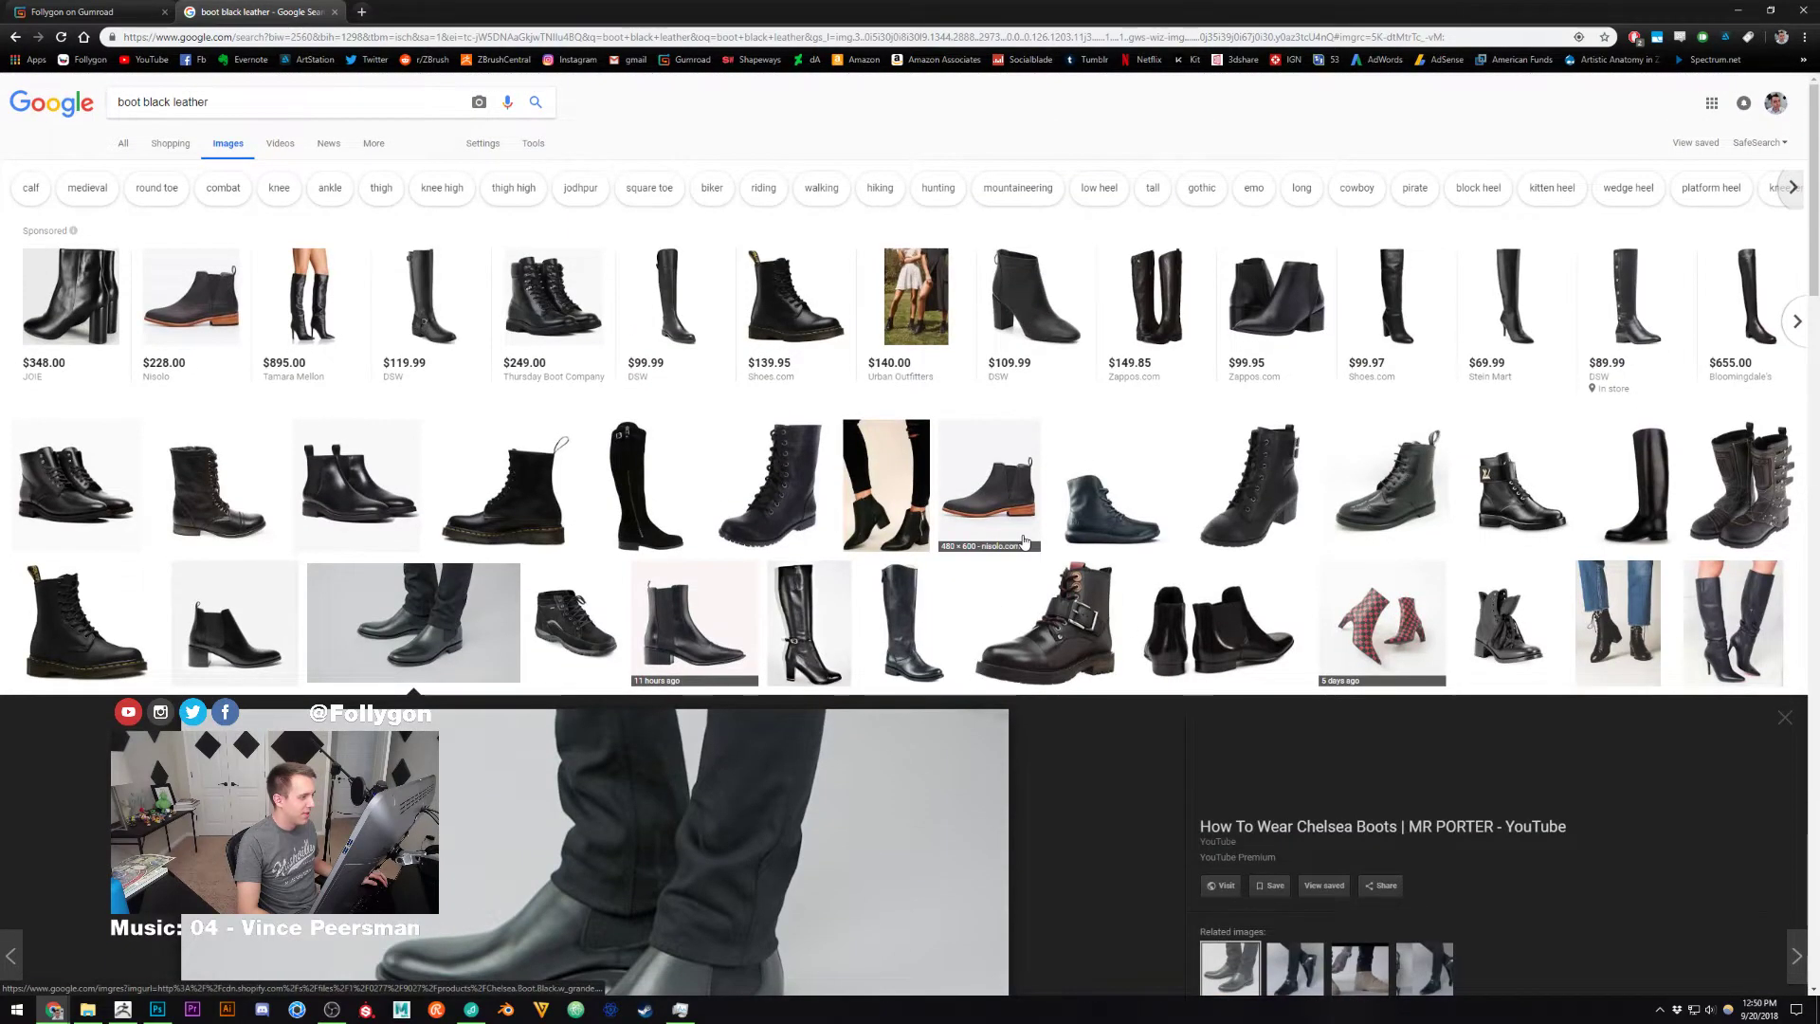
pyautogui.click(1637, 485)
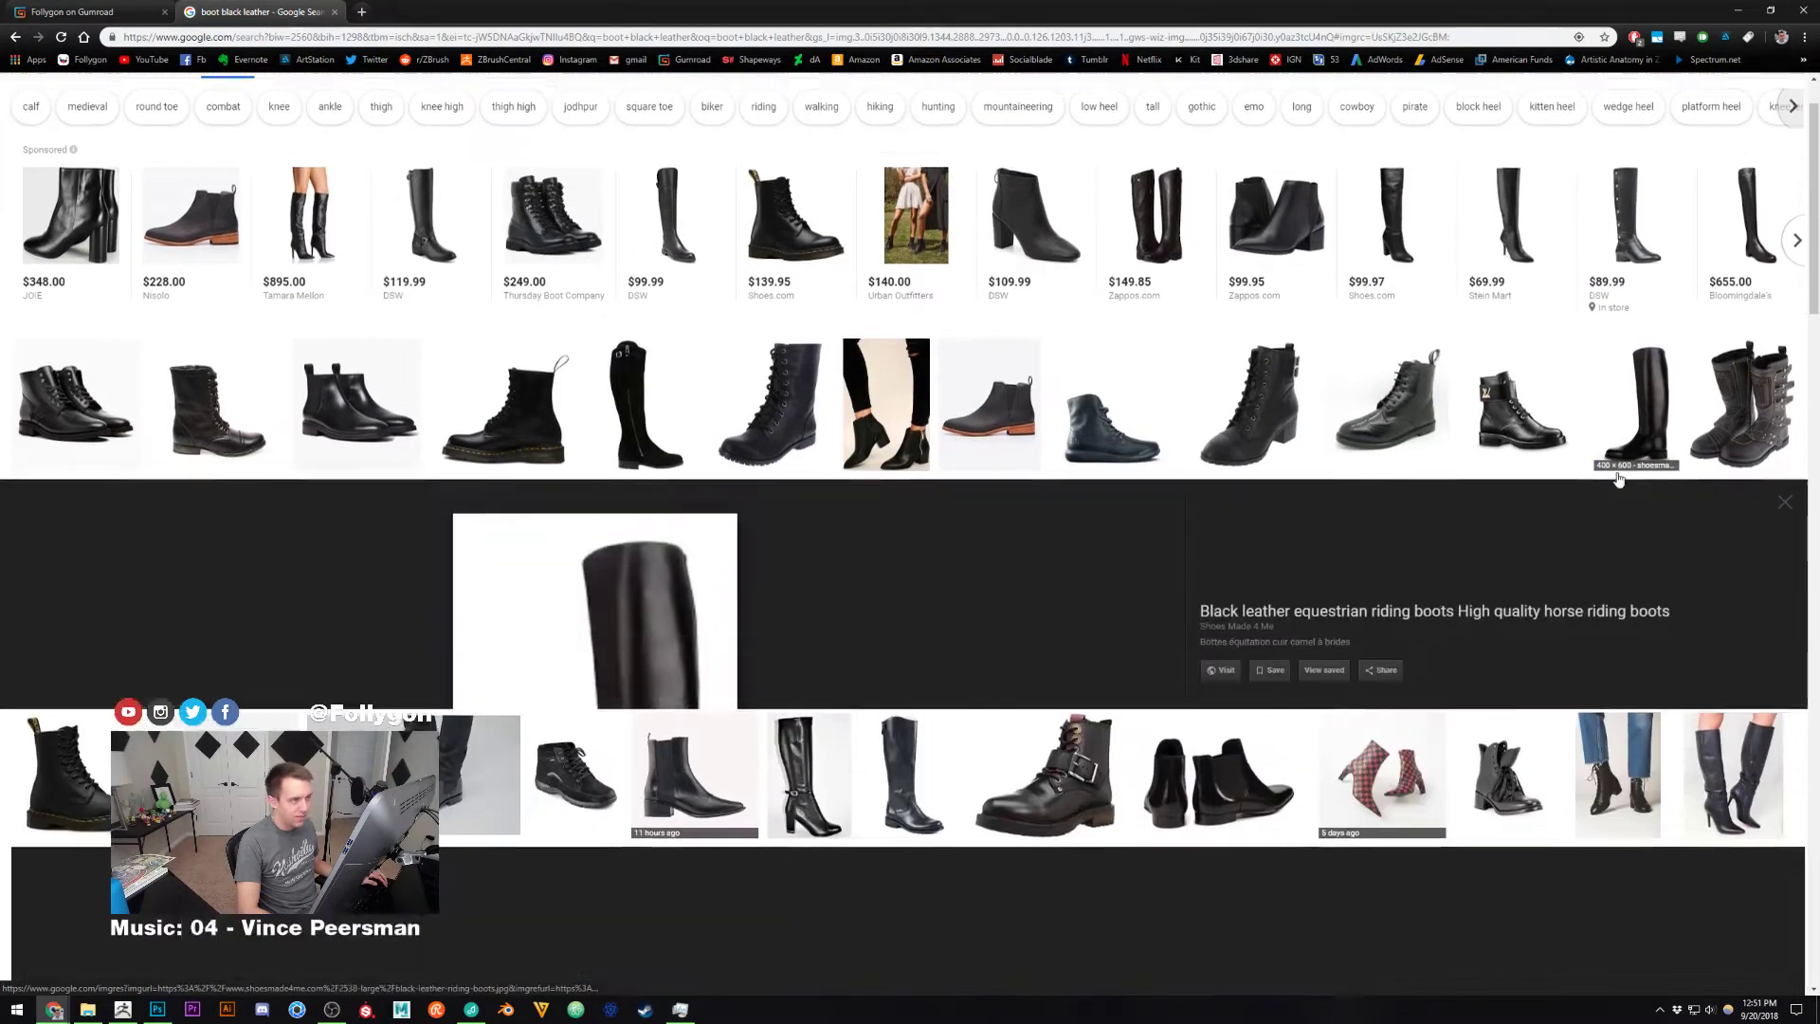
pyautogui.scroll(-2, 857, 557)
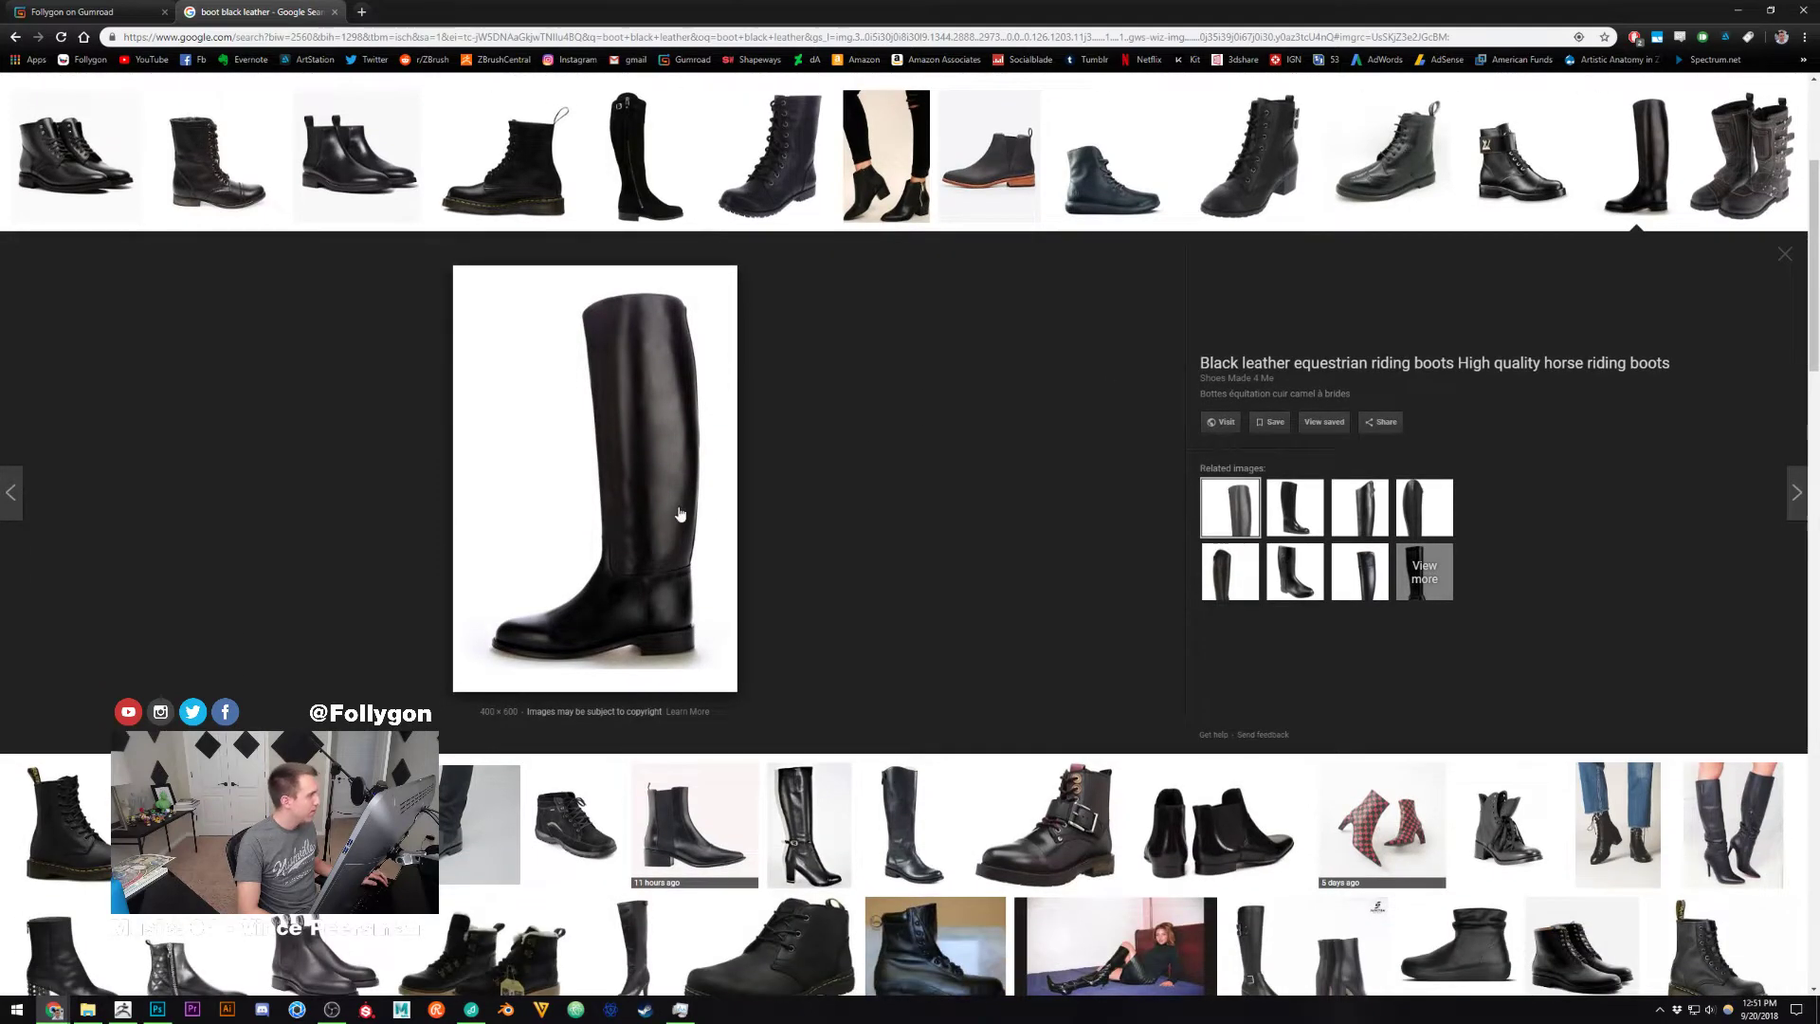
pyautogui.click(1801, 10)
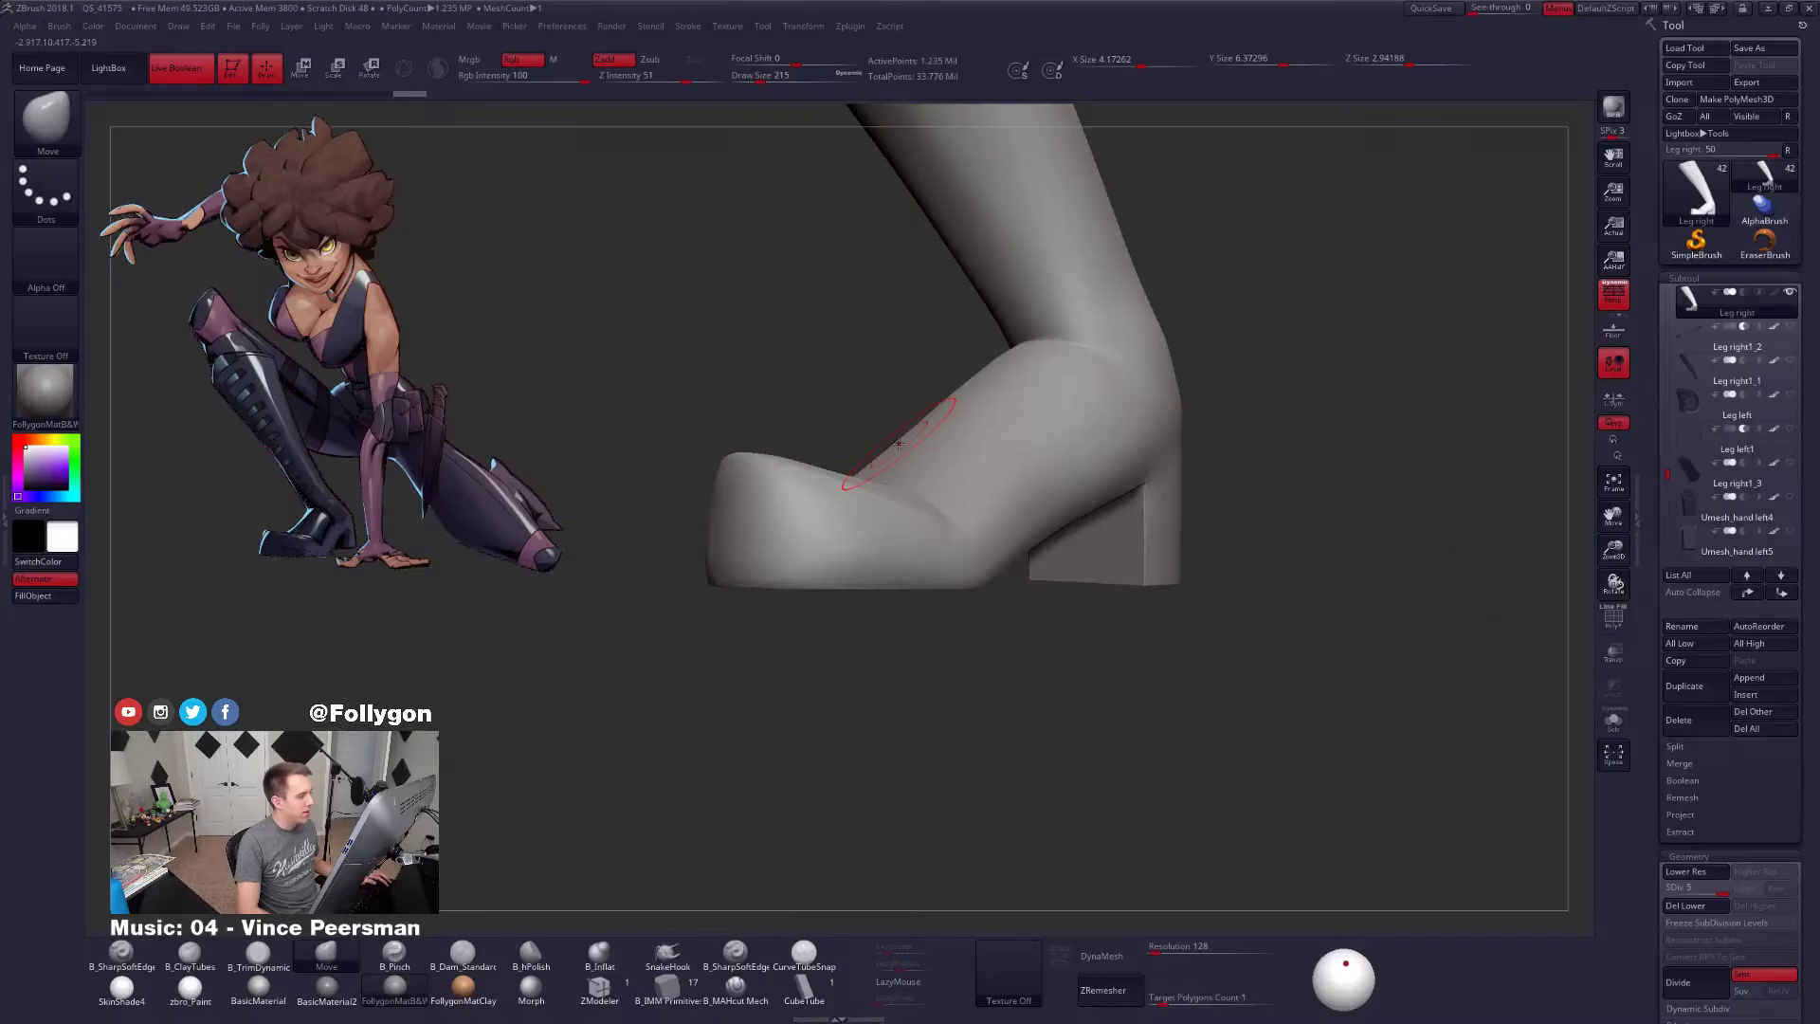
# Duplicate the right leg subtool and isolate the copy in Solo mode
pyautogui.moveTo(1098, 524)
pyautogui.keyDown('alt'); pyautogui.mouseDown(button='right')
pyautogui.moveTo(1138, 552)
pyautogui.moveTo(1054, 455)
pyautogui.mouseUp(button='right'); pyautogui.keyUp('alt')
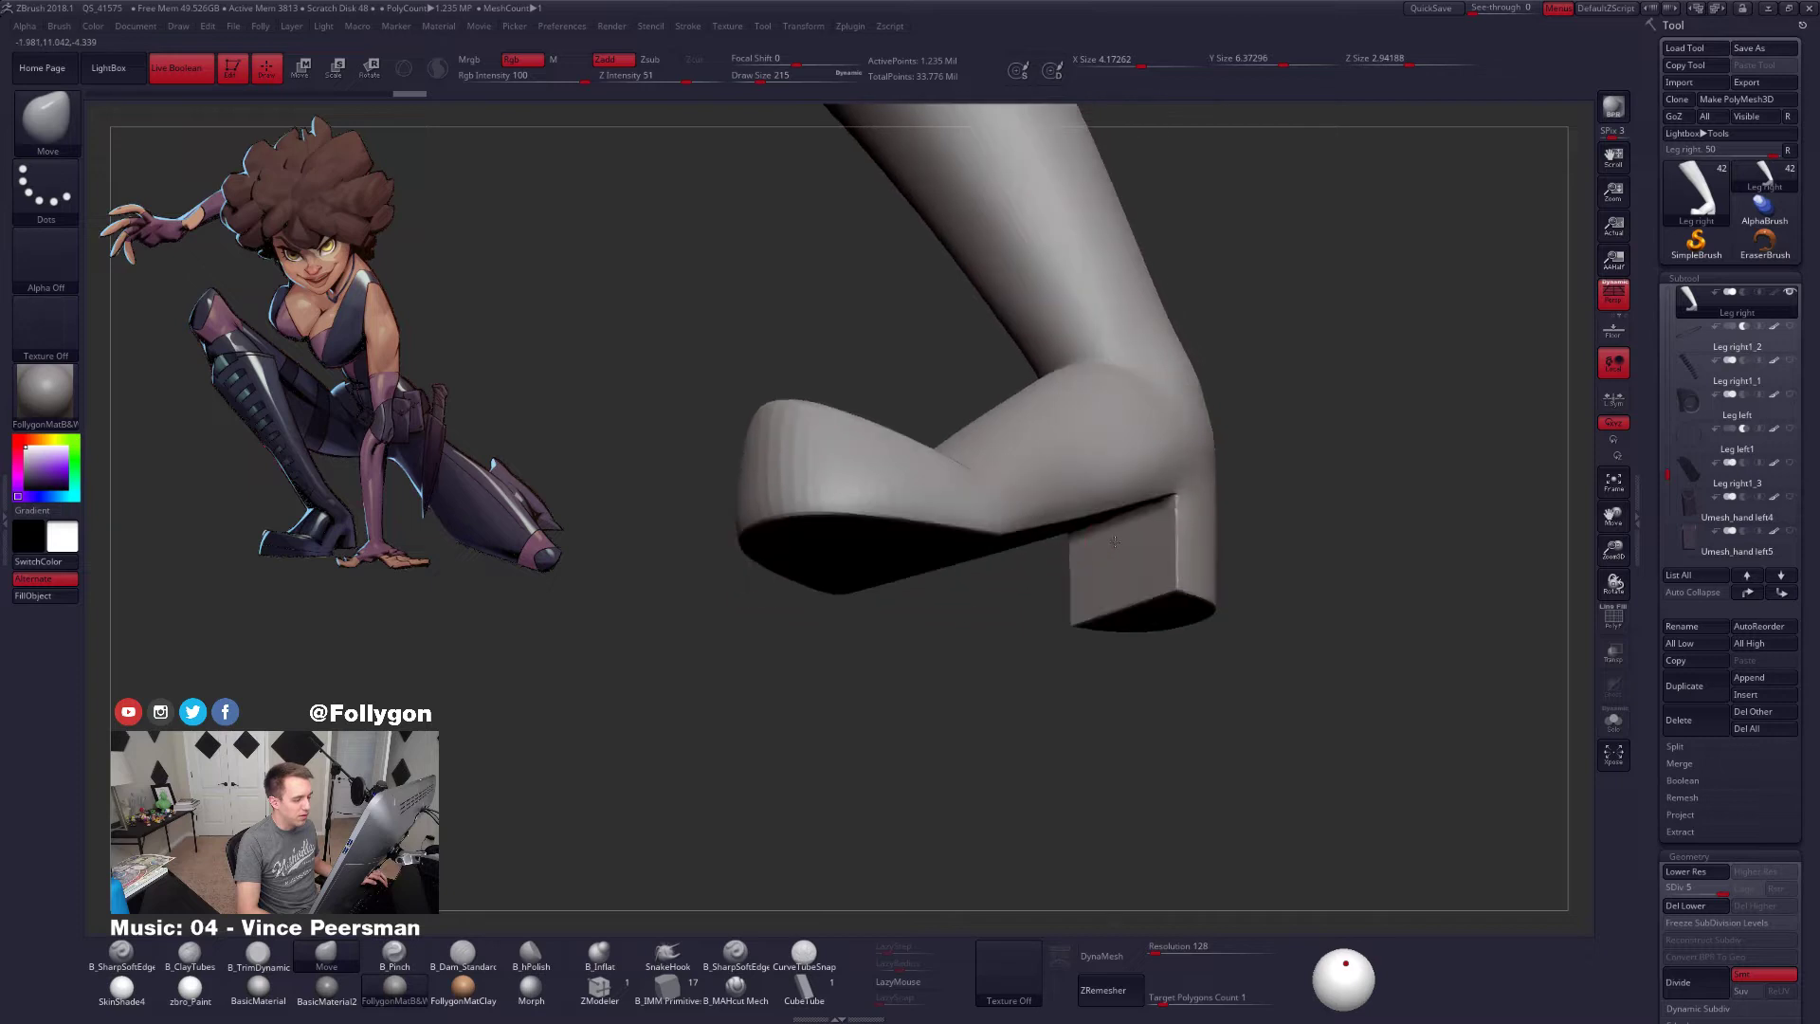
pyautogui.press('space')
pyautogui.keyDown('shift'); pyautogui.moveTo(1327, 493); pyautogui.dragTo(1606, 436, button='right'); pyautogui.keyUp('shift')
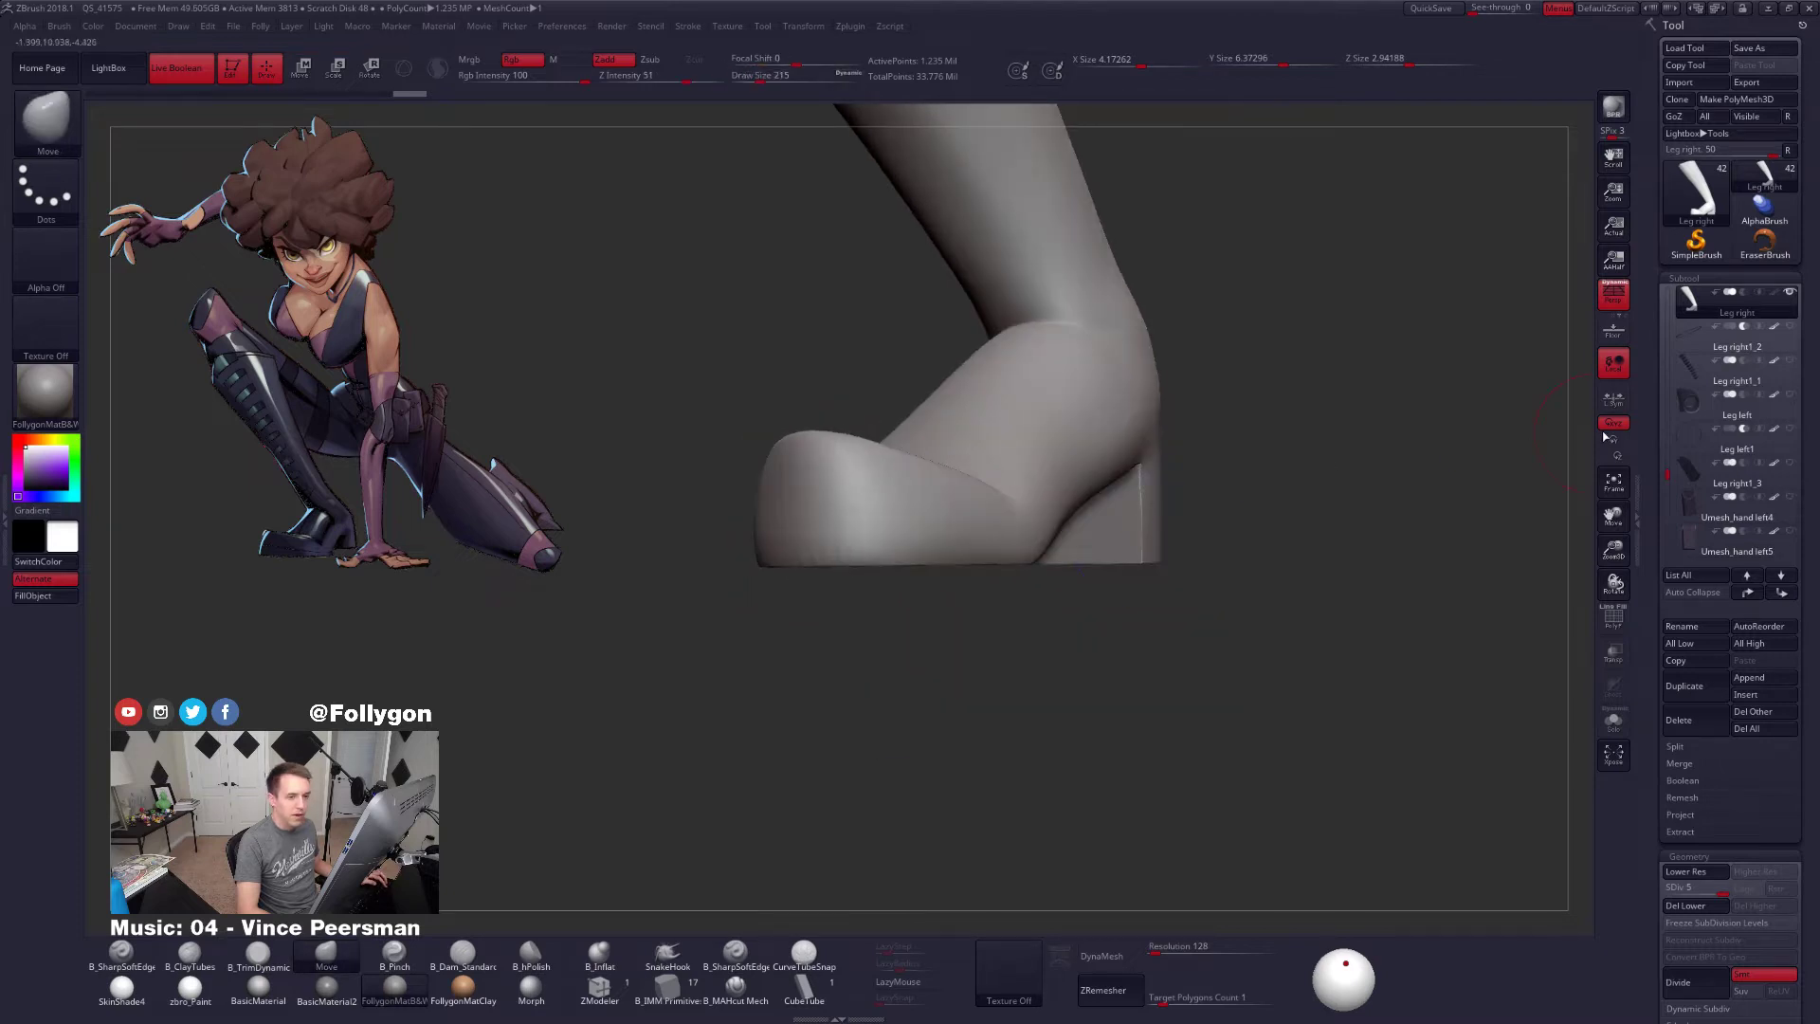
pyautogui.click(1685, 685)
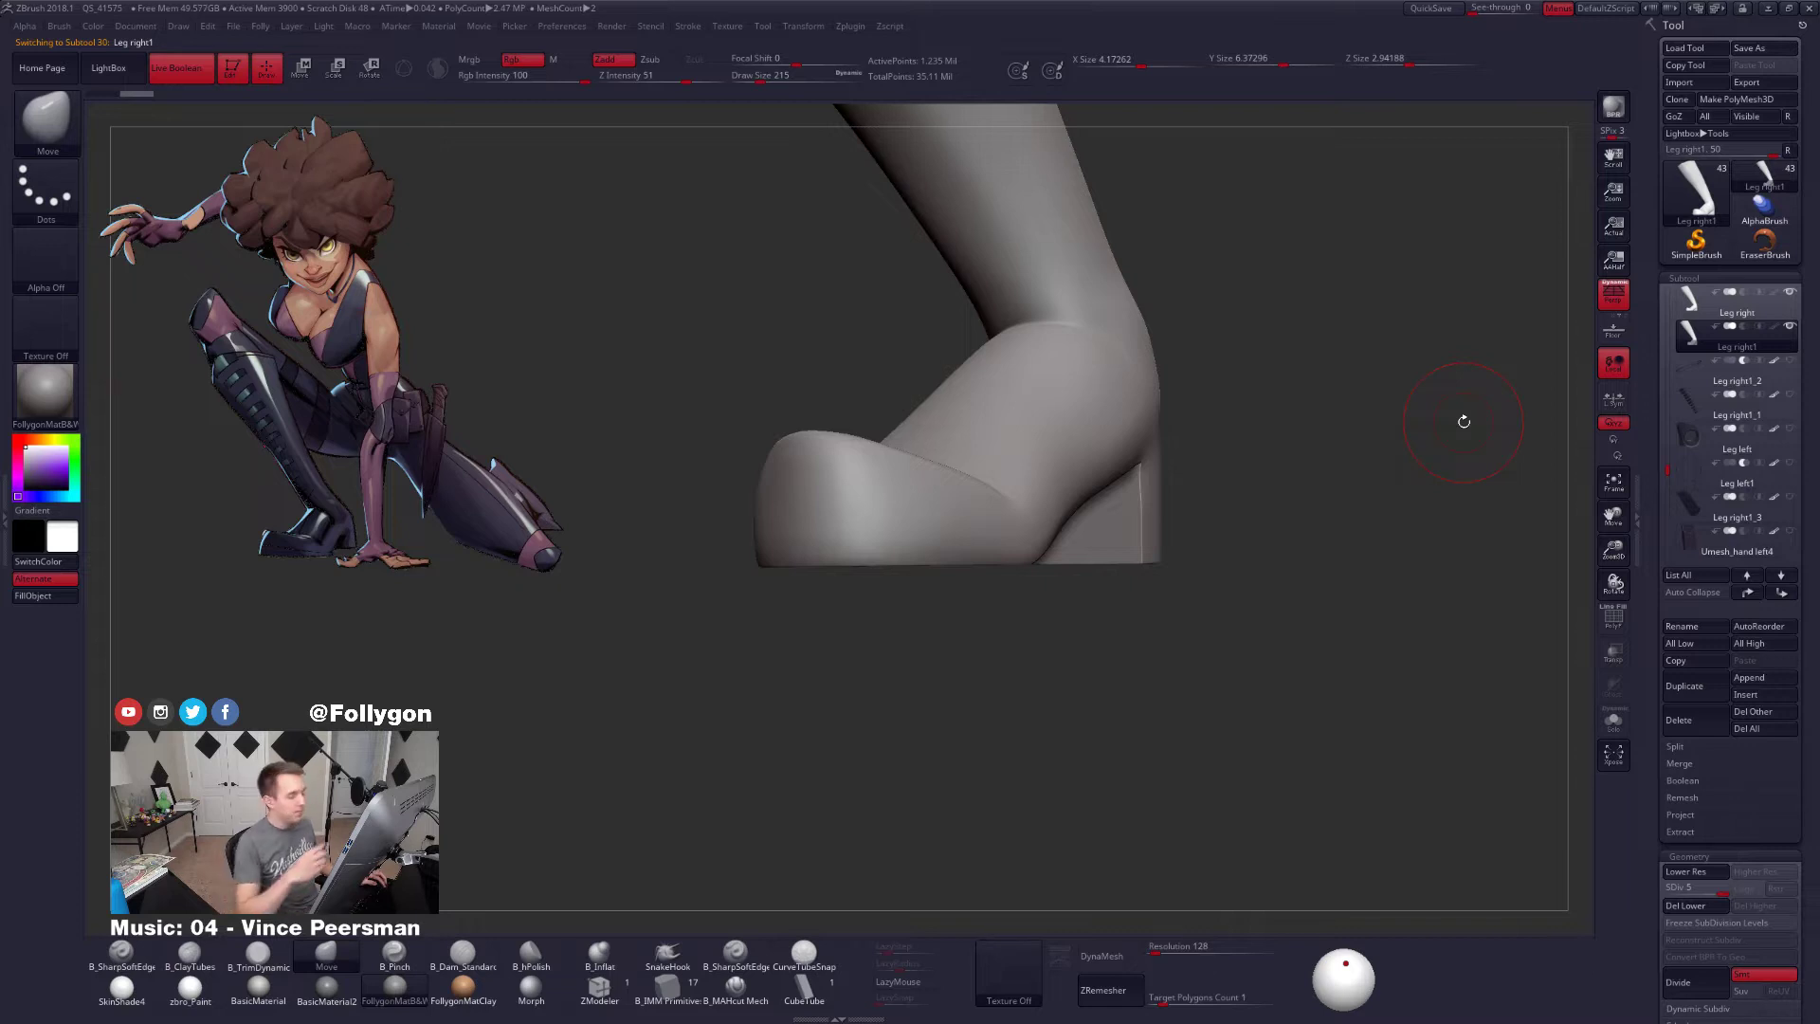
pyautogui.click(1613, 720)
# Examine the duplicated boot's topology around the toe, sole and heel with the wireframe shown, at its highest and lowest subdivision levels
pyautogui.keyDown('alt'); pyautogui.moveTo(971, 495); pyautogui.dragTo(1051, 632, button='right'); pyautogui.keyUp('alt')
pyautogui.press('space')
pyautogui.moveTo(1052, 633); pyautogui.dragTo(1040, 634)
pyautogui.hotkey('shift', 'f')
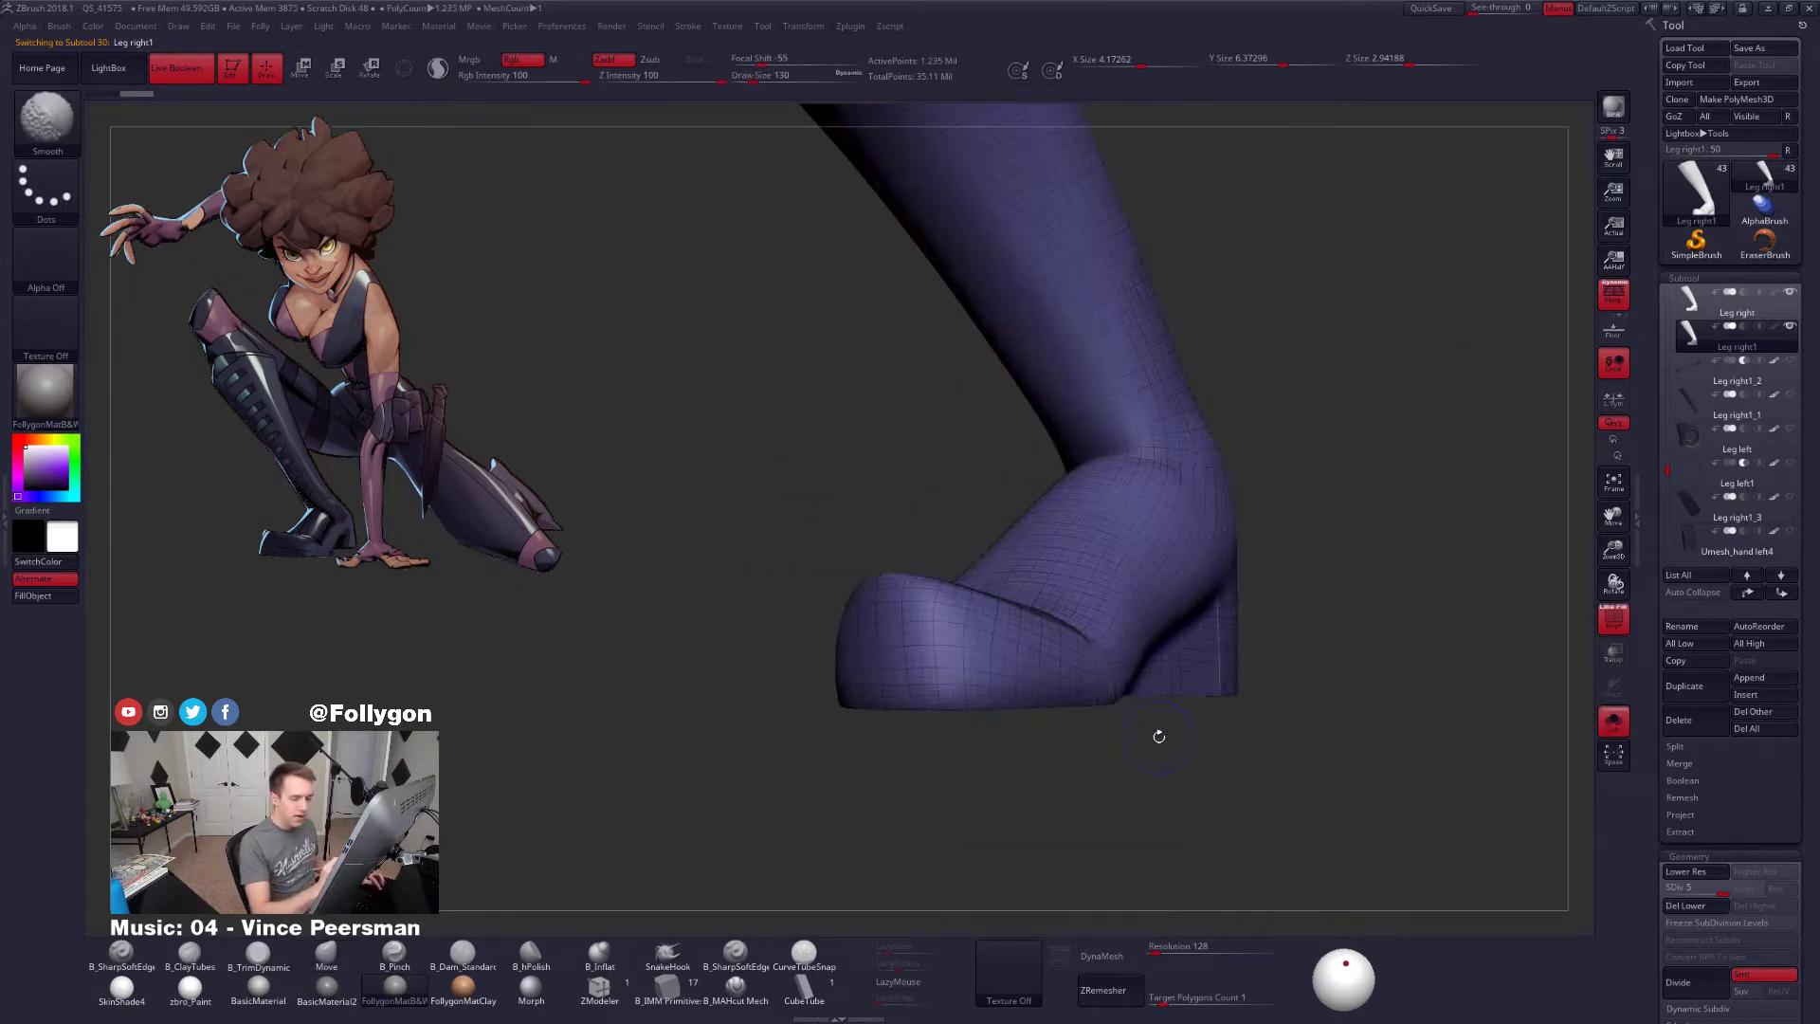
pyautogui.hotkey('shift', 'f')
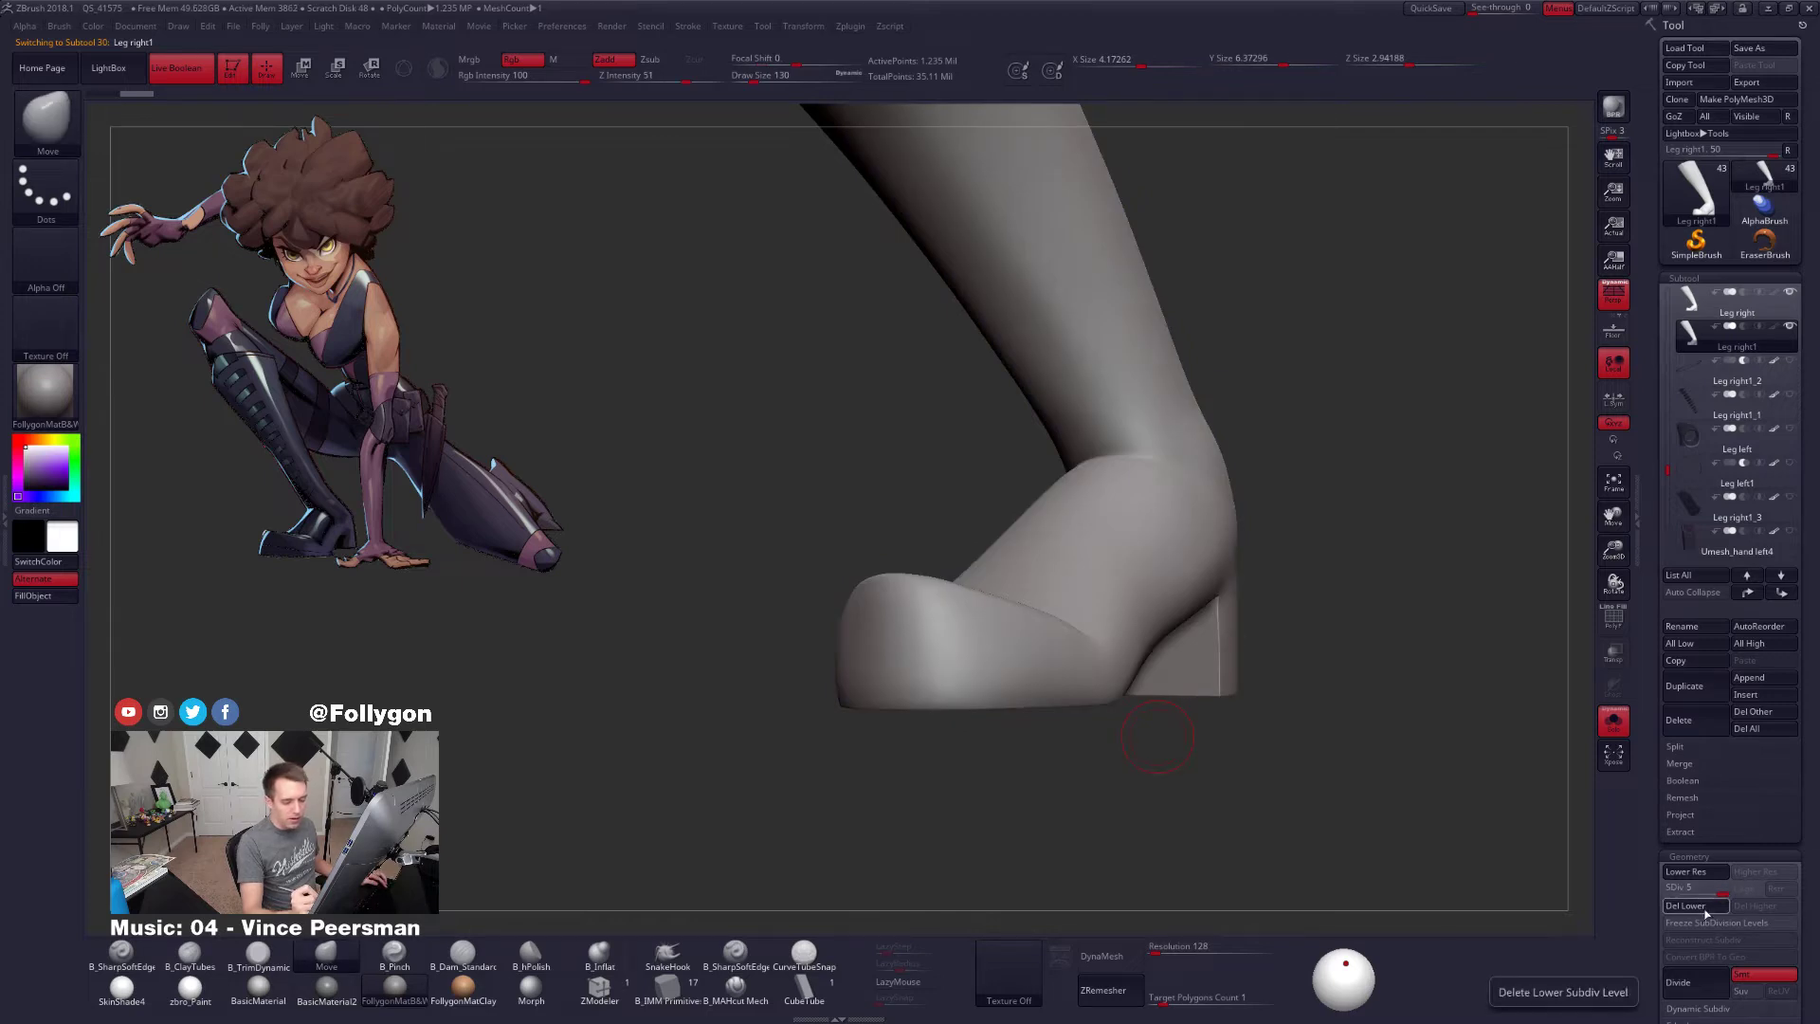
pyautogui.hotkey('shift', 'd')
pyautogui.hotkey('shift', 'd')
pyautogui.hotkey('shift', 'd')
pyautogui.hotkey('shift', 'd')
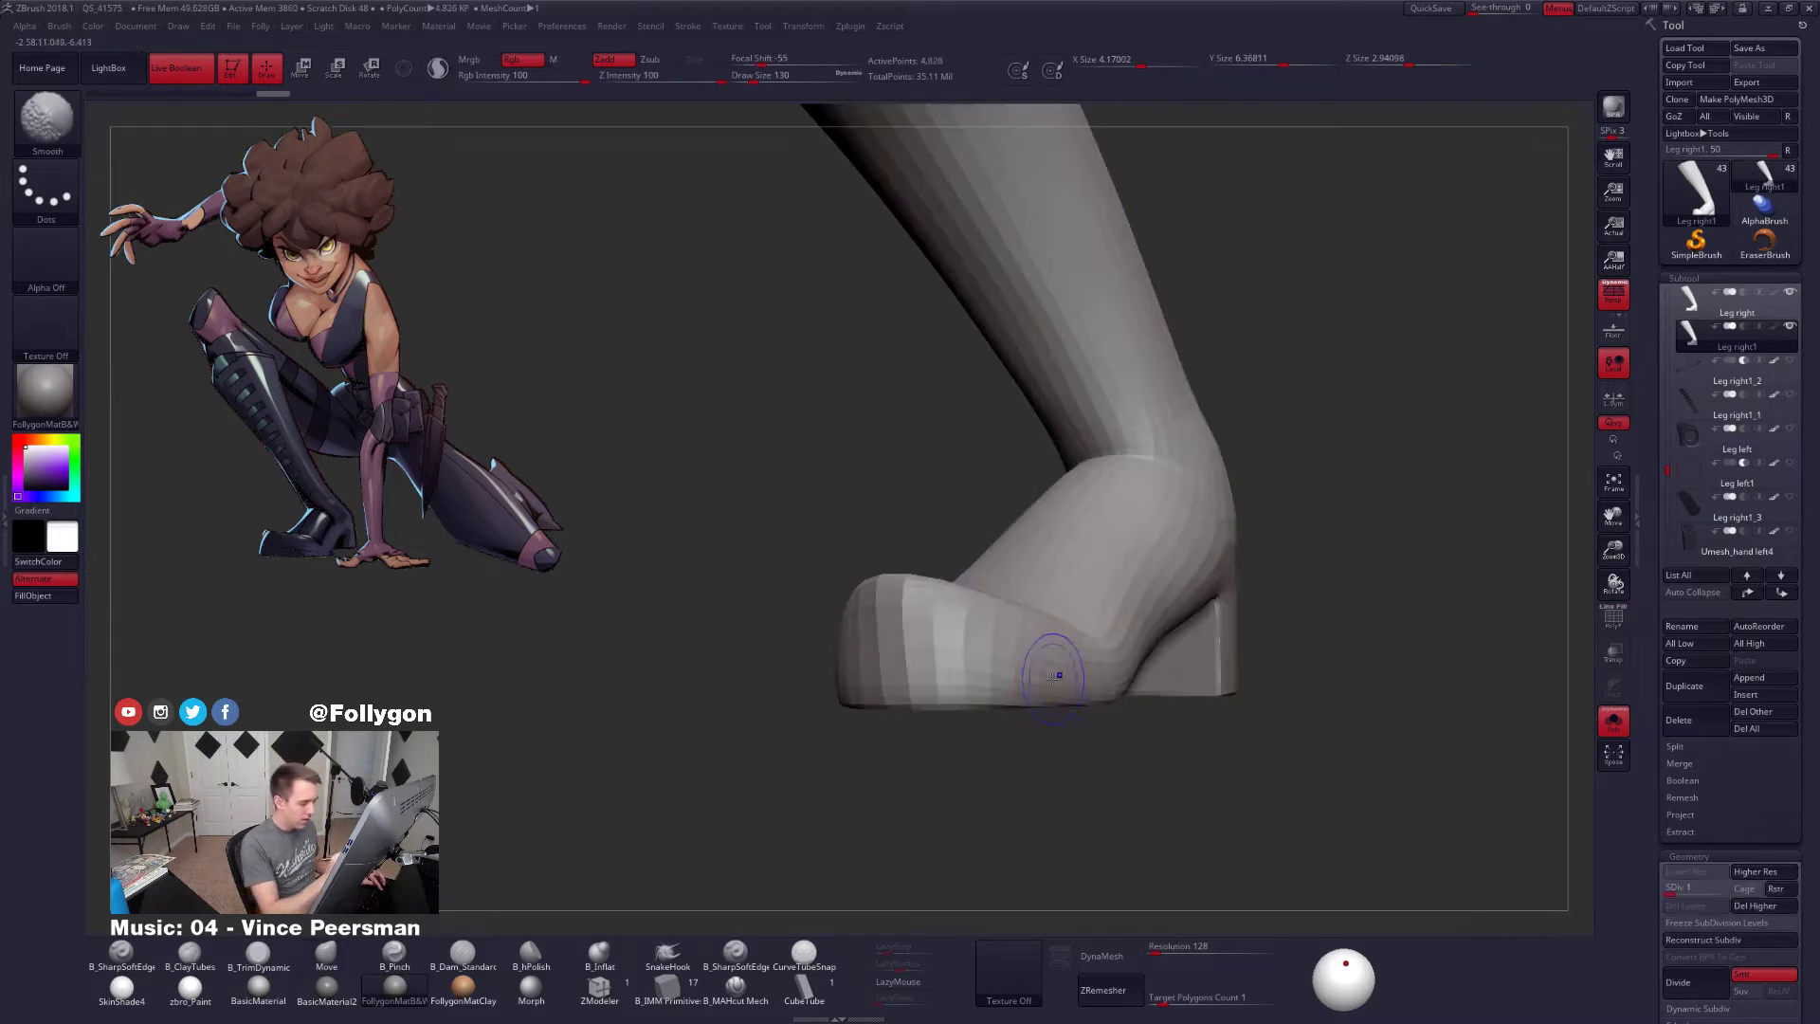
pyautogui.moveTo(1054, 677)
pyautogui.mouseDown(button='right')
pyautogui.moveTo(986, 692)
pyautogui.moveTo(1024, 720)
pyautogui.mouseUp(button='right')
pyautogui.hotkey('shift', 'f')
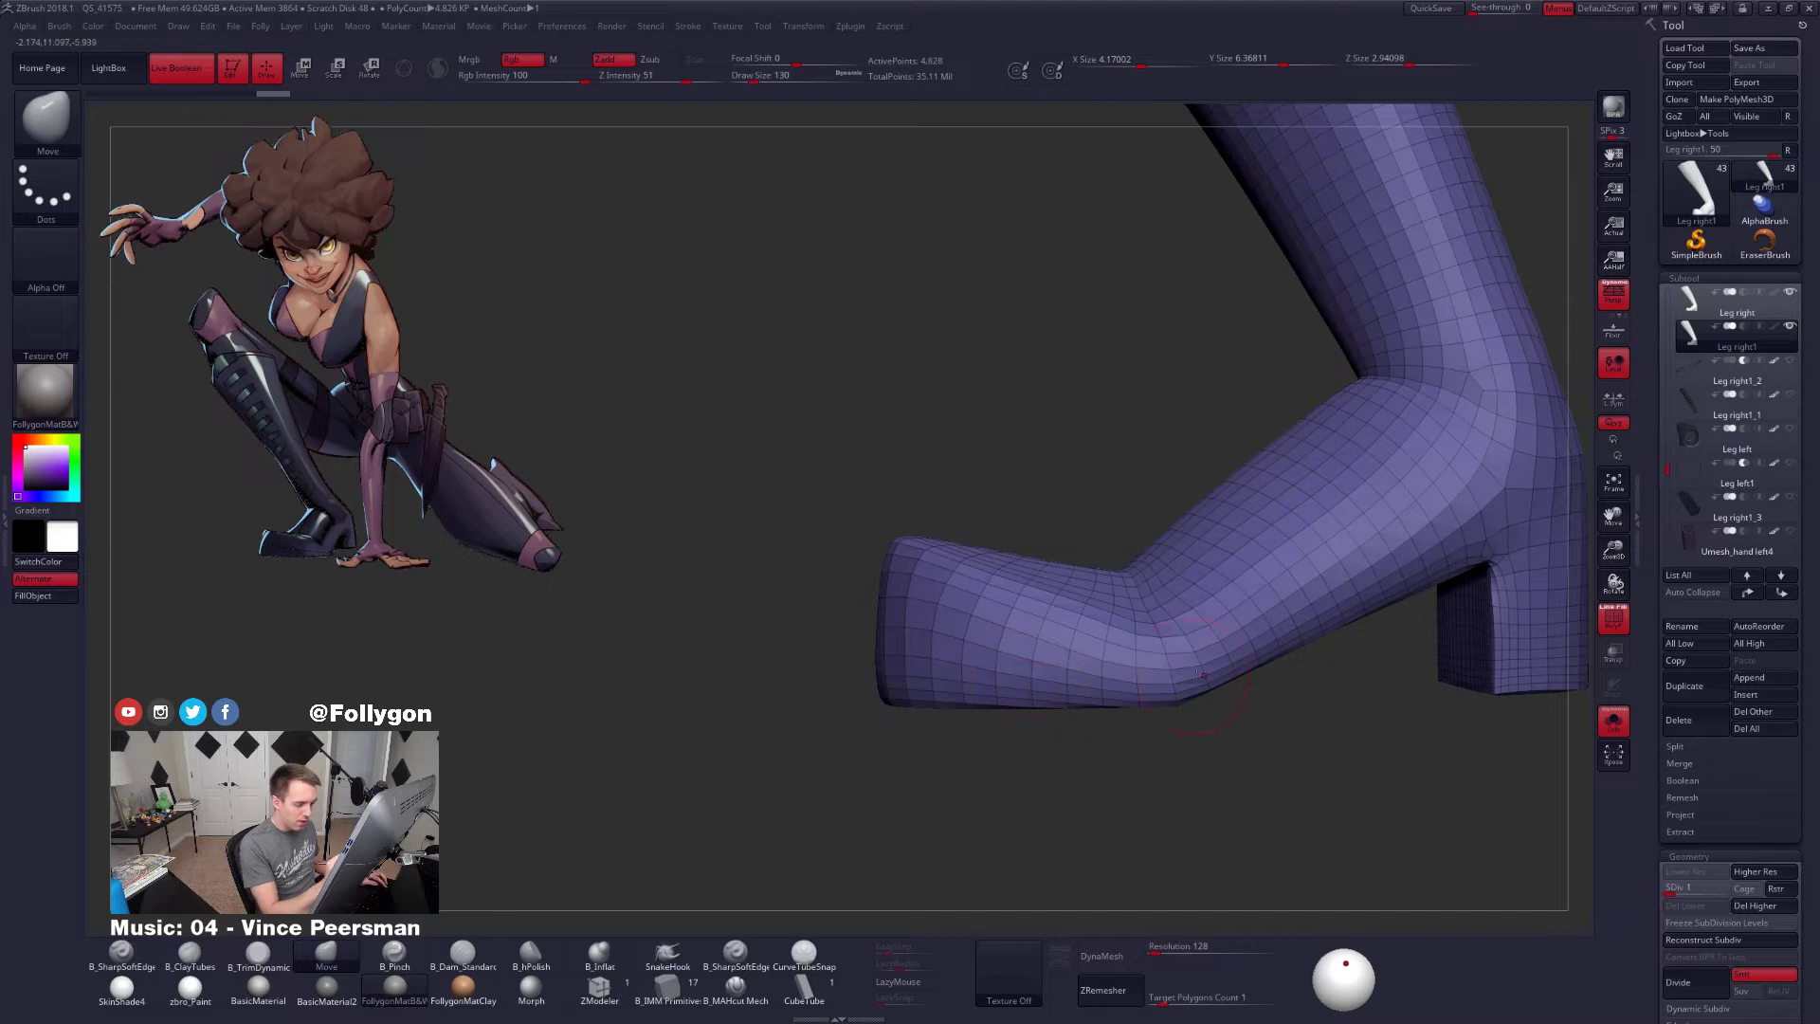
pyautogui.moveTo(1460, 557); pyautogui.dragTo(1113, 644)
pyautogui.moveTo(1113, 645)
pyautogui.mouseDown(button='right')
pyautogui.moveTo(1327, 641)
pyautogui.moveTo(1105, 633)
pyautogui.mouseUp(button='right')
pyautogui.moveTo(1104, 630); pyautogui.dragTo(1166, 697)
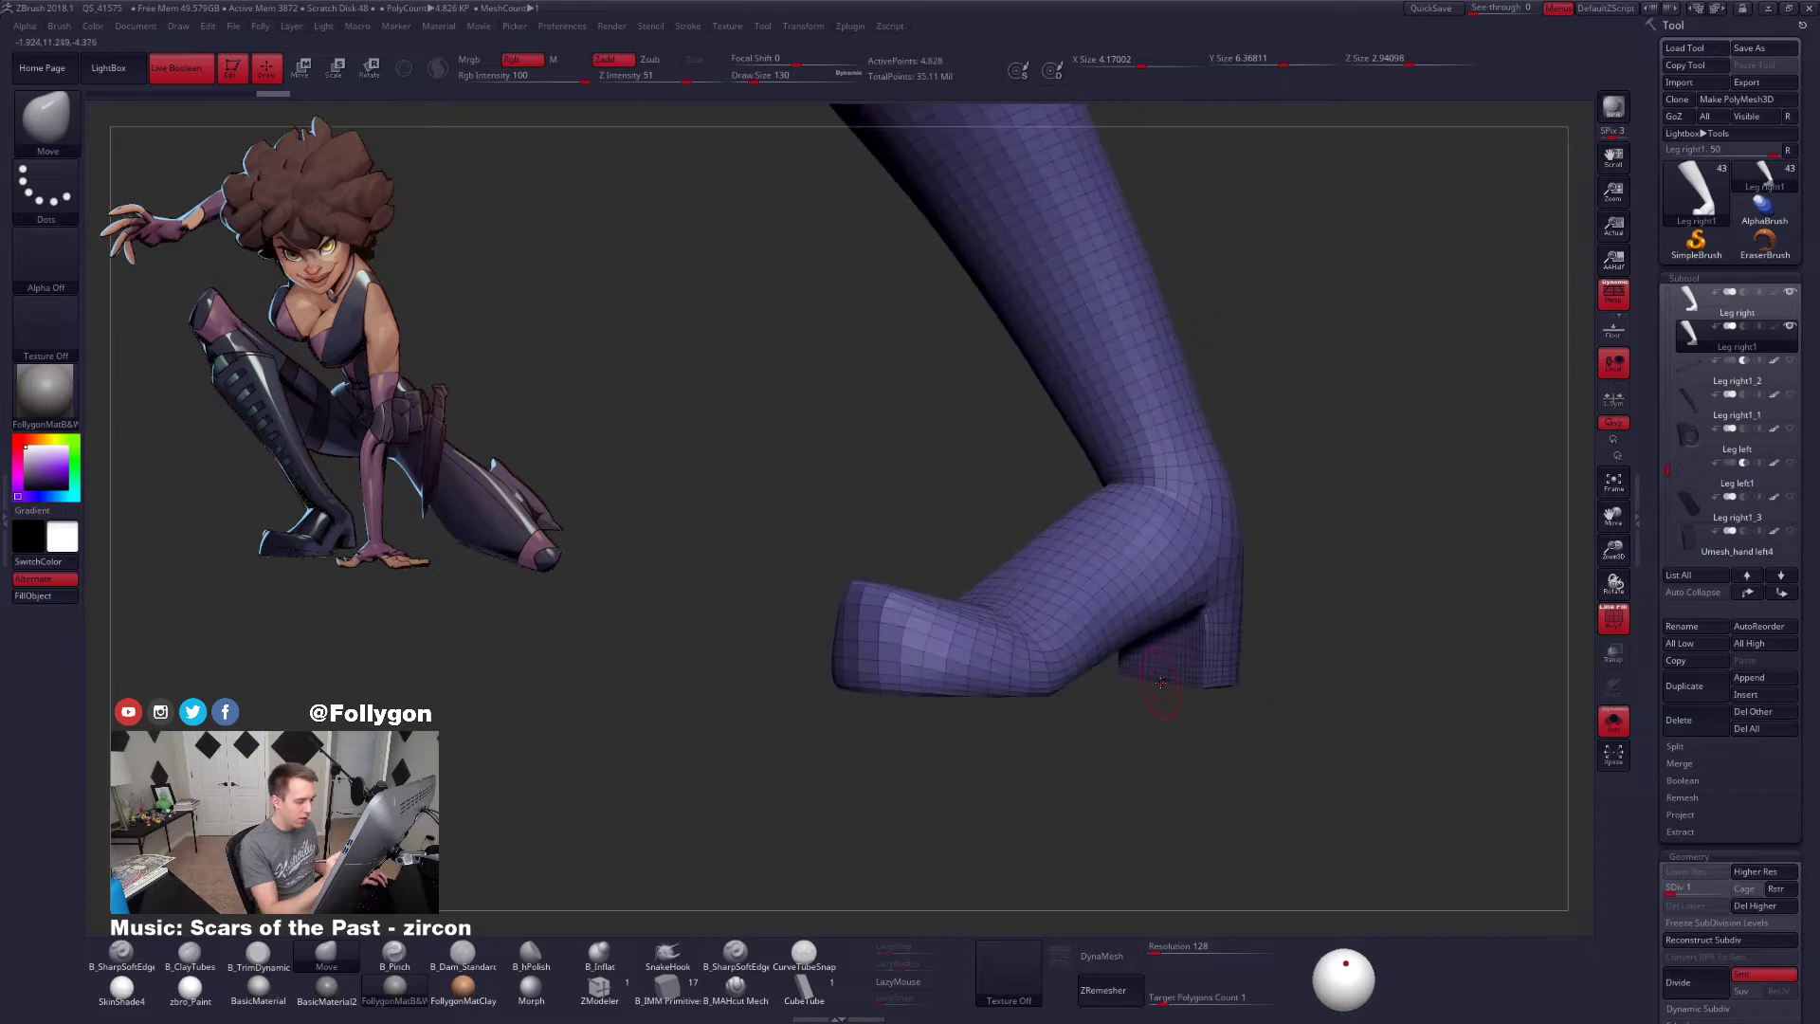
# Return the duplicated leg to its highest subdivision level, hide the wireframe, and check the boot from the side
pyautogui.press('d')
pyautogui.press('d')
pyautogui.press('d')
pyautogui.press('d')
pyautogui.hotkey('shift', 'f')
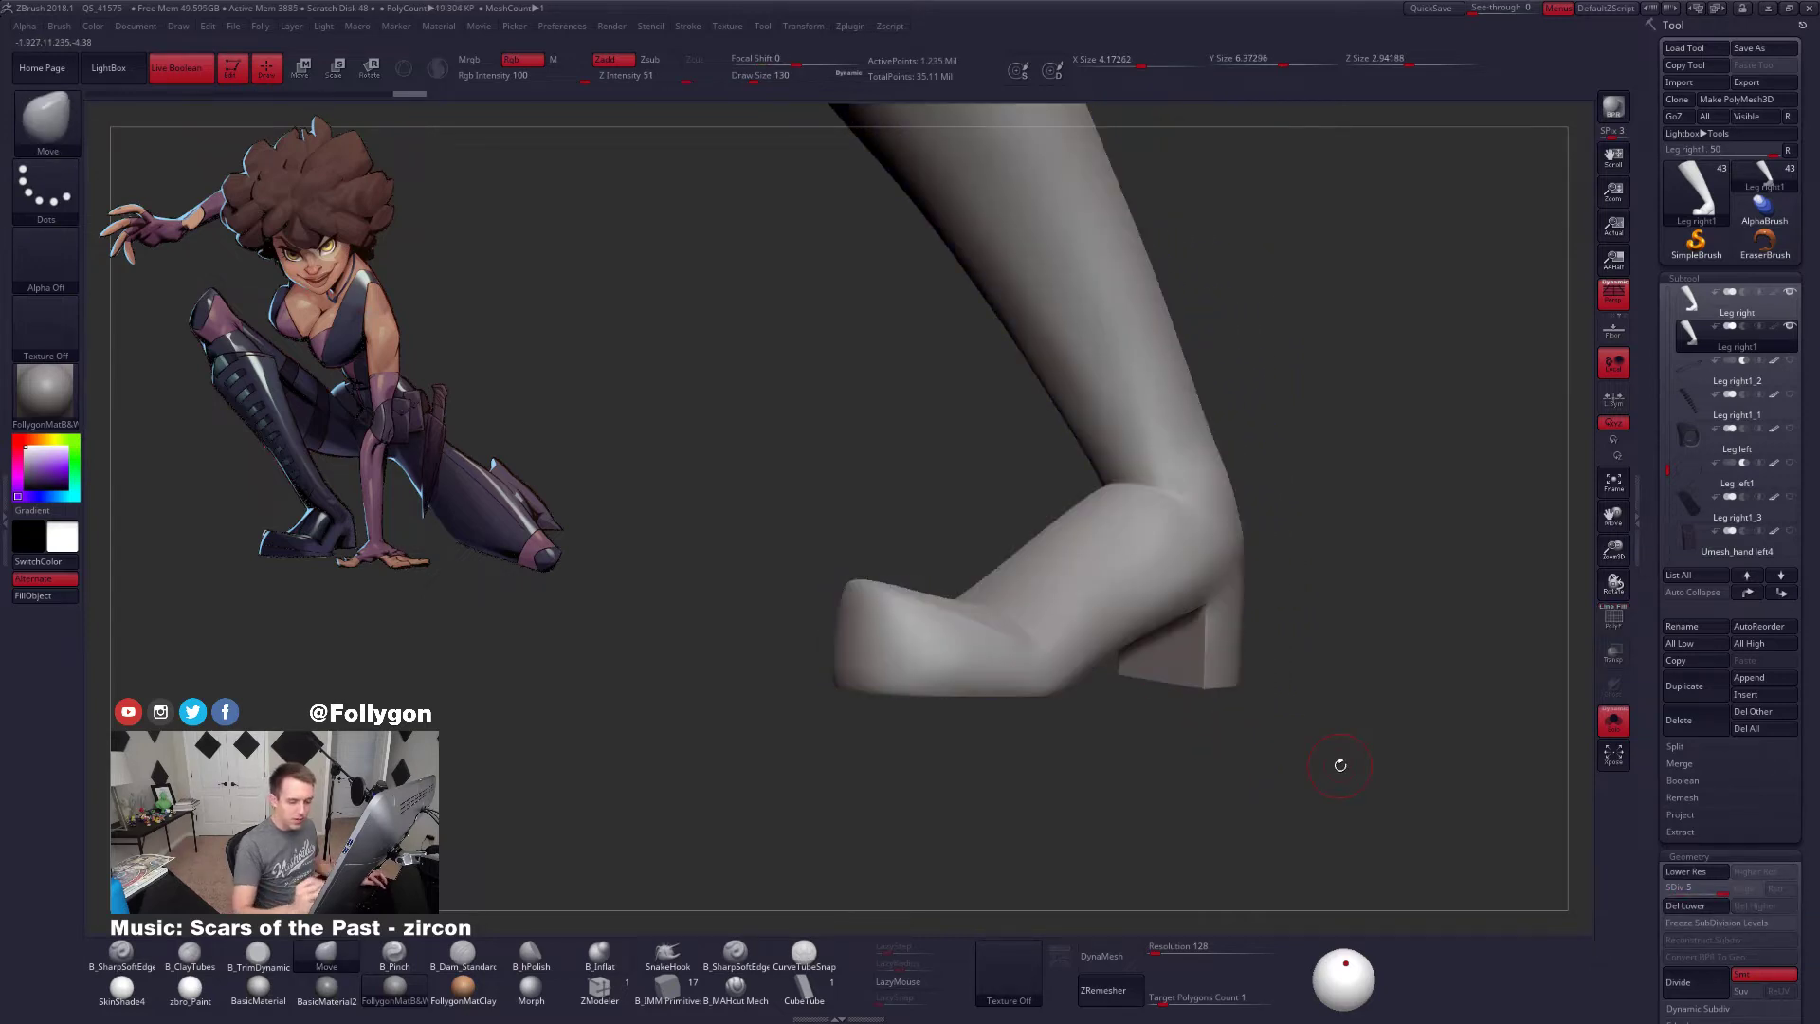
pyautogui.keyDown('shift'); pyautogui.moveTo(1213, 752); pyautogui.dragTo(1176, 736); pyautogui.keyUp('shift')
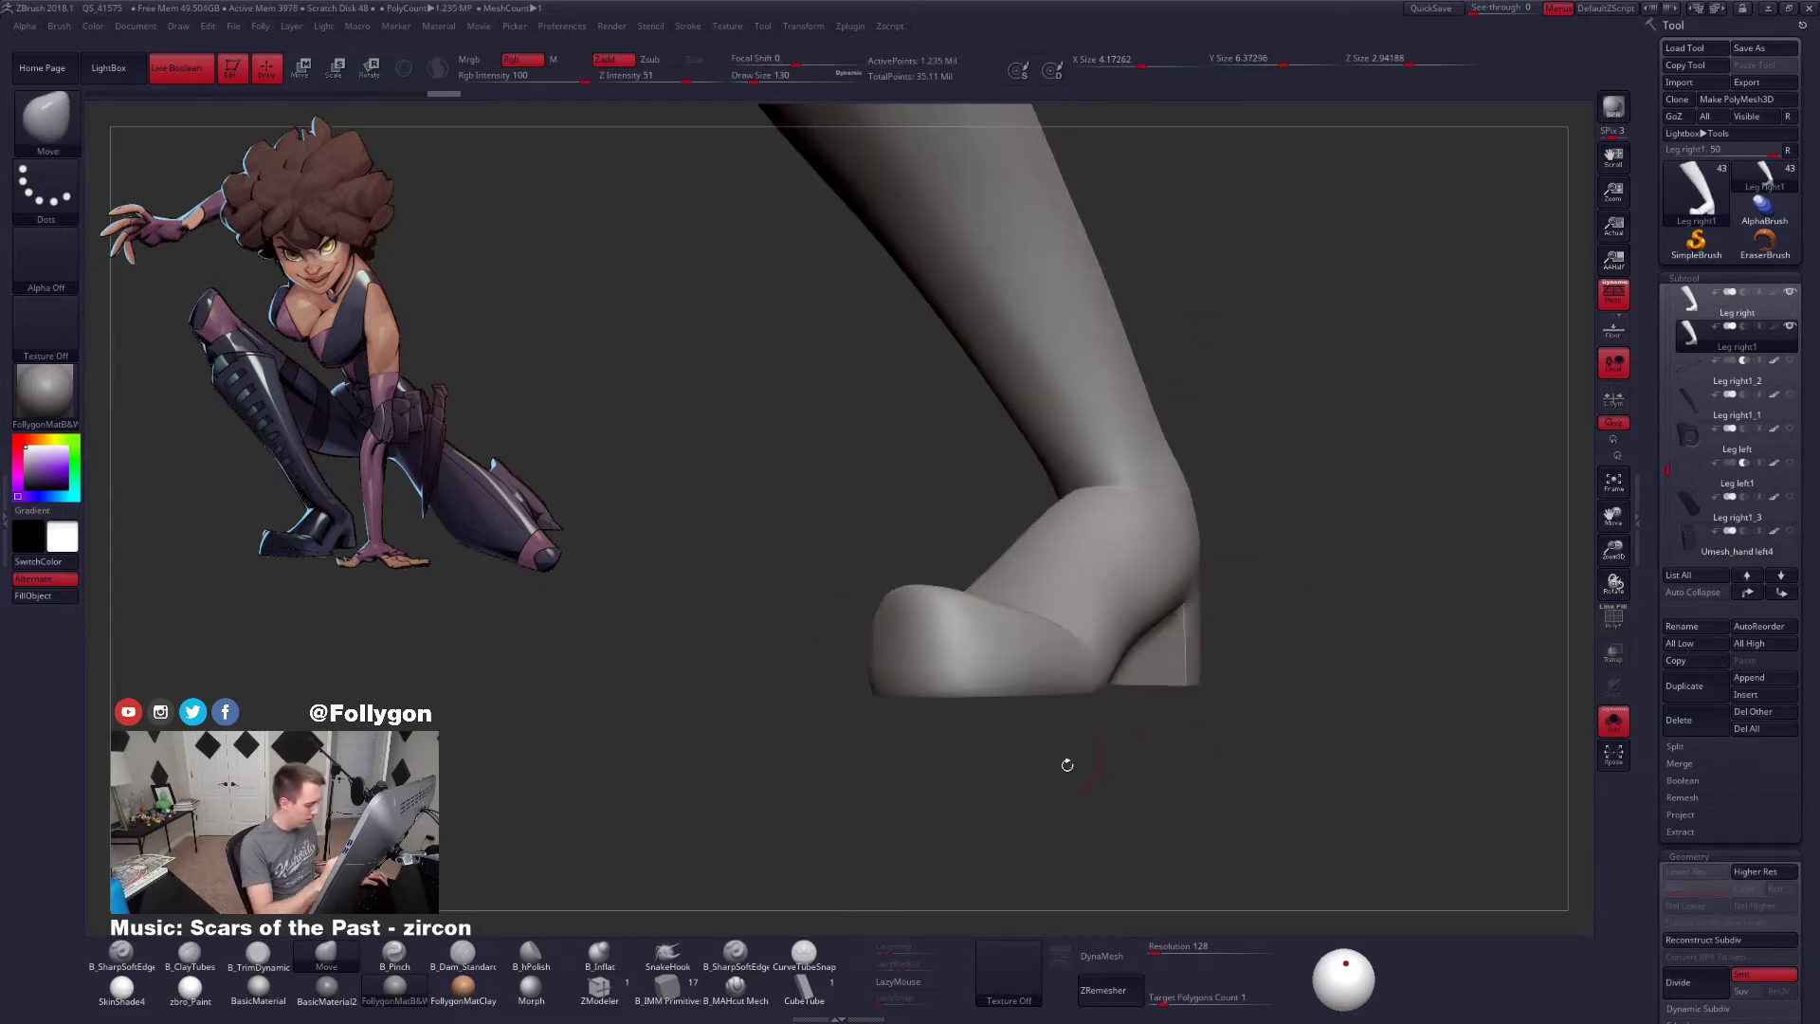
# Mask the bottom edge of the boot's sole and the whole heel block with the MaskLasso brush
pyautogui.moveTo(987, 833); pyautogui.dragTo(1036, 772)
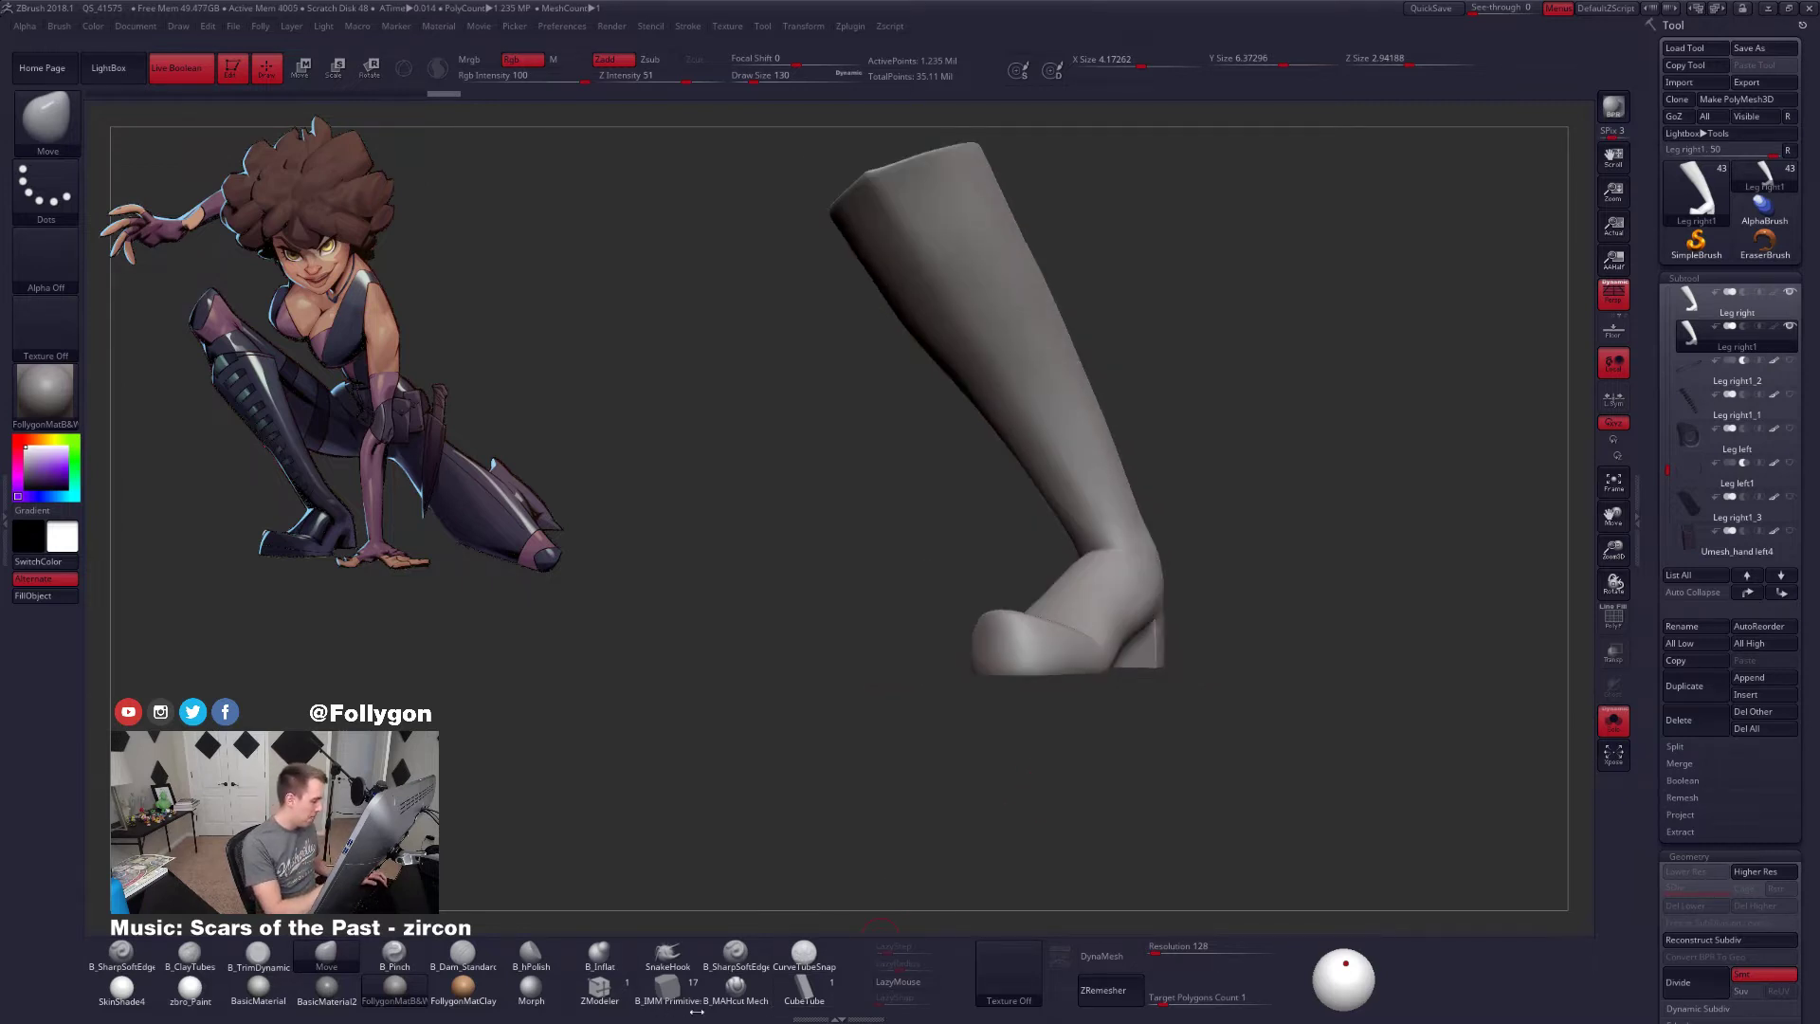
pyautogui.hotkey('ctrl', 'shift', 'f')
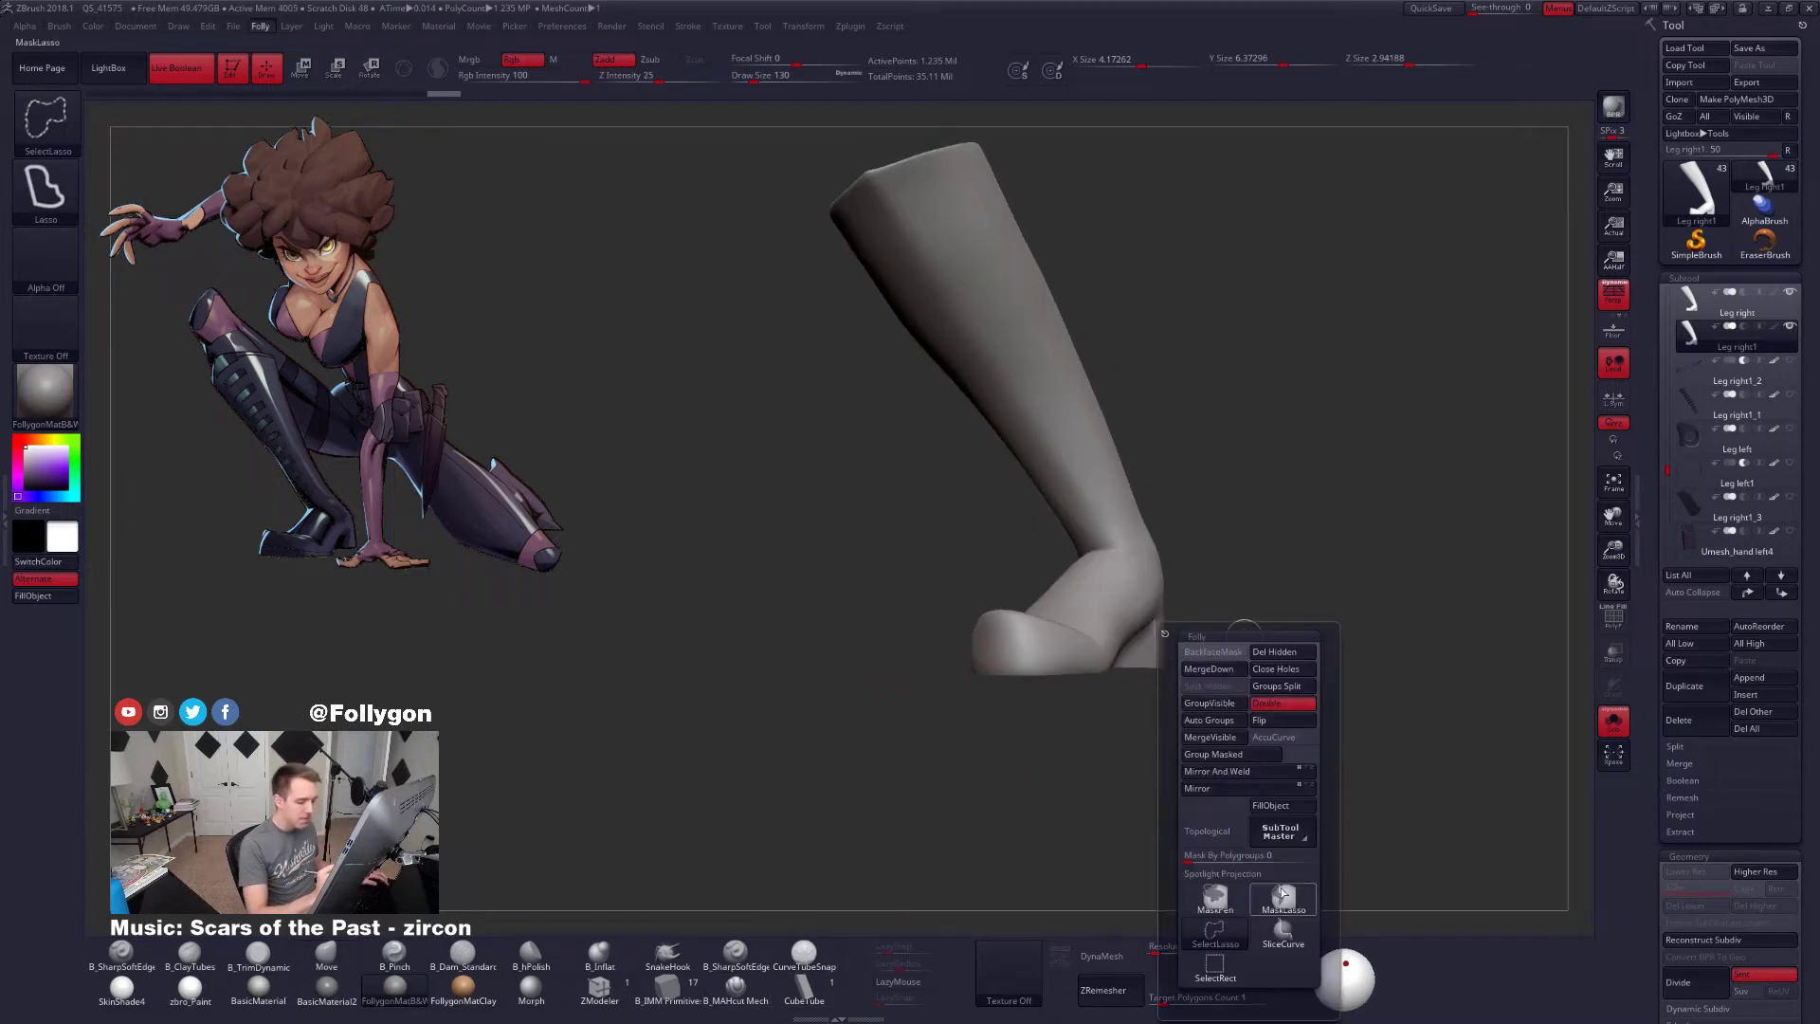
pyautogui.keyDown('ctrl'); pyautogui.keyDown('shift'); pyautogui.click(1300, 937); pyautogui.keyUp('shift'); pyautogui.keyUp('ctrl')
pyautogui.moveTo(1263, 731)
pyautogui.keyDown('alt'); pyautogui.mouseDown()
pyautogui.moveTo(1275, 741)
pyautogui.moveTo(1033, 726)
pyautogui.mouseUp(); pyautogui.keyUp('alt')
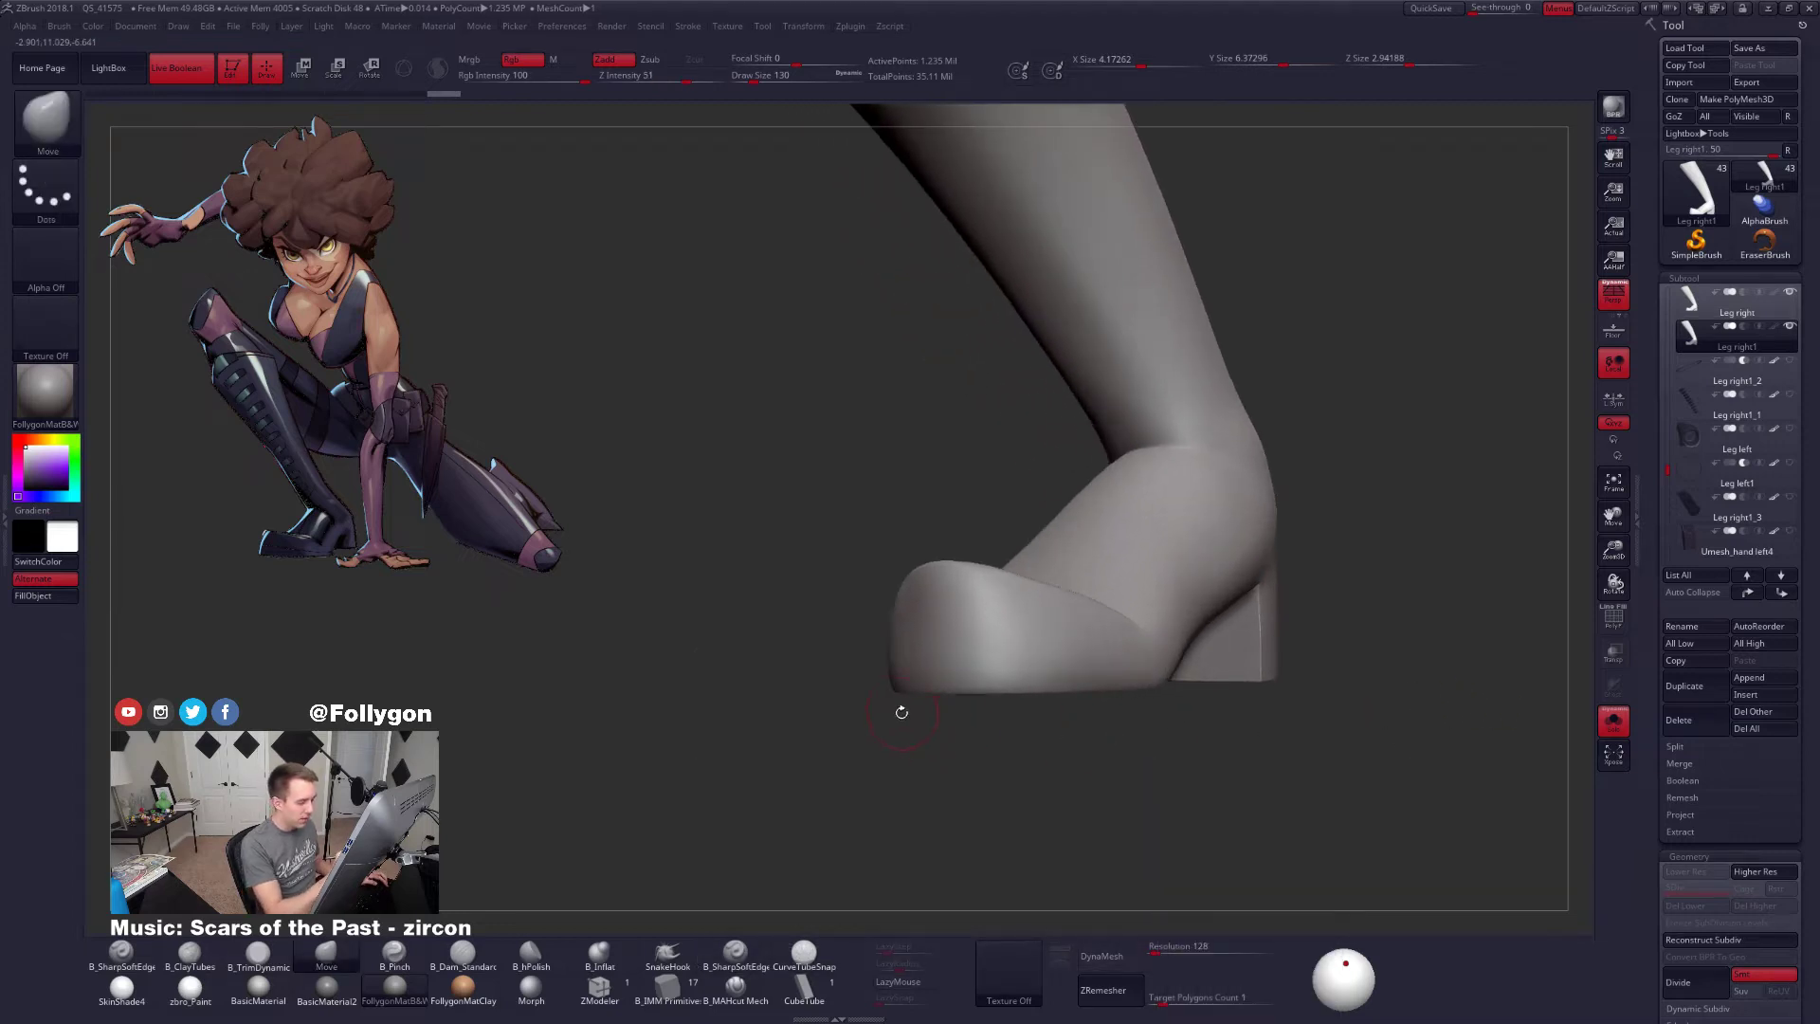
pyautogui.press('ctrl')
pyautogui.moveTo(863, 724)
pyautogui.keyDown('ctrl'); pyautogui.mouseDown()
pyautogui.moveTo(1198, 834)
pyautogui.moveTo(1341, 728)
pyautogui.moveTo(1340, 674)
pyautogui.mouseUp(); pyautogui.keyUp('ctrl')
pyautogui.moveTo(1146, 711)
pyautogui.mouseDown()
pyautogui.moveTo(1049, 720)
pyautogui.moveTo(1186, 674)
pyautogui.moveTo(1184, 656)
pyautogui.moveTo(1168, 689)
pyautogui.mouseUp()
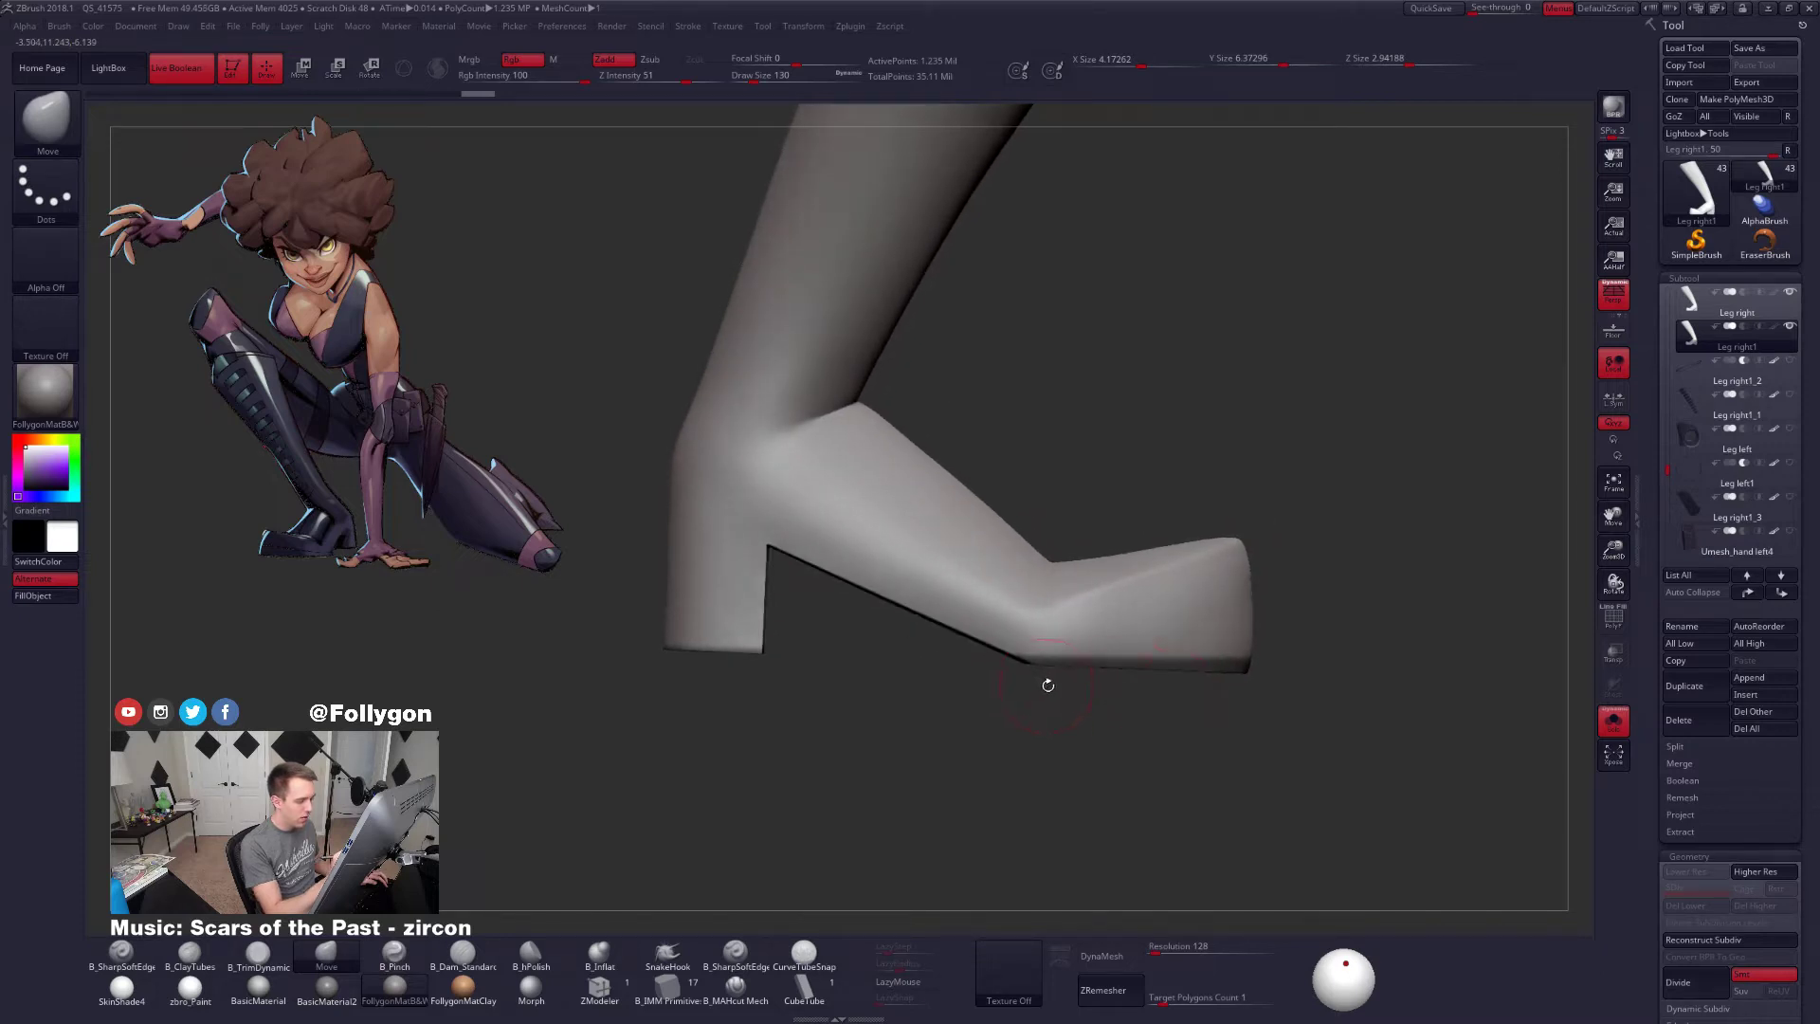
pyautogui.moveTo(1048, 684)
pyautogui.mouseDown()
pyautogui.moveTo(589, 567)
pyautogui.moveTo(612, 465)
pyautogui.mouseUp()
pyautogui.moveTo(891, 620)
pyautogui.mouseDown()
pyautogui.moveTo(1035, 621)
pyautogui.moveTo(970, 594)
pyautogui.moveTo(1101, 588)
pyautogui.mouseUp()
# Reduce the draw size and touch up the mask along the heel's upper edge with the MaskPen brush
pyautogui.hotkey('ctrl', 'f')
pyautogui.press('space')
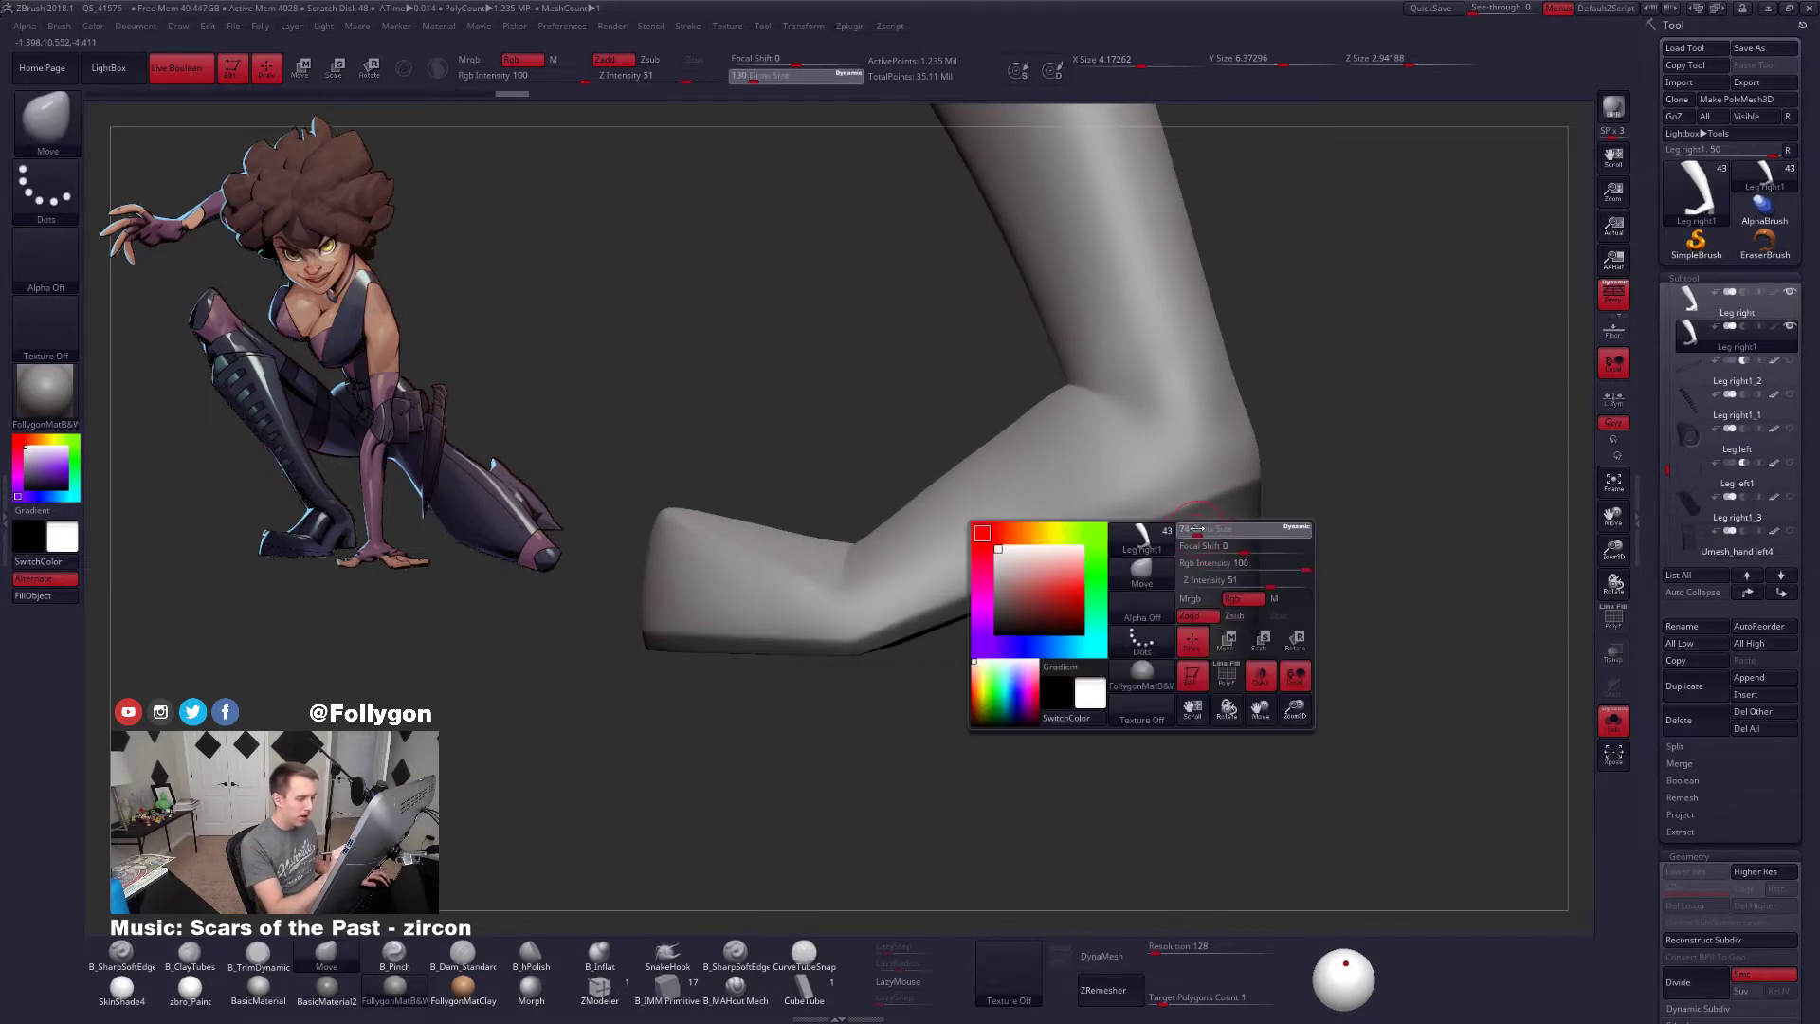
pyautogui.moveTo(1202, 531); pyautogui.dragTo(1188, 531)
pyautogui.keyDown('alt'); pyautogui.moveTo(1047, 606); pyautogui.dragTo(891, 622); pyautogui.keyUp('alt')
pyautogui.press('space')
pyautogui.press('ctrl')
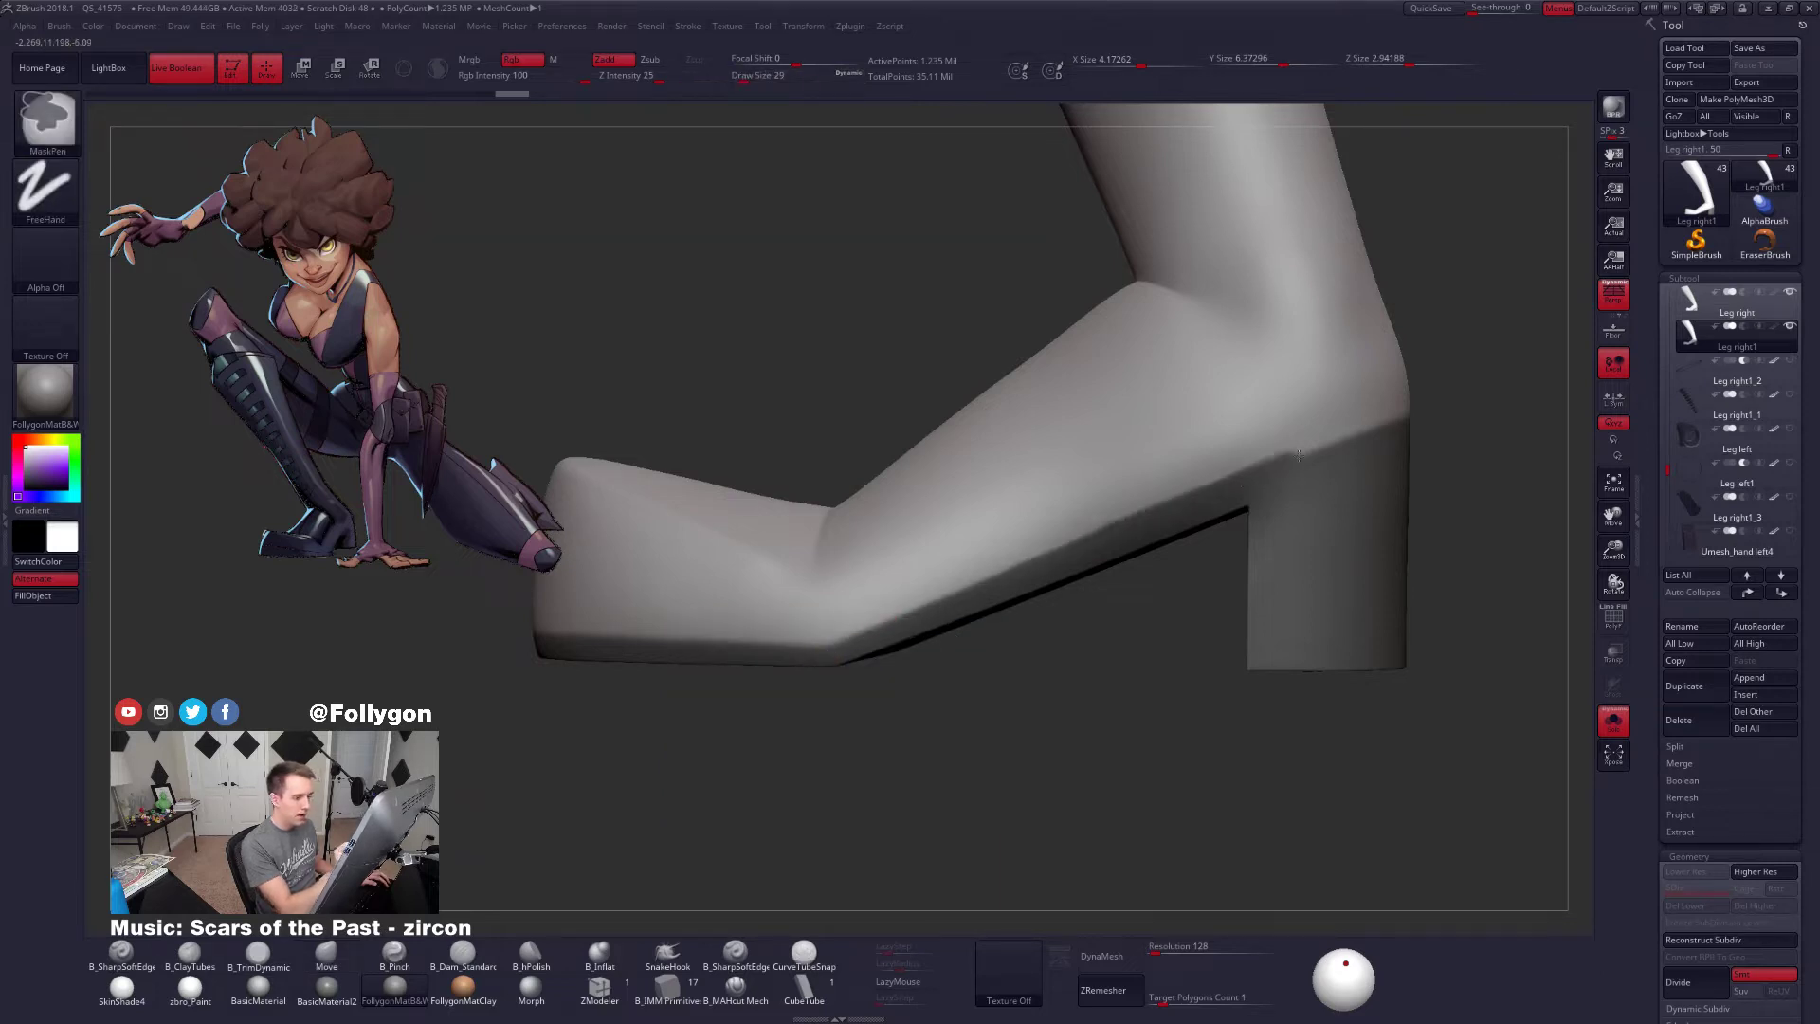
pyautogui.keyDown('alt'); pyautogui.moveTo(1451, 417); pyautogui.dragTo(1152, 472); pyautogui.keyUp('alt')
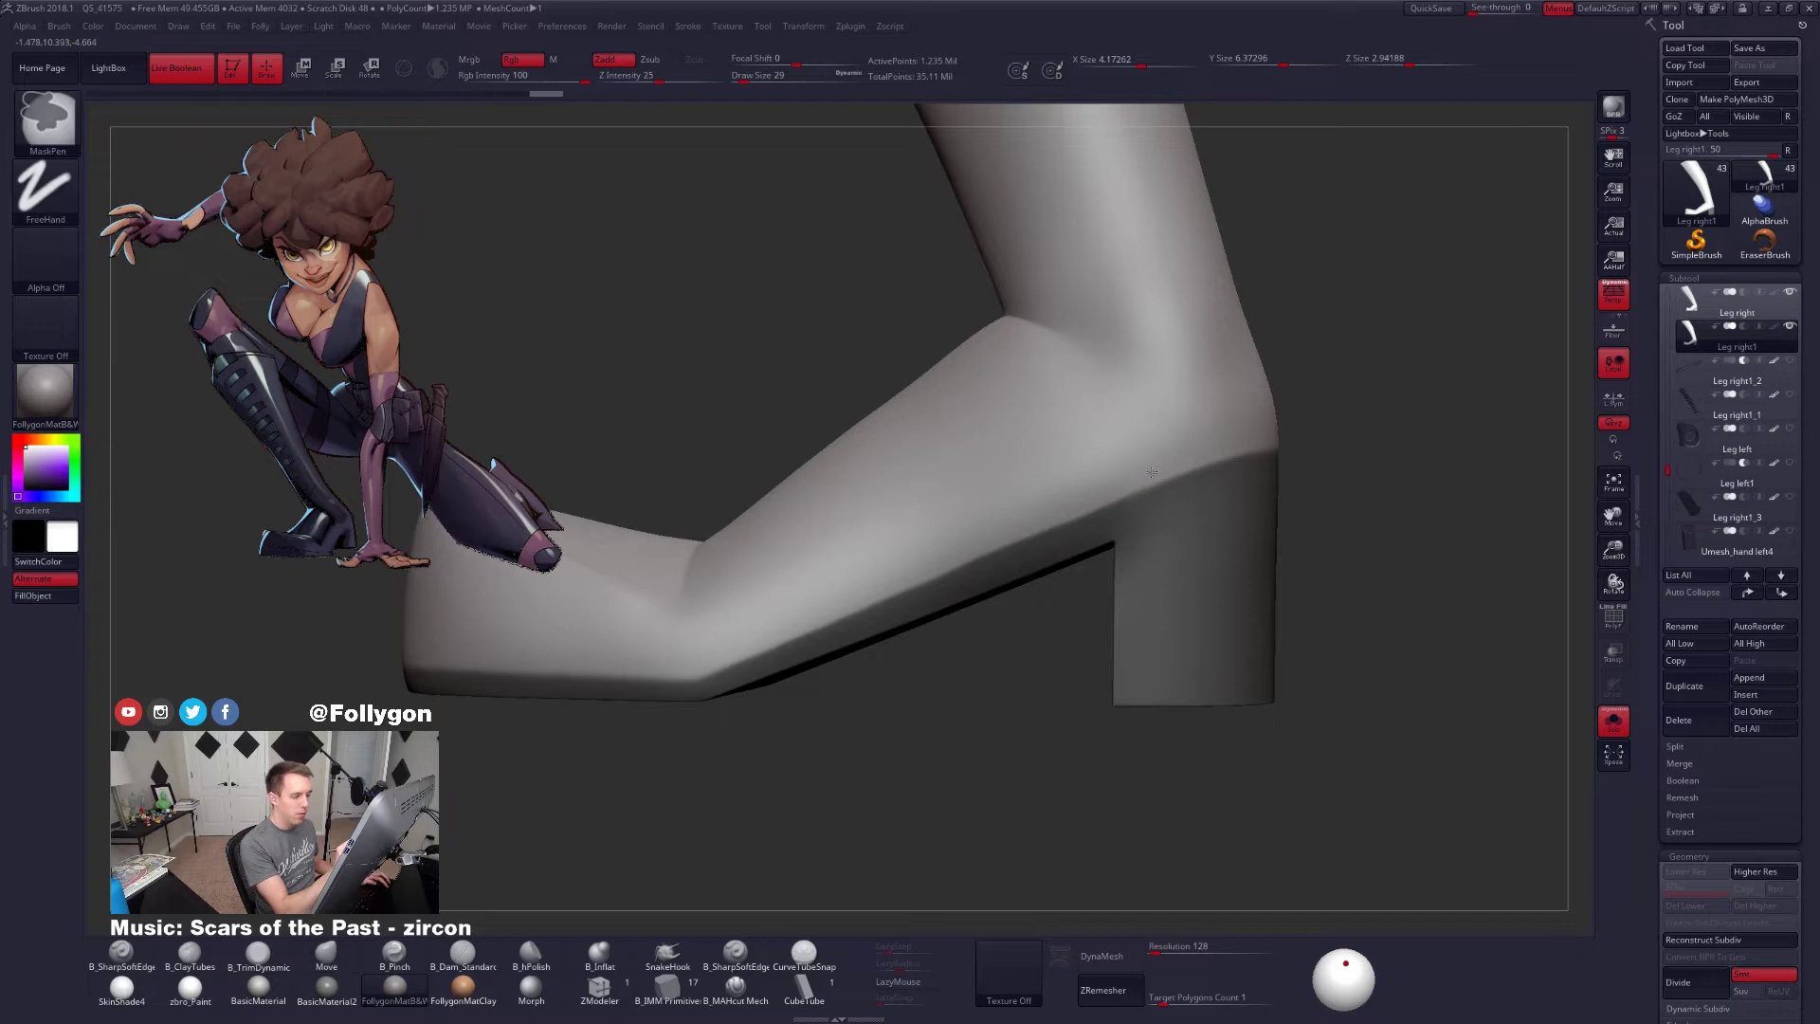
# Even out the mask boundary around the back of the heel and touch it up where the heel meets the arch
pyautogui.keyDown('shift'); pyautogui.moveTo(1356, 446); pyautogui.dragTo(1211, 394); pyautogui.keyUp('shift')
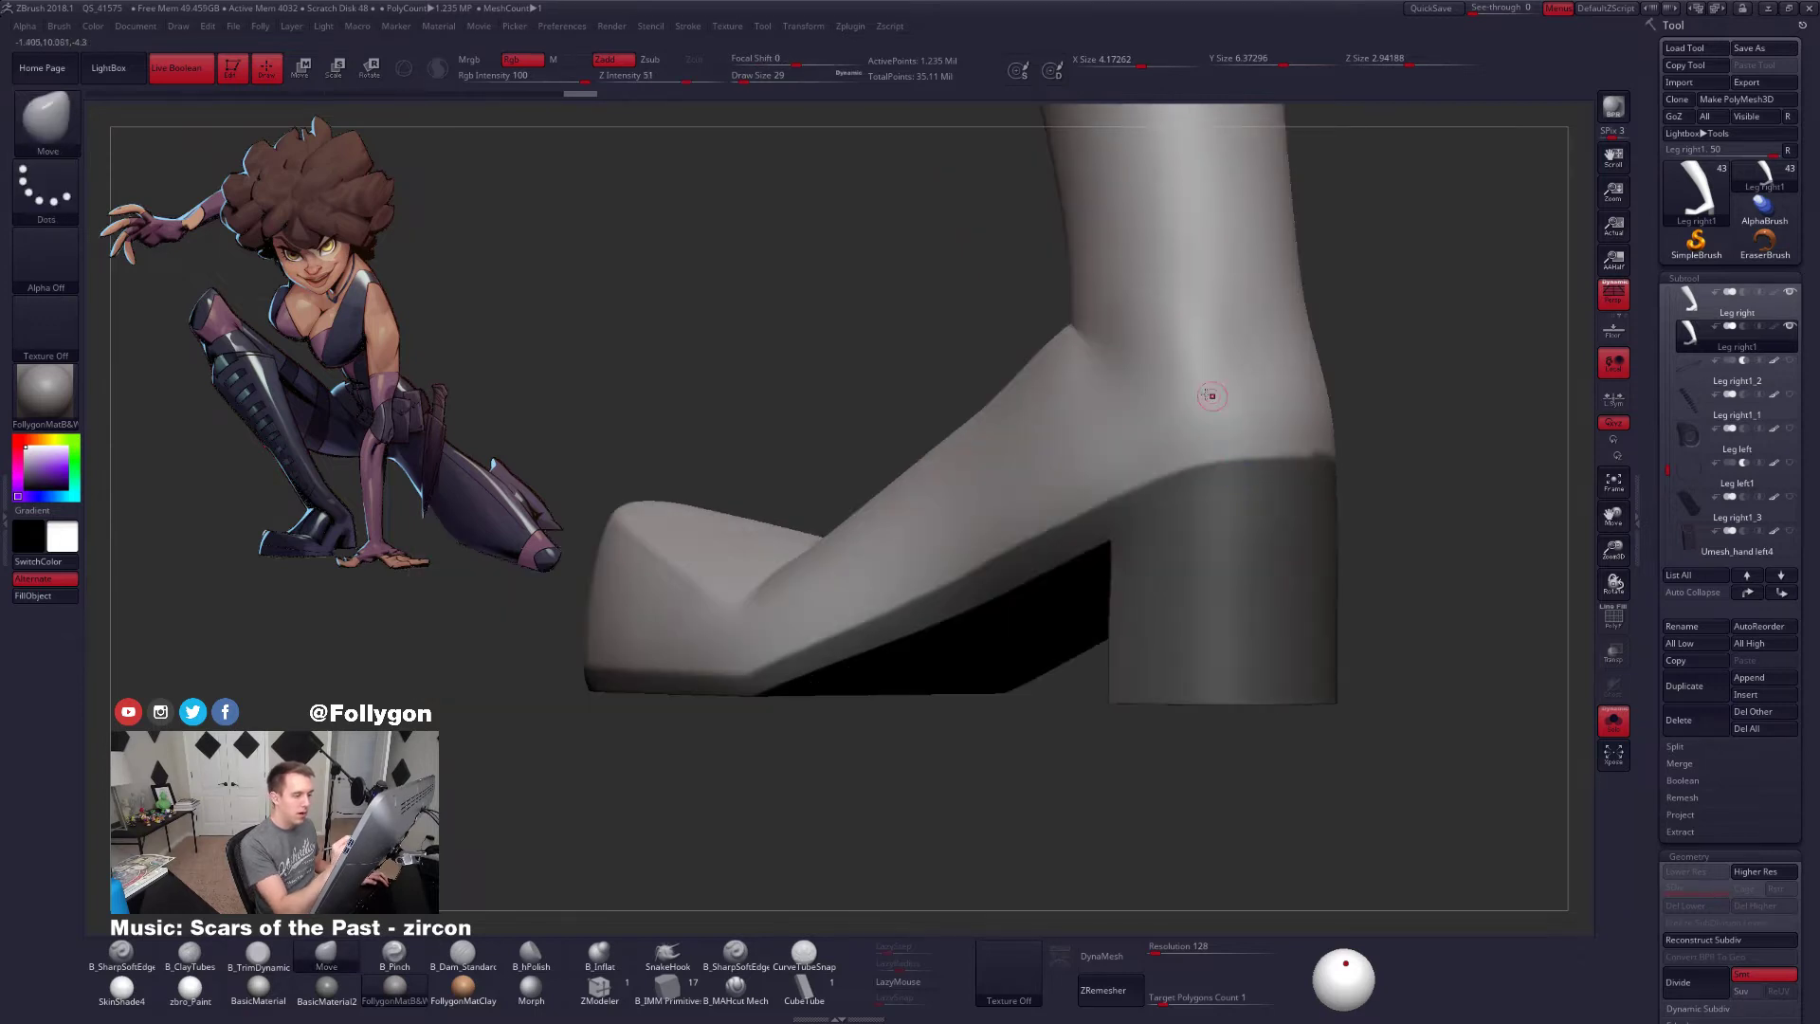
pyautogui.keyDown('ctrl'); pyautogui.moveTo(975, 283); pyautogui.dragTo(1464, 461); pyautogui.keyUp('ctrl')
pyautogui.keyDown('shift'); pyautogui.moveTo(1403, 512); pyautogui.dragTo(961, 588); pyautogui.keyUp('shift')
pyautogui.moveTo(961, 588); pyautogui.dragTo(920, 571)
pyautogui.press('ctrl')
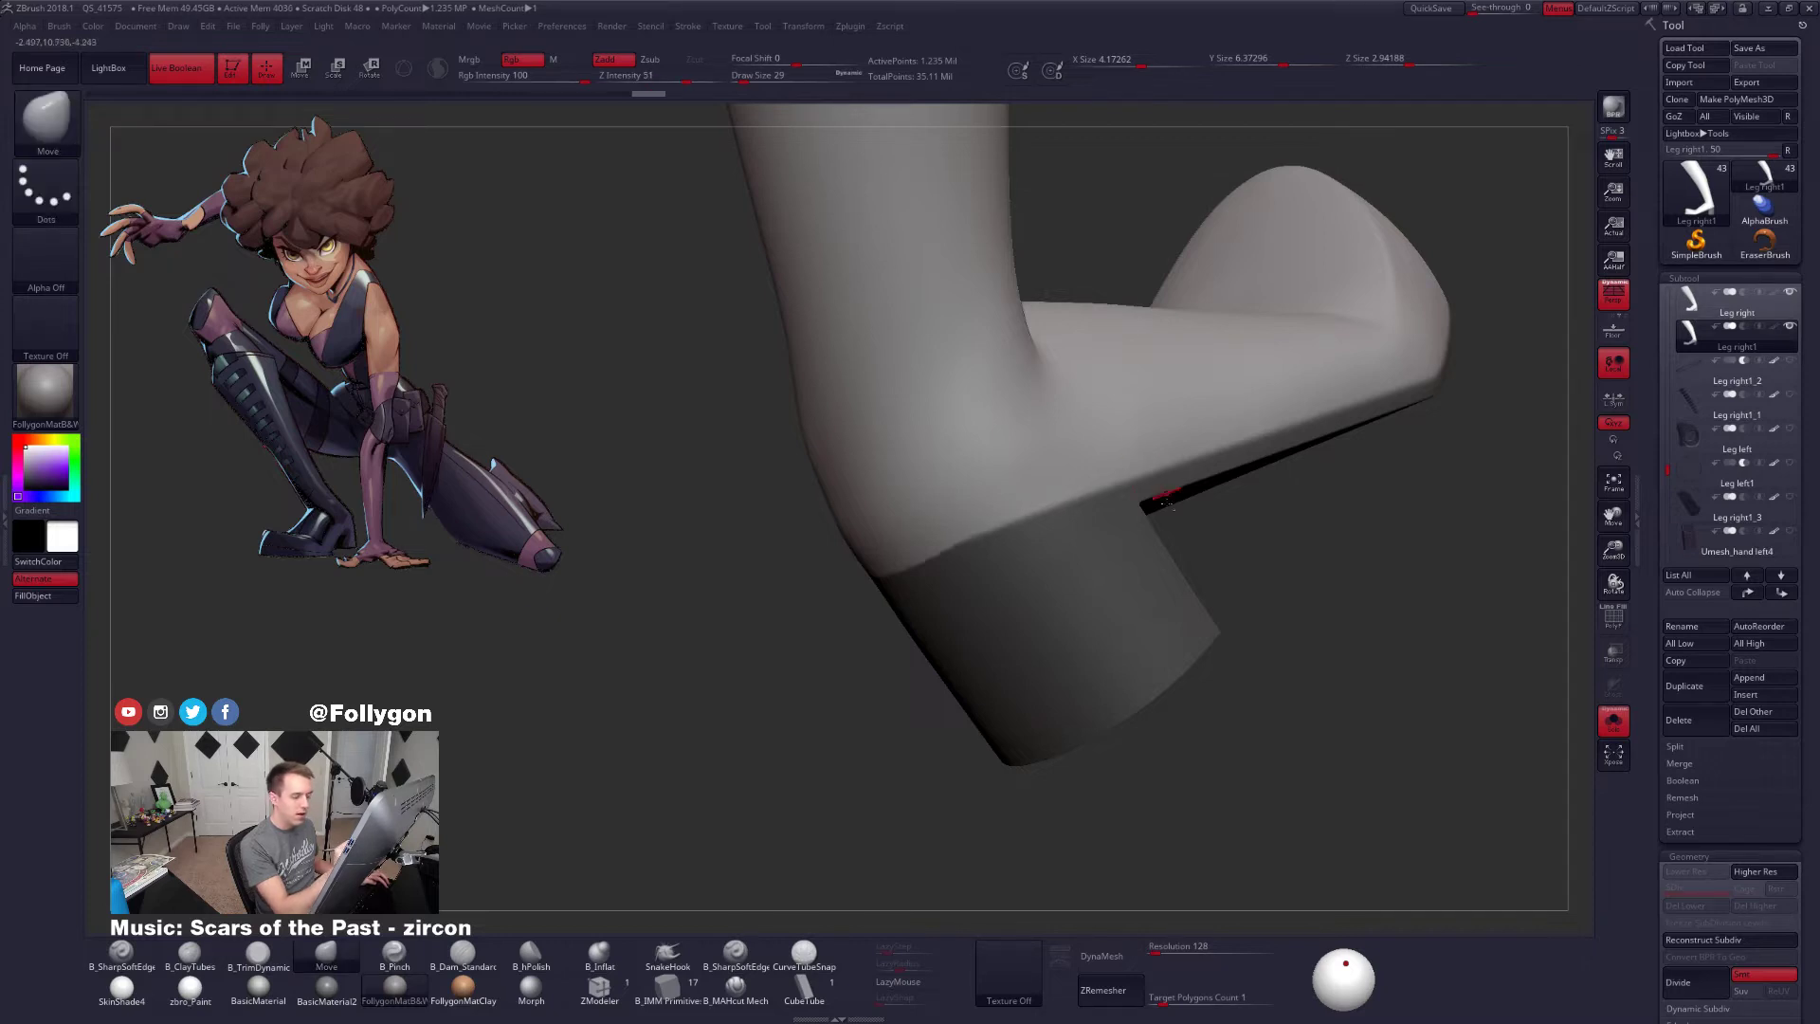
pyautogui.moveTo(1166, 497)
pyautogui.mouseDown()
pyautogui.moveTo(993, 653)
pyautogui.moveTo(674, 711)
pyautogui.mouseUp()
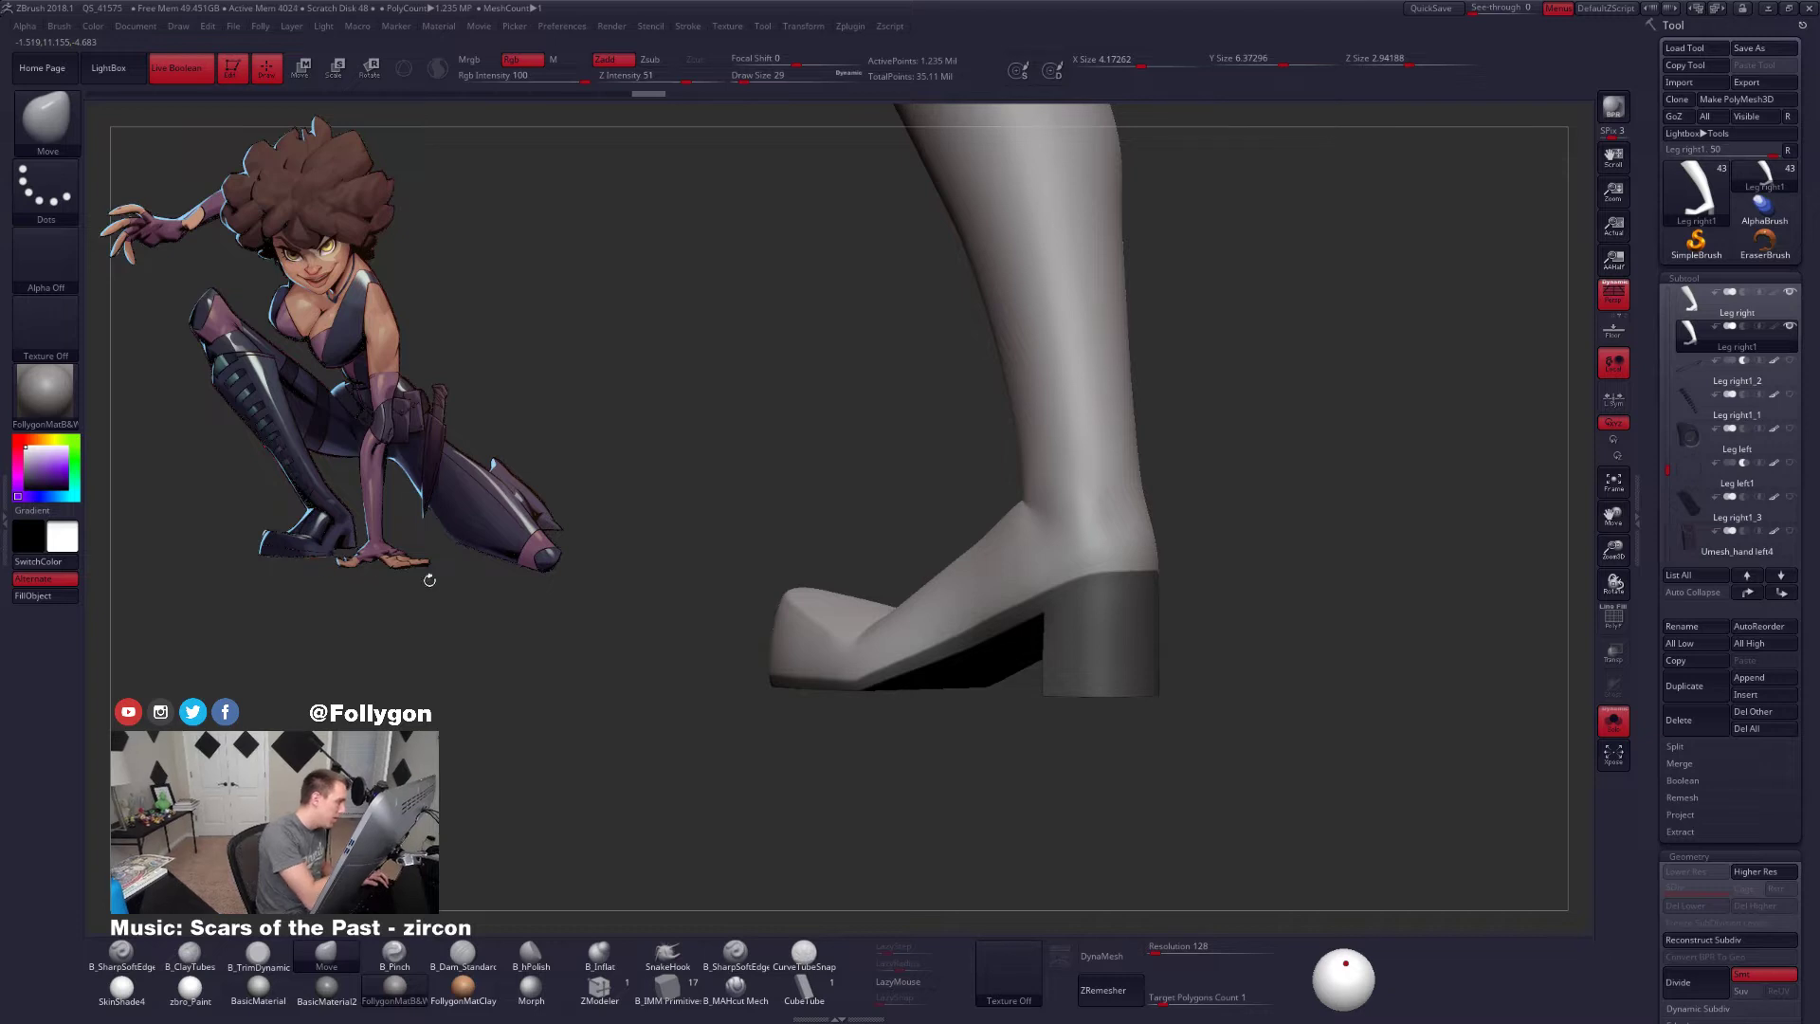
# Turn the masked sole and heel into a separate polygroup and check the grouping with the polyframe display
pyautogui.moveTo(944, 668); pyautogui.dragTo(1138, 660)
pyautogui.hotkey('shift', 'f')
pyautogui.hotkey('shift', 'f')
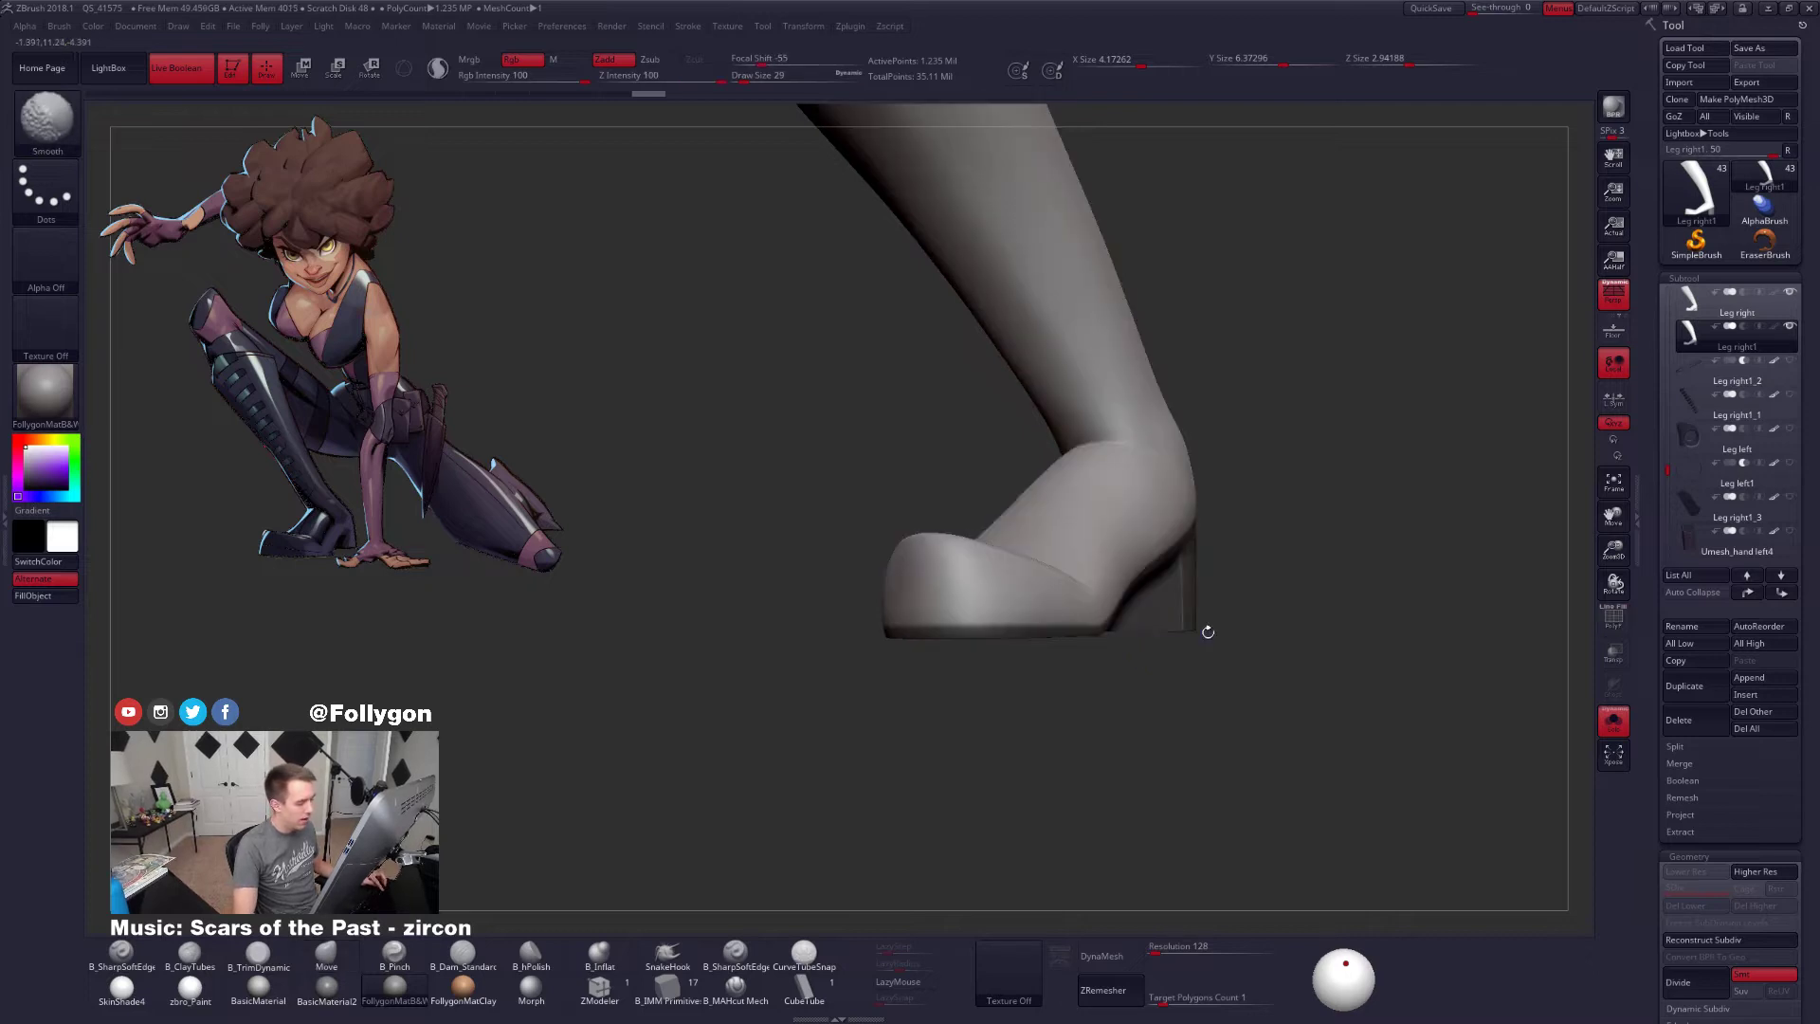
pyautogui.moveTo(1069, 632); pyautogui.dragTo(1207, 638)
pyautogui.hotkey('shift', 'f')
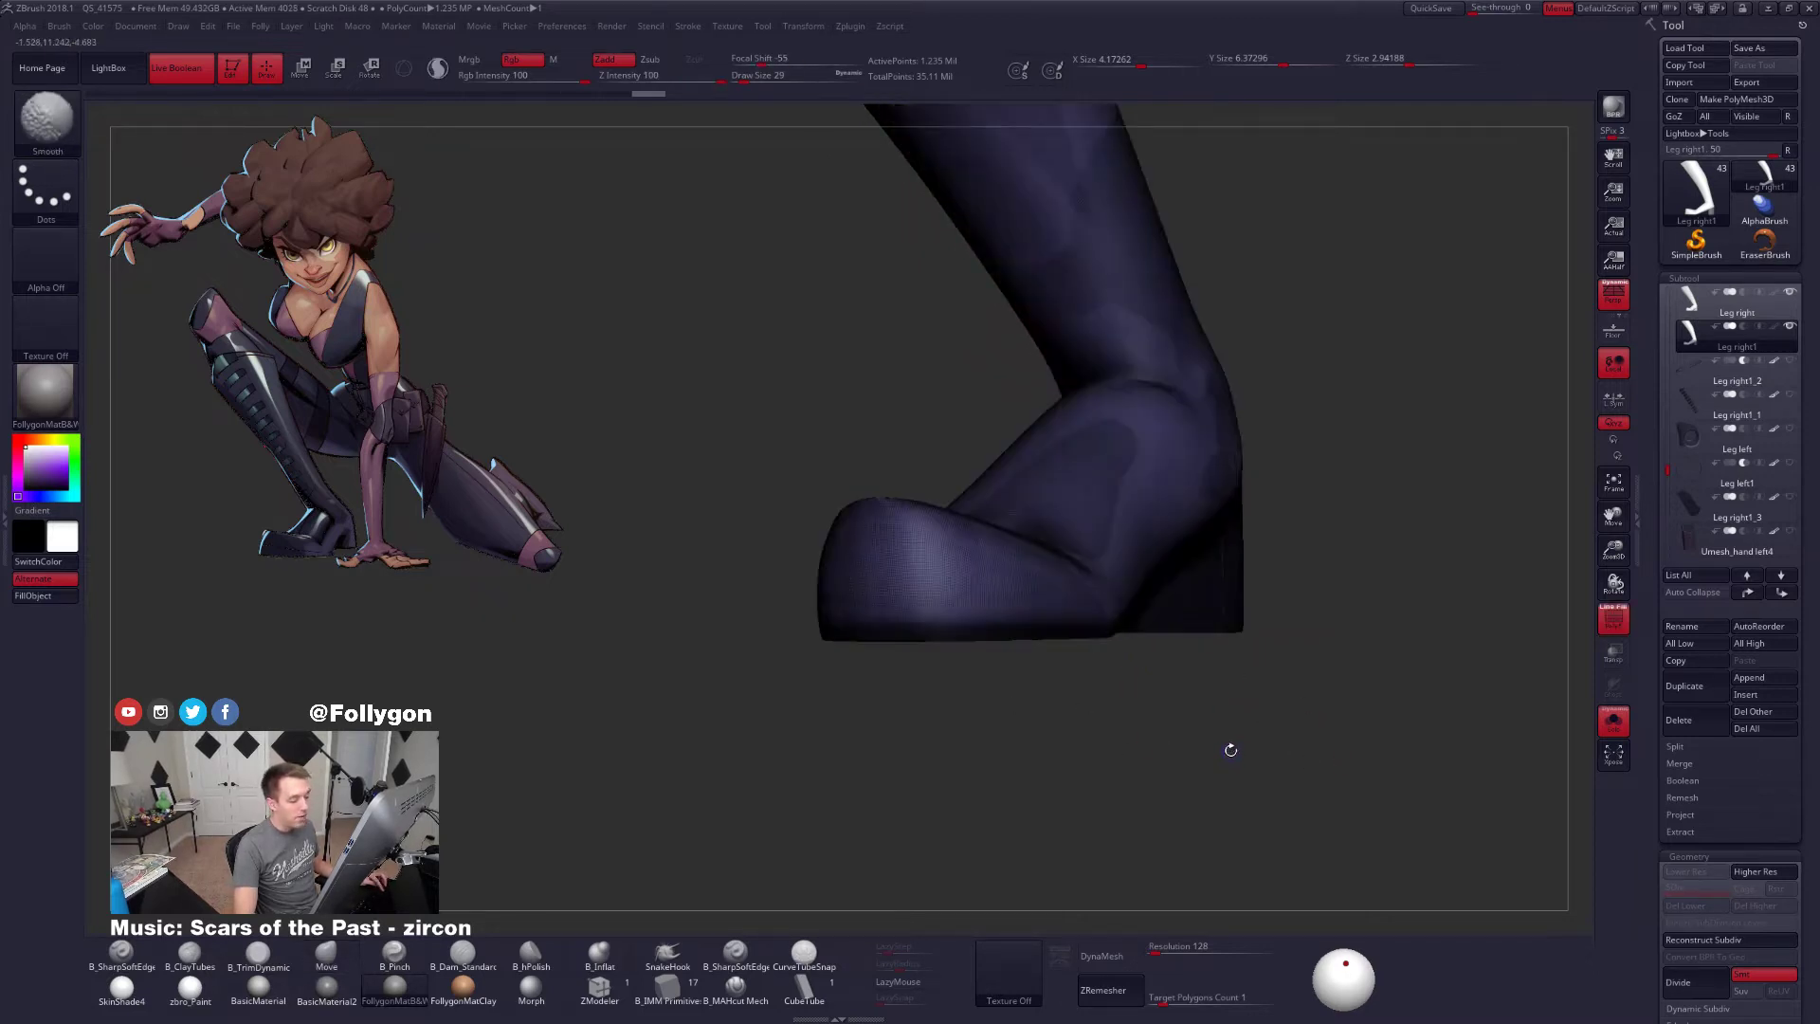
pyautogui.hotkey('ctrl', 'w')
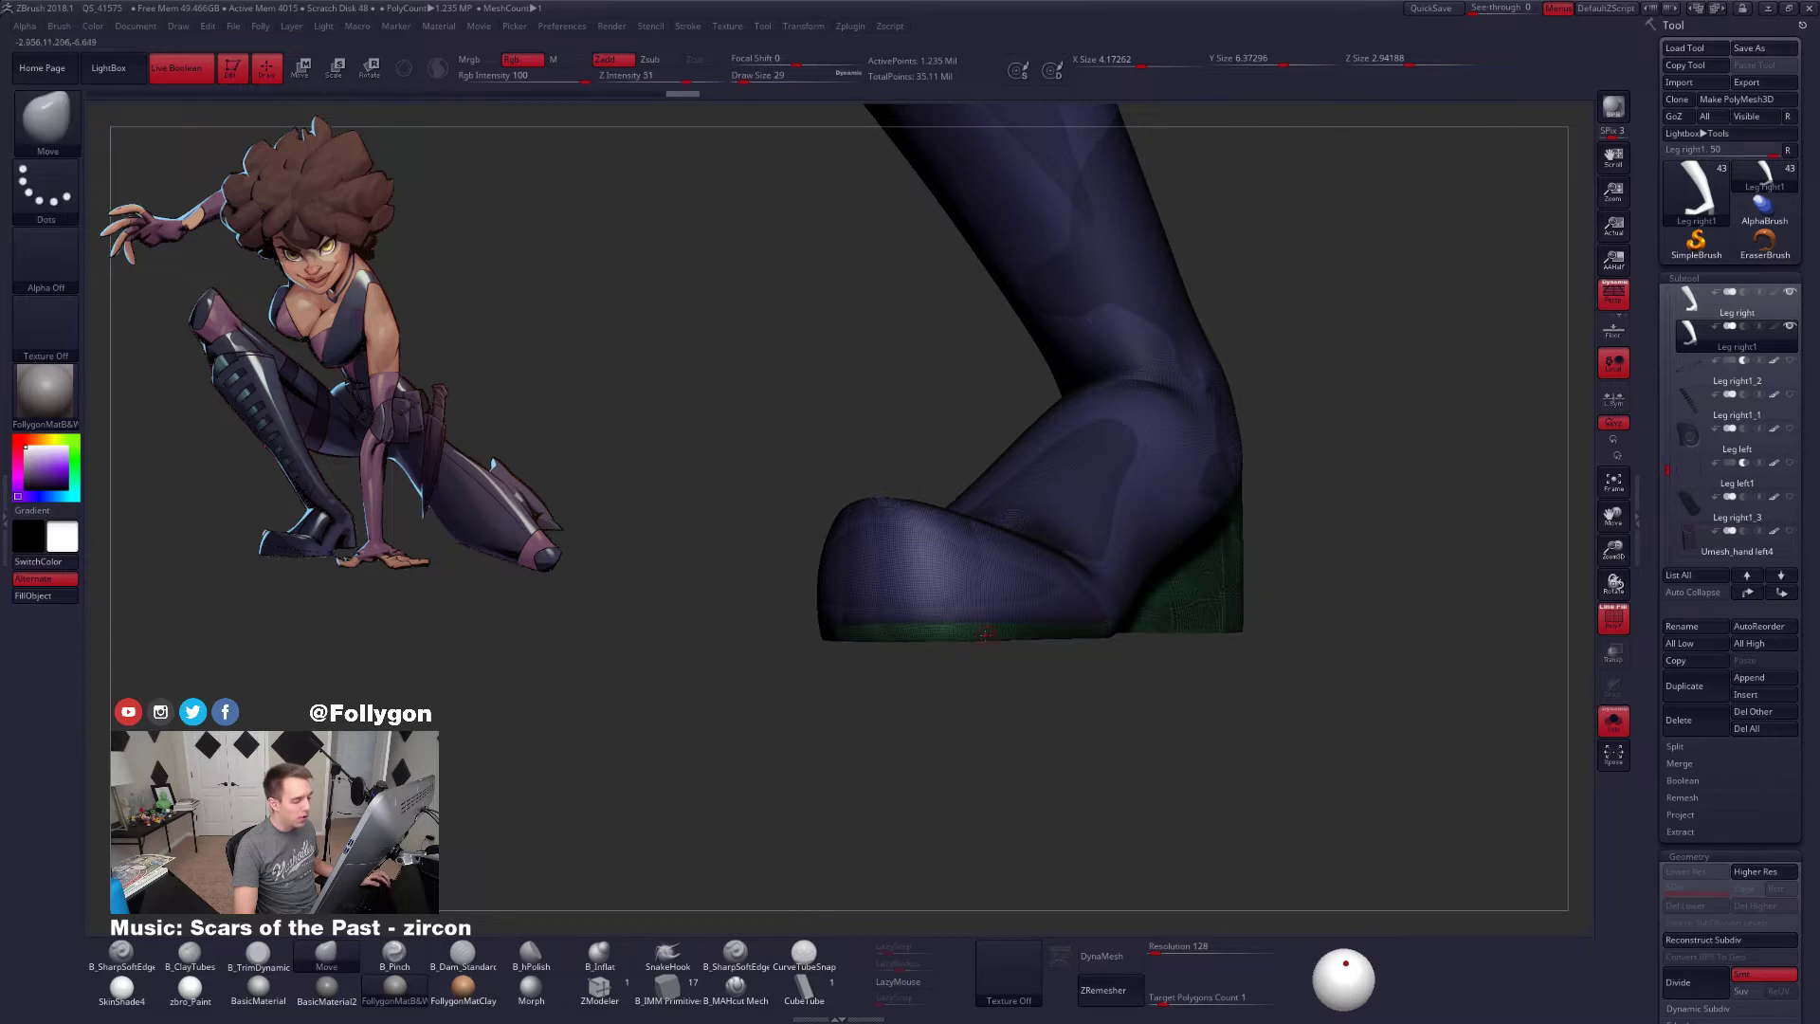
pyautogui.hotkey('shift', 'f')
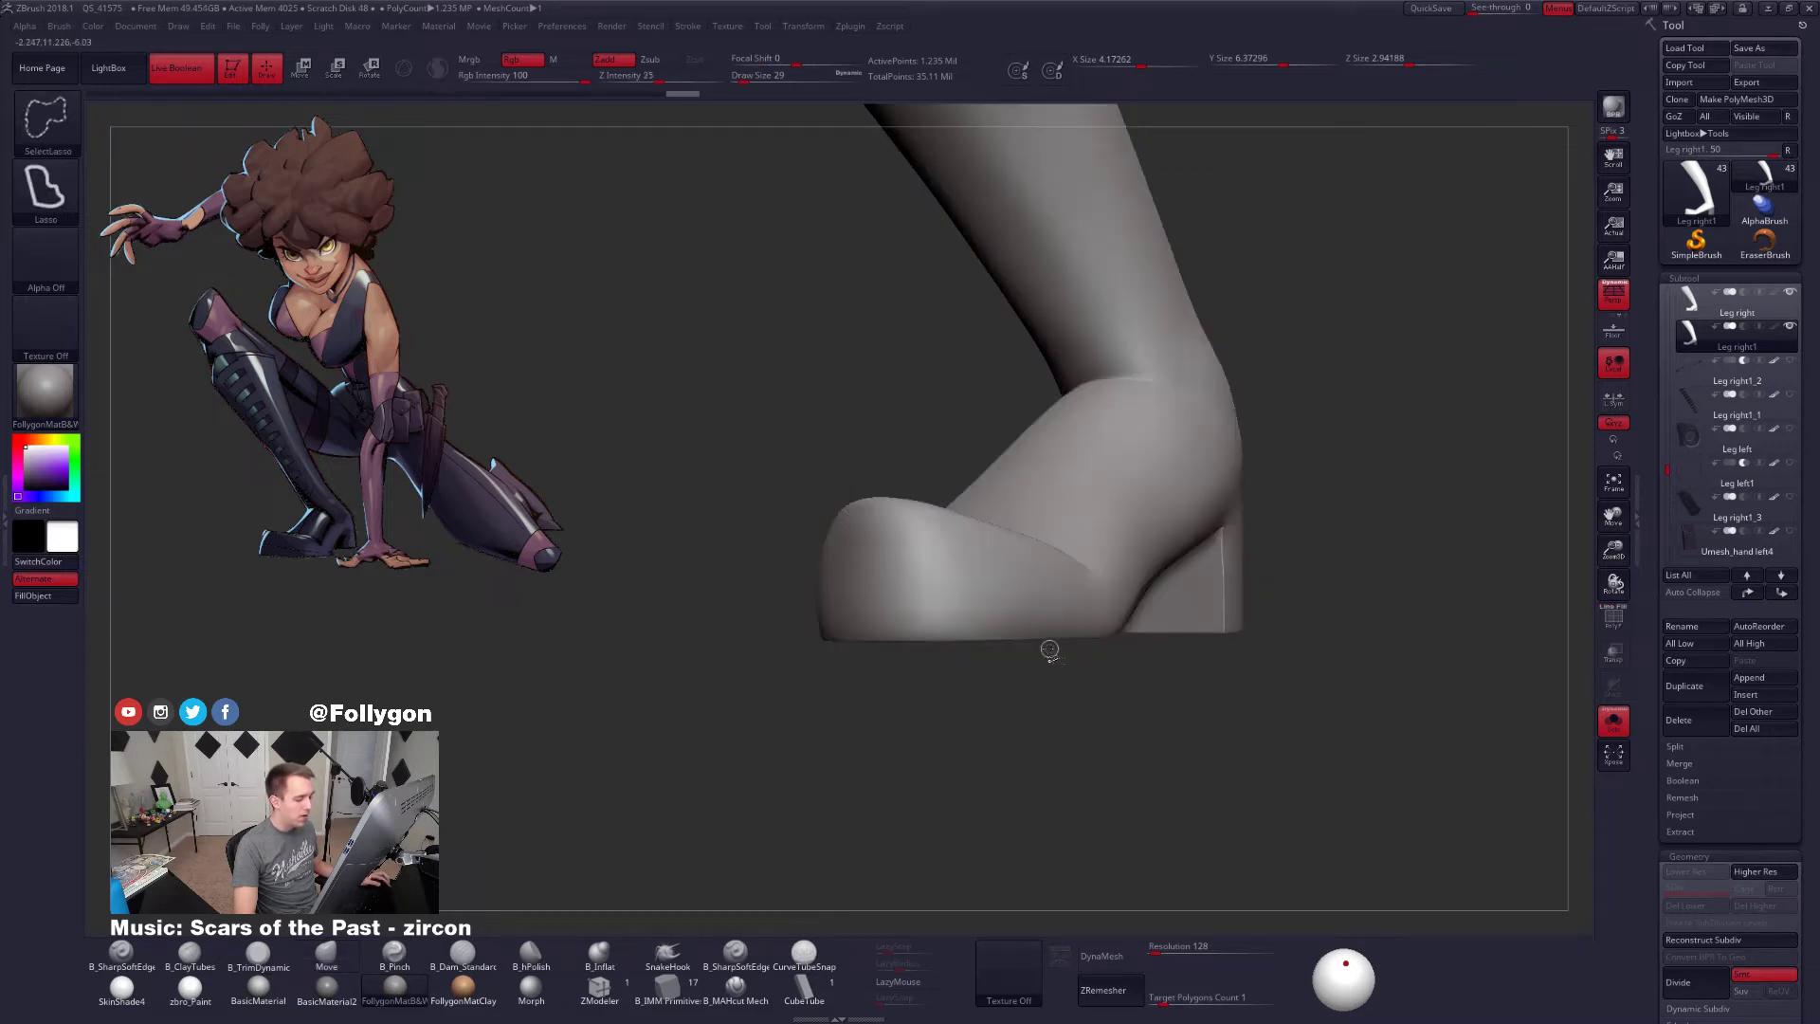
# Isolate the sole and heel polygroup, delete the hidden rest of the leg, and frame the remaining piece
pyautogui.keyDown('ctrl'); pyautogui.keyDown('shift'); pyautogui.click(1028, 636); pyautogui.keyUp('shift'); pyautogui.keyUp('ctrl')
pyautogui.press('1')
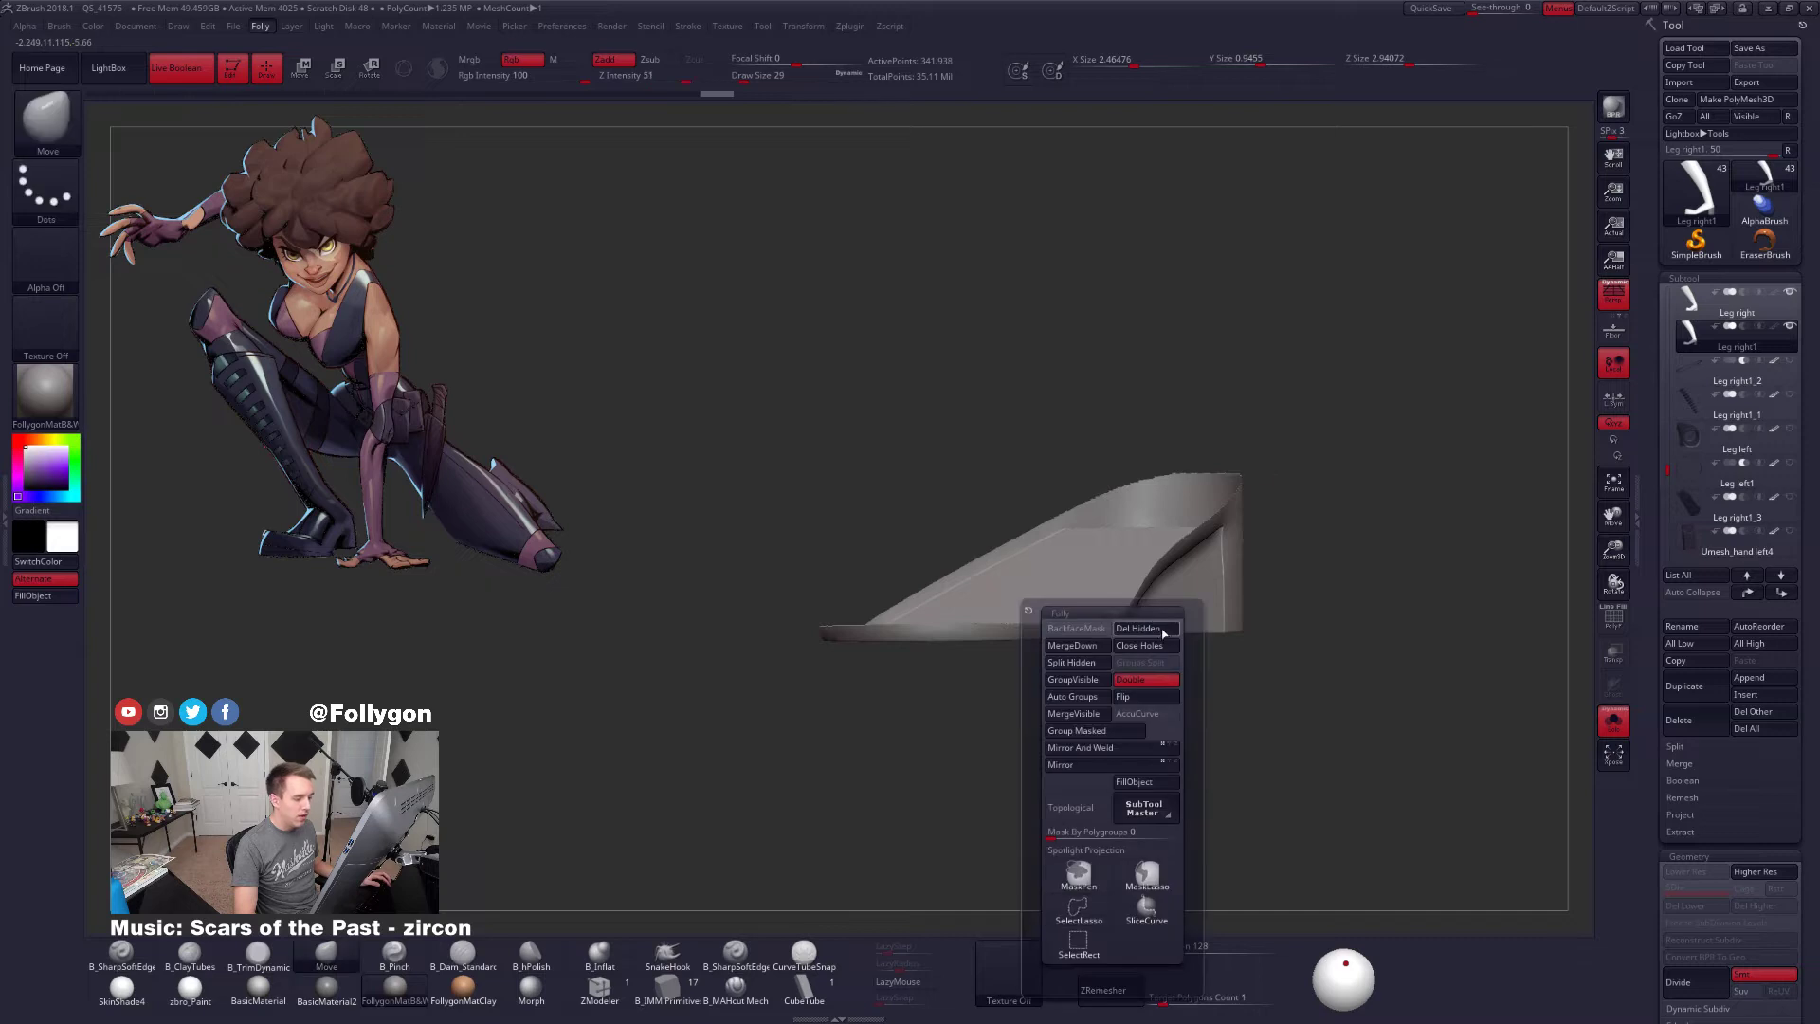
pyautogui.click(1161, 631)
pyautogui.press('f')
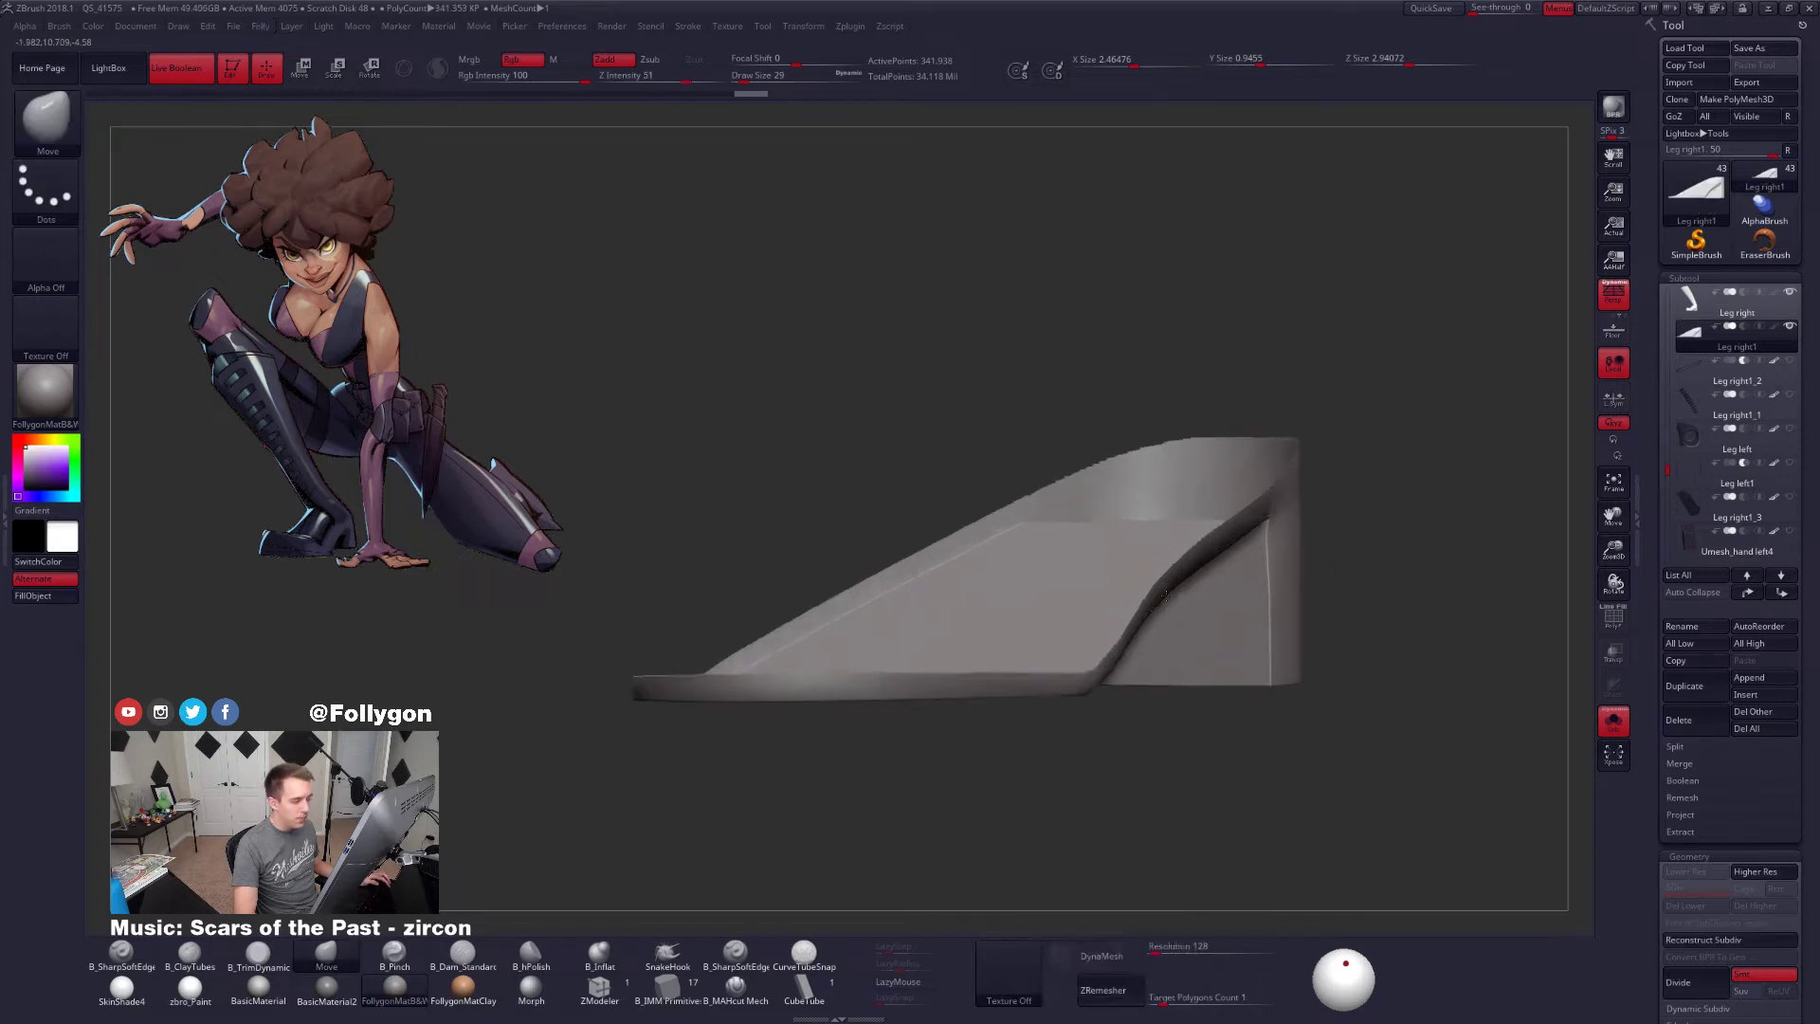
# Smooth the sole's jagged upper border by running GroupsLoops with 4 loops and a GPolish of 50
pyautogui.scroll(-5, 1710, 534)
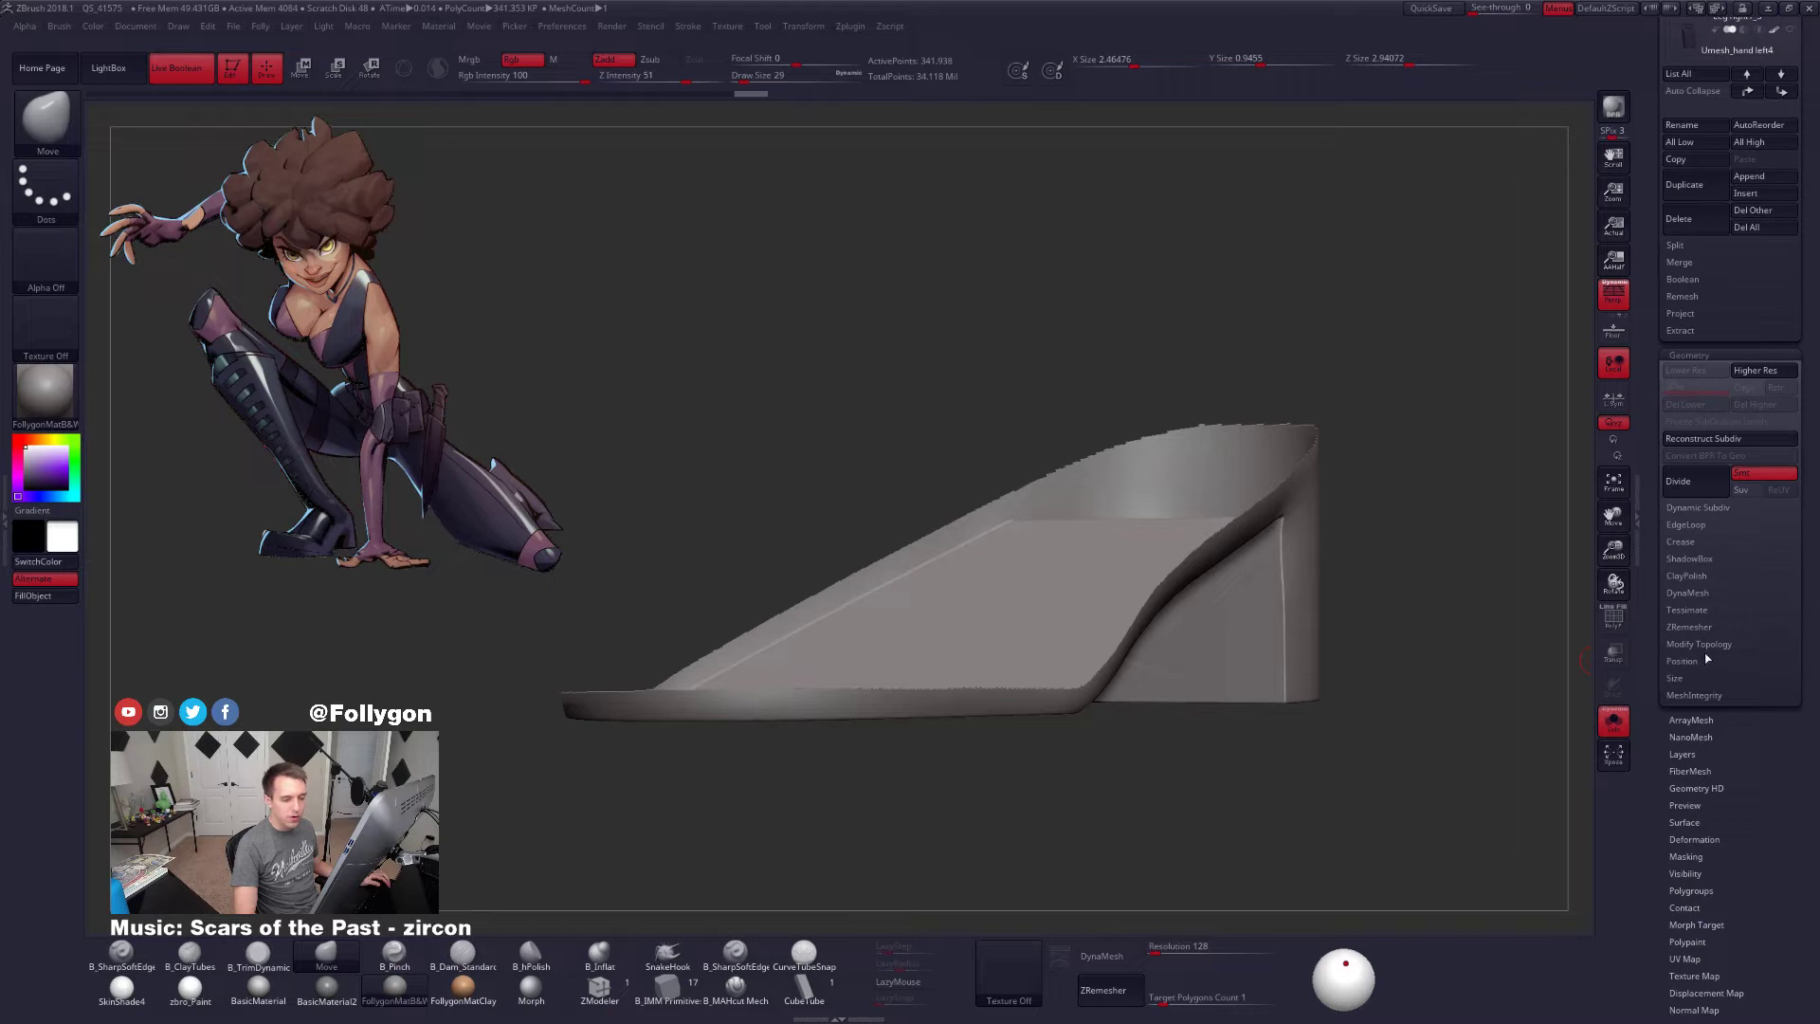
pyautogui.click(1697, 527)
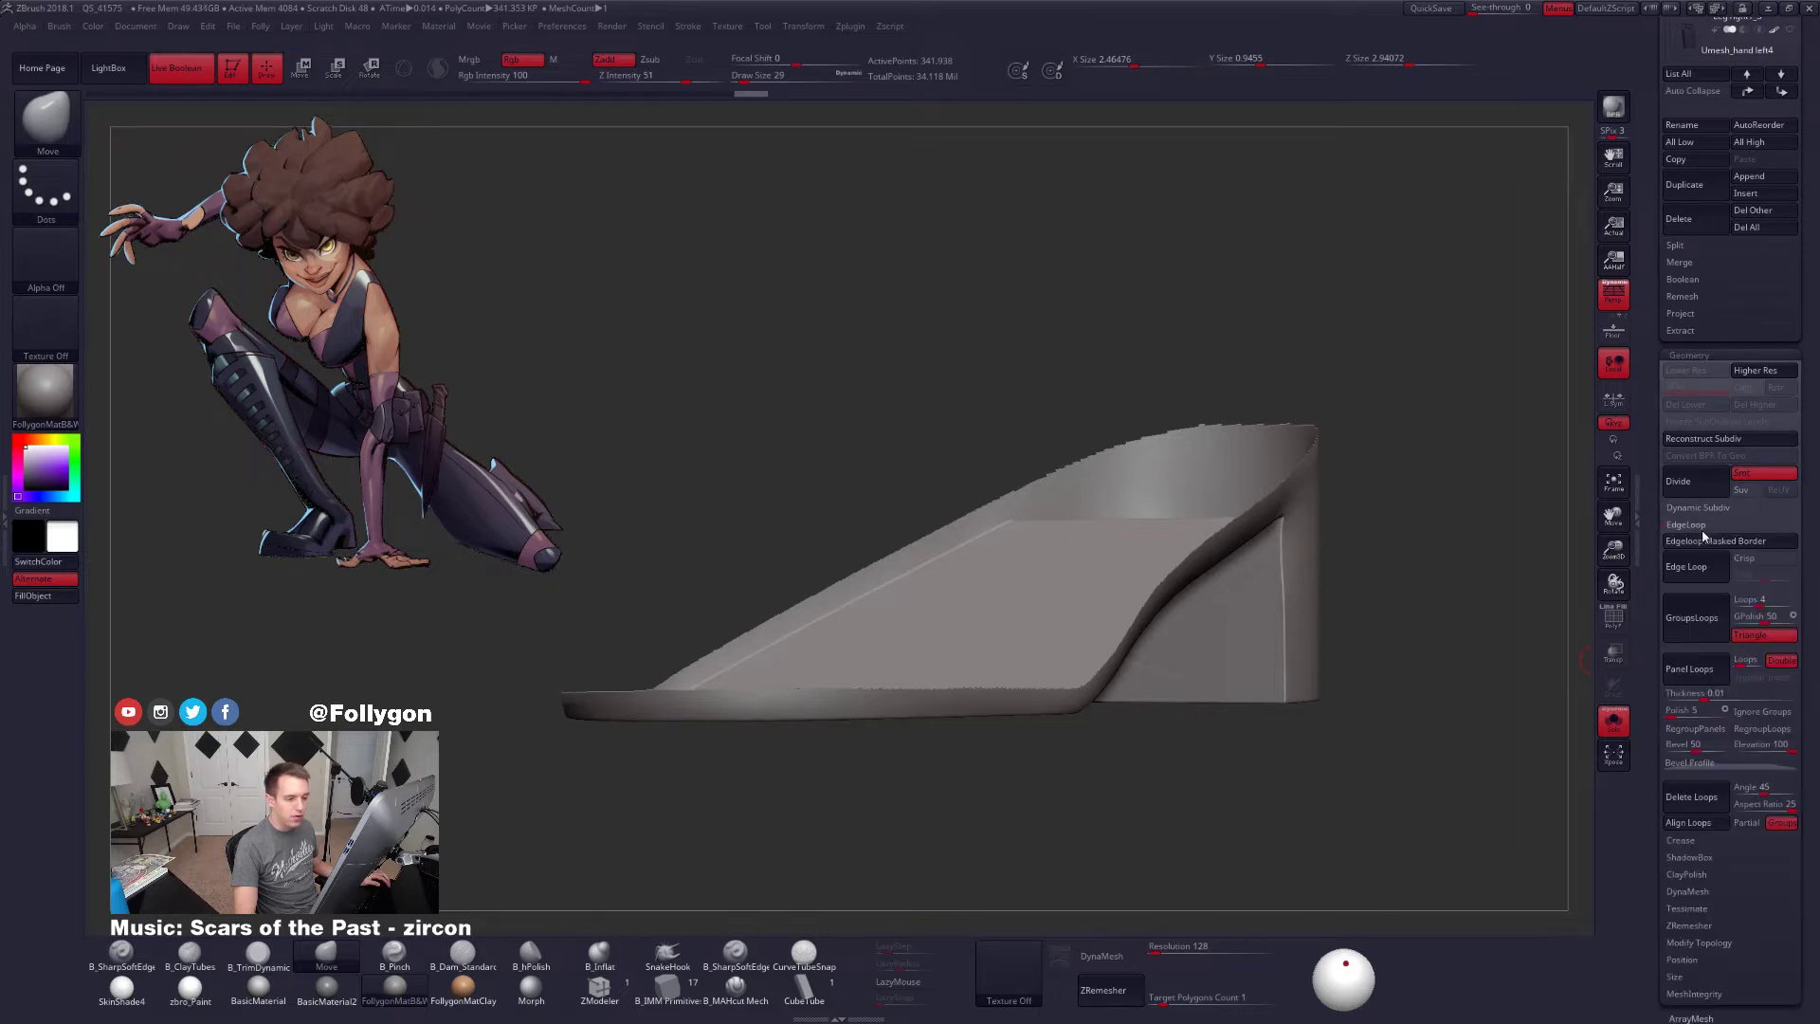
pyautogui.click(1681, 634)
pyautogui.moveTo(1311, 517); pyautogui.dragTo(1185, 521)
pyautogui.hotkey('shift', 'f')
pyautogui.hotkey('shift', 'f')
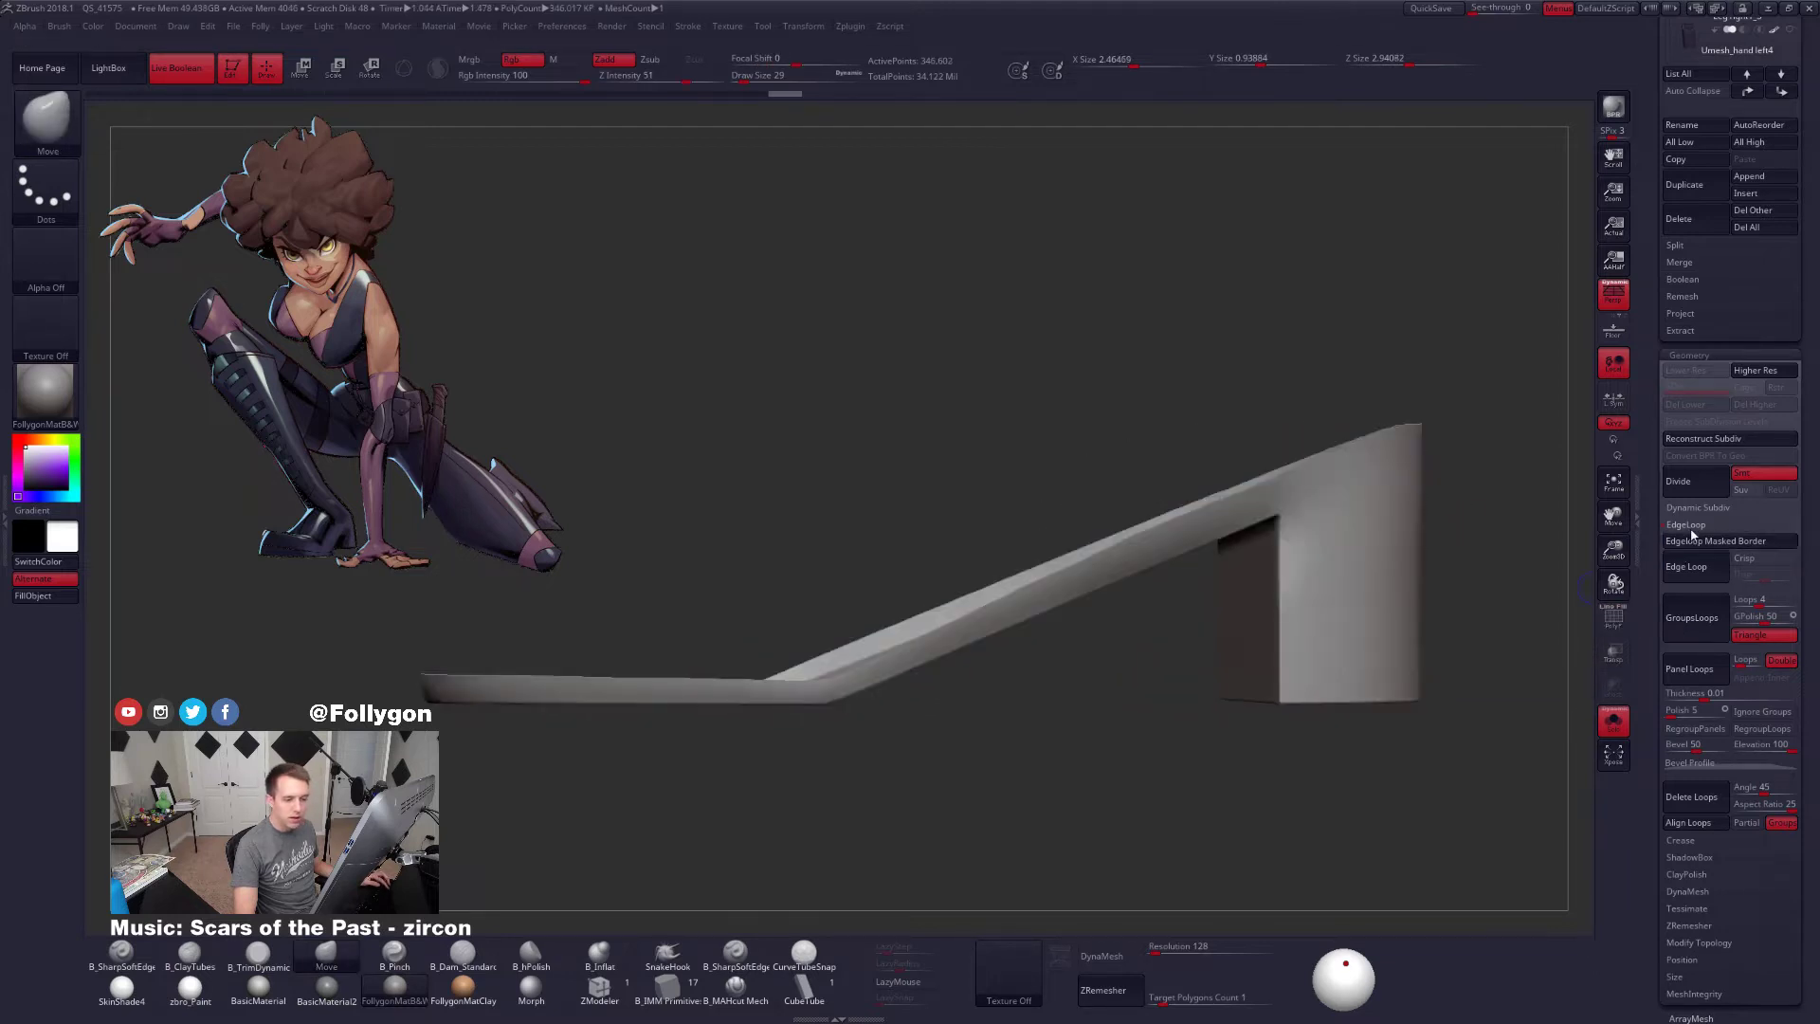
pyautogui.click(1690, 527)
pyautogui.moveTo(1651, 498); pyautogui.dragTo(1675, 731)
# Build a tube along the sole's entire upper border with the CurveTubeSnap brush and a border curve
pyautogui.moveTo(1065, 668); pyautogui.dragTo(1239, 671)
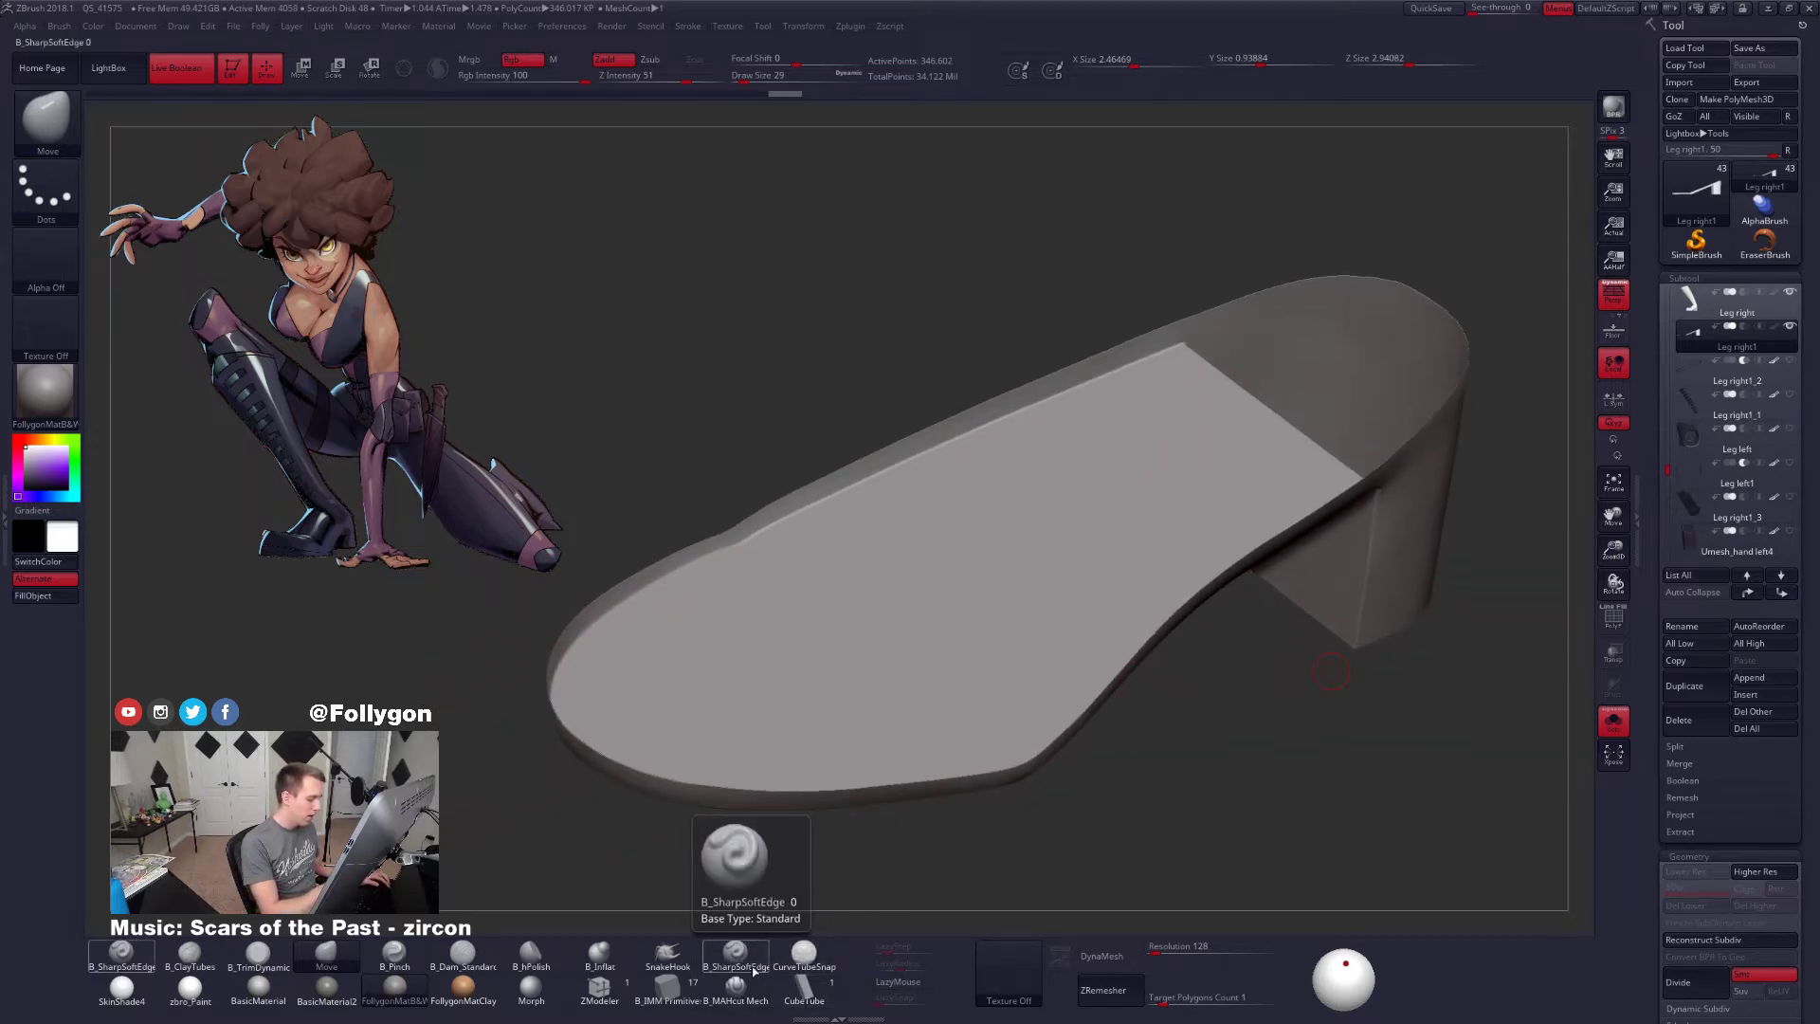
pyautogui.click(804, 954)
pyautogui.moveTo(988, 752); pyautogui.dragTo(1003, 769)
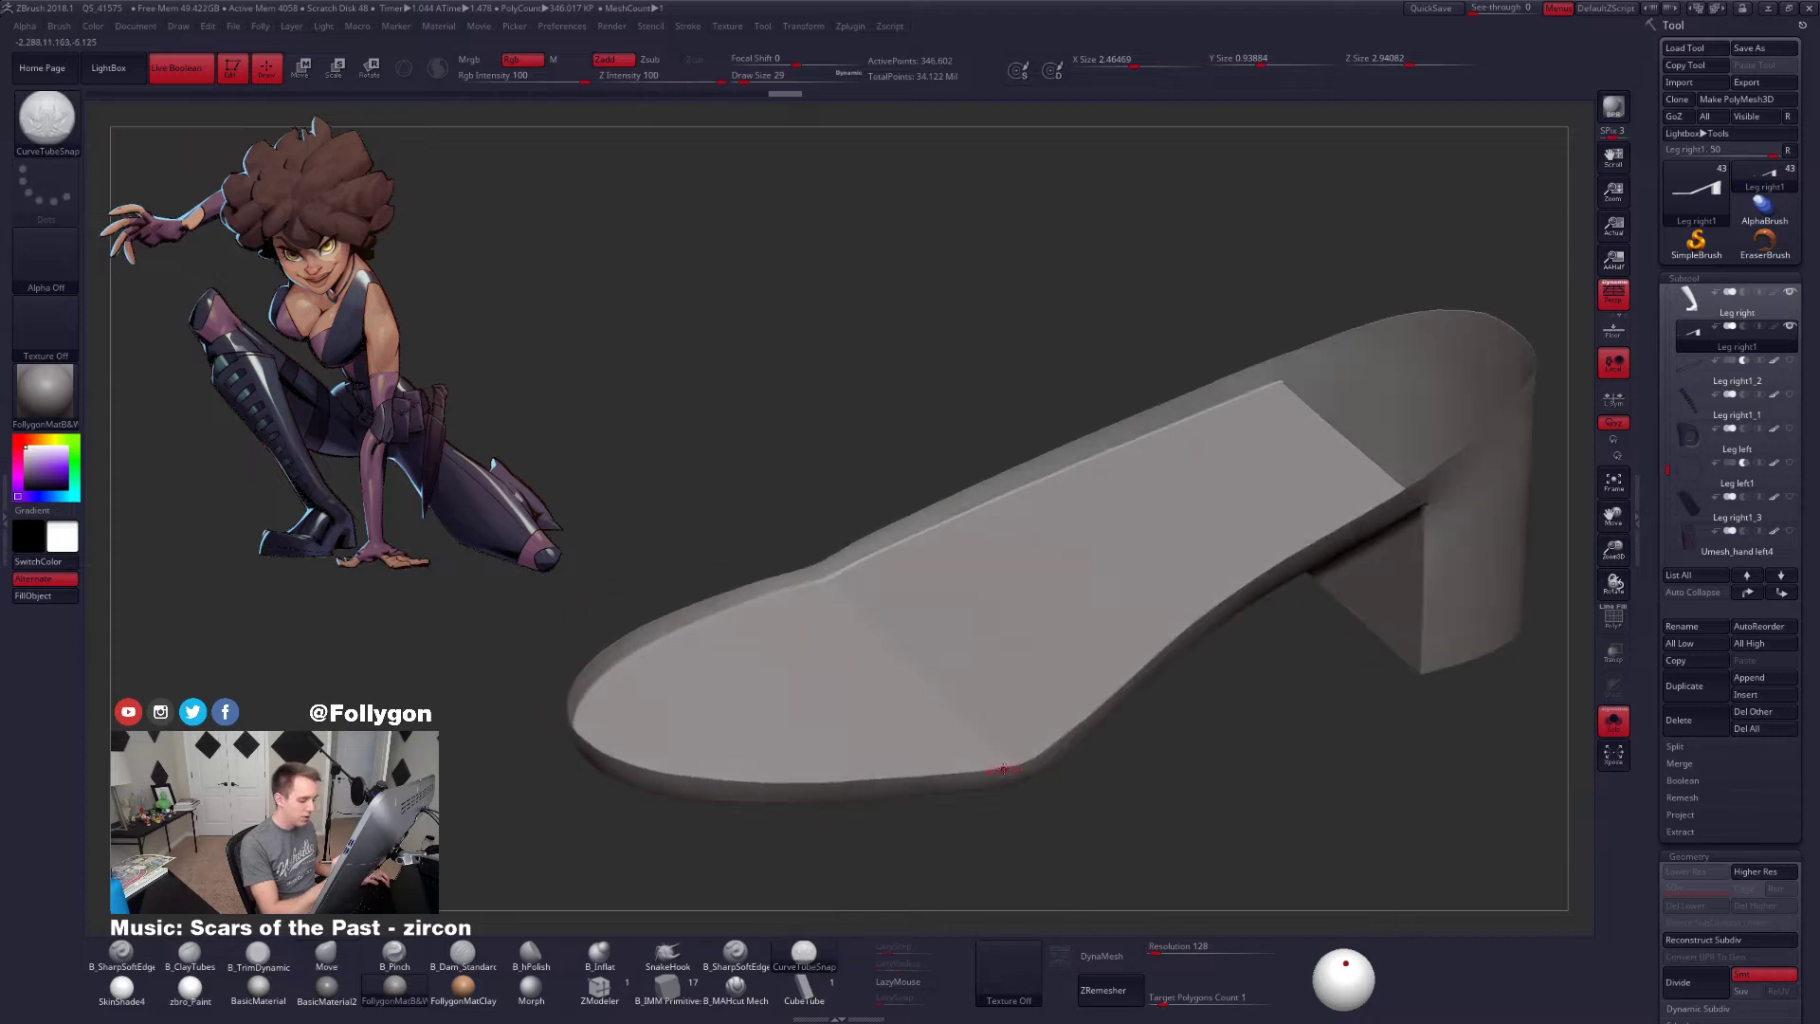
pyautogui.moveTo(1003, 770)
pyautogui.keyDown('ctrl'); pyautogui.mouseDown(button='right')
pyautogui.moveTo(1019, 834)
pyautogui.moveTo(1030, 730)
pyautogui.mouseUp(button='right'); pyautogui.keyUp('ctrl')
pyautogui.click(1043, 756)
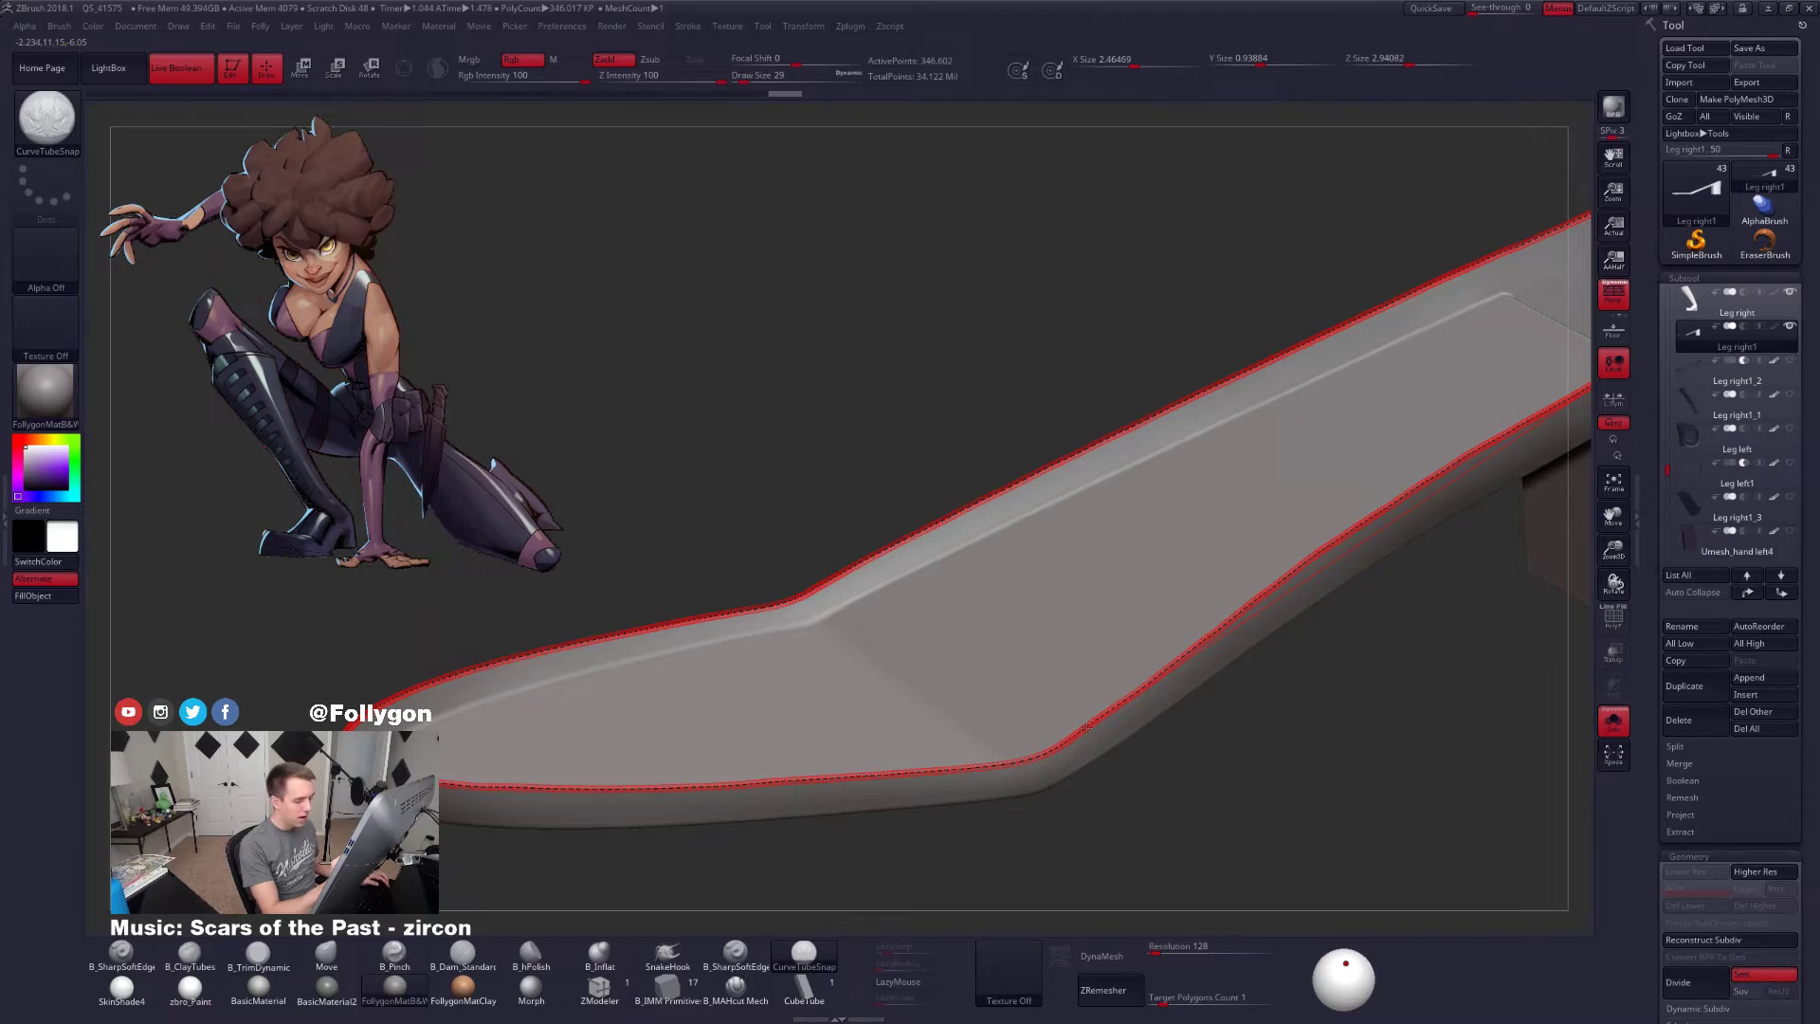
pyautogui.click(1087, 727)
pyautogui.hotkey('ctrl', 'z')
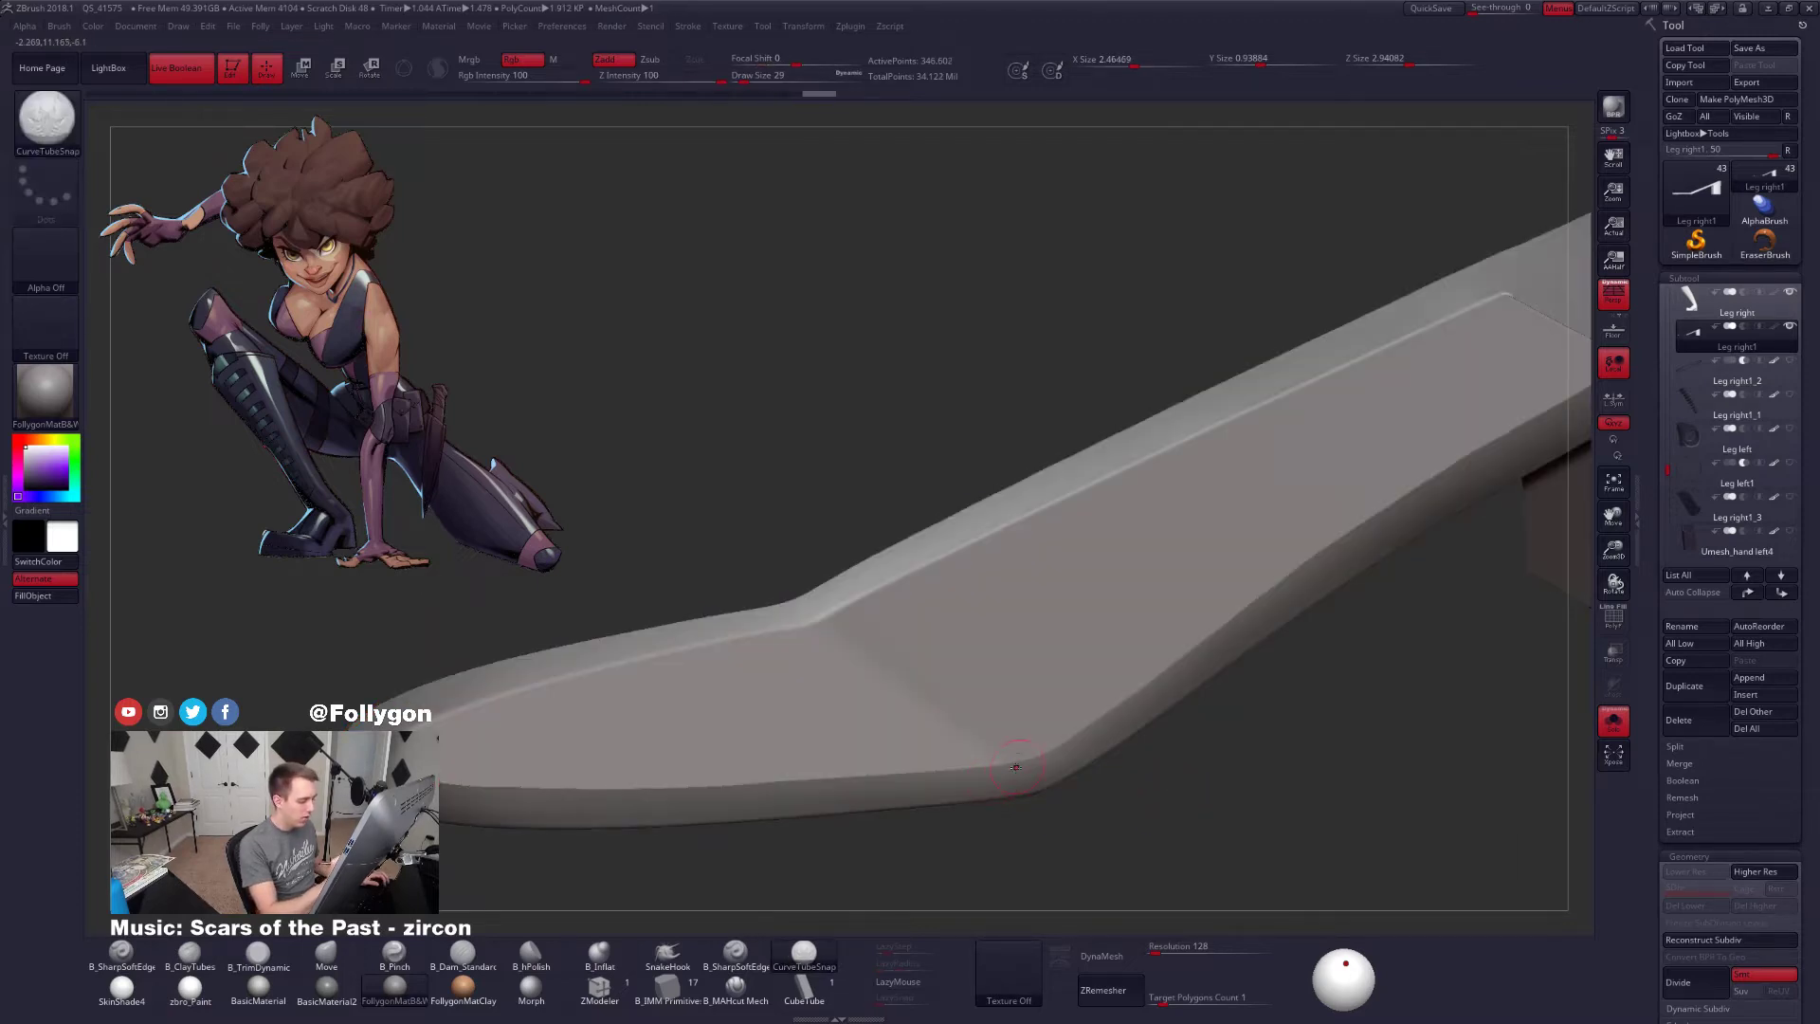
pyautogui.moveTo(945, 773); pyautogui.dragTo(787, 792, button='right')
pyautogui.click(769, 779)
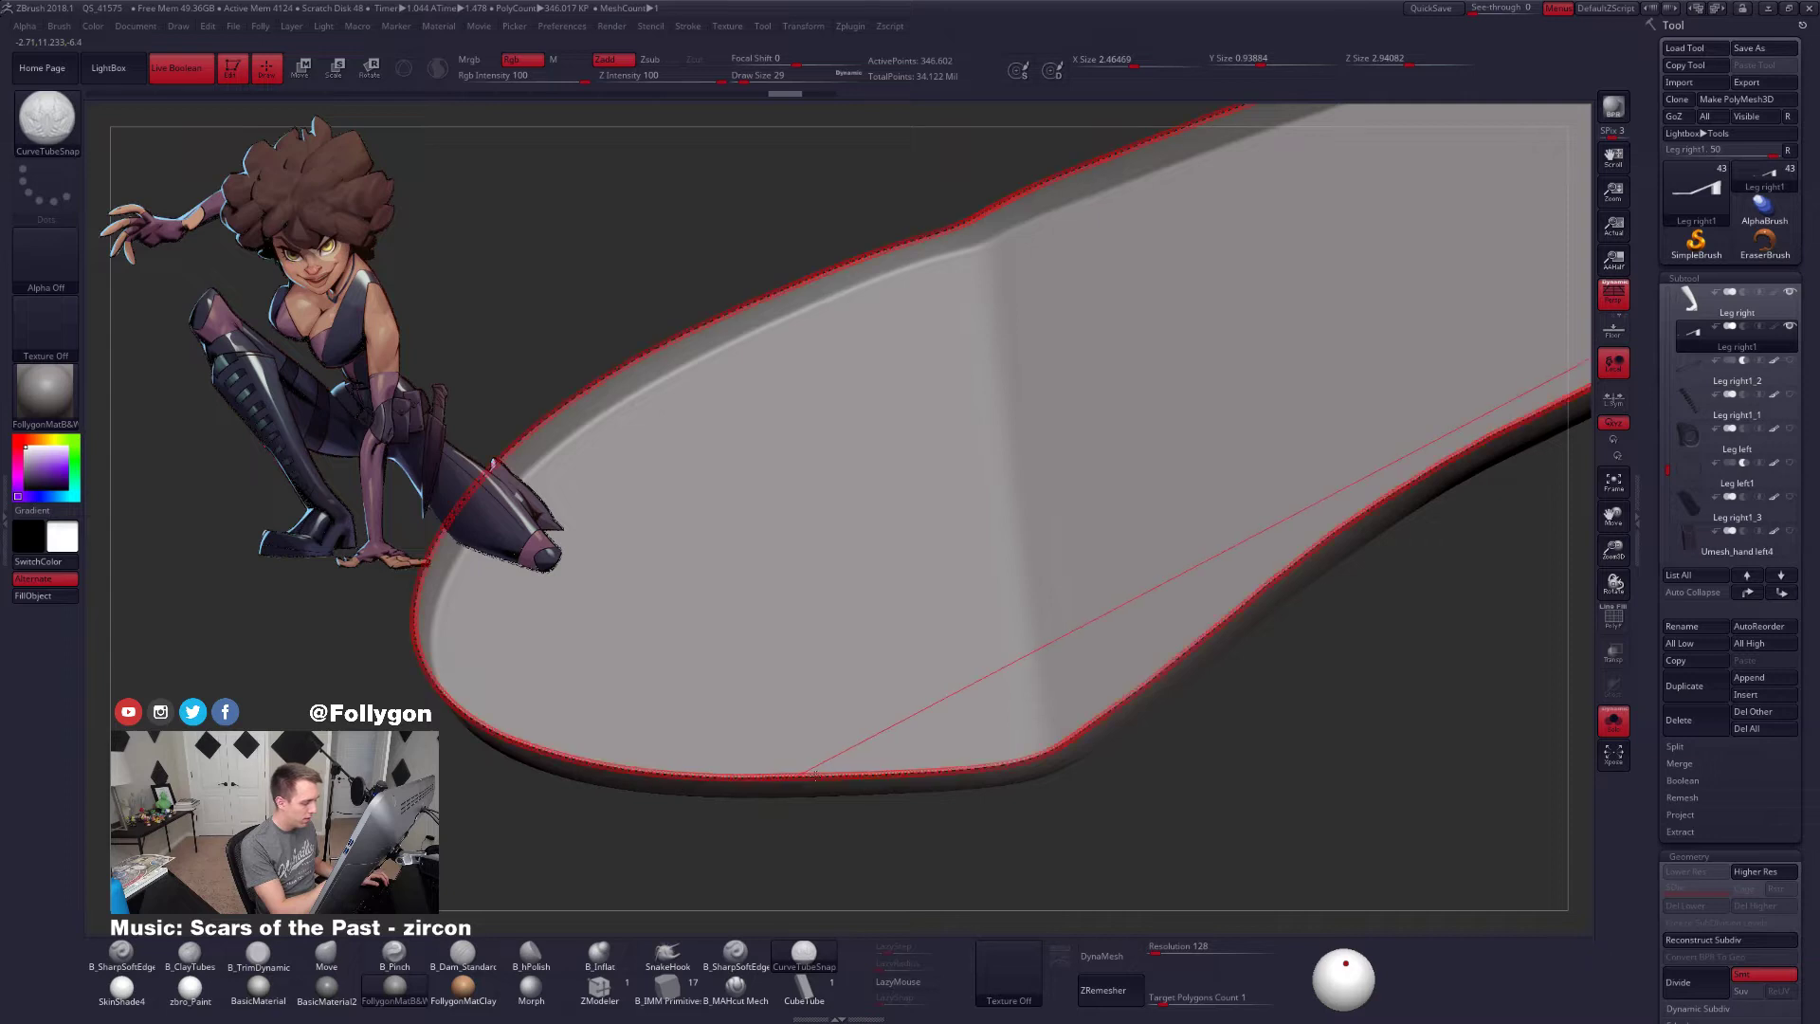
pyautogui.click(813, 787)
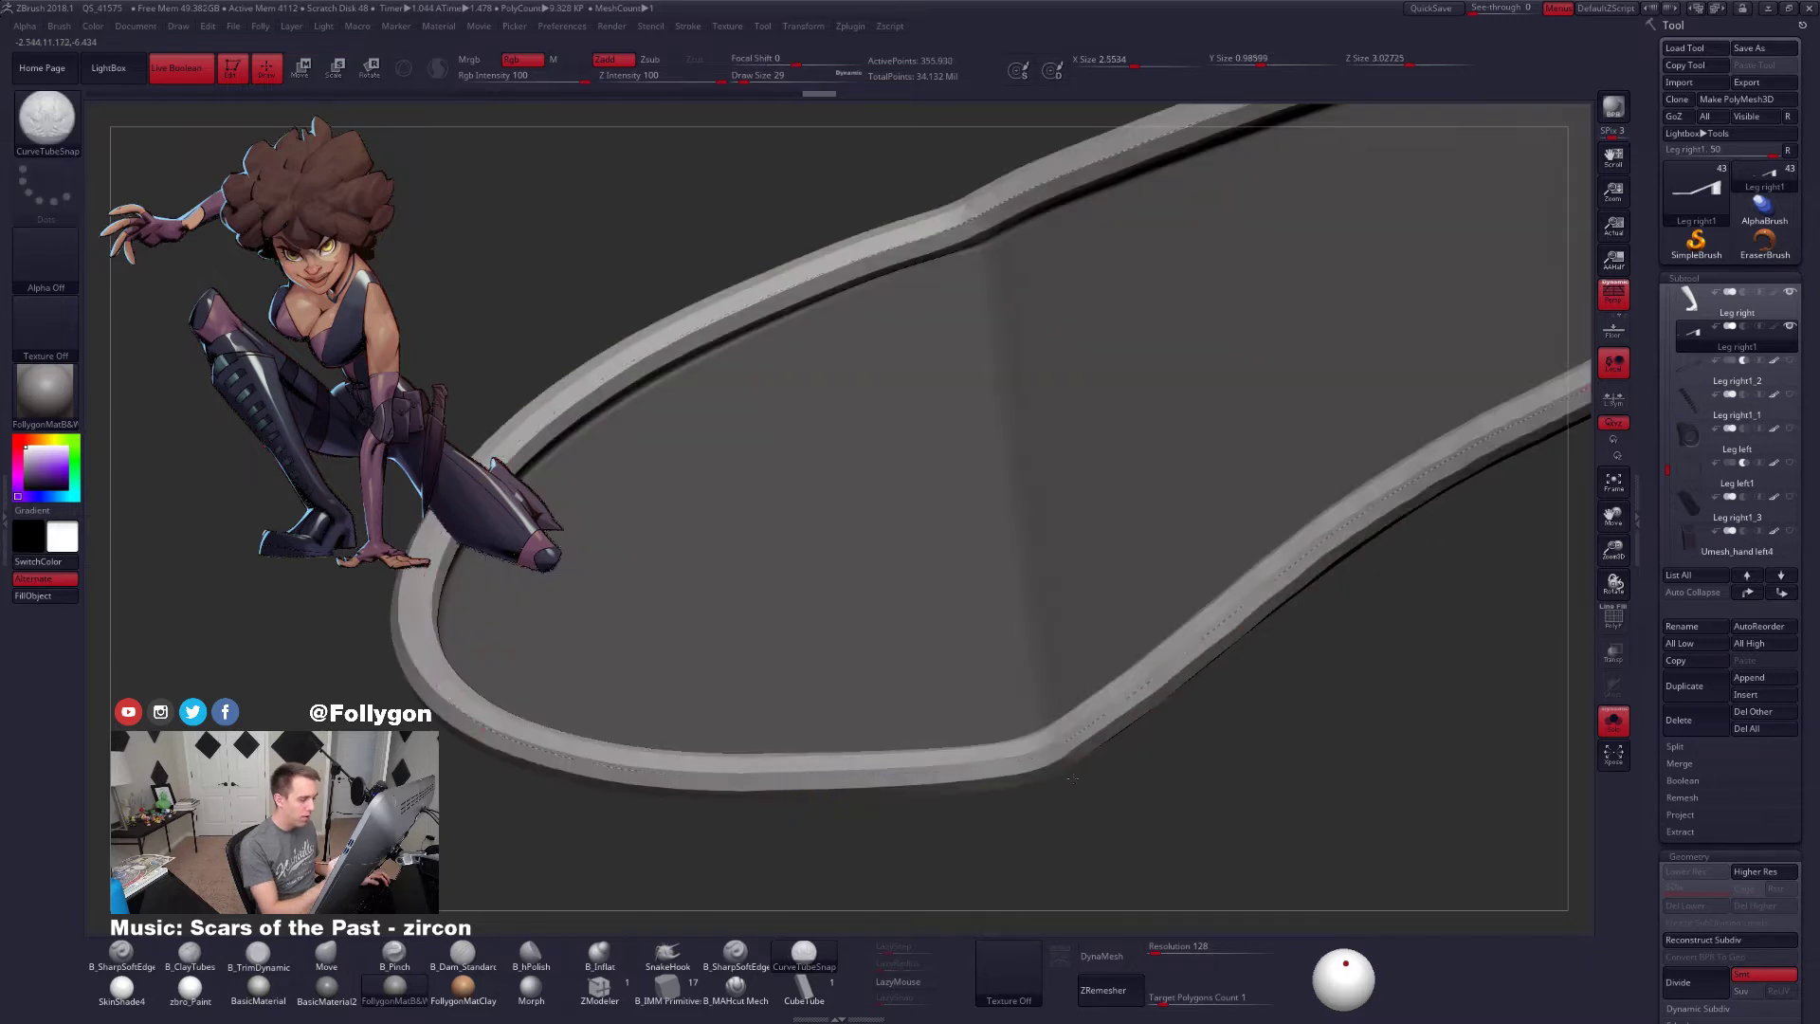
# Try different thicknesses for the border tube, then rebuild it thinner at a draw size of 18
pyautogui.moveTo(974, 800)
pyautogui.keyDown('ctrl'); pyautogui.mouseDown(button='right')
pyautogui.moveTo(1211, 858)
pyautogui.moveTo(1254, 614)
pyautogui.moveTo(1265, 633)
pyautogui.mouseUp(button='right'); pyautogui.keyUp('ctrl')
pyautogui.rightClick(1386, 488)
pyautogui.moveTo(1386, 491); pyautogui.dragTo(1396, 491)
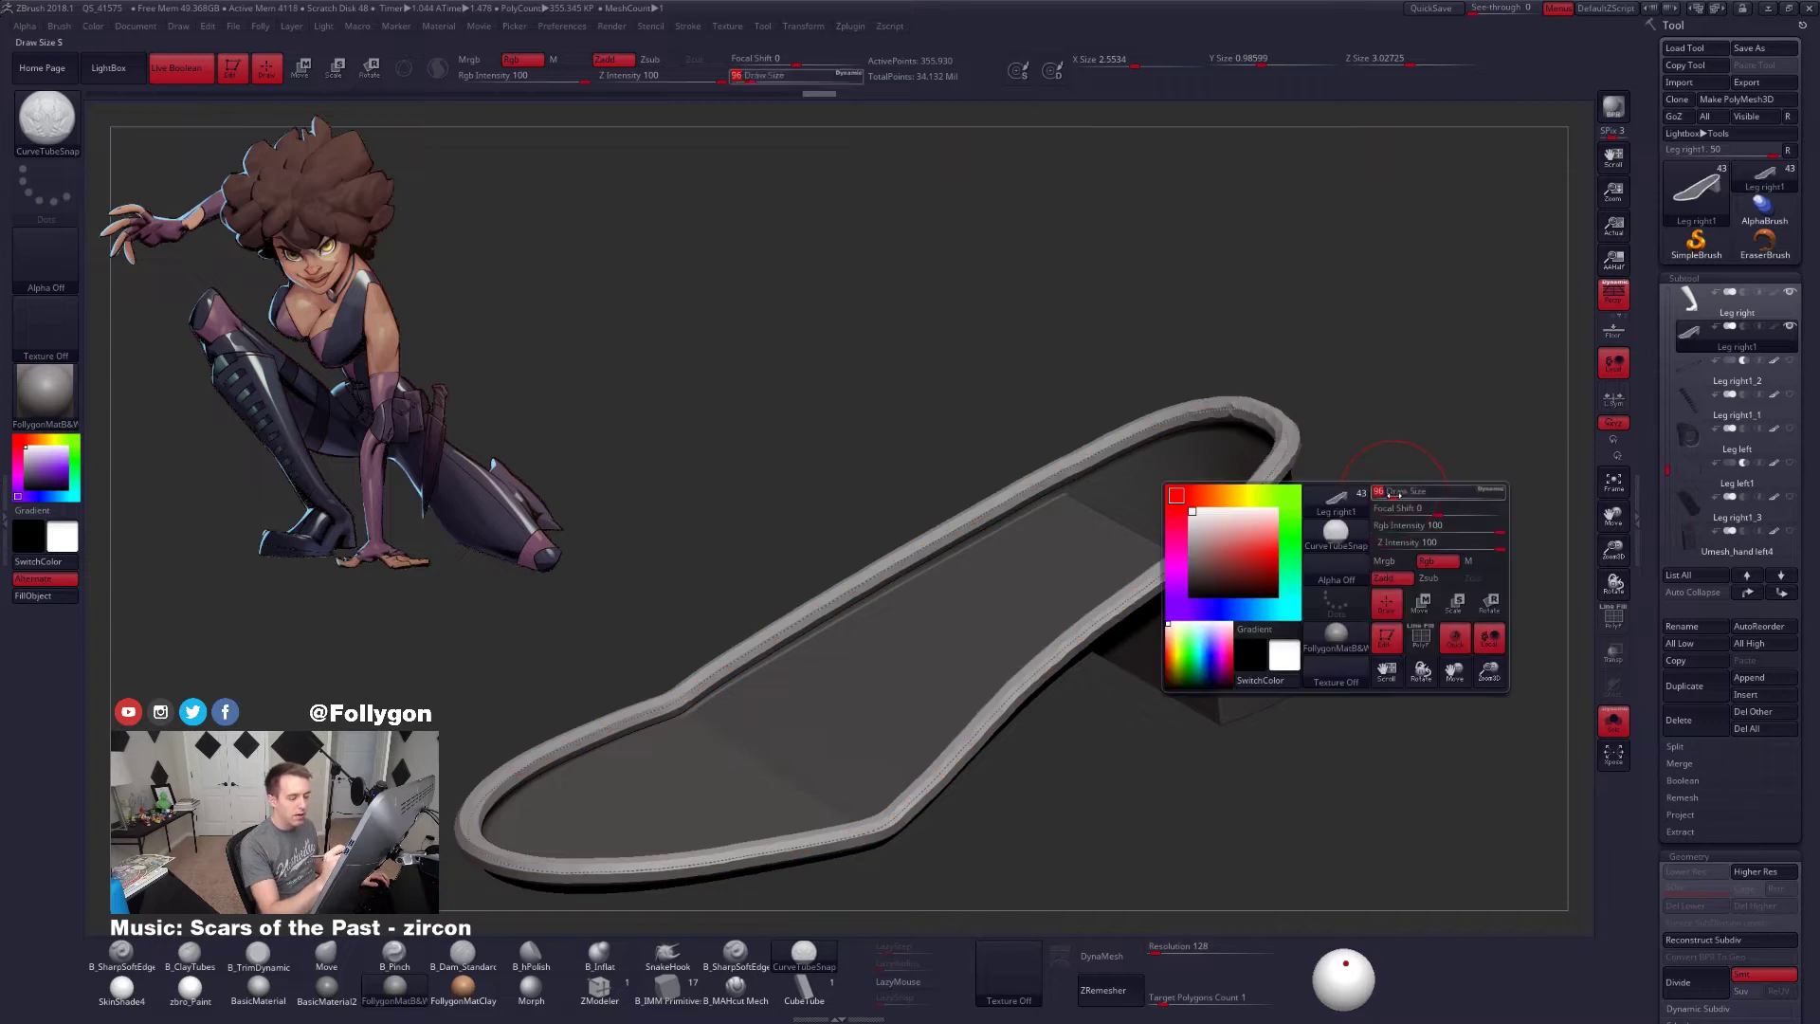
pyautogui.rightClick(1382, 552)
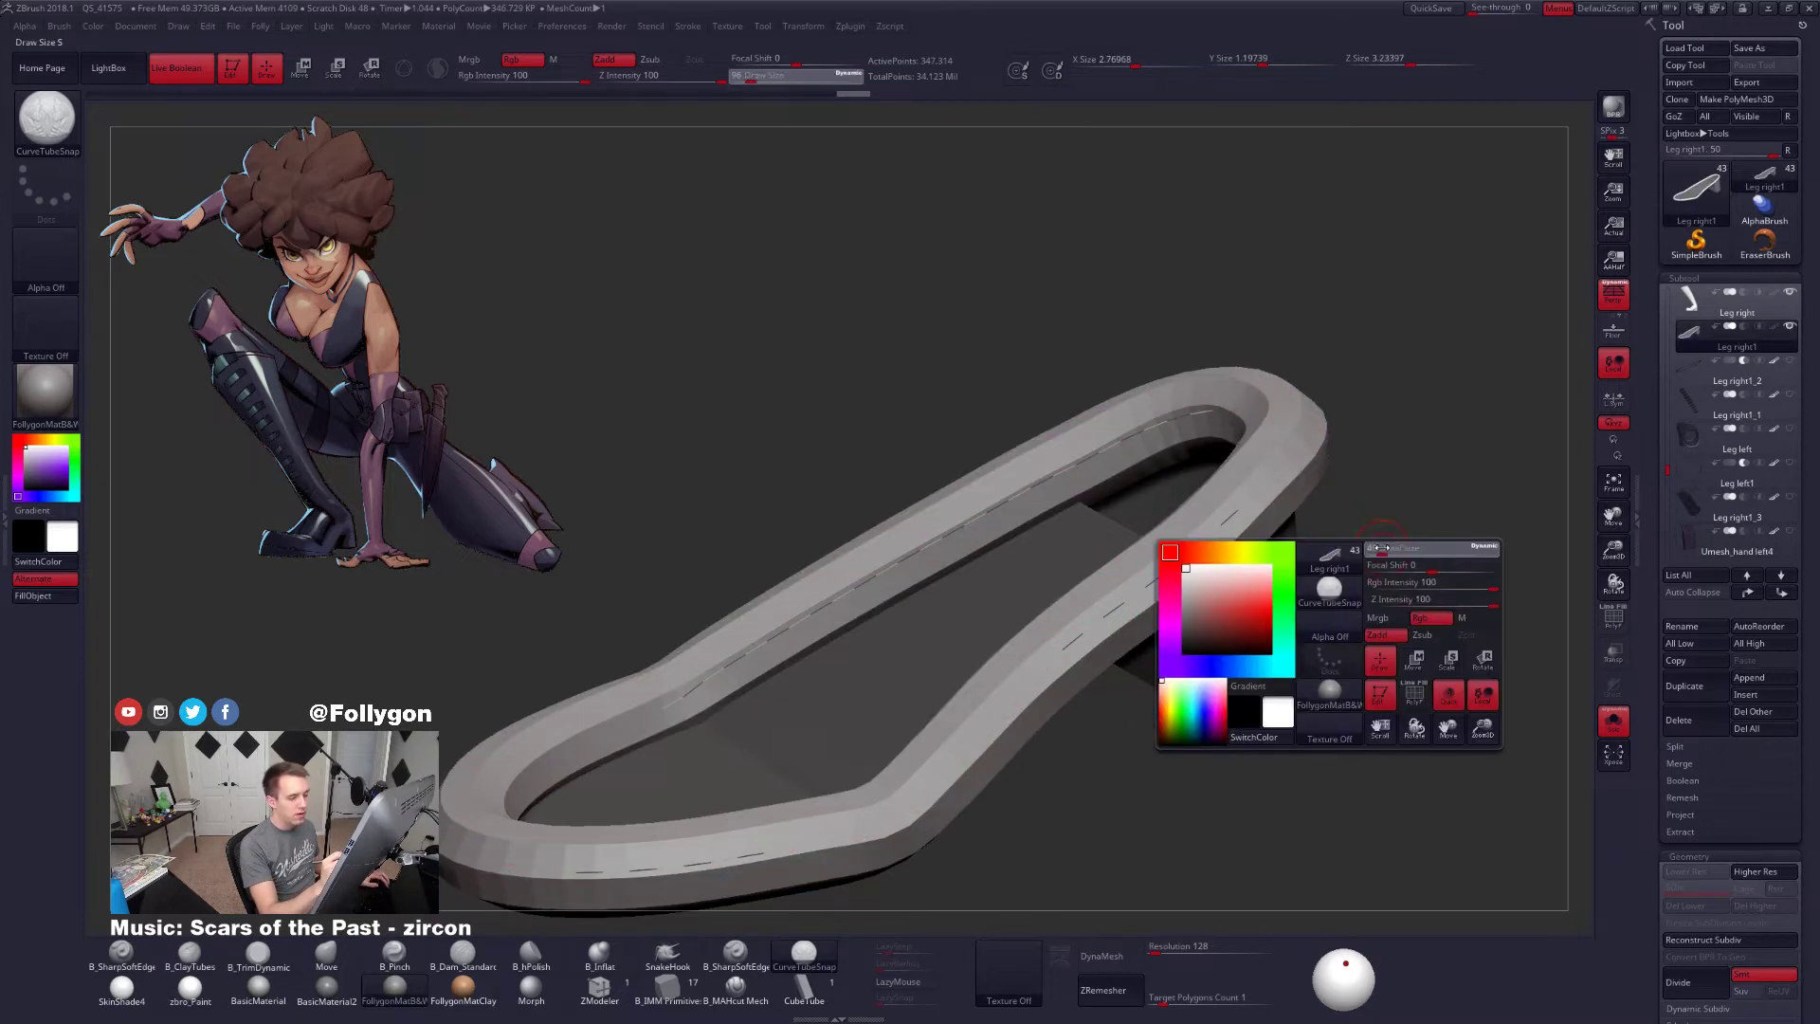
pyautogui.moveTo(1376, 550); pyautogui.dragTo(1350, 591)
pyautogui.rightClick(1358, 591)
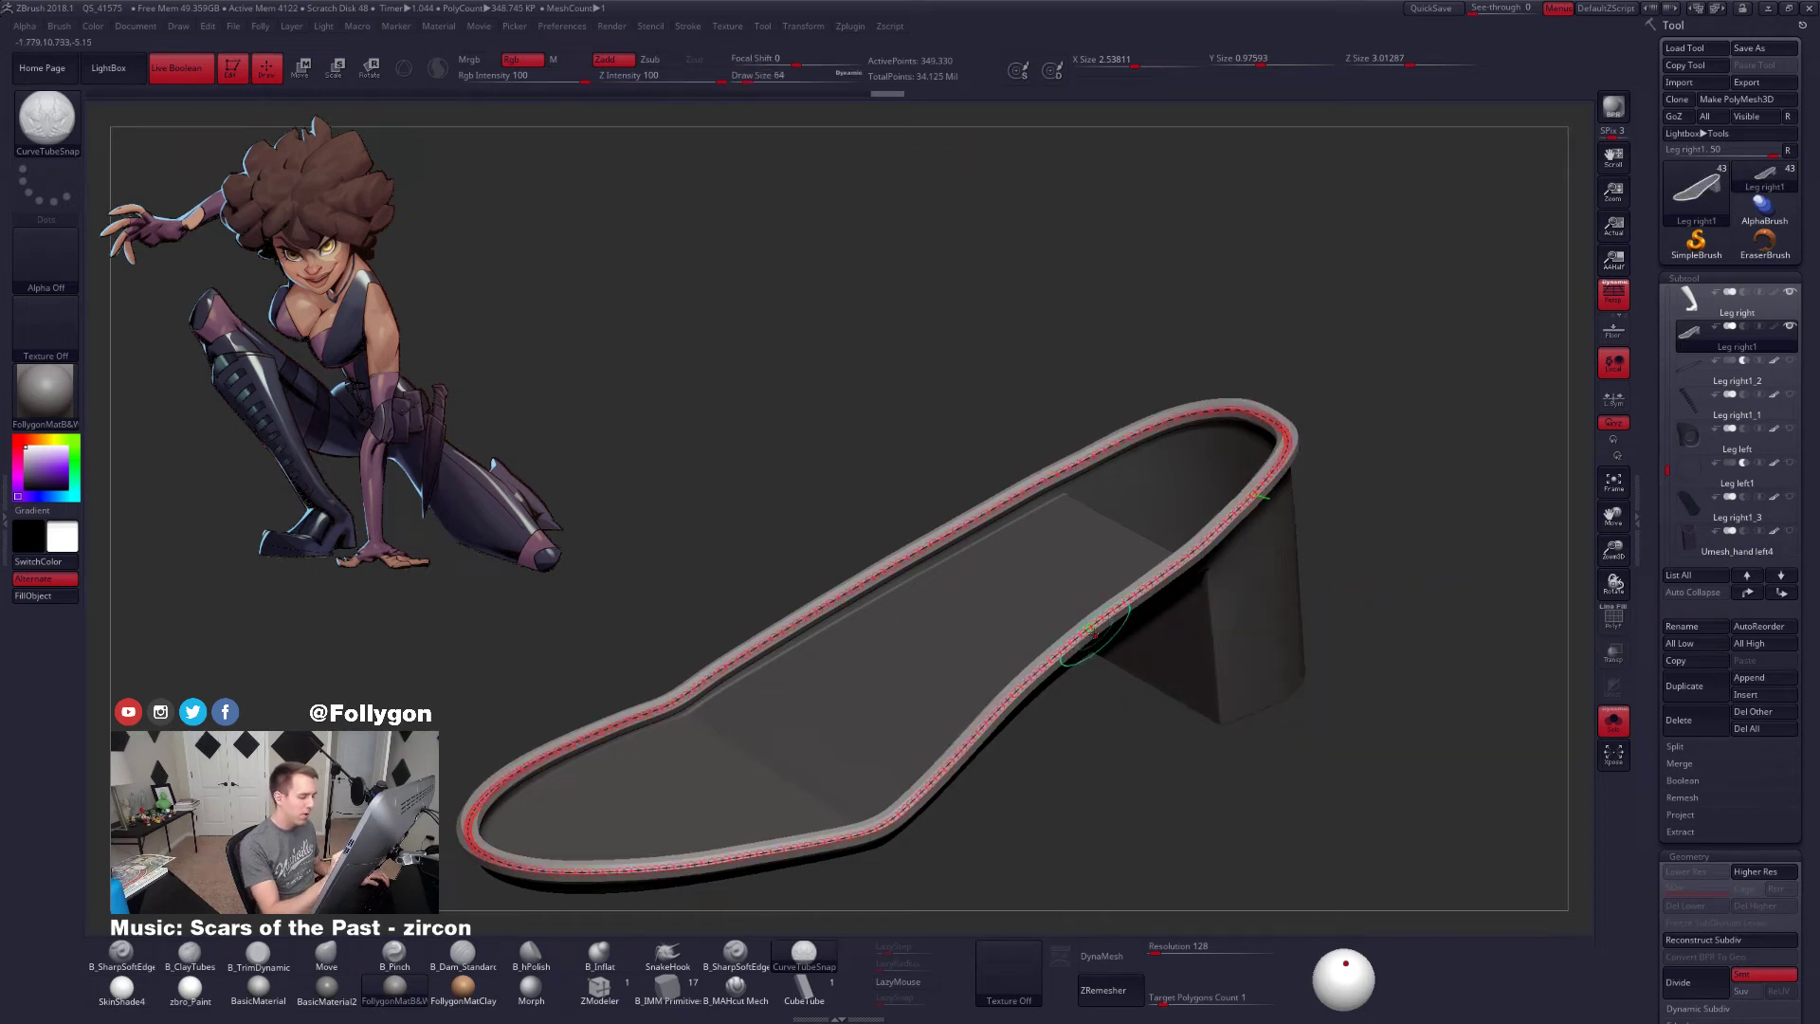
pyautogui.moveTo(1081, 658)
pyautogui.mouseDown()
pyautogui.moveTo(1150, 714)
pyautogui.moveTo(1330, 628)
pyautogui.mouseUp()
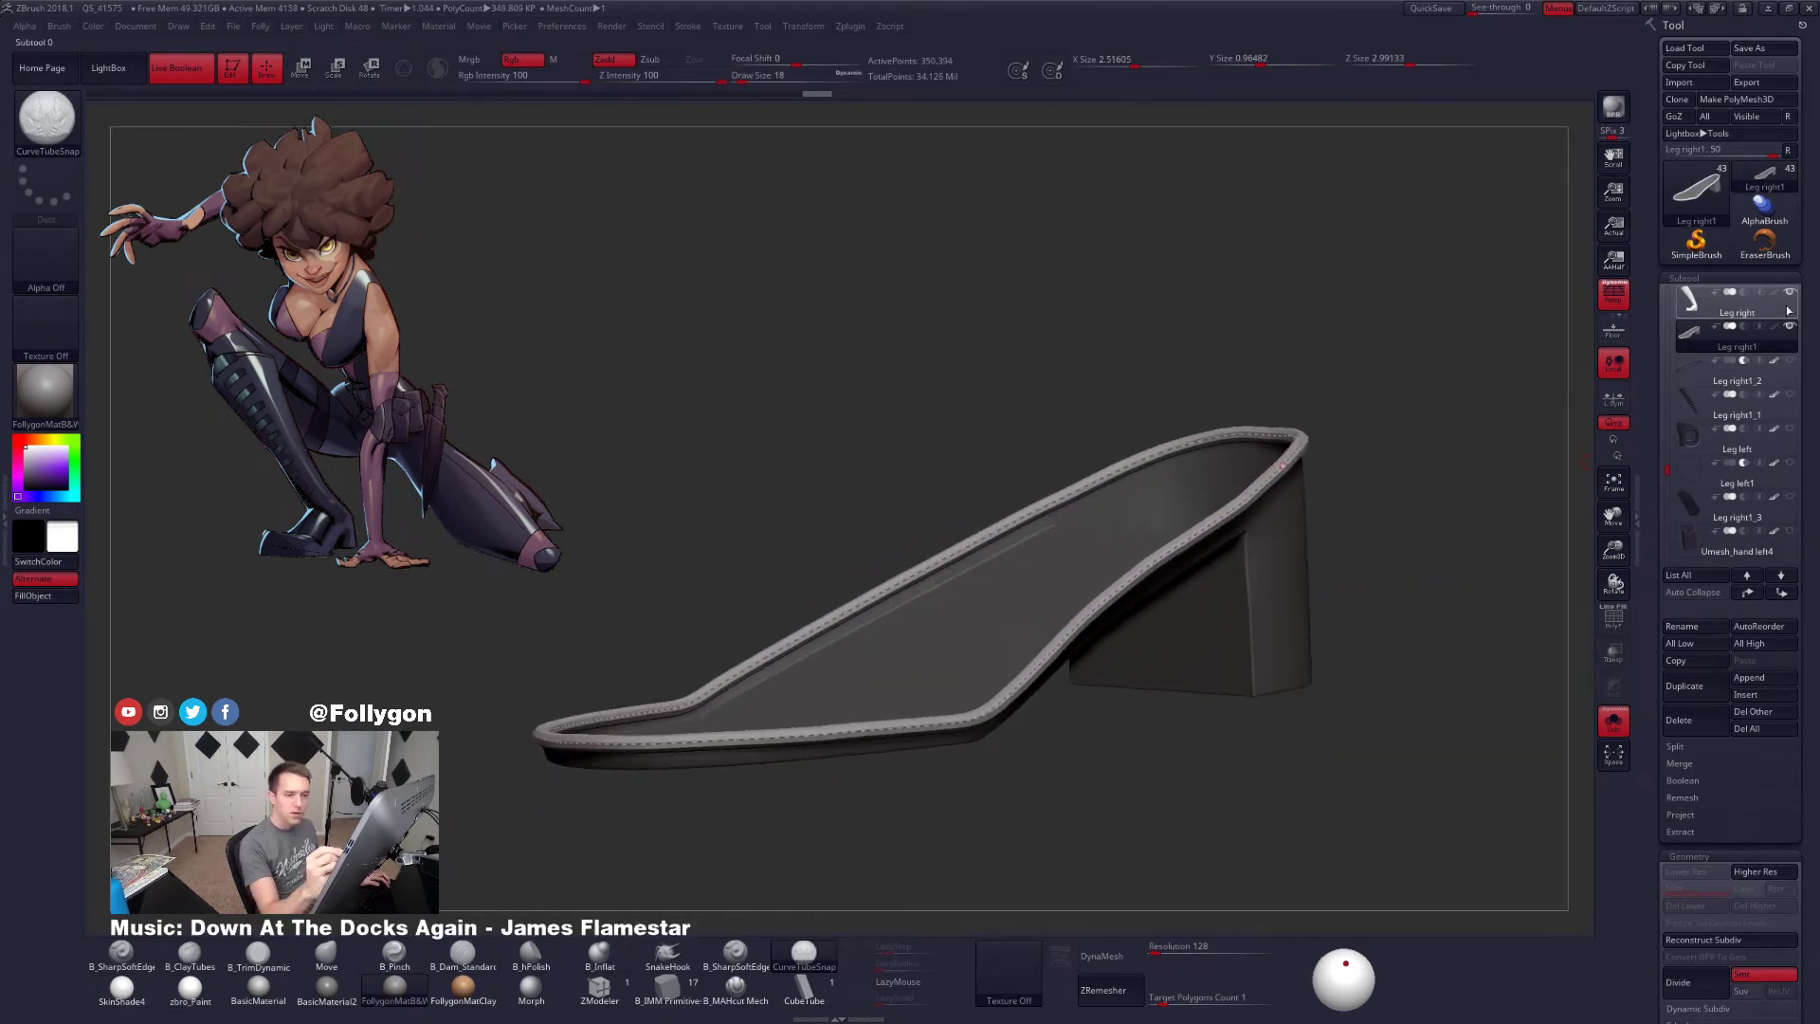
# Rebuild the border tube at a draw size of 14 and show the leg together with the sole
pyautogui.click(1613, 721)
pyautogui.hotkey('shift', 's')
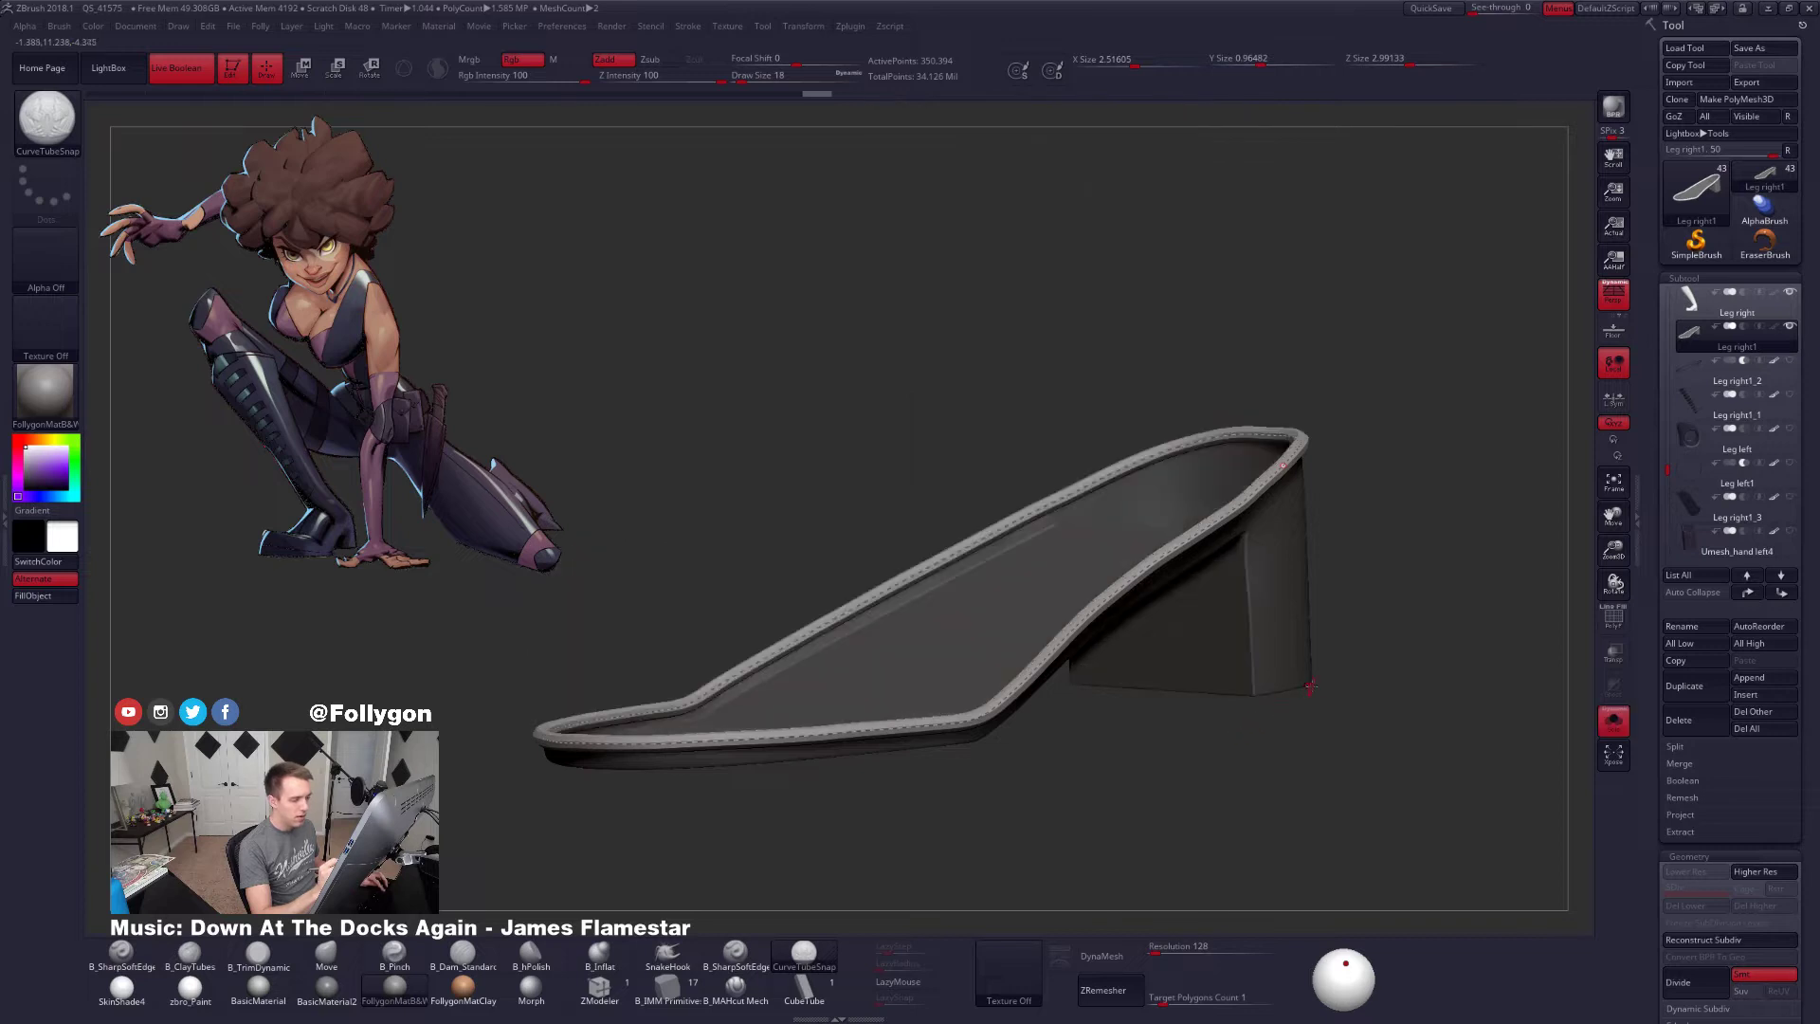
pyautogui.press('space')
pyautogui.moveTo(1318, 682); pyautogui.dragTo(1326, 683)
pyautogui.click(1047, 676)
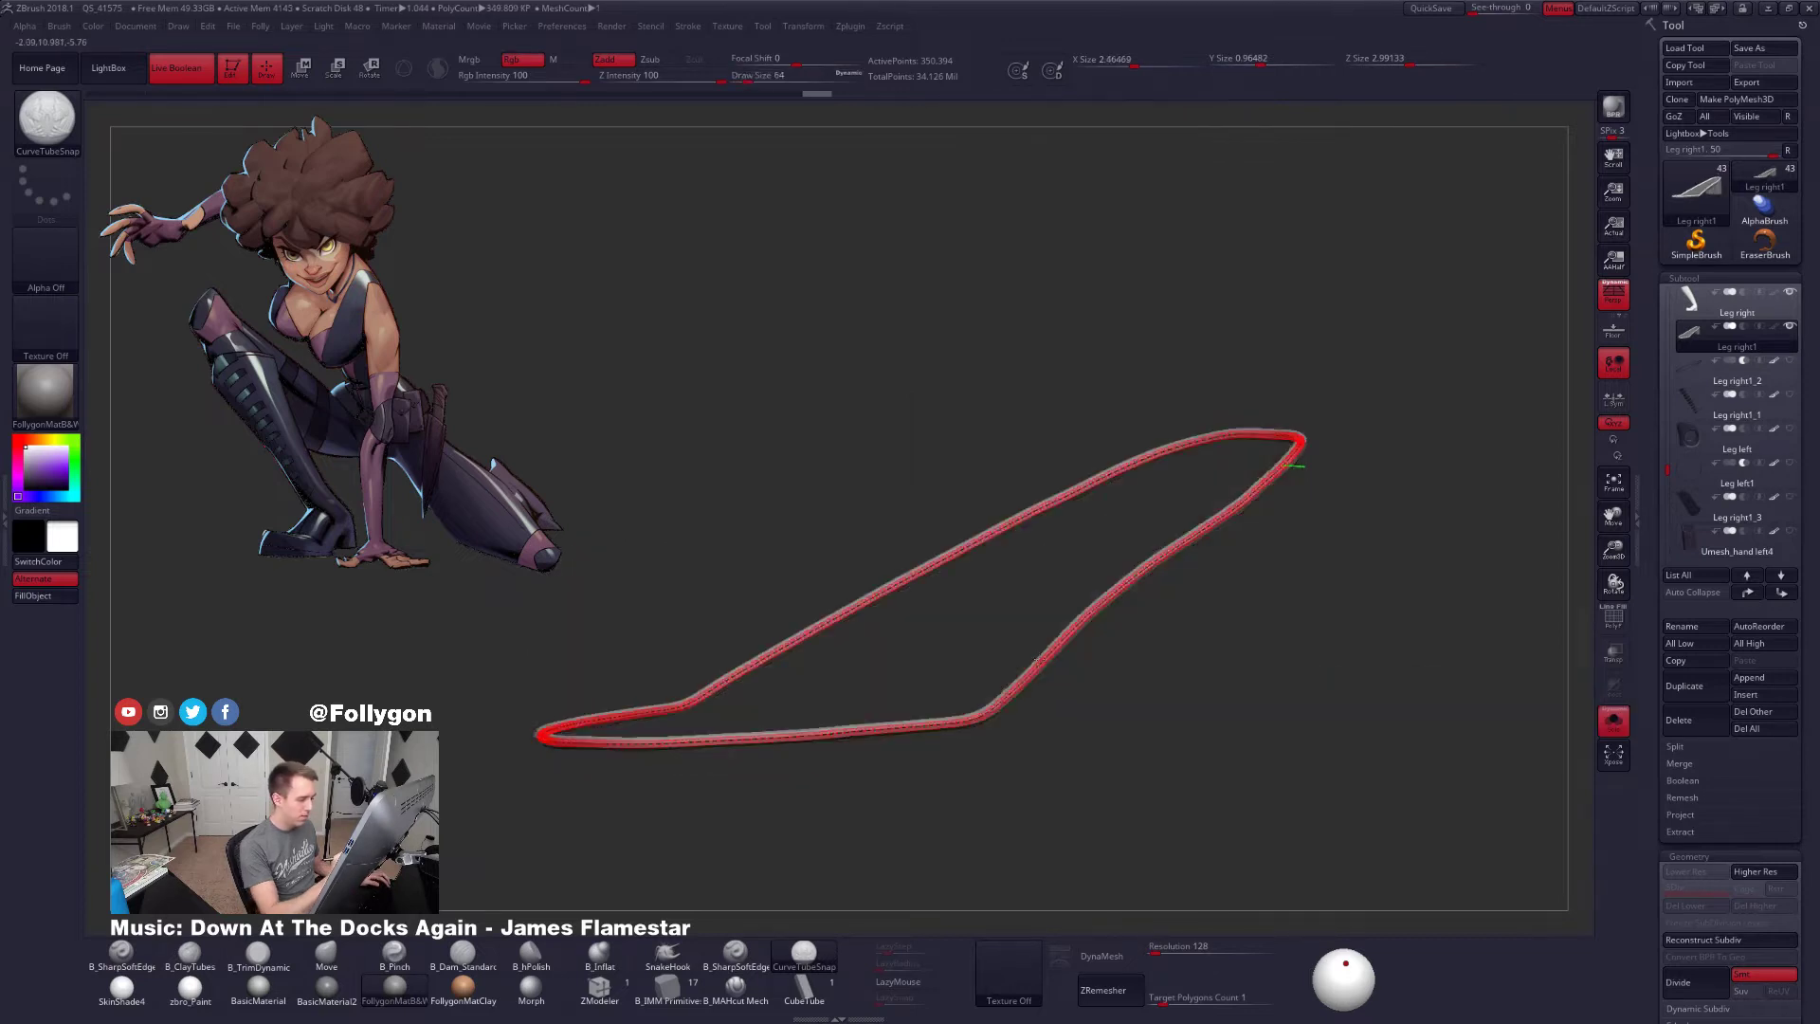
pyautogui.hotkey('alt', 's')
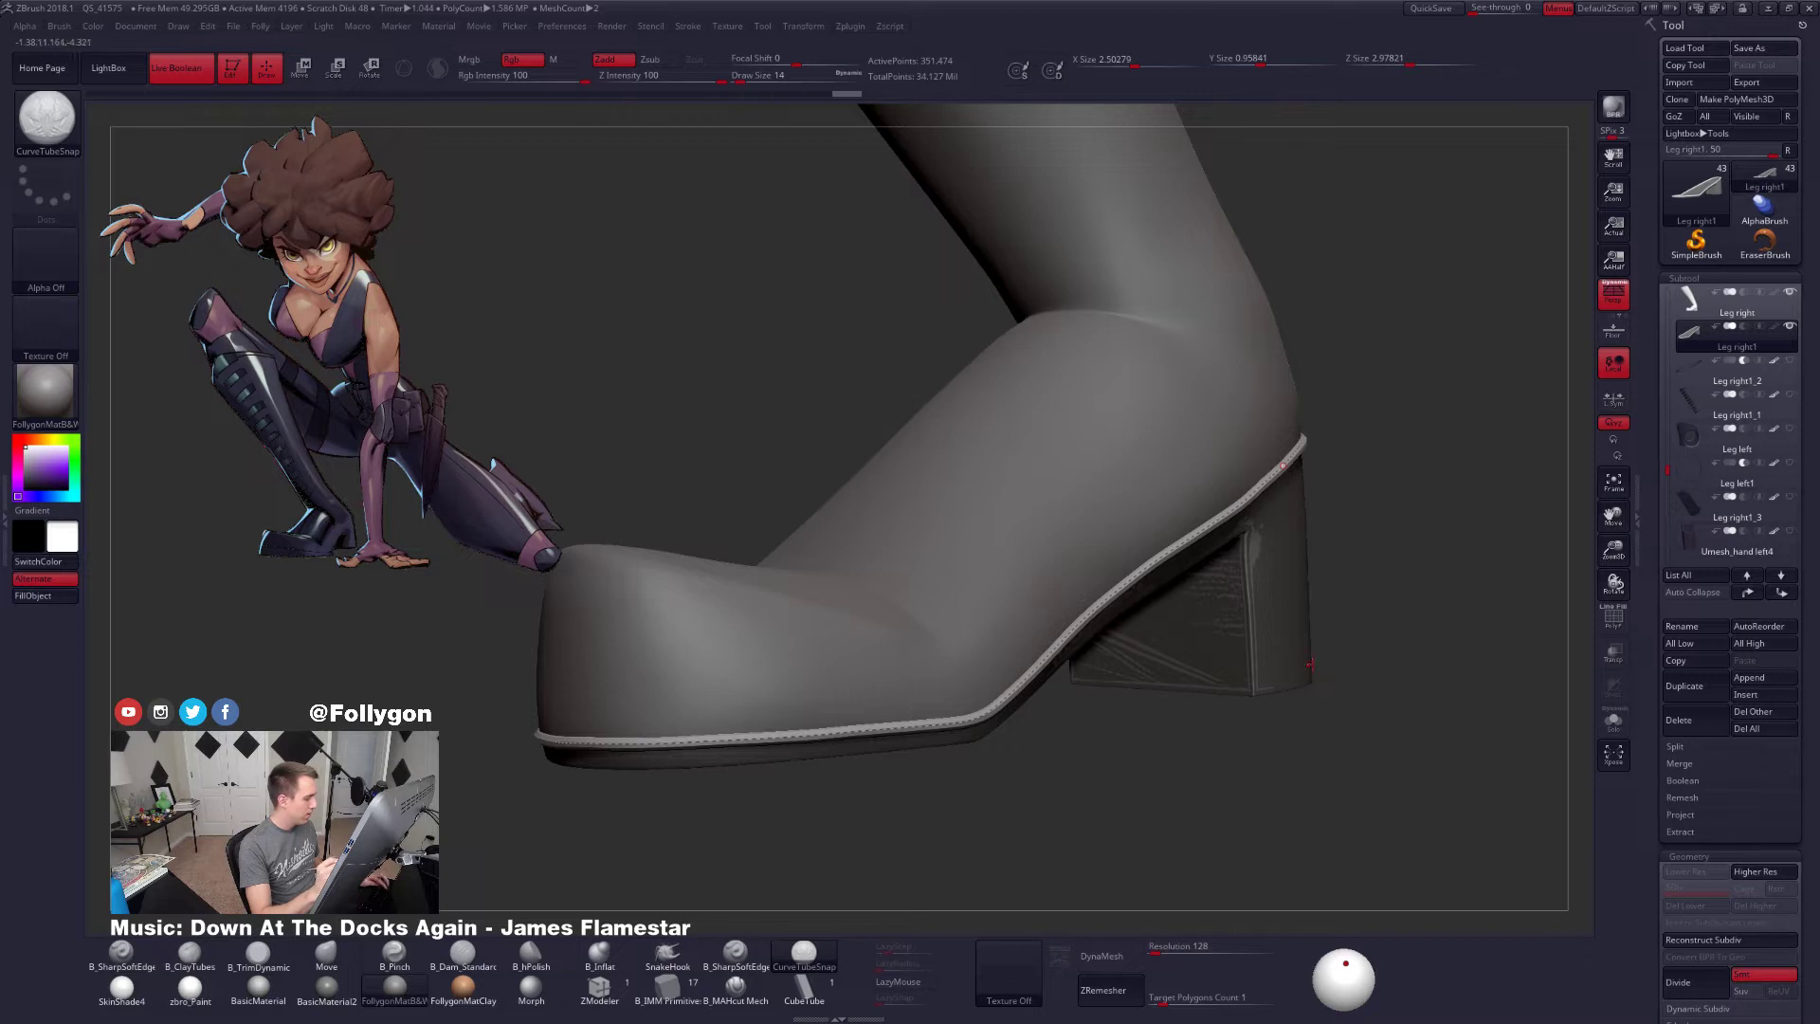
# Compare the thin border tube with the boot, isolate the sole again, and inspect the tube from above
pyautogui.hotkey('shift', 's')
pyautogui.hotkey('shift', 's')
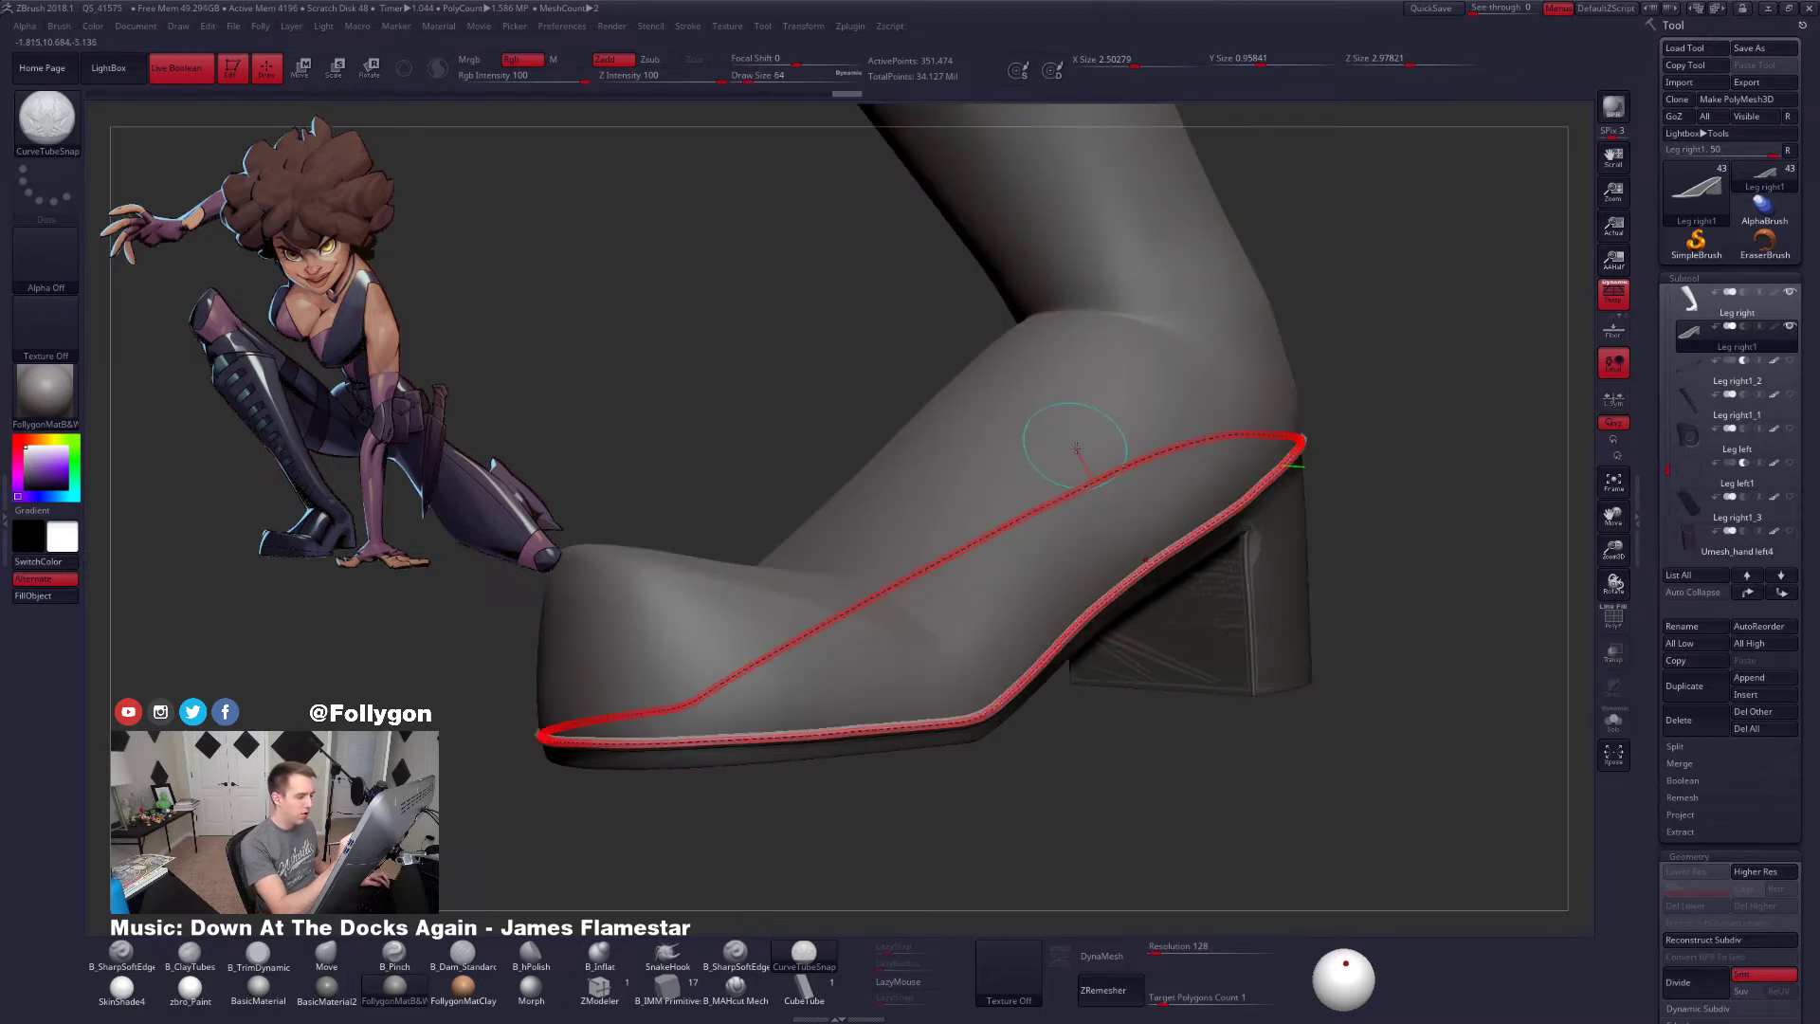
pyautogui.moveTo(1094, 482); pyautogui.dragTo(1082, 455)
pyautogui.hotkey('alt', 's')
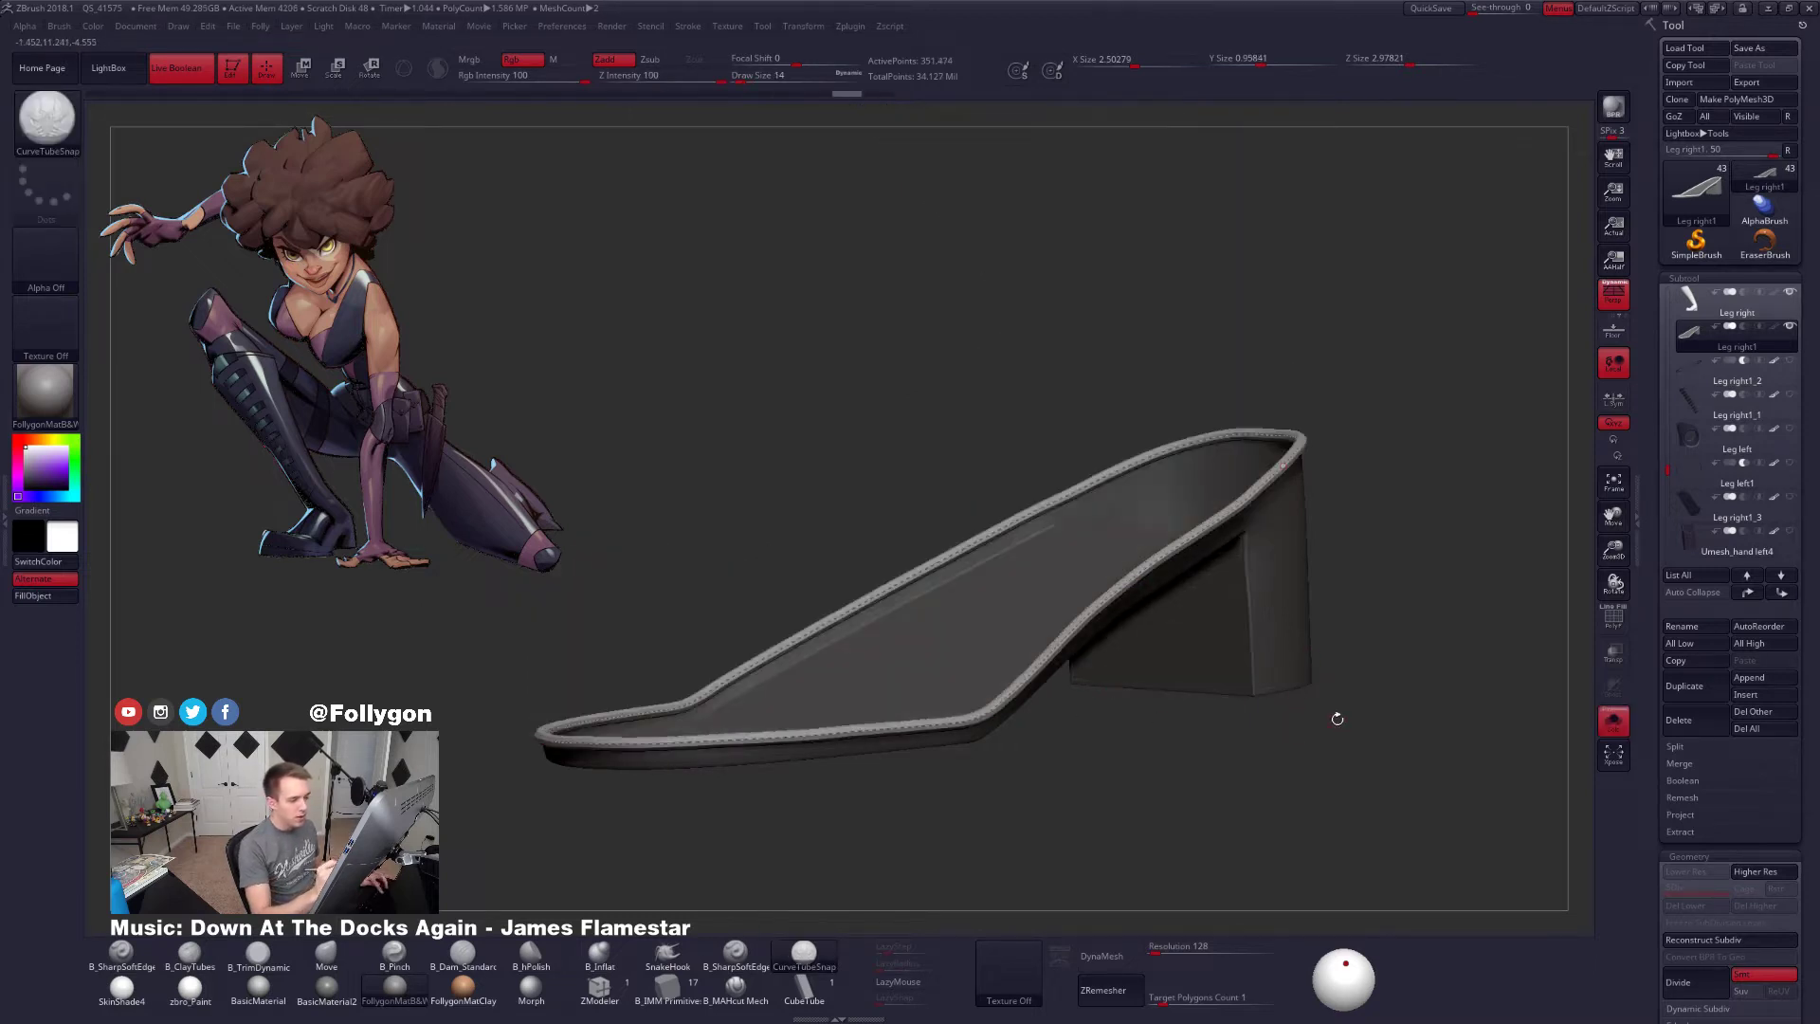
pyautogui.moveTo(1337, 720); pyautogui.dragTo(1293, 731)
pyautogui.moveTo(1141, 574); pyautogui.dragTo(1185, 616)
pyautogui.hotkey('ctrl', 'z')
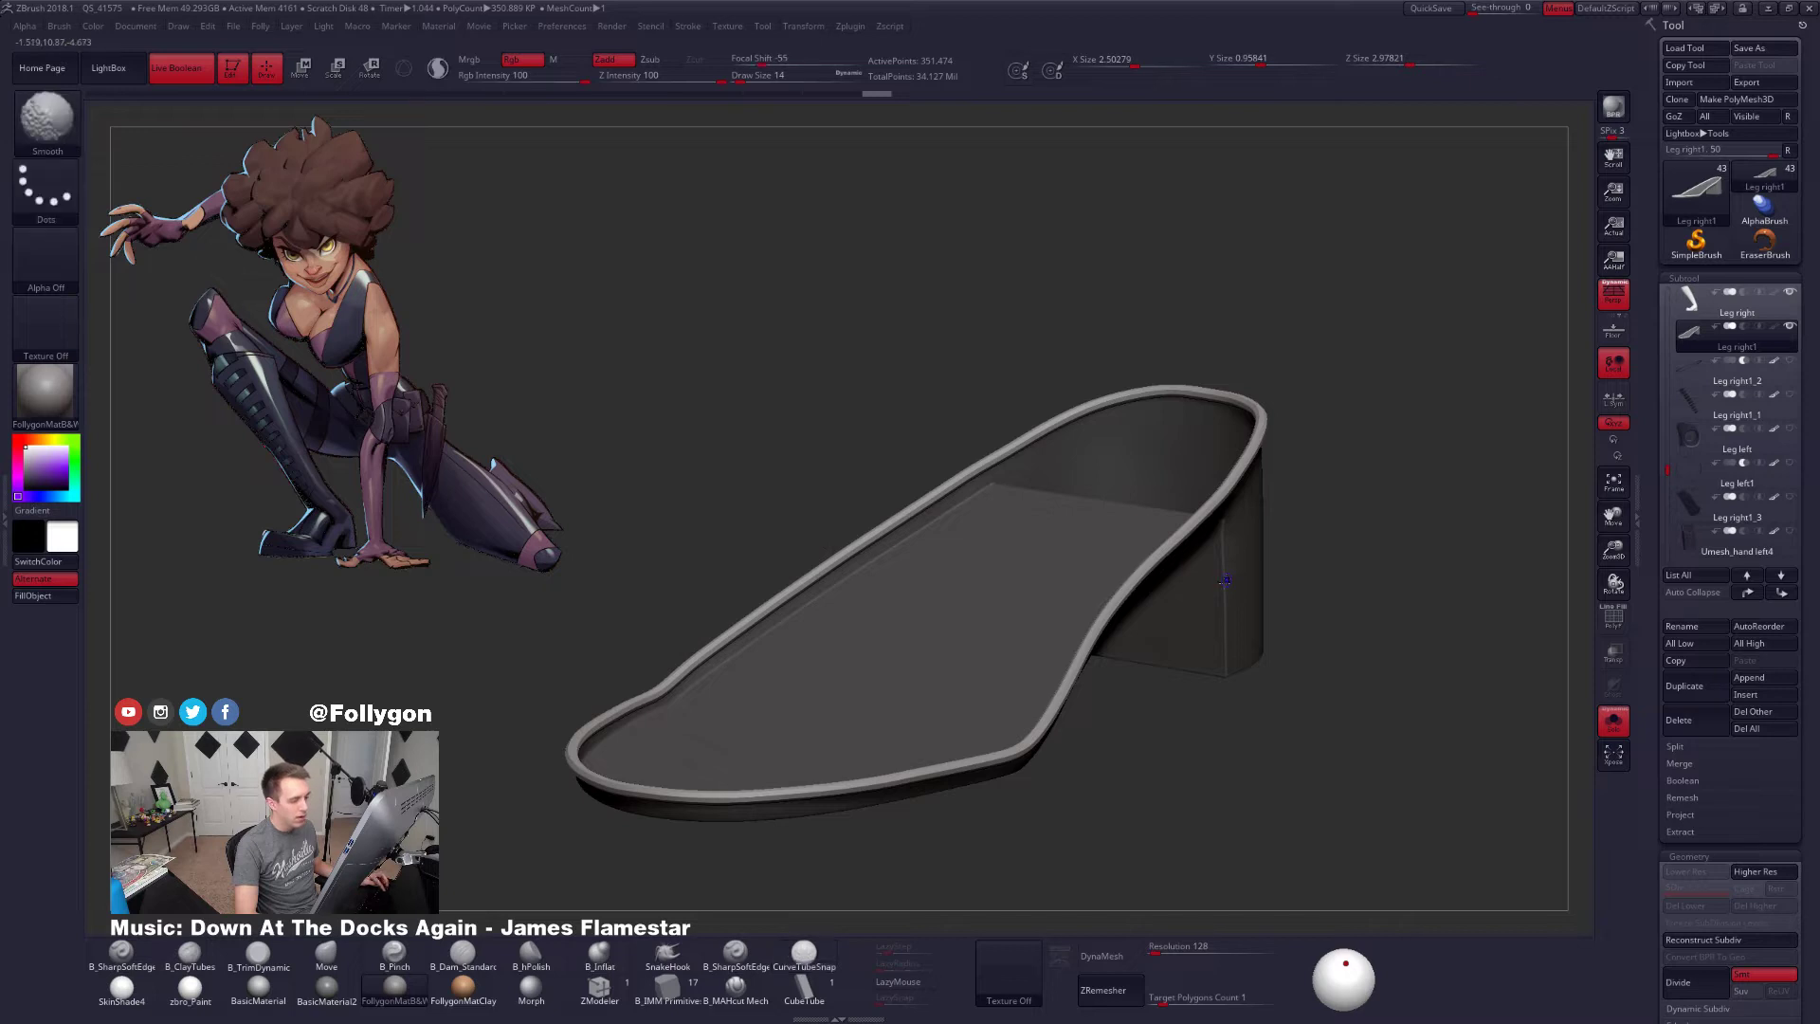
# Isolate the border tube by its polygroup and delete the hidden sole geometry from the same subtool
pyautogui.hotkey('shift', 'f')
pyautogui.press('ctrl')
pyautogui.hotkey('ctrl', 'shift')
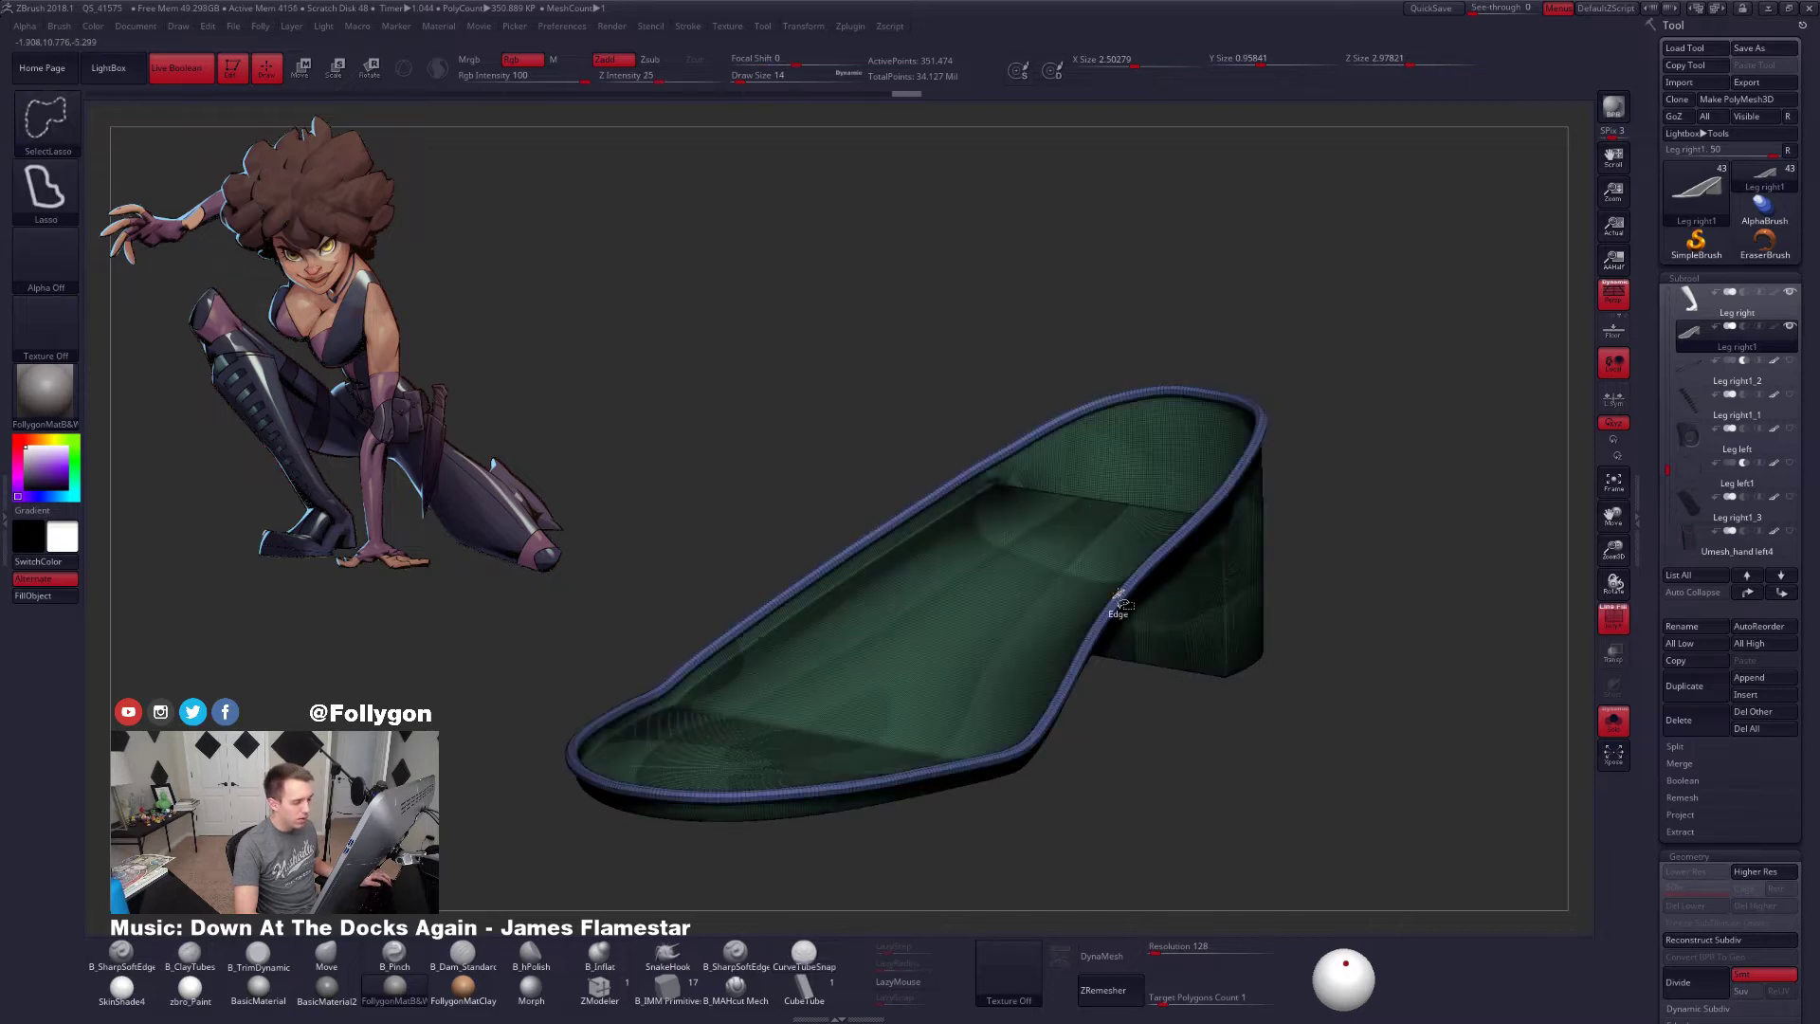
pyautogui.keyDown('ctrl'); pyautogui.keyDown('shift'); pyautogui.click(1109, 604); pyautogui.keyUp('shift'); pyautogui.keyUp('ctrl')
pyautogui.press('space')
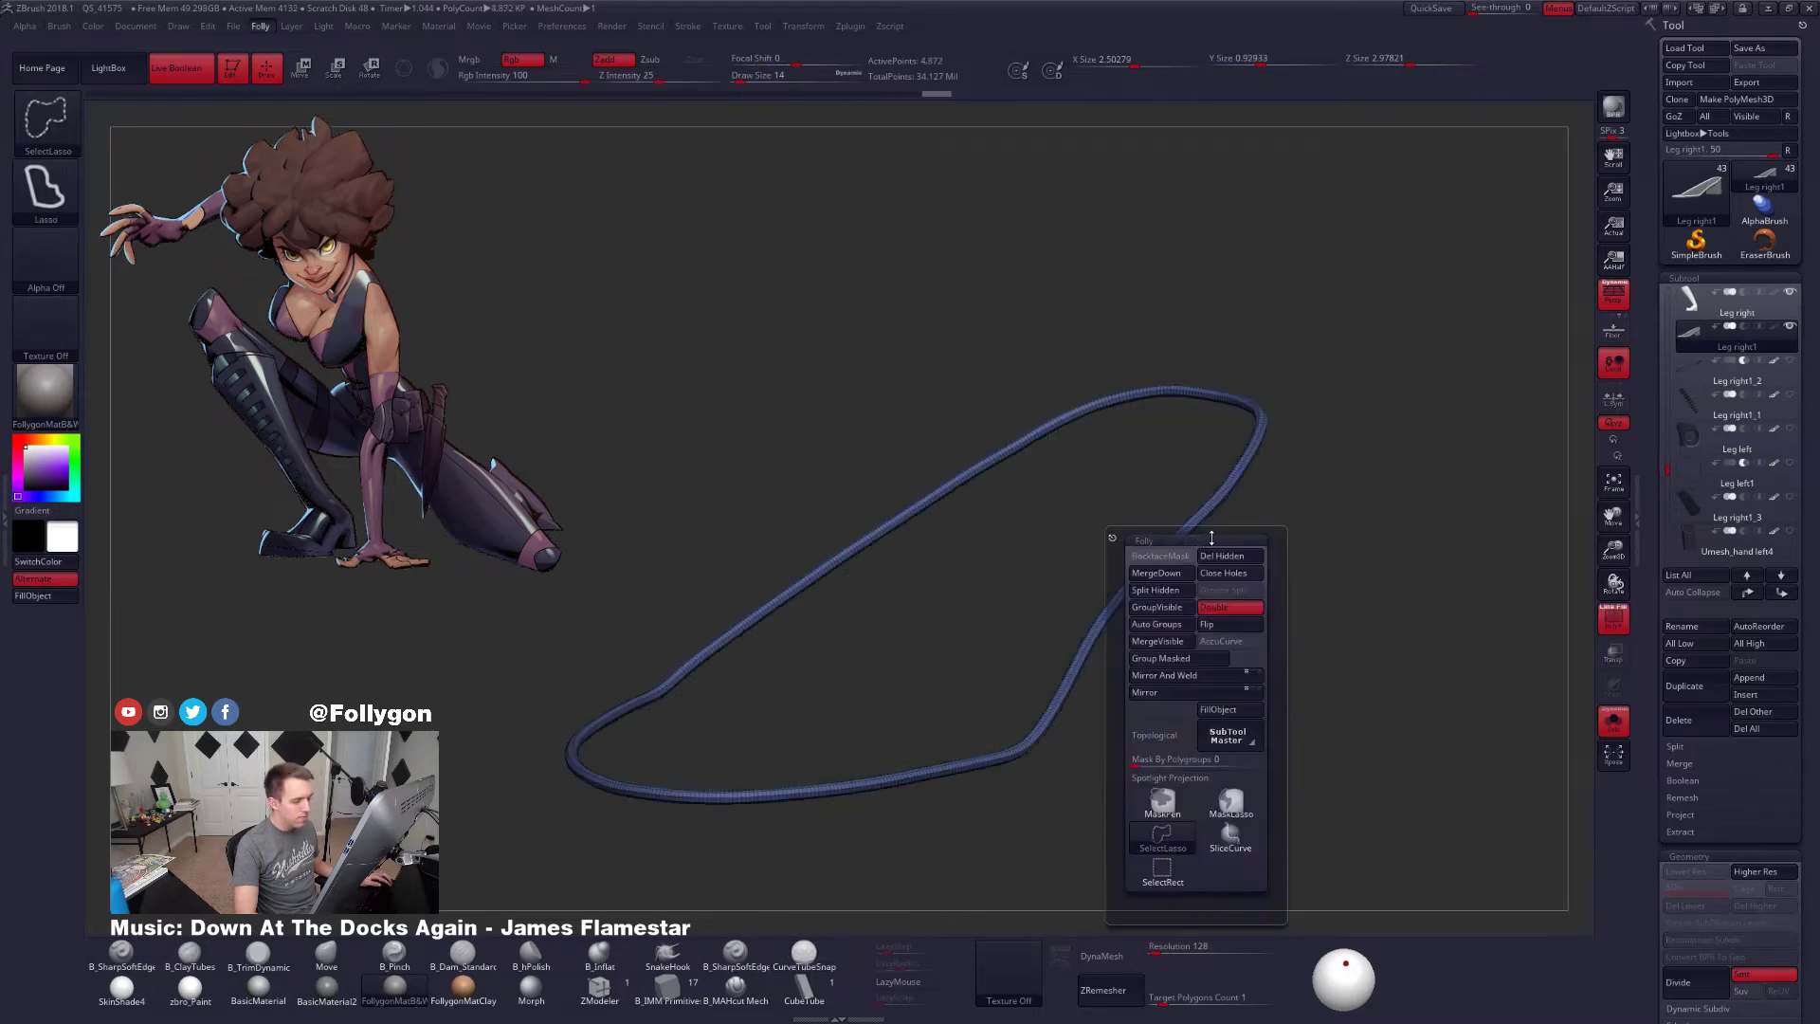
pyautogui.click(1231, 556)
pyautogui.keyDown('alt'); pyautogui.moveTo(1186, 597); pyautogui.dragTo(1257, 503); pyautogui.keyUp('alt')
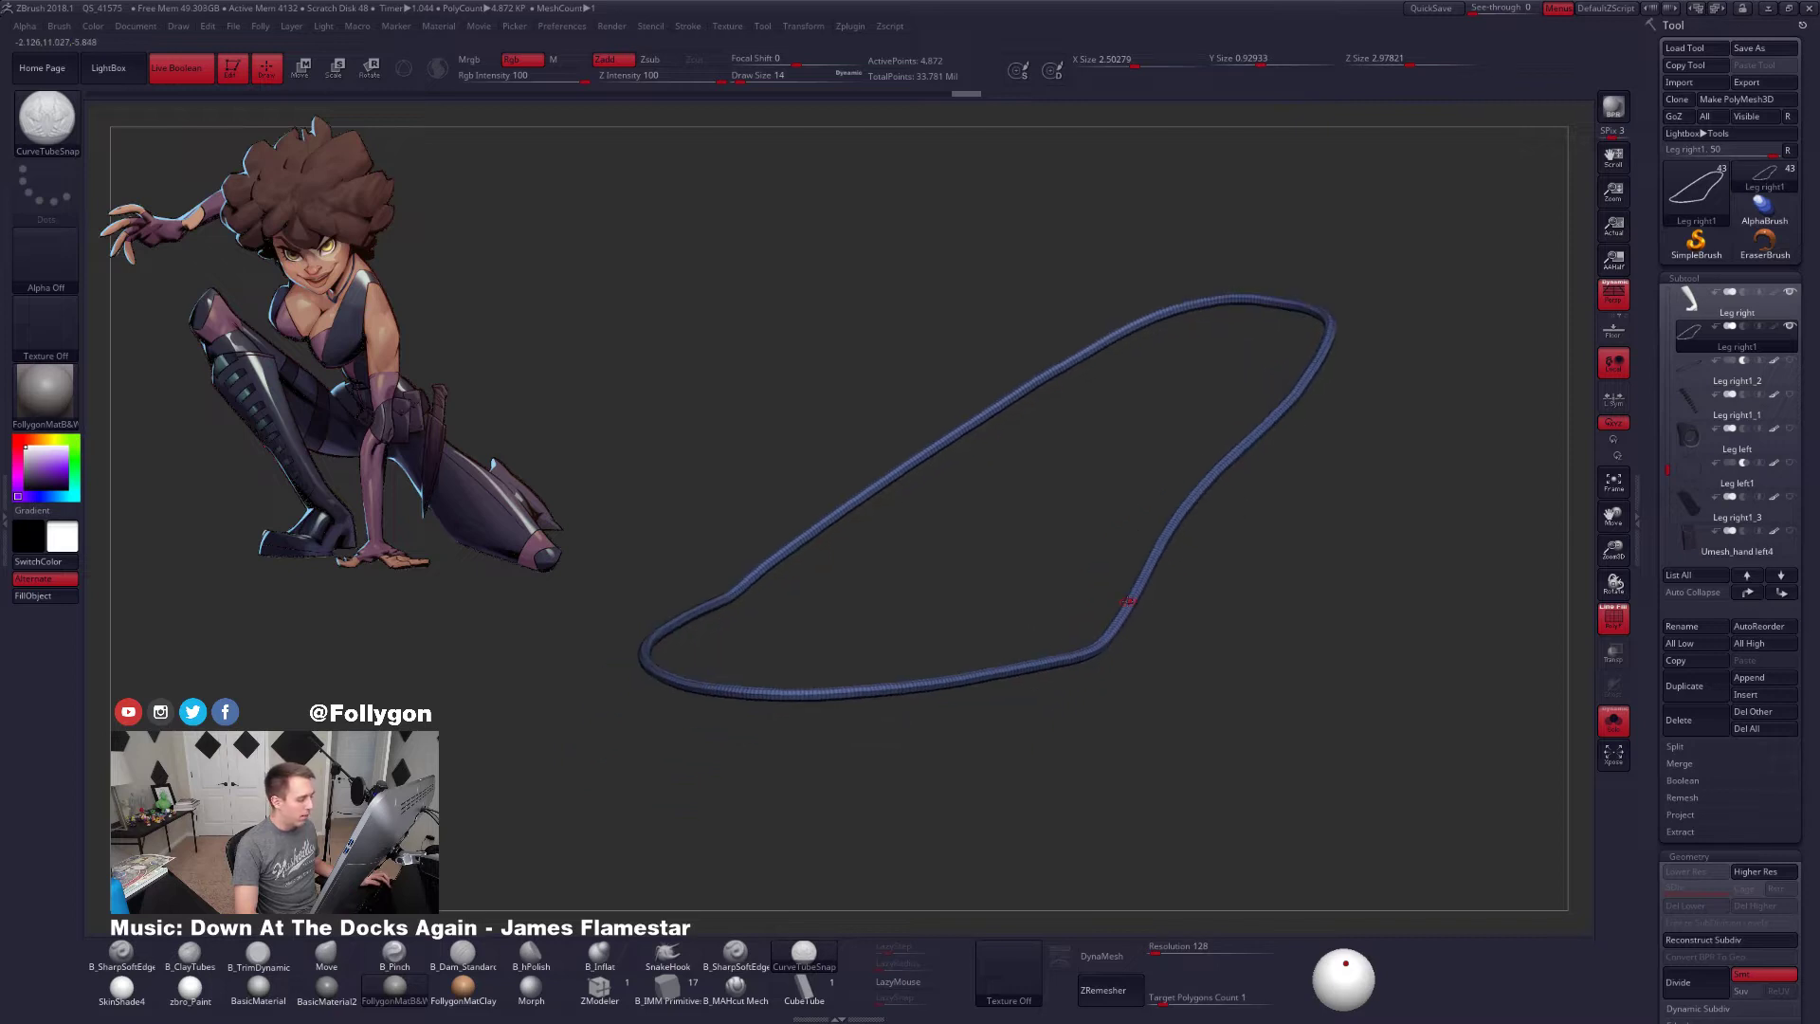
# Show the leg with the border tube and inspect how the tube sits on the boot from both sides
pyautogui.hotkey('shift', 'f')
pyautogui.hotkey('shift', 's')
pyautogui.moveTo(1050, 658); pyautogui.dragTo(1365, 559, button='right')
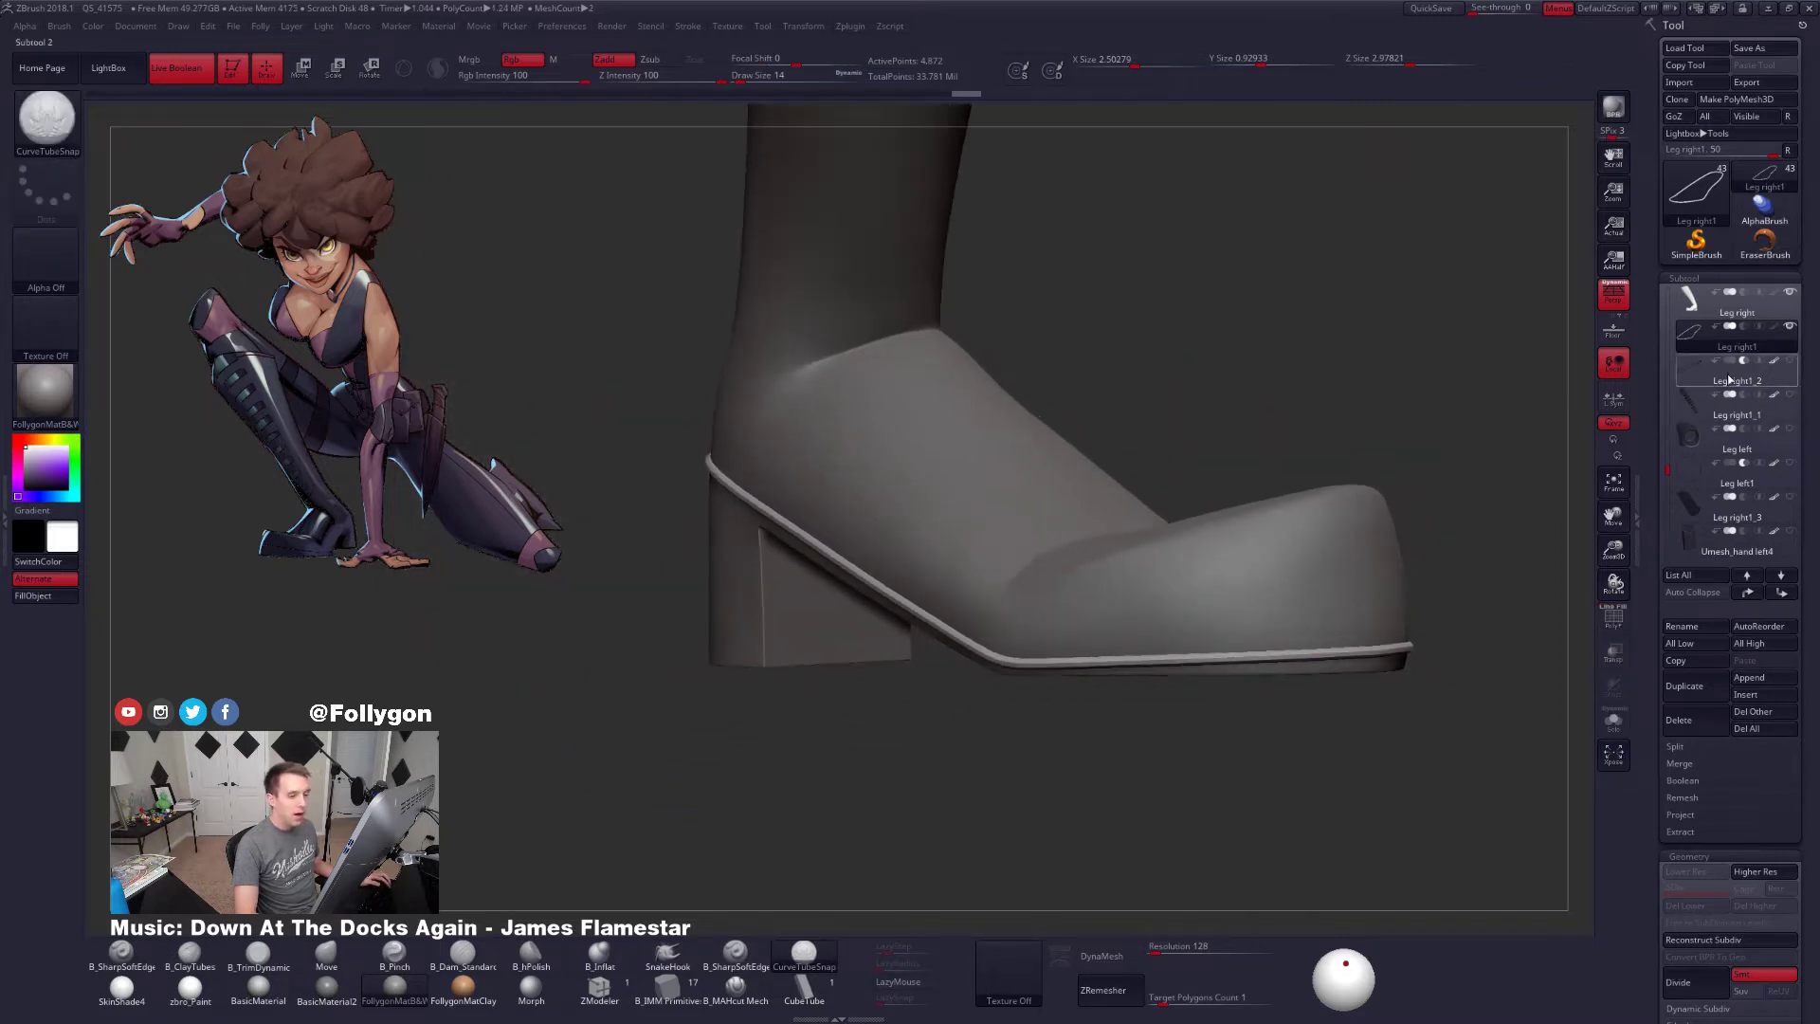
pyautogui.click(198, 84)
pyautogui.moveTo(1253, 652); pyautogui.dragTo(1195, 660, button='right')
pyautogui.keyDown('ctrl'); pyautogui.moveTo(1460, 671); pyautogui.dragTo(1047, 712, button='right'); pyautogui.keyUp('ctrl')
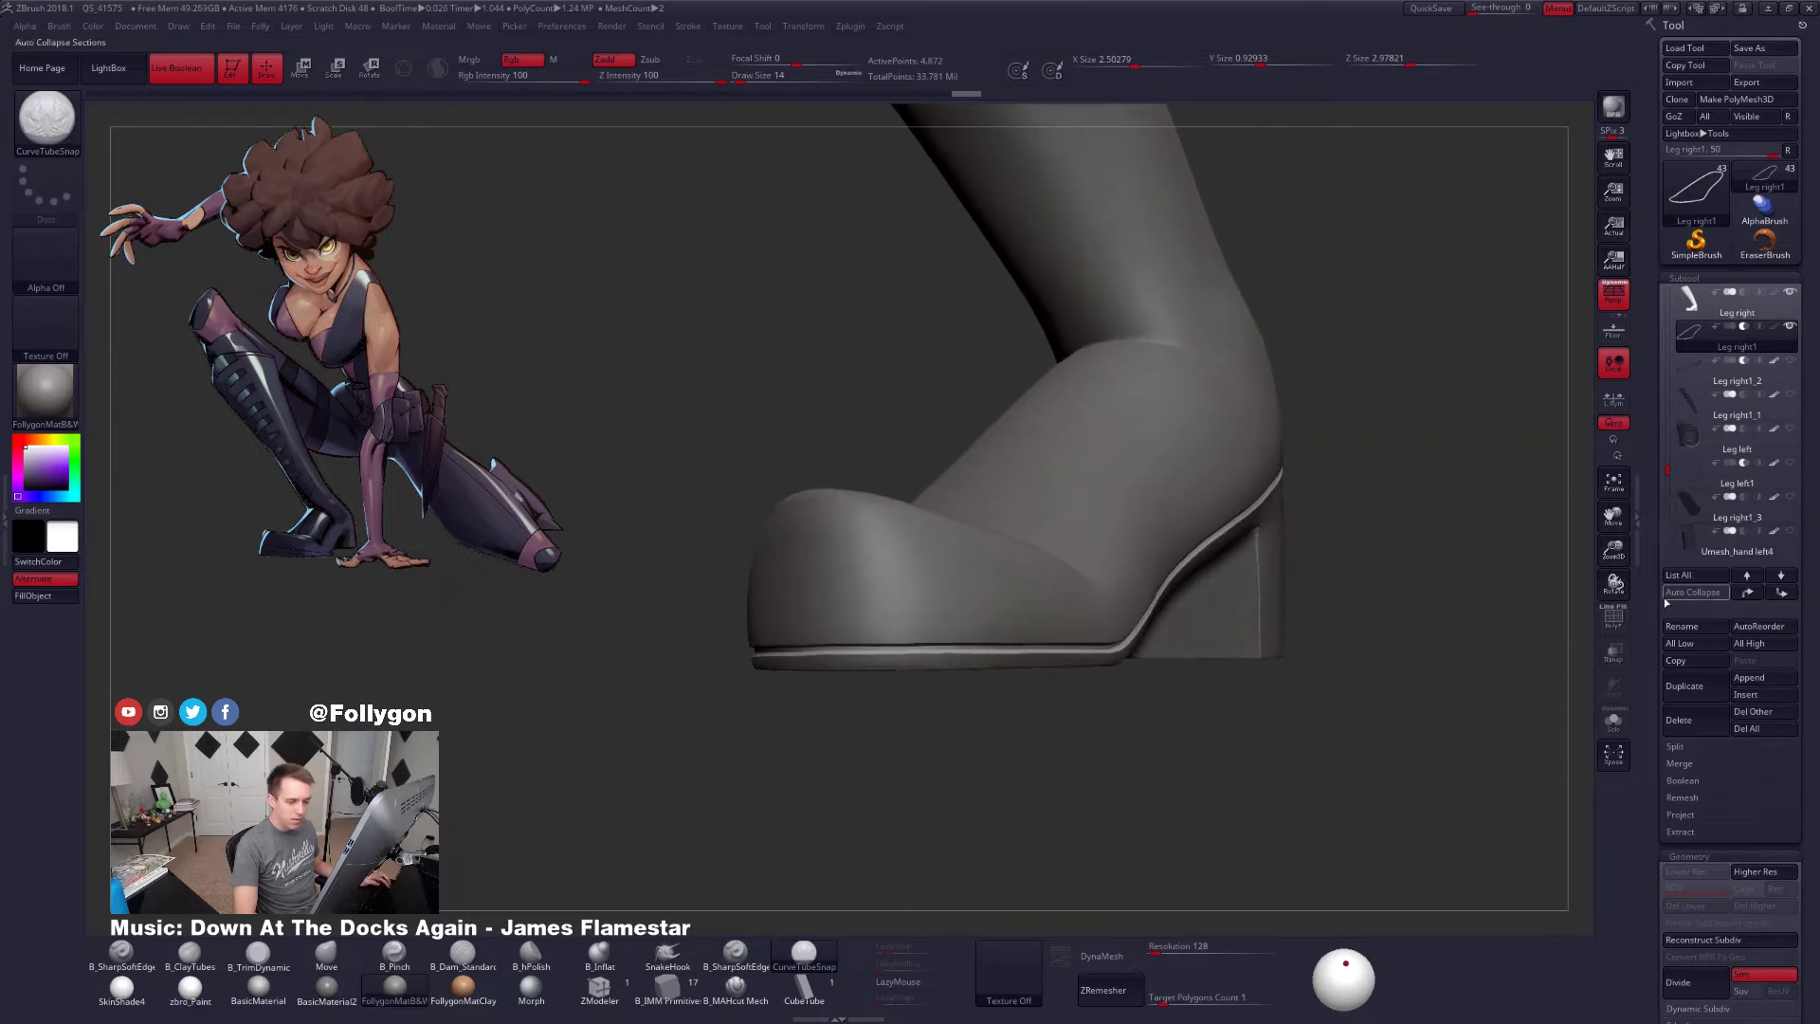
pyautogui.click(1730, 325)
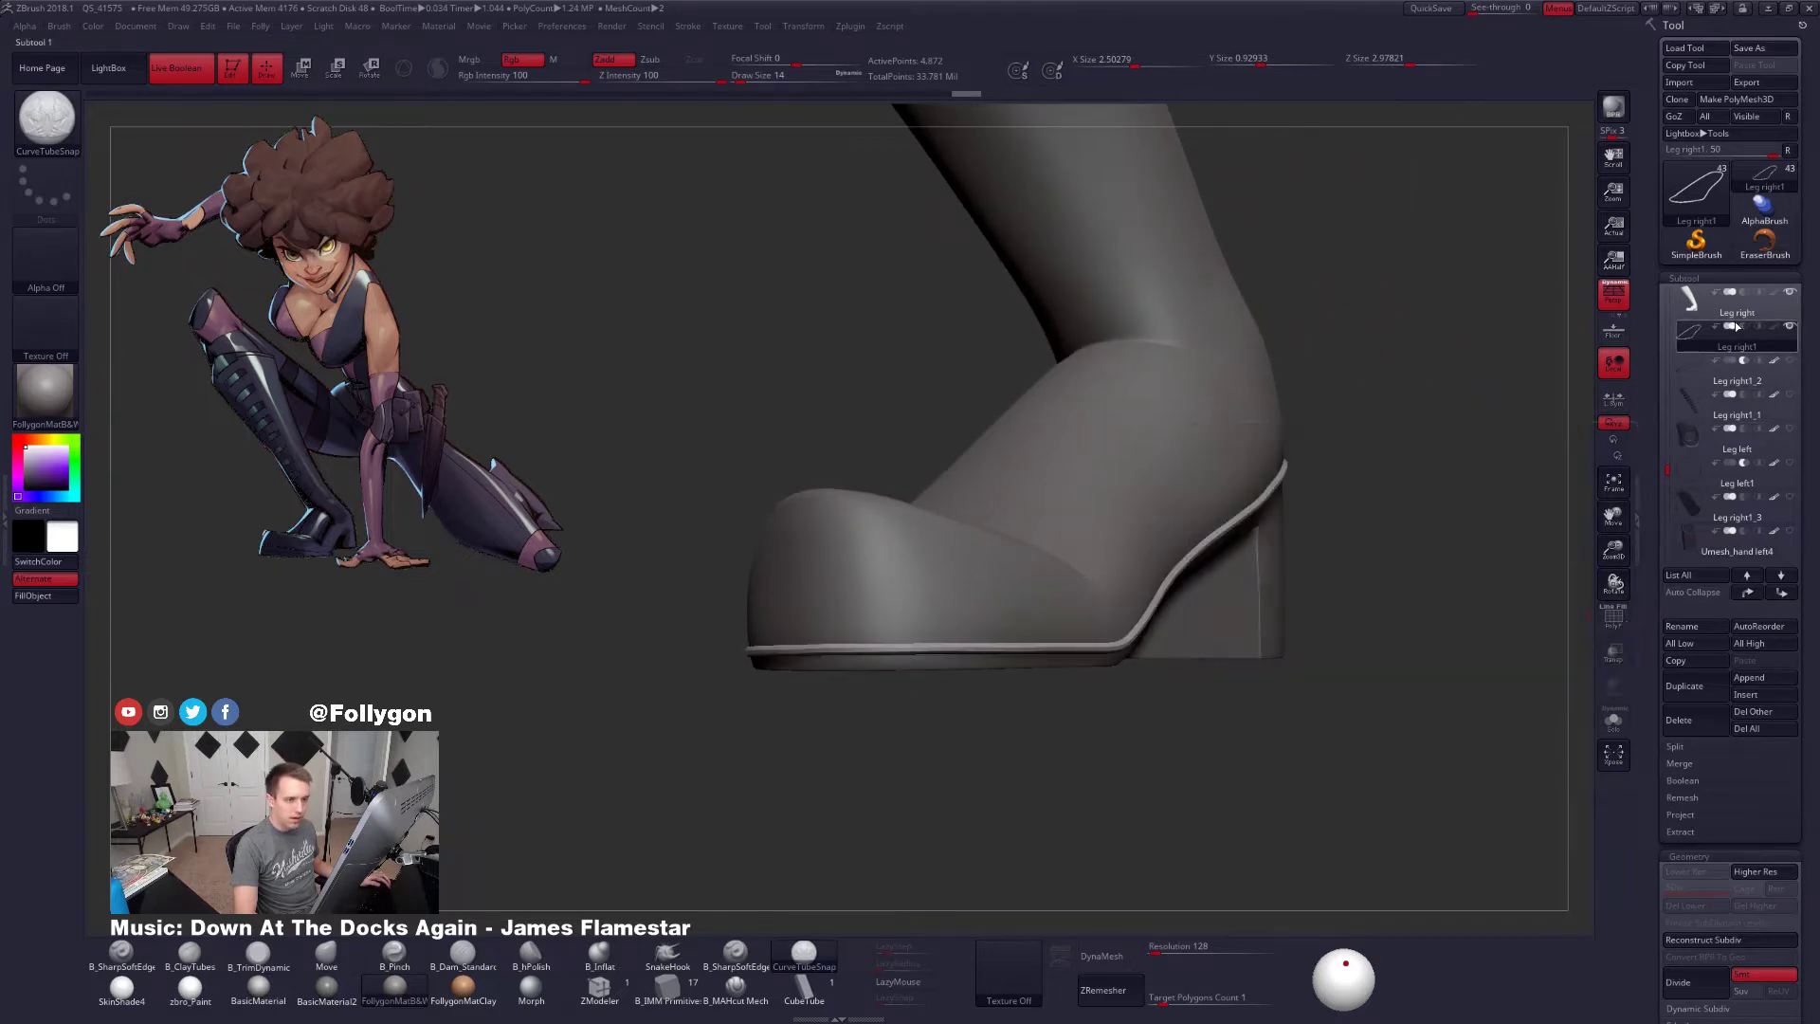
pyautogui.moveTo(1660, 415); pyautogui.dragTo(1661, 408)
pyautogui.scroll(-5, 1661, 408)
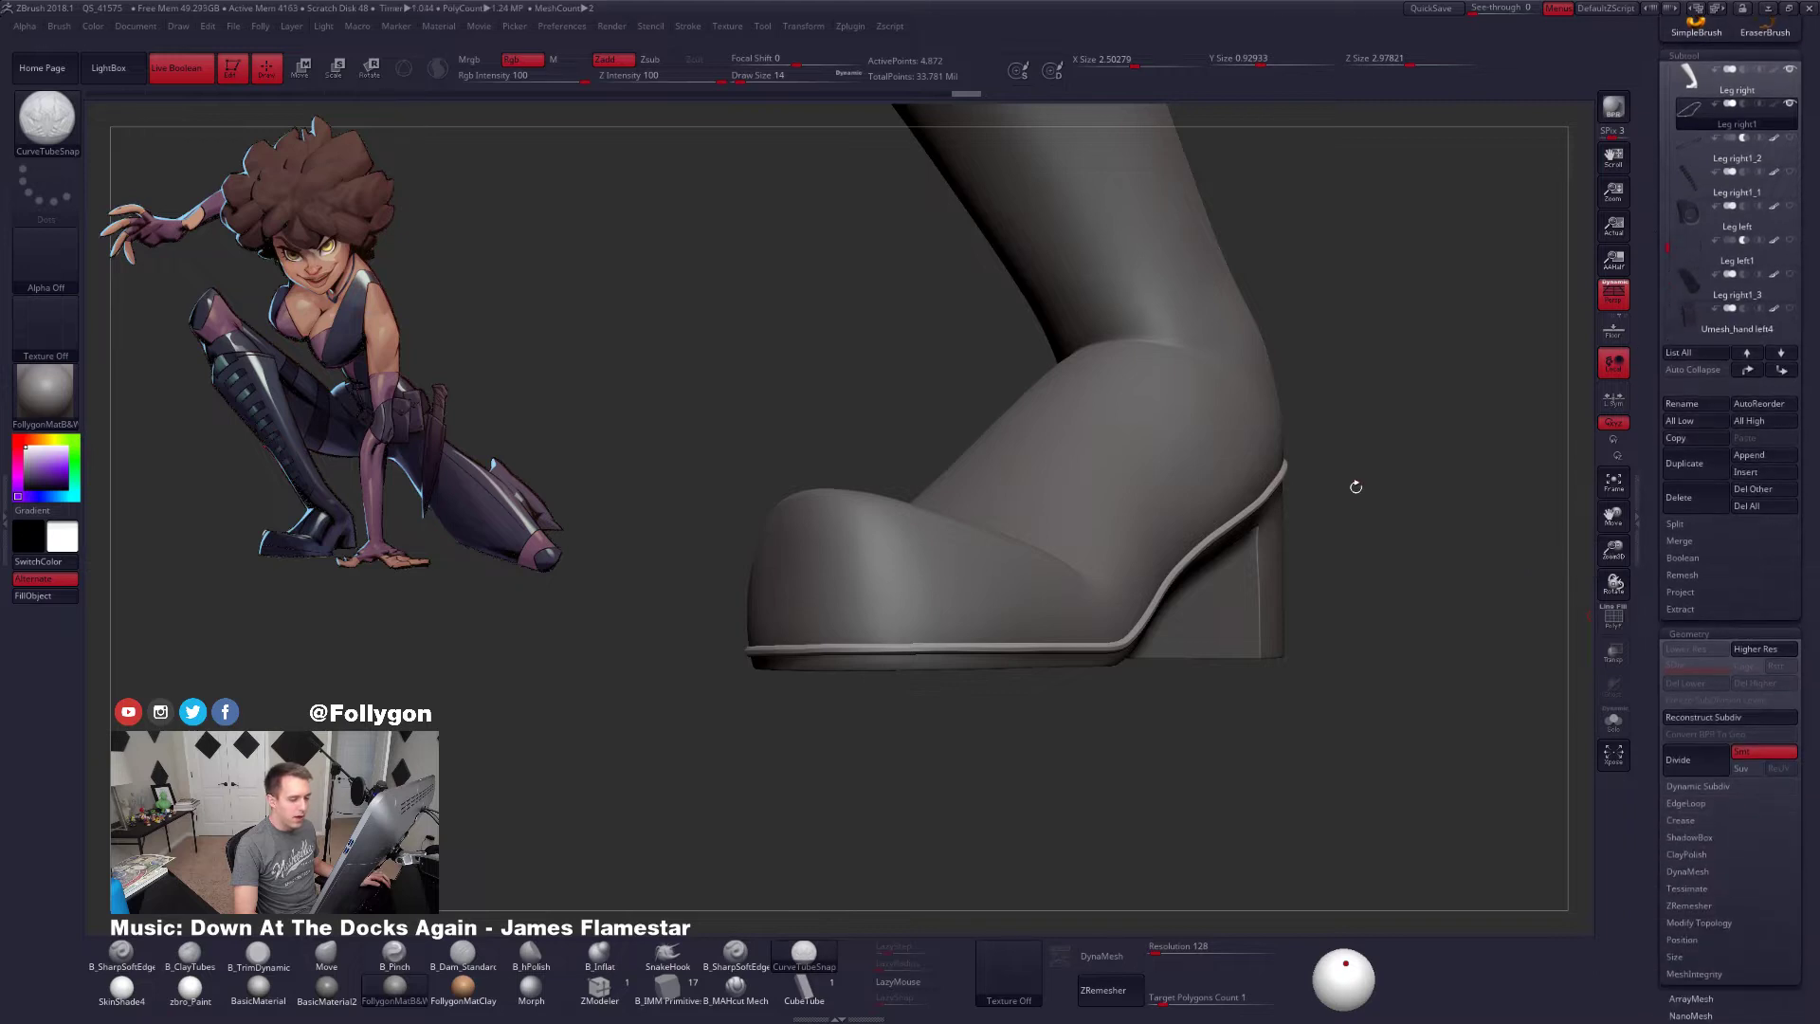
# Subdivide the border tube three times and isolate it to check its smoothed shape and wireframe
pyautogui.hotkey('ctrl', 'd')
pyautogui.hotkey('ctrl', 'd')
pyautogui.hotkey('ctrl', 'd')
pyautogui.hotkey('shift', 's')
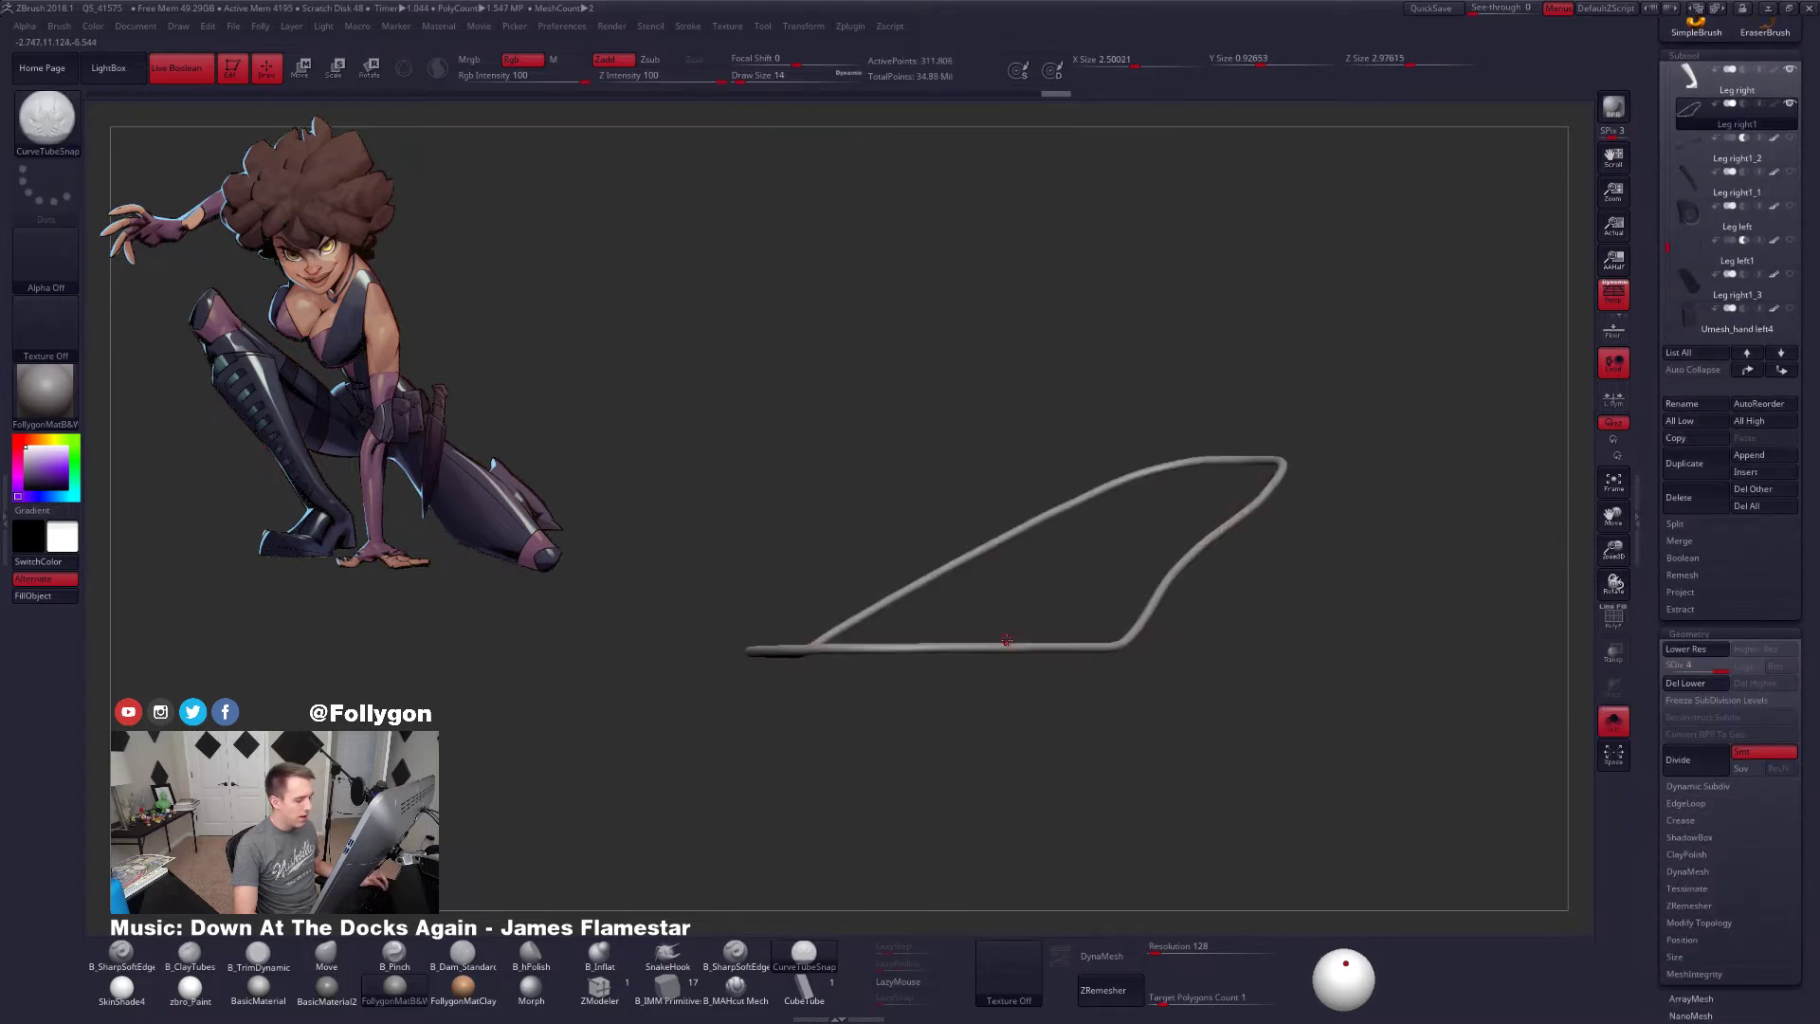
pyautogui.keyDown('ctrl'); pyautogui.moveTo(1008, 638); pyautogui.dragTo(1128, 703, button='right'); pyautogui.keyUp('ctrl')
pyautogui.hotkey('shift', 'f')
pyautogui.hotkey('shift', 'f')
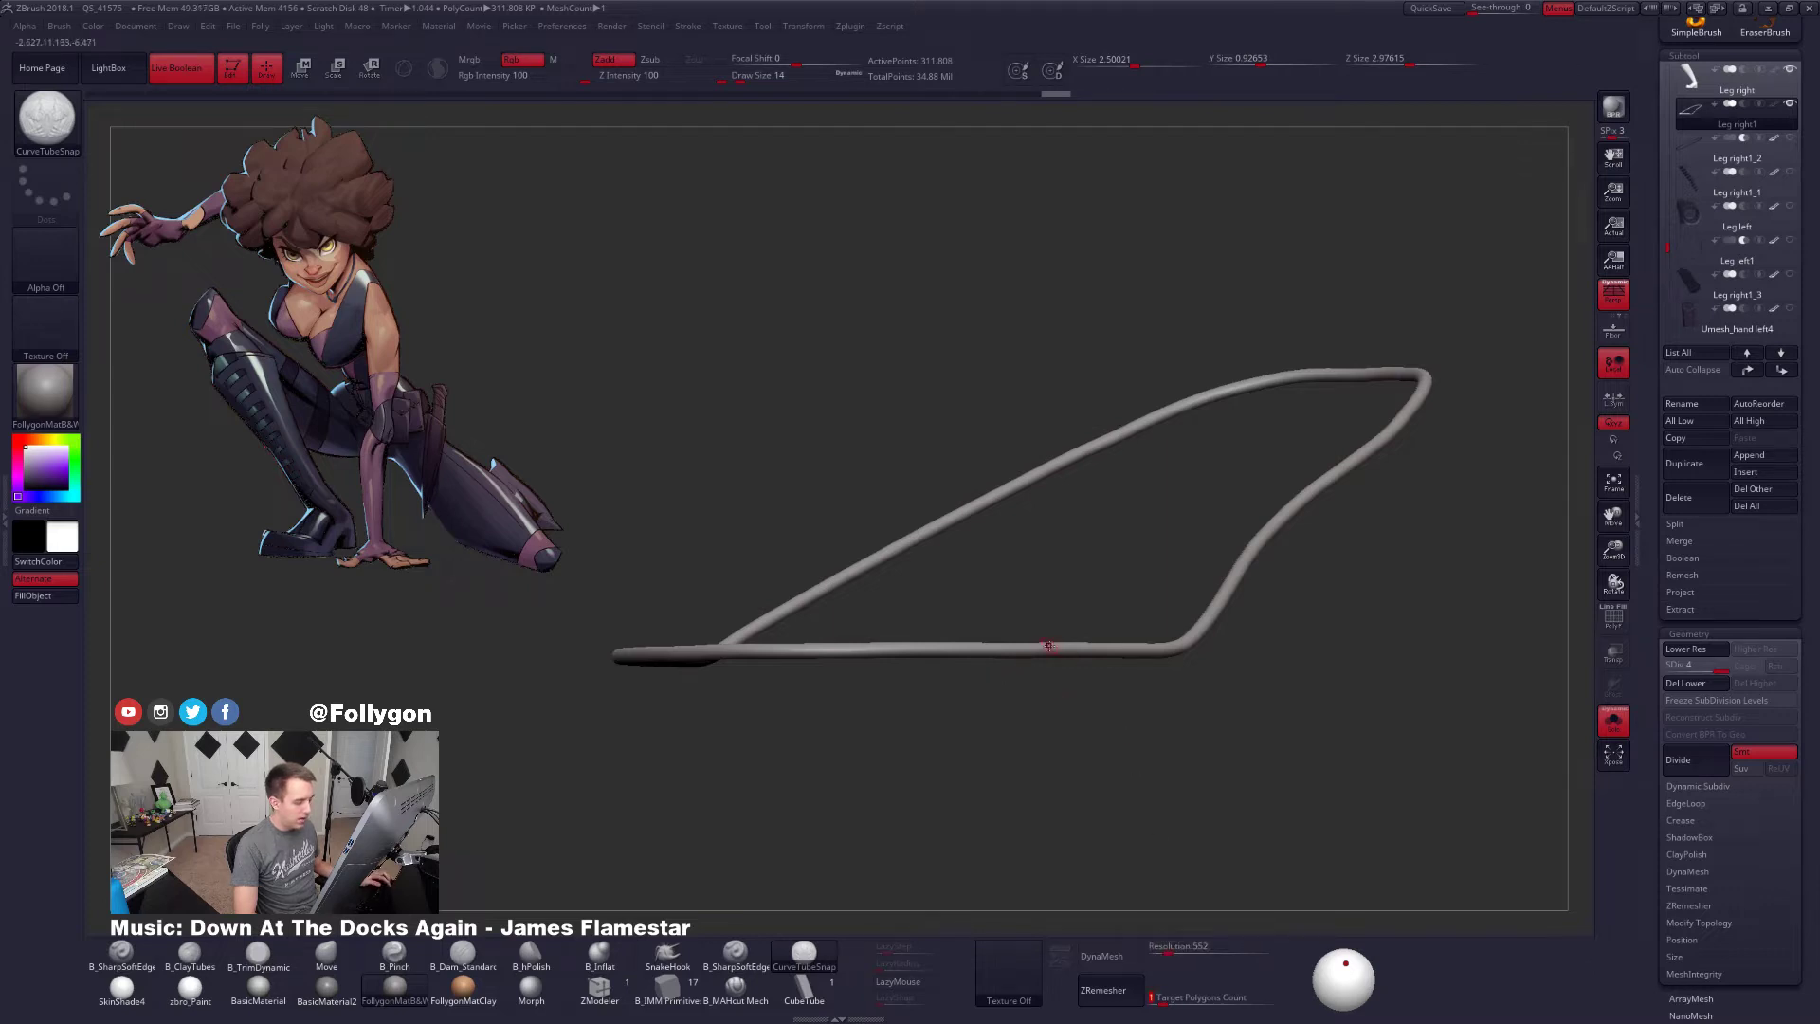
pyautogui.hotkey('shift', 'f')
pyautogui.hotkey('shift', 'f')
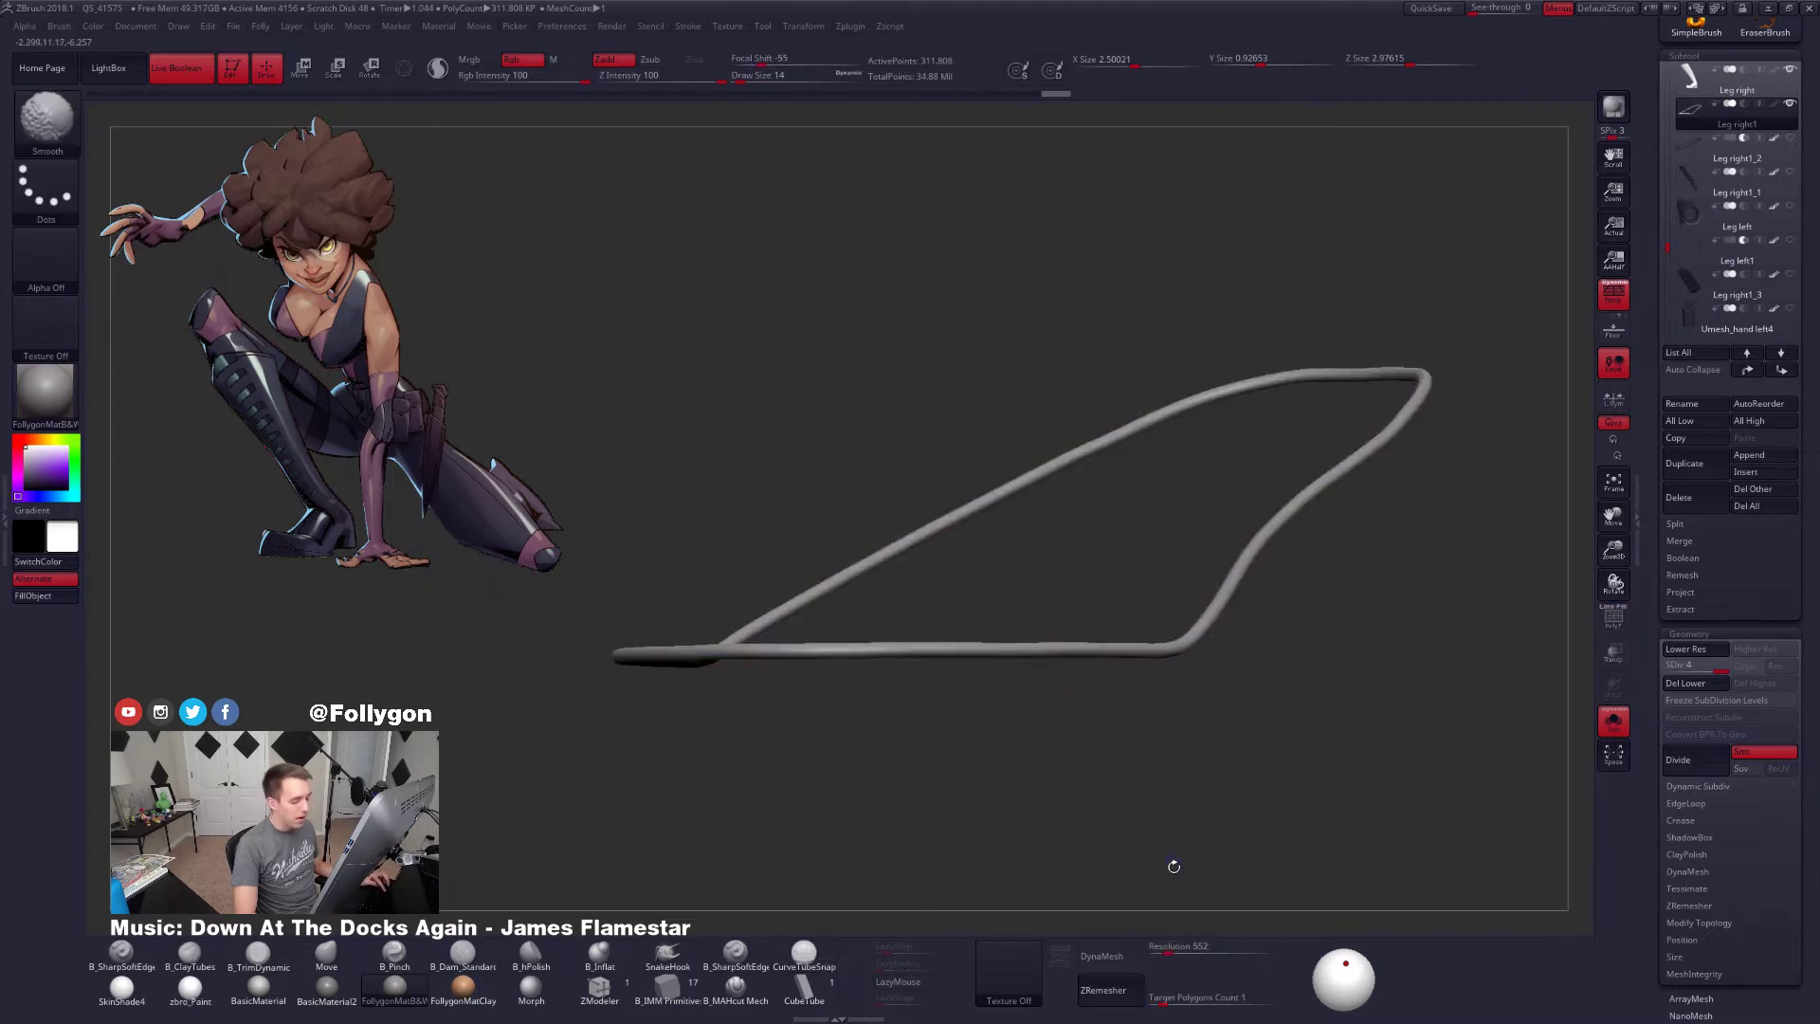
# DynaMesh the border tube at a resolution of 552 and inspect its wireframe up close
pyautogui.click(1130, 964)
pyautogui.click(1069, 992)
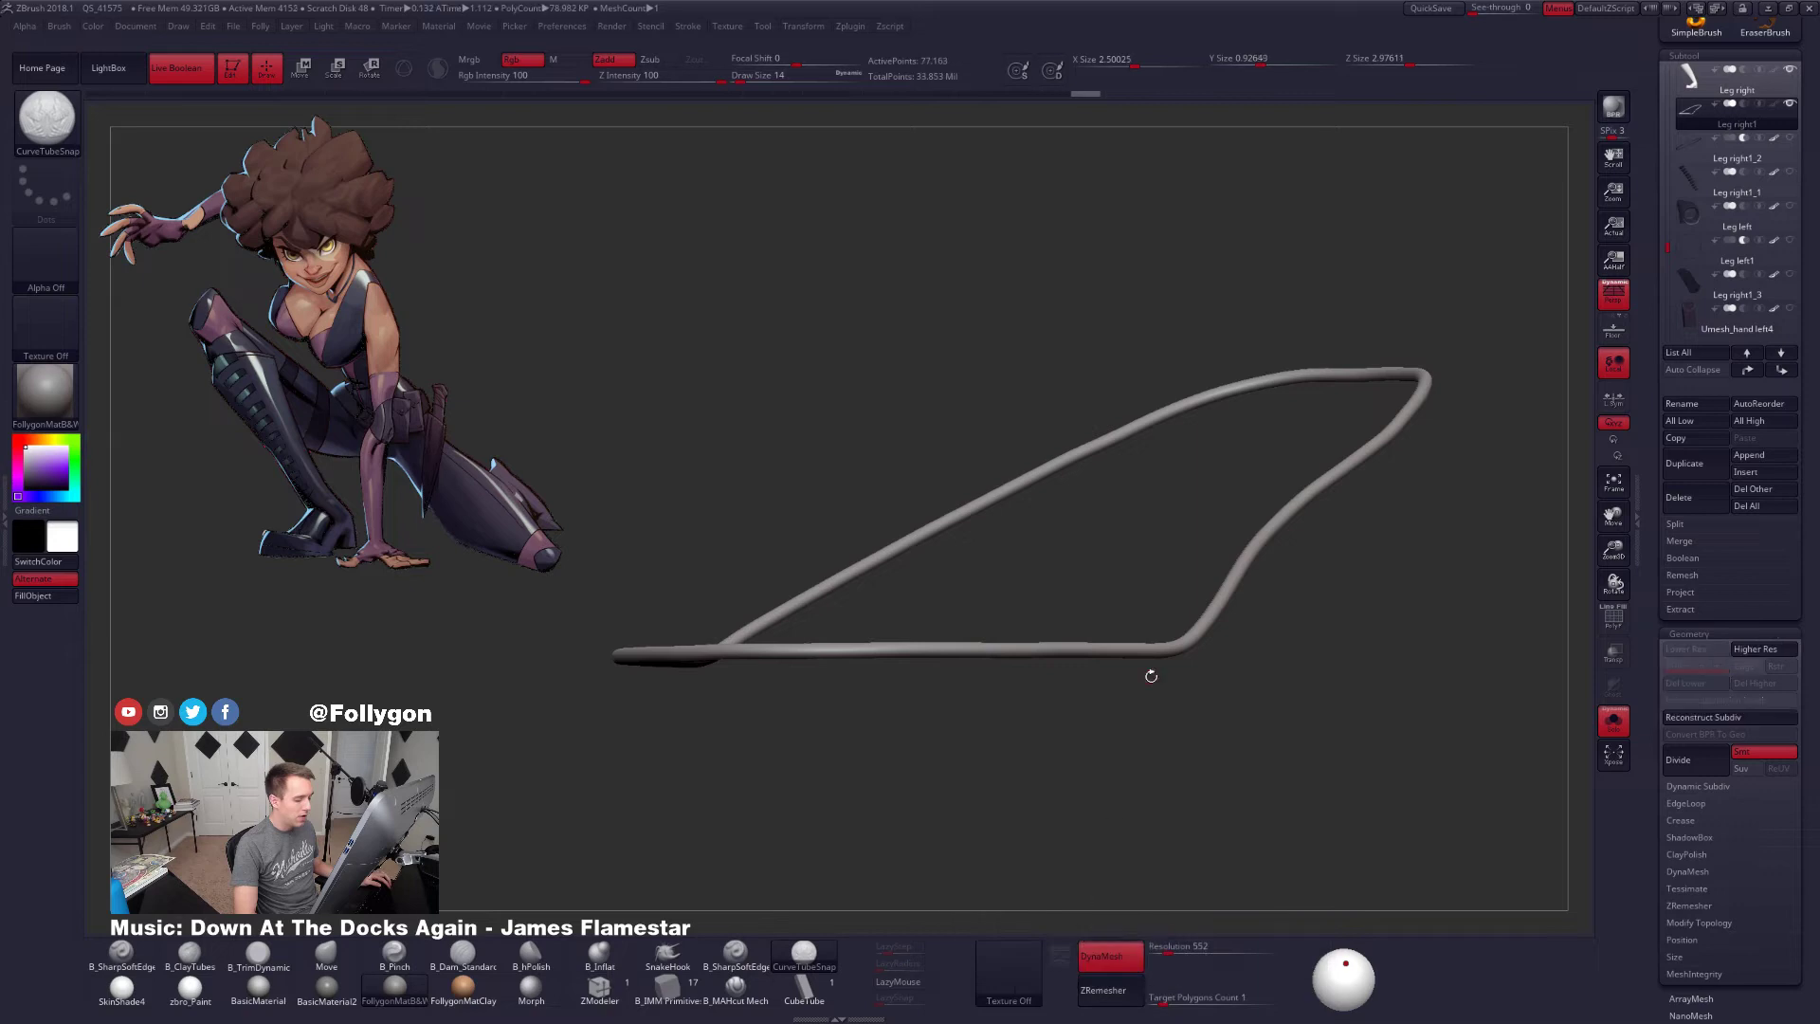
pyautogui.keyDown('ctrl'); pyautogui.moveTo(1121, 657); pyautogui.dragTo(1260, 800, button='right'); pyautogui.keyUp('ctrl')
pyautogui.hotkey('shift', 'f')
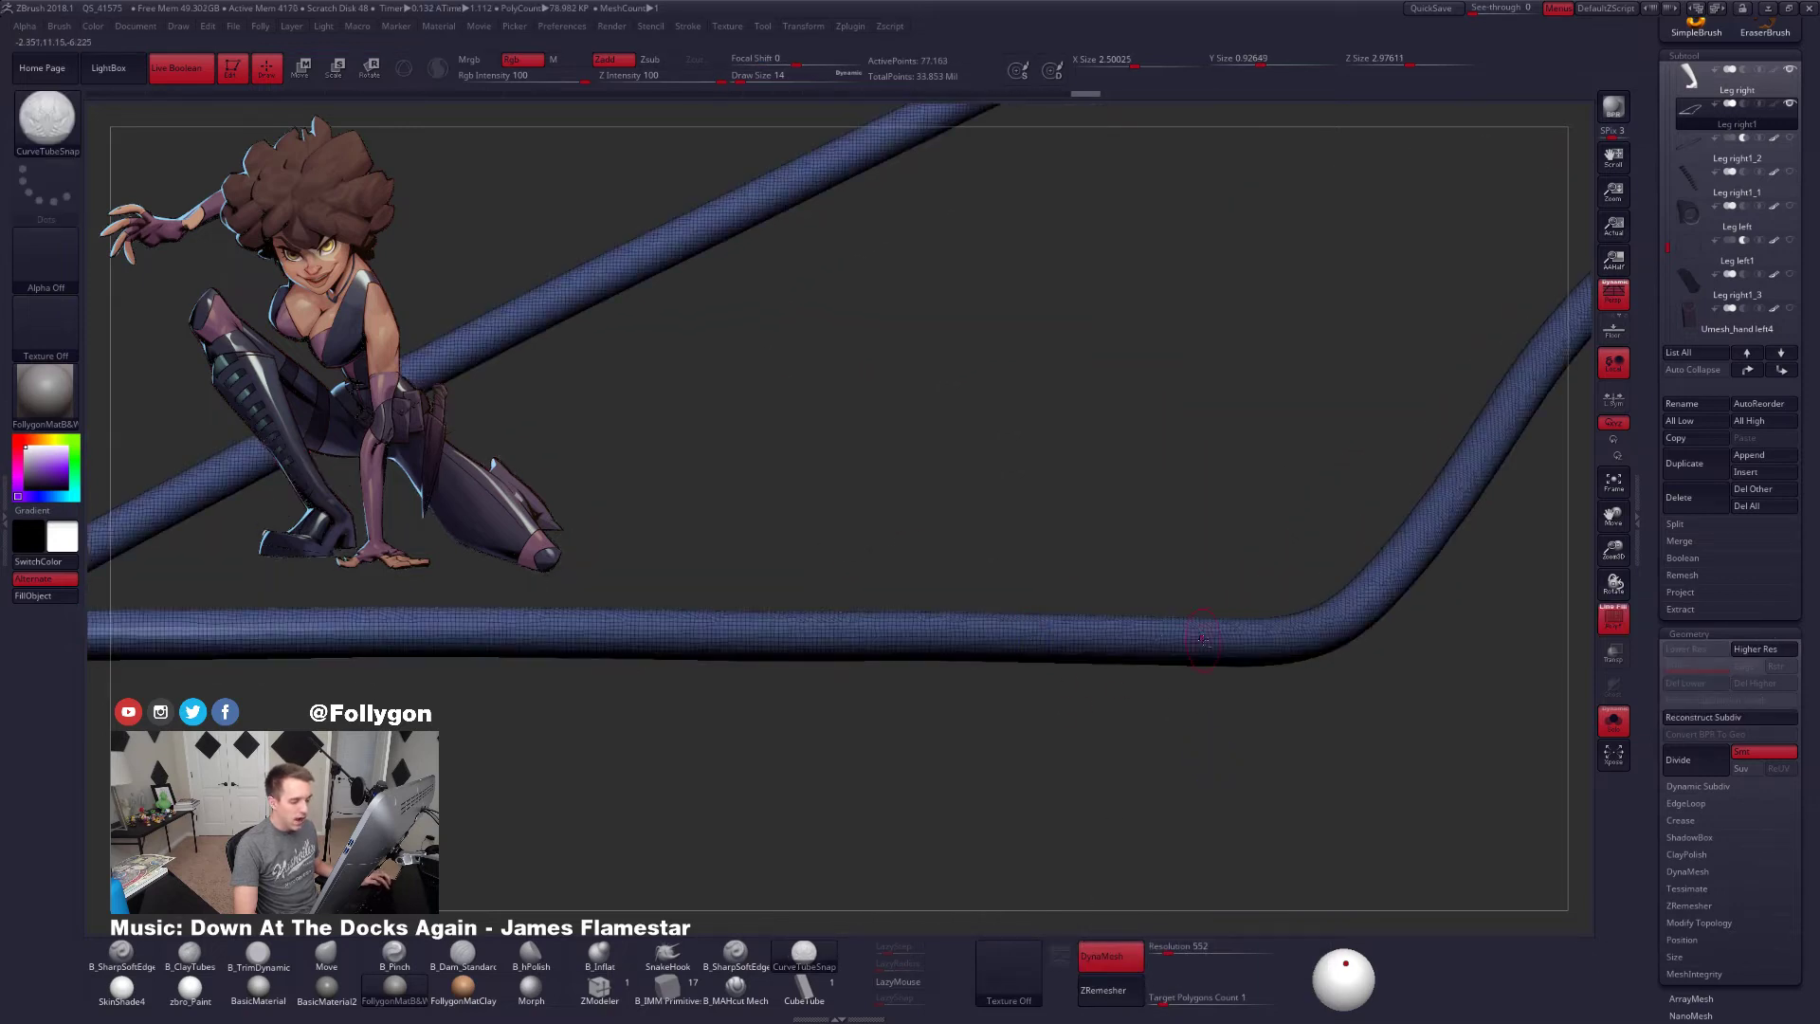
pyautogui.keyDown('ctrl'); pyautogui.moveTo(1198, 629); pyautogui.dragTo(766, 785, button='right'); pyautogui.keyUp('ctrl')
# Undo the tube's DynaMesh to compare the subdivided mesh, and restore the DynaMesh result
pyautogui.hotkey('ctrl', 'z')
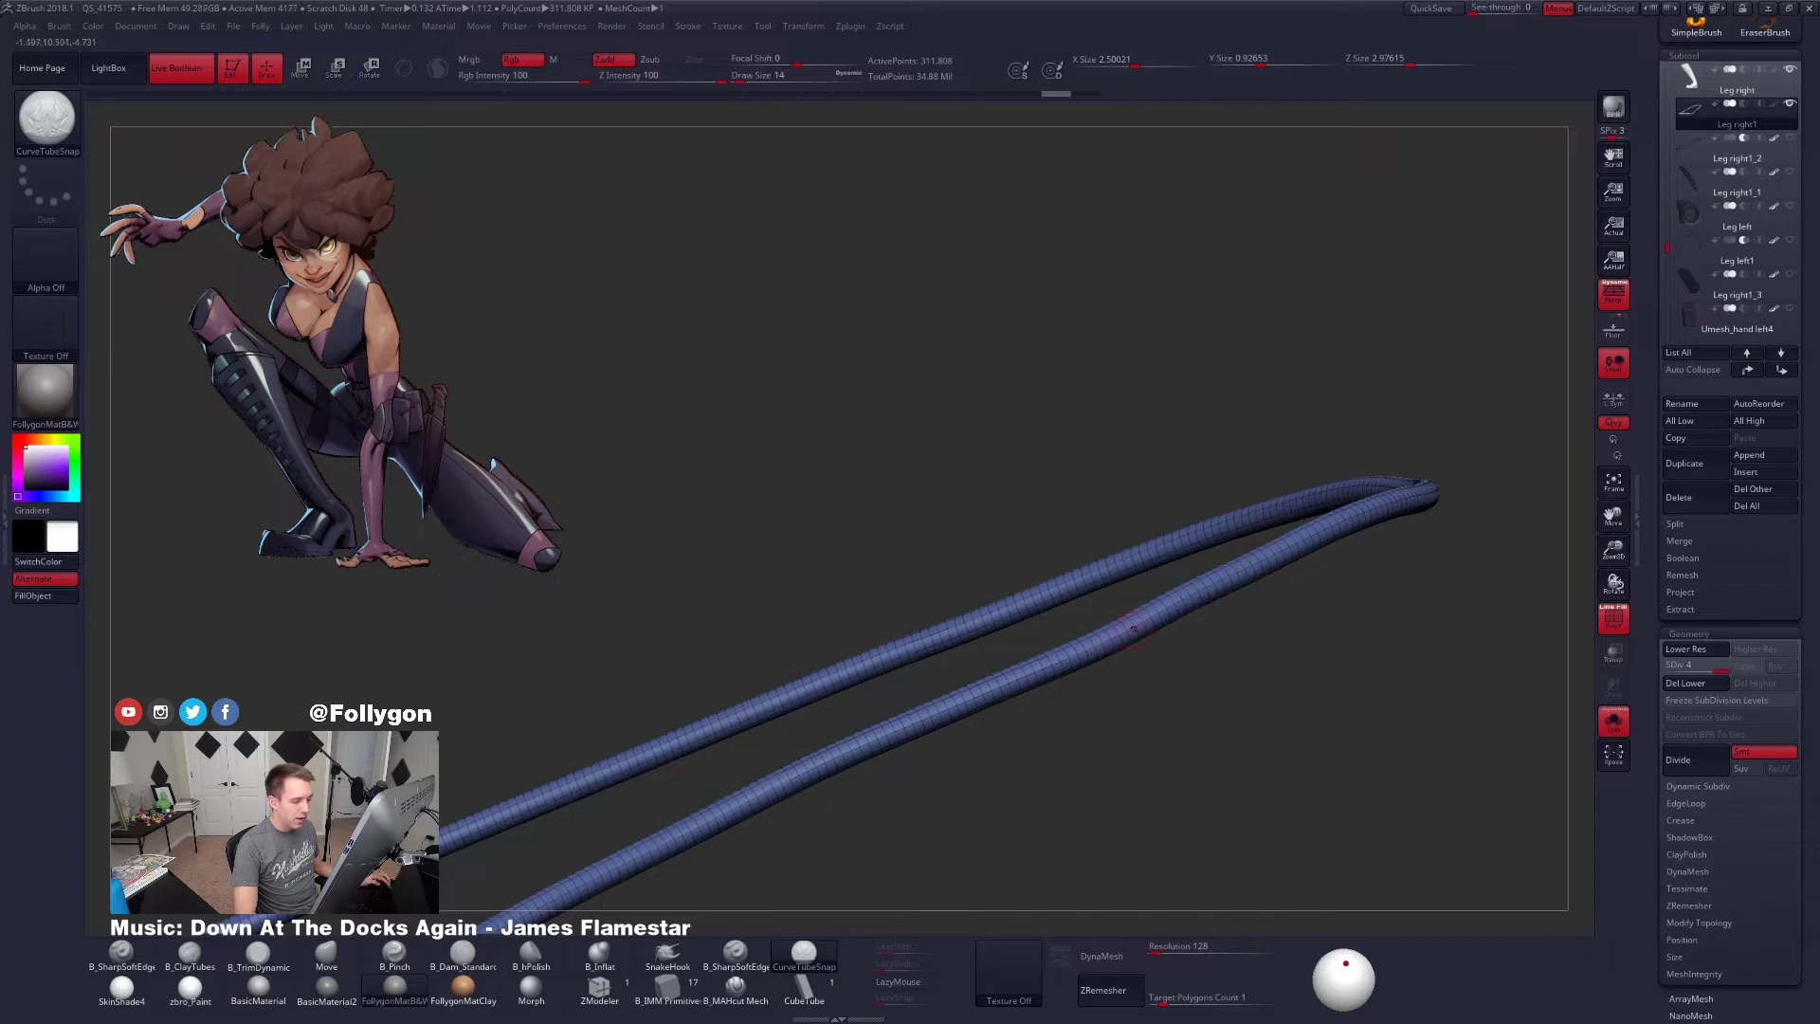
pyautogui.moveTo(1132, 628); pyautogui.dragTo(1099, 659)
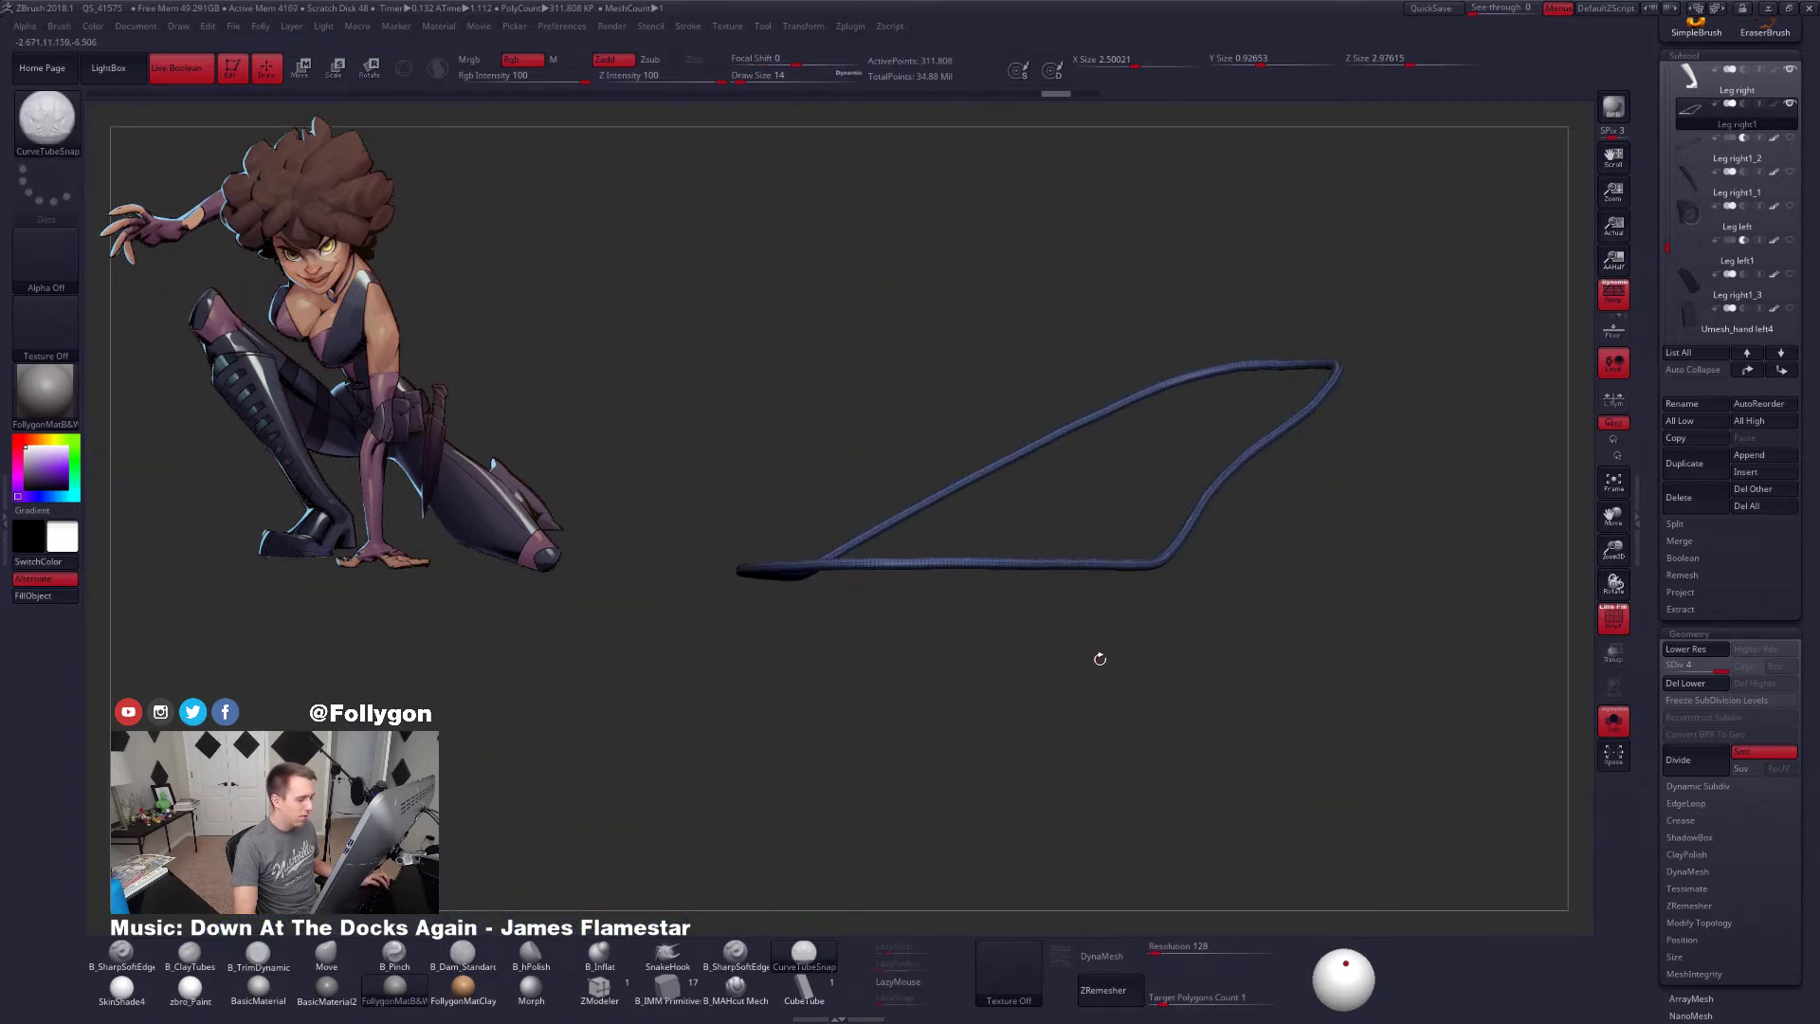
pyautogui.hotkey('shift', 'd')
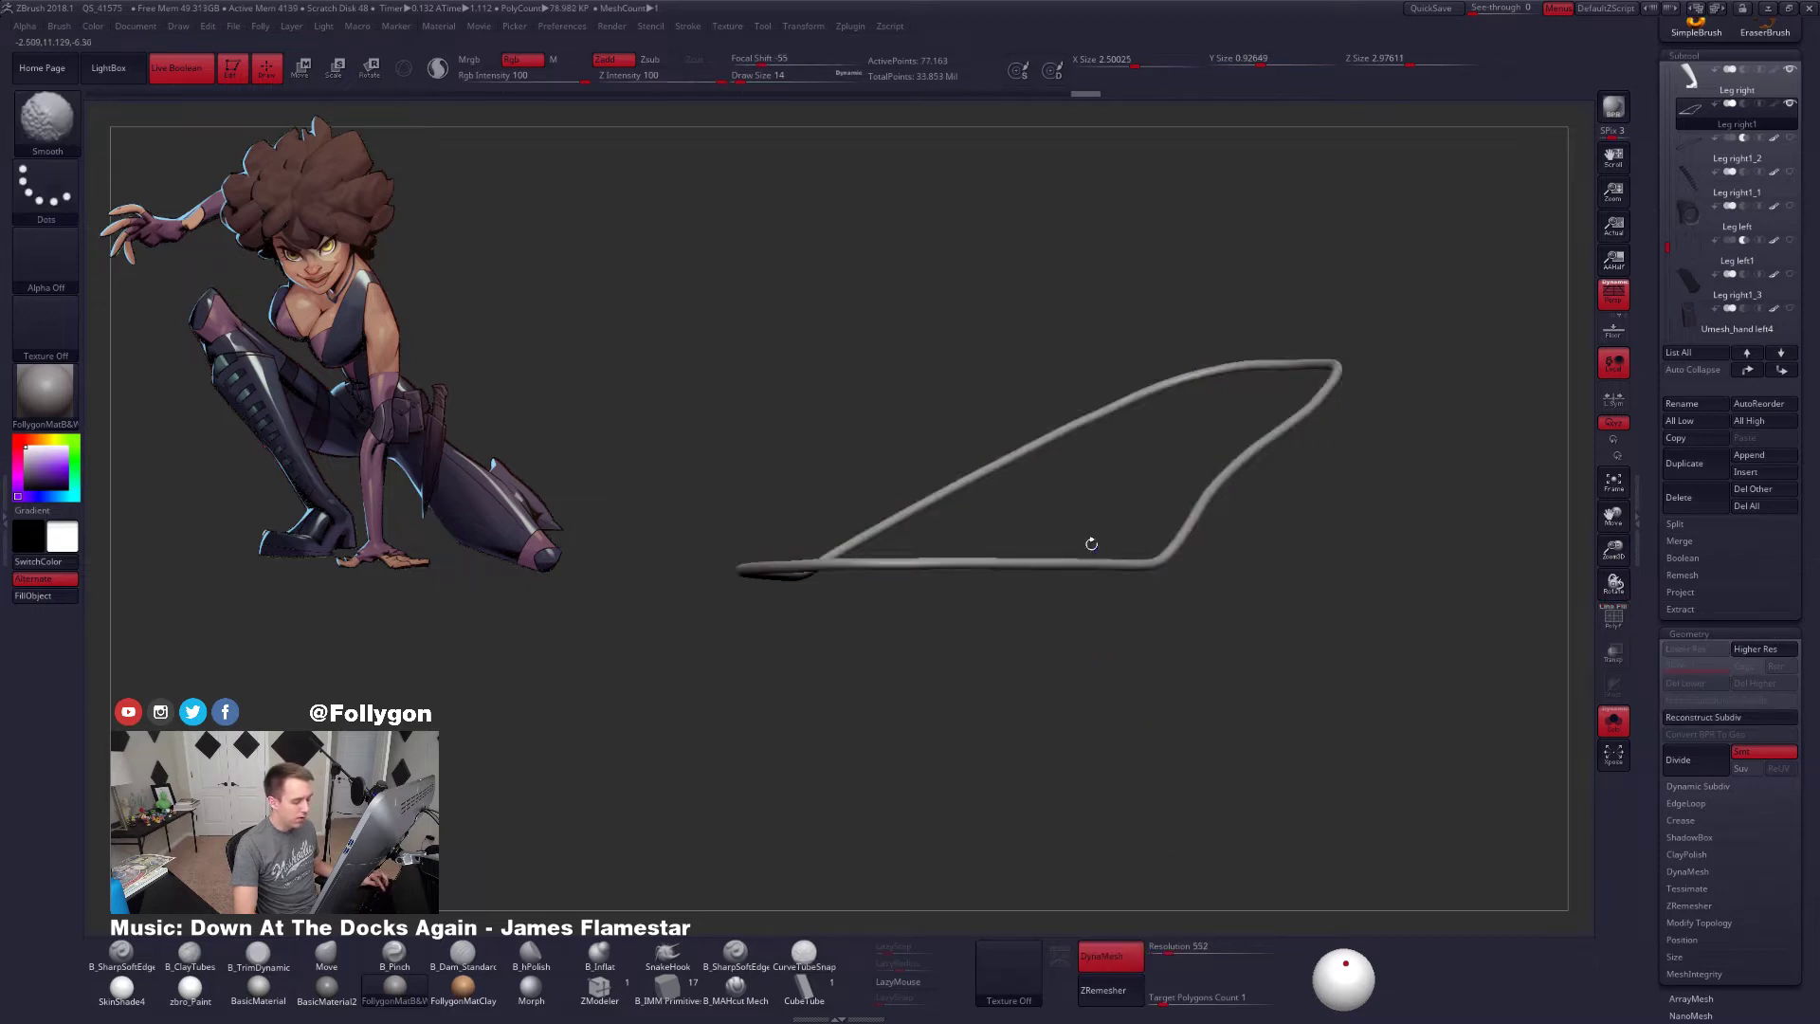
pyautogui.hotkey('shift', 'f')
pyautogui.keyDown('alt'); pyautogui.moveTo(1091, 544); pyautogui.dragTo(1196, 751); pyautogui.keyUp('alt')
pyautogui.hotkey('shift', 'f')
# Turn off DynaMesh, ZRemesh the border tube with a target polygon count of 0.1, and check it against the boot
pyautogui.click(1110, 955)
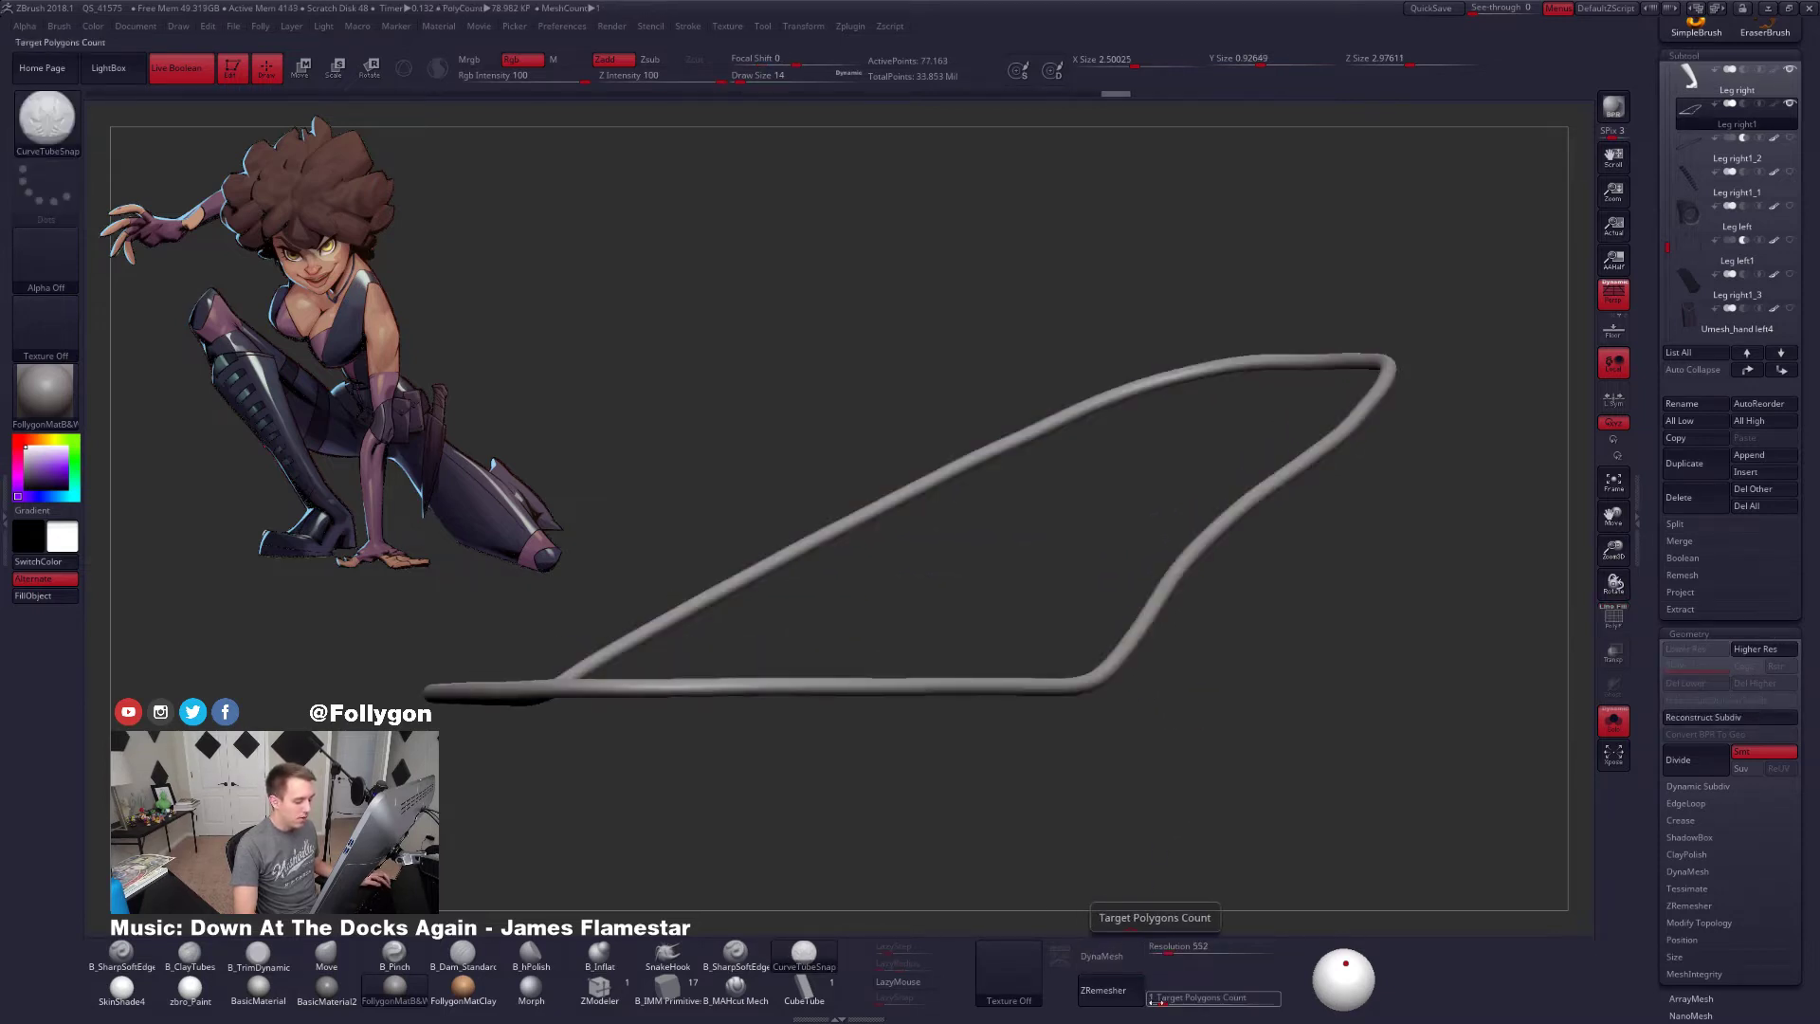
pyautogui.press('Return')
pyautogui.click(1109, 989)
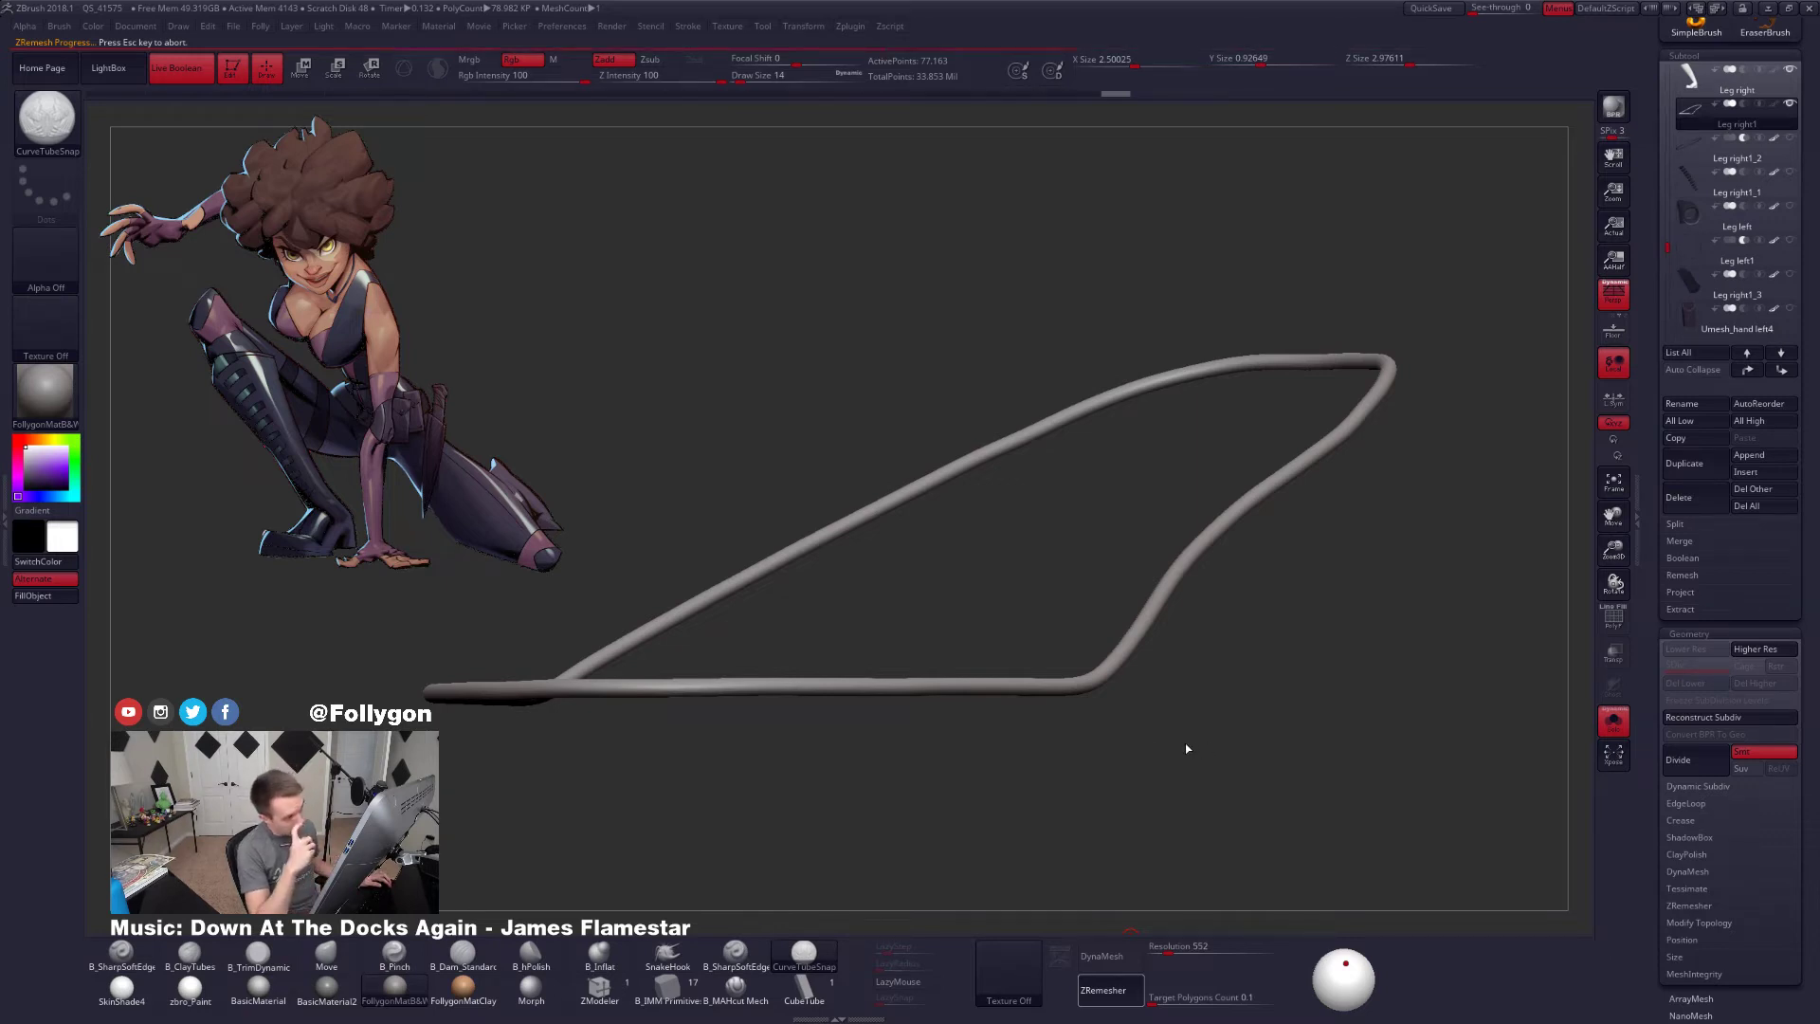
pyautogui.hotkey('shift', 'f')
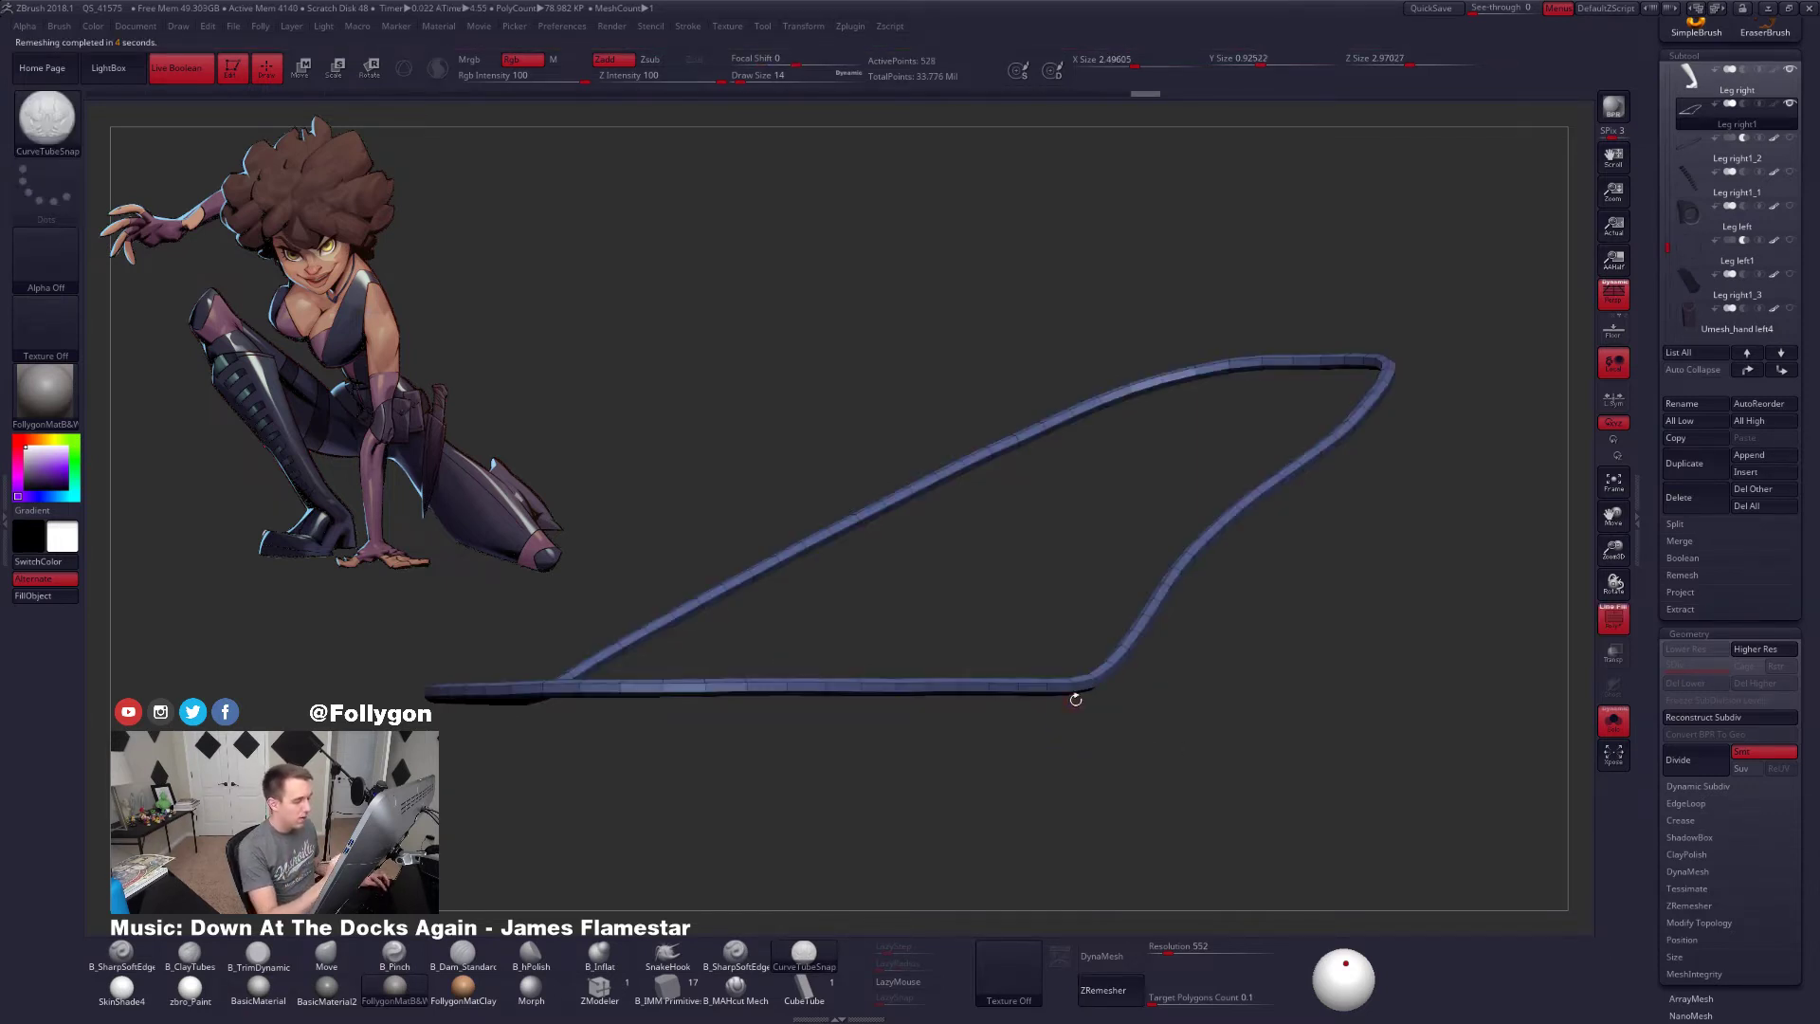
pyautogui.moveTo(1072, 695); pyautogui.dragTo(1090, 631, button='right')
pyautogui.keyDown('alt'); pyautogui.moveTo(1363, 519); pyautogui.dragTo(1114, 635, button='right'); pyautogui.keyUp('alt')
pyautogui.hotkey('shift', 's')
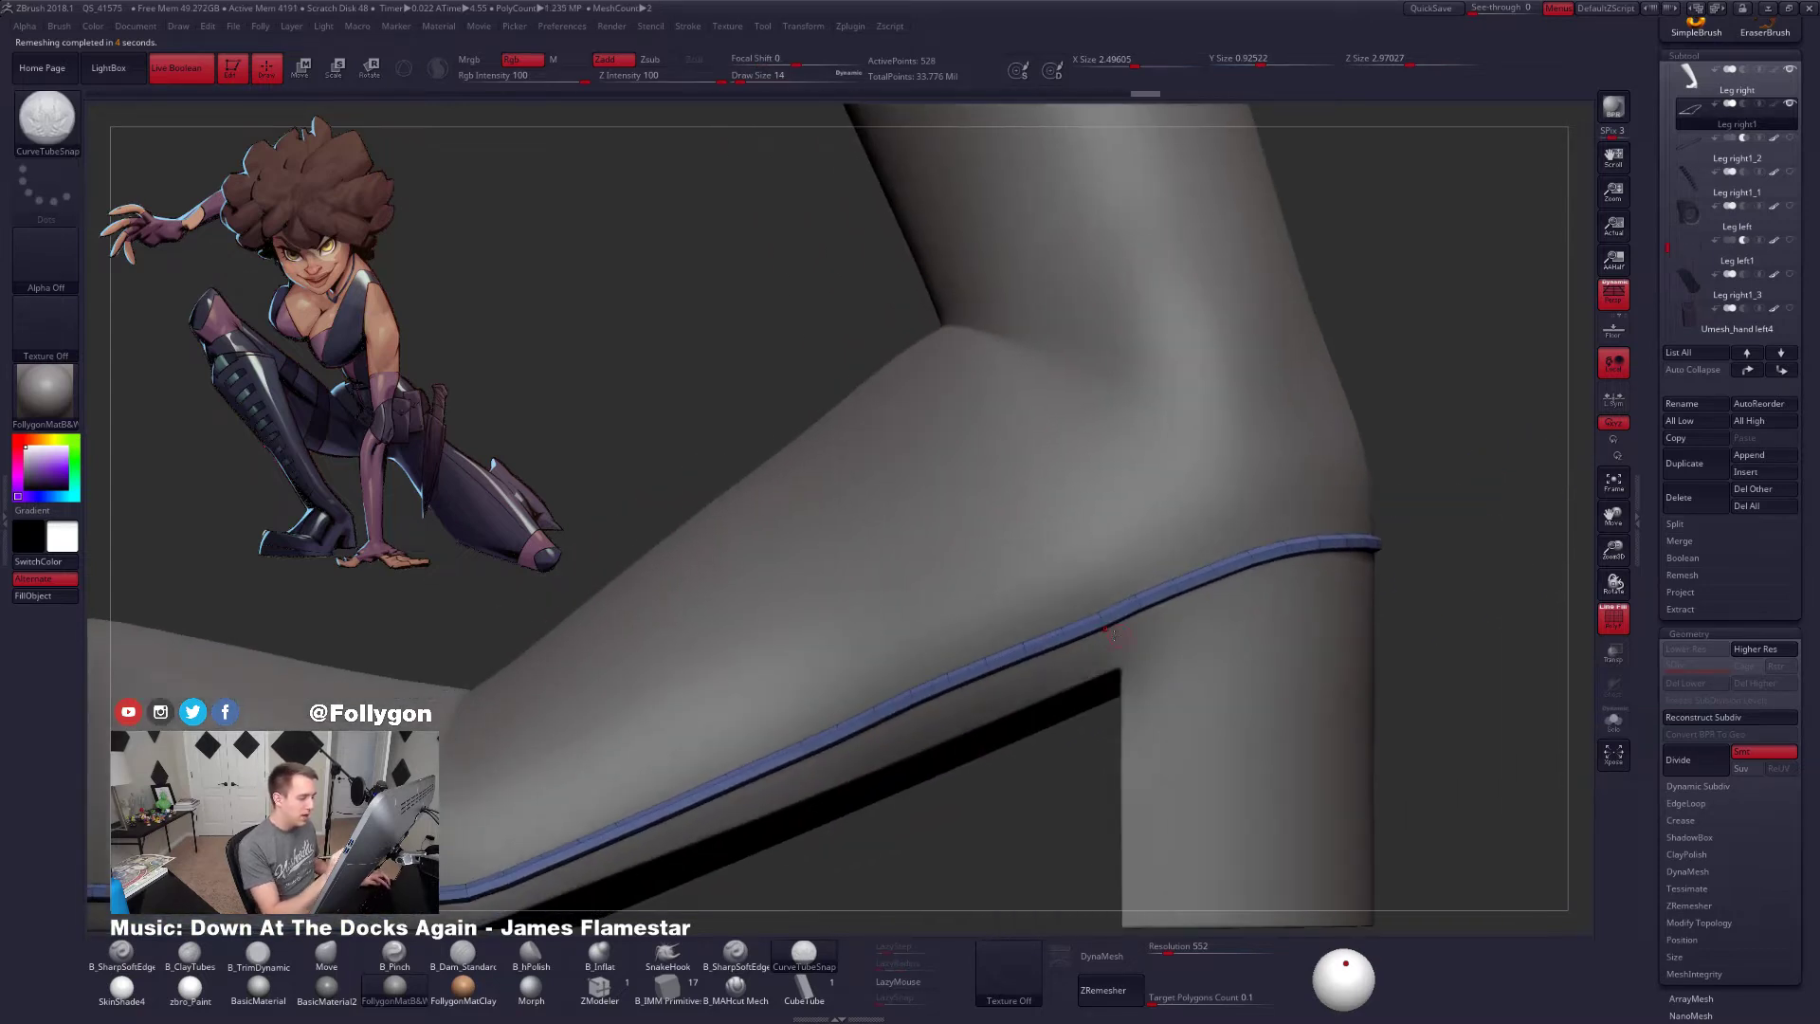
# Set the ZModeler edge action to Delete with EdgeLoop Complete and remove surplus cross loops from the tube near the heel
pyautogui.click(598, 991)
pyautogui.hotkey('alt', 's')
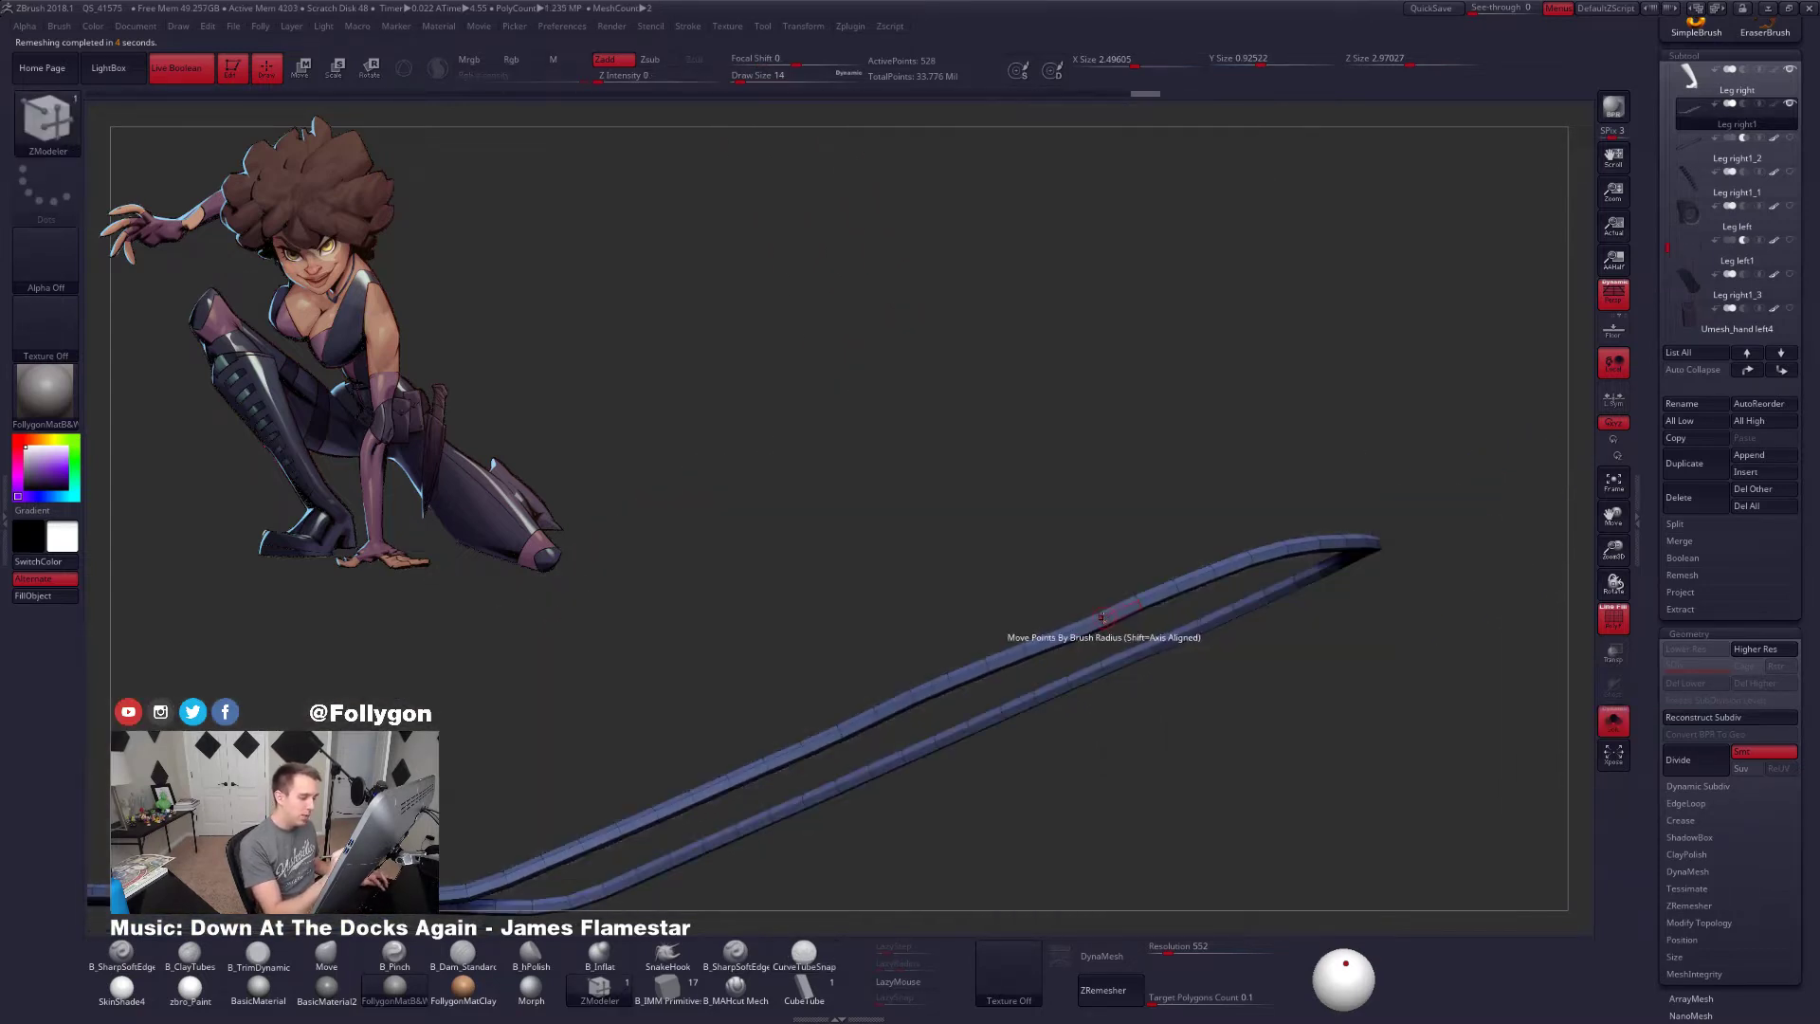
pyautogui.press('space')
pyautogui.click(1002, 712)
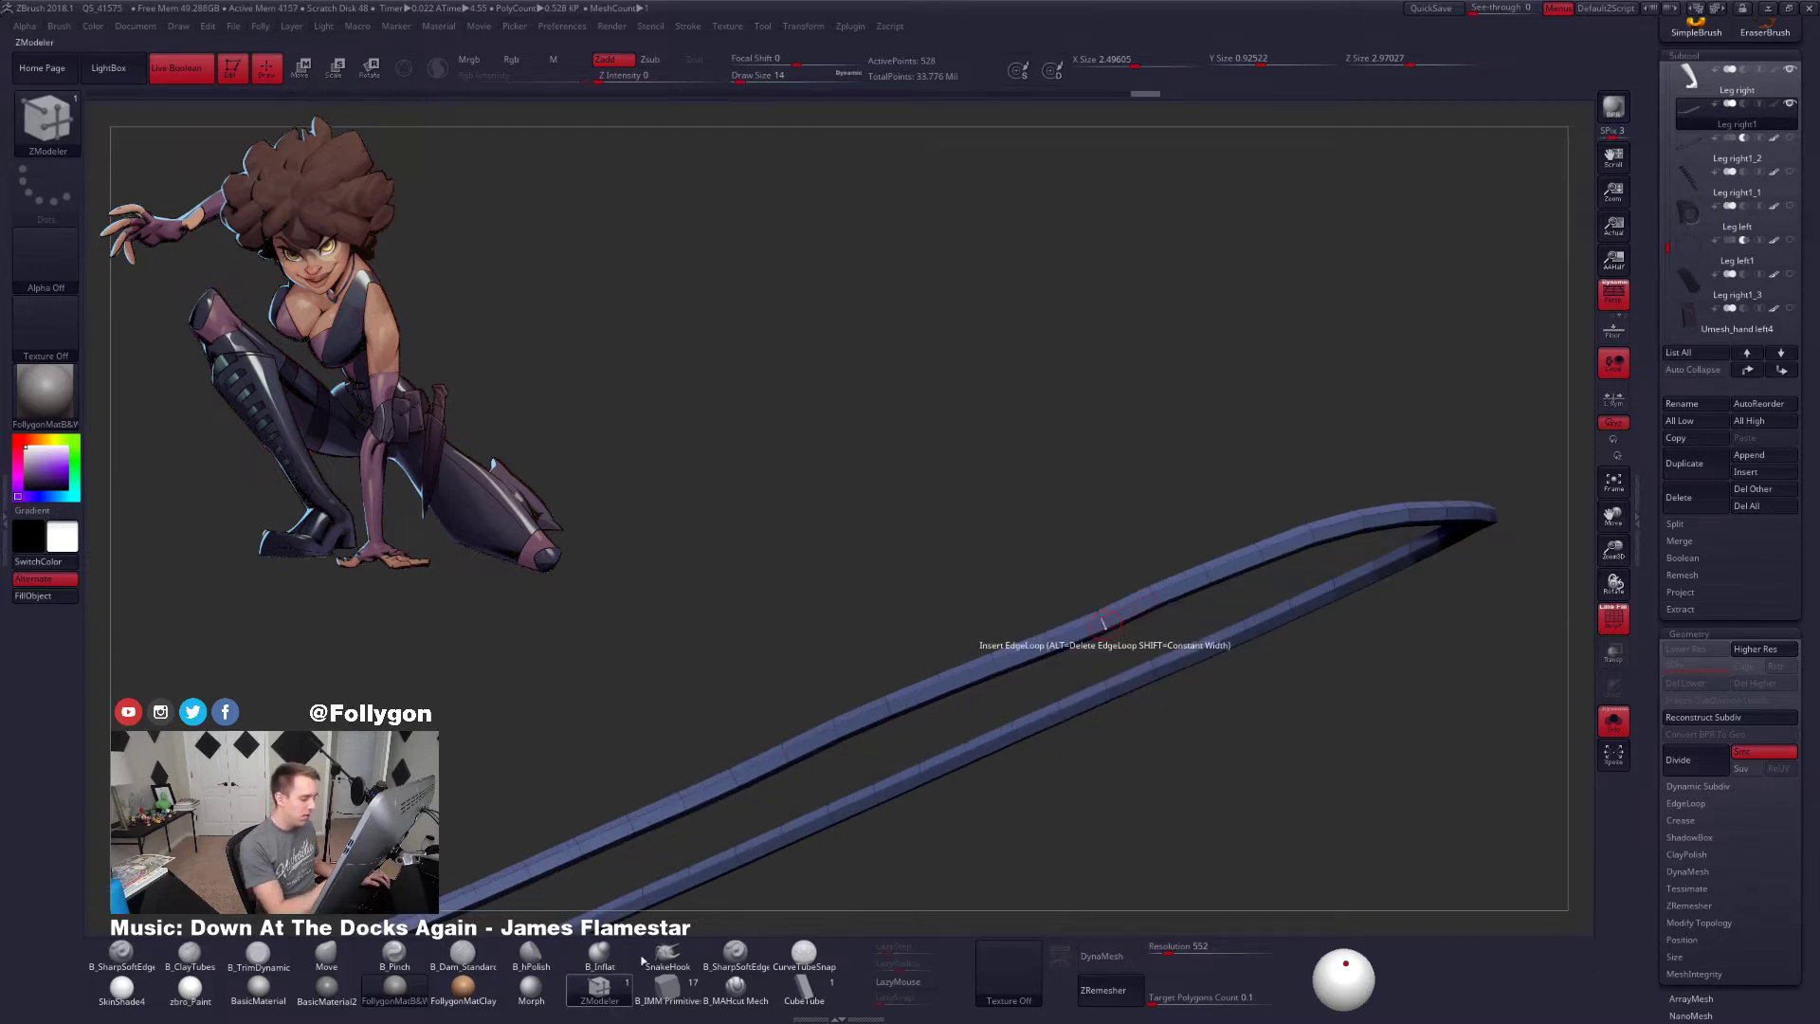
pyautogui.click(1095, 622)
pyautogui.moveTo(1063, 656); pyautogui.dragTo(1165, 638)
pyautogui.click(1004, 663)
pyautogui.click(1077, 643)
# Delete further surplus edge loops along the tube's sloped section between the heel and the ball of the foot
pyautogui.hotkey('shift', 's')
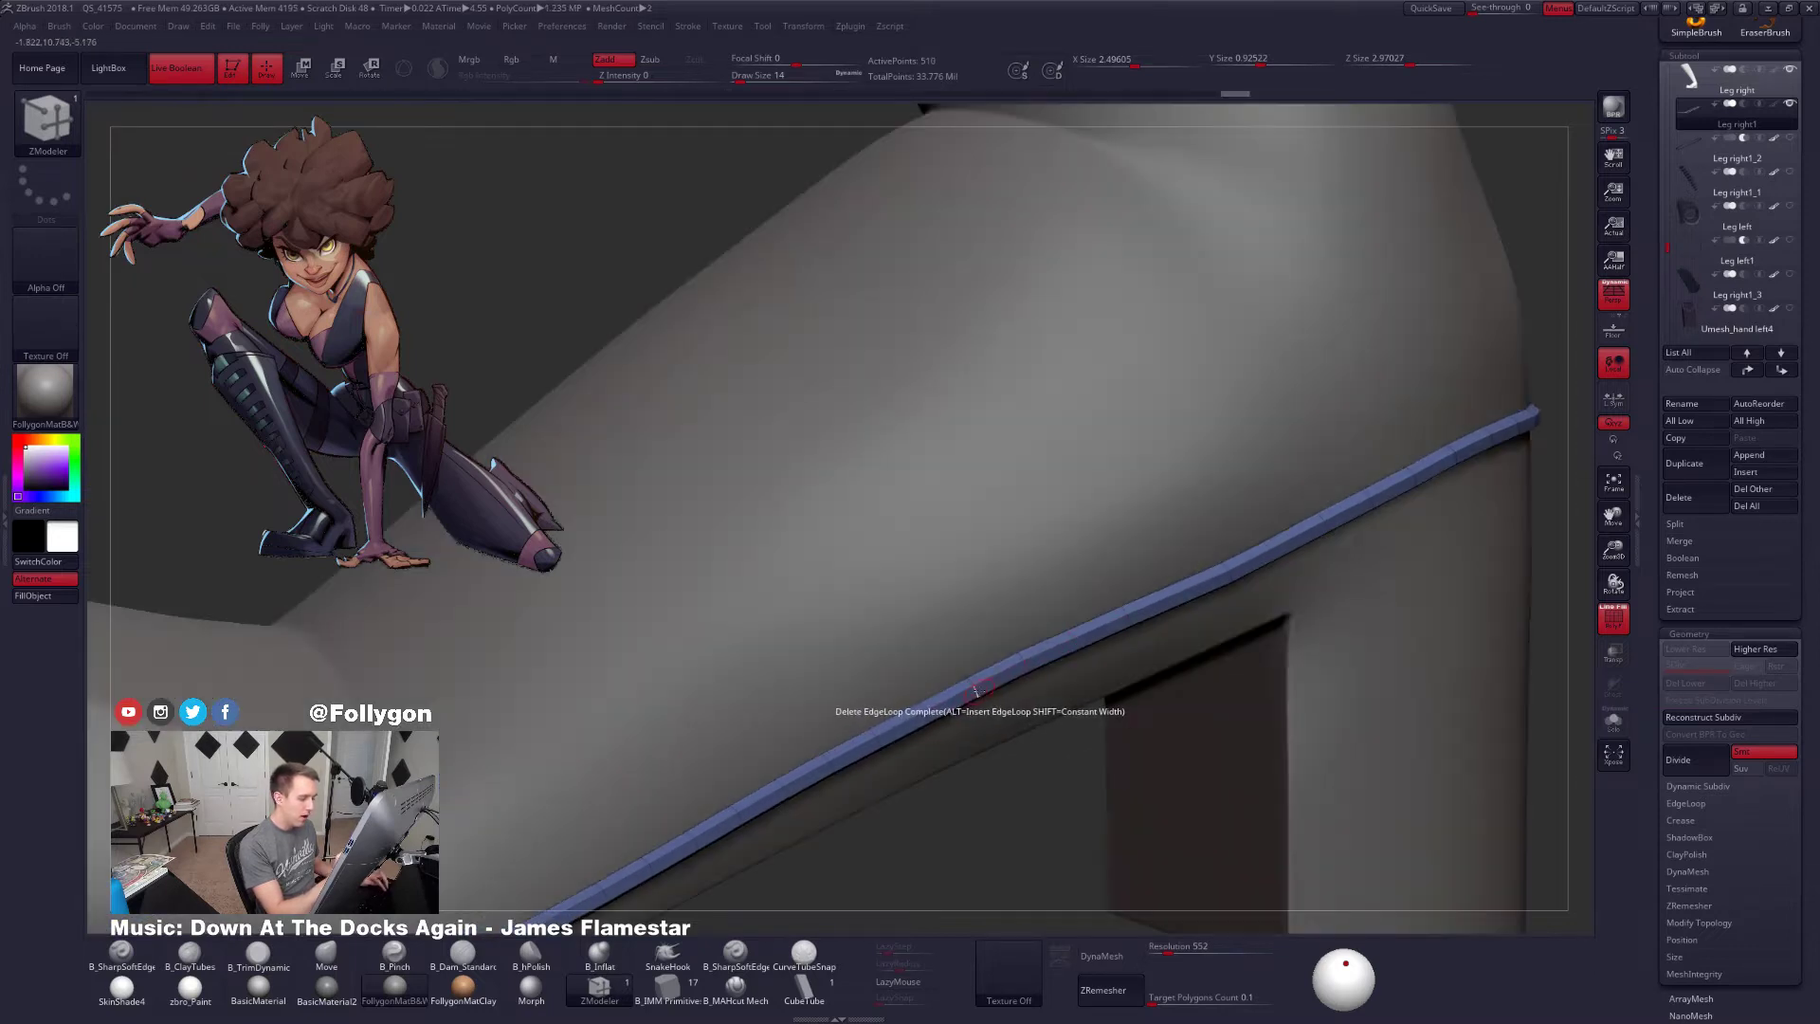
pyautogui.moveTo(955, 745); pyautogui.dragTo(1055, 647)
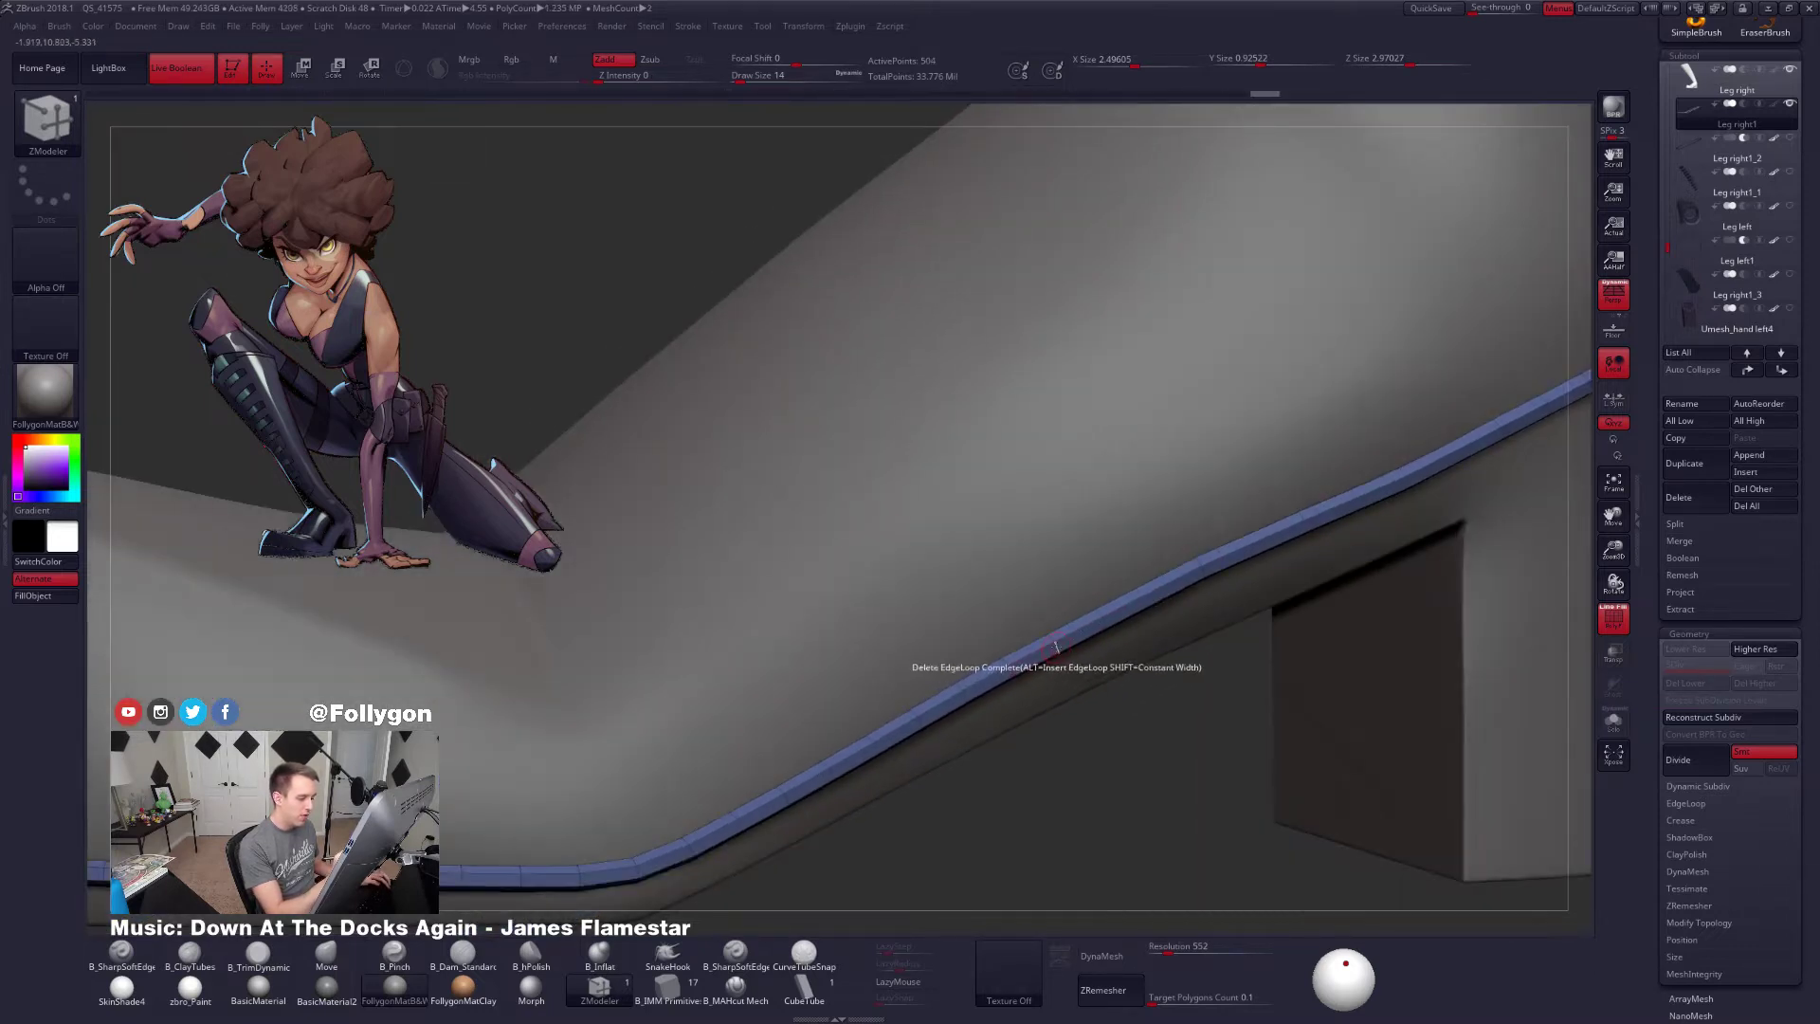
pyautogui.click(868, 744)
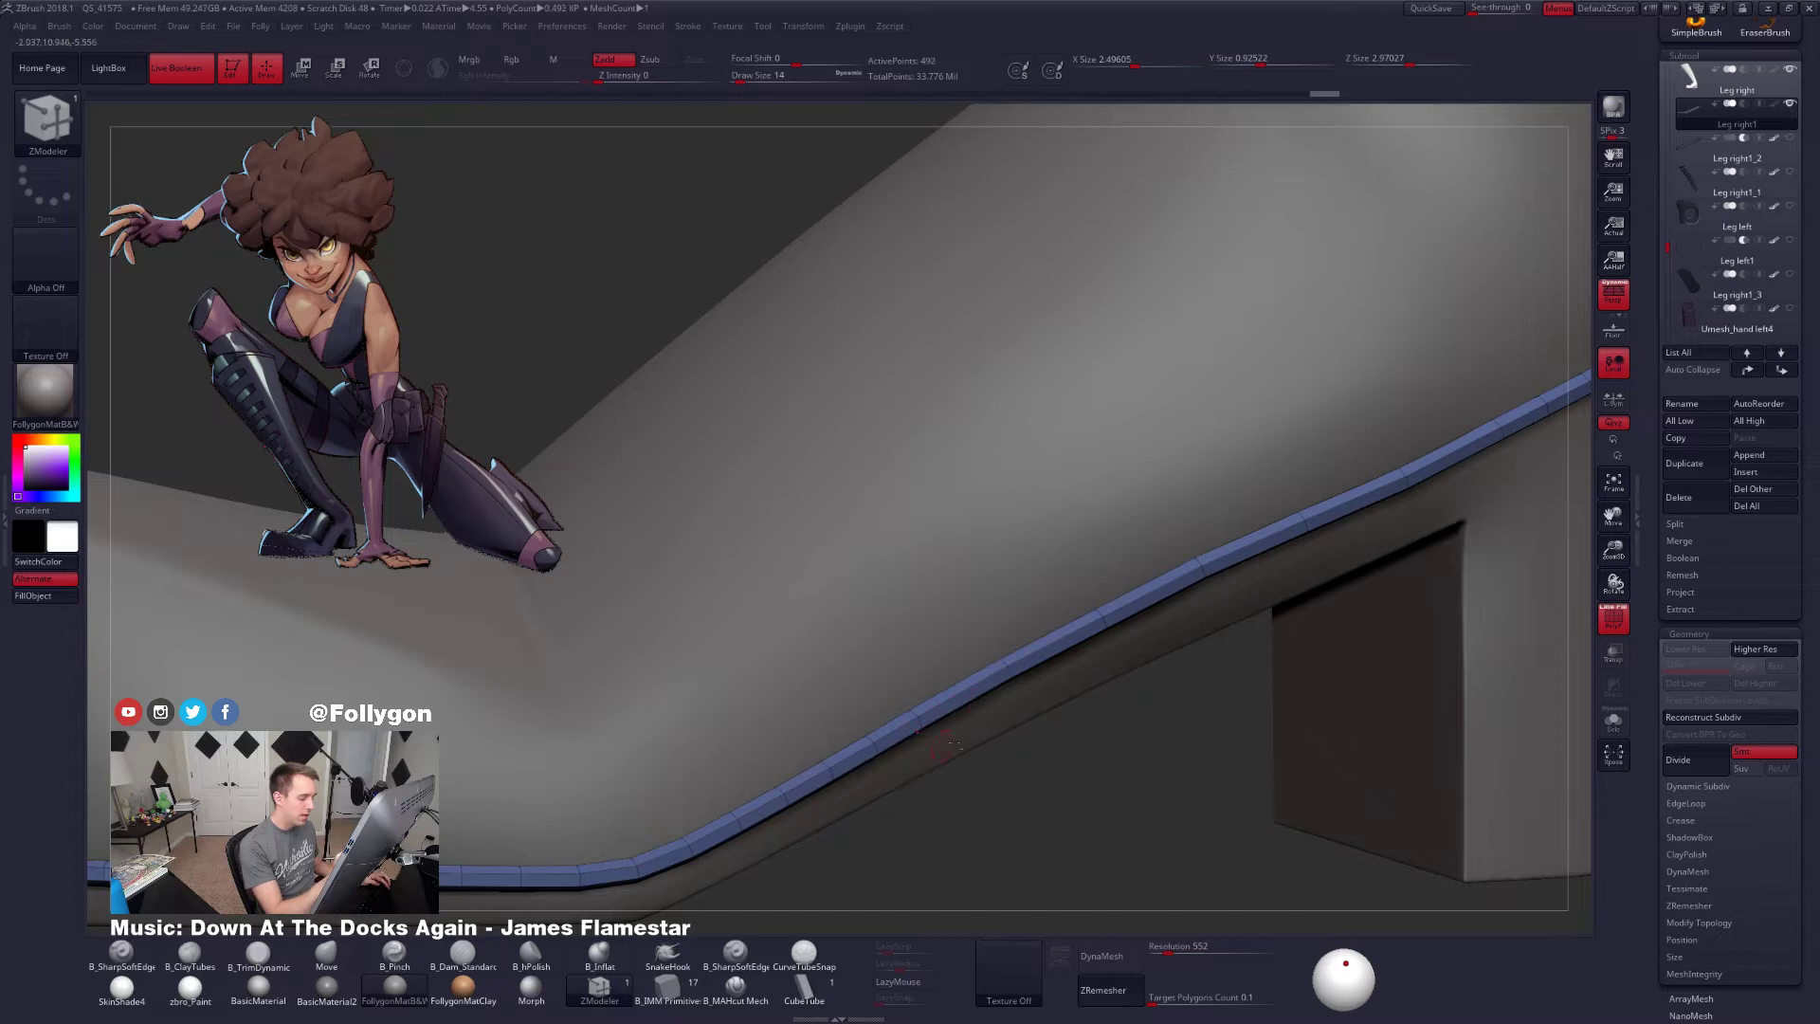
pyautogui.keyDown('alt'); pyautogui.moveTo(862, 758); pyautogui.dragTo(1074, 673, button='right'); pyautogui.keyUp('alt')
pyautogui.click(1103, 655)
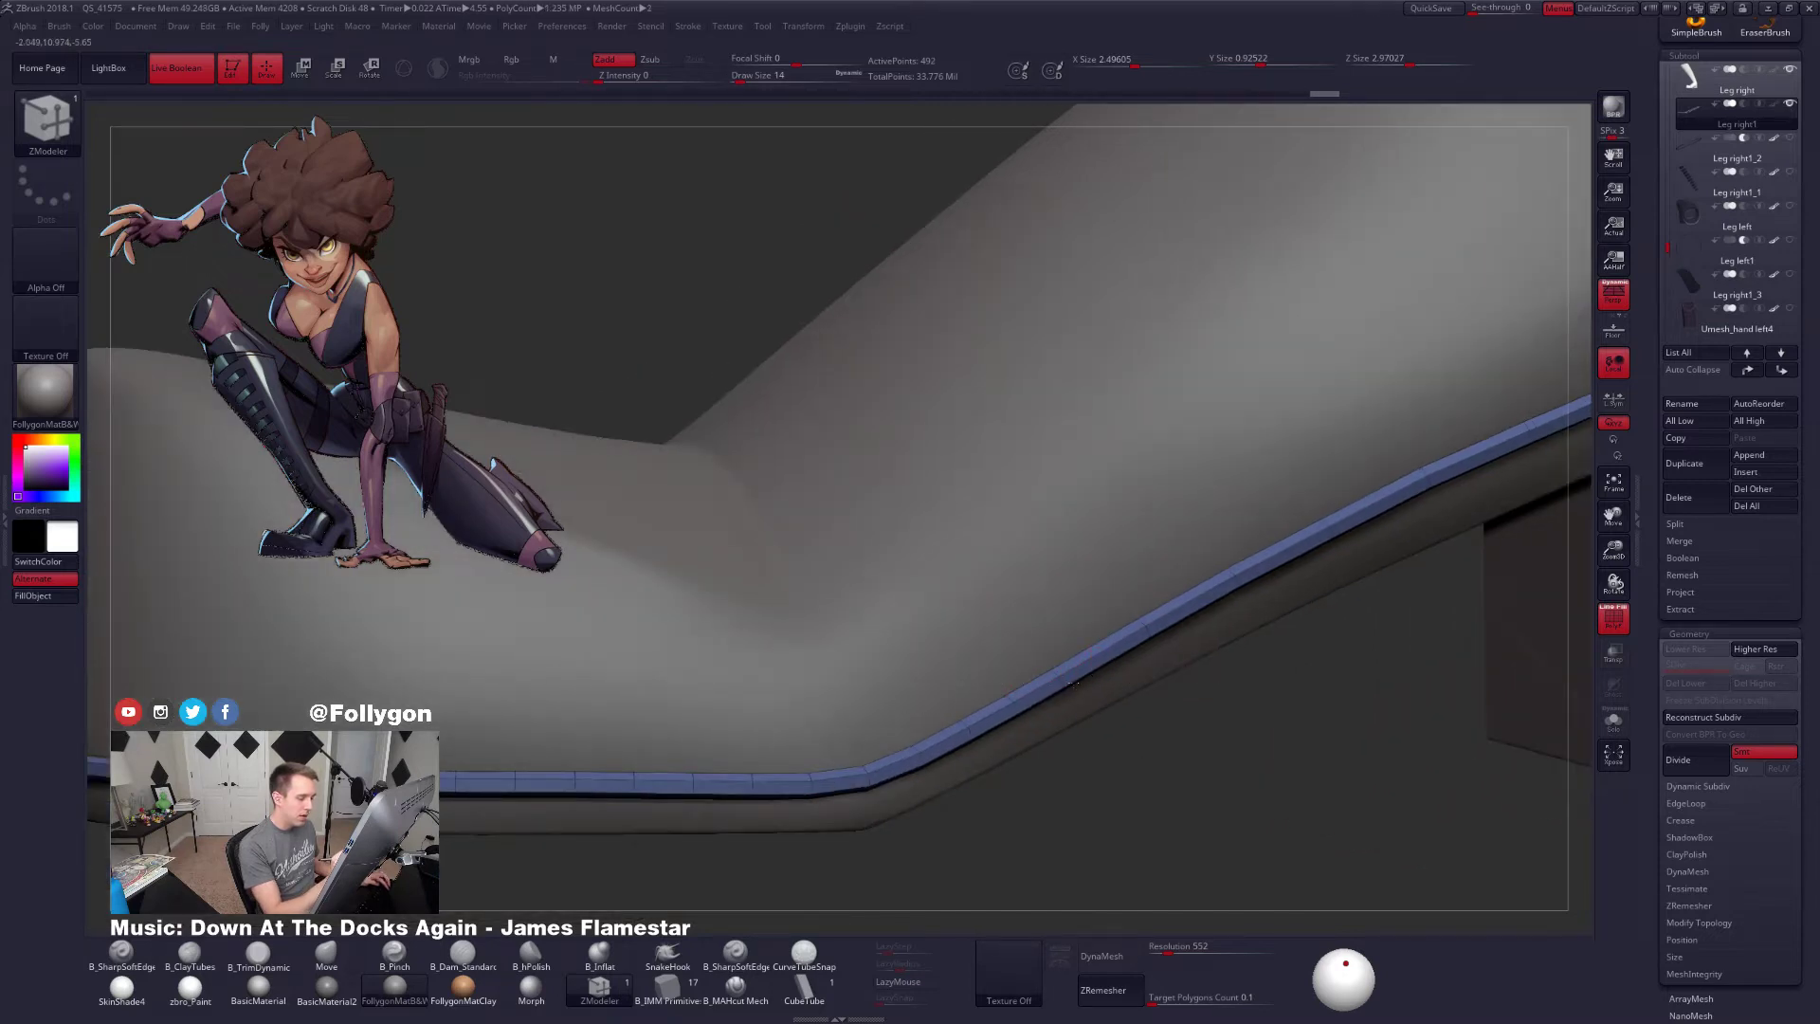
pyautogui.hotkey('alt', 's')
pyautogui.click(1016, 704)
pyautogui.keyDown('alt'); pyautogui.moveTo(910, 778); pyautogui.dragTo(1106, 678, button='right'); pyautogui.keyUp('alt')
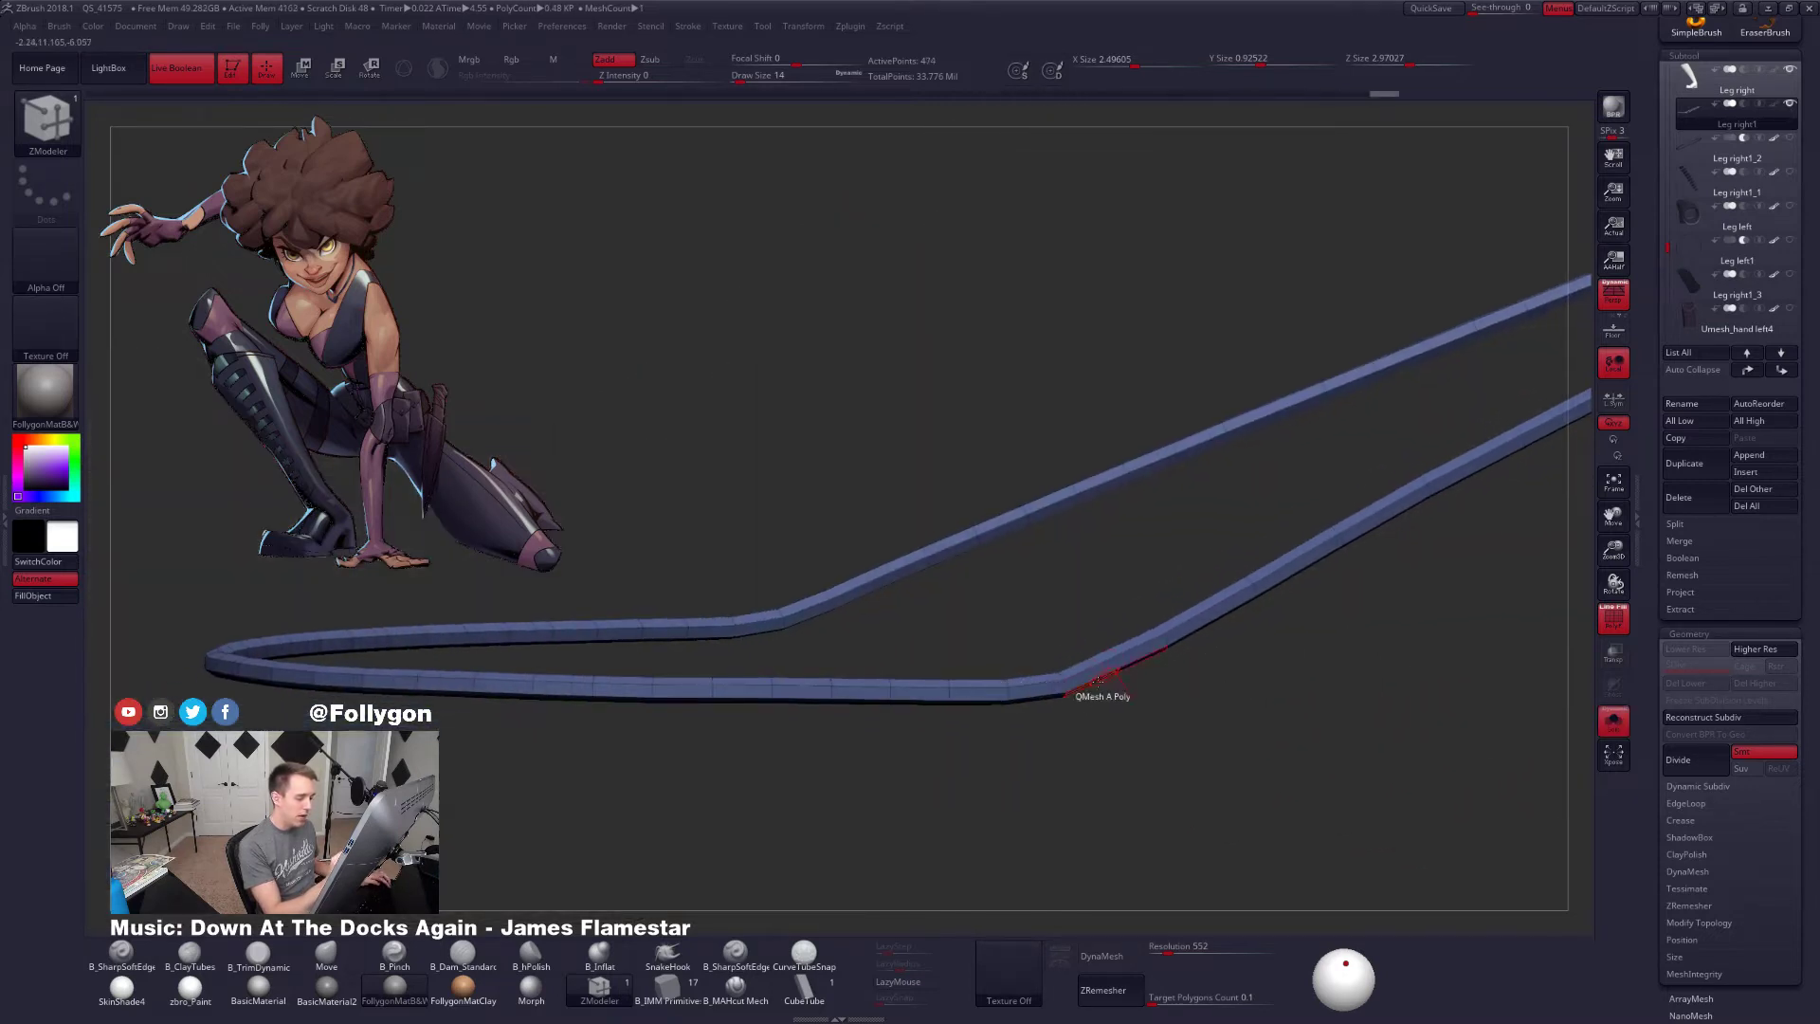
# Set the ZModeler edge action to Bevel and bevel the edge loop at the tube's bend under the foot
pyautogui.hotkey('alt', 's')
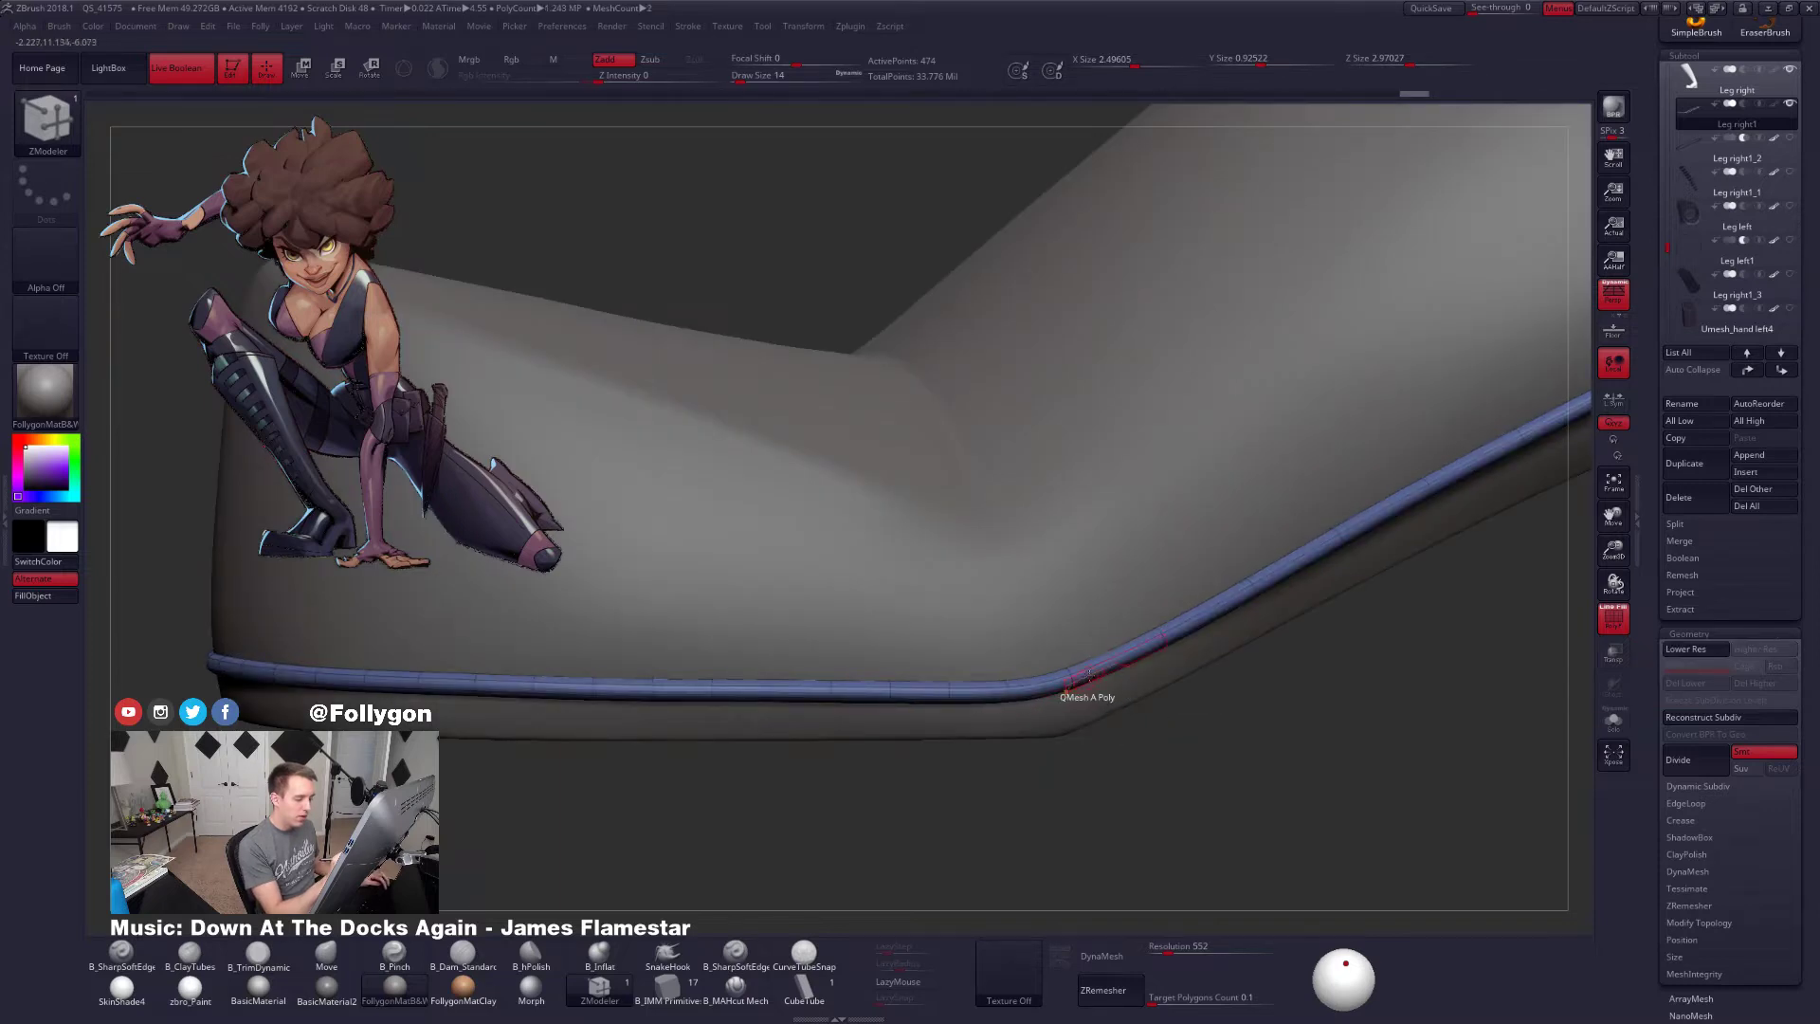
pyautogui.hotkey('alt', 's')
pyautogui.keyDown('ctrl'); pyautogui.moveTo(1090, 674); pyautogui.dragTo(1069, 690, button='right'); pyautogui.keyUp('ctrl')
pyautogui.press('space')
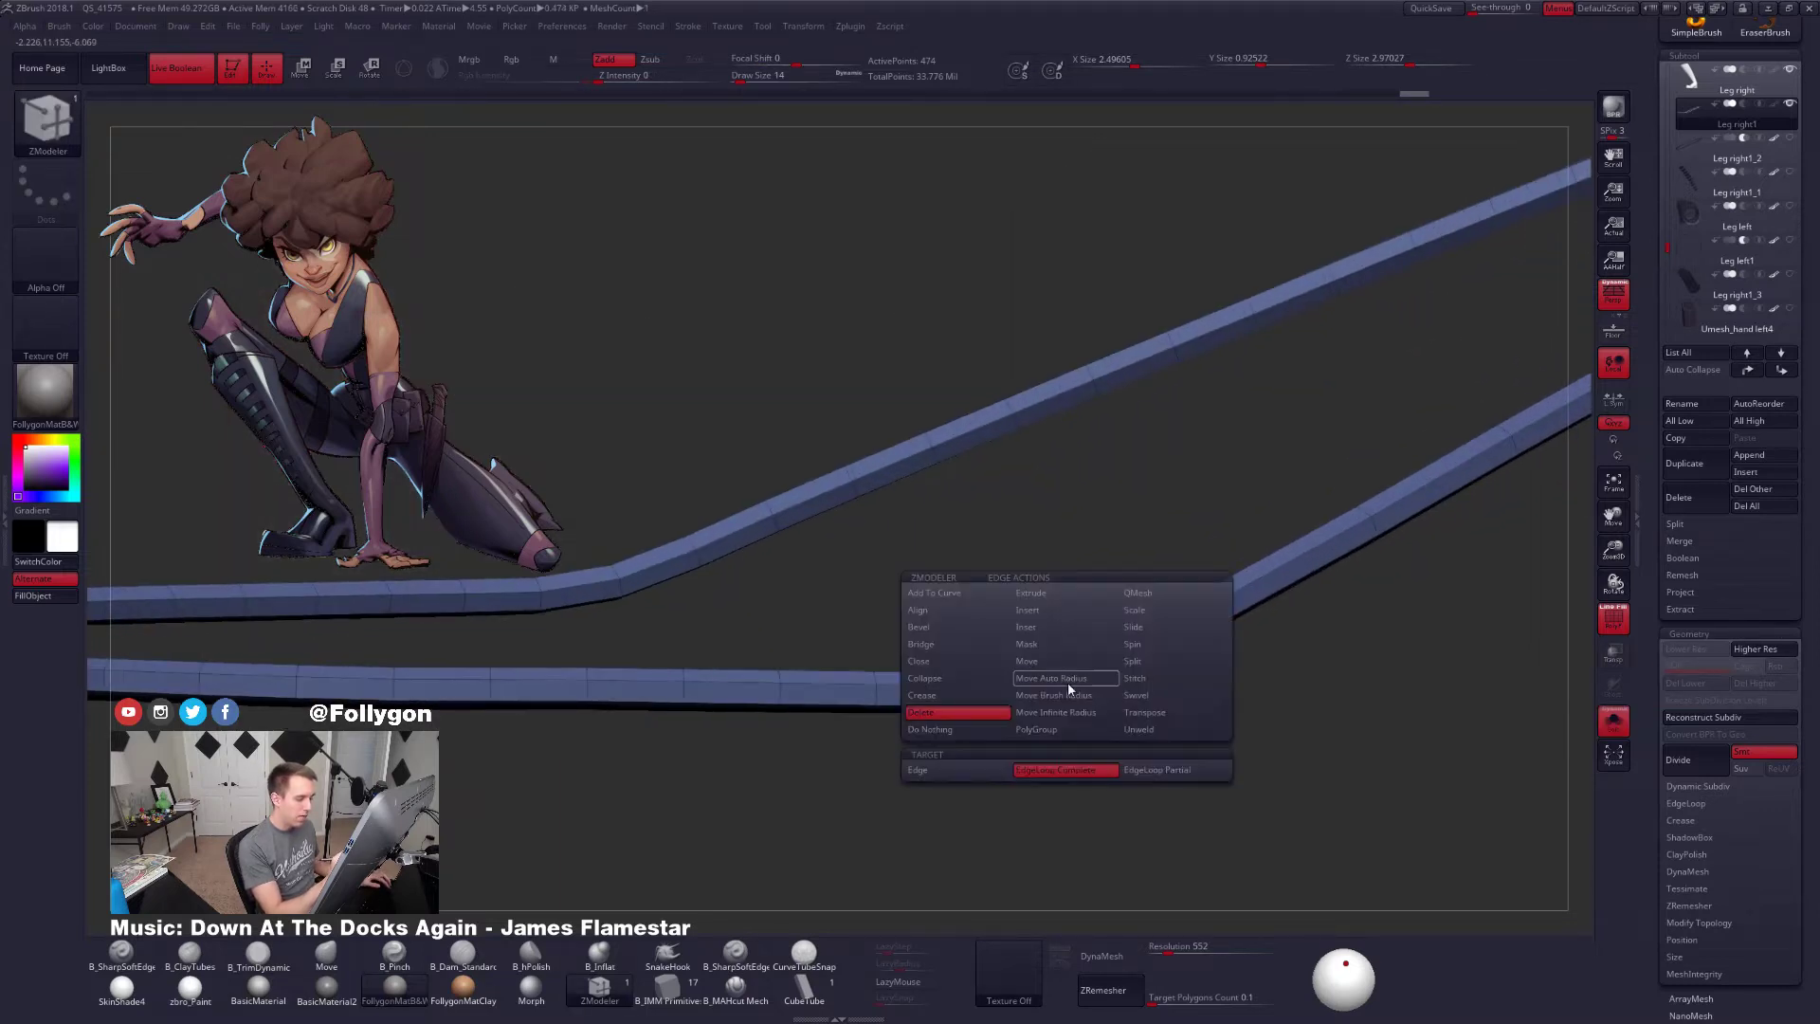
pyautogui.click(963, 627)
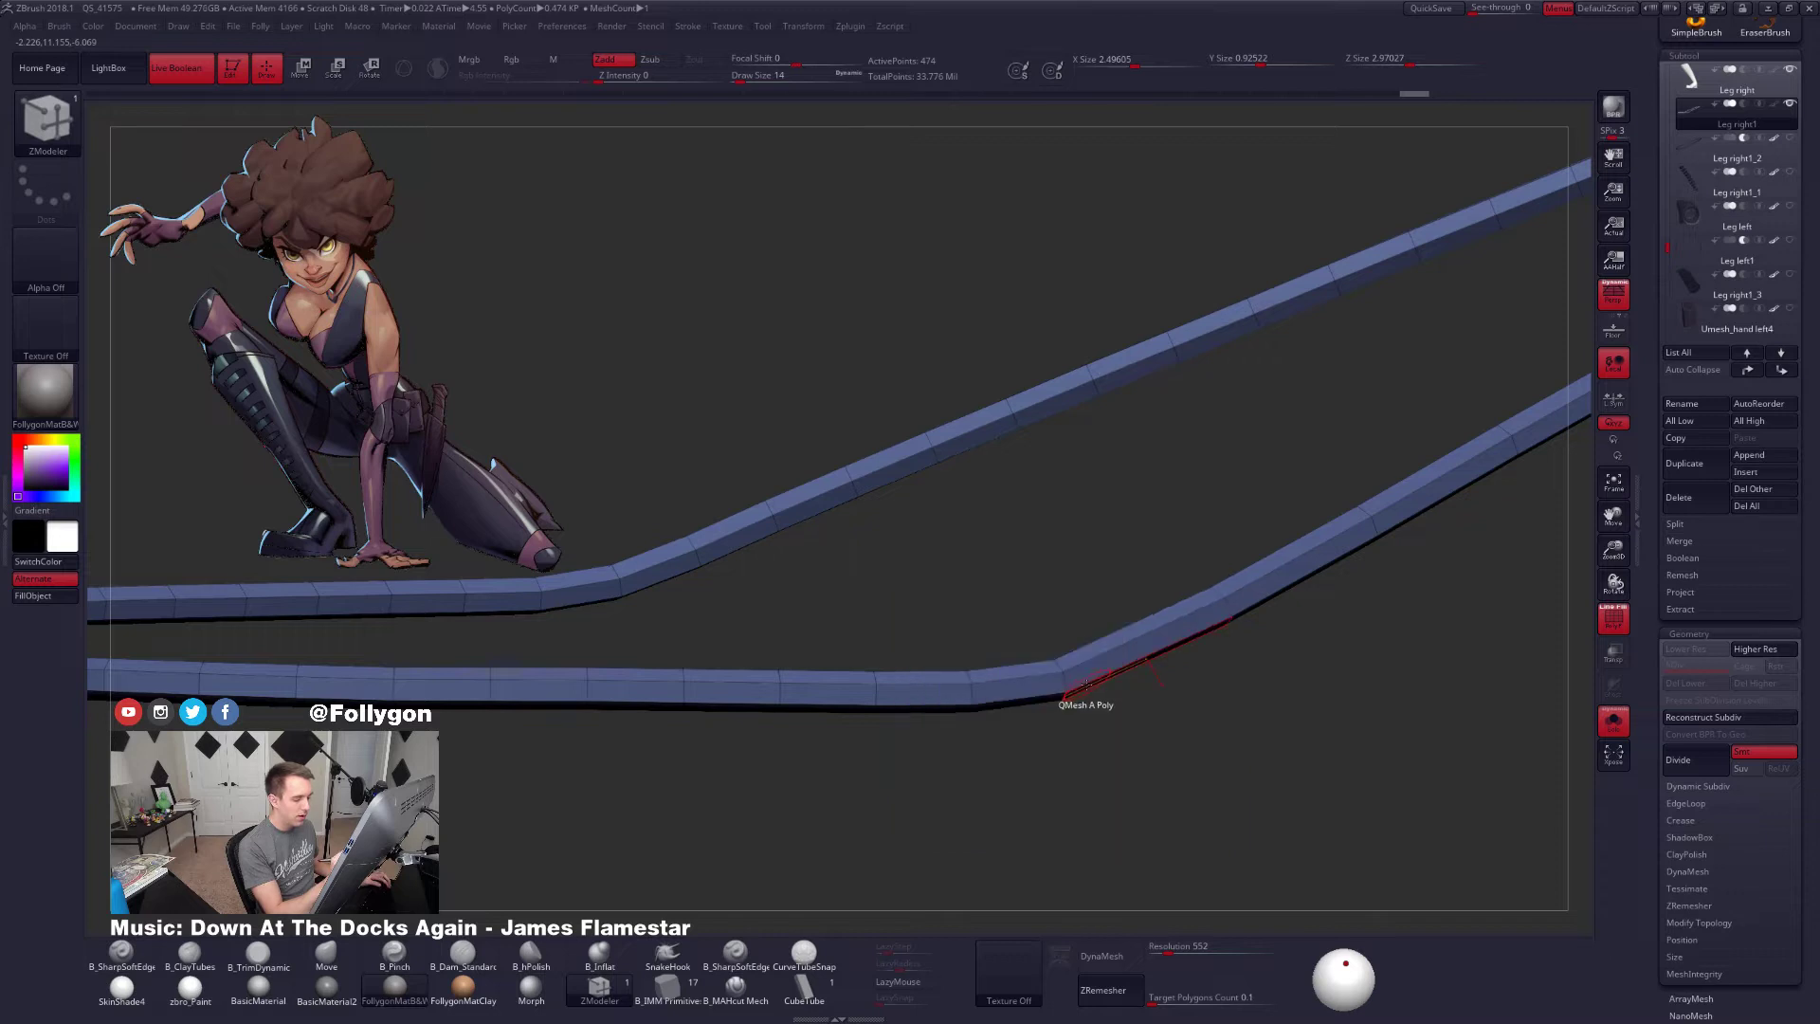
pyautogui.keyDown('ctrl'); pyautogui.moveTo(1071, 703); pyautogui.dragTo(1065, 654, button='right'); pyautogui.keyUp('ctrl')
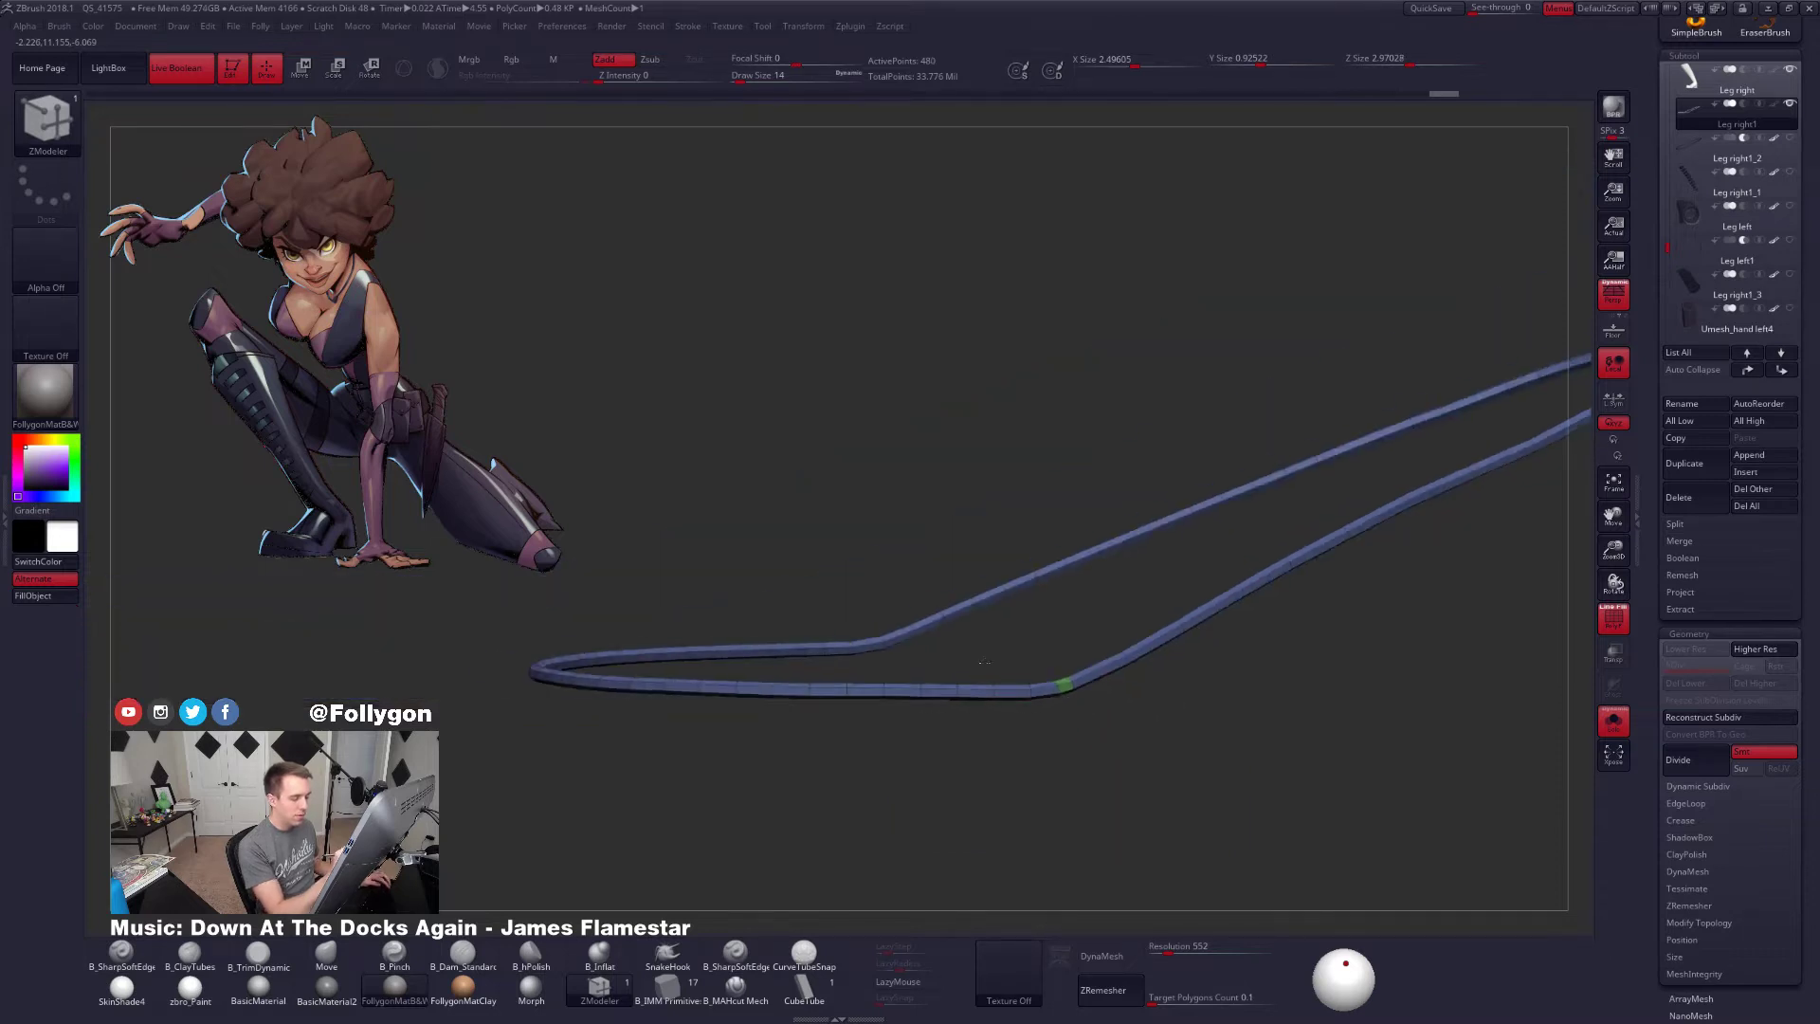
# Preview the tube with dynamic subdivision alongside the boot, then return to the isolated low-poly tube
pyautogui.hotkey('alt', 's')
pyautogui.press('d')
pyautogui.hotkey('shift', 'f')
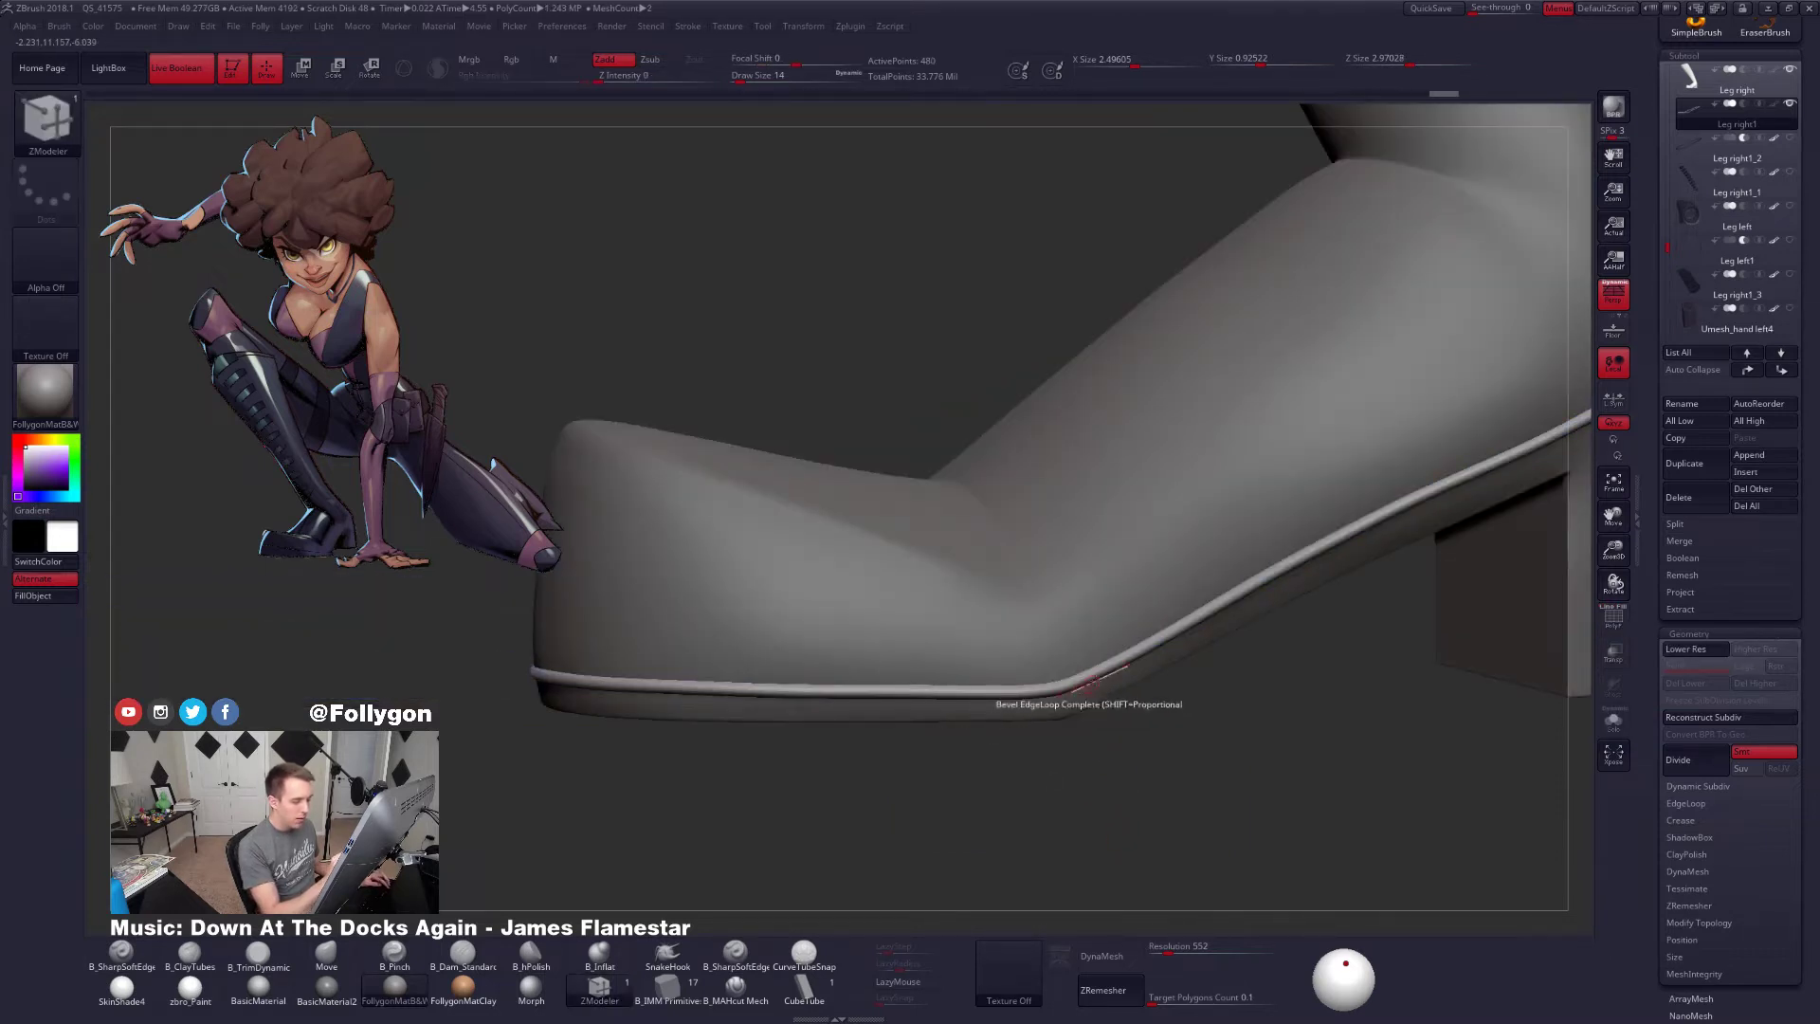
pyautogui.moveTo(1121, 785); pyautogui.dragTo(1070, 775)
pyautogui.hotkey('alt', 's')
pyautogui.hotkey('shift', 'd')
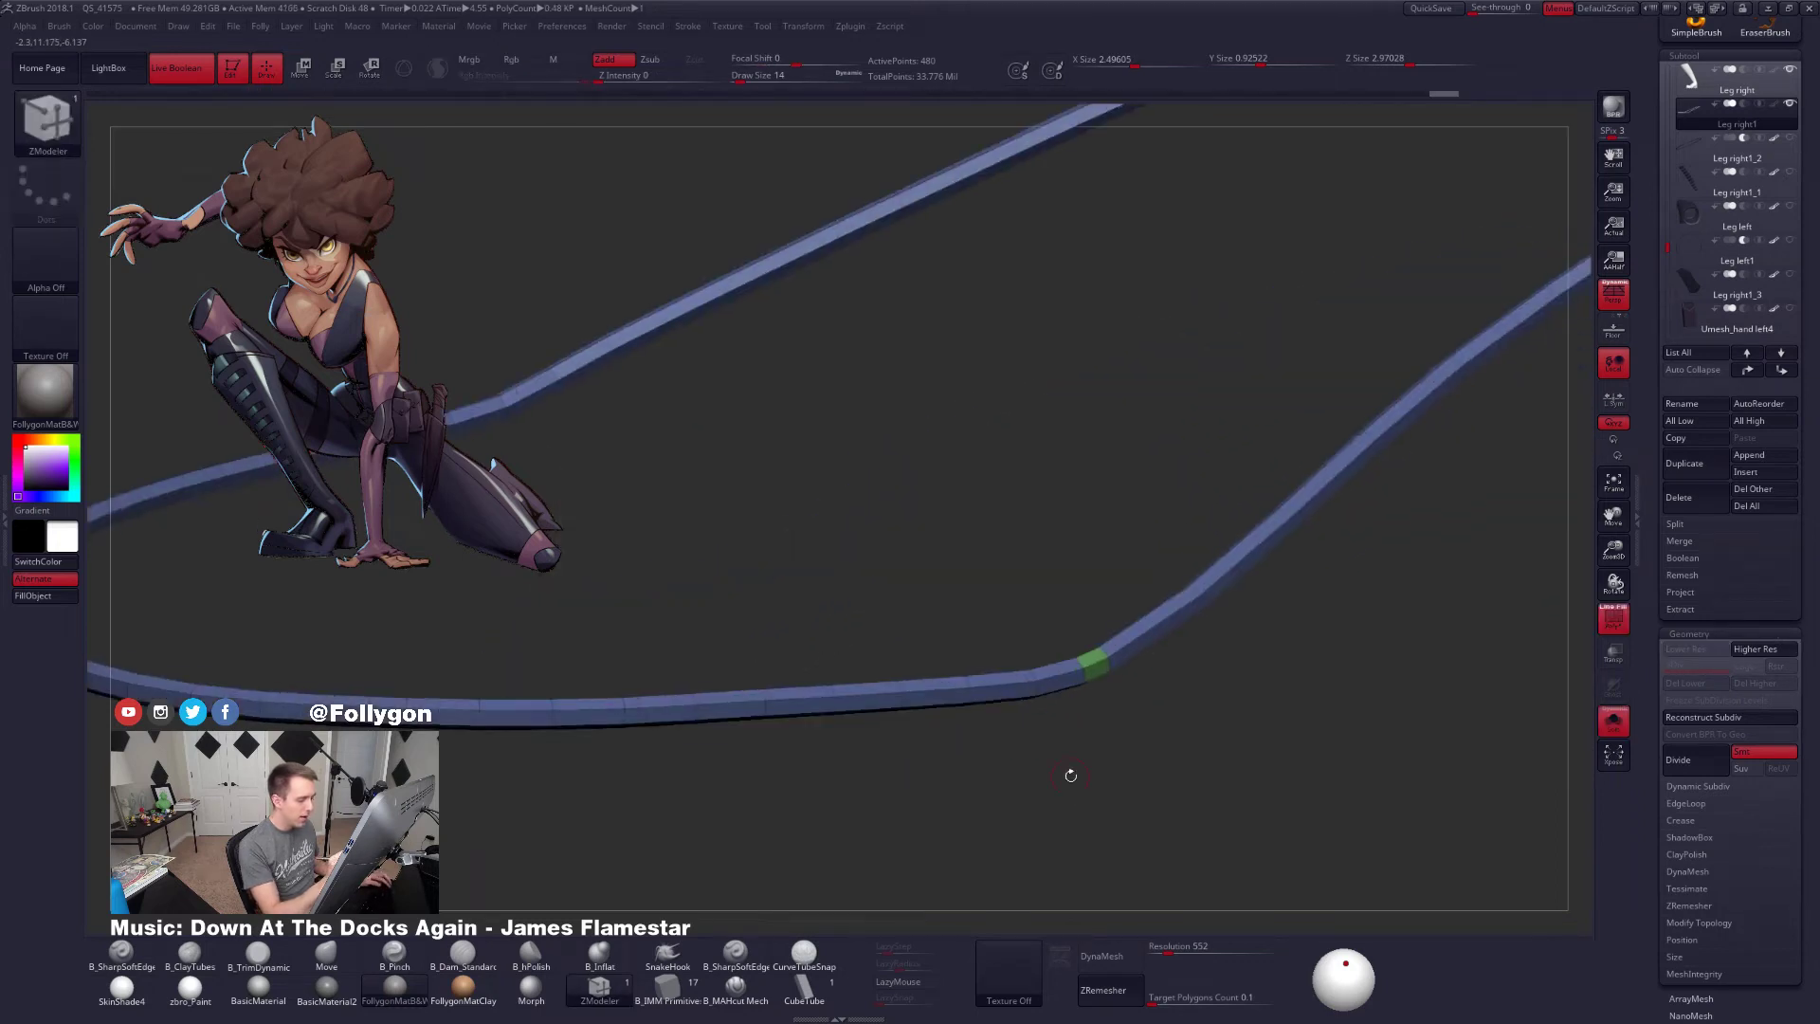
# Switch the ZModeler edge action back to Delete and remove surplus edge loops along the tube's straight side
pyautogui.press('space')
pyautogui.click(924, 716)
pyautogui.click(1034, 690)
pyautogui.click(901, 698)
pyautogui.keyDown('alt'); pyautogui.moveTo(853, 754); pyautogui.dragTo(1130, 706); pyautogui.keyUp('alt')
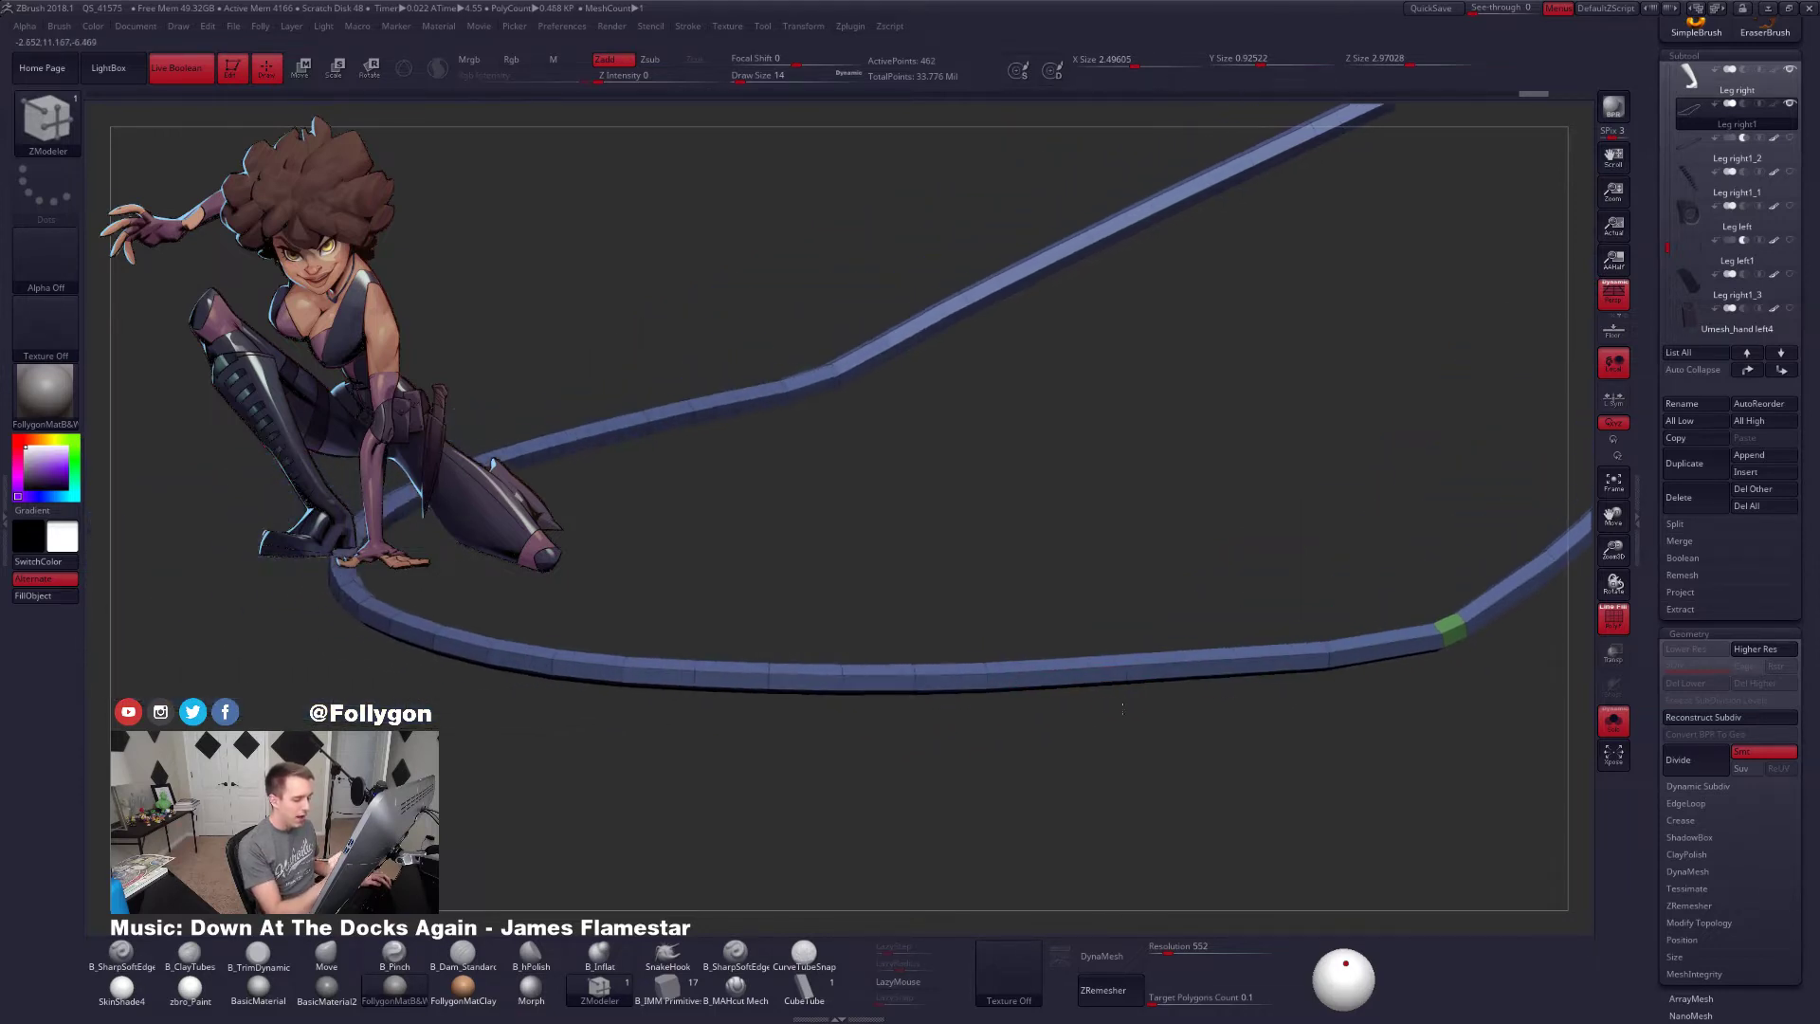
pyautogui.click(1106, 655)
pyautogui.click(985, 684)
# Delete surplus edge loops along the tube's side leading into the toe, checking the spacing against the boot
pyautogui.keyDown('alt'); pyautogui.moveTo(948, 725); pyautogui.dragTo(1294, 721); pyautogui.keyUp('alt')
pyautogui.click(1132, 698)
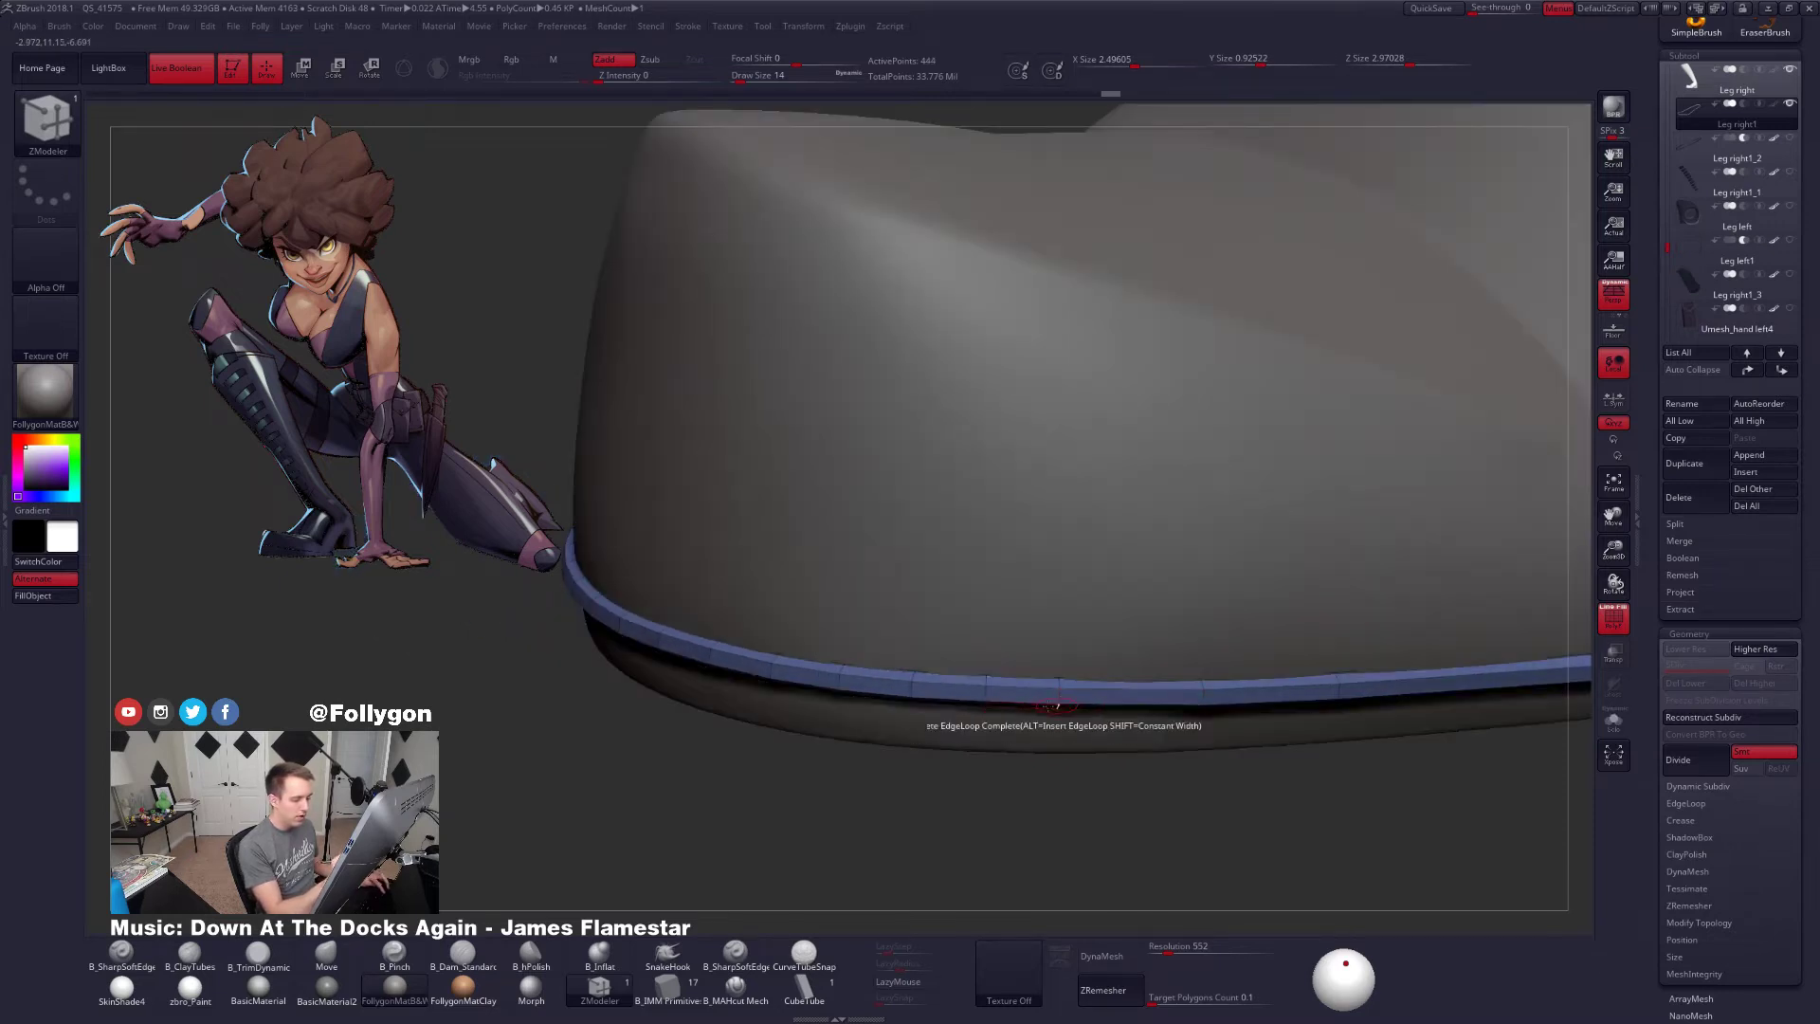
pyautogui.click(1060, 703)
pyautogui.moveTo(967, 726); pyautogui.dragTo(1175, 763)
pyautogui.click(1131, 661)
pyautogui.click(1069, 689)
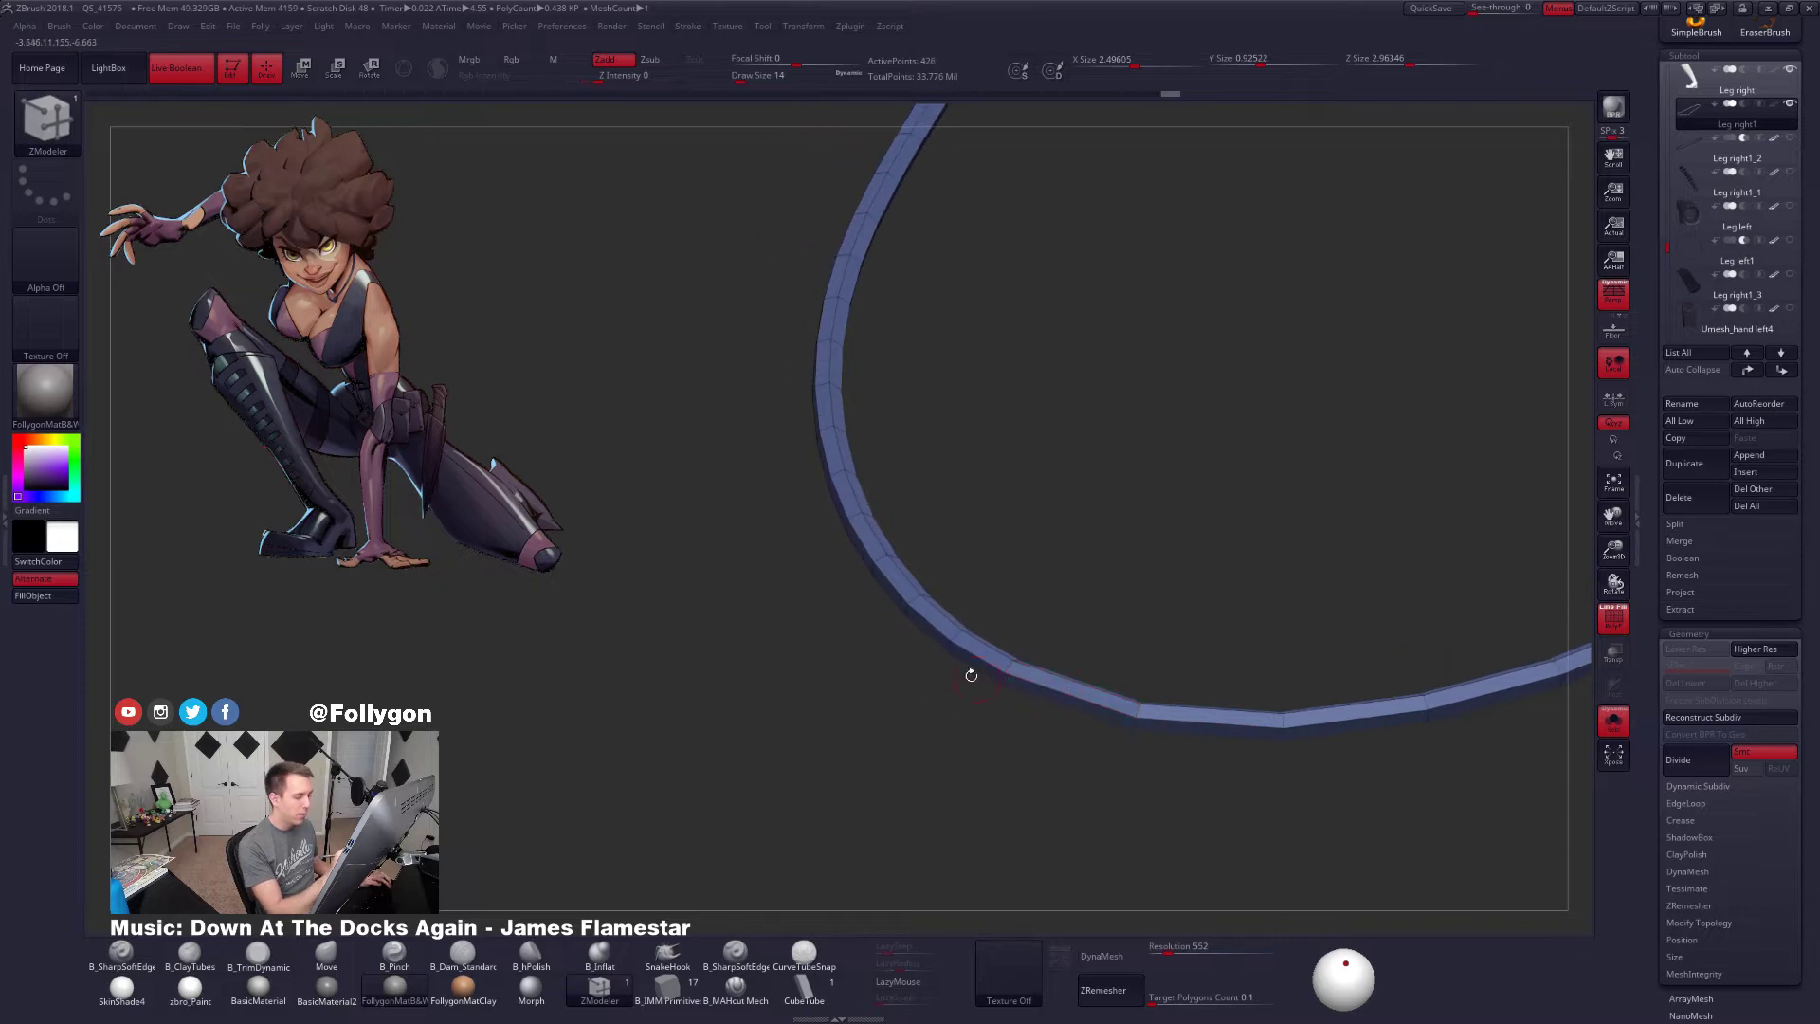
# Delete surplus edge loops around the tube's toe curve with the ZModeler Delete edge action
pyautogui.moveTo(971, 676); pyautogui.dragTo(1009, 711)
pyautogui.click(962, 632)
pyautogui.click(868, 533)
pyautogui.keyDown('alt'); pyautogui.moveTo(859, 526); pyautogui.dragTo(884, 572, button='right'); pyautogui.keyUp('alt')
pyautogui.click(870, 575)
pyautogui.moveTo(871, 587); pyautogui.dragTo(948, 664)
pyautogui.keyDown('alt'); pyautogui.click(935, 635); pyautogui.keyUp('alt')
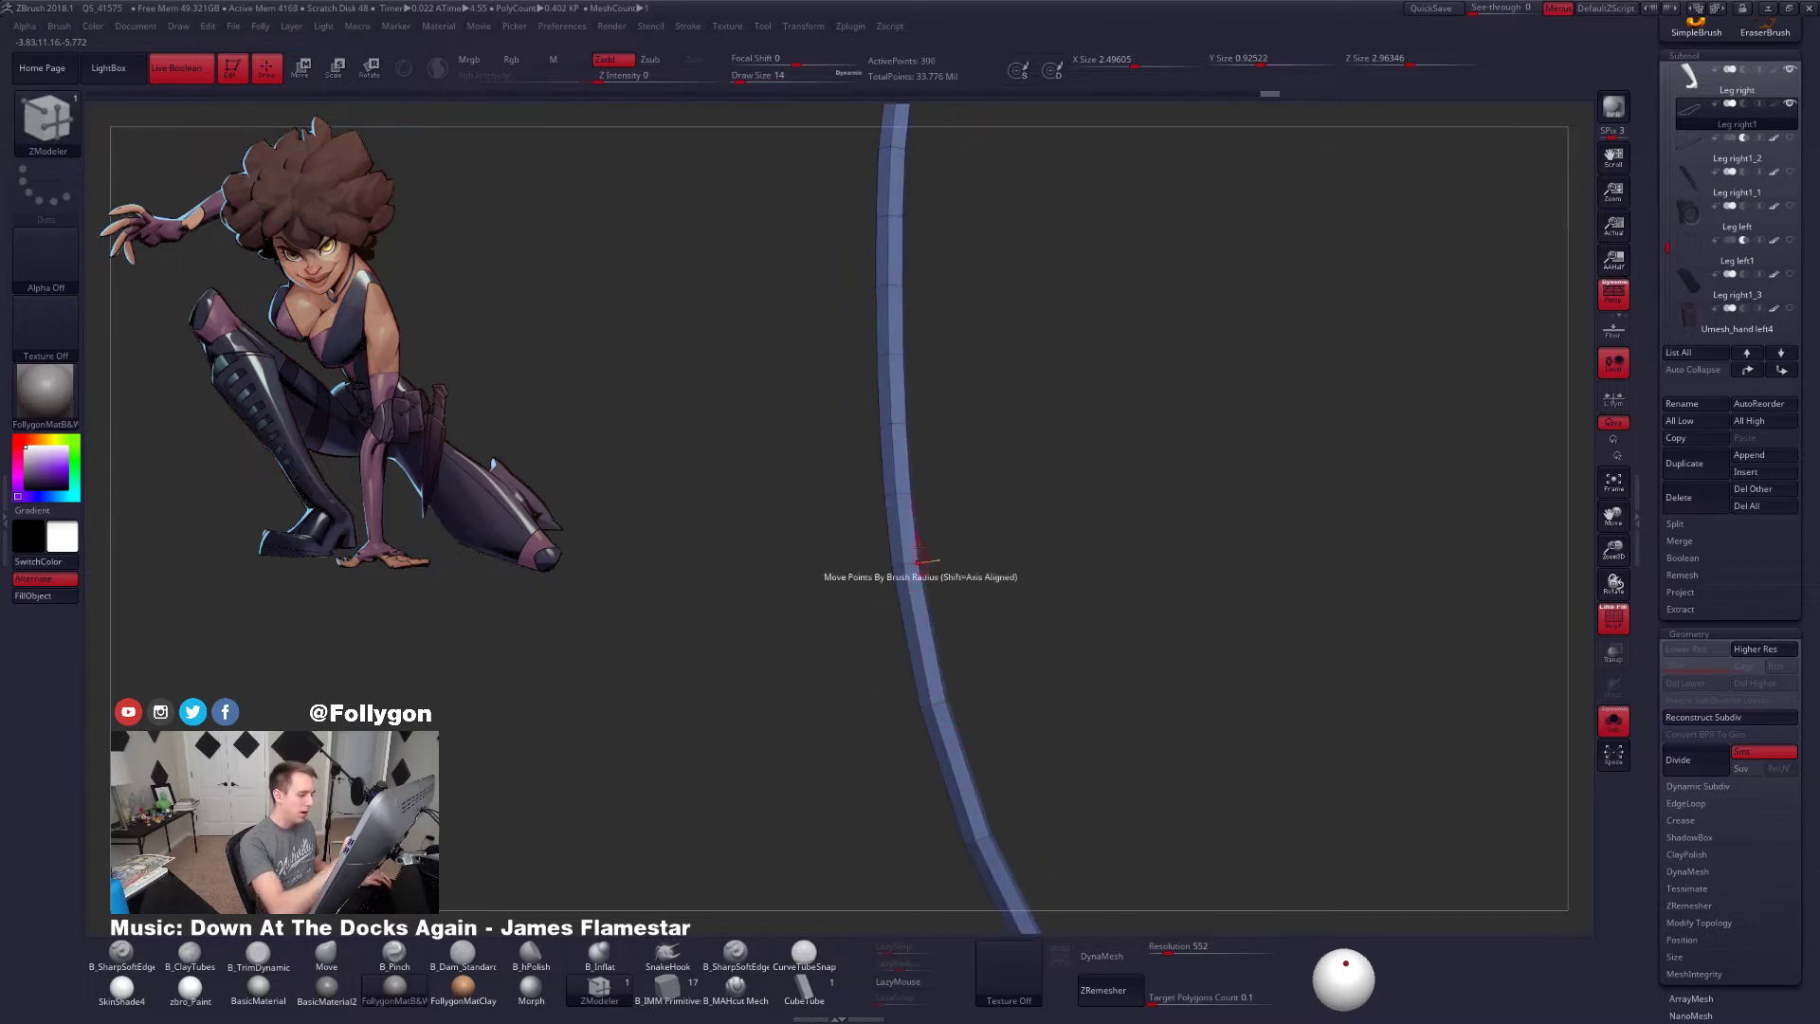
# Delete further surplus edge loops along the opposite side of the tube, from the toe curve towards the ball-of-foot bend
pyautogui.keyDown('alt'); pyautogui.click(896, 493); pyautogui.keyUp('alt')
pyautogui.keyDown('alt'); pyautogui.moveTo(937, 379); pyautogui.dragTo(980, 758); pyautogui.keyUp('alt')
pyautogui.keyDown('alt'); pyautogui.click(944, 731); pyautogui.keyUp('alt')
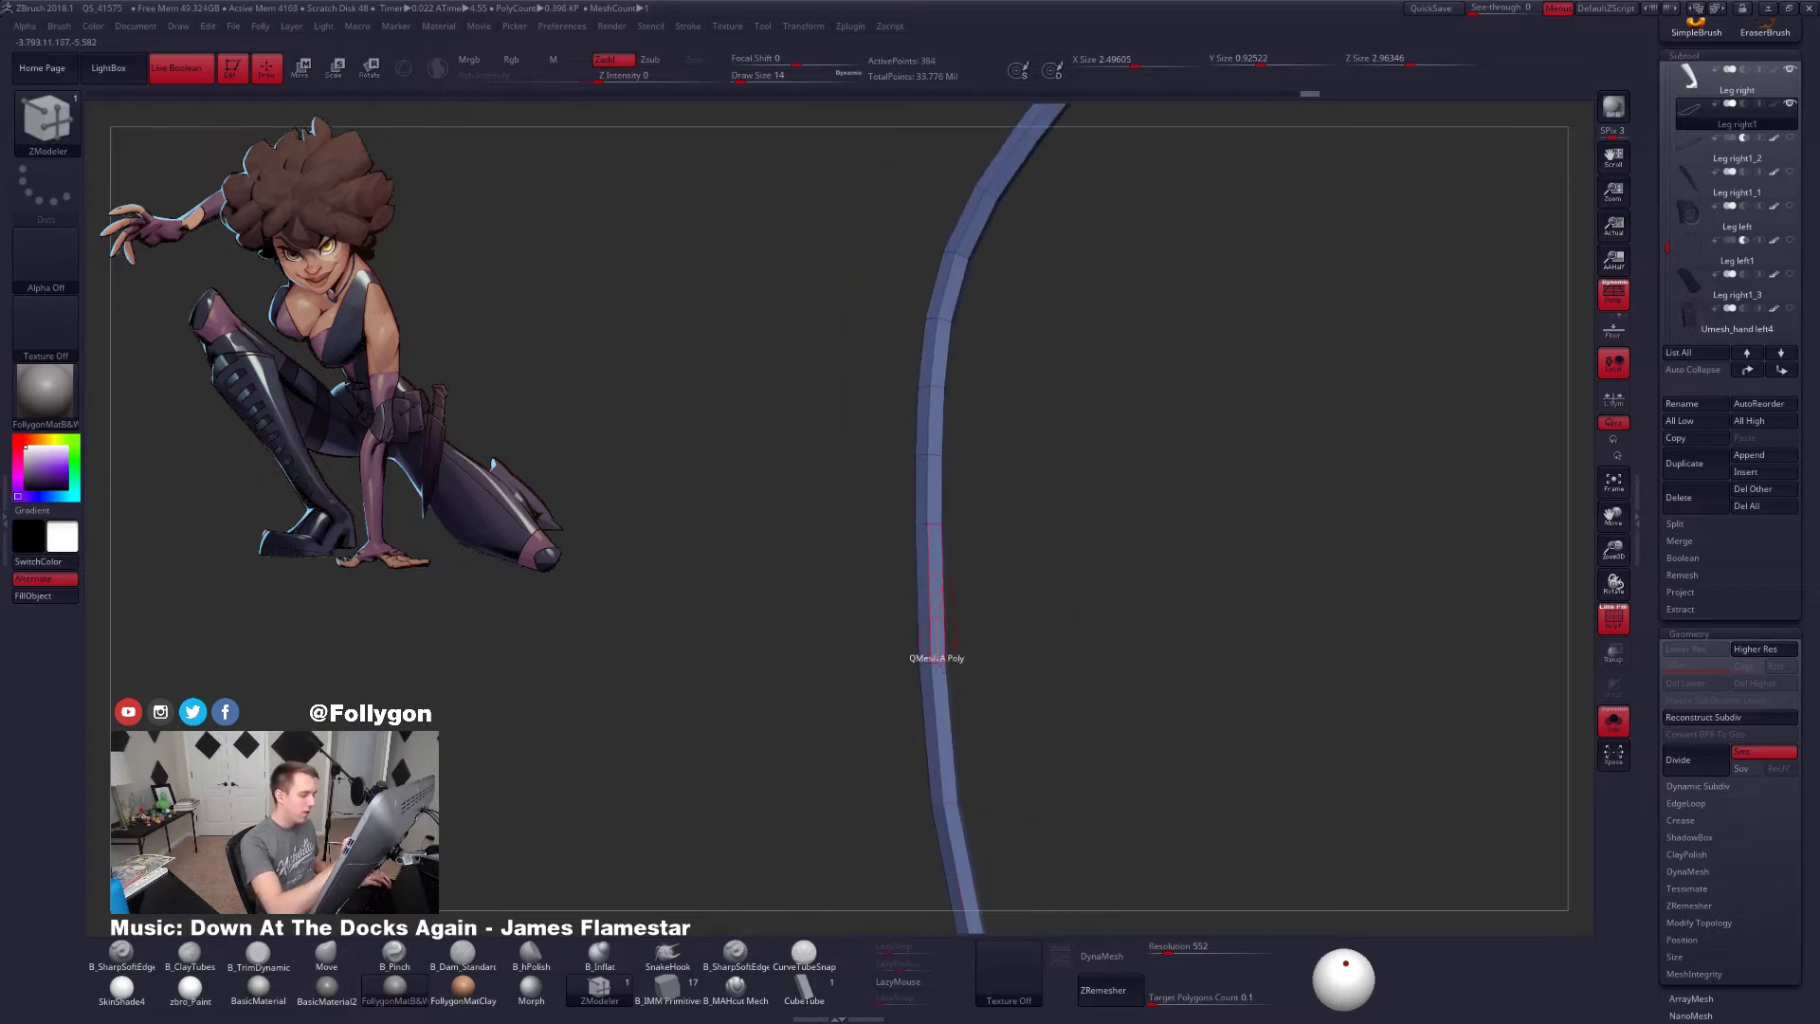
pyautogui.keyDown('alt'); pyautogui.moveTo(925, 569); pyautogui.dragTo(939, 729, button='right'); pyautogui.keyUp('alt')
pyautogui.keyDown('alt'); pyautogui.click(946, 612); pyautogui.keyUp('alt')
pyautogui.keyDown('alt'); pyautogui.click(957, 479); pyautogui.keyUp('alt')
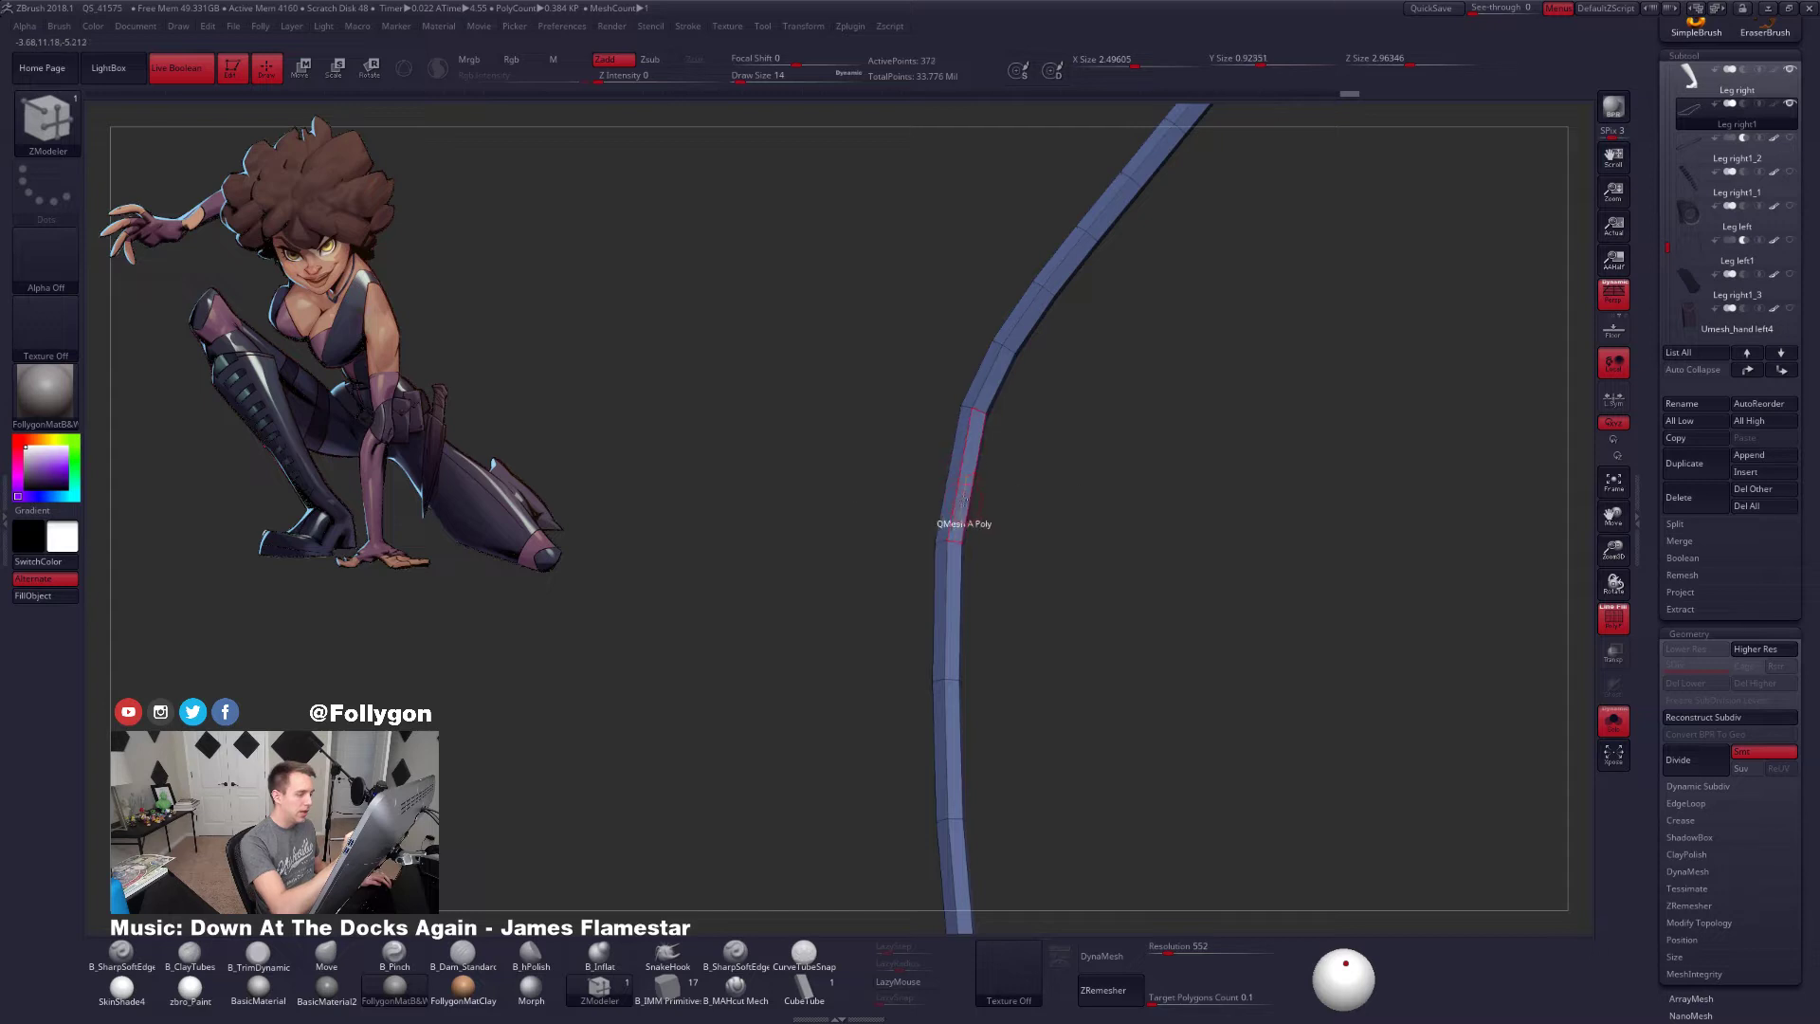
pyautogui.keyDown('alt'); pyautogui.moveTo(949, 628); pyautogui.dragTo(895, 880, button='right'); pyautogui.keyUp('alt')
pyautogui.keyDown('alt'); pyautogui.click(950, 597); pyautogui.keyUp('alt')
# Set the ZModeler edge action to Bevel and bevel the edge loop at the ball-of-foot bend on this side
pyautogui.moveTo(1062, 593); pyautogui.dragTo(1204, 602)
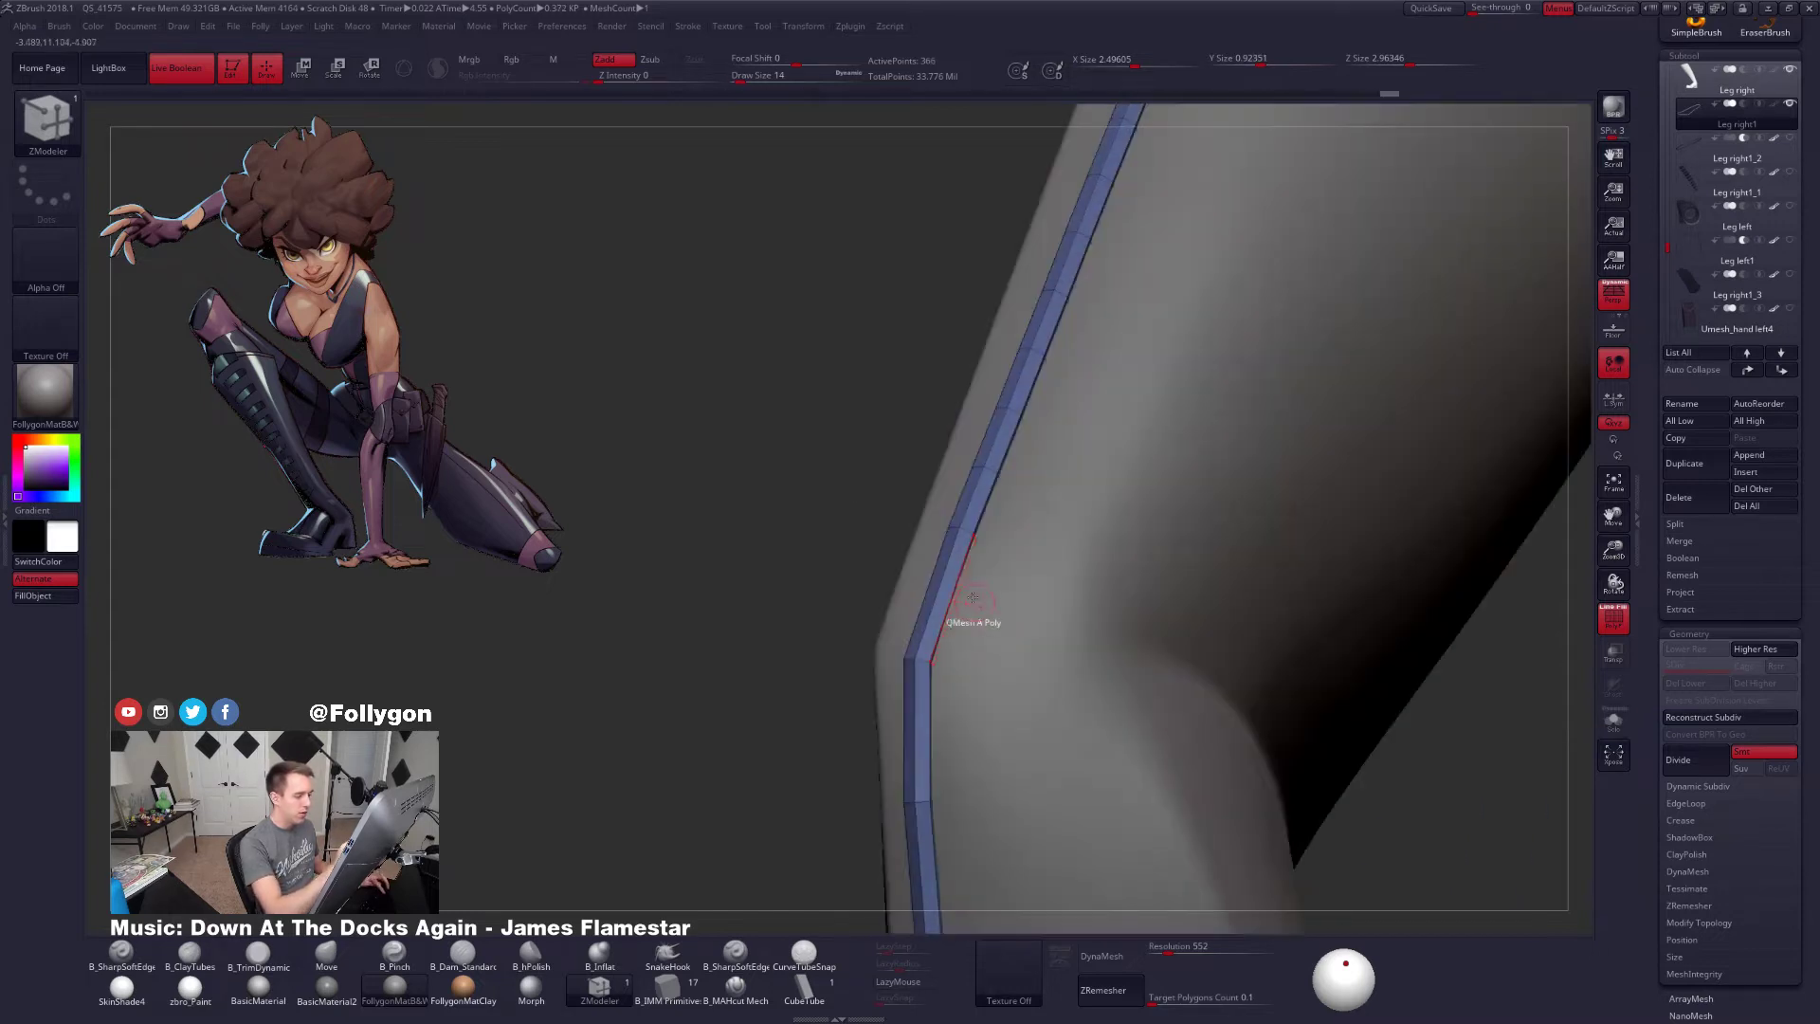
pyautogui.moveTo(956, 618); pyautogui.dragTo(1052, 626, button='right')
pyautogui.moveTo(919, 674)
pyautogui.keyDown('alt'); pyautogui.mouseDown(button='right')
pyautogui.moveTo(931, 694)
pyautogui.moveTo(932, 666)
pyautogui.mouseUp(button='right'); pyautogui.keyUp('alt')
pyautogui.press('space')
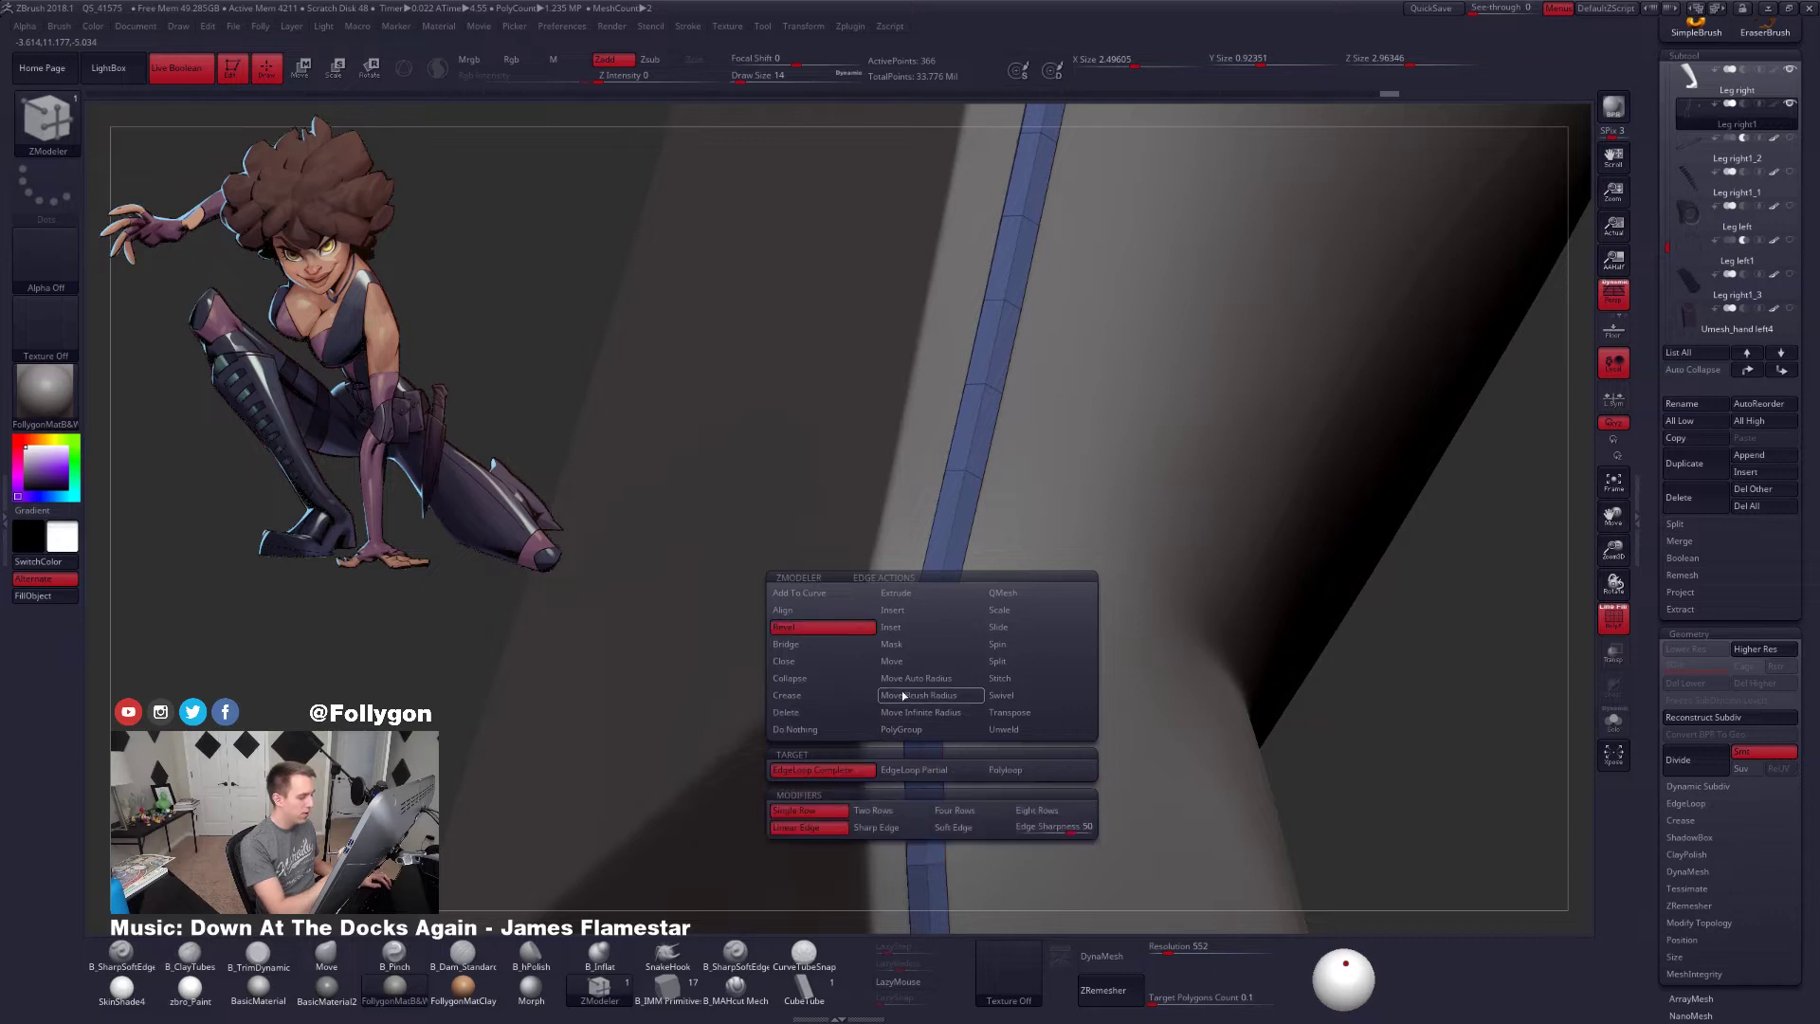
pyautogui.click(918, 695)
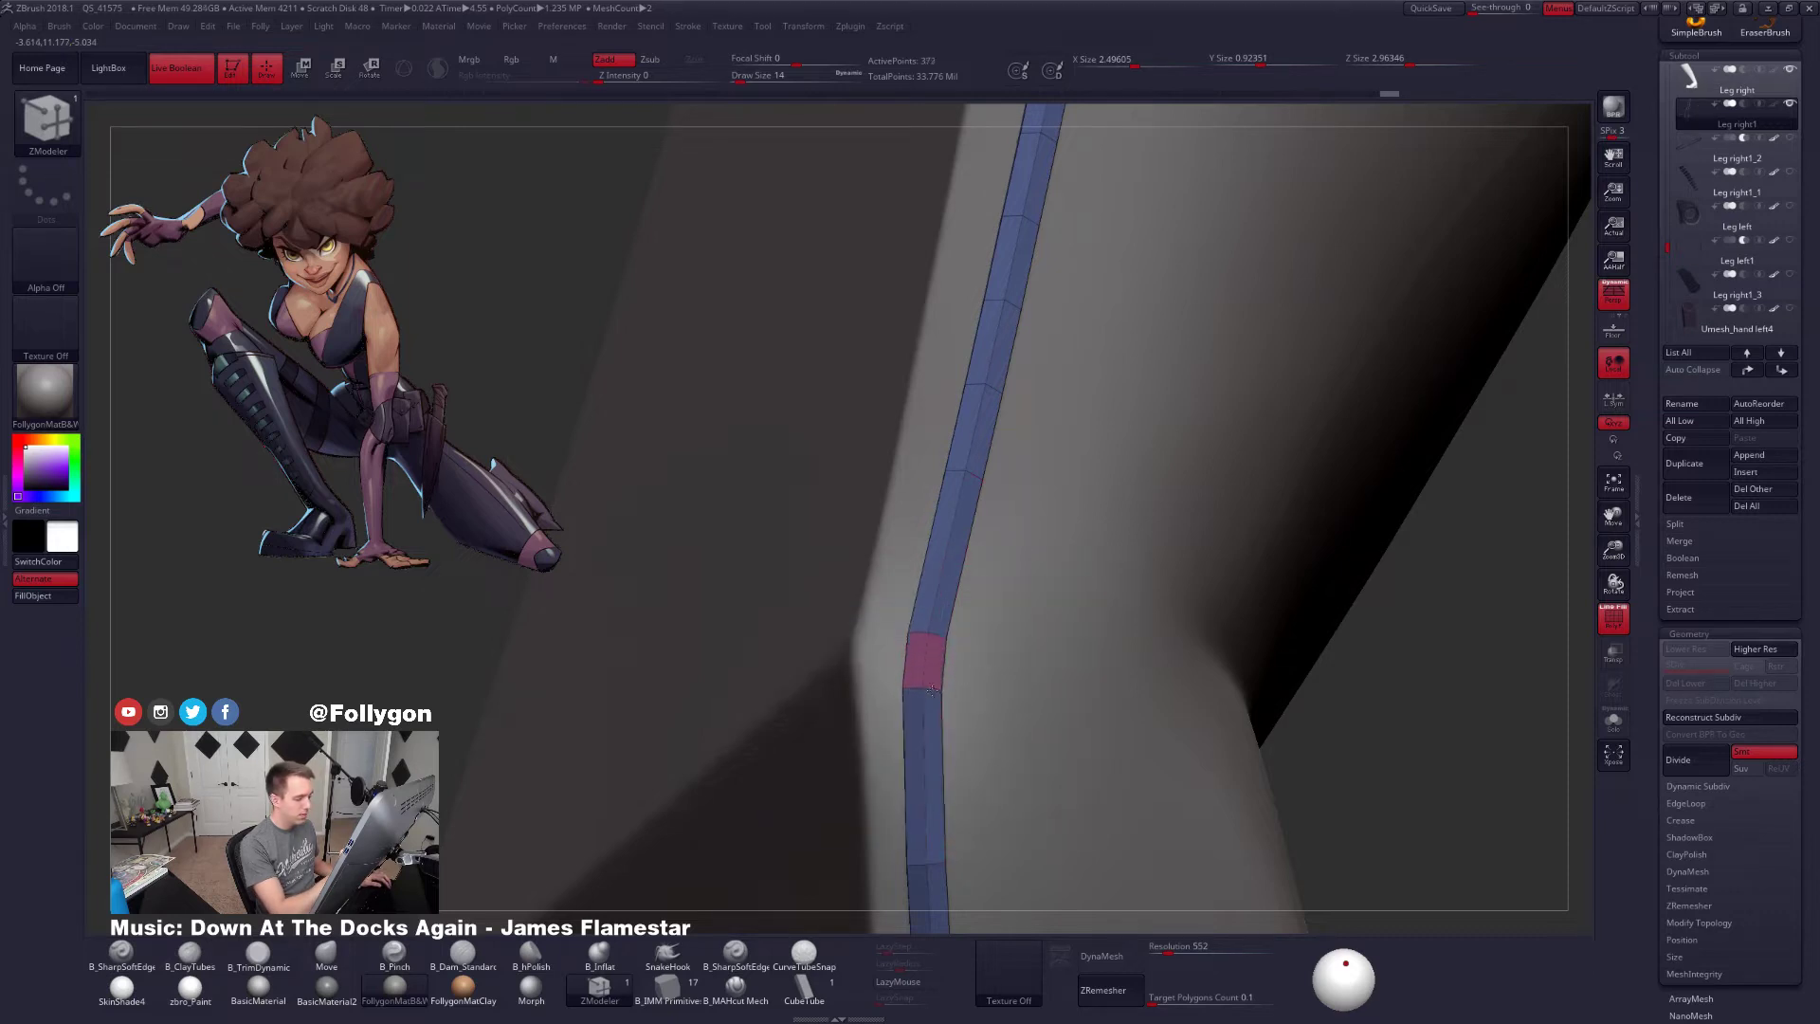
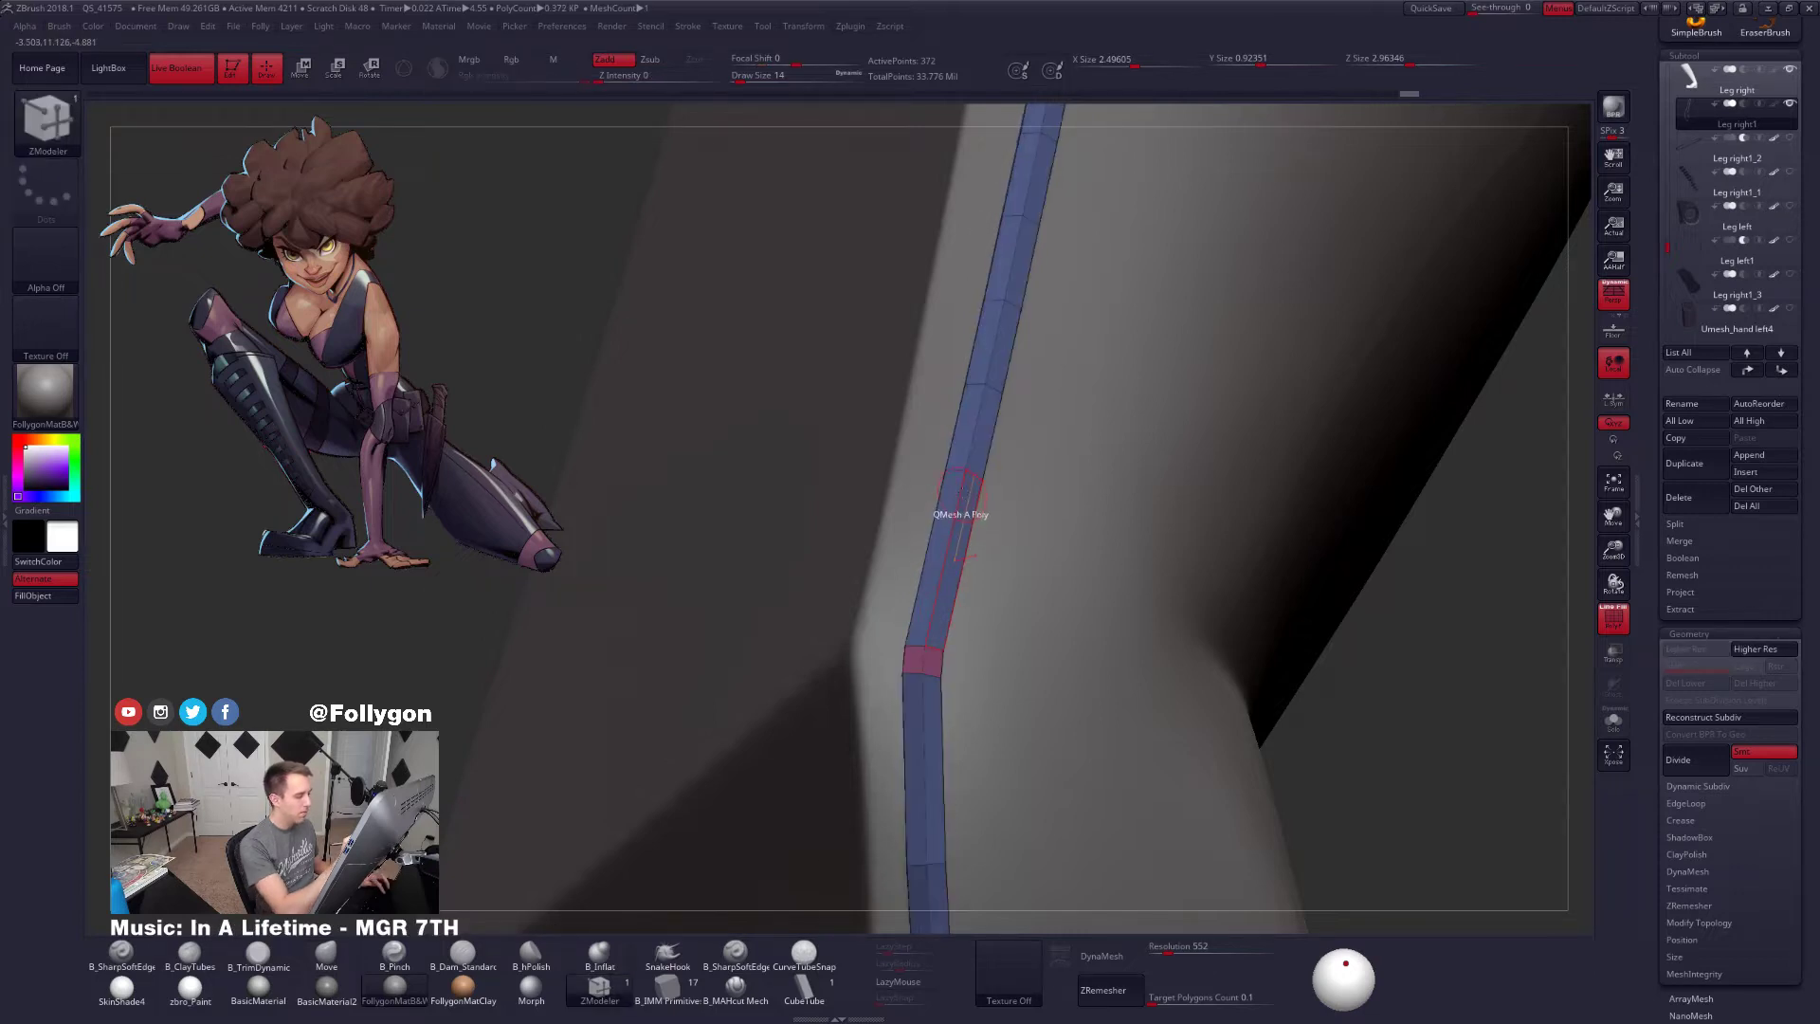
# Switch the ZModeler edge action back to Delete with EdgeLoop Complete as the target and isolate the sloped section past the bend
pyautogui.press('space')
pyautogui.click(857, 593)
pyautogui.click(882, 646)
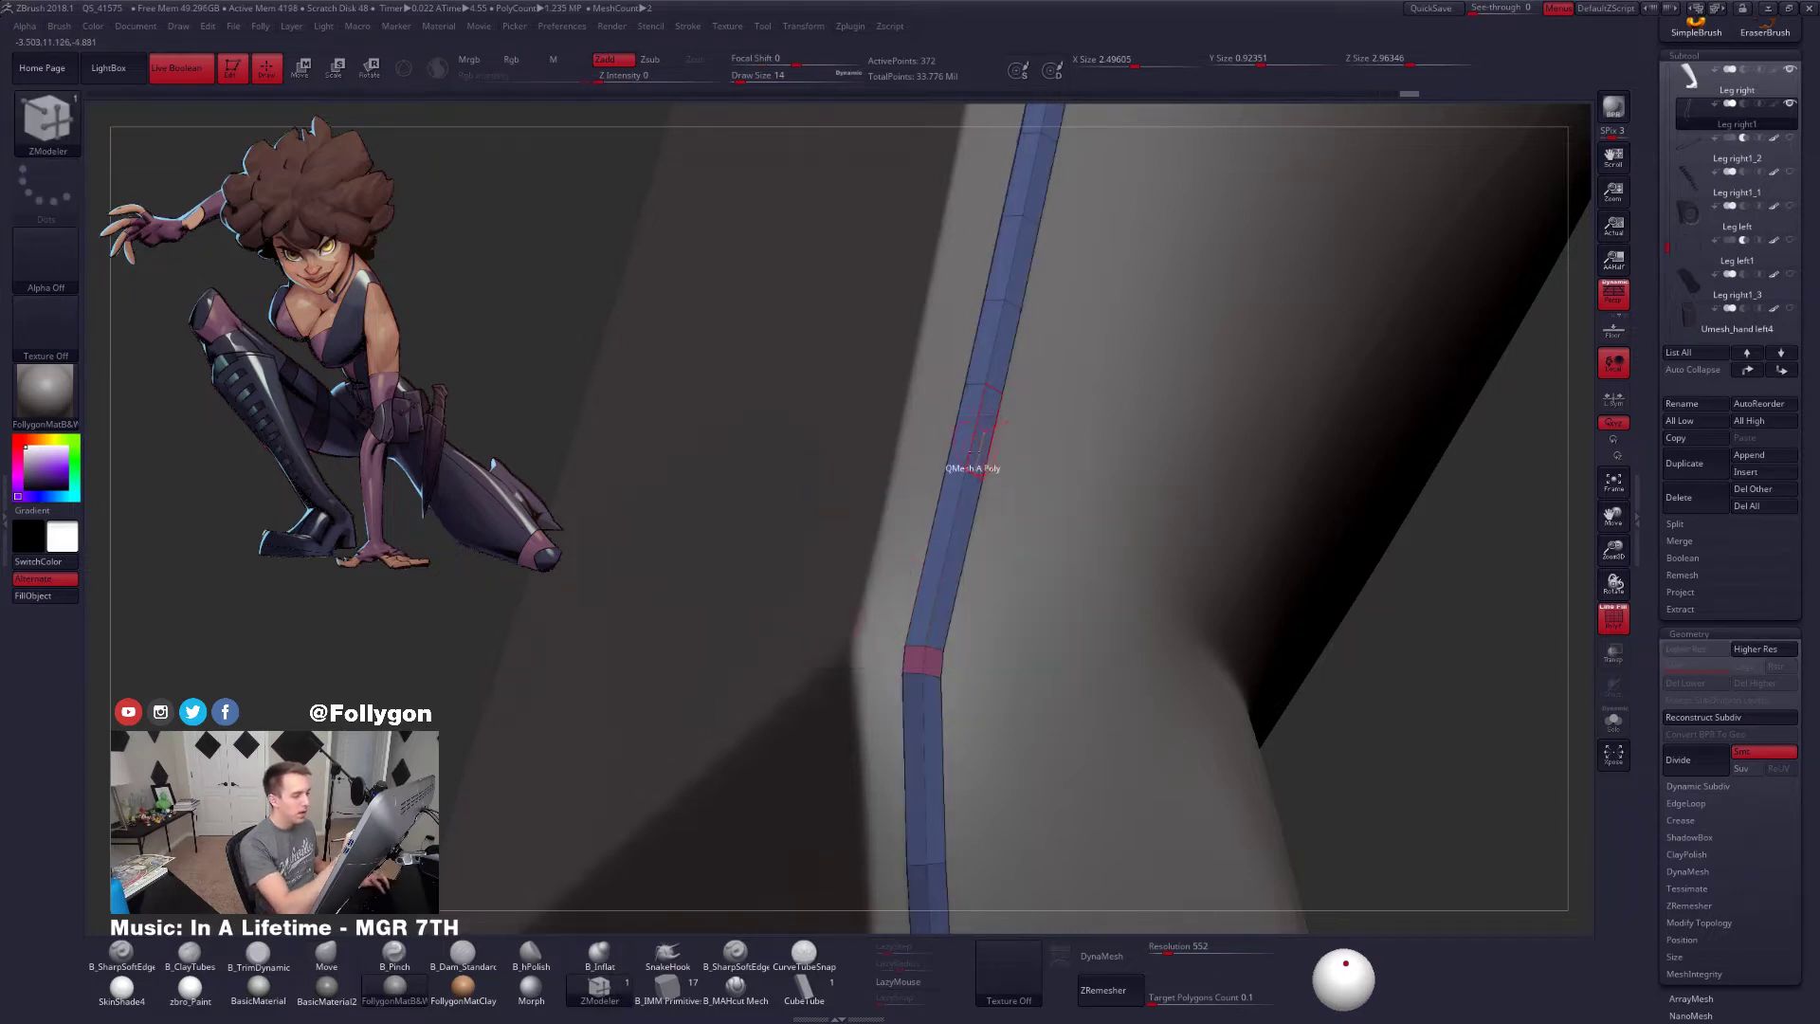
pyautogui.keyDown('alt'); pyautogui.moveTo(984, 497); pyautogui.dragTo(986, 558, button='right'); pyautogui.keyUp('alt')
pyautogui.moveTo(975, 642); pyautogui.dragTo(1049, 727)
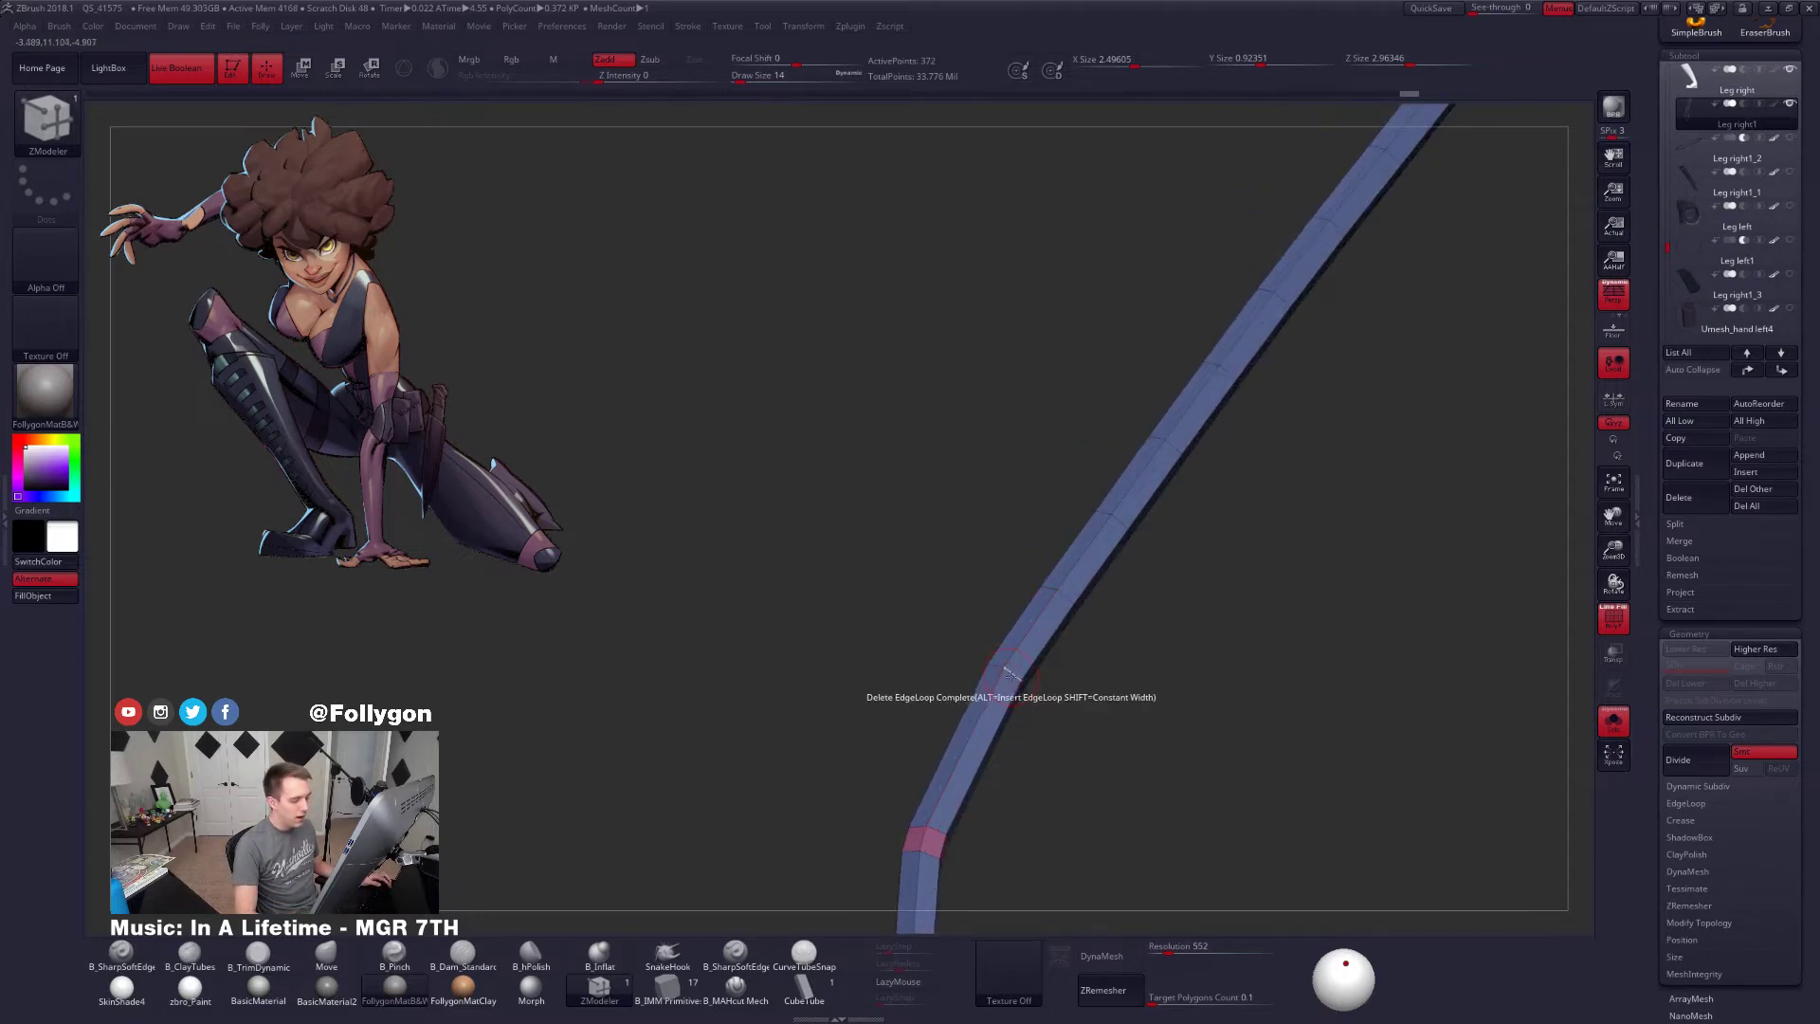
pyautogui.press('b')
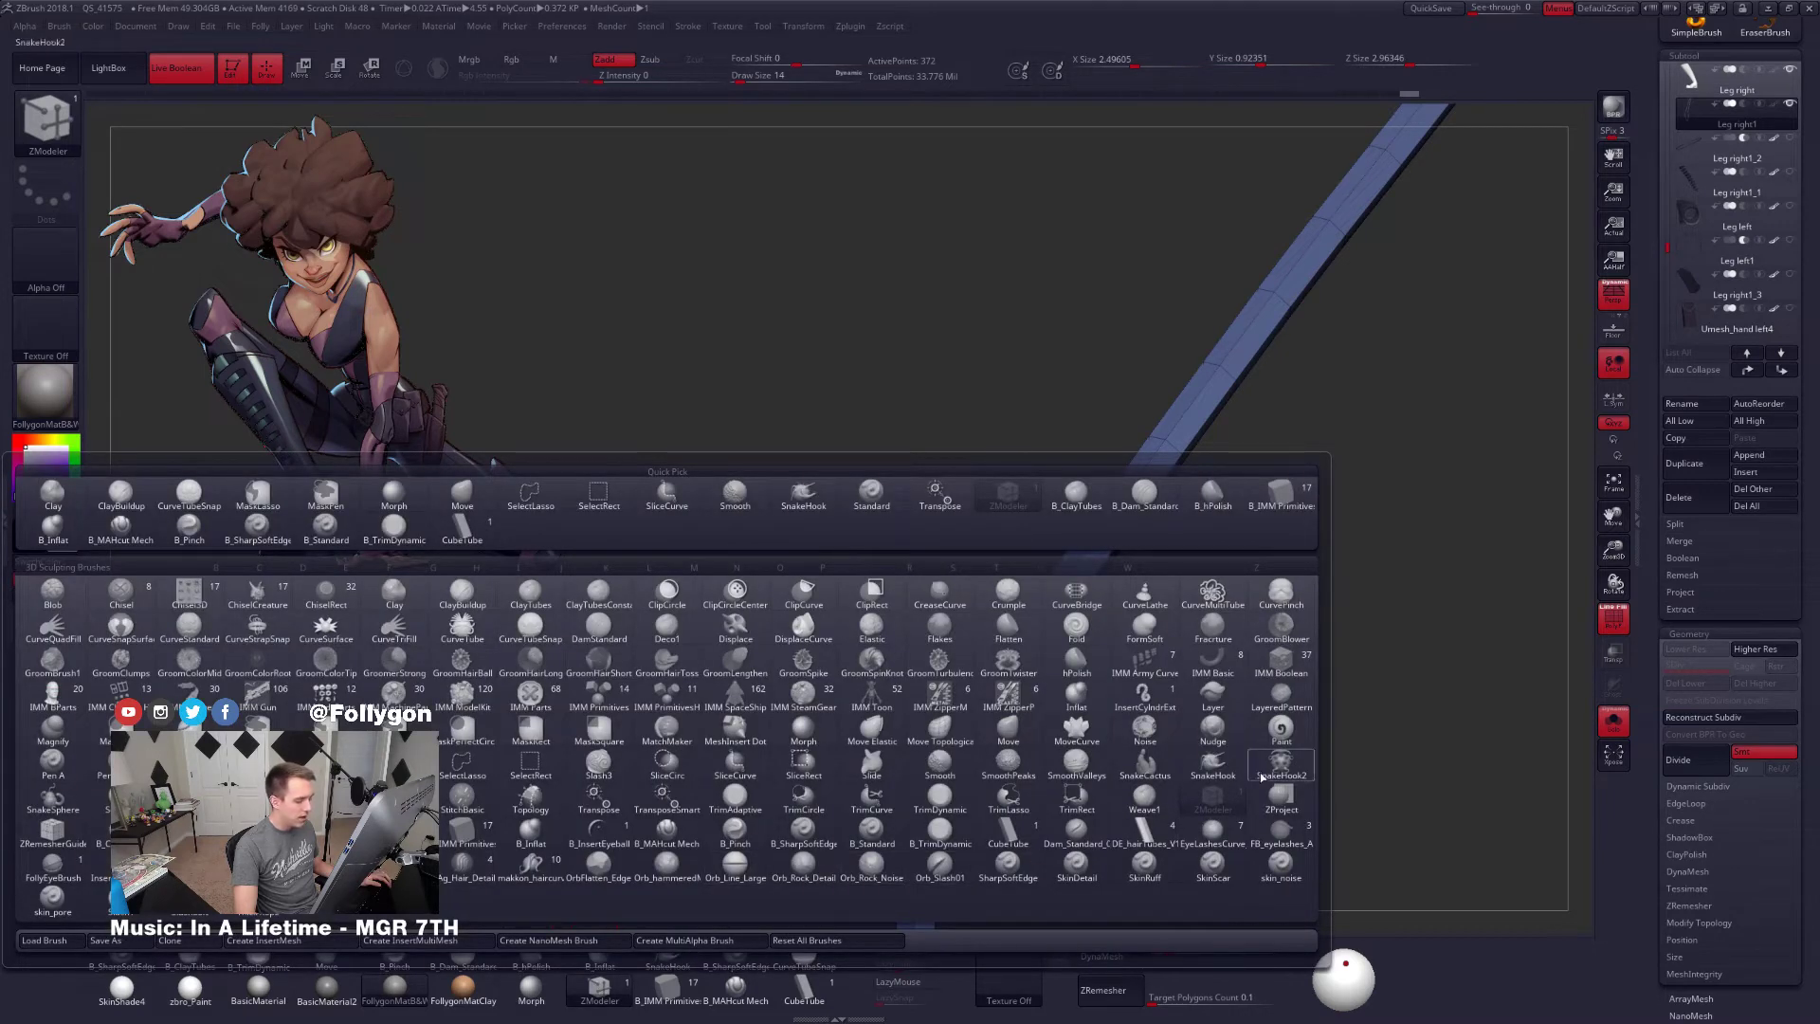
pyautogui.click(1224, 801)
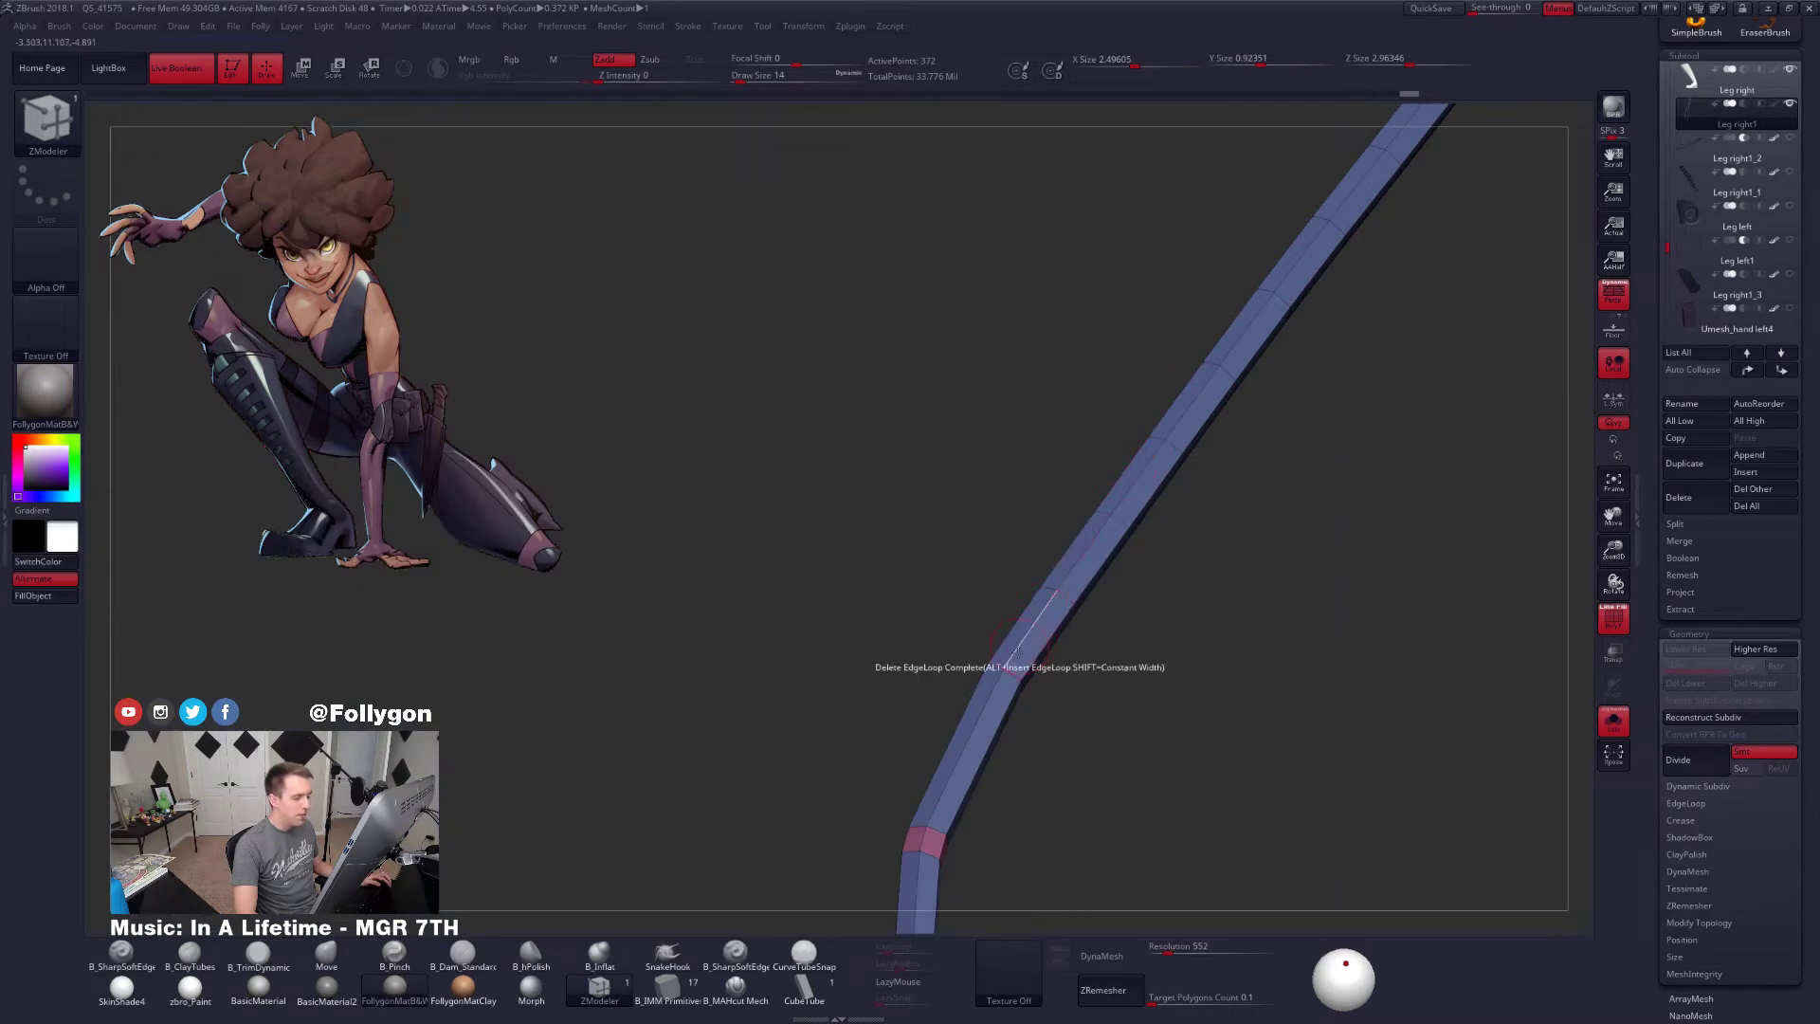
pyautogui.press('space')
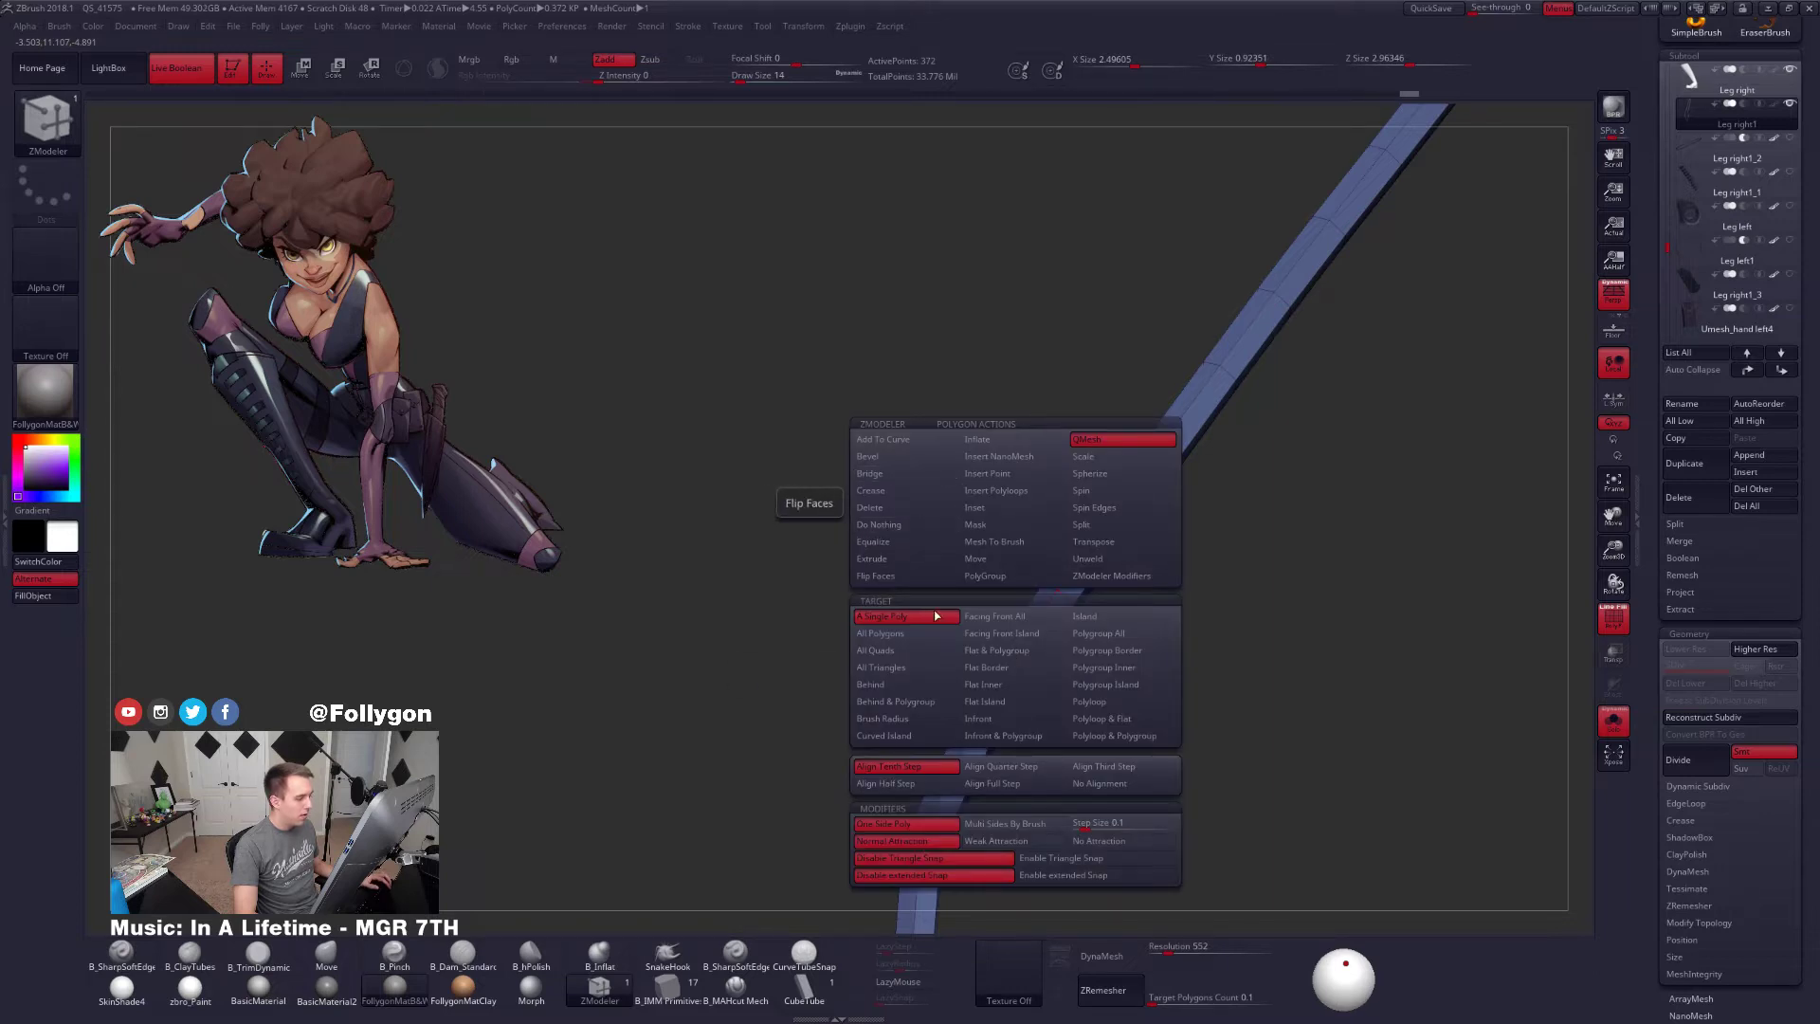
pyautogui.moveTo(1119, 517); pyautogui.dragTo(1008, 635, button='right')
pyautogui.press('space')
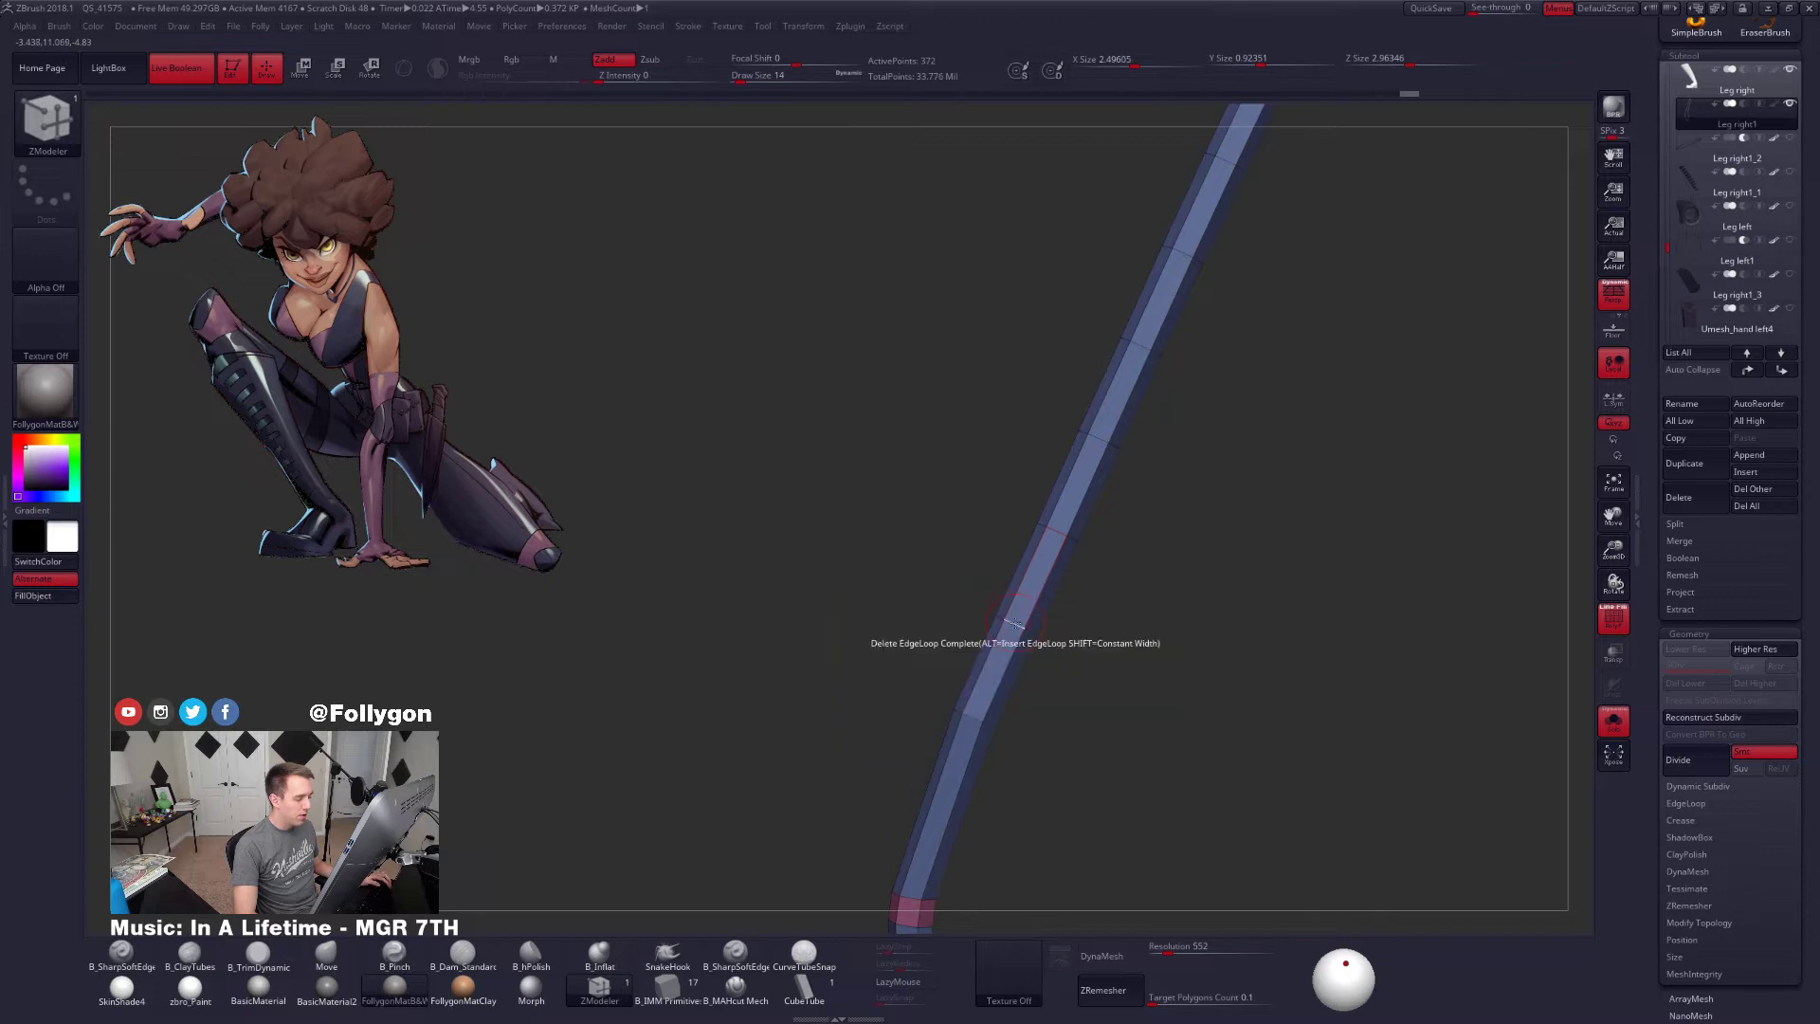
pyautogui.press('space')
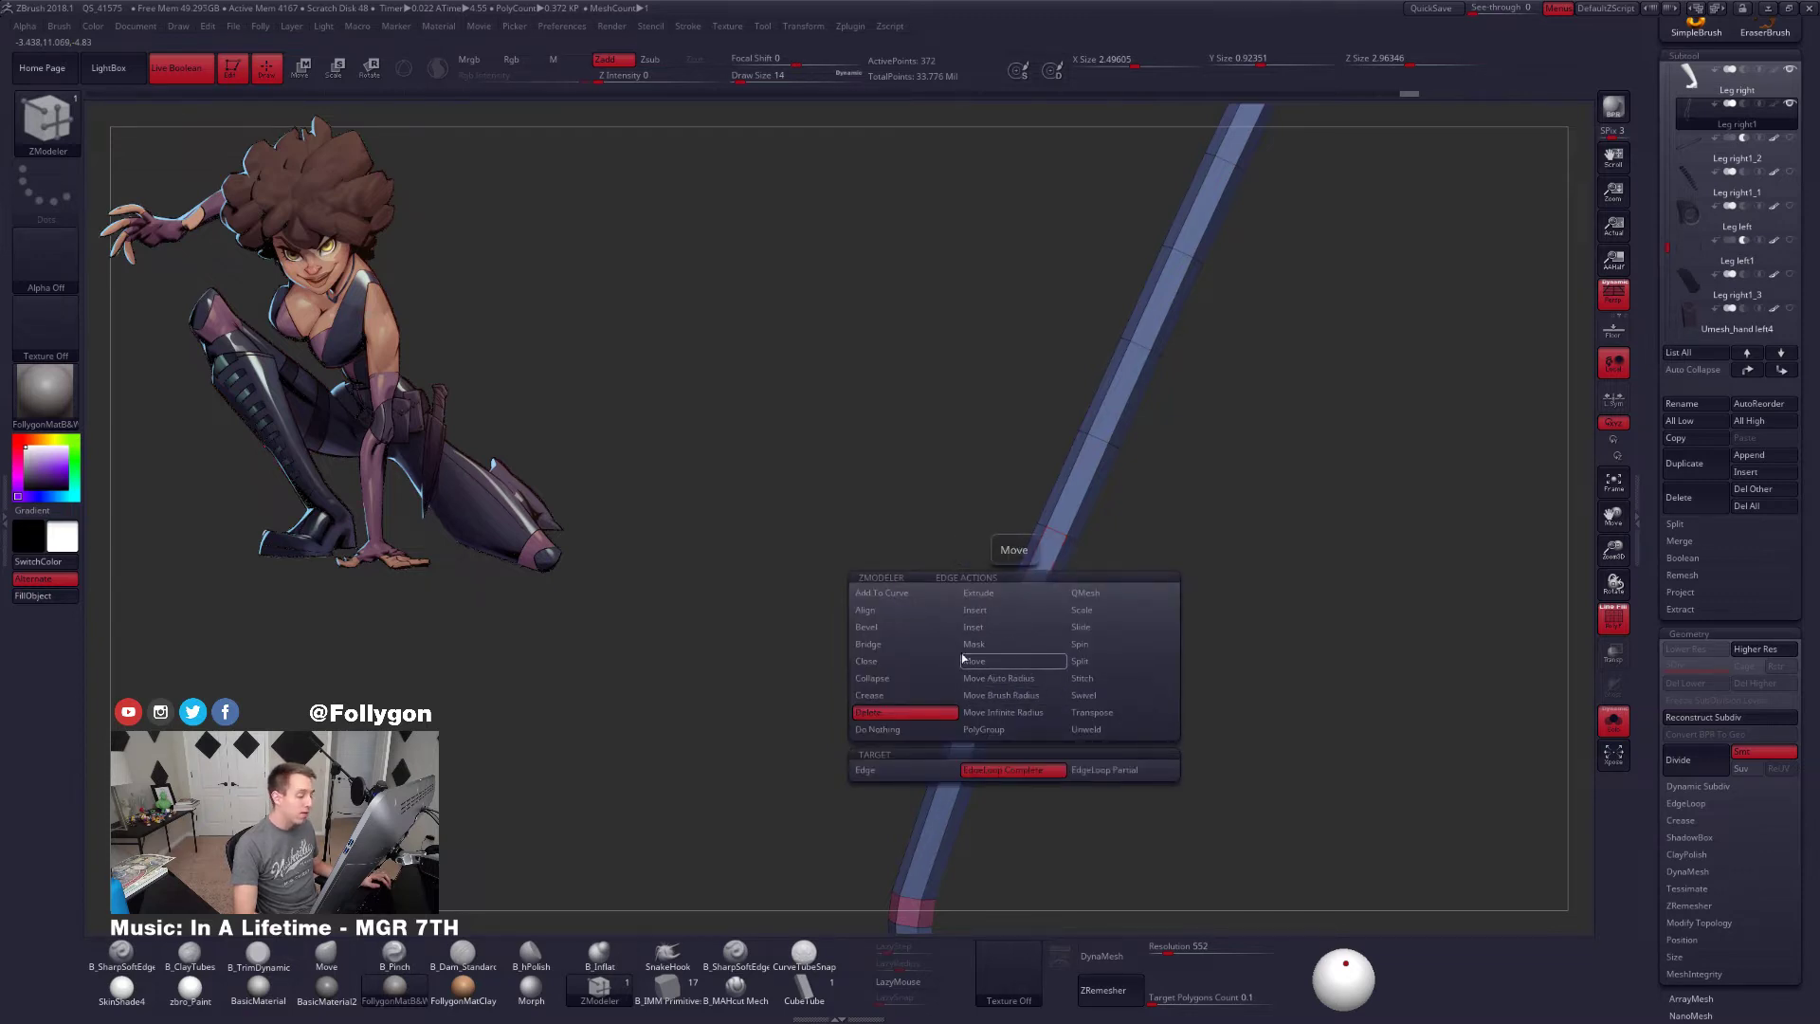
pyautogui.click(1030, 626)
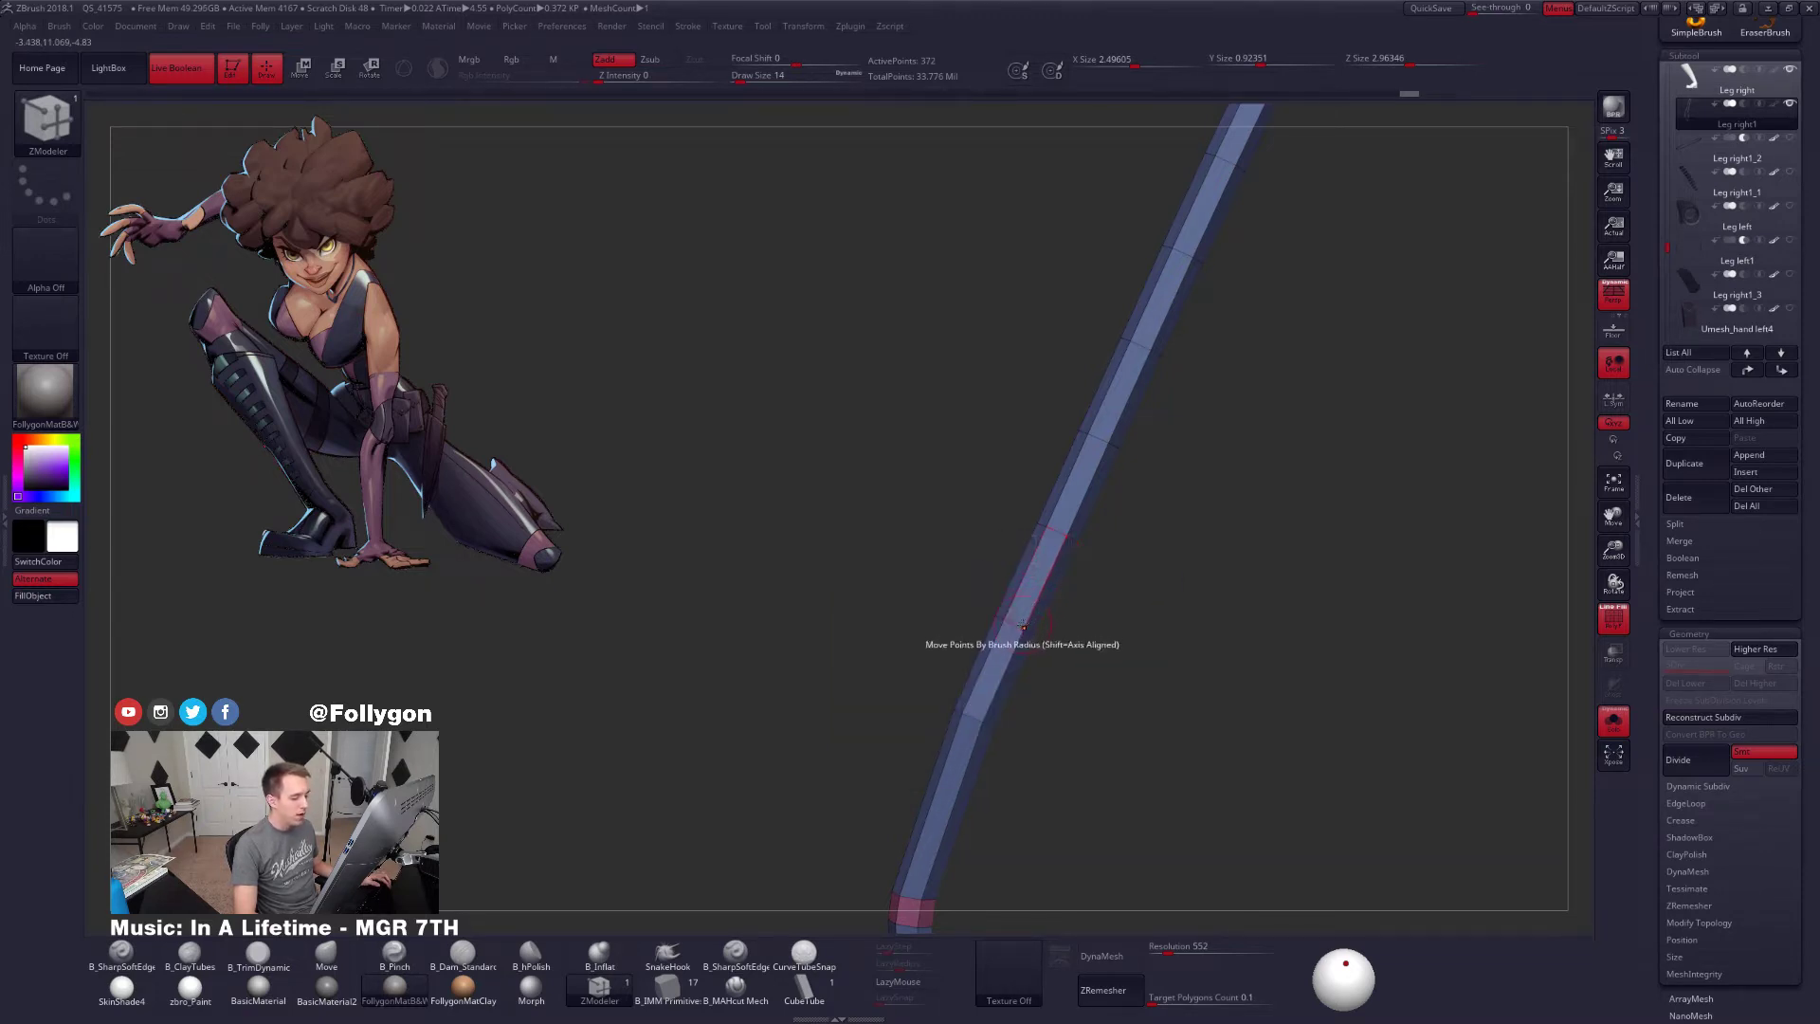
pyautogui.press('space')
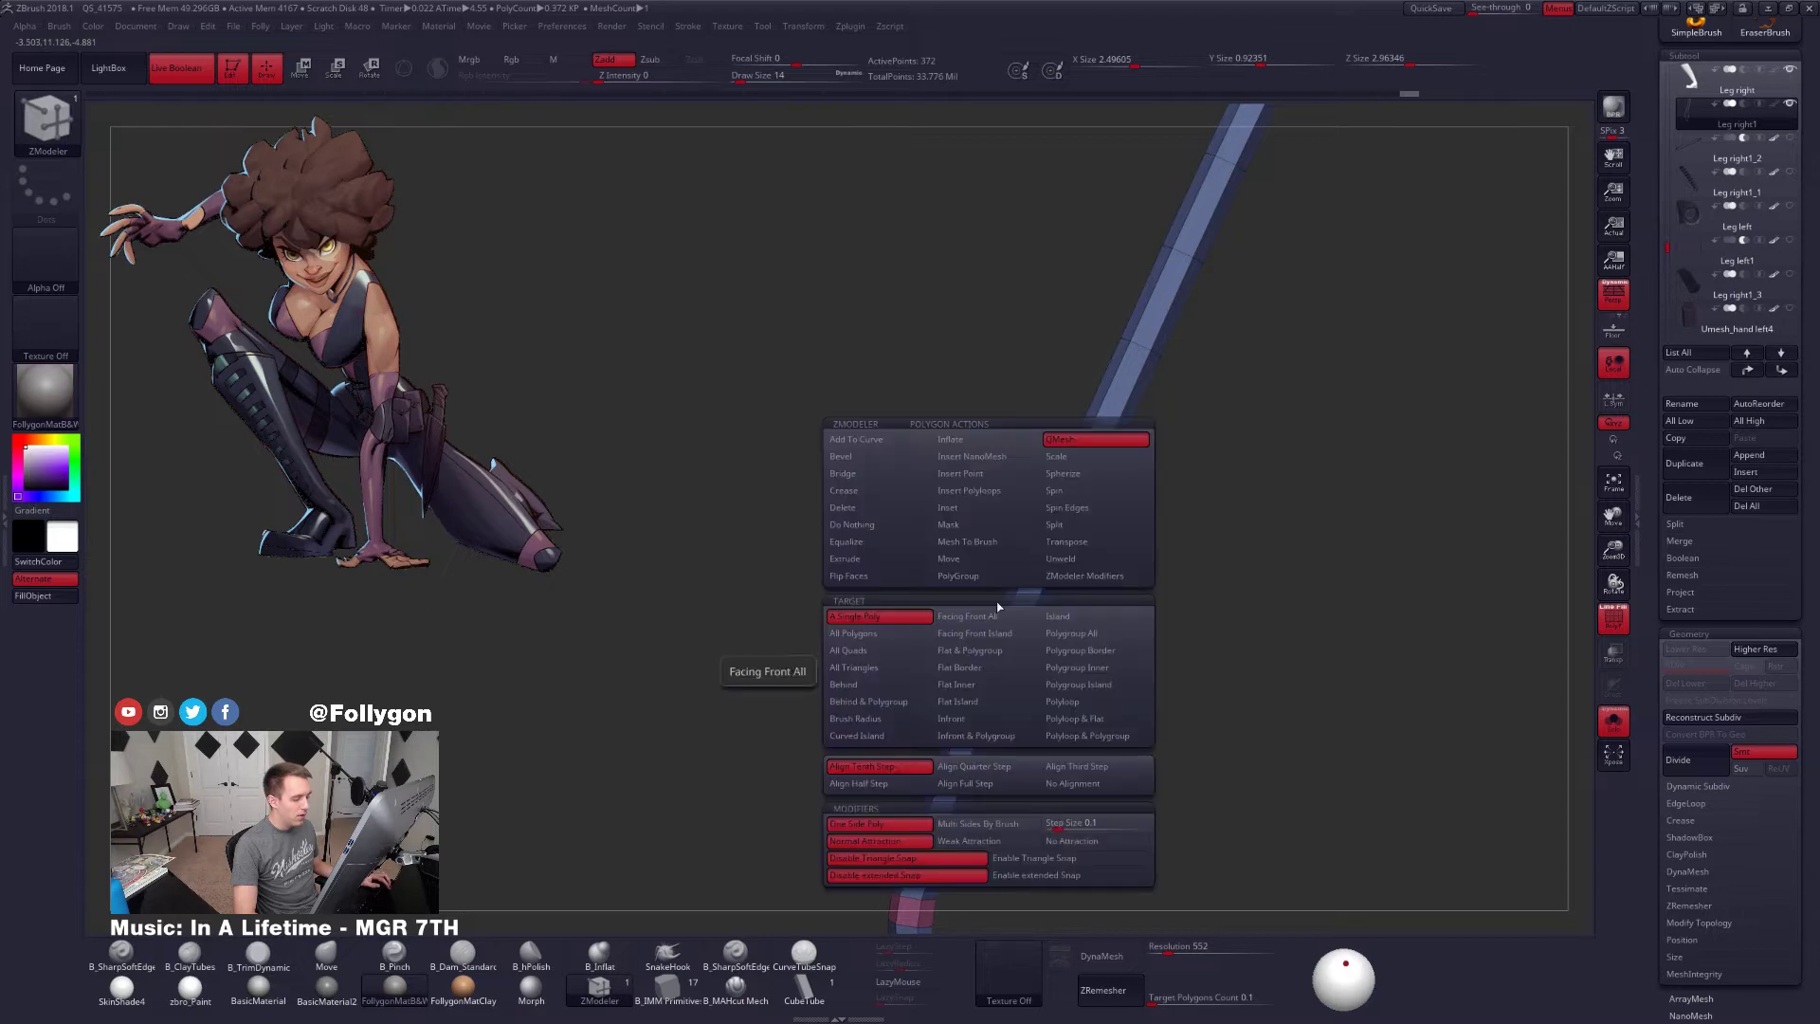
pyautogui.click(1106, 657)
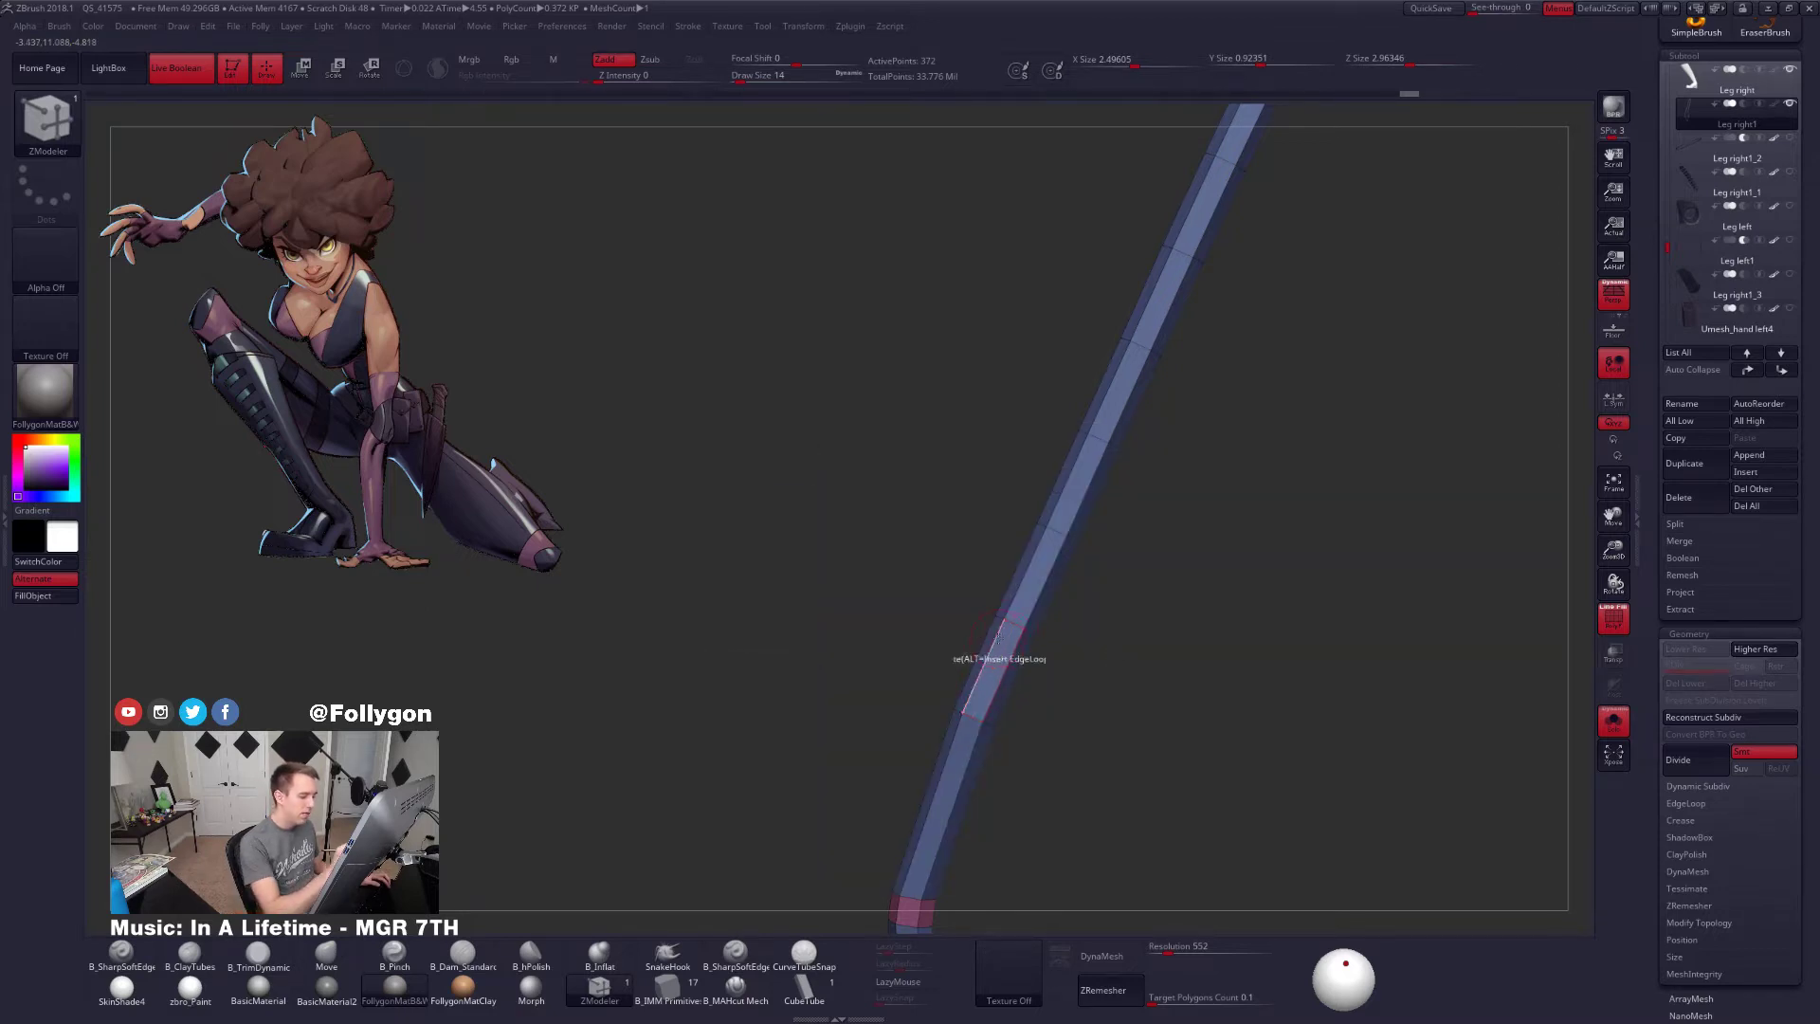
# Delete surplus edge loops along the tube's sloped section from the ball-of-foot bend up to the heel
pyautogui.click(1045, 585)
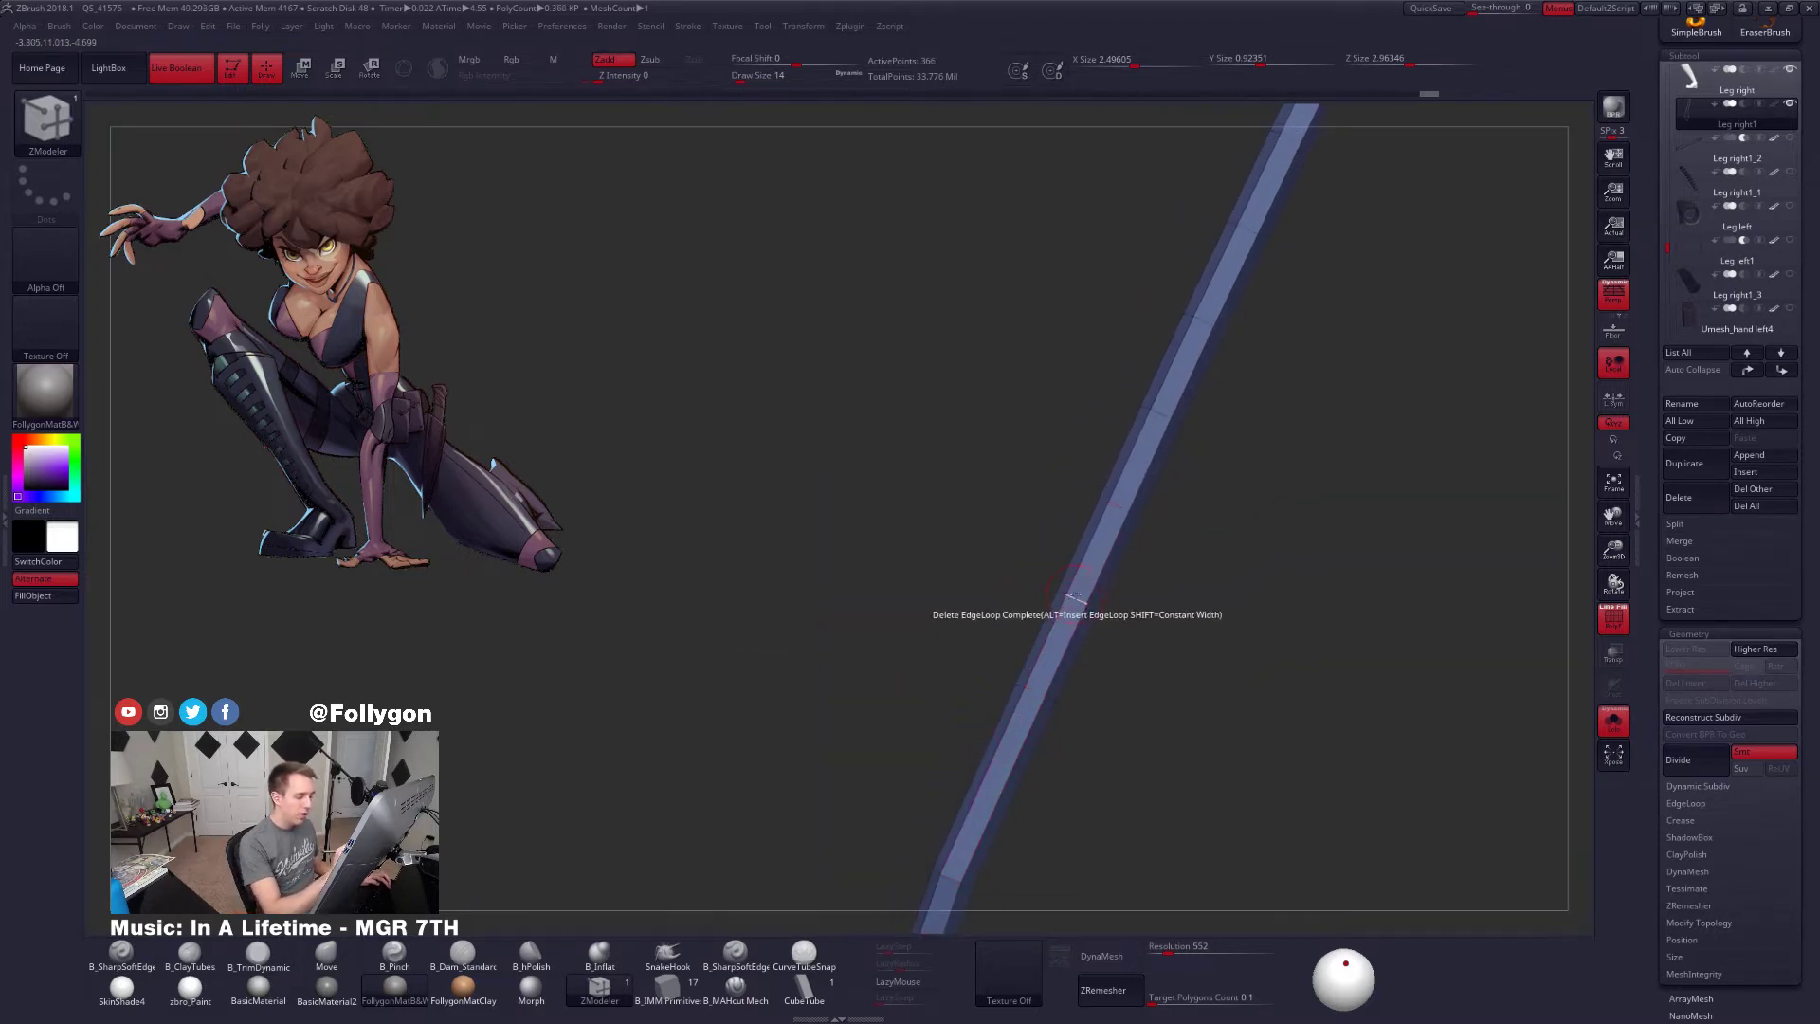
pyautogui.click(1072, 593)
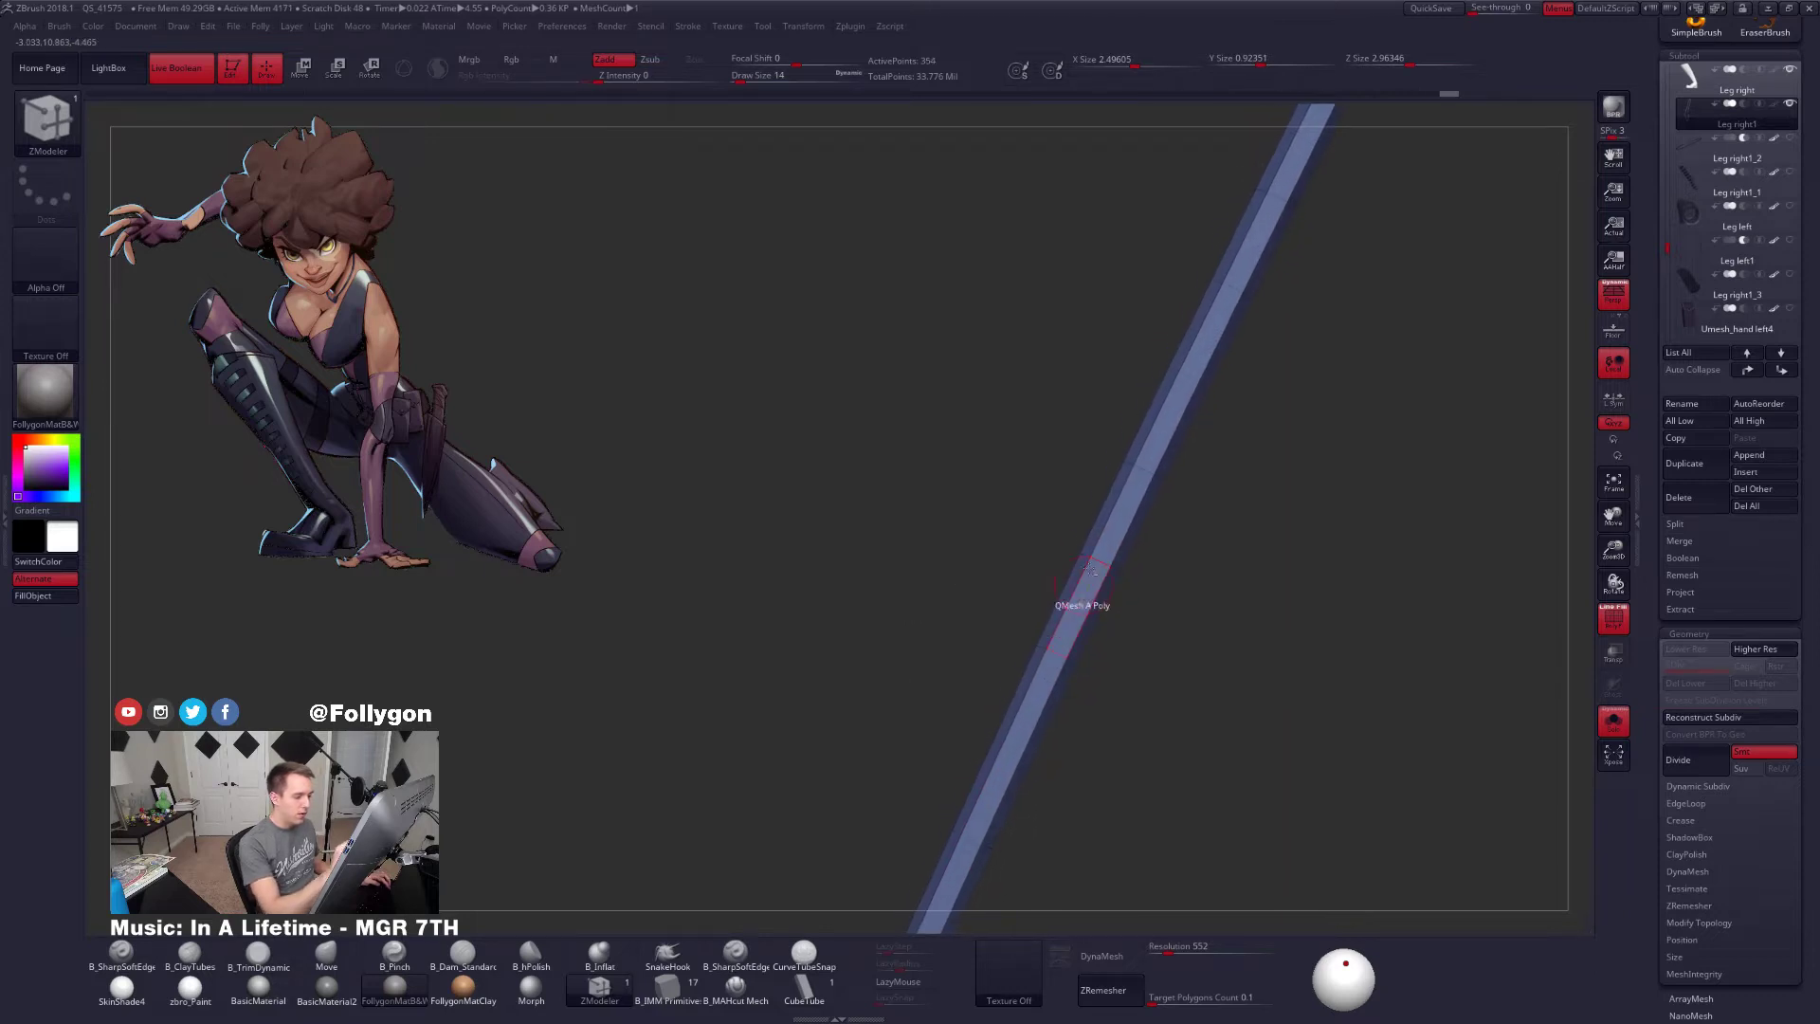
pyautogui.click(1109, 561)
pyautogui.click(1097, 613)
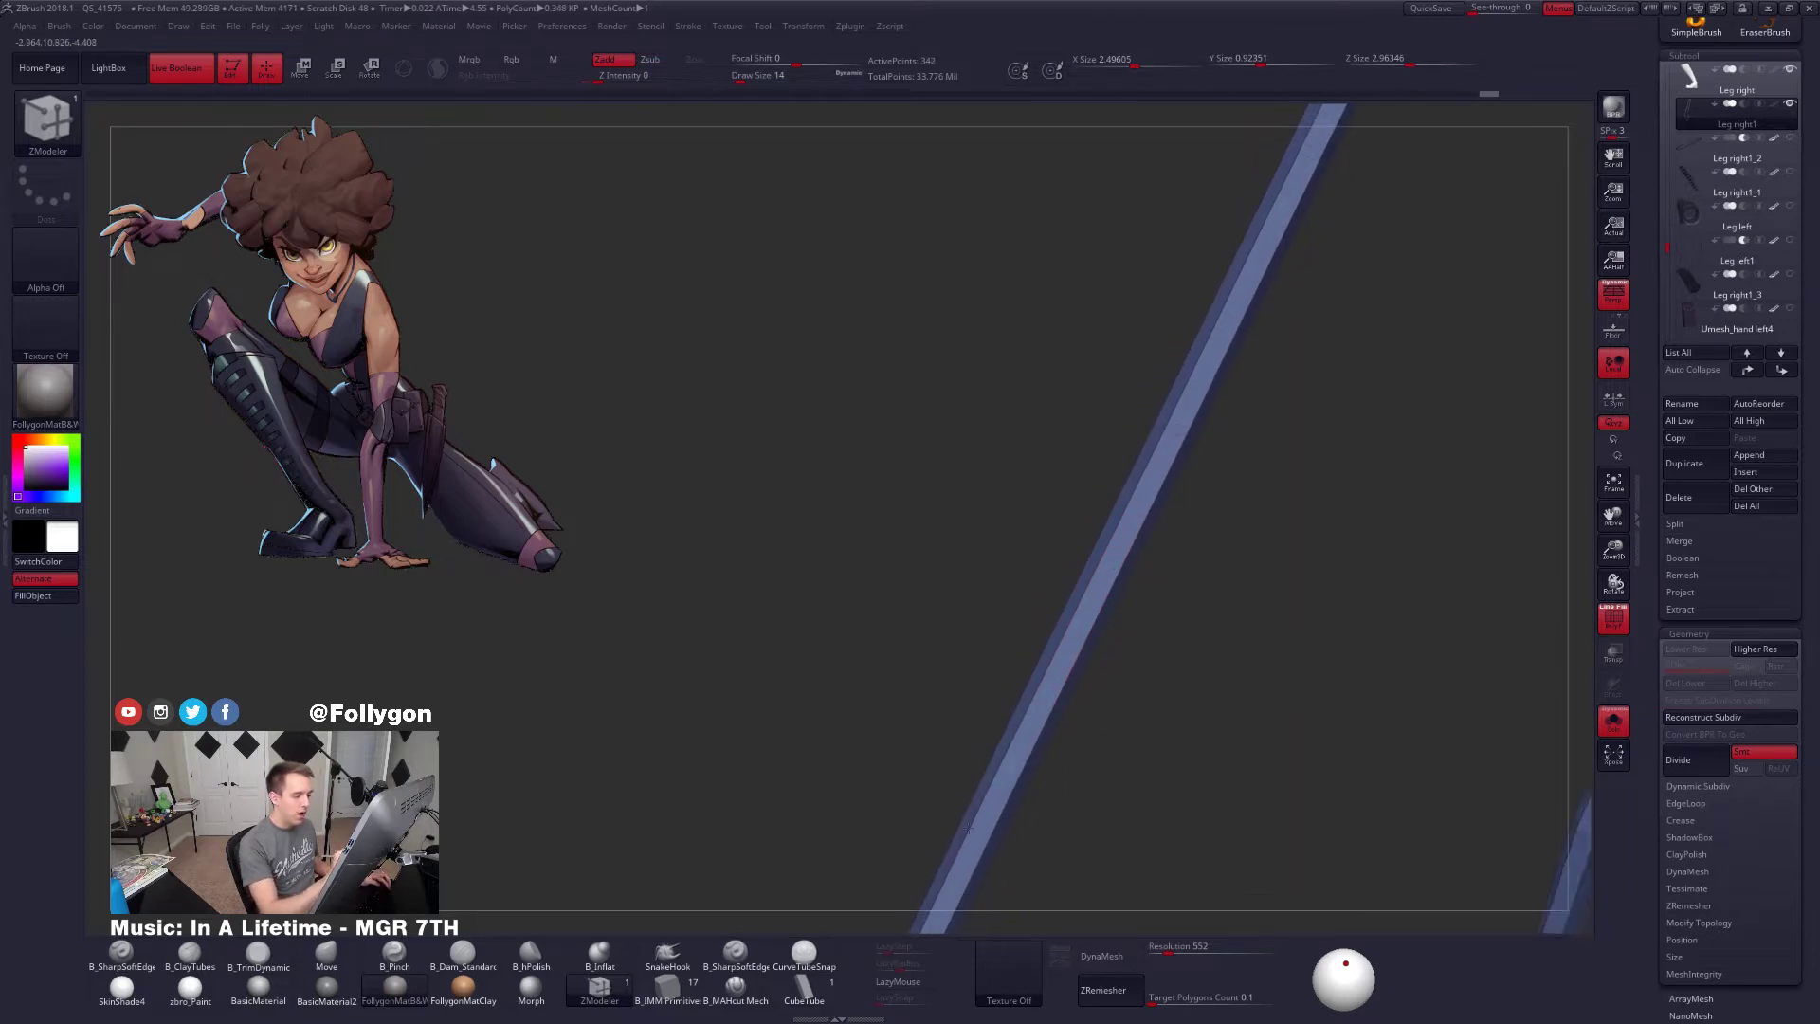
pyautogui.click(1116, 562)
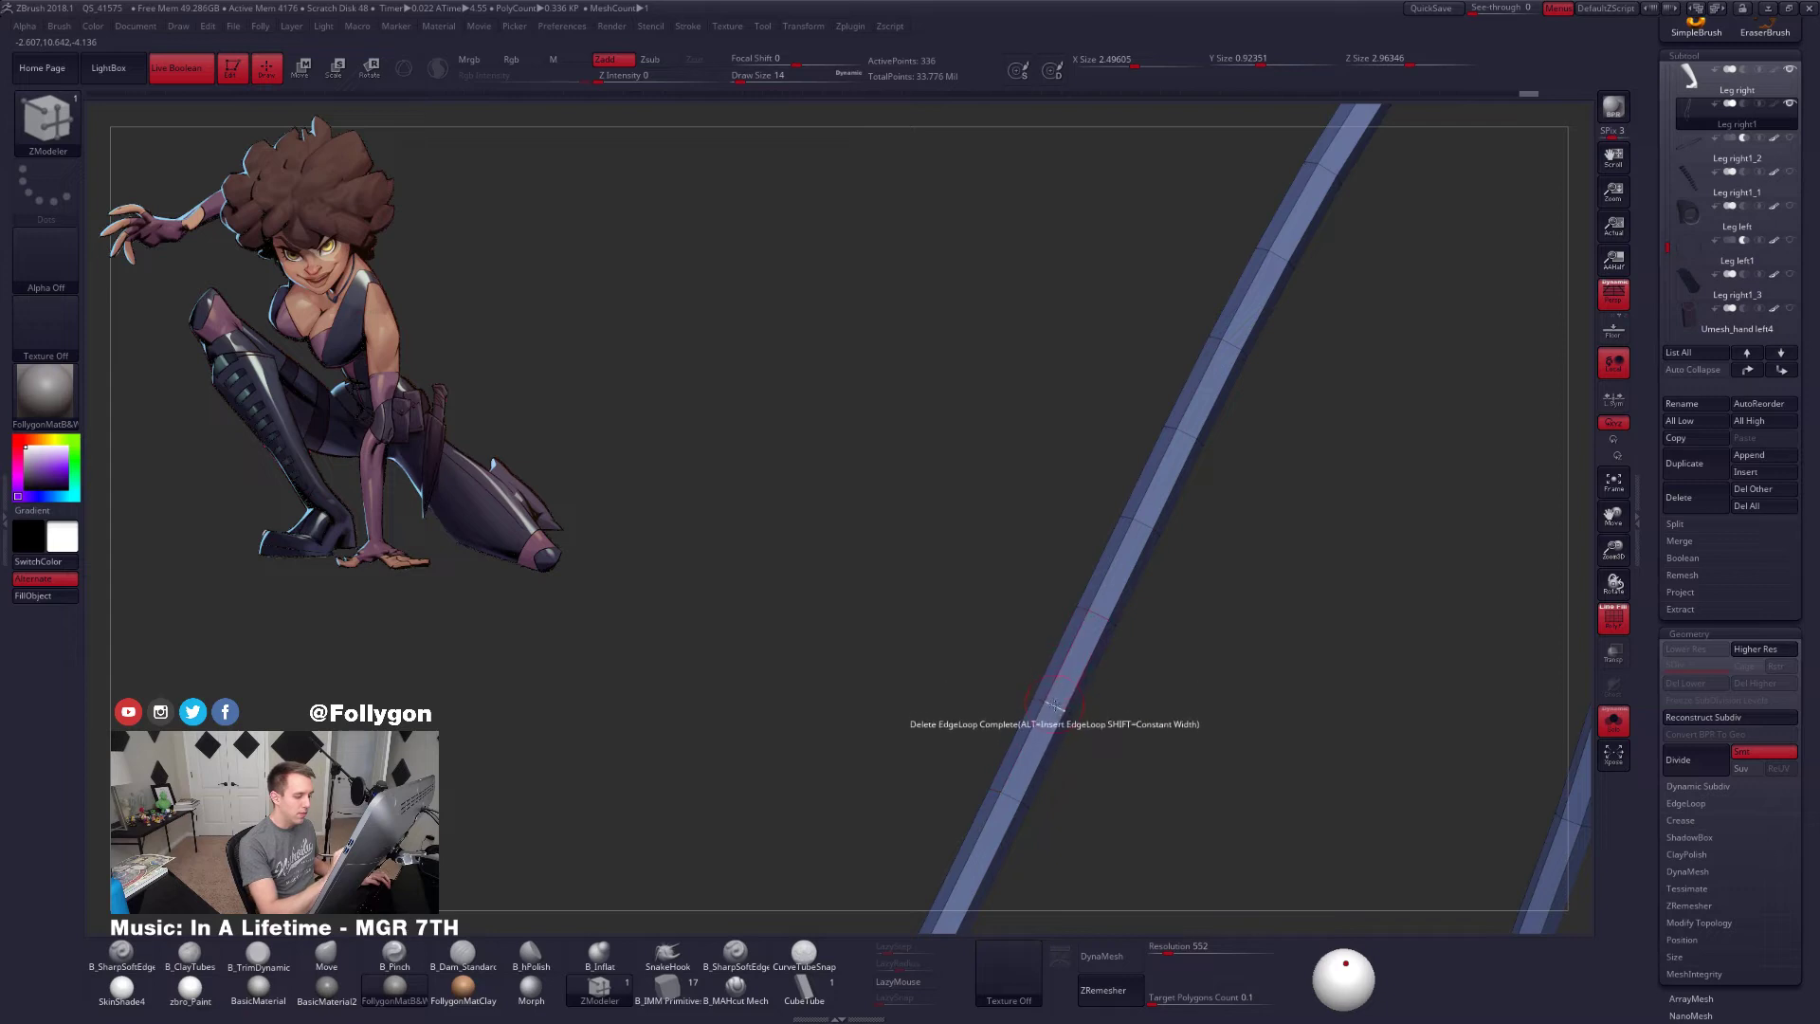
pyautogui.keyDown('ctrl'); pyautogui.moveTo(1055, 684); pyautogui.dragTo(972, 875, button='right'); pyautogui.keyUp('ctrl')
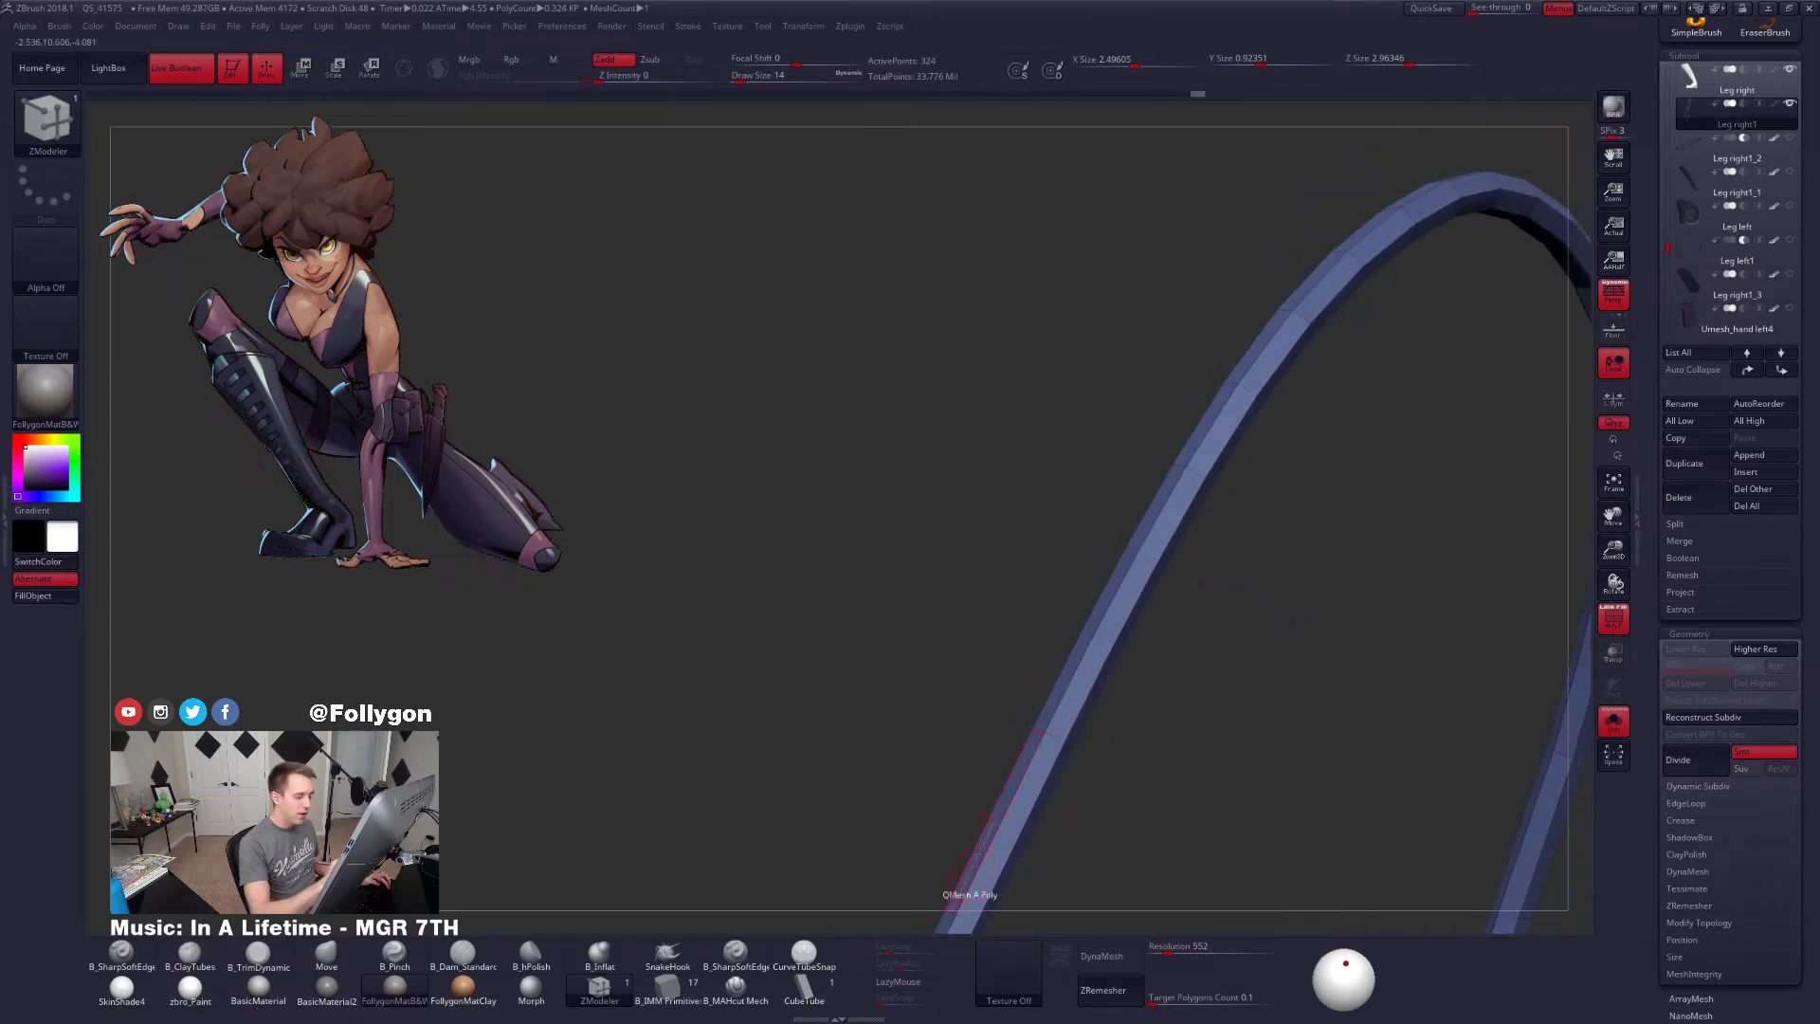
pyautogui.click(1096, 644)
pyautogui.moveTo(1097, 644); pyautogui.dragTo(1007, 527, button='right')
pyautogui.moveTo(1150, 734); pyautogui.dragTo(1133, 641, button='right')
# Delete surplus edge loops around the back of the heel, comparing the tube with the boot
pyautogui.hotkey('shift', 's')
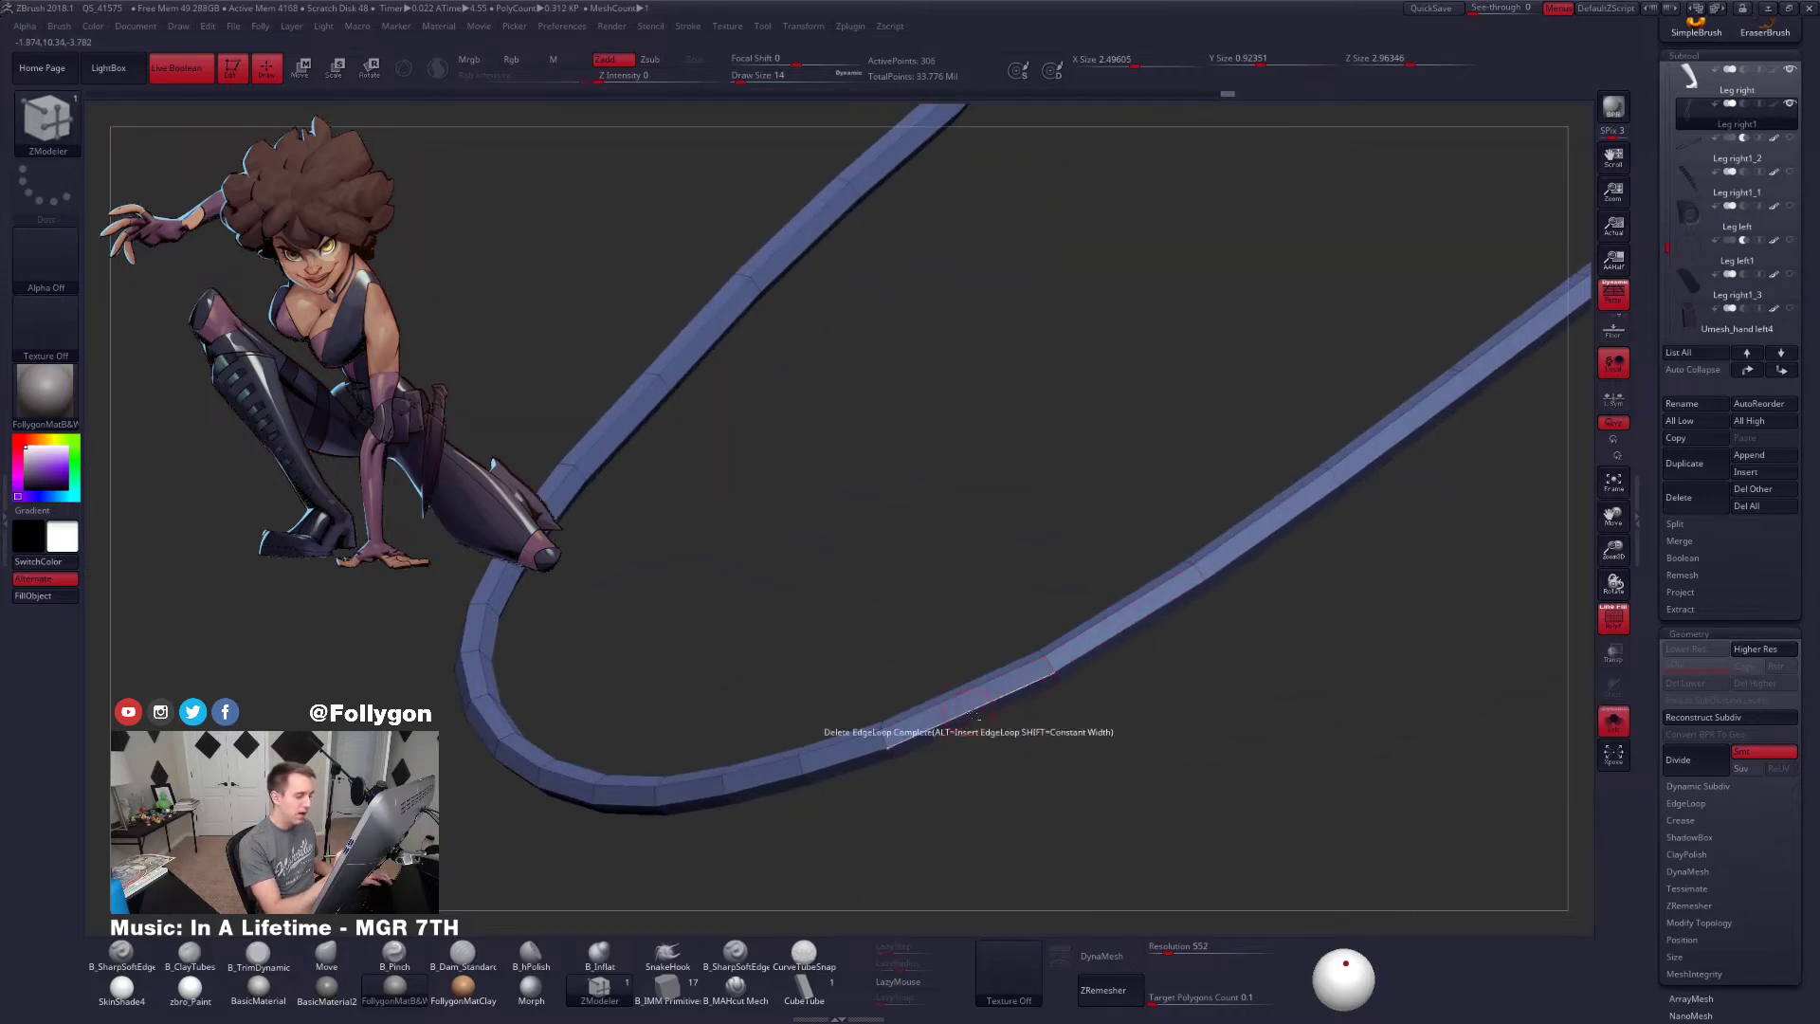
pyautogui.moveTo(974, 715)
pyautogui.mouseDown(button='right')
pyautogui.moveTo(1104, 679)
pyautogui.moveTo(977, 705)
pyautogui.mouseUp(button='right')
pyautogui.moveTo(952, 731); pyautogui.dragTo(1040, 704)
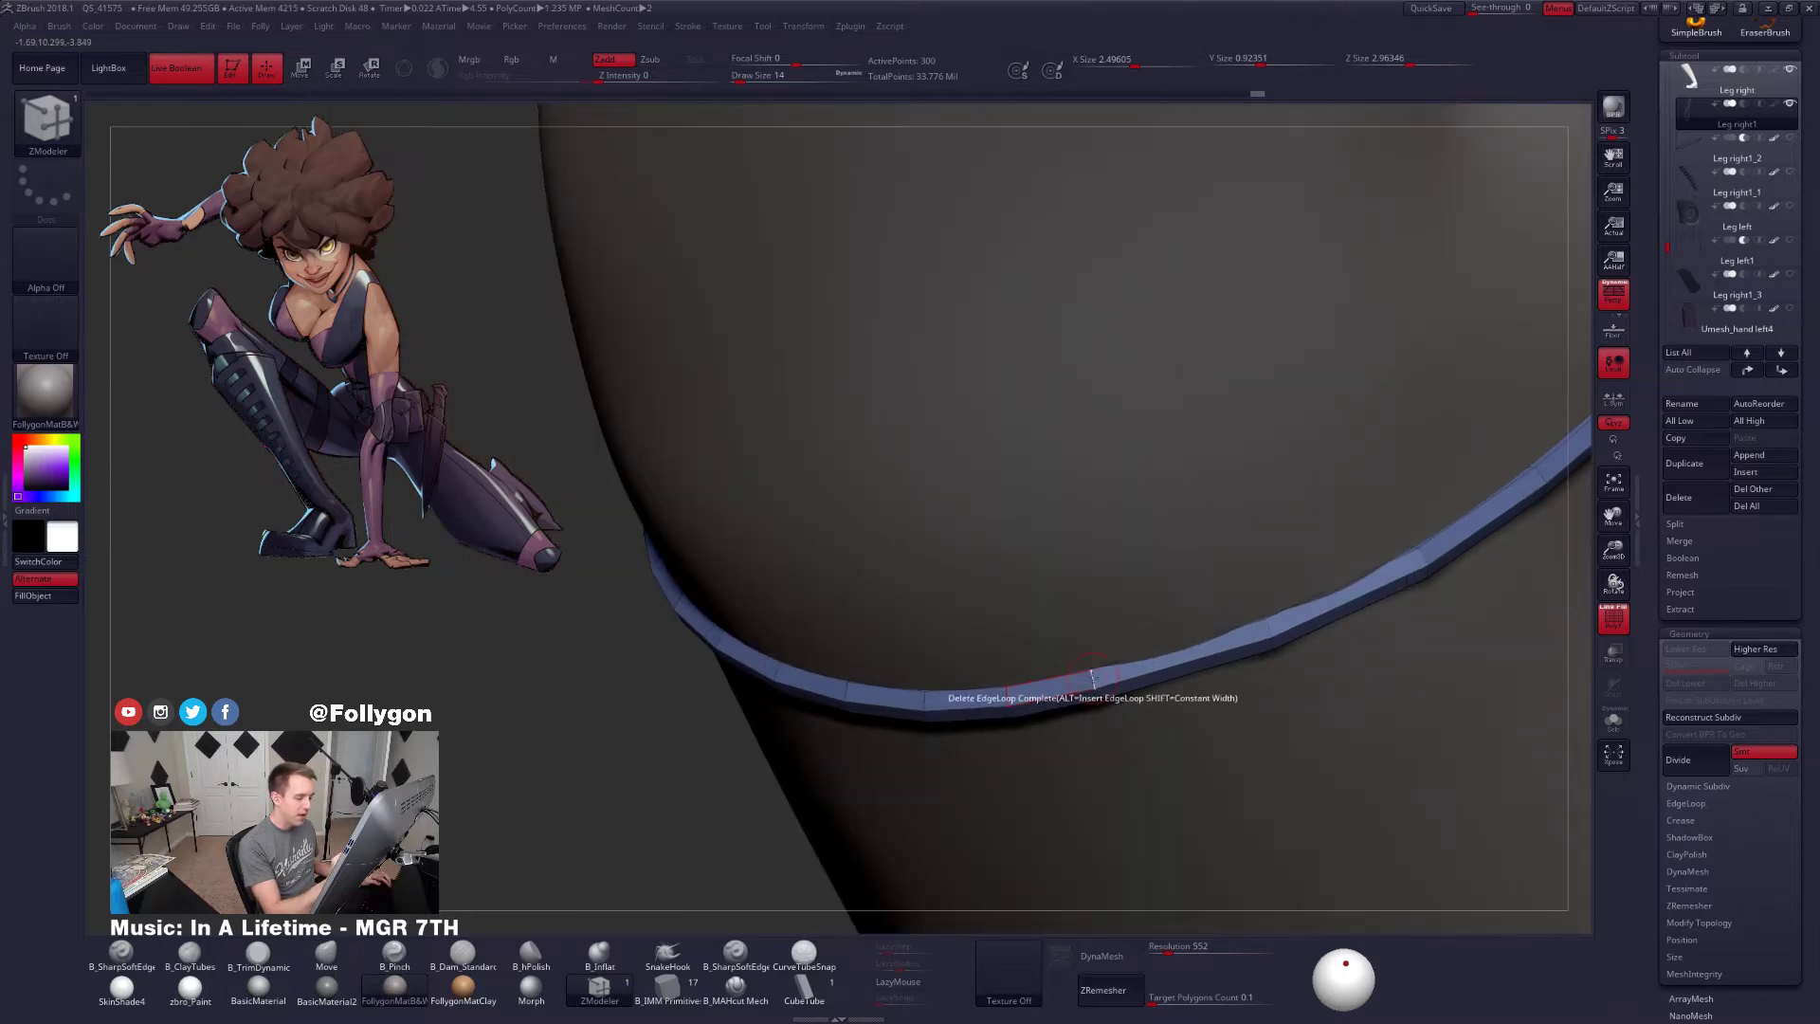
pyautogui.click(1008, 699)
pyautogui.hotkey('shift', 's')
pyautogui.moveTo(995, 703); pyautogui.dragTo(1095, 681, button='right')
pyautogui.moveTo(1124, 745); pyautogui.dragTo(1298, 788, button='right')
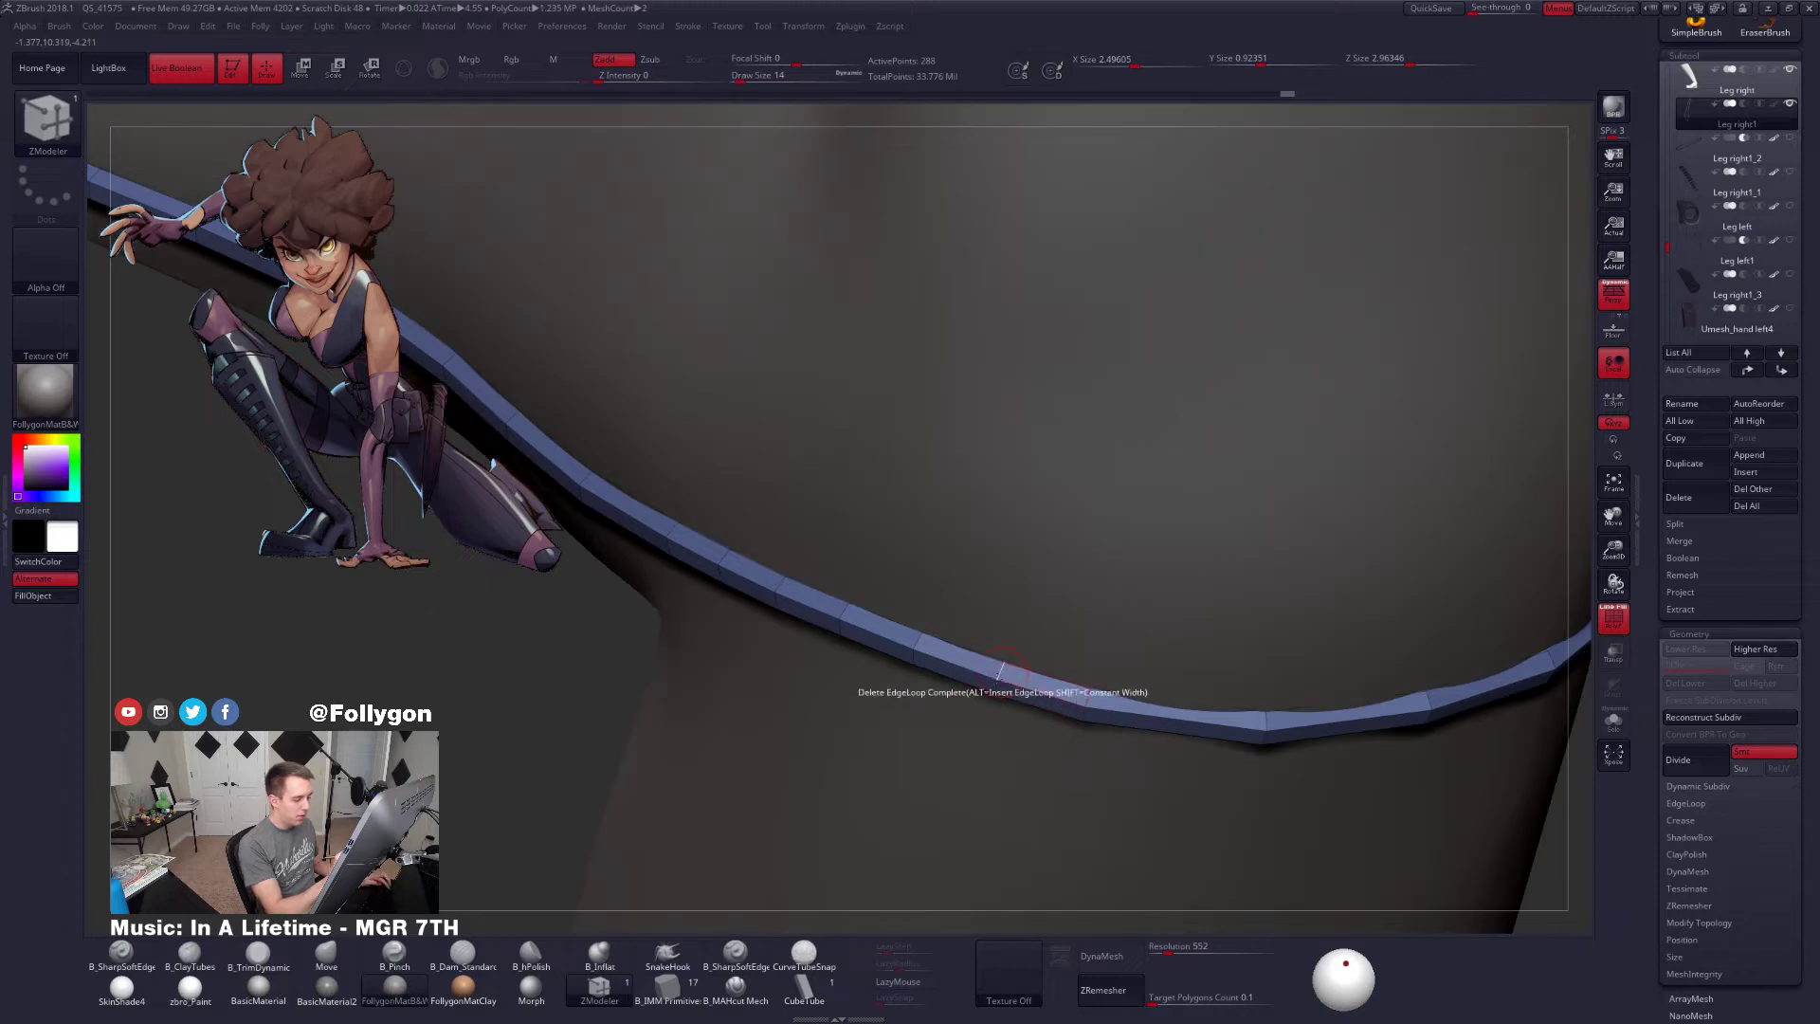
pyautogui.moveTo(1000, 662)
pyautogui.mouseDown()
pyautogui.moveTo(1047, 732)
pyautogui.moveTo(1061, 658)
pyautogui.moveTo(1009, 695)
pyautogui.mouseUp()
pyautogui.moveTo(1008, 695); pyautogui.dragTo(1137, 631, button='right')
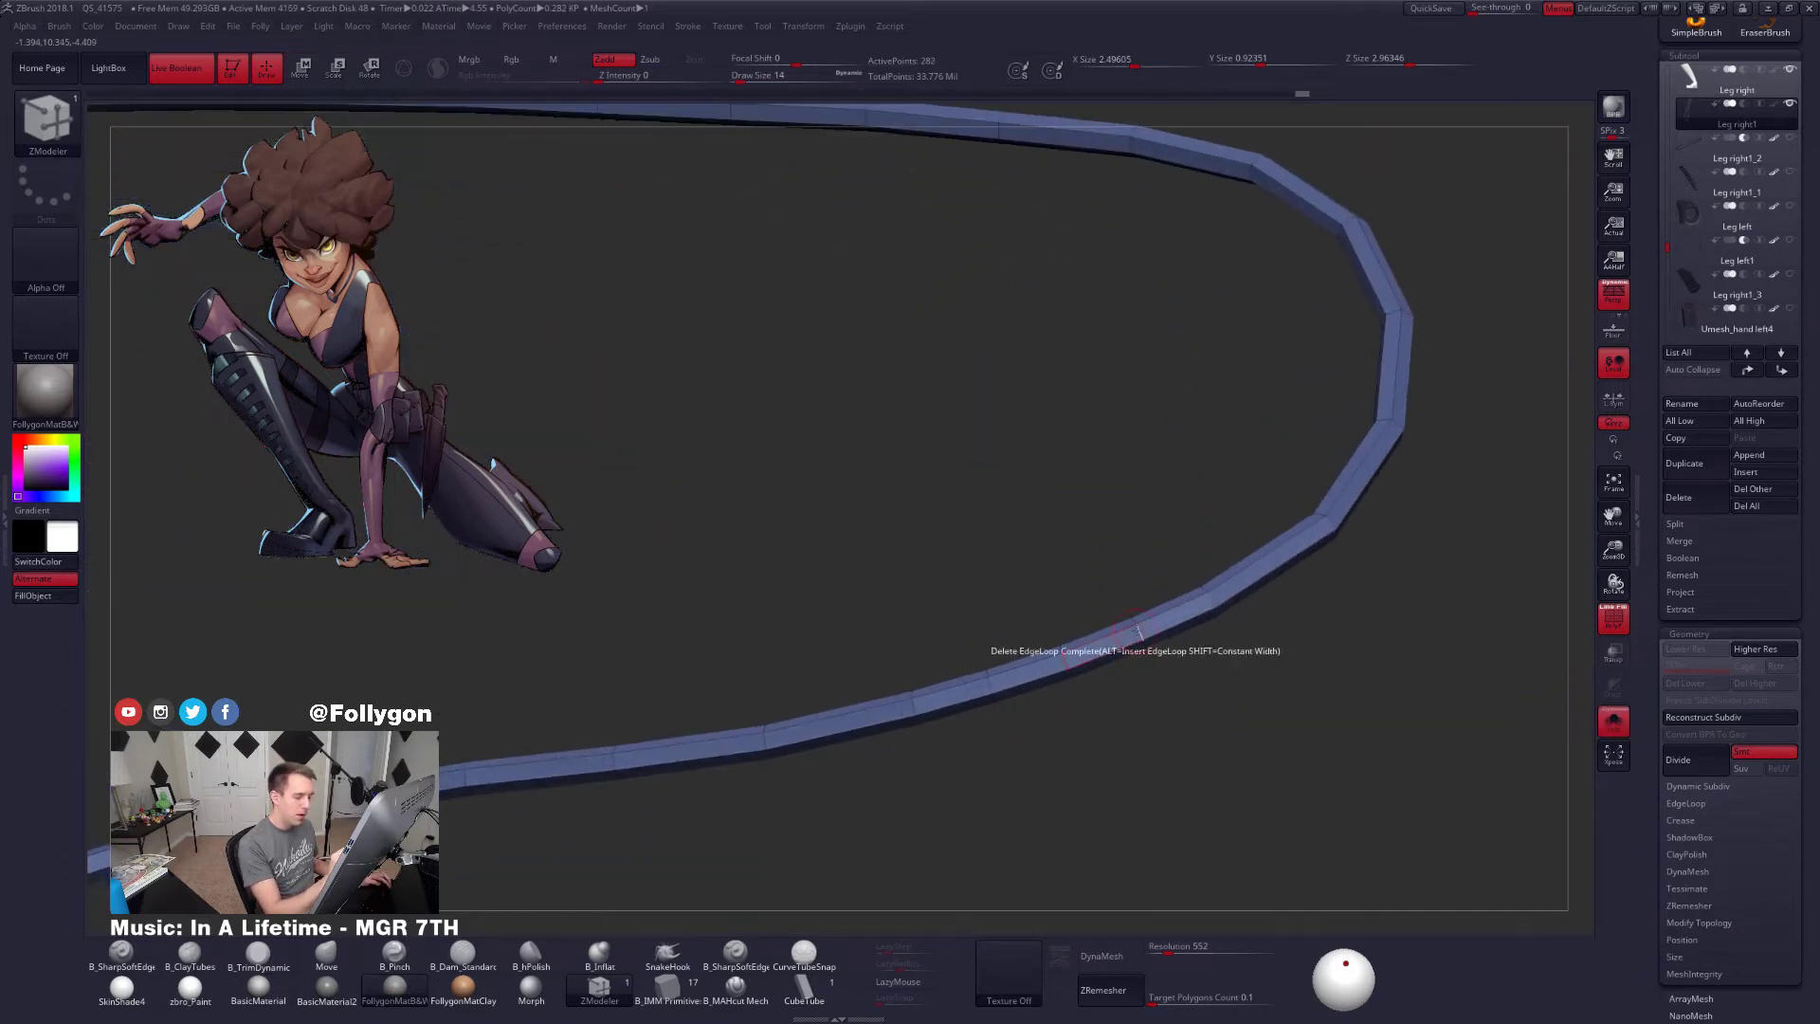
pyautogui.keyDown('ctrl'); pyautogui.moveTo(1057, 691); pyautogui.dragTo(959, 764, button='right'); pyautogui.keyUp('ctrl')
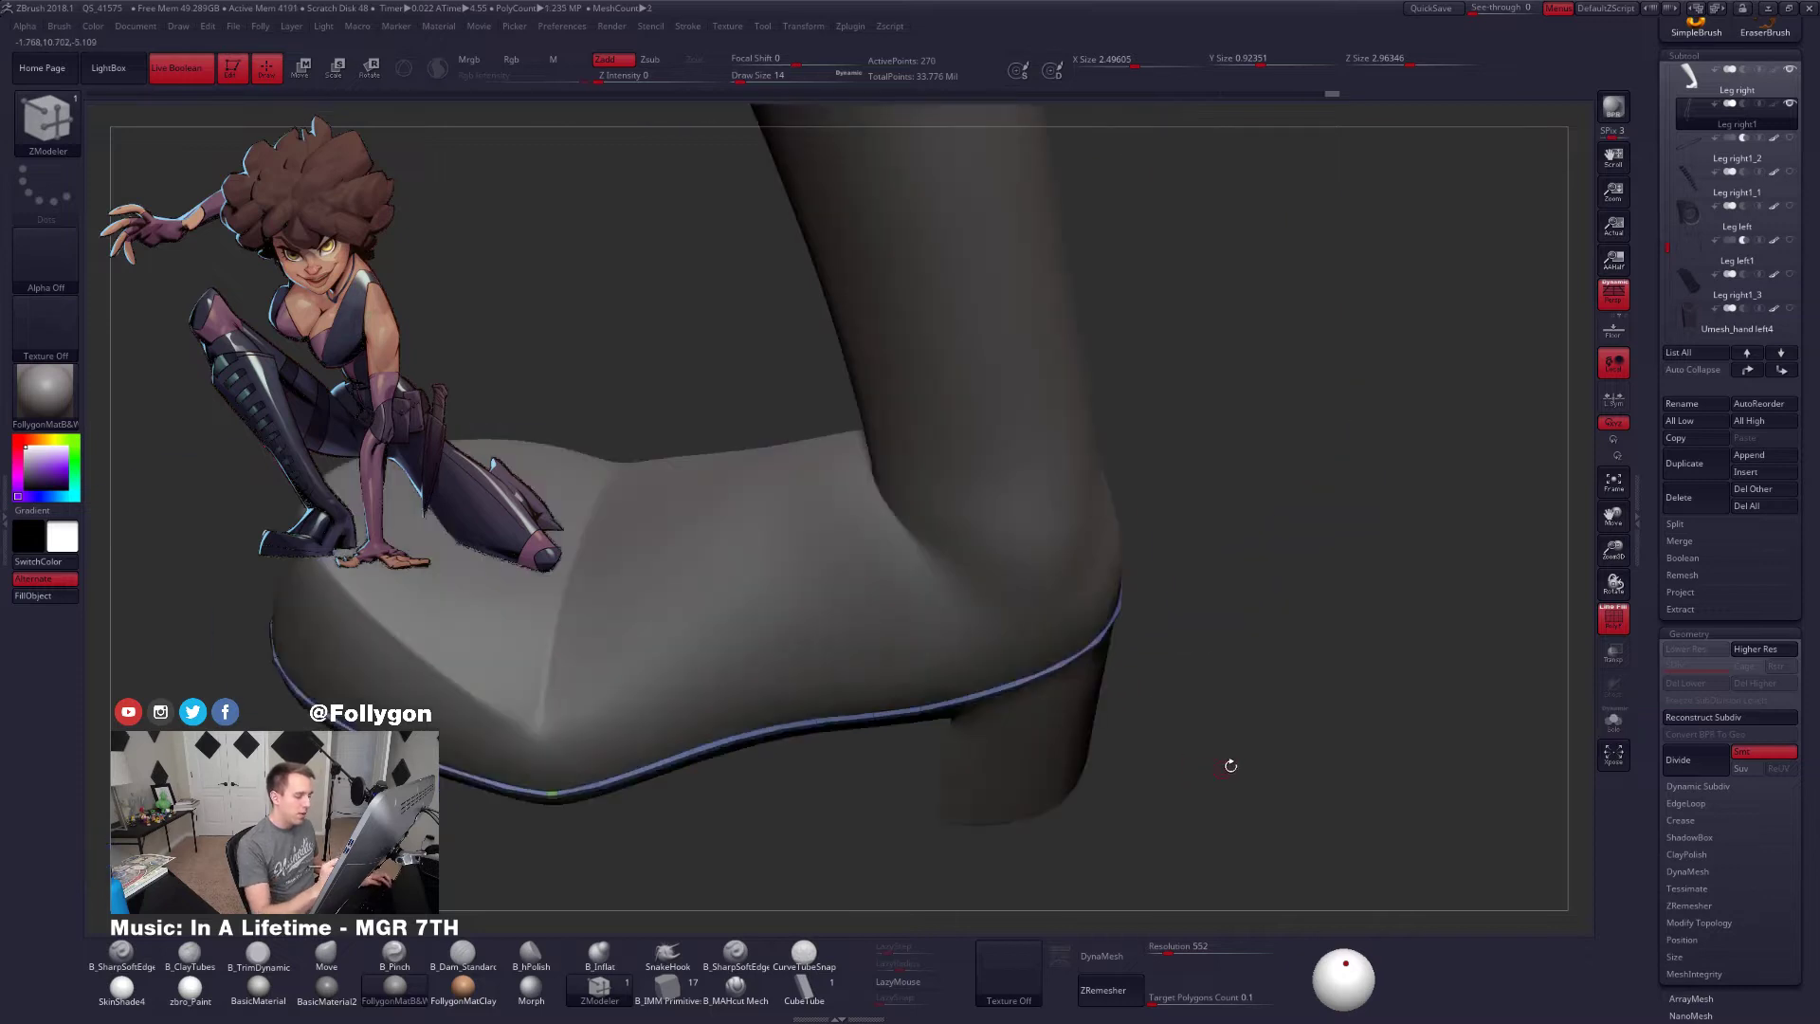
# Switch to the Move brush, turn on dynamic subdivision for the tube and enlarge the draw size to 321
pyautogui.moveTo(1231, 764); pyautogui.dragTo(1223, 679, button='right')
pyautogui.press('b')
pyautogui.press('m')
pyautogui.press('v')
pyautogui.press('space')
pyautogui.moveTo(1251, 680); pyautogui.dragTo(1272, 681)
pyautogui.press('d')
pyautogui.moveTo(1269, 689); pyautogui.dragTo(1191, 651, button='right')
pyautogui.press('space')
pyautogui.moveTo(1124, 623); pyautogui.dragTo(1132, 623)
pyautogui.moveTo(1172, 621); pyautogui.dragTo(1128, 638, button='right')
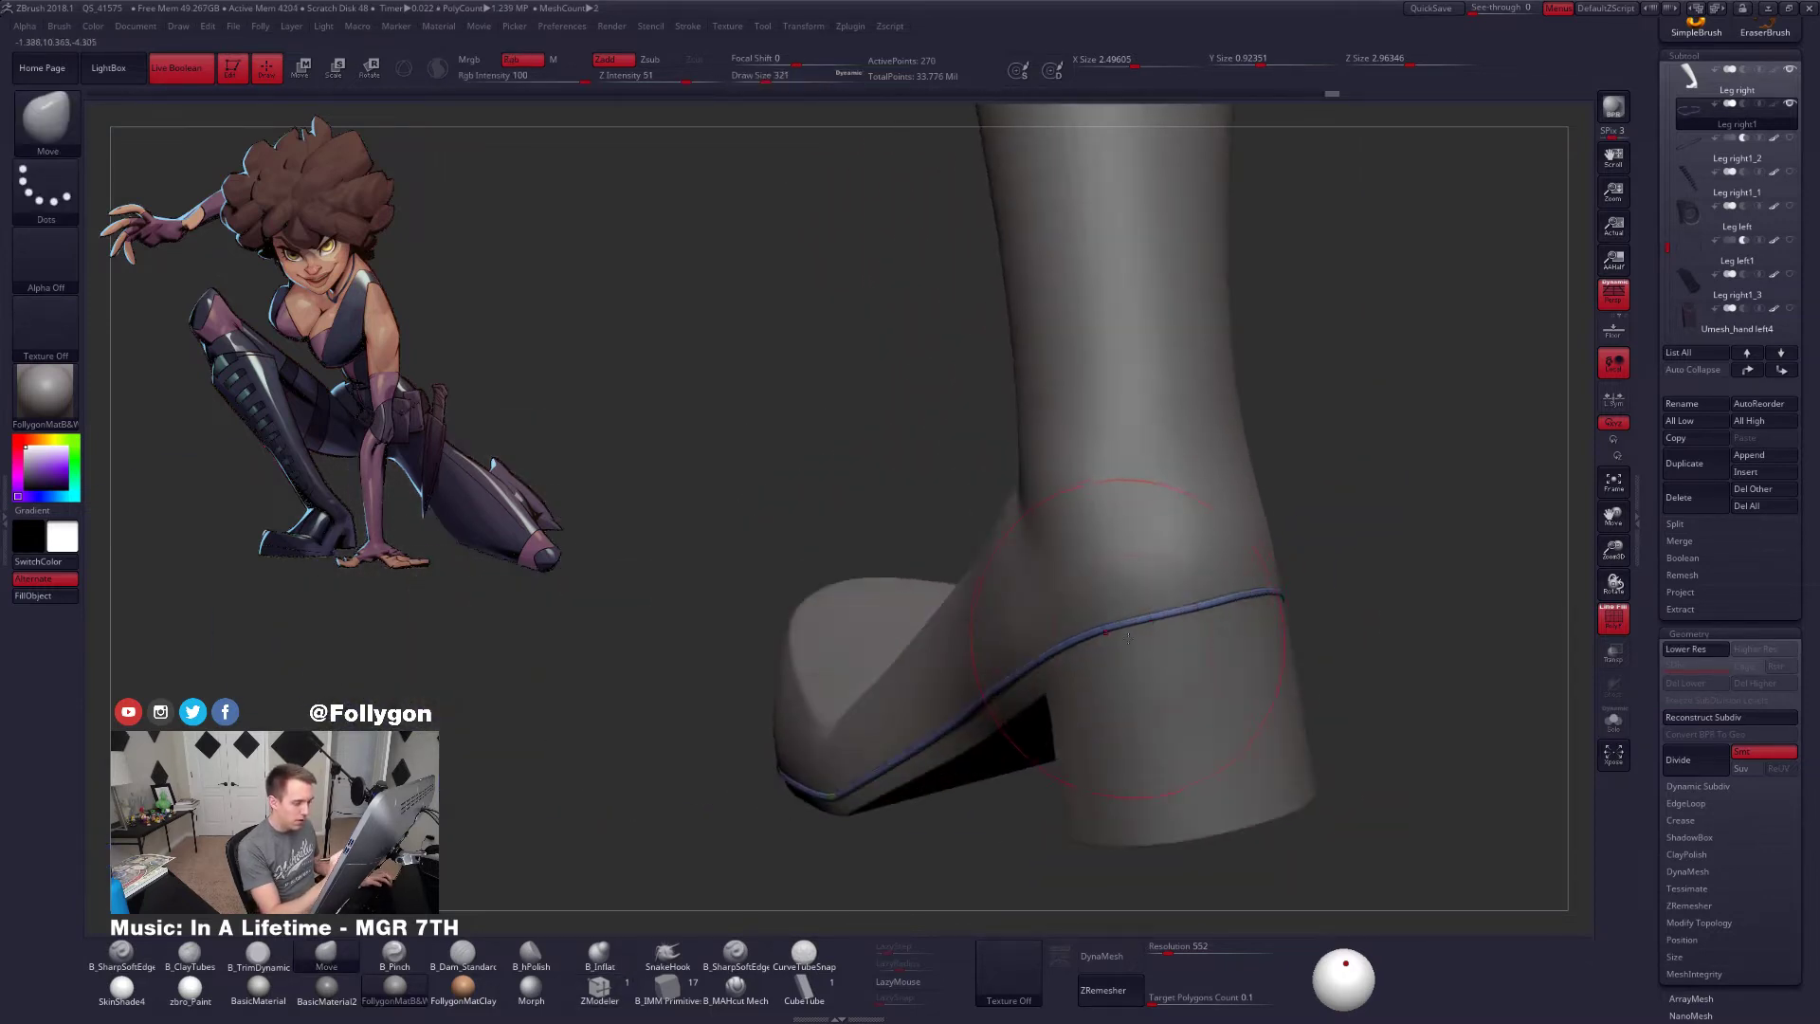
# Refit the tube to the boot around the heel with the Move brush, finishing with a draw size of 215
pyautogui.moveTo(1317, 637); pyautogui.dragTo(1242, 625, button='right')
pyautogui.press('space')
pyautogui.moveTo(1232, 702); pyautogui.dragTo(1217, 701)
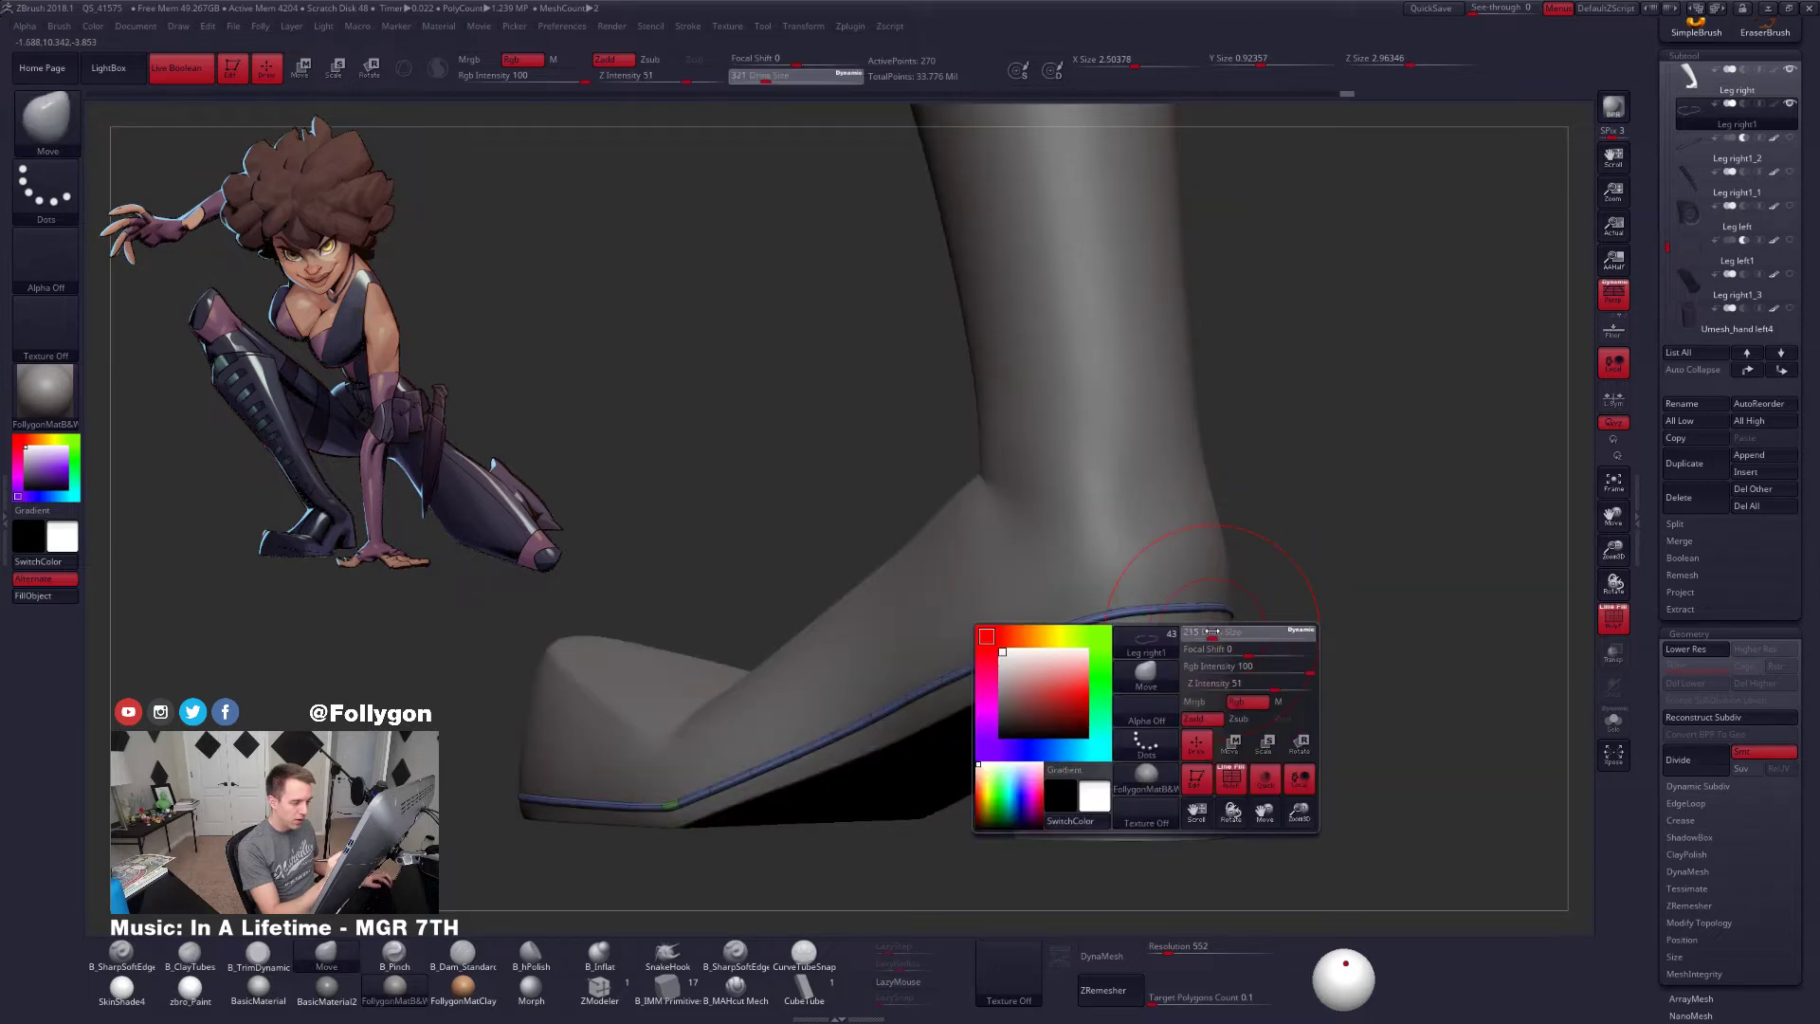
pyautogui.moveTo(1365, 654)
pyautogui.mouseDown(button='right')
pyautogui.moveTo(1208, 638)
pyautogui.moveTo(1232, 654)
pyautogui.moveTo(1197, 657)
pyautogui.moveTo(1238, 637)
pyautogui.moveTo(1162, 633)
pyautogui.mouseUp(button='right')
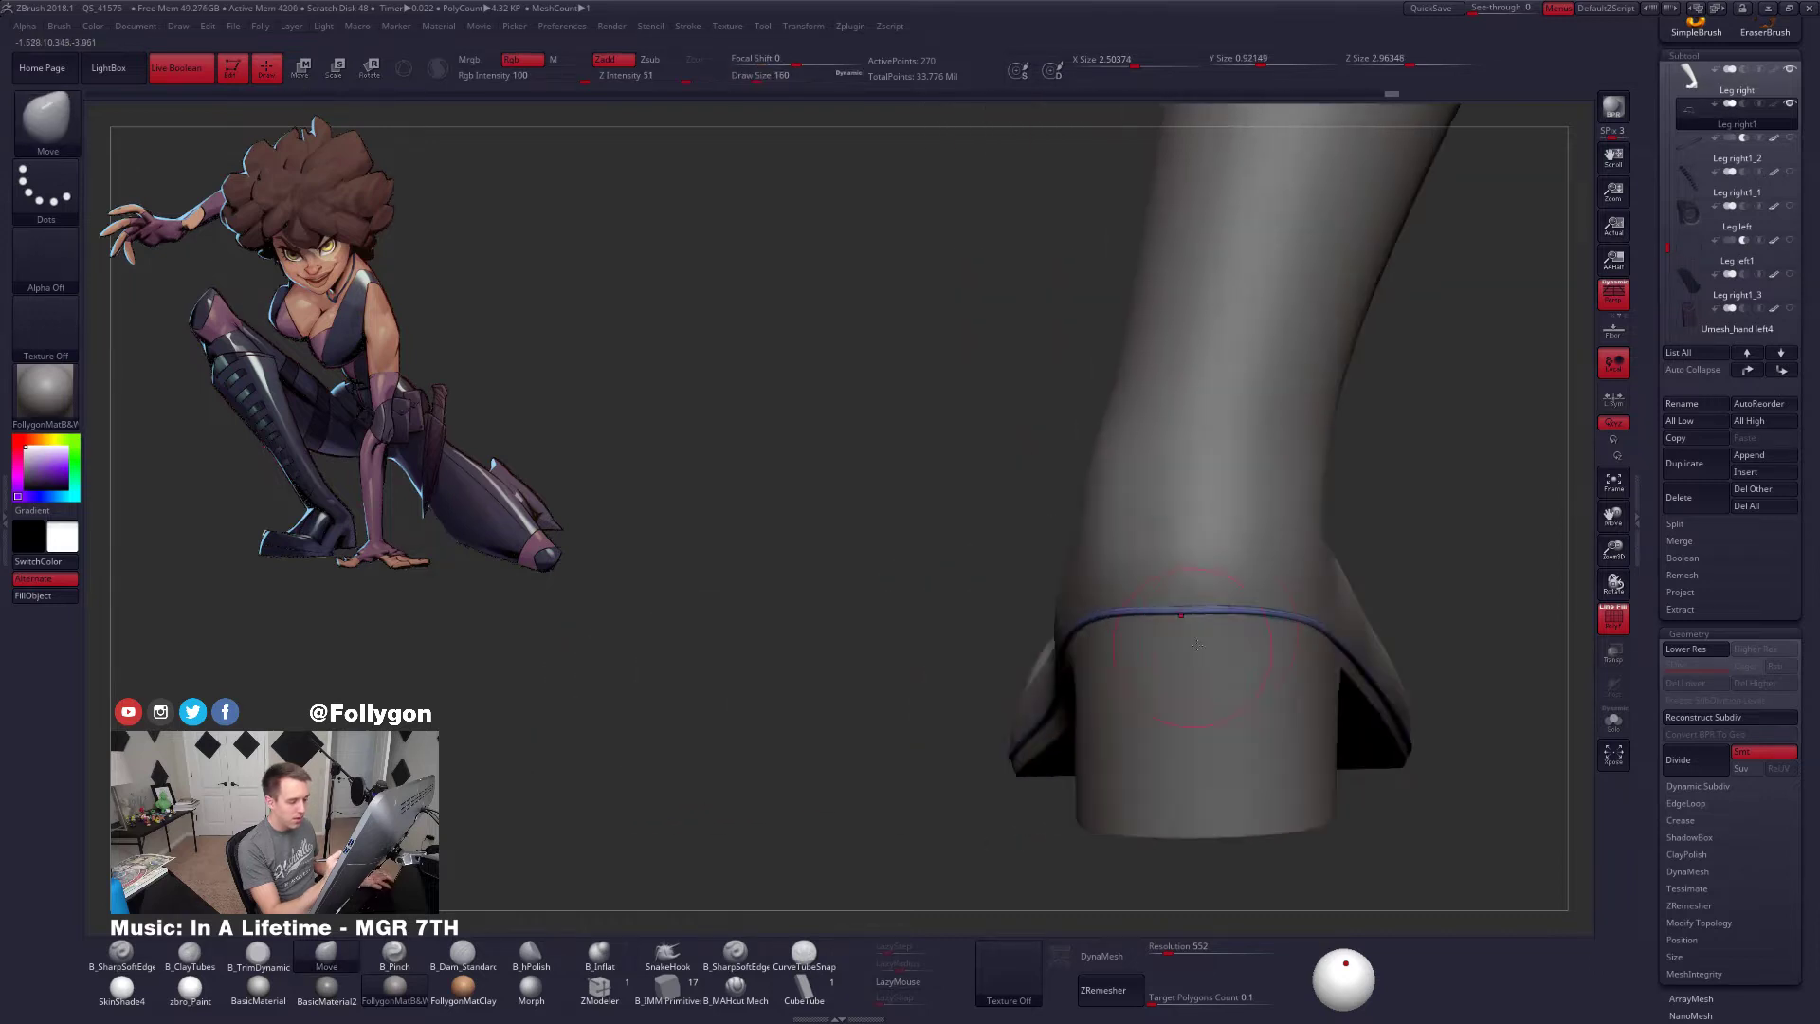
pyautogui.press('space')
pyautogui.moveTo(1218, 664); pyautogui.dragTo(1232, 664)
pyautogui.moveTo(1232, 650)
pyautogui.mouseDown(button='right')
pyautogui.moveTo(1202, 659)
pyautogui.moveTo(1209, 713)
pyautogui.moveTo(1134, 731)
pyautogui.moveTo(1260, 699)
pyautogui.mouseUp(button='right')
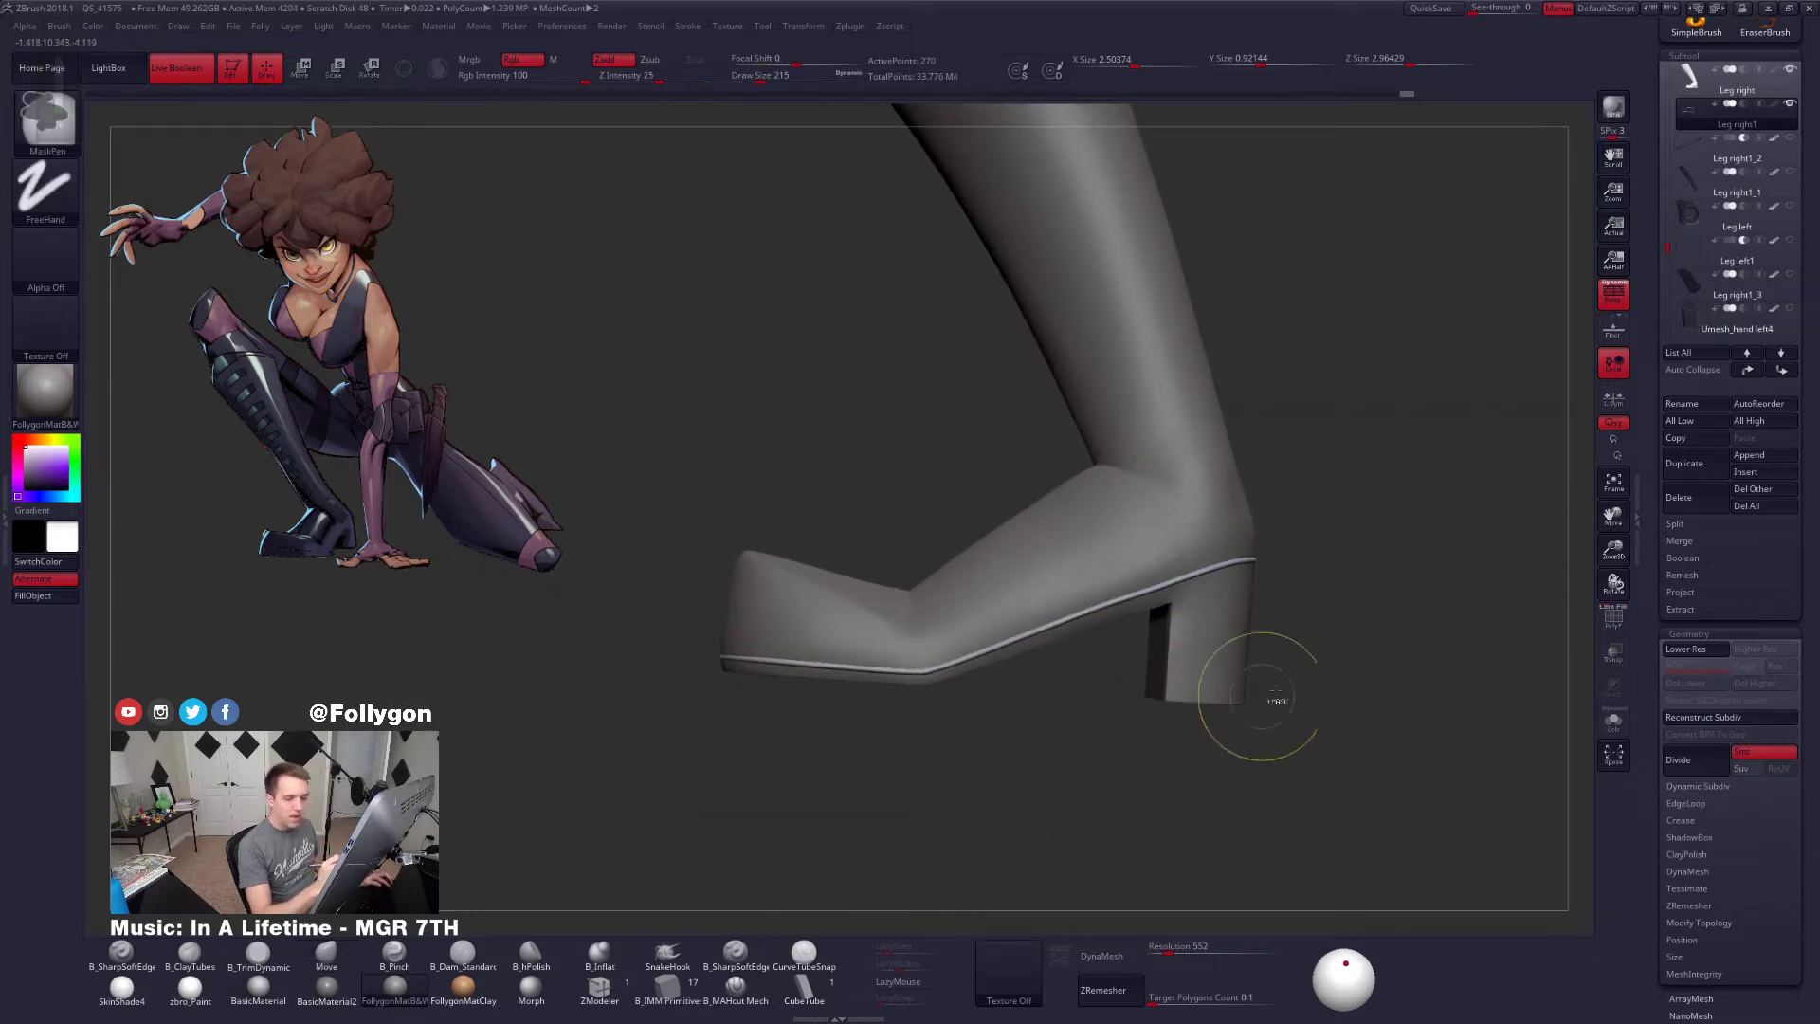
# Set the tube subtool to subtract in the live boolean and examine the seam around the boot's sole
pyautogui.moveTo(1743, 107)
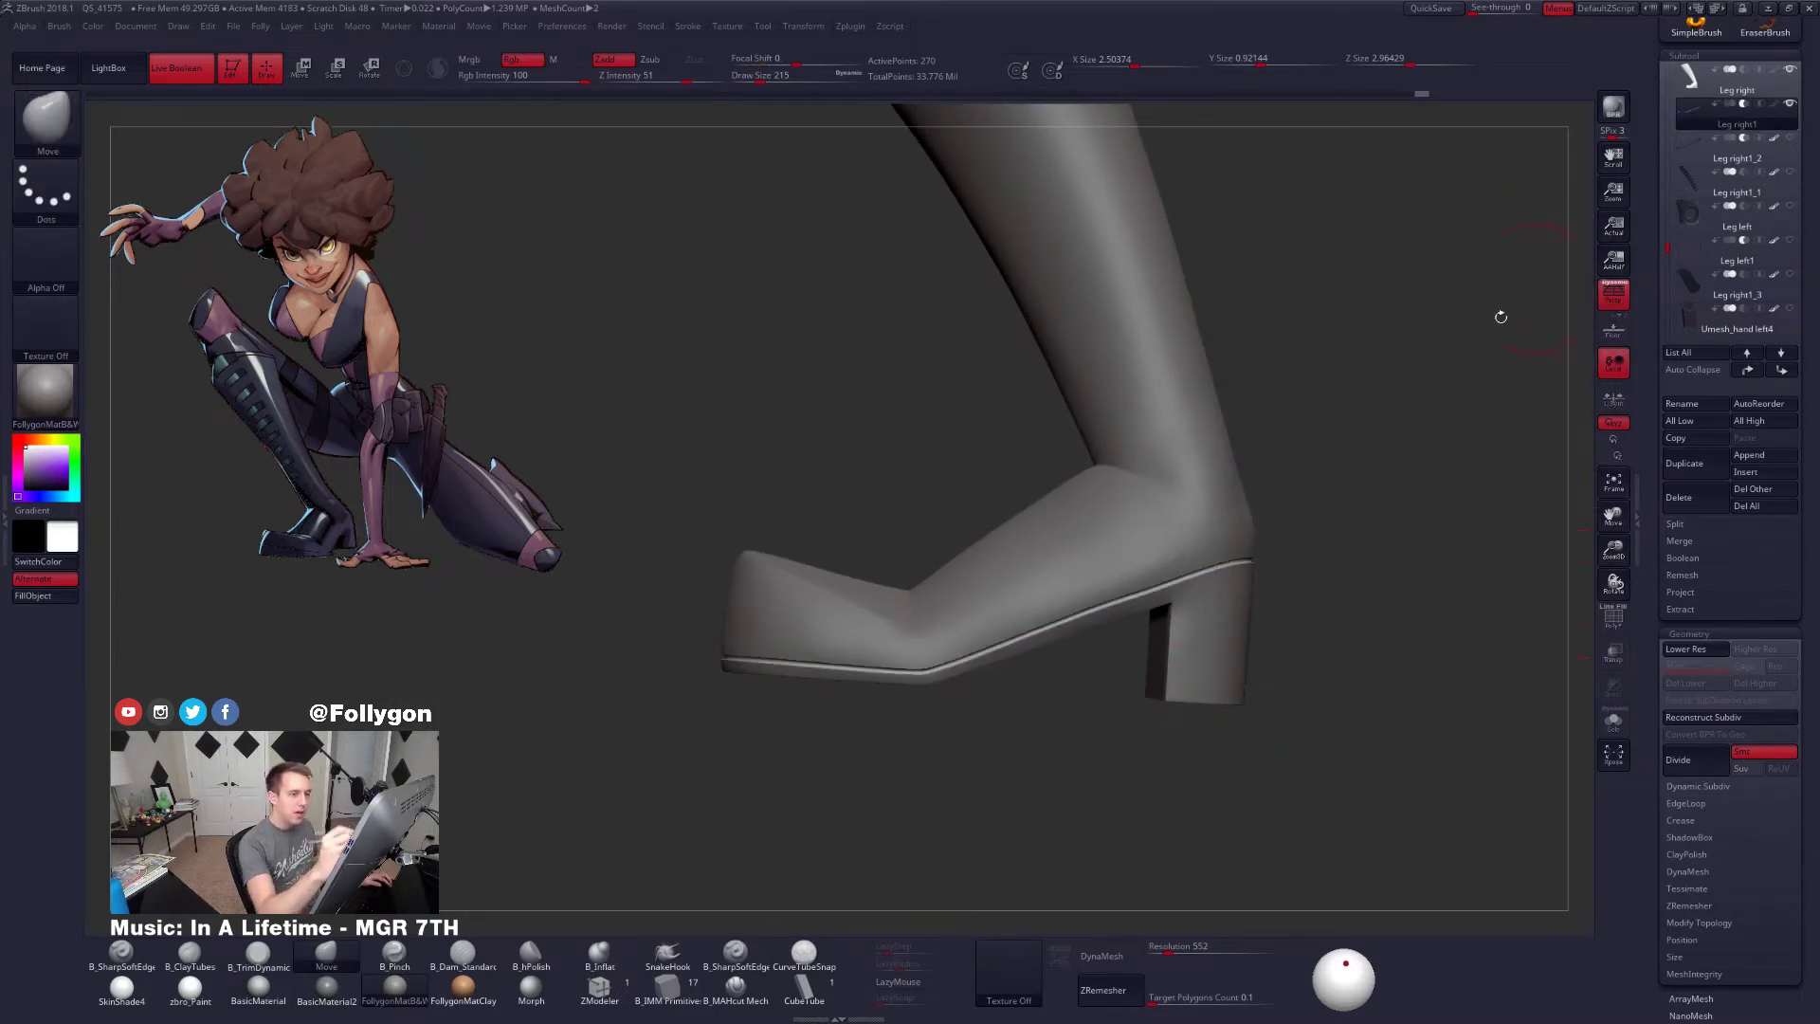
pyautogui.moveTo(1183, 689); pyautogui.dragTo(1192, 630, button='right')
pyautogui.moveTo(1067, 677); pyautogui.dragTo(1130, 654, button='right')
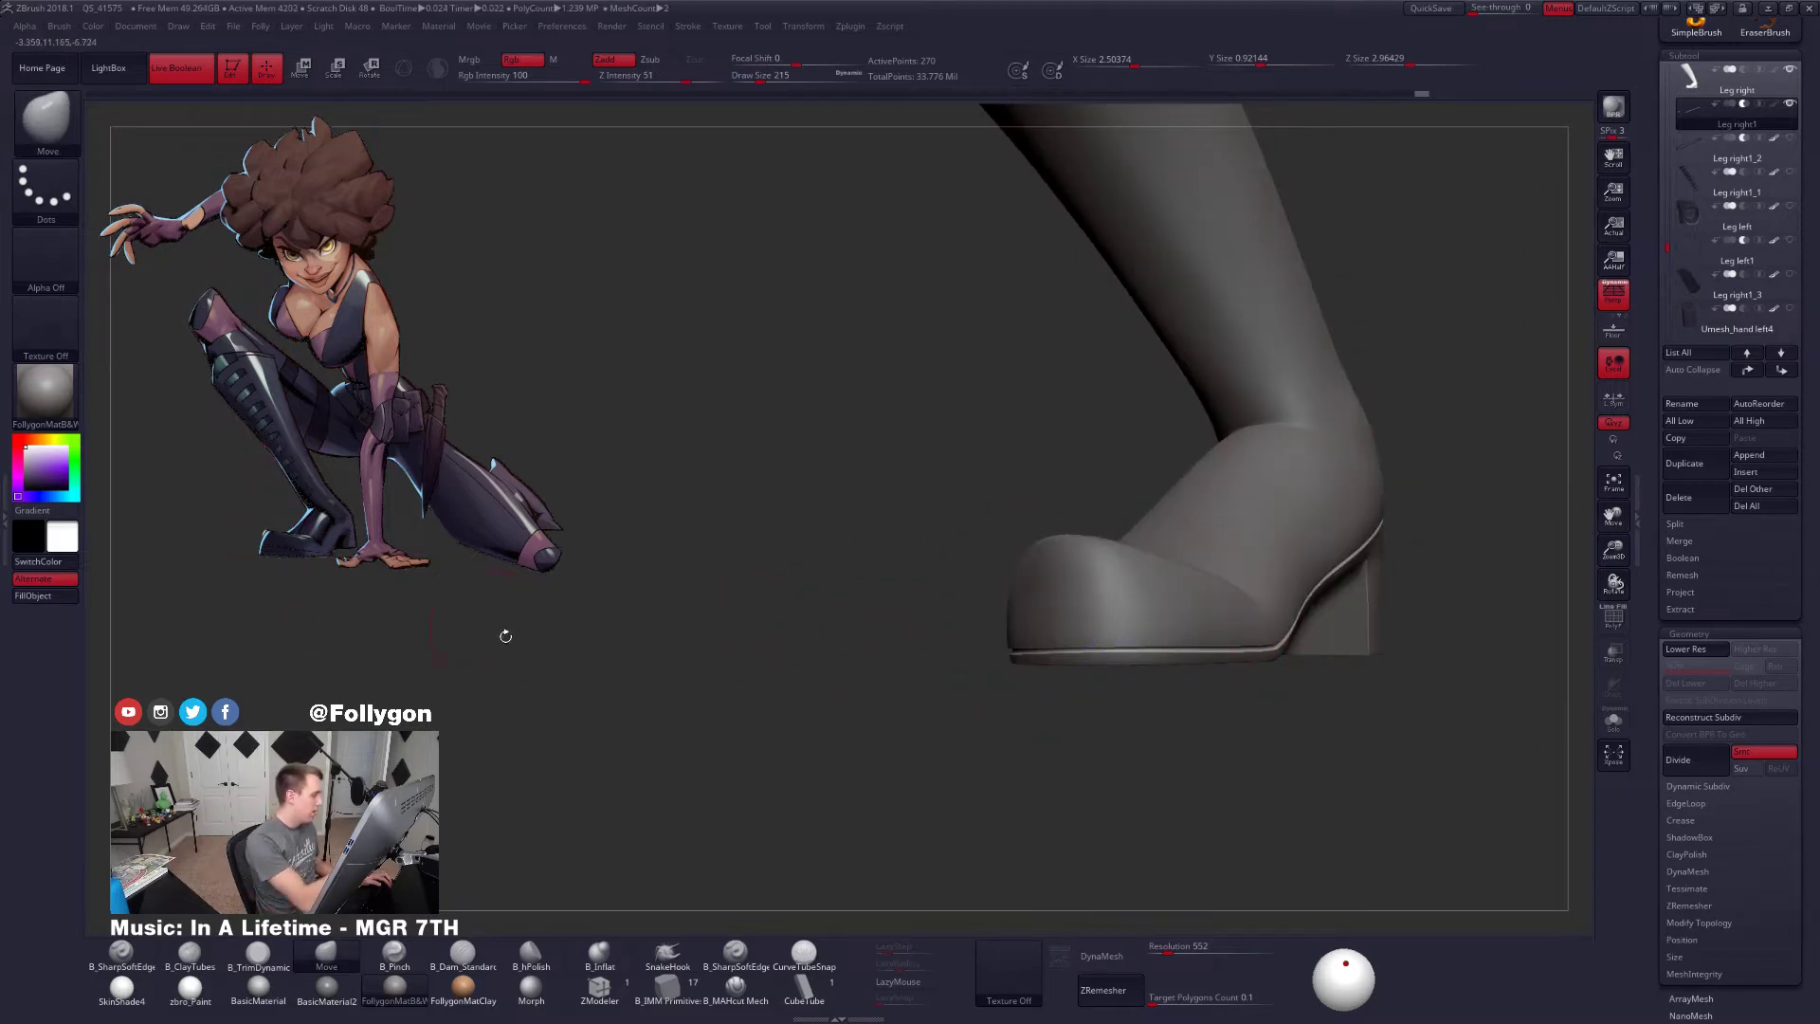
# Reshape the tube along the inner side of the boot's sole with the Move brush at draw size 397
pyautogui.moveTo(1181, 663)
pyautogui.mouseDown(button='right')
pyautogui.moveTo(1271, 678)
pyautogui.moveTo(1179, 752)
pyautogui.mouseUp(button='right')
pyautogui.press('space')
pyautogui.moveTo(1154, 666); pyautogui.dragTo(1163, 671)
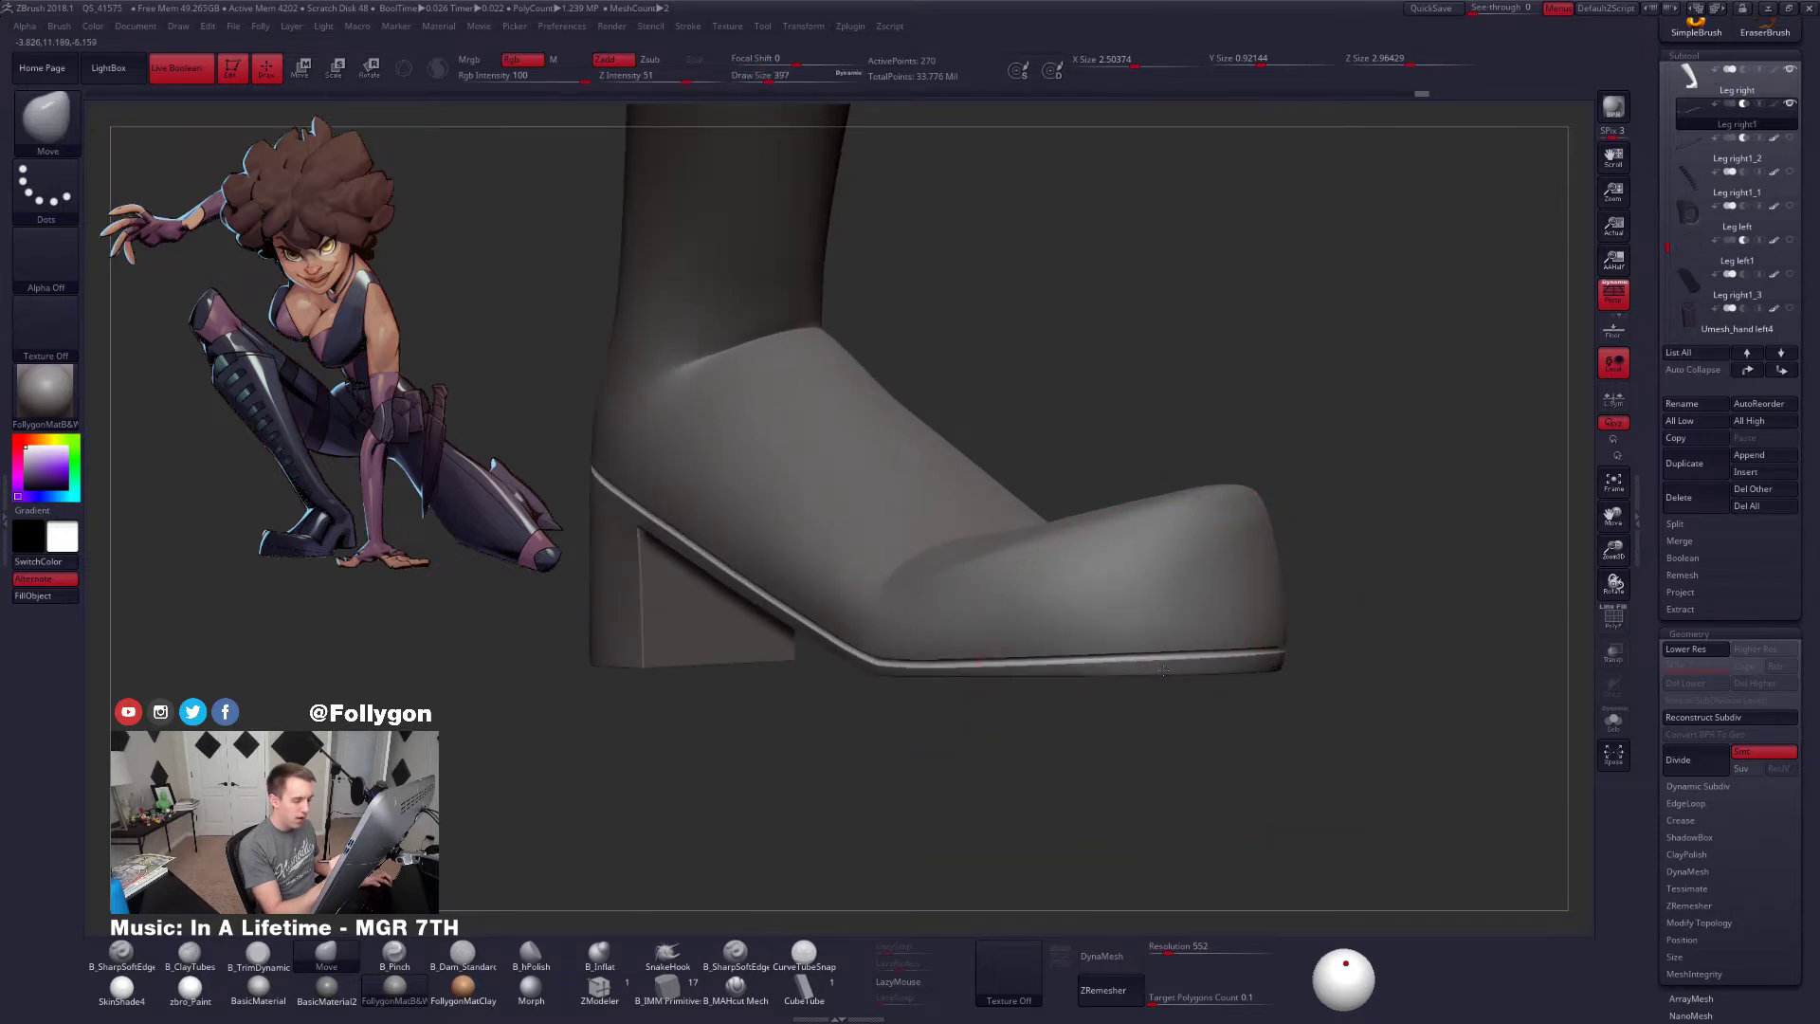
pyautogui.moveTo(1163, 670); pyautogui.dragTo(963, 661, button='right')
pyautogui.moveTo(963, 661); pyautogui.dragTo(952, 668)
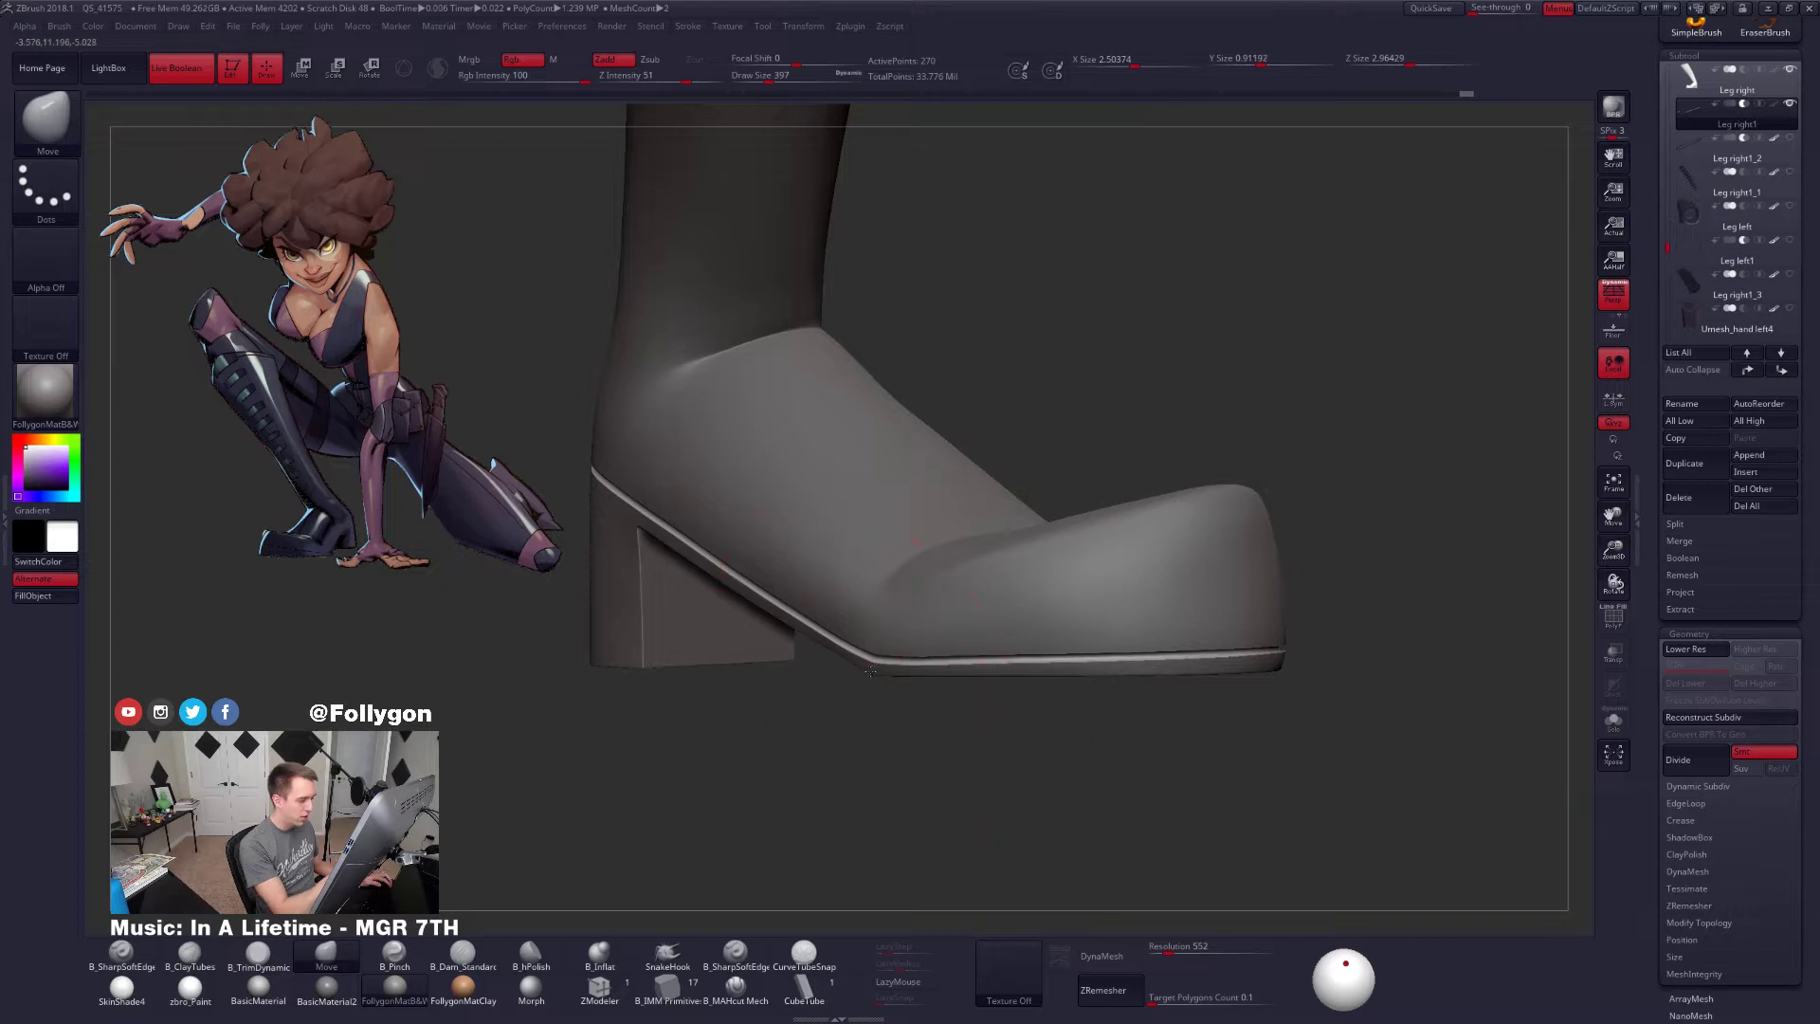
pyautogui.keyDown('ctrl'); pyautogui.moveTo(1180, 640); pyautogui.dragTo(1343, 614, button='right'); pyautogui.keyUp('ctrl')
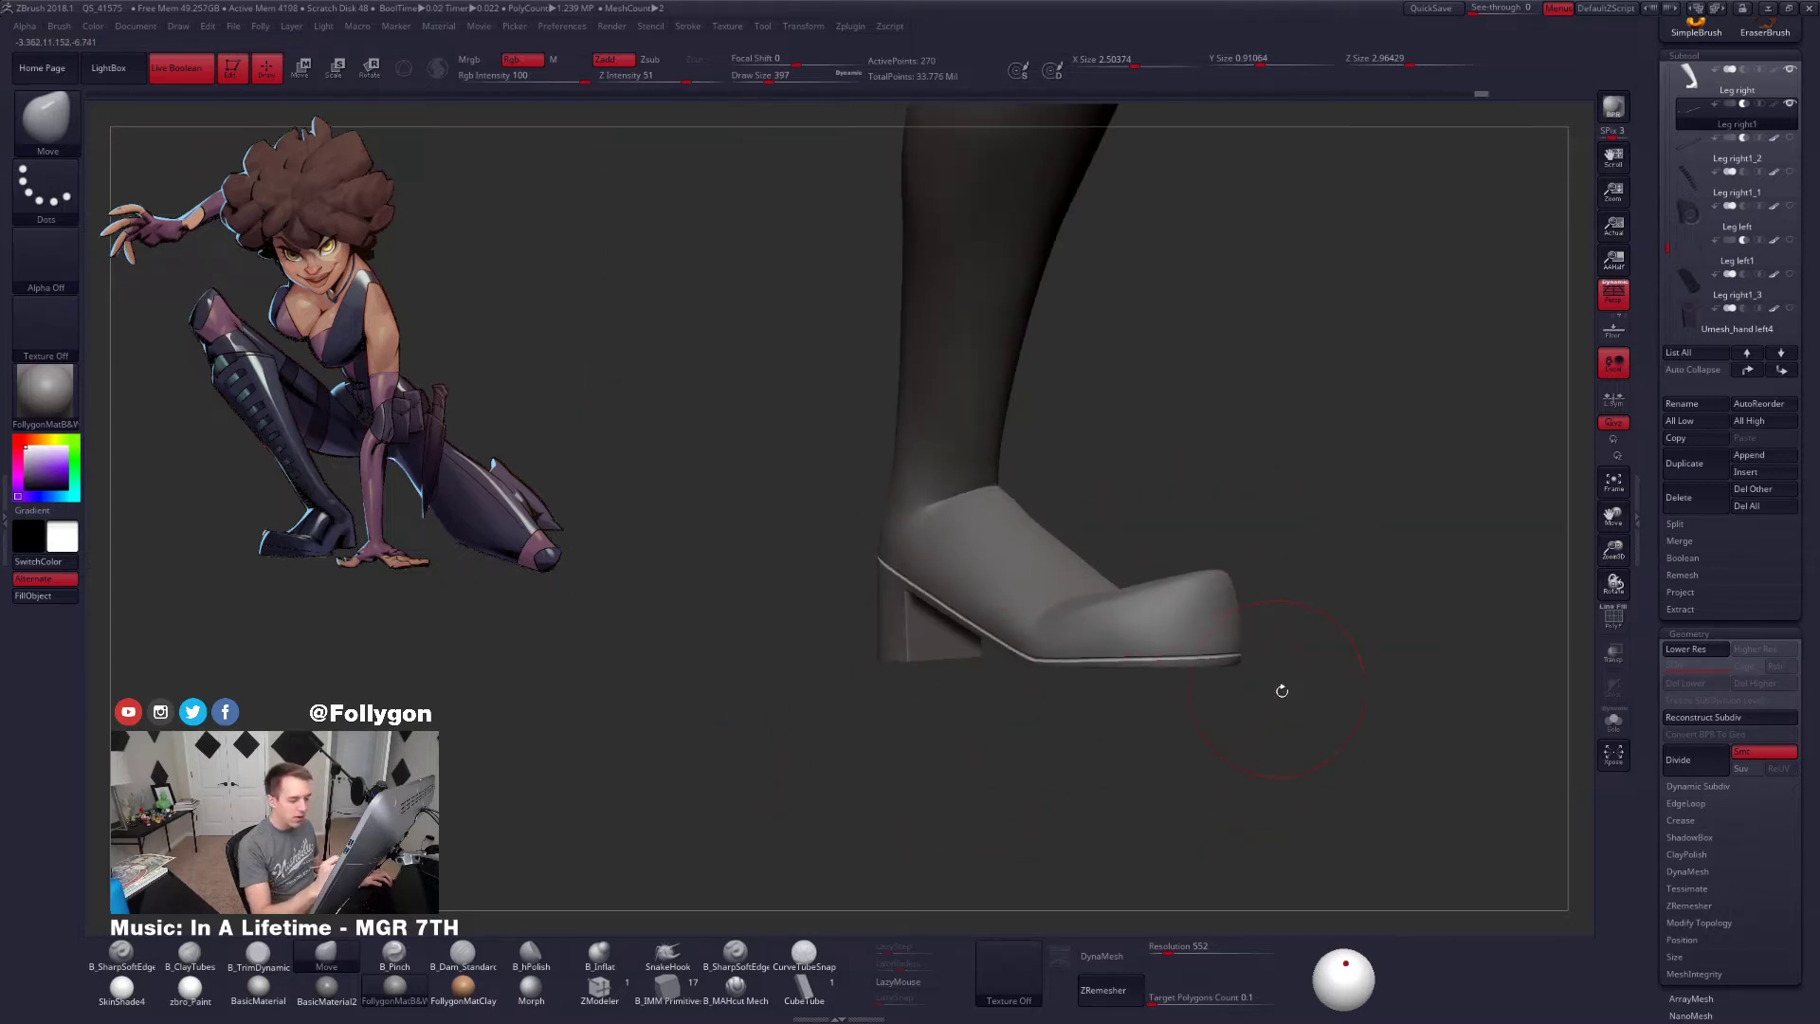
pyautogui.moveTo(1282, 691)
pyautogui.keyDown('ctrl'); pyautogui.mouseDown(button='right')
pyautogui.moveTo(1201, 689)
pyautogui.moveTo(1184, 776)
pyautogui.mouseUp(button='right'); pyautogui.keyUp('ctrl')
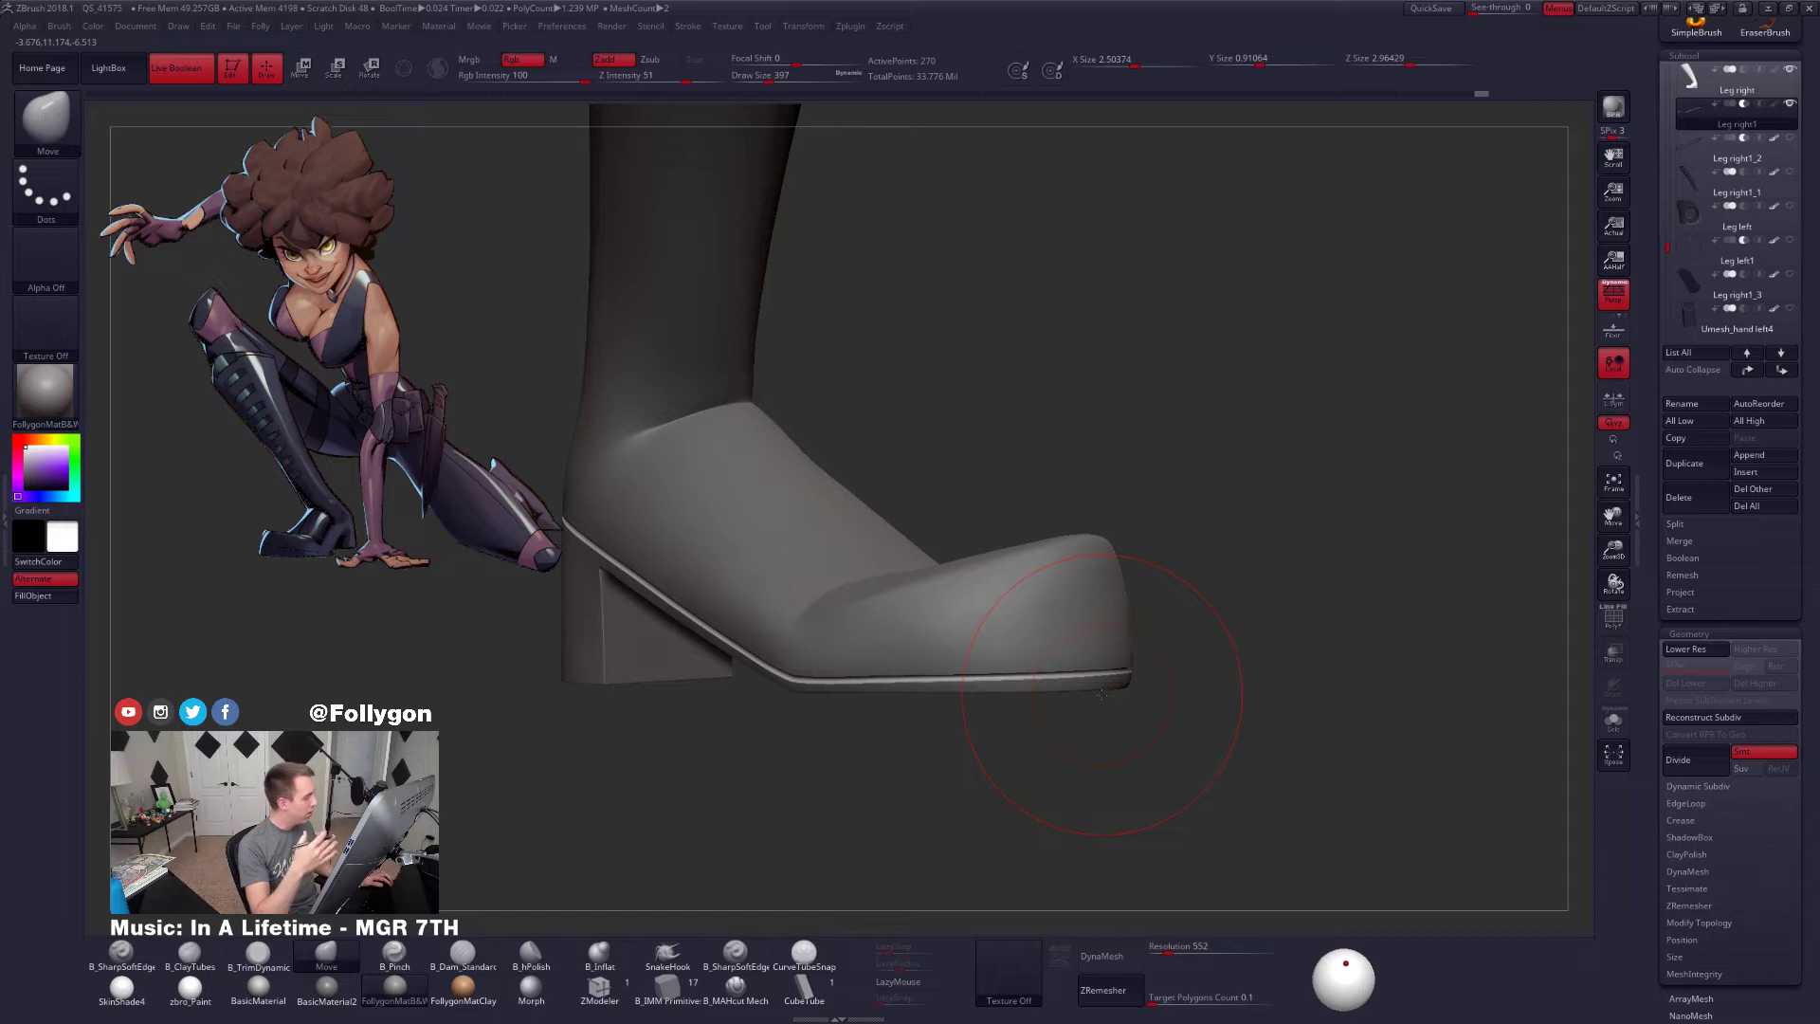
# Raise the draw size to 430 and refit the tube along the forefoot and arch of the boot
pyautogui.moveTo(1241, 736)
pyautogui.mouseDown(button='right')
pyautogui.moveTo(903, 725)
pyautogui.moveTo(1223, 721)
pyautogui.mouseUp(button='right')
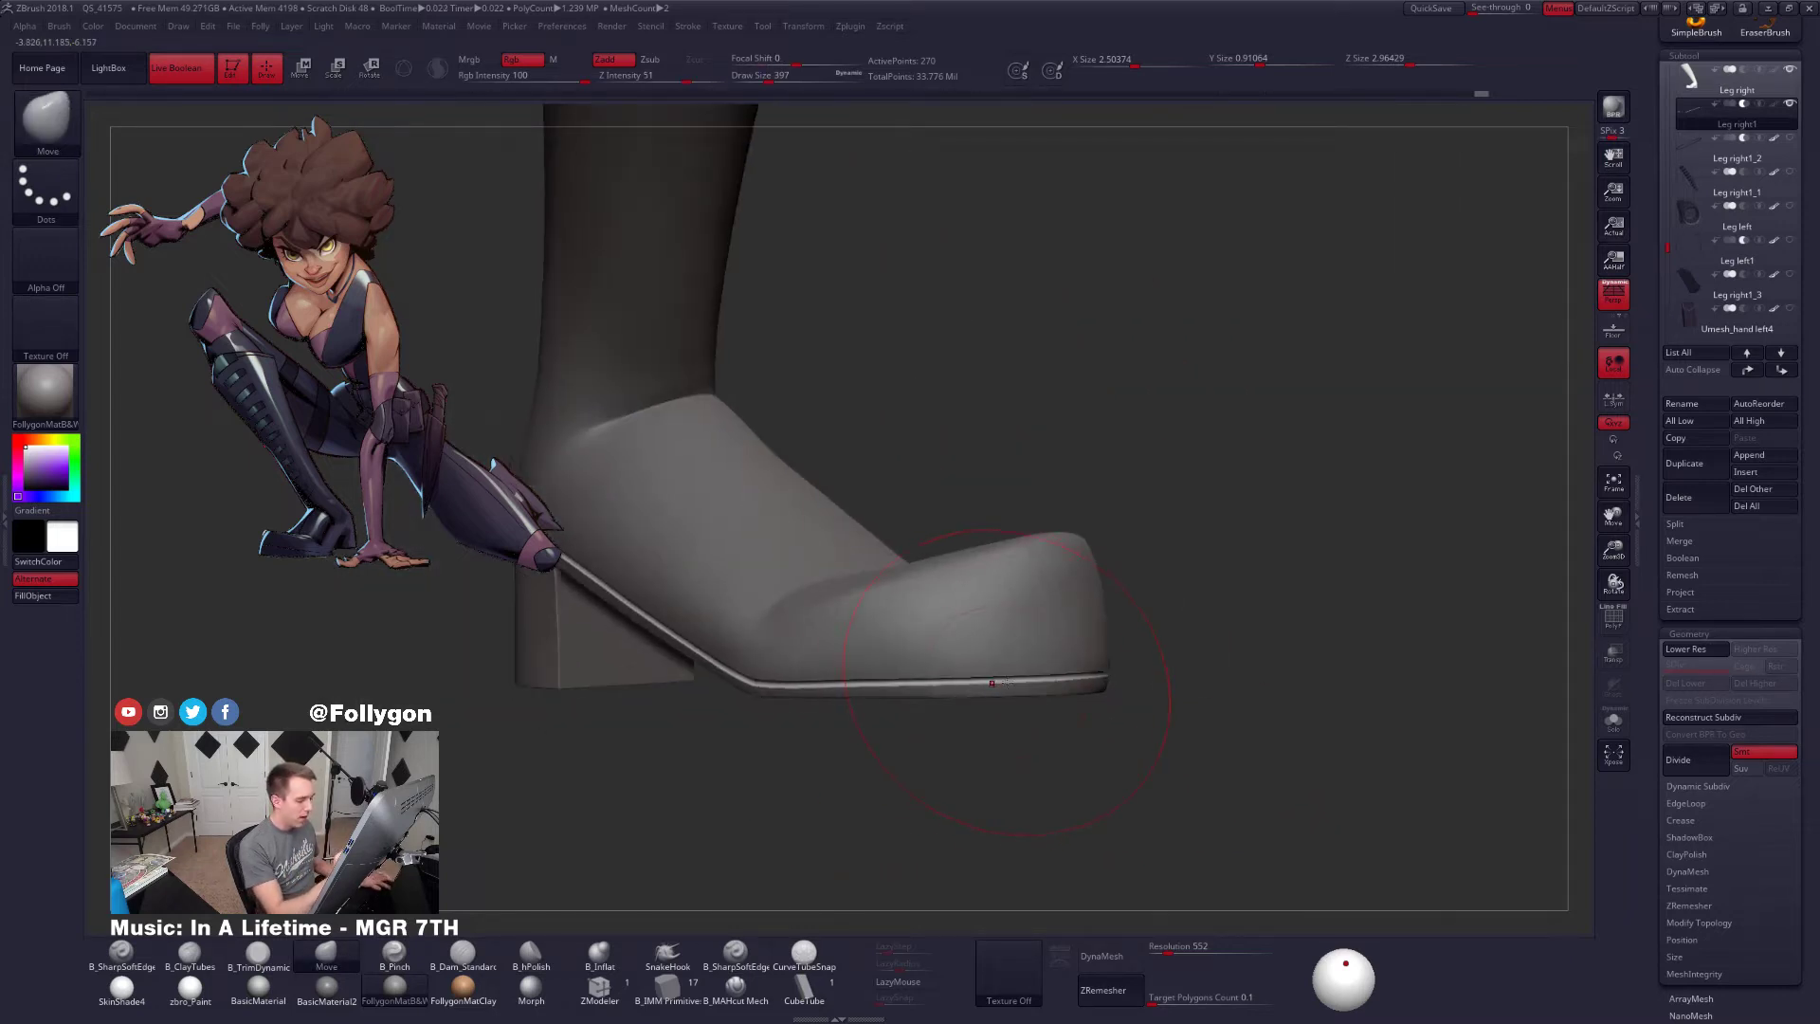
pyautogui.press('space')
pyautogui.moveTo(1006, 751); pyautogui.dragTo(1016, 751)
pyautogui.moveTo(1002, 680)
pyautogui.mouseDown(button='right')
pyautogui.moveTo(986, 688)
pyautogui.moveTo(1011, 702)
pyautogui.moveTo(1048, 687)
pyautogui.mouseUp(button='right')
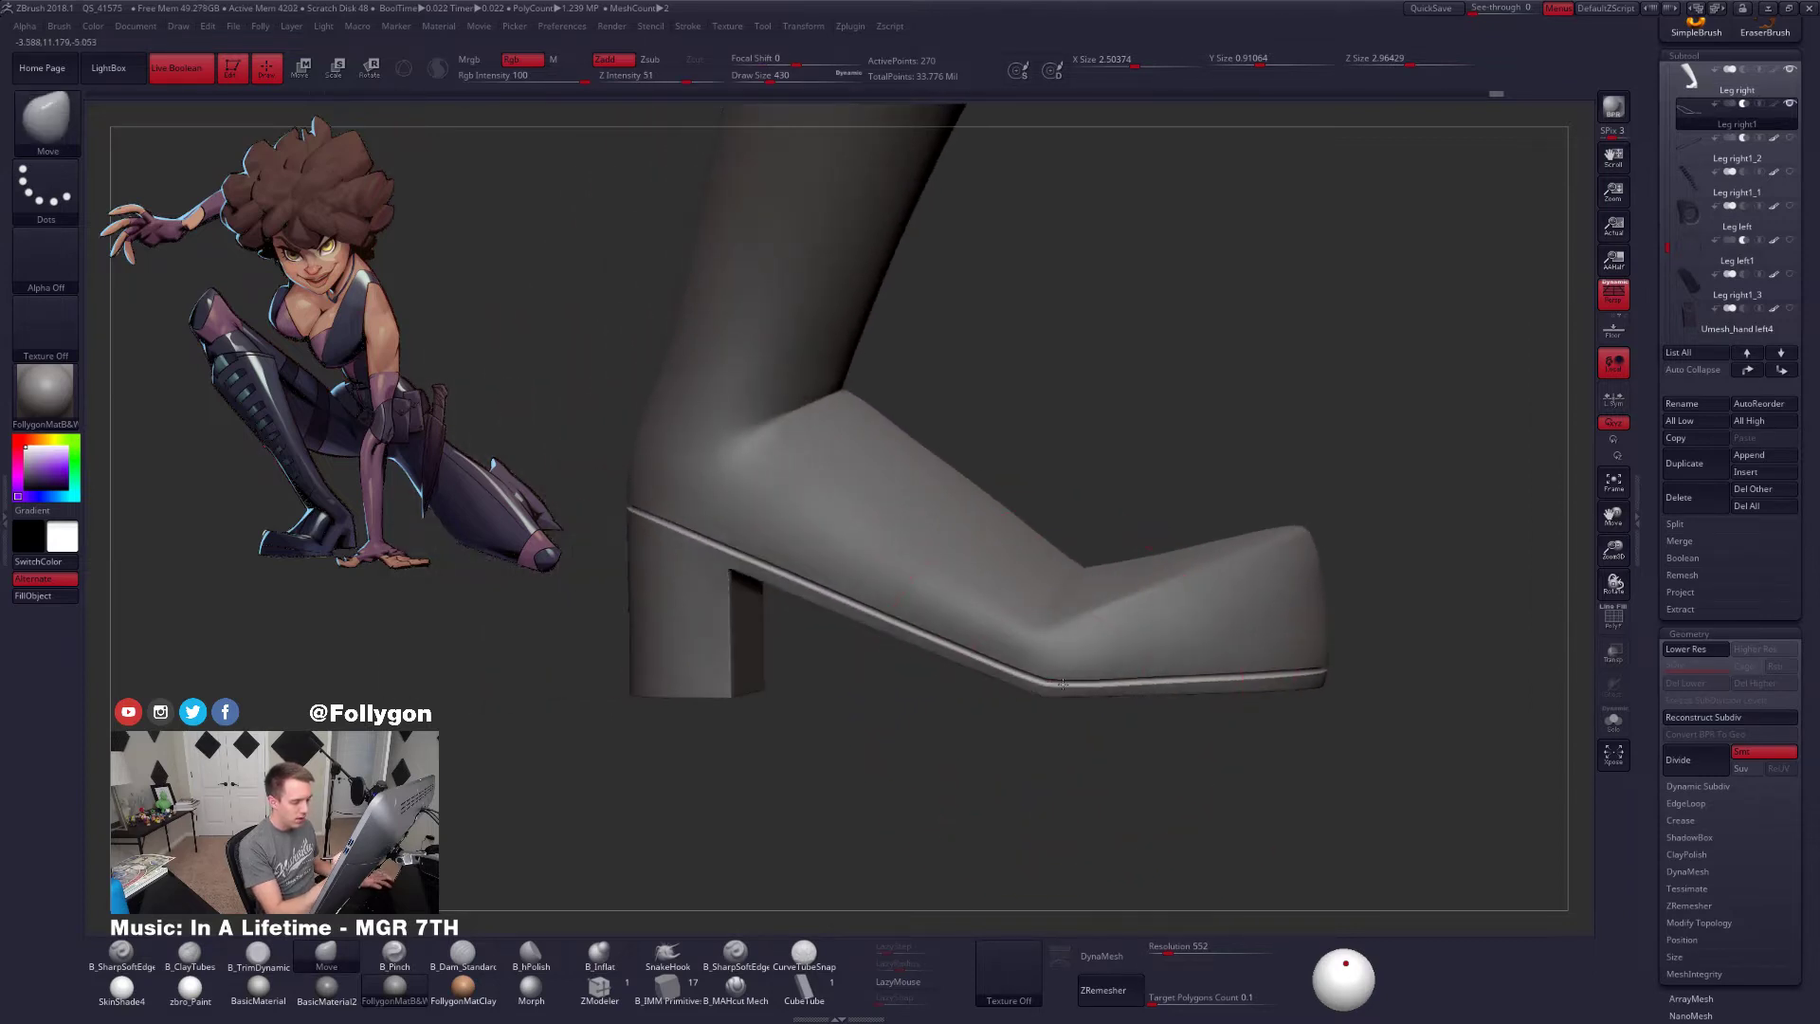
pyautogui.keyDown('alt'); pyautogui.moveTo(960, 648); pyautogui.dragTo(1165, 684, button='right'); pyautogui.keyUp('alt')
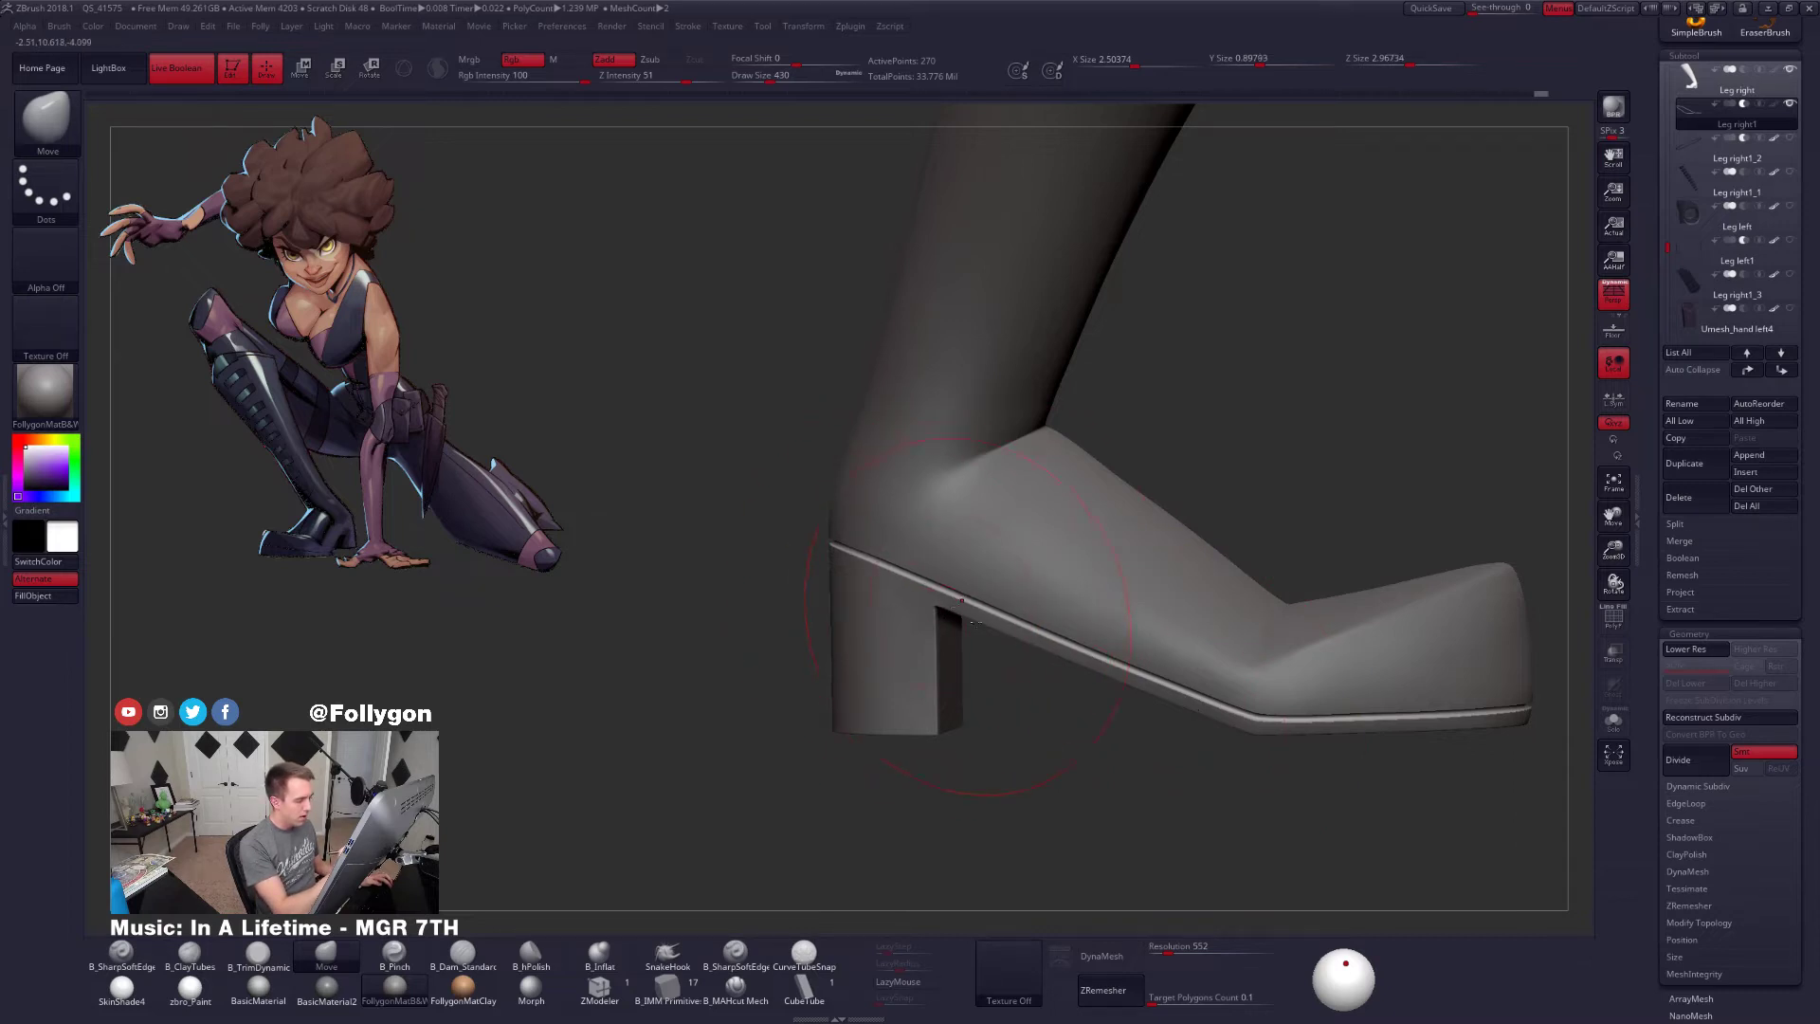
pyautogui.moveTo(976, 623); pyautogui.dragTo(1164, 607, button='right')
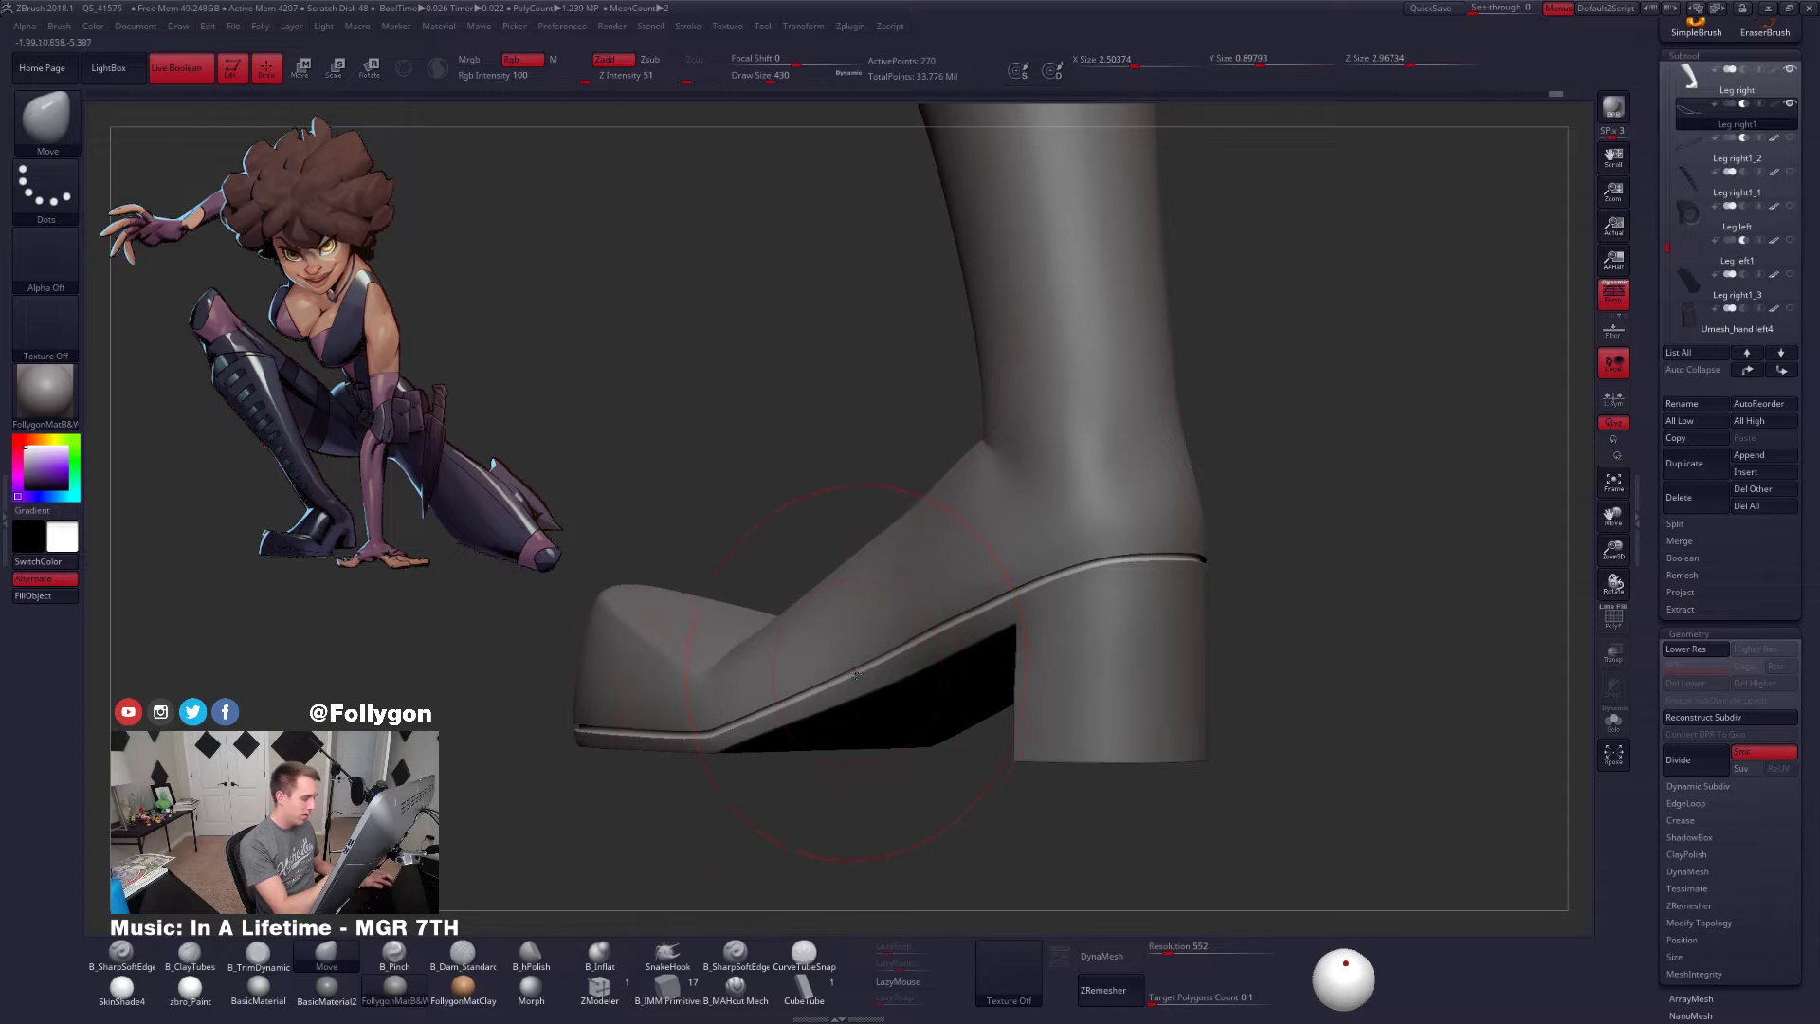
# Reduce the draw size to 192 and check the tube's fit along the boot's outer arch
pyautogui.press('space')
pyautogui.moveTo(931, 651); pyautogui.dragTo(916, 651)
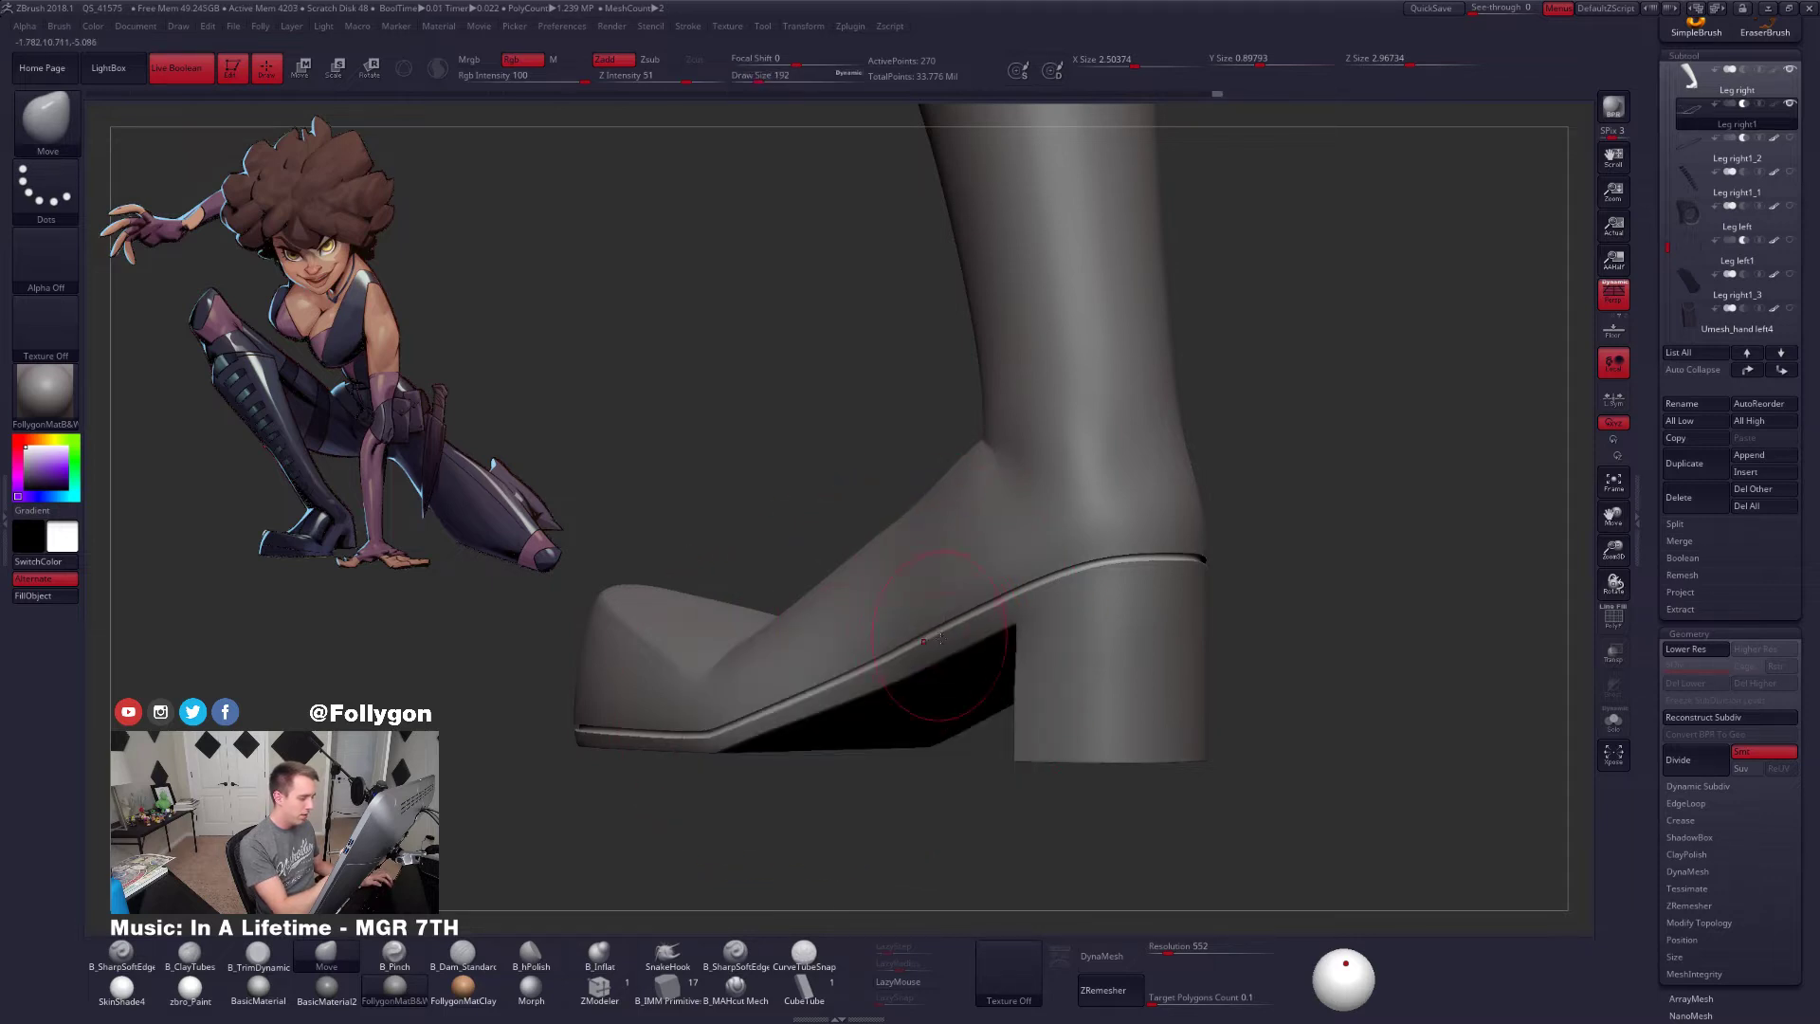
pyautogui.moveTo(941, 638)
pyautogui.mouseDown(button='right')
pyautogui.moveTo(877, 661)
pyautogui.moveTo(1011, 735)
pyautogui.moveTo(1133, 705)
pyautogui.moveTo(1088, 723)
pyautogui.mouseUp(button='right')
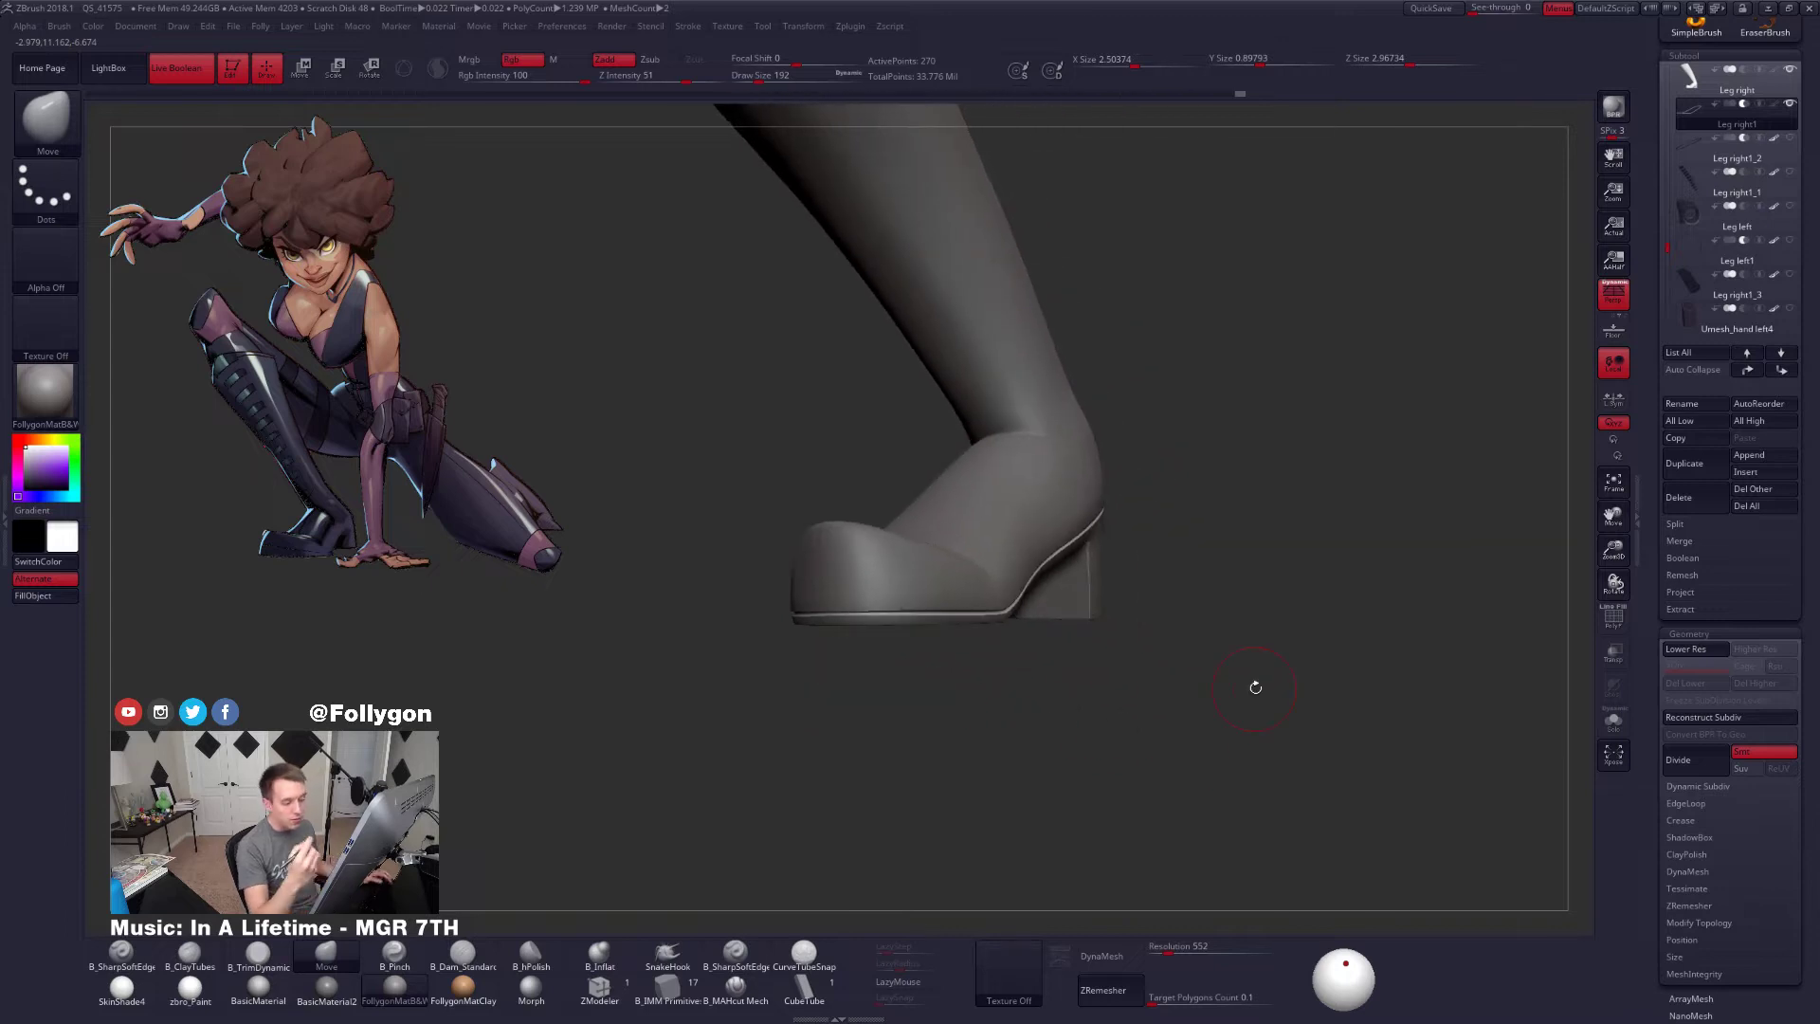
# Isolate the tube and try subdividing it, inspecting its wireframe and its cut in the boot
pyautogui.moveTo(1650, 711); pyautogui.dragTo(1637, 403)
pyautogui.click(1612, 720)
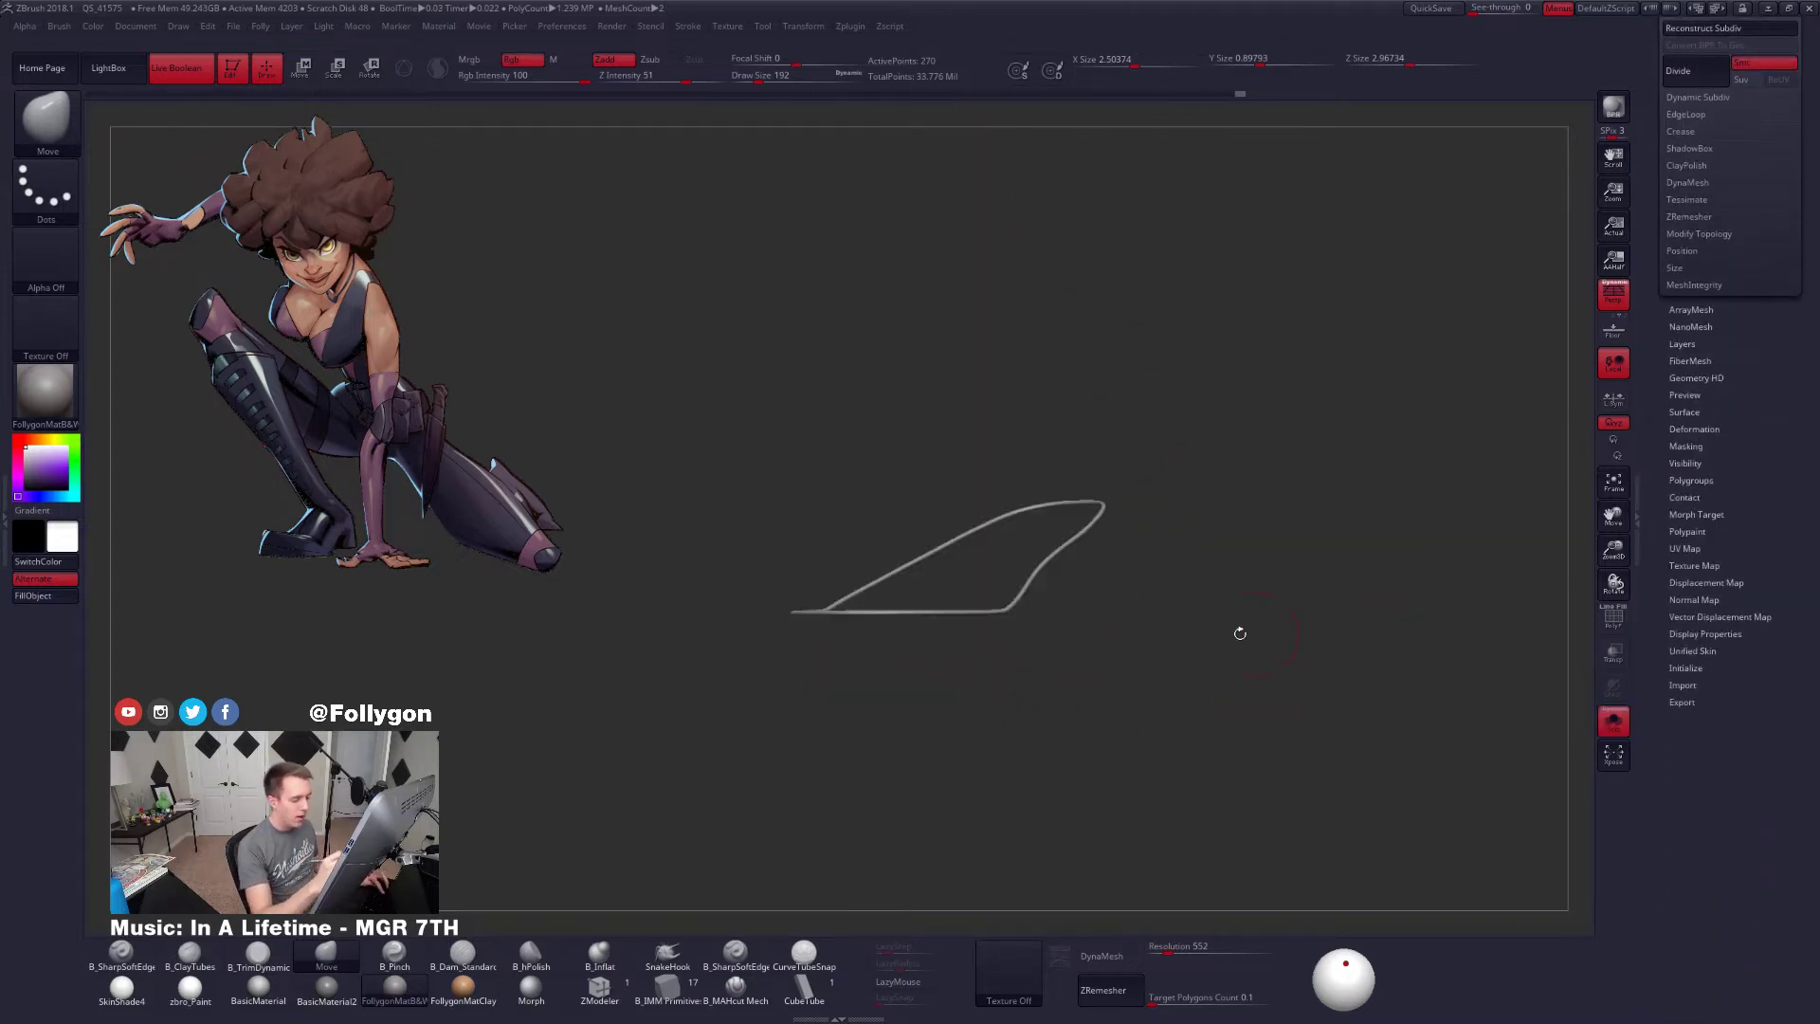
pyautogui.press('f')
pyautogui.press('ctrl')
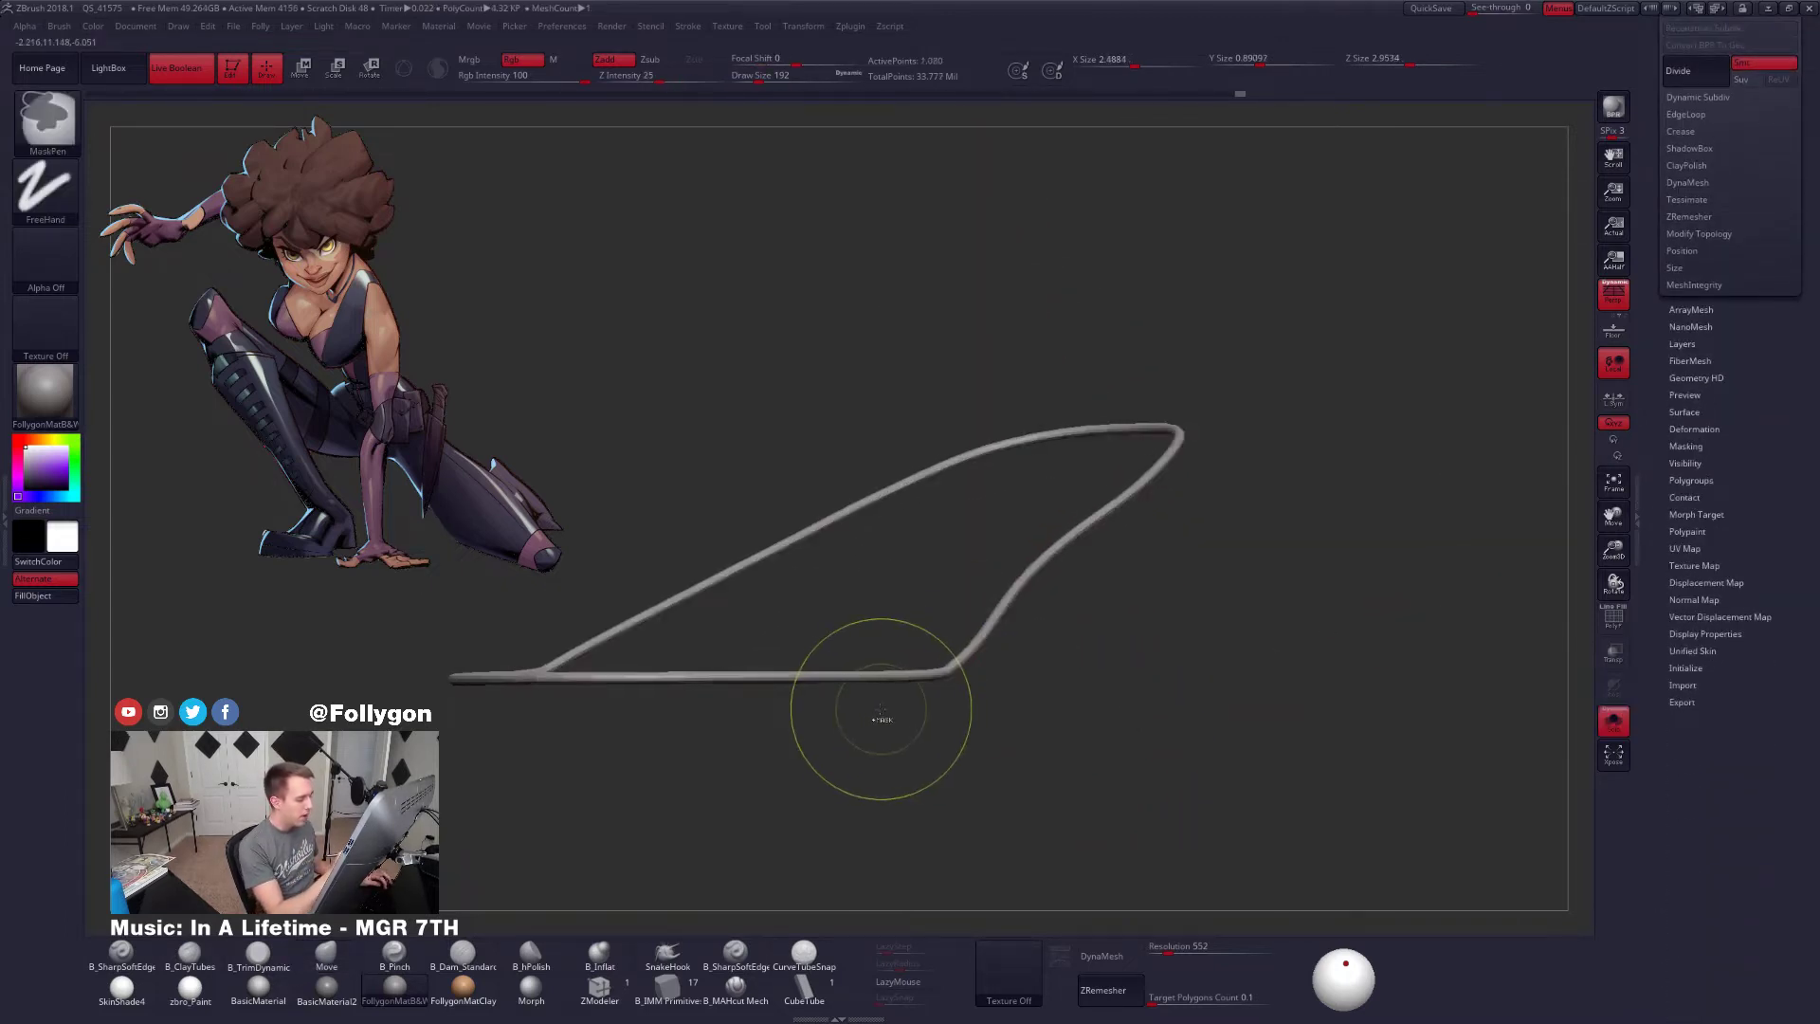
pyautogui.keyDown('ctrl'); pyautogui.moveTo(745, 692); pyautogui.dragTo(780, 708, button='right'); pyautogui.keyUp('ctrl')
pyautogui.hotkey('alt', 's')
pyautogui.press('shift')
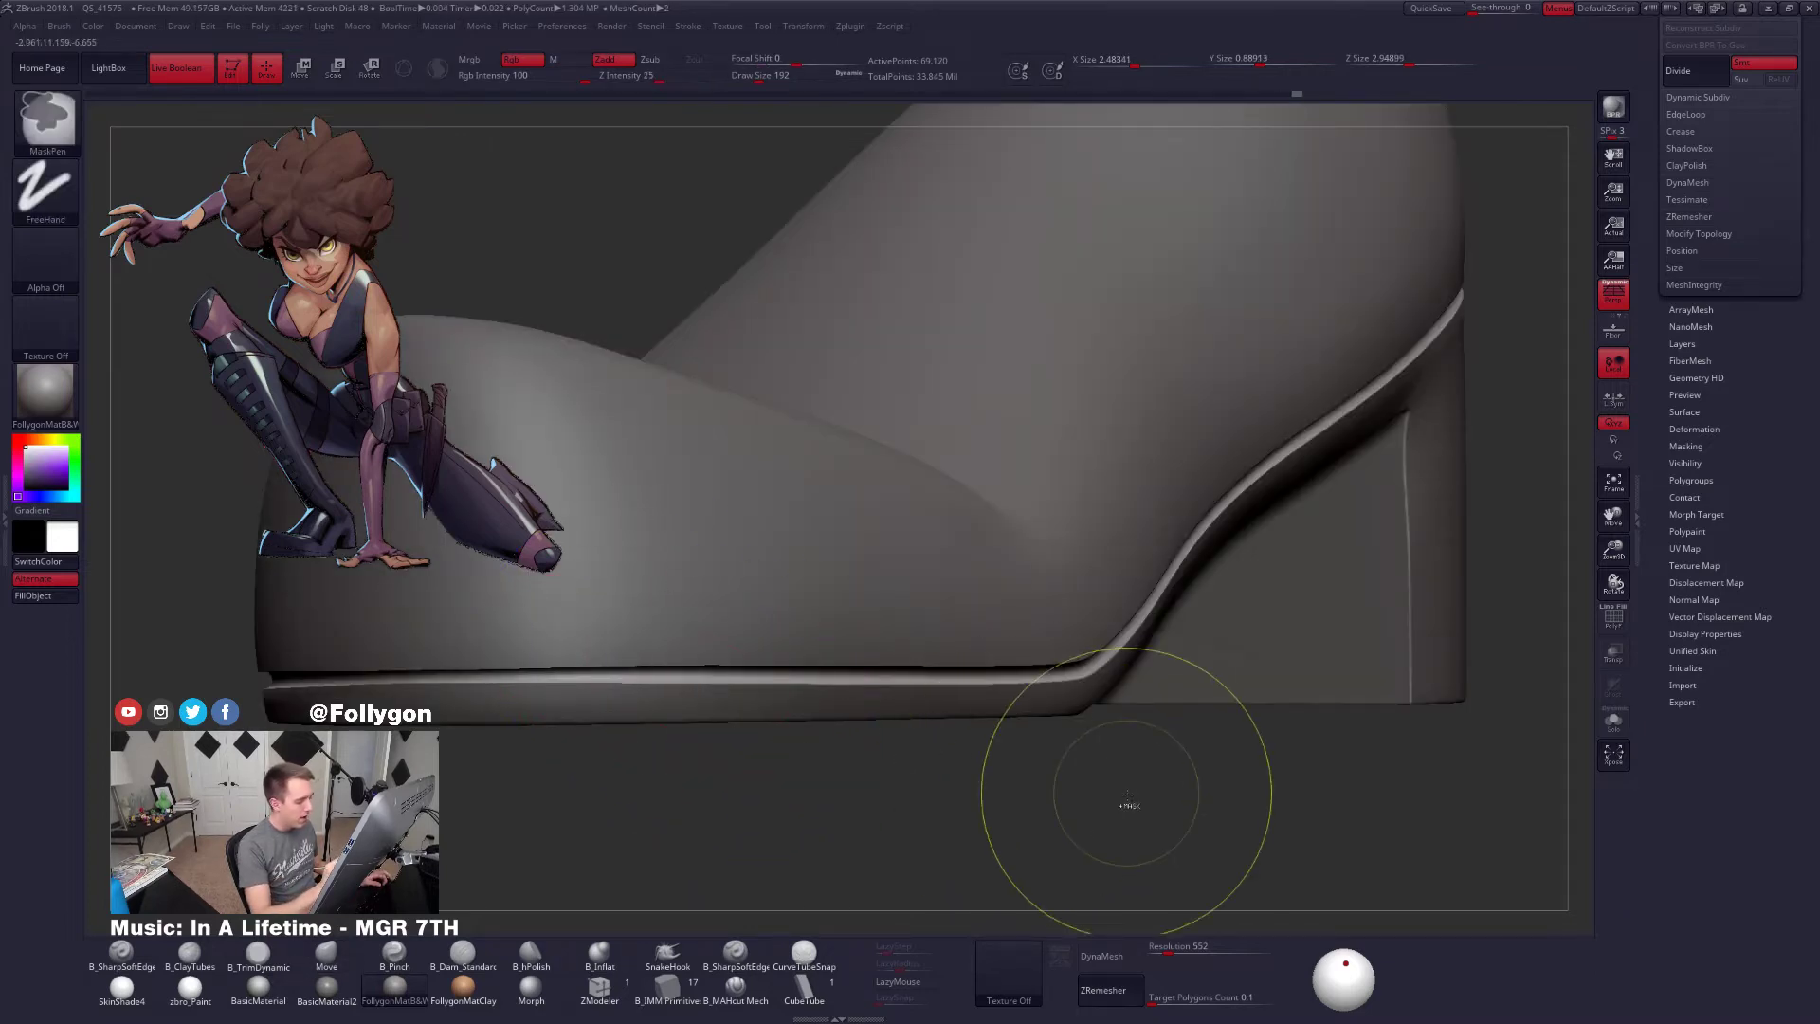
pyautogui.hotkey('shift', 's')
pyautogui.hotkey('shift', 'f')
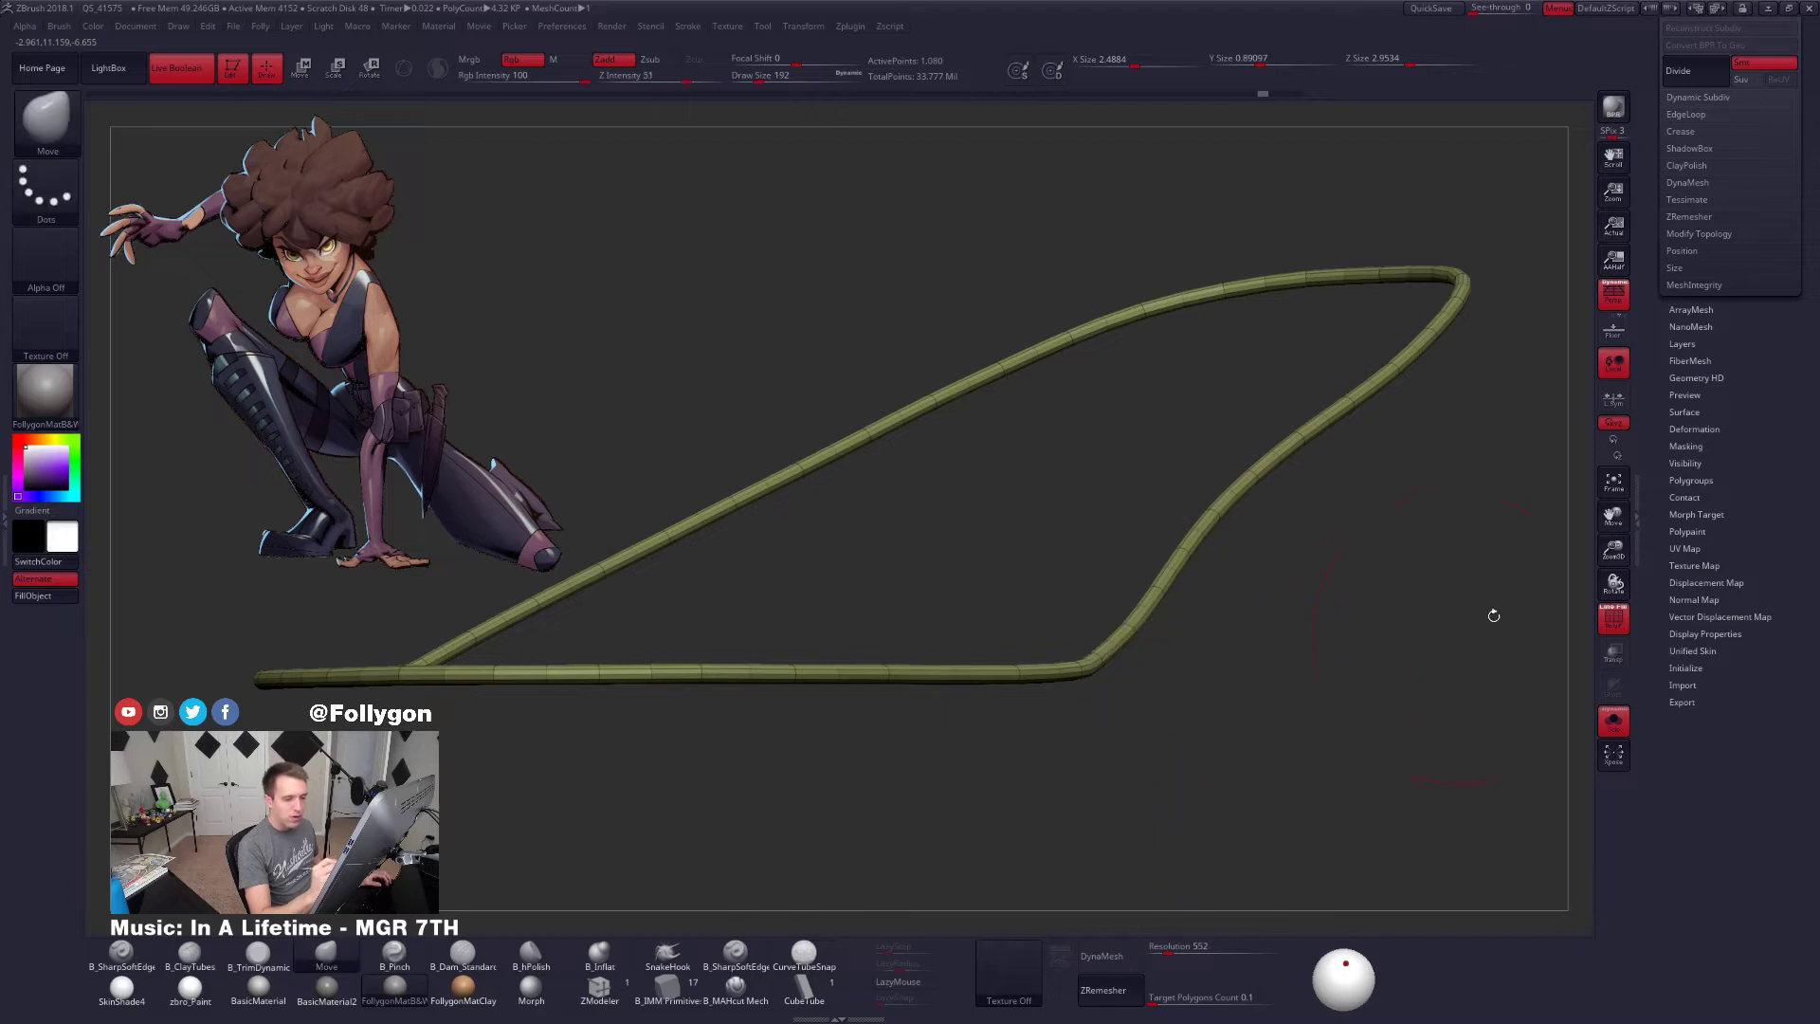
# Undo the tube's subdivision and thin it with an Inflate deformation of -5 after trying -10
pyautogui.click(1694, 428)
pyautogui.moveTo(1648, 903); pyautogui.dragTo(1646, 533)
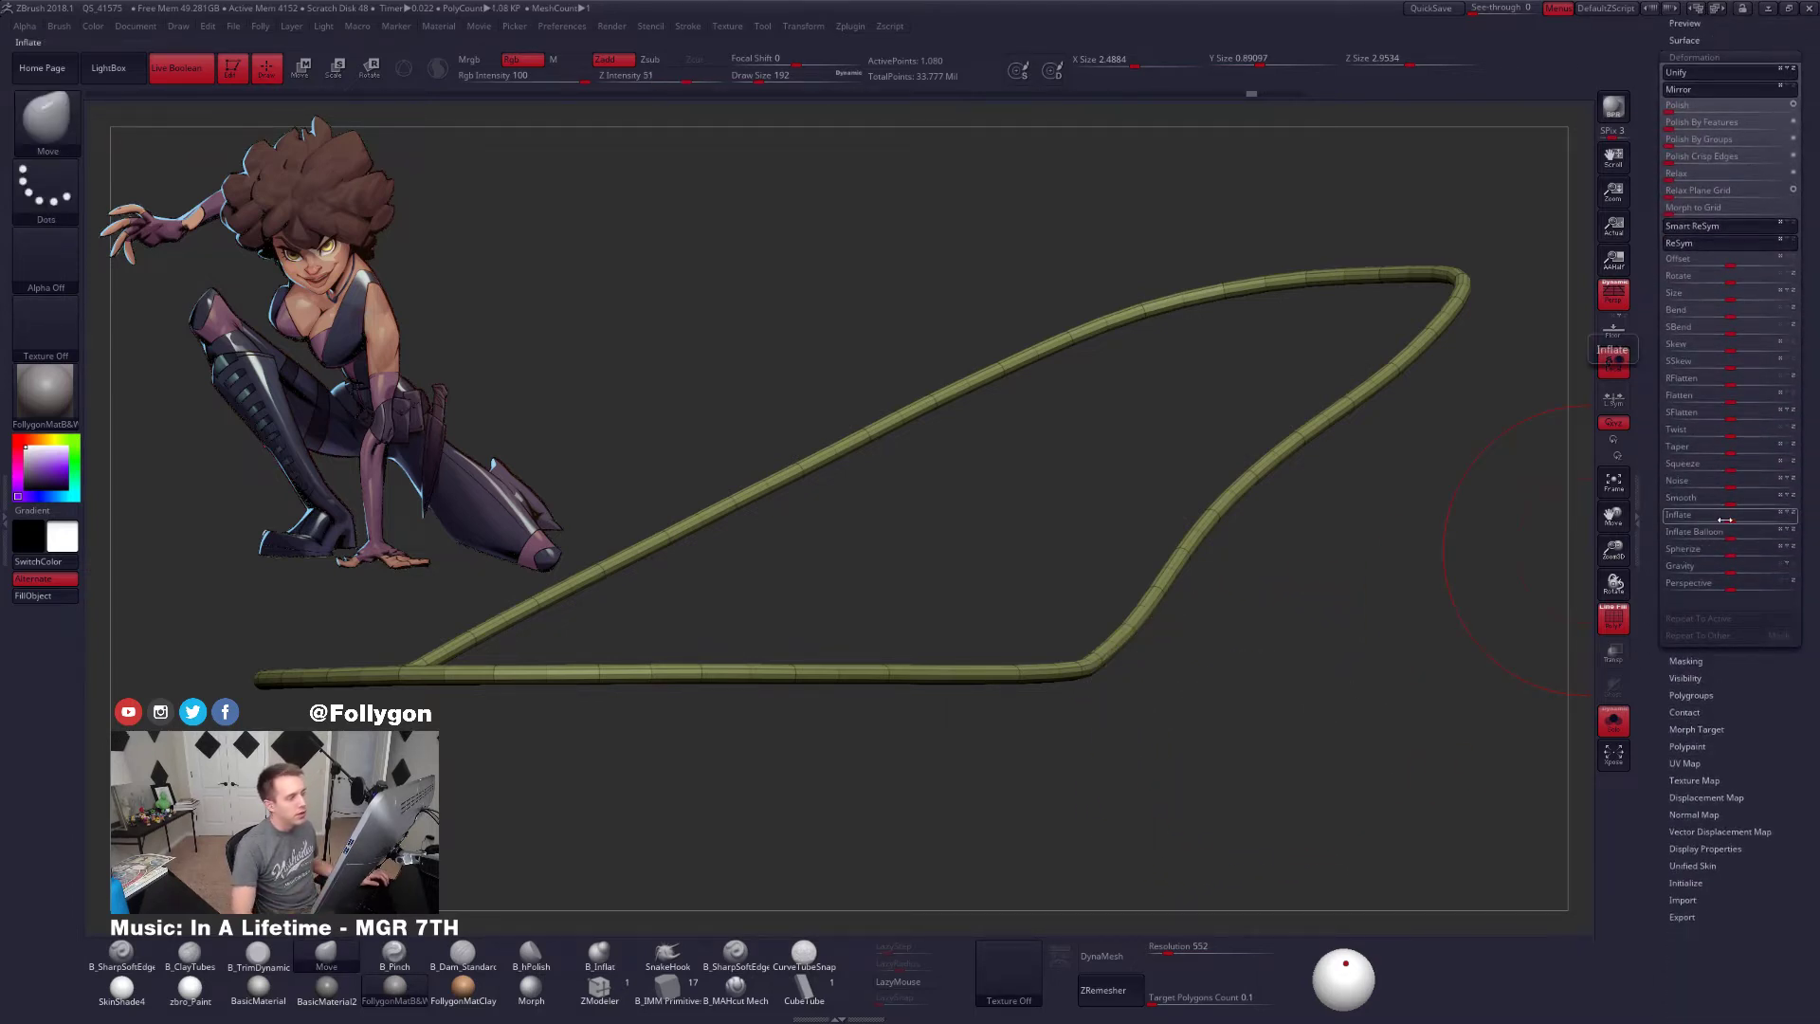
pyautogui.moveTo(1651, 229); pyautogui.dragTo(1658, 390)
pyautogui.hotkey('ctrl', 'z')
pyautogui.moveTo(1654, 569); pyautogui.dragTo(1655, 38)
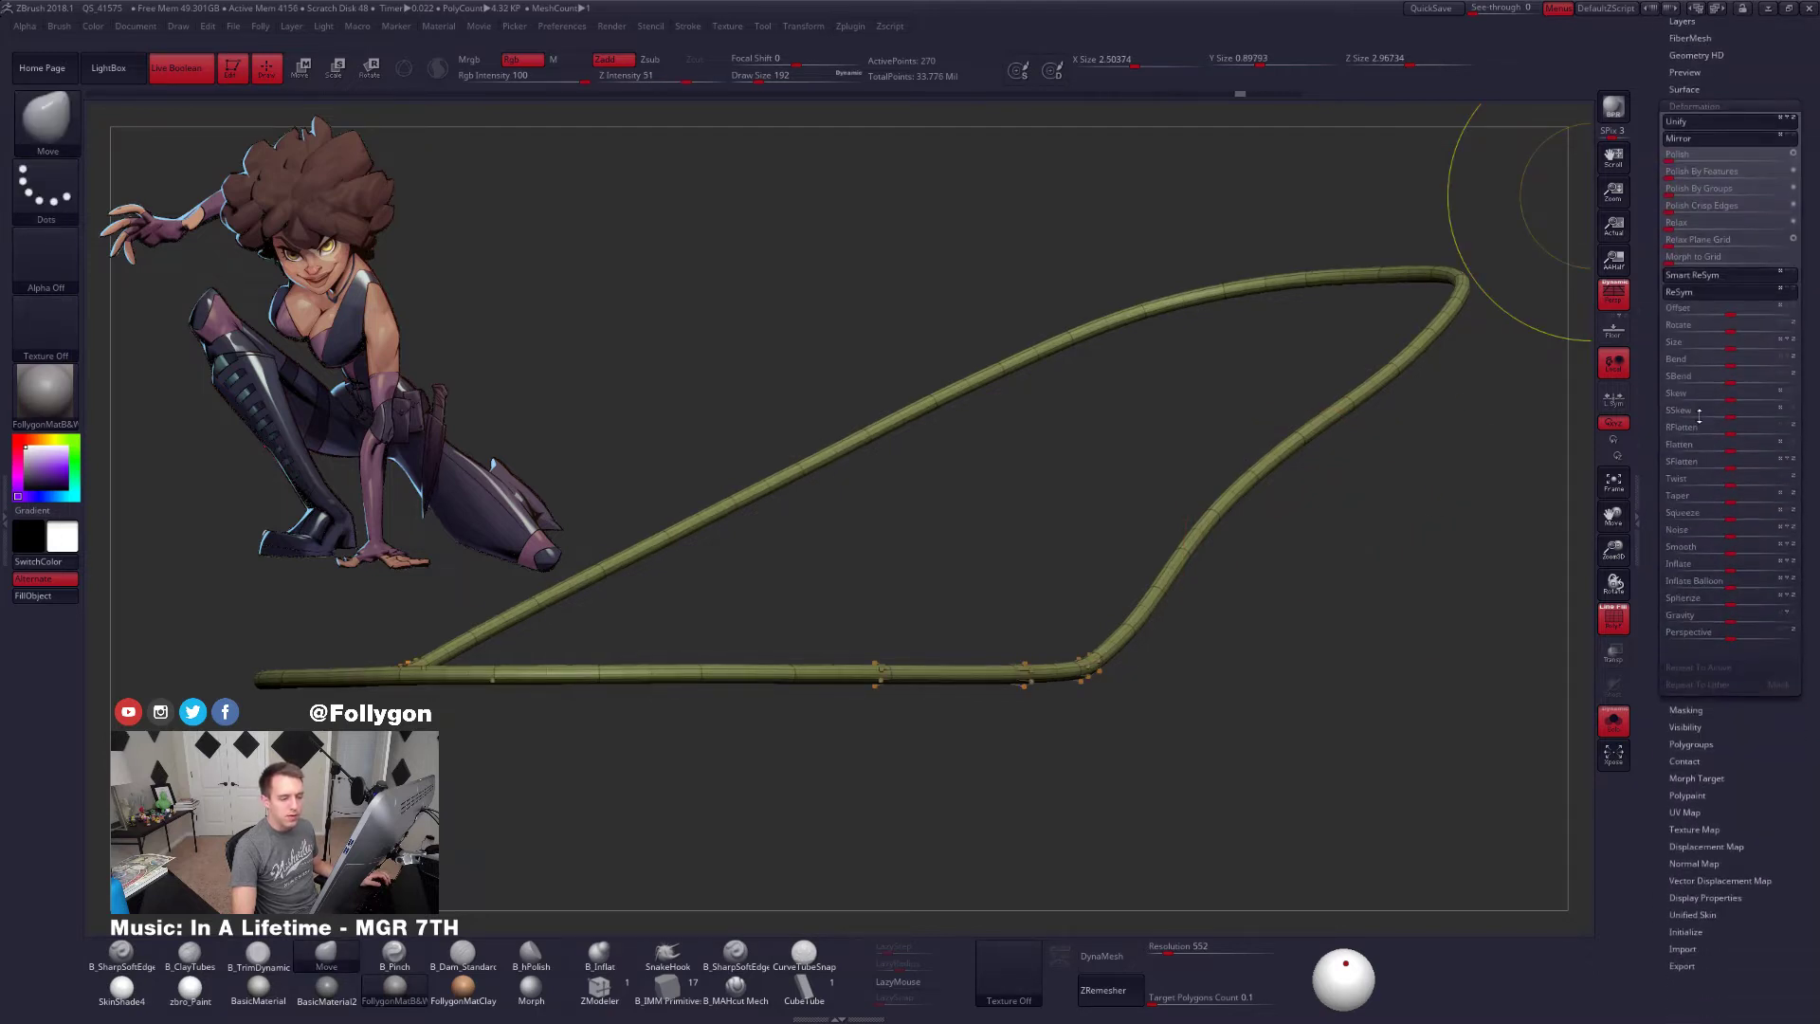
pyautogui.moveTo(1692, 564); pyautogui.dragTo(1728, 567)
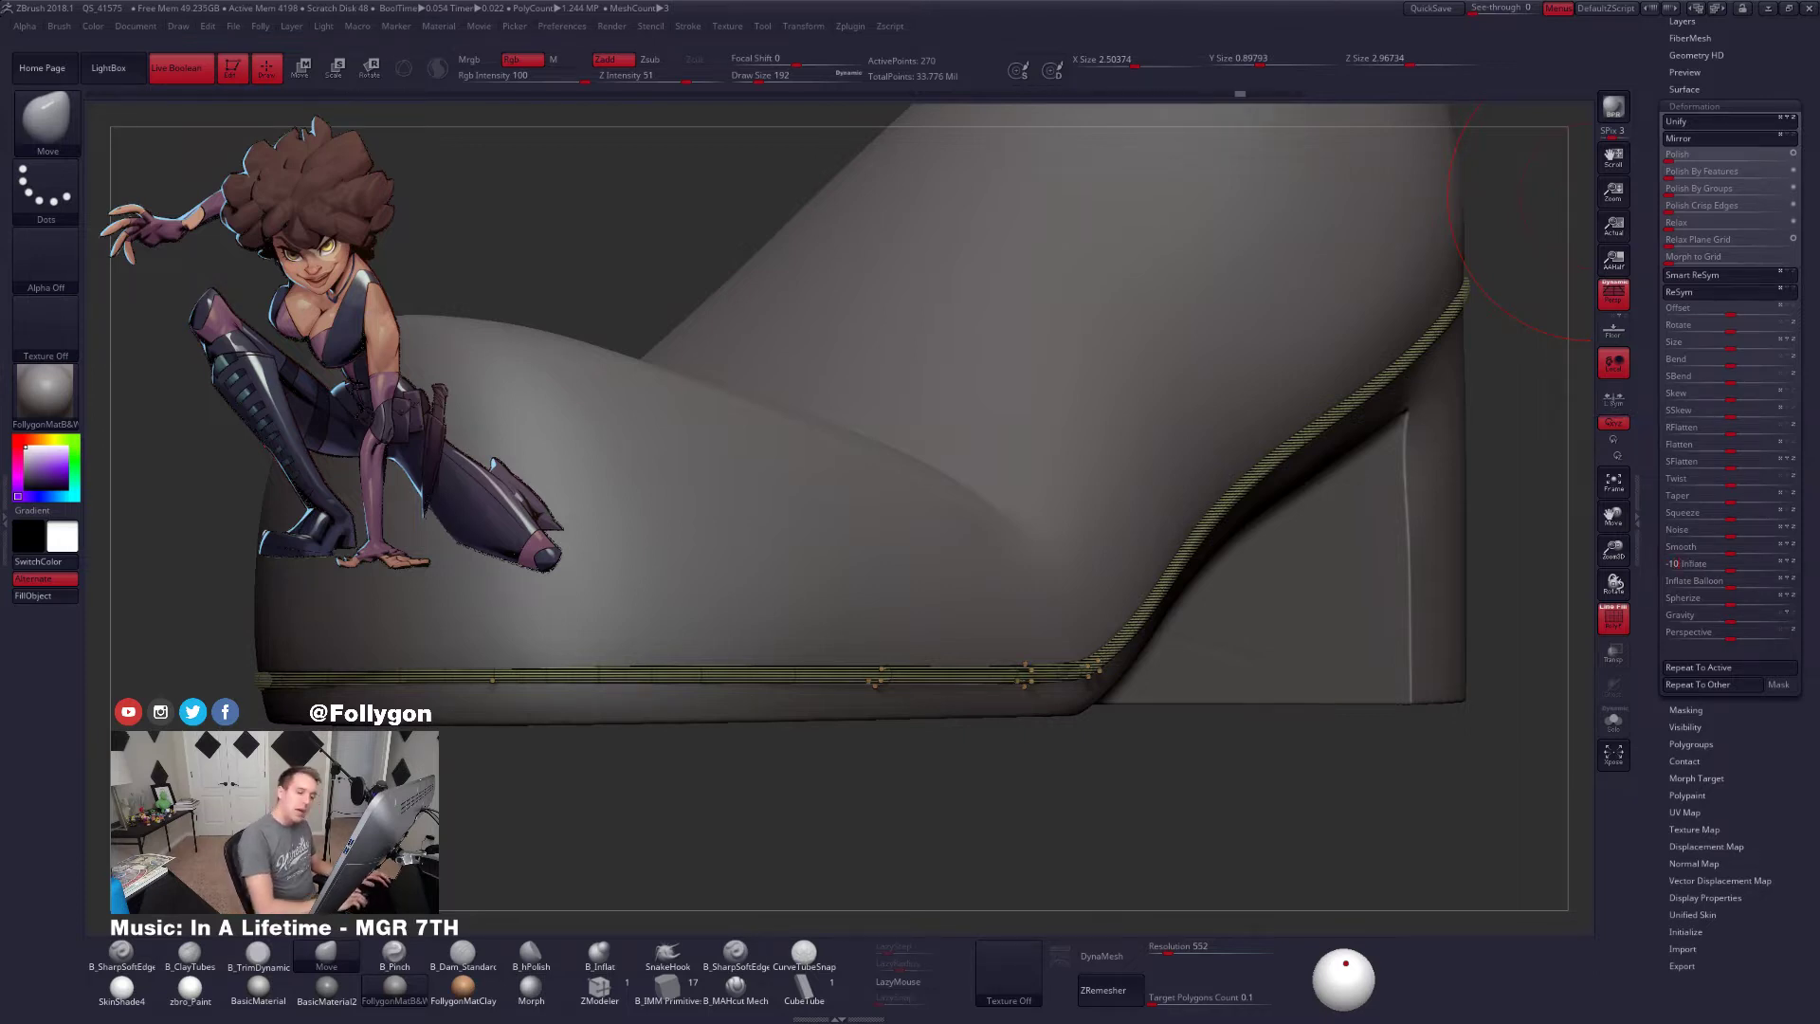
pyautogui.press('Return')
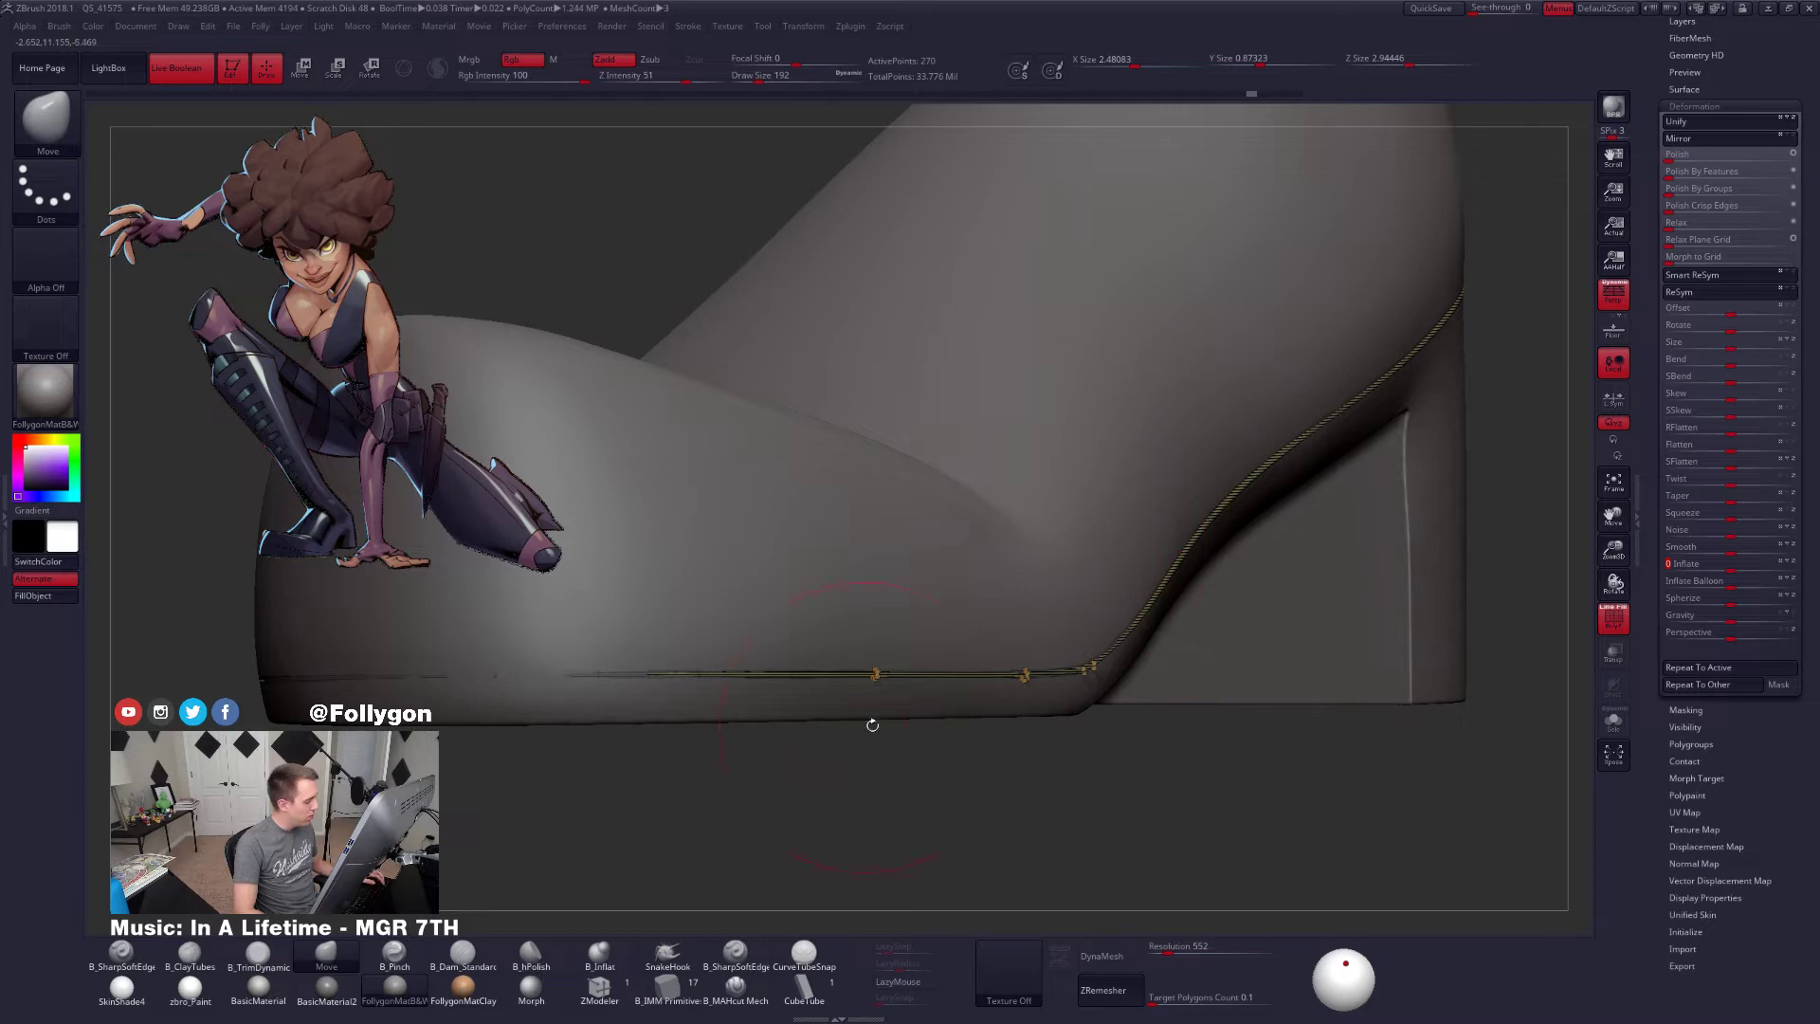
pyautogui.hotkey('ctrl', 'z')
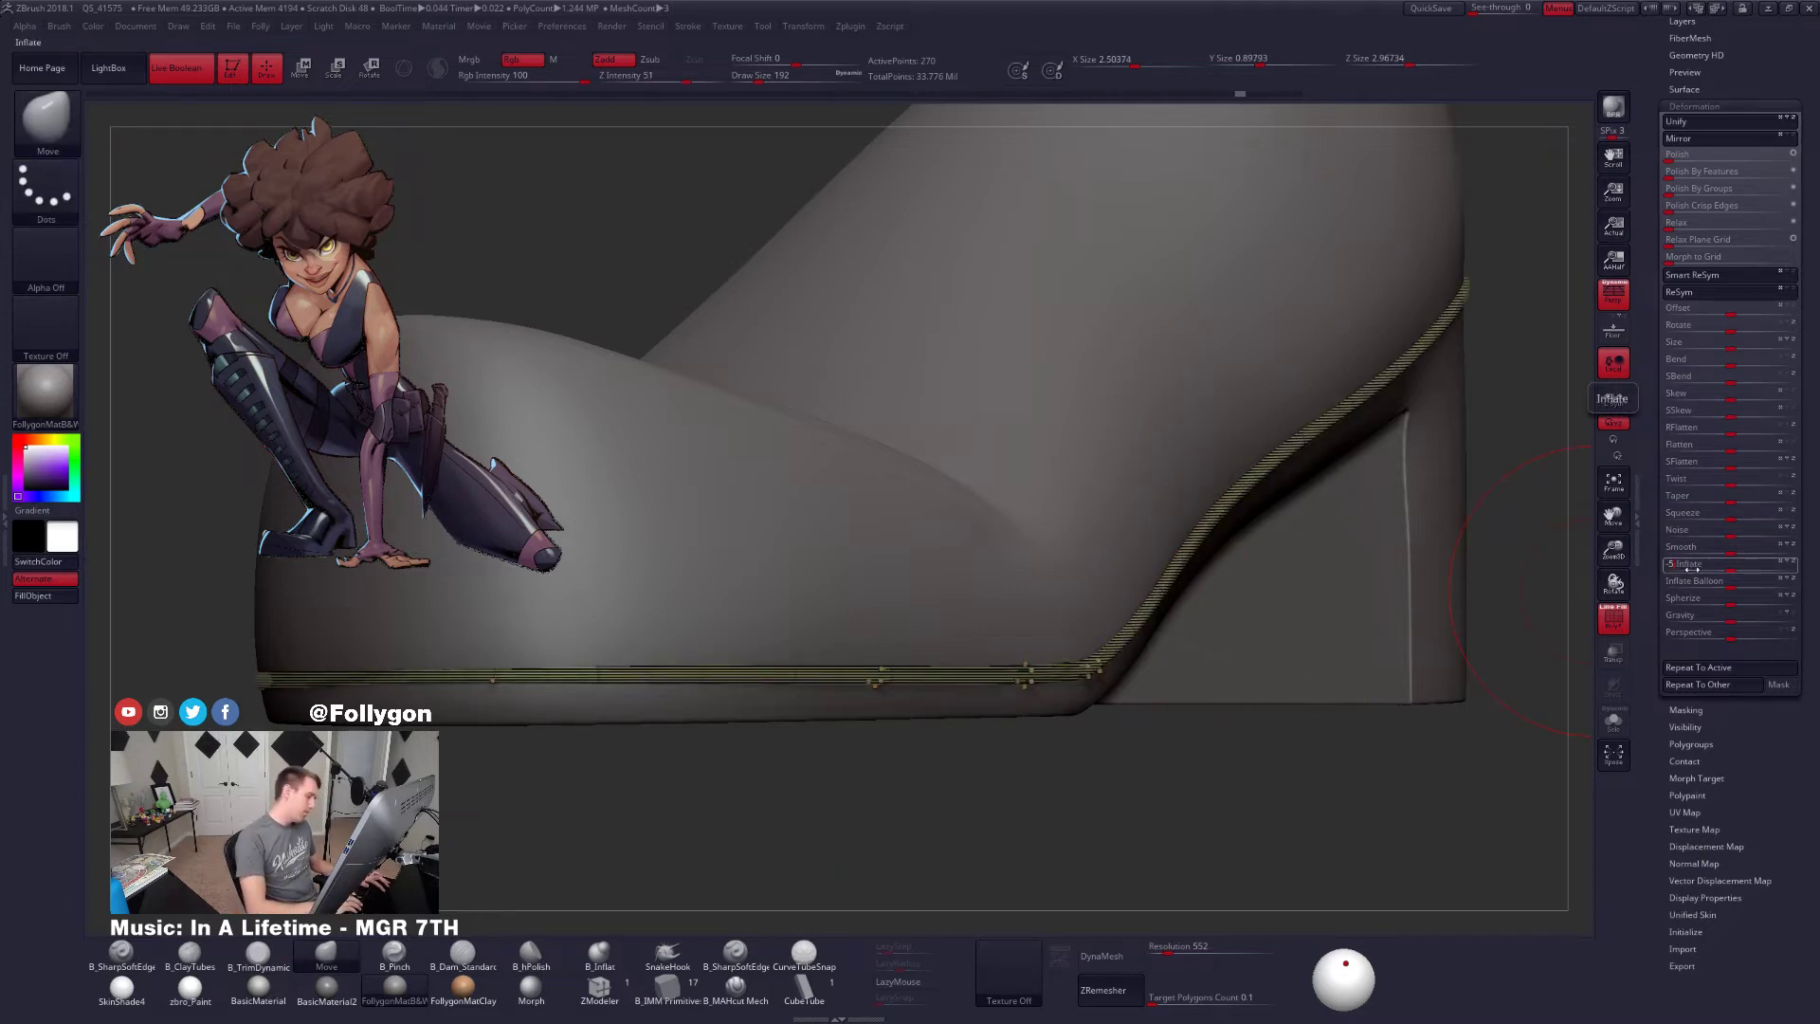
pyautogui.press('Return')
pyautogui.hotkey('shift', 'f')
pyautogui.moveTo(823, 584); pyautogui.dragTo(1195, 611, button='right')
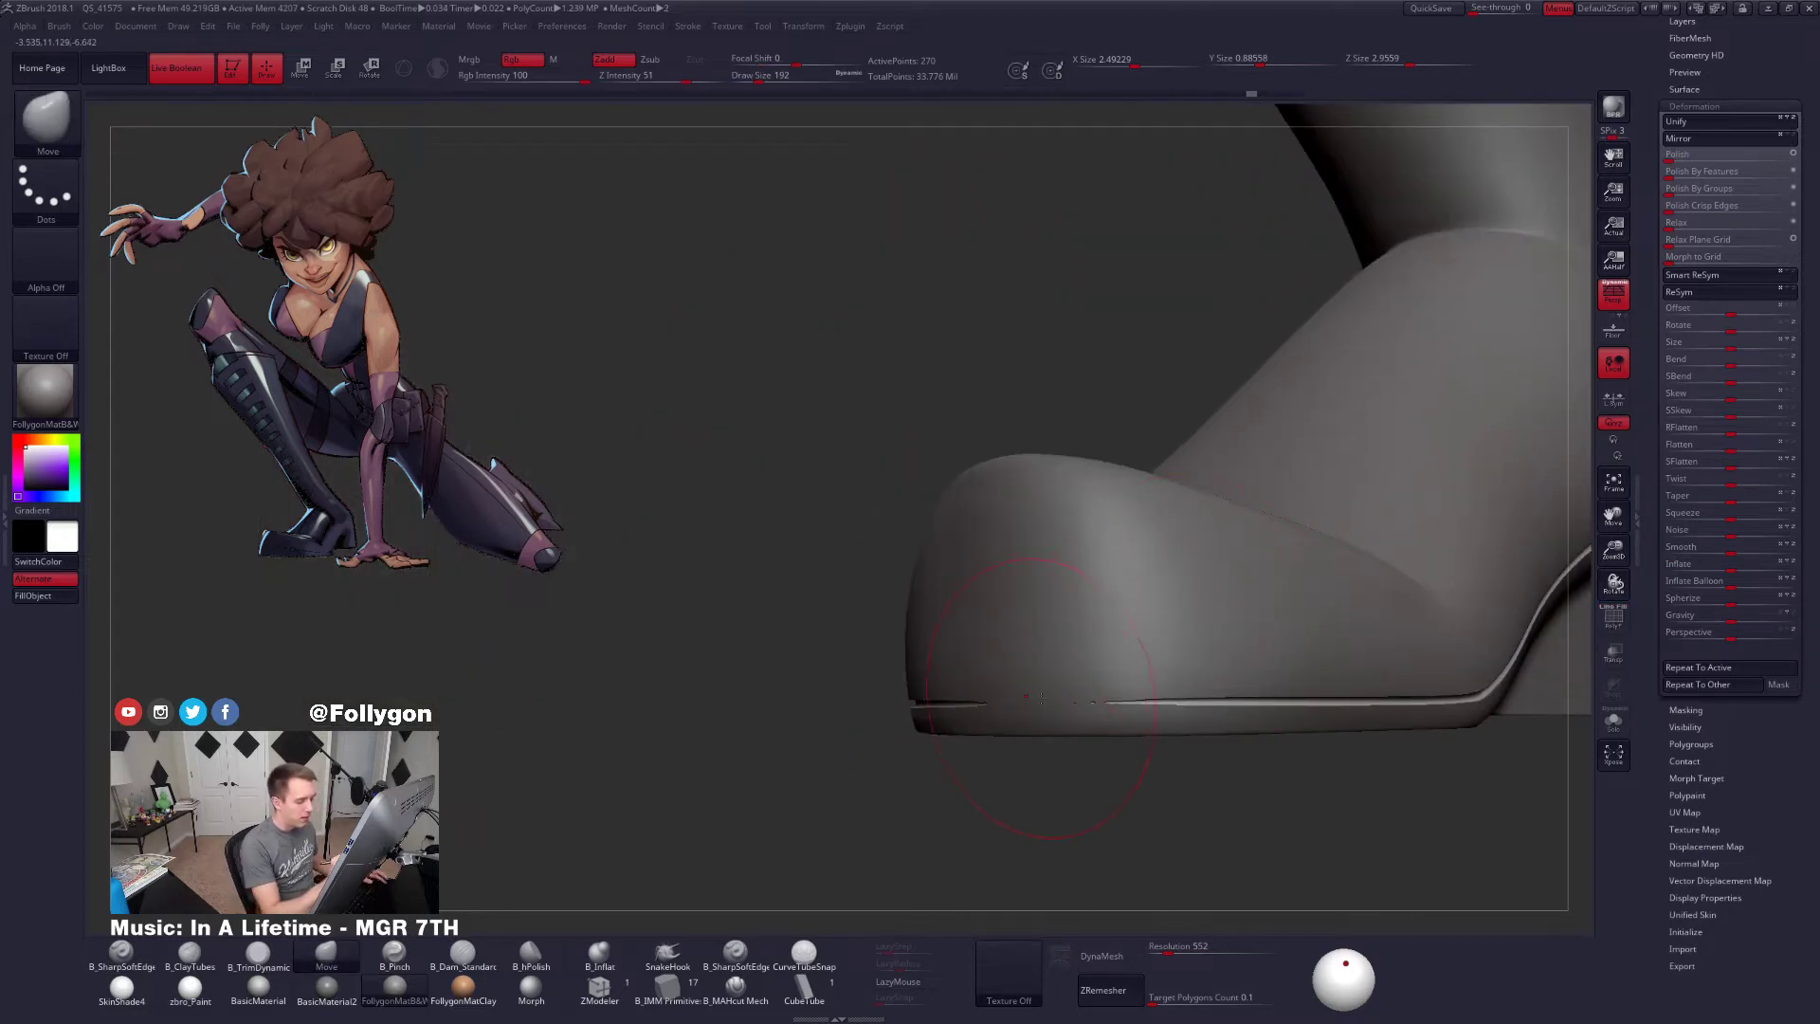
# Enlarge the draw size to 306 and move the tube onto the surface at the boot's toe
pyautogui.press('space')
pyautogui.moveTo(1041, 697); pyautogui.dragTo(1056, 698)
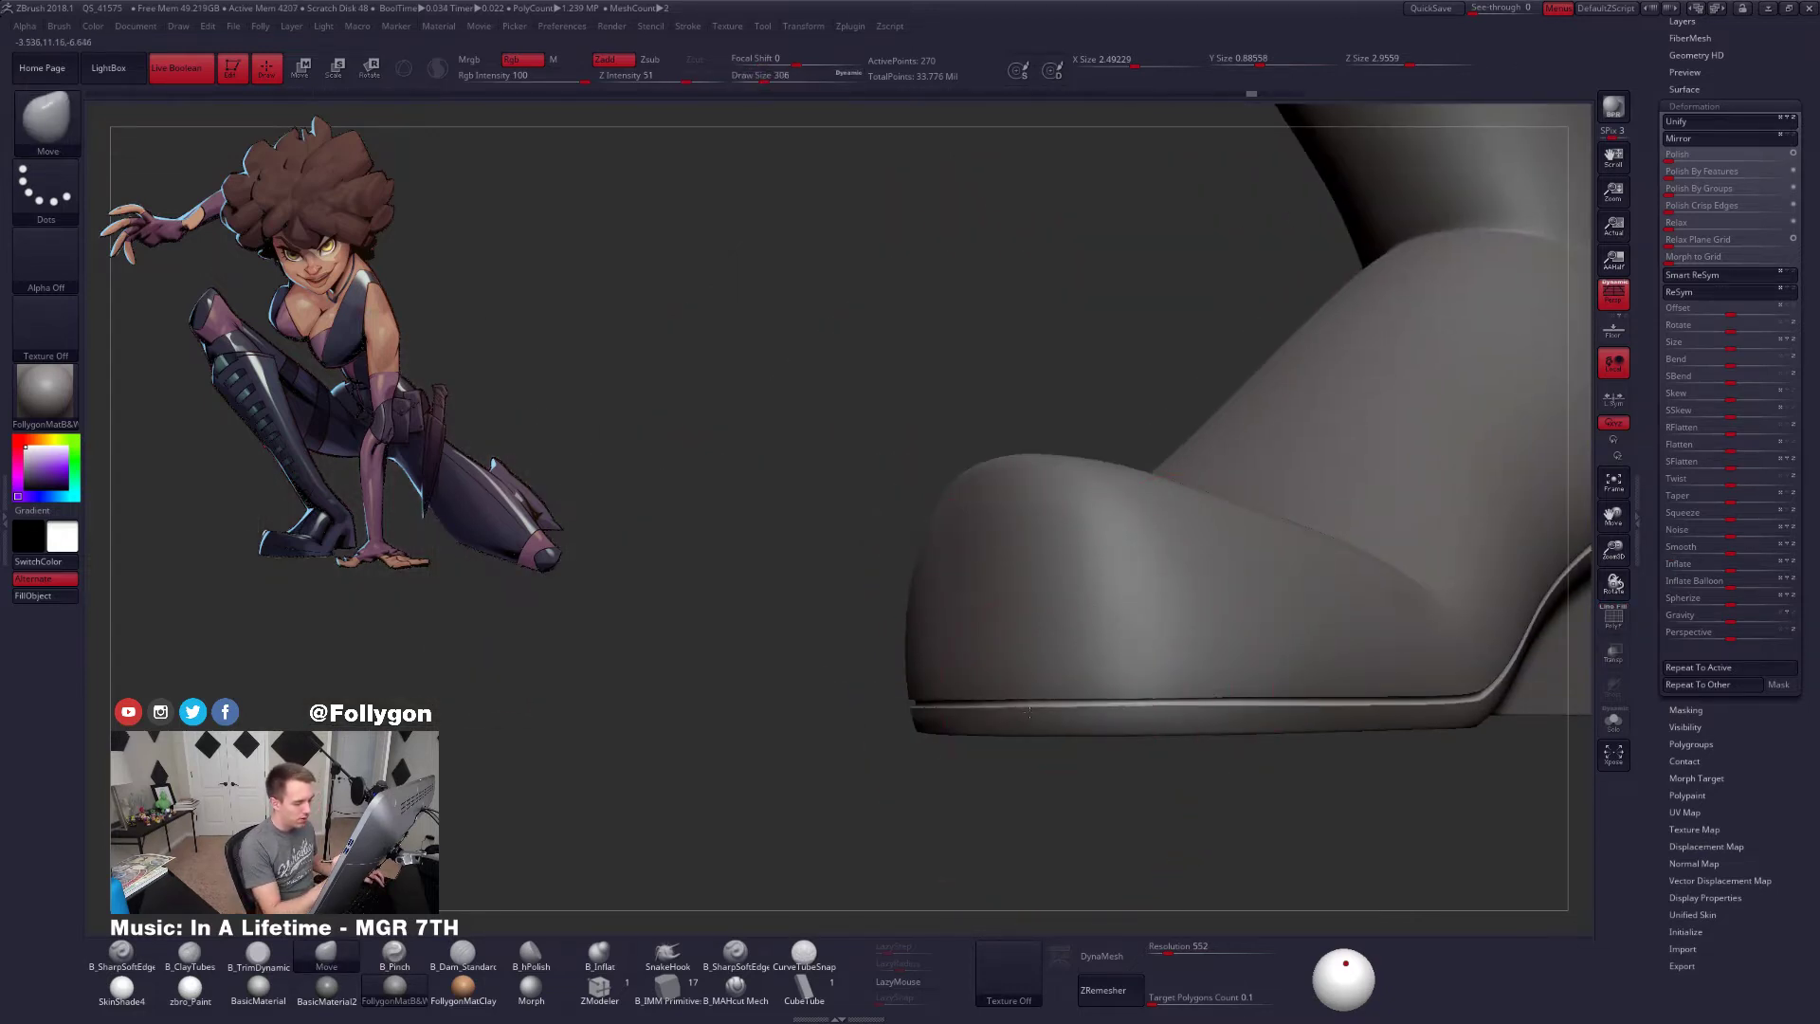
pyautogui.moveTo(1720, 83); pyautogui.dragTo(1687, 401)
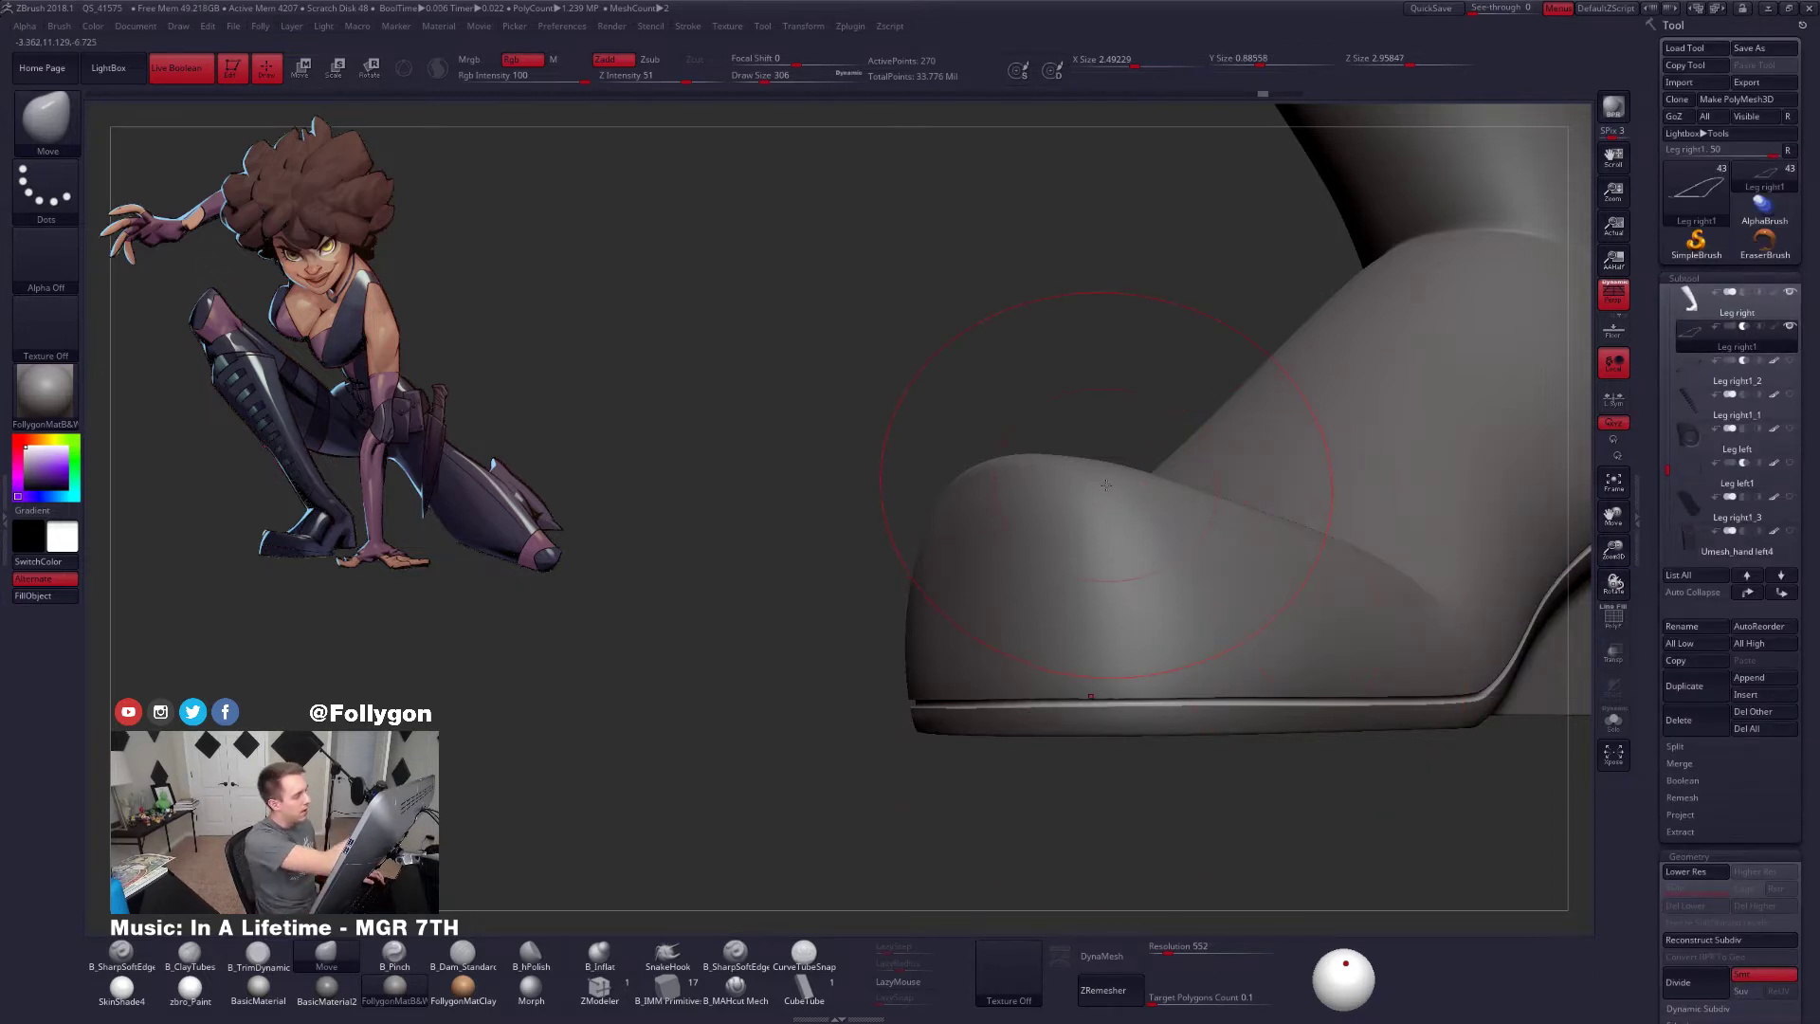
# Examine the tube's fit around the toe from several angles, with and without its wireframe
pyautogui.hotkey('shift', 'f')
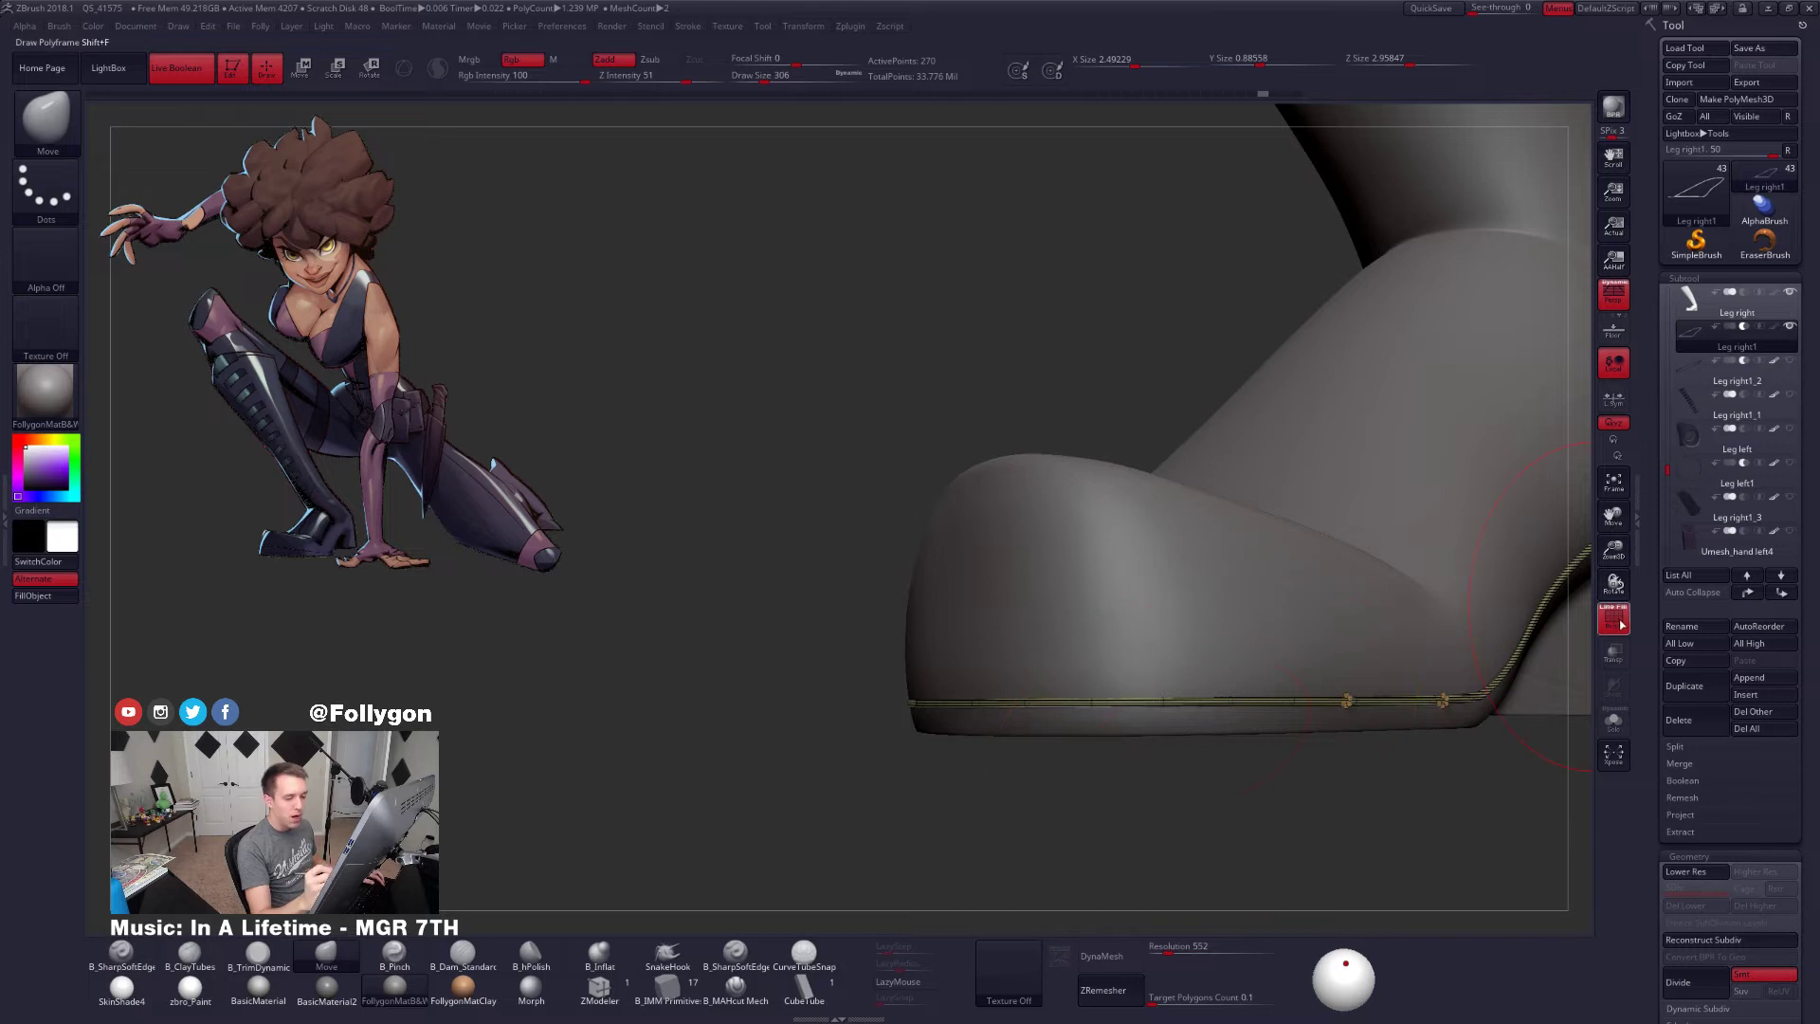
pyautogui.moveTo(1215, 716); pyautogui.dragTo(1270, 683)
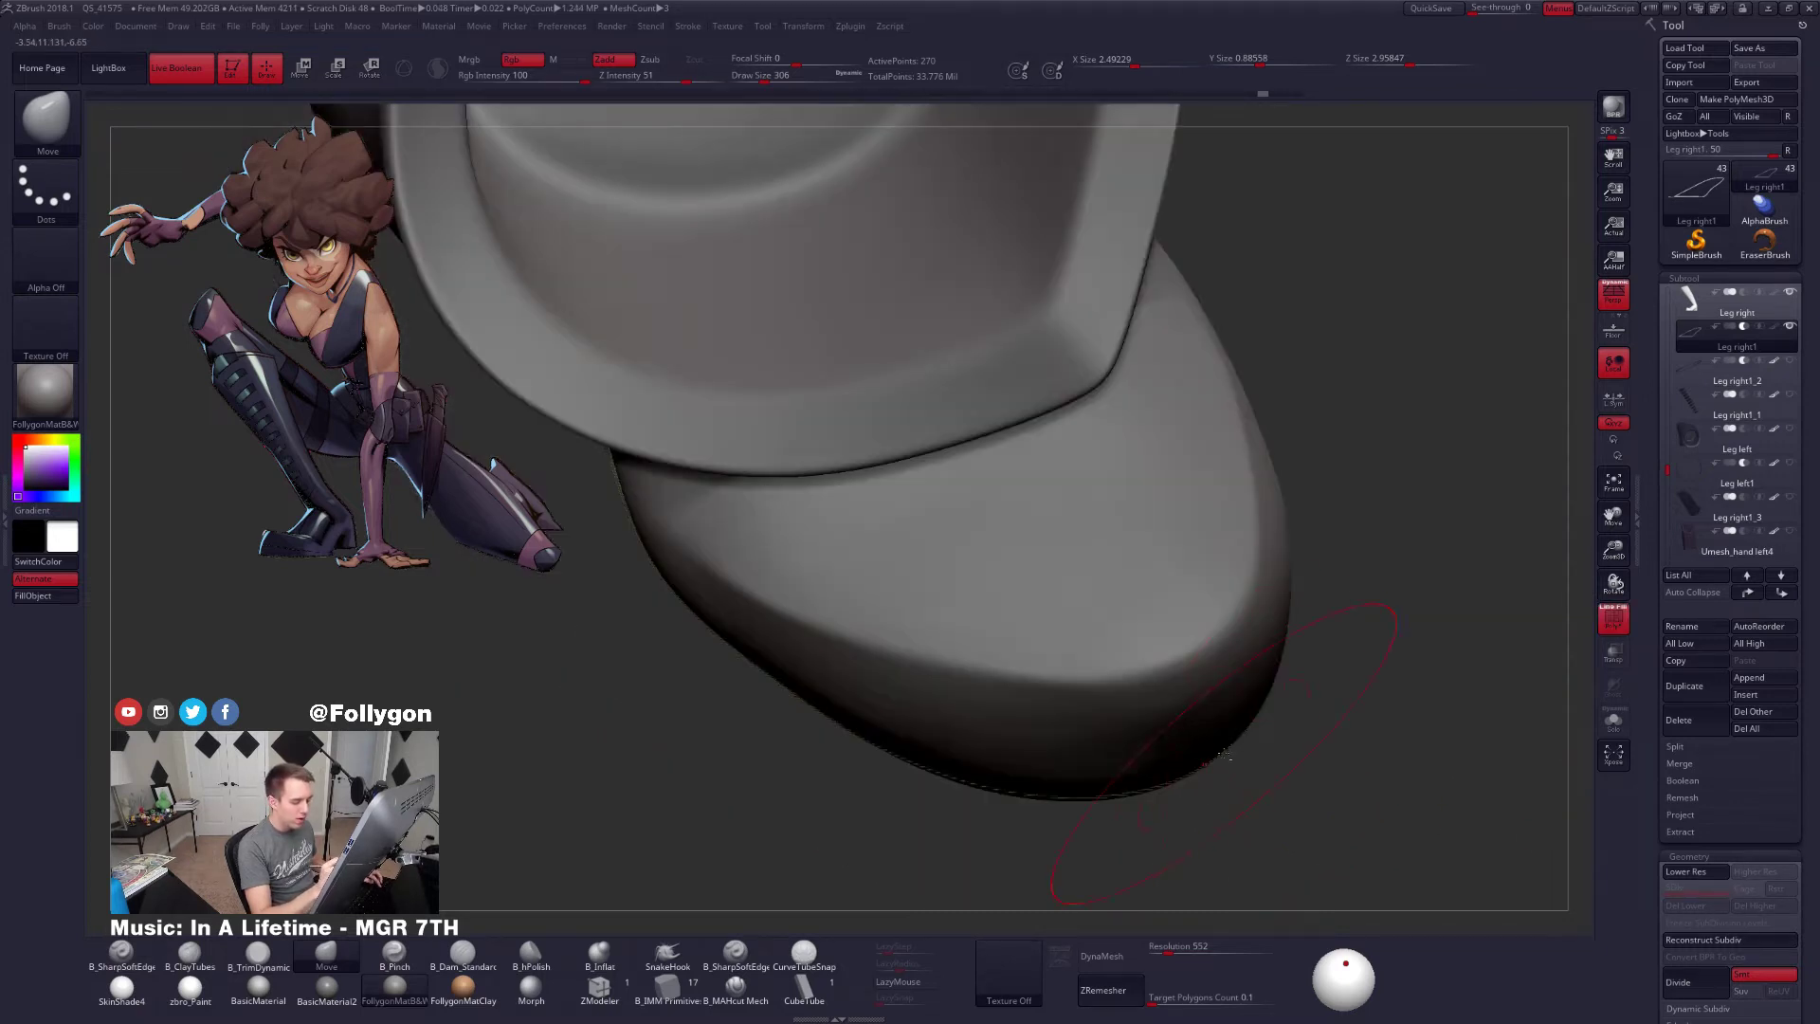
pyautogui.click(1741, 329)
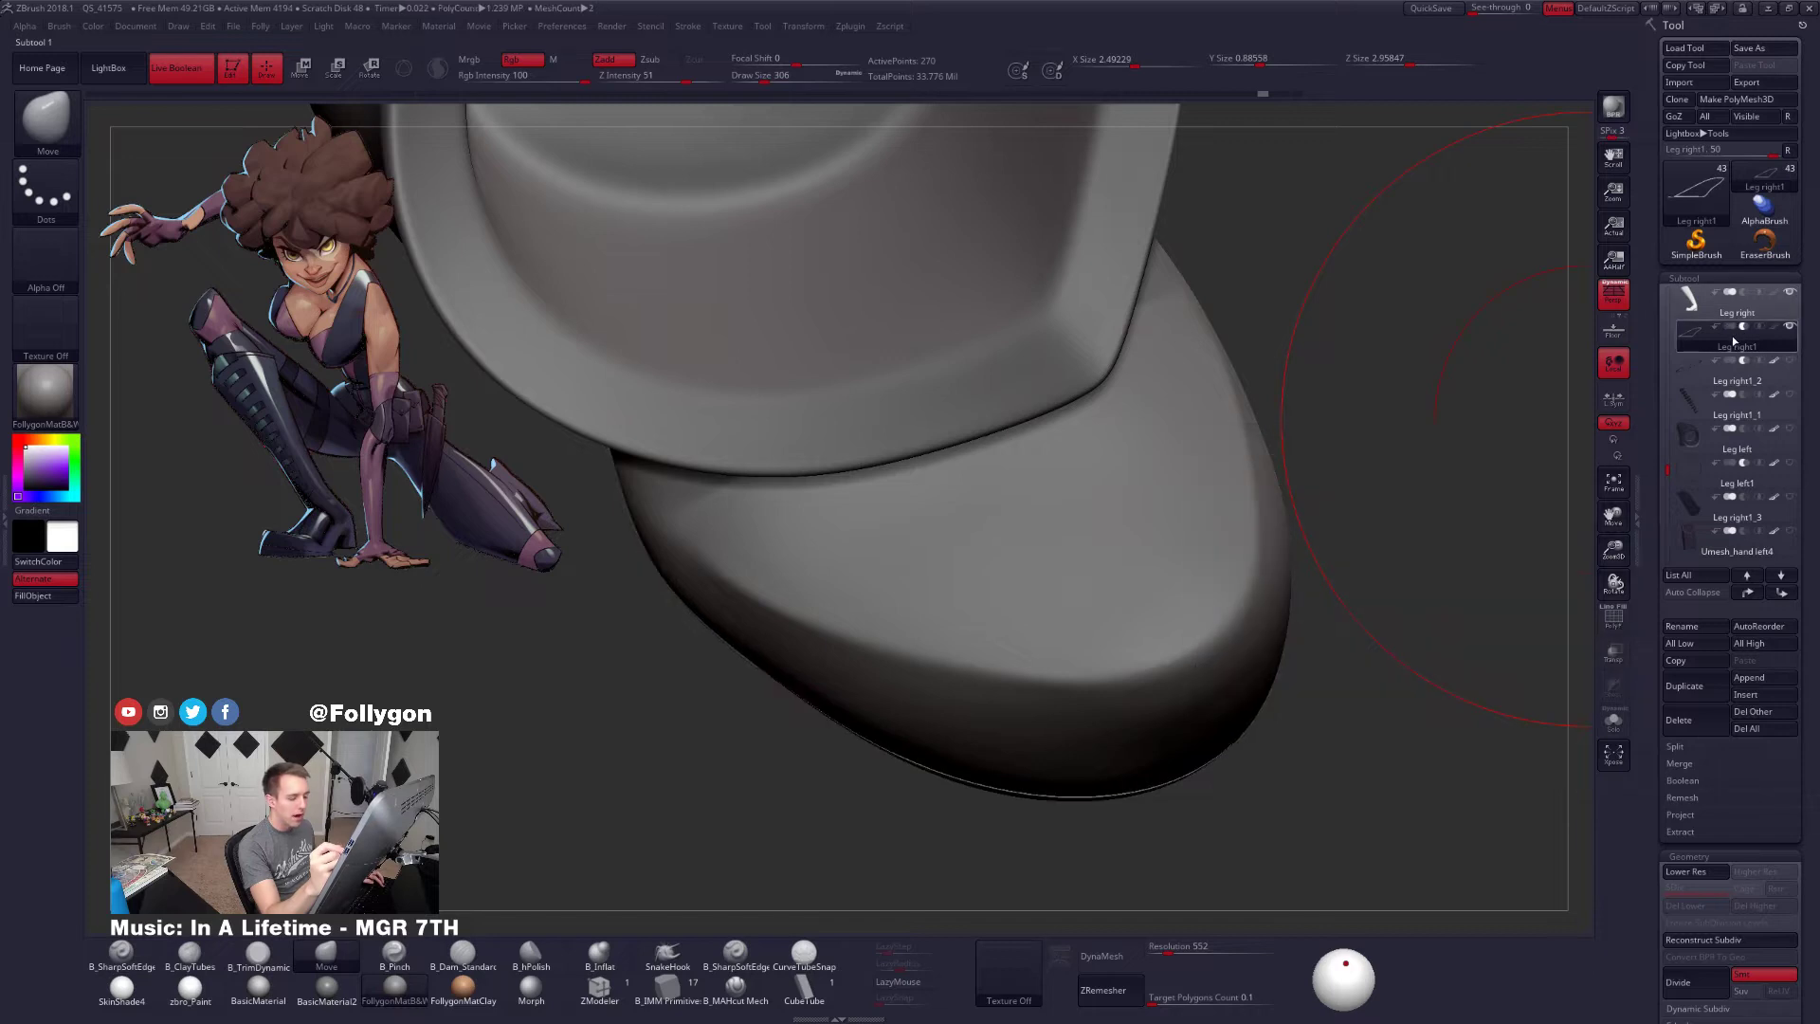
pyautogui.moveTo(1384, 474); pyautogui.dragTo(1355, 607)
pyautogui.hotkey('shift', 'f')
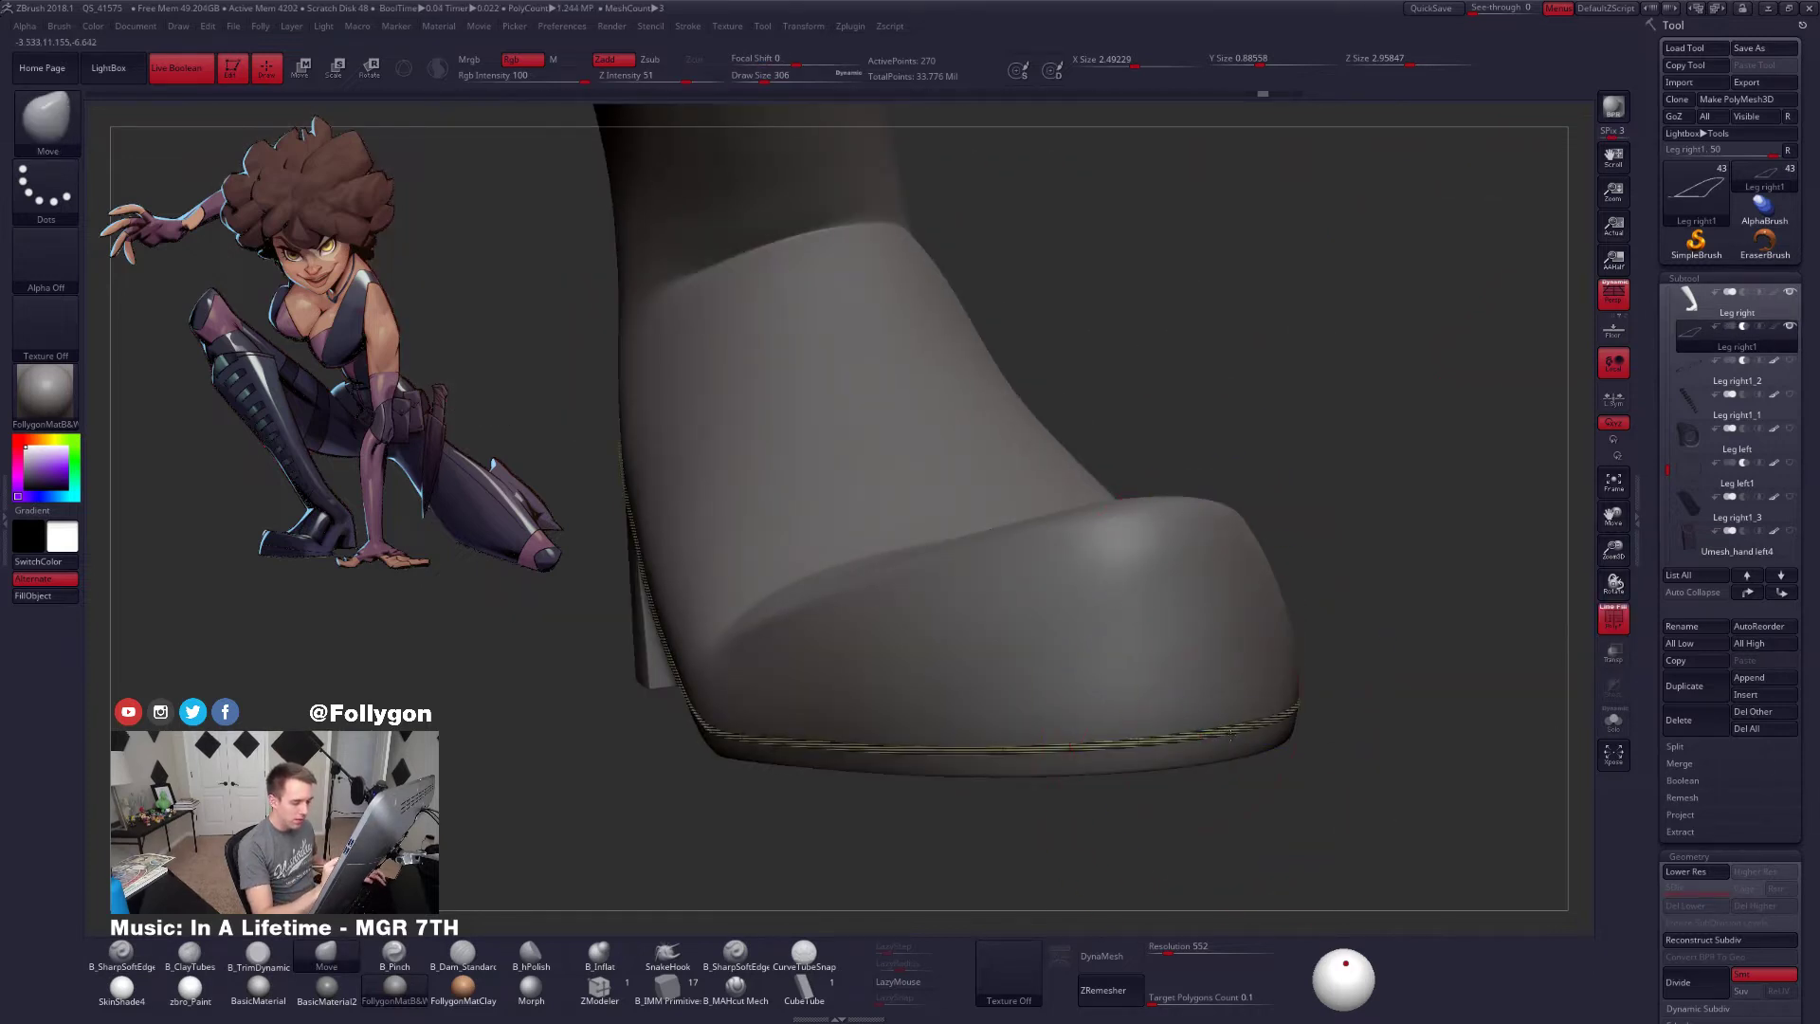
pyautogui.hotkey('shift', 'f')
pyautogui.moveTo(1019, 792)
pyautogui.keyDown('alt'); pyautogui.mouseDown()
pyautogui.moveTo(1191, 699)
pyautogui.moveTo(1327, 701)
pyautogui.moveTo(1080, 607)
pyautogui.moveTo(1279, 461)
pyautogui.moveTo(1255, 487)
pyautogui.moveTo(928, 605)
pyautogui.mouseUp(); pyautogui.keyUp('alt')
# Refit the tube around the toe and along the sole with the Move brush at draw size 576
pyautogui.press('space')
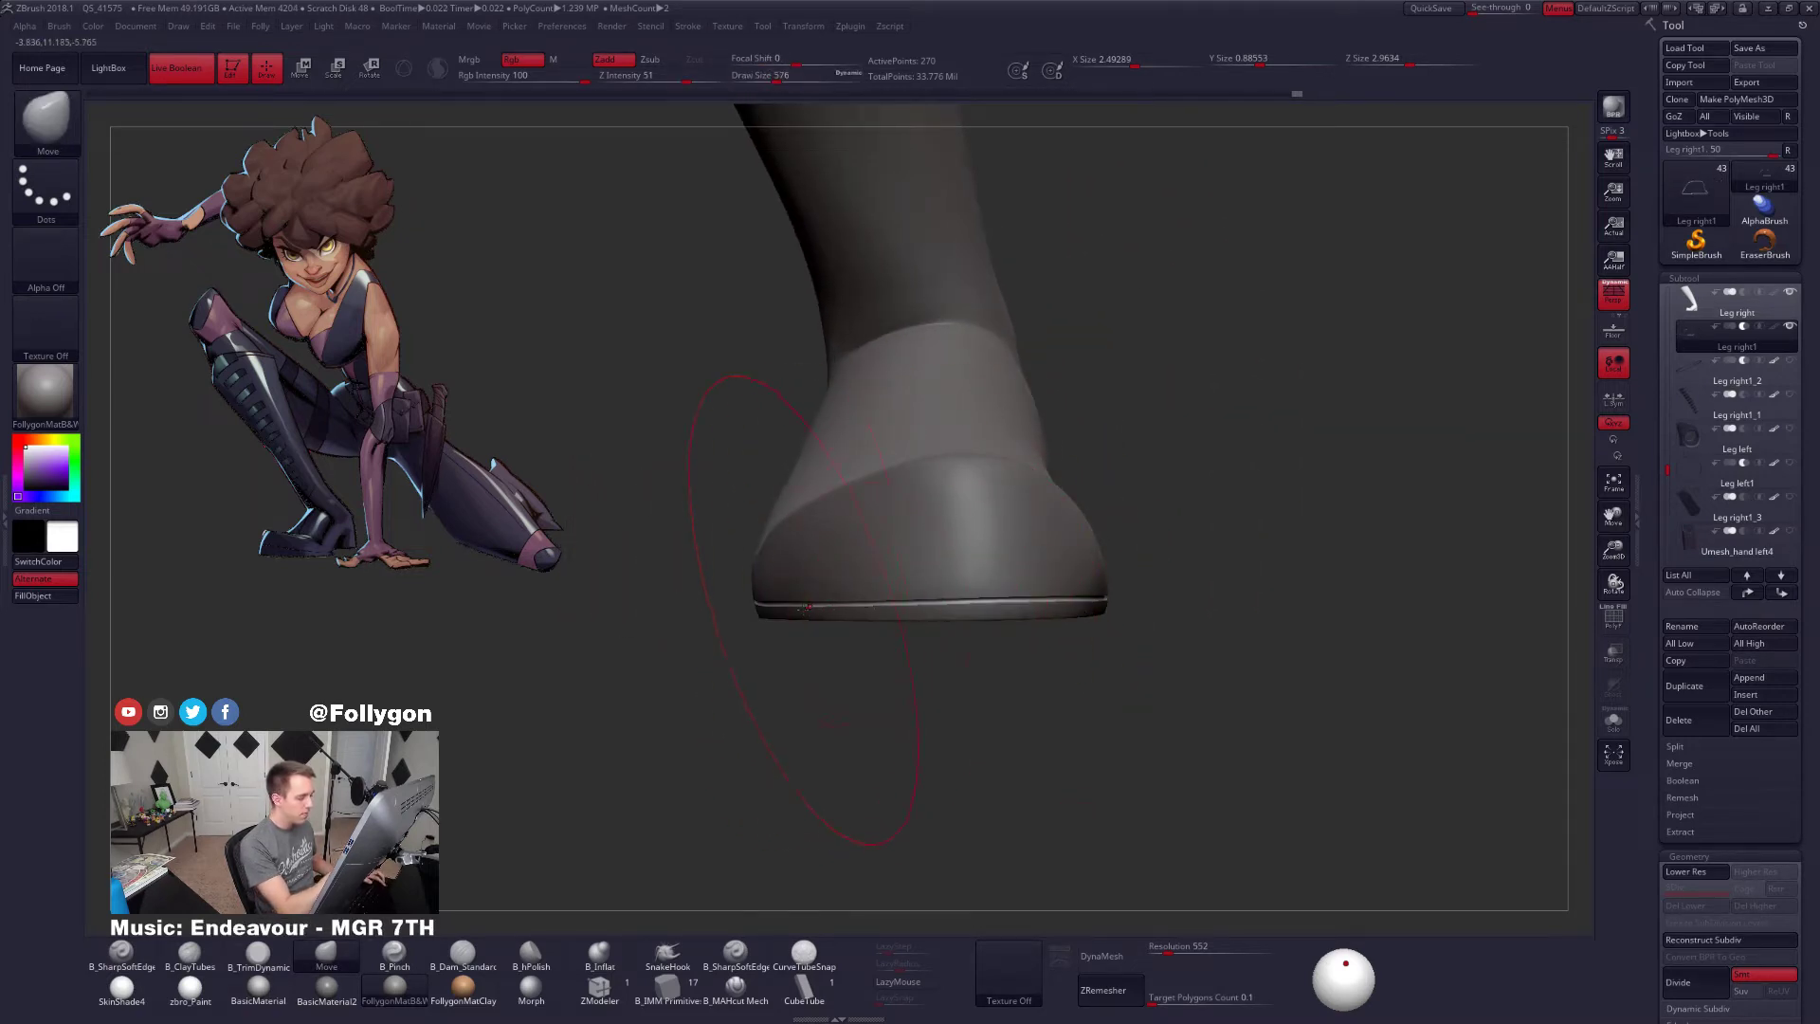
pyautogui.moveTo(805, 628); pyautogui.dragTo(951, 620)
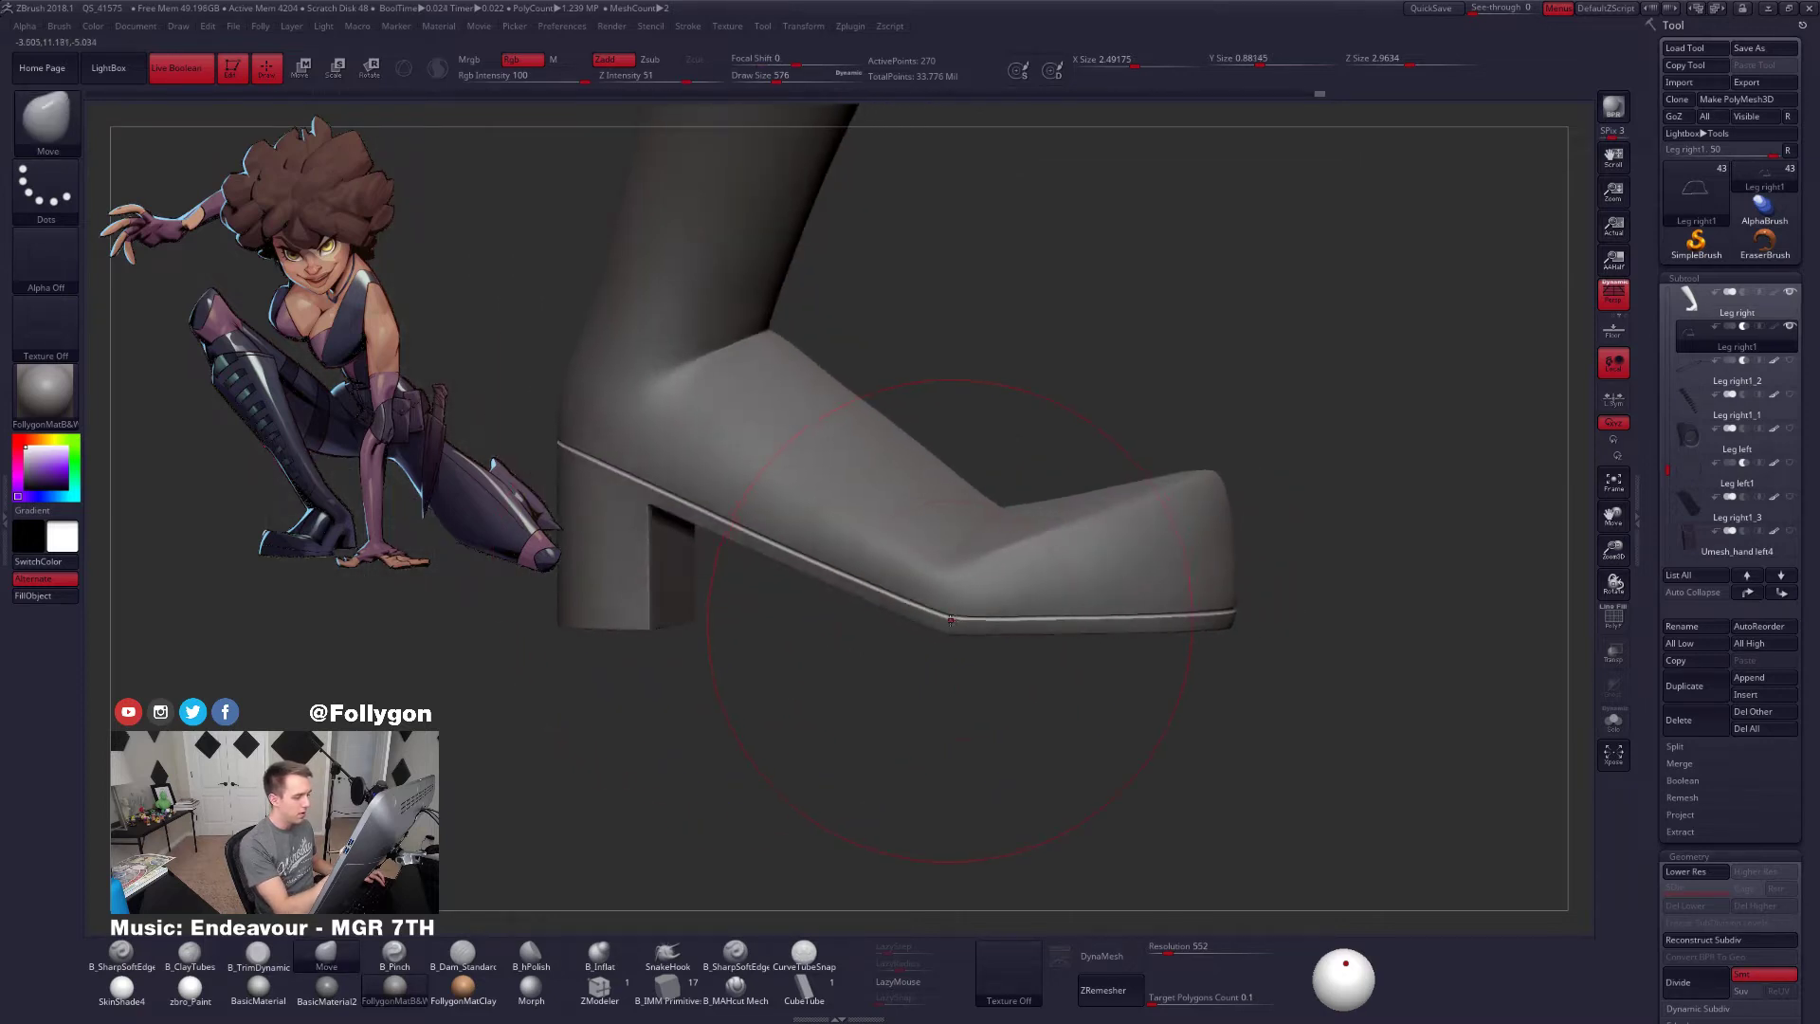
pyautogui.moveTo(796, 589); pyautogui.dragTo(1148, 725)
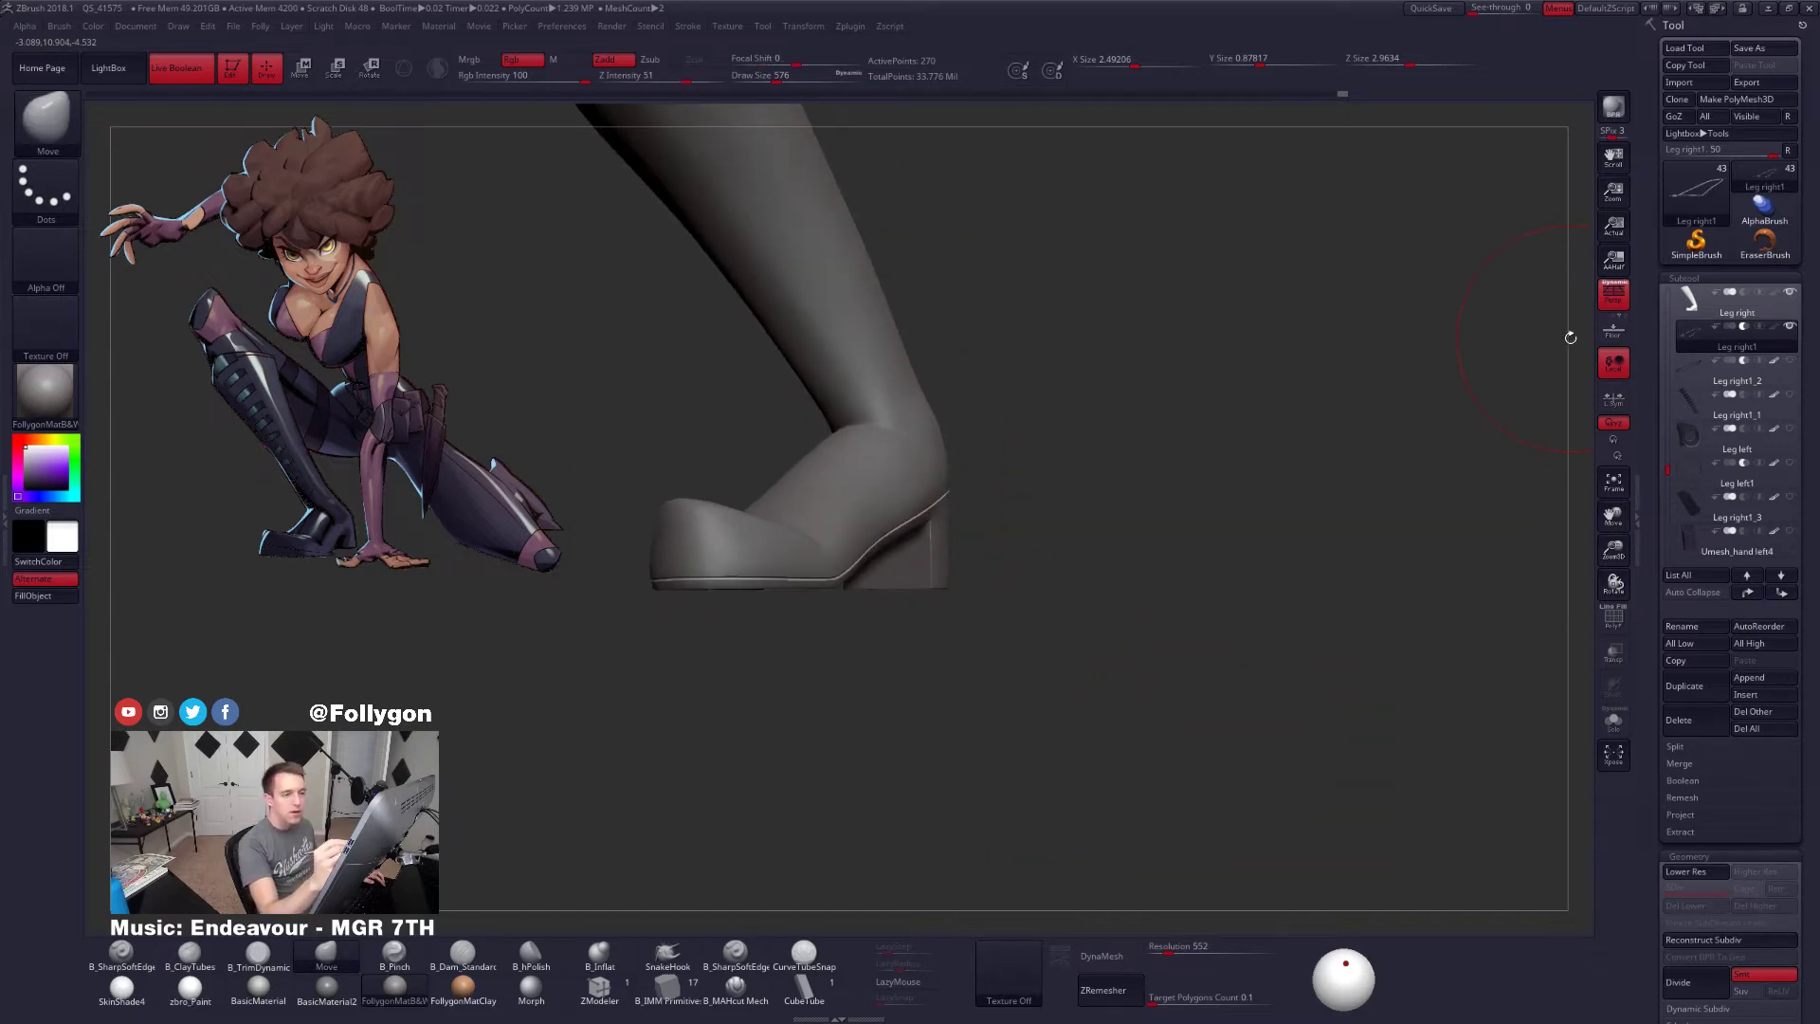
# Select the right leg subtool and reduce the draw size to 279
pyautogui.click(1703, 305)
pyautogui.press('space')
pyautogui.moveTo(1354, 458); pyautogui.dragTo(1326, 456)
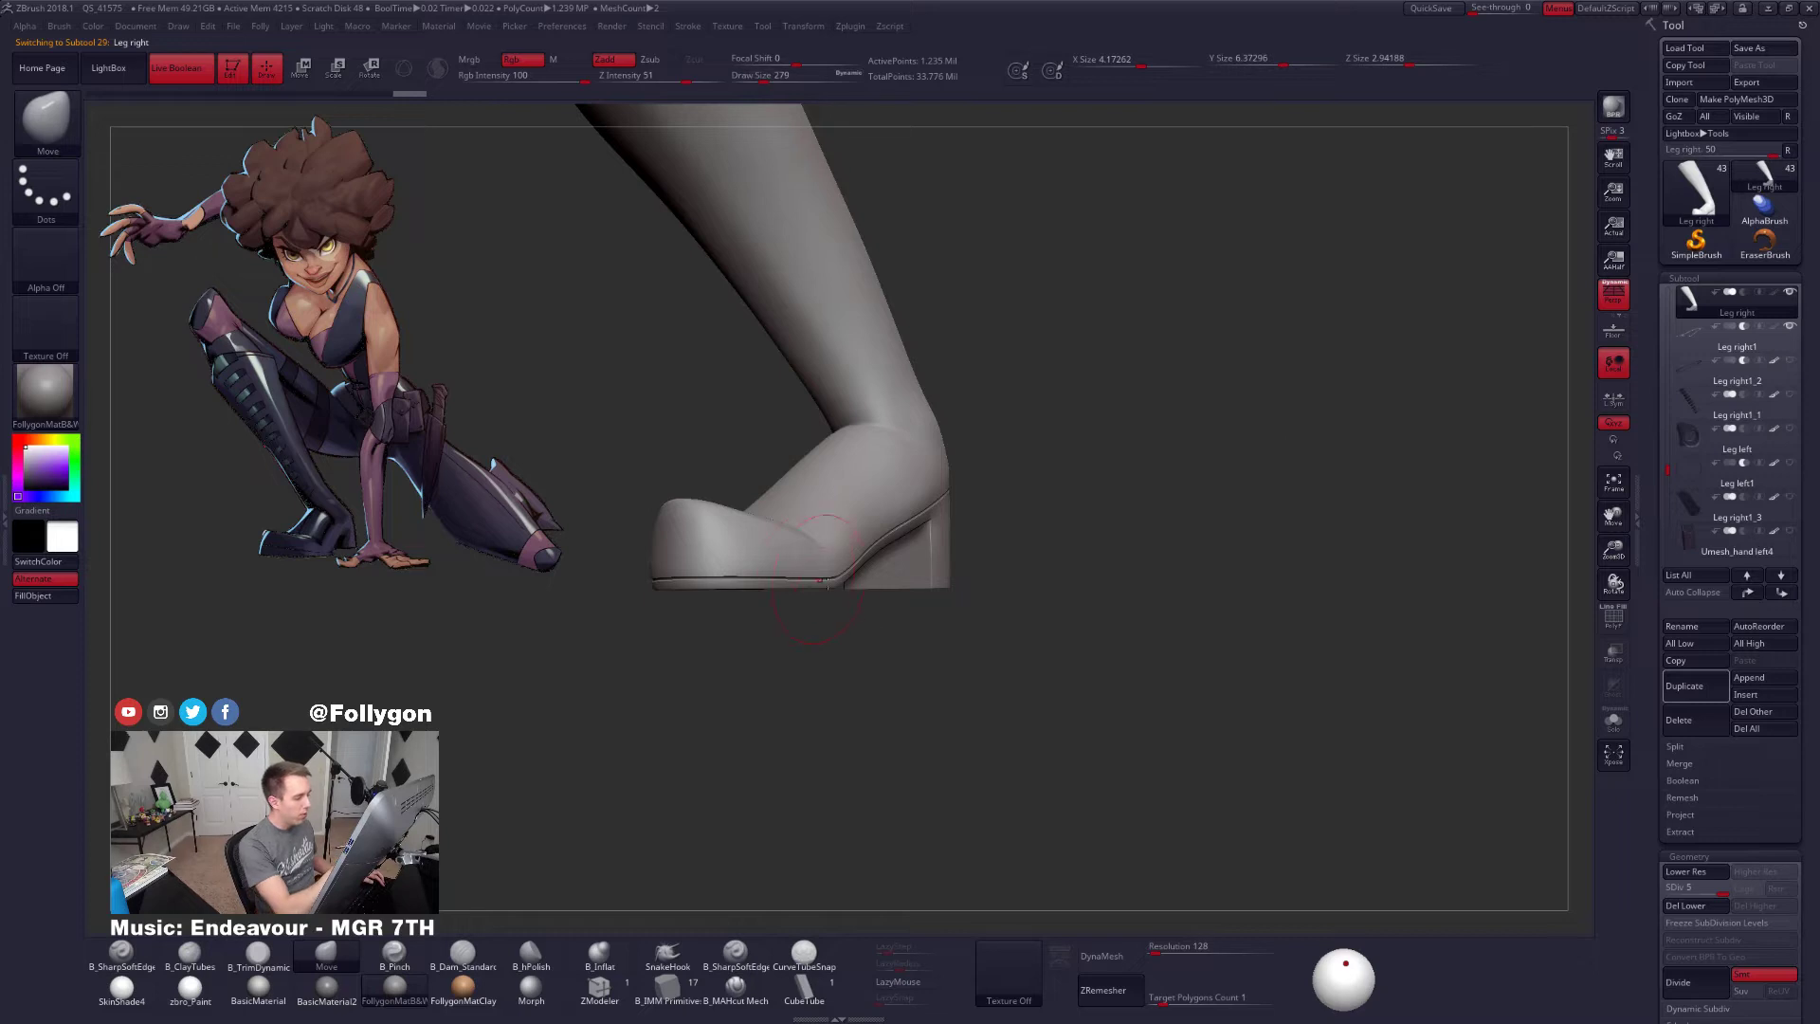
pyautogui.keyDown('alt'); pyautogui.moveTo(826, 580); pyautogui.dragTo(996, 671); pyautogui.keyUp('alt')
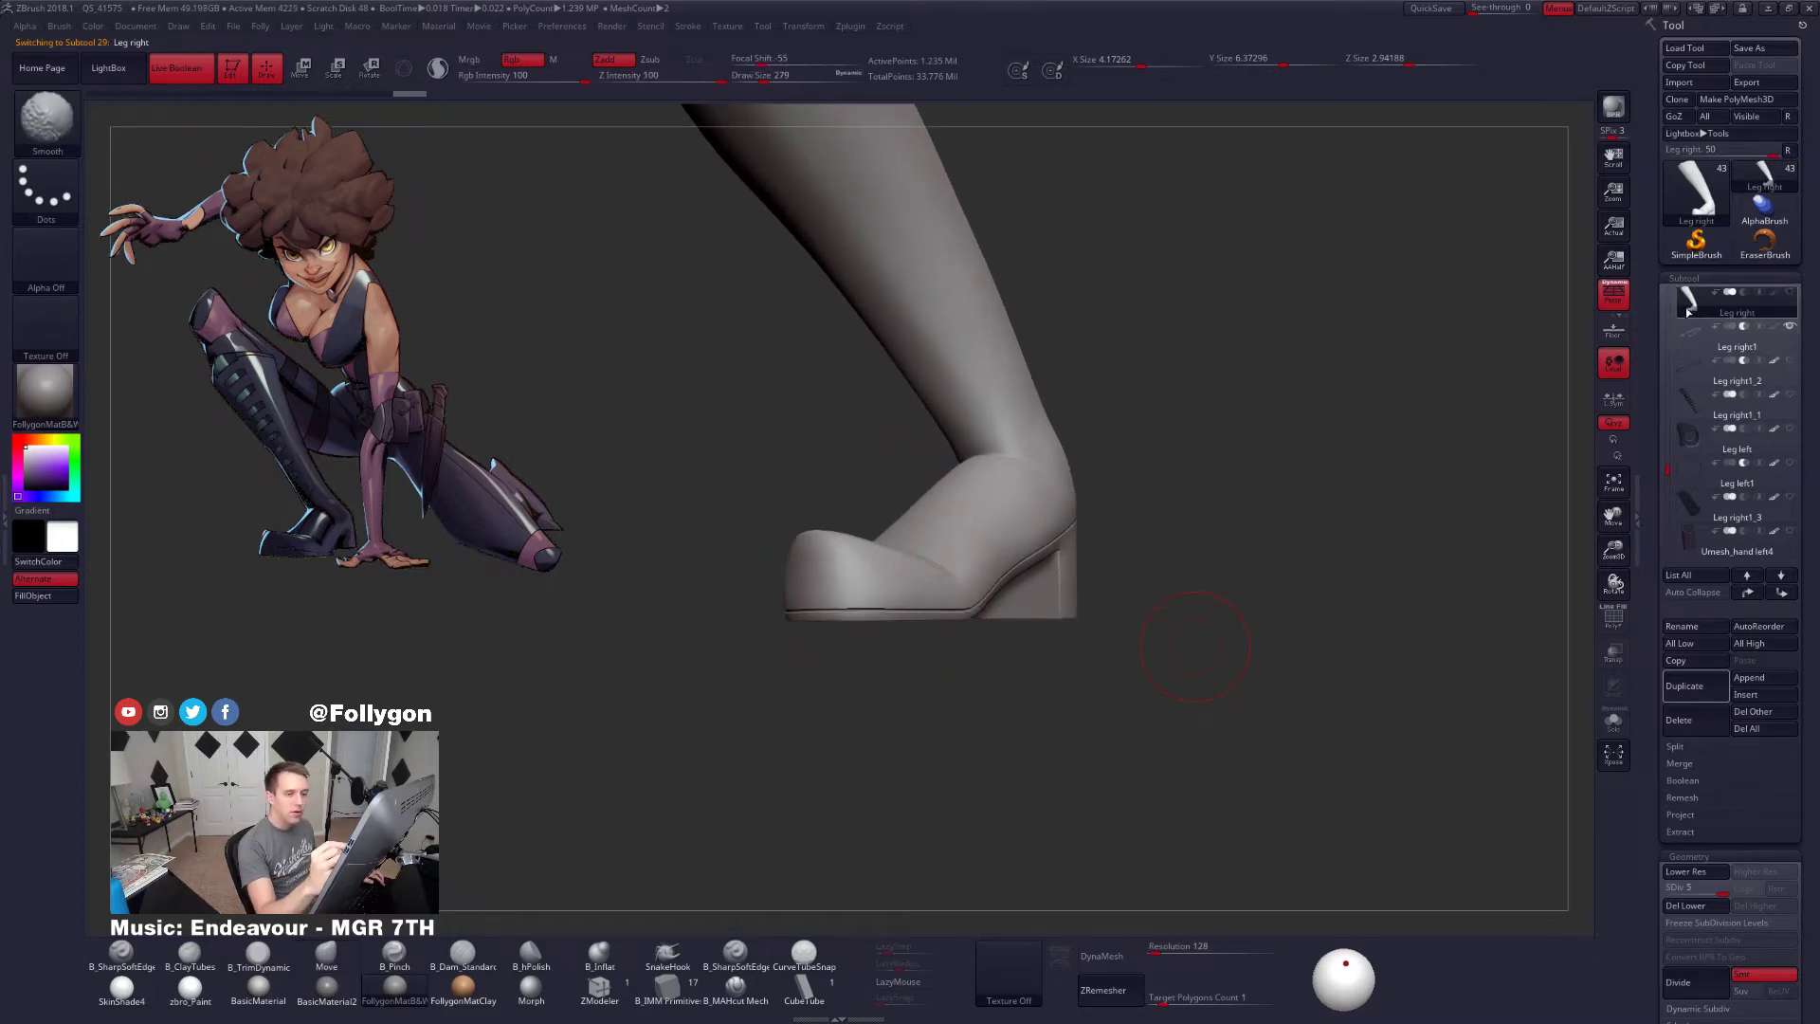
# Show all subtools again and turn on the right leg's painted colour
pyautogui.keyDown('shift'); pyautogui.click(1696, 311); pyautogui.keyUp('shift')
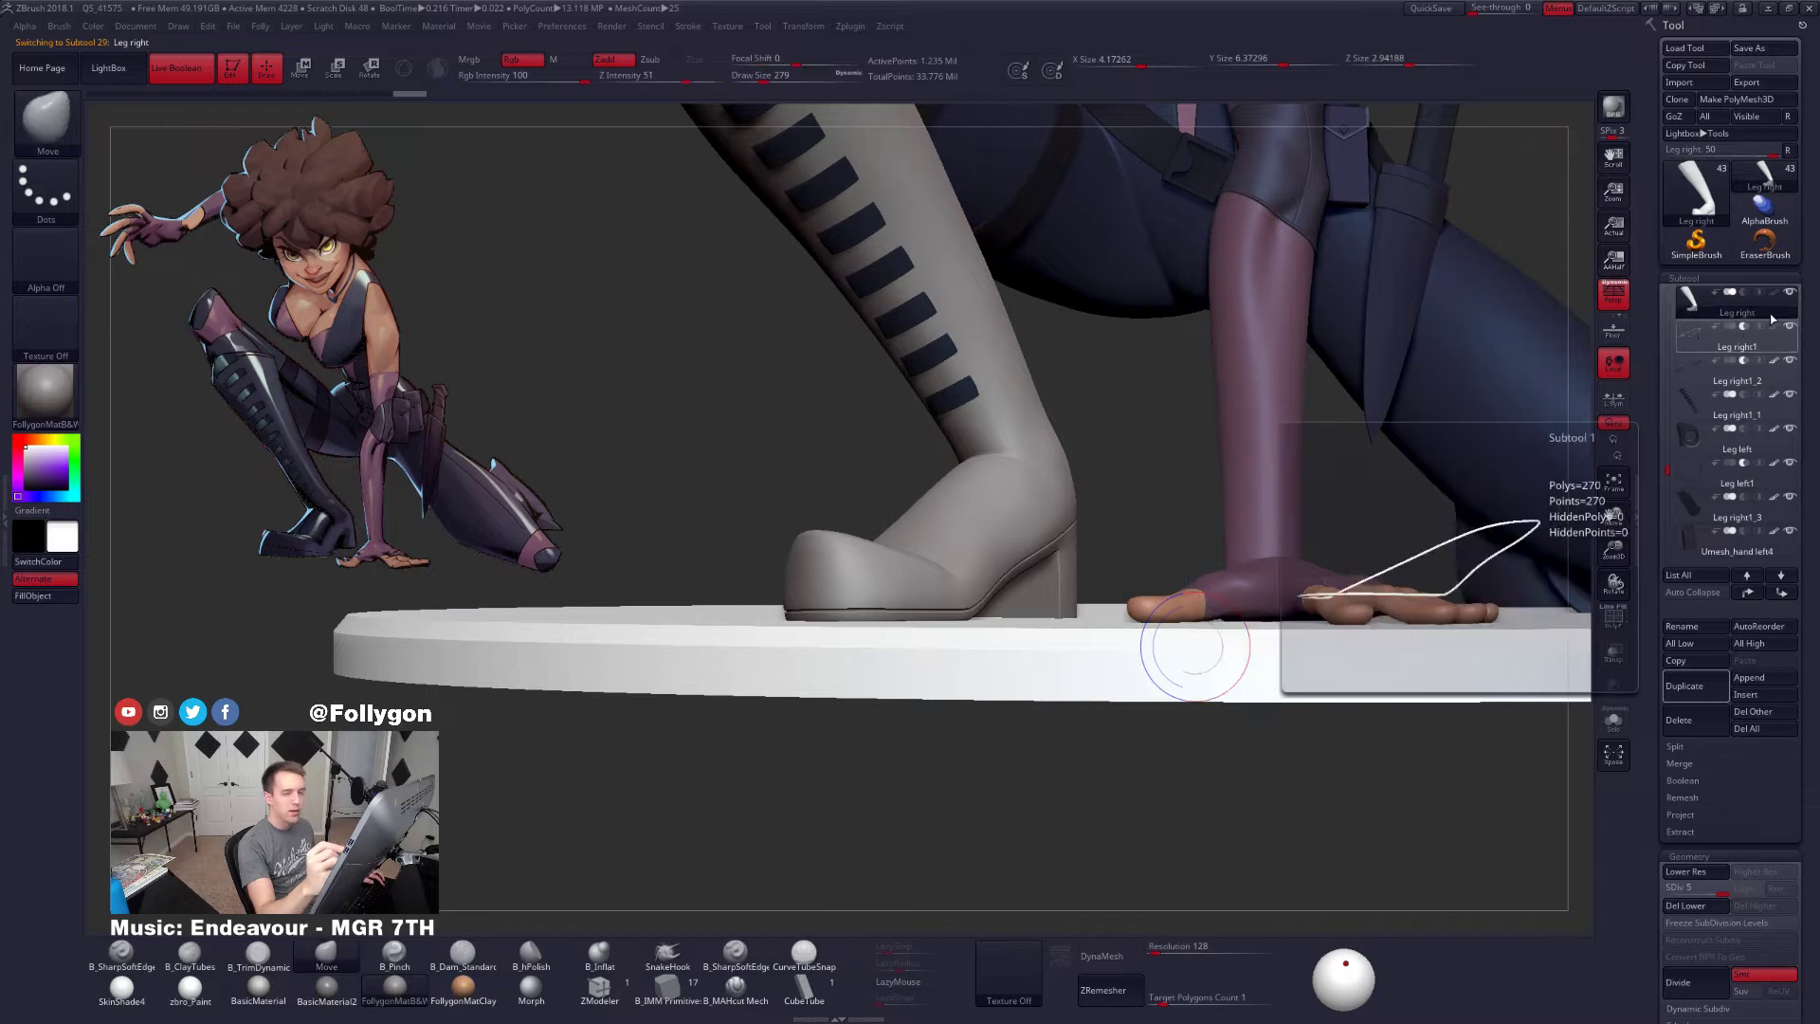
pyautogui.click(1774, 295)
pyautogui.keyDown('alt'); pyautogui.moveTo(1248, 513); pyautogui.dragTo(1245, 403); pyautogui.keyUp('alt')
# Fill the seam tube subtool with the current dark colour and the zbro_Paint material, using B_Standard in Mrgb mode
pyautogui.click(1687, 344)
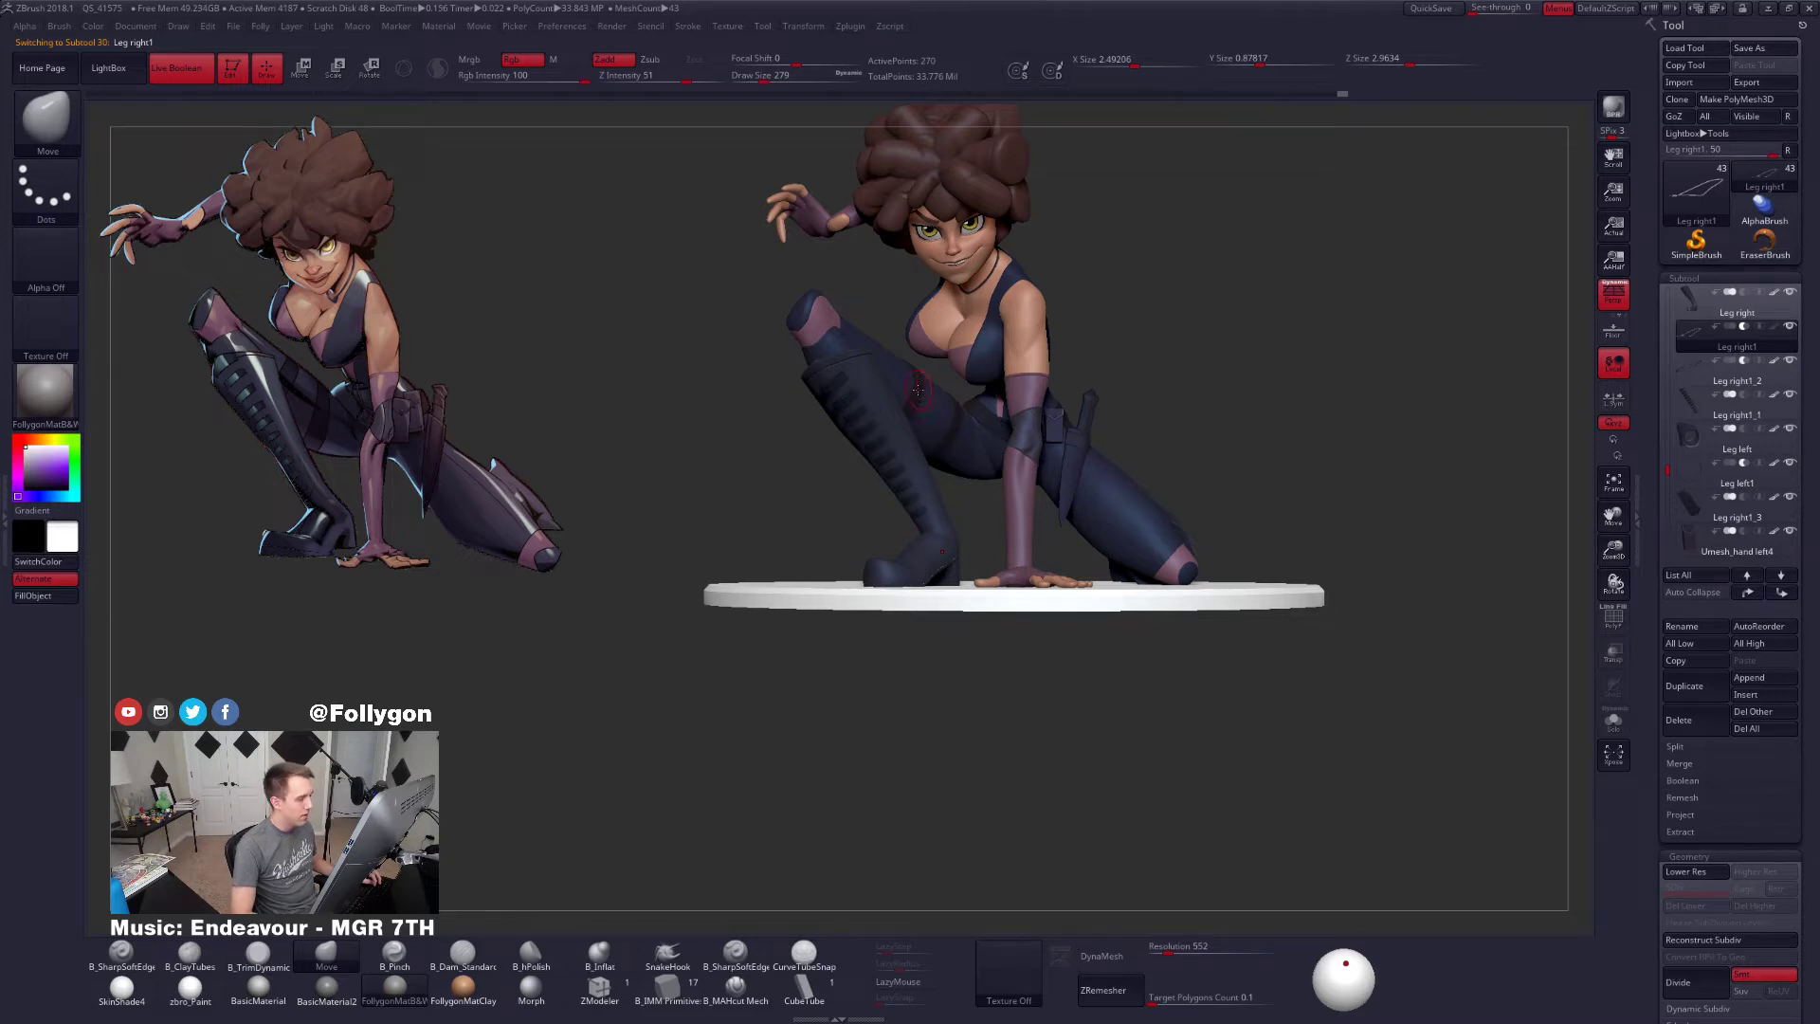
pyautogui.press('b')
pyautogui.press('s')
pyautogui.press('t')
pyautogui.press('c')
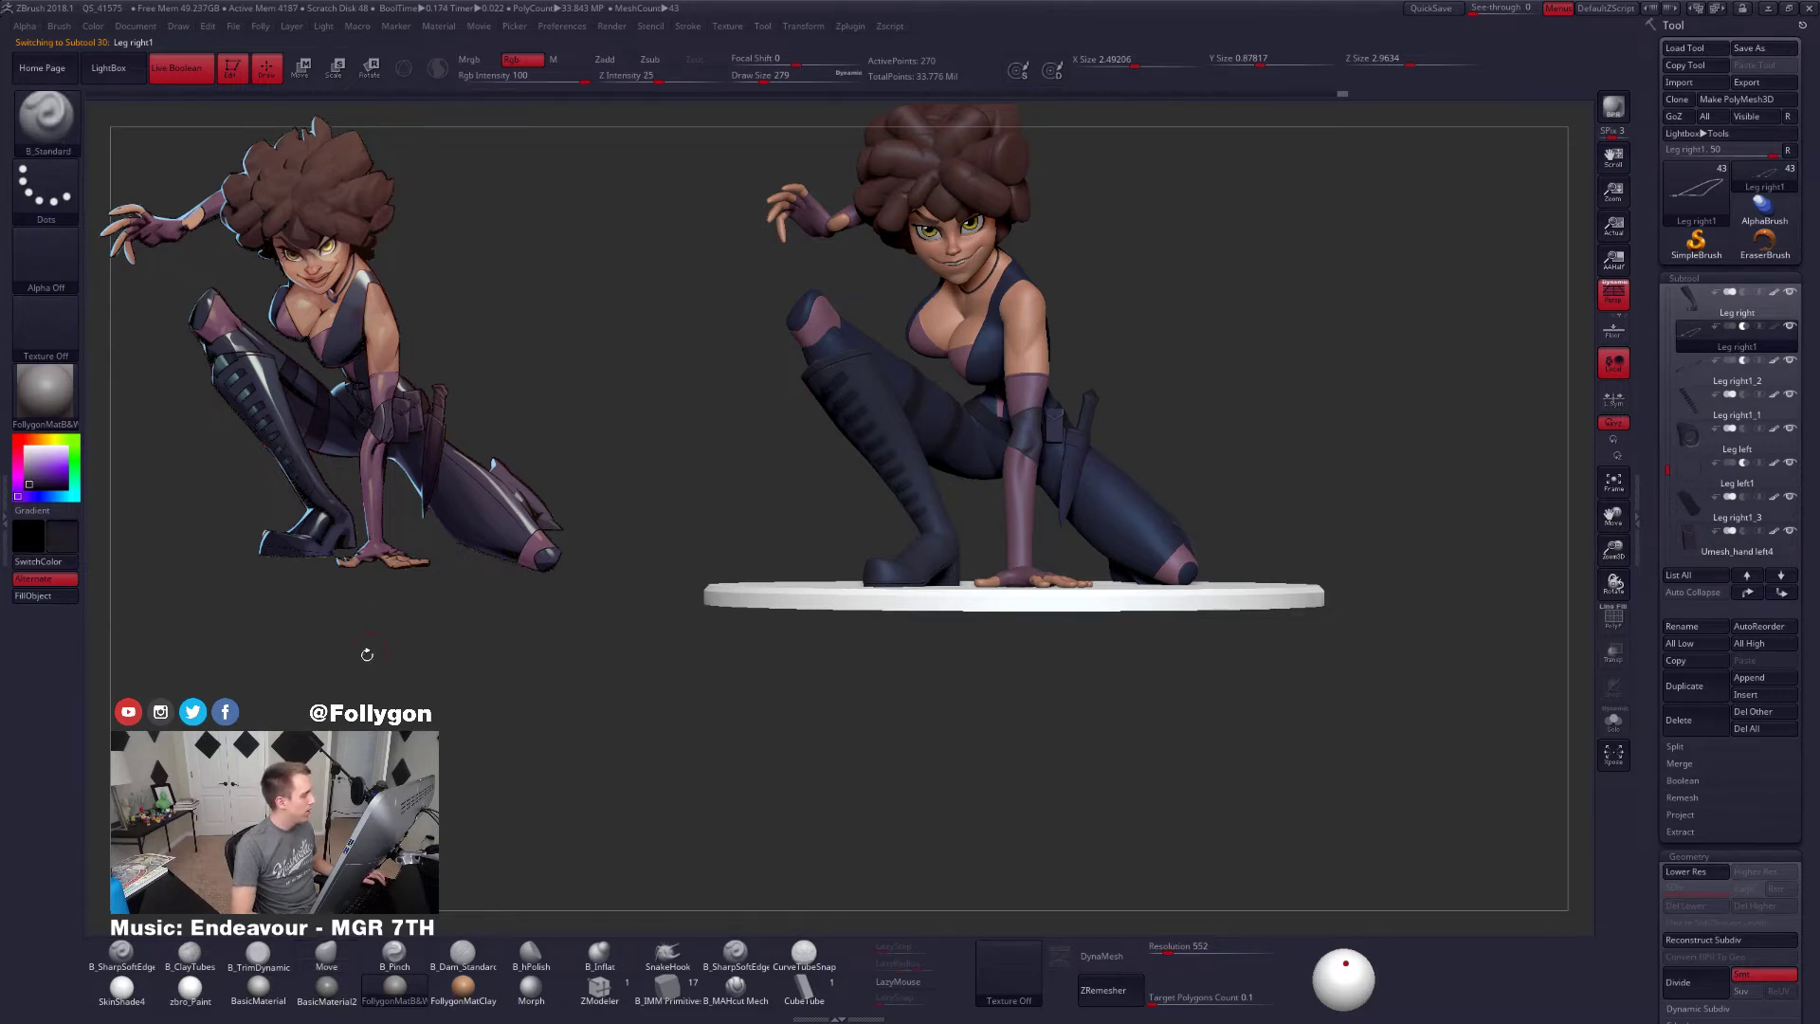
pyautogui.click(192, 987)
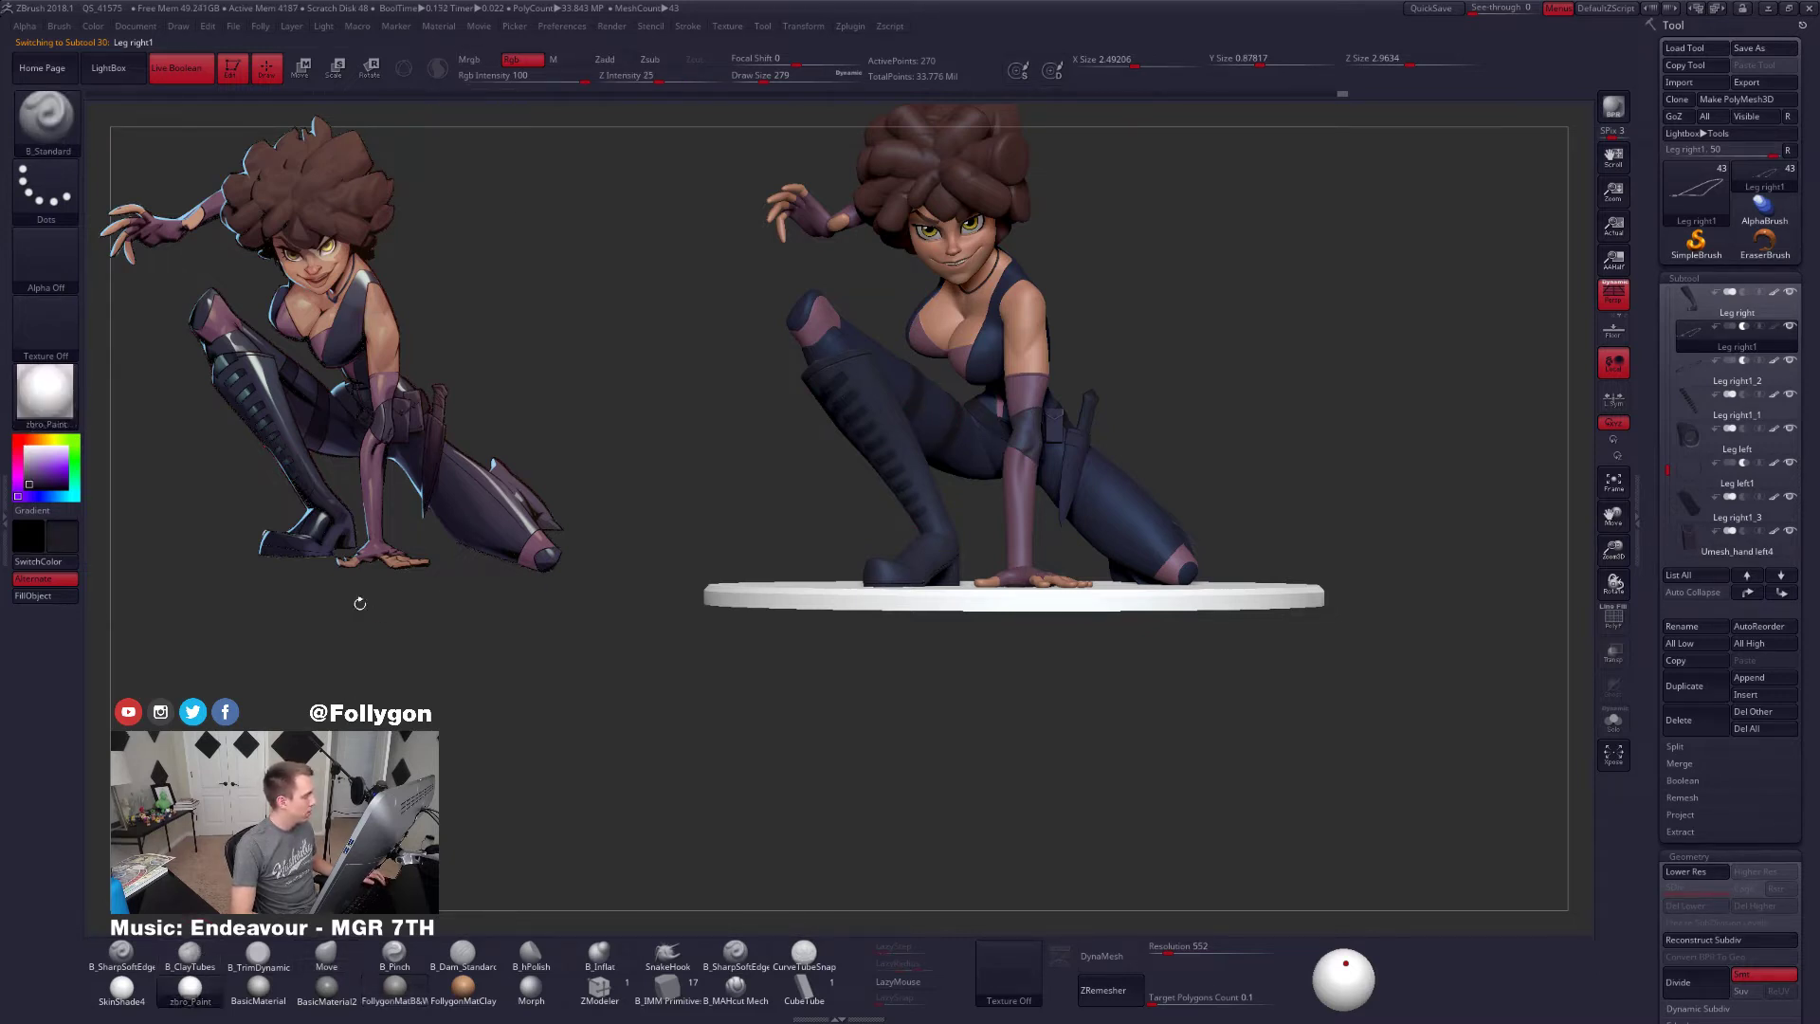
pyautogui.click(468, 60)
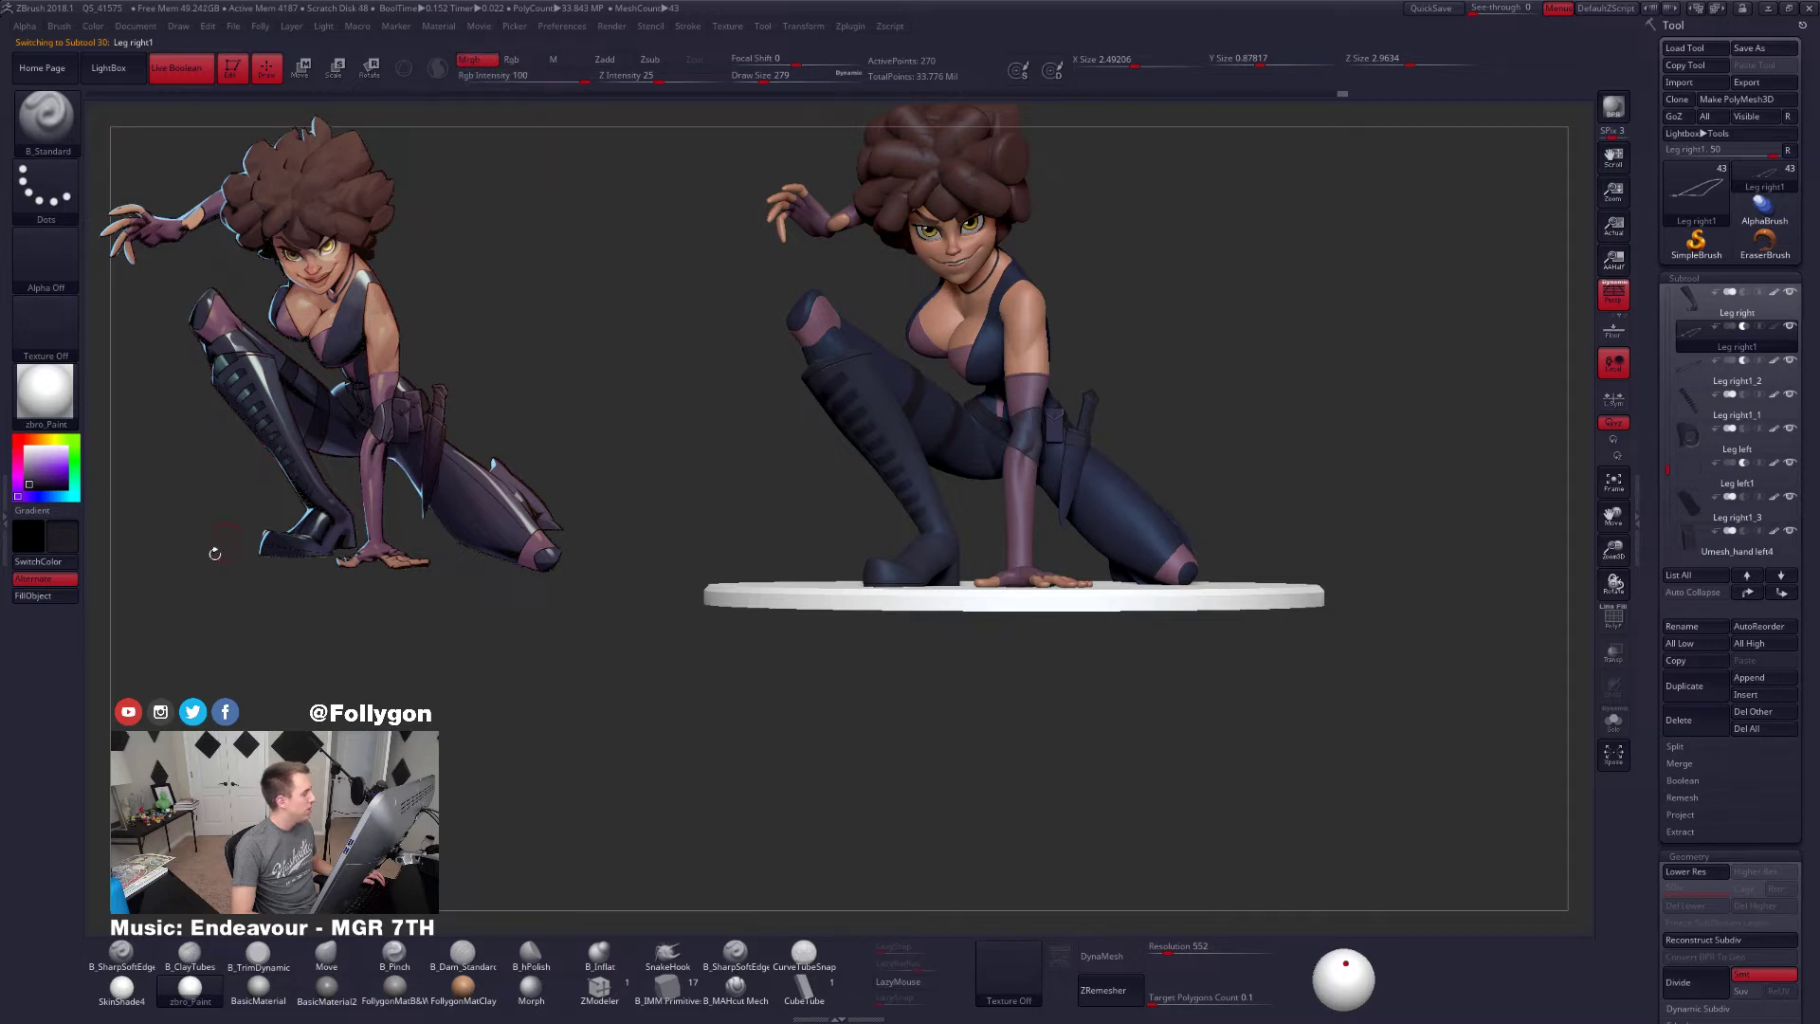
pyautogui.click(61, 600)
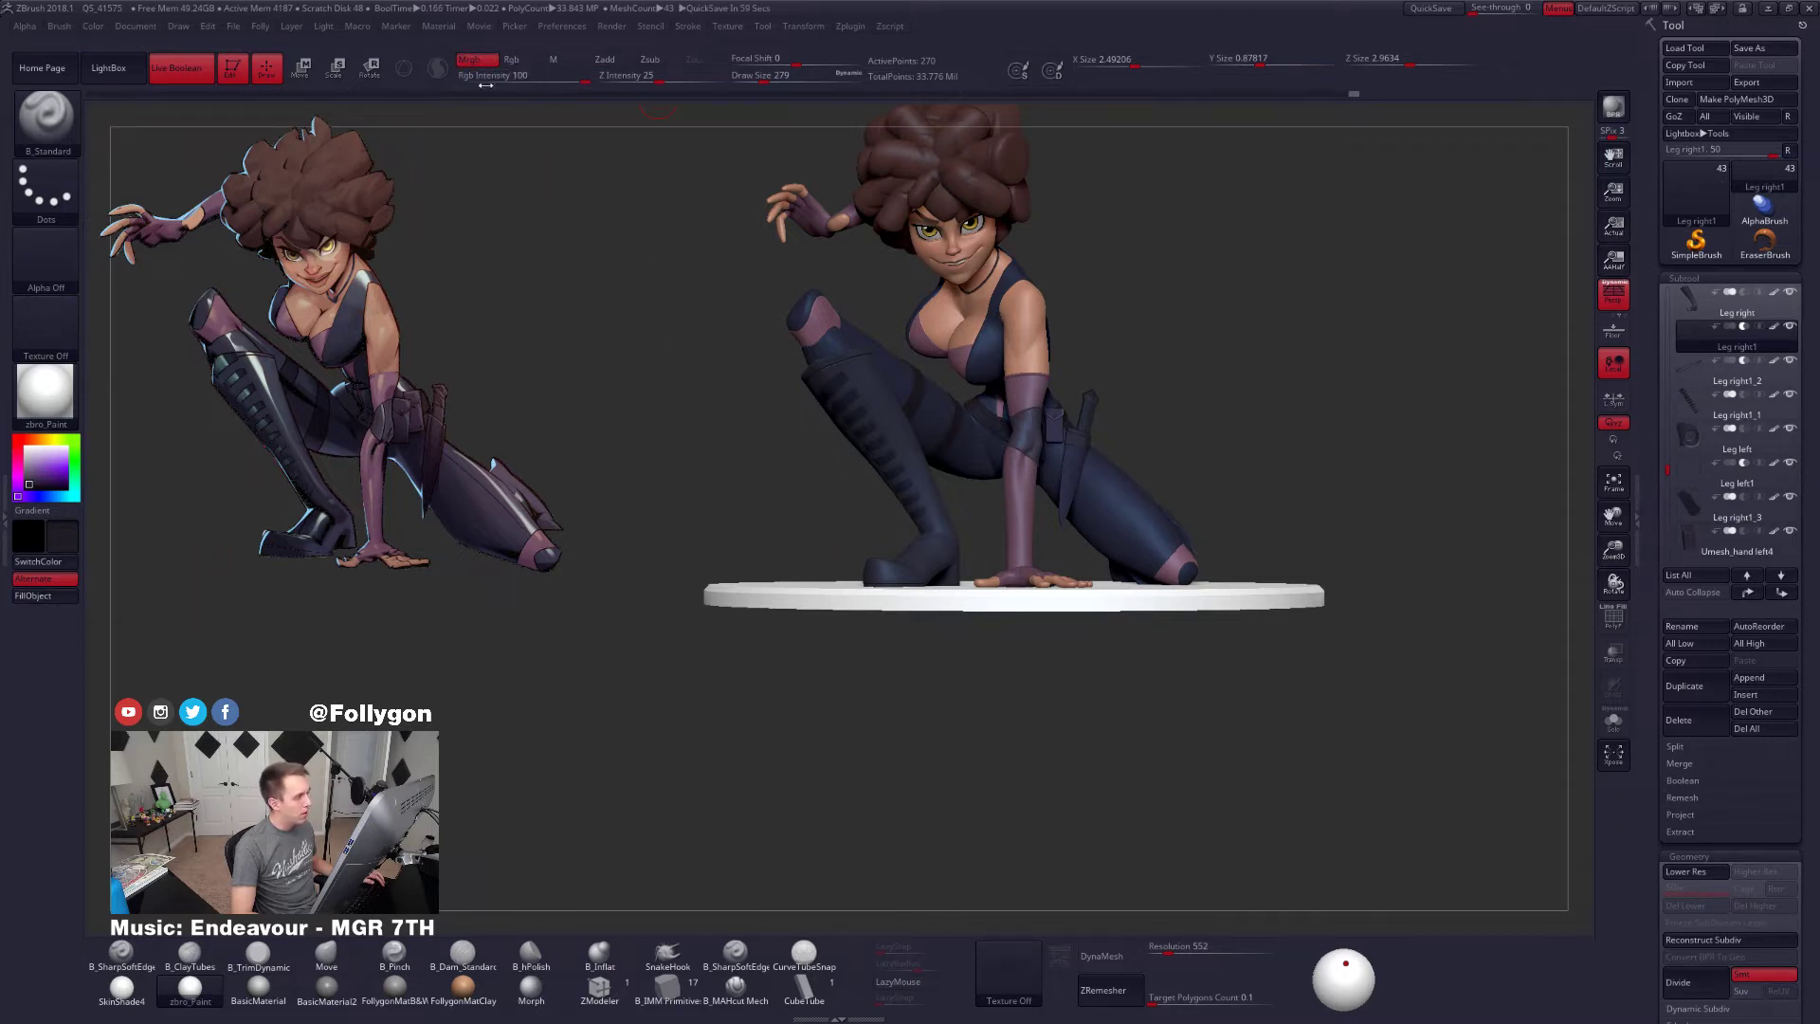
# Examine the coloured boot seam from several angles and distances, then the right leg alone and with the whole figure
pyautogui.hotkey('alt', 's')
pyautogui.hotkey('alt', 's')
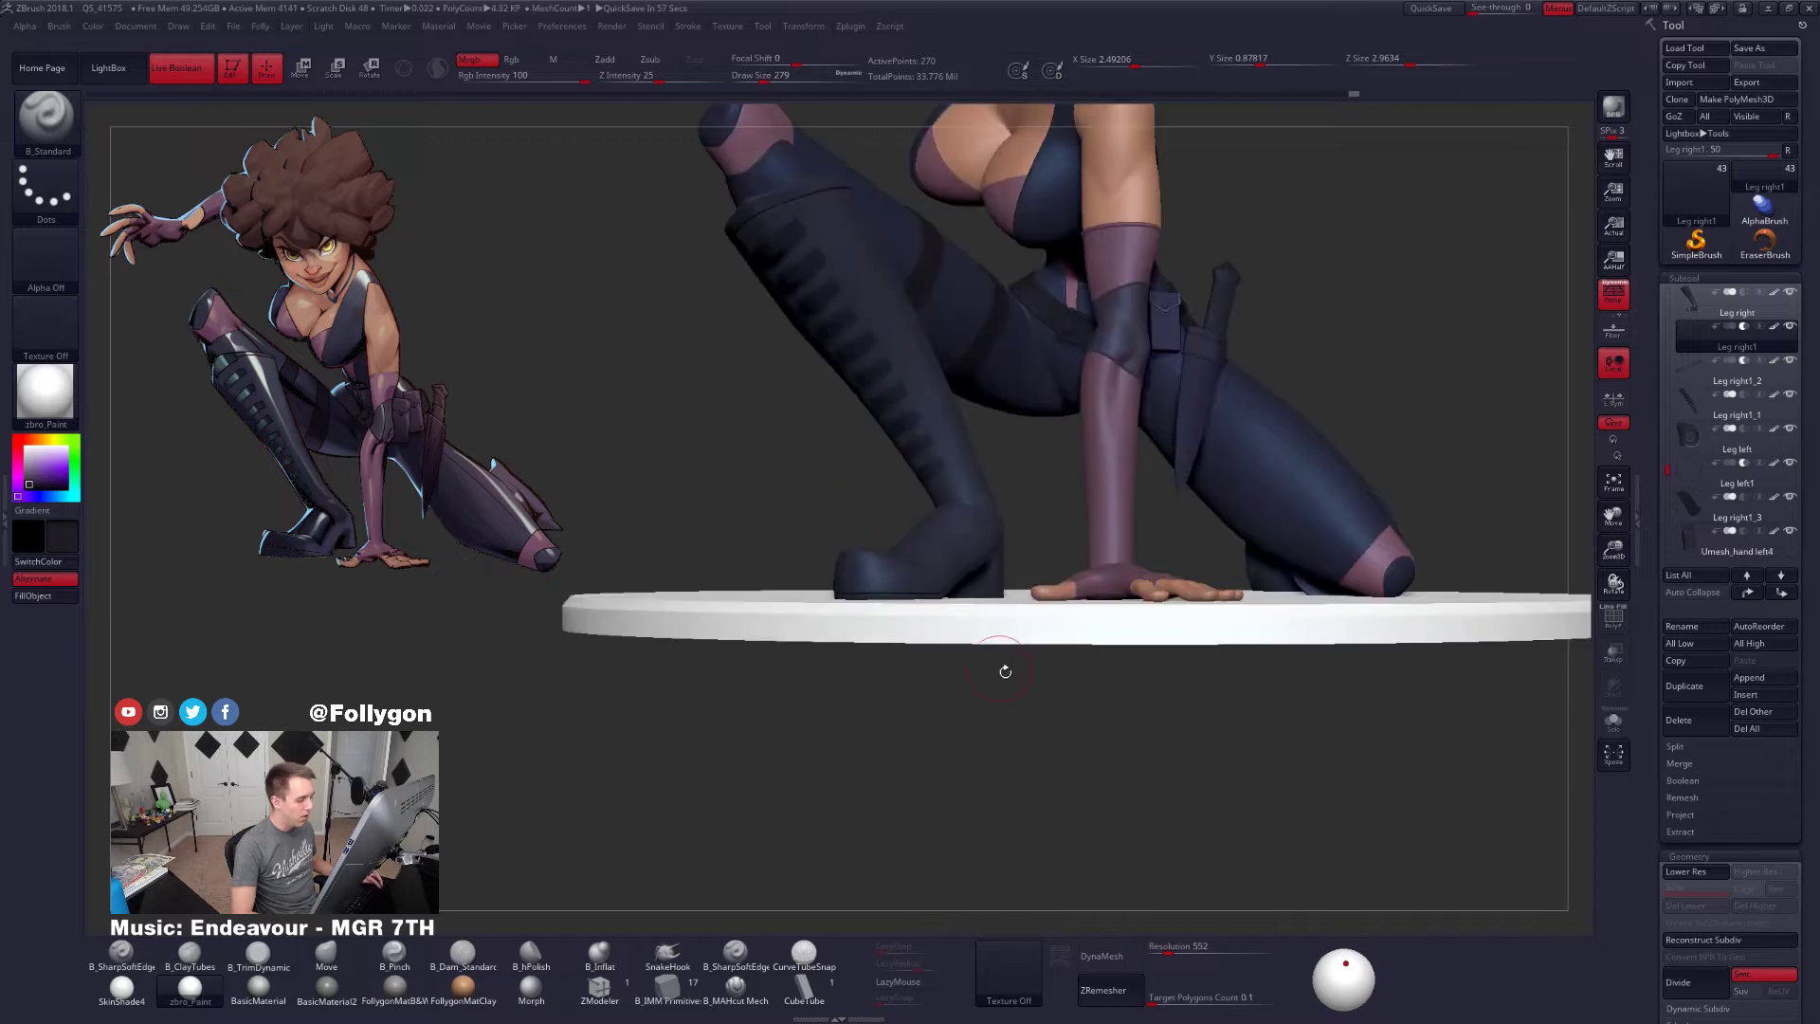
pyautogui.moveTo(1027, 667); pyautogui.dragTo(935, 645)
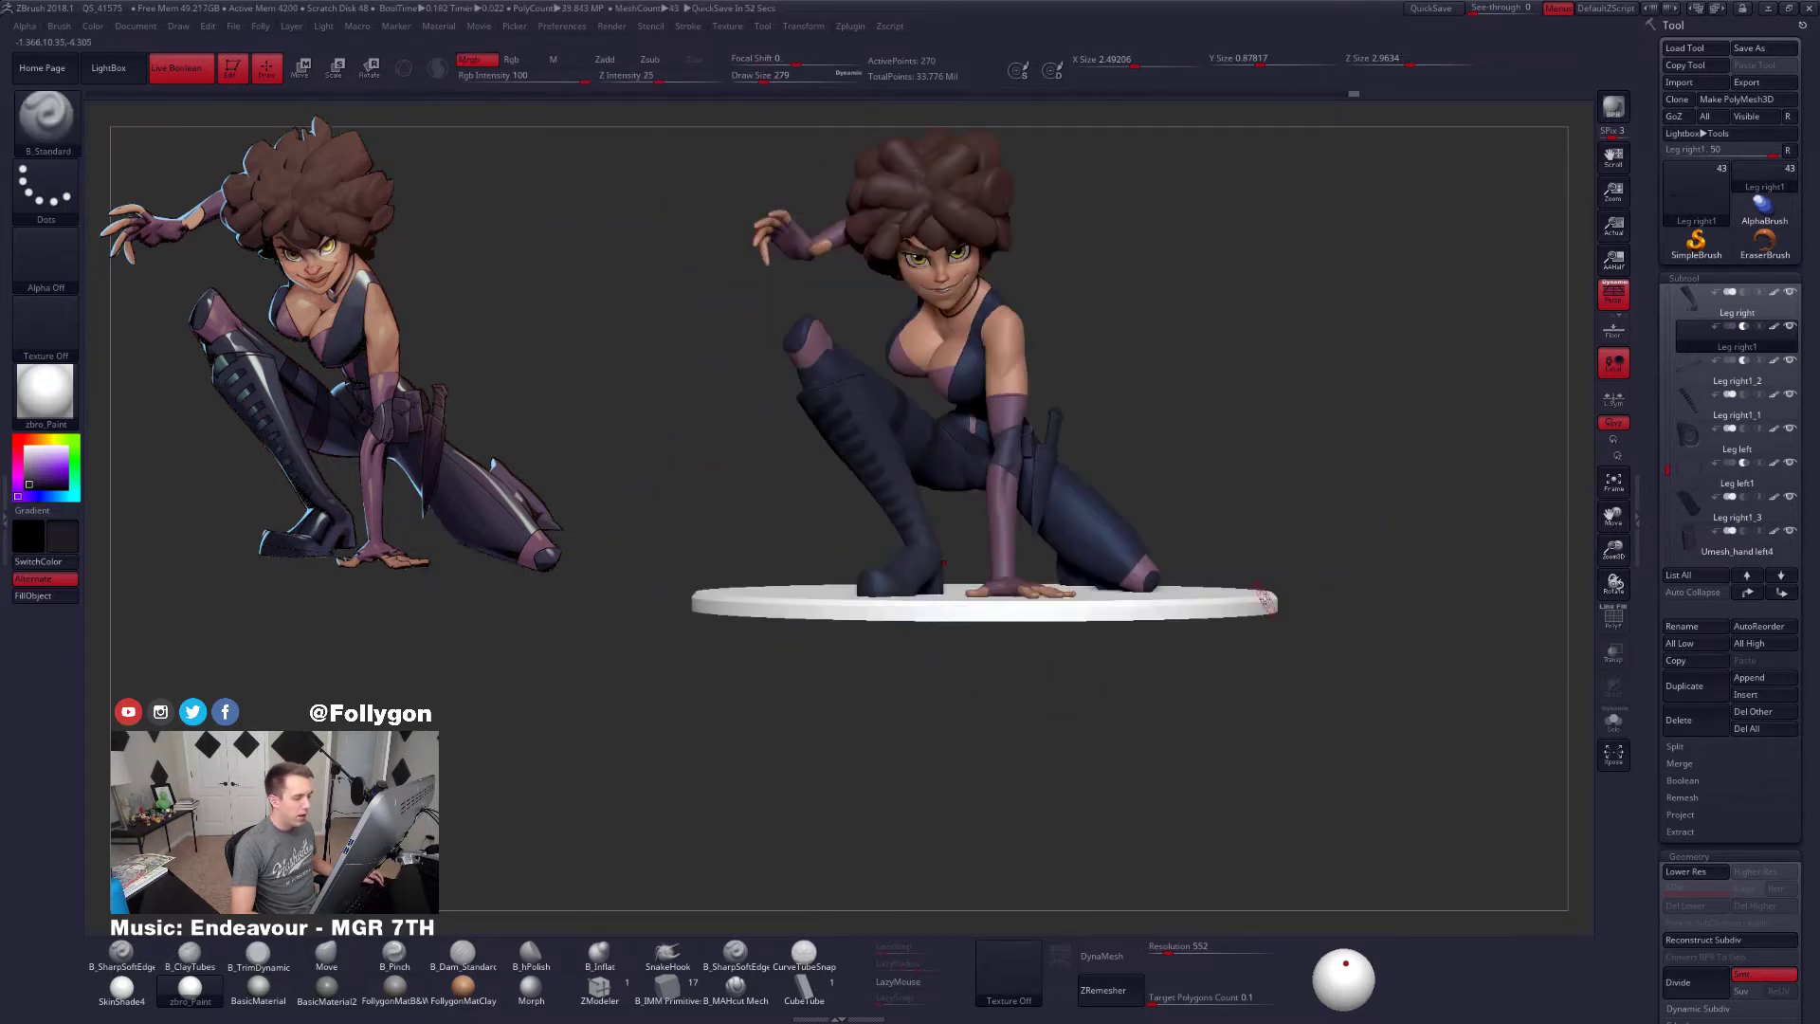
pyautogui.moveTo(1342, 486); pyautogui.dragTo(1245, 541)
pyautogui.moveTo(1067, 597); pyautogui.dragTo(1081, 609)
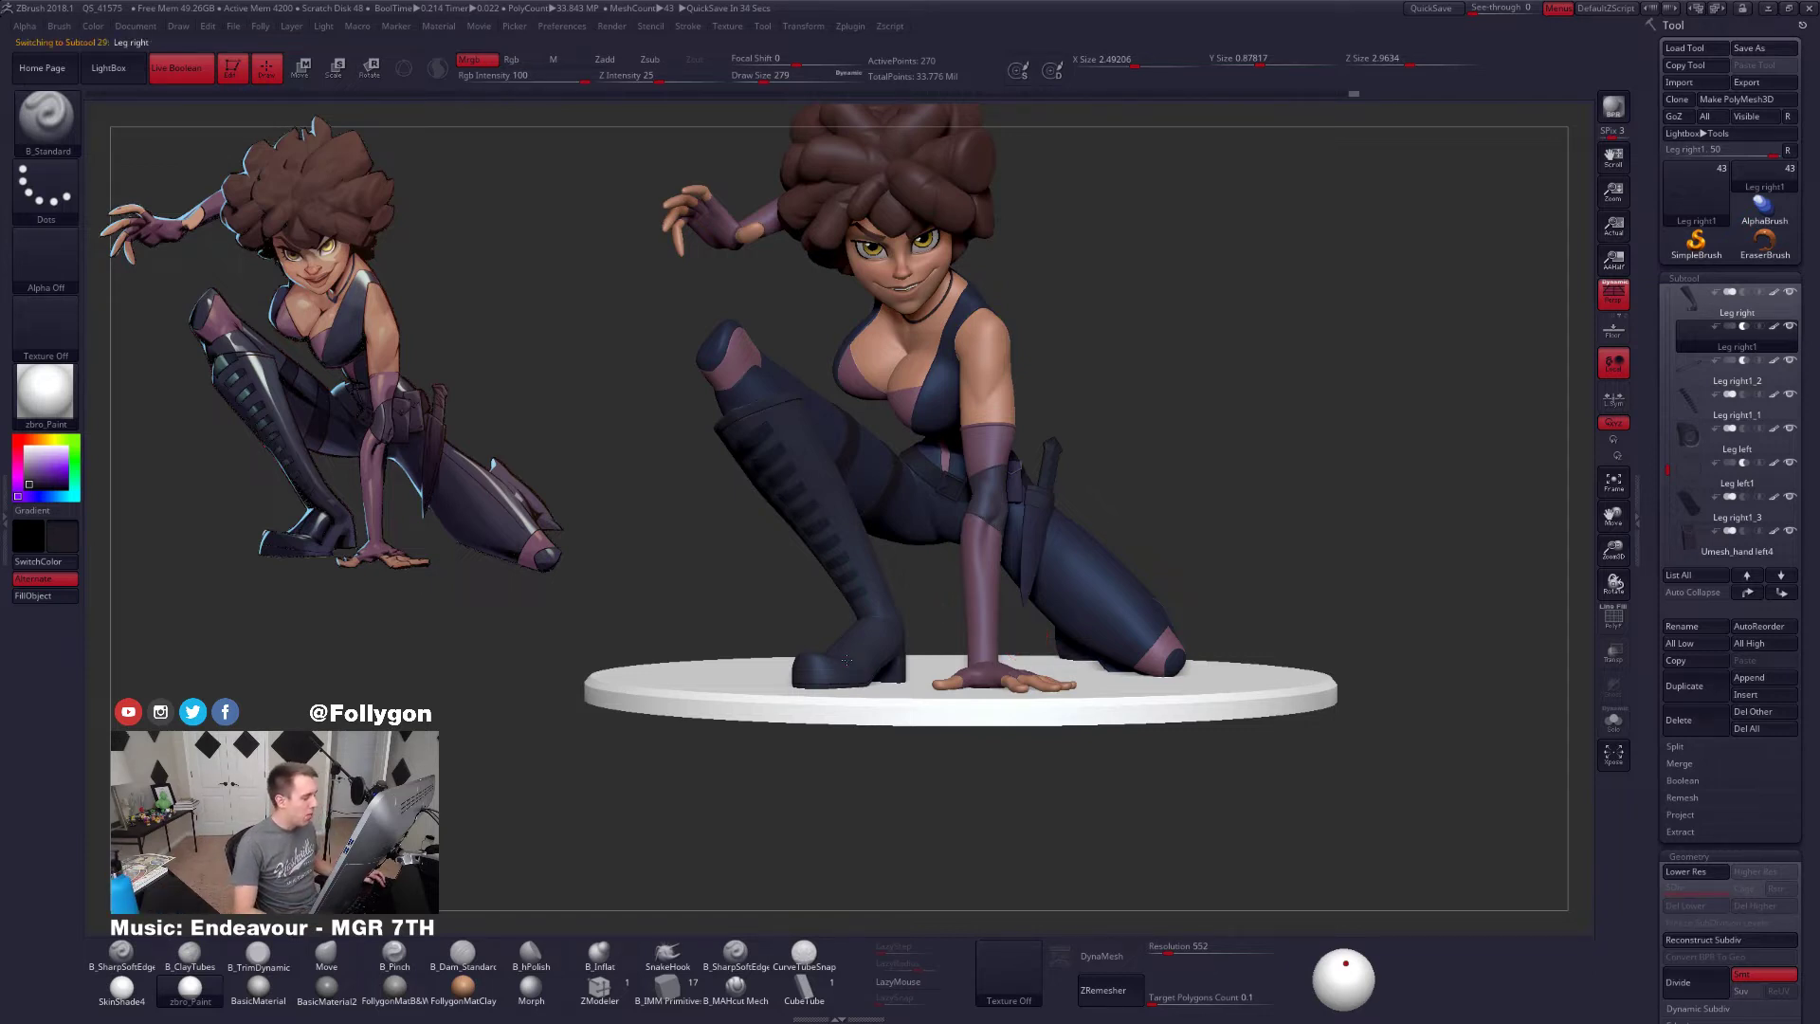
pyautogui.click(1738, 305)
pyautogui.hotkey('shift', 's')
pyautogui.keyDown('ctrl'); pyautogui.moveTo(881, 664); pyautogui.dragTo(967, 751, button='right'); pyautogui.keyUp('ctrl')
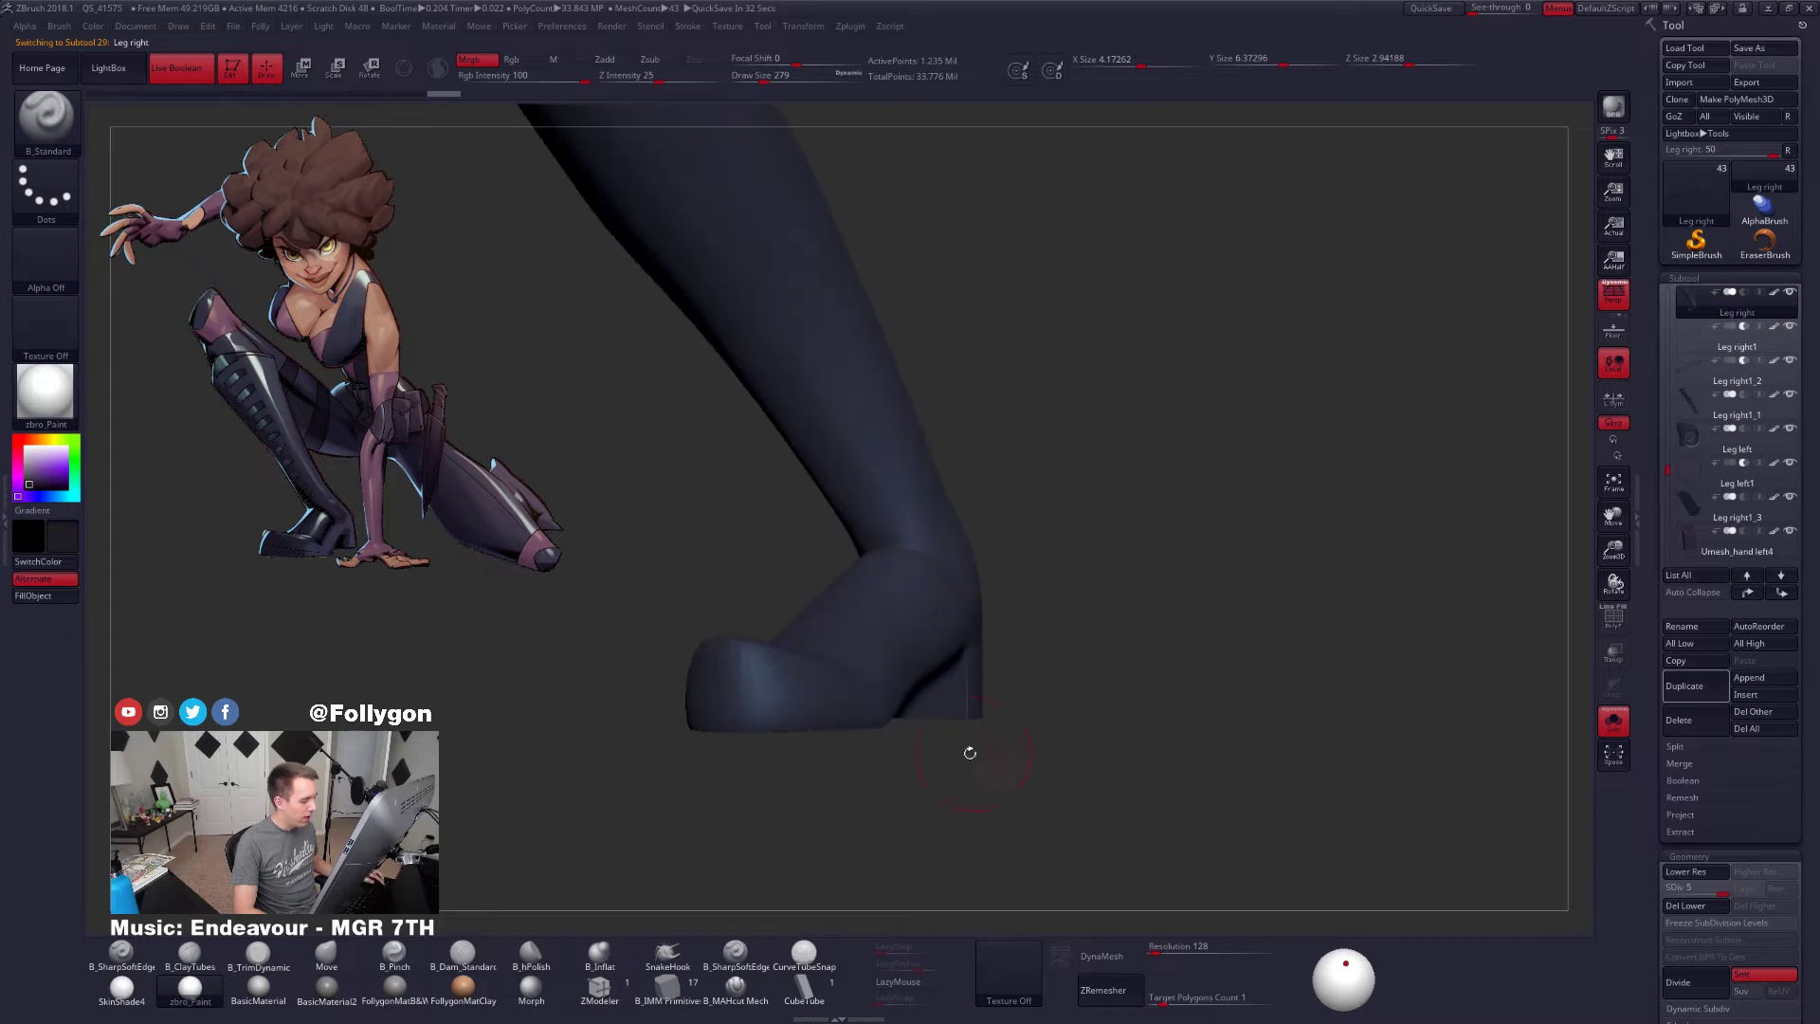
pyautogui.hotkey('shift', 's')
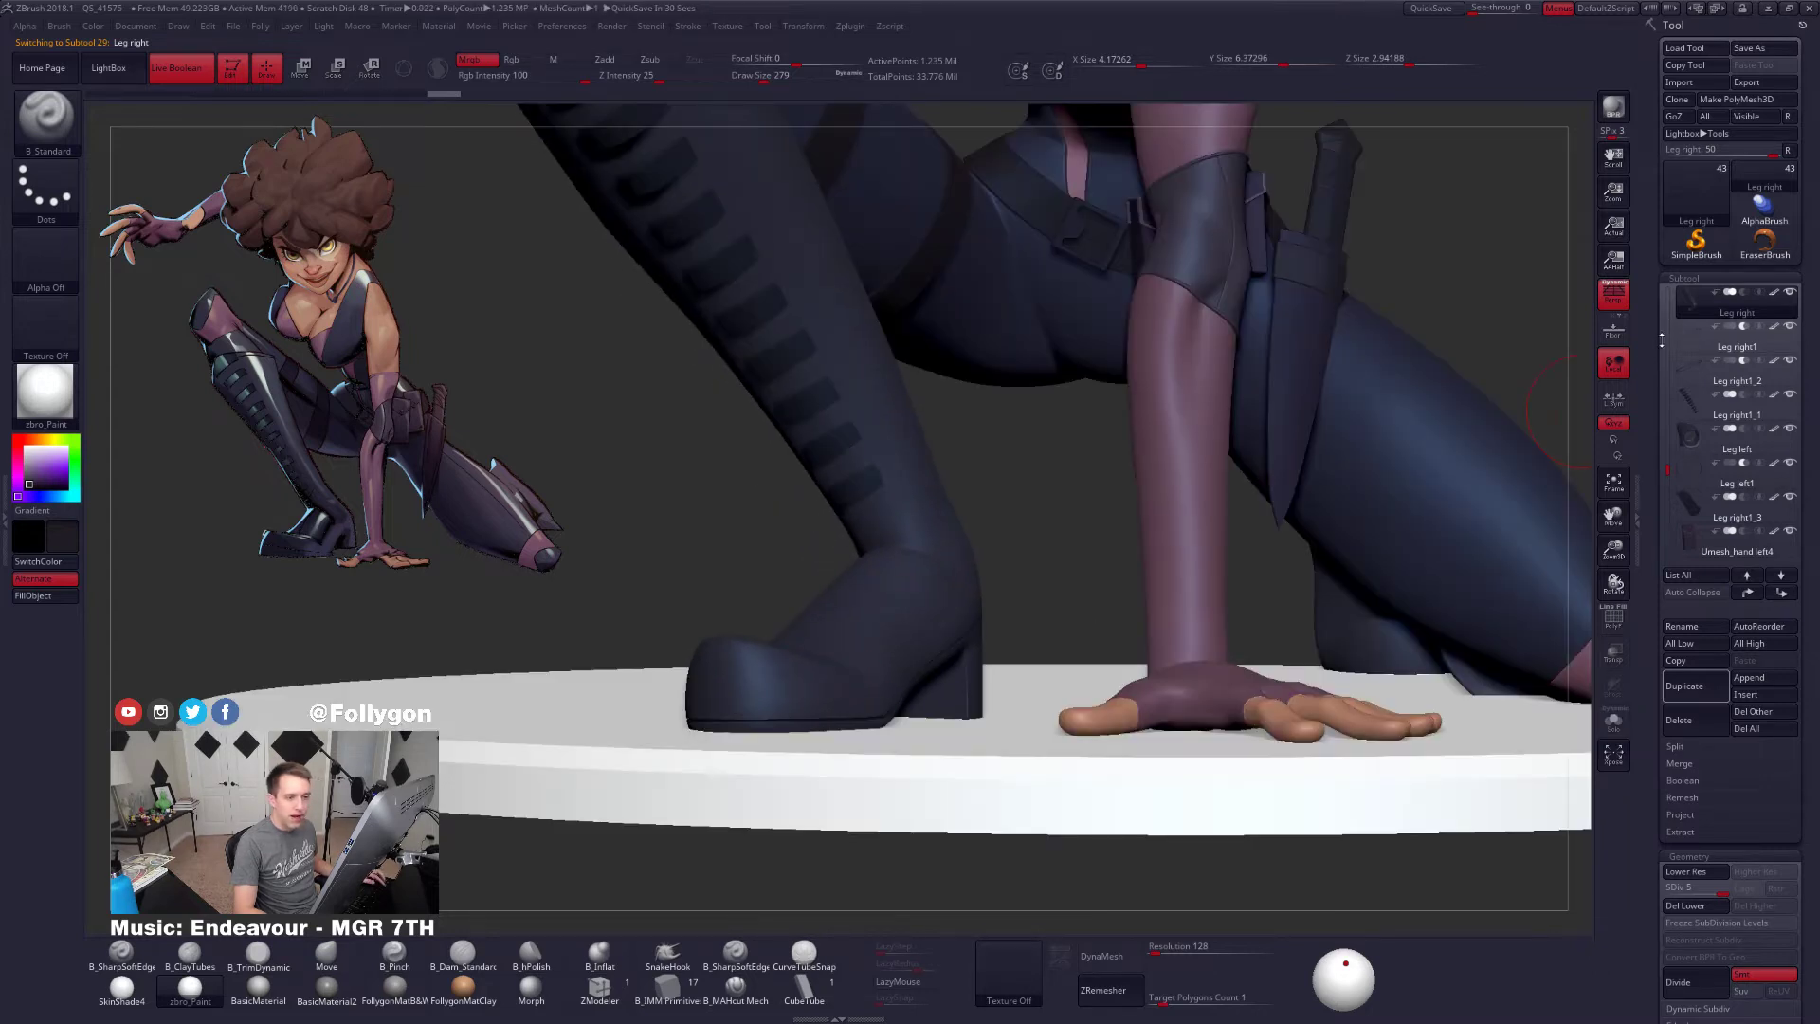
# Hide every subtool except the right leg and its seam tube, and select the leg
pyautogui.moveTo(1670, 470); pyautogui.dragTo(1673, 523)
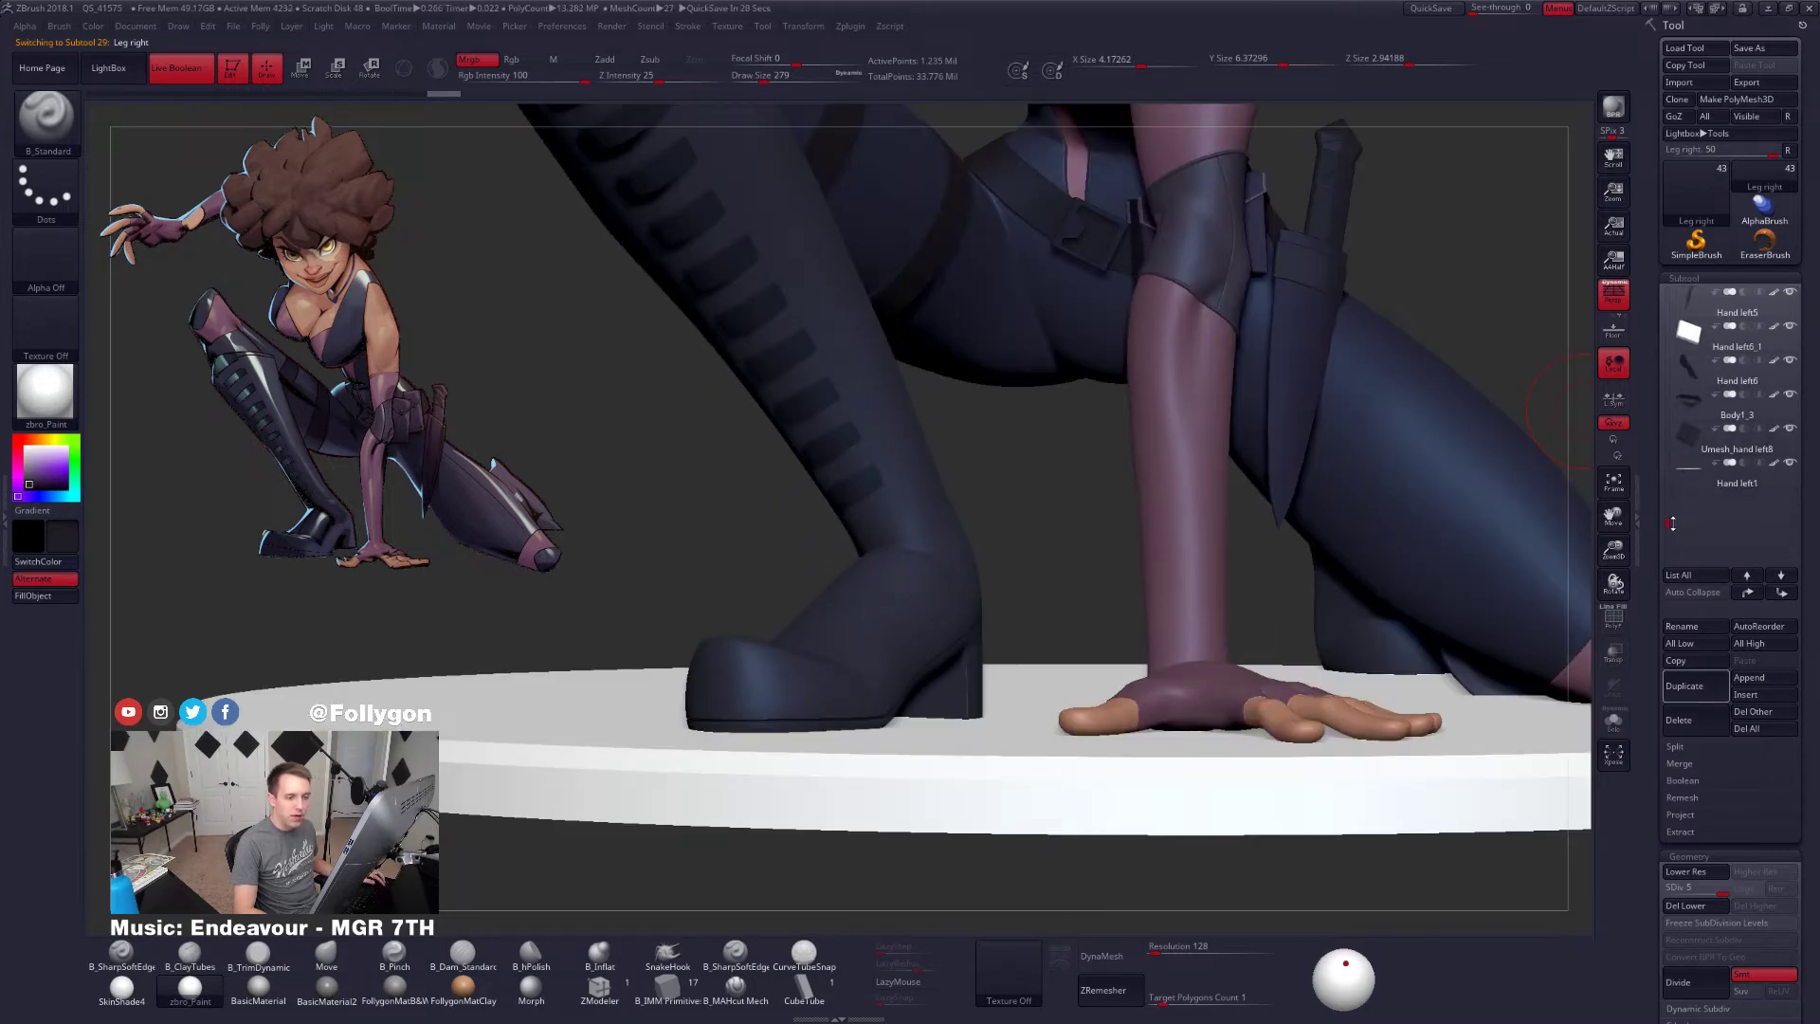
pyautogui.click(1789, 462)
pyautogui.hotkey('shift', 'alt', 's')
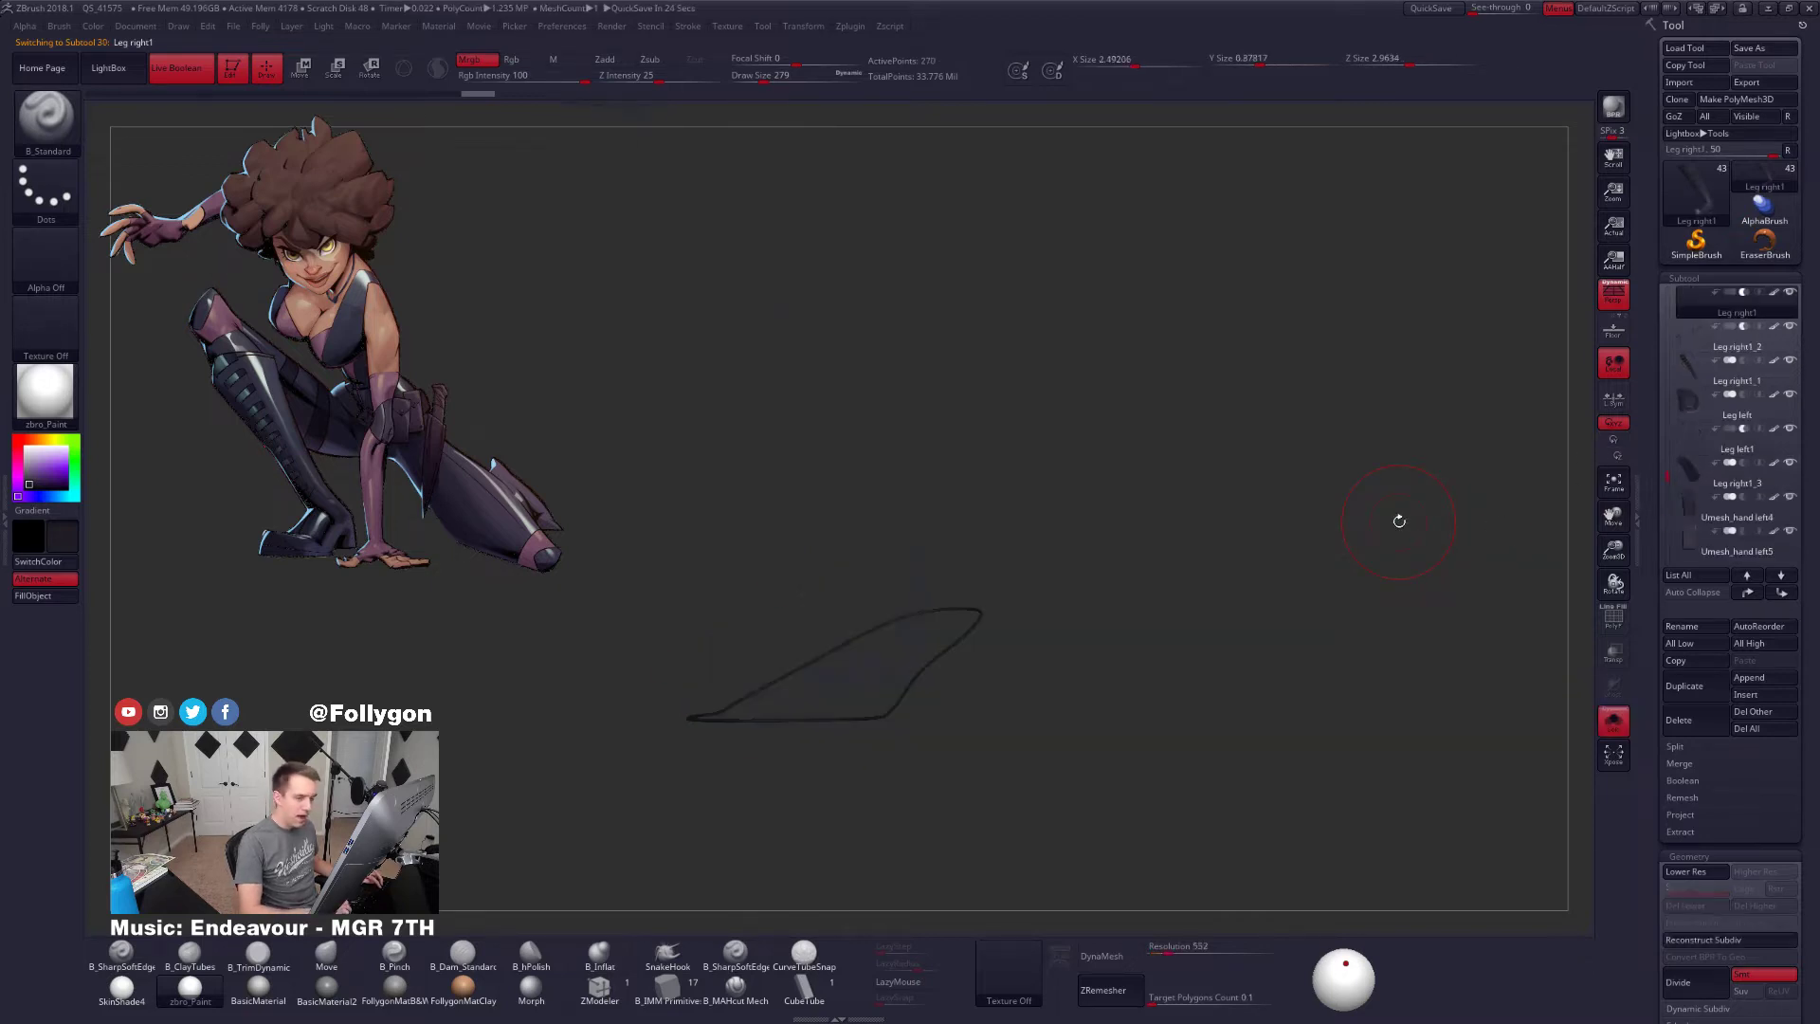
pyautogui.hotkey('shift', 'alt', 's')
pyautogui.keyDown('alt'); pyautogui.moveTo(978, 469); pyautogui.dragTo(1025, 445); pyautogui.keyUp('alt')
pyautogui.click(1789, 292)
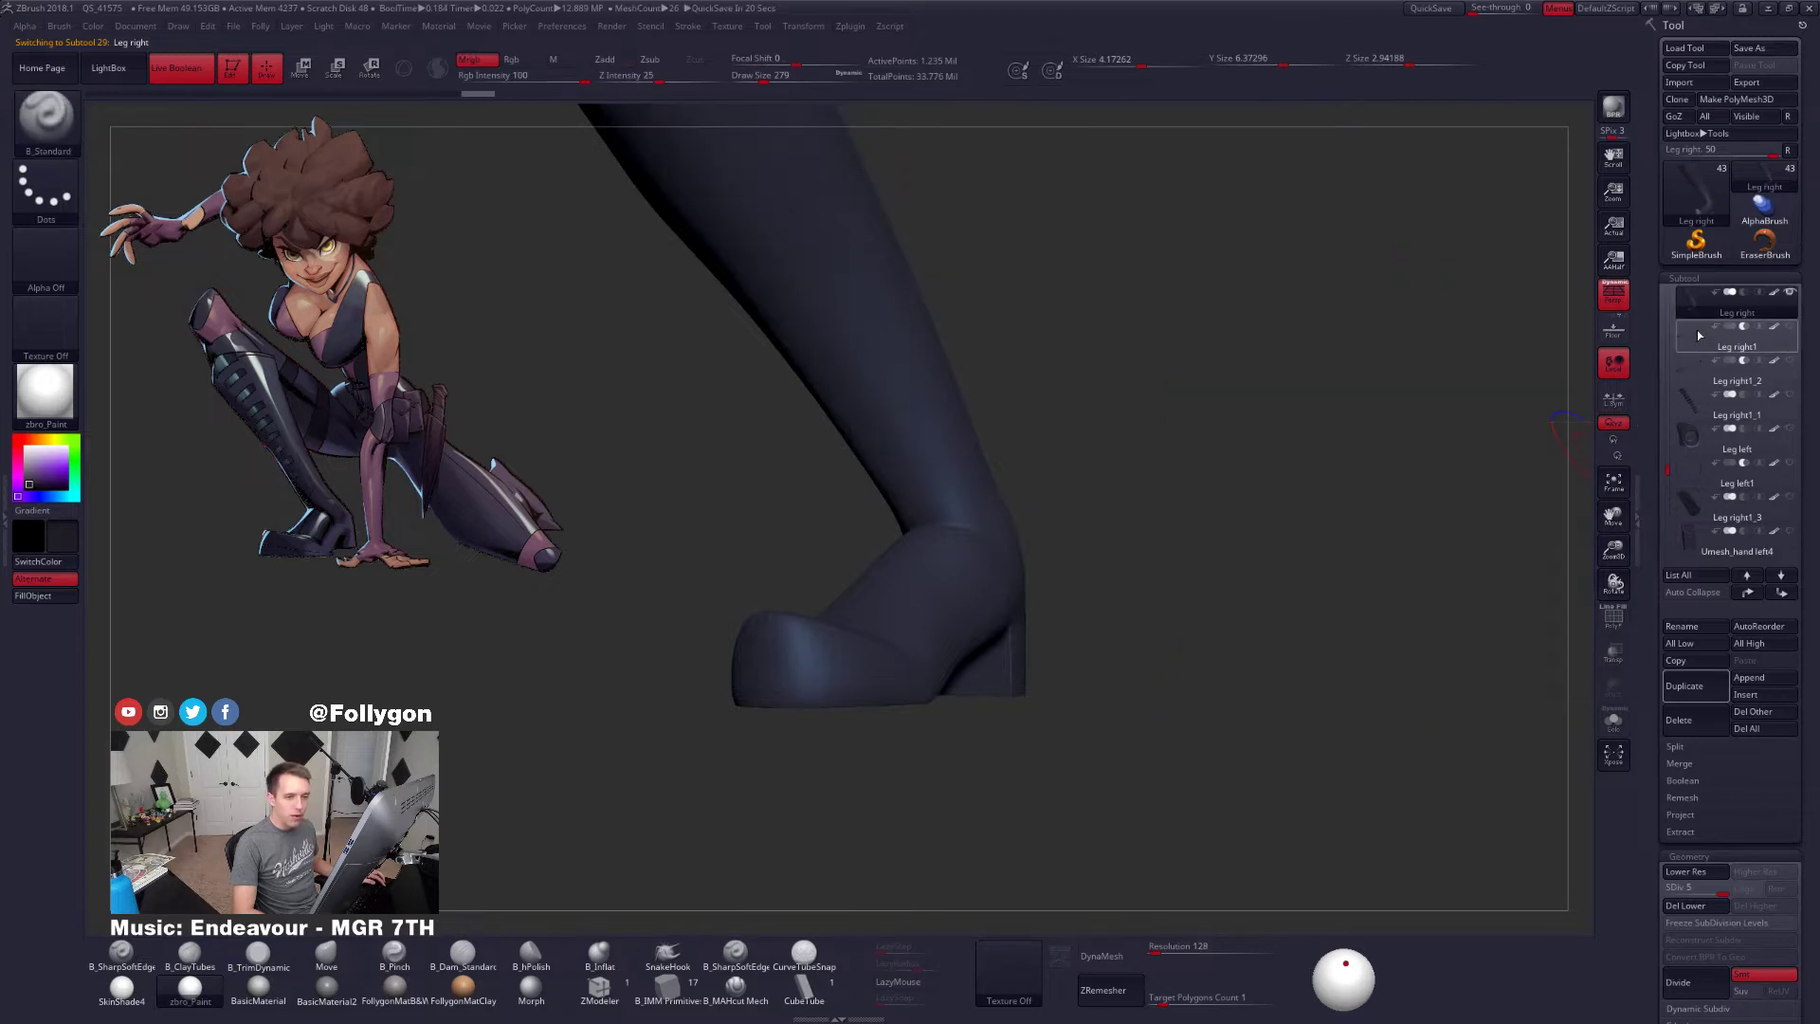
# Duplicate the right leg subtool and delete the duplicate's lower subdivision levels
pyautogui.moveTo(1040, 632); pyautogui.dragTo(1082, 608)
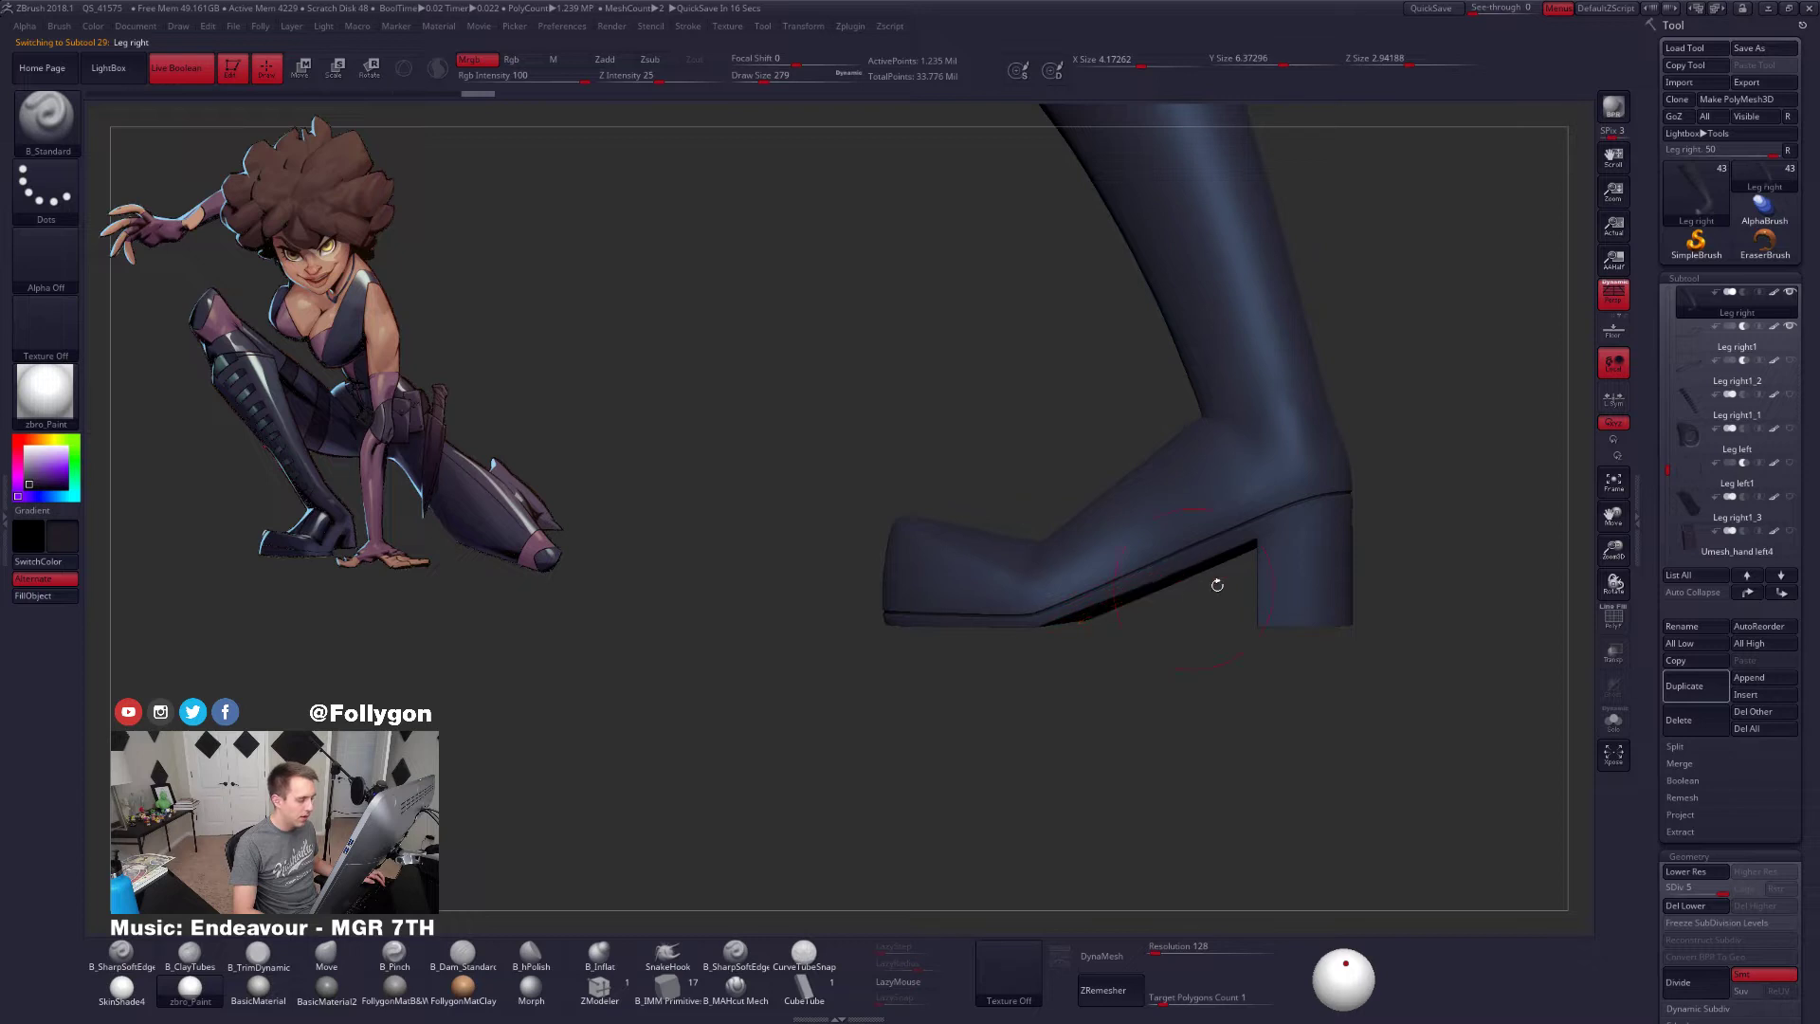
pyautogui.moveTo(1316, 588); pyautogui.dragTo(1351, 588)
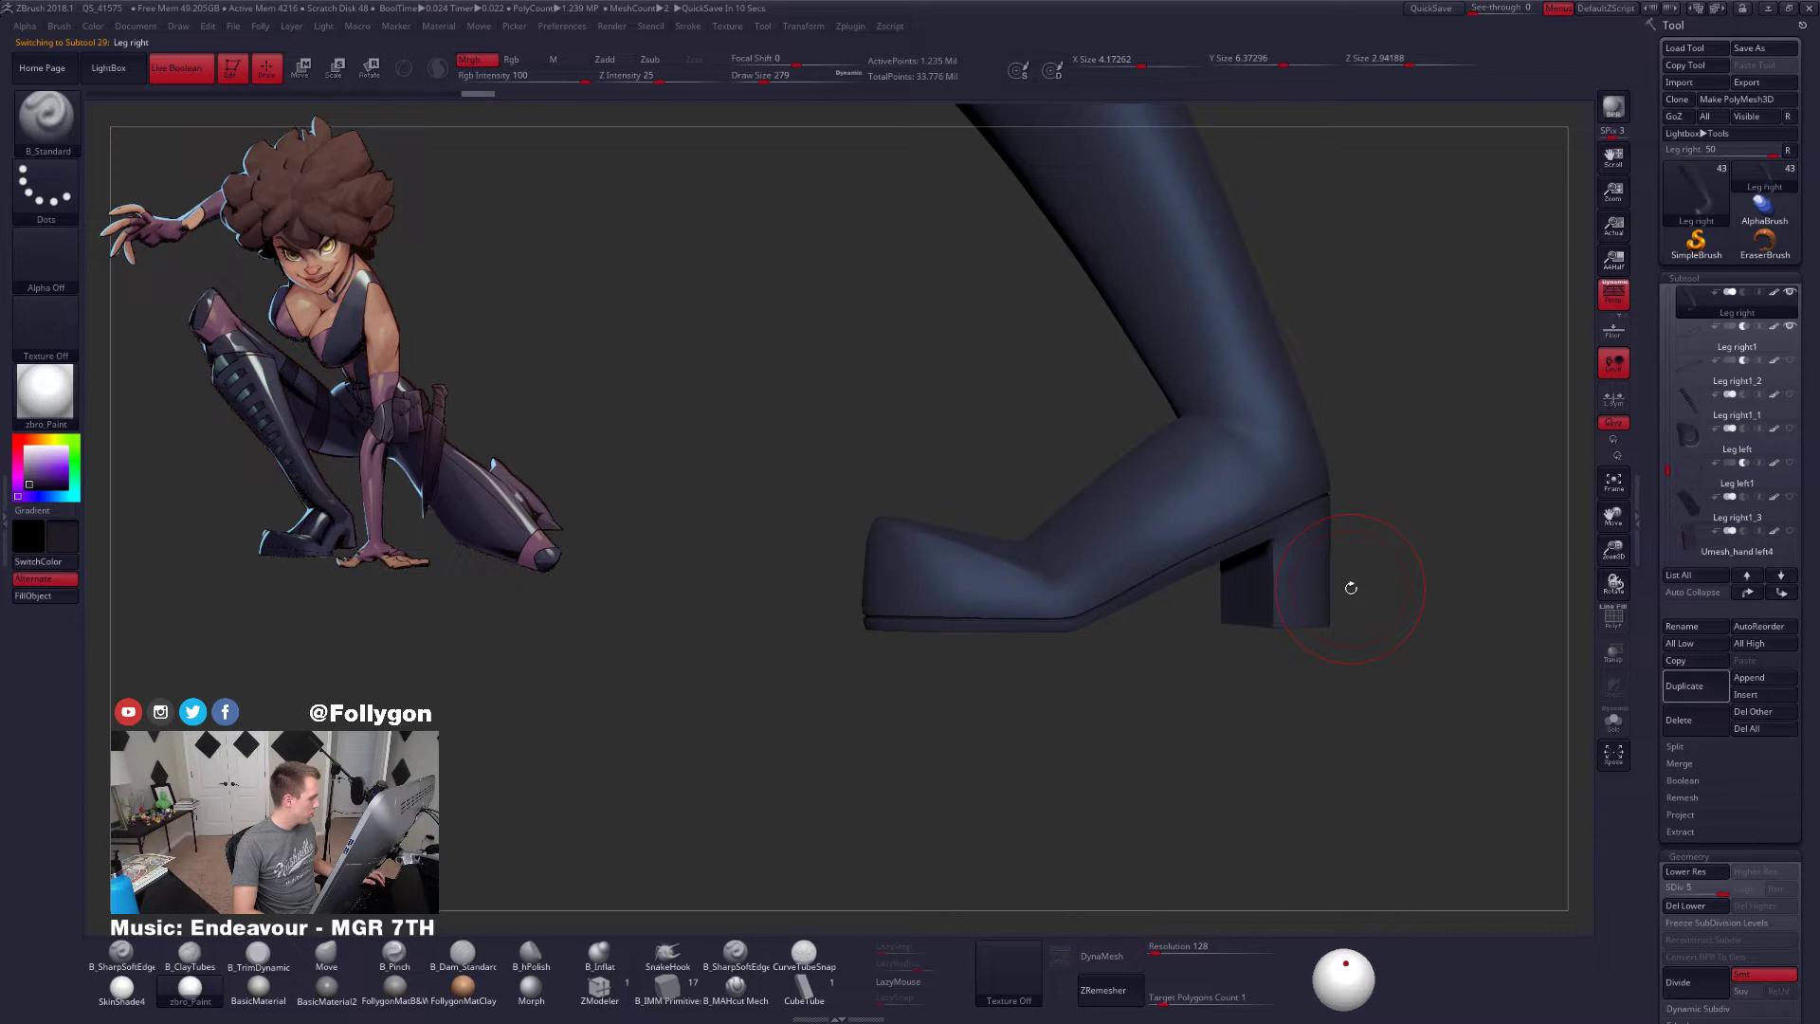
pyautogui.click(1686, 686)
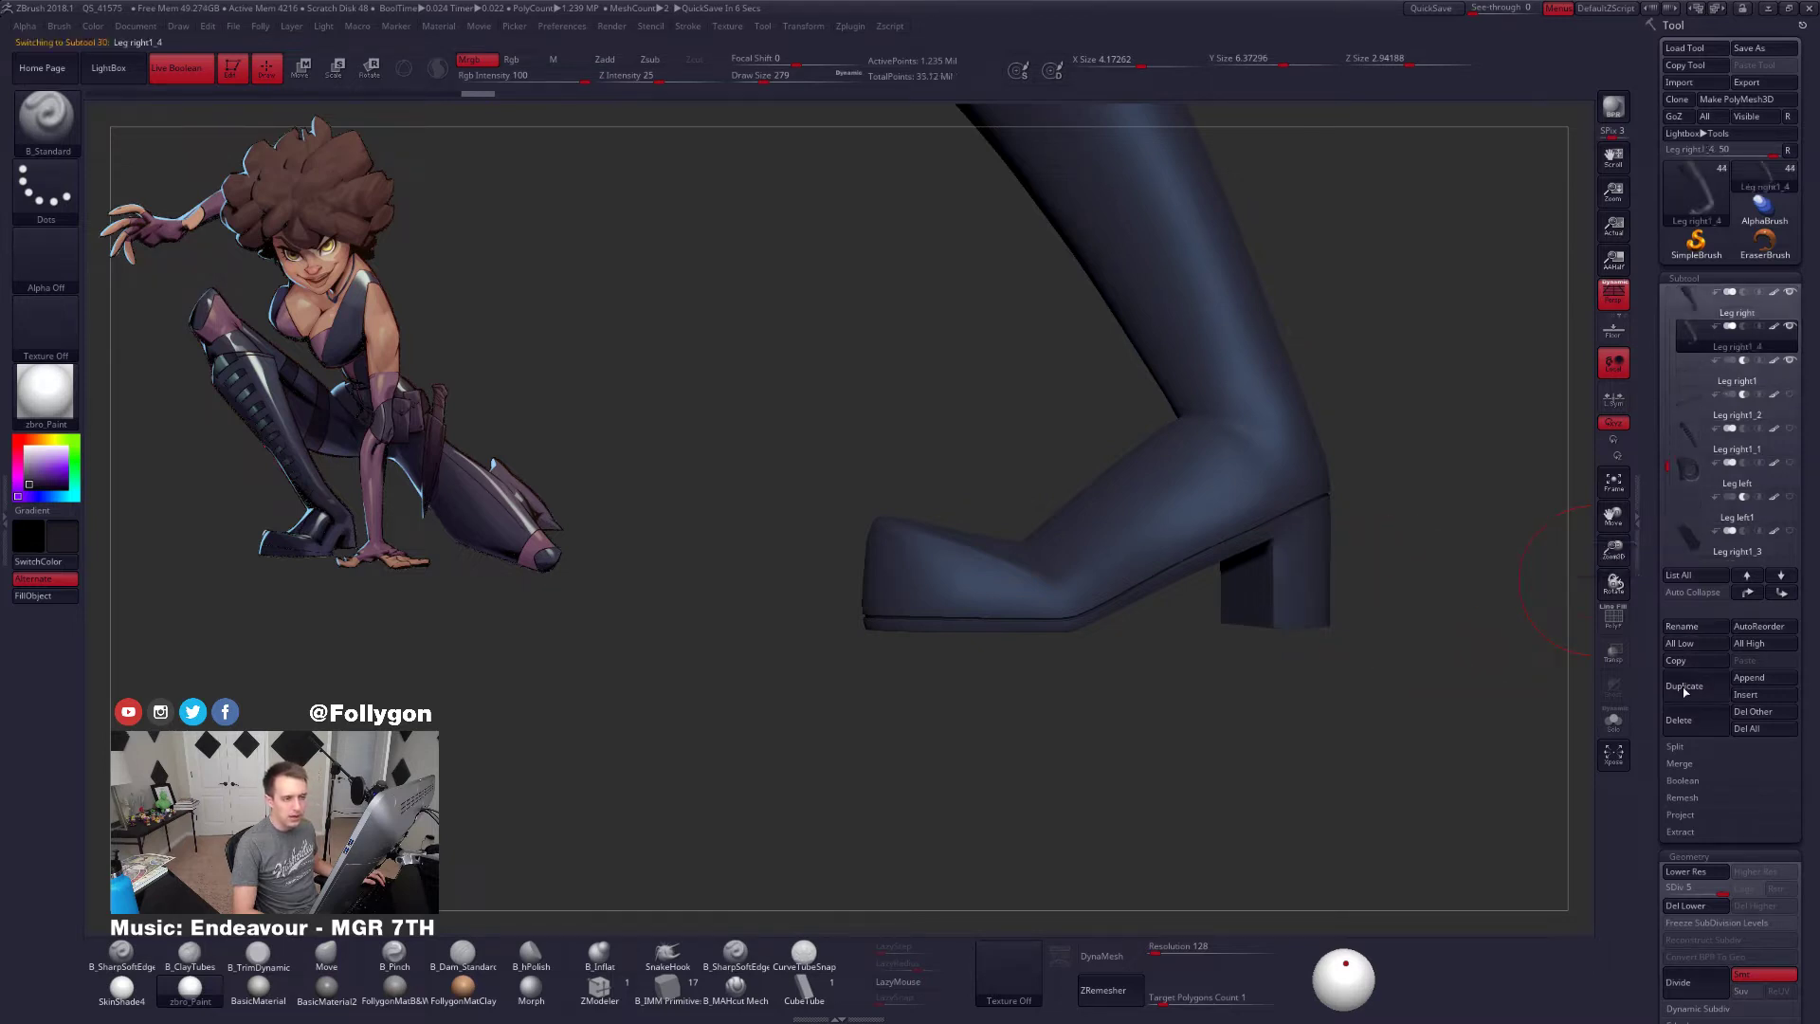
pyautogui.click(1702, 924)
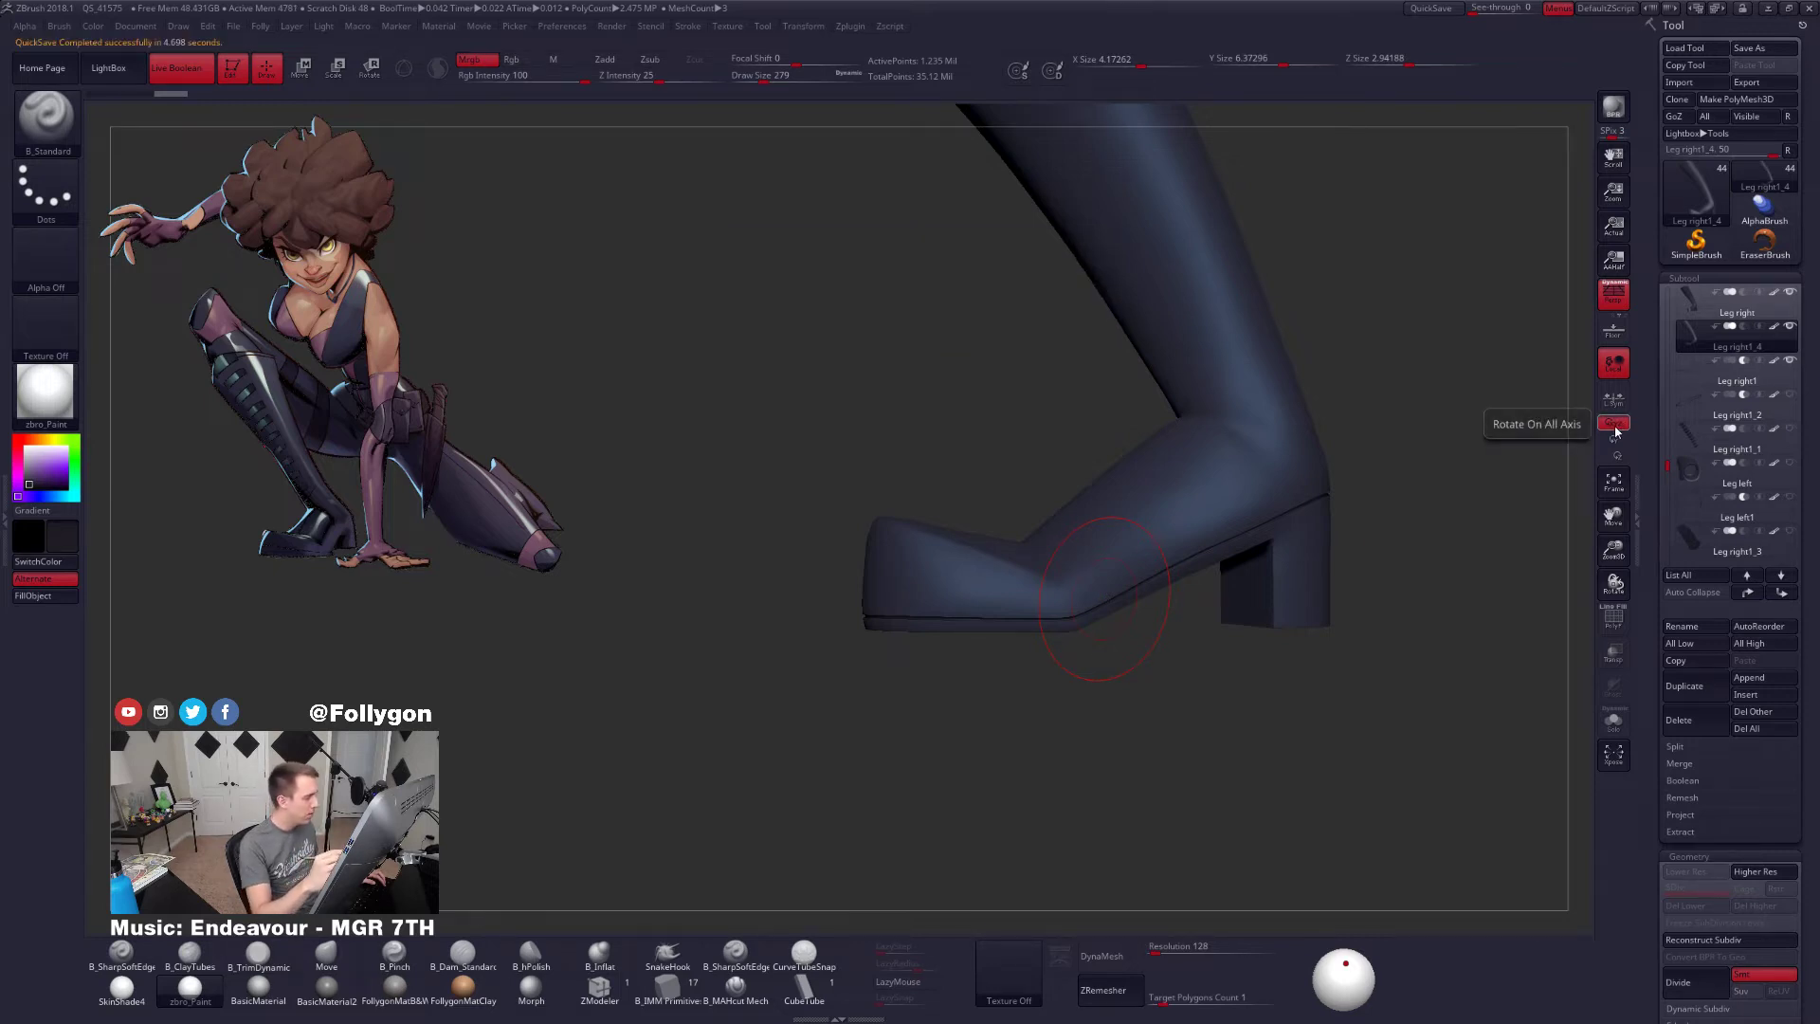
# Isolate the seam tube, subdivide it four times, and show it on the boot again
pyautogui.click(1695, 383)
pyautogui.moveTo(1165, 591)
pyautogui.keyDown('alt'); pyautogui.mouseDown()
pyautogui.moveTo(1176, 614)
pyautogui.moveTo(1127, 617)
pyautogui.mouseUp(); pyautogui.keyUp('alt')
pyautogui.hotkey('shift', 'f')
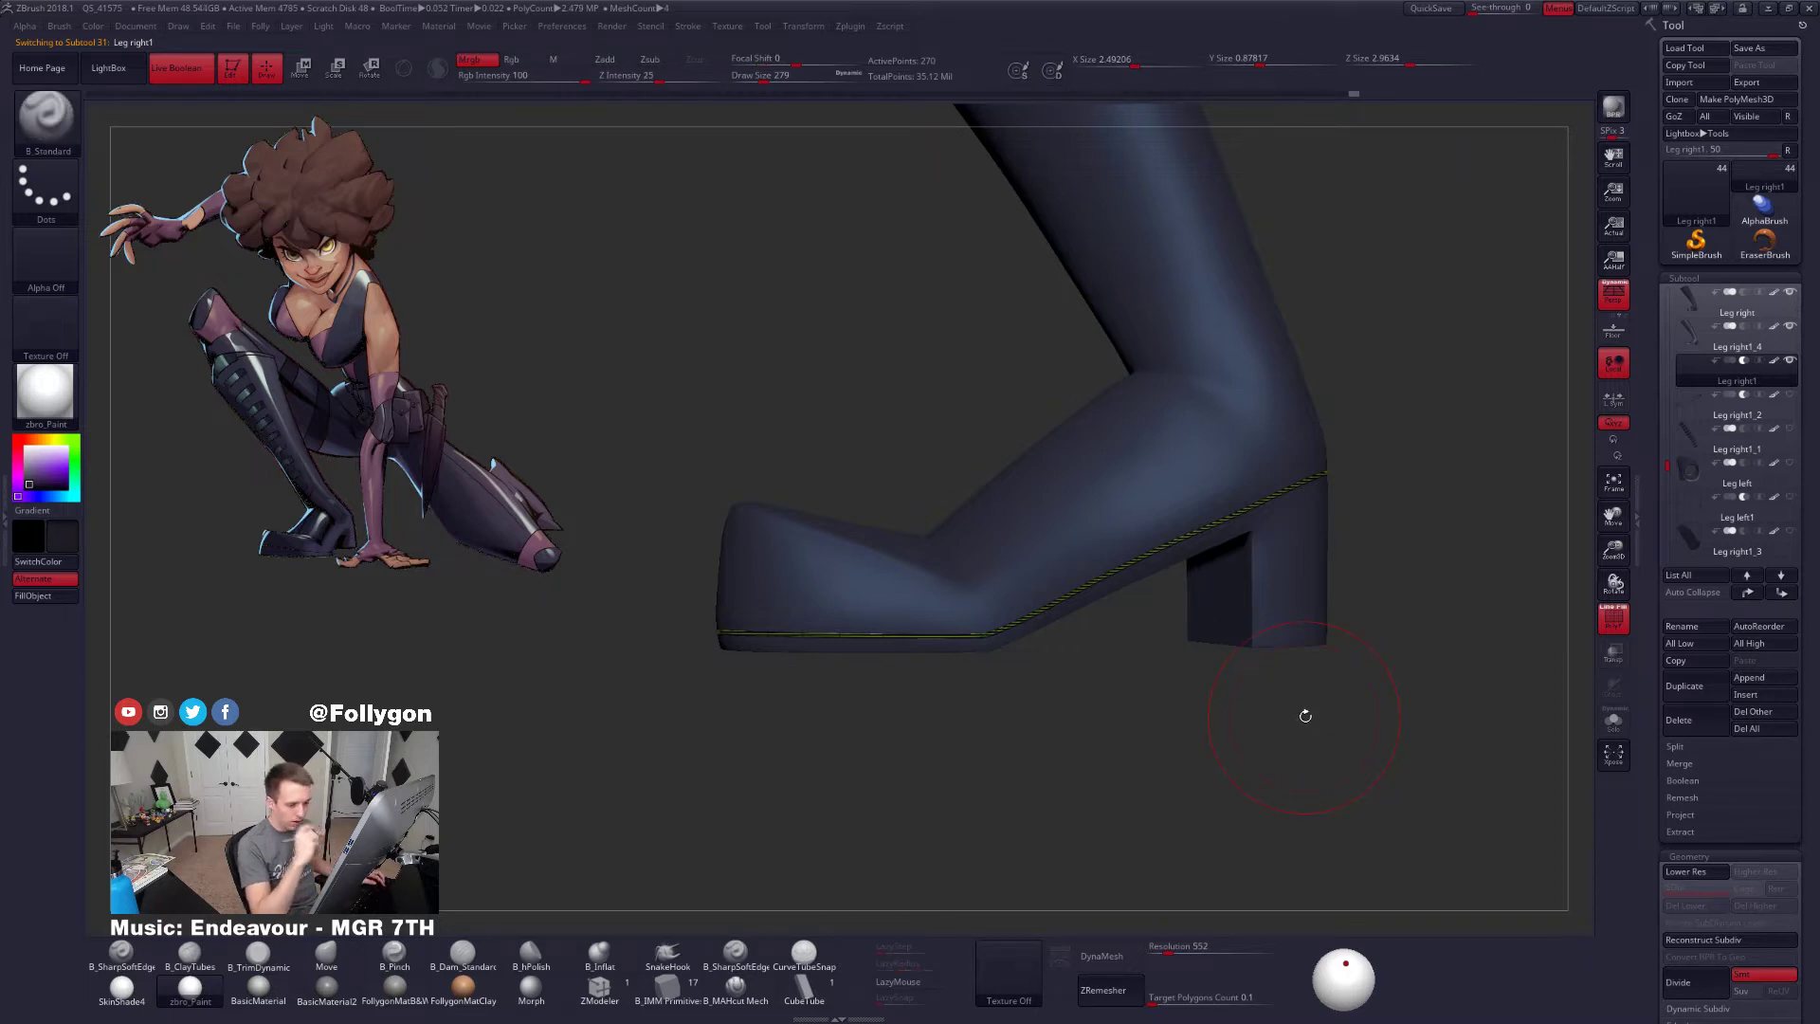
pyautogui.hotkey('shift', 'd')
pyautogui.hotkey('alt', 's')
pyautogui.moveTo(1048, 654); pyautogui.dragTo(1167, 805)
pyautogui.hotkey('ctrl', 'd')
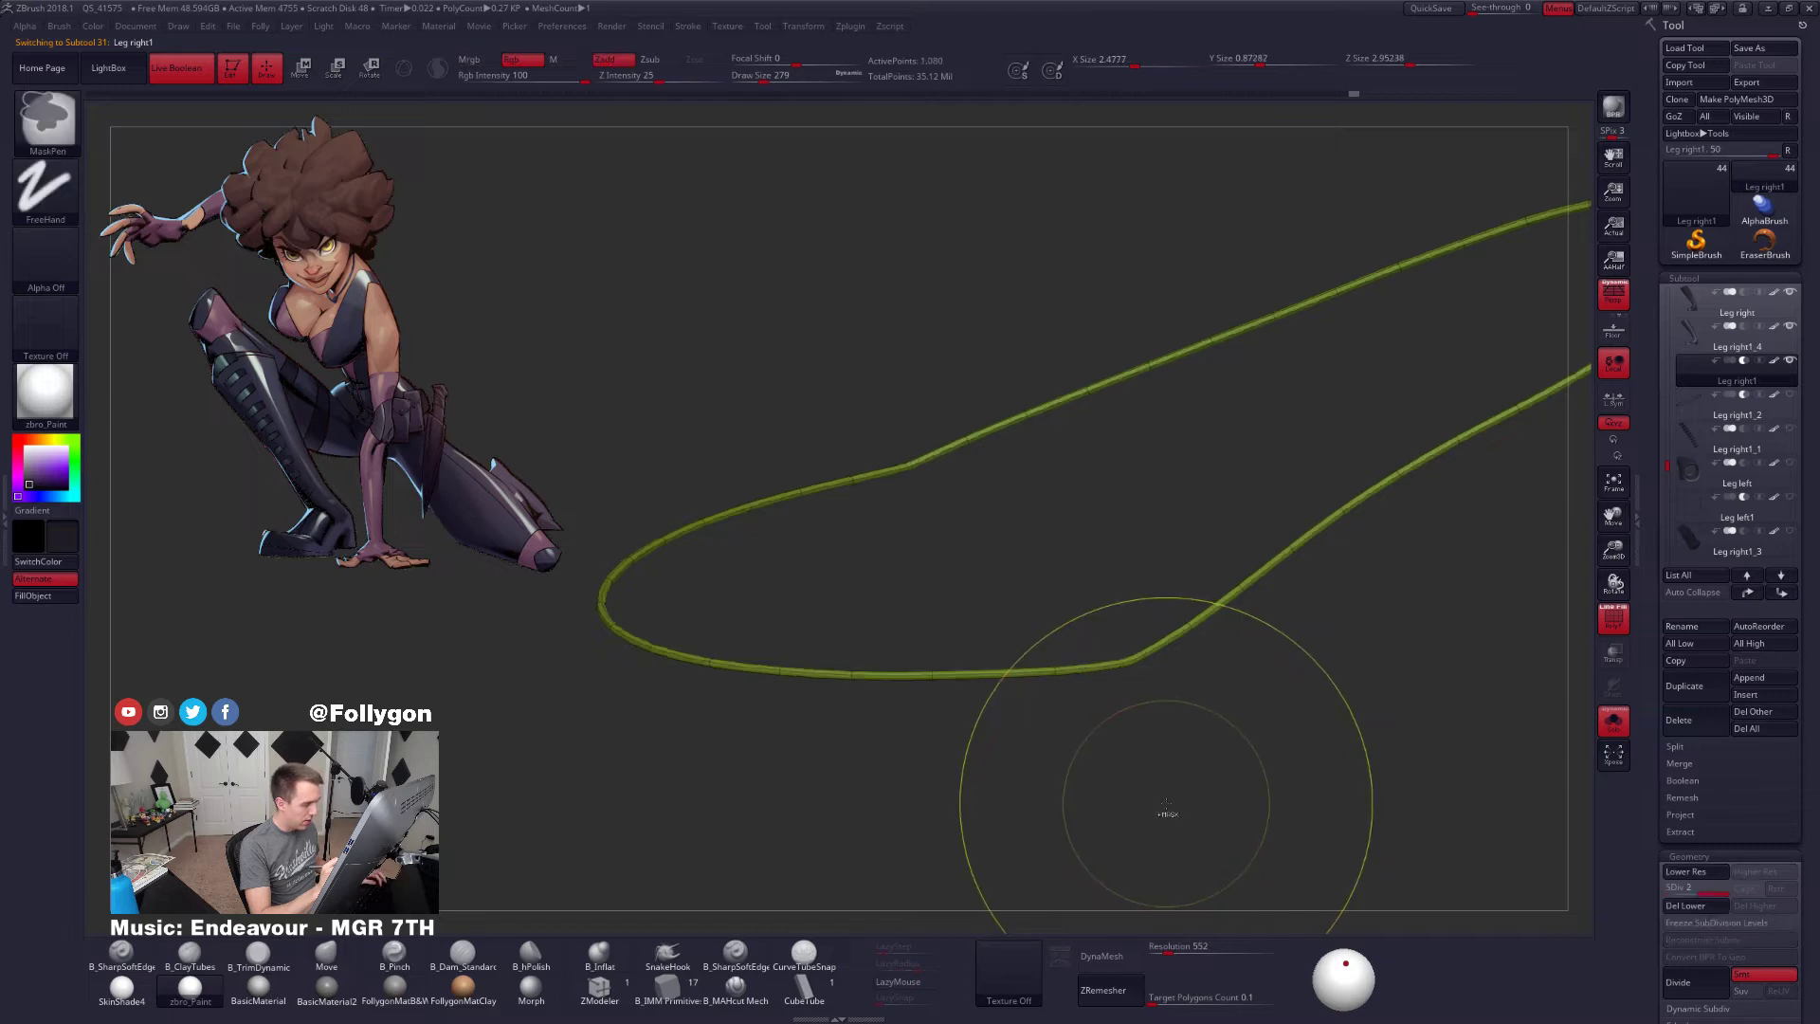
pyautogui.hotkey('ctrl', 'd')
pyautogui.hotkey('ctrl', 'd')
pyautogui.hotkey('ctrl', 'd')
pyautogui.keyDown('ctrl'); pyautogui.moveTo(1231, 768); pyautogui.dragTo(1097, 727, button='right'); pyautogui.keyUp('ctrl')
pyautogui.hotkey('shift', 'f')
pyautogui.moveTo(1097, 728); pyautogui.dragTo(1251, 683)
pyautogui.hotkey('alt', 's')
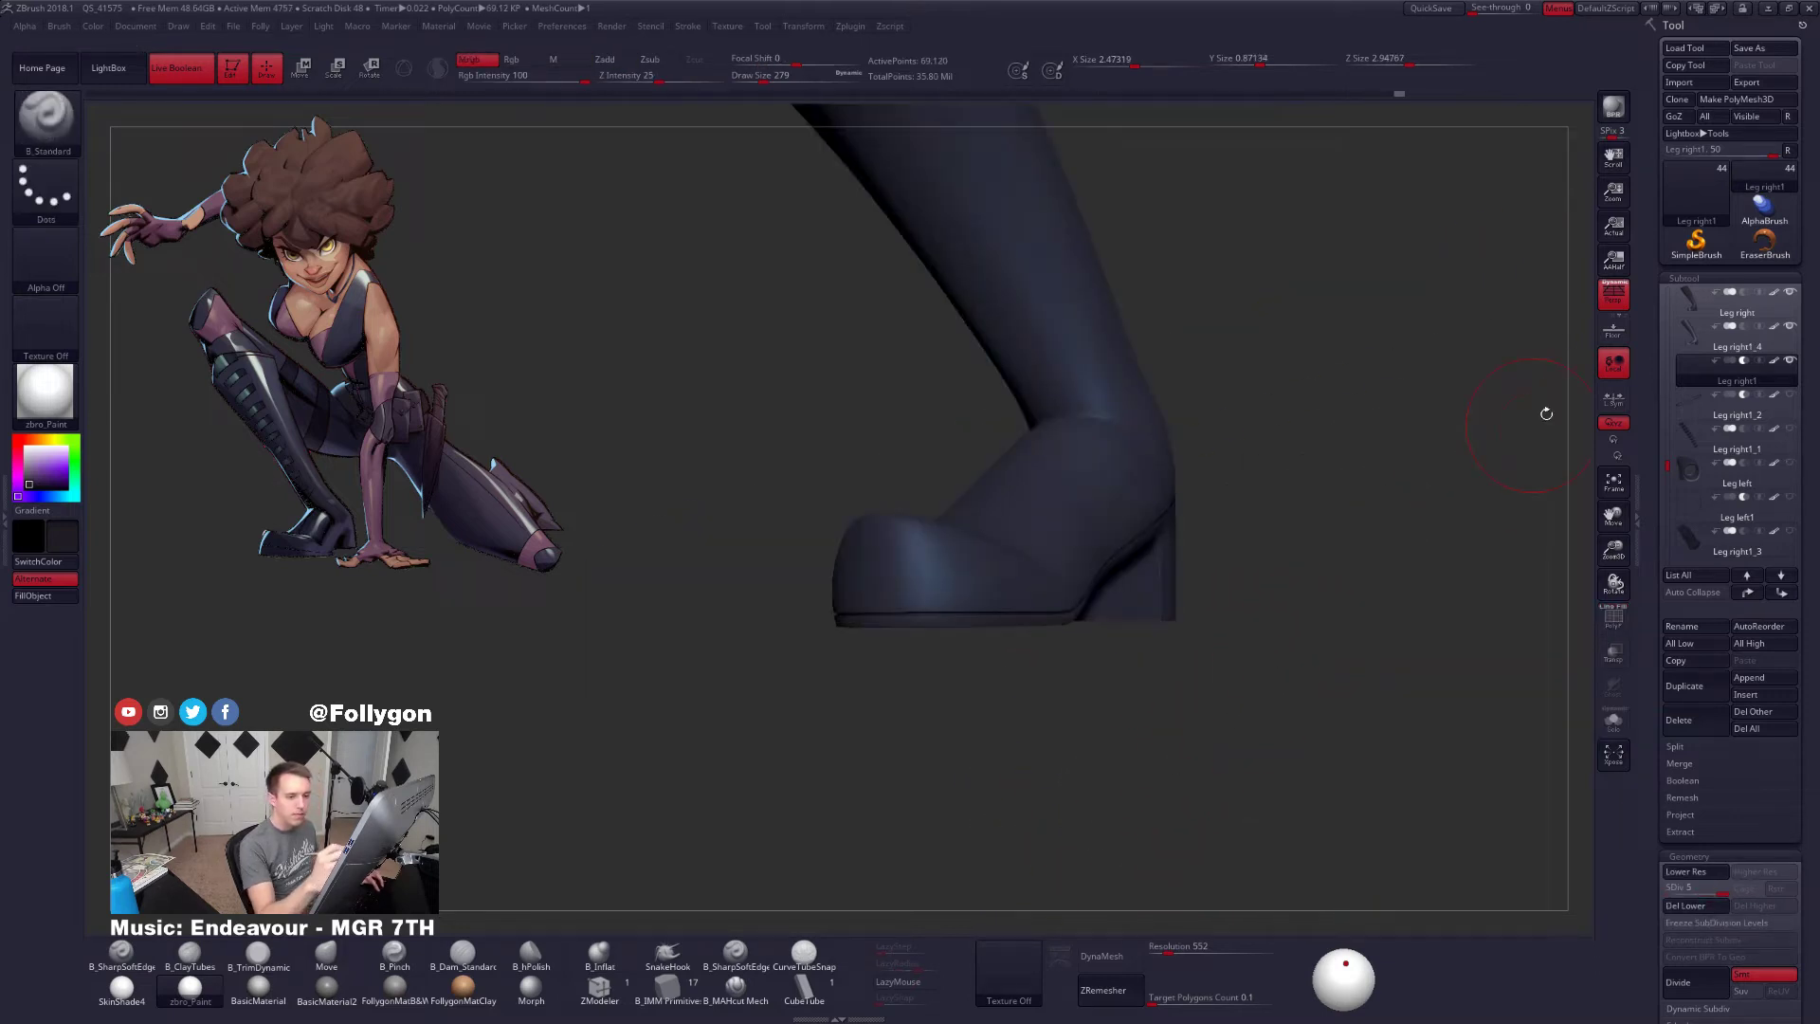
# Select the duplicated right leg and assign the whole mesh to a single polygroup
pyautogui.click(1706, 343)
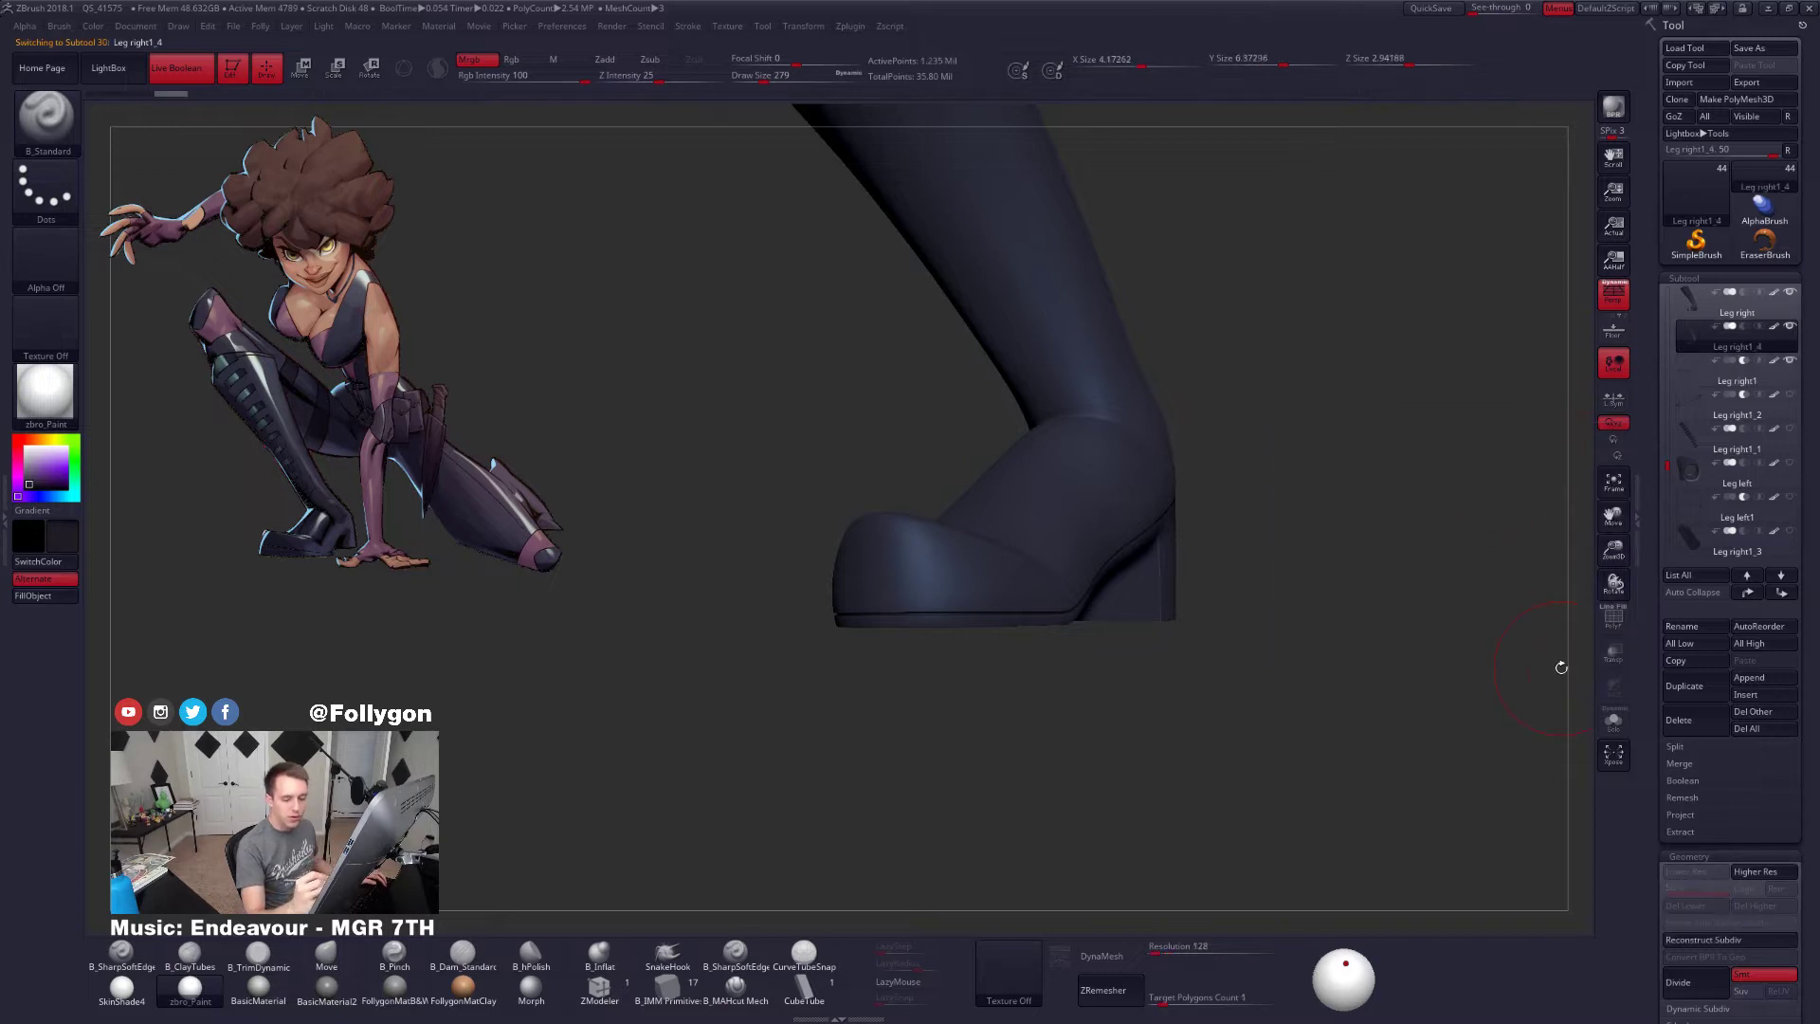
pyautogui.moveTo(1069, 638); pyautogui.dragTo(1081, 650)
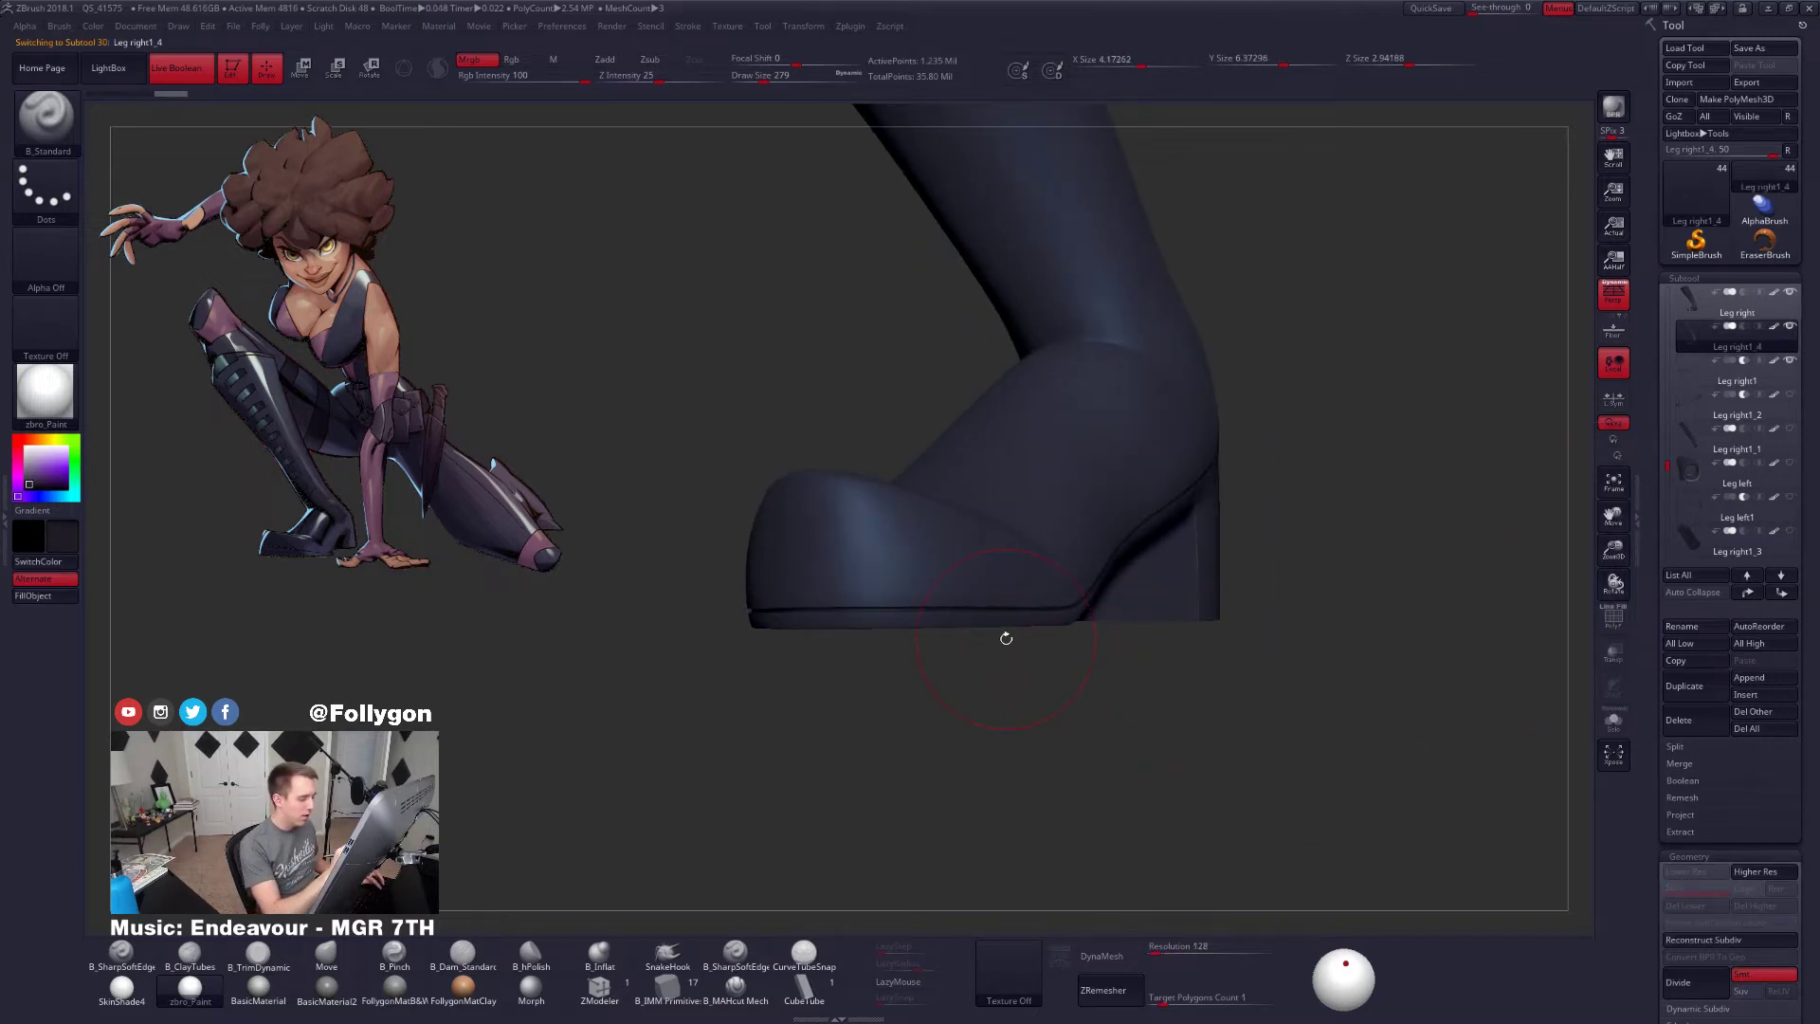
pyautogui.hotkey('ctrl', 'shift', 'f')
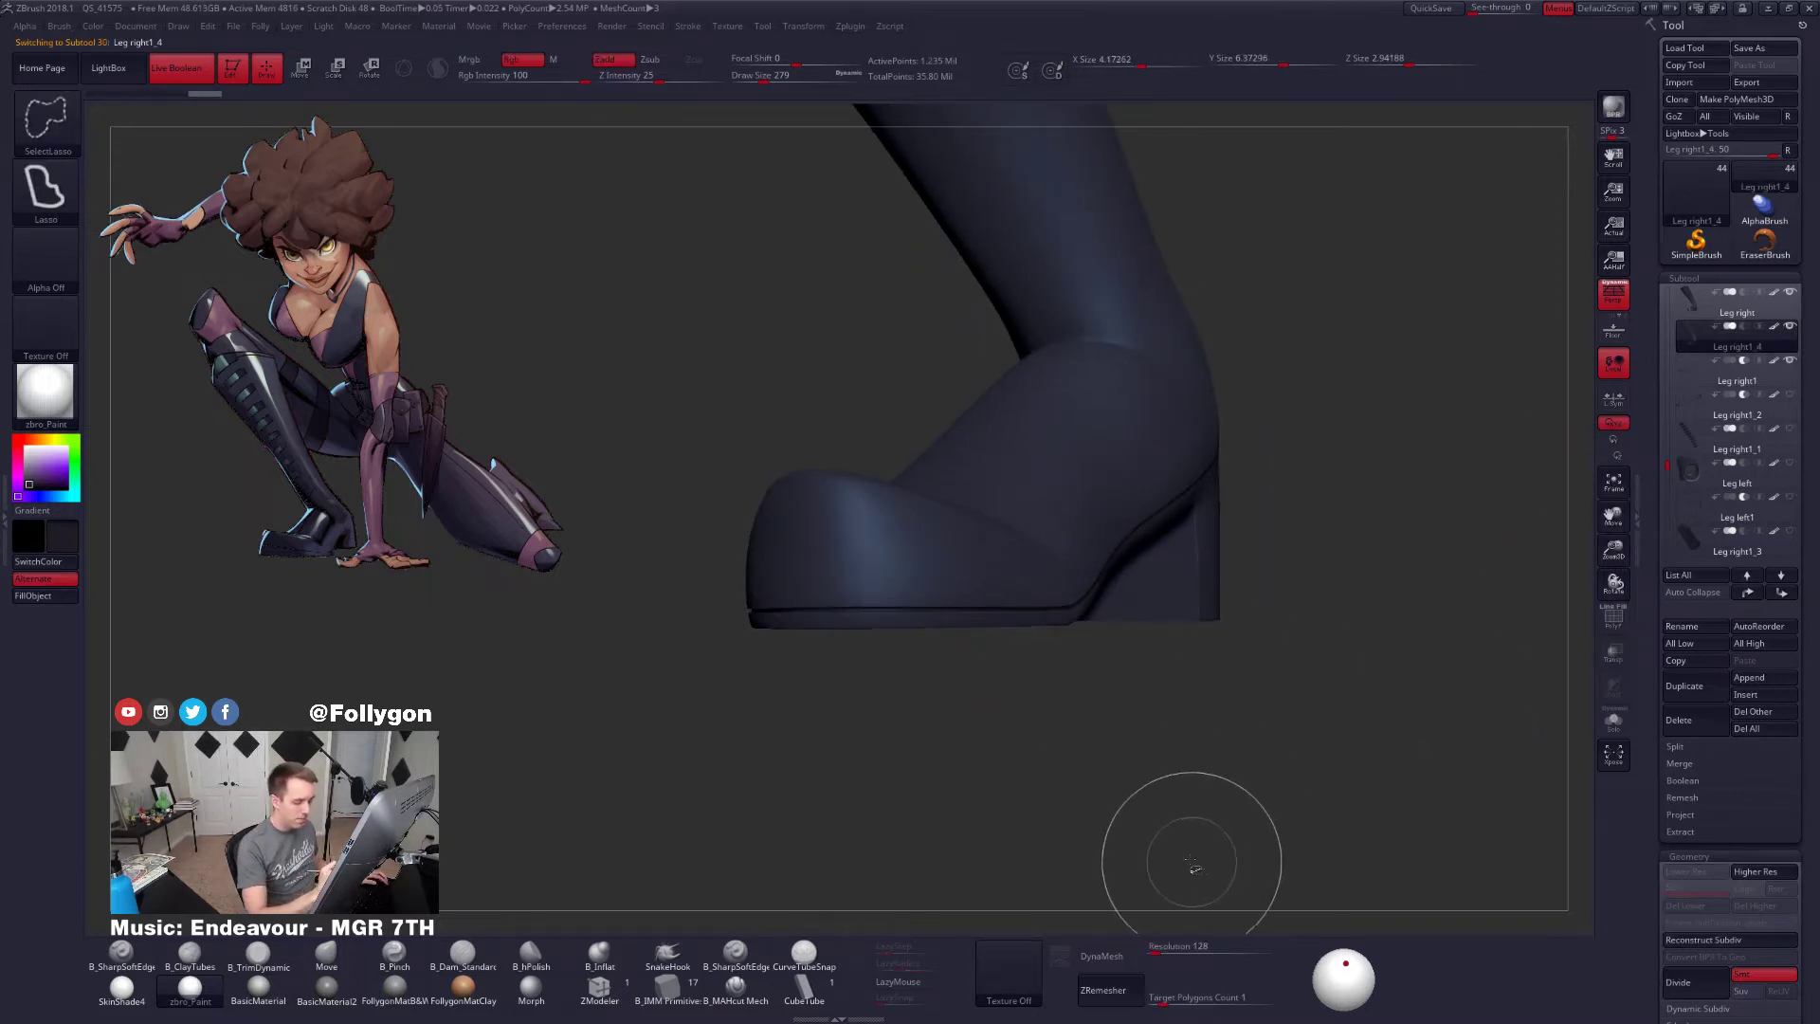
pyautogui.hotkey('ctrl', 'shift', 'f')
pyautogui.keyDown('ctrl'); pyautogui.keyDown('shift'); pyautogui.click(1292, 823); pyautogui.keyUp('shift'); pyautogui.keyUp('ctrl')
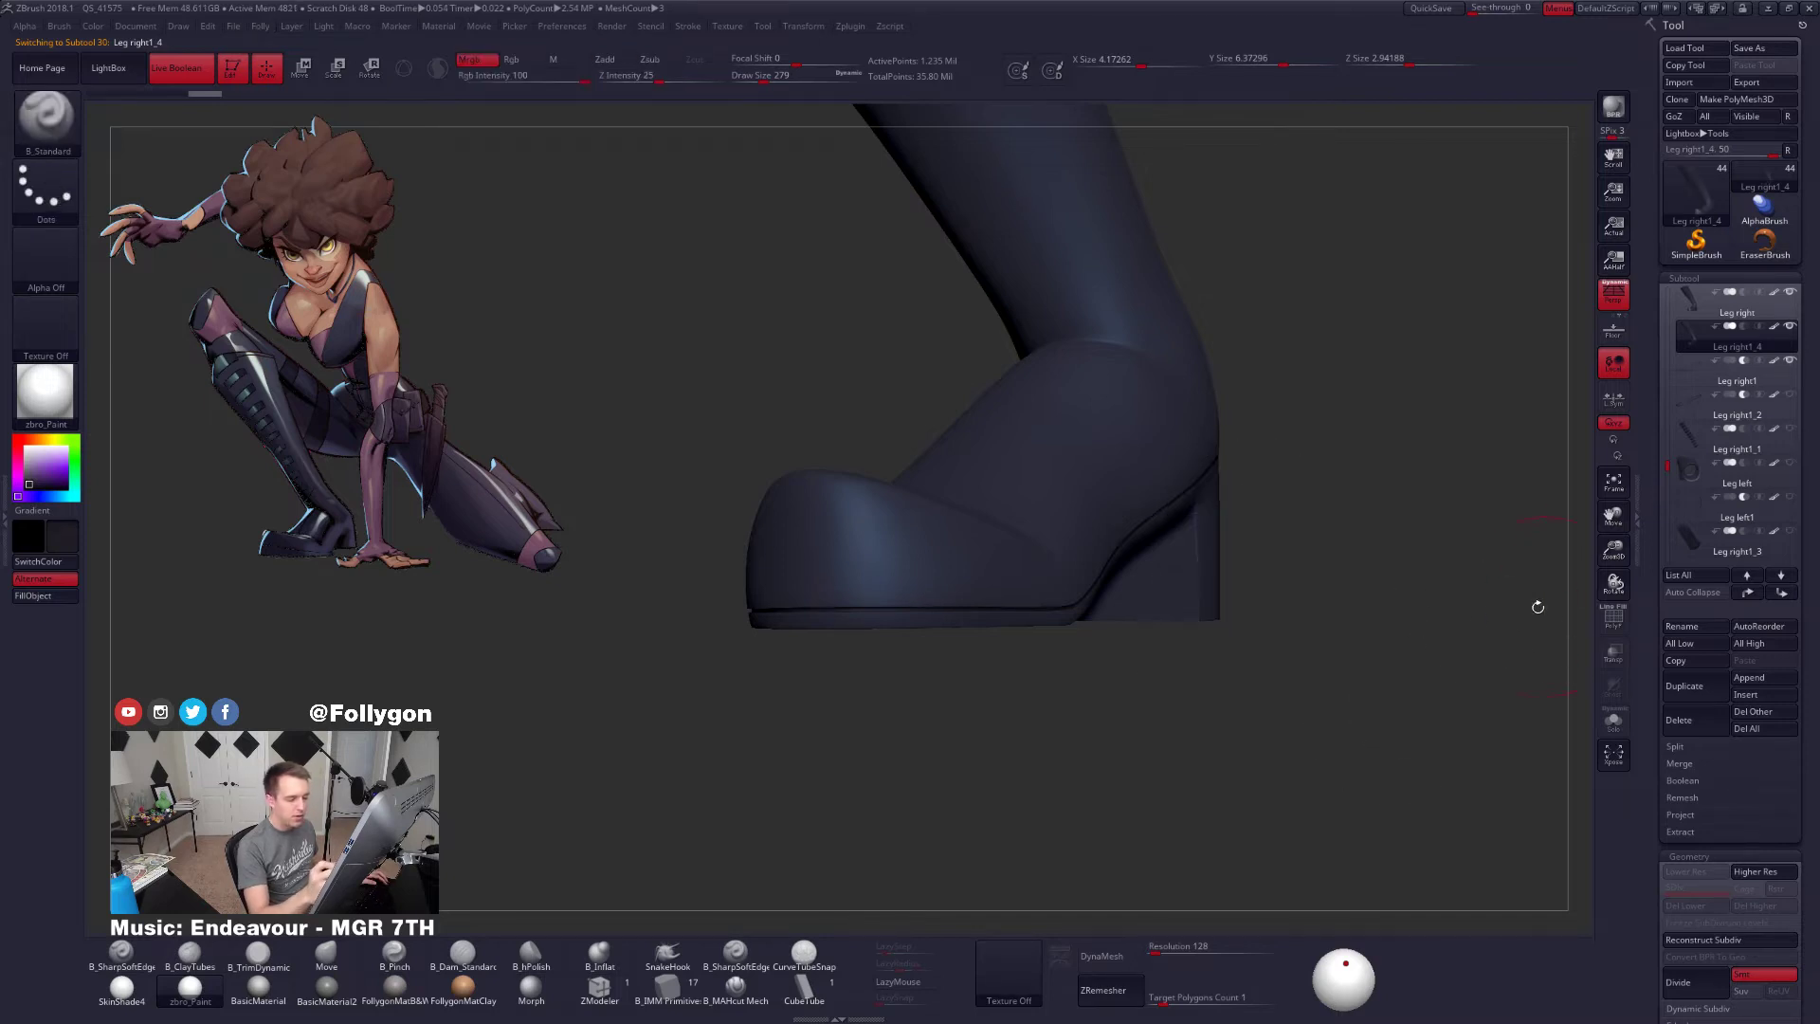
pyautogui.hotkey('shift', 'f')
pyautogui.hotkey('shift', 's')
pyautogui.press('ctrl')
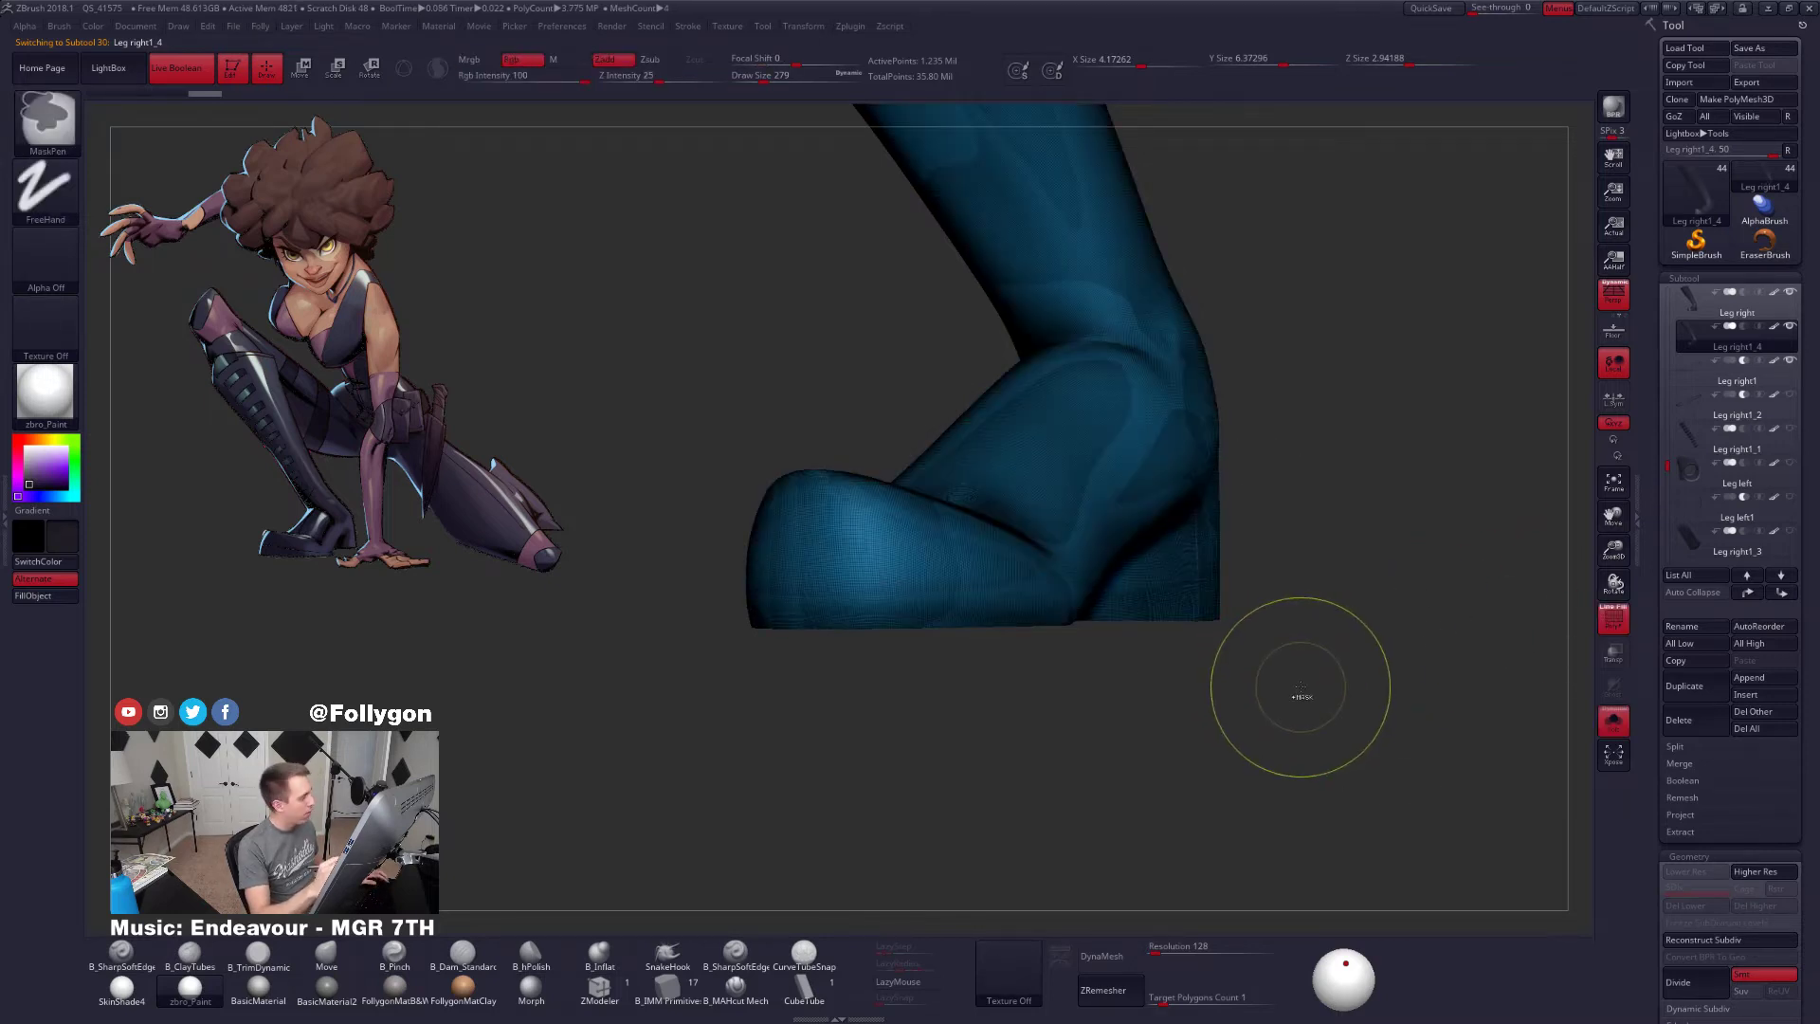
pyautogui.hotkey('ctrl', 'w')
pyautogui.moveTo(1238, 659)
pyautogui.keyDown('alt'); pyautogui.mouseDown()
pyautogui.moveTo(1292, 744)
pyautogui.moveTo(1327, 720)
pyautogui.mouseUp(); pyautogui.keyUp('alt')
pyautogui.hotkey('shift', 'f')
pyautogui.moveTo(1185, 725); pyautogui.dragTo(1116, 722)
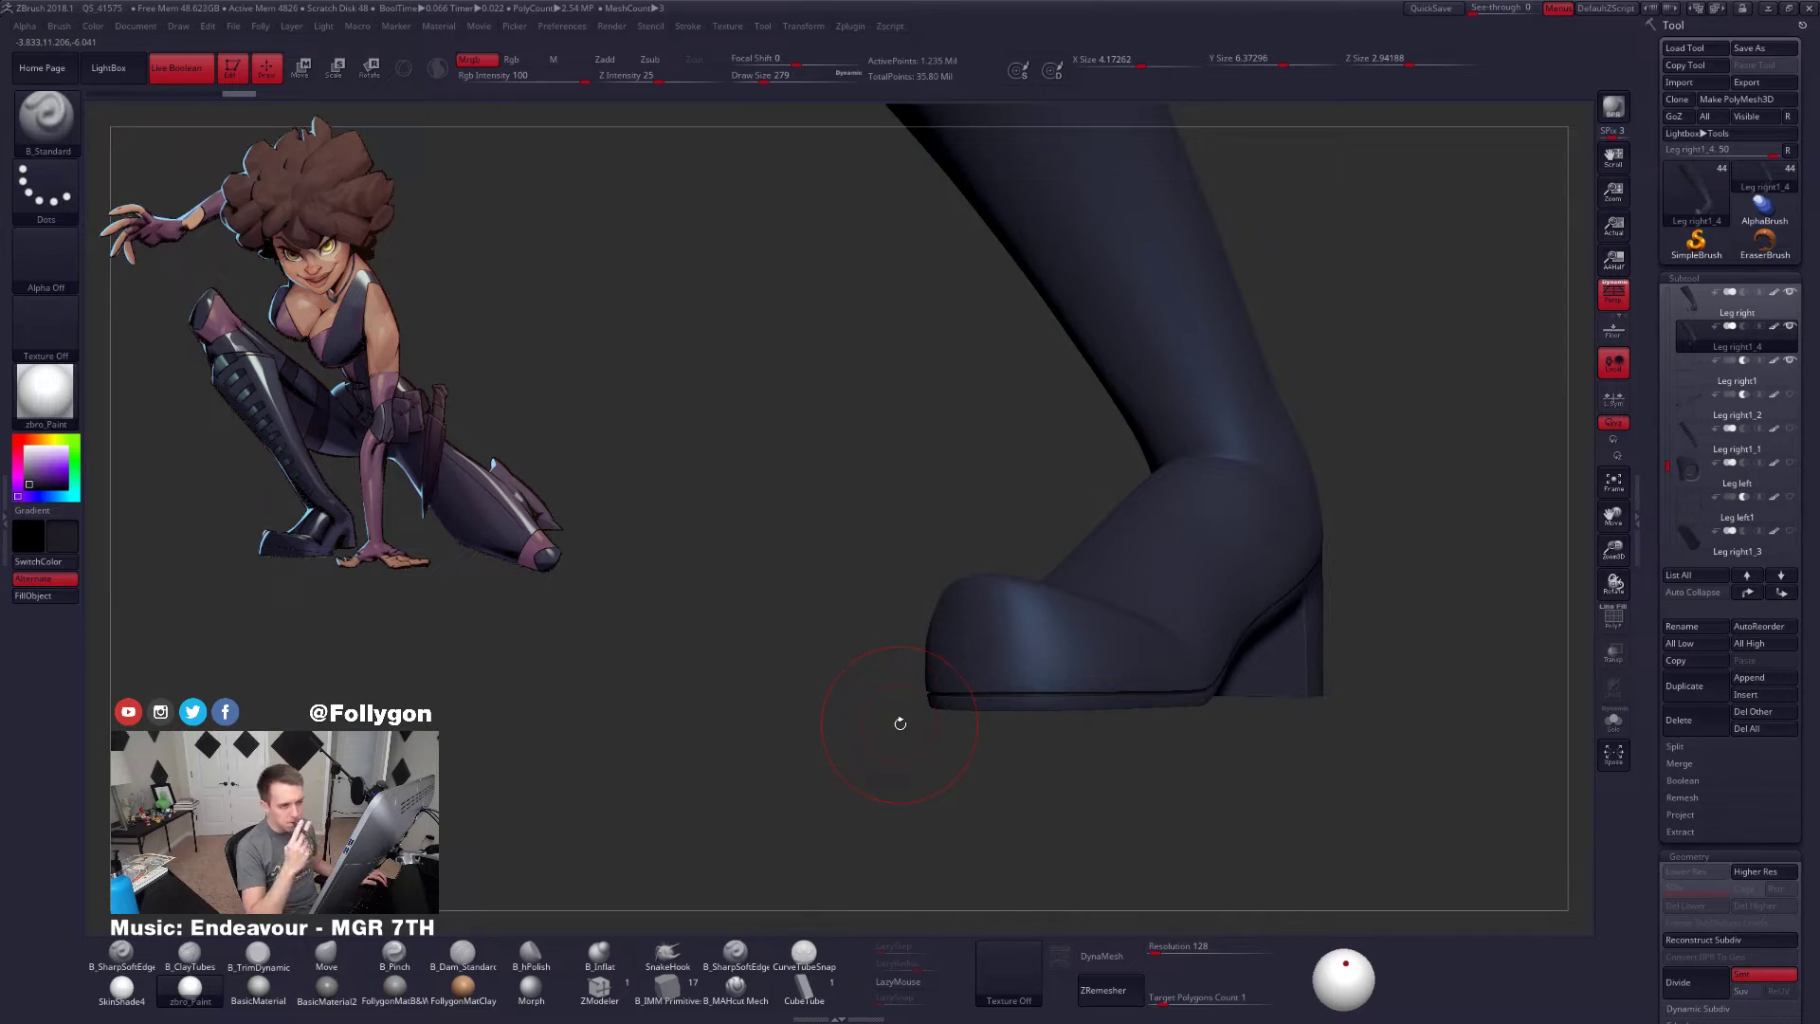
# Slice the duplicated leg along the toe's seam line with SliceCurve and hide the strip below it
pyautogui.click(1694, 313)
pyautogui.click(1697, 336)
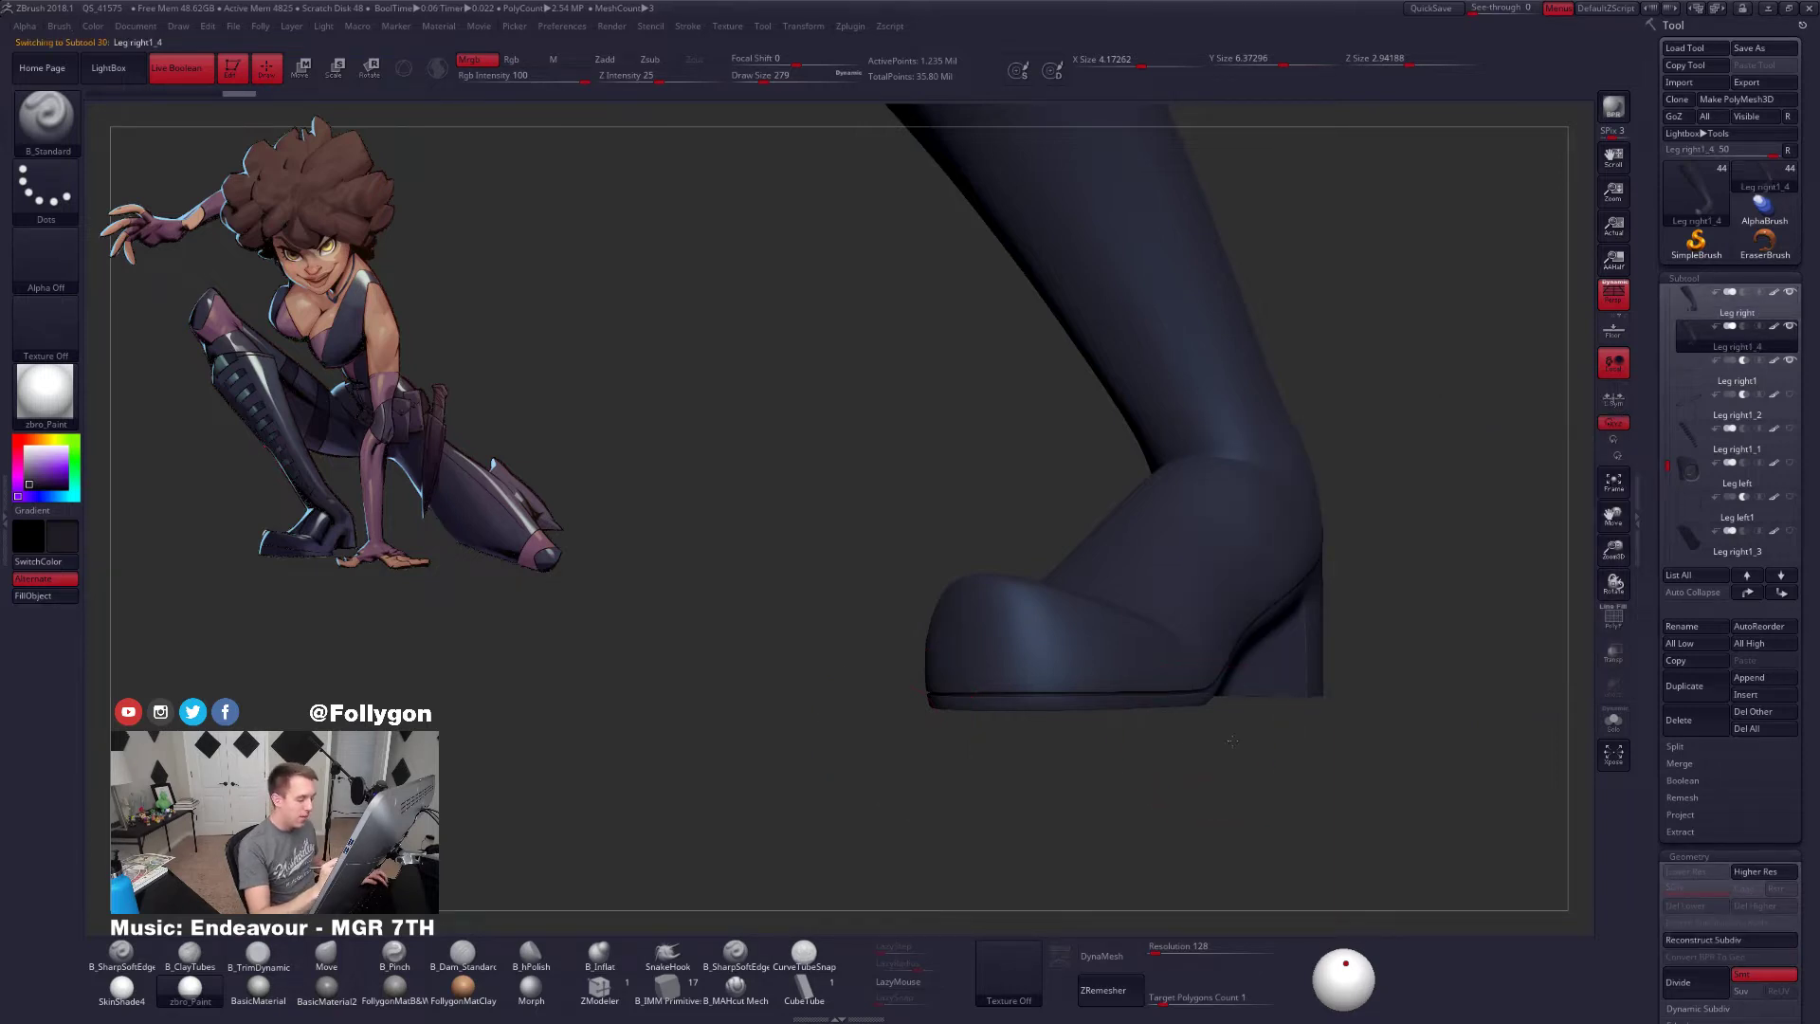
pyautogui.keyDown('alt'); pyautogui.moveTo(1233, 742); pyautogui.dragTo(1243, 749); pyautogui.keyUp('alt')
pyautogui.hotkey('ctrl', 'shift', 'f')
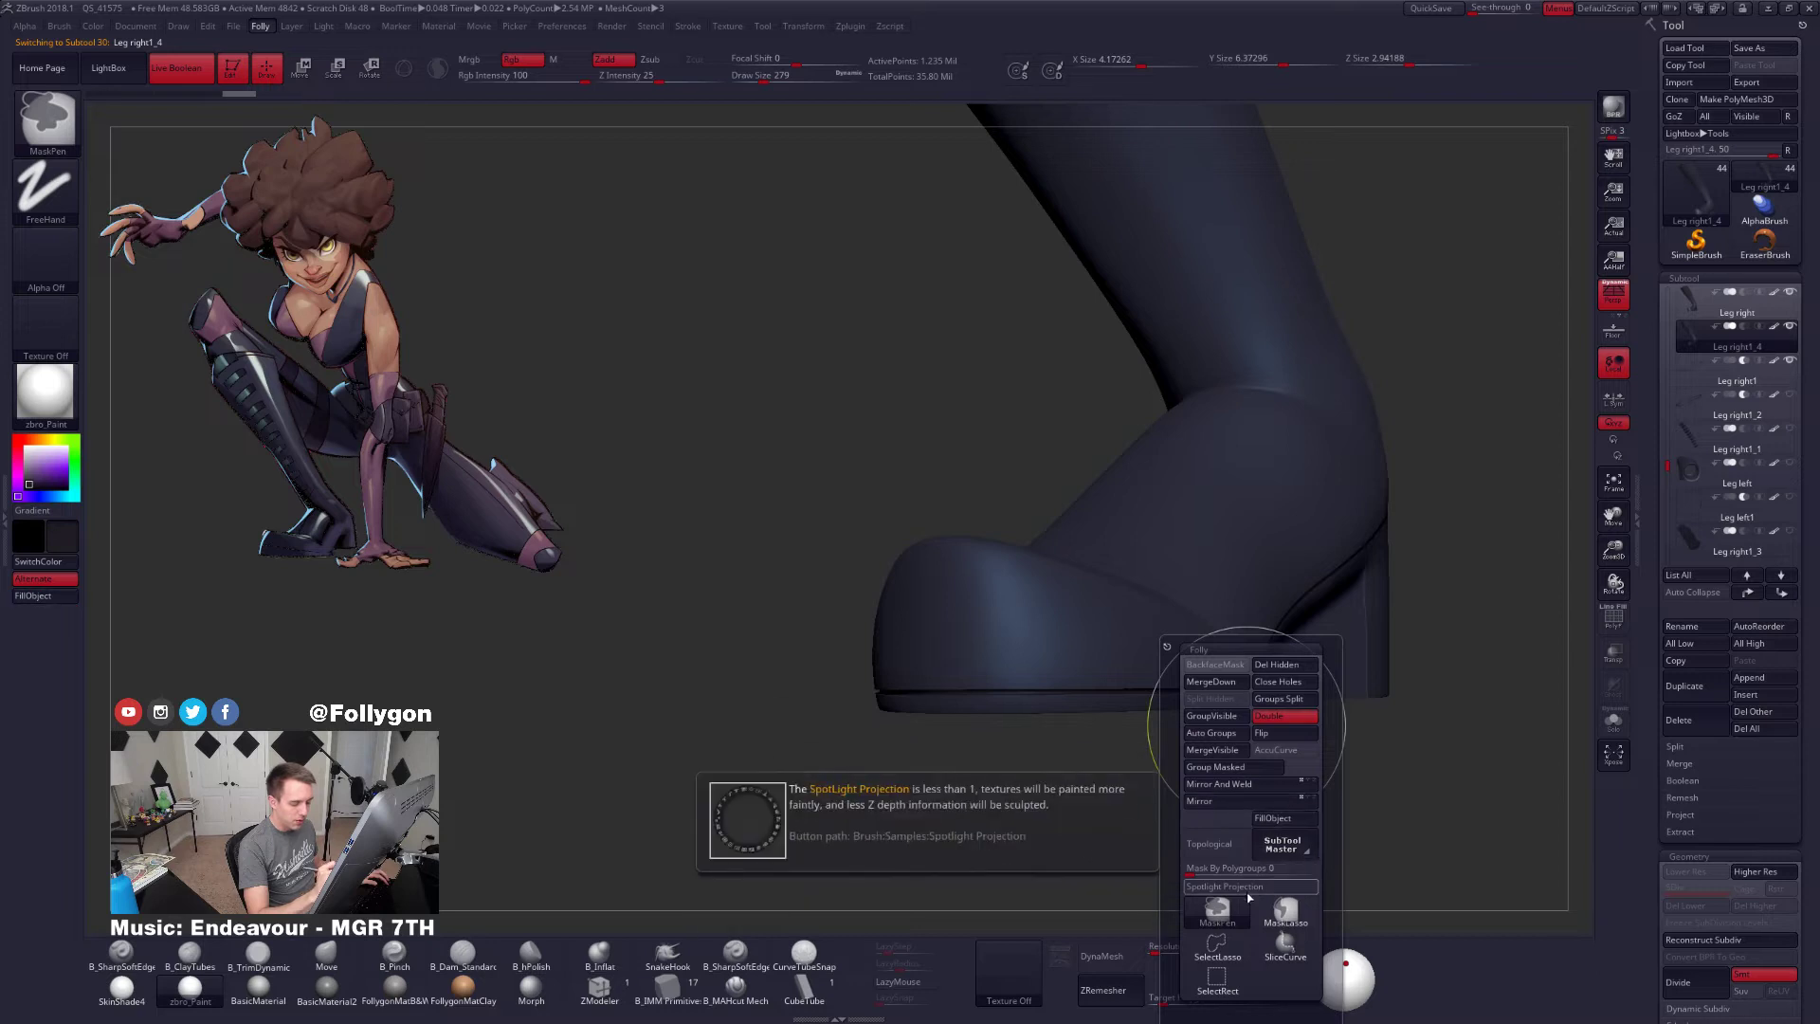
pyautogui.click(1285, 943)
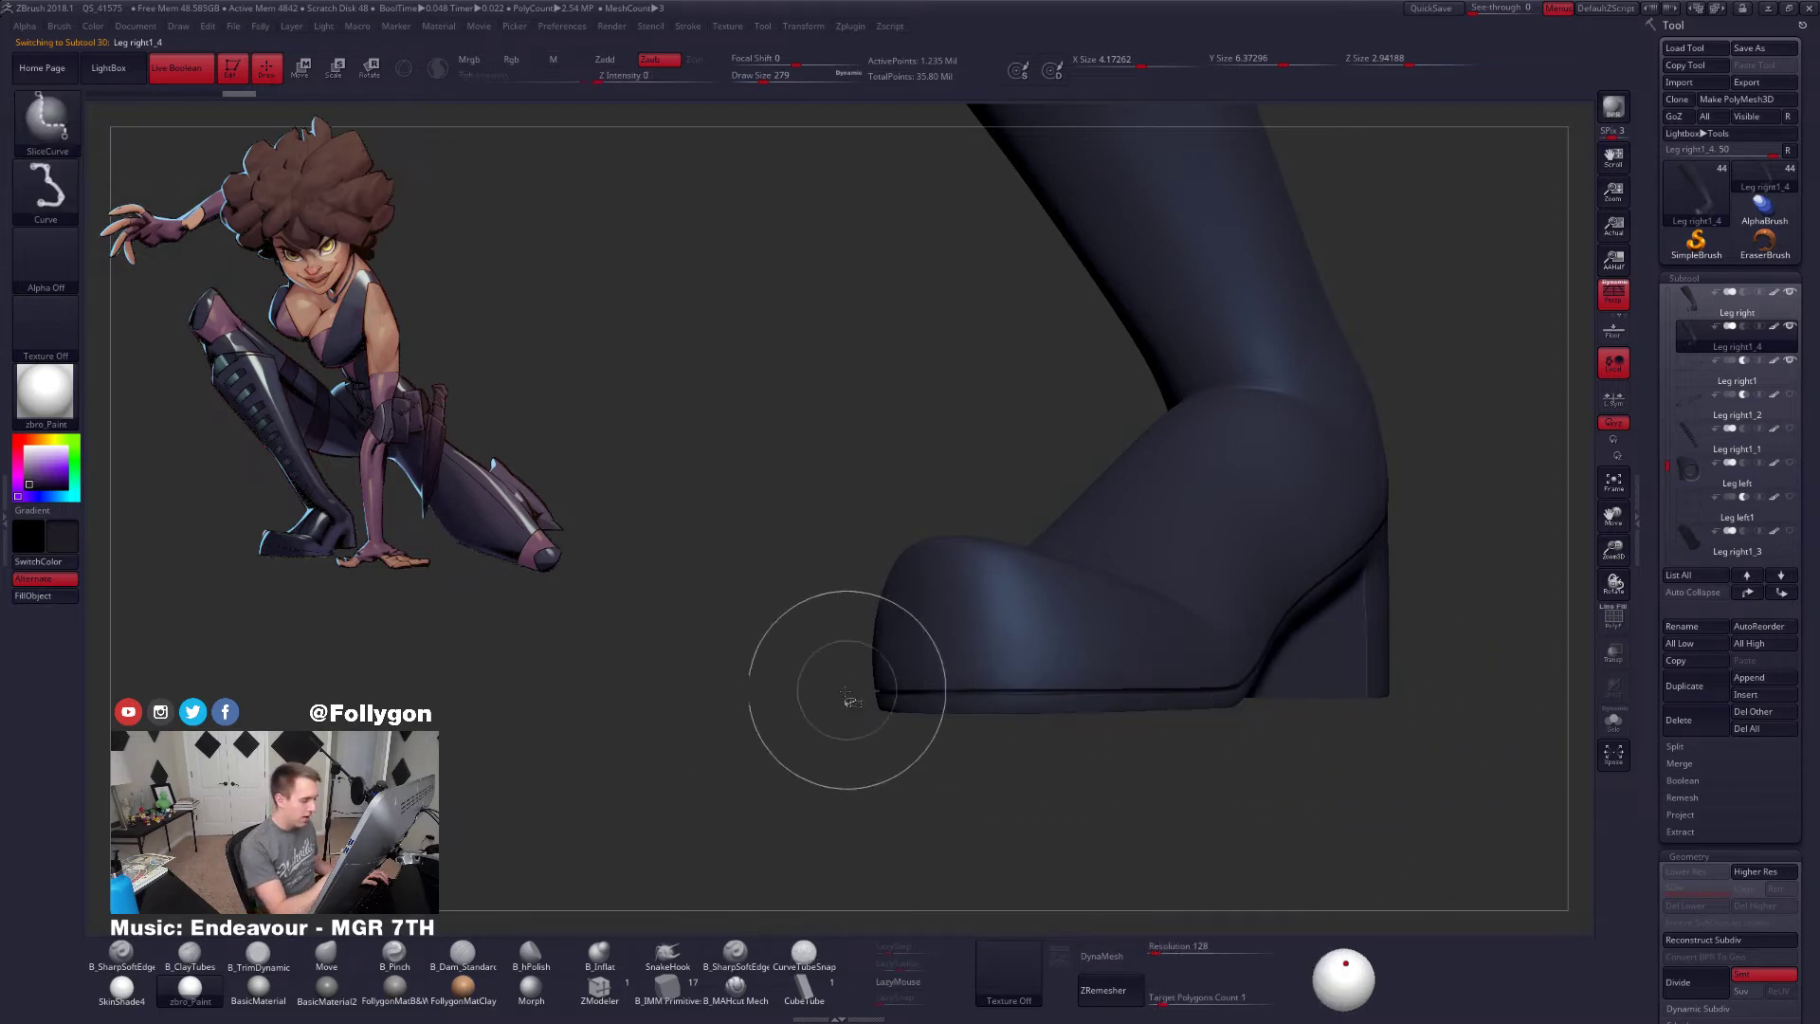
pyautogui.keyDown('ctrl'); pyautogui.keyDown('shift'); pyautogui.moveTo(870, 692); pyautogui.dragTo(1391, 678); pyautogui.keyUp('shift'); pyautogui.keyUp('ctrl')
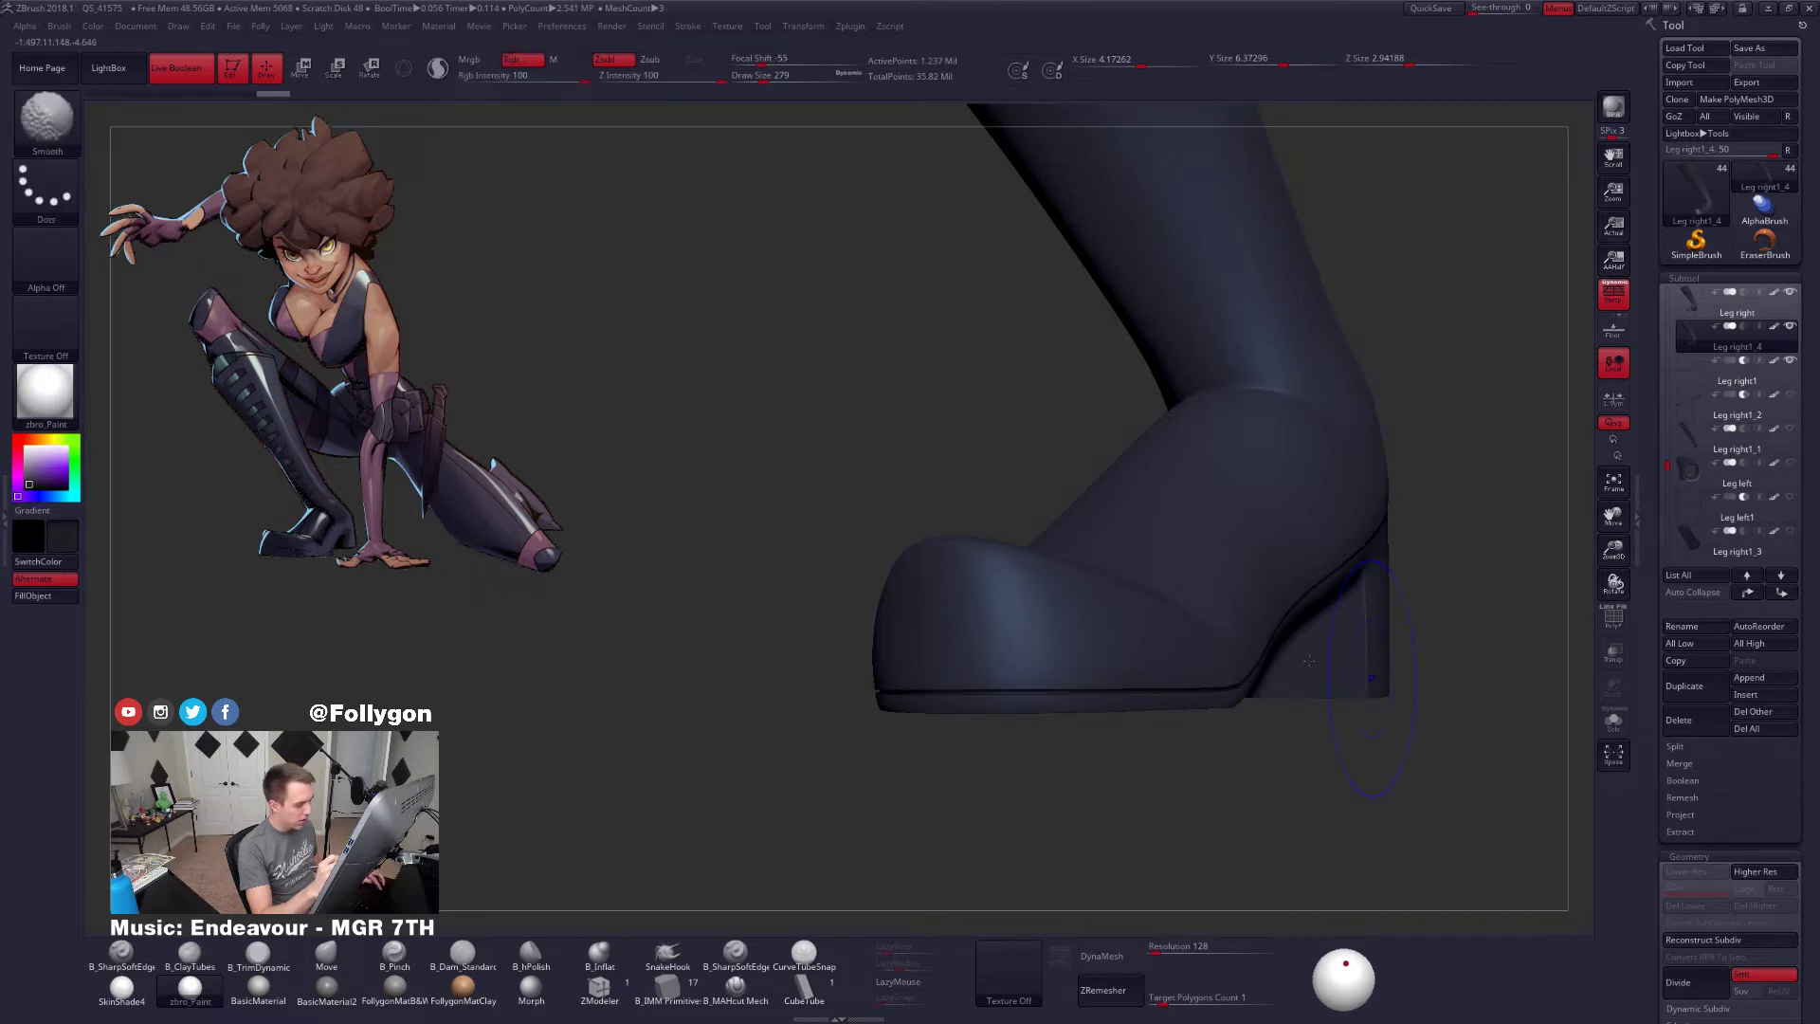
pyautogui.hotkey('shift', 'f')
pyautogui.moveTo(1226, 721); pyautogui.dragTo(1373, 680)
pyautogui.hotkey('shift', 'f')
pyautogui.moveTo(1373, 680)
pyautogui.mouseDown(button='right')
pyautogui.moveTo(1236, 691)
pyautogui.moveTo(1276, 650)
pyautogui.mouseUp(button='right')
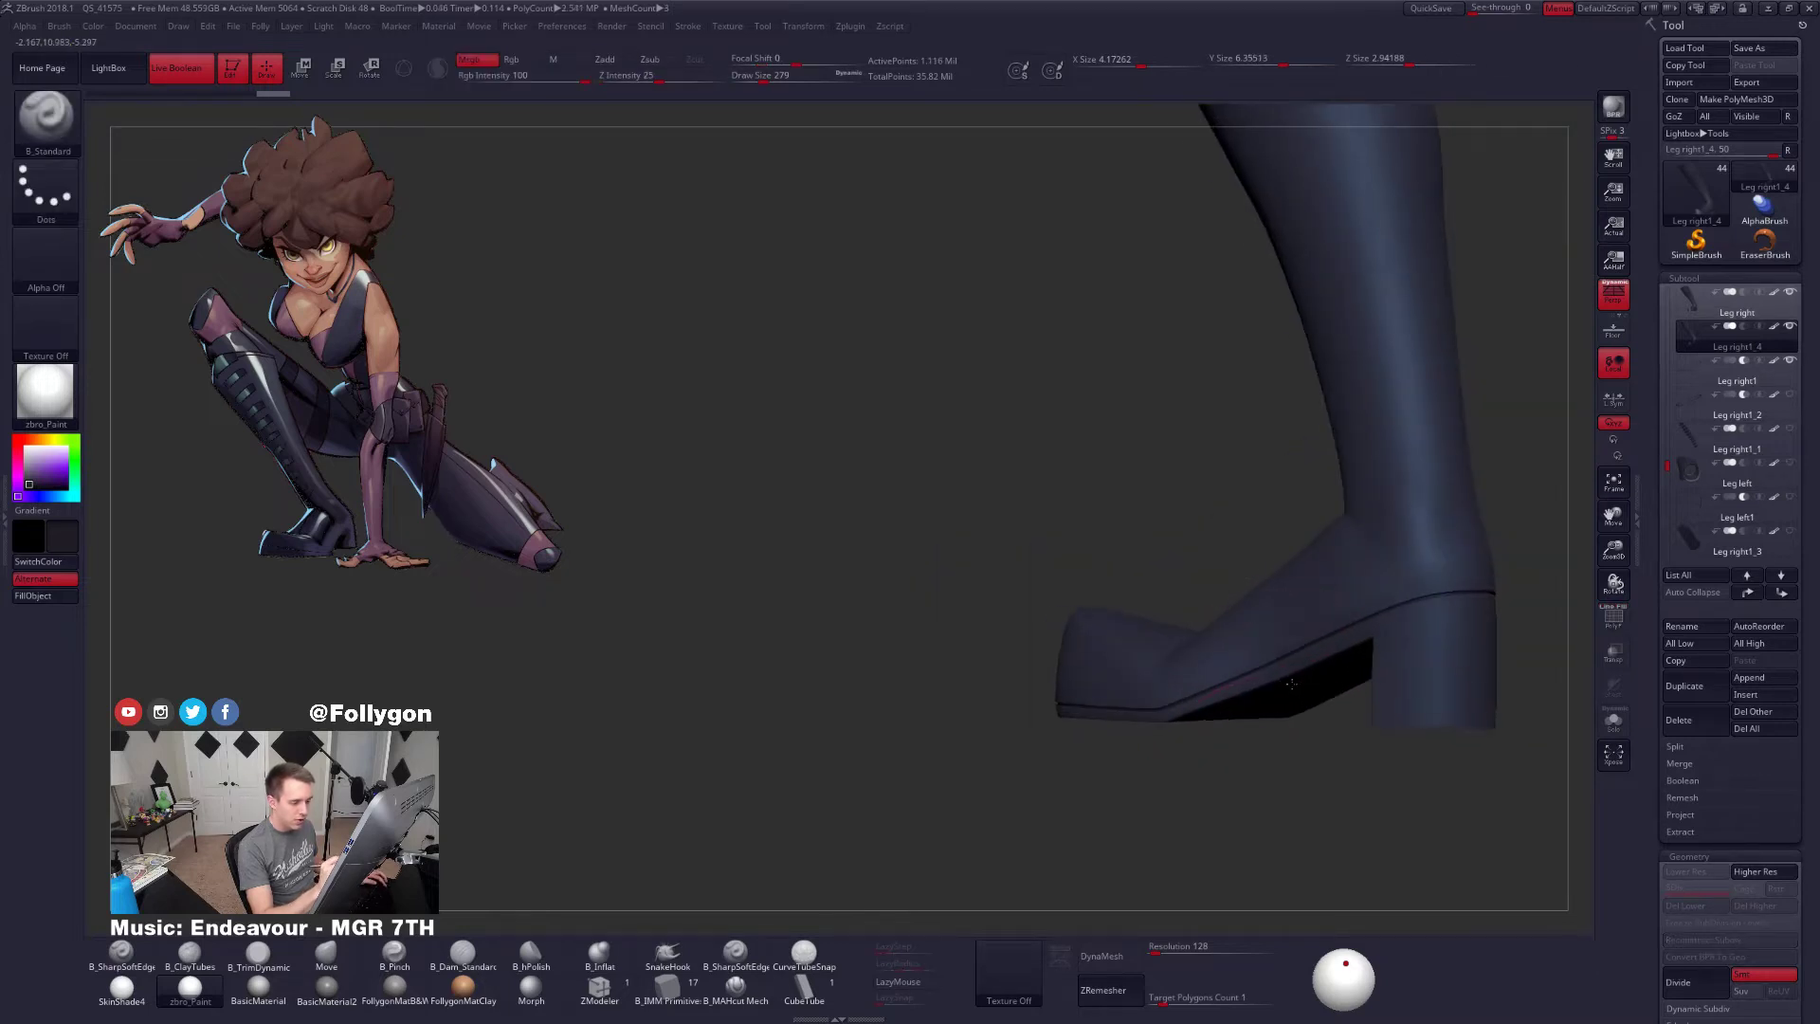
# Slice the duplicated leg along the seam from the sole's arch to the heel, and check the resulting polygroups in isolation
pyautogui.moveTo(1276, 656)
pyautogui.mouseDown()
pyautogui.moveTo(1292, 683)
pyautogui.moveTo(1202, 661)
pyautogui.mouseUp()
pyautogui.moveTo(1202, 662)
pyautogui.keyDown('alt'); pyautogui.mouseDown(button='right')
pyautogui.moveTo(1158, 638)
pyautogui.moveTo(1225, 671)
pyautogui.mouseUp(button='right'); pyautogui.keyUp('alt')
pyautogui.hotkey('shift', 'f')
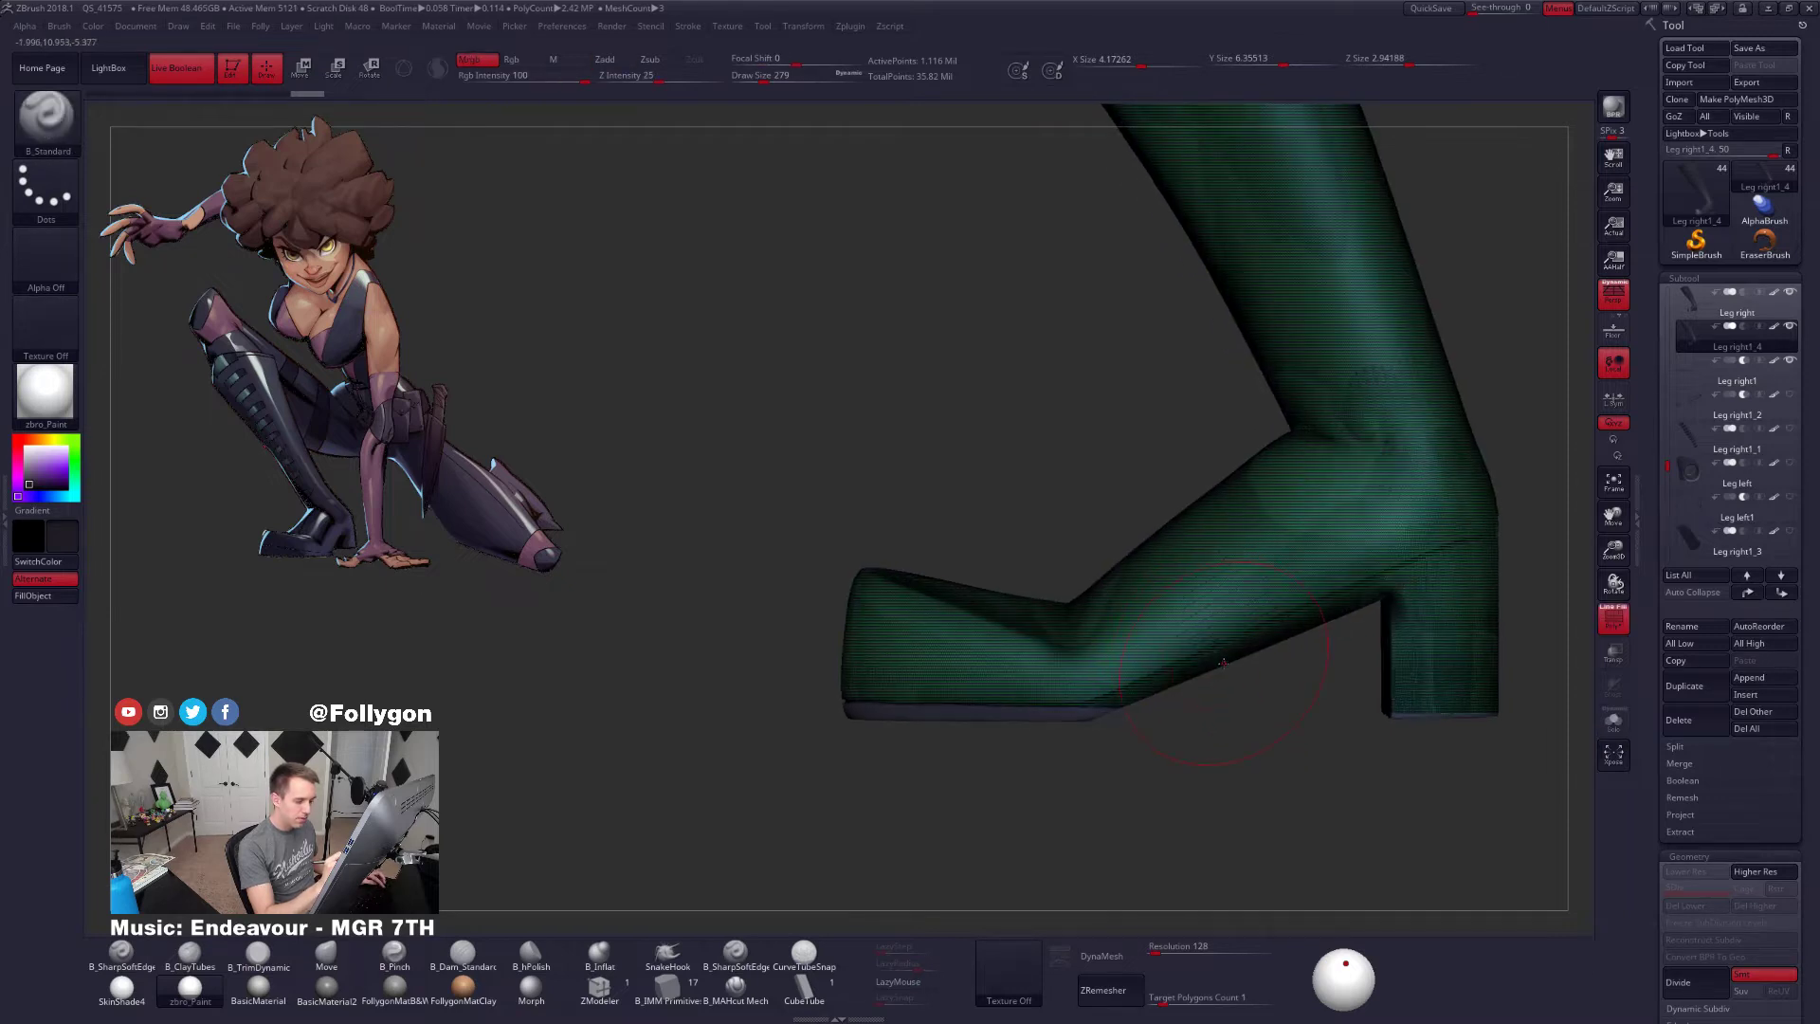
pyautogui.hotkey('shift', 'f')
pyautogui.keyDown('ctrl'); pyautogui.keyDown('shift'); pyautogui.moveTo(1030, 730); pyautogui.dragTo(1410, 563); pyautogui.keyUp('shift'); pyautogui.keyUp('ctrl')
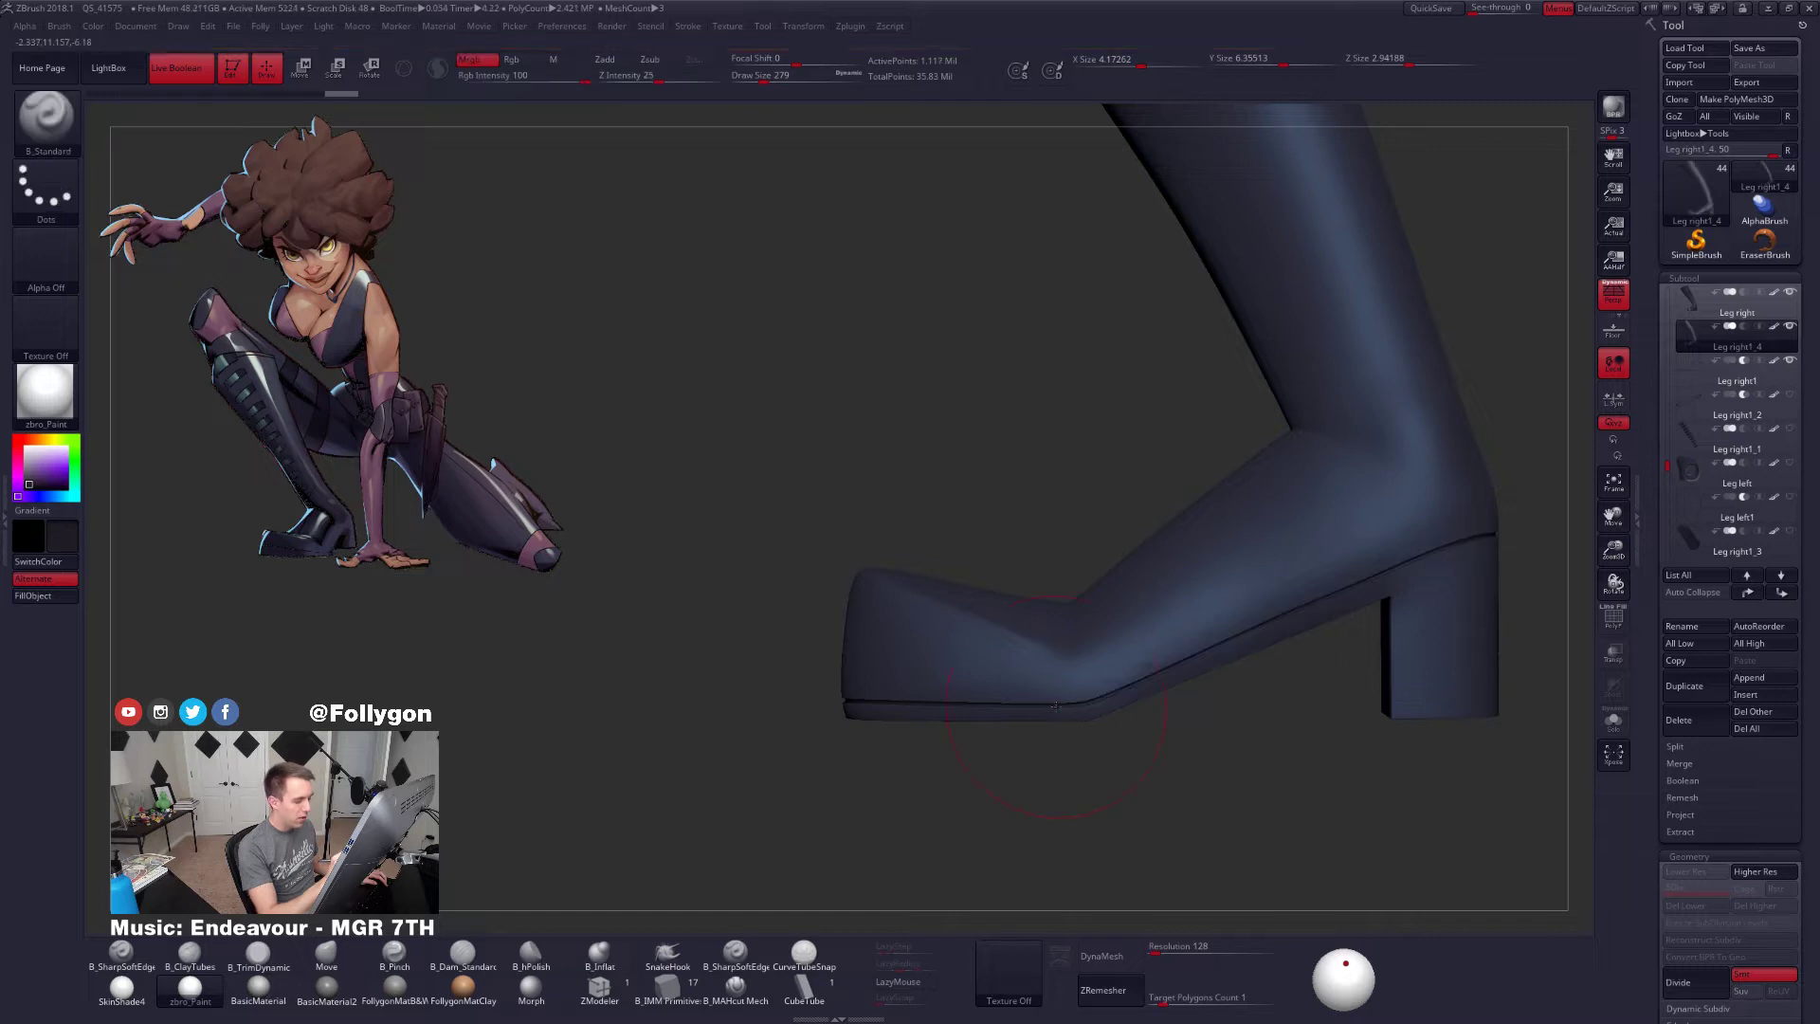
pyautogui.moveTo(1071, 744); pyautogui.dragTo(1243, 718)
pyautogui.hotkey('shift', 'f')
pyautogui.hotkey('shift', 'f')
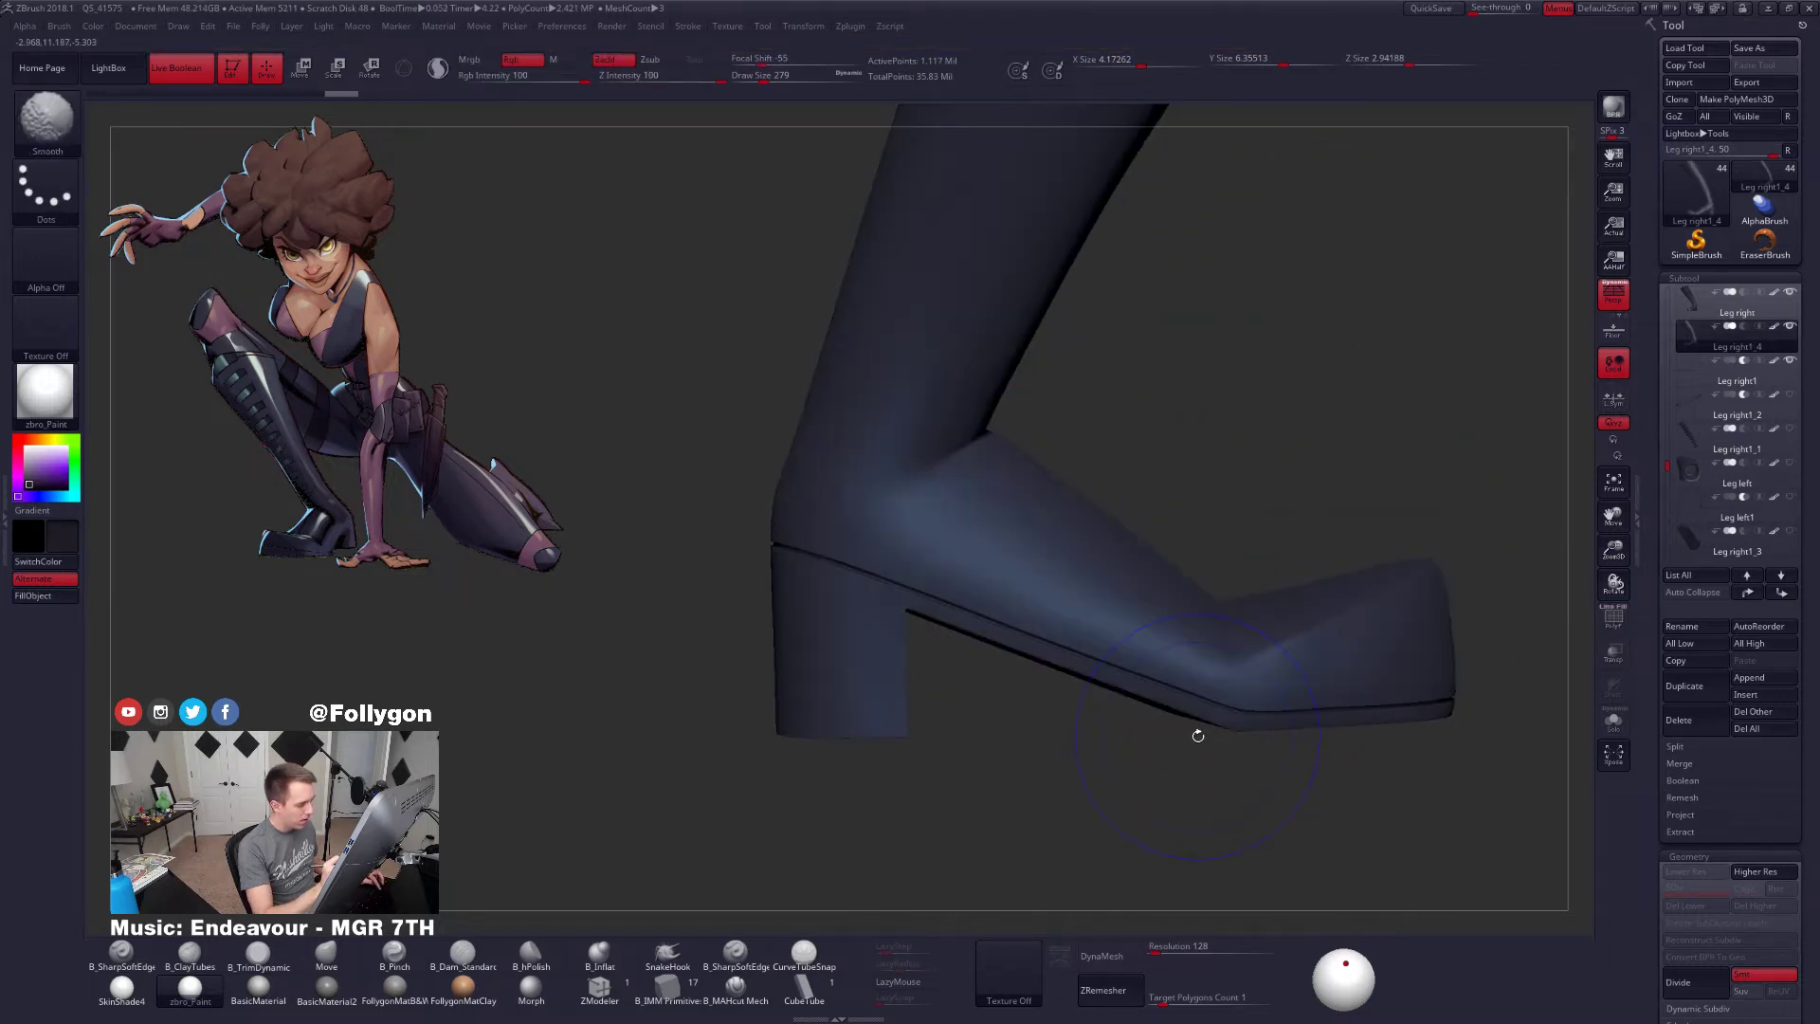
pyautogui.hotkey('alt', 's')
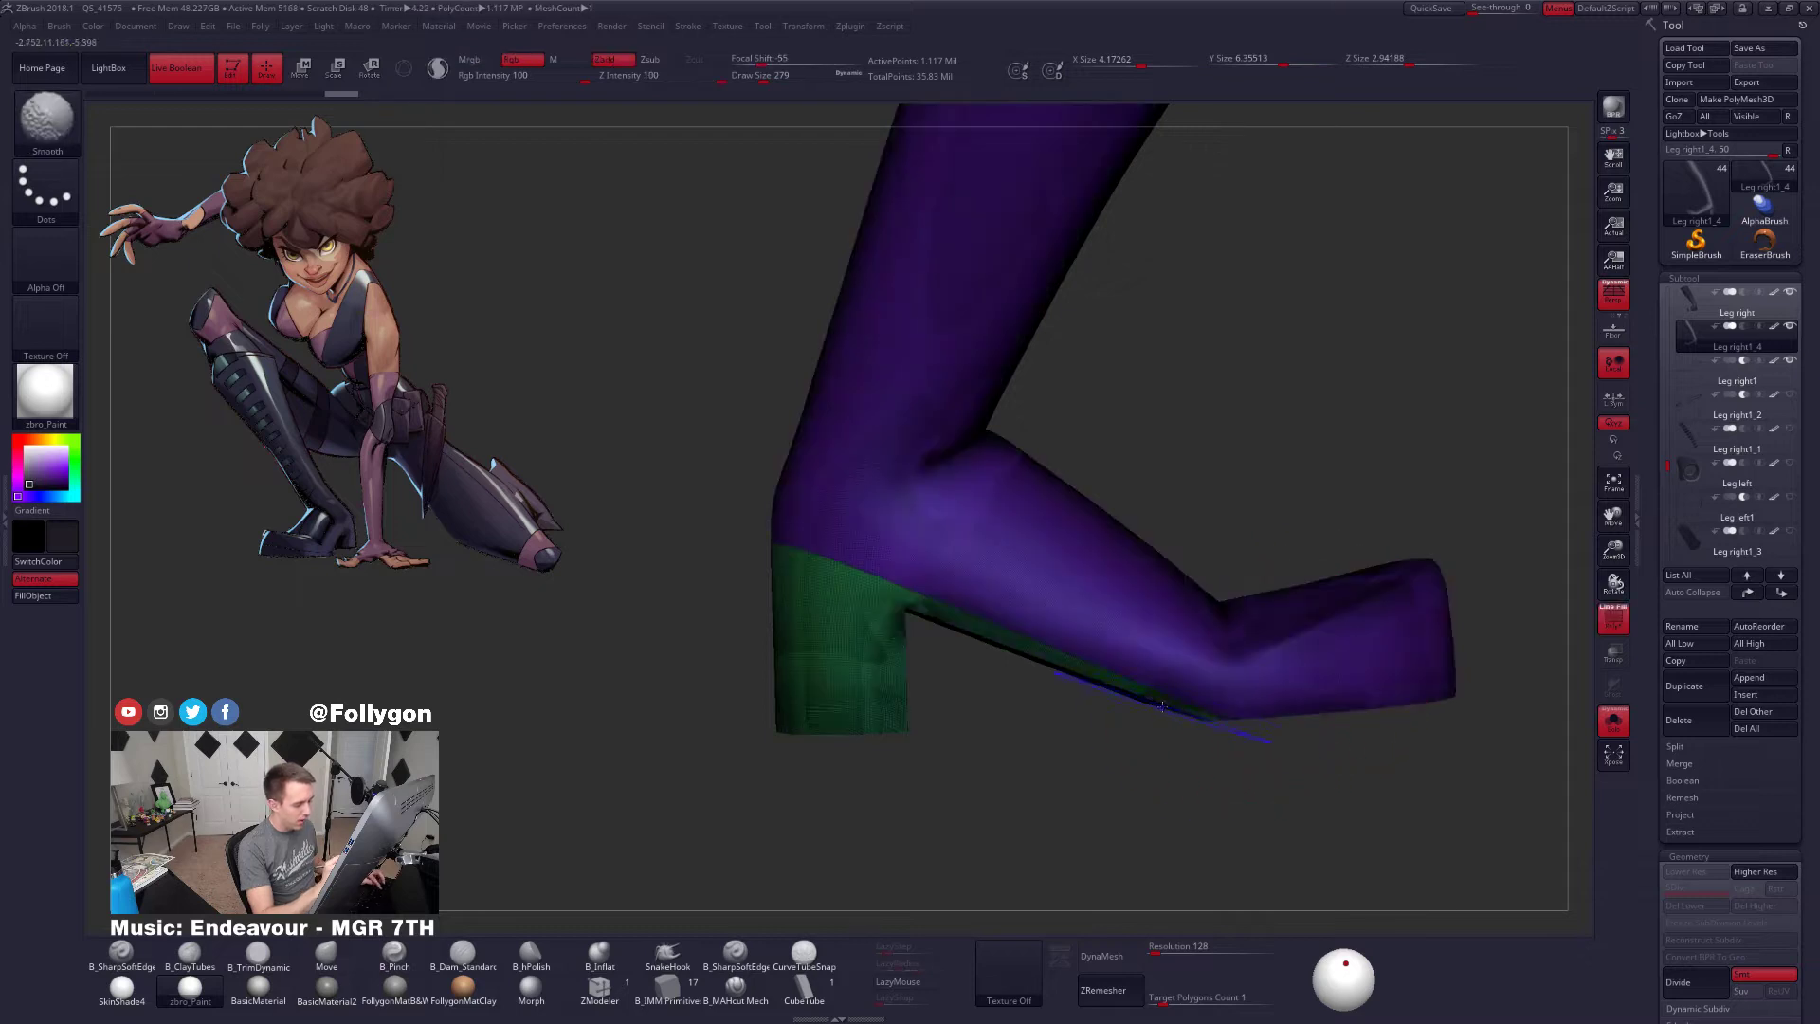
# Hide the sole and heel of the duplicated leg and inspect the cut edge of the remaining upper boot
pyautogui.keyDown('ctrl'); pyautogui.keyDown('shift'); pyautogui.moveTo(1057, 673); pyautogui.dragTo(1284, 739); pyautogui.keyUp('shift'); pyautogui.keyUp('ctrl')
pyautogui.keyDown('ctrl'); pyautogui.keyDown('shift'); pyautogui.click(1166, 710); pyautogui.keyUp('shift'); pyautogui.keyUp('ctrl')
pyautogui.hotkey('shift', 'f')
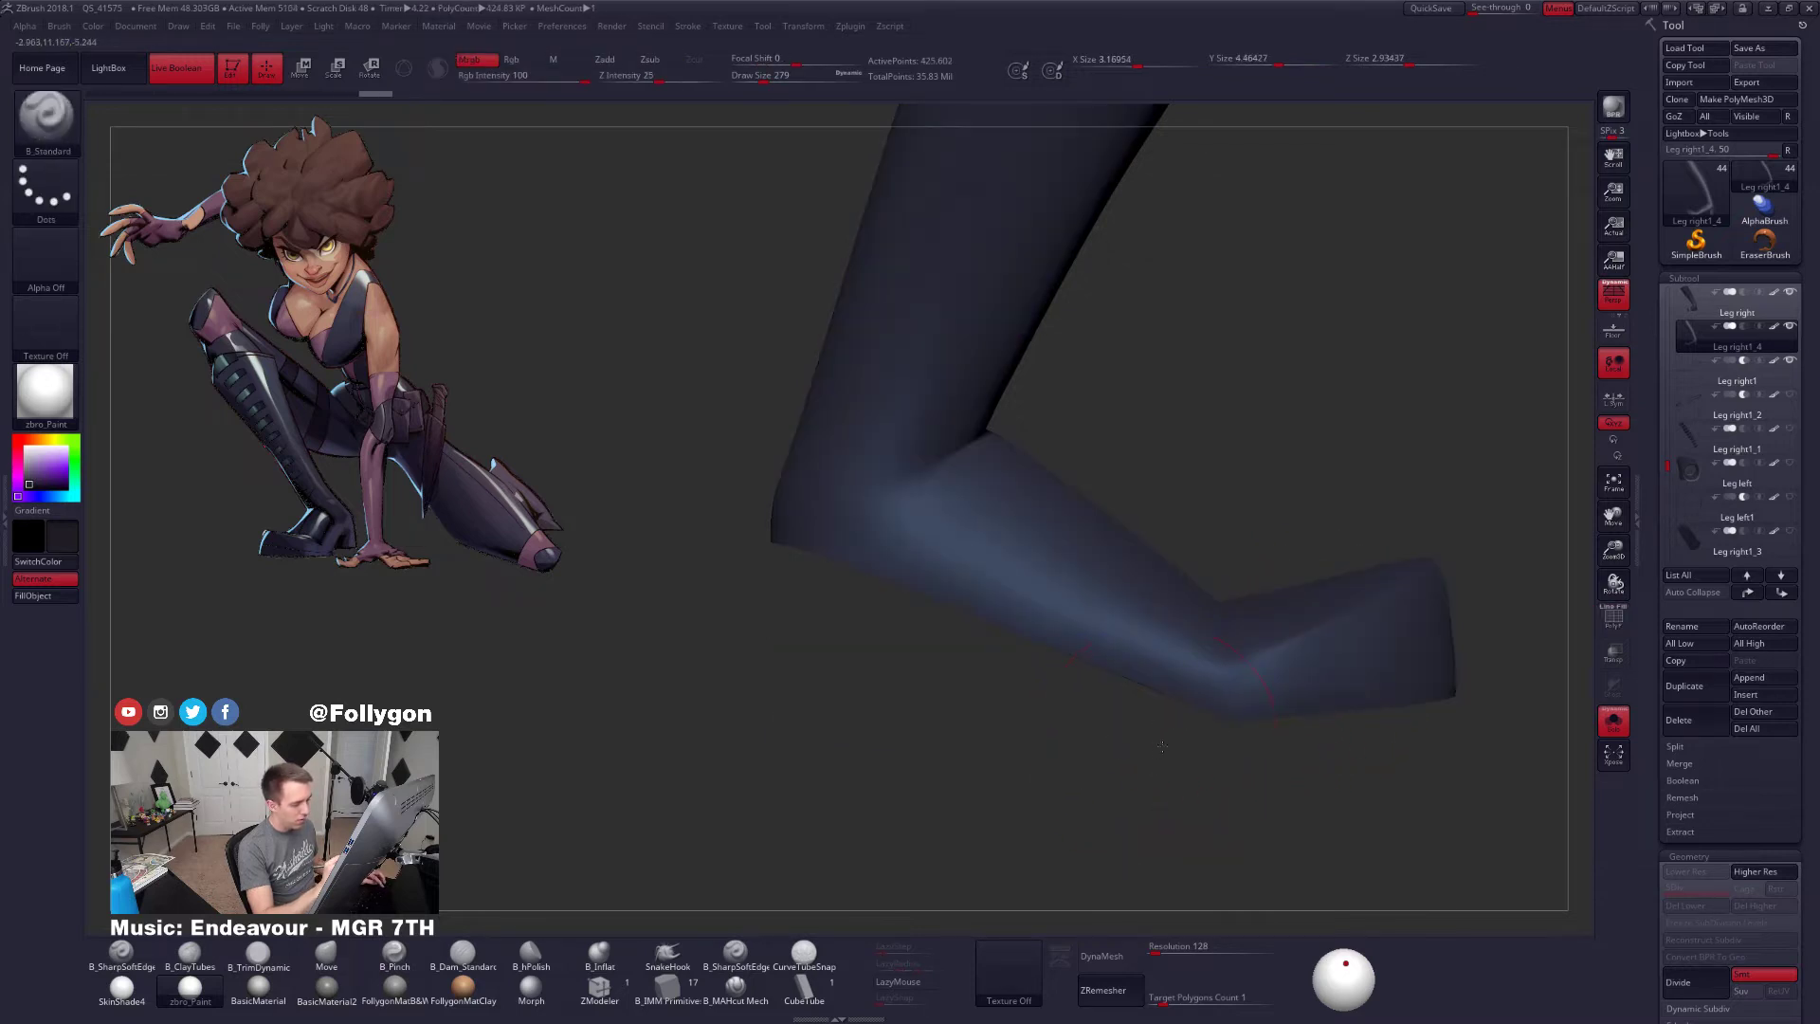
pyautogui.moveTo(1157, 749); pyautogui.dragTo(1208, 727)
pyautogui.hotkey('ctrl', 'shift', 'space')
pyautogui.click(1183, 951)
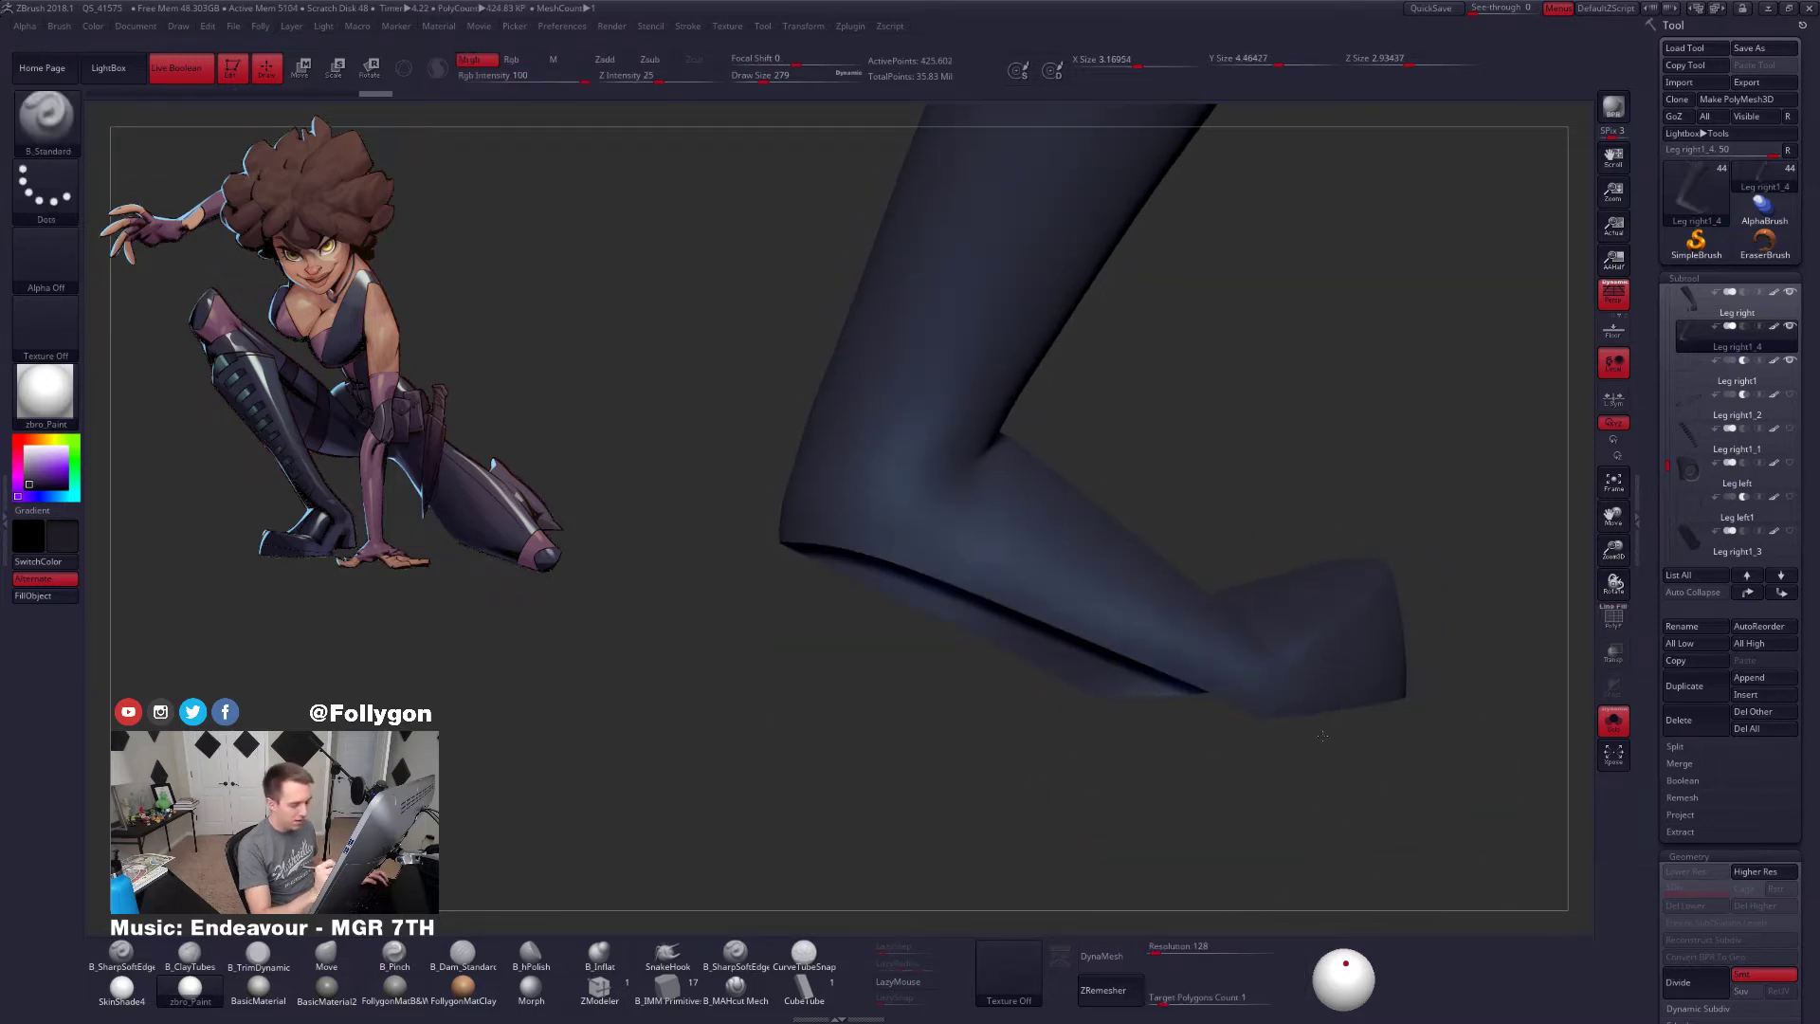
# Switch visibility to the duplicated leg's sole and heel and compare them with the other boot parts using the polygroup wireframe
pyautogui.moveTo(1320, 752)
pyautogui.mouseDown()
pyautogui.moveTo(1300, 711)
pyautogui.moveTo(1323, 716)
pyautogui.moveTo(1317, 667)
pyautogui.mouseUp()
pyautogui.keyDown('ctrl'); pyautogui.keyDown('shift'); pyautogui.click(1298, 708); pyautogui.keyUp('shift'); pyautogui.keyUp('ctrl')
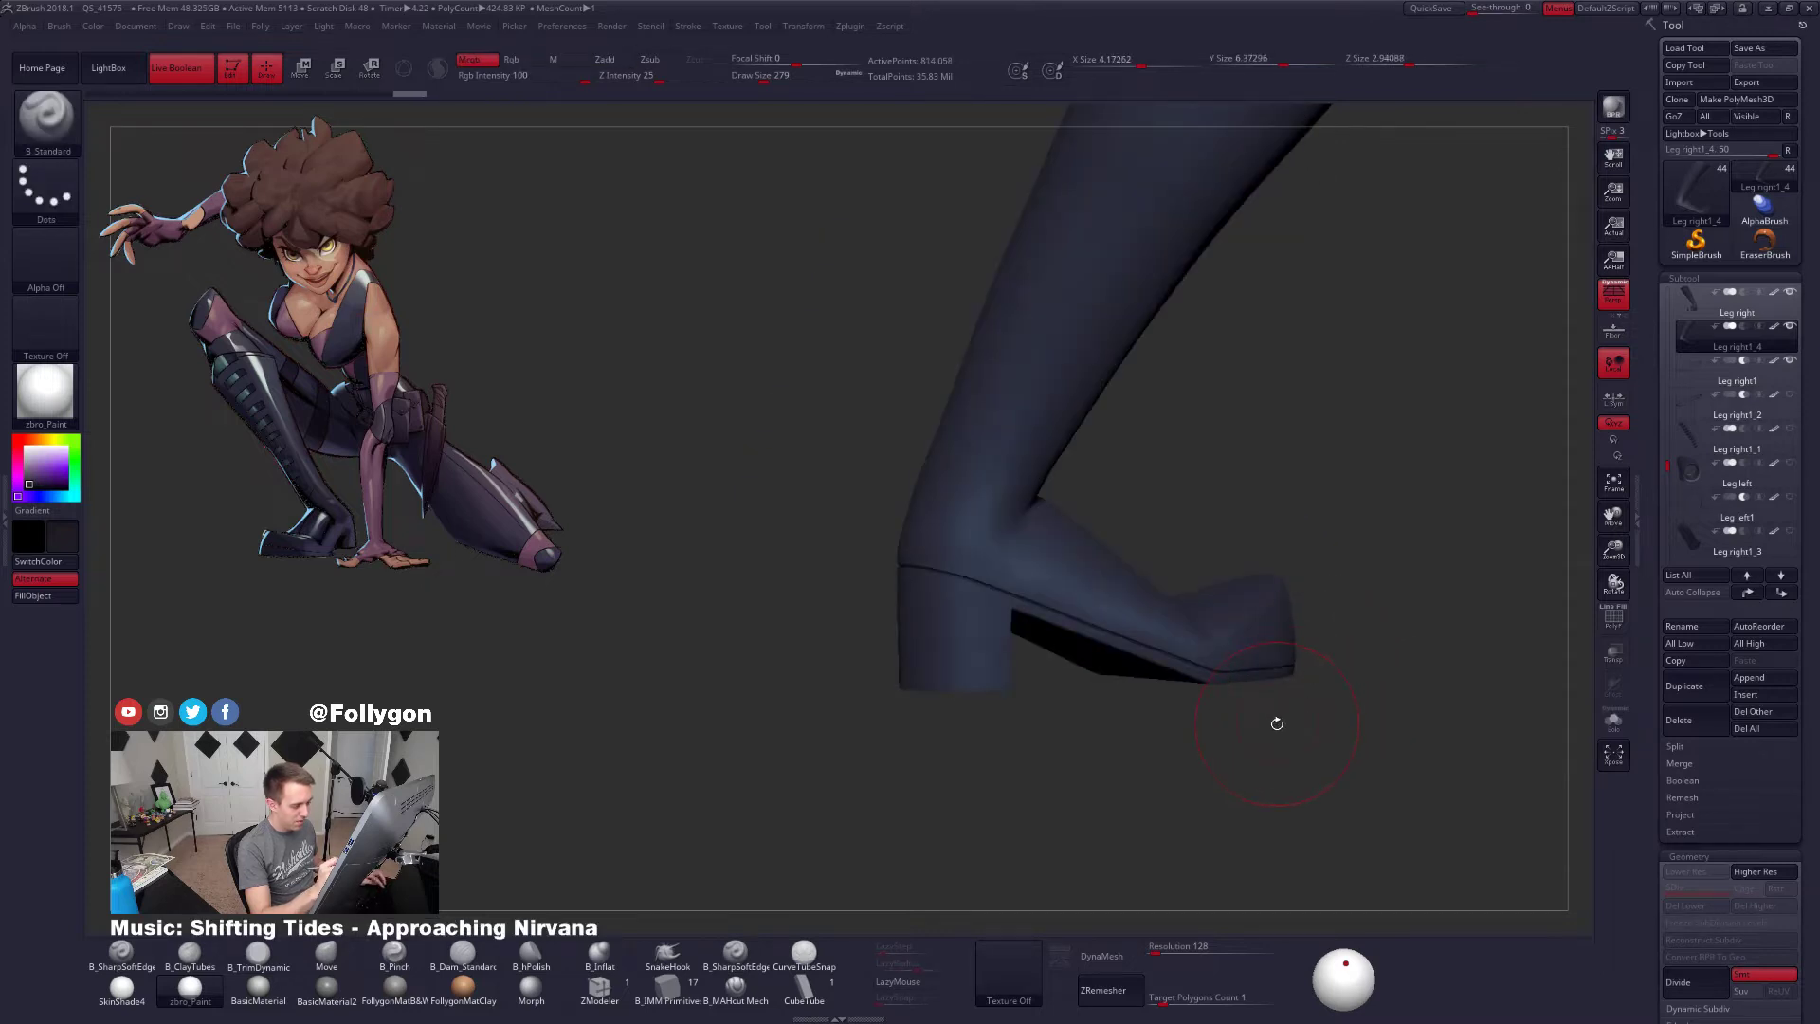
pyautogui.hotkey('alt', 's')
pyautogui.hotkey('shift', 'f')
pyautogui.hotkey('shift', 'f')
pyautogui.moveTo(1196, 706)
pyautogui.keyDown('alt'); pyautogui.mouseDown()
pyautogui.moveTo(1291, 703)
pyautogui.moveTo(1207, 715)
pyautogui.moveTo(1223, 718)
pyautogui.mouseUp(); pyautogui.keyUp('alt')
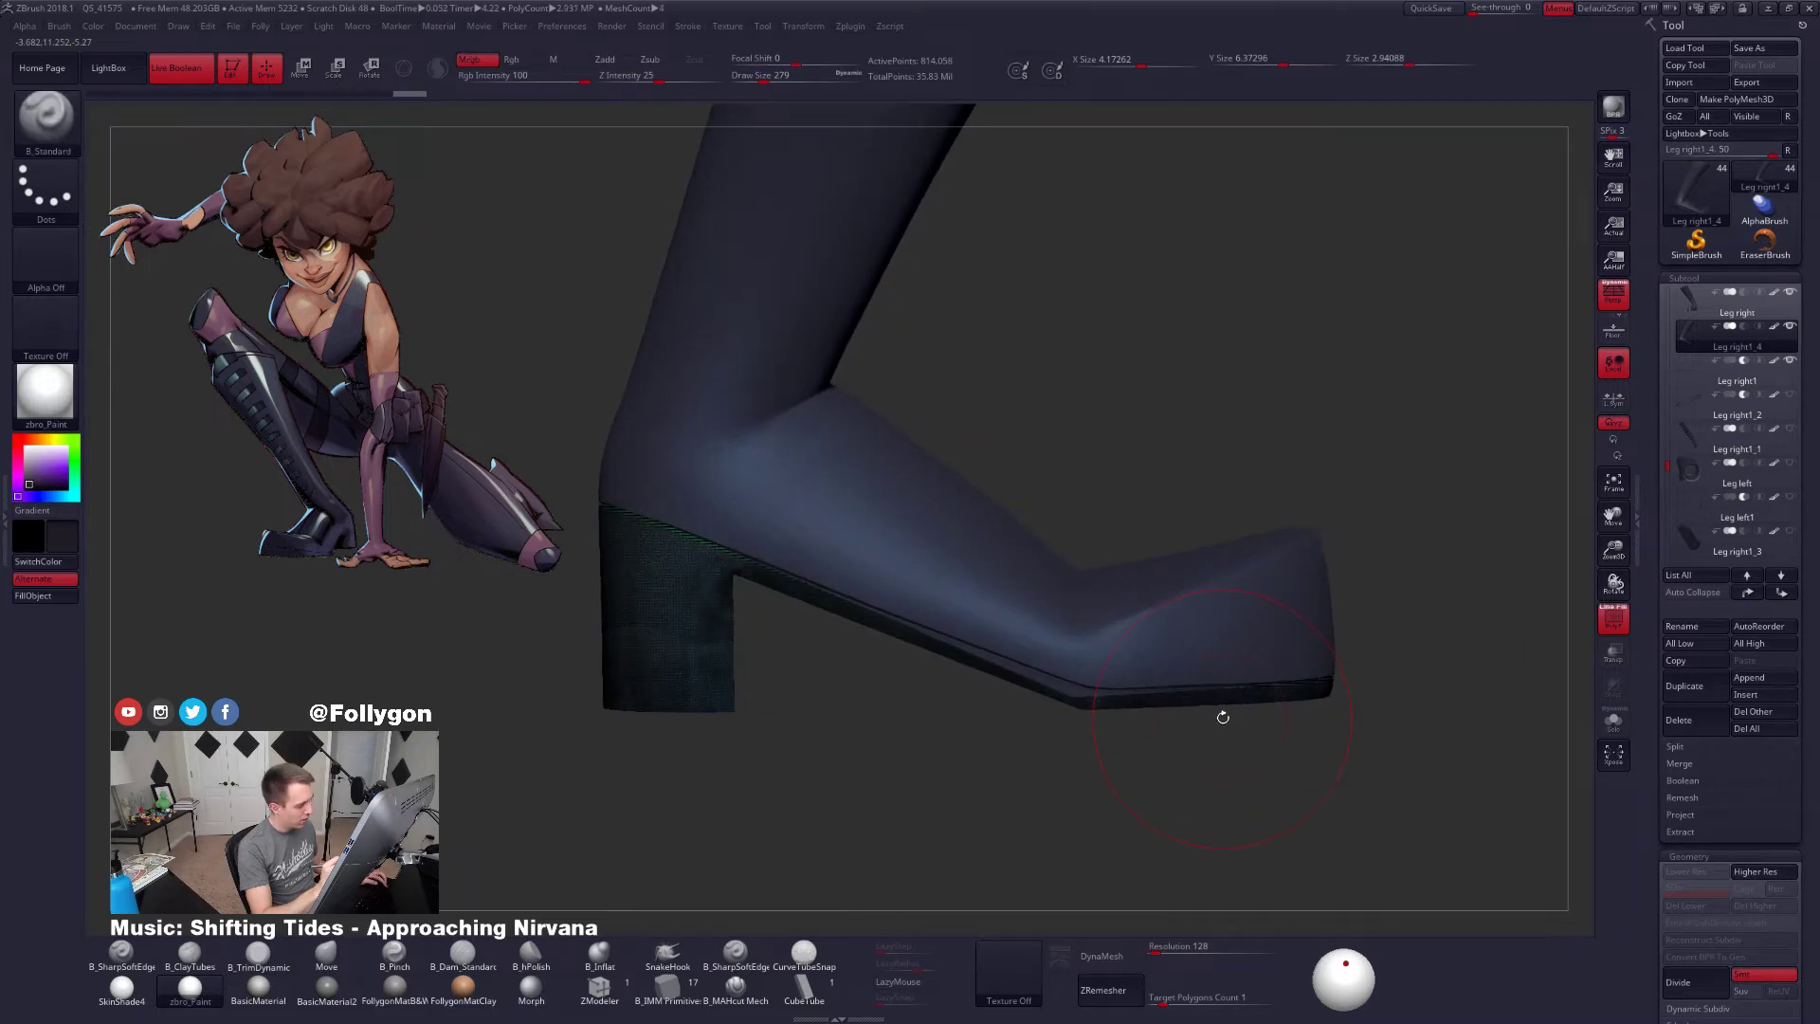
pyautogui.press('space')
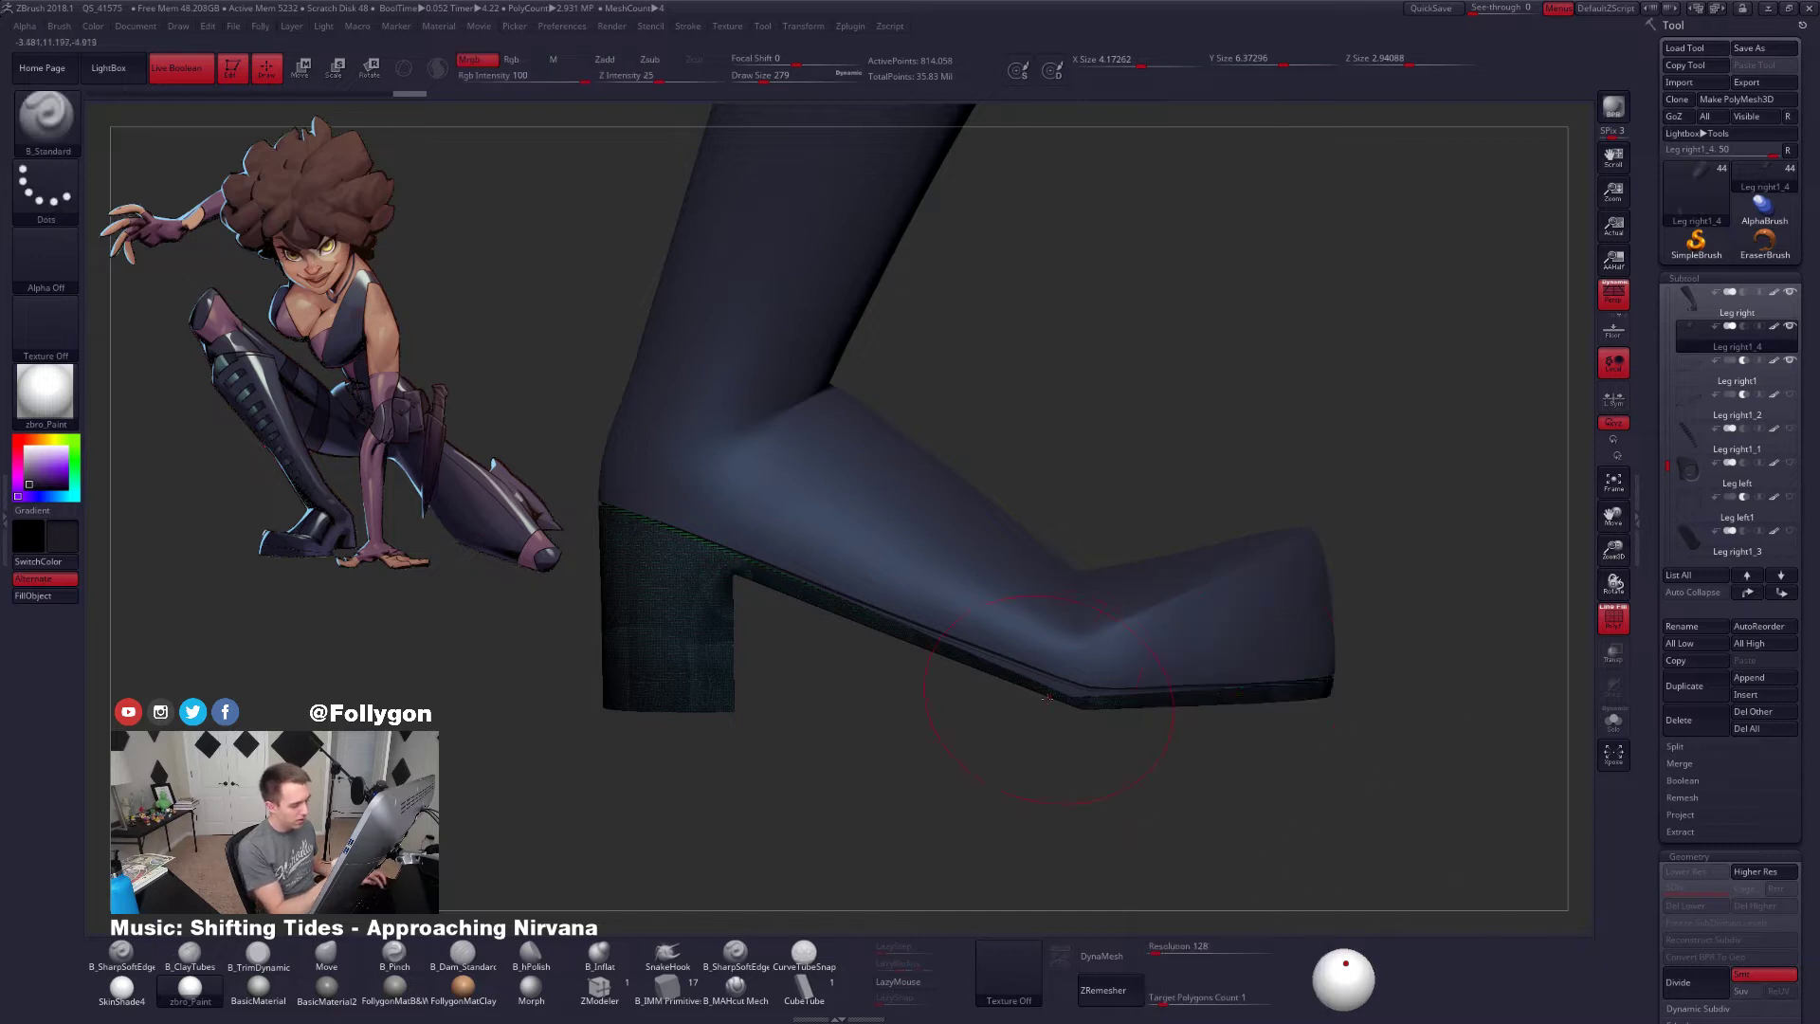
# Isolate the duplicated leg and invert its visibility with SelectLasso to show only the upper boot
pyautogui.hotkey('alt', 's')
pyautogui.press('space')
pyautogui.click(1040, 946)
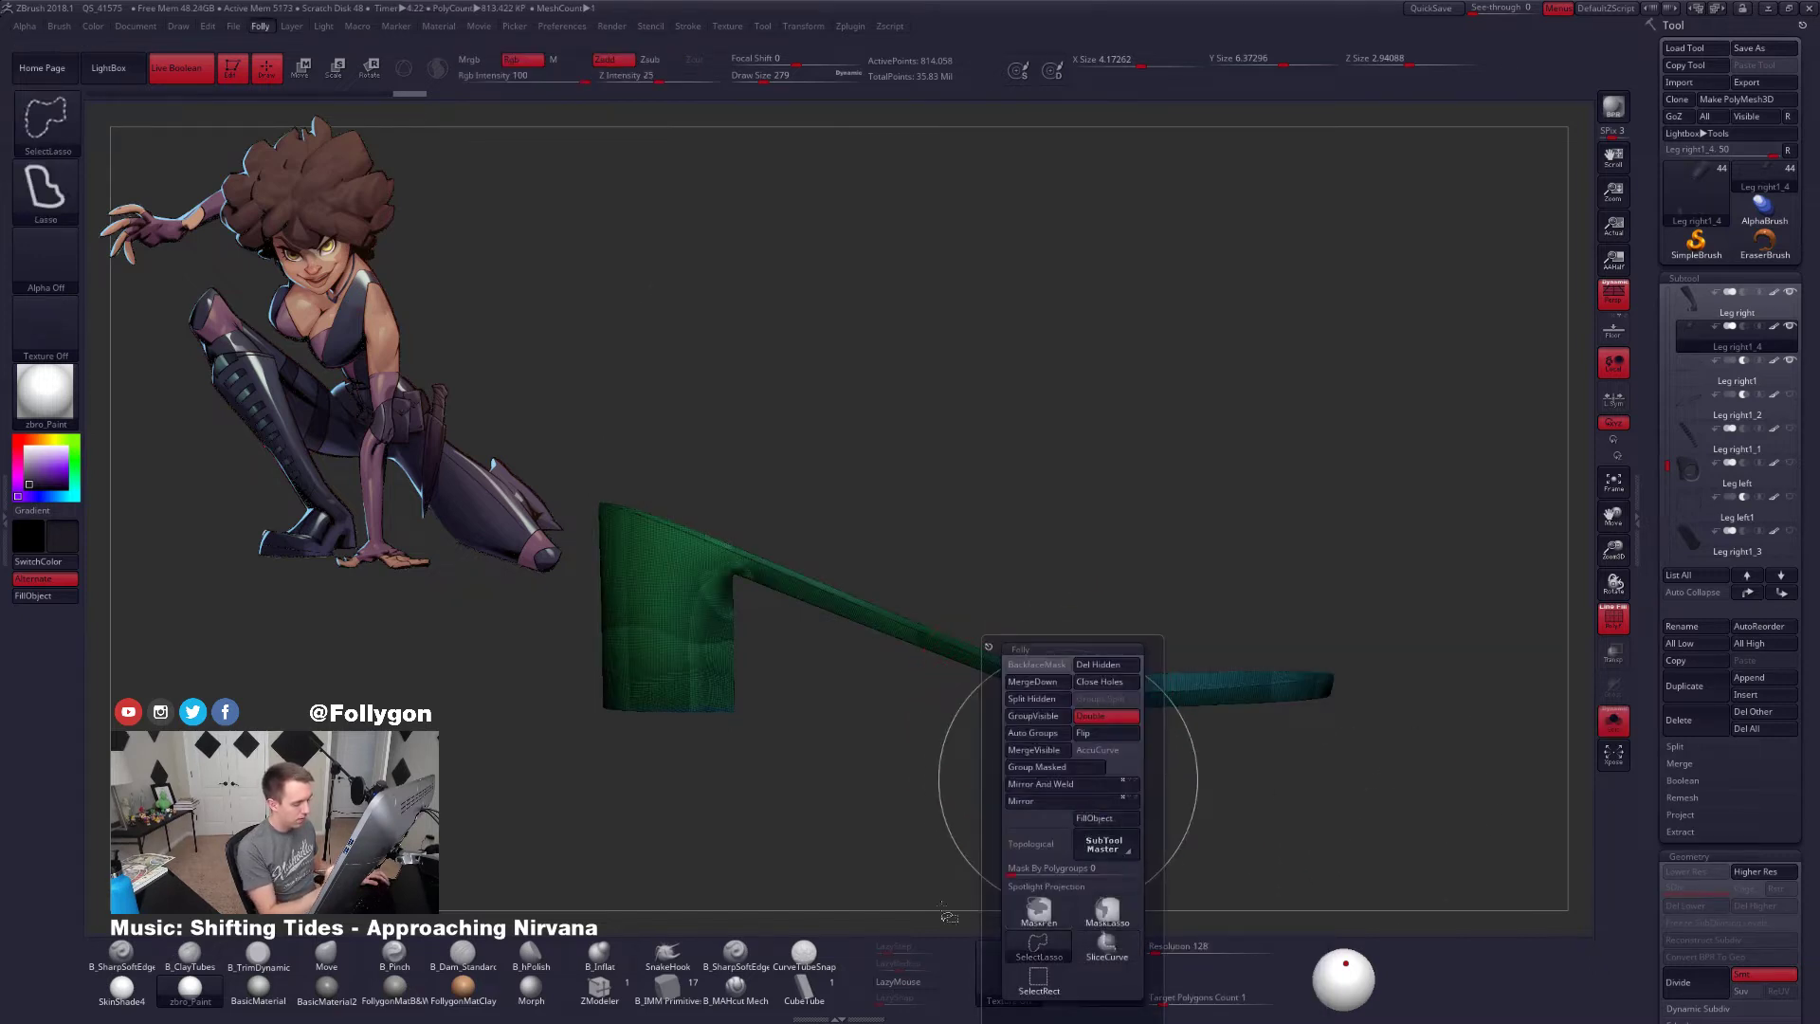
pyautogui.keyDown('ctrl'); pyautogui.keyDown('shift'); pyautogui.moveTo(896, 834); pyautogui.dragTo(915, 849); pyautogui.keyUp('shift'); pyautogui.keyUp('ctrl')
pyautogui.press('space')
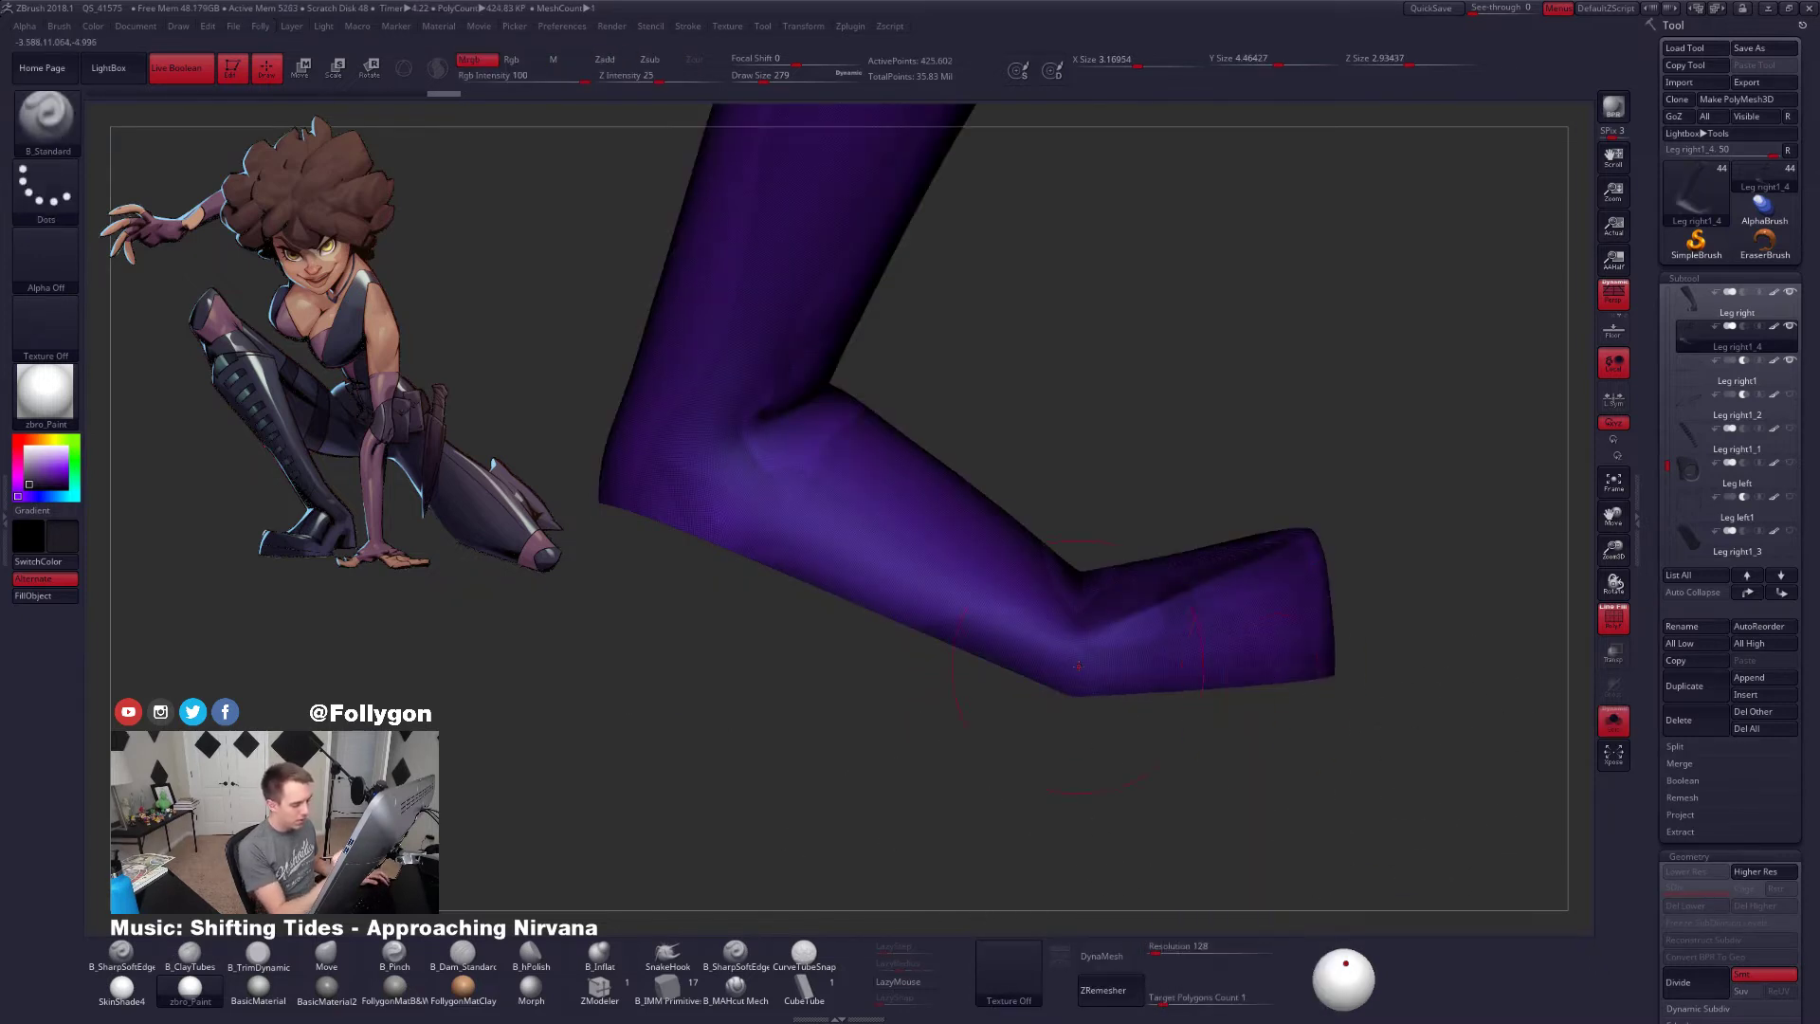
# Bring back the other boot parts and compare the upper boot's lower edge with the seam tube
pyautogui.moveTo(1077, 793)
pyautogui.mouseDown()
pyautogui.moveTo(1079, 726)
pyautogui.moveTo(1113, 731)
pyautogui.moveTo(1096, 707)
pyautogui.moveTo(1126, 715)
pyautogui.mouseUp()
pyautogui.hotkey('shift', 'f')
pyautogui.hotkey('alt', 's')
pyautogui.hotkey('shift', 'f')
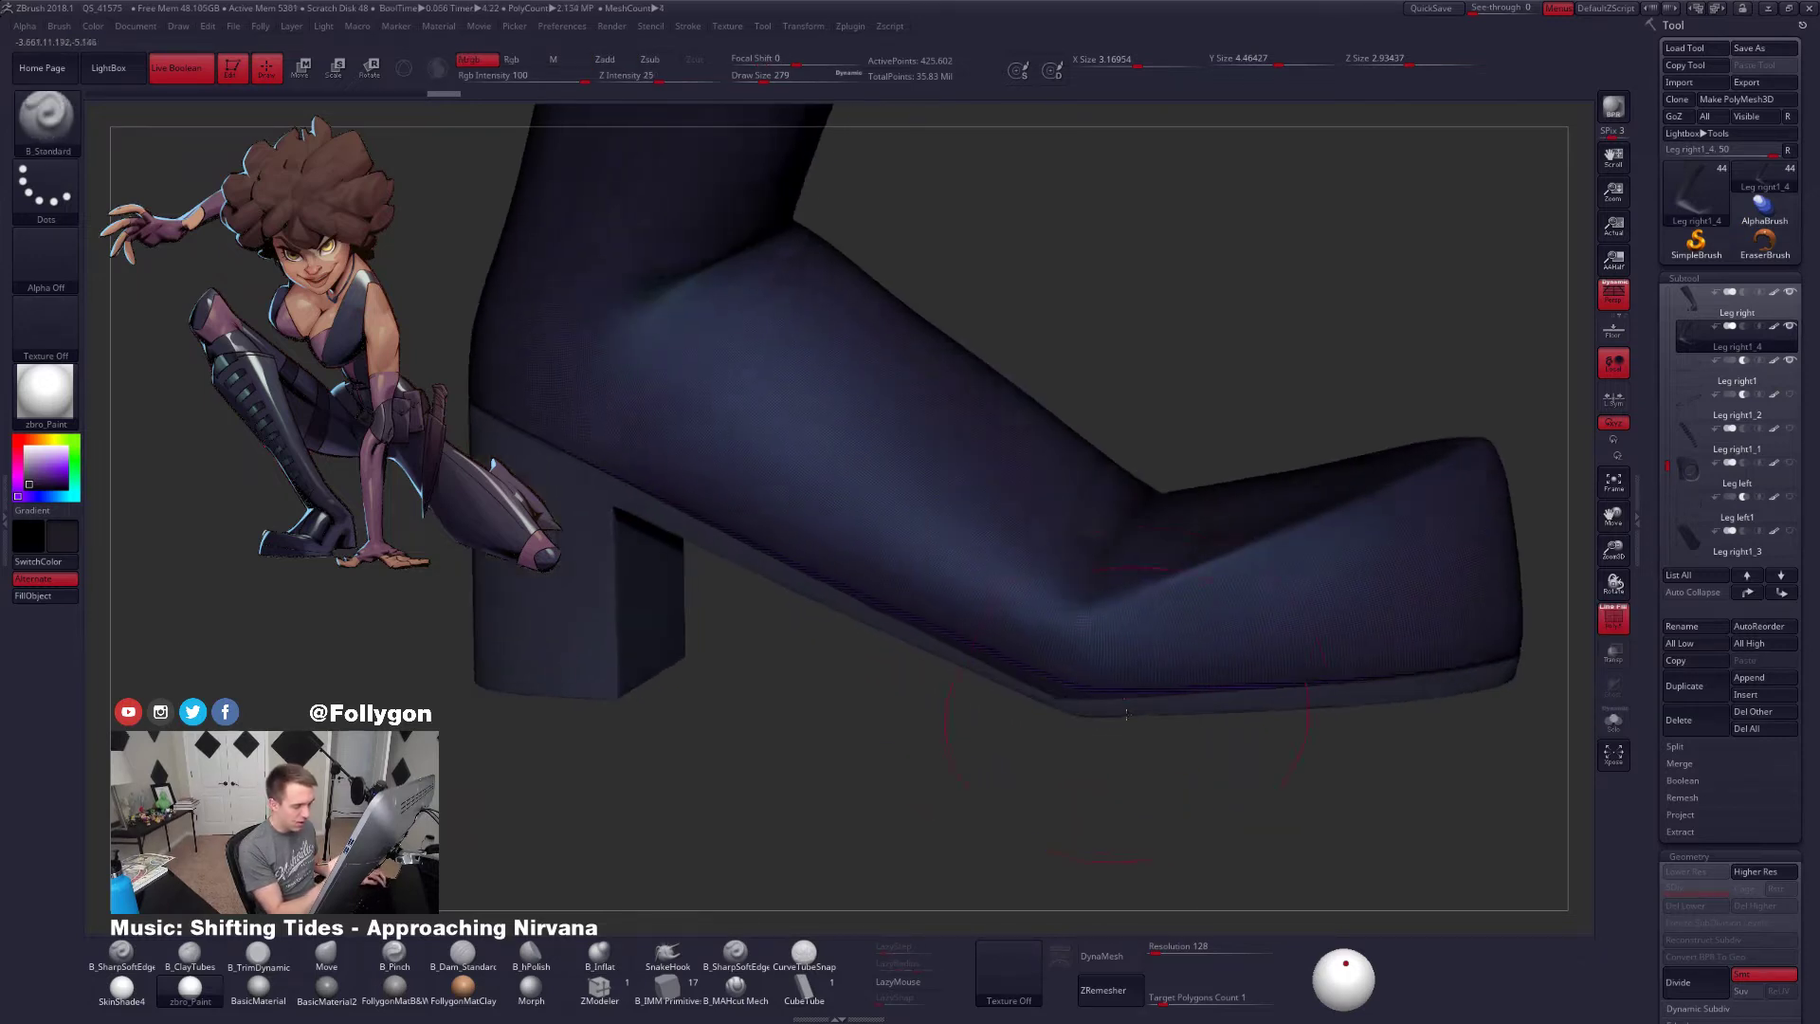
pyautogui.keyDown('alt'); pyautogui.click(1133, 695); pyautogui.keyUp('alt')
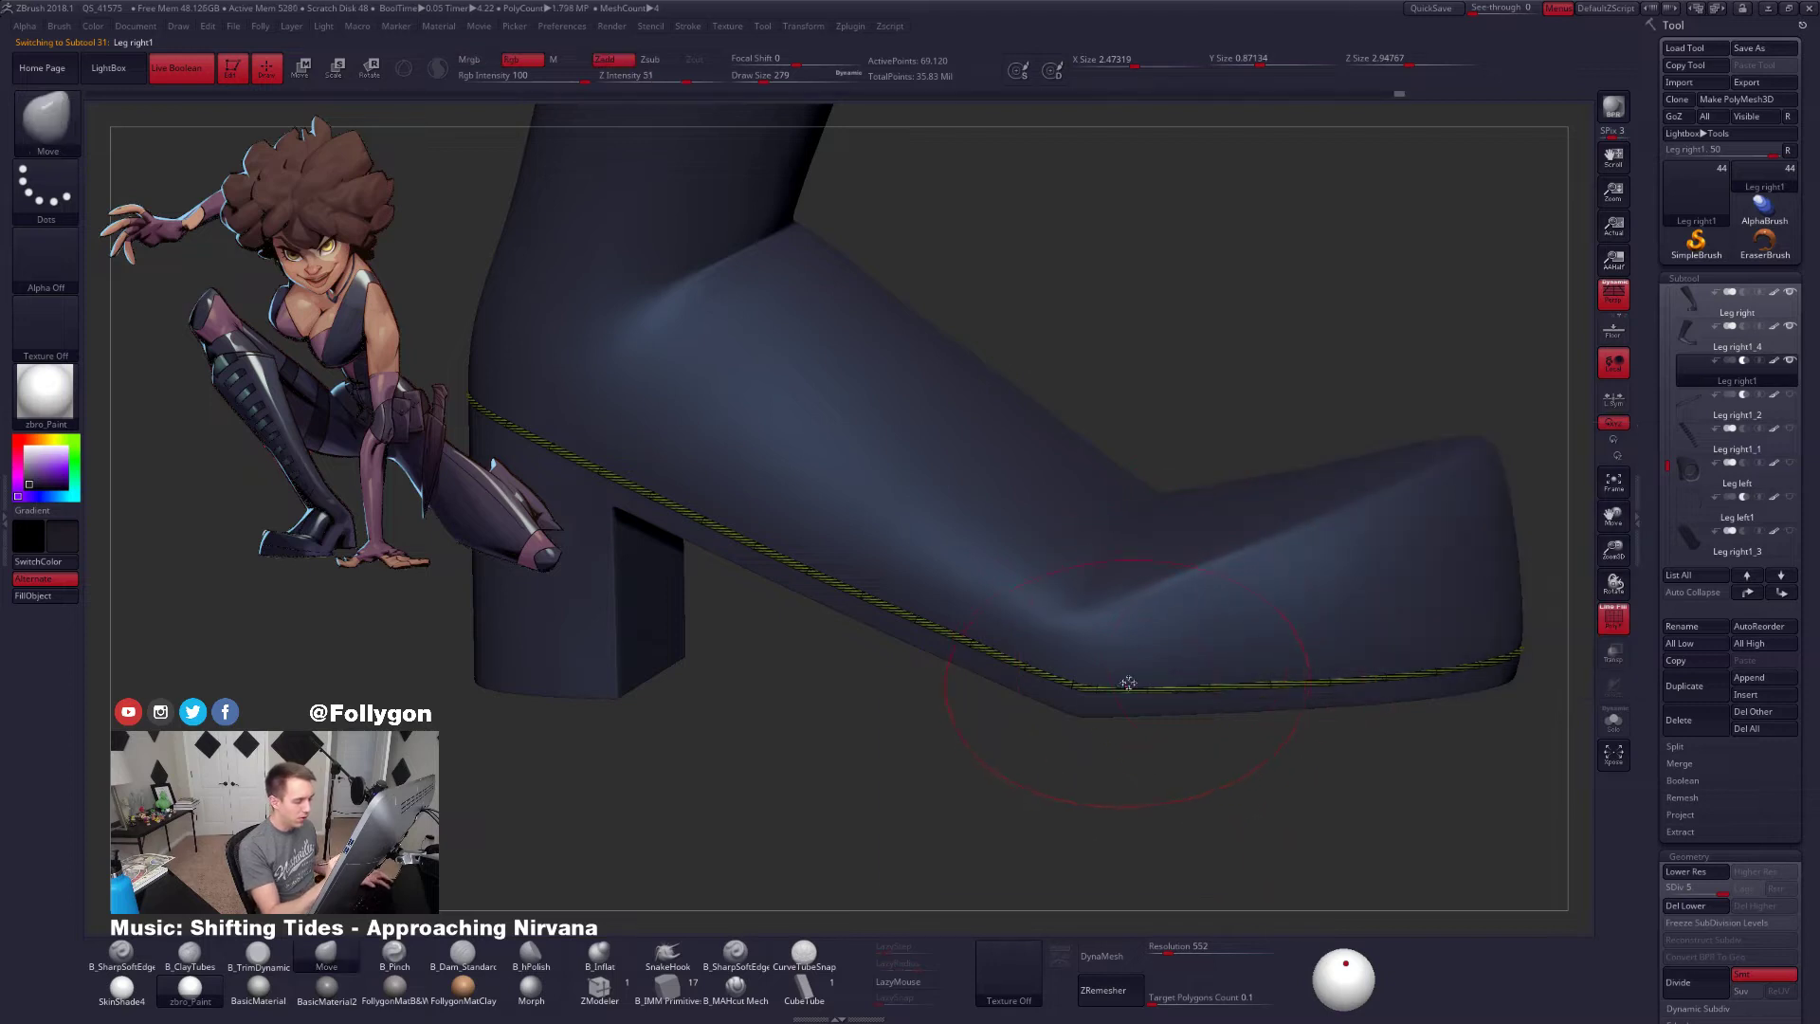
pyautogui.hotkey('shift', 'f')
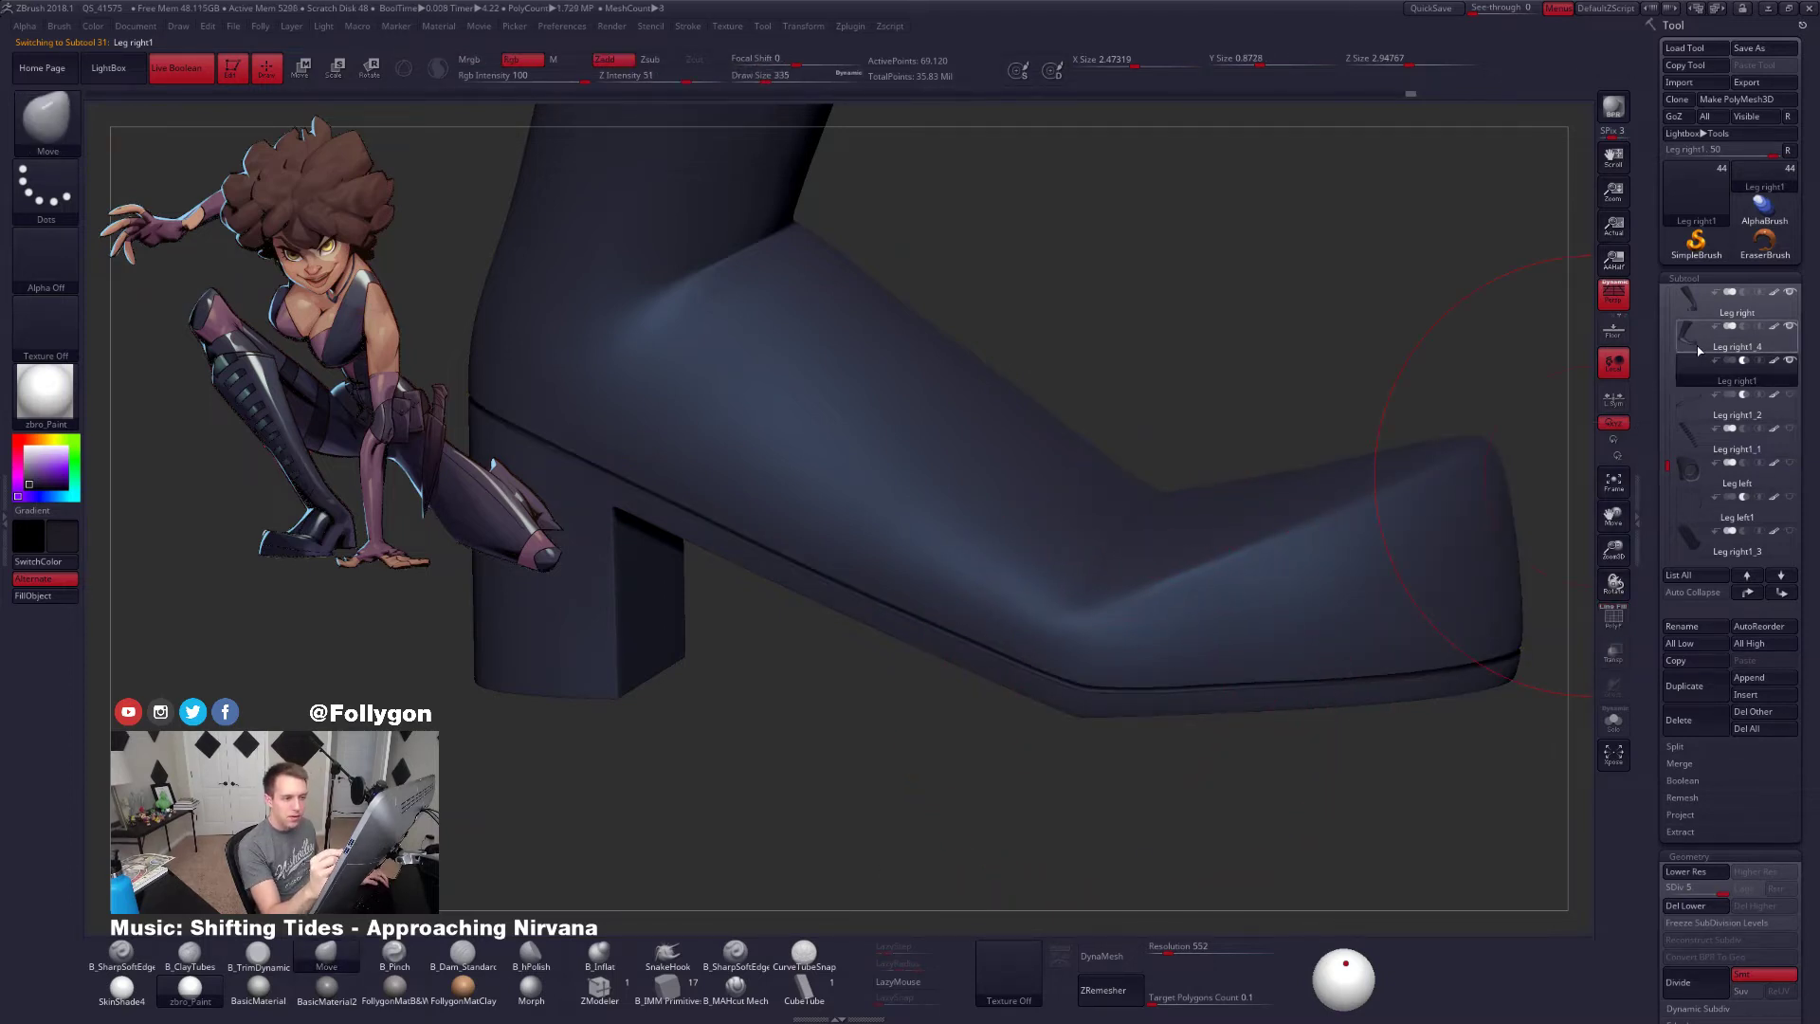
# Reselect the duplicated leg, slice its upper boot along the toe's seam with SliceCurve, and hide the thin leftover strip
pyautogui.moveTo(1696, 351)
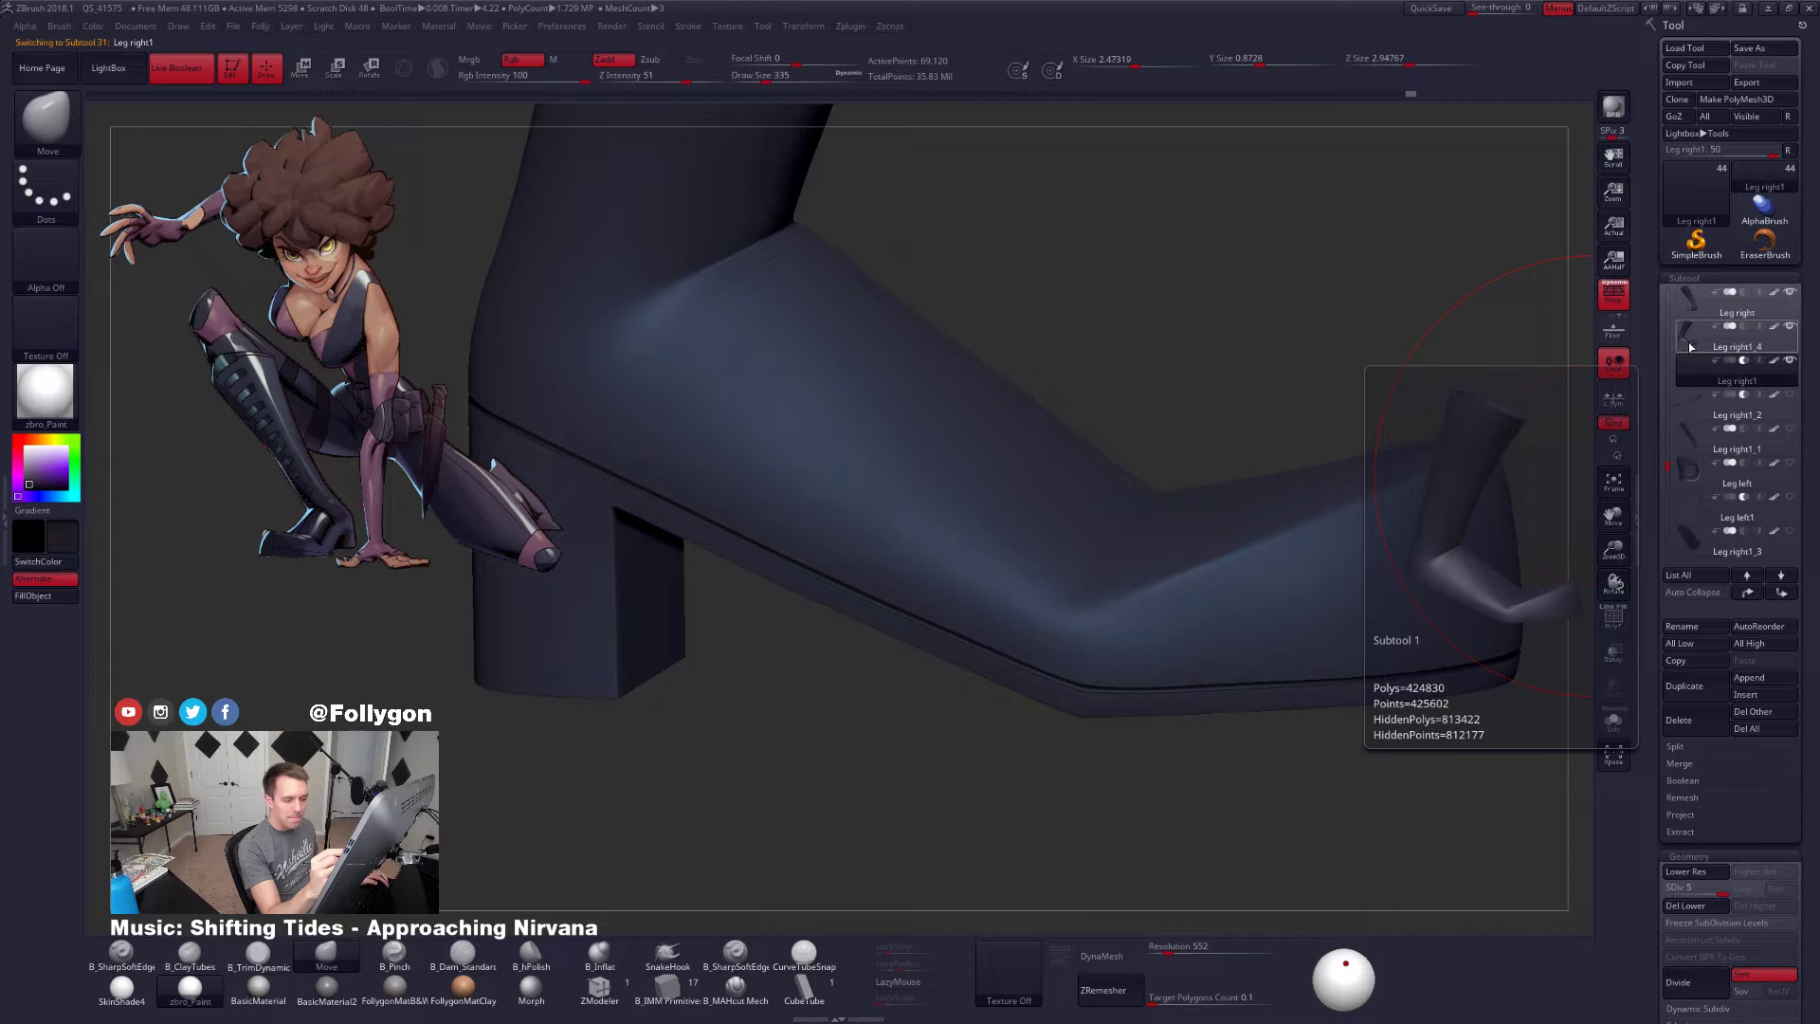
pyautogui.click(1694, 348)
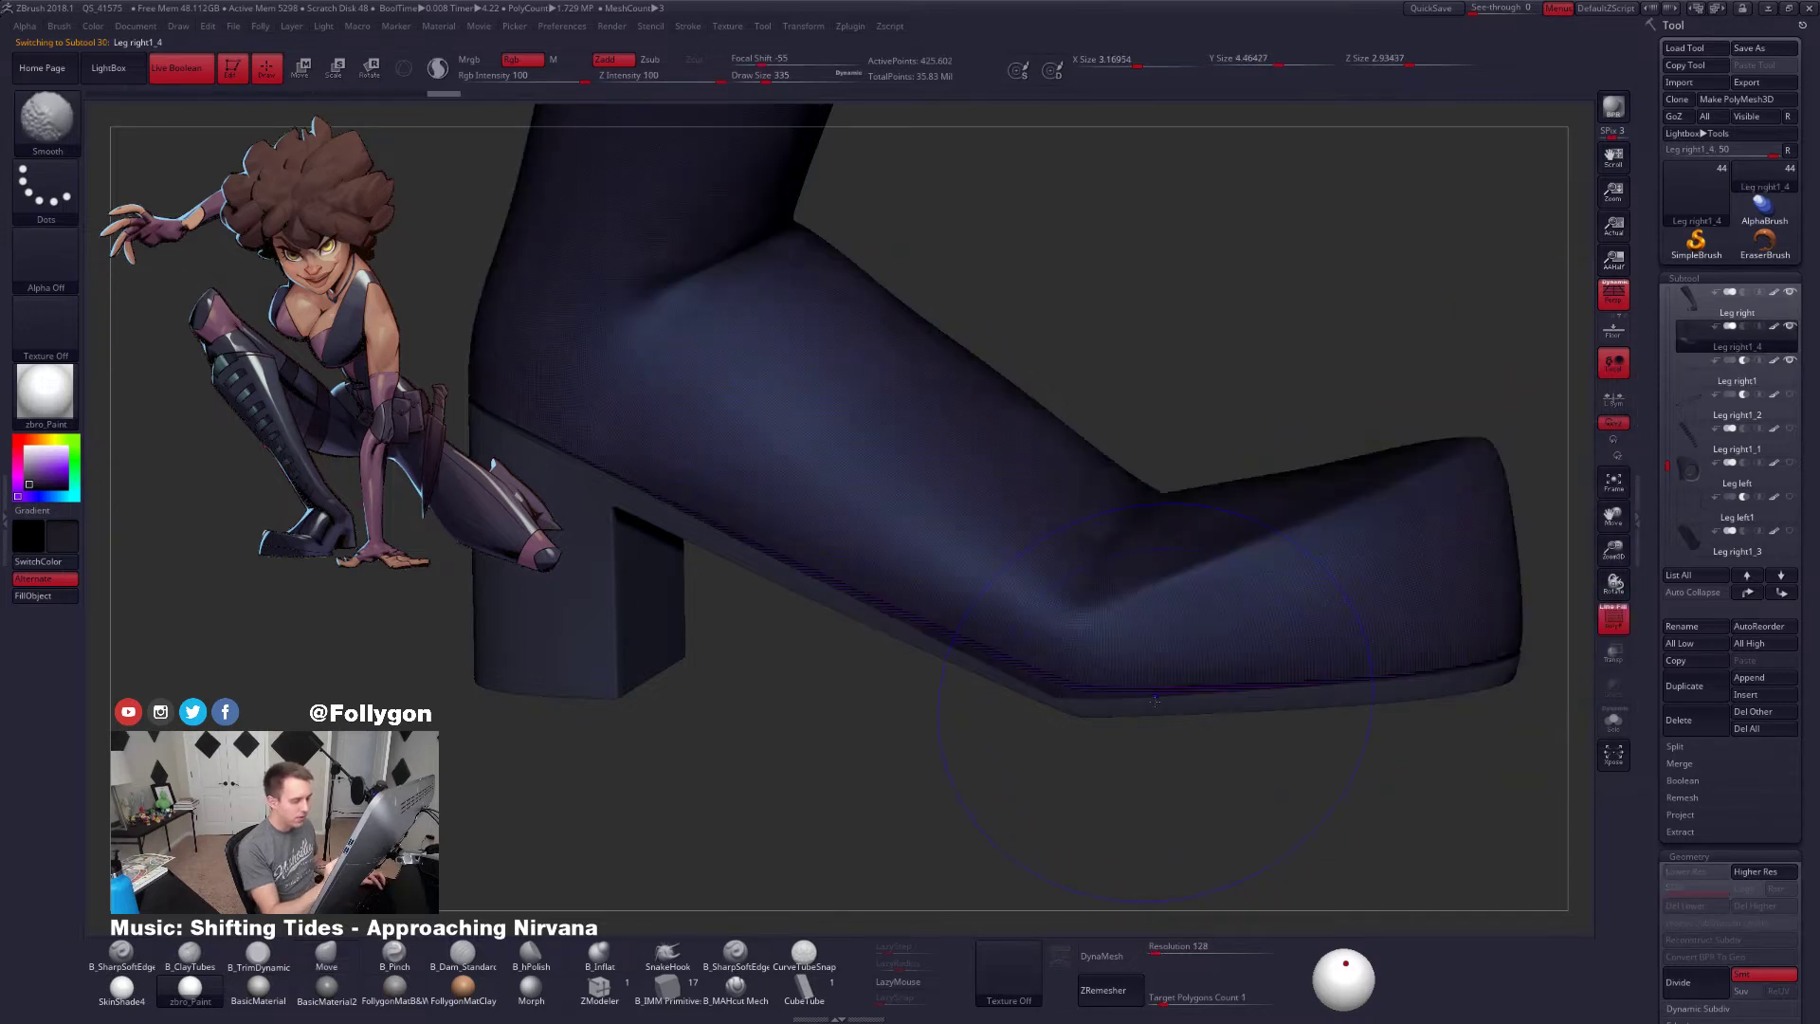
pyautogui.hotkey('ctrl', 'shift', 'f')
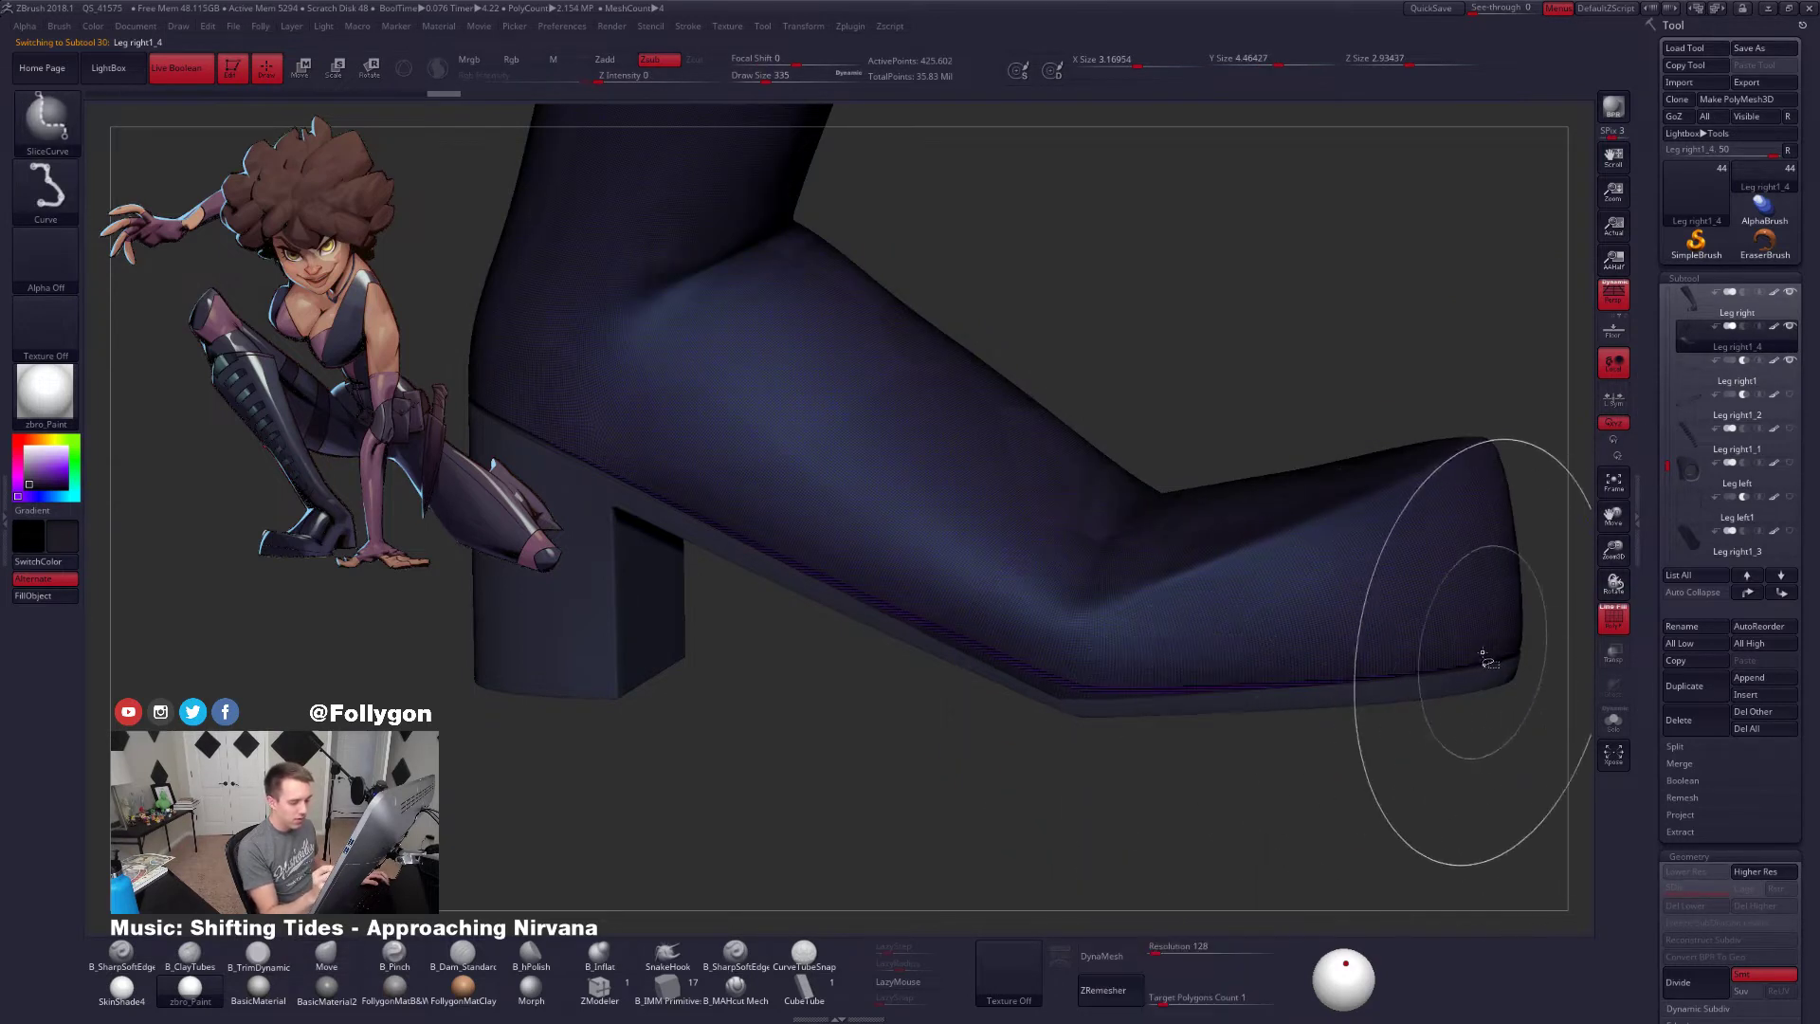
pyautogui.hotkey('ctrl', 'shift')
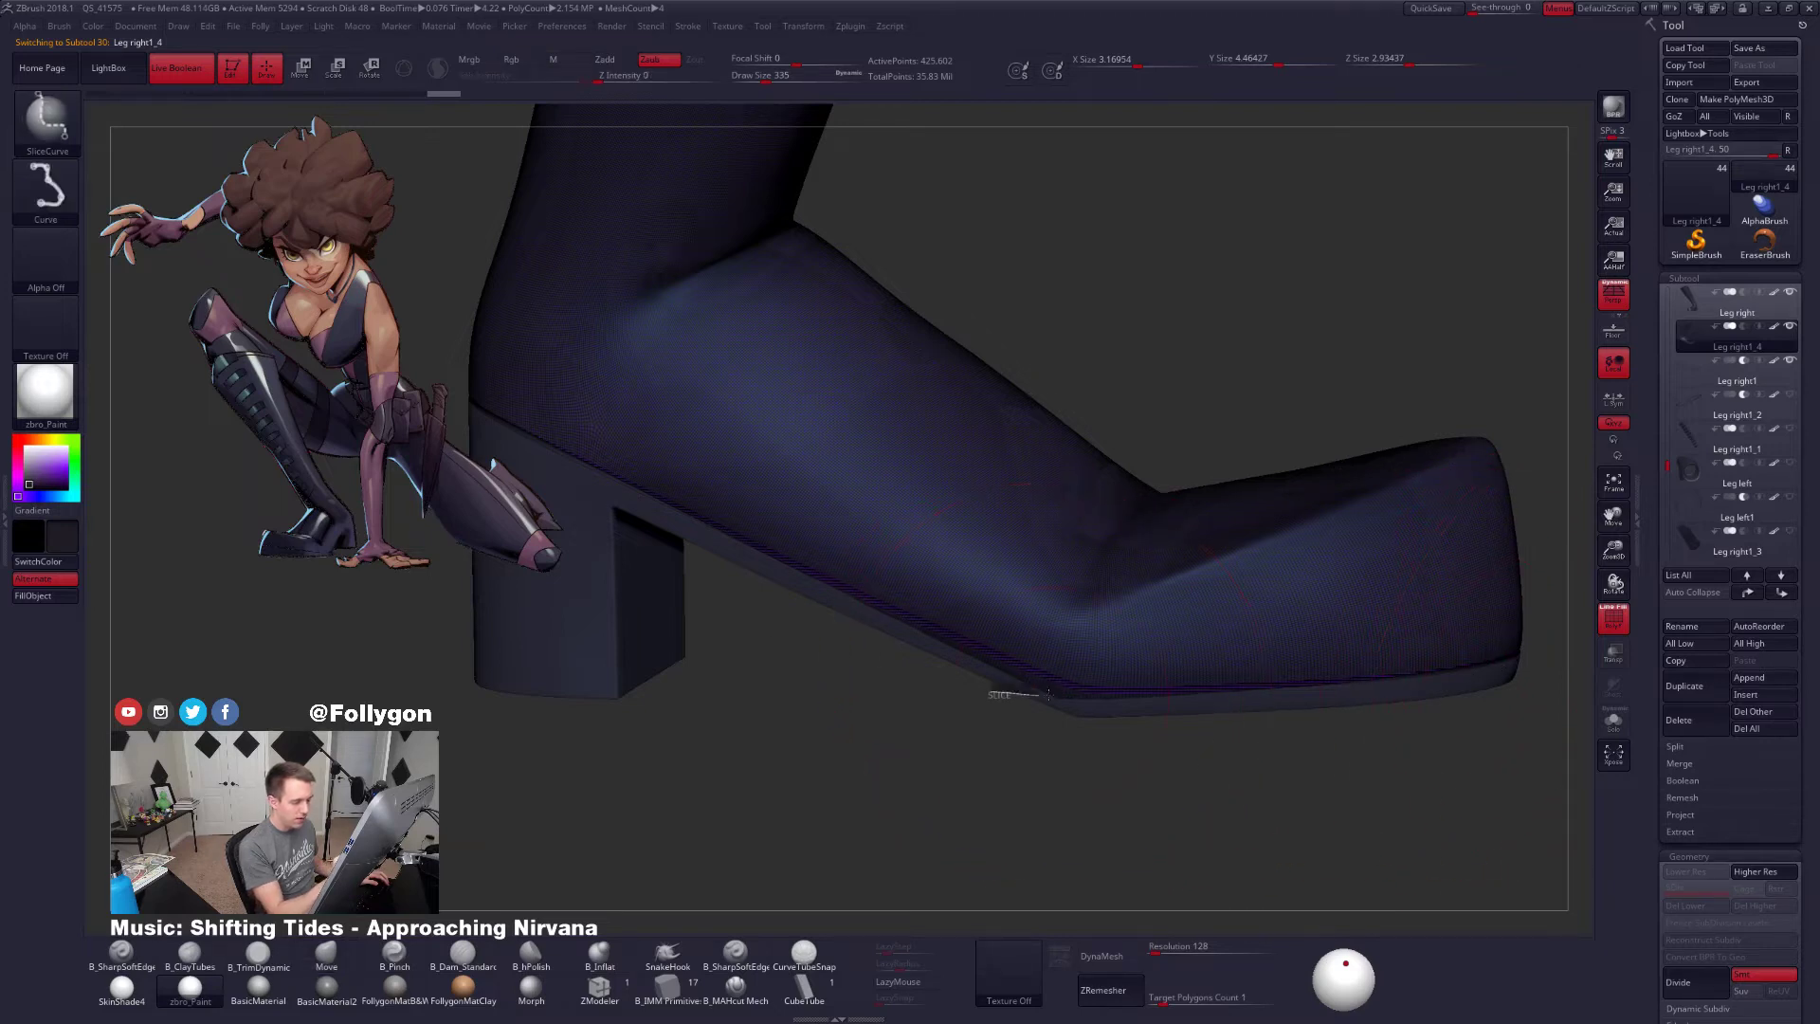
pyautogui.keyDown('ctrl'); pyautogui.keyDown('shift'); pyautogui.moveTo(1371, 686); pyautogui.dragTo(1510, 675); pyautogui.keyUp('shift'); pyautogui.keyUp('ctrl')
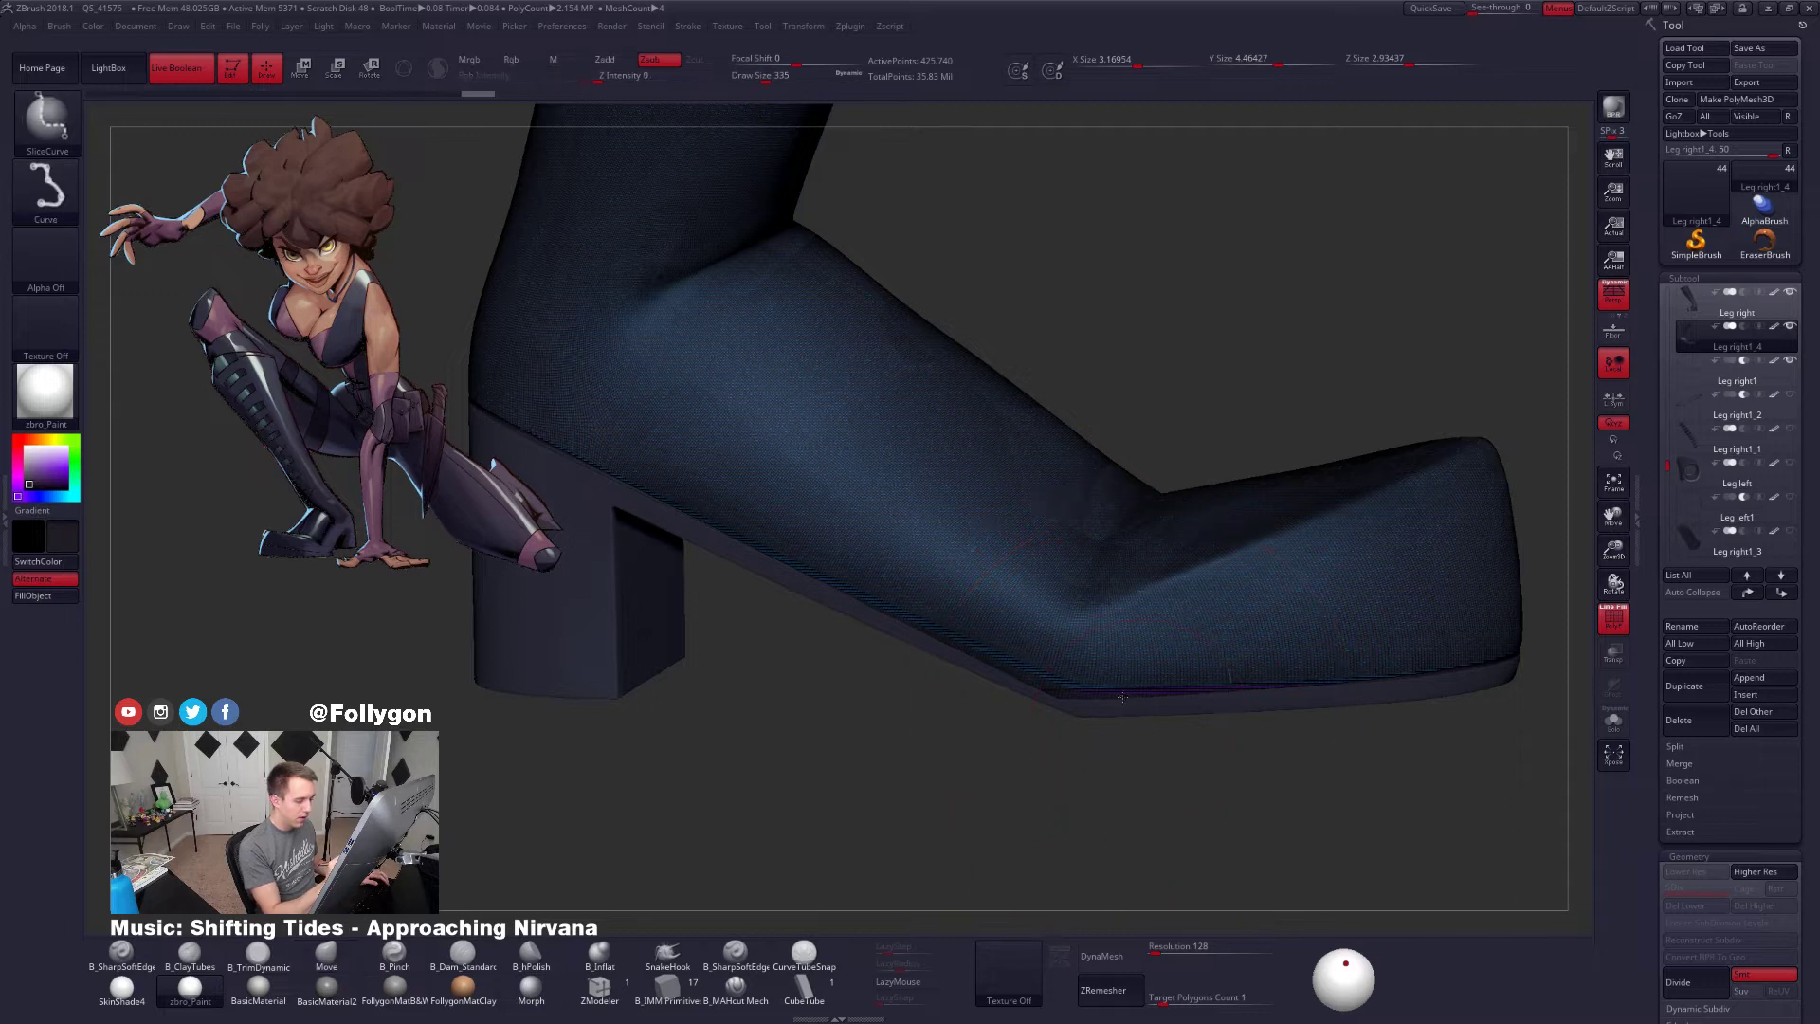
pyautogui.keyDown('ctrl'); pyautogui.keyDown('shift'); pyautogui.click(1089, 714); pyautogui.keyUp('shift'); pyautogui.keyUp('ctrl')
pyautogui.moveTo(1106, 732); pyautogui.dragTo(937, 698)
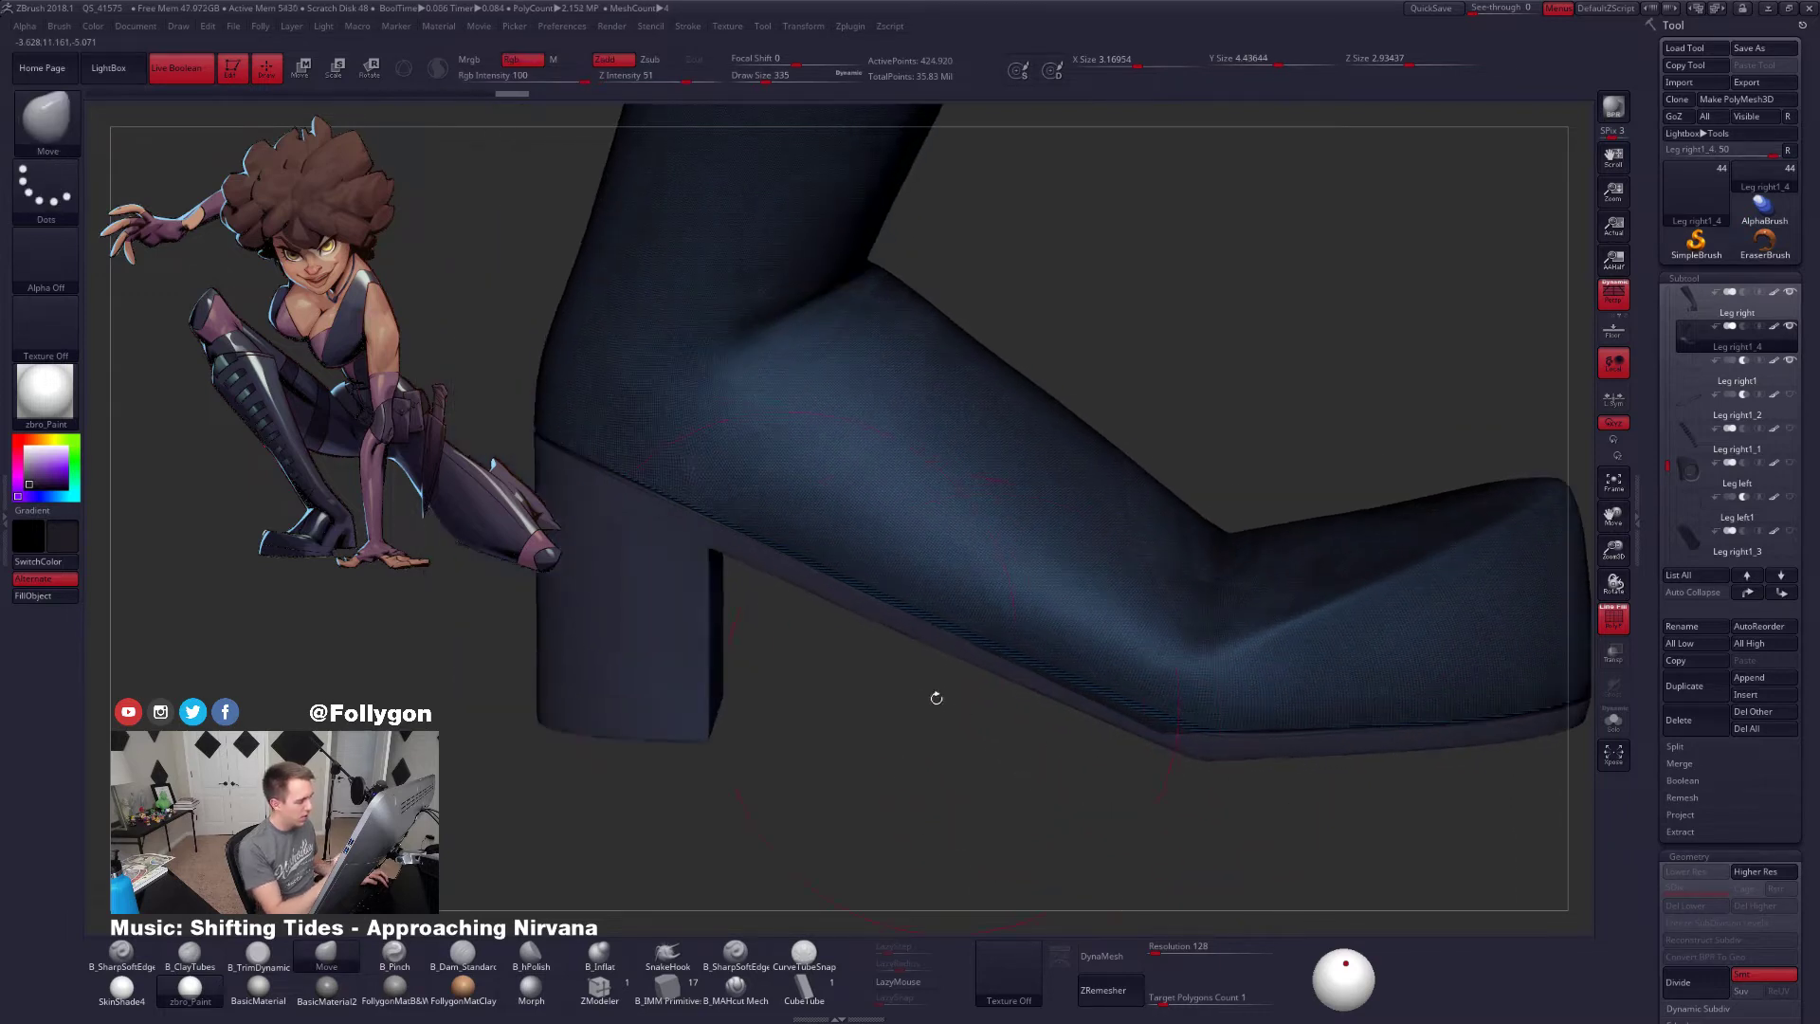
# Slice the upper boot along the seam between heel and ball of the foot, isolate it, and hide the leftover strip
pyautogui.moveTo(560, 453)
pyautogui.keyDown('ctrl'); pyautogui.keyDown('shift'); pyautogui.mouseDown()
pyautogui.moveTo(1124, 749)
pyautogui.moveTo(1341, 784)
pyautogui.moveTo(1355, 808)
pyautogui.moveTo(1210, 742)
pyautogui.mouseUp(); pyautogui.keyUp('shift'); pyautogui.keyUp('ctrl')
pyautogui.hotkey('alt', 's')
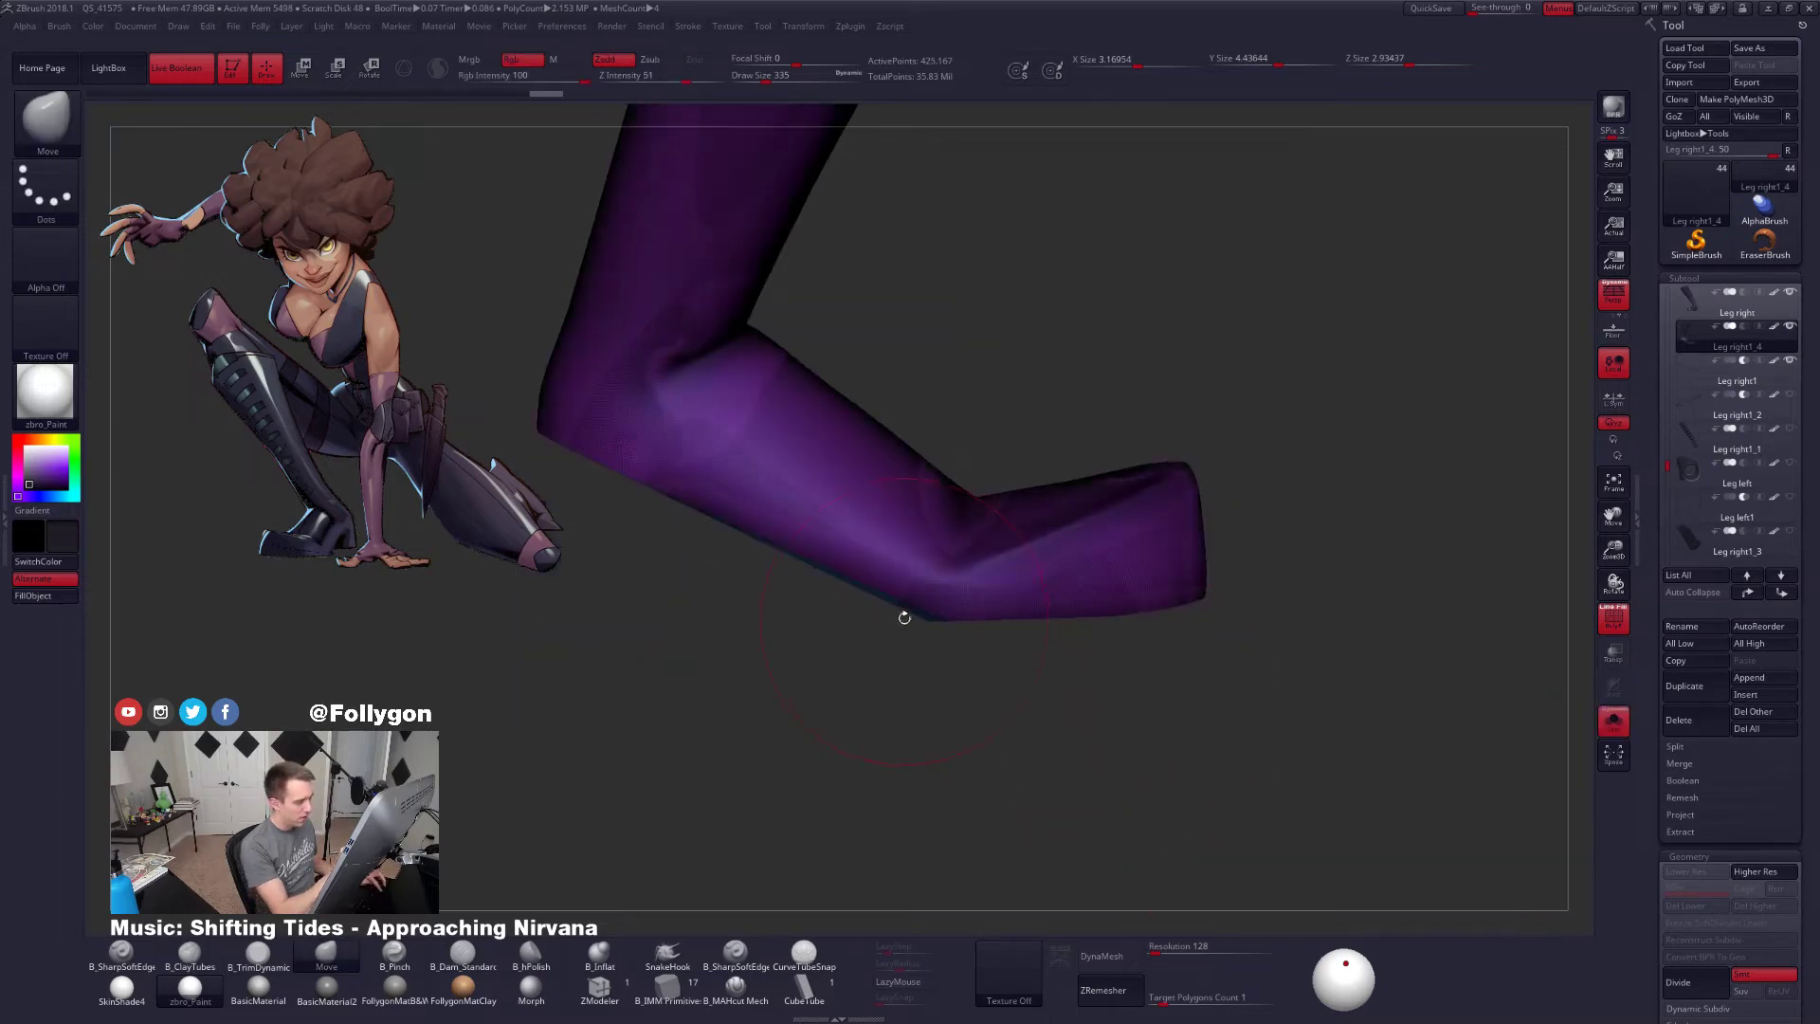
pyautogui.keyDown('ctrl'); pyautogui.keyDown('shift'); pyautogui.click(905, 612); pyautogui.keyUp('shift'); pyautogui.keyUp('ctrl')
pyautogui.hotkey('ctrl', 'shift', 'f')
pyautogui.keyDown('ctrl'); pyautogui.keyDown('shift'); pyautogui.click(1206, 908); pyautogui.keyUp('shift'); pyautogui.keyUp('ctrl')
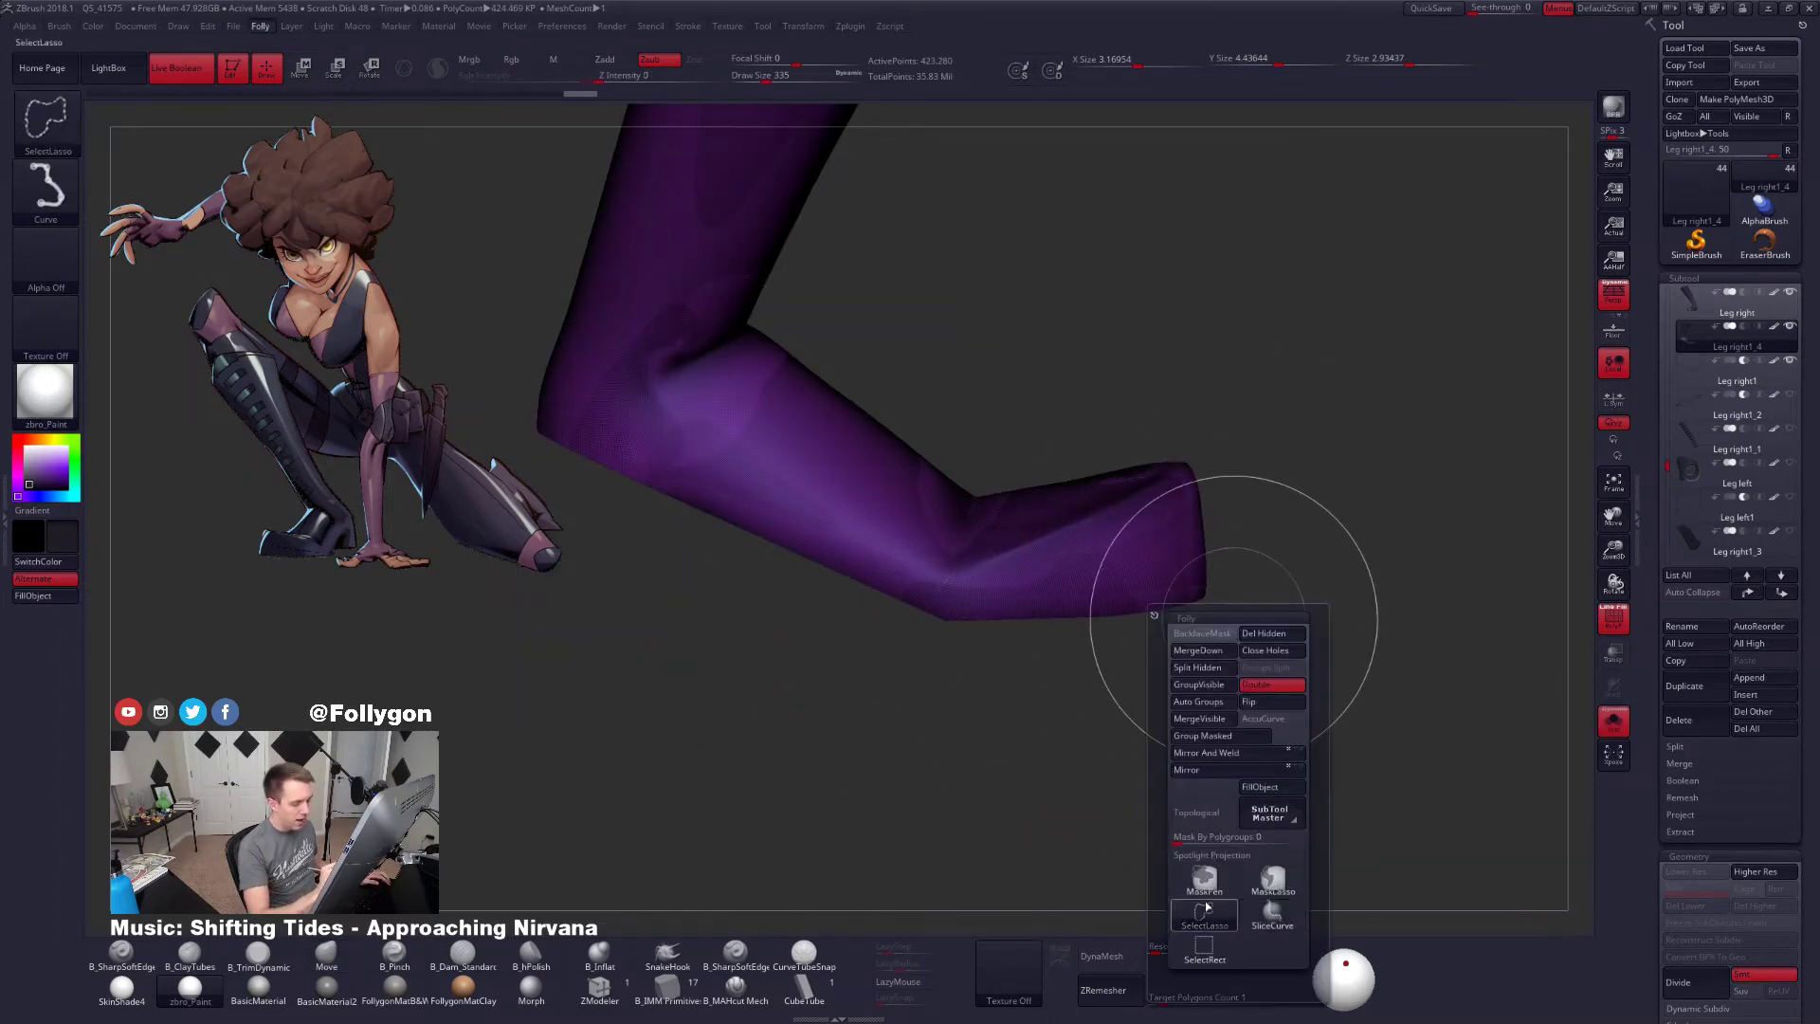
# Isolate the sole and heel part of the right boot and compare it with the rest of the leg
pyautogui.keyDown('ctrl'); pyautogui.keyDown('shift'); pyautogui.moveTo(1004, 867); pyautogui.dragTo(992, 758); pyautogui.keyUp('shift'); pyautogui.keyUp('ctrl')
pyautogui.keyDown('alt'); pyautogui.moveTo(1111, 656); pyautogui.dragTo(1257, 663); pyautogui.keyUp('alt')
pyautogui.hotkey('shift', 'f')
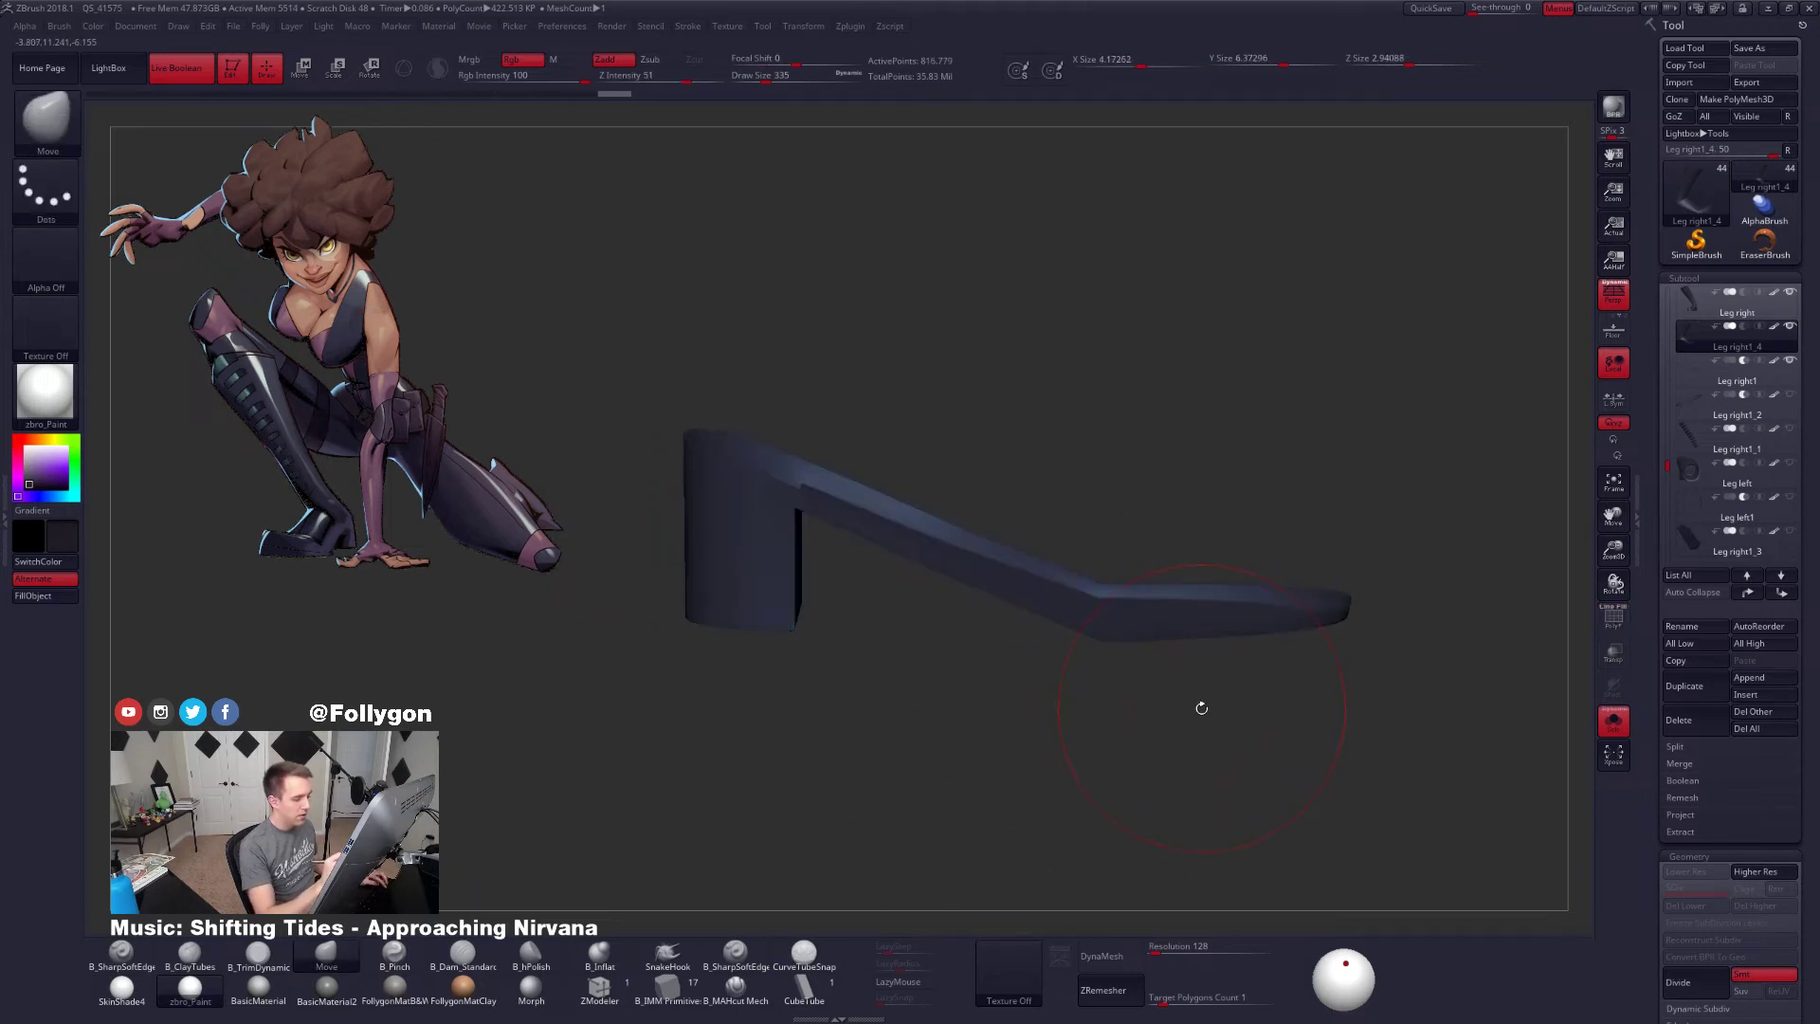
pyautogui.keyDown('ctrl'); pyautogui.keyDown('shift'); pyautogui.click(1202, 727); pyautogui.keyUp('shift'); pyautogui.keyUp('ctrl')
pyautogui.hotkey('alt', 's')
pyautogui.moveTo(1204, 732)
pyautogui.mouseDown()
pyautogui.moveTo(1221, 734)
pyautogui.moveTo(1201, 742)
pyautogui.moveTo(1118, 683)
pyautogui.moveTo(1072, 720)
pyautogui.moveTo(1072, 743)
pyautogui.moveTo(1213, 725)
pyautogui.mouseUp()
pyautogui.hotkey('shift', 'f')
# Refine the visible region along the seam between boot upper and sole with the SelectLasso brush, then swap the visible part
pyautogui.keyDown('ctrl'); pyautogui.keyDown('shift'); pyautogui.click(1123, 669); pyautogui.keyUp('shift'); pyautogui.keyUp('ctrl')
pyautogui.press('1')
pyautogui.click(1186, 912)
pyautogui.keyDown('ctrl'); pyautogui.keyDown('shift'); pyautogui.moveTo(827, 529); pyautogui.dragTo(1221, 699); pyautogui.keyUp('shift'); pyautogui.keyUp('ctrl')
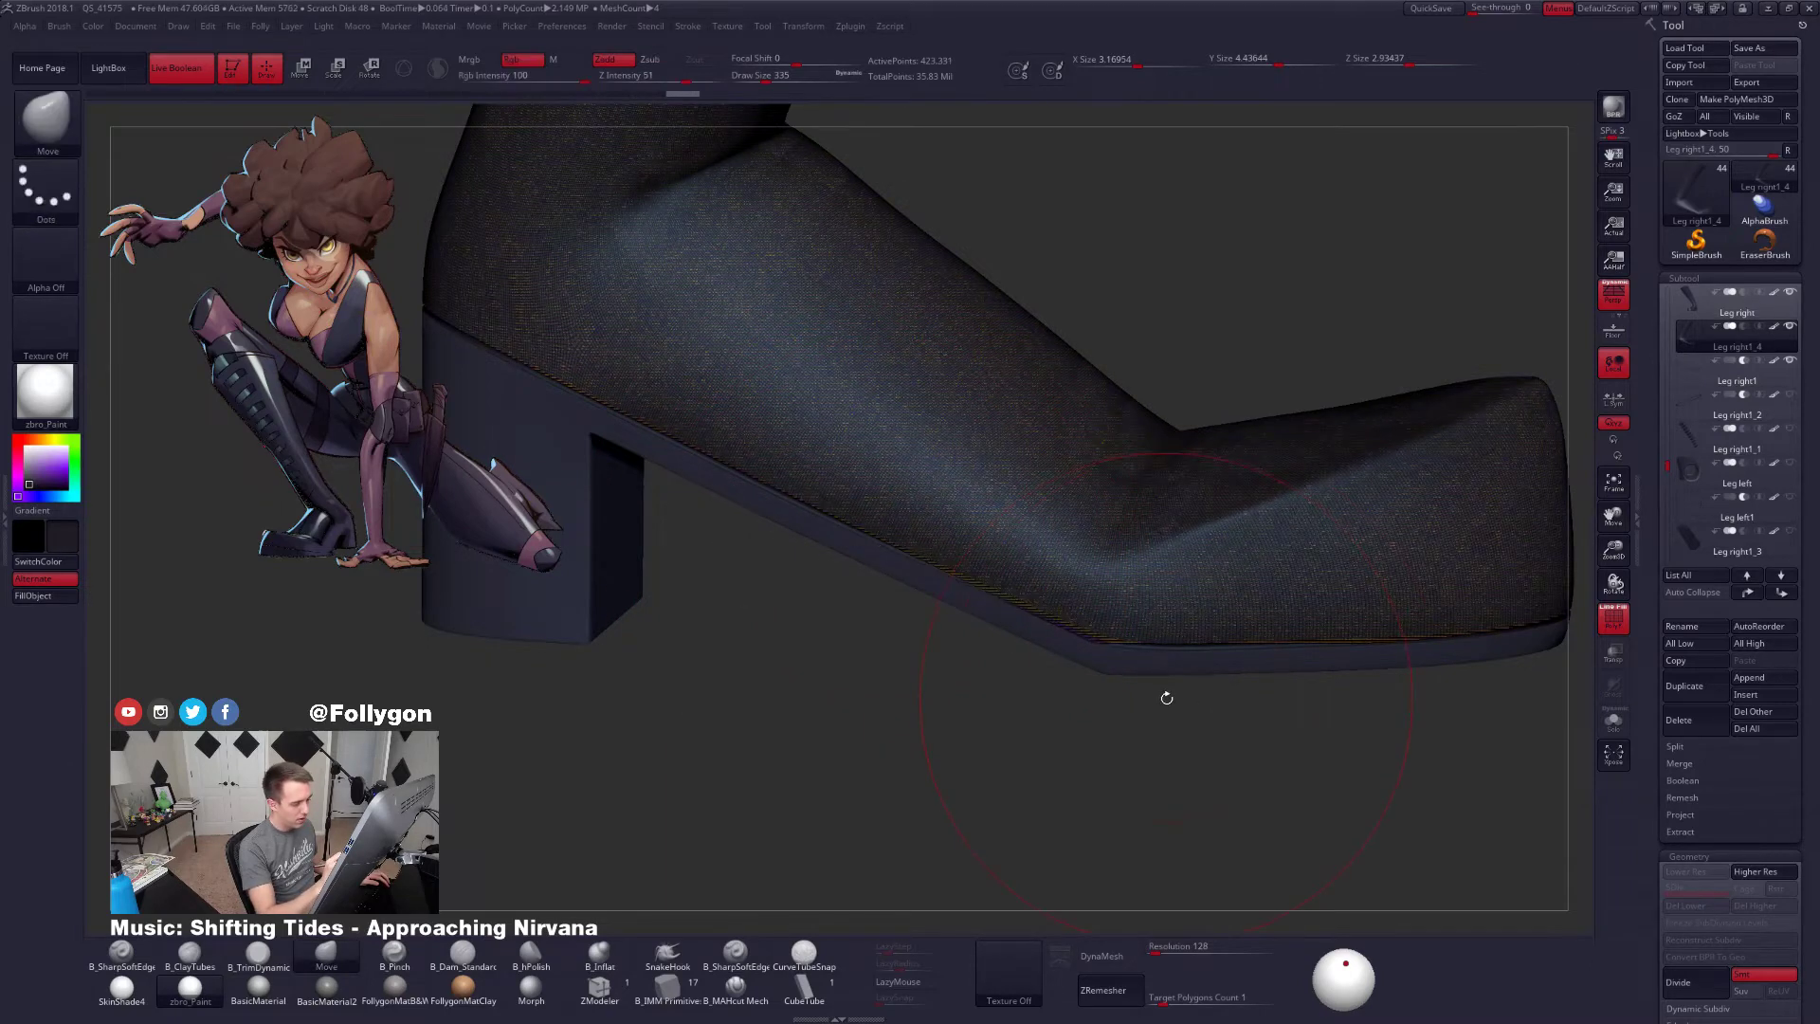
pyautogui.hotkey('ctrl', 'shift', 'f')
pyautogui.click(1178, 943)
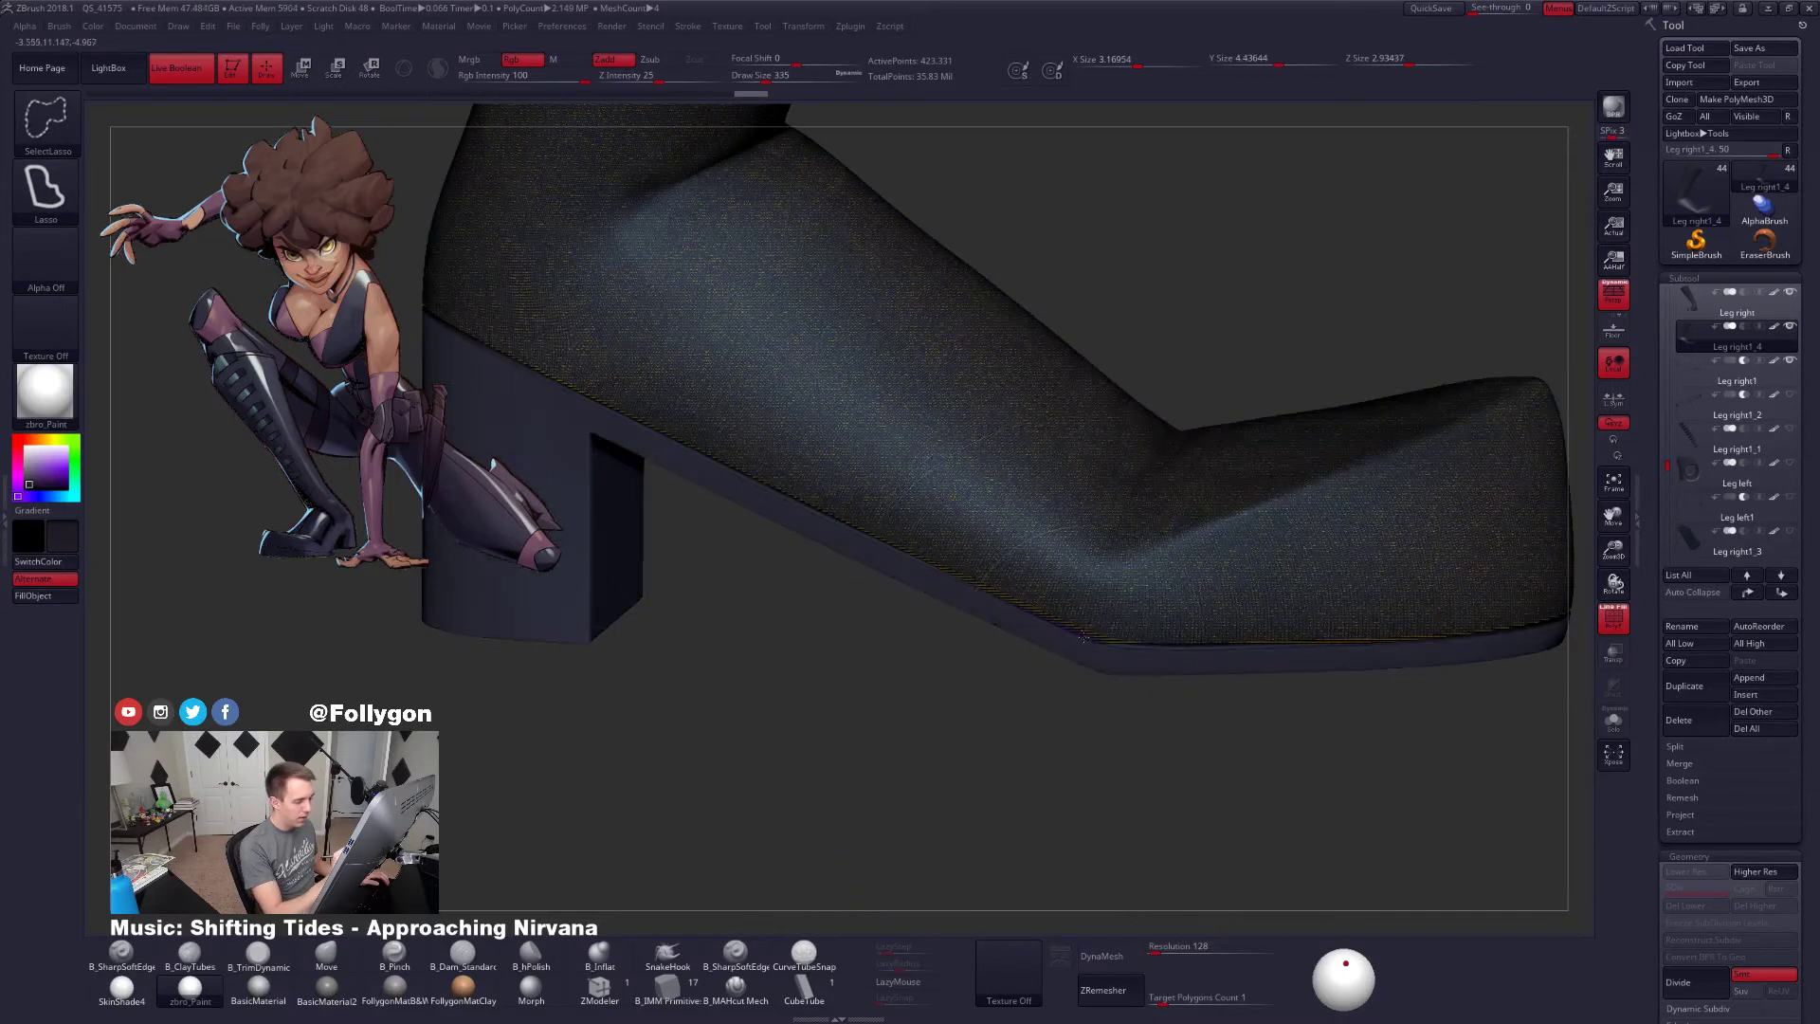
pyautogui.keyDown('ctrl'); pyautogui.keyDown('shift'); pyautogui.click(1050, 732); pyautogui.keyUp('shift'); pyautogui.keyUp('ctrl')
# Delete the hidden boot geometry in isolation and assign the remaining mesh to a single polygroup
pyautogui.moveTo(1250, 739); pyautogui.dragTo(1204, 697)
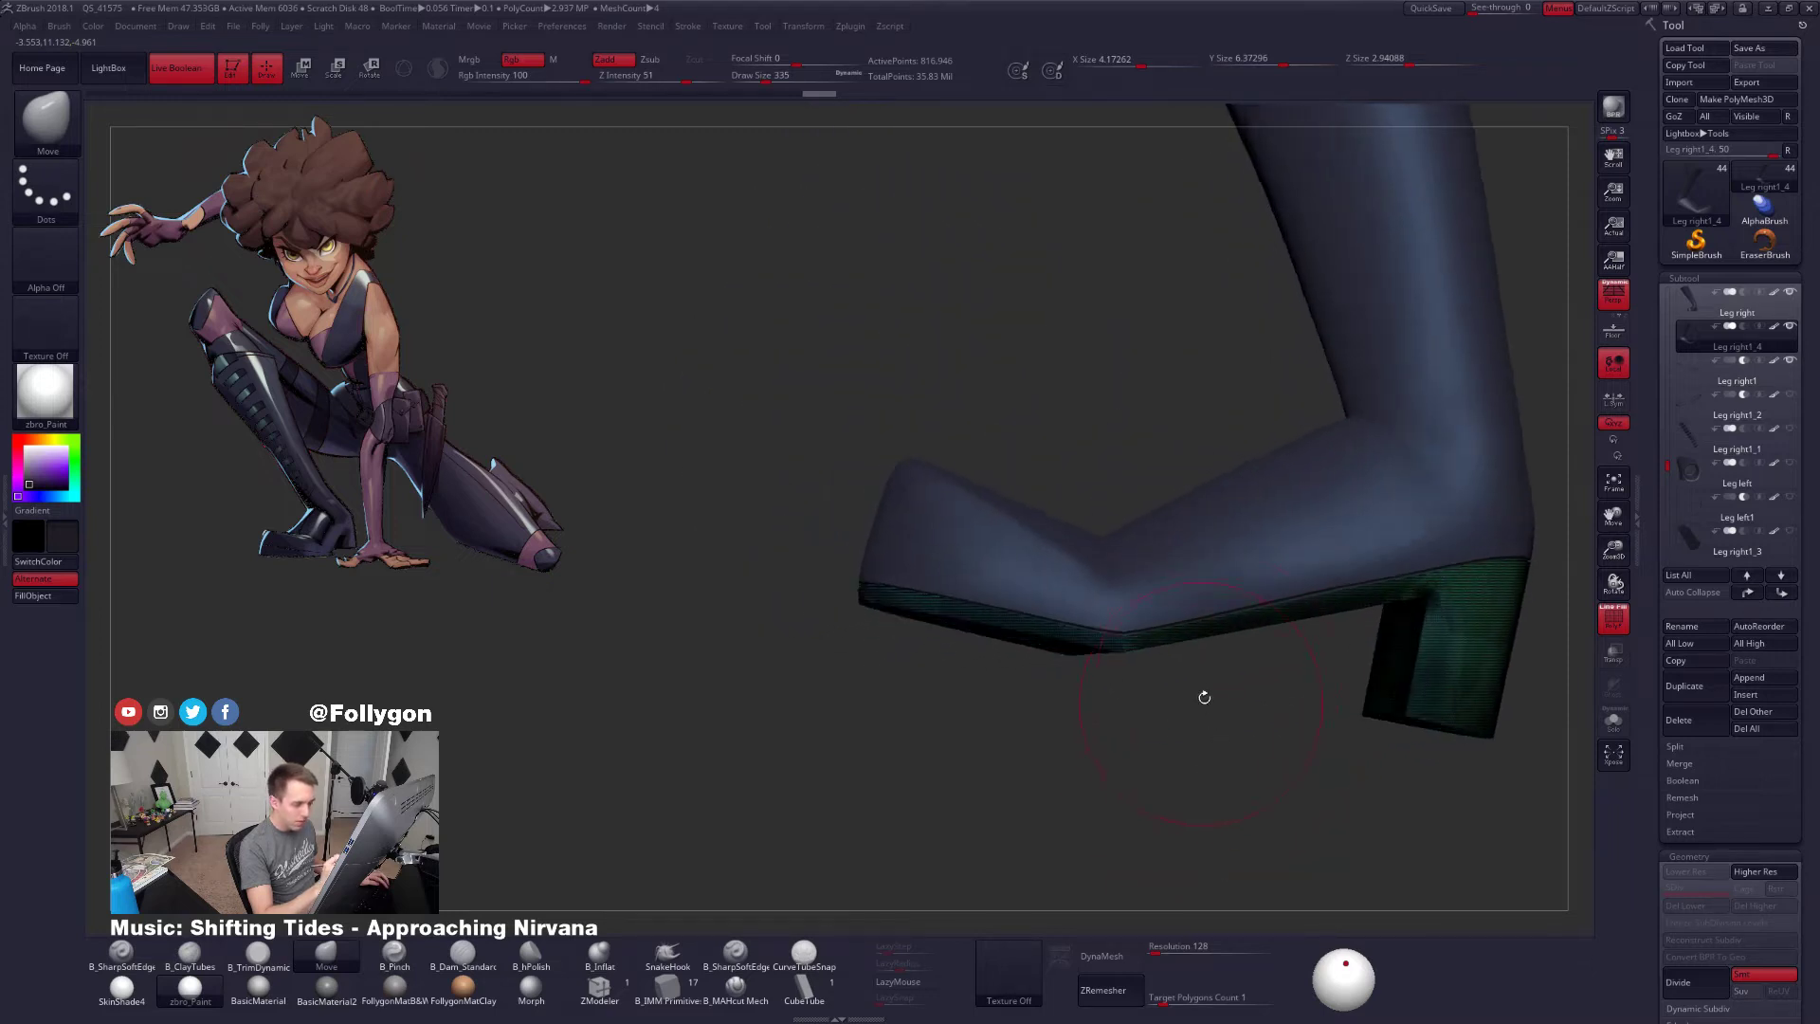
pyautogui.moveTo(1278, 638); pyautogui.dragTo(1189, 667)
pyautogui.hotkey('shift', 's')
pyautogui.hotkey('ctrl', 'shift', 'd')
pyautogui.click(1374, 634)
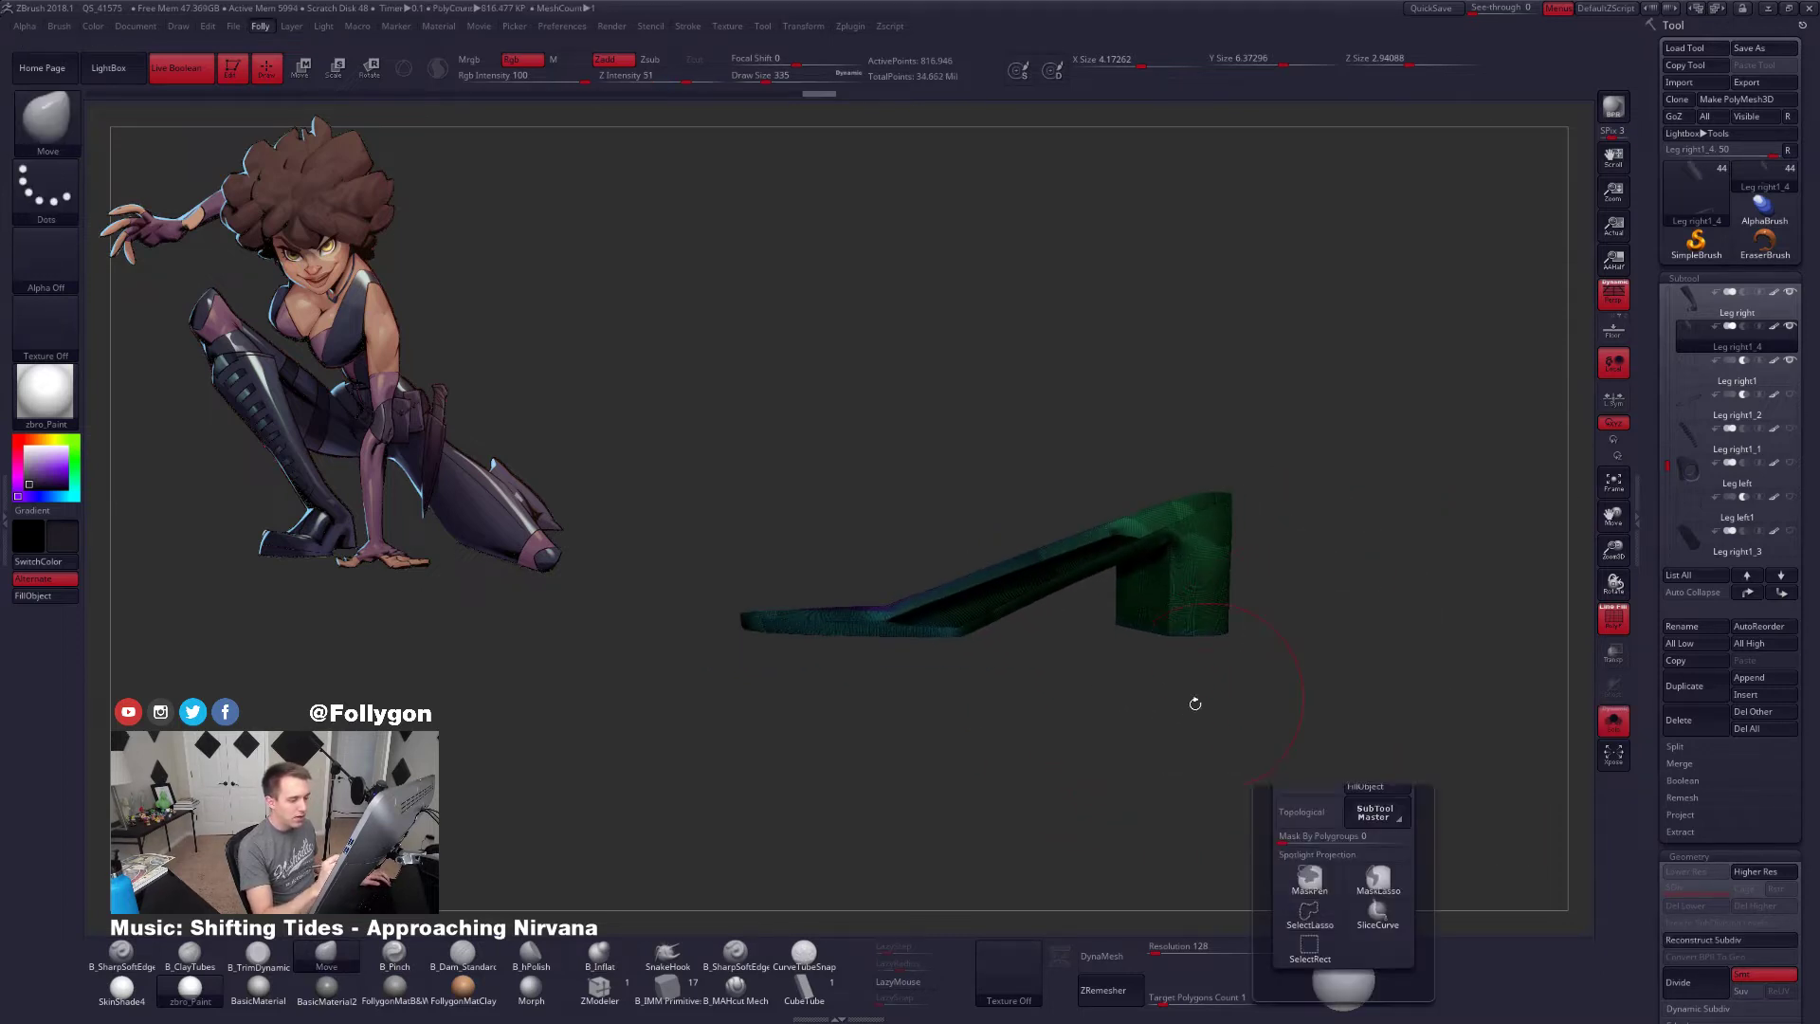
pyautogui.hotkey('ctrl', 'w')
pyautogui.moveTo(1140, 743); pyautogui.dragTo(1266, 692)
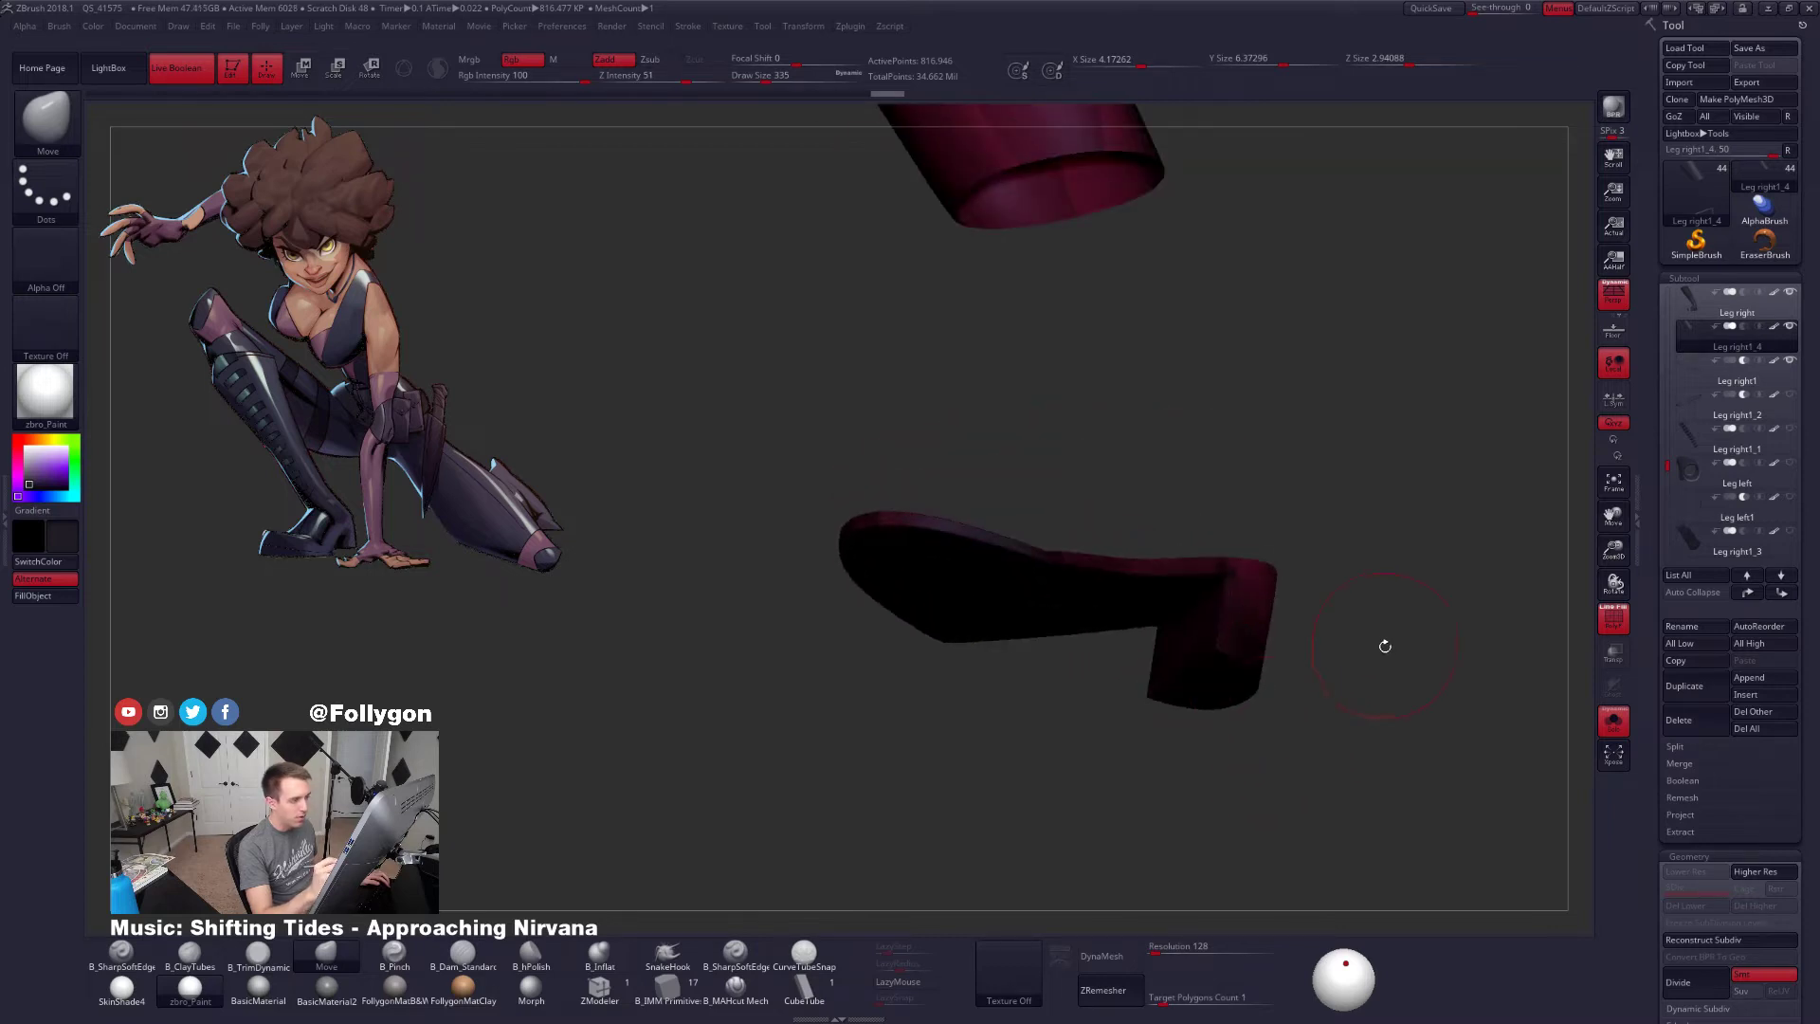
# Lasso-select the sole and heel alone, delete the hidden leftover leg geometry and turn off the polyframe
pyautogui.keyDown('ctrl'); pyautogui.moveTo(1221, 621); pyautogui.dragTo(1191, 488, button='right'); pyautogui.keyUp('ctrl')
pyautogui.hotkey('ctrl', 'shift', 'space')
pyautogui.moveTo(1248, 372)
pyautogui.keyDown('ctrl'); pyautogui.keyDown('shift'); pyautogui.mouseDown()
pyautogui.moveTo(1223, 396)
pyautogui.moveTo(1019, 206)
pyautogui.moveTo(1261, 360)
pyautogui.moveTo(1356, 396)
pyautogui.mouseUp(); pyautogui.keyUp('shift'); pyautogui.keyUp('ctrl')
pyautogui.press('space')
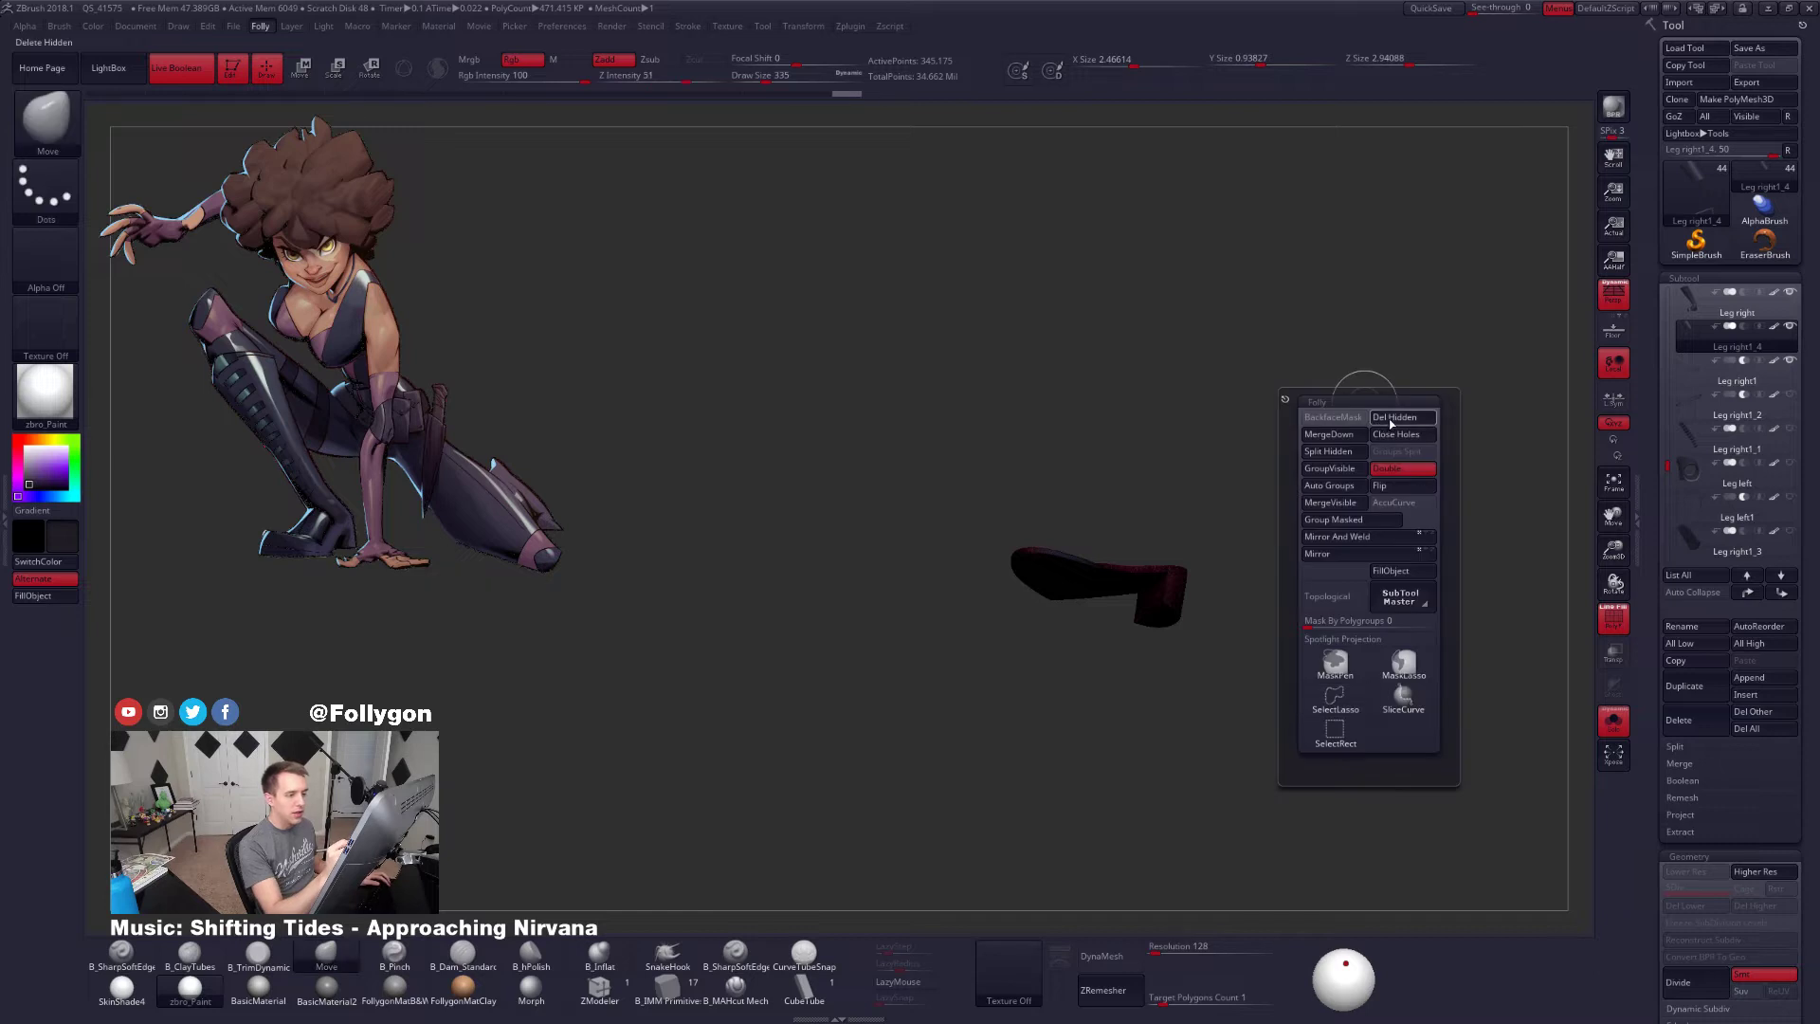
pyautogui.click(1396, 418)
pyautogui.hotkey('shift', 'f')
pyautogui.moveTo(1386, 674); pyautogui.dragTo(1333, 737)
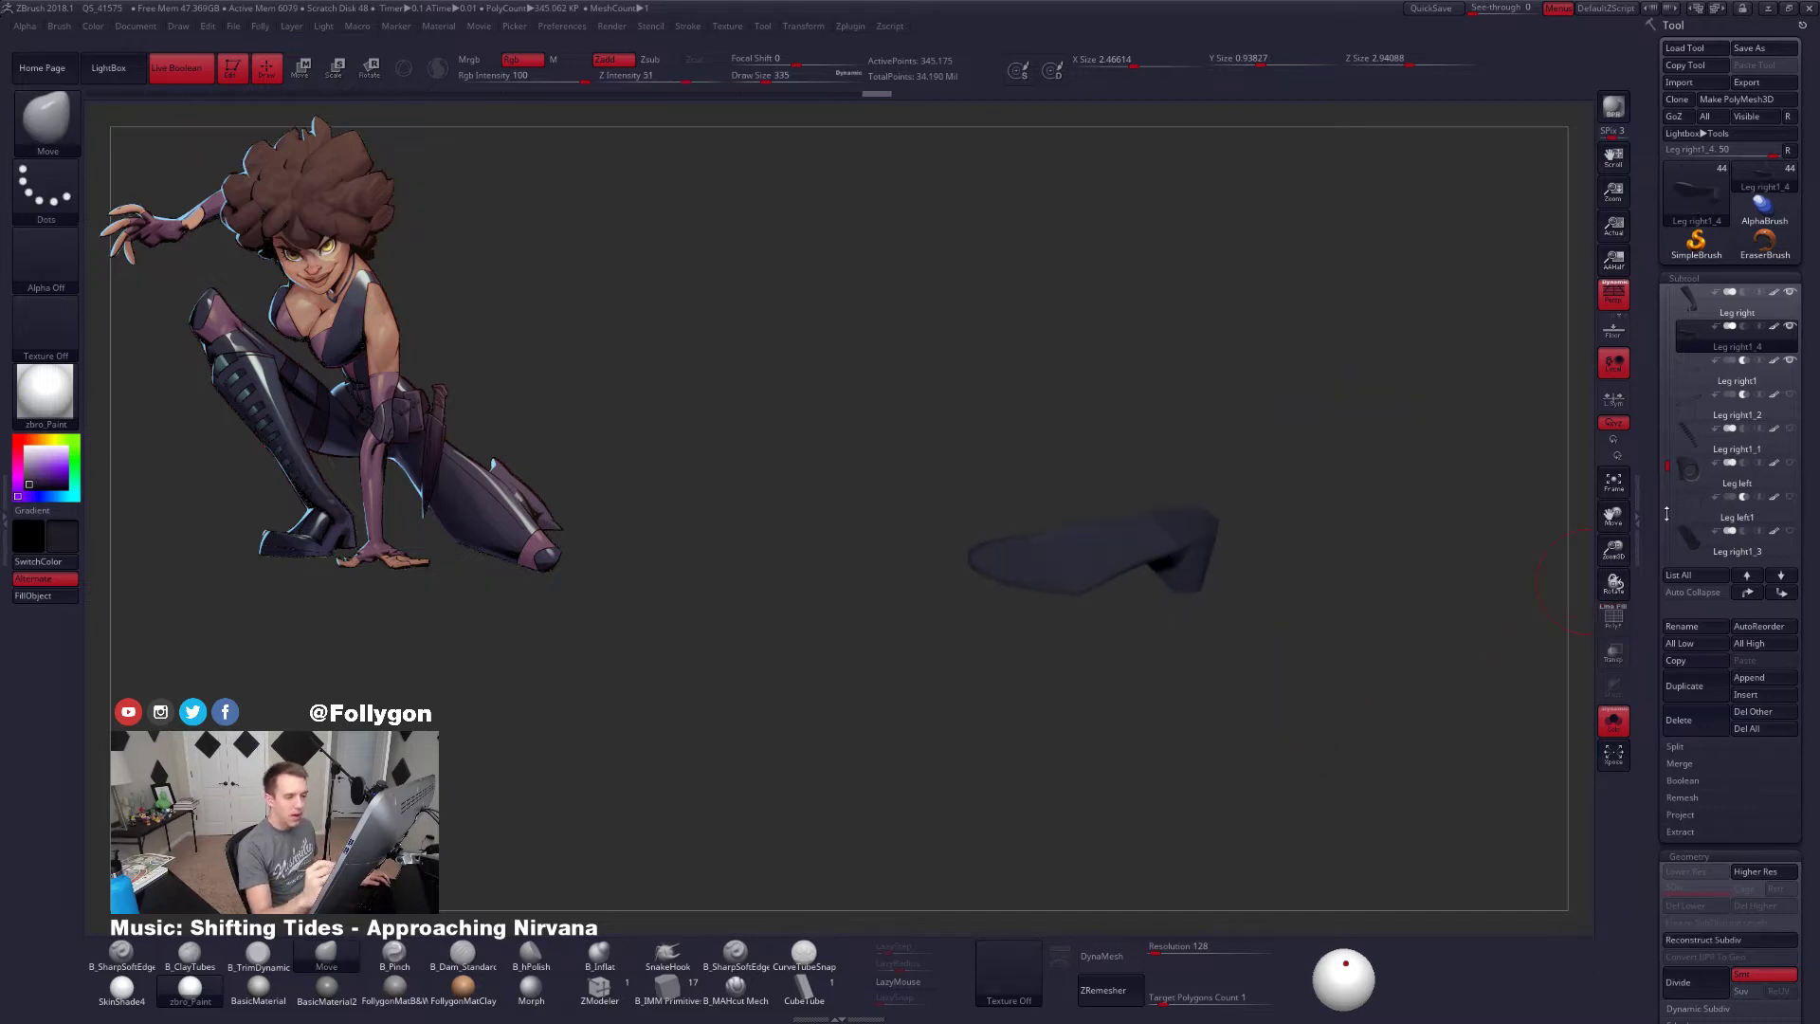
# Turn off the polypaint on the Leg right1_4 sole, set the colour to white and apply the FollygonMatB&P material
pyautogui.click(1774, 329)
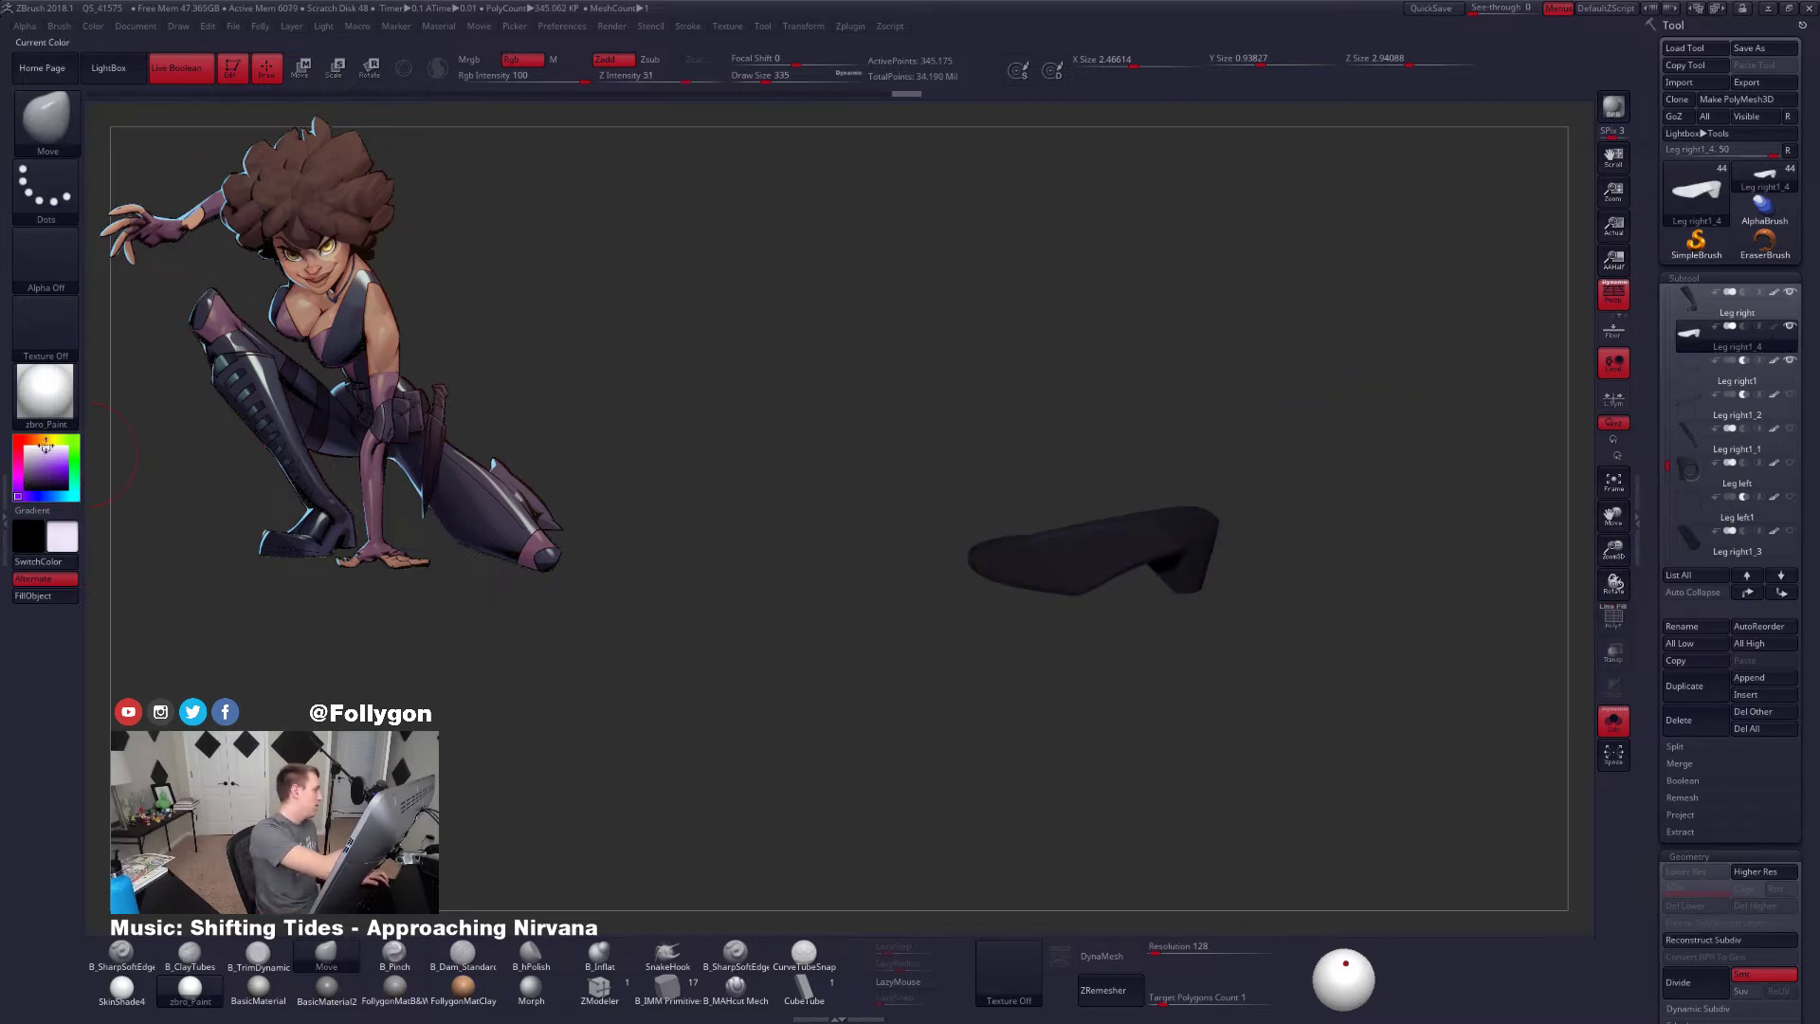
pyautogui.click(45, 446)
pyautogui.moveTo(703, 650); pyautogui.dragTo(752, 876)
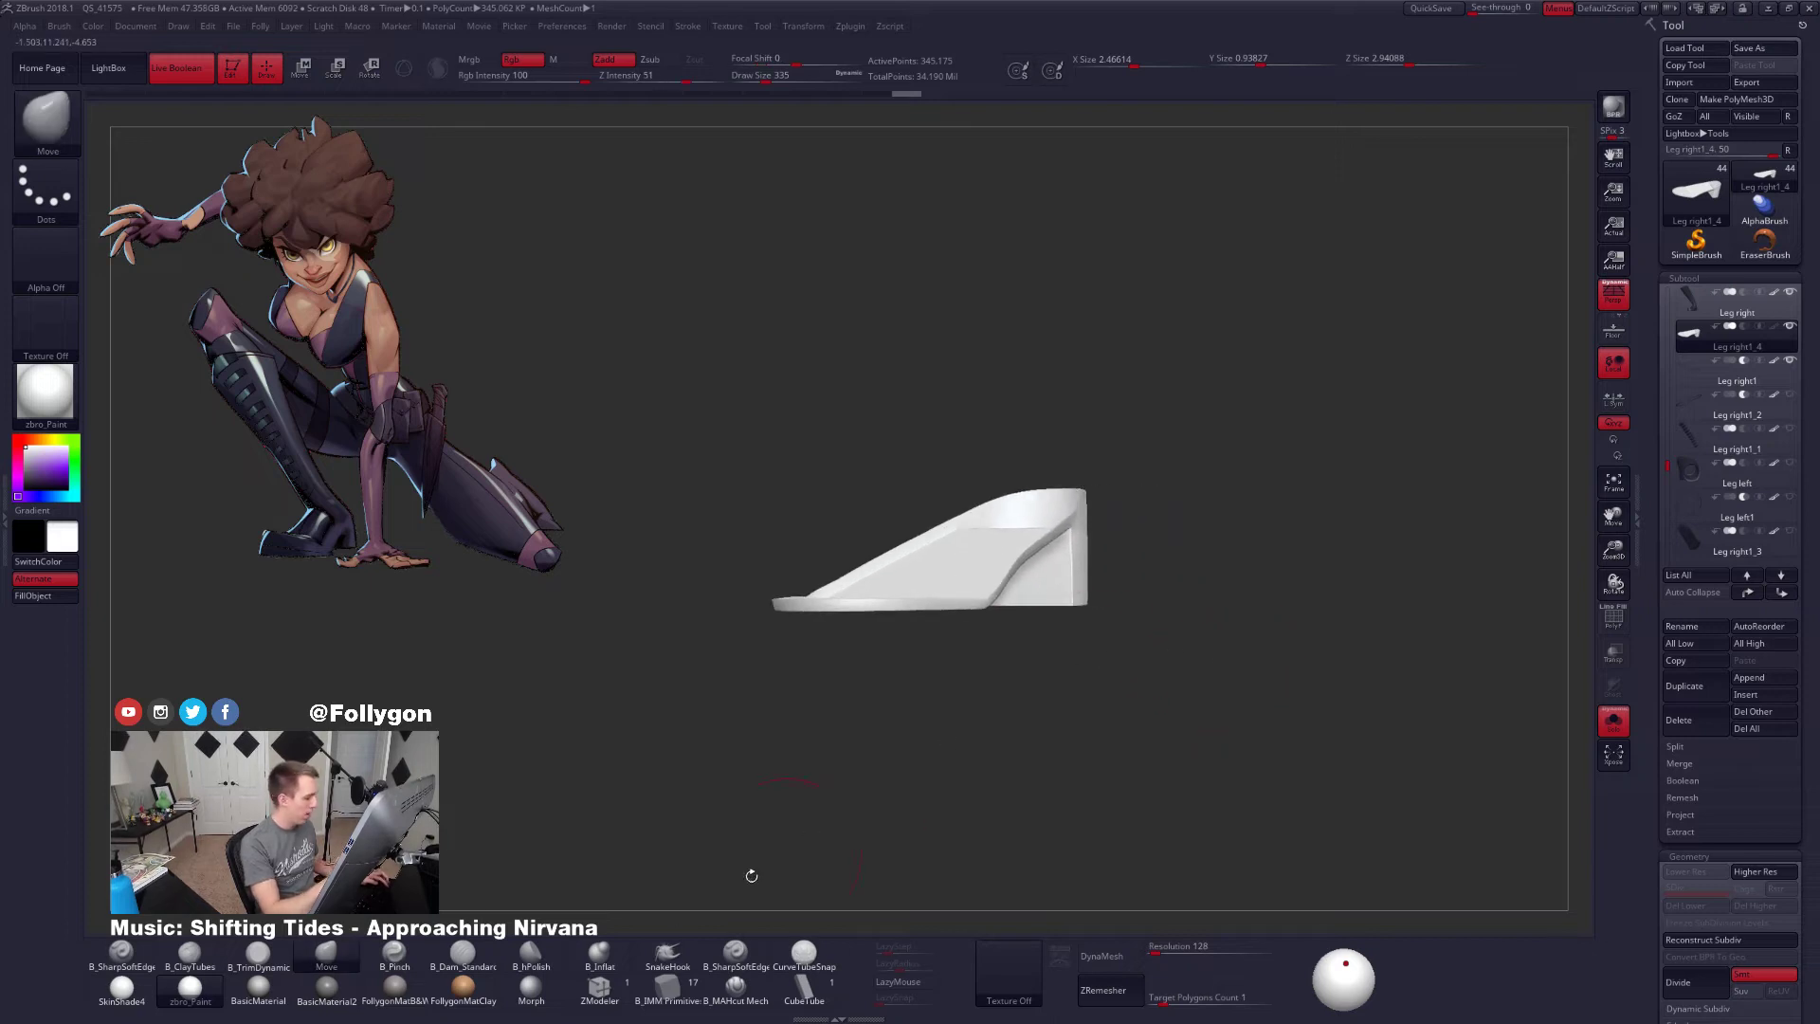
pyautogui.click(403, 994)
pyautogui.keyDown('alt'); pyautogui.moveTo(1052, 626); pyautogui.dragTo(1162, 687); pyautogui.keyUp('alt')
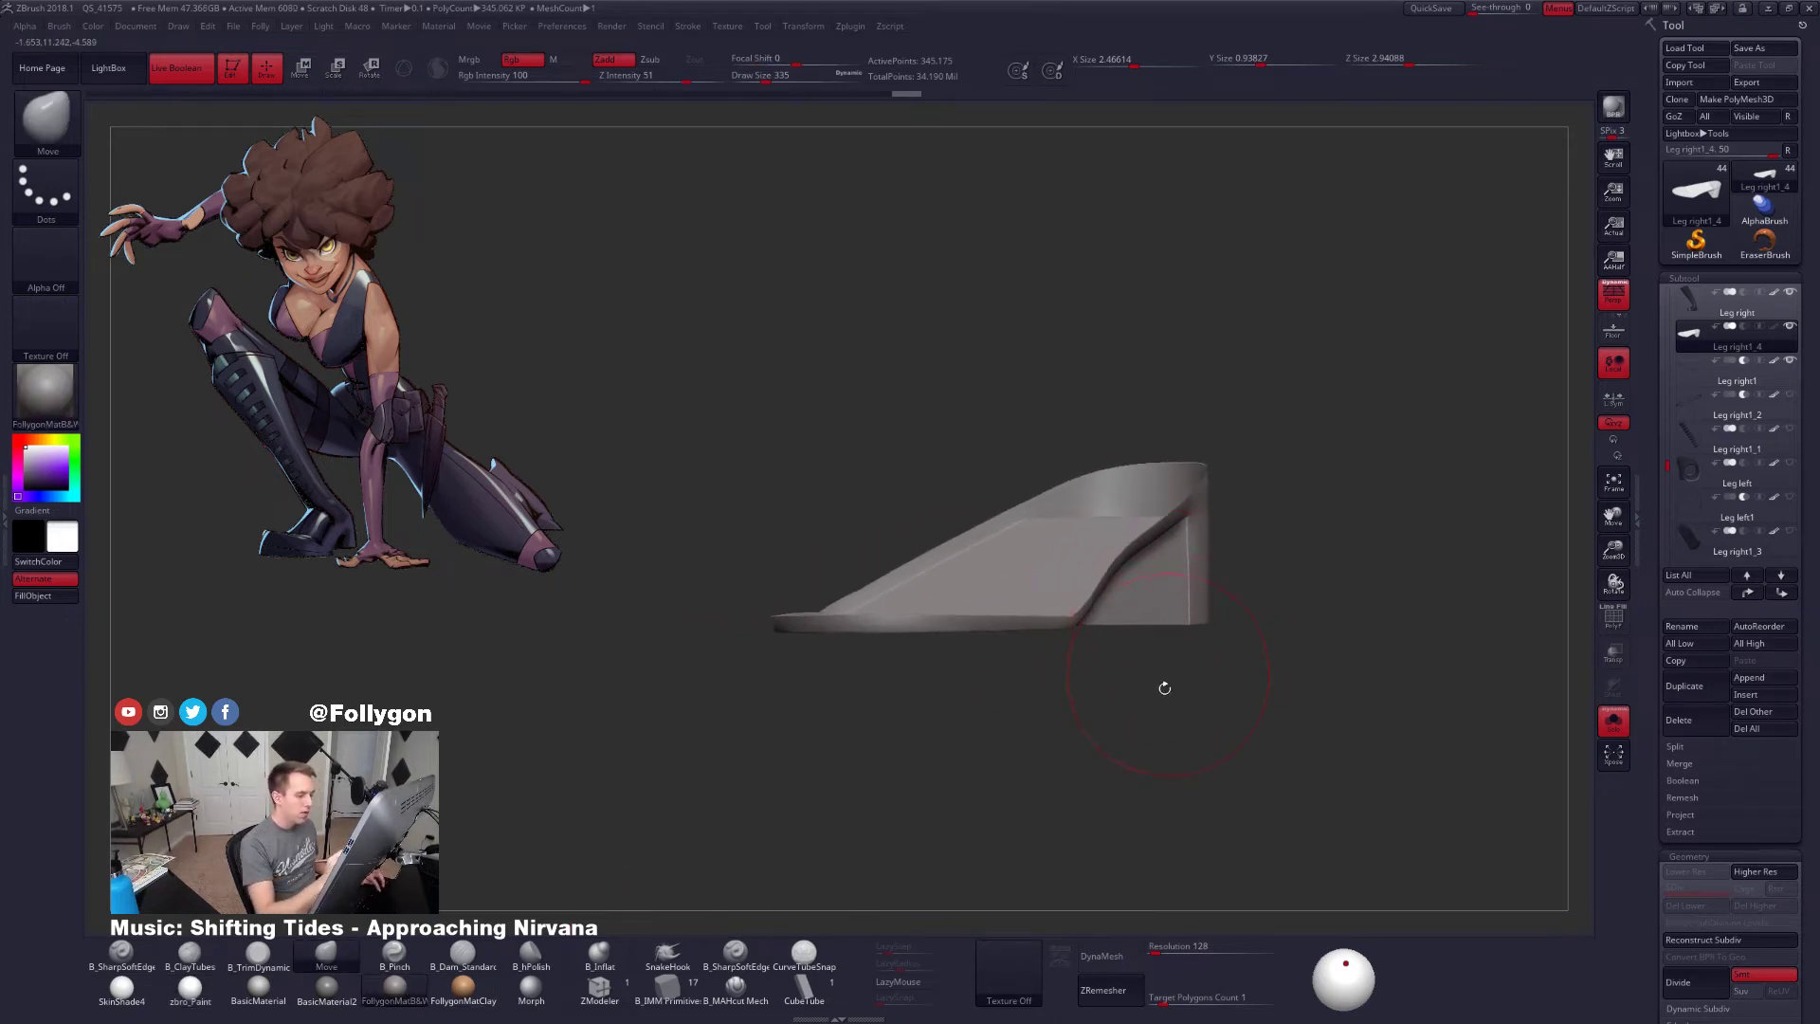
# Check the sole against the boot, isolate it again and close the holes in its mesh
pyautogui.hotkey('shift', 's')
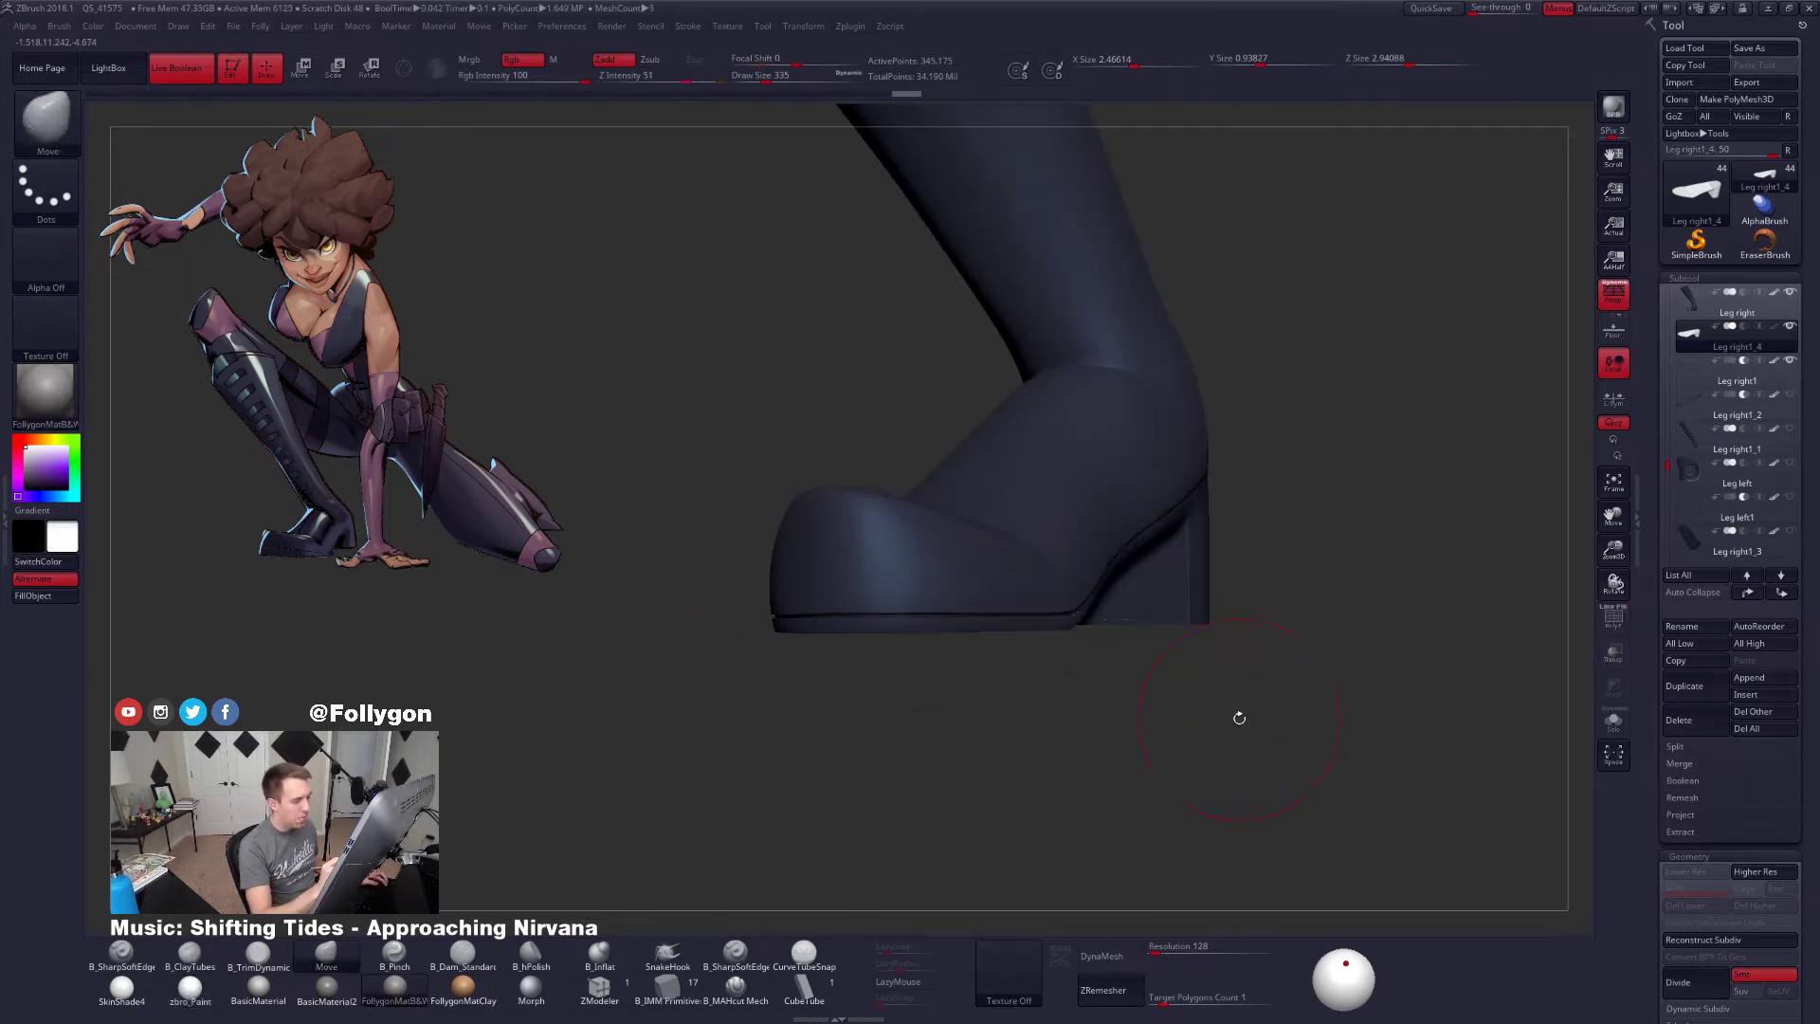
pyautogui.hotkey('alt', 's')
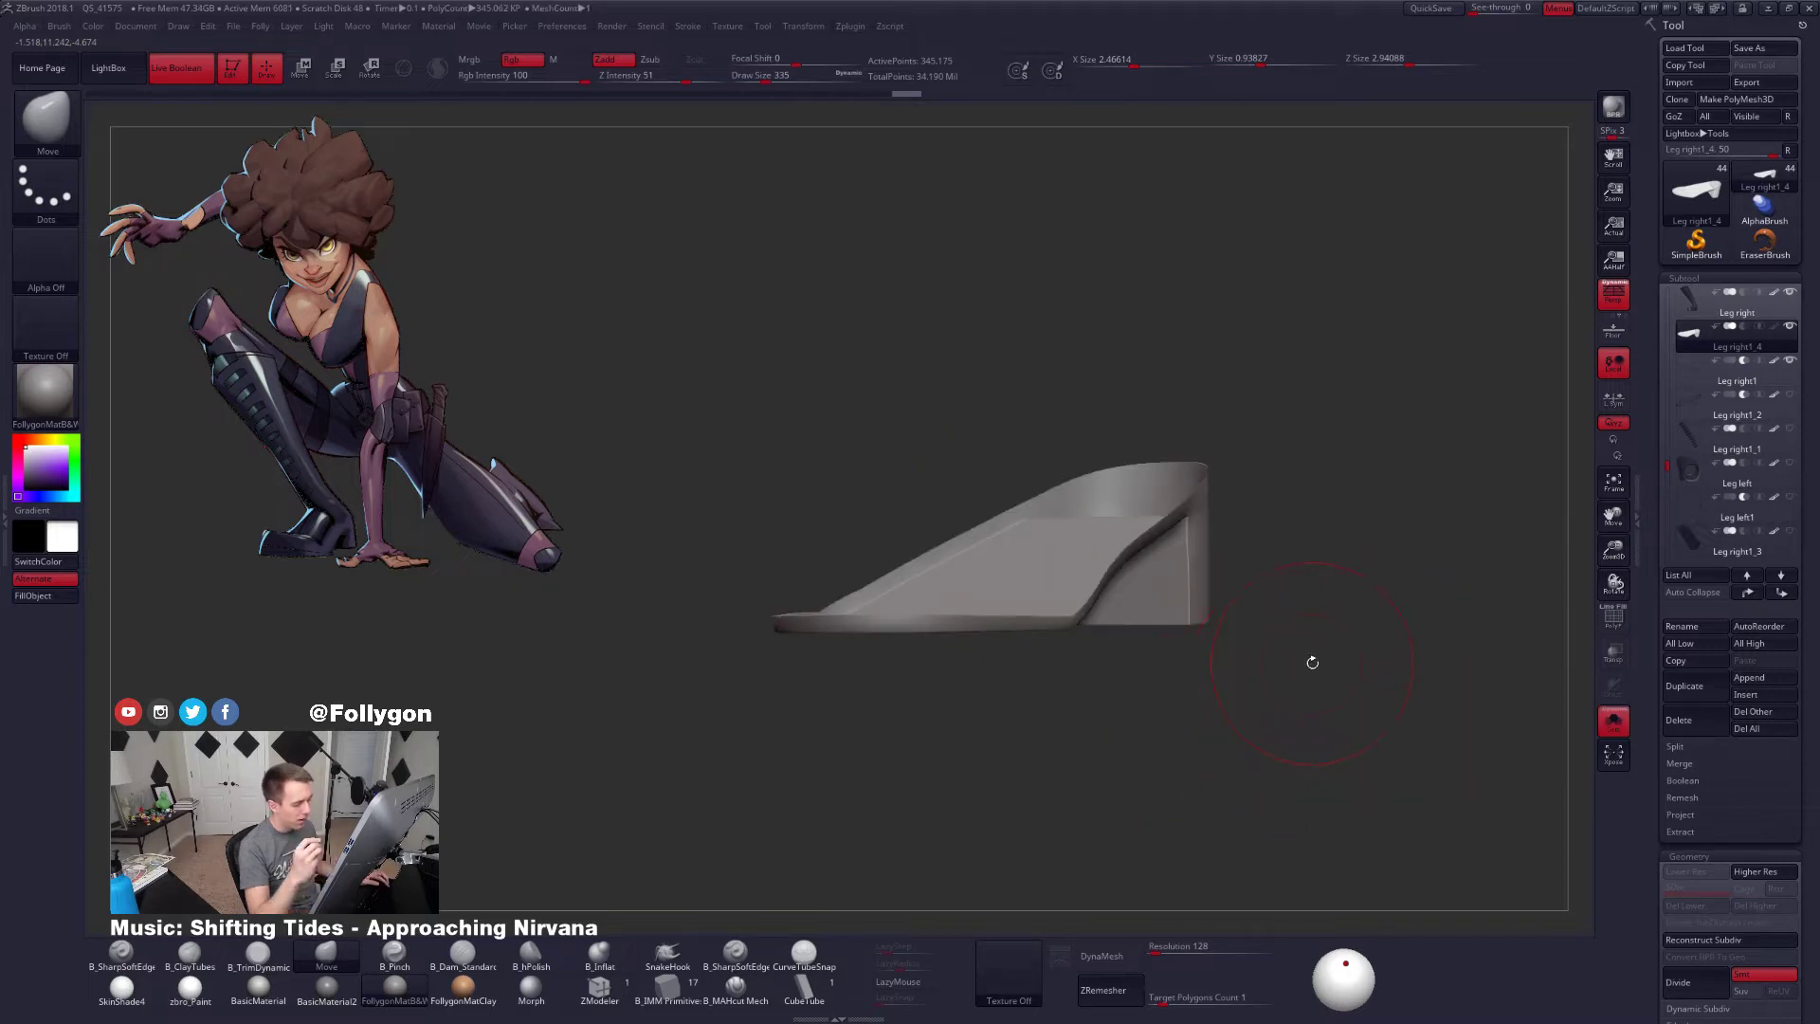
pyautogui.hotkey('ctrl', 'shift', 'f')
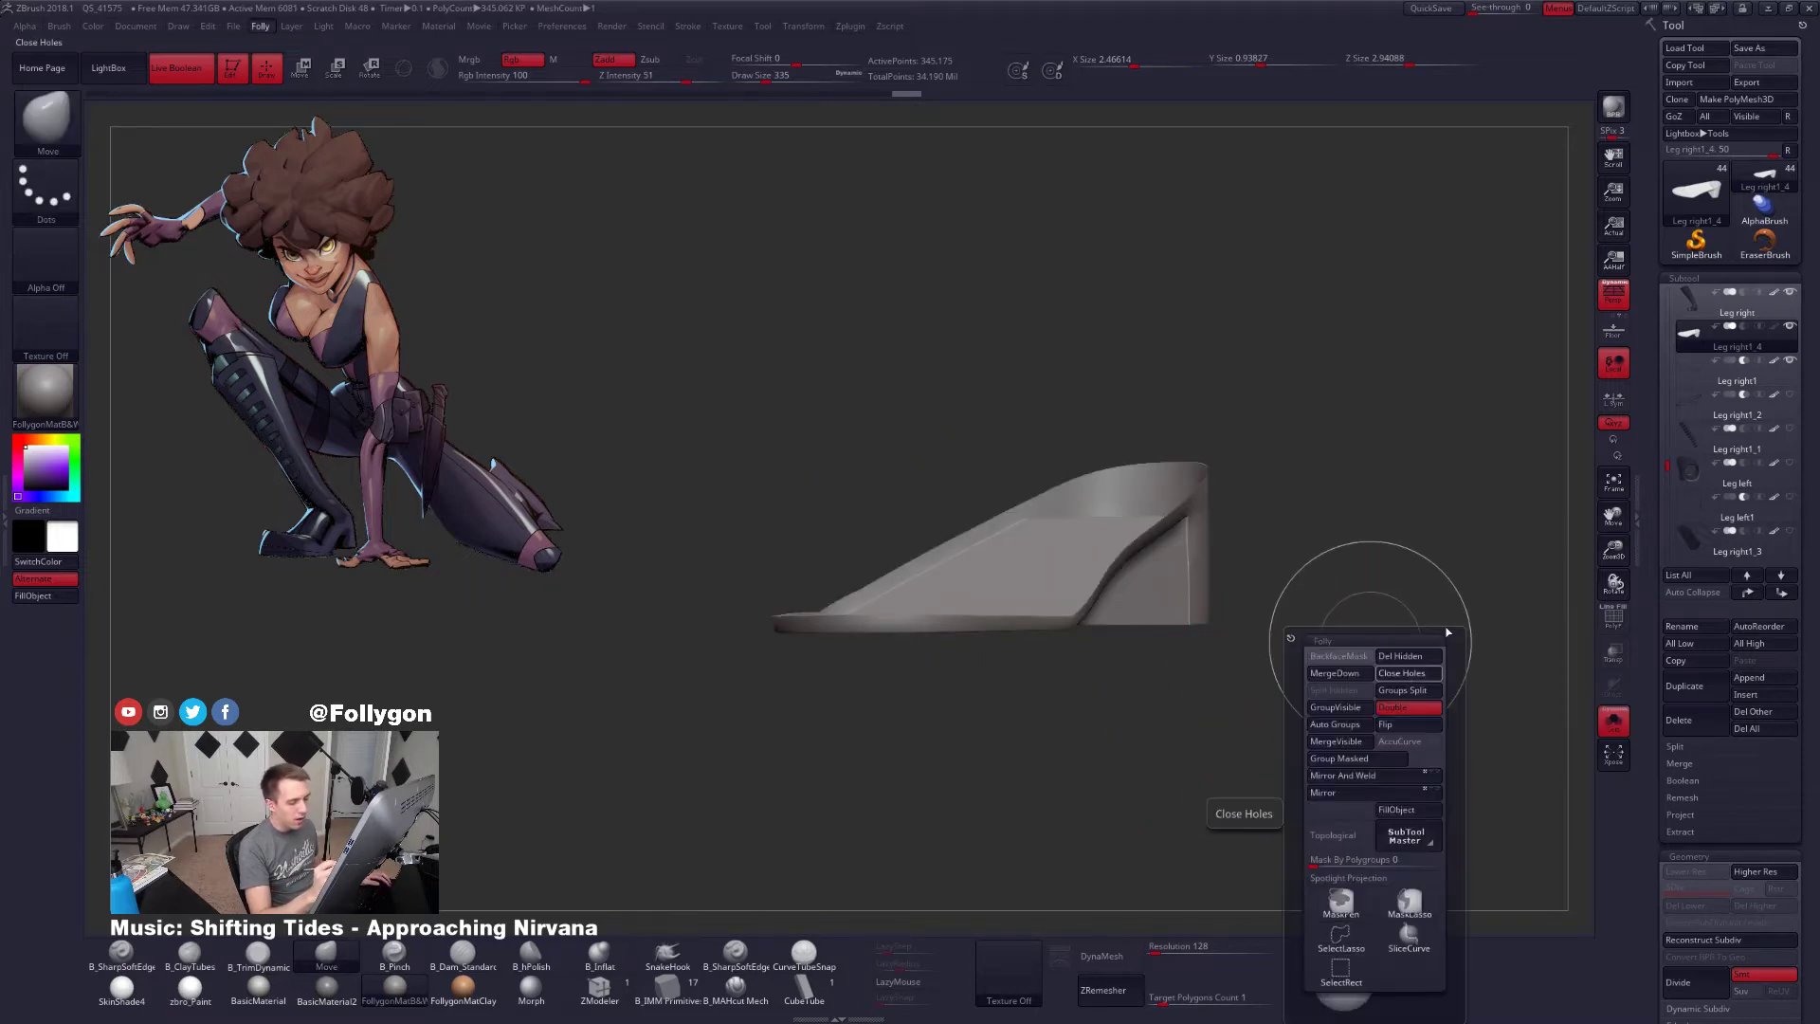
pyautogui.click(1403, 673)
pyautogui.moveTo(1337, 622); pyautogui.dragTo(1197, 652)
# Show the boot again and inflate the closed sole slightly with the Inflate deformation
pyautogui.moveTo(1663, 764); pyautogui.dragTo(1669, 62)
pyautogui.moveTo(1697, 585); pyautogui.dragTo(1692, 252)
pyautogui.hotkey('shift', 's')
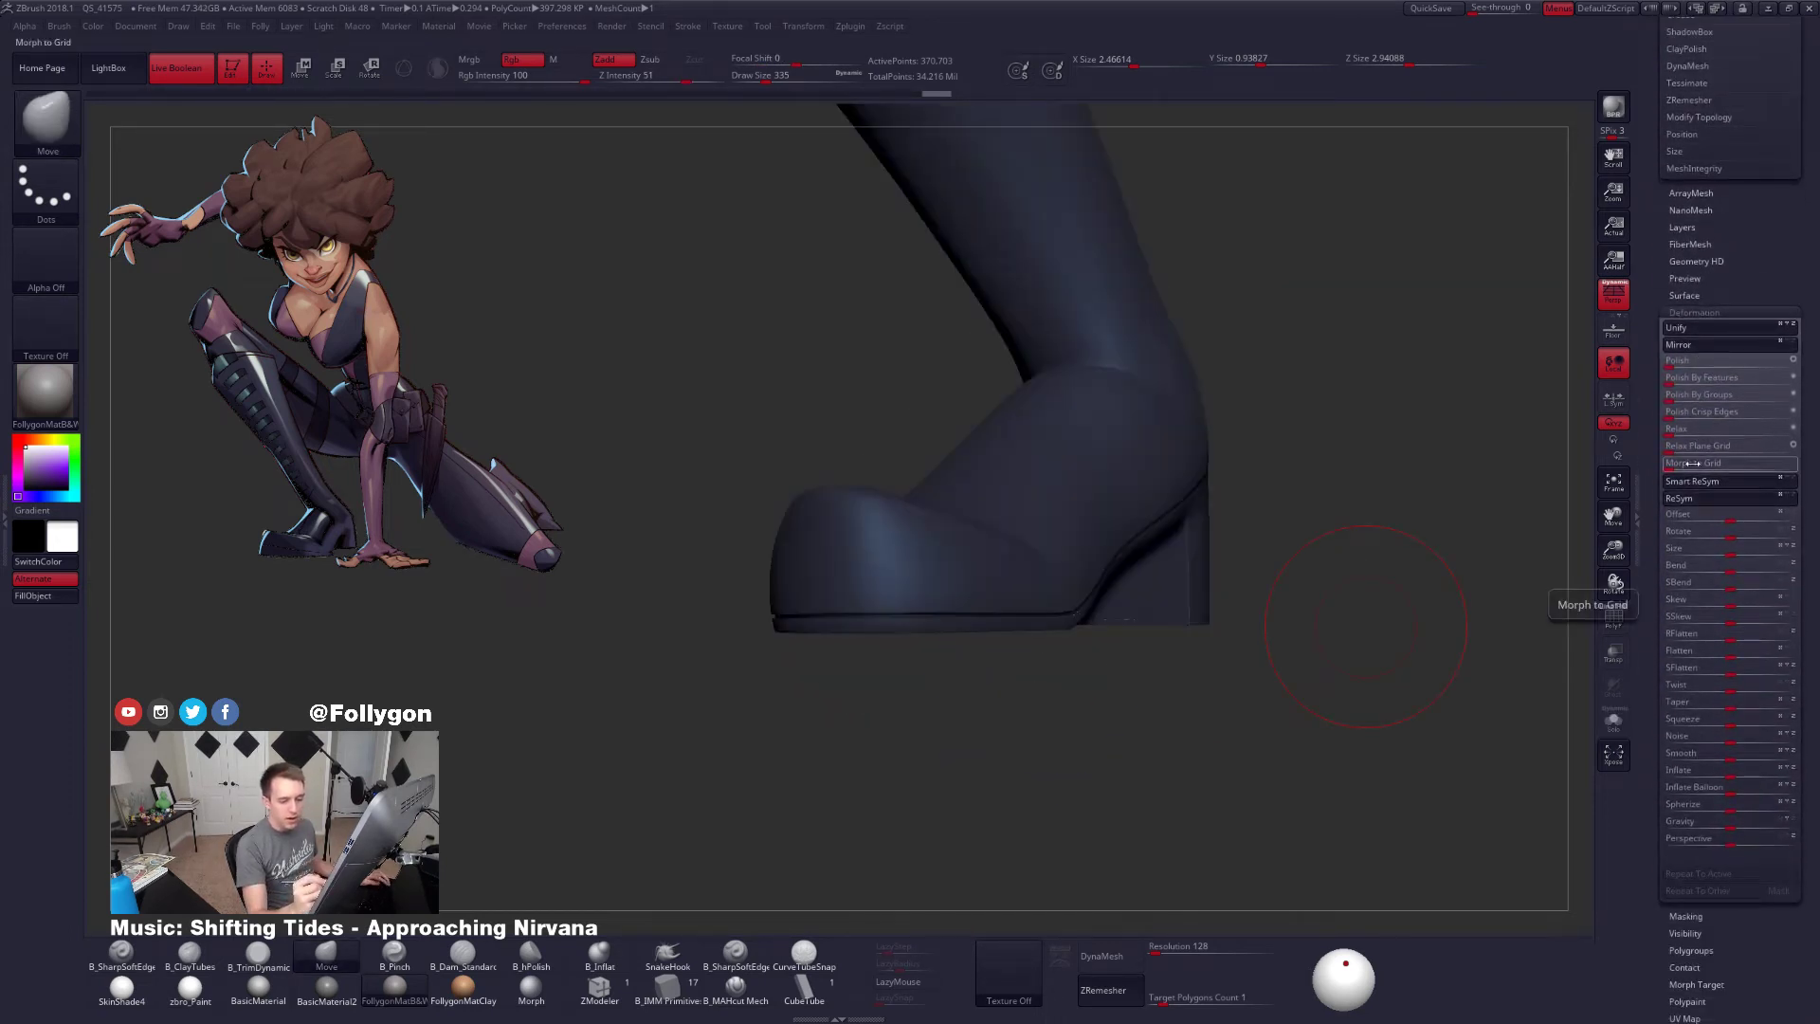
pyautogui.moveTo(1731, 775); pyautogui.dragTo(1745, 778)
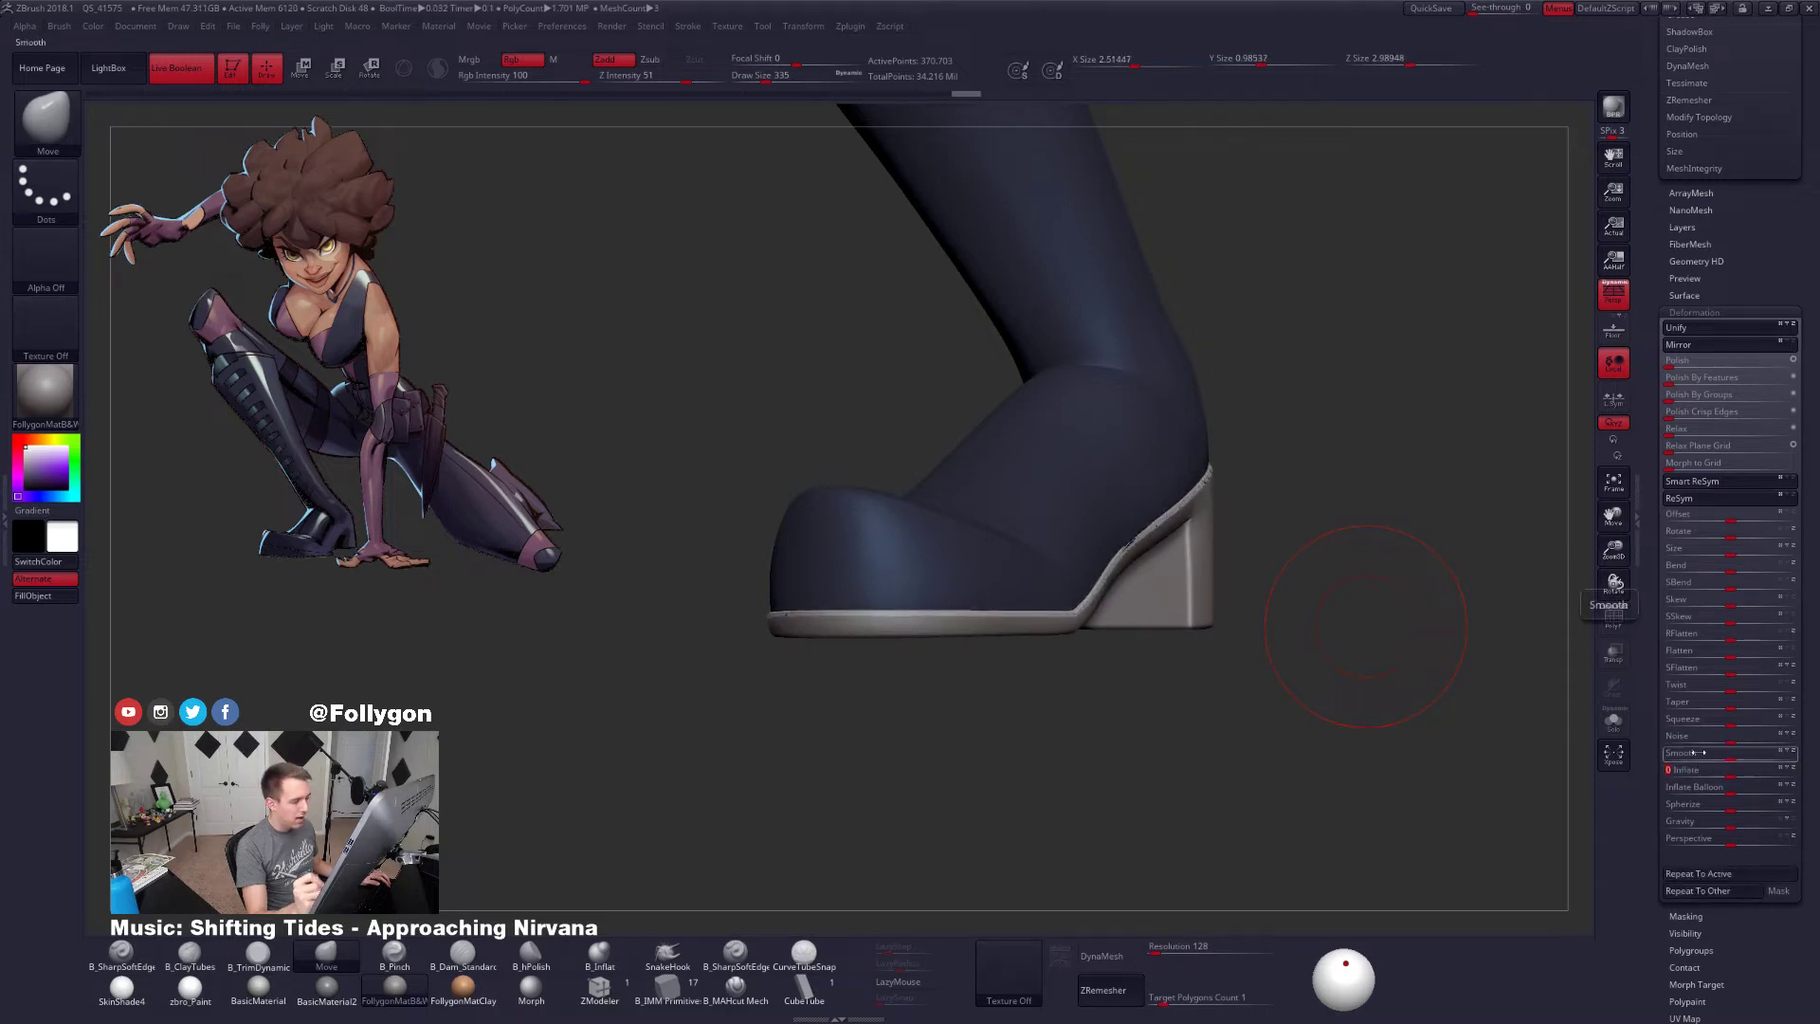
# Examine the inflated sole's top edge up close, comparing the shaded surface with the polyframe
pyautogui.hotkey('ctrl', 'shift', 's')
pyautogui.press('space')
pyautogui.moveTo(1102, 617); pyautogui.dragTo(1079, 657)
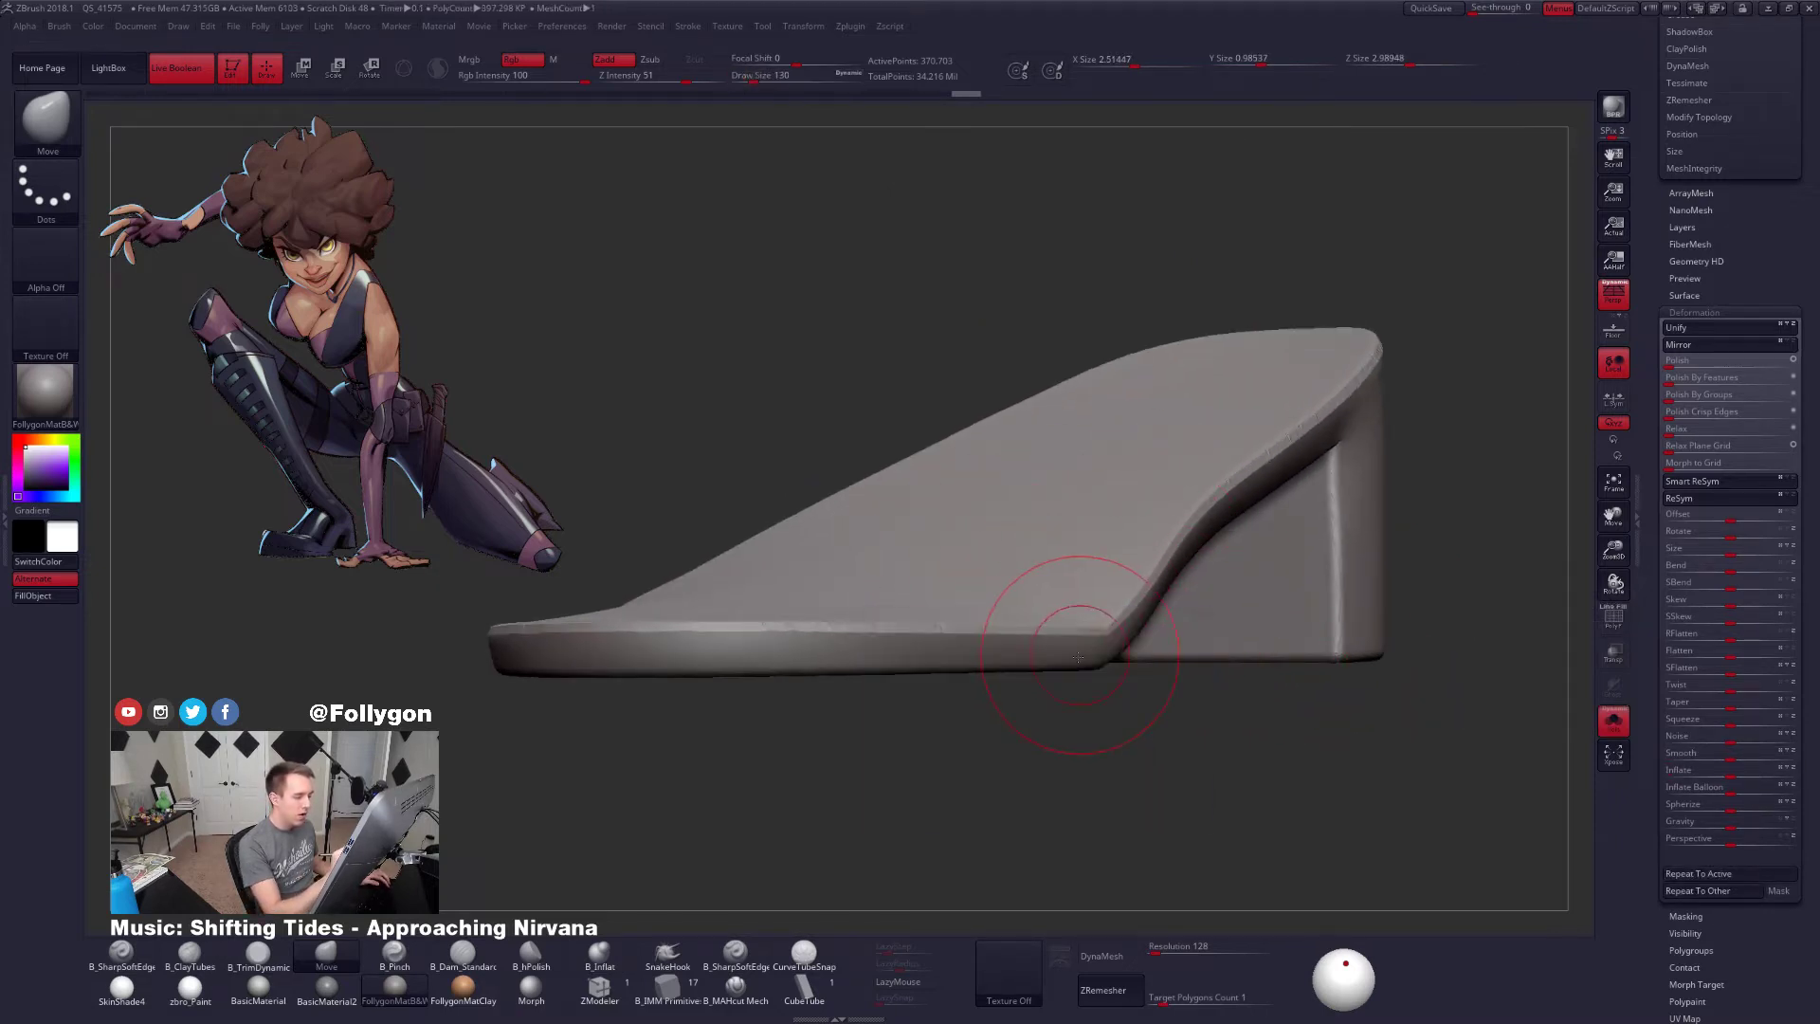
pyautogui.moveTo(1090, 638); pyautogui.dragTo(1024, 648, button='right')
pyautogui.hotkey('shift', 'f')
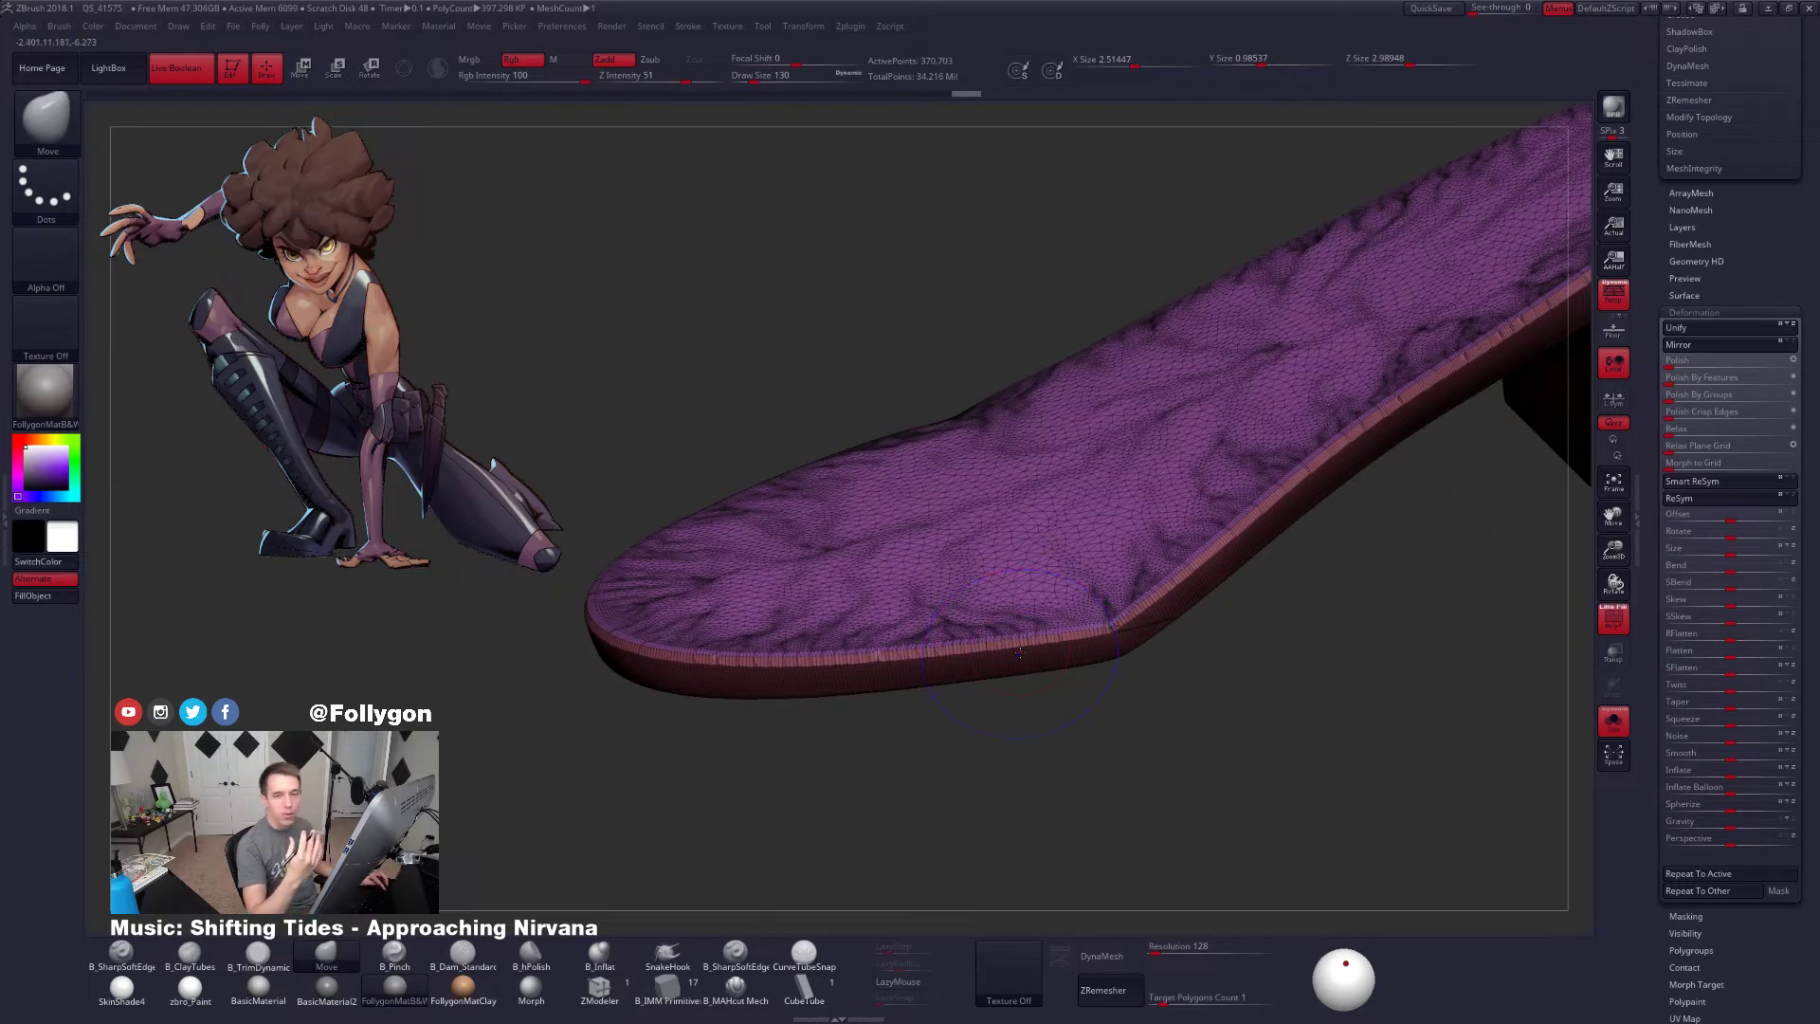
pyautogui.hotkey('shift', 'f')
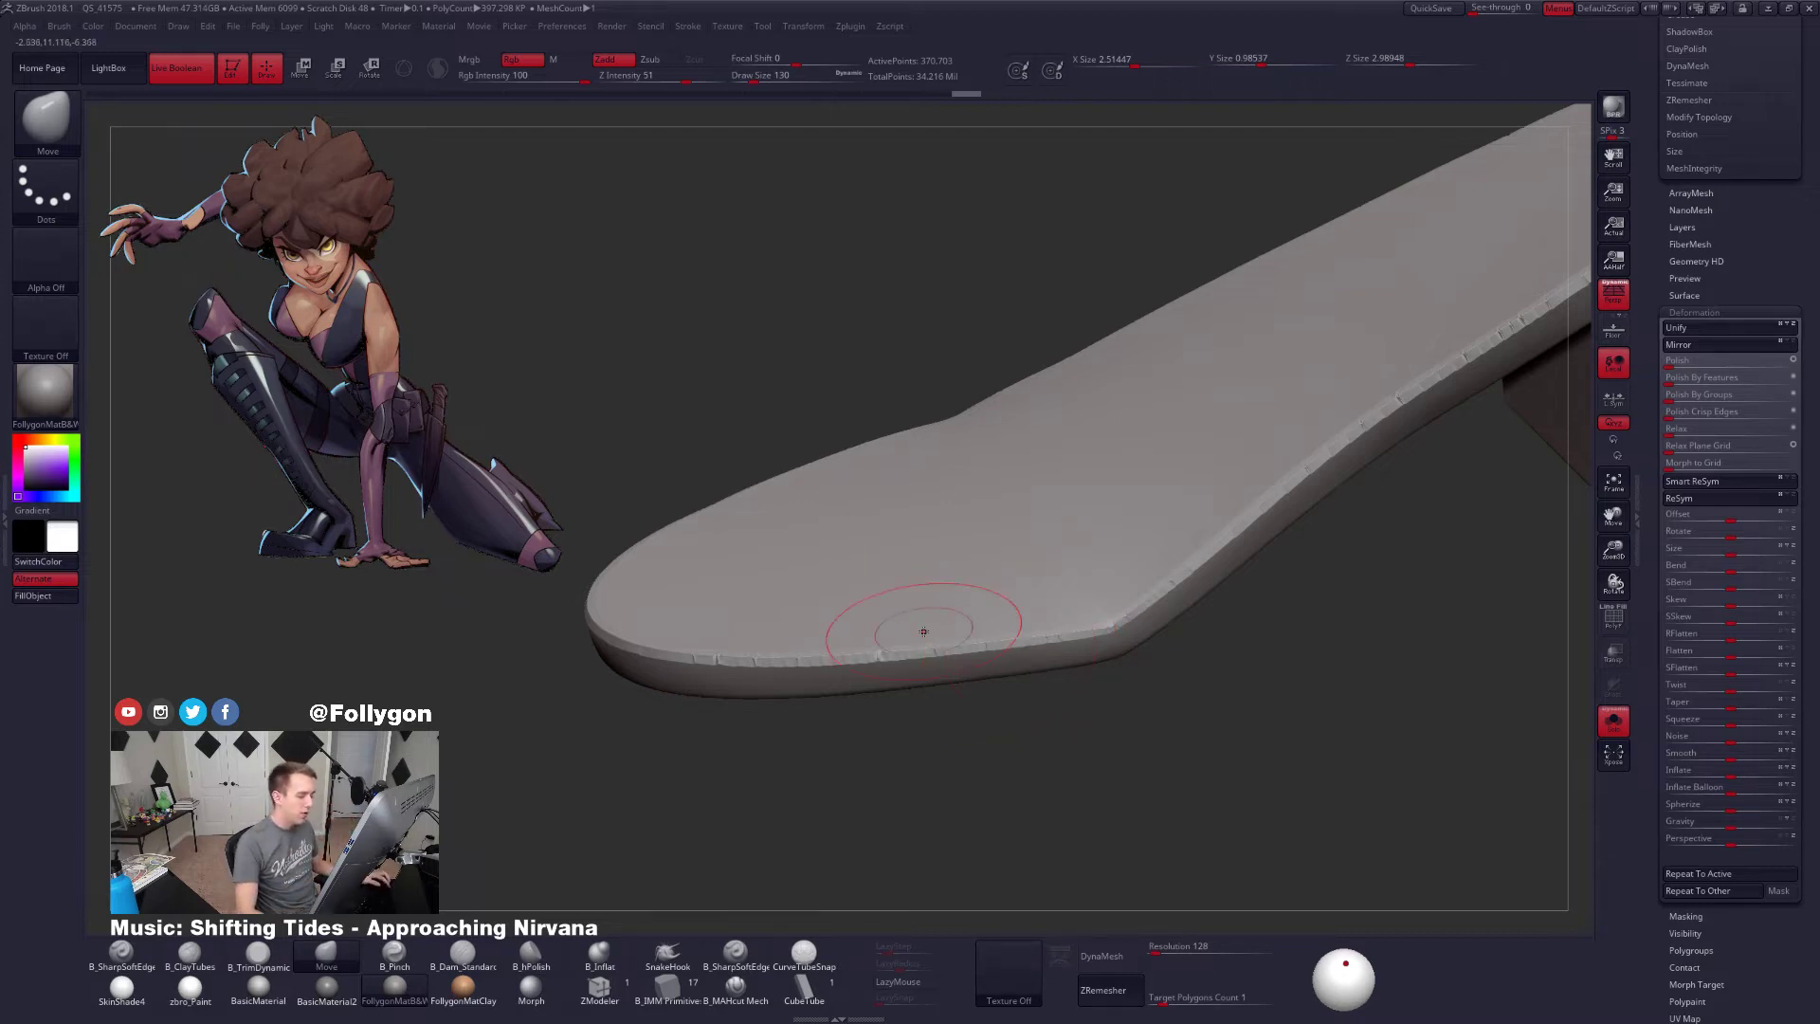
pyautogui.hotkey('shift', 'f')
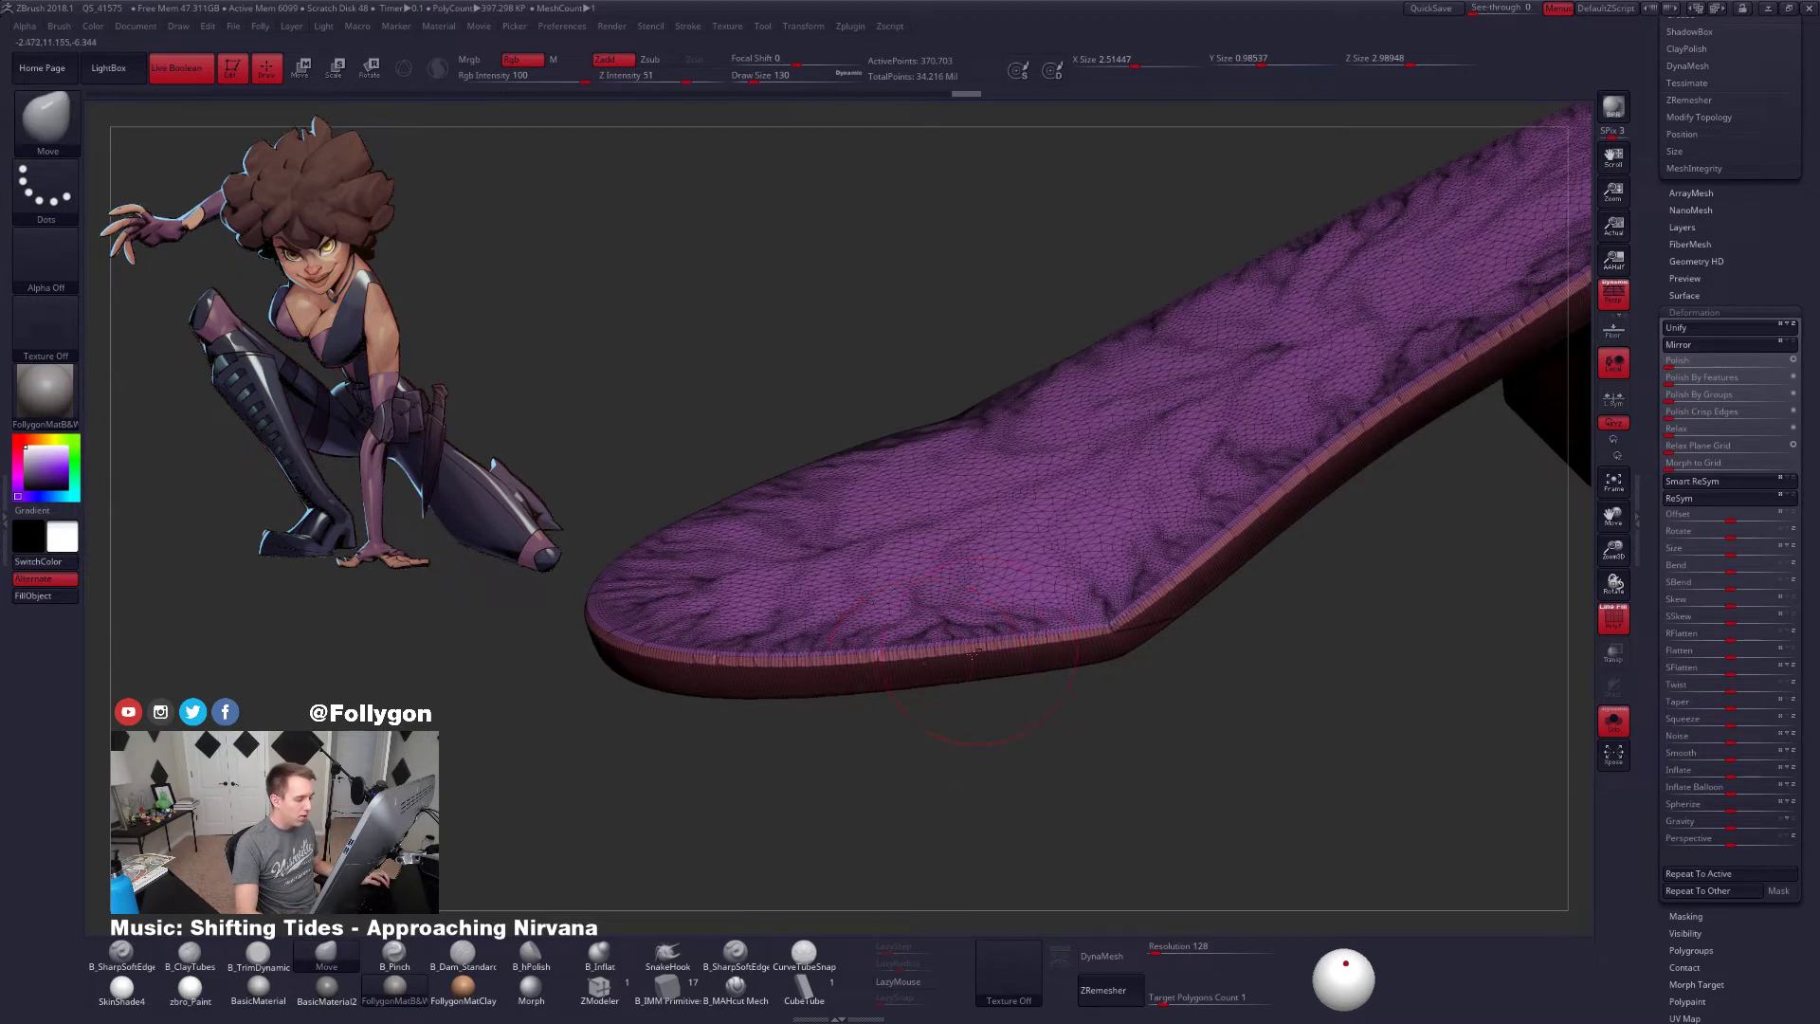
# Place a Transpose line at the sole's edge where it bends up toward the heel
pyautogui.press('w')
pyautogui.click(1038, 622)
pyautogui.moveTo(1079, 658); pyautogui.dragTo(1106, 749)
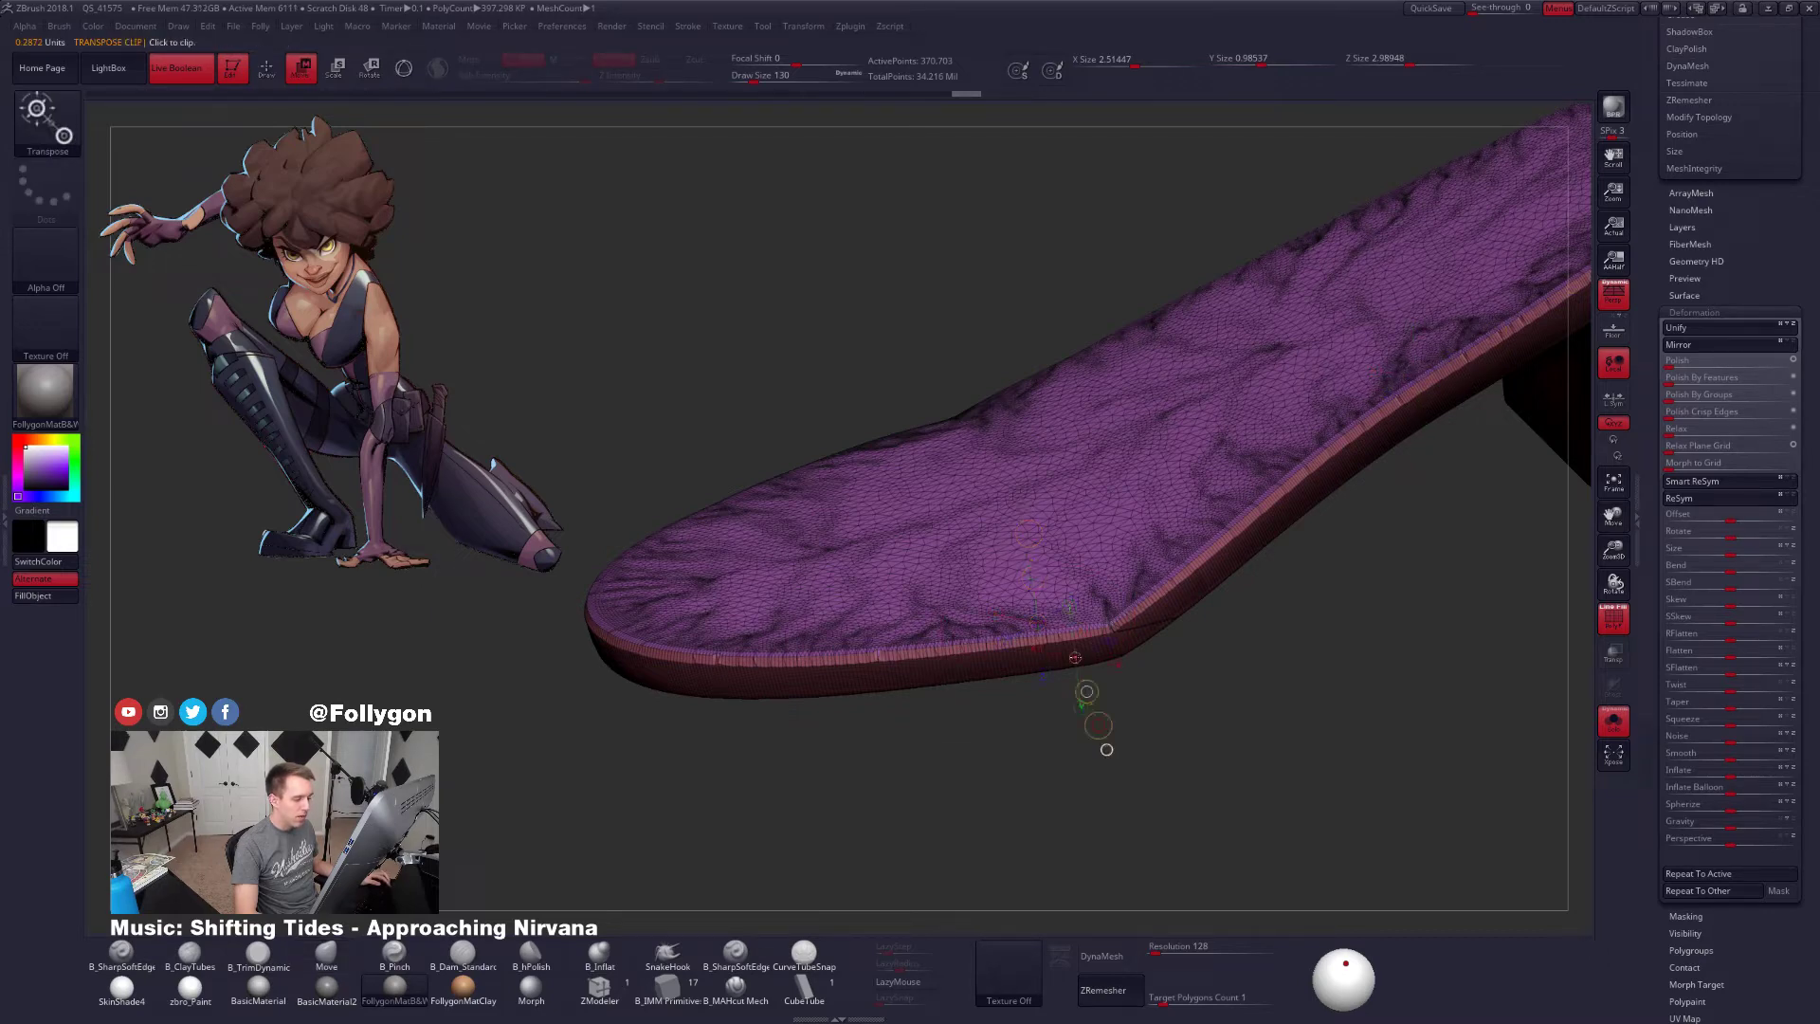
pyautogui.moveTo(1200, 671); pyautogui.dragTo(1161, 738)
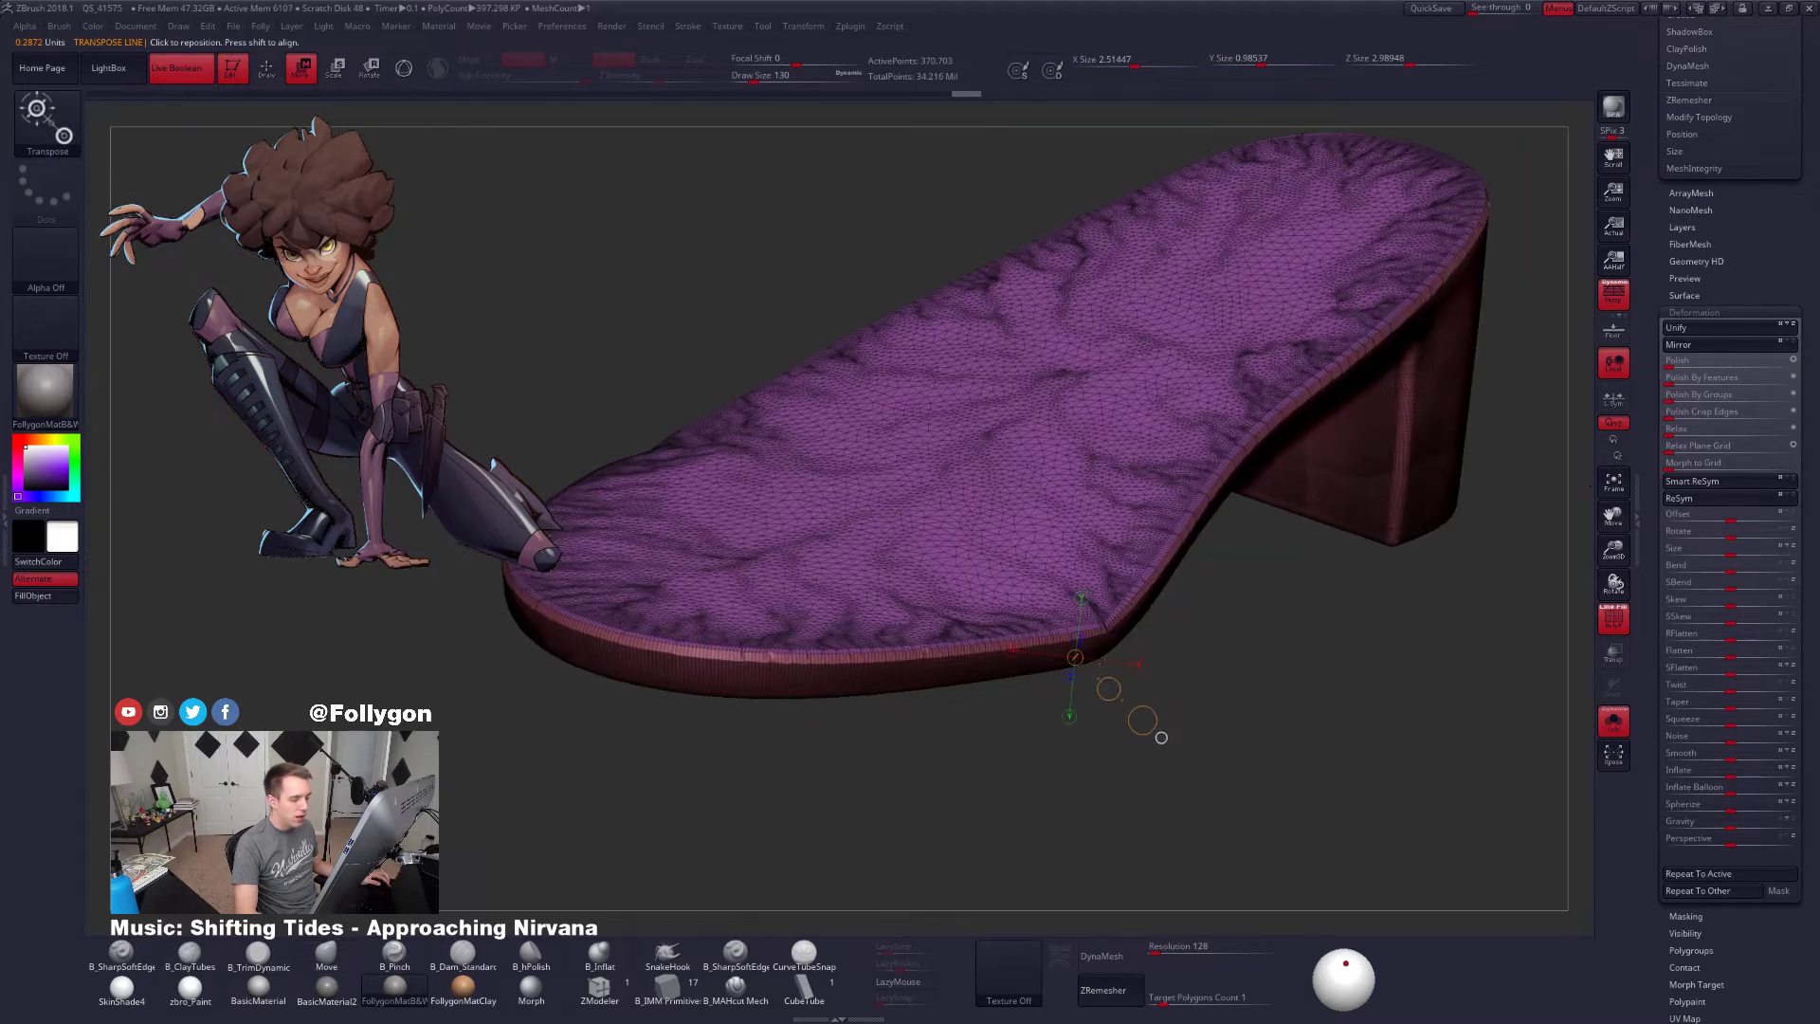
# Undo the inflation and the hole closing on the sole, and turn off the polyframe
pyautogui.hotkey('ctrl', 'z')
pyautogui.hotkey('ctrl', 'z')
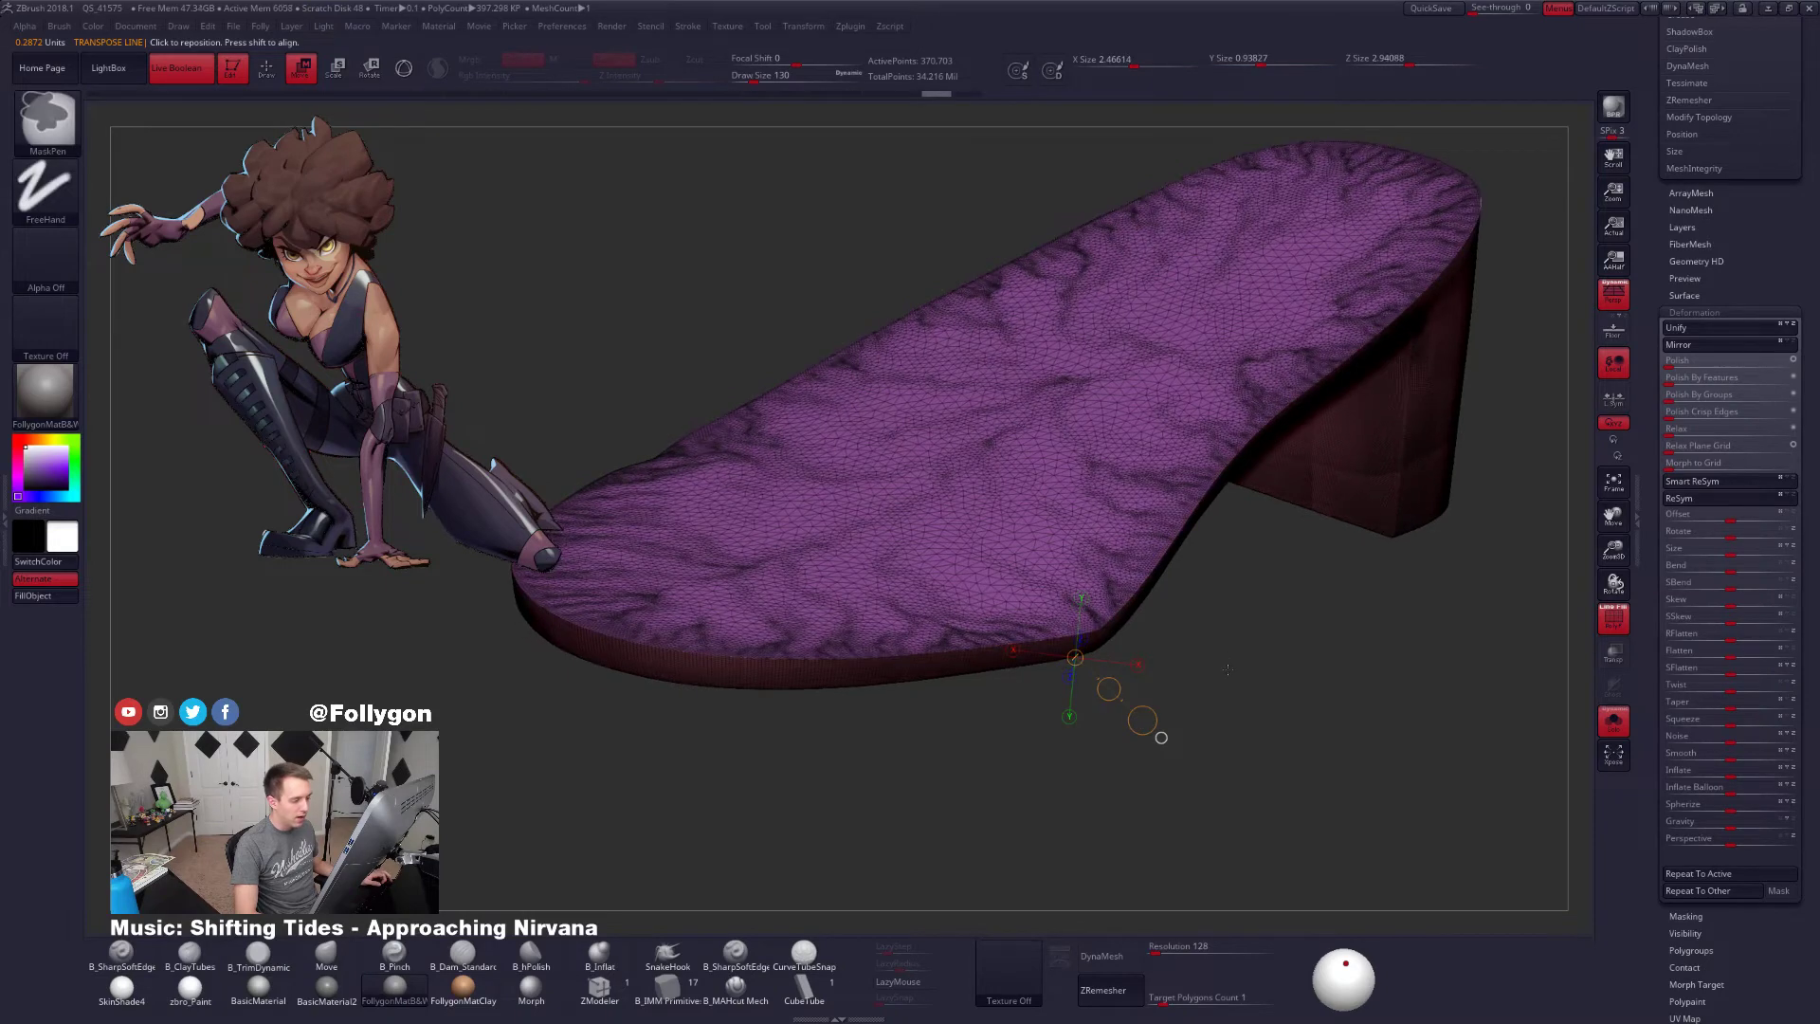
pyautogui.hotkey('shift', 'f')
pyautogui.moveTo(1202, 669); pyautogui.dragTo(1228, 668)
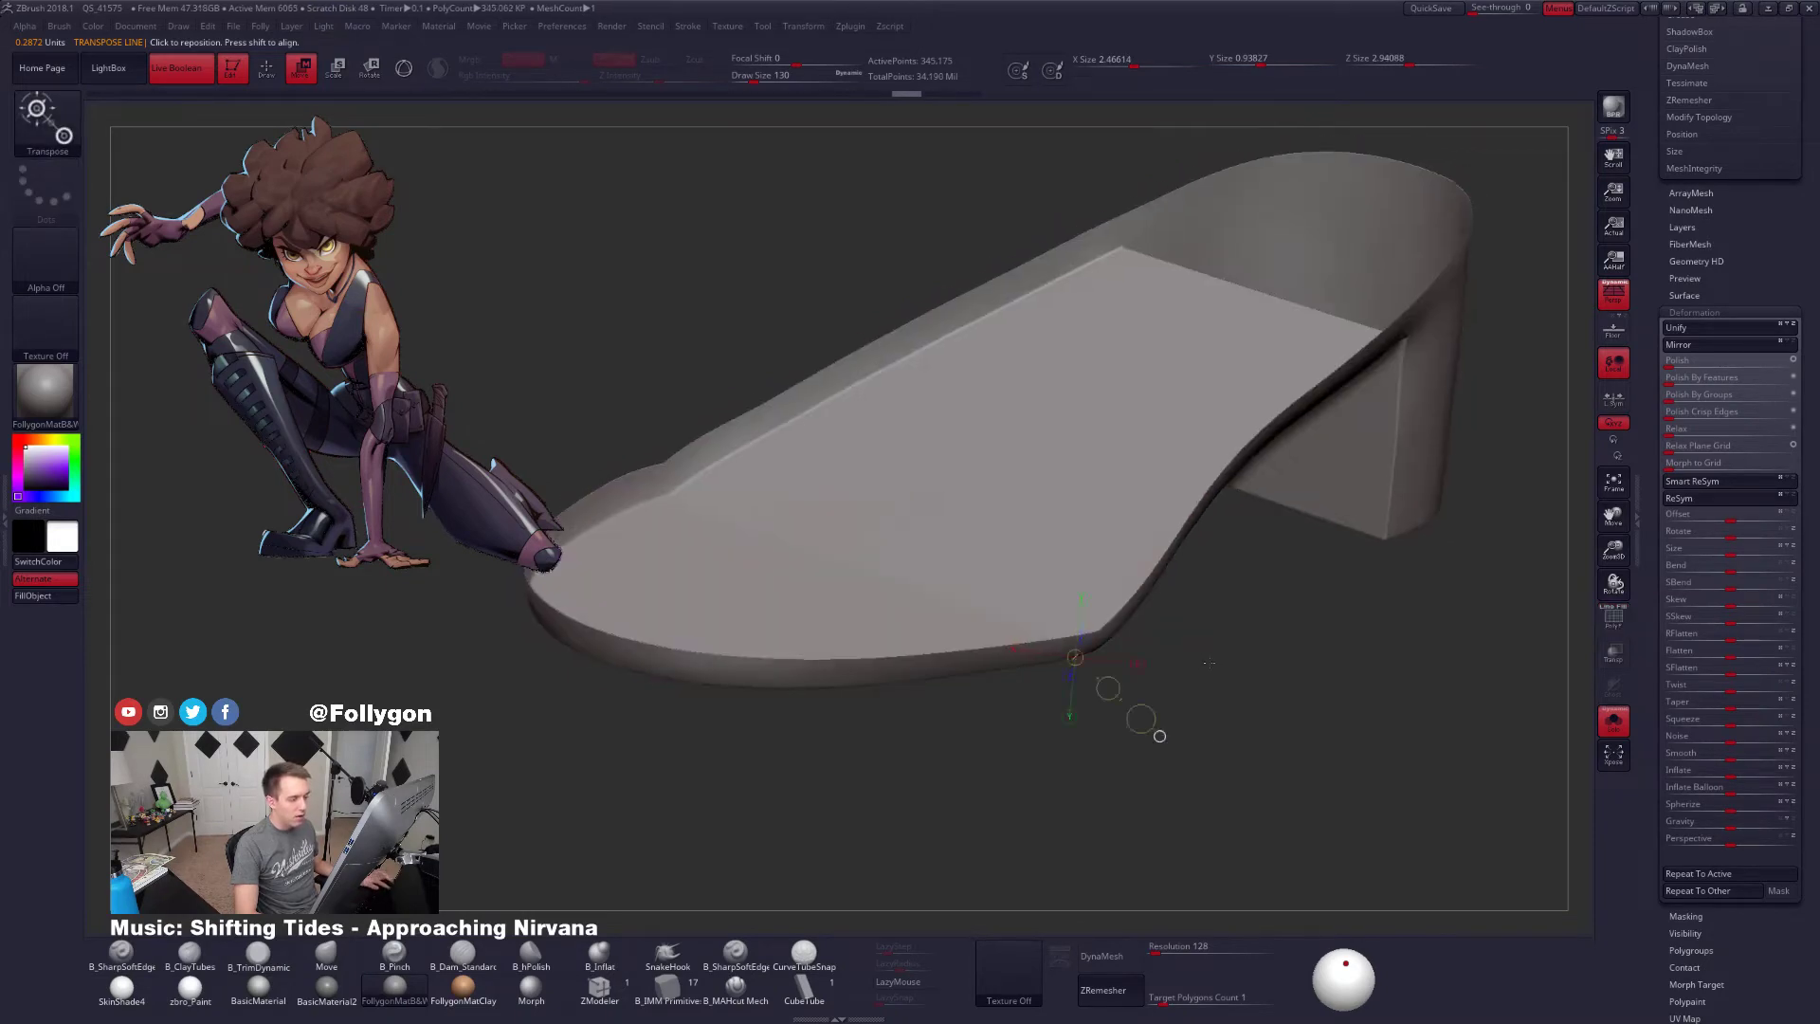
# Show the boot, inflate the open sole slightly with the Inflate deformation and check its mesh in isolation
pyautogui.press('q')
pyautogui.hotkey('alt', 's')
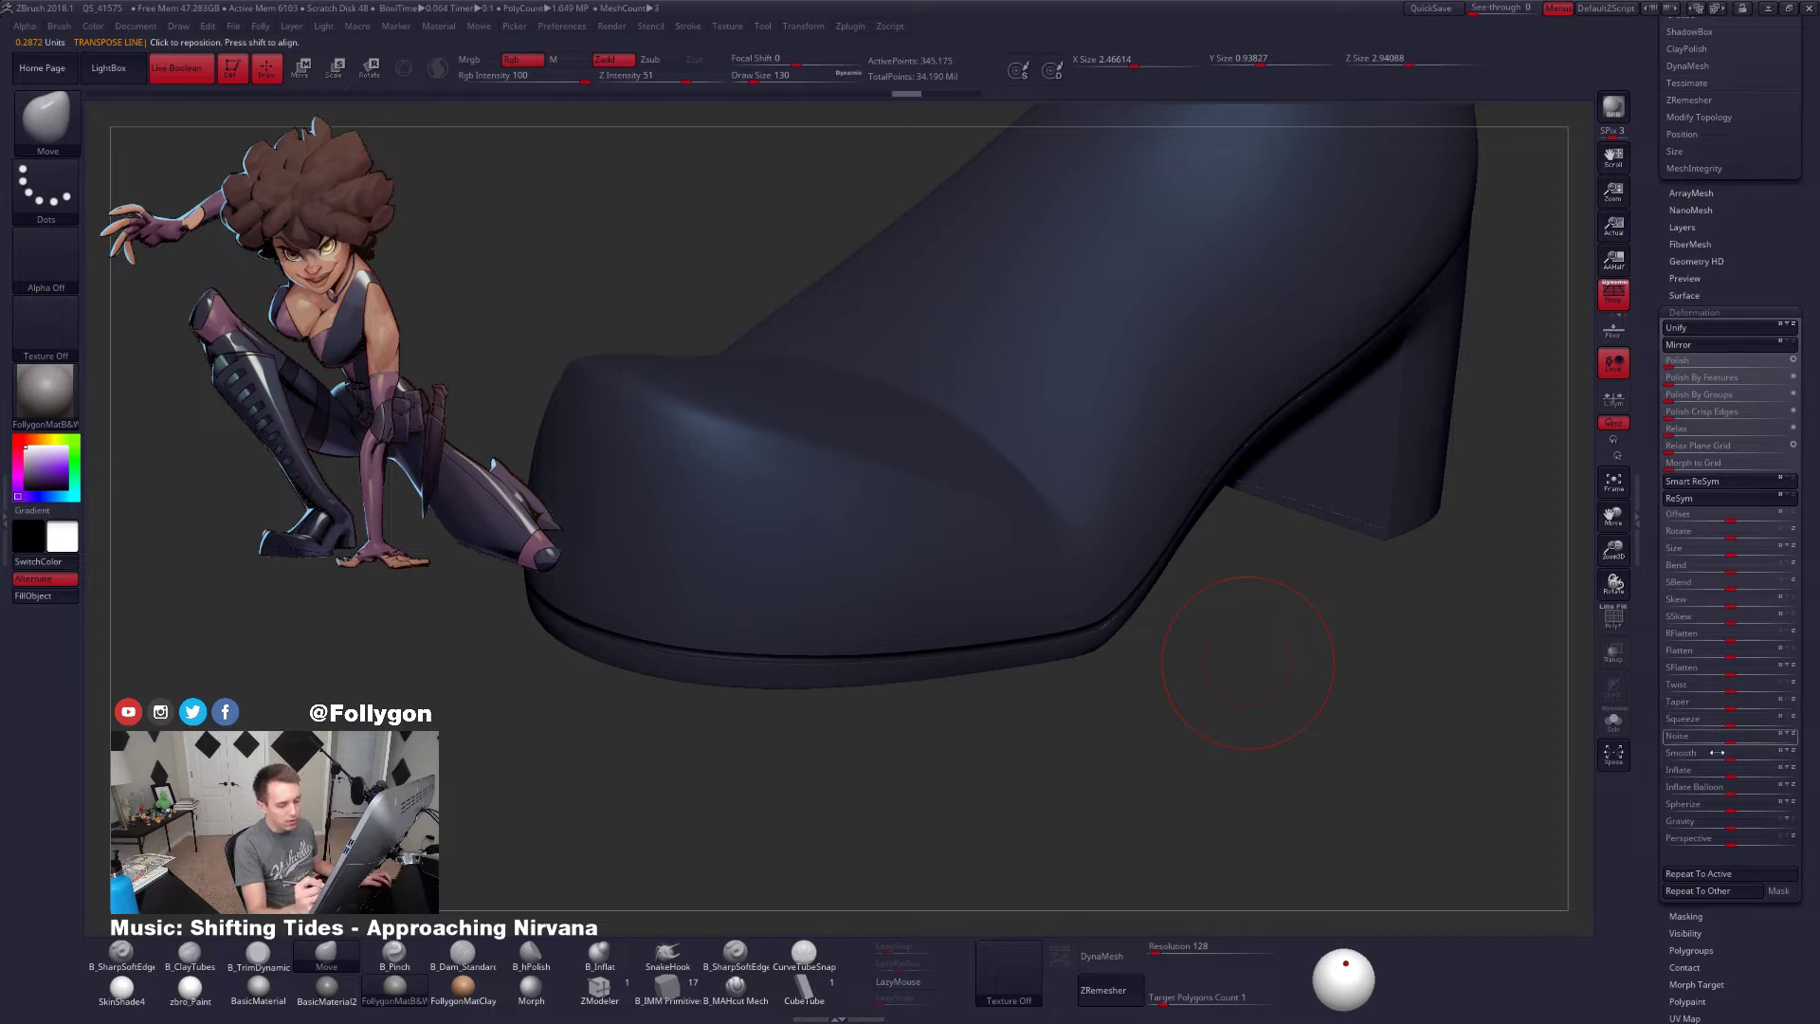
pyautogui.moveTo(1733, 776); pyautogui.dragTo(1739, 777)
pyautogui.moveTo(1109, 637)
pyautogui.mouseDown()
pyautogui.moveTo(1078, 734)
pyautogui.moveTo(1126, 634)
pyautogui.mouseUp()
pyautogui.hotkey('alt', 's')
pyautogui.hotkey('shift', 'f')
pyautogui.hotkey('shift', 'f')
# Reduce the brush draw size to 49 and hide stray polygons on the sole's rim with the SelectLasso brush
pyautogui.moveTo(1124, 702); pyautogui.dragTo(1178, 487)
pyautogui.press('space')
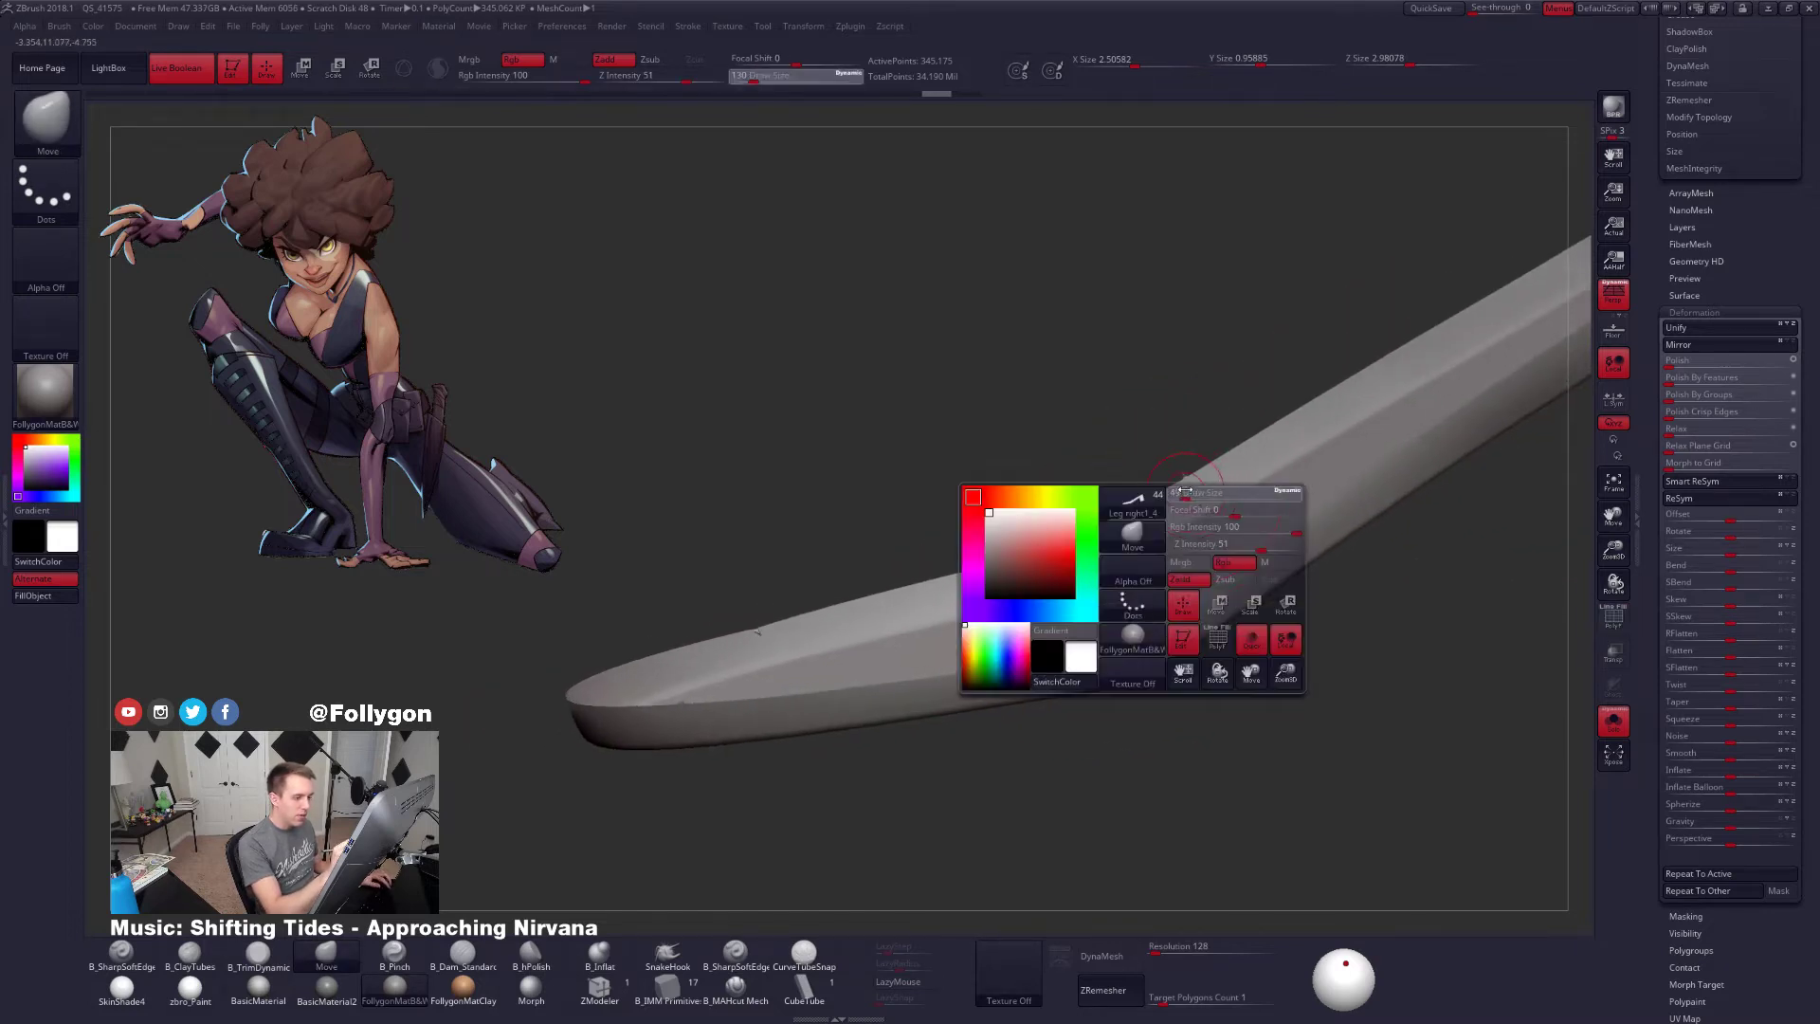
pyautogui.keyDown('ctrl'); pyautogui.moveTo(1185, 491); pyautogui.dragTo(1197, 453, button='right'); pyautogui.keyUp('ctrl')
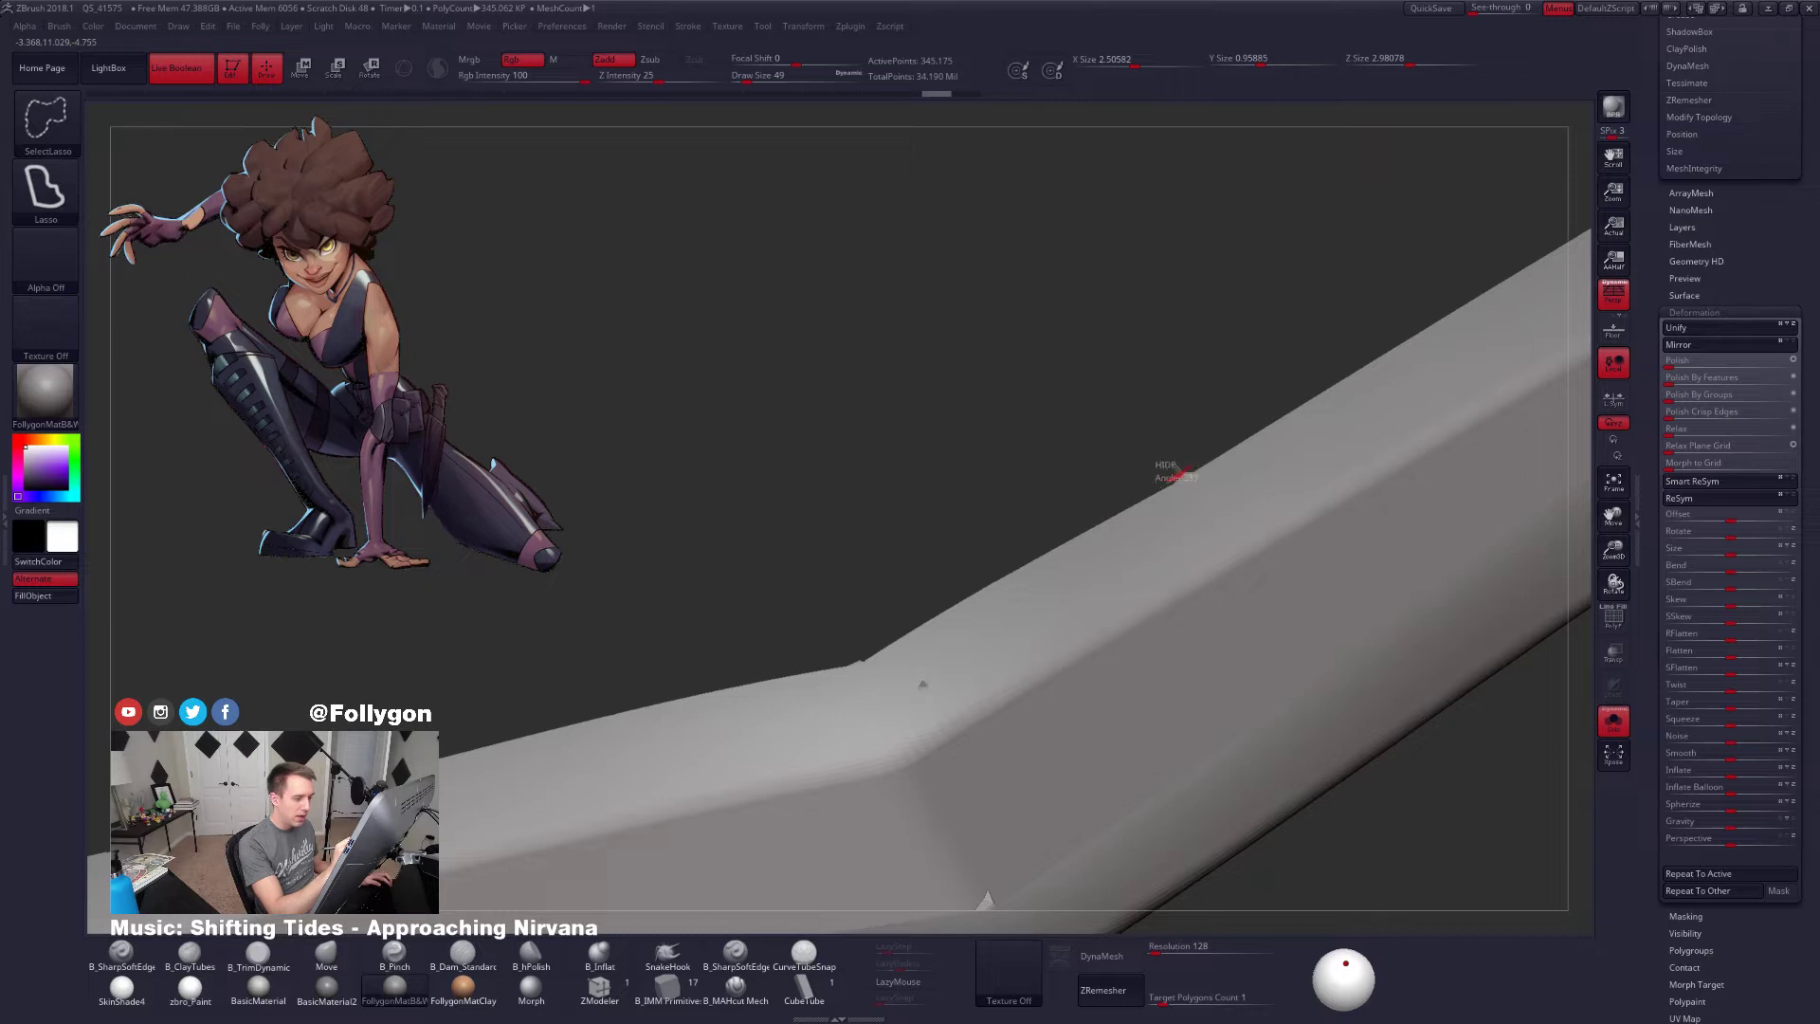
pyautogui.moveTo(1182, 473)
pyautogui.keyDown('ctrl'); pyautogui.keyDown('alt'); pyautogui.keyDown('shift'); pyautogui.mouseDown()
pyautogui.moveTo(1124, 410)
pyautogui.moveTo(1175, 403)
pyautogui.mouseUp(); pyautogui.keyUp('shift'); pyautogui.keyUp('alt'); pyautogui.keyUp('ctrl')
pyautogui.moveTo(858, 684)
pyautogui.keyDown('alt'); pyautogui.mouseDown(button='right')
pyautogui.moveTo(1026, 635)
pyautogui.moveTo(1015, 682)
pyautogui.moveTo(1098, 640)
pyautogui.mouseUp(button='right'); pyautogui.keyUp('alt')
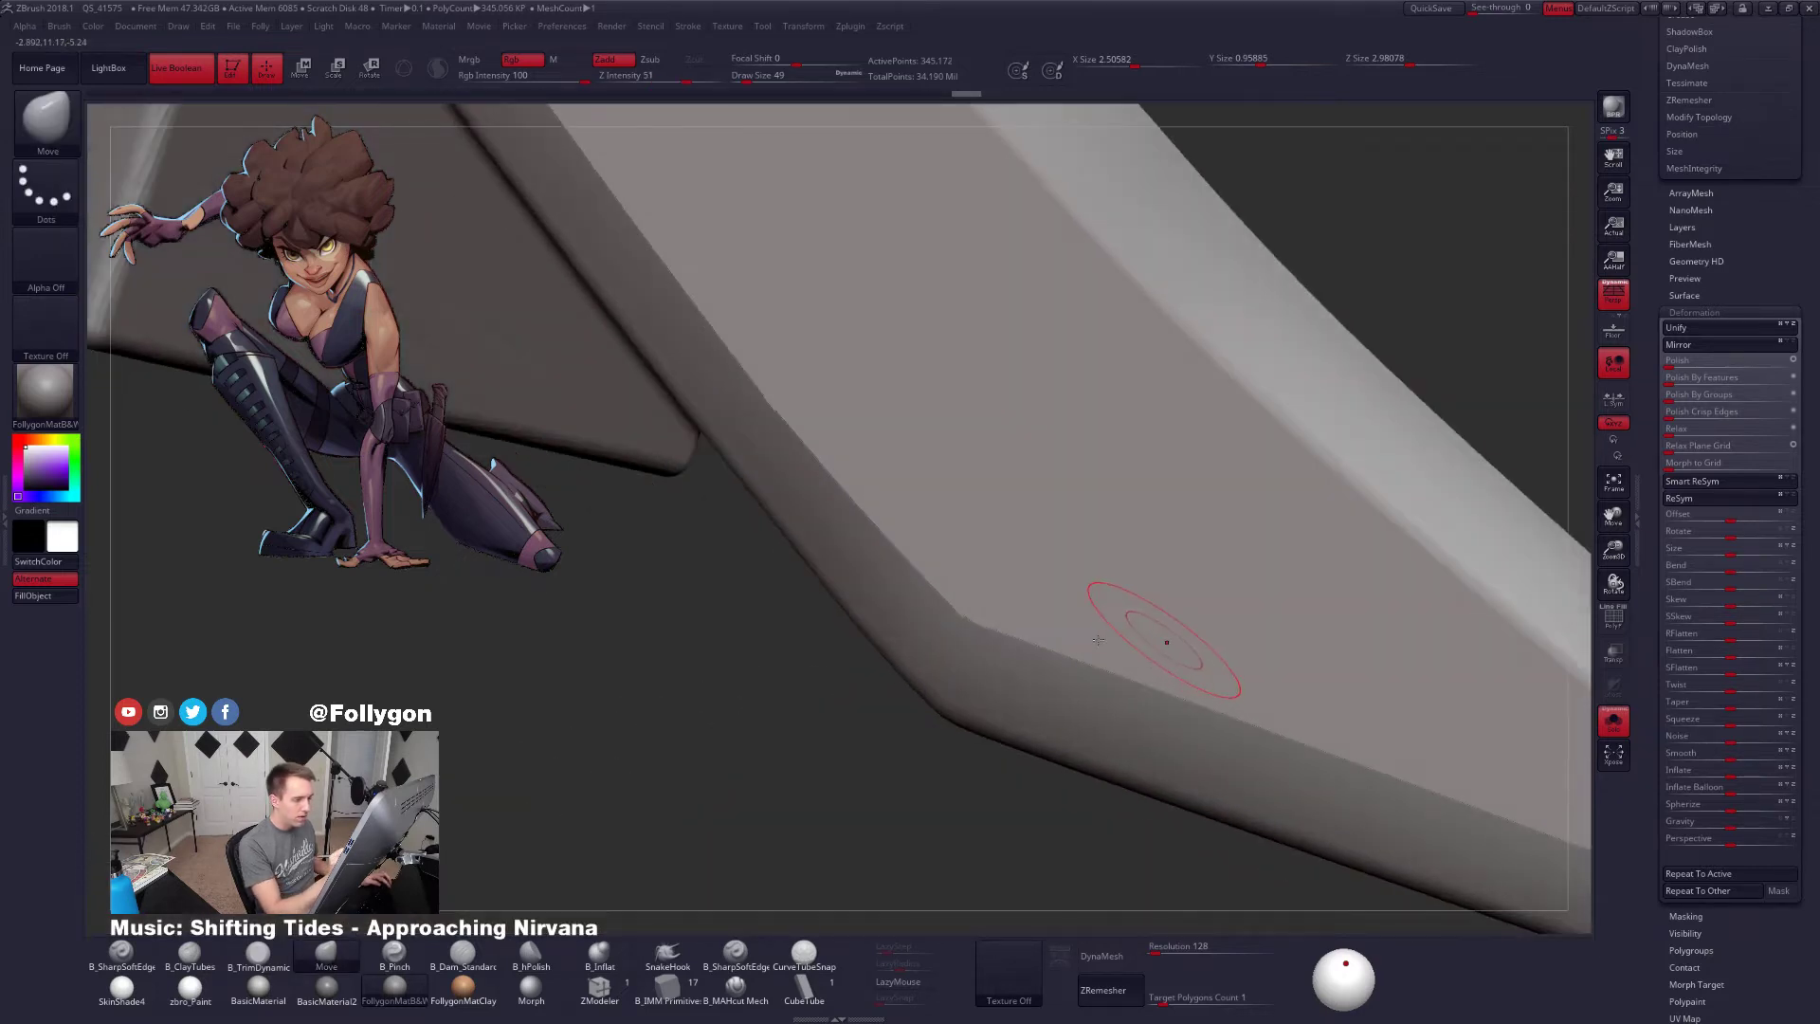
pyautogui.moveTo(1098, 640); pyautogui.dragTo(1139, 741)
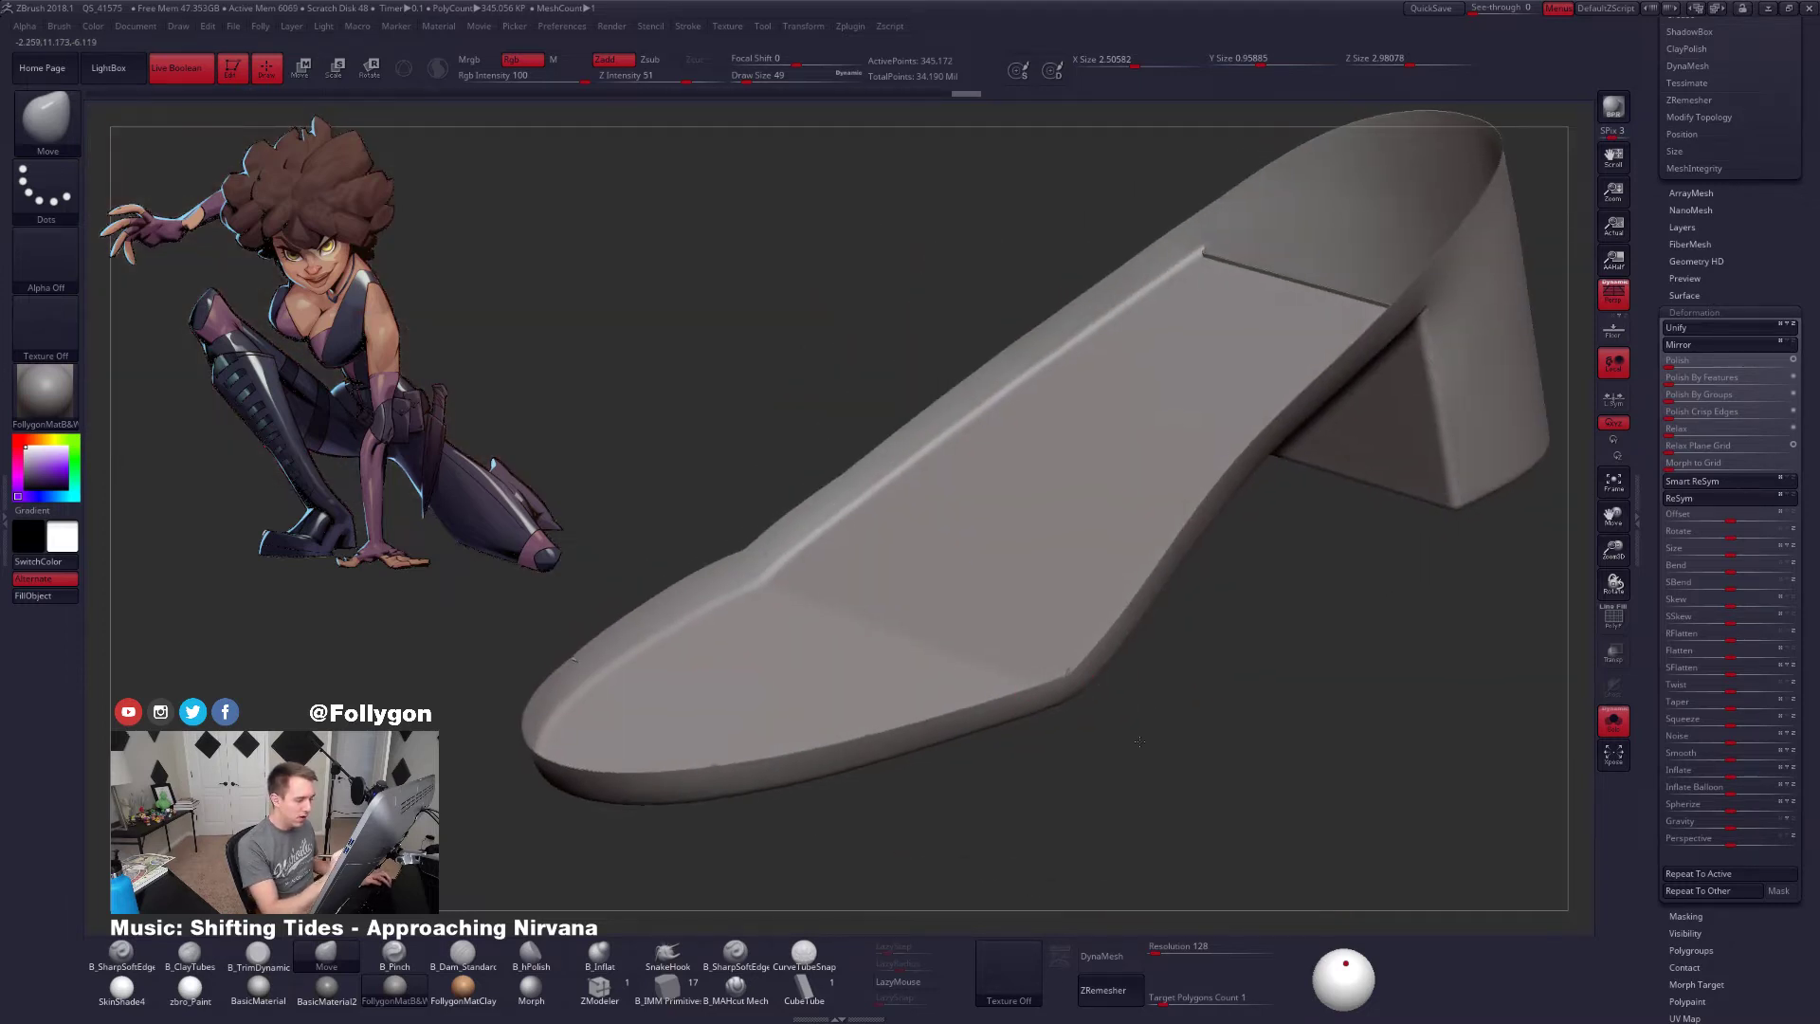
# Hide the remaining stray polygons at the sole's side bend, lower surface and toe rim
pyautogui.keyDown('ctrl'); pyautogui.moveTo(1140, 741); pyautogui.dragTo(1059, 700, button='right'); pyautogui.keyUp('ctrl')
pyautogui.hotkey('ctrl', 'shift')
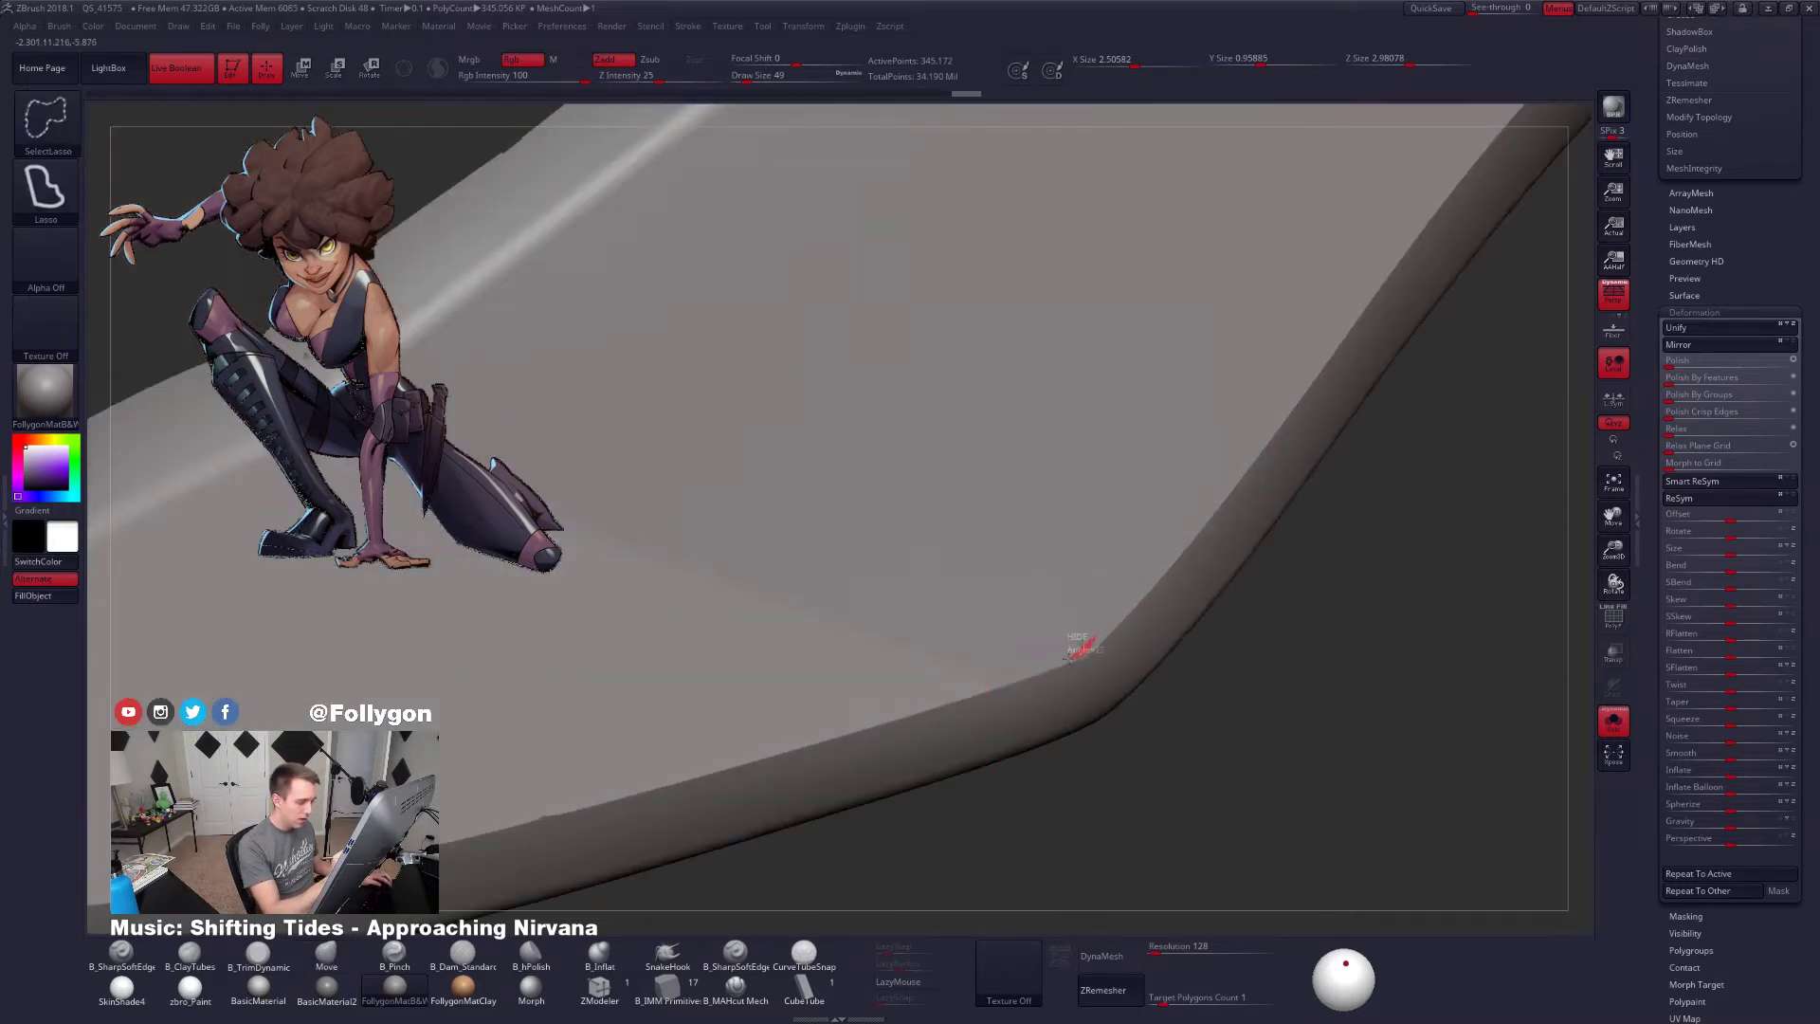
pyautogui.moveTo(1178, 694)
pyautogui.keyDown('ctrl'); pyautogui.mouseDown(button='right')
pyautogui.moveTo(739, 796)
pyautogui.moveTo(950, 773)
pyautogui.moveTo(985, 756)
pyautogui.moveTo(992, 709)
pyautogui.moveTo(940, 740)
pyautogui.mouseUp(button='right'); pyautogui.keyUp('ctrl')
pyautogui.hotkey('ctrl', 'shift')
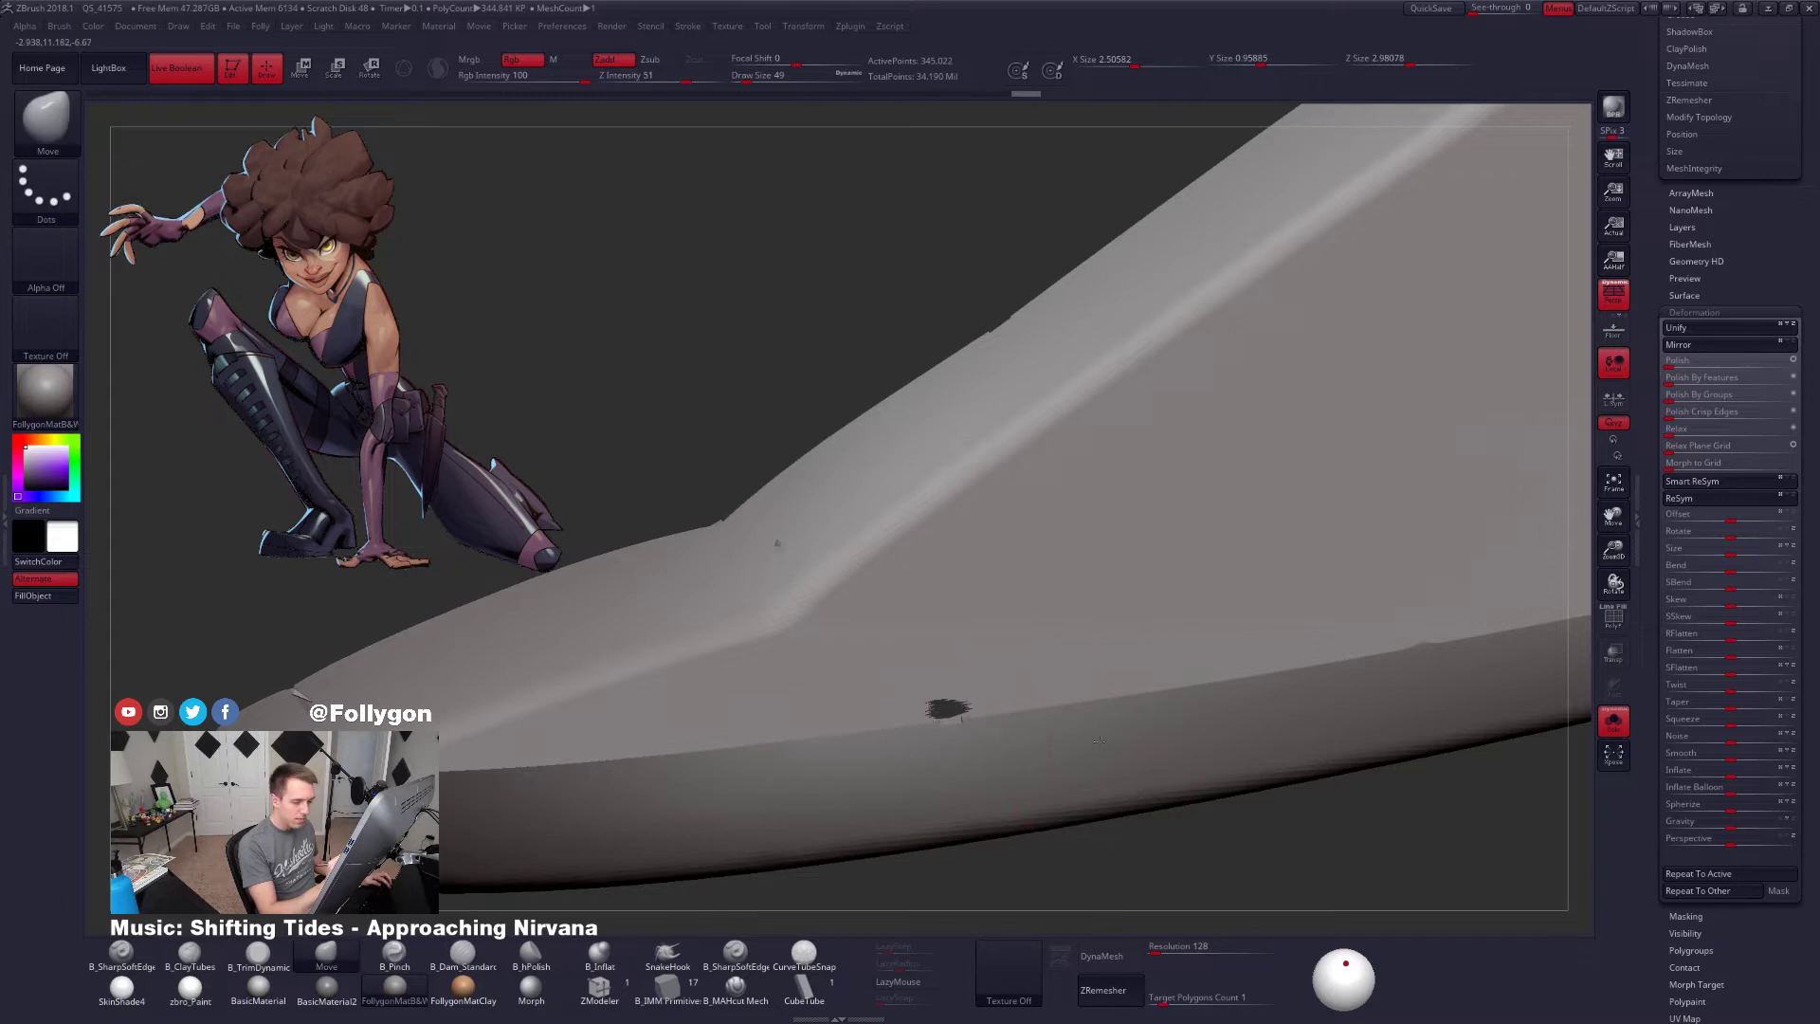
pyautogui.moveTo(1049, 753); pyautogui.dragTo(859, 679)
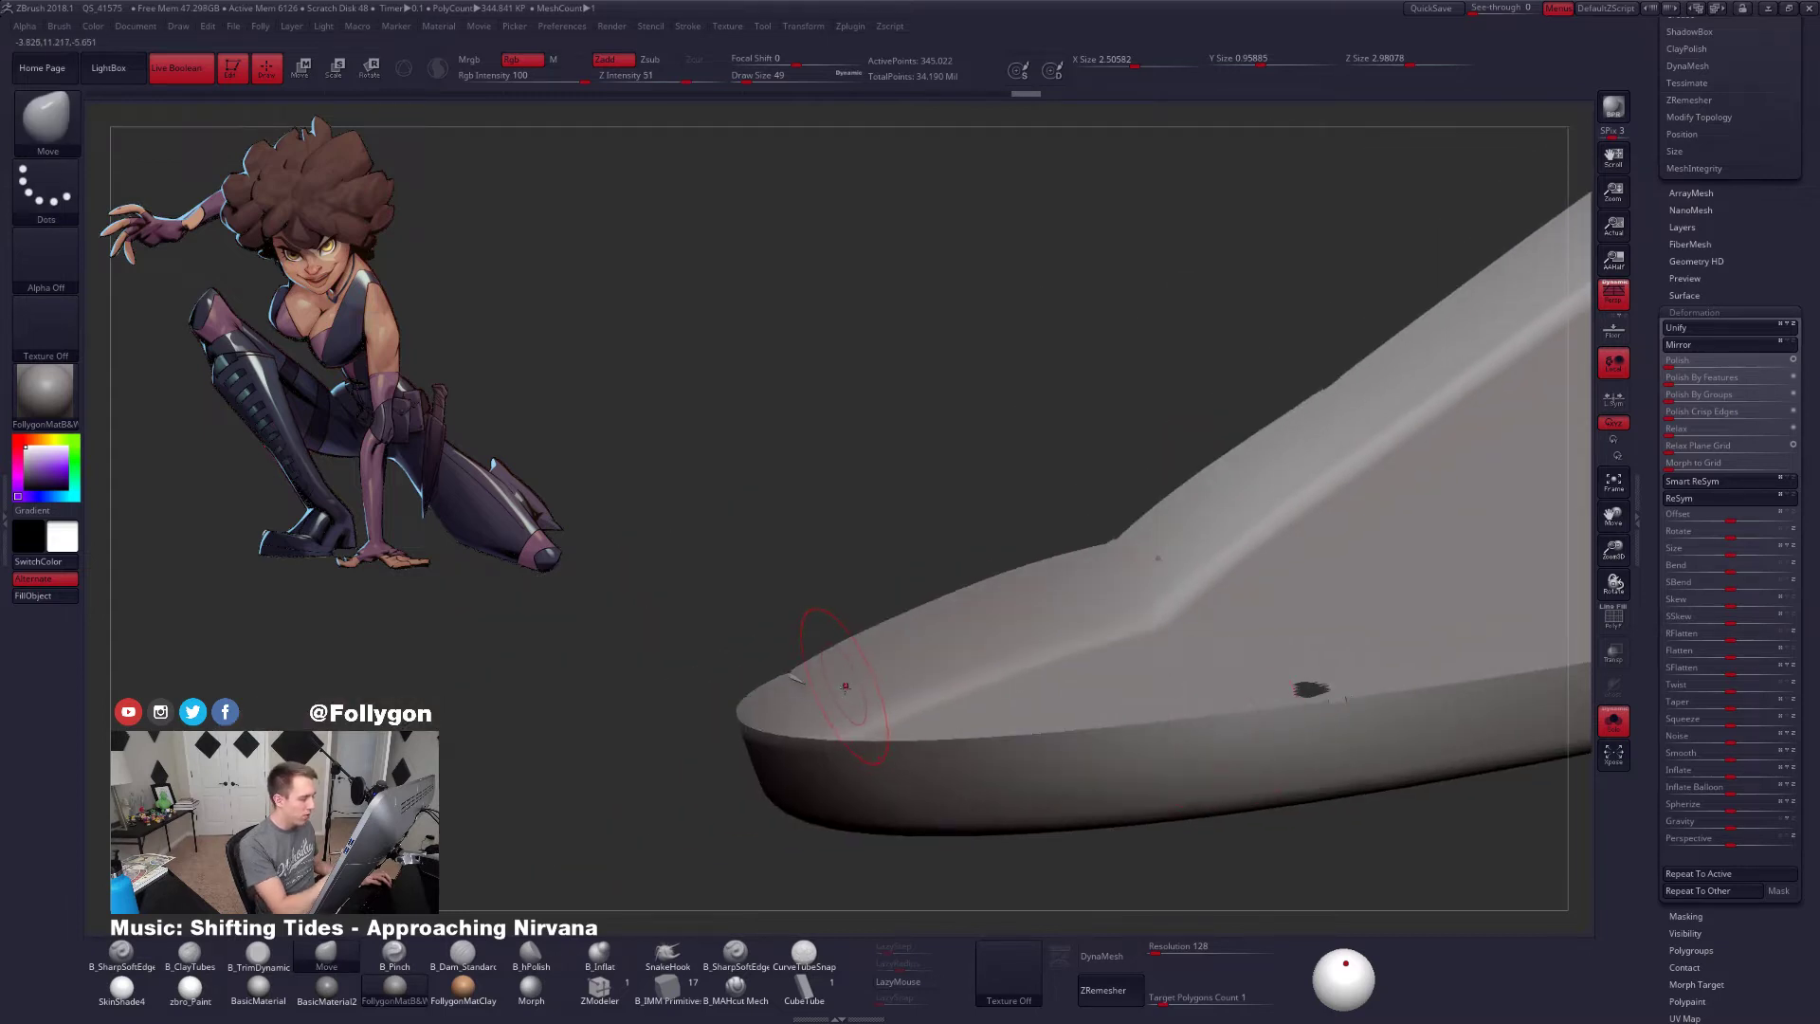
pyautogui.moveTo(846, 687)
pyautogui.mouseDown(button='right')
pyautogui.moveTo(898, 815)
pyautogui.moveTo(922, 802)
pyautogui.moveTo(882, 804)
pyautogui.moveTo(1028, 528)
pyautogui.moveTo(998, 657)
pyautogui.moveTo(1028, 708)
pyautogui.mouseUp(button='right')
pyautogui.keyDown('alt'); pyautogui.moveTo(1180, 697); pyautogui.dragTo(1352, 706, button='right'); pyautogui.keyUp('alt')
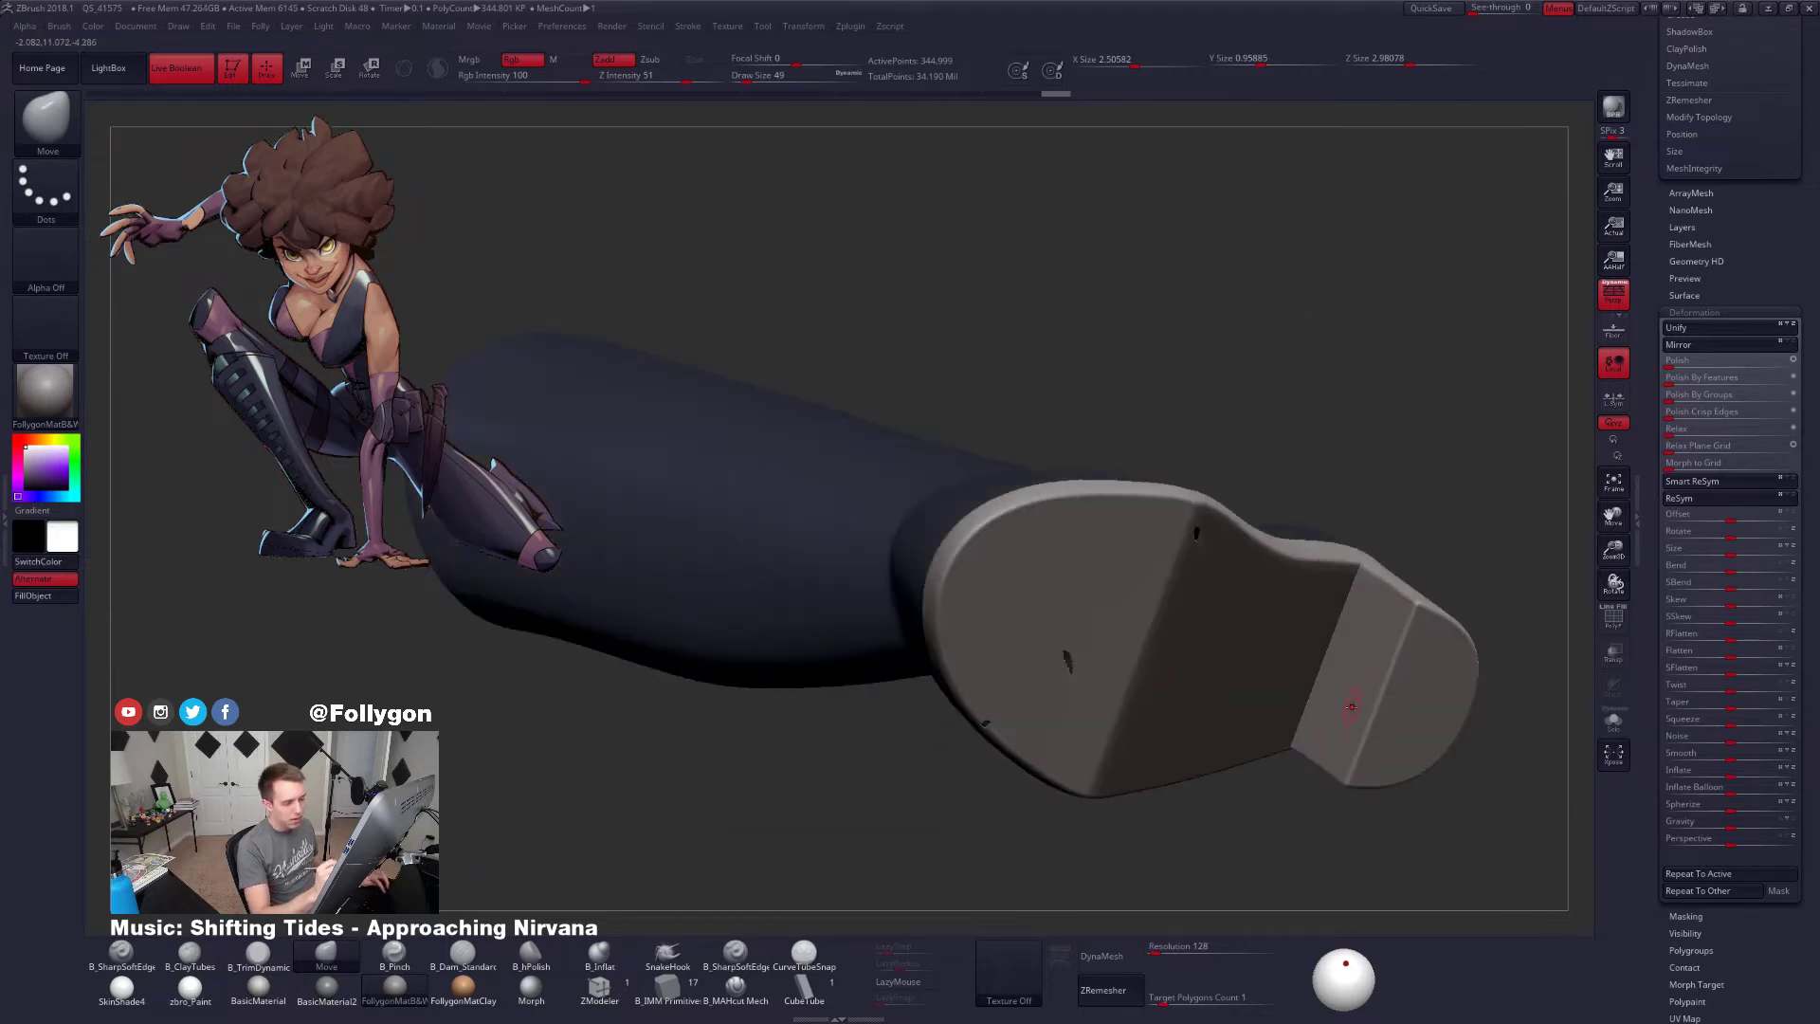
# Isolate the hidden polygons, take the larger sole-surface fragments out of that selection with SelectLasso, and invert the visibility back
pyautogui.hotkey('shift', 's')
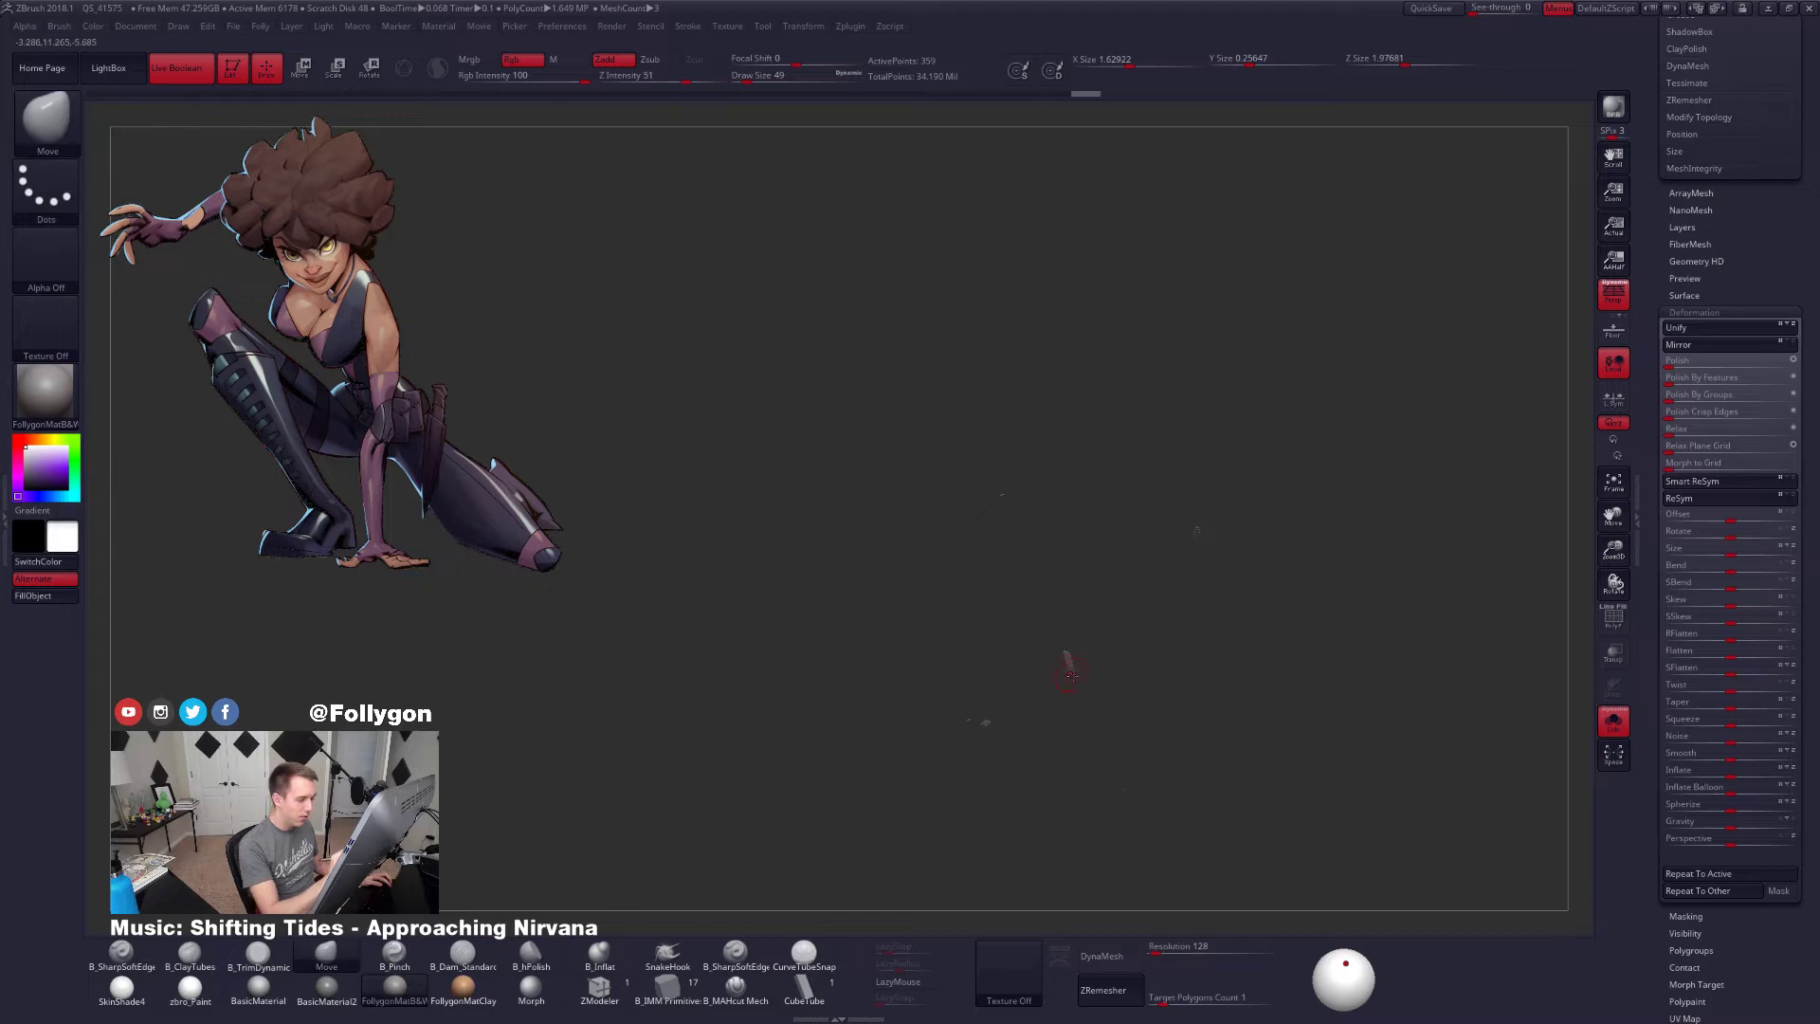
pyautogui.moveTo(1079, 832); pyautogui.dragTo(1085, 696)
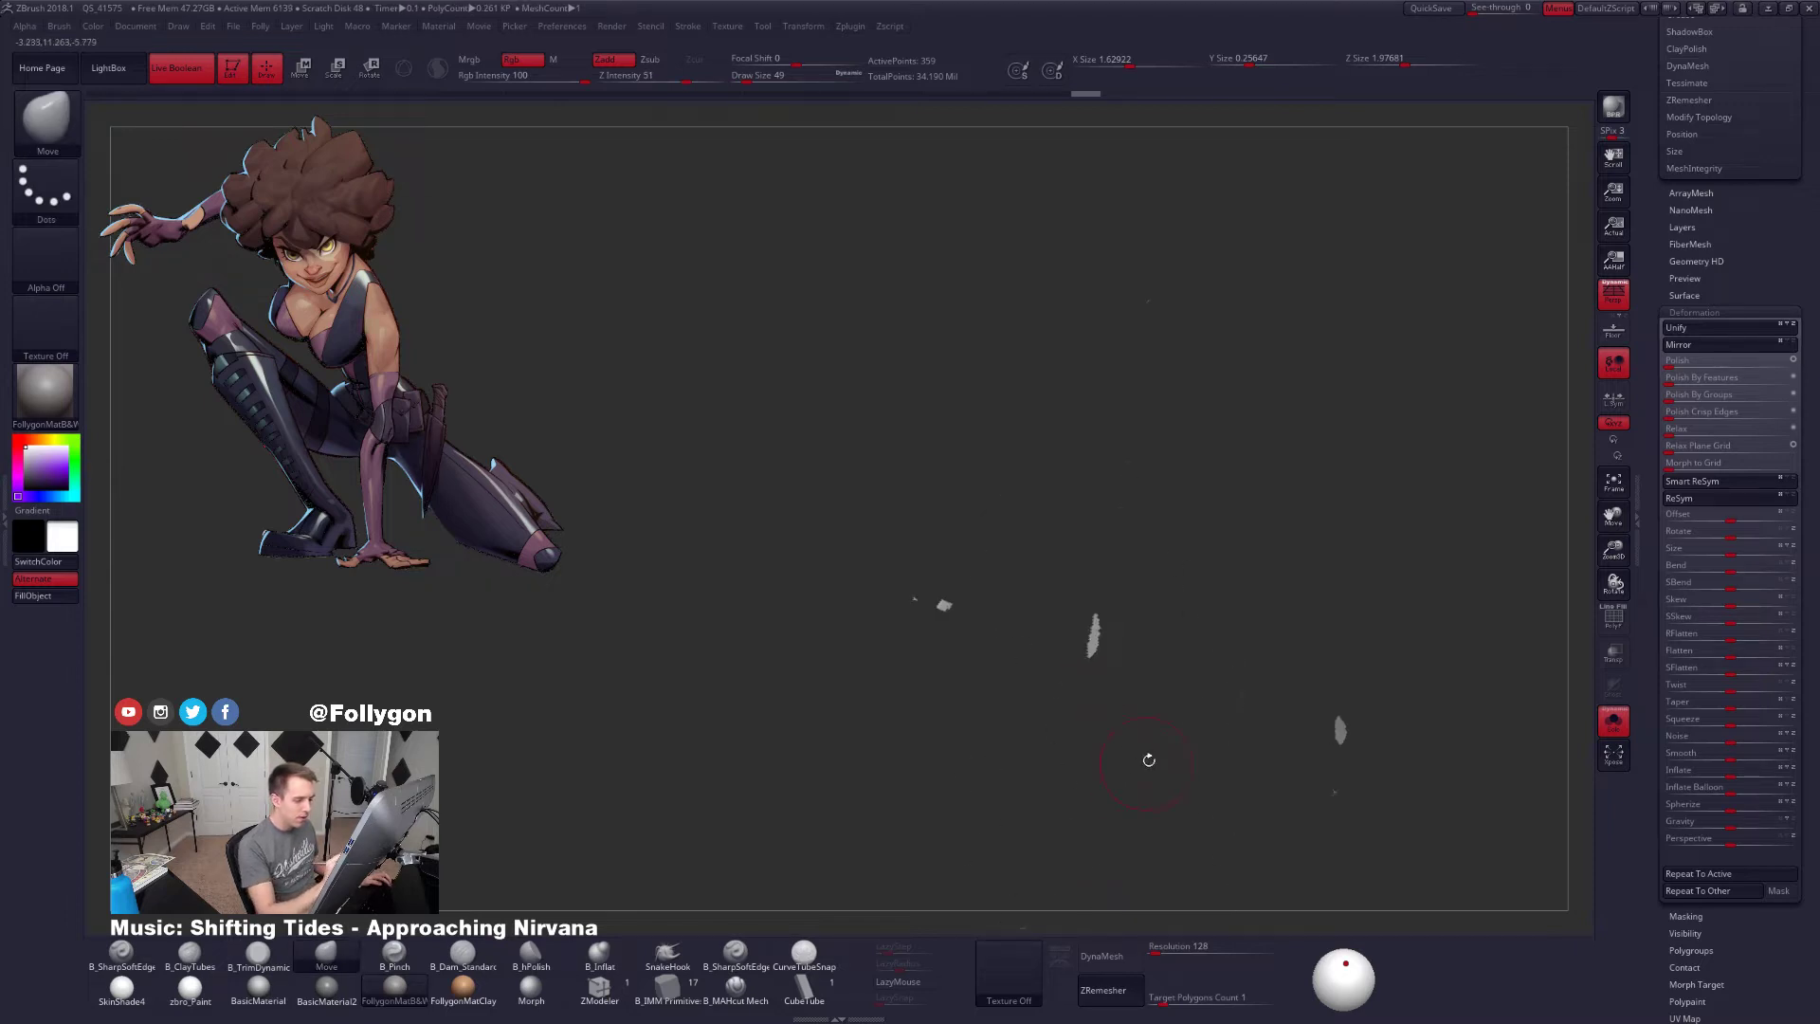
pyautogui.moveTo(1327, 766)
pyautogui.keyDown('ctrl'); pyautogui.keyDown('alt'); pyautogui.keyDown('shift'); pyautogui.mouseDown()
pyautogui.moveTo(1308, 752)
pyautogui.moveTo(1322, 763)
pyautogui.mouseUp(); pyautogui.keyUp('shift'); pyautogui.keyUp('alt'); pyautogui.keyUp('ctrl')
pyautogui.moveTo(1076, 696)
pyautogui.keyDown('ctrl'); pyautogui.keyDown('alt'); pyautogui.keyDown('shift'); pyautogui.mouseDown()
pyautogui.moveTo(1088, 641)
pyautogui.moveTo(1076, 692)
pyautogui.mouseUp(); pyautogui.keyUp('shift'); pyautogui.keyUp('alt'); pyautogui.keyUp('ctrl')
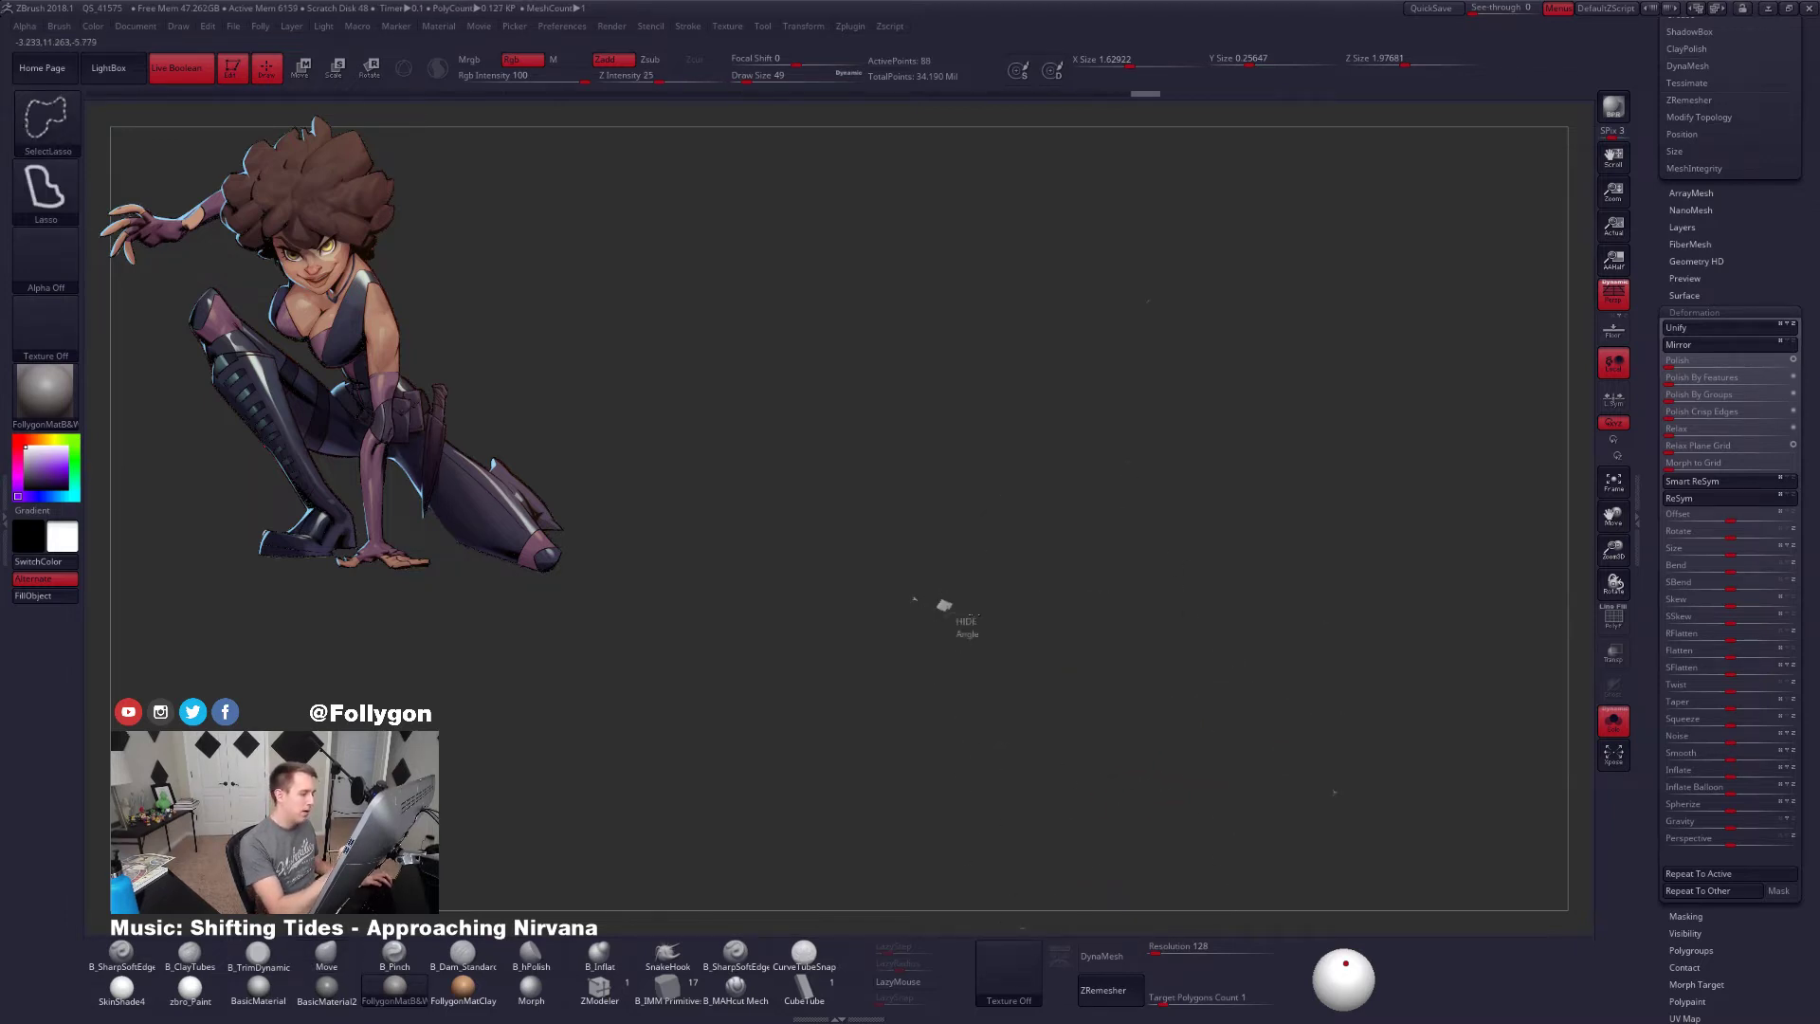
pyautogui.keyDown('ctrl'); pyautogui.keyDown('alt'); pyautogui.keyDown('shift'); pyautogui.moveTo(957, 612); pyautogui.dragTo(959, 618); pyautogui.keyUp('shift'); pyautogui.keyUp('alt'); pyautogui.keyUp('ctrl')
pyautogui.keyDown('ctrl'); pyautogui.keyDown('shift'); pyautogui.moveTo(1089, 603); pyautogui.dragTo(1124, 616); pyautogui.keyUp('shift'); pyautogui.keyUp('ctrl')
# Delete the sole's hidden polygons and close its holes
pyautogui.press('space')
pyautogui.click(1323, 543)
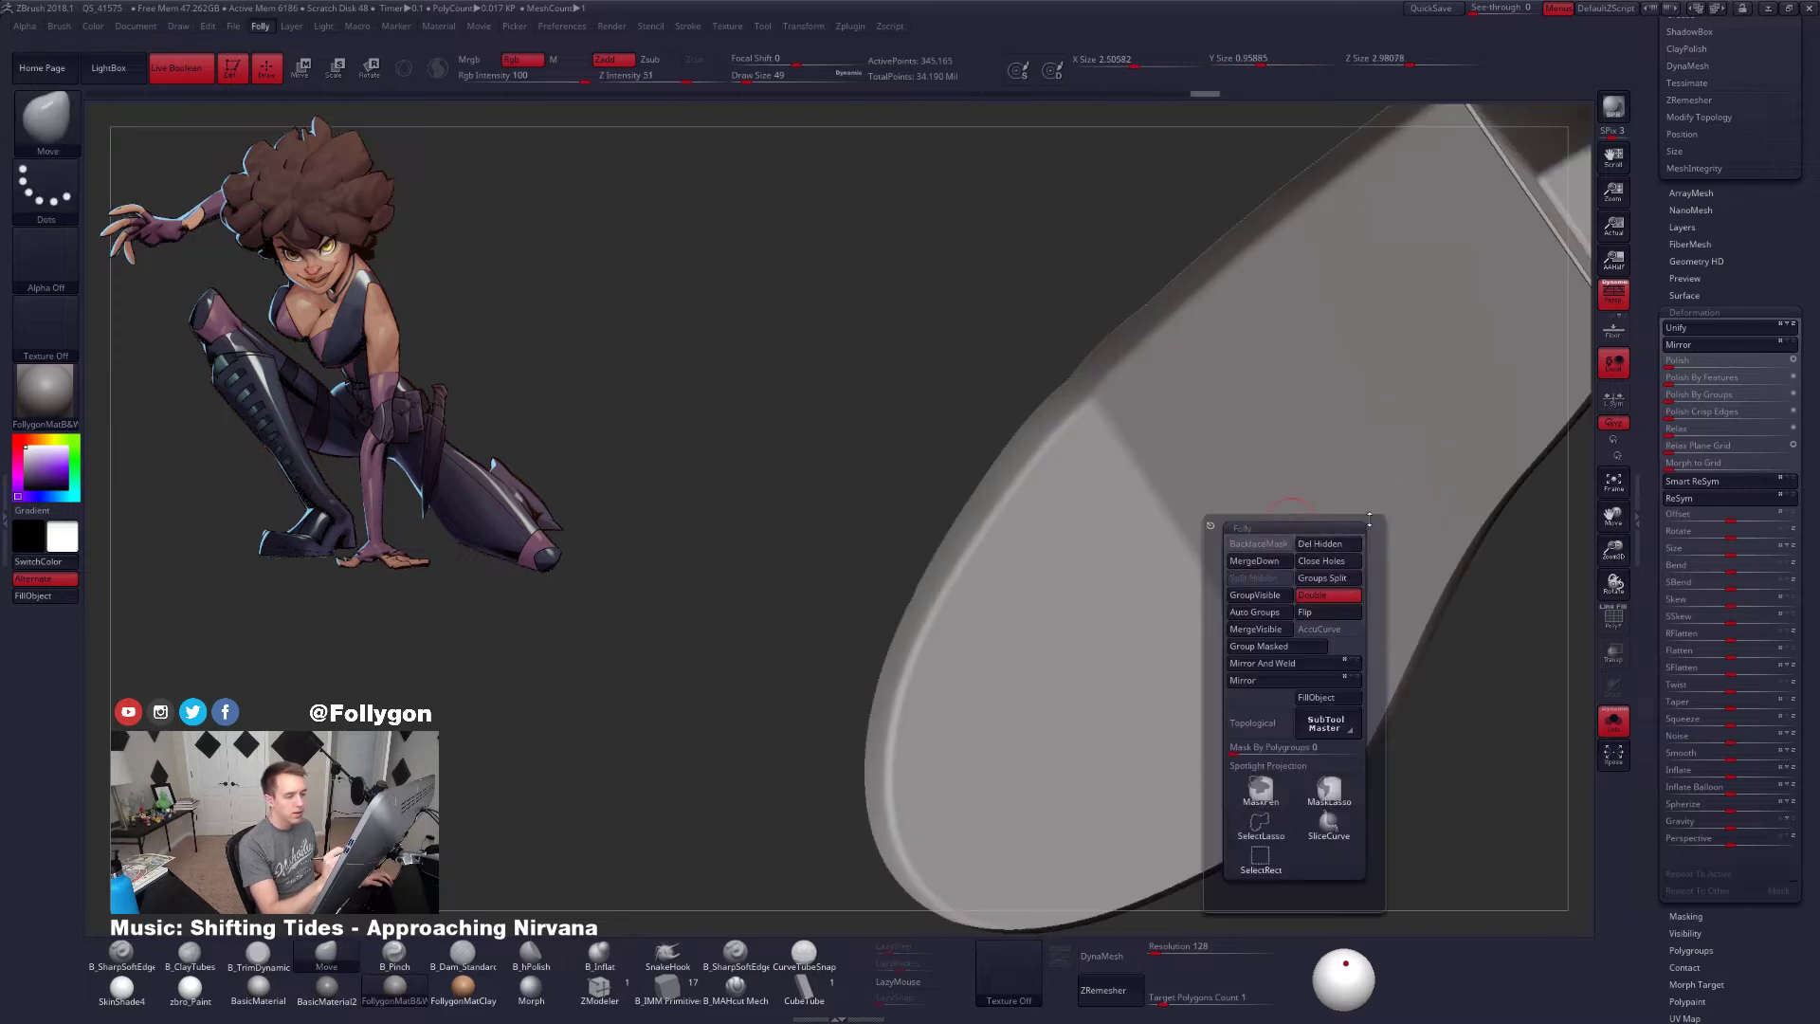
pyautogui.click(1327, 560)
# Check how the closed sole fits the boot and the Leg right1 piece, in isolation and with the polyframe shown
pyautogui.moveTo(1413, 540); pyautogui.dragTo(1201, 649)
pyautogui.moveTo(1289, 787); pyautogui.dragTo(1227, 753)
pyautogui.hotkey('alt', 'shift', 's')
pyautogui.click(1665, 643)
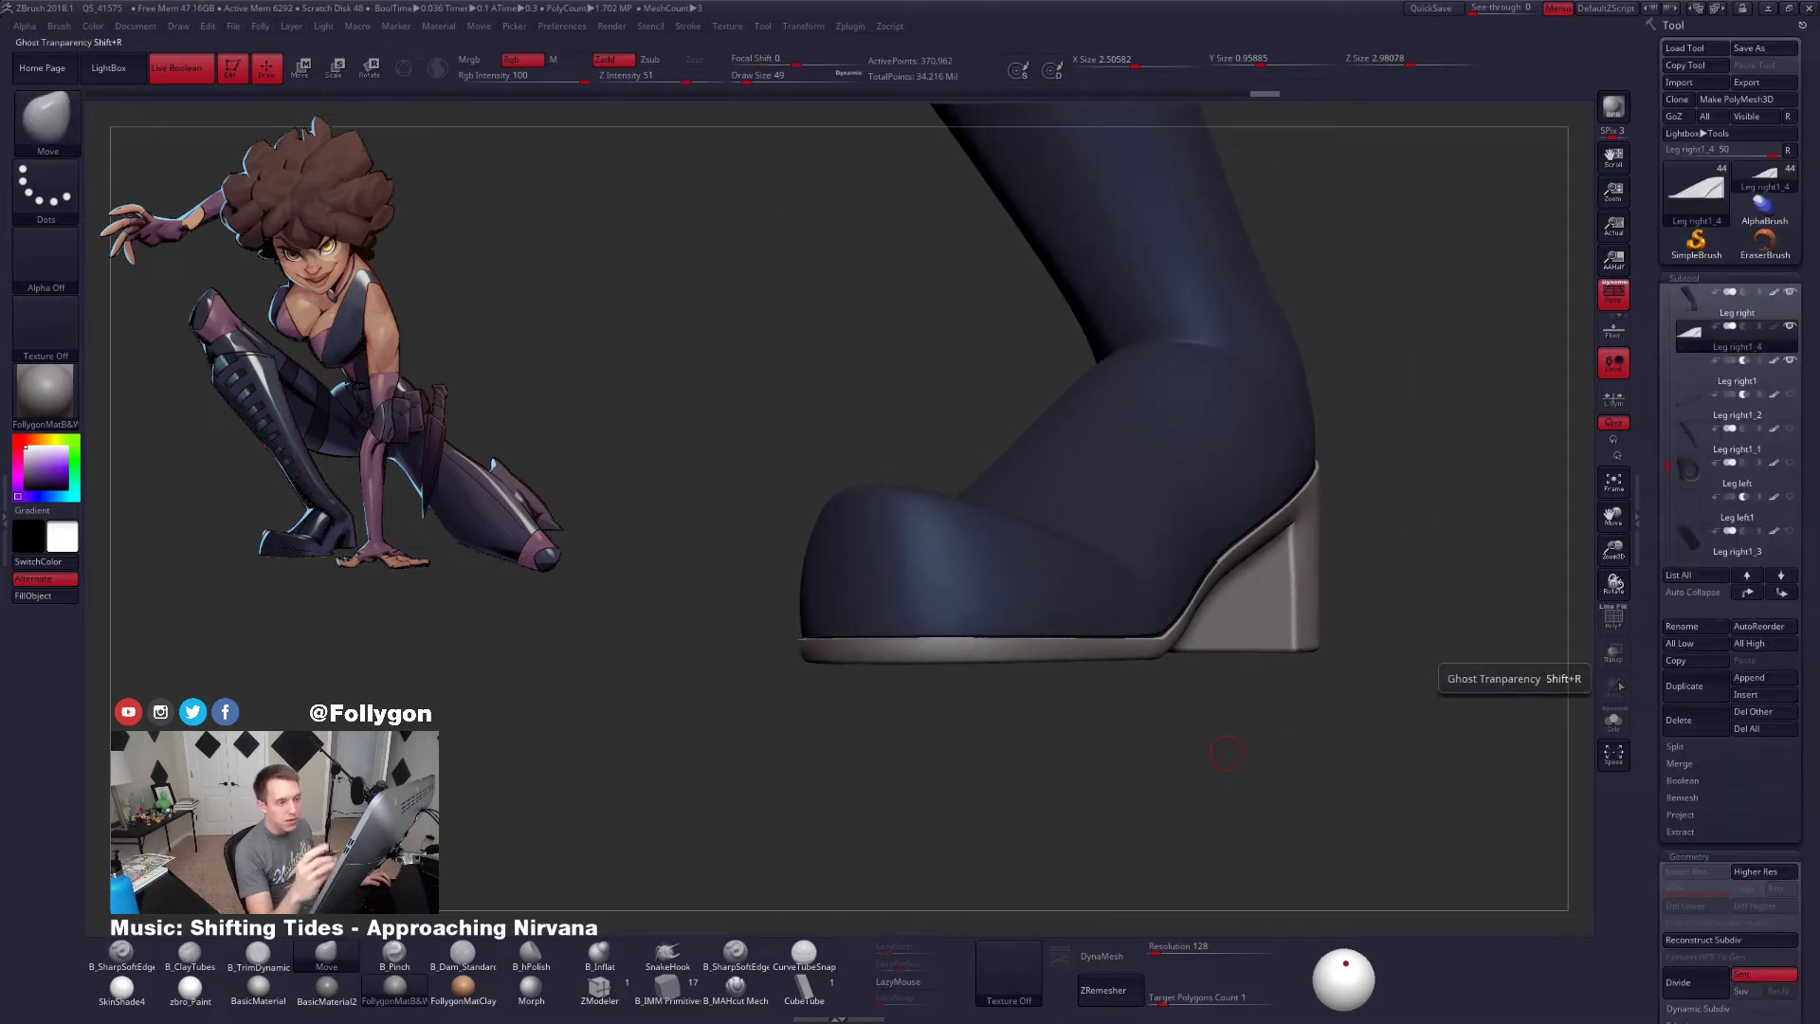
pyautogui.click(1695, 383)
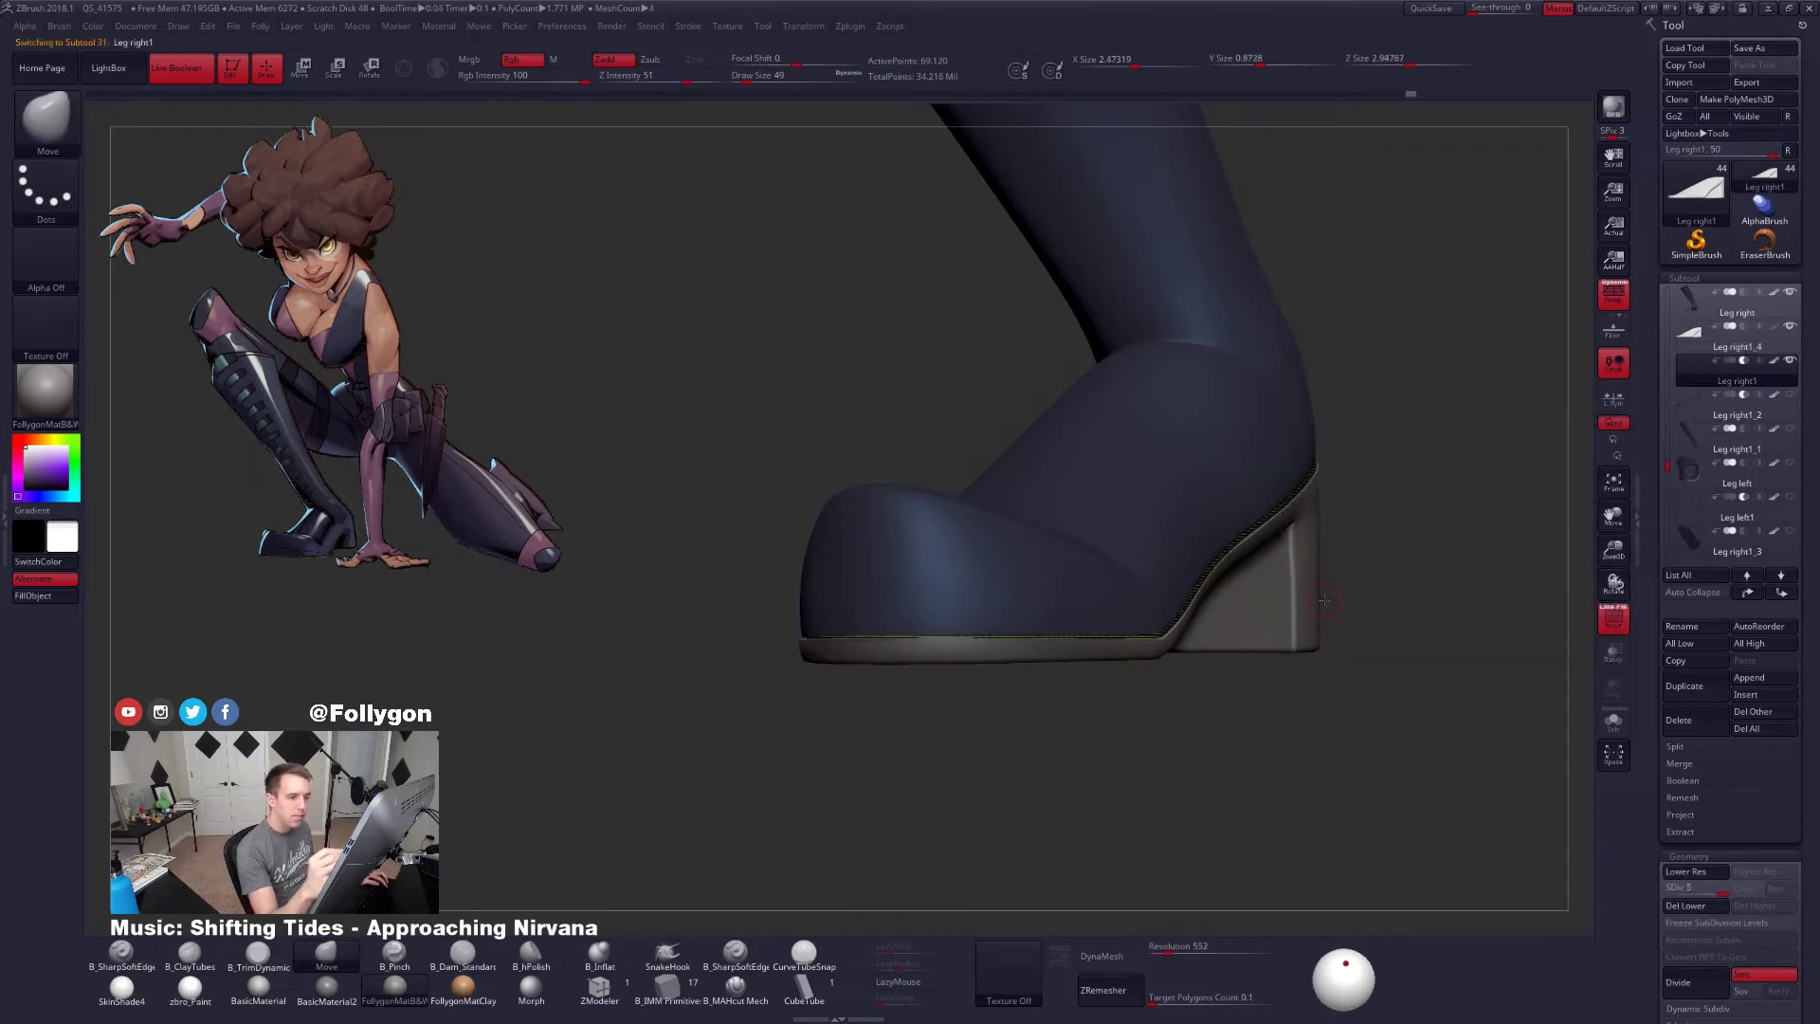
pyautogui.hotkey('shift', 's')
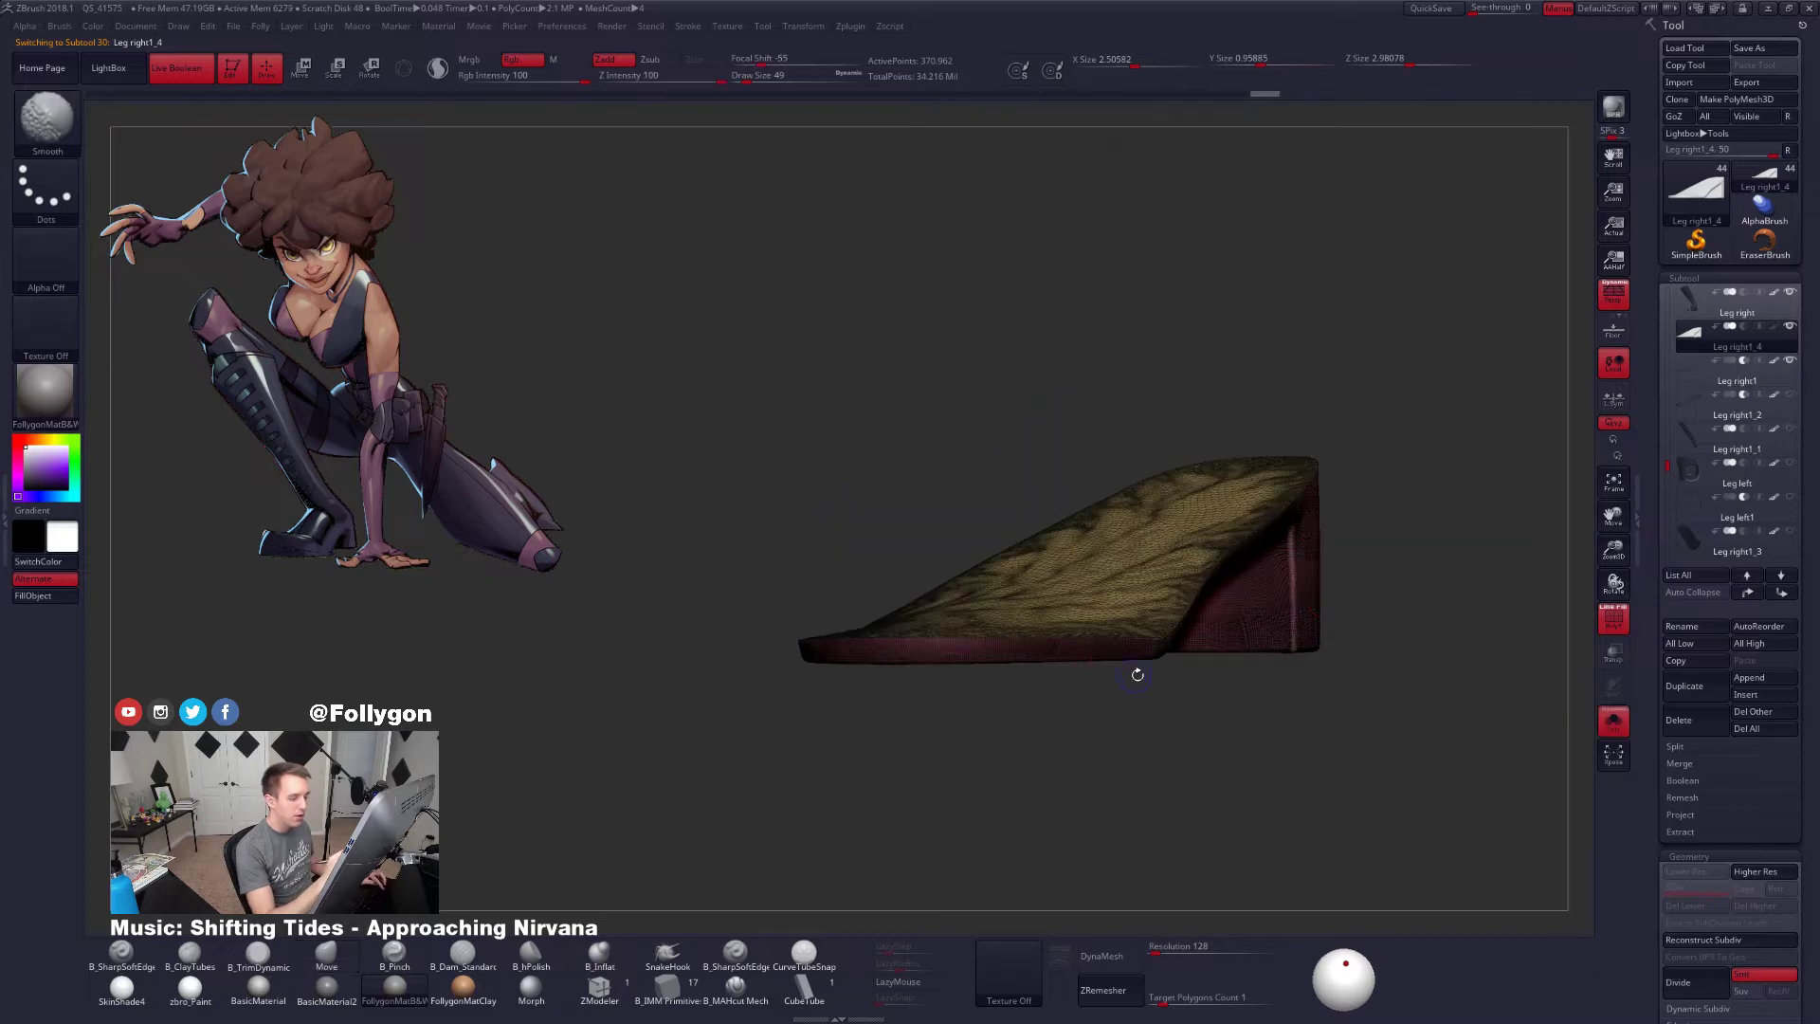
pyautogui.hotkey('shift', 'f')
pyautogui.hotkey('alt', 's')
pyautogui.moveTo(1182, 666)
pyautogui.mouseDown()
pyautogui.moveTo(1252, 725)
pyautogui.moveTo(1173, 703)
pyautogui.moveTo(1188, 715)
pyautogui.mouseUp()
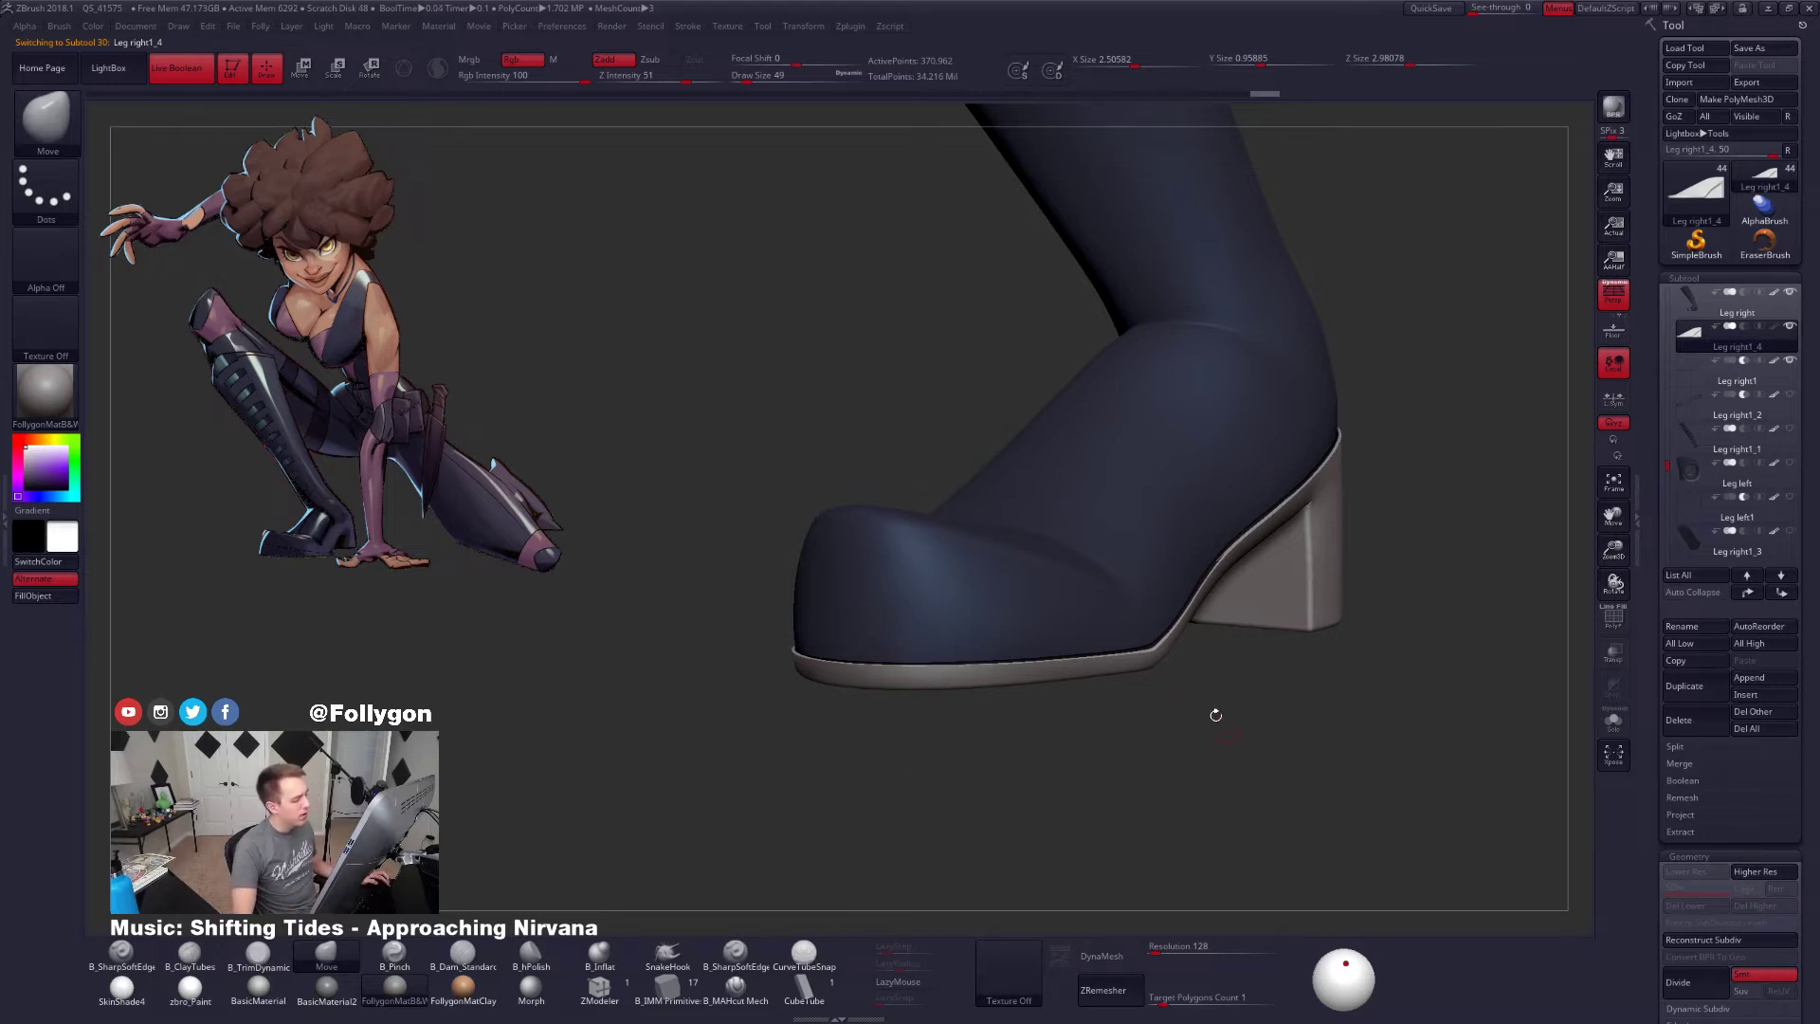
pyautogui.moveTo(955, 698); pyautogui.dragTo(946, 754)
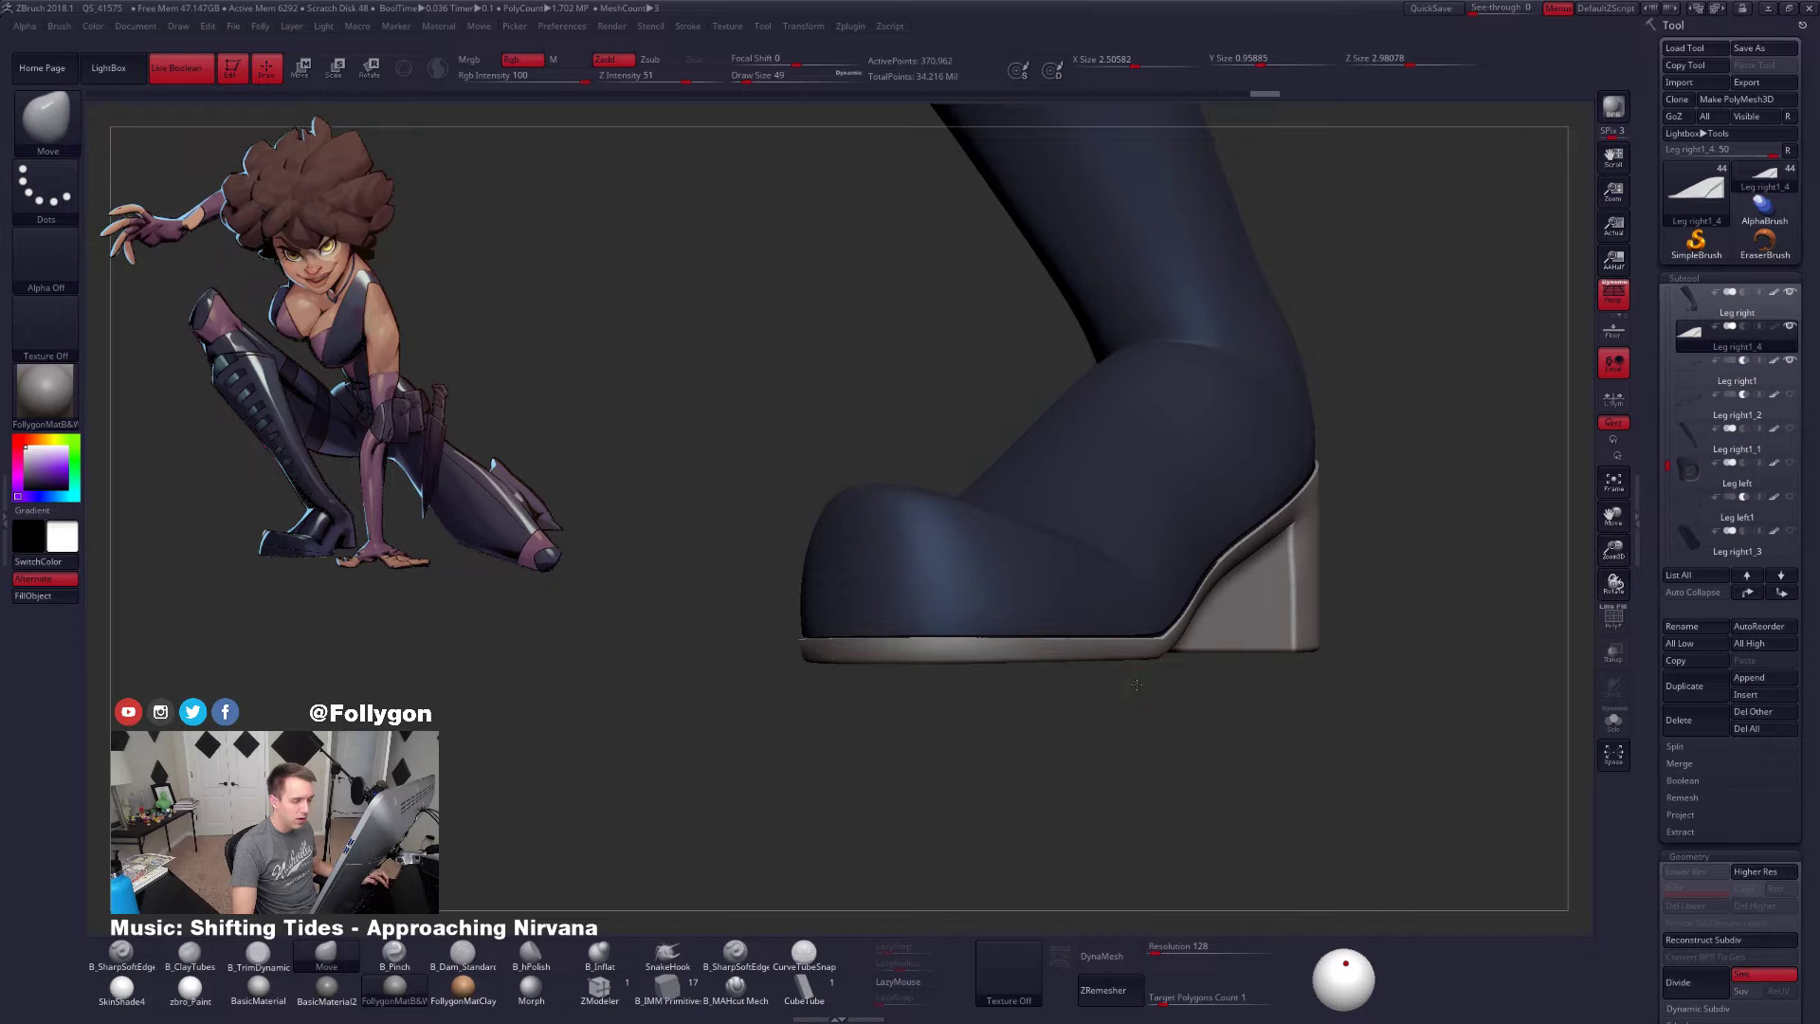
pyautogui.keyDown('alt'); pyautogui.moveTo(1137, 684); pyautogui.dragTo(1146, 683); pyautogui.keyUp('alt')
pyautogui.hotkey('shift', 'f')
pyautogui.hotkey('shift', 'f')
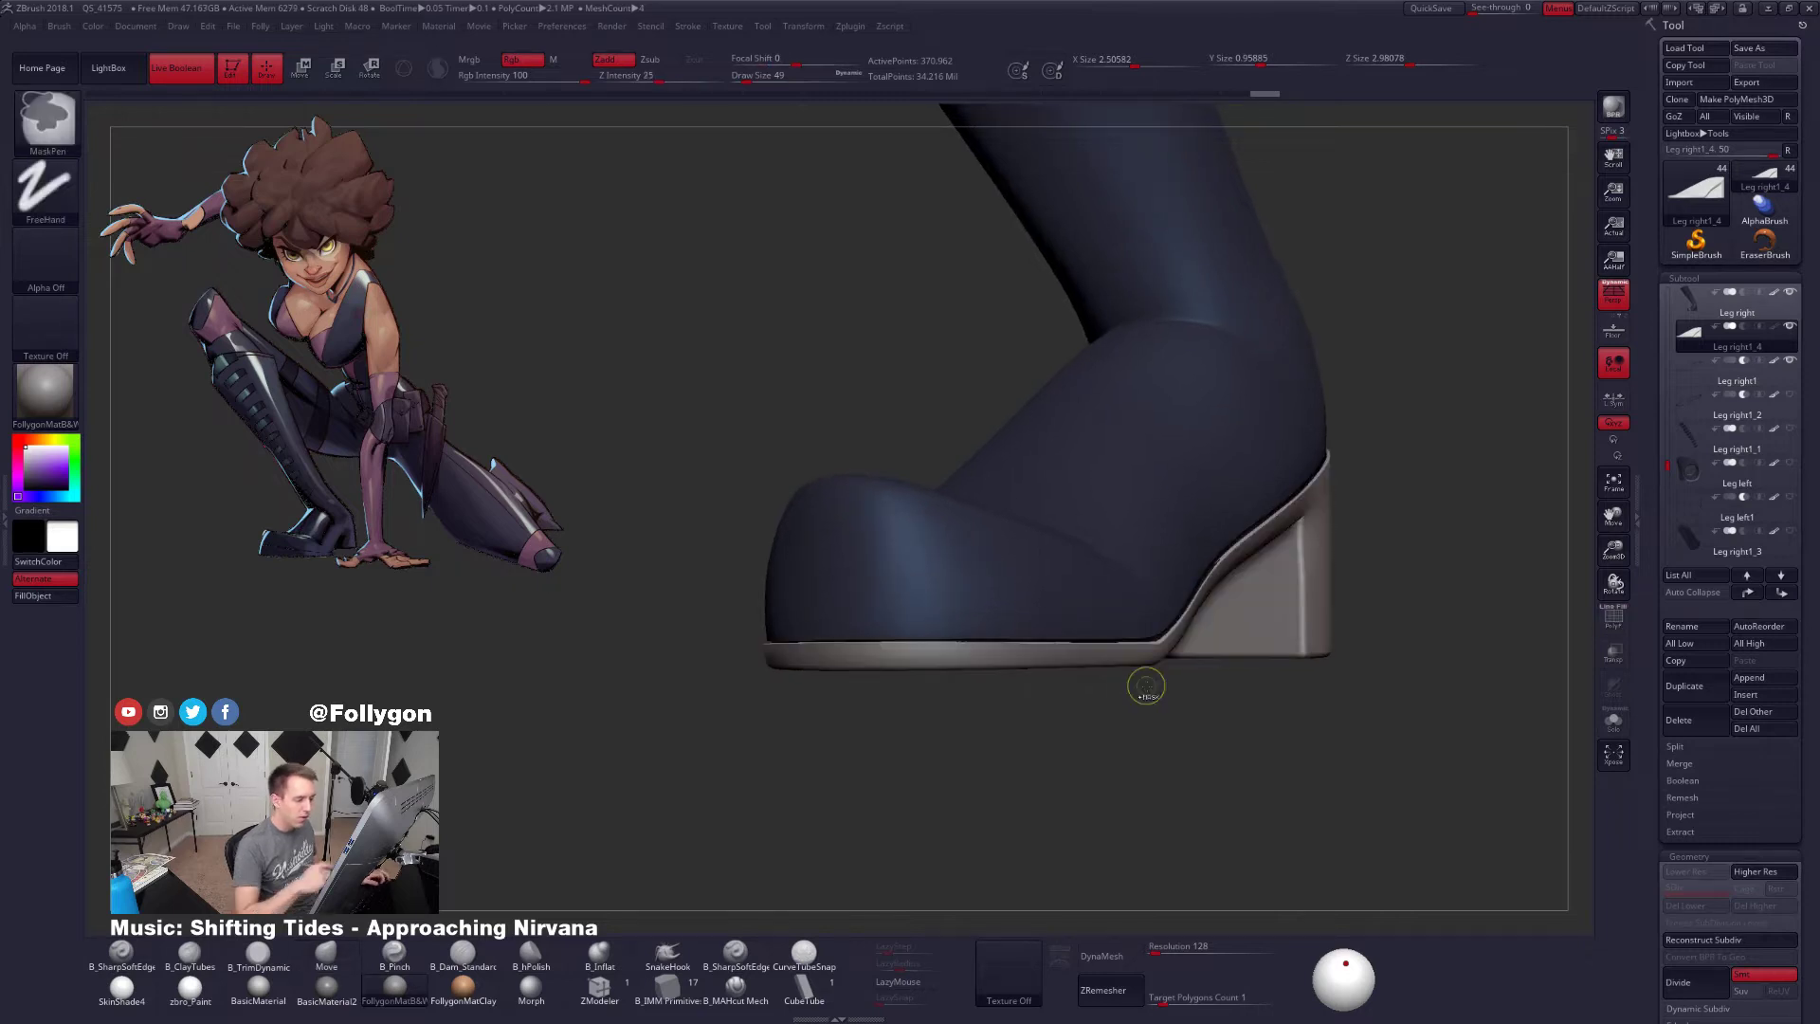
# Undo the hole closing on the sole and try to scale it with a Transpose line
pyautogui.hotkey('ctrl', 'z')
pyautogui.press('e')
pyautogui.moveTo(1058, 569); pyautogui.dragTo(1083, 652)
pyautogui.moveTo(1375, 455); pyautogui.dragTo(1531, 578)
pyautogui.hotkey('ctrl', 'z')
# Inflate the open sole slightly with the Inflate deformation and isolate it from the boot
pyautogui.moveTo(1657, 815); pyautogui.dragTo(1659, 123)
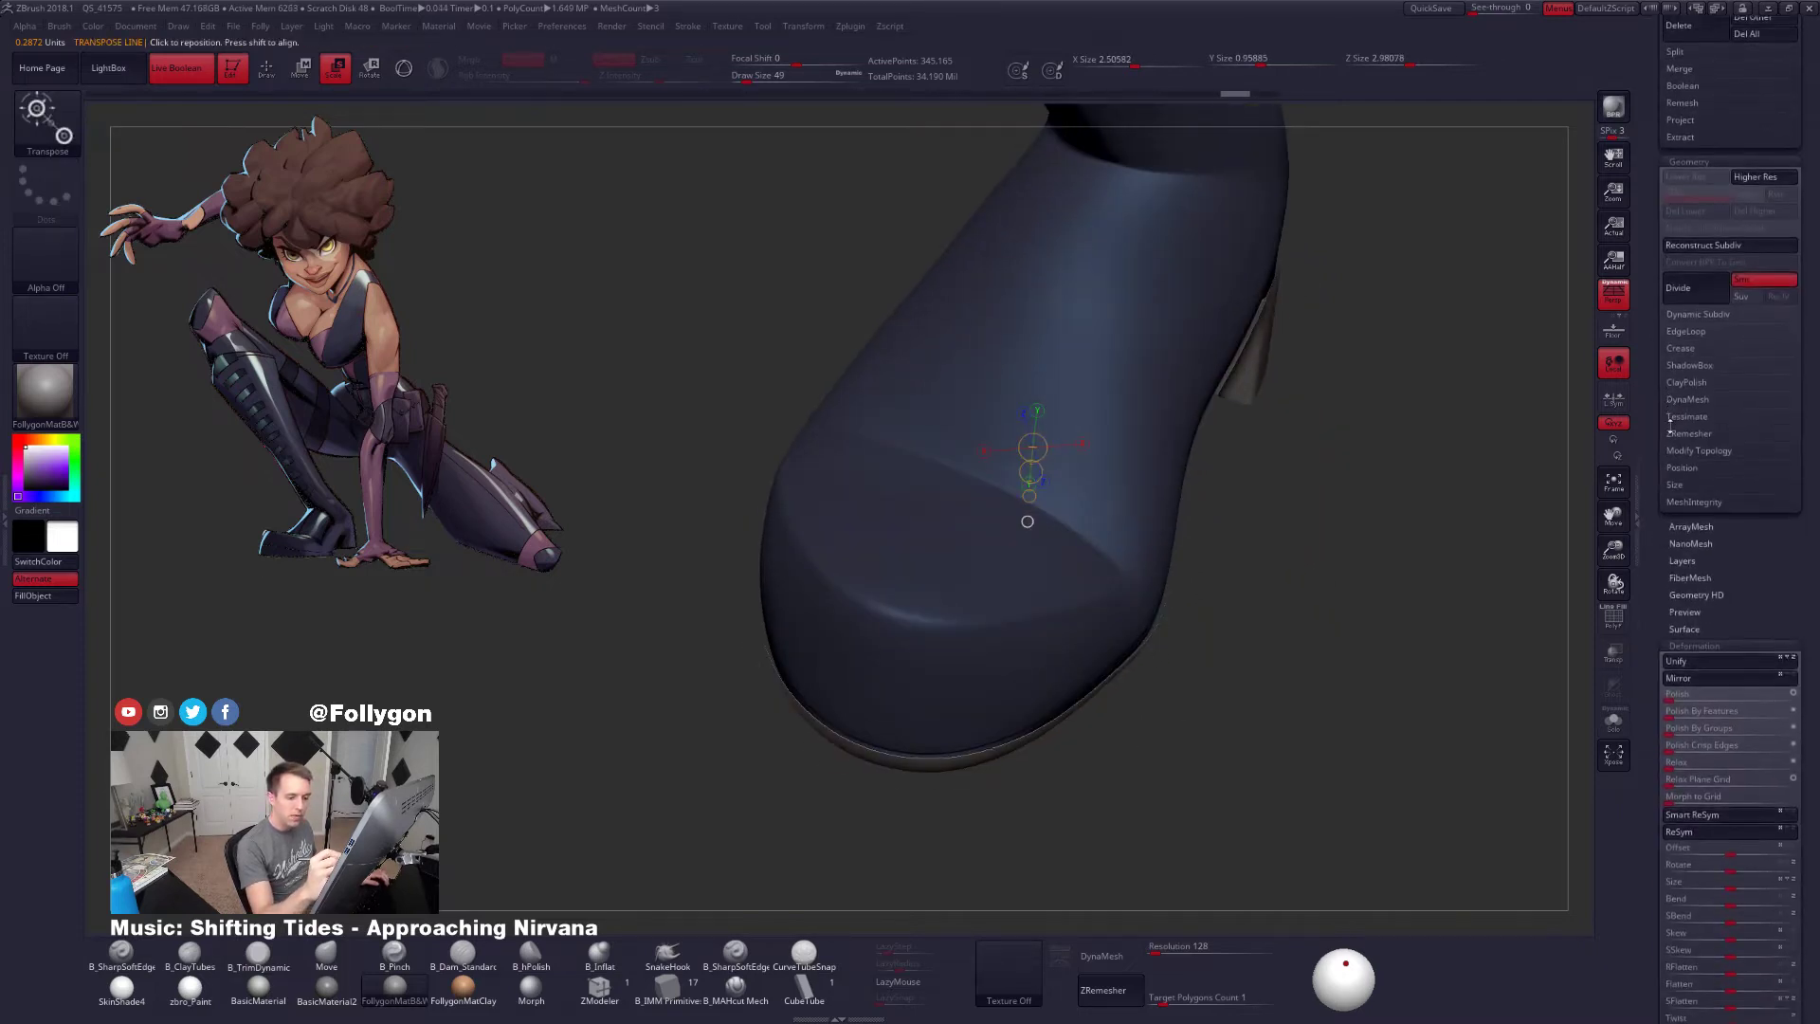
pyautogui.moveTo(1659, 697); pyautogui.dragTo(1663, 398)
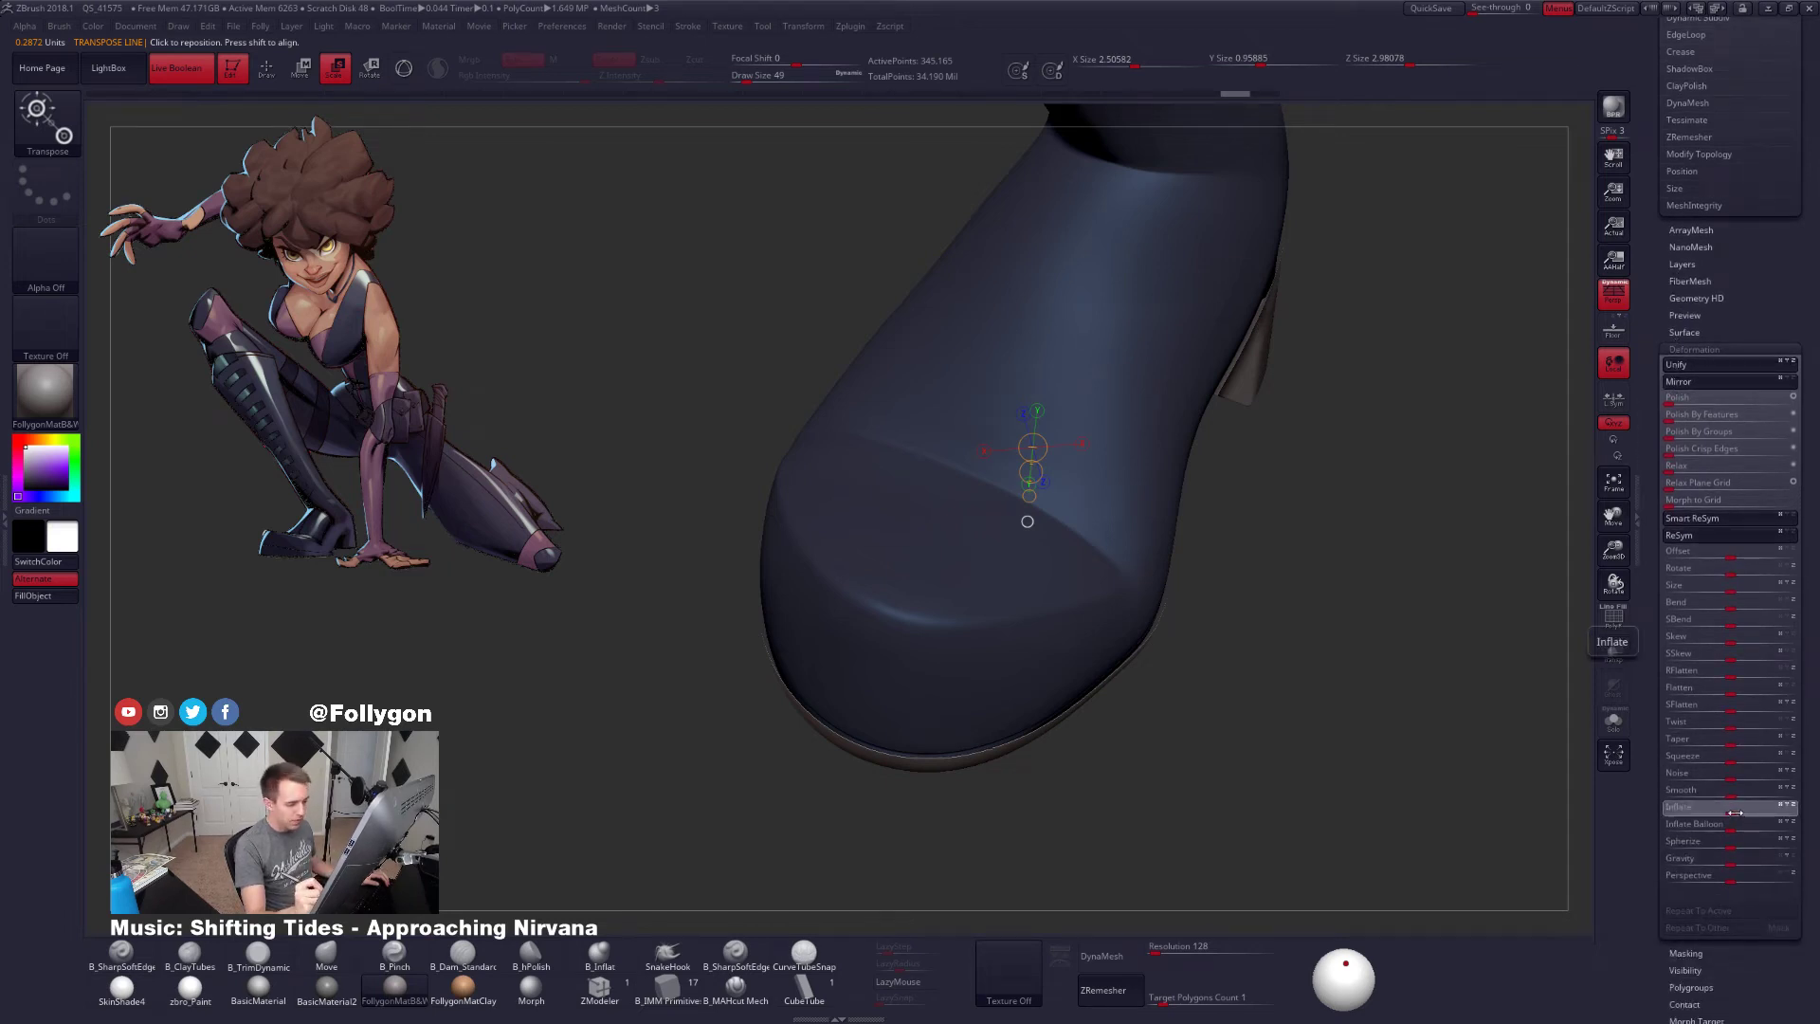
pyautogui.moveTo(1729, 813); pyautogui.dragTo(1736, 814)
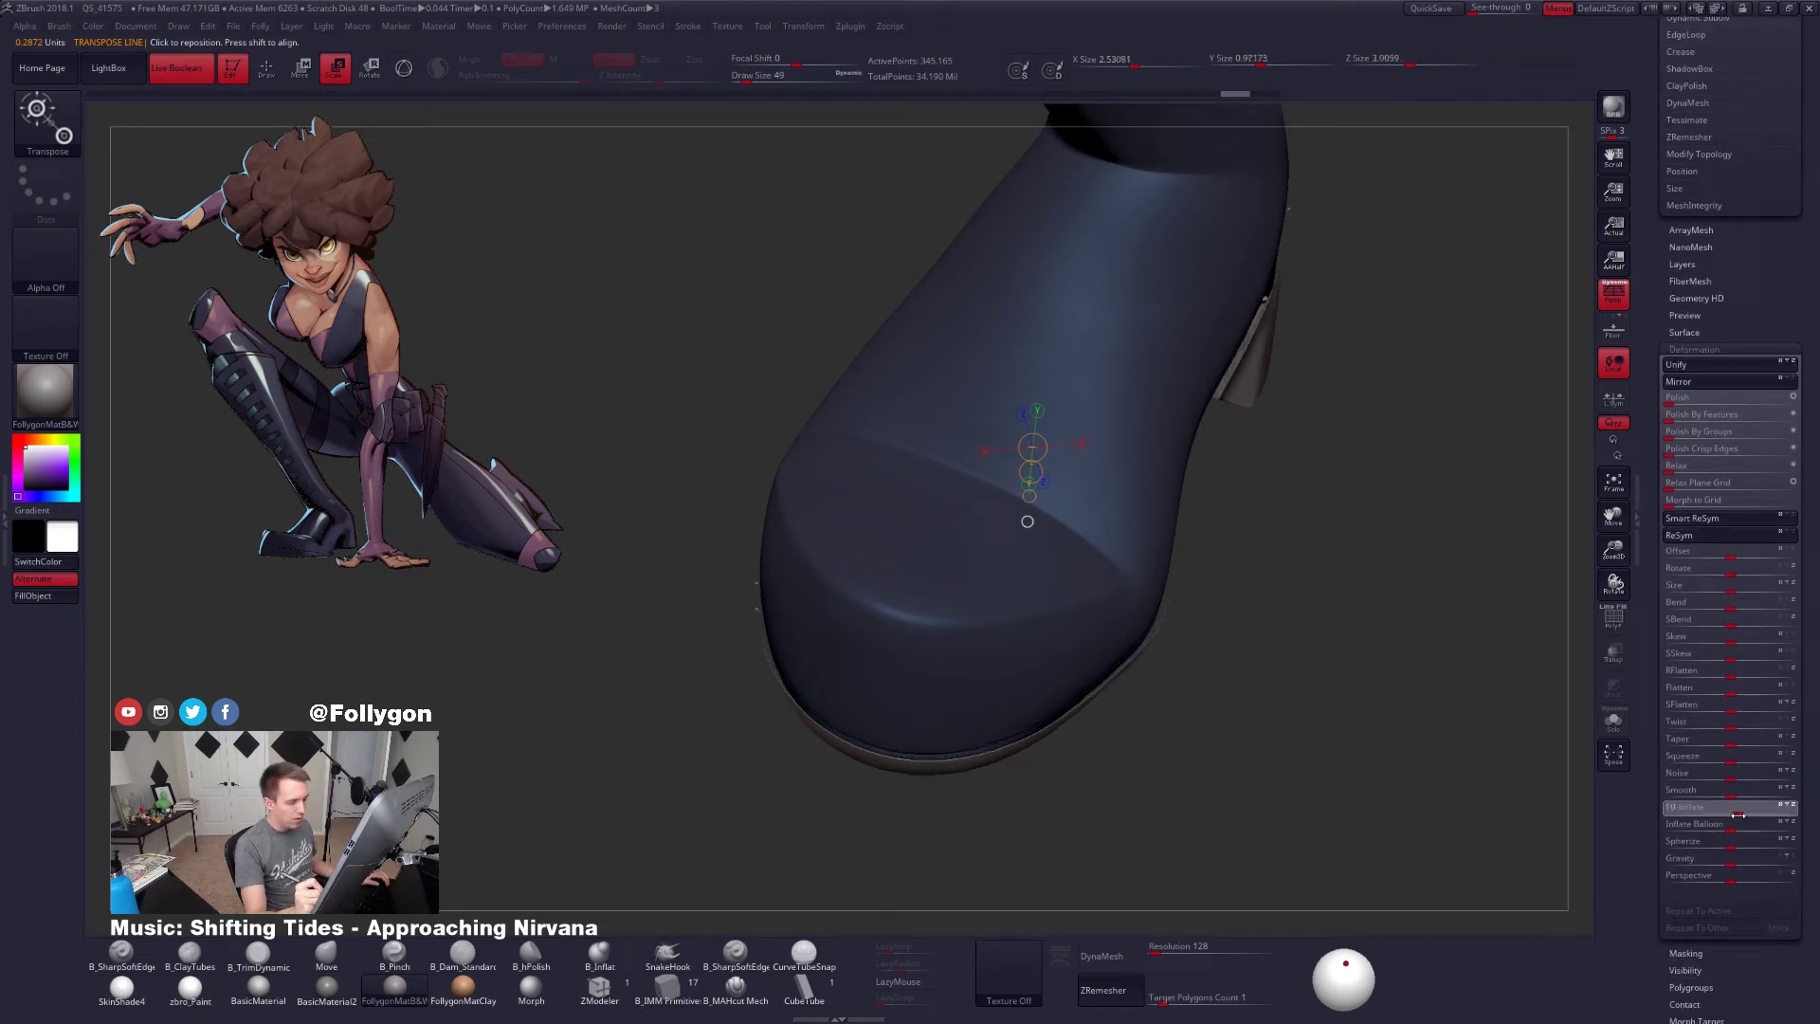
pyautogui.moveTo(1738, 815); pyautogui.dragTo(1738, 815)
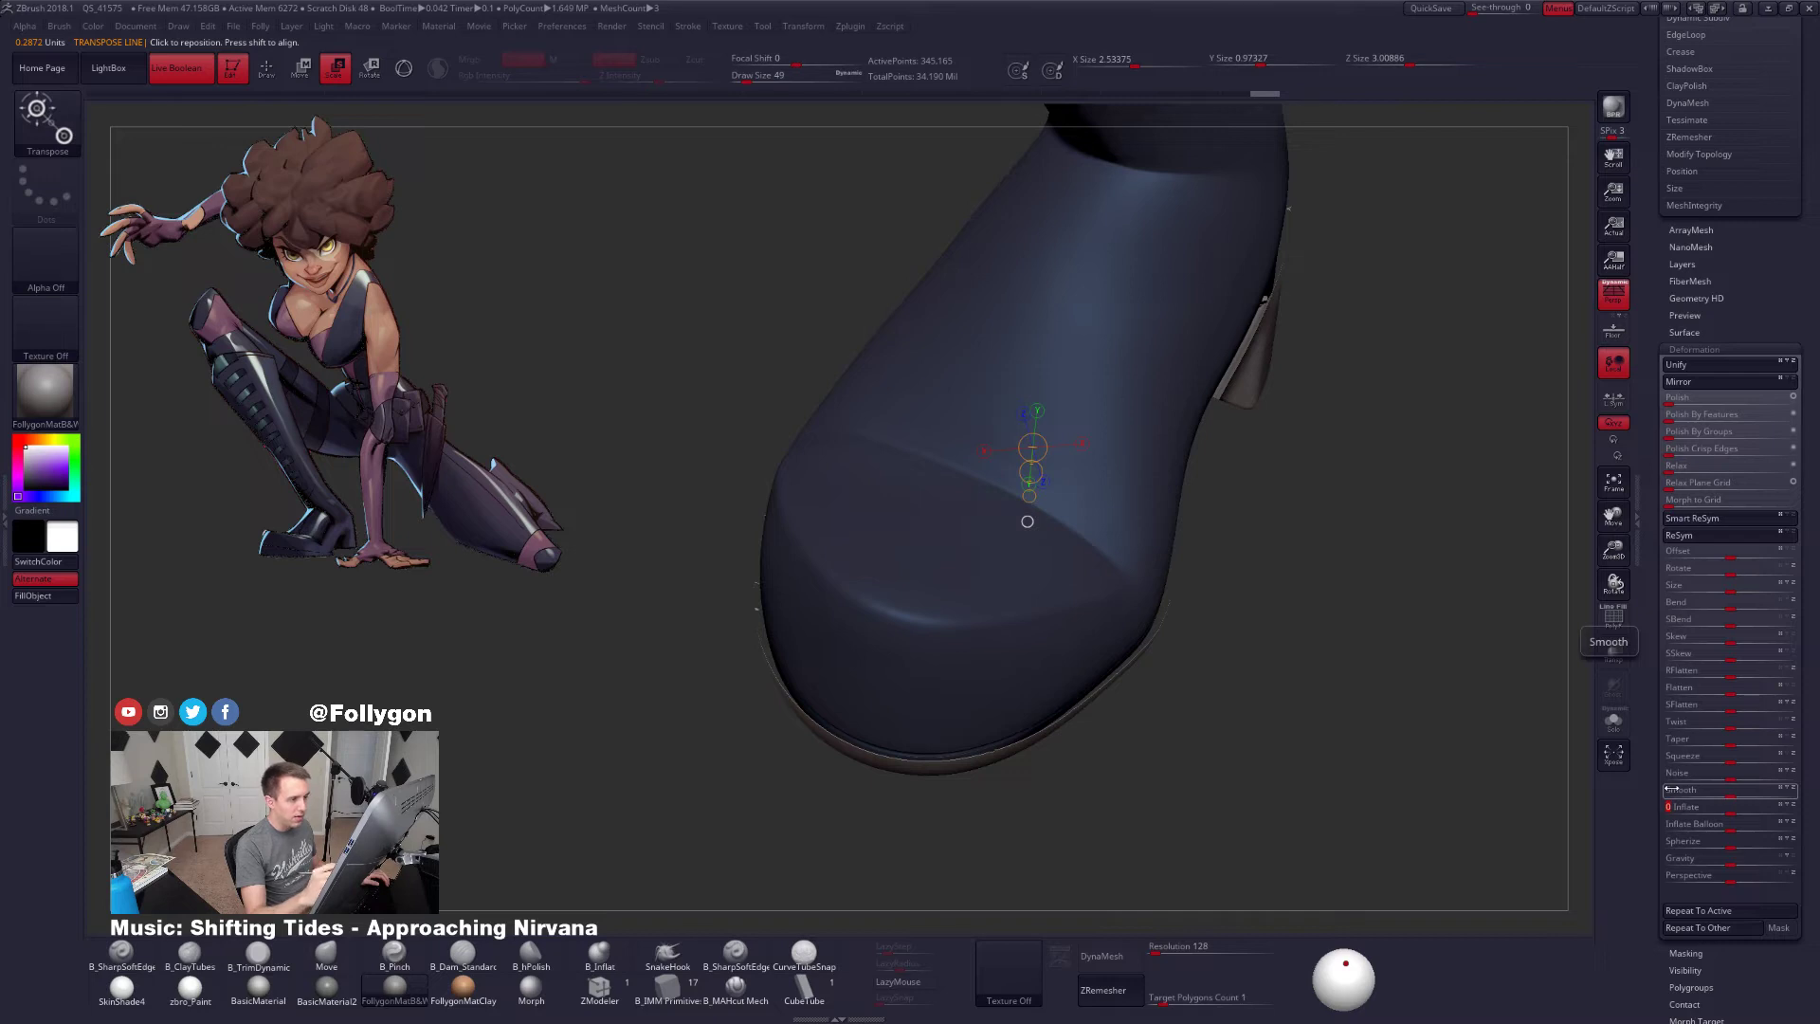
pyautogui.moveTo(1413, 858); pyautogui.dragTo(1385, 755)
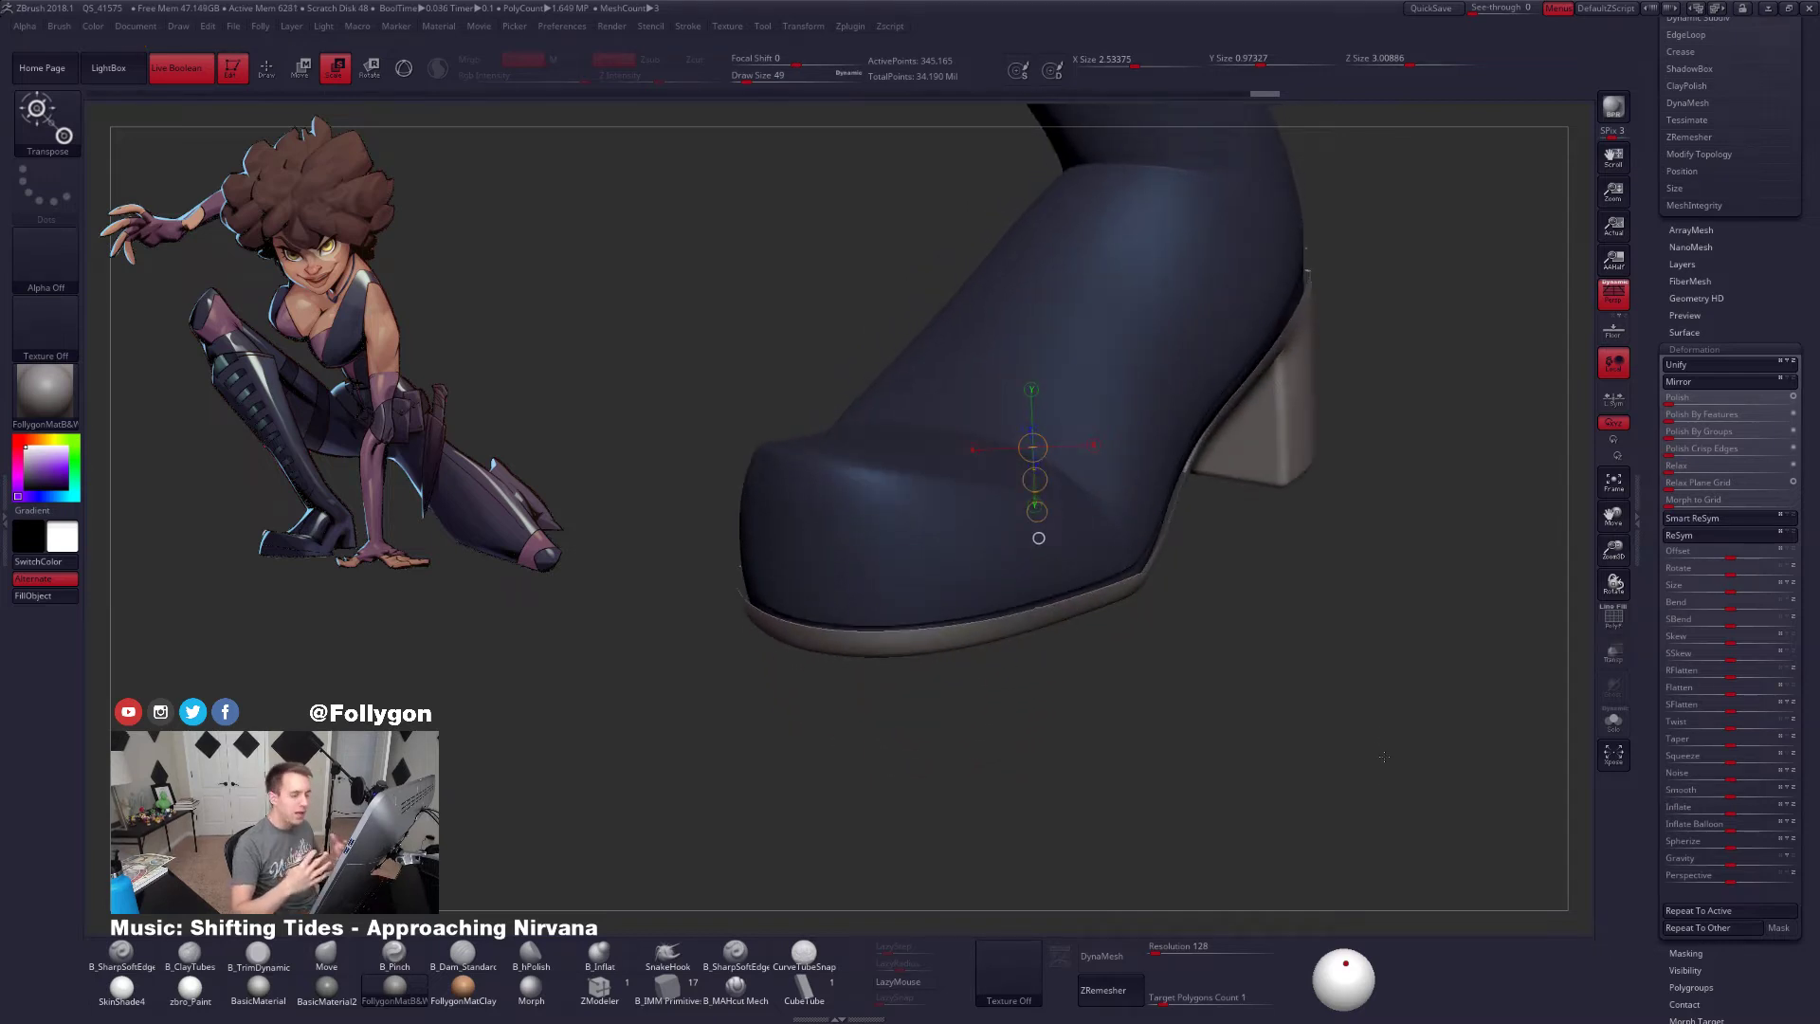
pyautogui.hotkey('shift', 's')
pyautogui.moveTo(1125, 597); pyautogui.dragTo(1331, 766)
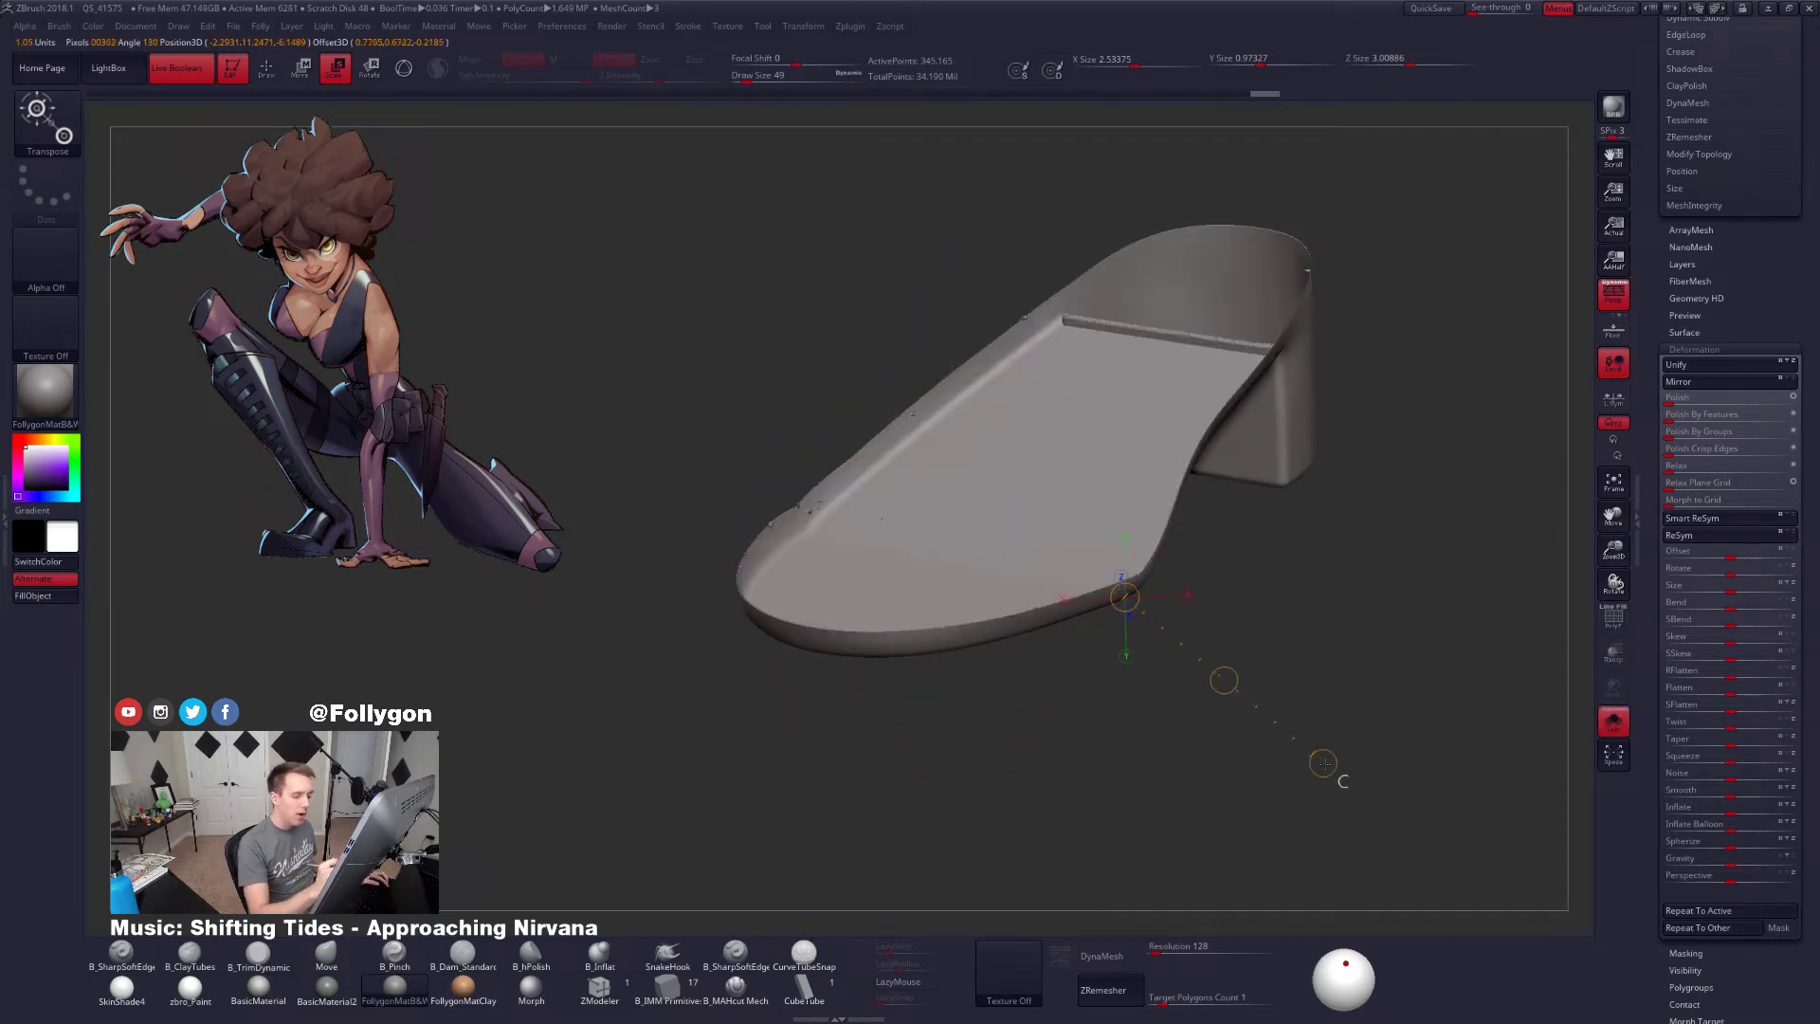
pyautogui.click(404, 68)
pyautogui.click(406, 75)
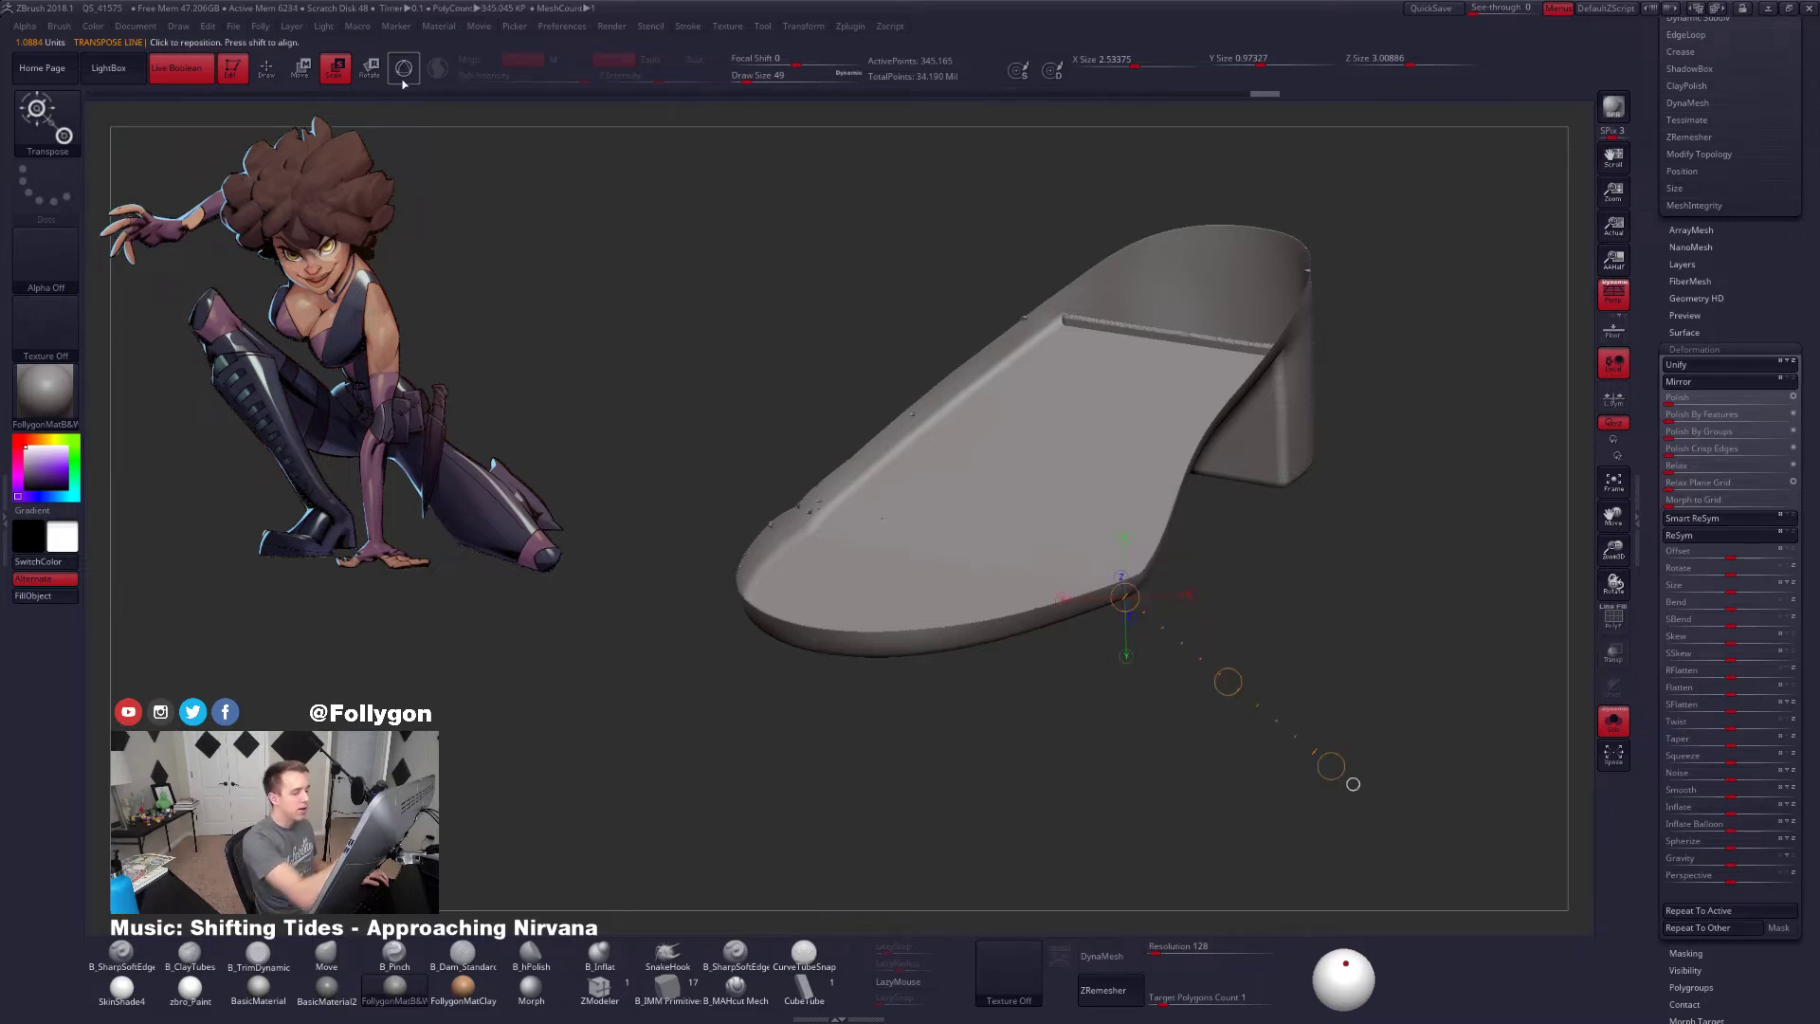
pyautogui.moveTo(1033, 446); pyautogui.dragTo(1048, 714)
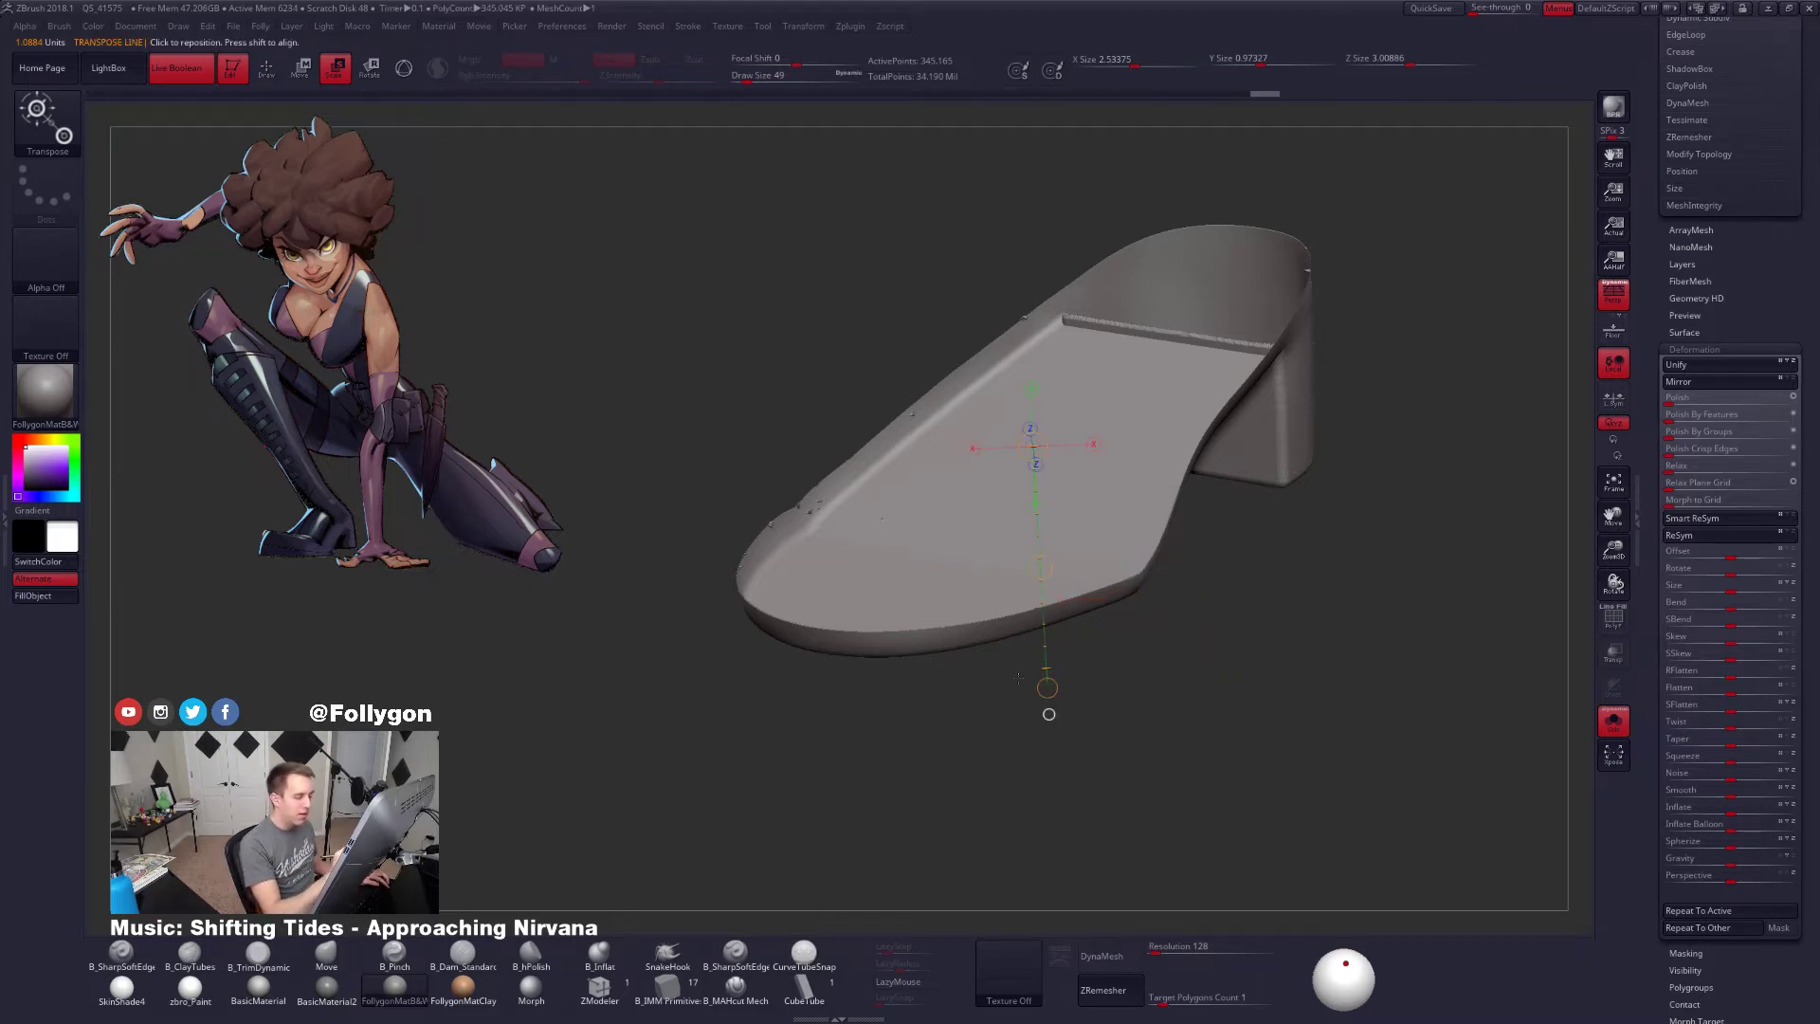
pyautogui.press('q')
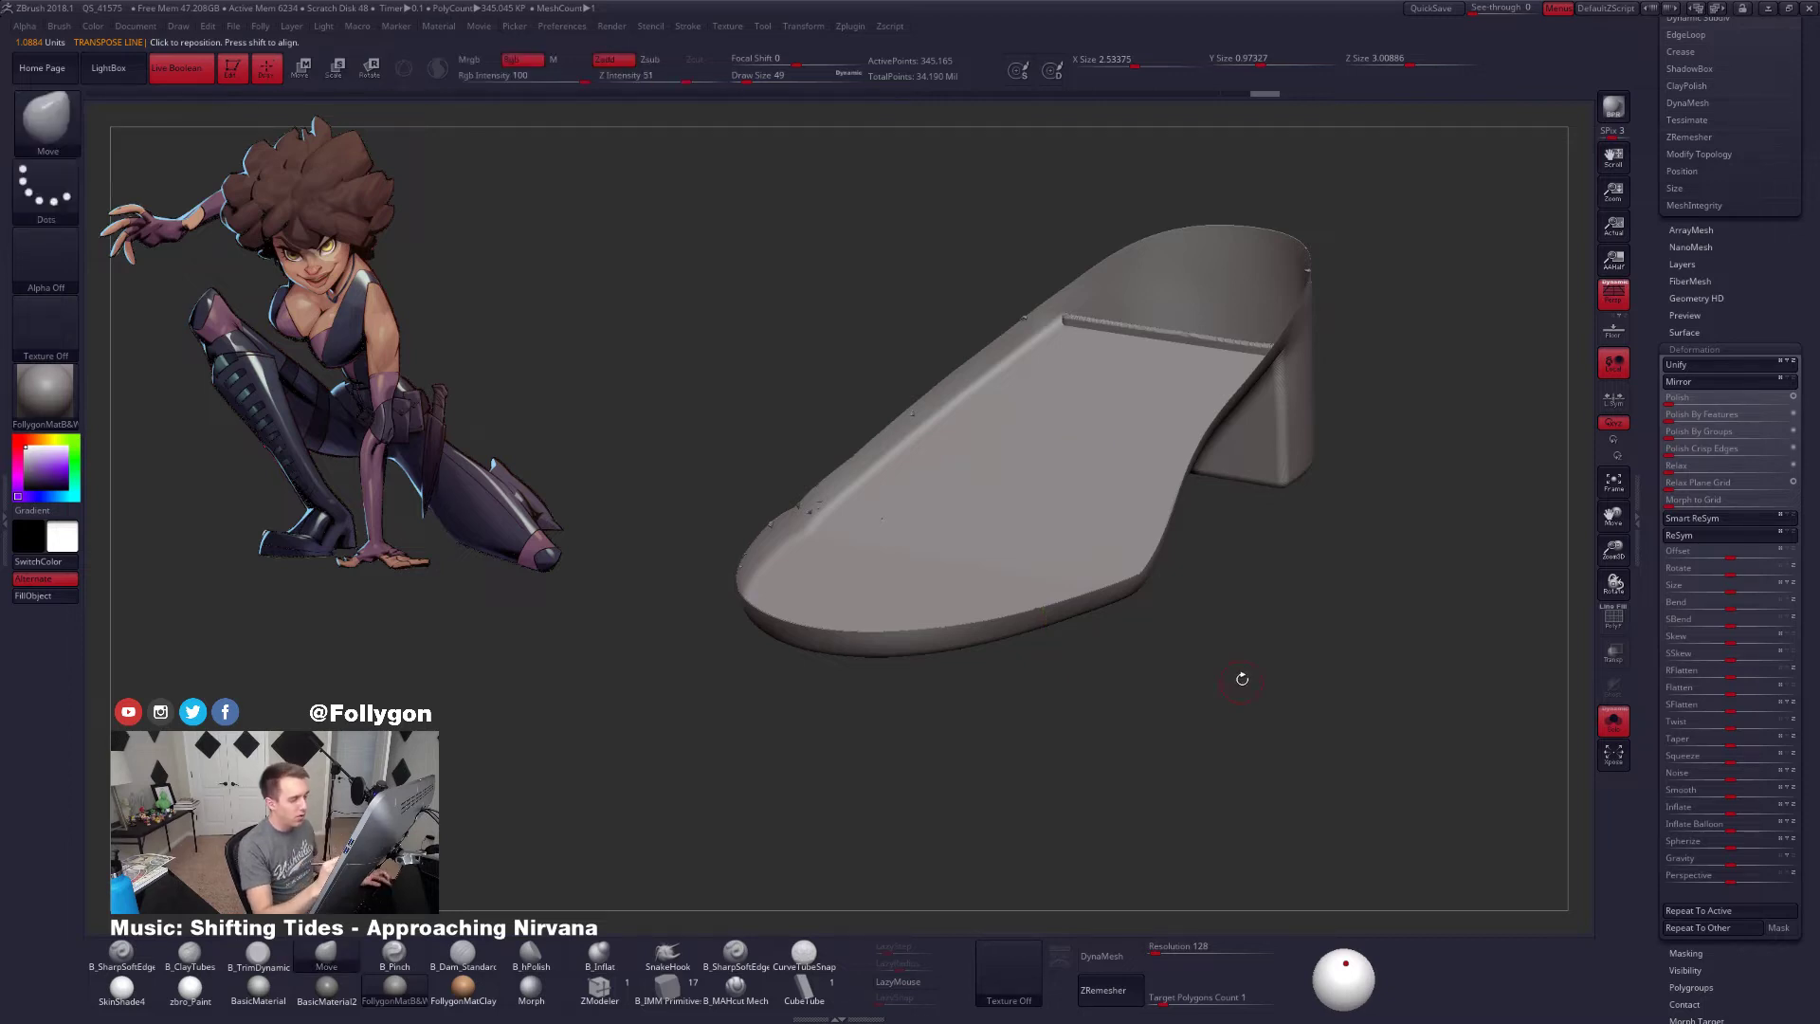
# Close the holes of the inflated sole and DynaMesh it at resolution 552
pyautogui.moveTo(1670, 322); pyautogui.dragTo(1659, 654)
pyautogui.hotkey('ctrl', 'shift', 'f')
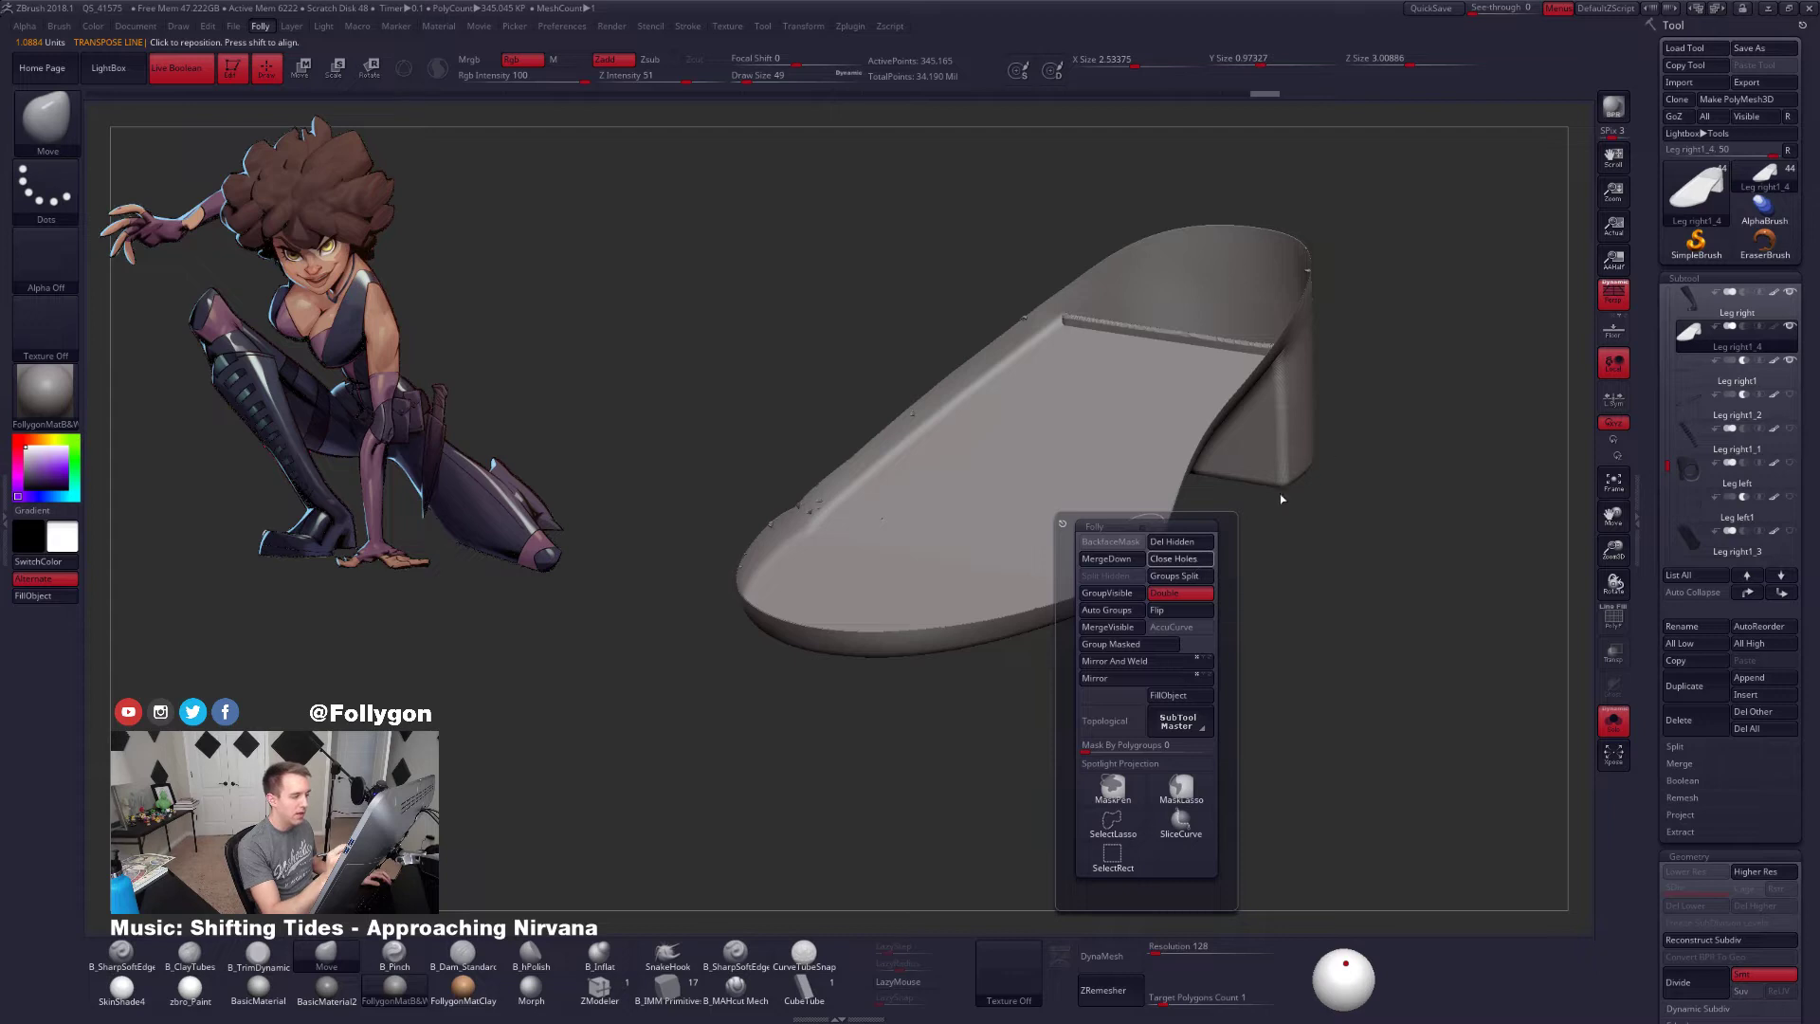
pyautogui.click(1180, 559)
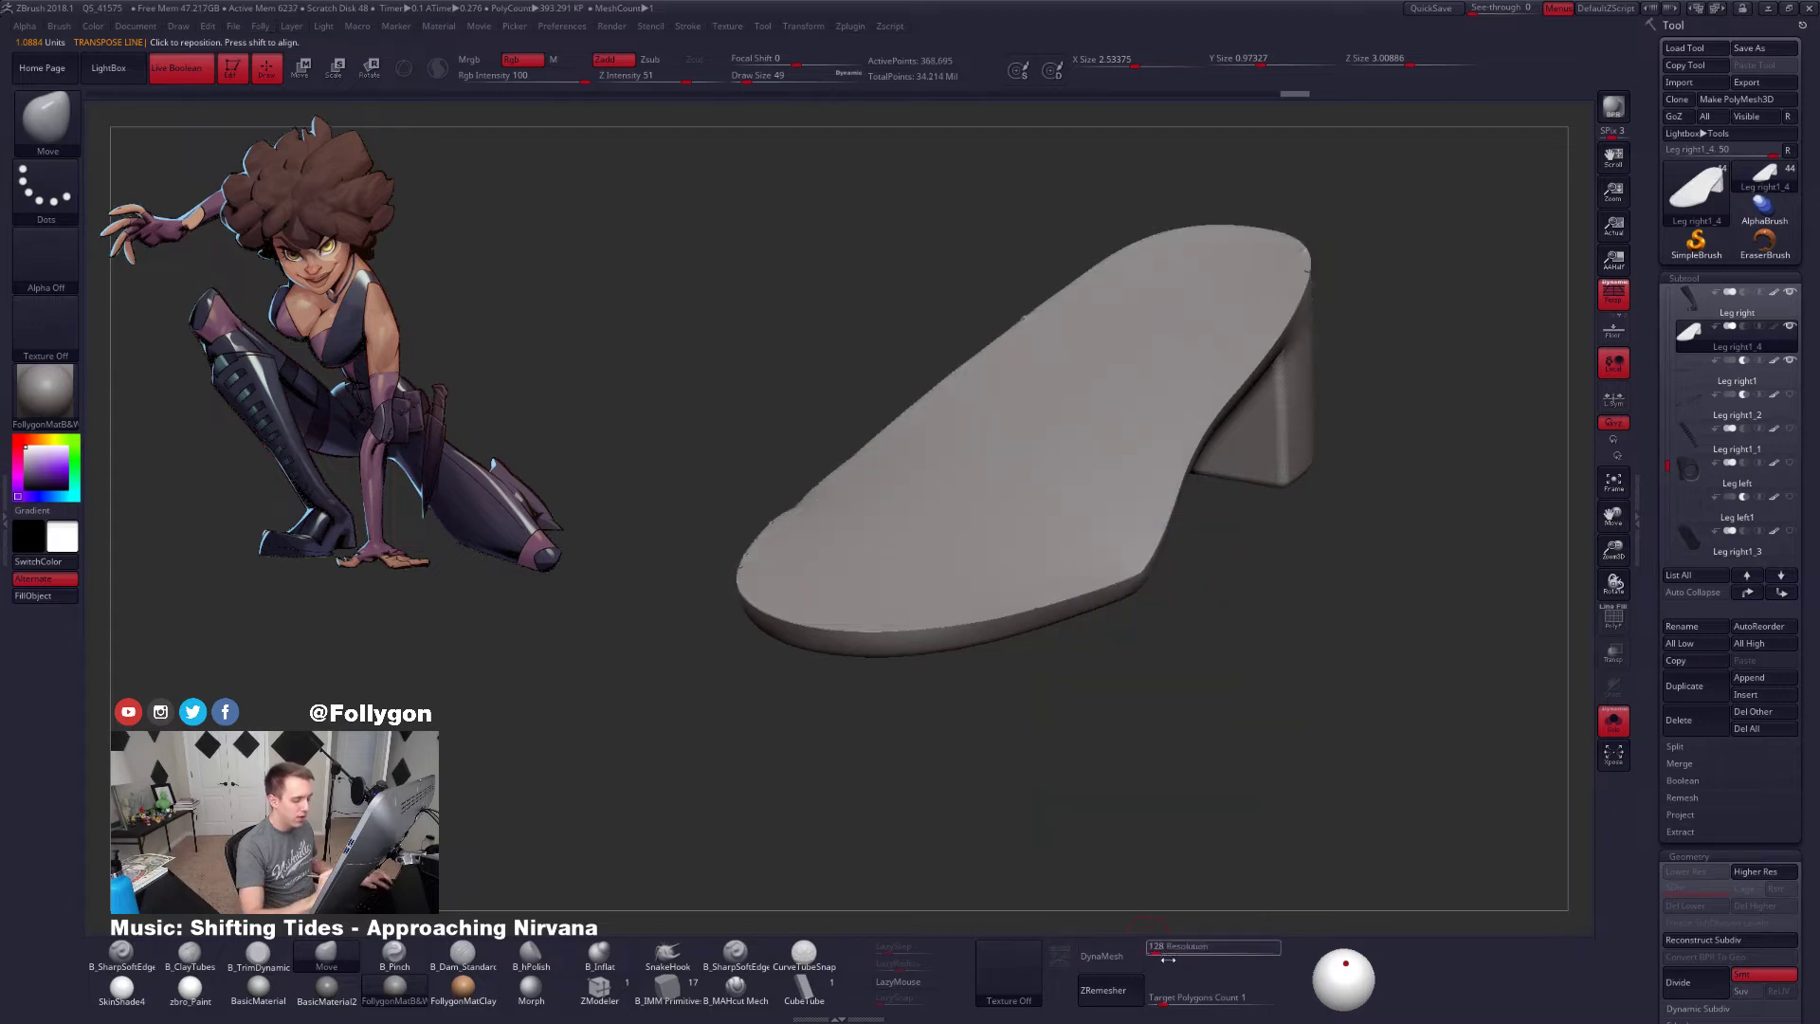
pyautogui.press('5')
pyautogui.moveTo(1161, 974); pyautogui.dragTo(1158, 974)
pyautogui.click(1113, 967)
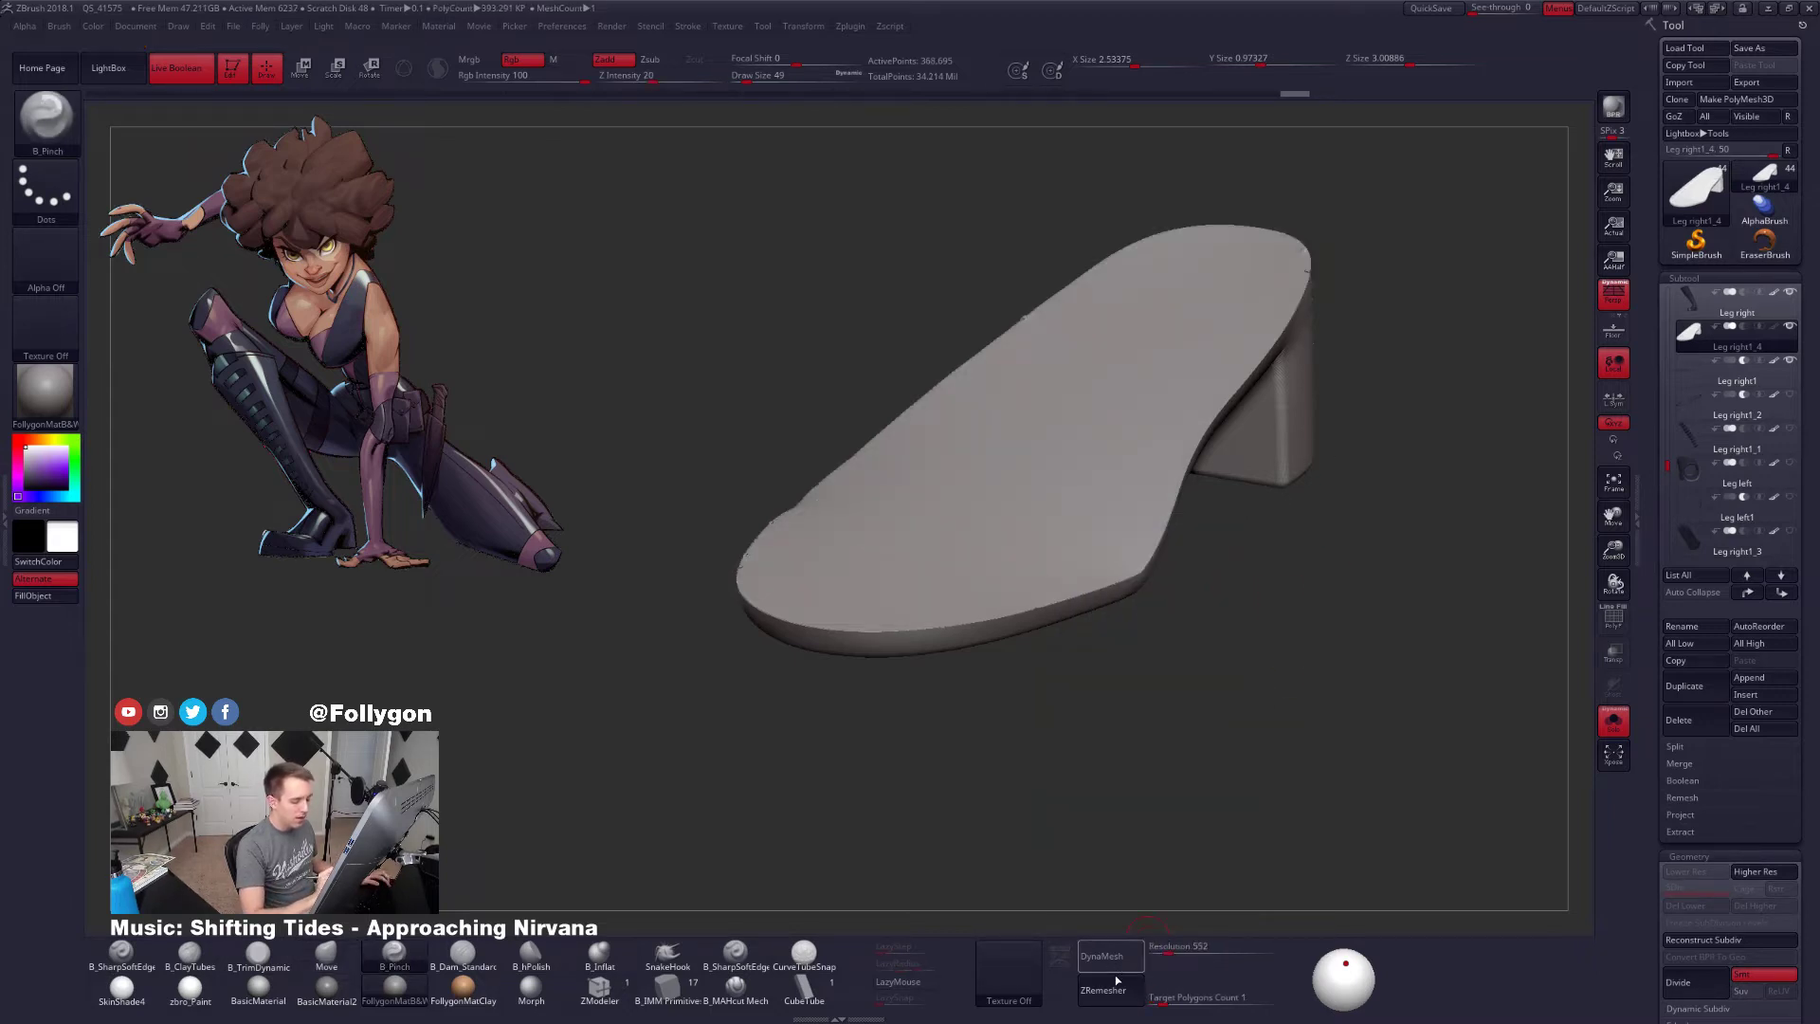
pyautogui.click(1115, 965)
pyautogui.moveTo(1068, 622)
pyautogui.mouseDown()
pyautogui.moveTo(1099, 640)
pyautogui.moveTo(1144, 780)
pyautogui.moveTo(1141, 675)
pyautogui.moveTo(1095, 697)
pyautogui.moveTo(1119, 734)
pyautogui.moveTo(1341, 759)
pyautogui.moveTo(1312, 759)
pyautogui.moveTo(1271, 708)
pyautogui.mouseUp()
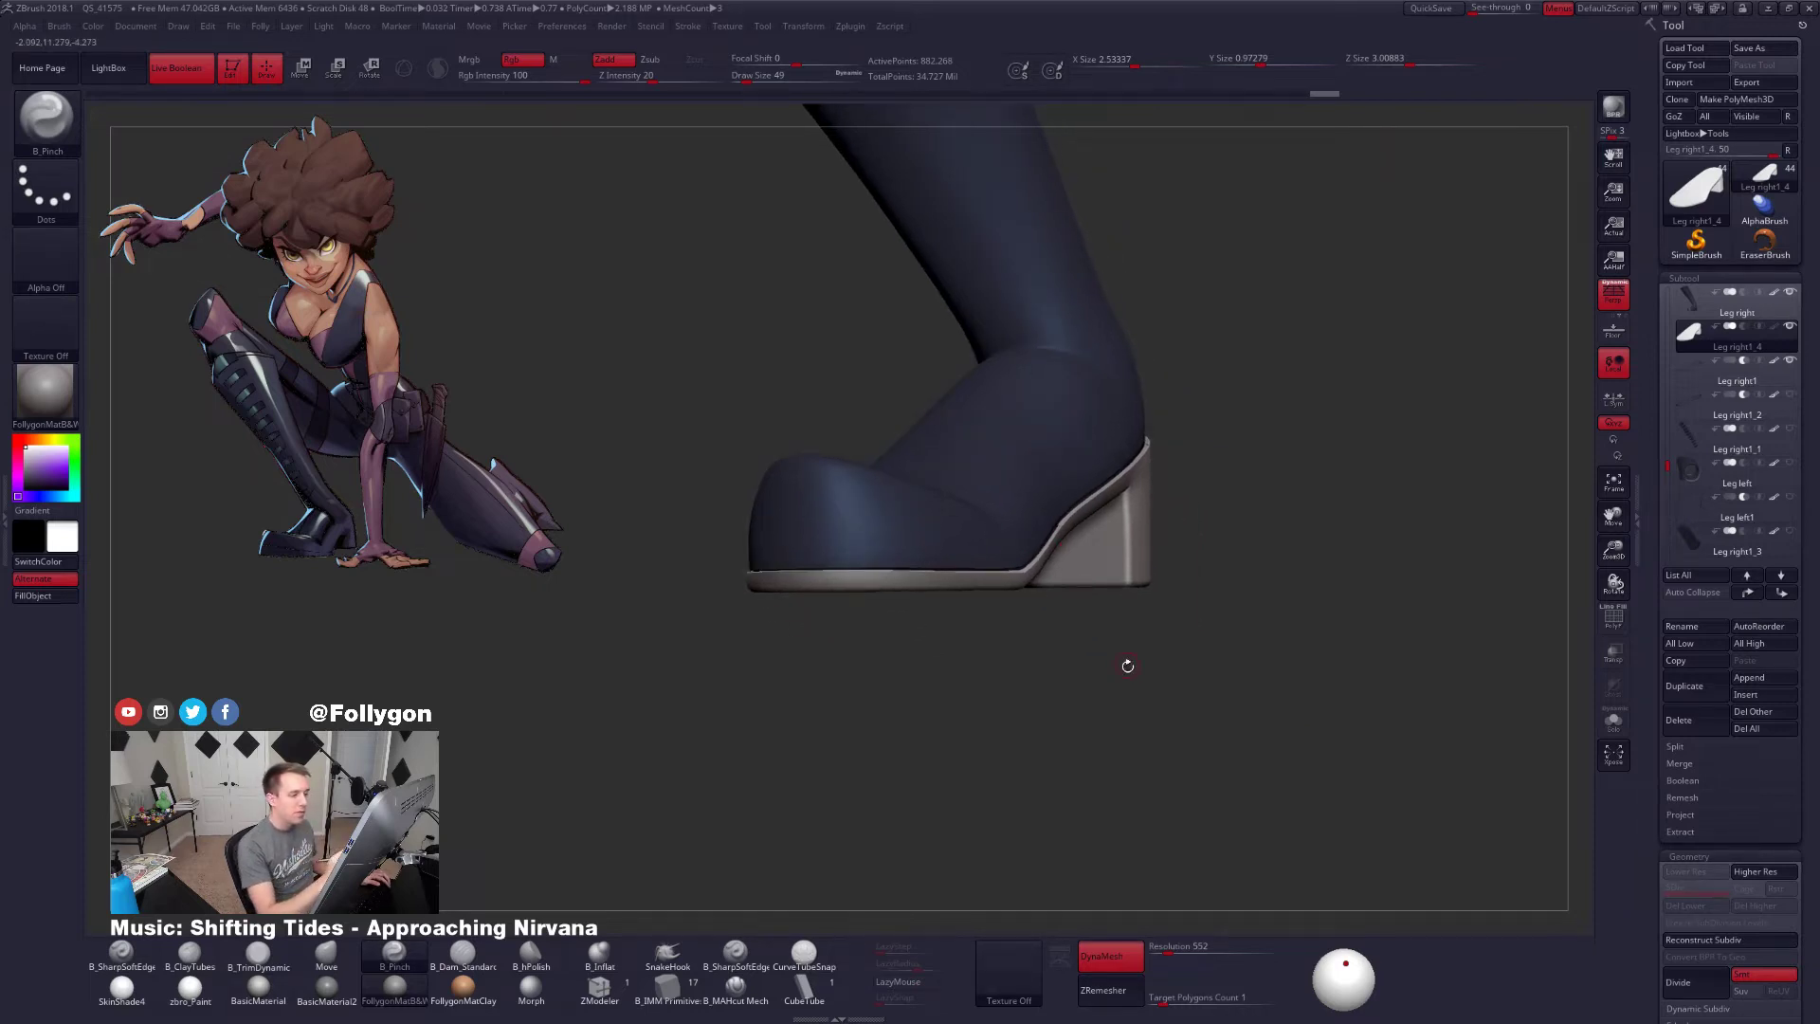
pyautogui.moveTo(1036, 546); pyautogui.dragTo(1306, 446, button='right')
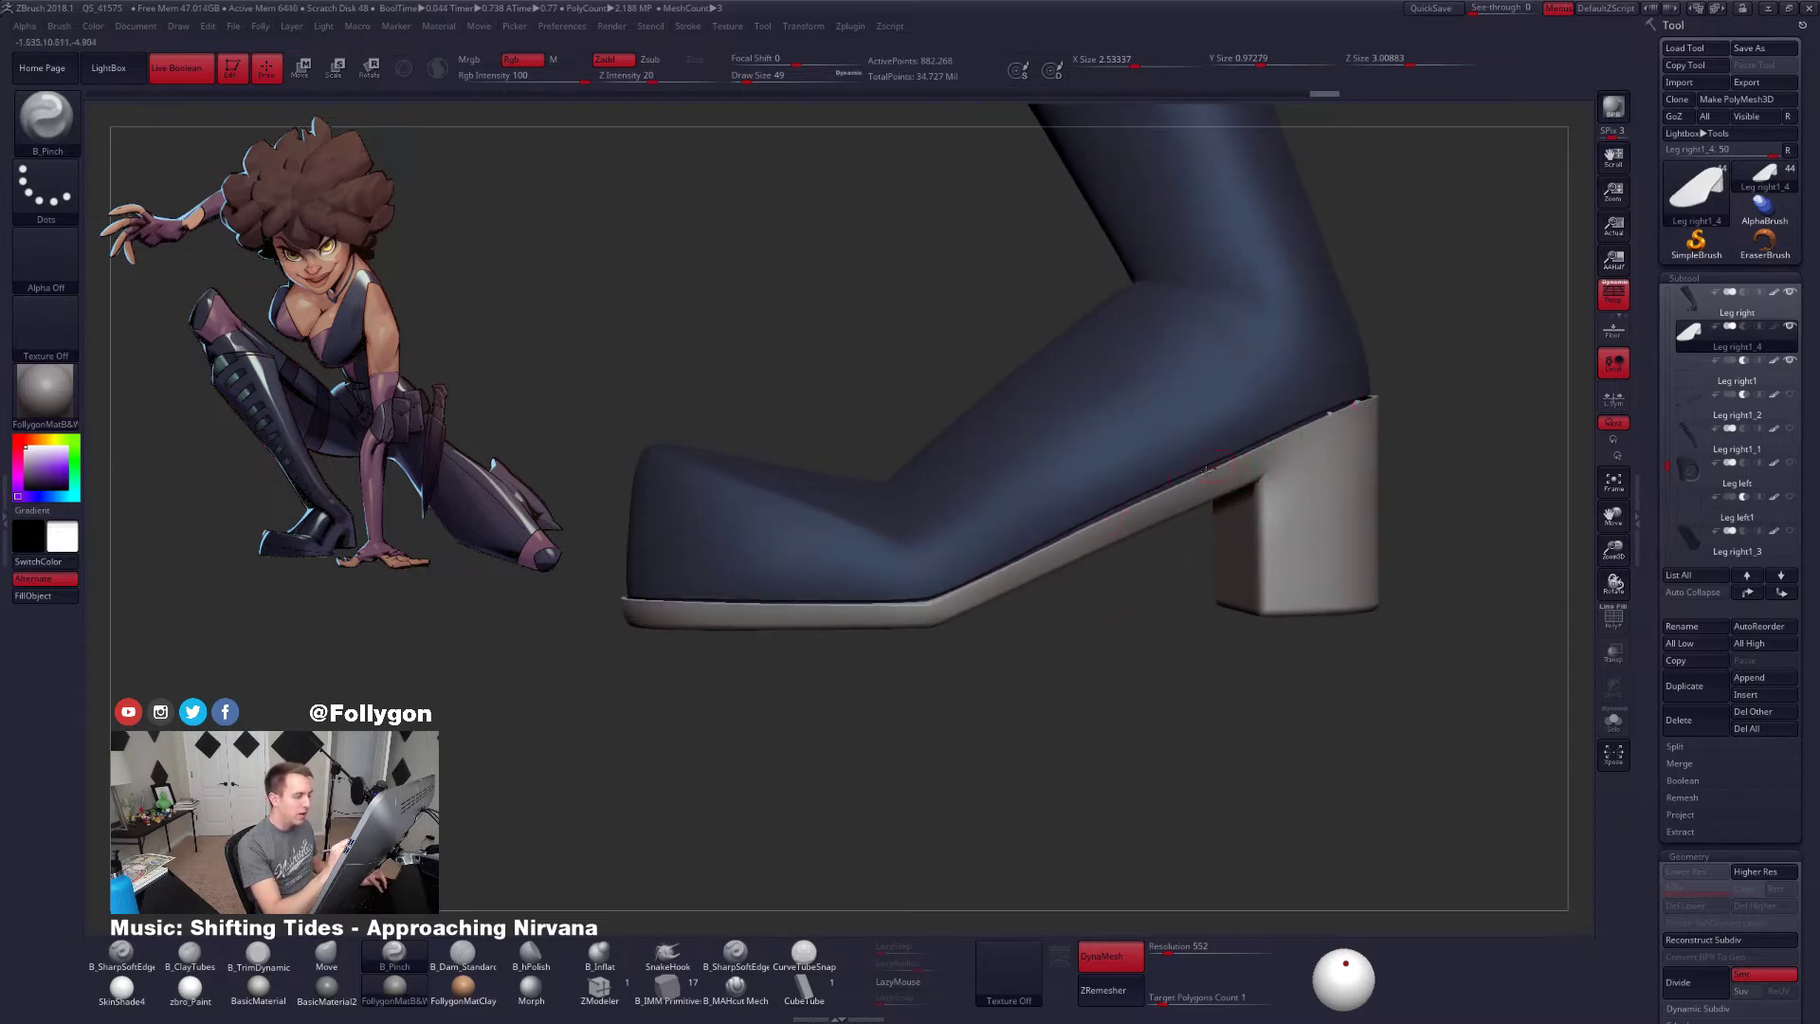
# Isolate the thin Leg right1 outline piece and lay a Transpose scale line from its centre
pyautogui.hotkey('shift', 's')
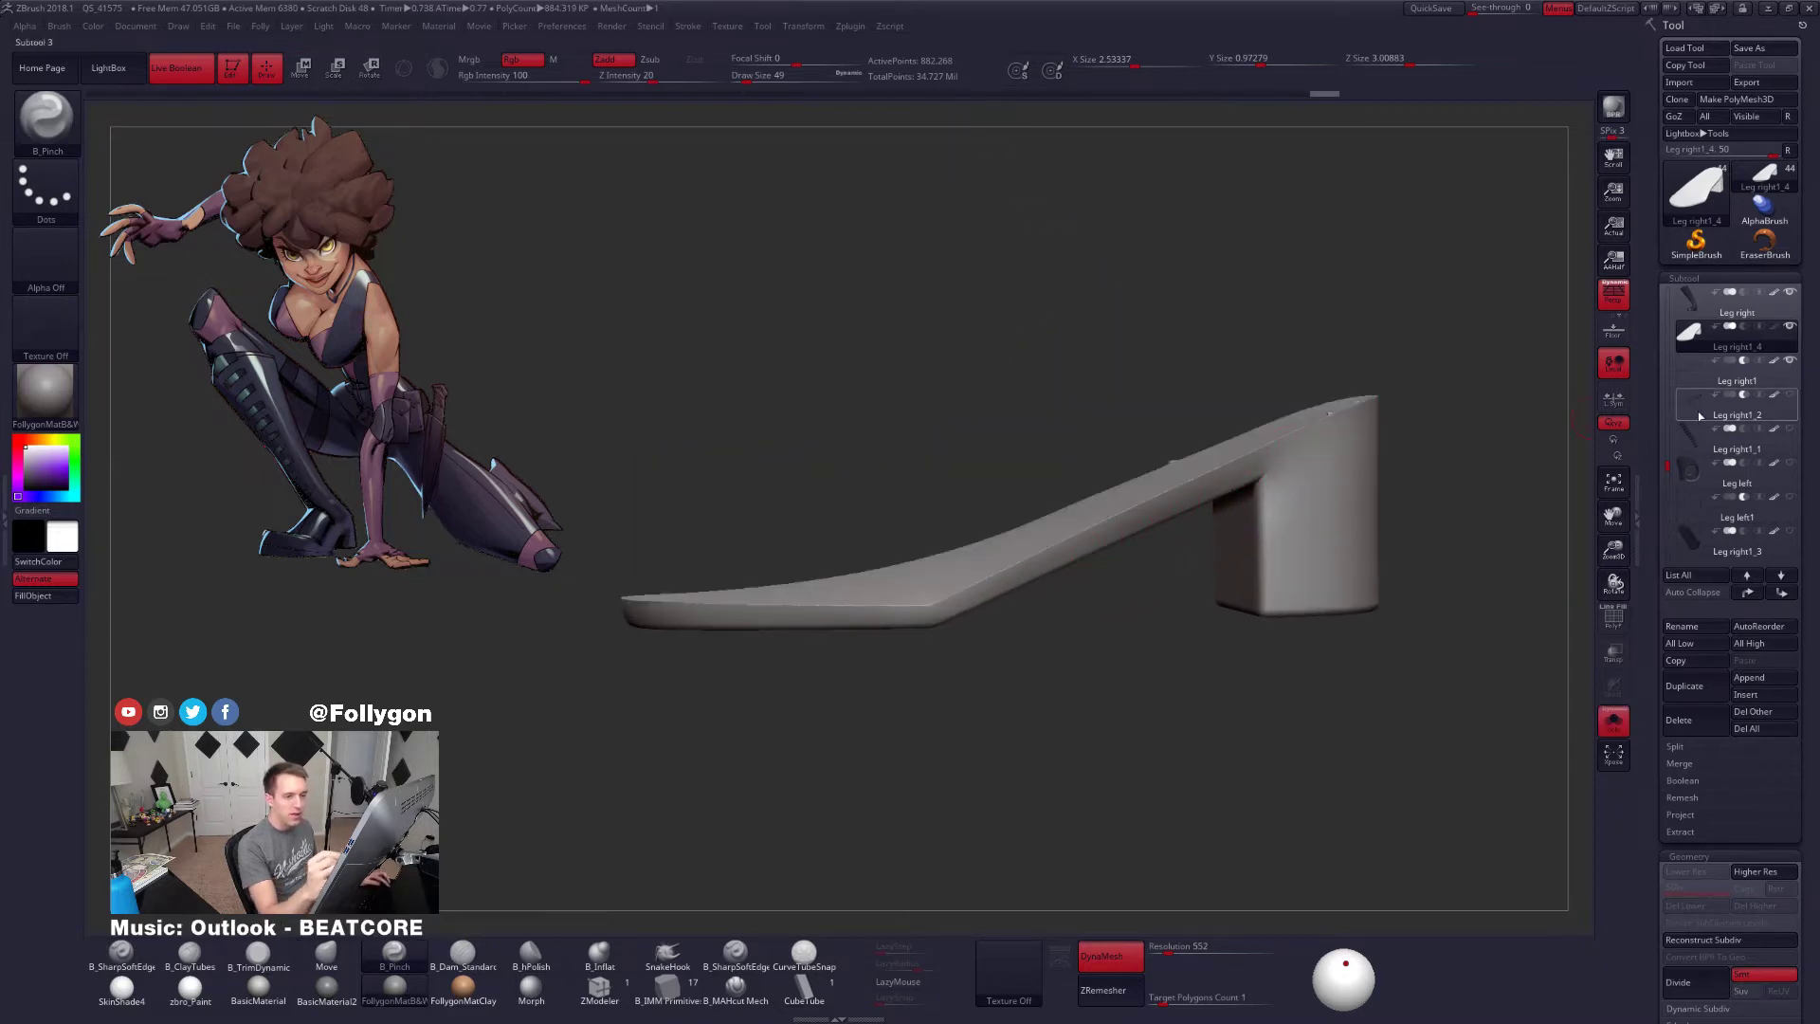
pyautogui.click(1681, 383)
pyautogui.moveTo(1062, 701); pyautogui.dragTo(1130, 764)
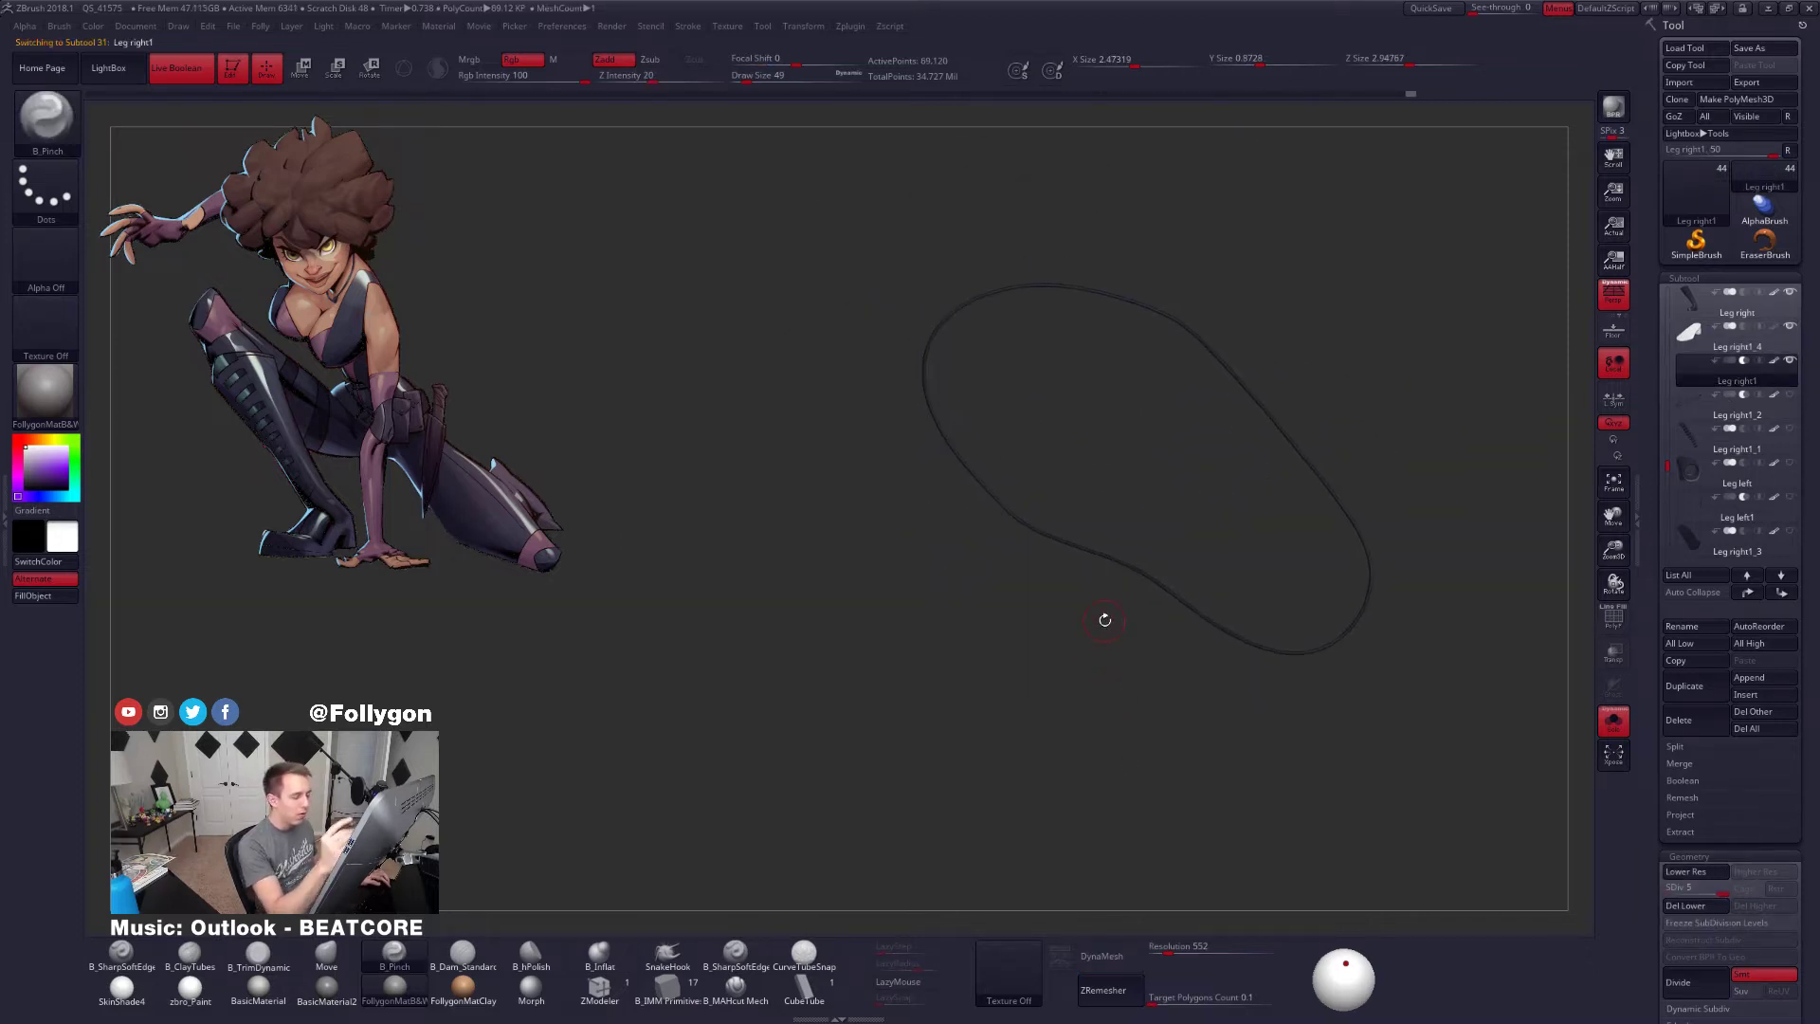
pyautogui.moveTo(1193, 579); pyautogui.dragTo(1129, 675)
pyautogui.press('e')
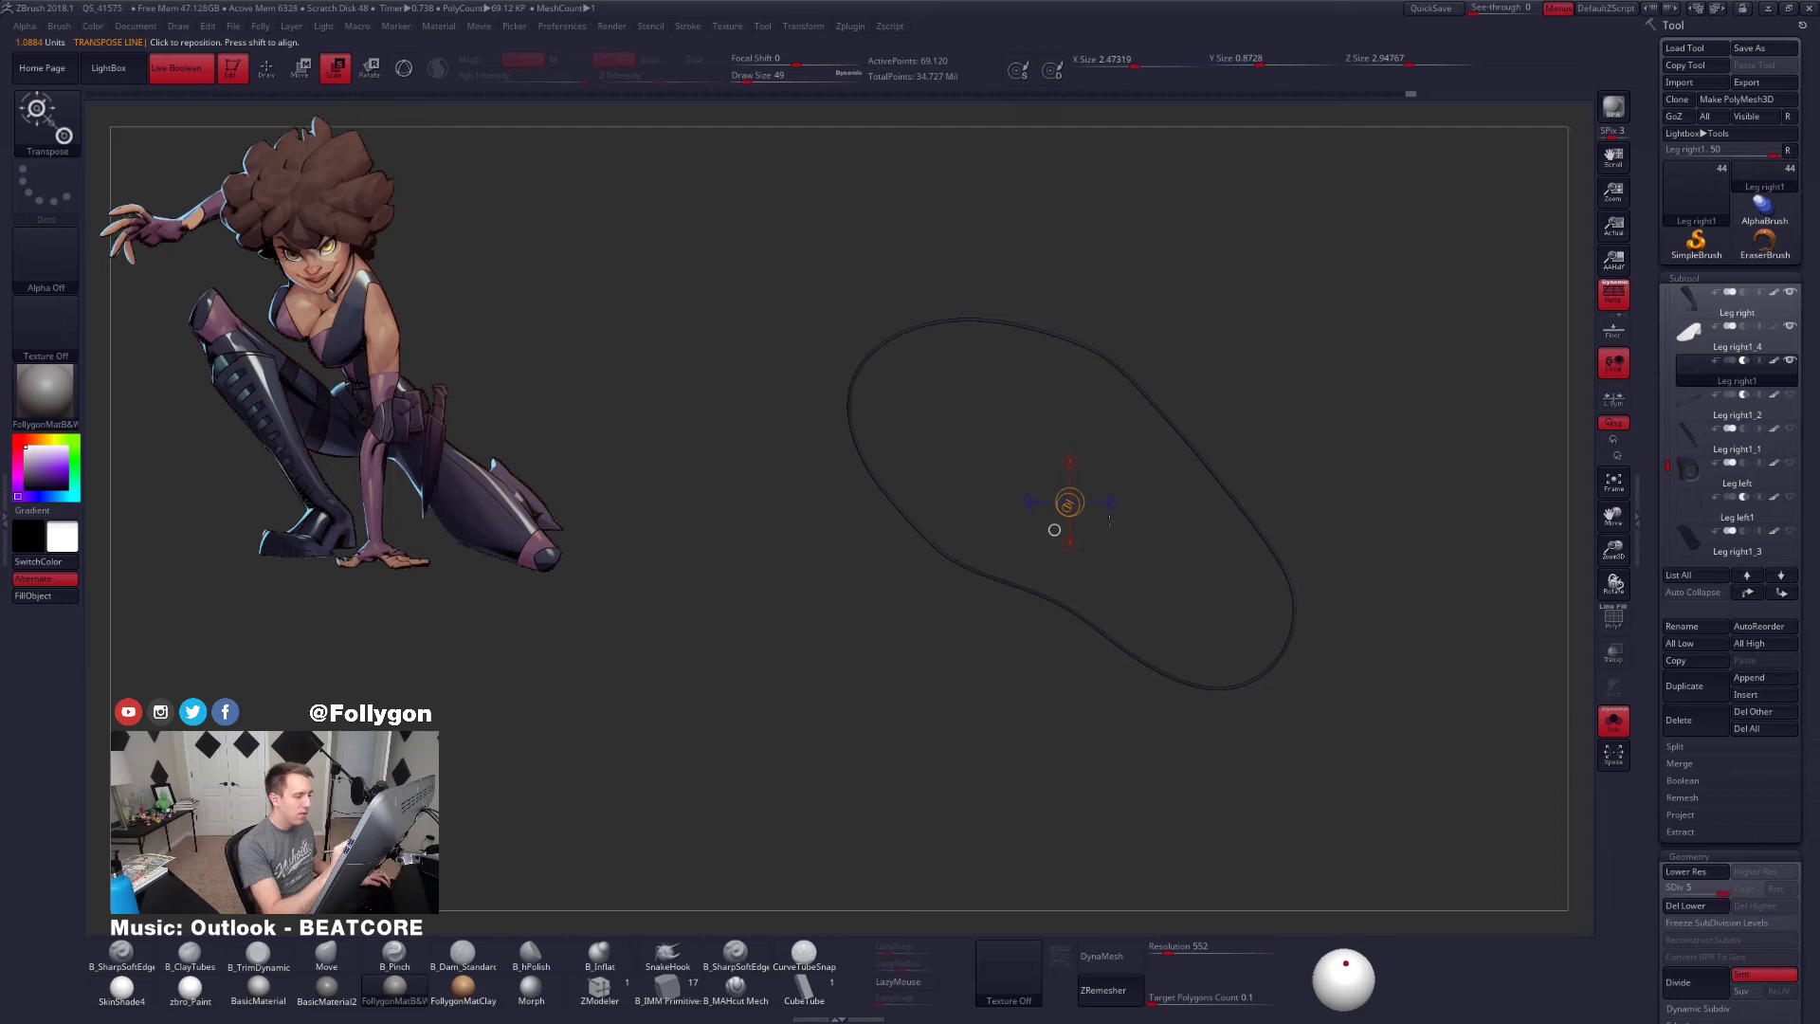
pyautogui.moveTo(1177, 430); pyautogui.dragTo(1350, 504)
pyautogui.click(1371, 513)
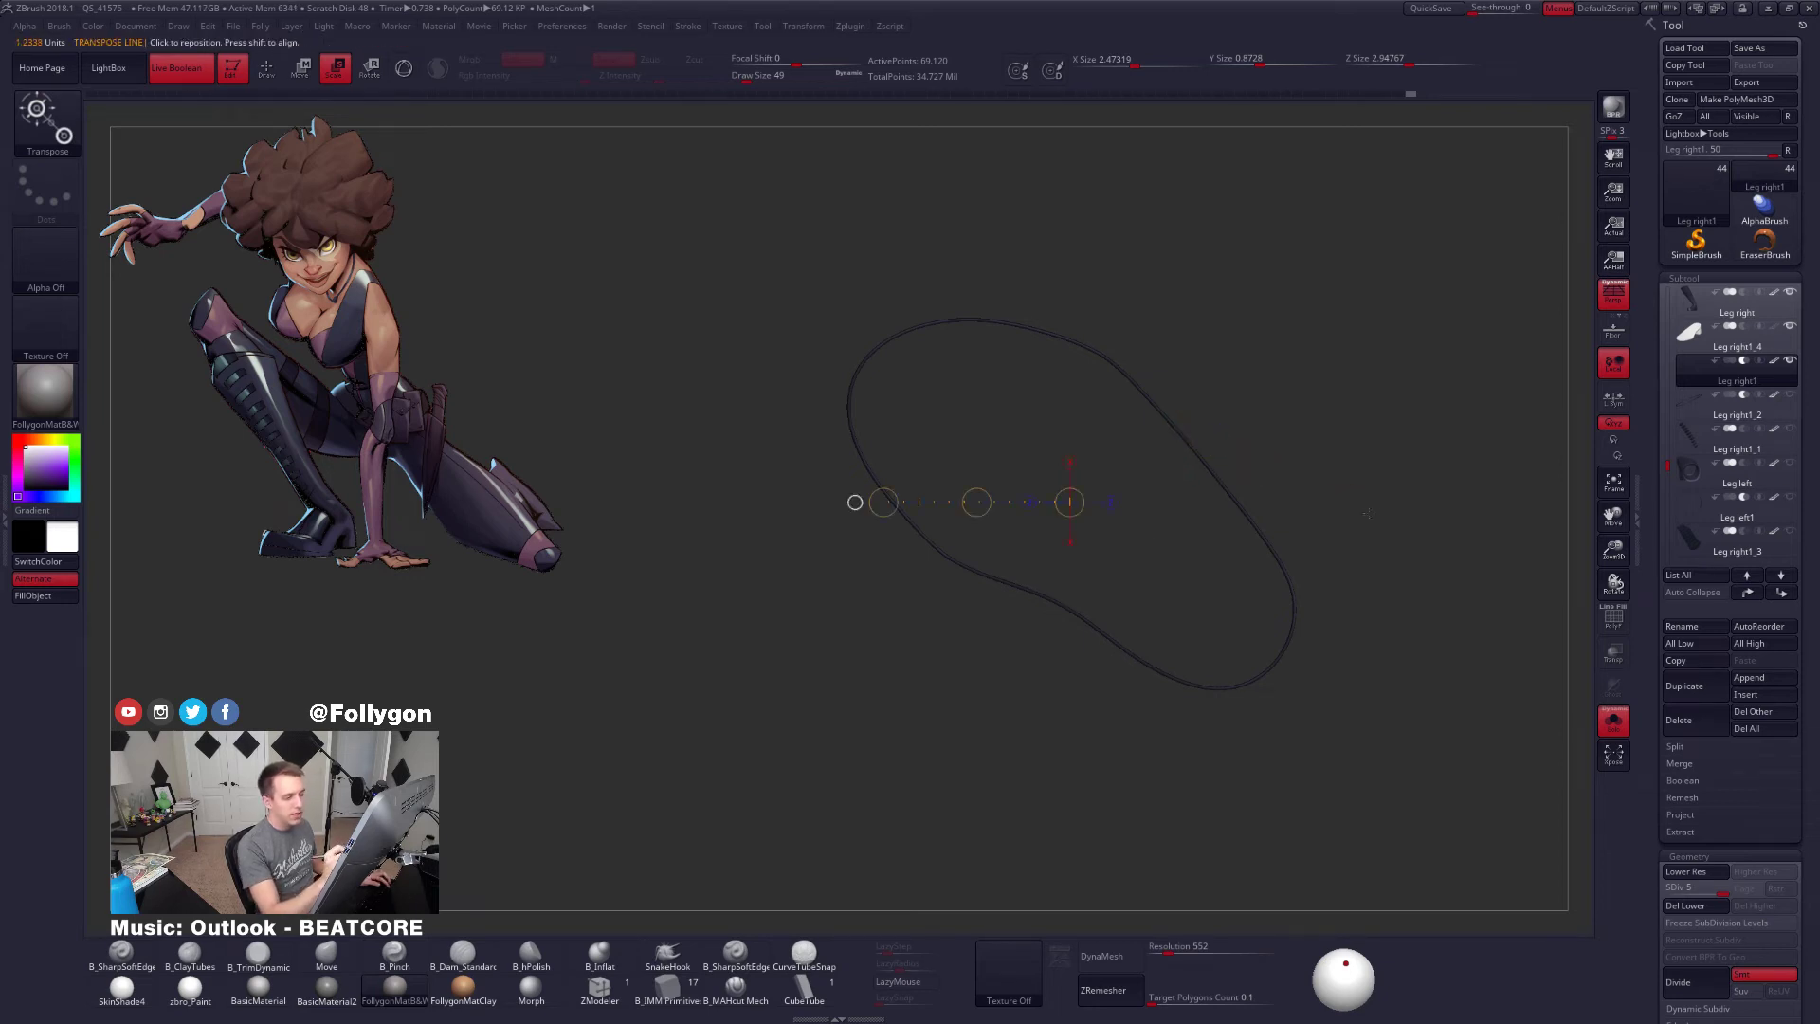
# Turn on BackfaceMask for the Leg right1 outline piece
pyautogui.keyDown('alt'); pyautogui.moveTo(1179, 667); pyautogui.dragTo(1152, 697); pyautogui.keyUp('alt')
pyautogui.hotkey('ctrl', 'space')
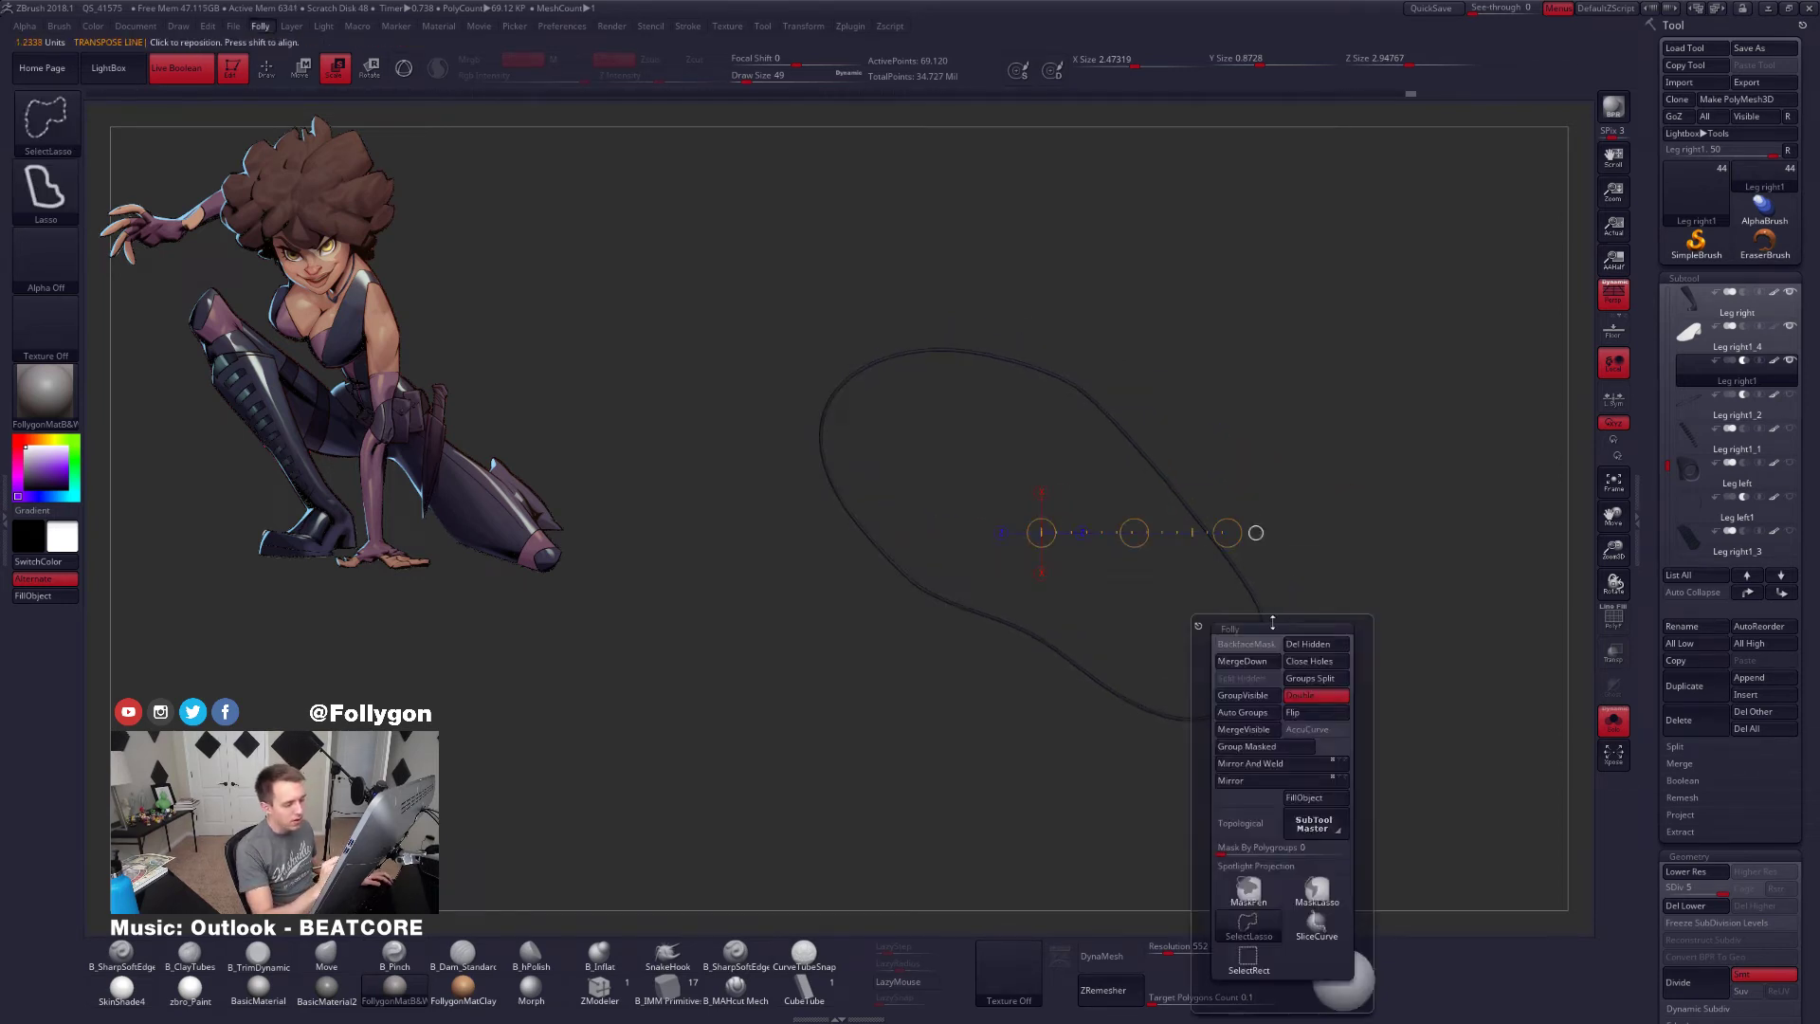
pyautogui.click(1250, 647)
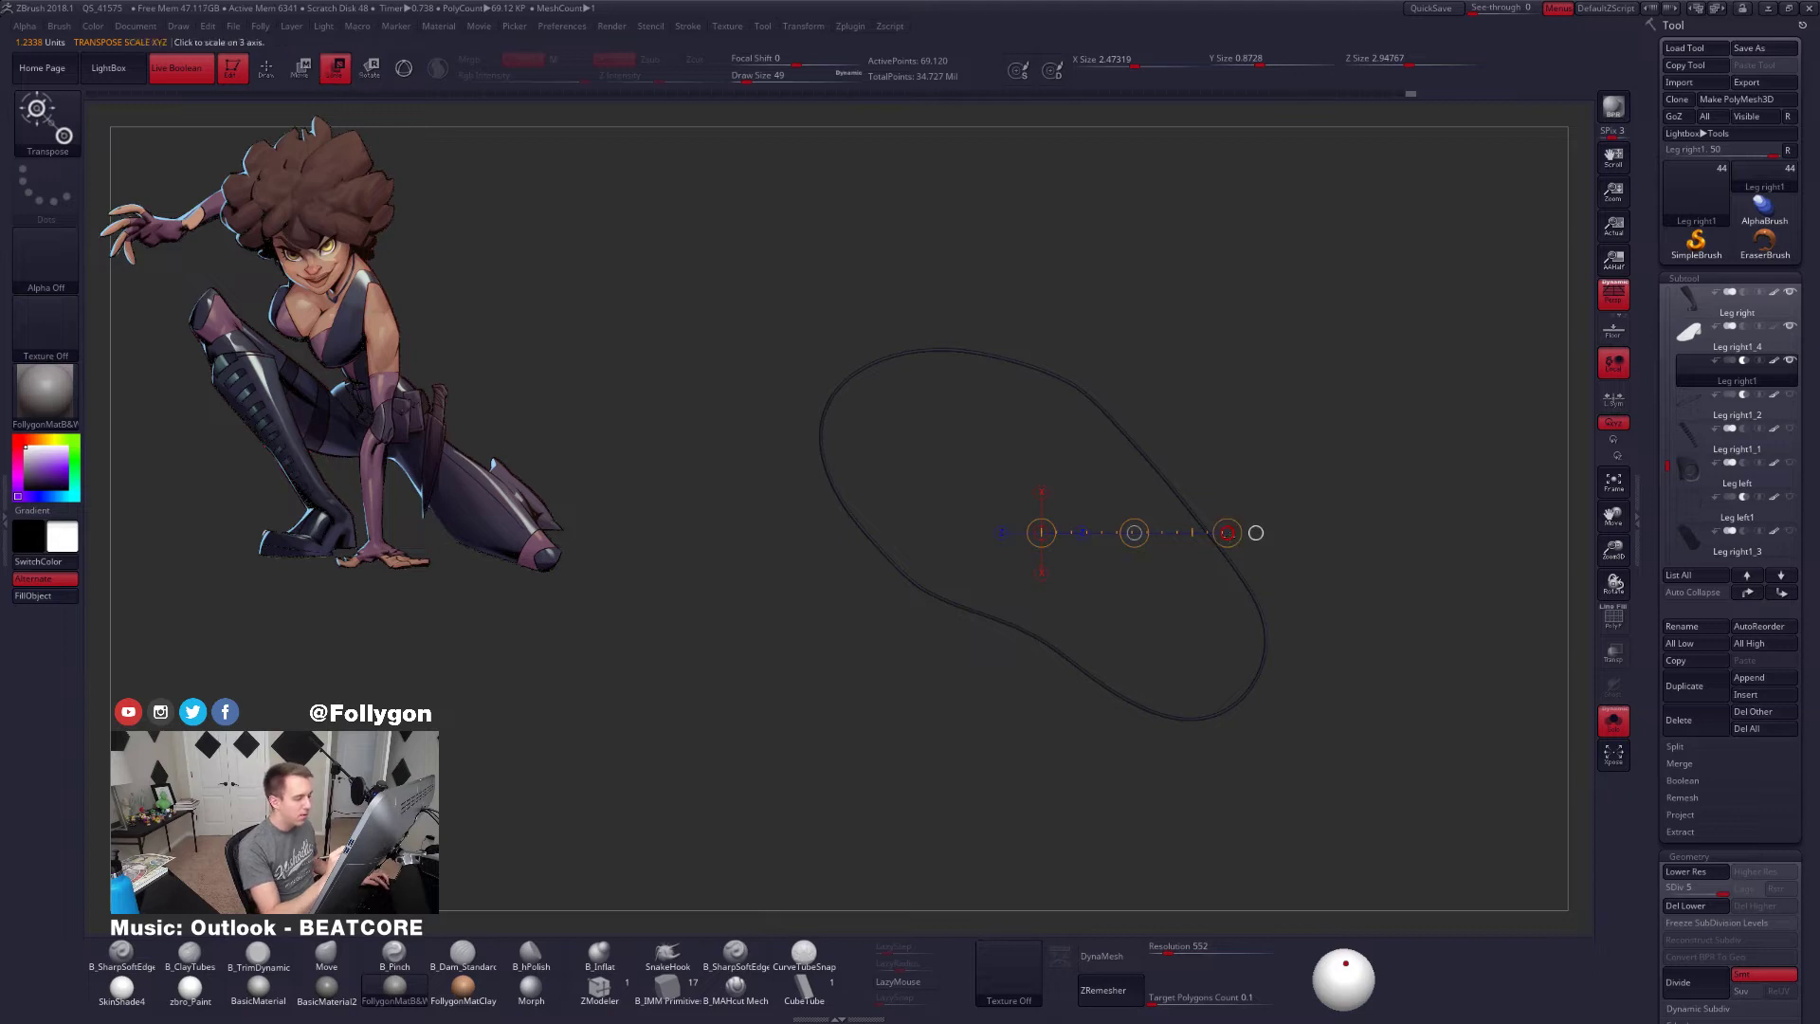
# Try to scale and move the Leg right1 outline piece with the Transpose line
pyautogui.moveTo(1227, 532); pyautogui.dragTo(1292, 511)
pyautogui.hotkey('ctrl', 'z')
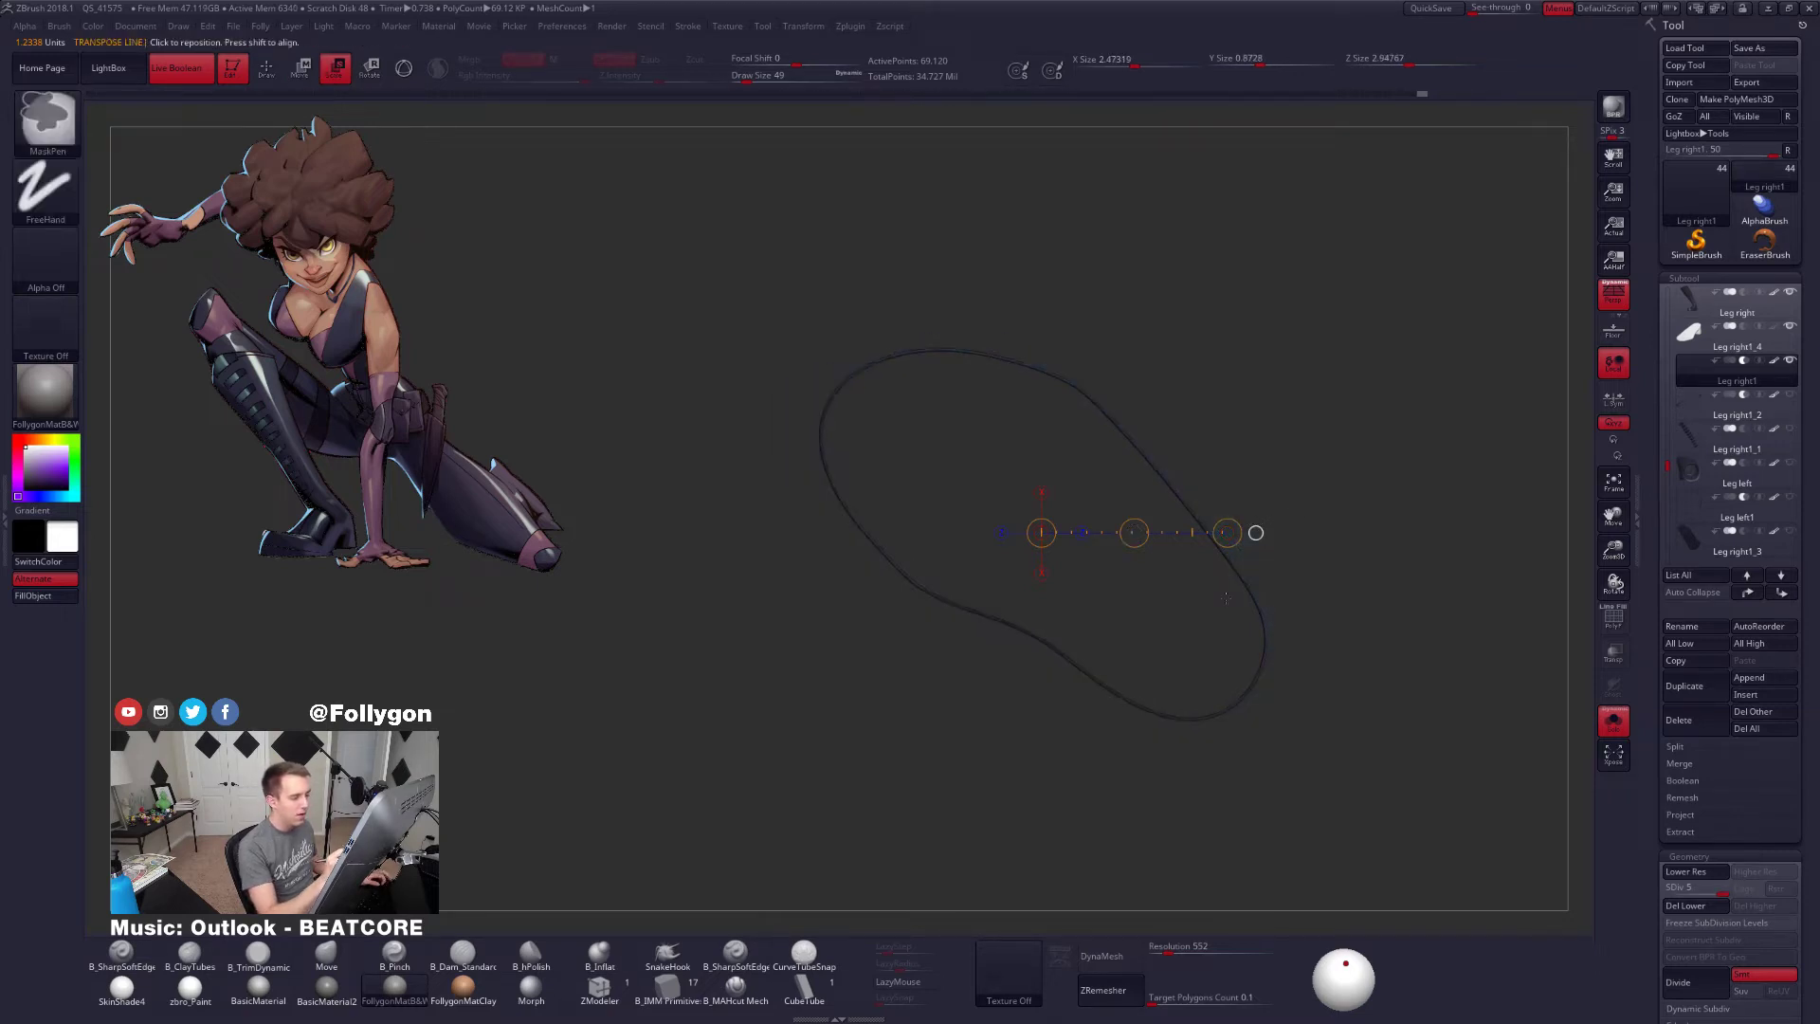
pyautogui.press('w')
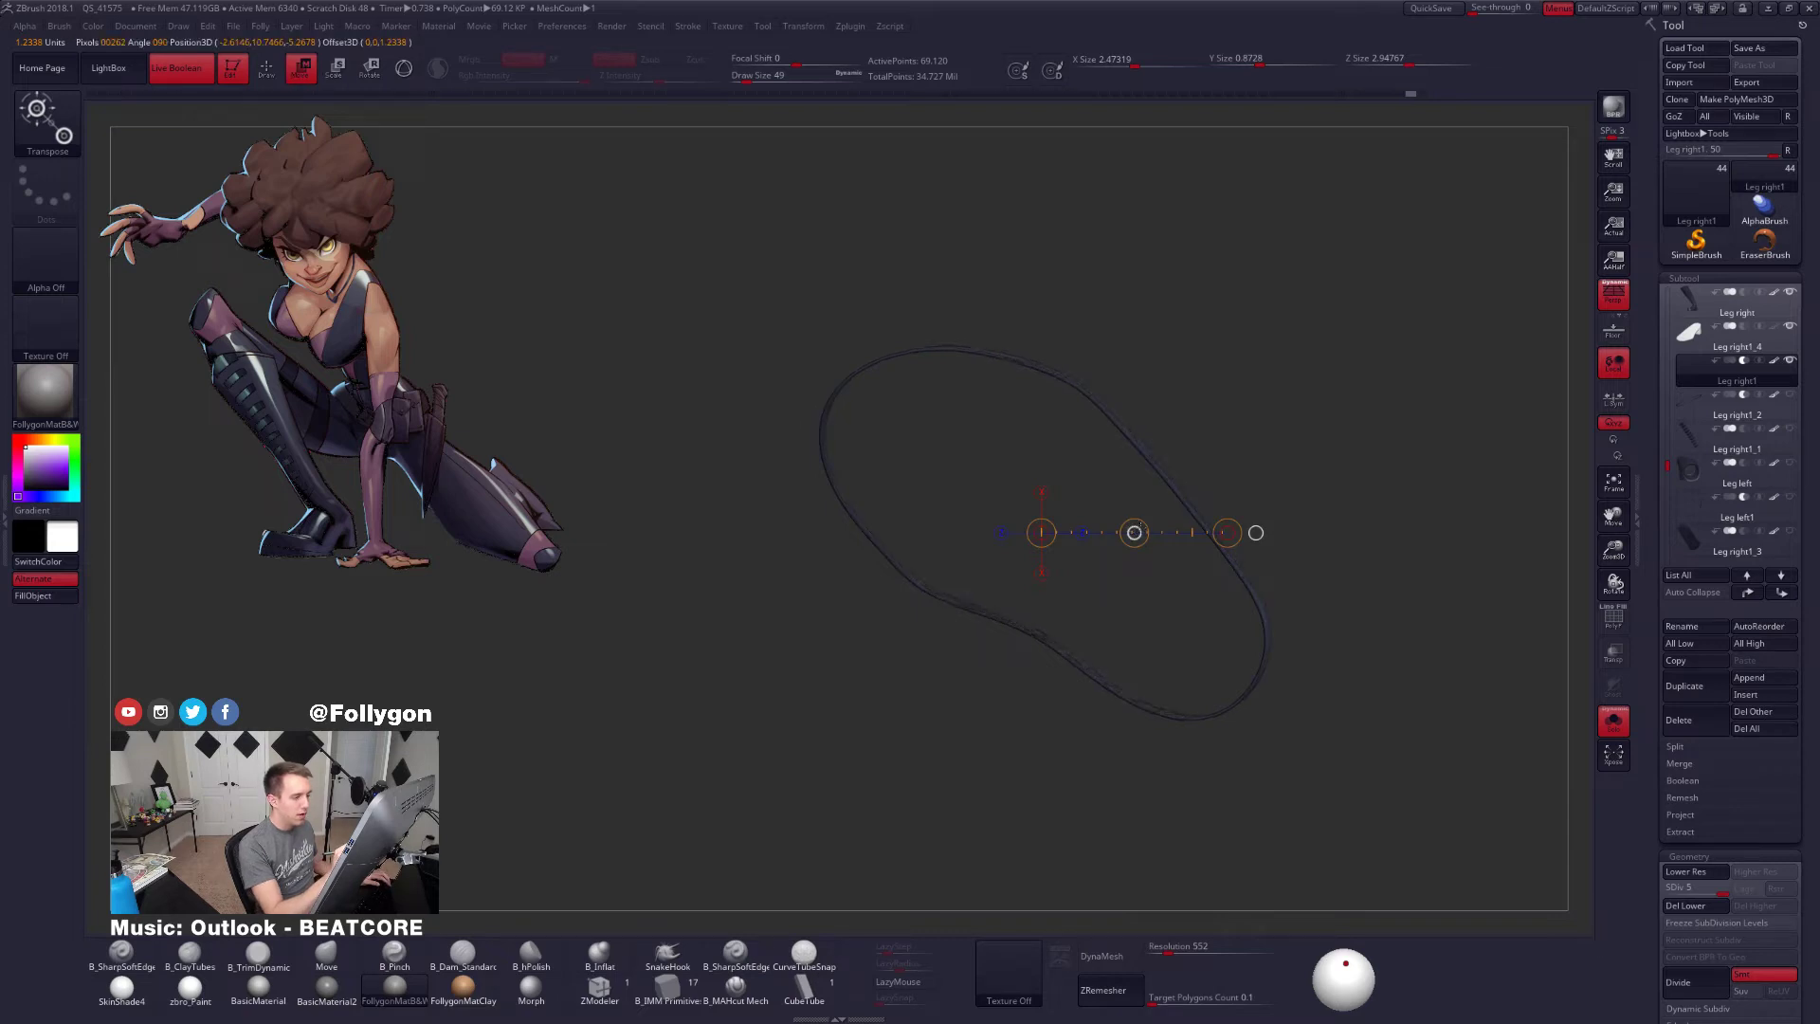
pyautogui.moveTo(1135, 532); pyautogui.dragTo(1137, 532)
pyautogui.hotkey('ctrl', 'z')
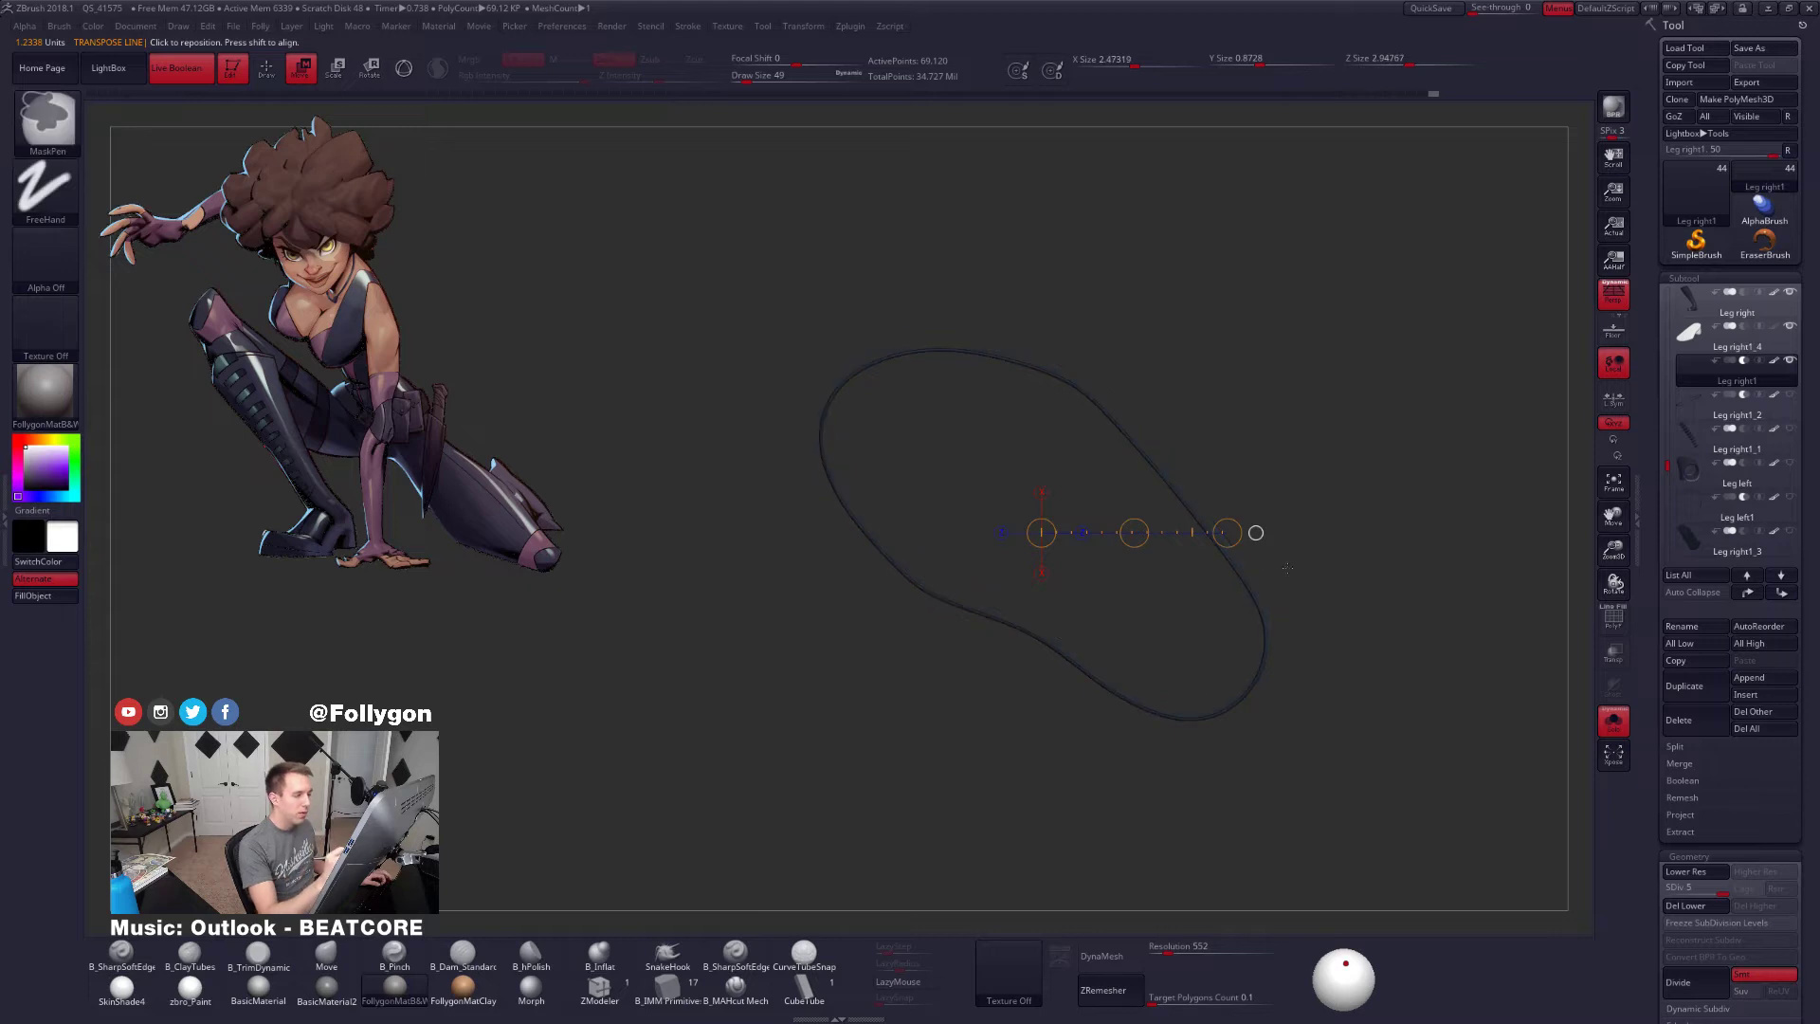
# Turn off perspective and disable BackfaceMask for the Leg right1 outline piece
pyautogui.click(1612, 294)
pyautogui.keyDown('alt'); pyautogui.moveTo(1275, 675); pyautogui.dragTo(1134, 657); pyautogui.keyUp('alt')
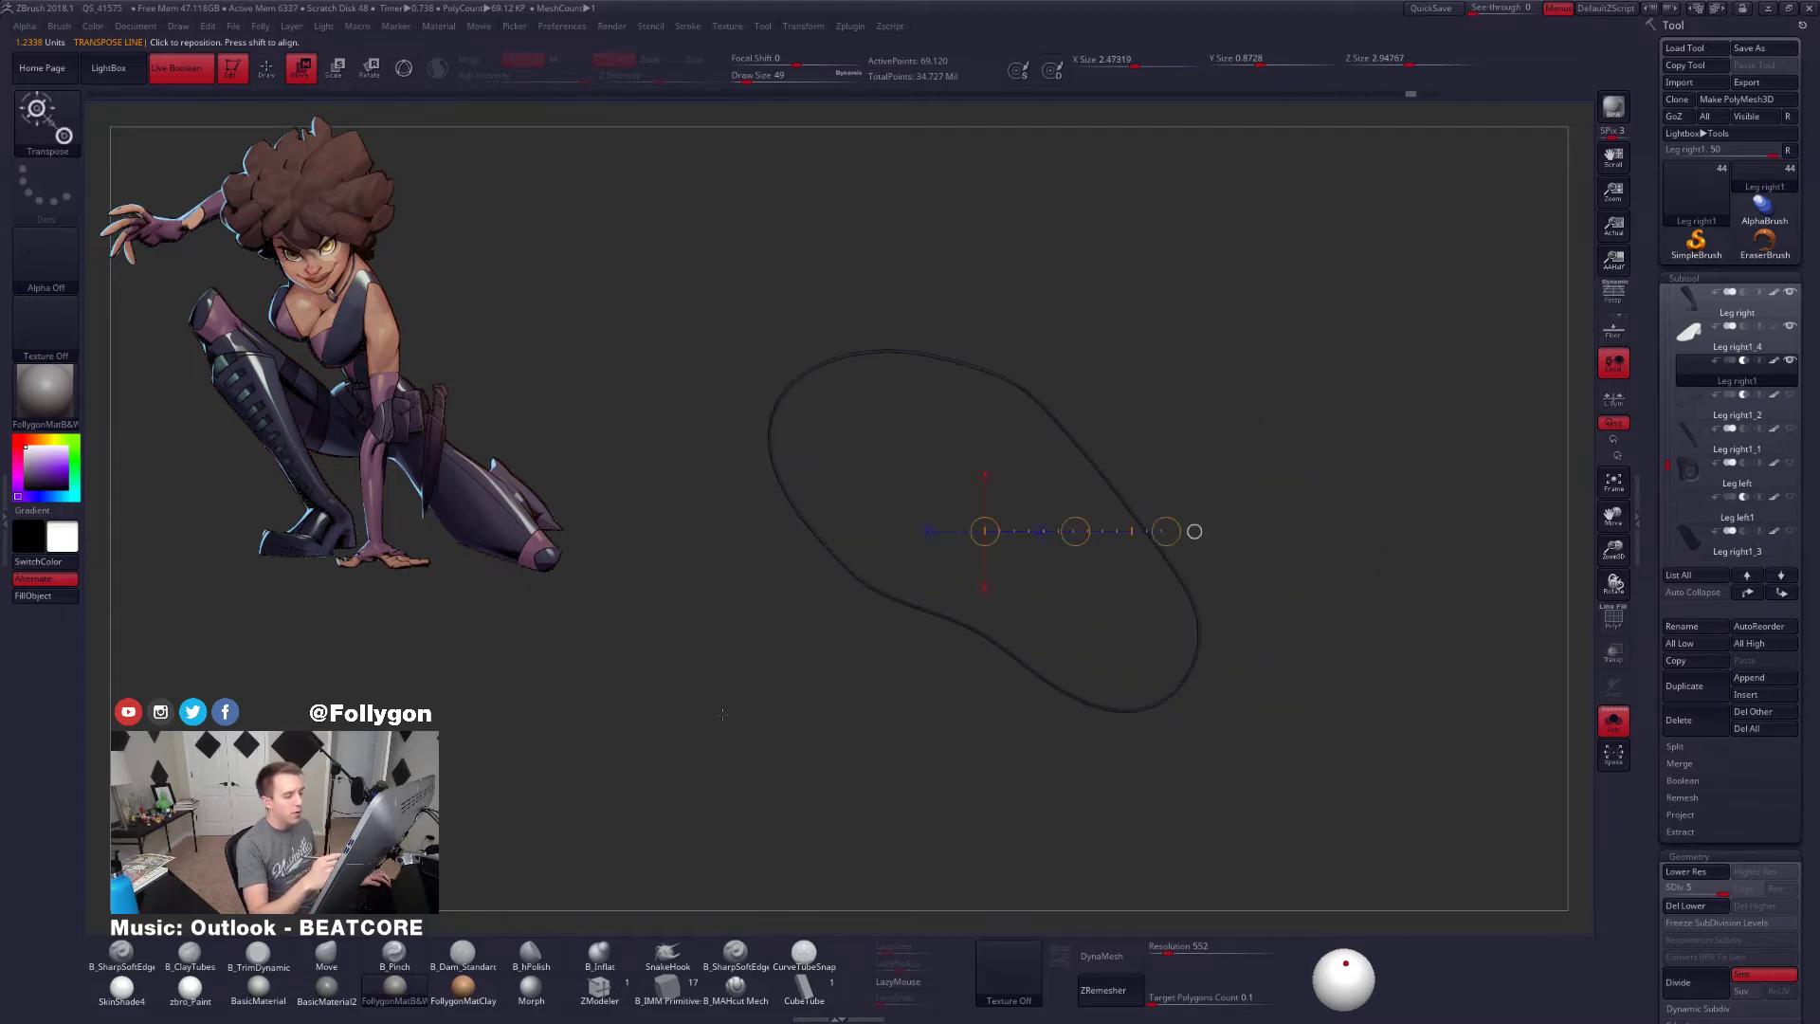
pyautogui.hotkey('ctrl', '1')
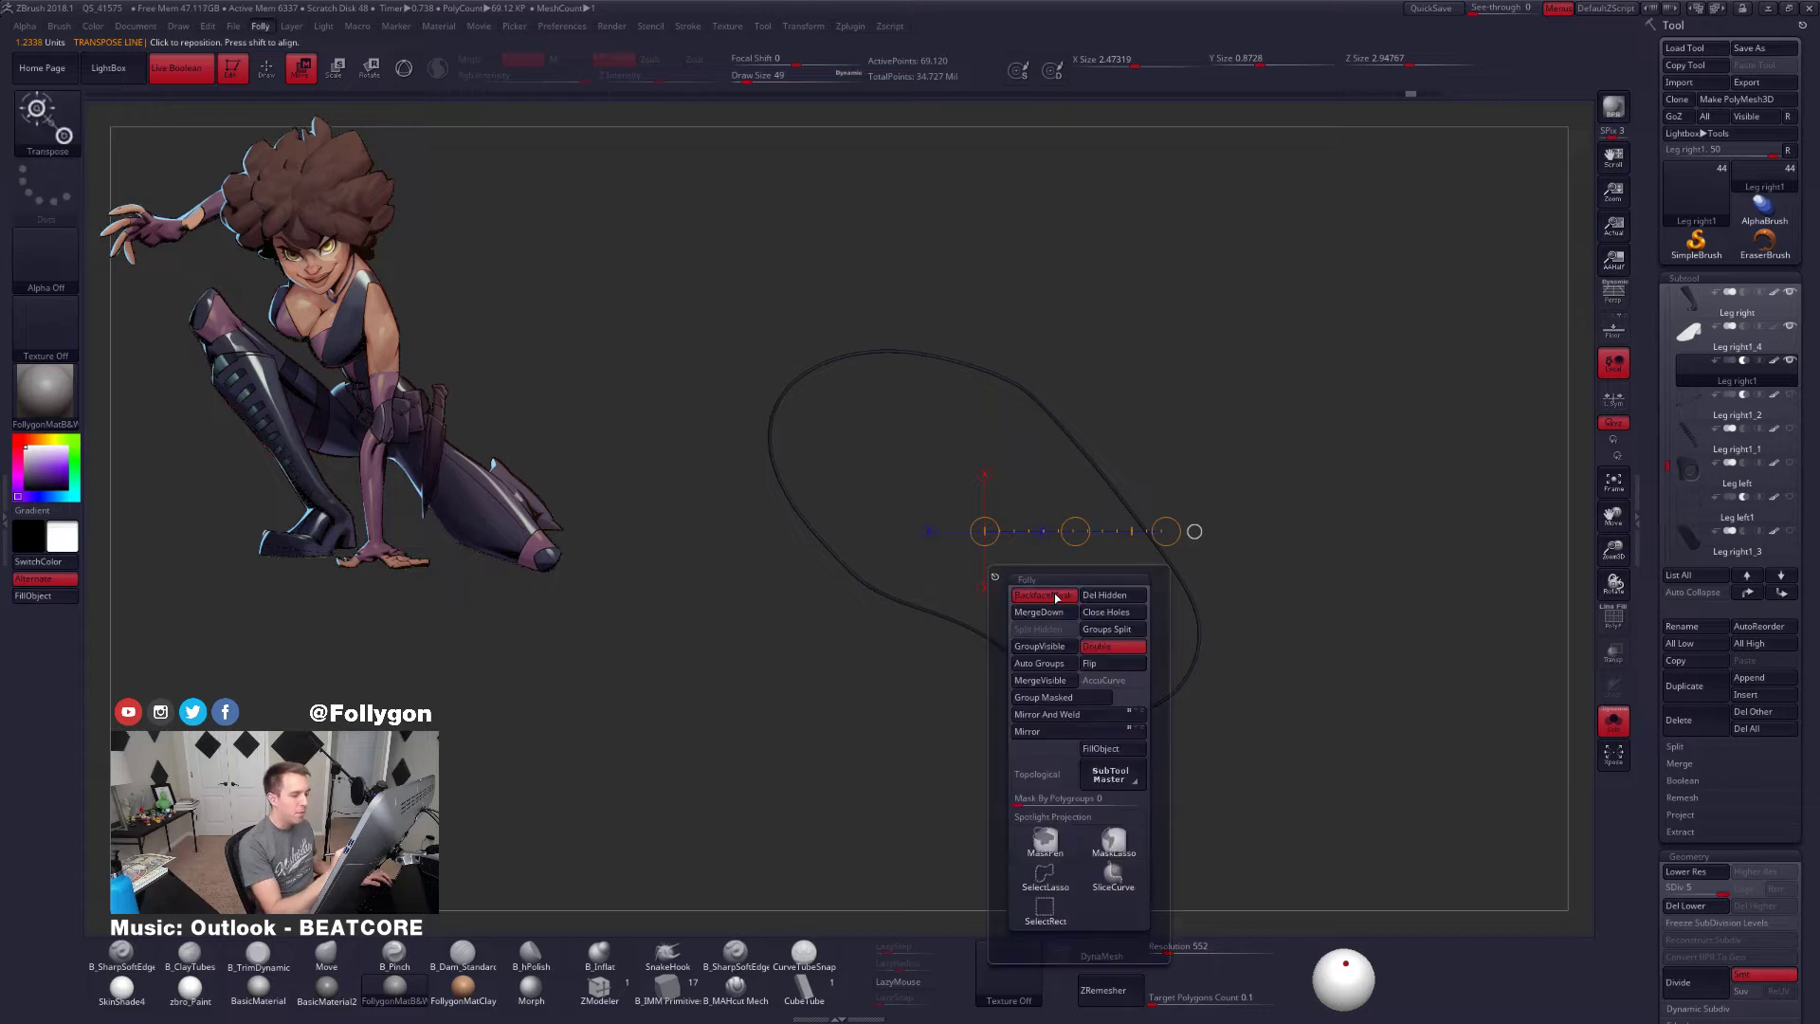
pyautogui.click(1056, 597)
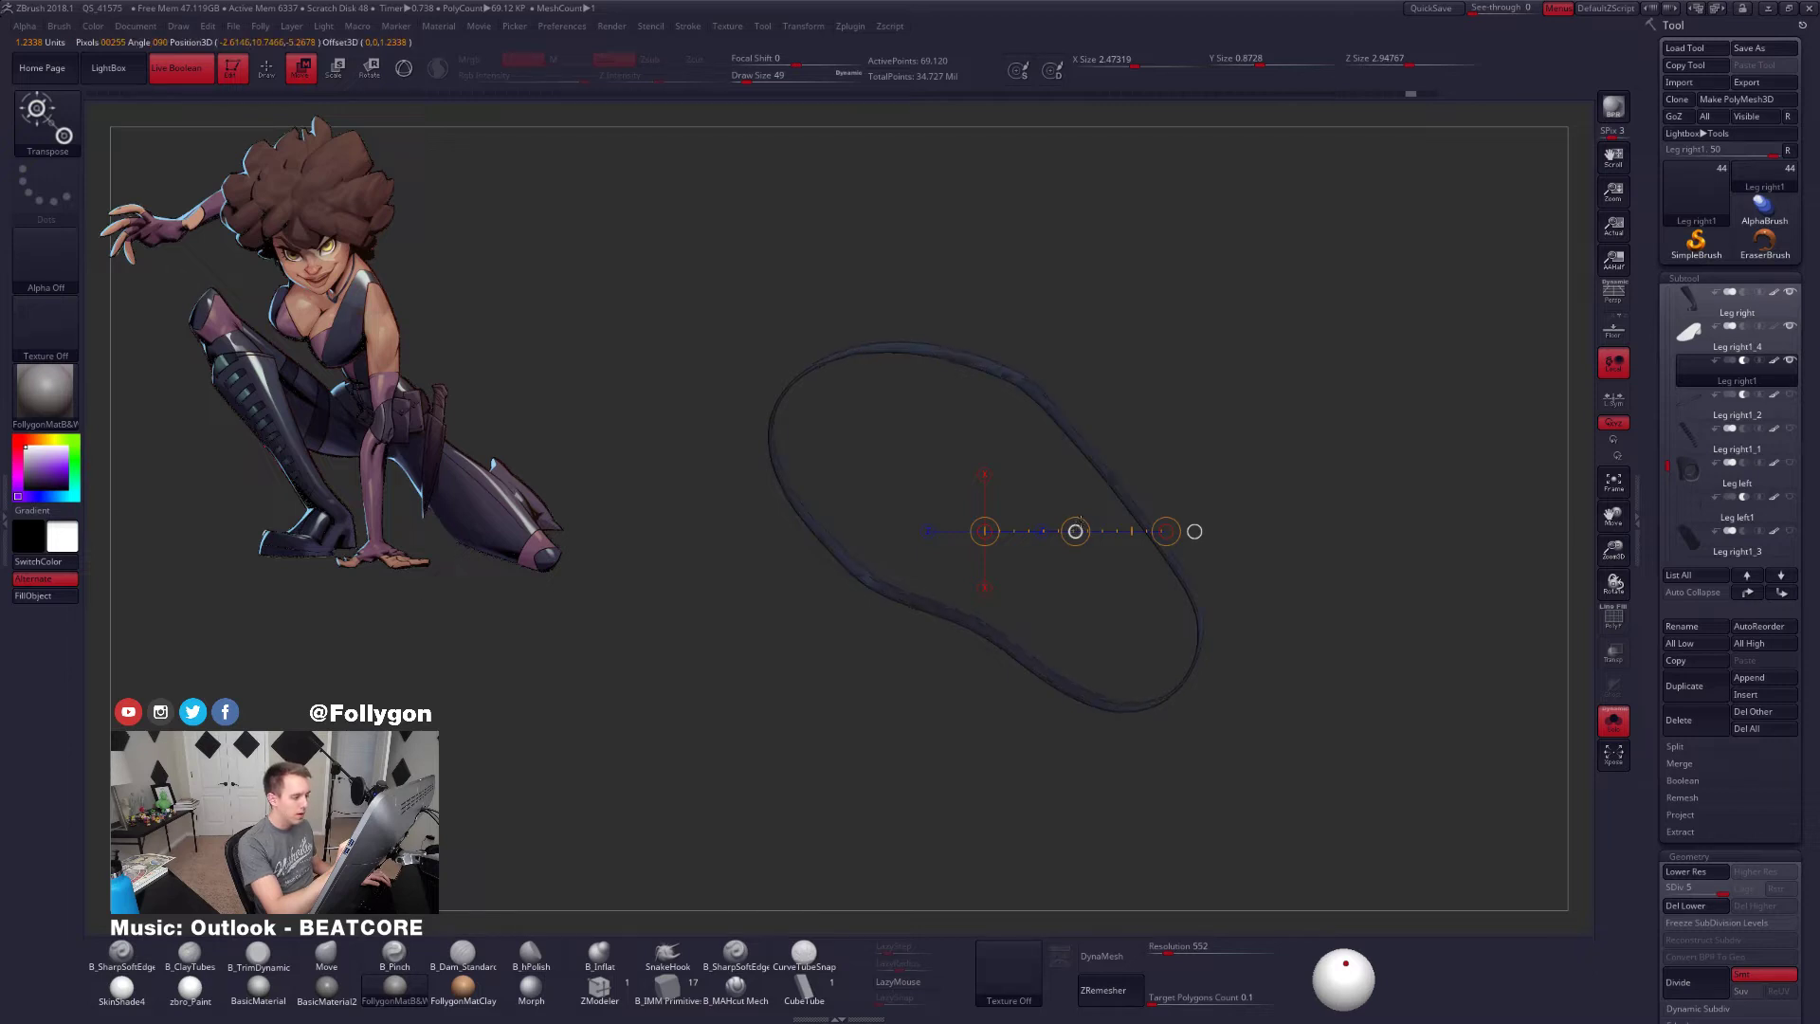
# Thicken the Leg right1 outline into a wide ring with the Transpose scale line, stepping through the scaling history
pyautogui.hotkey('ctrl', 'shift', 'z')
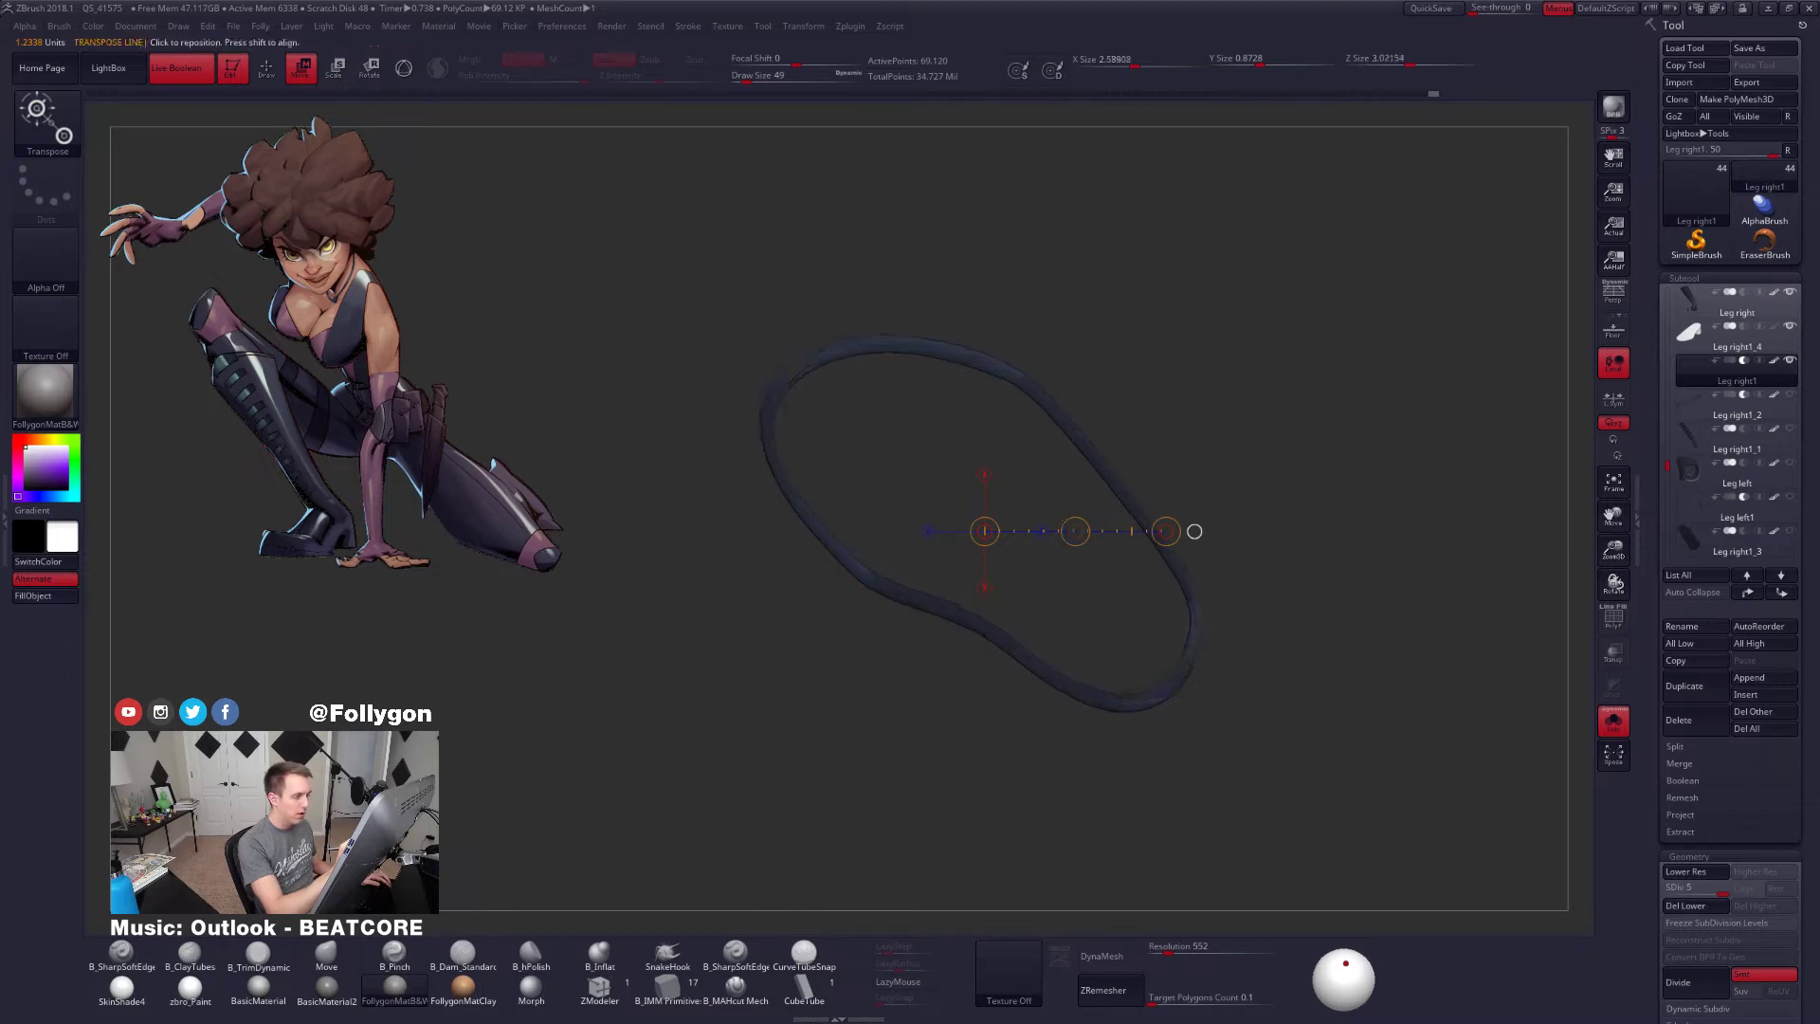
pyautogui.hotkey('ctrl', 'shift', 'z')
pyautogui.hotkey('ctrl', 'shift', 'z')
pyautogui.moveTo(1075, 530); pyautogui.dragTo(1075, 530)
pyautogui.hotkey('ctrl', 'z')
pyautogui.hotkey('ctrl', 'z')
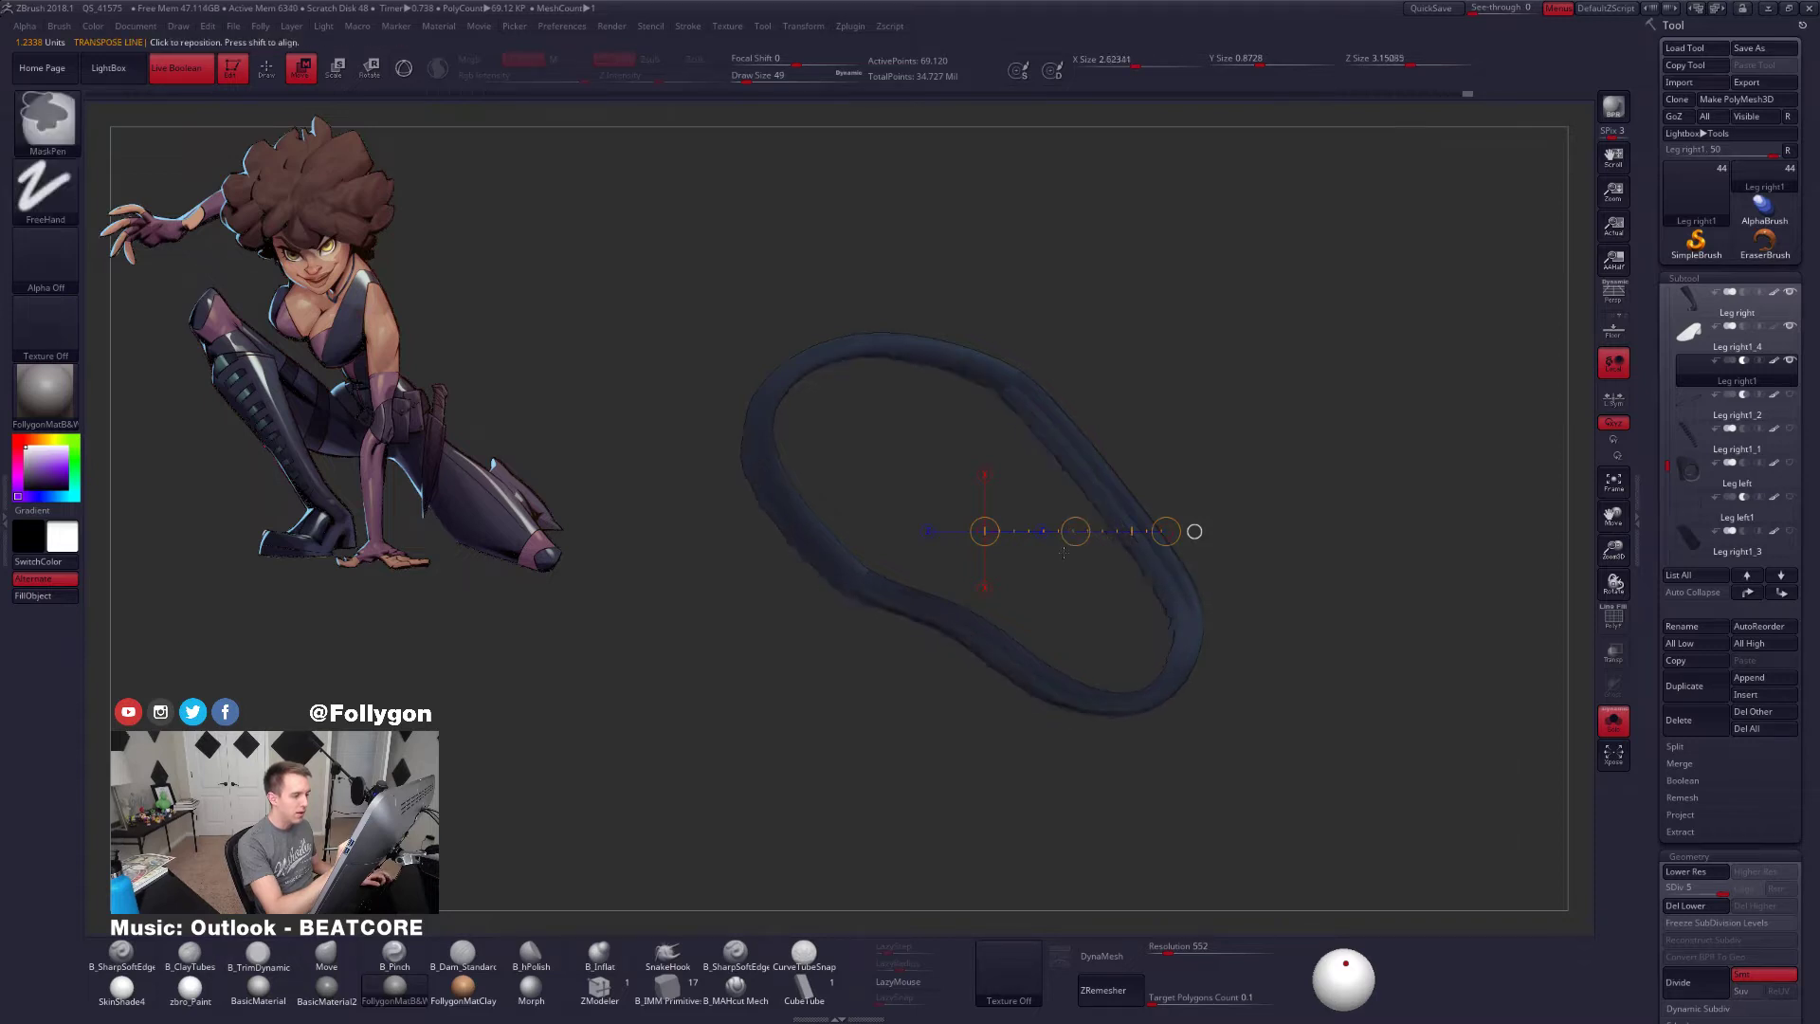
pyautogui.hotkey('ctrl', 'z')
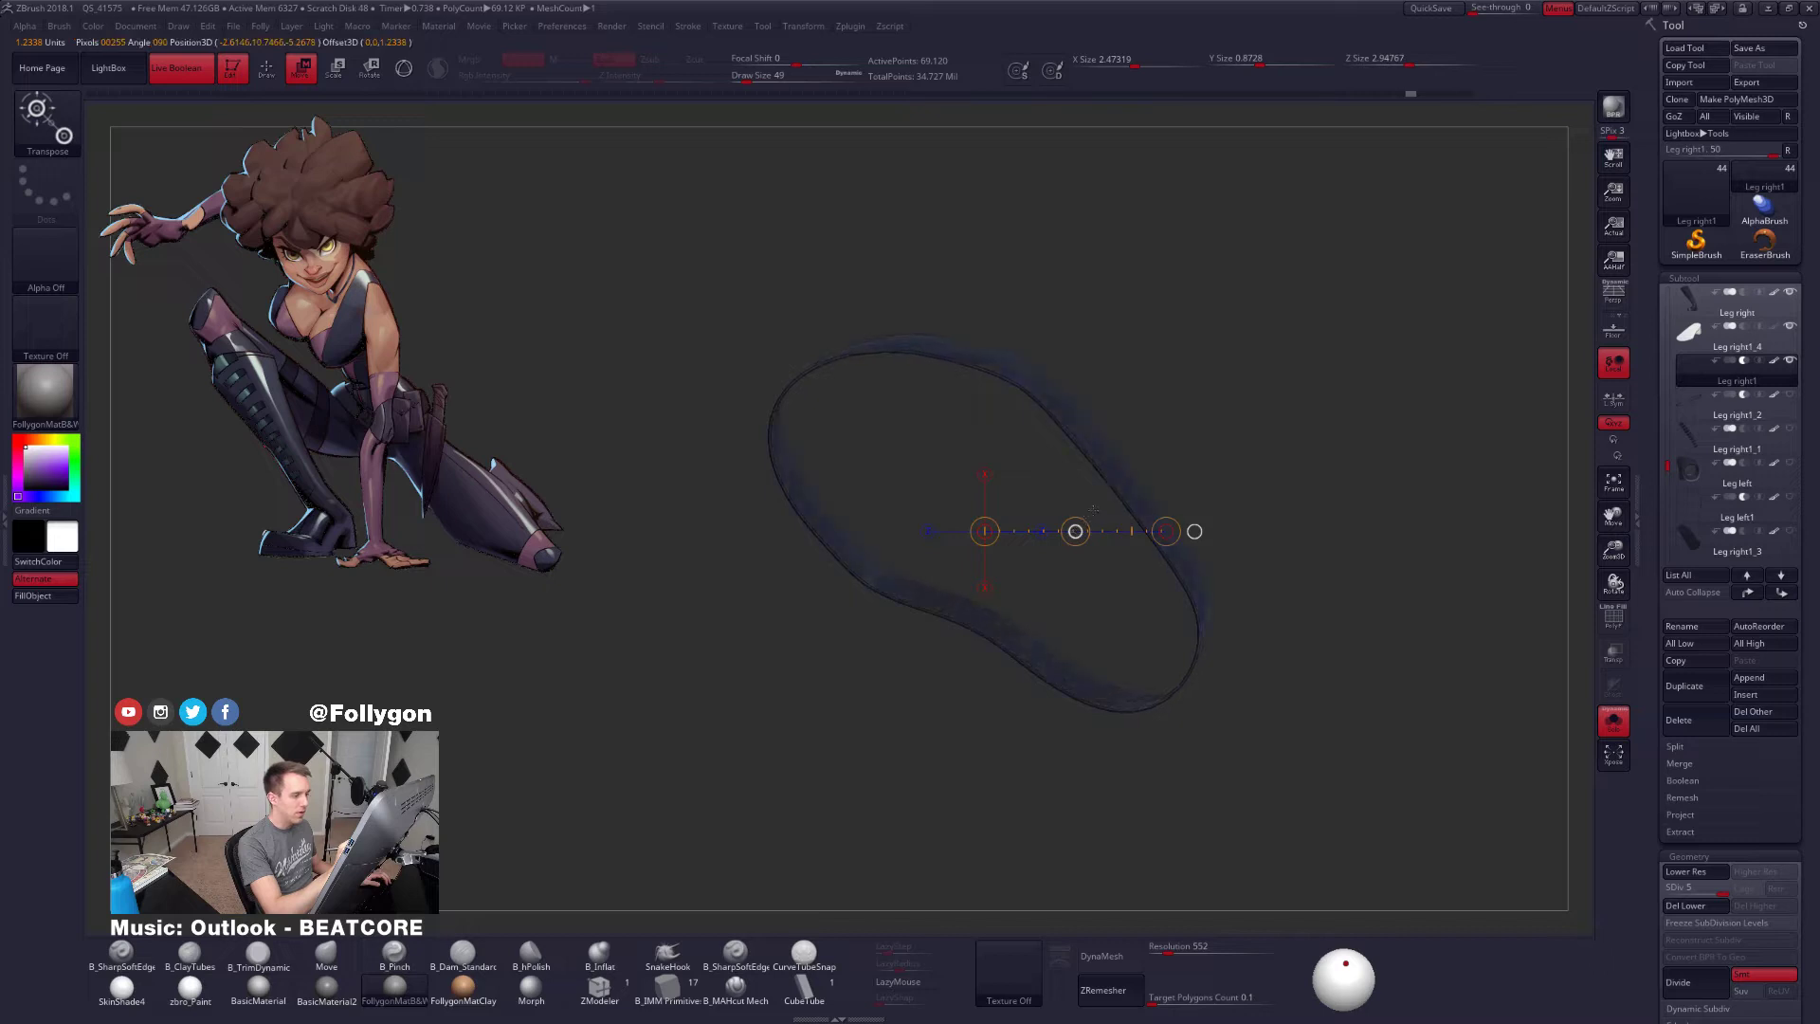
pyautogui.hotkey('ctrl', 'shift', 'z')
pyautogui.moveTo(1075, 531)
pyautogui.mouseDown()
pyautogui.moveTo(1043, 509)
pyautogui.moveTo(1104, 561)
pyautogui.moveTo(1086, 555)
pyautogui.mouseUp()
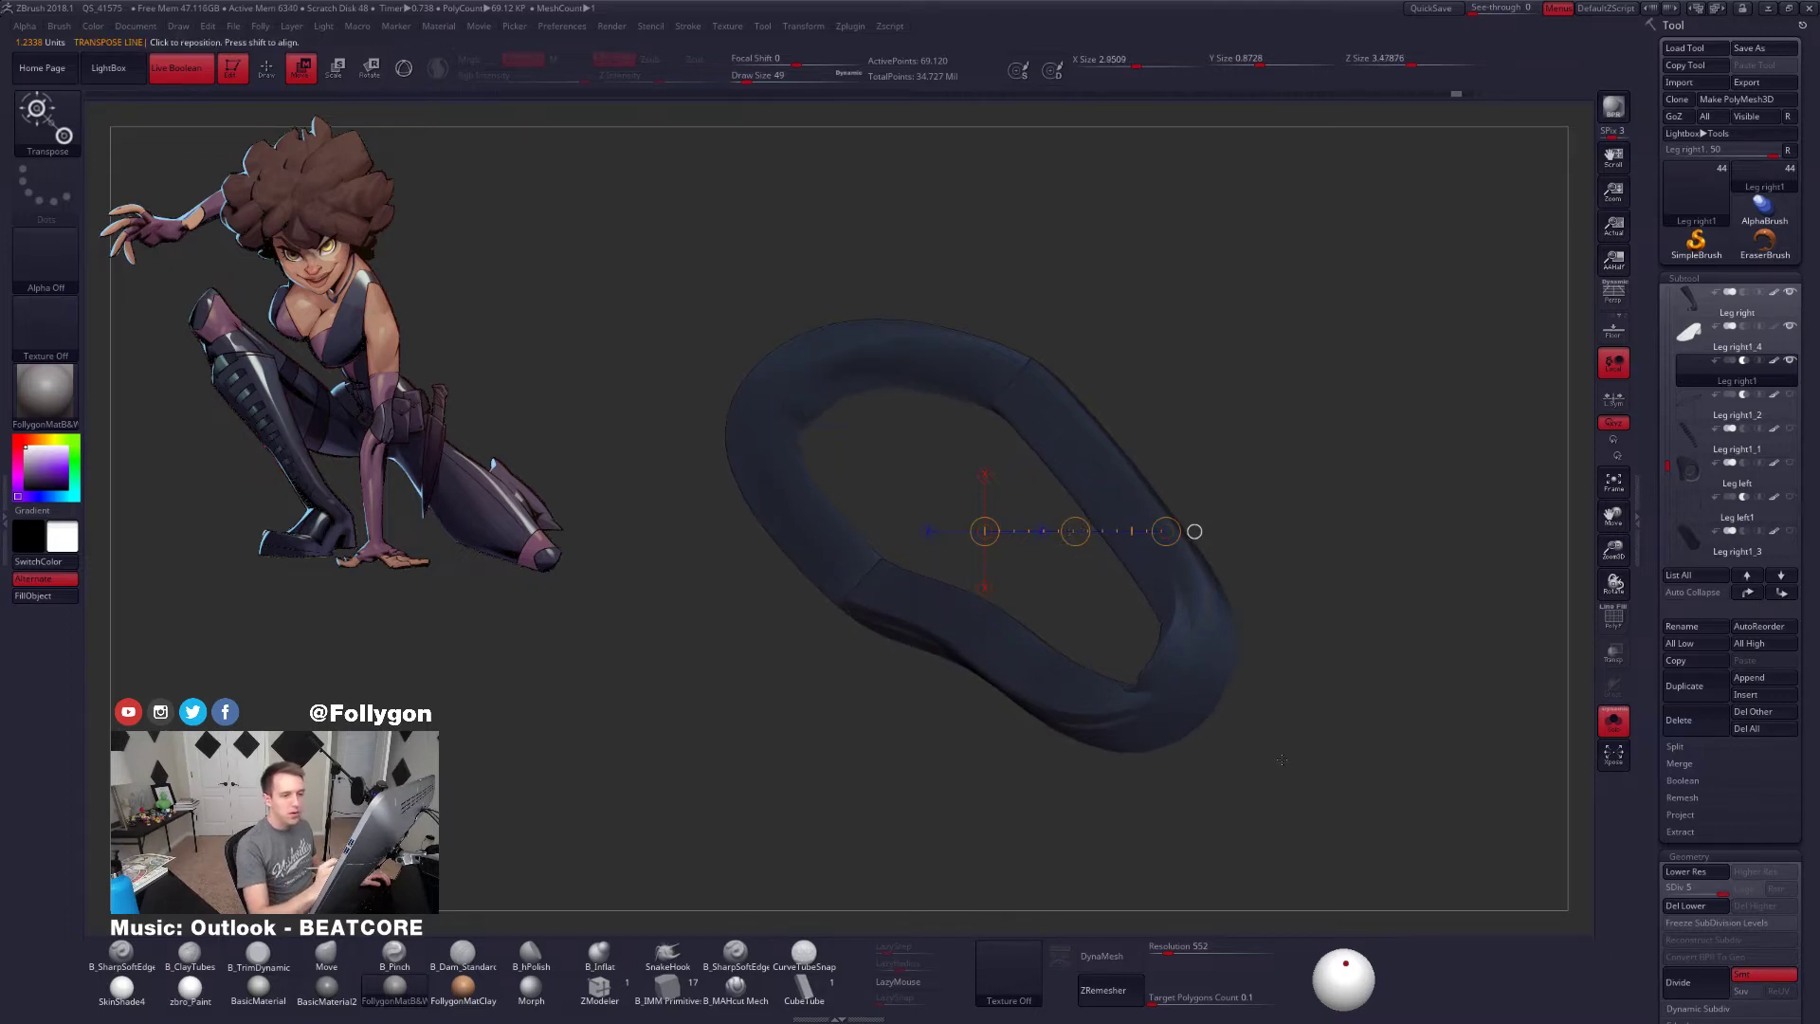
# Duplicate the thickened Leg right1 ring and undo the thickening on the original outline piece
pyautogui.click(1694, 685)
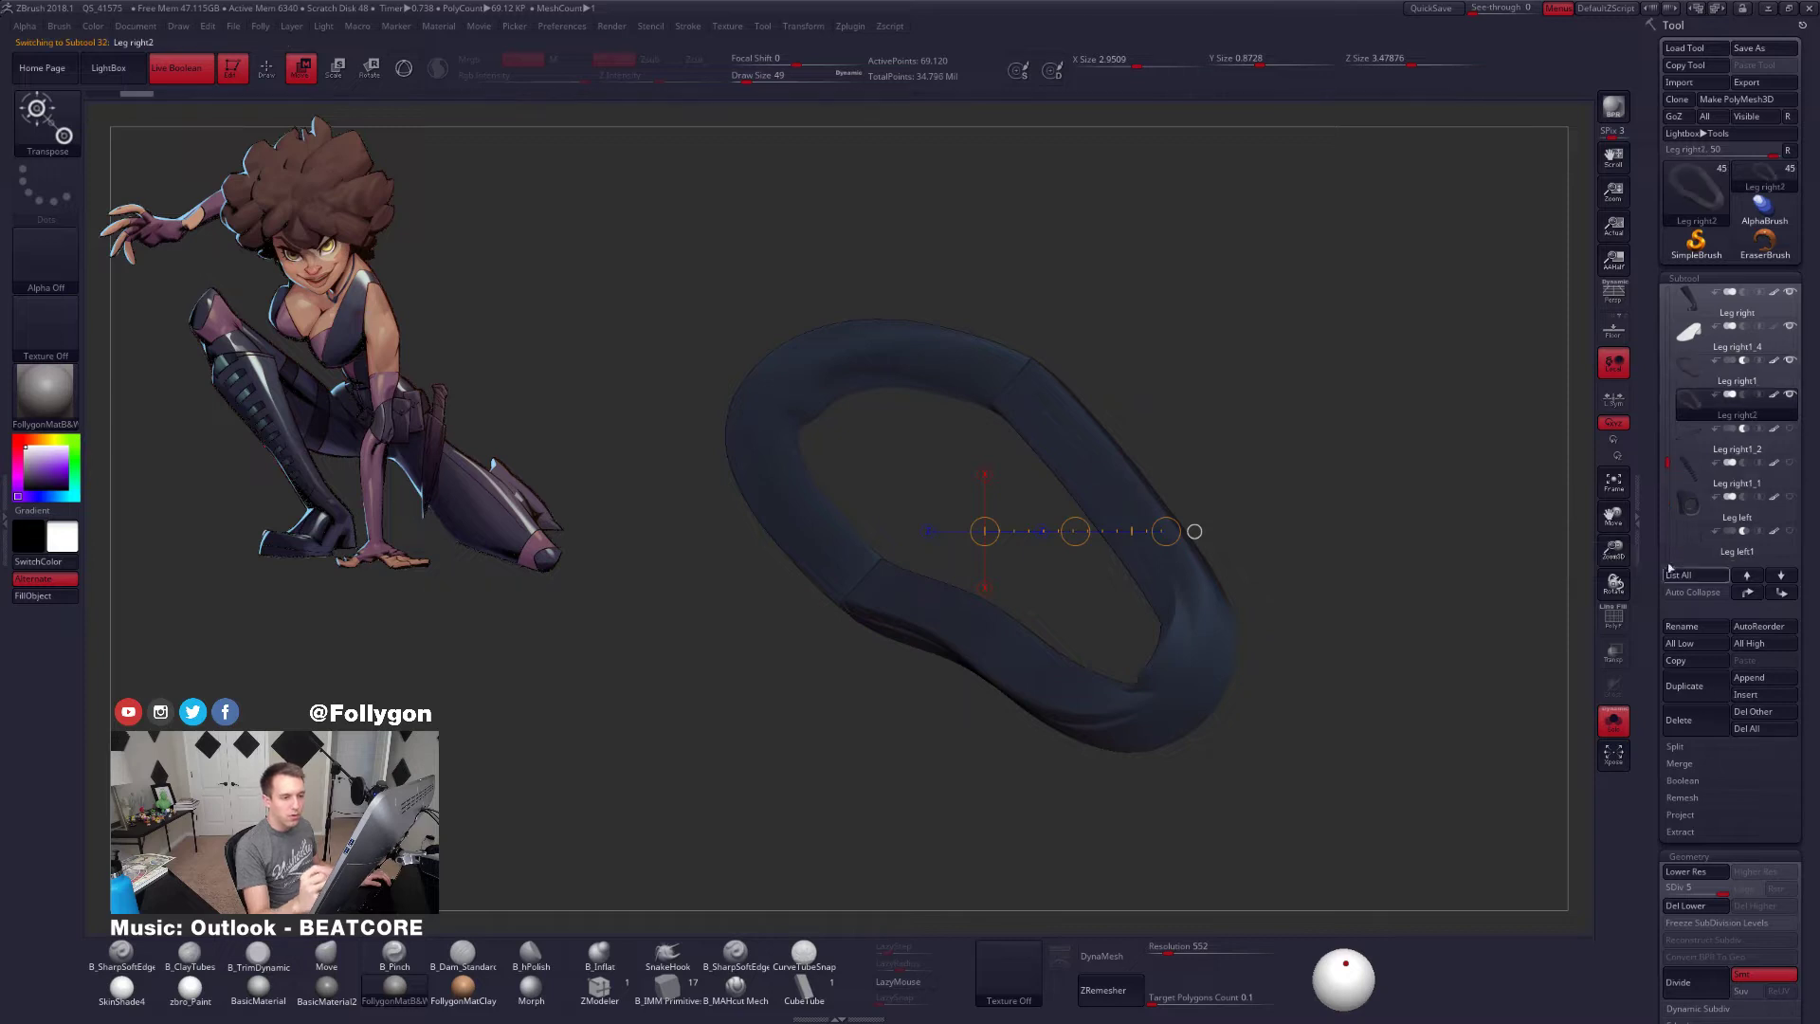
pyautogui.hotkey('ctrl', 'z')
pyautogui.hotkey('ctrl', 'z')
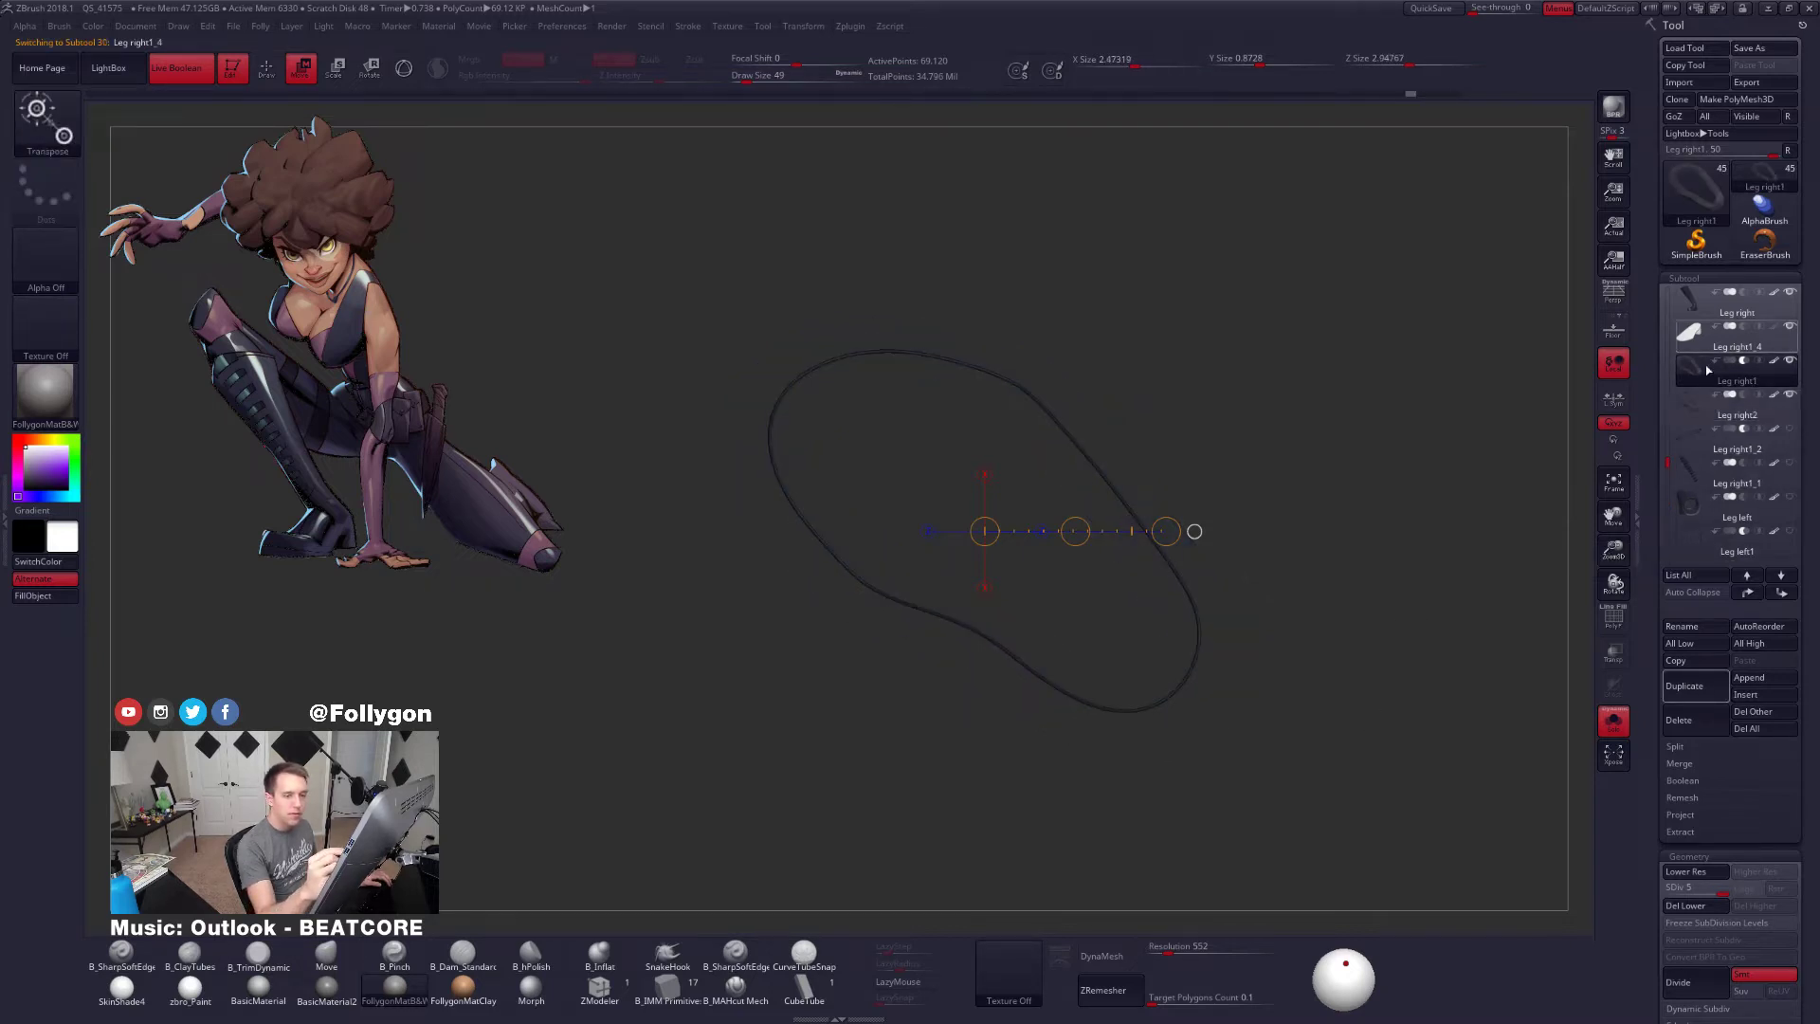
# Reorder the Leg right1_4 sole below the Leg right1 outline and show it together with the rest of the boot
pyautogui.click(1735, 339)
pyautogui.click(1780, 592)
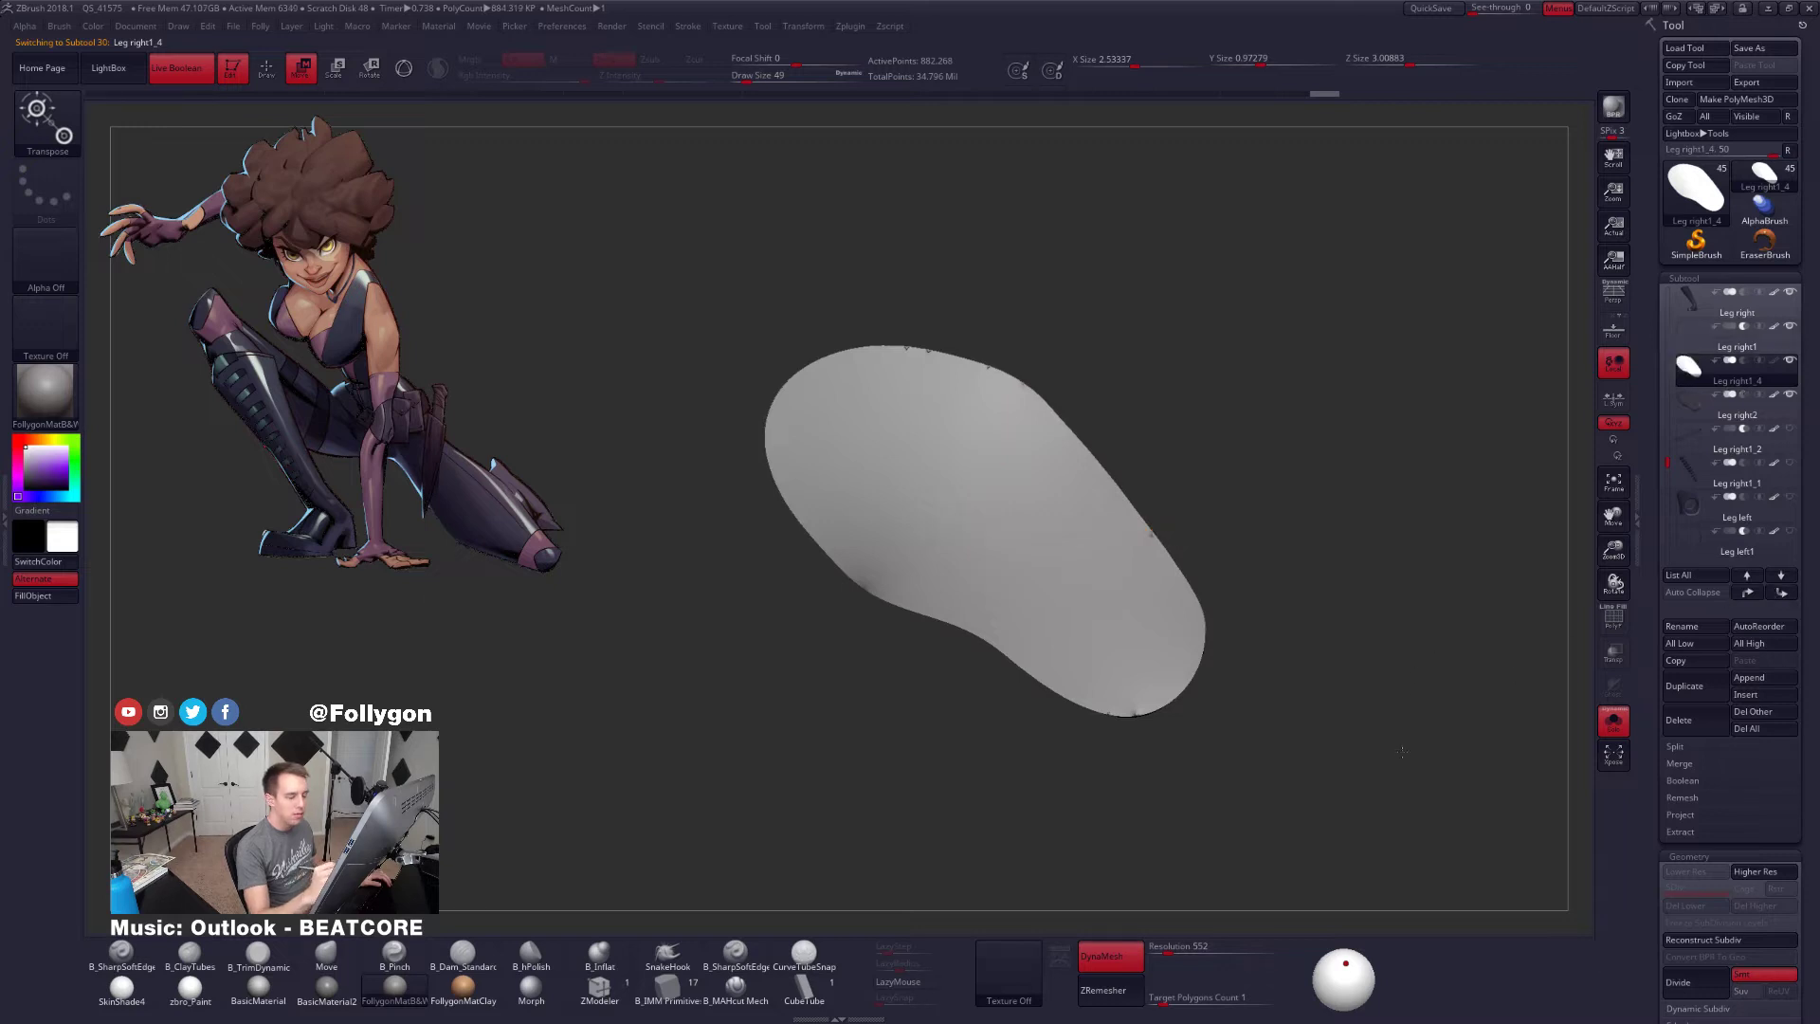
pyautogui.click(1614, 721)
pyautogui.moveTo(1356, 749); pyautogui.dragTo(1269, 702)
pyautogui.click(1743, 395)
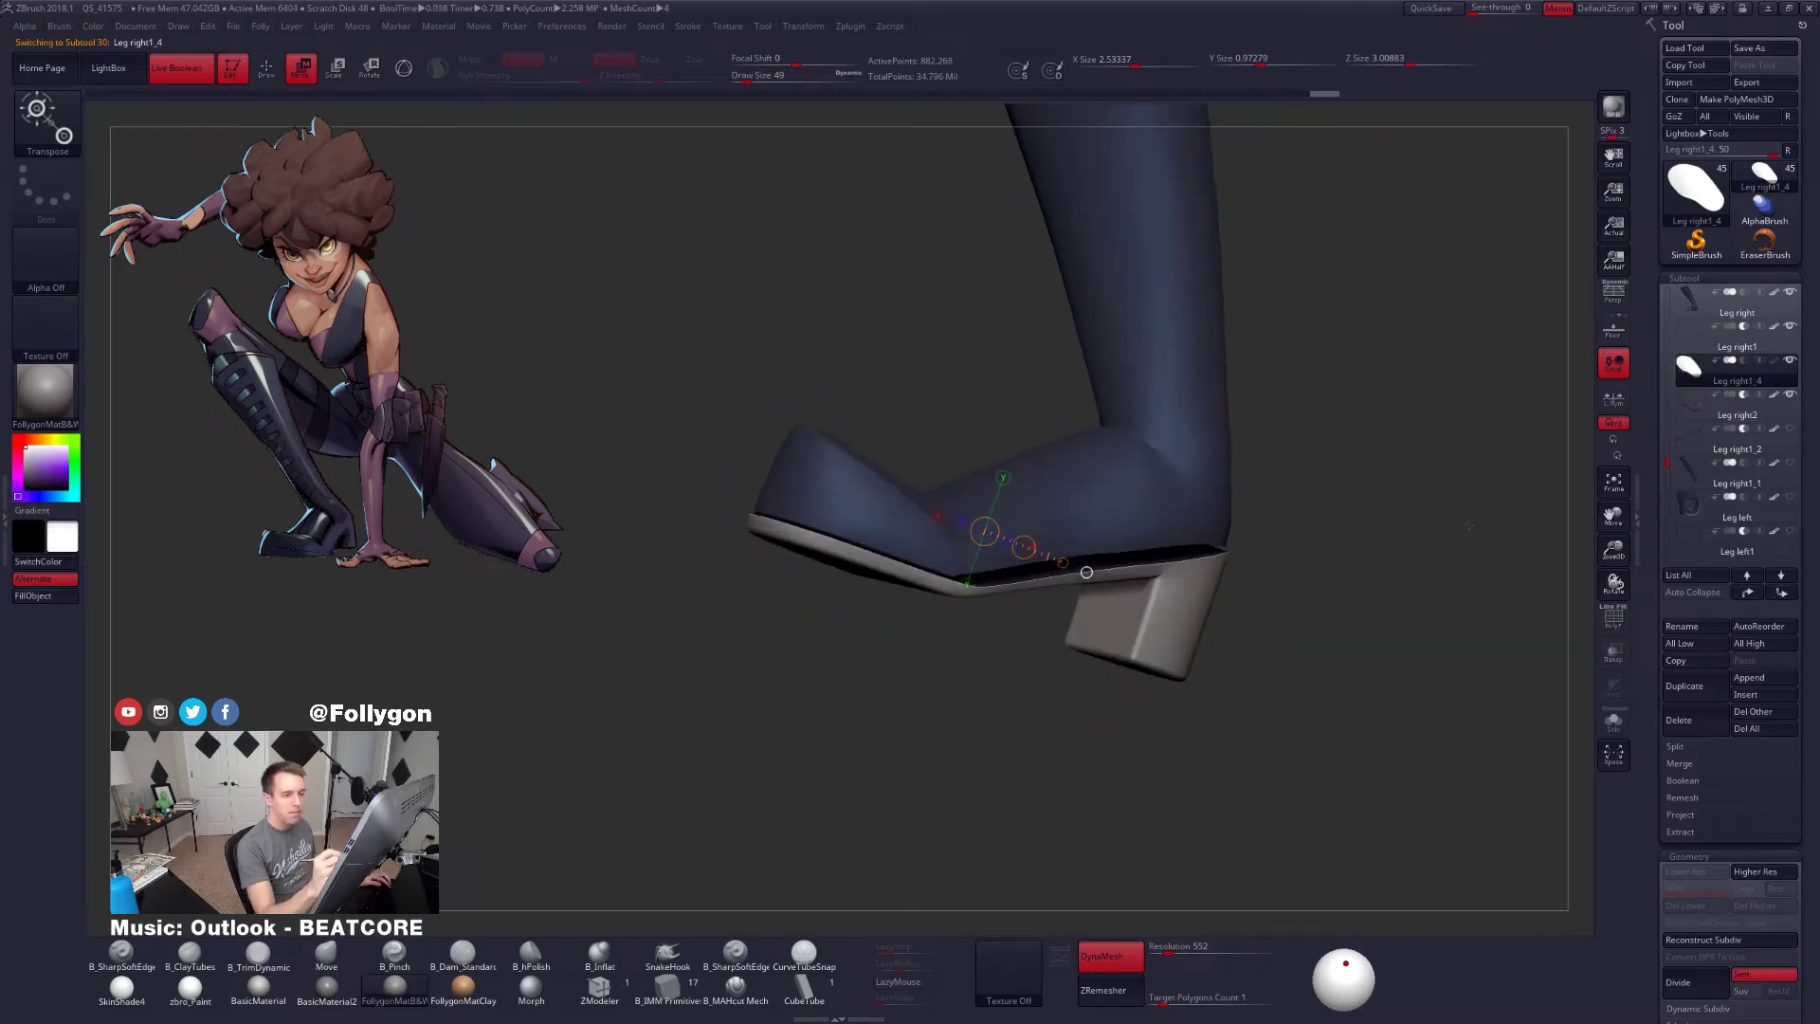
pyautogui.moveTo(1090, 730)
pyautogui.mouseDown()
pyautogui.moveTo(1138, 701)
pyautogui.moveTo(1208, 766)
pyautogui.moveTo(1226, 651)
pyautogui.moveTo(1286, 582)
pyautogui.mouseUp()
pyautogui.press('q')
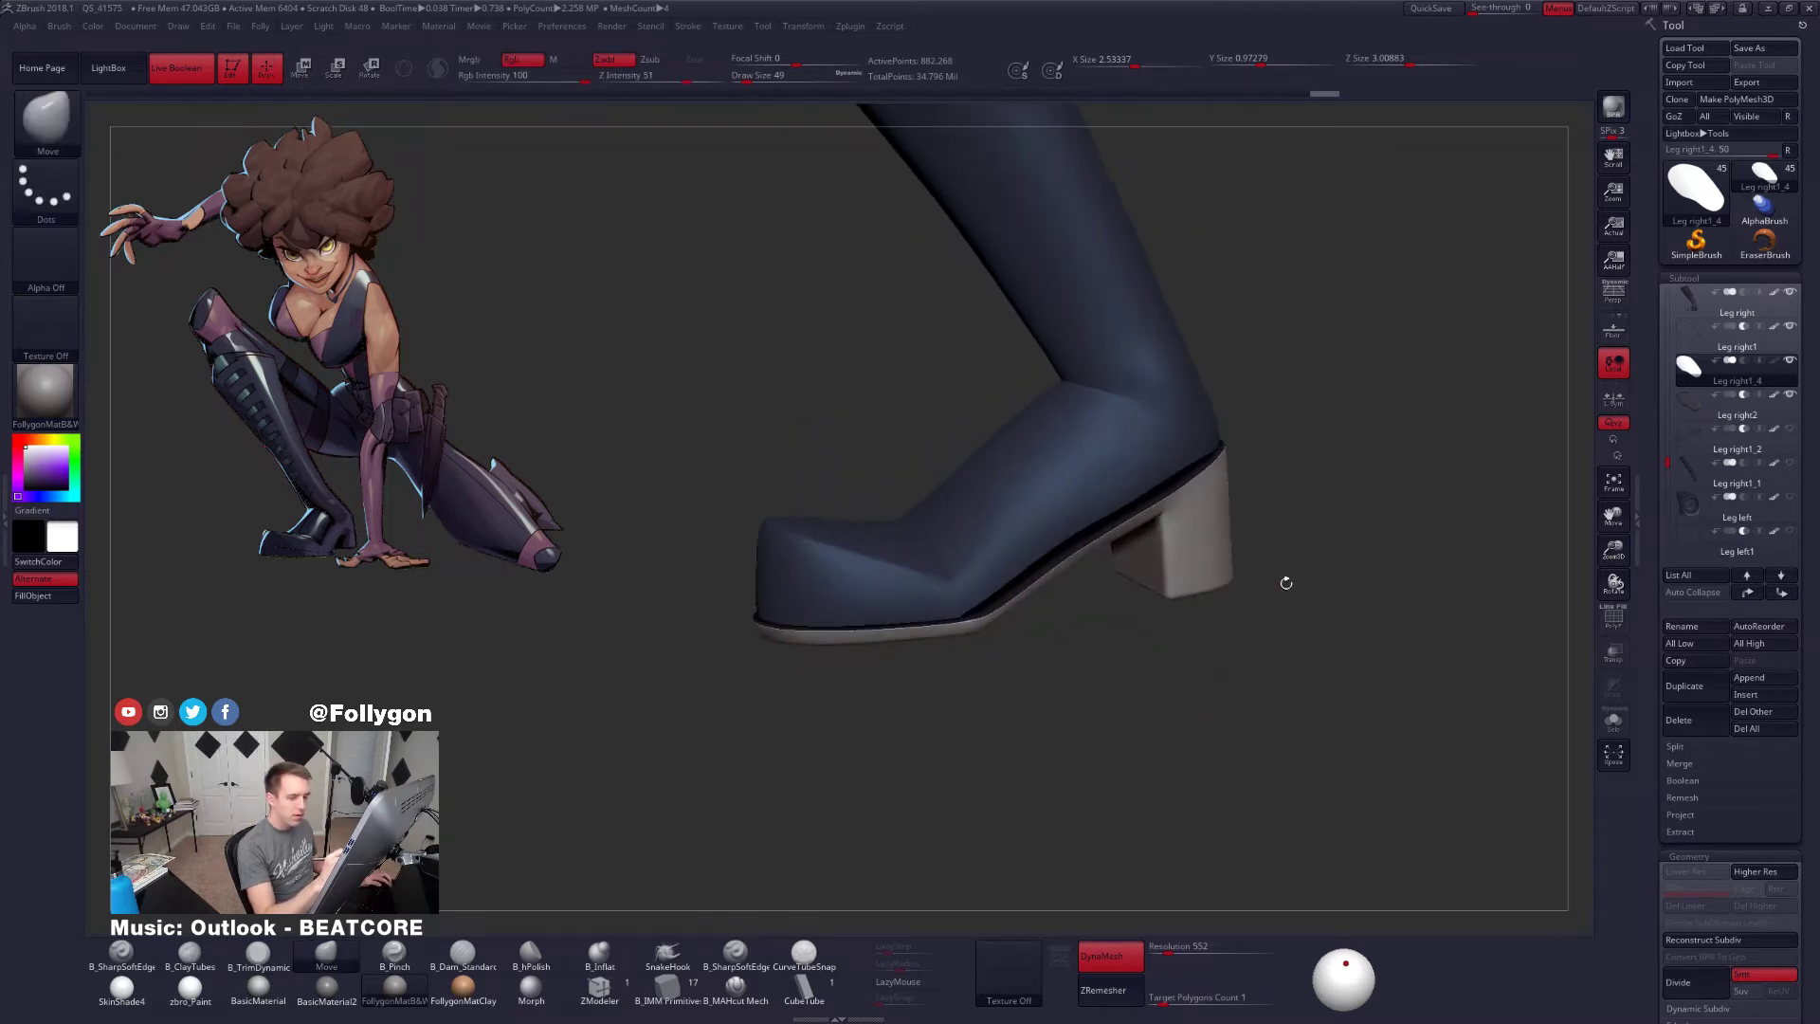
# Isolate the Leg right2 ring to check its wireframe and turn BackfaceMask on, returning to the full boot
pyautogui.click(1699, 409)
pyautogui.hotkey('shift', 'f')
pyautogui.hotkey('alt', 's')
pyautogui.moveTo(1075, 615); pyautogui.dragTo(1109, 641)
pyautogui.press('w')
pyautogui.hotkey('ctrl', '2')
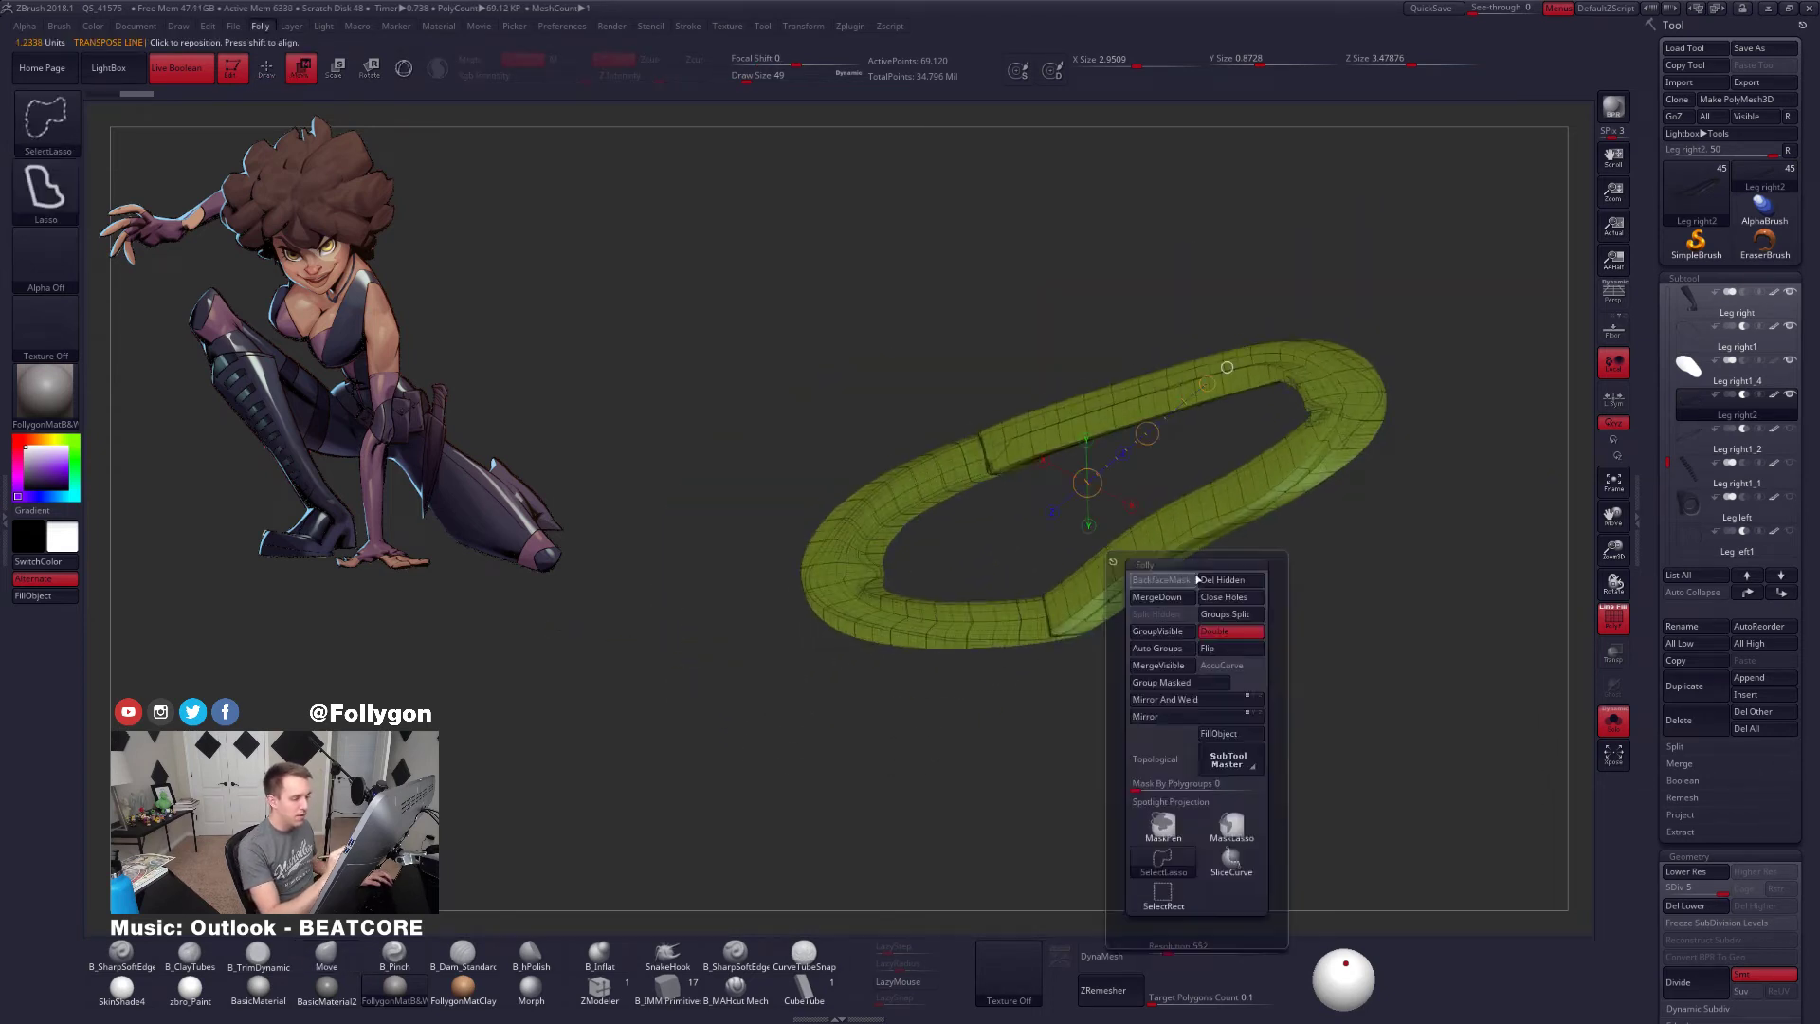
pyautogui.click(1179, 586)
pyautogui.press('q')
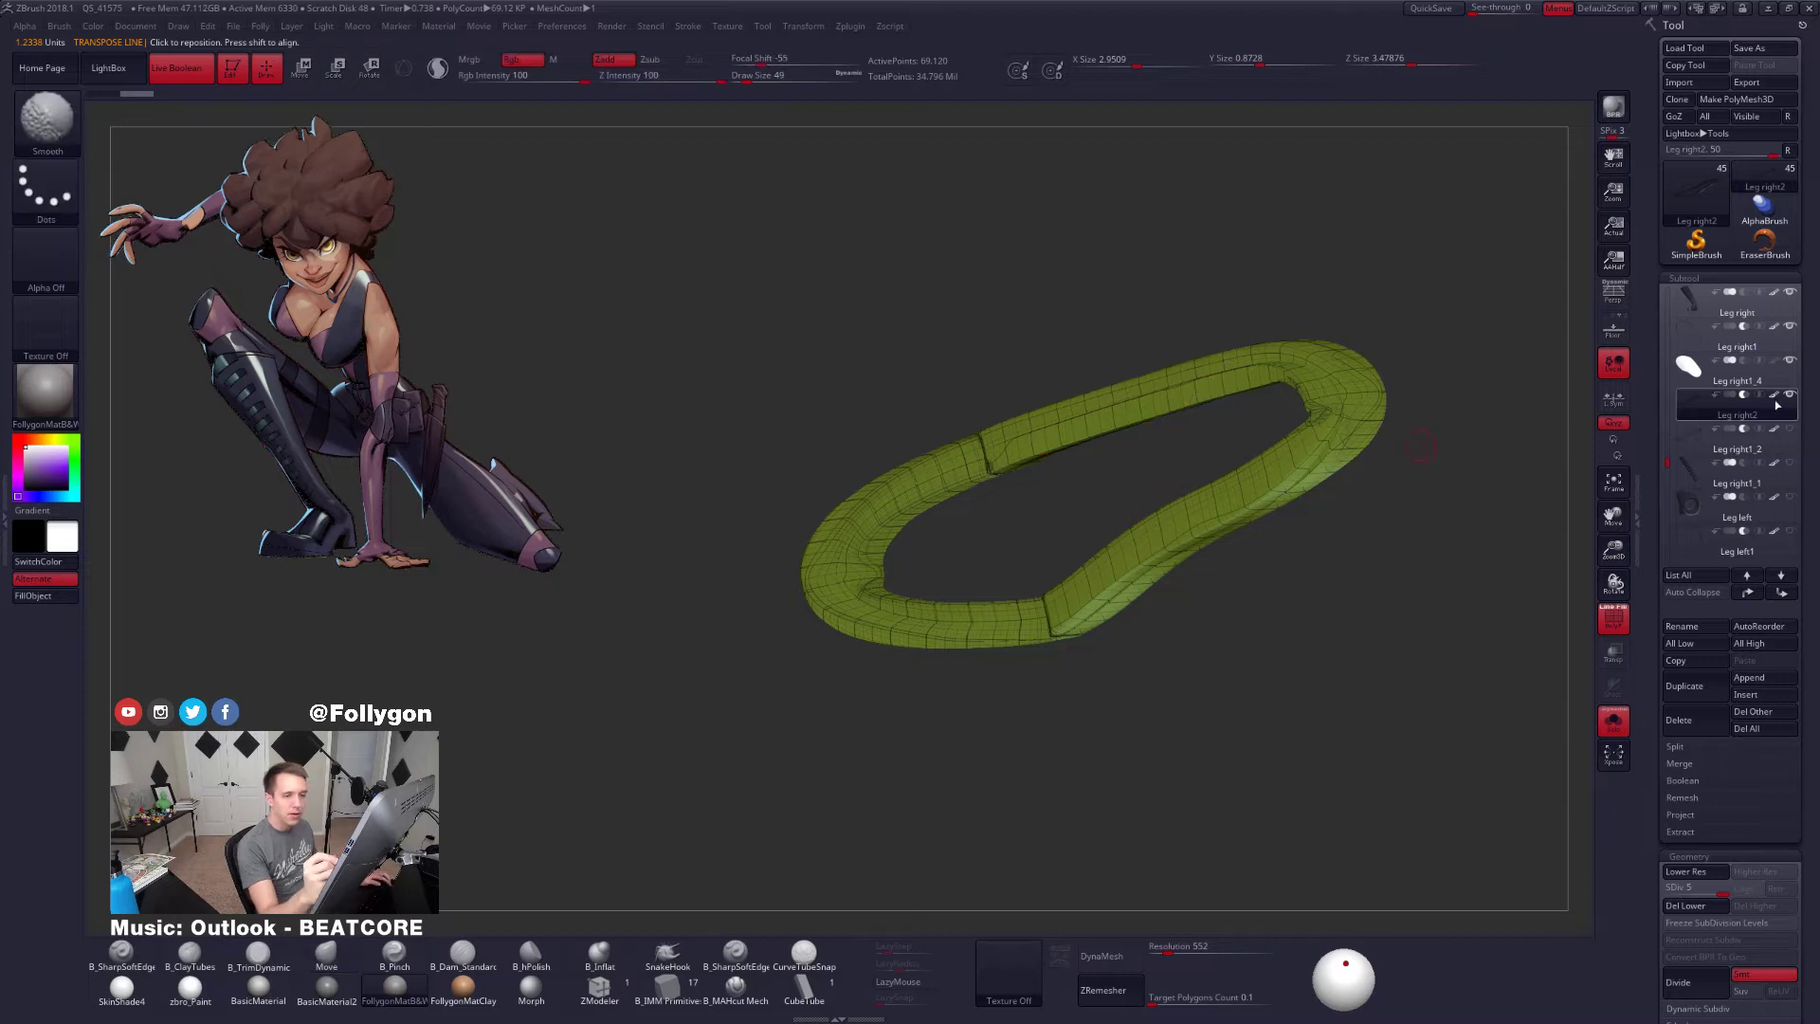
pyautogui.hotkey('shift', 'f')
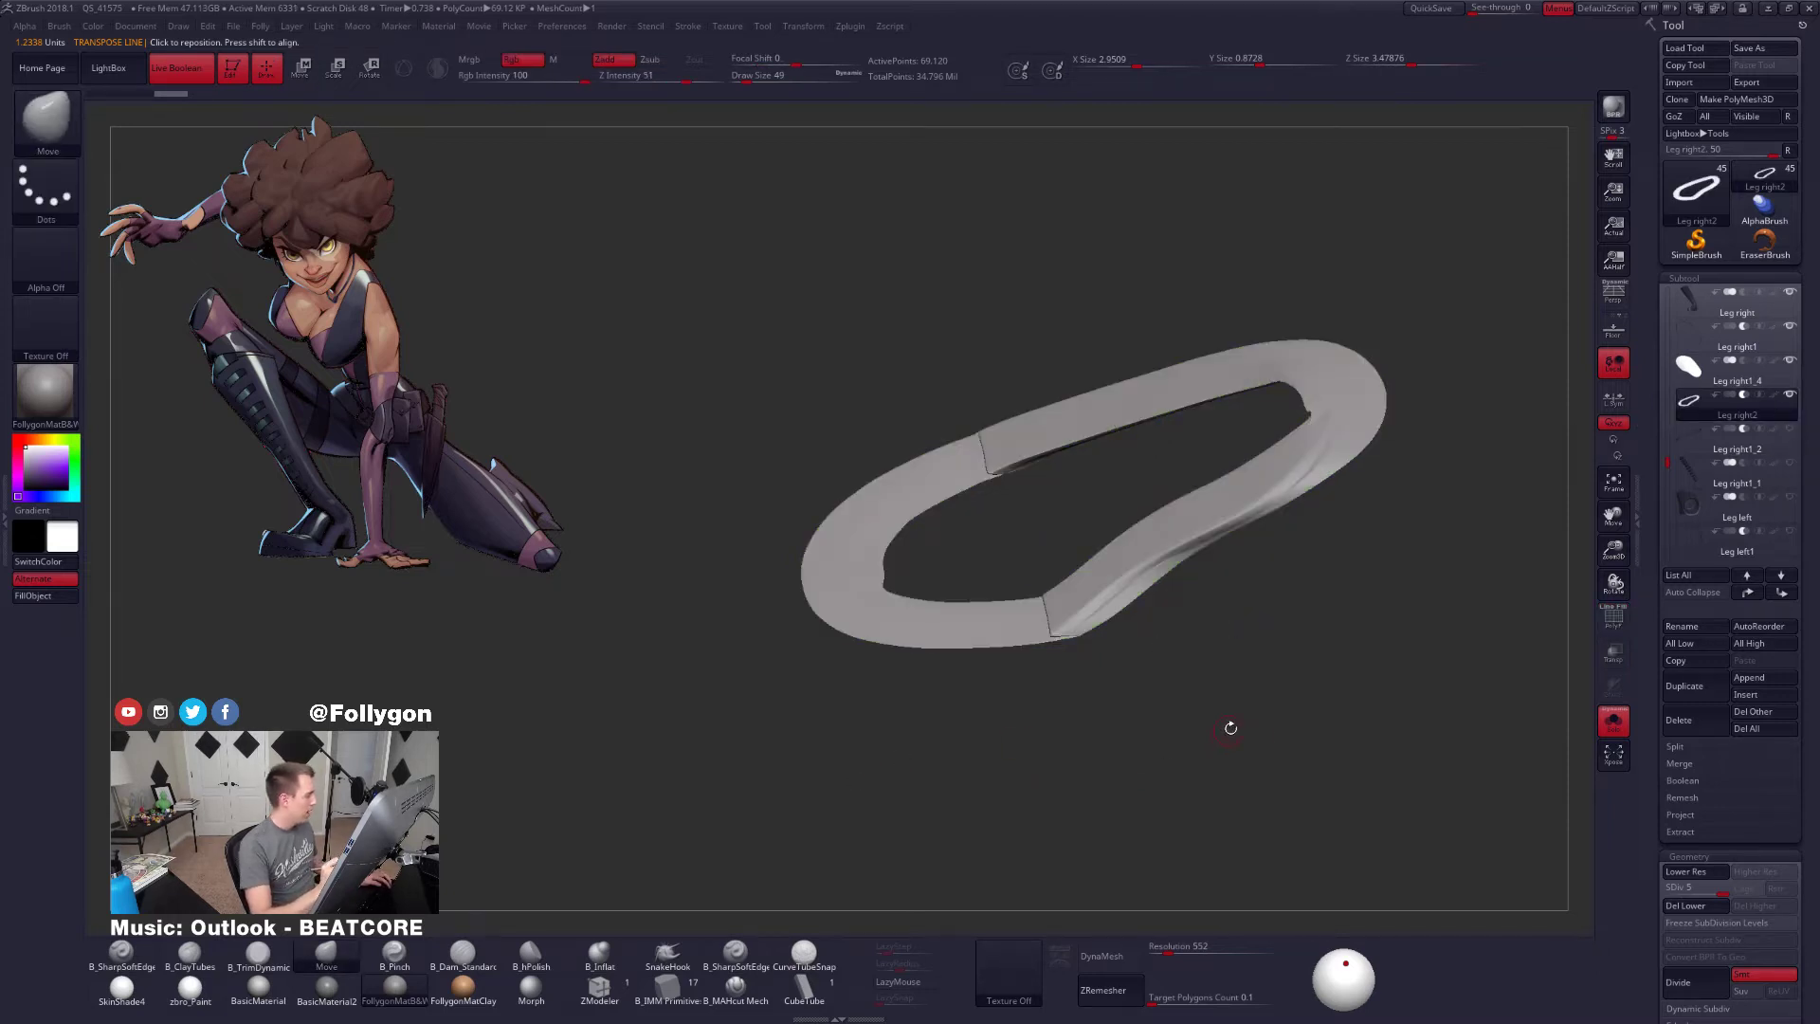
pyautogui.moveTo(1231, 728)
pyautogui.mouseDown()
pyautogui.moveTo(1237, 764)
pyautogui.moveTo(1243, 711)
pyautogui.moveTo(1367, 599)
pyautogui.mouseUp()
pyautogui.hotkey('shift', 's')
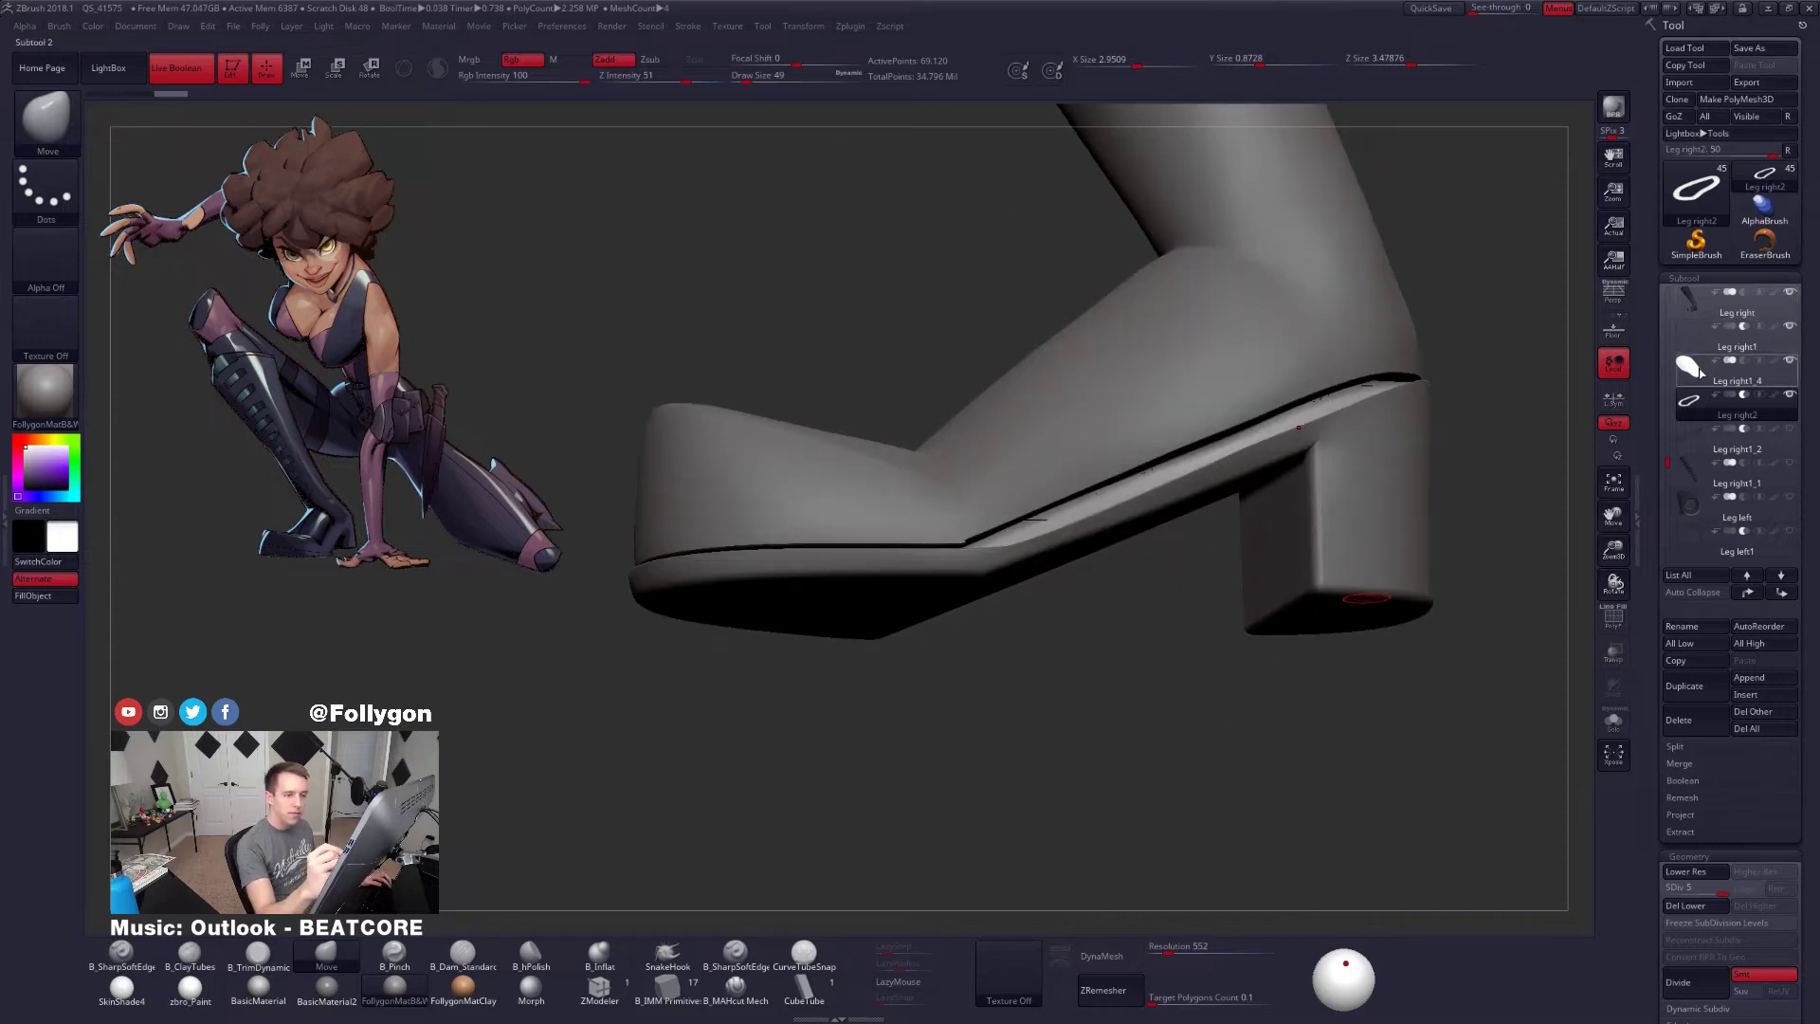
# Reorder the Leg right1_4 sole and the subtractive Leg right2 ring so both sit above the Leg right boot
pyautogui.click(1757, 375)
pyautogui.click(1750, 595)
pyautogui.click(1750, 594)
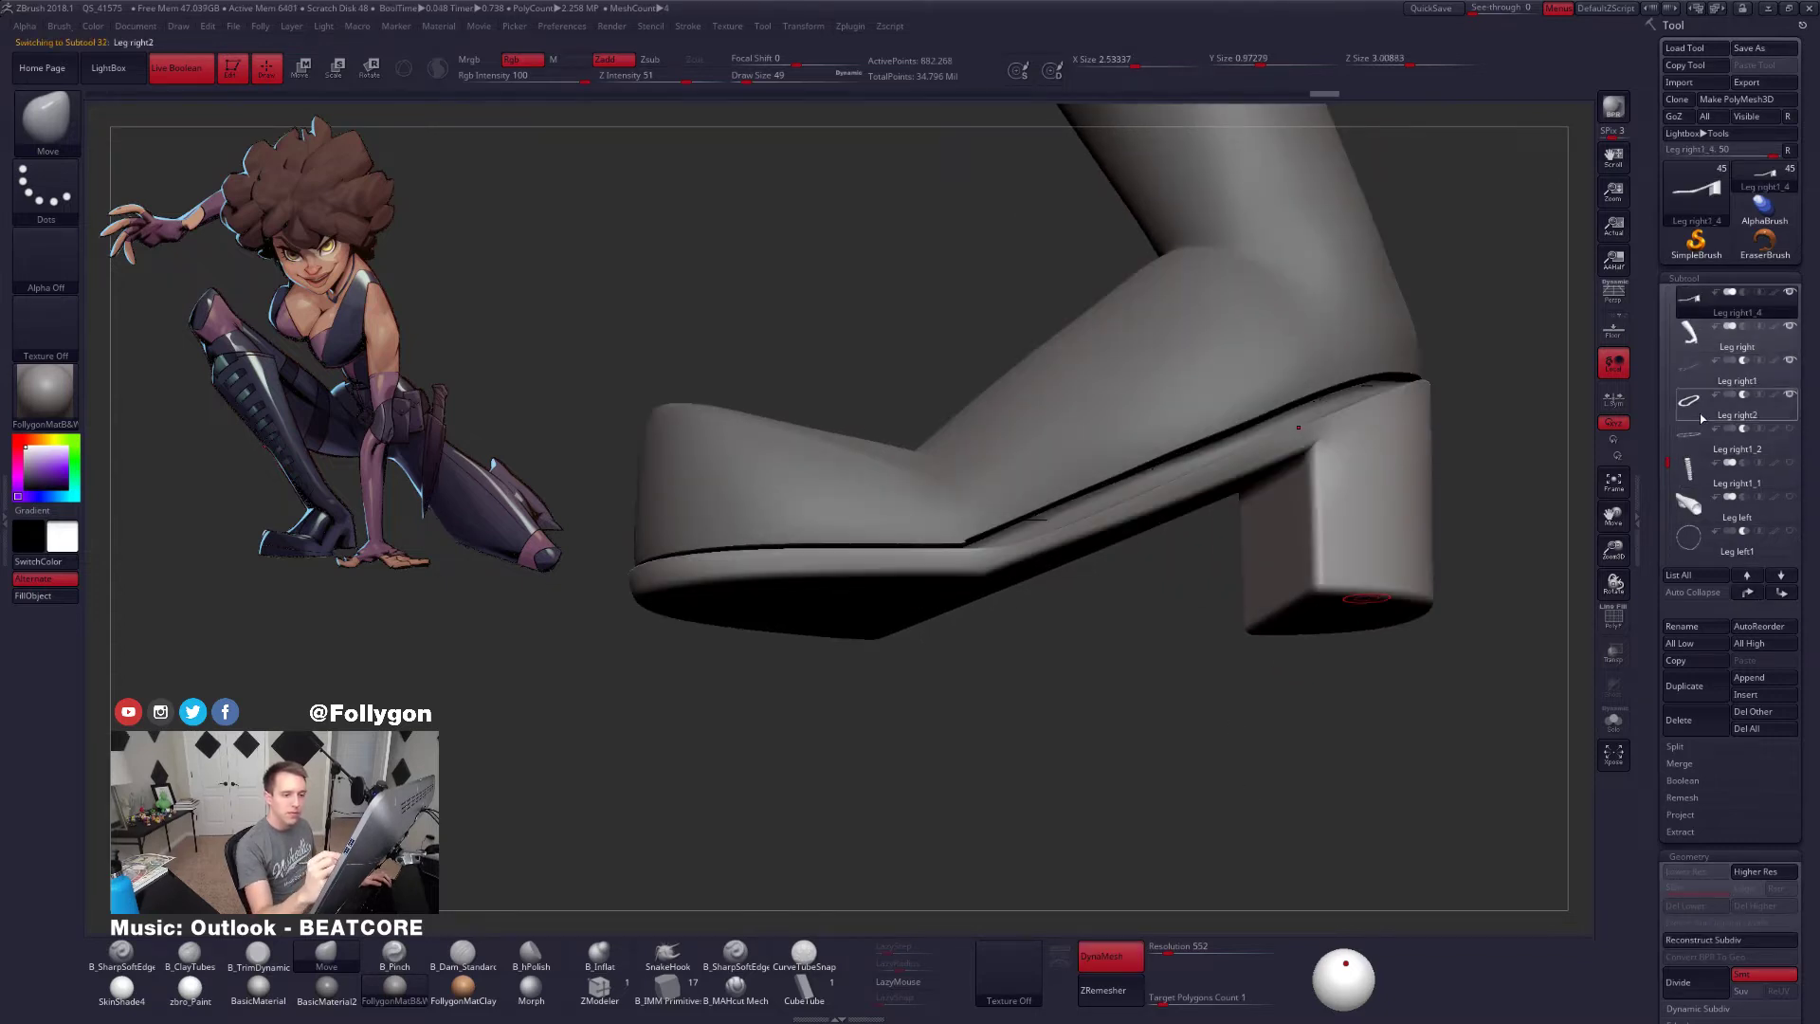
pyautogui.click(1752, 408)
pyautogui.click(1751, 595)
pyautogui.click(1753, 595)
pyautogui.moveTo(1436, 622); pyautogui.dragTo(1339, 654)
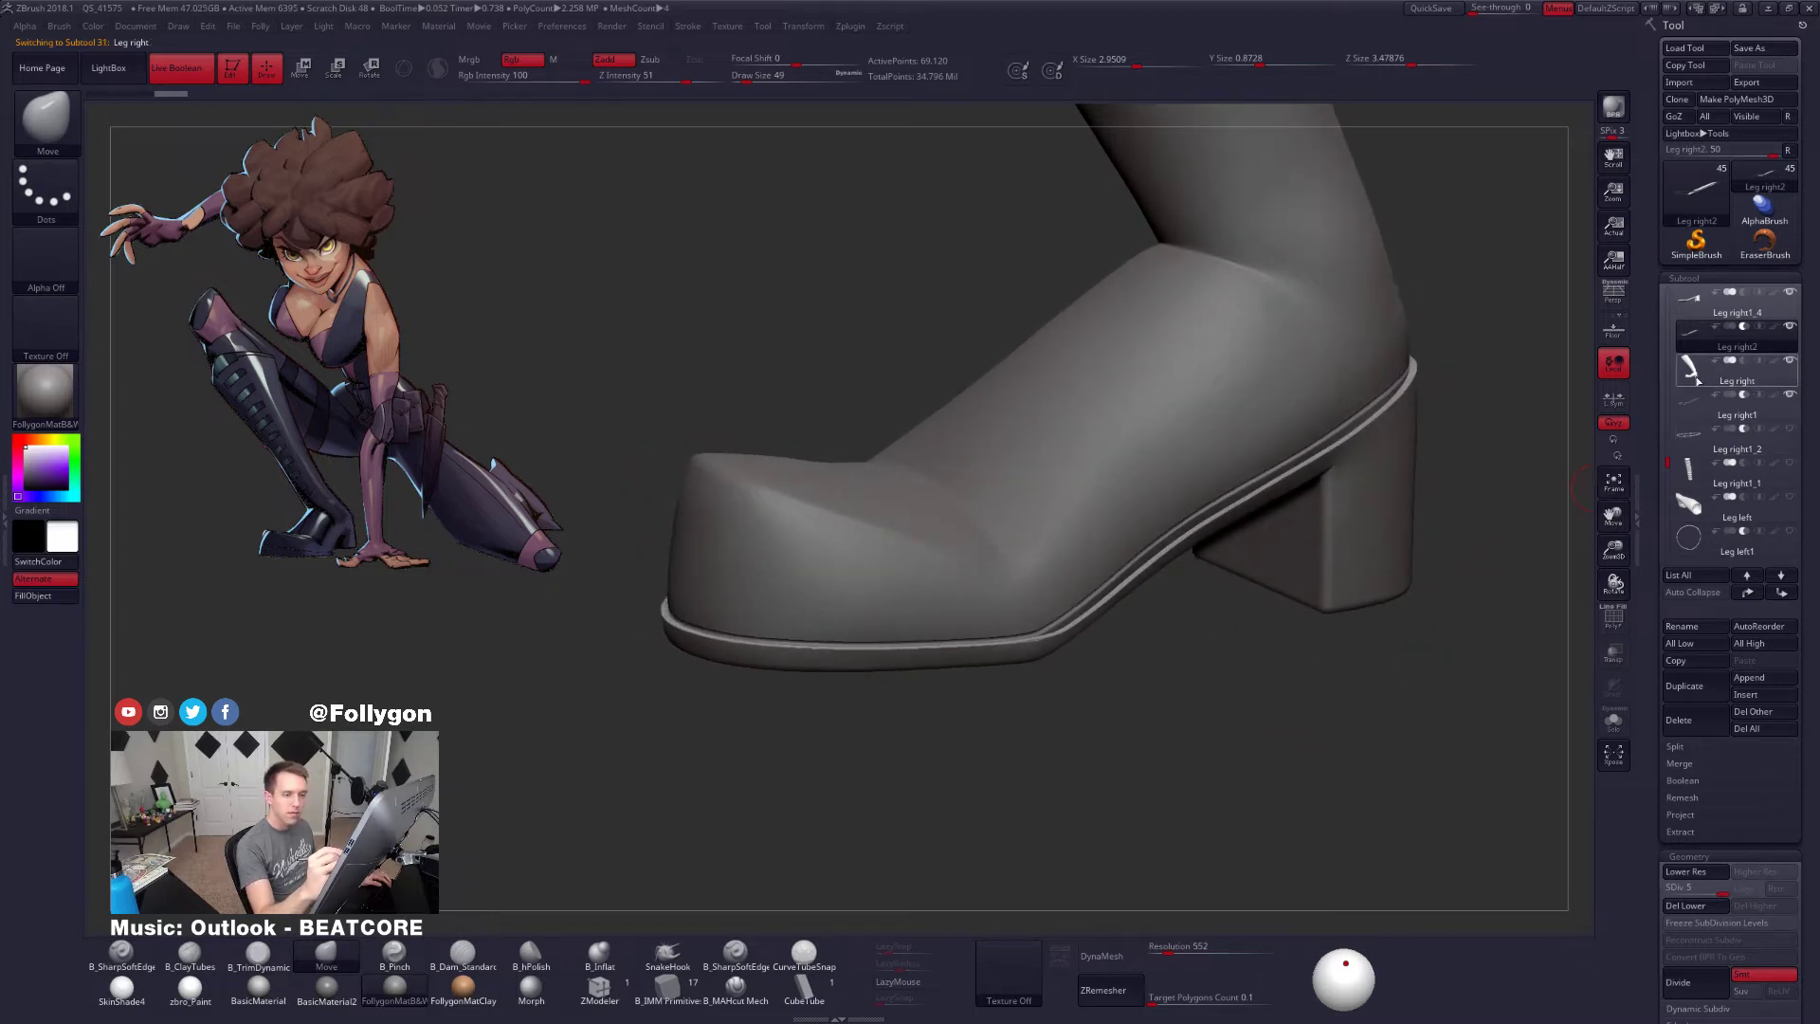
# Examine the Leg right1_4 sole's upper surface with the boot hidden and the thick ring subtracted
pyautogui.click(1692, 305)
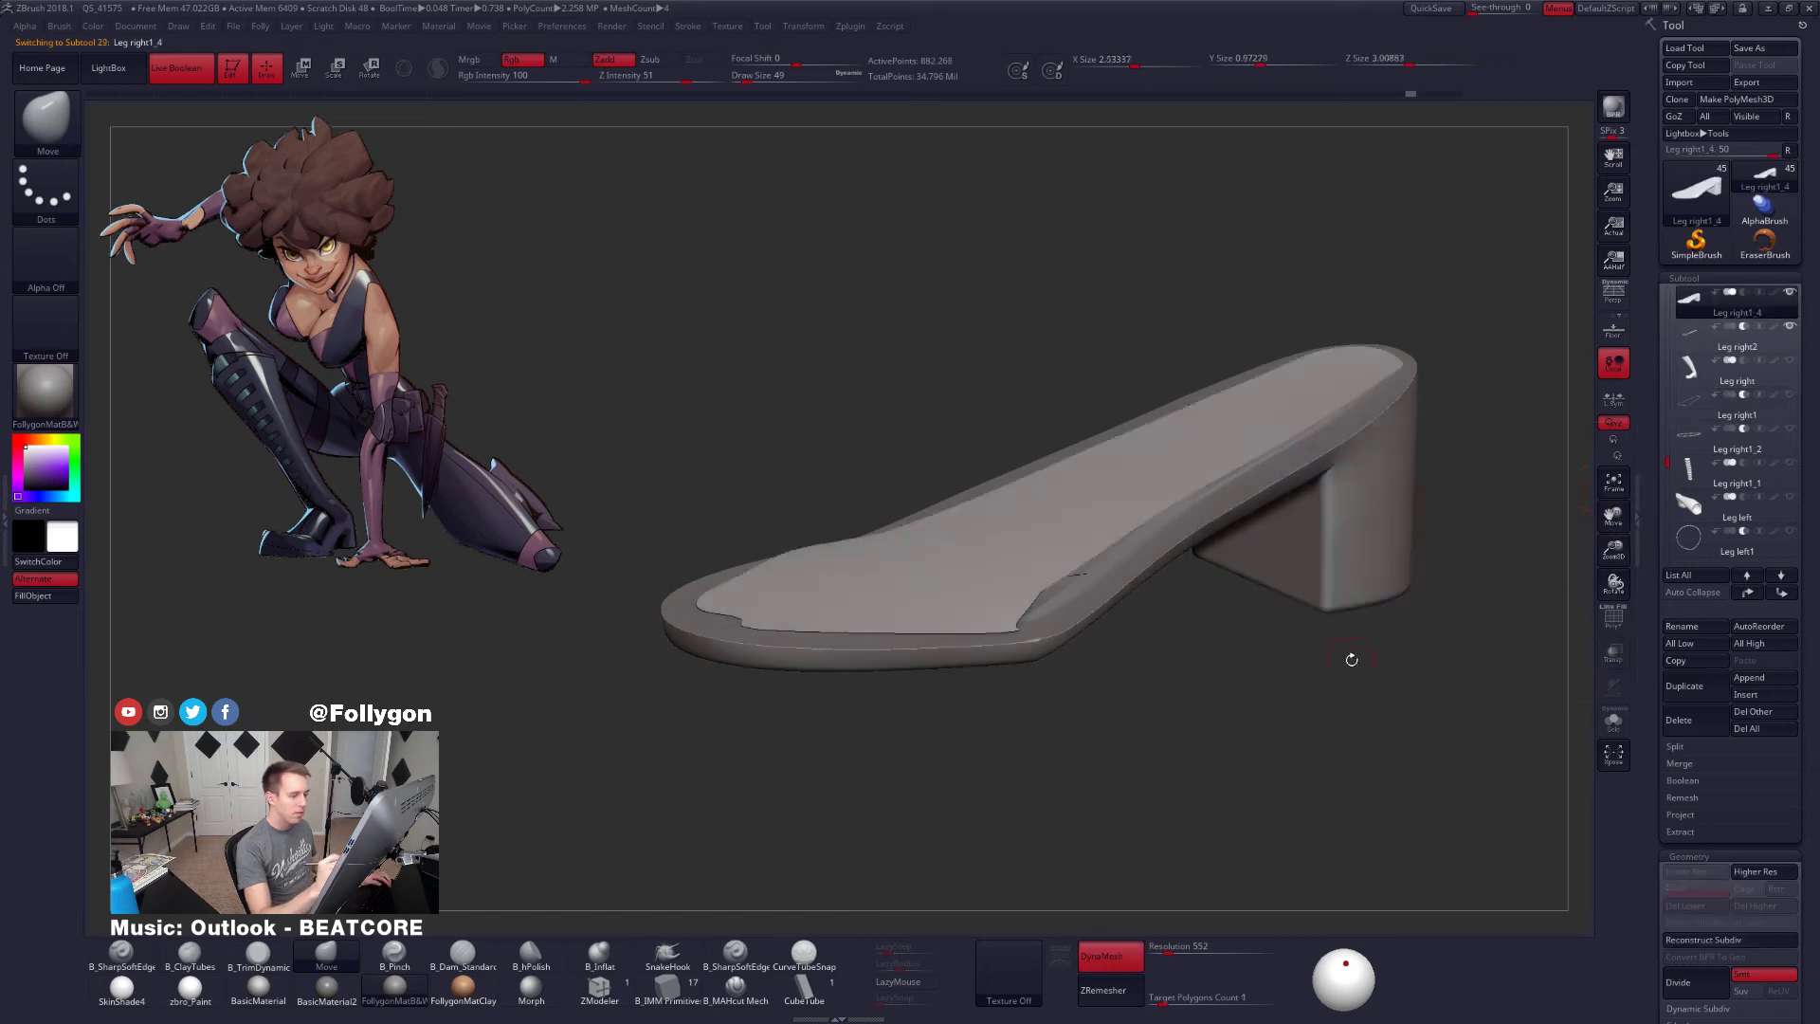
pyautogui.moveTo(1352, 659); pyautogui.dragTo(1278, 712)
pyautogui.hotkey('shift', 'f')
pyautogui.hotkey('shift', 'f')
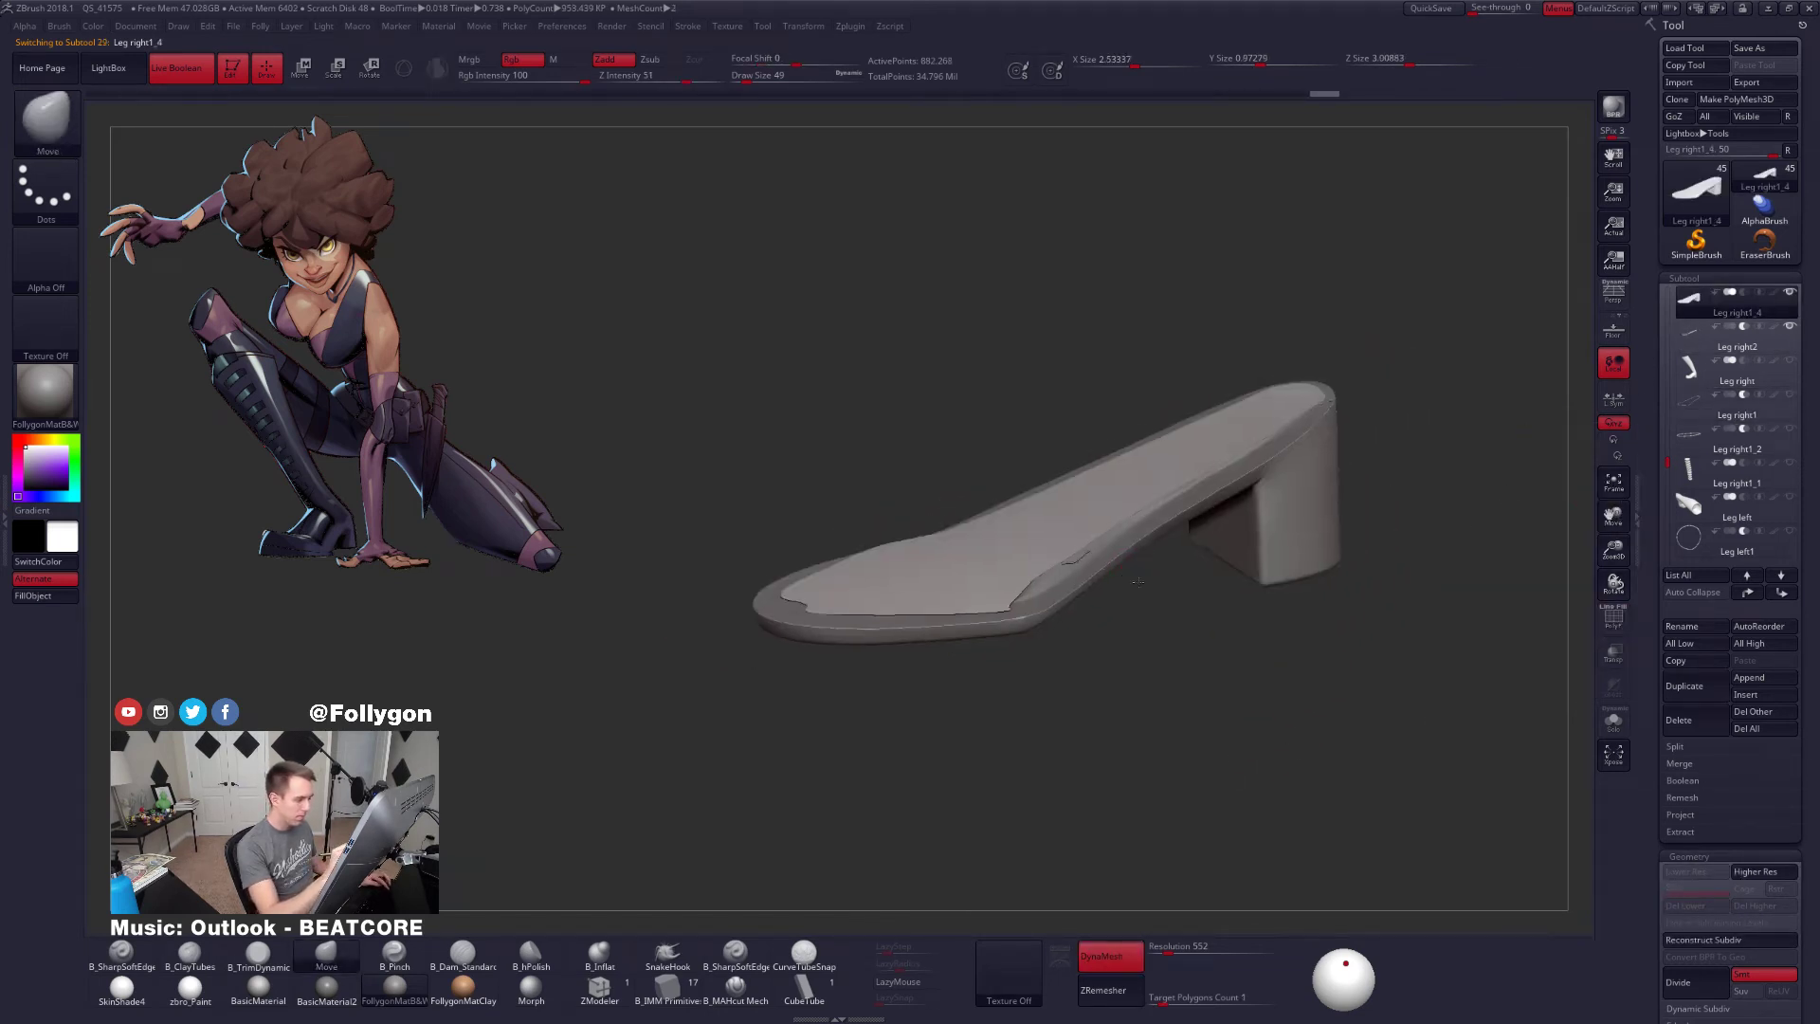
pyautogui.moveTo(1137, 581); pyautogui.dragTo(1060, 611)
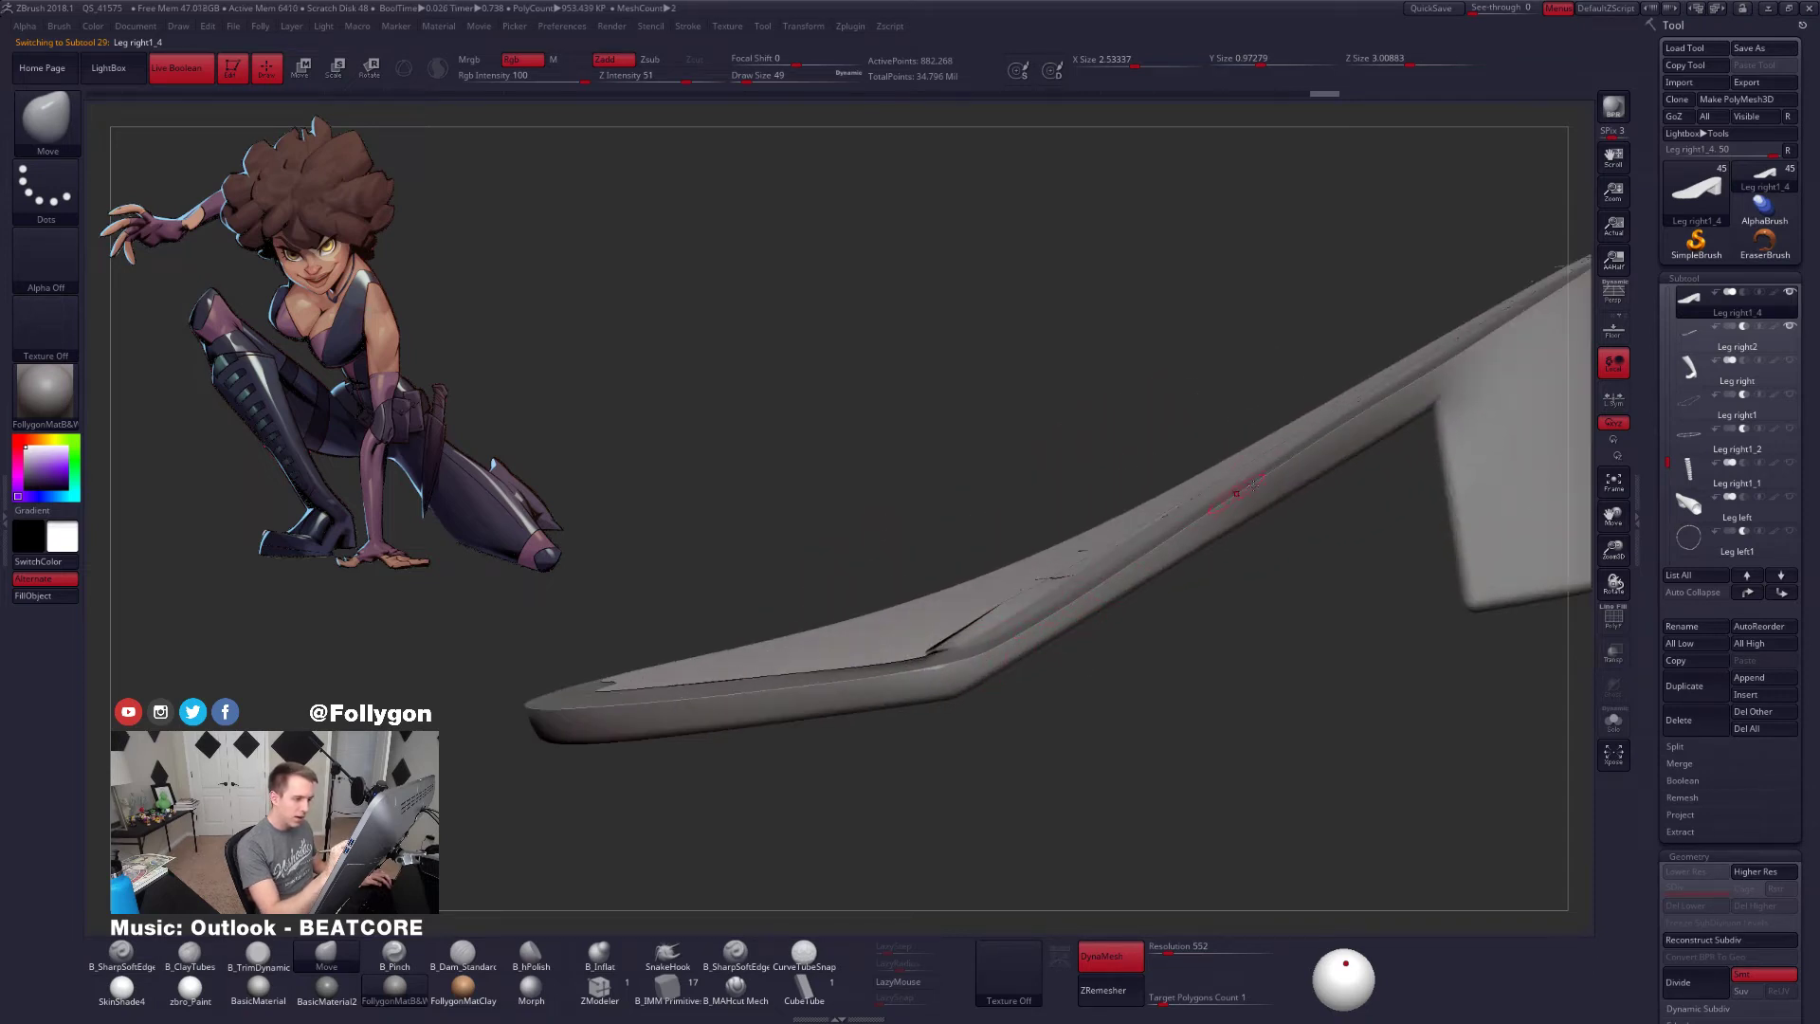
pyautogui.moveTo(1237, 492); pyautogui.dragTo(1166, 545)
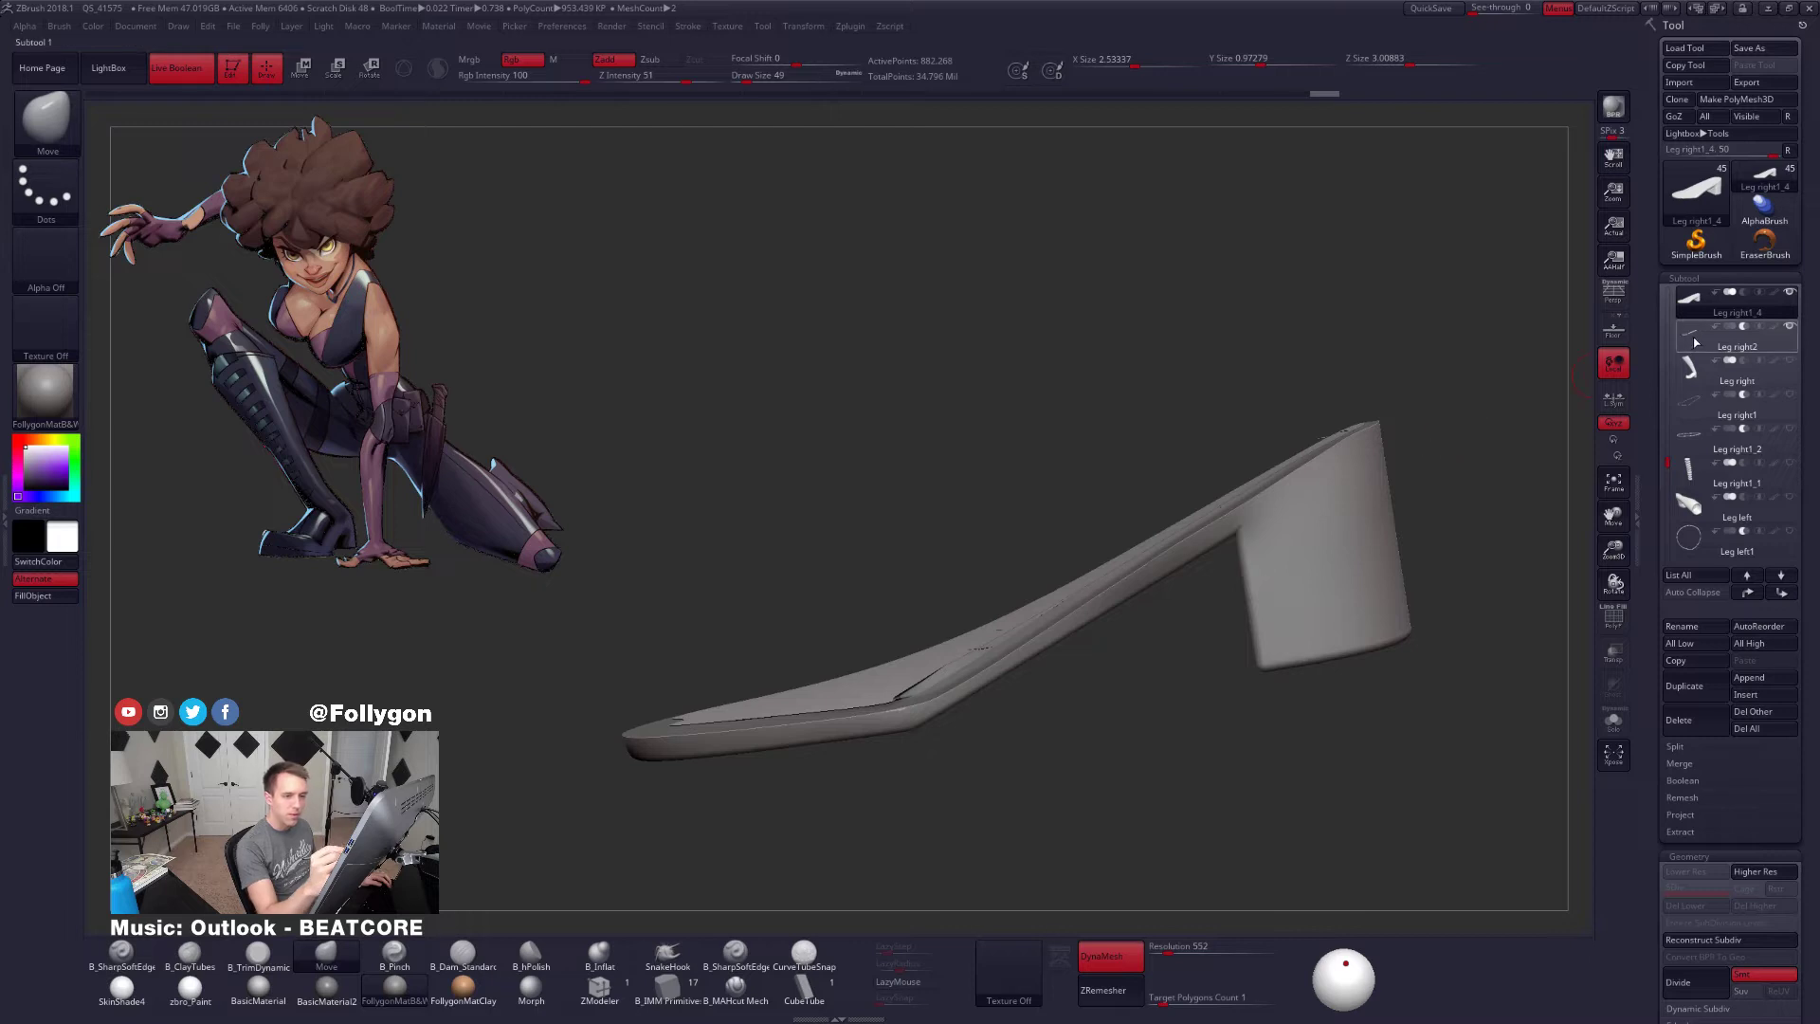
# Delete the Leg right2 ring subtool
pyautogui.click(1737, 335)
pyautogui.click(1682, 719)
pyautogui.click(1565, 756)
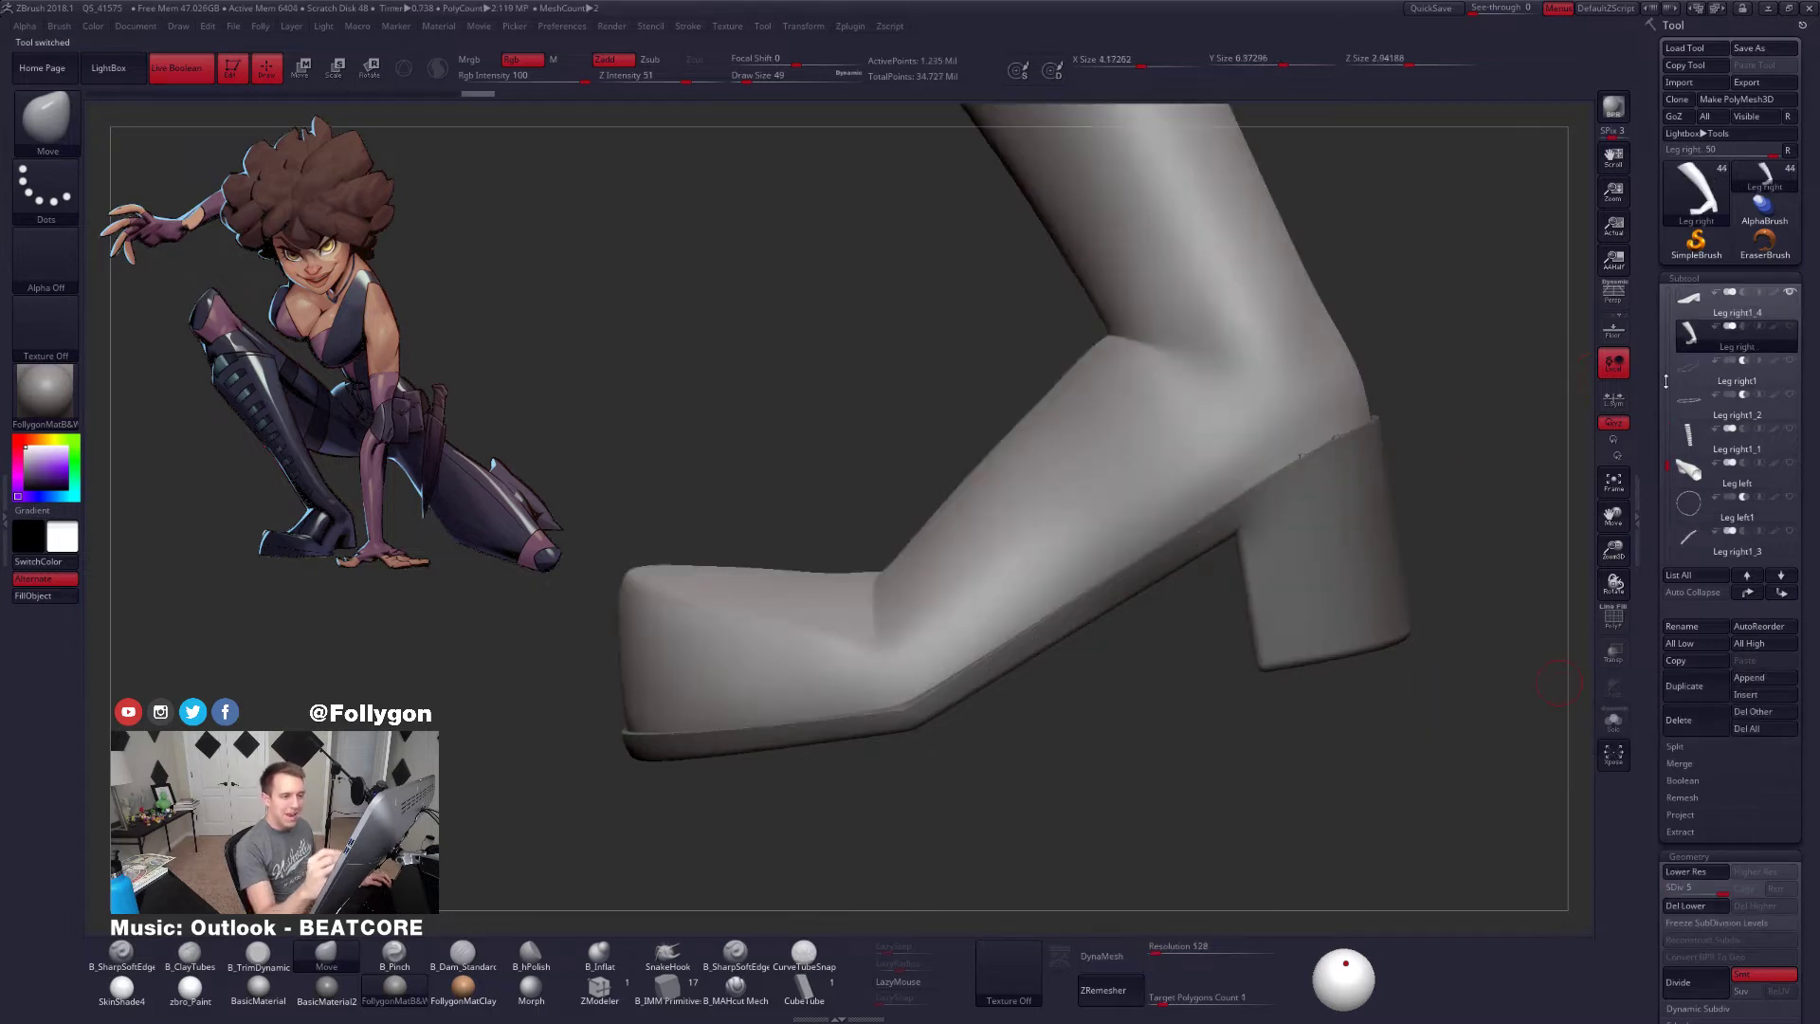
# Reorder the Leg right1_4 sole below the Leg right1 outline, show the boot and select the sole
pyautogui.click(1772, 597)
pyautogui.click(1773, 597)
pyautogui.click(1697, 335)
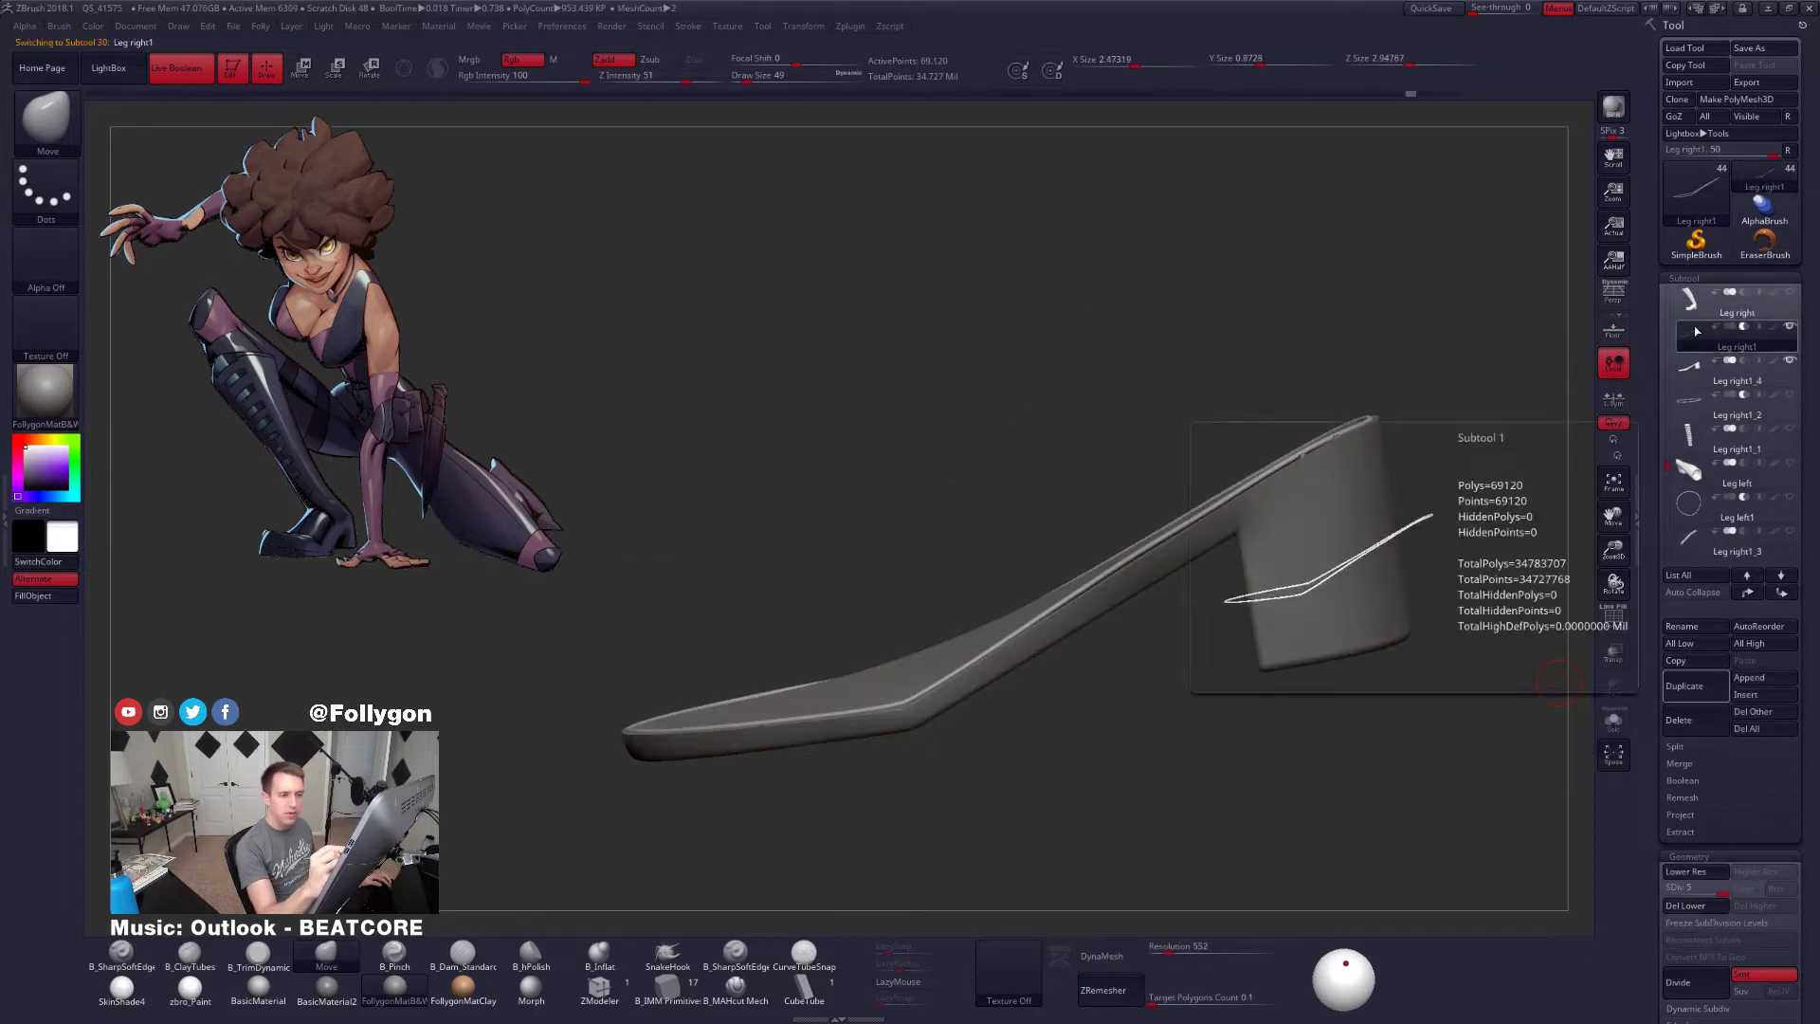
pyautogui.click(1693, 302)
pyautogui.click(1693, 391)
pyautogui.moveTo(1175, 664); pyautogui.dragTo(1141, 676)
pyautogui.keyDown('alt'); pyautogui.moveTo(1301, 653); pyautogui.dragTo(1301, 698, button='right'); pyautogui.keyUp('alt')
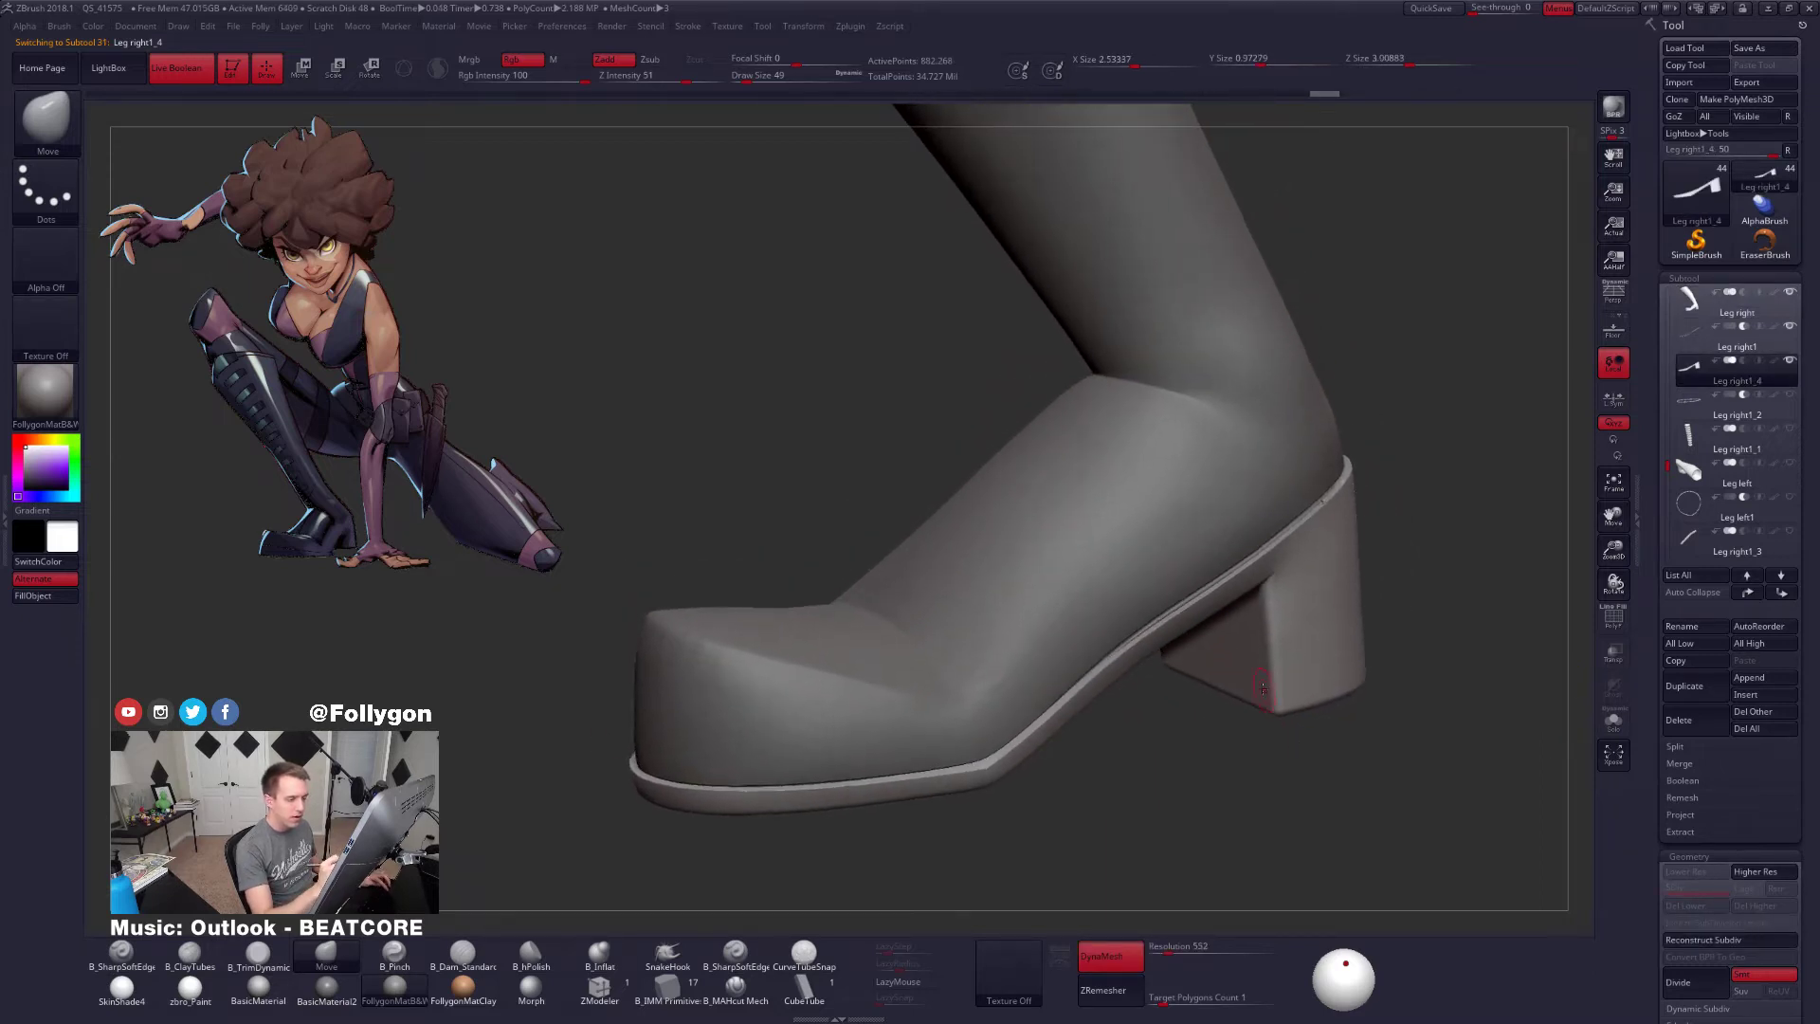
# Isolate the Leg right1_4 sole and choose the B_hPolish brush at draw size 227
pyautogui.hotkey('shift', 's')
pyautogui.press('space')
pyautogui.moveTo(1249, 587); pyautogui.dragTo(1257, 588)
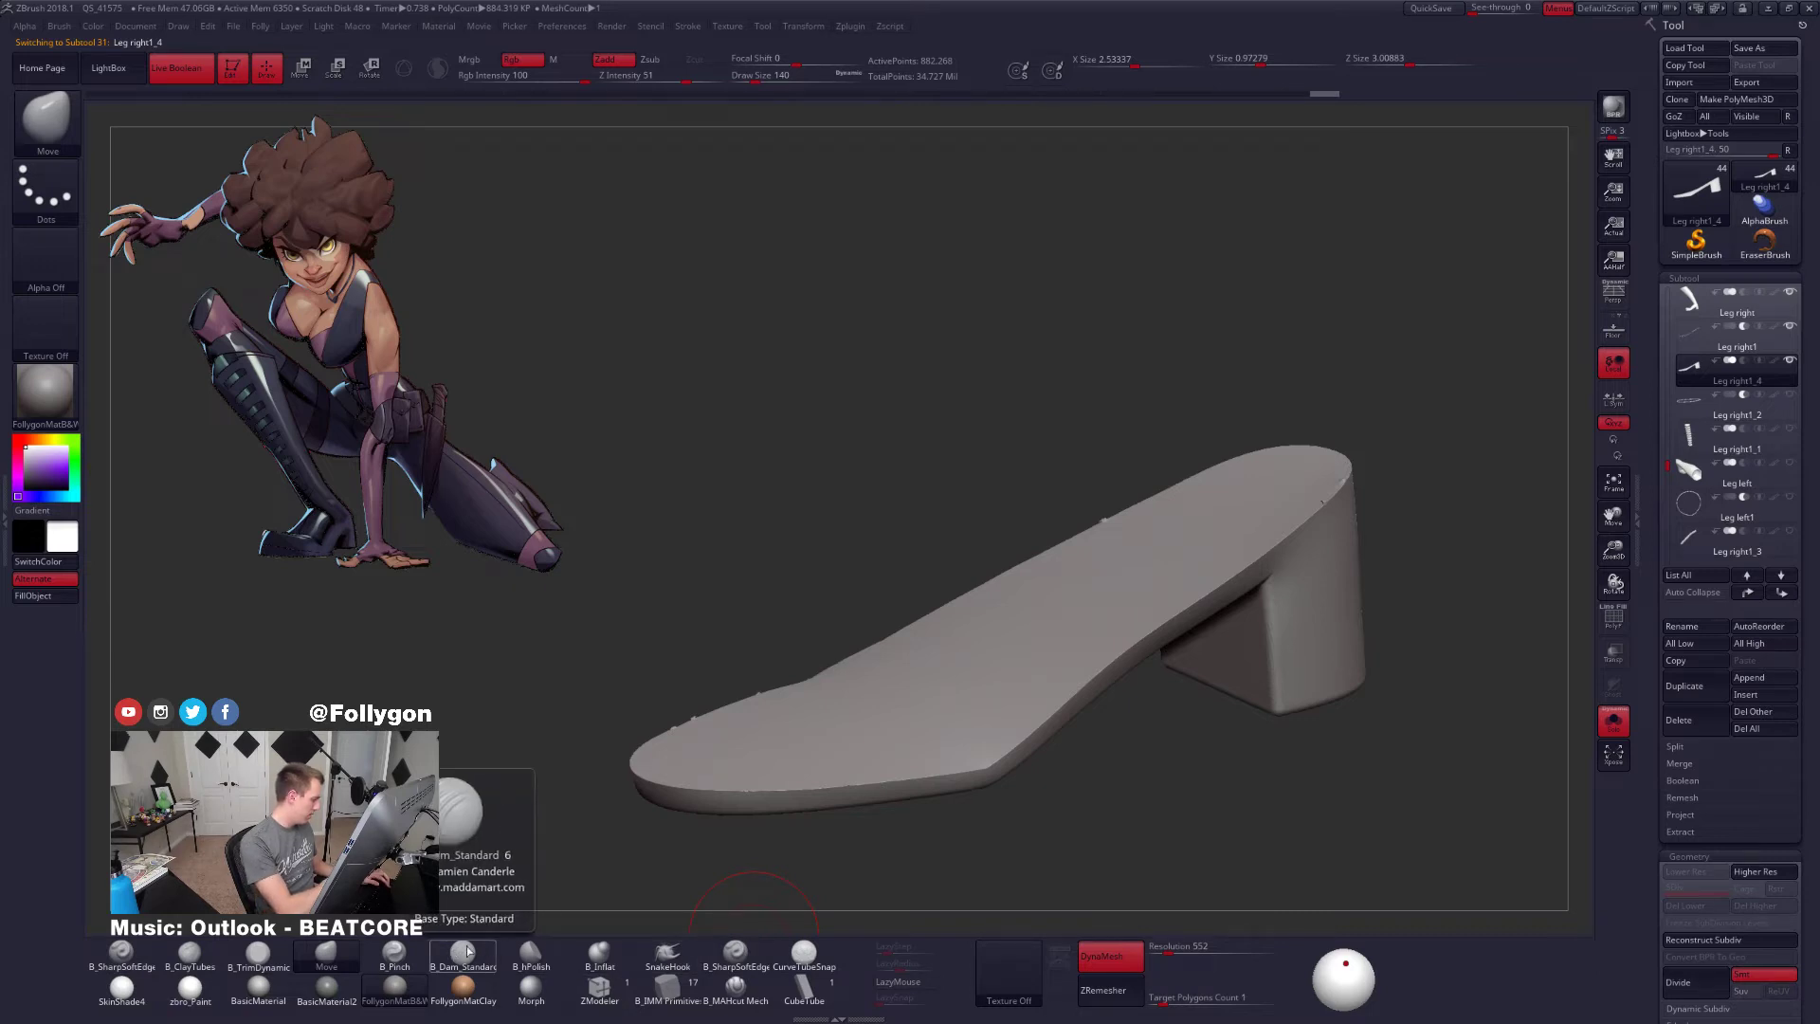
pyautogui.click(531, 953)
pyautogui.press('space')
pyautogui.moveTo(1208, 645); pyautogui.dragTo(1090, 474, button='right')
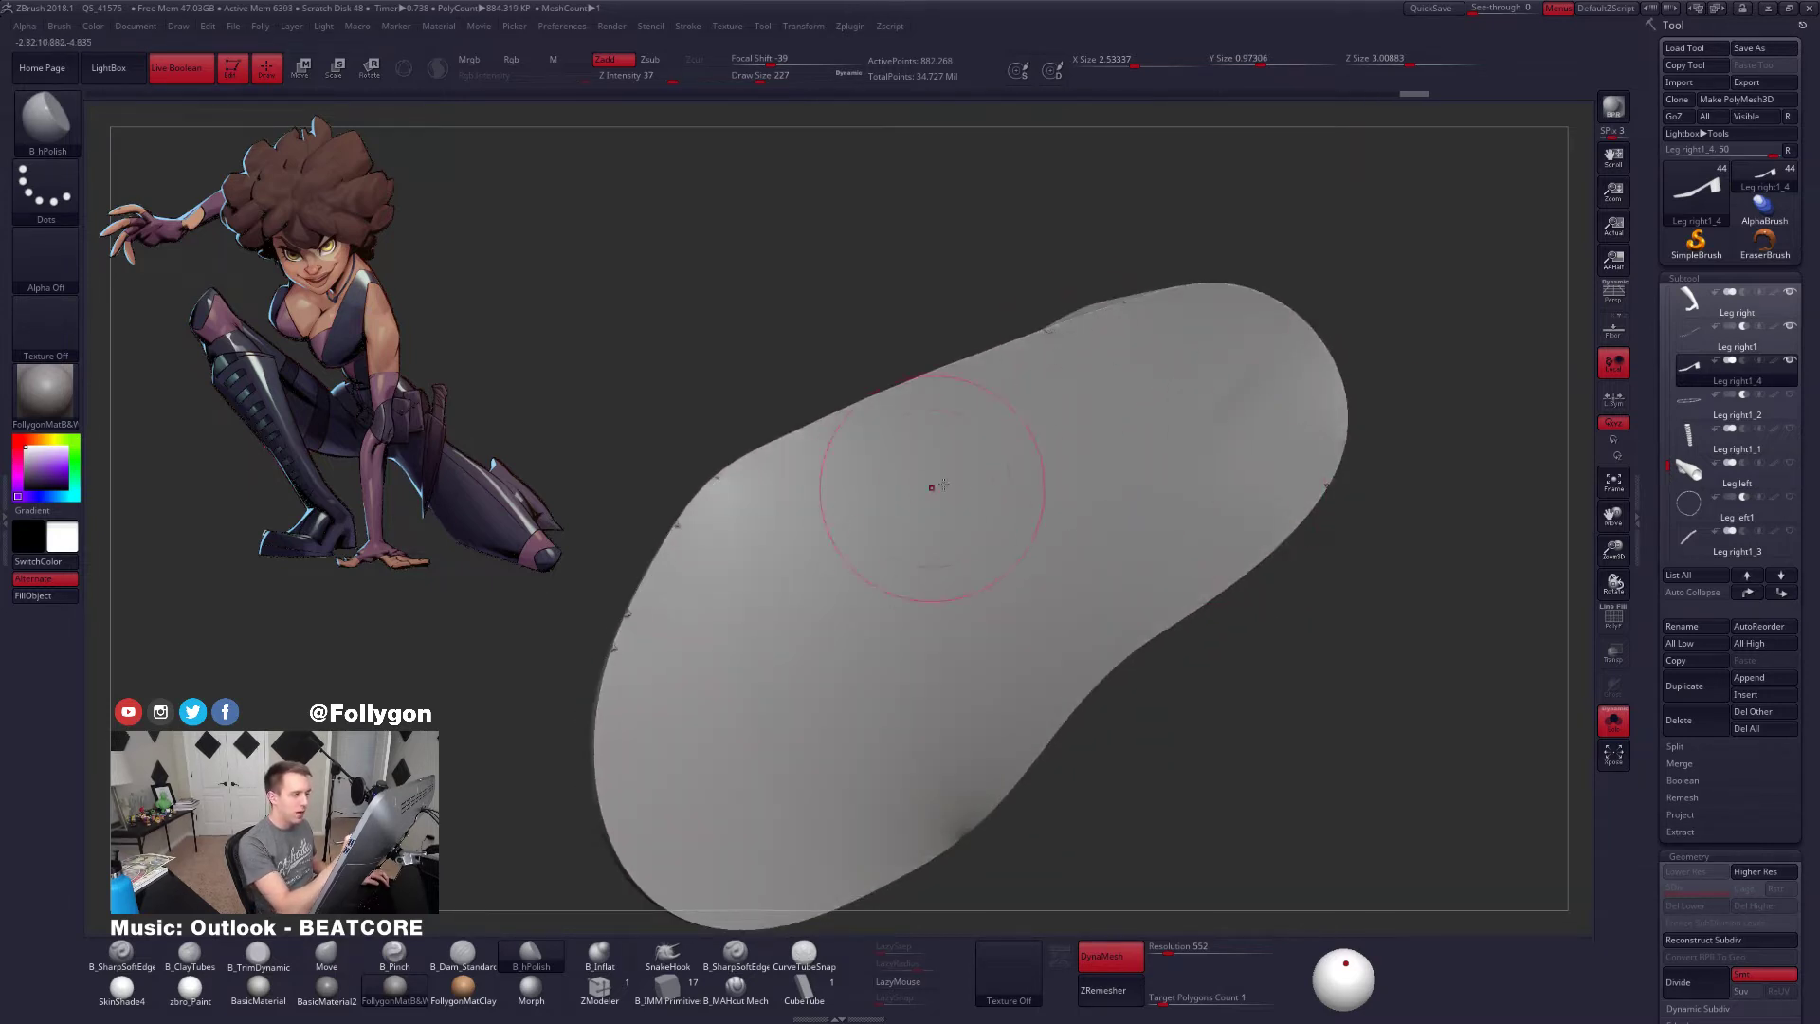
pyautogui.moveTo(935, 480); pyautogui.dragTo(1170, 391, button='right')
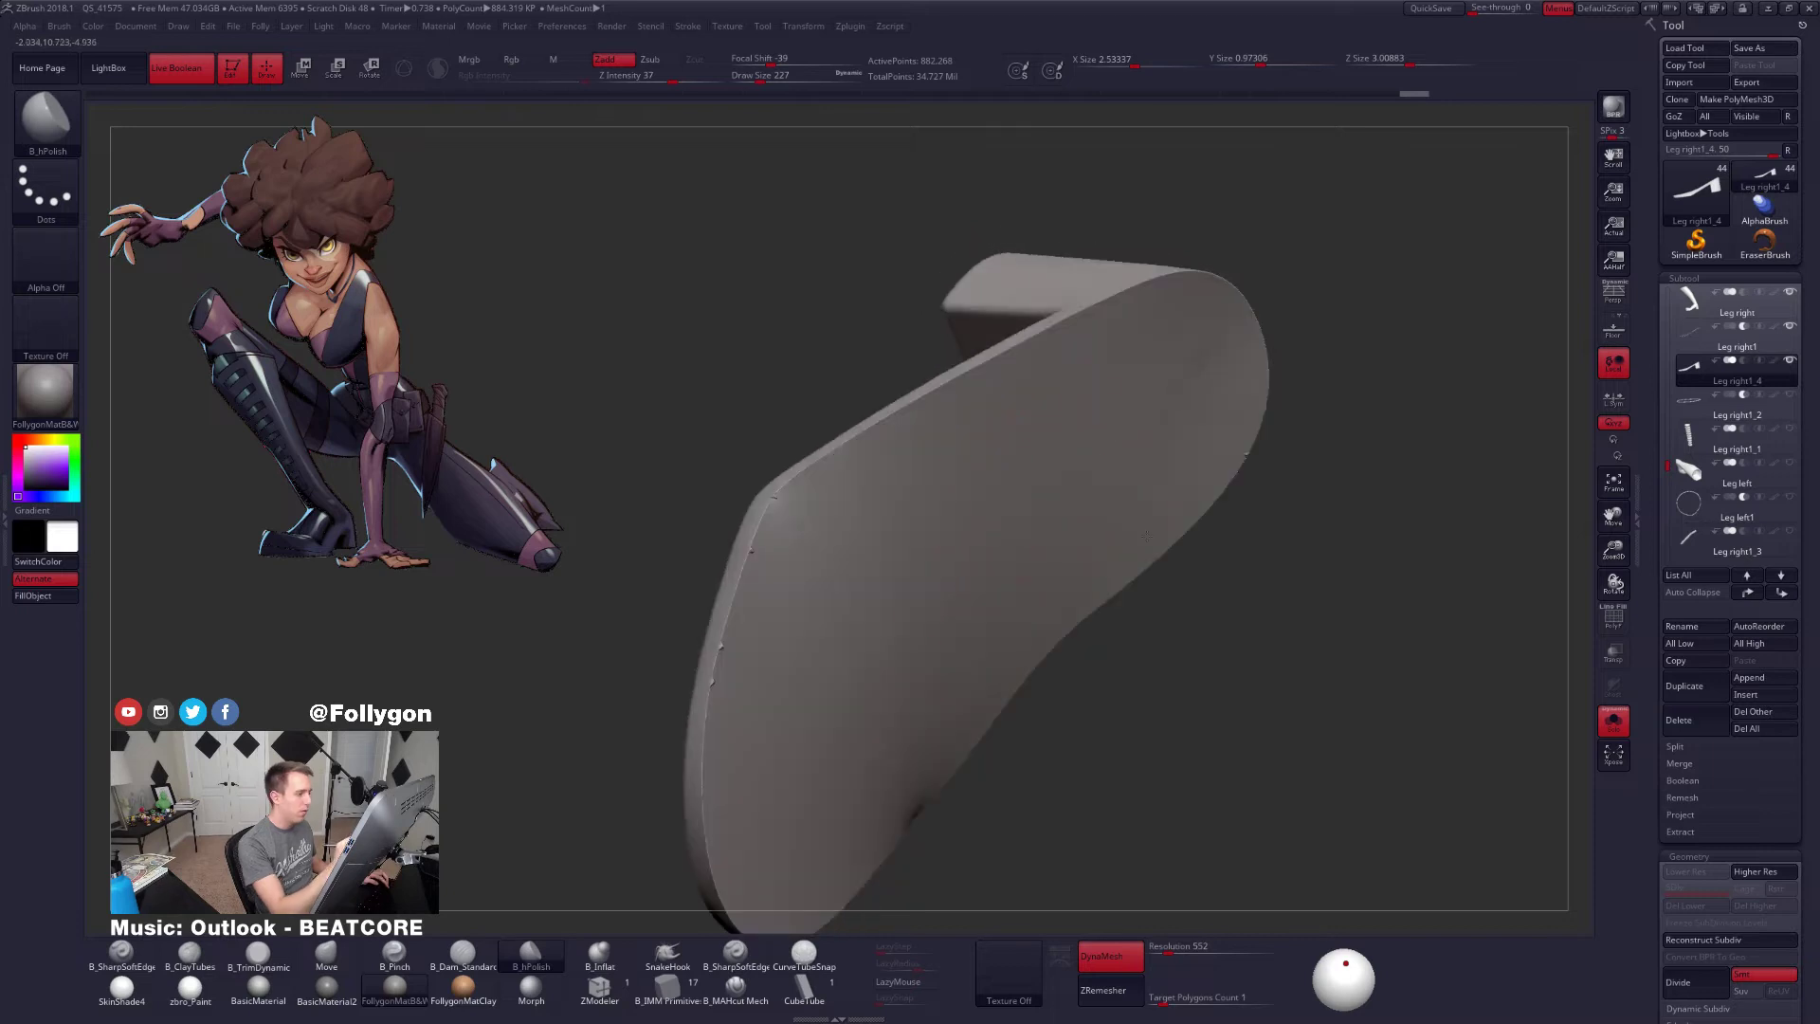
pyautogui.keyDown('alt'); pyautogui.moveTo(1147, 535); pyautogui.dragTo(1276, 506, button='right'); pyautogui.keyUp('alt')
# Set the draw size to 54 and smooth the small notches along the sole's upper rim near the ball of the foot
pyautogui.press('space')
pyautogui.moveTo(933, 501); pyautogui.dragTo(921, 501)
pyautogui.moveTo(906, 407)
pyautogui.keyDown('ctrl'); pyautogui.mouseDown(button='right')
pyautogui.moveTo(903, 495)
pyautogui.moveTo(1062, 497)
pyautogui.moveTo(1042, 531)
pyautogui.moveTo(927, 553)
pyautogui.moveTo(881, 488)
pyautogui.mouseUp(button='right'); pyautogui.keyUp('ctrl')
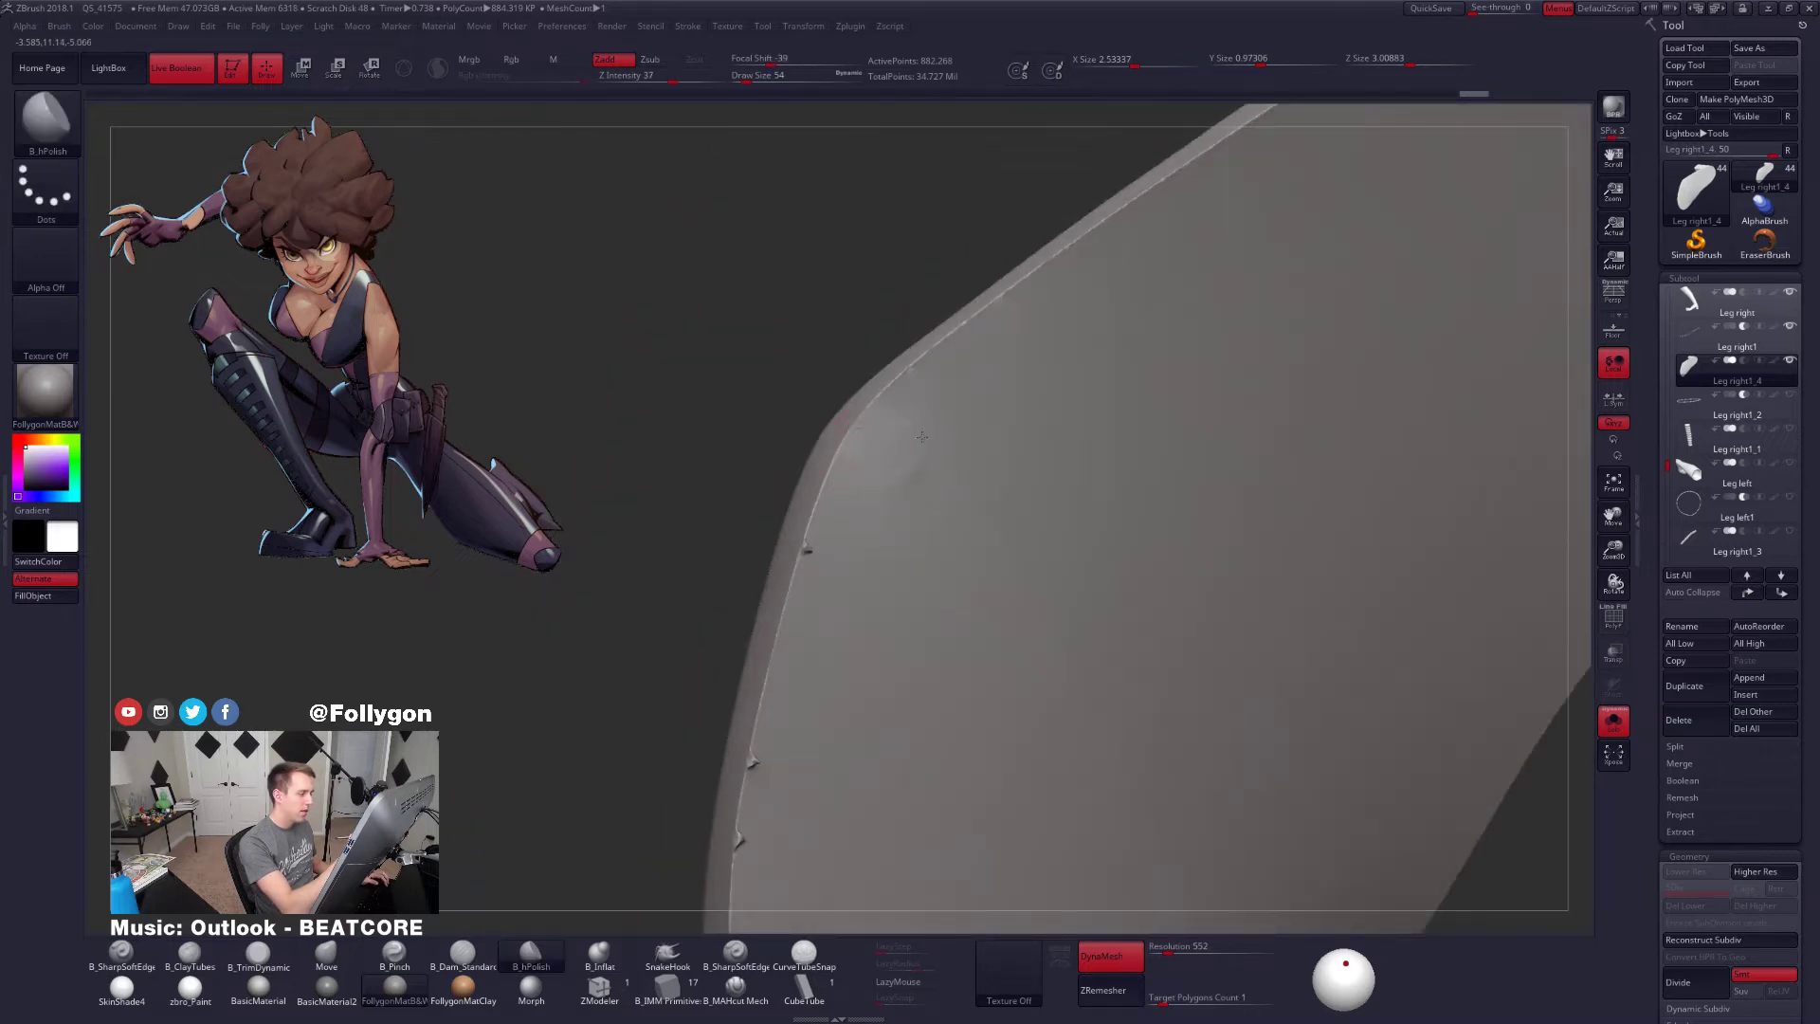
pyautogui.moveTo(906, 588); pyautogui.dragTo(923, 532, button='right')
pyautogui.keyDown('shift'); pyautogui.moveTo(922, 532); pyautogui.dragTo(898, 540); pyautogui.keyUp('shift')
pyautogui.moveTo(907, 568); pyautogui.dragTo(882, 650, button='right')
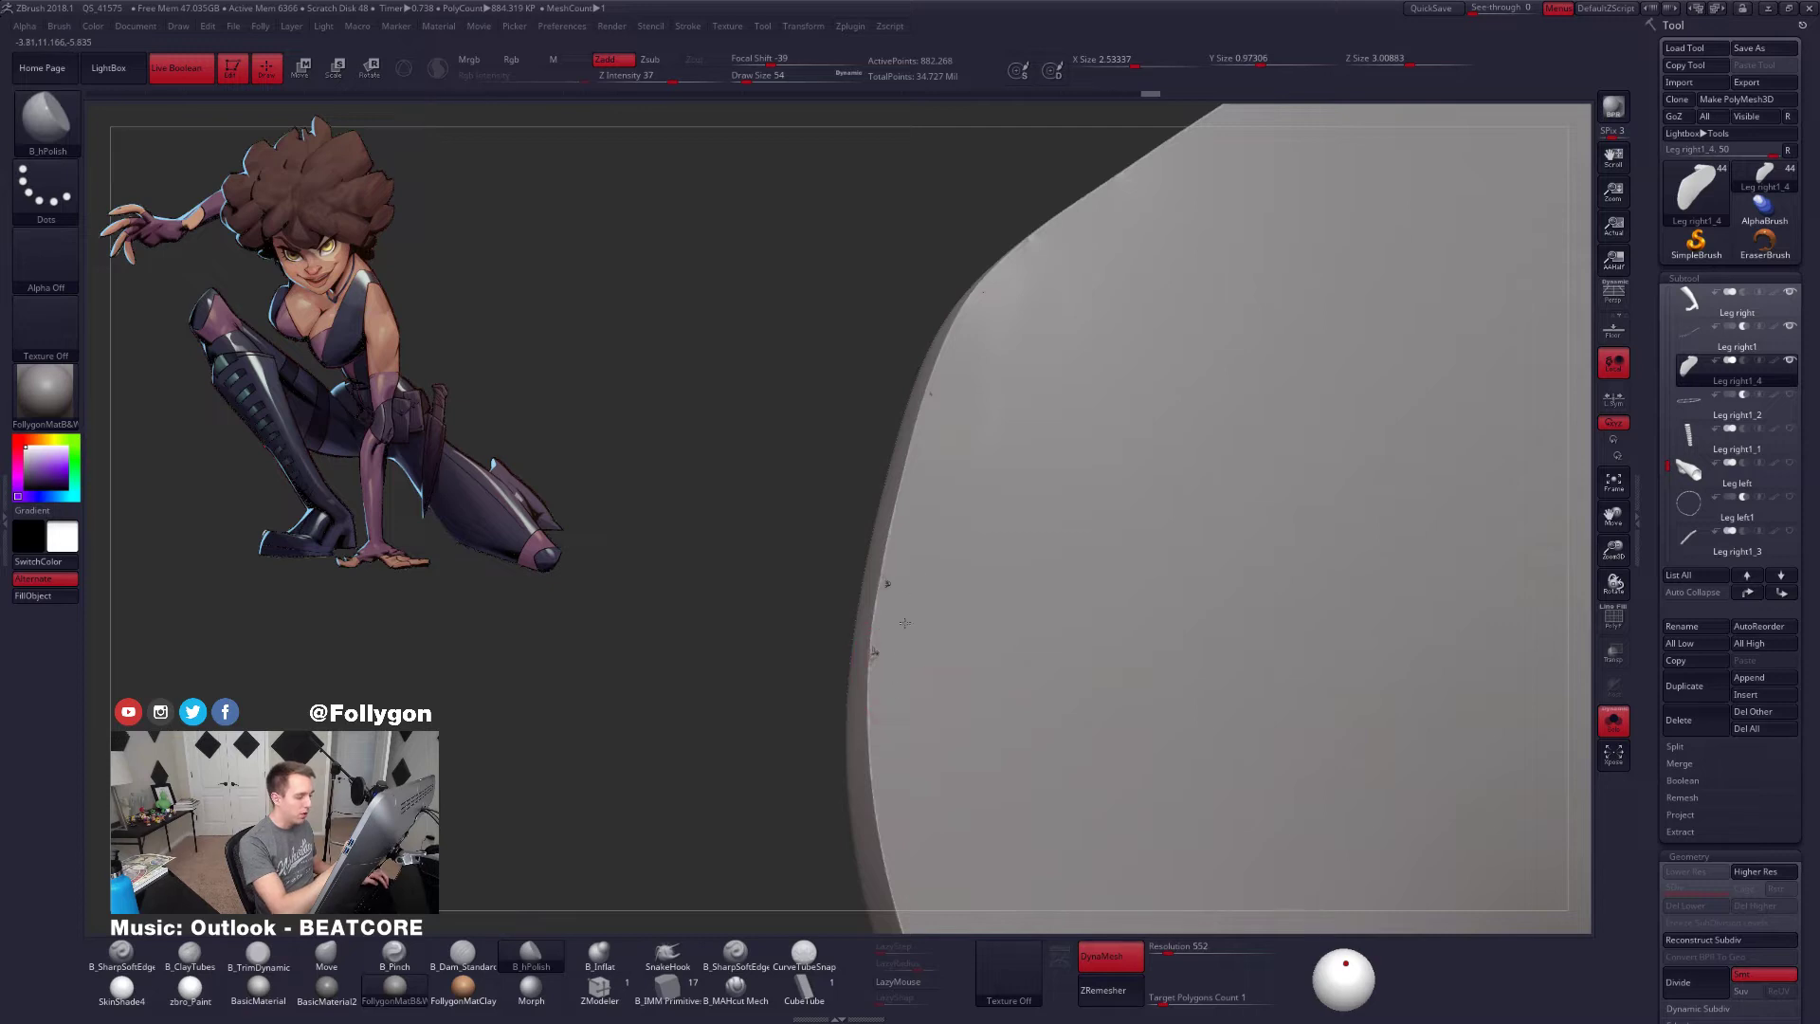
# Raise the draw size to 88 and polish the sole's upper rim along the toe and ball of the foot with B_hPolish
pyautogui.moveTo(986, 701)
pyautogui.mouseDown(button='right')
pyautogui.moveTo(935, 629)
pyautogui.moveTo(935, 657)
pyautogui.moveTo(935, 615)
pyautogui.mouseUp(button='right')
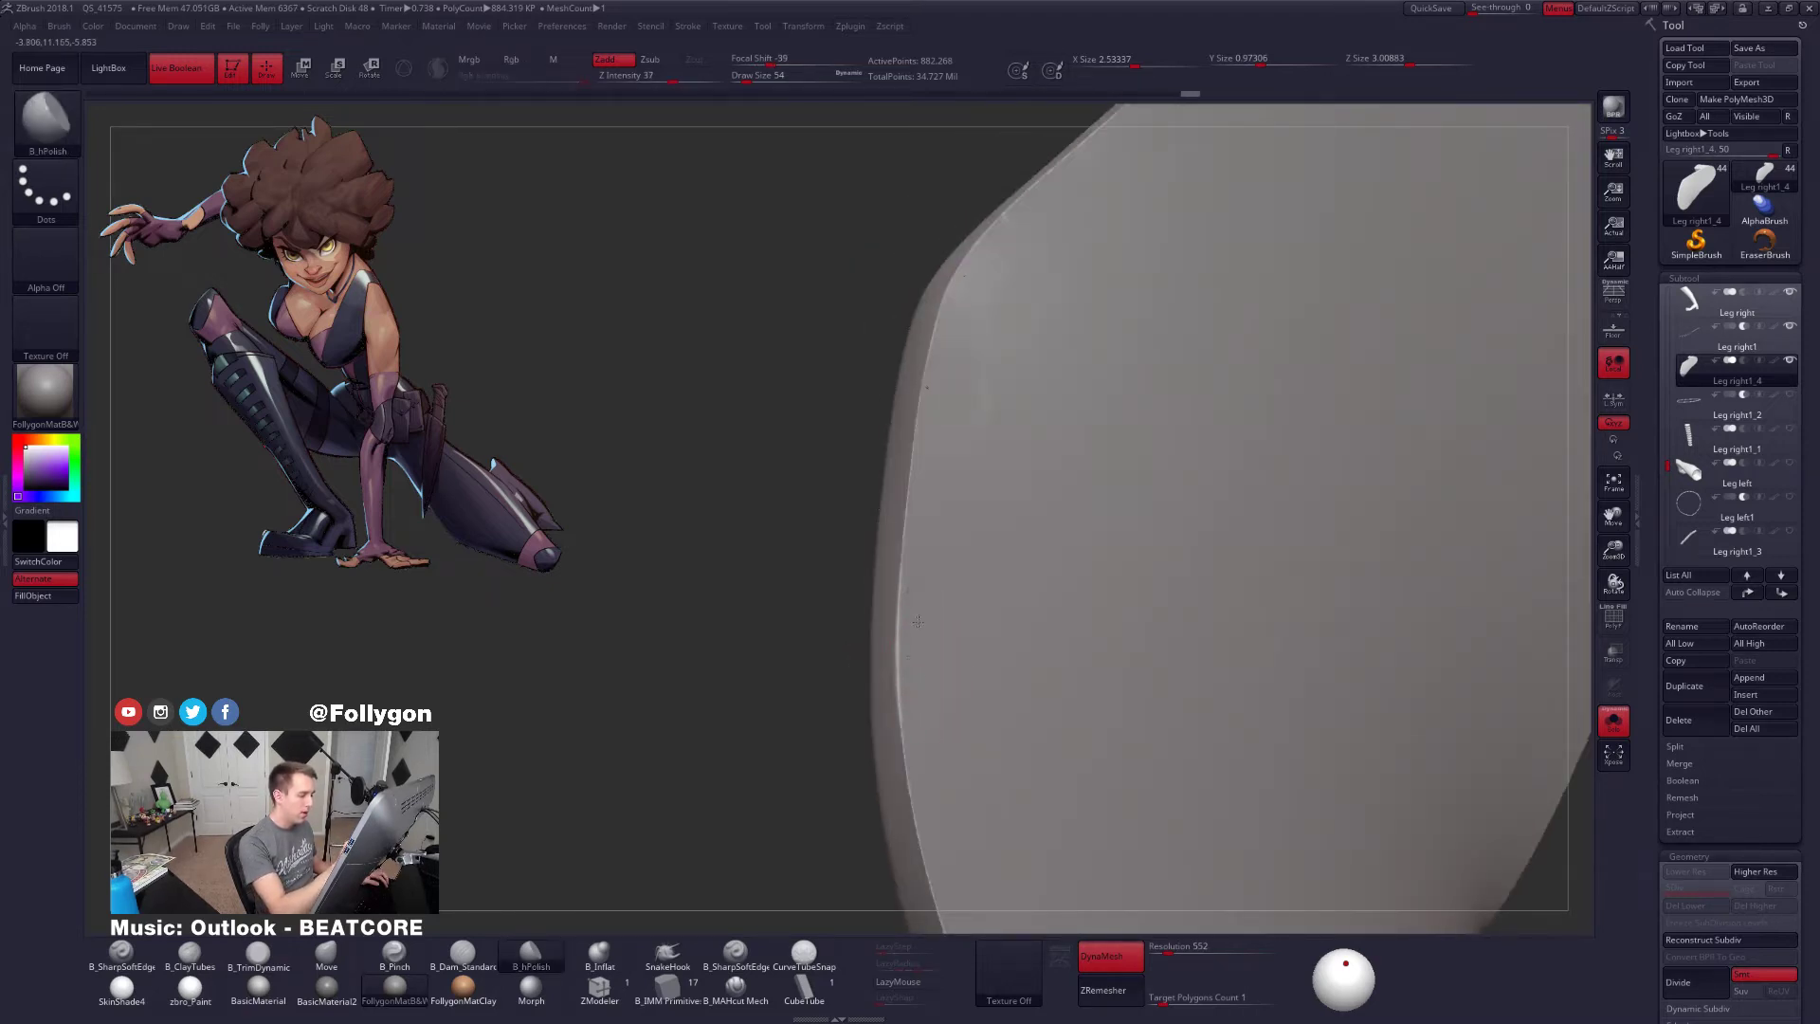
pyautogui.press('space')
pyautogui.moveTo(933, 635); pyautogui.dragTo(941, 604)
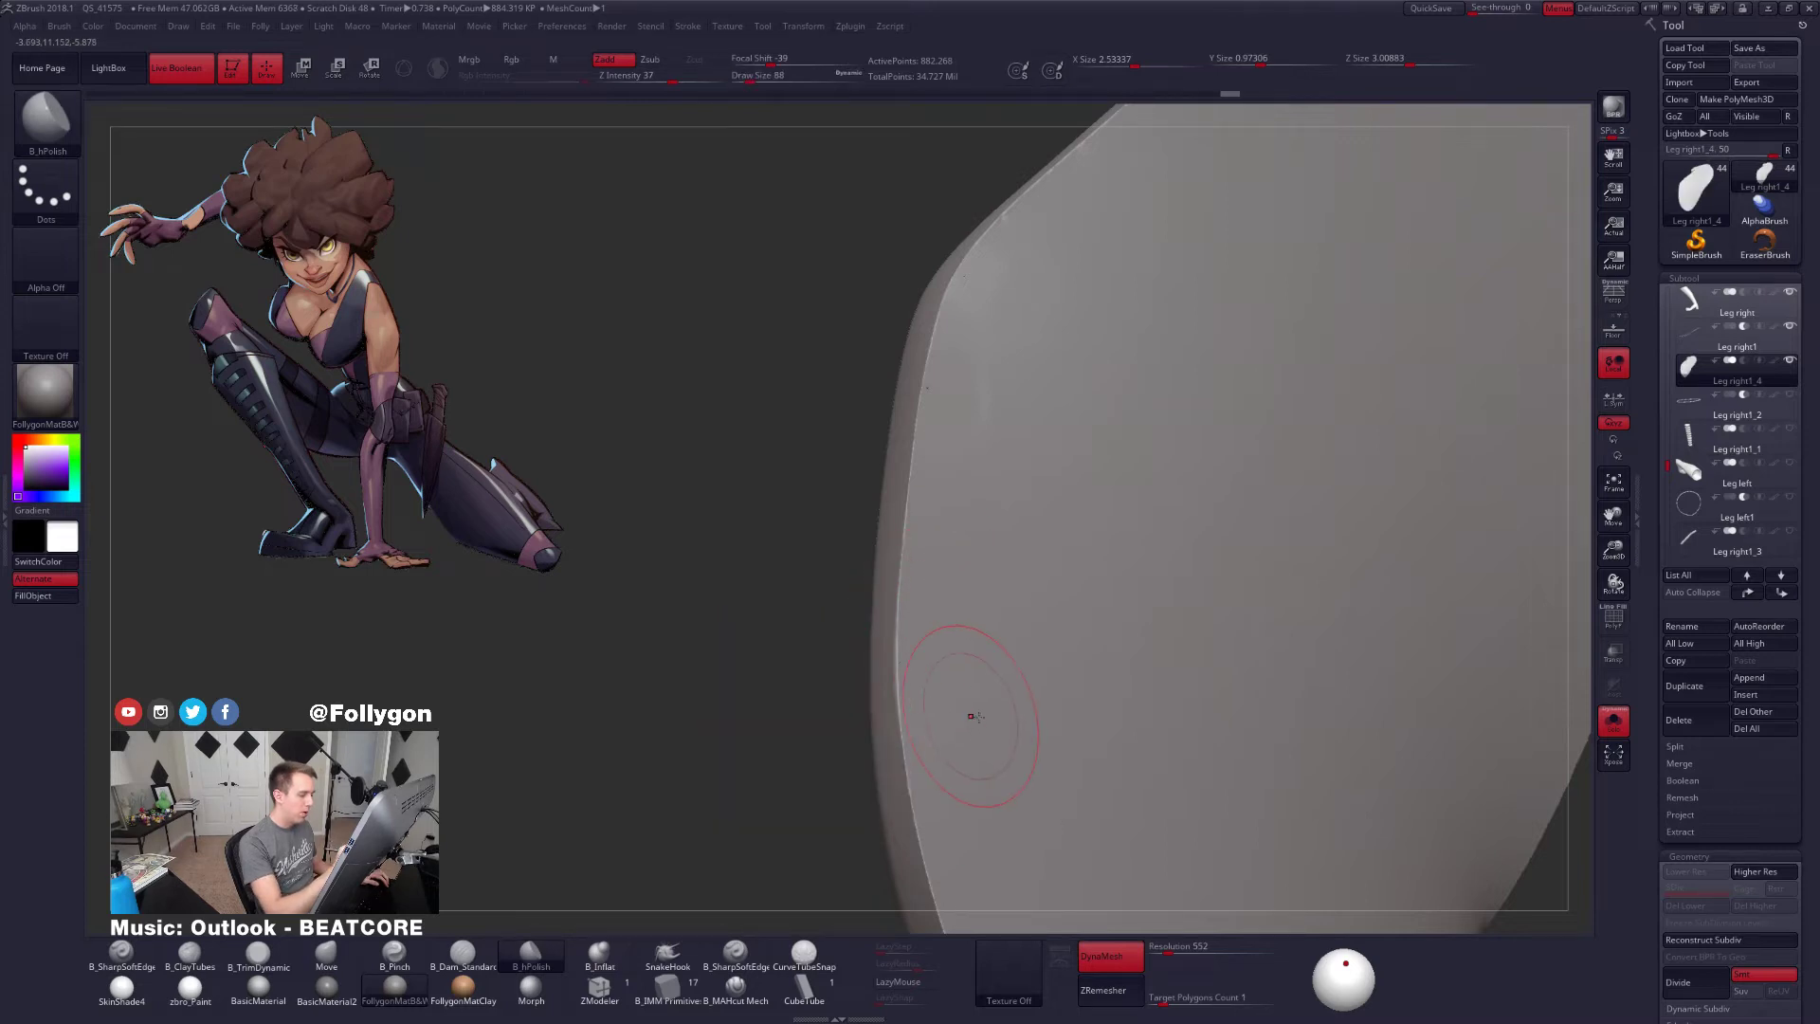
pyautogui.moveTo(977, 716); pyautogui.dragTo(989, 713, button='right')
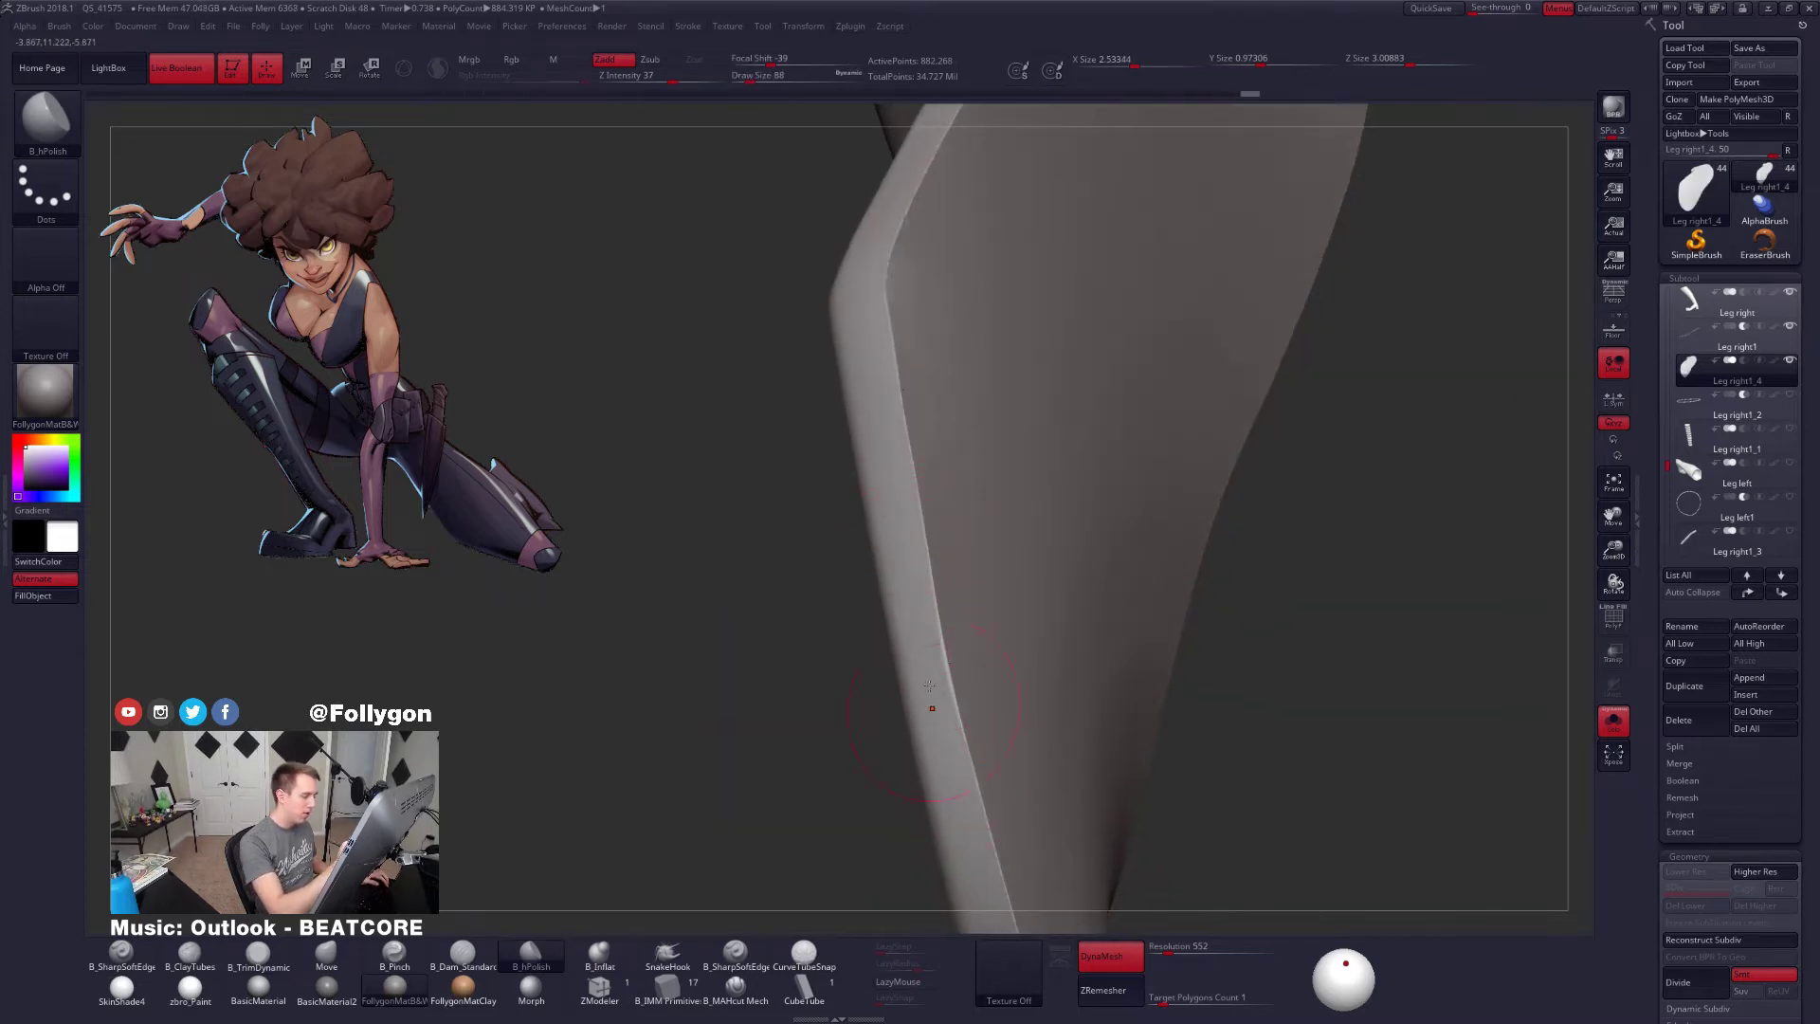
pyautogui.moveTo(922, 792); pyautogui.dragTo(849, 717, button='right')
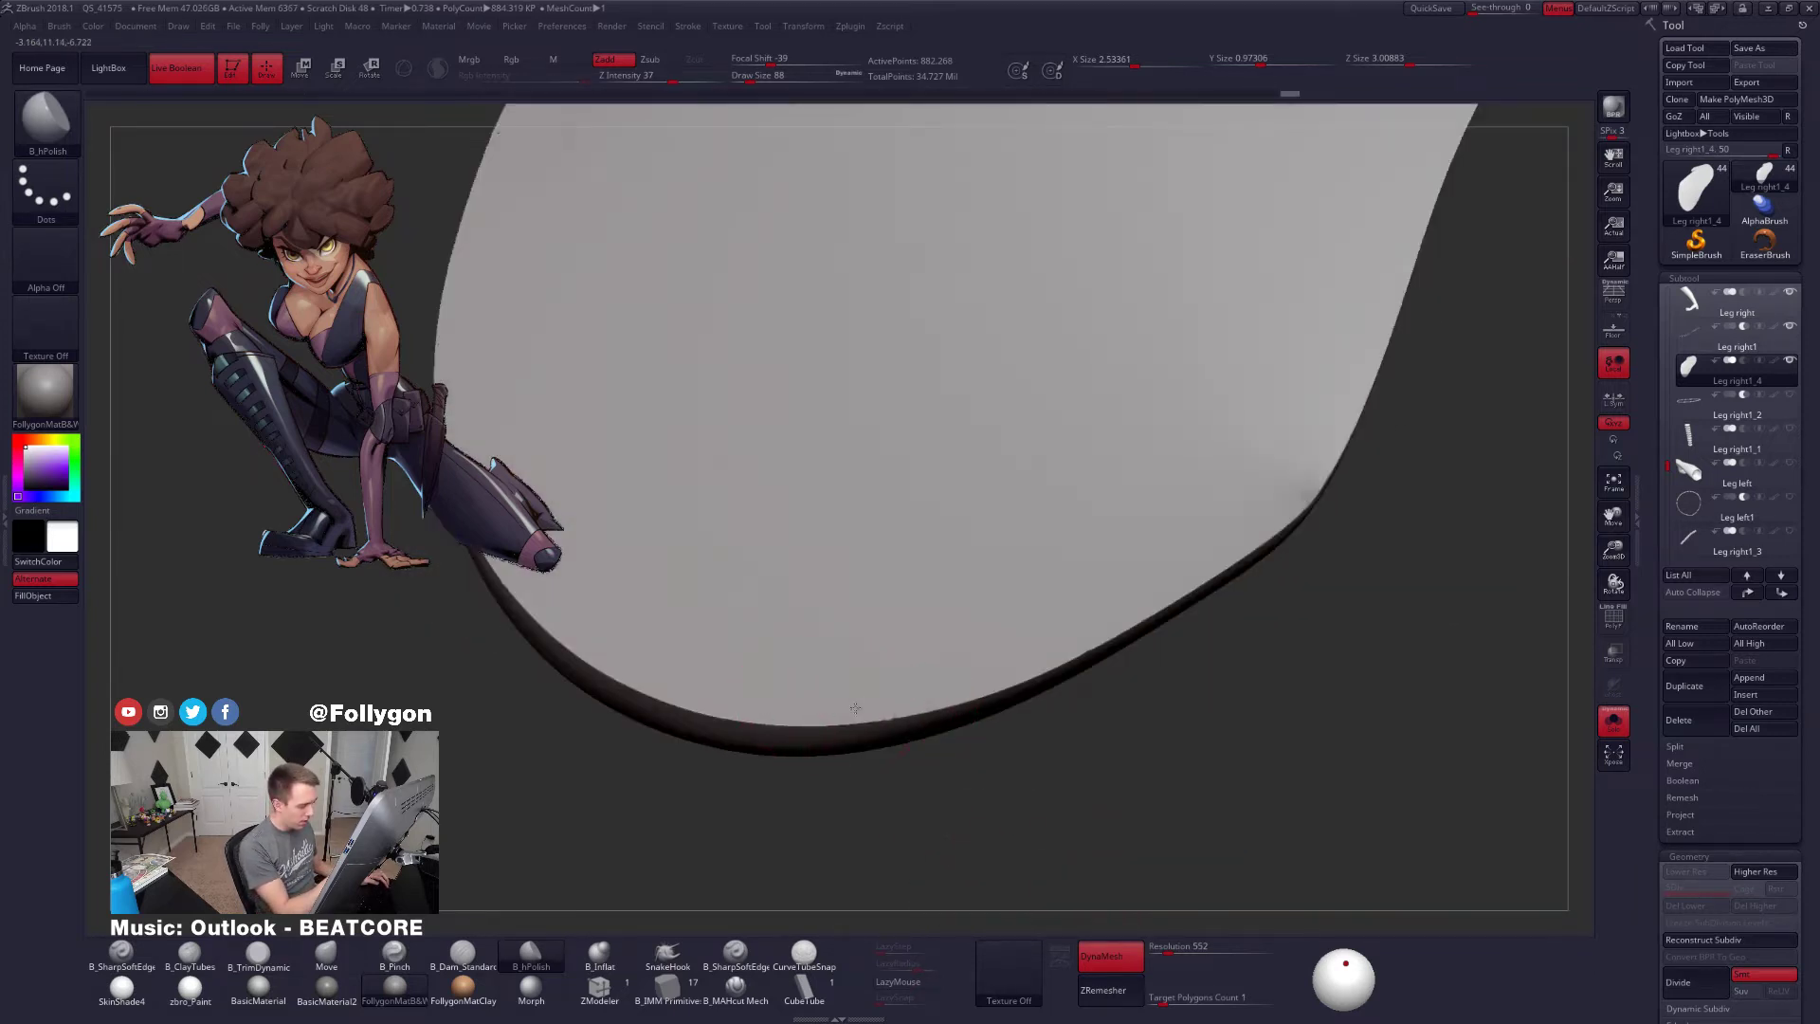
pyautogui.moveTo(1029, 642)
pyautogui.mouseDown(button='right')
pyautogui.moveTo(1129, 556)
pyautogui.moveTo(912, 677)
pyautogui.mouseUp(button='right')
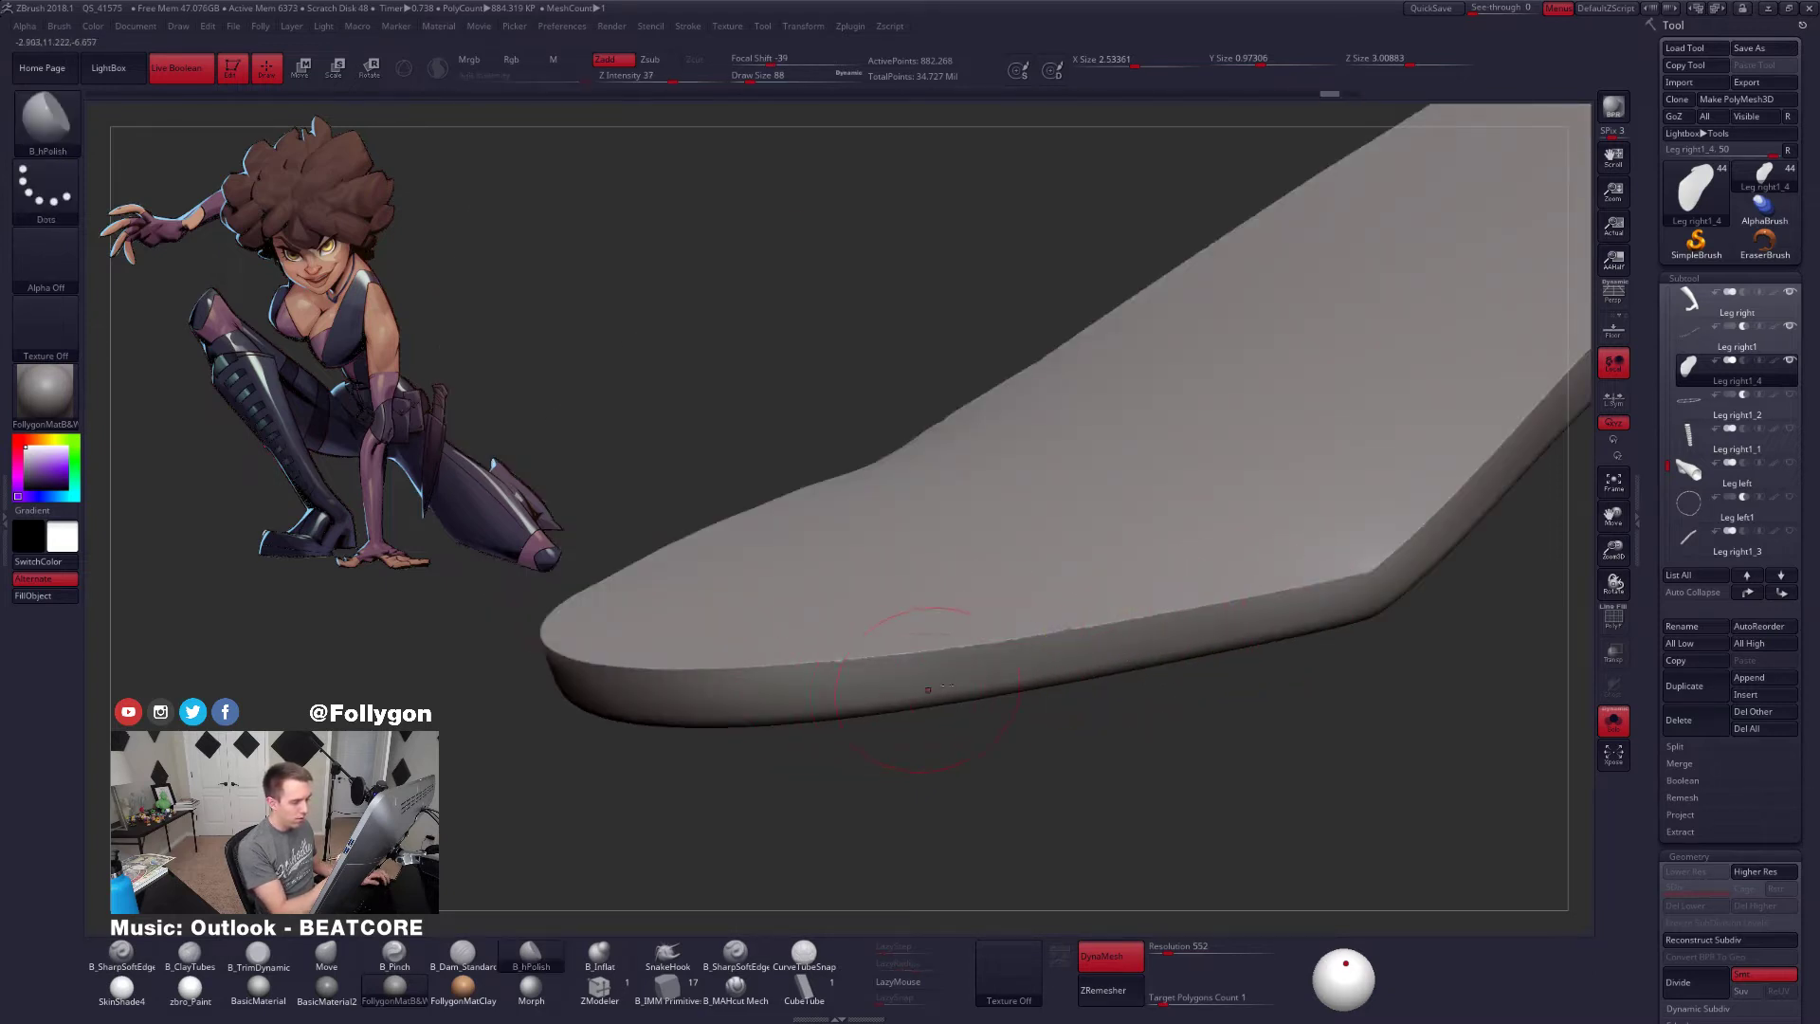
pyautogui.moveTo(1097, 651); pyautogui.dragTo(667, 680, button='right')
pyautogui.moveTo(667, 680); pyautogui.dragTo(1324, 569)
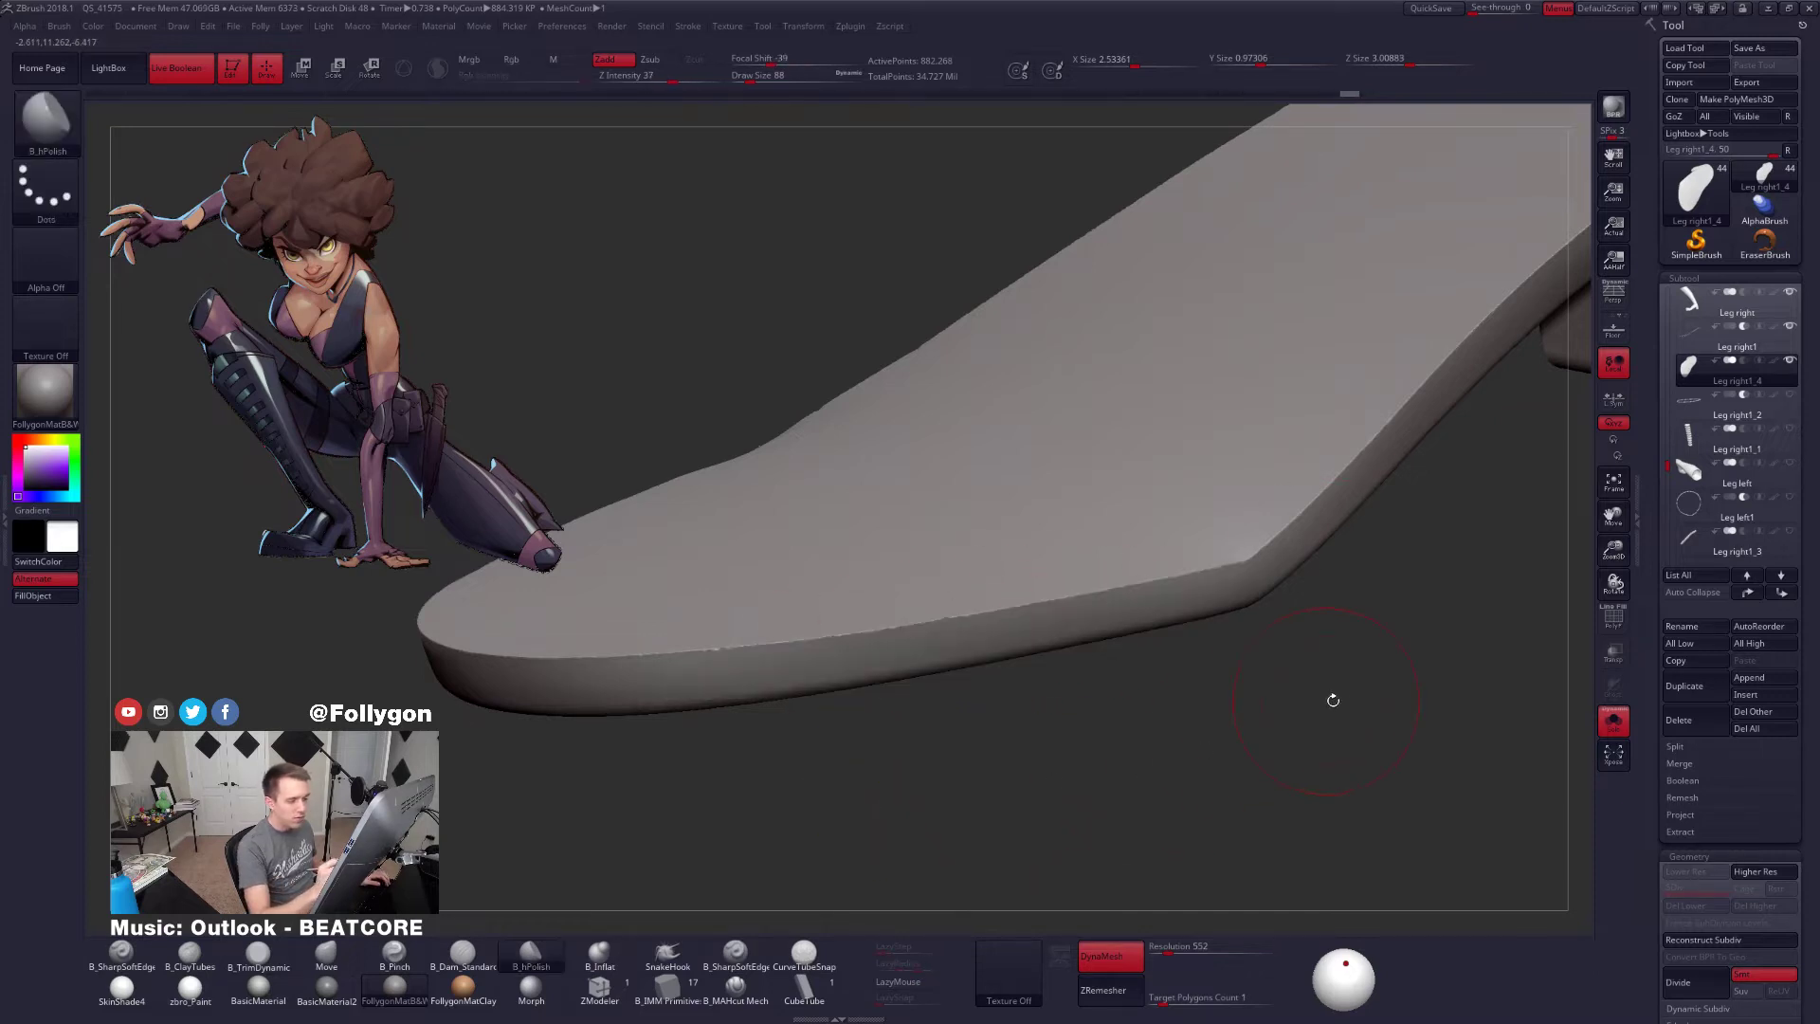
# Set the draw size to 33 and smooth the notches along the sole's rim above the heel, checking the polygroups with PolyFrame
pyautogui.moveTo(1328, 699)
pyautogui.mouseDown()
pyautogui.moveTo(1356, 704)
pyautogui.moveTo(1024, 806)
pyautogui.mouseUp()
pyautogui.moveTo(1081, 635); pyautogui.dragTo(1104, 806)
pyautogui.moveTo(1216, 281)
pyautogui.mouseDown()
pyautogui.moveTo(1171, 603)
pyautogui.moveTo(1200, 497)
pyautogui.mouseUp()
pyautogui.press('space')
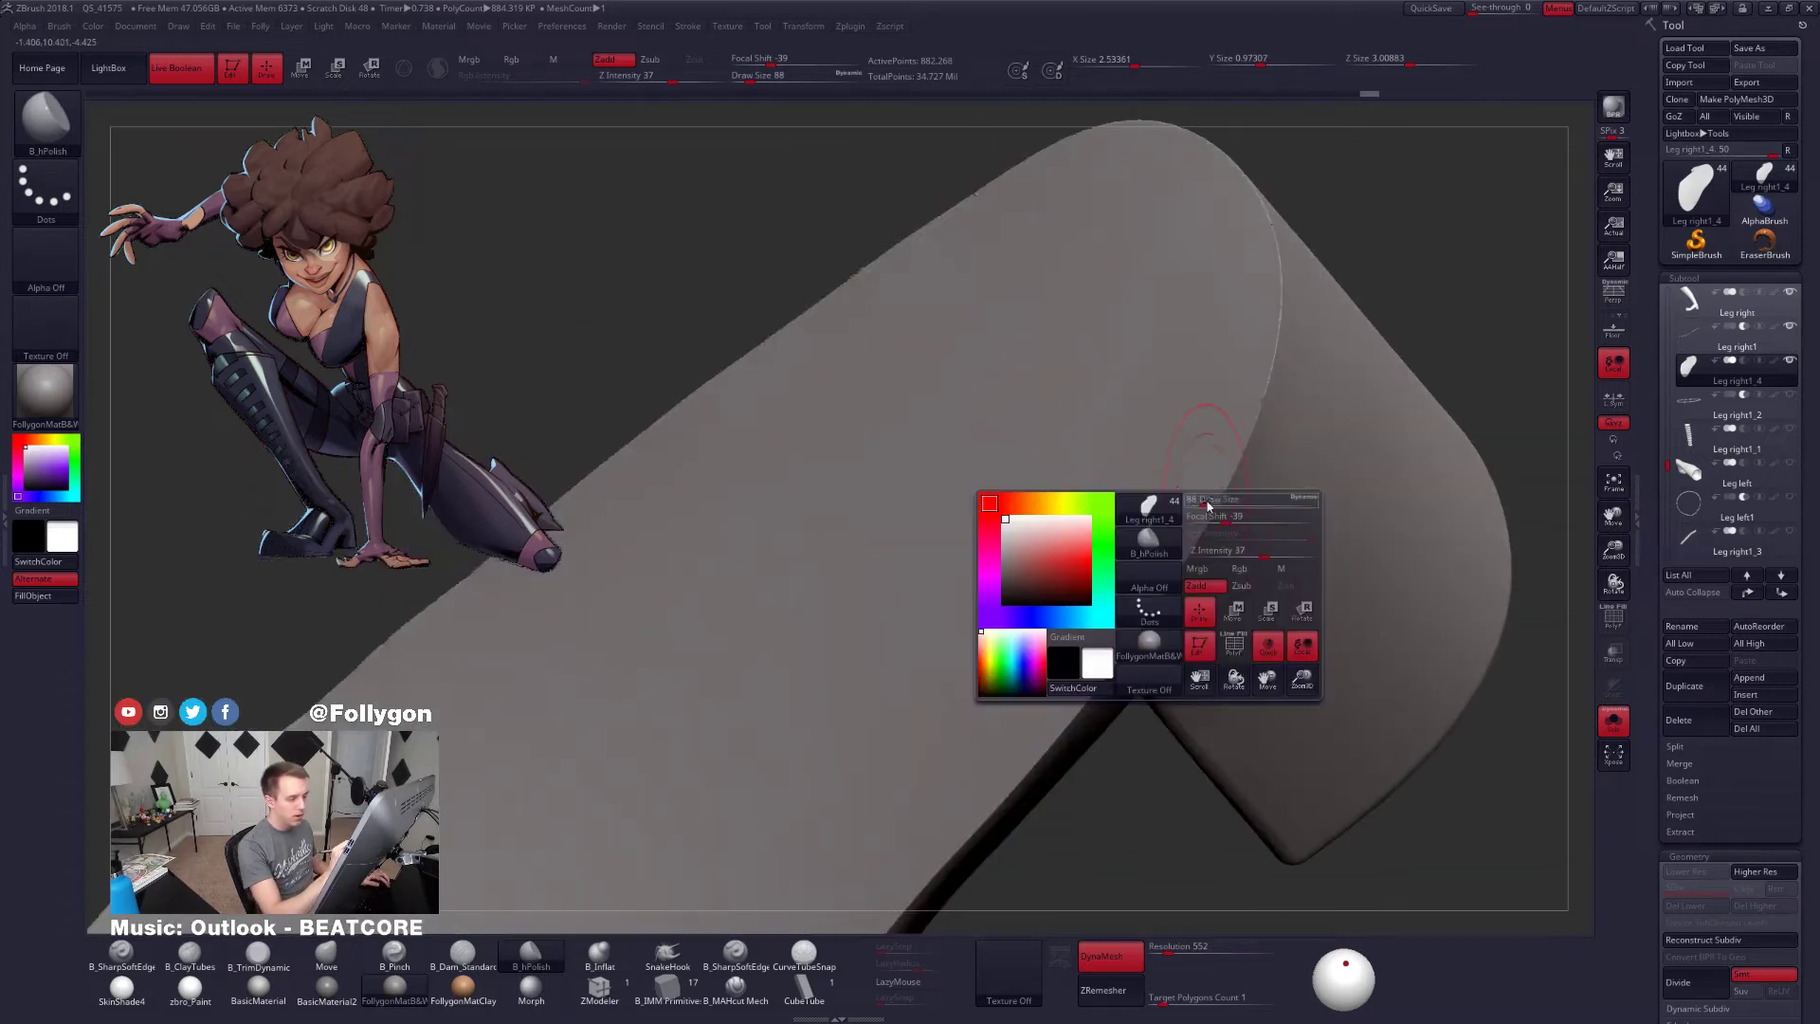
pyautogui.click(1200, 497)
pyautogui.hotkey('shift', 'f')
pyautogui.hotkey('shift', 'f')
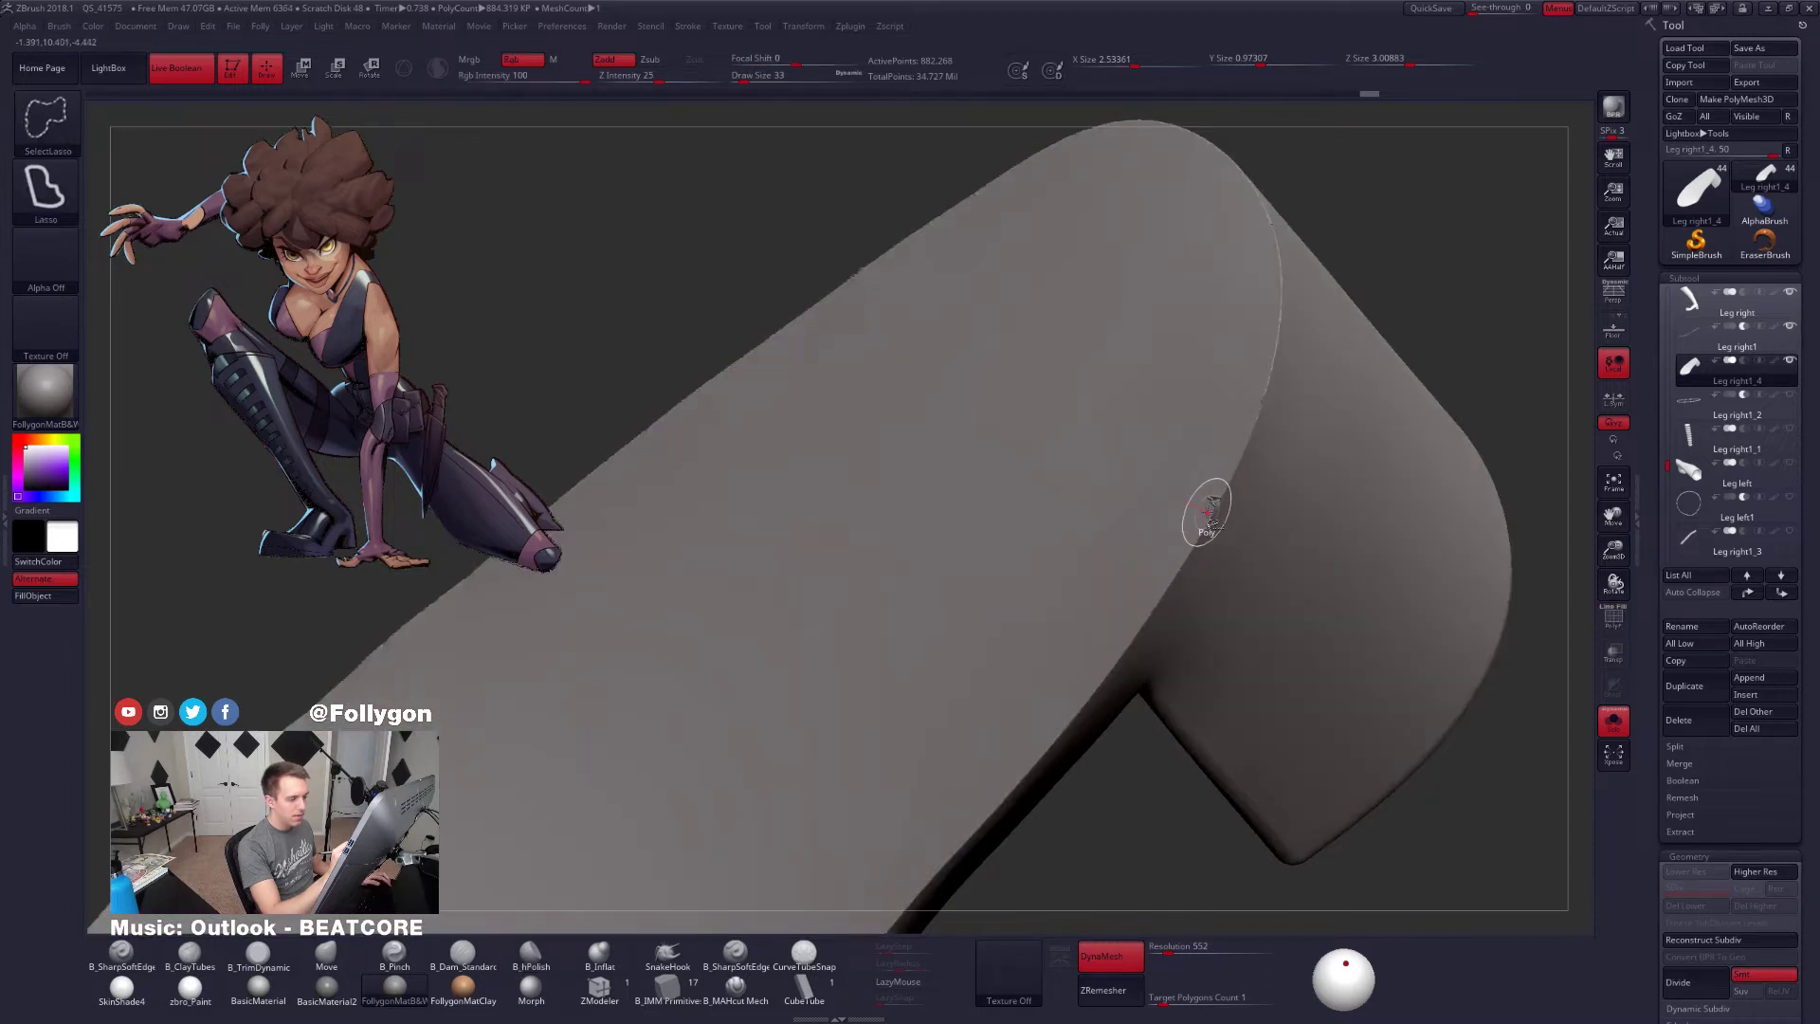
pyautogui.press('shift')
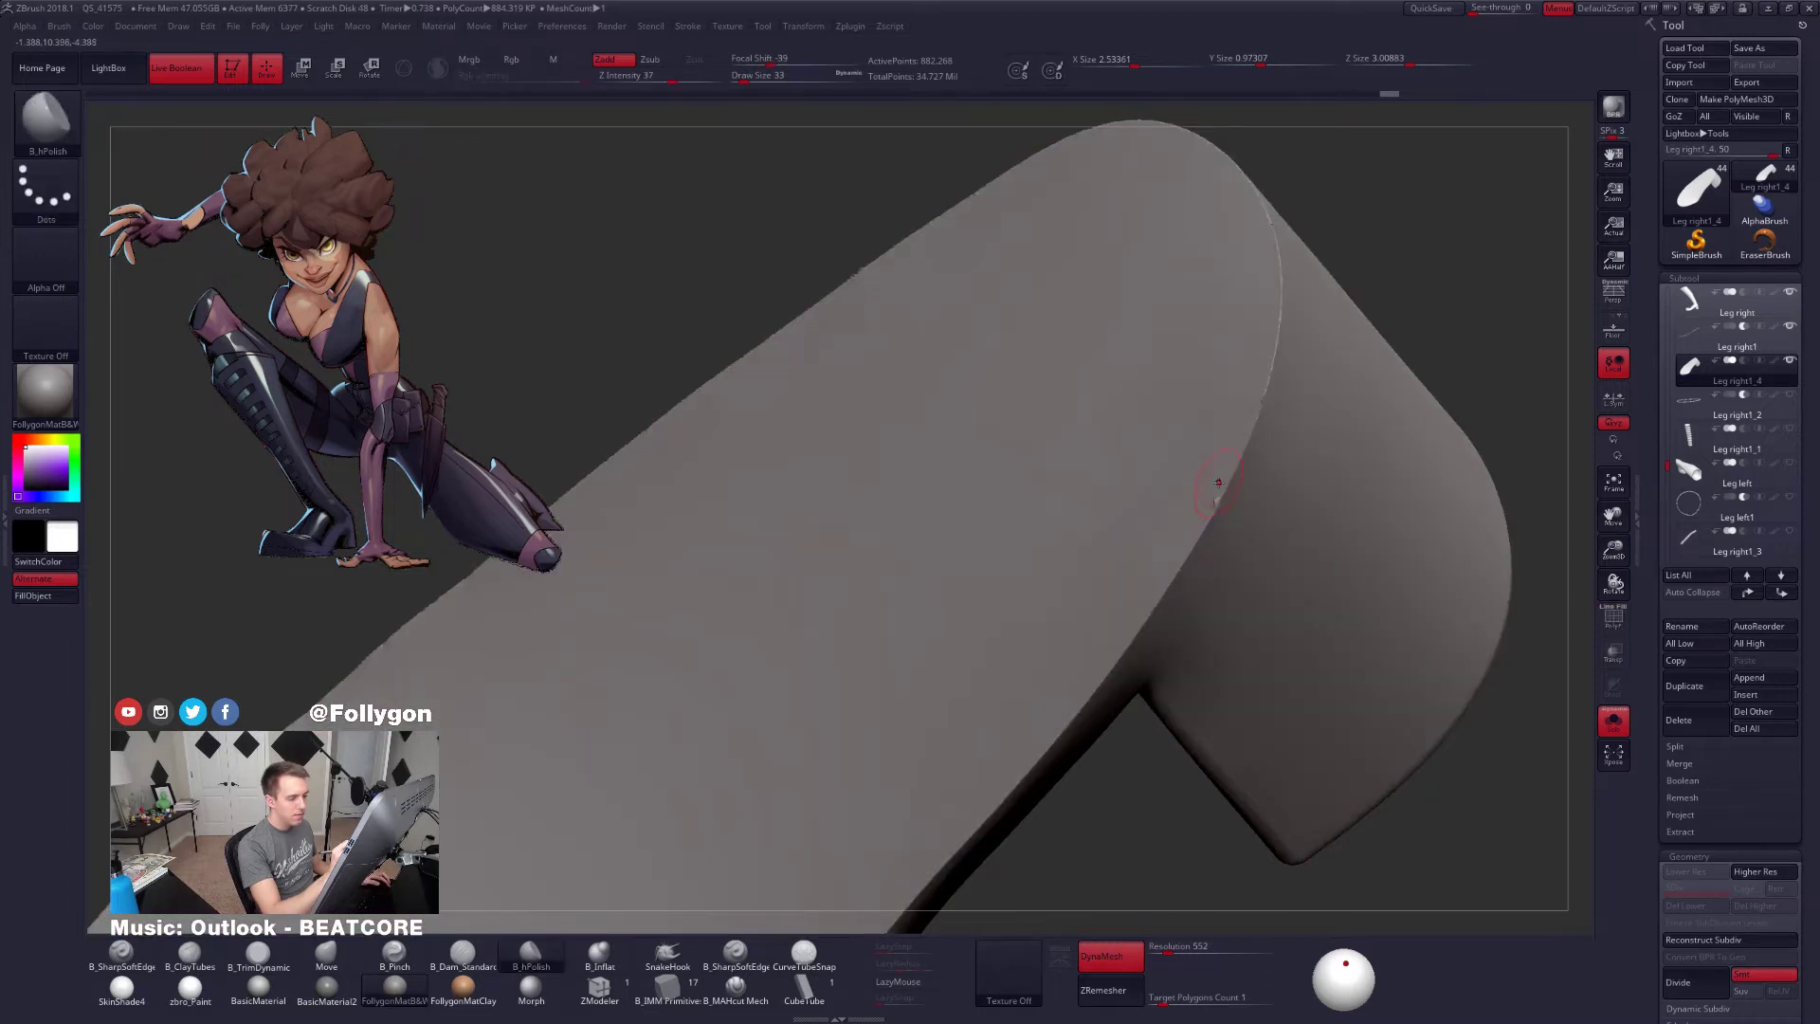
pyautogui.moveTo(1203, 512); pyautogui.dragTo(1244, 521, button='right')
pyautogui.hotkey('shift', 'f')
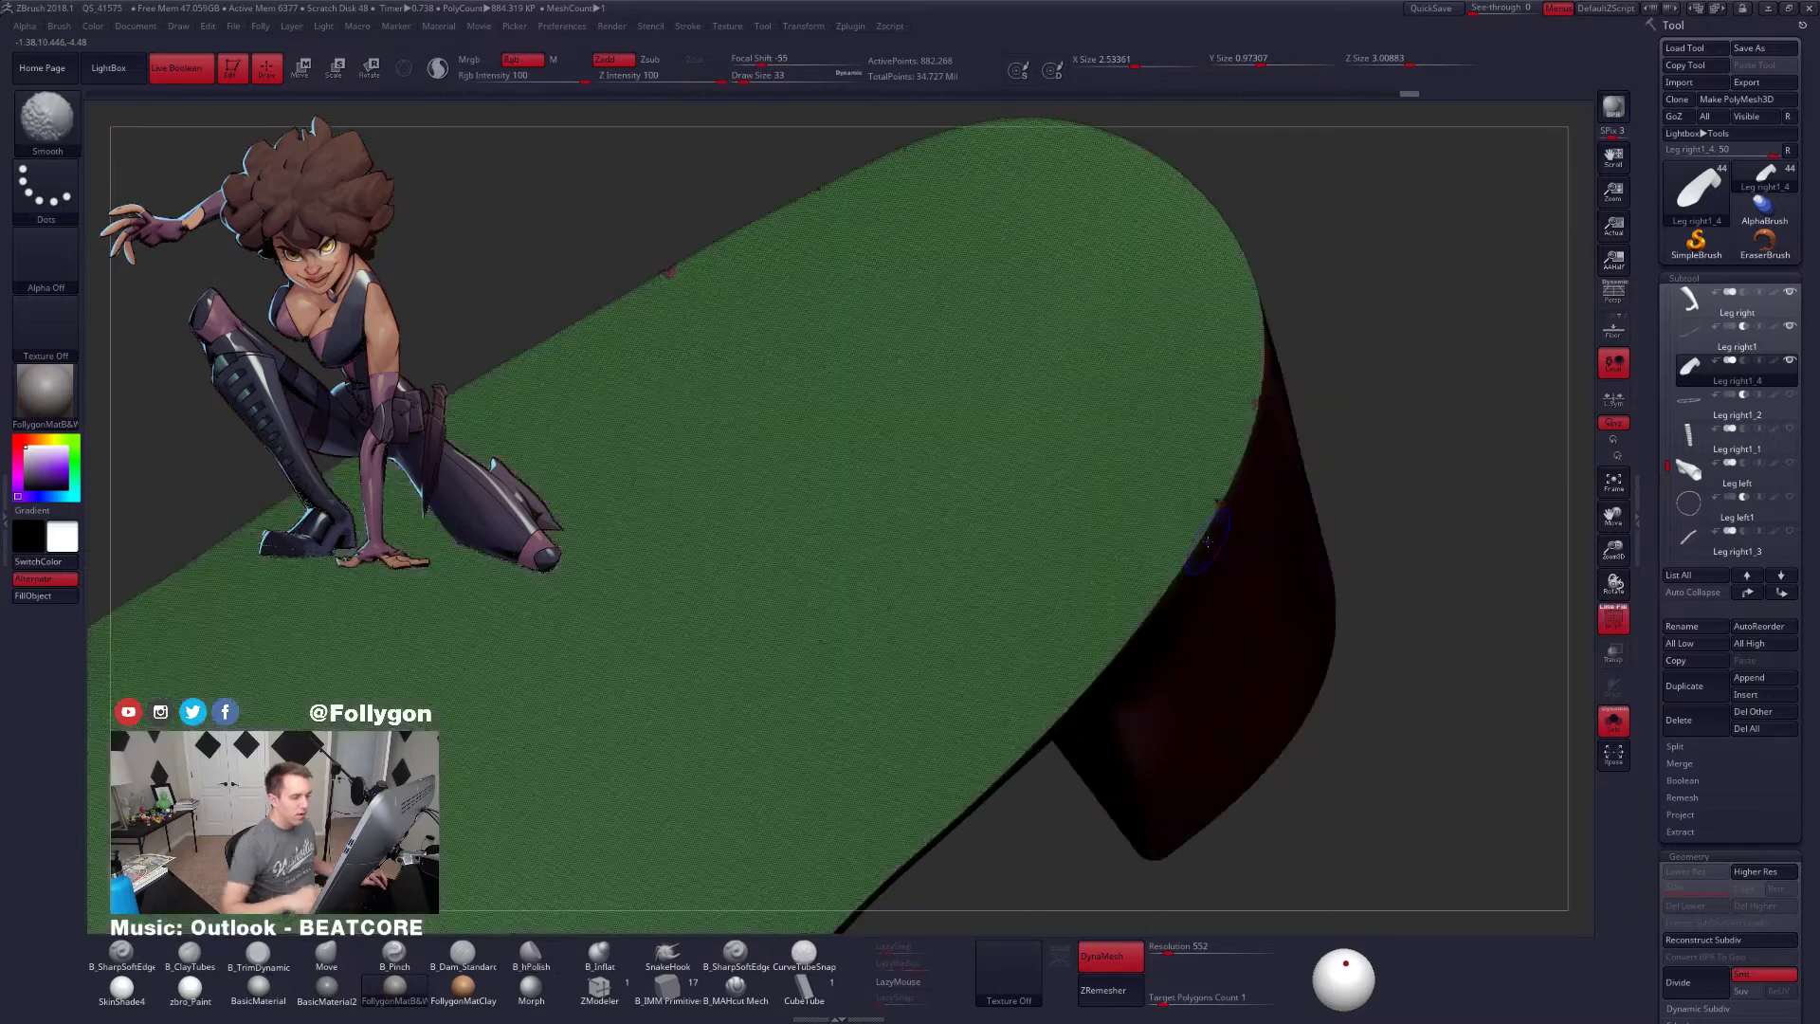
pyautogui.moveTo(1140, 497); pyautogui.dragTo(1058, 613, button='right')
pyautogui.hotkey('shift', 'f')
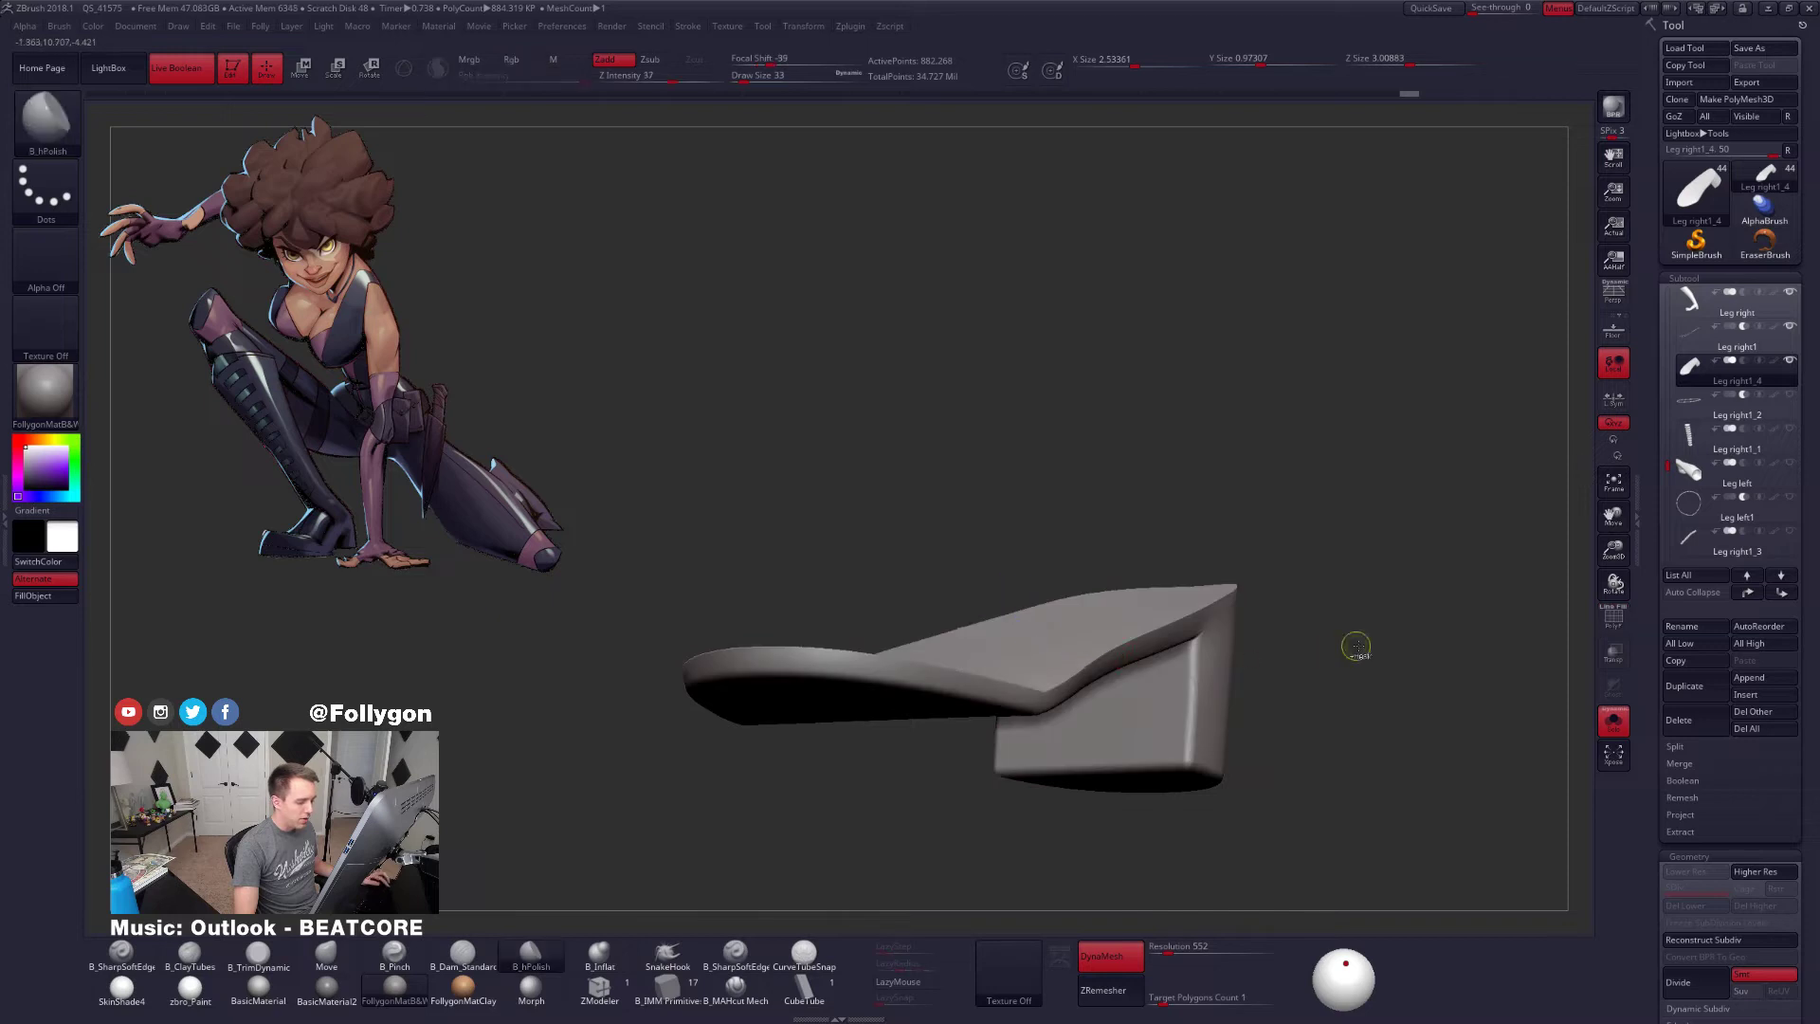
pyautogui.press('shift')
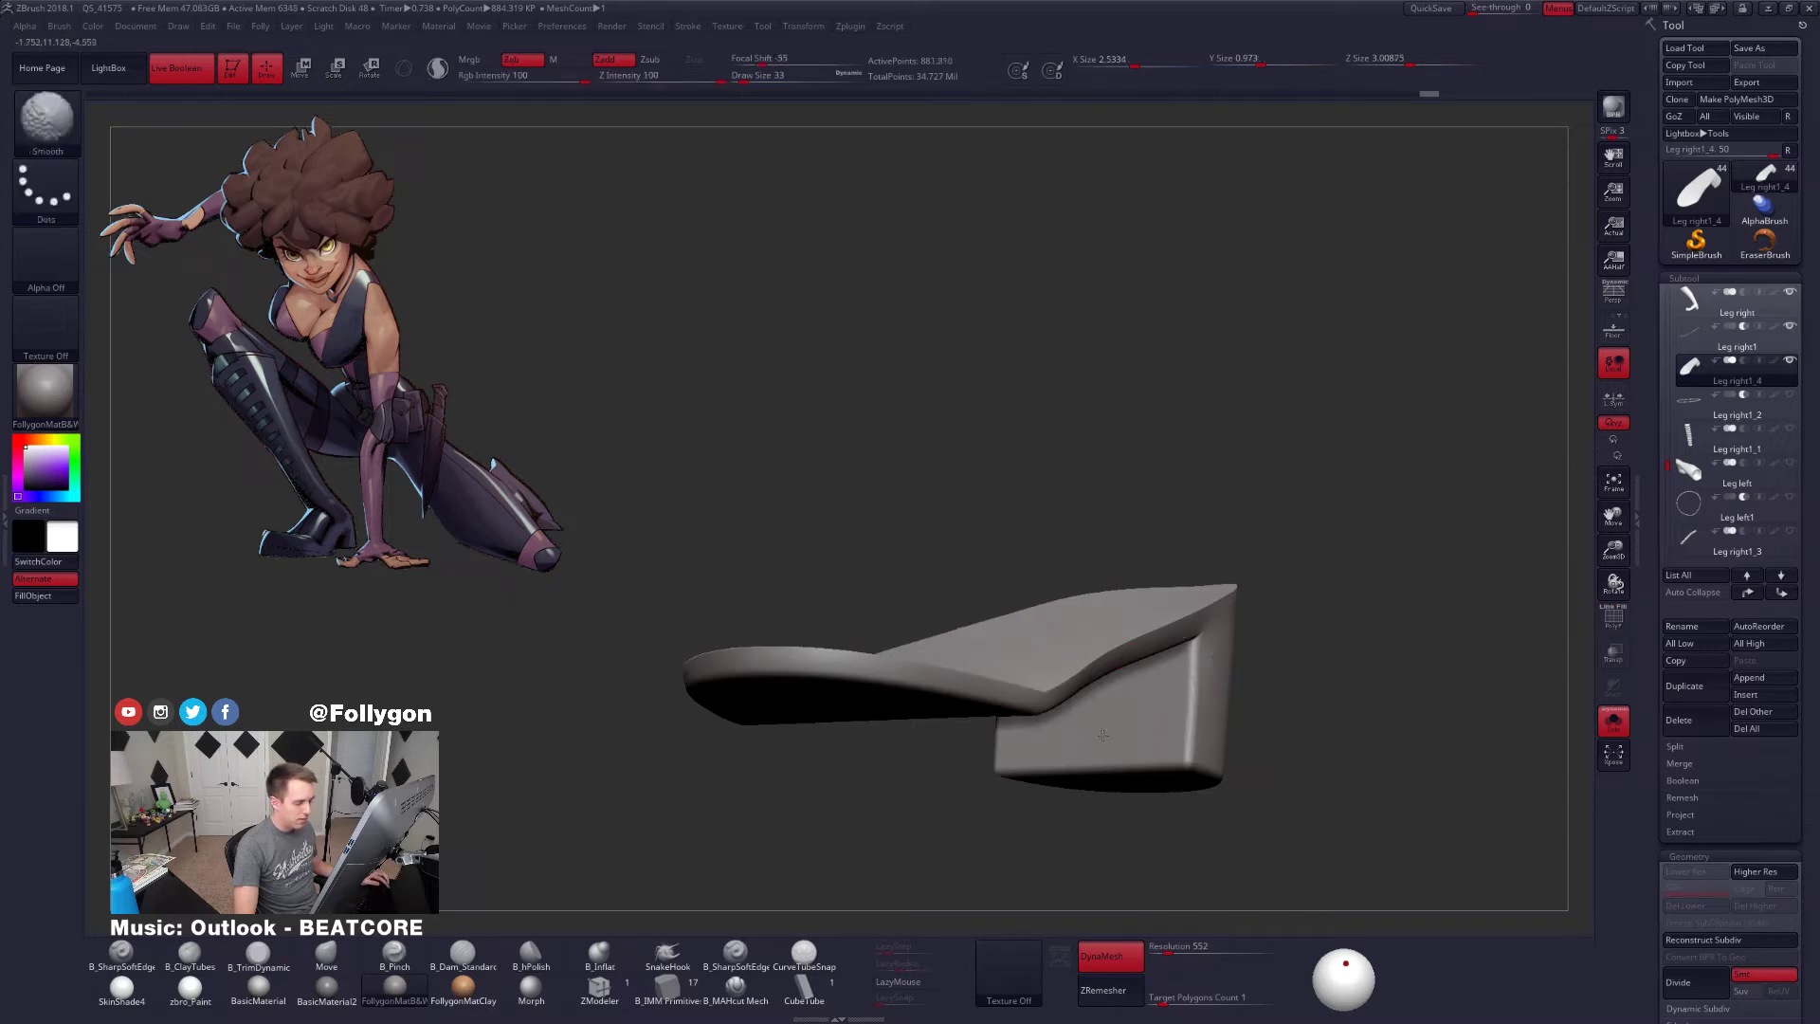
# Choose the Move brush at draw size 88 and show the boot together with the sole and heel
pyautogui.moveTo(1090, 733)
pyautogui.mouseDown(button='right')
pyautogui.moveTo(1095, 702)
pyautogui.moveTo(1131, 729)
pyautogui.mouseUp(button='right')
pyautogui.press('b')
pyautogui.press('m')
pyautogui.press('v')
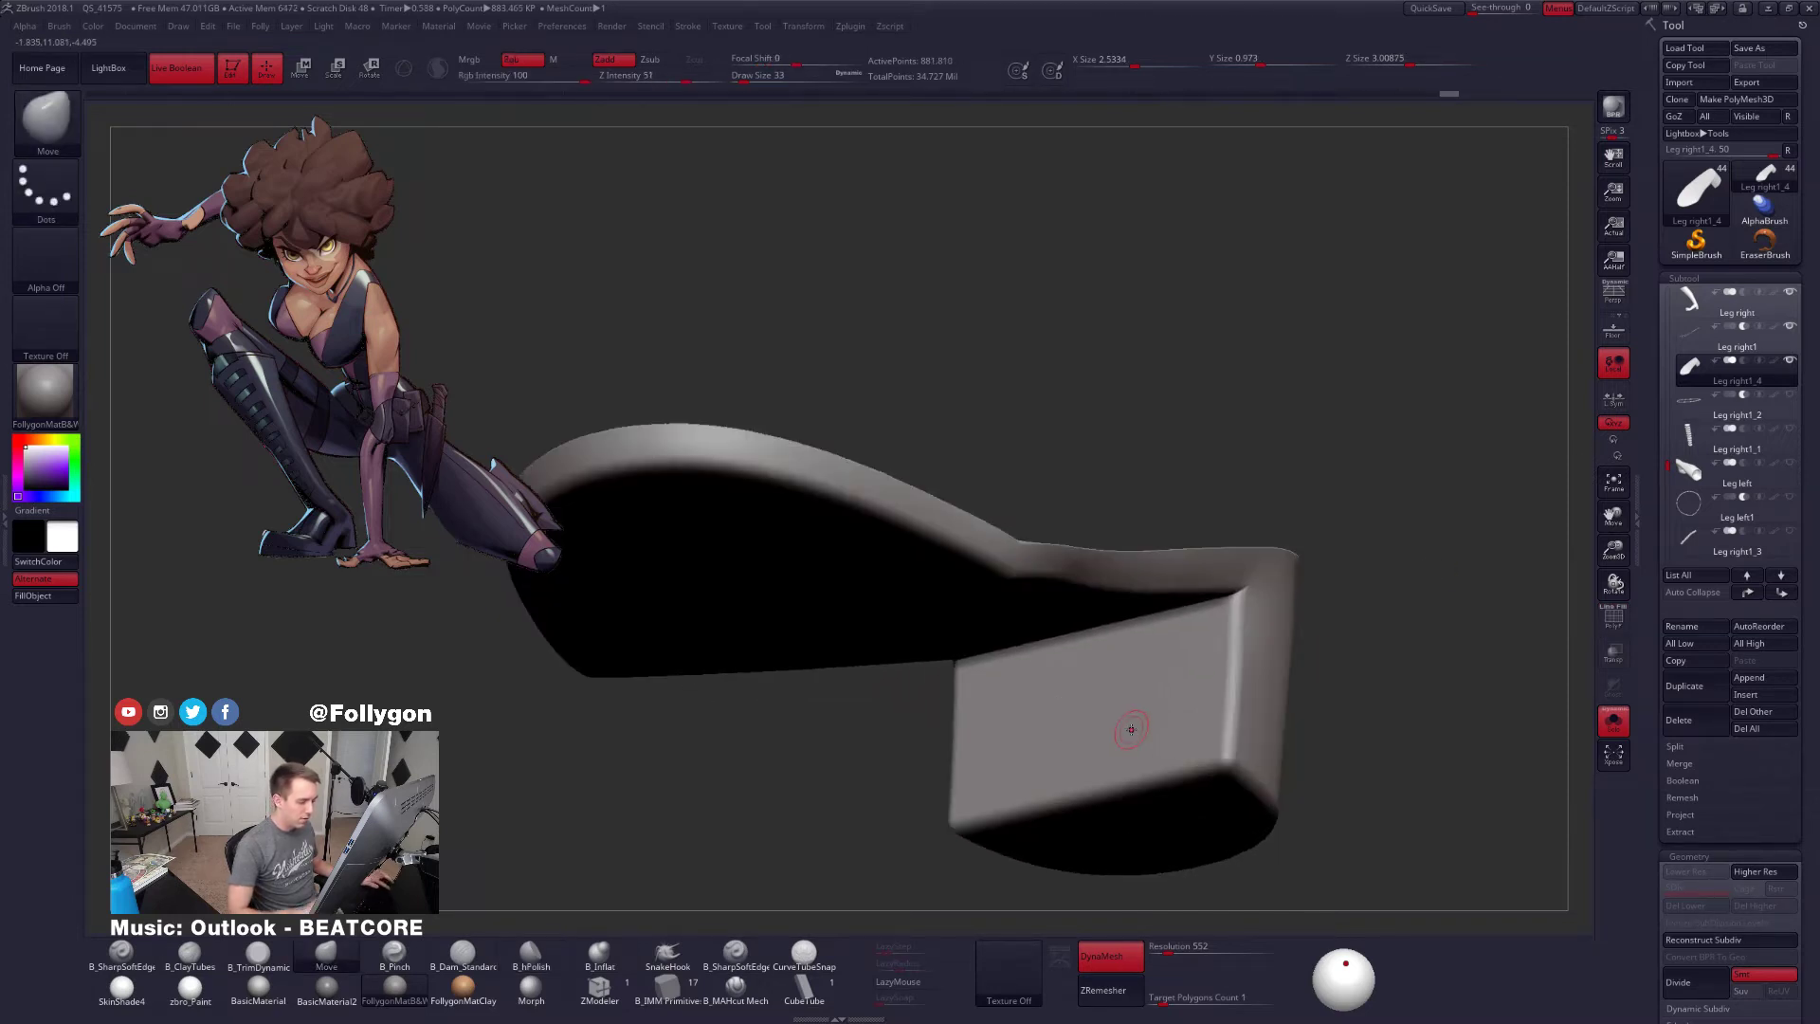
pyautogui.press('space')
pyautogui.moveTo(1164, 660)
pyautogui.mouseDown()
pyautogui.moveTo(1057, 745)
pyautogui.moveTo(1078, 740)
pyautogui.mouseUp()
pyautogui.keyDown('ctrl'); pyautogui.moveTo(1109, 721); pyautogui.dragTo(1082, 606, button='right'); pyautogui.keyUp('ctrl')
pyautogui.hotkey('shift', 's')
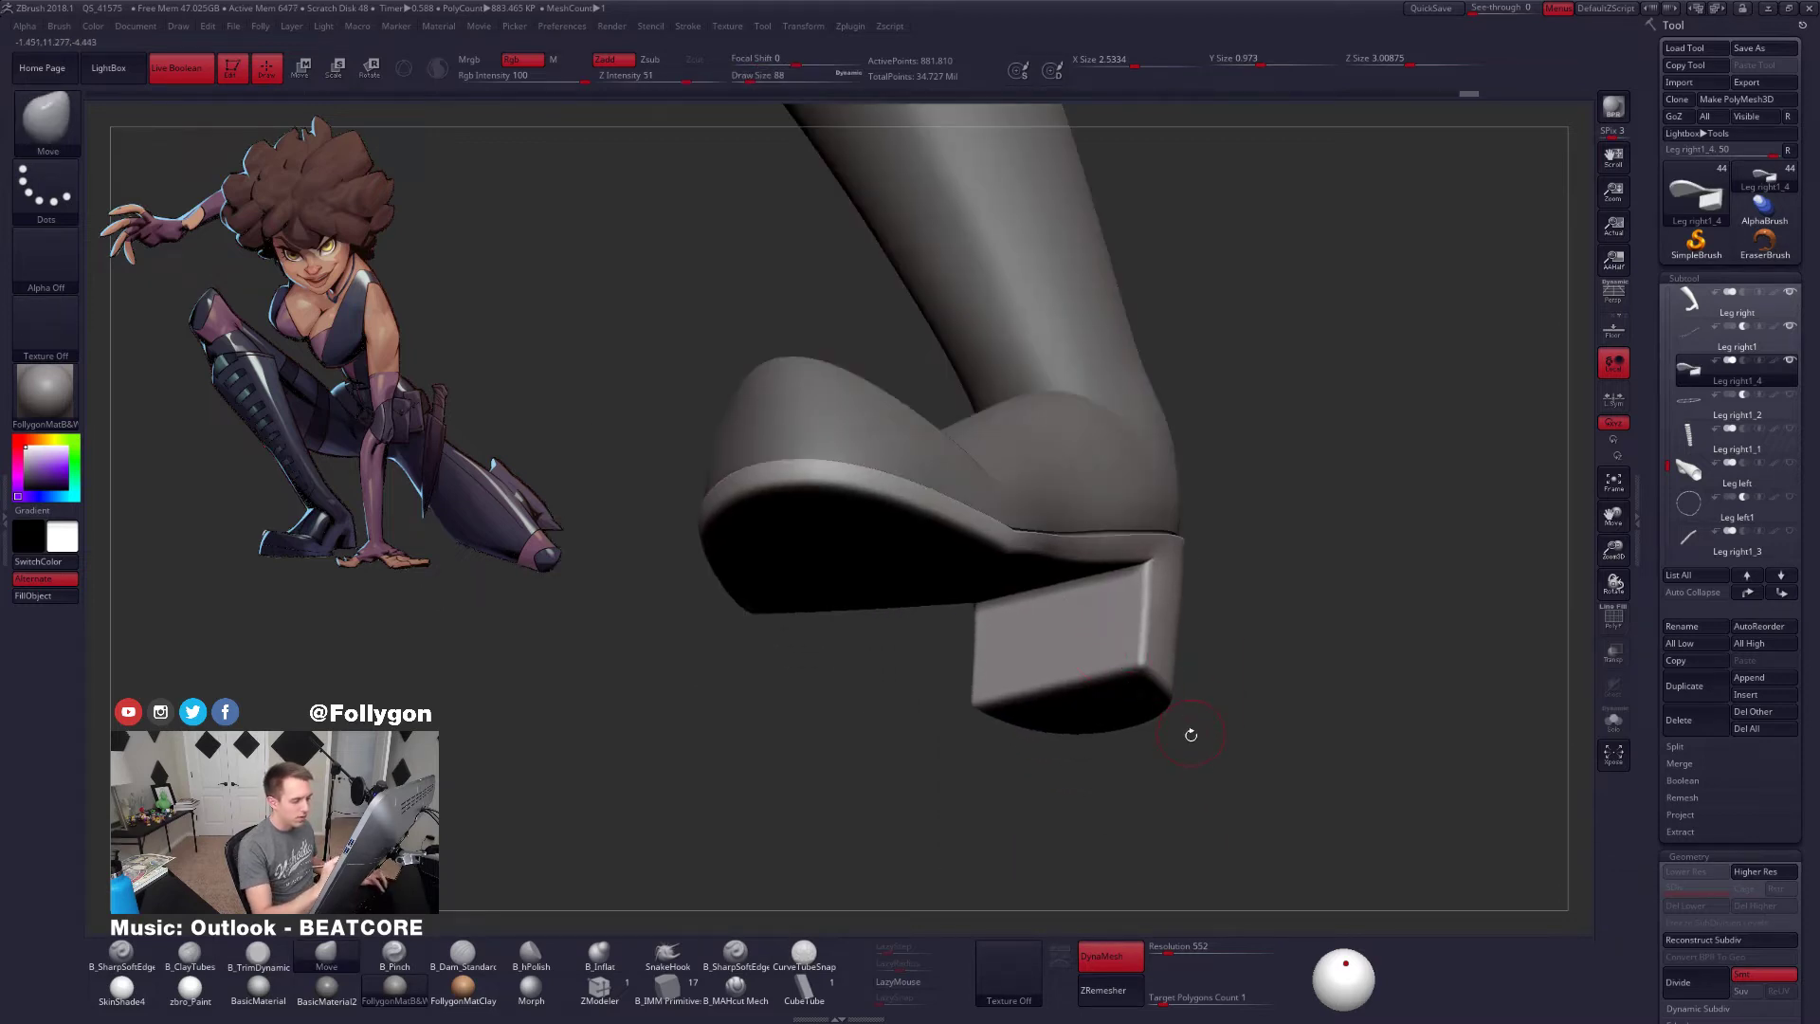
pyautogui.moveTo(1191, 736)
pyautogui.mouseDown(button='right')
pyautogui.moveTo(1187, 809)
pyautogui.moveTo(1211, 755)
pyautogui.moveTo(1192, 718)
pyautogui.mouseUp(button='right')
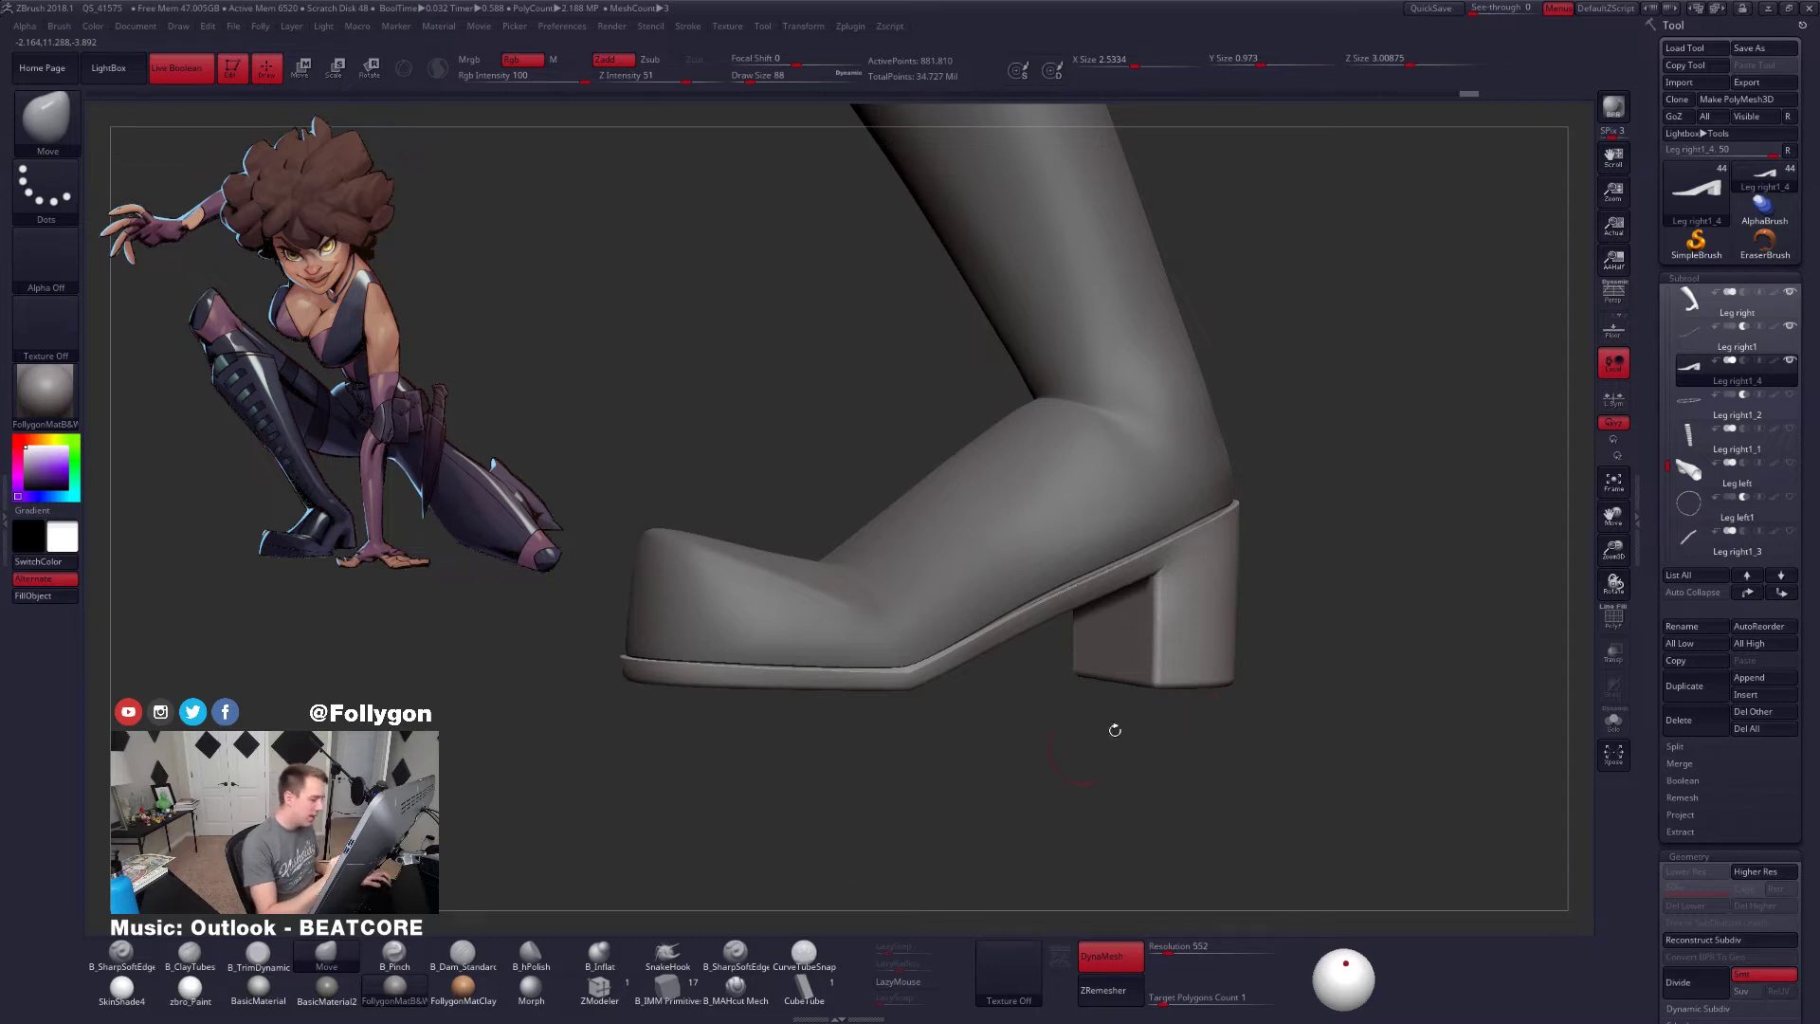
# Isolate the sole and sharpen the heel block's front vertical corner with B_Pinch at draw size 67, with LazyMouse on
pyautogui.press('5')
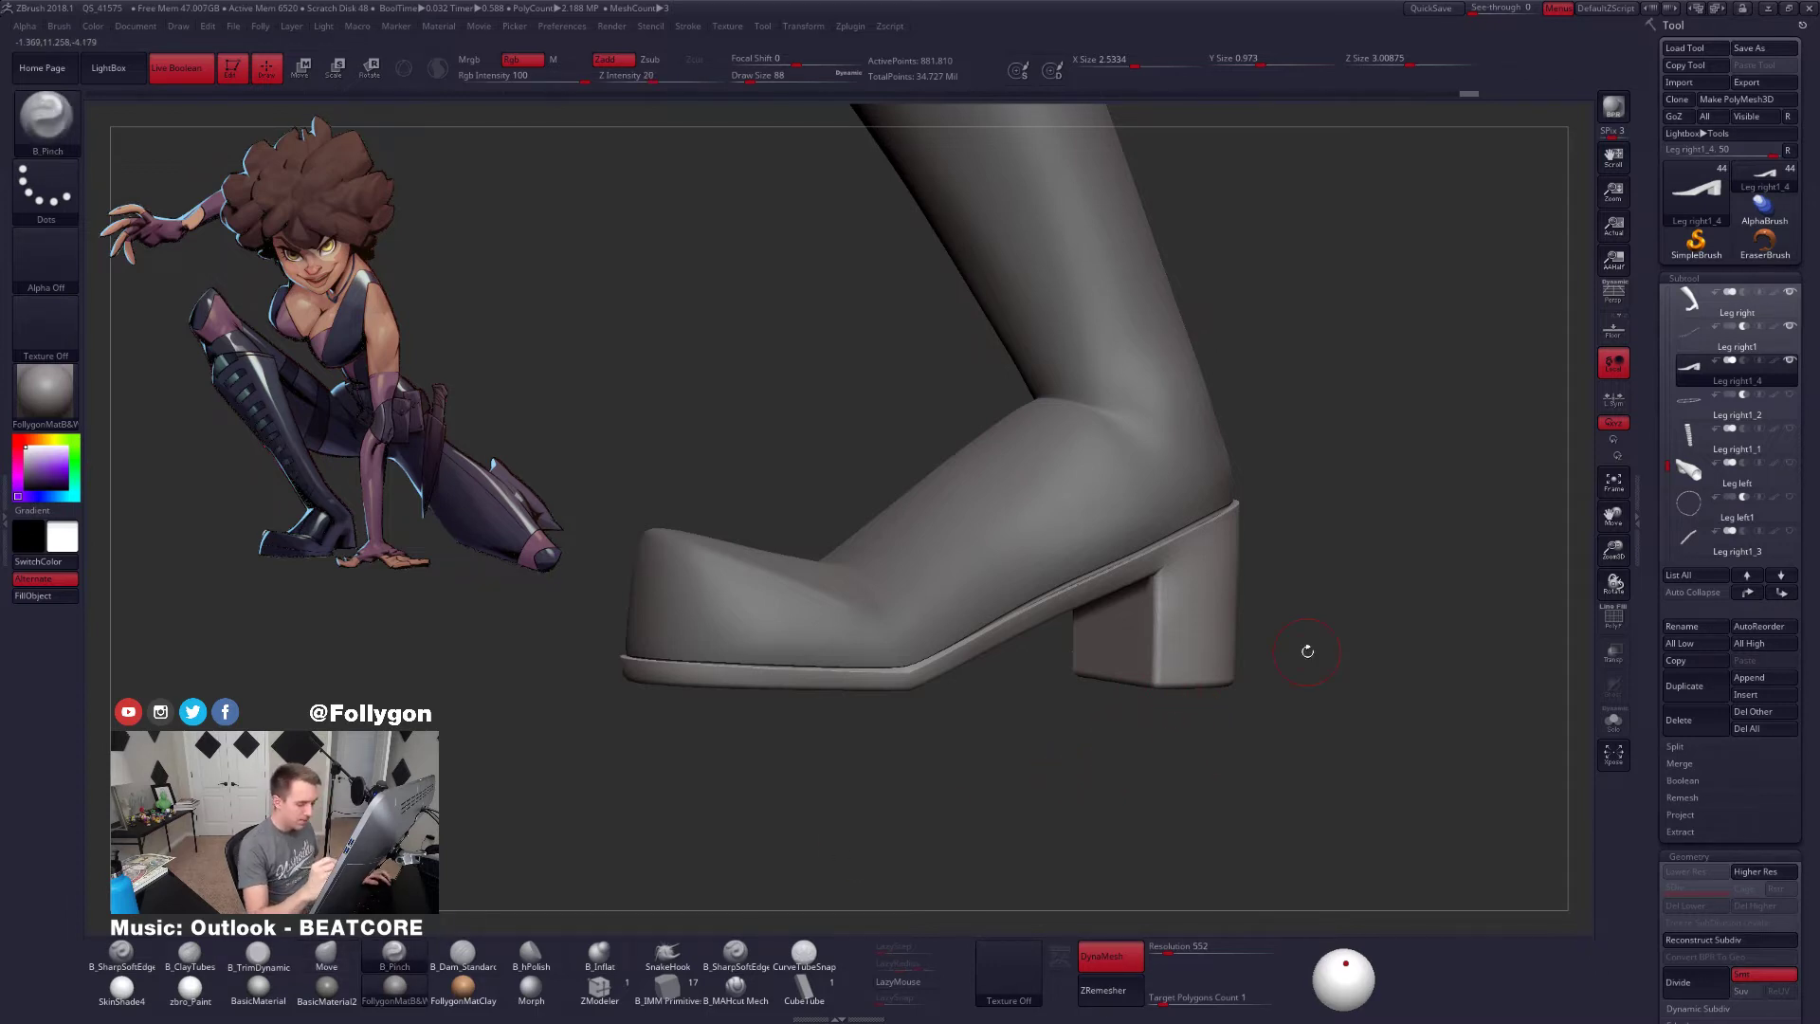
pyautogui.click(912, 980)
pyautogui.hotkey('shift', 's')
pyautogui.moveTo(1065, 772)
pyautogui.mouseDown()
pyautogui.moveTo(1090, 787)
pyautogui.moveTo(1183, 629)
pyautogui.mouseUp()
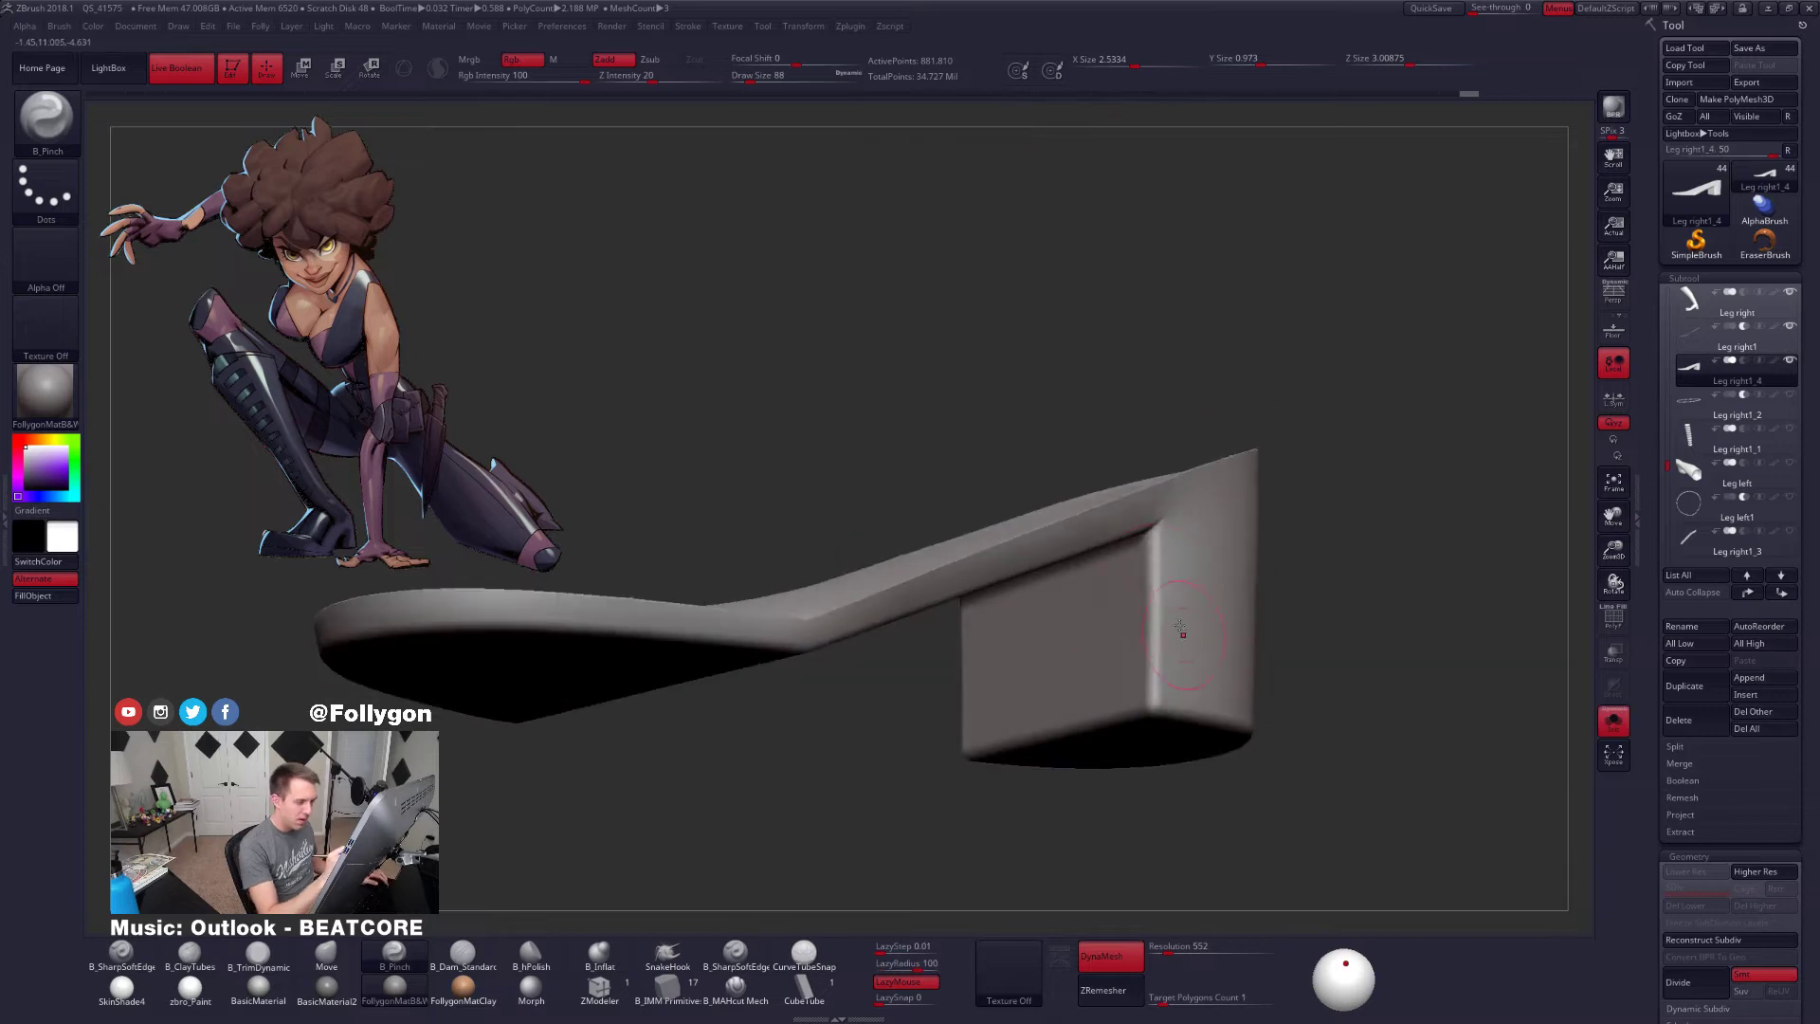
pyautogui.press('space')
pyautogui.moveTo(1155, 555); pyautogui.dragTo(1156, 538)
pyautogui.press('space')
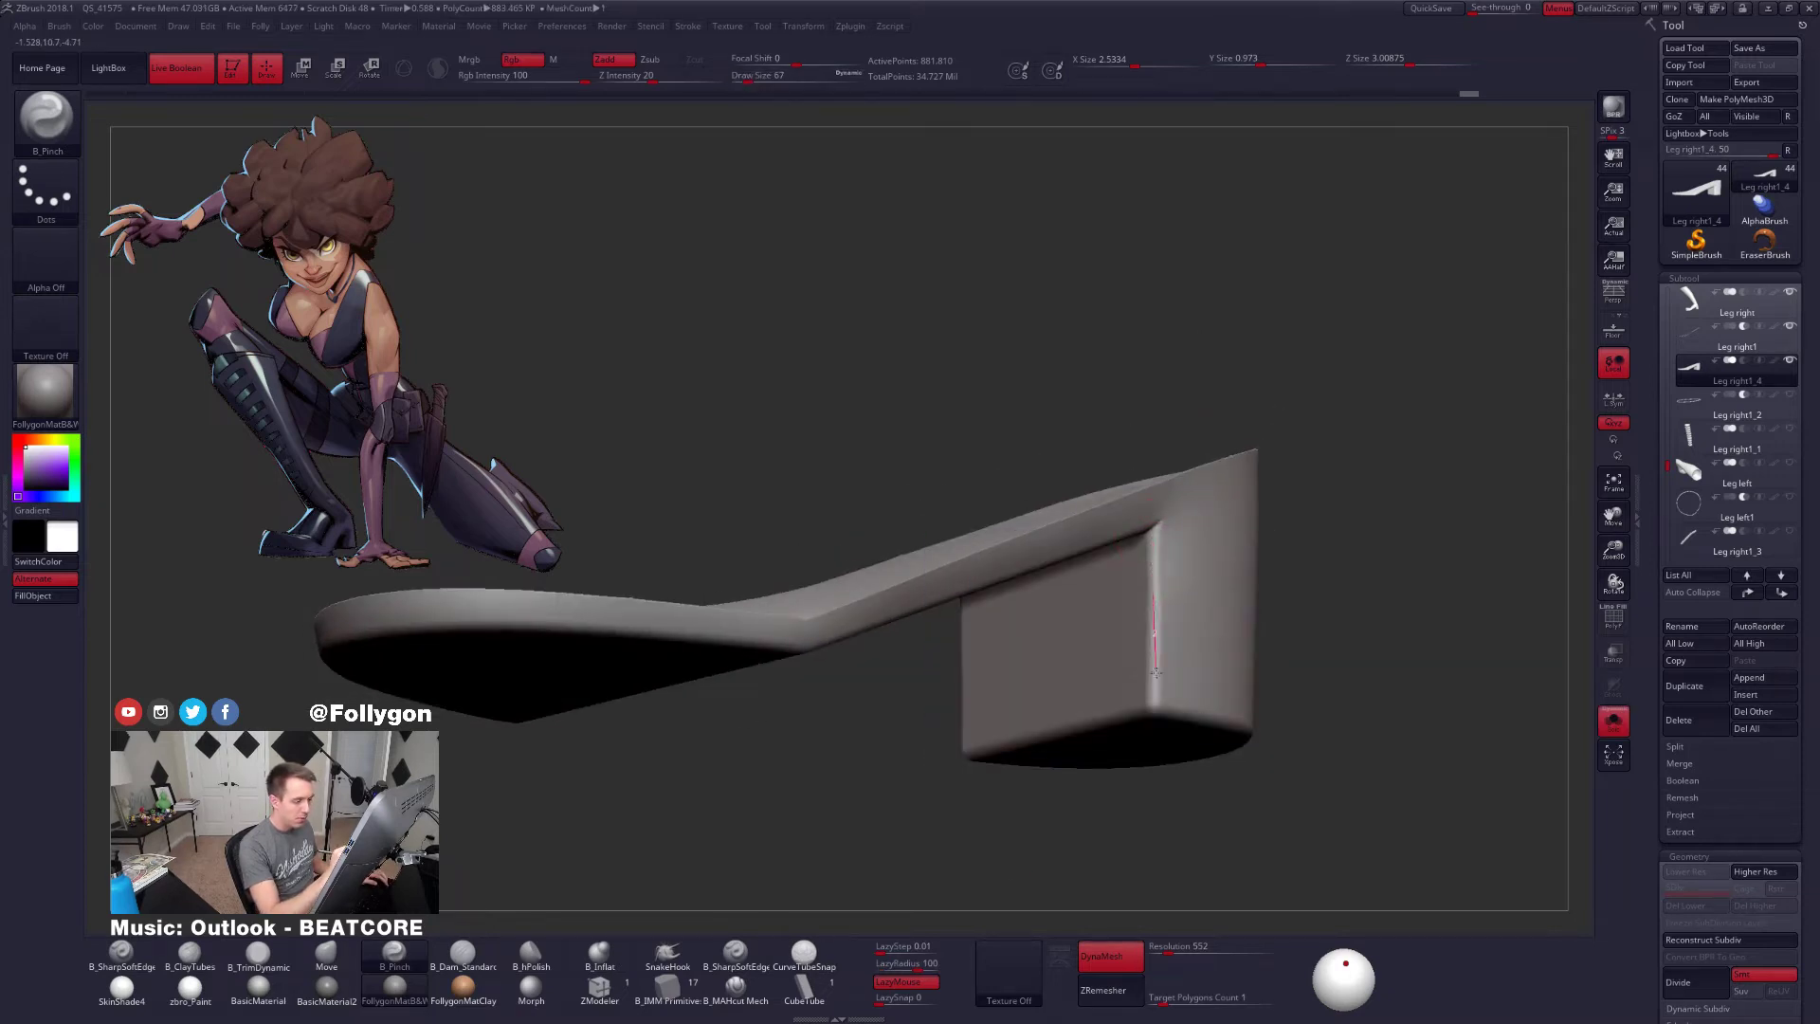
pyautogui.moveTo(1155, 630)
pyautogui.mouseDown(button='right')
pyautogui.moveTo(1199, 597)
pyautogui.moveTo(1128, 679)
pyautogui.moveTo(1169, 622)
pyautogui.moveTo(1175, 697)
pyautogui.moveTo(1172, 654)
pyautogui.moveTo(953, 718)
pyautogui.moveTo(1034, 725)
pyautogui.moveTo(1120, 673)
pyautogui.moveTo(1152, 813)
pyautogui.mouseUp(button='right')
# Try to flatten the underside of the sole and heel with a vertical Transpose line placed at the heel's base, and undo it
pyautogui.press('shift')
pyautogui.press('w')
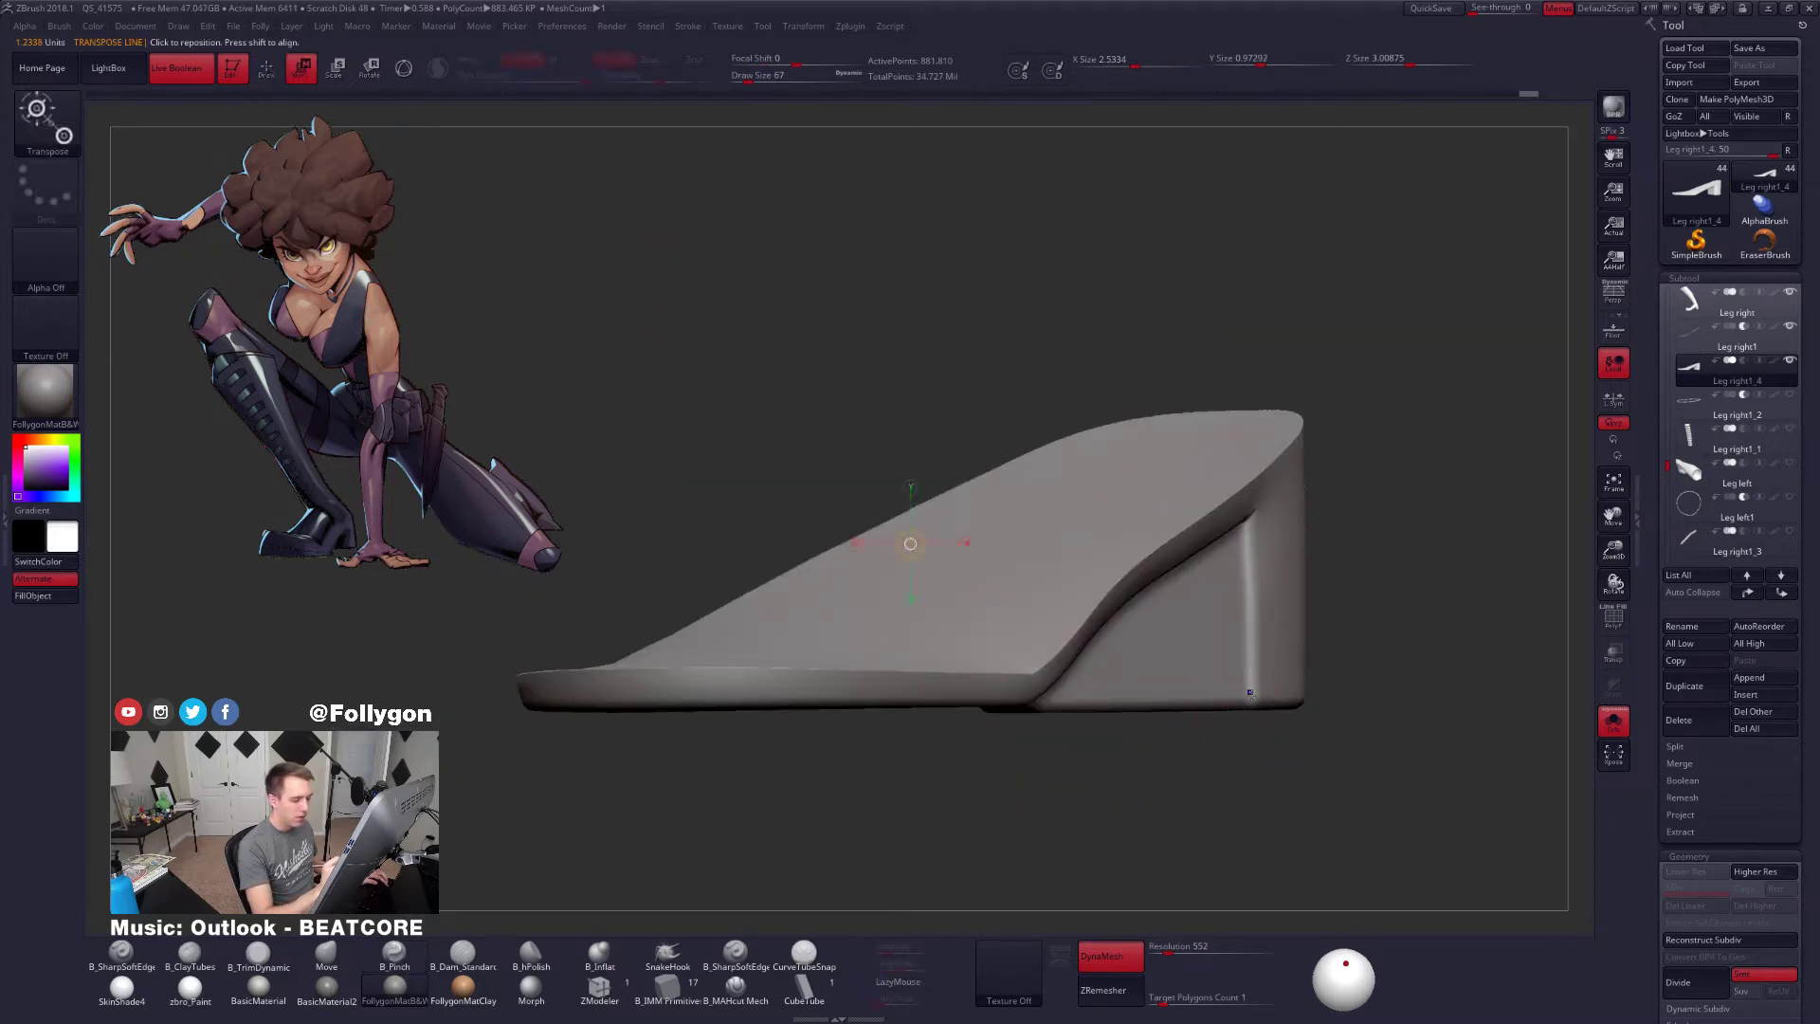
pyautogui.moveTo(1251, 695); pyautogui.dragTo(1251, 816)
pyautogui.click(1251, 695)
pyautogui.keyDown('ctrl'); pyautogui.moveTo(1343, 815); pyautogui.dragTo(1342, 740, button='right'); pyautogui.keyUp('ctrl')
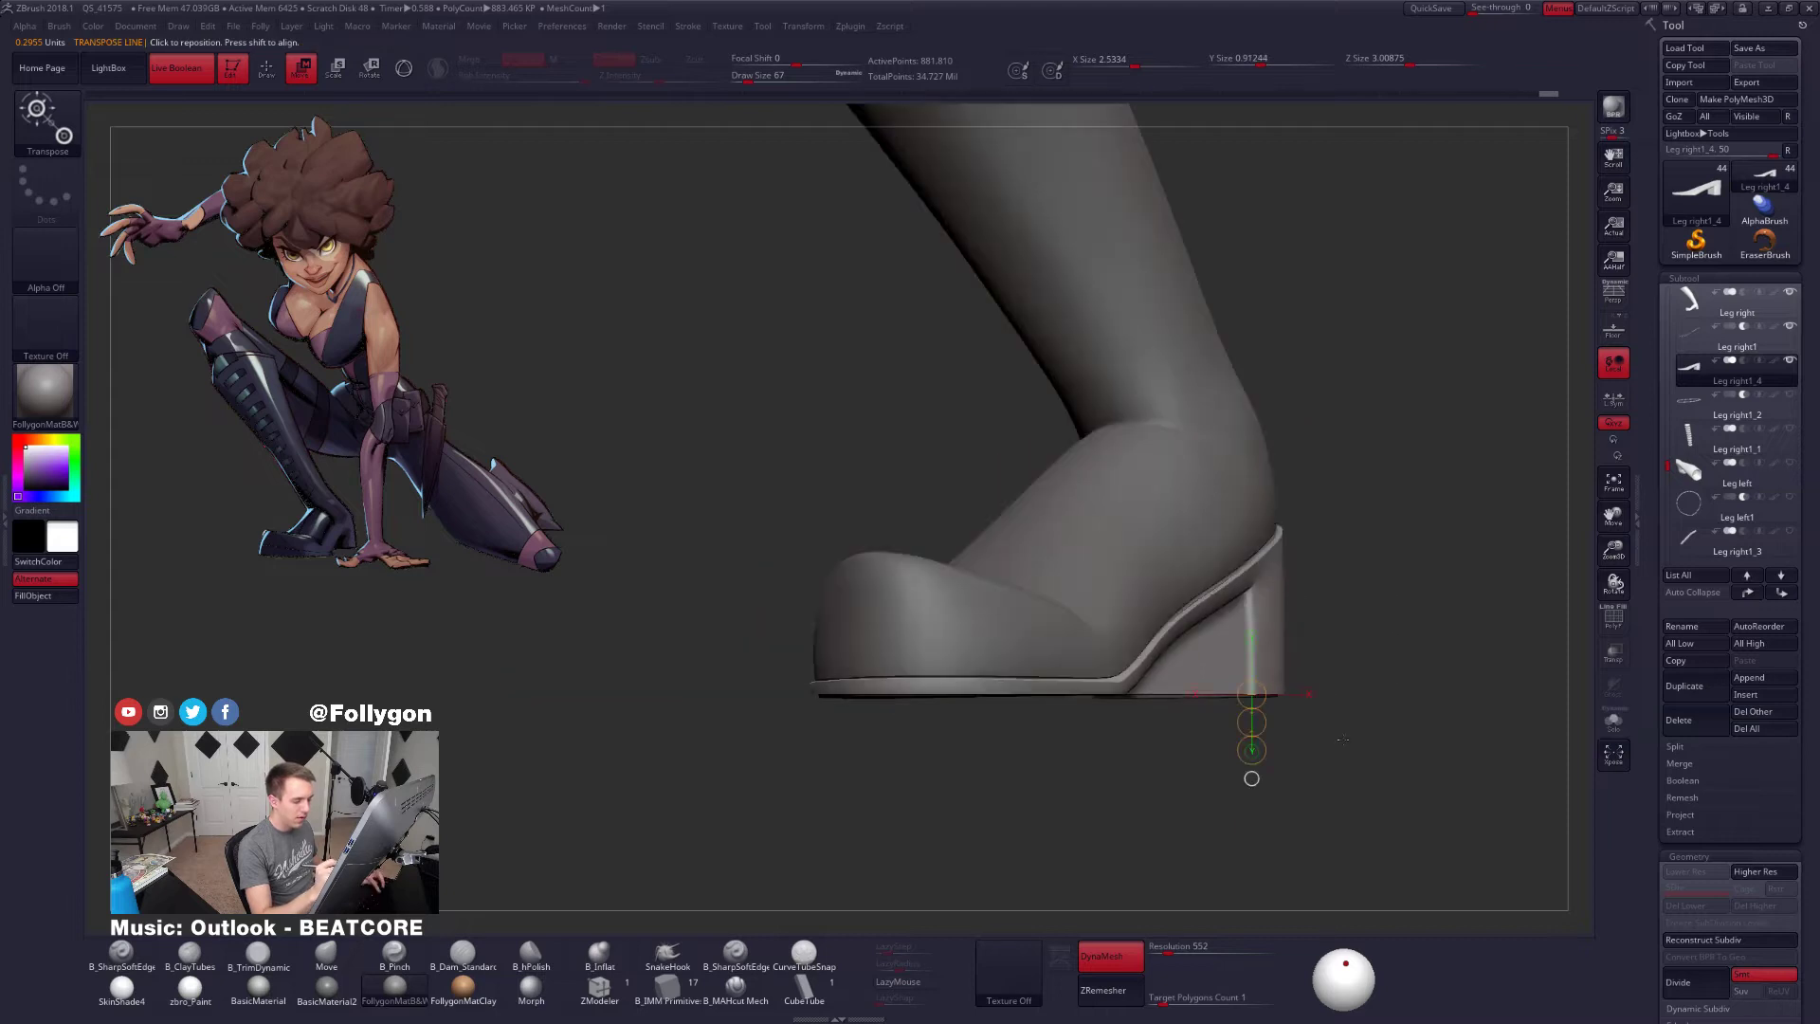
pyautogui.hotkey('ctrl', 'z')
# Flatten the underside of the sole and heel with a vertical Transpose line placed below the forefoot, and return to Draw mode
pyautogui.moveTo(1019, 712)
pyautogui.keyDown('alt'); pyautogui.mouseDown(button='right')
pyautogui.moveTo(944, 705)
pyautogui.moveTo(1266, 749)
pyautogui.mouseUp(button='right'); pyautogui.keyUp('alt')
pyautogui.moveTo(949, 689); pyautogui.dragTo(949, 810)
pyautogui.click(951, 690)
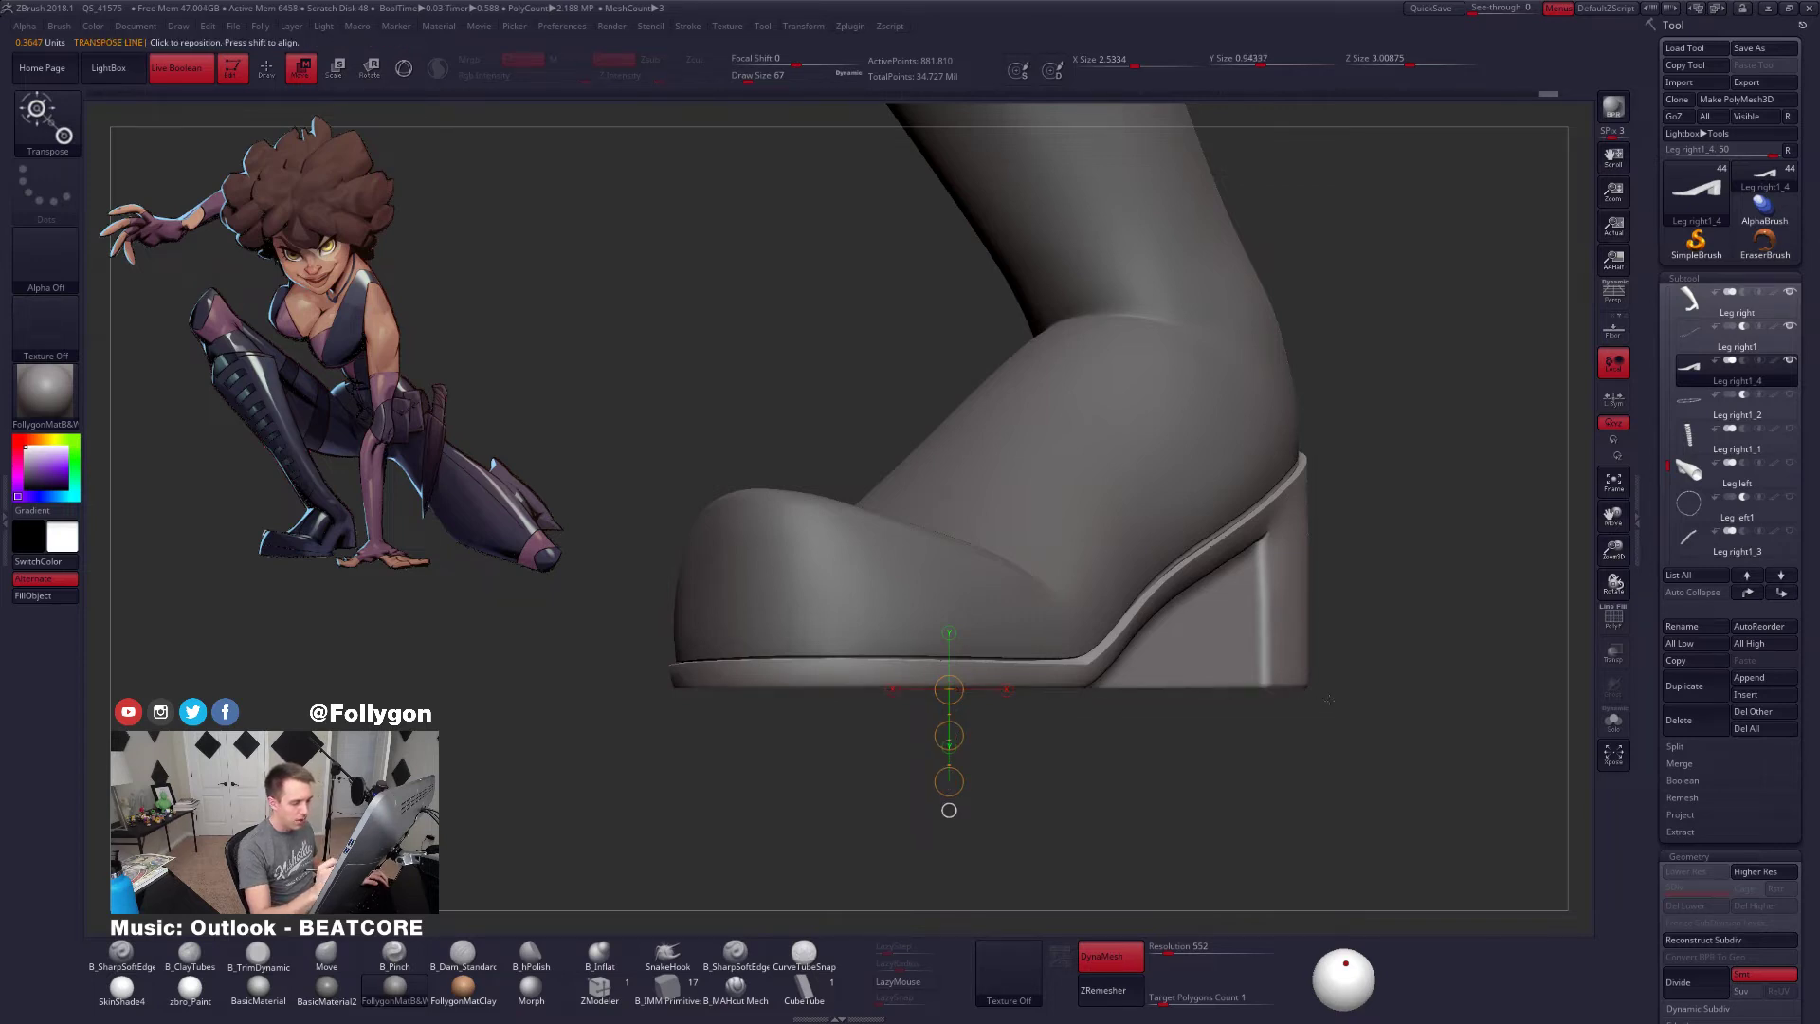
pyautogui.press('q')
# Smooth the sole's inner rim near the ball of the foot and remesh the sole with DynaMesh
pyautogui.moveTo(1321, 692)
pyautogui.keyDown('alt'); pyautogui.mouseDown(button='right')
pyautogui.moveTo(1308, 684)
pyautogui.moveTo(1305, 724)
pyautogui.moveTo(1157, 784)
pyautogui.moveTo(1142, 702)
pyautogui.moveTo(1173, 754)
pyautogui.moveTo(1231, 779)
pyautogui.moveTo(1190, 751)
pyautogui.mouseUp(button='right'); pyautogui.keyUp('alt')
pyautogui.moveTo(834, 657); pyautogui.dragTo(1238, 728, button='right')
pyautogui.moveTo(1038, 664)
pyautogui.mouseDown(button='right')
pyautogui.moveTo(1109, 620)
pyautogui.moveTo(1100, 564)
pyautogui.mouseUp(button='right')
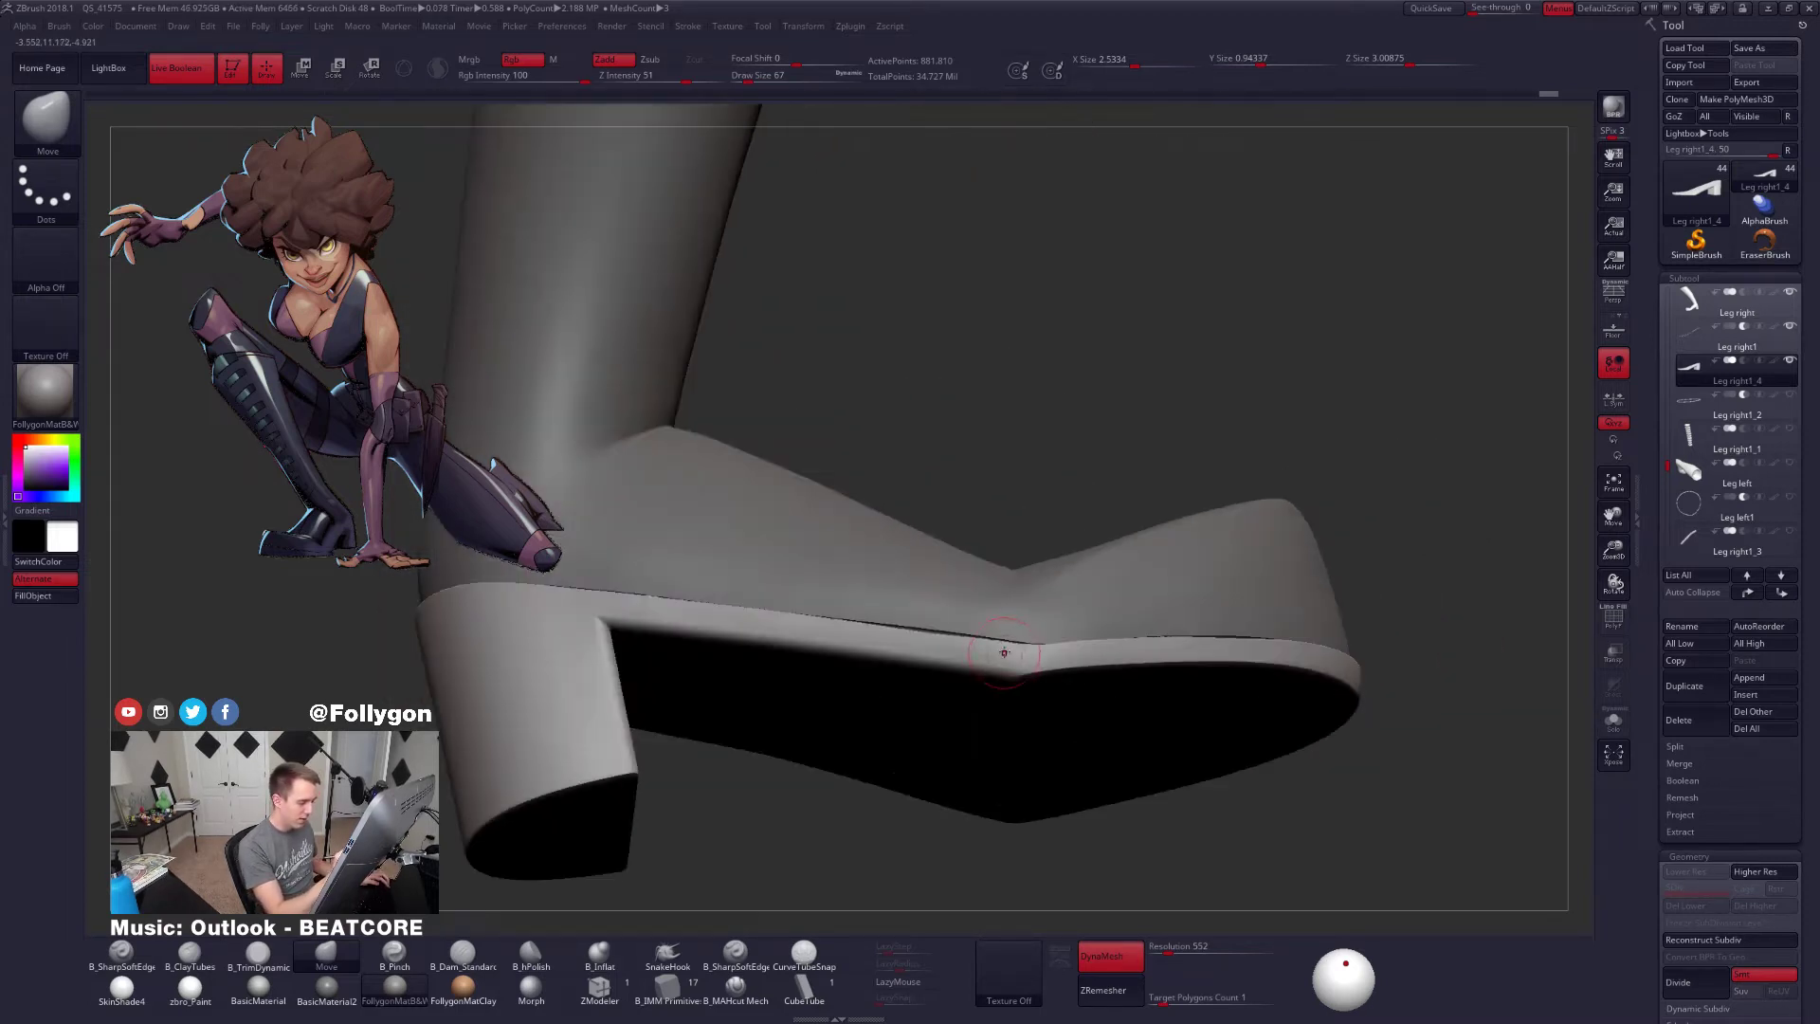
pyautogui.keyDown('ctrl'); pyautogui.moveTo(1056, 691); pyautogui.dragTo(1060, 758, button='right'); pyautogui.keyUp('ctrl')
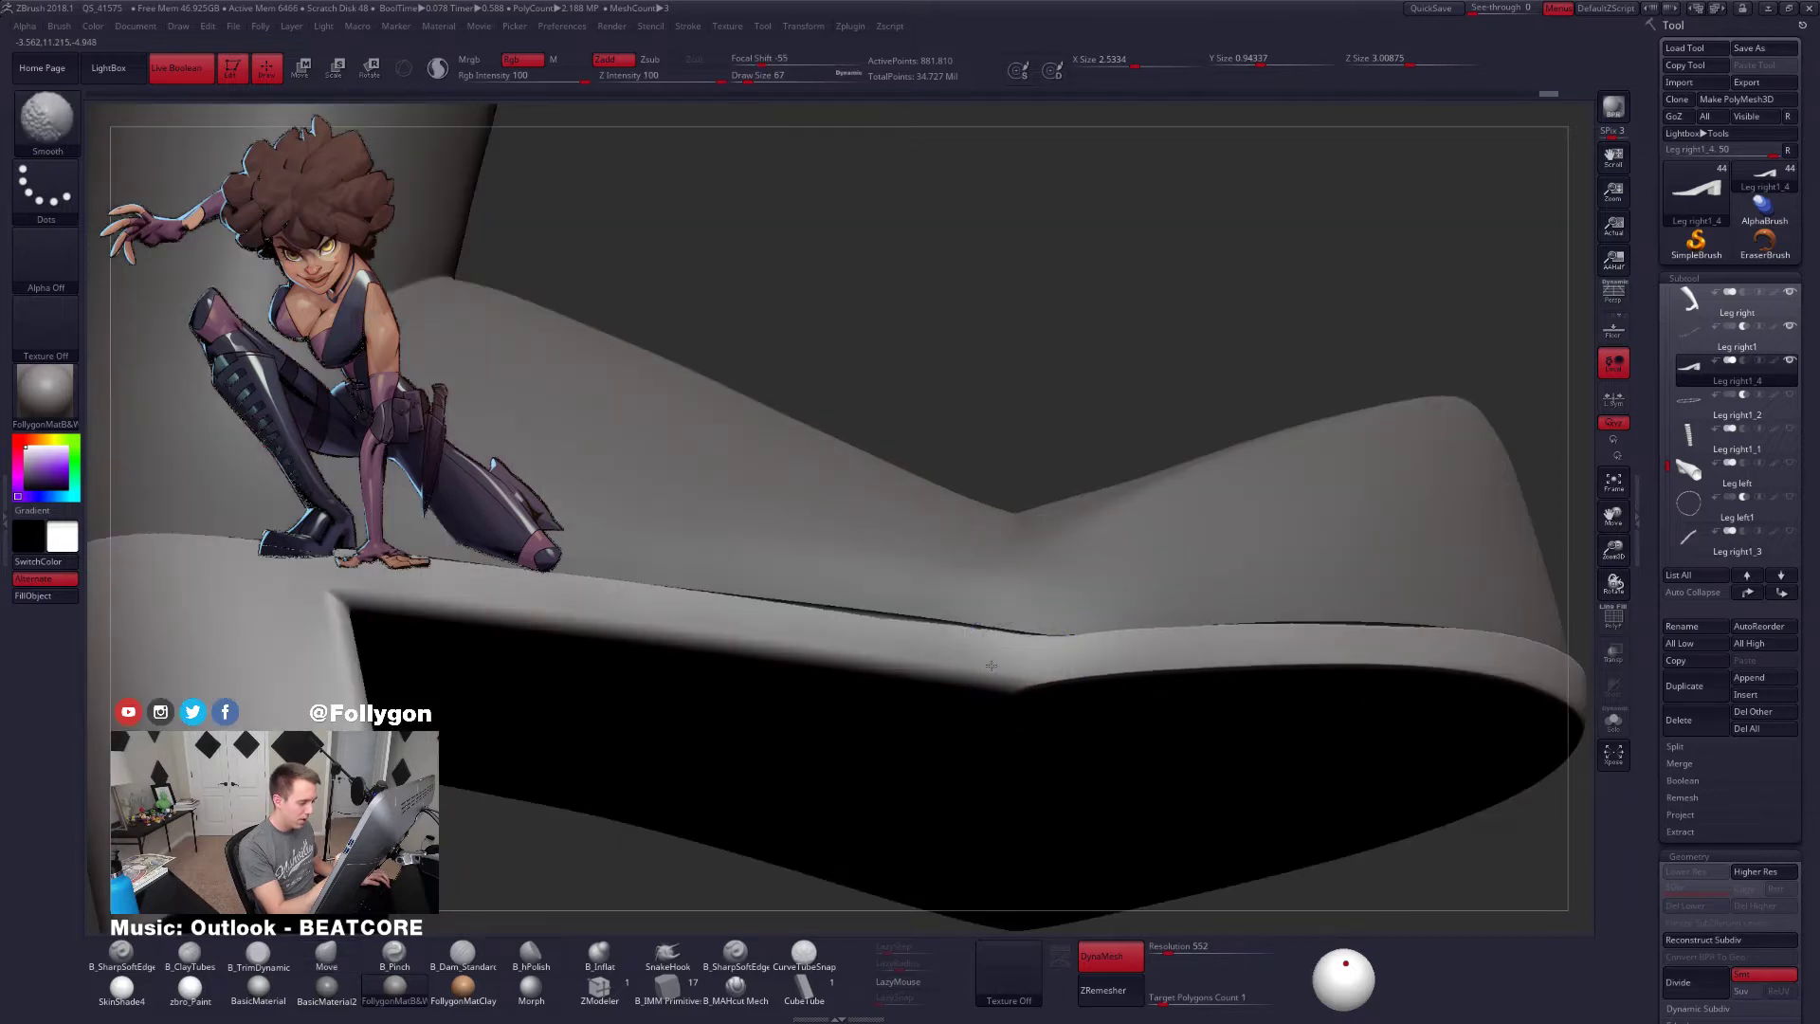
pyautogui.keyDown('ctrl'); pyautogui.moveTo(1042, 407); pyautogui.dragTo(1398, 215); pyautogui.keyUp('ctrl')
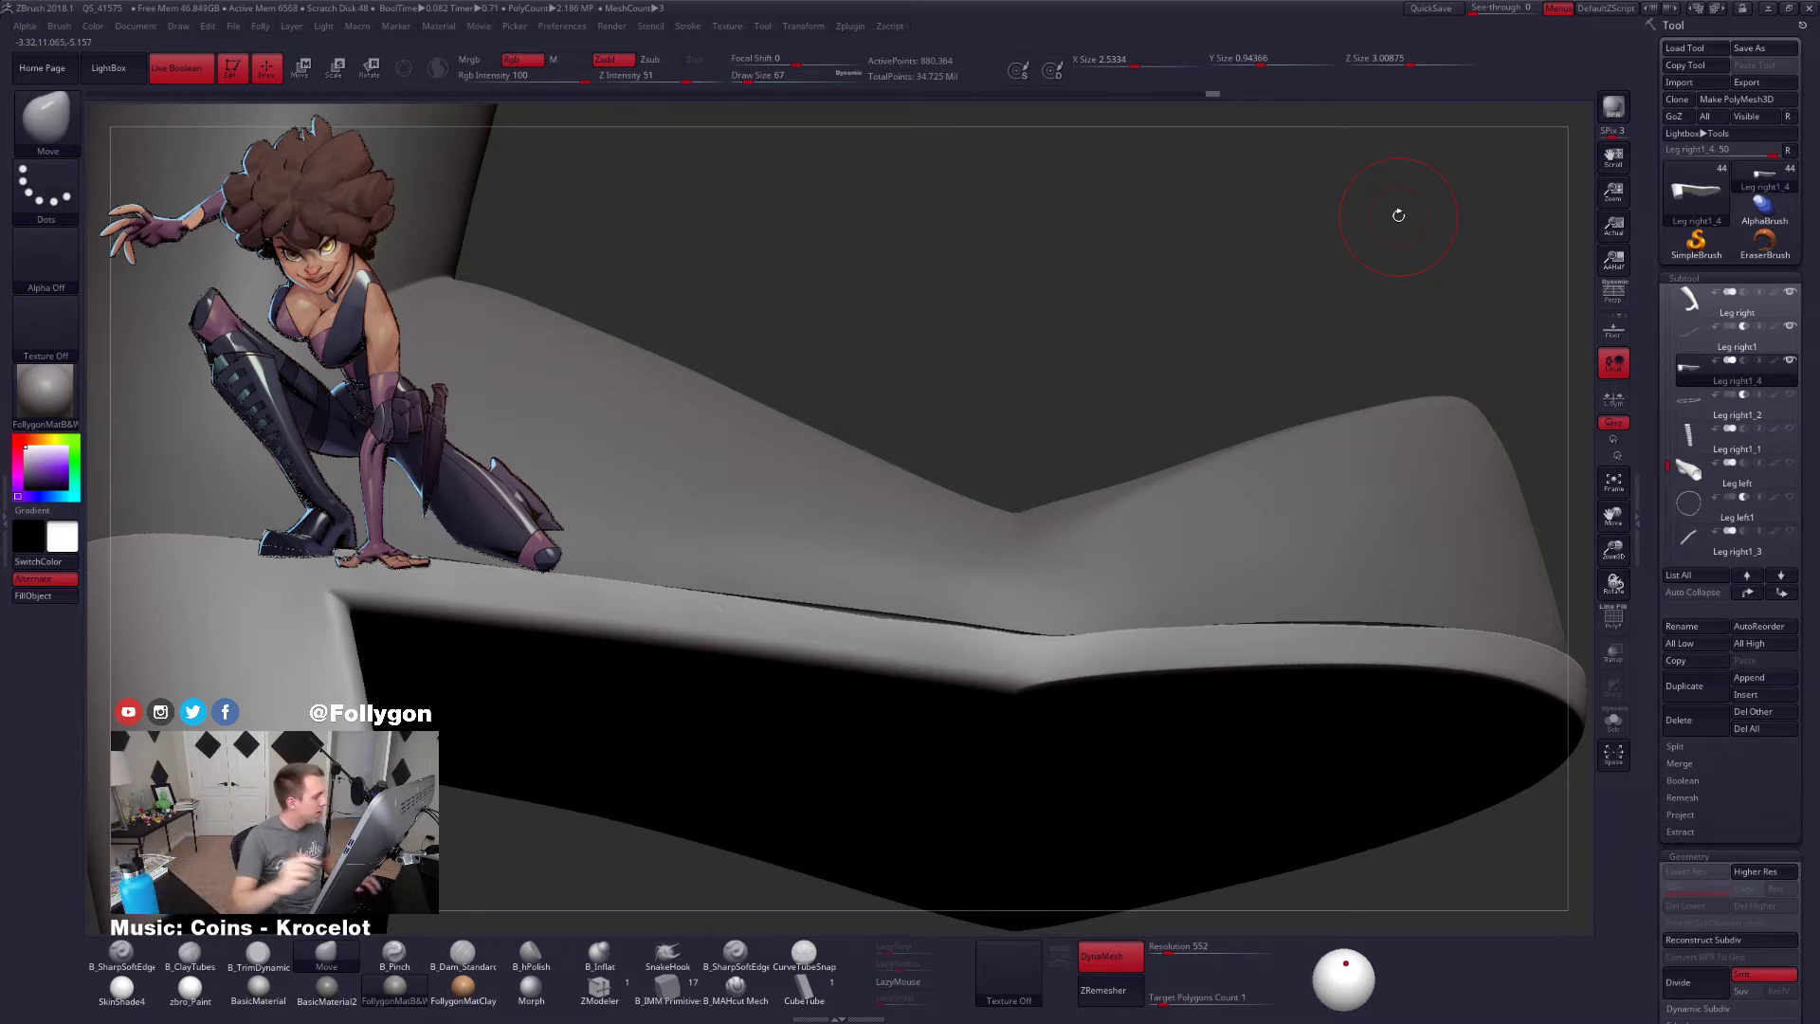
# Examine the sole and heel on the boot from both sides and compare them with the character reference
pyautogui.keyDown('ctrl'); pyautogui.moveTo(1188, 716); pyautogui.dragTo(1189, 778, button='right'); pyautogui.keyUp('ctrl')
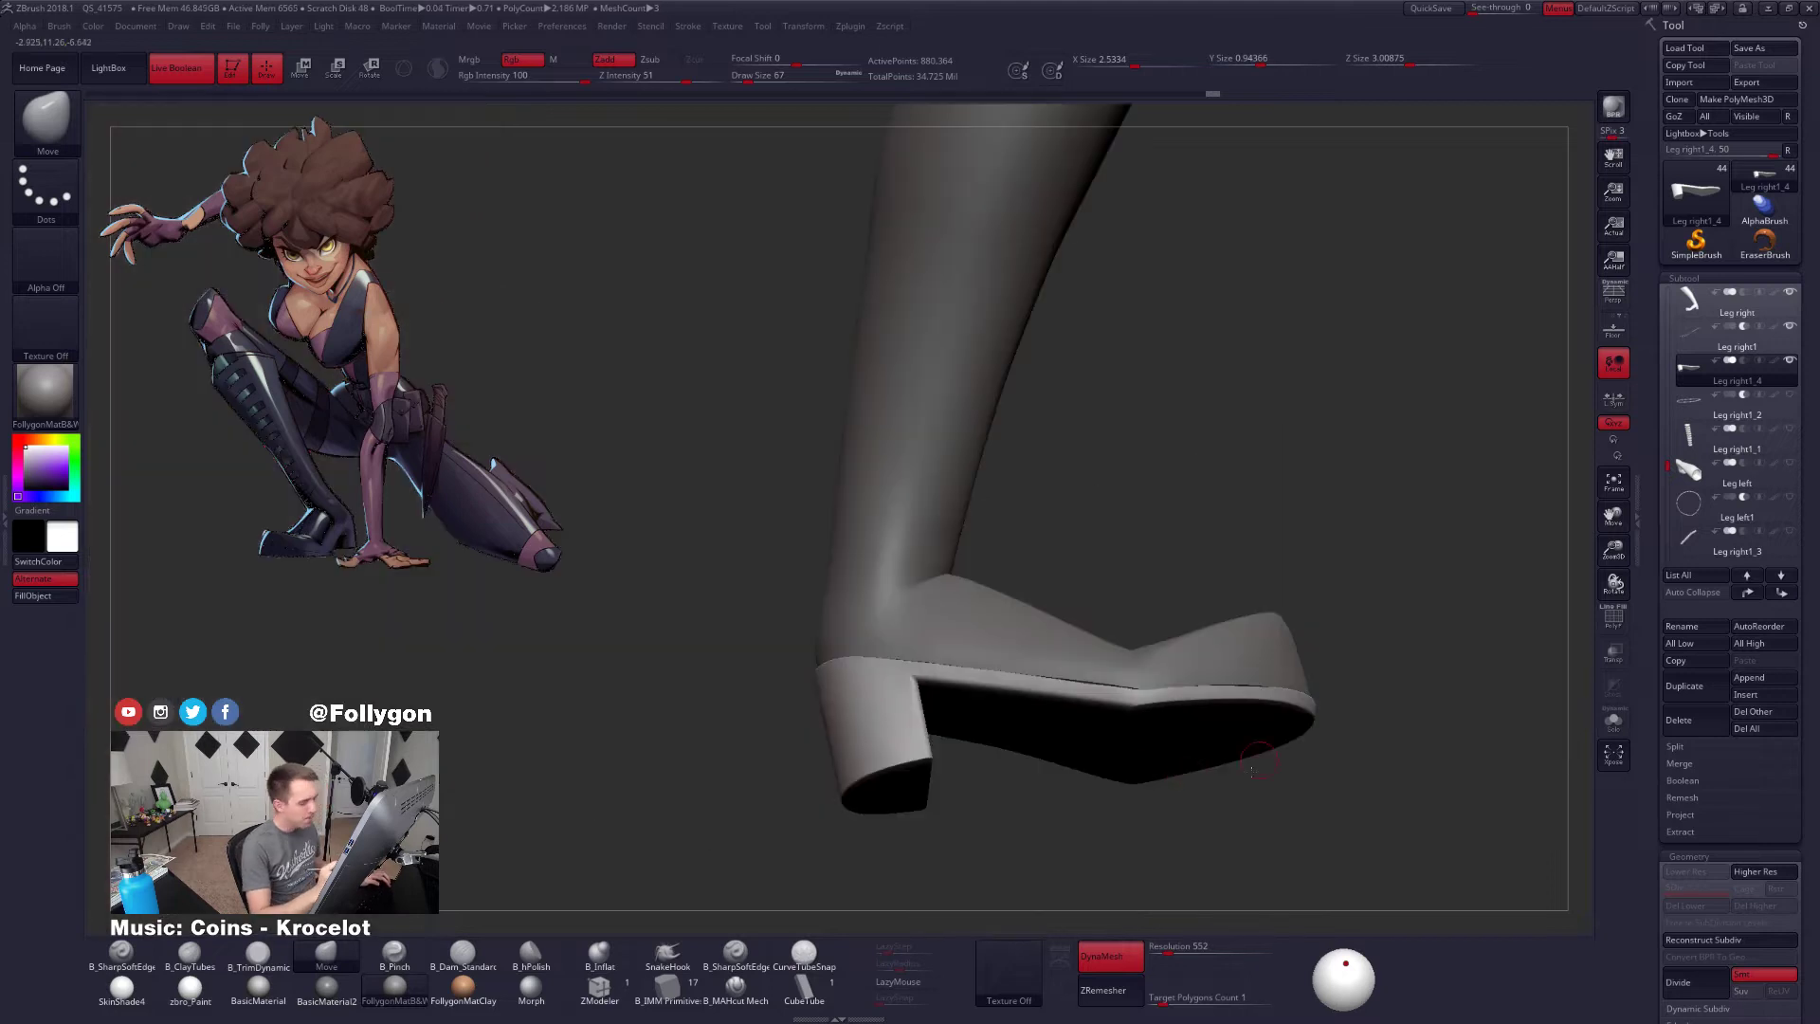
pyautogui.moveTo(1252, 766); pyautogui.dragTo(1300, 768)
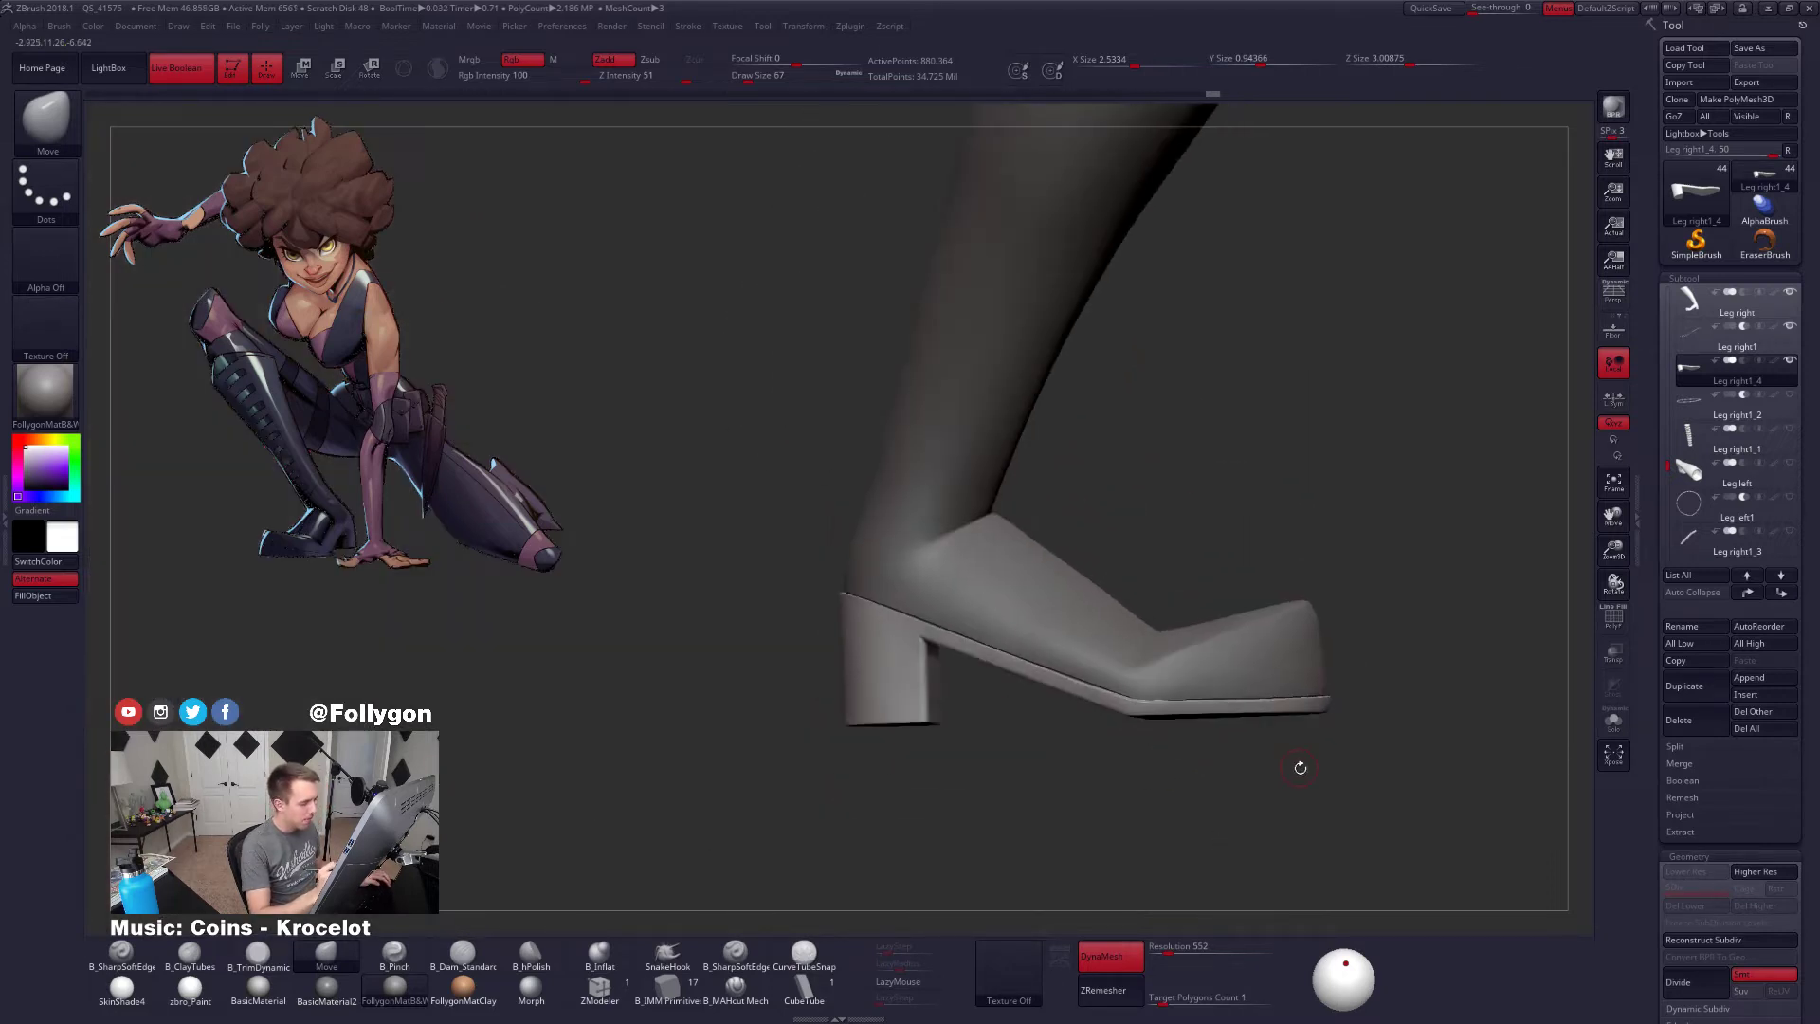
pyautogui.keyDown('alt'); pyautogui.moveTo(1132, 799); pyautogui.dragTo(1130, 504); pyautogui.keyUp('alt')
pyautogui.keyDown('ctrl'); pyautogui.moveTo(1100, 627); pyautogui.dragTo(465, 297, button='right'); pyautogui.keyUp('ctrl')
pyautogui.keyDown('alt'); pyautogui.moveTo(465, 297); pyautogui.dragTo(473, 467); pyautogui.keyUp('alt')
pyautogui.hotkey('shift', 'z')
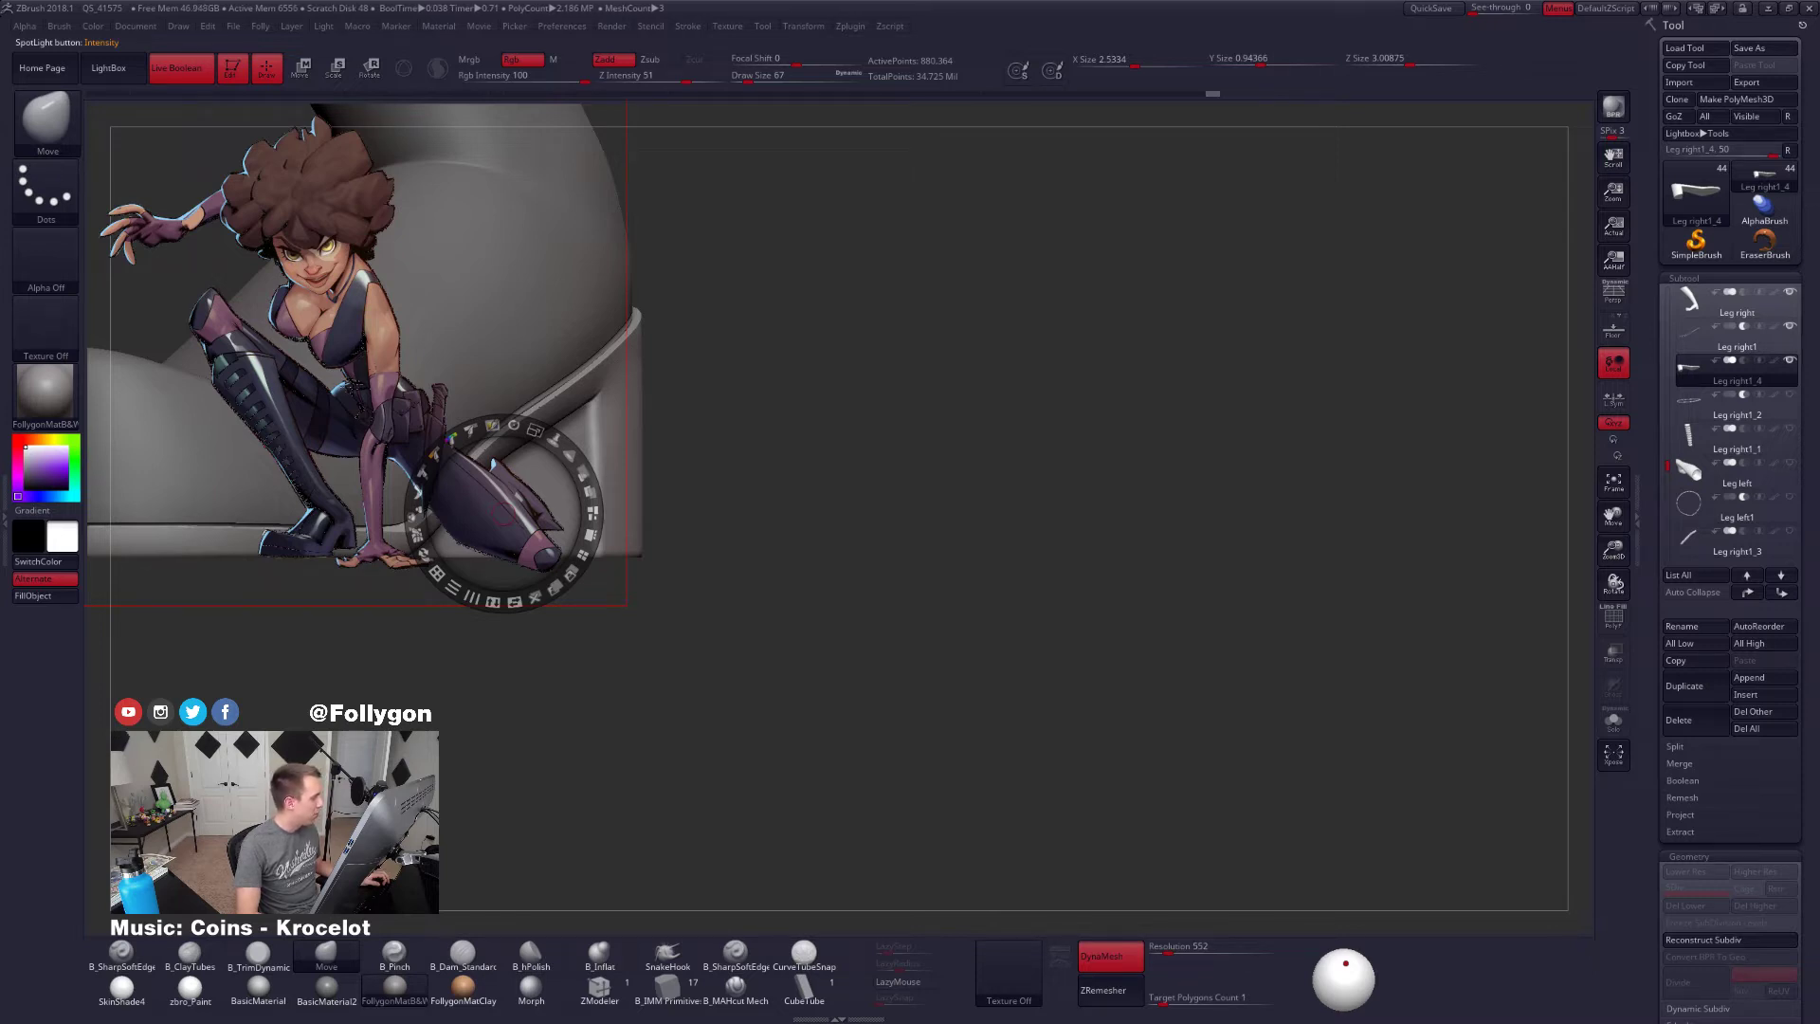
pyautogui.press('z')
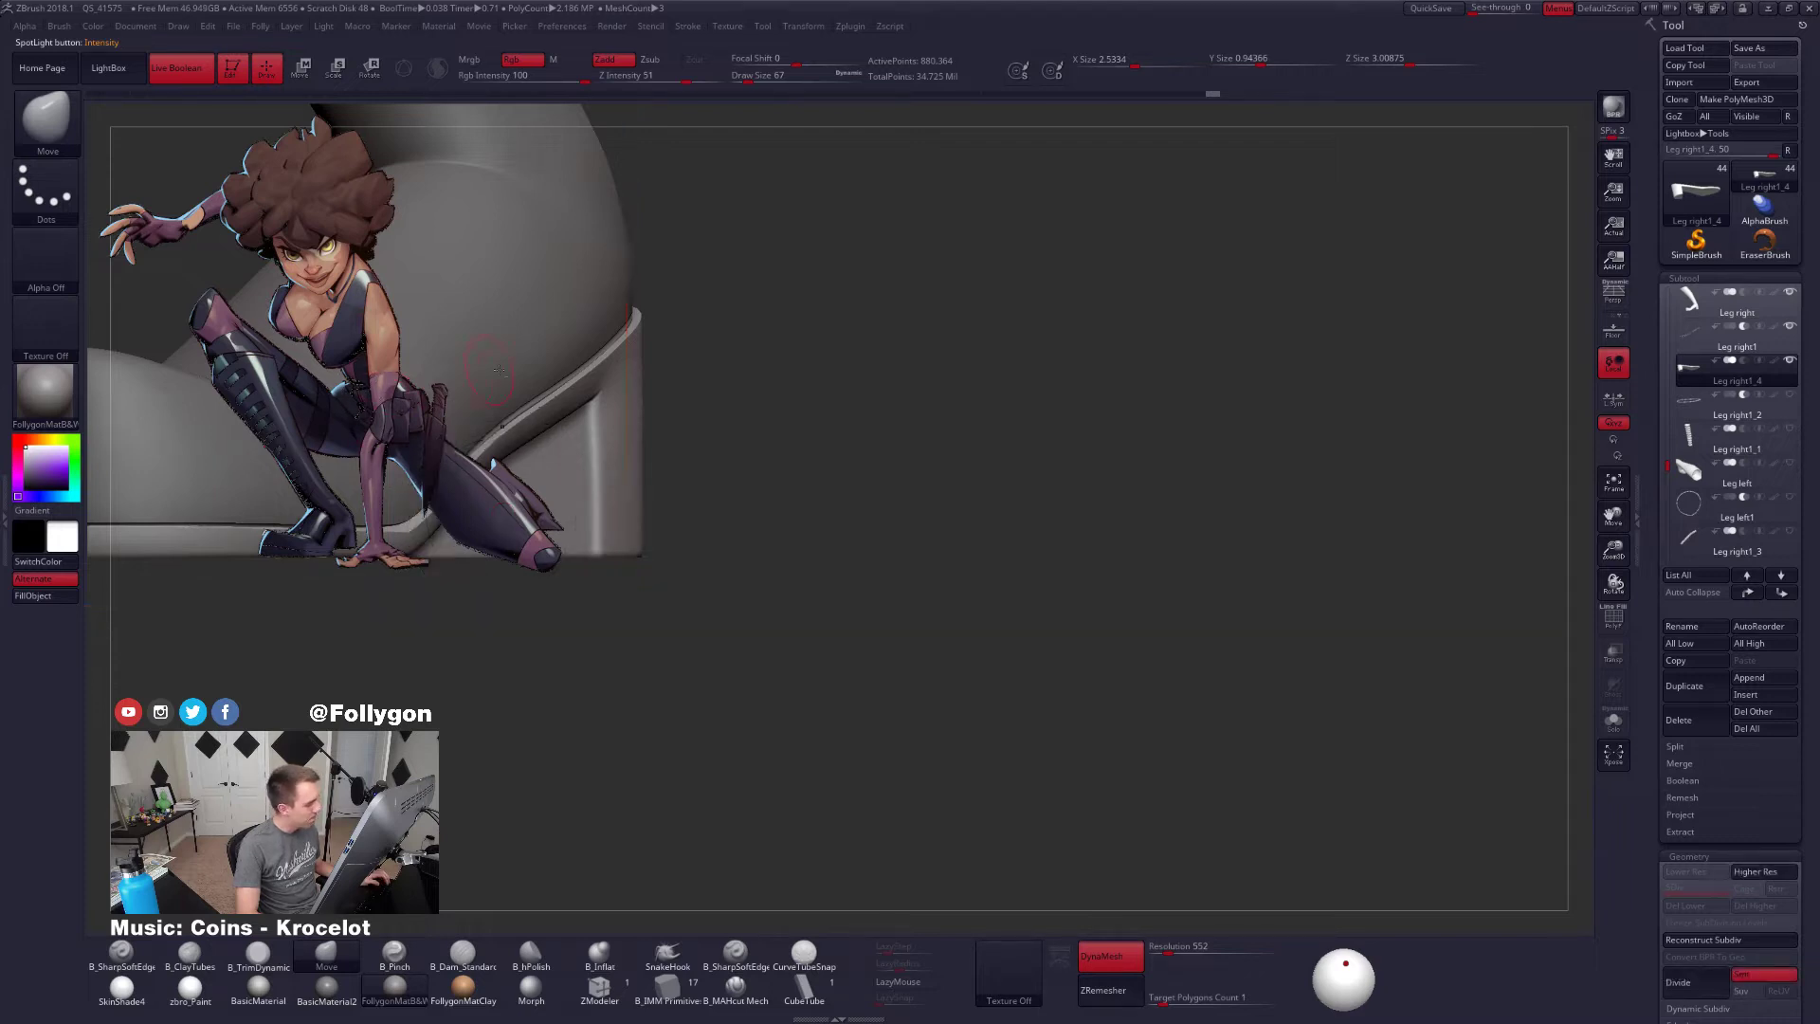
pyautogui.keyDown('alt'); pyautogui.moveTo(720, 417); pyautogui.dragTo(1421, 562); pyautogui.keyUp('alt')
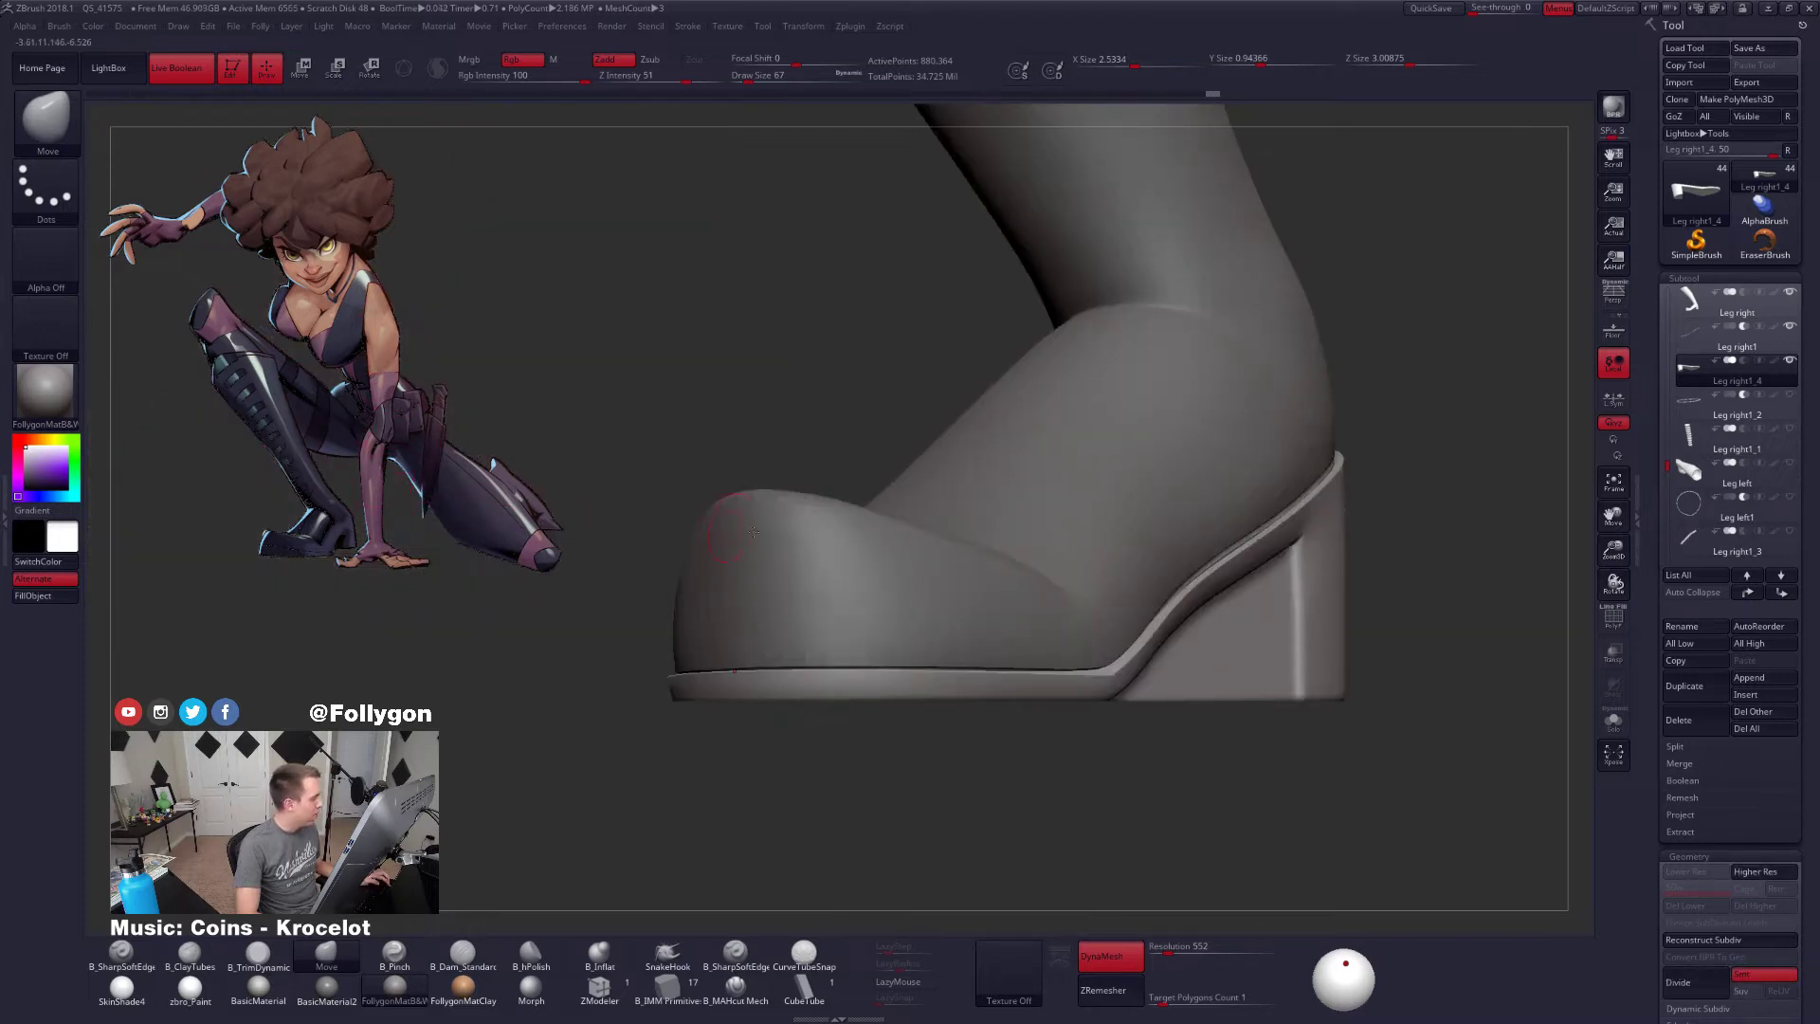
pyautogui.keyDown('alt'); pyautogui.moveTo(837, 548); pyautogui.dragTo(809, 605); pyautogui.keyUp('alt')
pyautogui.keyDown('alt'); pyautogui.moveTo(1070, 615); pyautogui.dragTo(982, 583); pyautogui.keyUp('alt')
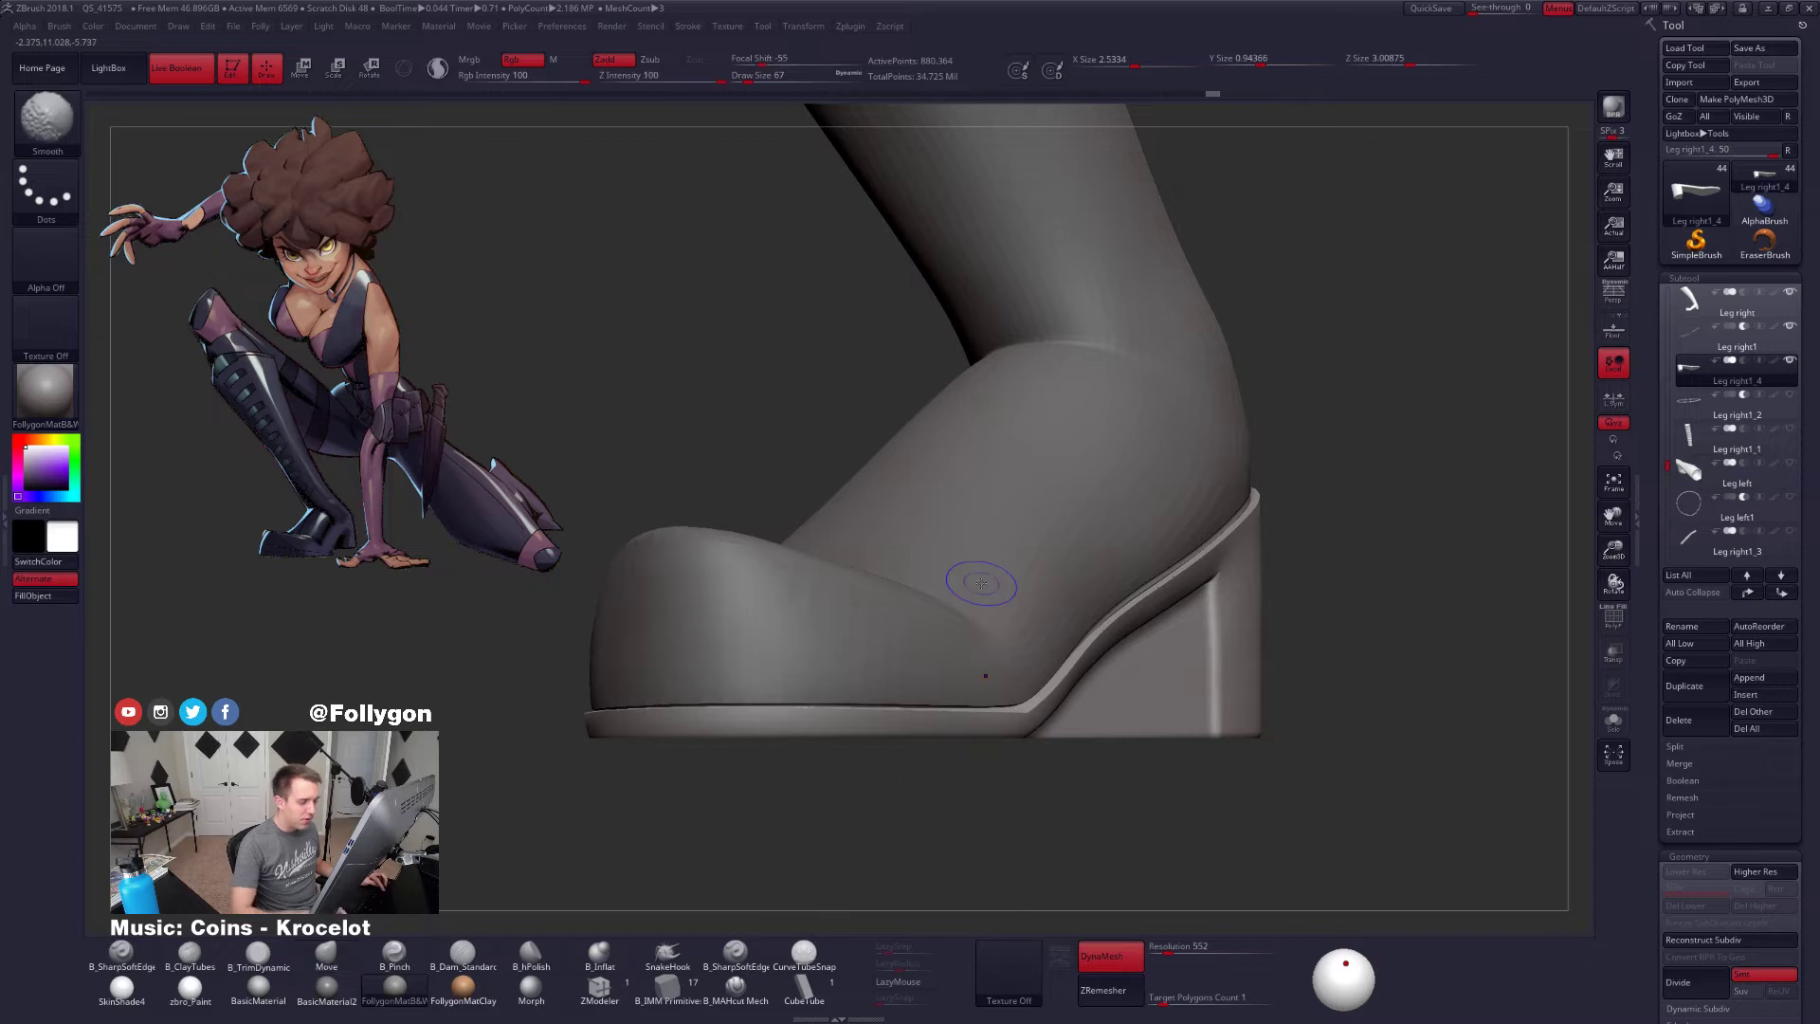
# Isolate the Leg right1_4 sole and duplicate it as a separate subtool
pyautogui.hotkey('shift', 'f')
pyautogui.hotkey('shift', 'f')
pyautogui.hotkey('shift', 's')
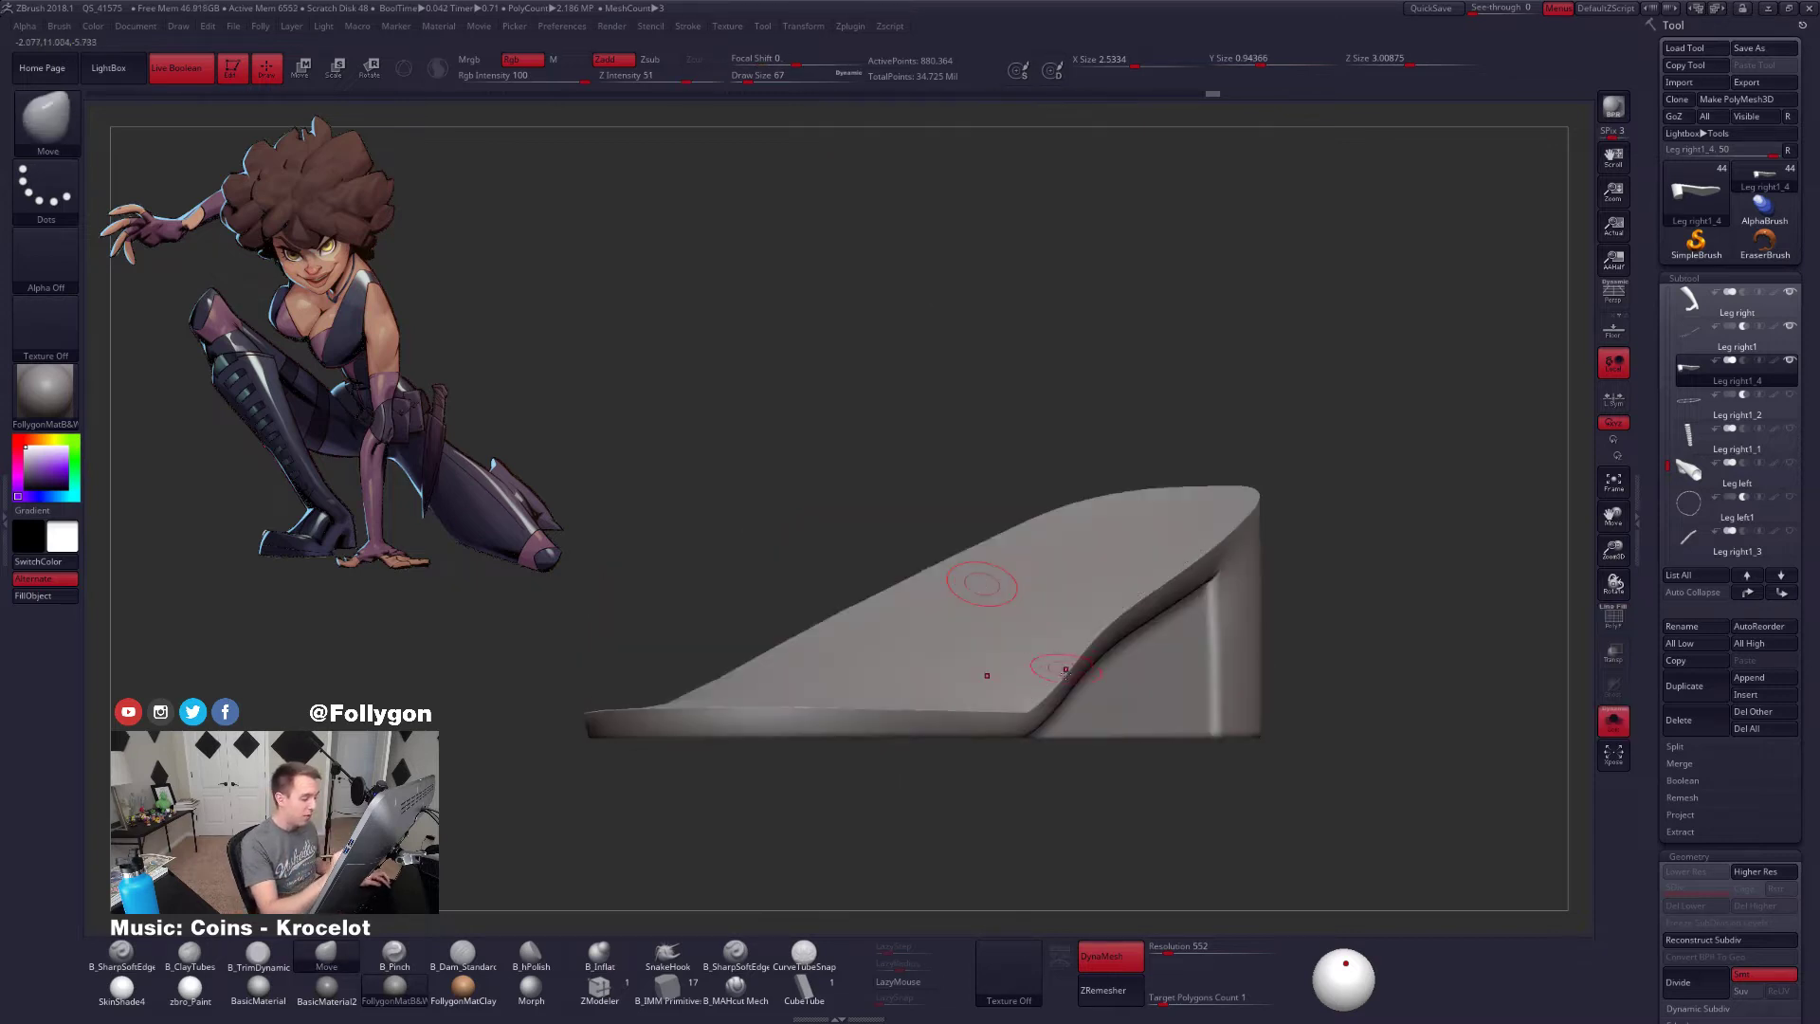
pyautogui.moveTo(1048, 670)
pyautogui.mouseDown(button='right')
pyautogui.moveTo(1128, 730)
pyautogui.moveTo(1079, 692)
pyautogui.moveTo(1089, 703)
pyautogui.moveTo(1086, 670)
pyautogui.mouseUp(button='right')
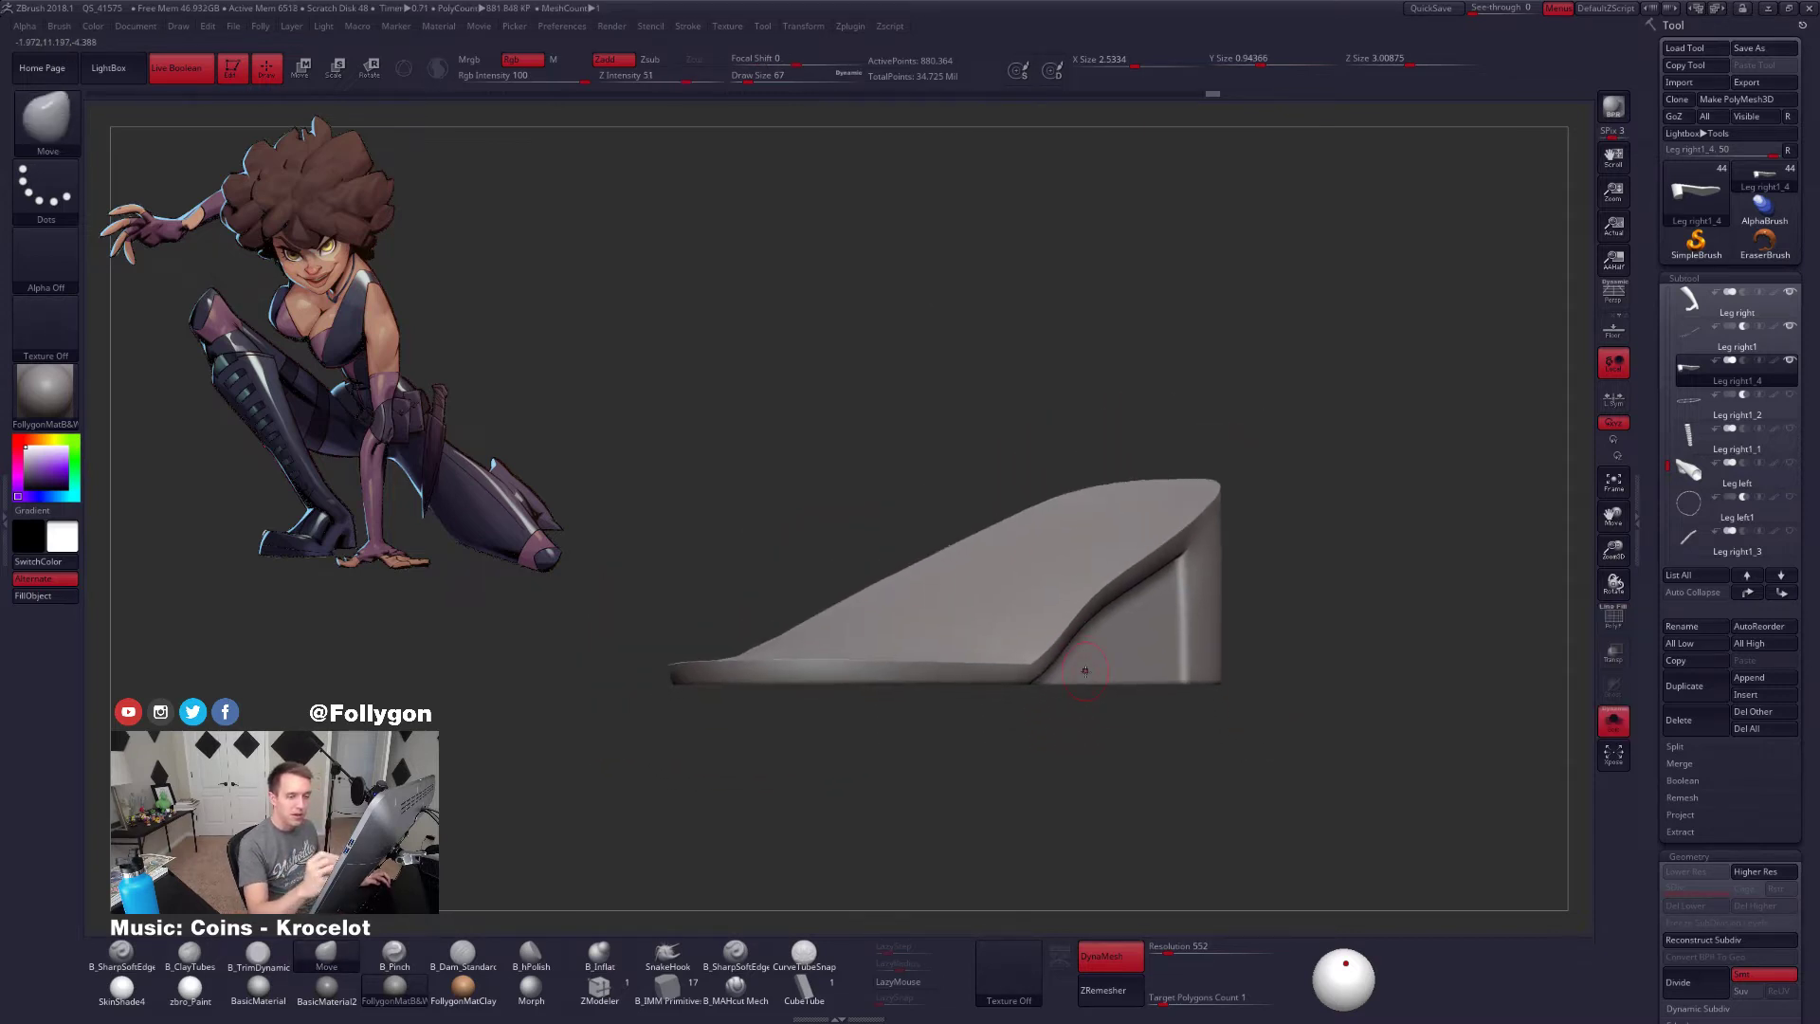
pyautogui.hotkey('ctrl', 'shift', 'd')
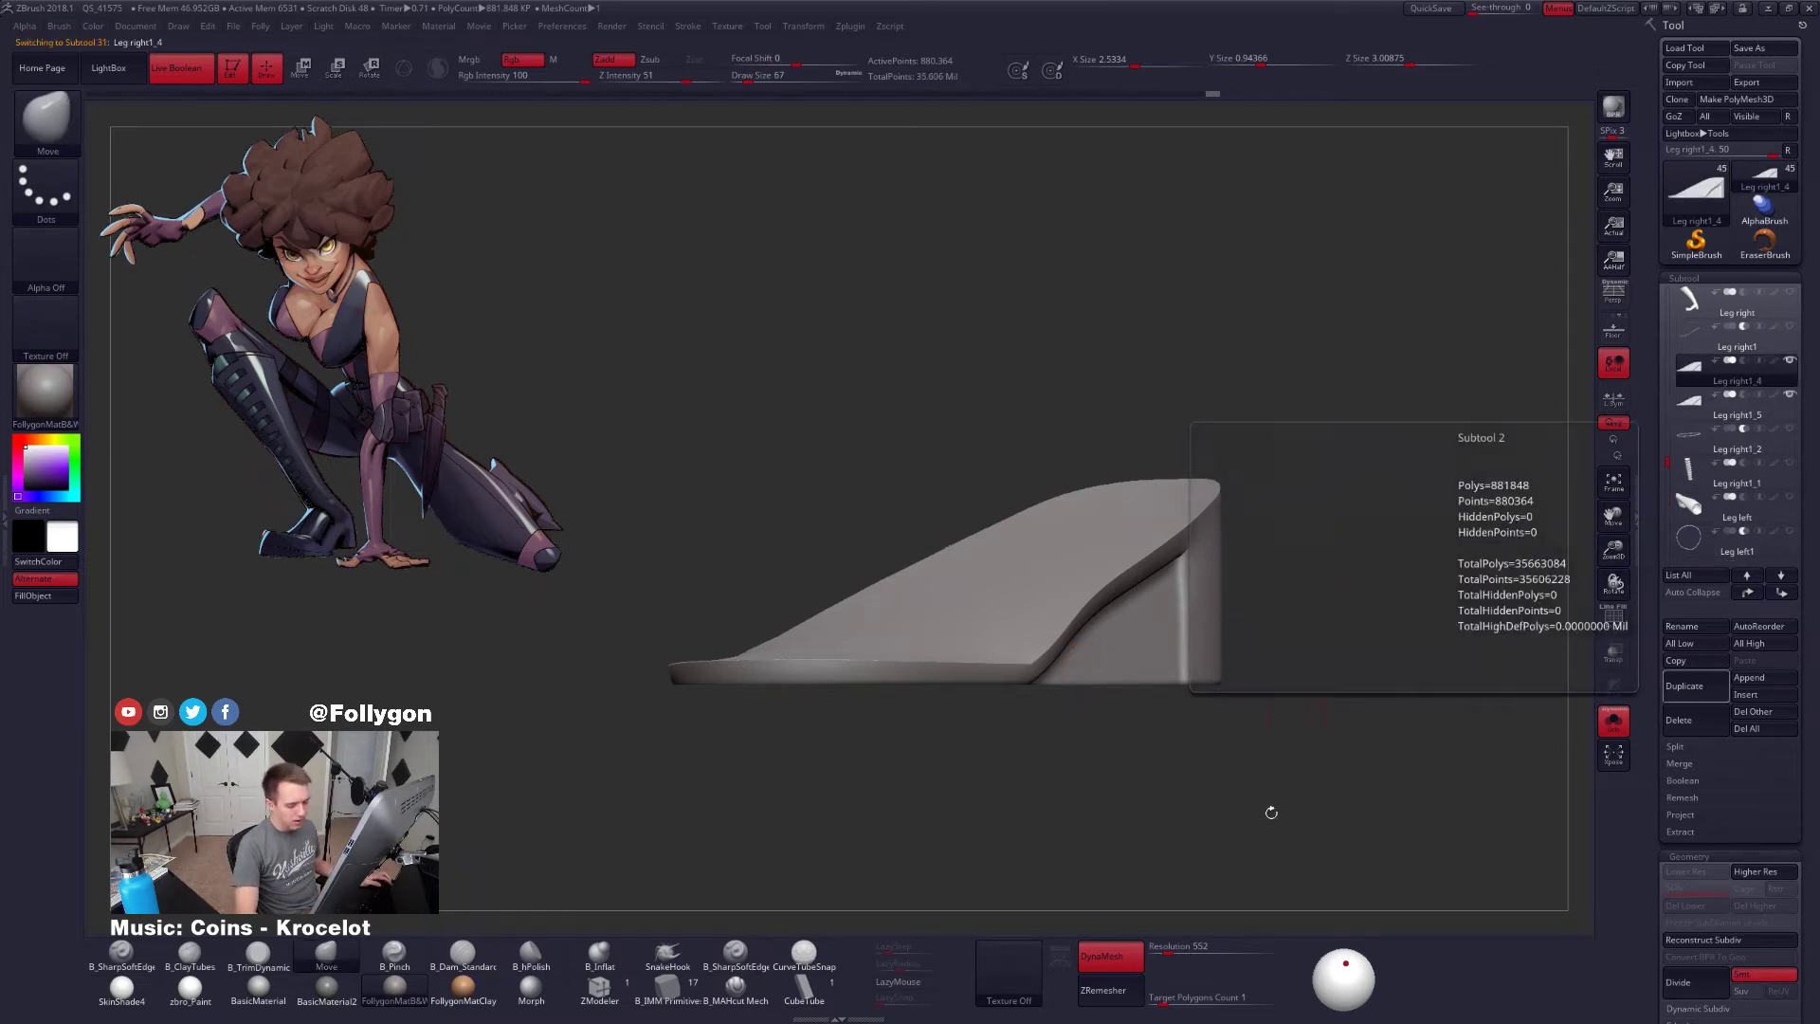
# Set the ZRemesher target polygon count for the Leg right1_4 sole to 5
pyautogui.moveTo(1164, 1000); pyautogui.dragTo(1179, 1000)
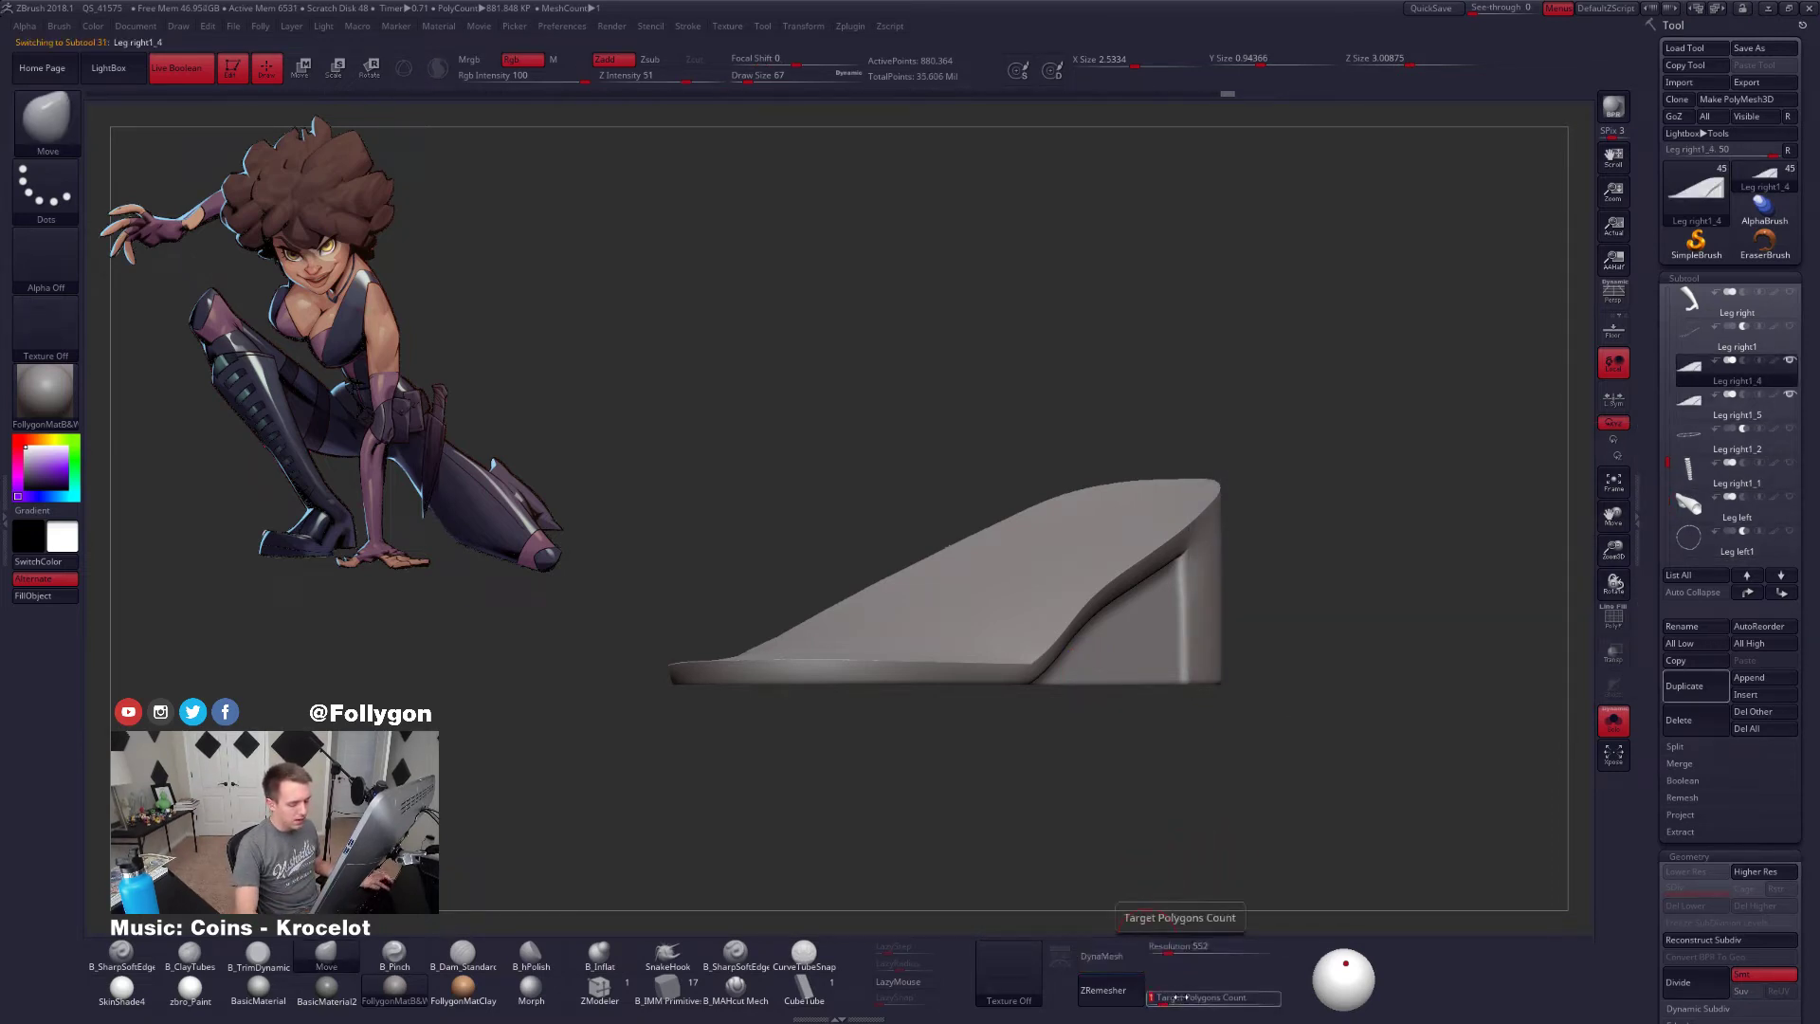
pyautogui.scroll(-10, 1678, 728)
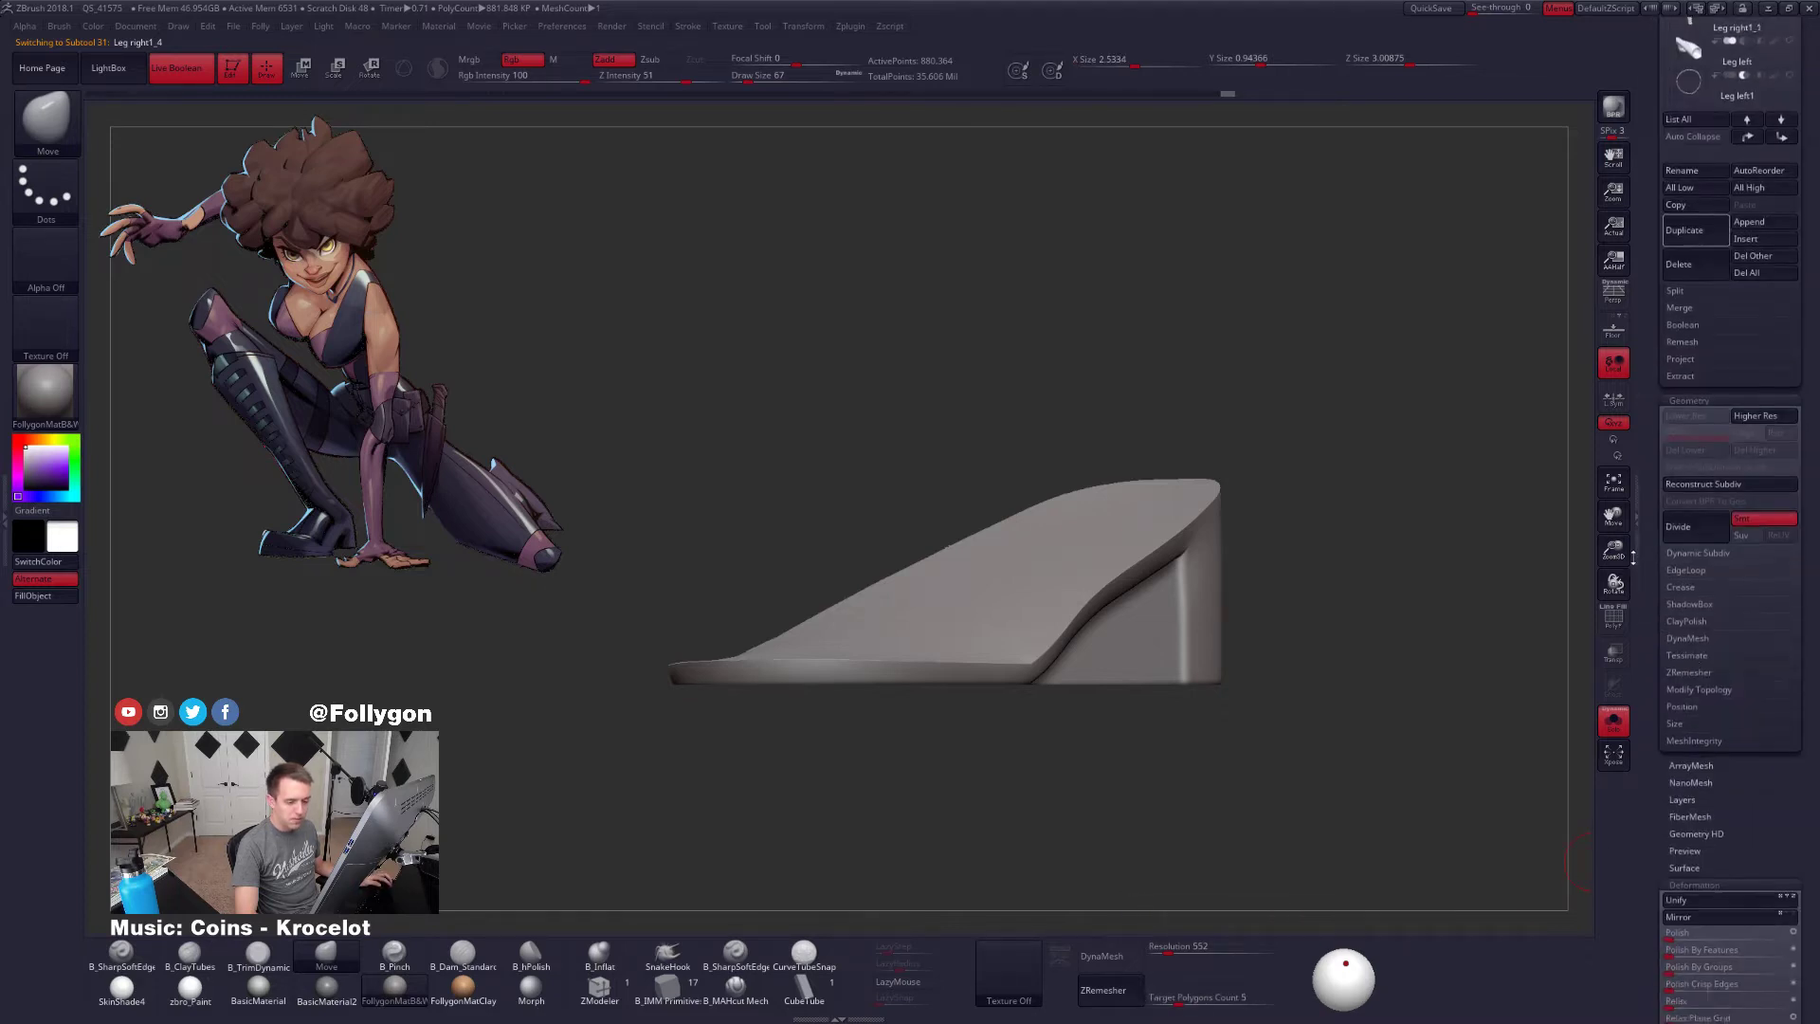
pyautogui.click(1700, 654)
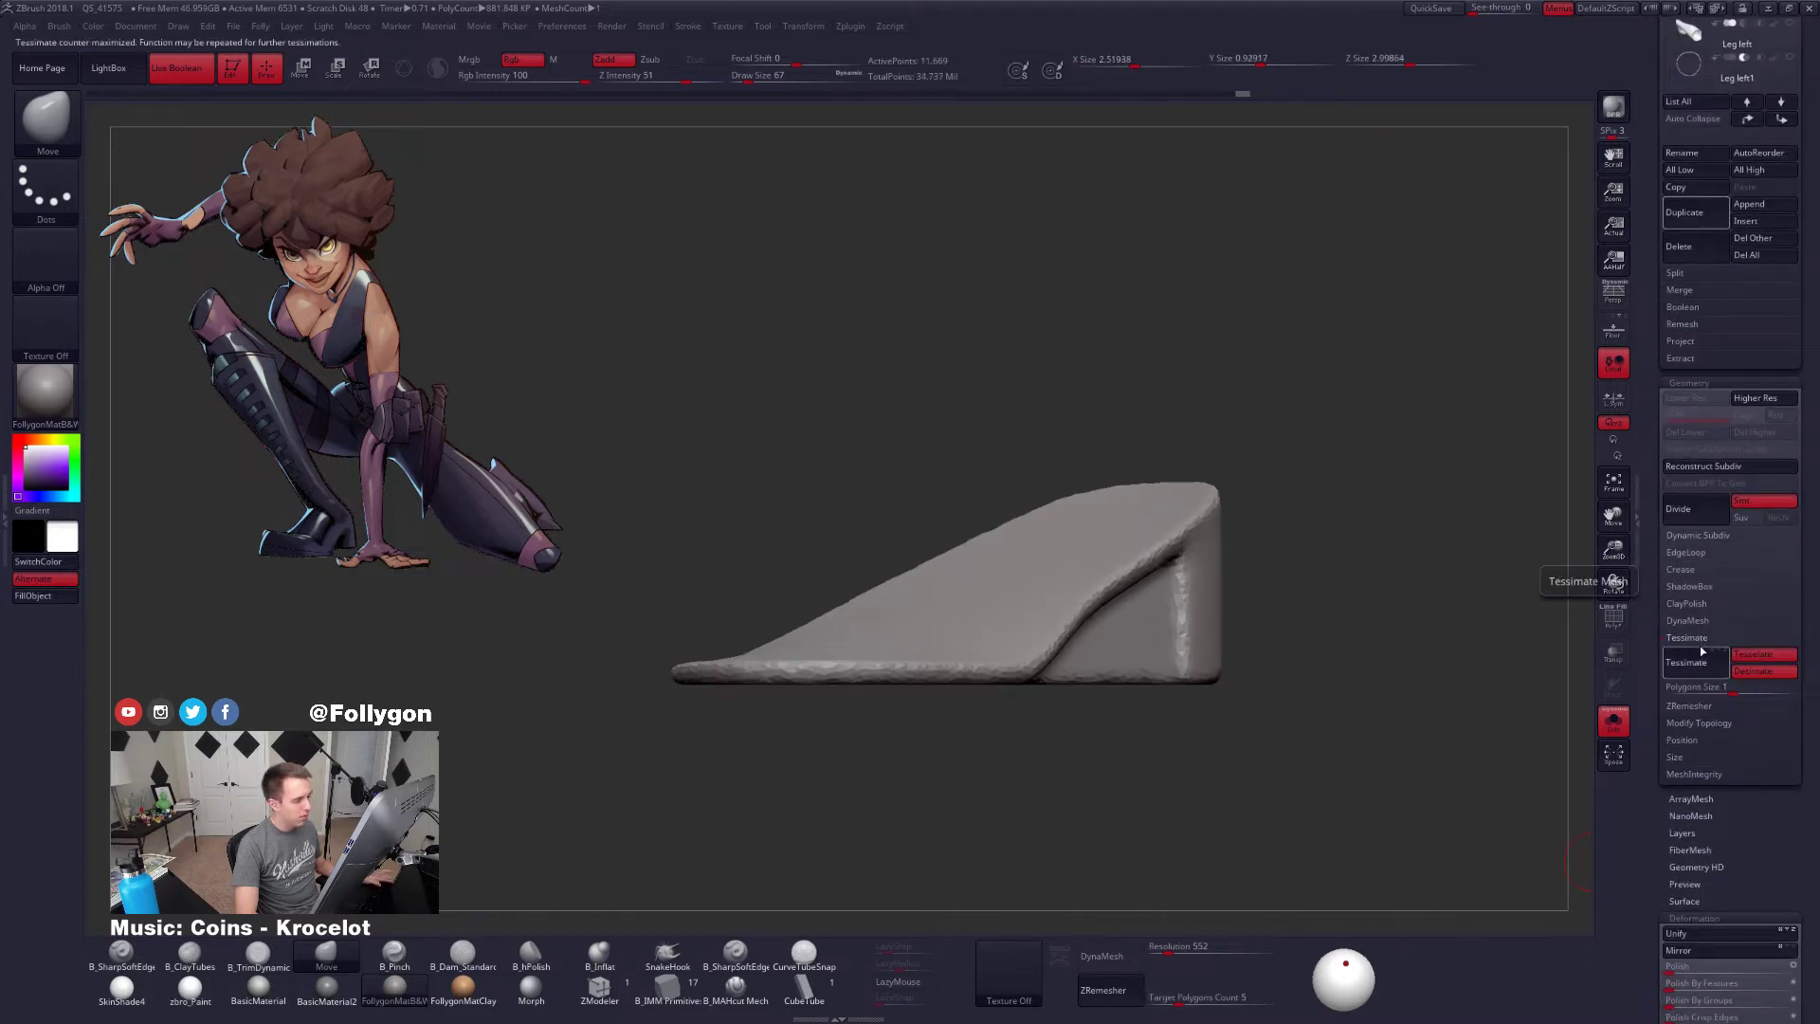
pyautogui.click(1687, 637)
pyautogui.hotkey('ctrl', 'z')
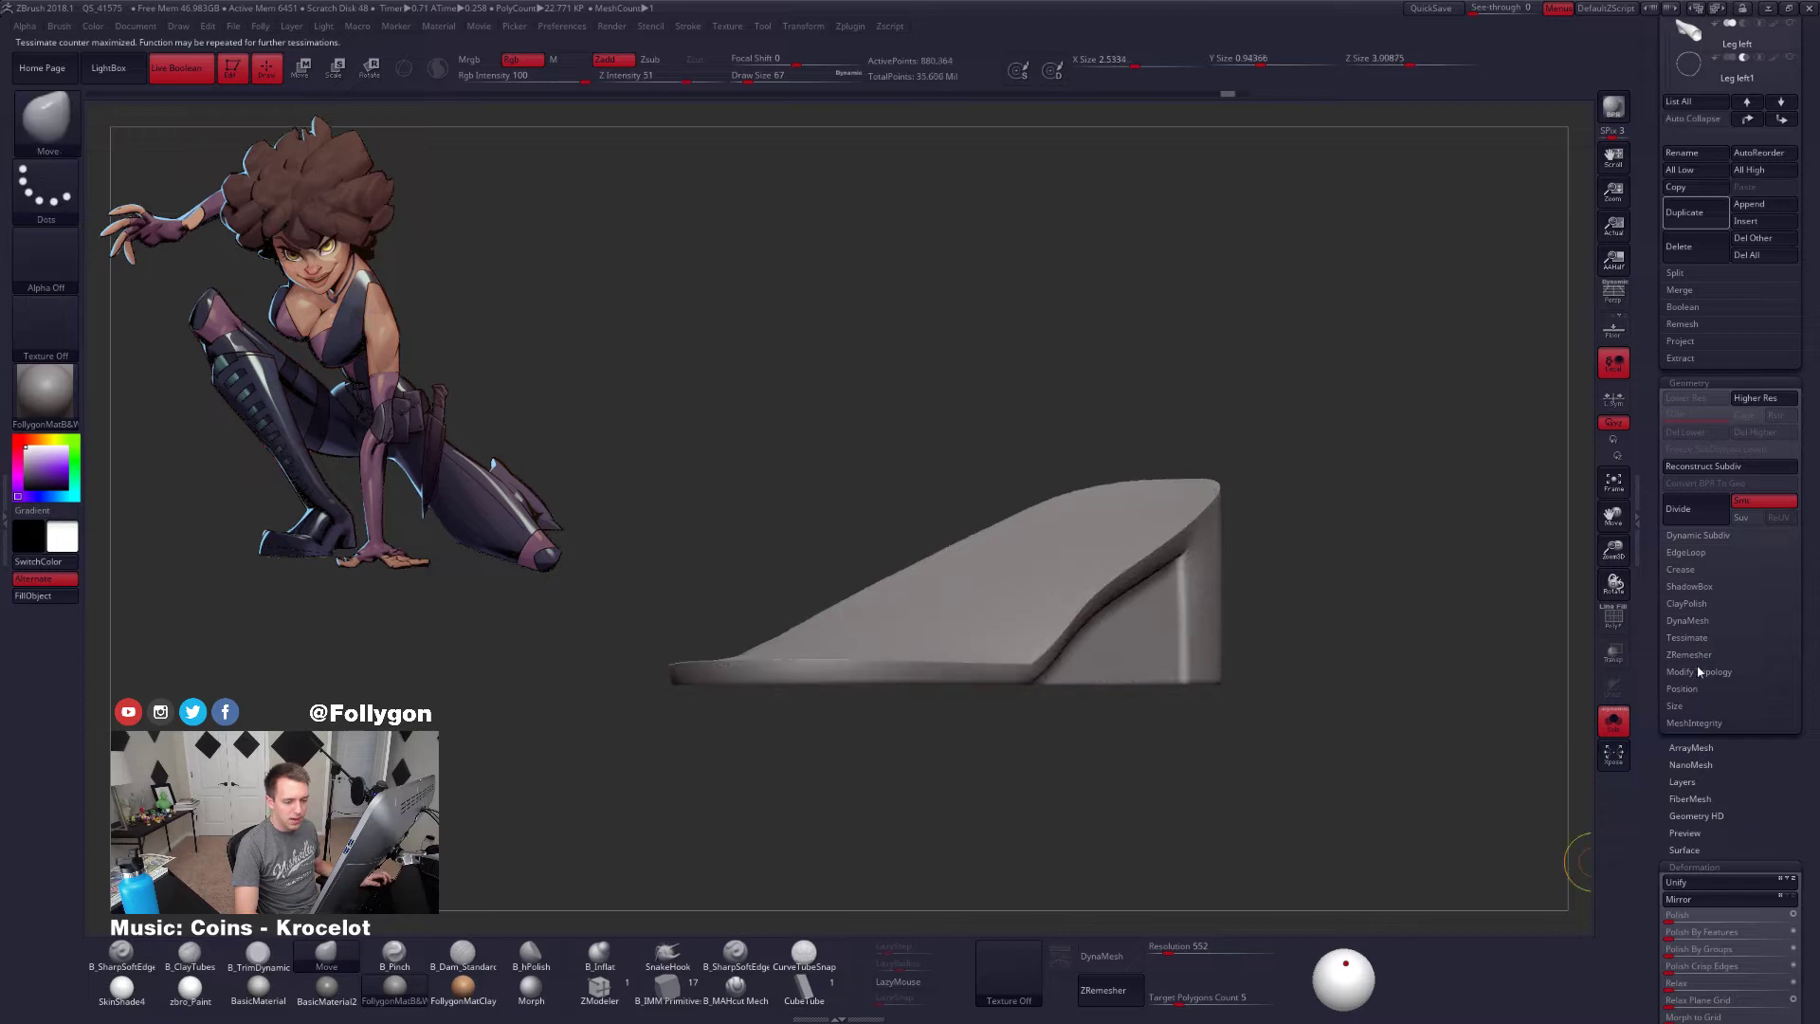
# Retopologize the sole and heel with ZRemesher, keeping the existing polygroups
pyautogui.click(1690, 654)
pyautogui.click(1688, 680)
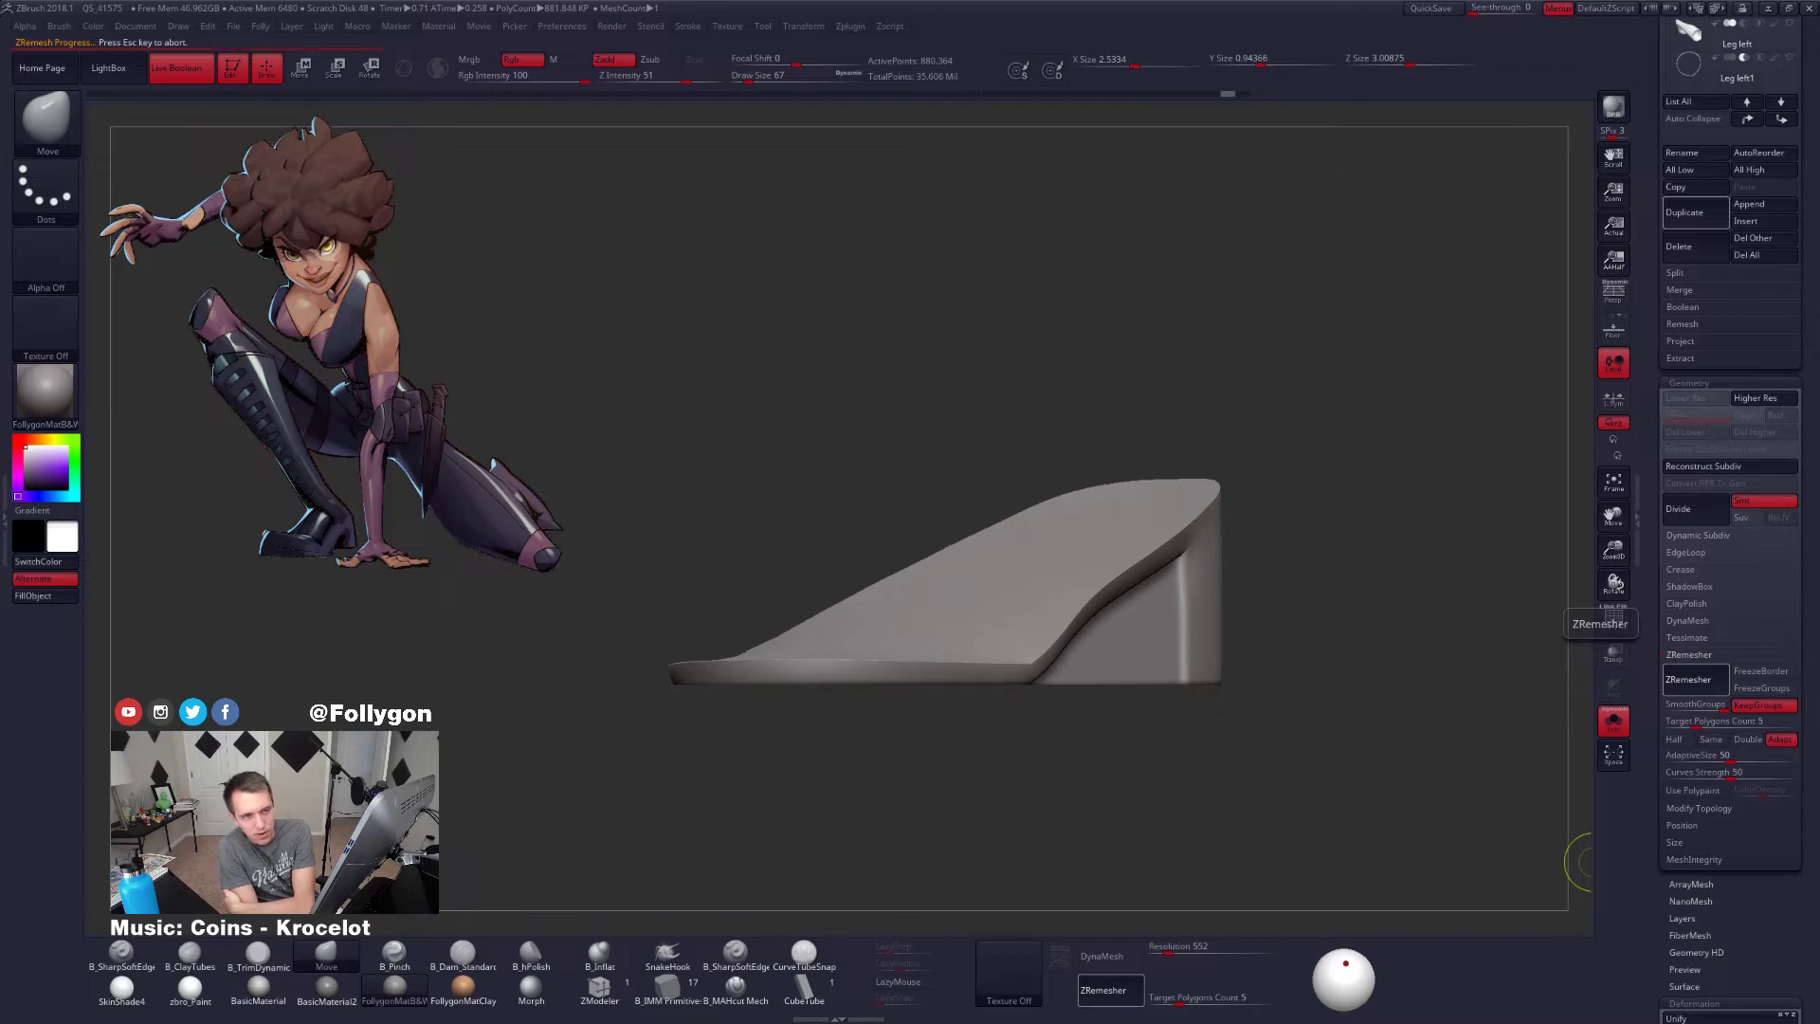
pyautogui.moveTo(1819, 38)
pyautogui.mouseDown()
pyautogui.moveTo(1819, 56)
pyautogui.moveTo(968, 150)
pyautogui.moveTo(1093, 112)
pyautogui.mouseUp()
pyautogui.moveTo(1093, 113); pyautogui.dragTo(1819, 118)
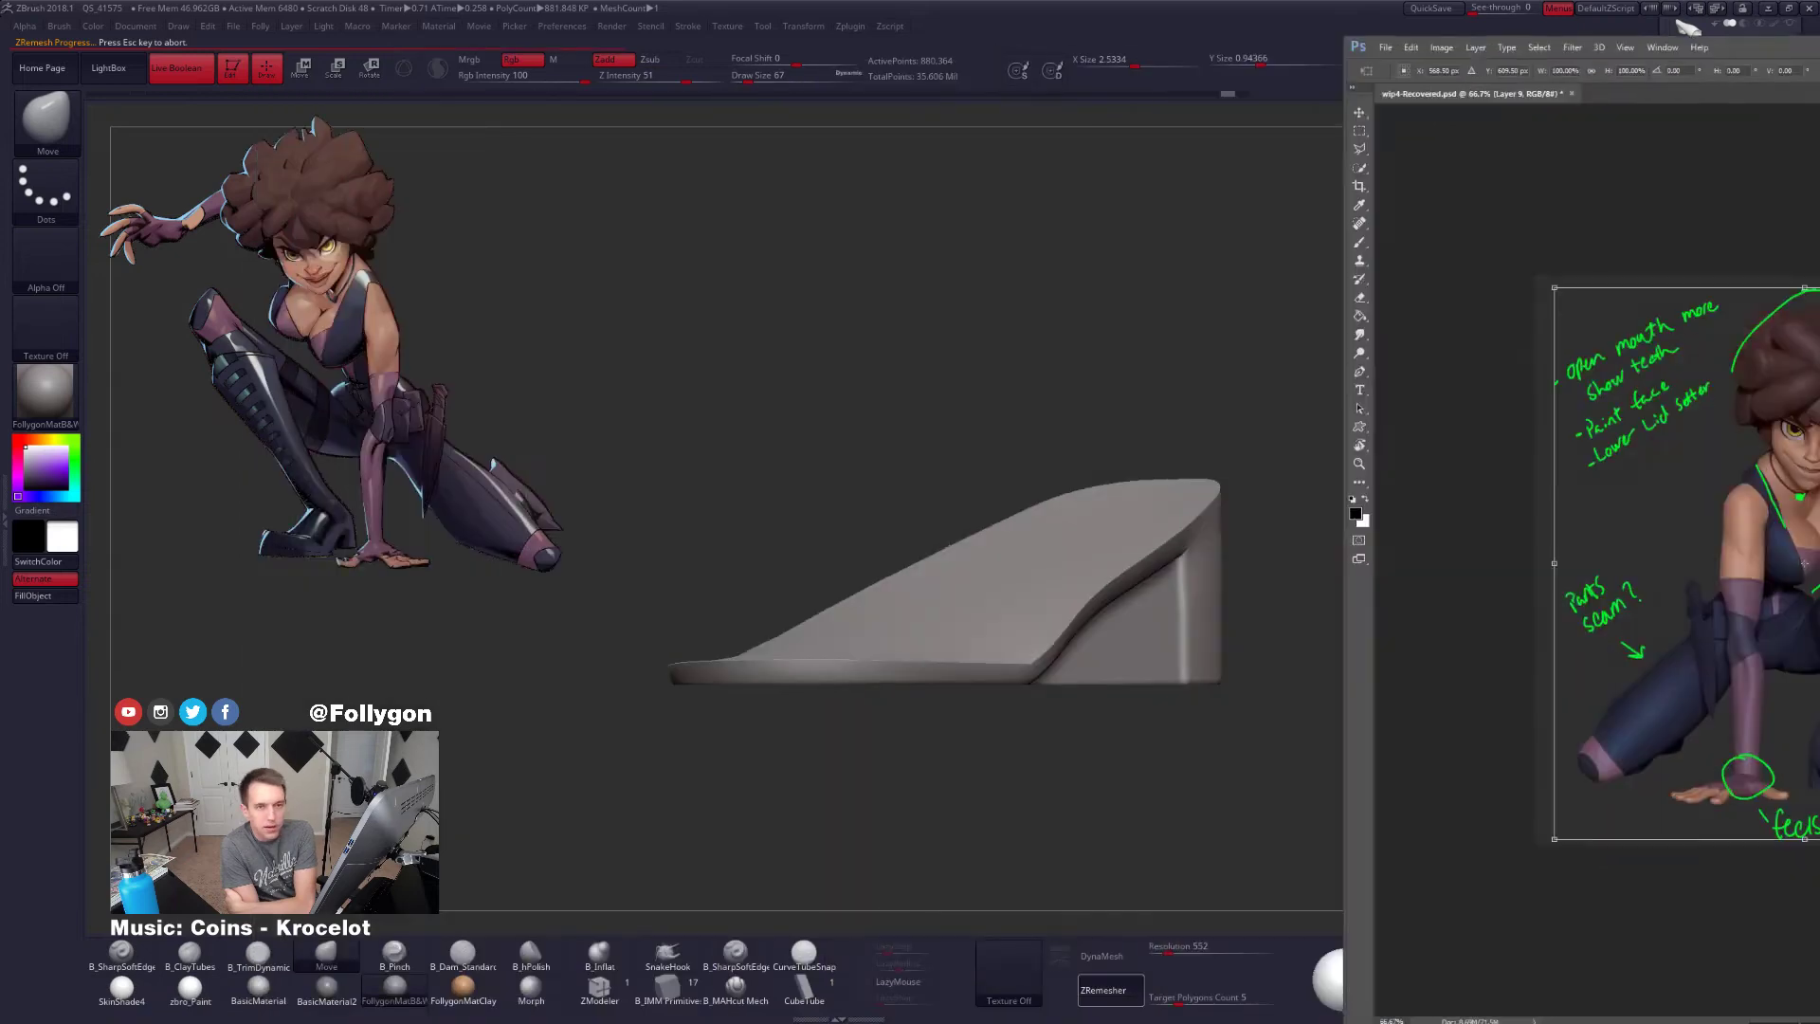
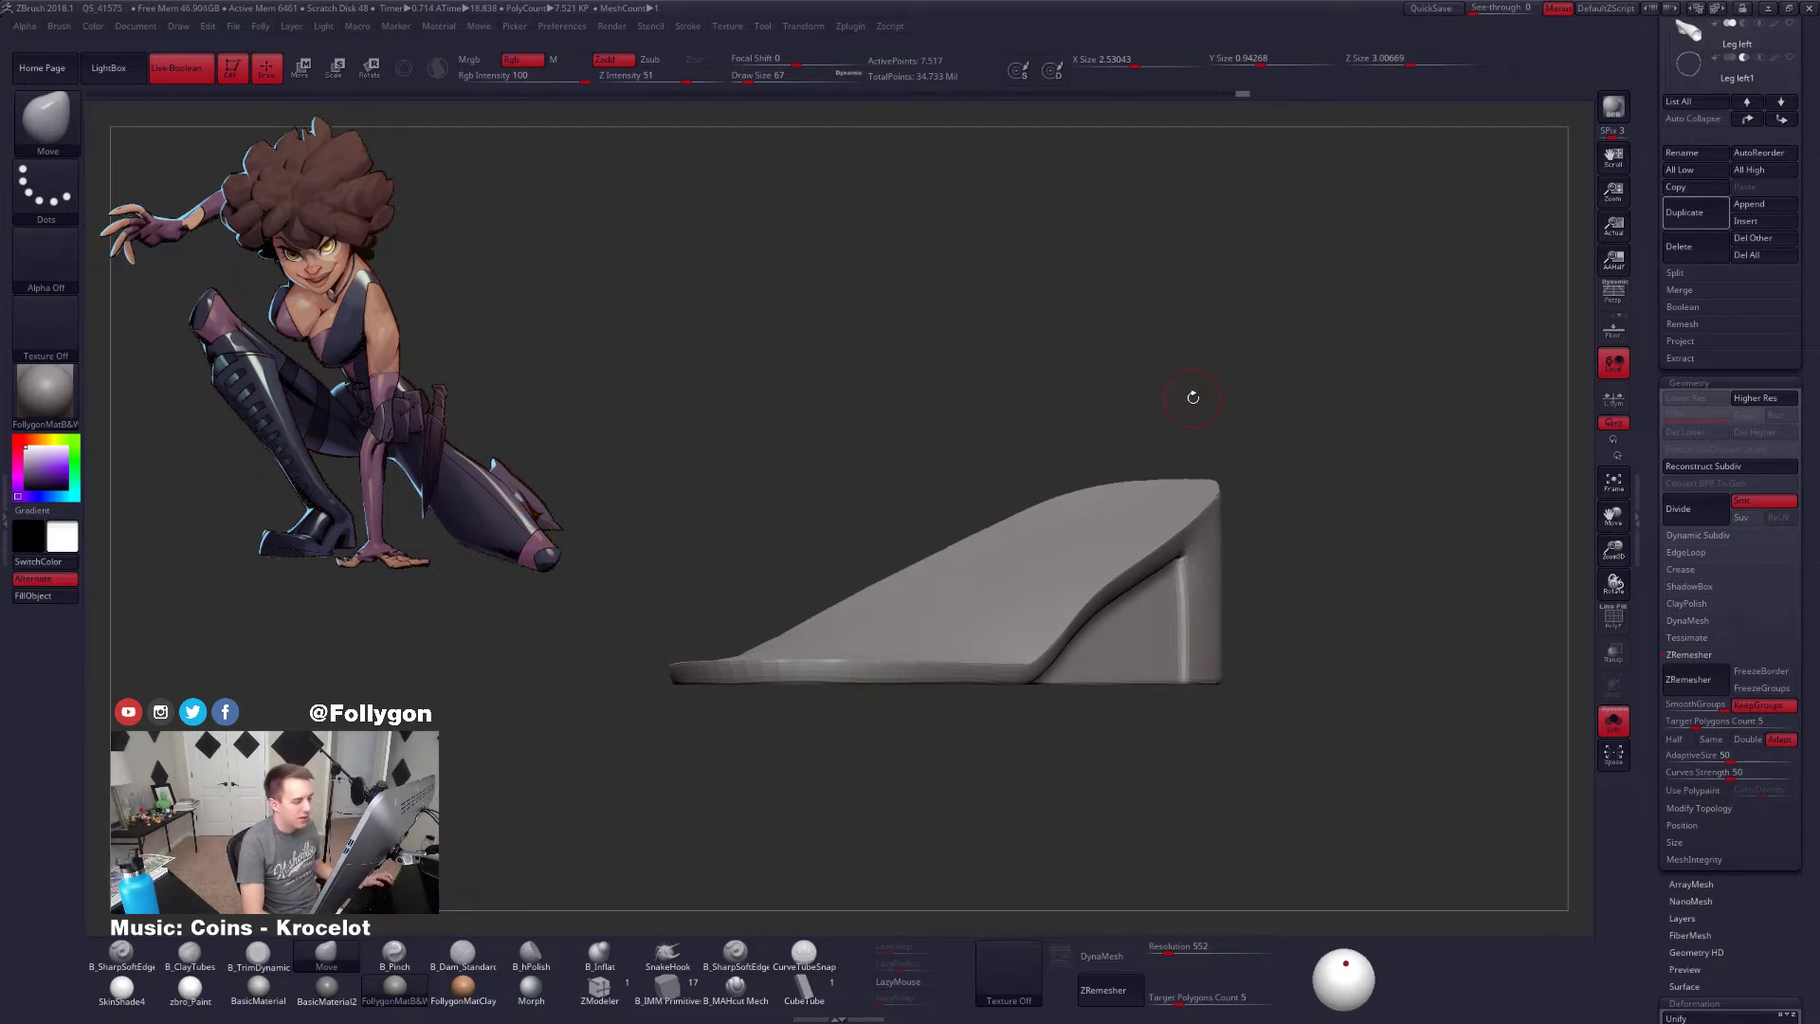
# Check the remeshed sole's wireframe and polygroups, and run ZRemesher on it a second time
pyautogui.moveTo(1191, 395)
pyautogui.mouseDown()
pyautogui.moveTo(936, 577)
pyautogui.moveTo(979, 558)
pyautogui.moveTo(958, 530)
pyautogui.mouseUp()
pyautogui.hotkey('shift', 'f')
pyautogui.click(1119, 990)
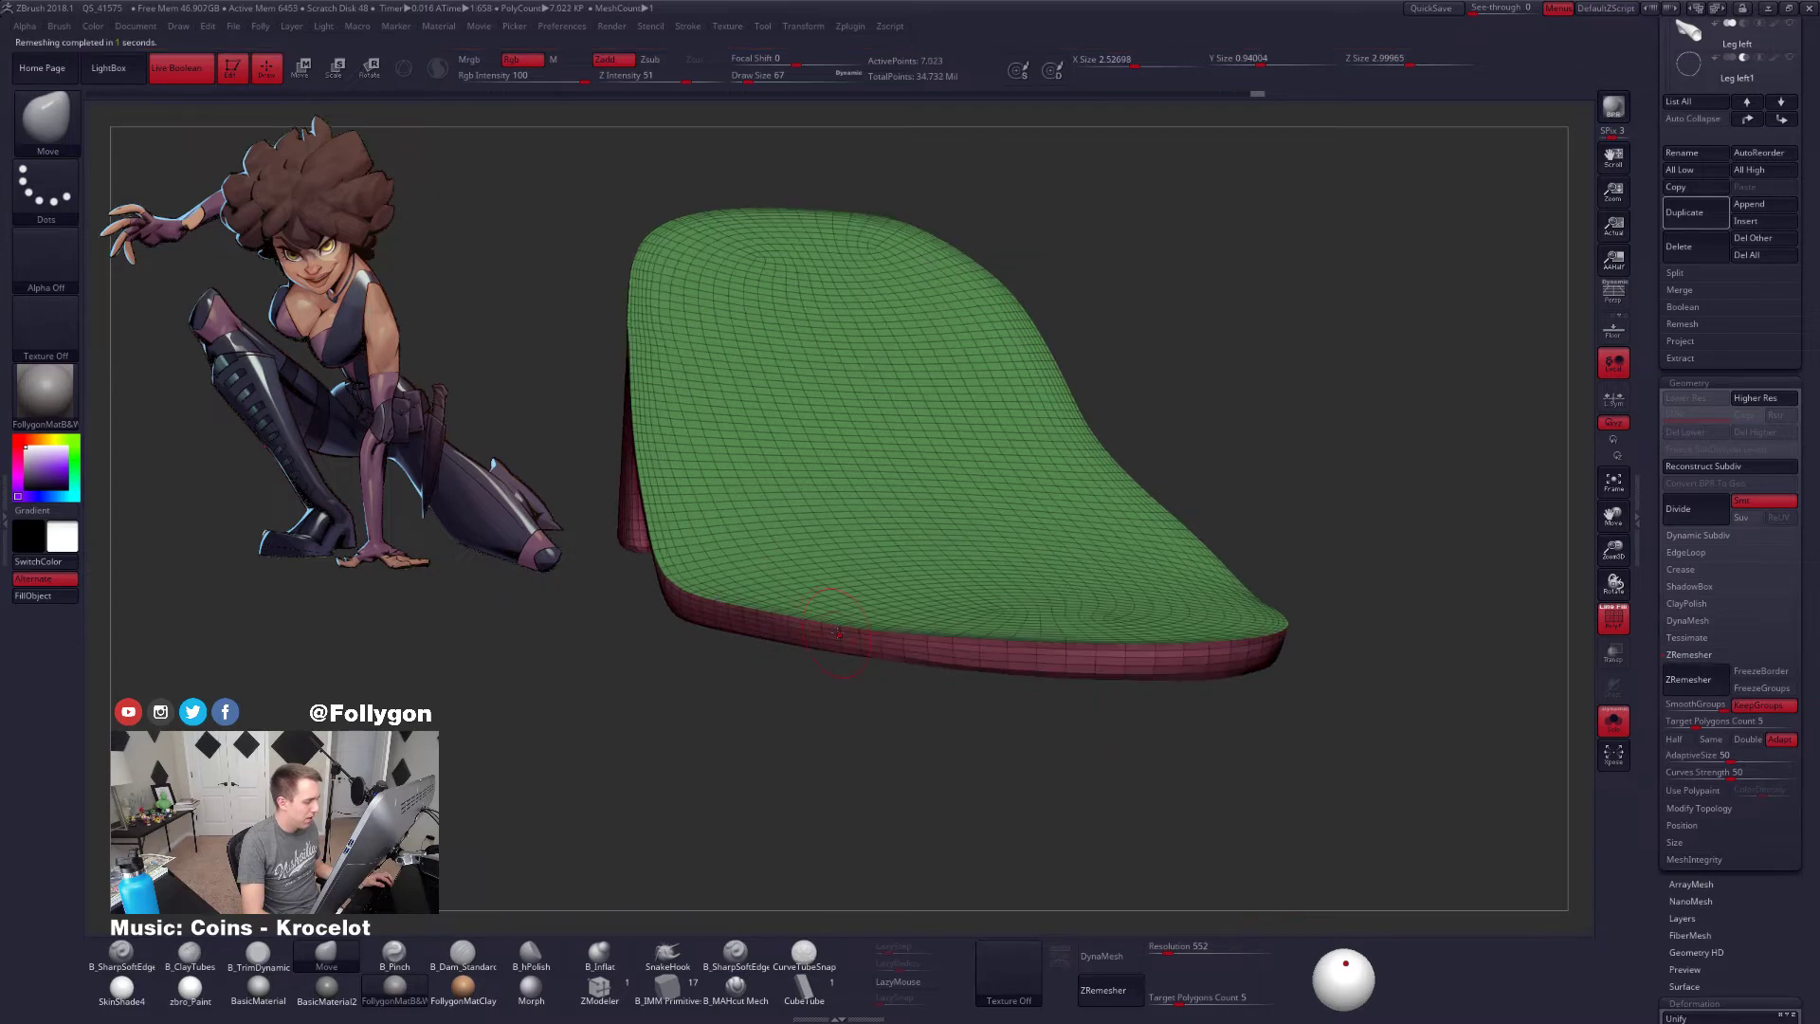
pyautogui.moveTo(789, 678)
pyautogui.mouseDown()
pyautogui.moveTo(957, 654)
pyautogui.moveTo(978, 693)
pyautogui.moveTo(1105, 619)
pyautogui.mouseUp()
pyautogui.hotkey('shift', 'f')
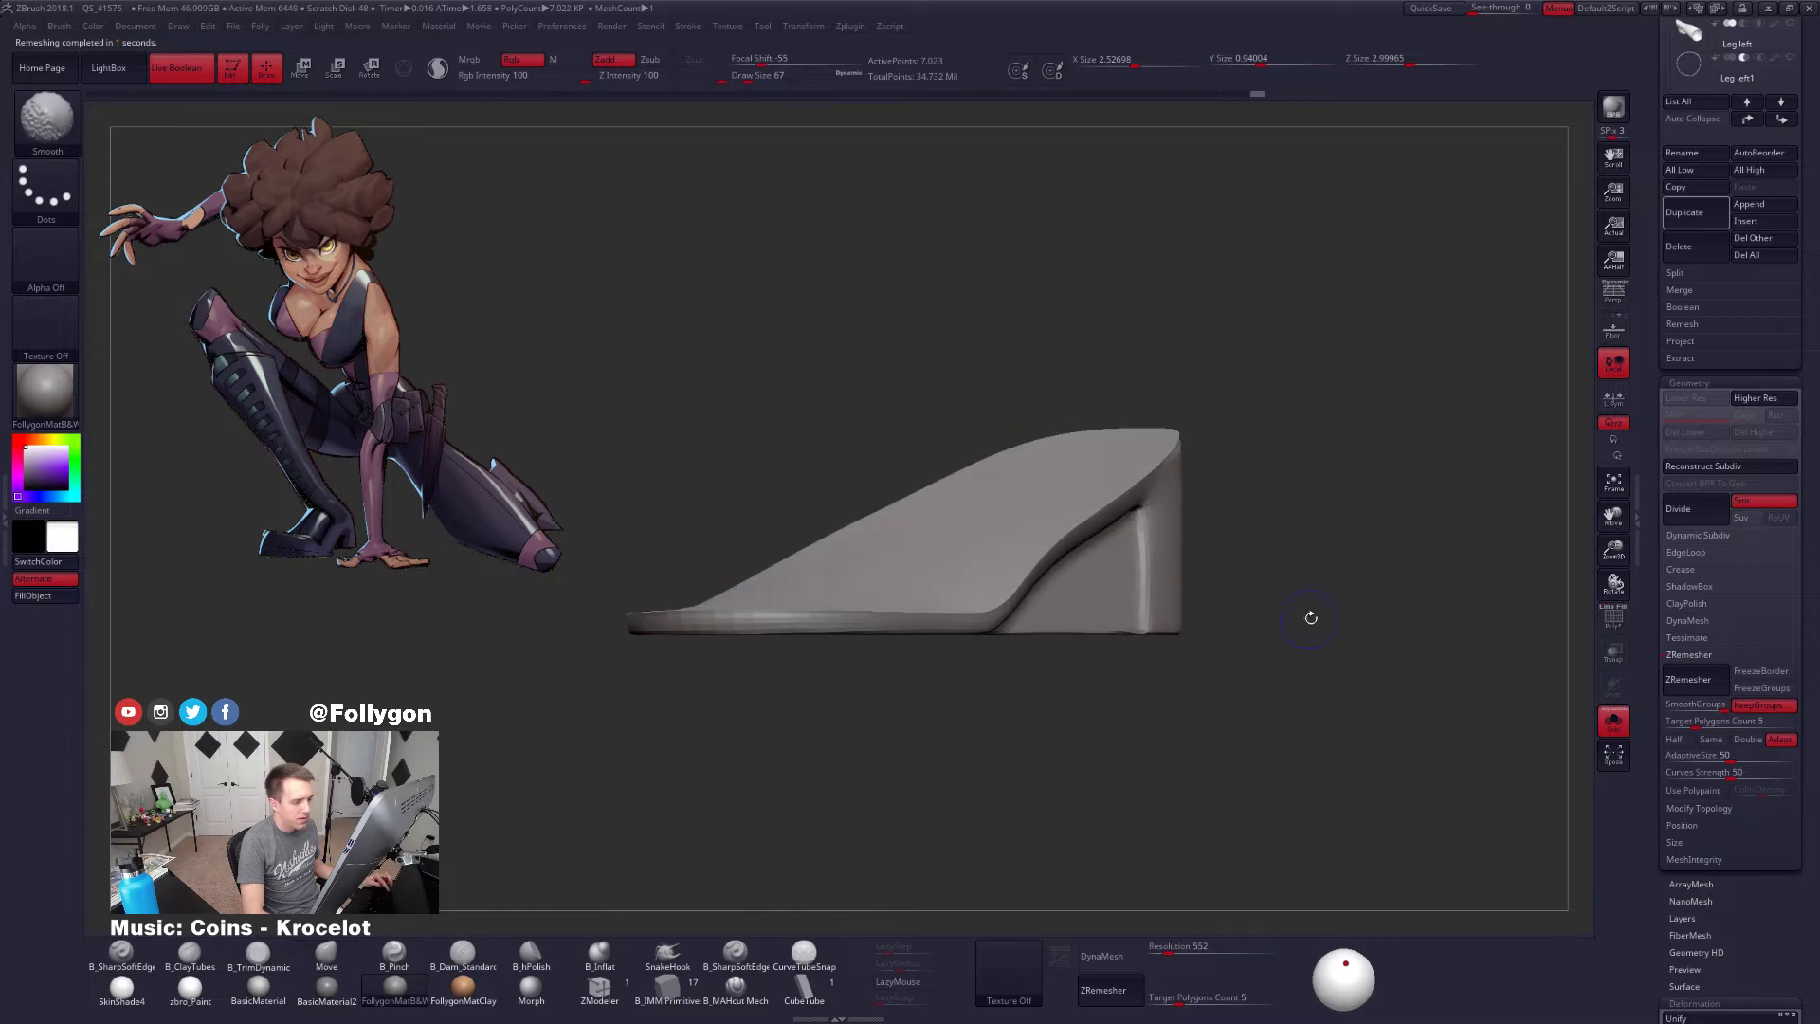
# Subdivide the remeshed sole up to level 4, projecting the original duplicate's detail onto it after each division
pyautogui.moveTo(1309, 617); pyautogui.dragTo(1323, 569)
pyautogui.hotkey('ctrl', 'd')
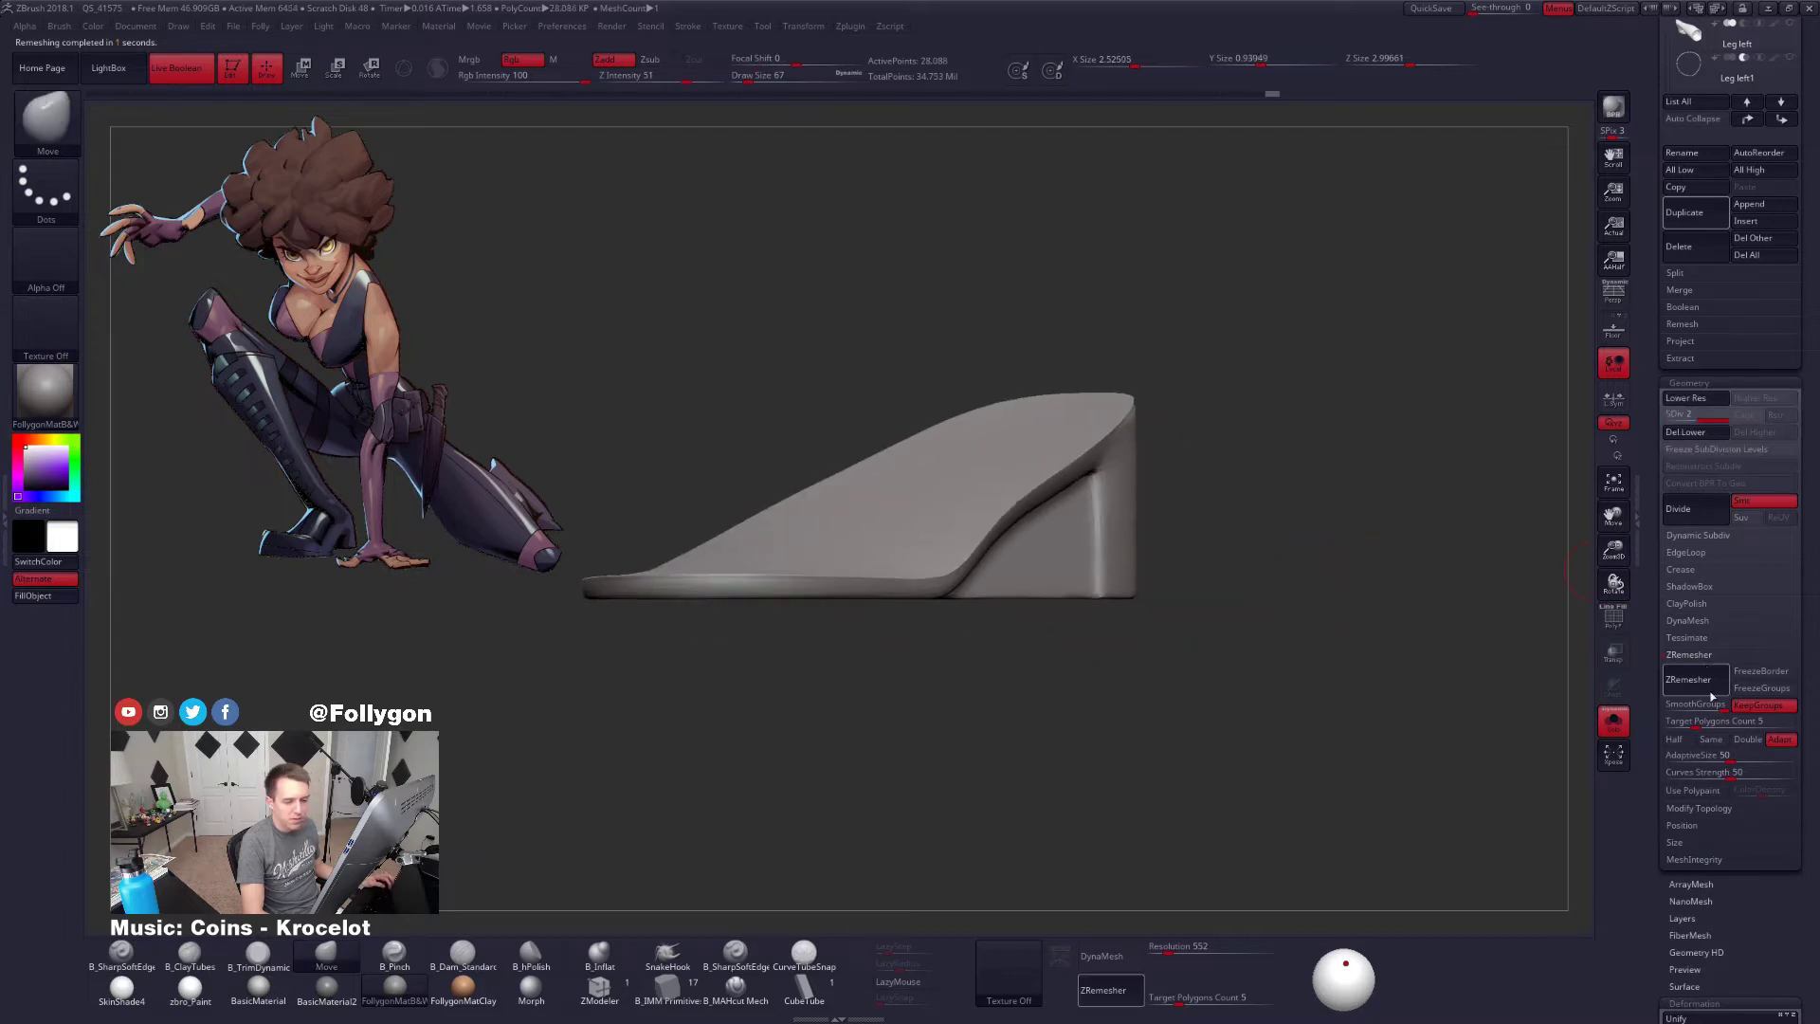
pyautogui.click(1701, 654)
pyautogui.click(1682, 341)
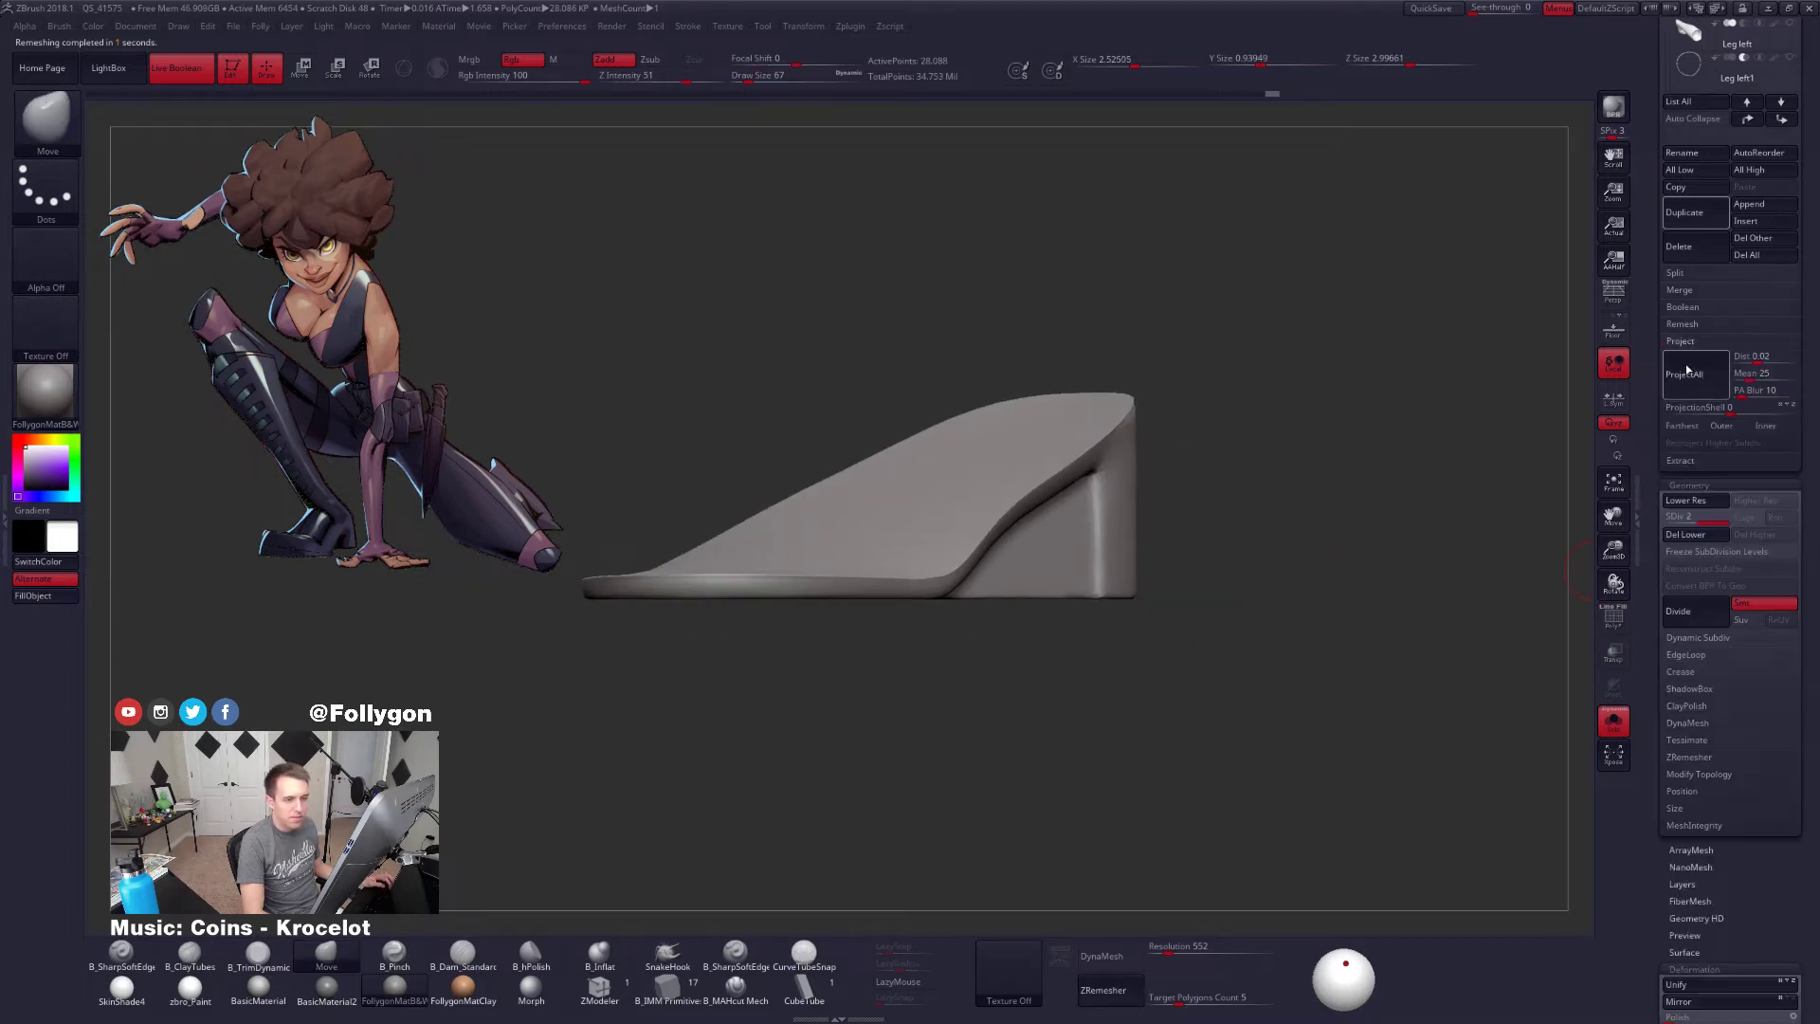
pyautogui.click(1688, 374)
pyautogui.hotkey('ctrl', 'd')
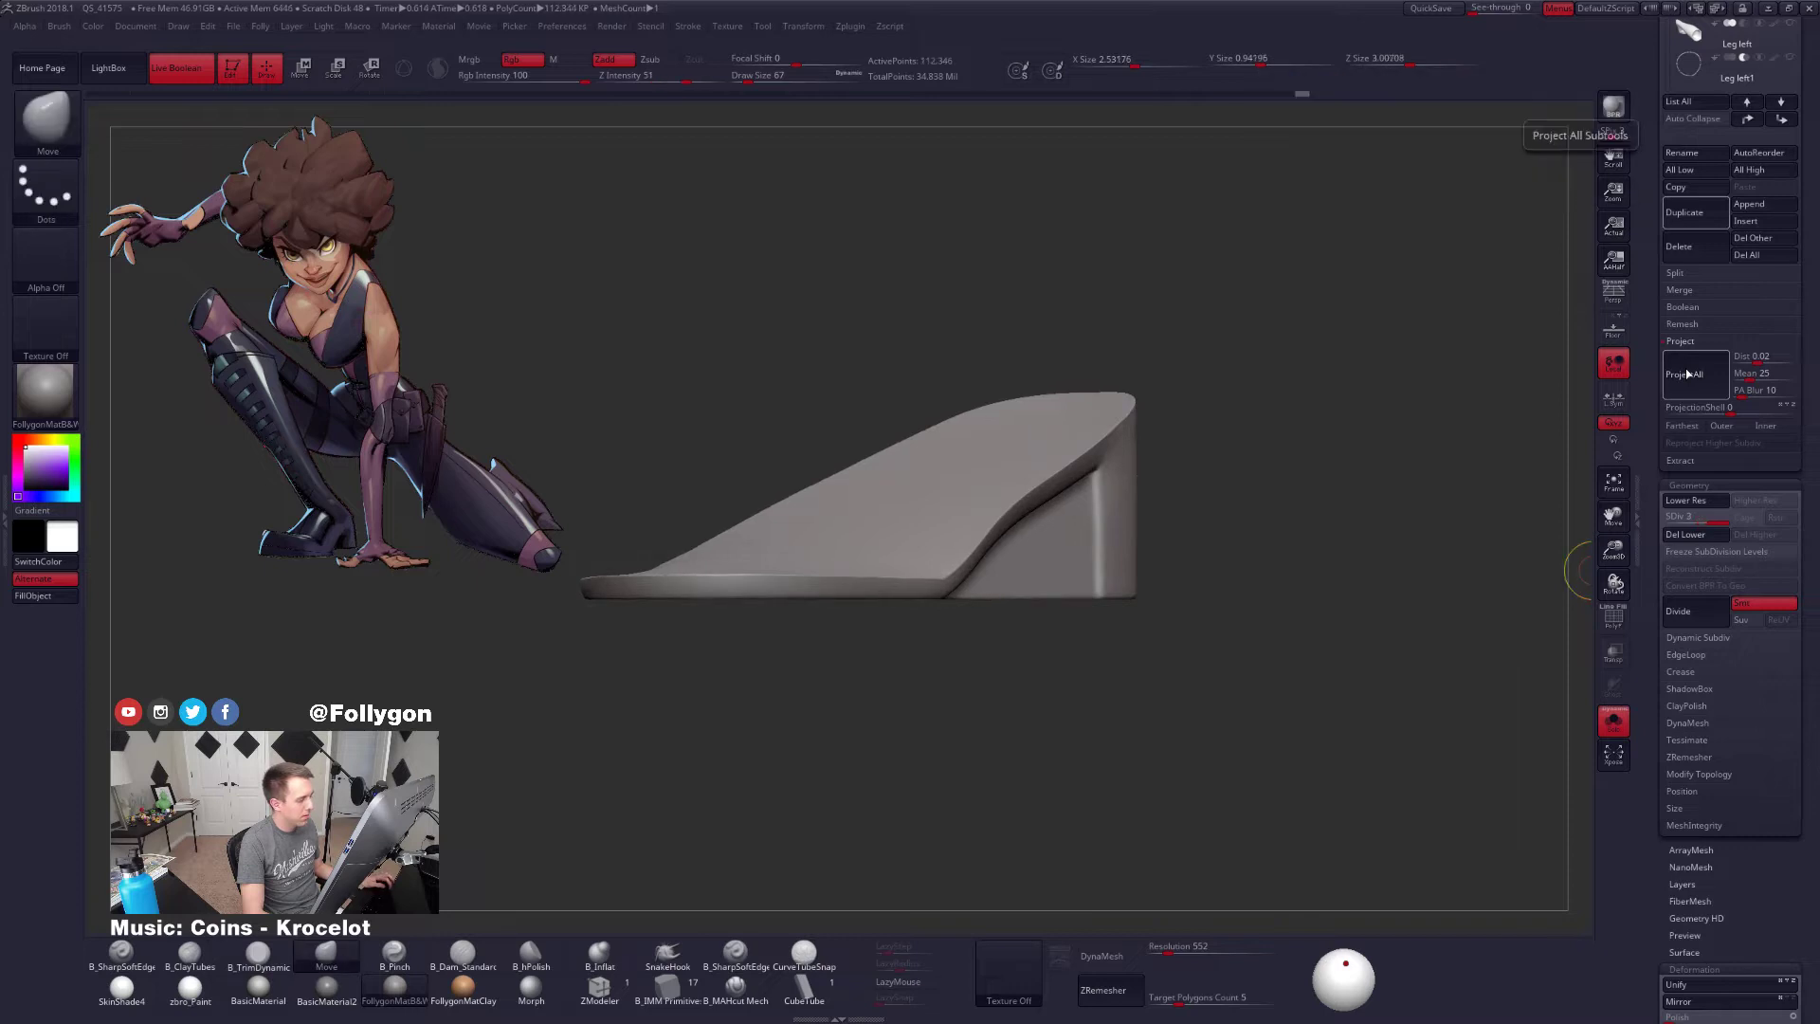
pyautogui.click(1687, 374)
pyautogui.hotkey('ctrl', 'd')
pyautogui.click(1688, 374)
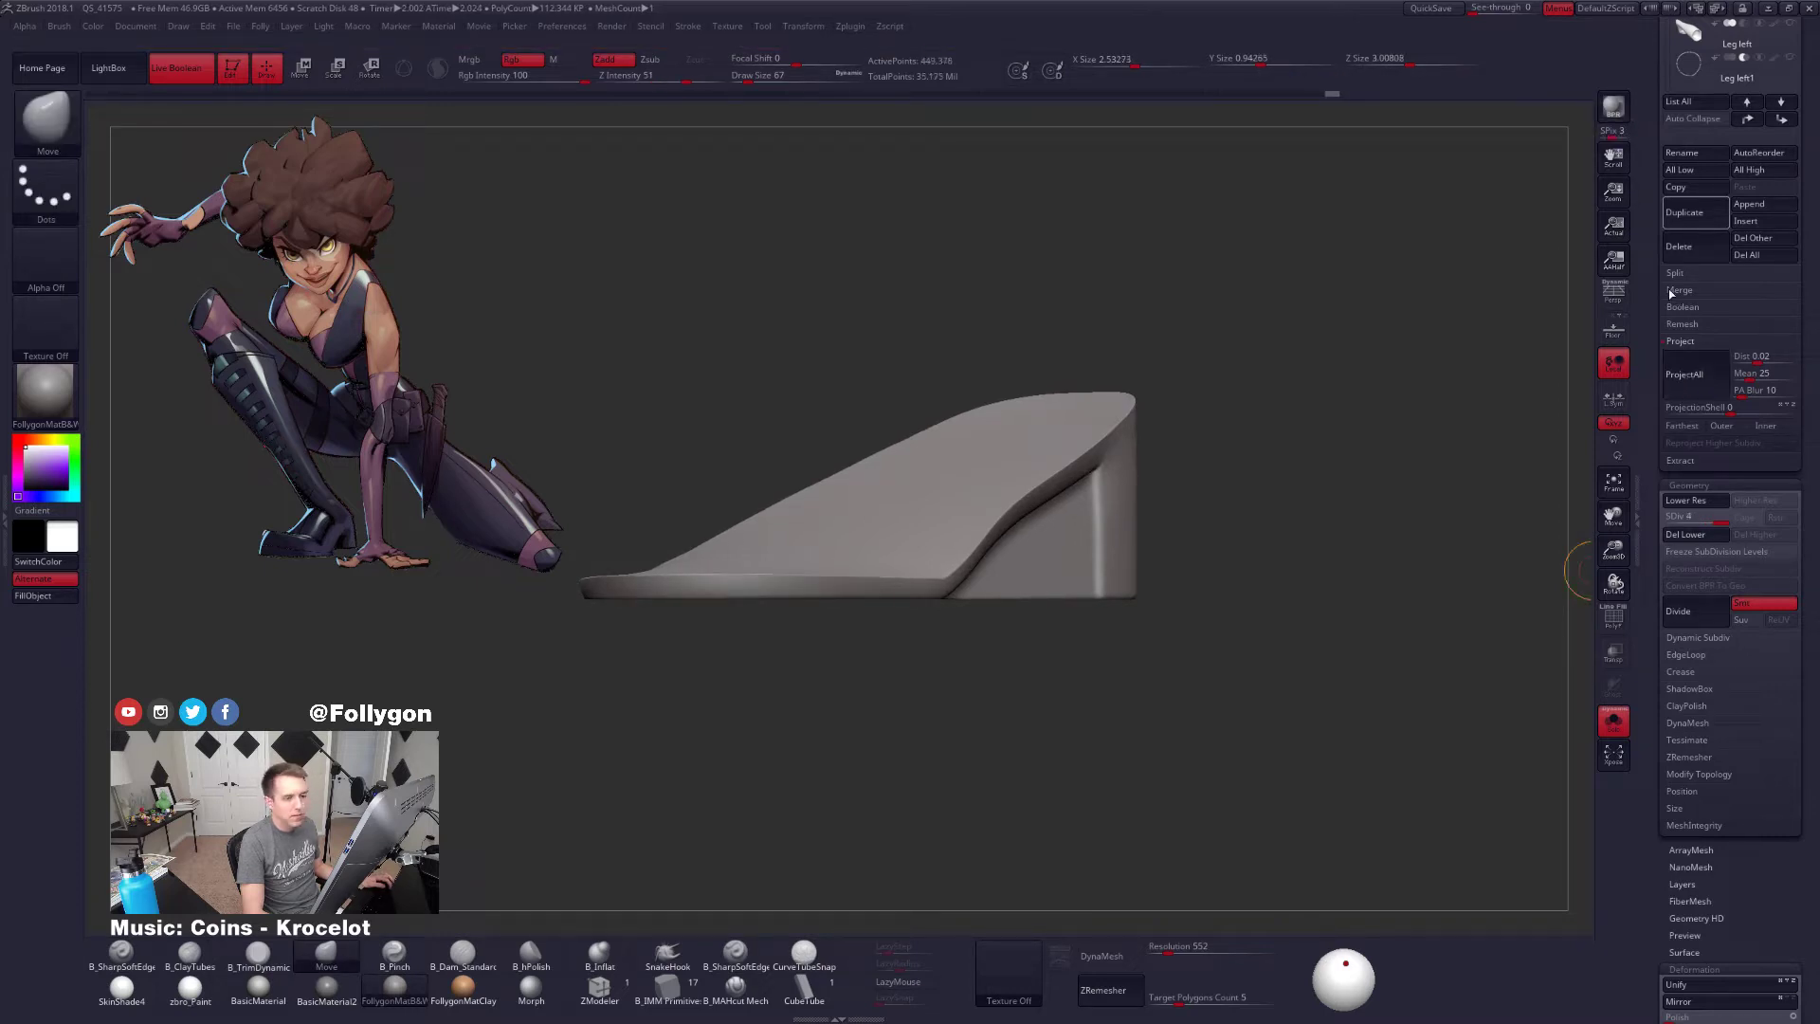
# Delete the duplicate Leg right1_5 subtool and reselect Leg right1_4
pyautogui.moveTo(1666, 292); pyautogui.dragTo(1669, 766)
pyautogui.click(1691, 405)
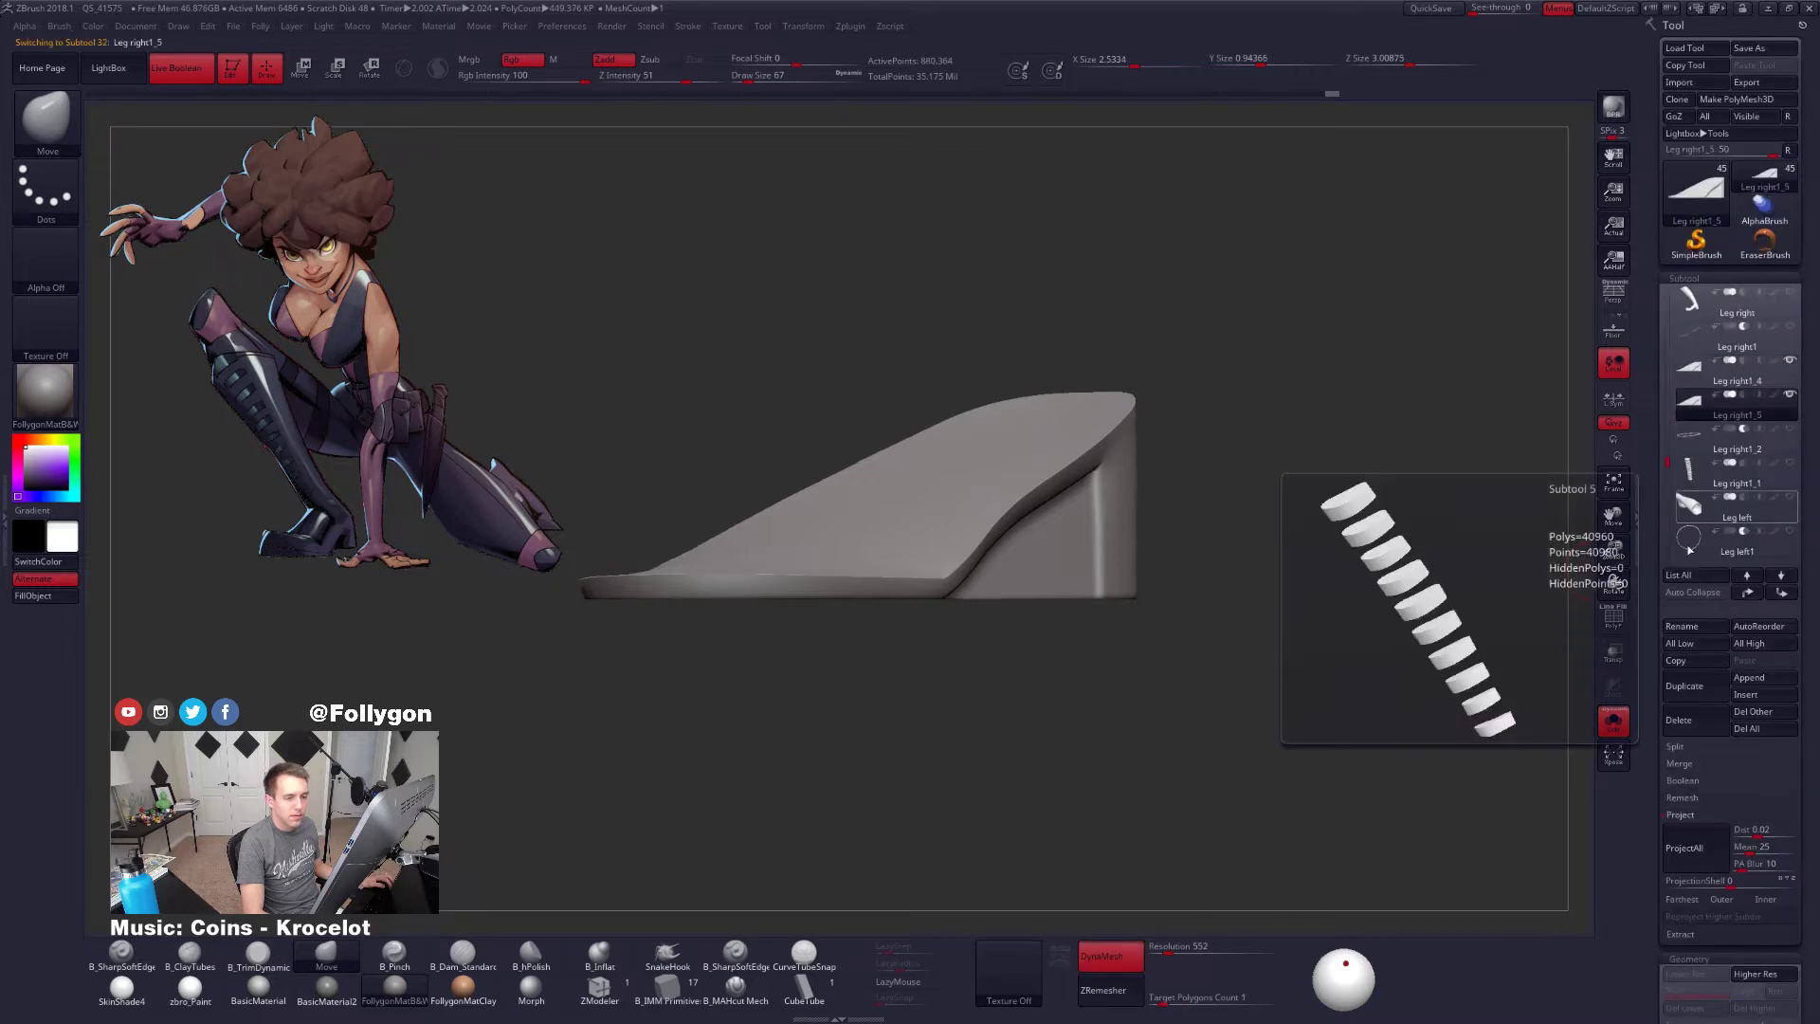
pyautogui.click(1687, 718)
pyautogui.click(1566, 744)
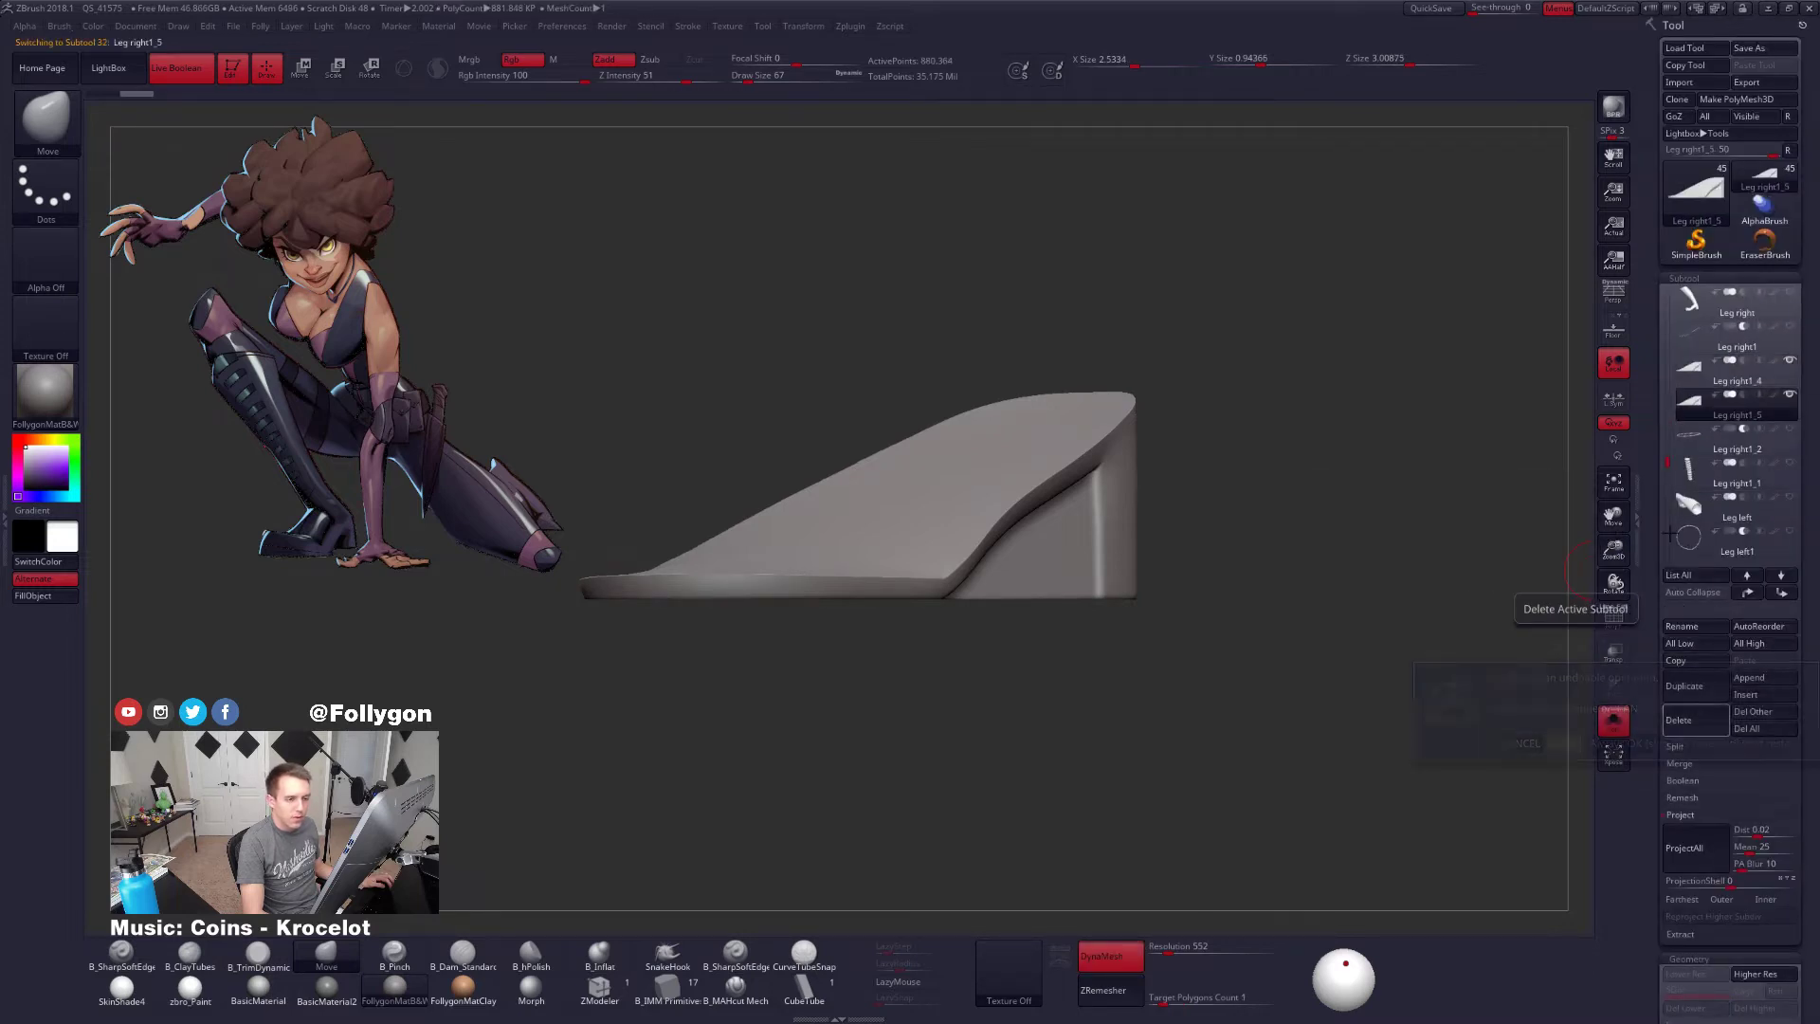
pyautogui.click(1690, 380)
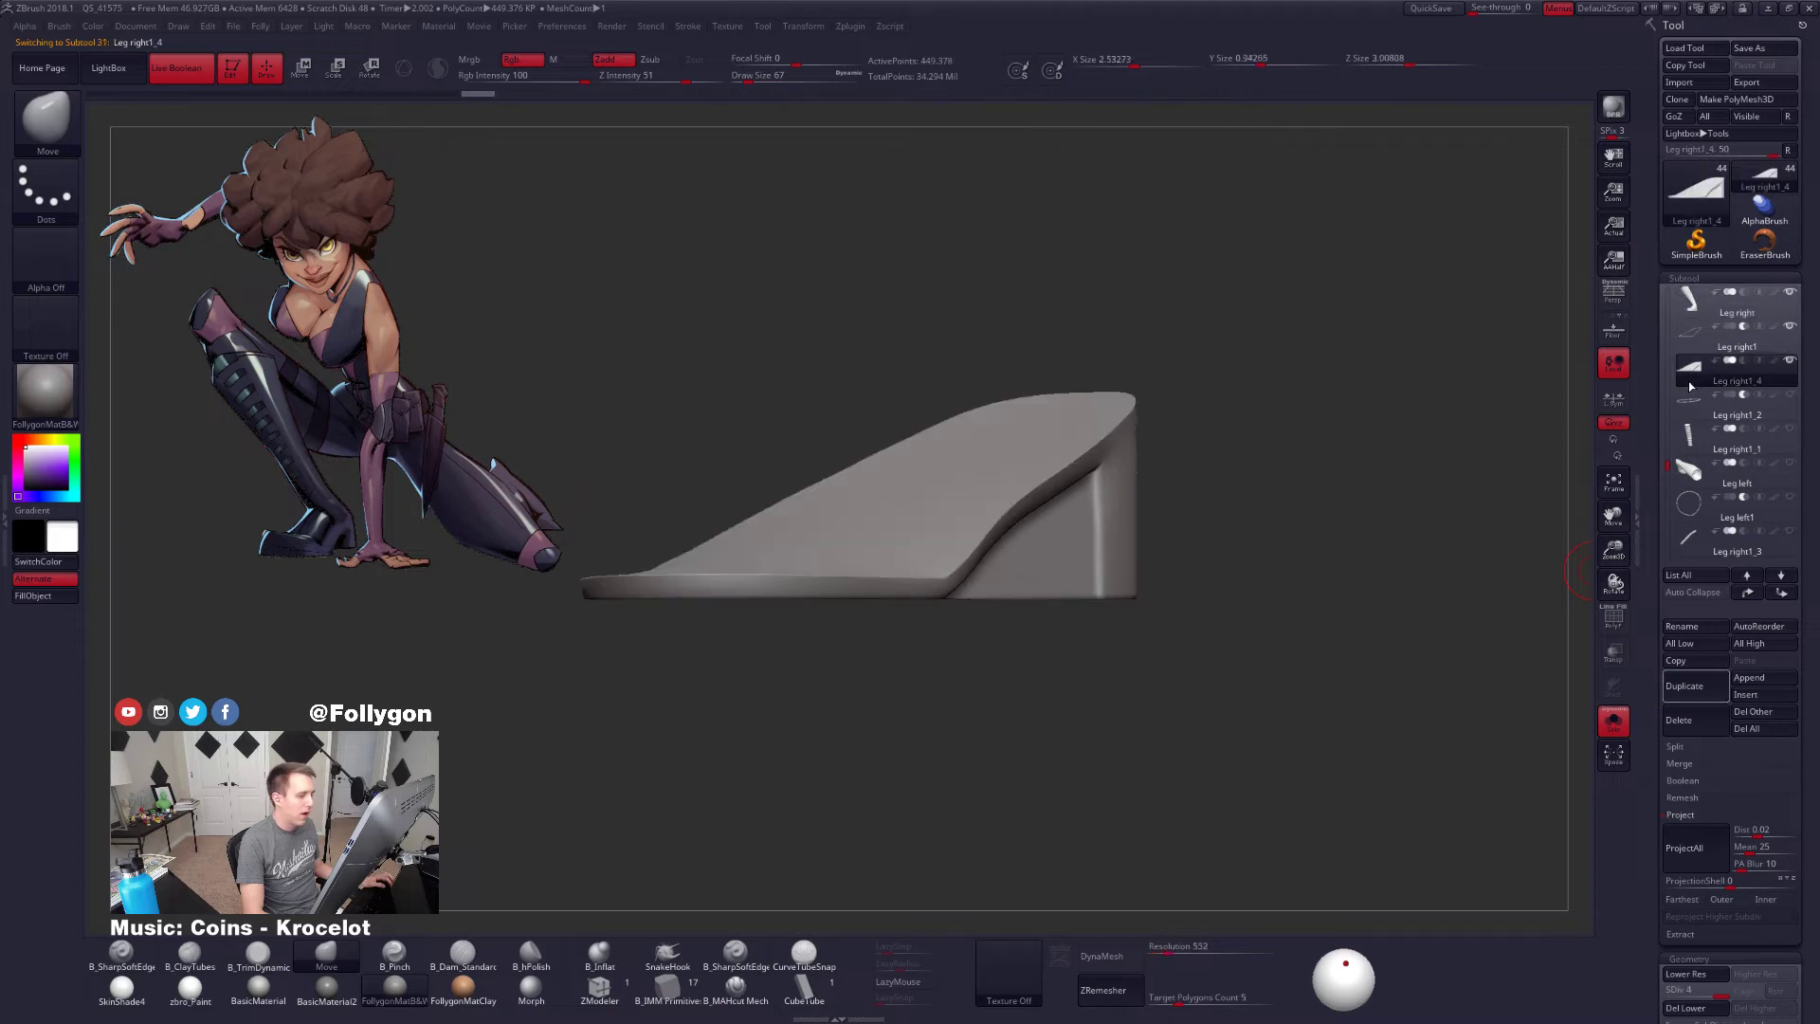
# Examine the remeshed sole from several angles, both on the boot and isolated, and compare it with the Leg right1 trim curve
pyautogui.click(1692, 337)
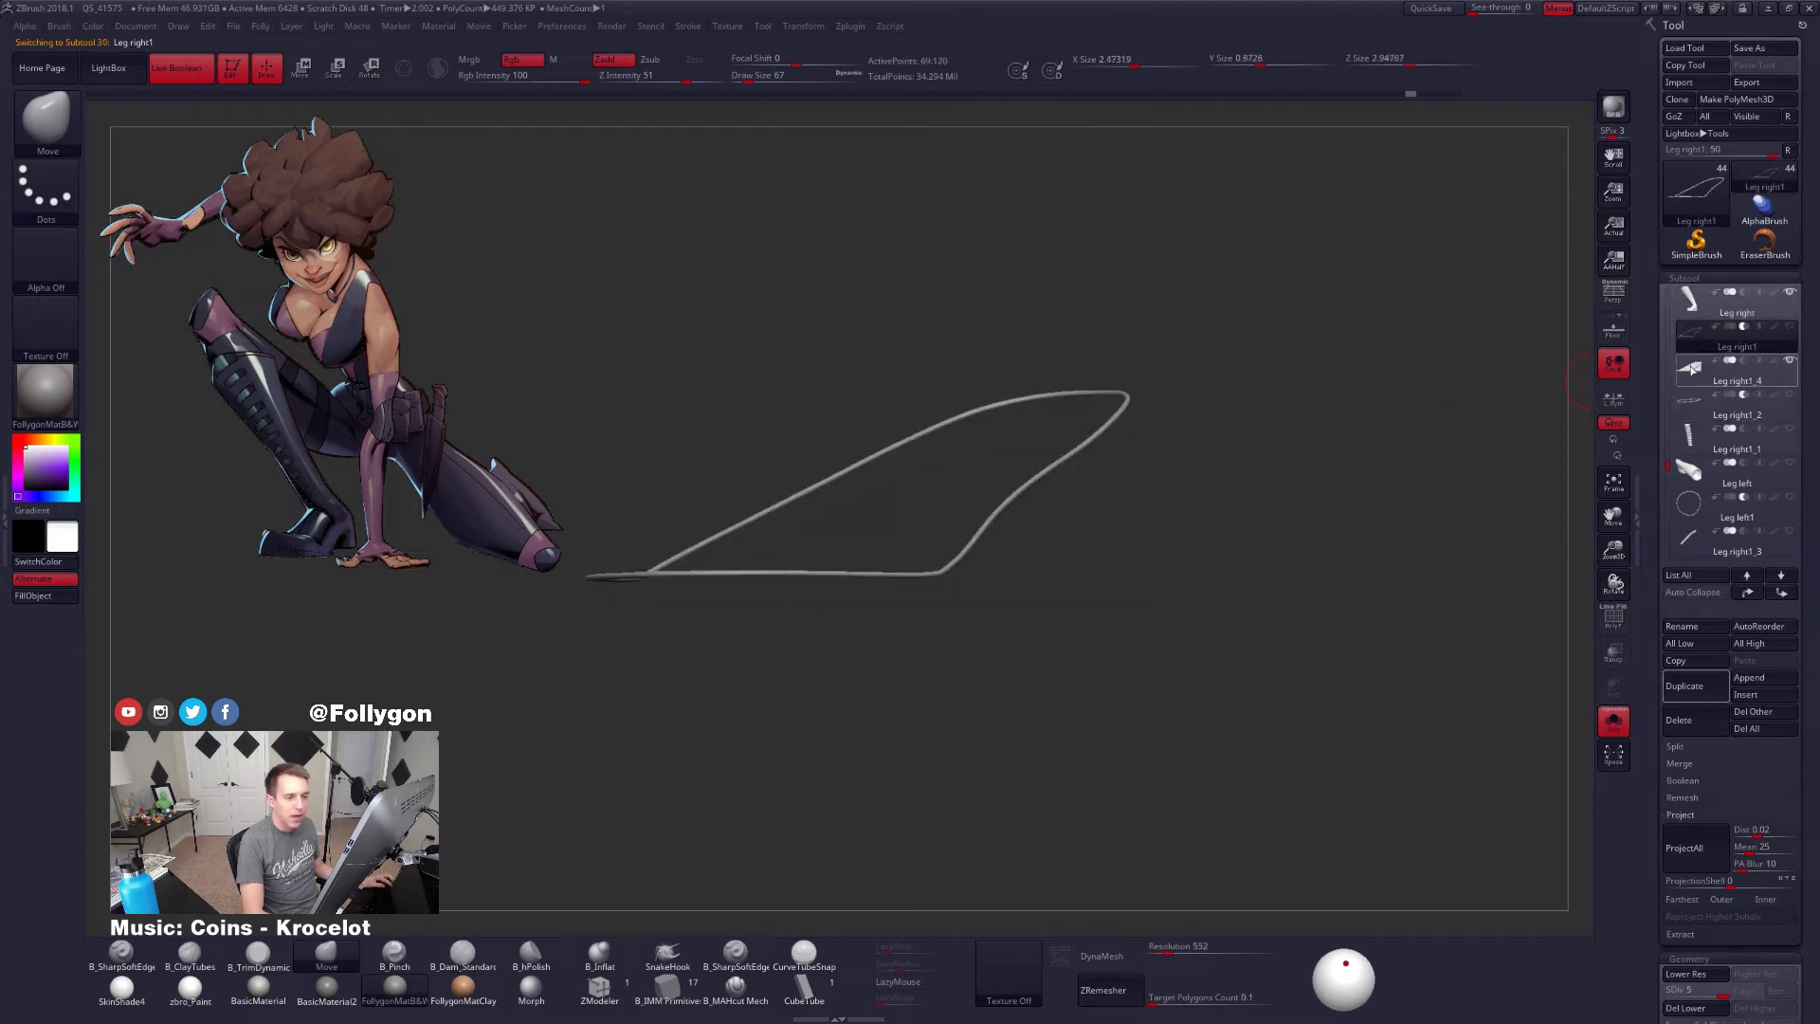
pyautogui.click(1692, 368)
pyautogui.moveTo(1098, 471); pyautogui.dragTo(1109, 557, button='right')
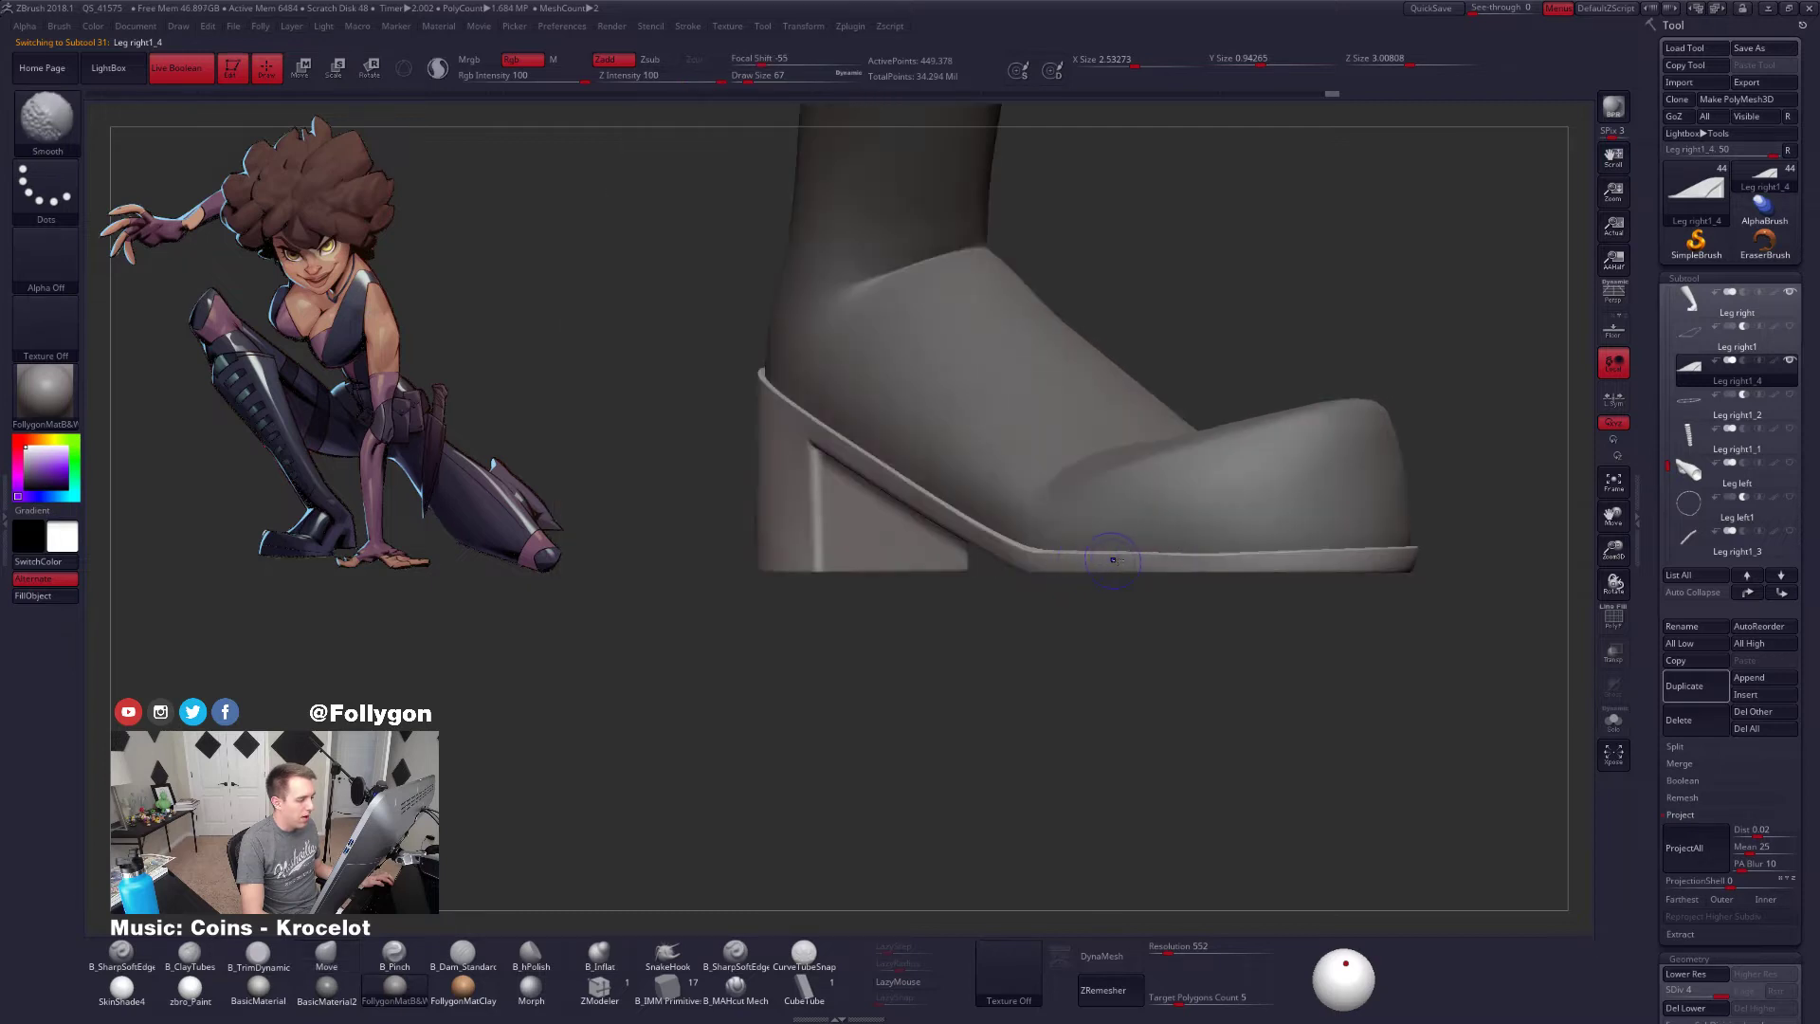
pyautogui.hotkey('shift', 's')
pyautogui.hotkey('shift', 's')
pyautogui.hotkey('shift', 's')
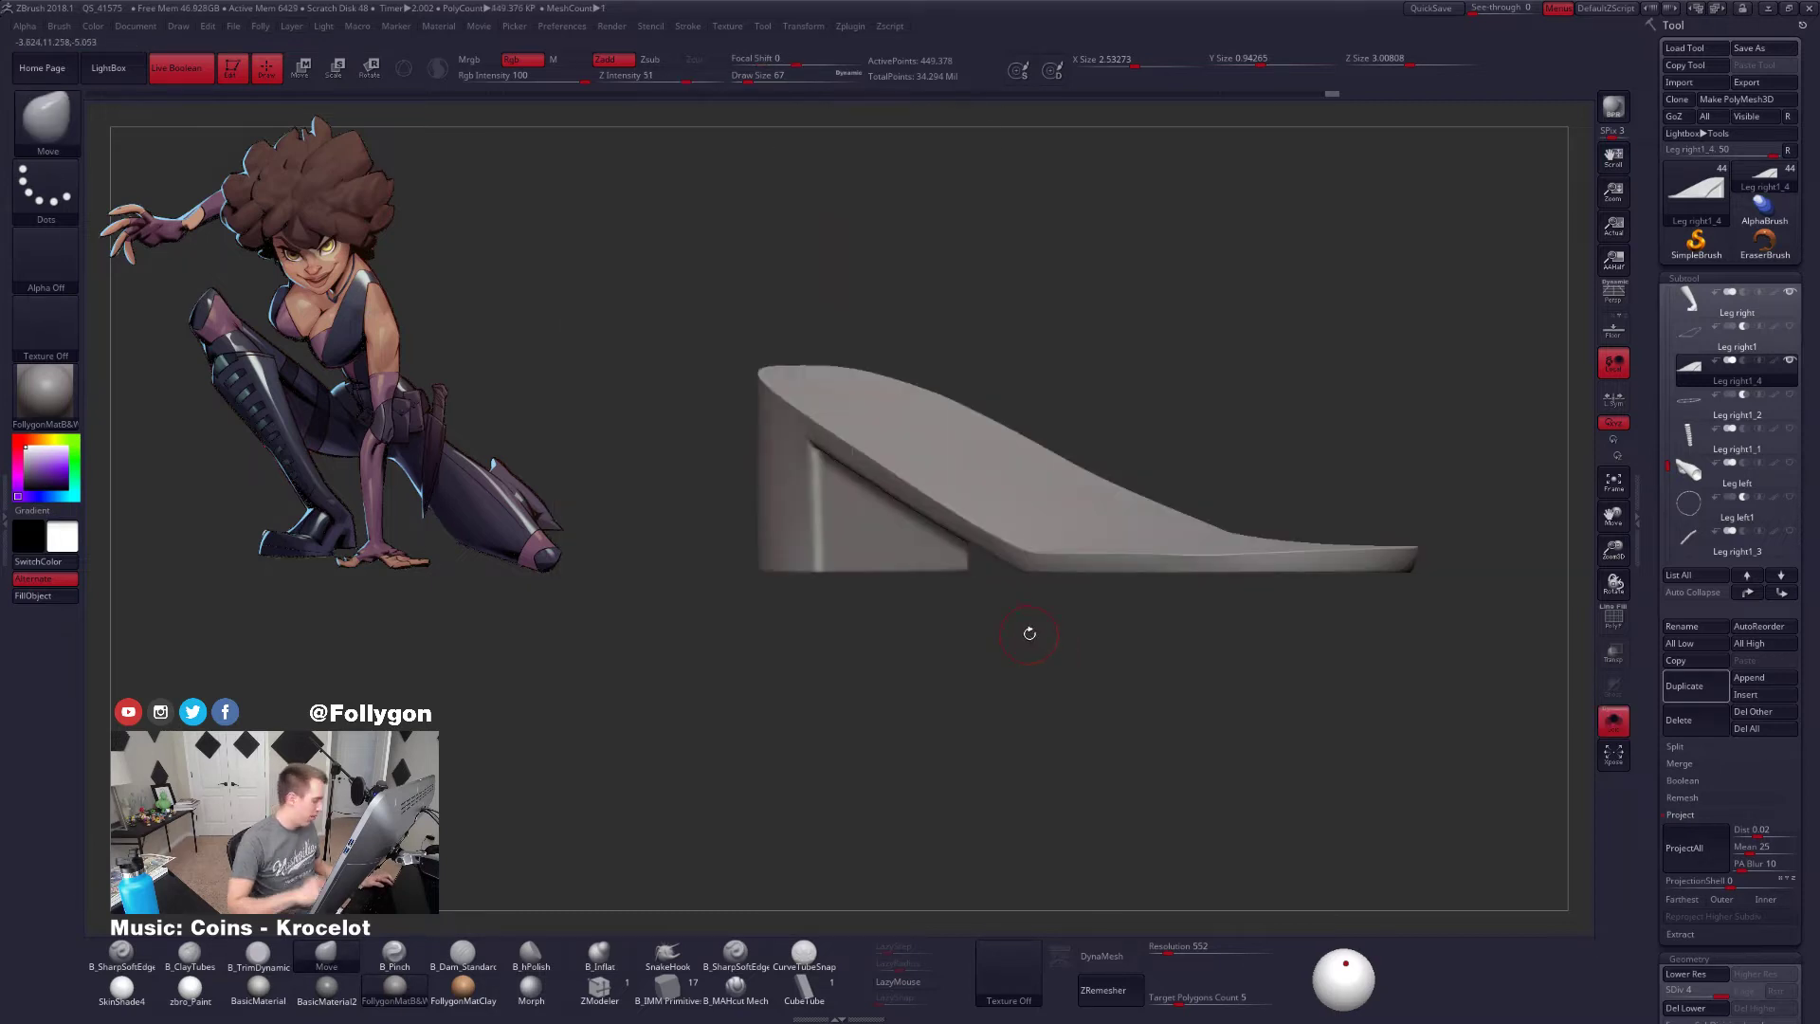
pyautogui.press('5')
pyautogui.moveTo(1015, 584); pyautogui.dragTo(957, 652, button='right')
pyautogui.moveTo(983, 632); pyautogui.dragTo(1231, 350)
pyautogui.moveTo(1231, 350)
pyautogui.mouseDown(button='right')
pyautogui.moveTo(1091, 618)
pyautogui.moveTo(1023, 638)
pyautogui.moveTo(1024, 597)
pyautogui.moveTo(1103, 637)
pyautogui.moveTo(992, 642)
pyautogui.mouseUp(button='right')
# Try to mask the sole's bend at the ball of the foot with MaskPen and MaskLasso
pyautogui.press('ctrl')
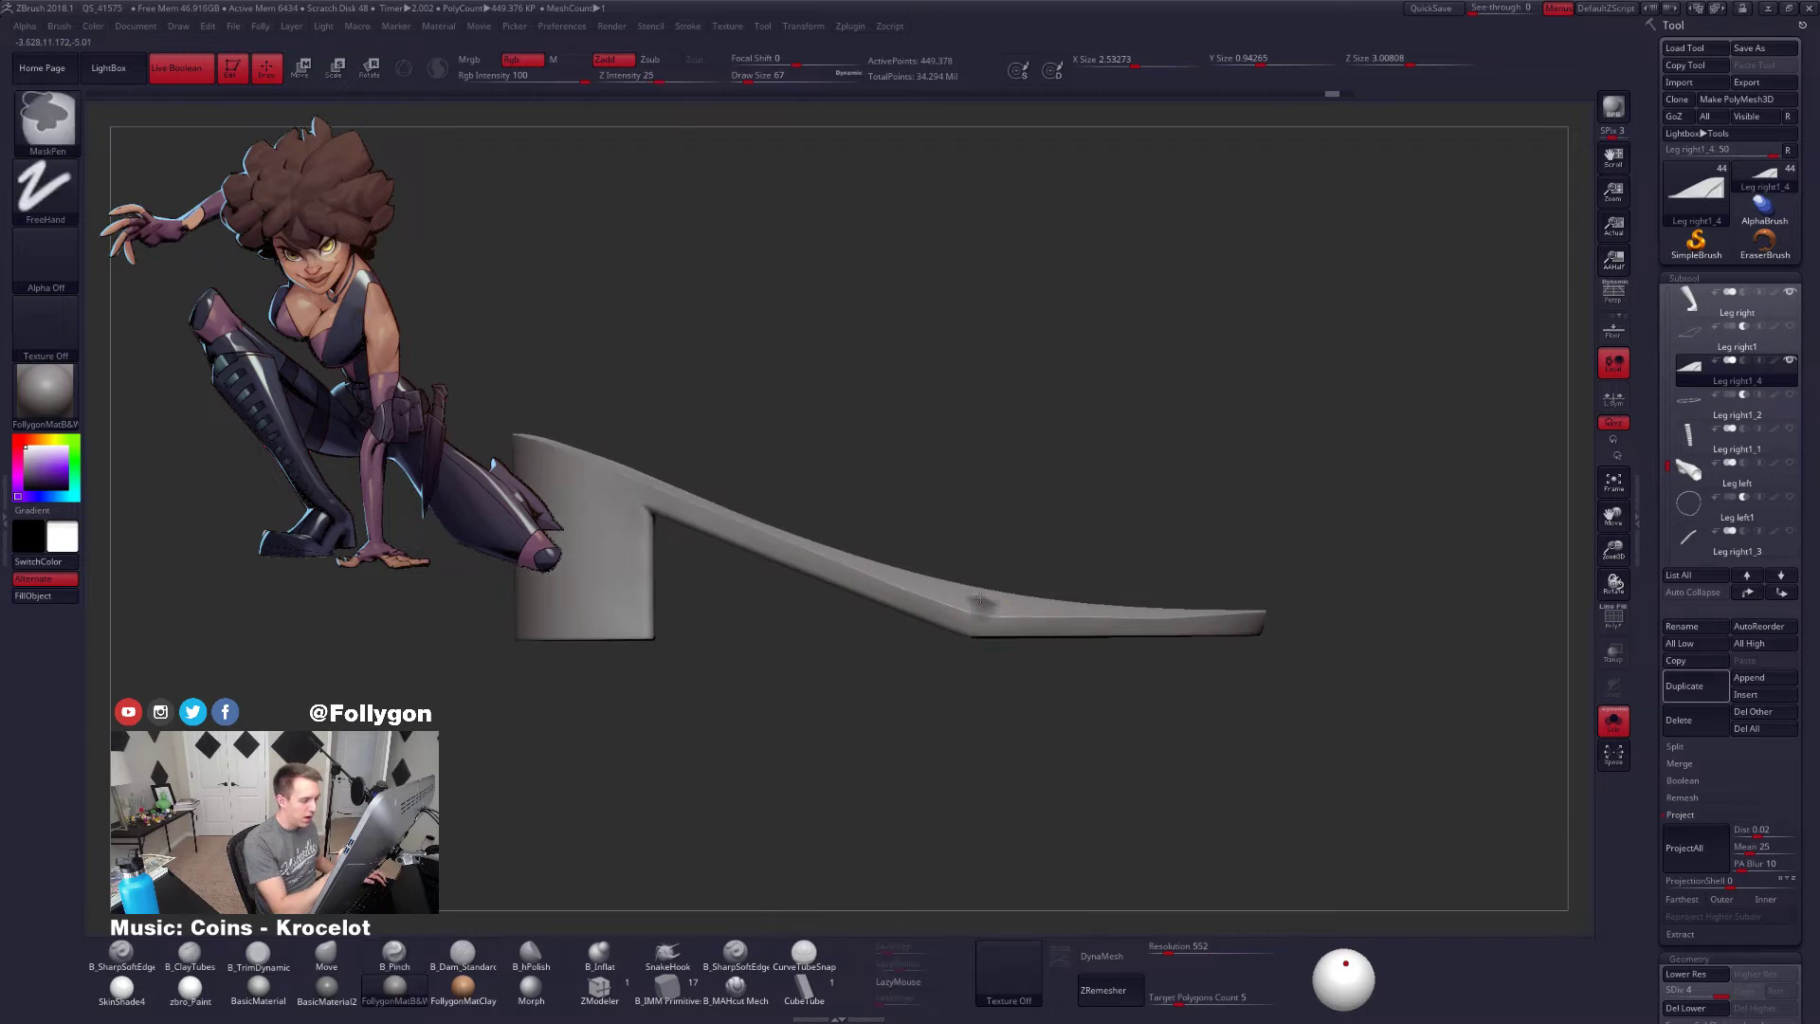
pyautogui.moveTo(921, 567)
pyautogui.keyDown('ctrl'); pyautogui.mouseDown()
pyautogui.moveTo(1033, 618)
pyautogui.moveTo(968, 592)
pyautogui.mouseUp(); pyautogui.keyUp('ctrl')
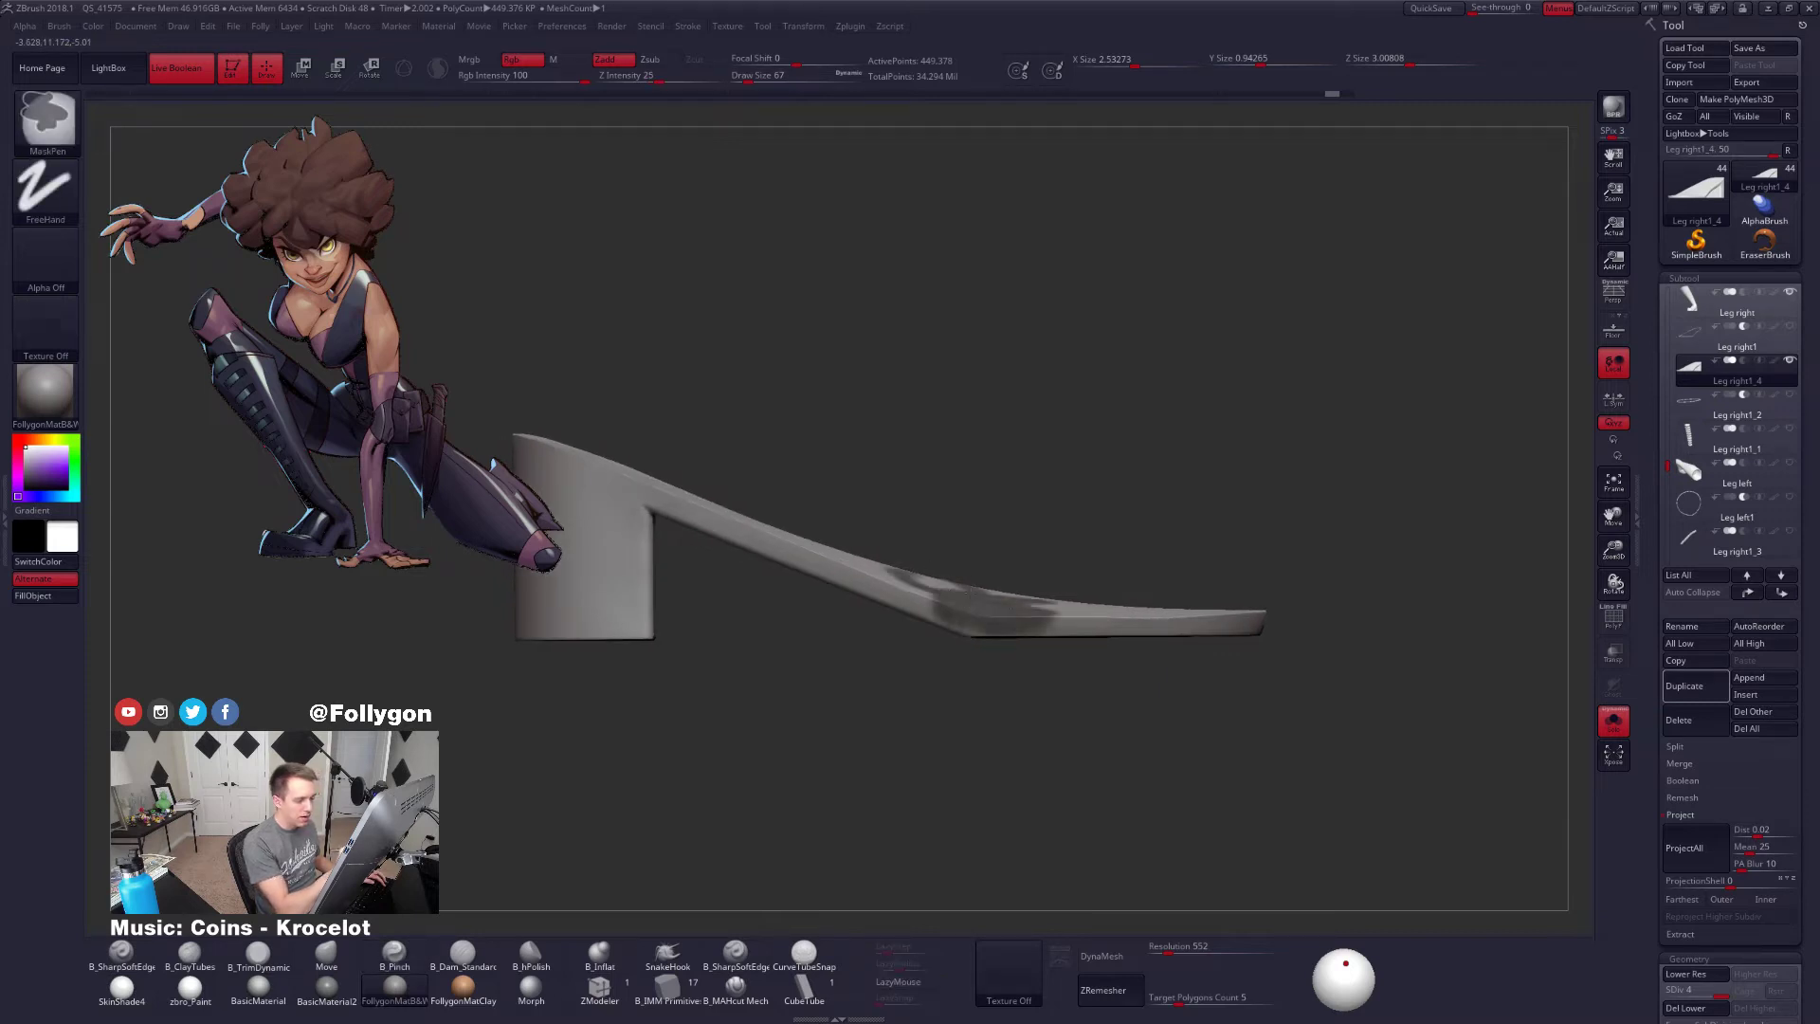
pyautogui.keyDown('ctrl'); pyautogui.moveTo(1137, 560); pyautogui.dragTo(1162, 572); pyautogui.keyUp('ctrl')
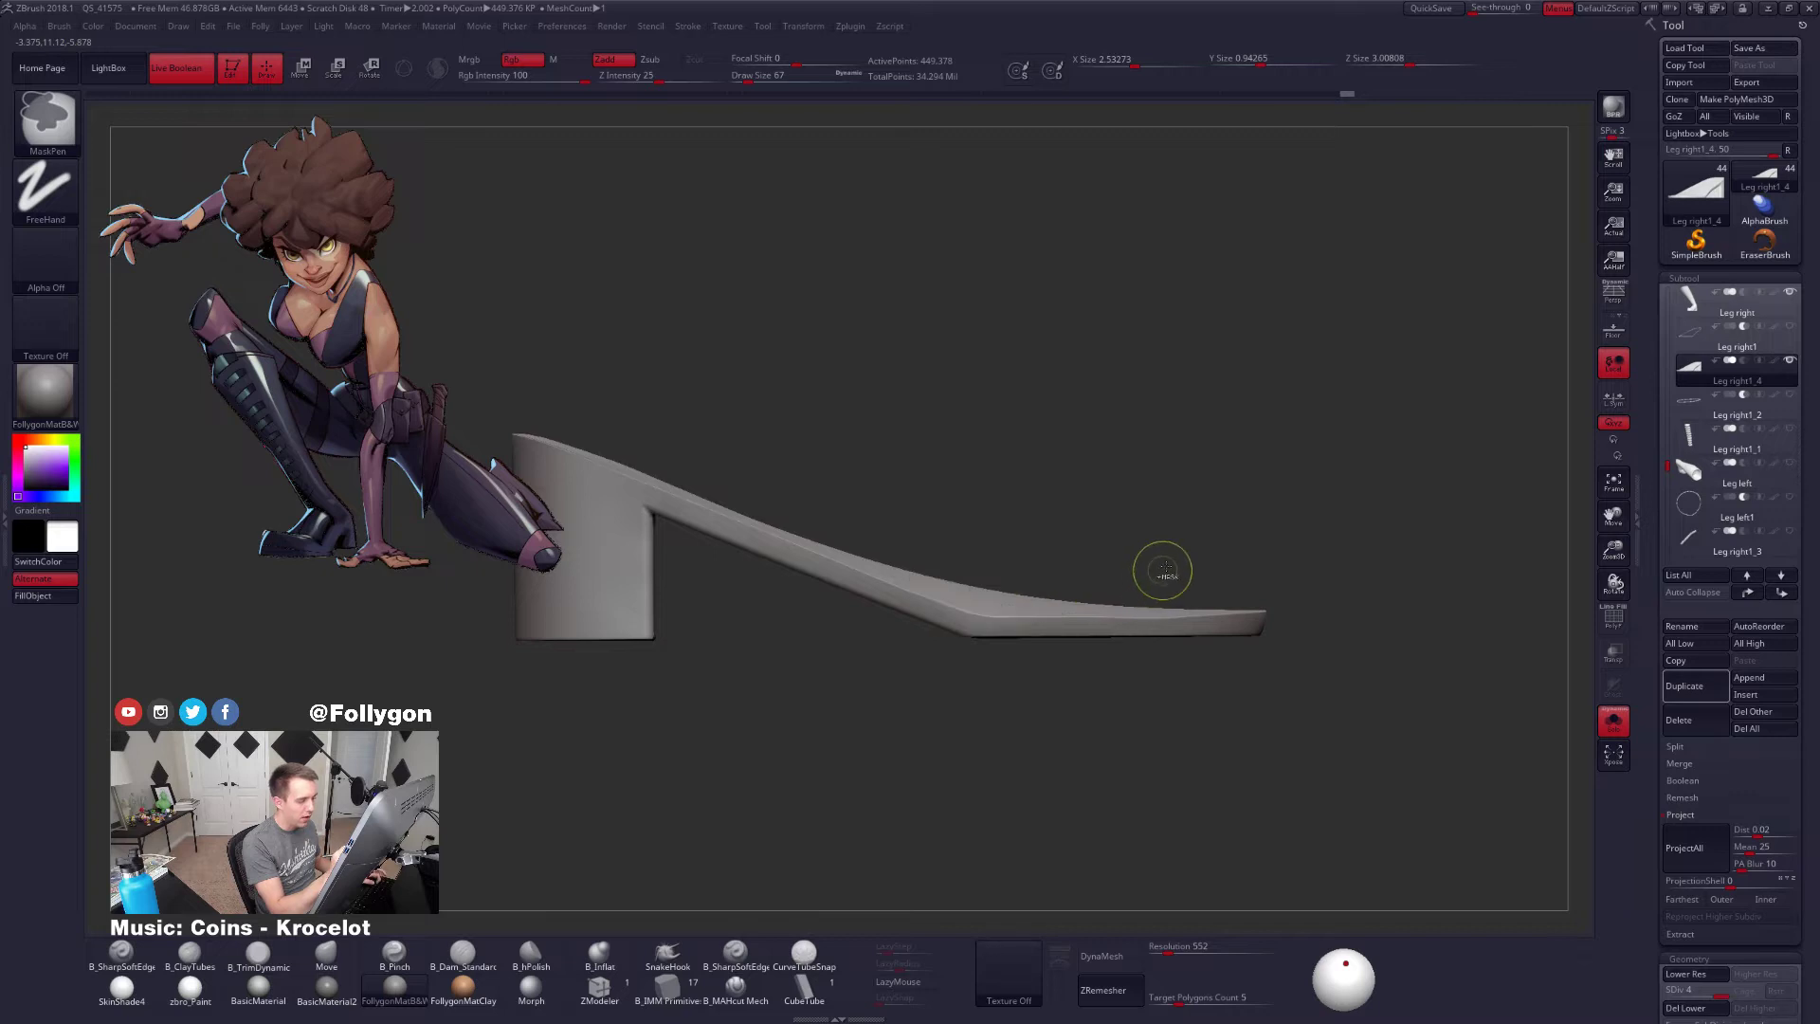
pyautogui.hotkey('ctrl', 'shift', 'f')
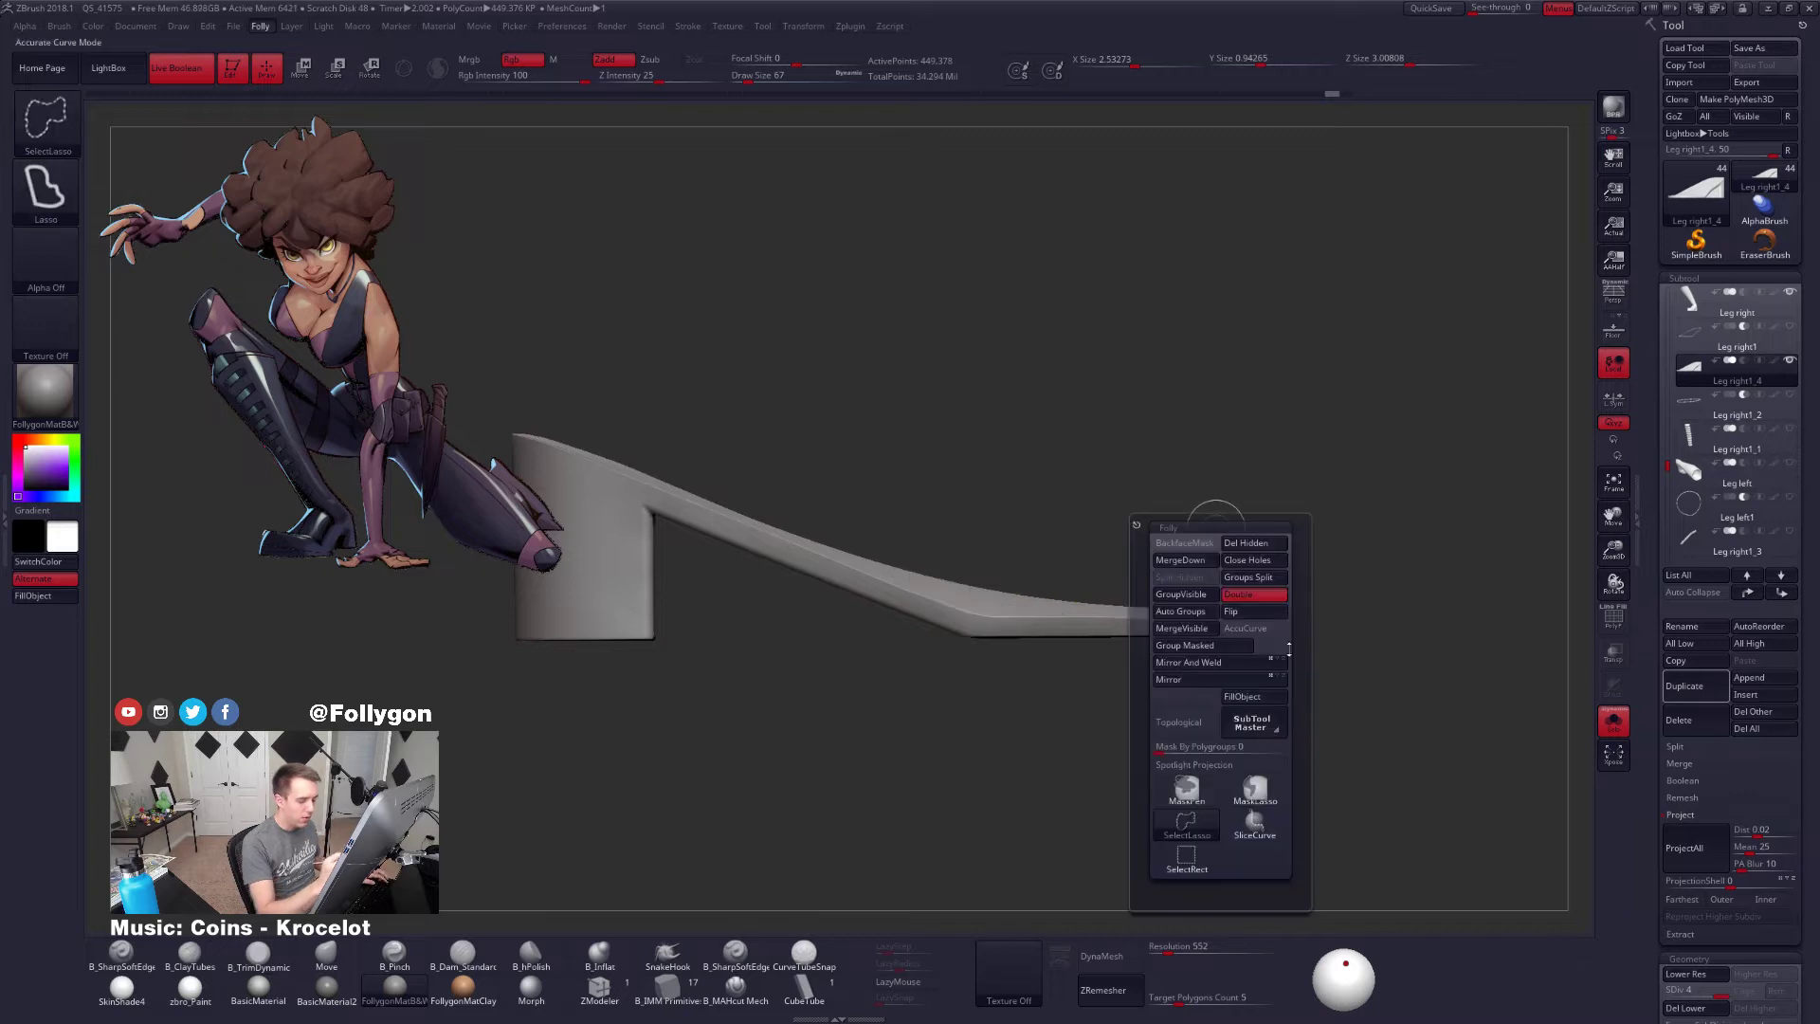
pyautogui.keyDown('ctrl'); pyautogui.click(1262, 796); pyautogui.keyUp('ctrl')
pyautogui.moveTo(1355, 737)
pyautogui.keyDown('alt'); pyautogui.mouseDown()
pyautogui.moveTo(1327, 748)
pyautogui.moveTo(1453, 770)
pyautogui.mouseUp(); pyautogui.keyUp('alt')
pyautogui.moveTo(1059, 651); pyautogui.dragTo(1441, 656)
# Show the Leg right1 trim with the boot and move Leg right1_4 above it in the subtool order for the Live Boolean
pyautogui.hotkey('alt', 's')
pyautogui.moveTo(1327, 607); pyautogui.dragTo(1411, 614)
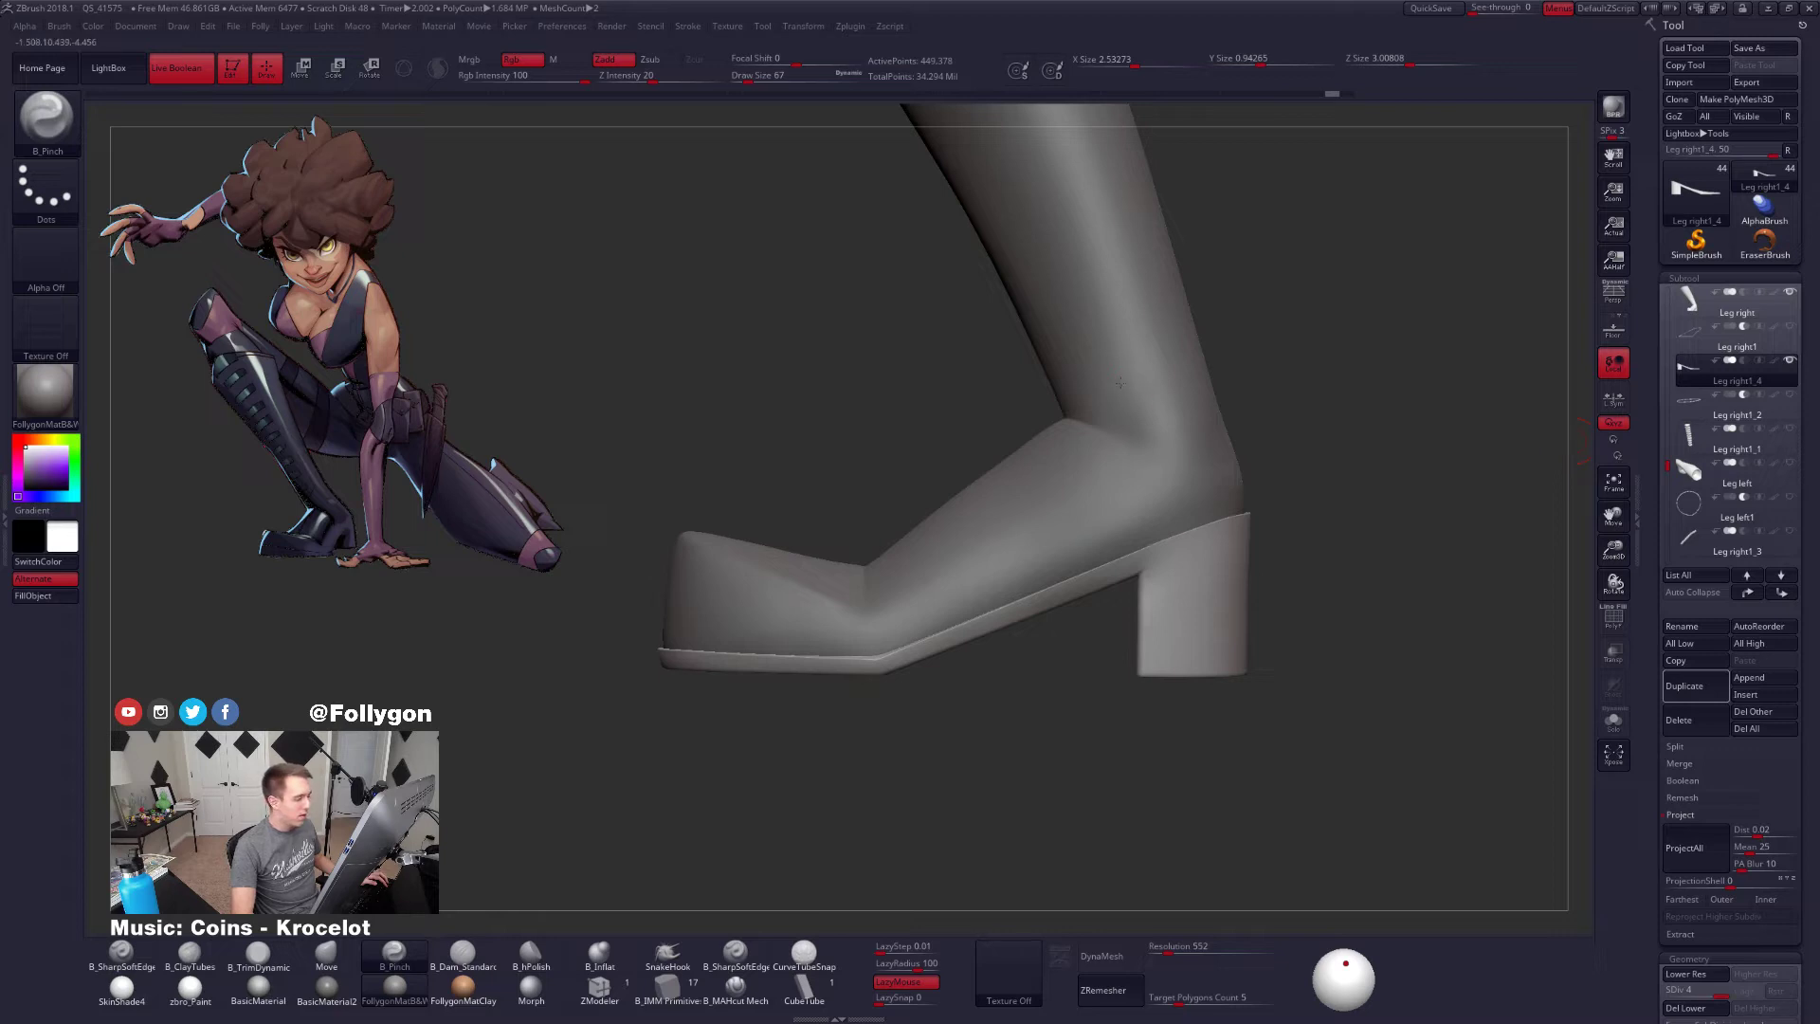
pyautogui.moveTo(1111, 554); pyautogui.dragTo(1042, 564, button='right')
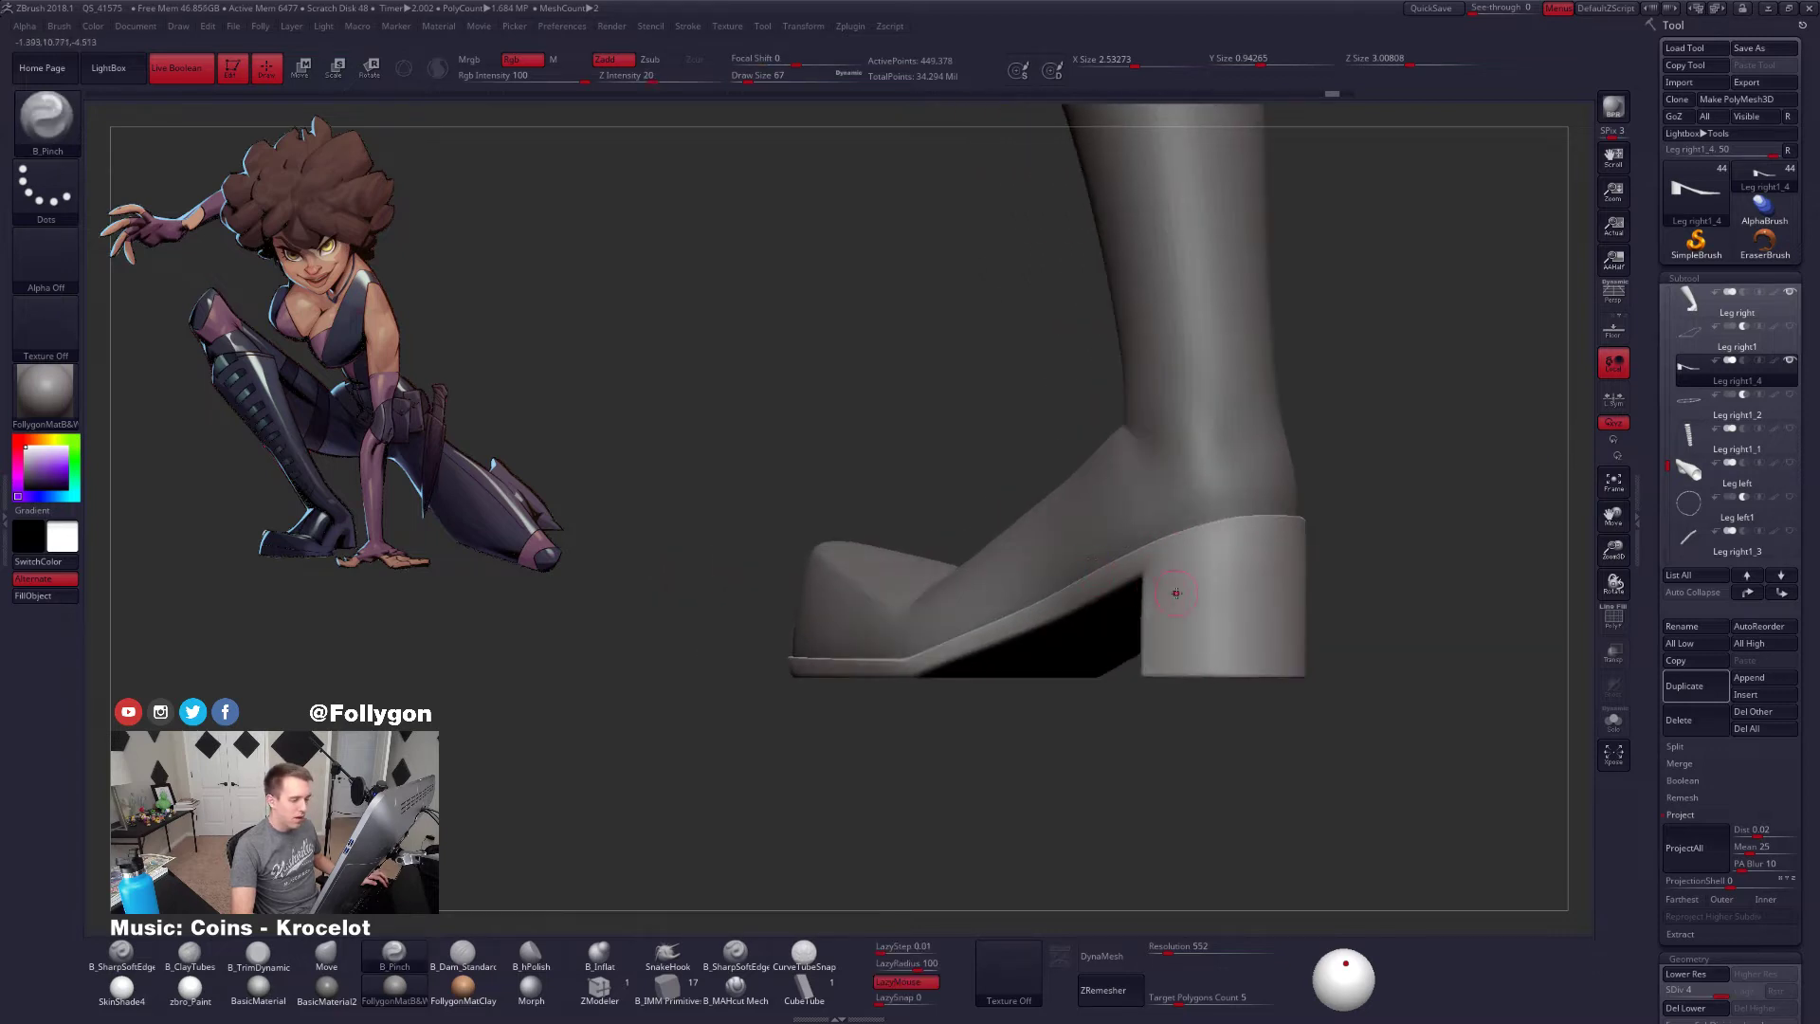
pyautogui.moveTo(1175, 591); pyautogui.dragTo(1261, 600, button='right')
pyautogui.moveTo(1262, 600); pyautogui.dragTo(1340, 581)
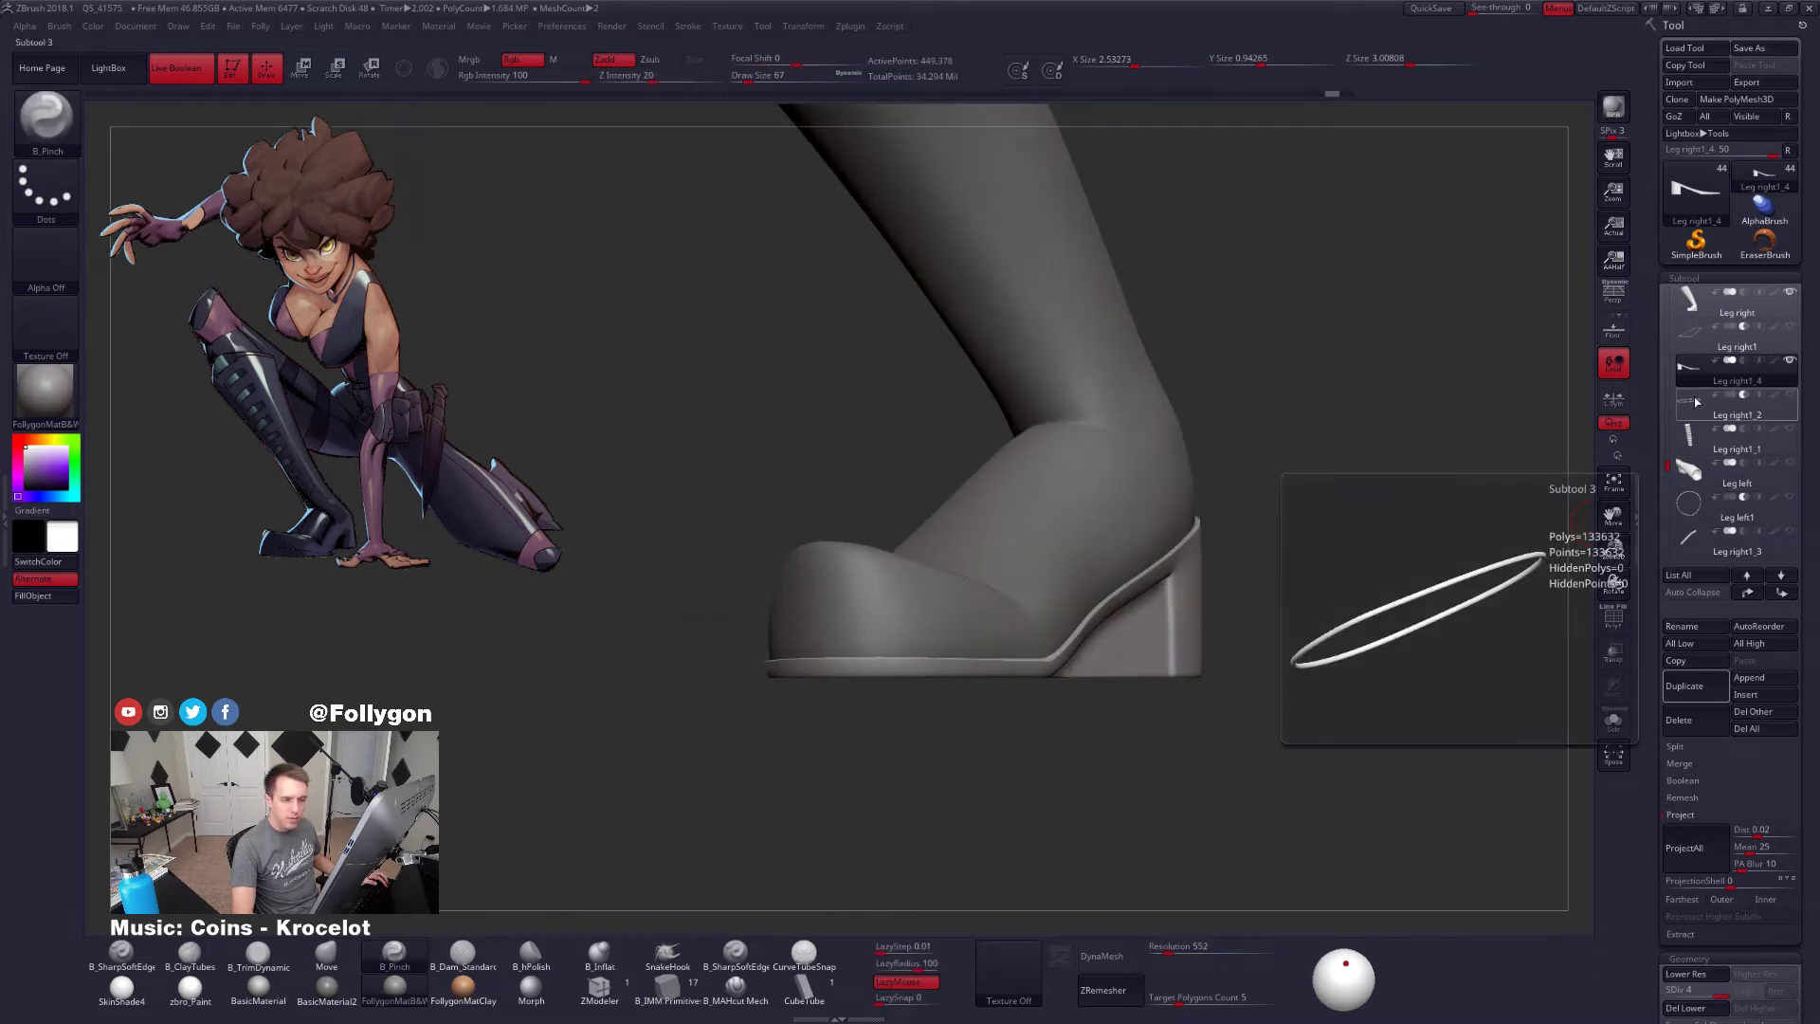
pyautogui.click(1702, 347)
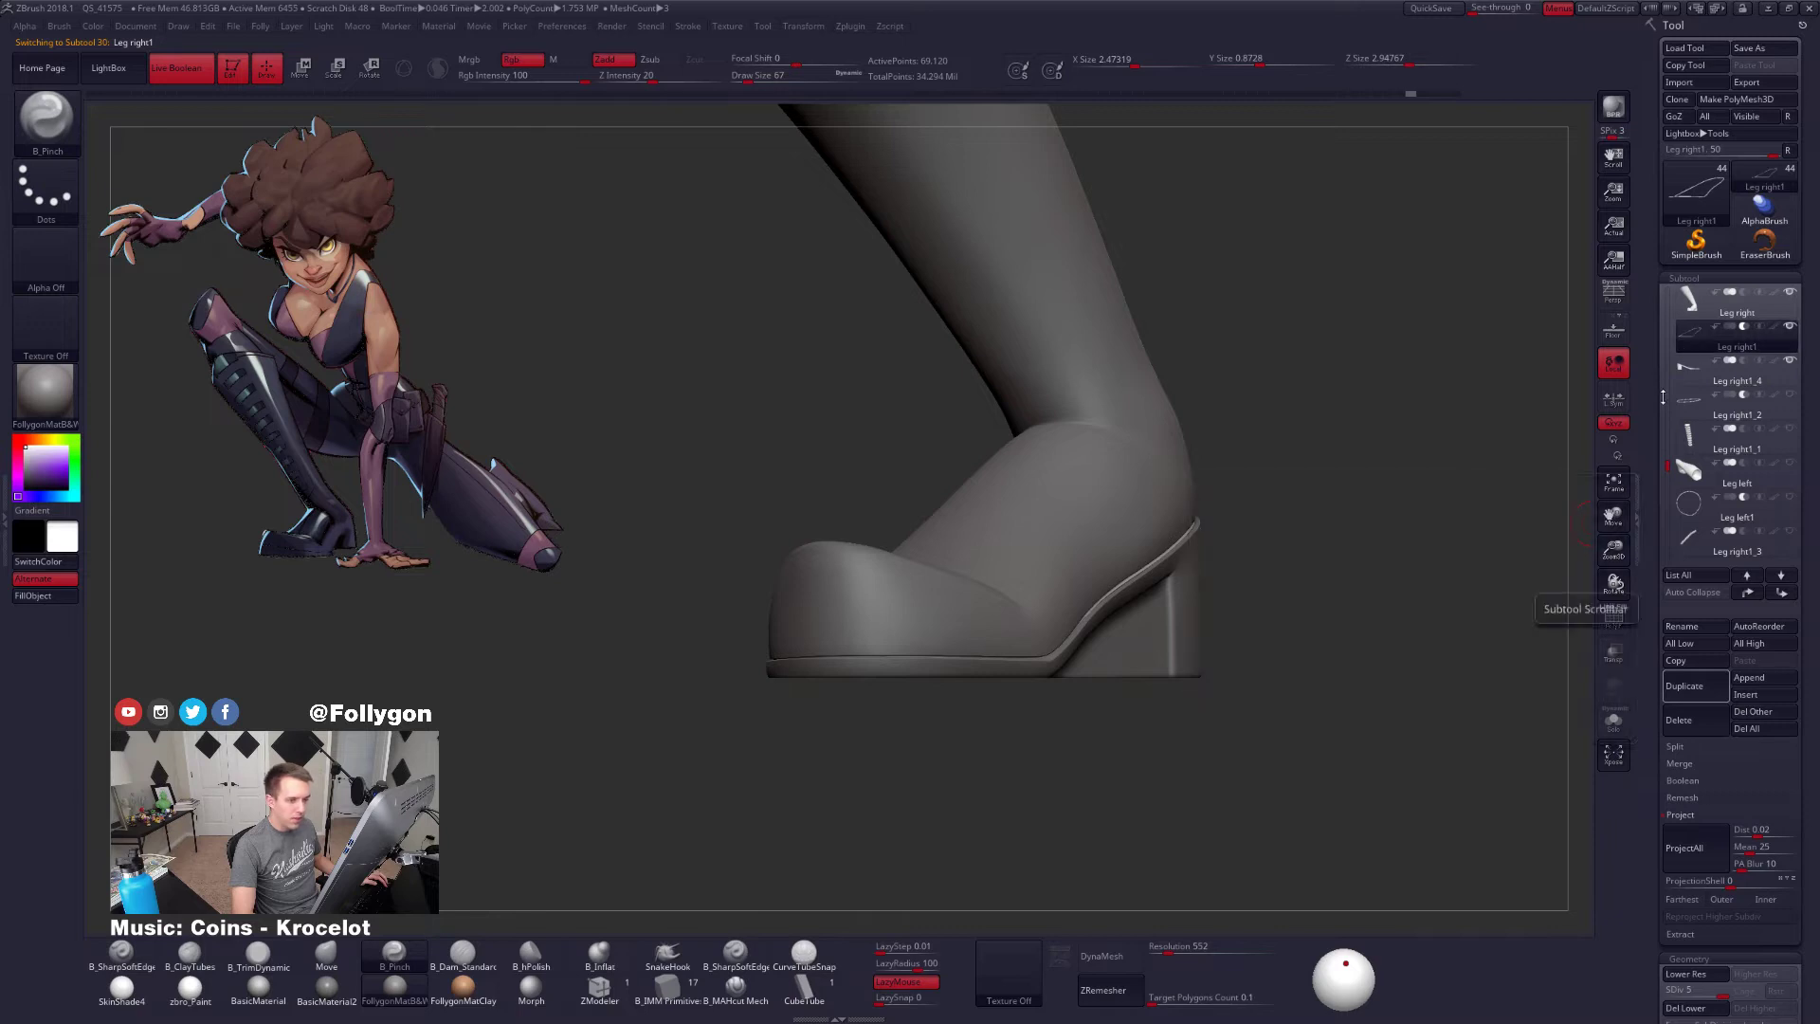
pyautogui.click(1701, 381)
pyautogui.moveTo(1477, 444)
pyautogui.mouseDown()
pyautogui.moveTo(1517, 465)
pyautogui.moveTo(1479, 469)
pyautogui.moveTo(1493, 475)
pyautogui.mouseUp()
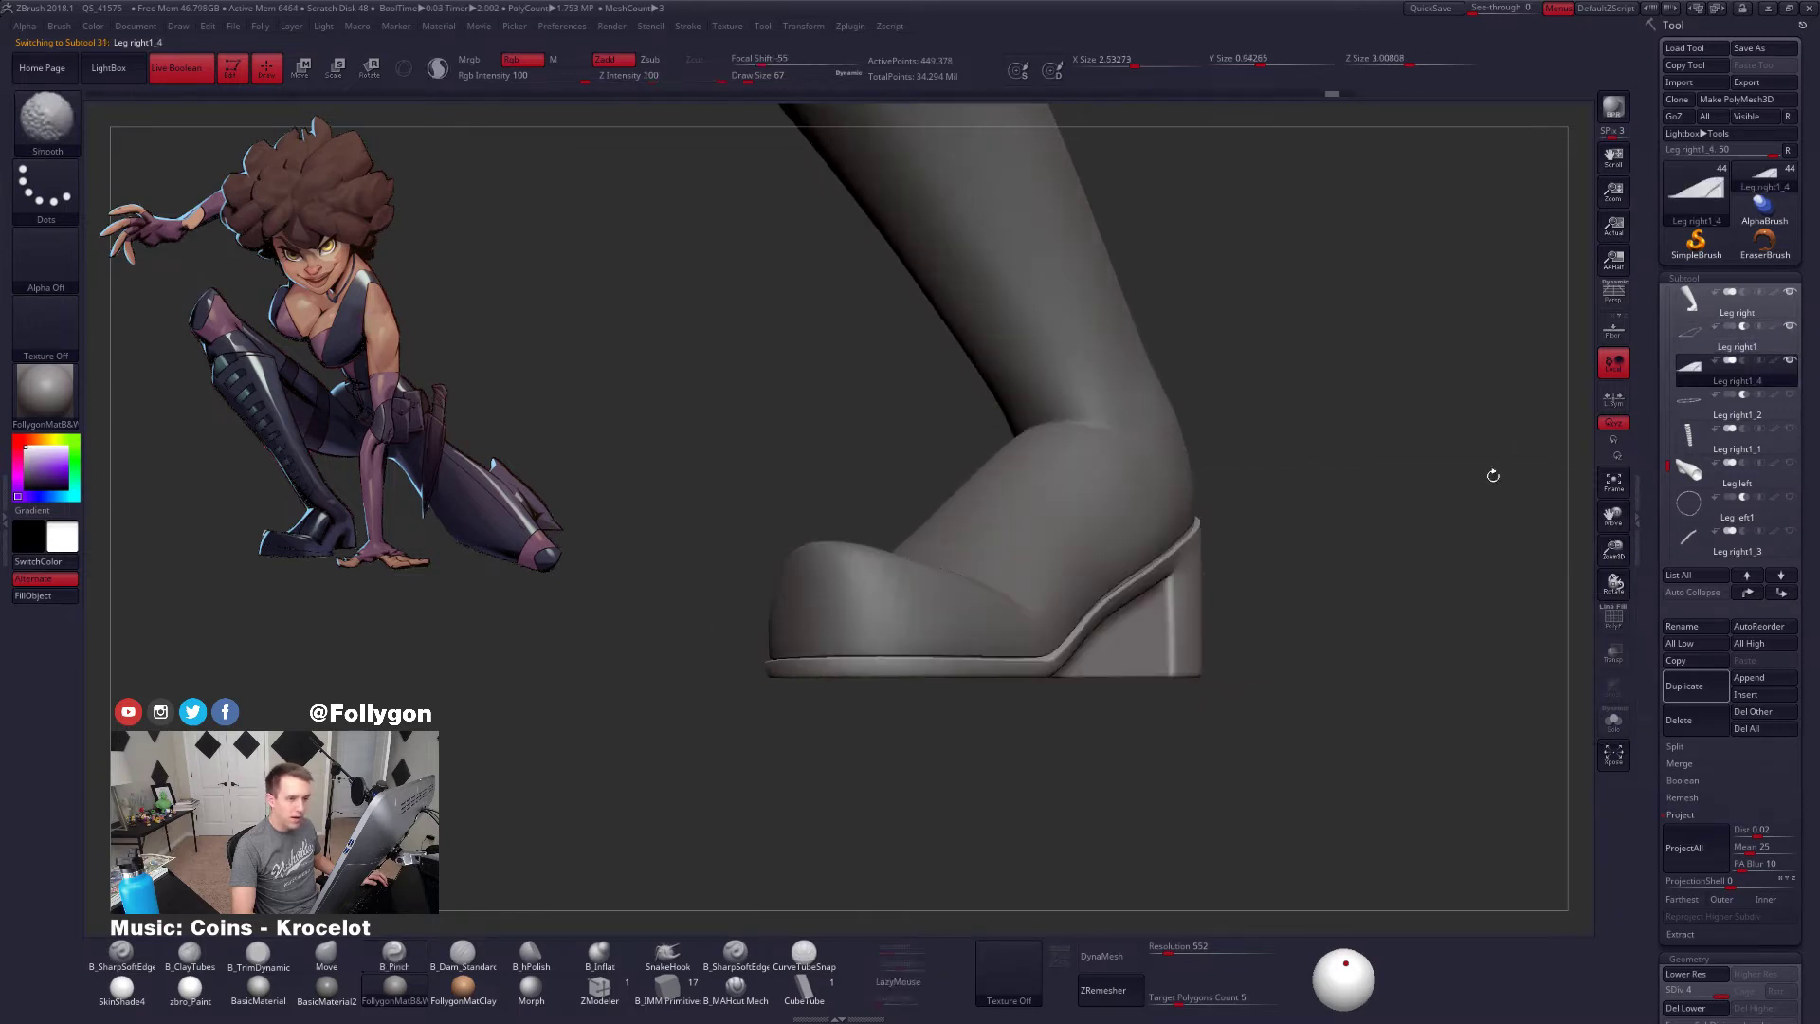
pyautogui.click(1752, 593)
pyautogui.moveTo(1548, 571); pyautogui.dragTo(1337, 584)
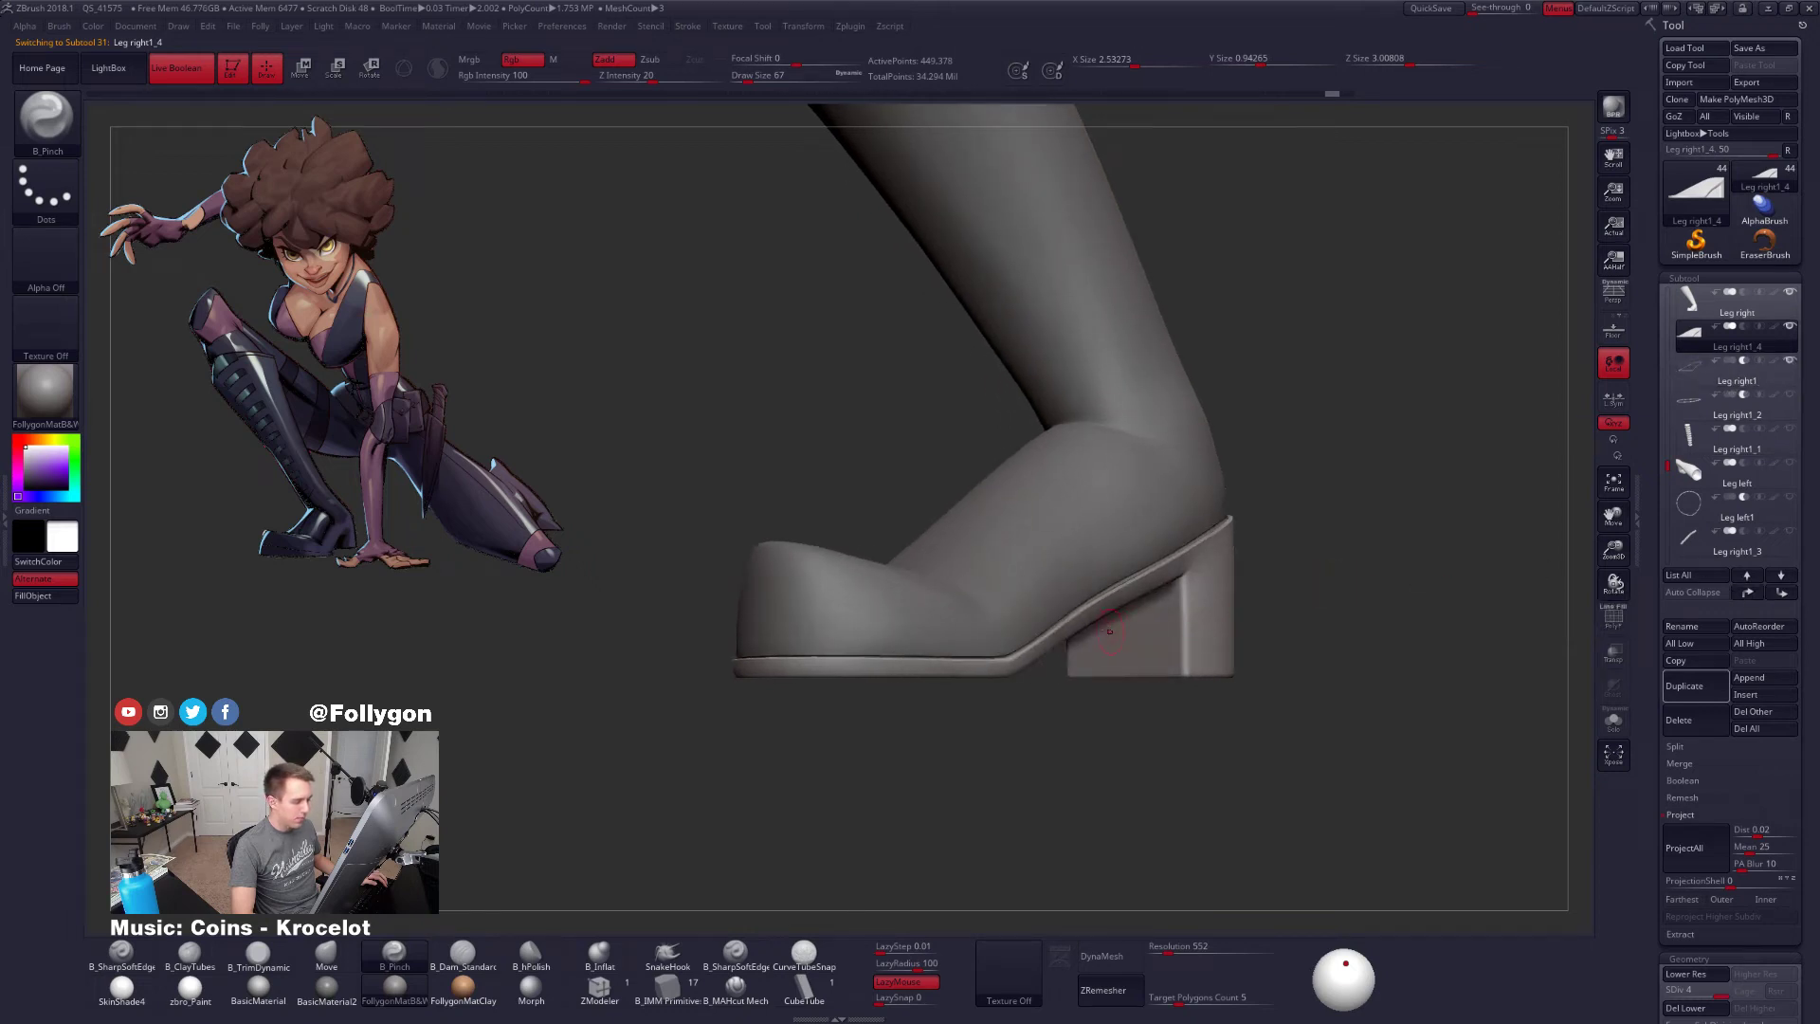
pyautogui.moveTo(1110, 632)
pyautogui.mouseDown()
pyautogui.moveTo(1065, 624)
pyautogui.moveTo(1109, 616)
pyautogui.mouseUp()
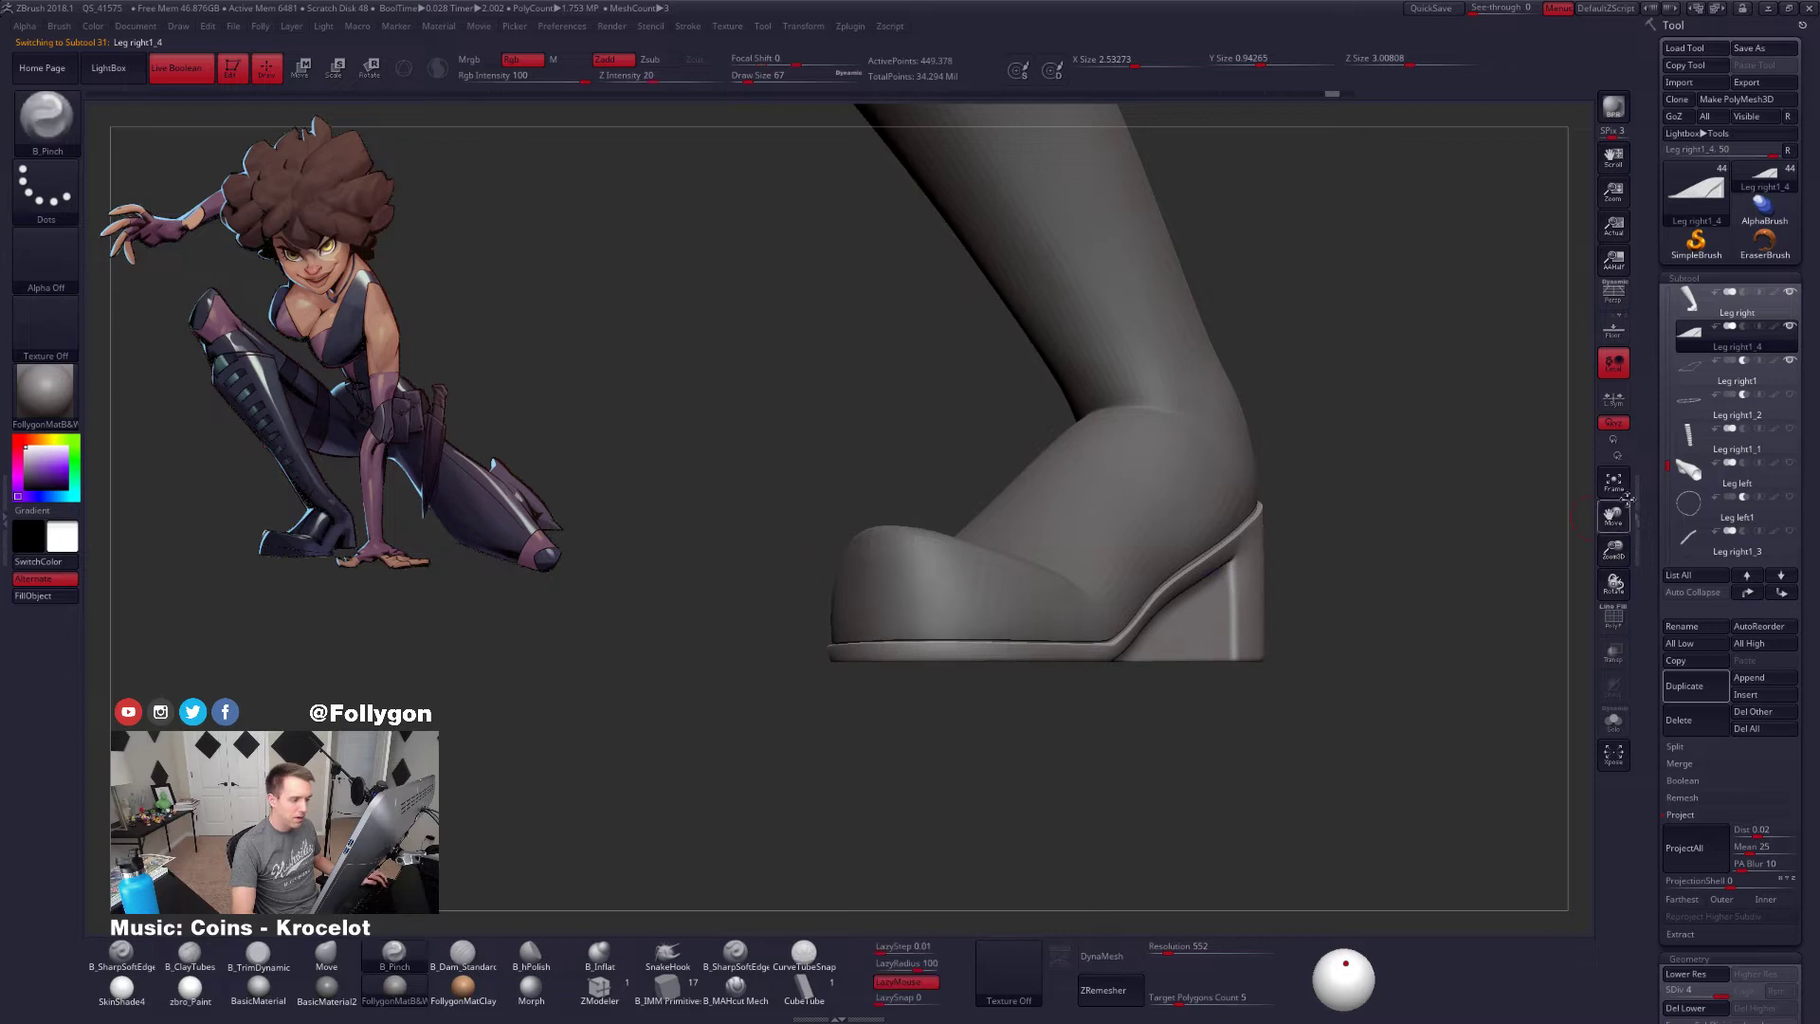
# Select the Leg right1 trim and reshape its seam line along the sole's side with the Move brush at low subdivision levels
pyautogui.click(1678, 363)
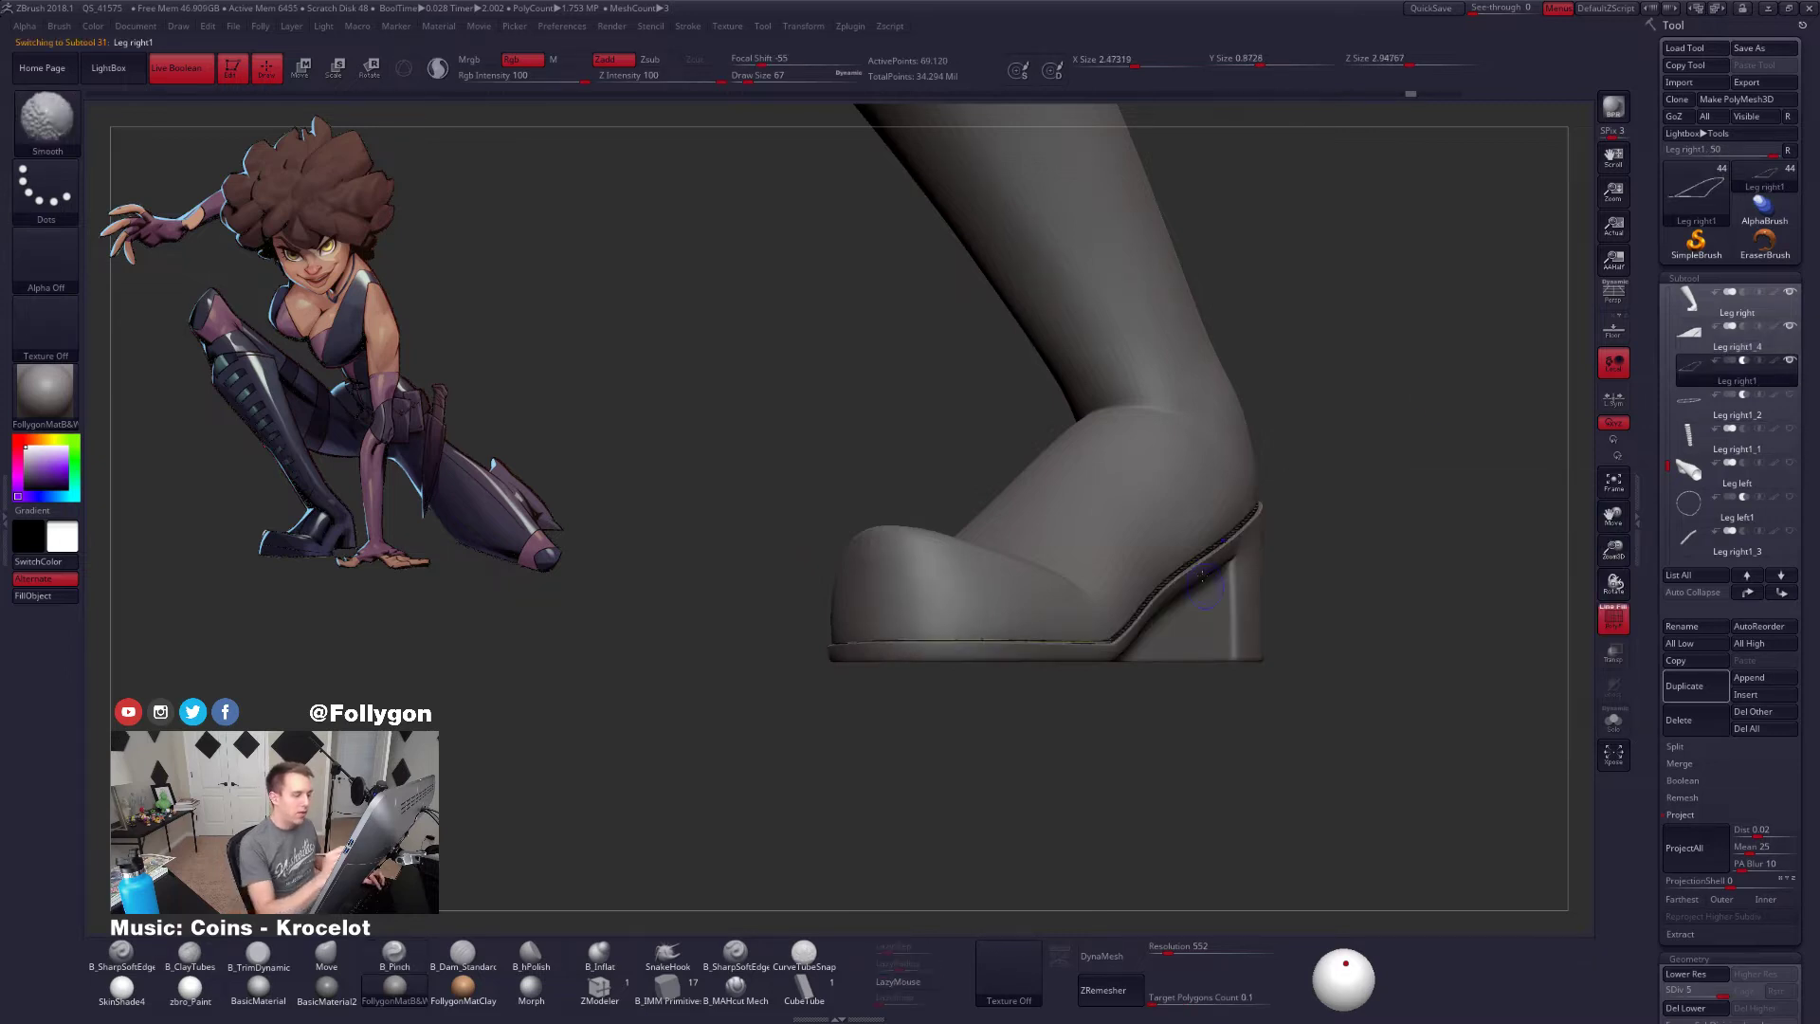
pyautogui.moveTo(1216, 578)
pyautogui.mouseDown(button='right')
pyautogui.moveTo(1186, 560)
pyautogui.moveTo(1206, 544)
pyautogui.mouseUp(button='right')
pyautogui.press('space')
pyautogui.moveTo(1202, 574); pyautogui.dragTo(1221, 575)
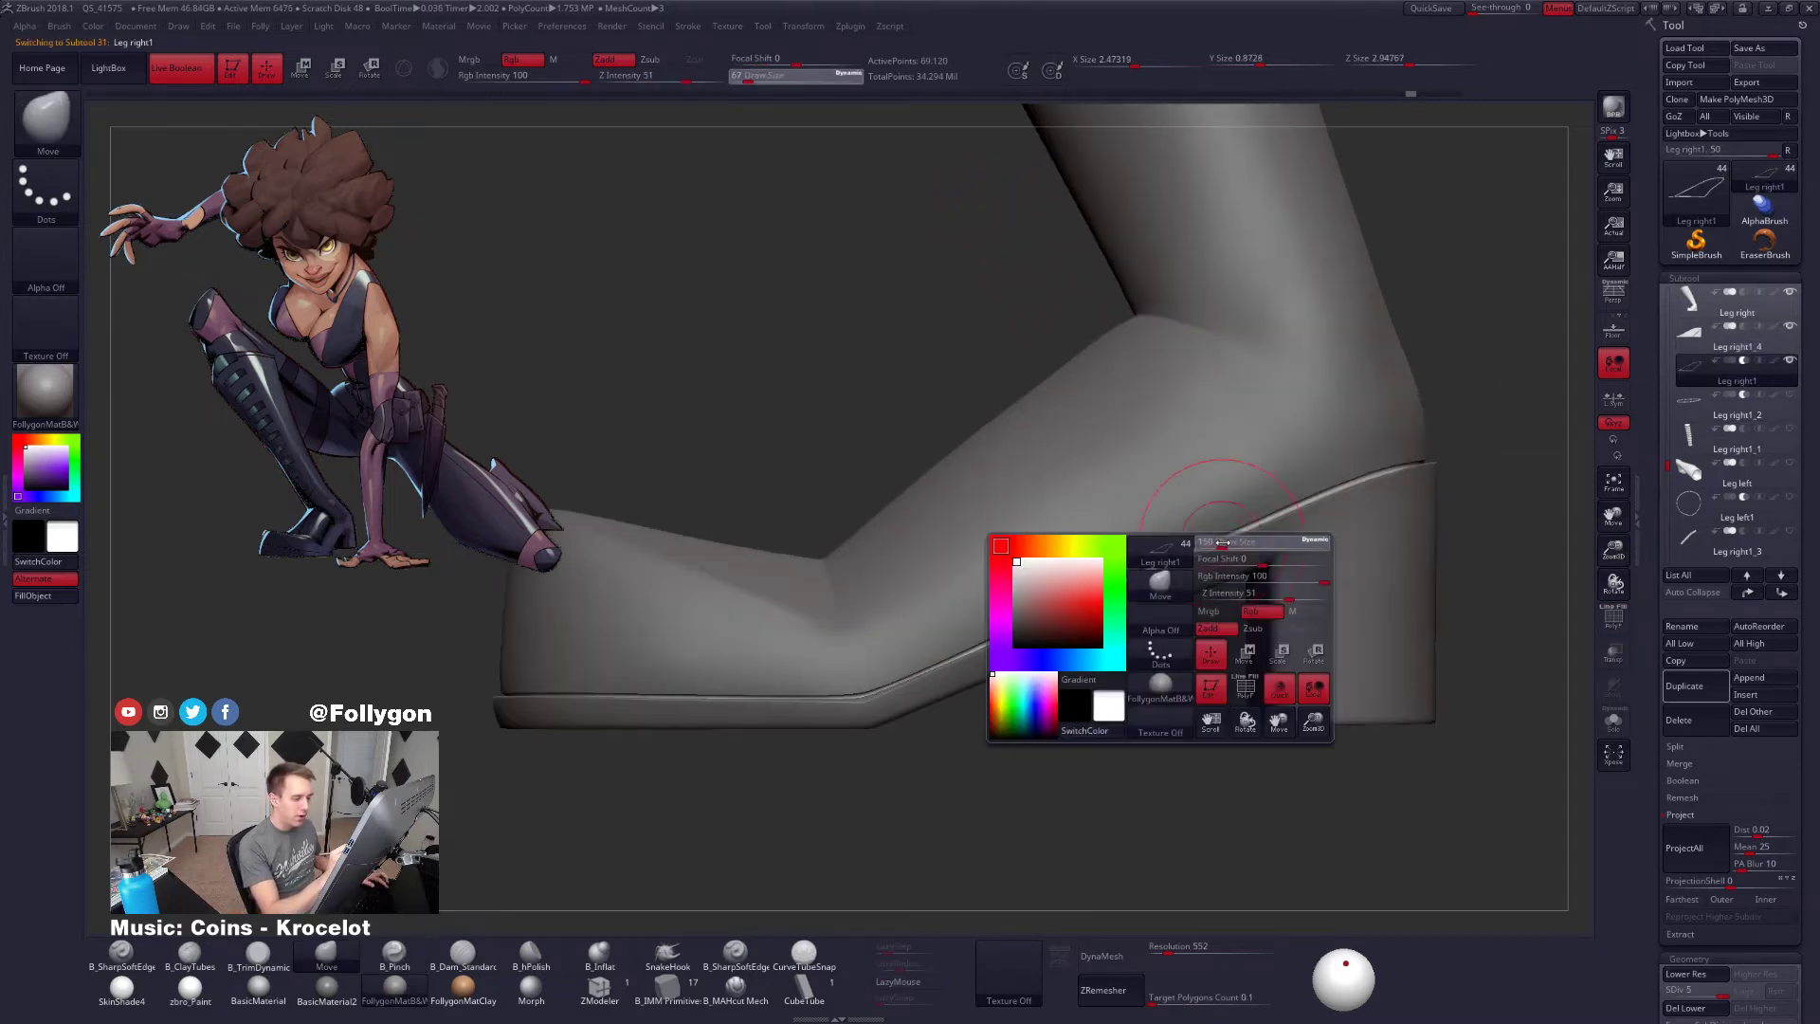
pyautogui.hotkey('shift', 'd')
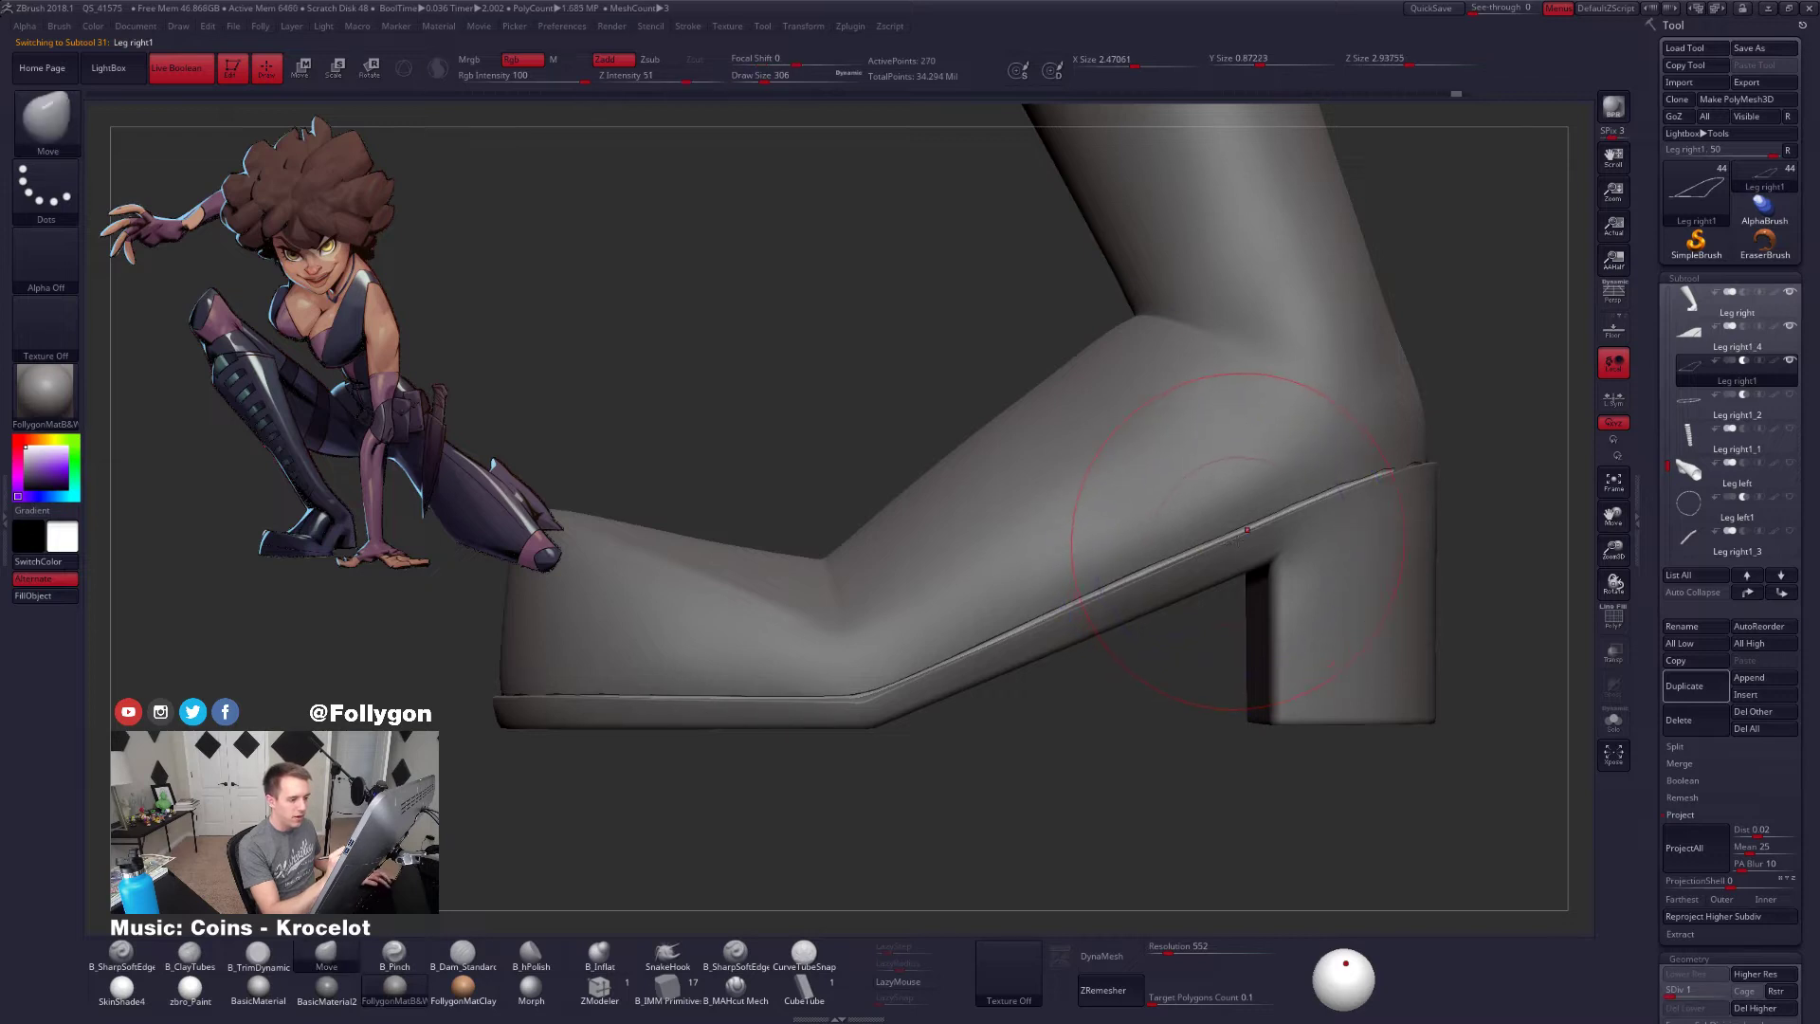
pyautogui.press('d')
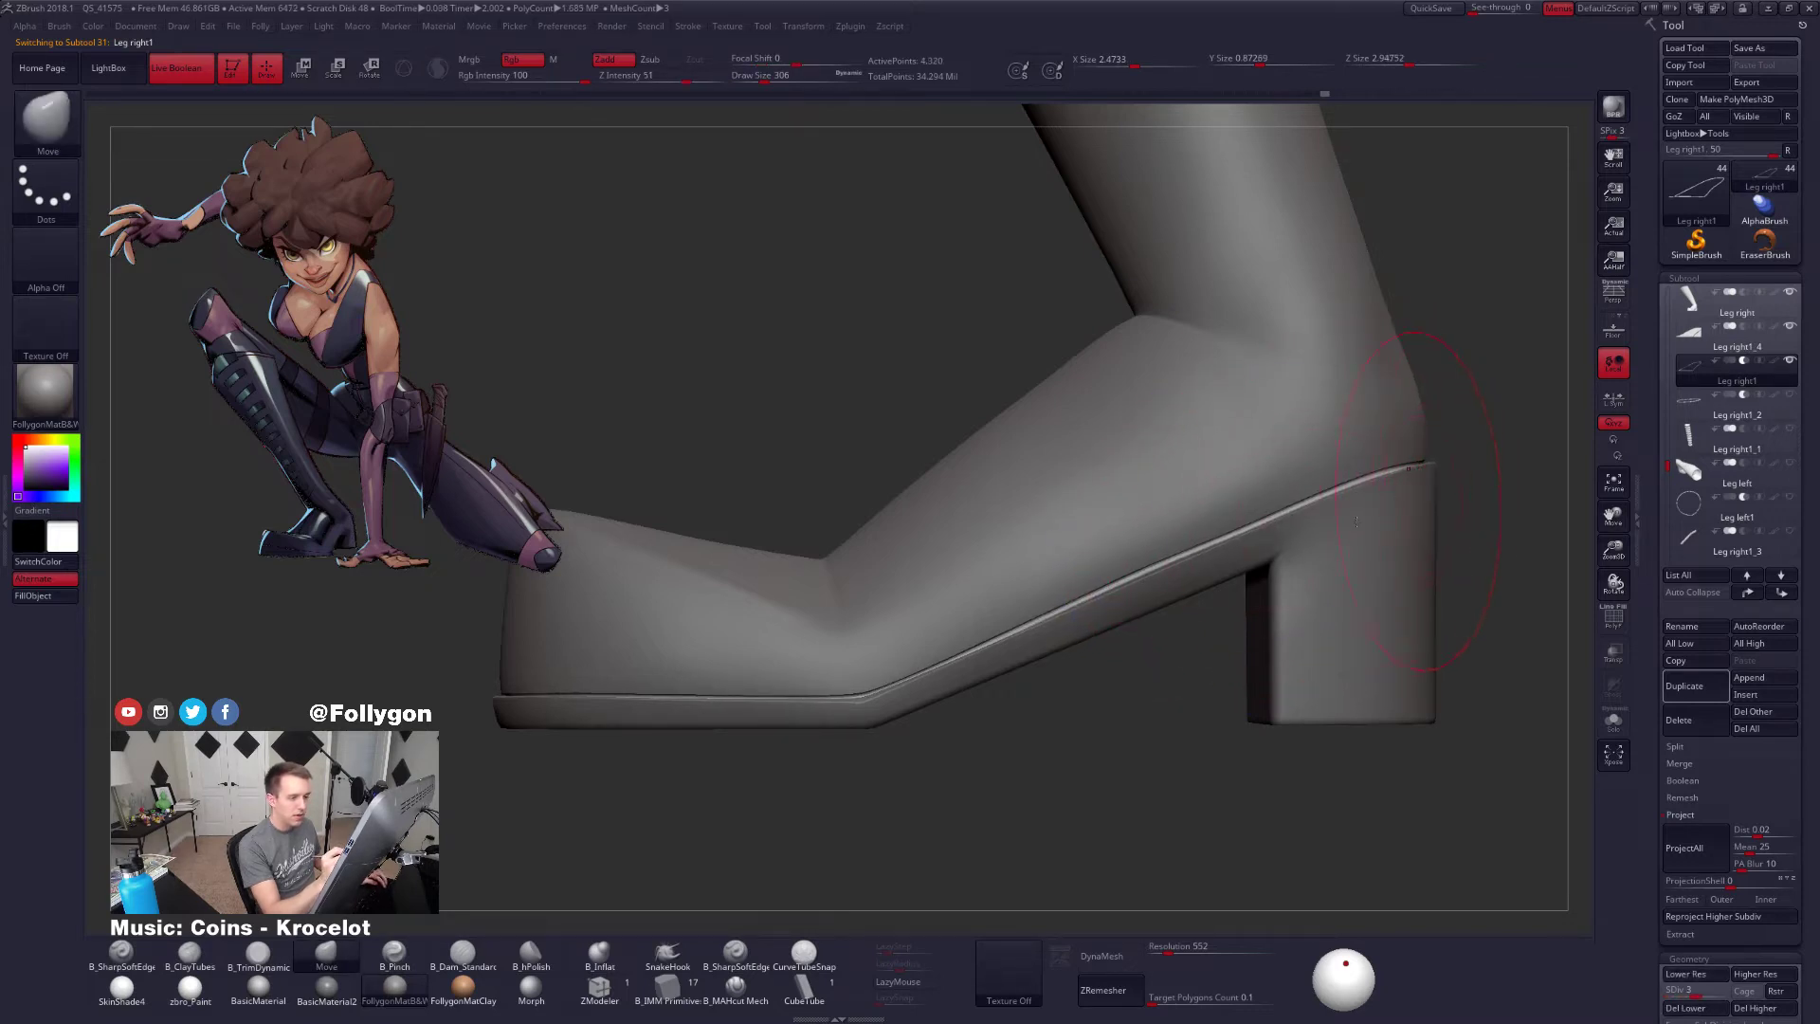
# Nudge the Leg right1 trim around the back of the heel with the Move brush at subdivision level 2
pyautogui.moveTo(1356, 521)
pyautogui.keyDown('alt'); pyautogui.mouseDown(button='right')
pyautogui.moveTo(1280, 560)
pyautogui.moveTo(1202, 552)
pyautogui.mouseUp(button='right'); pyautogui.keyUp('alt')
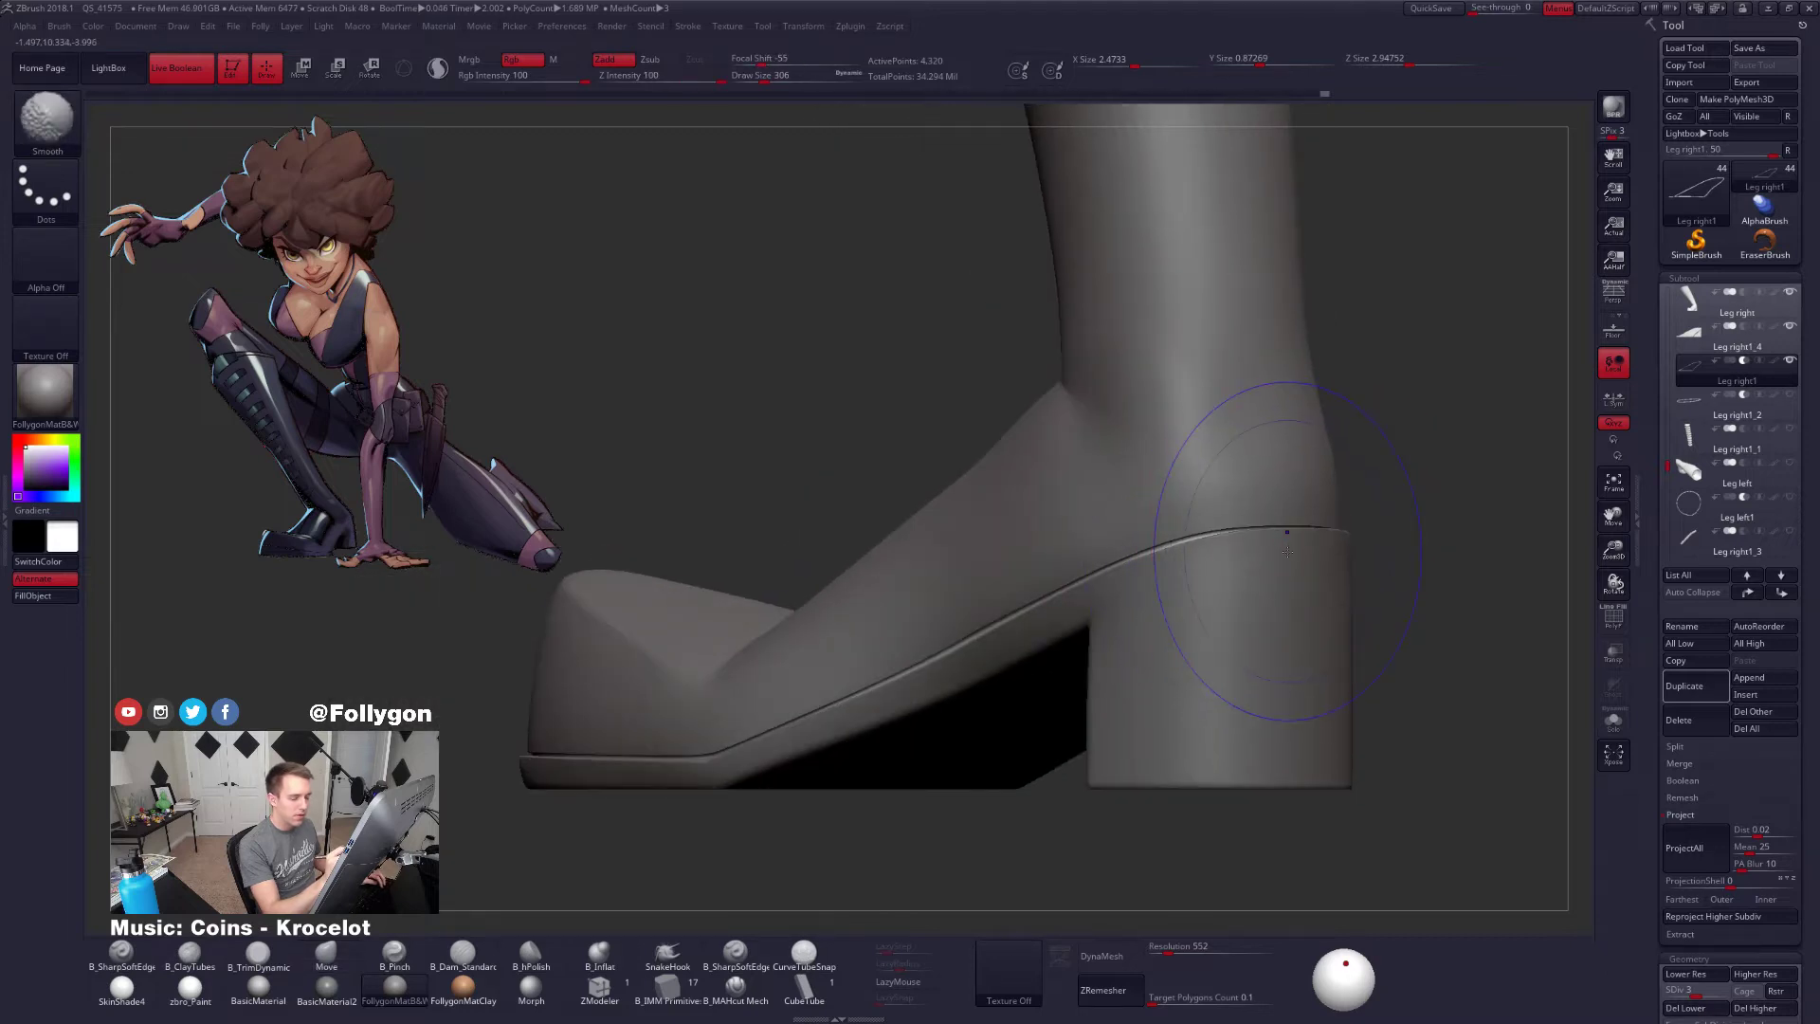
pyautogui.hotkey('shift', 'd')
pyautogui.press('d')
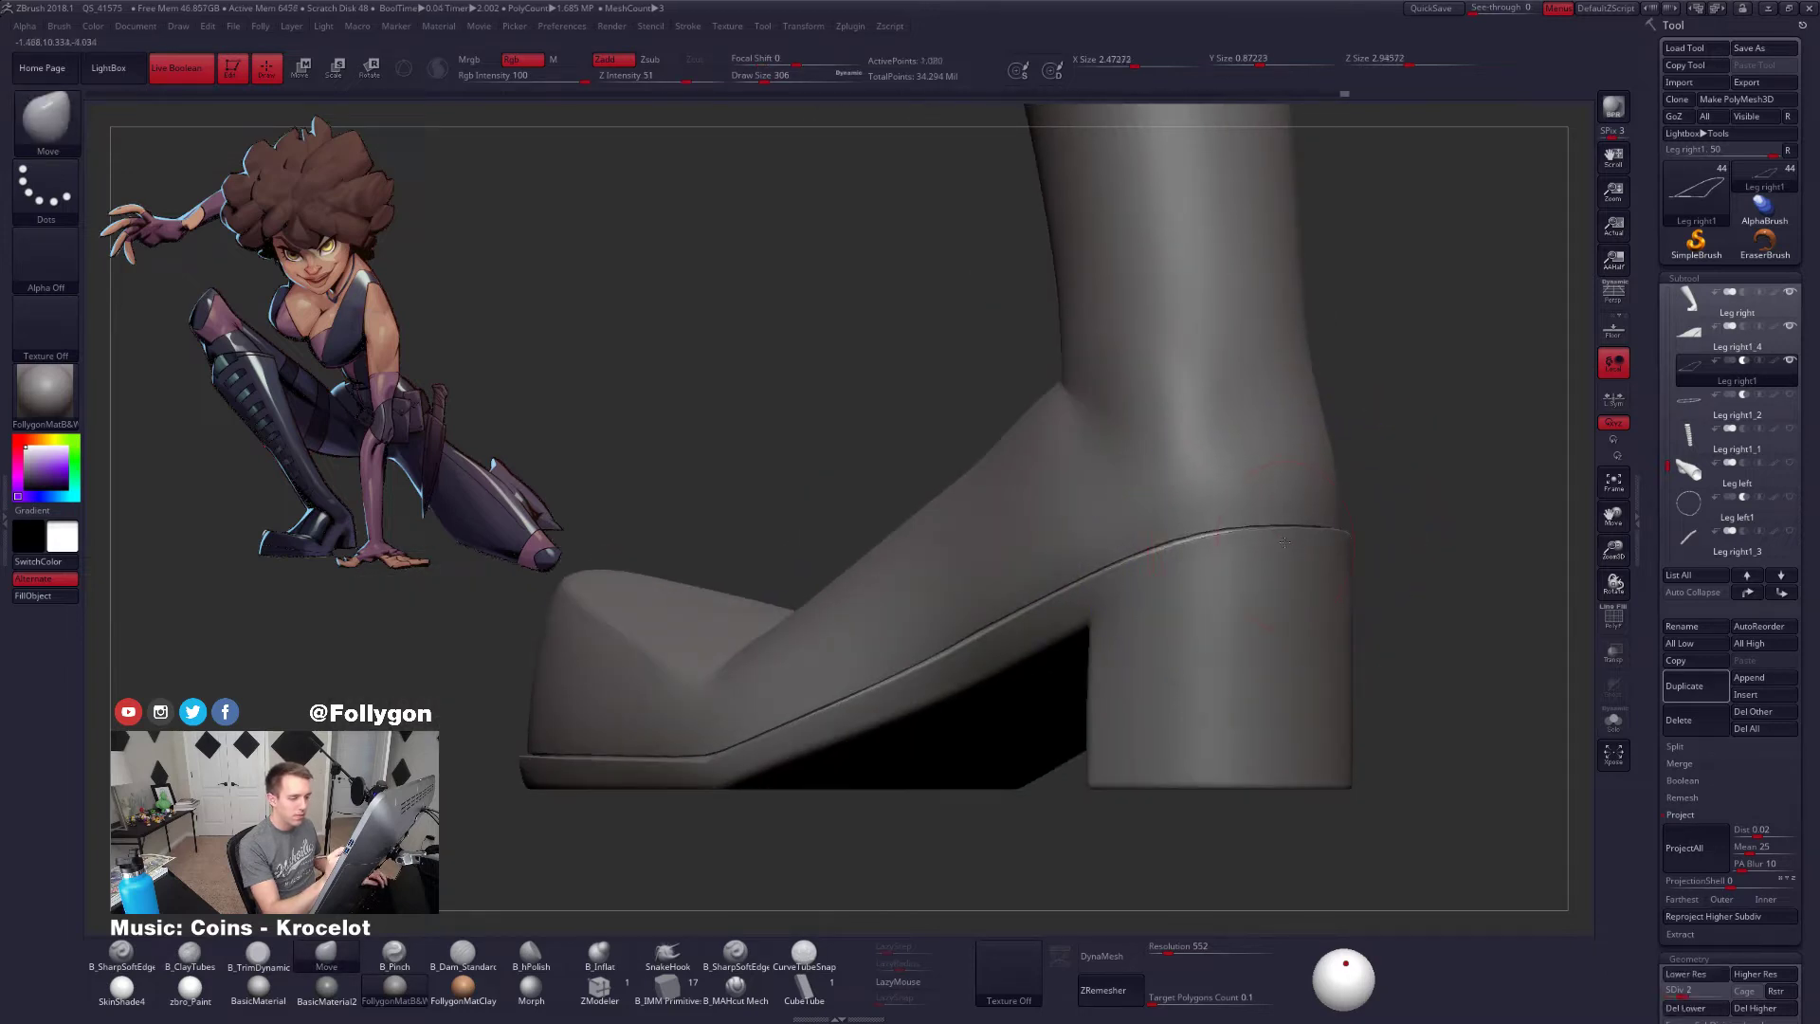
pyautogui.moveTo(1285, 542); pyautogui.dragTo(1288, 537)
pyautogui.moveTo(1291, 540); pyautogui.dragTo(1061, 549, button='right')
pyautogui.moveTo(1386, 539); pyautogui.dragTo(1386, 531)
pyautogui.moveTo(1260, 606)
pyautogui.keyDown('alt'); pyautogui.mouseDown(button='right')
pyautogui.moveTo(1203, 606)
pyautogui.moveTo(1301, 595)
pyautogui.moveTo(1223, 588)
pyautogui.mouseUp(button='right'); pyautogui.keyUp('alt')
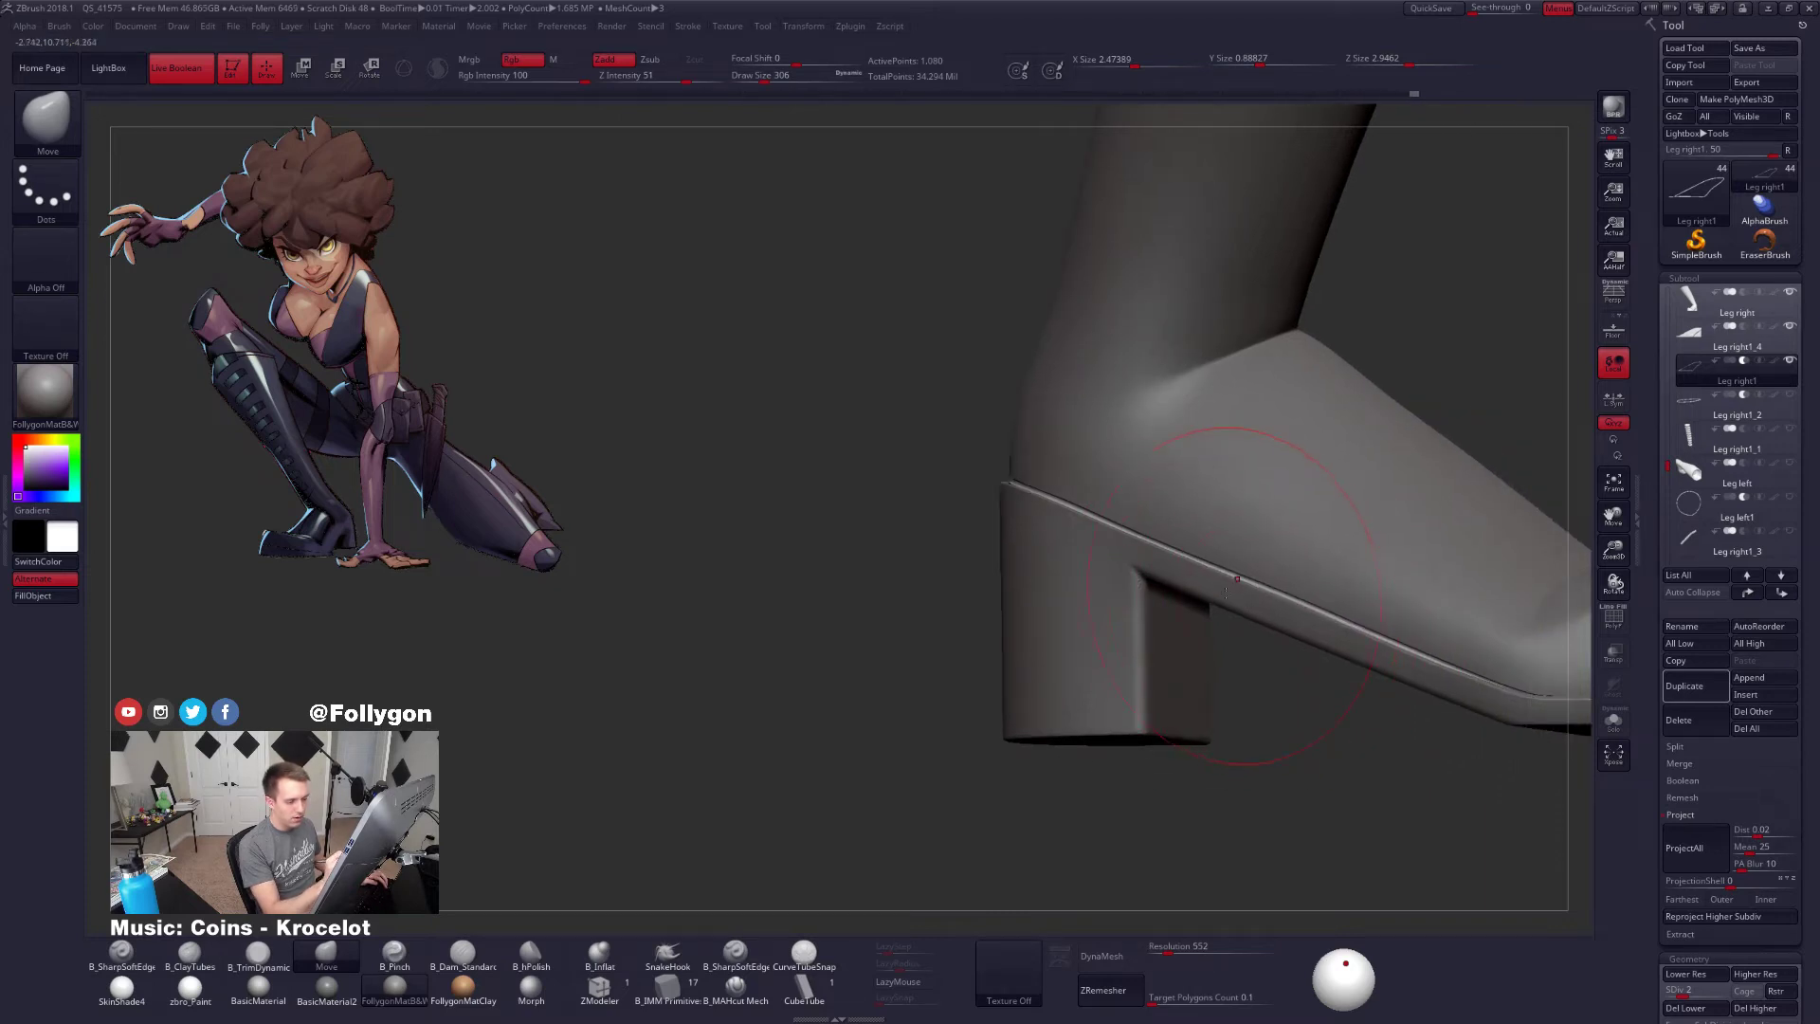
# Adjust the trim along the opposite side of the shoe, from the heel to the bend at the ball of the foot
pyautogui.moveTo(1171, 566); pyautogui.dragTo(1166, 559)
pyautogui.moveTo(1150, 587); pyautogui.dragTo(1137, 637, button='right')
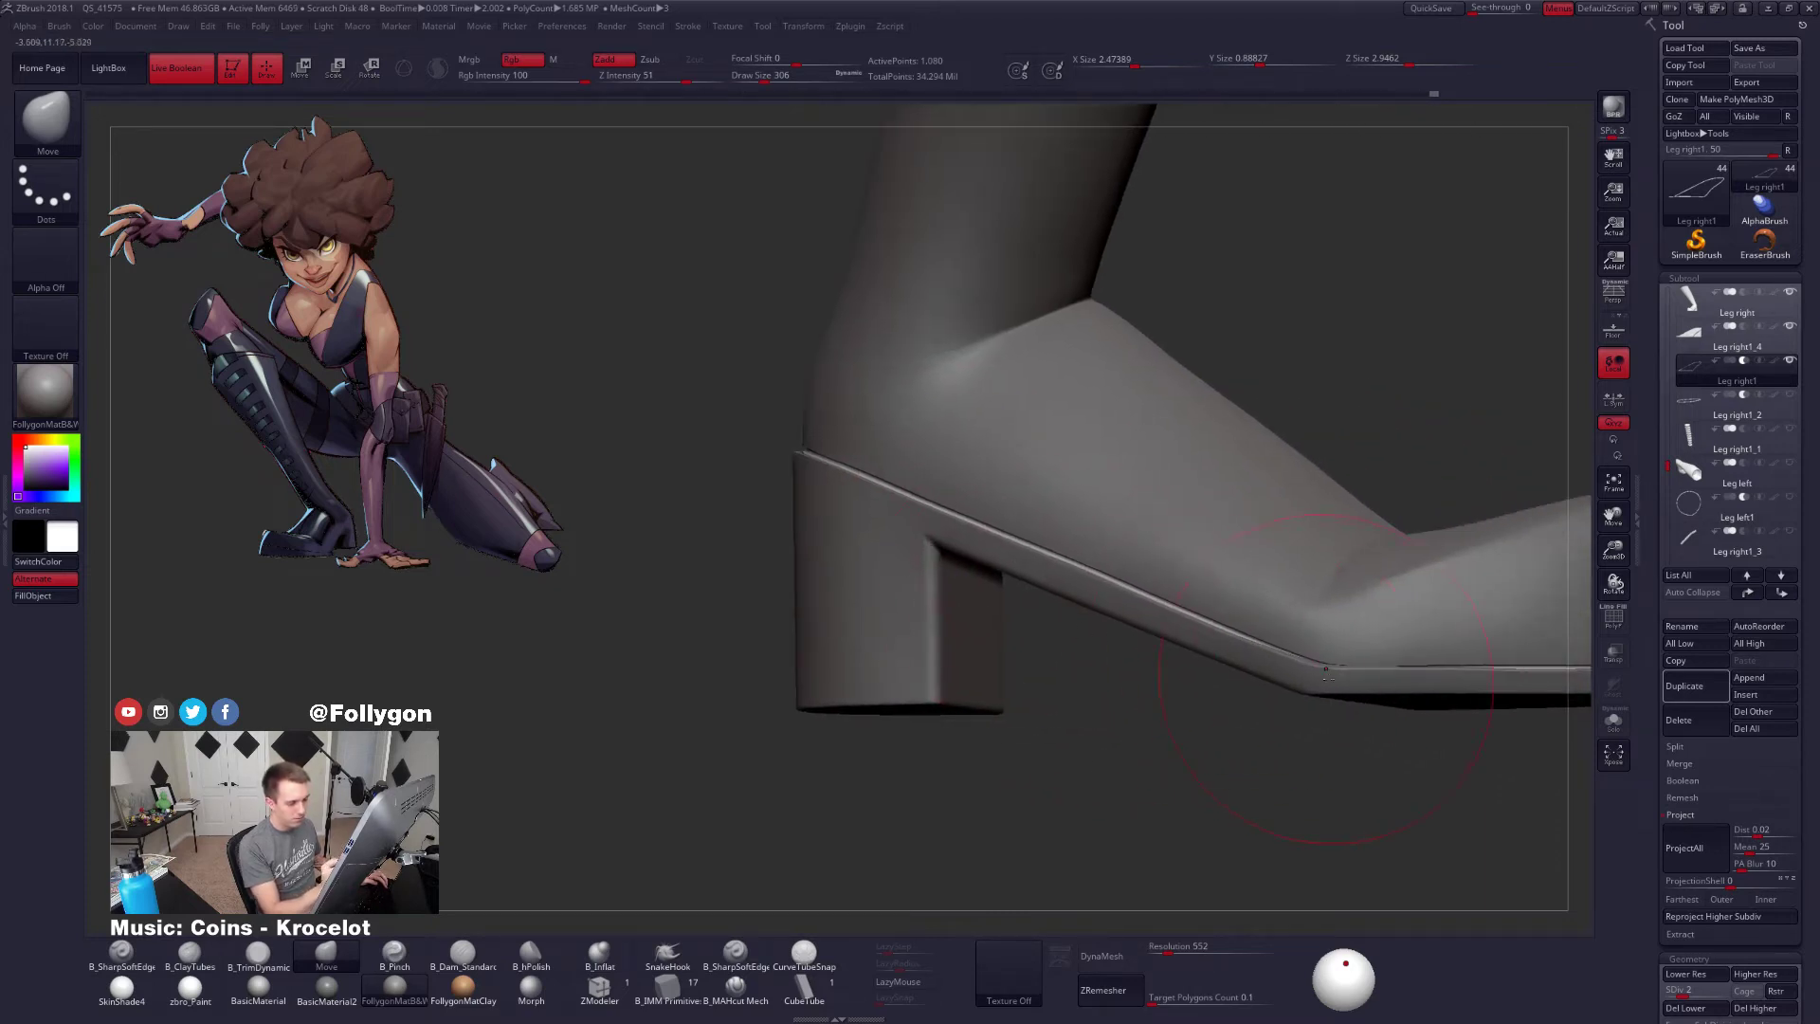
pyautogui.moveTo(1381, 674); pyautogui.dragTo(1383, 669)
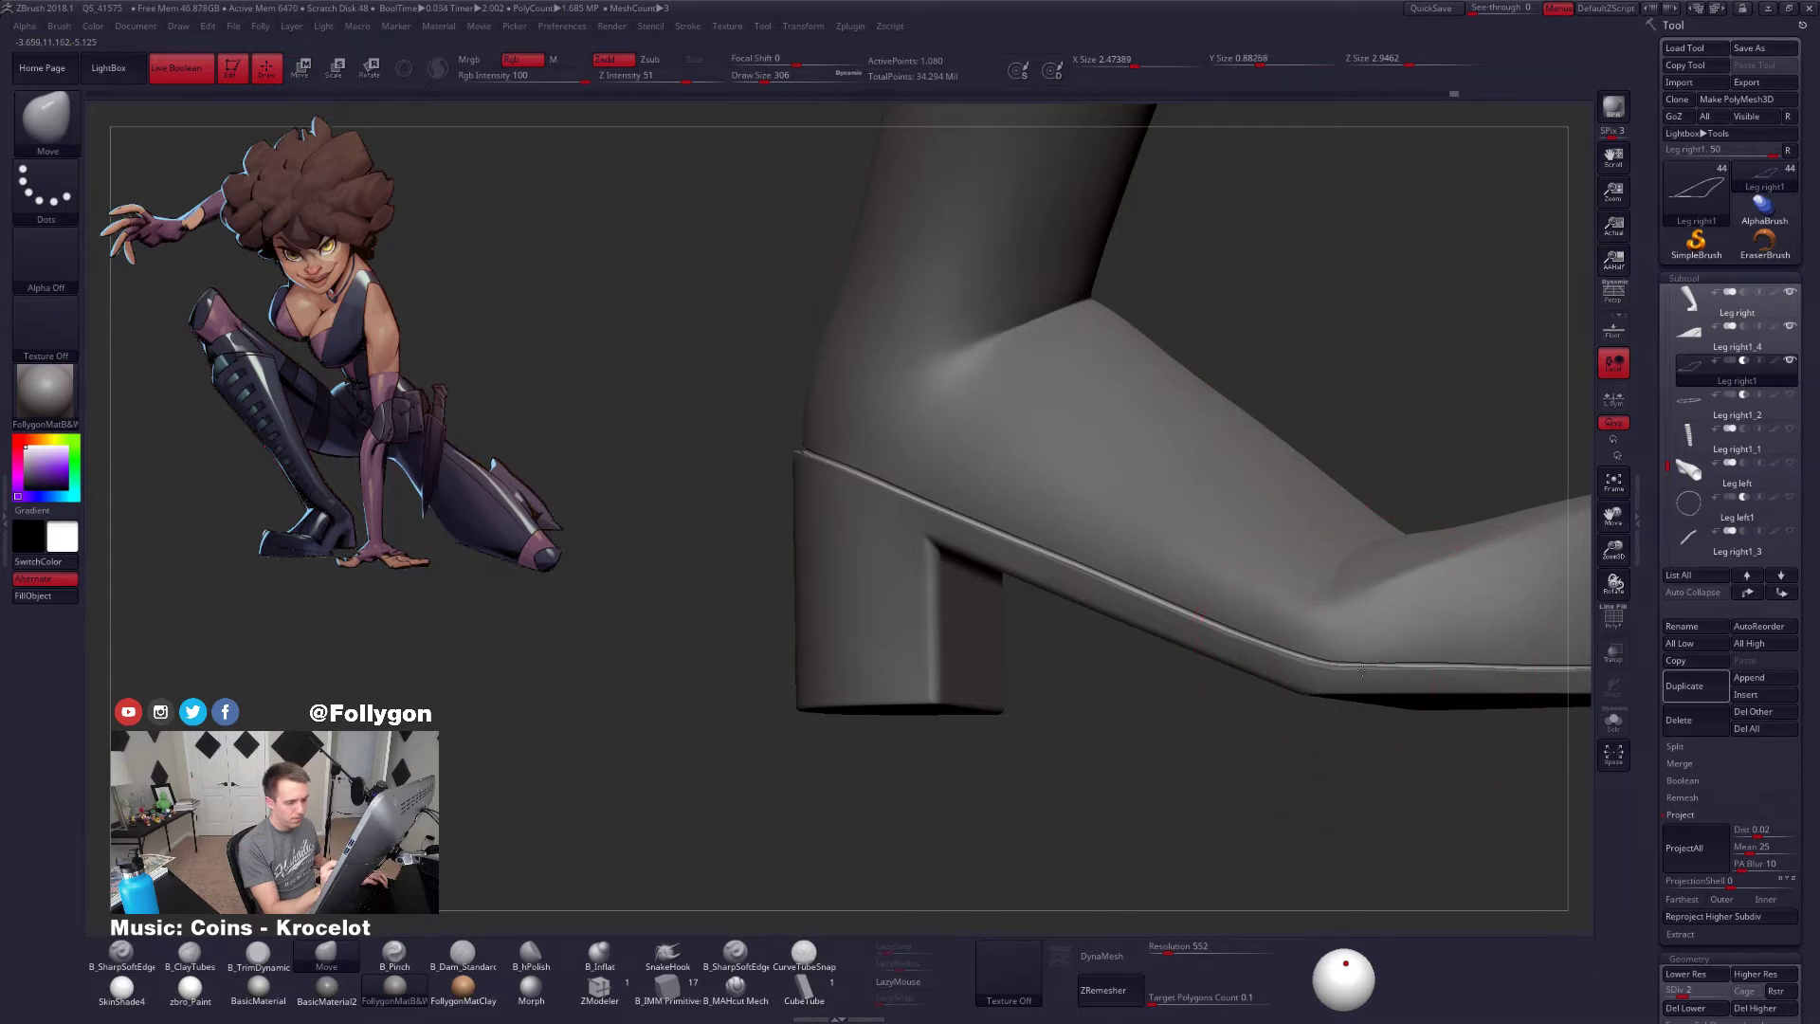
pyautogui.keyDown('alt'); pyautogui.moveTo(1362, 670); pyautogui.dragTo(1192, 628, button='right'); pyautogui.keyUp('alt')
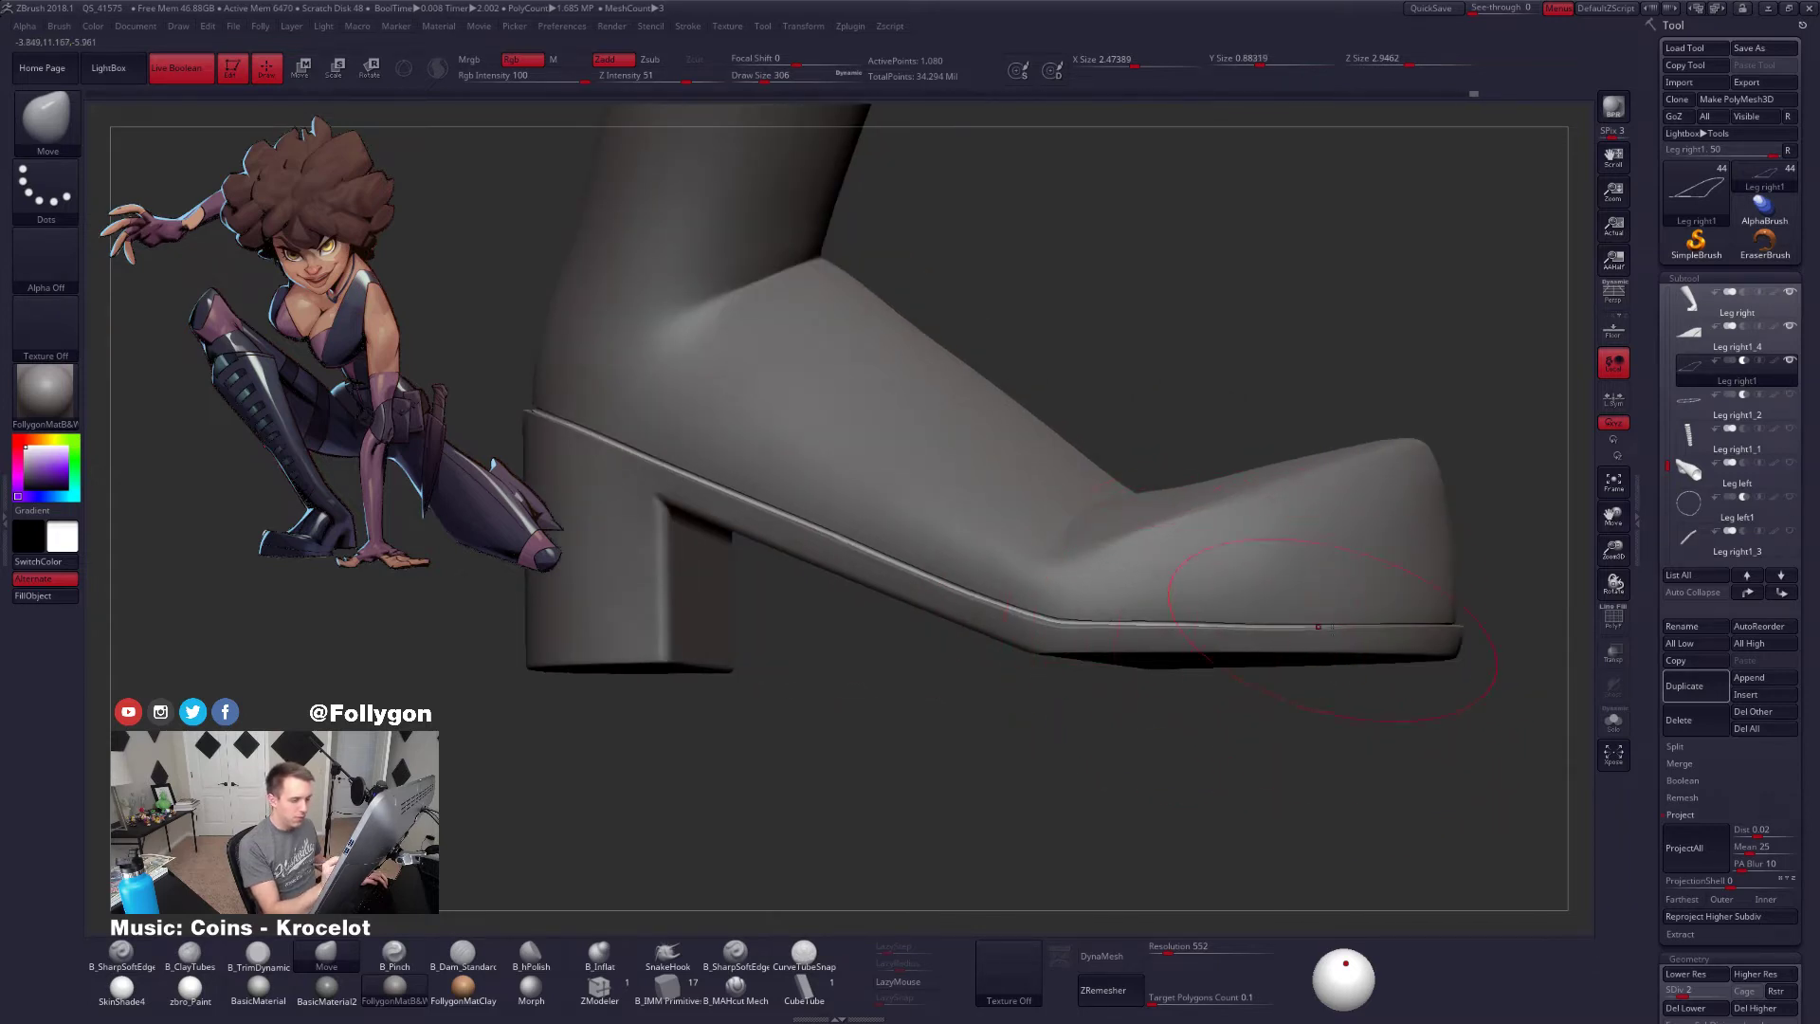
# Shape the Leg right1 trim around the toe with the Move brush, stepping down to subdivision level 1
pyautogui.keyDown('alt'); pyautogui.click(1333, 626); pyautogui.keyUp('alt')
pyautogui.moveTo(1333, 626); pyautogui.dragTo(1220, 643, button='right')
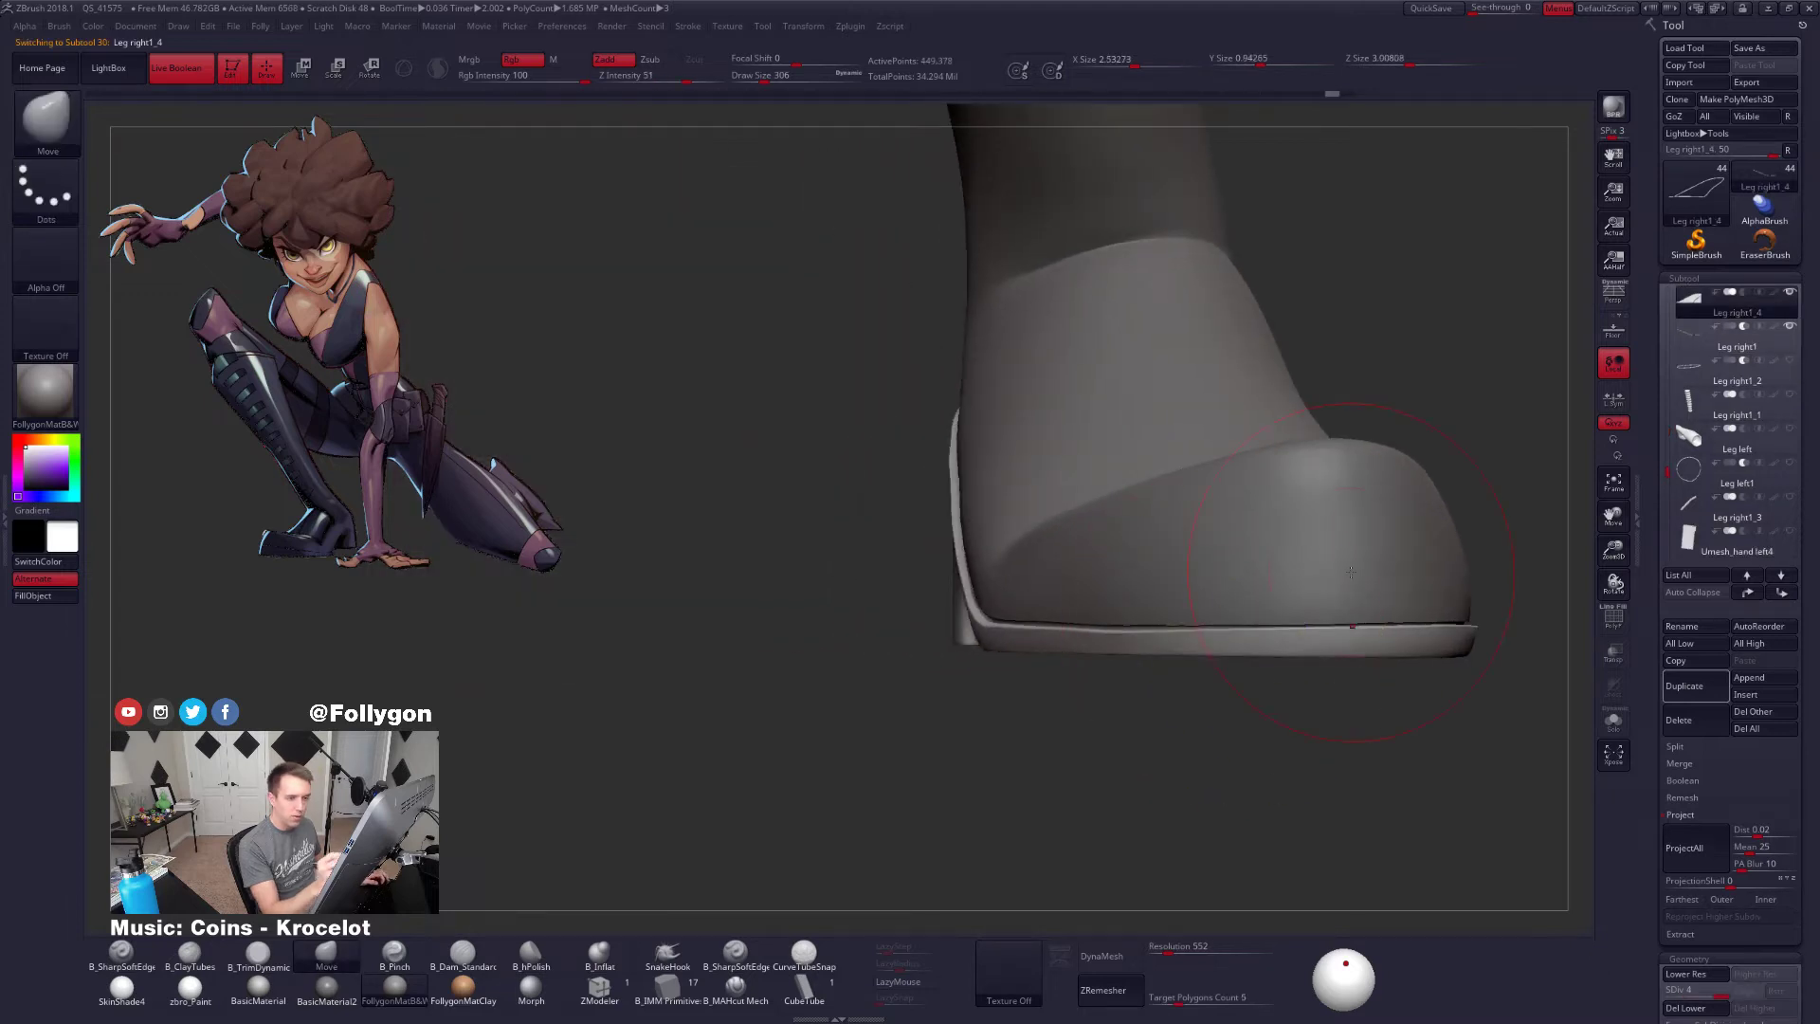
pyautogui.keyDown('alt'); pyautogui.click(1159, 629); pyautogui.keyUp('alt')
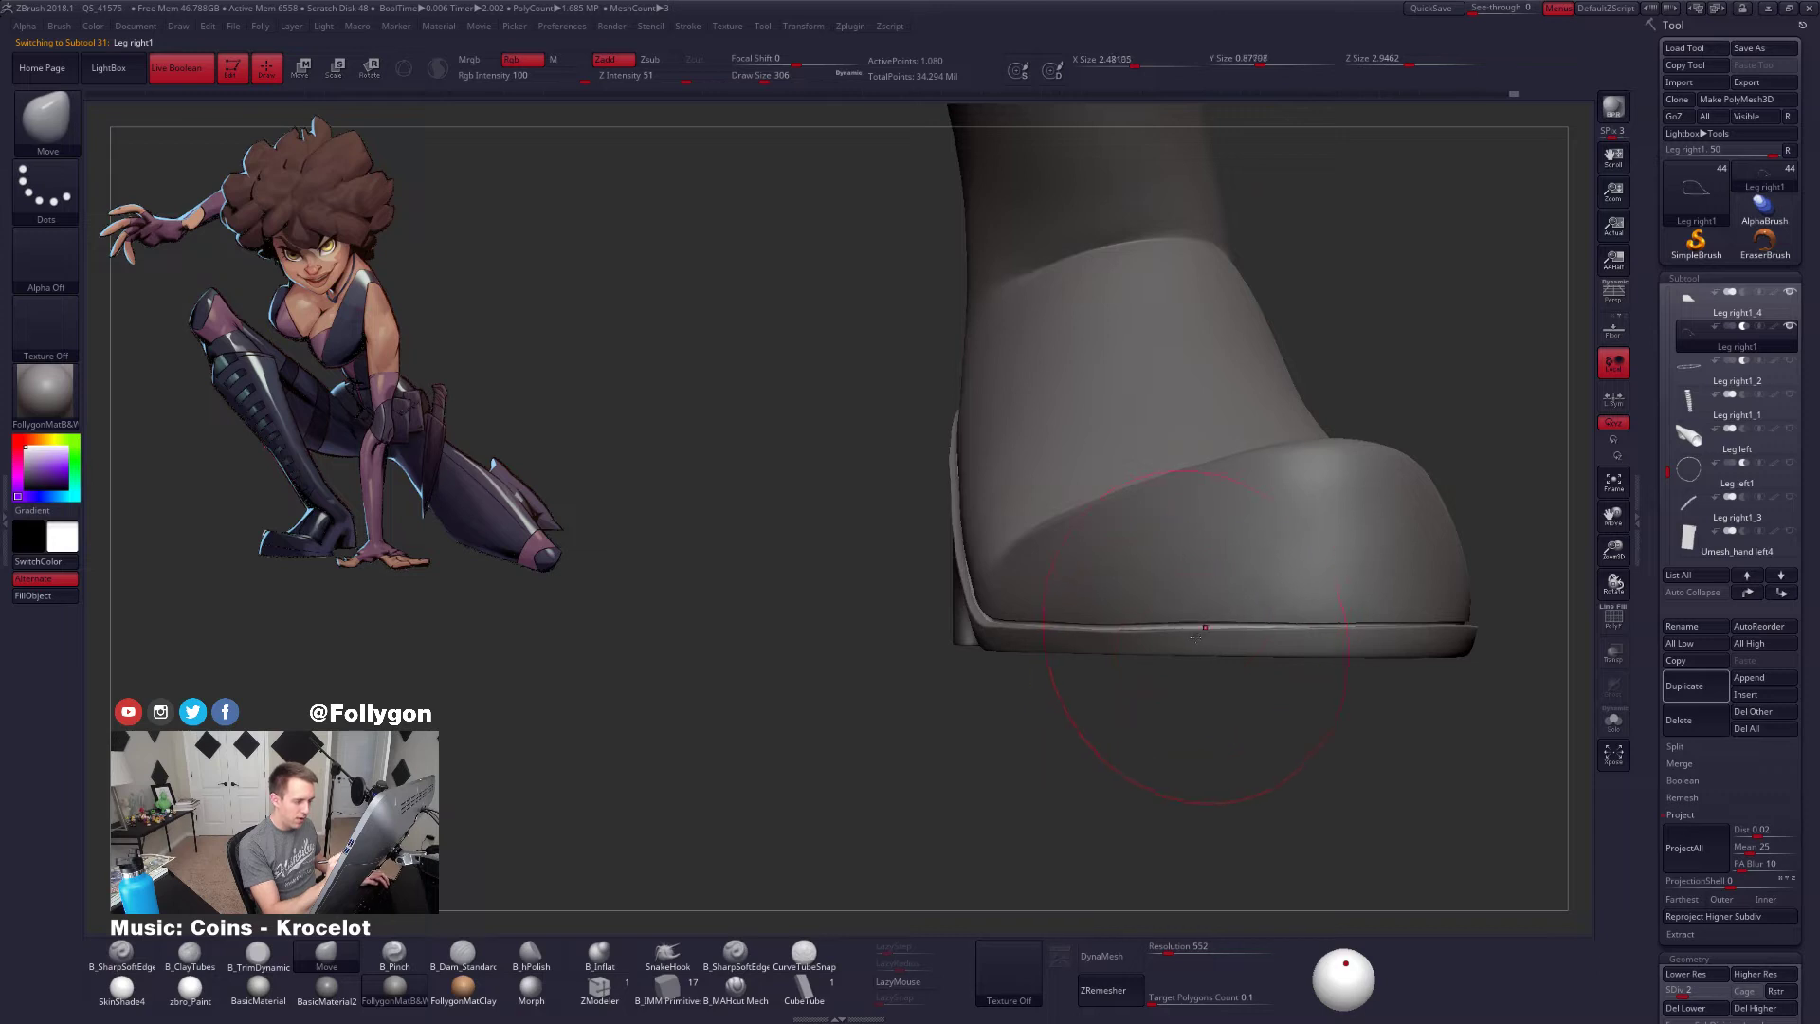
pyautogui.keyDown('alt'); pyautogui.moveTo(1208, 647); pyautogui.dragTo(948, 655, button='right'); pyautogui.keyUp('alt')
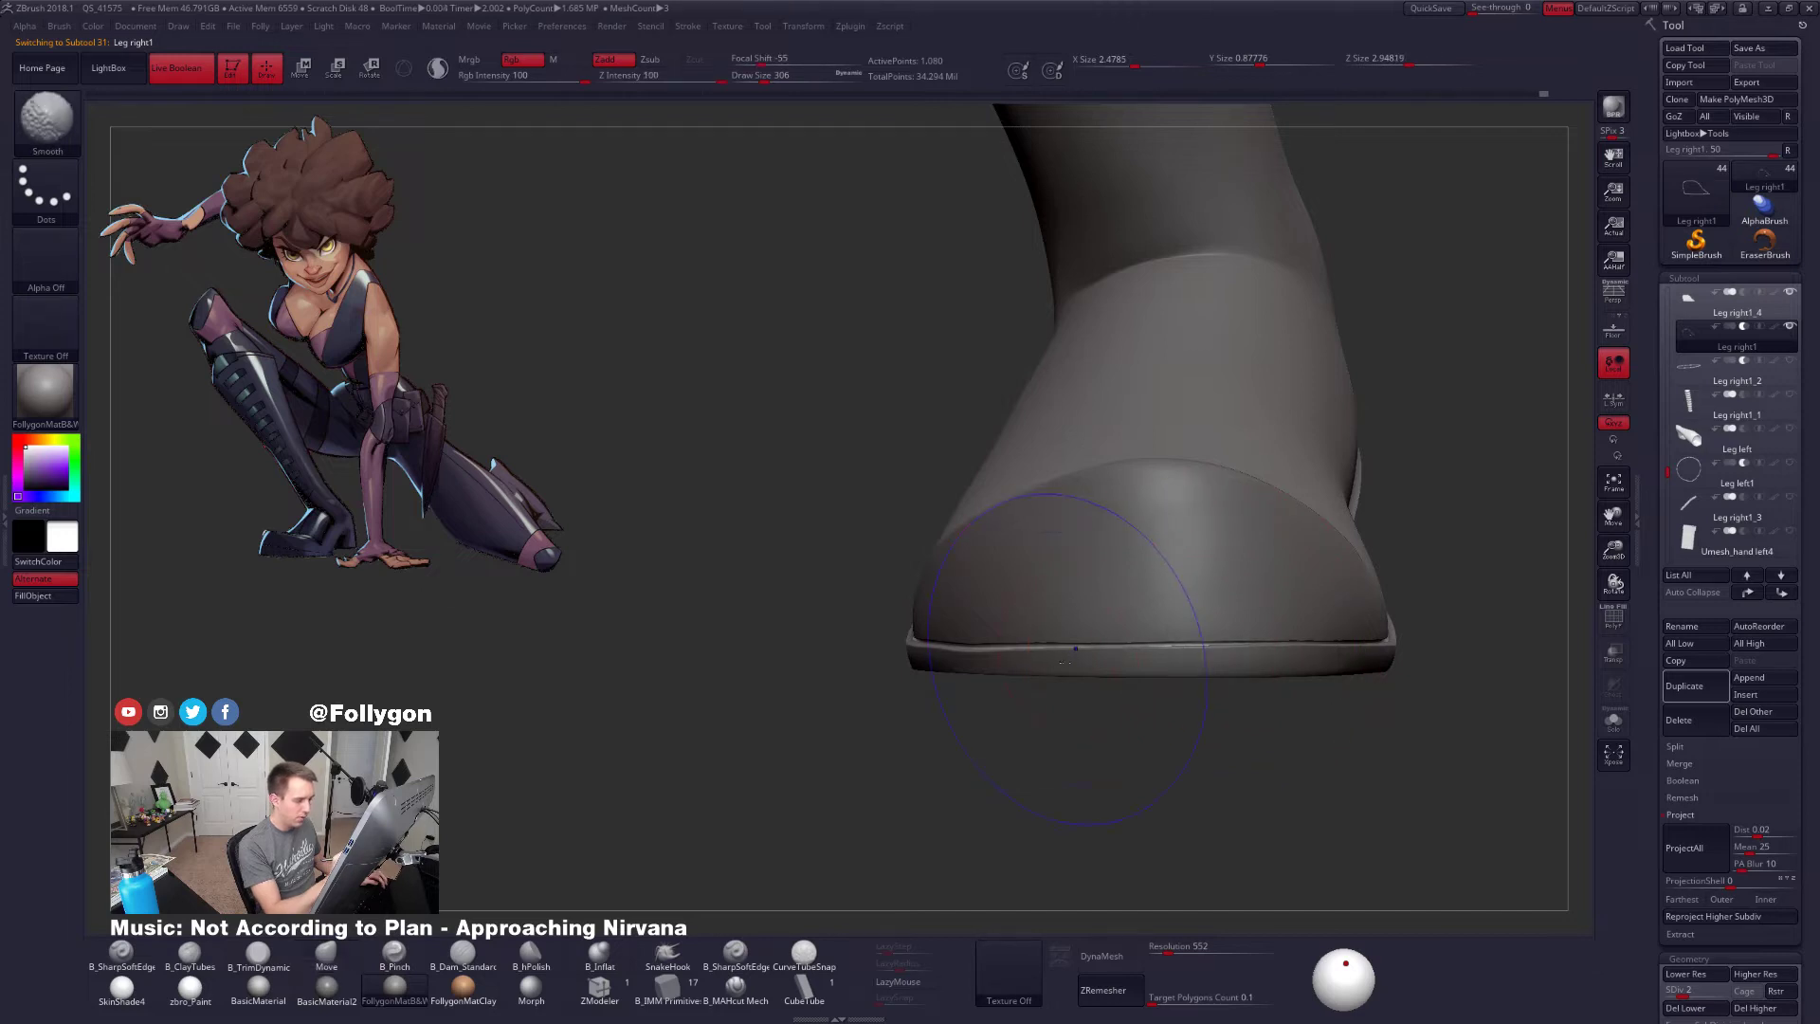
pyautogui.hotkey('shift', 'd')
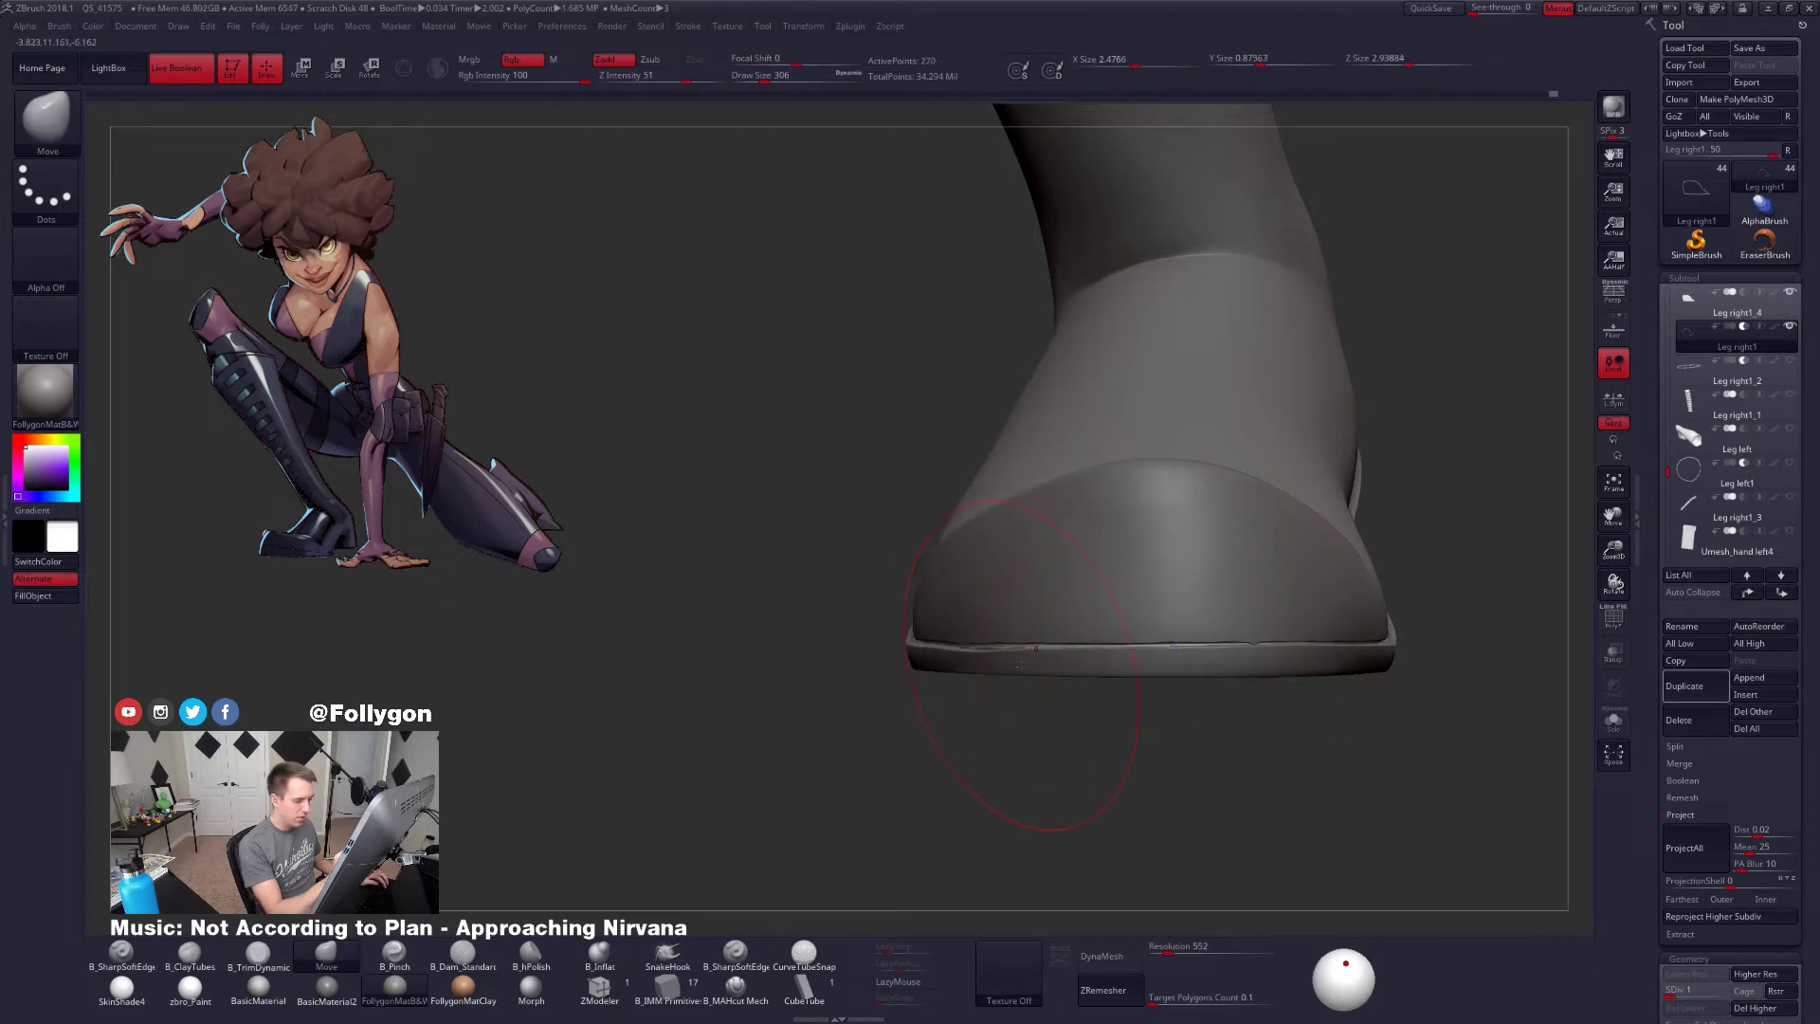
# Select the Leg right1_4 sole, set the draw size to 181 and work on it at subdivision level 2
pyautogui.keyDown('alt'); pyautogui.click(1021, 666); pyautogui.keyUp('alt')
pyautogui.moveTo(1021, 665); pyautogui.dragTo(1213, 656, button='right')
pyautogui.press('space')
pyautogui.moveTo(1007, 652); pyautogui.dragTo(996, 652)
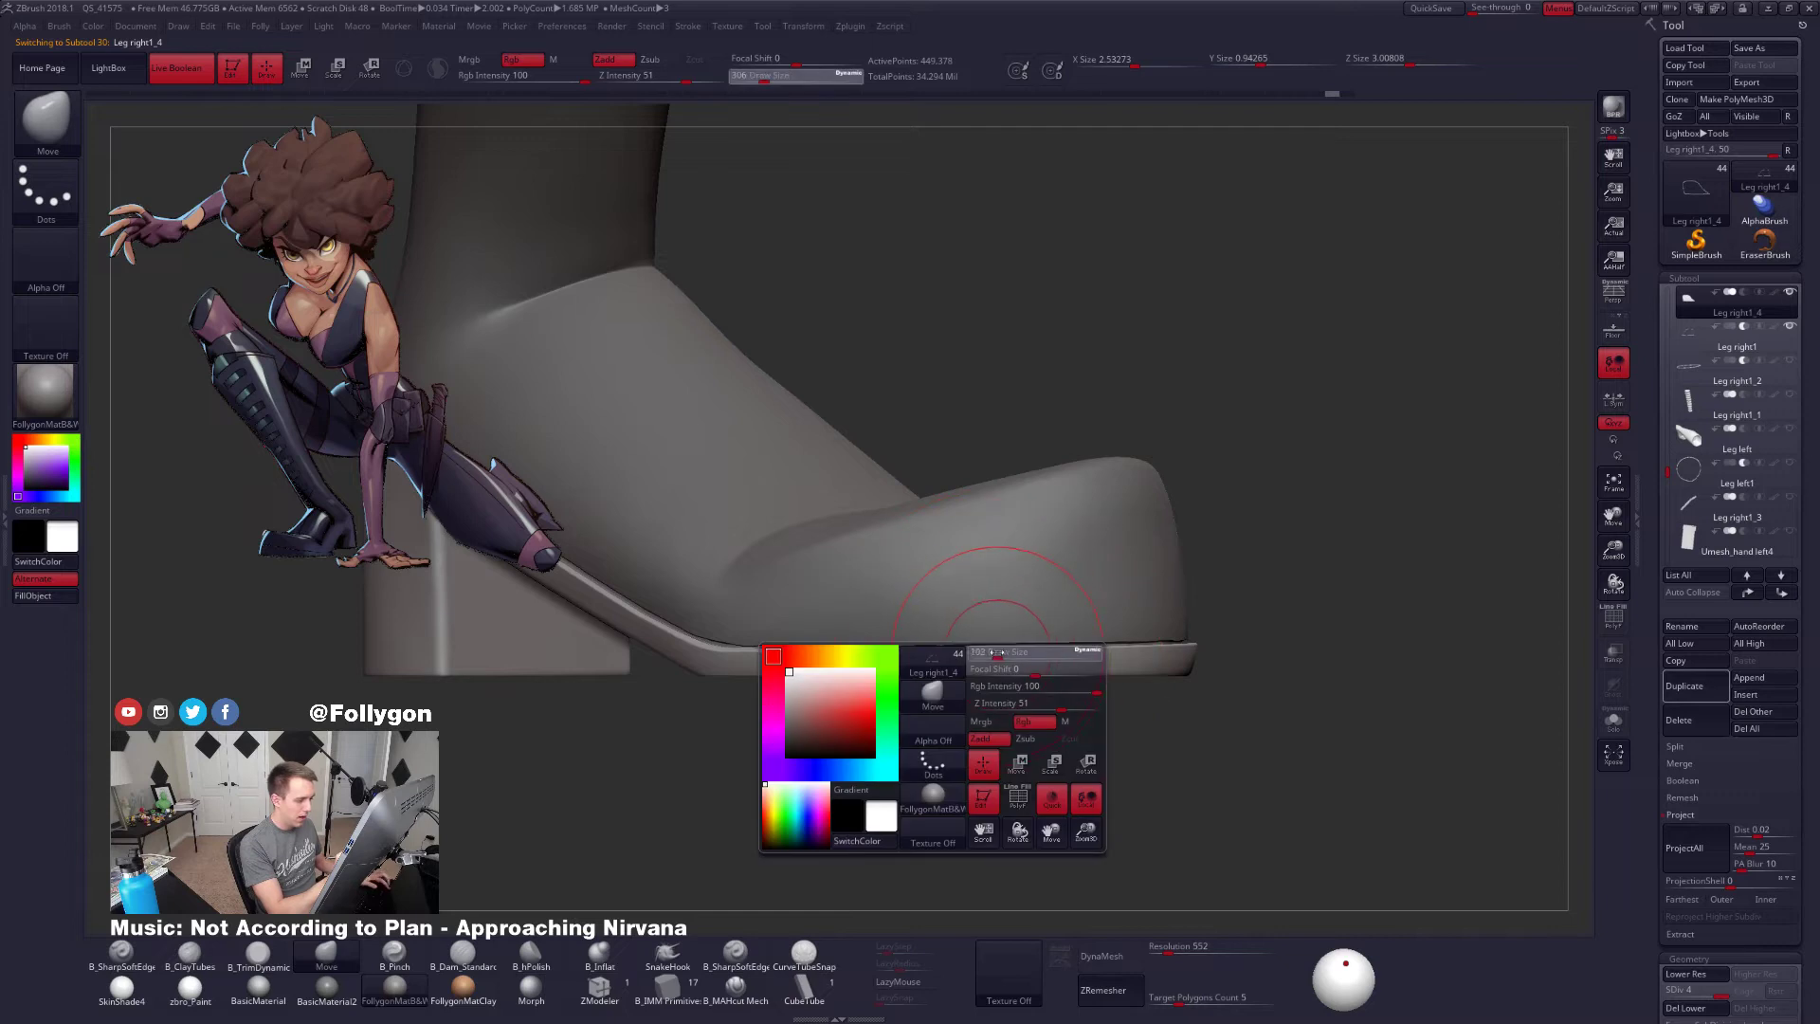
pyautogui.hotkey('shift', 'd')
pyautogui.hotkey('shift', 'd')
pyautogui.hotkey('shift', 'd')
pyautogui.moveTo(675, 672)
pyautogui.keyDown('ctrl'); pyautogui.mouseDown()
pyautogui.moveTo(1280, 670)
pyautogui.moveTo(678, 669)
pyautogui.mouseUp(); pyautogui.keyUp('ctrl')
pyautogui.press('d')
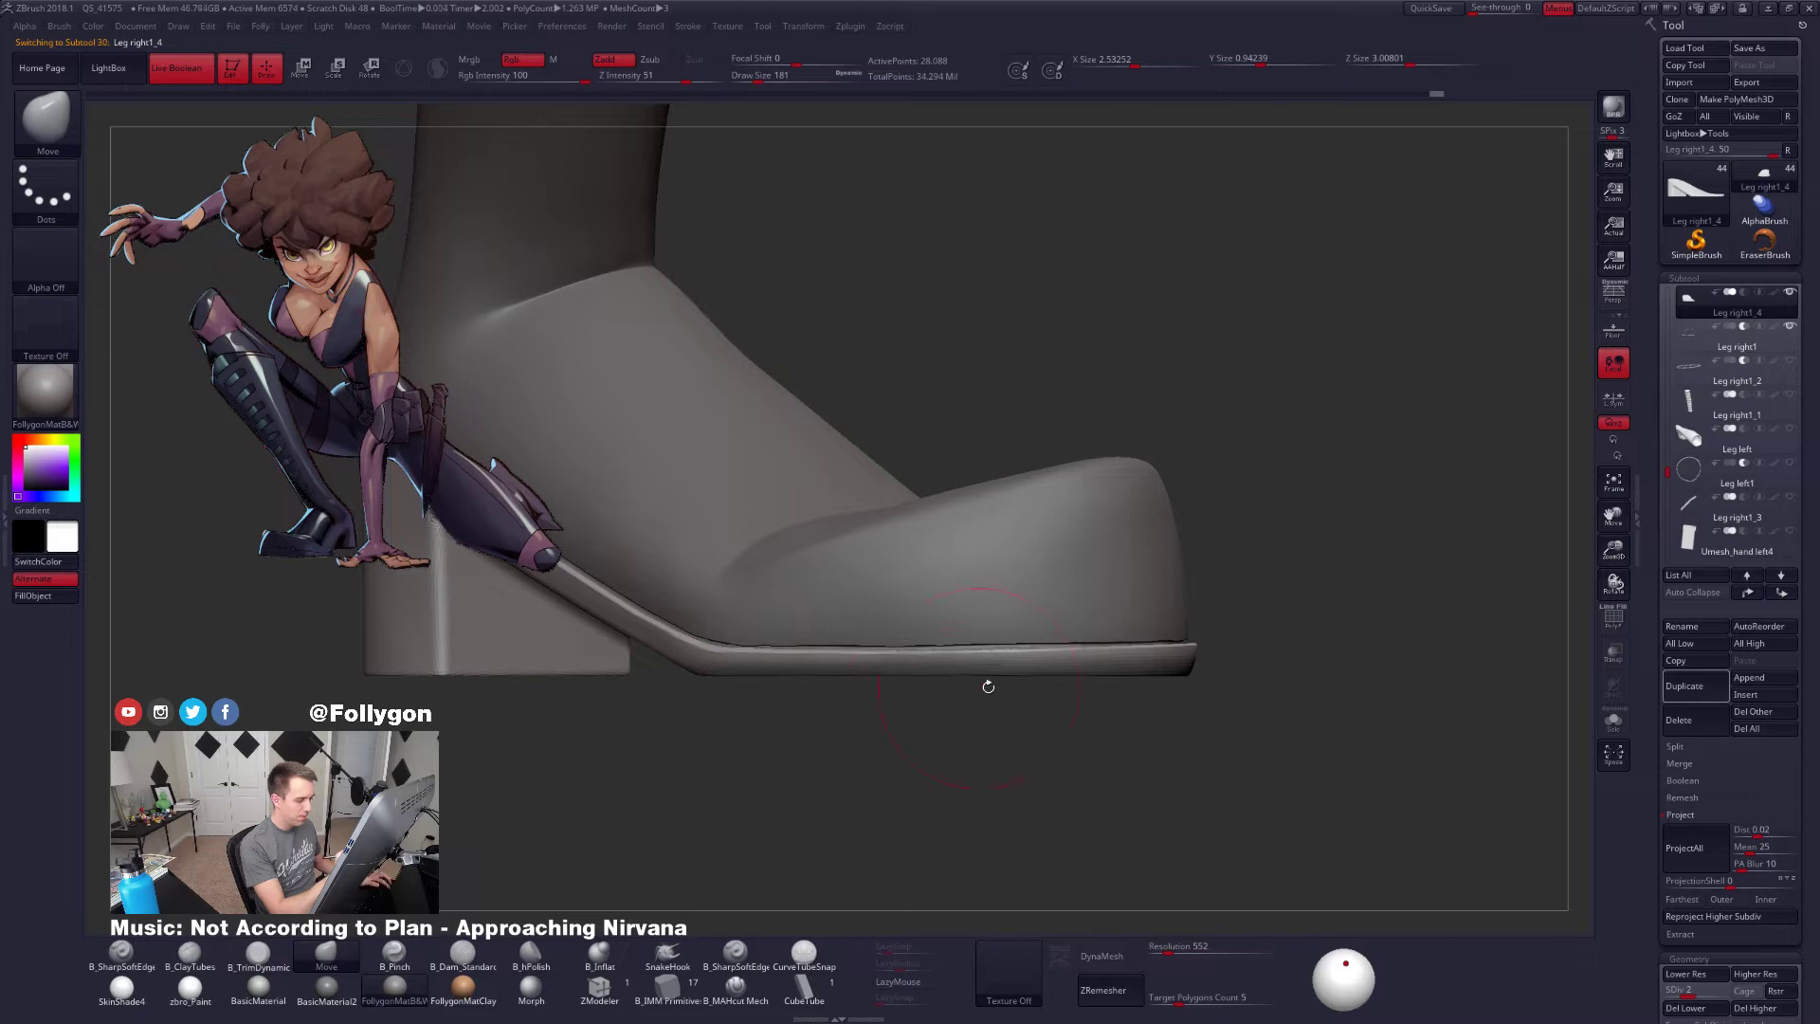
# Even out the front of the sole with the Move brush at draw size 292 and restore its highest subdivision level
pyautogui.moveTo(987, 682); pyautogui.dragTo(1120, 661)
pyautogui.press('space')
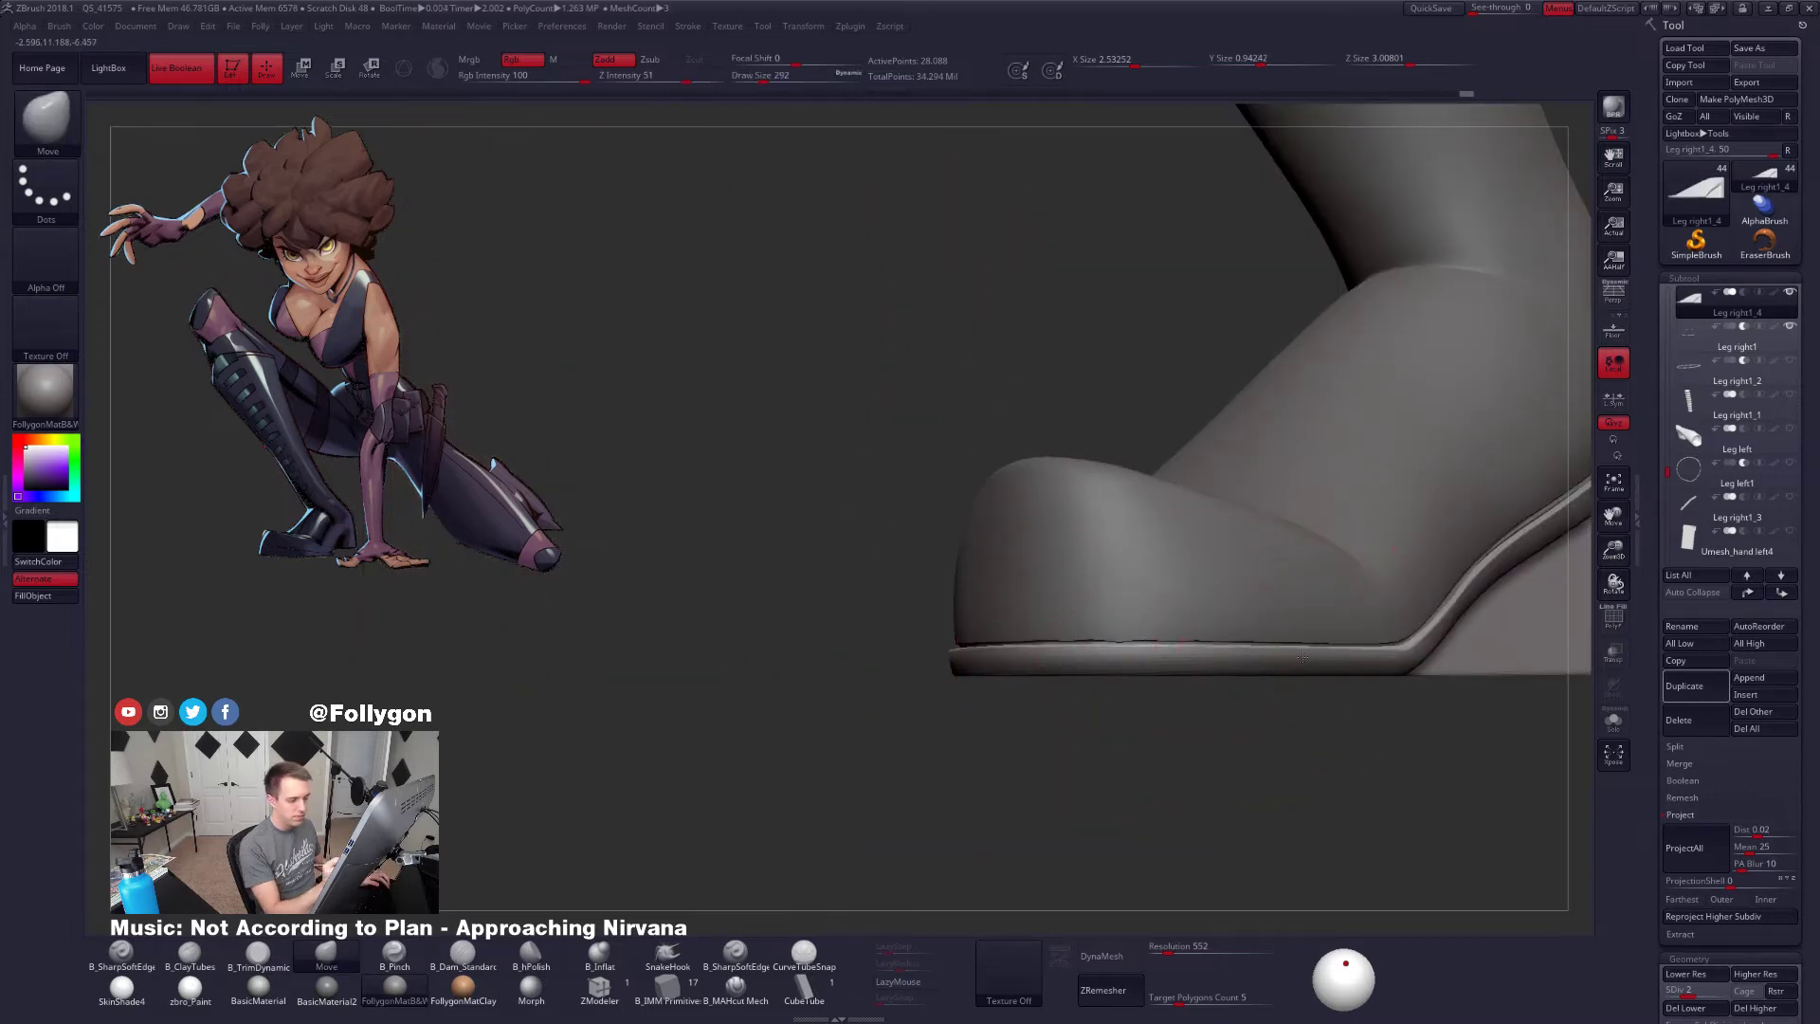
pyautogui.moveTo(1288, 670); pyautogui.dragTo(936, 670)
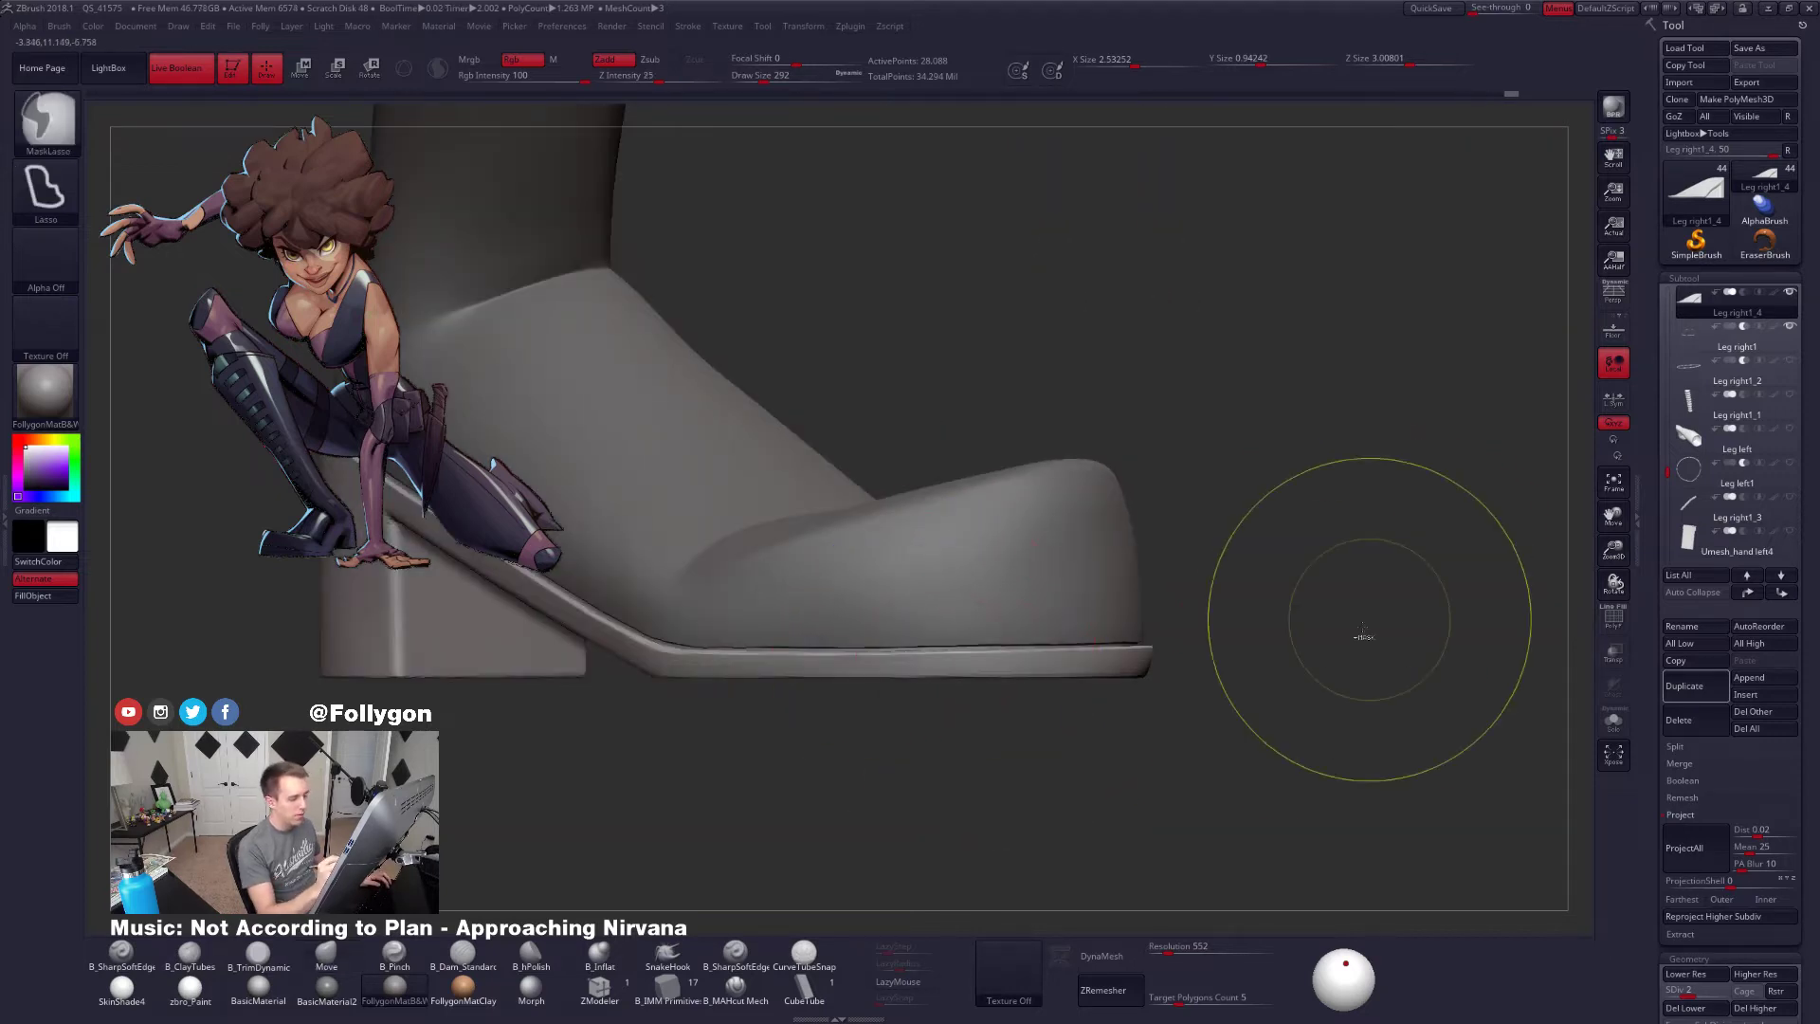
pyautogui.moveTo(1346, 610); pyautogui.dragTo(1219, 702)
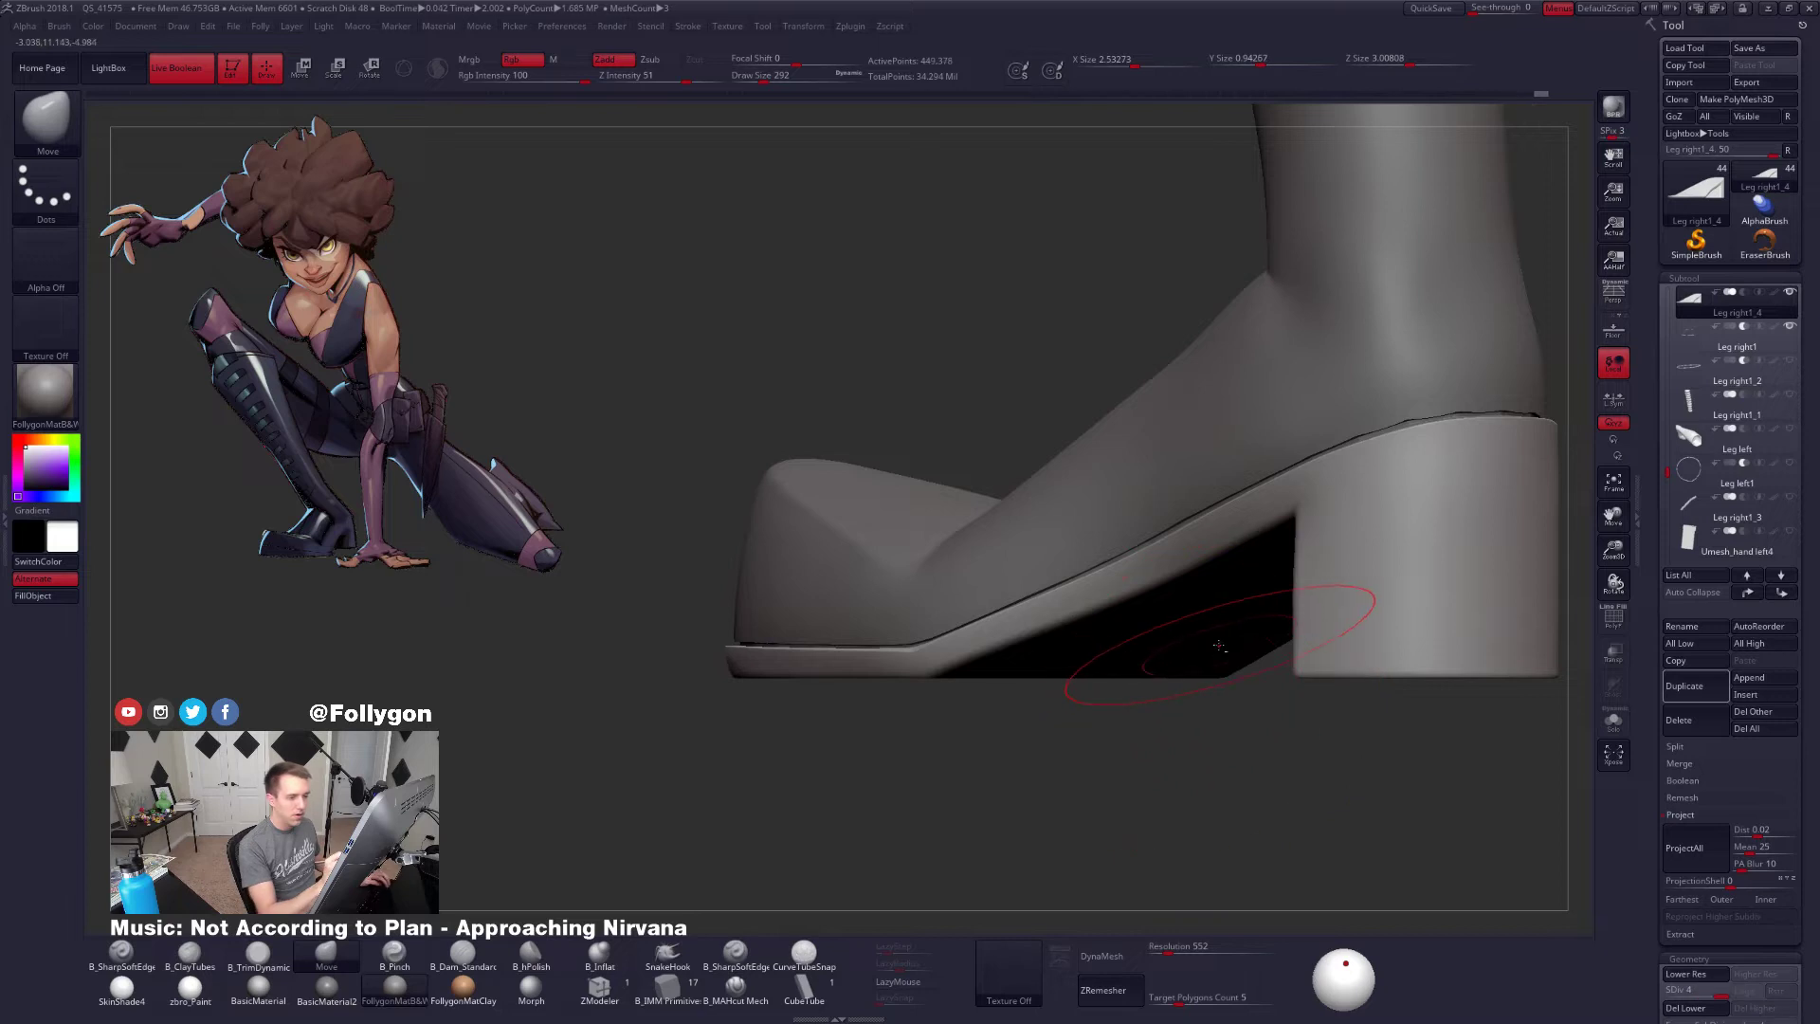
# Reselect the Leg right1 trim, set the draw size to 321 and adjust its bend at the ball of the foot at subdivision level 1
pyautogui.moveTo(1214, 616); pyautogui.dragTo(1090, 608)
pyautogui.keyDown('alt'); pyautogui.click(1090, 608); pyautogui.keyUp('alt')
pyautogui.moveTo(1100, 608); pyautogui.dragTo(1100, 651, button='right')
pyautogui.press('space')
pyautogui.moveTo(1101, 644); pyautogui.dragTo(1109, 642)
pyautogui.moveTo(1115, 675)
pyautogui.mouseDown(button='right')
pyautogui.moveTo(1119, 645)
pyautogui.moveTo(1089, 644)
pyautogui.mouseUp(button='right')
pyautogui.hotkey('shift', 'd')
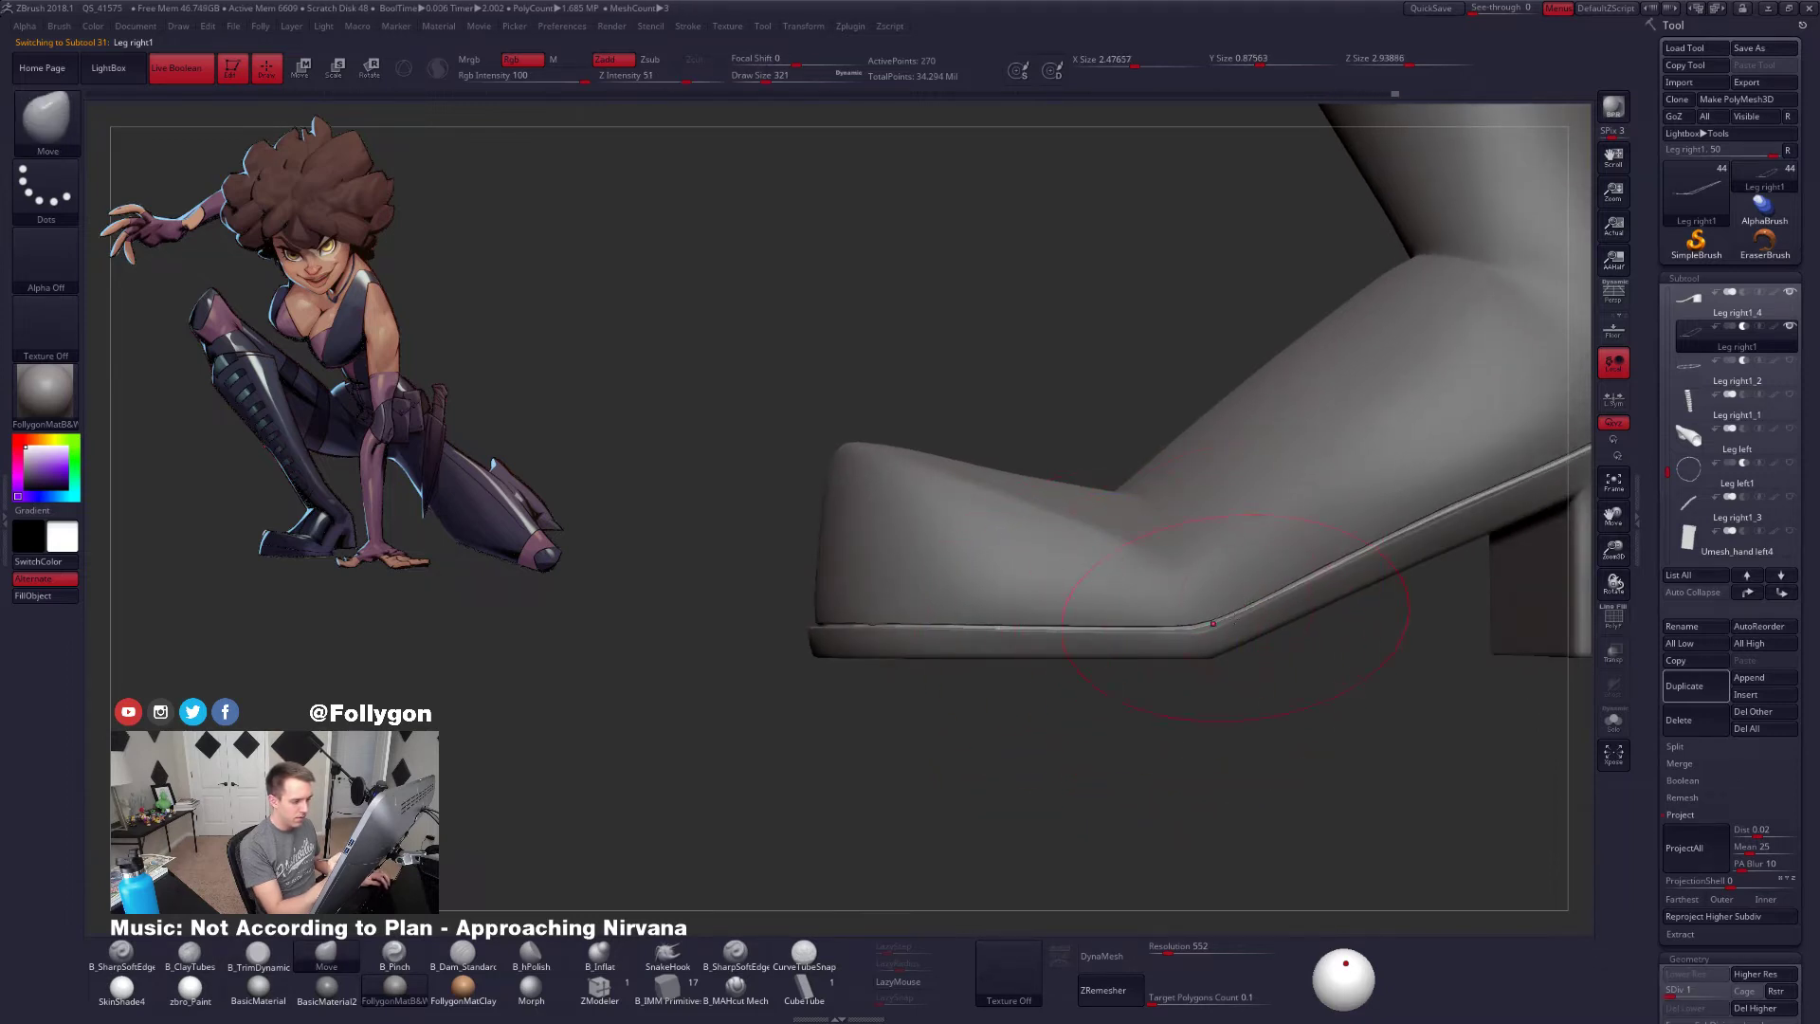
pyautogui.hotkey('ctrl', 'd')
# Refine the trim's toe line and bend with the Move brush at draw size 335, working up to subdivision level 3
pyautogui.moveTo(1192, 643)
pyautogui.mouseDown(button='right')
pyautogui.moveTo(1365, 683)
pyautogui.moveTo(1317, 692)
pyautogui.mouseUp(button='right')
pyautogui.press('s')
pyautogui.moveTo(1067, 642); pyautogui.dragTo(1140, 641)
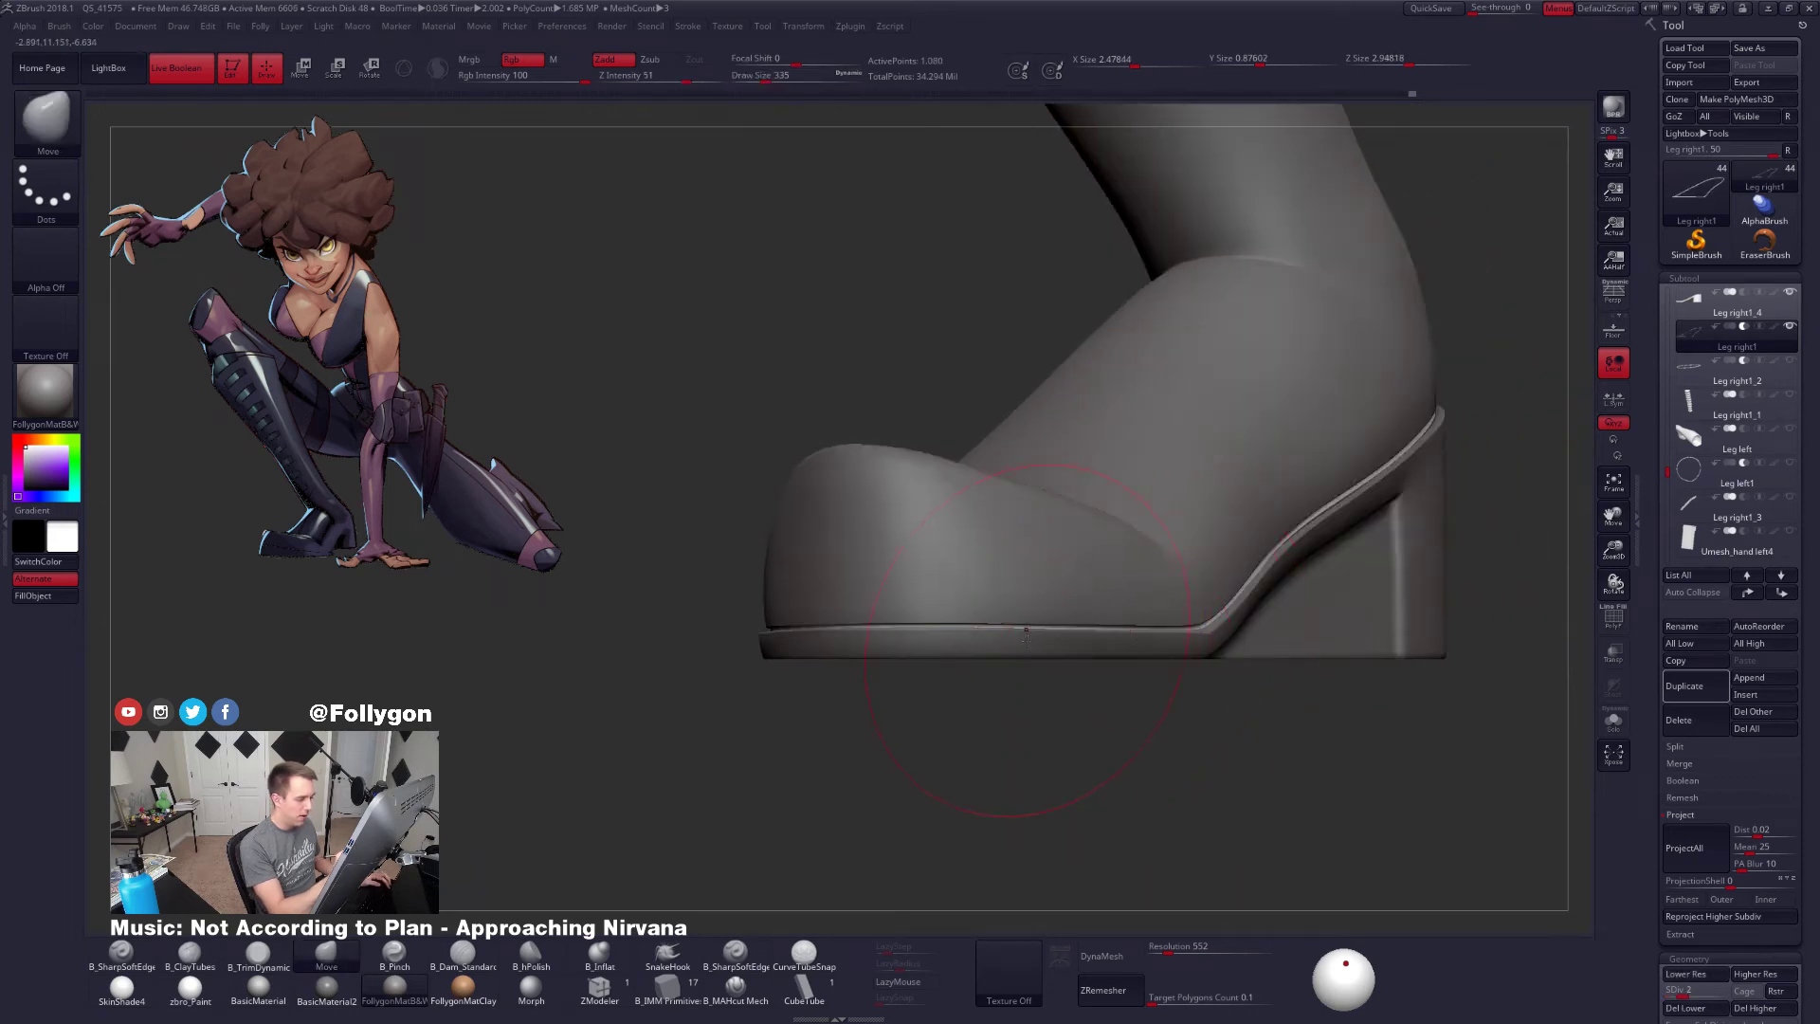
pyautogui.moveTo(1066, 656)
pyautogui.mouseDown(button='right')
pyautogui.moveTo(967, 630)
pyautogui.moveTo(977, 653)
pyautogui.moveTo(1061, 651)
pyautogui.moveTo(1095, 606)
pyautogui.moveTo(1108, 519)
pyautogui.moveTo(1081, 554)
pyautogui.moveTo(963, 552)
pyautogui.moveTo(842, 609)
pyautogui.moveTo(901, 654)
pyautogui.moveTo(878, 610)
pyautogui.mouseUp(button='right')
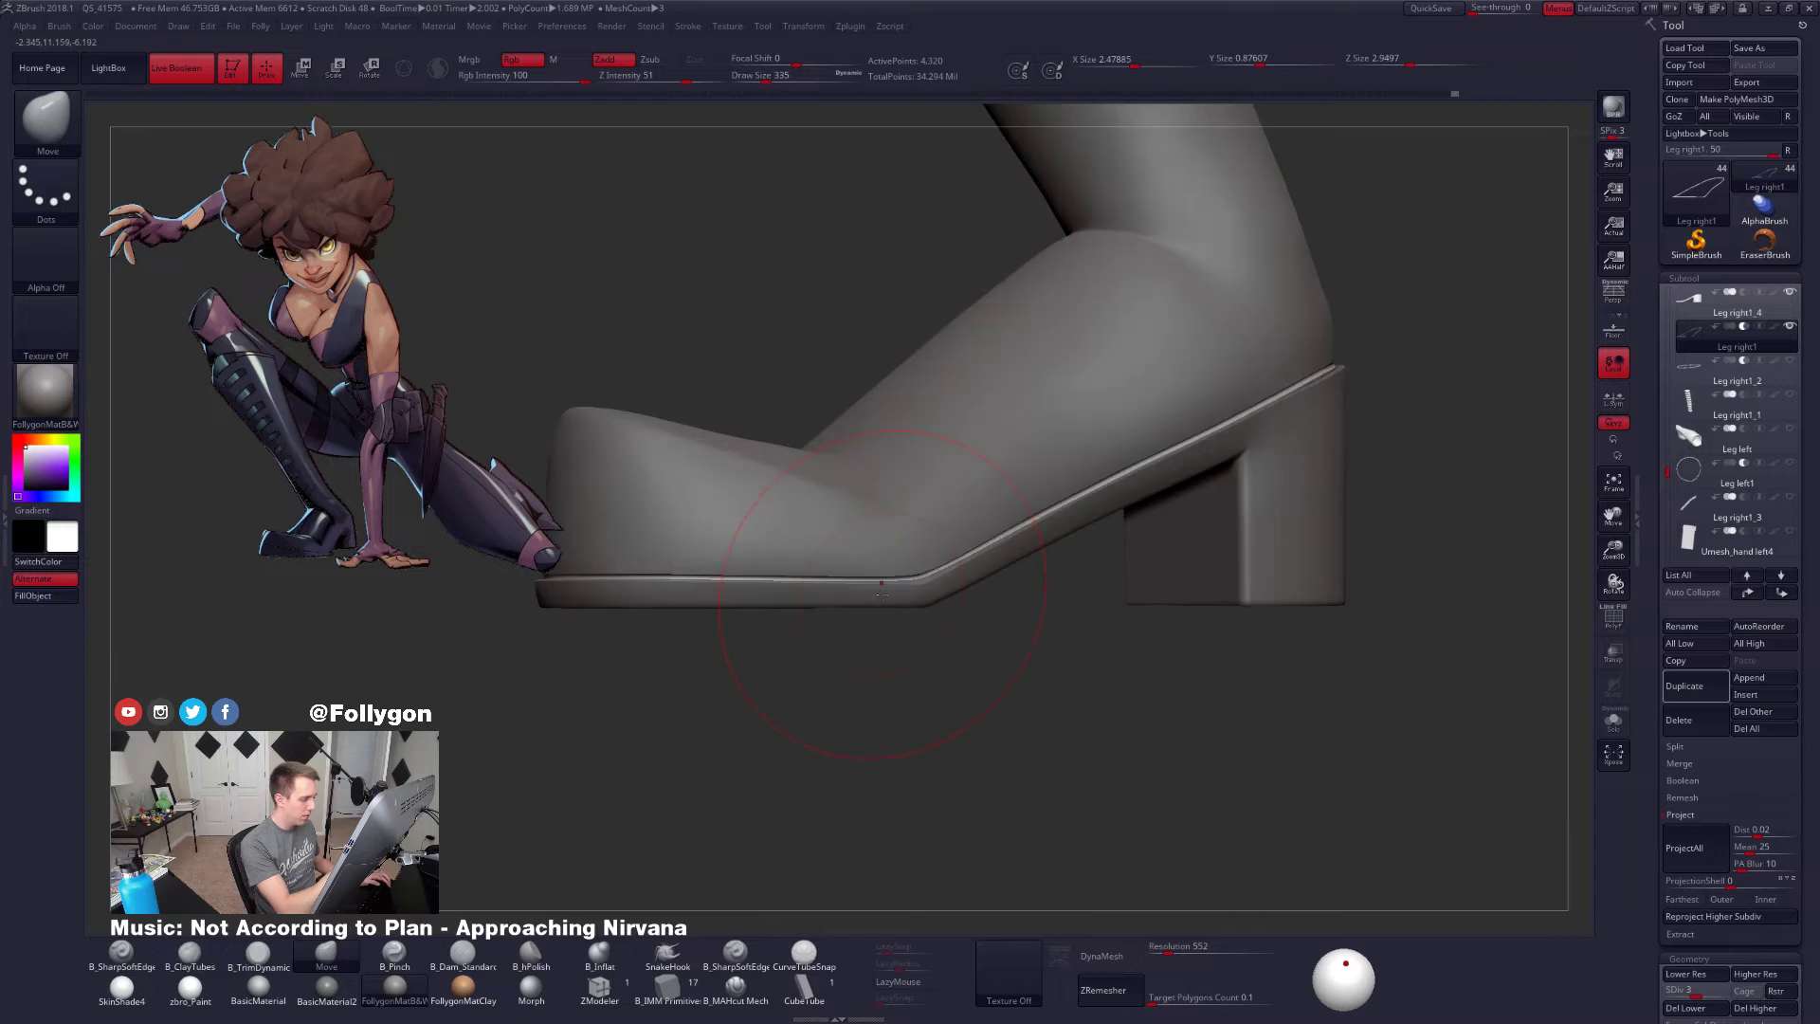
pyautogui.moveTo(881, 594); pyautogui.dragTo(883, 585)
pyautogui.moveTo(934, 611)
pyautogui.keyDown('ctrl'); pyautogui.mouseDown(button='right')
pyautogui.moveTo(753, 593)
pyautogui.moveTo(1450, 853)
pyautogui.mouseUp(button='right'); pyautogui.keyUp('ctrl')
pyautogui.moveTo(924, 583); pyautogui.dragTo(954, 577)
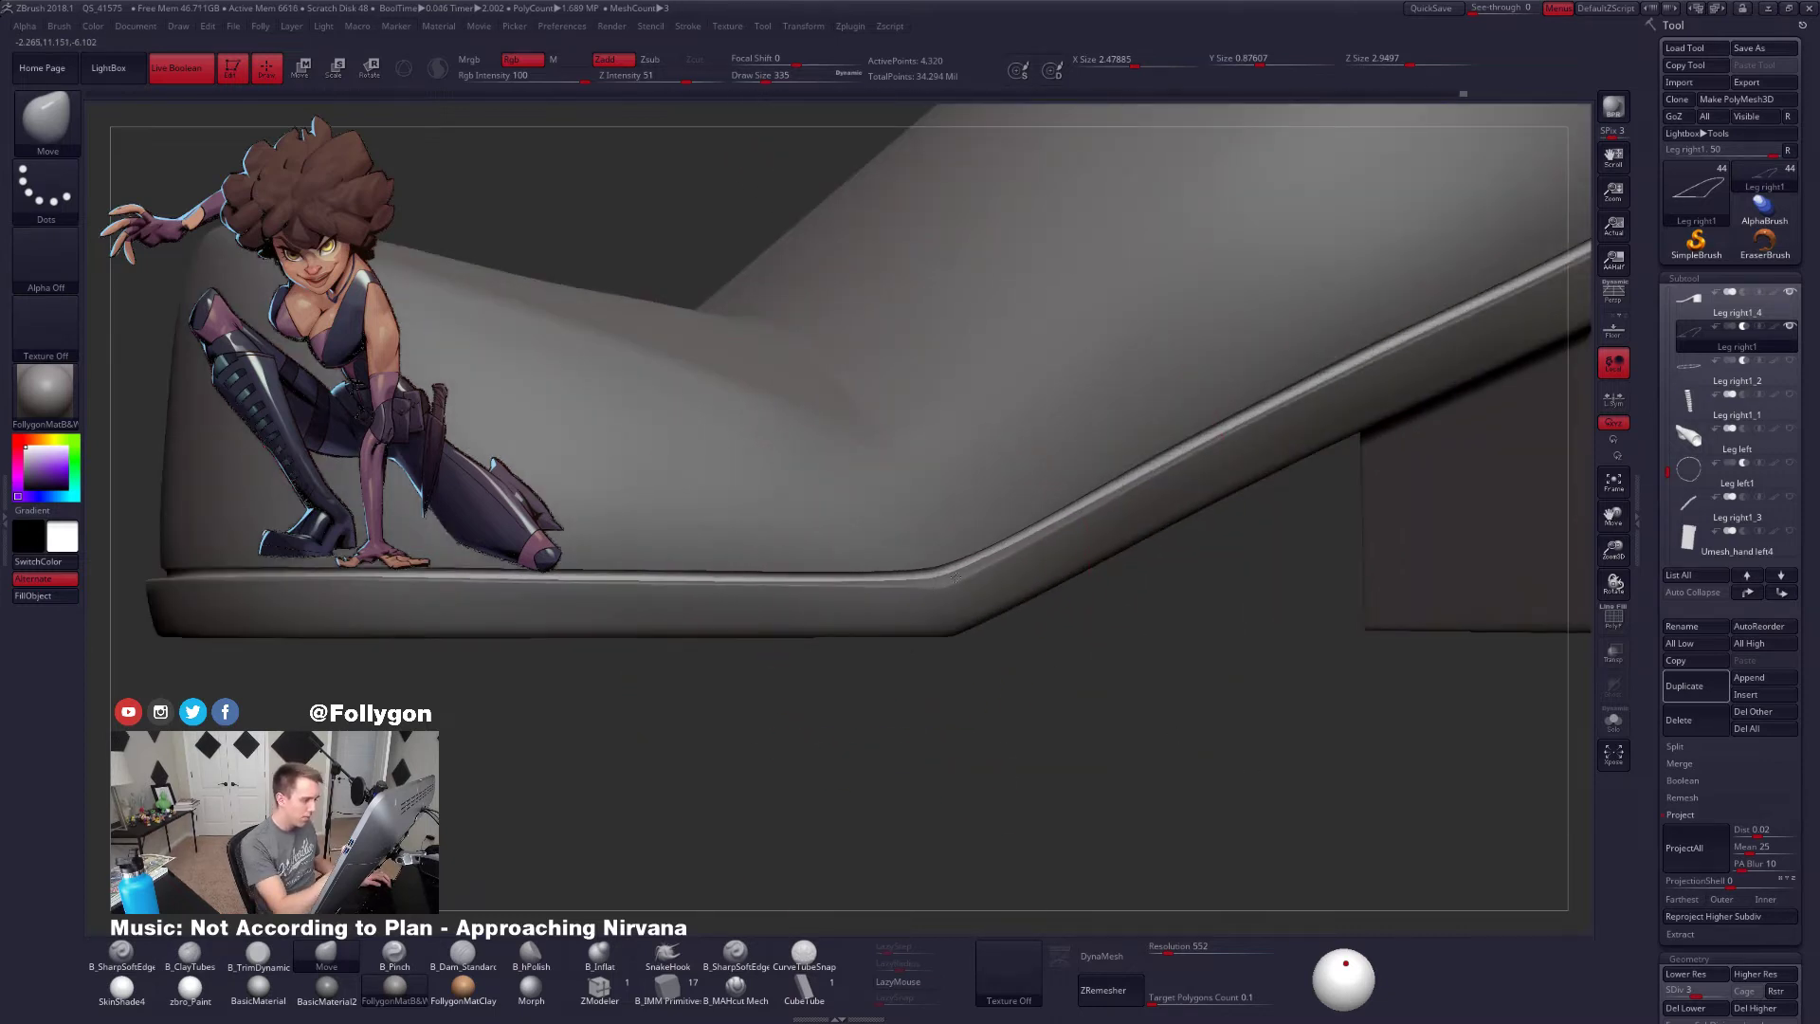
# Raise the Leg right1 trim to its highest subdivision level and nudge its rear end at the top of the heel
pyautogui.press('d')
pyautogui.press('d')
pyautogui.keyDown('ctrl'); pyautogui.moveTo(876, 528); pyautogui.dragTo(699, 497, button='right'); pyautogui.keyUp('ctrl')
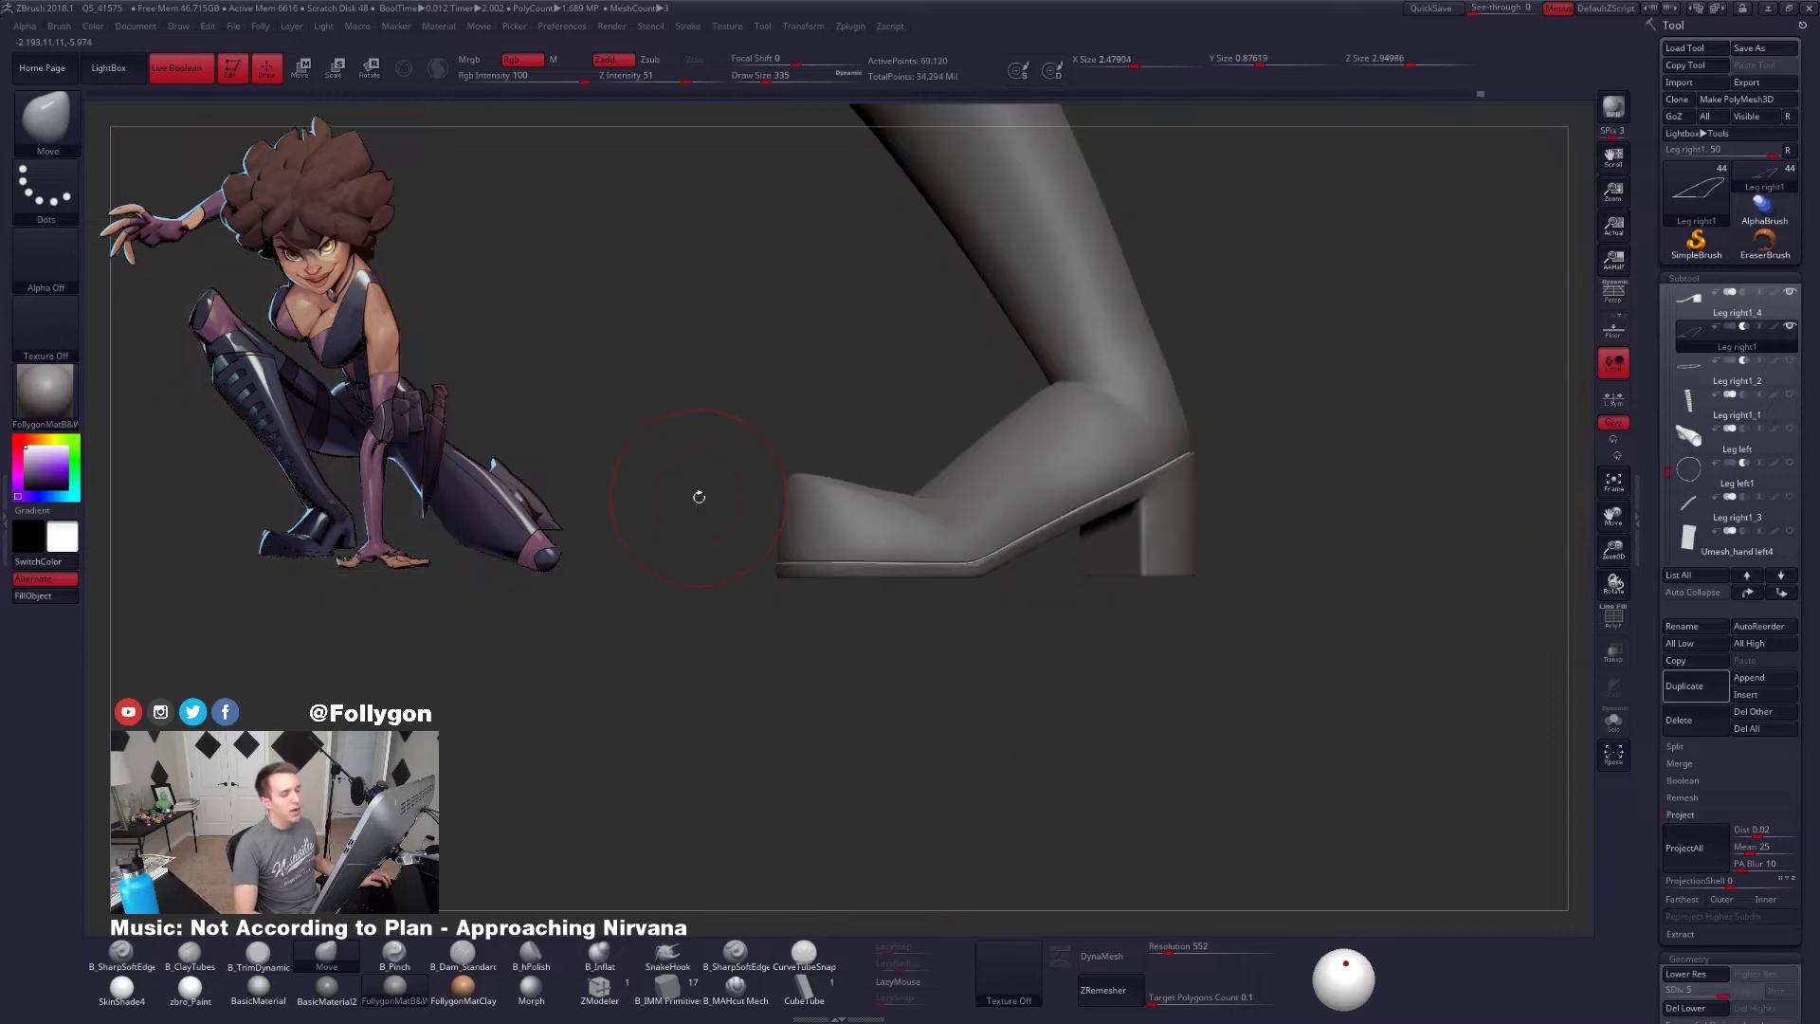
pyautogui.keyDown('ctrl'); pyautogui.moveTo(1205, 461); pyautogui.dragTo(1406, 341, button='right'); pyautogui.keyUp('ctrl')
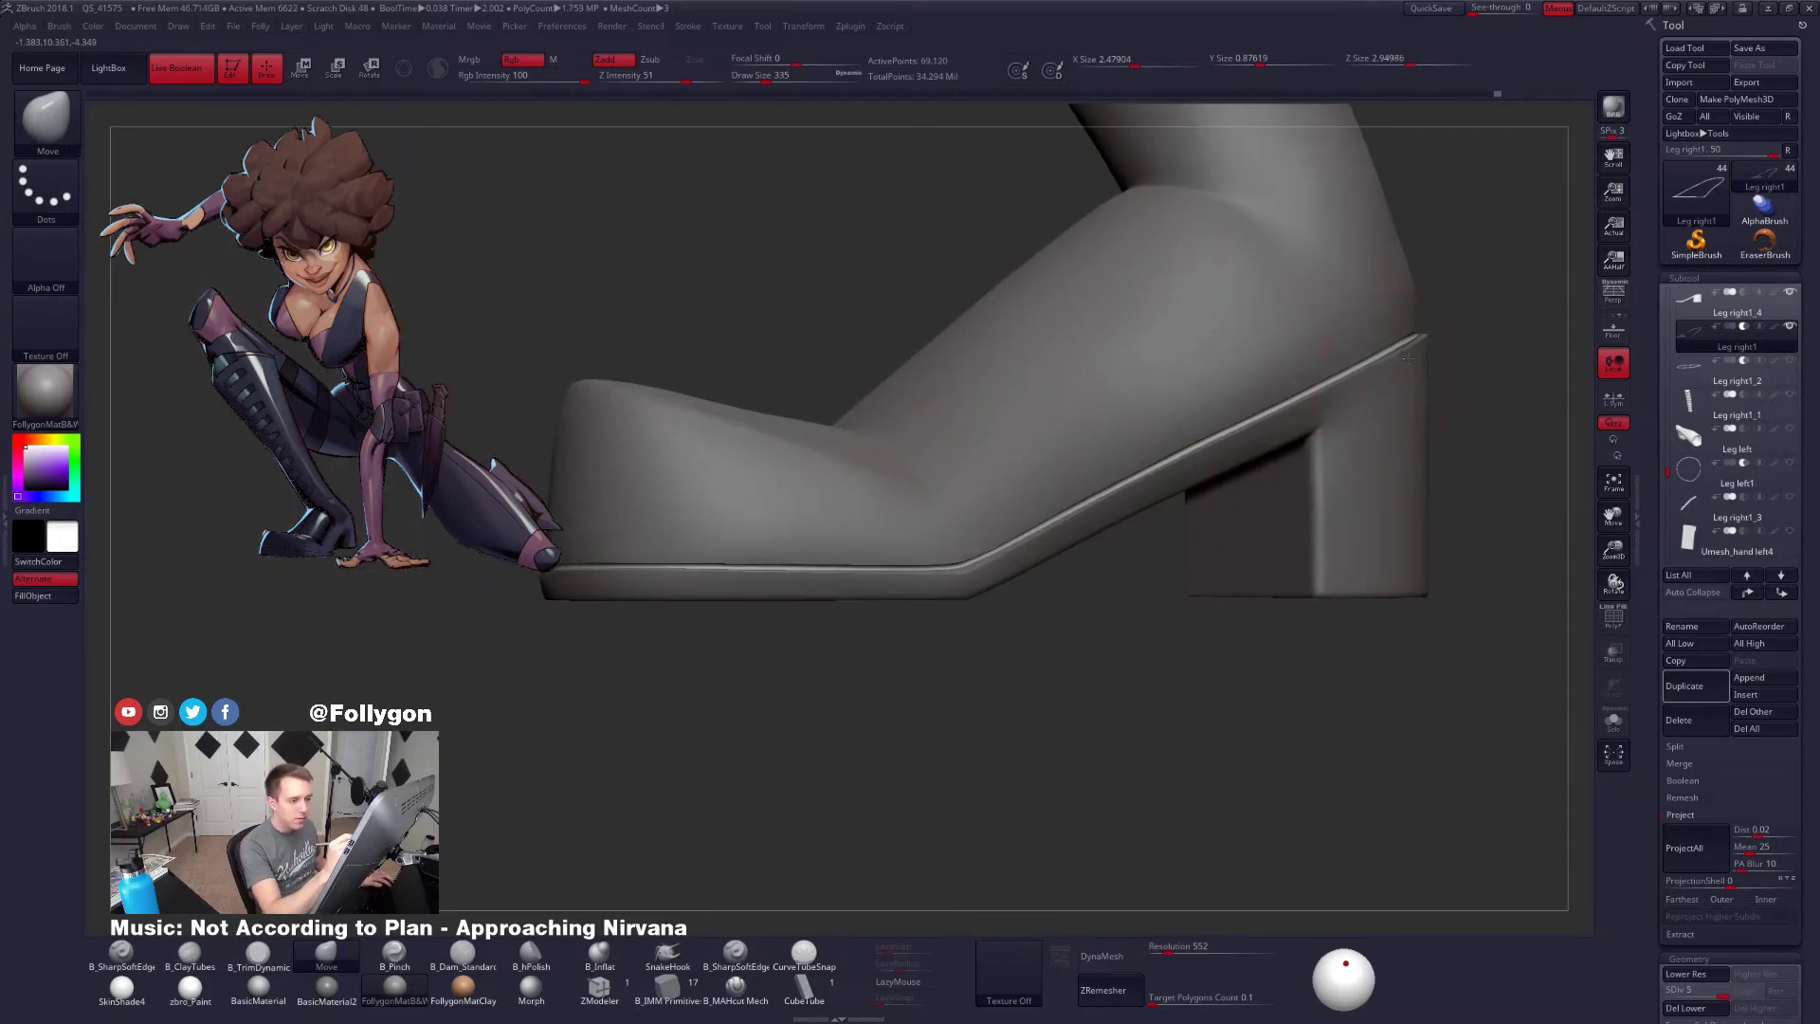
pyautogui.moveTo(1408, 357); pyautogui.dragTo(1413, 345)
pyautogui.keyDown('ctrl'); pyautogui.moveTo(1422, 247); pyautogui.dragTo(1365, 446, button='right'); pyautogui.keyUp('ctrl')
pyautogui.keyDown('alt'); pyautogui.moveTo(1360, 515); pyautogui.dragTo(1096, 686, button='right'); pyautogui.keyUp('alt')
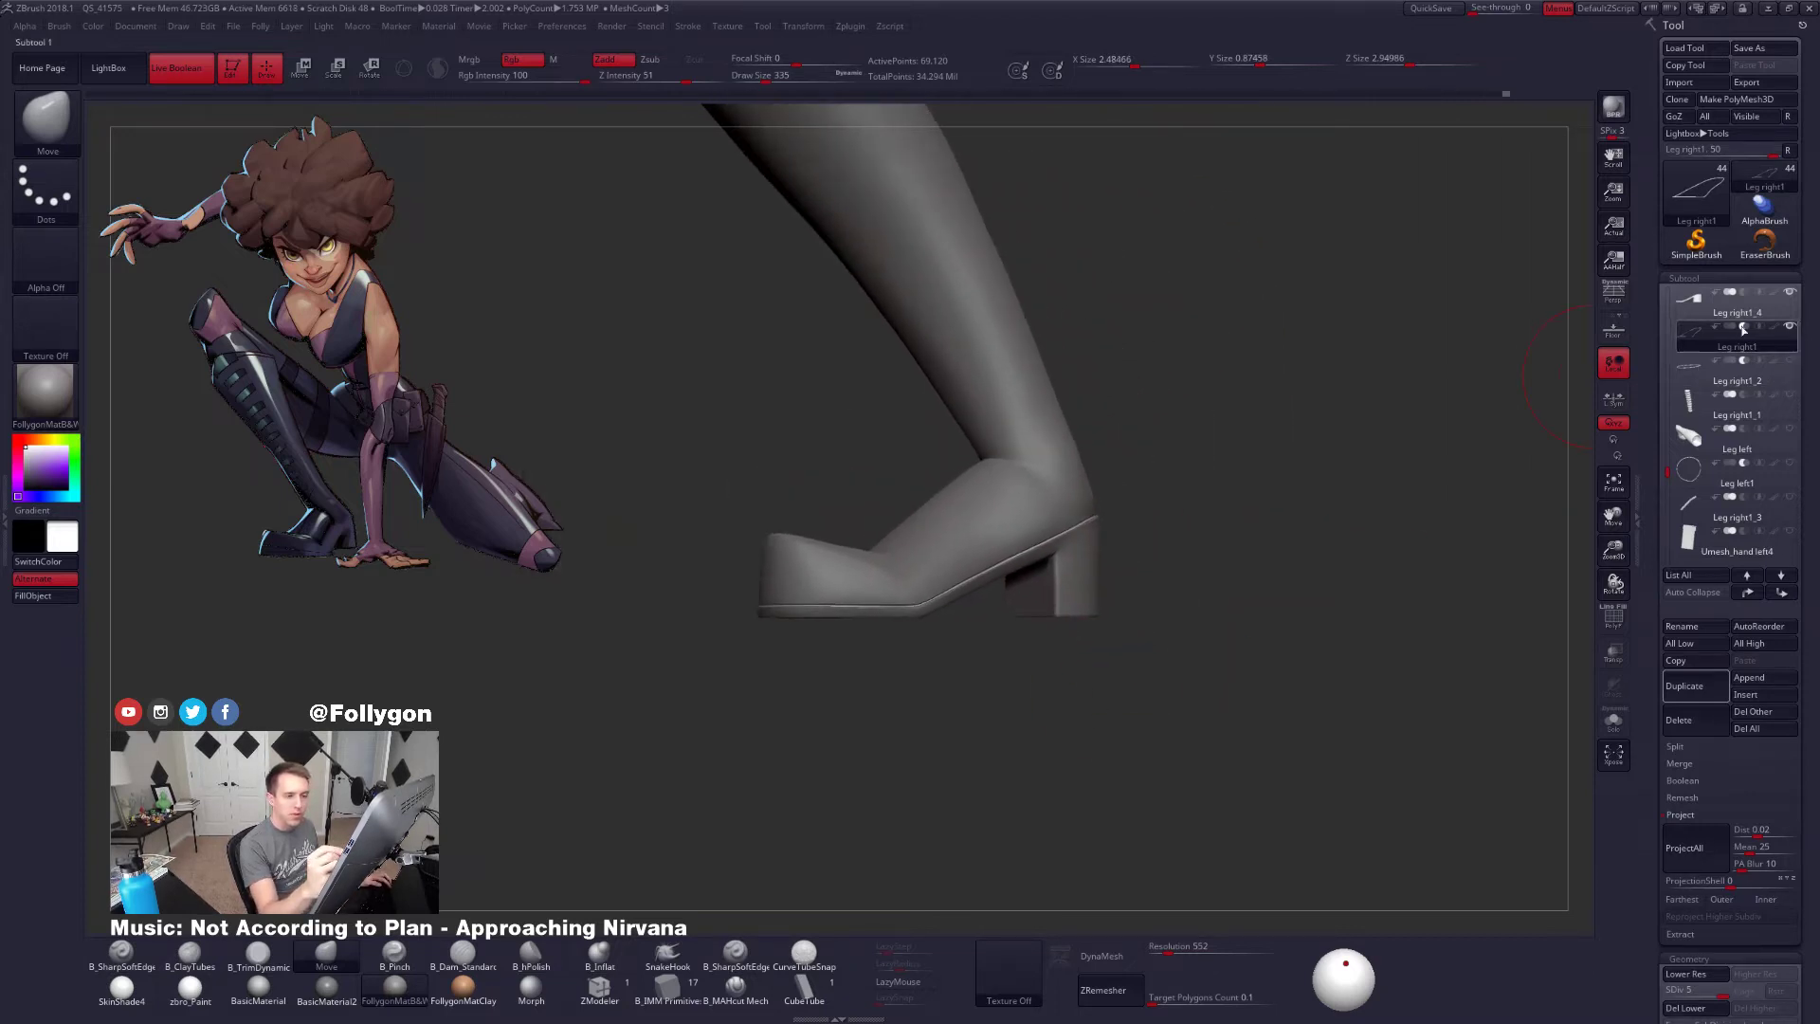
# Turn on polypaint display for all subtools, unhide the whole figure and enable perspective
pyautogui.keyDown('shift'); pyautogui.click(1774, 327); pyautogui.keyUp('shift')
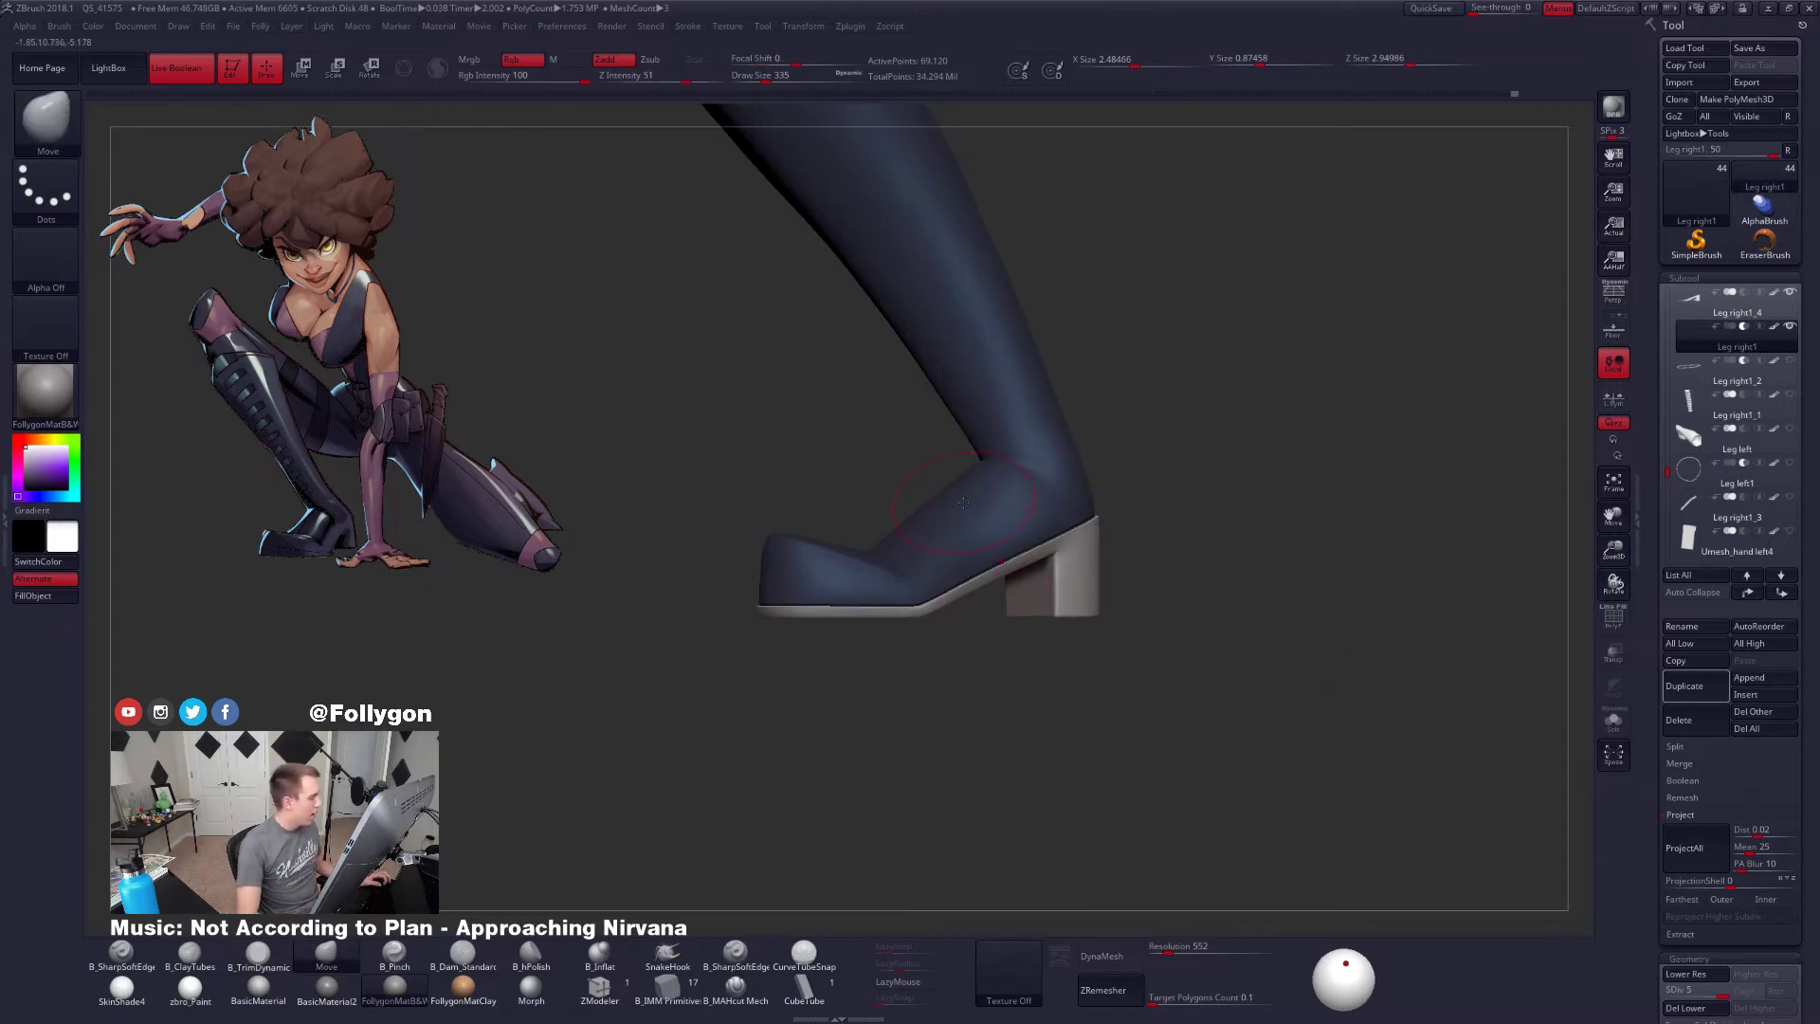
pyautogui.click(1789, 325)
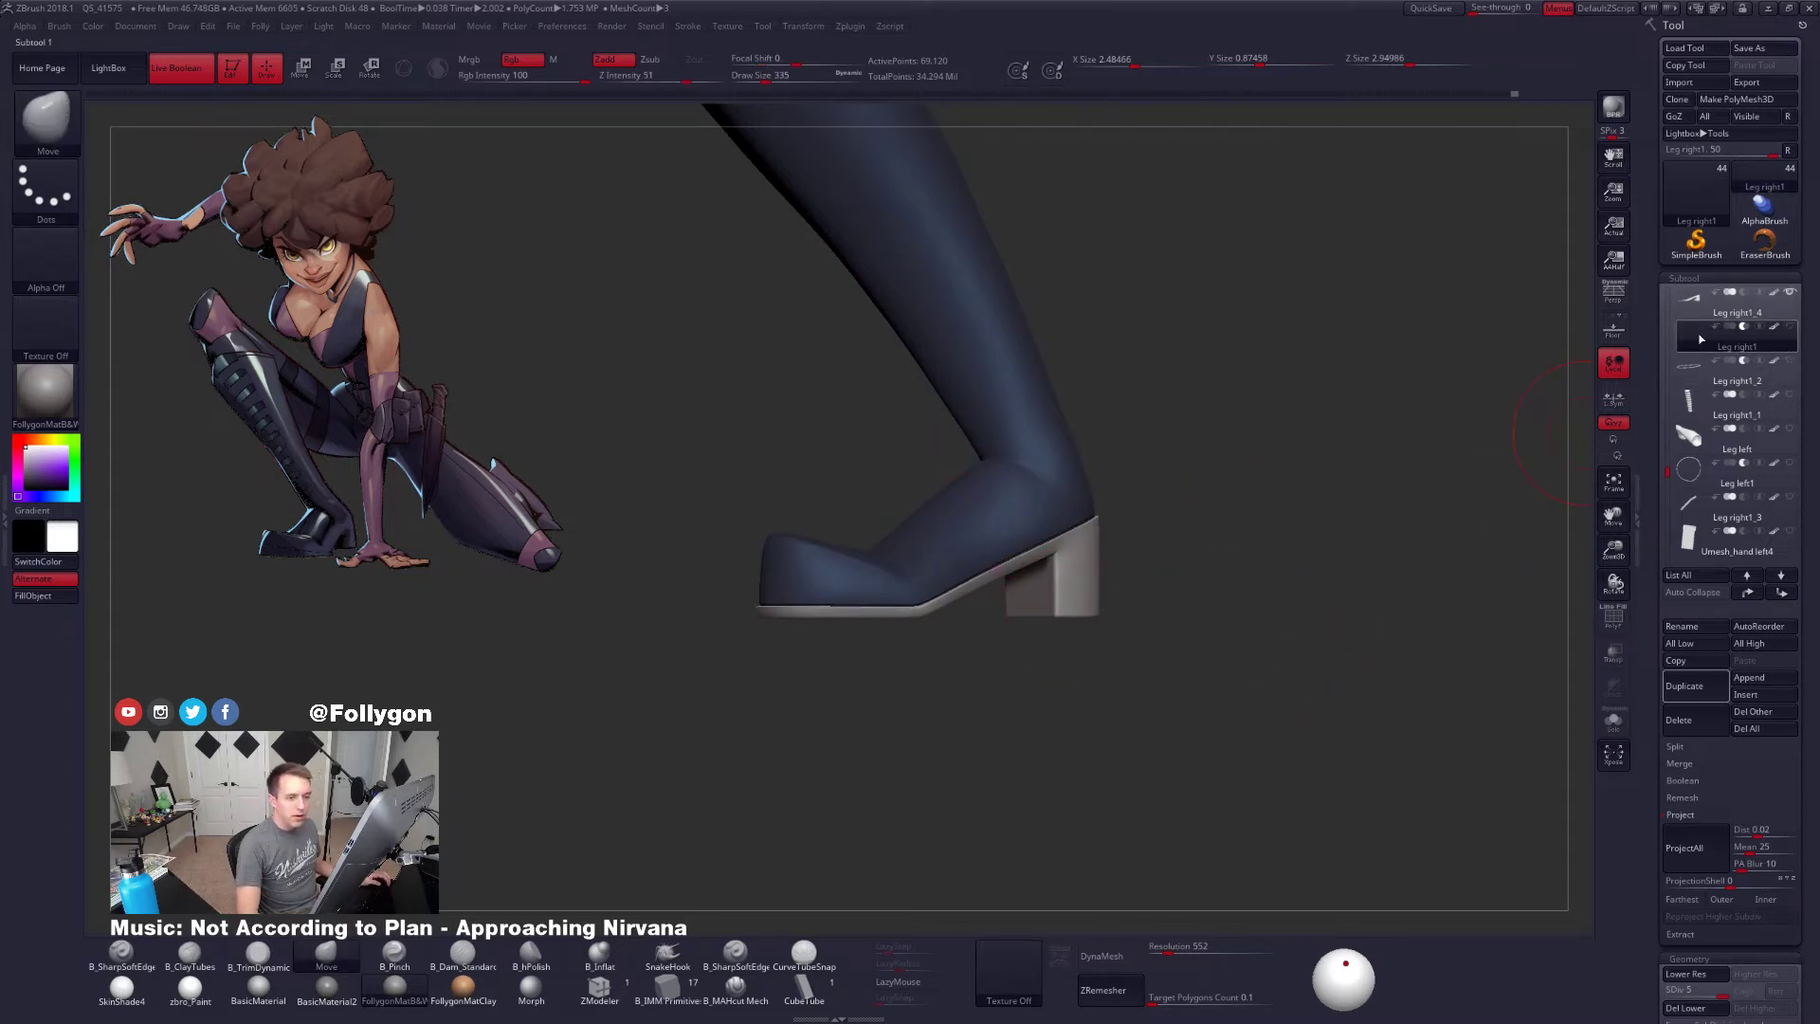
pyautogui.keyDown('shift'); pyautogui.click(1789, 326); pyautogui.keyUp('shift')
pyautogui.moveTo(1086, 556)
pyautogui.keyDown('alt'); pyautogui.mouseDown(button='right')
pyautogui.moveTo(948, 493)
pyautogui.moveTo(1083, 569)
pyautogui.mouseUp(button='right'); pyautogui.keyUp('alt')
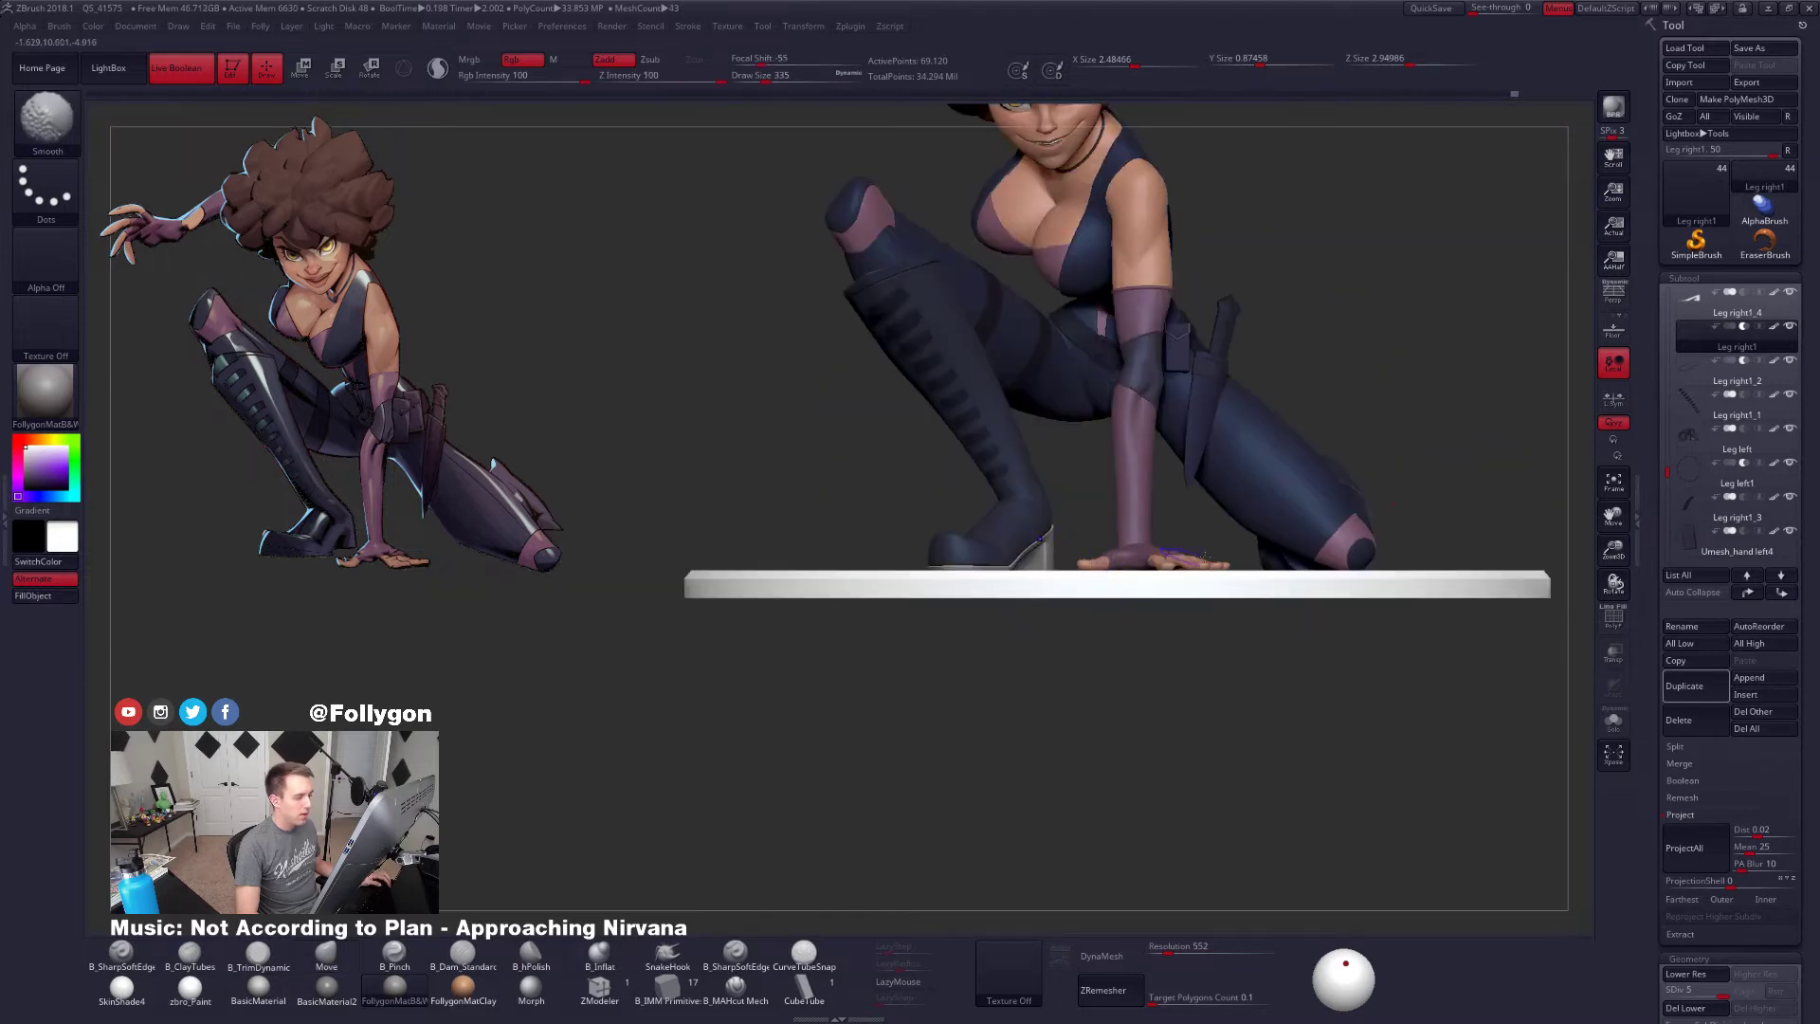
pyautogui.click(1613, 296)
pyautogui.keyDown('ctrl'); pyautogui.moveTo(1286, 457); pyautogui.dragTo(1049, 627, button='right'); pyautogui.keyUp('ctrl')
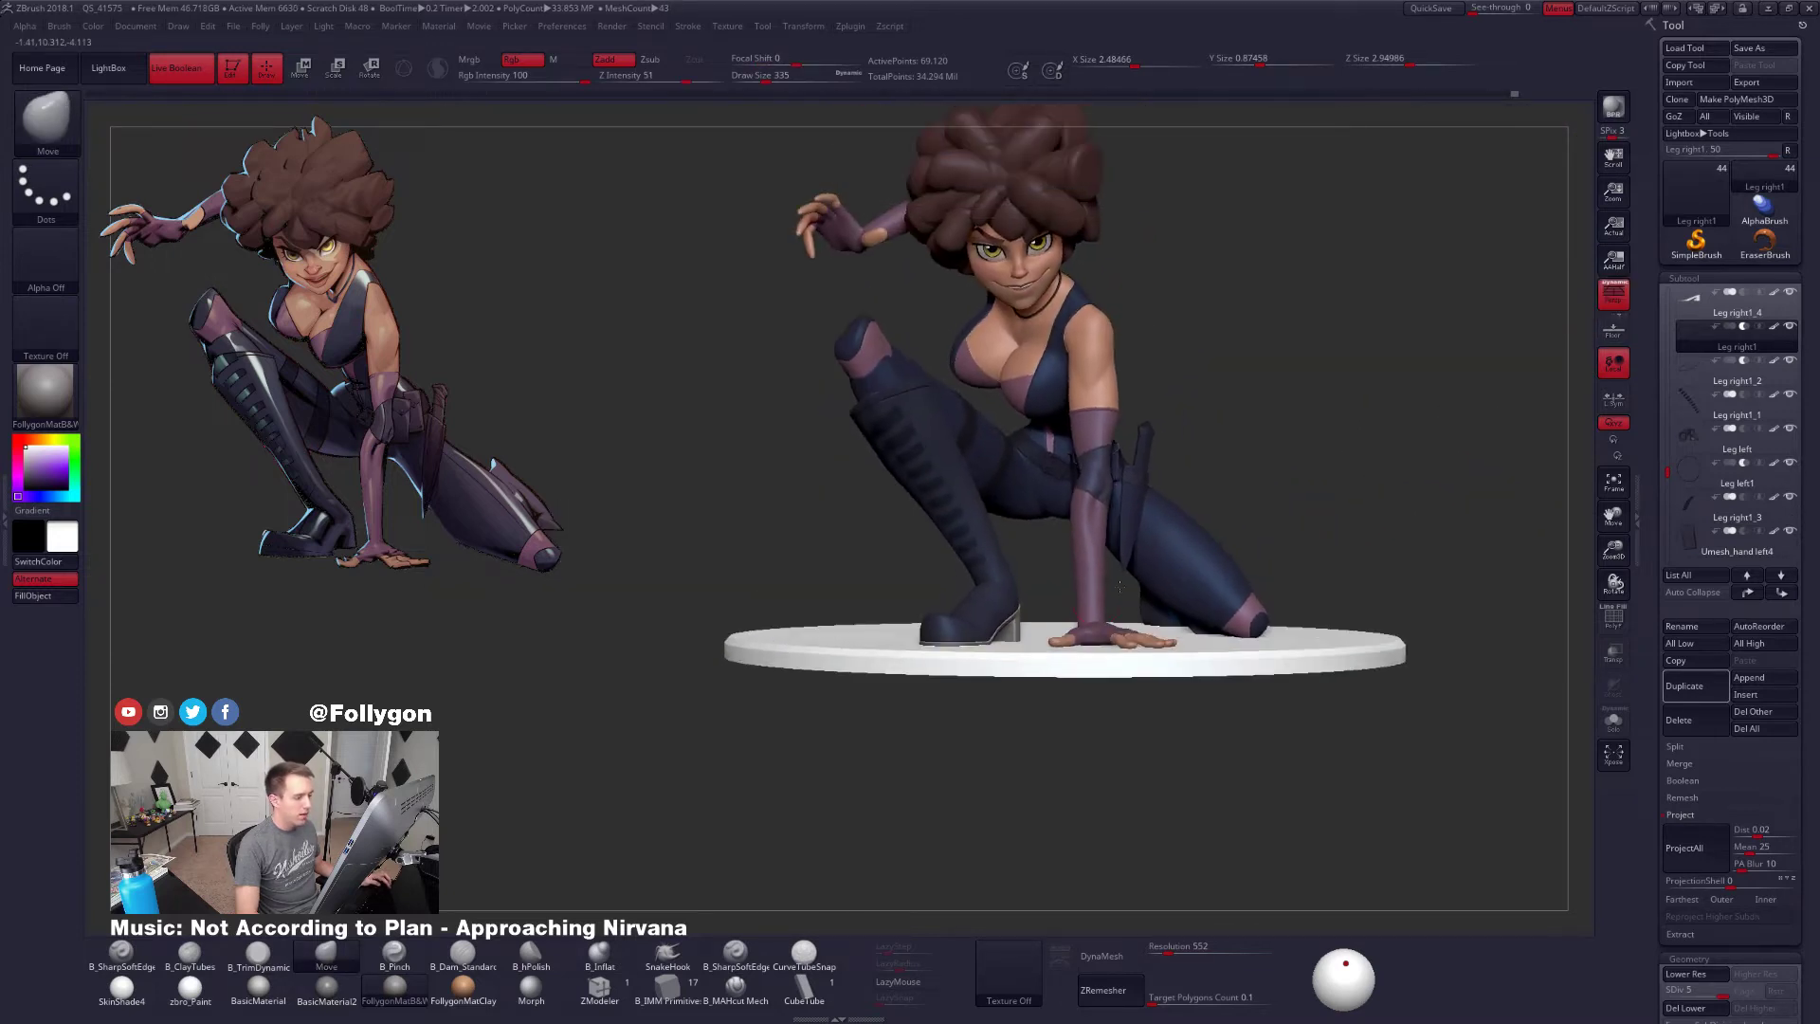
# Fill the Leg right1_4 sole with a dark colour and the zbro_Paint material using FillObject, with the B_Standard brush active
pyautogui.keyDown('alt'); pyautogui.click(1010, 627); pyautogui.keyUp('alt')
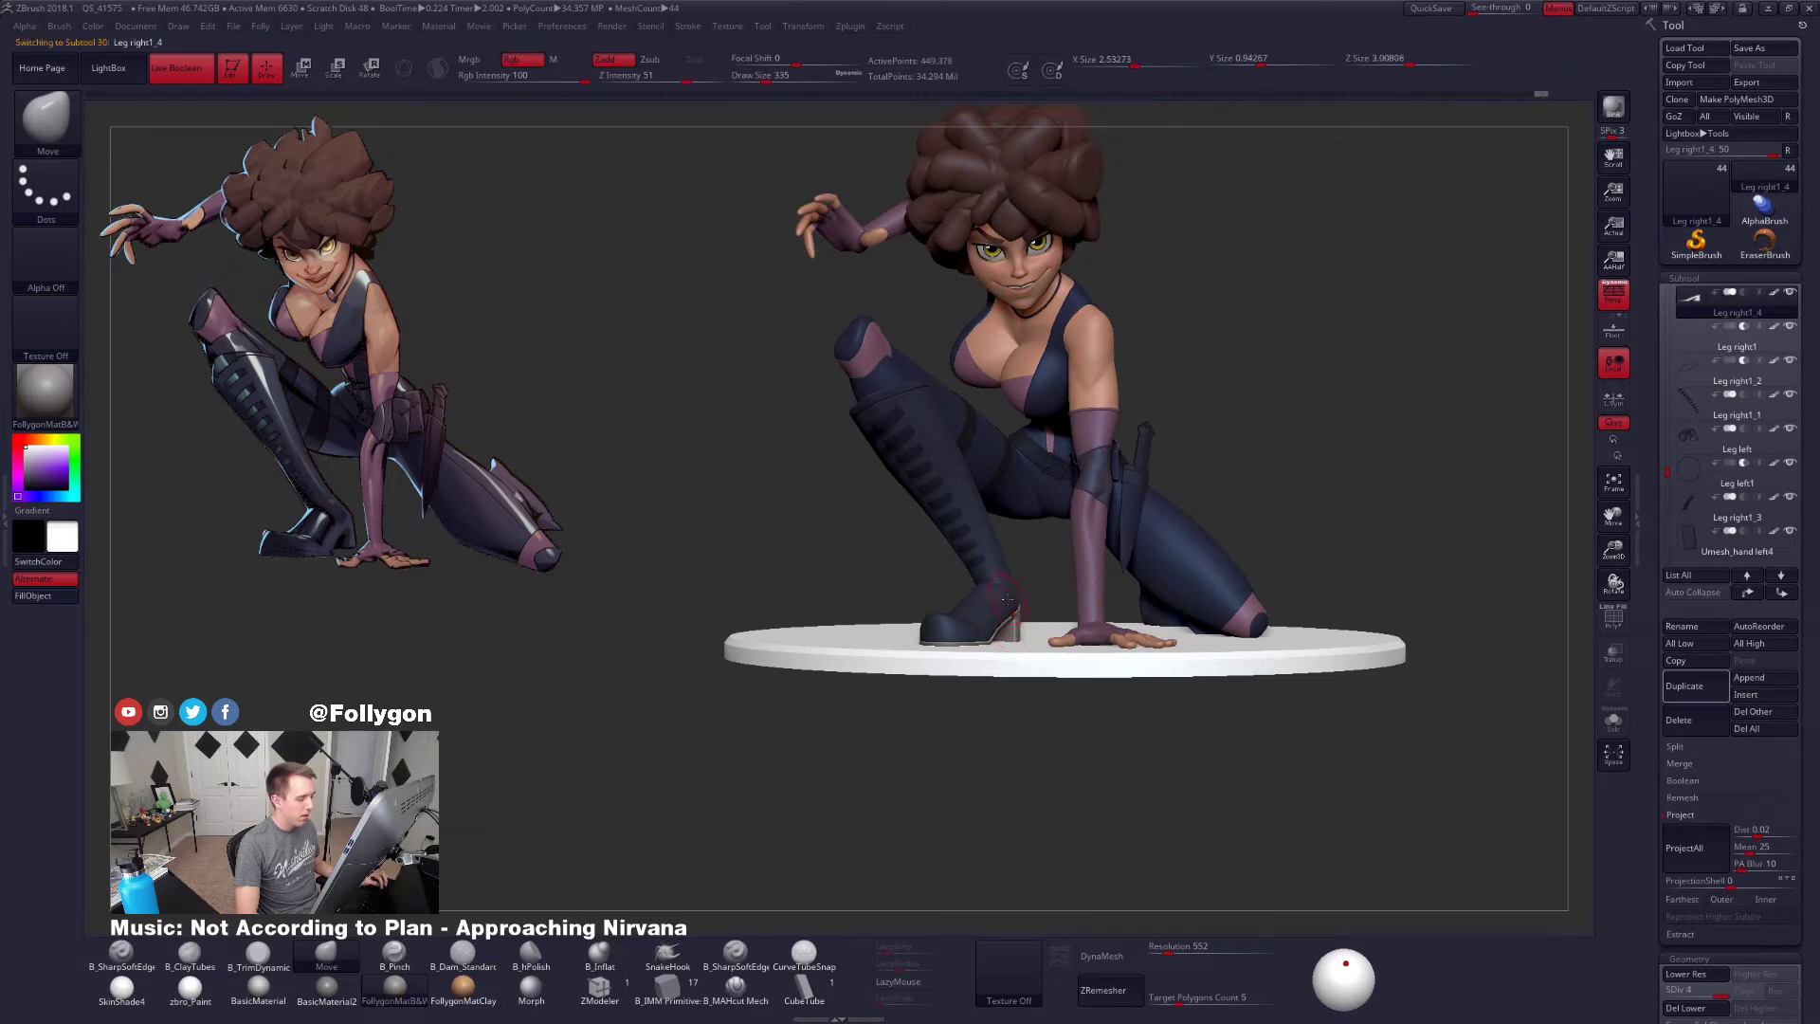
pyautogui.press('b')
pyautogui.press('s')
pyautogui.press('t')
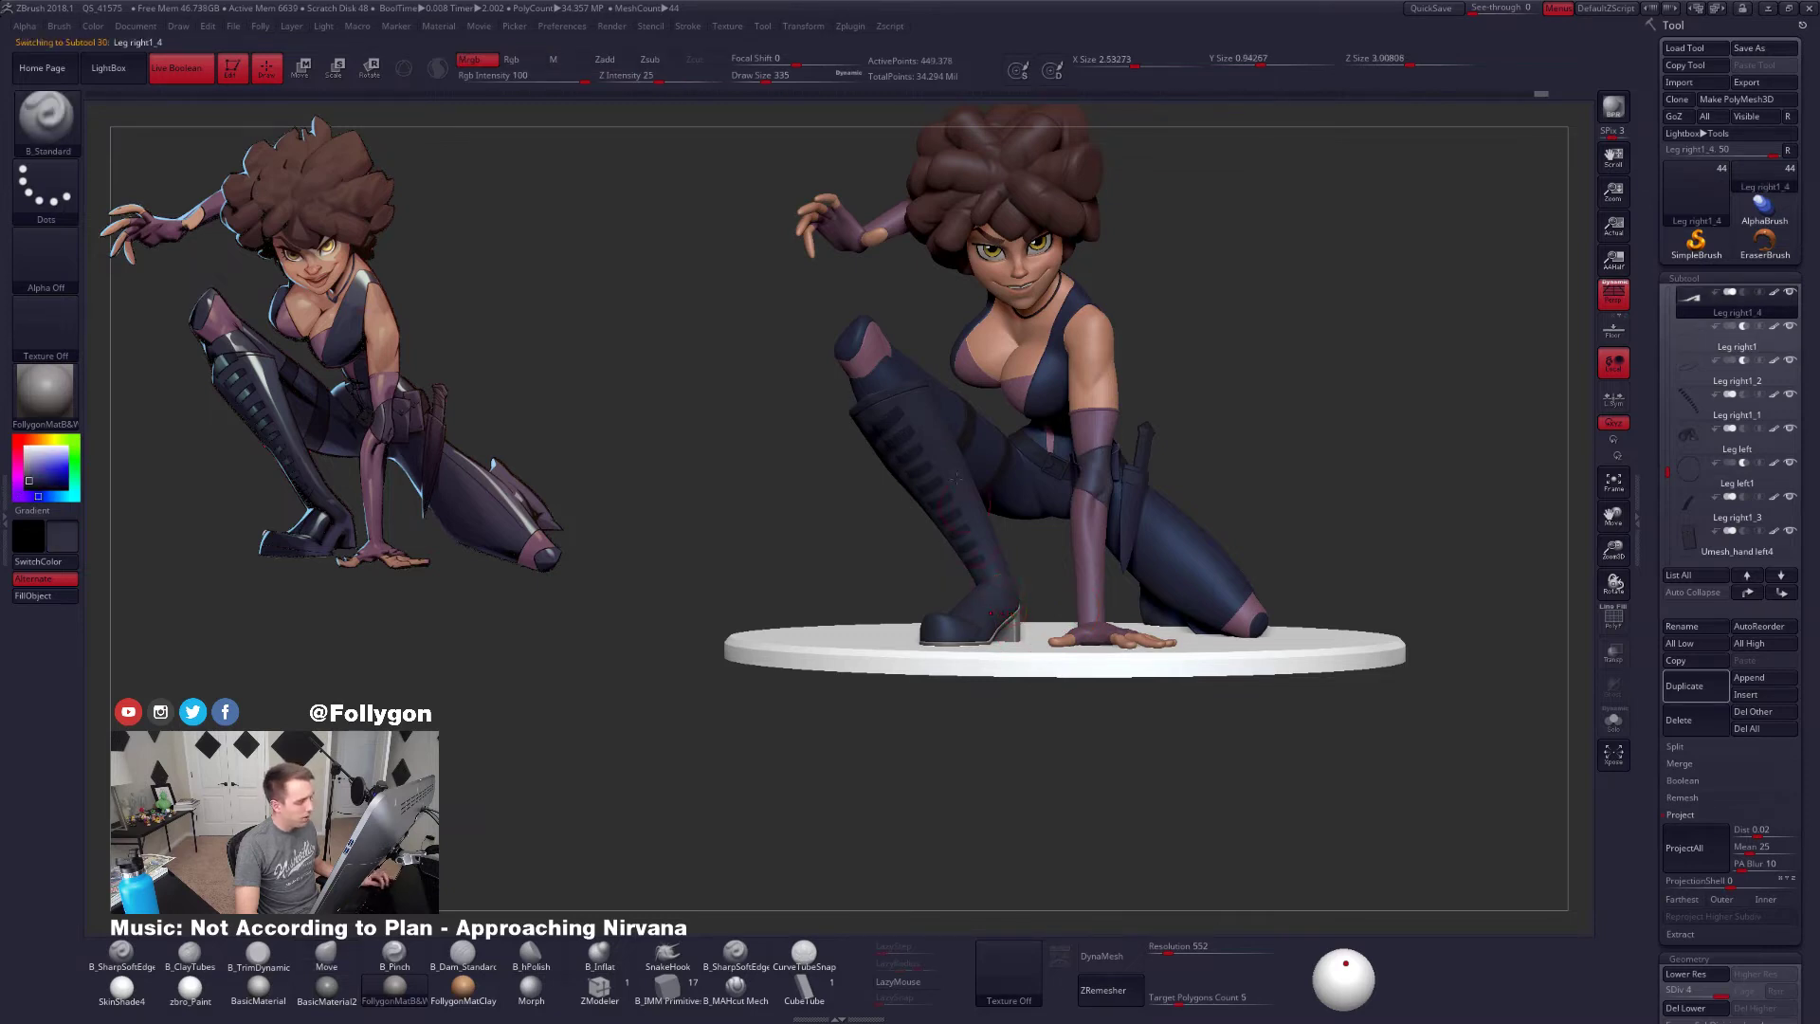
pyautogui.keyDown('ctrl'); pyautogui.moveTo(942, 429); pyautogui.dragTo(900, 361, button='right'); pyautogui.keyUp('ctrl')
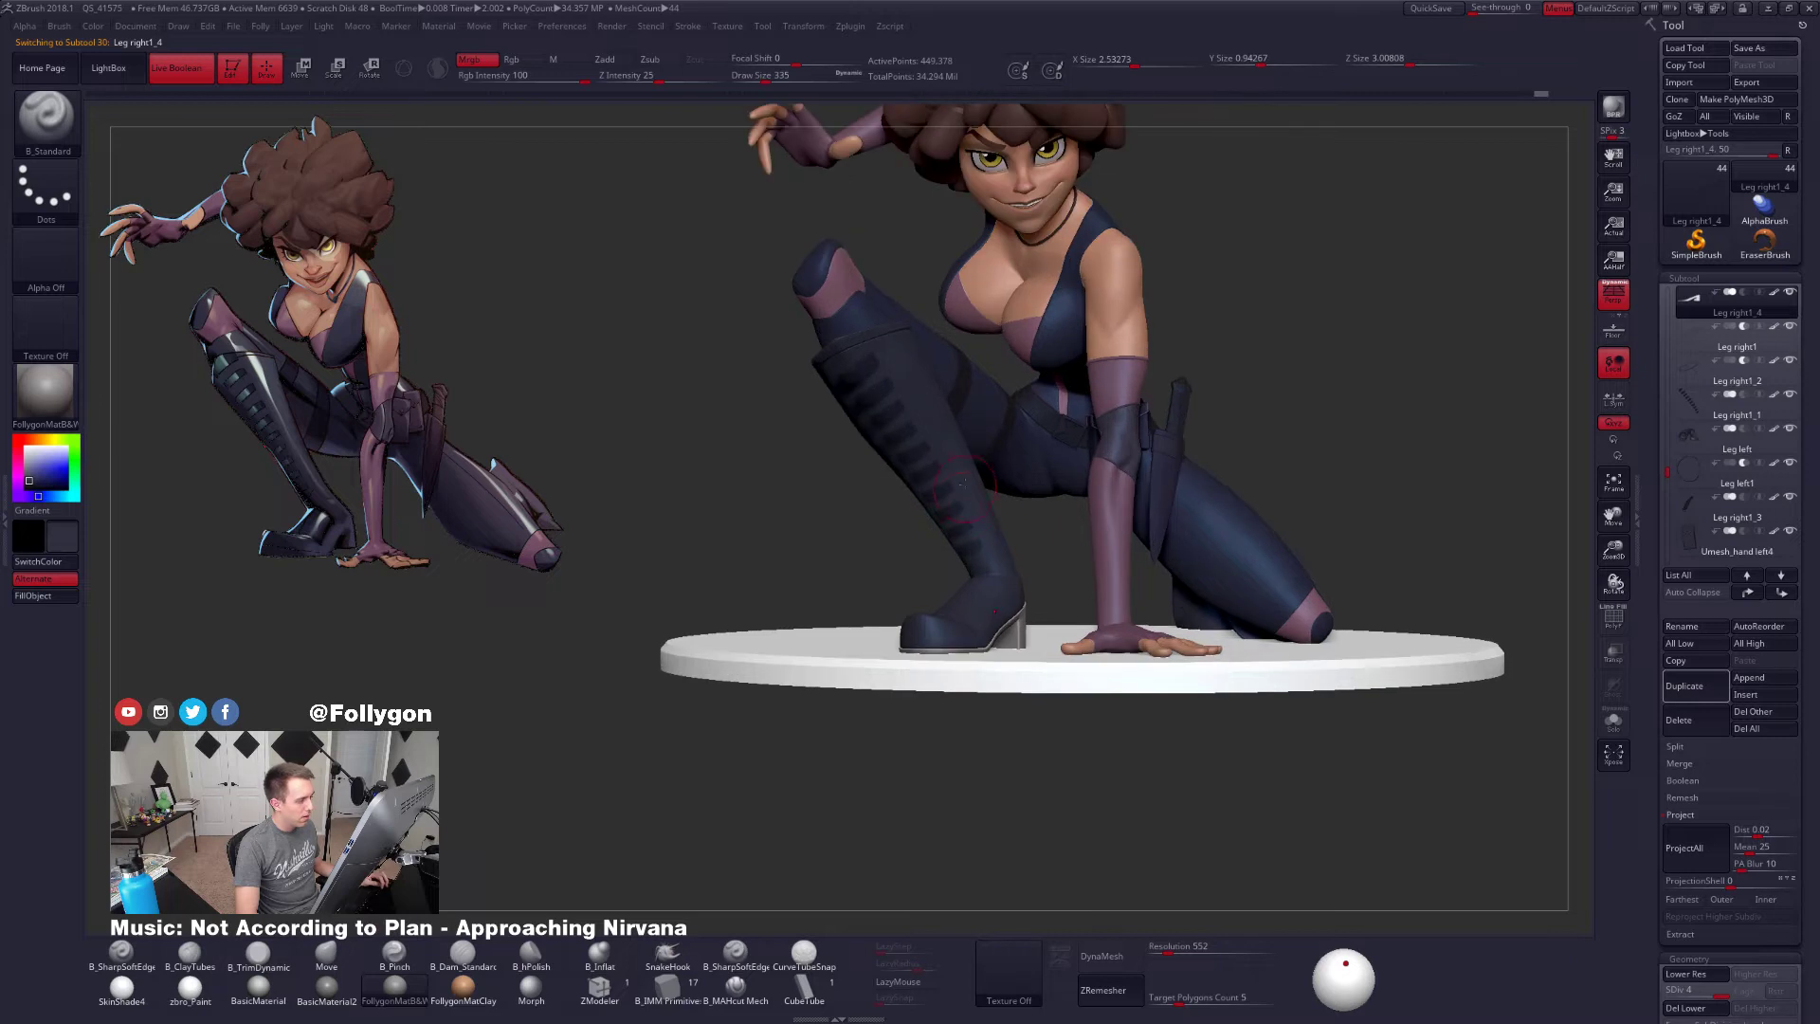
pyautogui.click(189, 986)
pyautogui.click(39, 597)
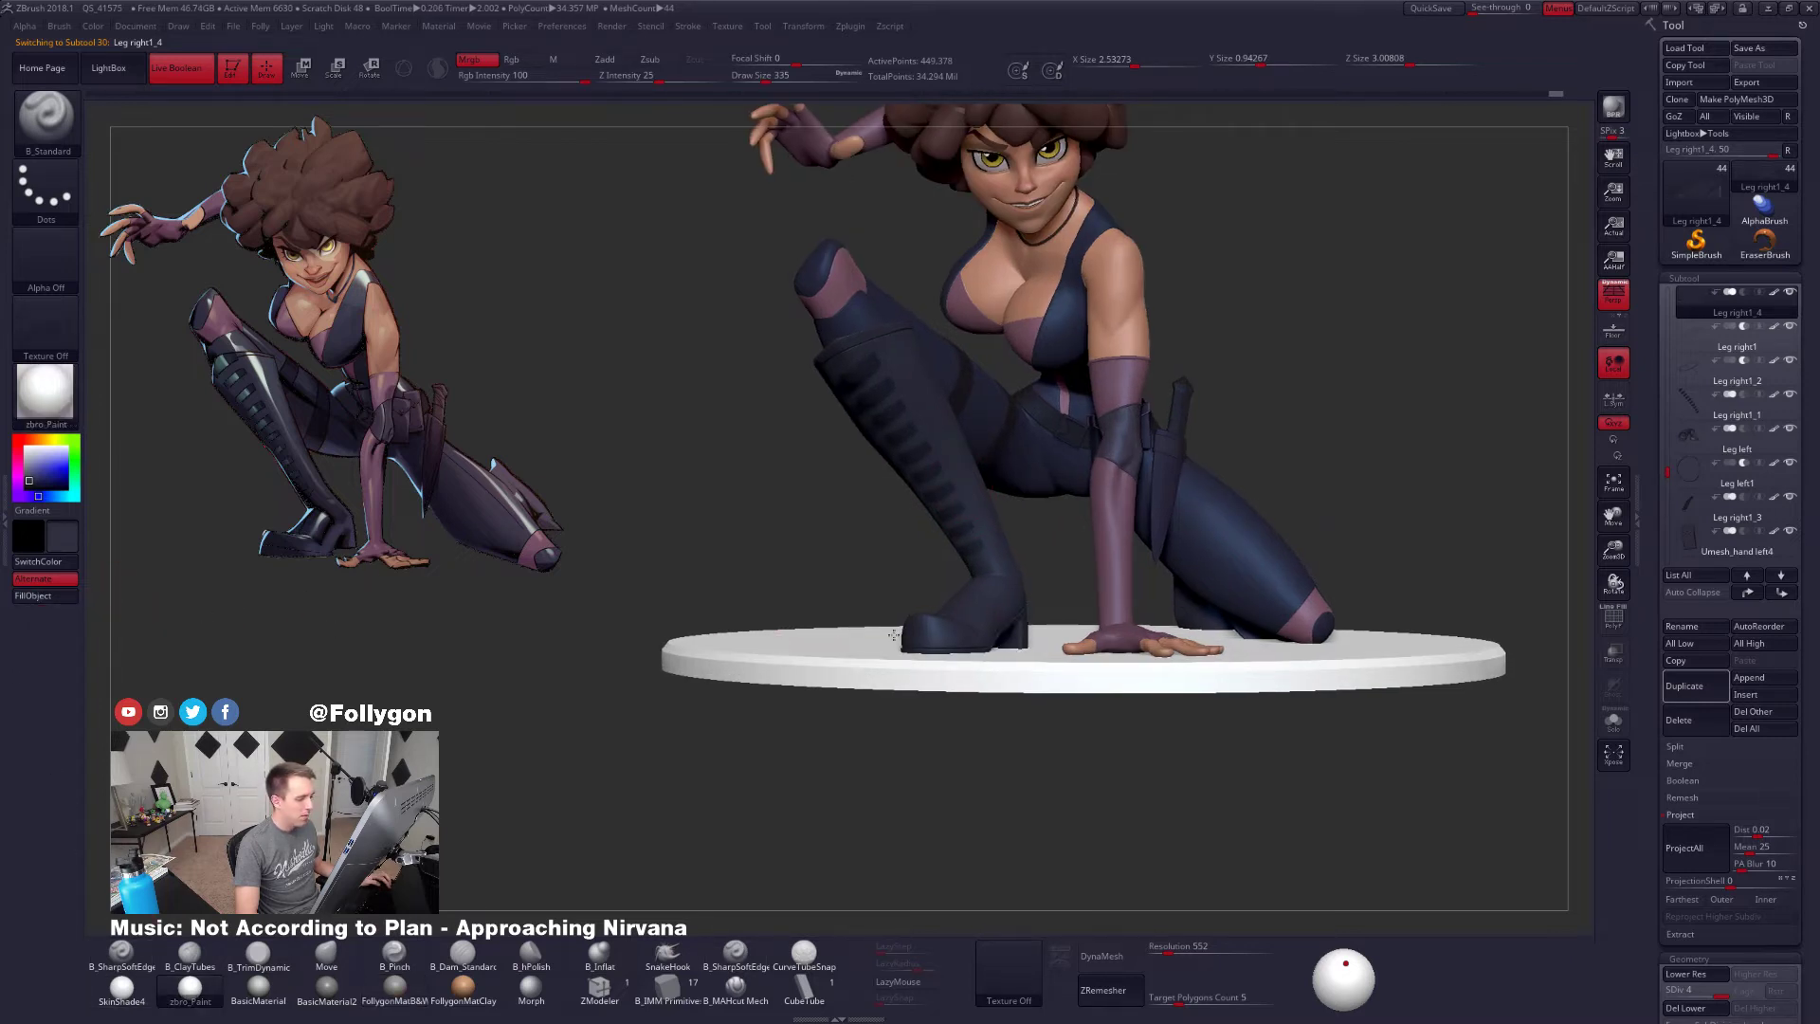
pyautogui.keyDown('ctrl'); pyautogui.moveTo(882, 635); pyautogui.dragTo(844, 559, button='right'); pyautogui.keyUp('ctrl')
pyautogui.moveTo(906, 649)
pyautogui.mouseDown(button='right')
pyautogui.moveTo(946, 725)
pyautogui.moveTo(986, 699)
pyautogui.moveTo(963, 652)
pyautogui.moveTo(866, 680)
pyautogui.moveTo(959, 638)
pyautogui.moveTo(915, 659)
pyautogui.mouseUp(button='right')
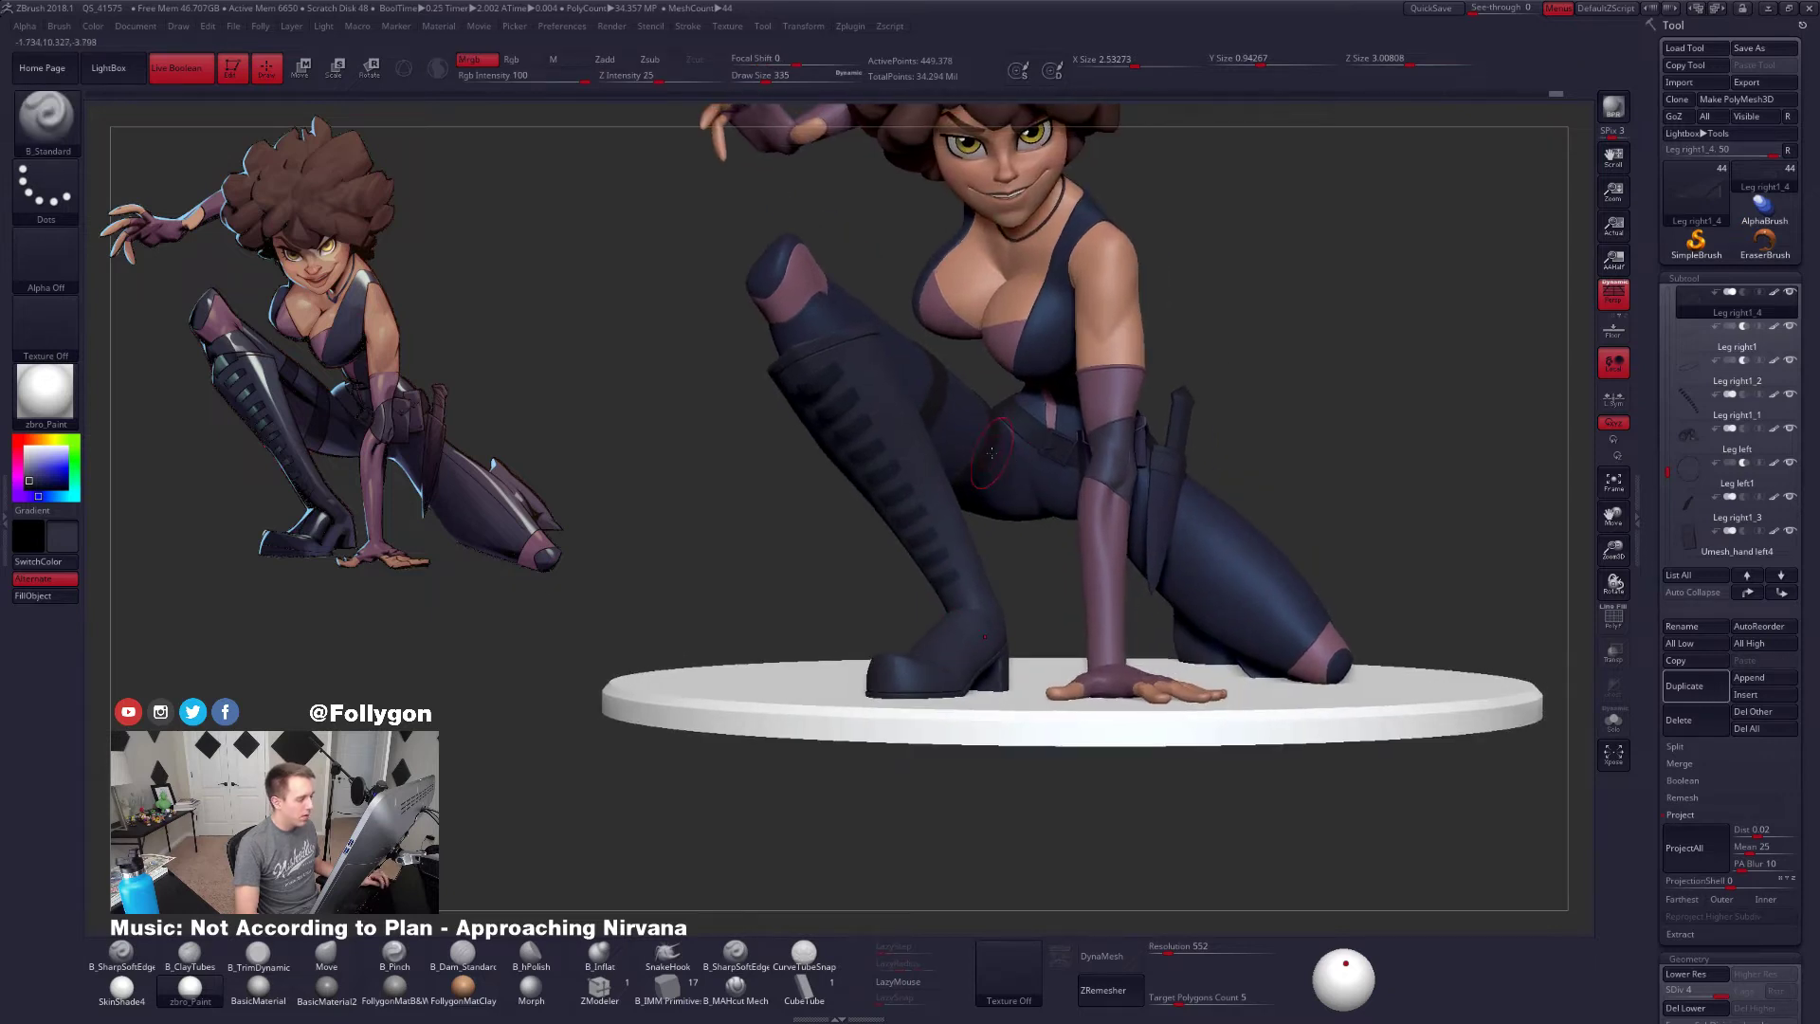
# Undo the last change on the Leg right1_4 sole and toggle its mask
pyautogui.click(17, 495)
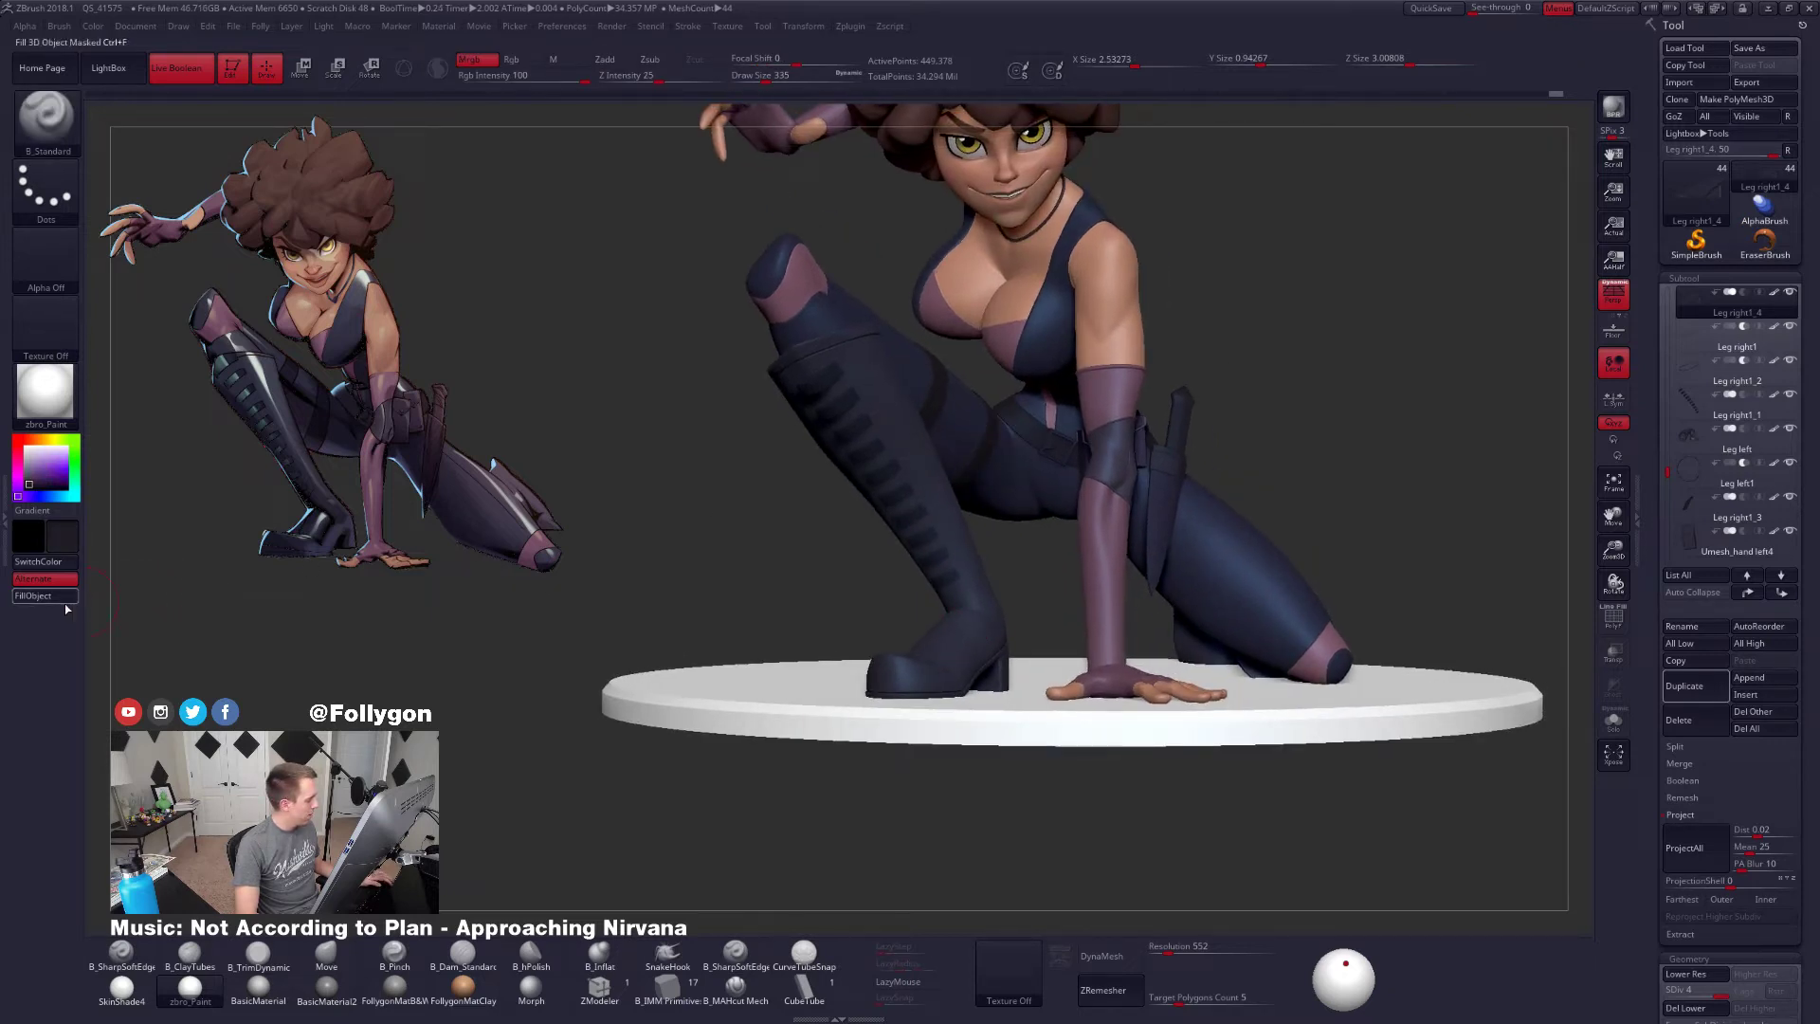
pyautogui.hotkey('ctrl', 'z')
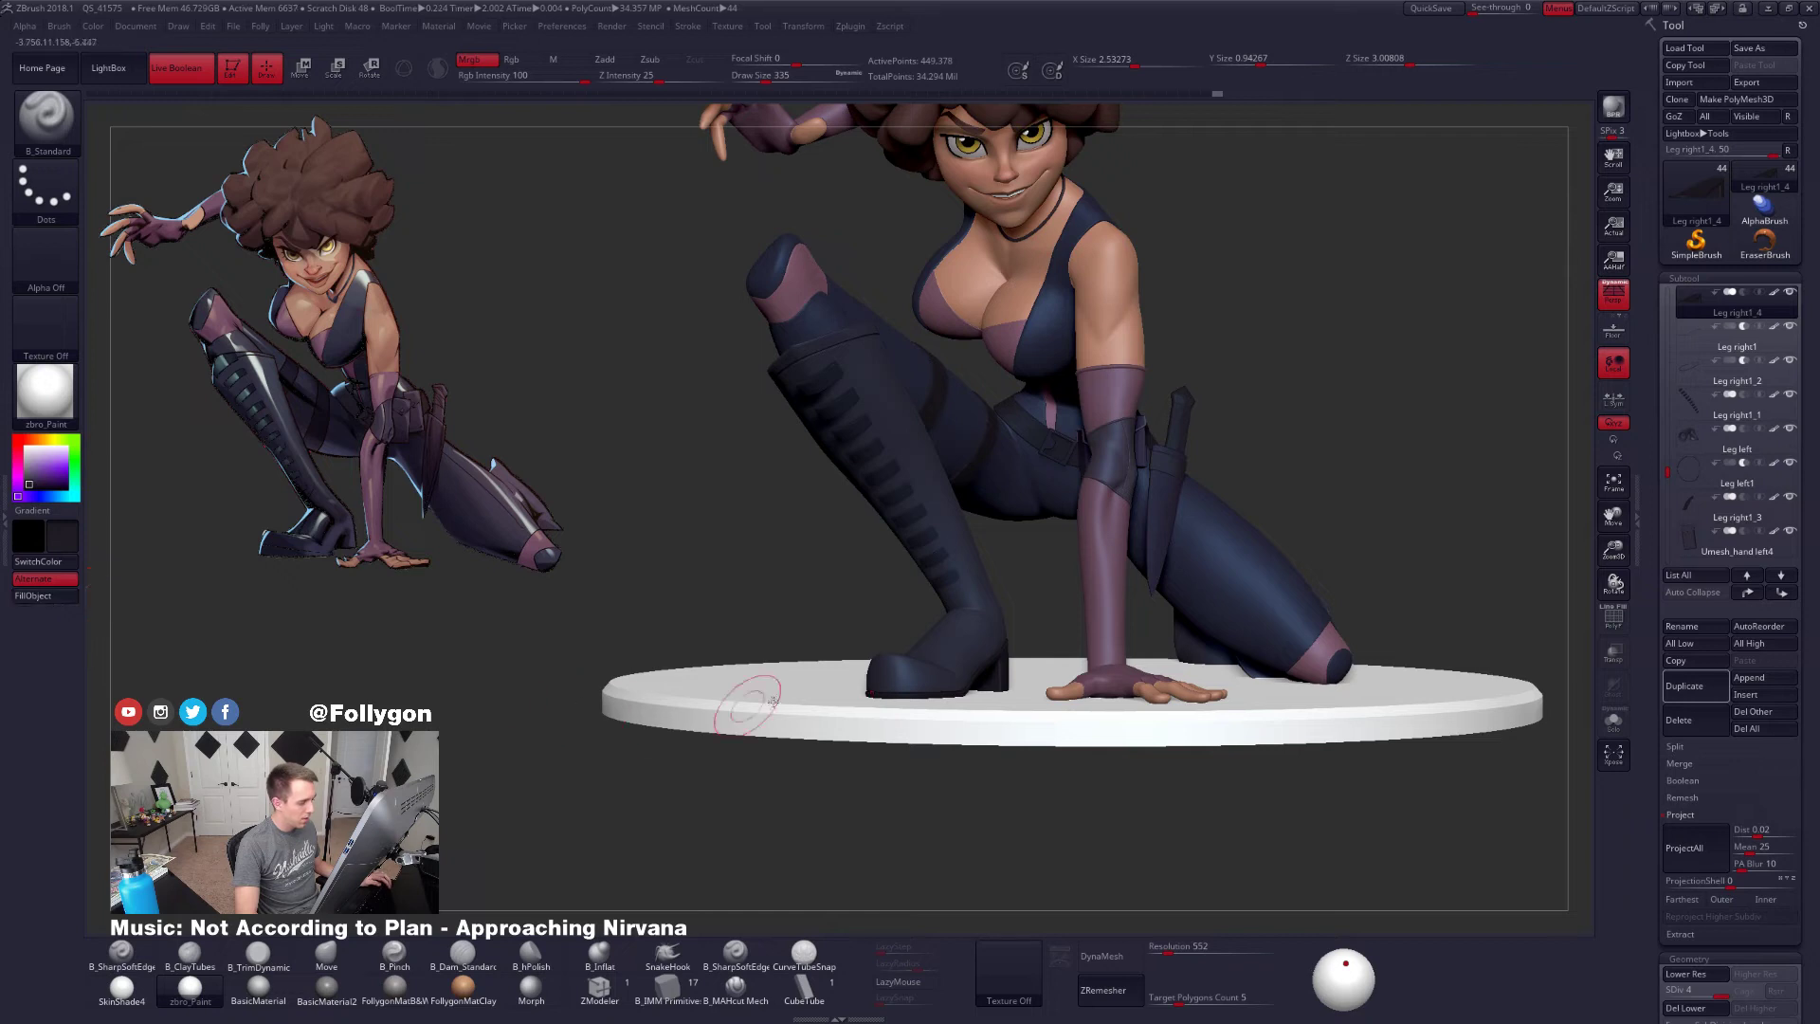
pyautogui.moveTo(811, 692); pyautogui.dragTo(711, 702, button='right')
pyautogui.press('ctrl')
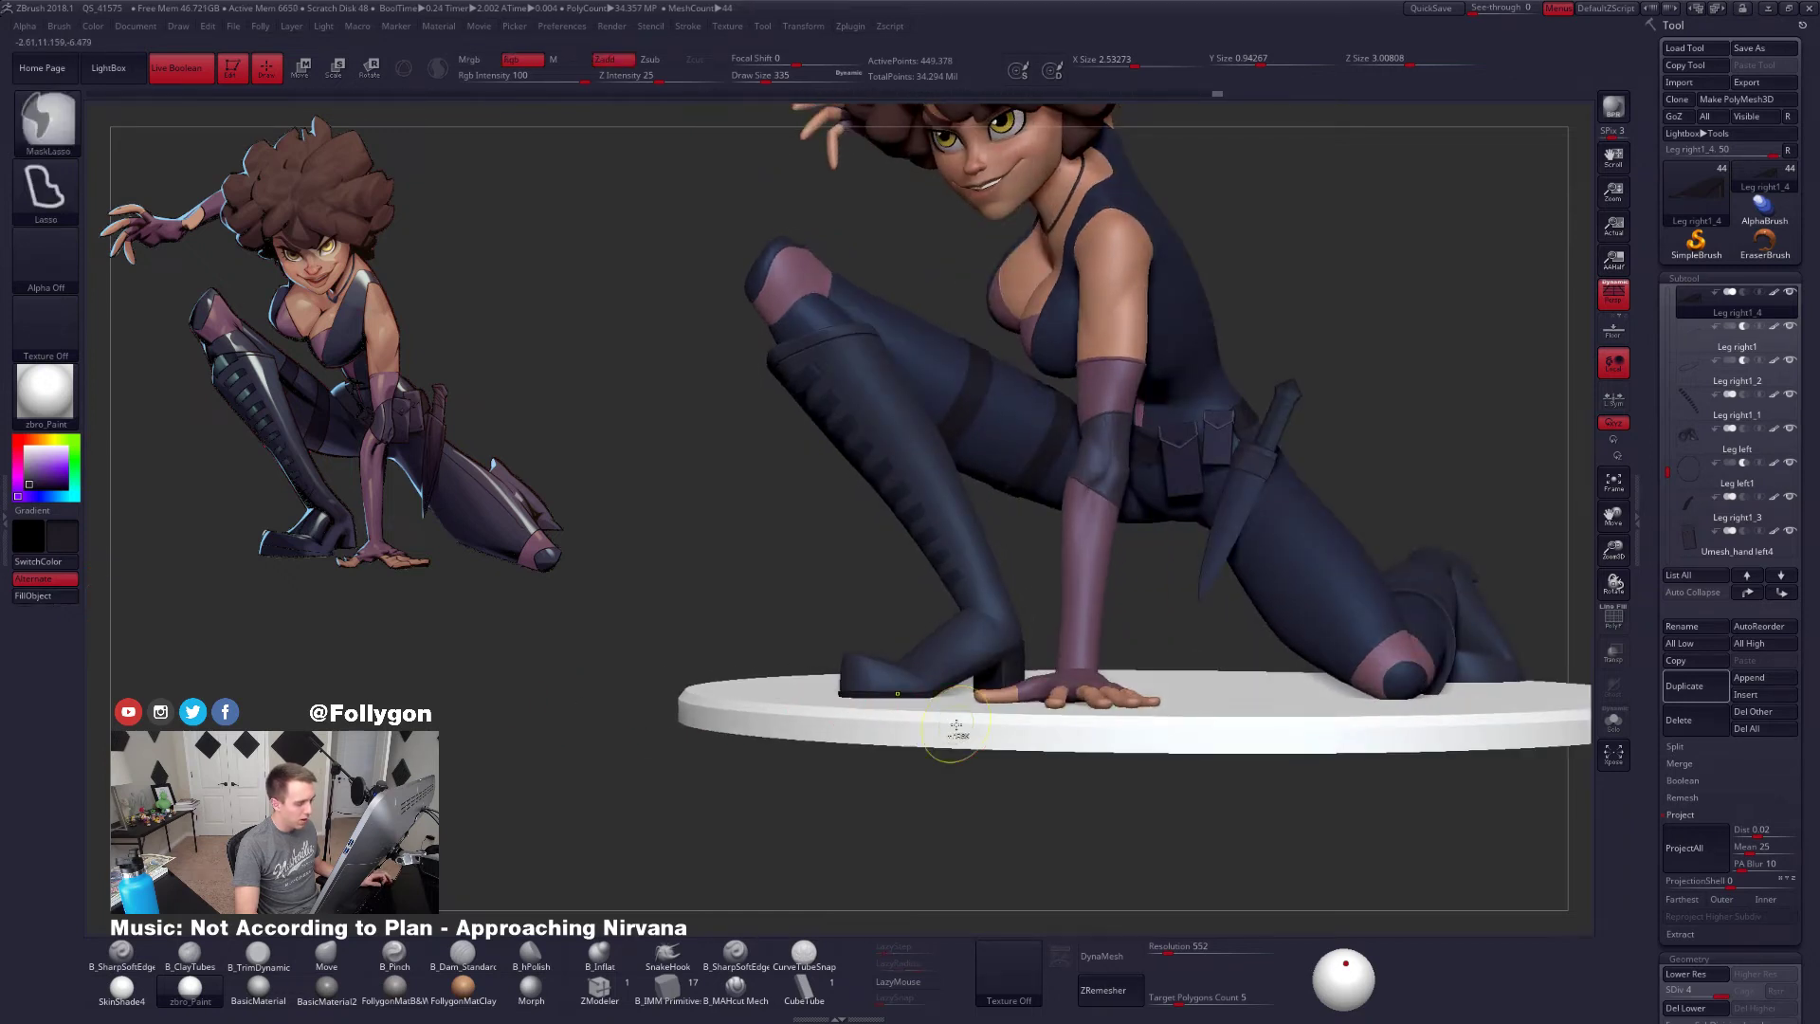
pyautogui.keyDown('ctrl'); pyautogui.click(954, 727); pyautogui.keyUp('ctrl')
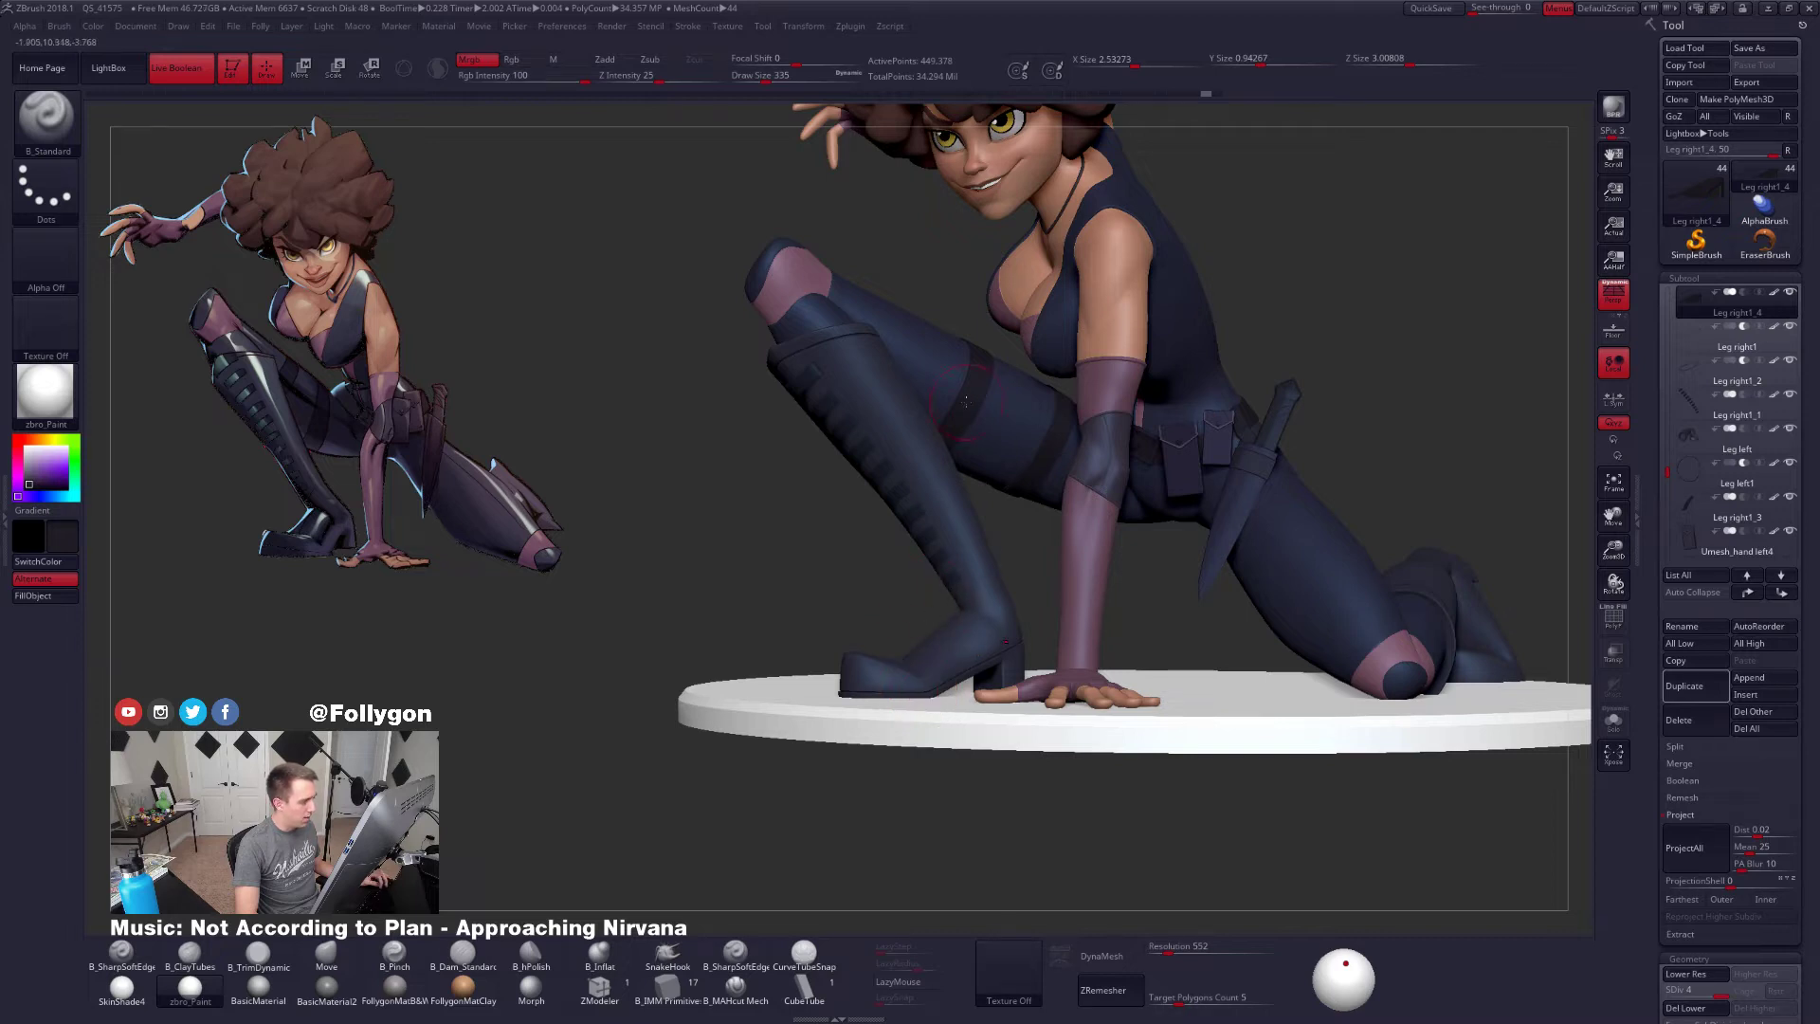
# Try an Rgb Intensity of 15 for tinting the boot sole and return the intensity to 100
pyautogui.click(546, 77)
pyautogui.write('15')
pyautogui.press('Tab')
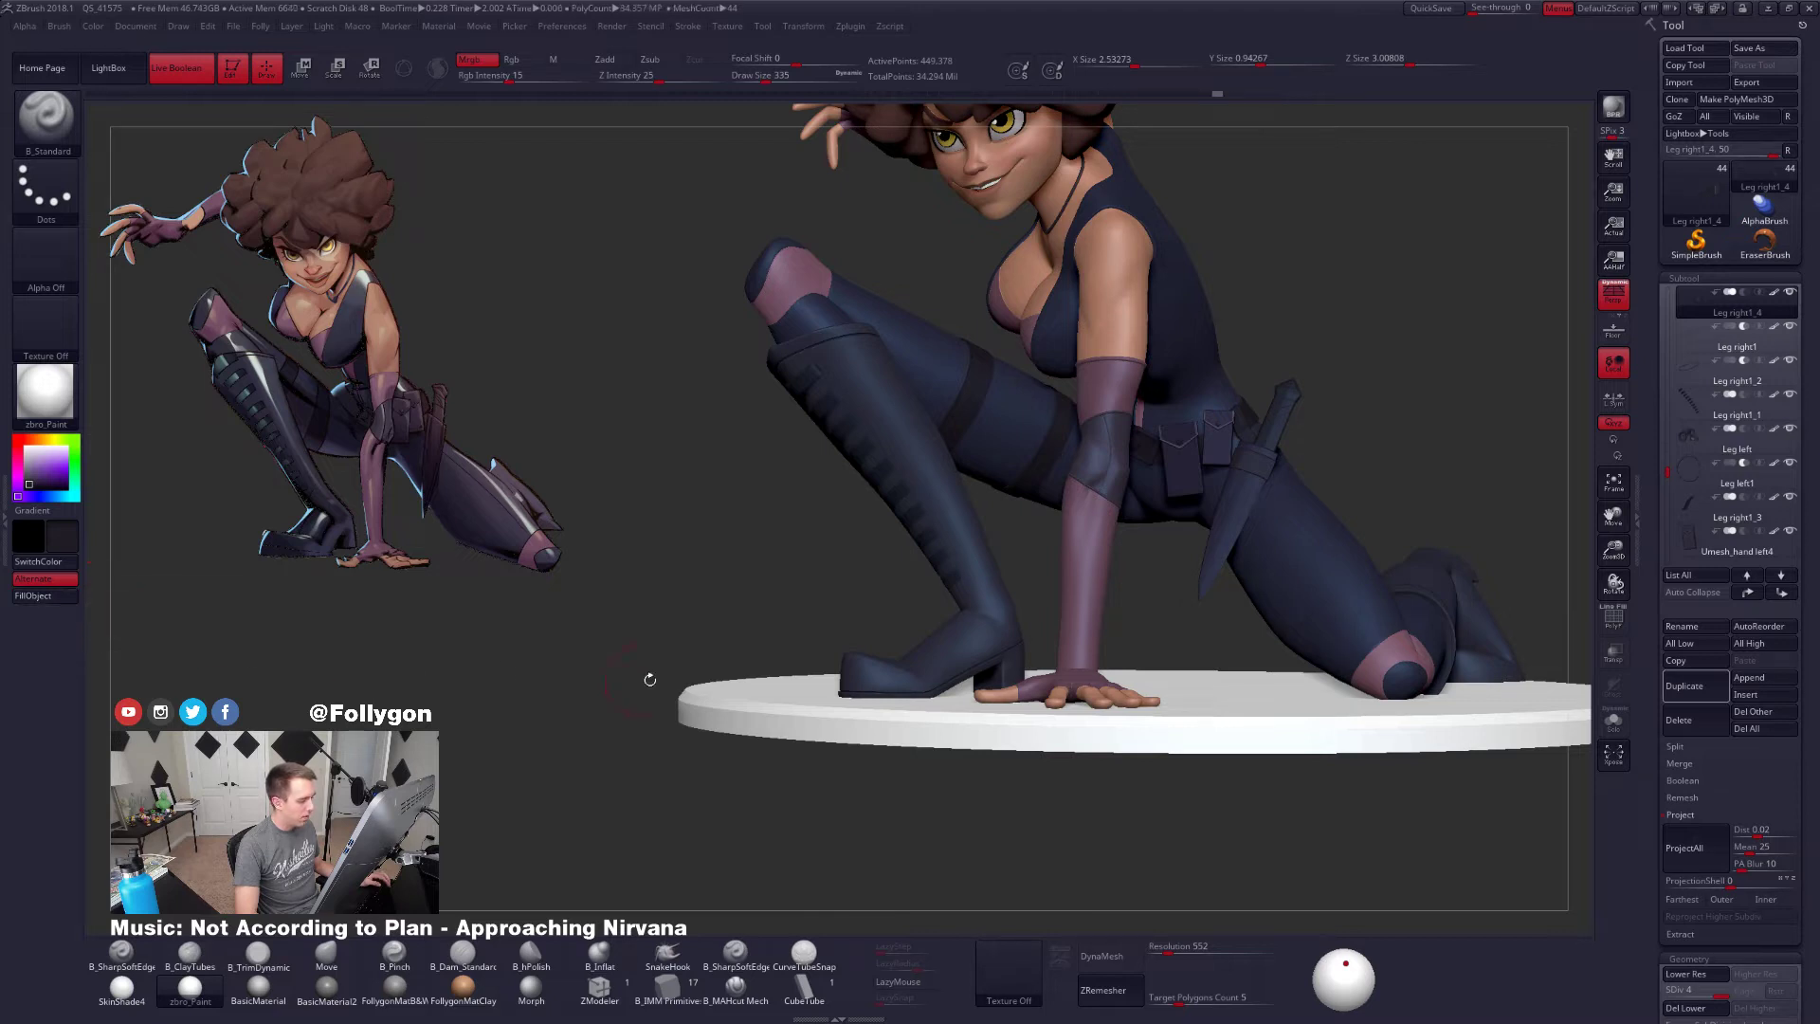
pyautogui.moveTo(720, 679); pyautogui.dragTo(772, 680)
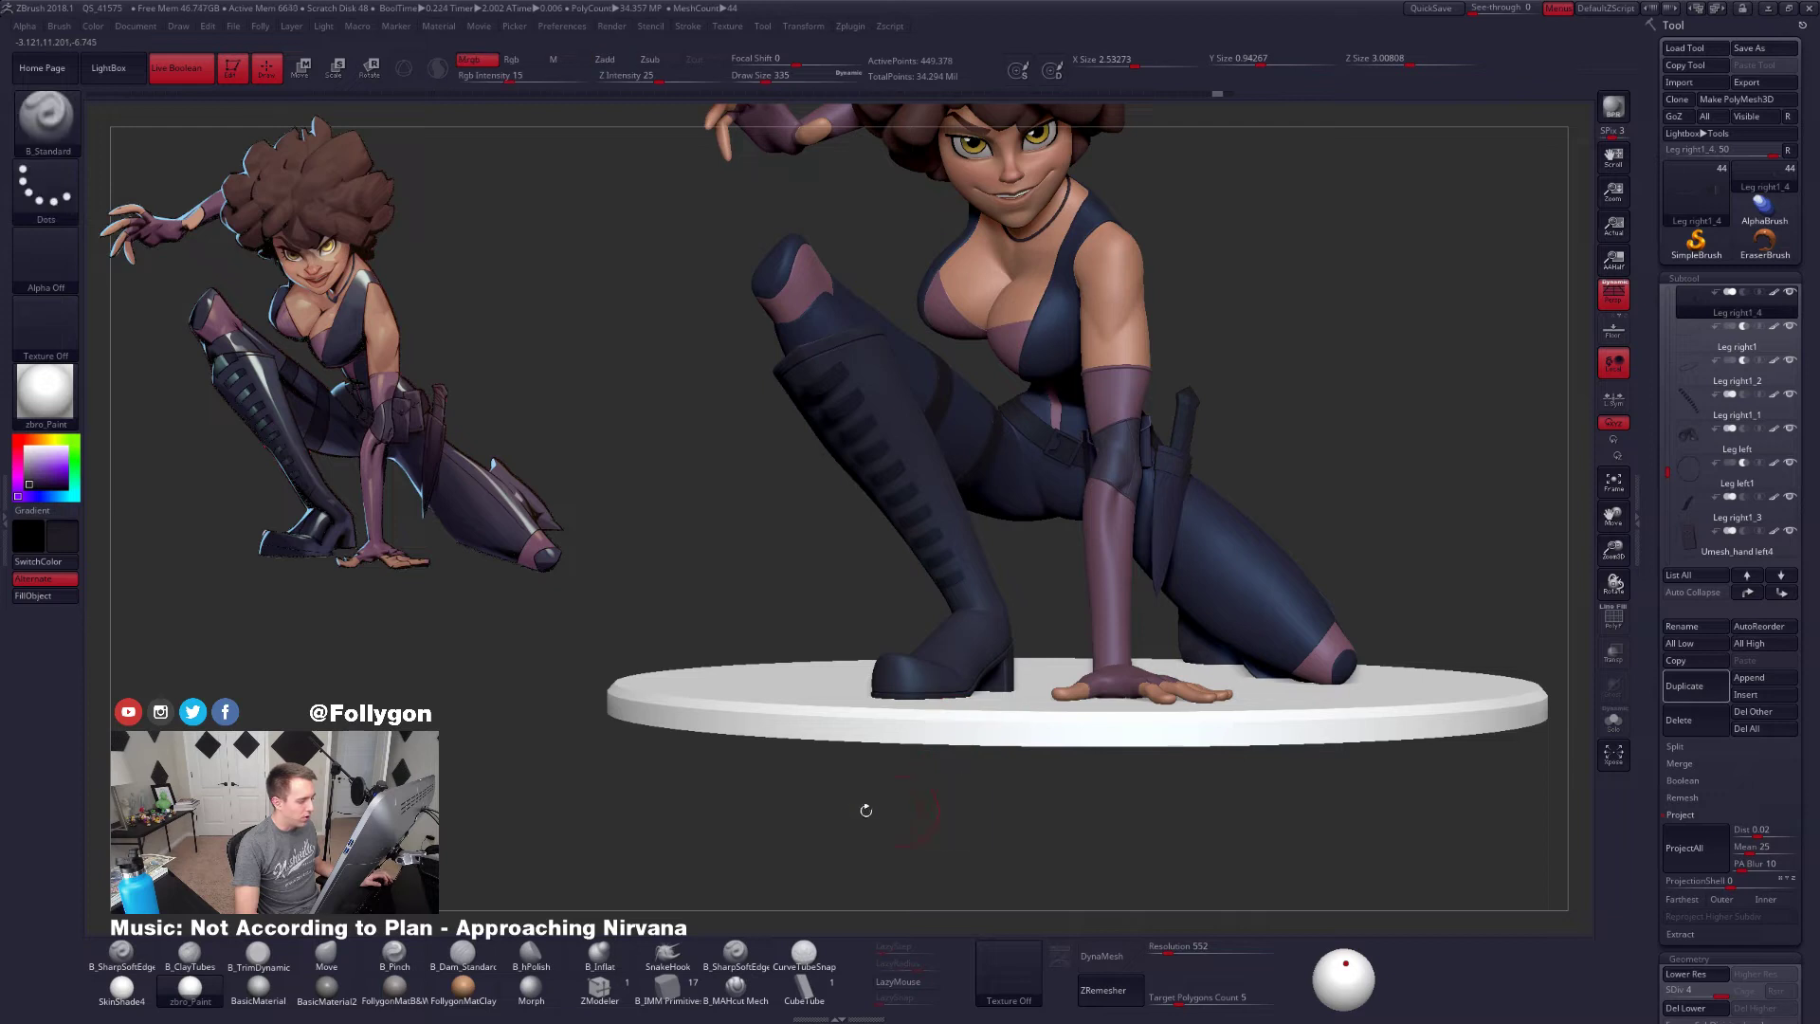
pyautogui.press('c')
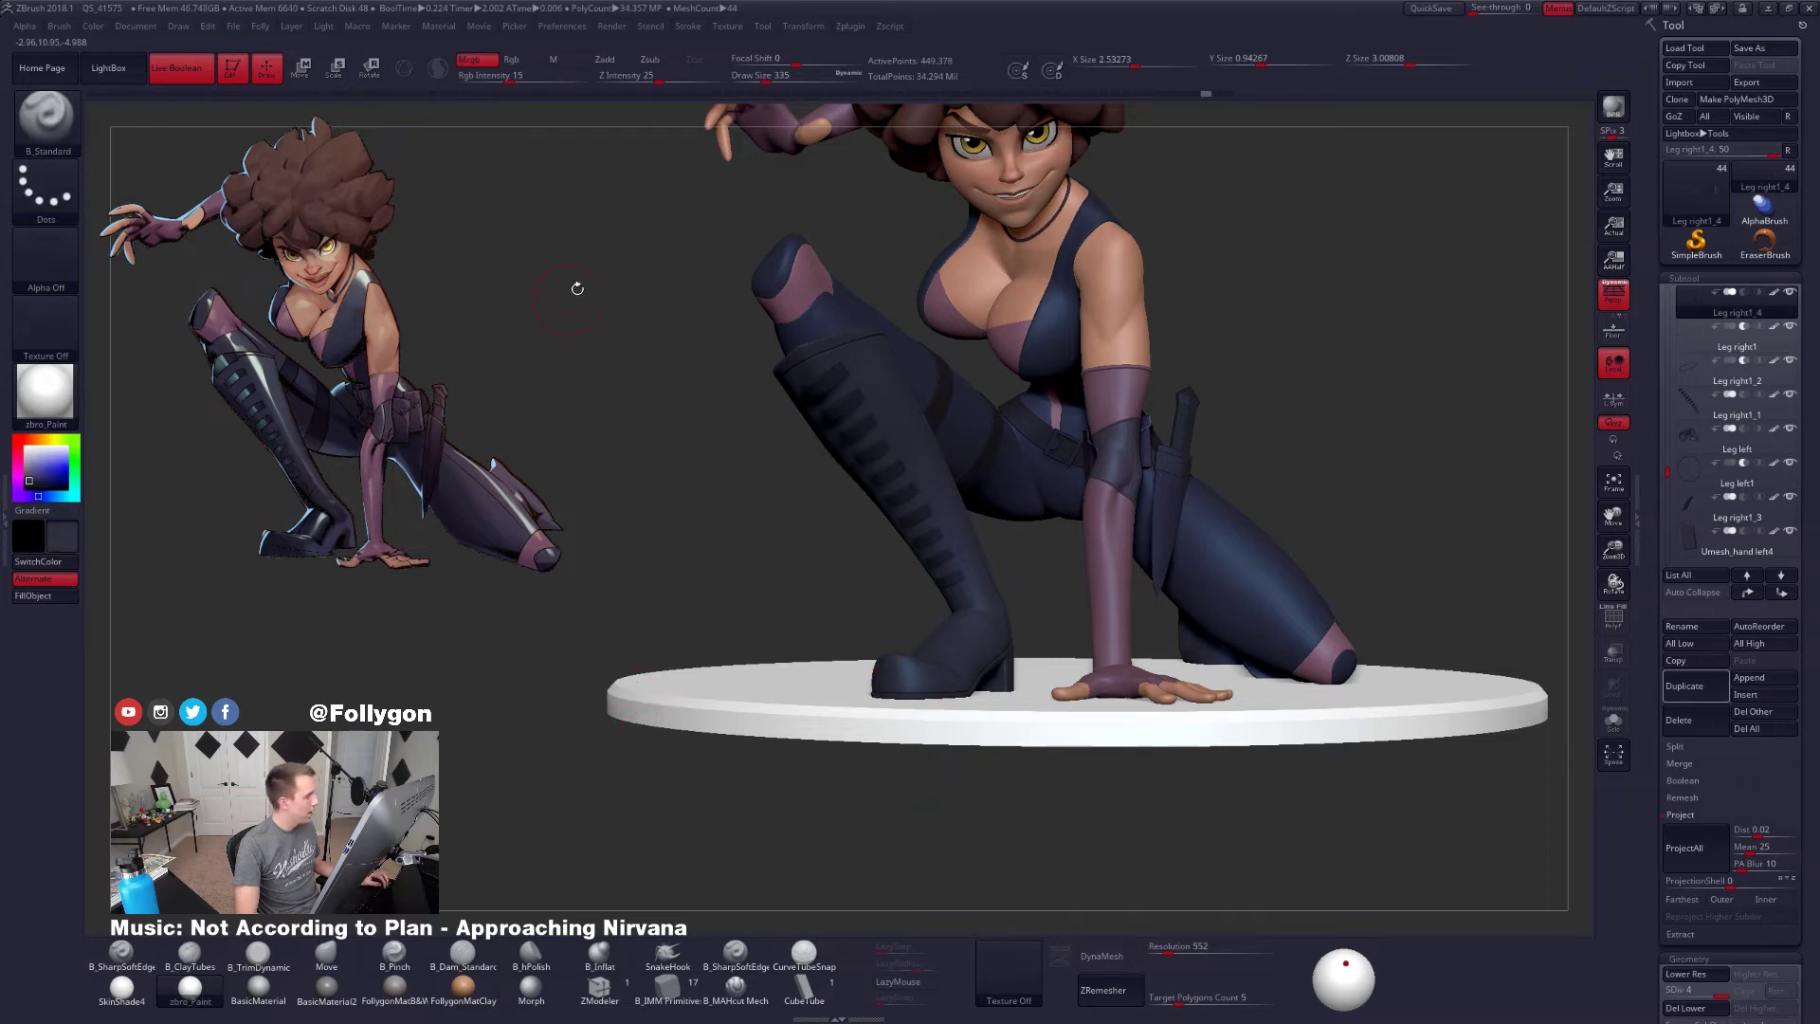
pyautogui.moveTo(527, 77); pyautogui.dragTo(592, 78)
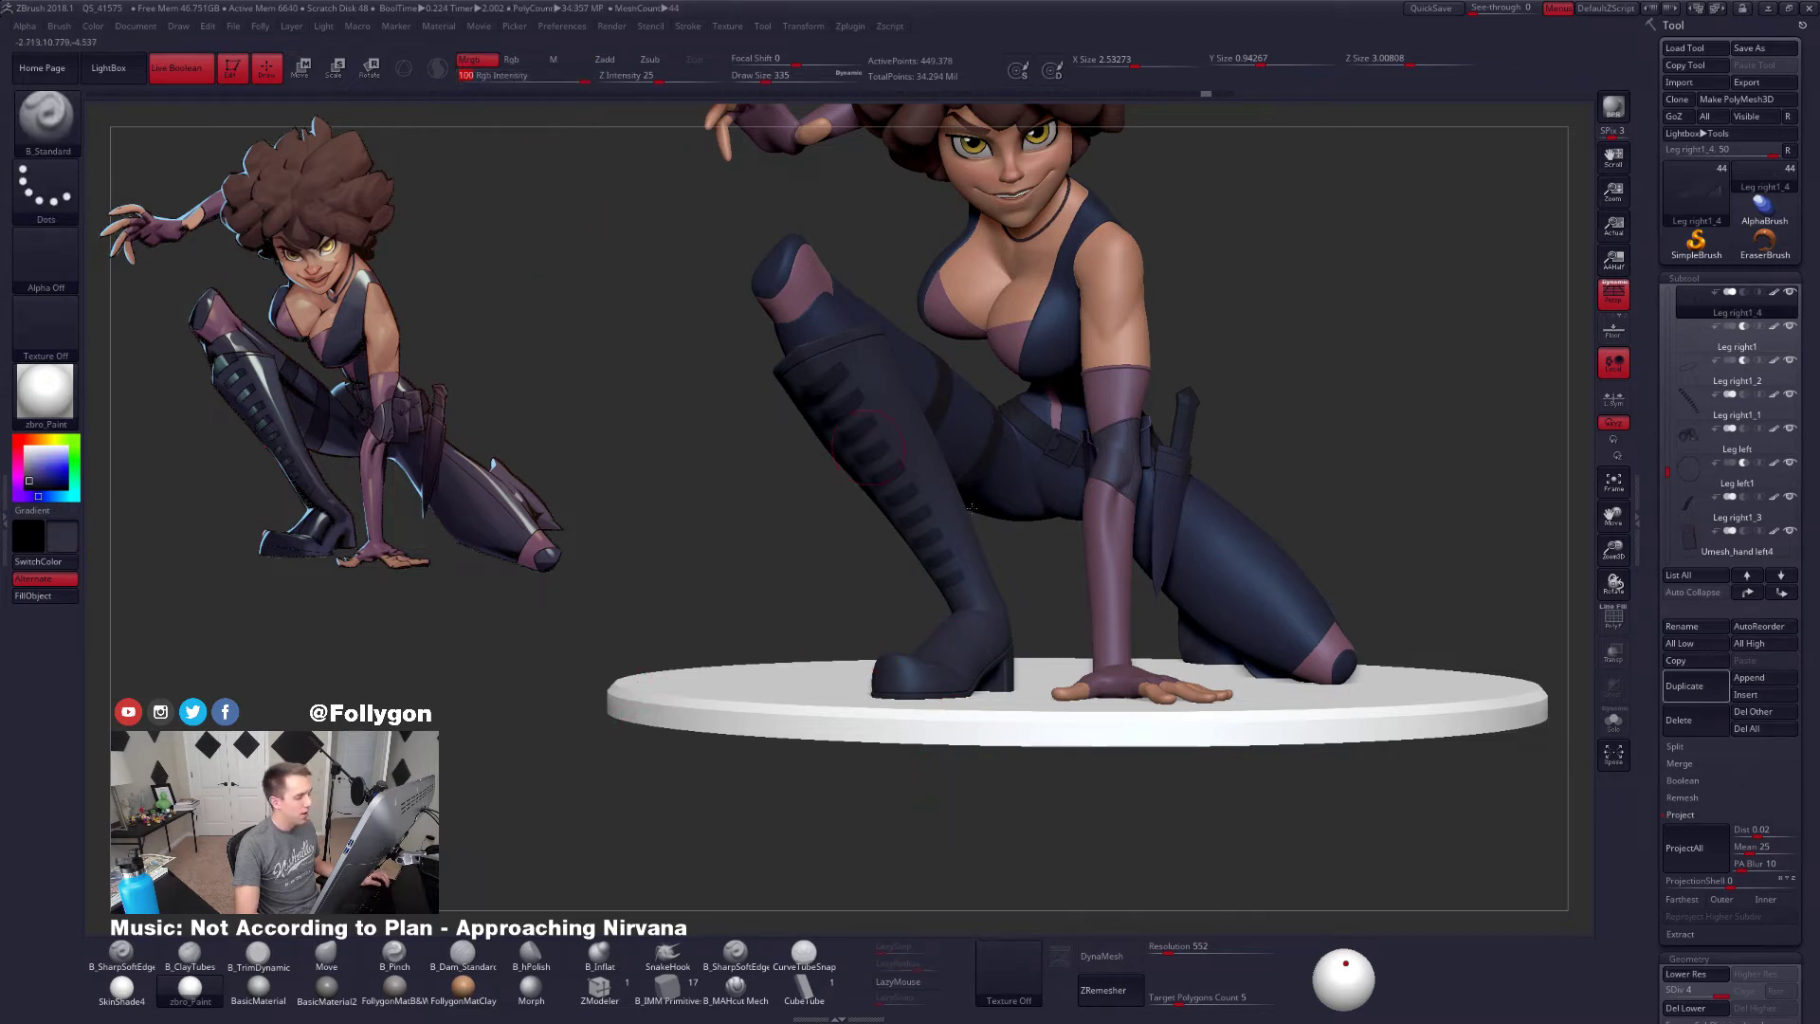
# Make the Leg left boot at the rear of the kneeling figure the active subtool
pyautogui.keyDown('alt'); pyautogui.moveTo(1009, 611); pyautogui.dragTo(924, 617); pyautogui.keyUp('alt')
pyautogui.moveTo(1555, 636); pyautogui.dragTo(1104, 683)
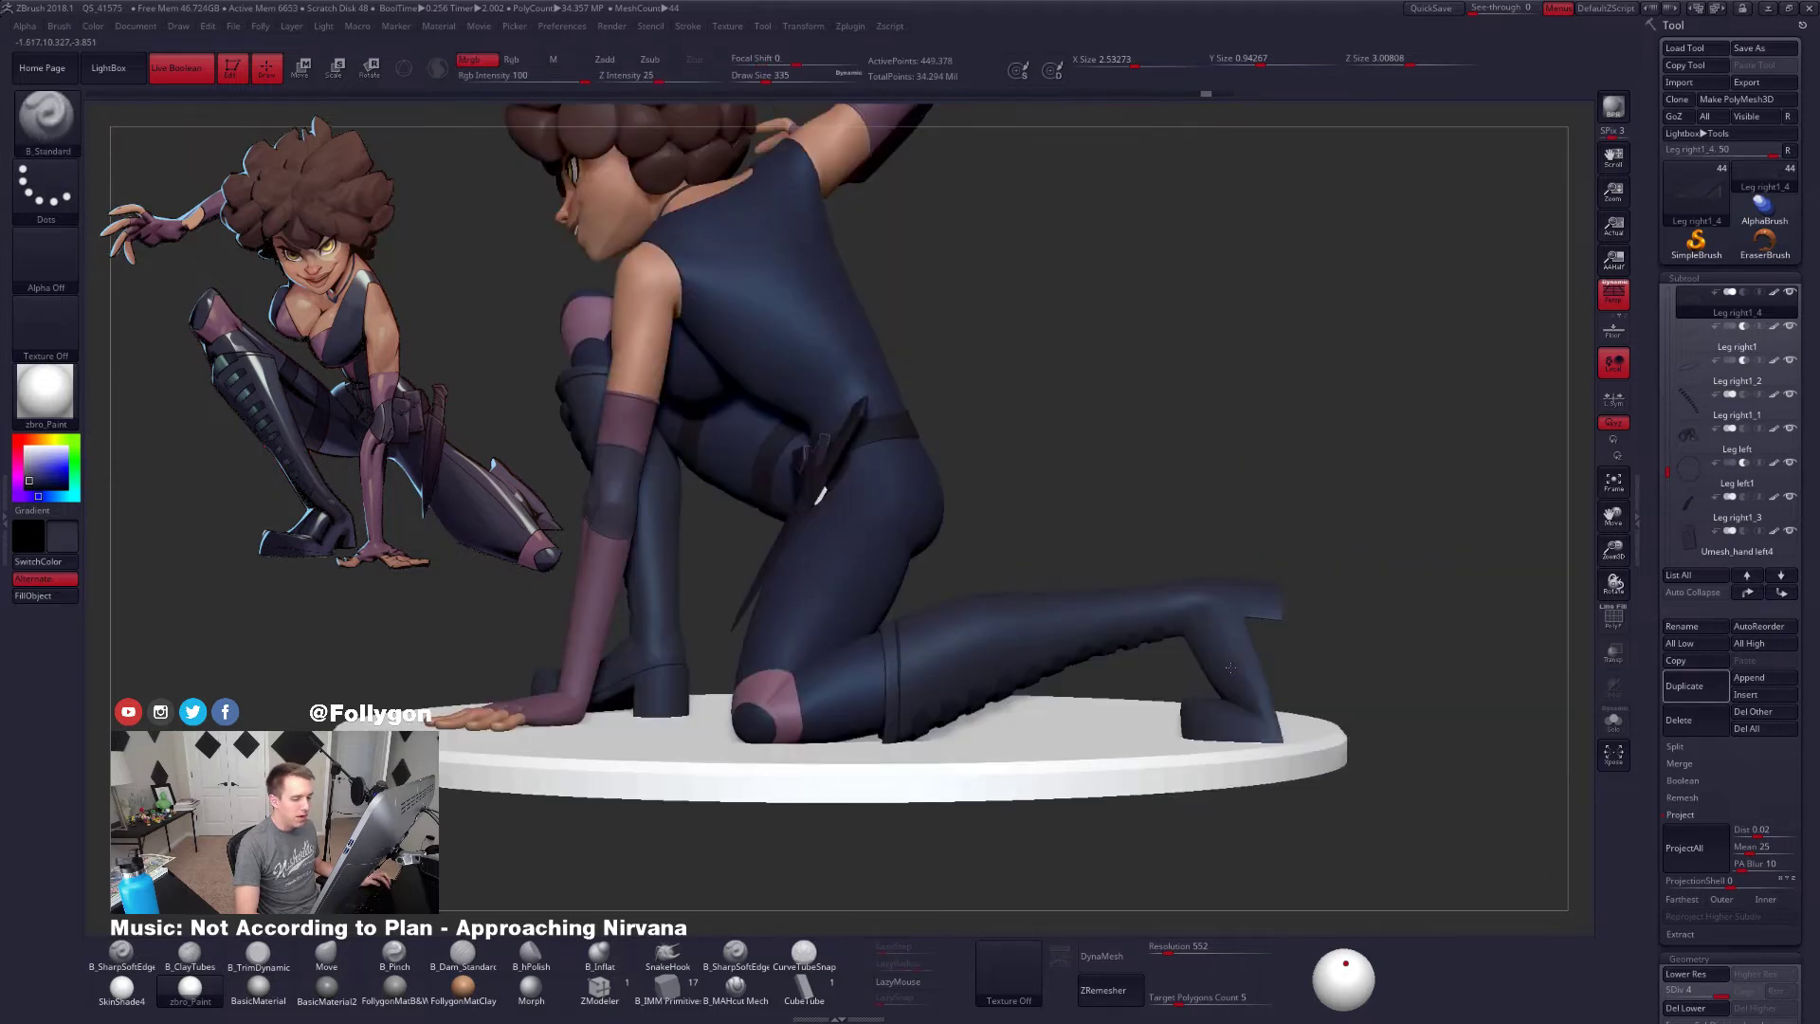
pyautogui.keyDown('alt'); pyautogui.click(1225, 667); pyautogui.keyUp('alt')
pyautogui.keyDown('alt'); pyautogui.moveTo(1375, 669); pyautogui.dragTo(1132, 662); pyautogui.keyUp('alt')
pyautogui.moveTo(1134, 663)
pyautogui.keyDown('ctrl'); pyautogui.mouseDown(button='right')
pyautogui.moveTo(1217, 663)
pyautogui.moveTo(1138, 646)
pyautogui.mouseUp(button='right'); pyautogui.keyUp('ctrl')
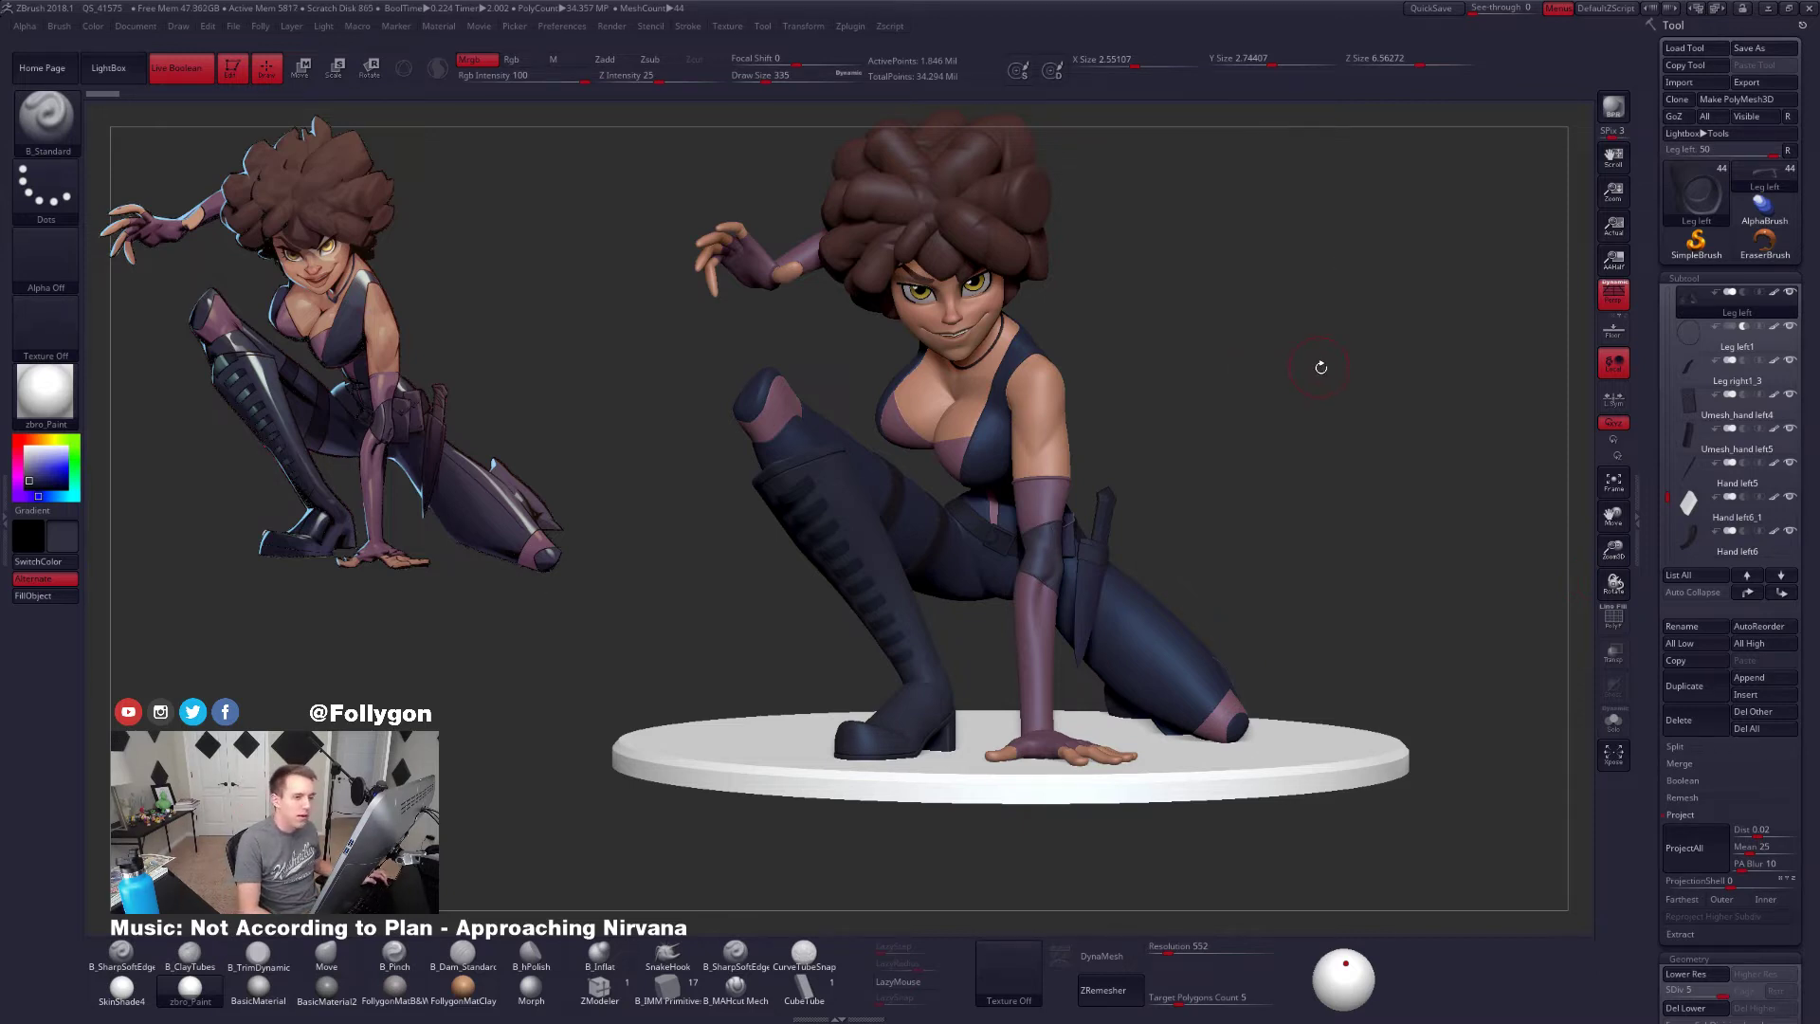
# Hide the Hand left1 base disc under the figure and make Umesh_hand left8 the active subtool
pyautogui.moveTo(1321, 367); pyautogui.dragTo(1289, 410)
pyautogui.keyDown('alt'); pyautogui.click(1126, 762); pyautogui.keyUp('alt')
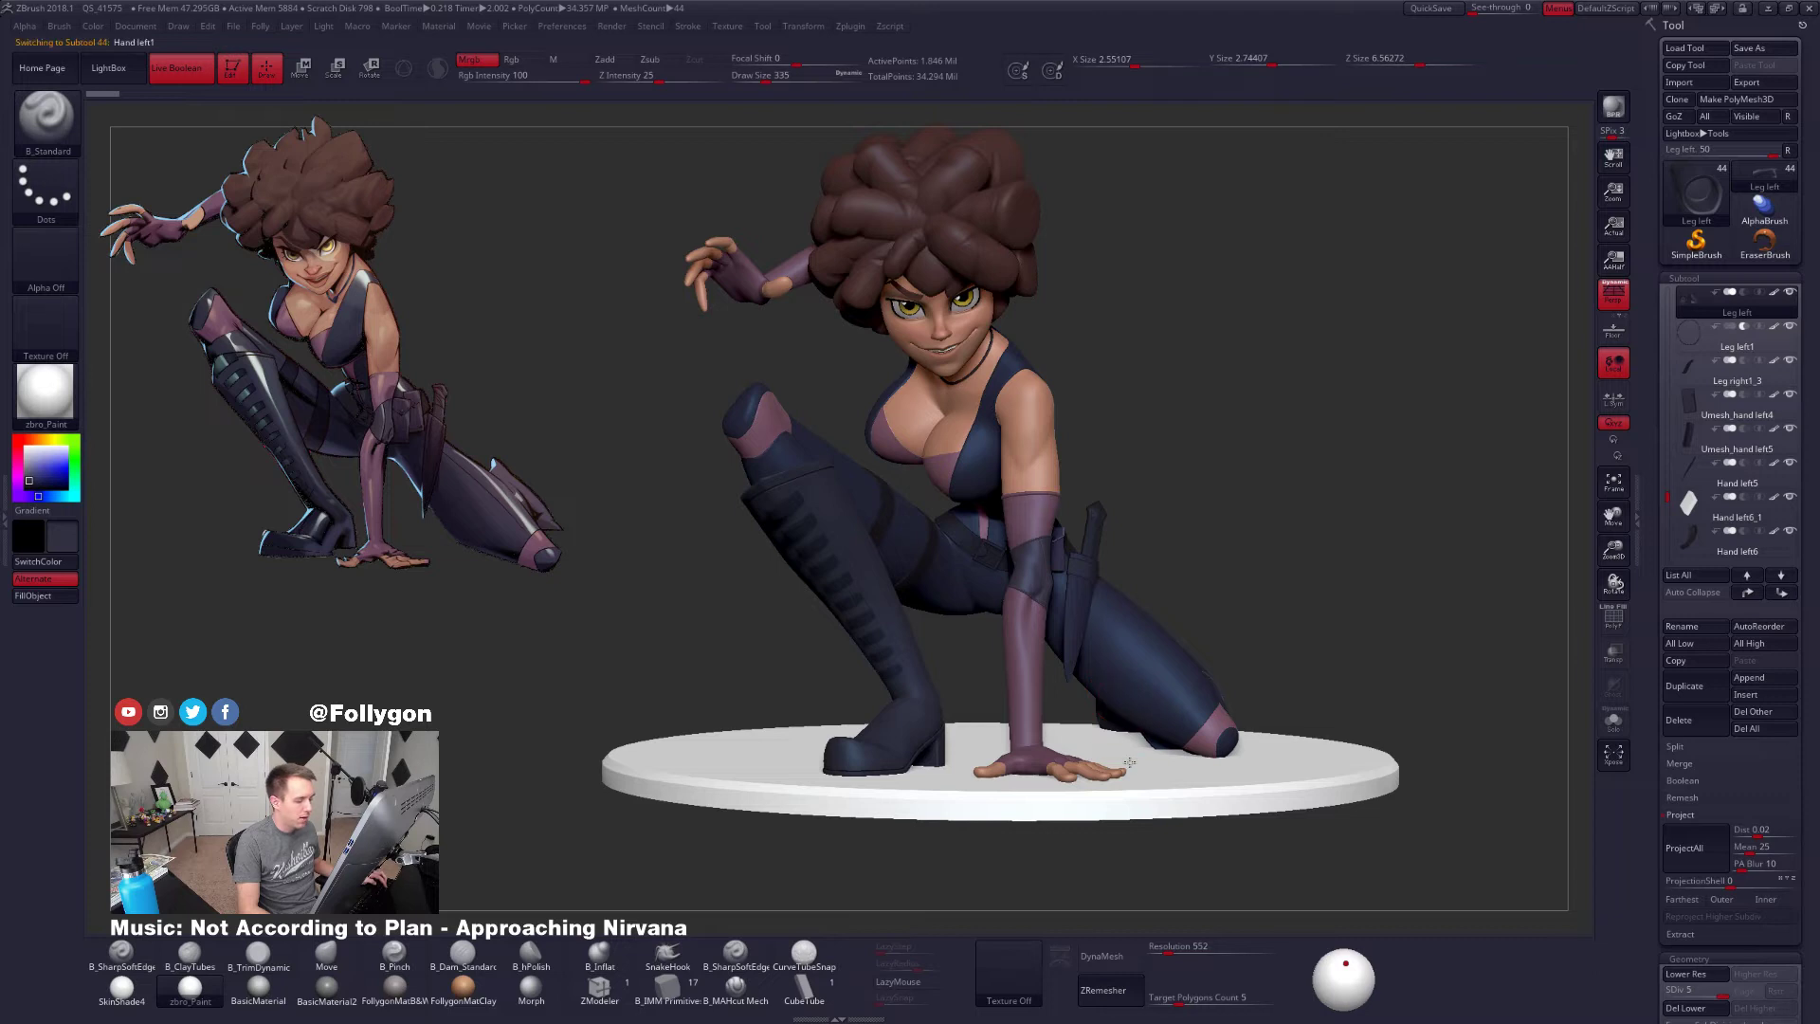
pyautogui.press('Up')
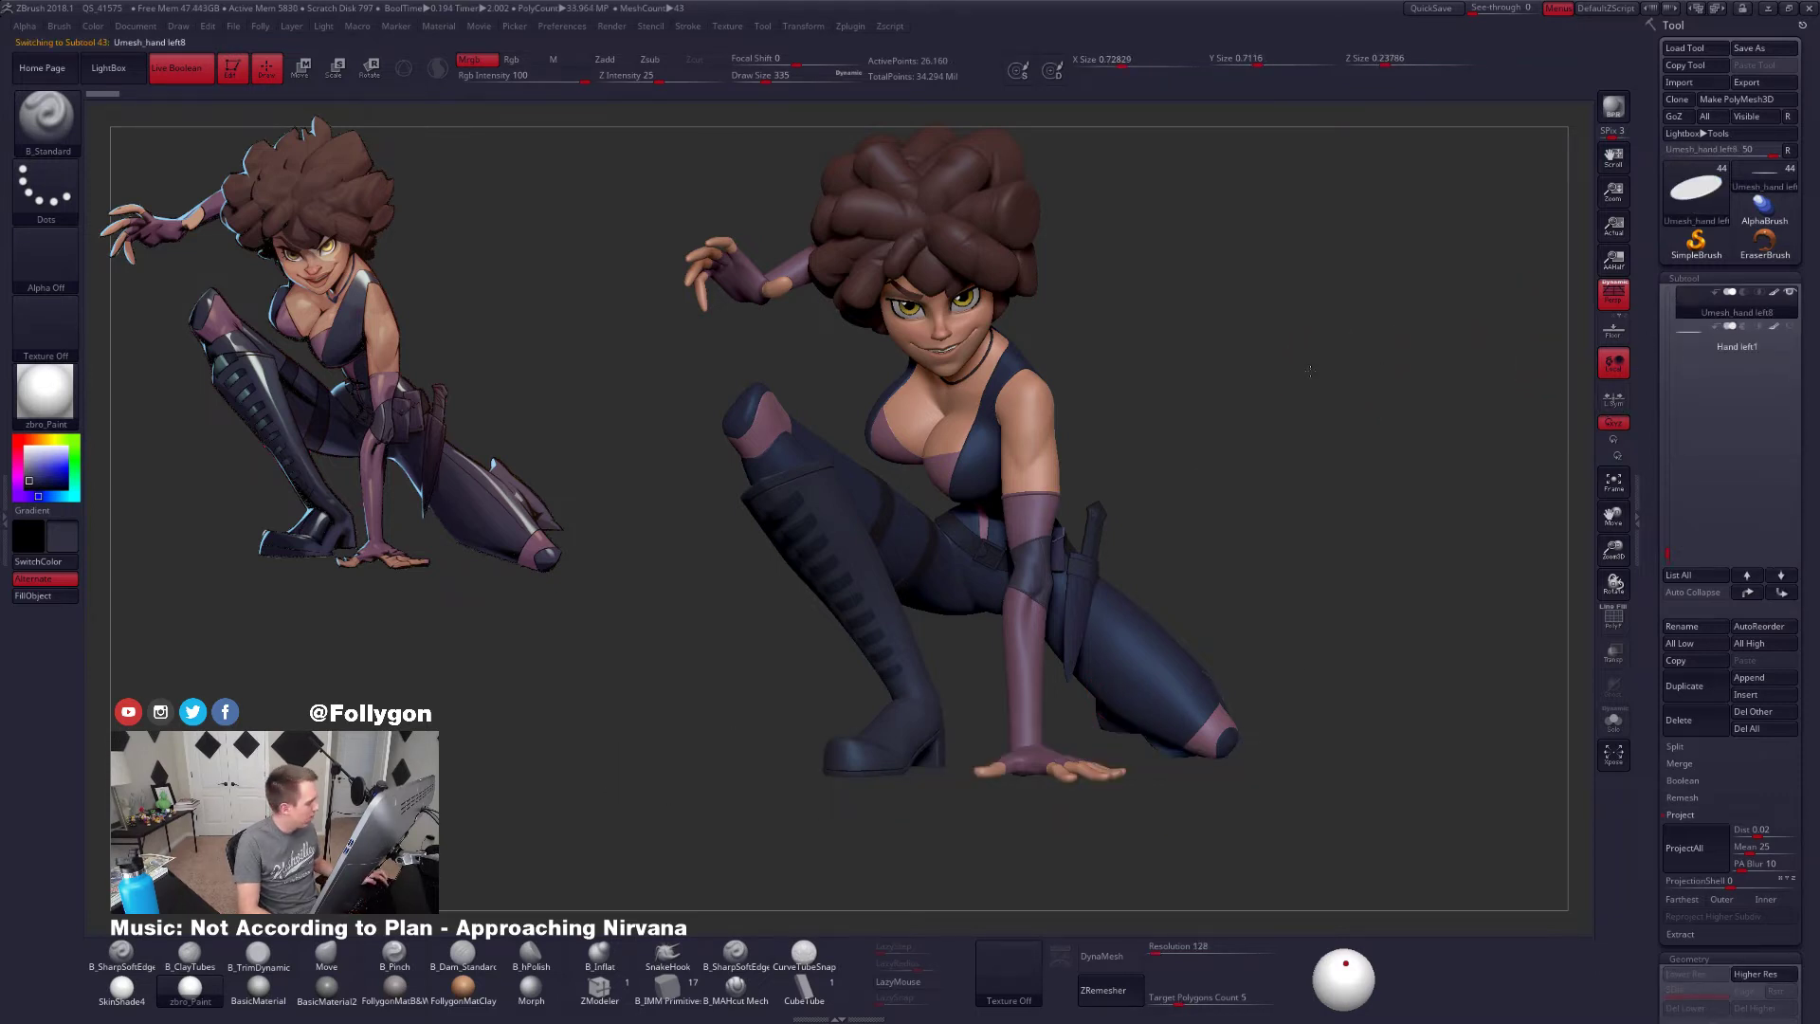
pyautogui.moveTo(1309, 369); pyautogui.dragTo(1297, 363)
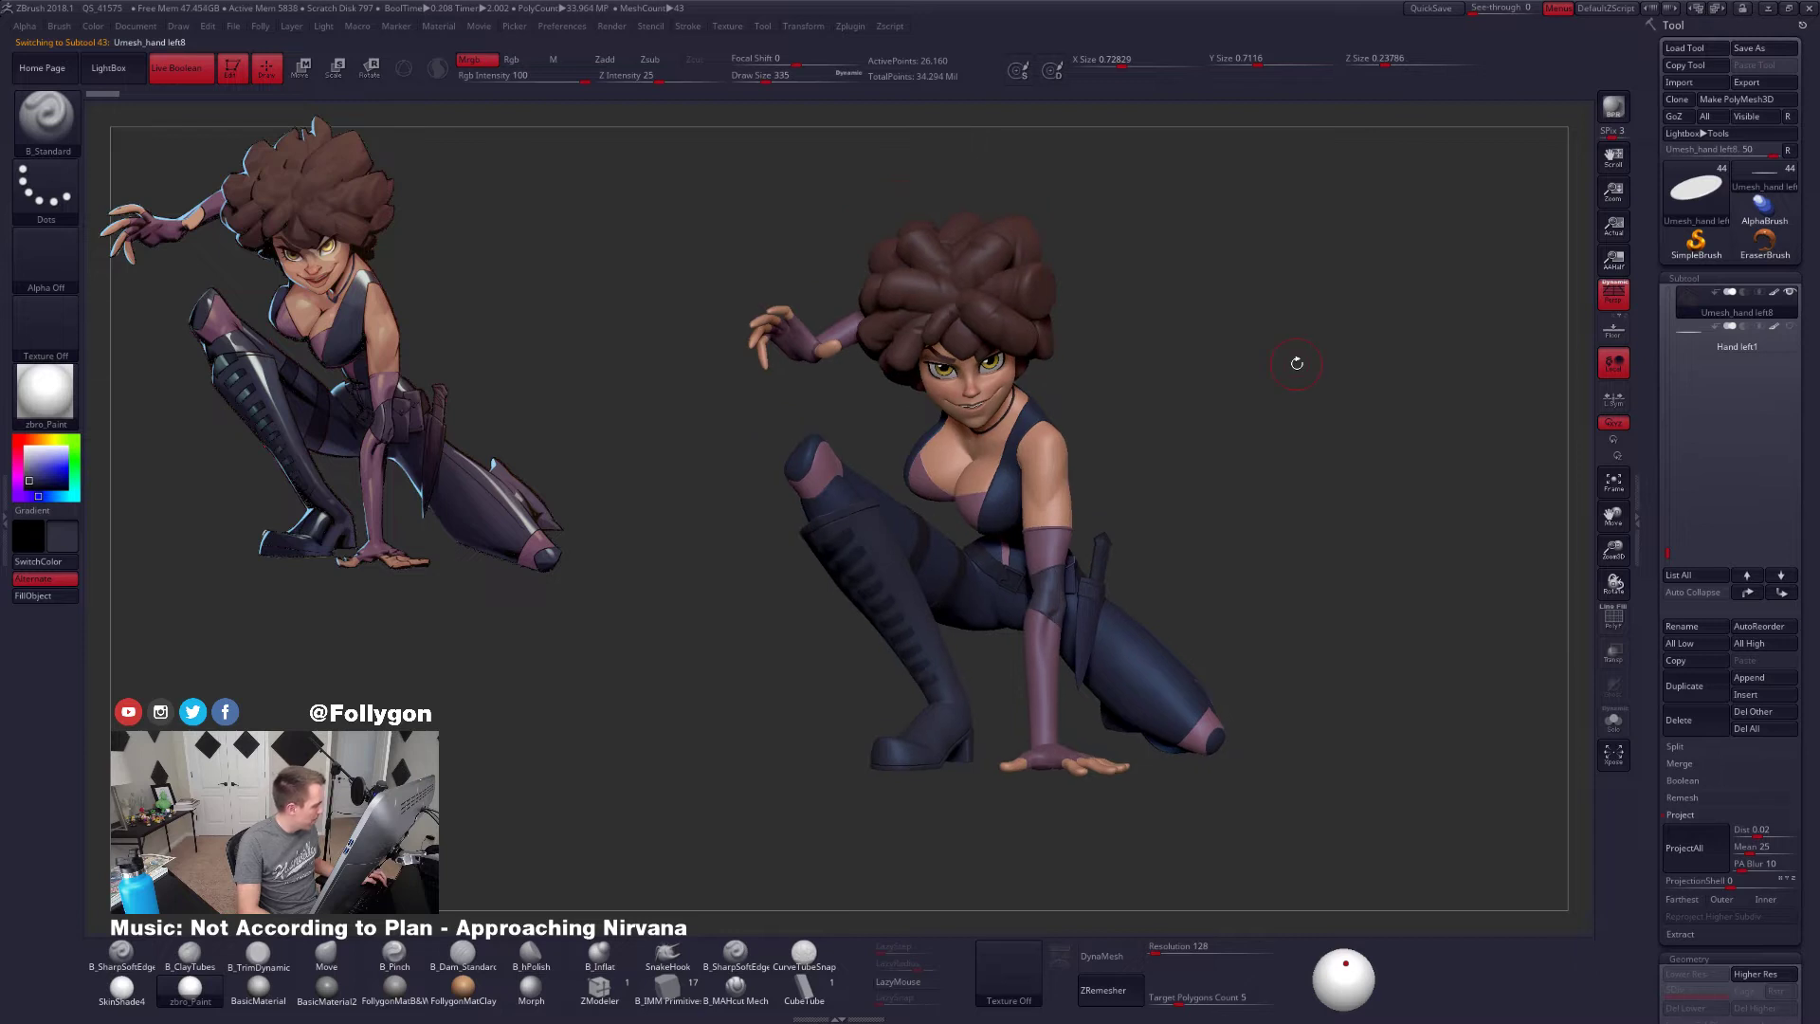
# Select the Extract3 glove on the planted arm and isolate it
pyautogui.moveTo(1000, 775)
pyautogui.keyDown('alt'); pyautogui.mouseDown()
pyautogui.moveTo(957, 707)
pyautogui.moveTo(999, 776)
pyautogui.moveTo(997, 854)
pyautogui.moveTo(1010, 745)
pyautogui.mouseUp(); pyautogui.keyUp('alt')
pyautogui.keyDown('alt'); pyautogui.click(986, 725); pyautogui.keyUp('alt')
pyautogui.hotkey('shift', 's')
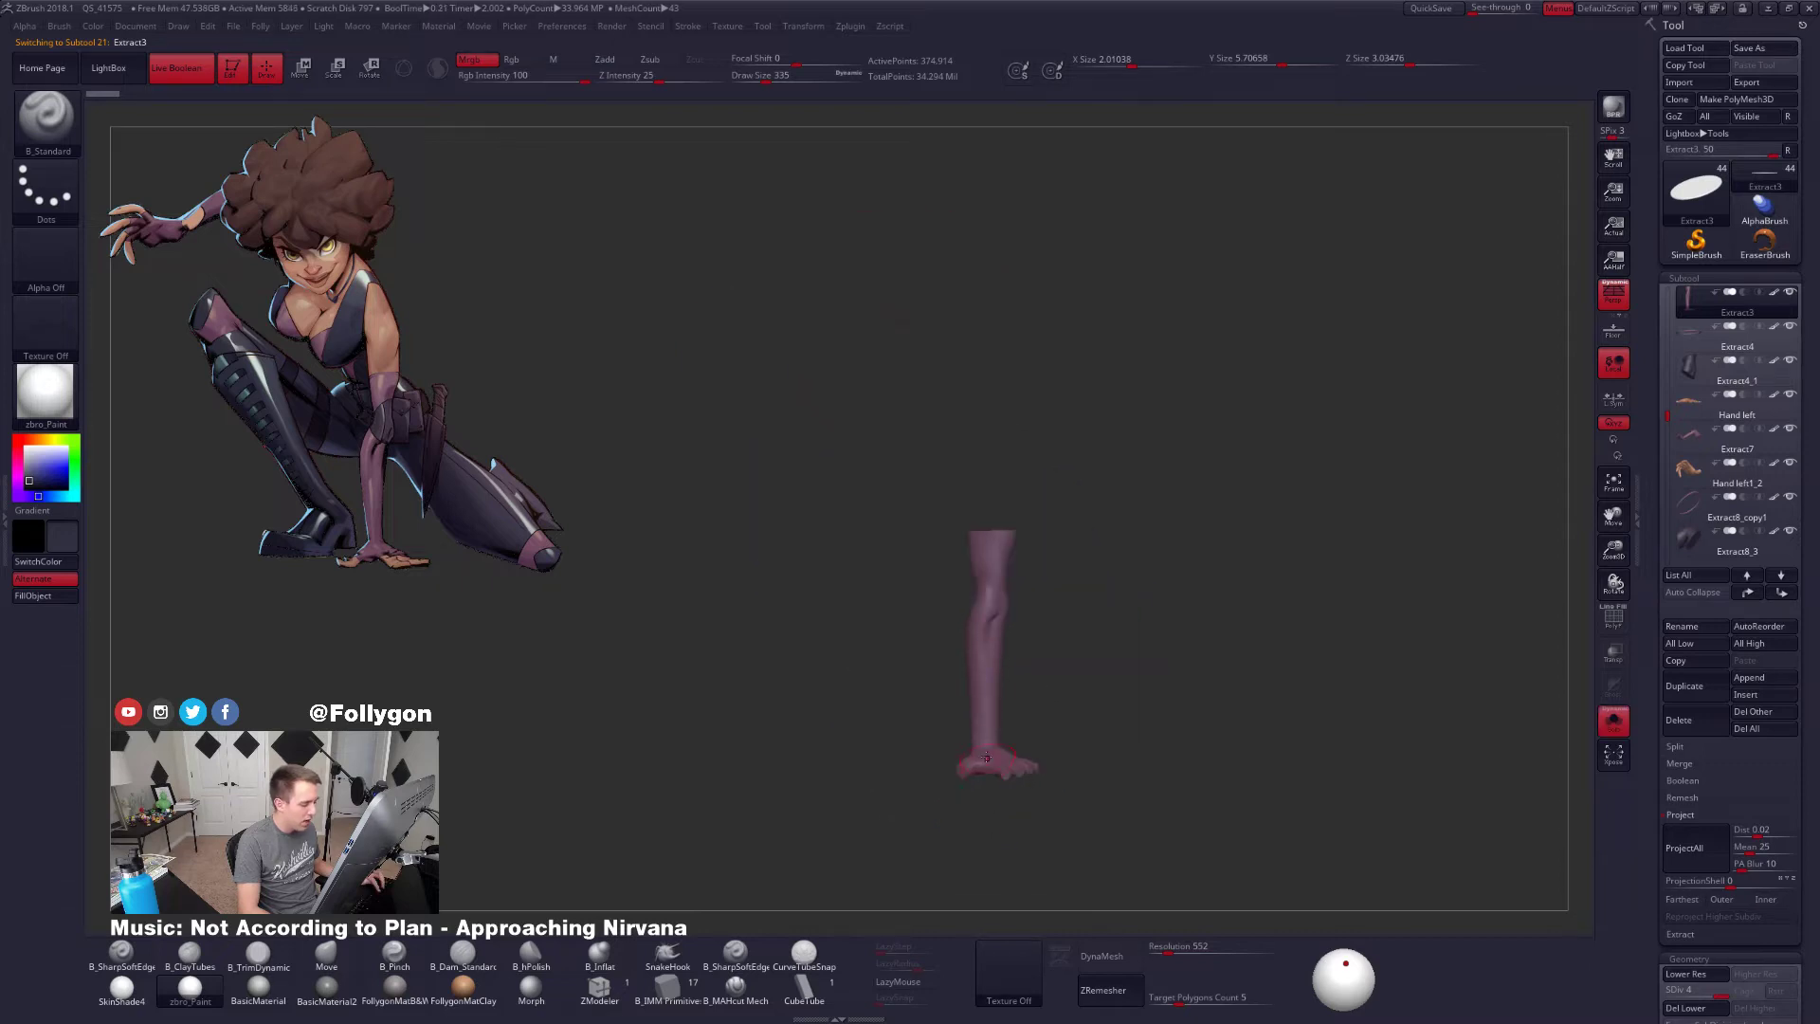
pyautogui.keyDown('alt'); pyautogui.moveTo(1133, 796); pyautogui.dragTo(903, 651); pyautogui.keyUp('alt')
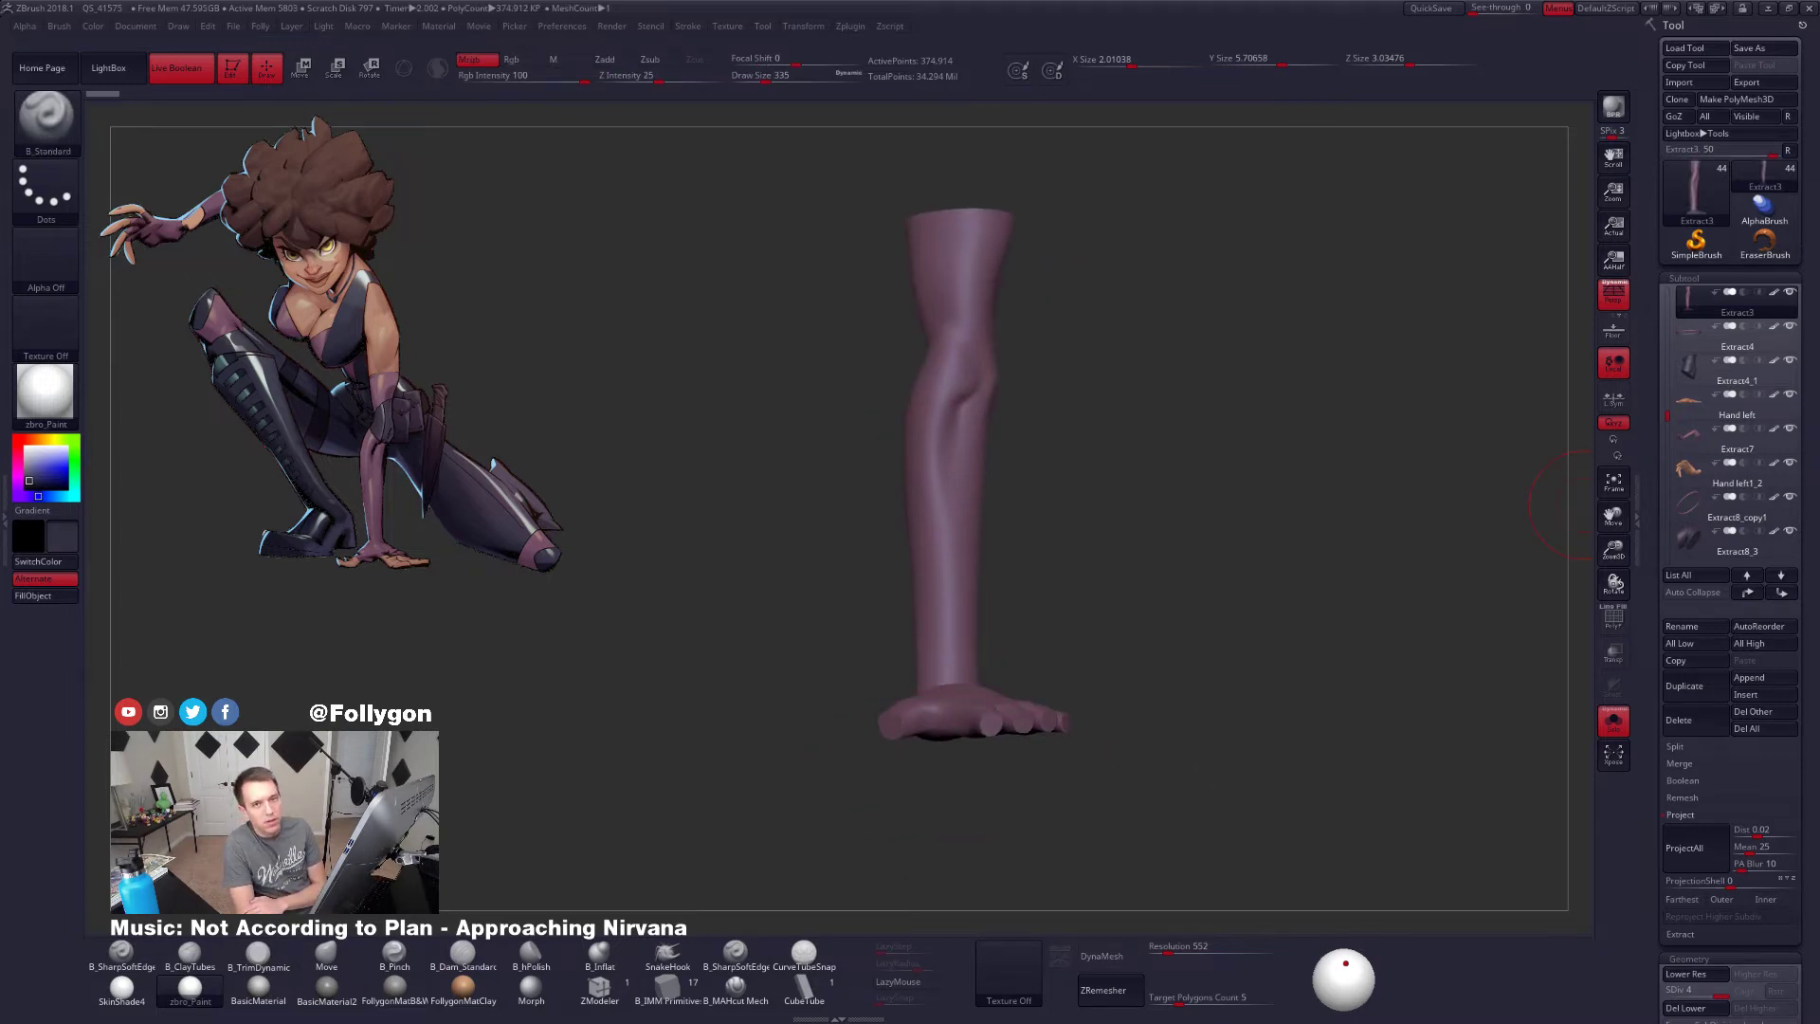
# Switch to Photoshop, leave the layer transform and review the green correction notes beside the reference drawing
pyautogui.hotkey('alt', 'Tab')
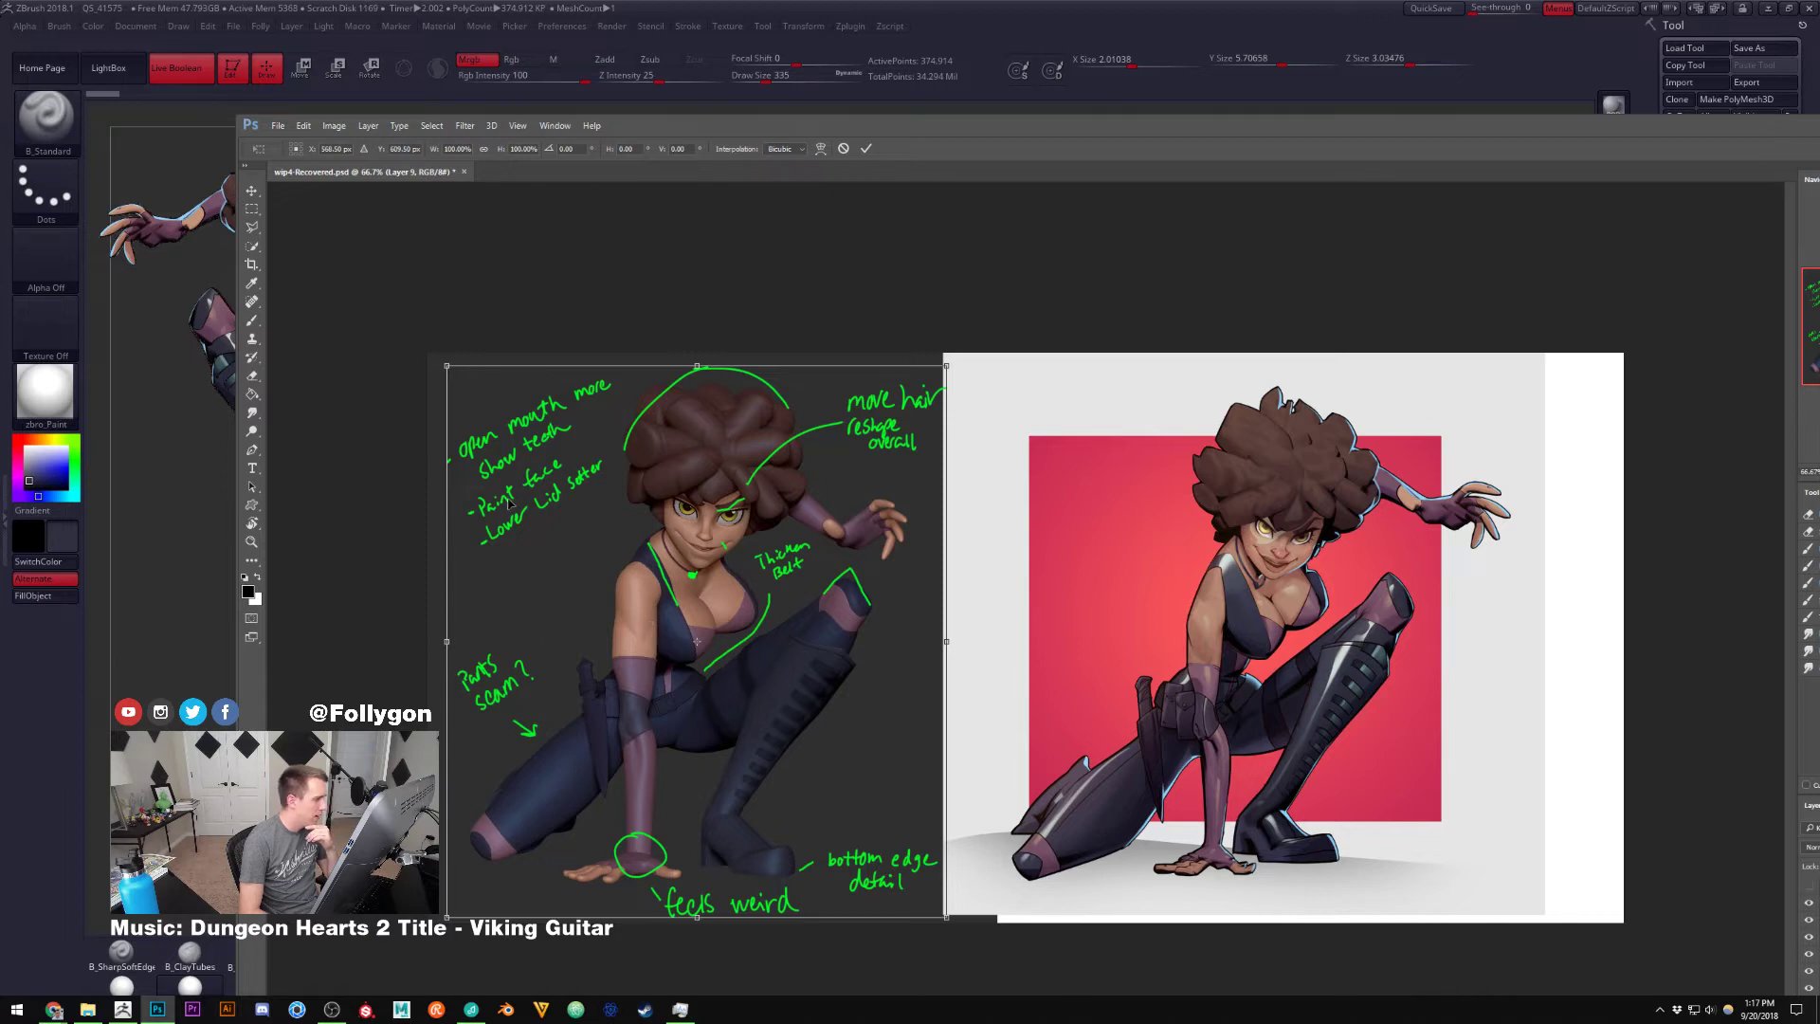
pyautogui.click(246, 191)
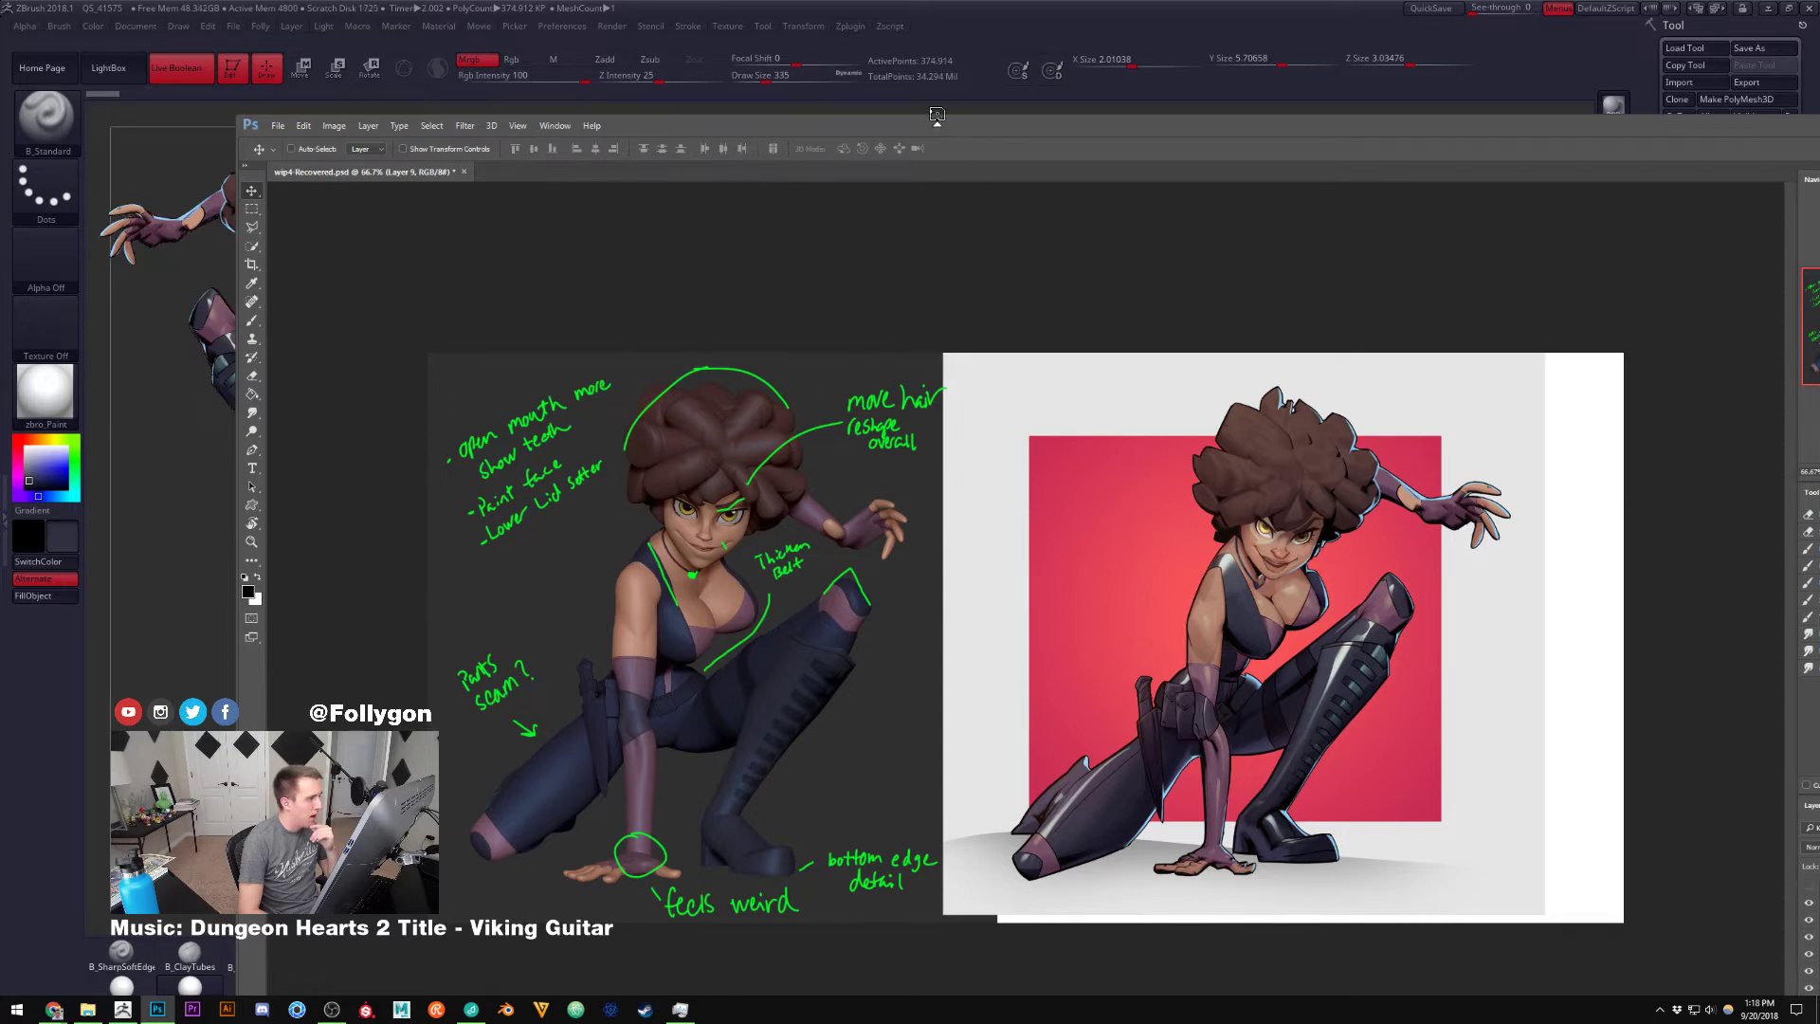
pyautogui.moveTo(931, 117)
pyautogui.mouseDown()
pyautogui.moveTo(1819, 51)
pyautogui.moveTo(1819, 12)
pyautogui.mouseUp()
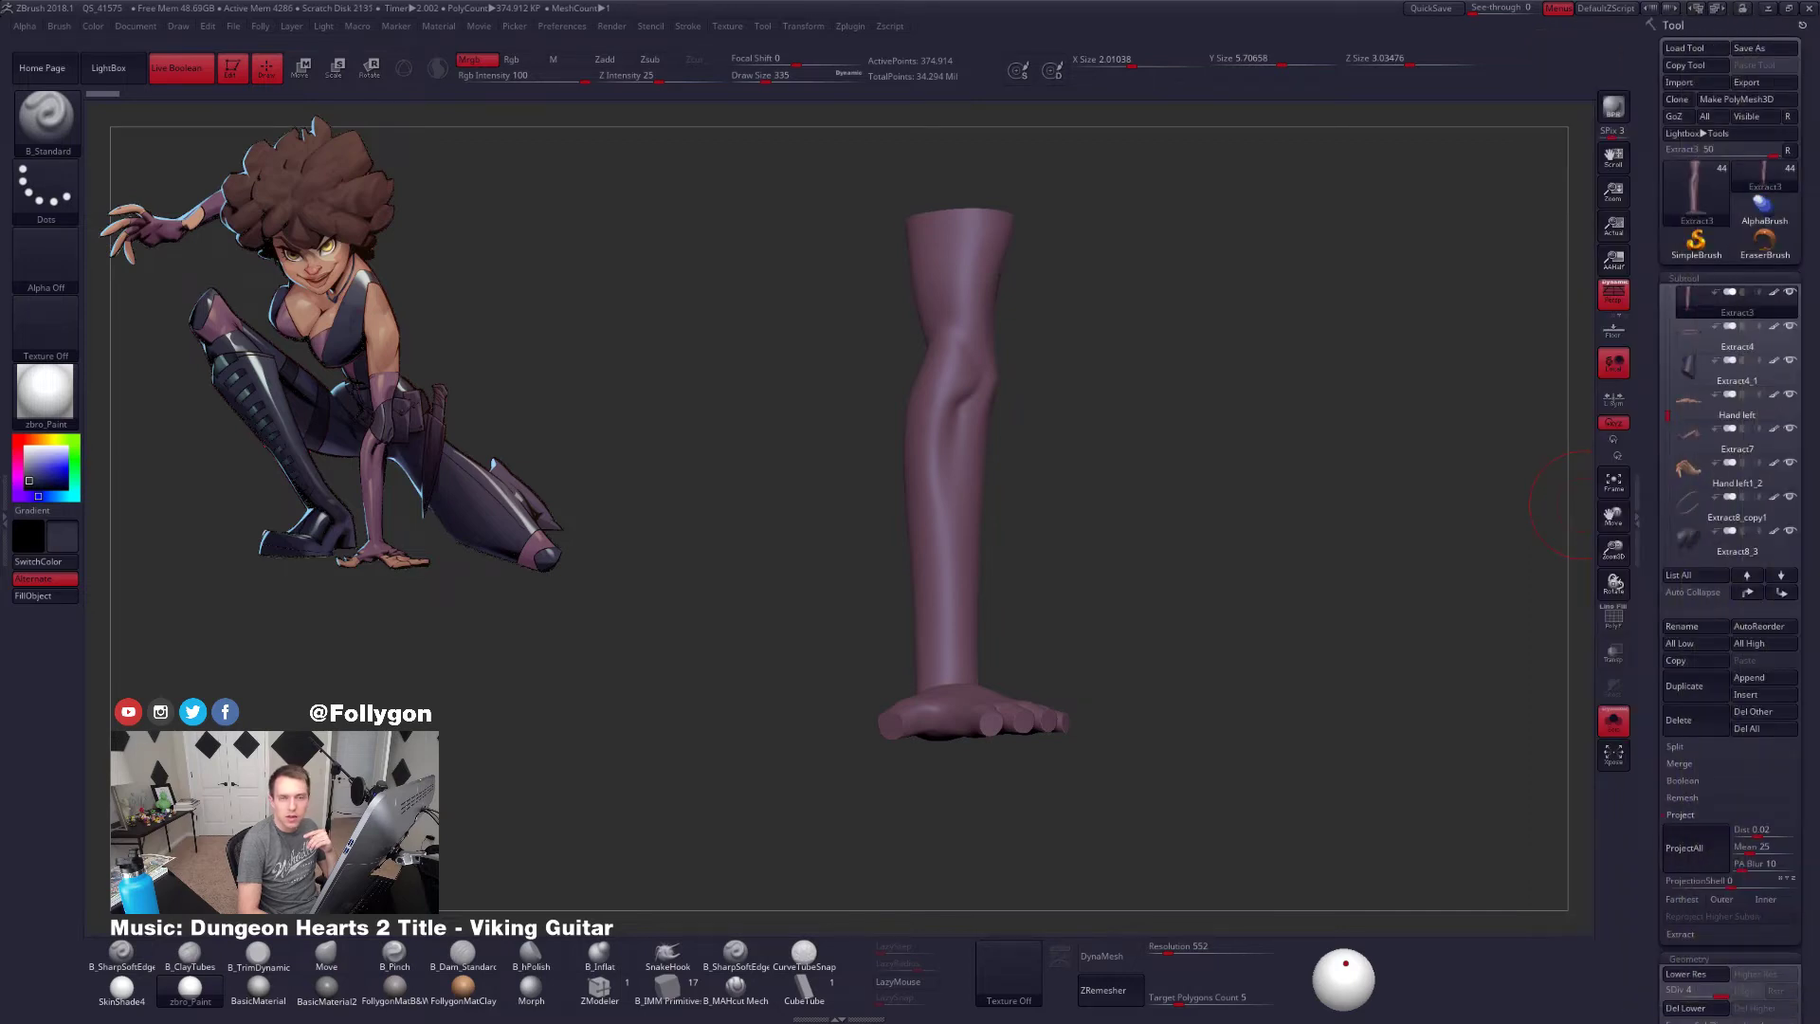
# Compare the Extract3 glove with the whole figure and isolate it again around the wrist
pyautogui.keyDown('alt'); pyautogui.moveTo(1308, 326); pyautogui.dragTo(1138, 494); pyautogui.keyUp('alt')
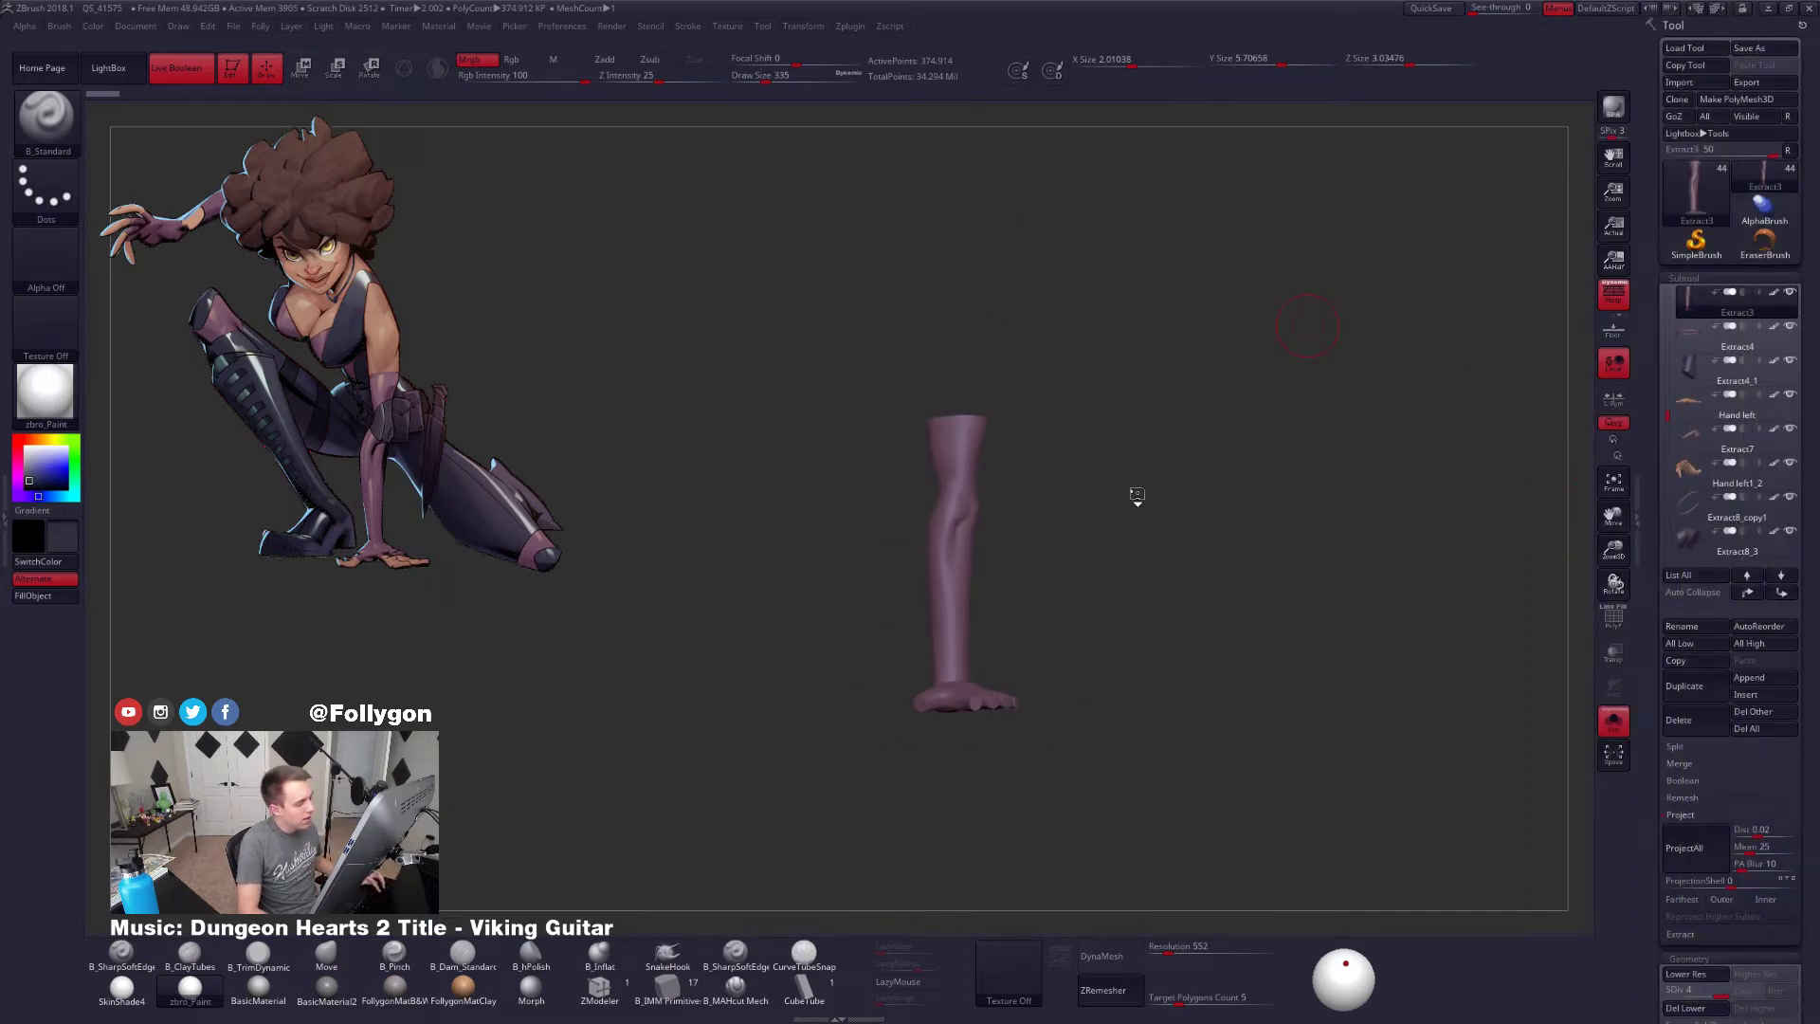
pyautogui.hotkey('alt', 's')
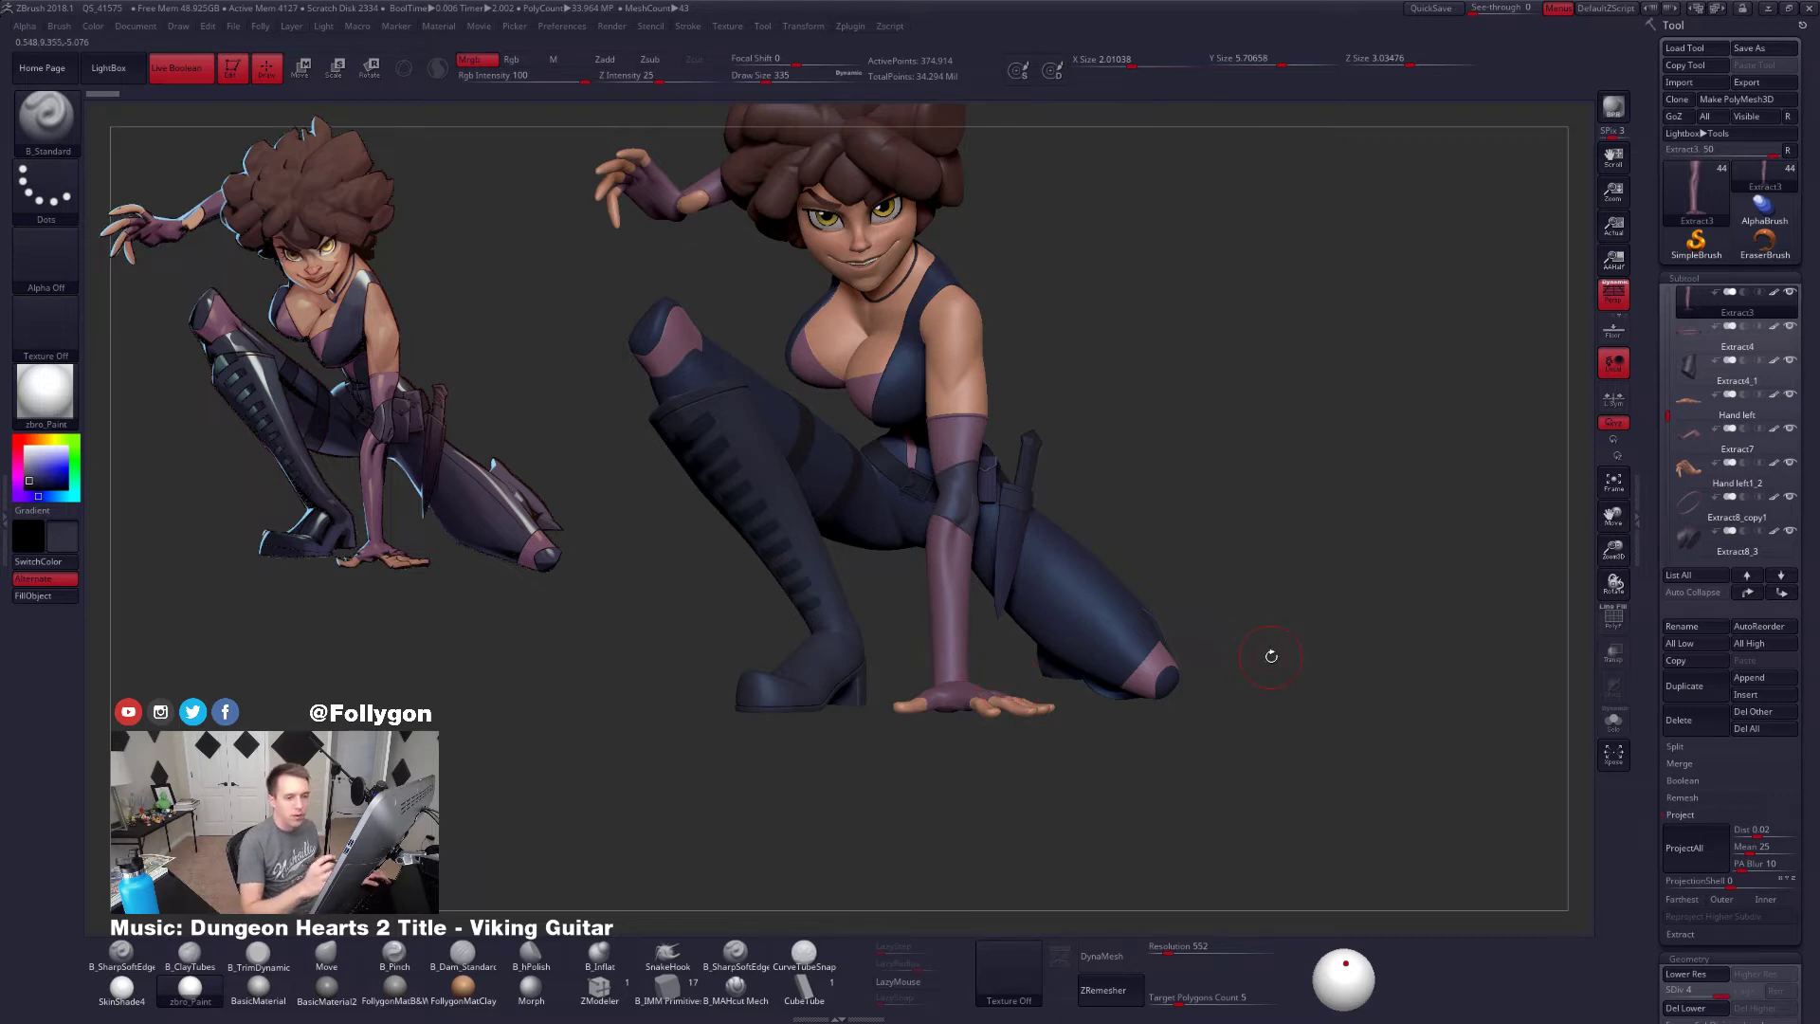
pyautogui.hotkey('alt', 's')
pyautogui.moveTo(1019, 668)
pyautogui.keyDown('alt'); pyautogui.mouseDown()
pyautogui.moveTo(1123, 668)
pyautogui.moveTo(1119, 749)
pyautogui.moveTo(1039, 740)
pyautogui.mouseUp(); pyautogui.keyUp('alt')
# Choose the B_TrimDynamic brush at draw size 170 and check the wireframe around the glove's wrist
pyautogui.press('3')
pyautogui.press('space')
pyautogui.moveTo(1102, 649); pyautogui.dragTo(1043, 716, button='right')
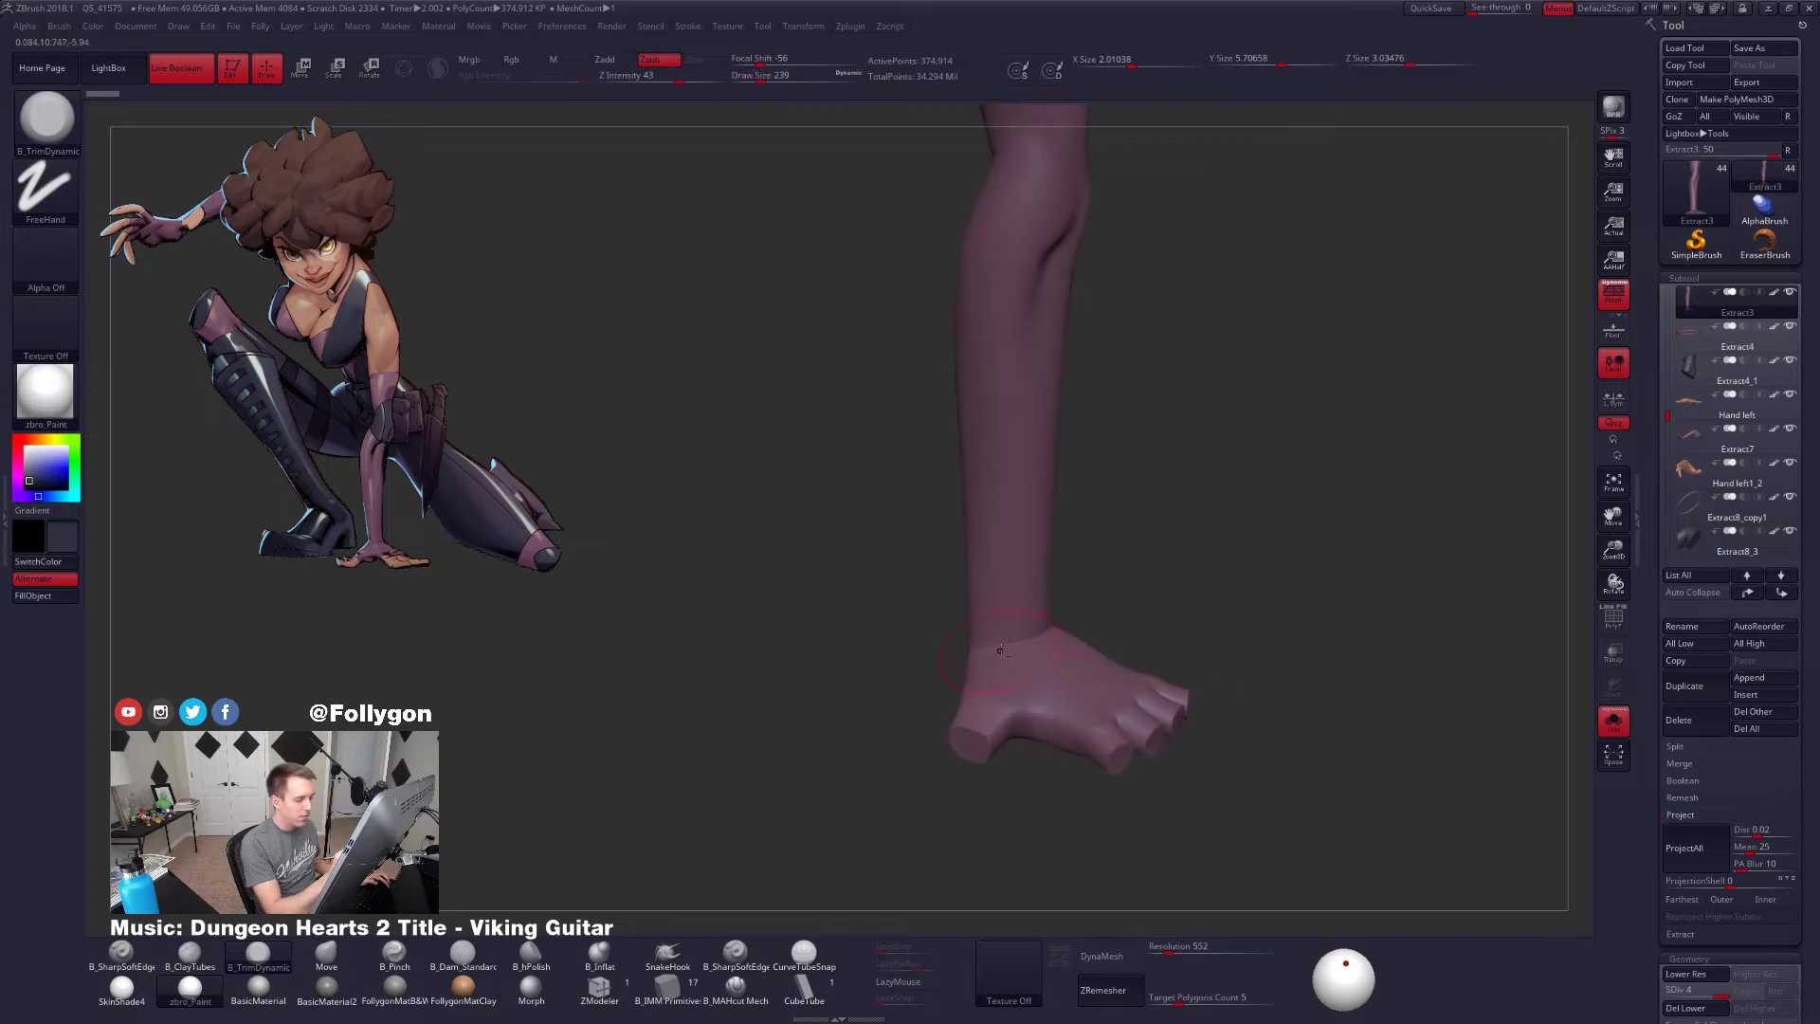
pyautogui.keyDown('ctrl'); pyautogui.moveTo(1043, 621); pyautogui.dragTo(1048, 698, button='right'); pyautogui.keyUp('ctrl')
pyautogui.hotkey('shift', 'f')
pyautogui.hotkey('shift', 'f')
pyautogui.press('space')
pyautogui.moveTo(1098, 725); pyautogui.dragTo(1086, 725)
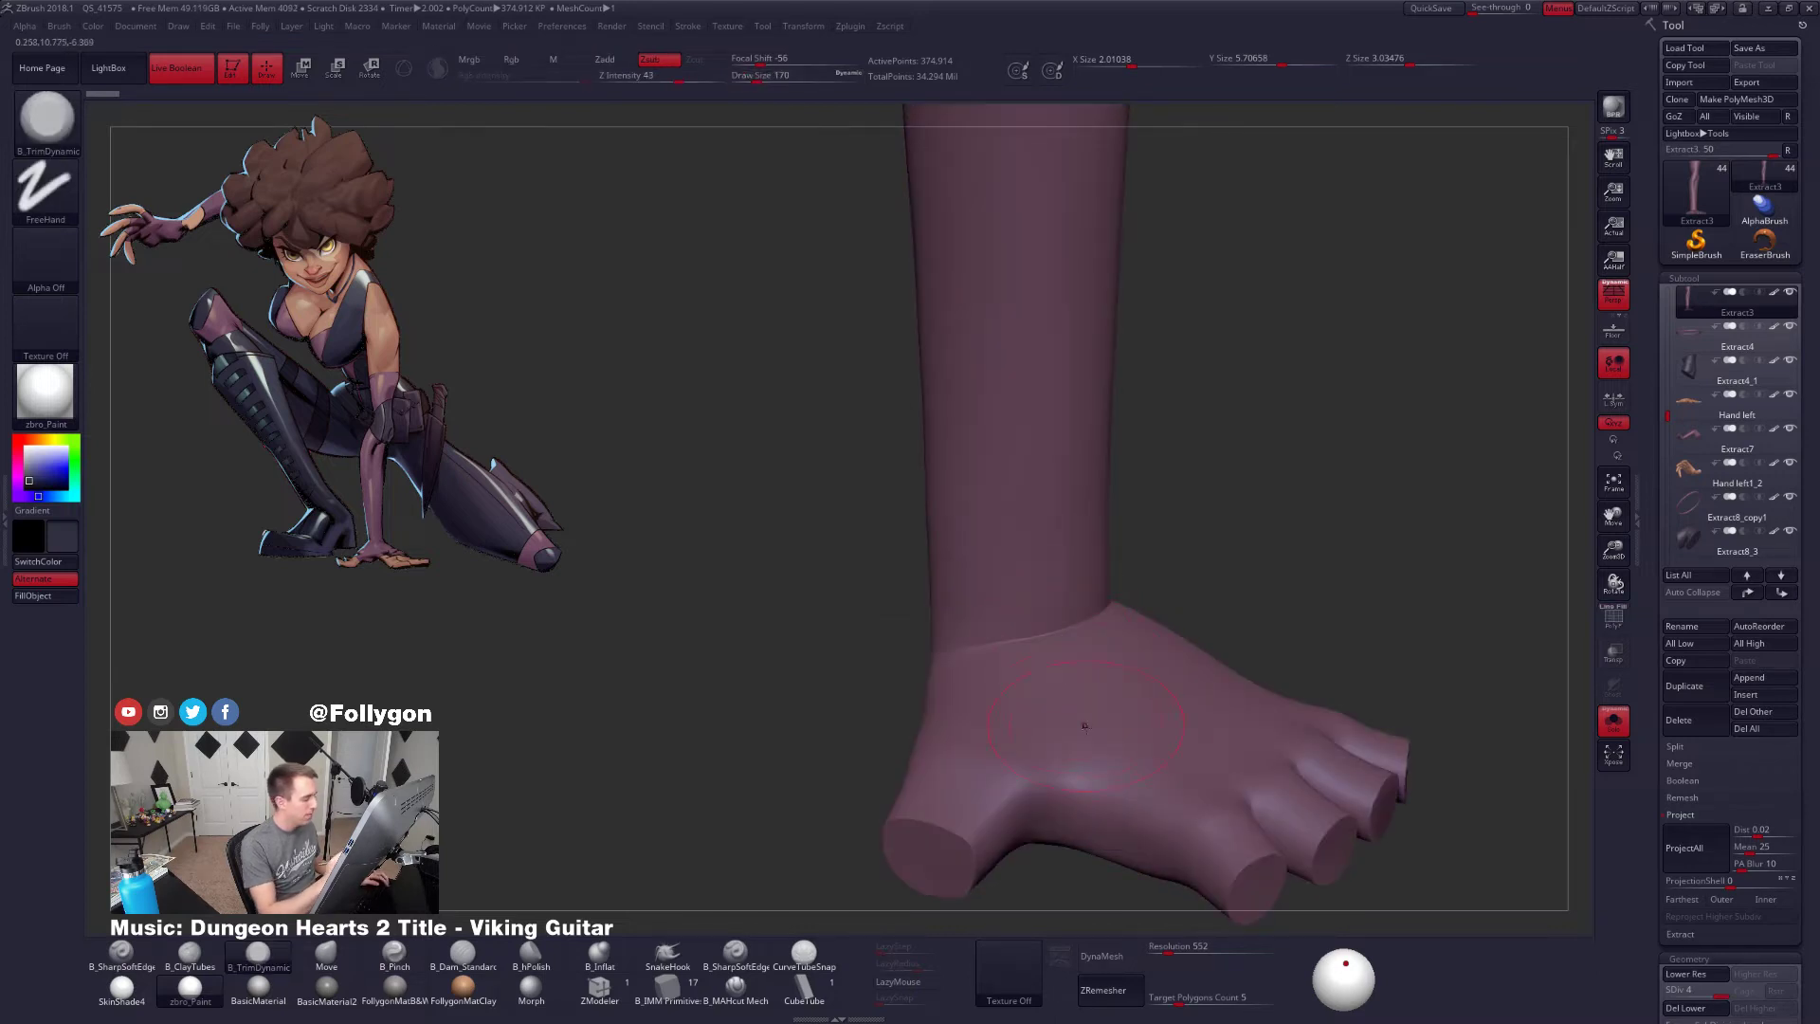
# Bring back the whole figure and examine the planted wrist from the side
pyautogui.moveTo(1167, 797); pyautogui.dragTo(1160, 510, button='right')
pyautogui.hotkey('shift', 's')
pyautogui.moveTo(1378, 727); pyautogui.dragTo(1127, 699, button='right')
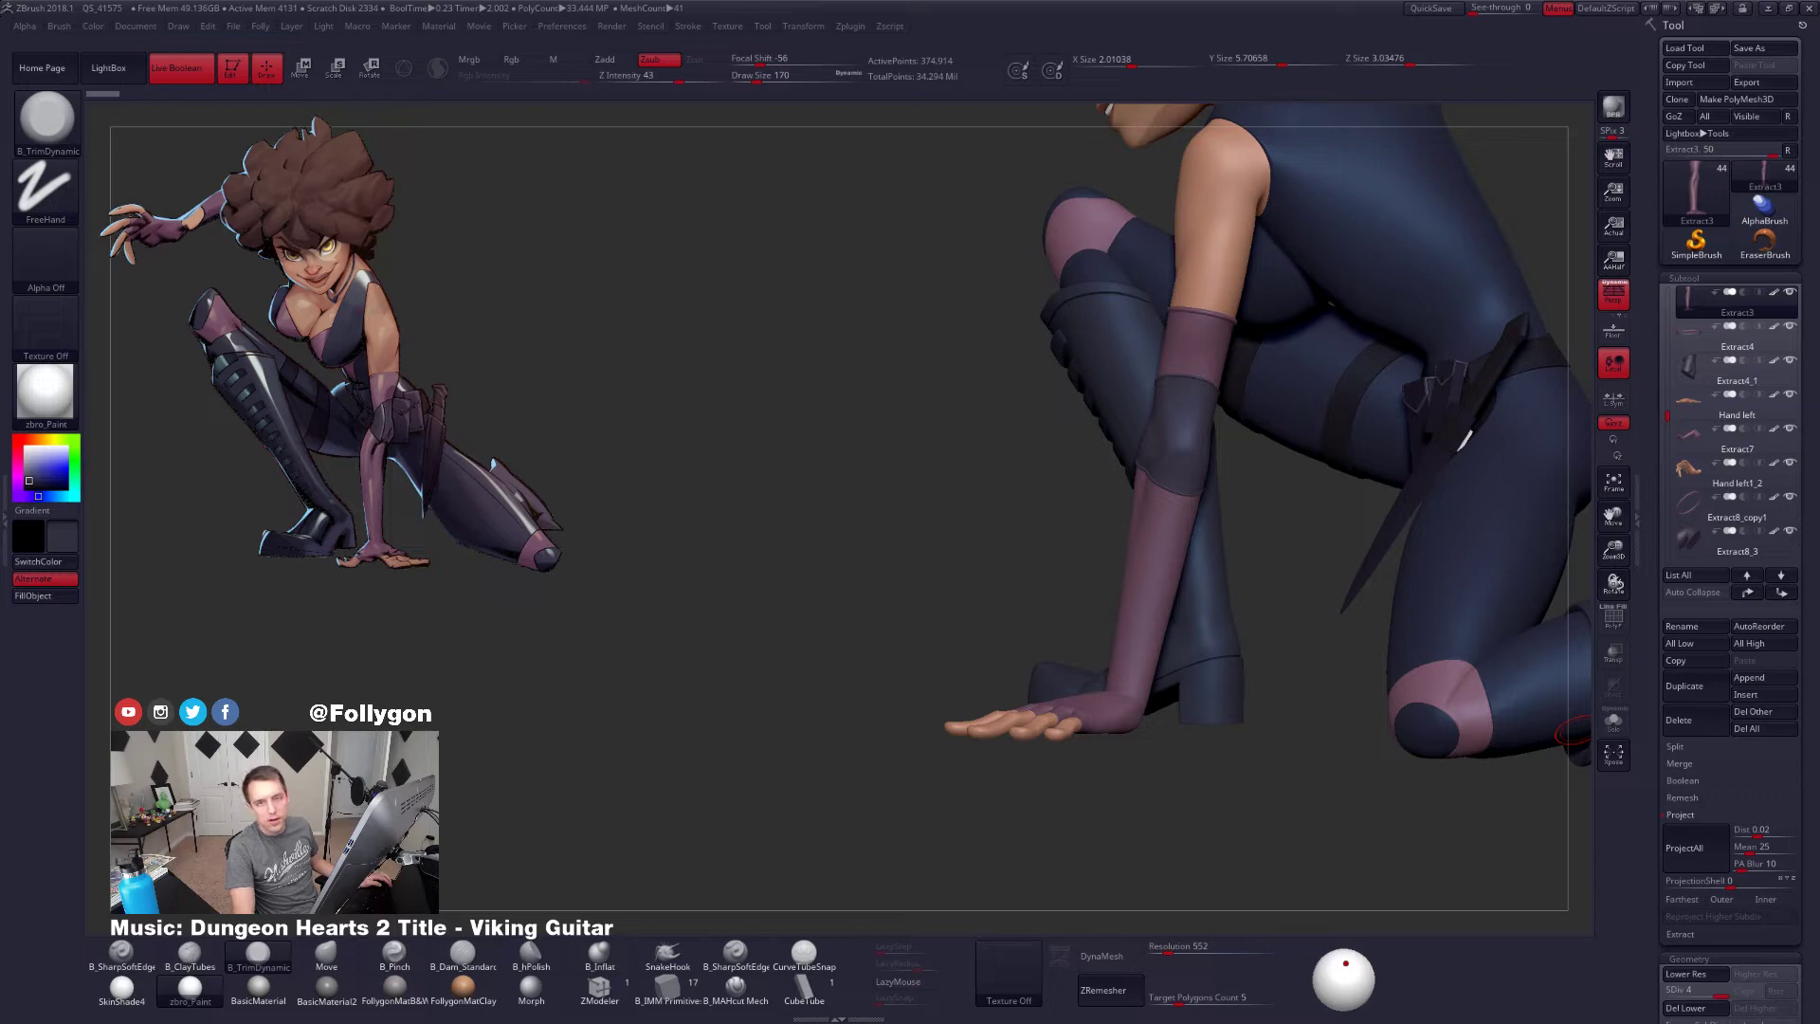
# Switch to Photoshop and examine how the planted hand and wrist are drawn in the reference artwork
pyautogui.hotkey('alt', 'Tab')
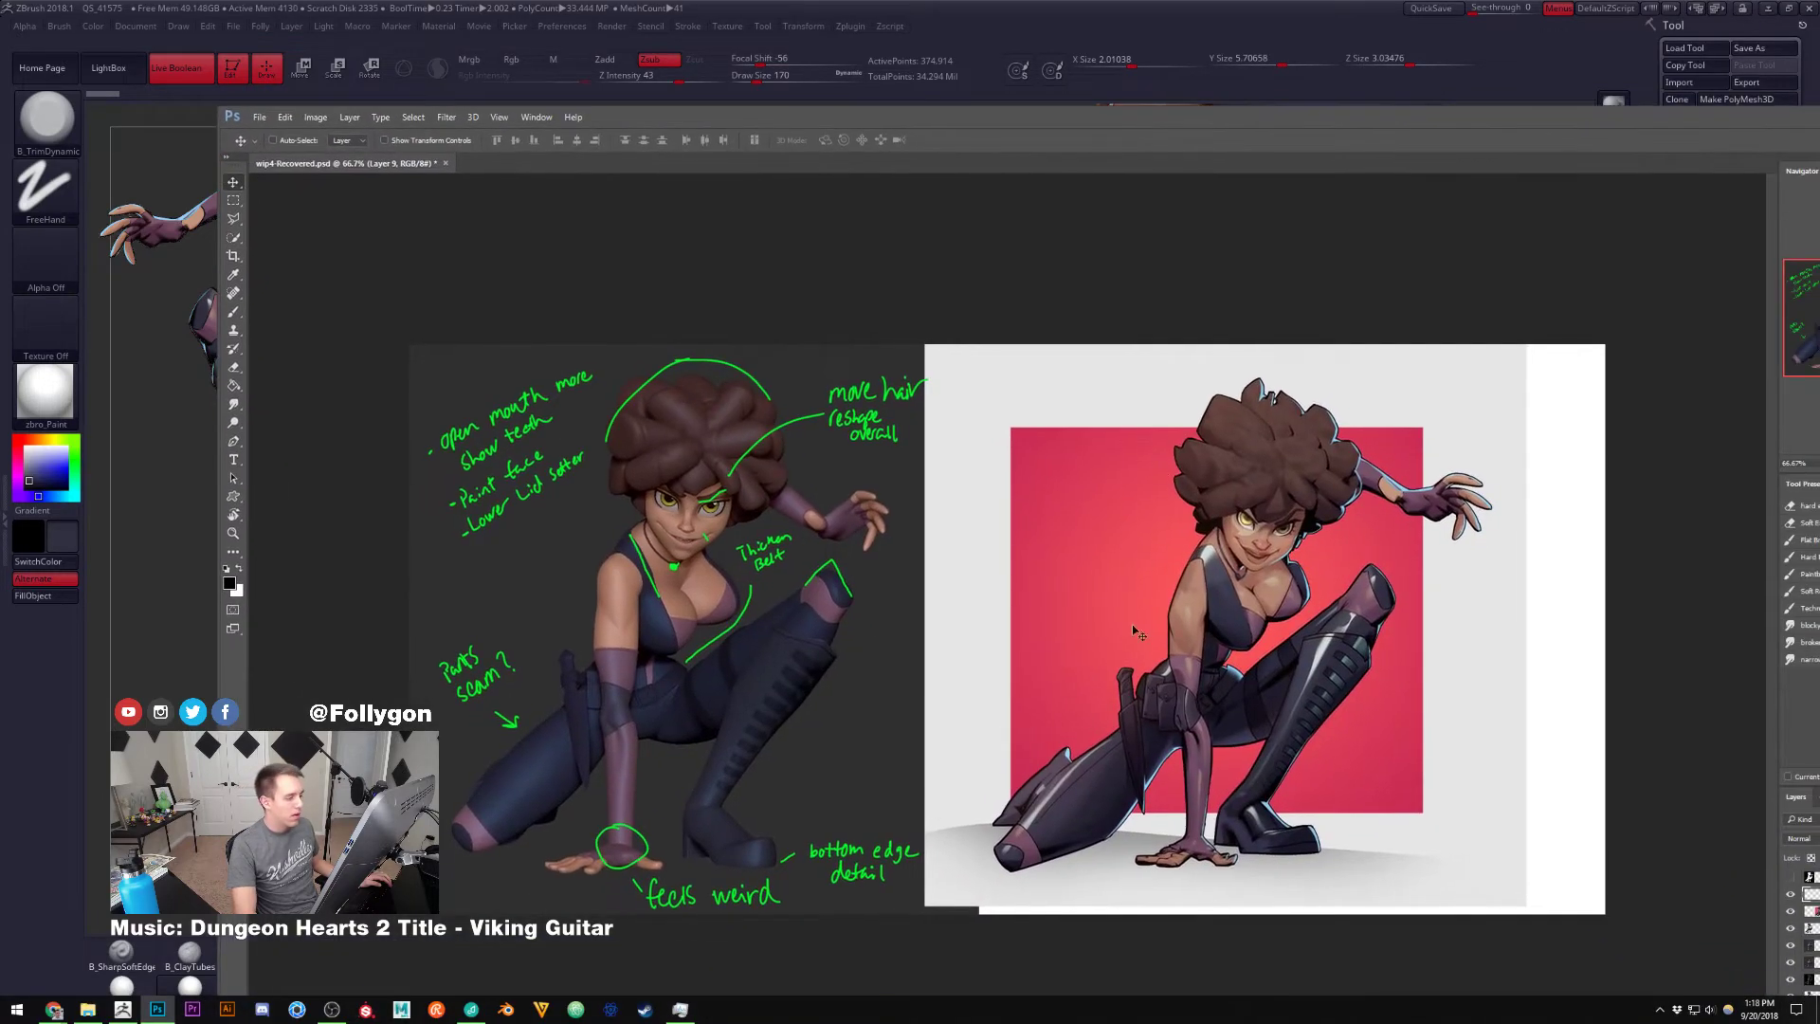
pyautogui.keyDown('ctrl'); pyautogui.moveTo(1191, 867); pyautogui.dragTo(1262, 776); pyautogui.keyUp('ctrl')
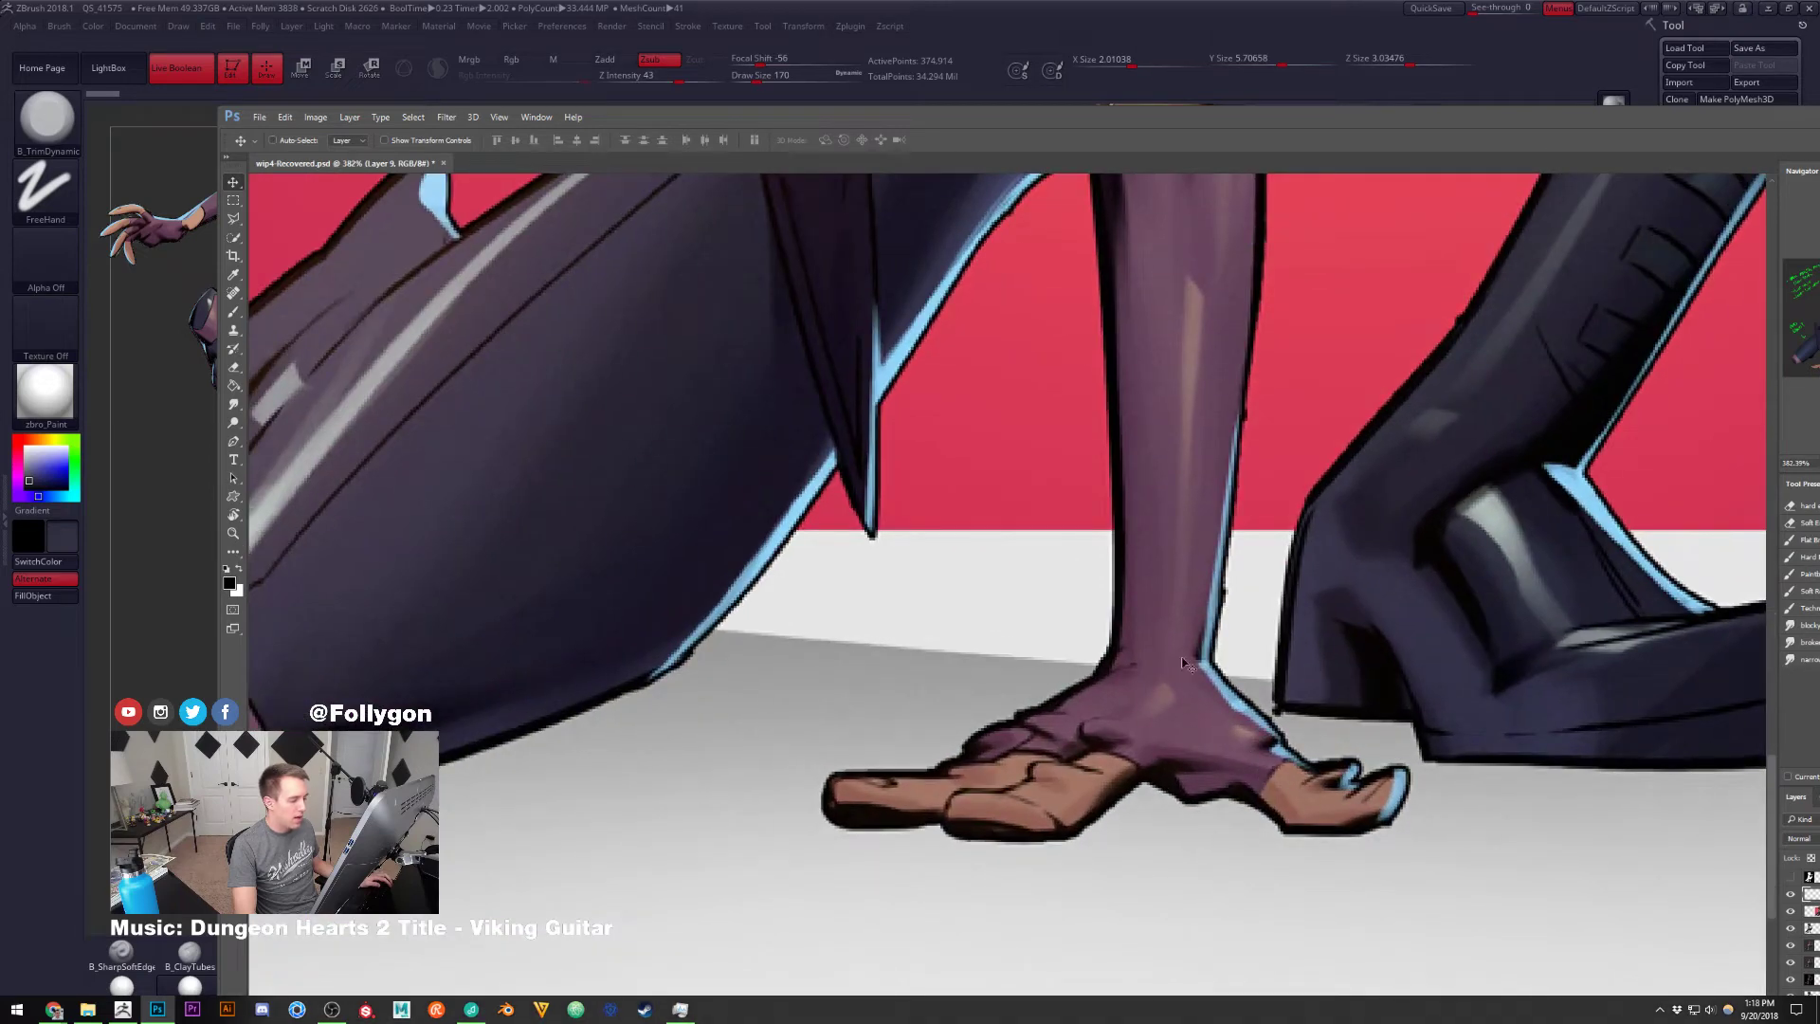
pyautogui.keyDown('ctrl'); pyautogui.moveTo(1215, 666); pyautogui.dragTo(1133, 649); pyautogui.keyUp('ctrl')
pyautogui.moveTo(1131, 405); pyautogui.dragTo(1125, 441)
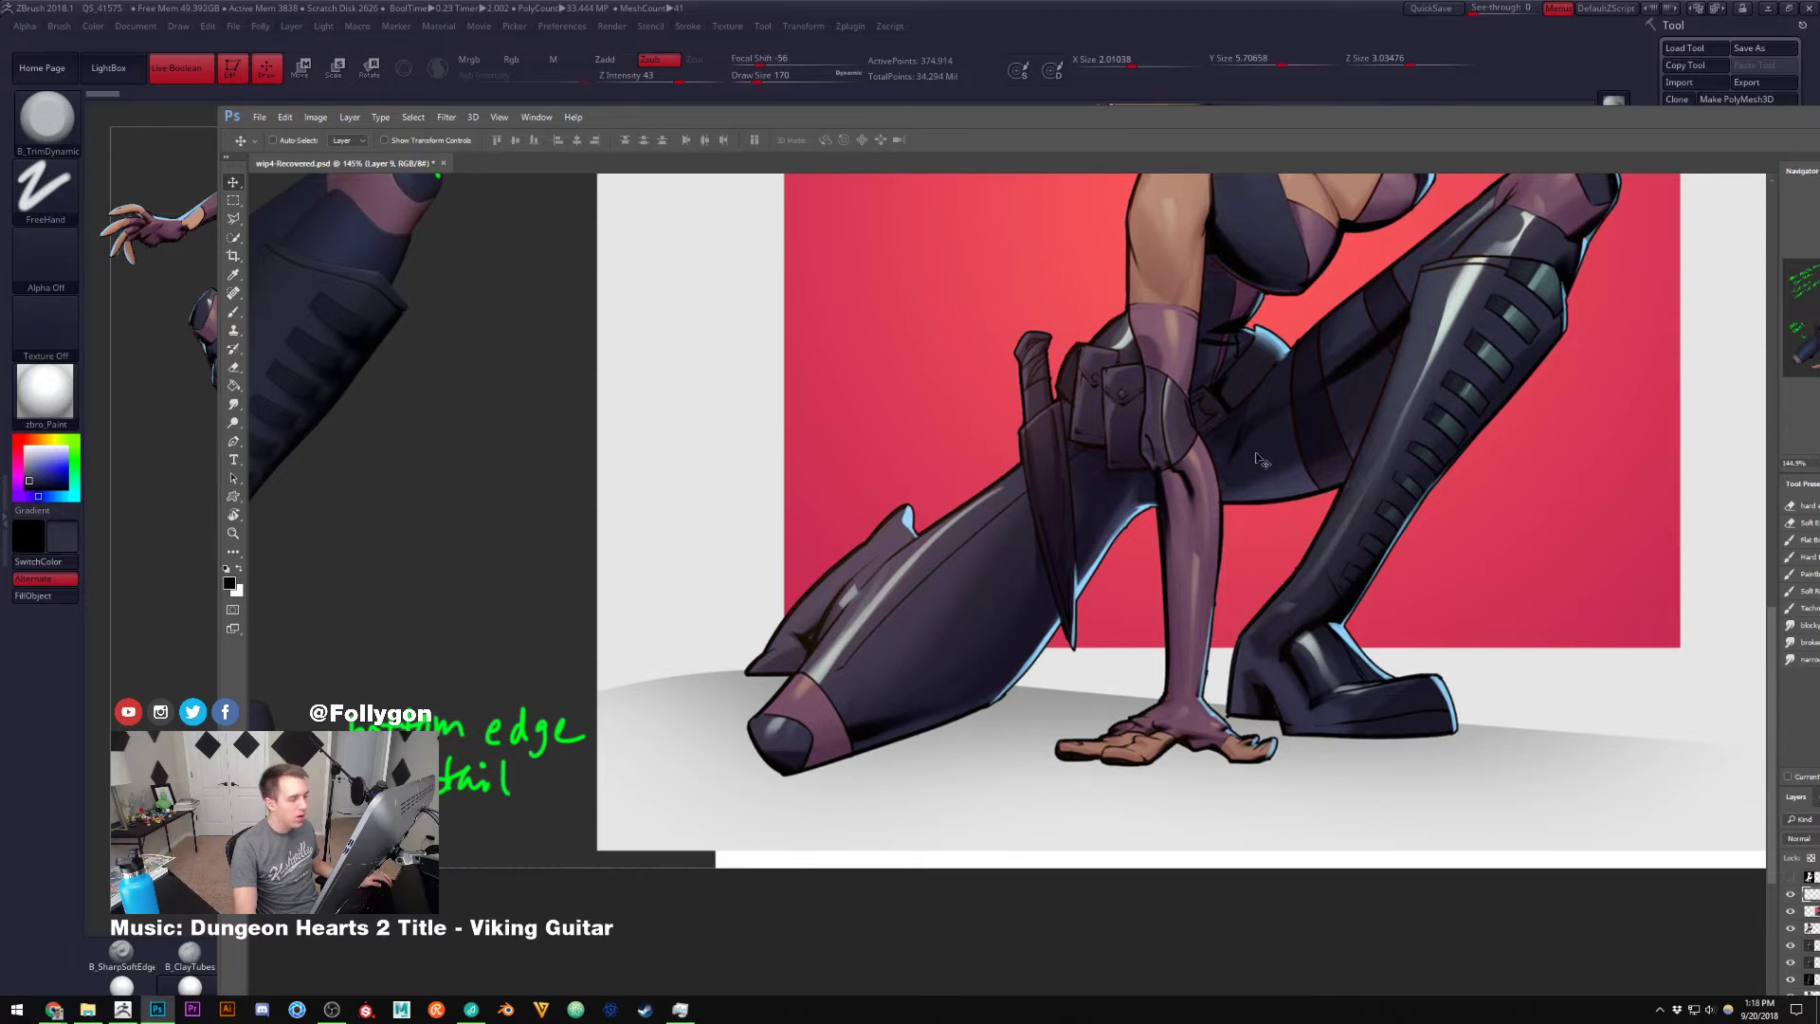
pyautogui.moveTo(1197, 123); pyautogui.dragTo(1819, 128)
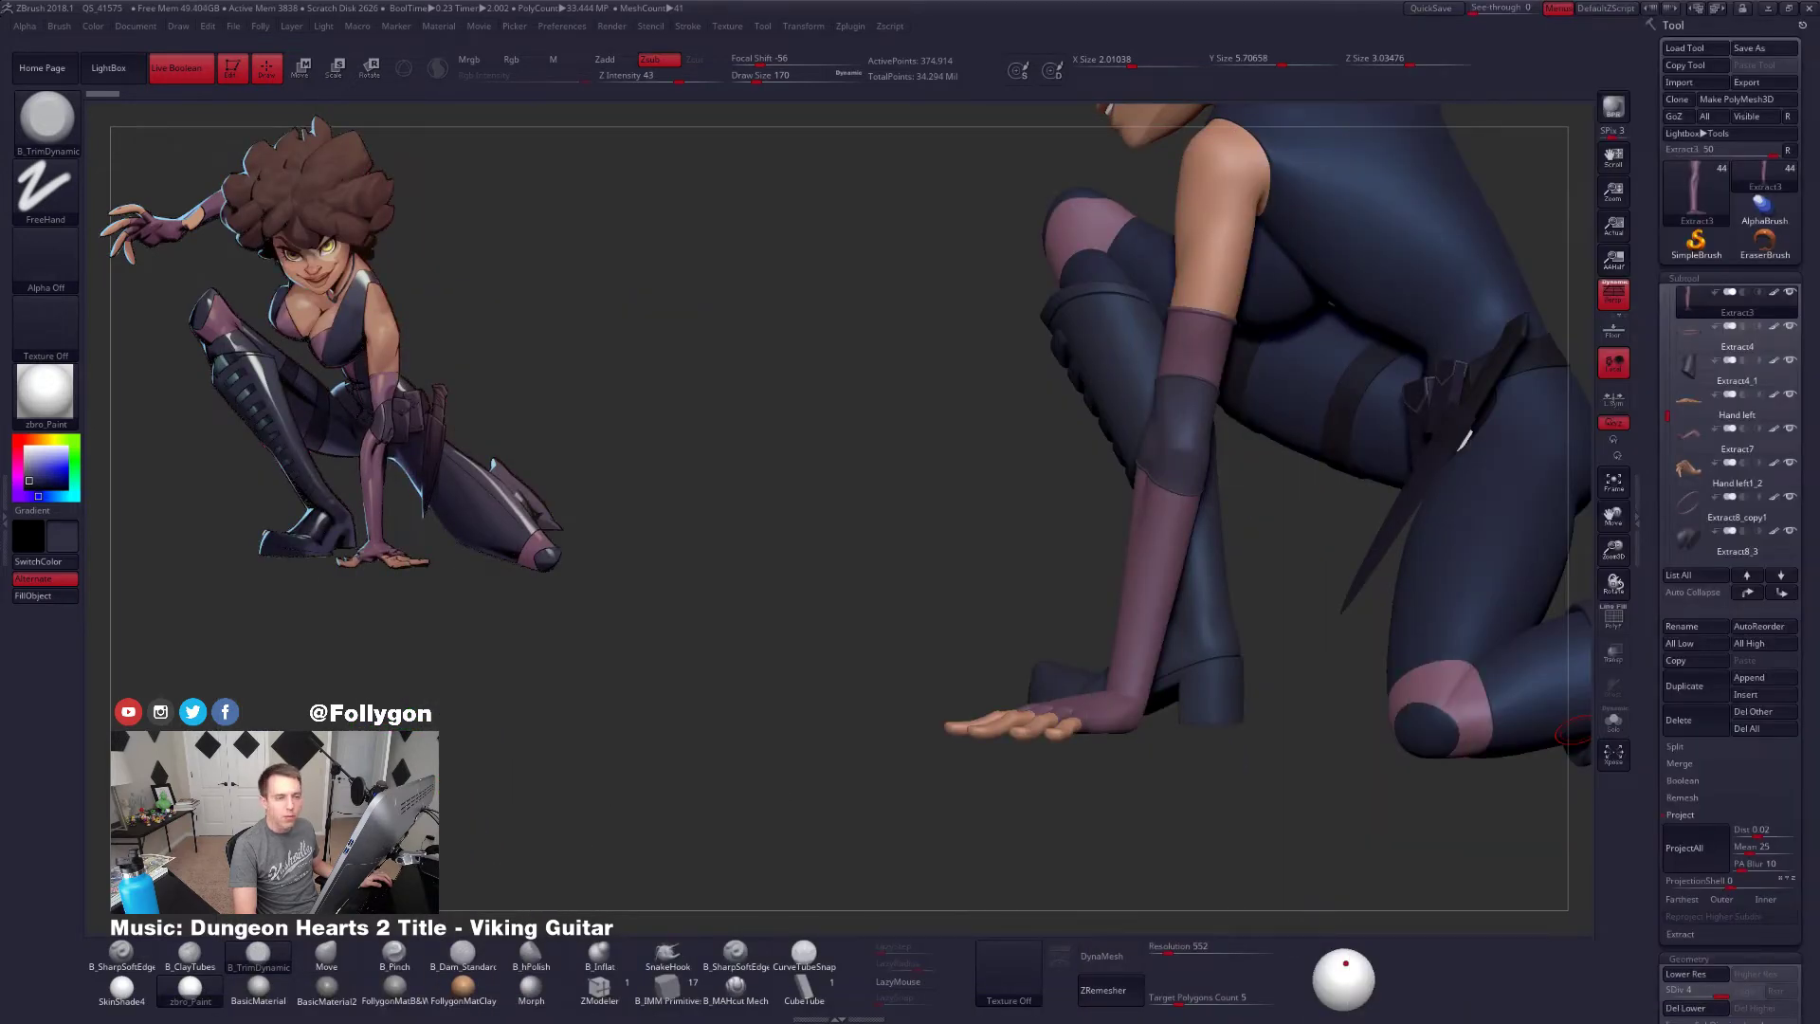
# Isolate the Extract3 glove again and set the B_TrimDynamic draw size to 113
pyautogui.moveTo(986, 607); pyautogui.dragTo(1259, 632)
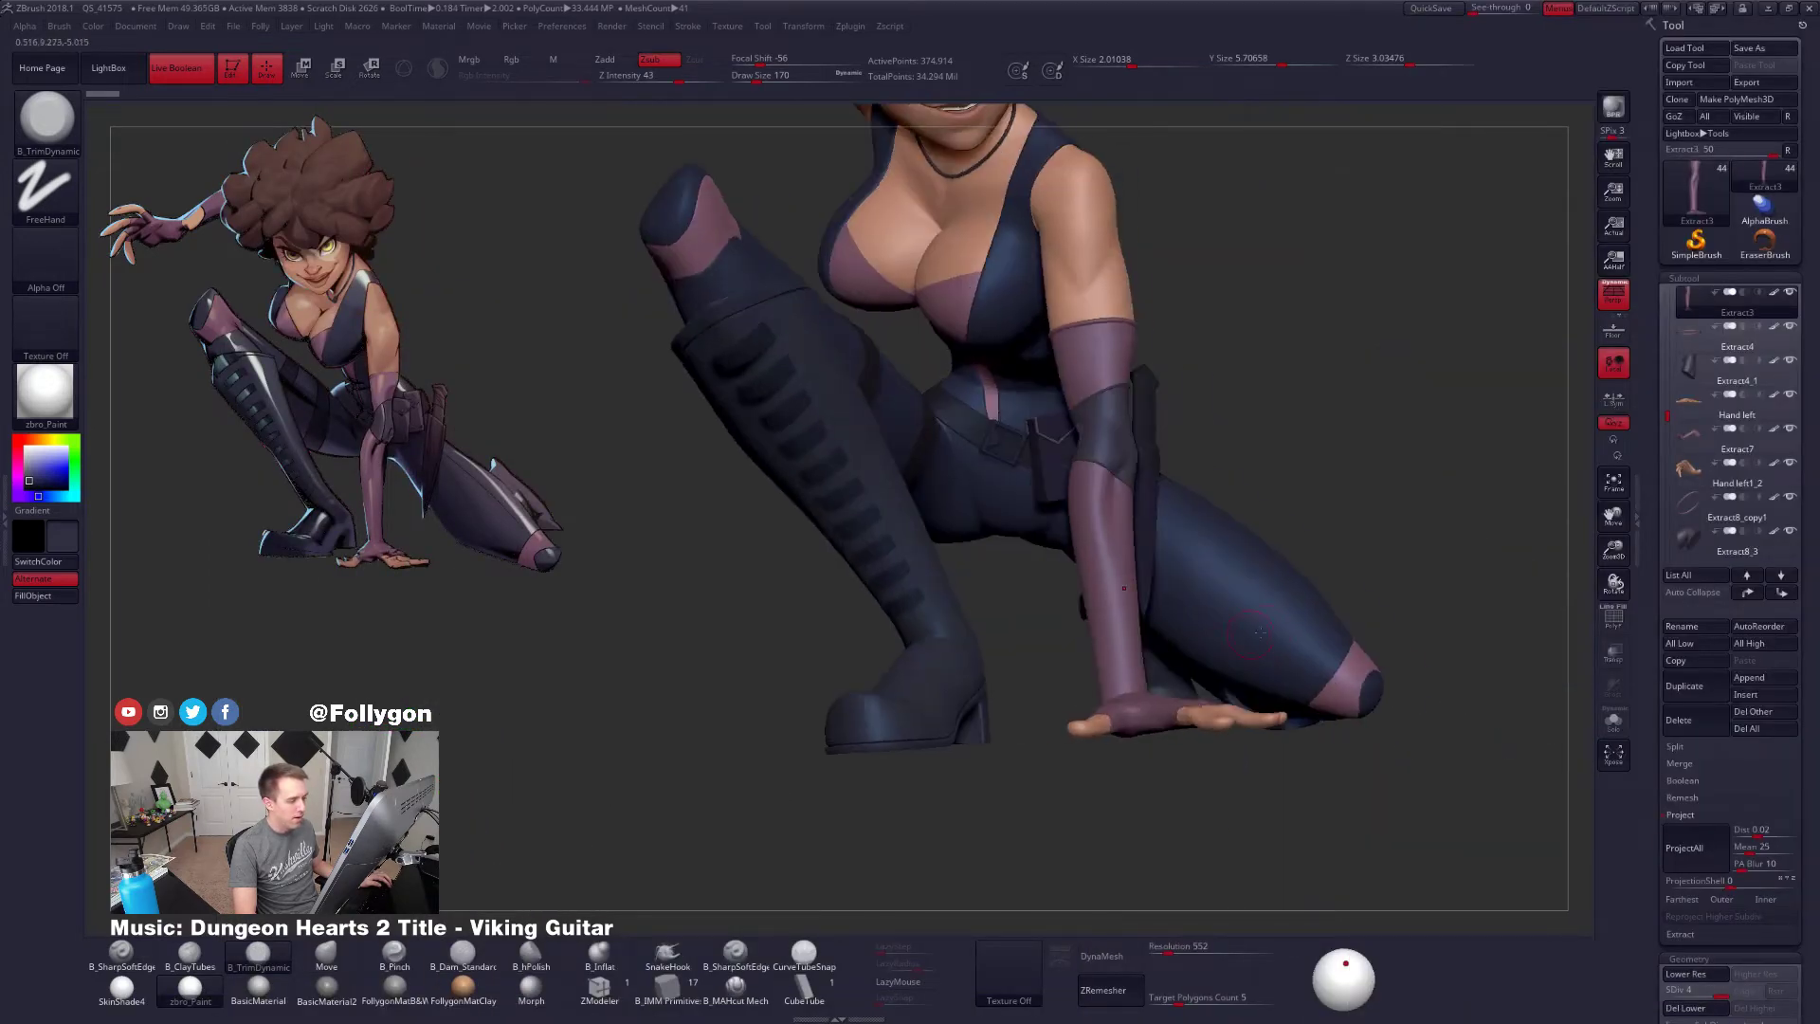
pyautogui.hotkey('alt', 's')
pyautogui.moveTo(1135, 688)
pyautogui.keyDown('alt'); pyautogui.mouseDown(button='right')
pyautogui.moveTo(1148, 758)
pyautogui.moveTo(1125, 784)
pyautogui.moveTo(1145, 718)
pyautogui.mouseUp(button='right'); pyautogui.keyUp('alt')
pyautogui.press('space')
pyautogui.moveTo(1152, 662); pyautogui.dragTo(1144, 661)
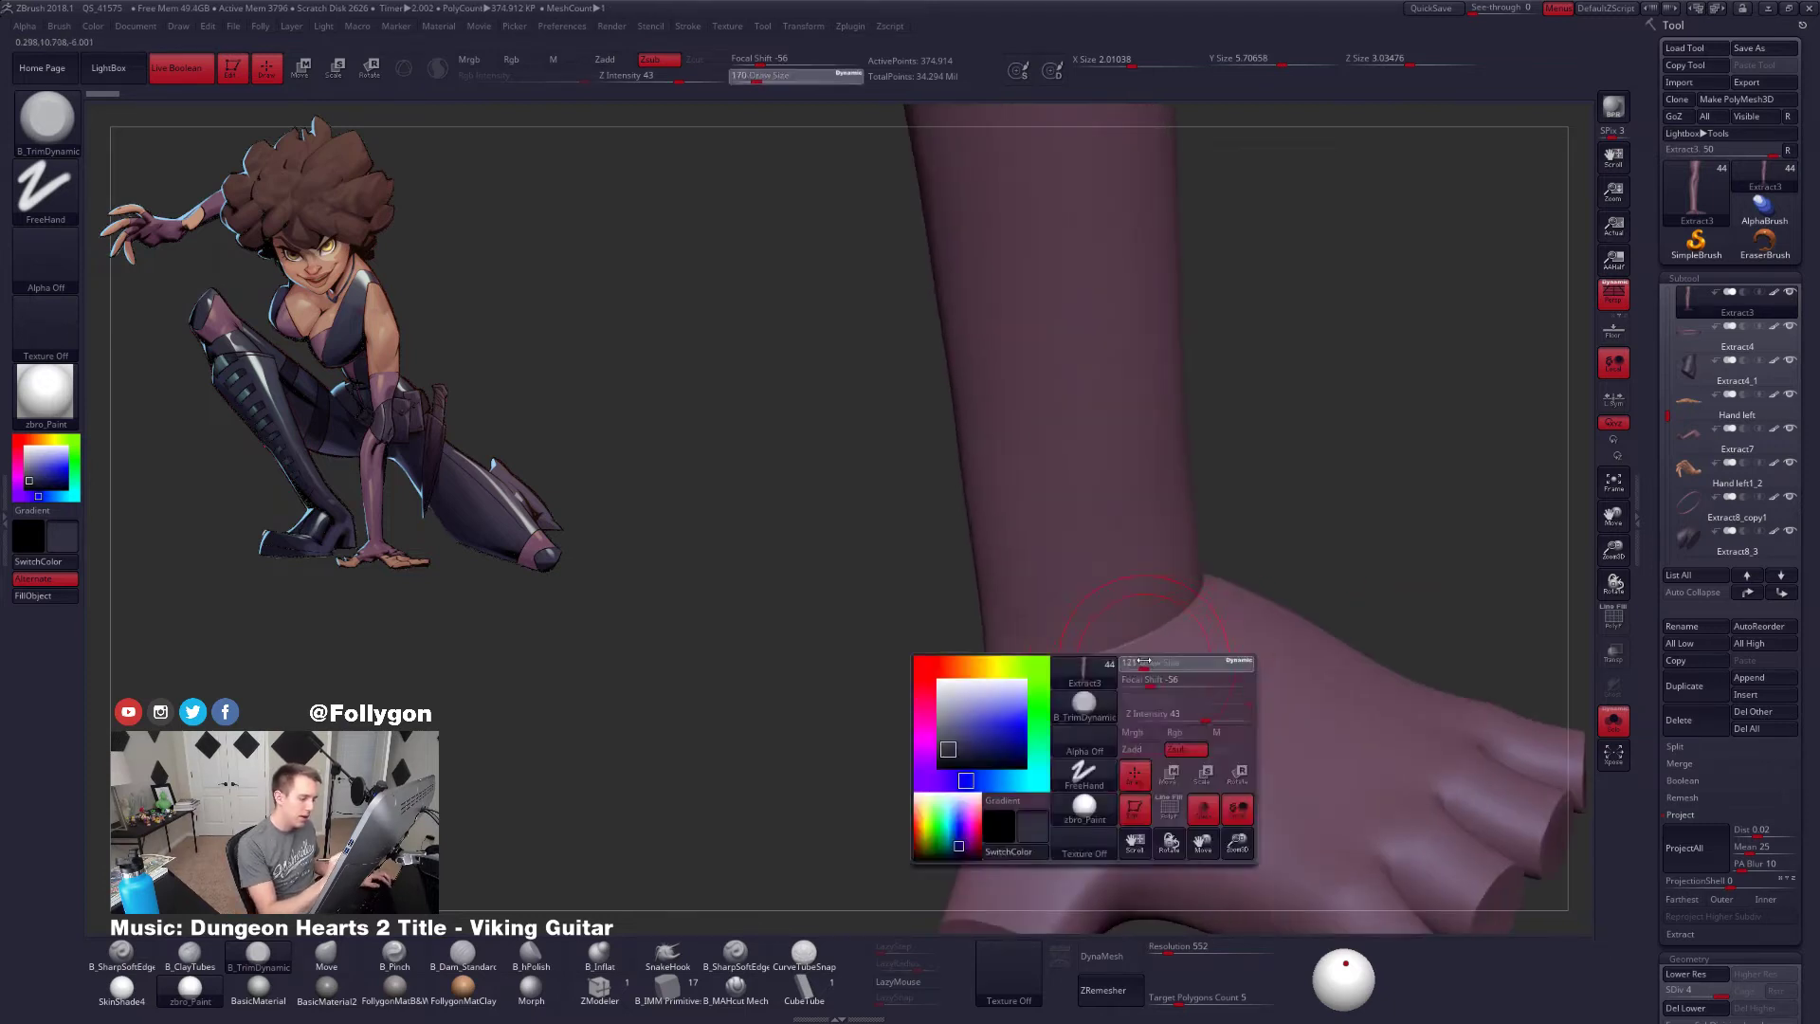
# Soften the sharp crease around the glove's wrist with the Smooth brush, checking lower subdivision levels before working at the highest
pyautogui.hotkey('shift', 'd')
pyautogui.hotkey('shift', 'd')
pyautogui.press('d')
pyautogui.press('d')
pyautogui.press('d')
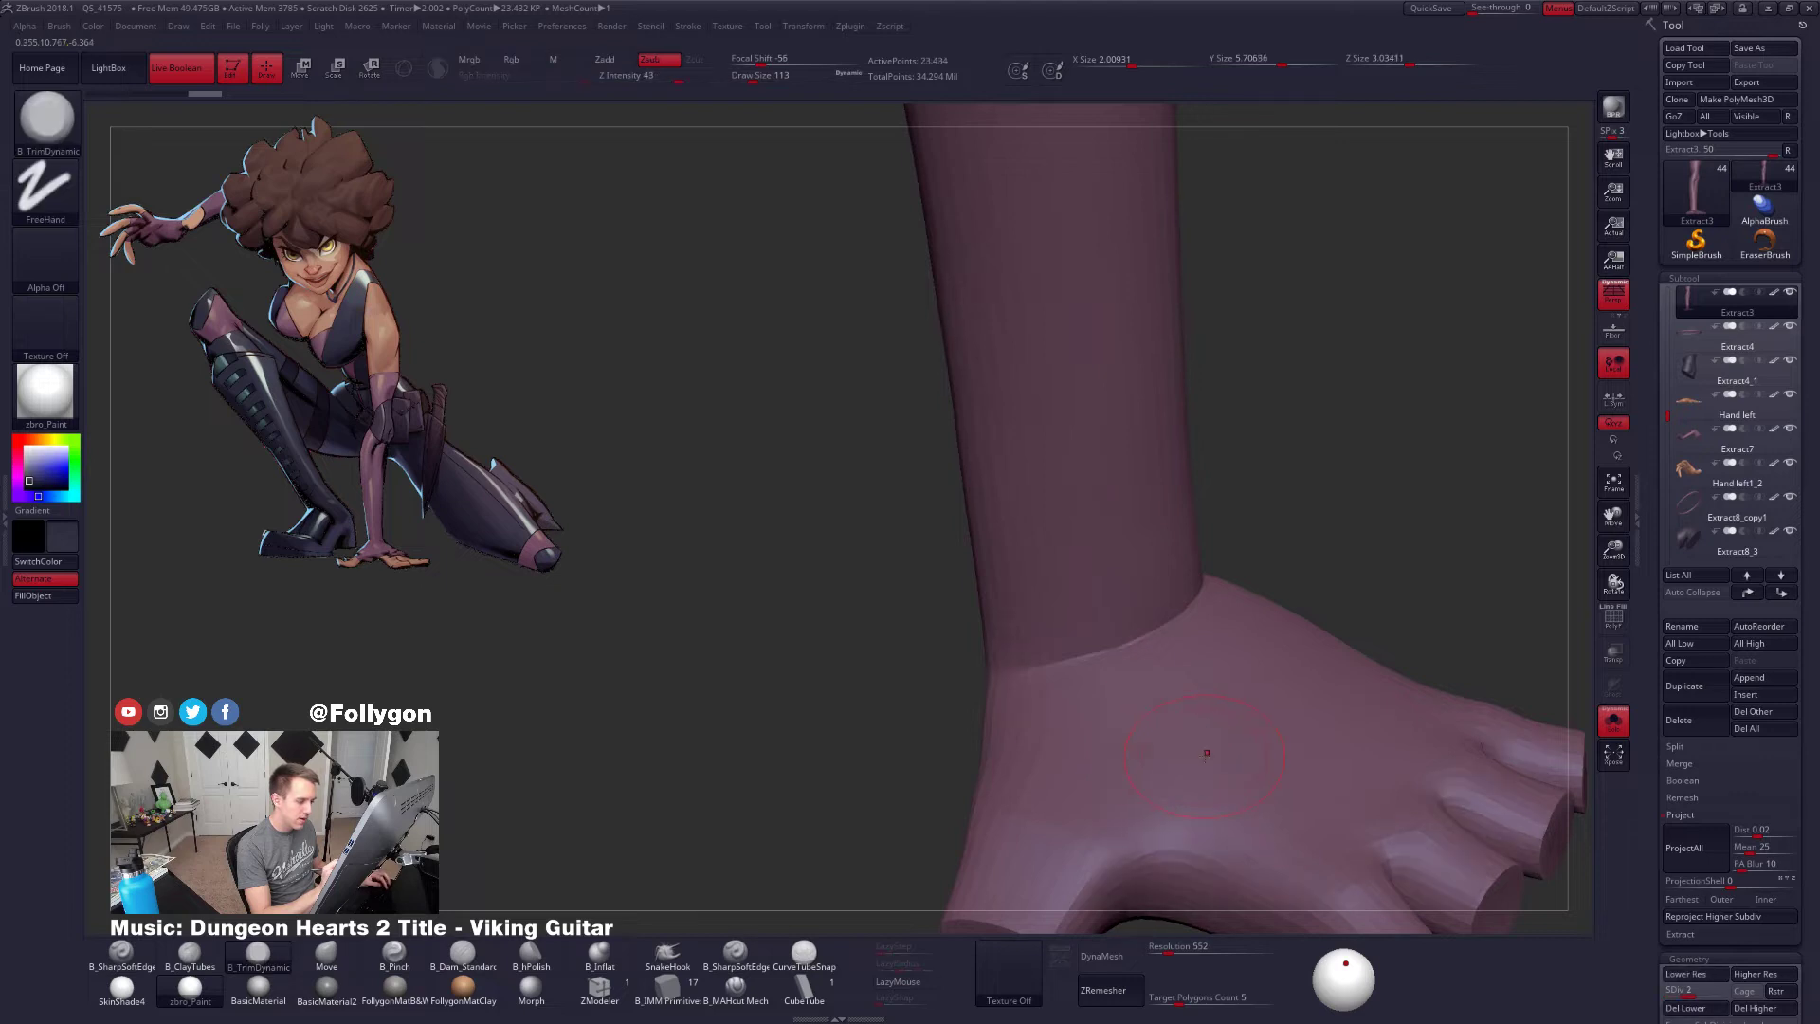
pyautogui.moveTo(1201, 759); pyautogui.dragTo(1165, 758, button='right')
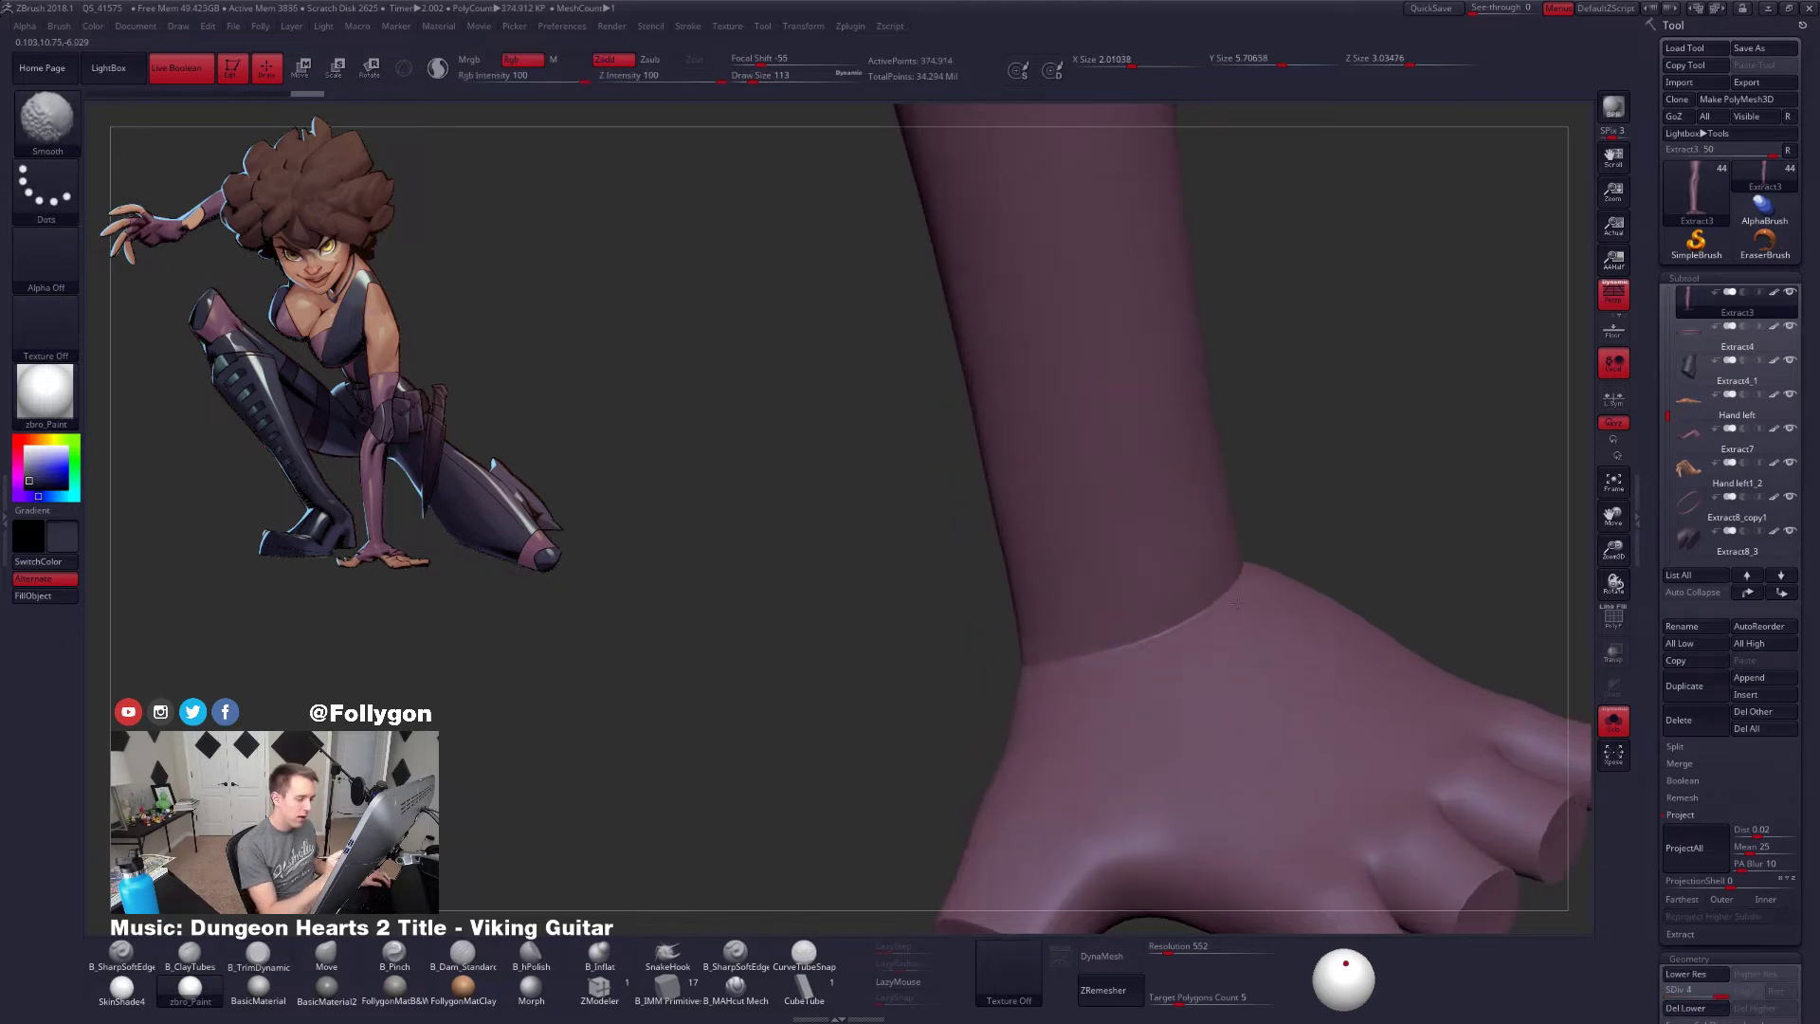
pyautogui.moveTo(1237, 604)
pyautogui.mouseDown(button='right')
pyautogui.moveTo(1351, 570)
pyautogui.moveTo(1222, 601)
pyautogui.mouseUp(button='right')
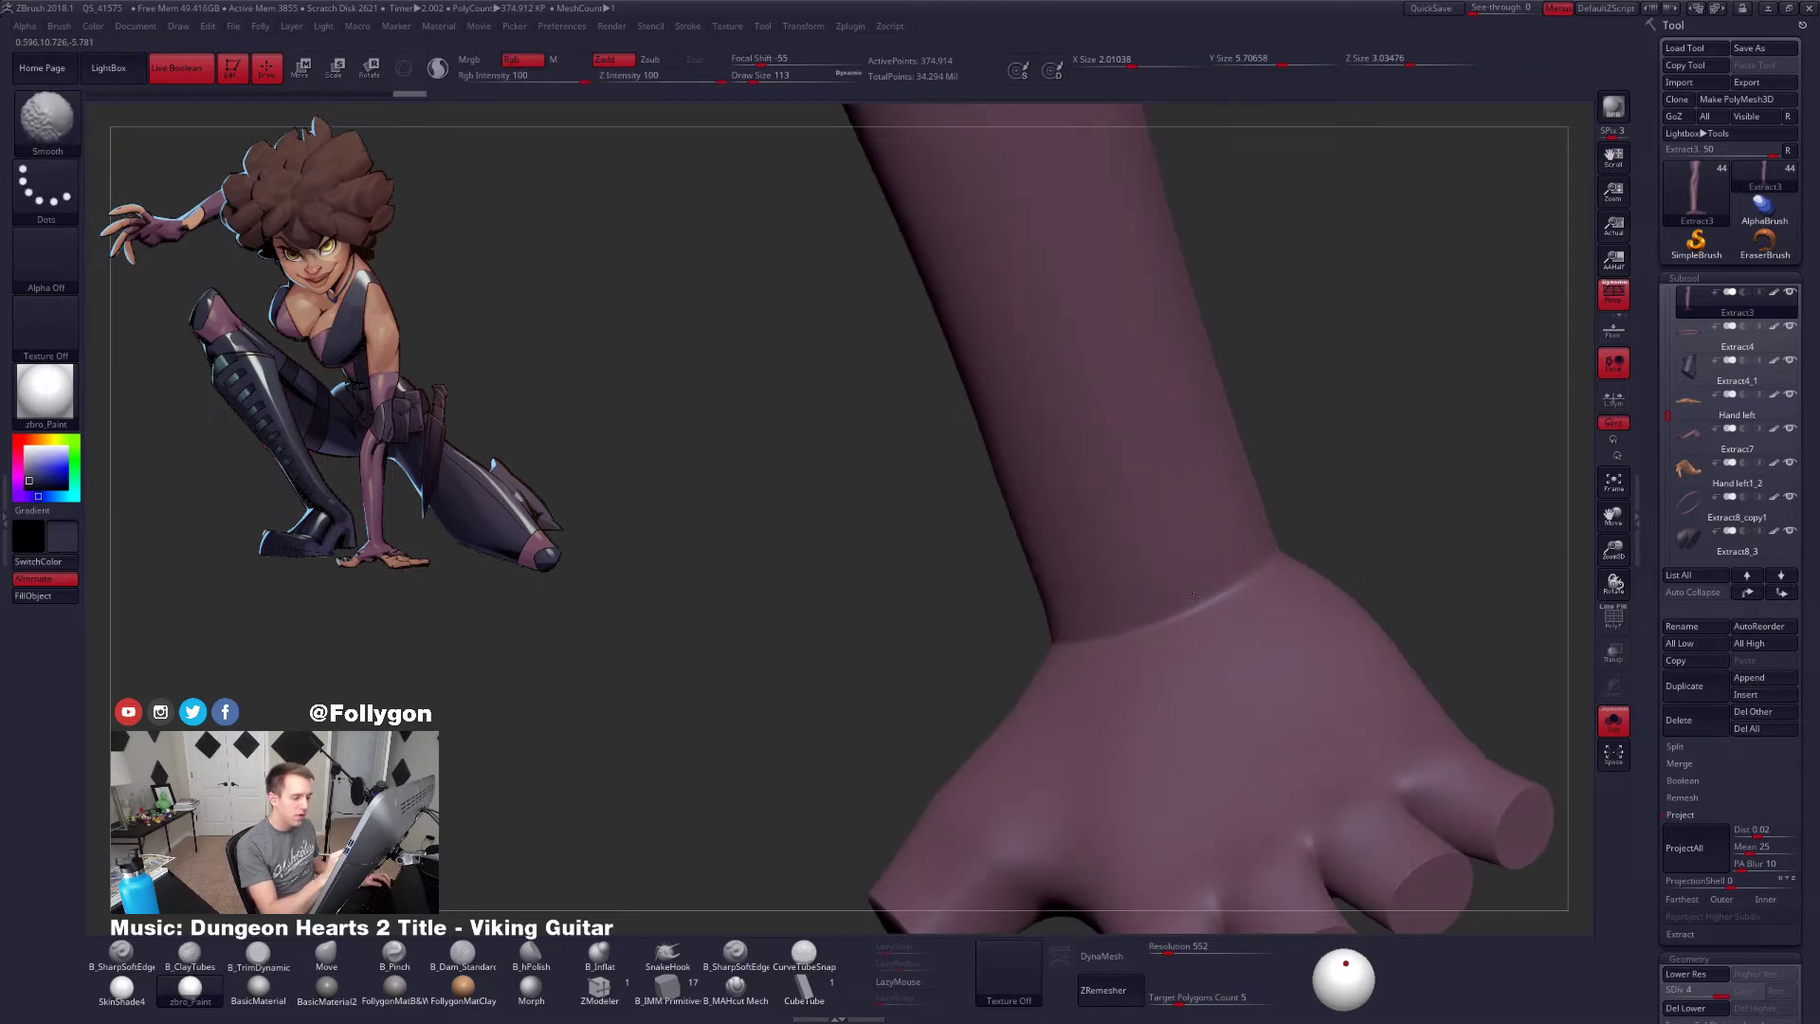
pyautogui.moveTo(1179, 691)
pyautogui.mouseDown(button='right')
pyautogui.moveTo(1328, 674)
pyautogui.moveTo(1234, 669)
pyautogui.moveTo(1206, 693)
pyautogui.moveTo(1186, 682)
pyautogui.moveTo(1208, 649)
pyautogui.moveTo(1090, 607)
pyautogui.moveTo(1119, 644)
pyautogui.moveTo(1119, 611)
pyautogui.moveTo(1059, 694)
pyautogui.mouseUp(button='right')
pyautogui.press('shift')
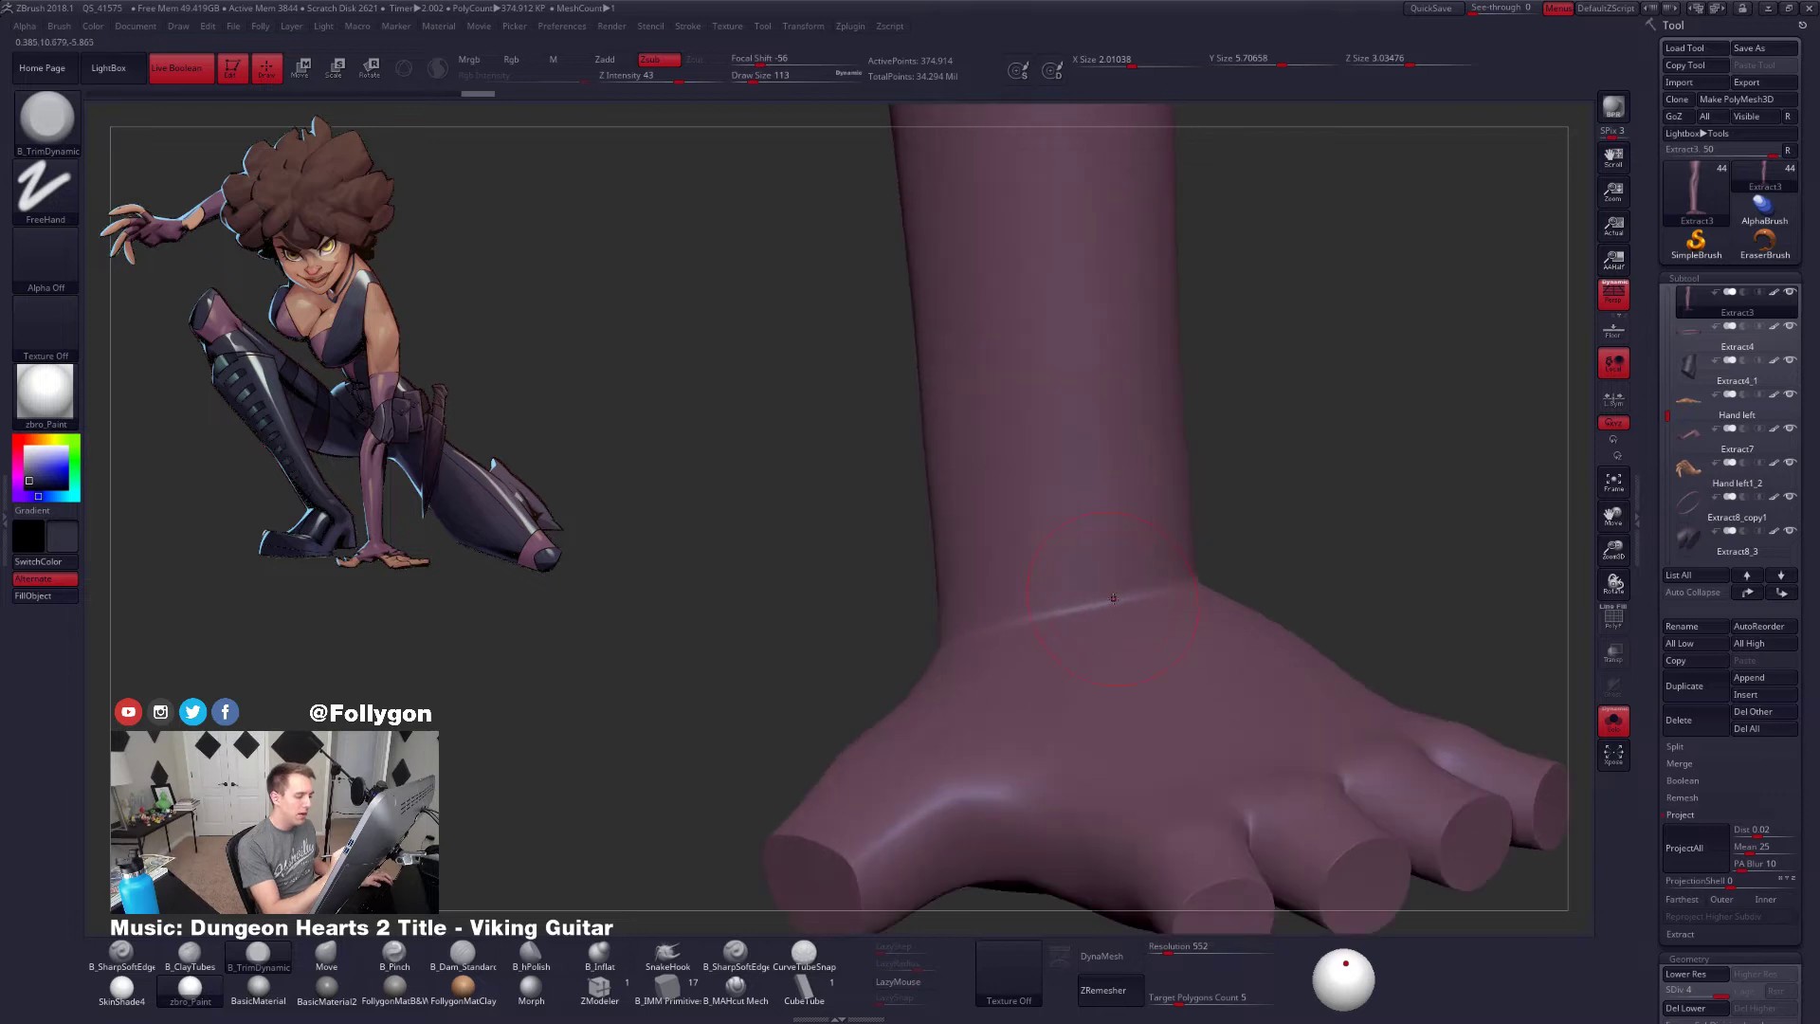
# Set the B_TrimDynamic draw size to 74 and flatten the middle of the crease across the isolated glove's wrist
pyautogui.press('space')
pyautogui.moveTo(1119, 597); pyautogui.dragTo(1114, 597)
pyautogui.moveTo(1062, 607); pyautogui.dragTo(1091, 615, button='right')
pyautogui.press('space')
pyautogui.moveTo(997, 628); pyautogui.dragTo(988, 628)
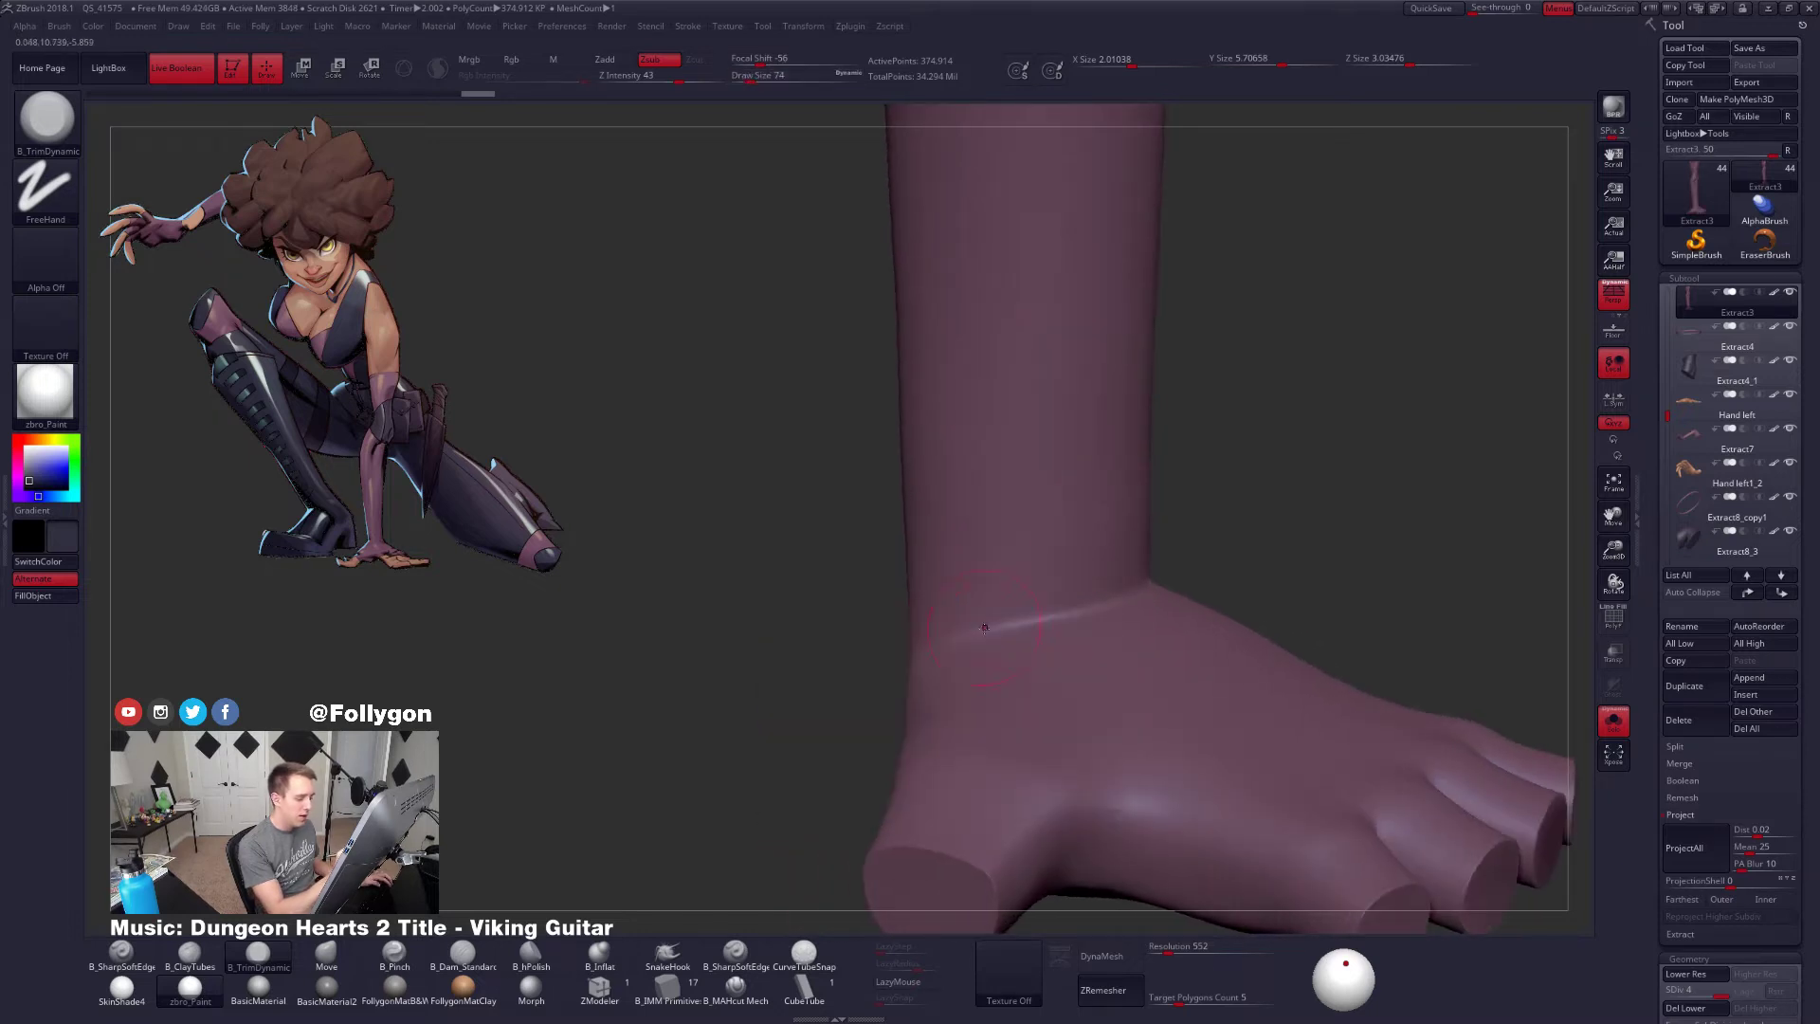
pyautogui.keyDown('ctrl'); pyautogui.moveTo(991, 628); pyautogui.dragTo(948, 697, button='right'); pyautogui.keyUp('ctrl')
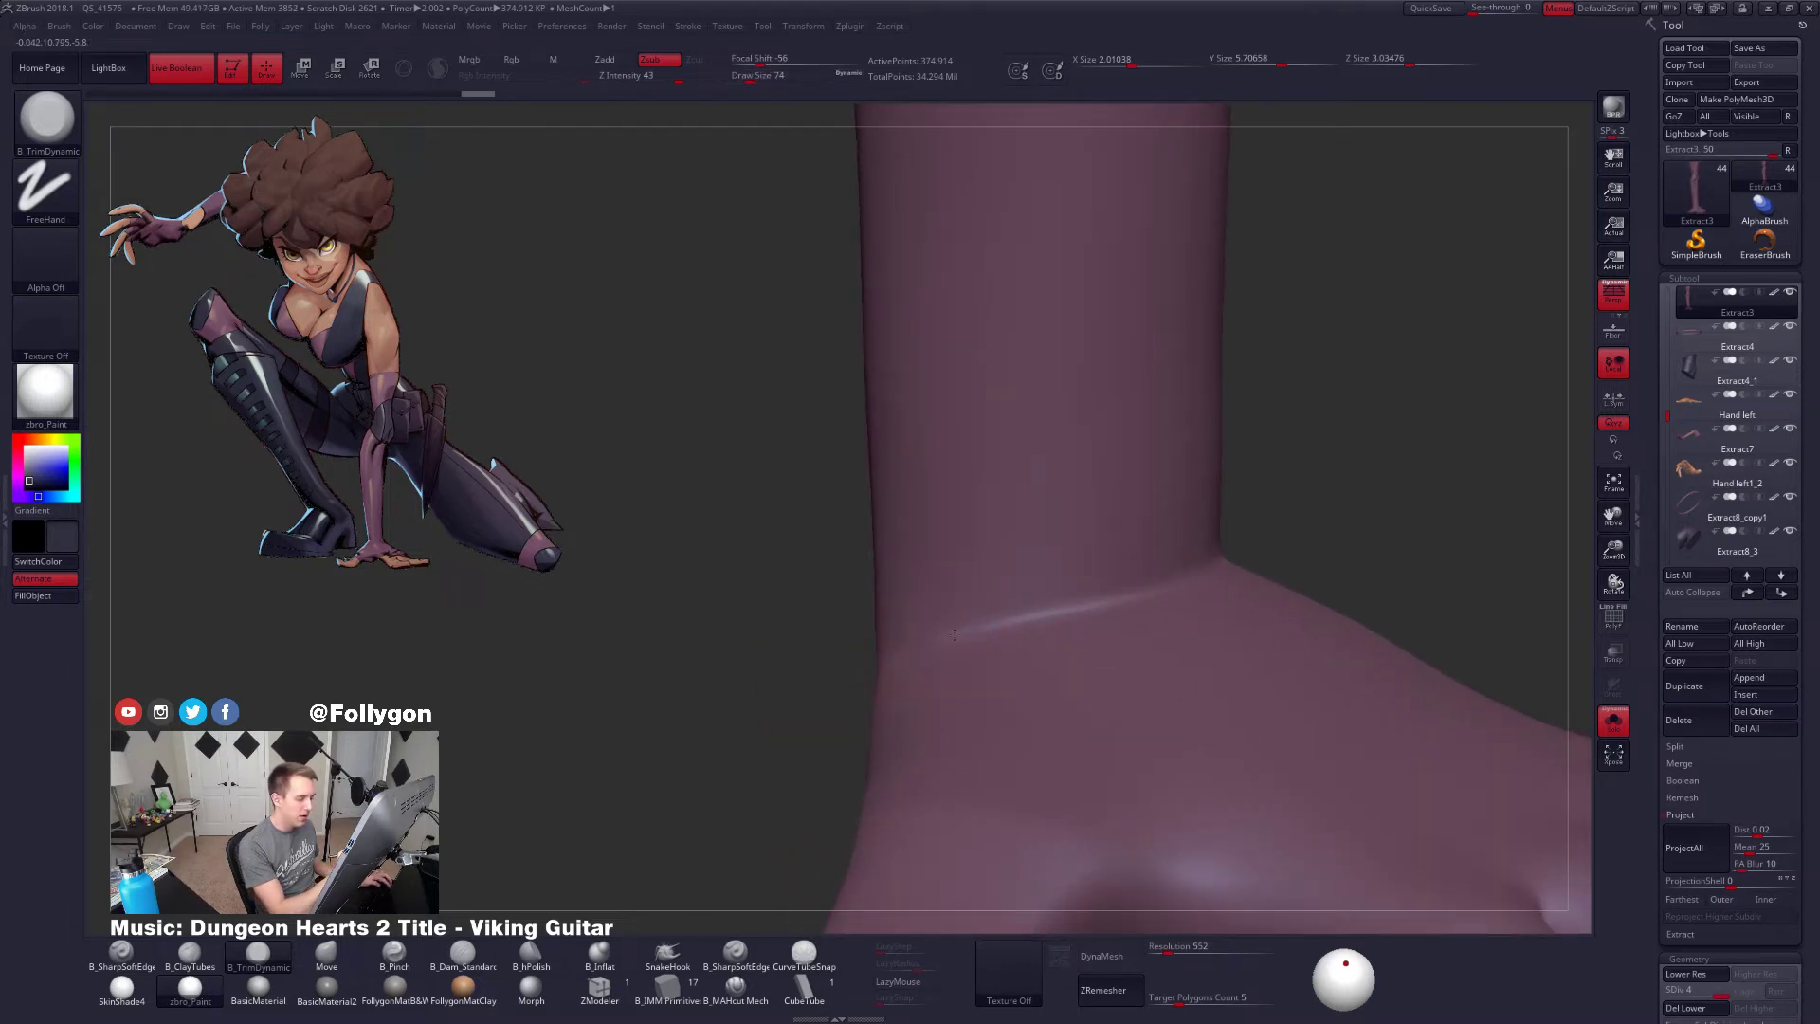
pyautogui.moveTo(1030, 617); pyautogui.dragTo(1084, 605)
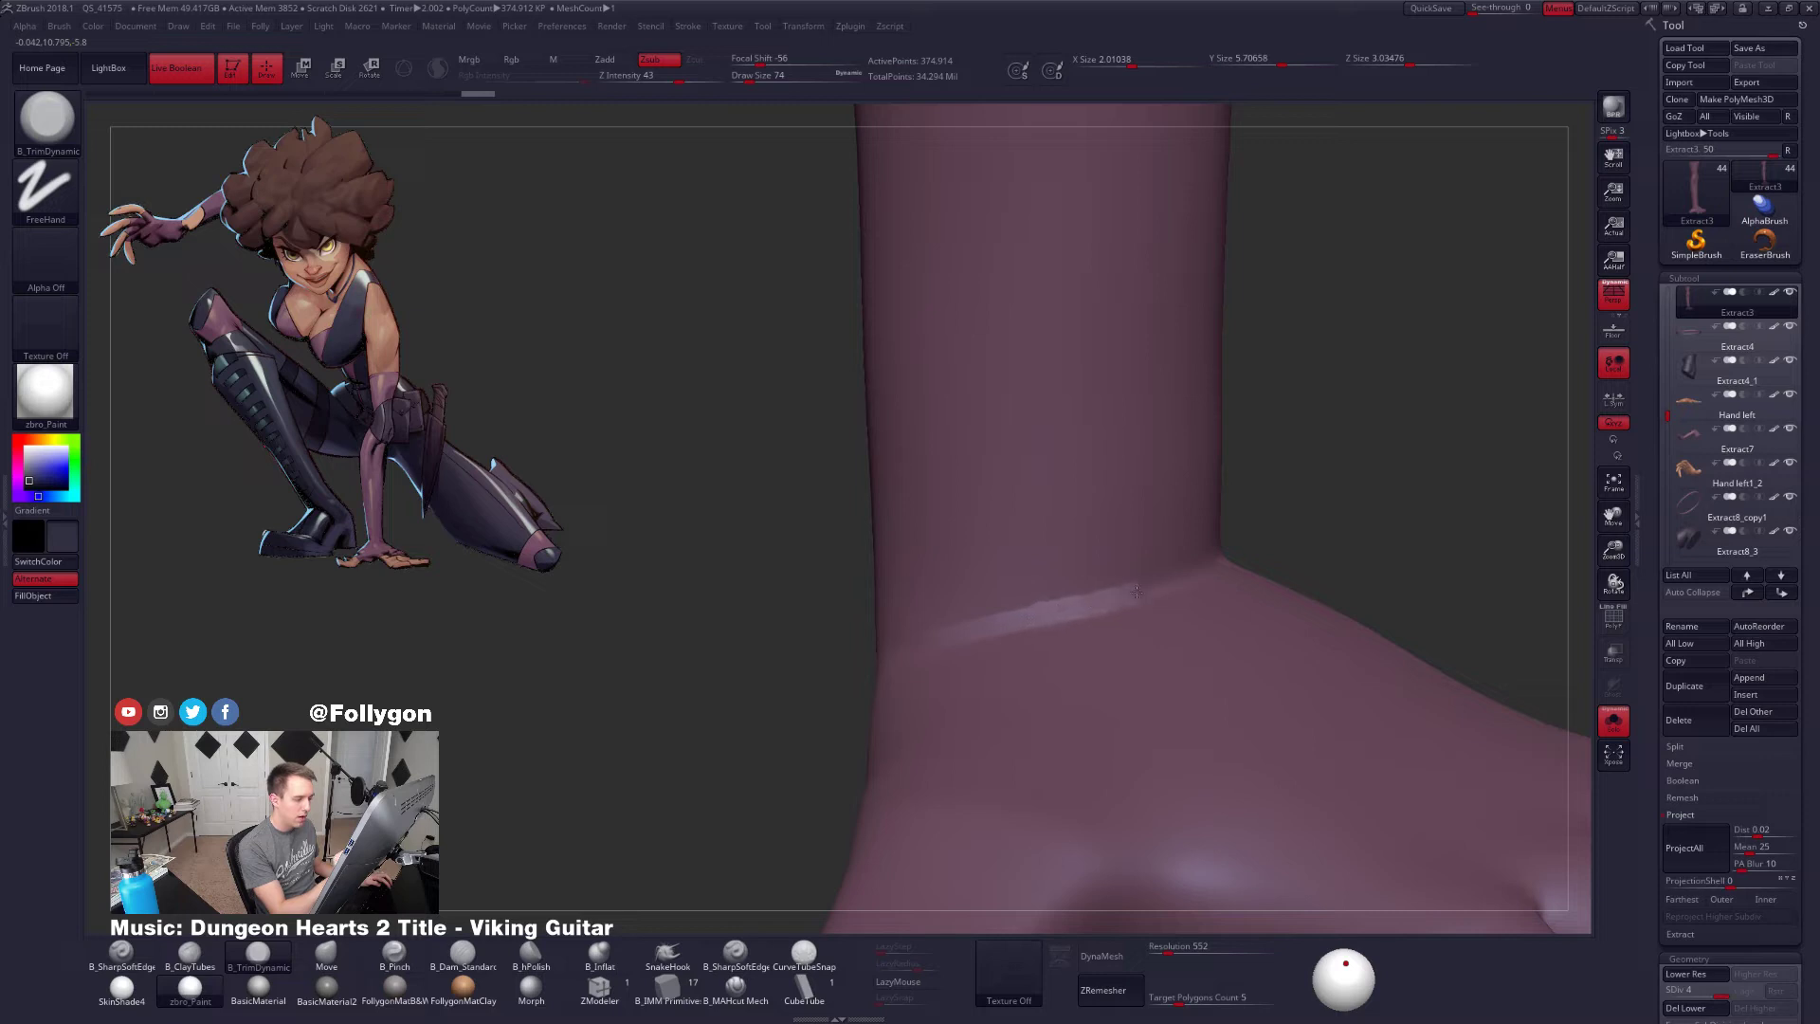
# Extend the trimmed band along the wrist crease toward both sides of the glove, checking its shape from several angles
pyautogui.moveTo(1229, 557); pyautogui.dragTo(1389, 559, button='right')
pyautogui.moveTo(1394, 525); pyautogui.dragTo(1211, 583)
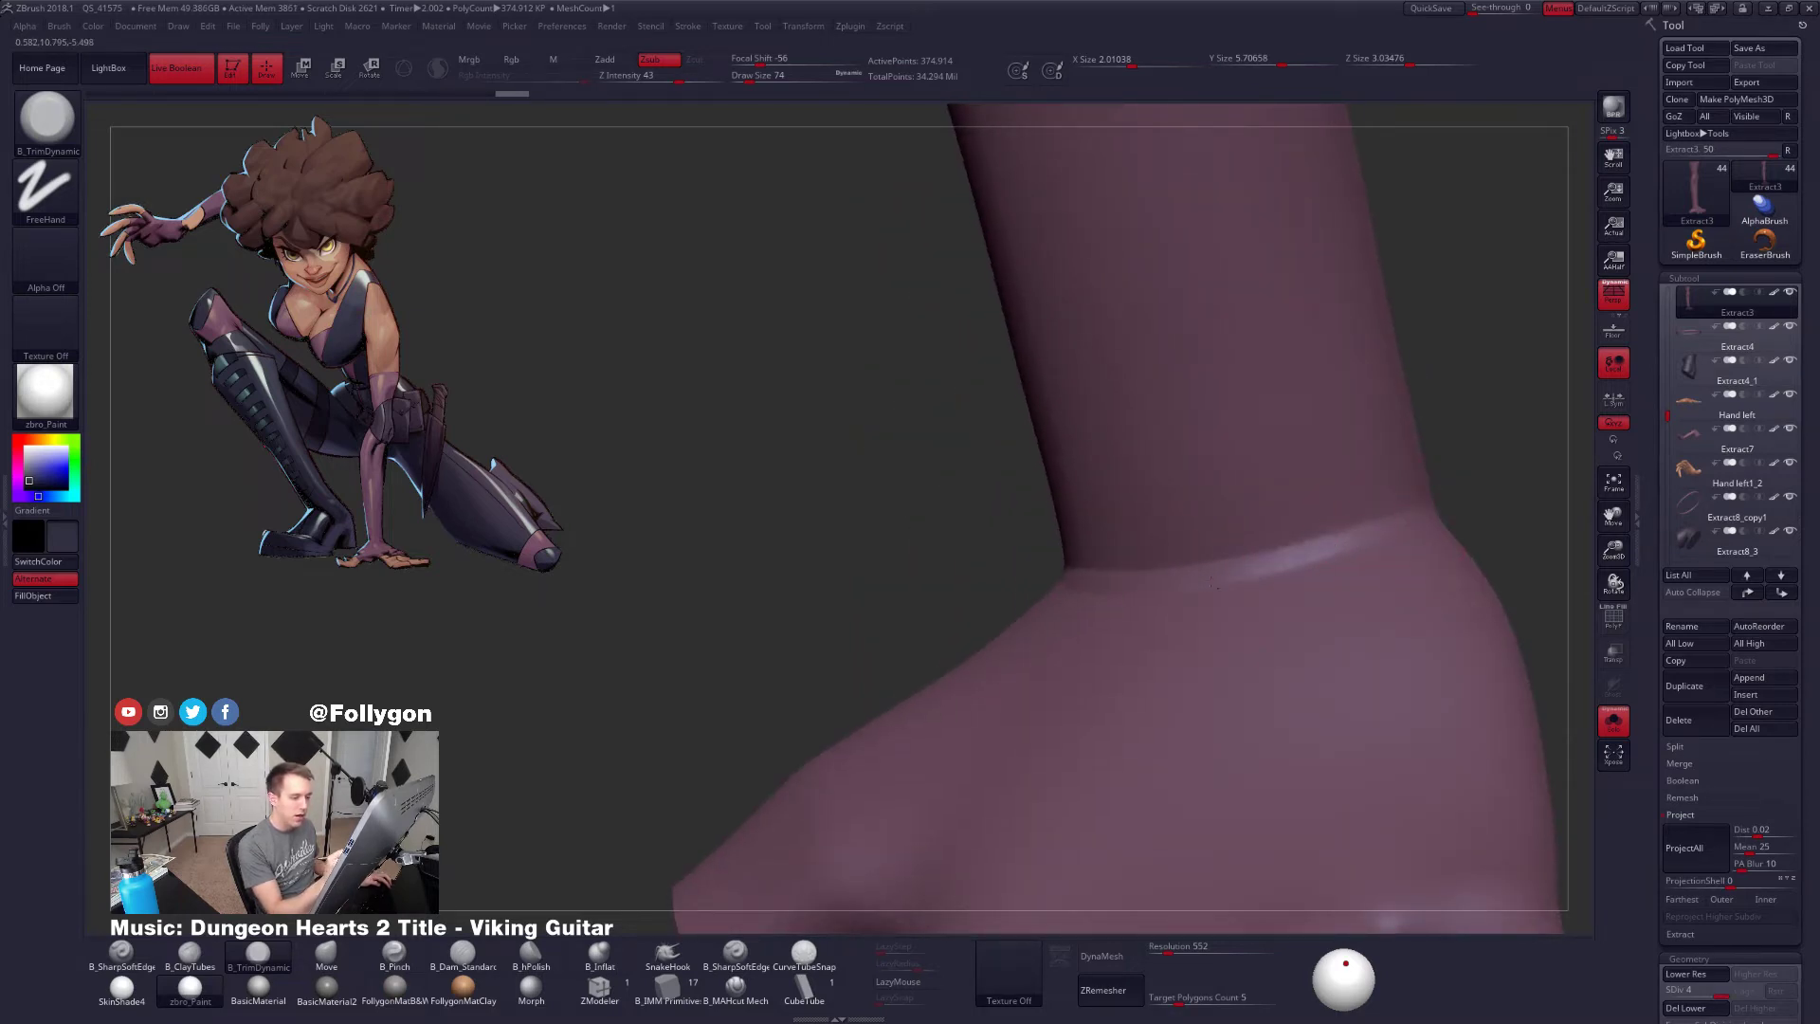
pyautogui.moveTo(1109, 602); pyautogui.dragTo(1088, 640, button='right')
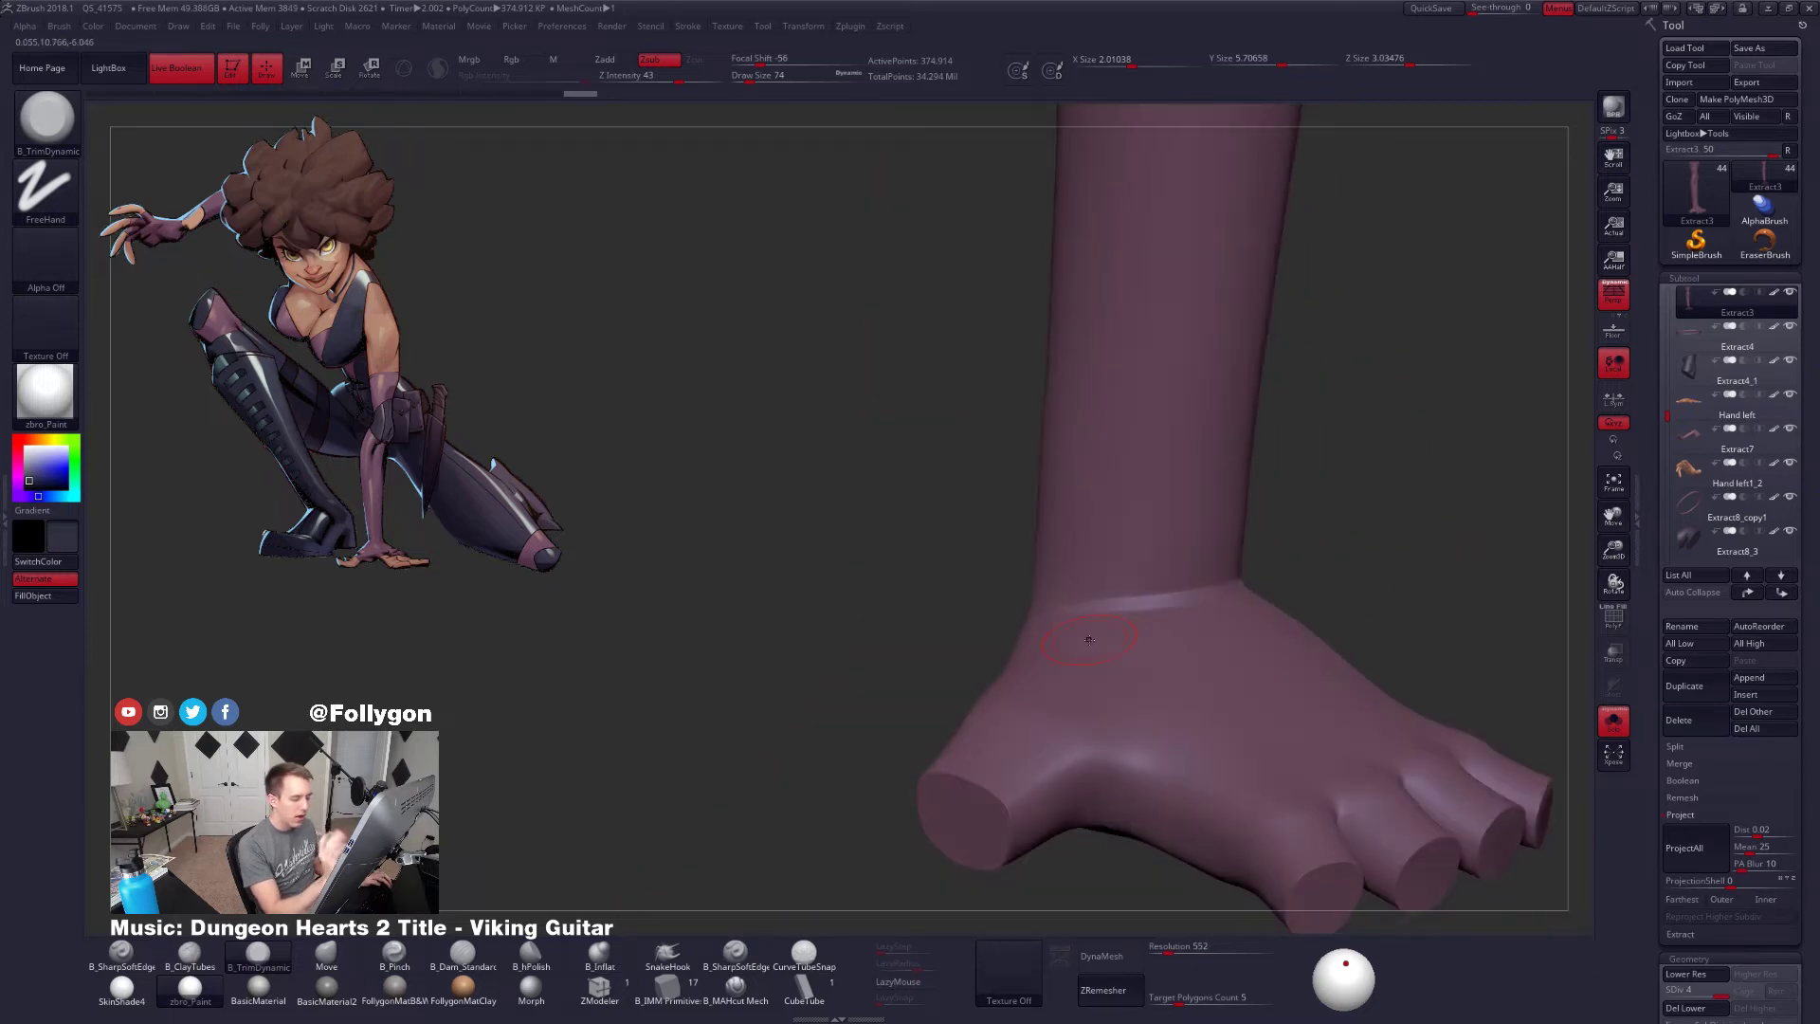
pyautogui.moveTo(1188, 598)
pyautogui.mouseDown(button='right')
pyautogui.moveTo(1142, 657)
pyautogui.moveTo(1195, 618)
pyautogui.mouseUp(button='right')
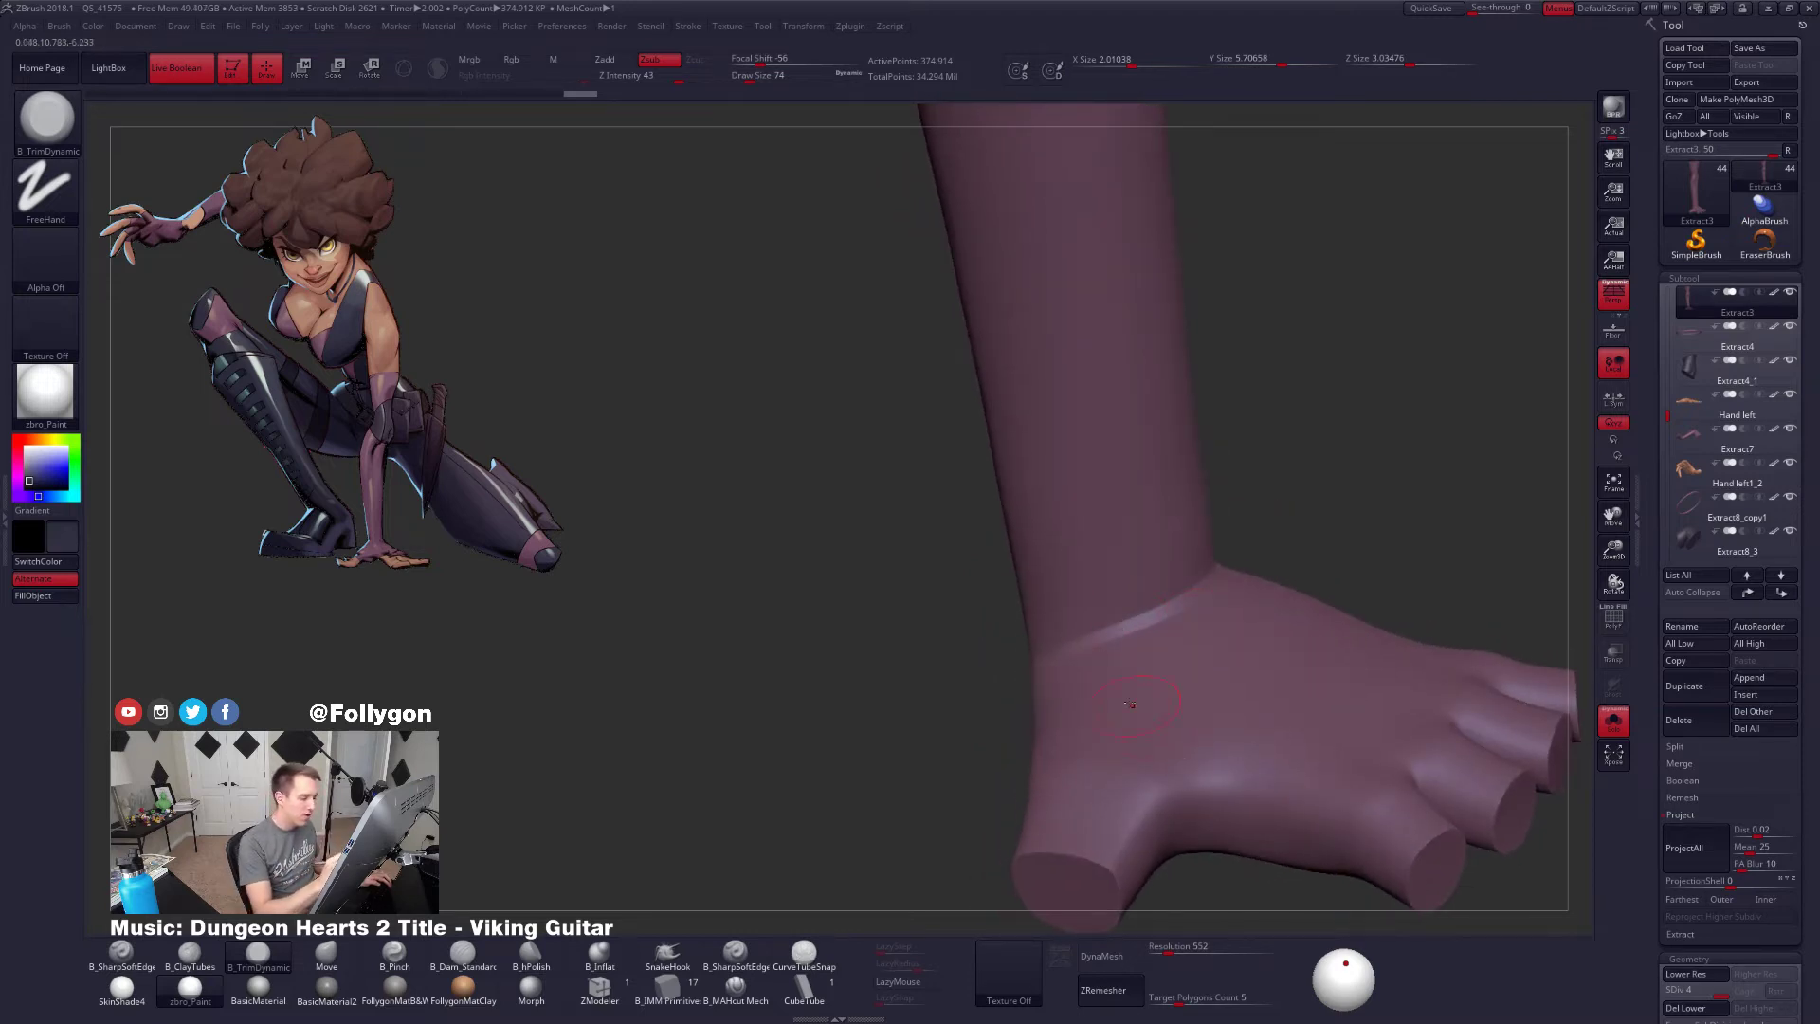
pyautogui.moveTo(1131, 704); pyautogui.dragTo(1138, 682, button='right')
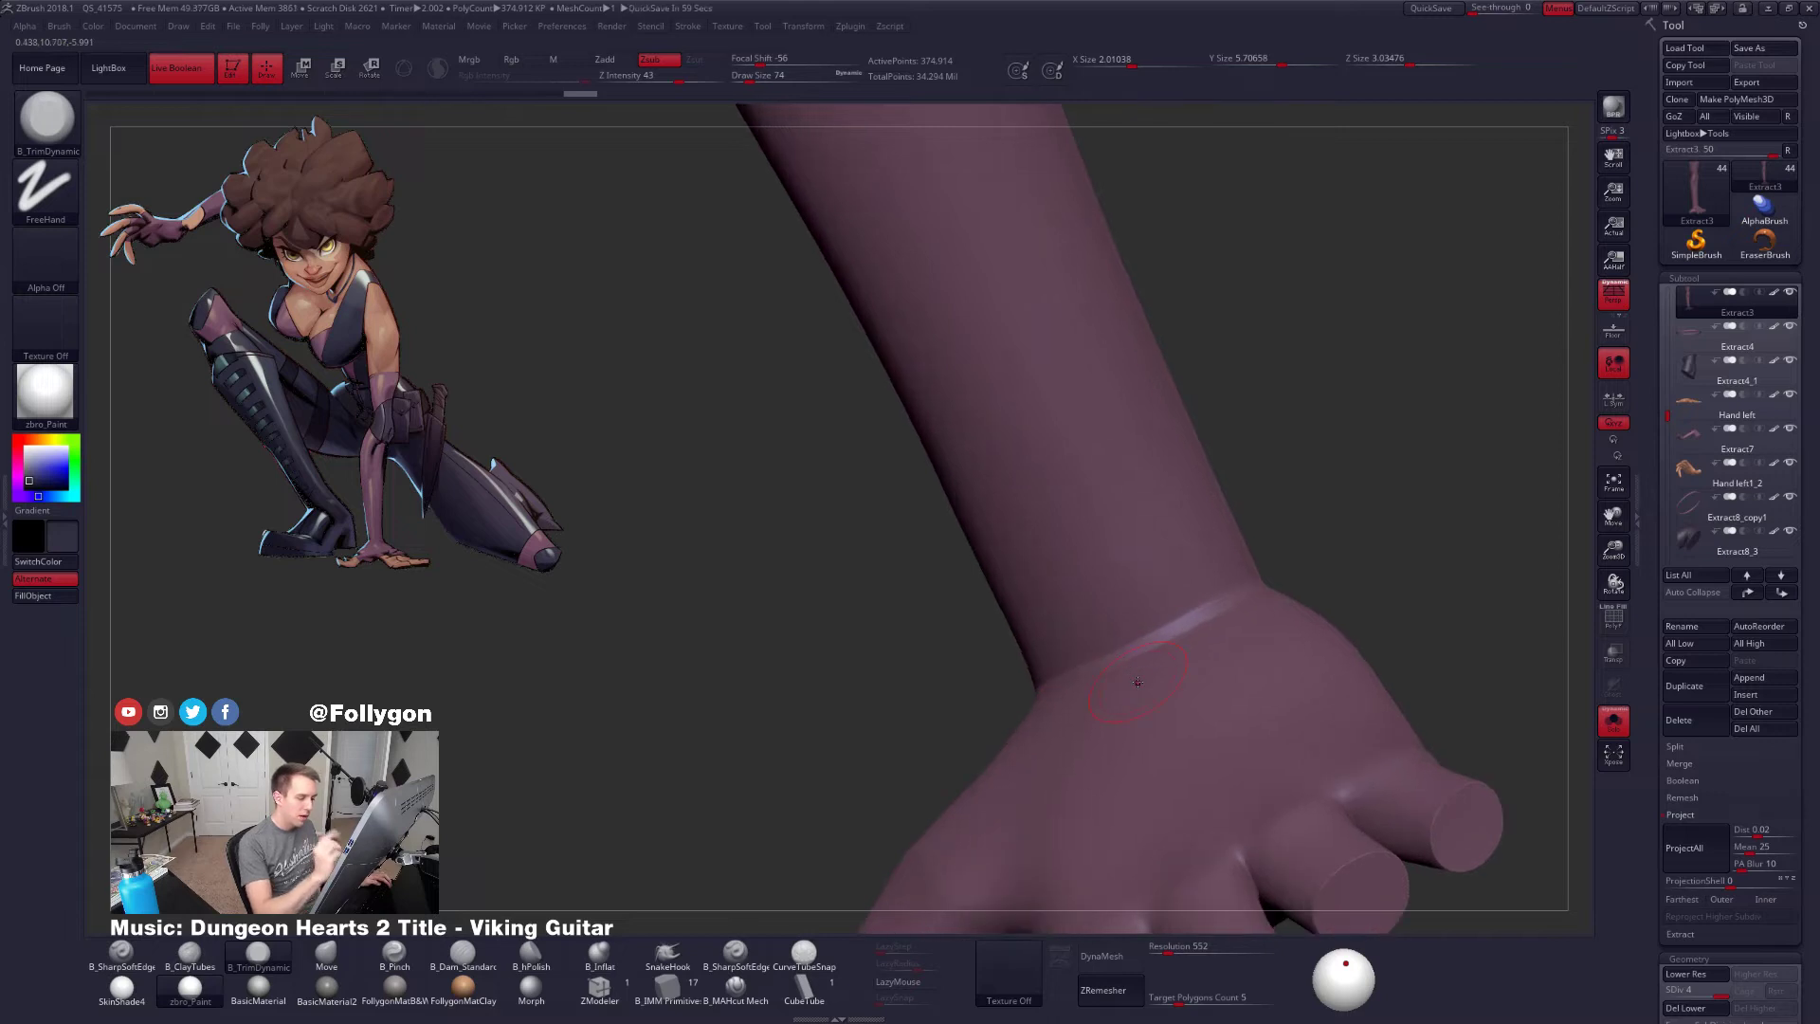
pyautogui.moveTo(1212, 637)
pyautogui.mouseDown(button='right')
pyautogui.moveTo(1116, 654)
pyautogui.moveTo(1205, 629)
pyautogui.moveTo(1238, 600)
pyautogui.moveTo(1221, 592)
pyautogui.mouseUp(button='right')
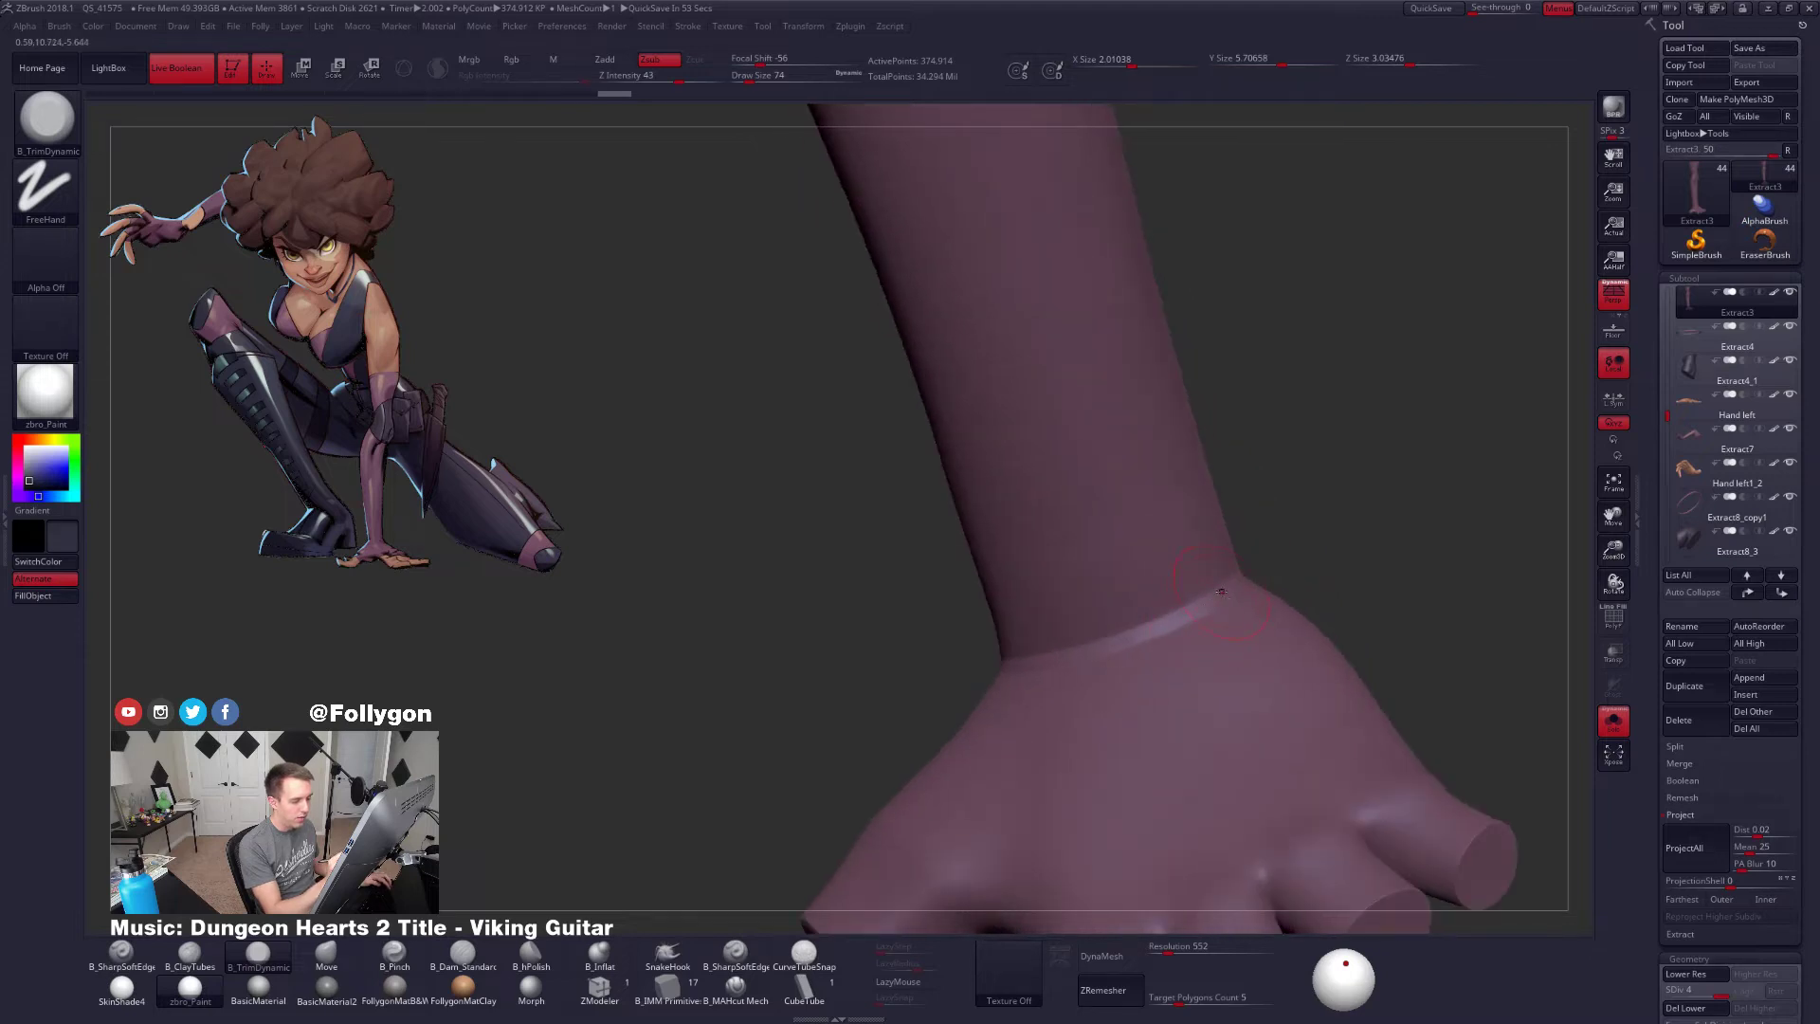
pyautogui.moveTo(1081, 671); pyautogui.dragTo(1146, 633, button='right')
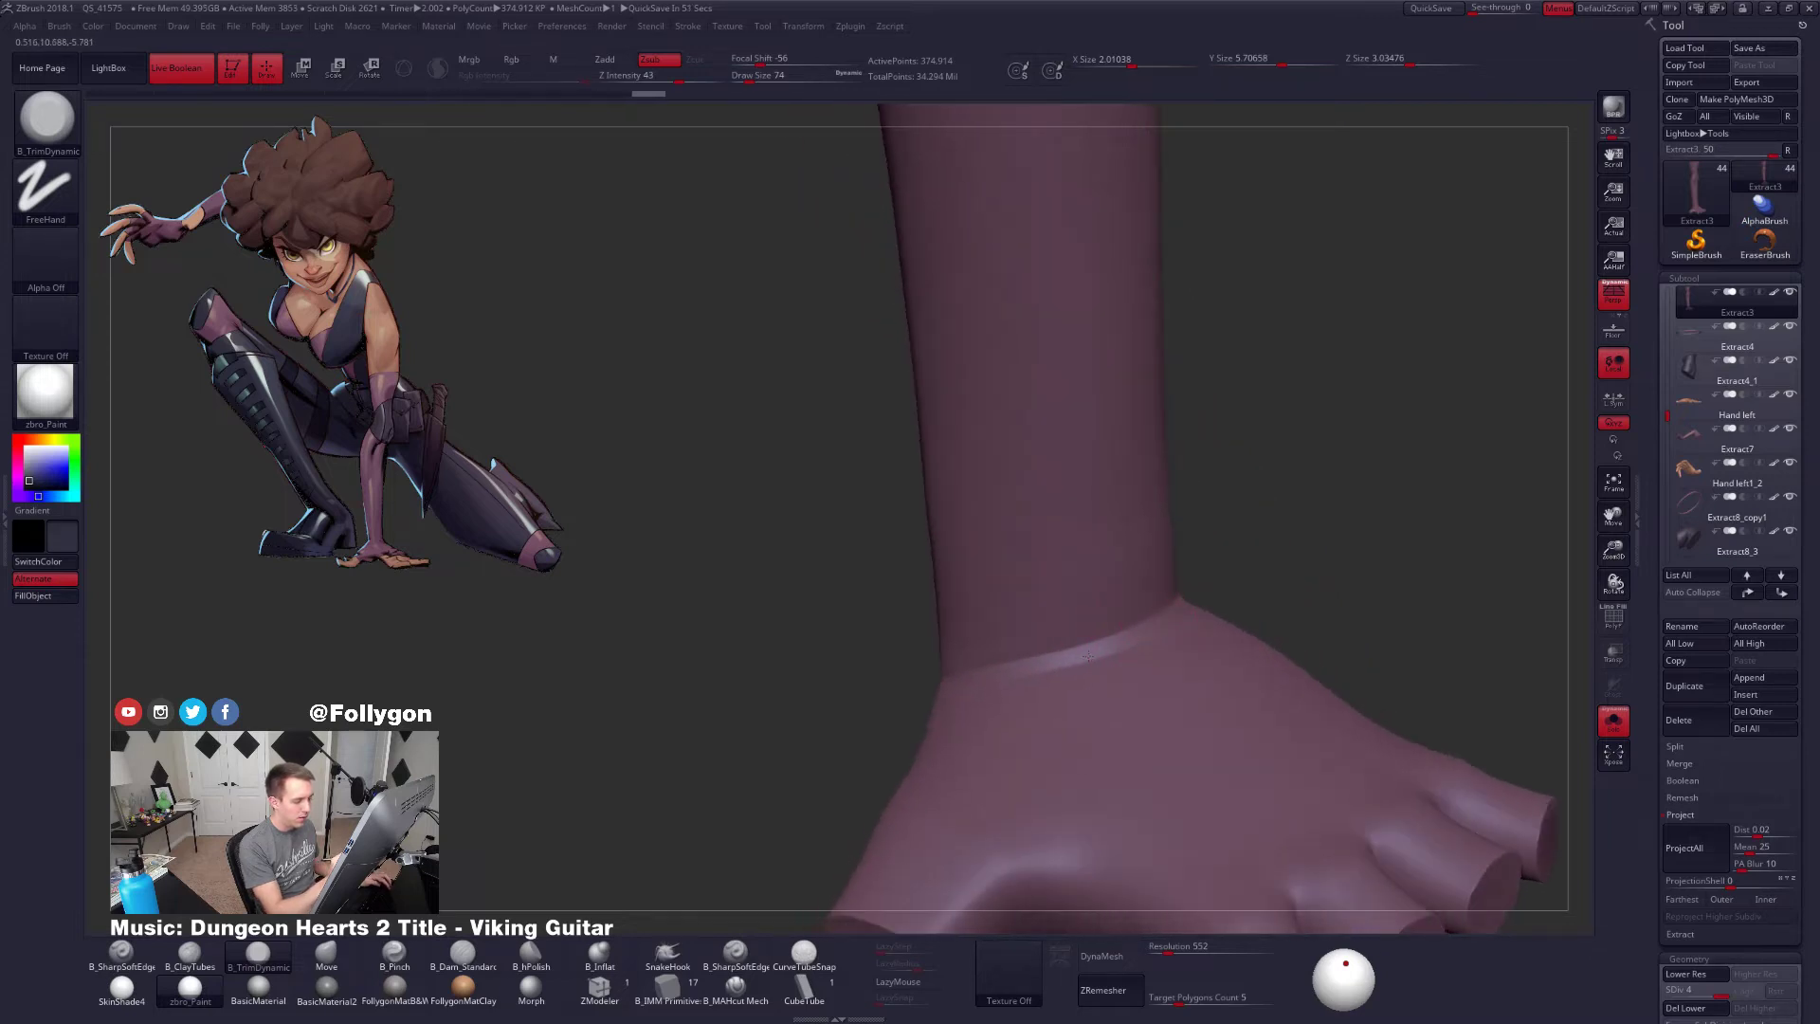
# Check the wrist against the whole figure, and turn off perspective for the isolated glove
pyautogui.moveTo(946, 693); pyautogui.dragTo(1202, 853, button='right')
pyautogui.hotkey('shift', 's')
pyautogui.hotkey('shift', 's')
pyautogui.keyDown('ctrl'); pyautogui.moveTo(1133, 500); pyautogui.dragTo(1128, 586, button='right'); pyautogui.keyUp('ctrl')
pyautogui.click(1609, 295)
# Soften the trimmed crease across the front and sides of the wrist with the Smooth brush
pyautogui.moveTo(1168, 510)
pyautogui.mouseDown(button='right')
pyautogui.moveTo(1132, 514)
pyautogui.moveTo(1228, 587)
pyautogui.mouseUp(button='right')
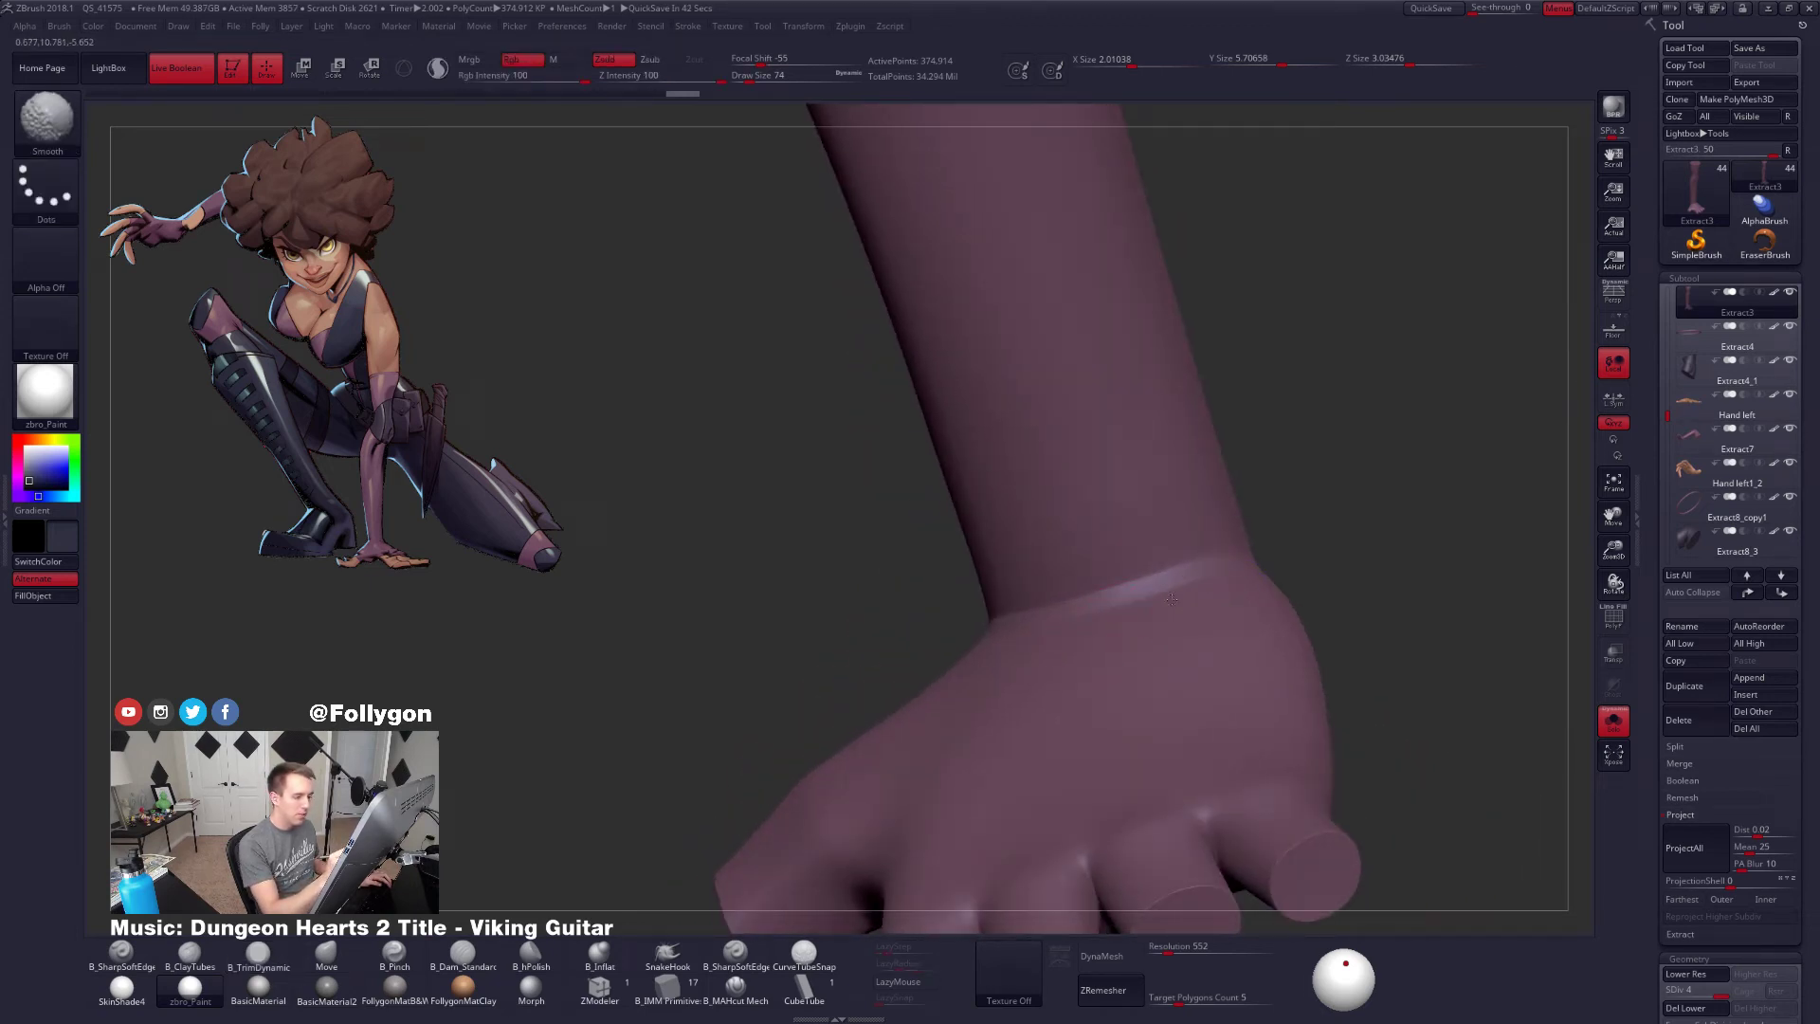
pyautogui.keyDown('shift'); pyautogui.moveTo(1081, 615); pyautogui.dragTo(1029, 619, button='right'); pyautogui.keyUp('shift')
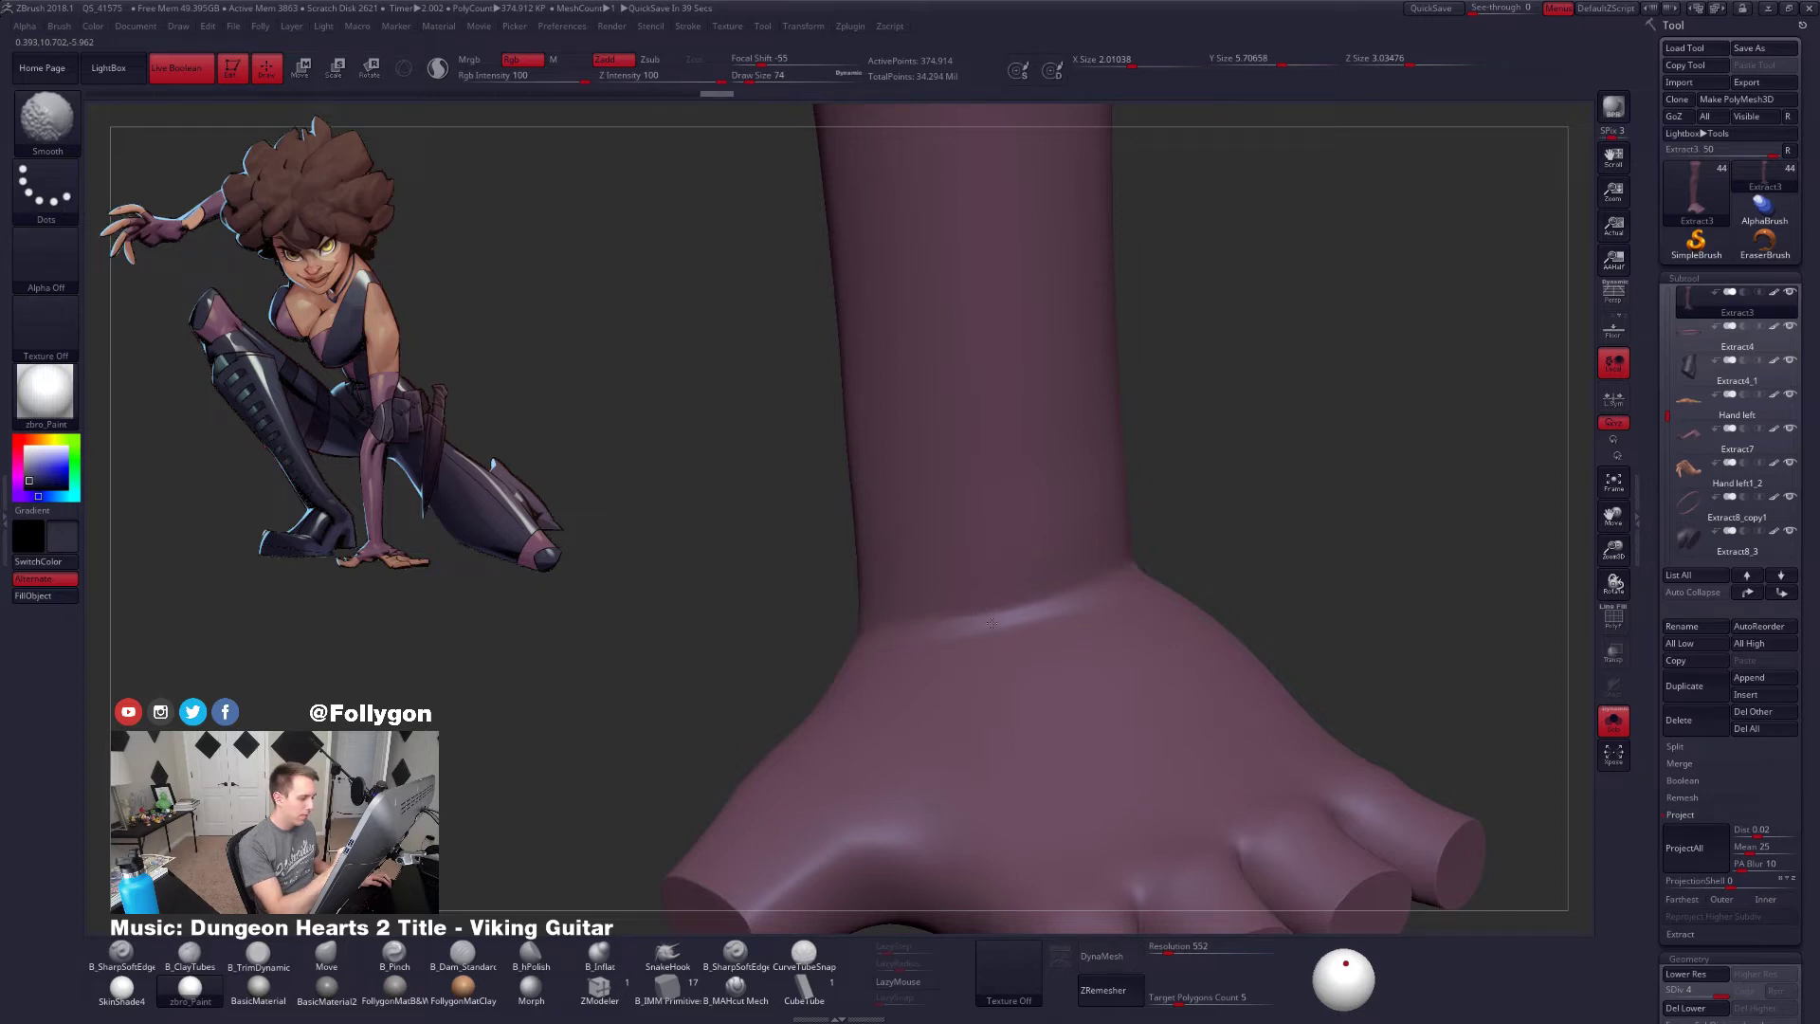
pyautogui.keyDown('shift'); pyautogui.moveTo(992, 623); pyautogui.dragTo(1047, 614); pyautogui.keyUp('shift')
pyautogui.moveTo(1056, 650); pyautogui.dragTo(1171, 650, button='right')
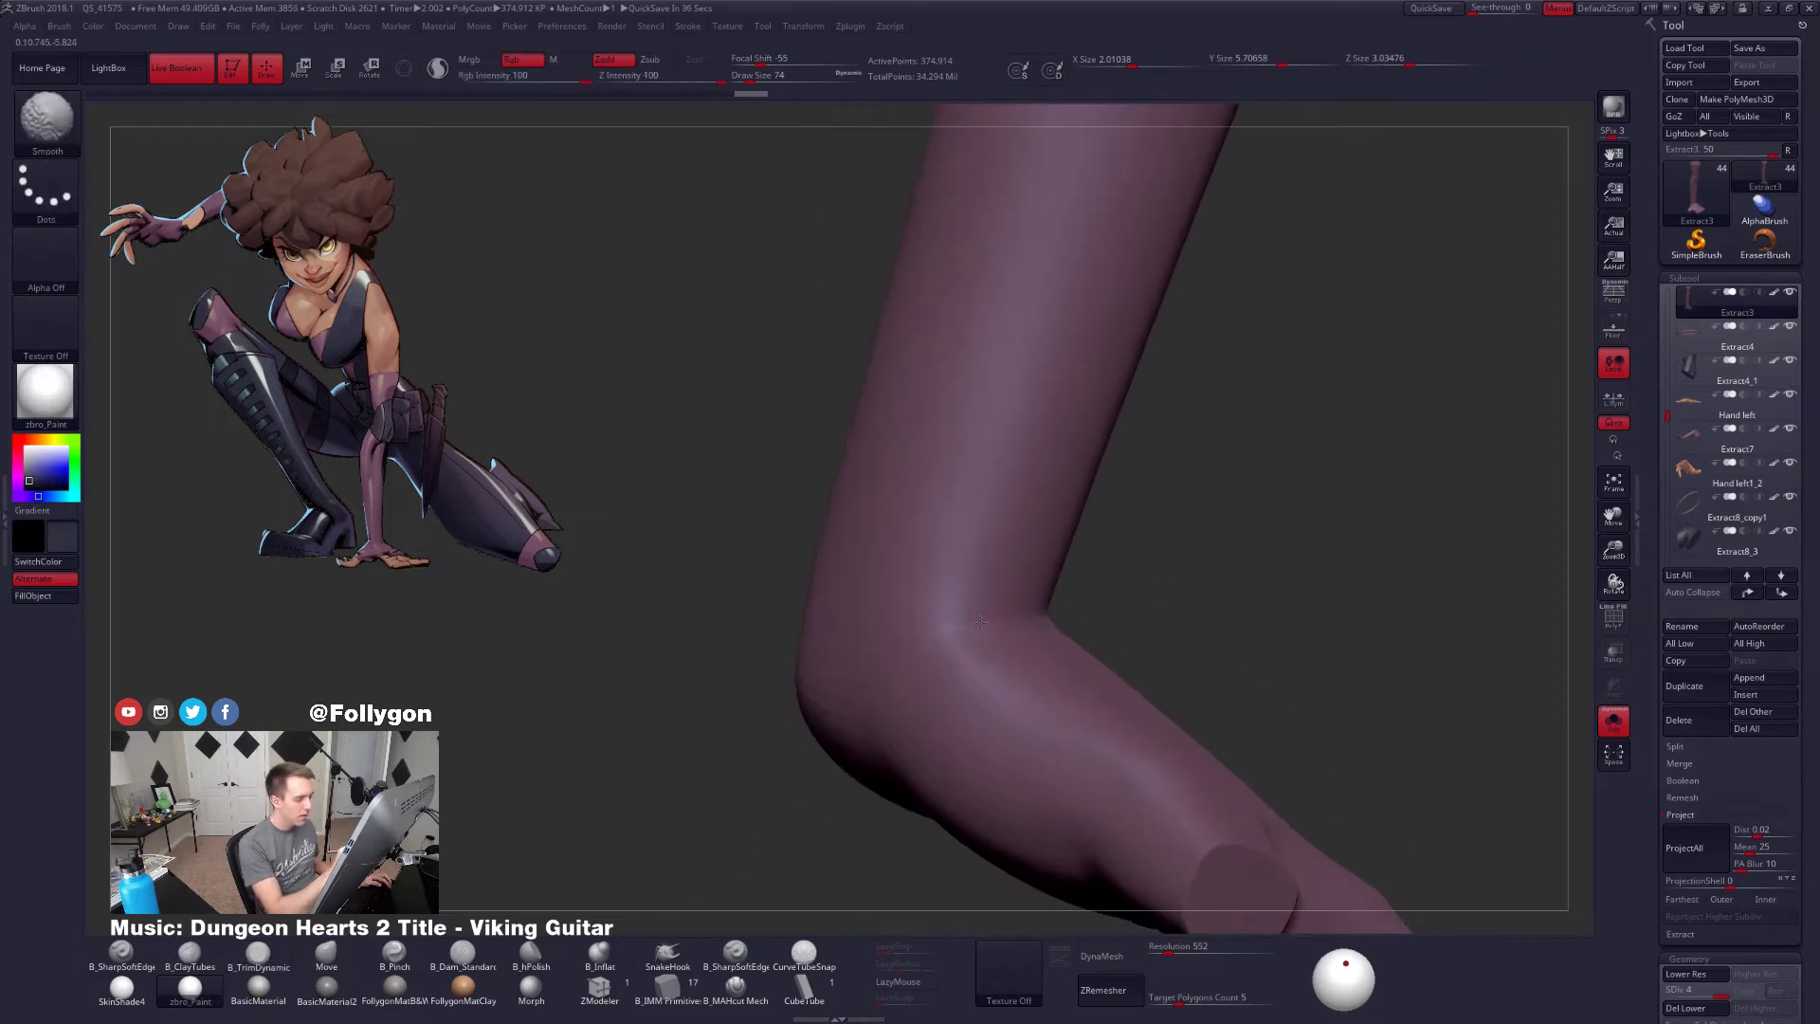
pyautogui.moveTo(1069, 680); pyautogui.dragTo(1175, 713, button='right')
pyautogui.moveTo(1254, 770)
pyautogui.mouseDown(button='right')
pyautogui.moveTo(1305, 671)
pyautogui.moveTo(1284, 582)
pyautogui.mouseUp(button='right')
# Refine the wrist bend with the Move and Smooth brushes at lower subdivision levels, using a draw size of 121
pyautogui.hotkey('shift', 'd')
pyautogui.hotkey('shift', 'd')
pyautogui.press('b')
pyautogui.press('m')
pyautogui.press('v')
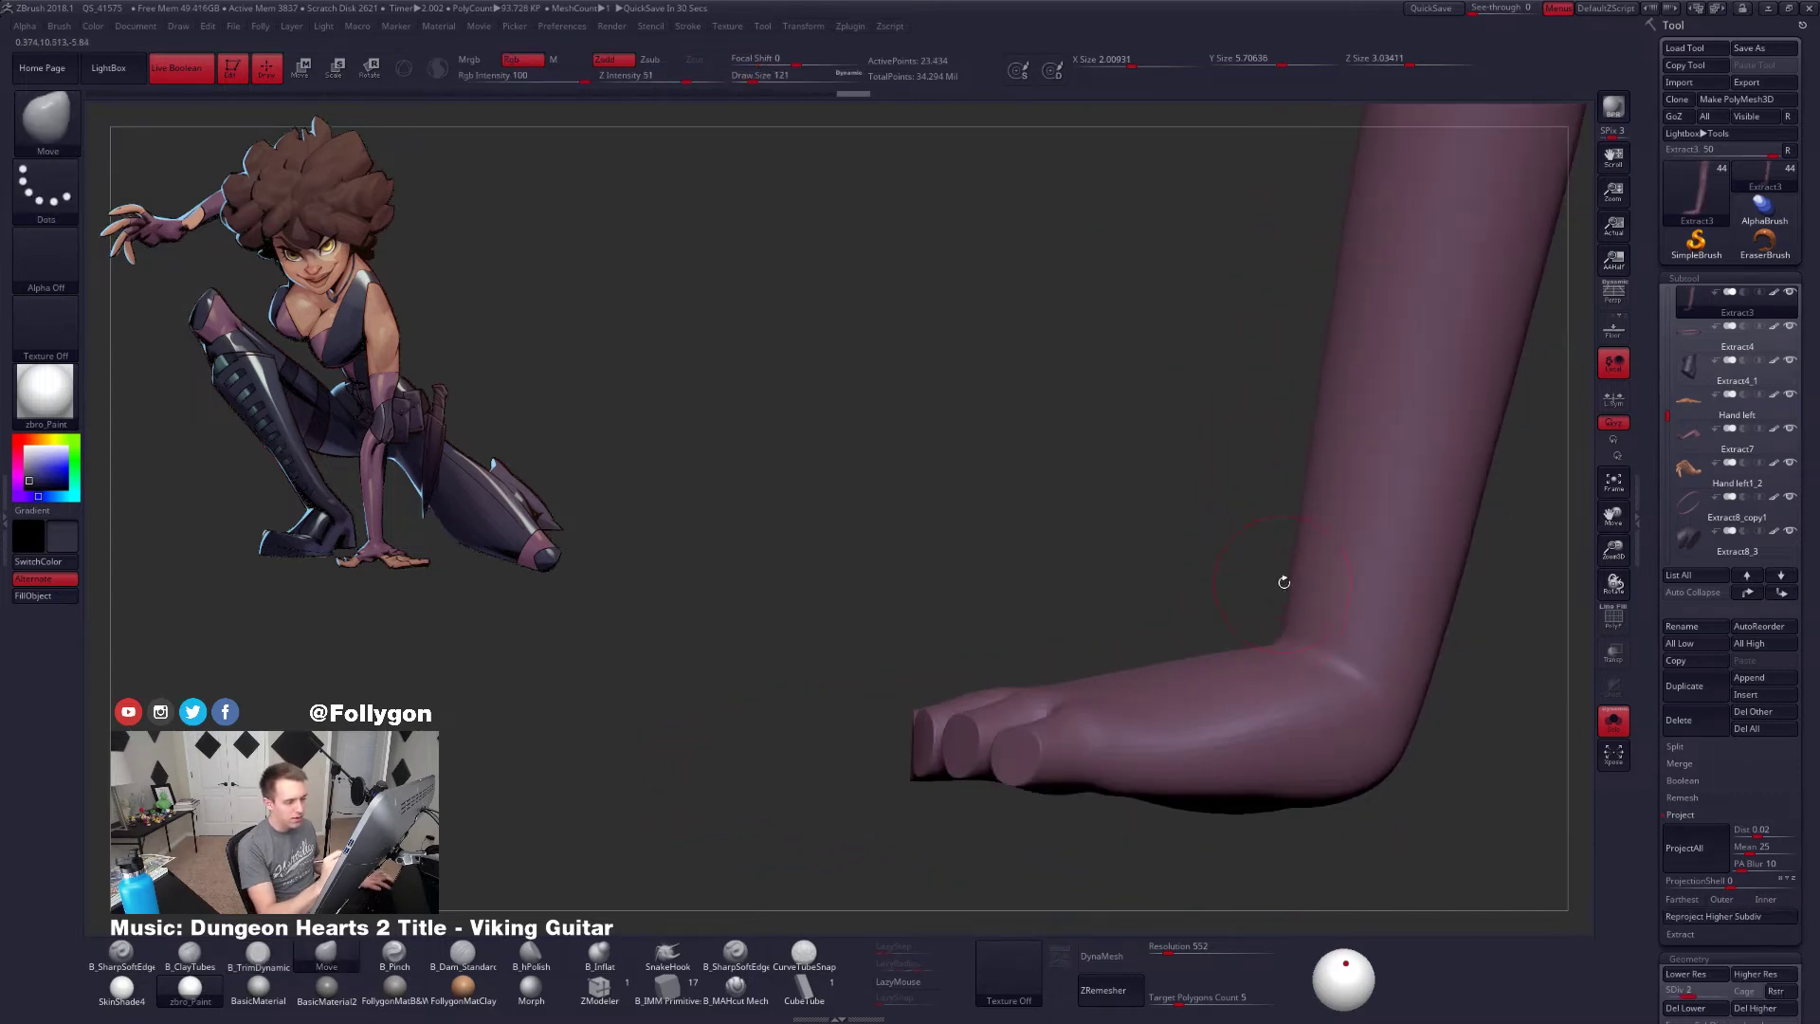
pyautogui.press('shift')
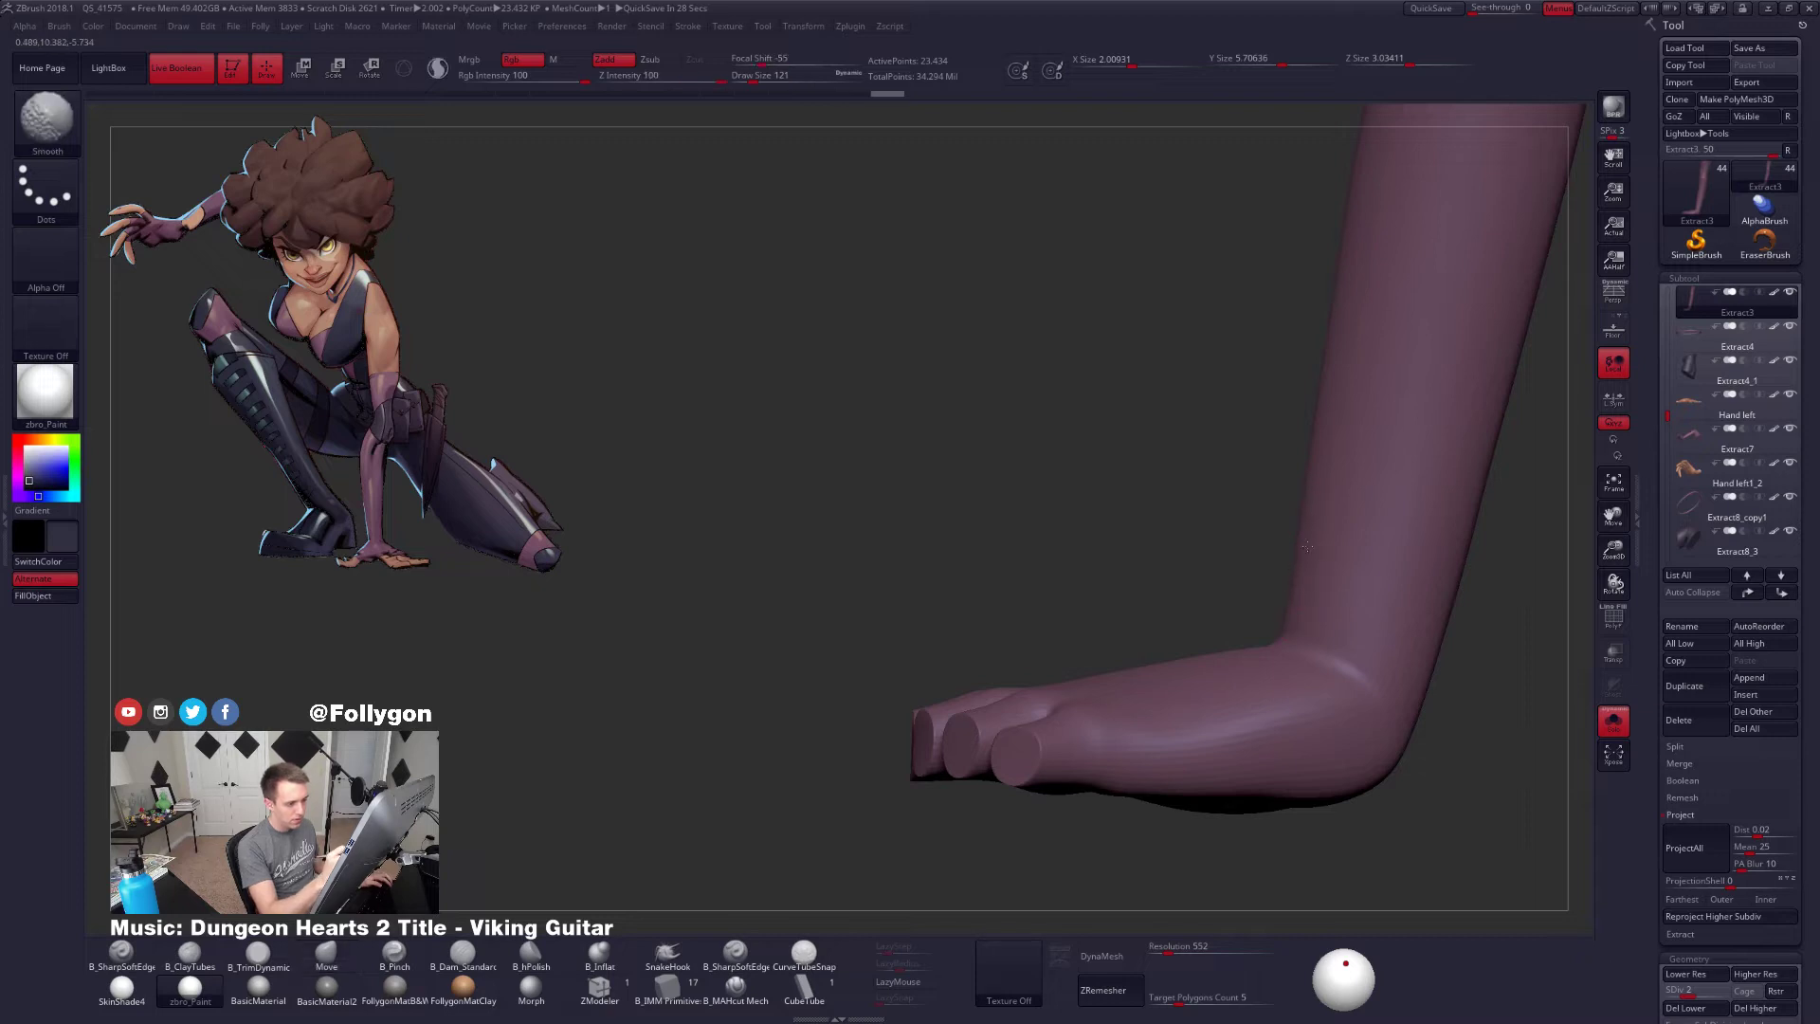
pyautogui.press('d')
pyautogui.moveTo(1306, 546)
pyautogui.mouseDown(button='right')
pyautogui.moveTo(1284, 676)
pyautogui.moveTo(1234, 574)
pyautogui.moveTo(1268, 715)
pyautogui.moveTo(1243, 675)
pyautogui.moveTo(1281, 723)
pyautogui.moveTo(1131, 668)
pyautogui.moveTo(1159, 642)
pyautogui.mouseUp(button='right')
pyautogui.hotkey('shift', 'd')
pyautogui.press('d')
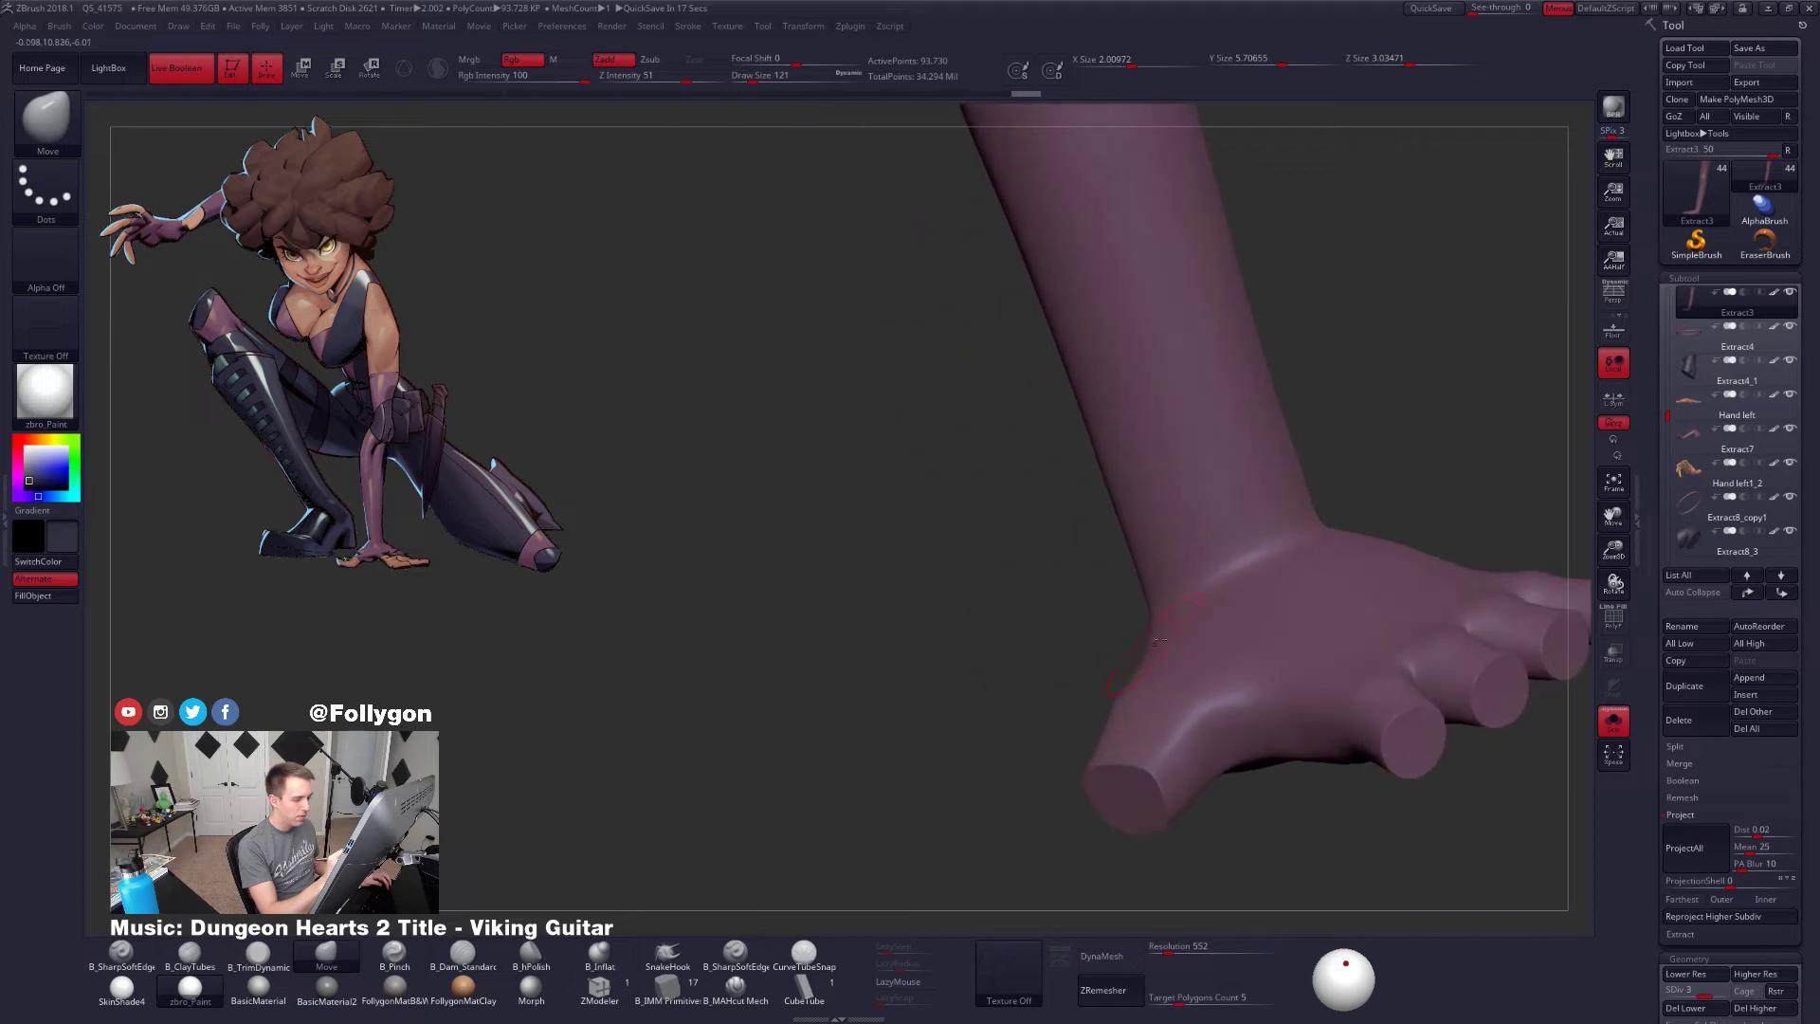
# Tighten the wrist crease at the highest subdivision level with the B_Pinch brush, using draw sizes of 54 and 140
pyautogui.moveTo(1238, 588); pyautogui.dragTo(1154, 617, button='right')
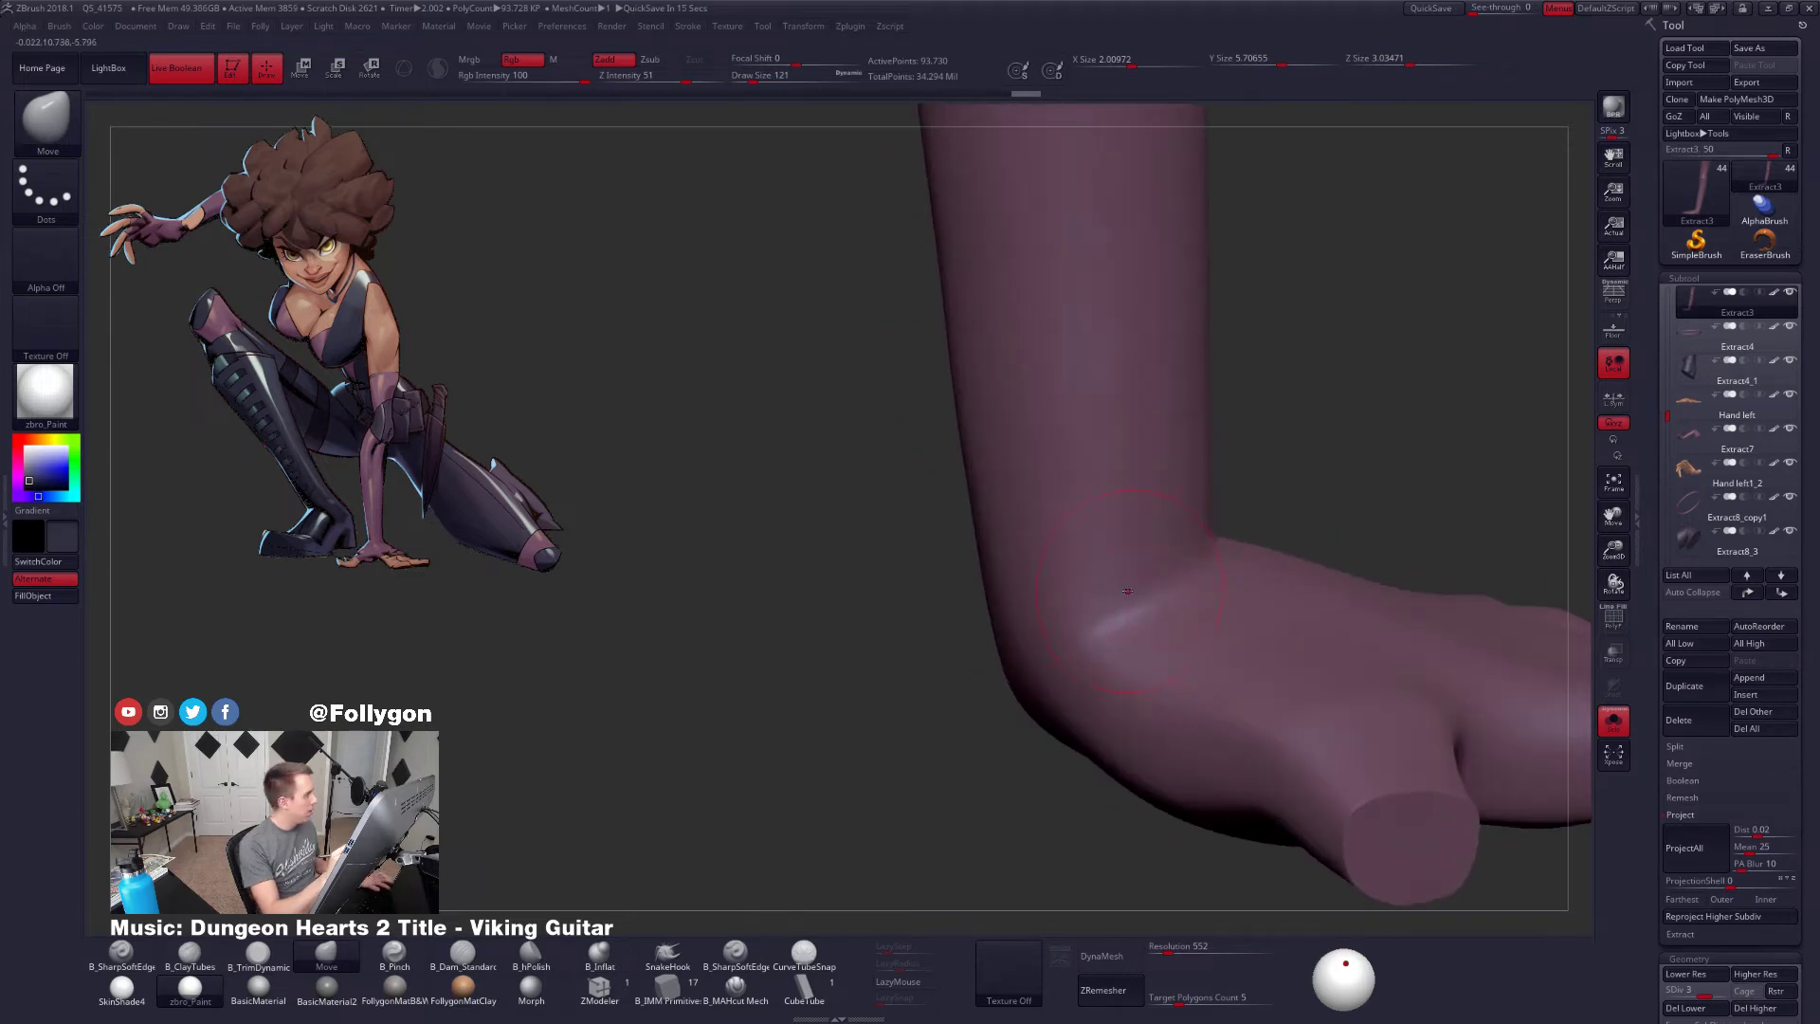
pyautogui.press('5')
pyautogui.press('space')
pyautogui.moveTo(1152, 593); pyautogui.dragTo(1142, 593)
pyautogui.press('d')
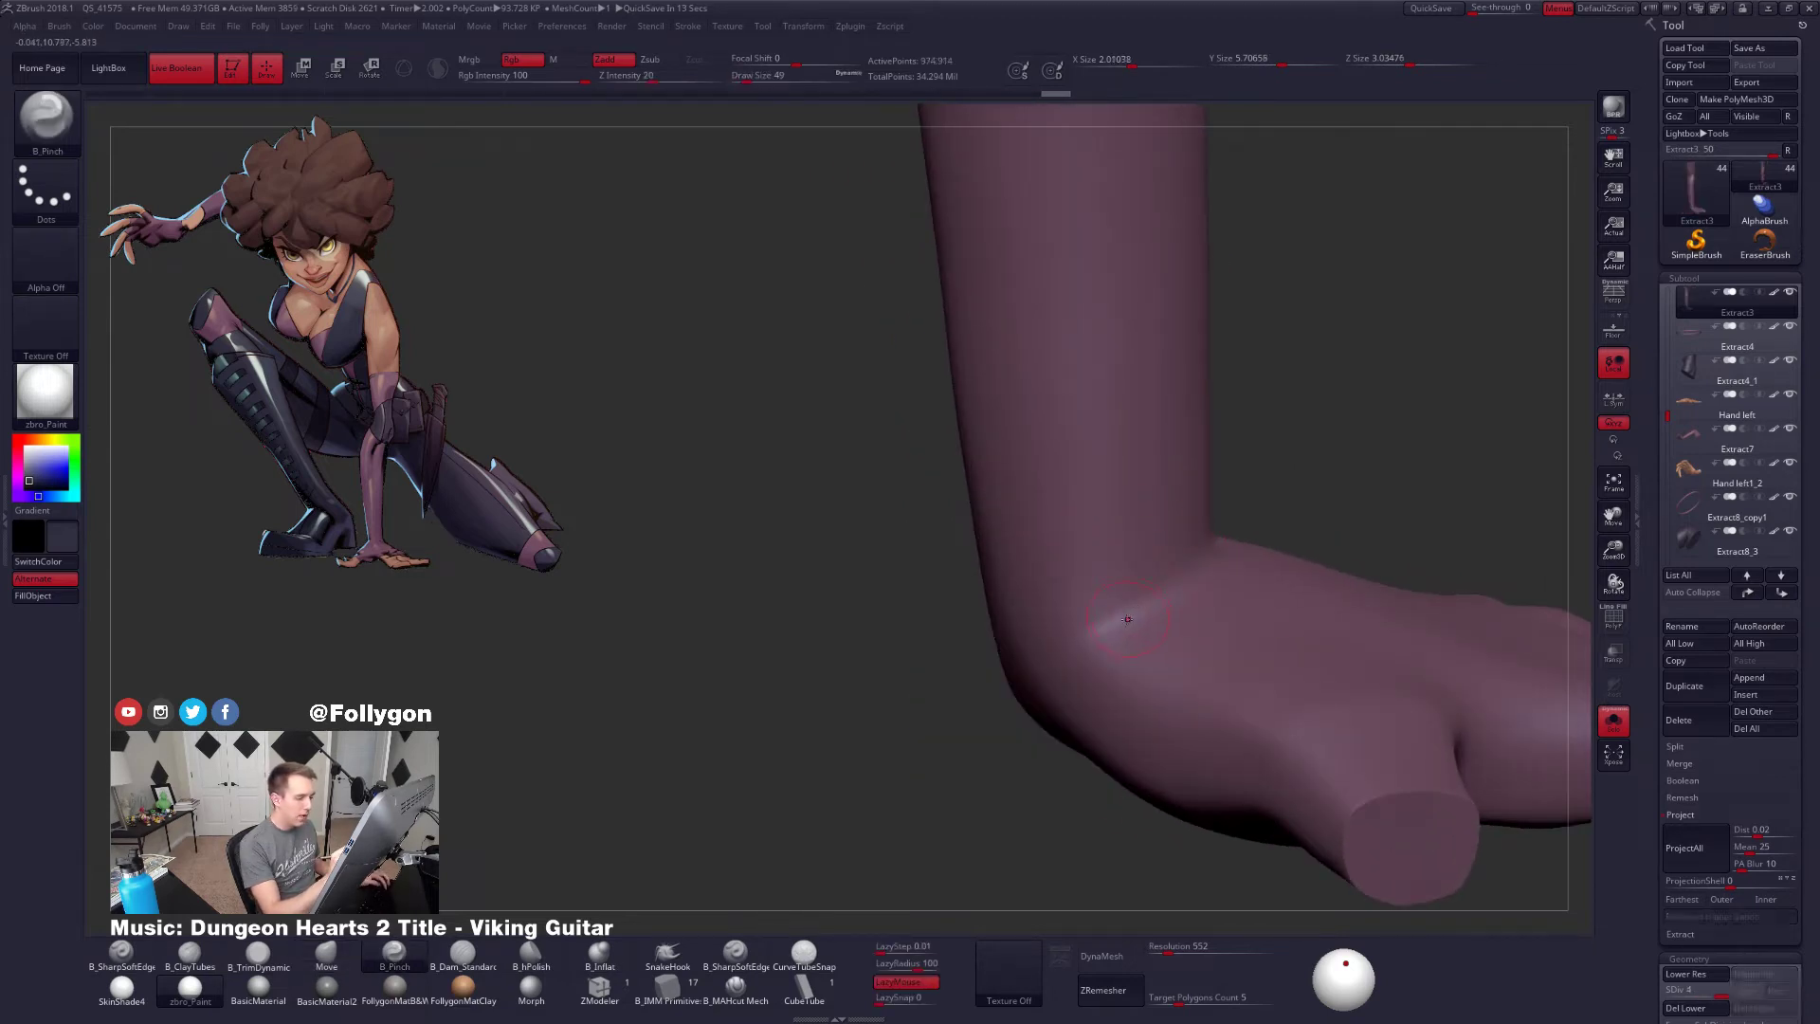
pyautogui.moveTo(1136, 620)
pyautogui.mouseDown(button='right')
pyautogui.moveTo(1081, 661)
pyautogui.moveTo(1130, 612)
pyautogui.mouseUp(button='right')
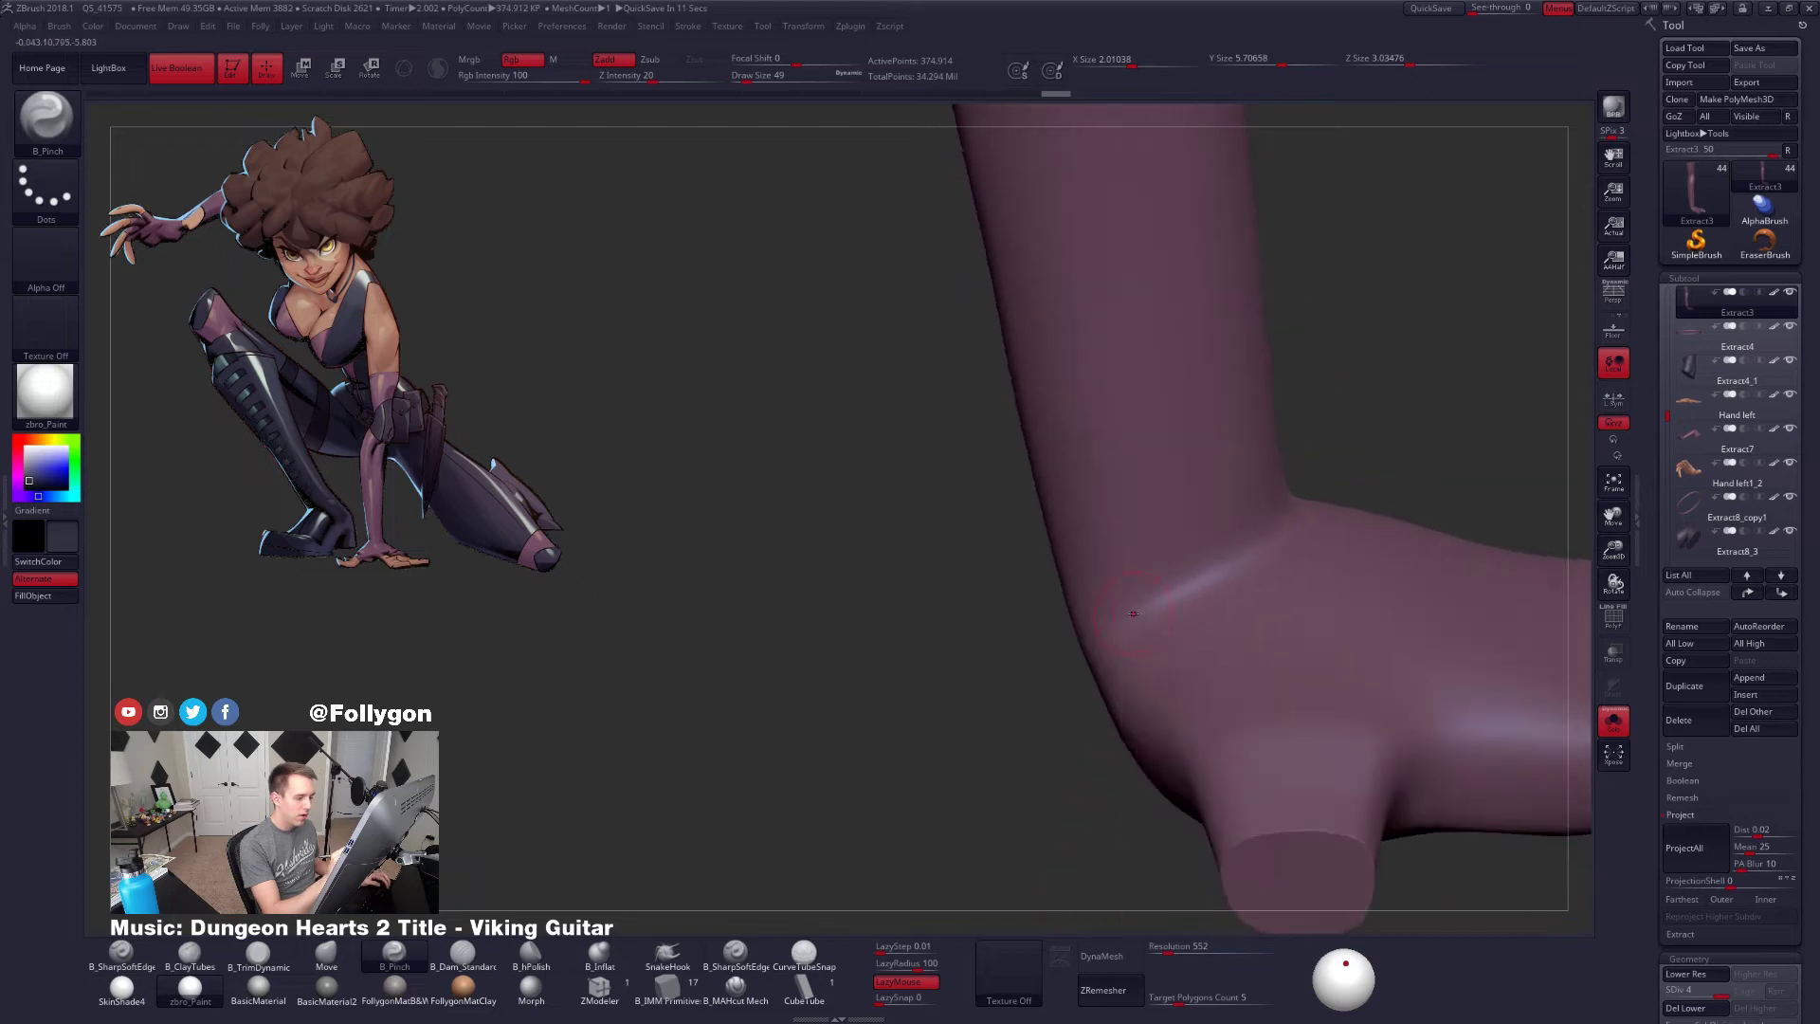
pyautogui.press('space')
pyautogui.moveTo(1128, 614); pyautogui.dragTo(1130, 613)
pyautogui.moveTo(1274, 542); pyautogui.dragTo(1345, 499, button='right')
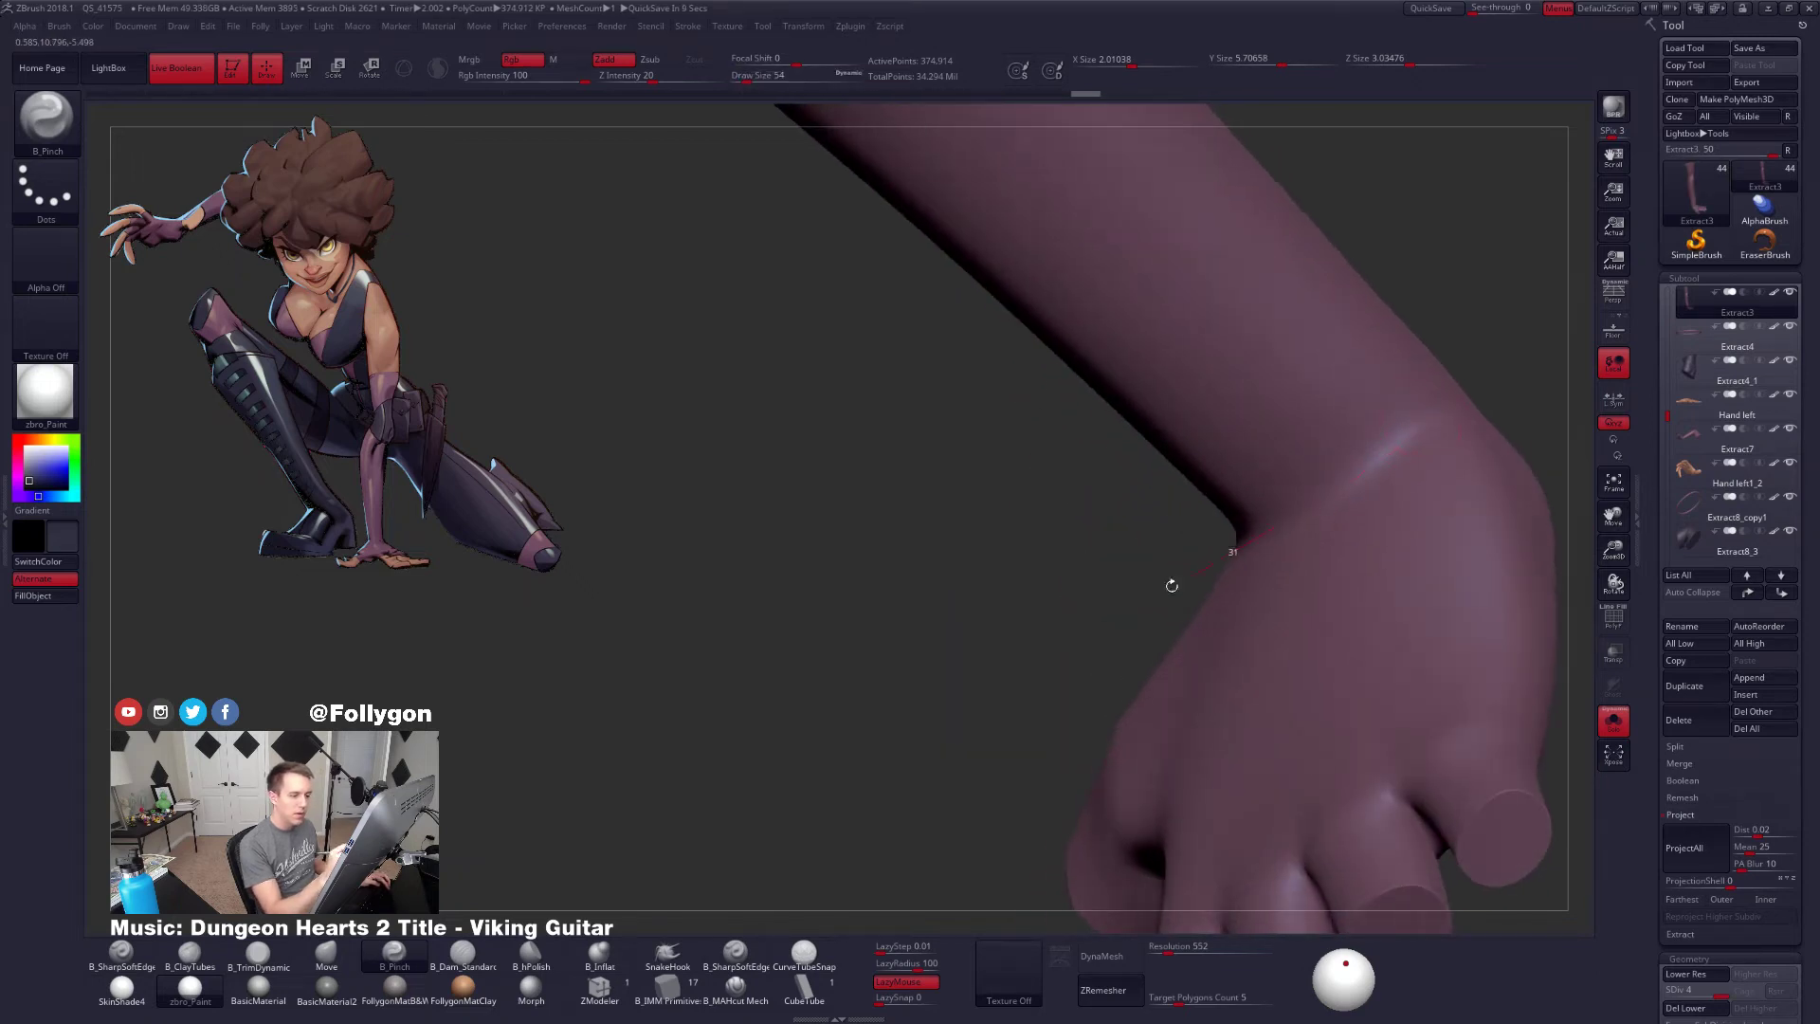
pyautogui.moveTo(1172, 585); pyautogui.dragTo(1306, 509, button='right')
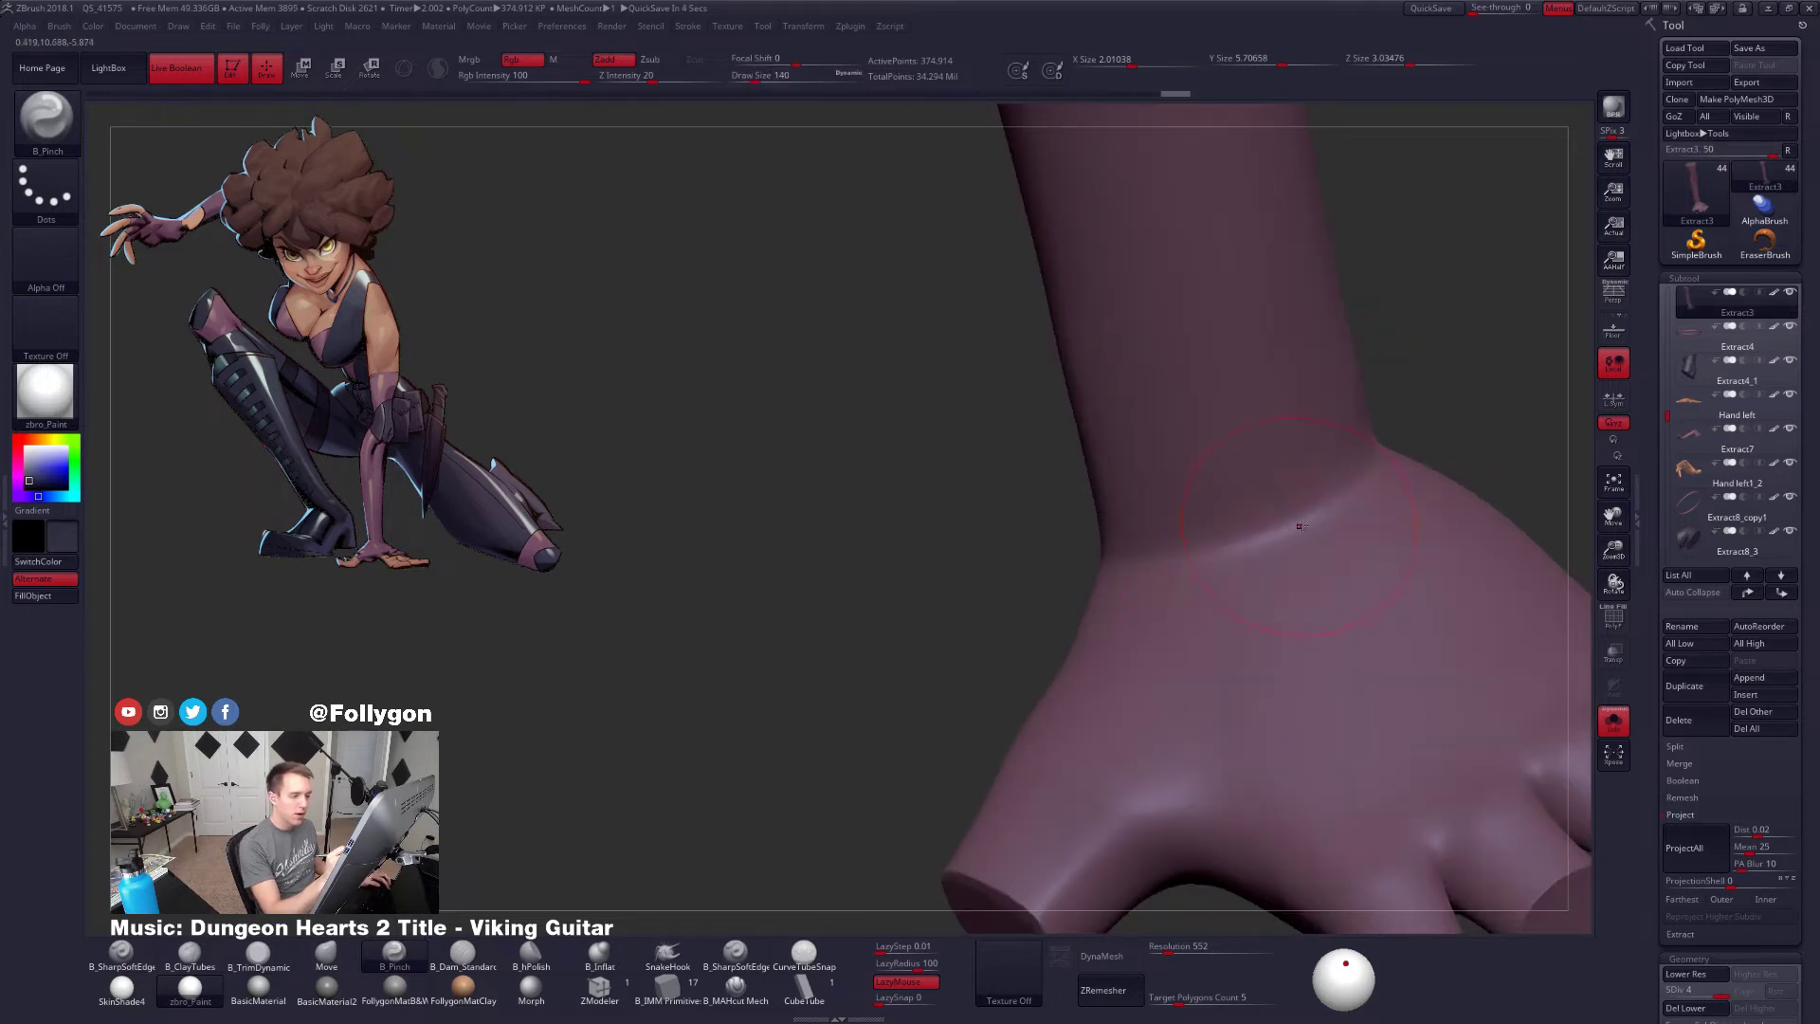
pyautogui.press('shift')
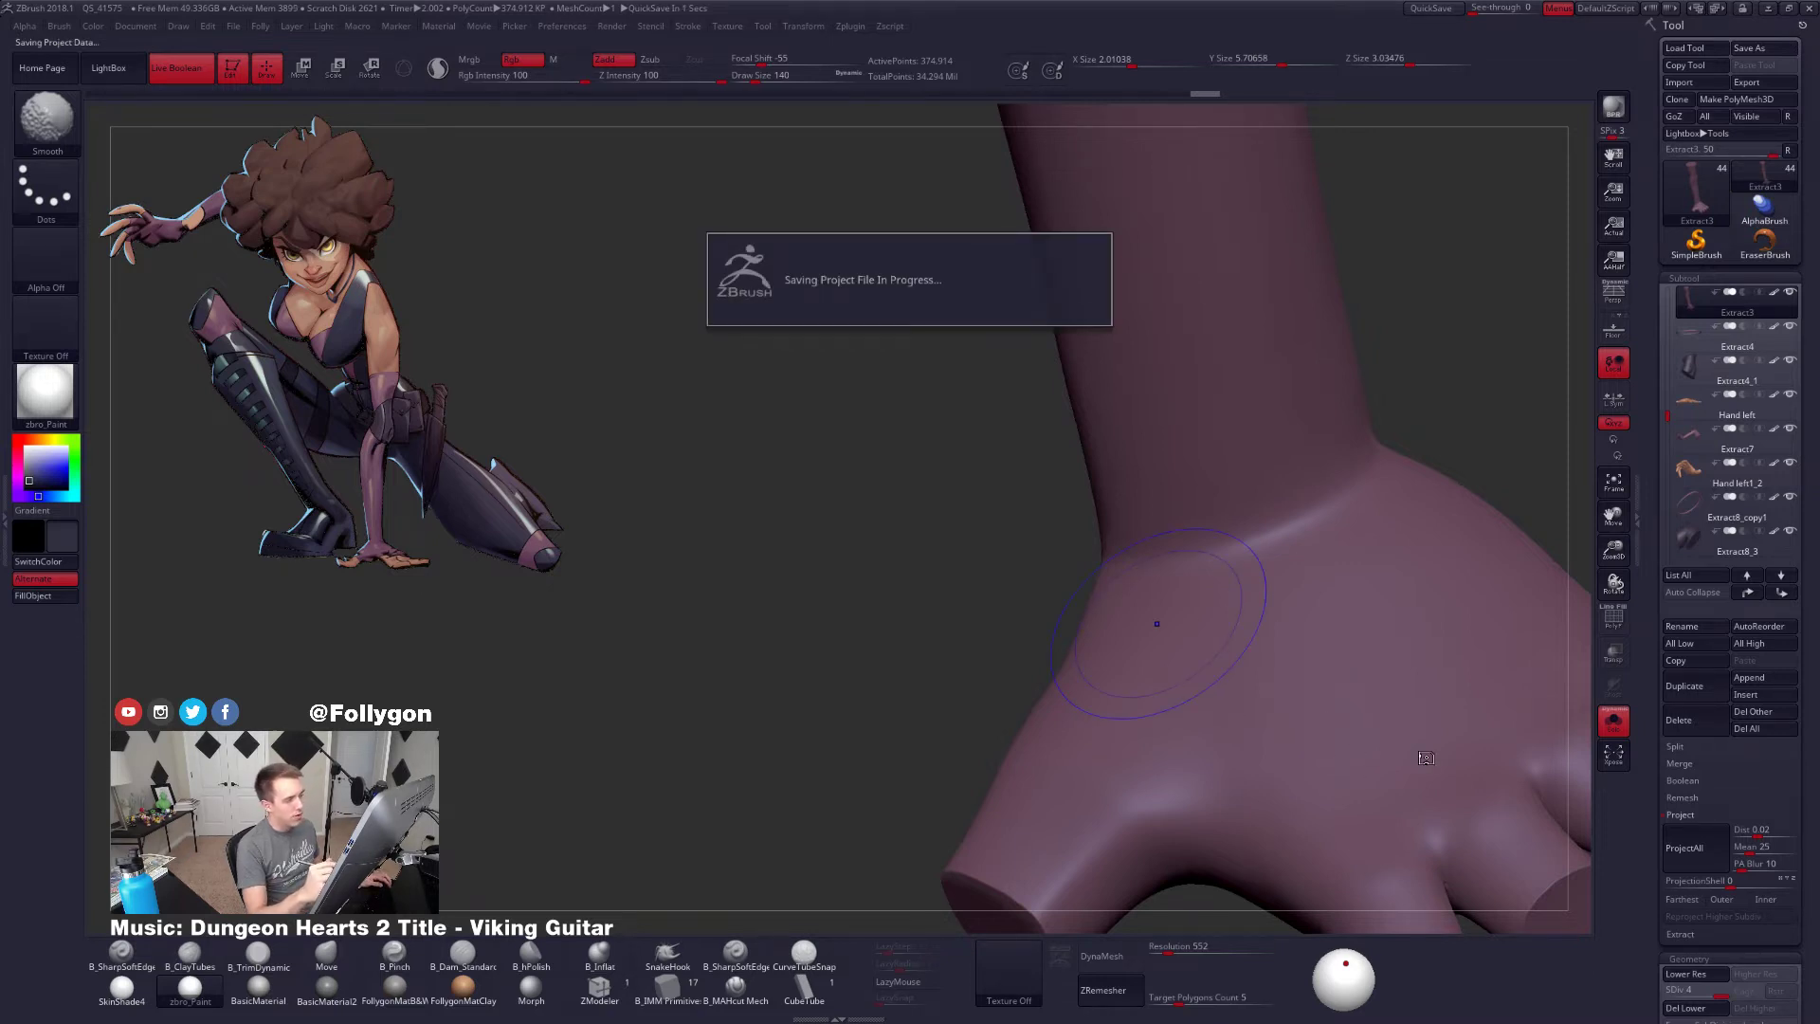
# Bring back the whole figure with perspective on and examine the planted hand up close from the side
pyautogui.keyDown('alt'); pyautogui.moveTo(1396, 650); pyautogui.dragTo(1190, 537); pyautogui.keyUp('alt')
pyautogui.click(1614, 292)
pyautogui.click(1407, 586)
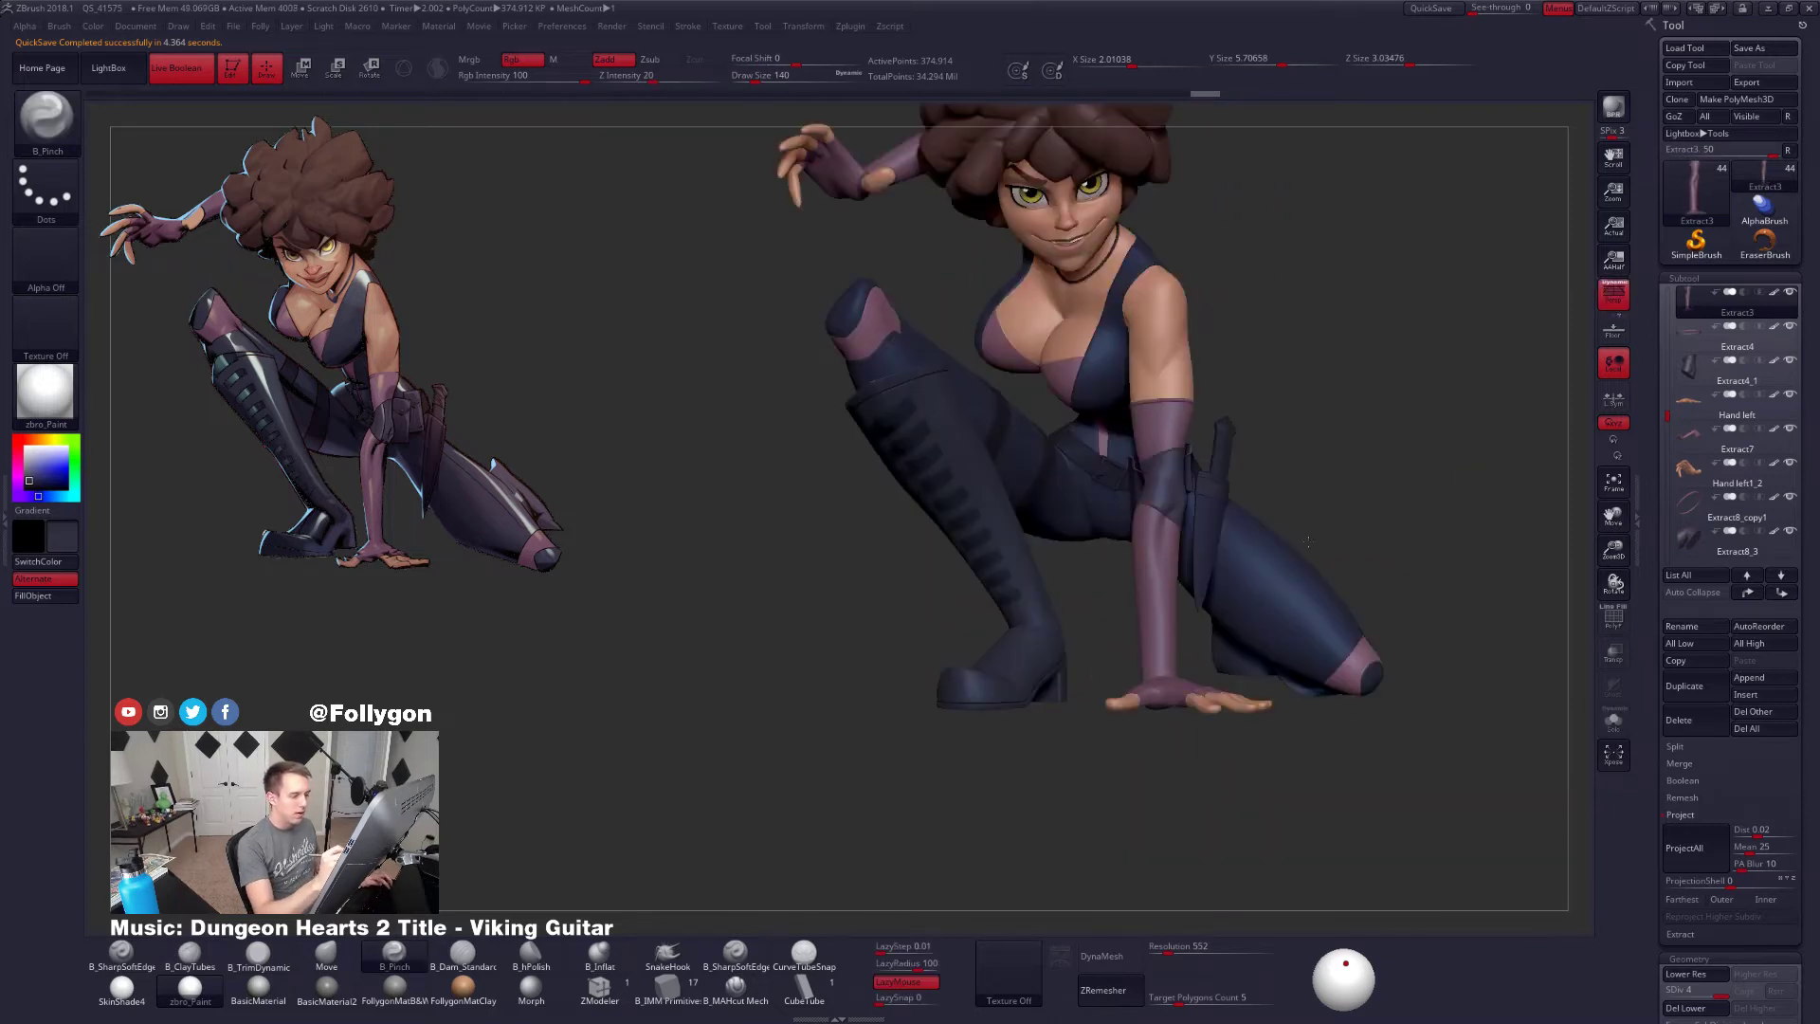
pyautogui.keyDown('alt'); pyautogui.moveTo(1403, 606); pyautogui.dragTo(1317, 642); pyautogui.keyUp('alt')
pyautogui.moveTo(1210, 656)
pyautogui.keyDown('alt'); pyautogui.mouseDown()
pyautogui.moveTo(1098, 594)
pyautogui.moveTo(1052, 720)
pyautogui.moveTo(1016, 739)
pyautogui.mouseUp(); pyautogui.keyUp('alt')
pyautogui.moveTo(1141, 703)
pyautogui.keyDown('alt'); pyautogui.mouseDown()
pyautogui.moveTo(1185, 730)
pyautogui.moveTo(1187, 776)
pyautogui.mouseUp(); pyautogui.keyUp('alt')
pyautogui.keyDown('alt'); pyautogui.moveTo(1152, 711); pyautogui.dragTo(1162, 787); pyautogui.keyUp('alt')
# Reshape the wrist and heel of the planted glove at the lowest subdivision level with the Move brush at draw size 239
pyautogui.hotkey('shift', 'd')
pyautogui.hotkey('shift', 'd')
pyautogui.hotkey('shift', 'd')
pyautogui.press('b')
pyautogui.press('m')
pyautogui.press('v')
pyautogui.press('space')
pyautogui.moveTo(1123, 591); pyautogui.dragTo(1129, 595)
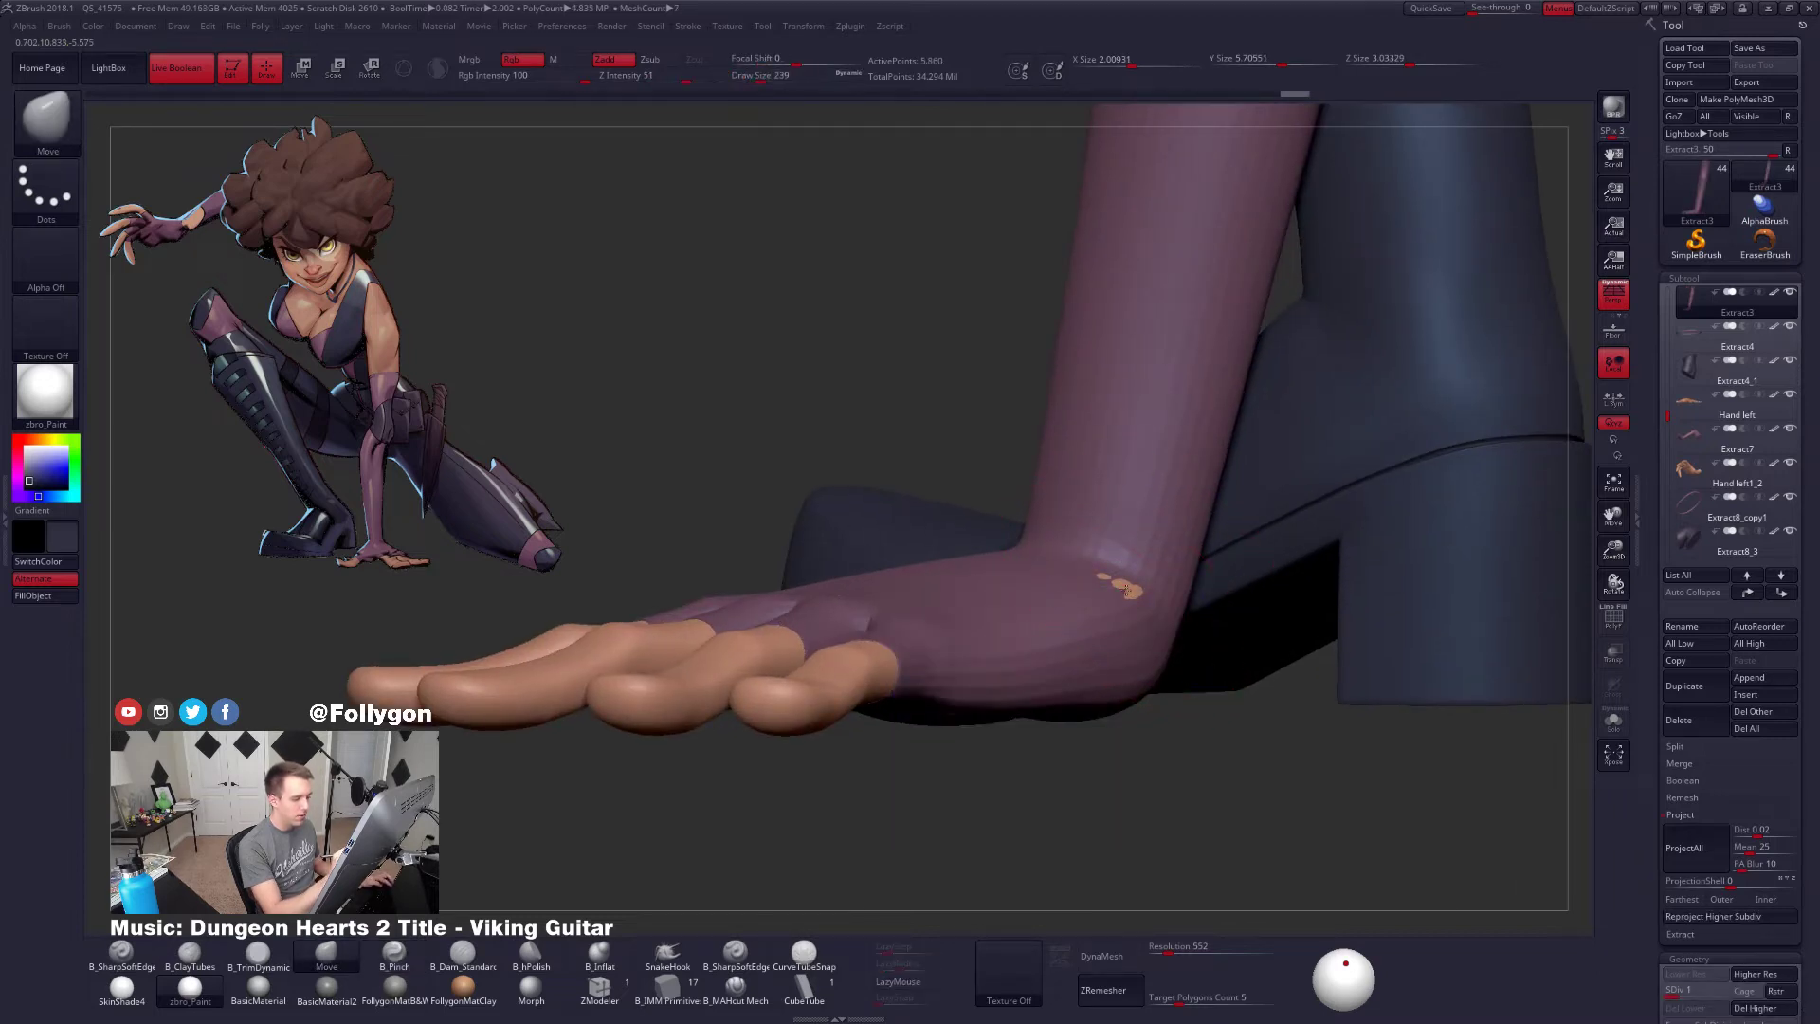
pyautogui.press('d')
pyautogui.press('d')
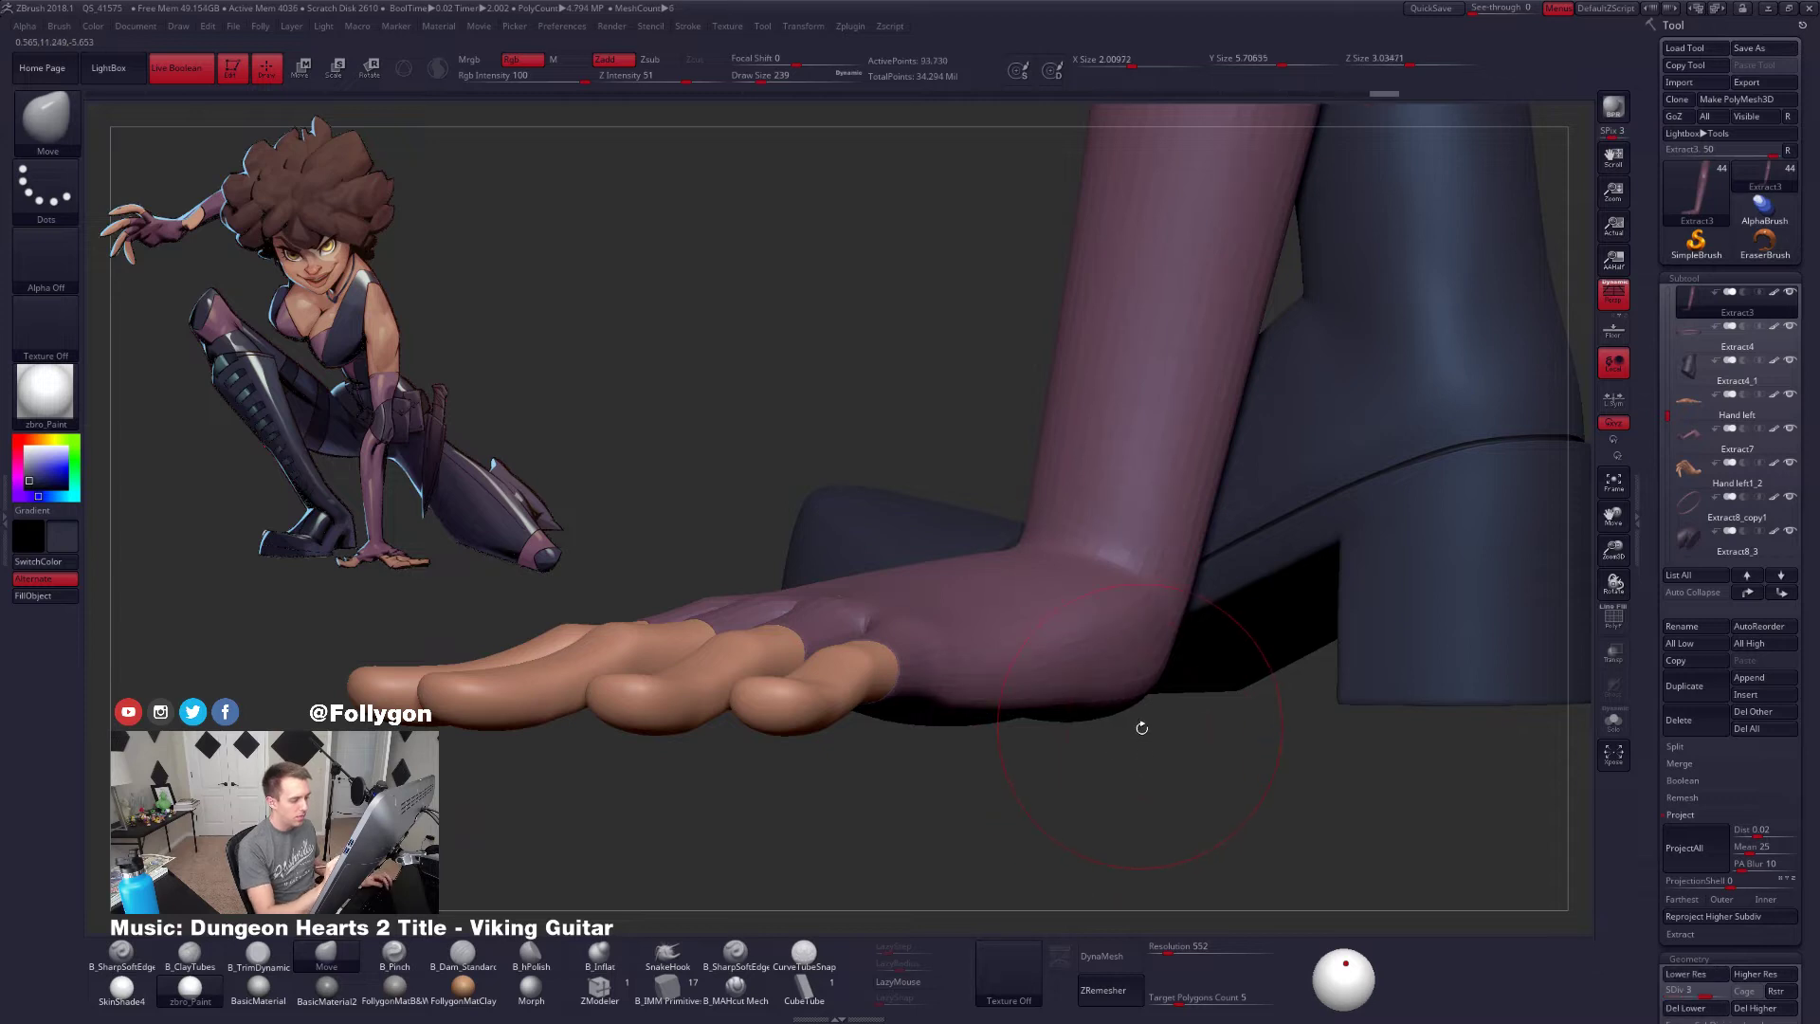
# Return the glove to its highest subdivision level, set the draw size to 113 and smooth the wrist crease
pyautogui.press('d')
pyautogui.press('space')
pyautogui.moveTo(1136, 563)
pyautogui.mouseDown()
pyautogui.moveTo(1120, 563)
pyautogui.moveTo(1142, 640)
pyautogui.moveTo(1136, 571)
pyautogui.moveTo(1040, 630)
pyautogui.moveTo(777, 597)
pyautogui.mouseUp()
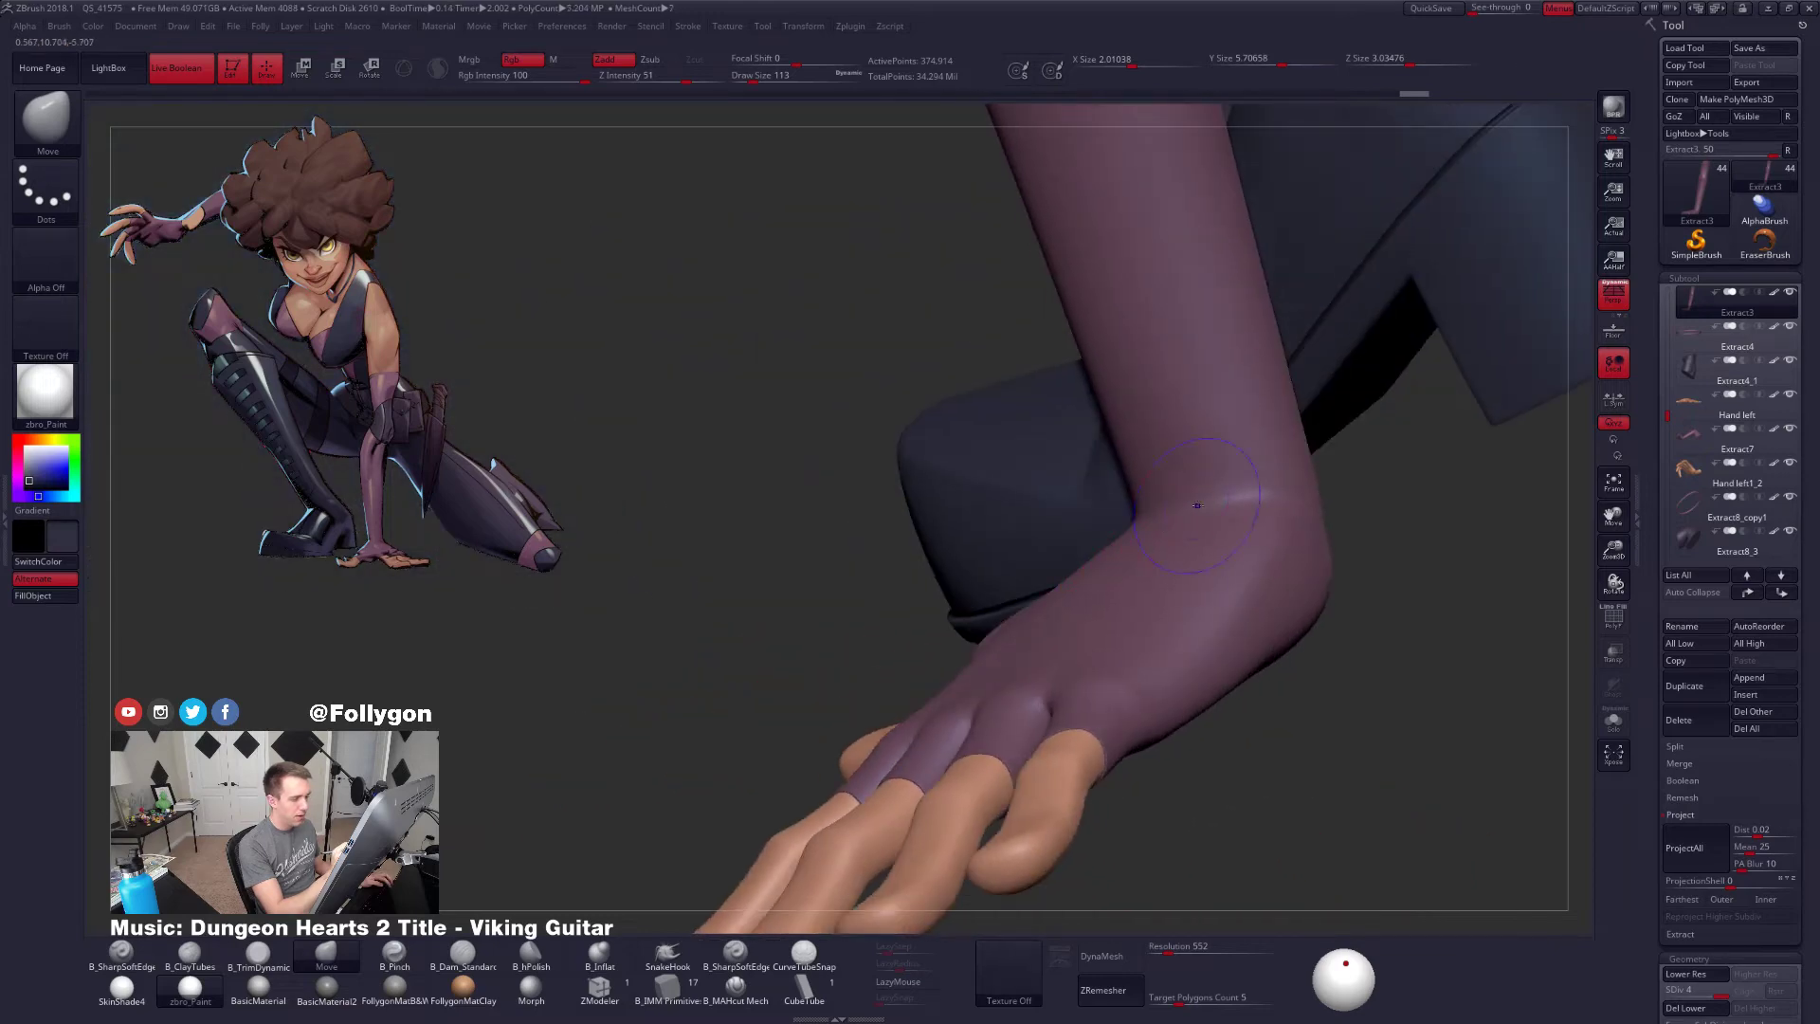
pyautogui.keyDown('shift'); pyautogui.moveTo(1197, 505); pyautogui.dragTo(1246, 498); pyautogui.keyUp('shift')
pyautogui.moveTo(721, 607)
pyautogui.mouseDown()
pyautogui.moveTo(1142, 579)
pyautogui.moveTo(1072, 576)
pyautogui.mouseUp()
# Isolate the glove and drop it two subdivision levels to adjust the inner wrist bend with the Move brush
pyautogui.hotkey('shift', 's')
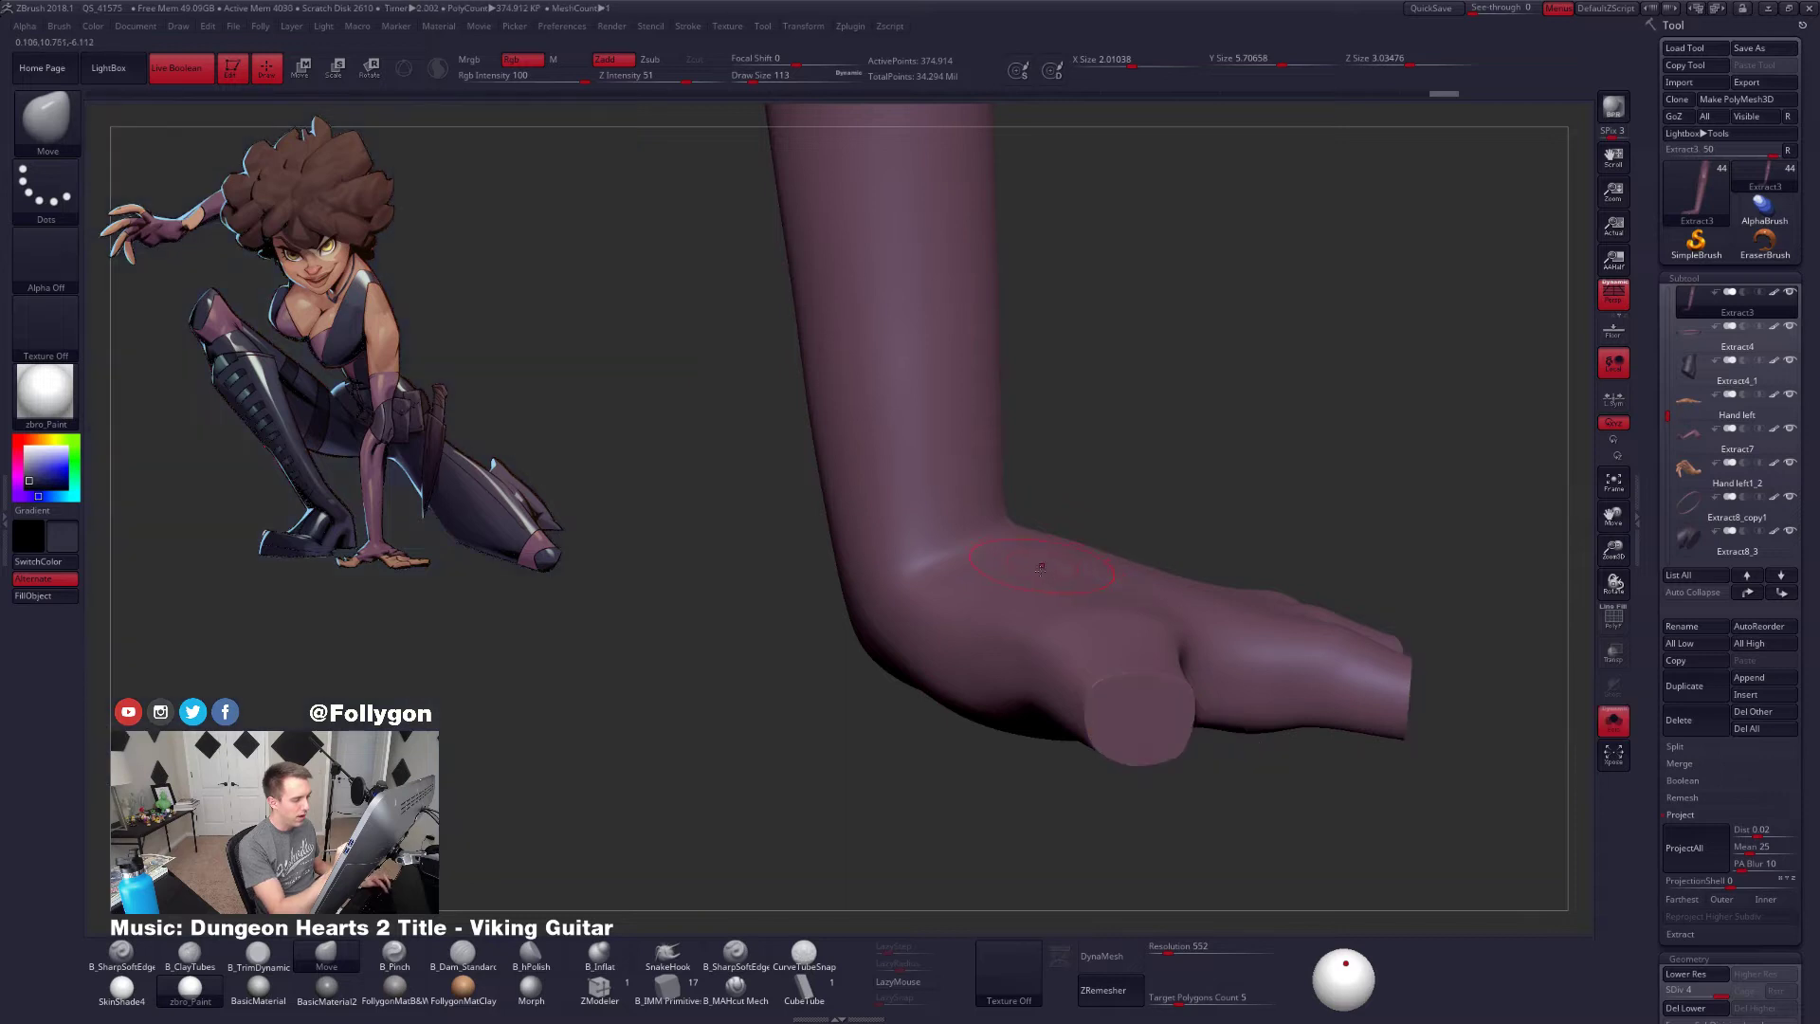
pyautogui.moveTo(1041, 568)
pyautogui.mouseDown(button='right')
pyautogui.moveTo(1010, 579)
pyautogui.moveTo(1033, 635)
pyautogui.moveTo(1073, 540)
pyautogui.moveTo(1028, 599)
pyautogui.mouseUp(button='right')
pyautogui.hotkey('shift', 'd')
pyautogui.hotkey('shift', 'd')
pyautogui.moveTo(1256, 350); pyautogui.dragTo(1135, 479, button='right')
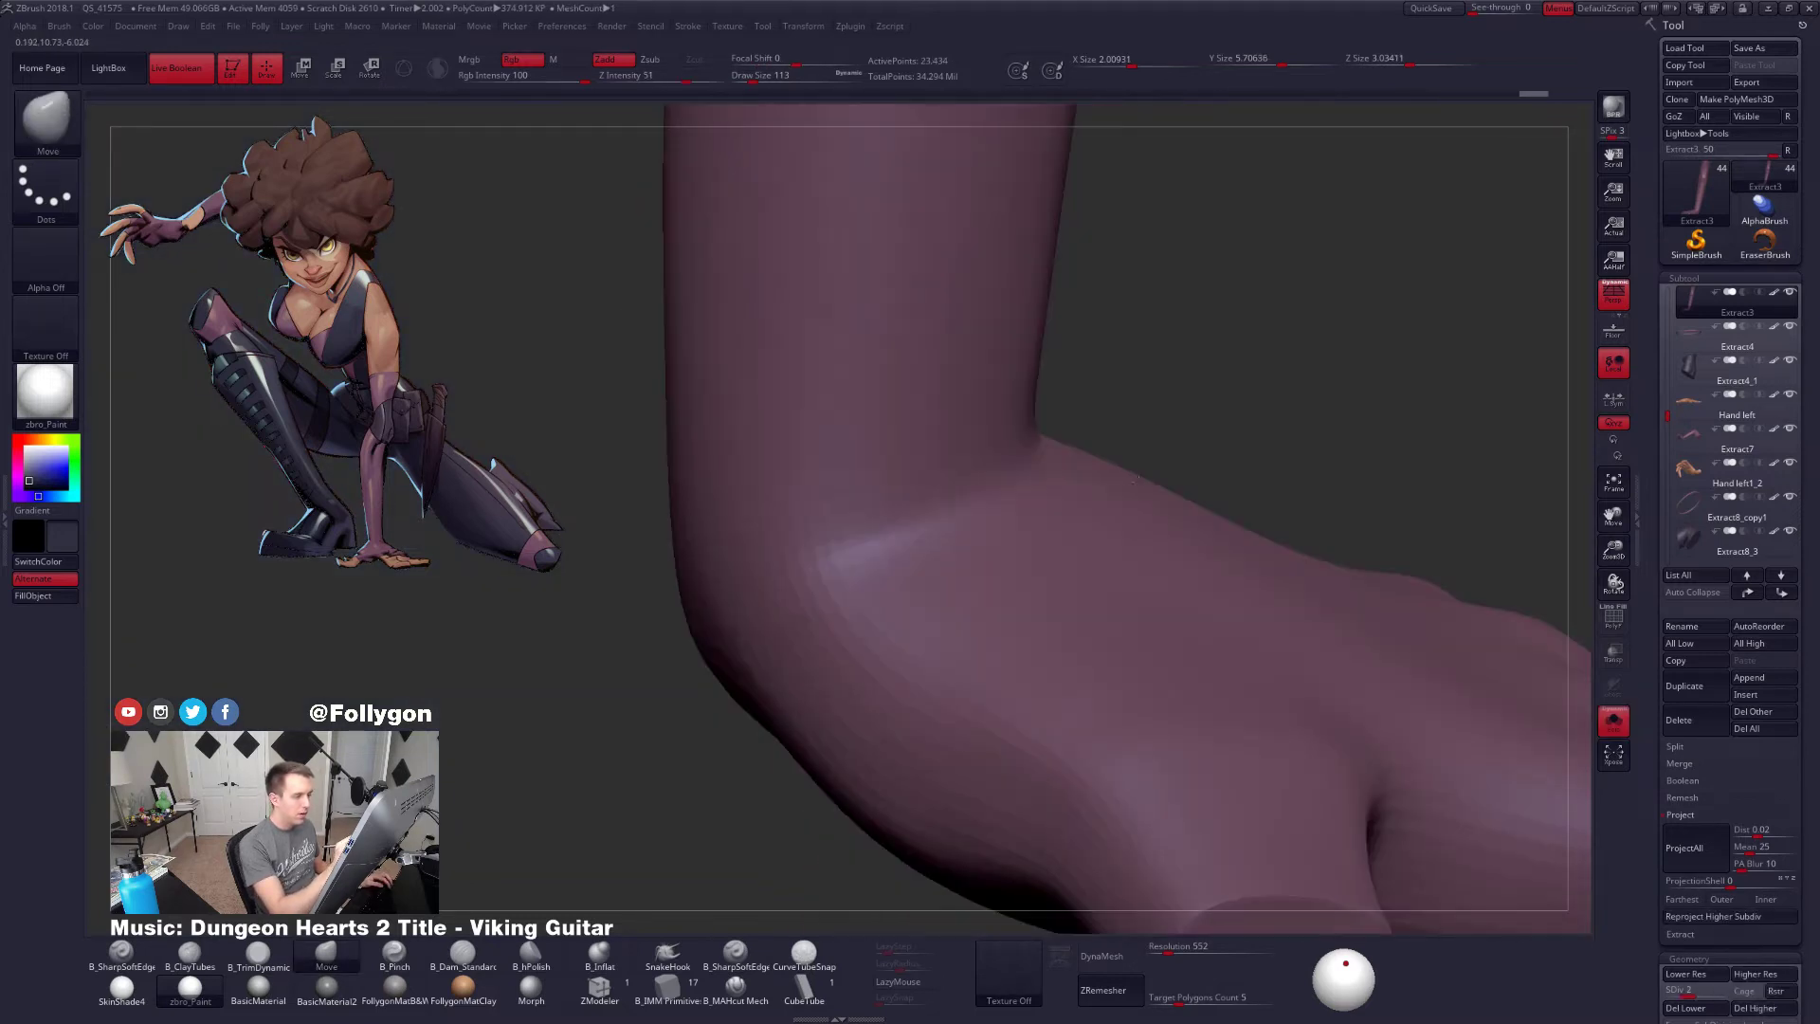
pyautogui.moveTo(1136, 479)
pyautogui.mouseDown()
pyautogui.moveTo(1081, 569)
pyautogui.moveTo(1151, 489)
pyautogui.mouseUp()
pyautogui.press('space')
pyautogui.moveTo(1233, 427); pyautogui.dragTo(1196, 476)
# Switch to B_TrimDynamic and reposition the light to inspect the shading around the wrist
pyautogui.press('3')
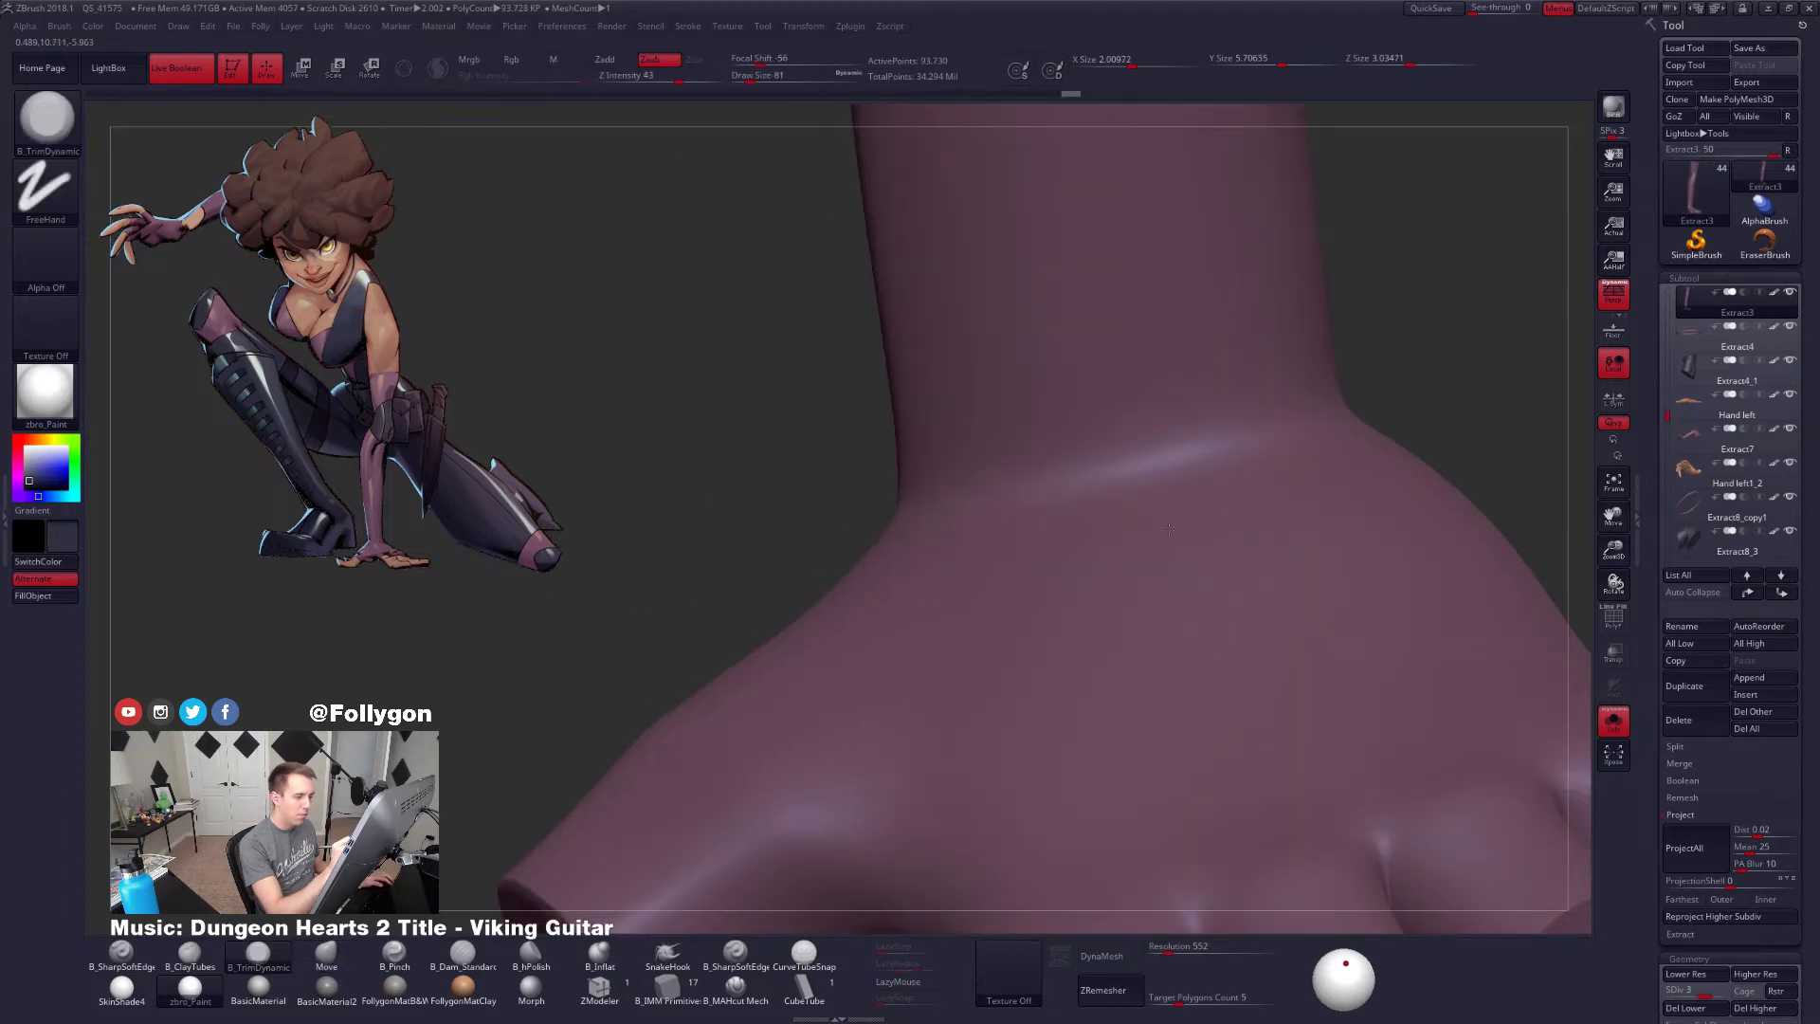
pyautogui.moveTo(1169, 529); pyautogui.dragTo(1301, 828, button='right')
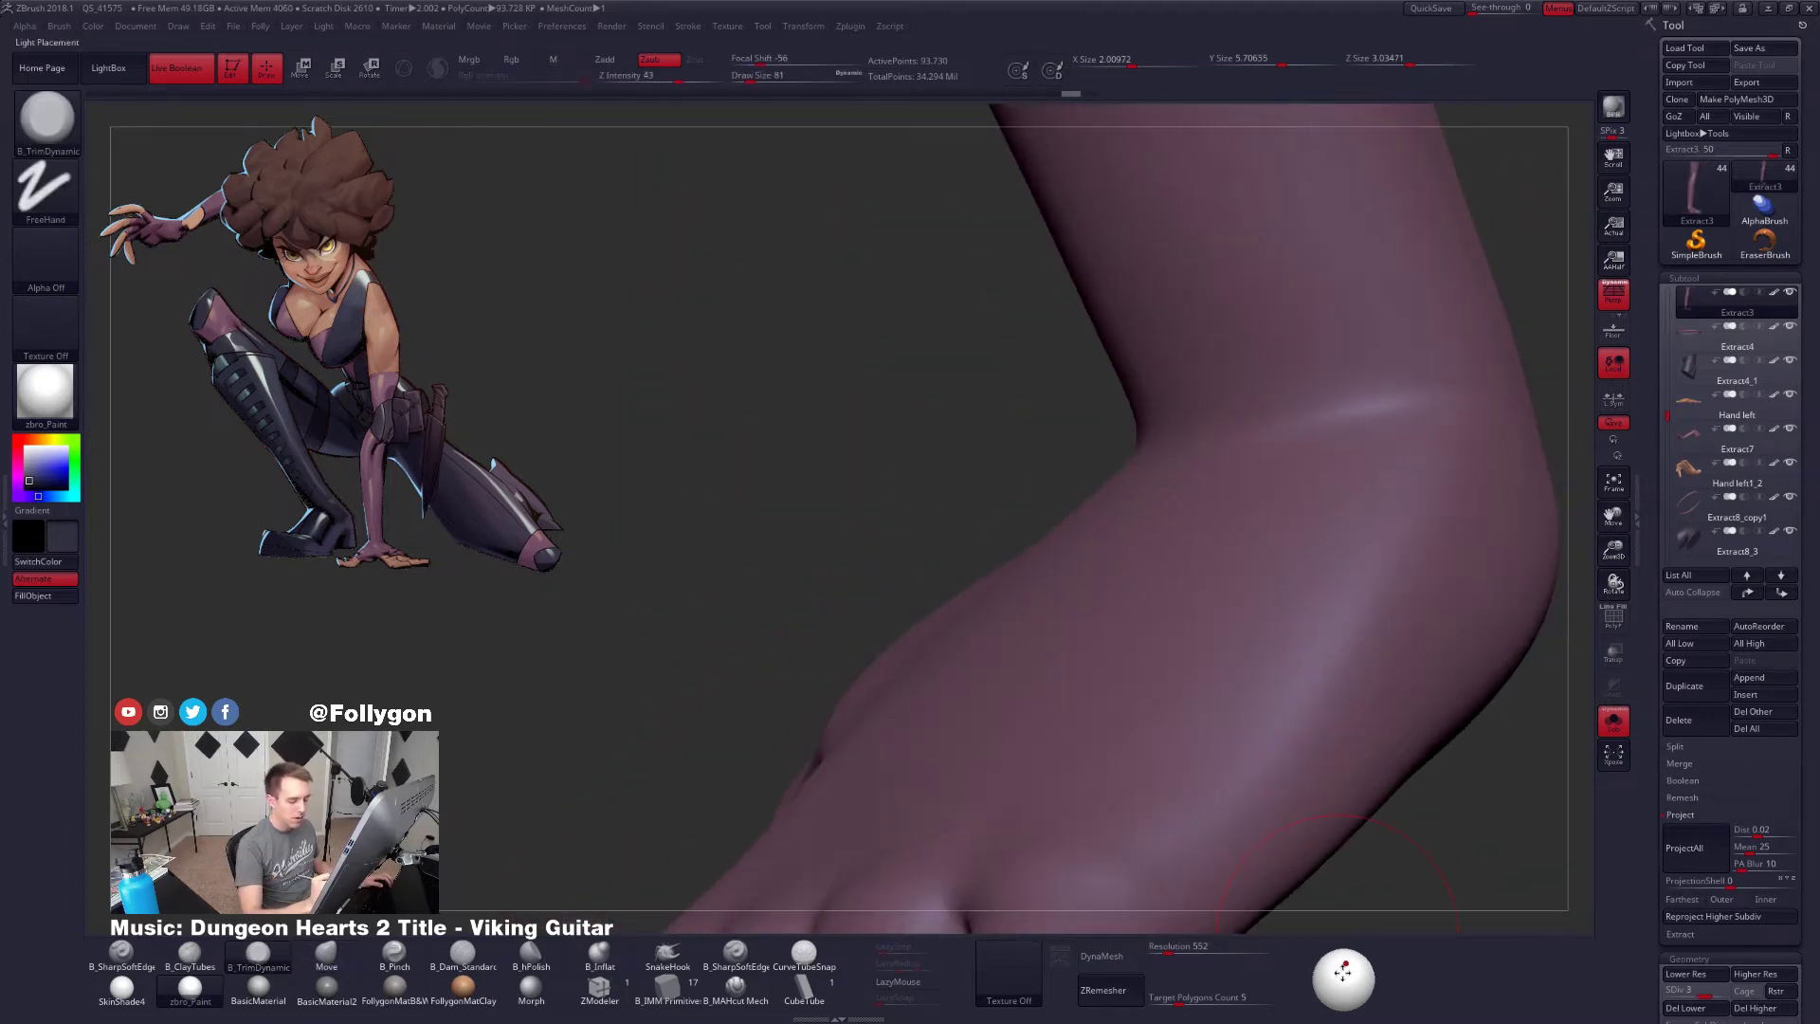
pyautogui.moveTo(1342, 973); pyautogui.dragTo(1344, 977)
pyautogui.moveTo(1308, 861); pyautogui.dragTo(1491, 460, button='right')
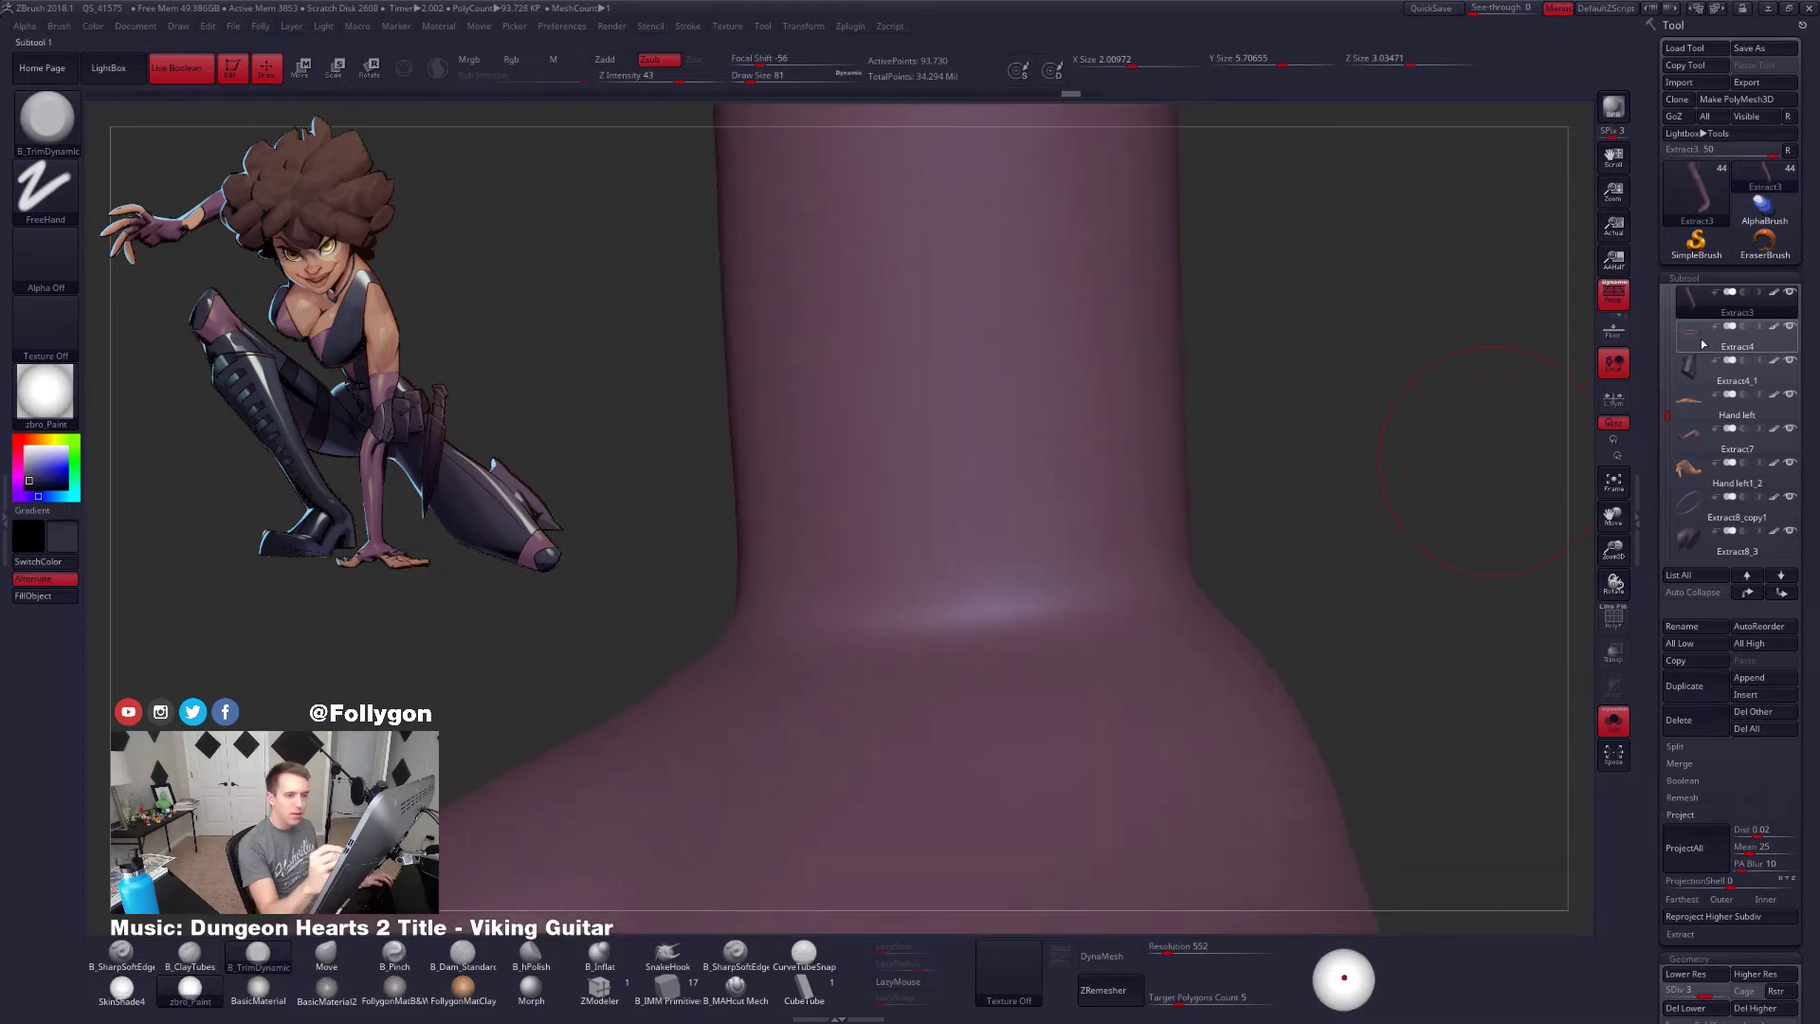
# Hide the glove's polypaint and display it in white with the grey FollygonMat material, comparing it with BasicMaterial first
pyautogui.click(1773, 292)
pyautogui.moveTo(30, 474); pyautogui.dragTo(24, 445)
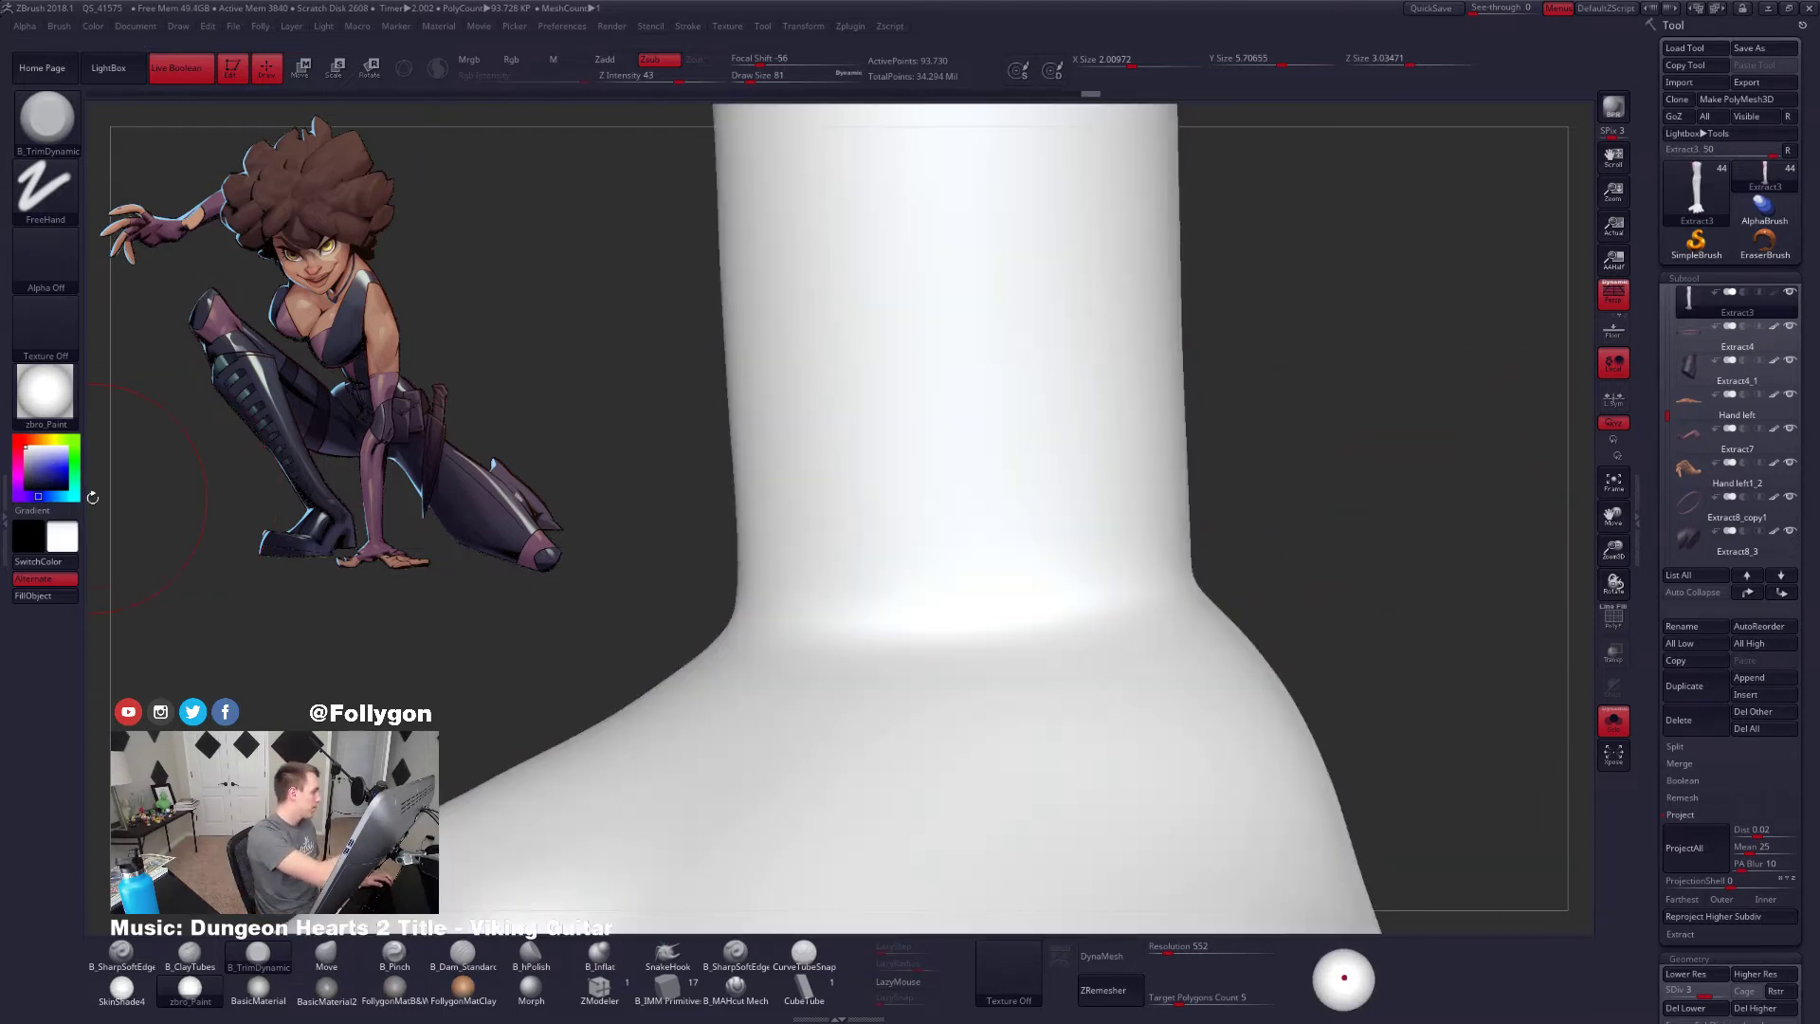
pyautogui.click(284, 1000)
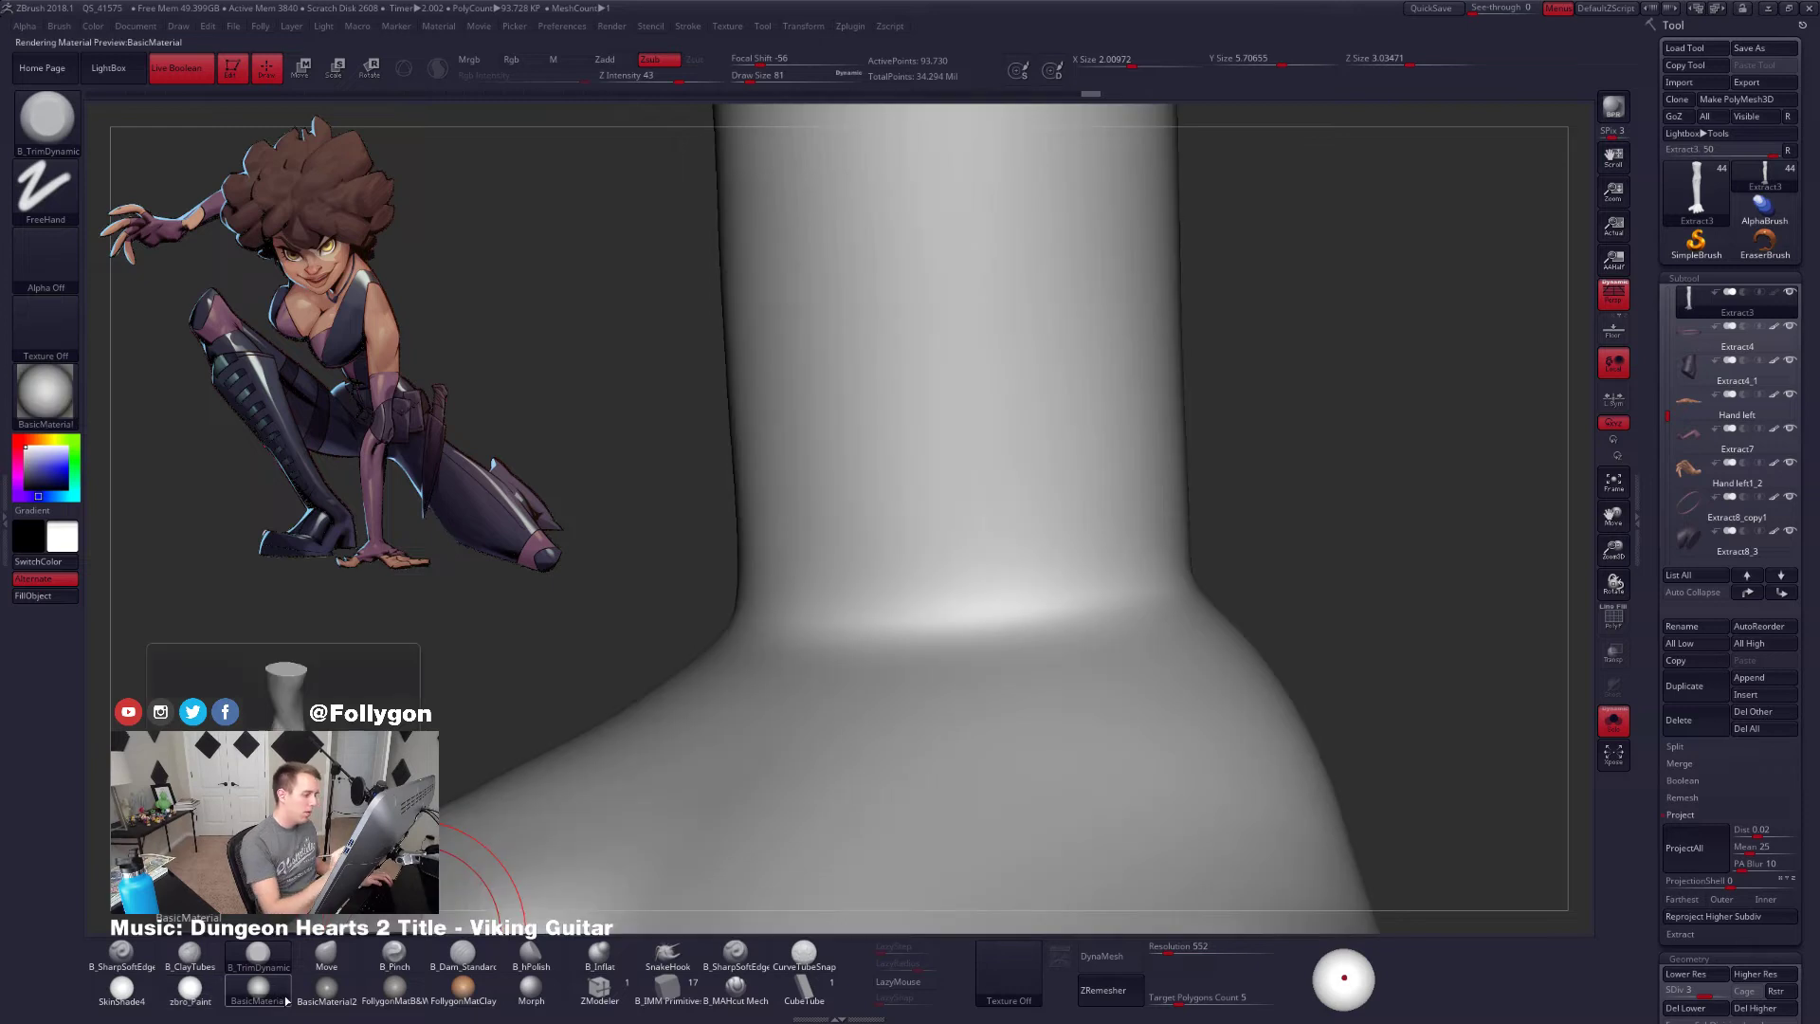
pyautogui.keyDown('alt'); pyautogui.moveTo(1194, 796); pyautogui.dragTo(1179, 751, button='right'); pyautogui.keyUp('alt')
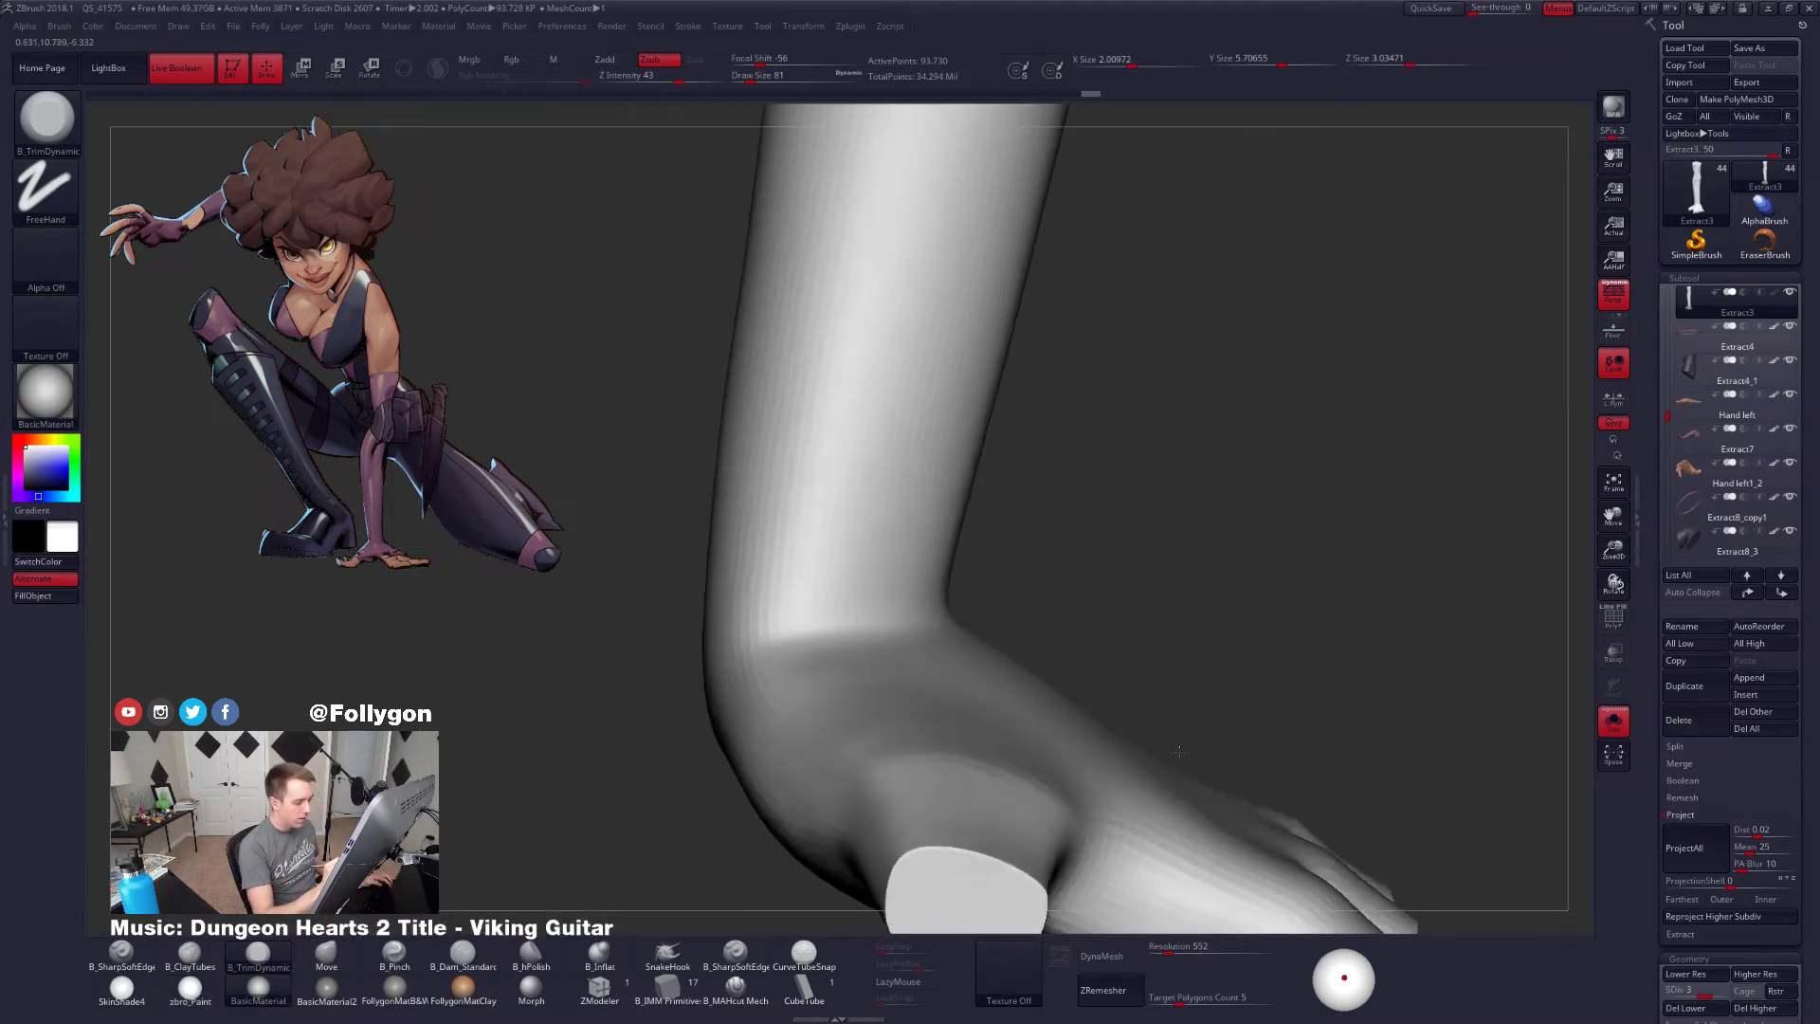
pyautogui.moveTo(1179, 751)
pyautogui.mouseDown()
pyautogui.moveTo(1147, 726)
pyautogui.moveTo(1164, 756)
pyautogui.moveTo(1148, 764)
pyautogui.moveTo(1201, 716)
pyautogui.mouseUp()
pyautogui.click(395, 987)
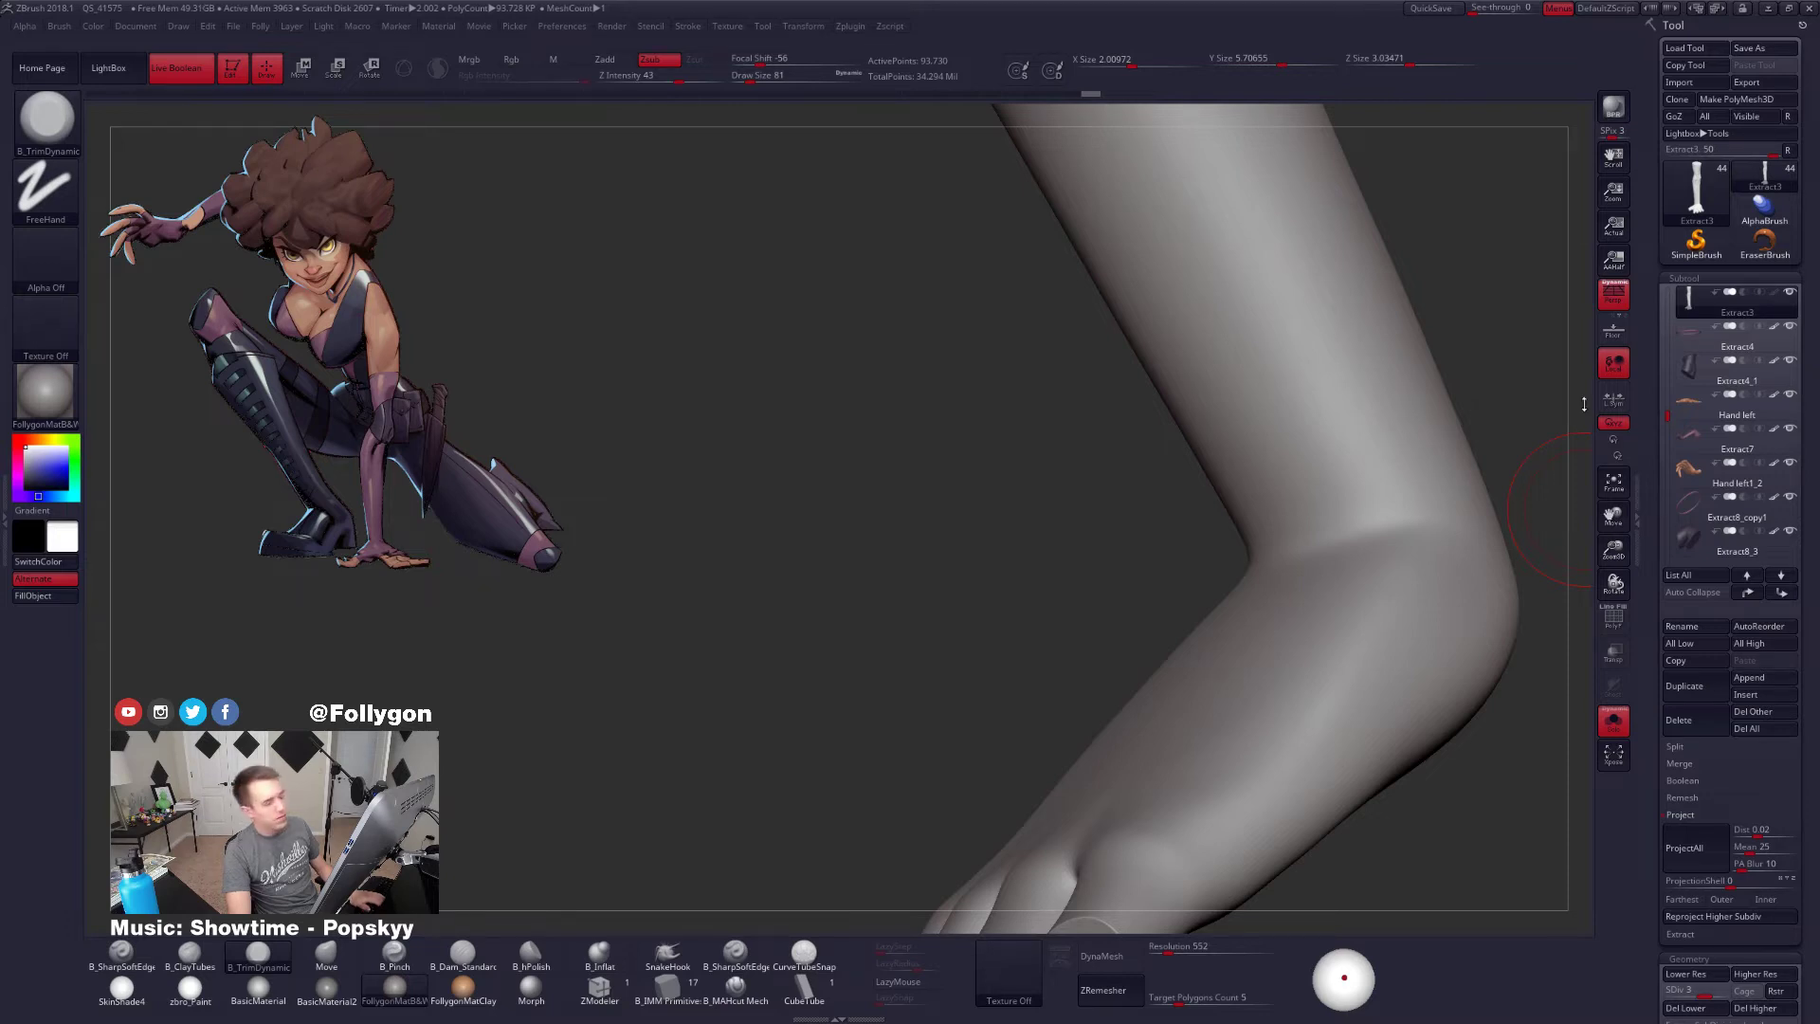
pyautogui.moveTo(1356, 430)
pyautogui.mouseDown(button='right')
pyautogui.moveTo(1373, 576)
pyautogui.moveTo(1441, 569)
pyautogui.mouseUp(button='right')
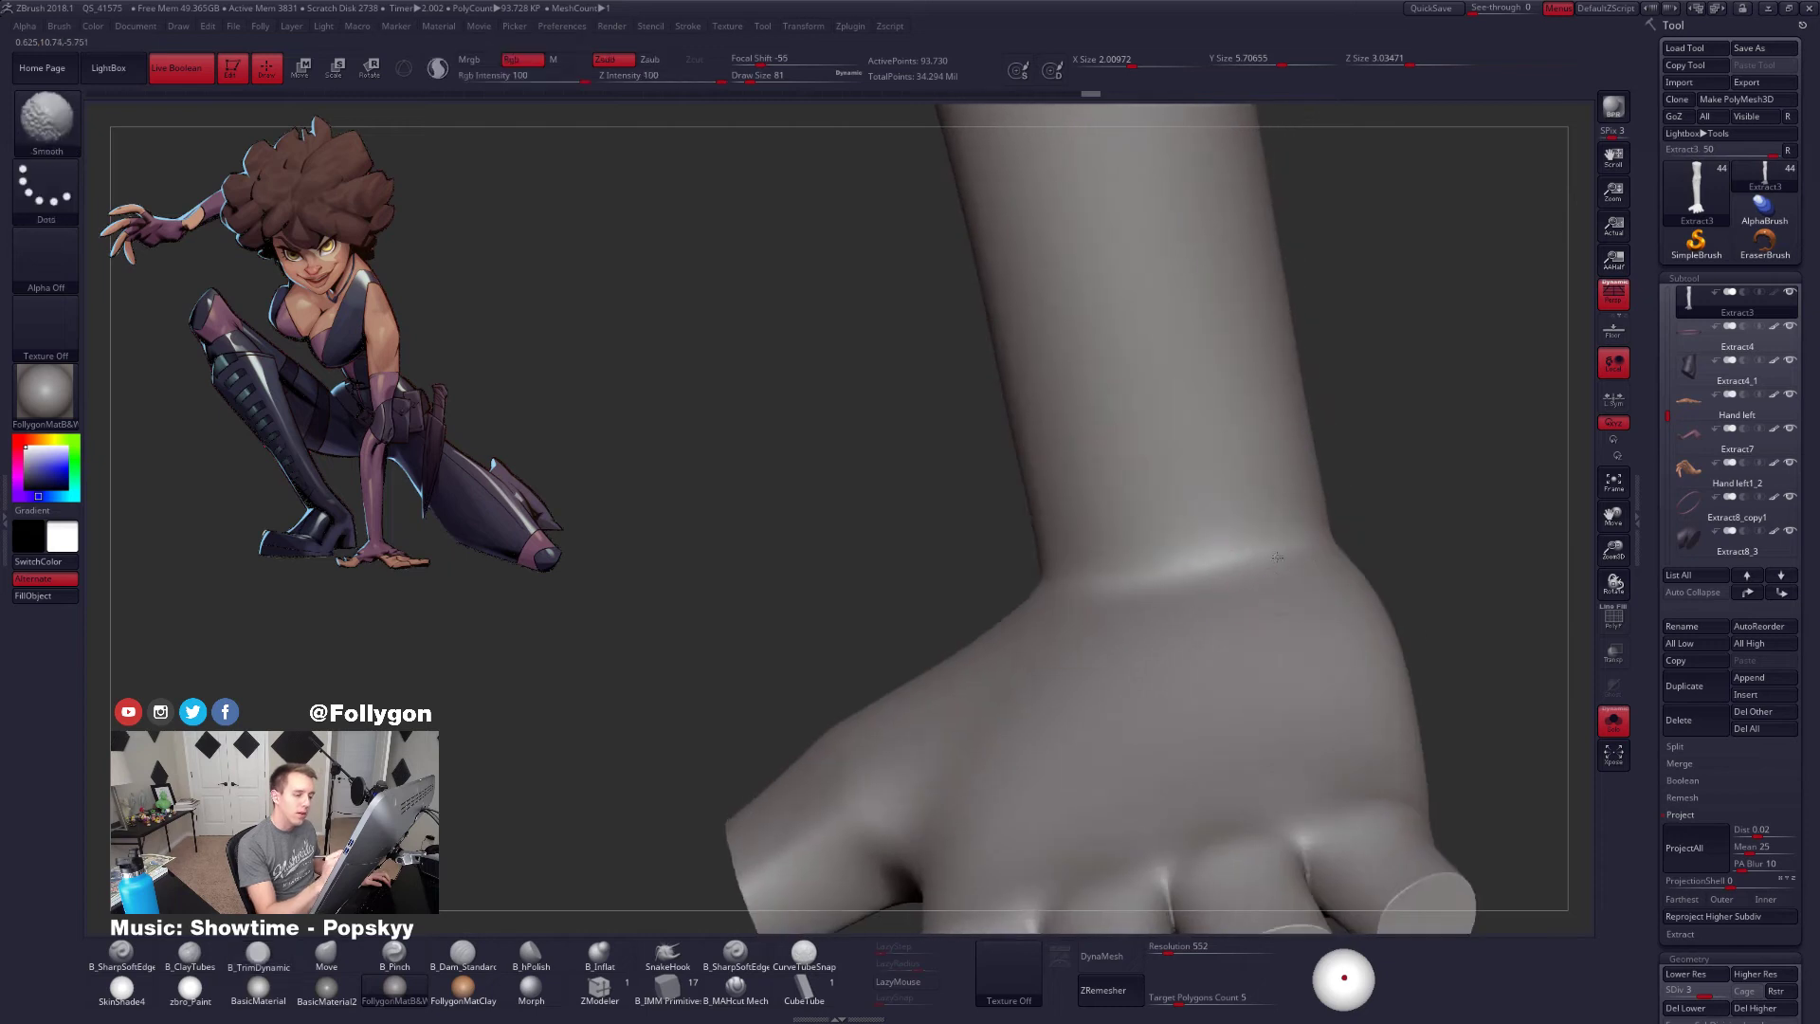
# Return the glove to subdivision level 4, smooth its wrist area and bring the rest of the character back into view
pyautogui.moveTo(1277, 557)
pyautogui.mouseDown(button='right')
pyautogui.moveTo(985, 625)
pyautogui.moveTo(1008, 752)
pyautogui.moveTo(1019, 716)
pyautogui.moveTo(1146, 698)
pyautogui.moveTo(1166, 764)
pyautogui.moveTo(1225, 764)
pyautogui.moveTo(1262, 597)
pyautogui.moveTo(1231, 654)
pyautogui.mouseUp(button='right')
pyautogui.press('d')
pyautogui.press('shift')
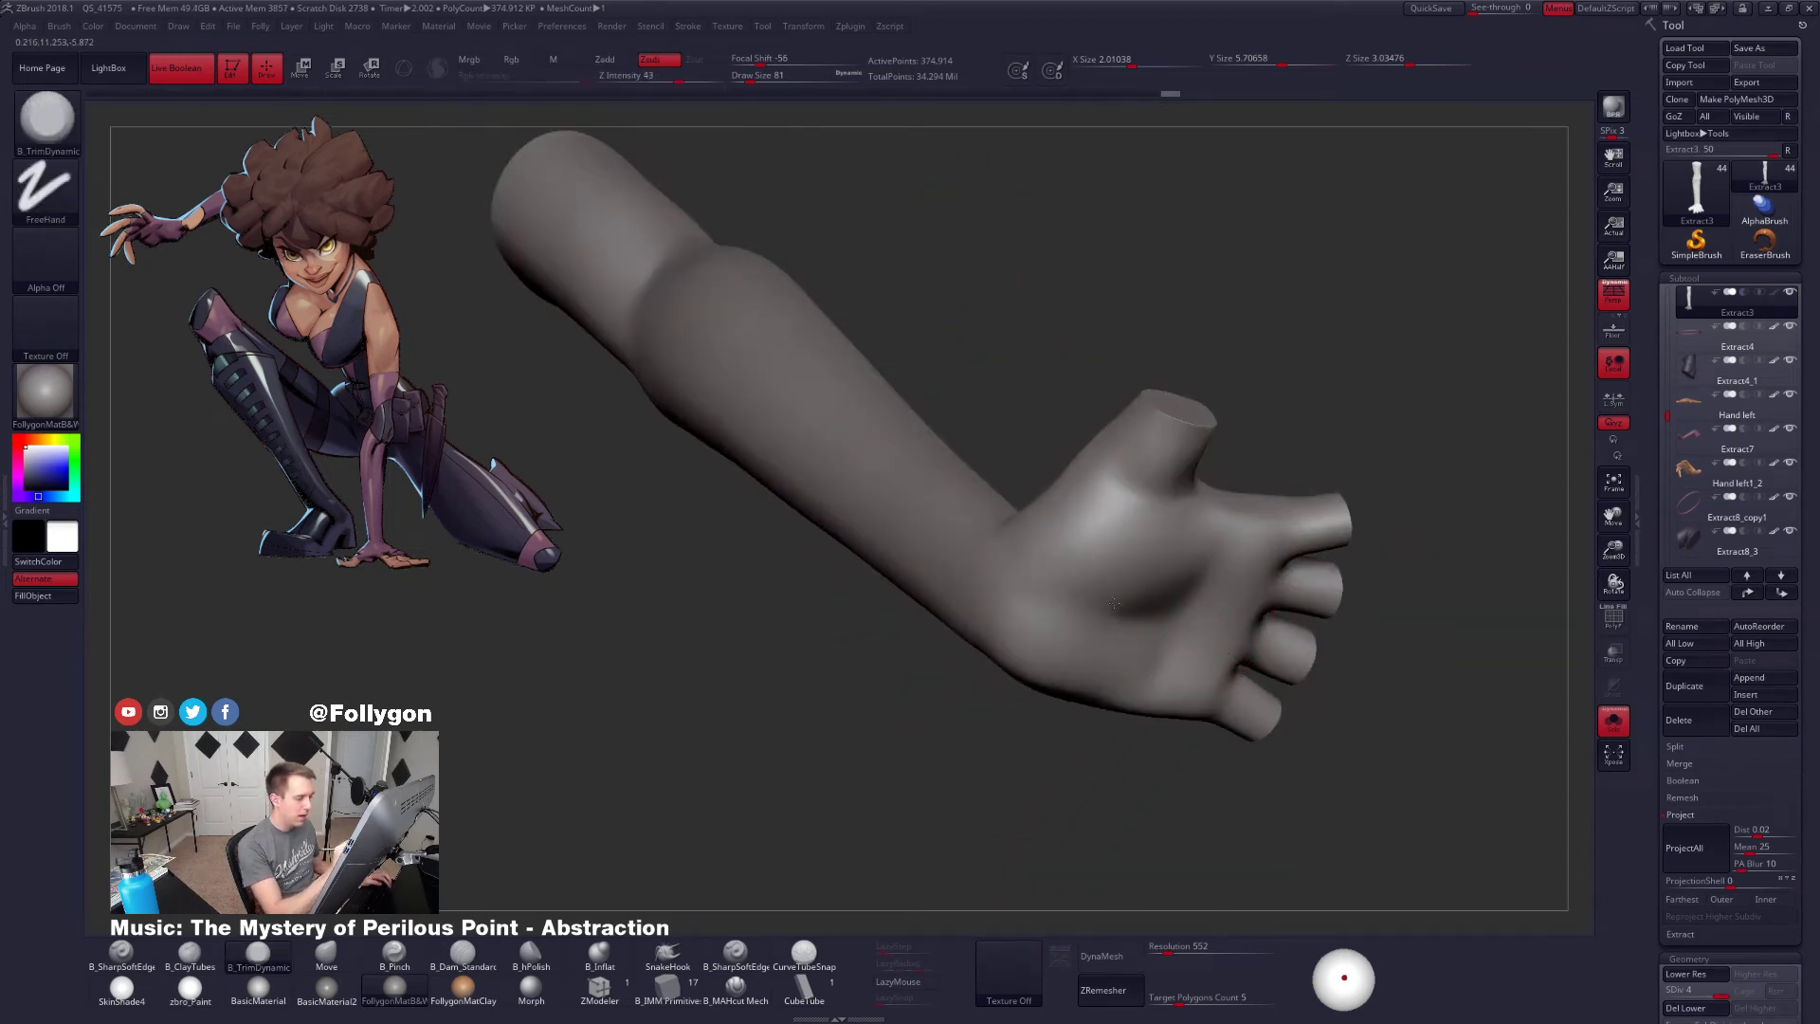
pyautogui.moveTo(1120, 612); pyautogui.dragTo(992, 581, button='right')
pyautogui.keyDown('shift'); pyautogui.moveTo(991, 581); pyautogui.dragTo(1030, 575); pyautogui.keyUp('shift')
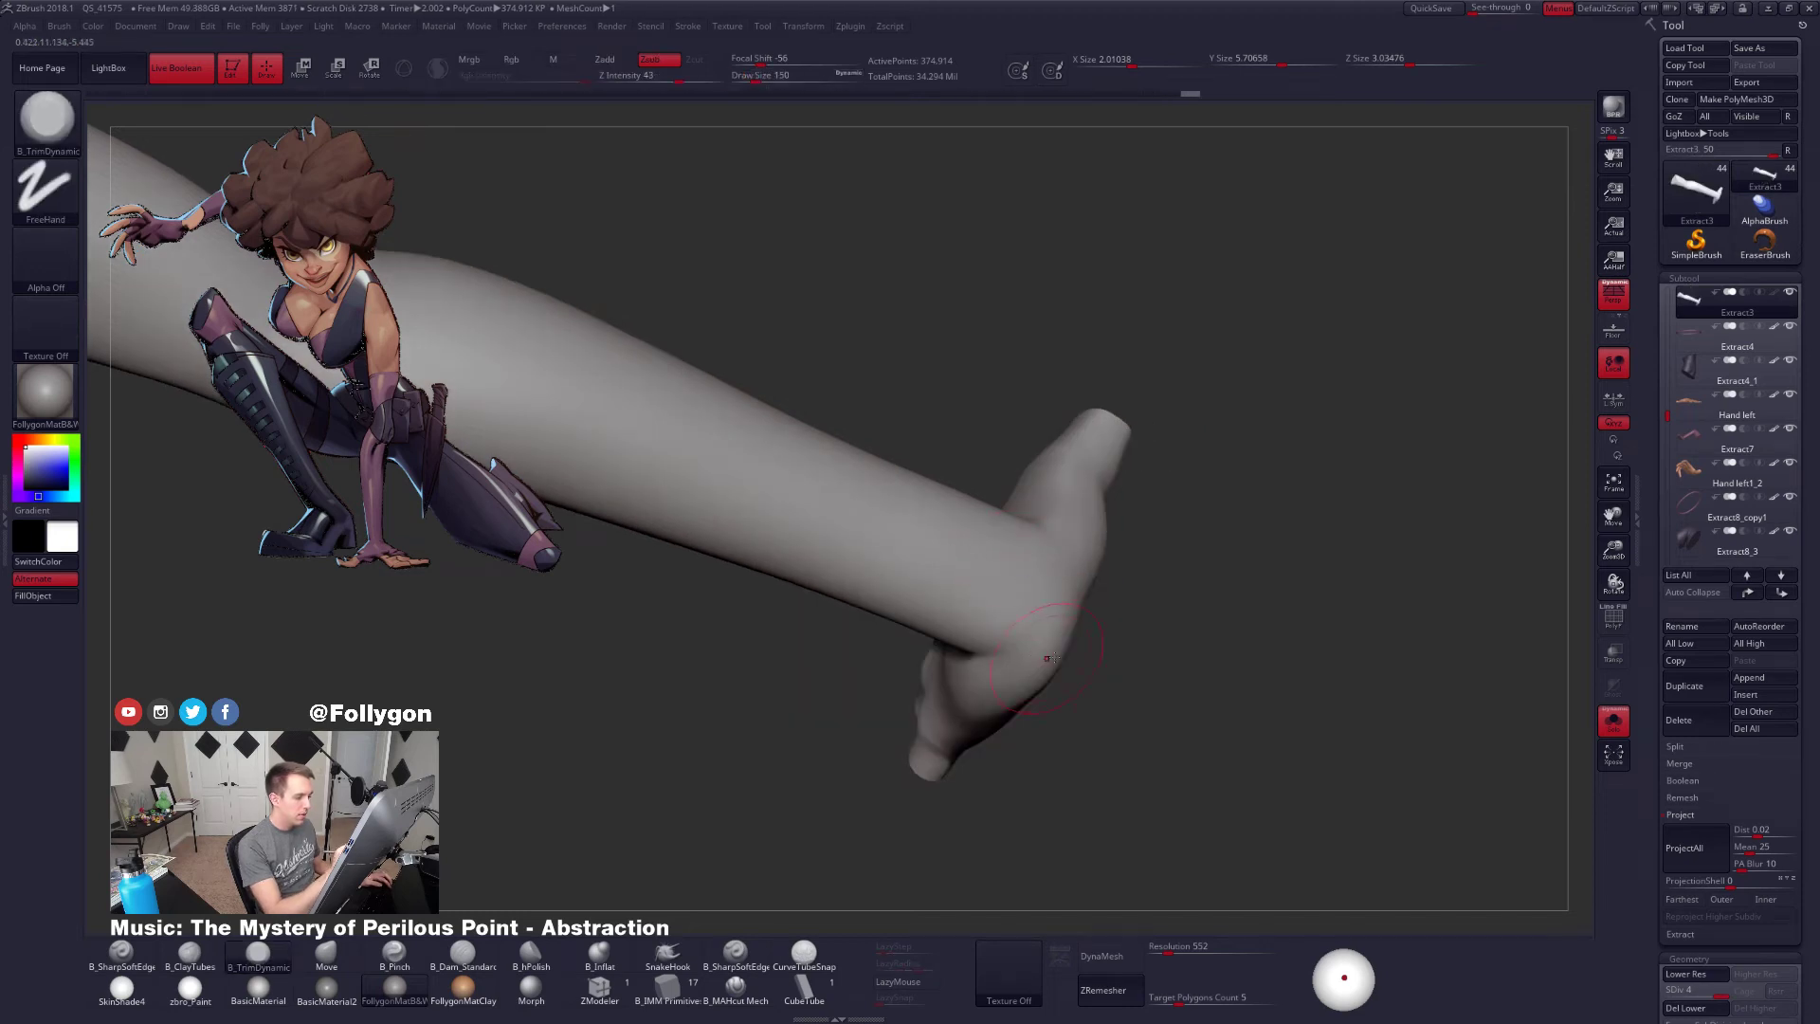
pyautogui.moveTo(1074, 554)
pyautogui.mouseDown(button='right')
pyautogui.moveTo(1191, 638)
pyautogui.moveTo(1252, 618)
pyautogui.mouseUp(button='right')
pyautogui.hotkey('alt', 's')
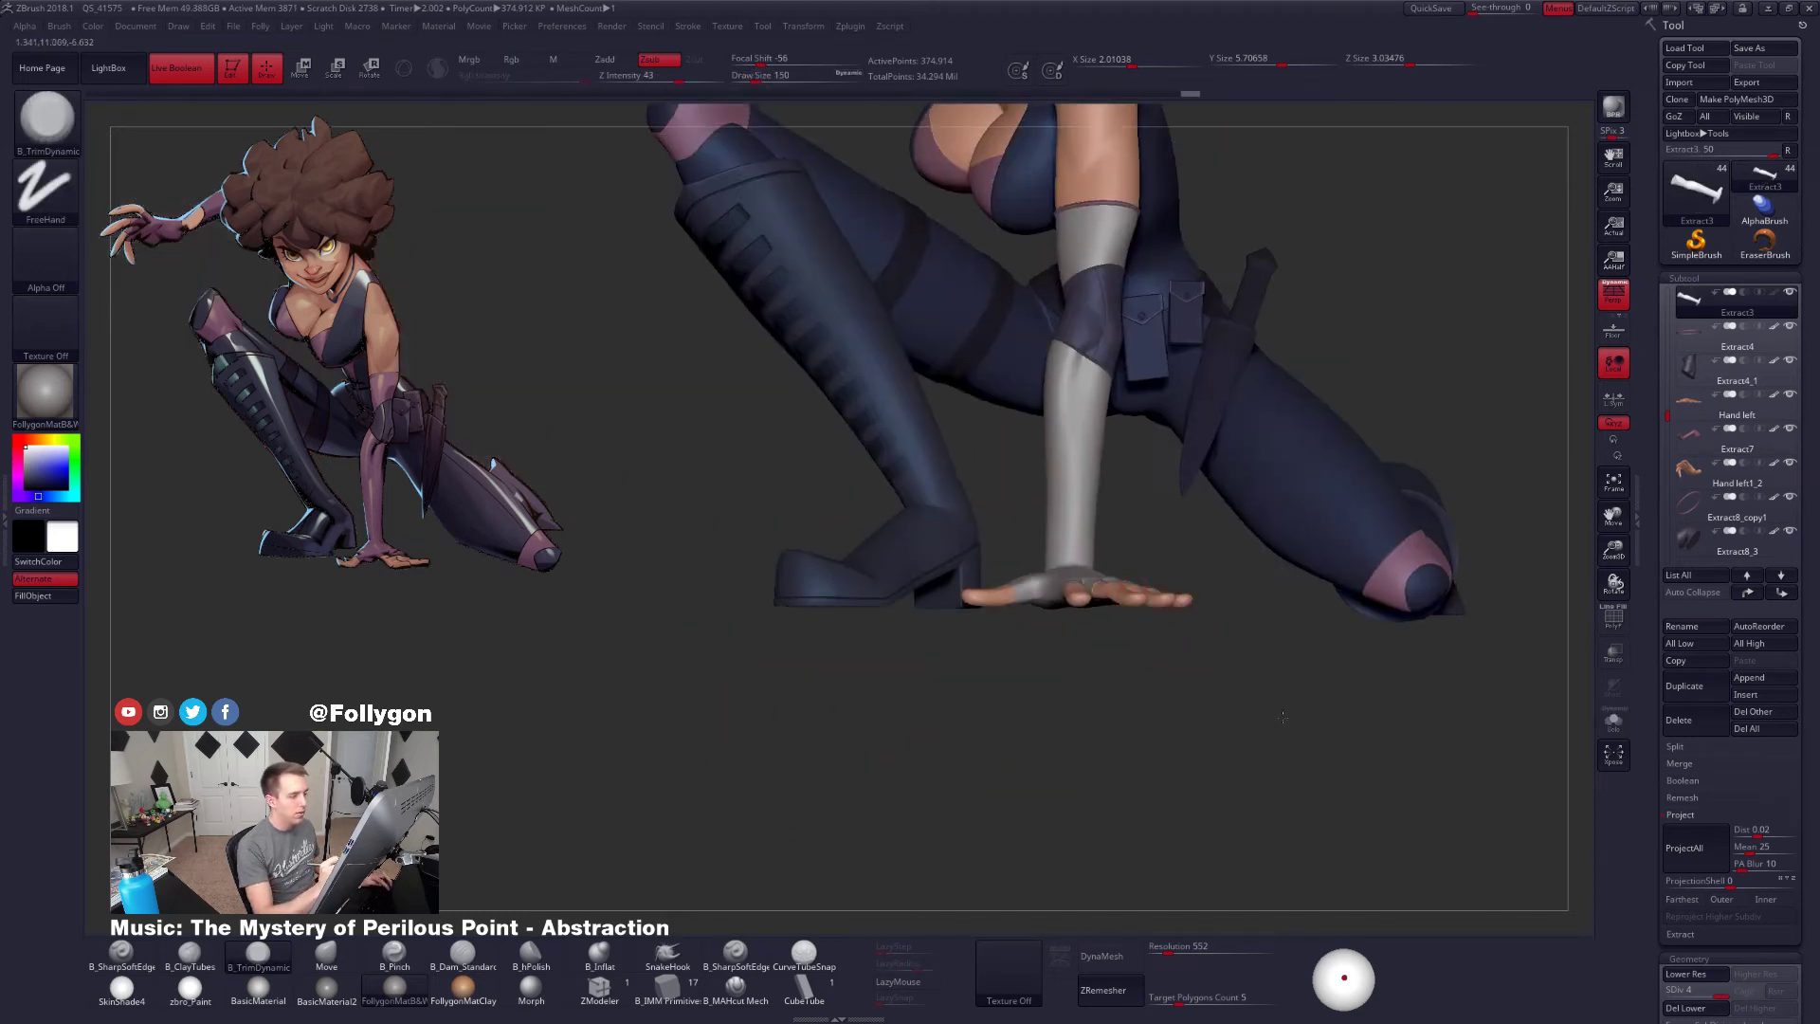
# Turn the glove's polypaint back on and reposition the light so it shines from the upper front
pyautogui.moveTo(1291, 723); pyautogui.dragTo(1299, 605, button='right')
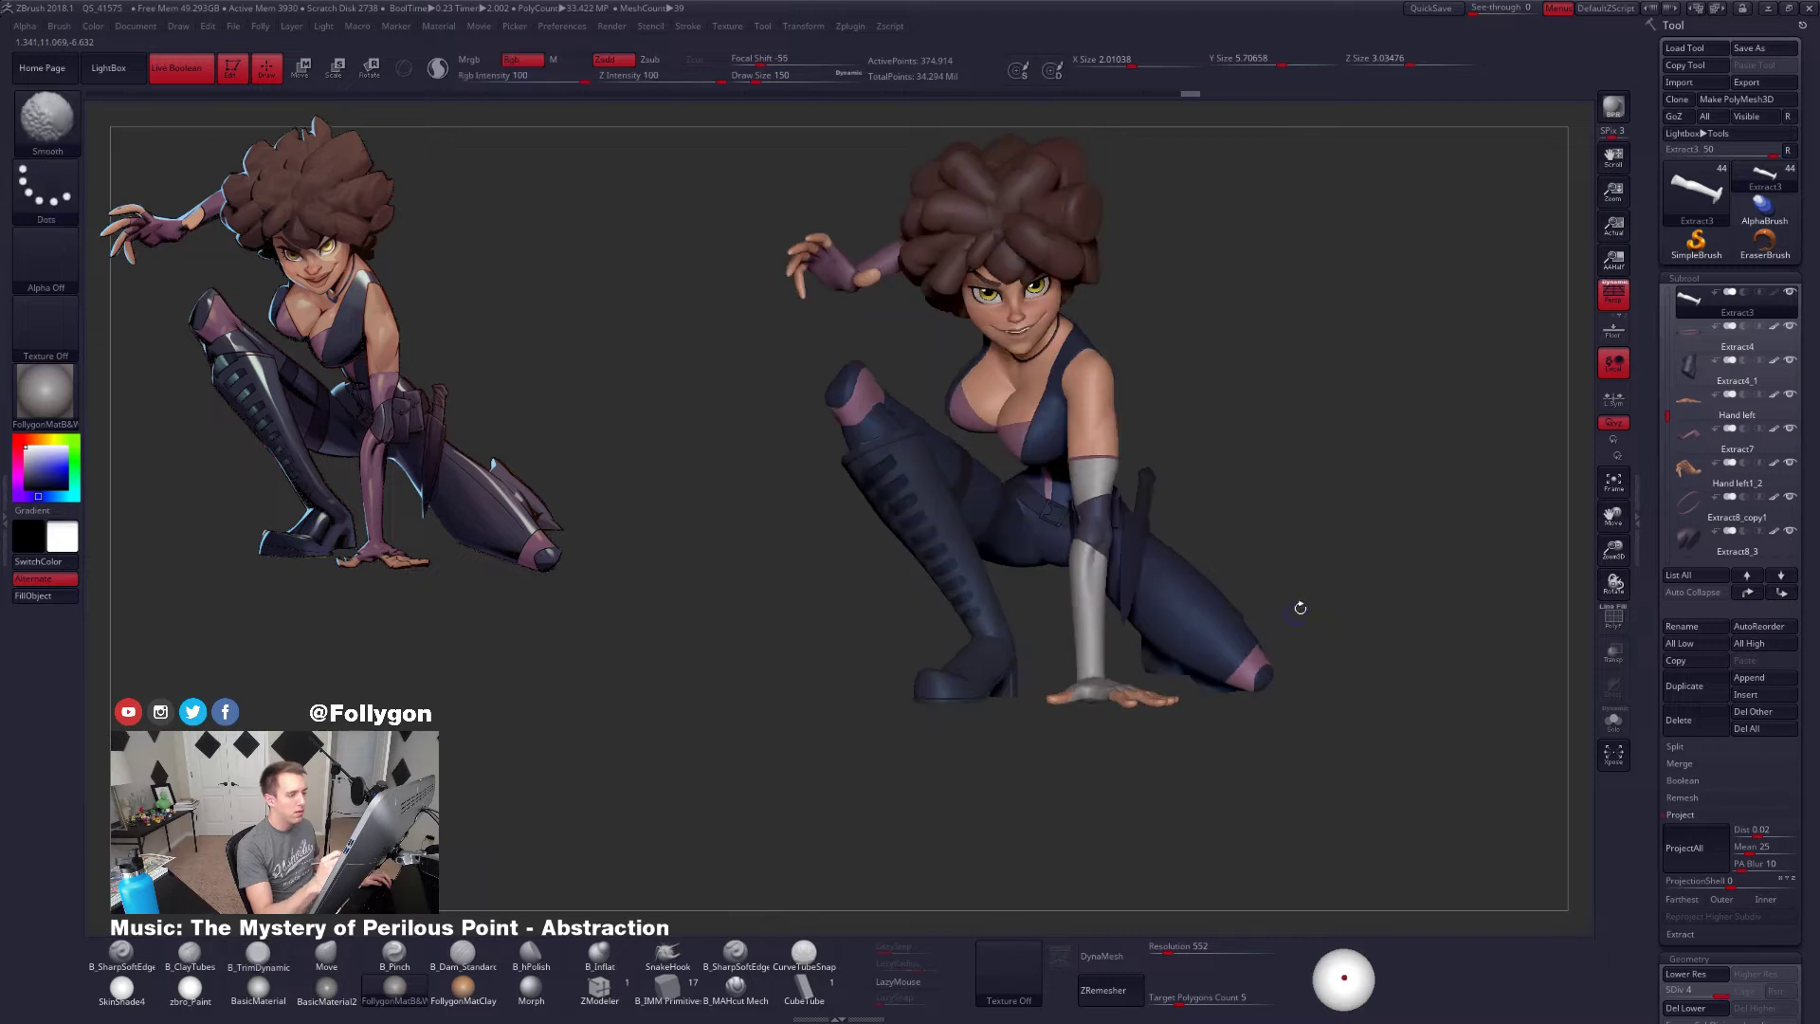
pyautogui.moveTo(1425, 492); pyautogui.dragTo(1363, 504, button='right')
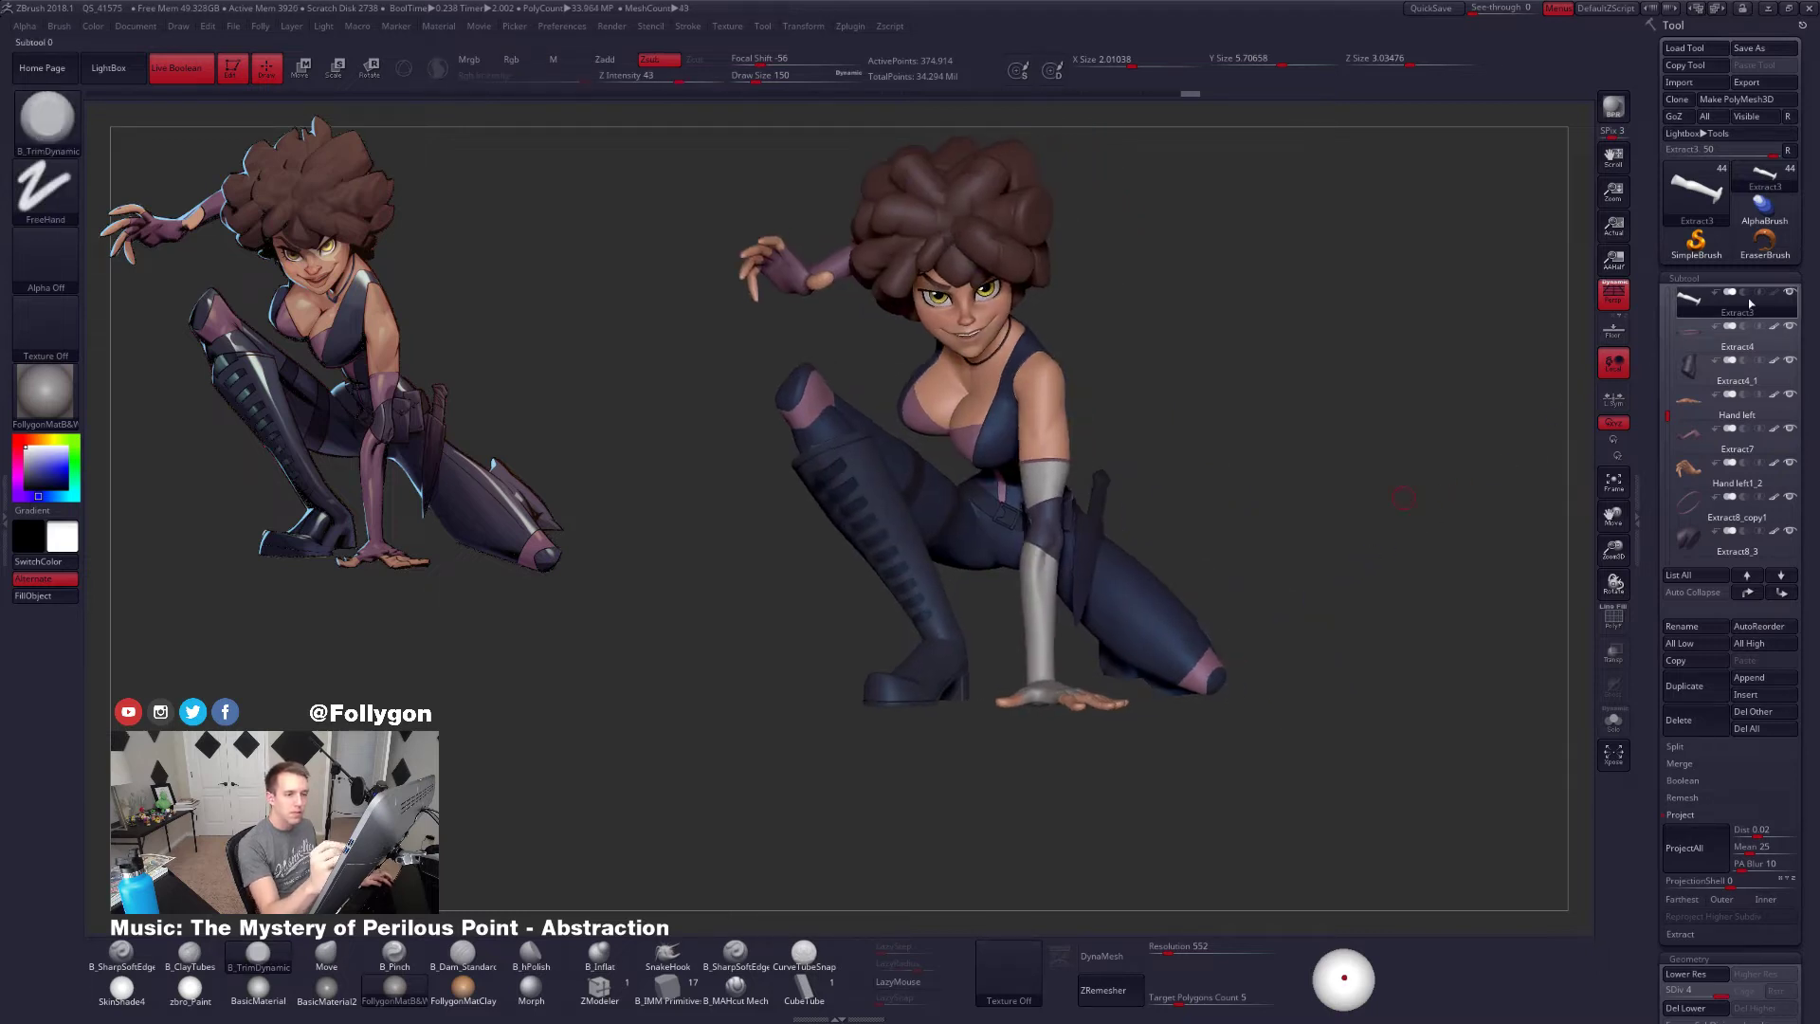
pyautogui.click(1772, 293)
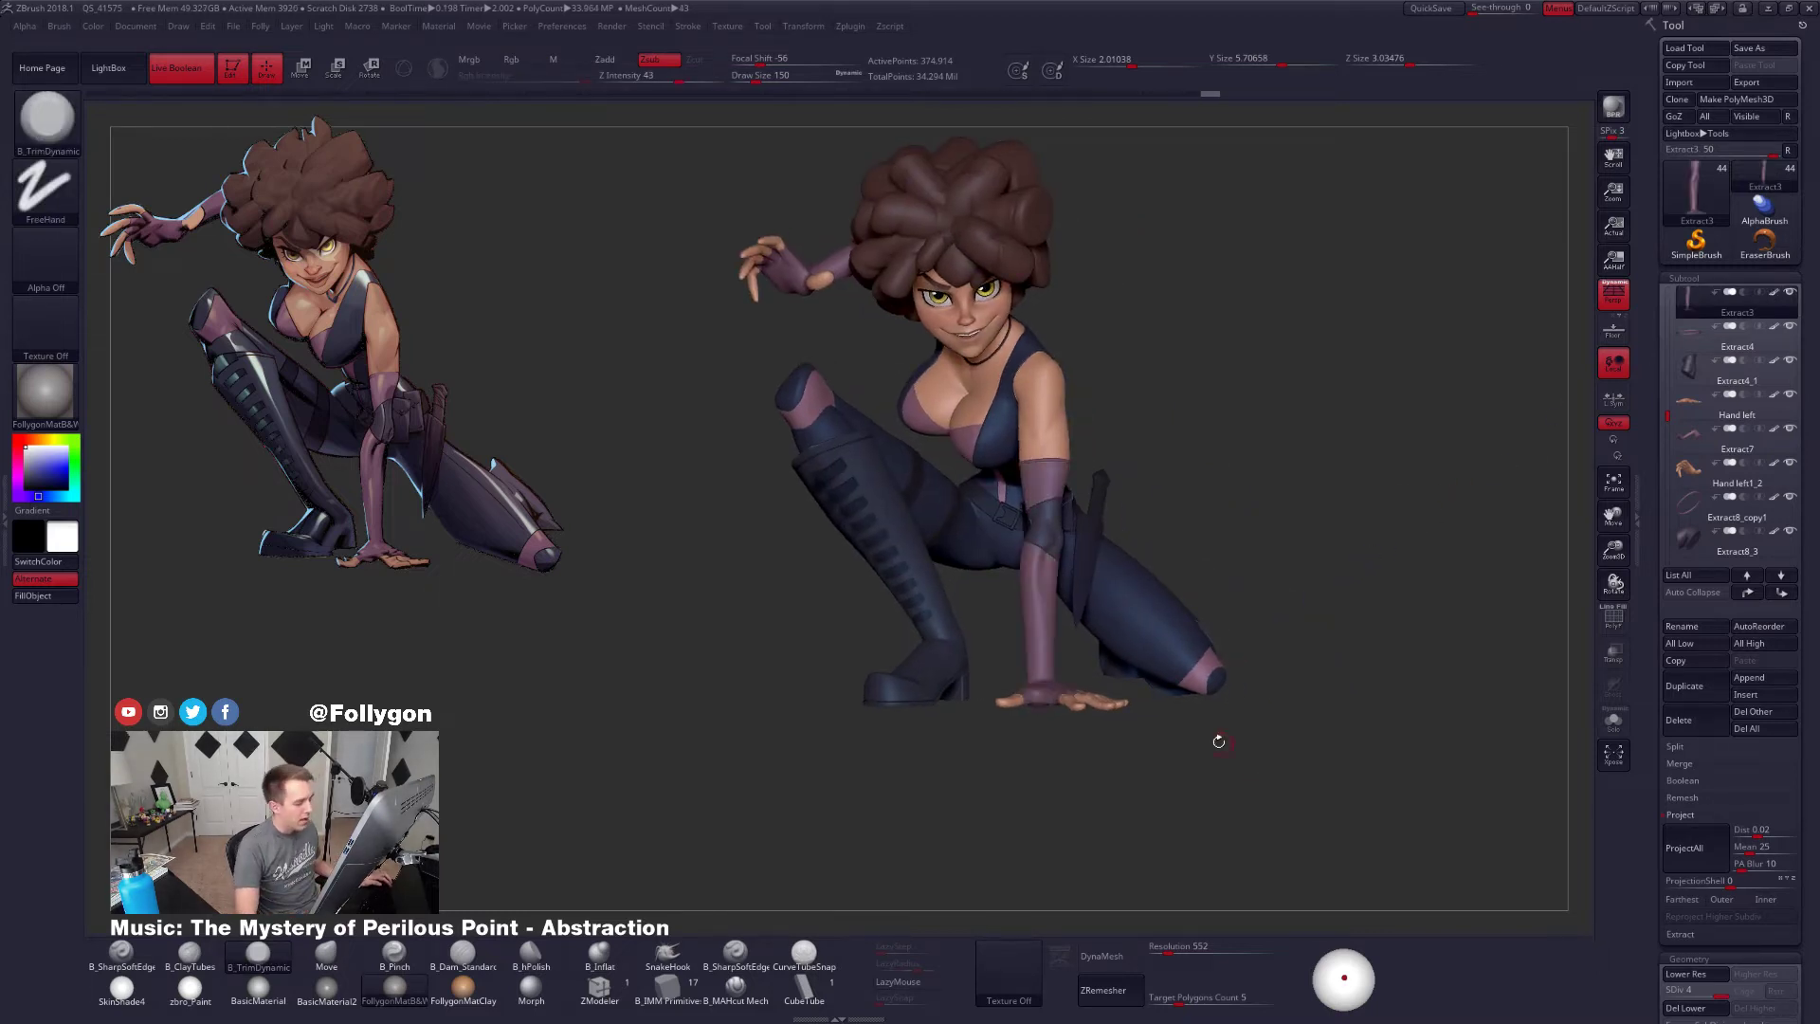
pyautogui.moveTo(1348, 971); pyautogui.dragTo(1343, 961)
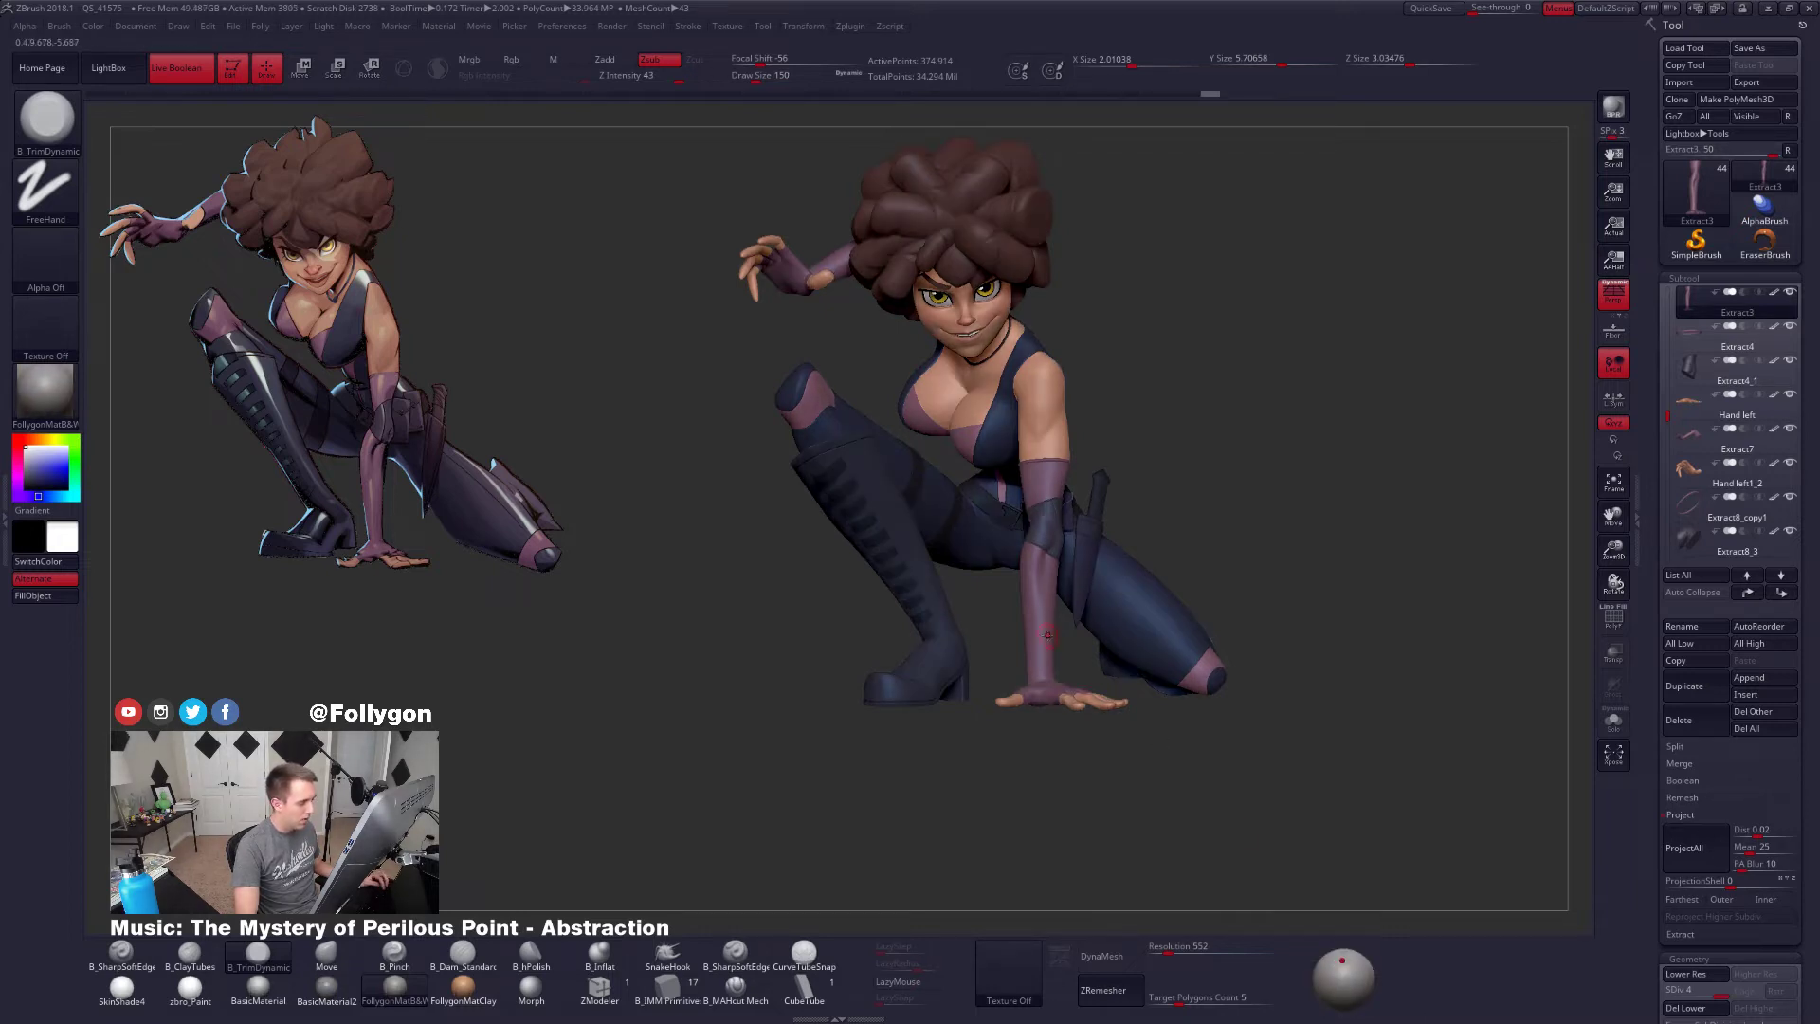
# Sample the glove's purple colour and set up the B_Standard brush with the zbro_Paint material
pyautogui.press('c')
pyautogui.press('b')
pyautogui.press('s')
pyautogui.press('t')
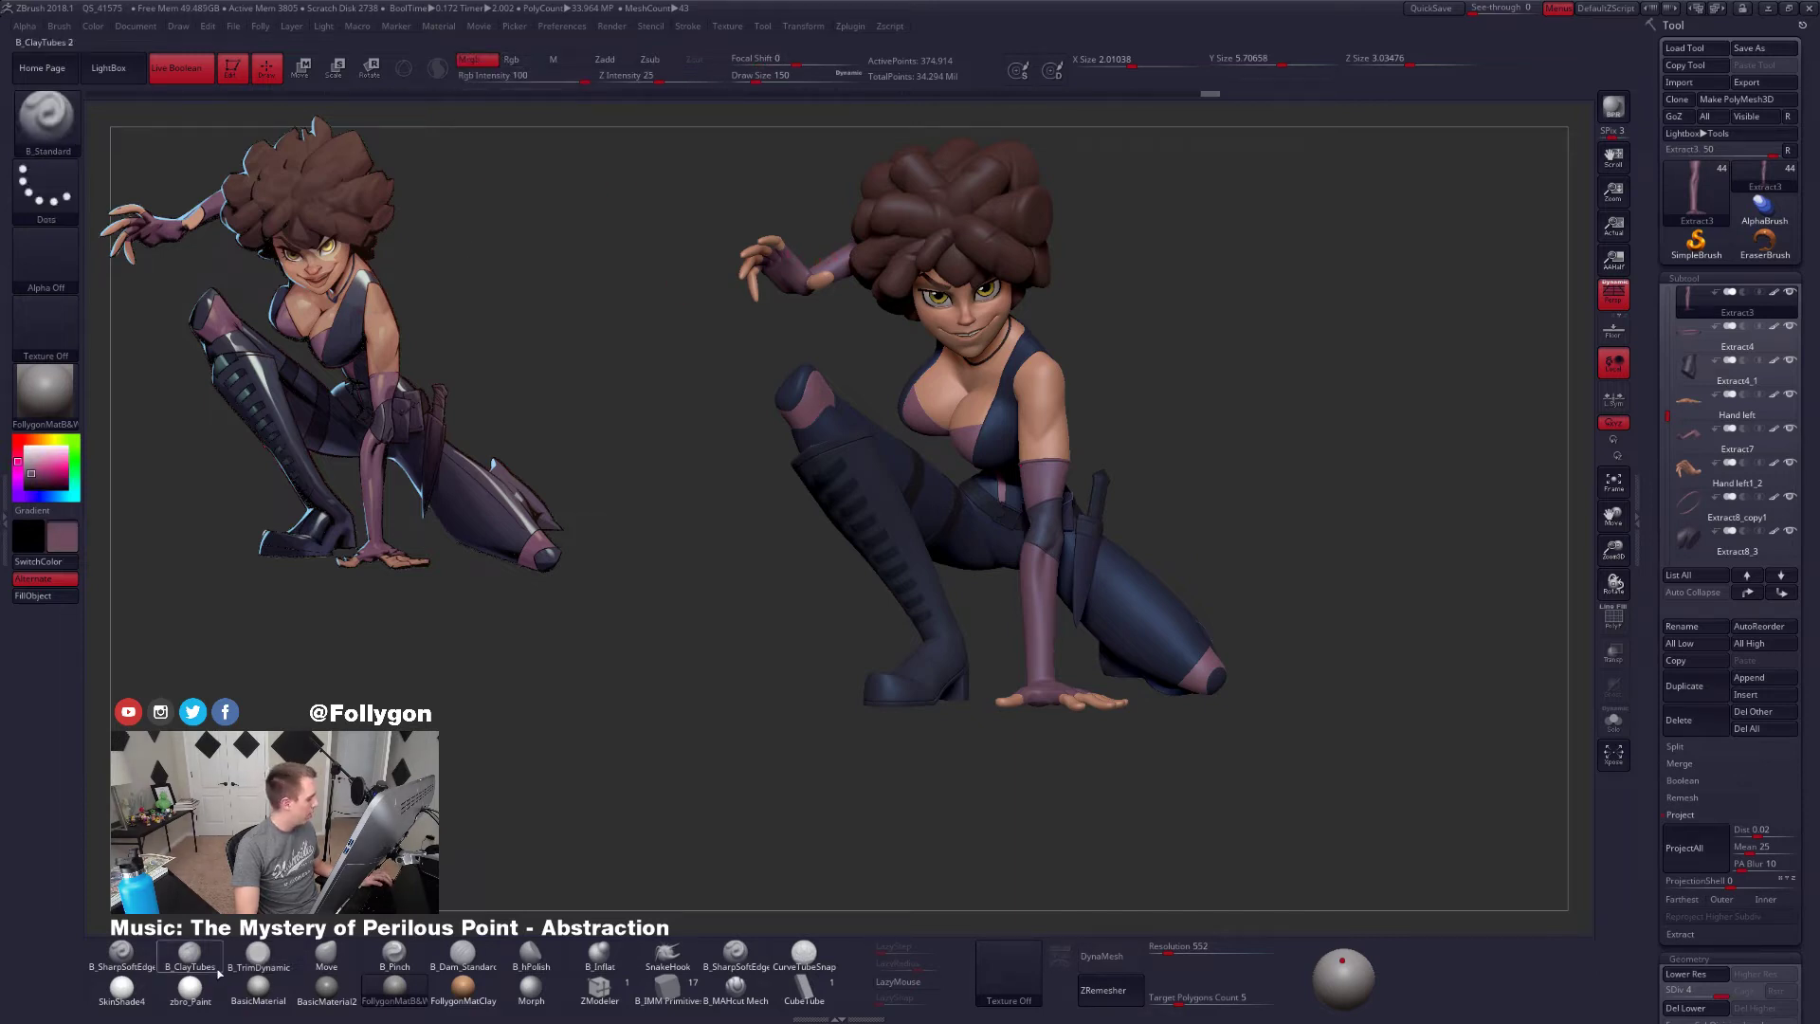
pyautogui.click(189, 988)
pyautogui.hotkey('shift', 'f')
pyautogui.hotkey('shift', 'f')
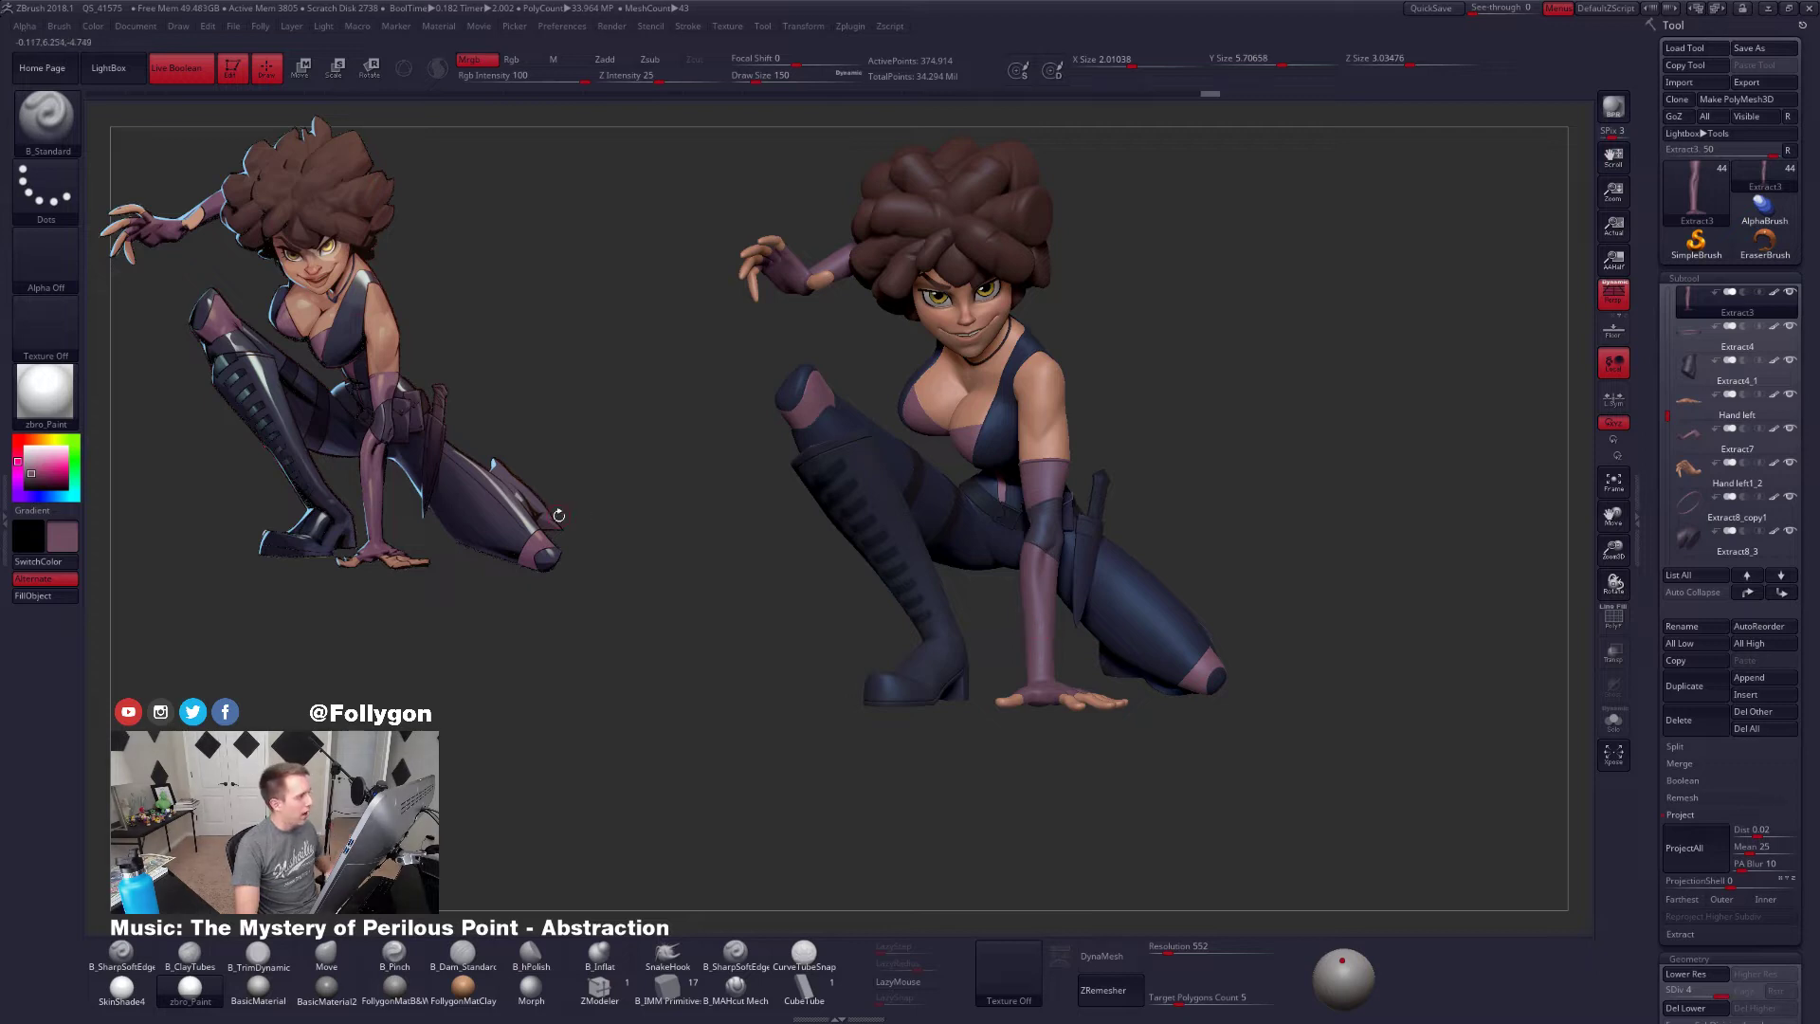
# Switch to the Move brush and compare the full posed character with the reference from a turned angle
pyautogui.press('b')
pyautogui.press('m')
pyautogui.press('v')
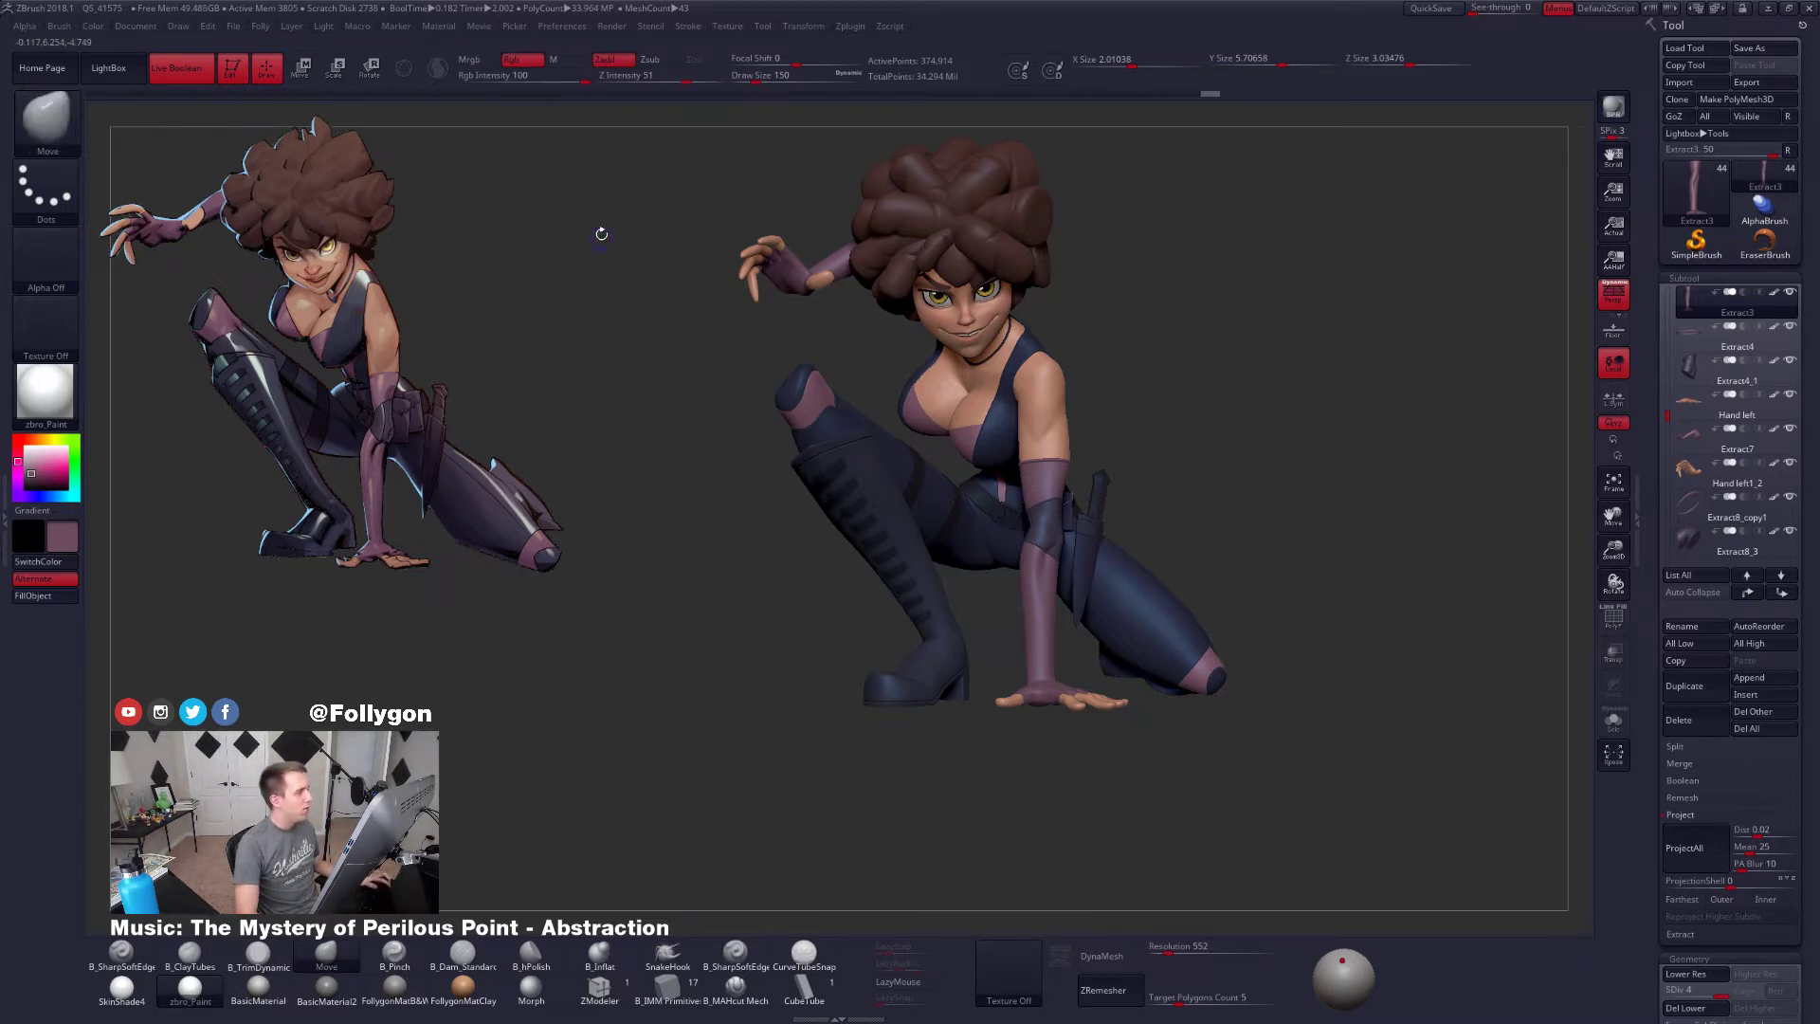
pyautogui.press('shift')
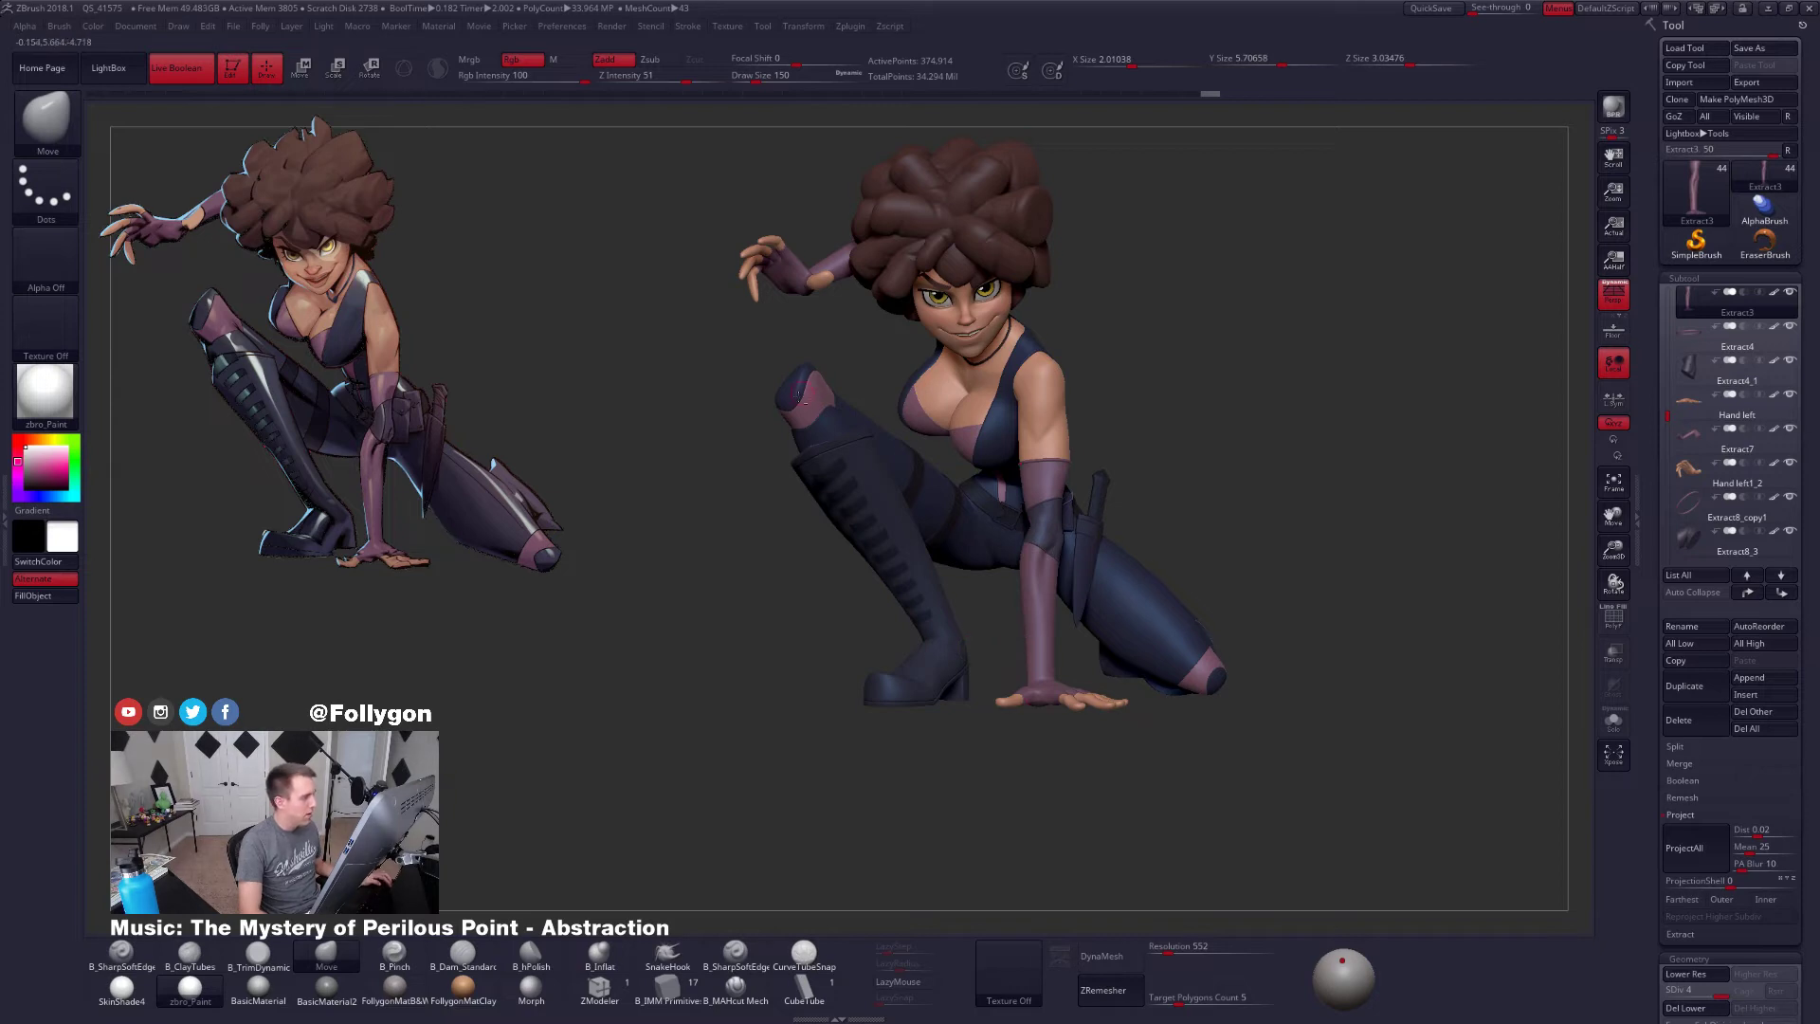
pyautogui.keyDown('alt'); pyautogui.moveTo(801, 396); pyautogui.dragTo(750, 456, button='right'); pyautogui.keyUp('alt')
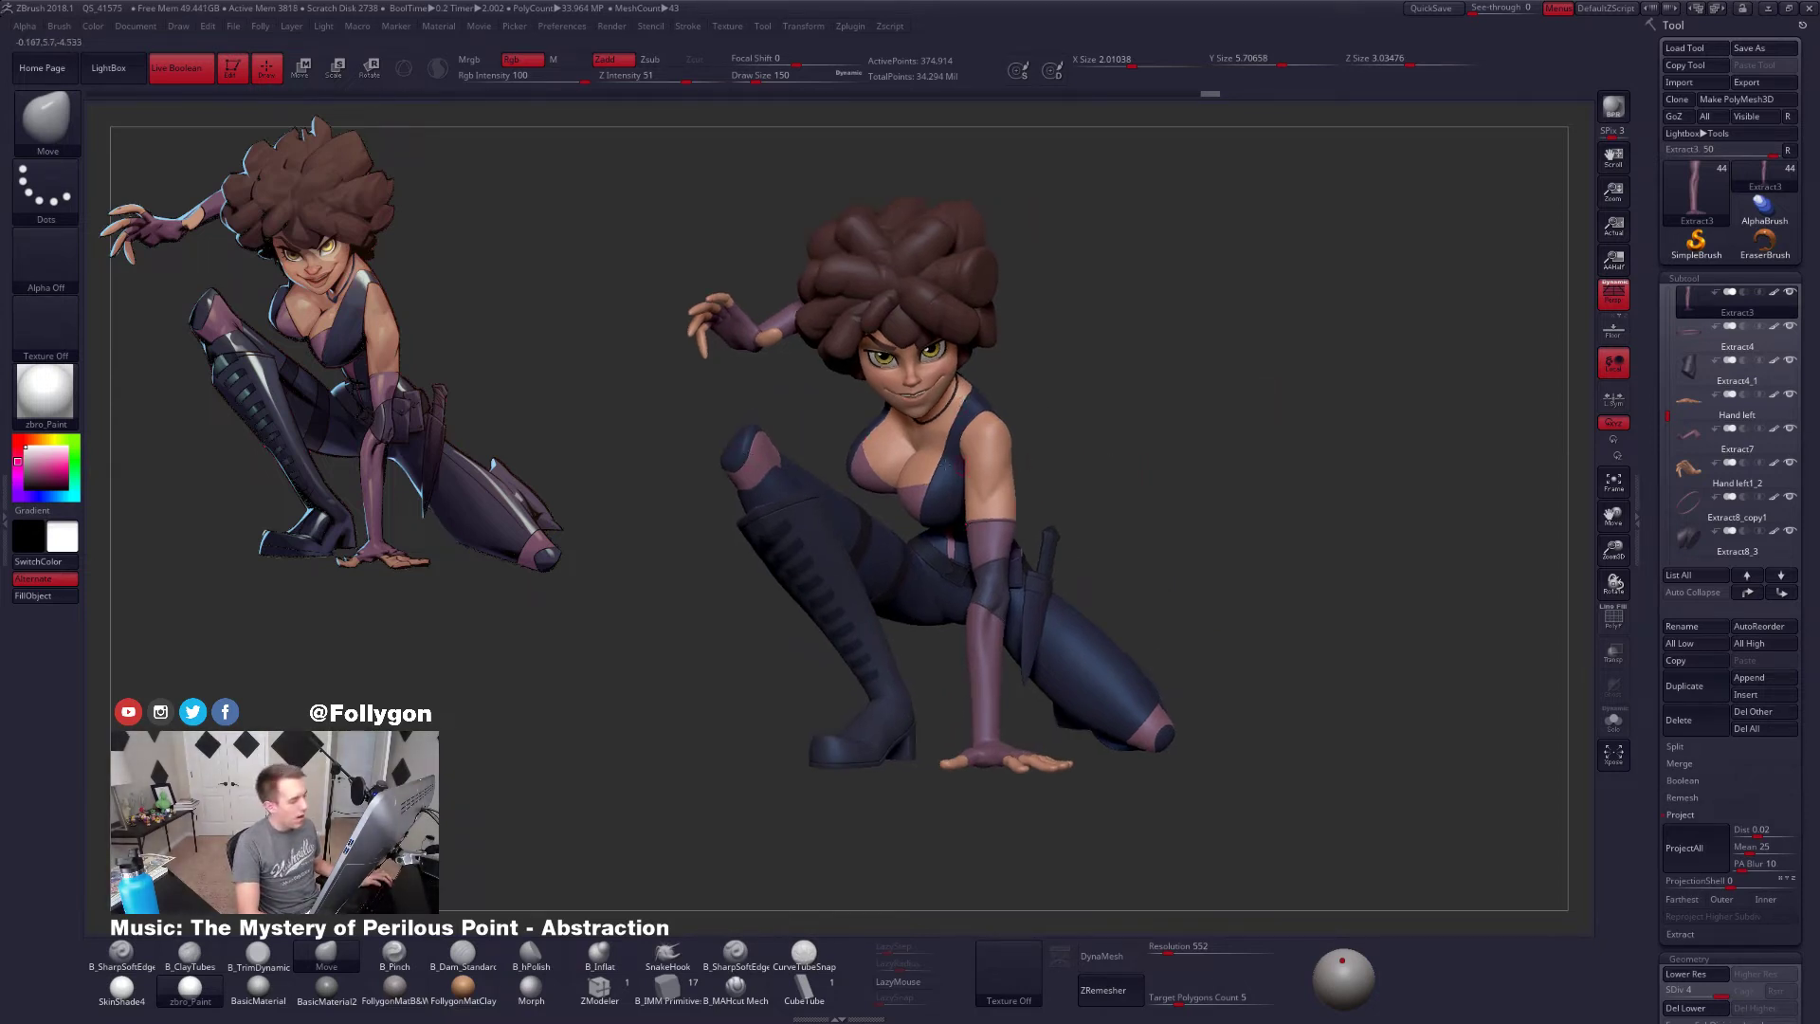
pyautogui.moveTo(939, 438); pyautogui.dragTo(976, 442, button='right')
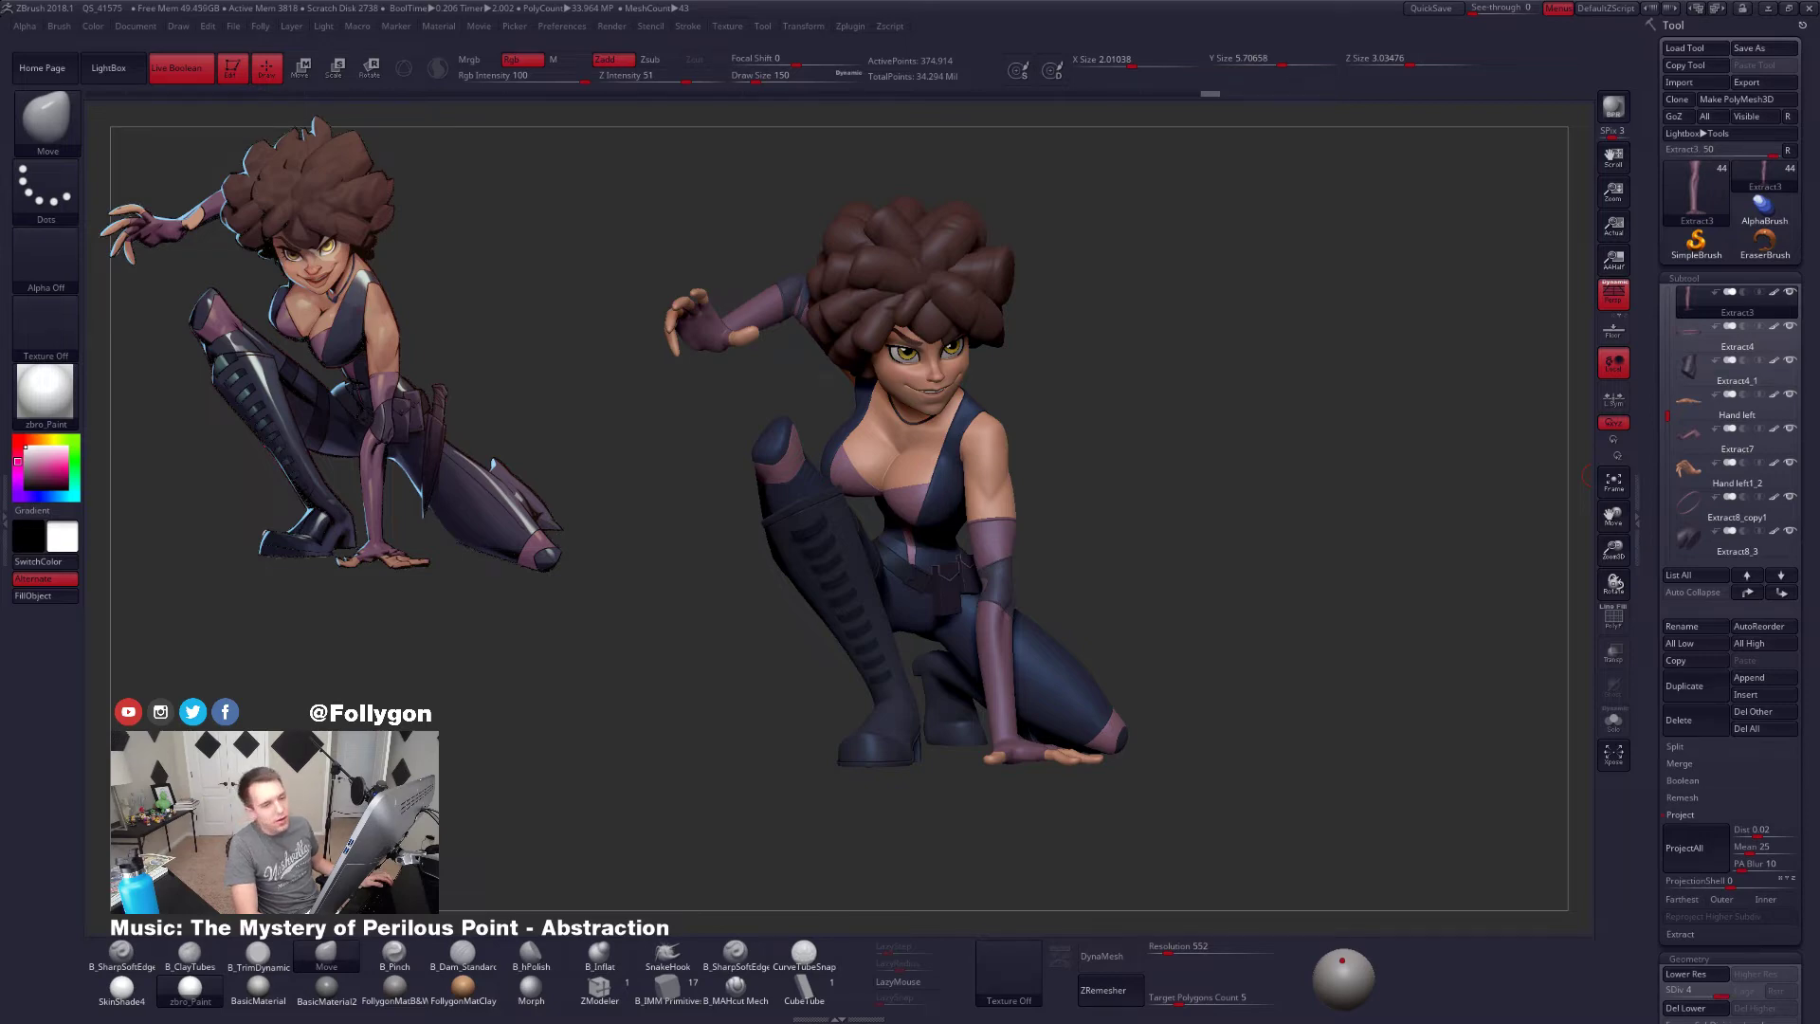
# Switch to Photoshop to examine the reference painting's lower body and necklace, and return to the front view of the character in ZBrush
pyautogui.moveTo(1819, 71); pyautogui.dragTo(937, 140)
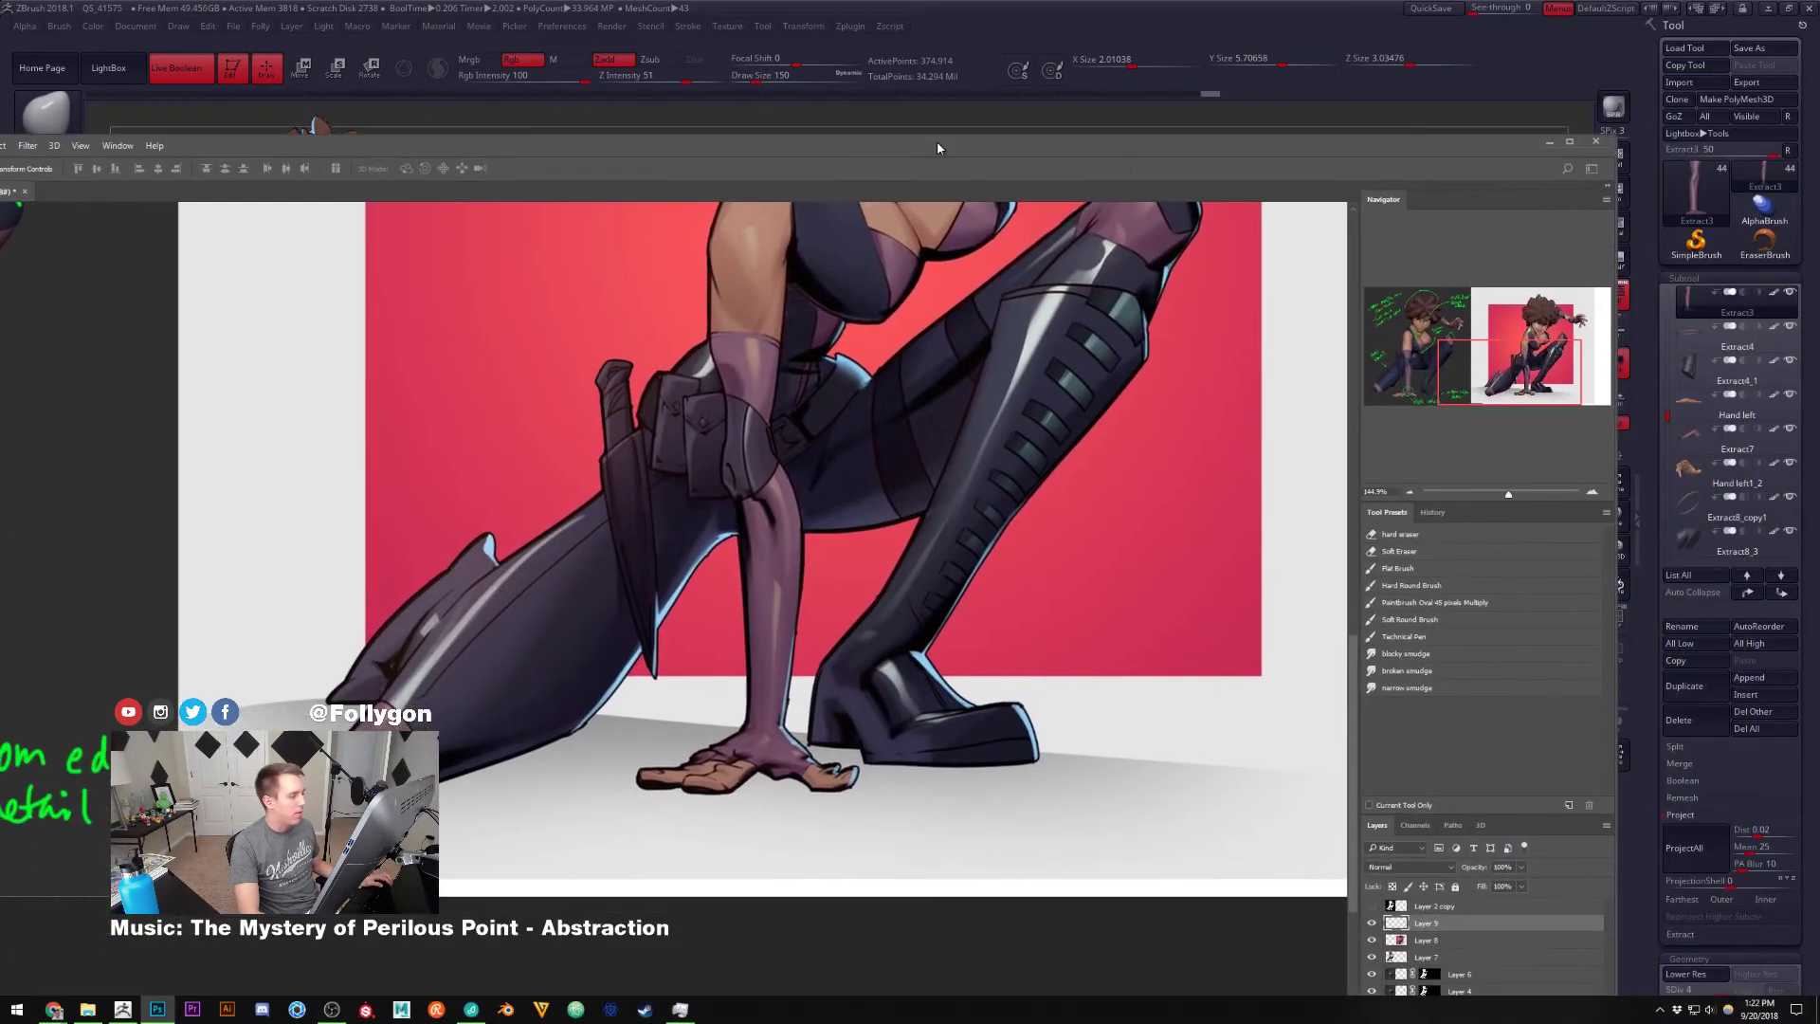
pyautogui.moveTo(912, 289); pyautogui.dragTo(944, 647)
pyautogui.keyDown('ctrl'); pyautogui.moveTo(849, 531); pyautogui.dragTo(901, 531); pyautogui.keyUp('ctrl')
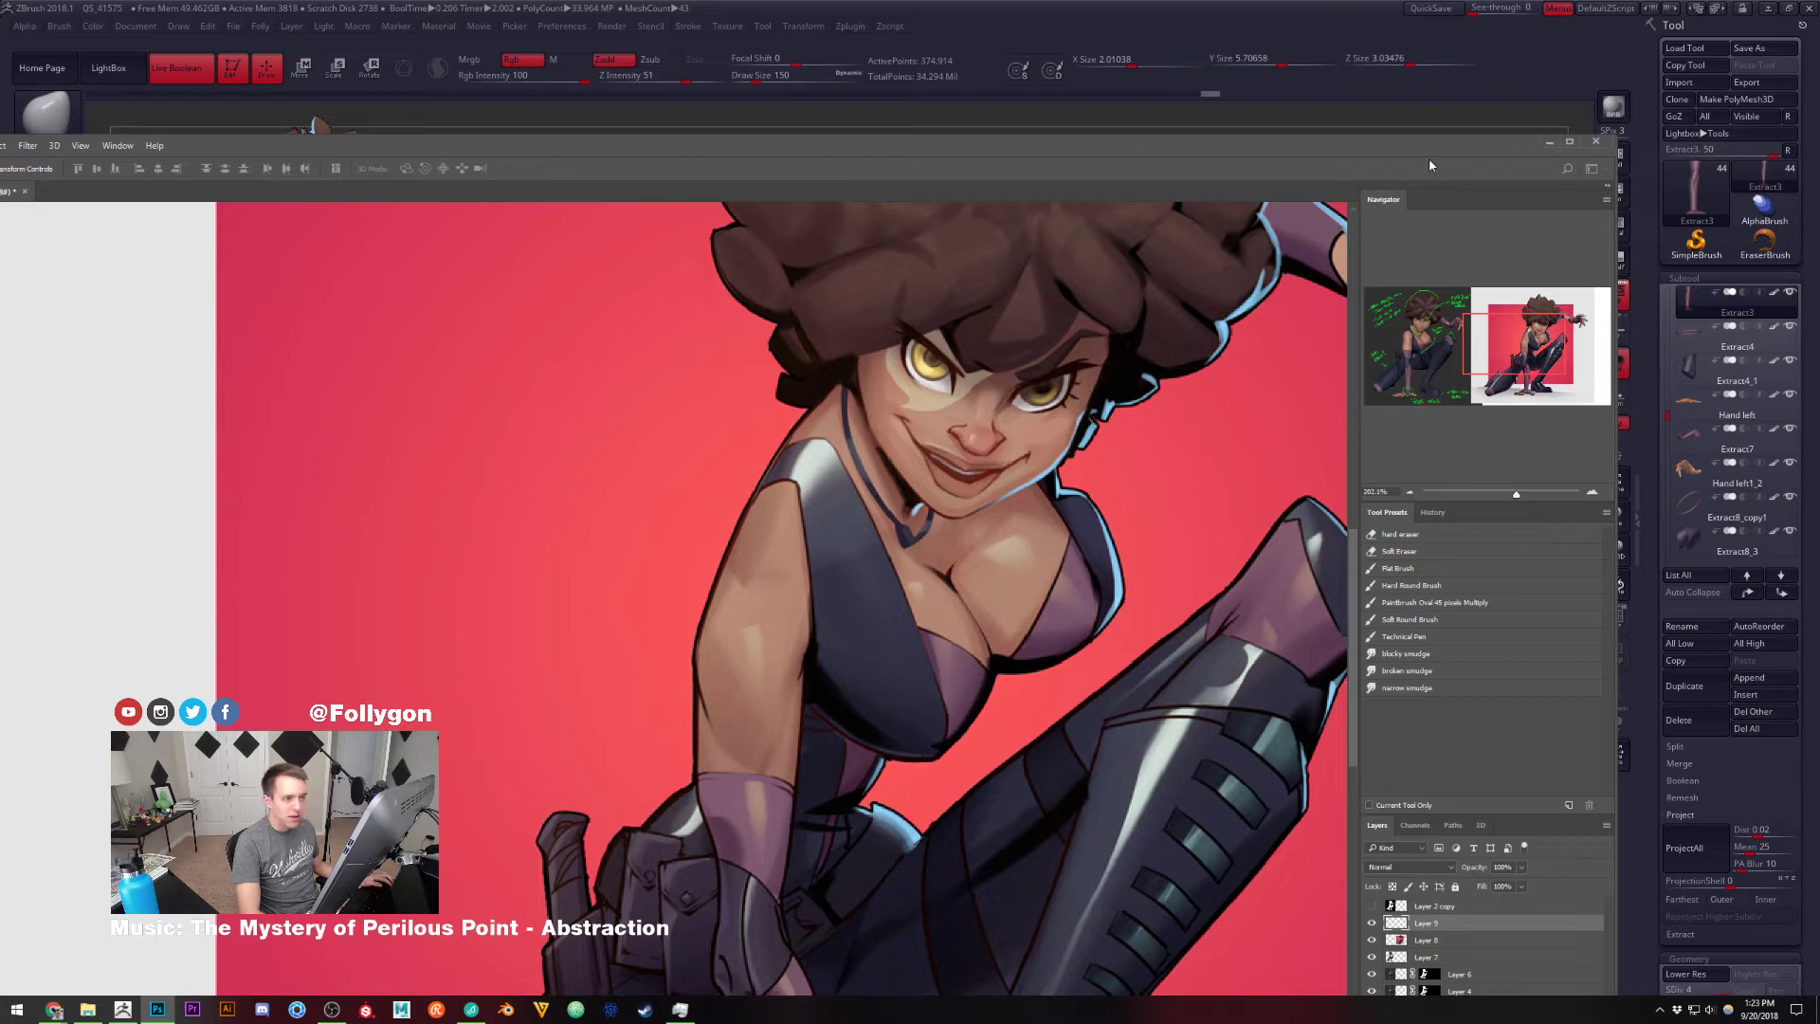
pyautogui.moveTo(1417, 150); pyautogui.dragTo(1819, 76)
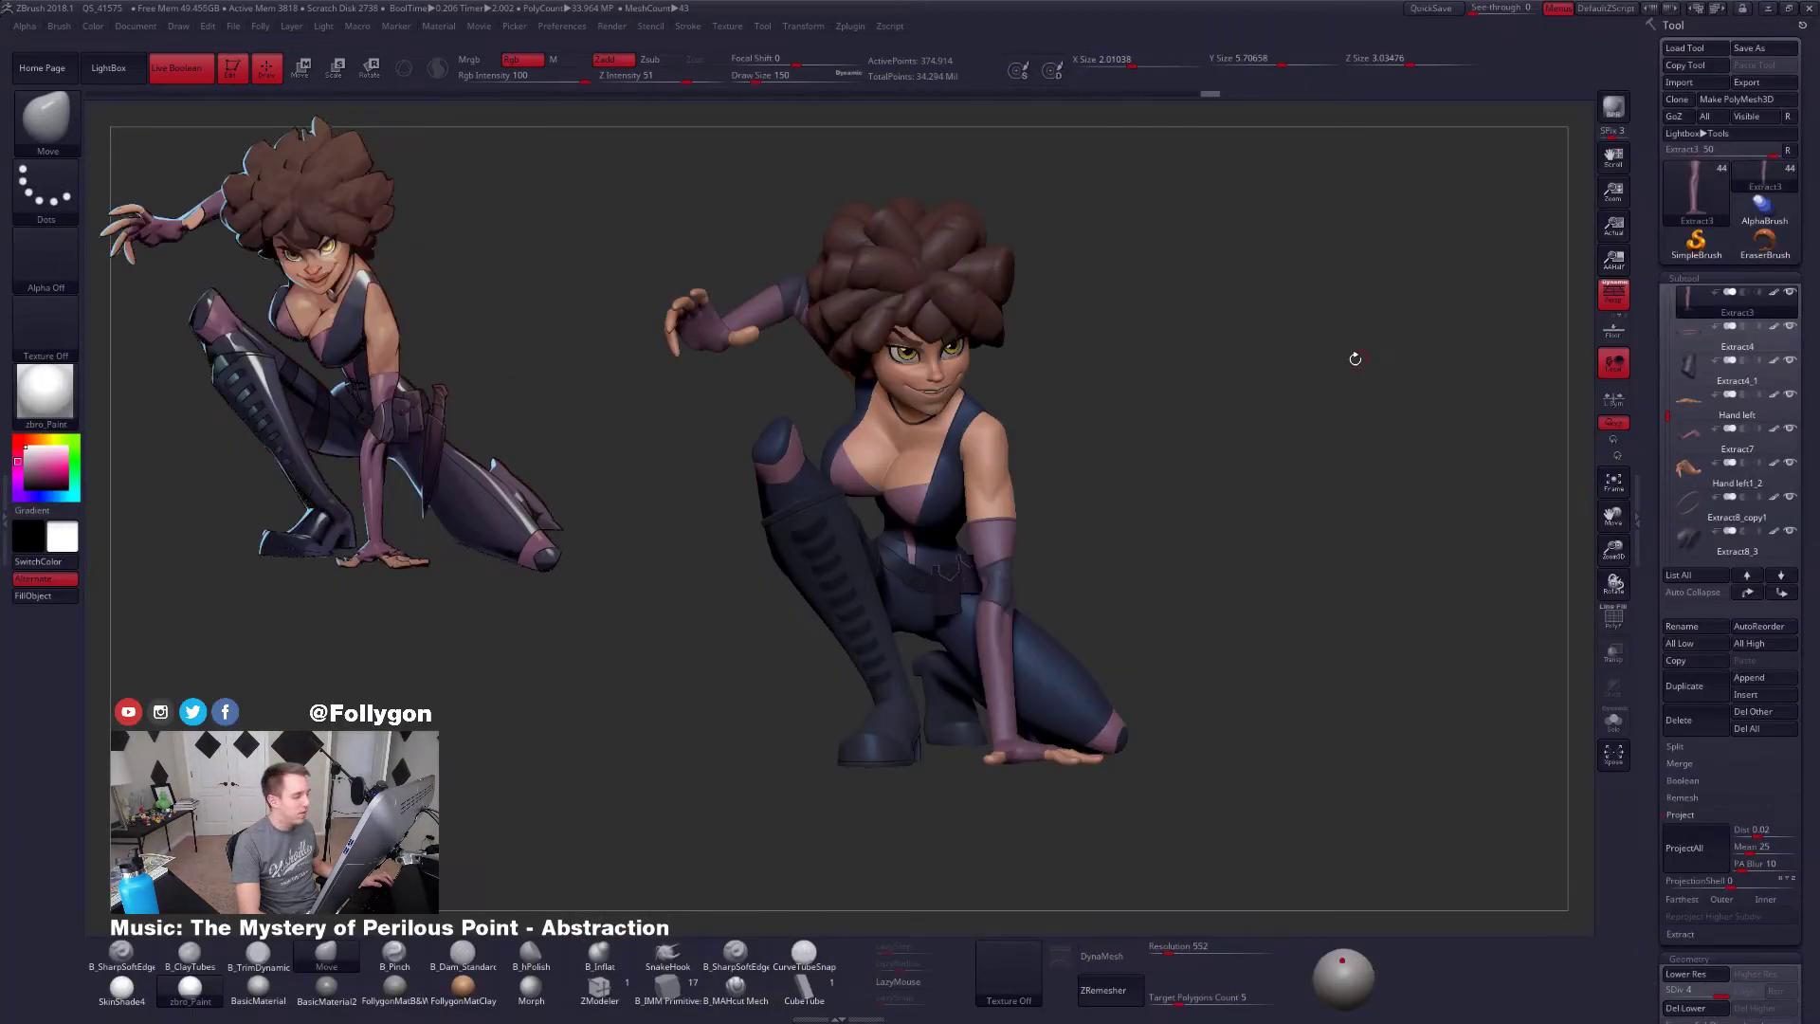
pyautogui.keyDown('alt'); pyautogui.moveTo(977, 442); pyautogui.dragTo(1062, 448, button='right'); pyautogui.keyUp('alt')
pyautogui.hotkey('ctrl', 'z')
pyautogui.hotkey('ctrl', 'shift', 'z')
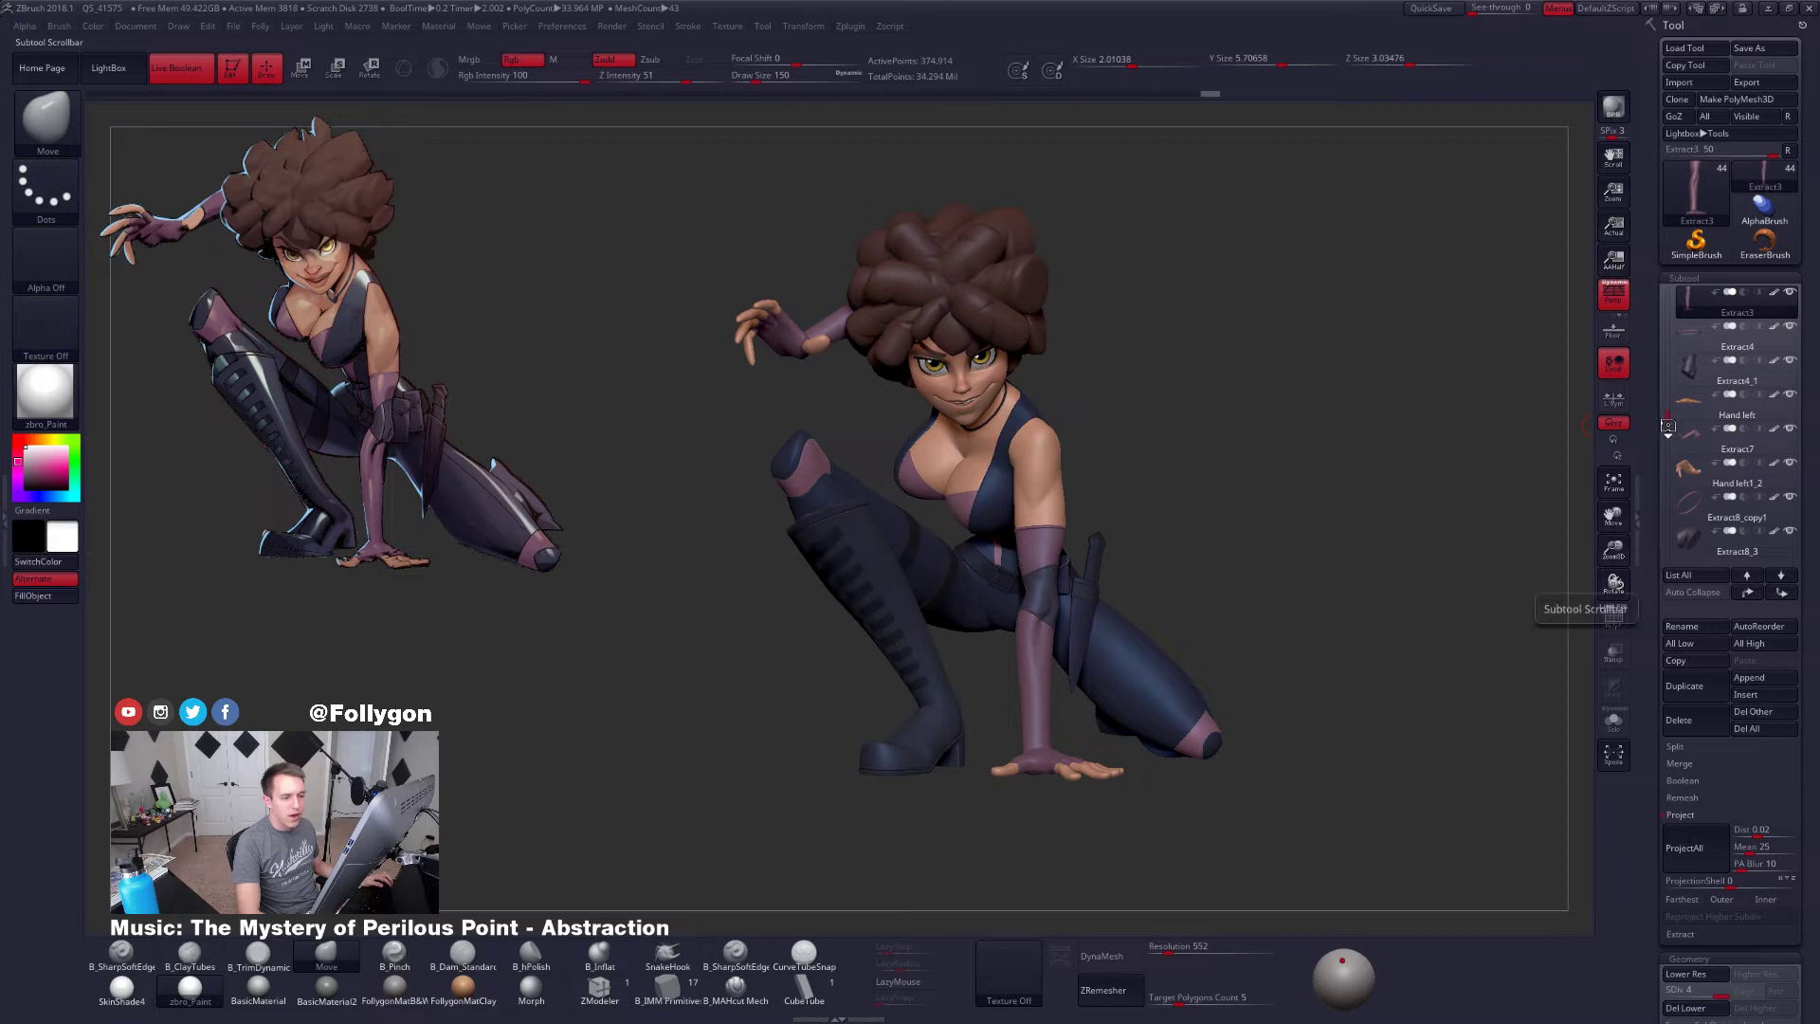
# Select the necklace cord and inspect its shape both isolated and in place around the neck
pyautogui.moveTo(1668, 425); pyautogui.dragTo(1687, 336)
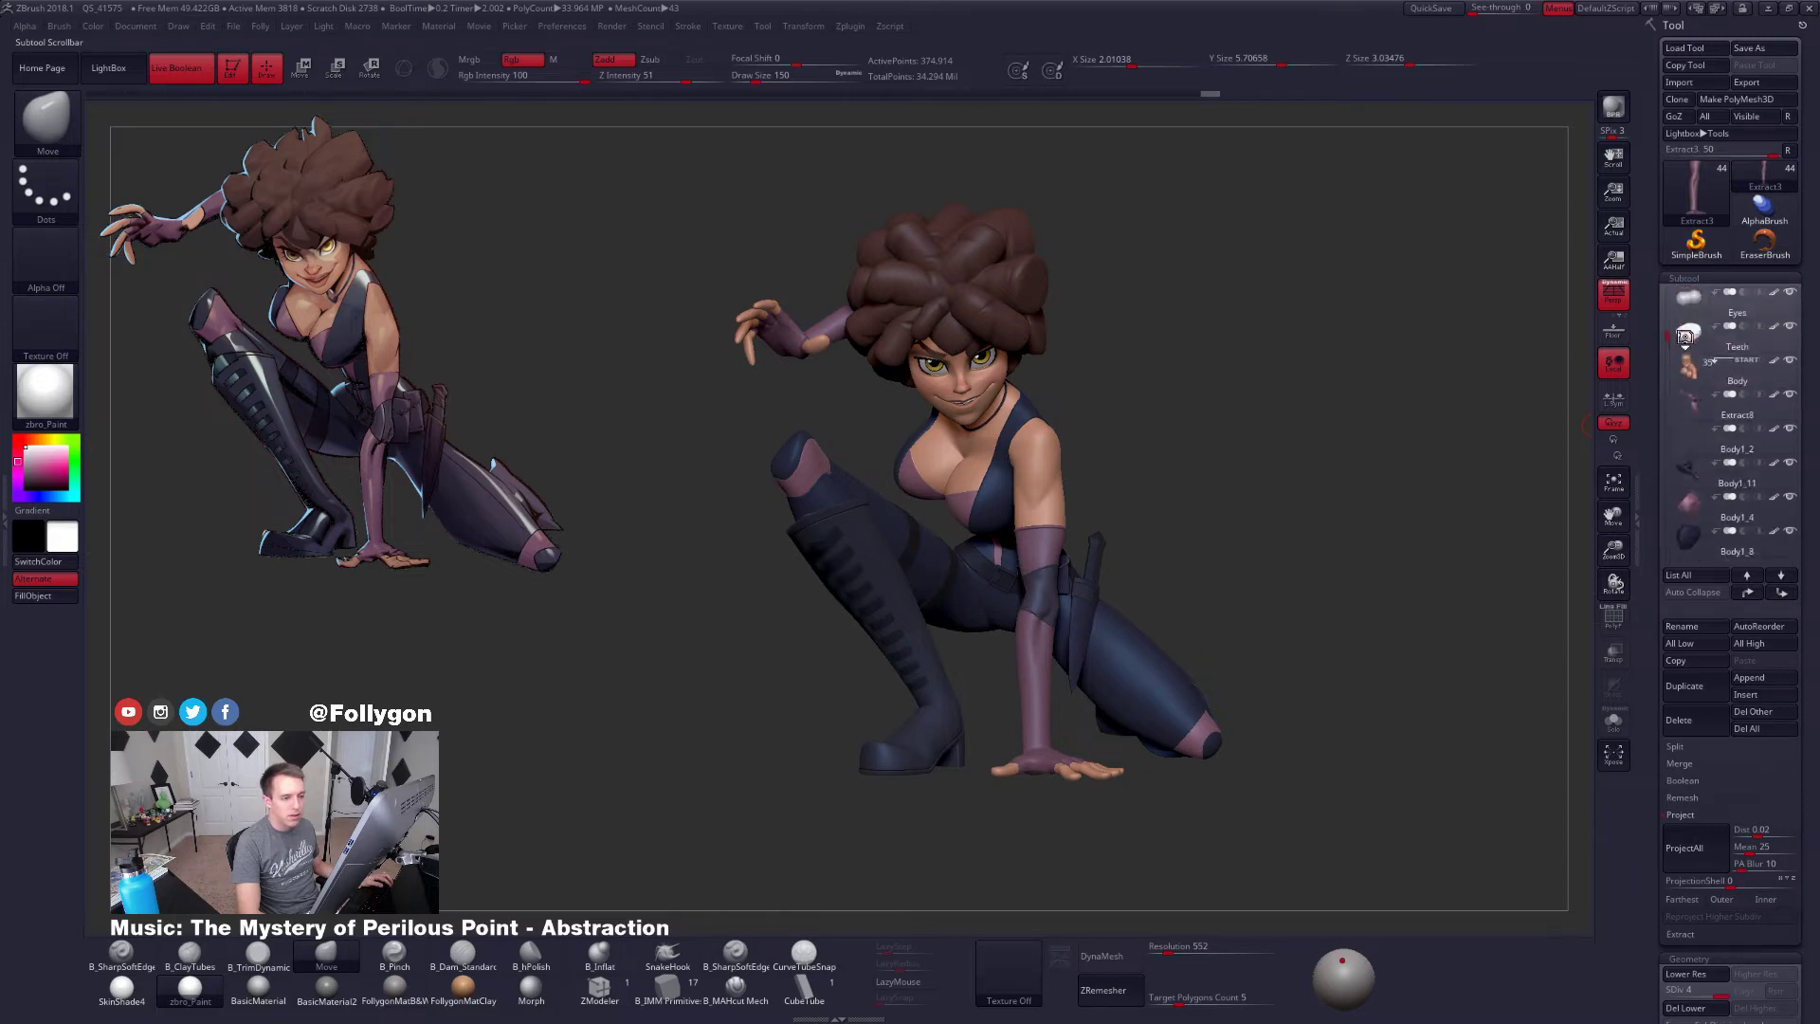
pyautogui.keyDown('alt'); pyautogui.click(989, 418); pyautogui.keyUp('alt')
pyautogui.hotkey('shift', 's')
pyautogui.moveTo(967, 418); pyautogui.dragTo(1083, 486, button='right')
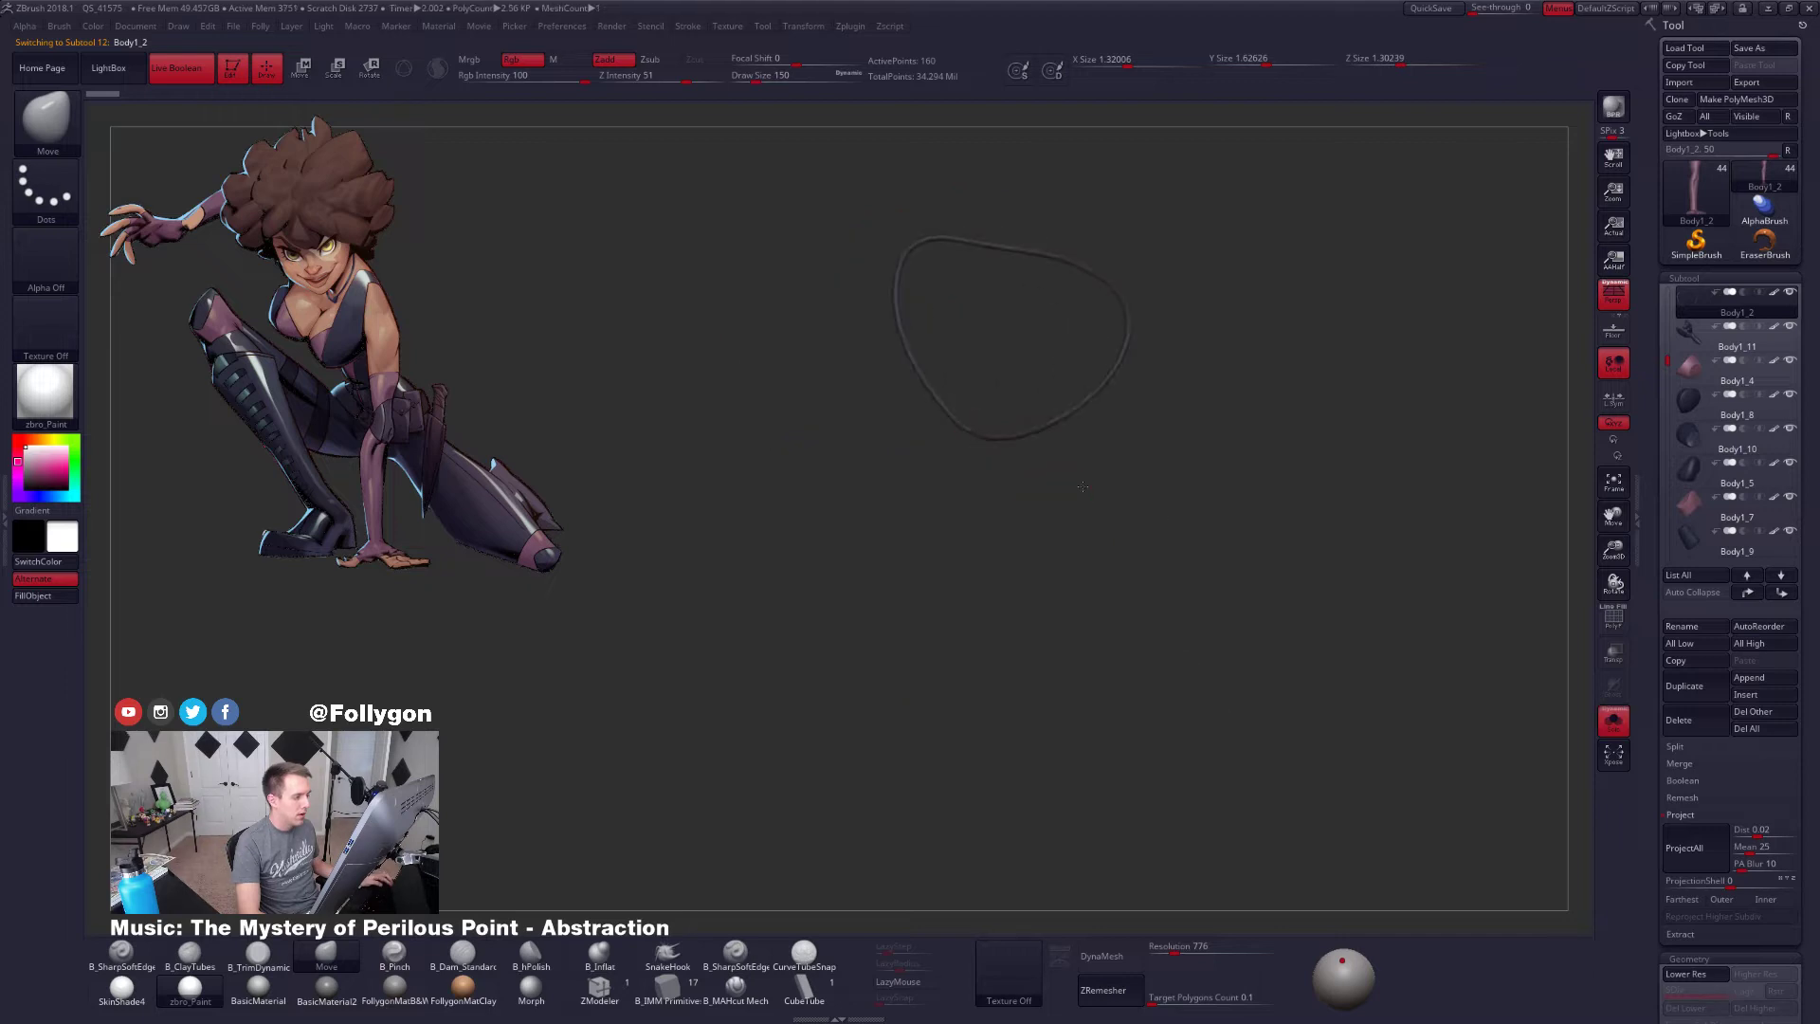
pyautogui.moveTo(1082, 487); pyautogui.dragTo(1072, 572)
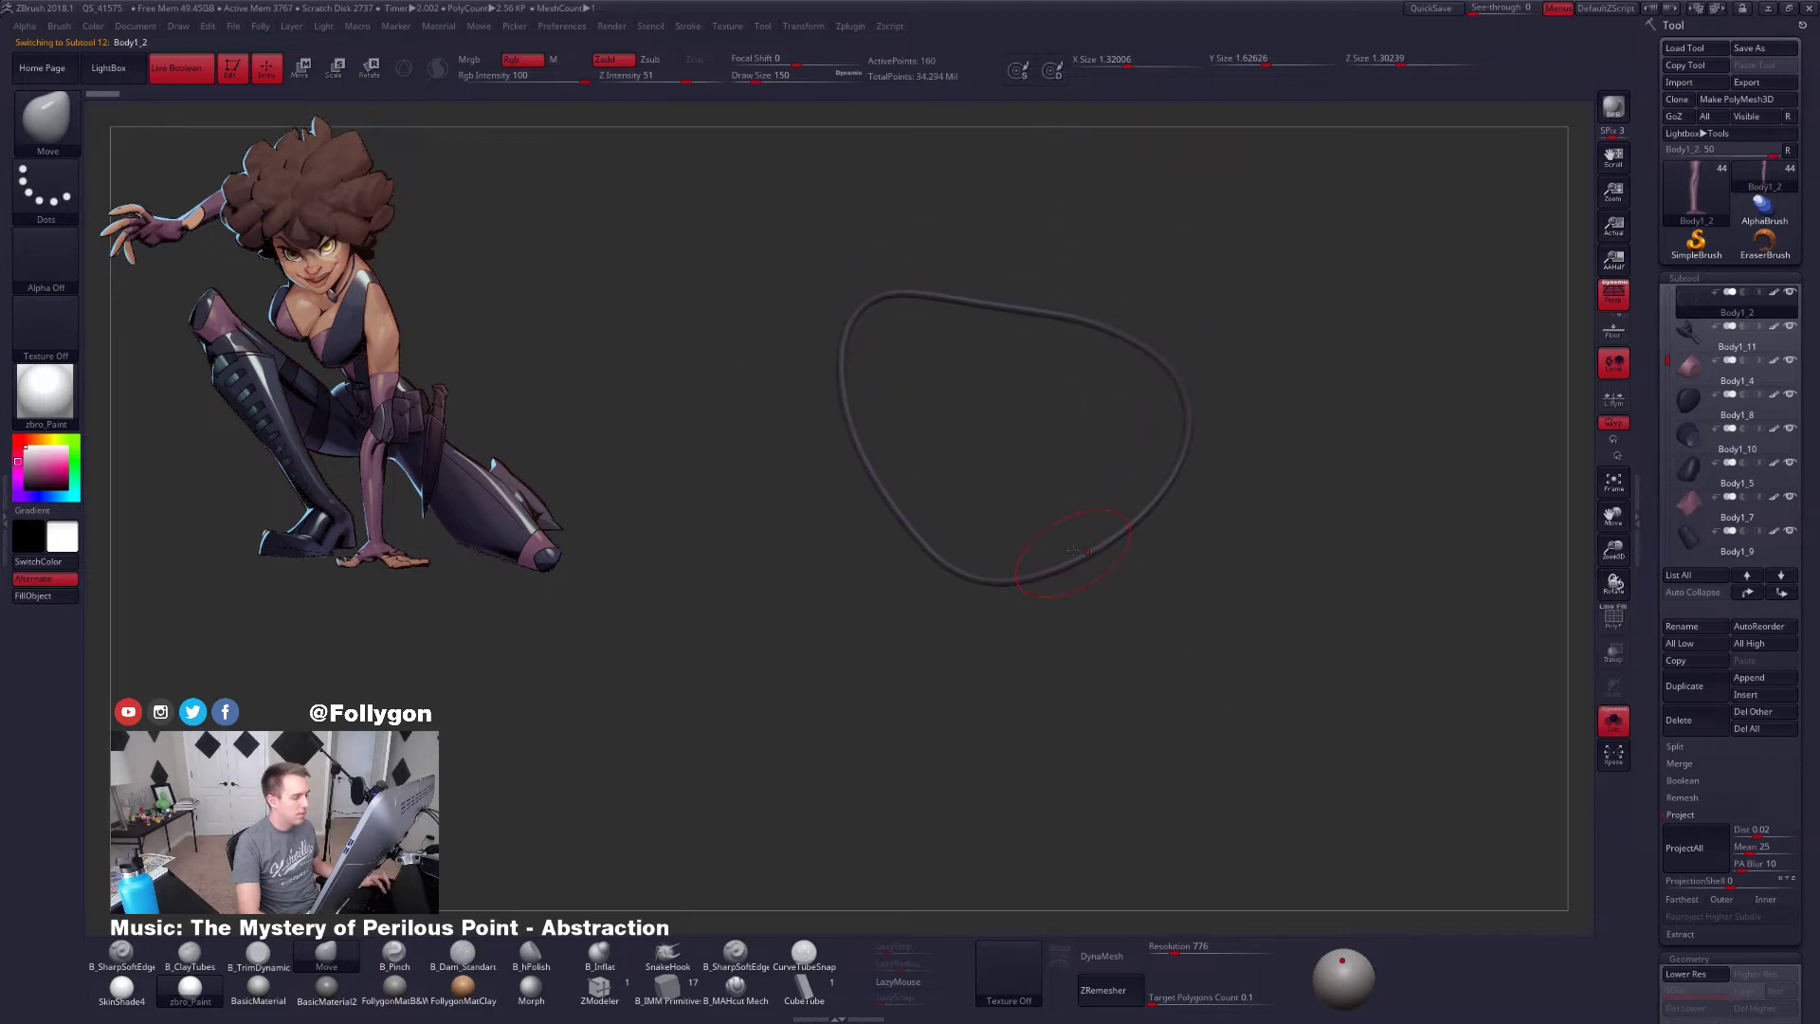
pyautogui.hotkey('ctrl', 'shift', 's')
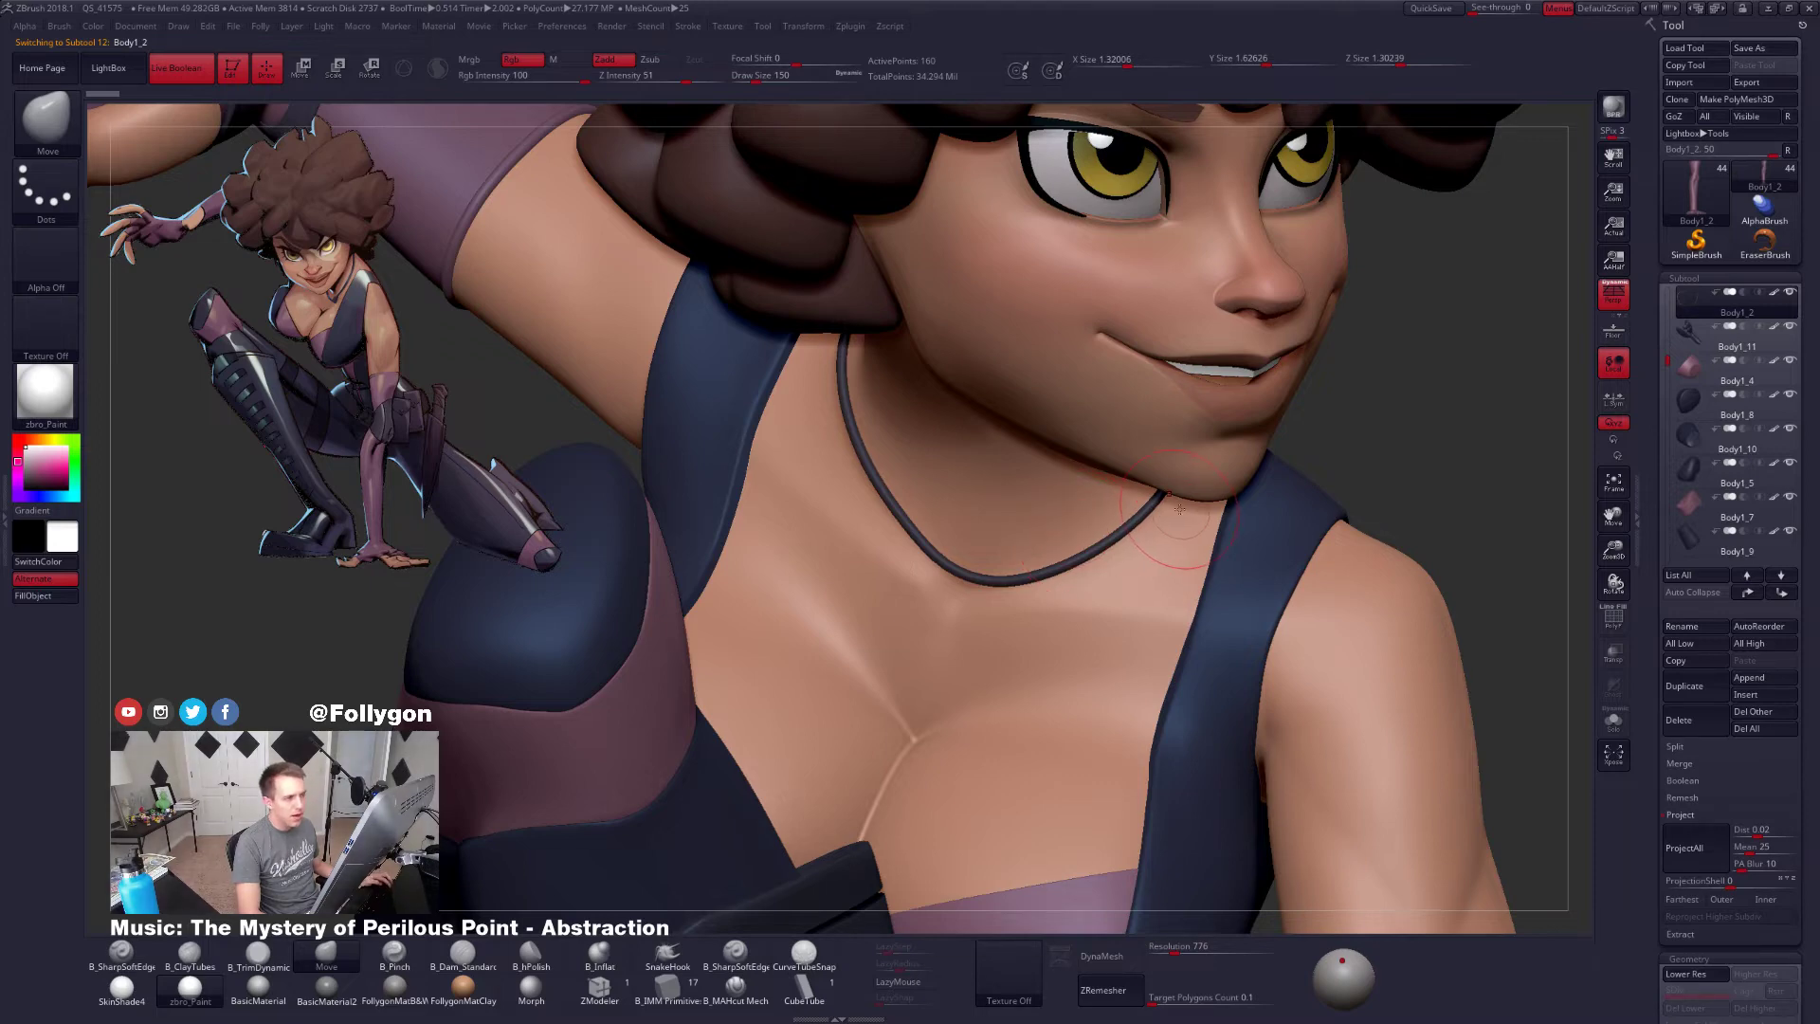
pyautogui.keyDown('ctrl'); pyautogui.moveTo(1180, 509); pyautogui.dragTo(1108, 546, button='right'); pyautogui.keyUp('ctrl')
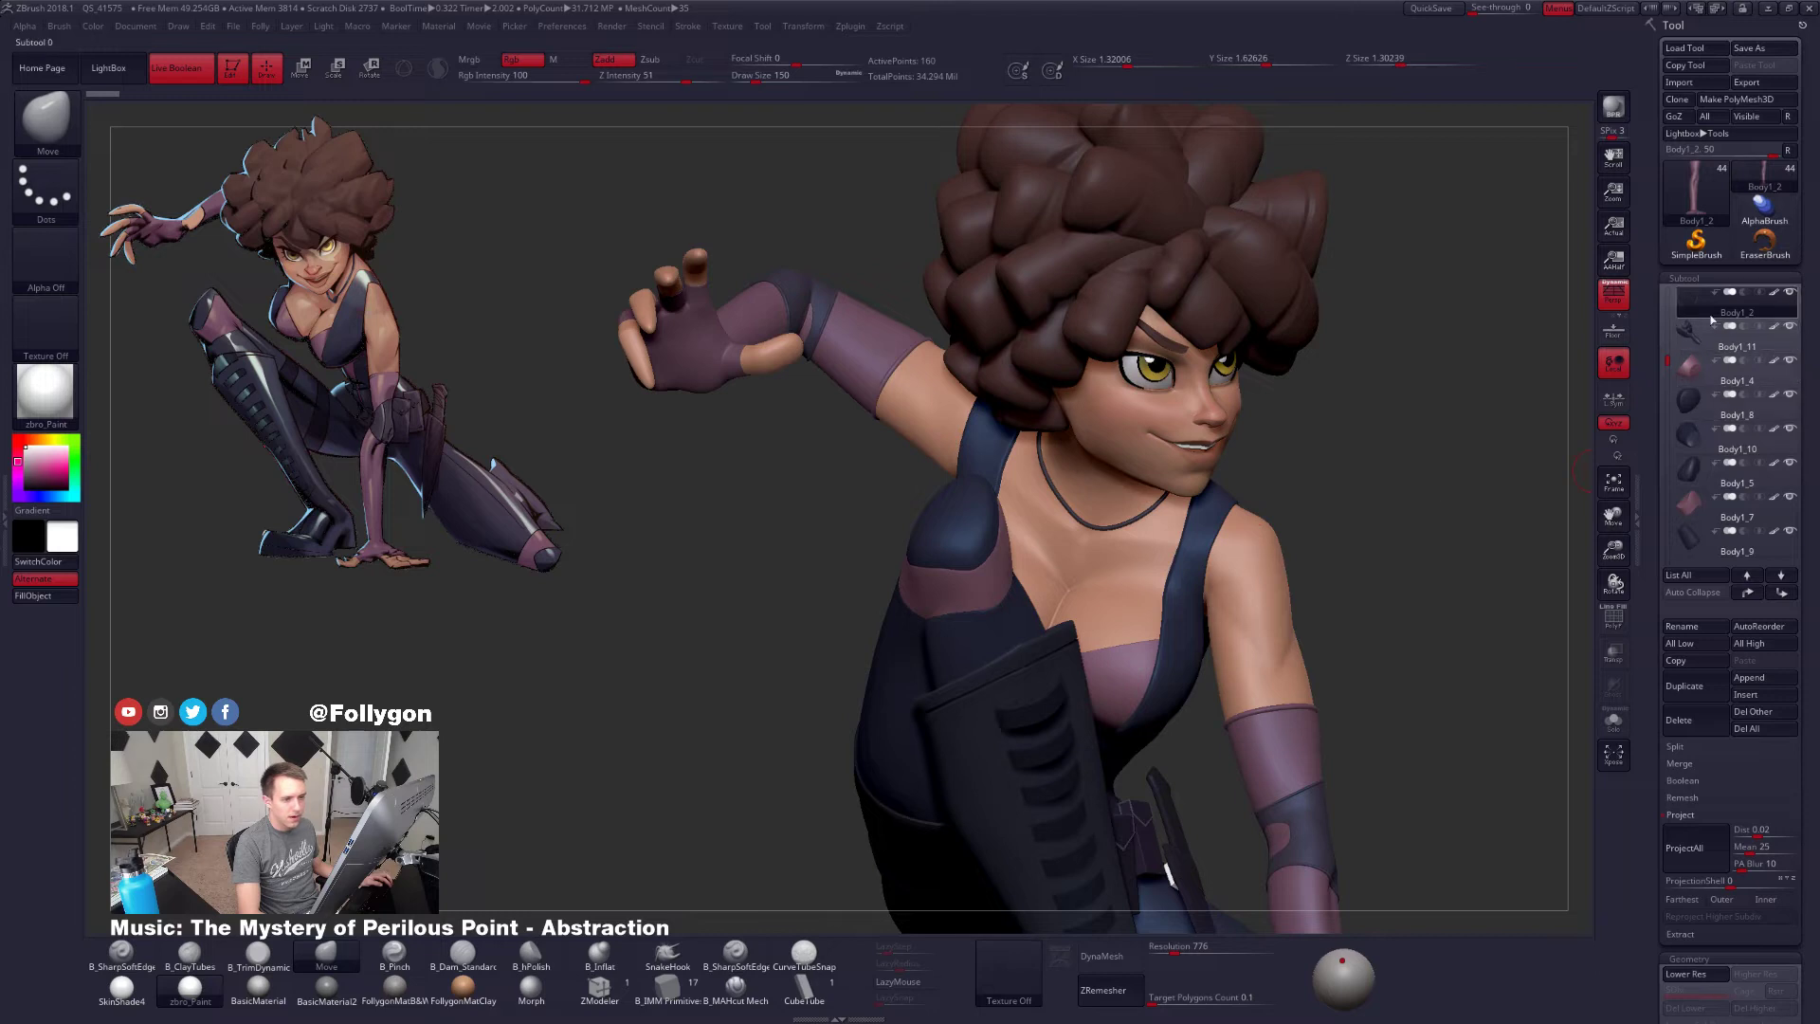
# Hide every subtool except the necklace cord and duplicate the cord
pyautogui.click(1790, 292)
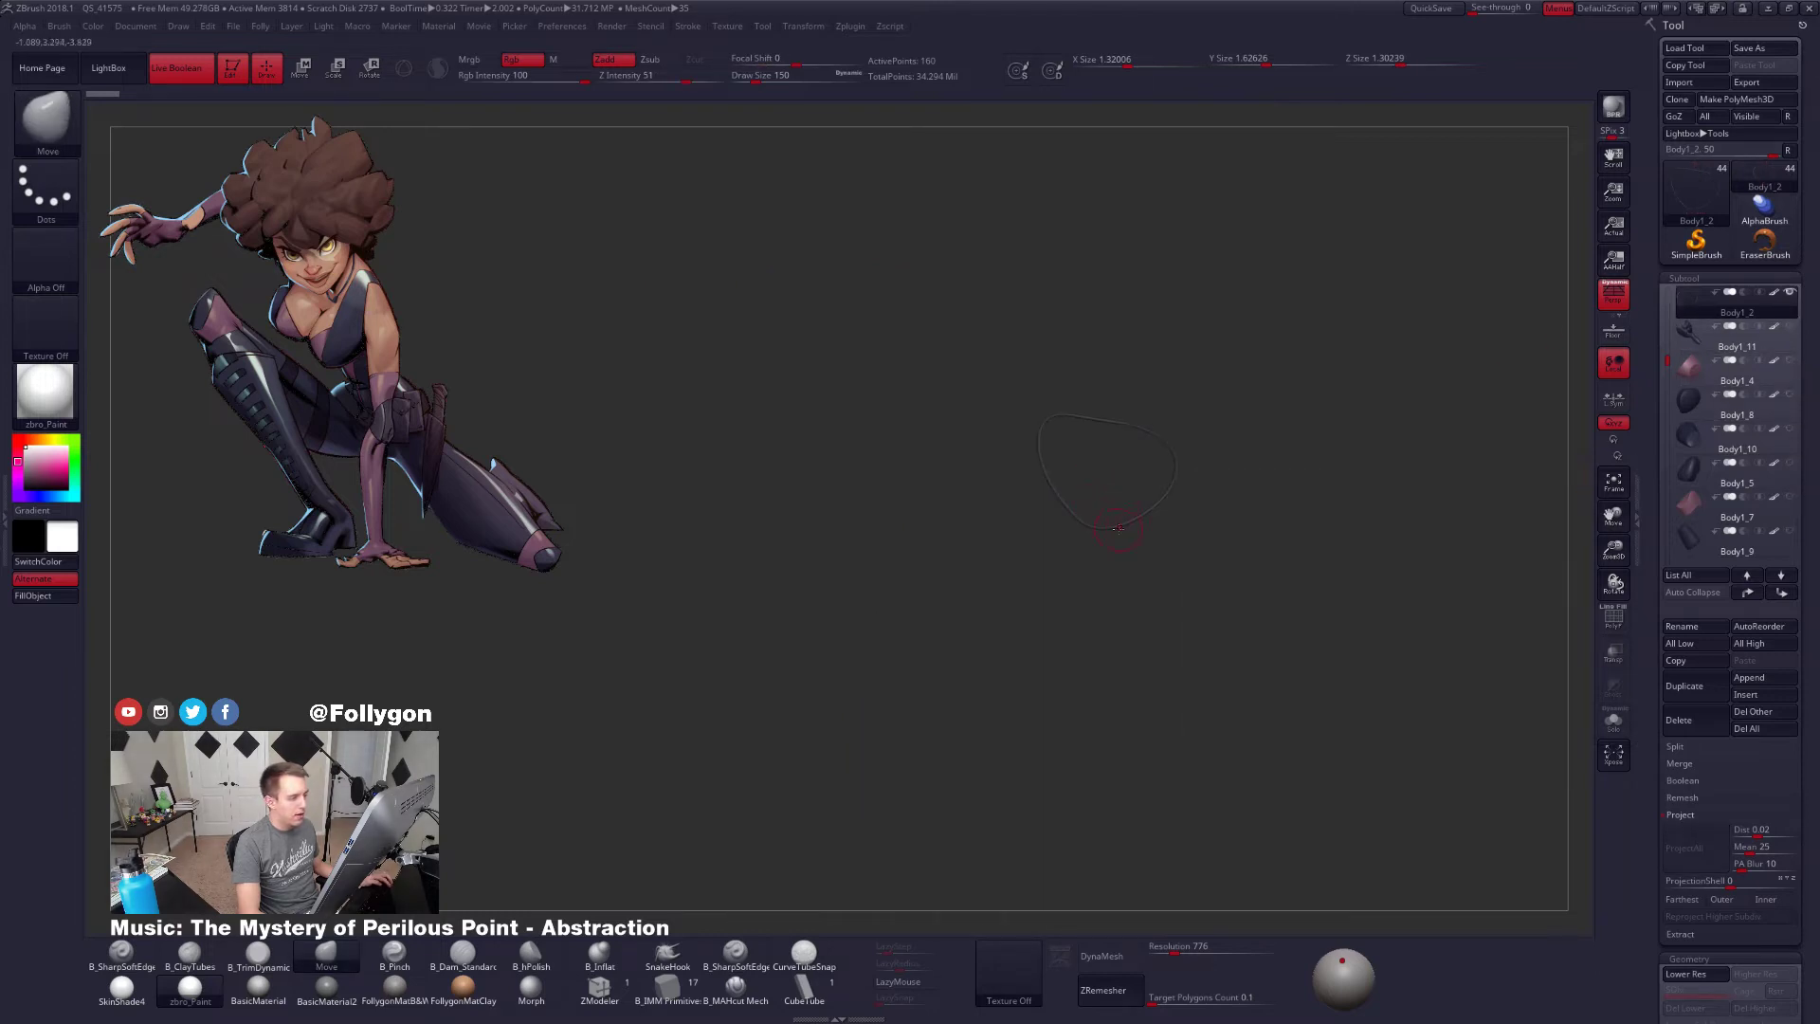
pyautogui.moveTo(1119, 529)
pyautogui.keyDown('ctrl'); pyautogui.mouseDown(button='right')
pyautogui.moveTo(930, 483)
pyautogui.moveTo(938, 538)
pyautogui.mouseUp(button='right'); pyautogui.keyUp('ctrl')
pyautogui.hotkey('shift', 'f')
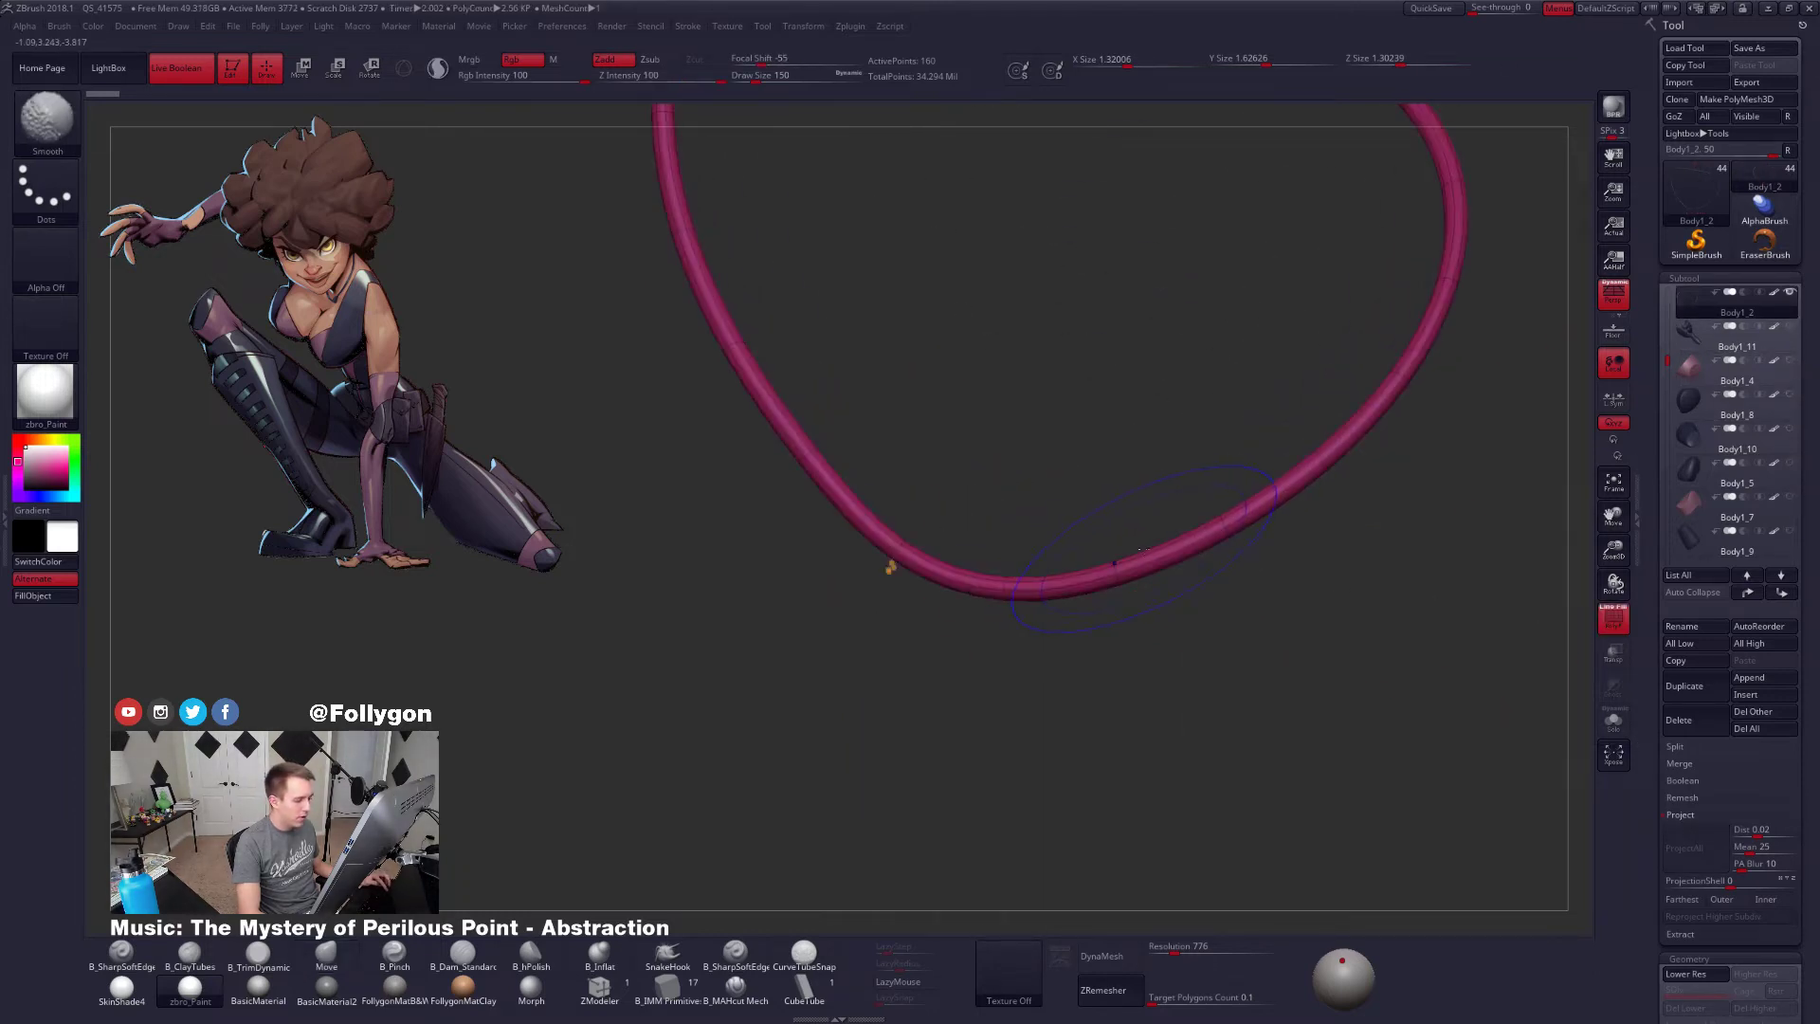
pyautogui.click(1717, 683)
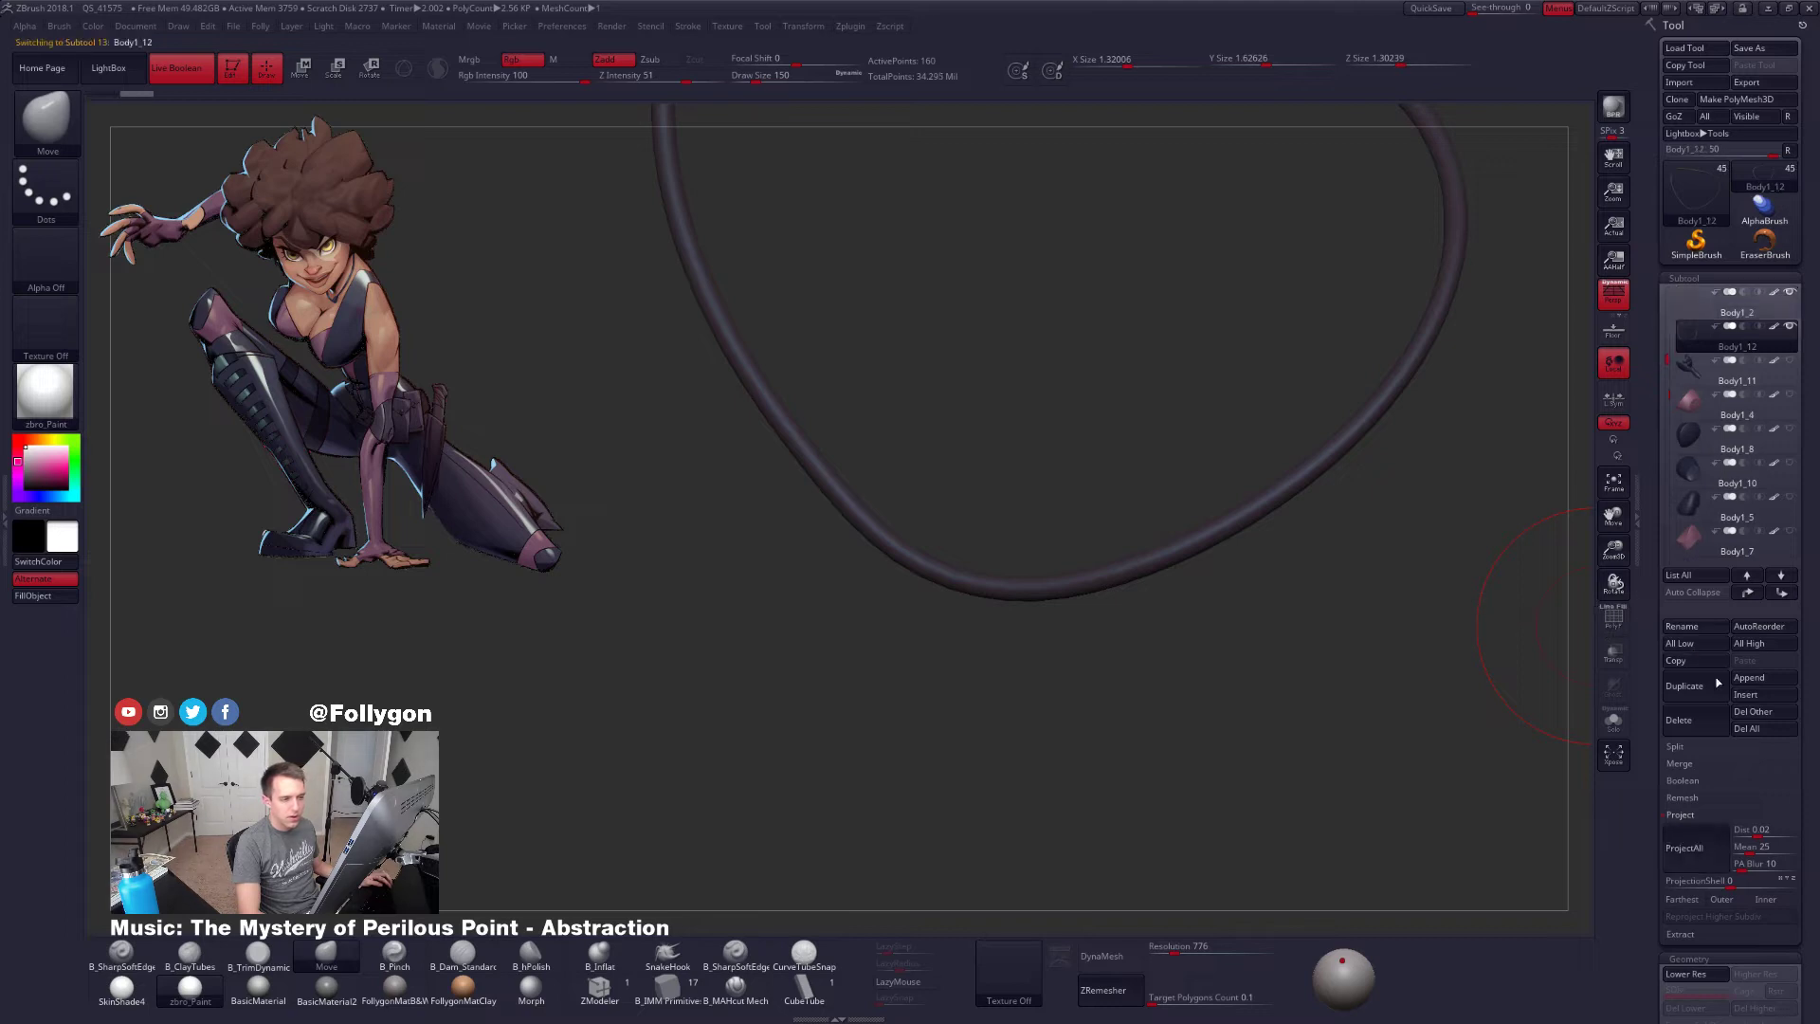
# Insert a Creased Cylinder from the B_IMM Primitives brush at the lowest point of the duplicated cord
pyautogui.click(667, 986)
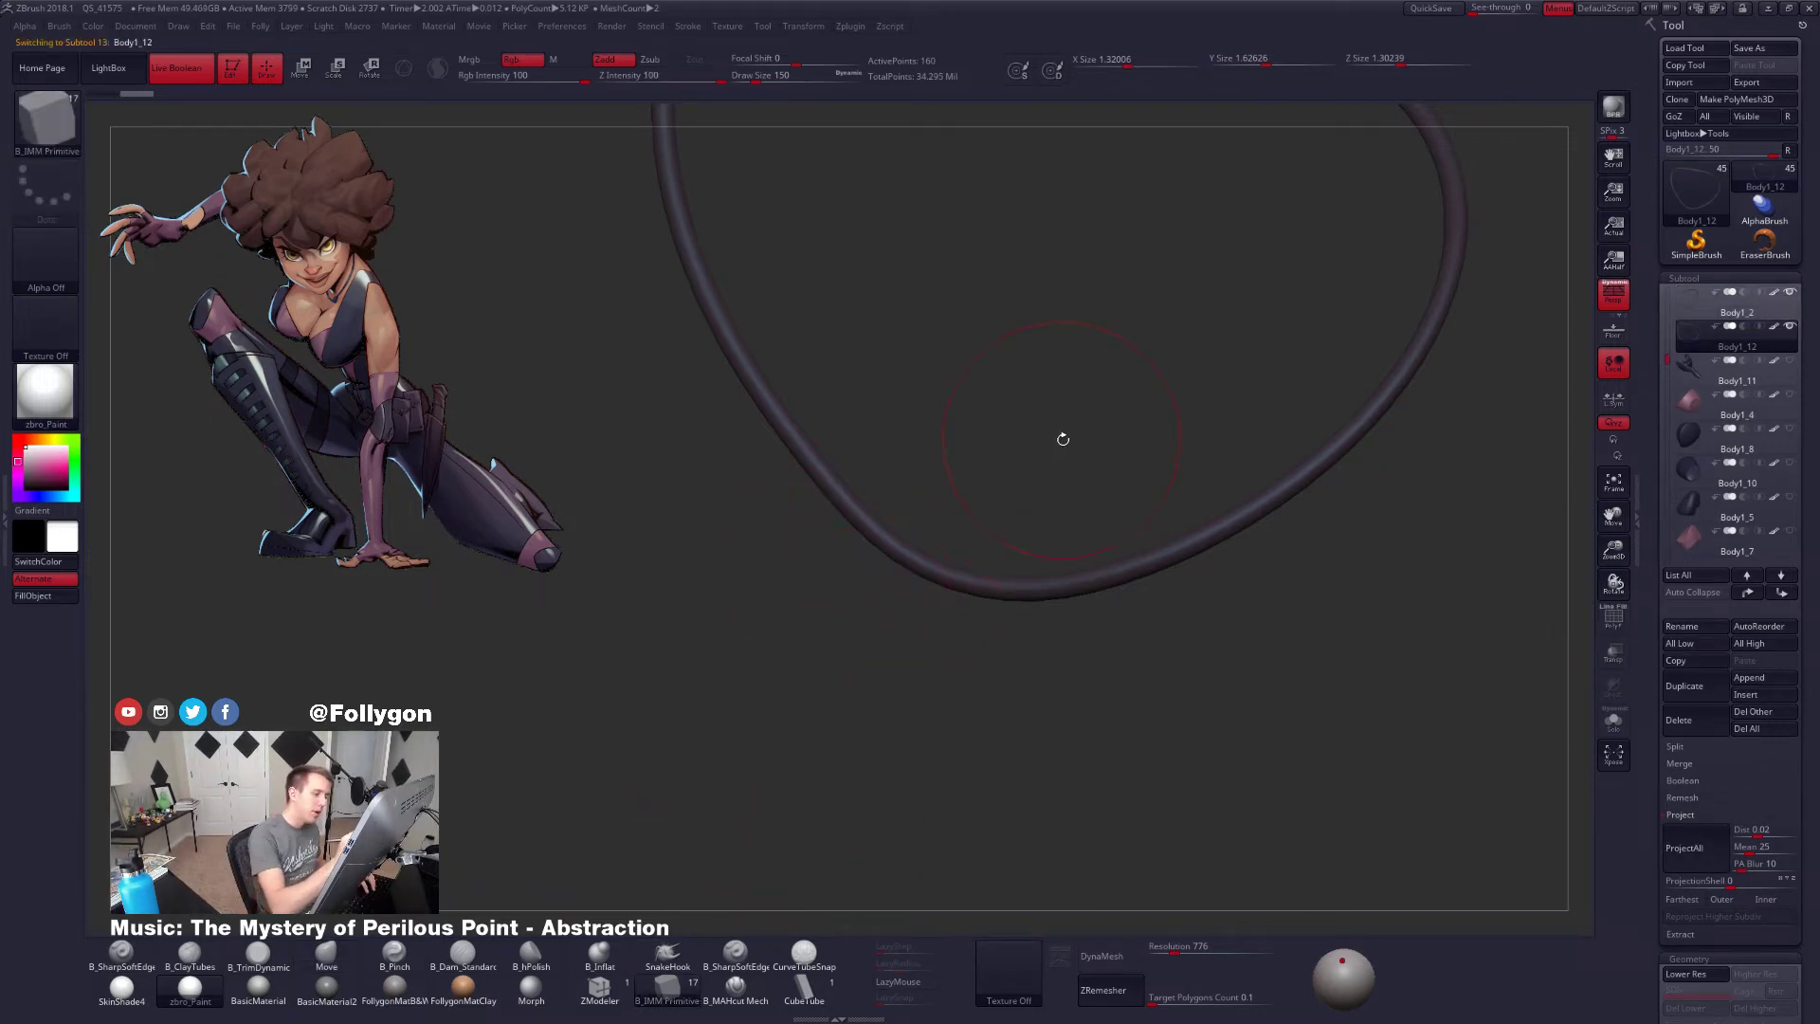
pyautogui.press('m')
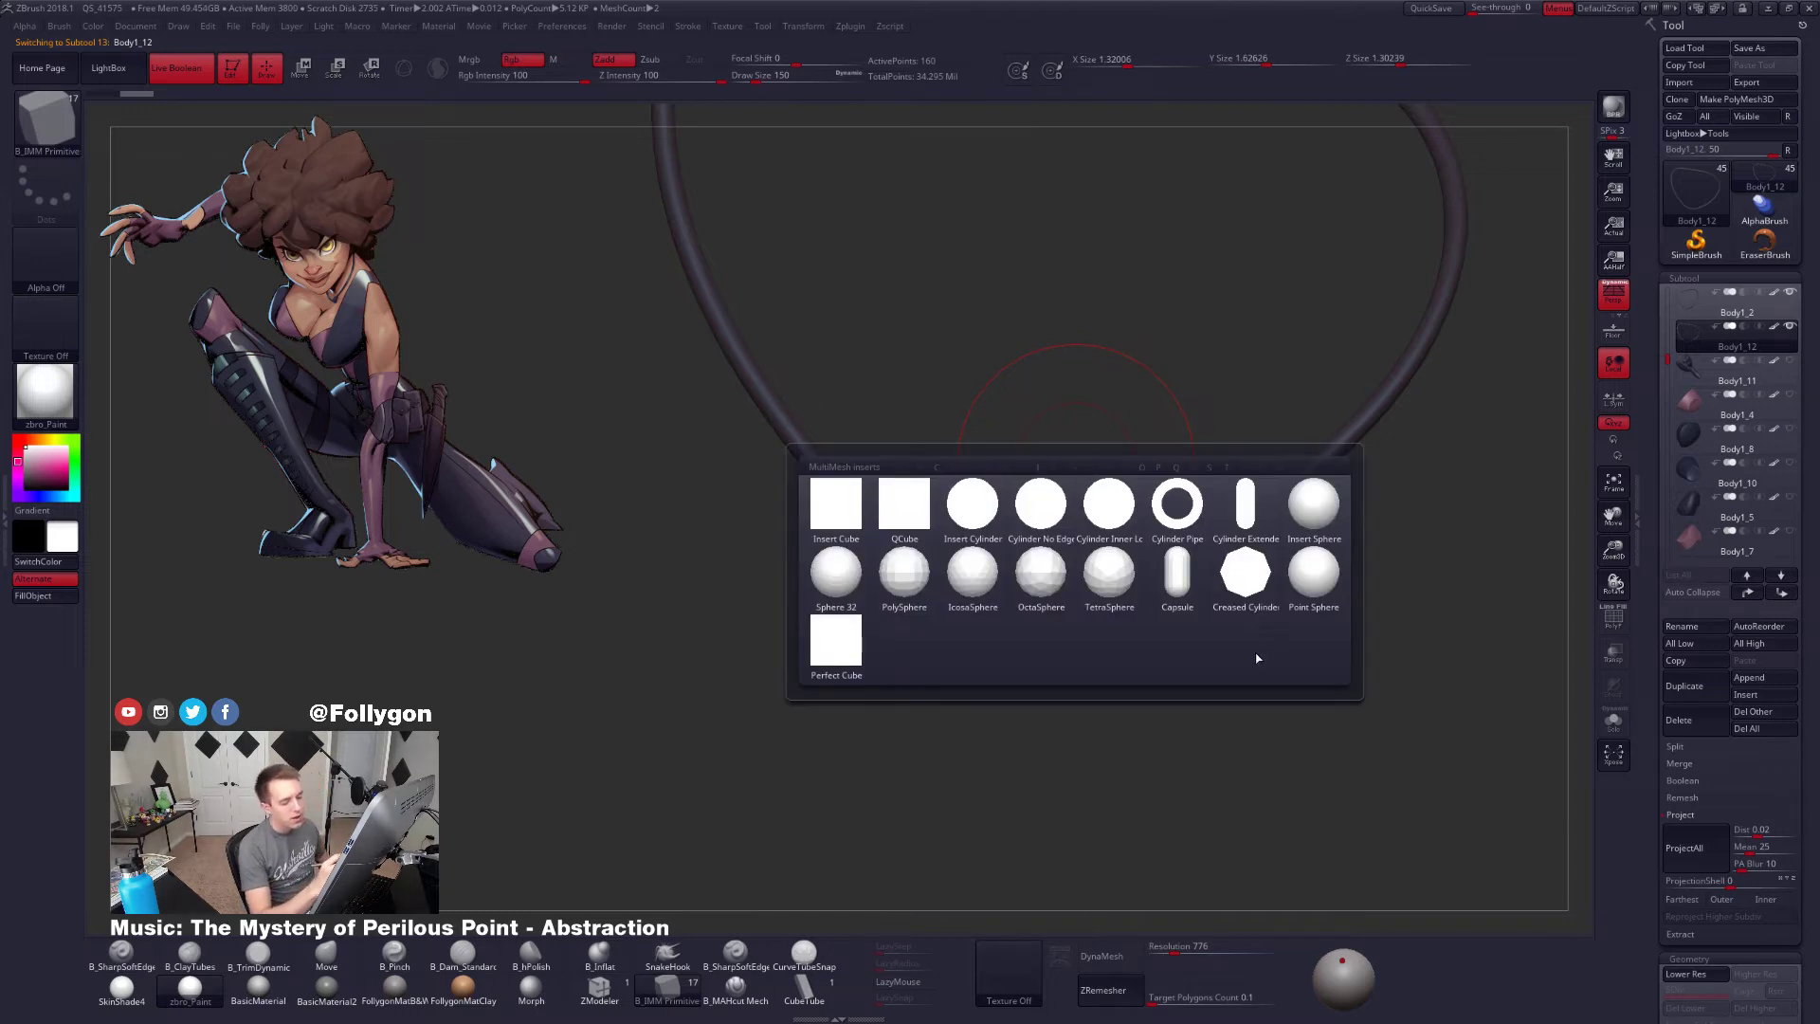
pyautogui.click(1254, 570)
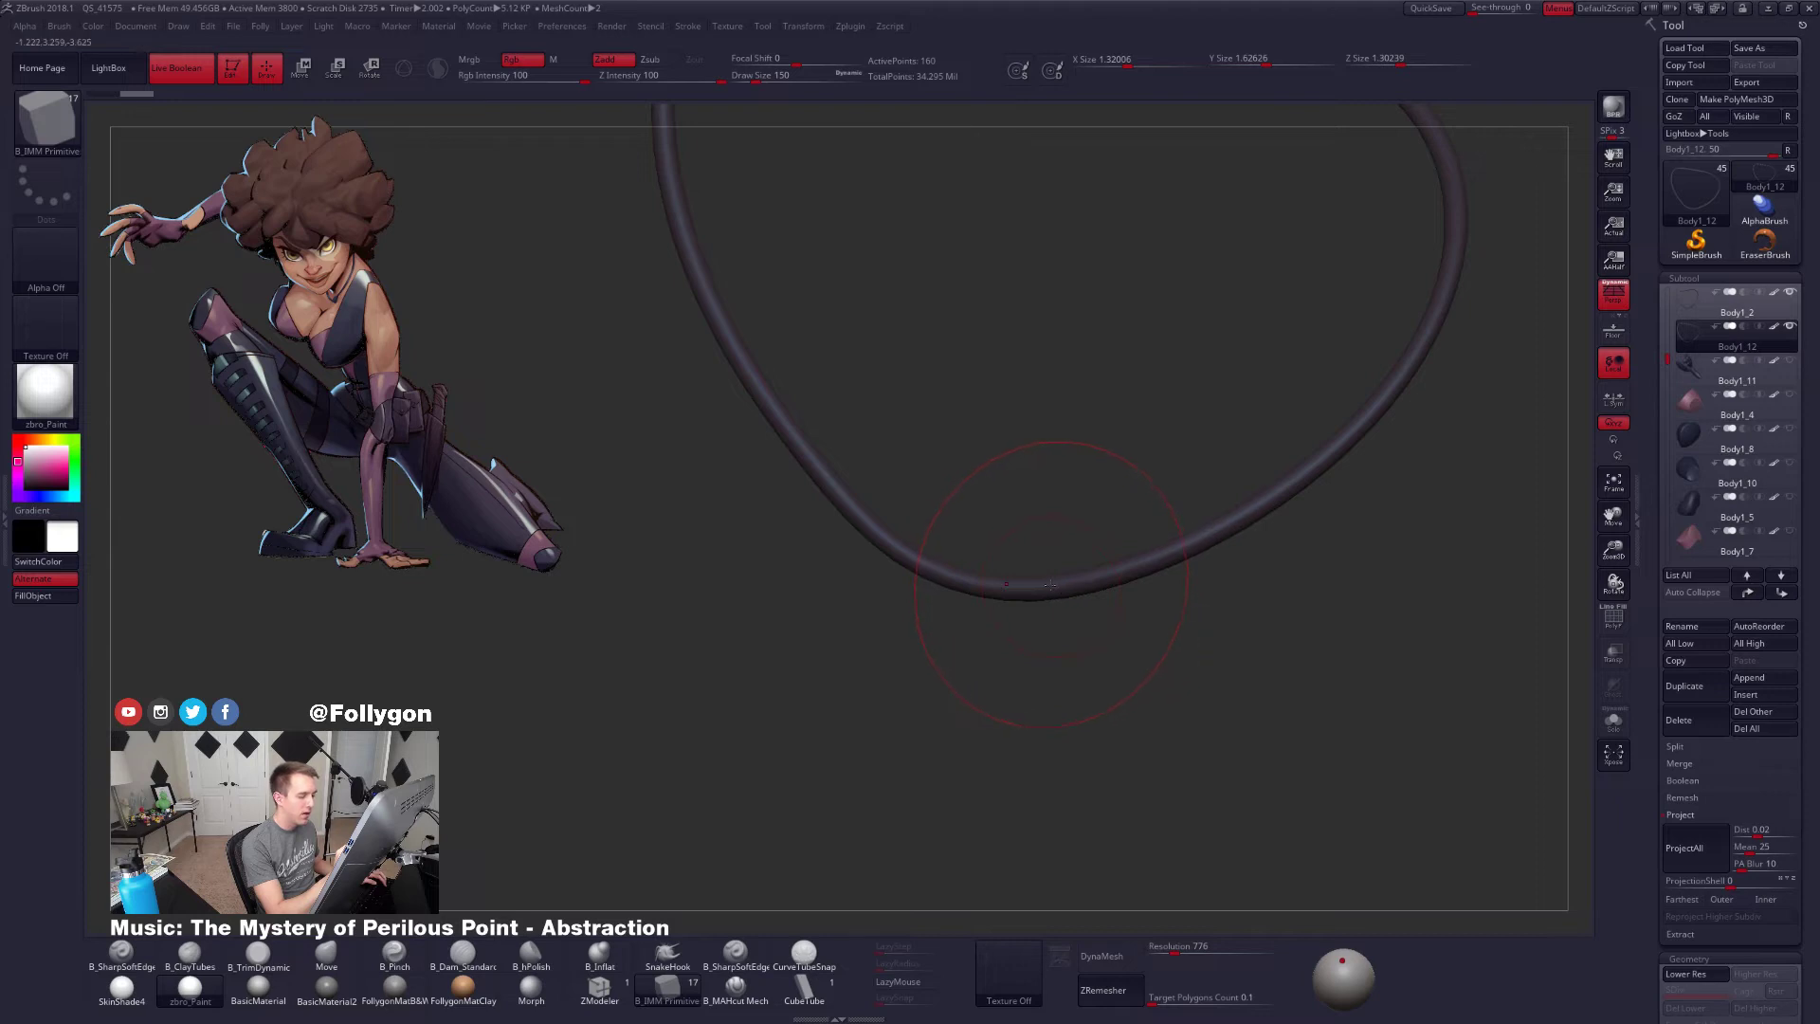
pyautogui.moveTo(1060, 588); pyautogui.dragTo(1059, 630)
# Show polyframes, isolate the inserted cylinder and delete the cord geometry from the duplicated subtool
pyautogui.hotkey('shift', 'f')
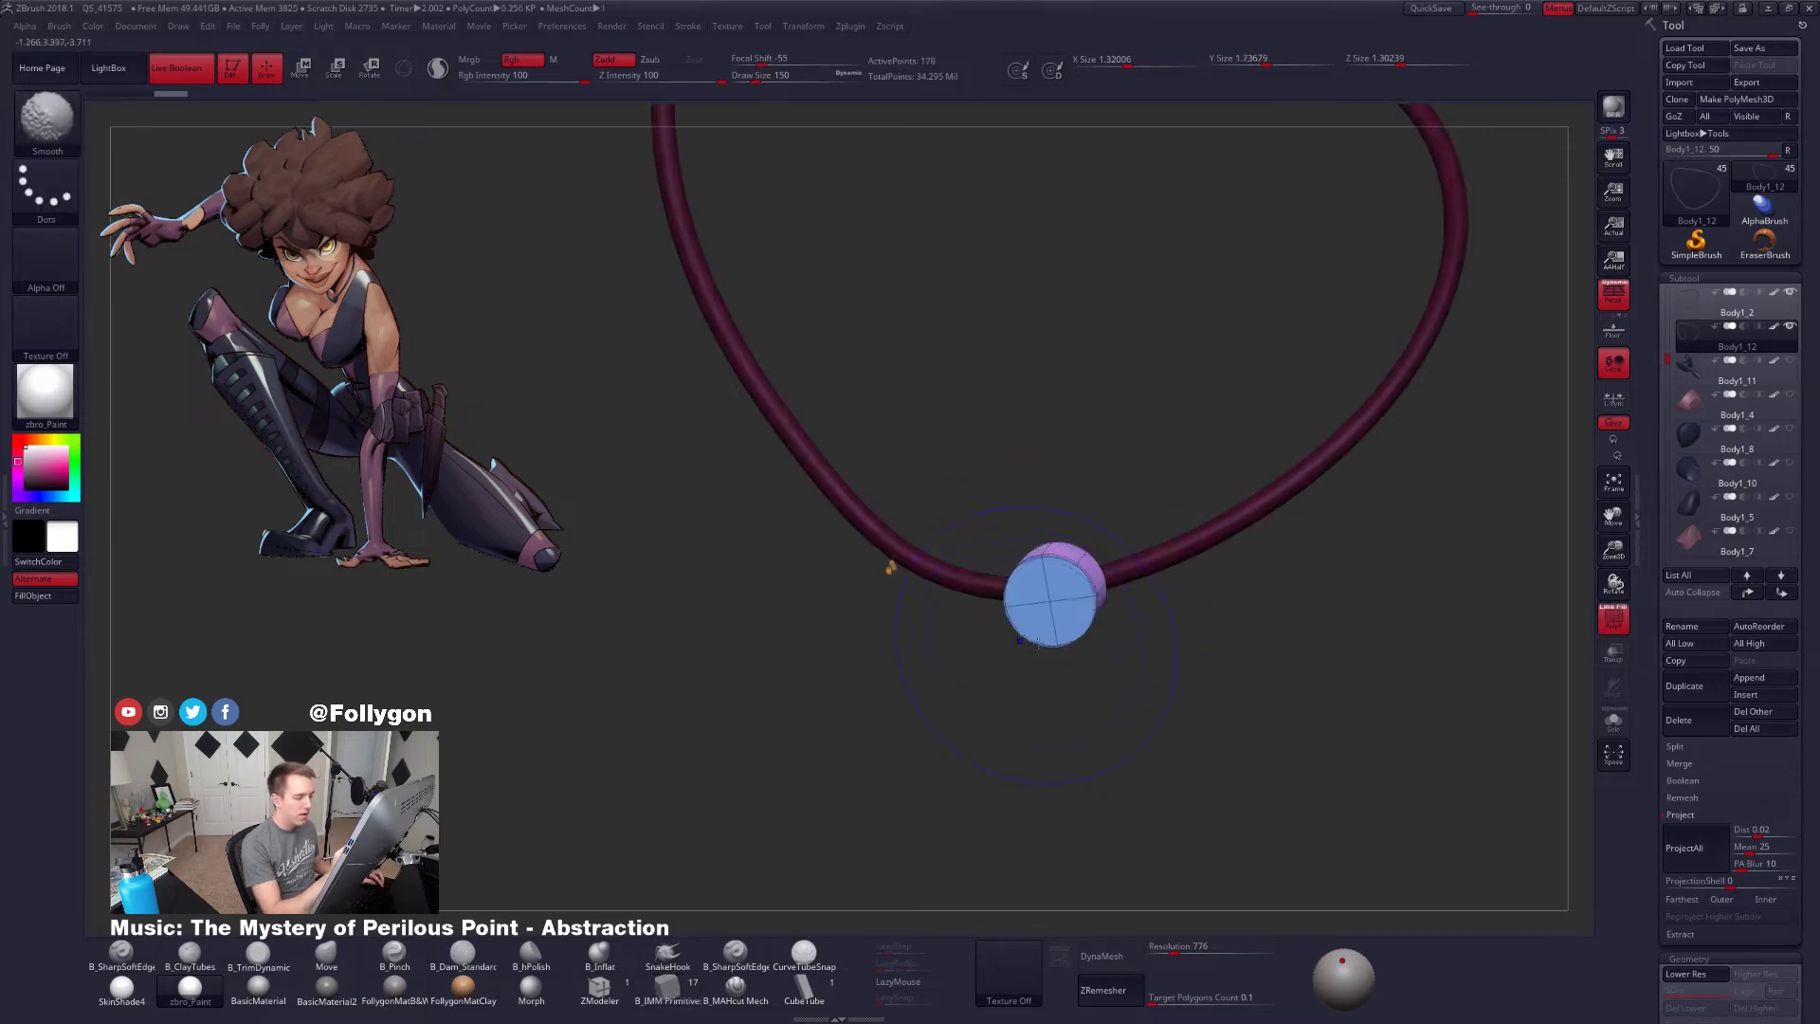
pyautogui.hotkey('shift', 'd')
pyautogui.keyDown('ctrl'); pyautogui.moveTo(1060, 631); pyautogui.dragTo(1109, 643, button='right'); pyautogui.keyUp('ctrl')
pyautogui.moveTo(1109, 642)
pyautogui.keyDown('ctrl'); pyautogui.mouseDown()
pyautogui.moveTo(1122, 618)
pyautogui.moveTo(1304, 626)
pyautogui.mouseUp(); pyautogui.keyUp('ctrl')
pyautogui.keyDown('ctrl'); pyautogui.keyDown('shift'); pyautogui.click(1253, 510); pyautogui.keyUp('shift'); pyautogui.keyUp('ctrl')
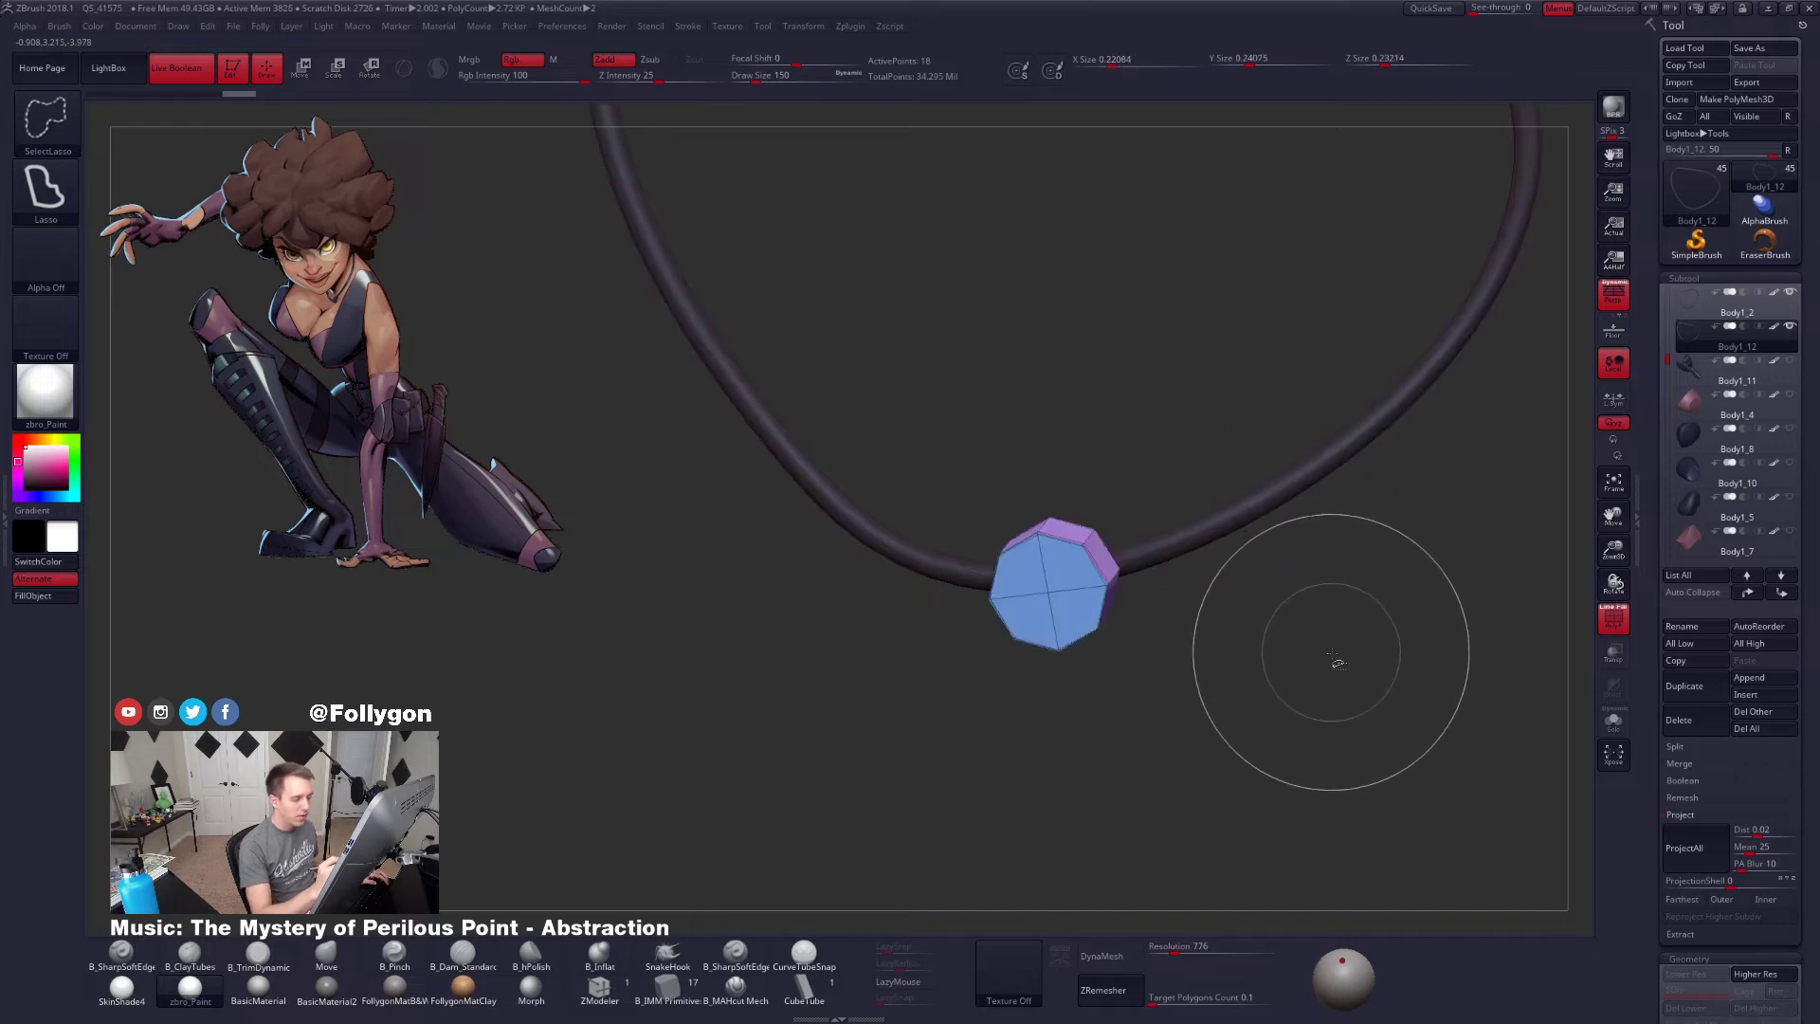
pyautogui.press('f')
pyautogui.click(1372, 660)
# Place the rotation action line at the centre of the cylinder's front face, perpendicular to that face
pyautogui.press('r')
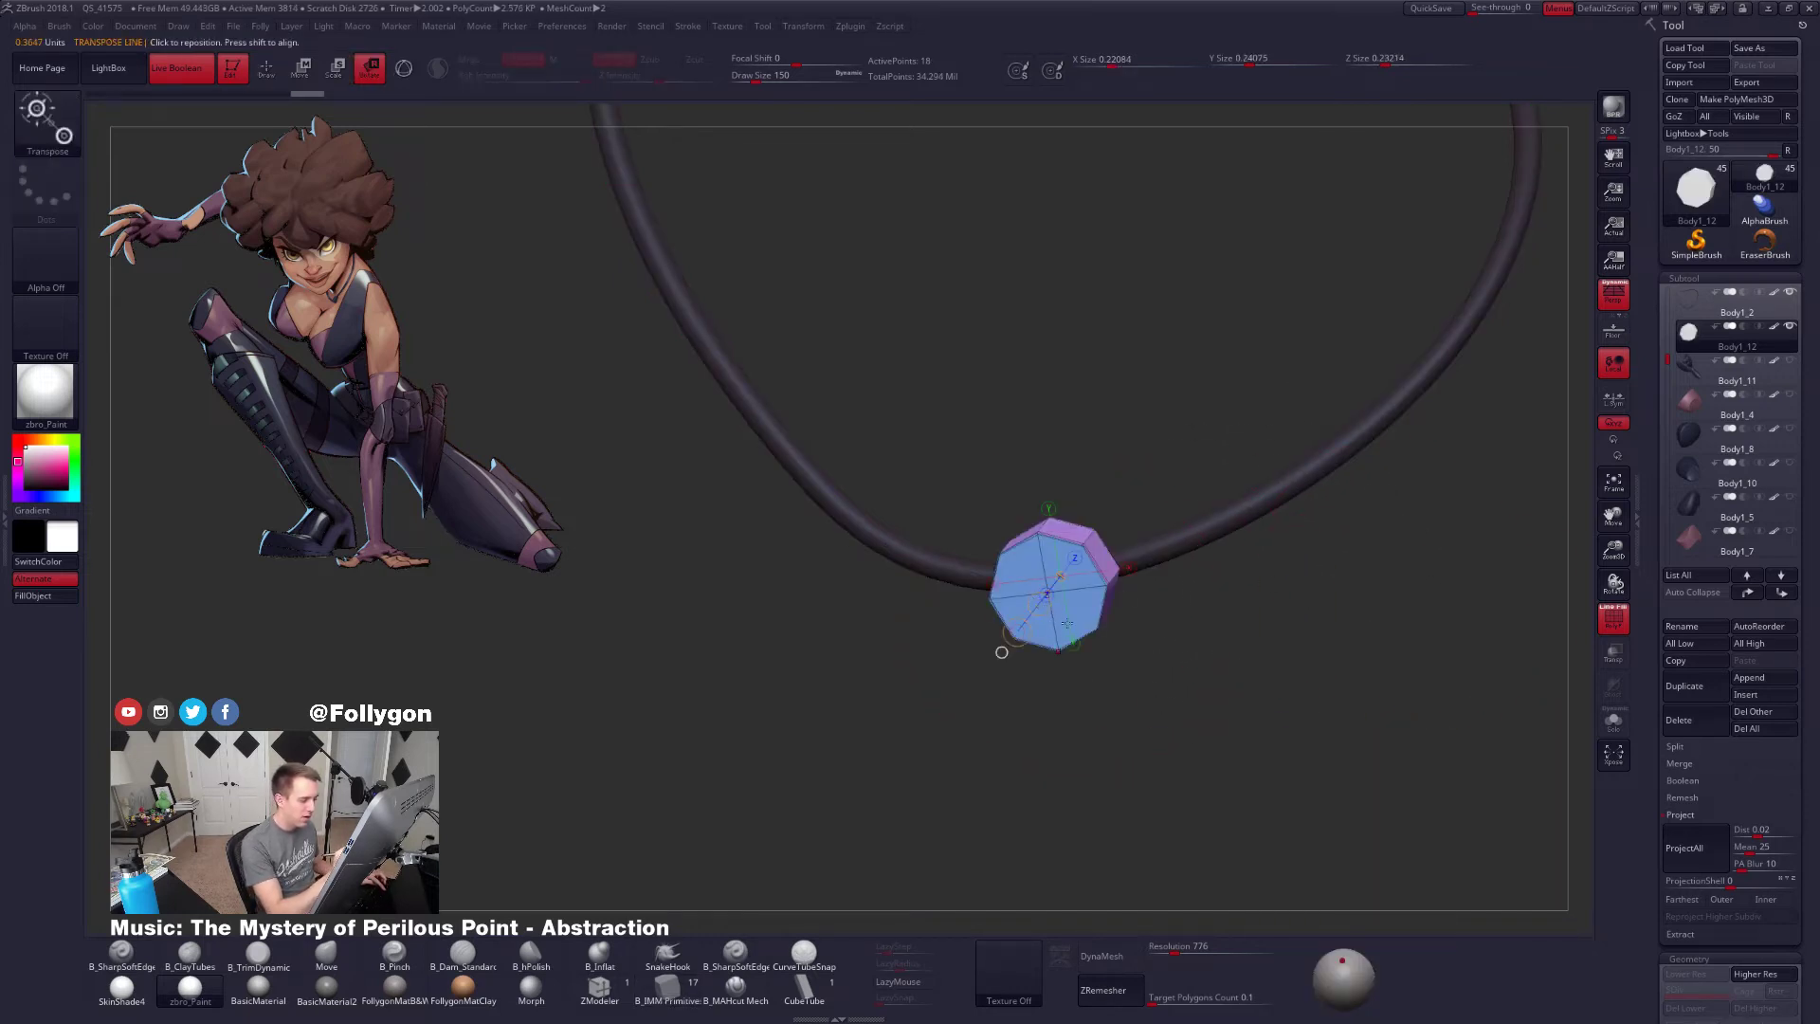
pyautogui.click(1100, 630)
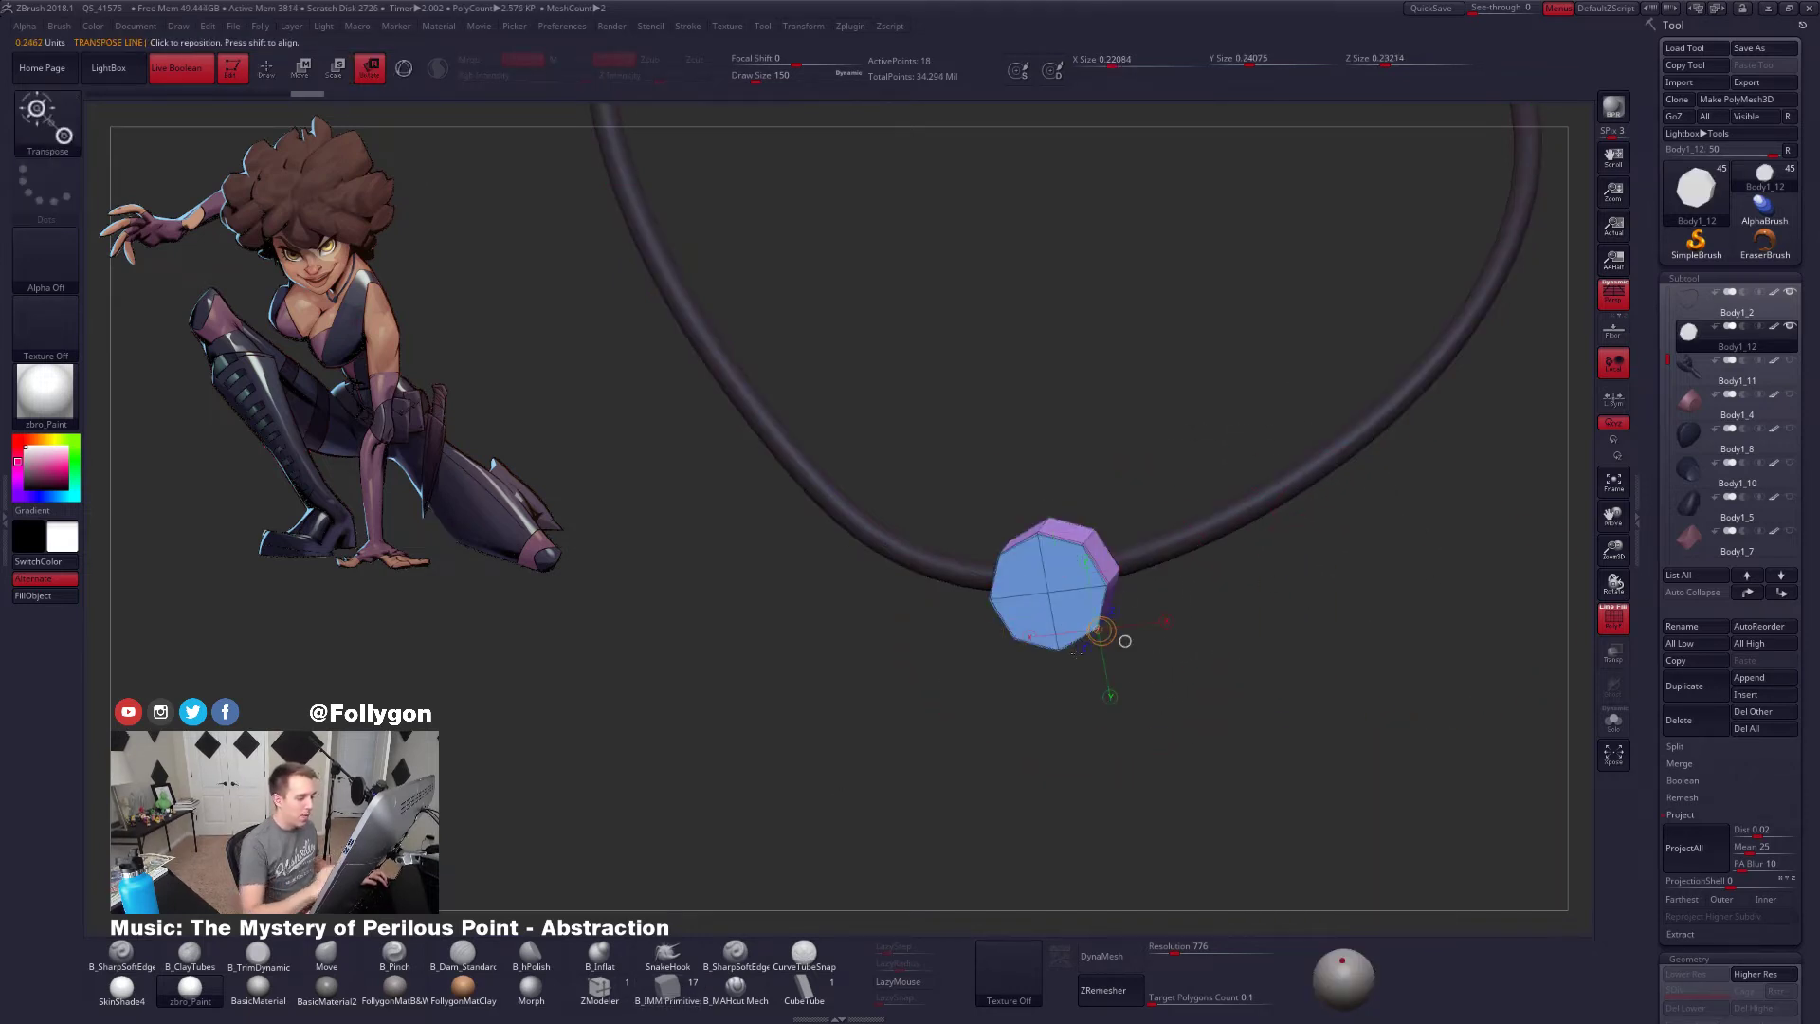
pyautogui.click(1047, 591)
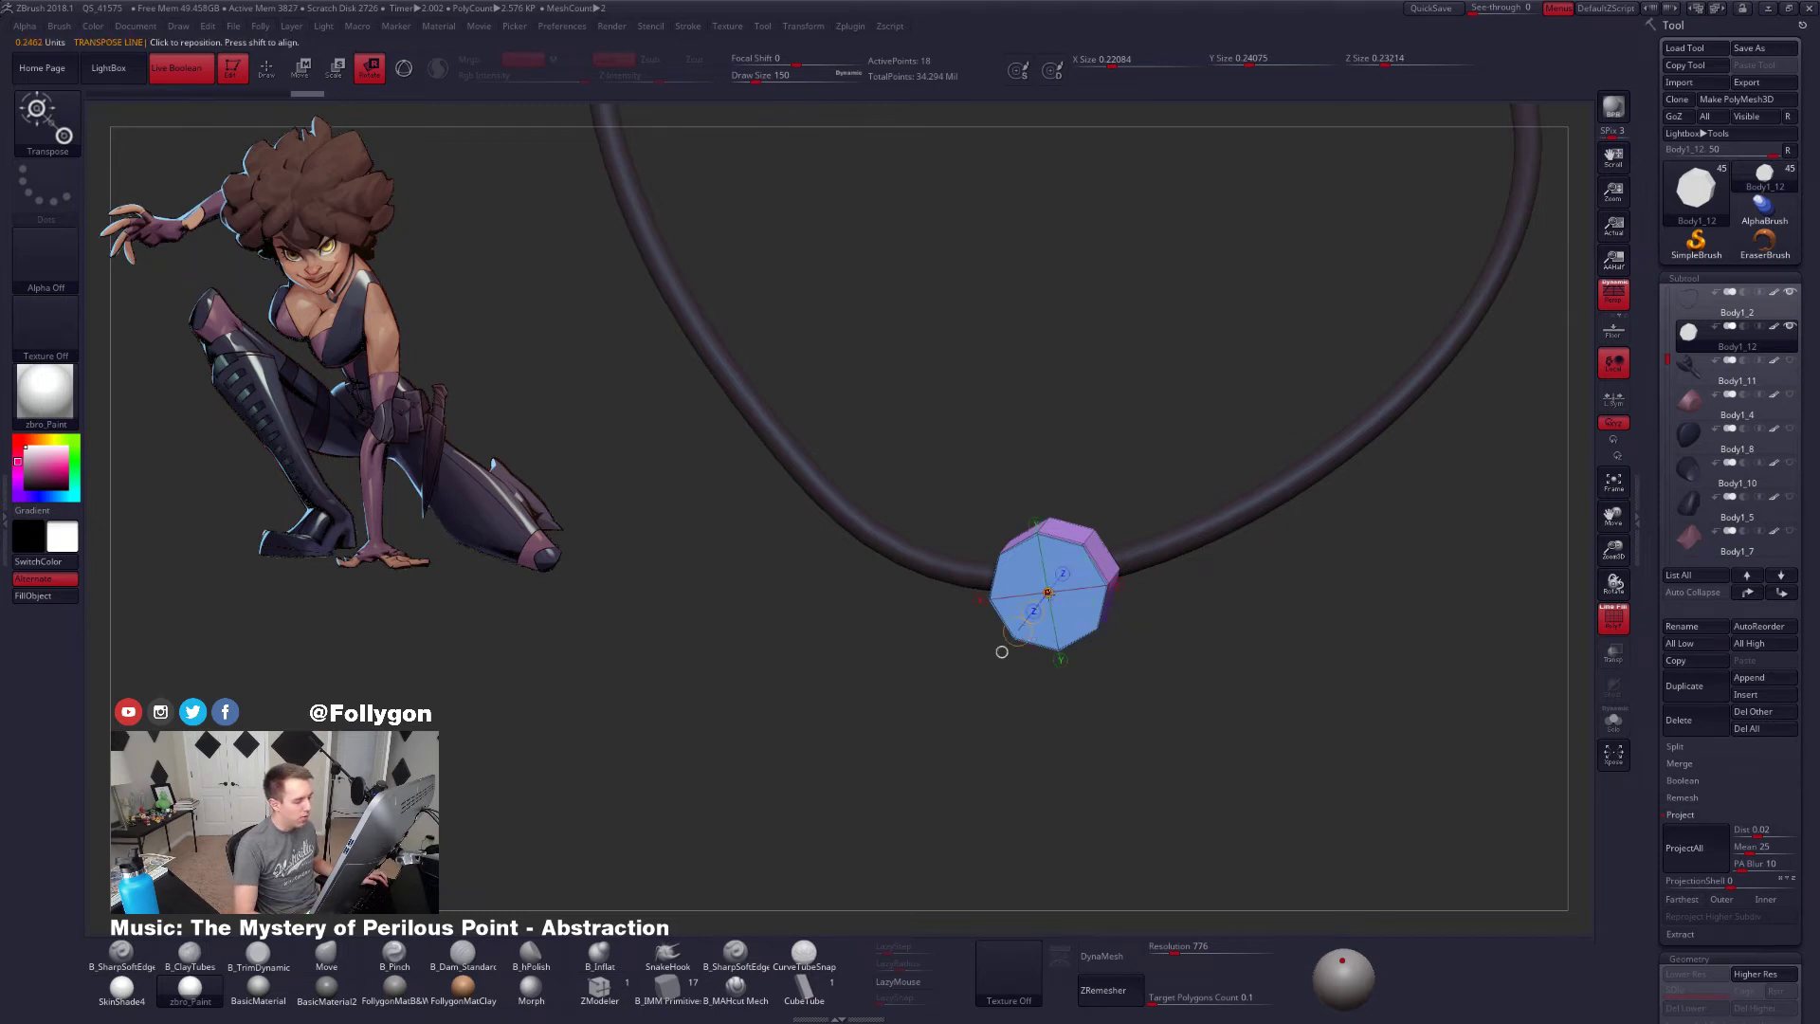
pyautogui.click(59, 25)
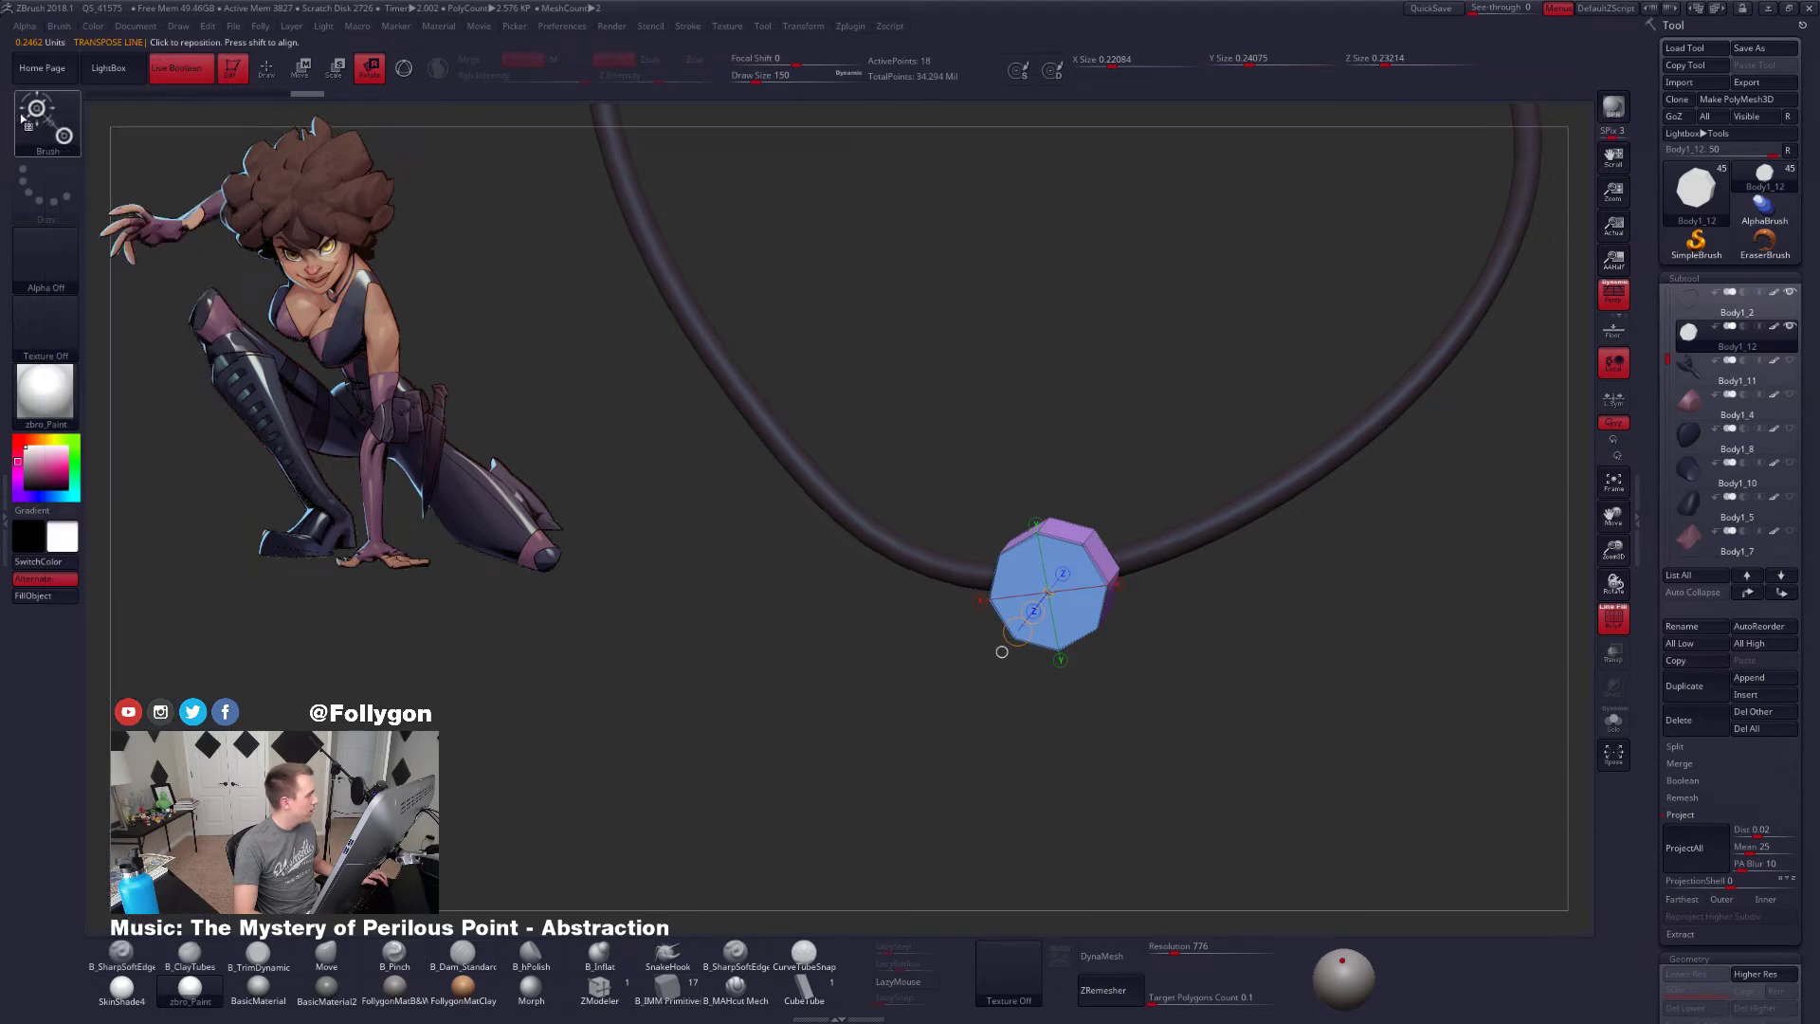
pyautogui.click(52, 136)
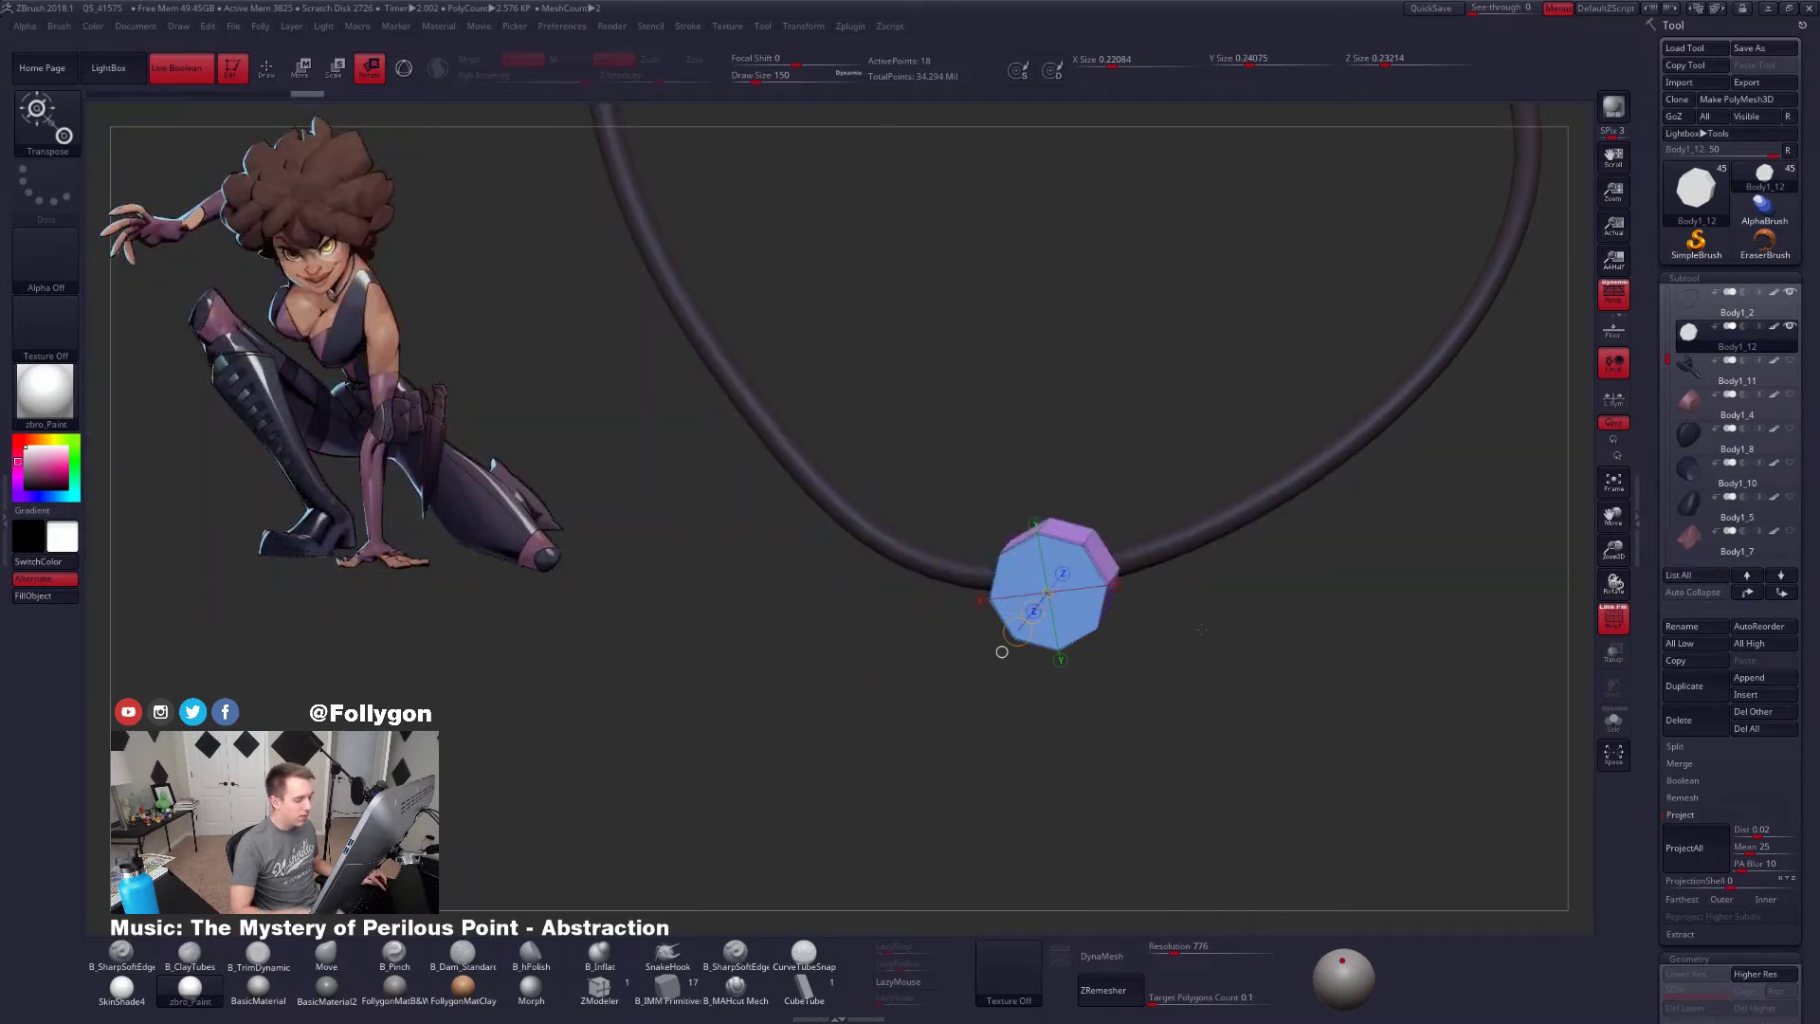
pyautogui.moveTo(934, 492); pyautogui.dragTo(954, 655)
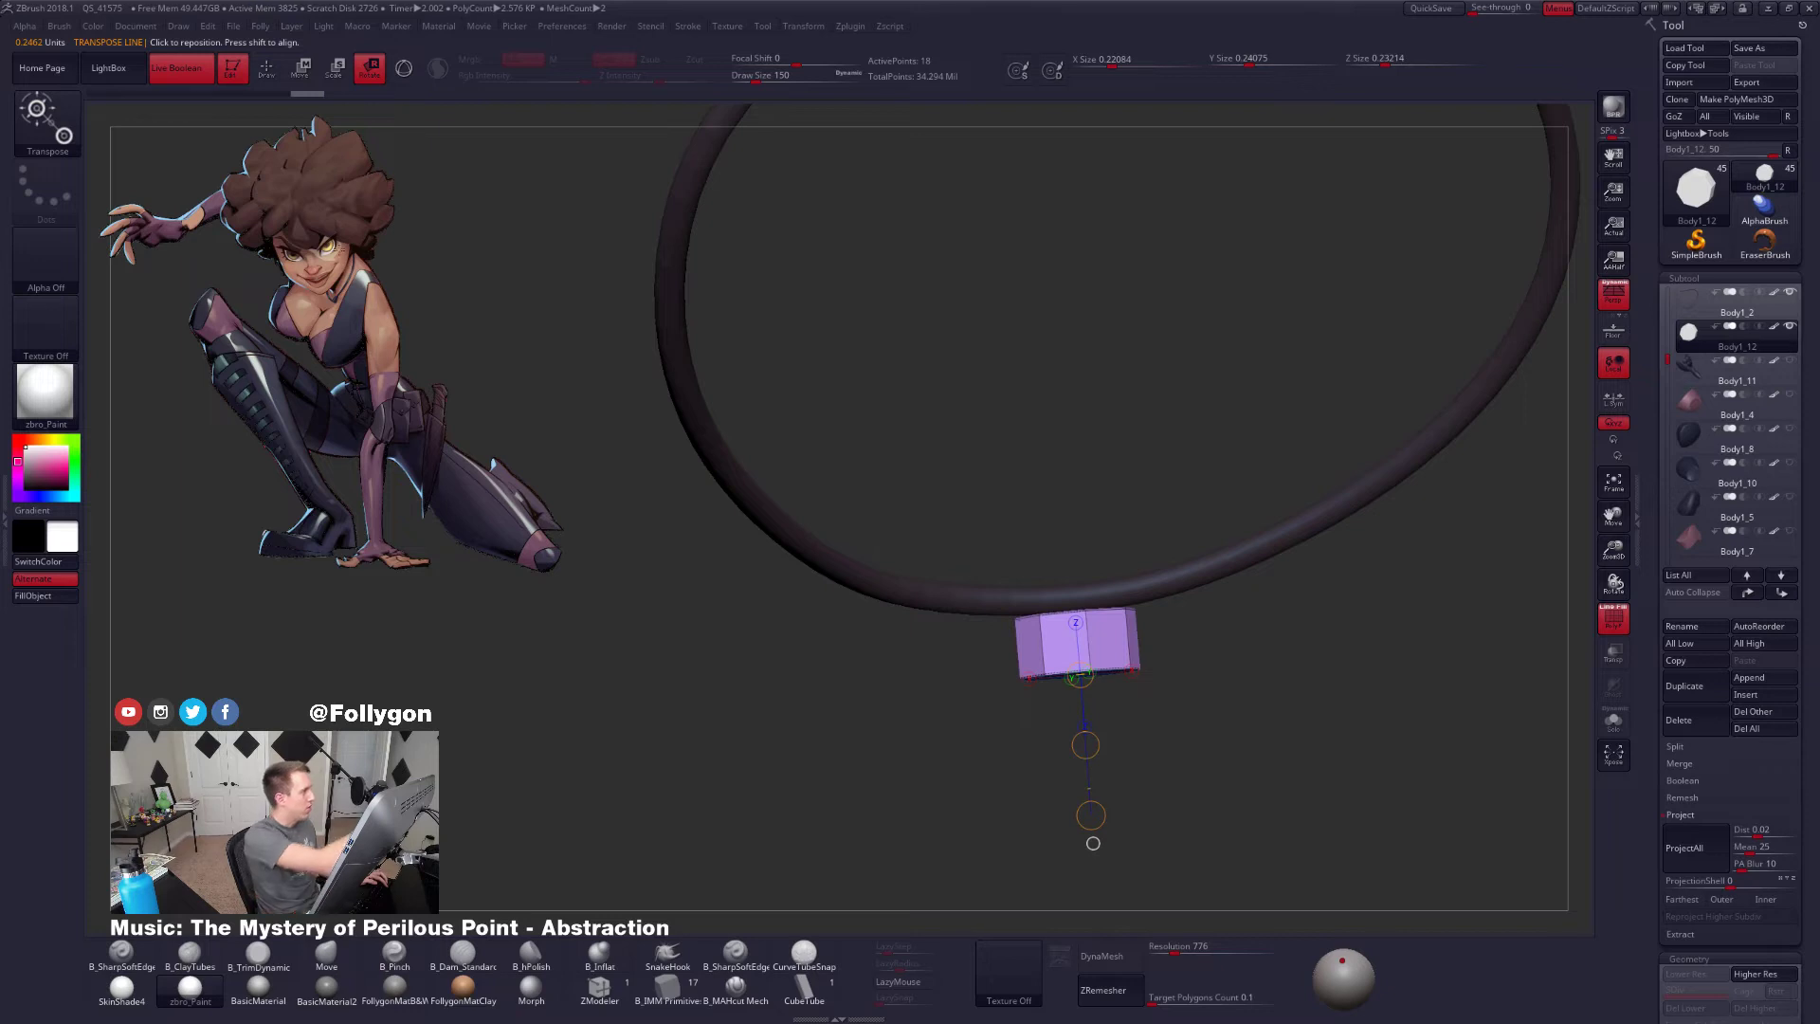
pyautogui.click(59, 26)
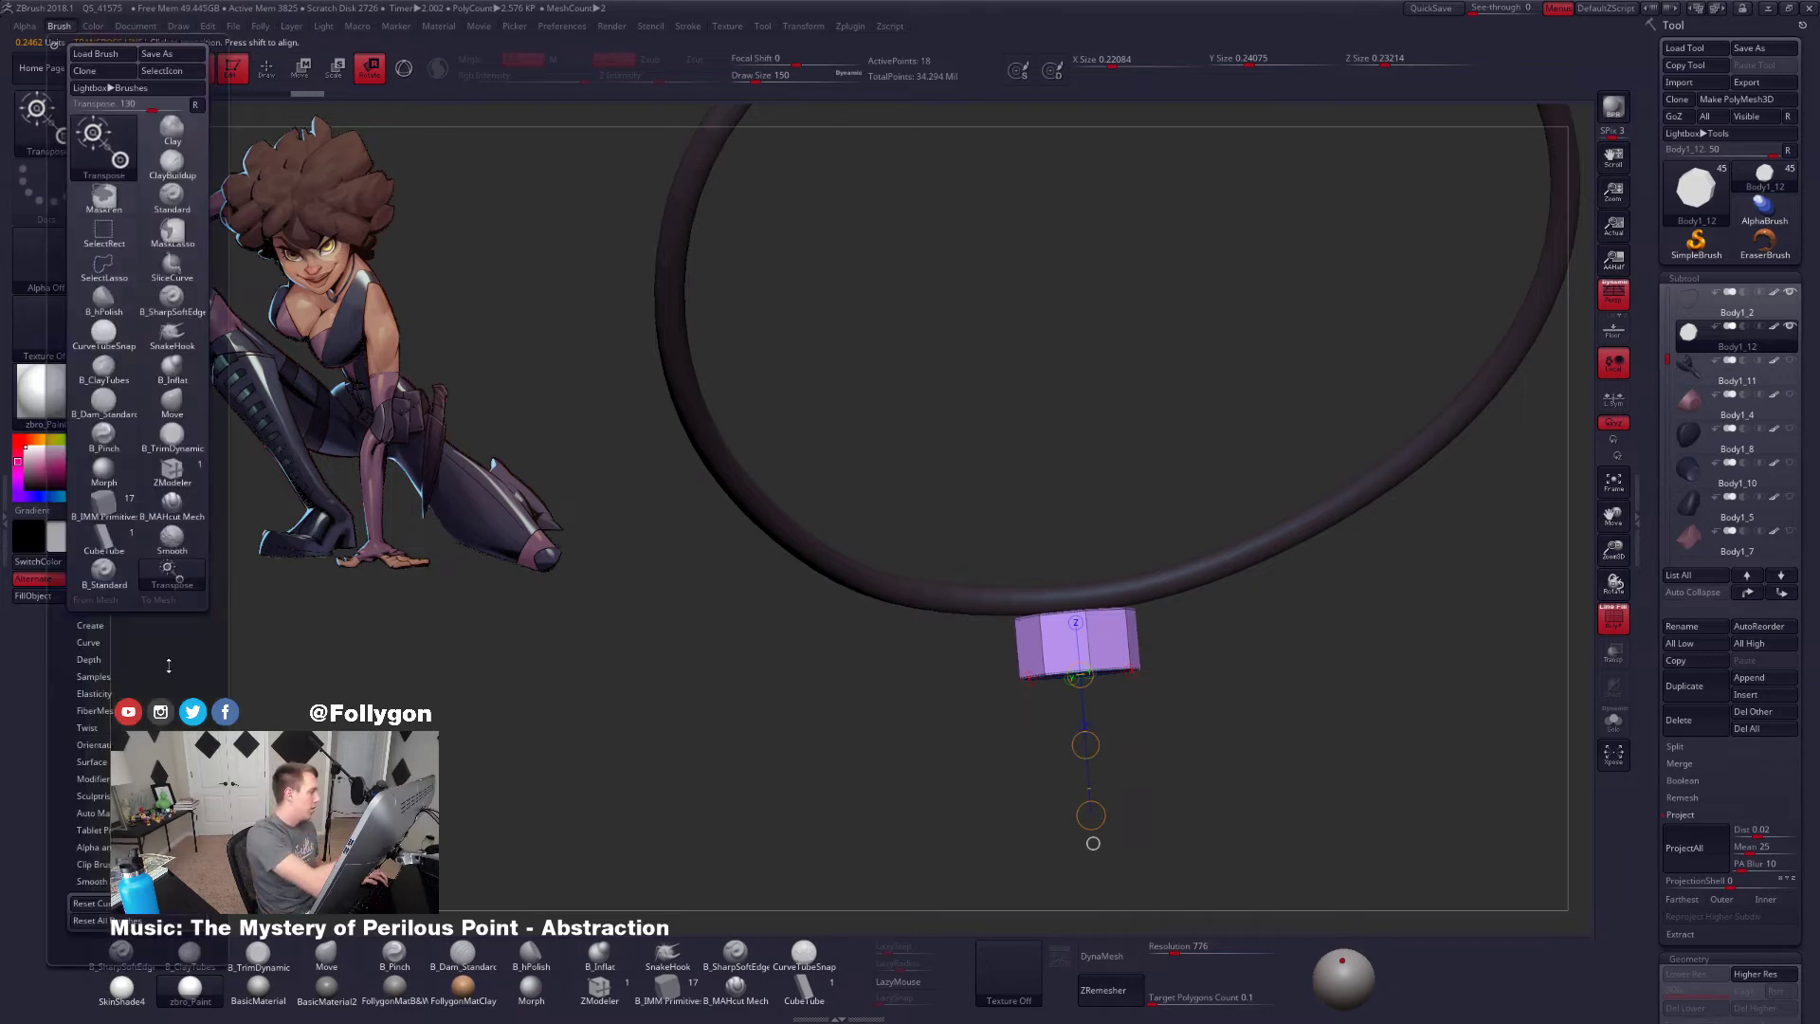
pyautogui.moveTo(192, 630); pyautogui.dragTo(189, 608)
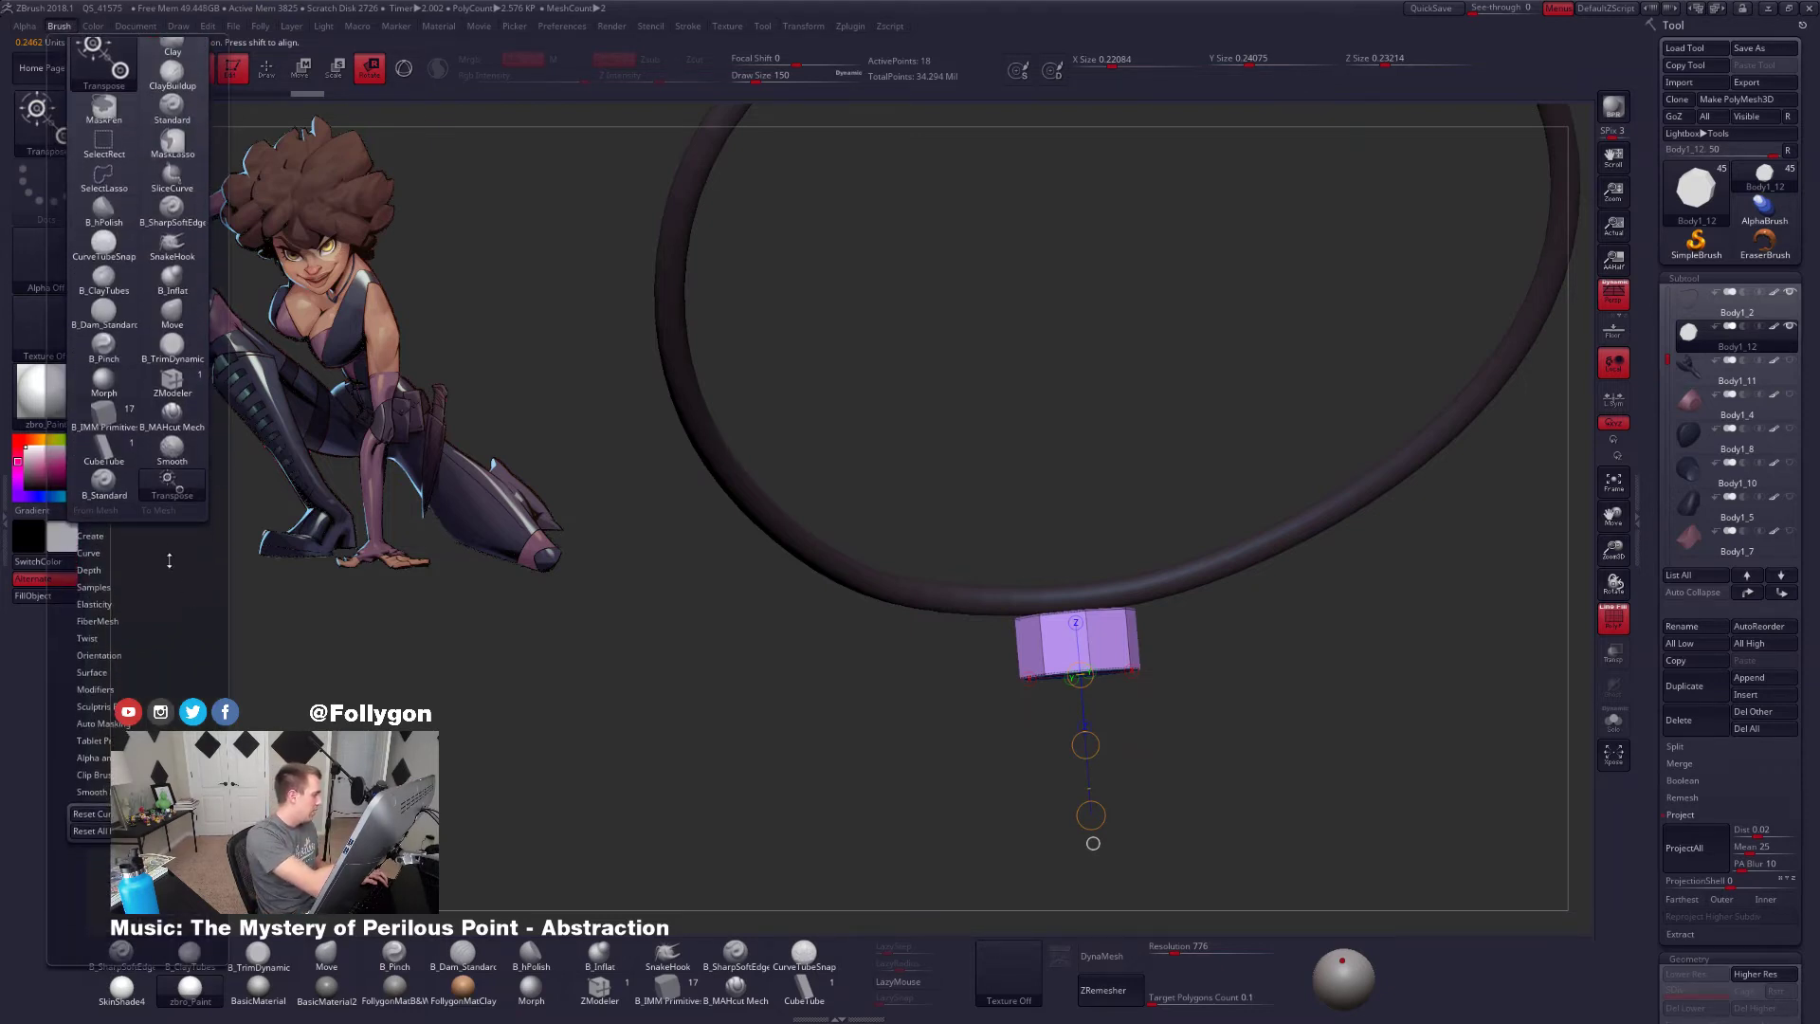
pyautogui.click(163, 540)
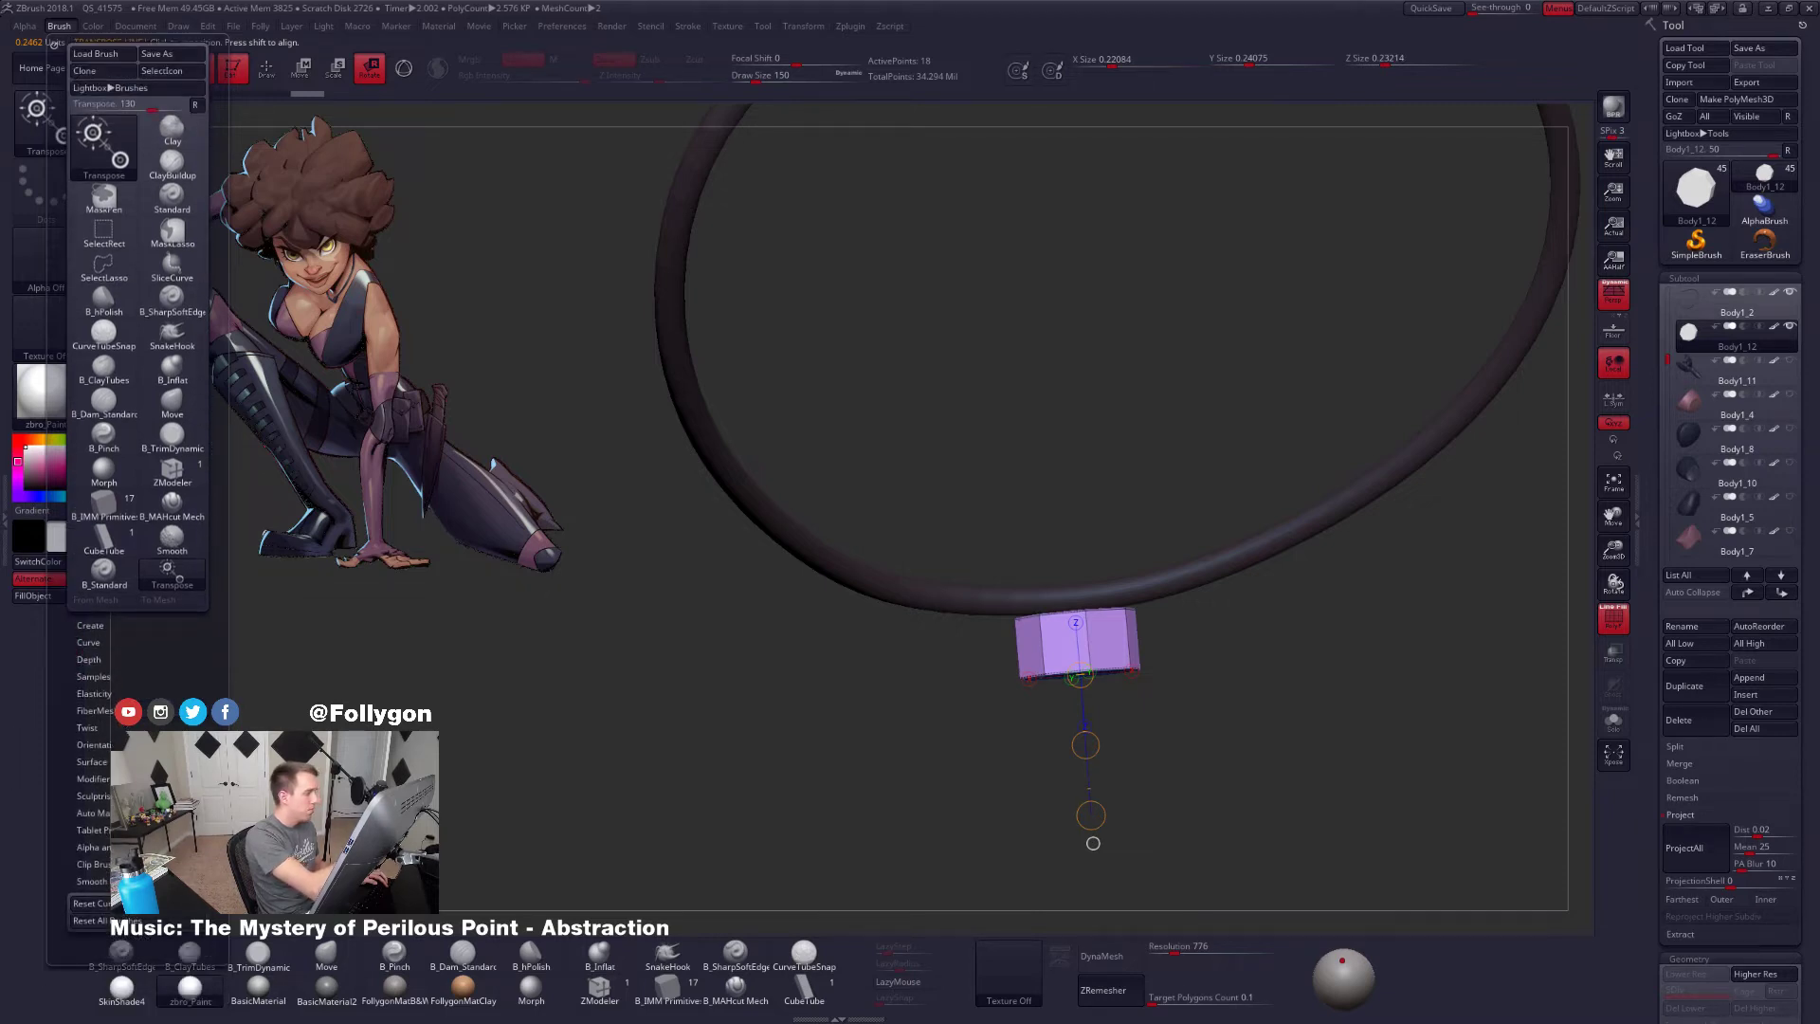
pyautogui.moveTo(1186, 665); pyautogui.dragTo(1109, 671)
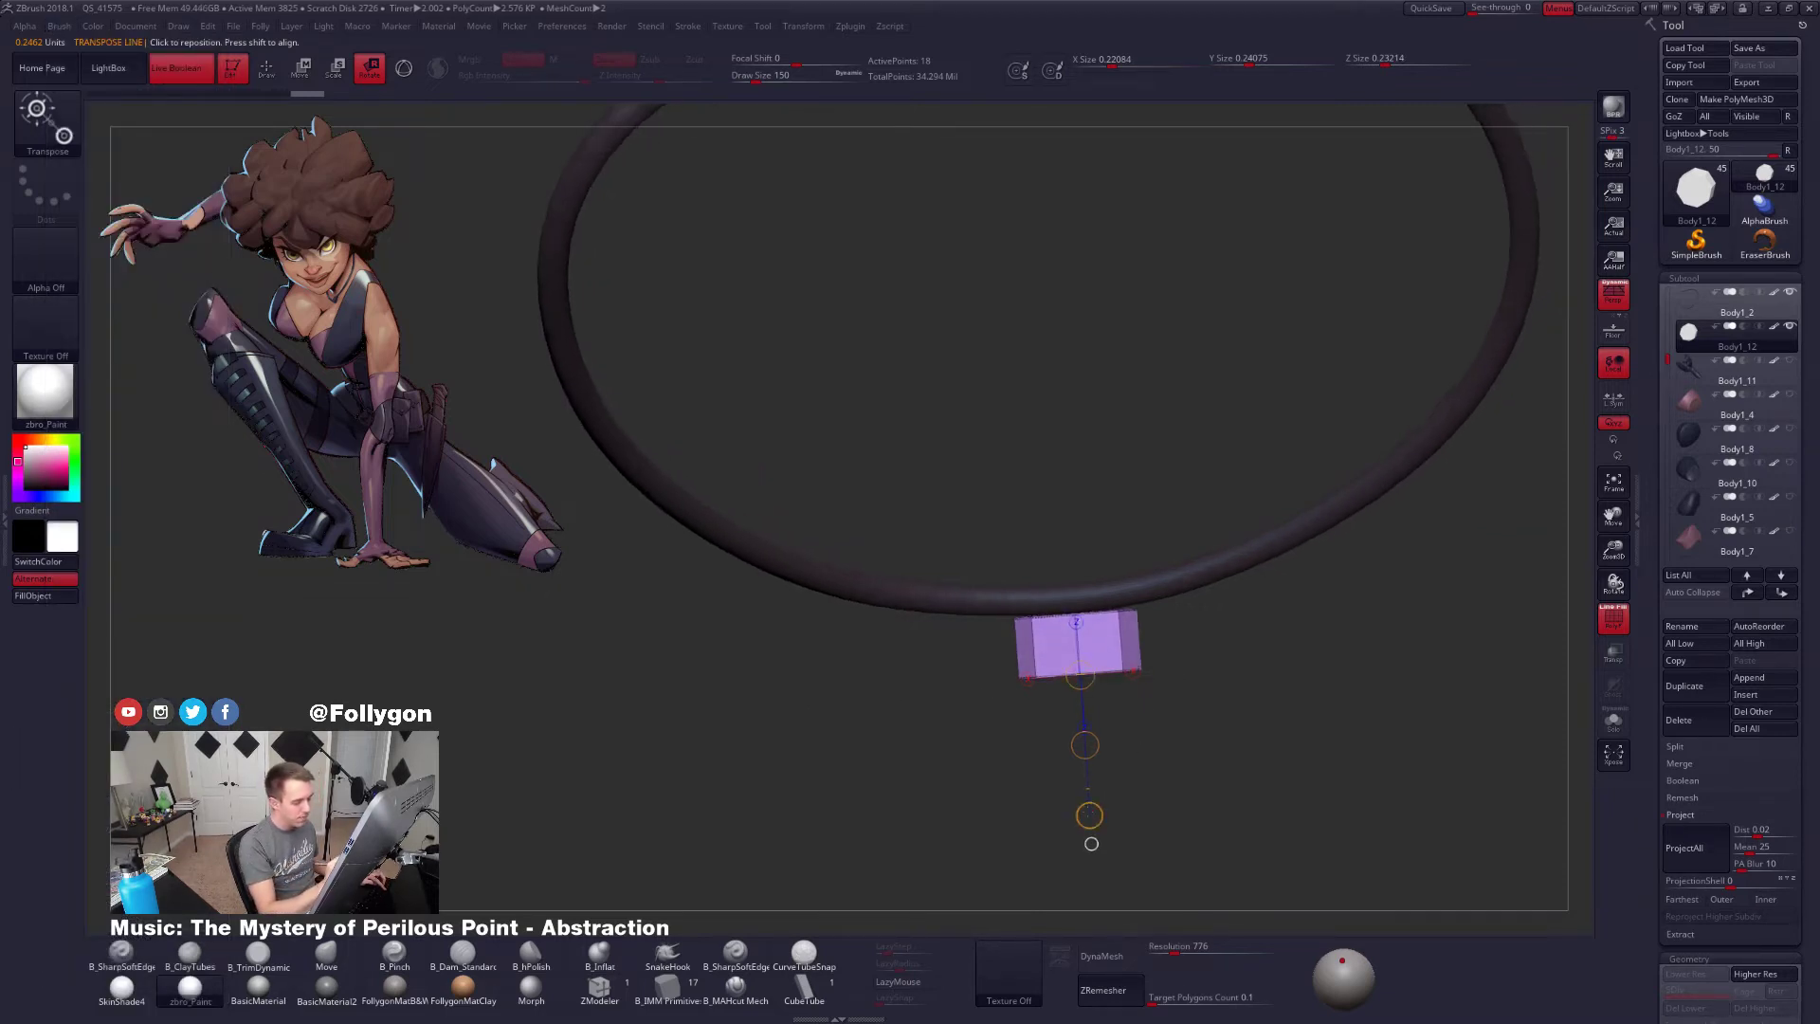
# Rotate the cylinder so its axis runs along the cord and move it up onto the cord
pyautogui.moveTo(1090, 815); pyautogui.dragTo(891, 699)
pyautogui.press('w')
pyautogui.moveTo(1111, 732)
pyautogui.keyDown('shift'); pyautogui.mouseDown()
pyautogui.moveTo(1111, 835)
pyautogui.moveTo(1106, 702)
pyautogui.mouseUp(); pyautogui.keyUp('shift')
pyautogui.moveTo(958, 697); pyautogui.dragTo(961, 618)
# Scale the cylinder down to about 0.07 units so it sits as a small bead on the cord
pyautogui.press('e')
pyautogui.hotkey('shift', 's')
pyautogui.moveTo(910, 682); pyautogui.dragTo(839, 654)
pyautogui.moveTo(949, 602); pyautogui.dragTo(982, 633)
pyautogui.hotkey('shift', 's')
pyautogui.moveTo(1261, 844); pyautogui.dragTo(1287, 933)
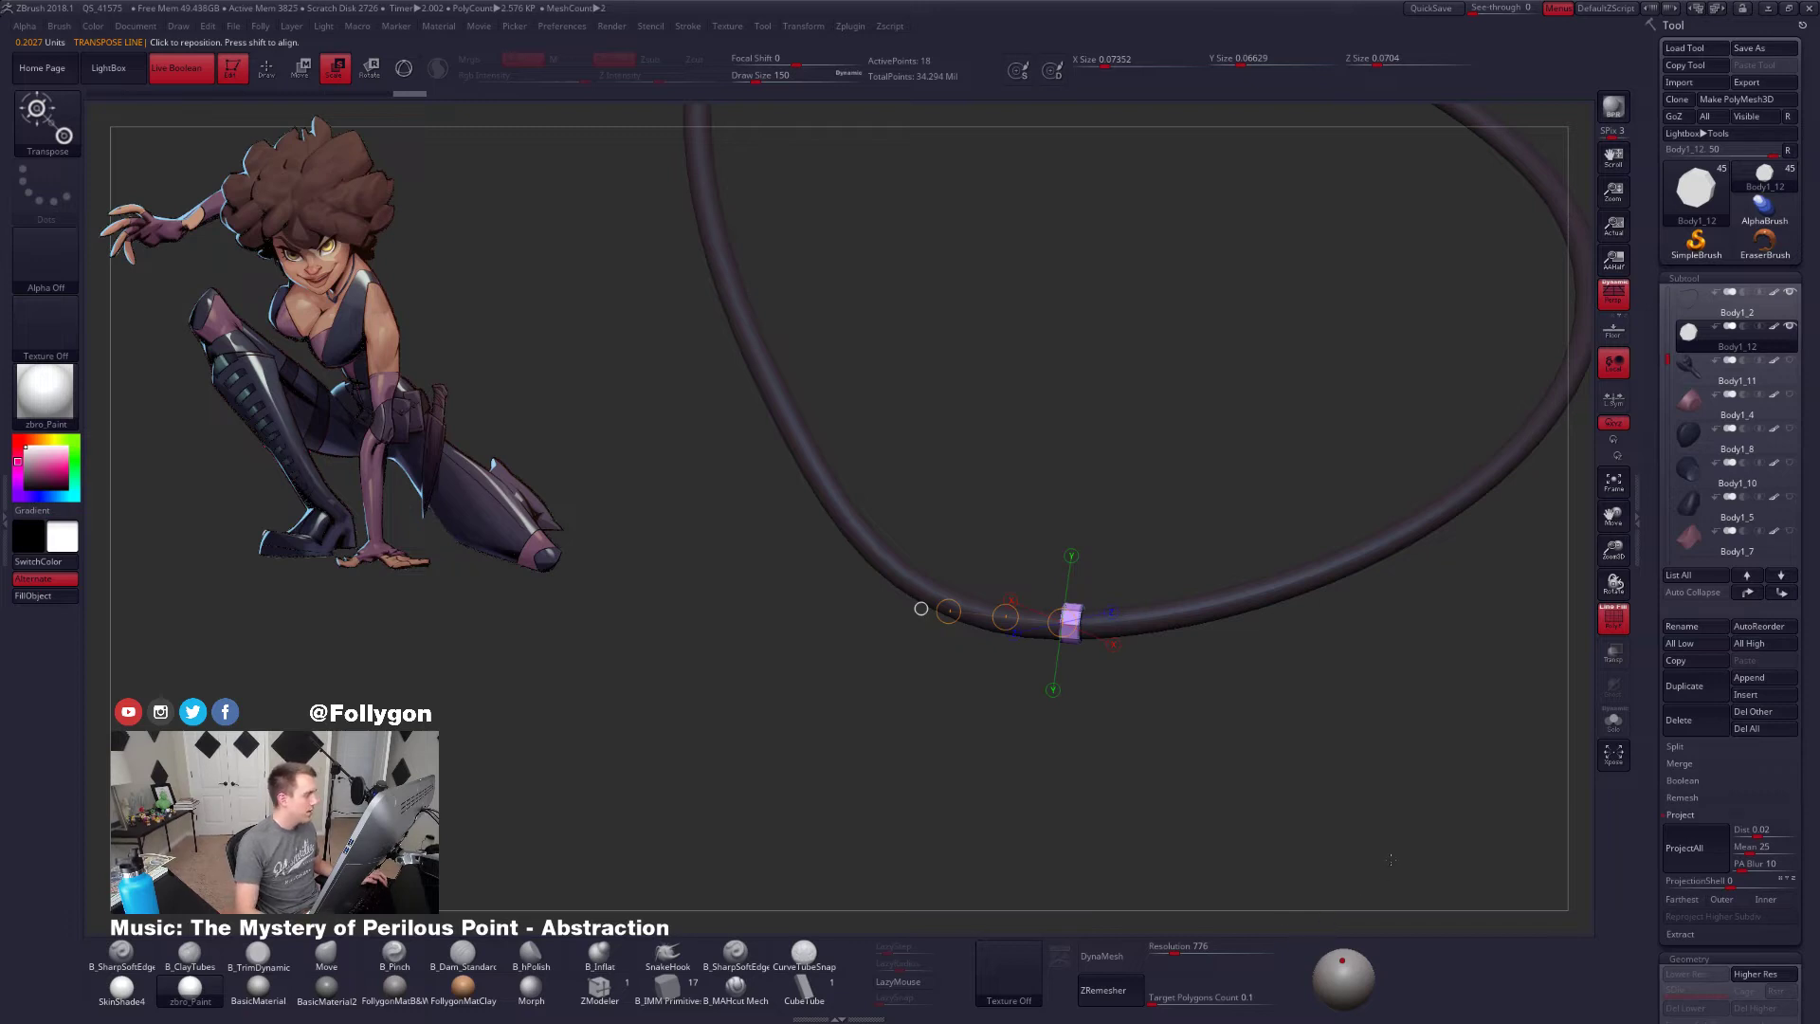
# Tilt the cylinder to follow the direction of the cord and stretch it lengthwise to about 0.1 units
pyautogui.moveTo(1391, 860); pyautogui.dragTo(1305, 766)
pyautogui.press('r')
pyautogui.moveTo(1096, 628); pyautogui.dragTo(1226, 537)
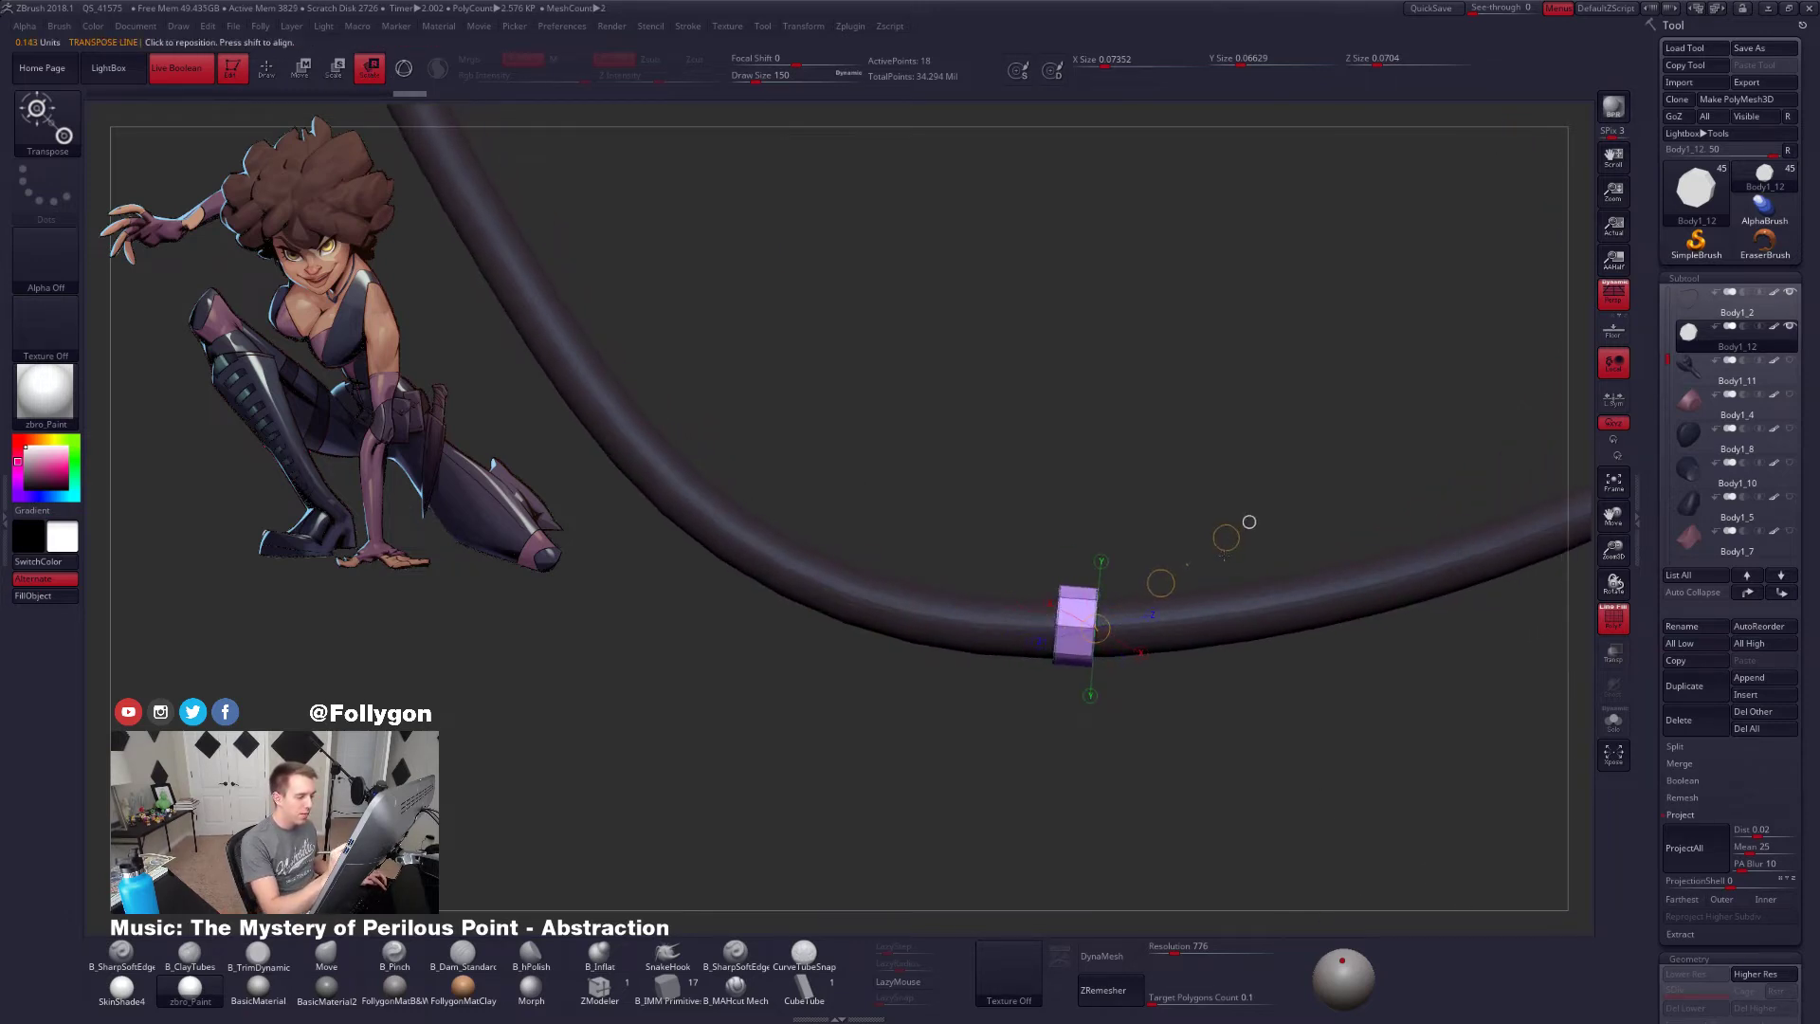
pyautogui.click(1081, 651)
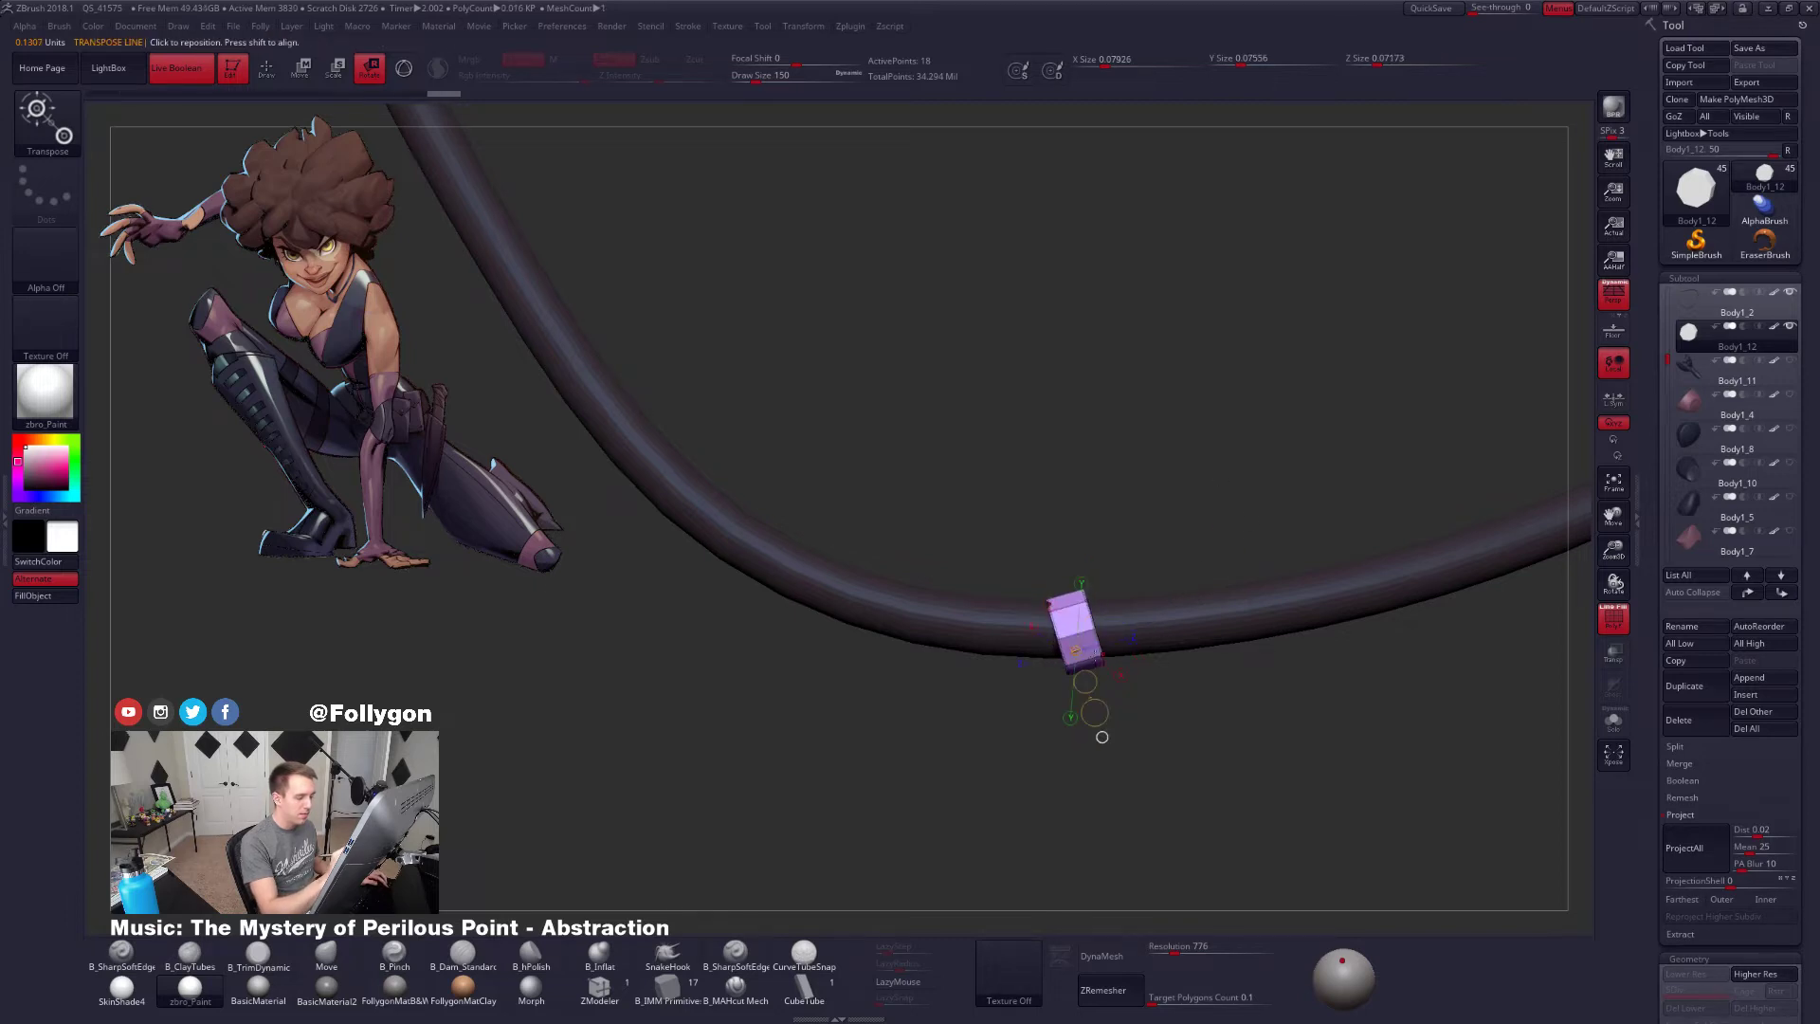
pyautogui.moveTo(1232, 749); pyautogui.dragTo(1166, 749)
pyautogui.hotkey('shift', 's')
pyautogui.click(1111, 628)
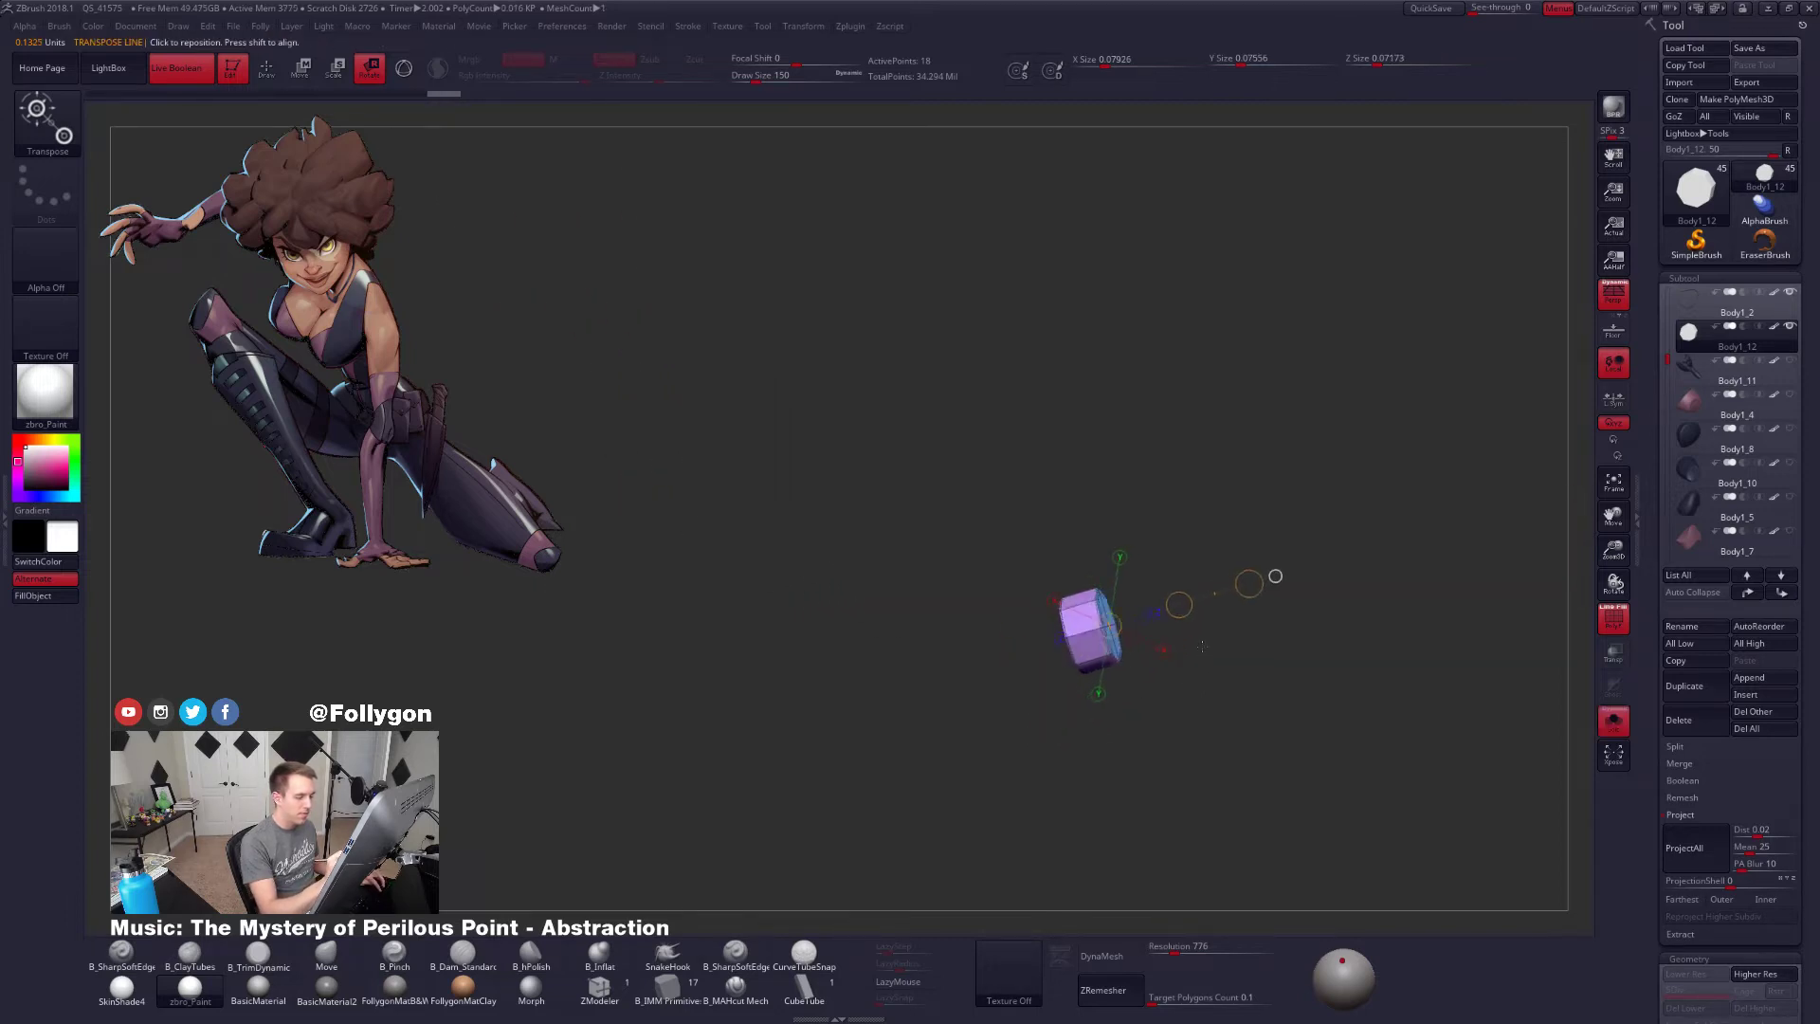
pyautogui.keyDown('ctrl'); pyautogui.keyDown('shift'); pyautogui.click(1280, 573); pyautogui.keyUp('shift'); pyautogui.keyUp('ctrl')
pyautogui.press('w')
pyautogui.moveTo(1327, 583); pyautogui.dragTo(1476, 464)
# Show the Body subtool around the cord, reselect the cylinder and scale it up to about 0.14 units
pyautogui.moveTo(1672, 352); pyautogui.dragTo(1675, 337)
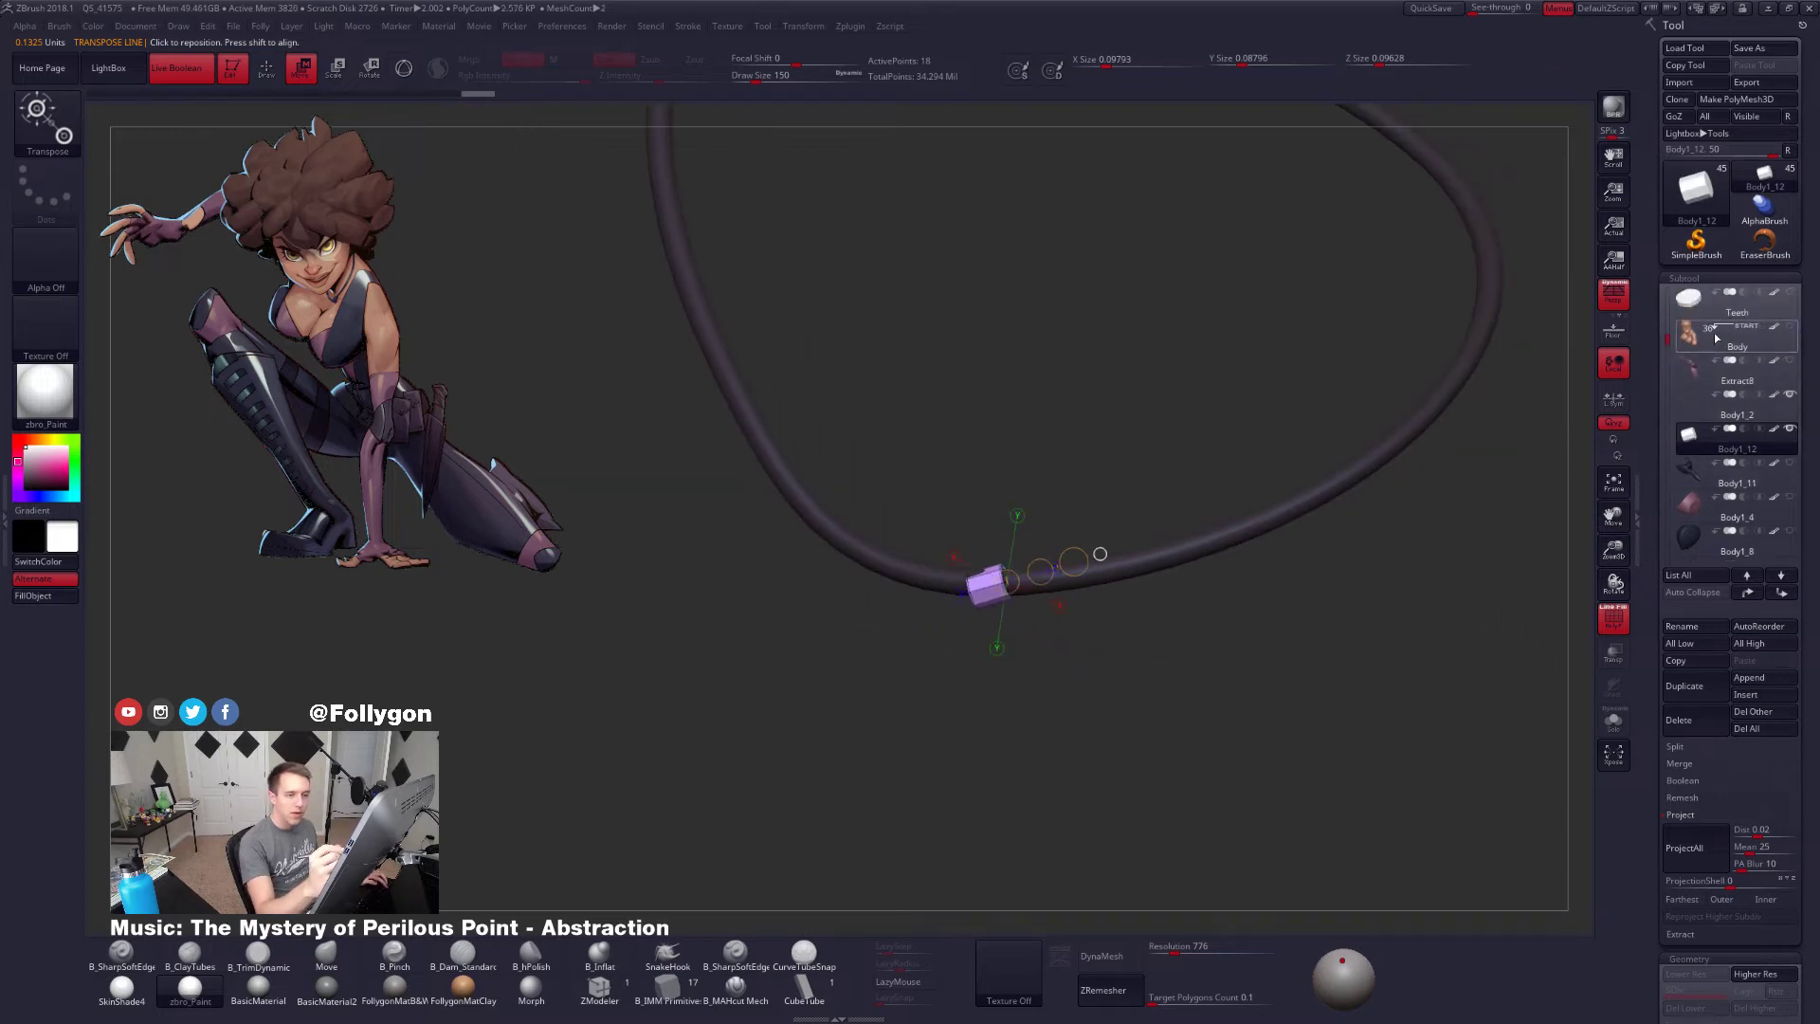
pyautogui.click(1779, 335)
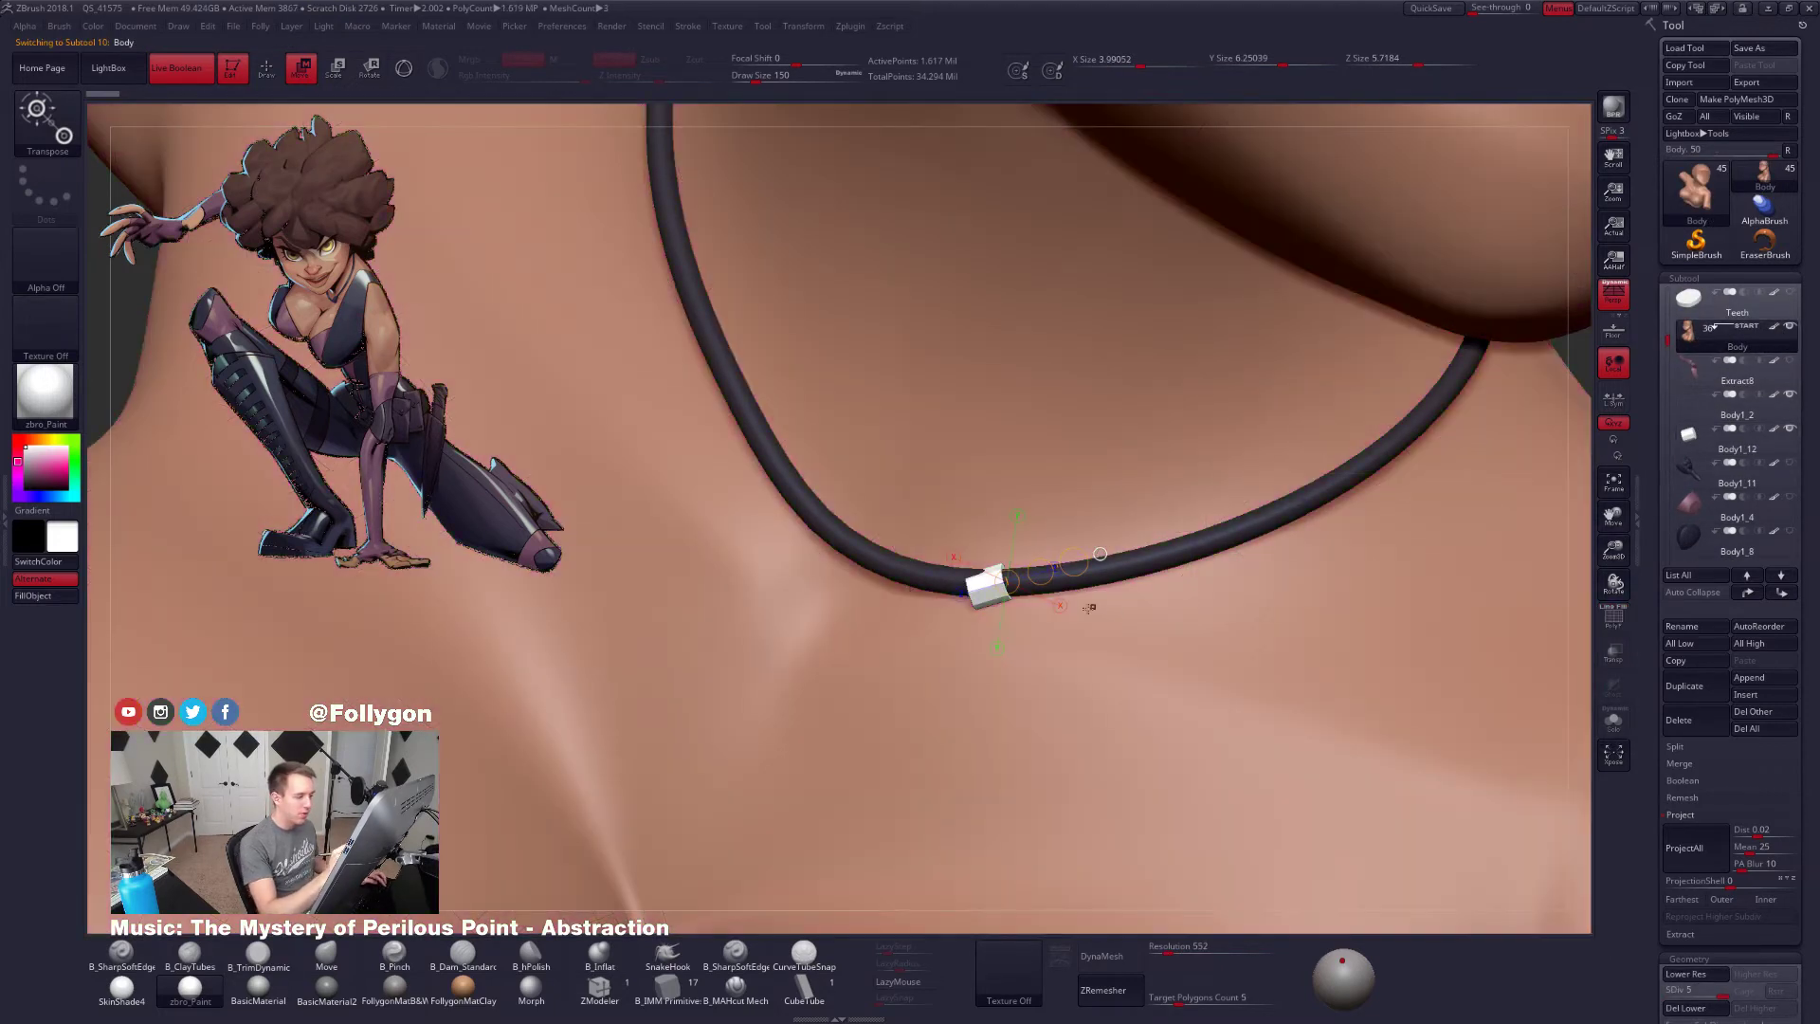
pyautogui.keyDown('alt'); pyautogui.moveTo(1088, 609); pyautogui.dragTo(1247, 630, button='right'); pyautogui.keyUp('alt')
pyautogui.click(1704, 434)
pyautogui.press('e')
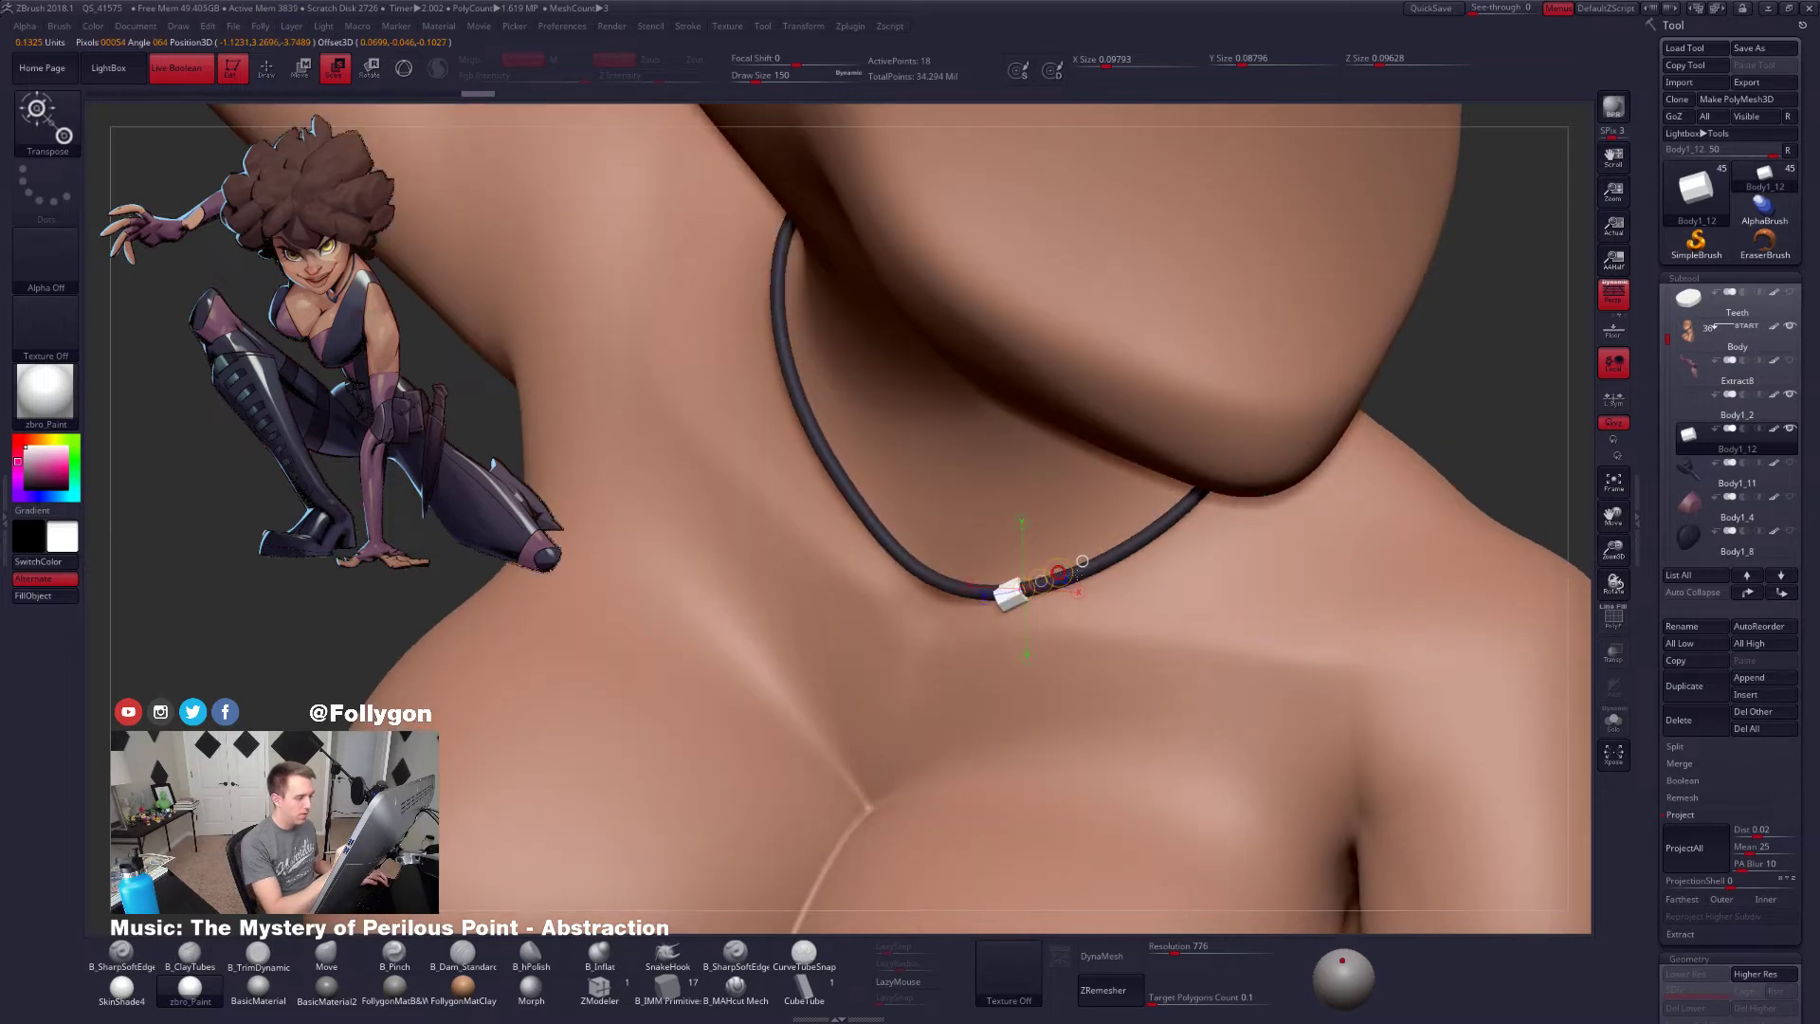
# Rotate the cylinder against the neck and shift it sideways along the lowest part of the cord
pyautogui.press('r')
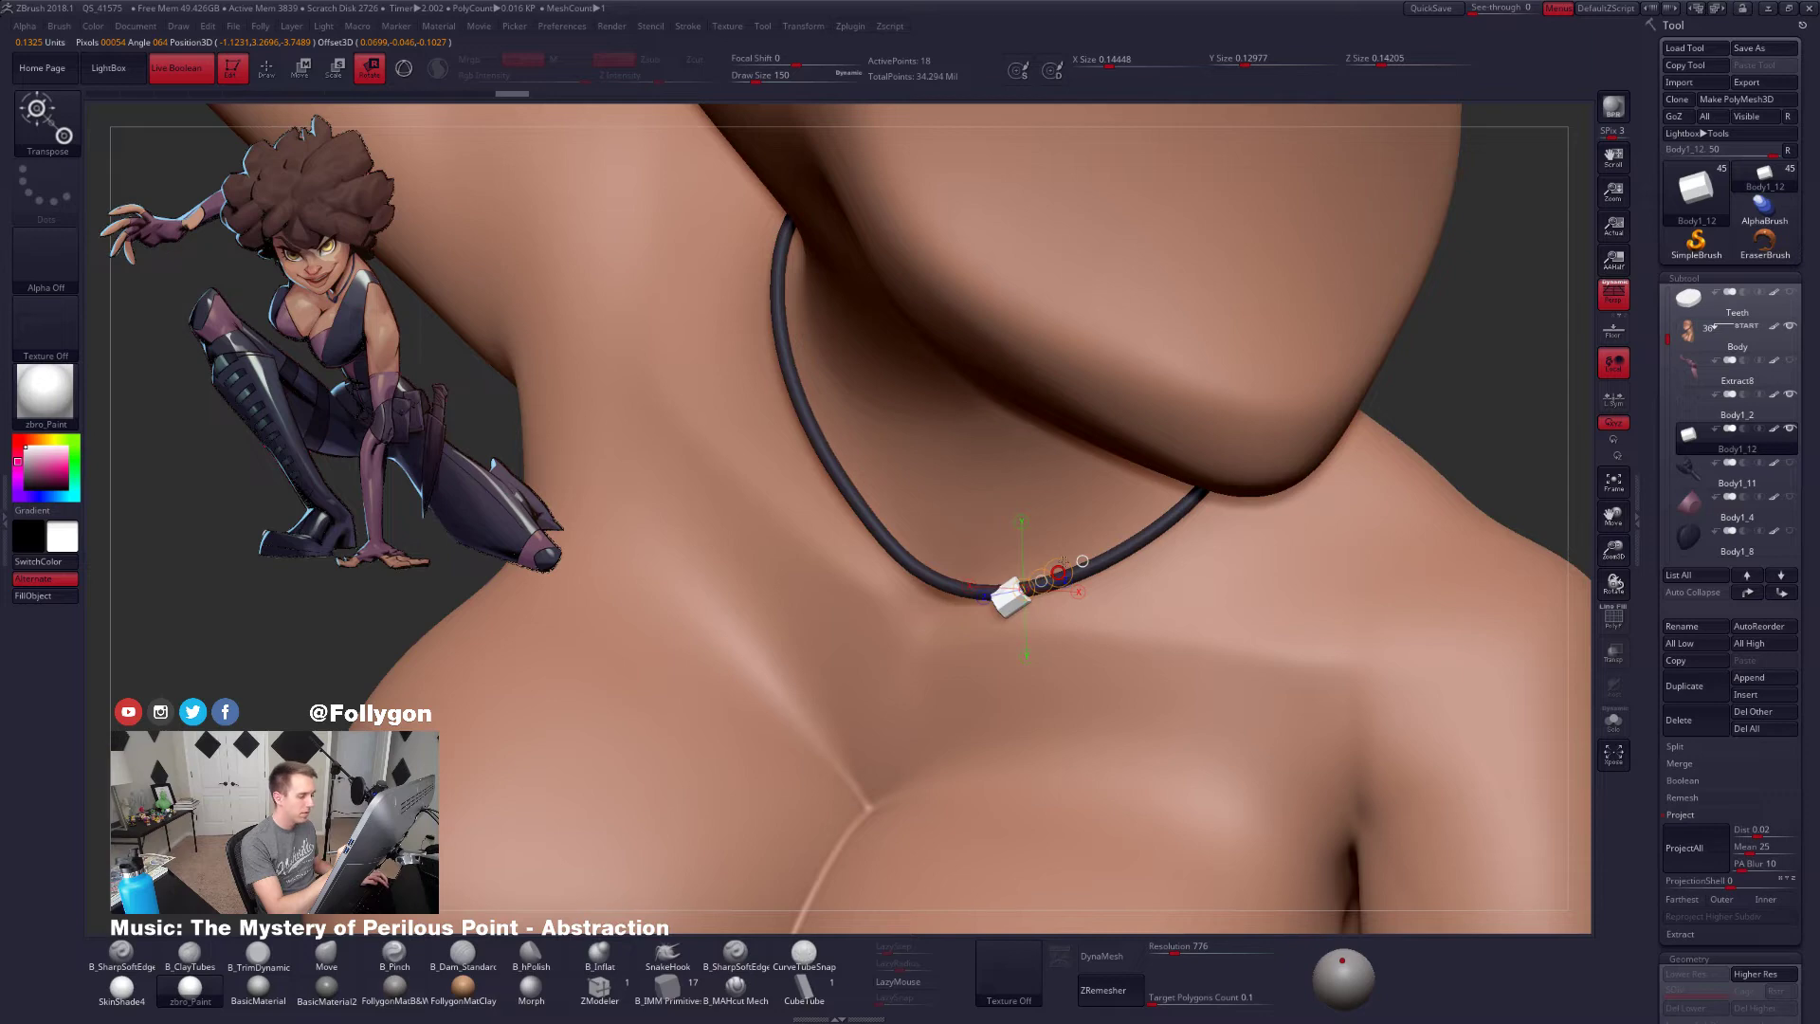
pyautogui.press('w')
pyautogui.moveTo(1157, 612); pyautogui.dragTo(1095, 620, button='right')
pyautogui.hotkey('alt', 's')
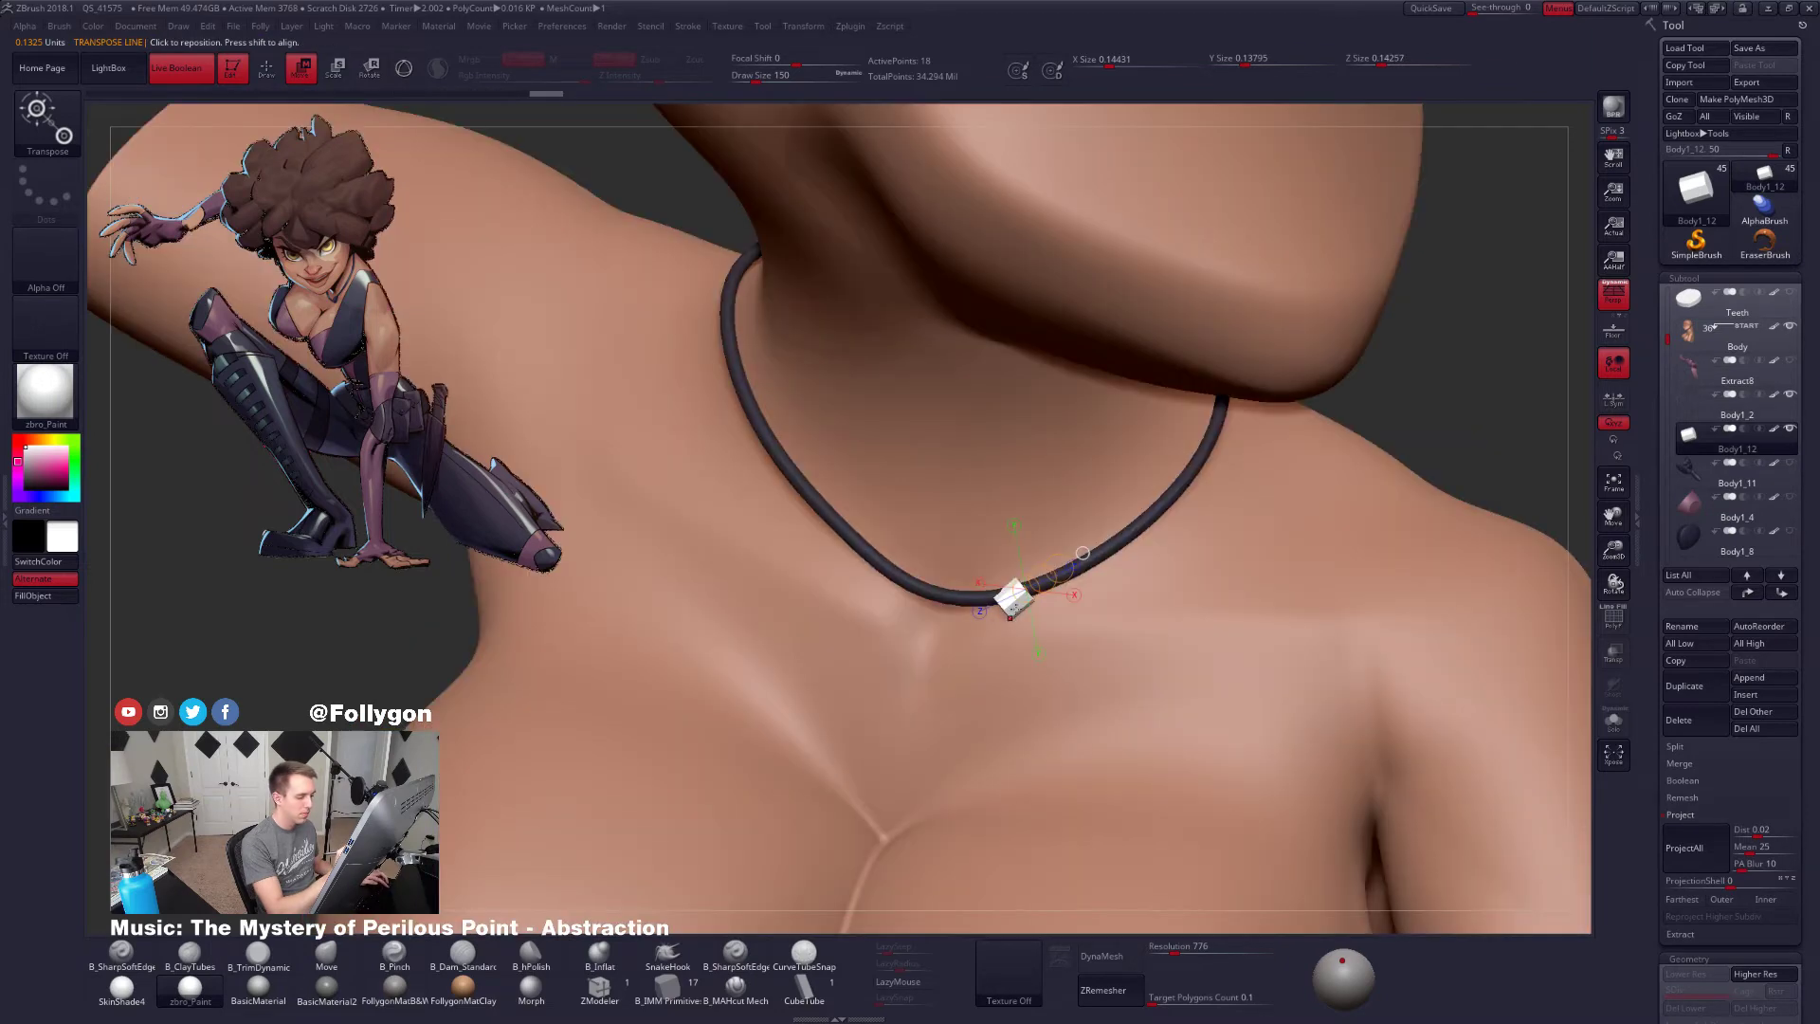
pyautogui.keyDown('shift'); pyautogui.moveTo(1012, 621); pyautogui.dragTo(1013, 725); pyautogui.keyUp('shift')
pyautogui.moveTo(1013, 658); pyautogui.dragTo(1023, 656)
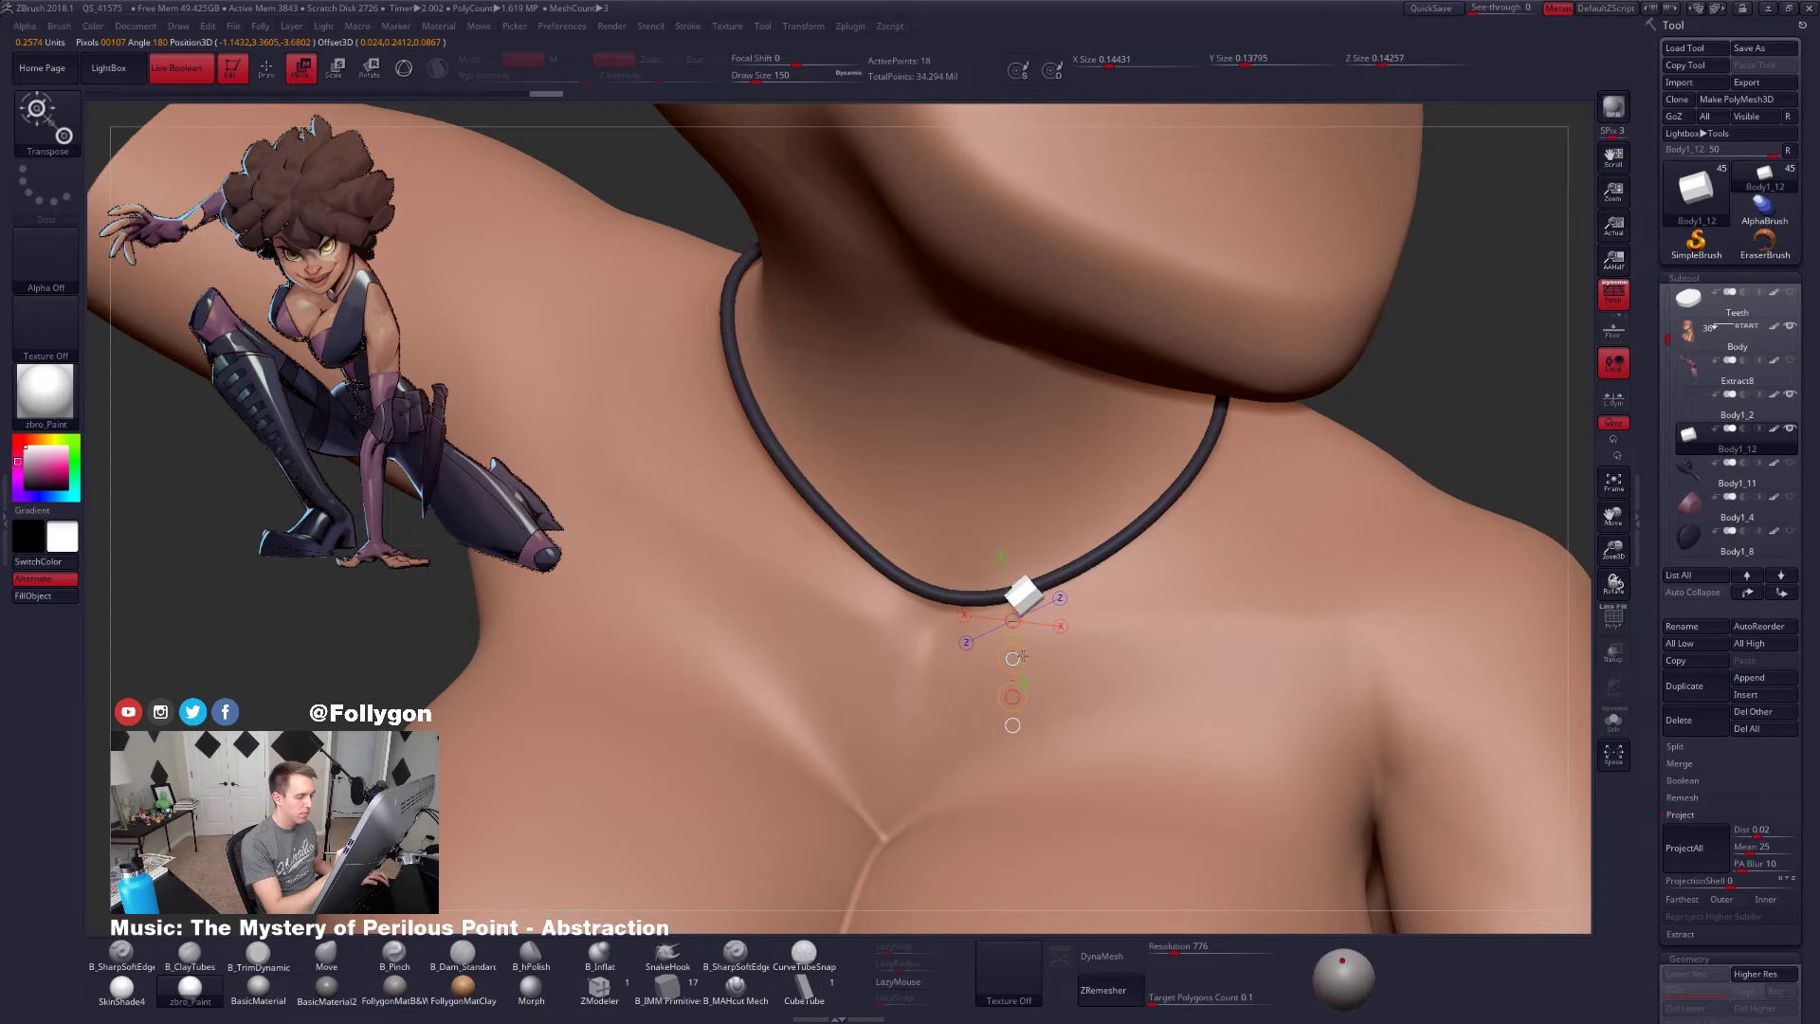
# Select the necklace cord and isolate it with its polyframes shown
pyautogui.press('q')
pyautogui.keyDown('alt'); pyautogui.click(1052, 578); pyautogui.keyUp('alt')
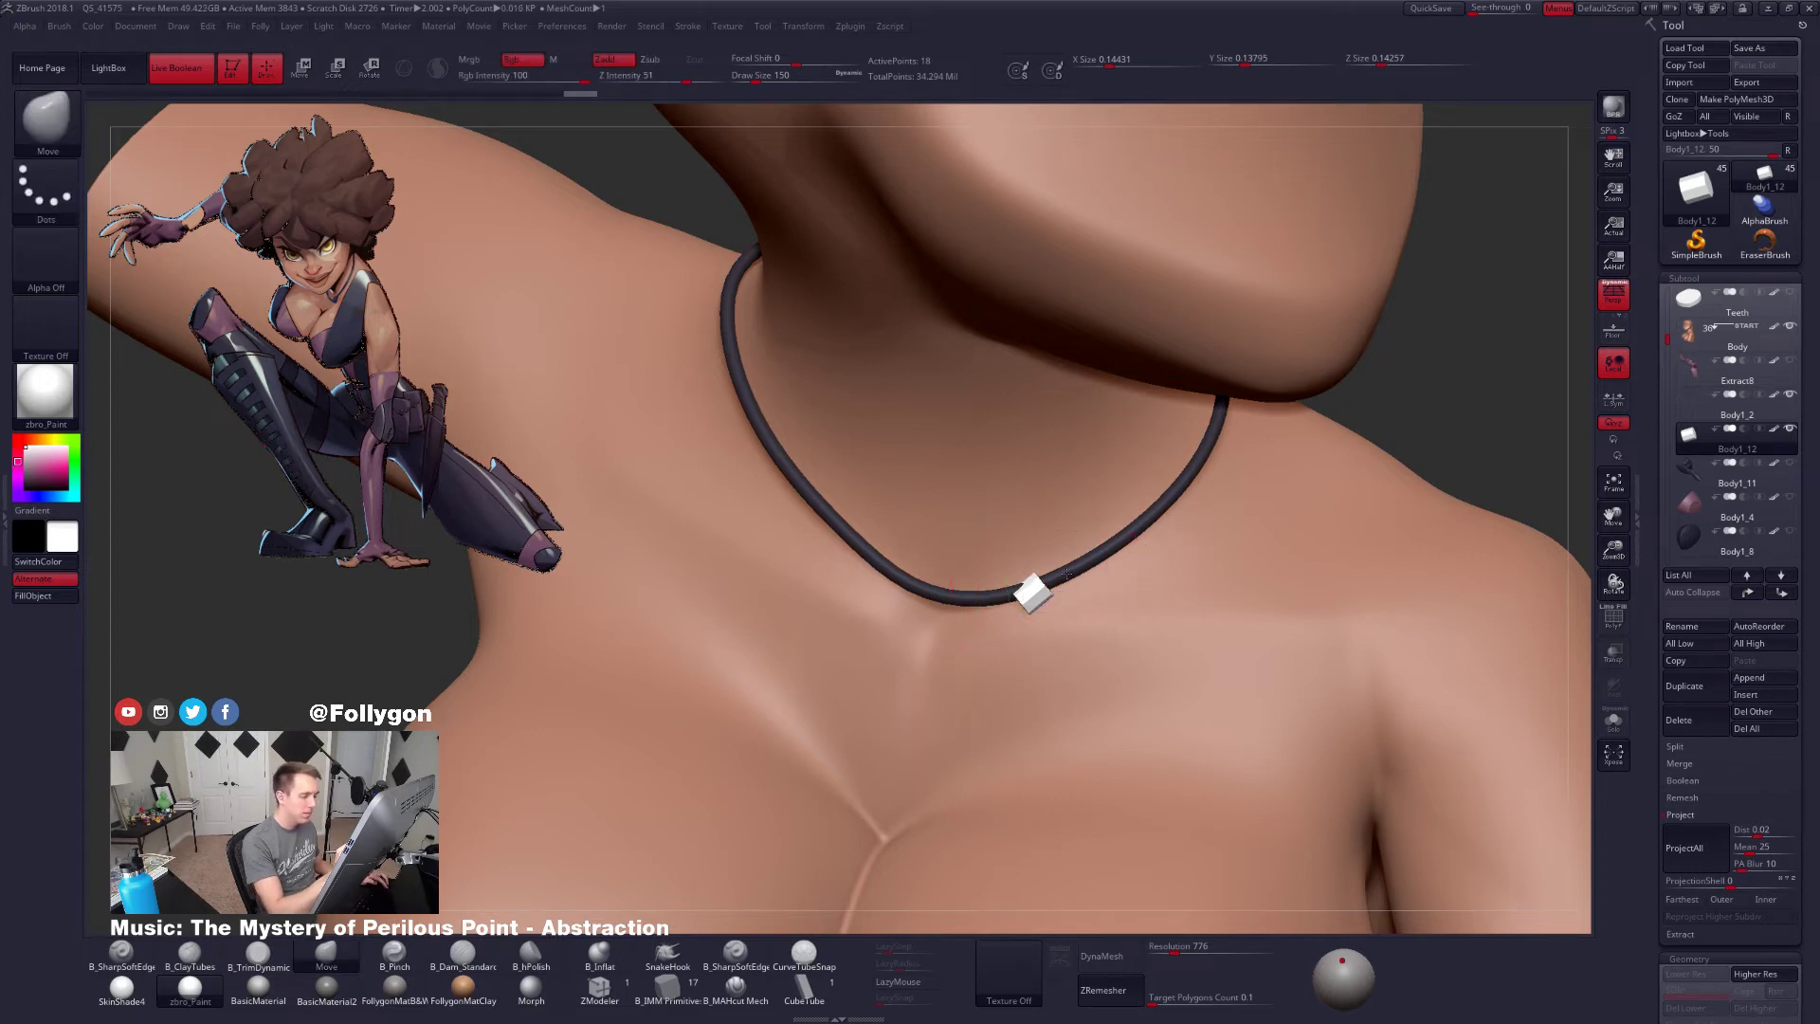
pyautogui.hotkey('ctrl', 'shift', 'f')
pyautogui.hotkey('shift', 'f')
pyautogui.press('space')
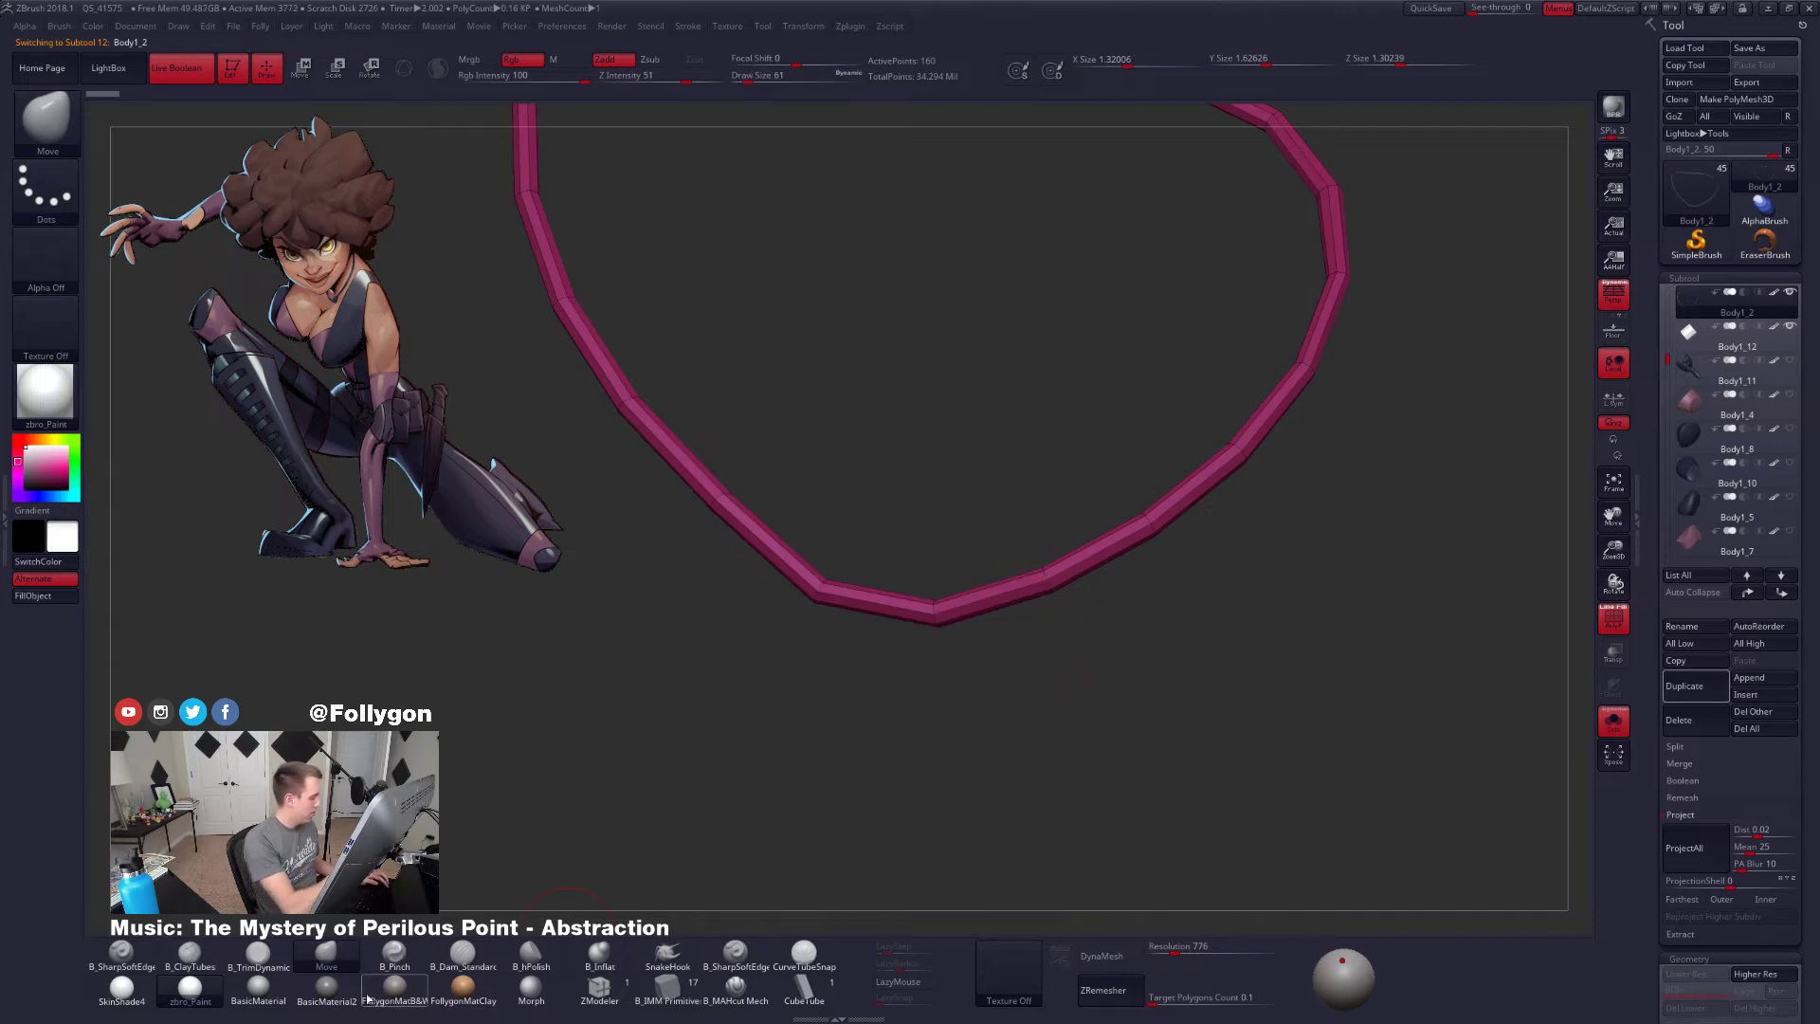
# Bevel the complete edge loop next to the cord's lowest bend with the ZModeler brush to form a narrow segment
pyautogui.click(627, 995)
pyautogui.keyDown('alt'); pyautogui.moveTo(831, 772); pyautogui.dragTo(832, 858); pyautogui.keyUp('alt')
pyautogui.press('space')
pyautogui.click(902, 609)
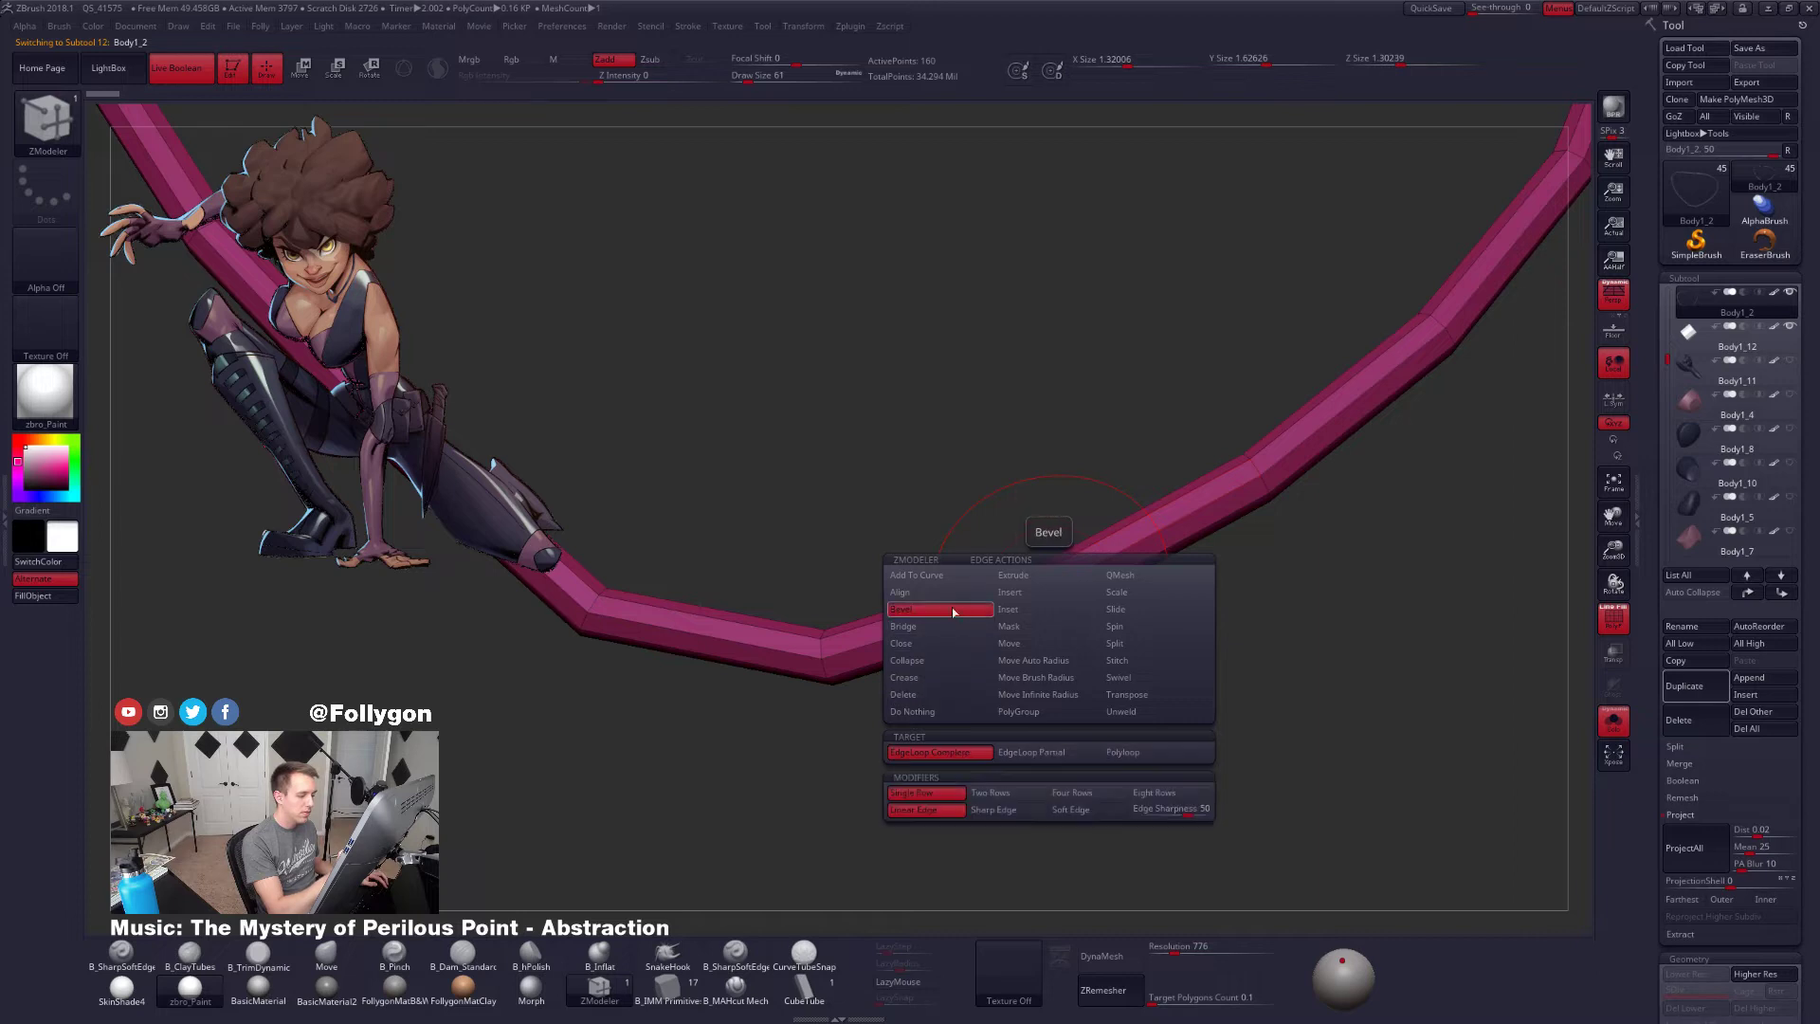
pyautogui.moveTo(1049, 579); pyautogui.dragTo(1069, 627)
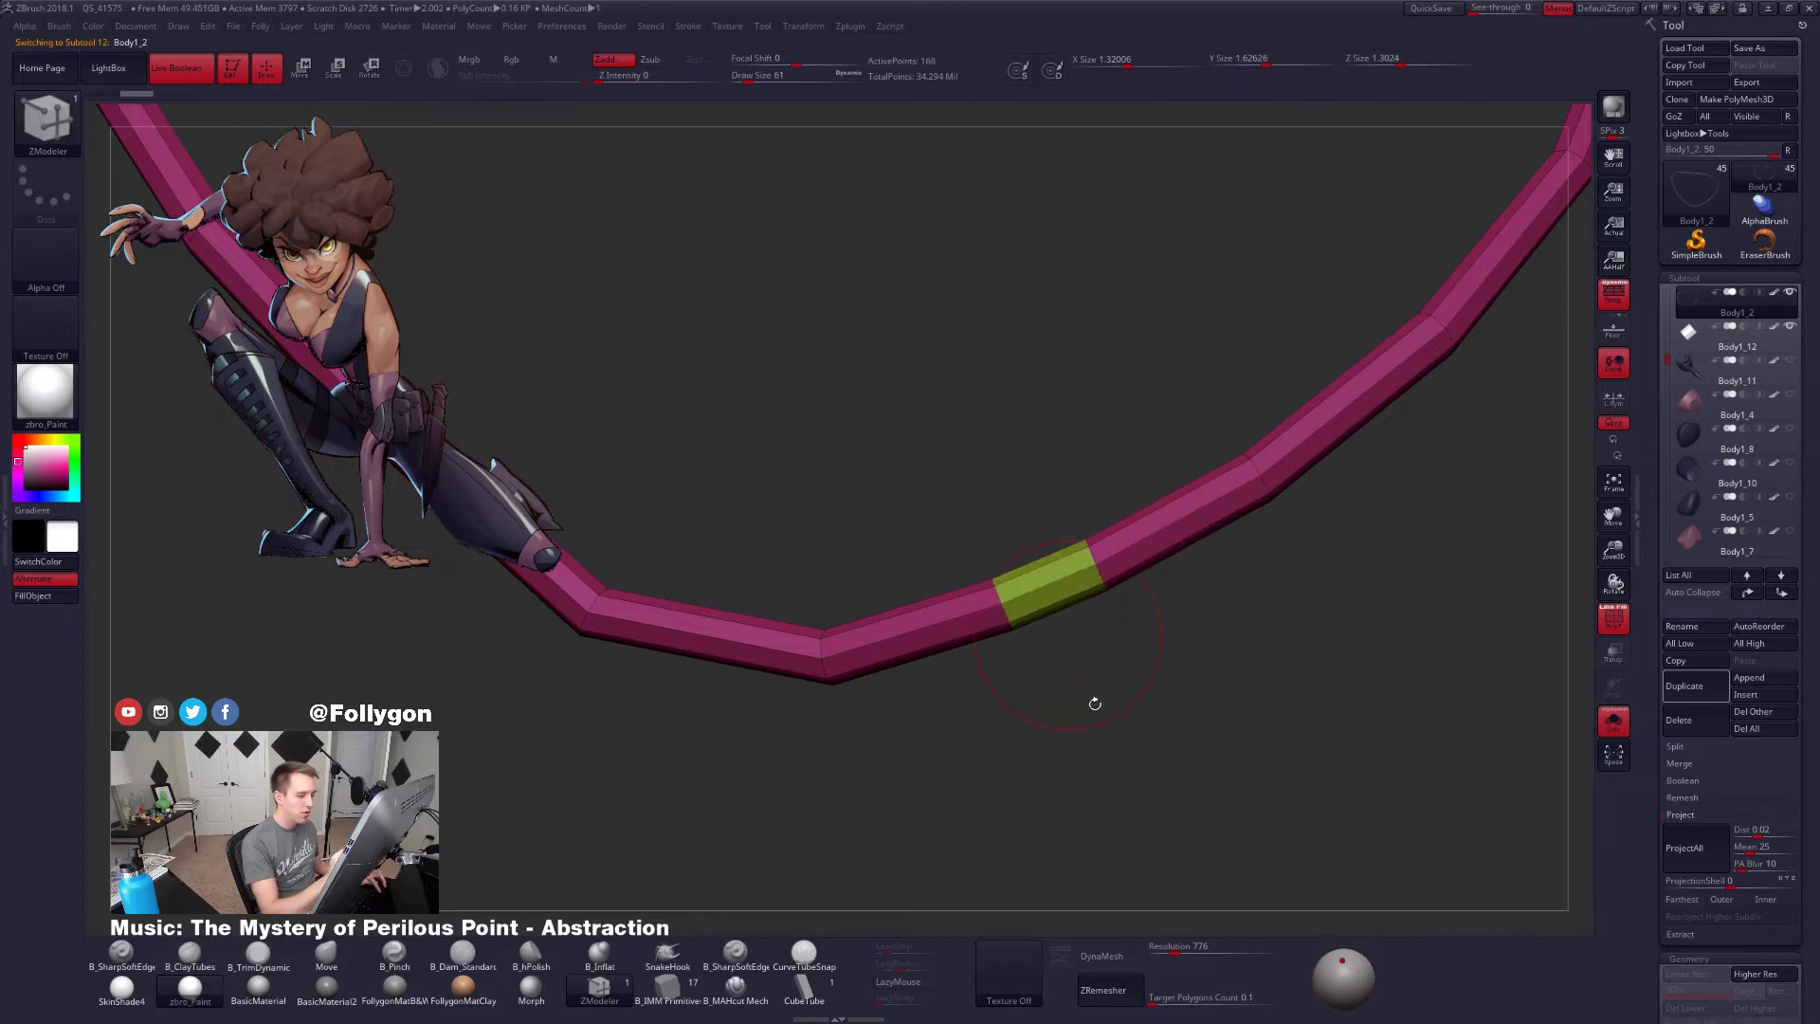
# Hide the beveled segment of the cord to open a gap beside the cylinder
pyautogui.hotkey('shift', 'alt', 's')
pyautogui.hotkey('shift', 'alt', 's')
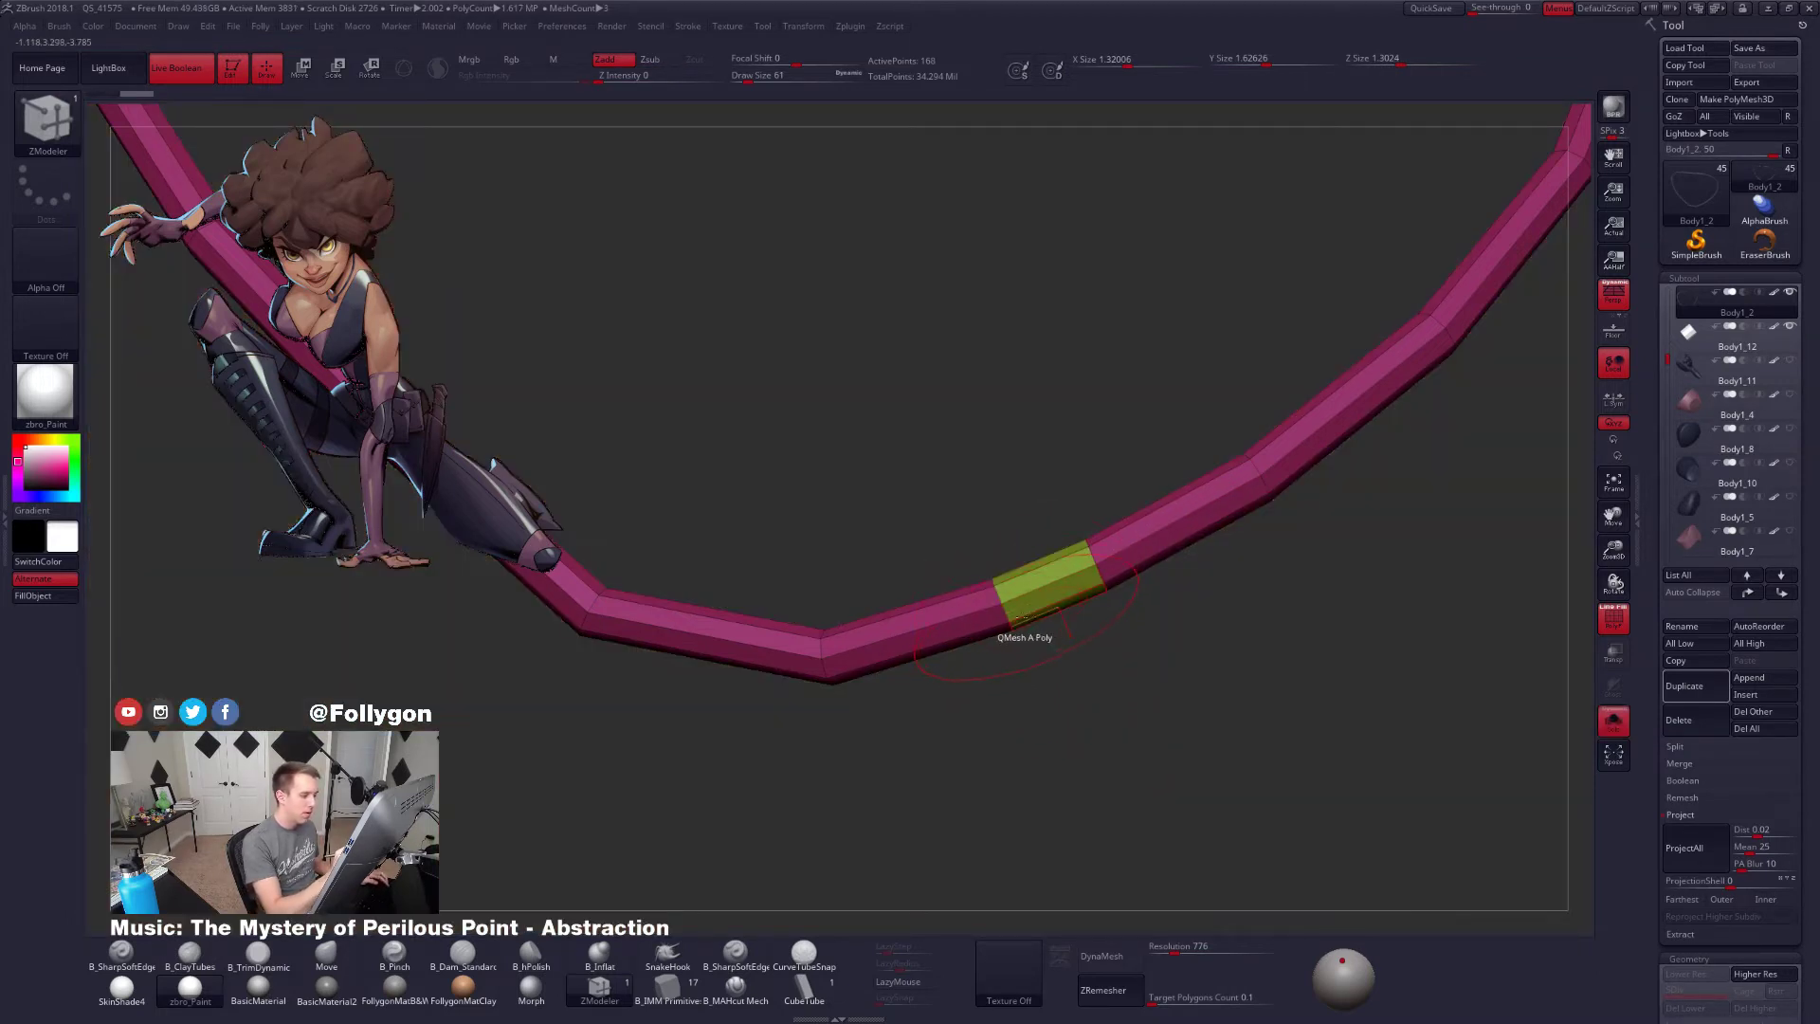
pyautogui.moveTo(1004, 550)
pyautogui.keyDown('ctrl'); pyautogui.keyDown('alt'); pyautogui.keyDown('shift'); pyautogui.mouseDown()
pyautogui.moveTo(1051, 675)
pyautogui.moveTo(1117, 602)
pyautogui.moveTo(1119, 664)
pyautogui.moveTo(1084, 664)
pyautogui.moveTo(1065, 703)
pyautogui.mouseUp(); pyautogui.keyUp('shift'); pyautogui.keyUp('alt'); pyautogui.keyUp('ctrl')
pyautogui.press('2')
pyautogui.click(1151, 638)
pyautogui.press('w')
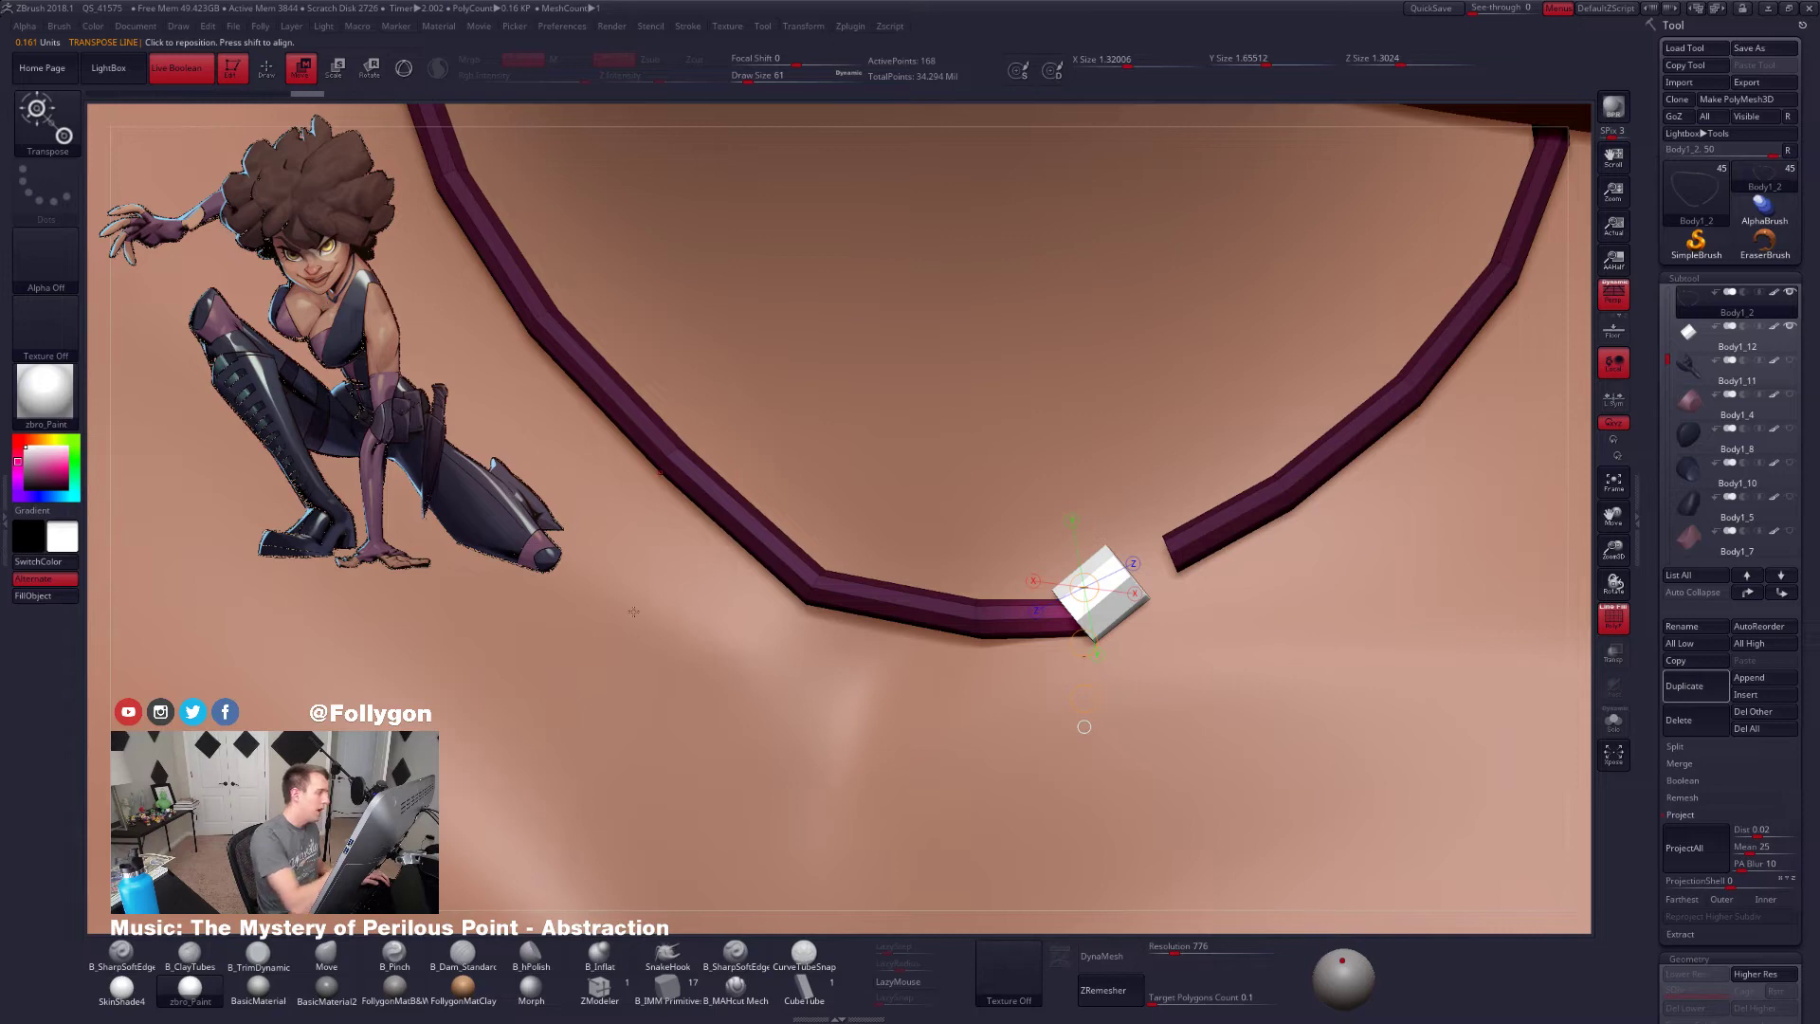
# Switch to Photoshop, flip the reference illustration horizontally and examine the pendant and necklace, then return to ZBrush
pyautogui.hotkey('alt', 'Tab')
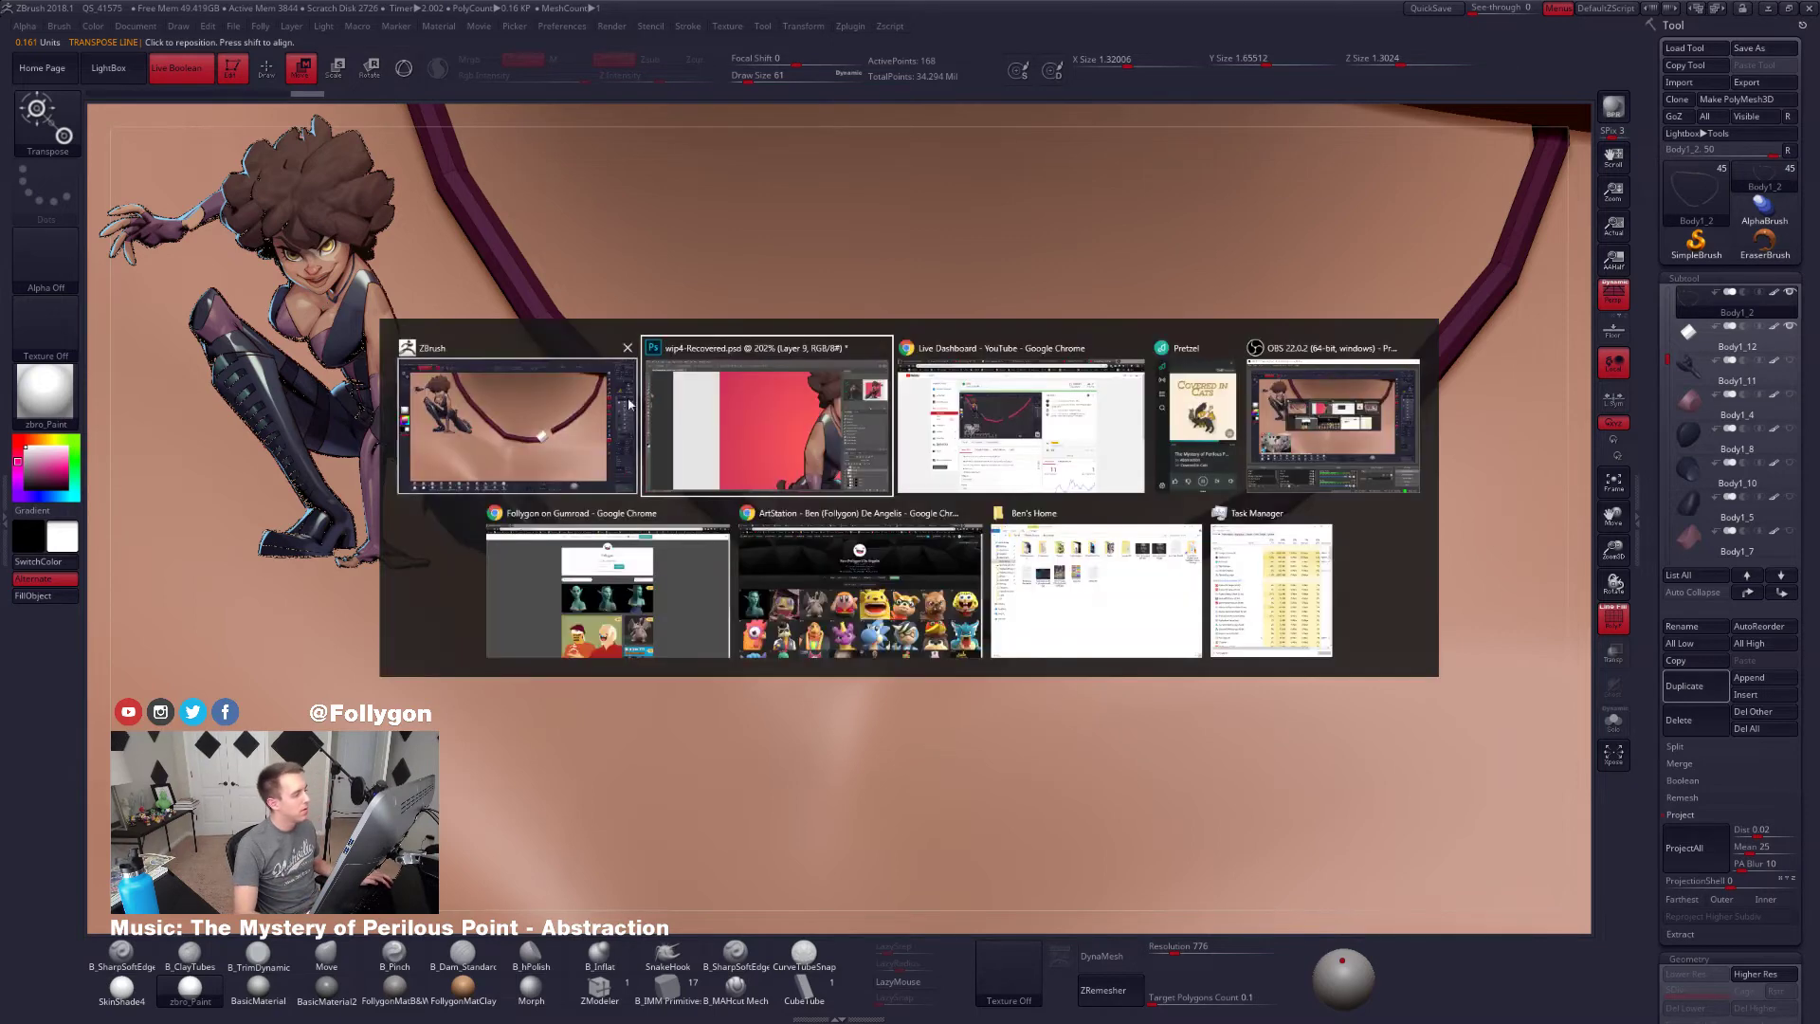
pyautogui.press('Escape')
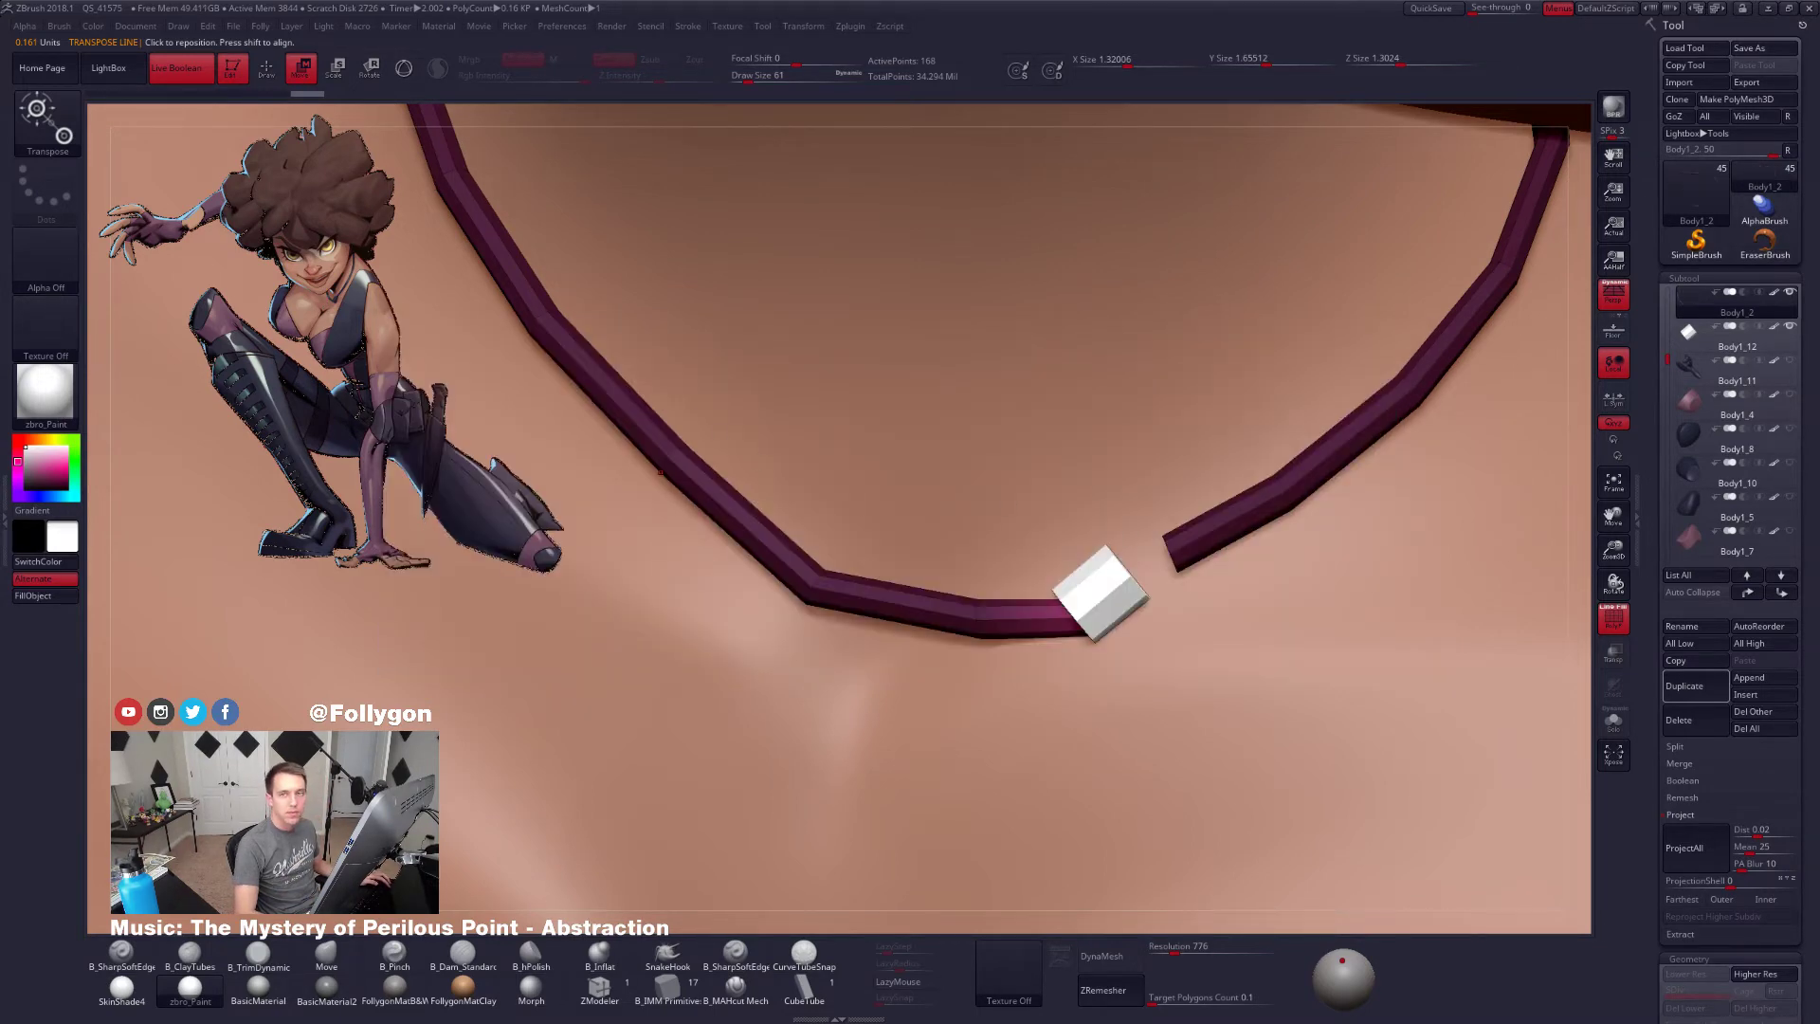
pyautogui.hotkey('alt', 'Tab')
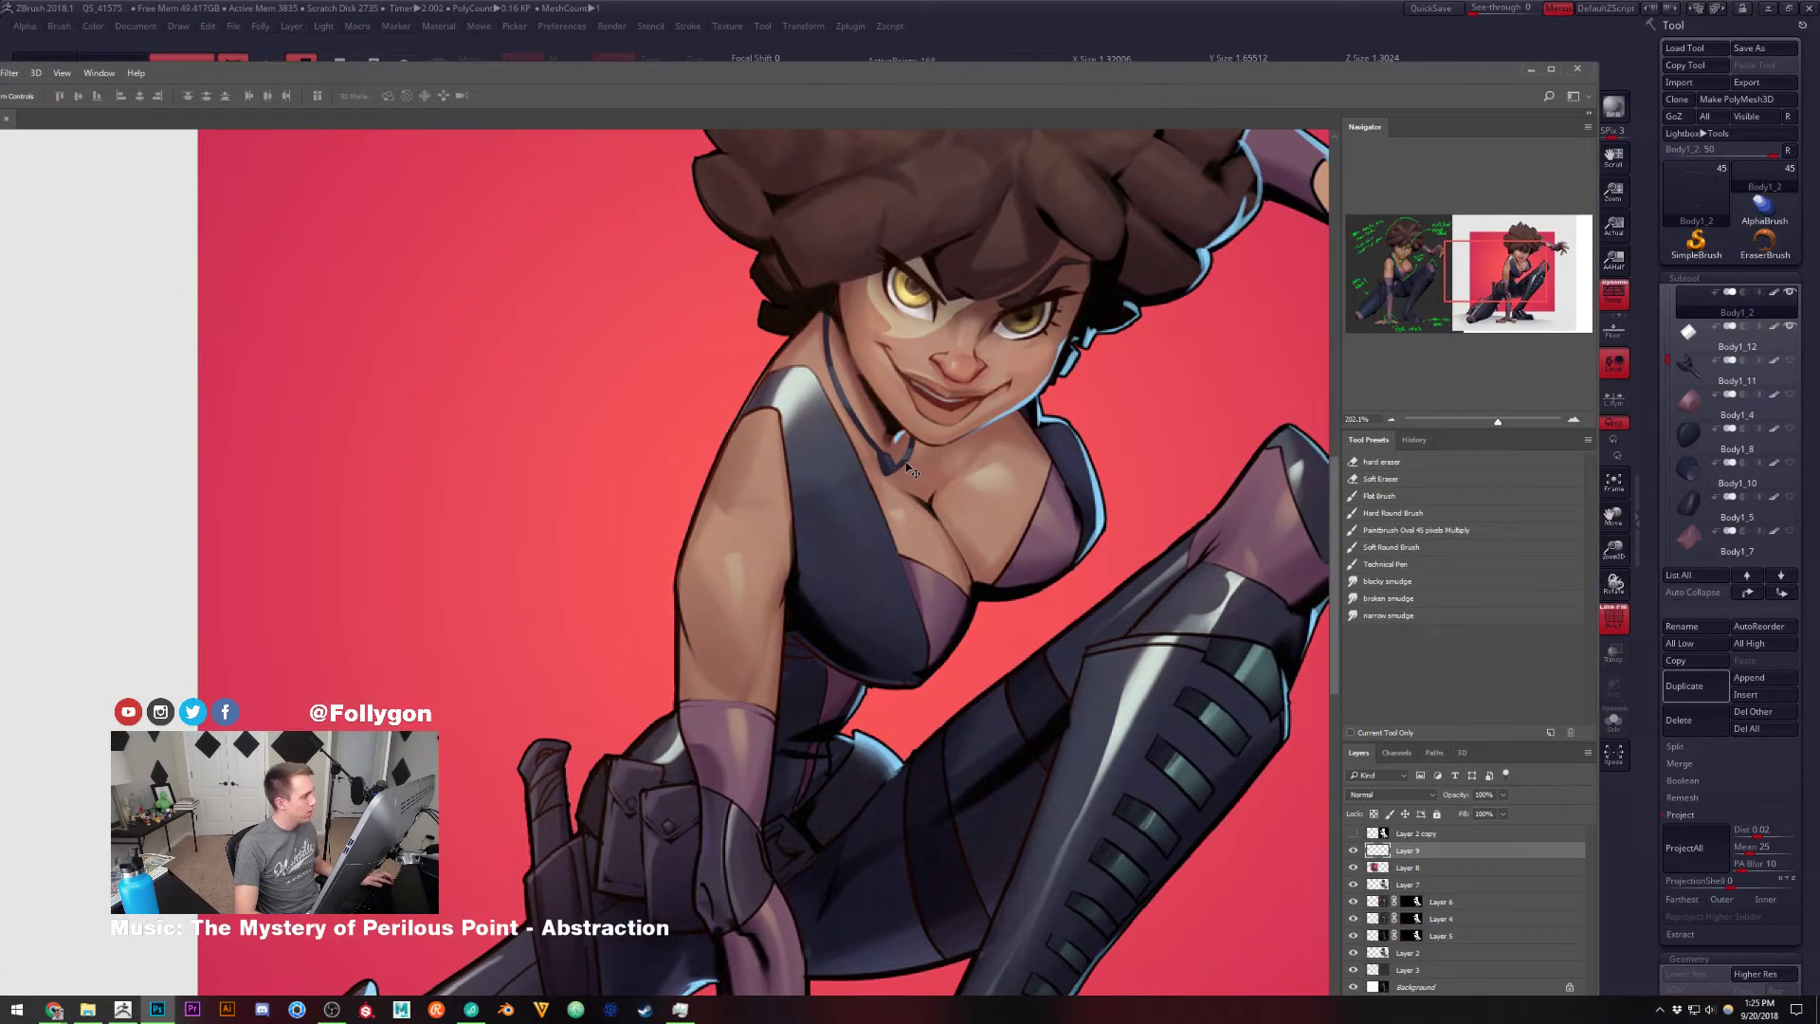
pyautogui.hotkey('ctrl', 'shift', 'h')
pyautogui.moveTo(1129, 460)
pyautogui.mouseDown()
pyautogui.moveTo(604, 470)
pyautogui.moveTo(1023, 487)
pyautogui.mouseUp()
pyautogui.moveTo(284, 487); pyautogui.dragTo(1073, 475)
pyautogui.moveTo(711, 455); pyautogui.dragTo(1048, 426)
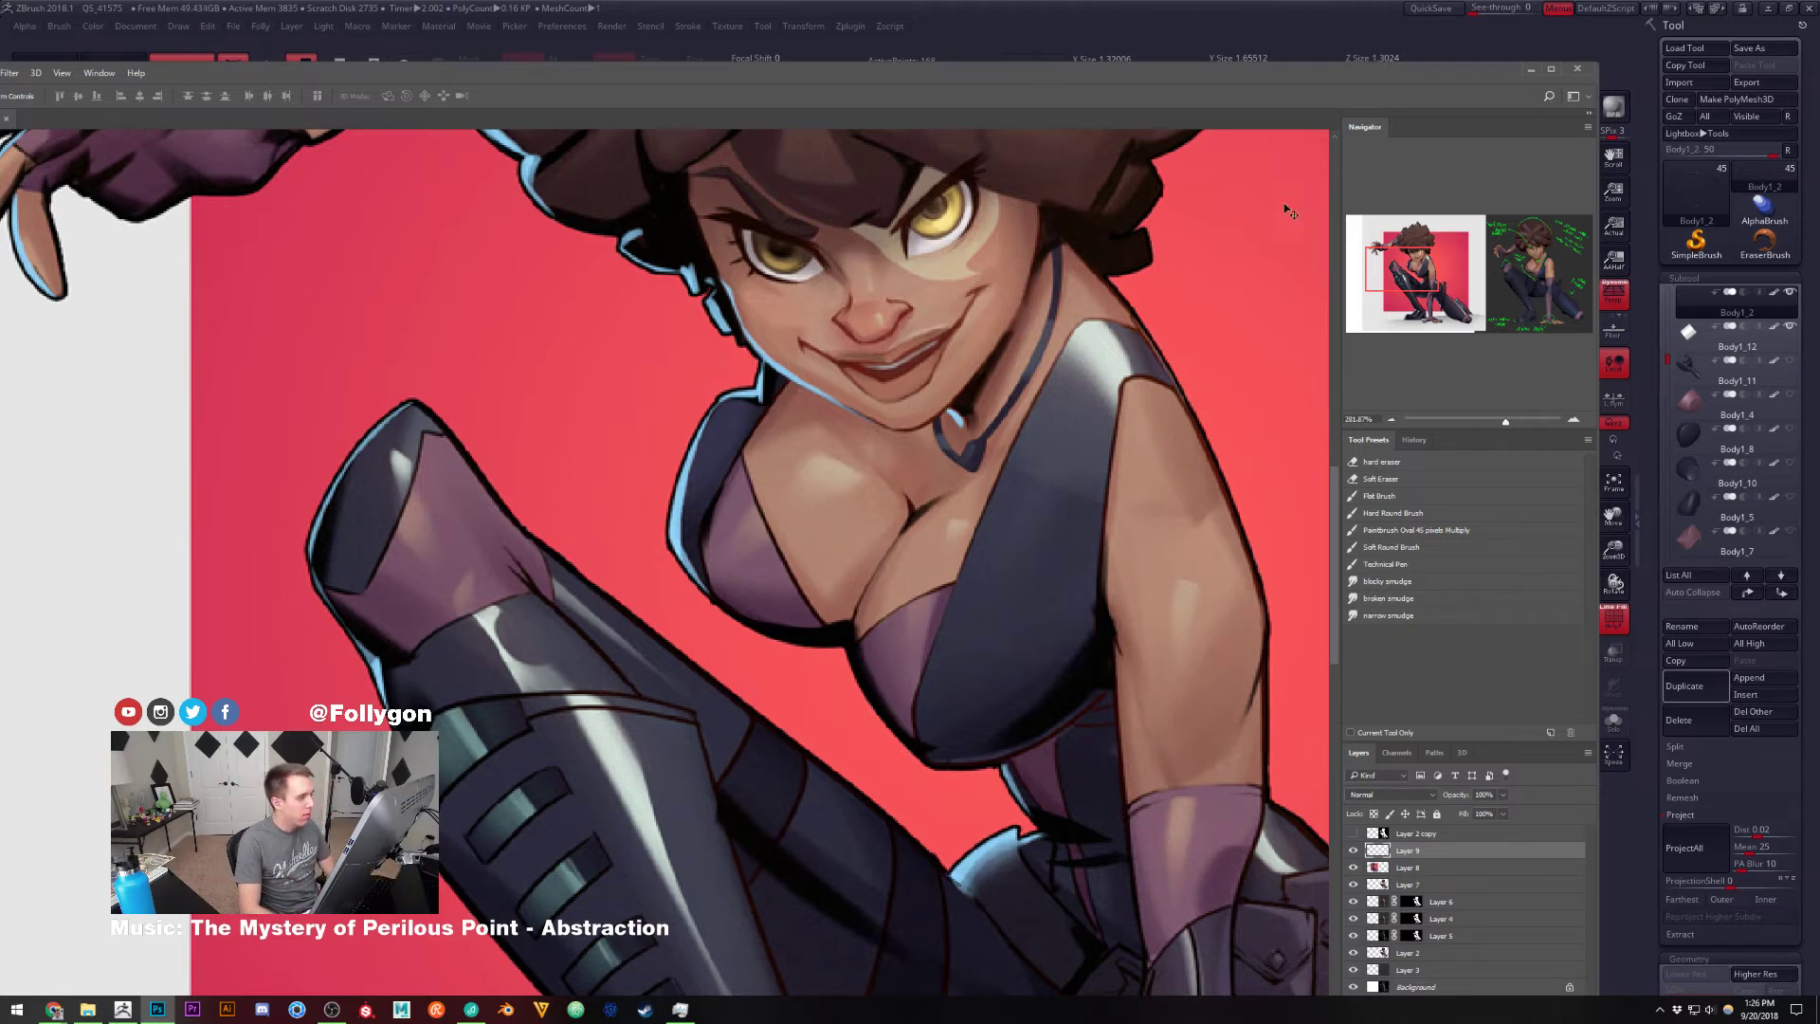
pyautogui.click(1532, 71)
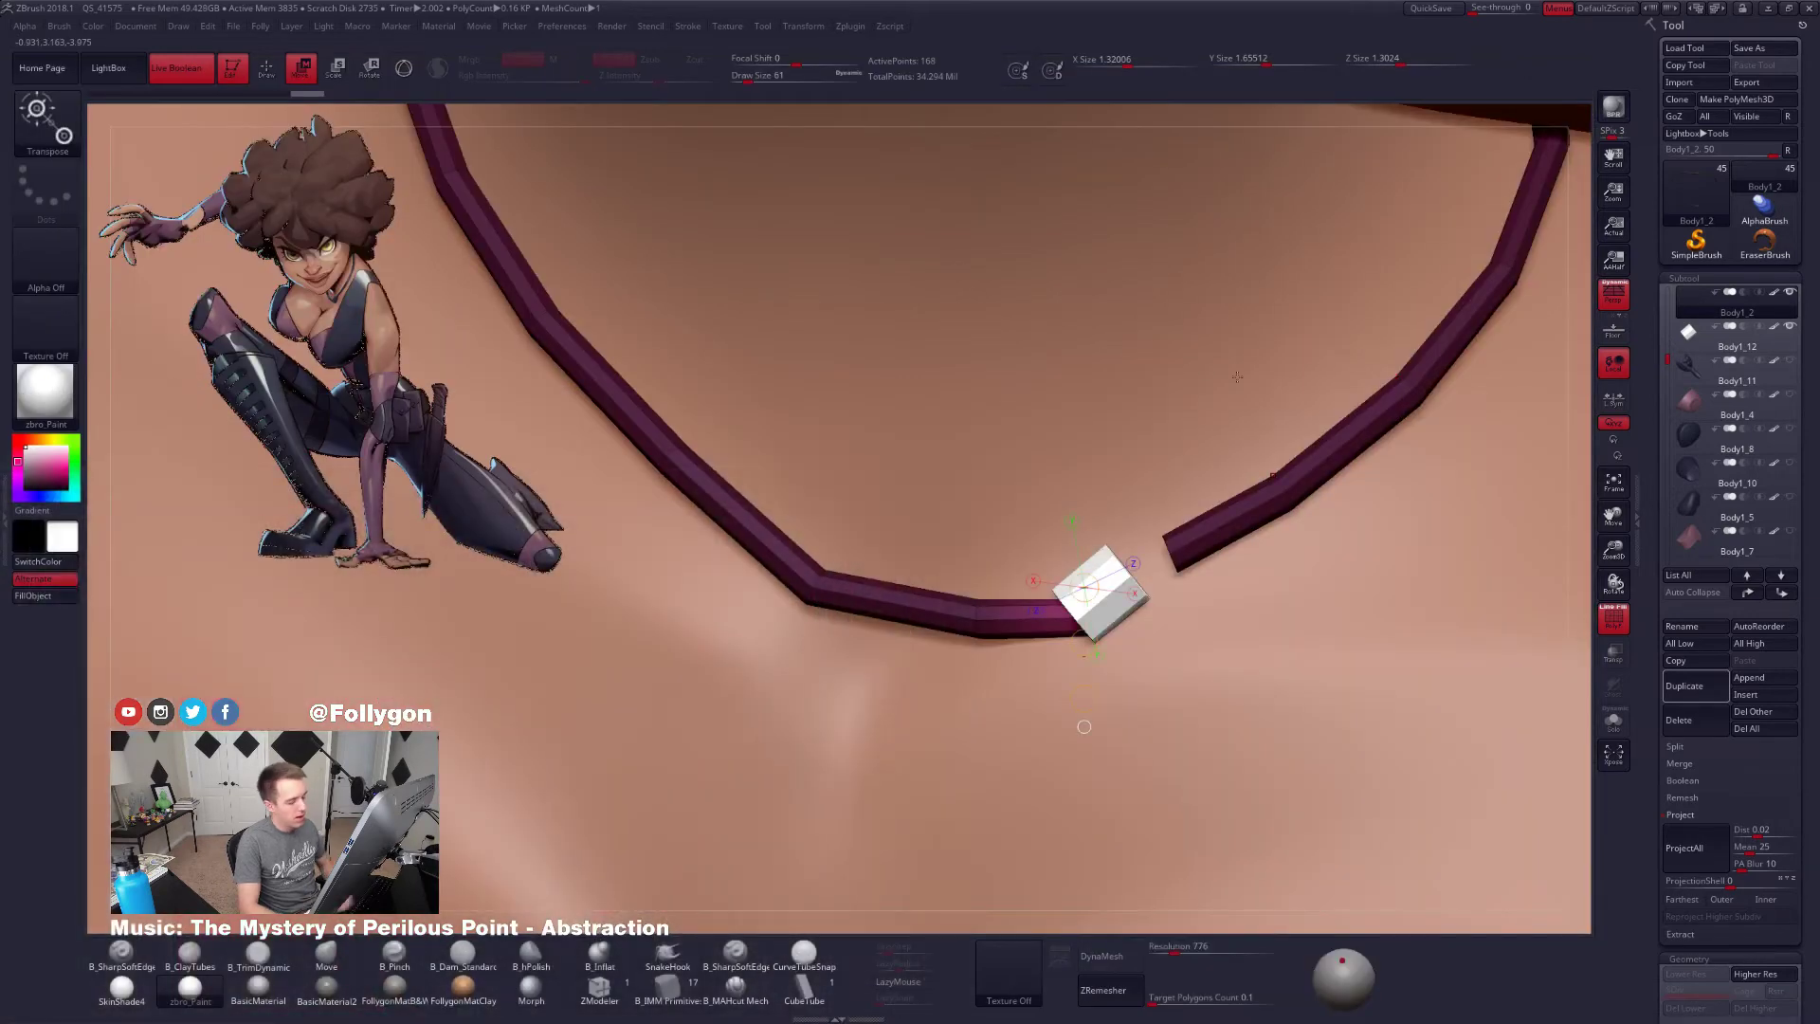
# Select and isolate the cylinder pendant and scale it up slightly with the transpose line
pyautogui.click(1124, 614)
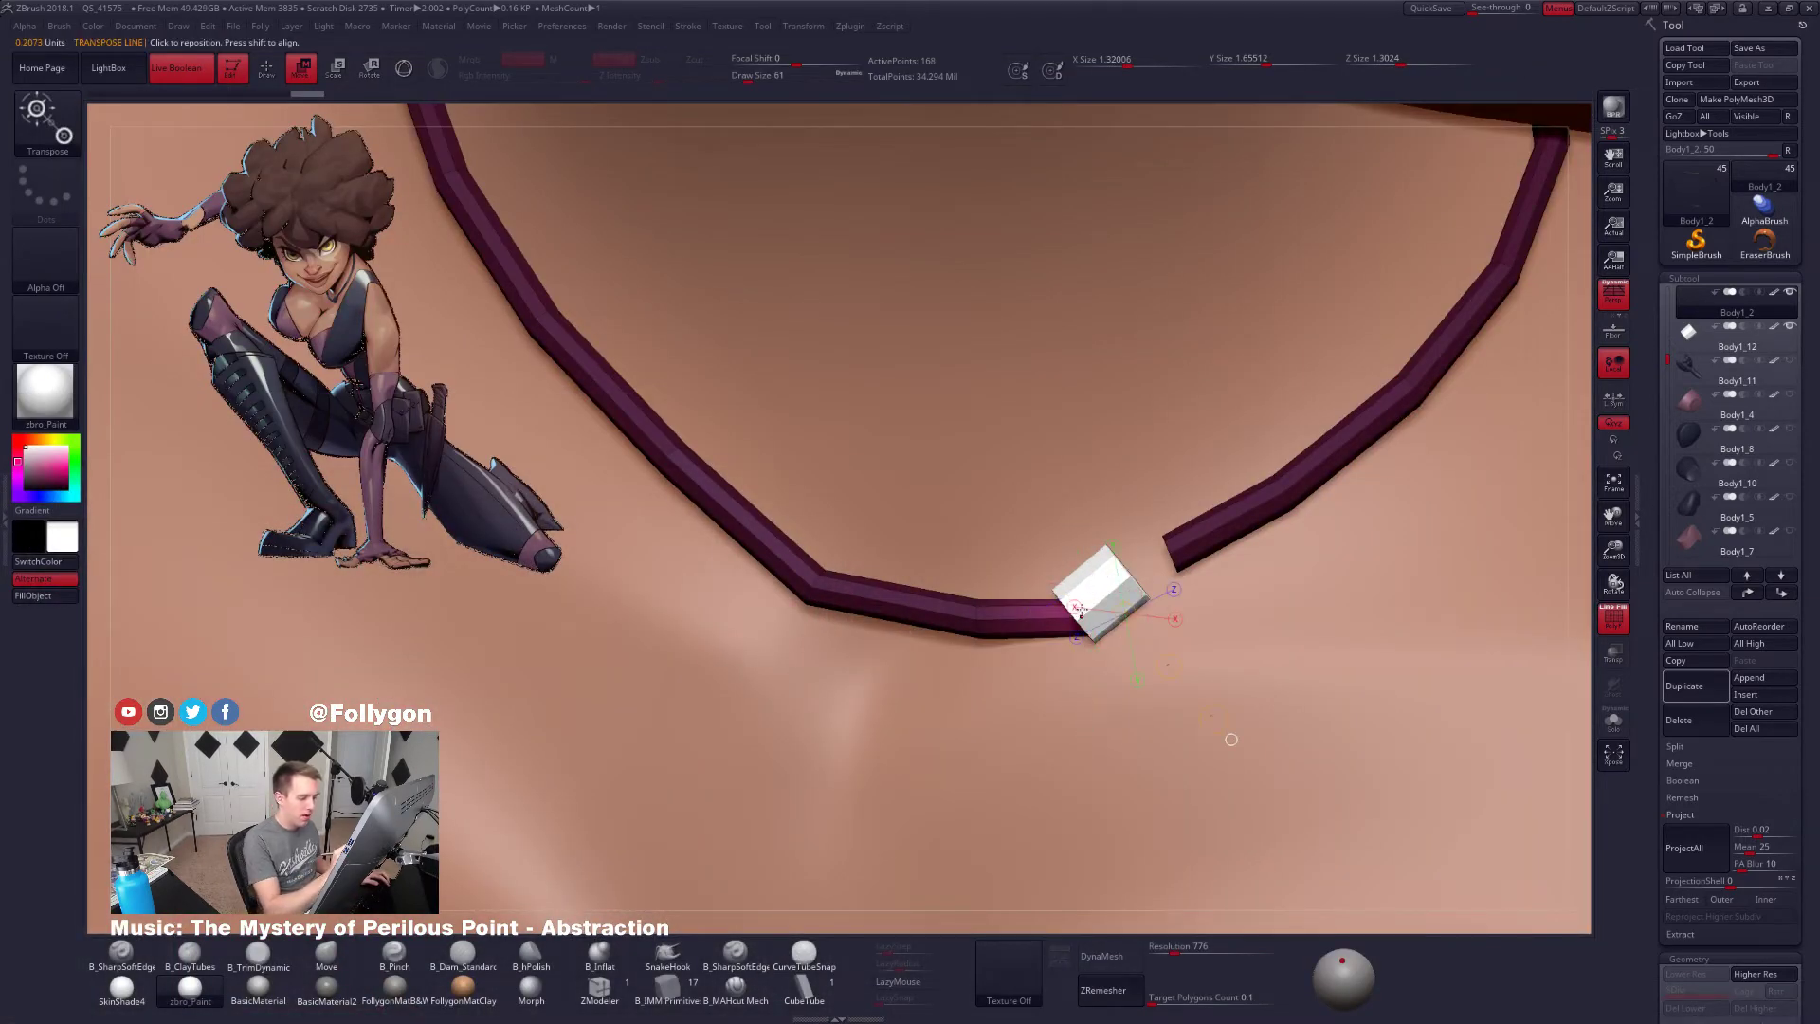
pyautogui.moveTo(1082, 612); pyautogui.dragTo(1138, 616, button='right')
pyautogui.hotkey('alt', 's')
pyautogui.hotkey('alt', 's')
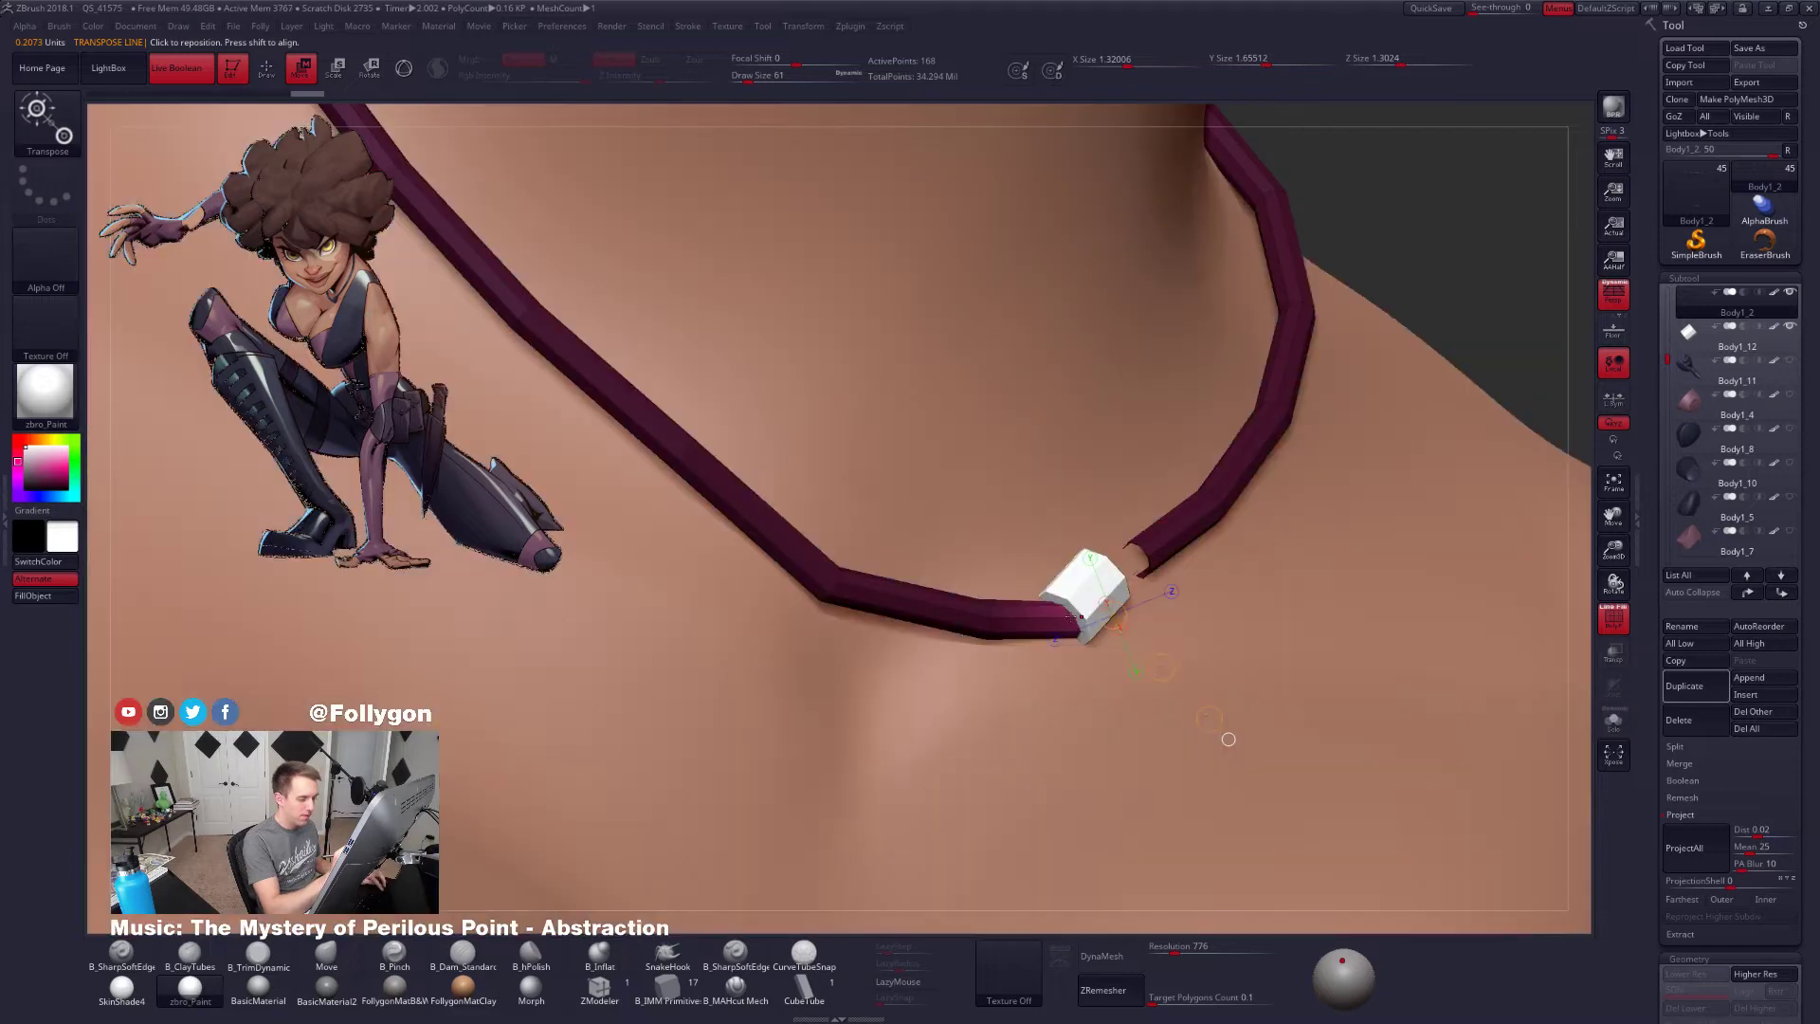
pyautogui.click(1707, 337)
pyautogui.press('e')
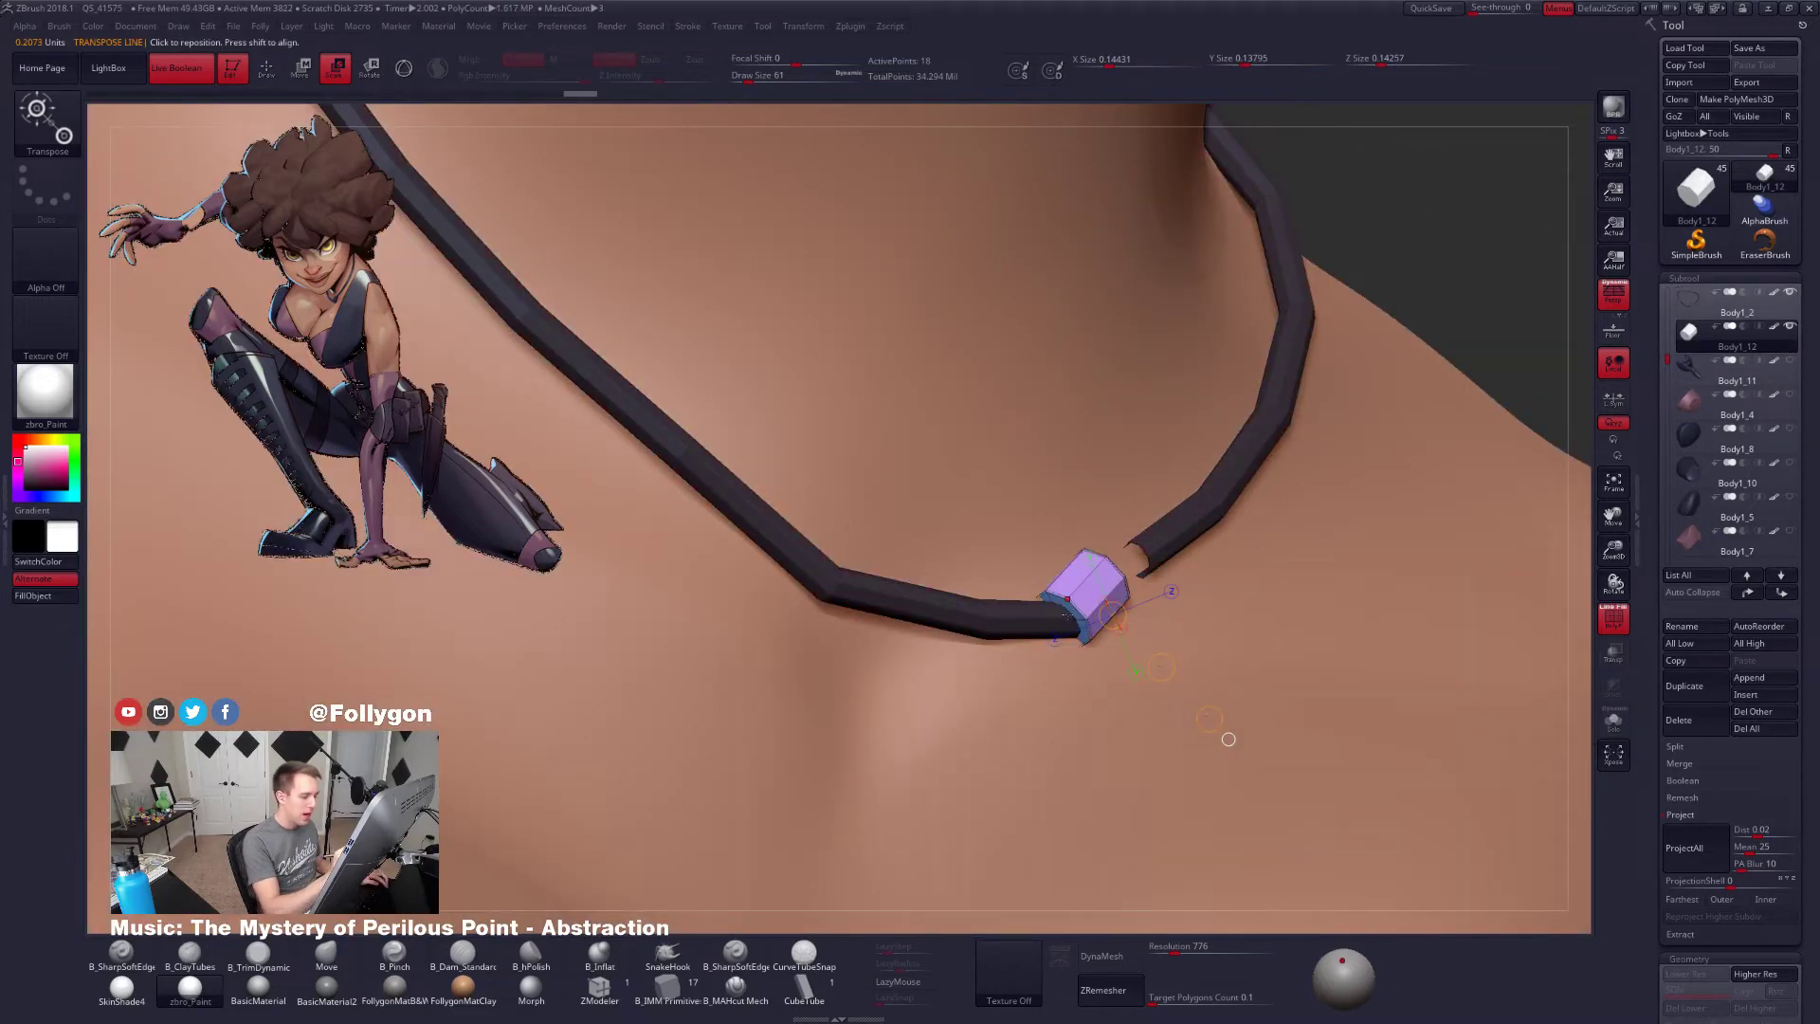
pyautogui.hotkey('alt', 's')
pyautogui.click(1064, 620)
pyautogui.moveTo(1066, 706); pyautogui.dragTo(1030, 709, button='right')
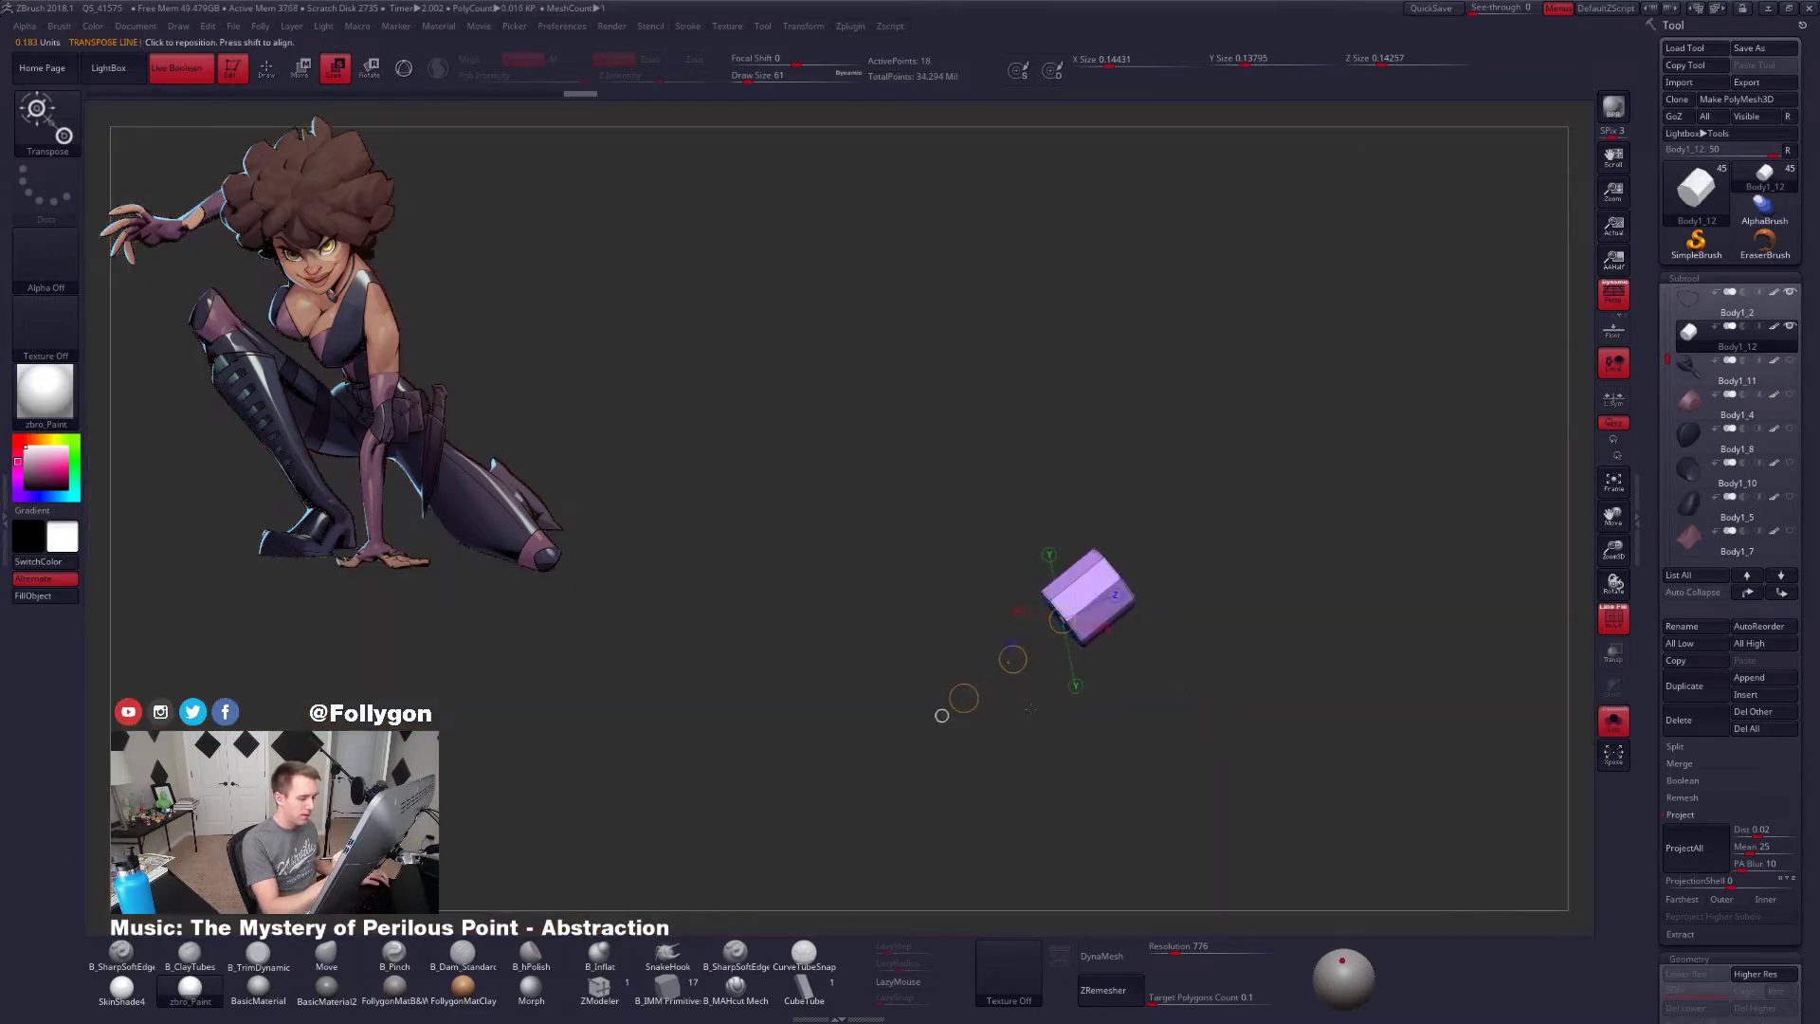
pyautogui.moveTo(963, 697); pyautogui.dragTo(954, 705)
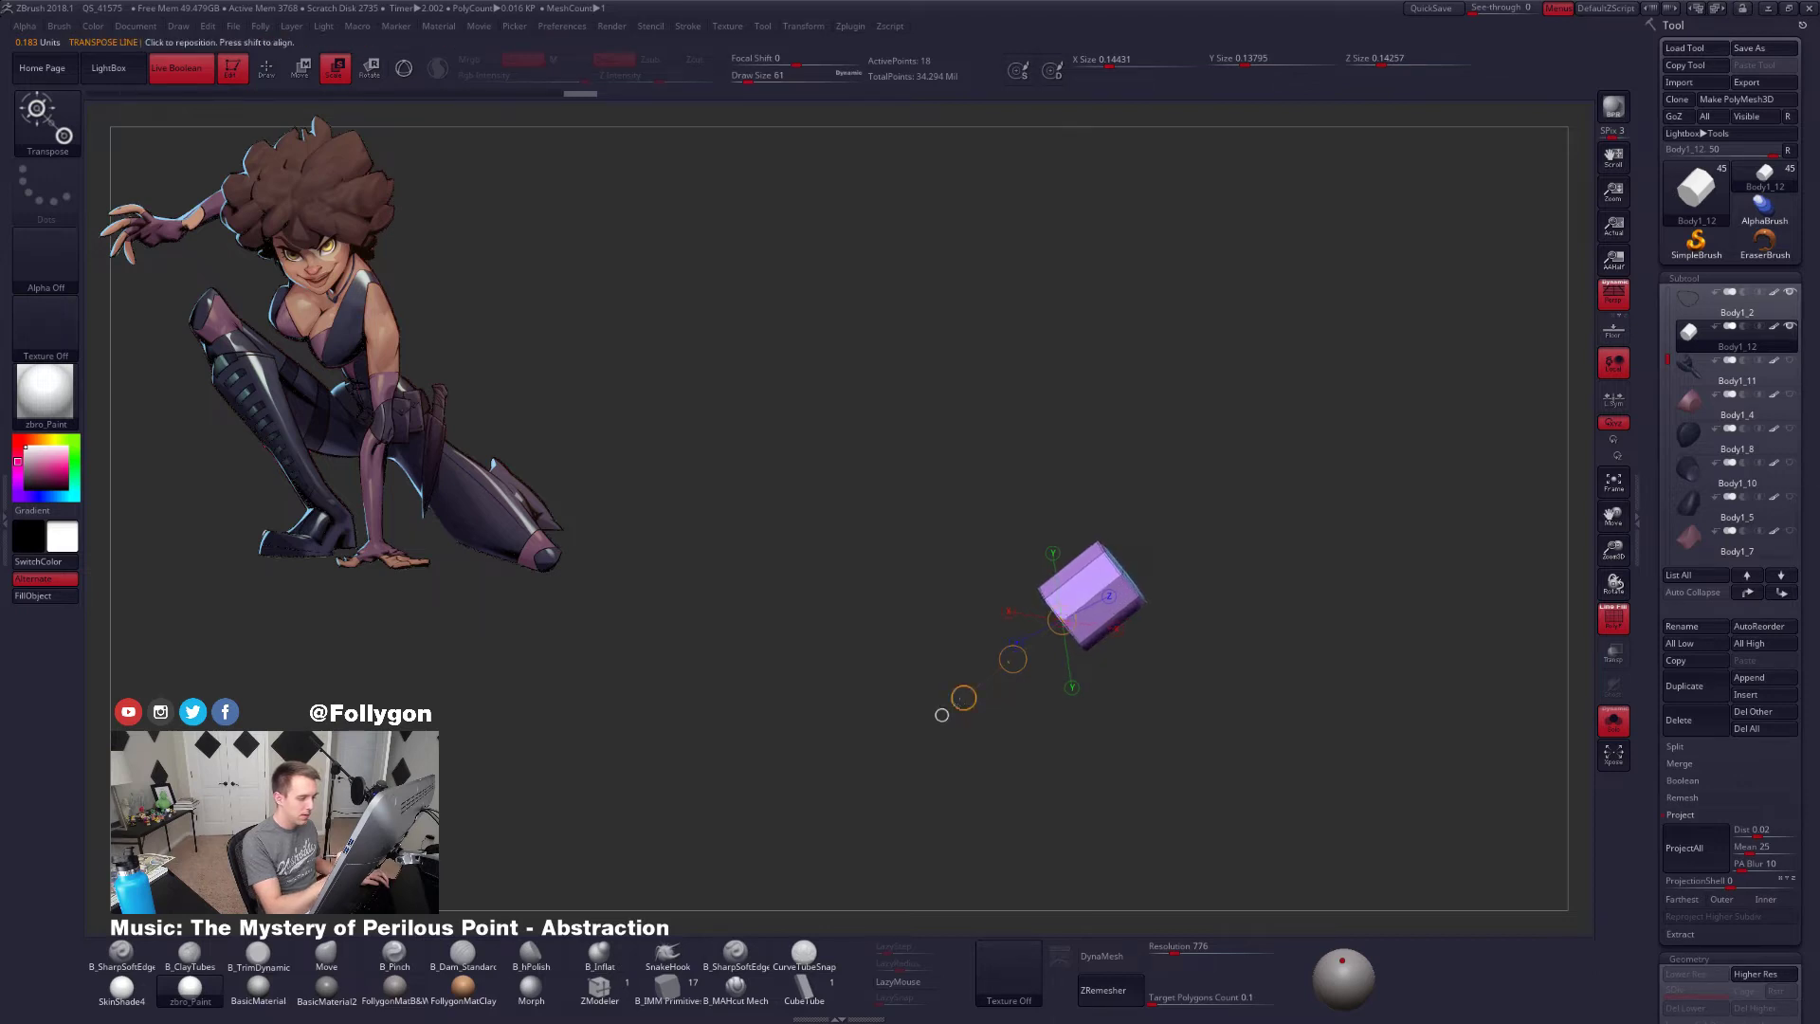
# Bring the other parts back into view, move and rotate the cylinder to fit the cord's gap, and preview it smoothed
pyautogui.hotkey('ctrl', 'shift', 'f')
pyautogui.moveTo(1105, 612)
pyautogui.mouseDown(button='right')
pyautogui.moveTo(1029, 620)
pyautogui.moveTo(1081, 624)
pyautogui.mouseUp(button='right')
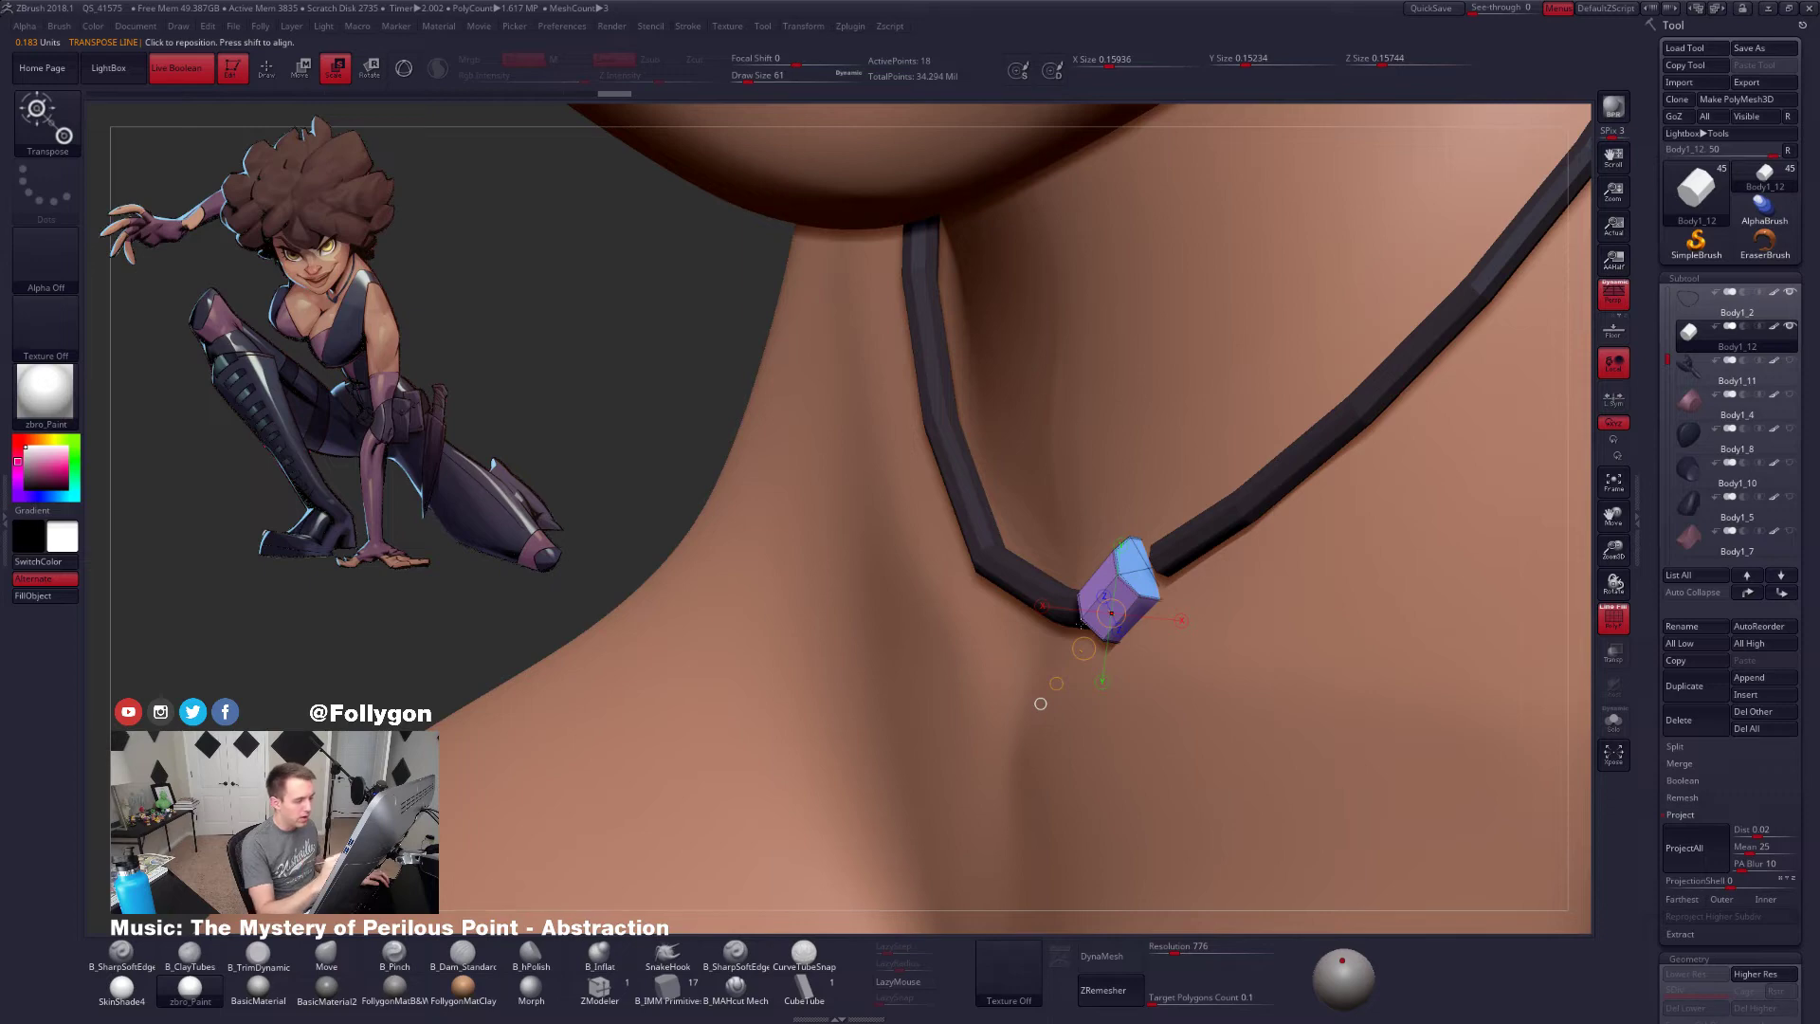
pyautogui.press('w')
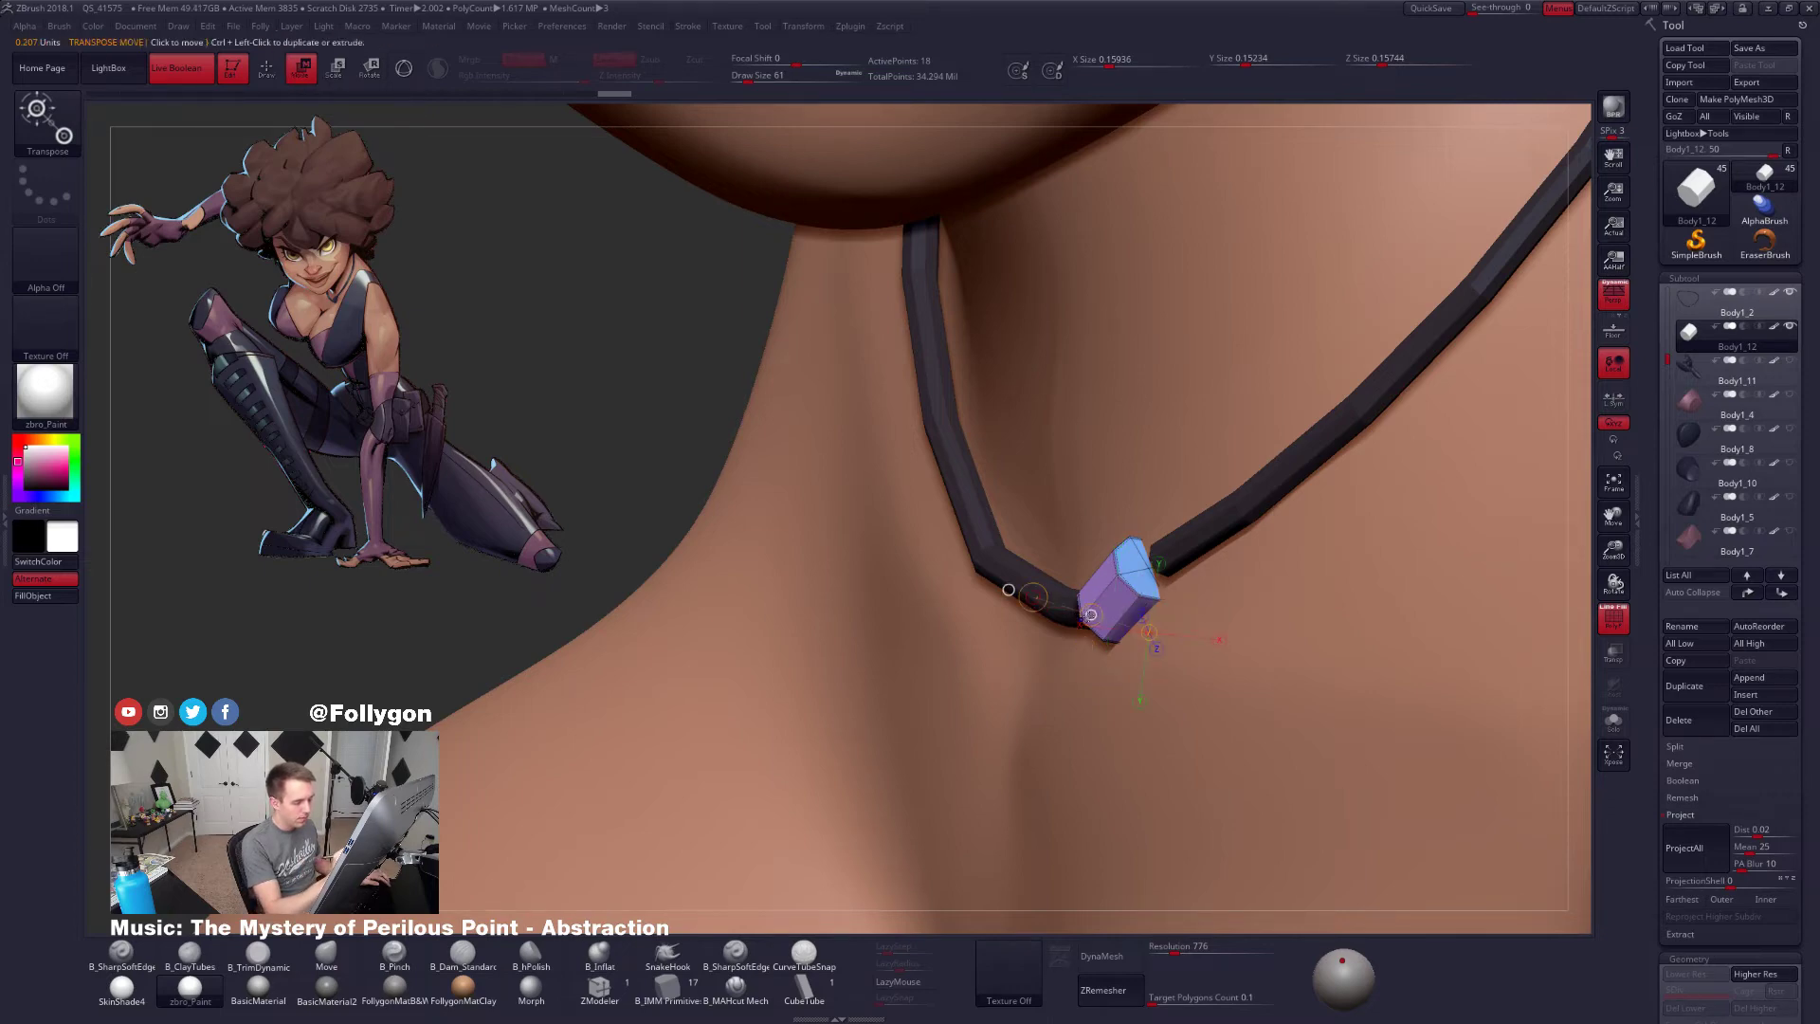
pyautogui.moveTo(1091, 614); pyautogui.dragTo(1086, 614)
pyautogui.moveTo(1012, 591); pyautogui.dragTo(1156, 594, button='right')
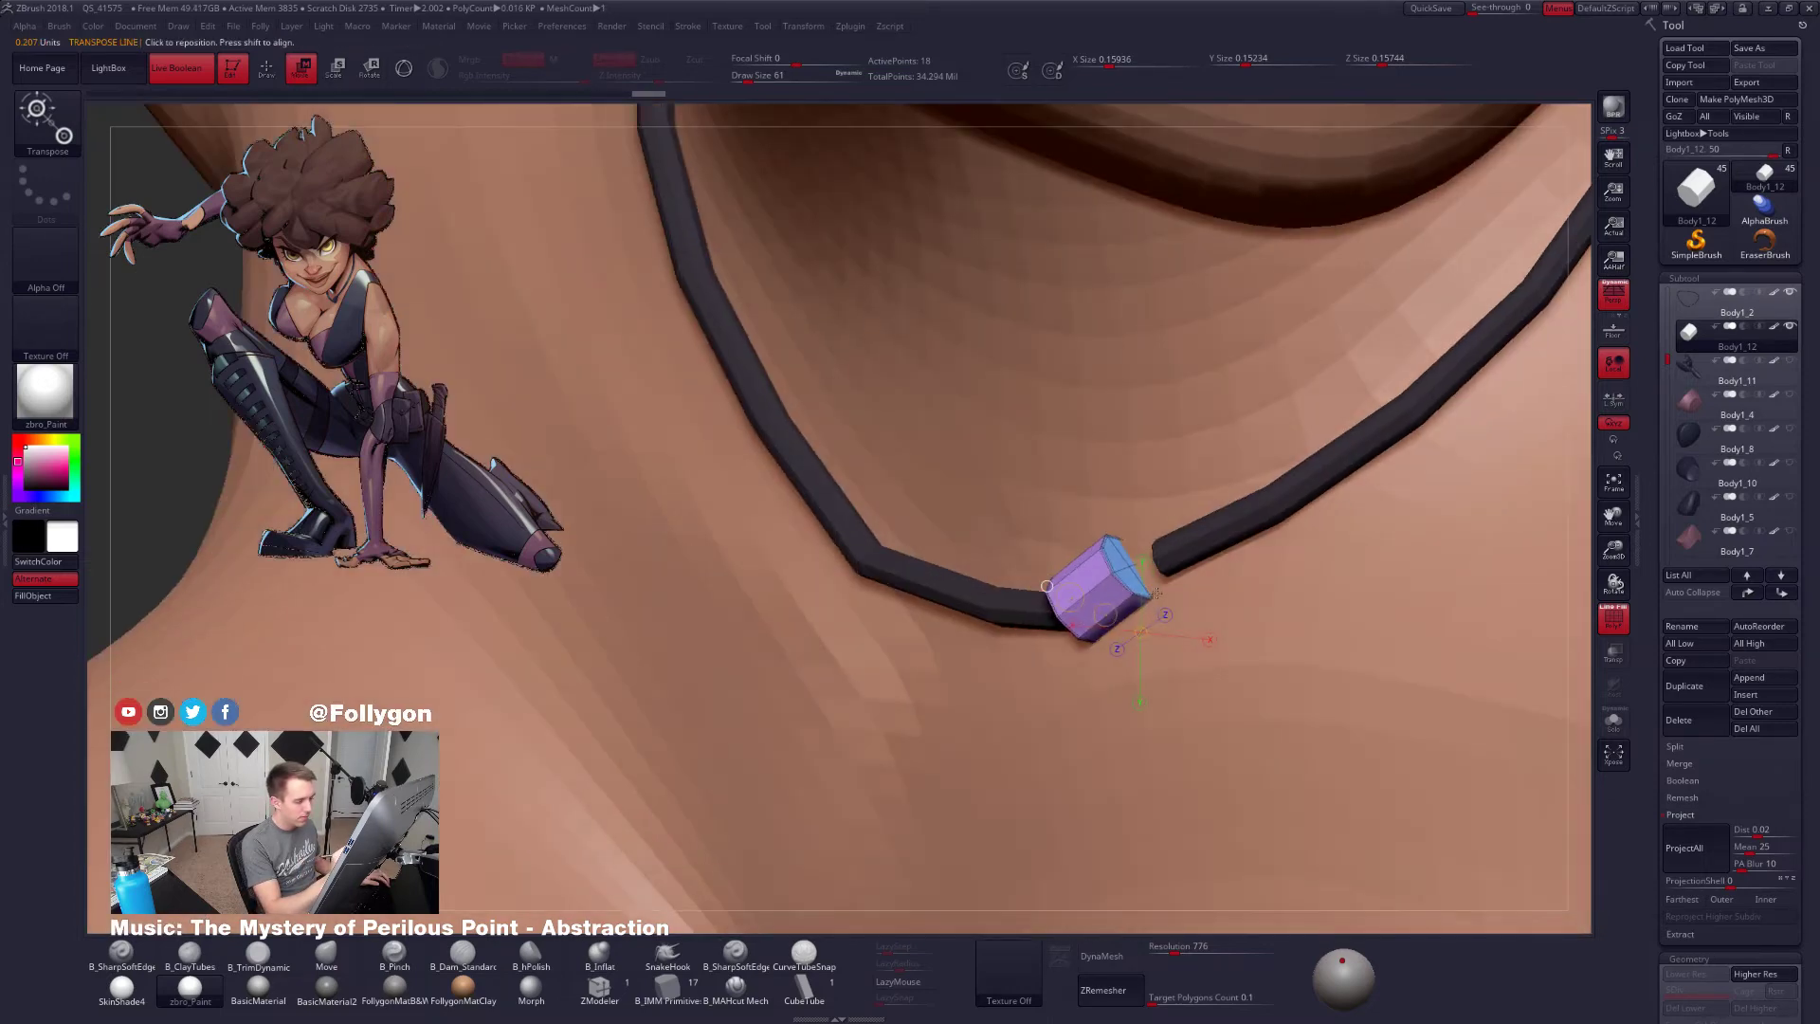
pyautogui.moveTo(1047, 585); pyautogui.dragTo(1140, 565, button='right')
pyautogui.moveTo(1052, 619)
pyautogui.mouseDown()
pyautogui.moveTo(1240, 801)
pyautogui.moveTo(1264, 735)
pyautogui.mouseUp()
pyautogui.press('d')
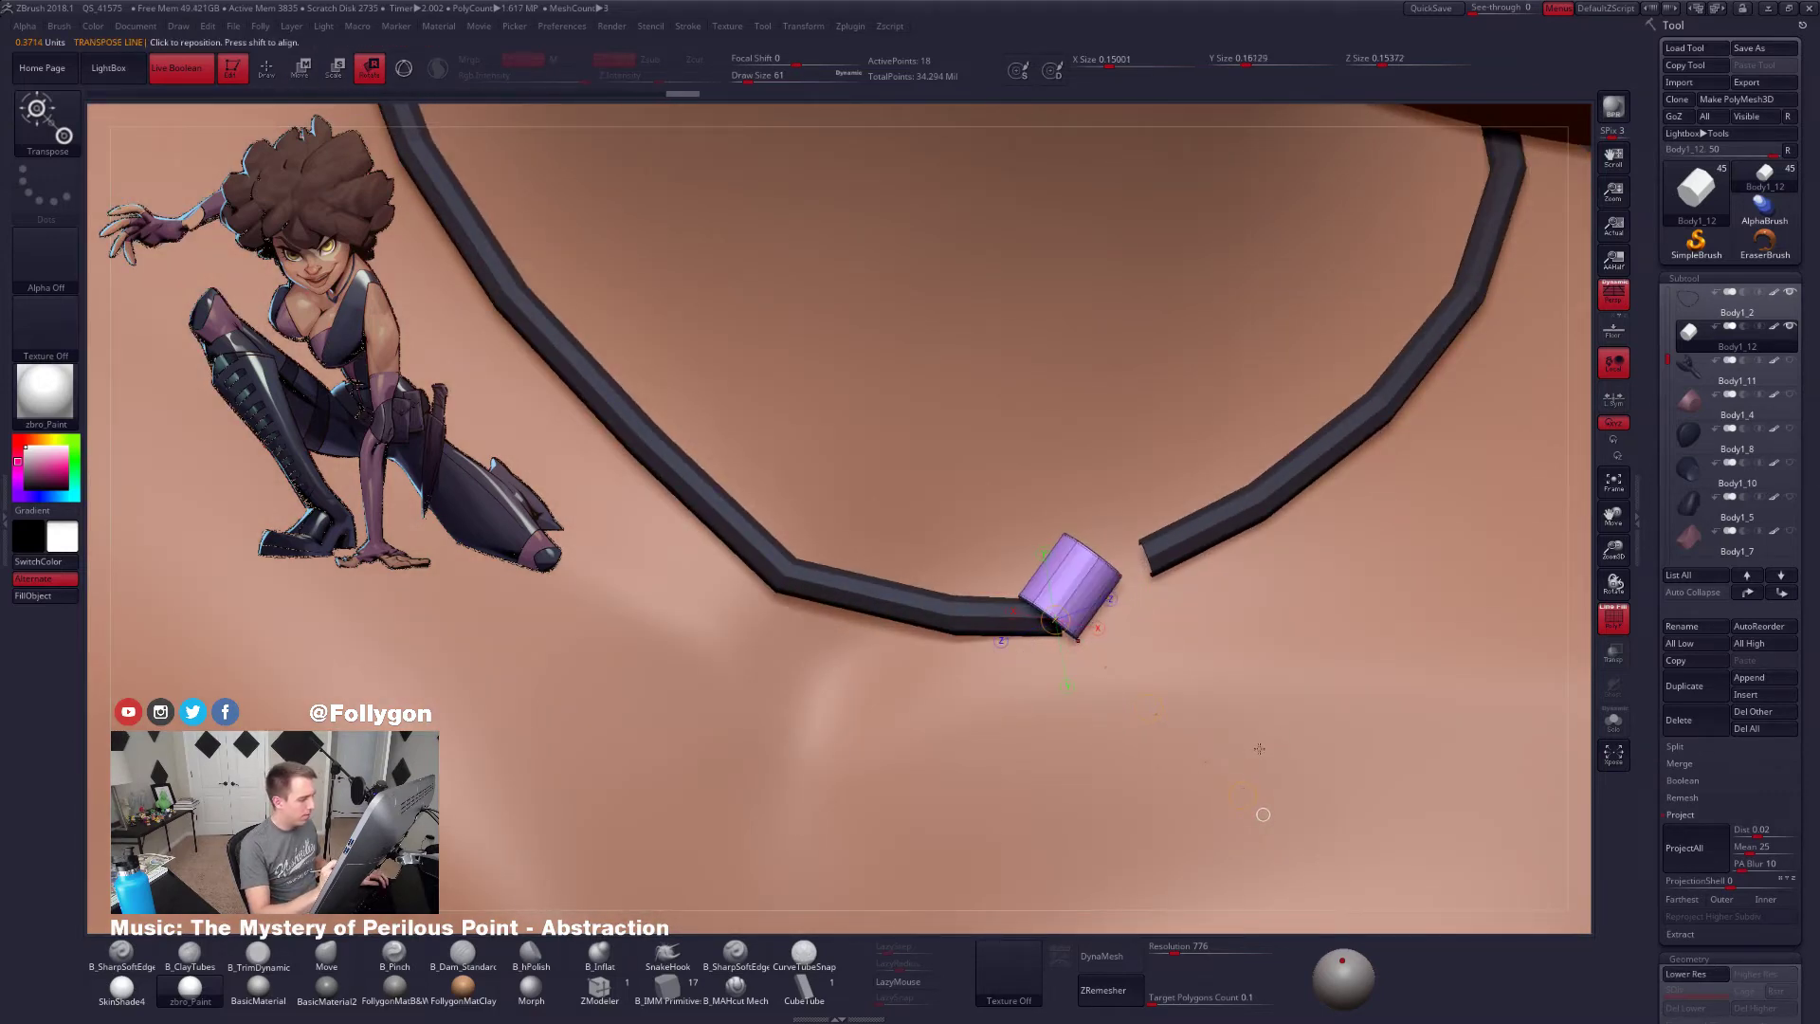
# Pick the Move brush, hide the polyframes and select the necklace cord with its smooth preview off
pyautogui.press('b')
pyautogui.press('m')
pyautogui.press('v')
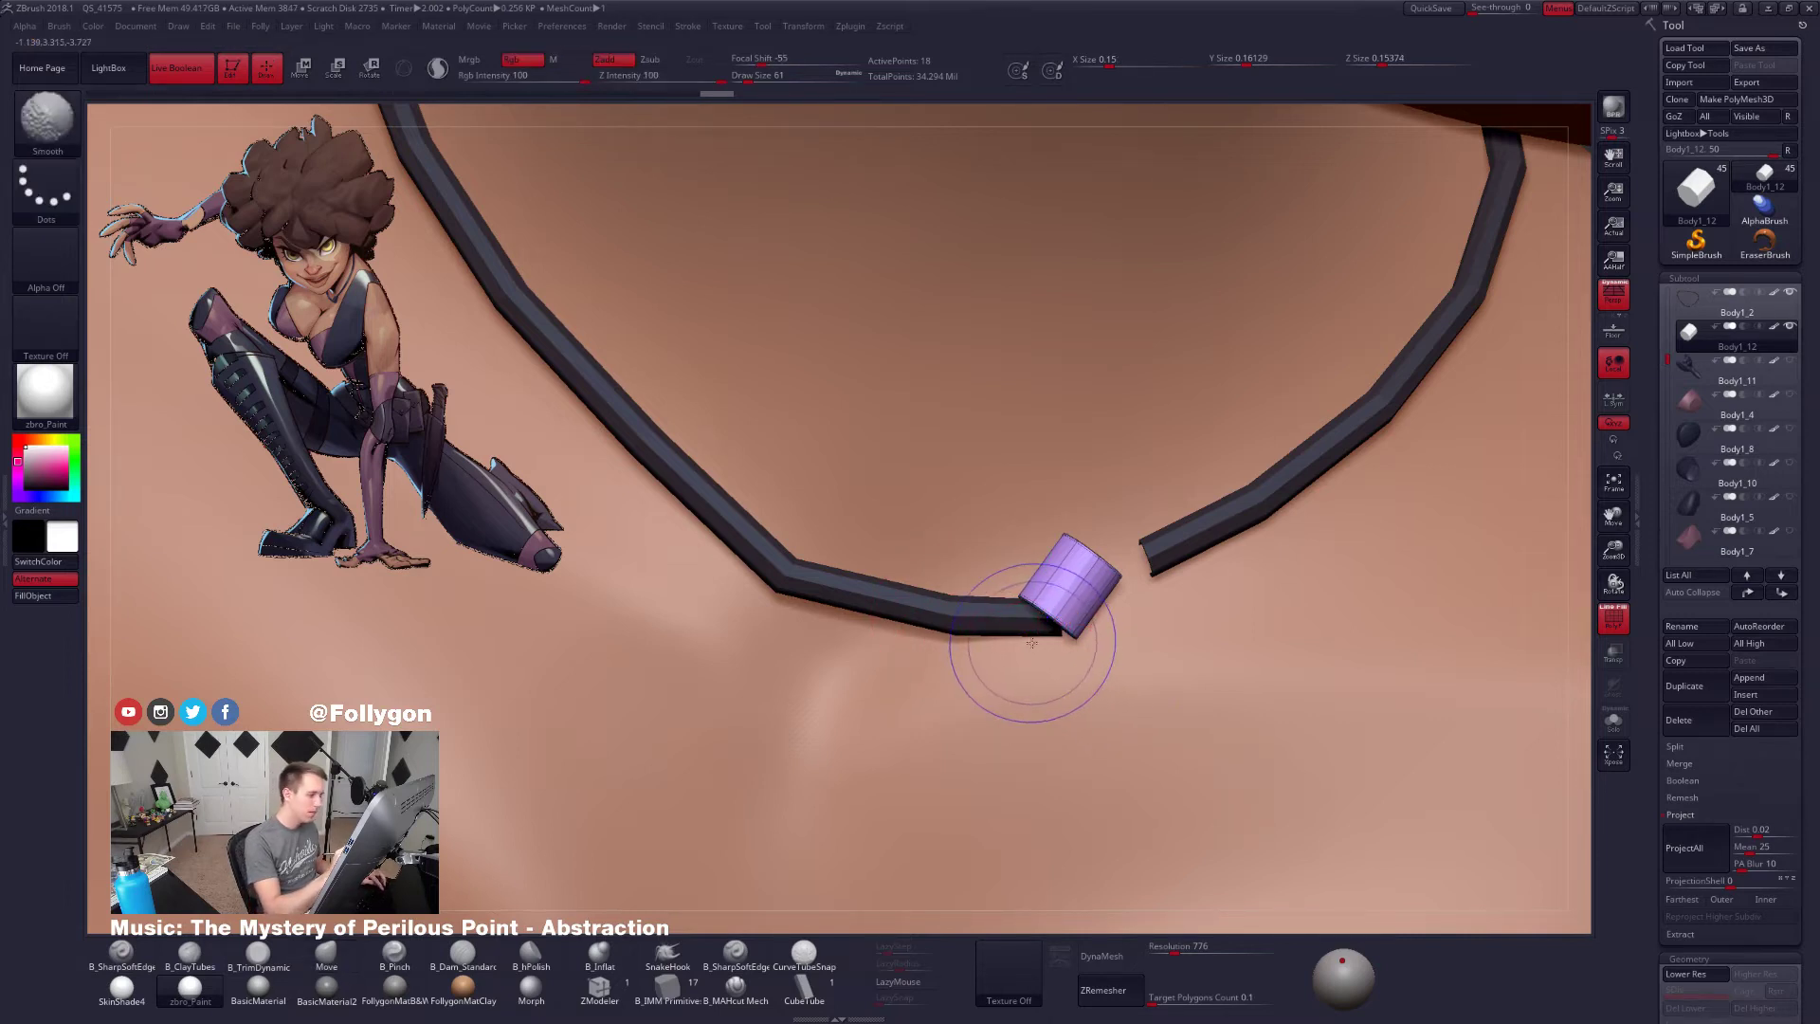
pyautogui.hotkey('shift', 'f')
pyautogui.keyDown('alt'); pyautogui.click(956, 618); pyautogui.keyUp('alt')
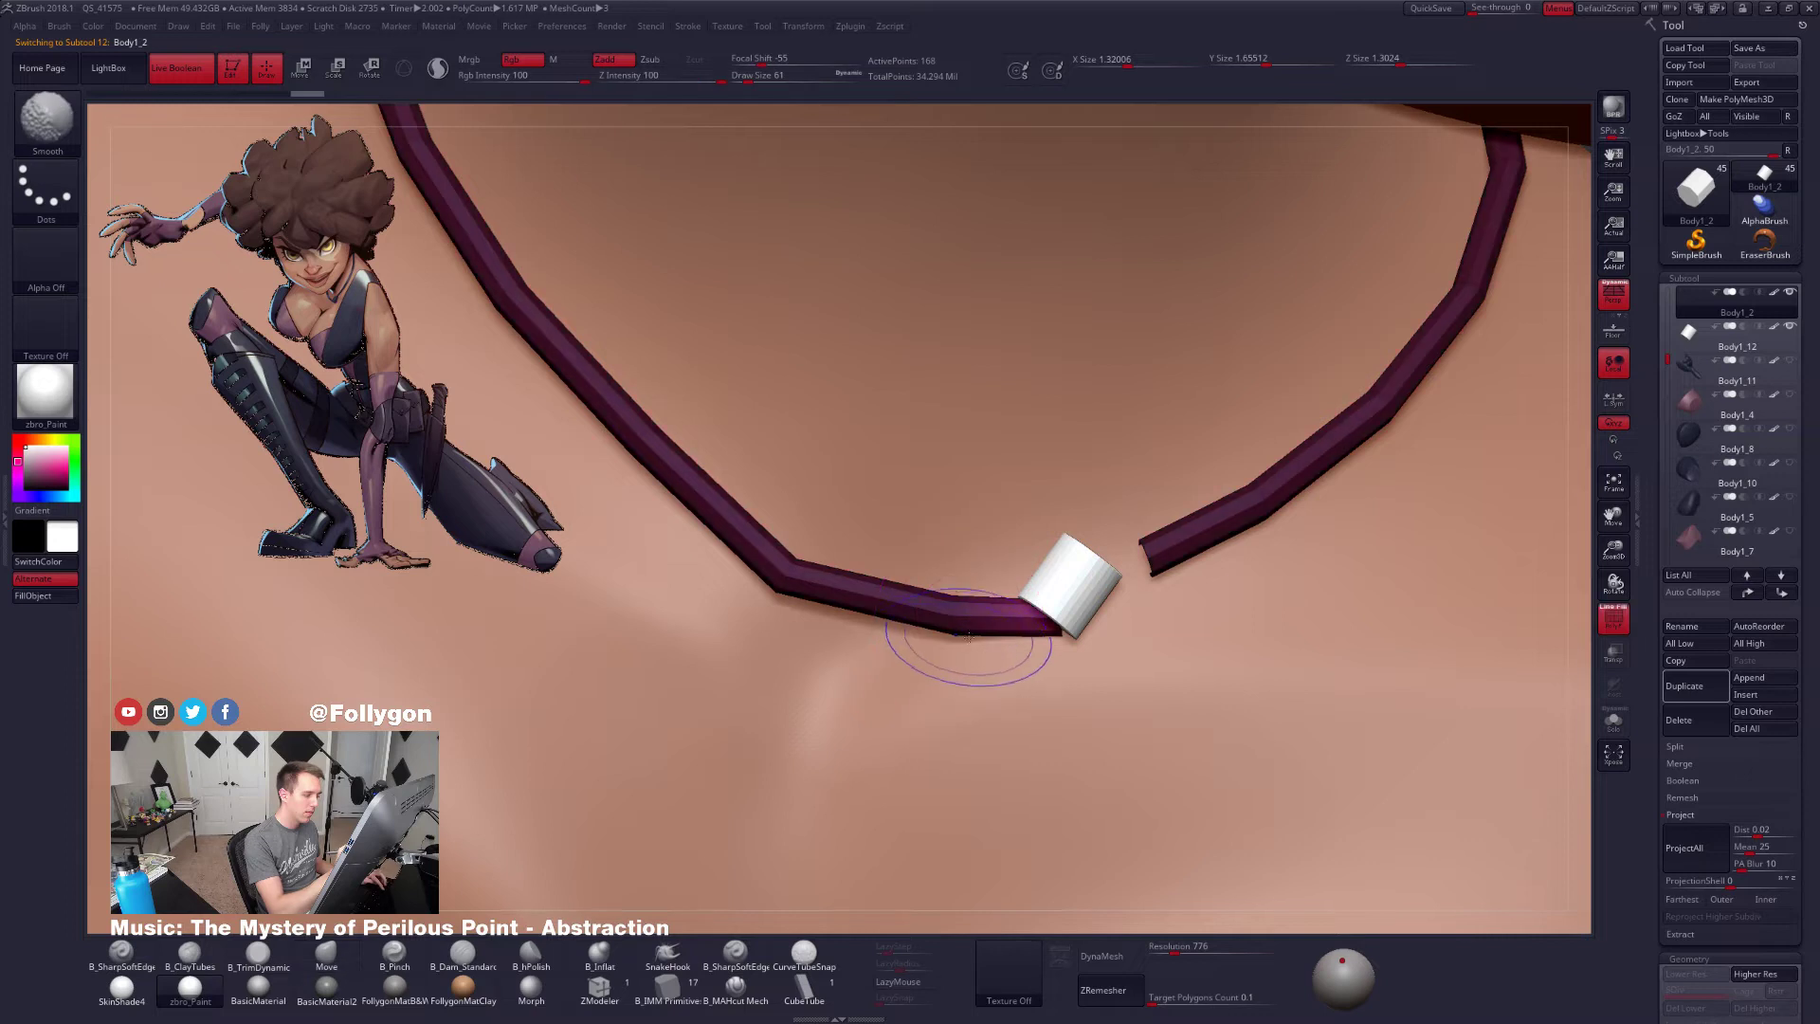
pyautogui.hotkey('shift', 'd')
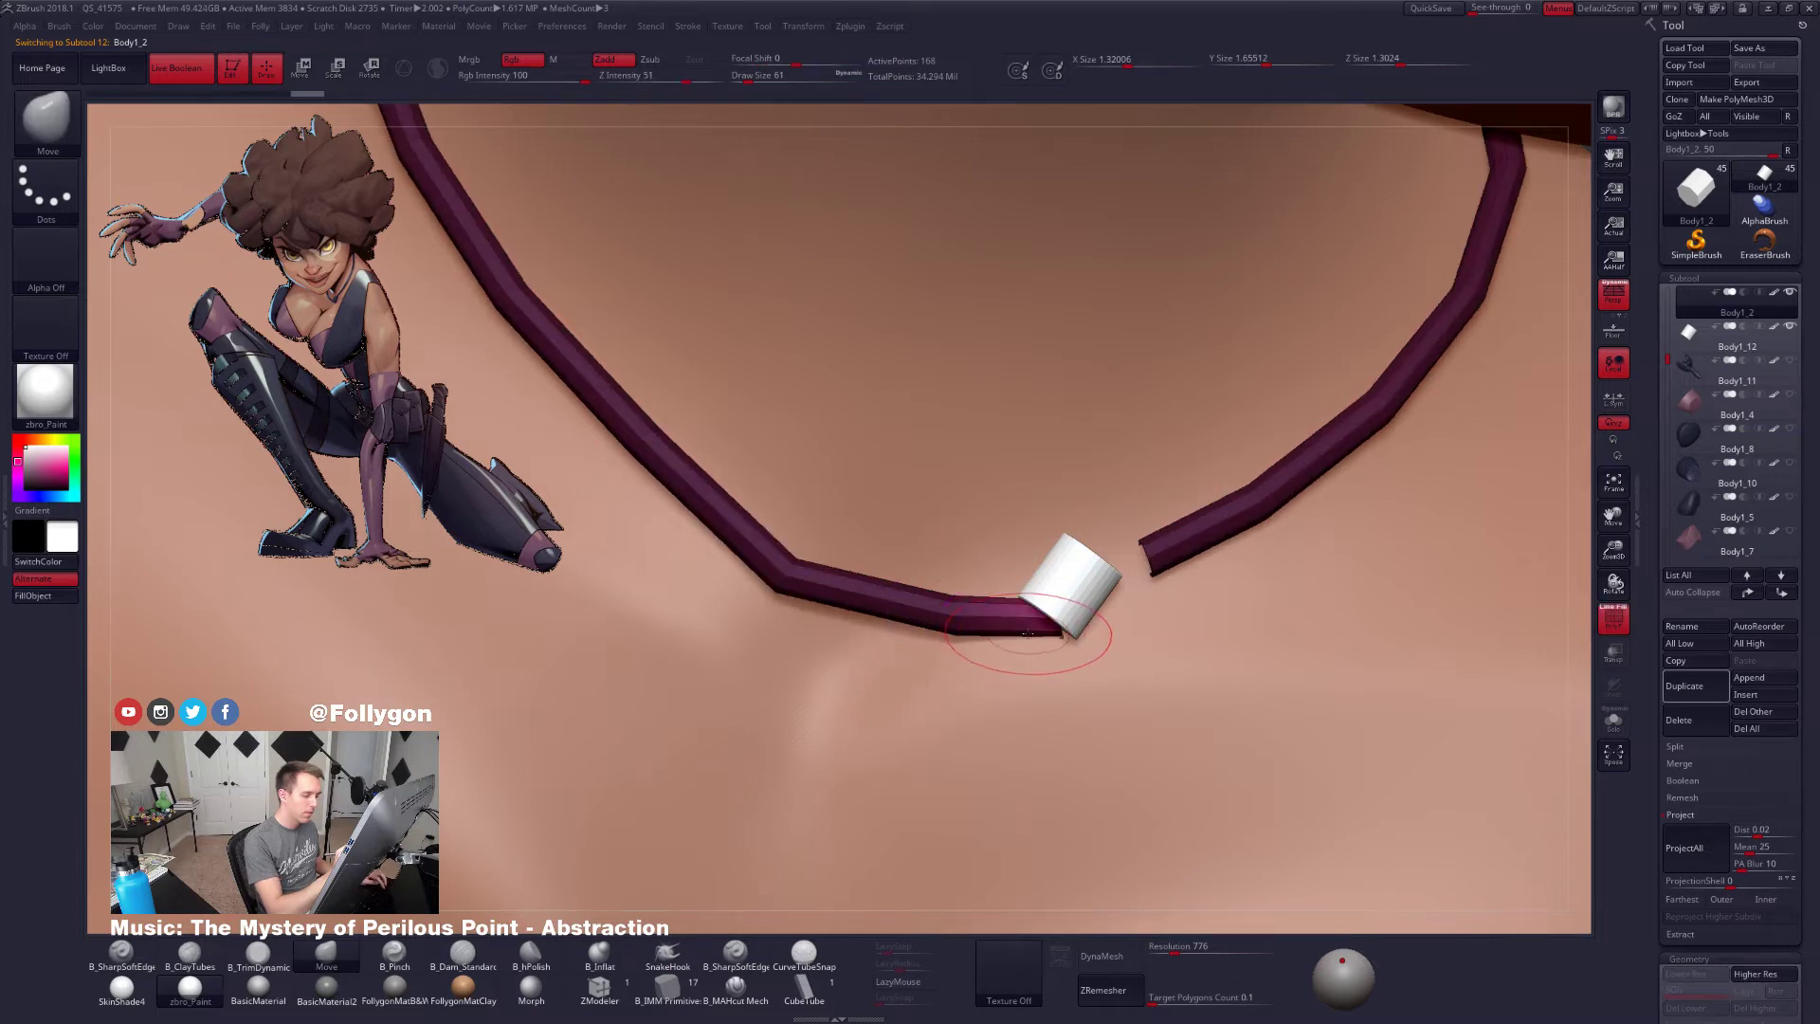
# Restore the missing cord segment beside the cylinder so the cord is continuous again
pyautogui.hotkey('shift', 's')
pyautogui.hotkey('ctrl', 'z')
pyautogui.moveTo(1047, 656)
pyautogui.keyDown('ctrl'); pyautogui.mouseDown()
pyautogui.moveTo(1050, 637)
pyautogui.moveTo(1047, 663)
pyautogui.mouseUp(); pyautogui.keyUp('ctrl')
pyautogui.keyDown('ctrl'); pyautogui.keyDown('shift'); pyautogui.click(1044, 661); pyautogui.keyUp('shift'); pyautogui.keyUp('ctrl')
pyautogui.hotkey('shift', 's')
pyautogui.press('w')
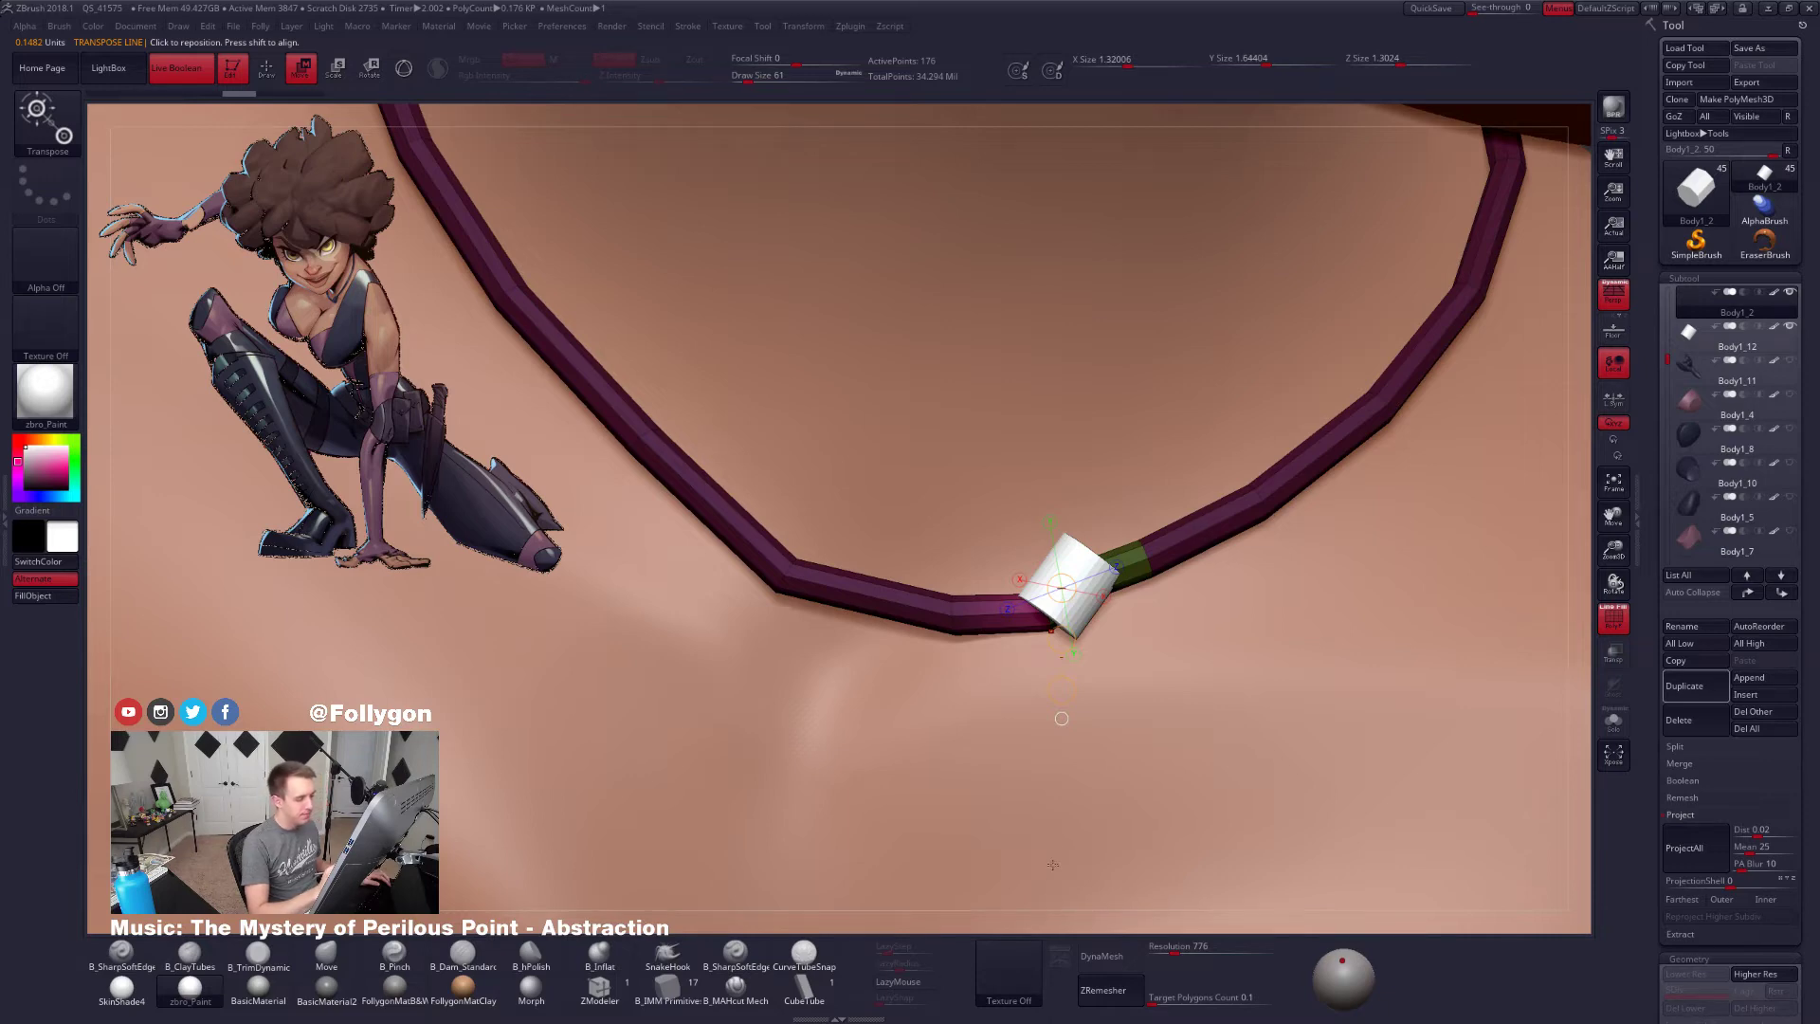
# Mask the cord except for the middle of the green segment, move that part up beside the cylinder and preview the smoothing
pyautogui.moveTo(1142, 656)
pyautogui.keyDown('ctrl'); pyautogui.mouseDown(button='right')
pyautogui.moveTo(1113, 642)
pyautogui.moveTo(1081, 662)
pyautogui.mouseUp(button='right'); pyautogui.keyUp('ctrl')
pyautogui.press('q')
pyautogui.hotkey('shift', 's')
pyautogui.press('ctrl')
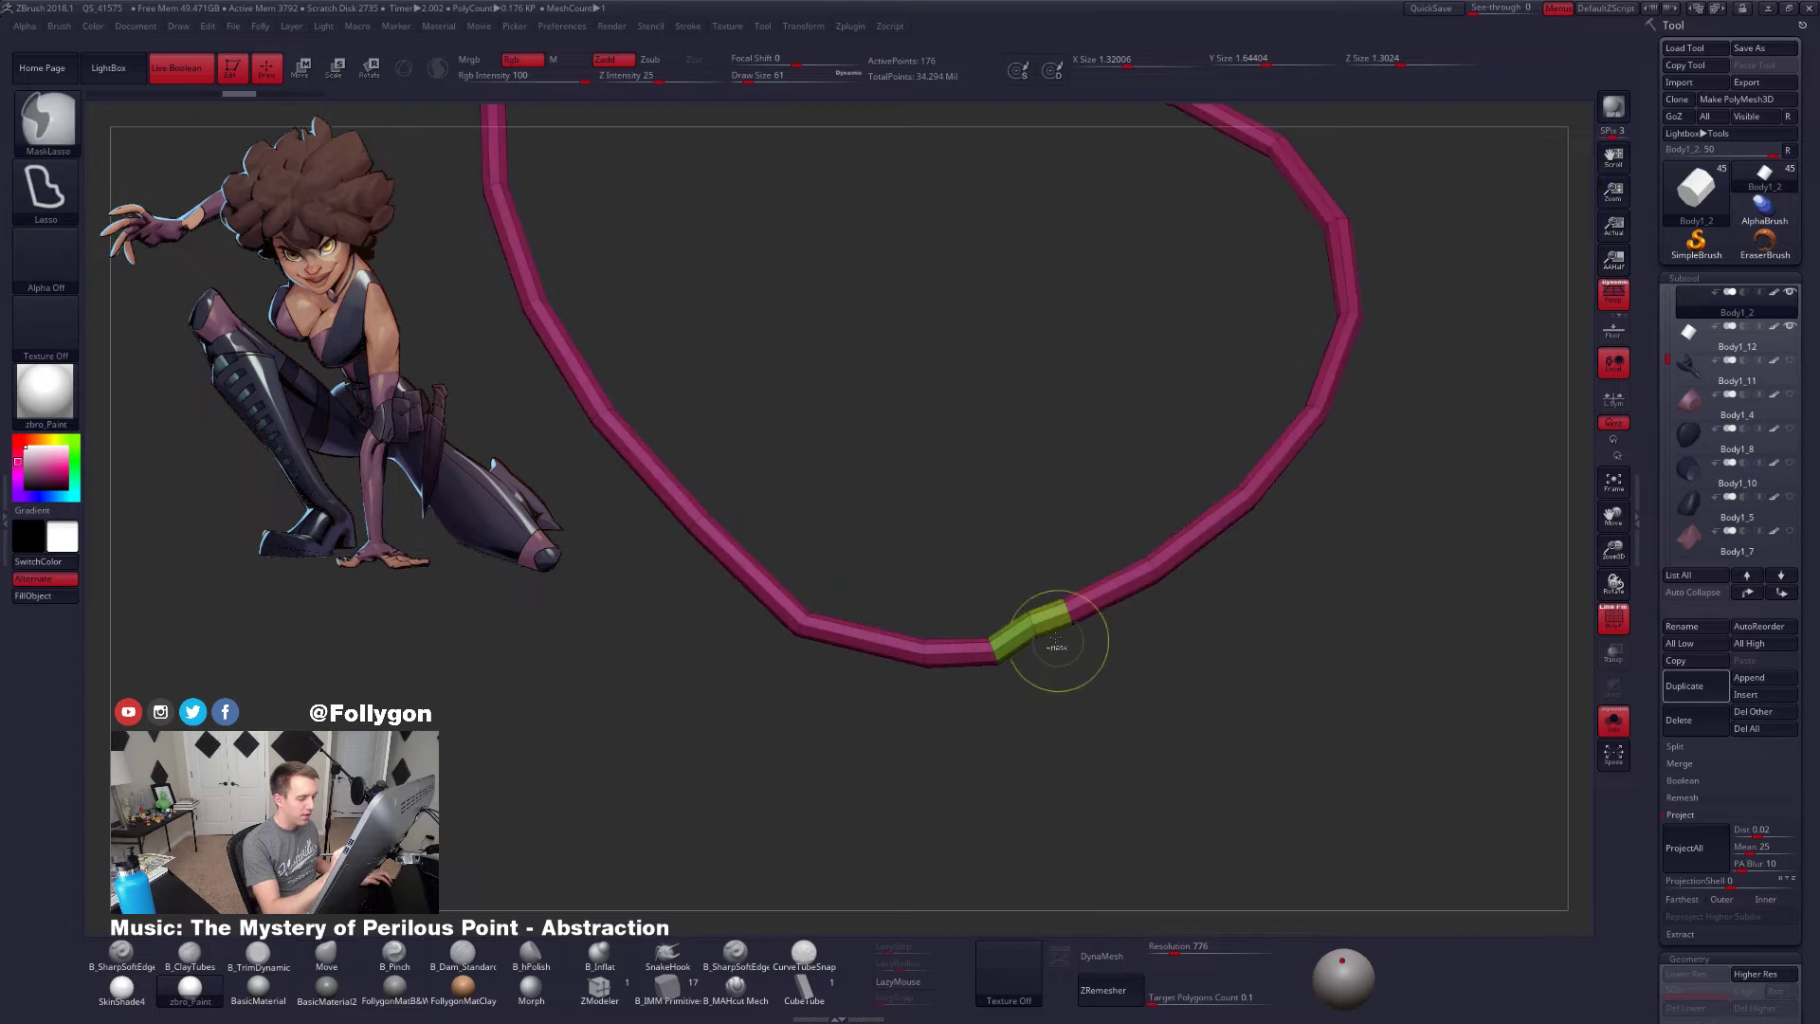
pyautogui.keyDown('ctrl'); pyautogui.click(1064, 577); pyautogui.keyUp('ctrl')
pyautogui.moveTo(1019, 657)
pyautogui.keyDown('ctrl'); pyautogui.mouseDown()
pyautogui.moveTo(1062, 616)
pyautogui.moveTo(1084, 671)
pyautogui.moveTo(1071, 713)
pyautogui.moveTo(1072, 649)
pyautogui.mouseUp(); pyautogui.keyUp('ctrl')
pyautogui.hotkey('shift', 's')
pyautogui.press('w')
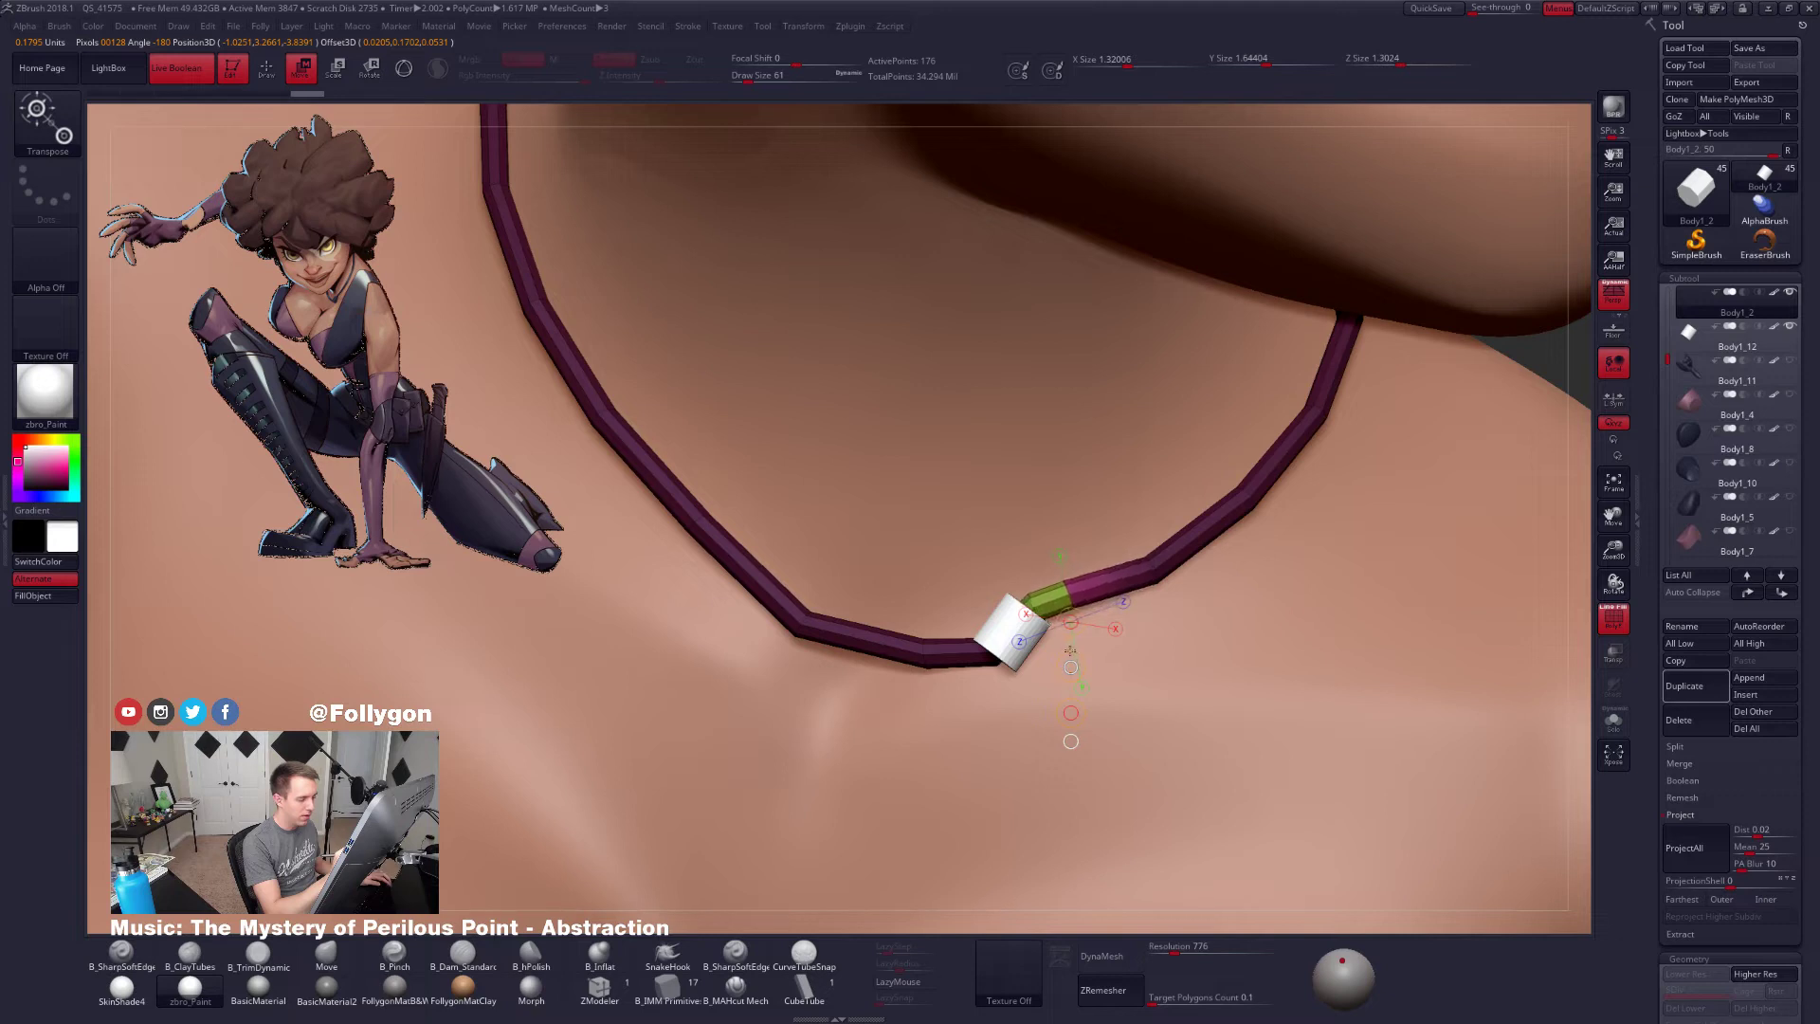
pyautogui.press('d')
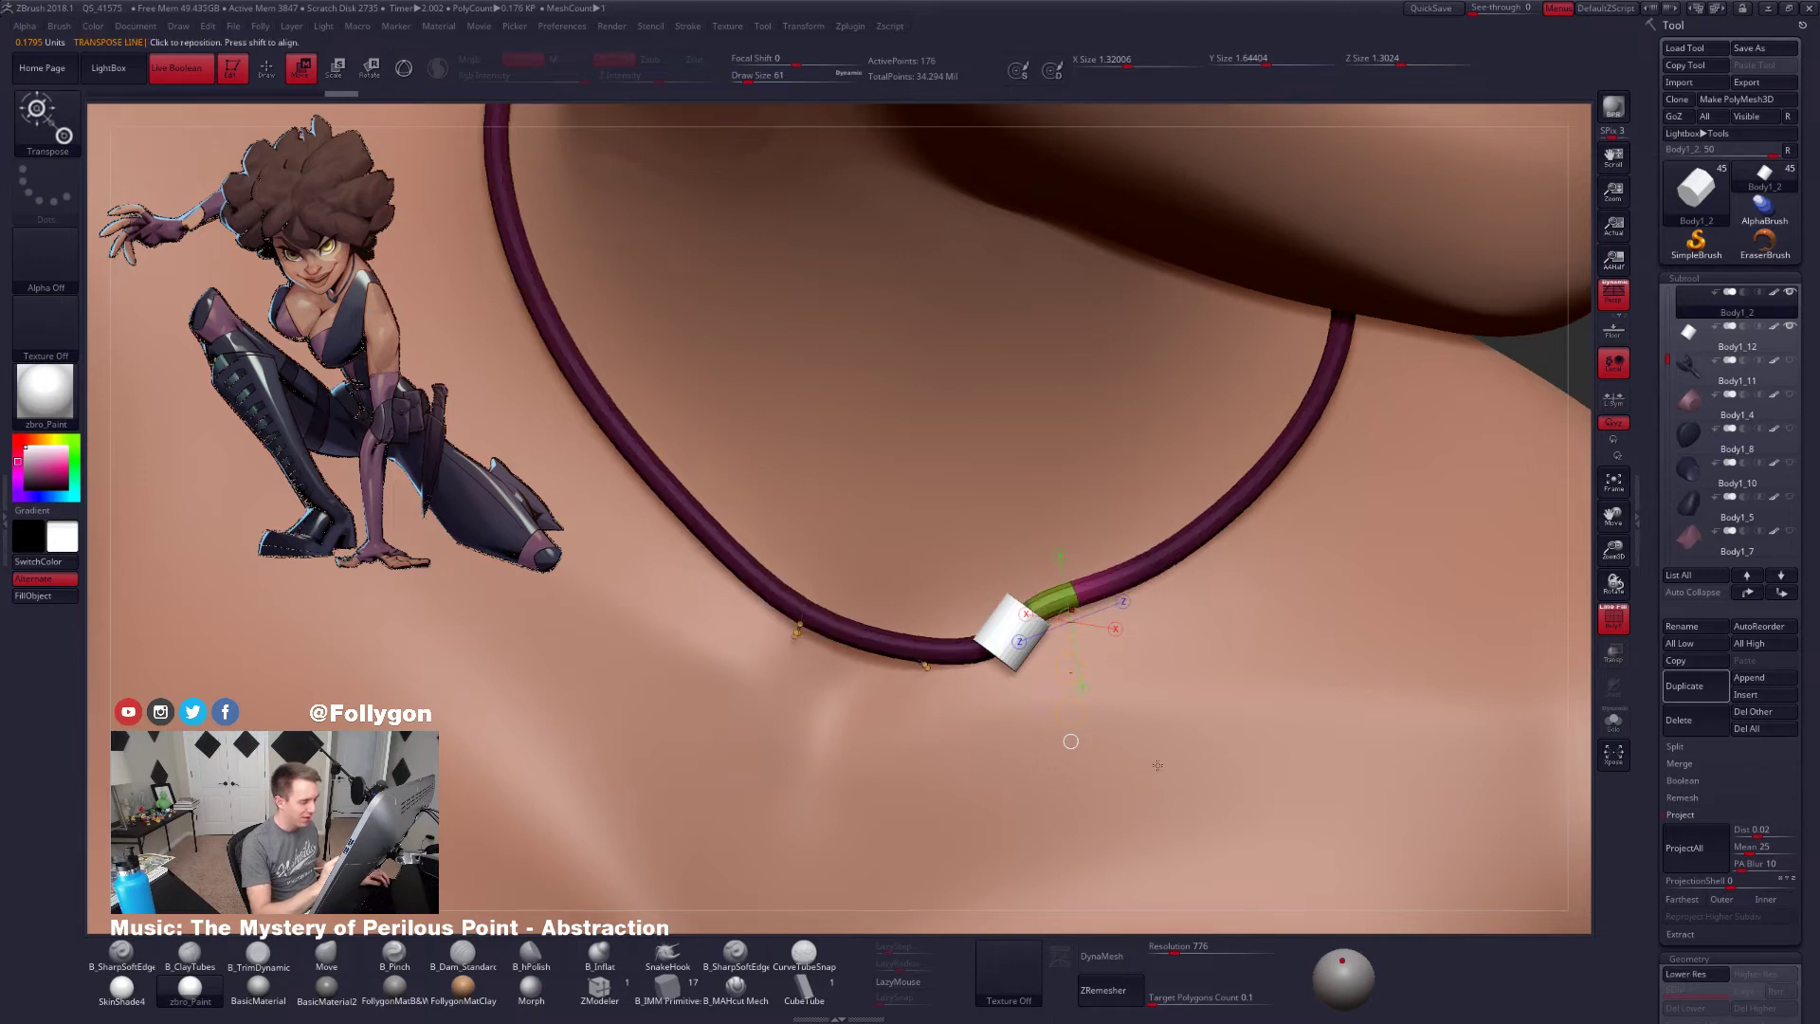
pyautogui.hotkey('shift', 'd')
# Isolate the necklace cord and clear its mask
pyautogui.hotkey('alt', 's')
pyautogui.press('q')
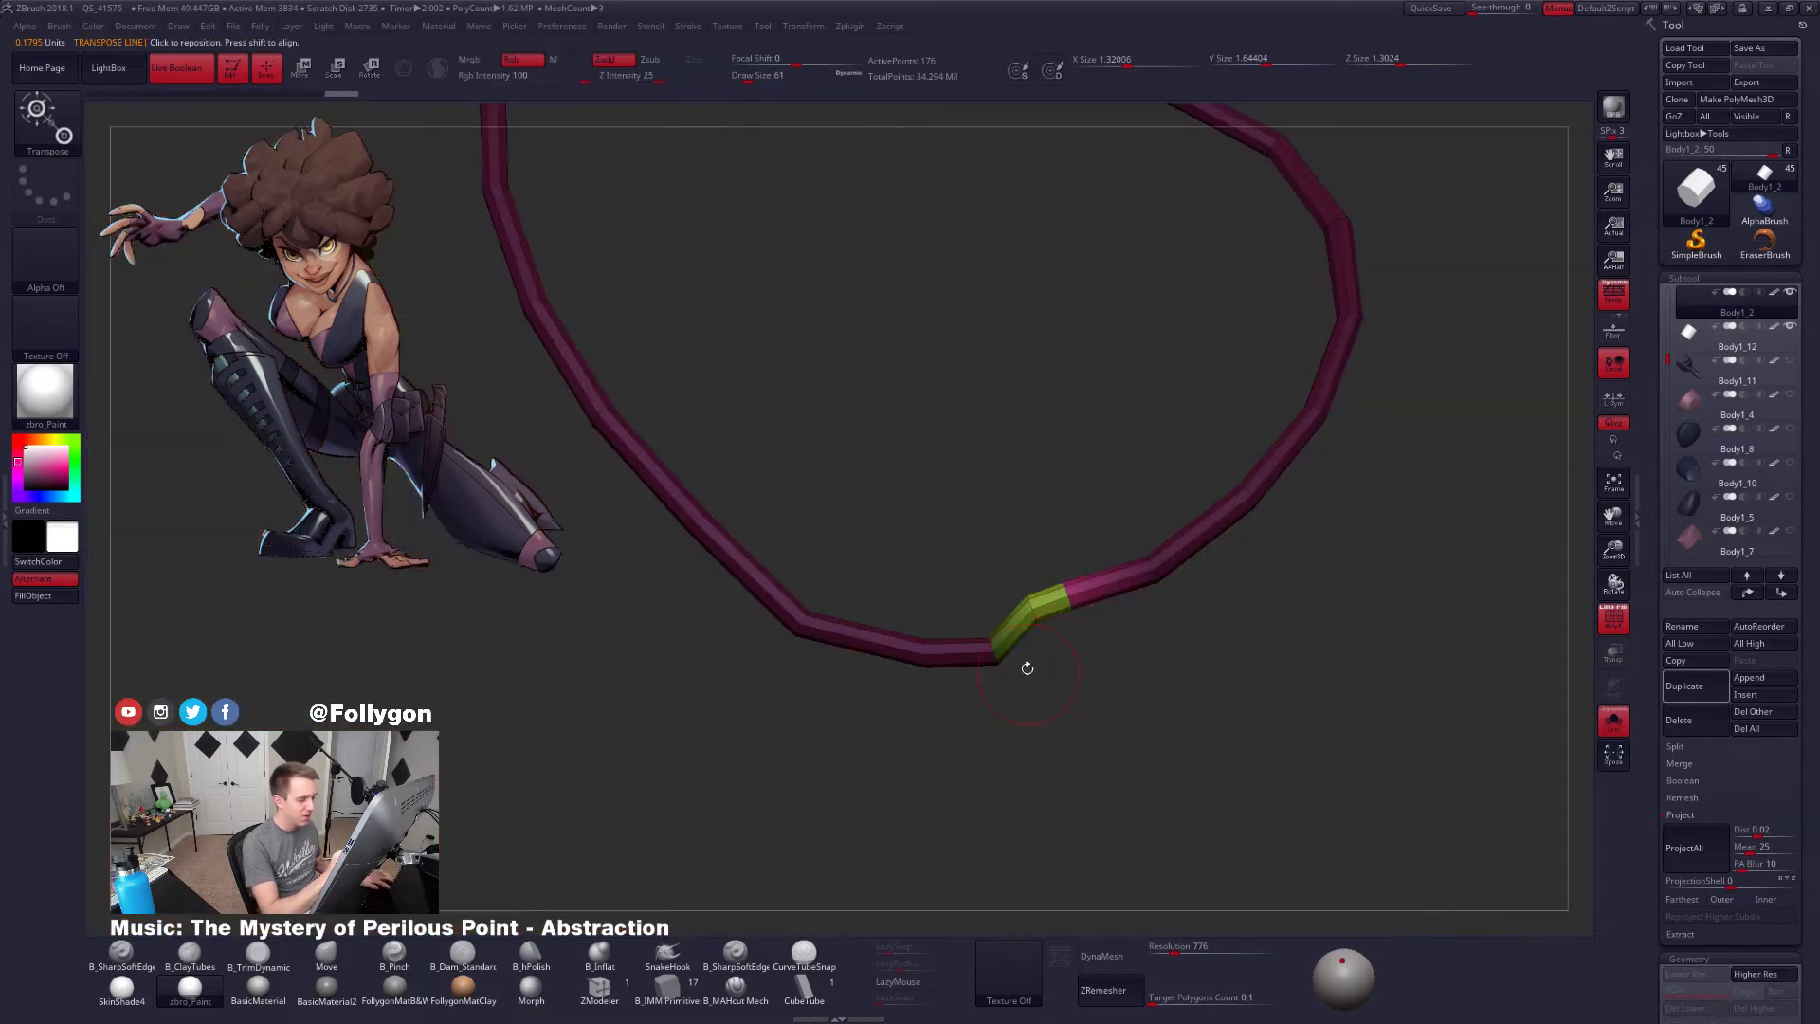
pyautogui.keyDown('ctrl'); pyautogui.moveTo(1026, 667); pyautogui.dragTo(1055, 700); pyautogui.keyUp('ctrl')
pyautogui.hotkey('ctrl', 'shift', 'f')
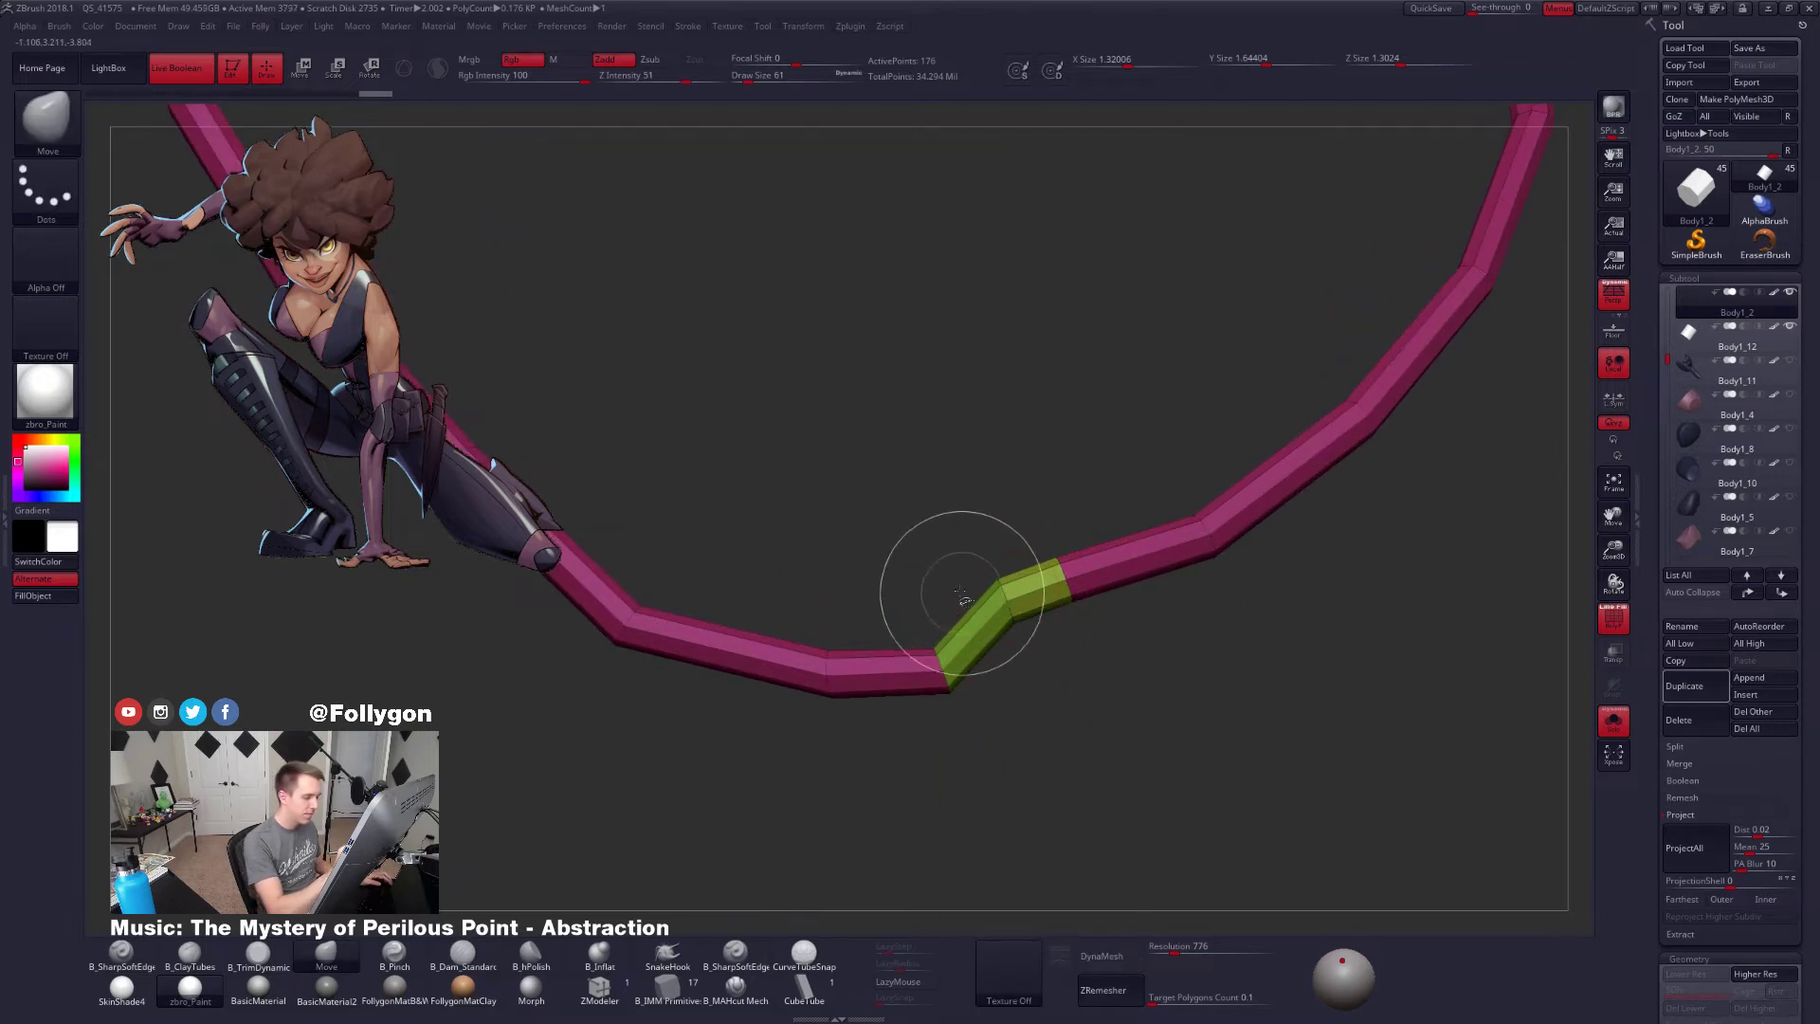
pyautogui.hotkey('ctrl', 'shift', 'f')
pyautogui.click(1015, 731)
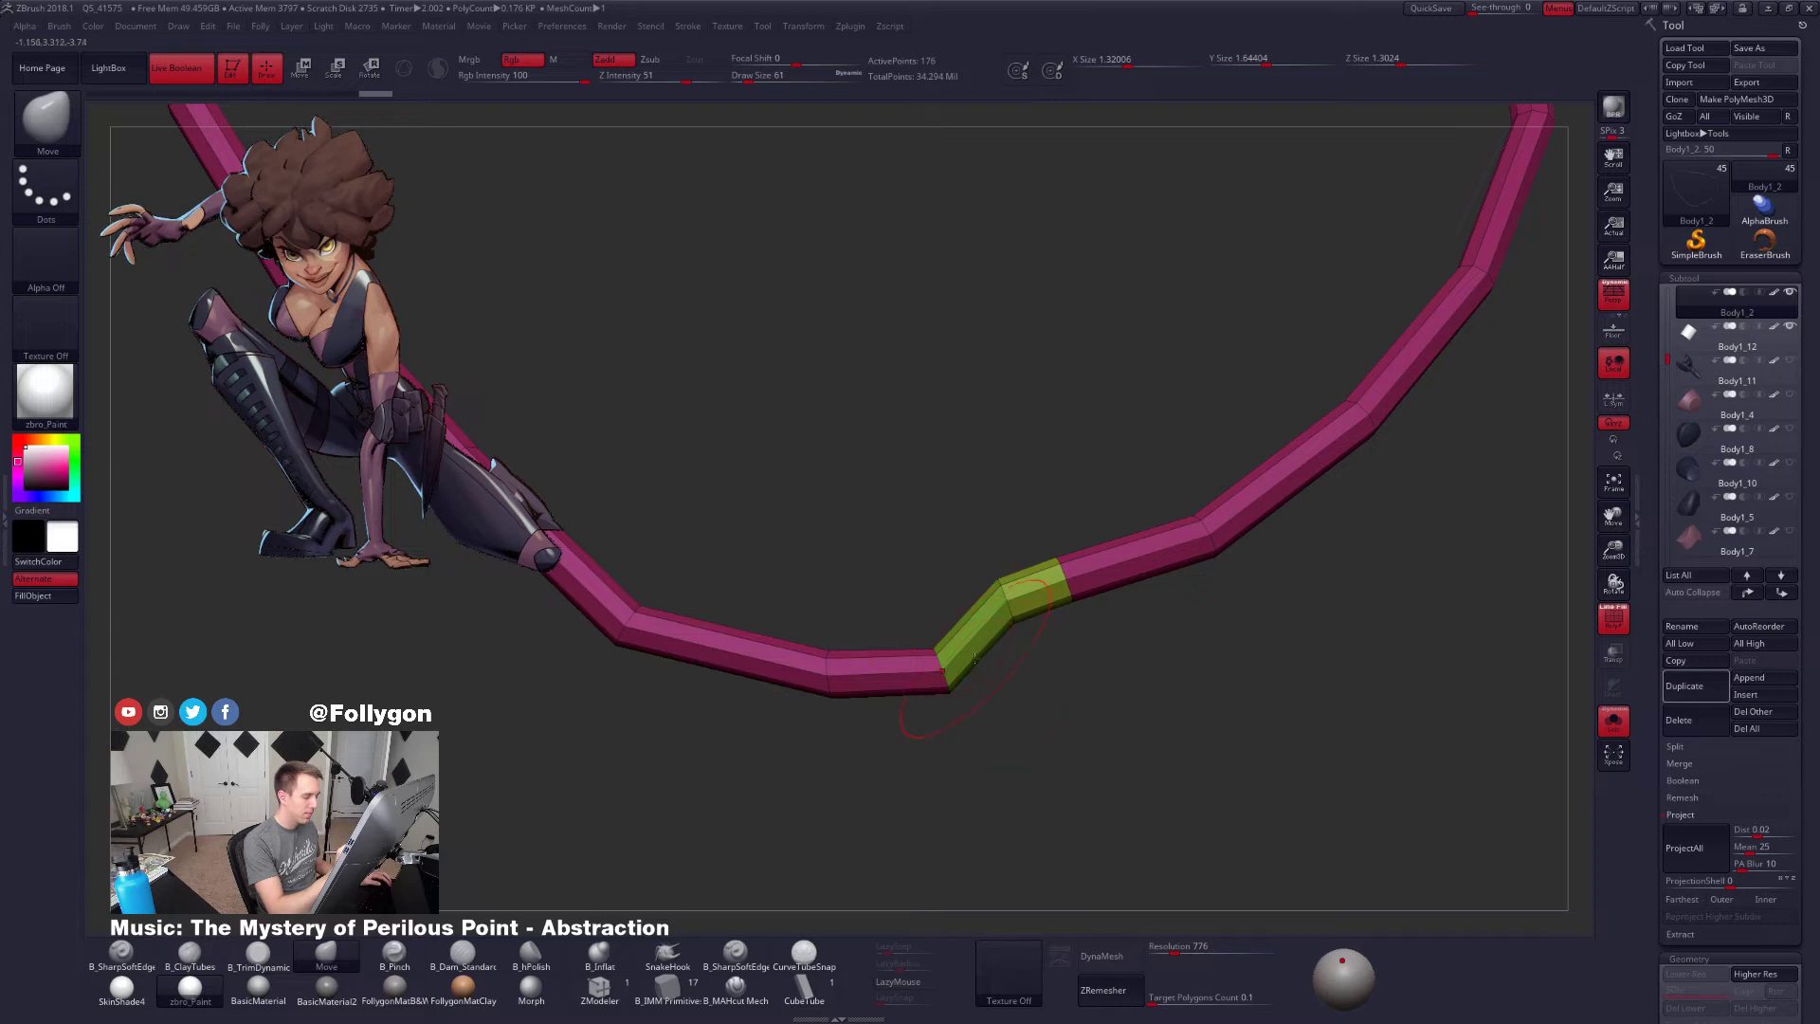
# Hide the lower span of the green segment to open a gap in the cord, and preview it smoothed with the cylinder
pyautogui.moveTo(815, 602)
pyautogui.keyDown('ctrl'); pyautogui.keyDown('shift'); pyautogui.mouseDown()
pyautogui.moveTo(968, 605)
pyautogui.moveTo(1042, 730)
pyautogui.mouseUp(); pyautogui.keyUp('shift'); pyautogui.keyUp('ctrl')
pyautogui.moveTo(924, 741)
pyautogui.mouseDown()
pyautogui.moveTo(974, 688)
pyautogui.moveTo(986, 608)
pyautogui.moveTo(1010, 666)
pyautogui.mouseUp()
pyautogui.hotkey('ctrl', 'shift', 'f')
pyautogui.keyDown('ctrl'); pyautogui.keyDown('shift'); pyautogui.click(948, 946); pyautogui.keyUp('shift'); pyautogui.keyUp('ctrl')
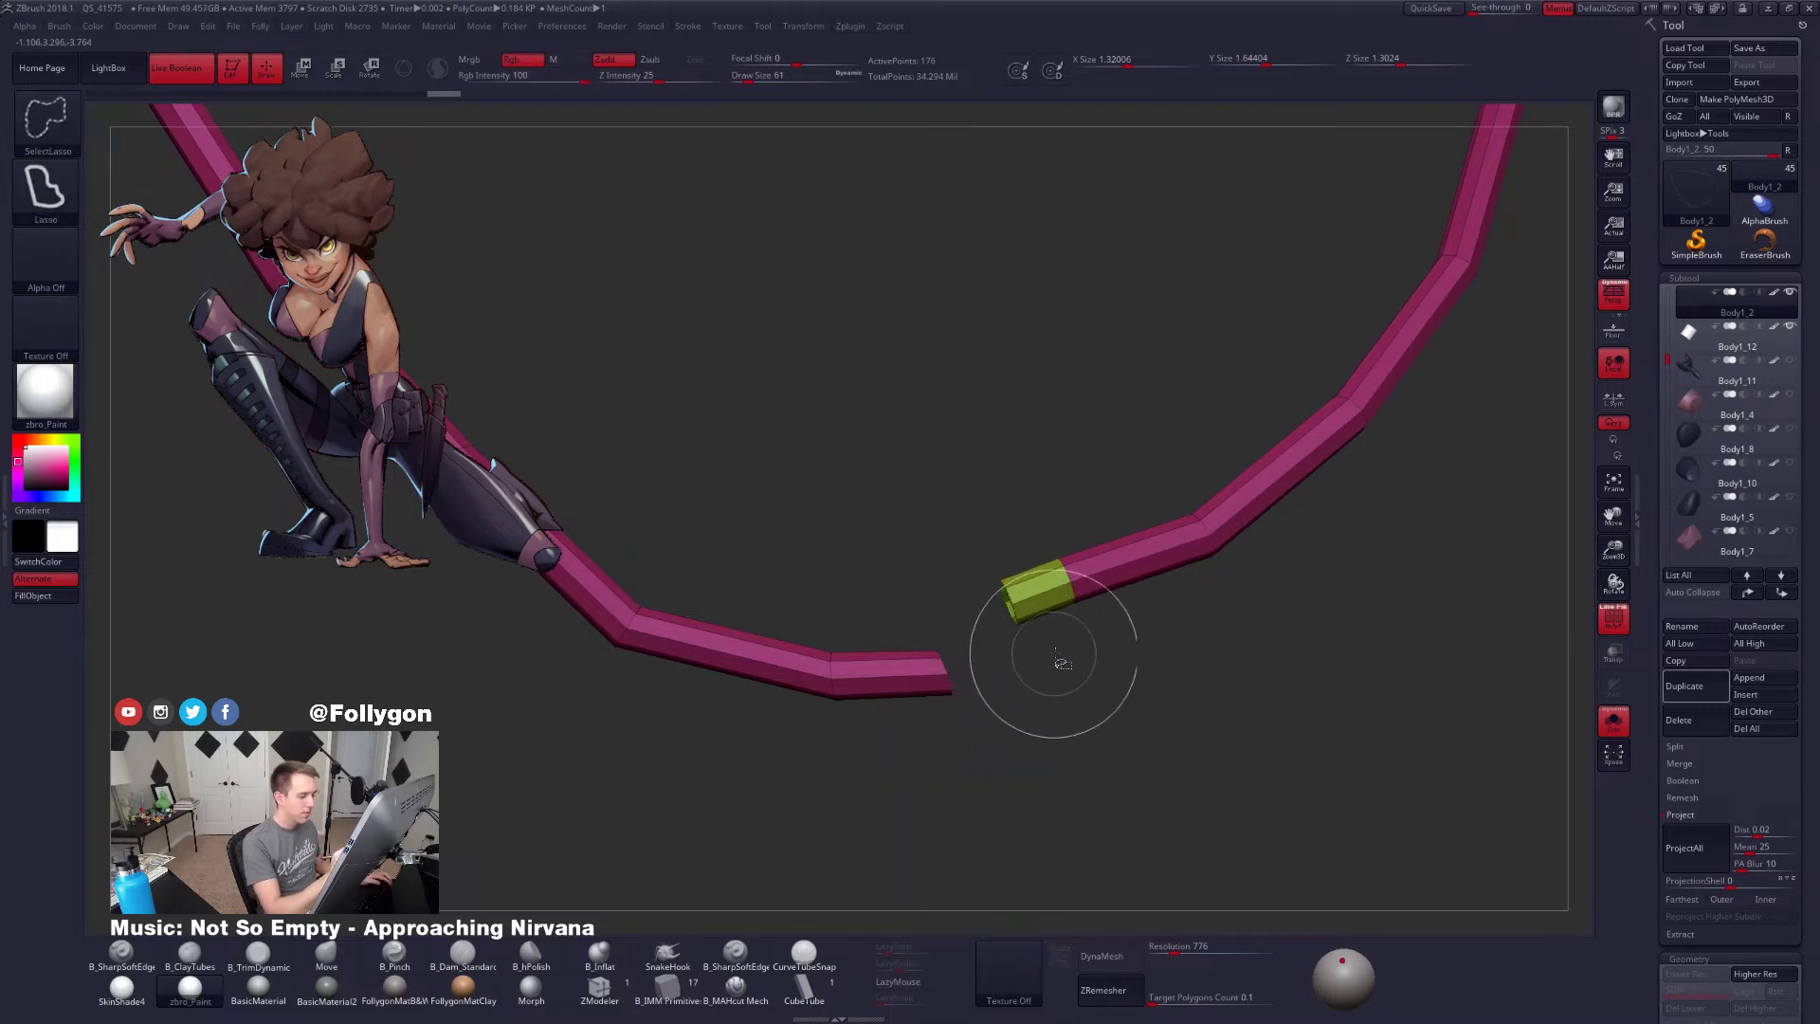
pyautogui.hotkey('ctrl', 'shift', 'f')
pyautogui.click(1092, 664)
pyautogui.hotkey('shift', 's')
pyautogui.press('d')
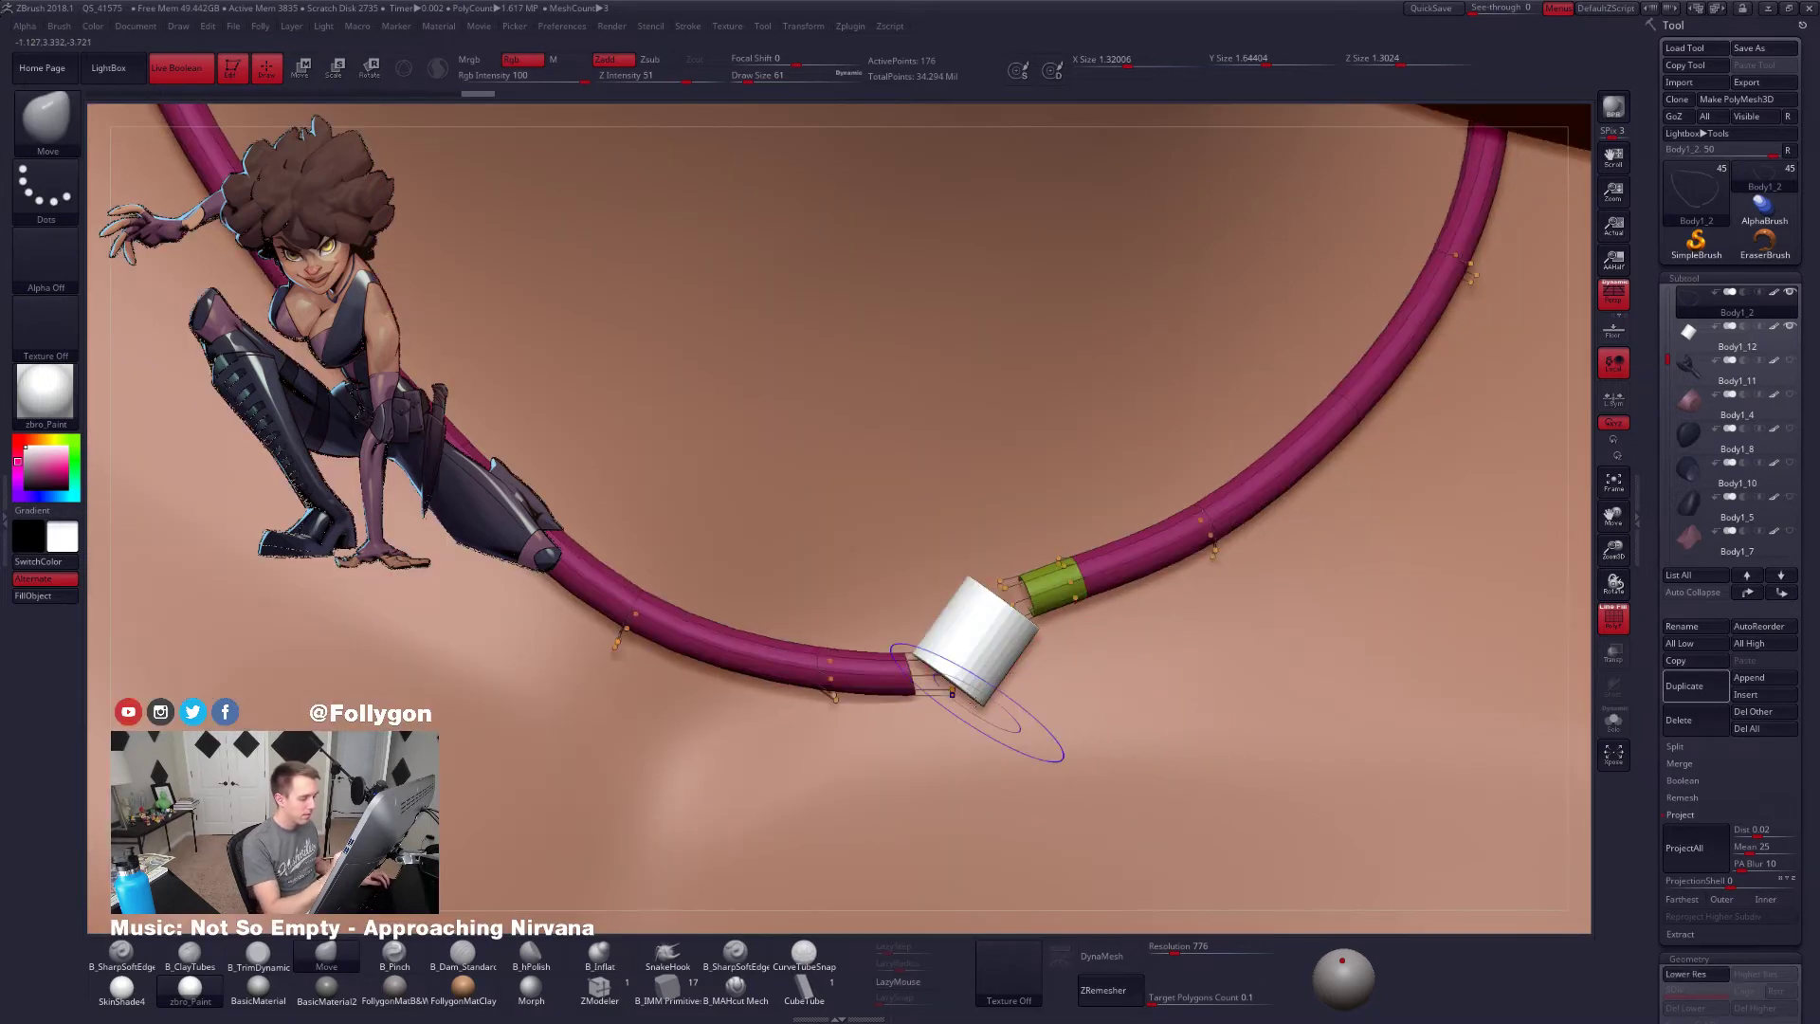
# Mask the cord except for the open end of its lower strand and extend that end into the cylinder
pyautogui.hotkey('shift', 'd')
pyautogui.hotkey('shift', 's')
pyautogui.moveTo(921, 630)
pyautogui.keyDown('ctrl'); pyautogui.mouseDown()
pyautogui.moveTo(947, 757)
pyautogui.moveTo(1024, 654)
pyautogui.moveTo(947, 652)
pyautogui.moveTo(1026, 674)
pyautogui.moveTo(987, 679)
pyautogui.mouseUp(); pyautogui.keyUp('ctrl')
pyautogui.keyDown('ctrl'); pyautogui.click(958, 682); pyautogui.keyUp('ctrl')
pyautogui.press('w')
pyautogui.hotkey('shift', 's')
pyautogui.hotkey('ctrl', 'd')
pyautogui.hotkey('shift', 's')
pyautogui.keyDown('ctrl'); pyautogui.click(1071, 654); pyautogui.keyUp('ctrl')
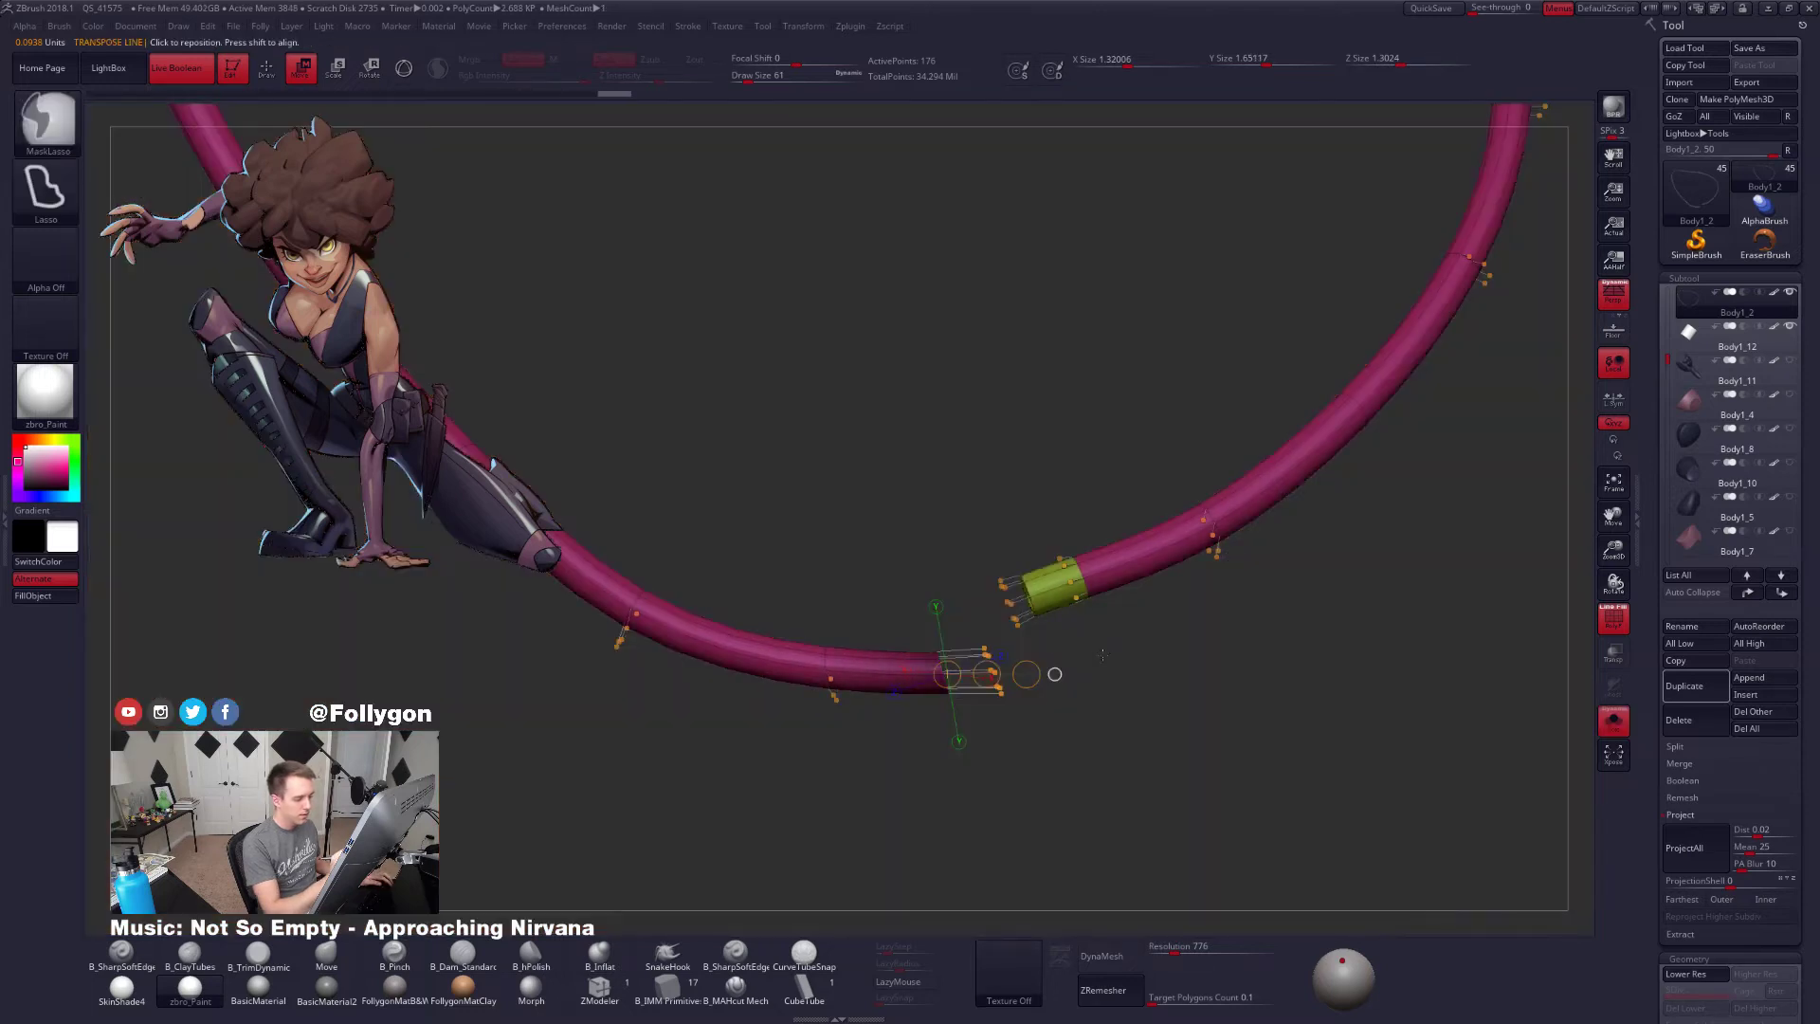
# Clear the mask, isolate the green segment's open end by masking the rest, and pull that end into the cylinder
pyautogui.press('q')
pyautogui.moveTo(1077, 643)
pyautogui.keyDown('ctrl'); pyautogui.mouseDown()
pyautogui.moveTo(1102, 664)
pyautogui.moveTo(1049, 672)
pyautogui.moveTo(1041, 644)
pyautogui.moveTo(1058, 716)
pyautogui.mouseUp(); pyautogui.keyUp('ctrl')
pyautogui.hotkey('shift', 'd')
pyautogui.press('w')
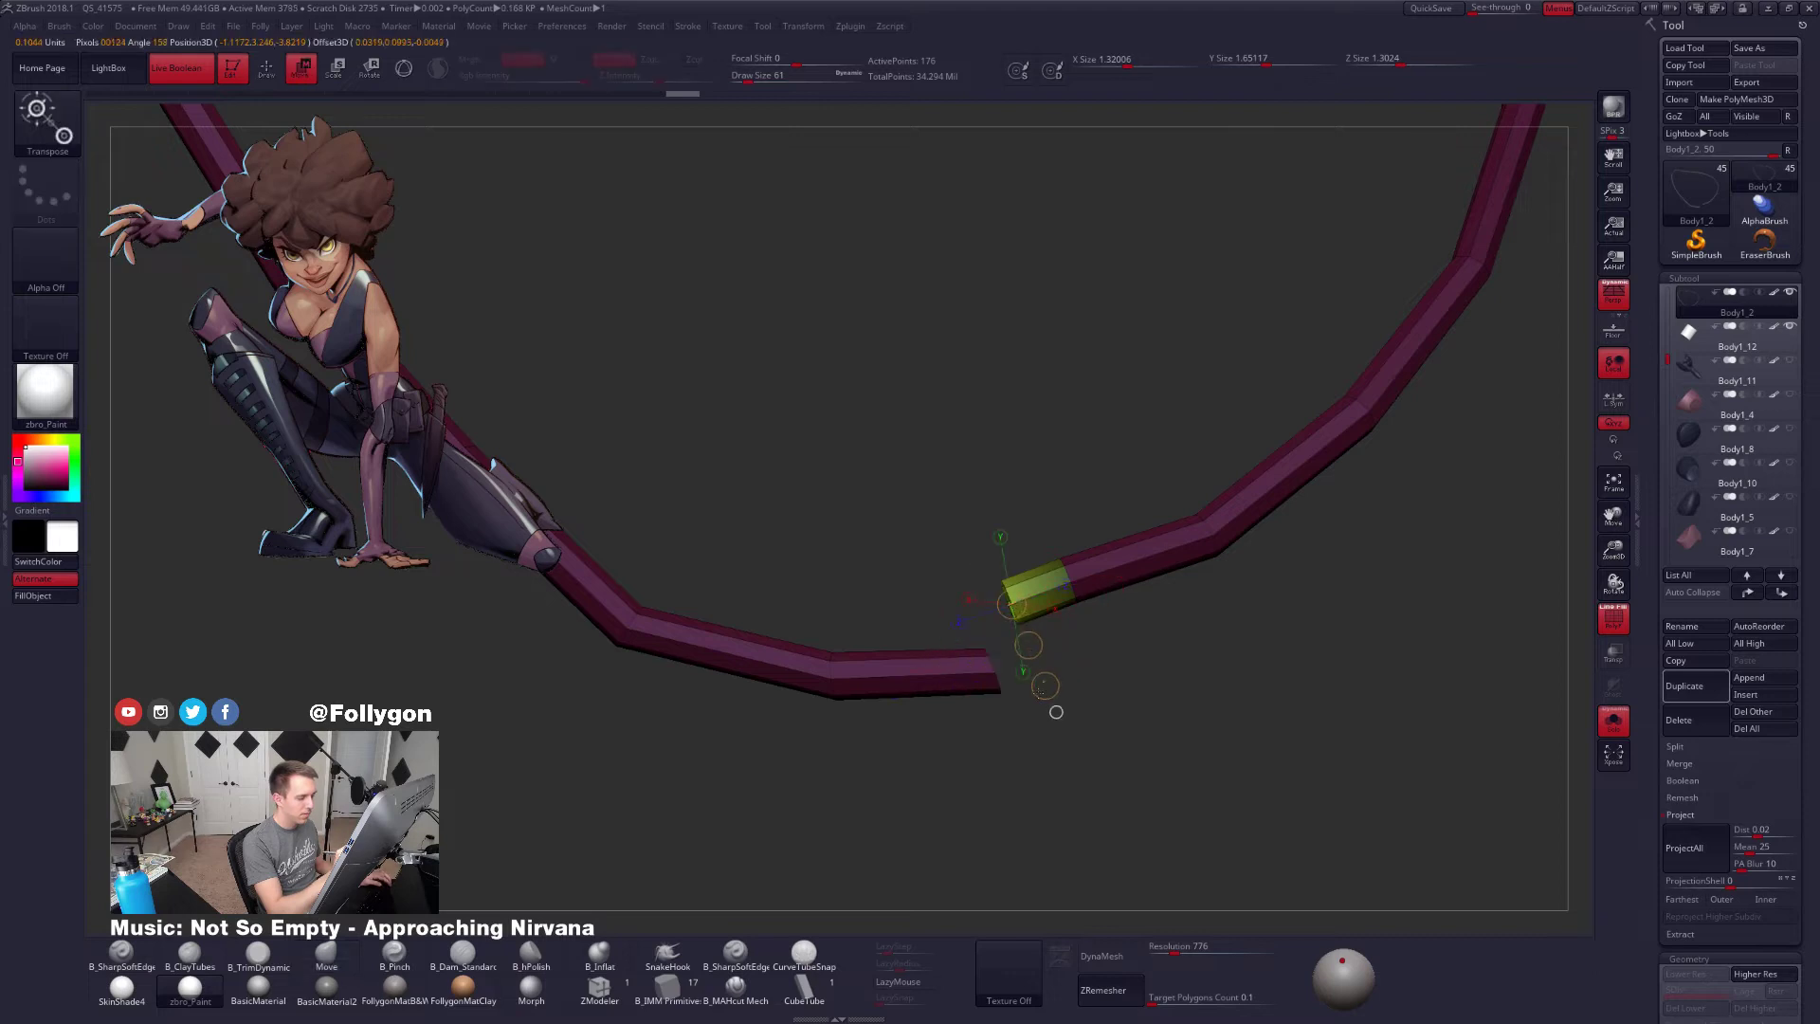
pyautogui.hotkey('shift', 's')
pyautogui.press('r')
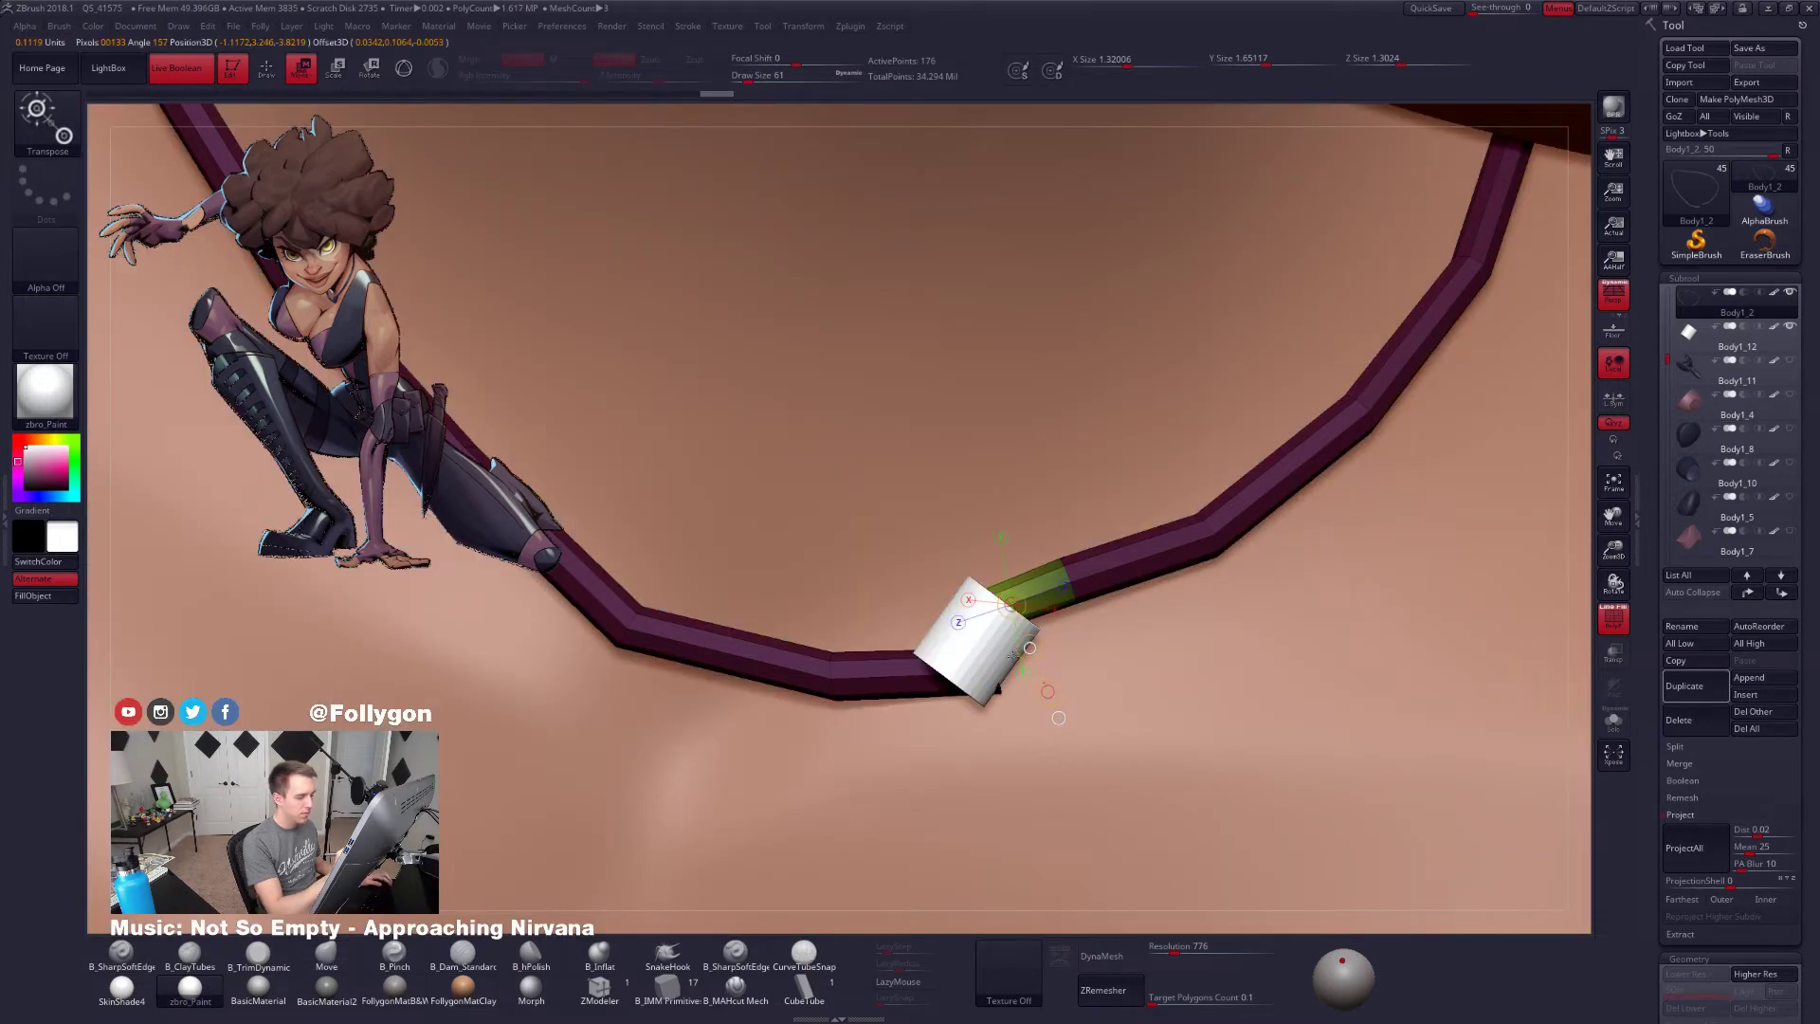
pyautogui.press('d')
pyautogui.hotkey('shift', 'd')
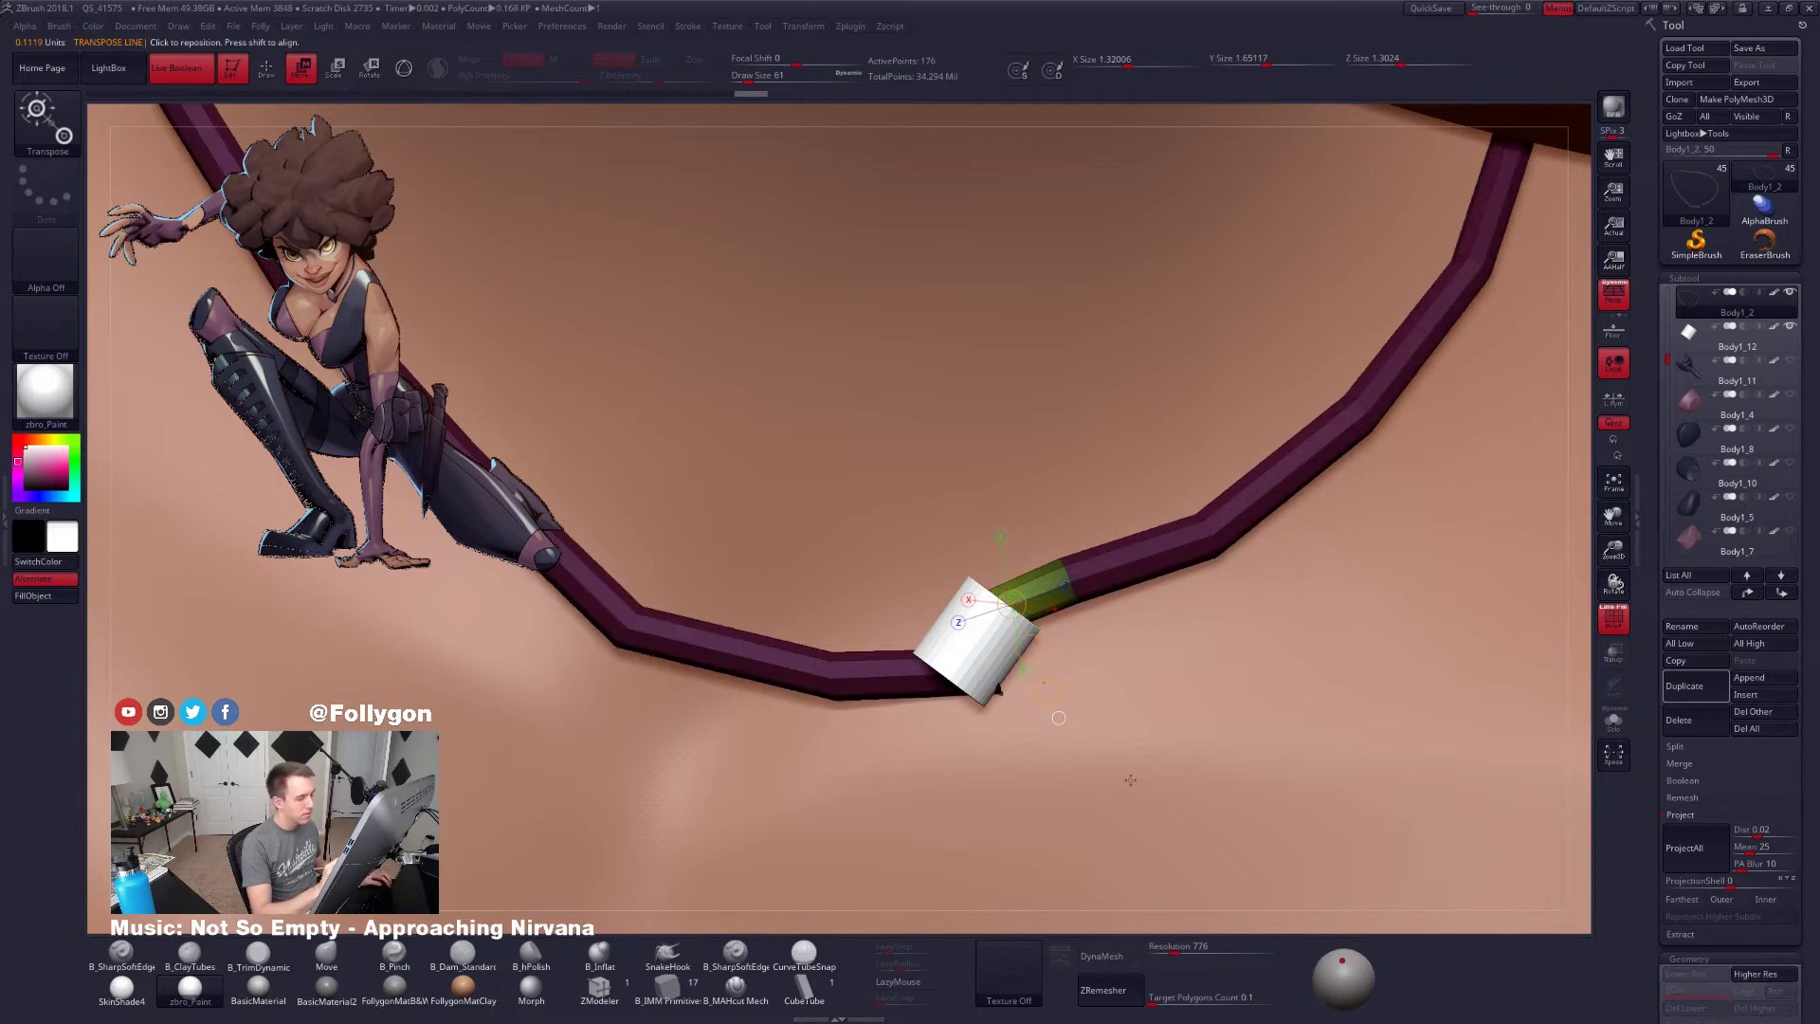
# Try to adjust the isolated cord's open ends with the Move brush at draw size 14
pyautogui.press('q')
pyautogui.hotkey('shift', 's')
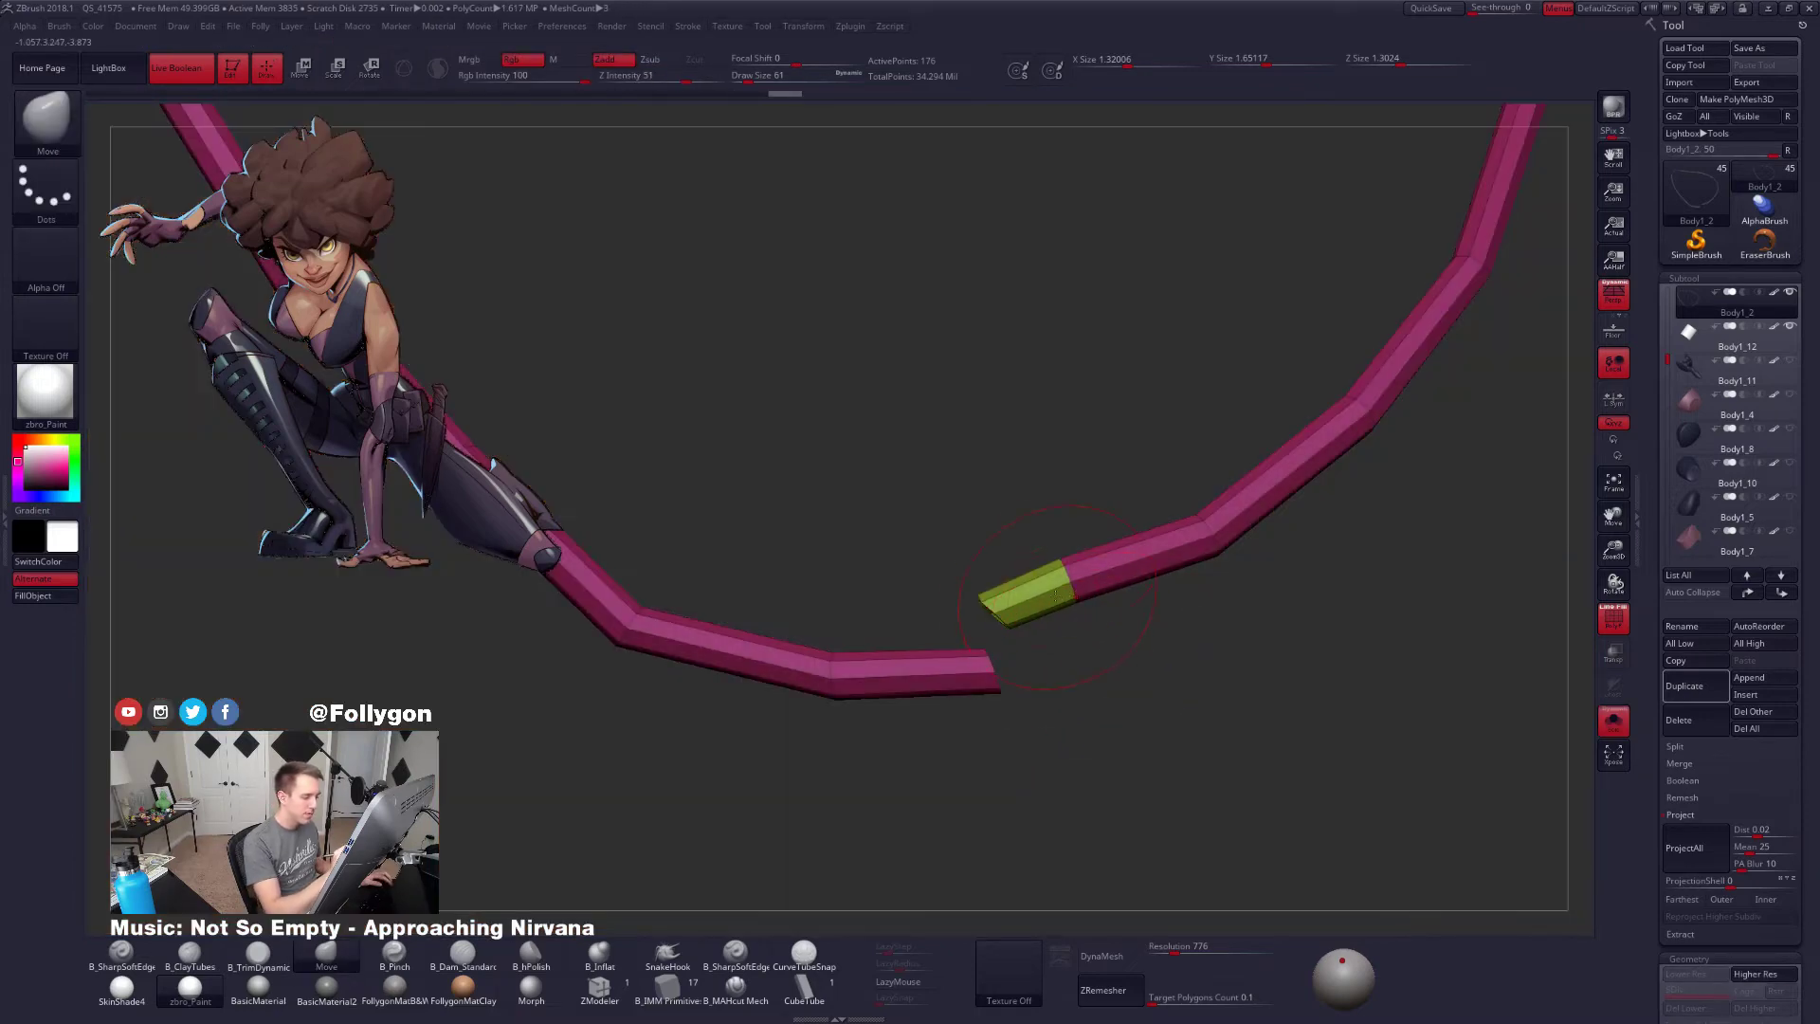
pyautogui.moveTo(1053, 644)
pyautogui.mouseDown(button='right')
pyautogui.moveTo(1003, 695)
pyautogui.moveTo(1040, 715)
pyautogui.moveTo(1009, 616)
pyautogui.moveTo(1058, 625)
pyautogui.mouseUp(button='right')
pyautogui.rightClick(1003, 695)
pyautogui.hotkey('ctrl', 'z')
pyautogui.hotkey('ctrl', 'z')
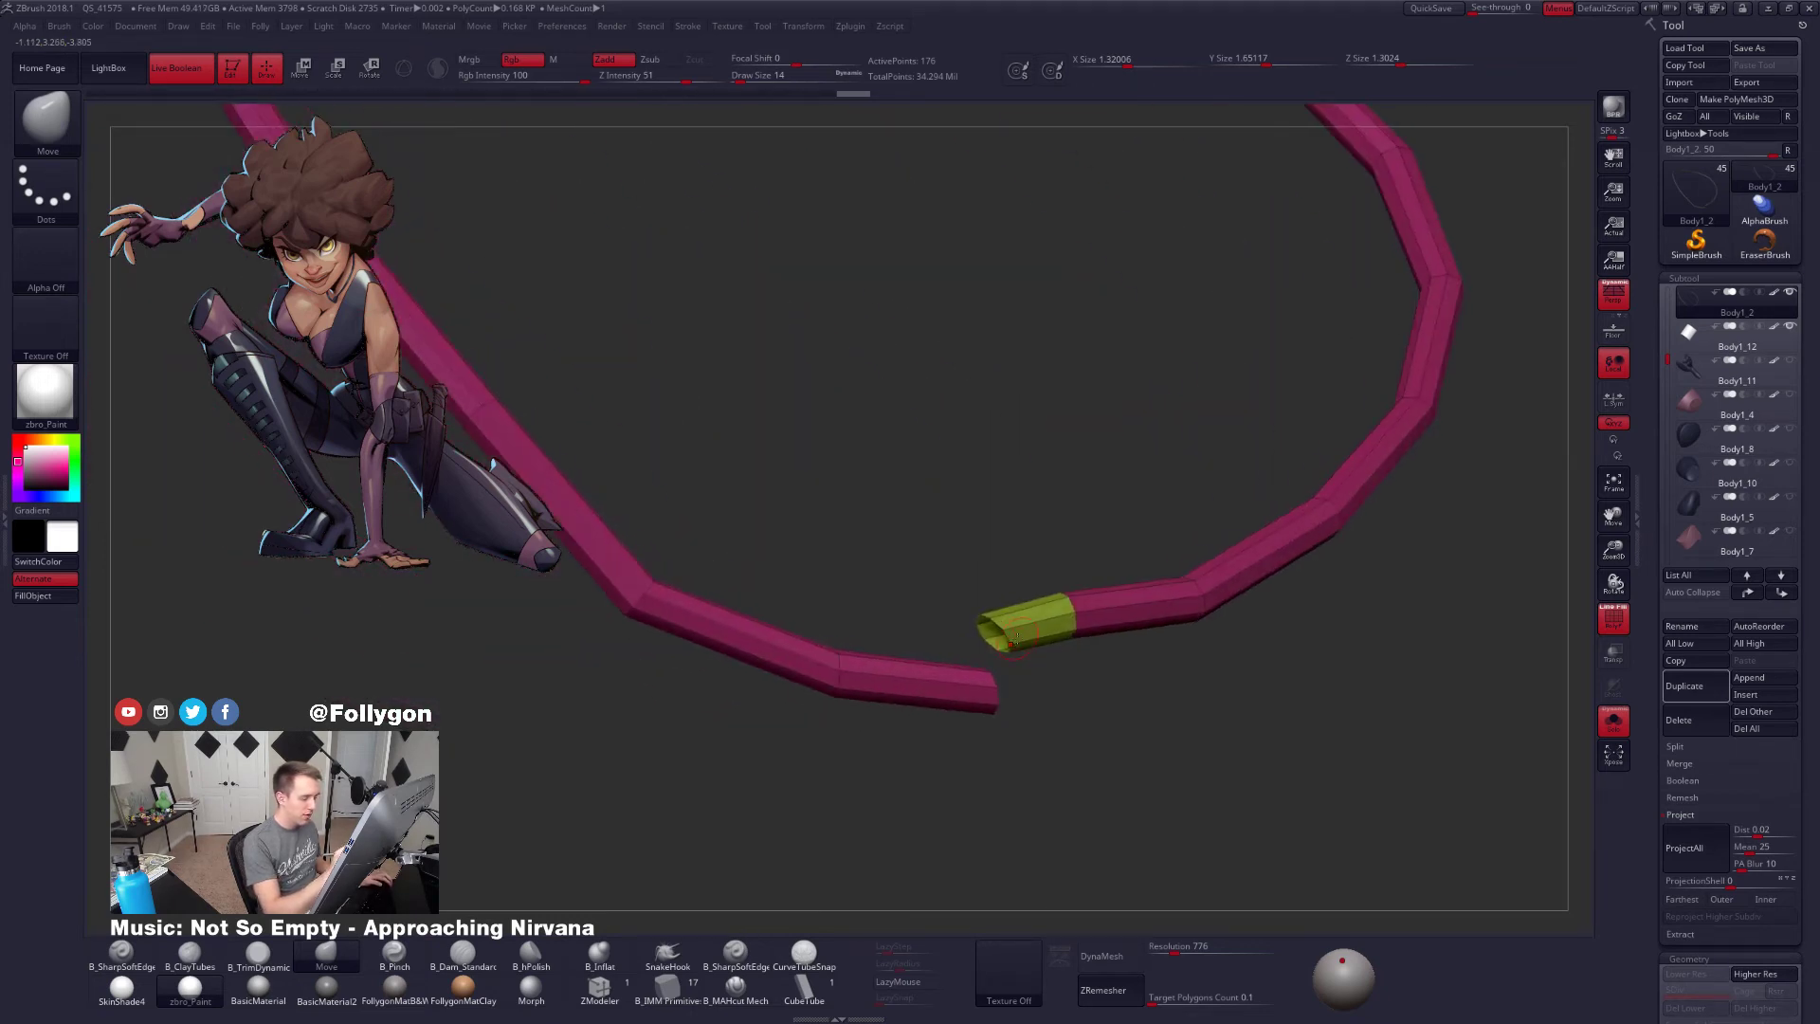
pyautogui.hotkey('ctrl', 'z')
pyautogui.hotkey('shift', 'd')
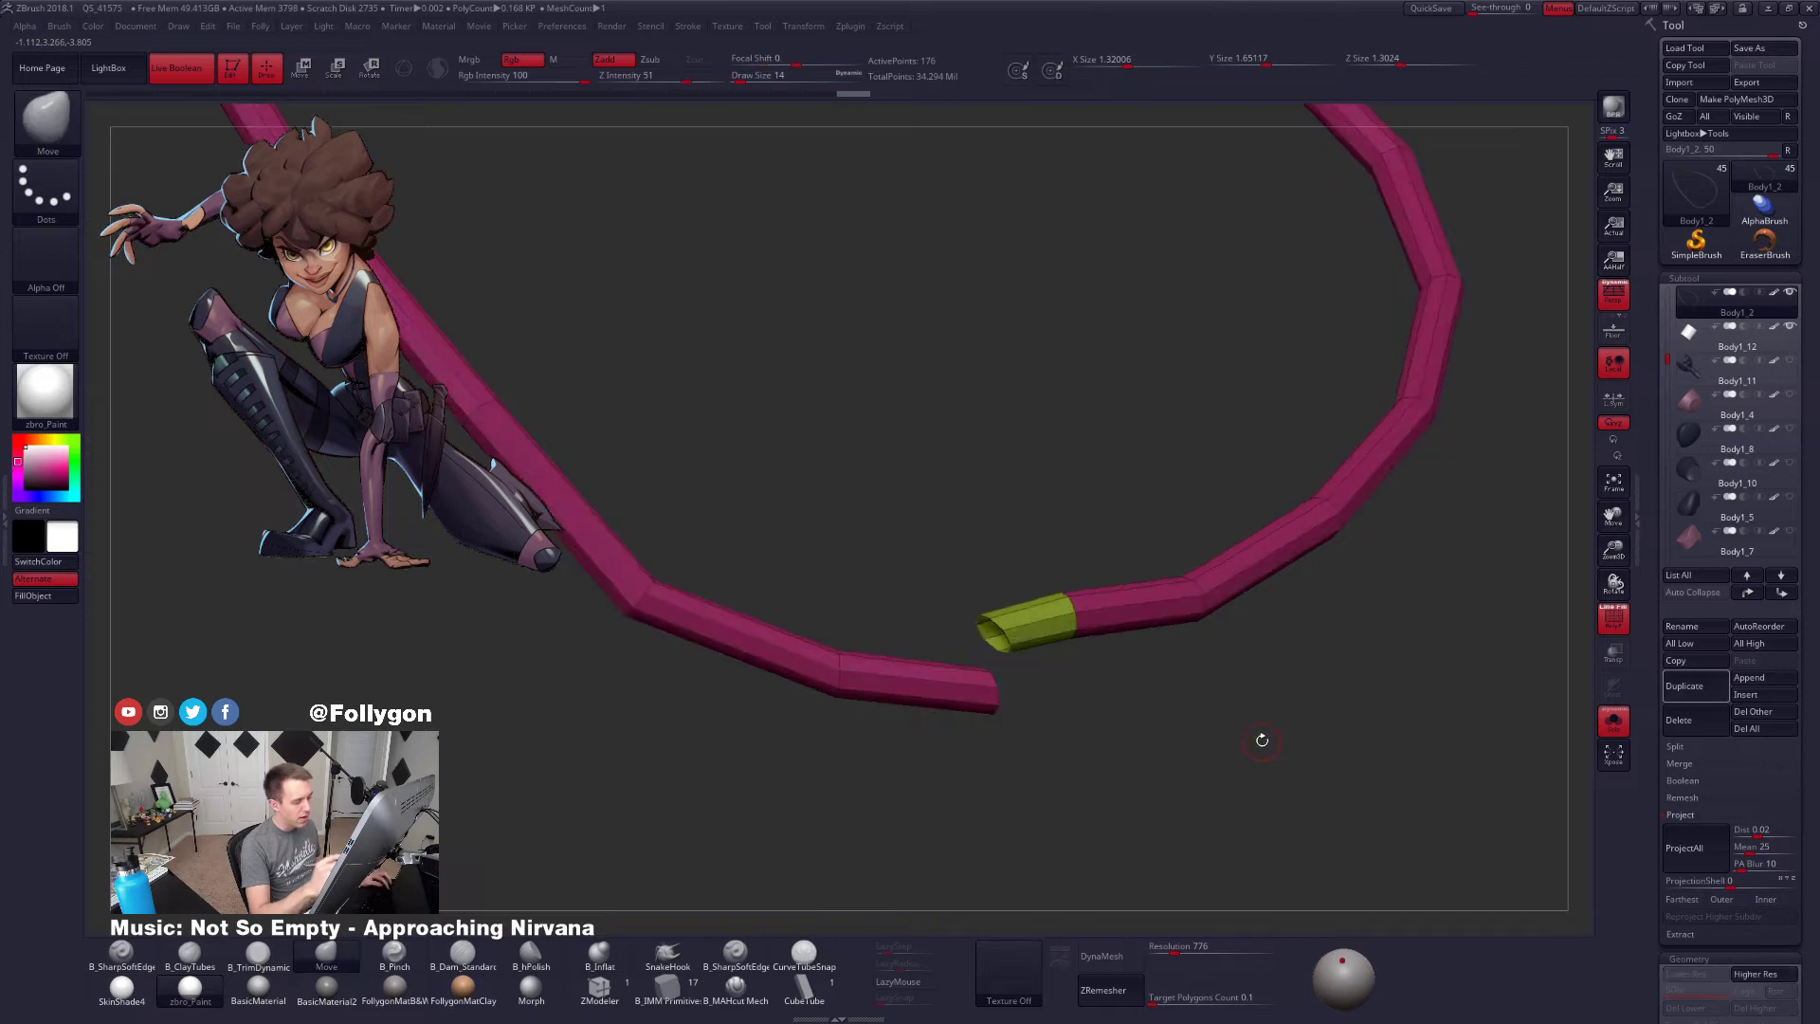
# Close the holes at both open ends of the cord and hide the new cap faces
pyautogui.keyDown('alt'); pyautogui.moveTo(1073, 623); pyautogui.dragTo(1115, 630, button='right'); pyautogui.keyUp('alt')
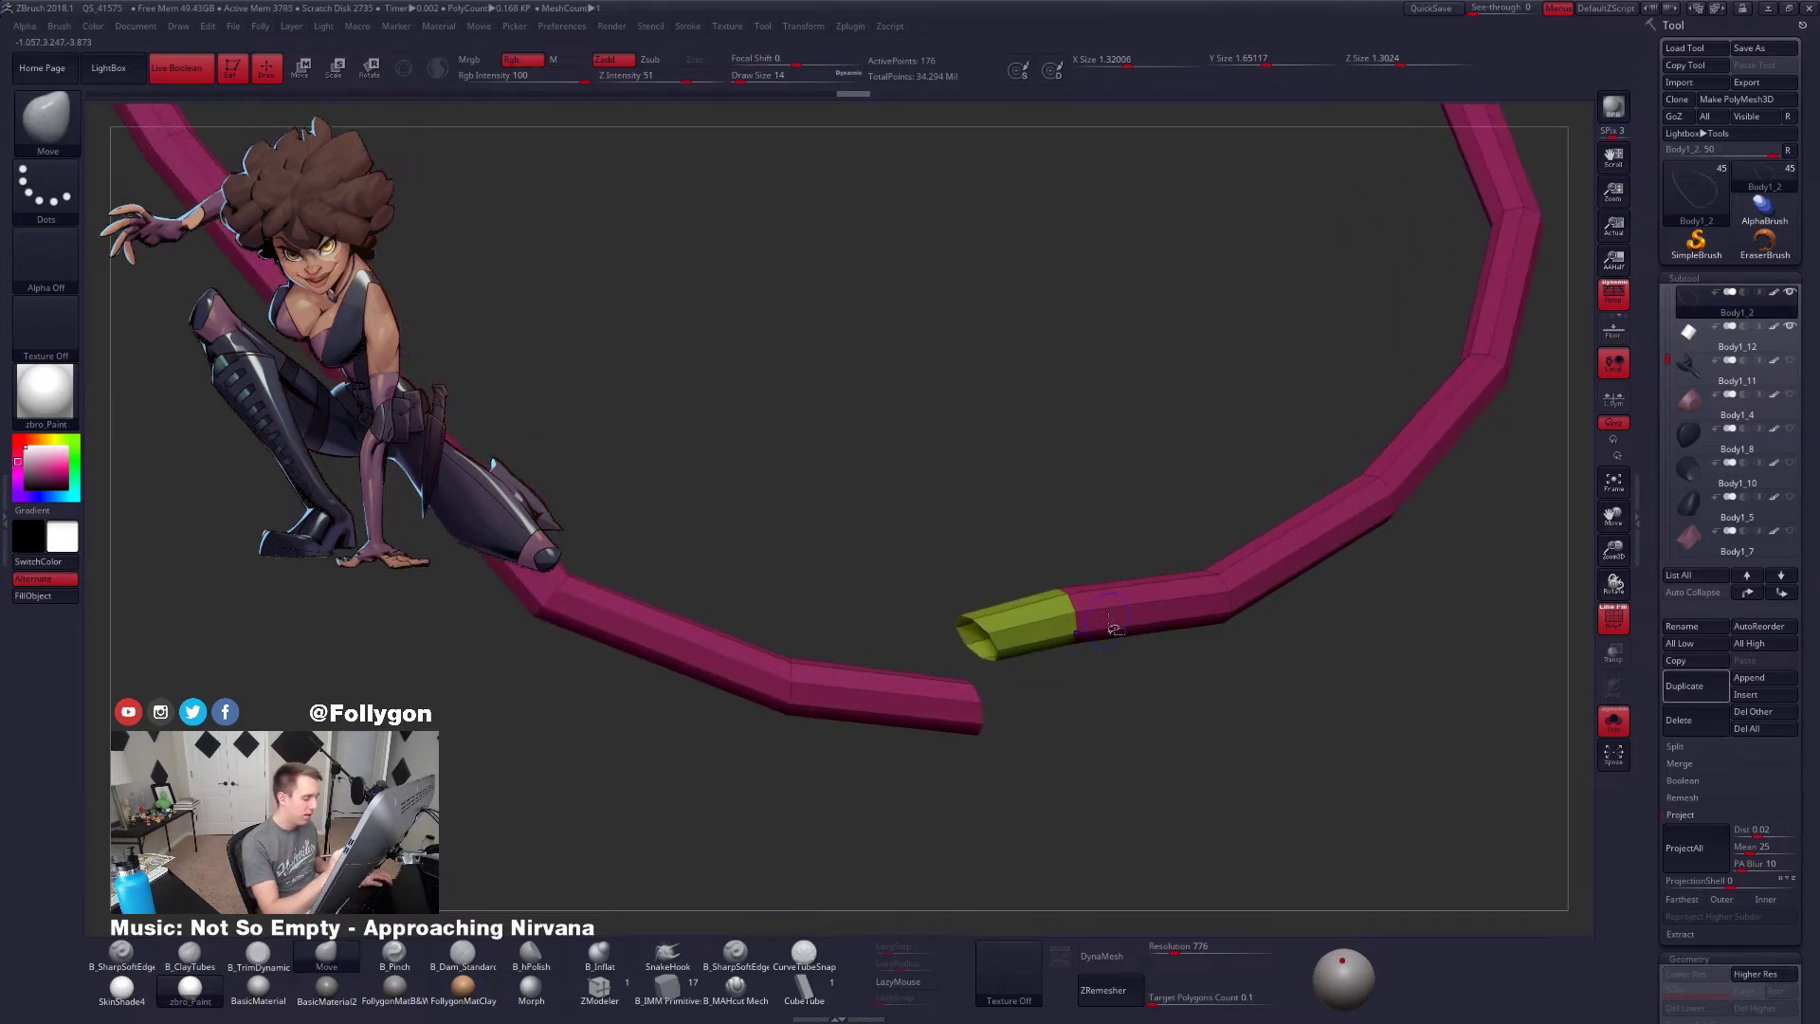
pyautogui.hotkey('ctrl', 'f')
pyautogui.click(1152, 650)
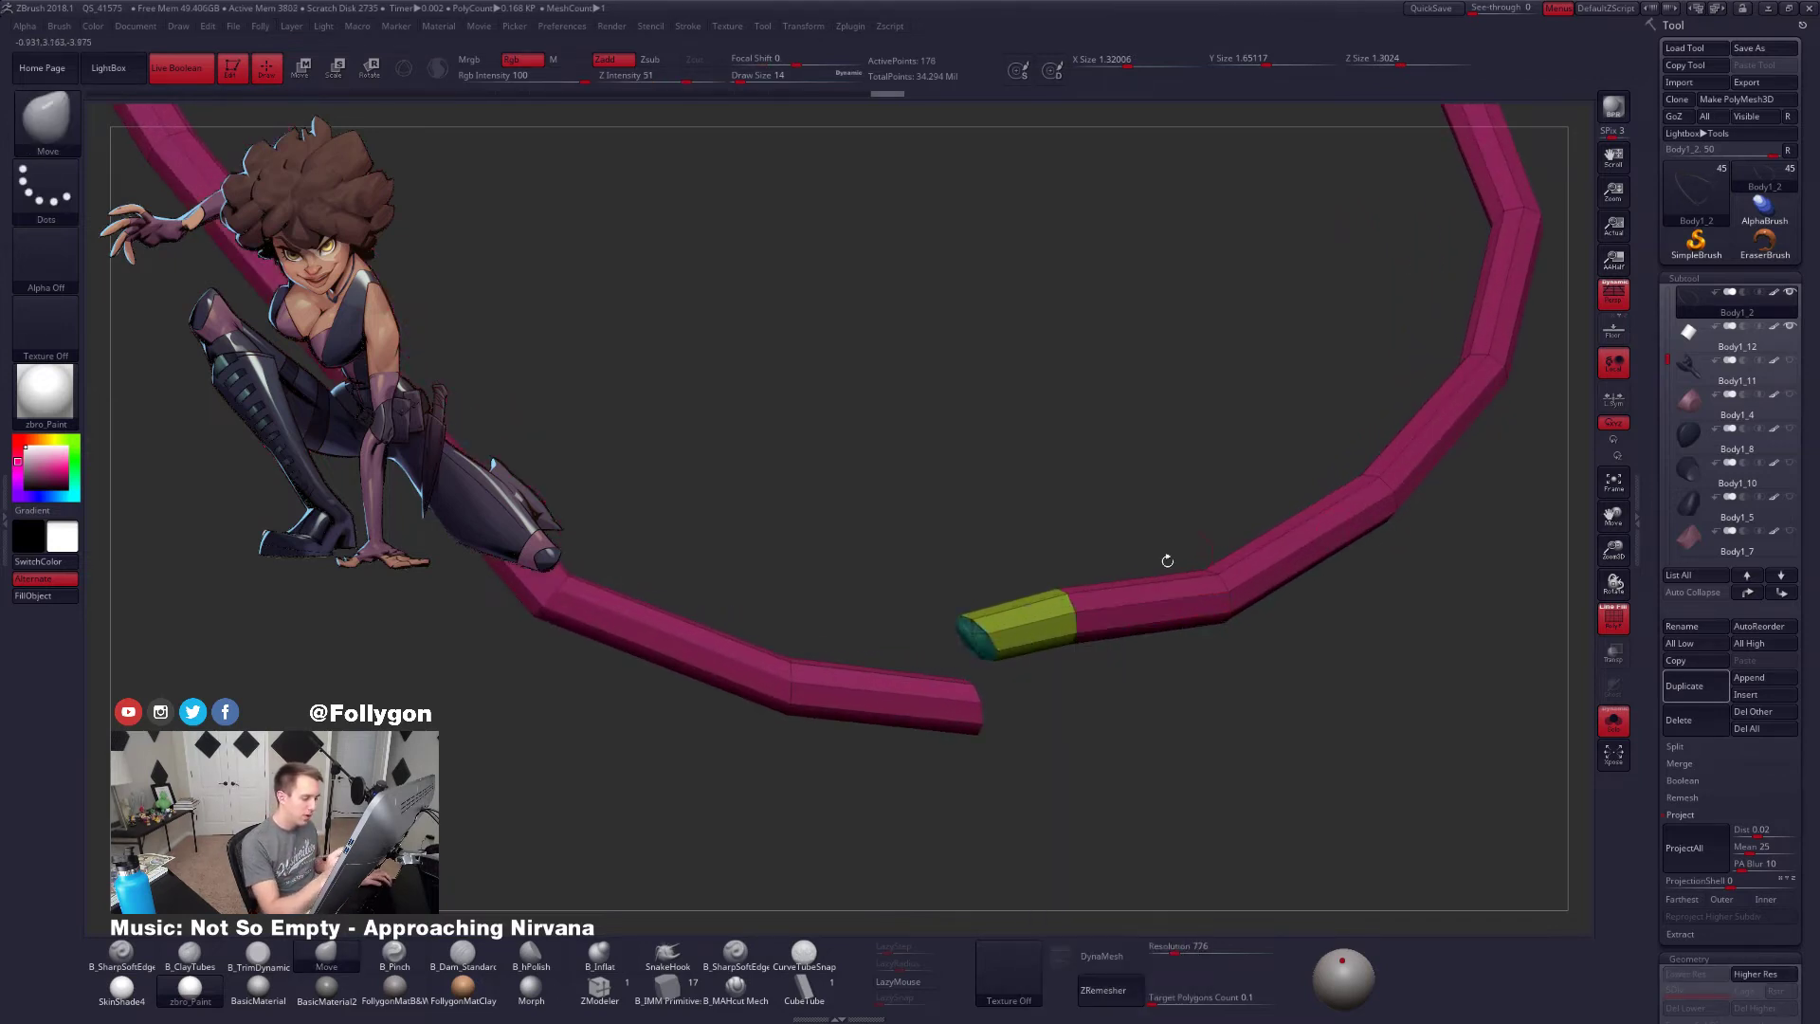
pyautogui.moveTo(1192, 674); pyautogui.dragTo(1130, 725)
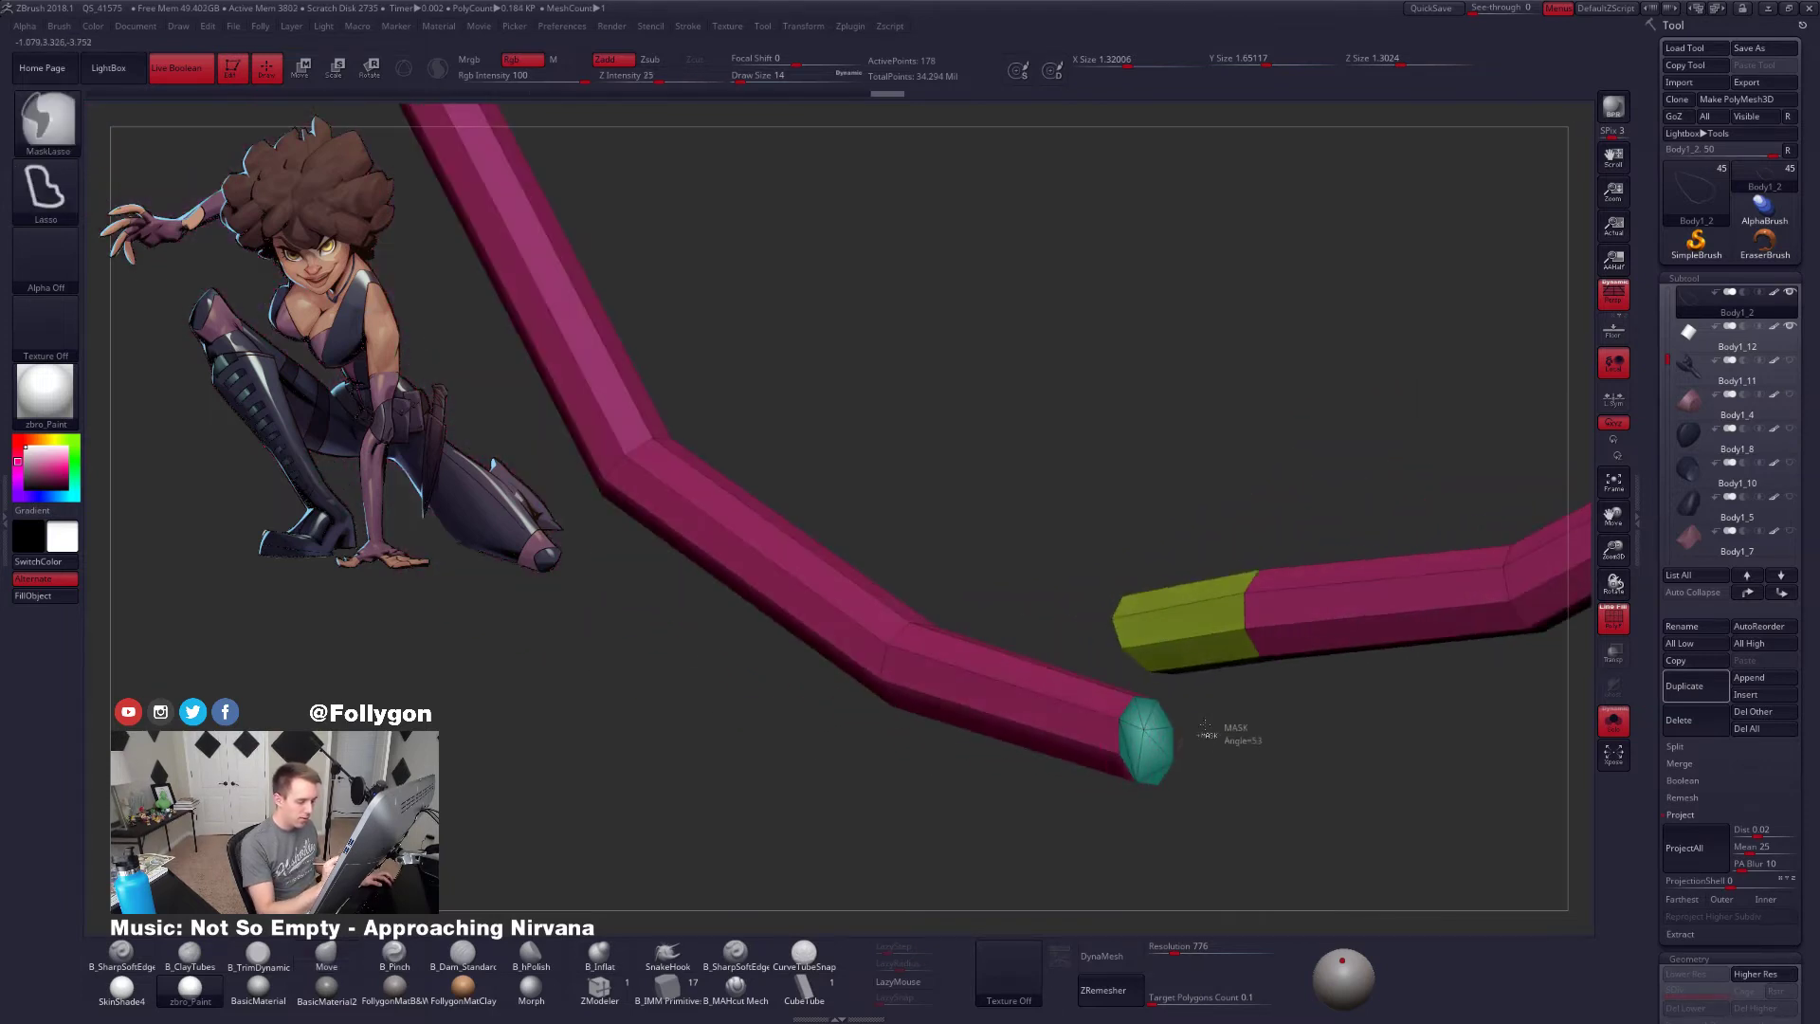
pyautogui.keyDown('ctrl'); pyautogui.keyDown('shift'); pyautogui.click(1149, 754); pyautogui.keyUp('shift'); pyautogui.keyUp('ctrl')
pyautogui.keyDown('ctrl'); pyautogui.keyDown('shift'); pyautogui.moveTo(1174, 723); pyautogui.dragTo(1237, 713); pyautogui.keyUp('shift'); pyautogui.keyUp('ctrl')
# Set the crease tolerance to 180 and subdivide the necklace cord
pyautogui.moveTo(1669, 972); pyautogui.dragTo(1670, 481)
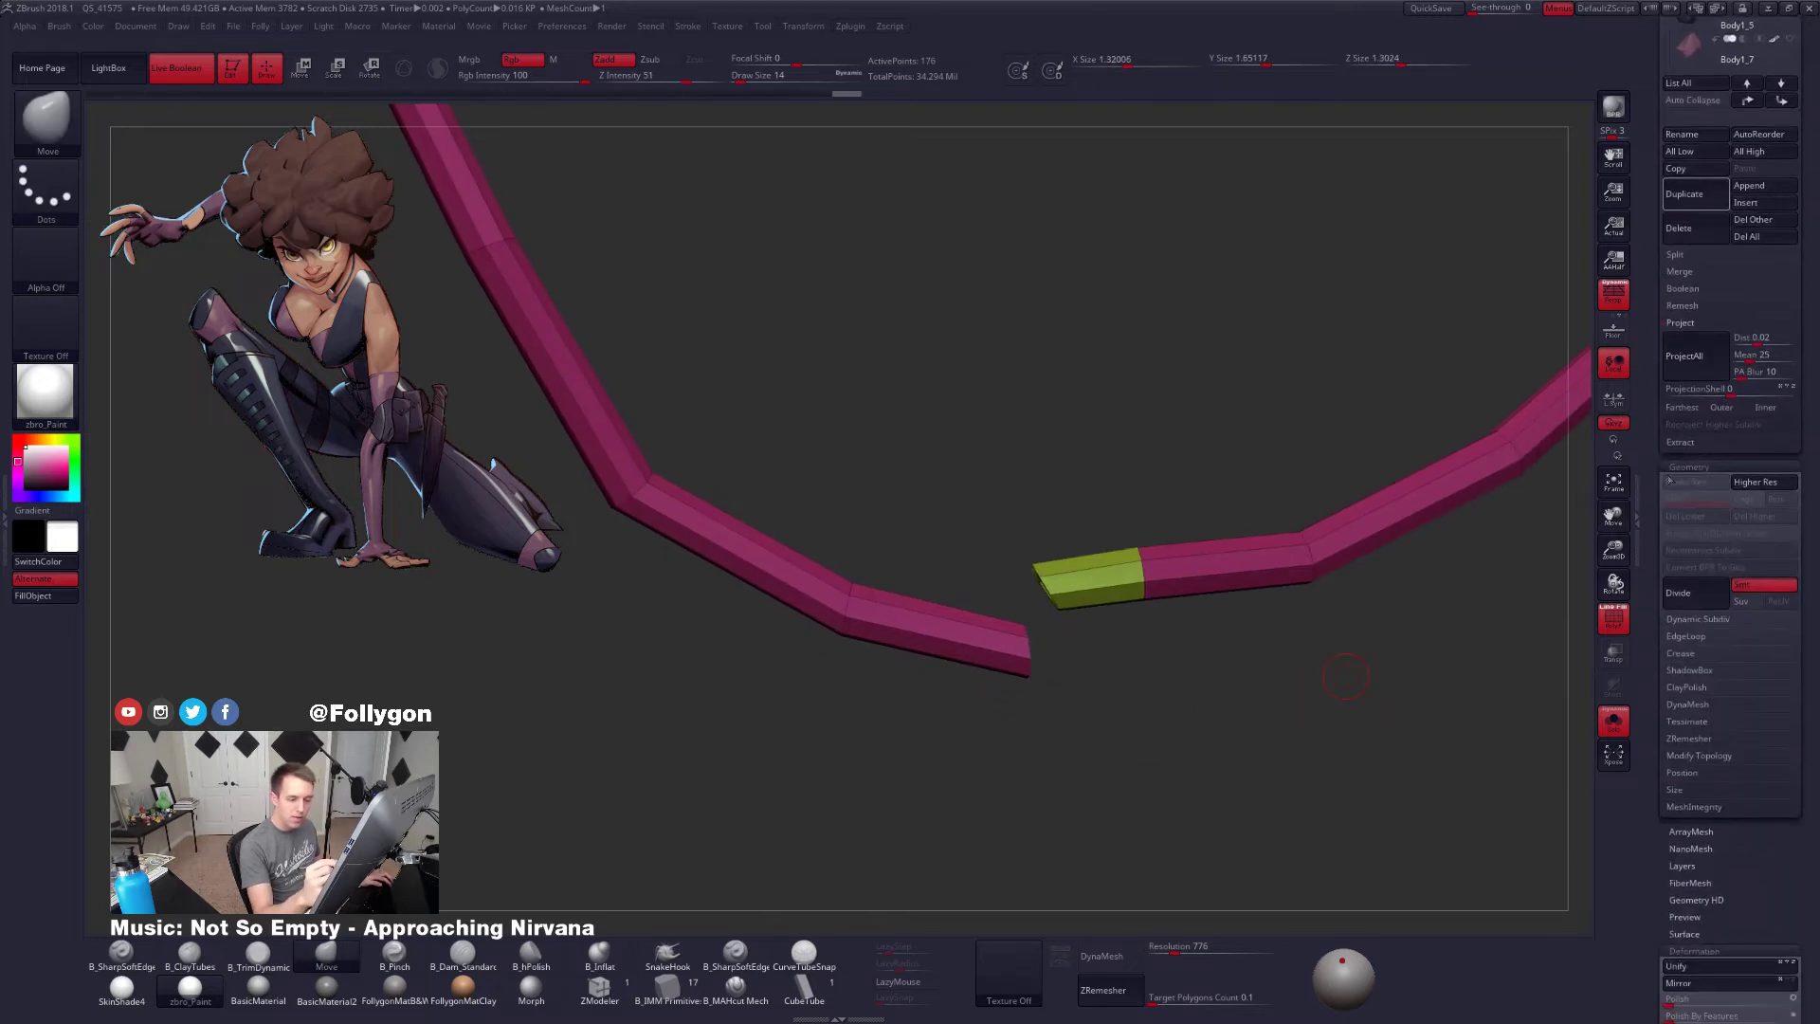
pyautogui.click(1681, 654)
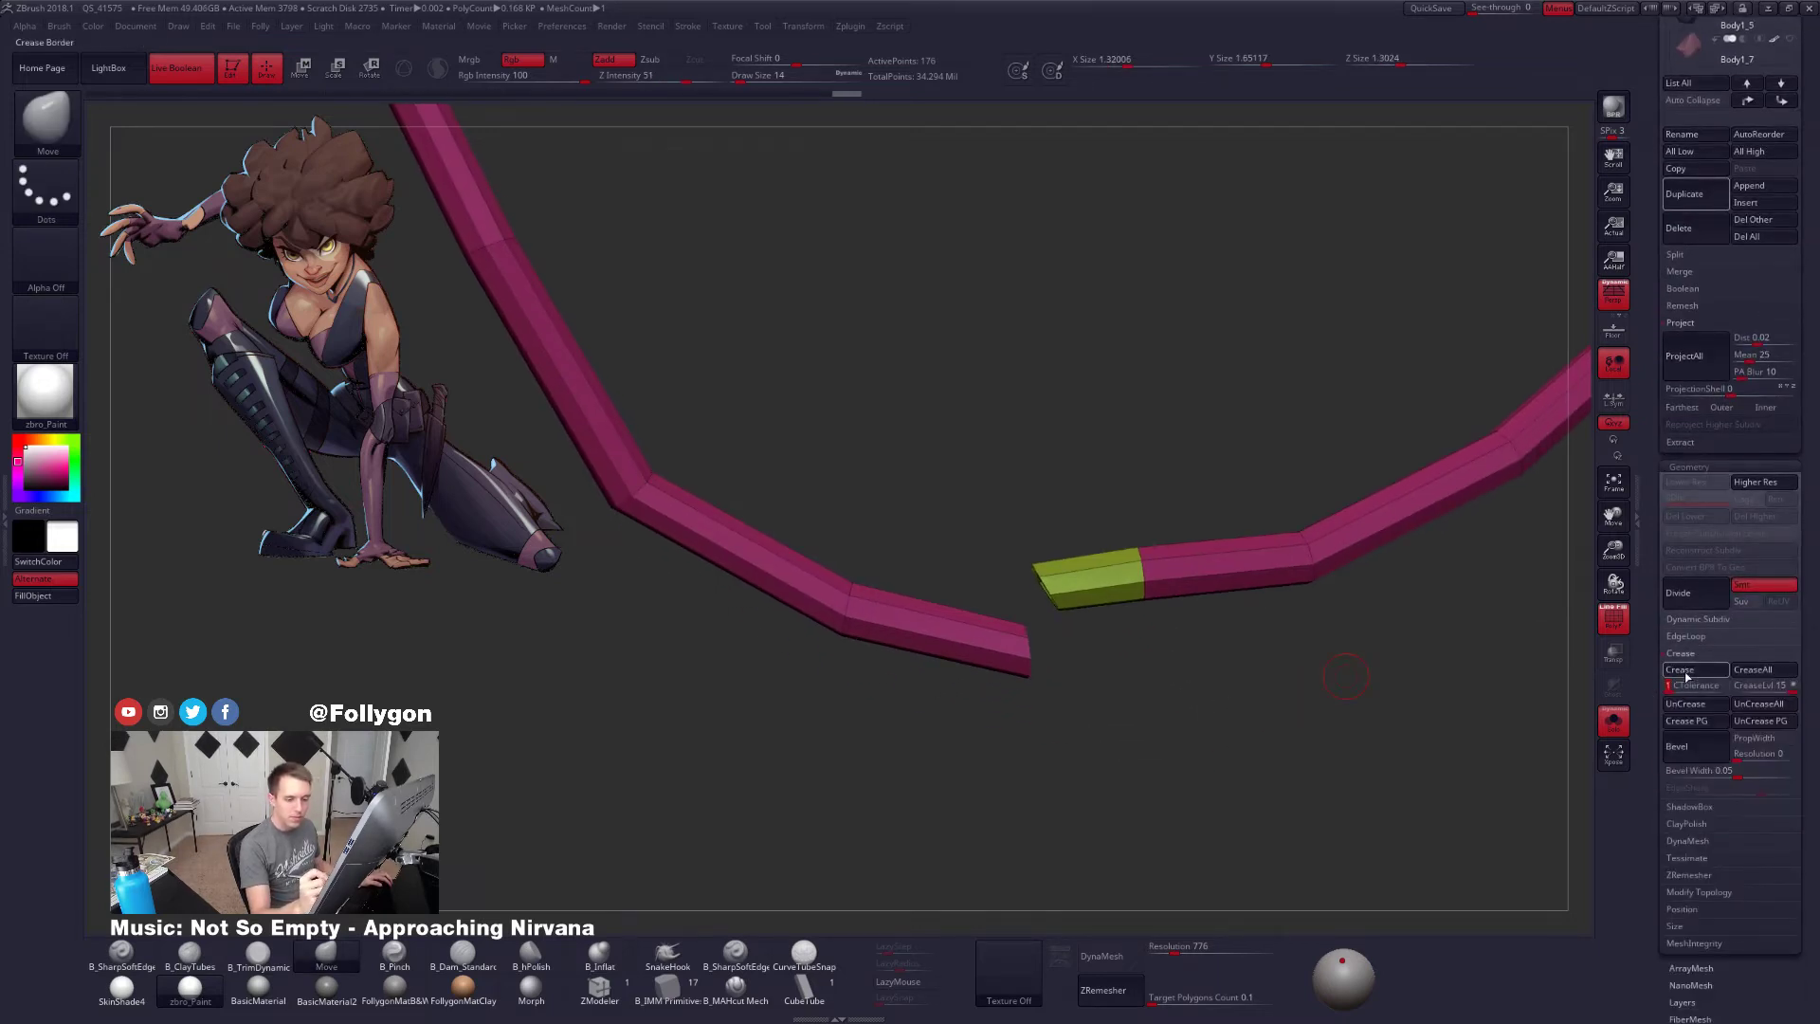
pyautogui.moveTo(1681, 681); pyautogui.dragTo(1728, 684)
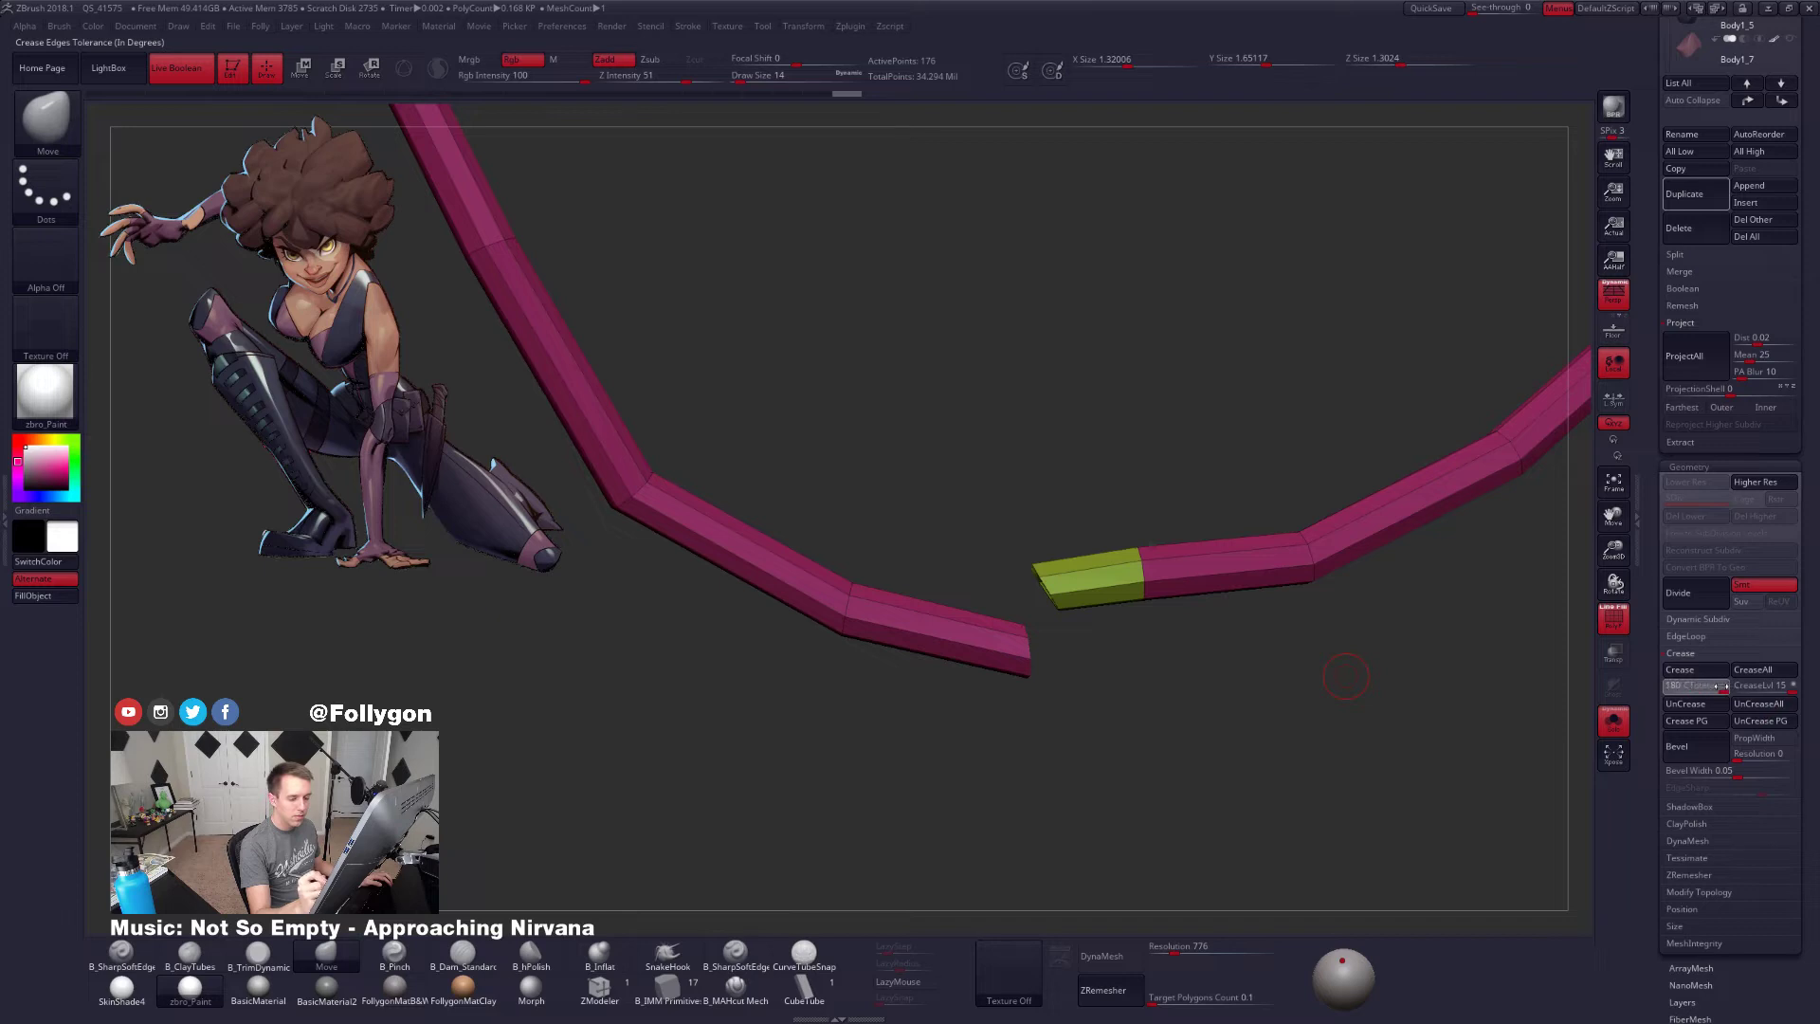
pyautogui.hotkey('ctrl', 'd')
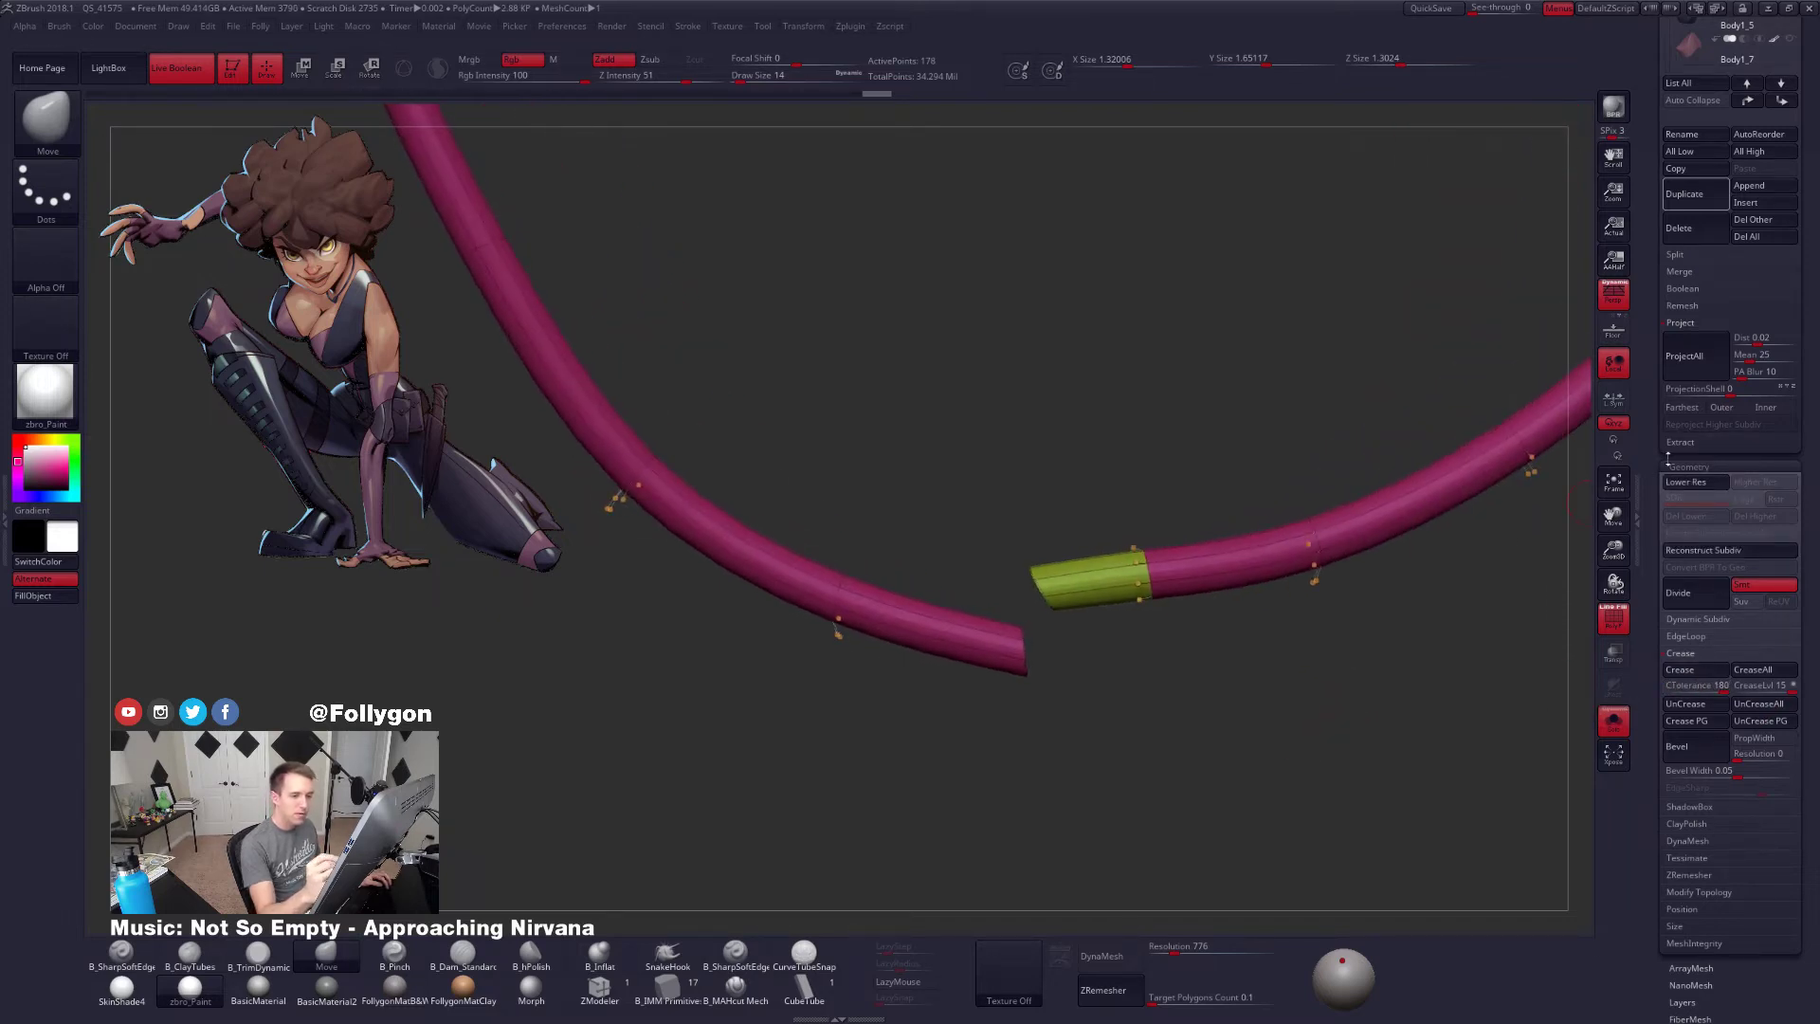
# Try to set up a masked Transpose move for the cord's end beside the cylinder
pyautogui.click(1686, 655)
pyautogui.moveTo(1660, 547); pyautogui.dragTo(1661, 853)
pyautogui.moveTo(1378, 624)
pyautogui.mouseDown()
pyautogui.moveTo(1070, 597)
pyautogui.moveTo(1063, 617)
pyautogui.moveTo(1067, 559)
pyautogui.moveTo(1090, 606)
pyautogui.mouseUp()
pyautogui.keyDown('ctrl'); pyautogui.click(1071, 615); pyautogui.keyUp('ctrl')
pyautogui.hotkey('alt', 's')
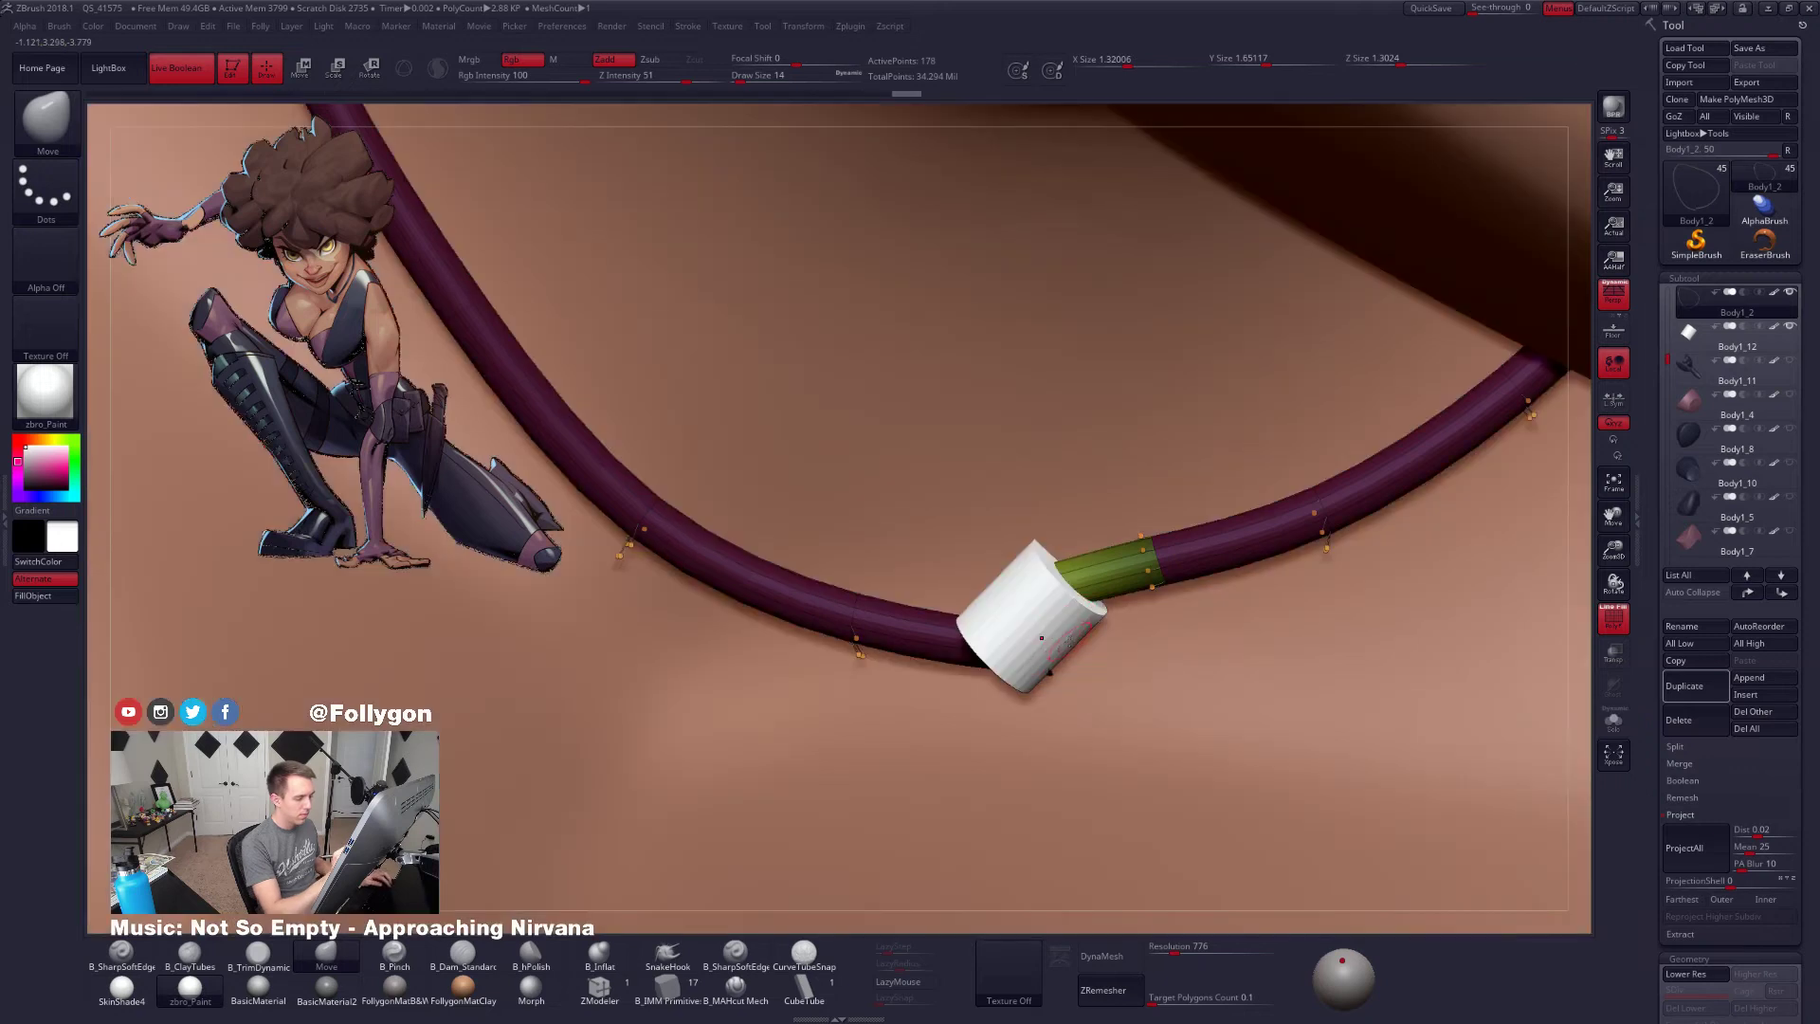
pyautogui.moveTo(1134, 709); pyautogui.dragTo(1110, 718)
pyautogui.press('w')
pyautogui.keyDown('shift'); pyautogui.moveTo(1058, 592); pyautogui.dragTo(1148, 682); pyautogui.keyUp('shift')
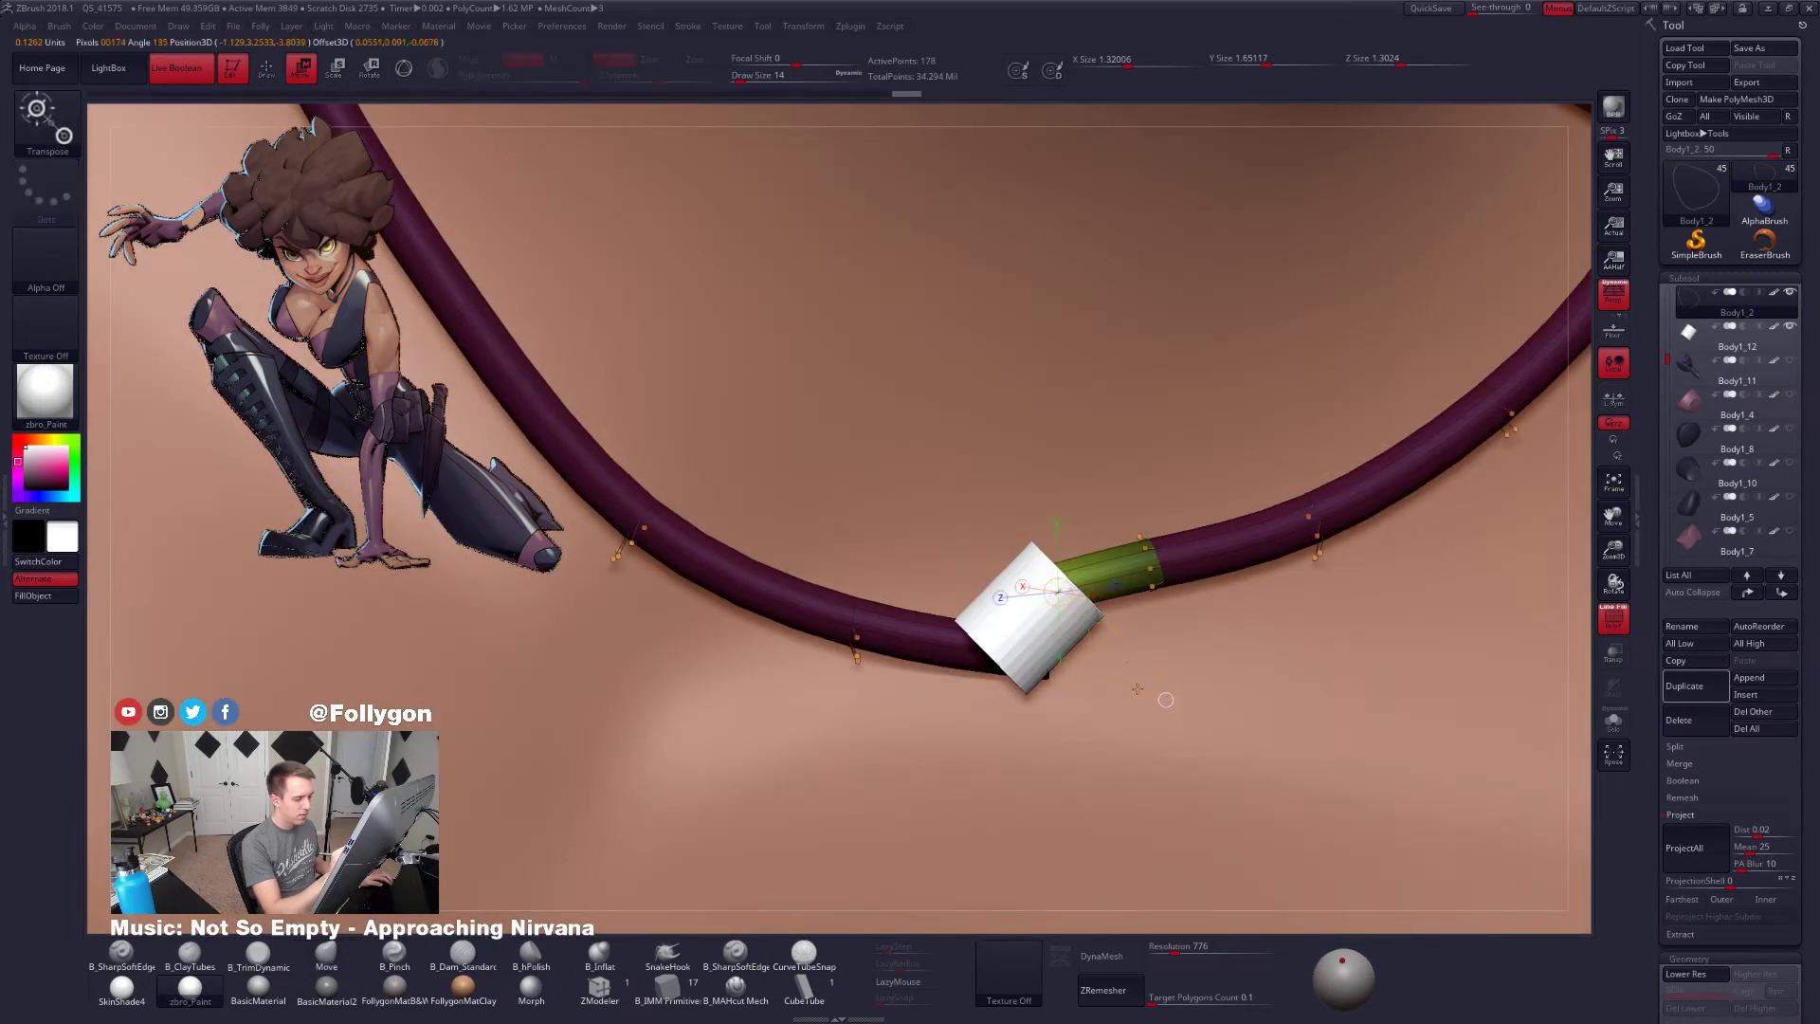
pyautogui.hotkey('alt', 's')
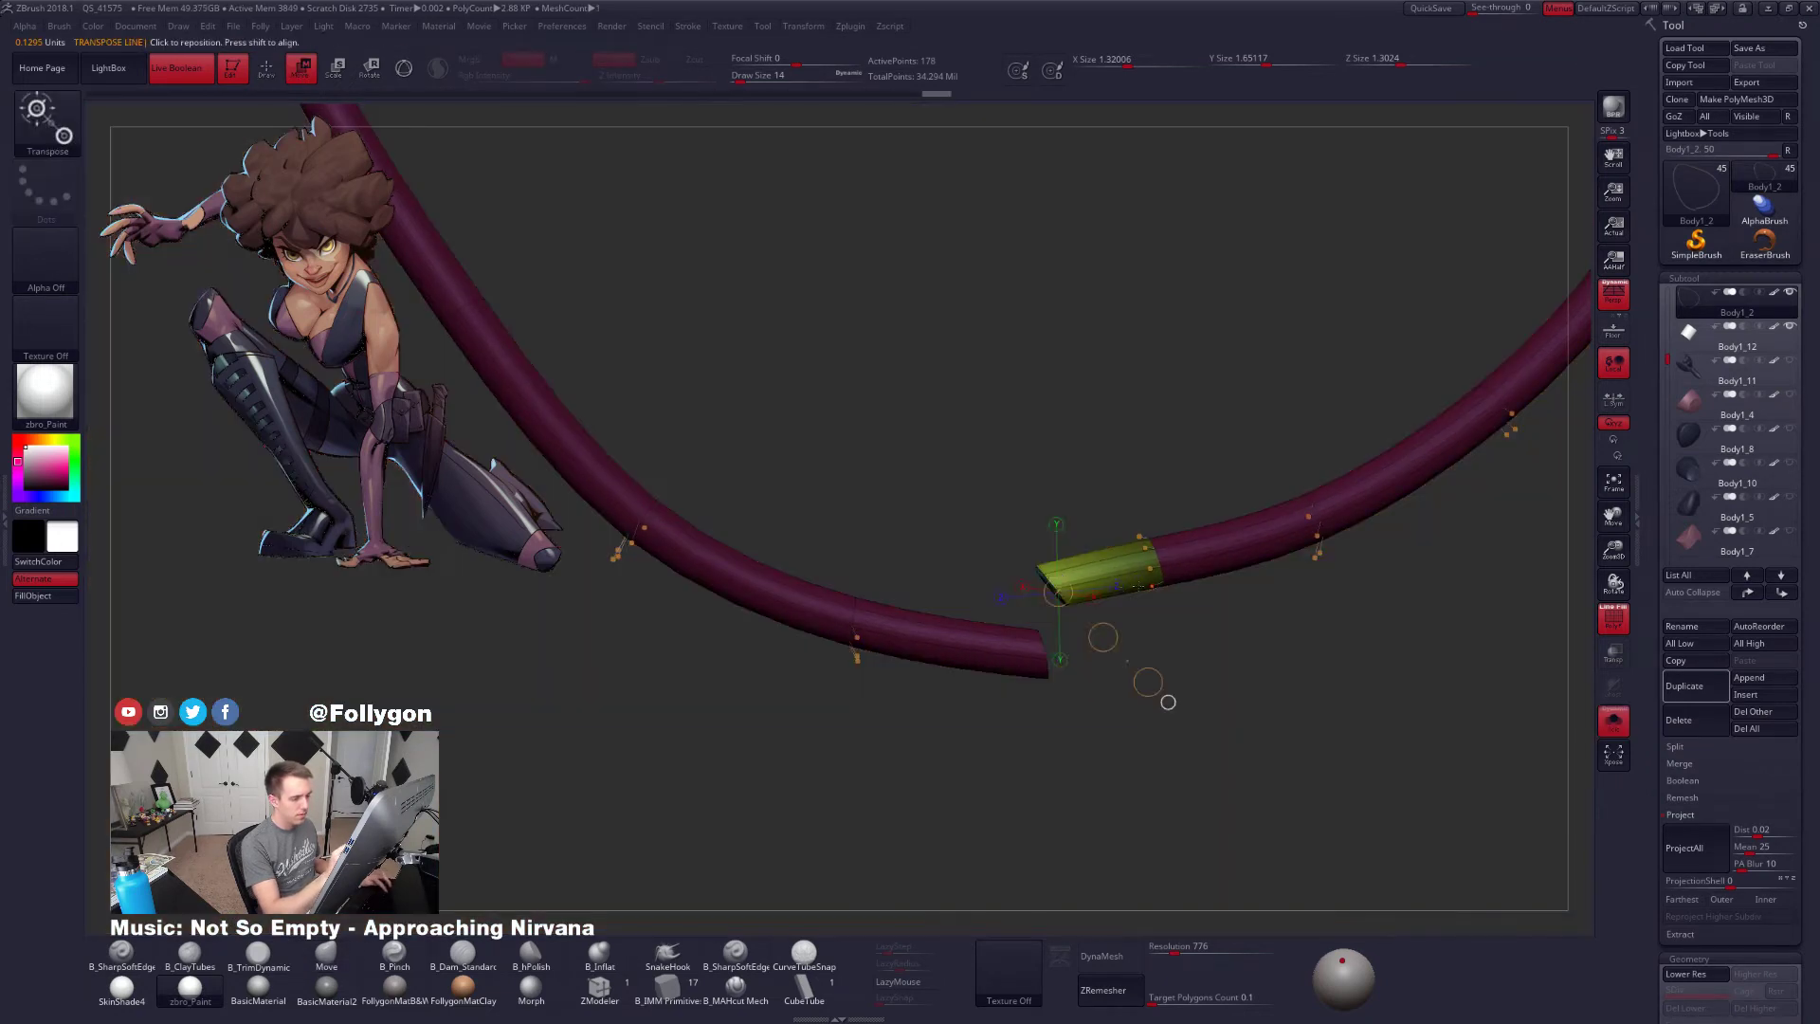
# Return to the Move brush and step the cord down to its lowest subdivision level
pyautogui.press('q')
pyautogui.press('b')
pyautogui.press('m')
pyautogui.press('v')
pyautogui.hotkey('shift', 'd')
pyautogui.hotkey('shift', 'd')
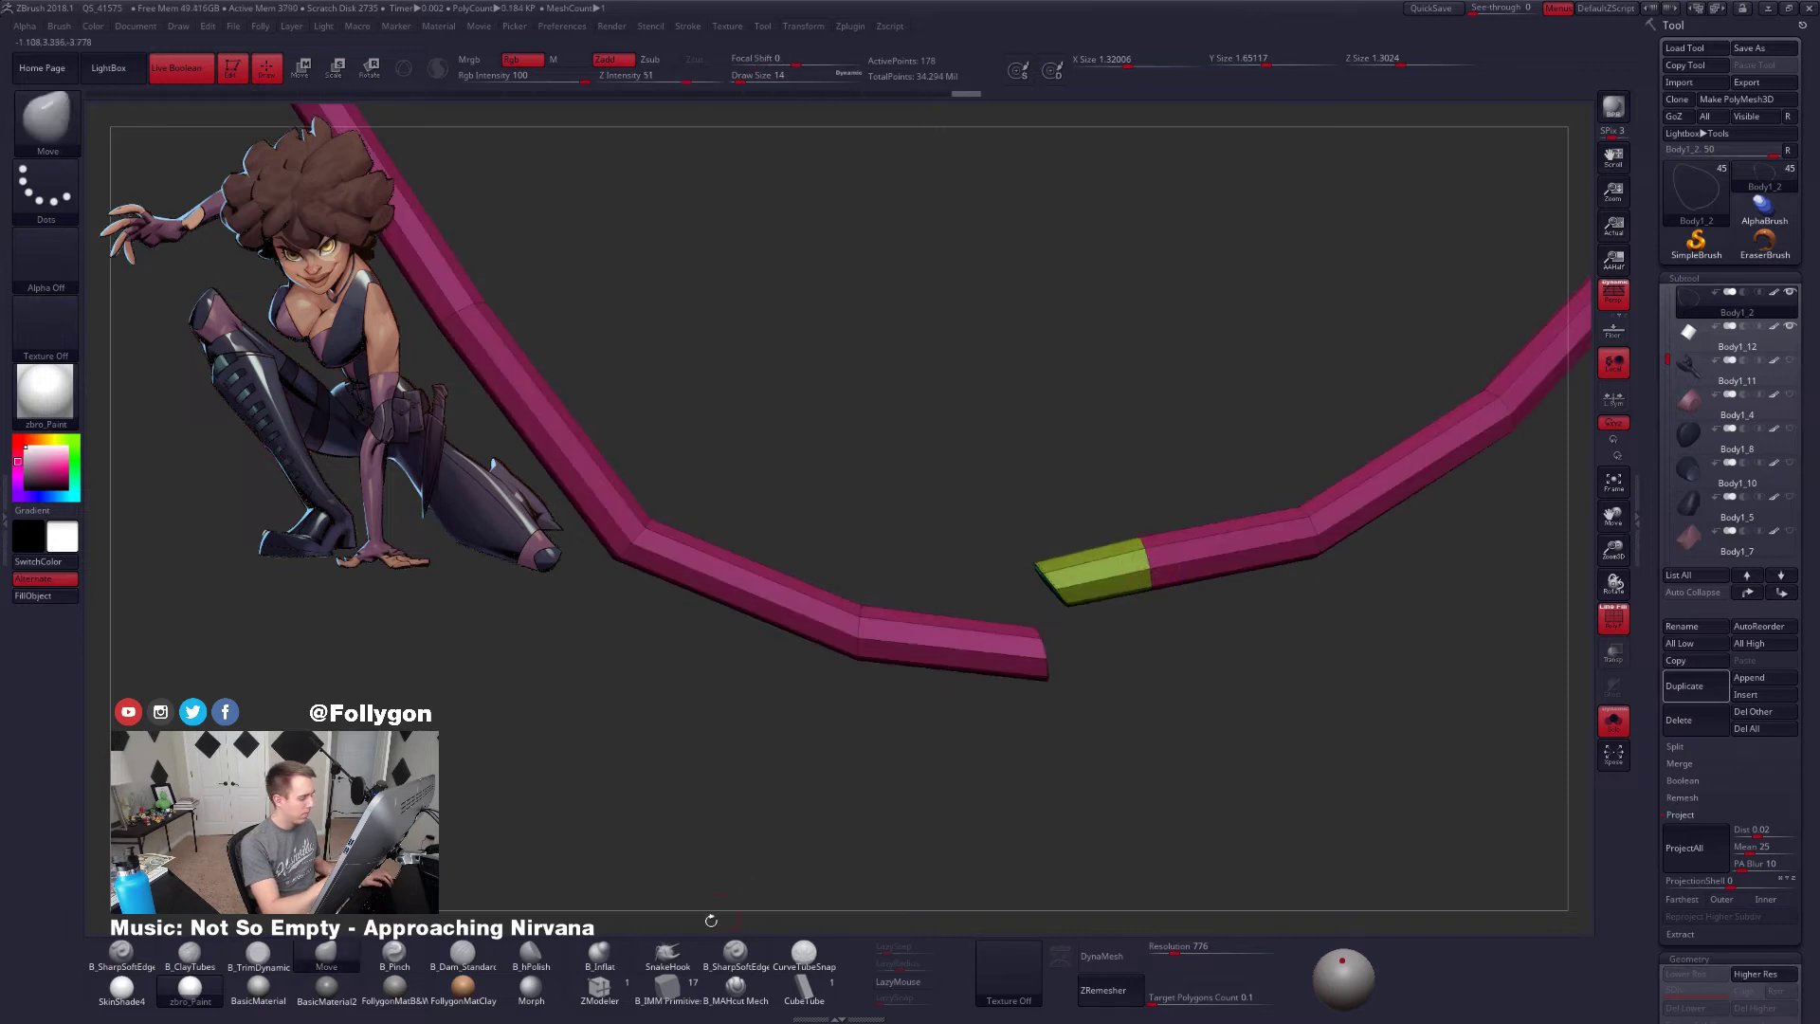
# Delete the complete edge loop bordering the cord's green end segment with ZModeler
pyautogui.press('b')
pyautogui.press('z')
pyautogui.press('m')
pyautogui.press('space')
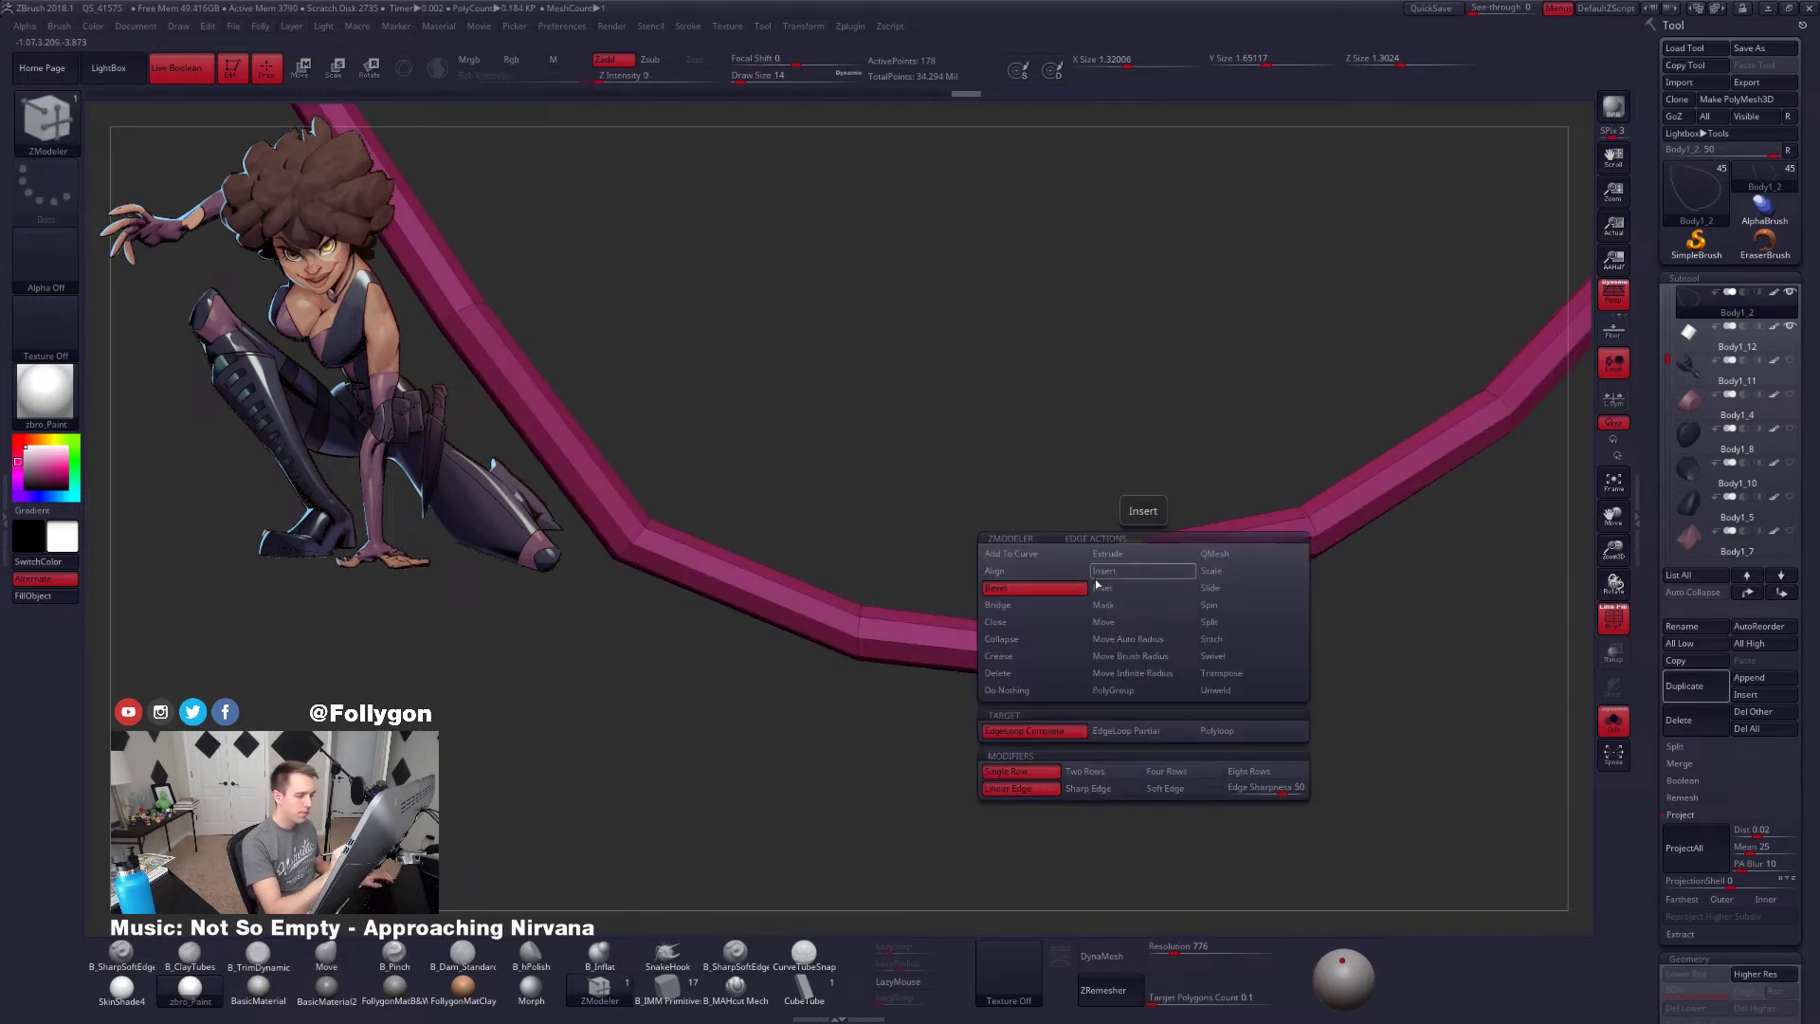
pyautogui.click(1028, 690)
pyautogui.click(1048, 673)
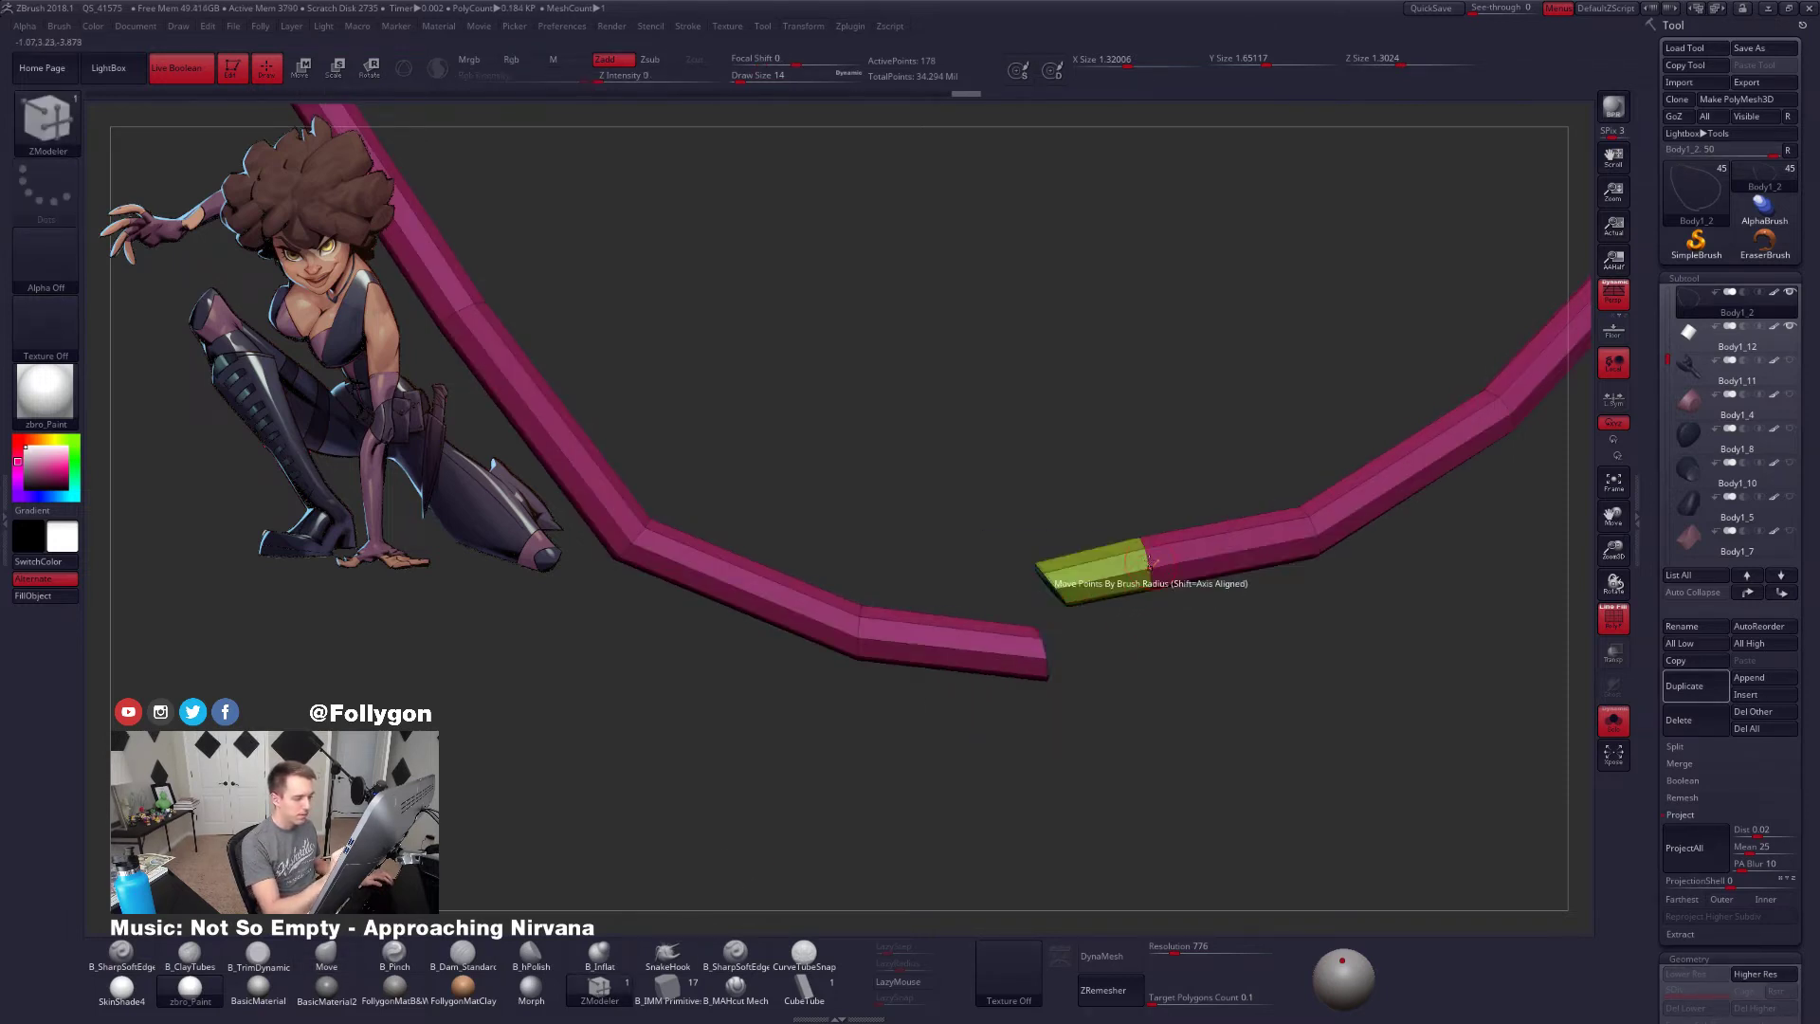
pyautogui.click(1090, 564)
# Show the surrounding character again, raise the cord's subdivision level and turn off the polyframe display
pyautogui.moveTo(1146, 643); pyautogui.dragTo(1116, 672)
pyautogui.hotkey('alt', 's')
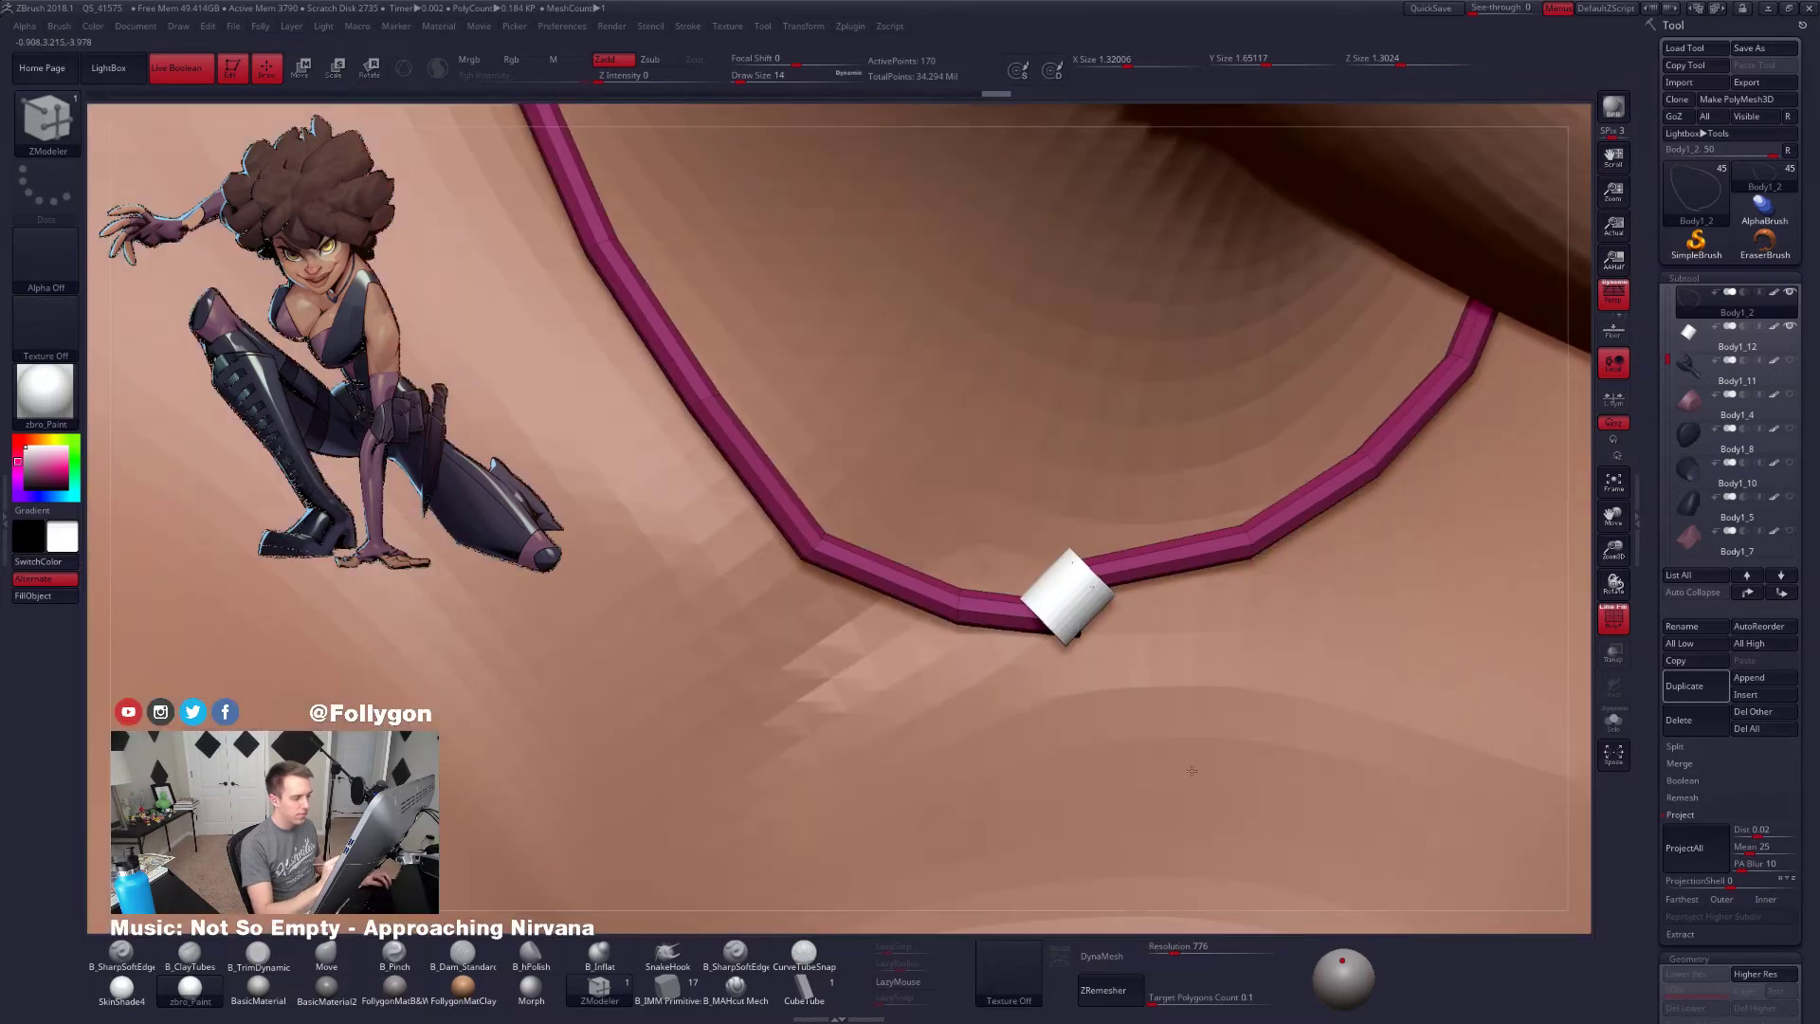
pyautogui.keyDown('alt'); pyautogui.moveTo(1321, 759); pyautogui.dragTo(1200, 777); pyautogui.keyUp('alt')
pyautogui.press('d')
pyautogui.hotkey('shift', 'f')
pyautogui.moveTo(1202, 778)
pyautogui.mouseDown(button='right')
pyautogui.moveTo(1248, 752)
pyautogui.moveTo(1588, 759)
pyautogui.moveTo(1258, 768)
pyautogui.mouseUp(button='right')
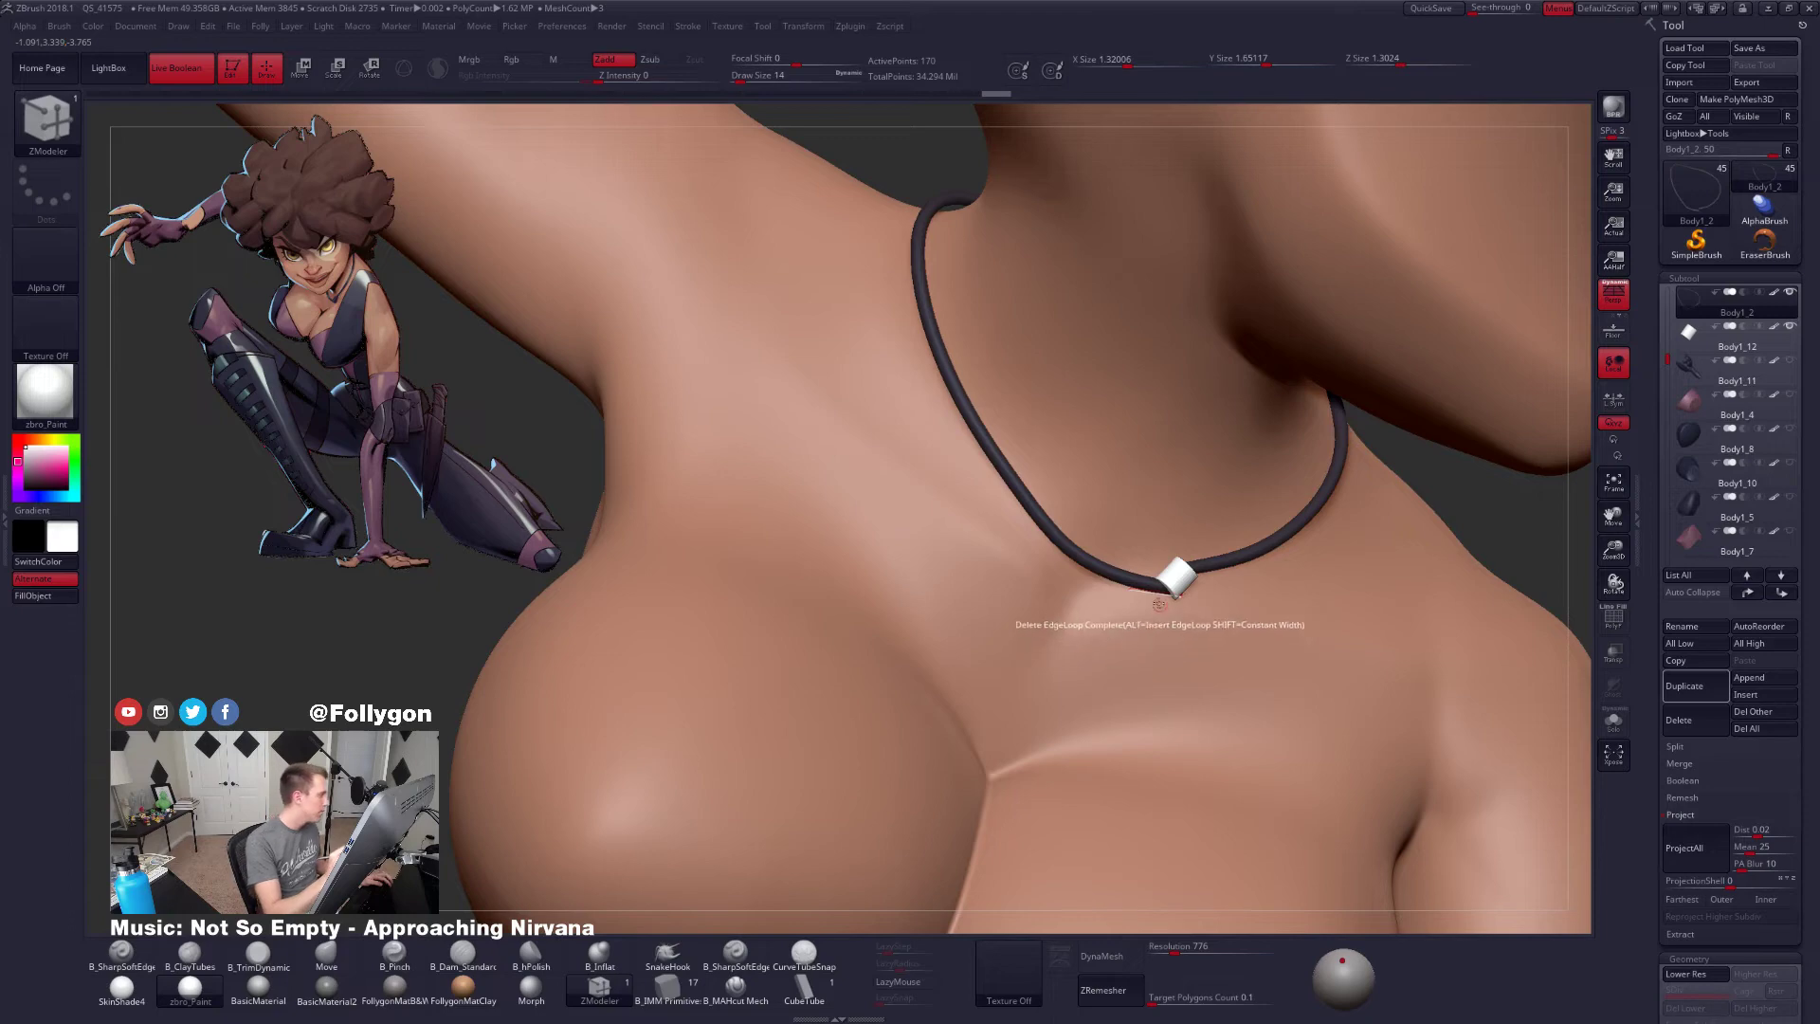
# Select the cylinder pendant with the Move brush active and inspect it in isolation
pyautogui.moveTo(1159, 609); pyautogui.dragTo(1185, 579, button='right')
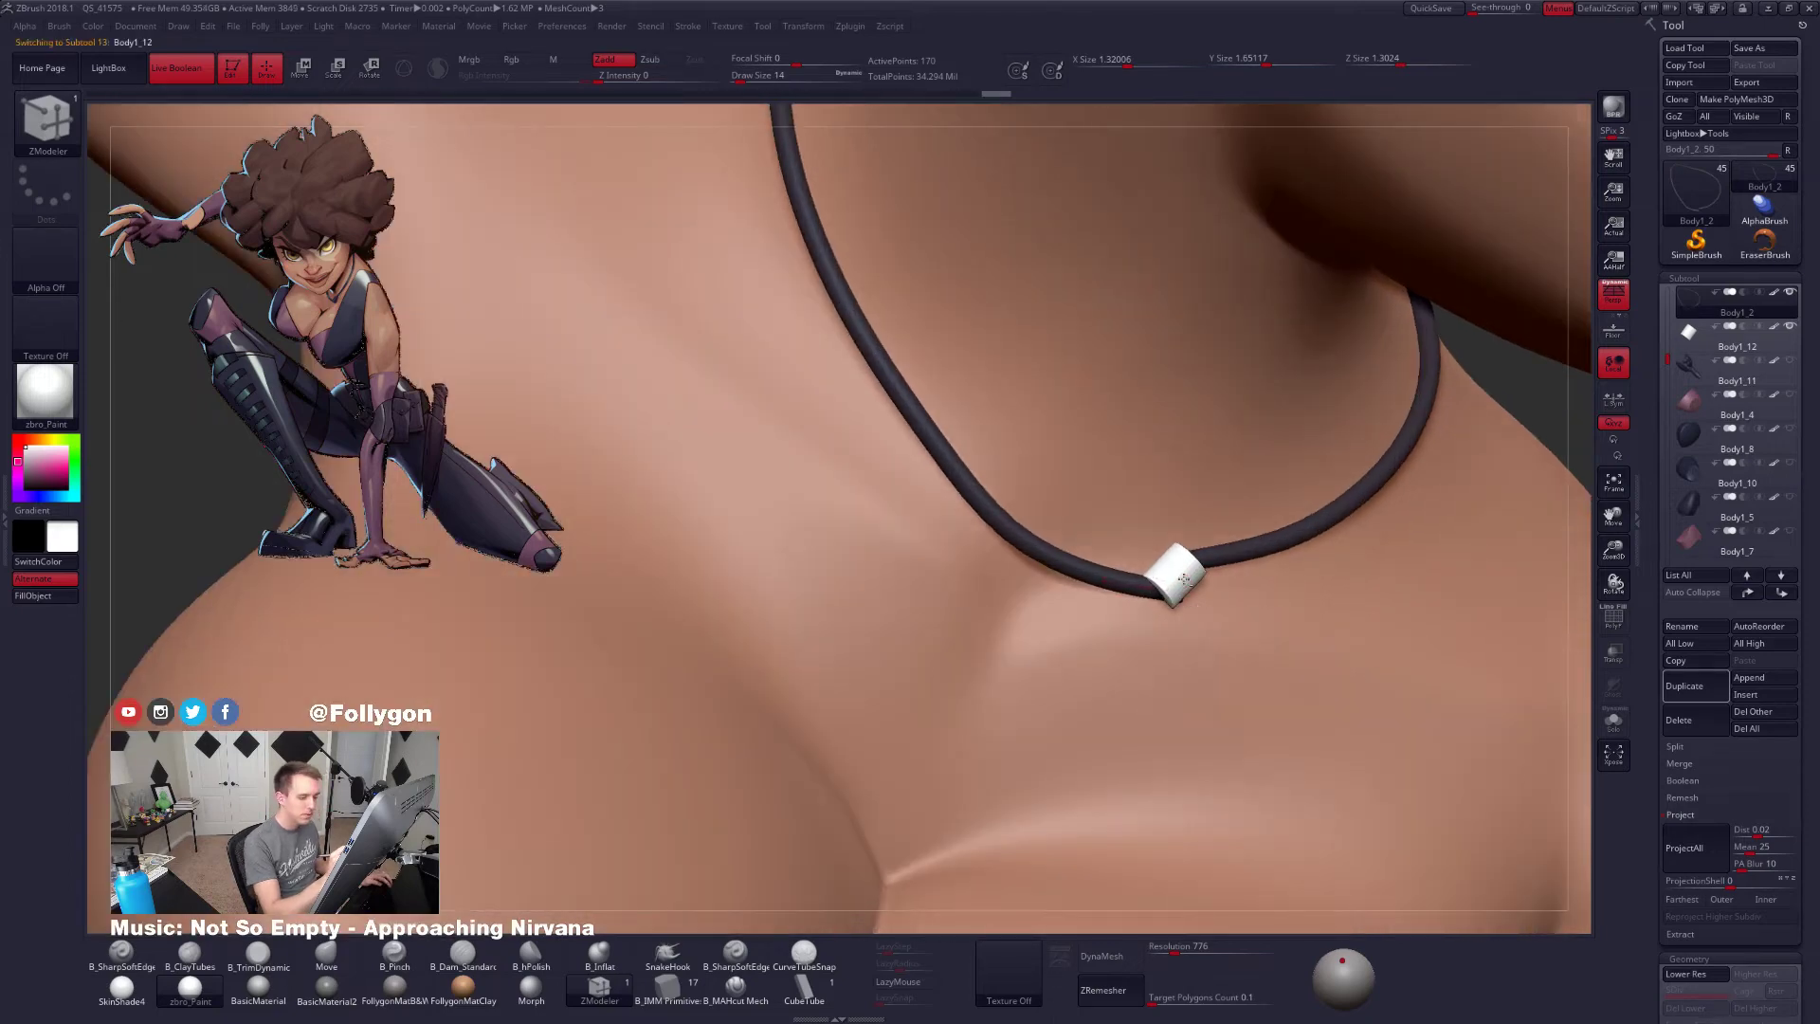
pyautogui.keyDown('alt'); pyautogui.click(1184, 580); pyautogui.keyUp('alt')
pyautogui.press('b')
pyautogui.press('m')
pyautogui.press('v')
pyautogui.hotkey('alt', 's')
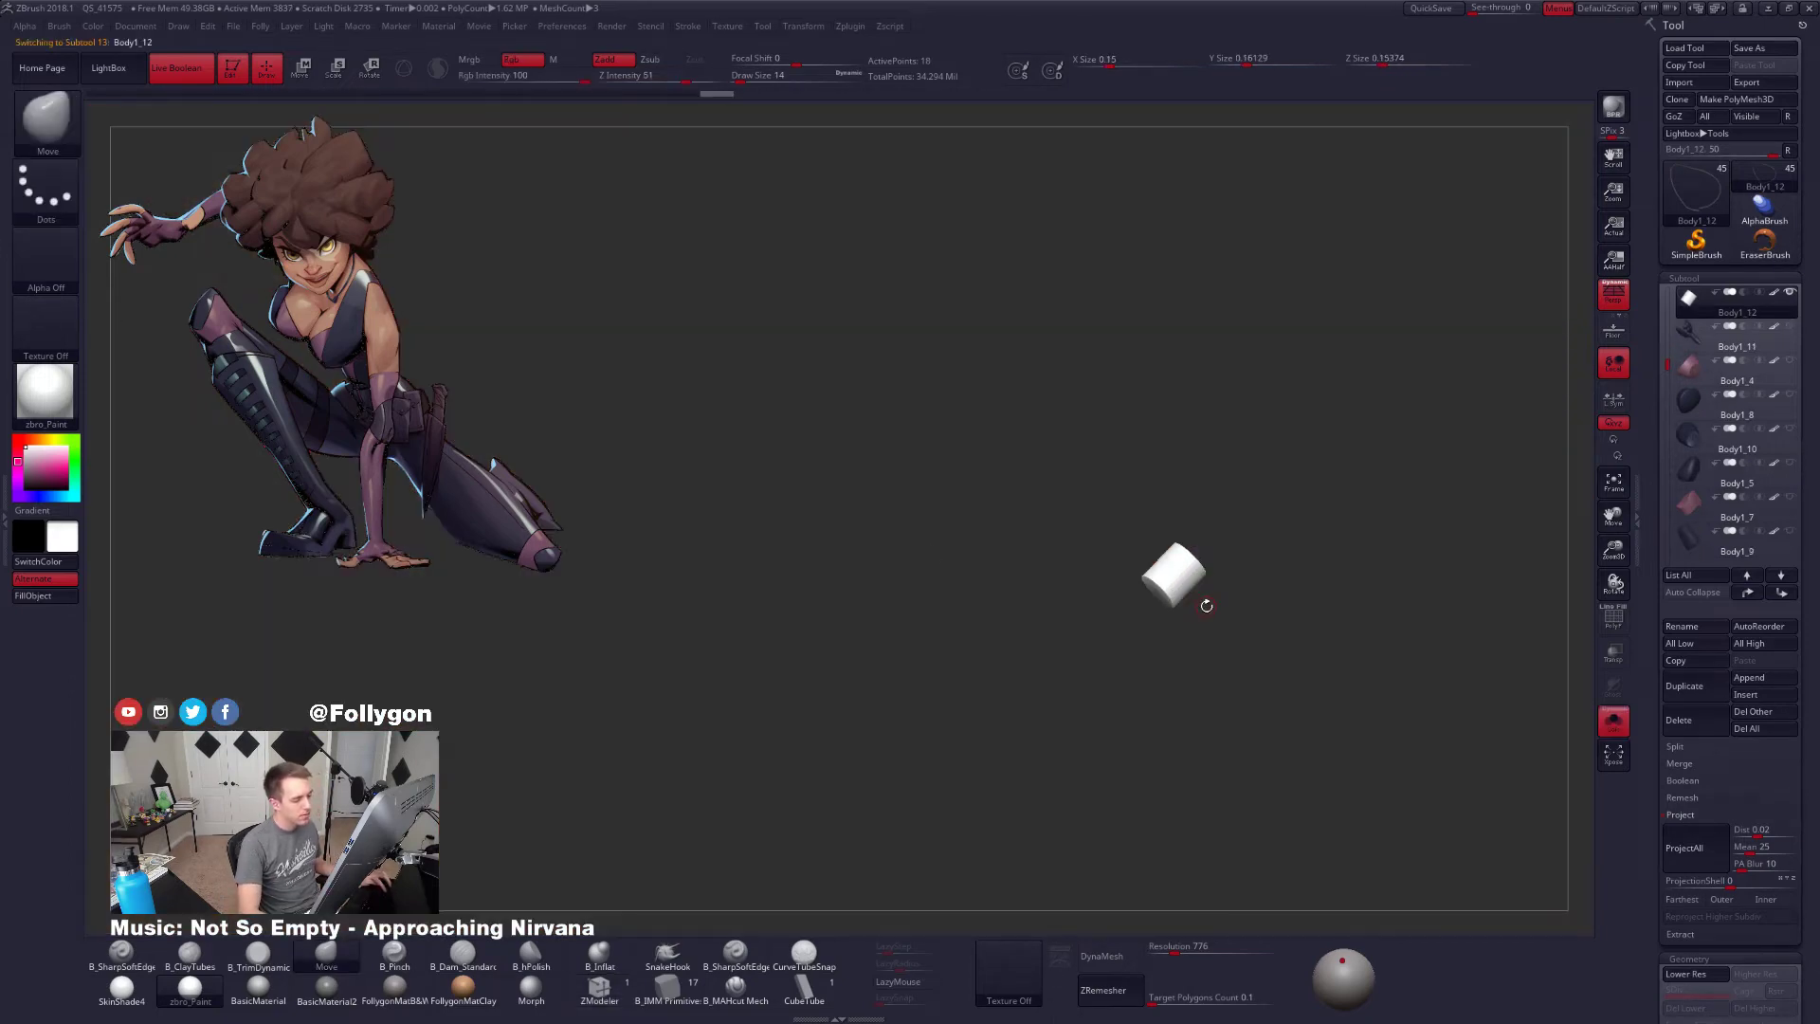
pyautogui.keyDown('ctrl'); pyautogui.moveTo(1207, 605); pyautogui.dragTo(1265, 645, button='right'); pyautogui.keyUp('ctrl')
pyautogui.hotkey('ctrl', 'shift', 's')
# Move the cylinder slightly down and away from the cord's open ends with Transpose
pyautogui.moveTo(1211, 634); pyautogui.dragTo(956, 621)
pyautogui.keyDown('ctrl'); pyautogui.moveTo(955, 622); pyautogui.dragTo(1046, 697, button='right'); pyautogui.keyUp('ctrl')
pyautogui.press('w')
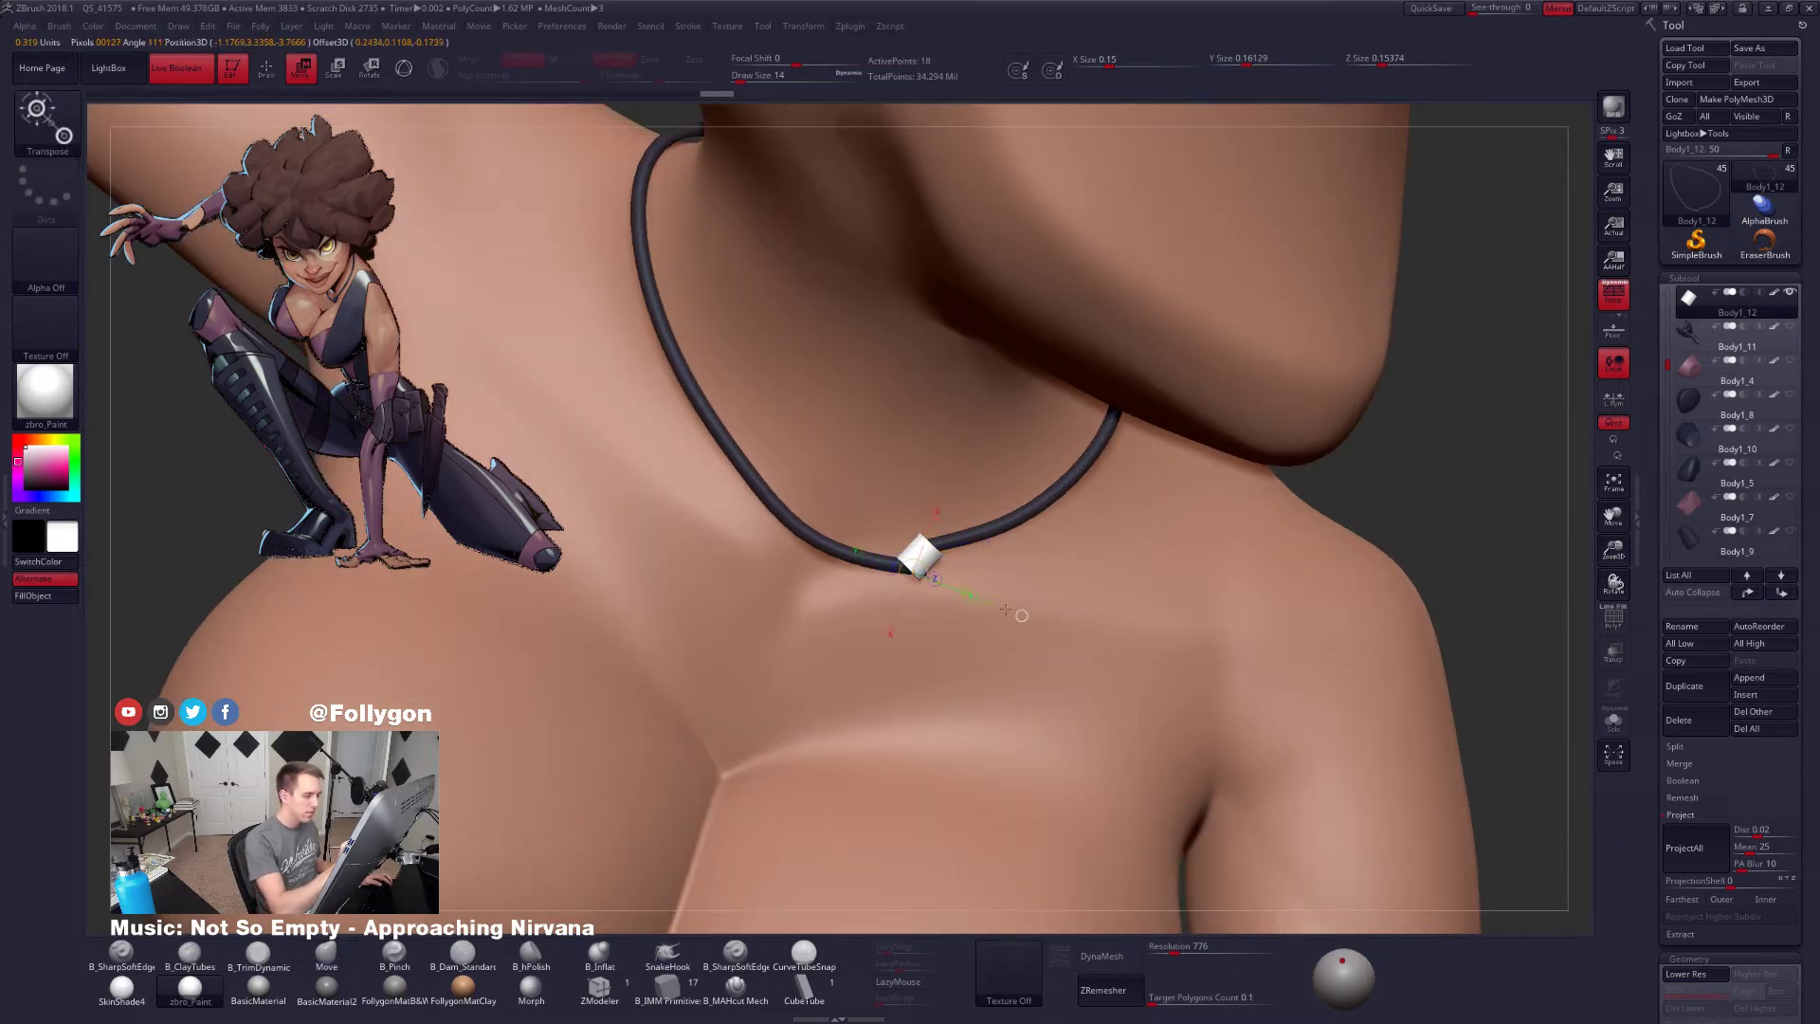
pyautogui.moveTo(1028, 705); pyautogui.dragTo(1028, 706)
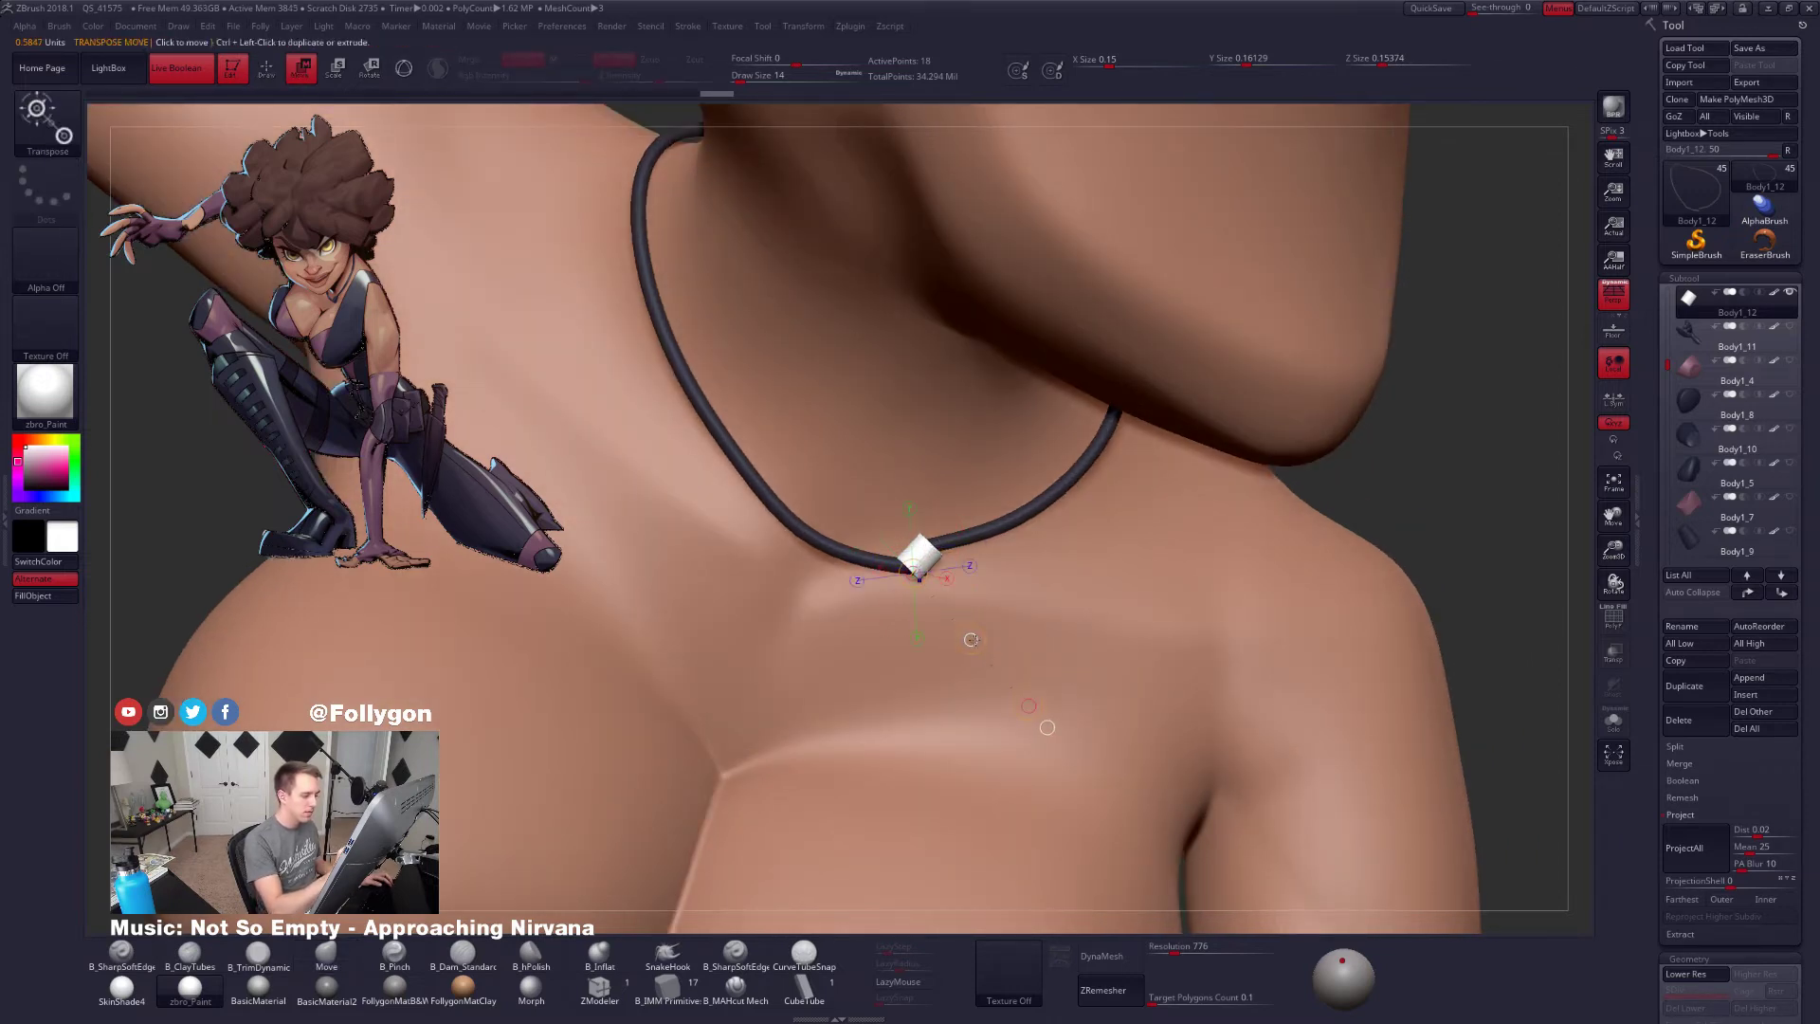
pyautogui.moveTo(974, 636); pyautogui.dragTo(992, 654)
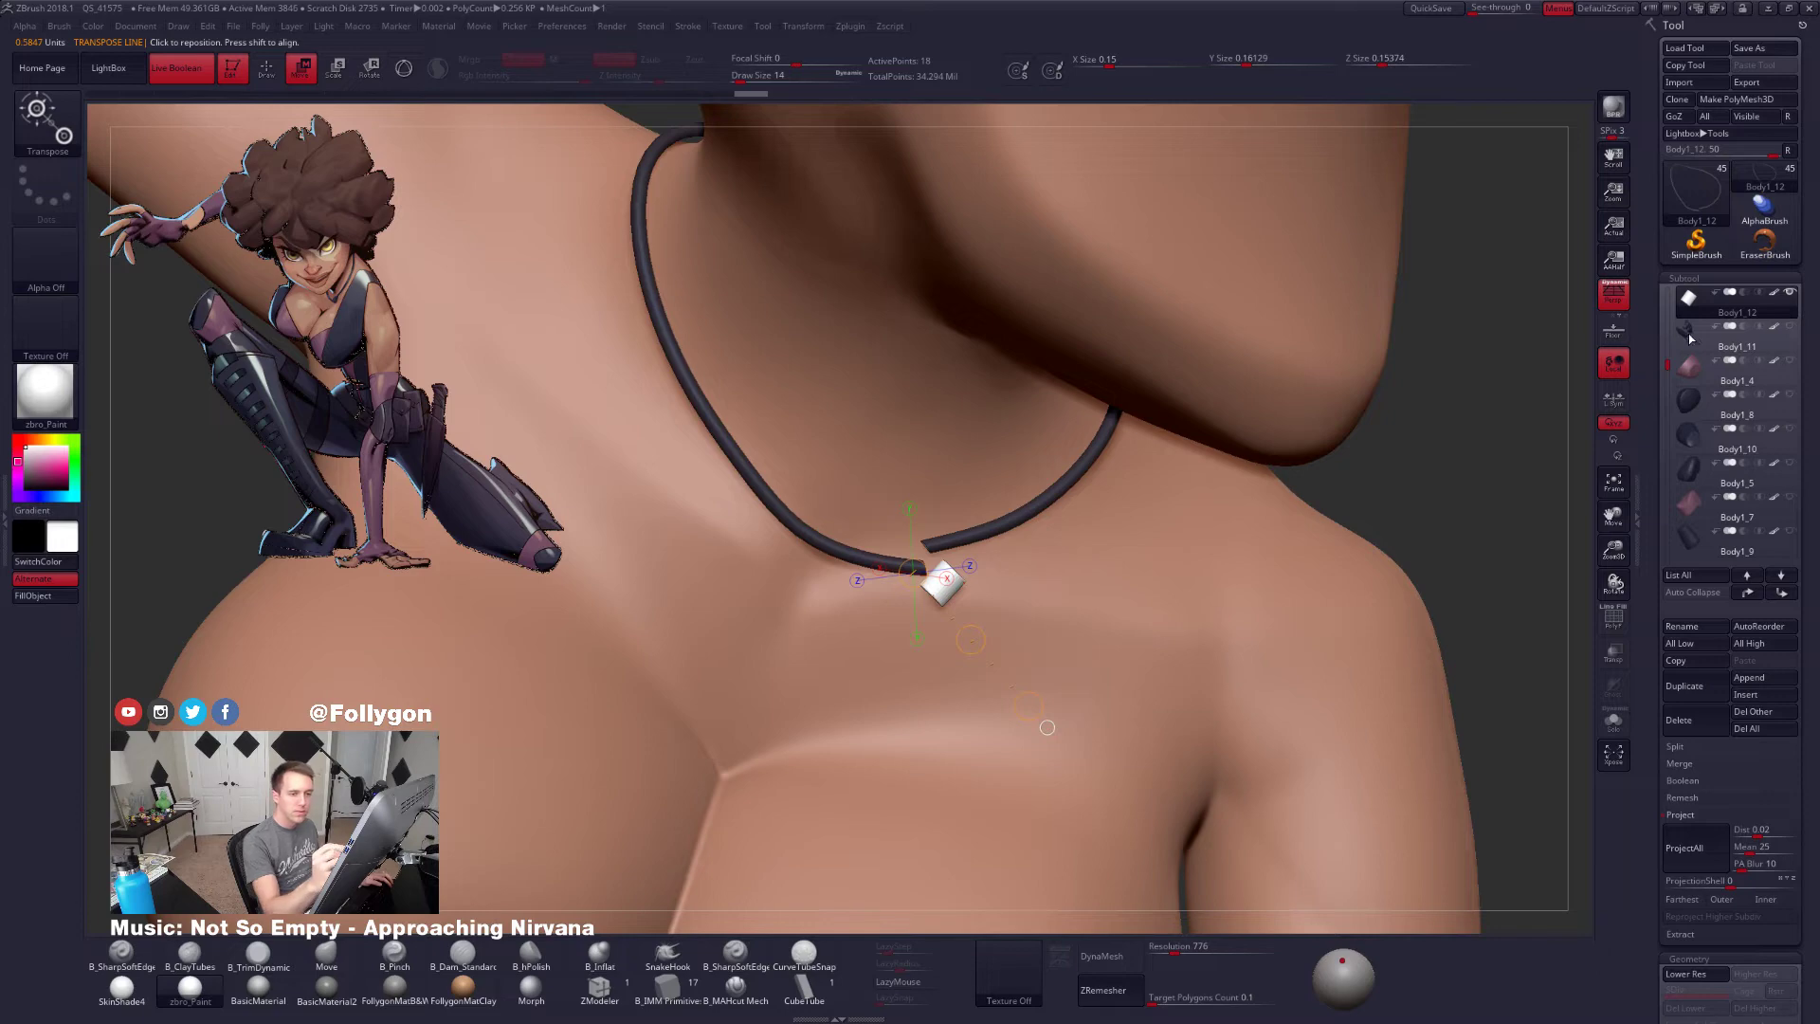
# Select the necklace cord and isolate it at its lowest subdivision level
pyautogui.press('q')
pyautogui.hotkey('shift', 'alt', 's')
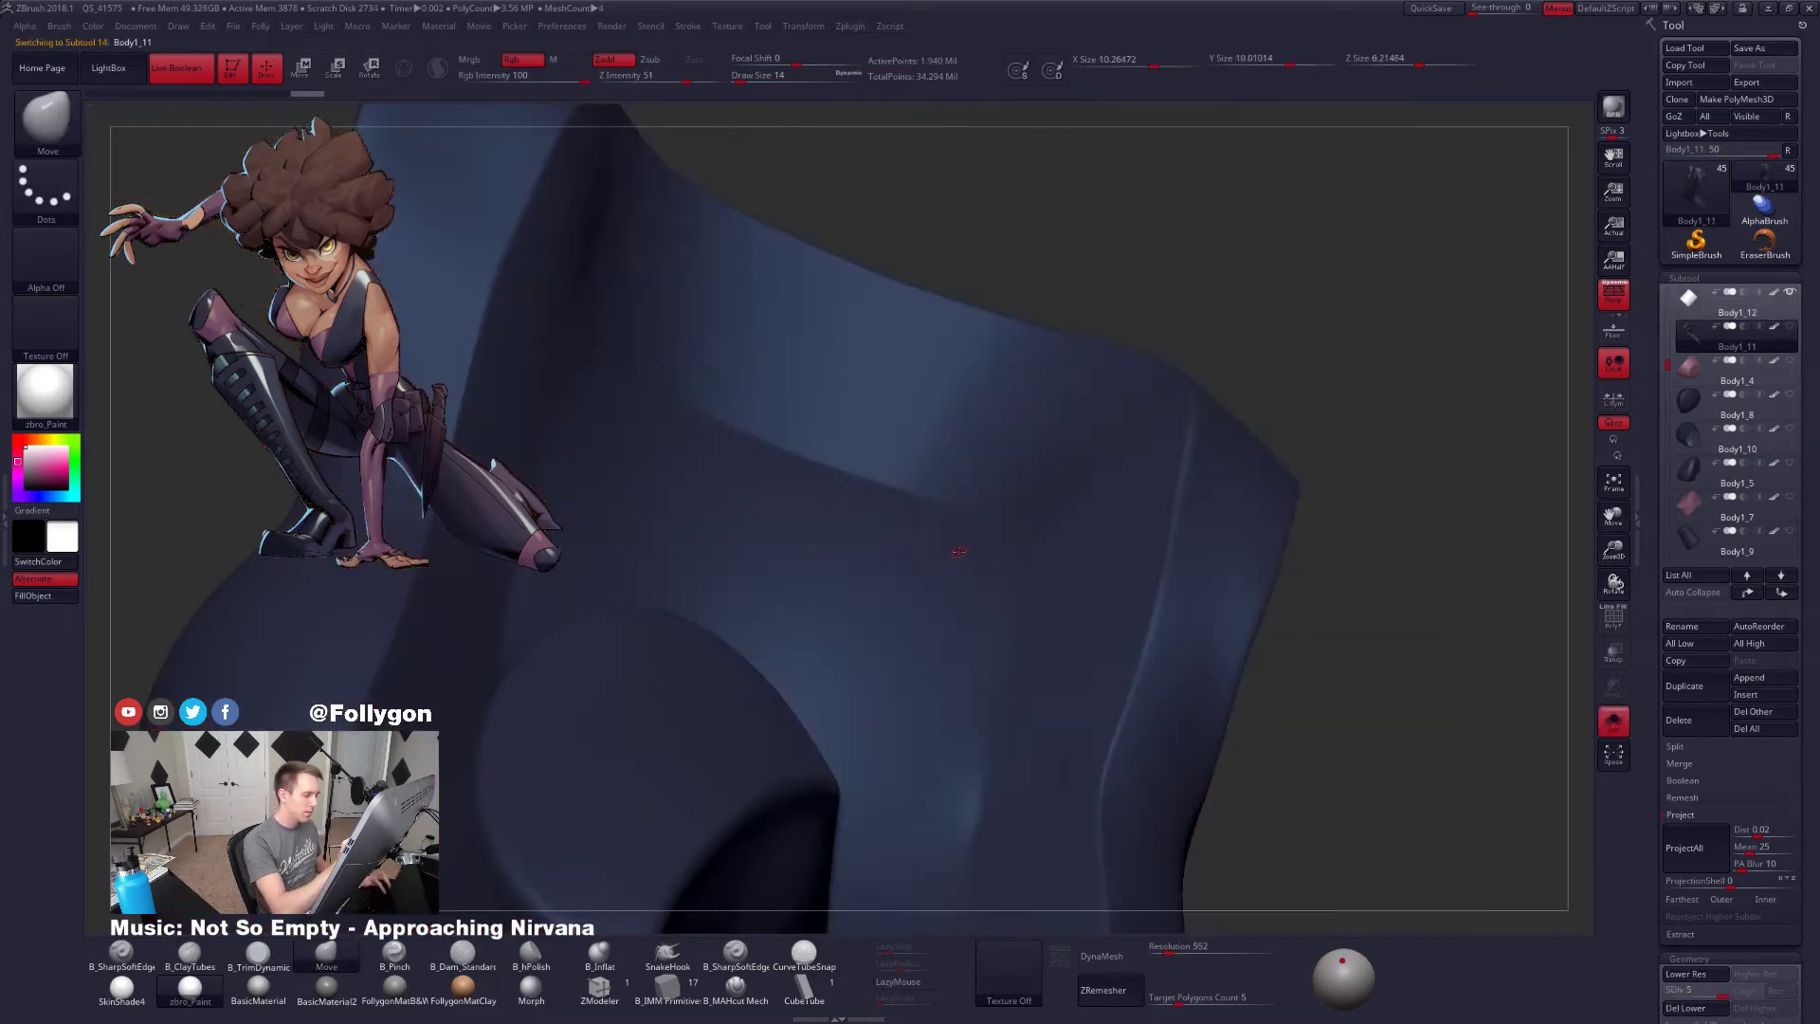
pyautogui.hotkey('shift', 'alt', 's')
pyautogui.keyDown('alt'); pyautogui.click(978, 536); pyautogui.keyUp('alt')
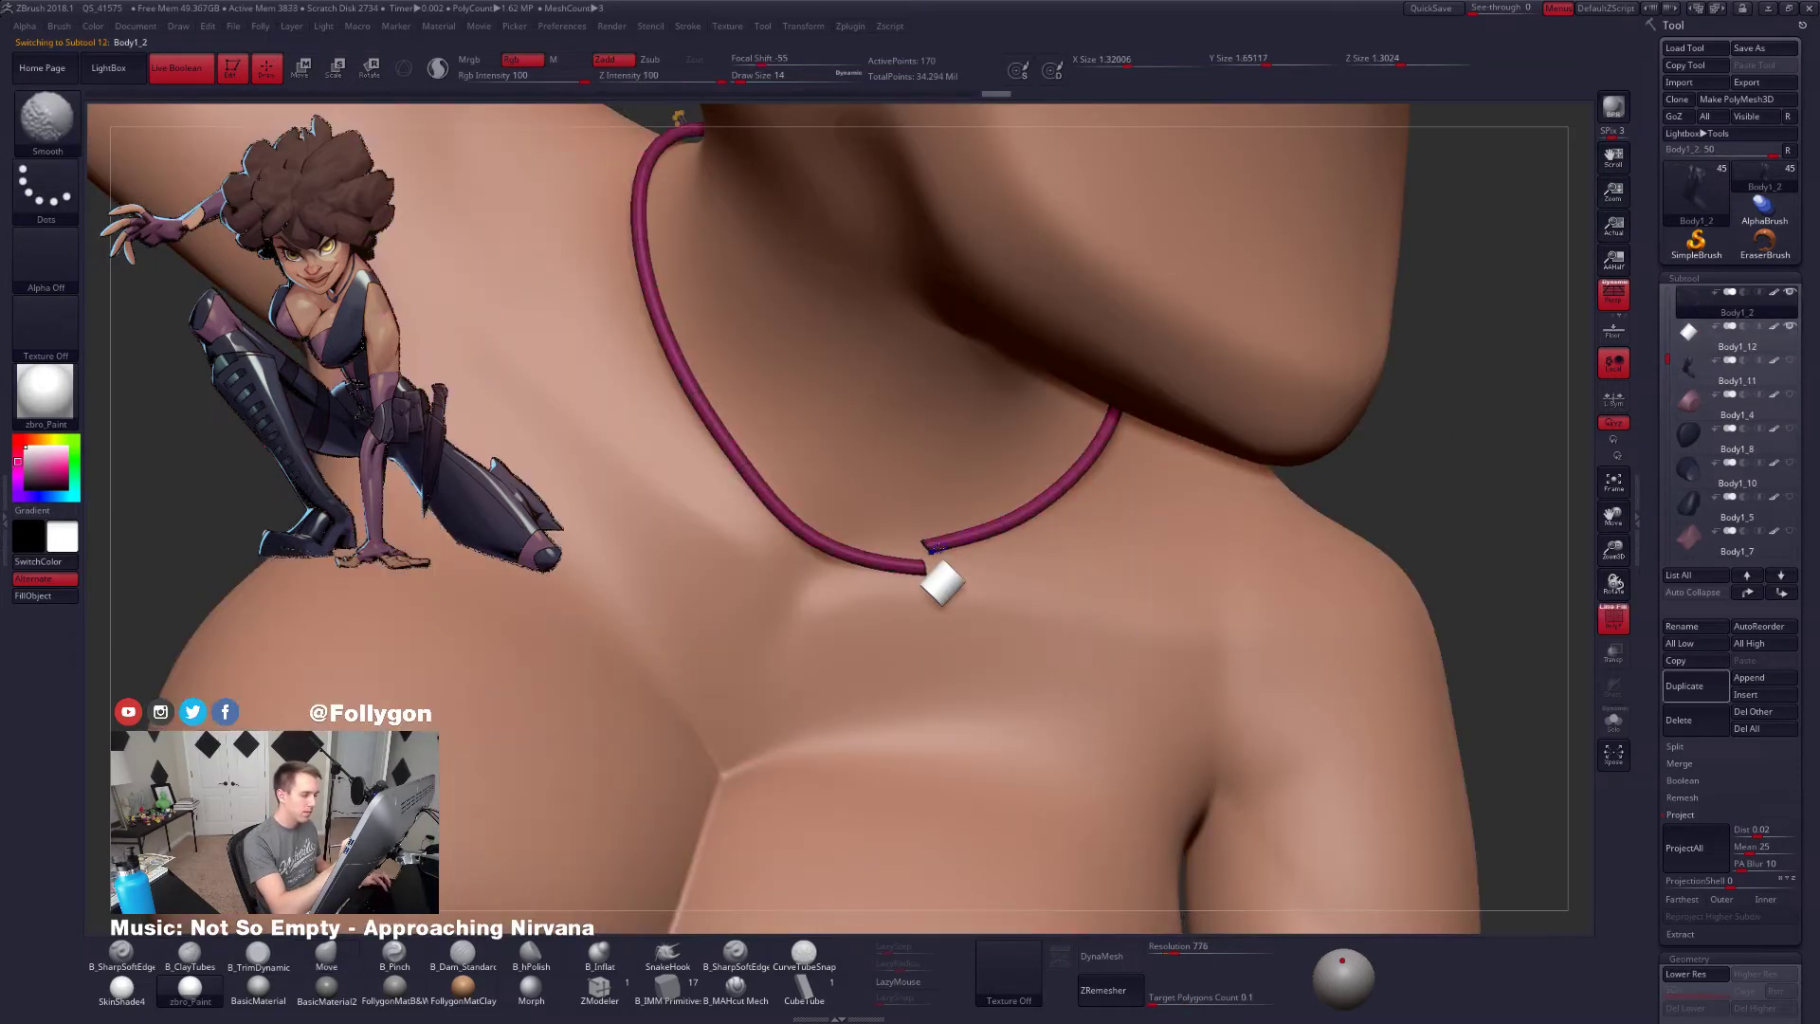
pyautogui.hotkey('shift', 's')
pyautogui.hotkey('shift', 'd')
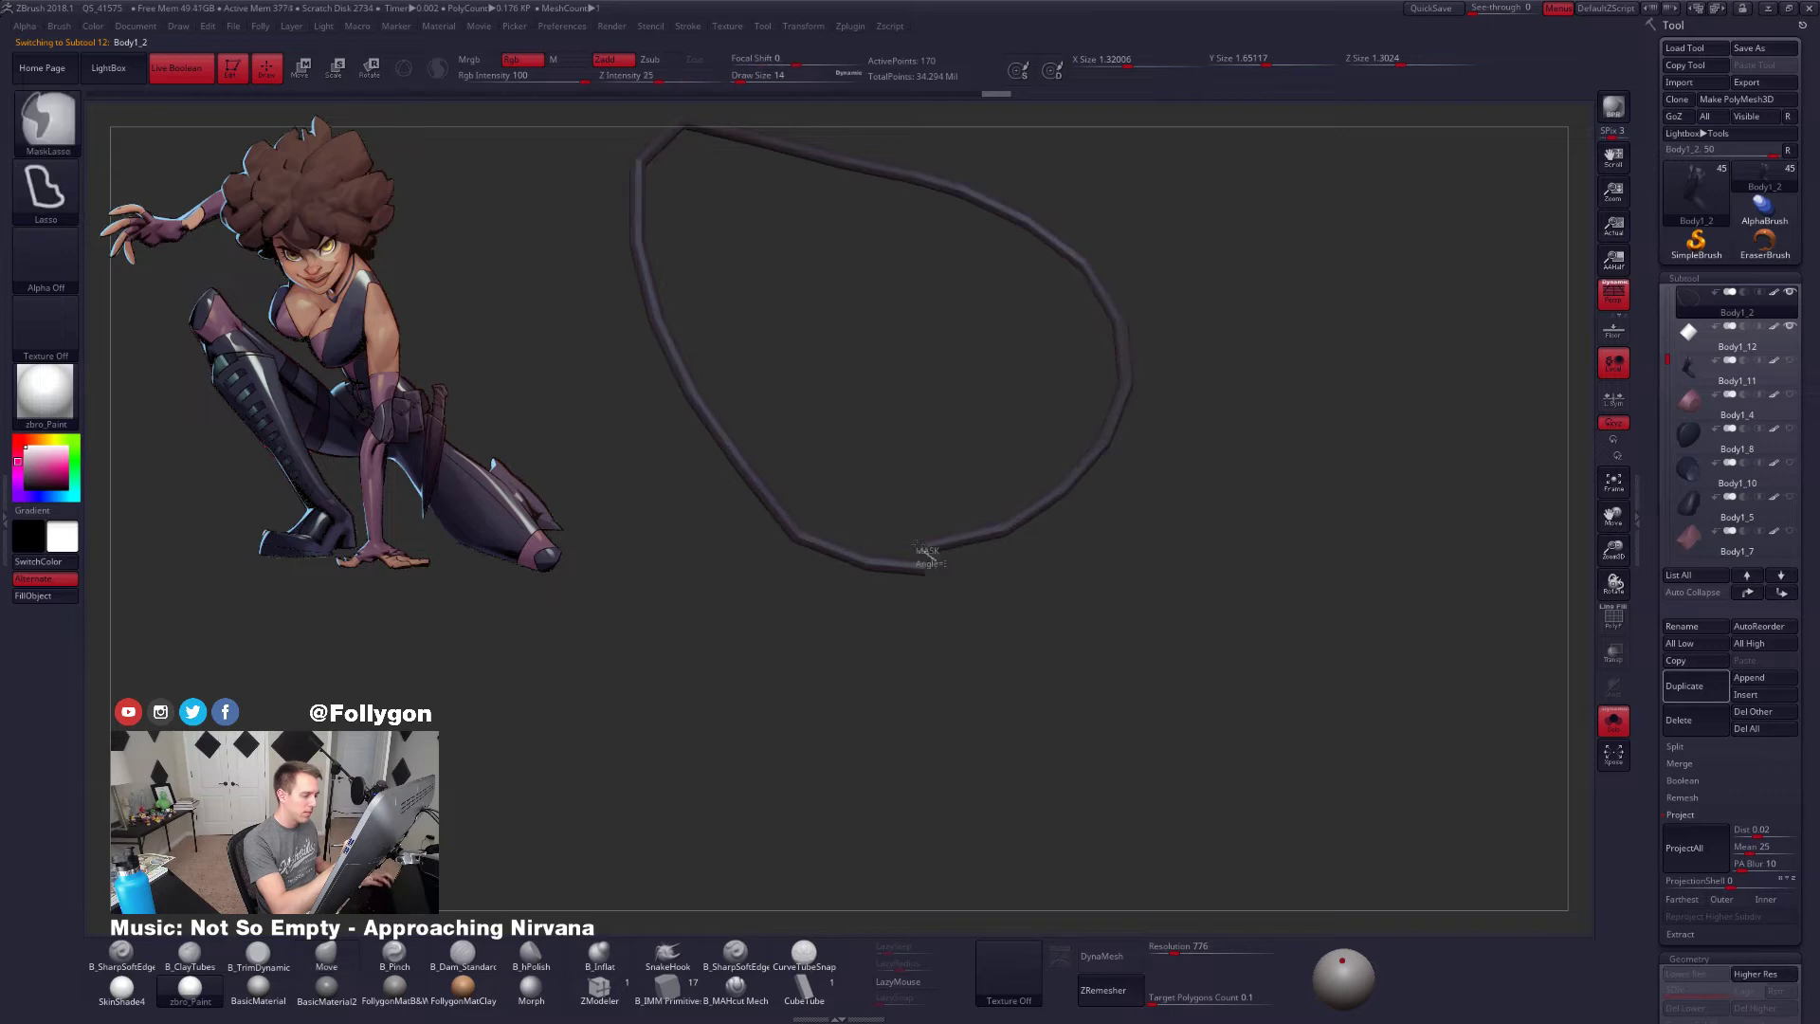
# Mask the cord except its end on the character's left side, and rotate that end down to the cylinder
pyautogui.moveTo(929, 554)
pyautogui.keyDown('ctrl'); pyautogui.keyDown('shift'); pyautogui.mouseDown()
pyautogui.moveTo(1013, 502)
pyautogui.moveTo(1077, 609)
pyautogui.moveTo(1000, 557)
pyautogui.moveTo(1029, 706)
pyautogui.mouseUp(); pyautogui.keyUp('shift'); pyautogui.keyUp('ctrl')
pyautogui.press('r')
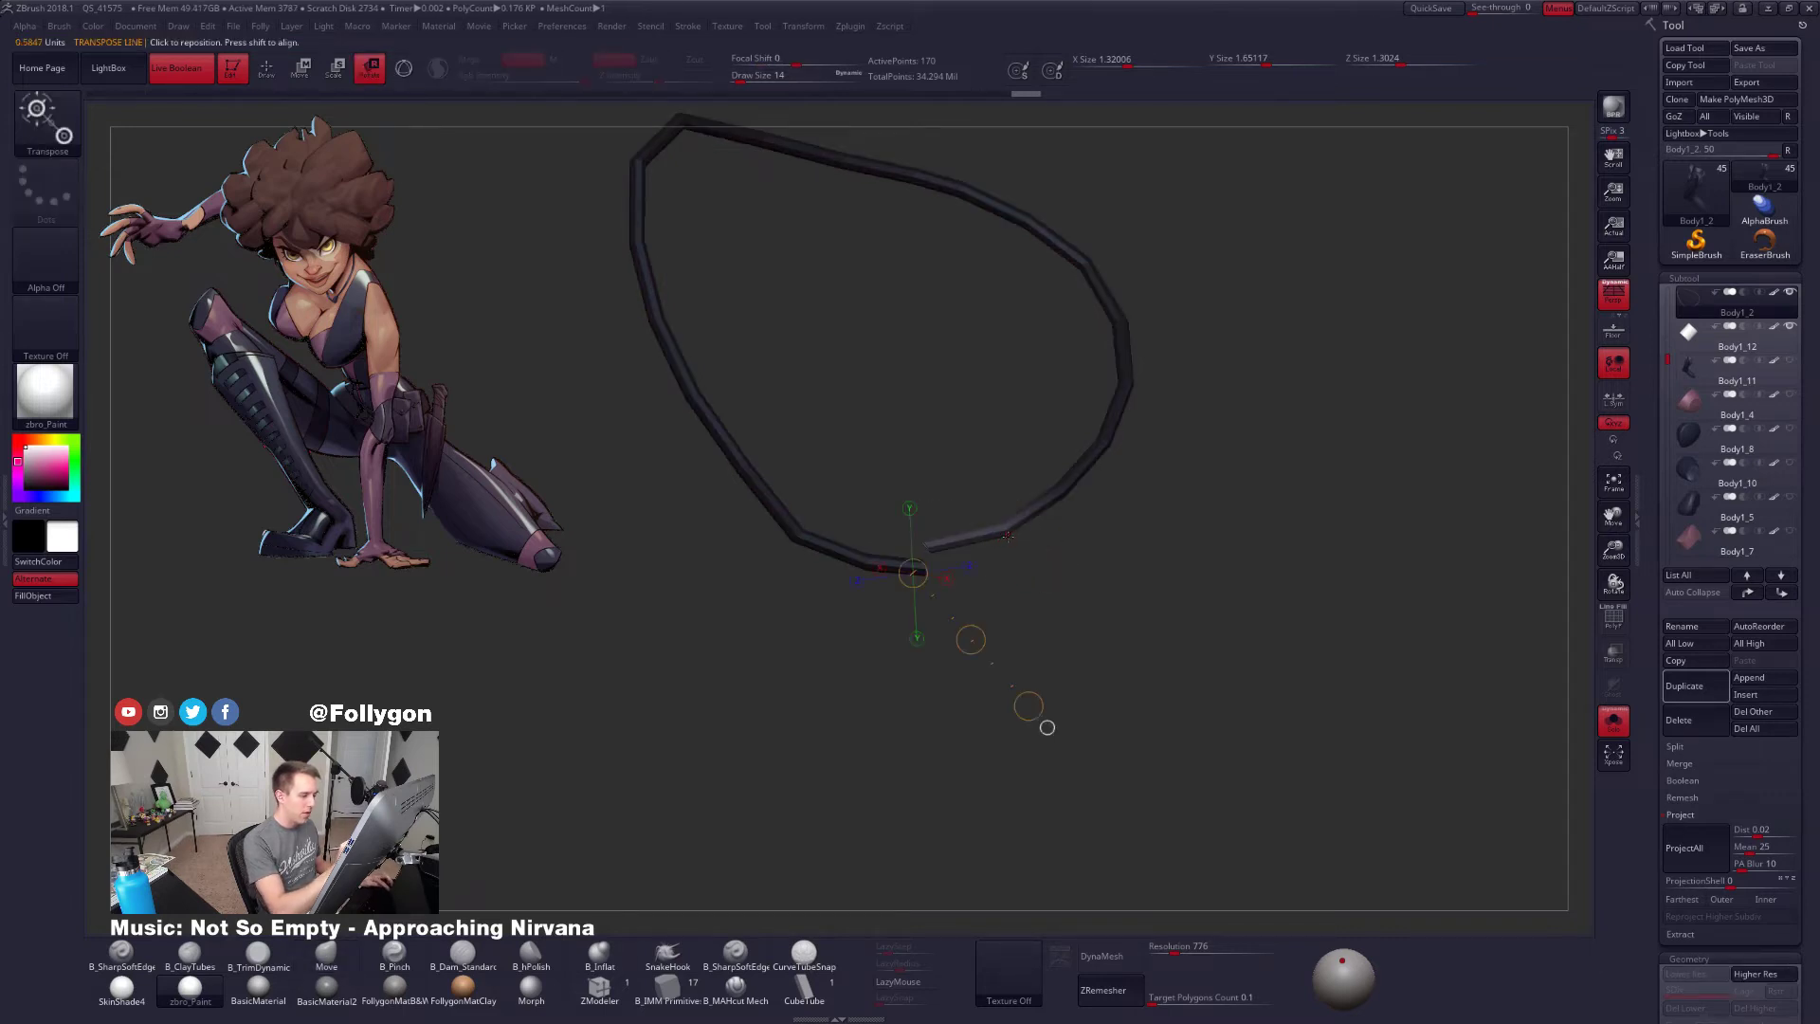
pyautogui.moveTo(1062, 485); pyautogui.dragTo(1012, 685)
pyautogui.hotkey('shift', 's')
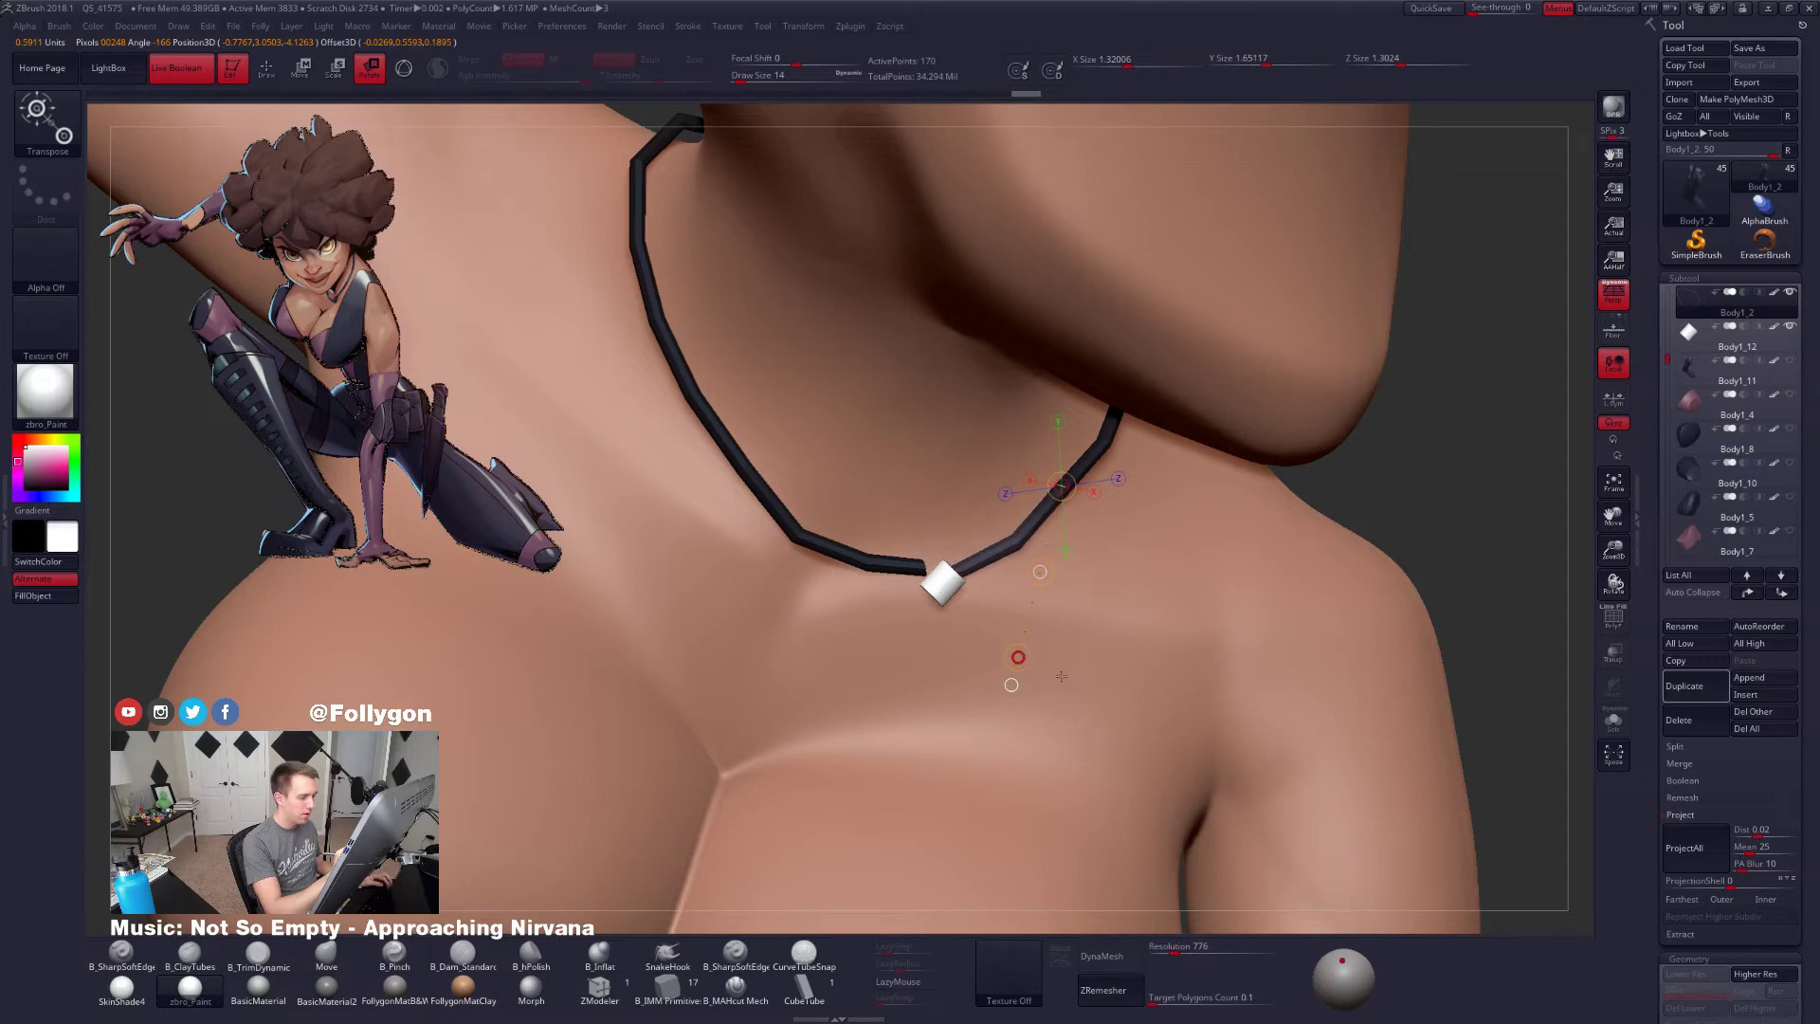
# Raise the cord's subdivision level again and clear its mask
pyautogui.press('d')
pyautogui.moveTo(1109, 674)
pyautogui.mouseDown(button='right')
pyautogui.moveTo(1105, 746)
pyautogui.moveTo(1028, 747)
pyautogui.moveTo(1109, 749)
pyautogui.moveTo(1120, 812)
pyautogui.moveTo(1318, 554)
pyautogui.moveTo(1125, 539)
pyautogui.mouseUp(button='right')
pyautogui.press('q')
pyautogui.press('ctrl')
# Scale the cylinder pendant down to an X size of about 0.135 and rotate it slightly
pyautogui.click(1693, 347)
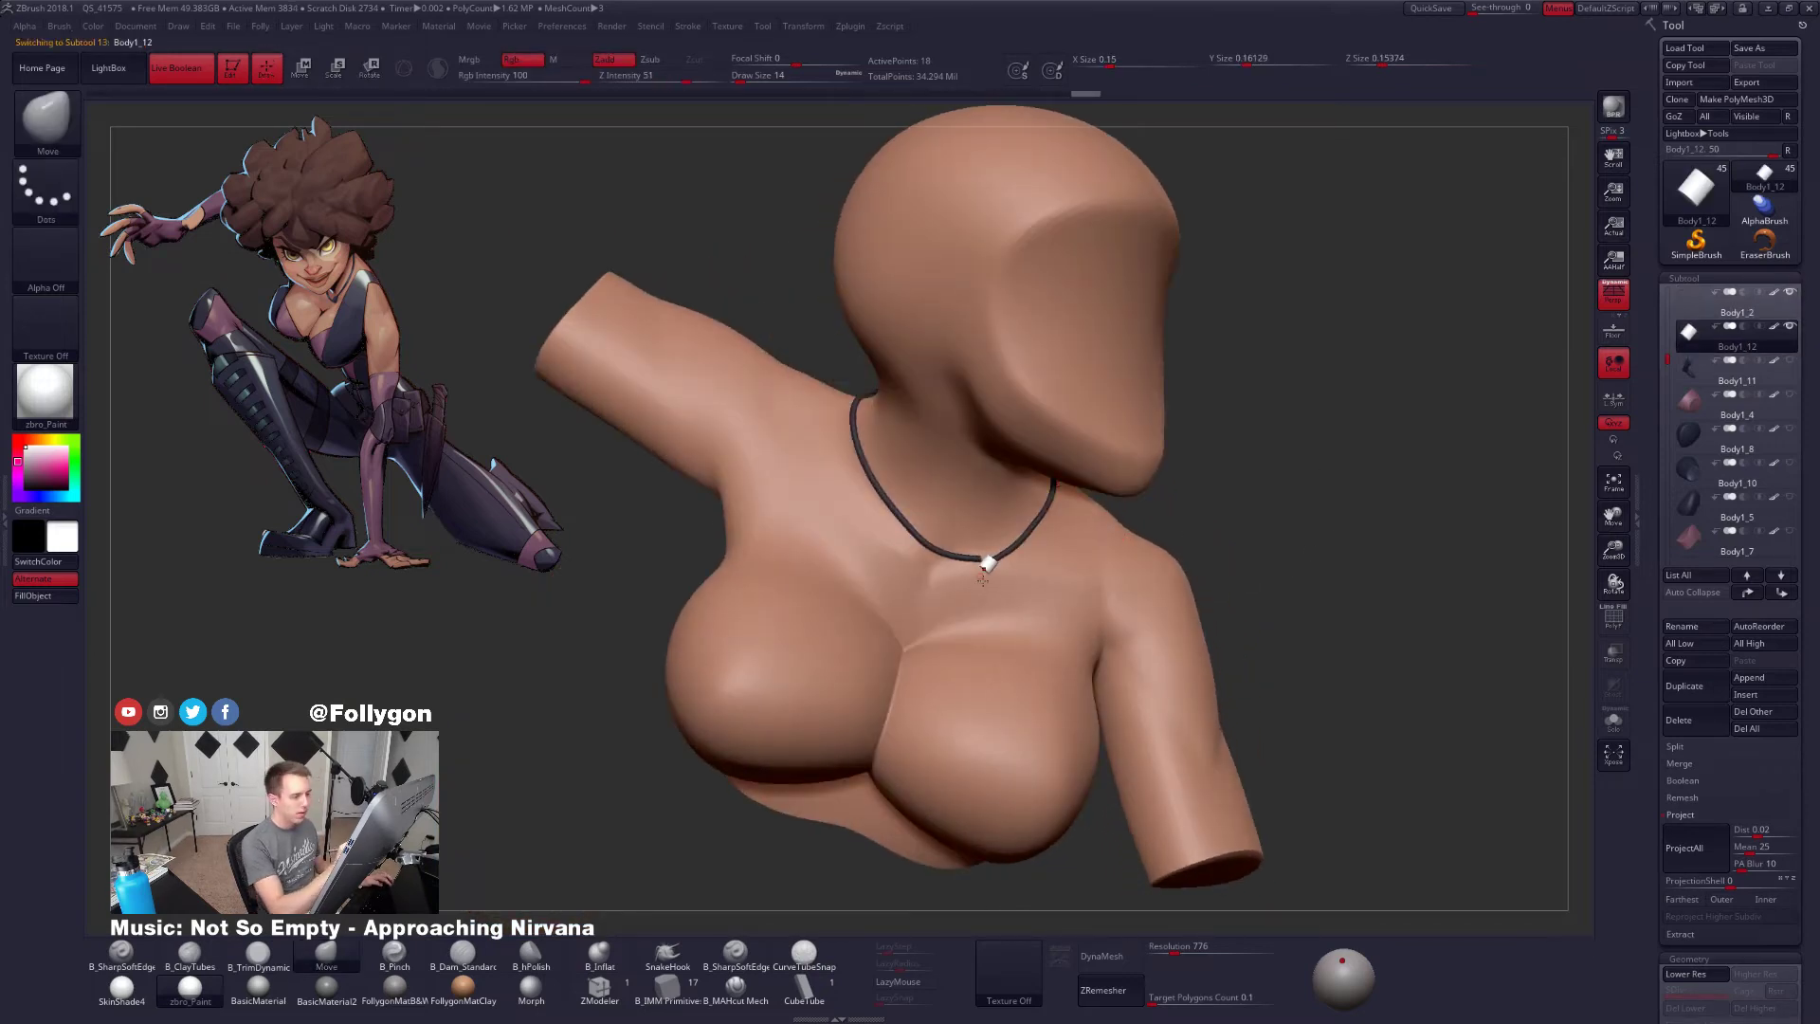
pyautogui.keyDown('ctrl'); pyautogui.moveTo(983, 578); pyautogui.dragTo(994, 493, button='right'); pyautogui.keyUp('ctrl')
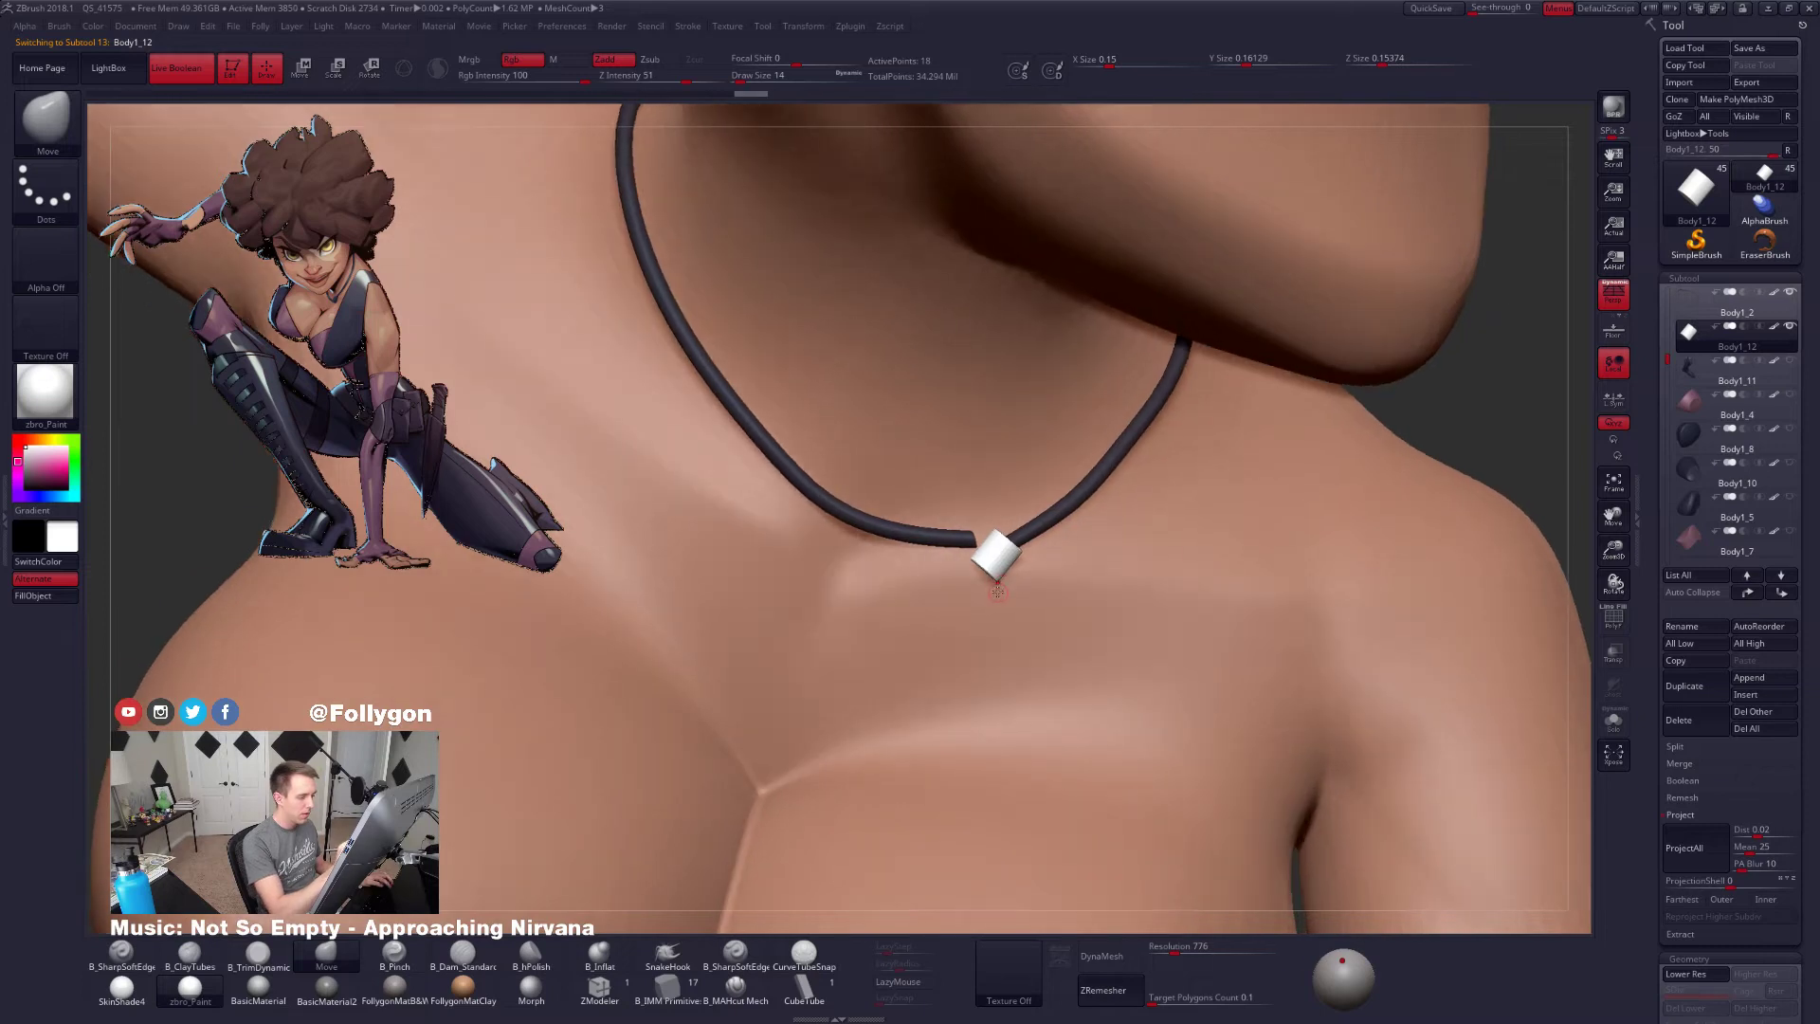
pyautogui.press('e')
pyautogui.moveTo(1107, 537); pyautogui.dragTo(1084, 663)
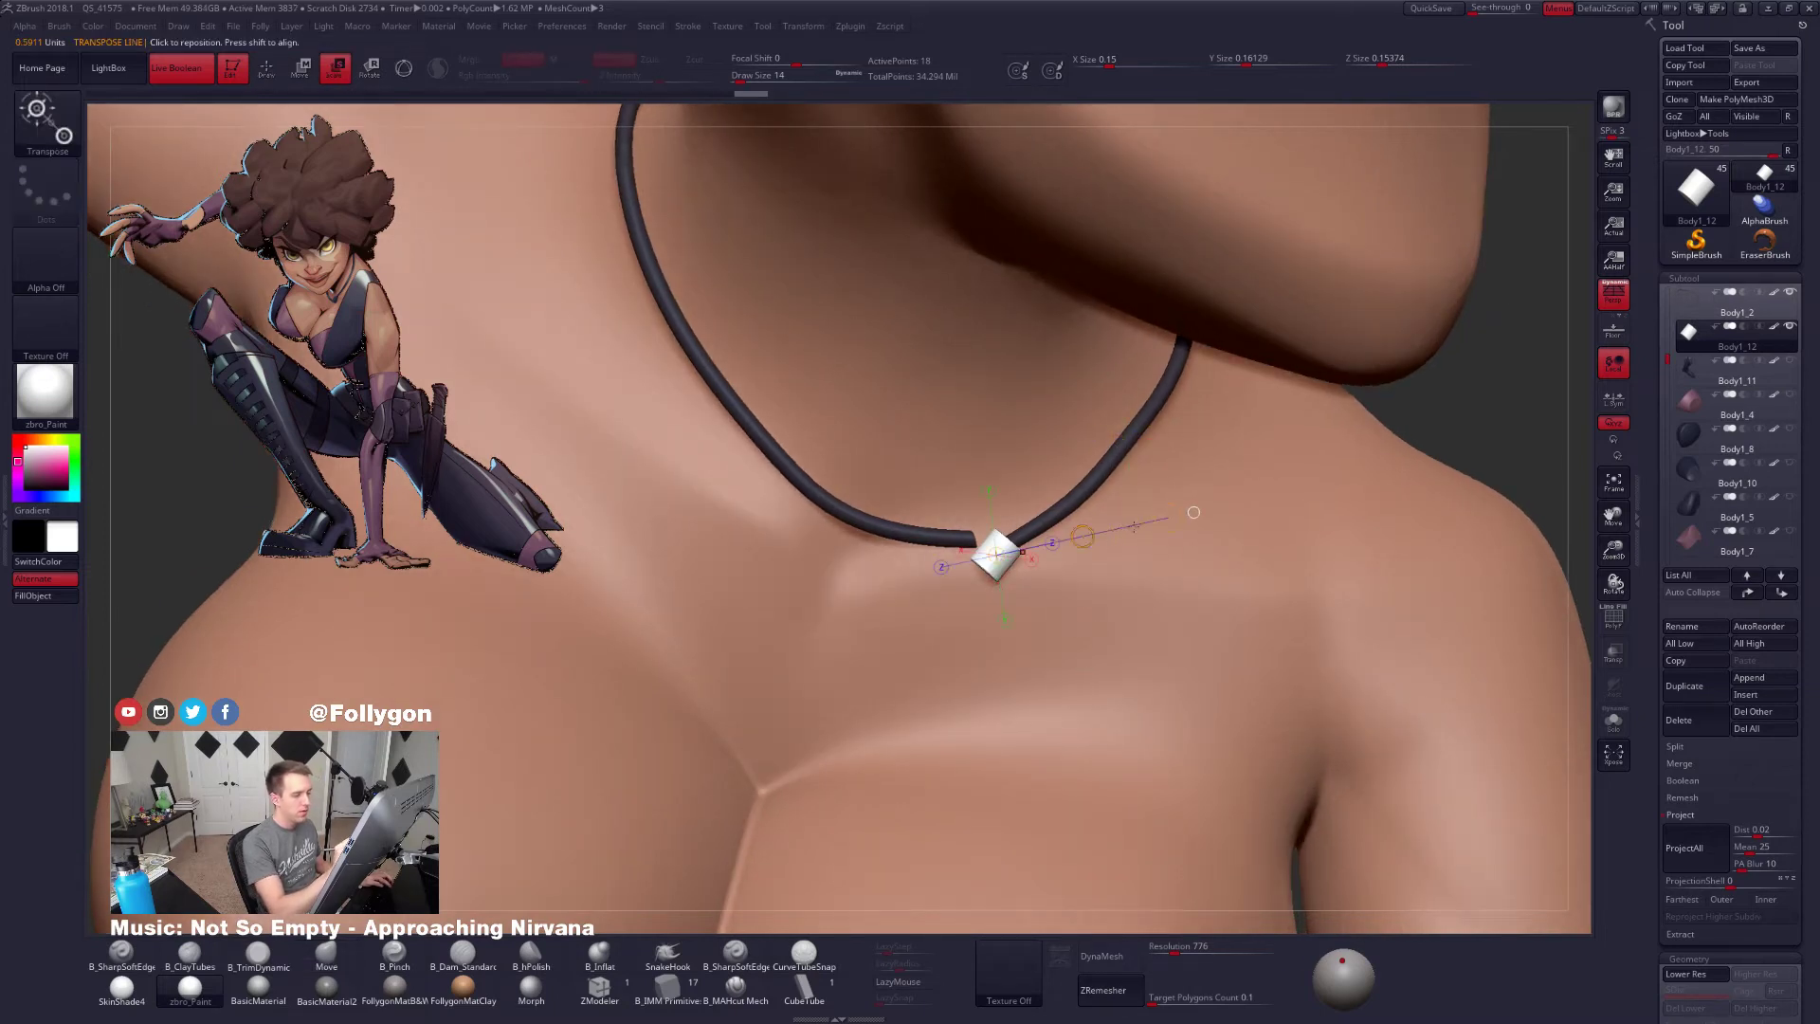
pyautogui.press('r')
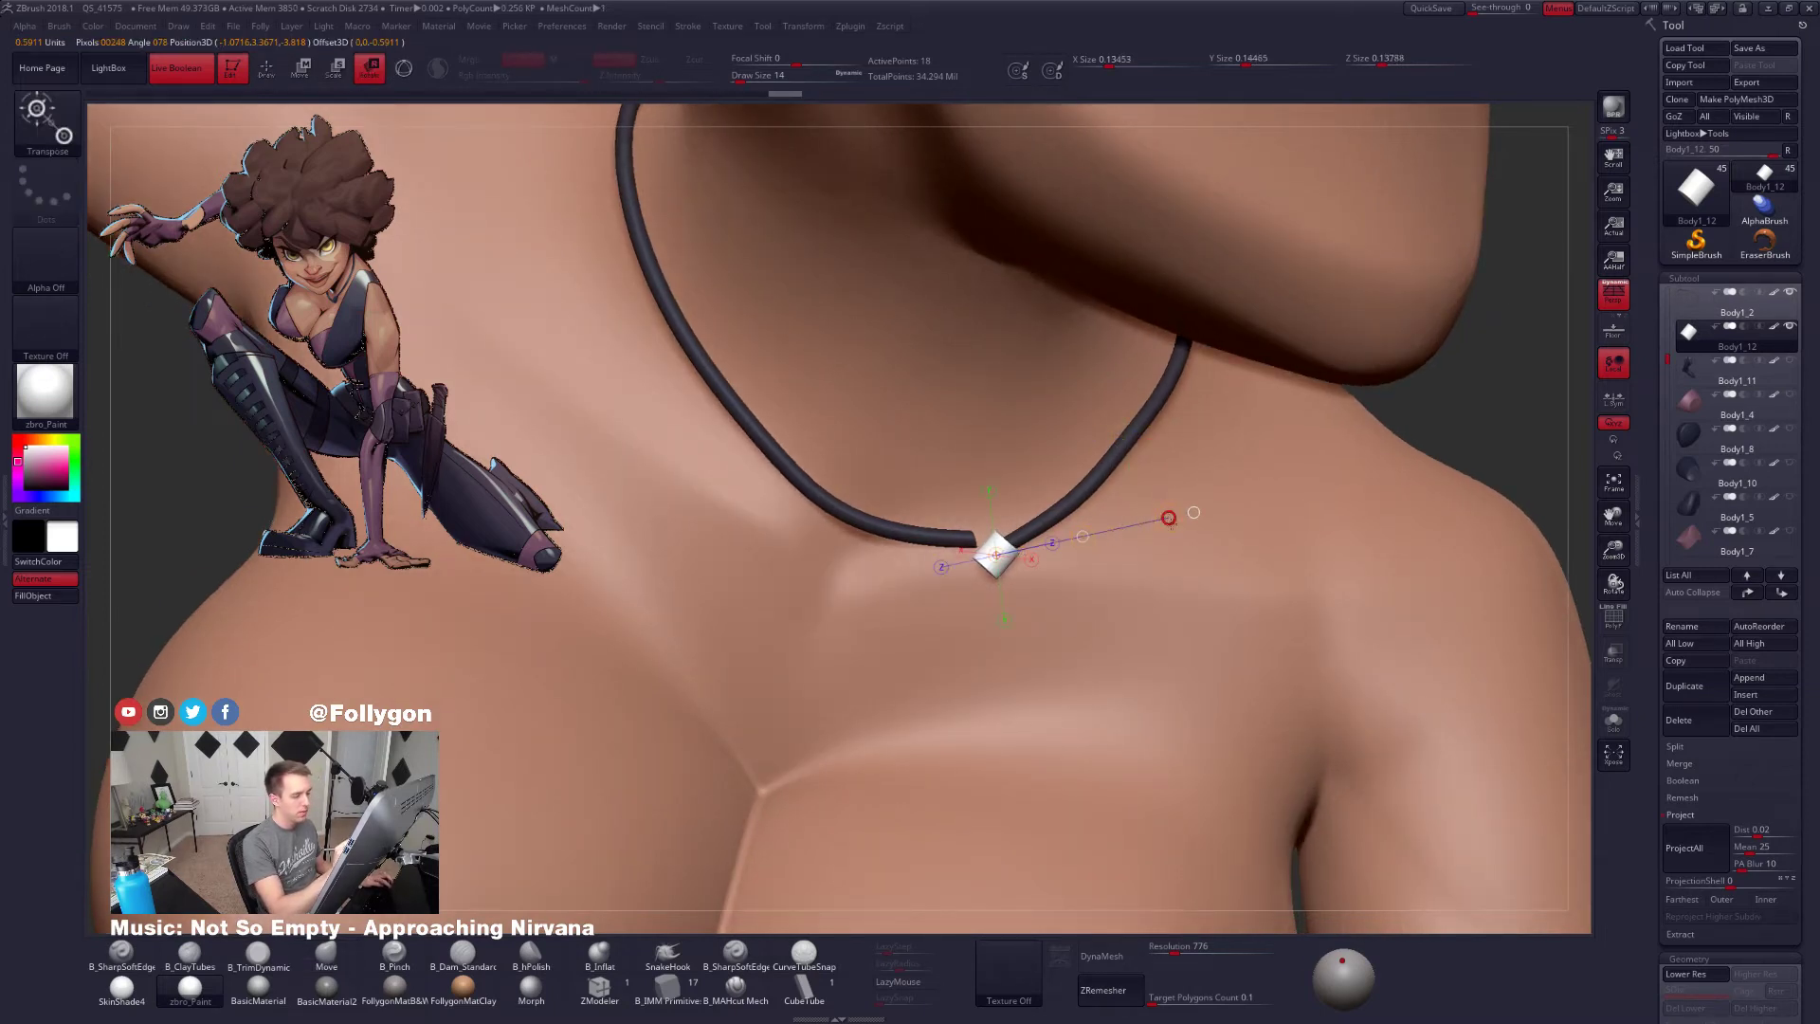
# Isolate the cylinder with polyframe shown, and prepare it for ZModeler at its lowest subdivision level
pyautogui.hotkey('shift', 's')
pyautogui.moveTo(996, 555)
pyautogui.keyDown('ctrl'); pyautogui.mouseDown(button='right')
pyautogui.moveTo(991, 503)
pyautogui.moveTo(953, 595)
pyautogui.mouseUp(button='right'); pyautogui.keyUp('ctrl')
pyautogui.press('q')
pyautogui.hotkey('shift', 'f')
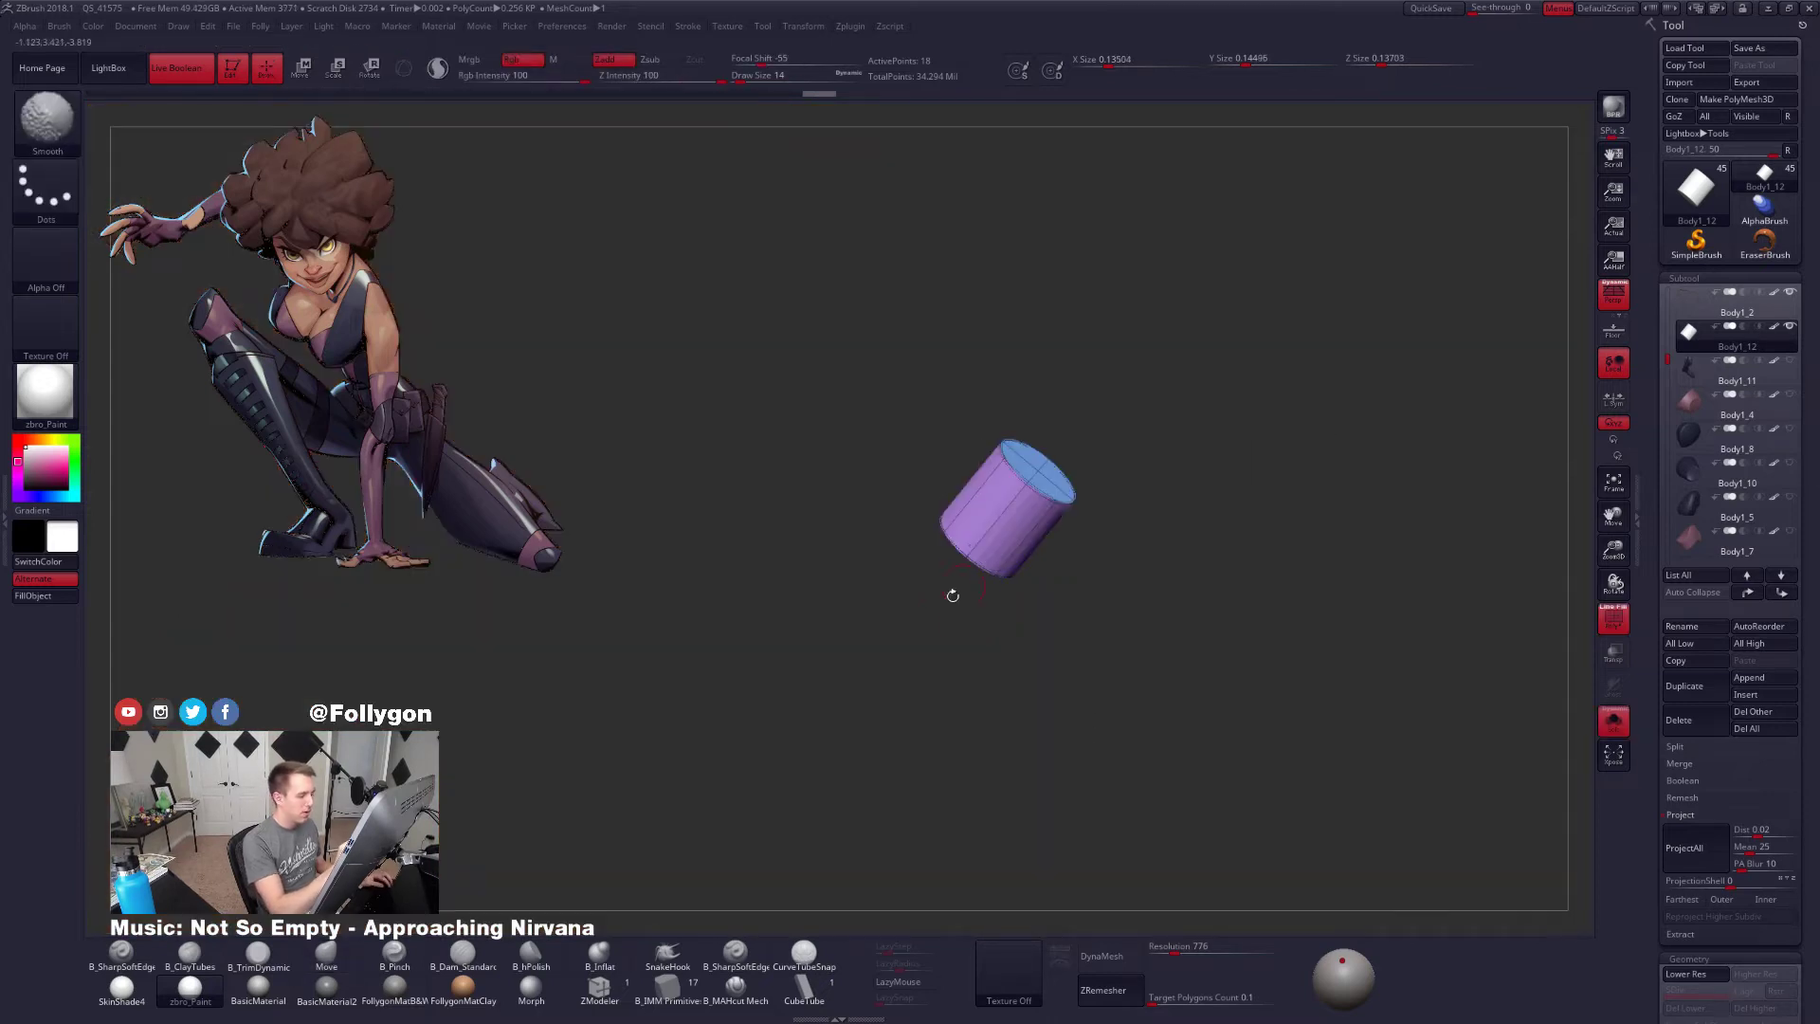
pyautogui.click(599, 988)
pyautogui.hotkey('shift', 'd')
pyautogui.moveTo(1029, 464)
pyautogui.keyDown('ctrl'); pyautogui.mouseDown(button='right')
pyautogui.moveTo(1033, 553)
pyautogui.moveTo(1069, 626)
pyautogui.moveTo(1025, 663)
pyautogui.mouseUp(button='right'); pyautogui.keyUp('ctrl')
# Try to bevel the cylinder's rim edge loop with ZModeler
pyautogui.press('space')
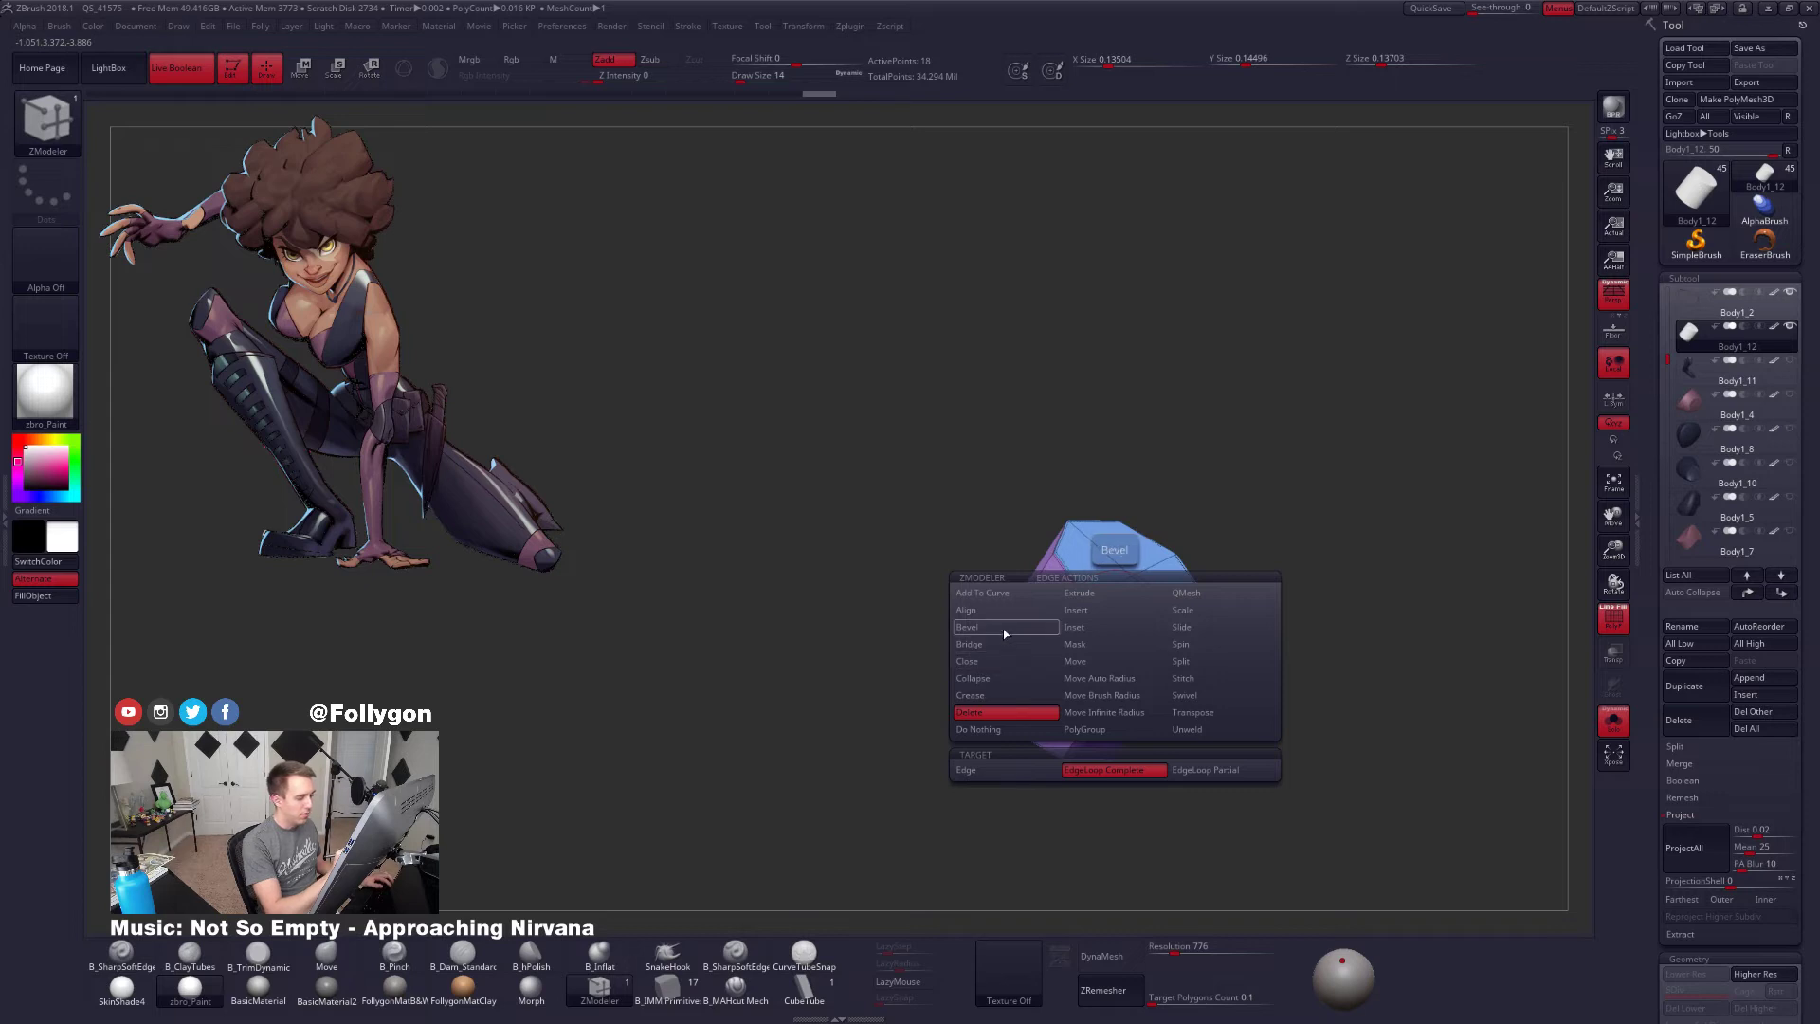
pyautogui.click(1003, 631)
pyautogui.moveTo(1109, 618); pyautogui.dragTo(1119, 632)
pyautogui.hotkey('ctrl', 'z')
# Split the center point of both cylinder caps with ZModeler to create inset rings
pyautogui.hotkey('shift', 'd')
pyautogui.press('space')
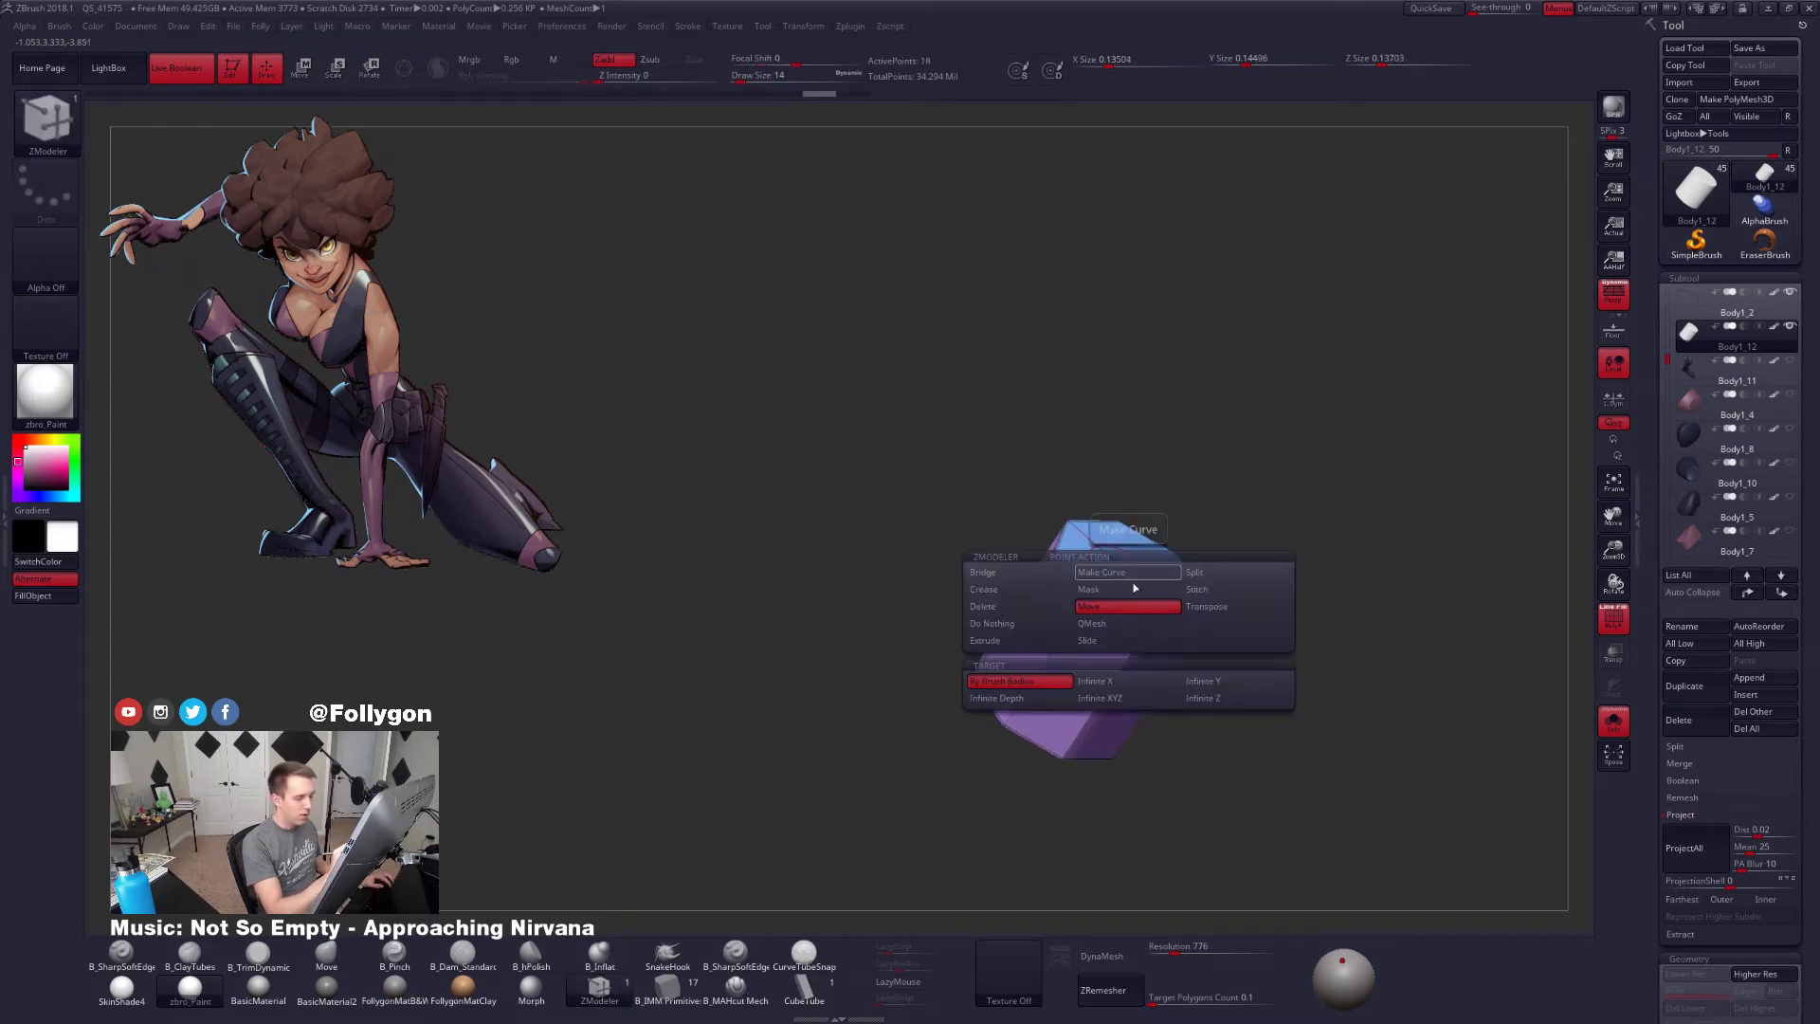
pyautogui.click(1202, 572)
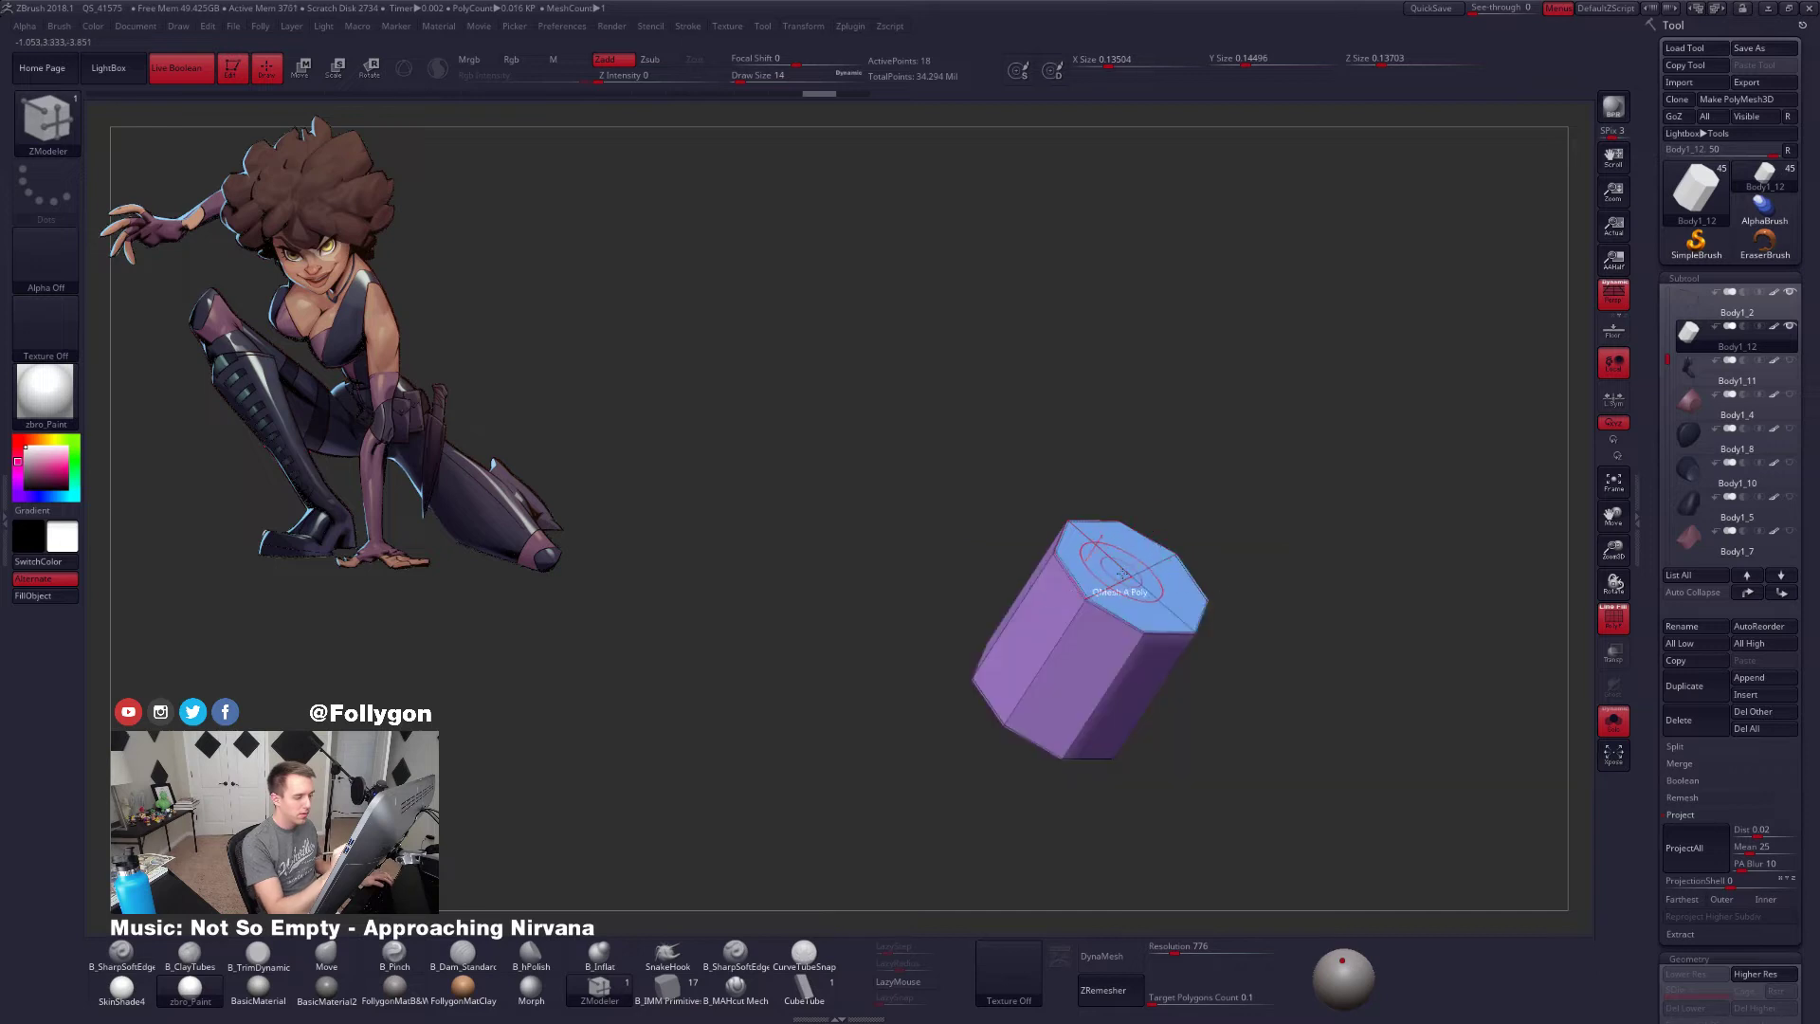
pyautogui.moveTo(1138, 593); pyautogui.dragTo(1152, 626)
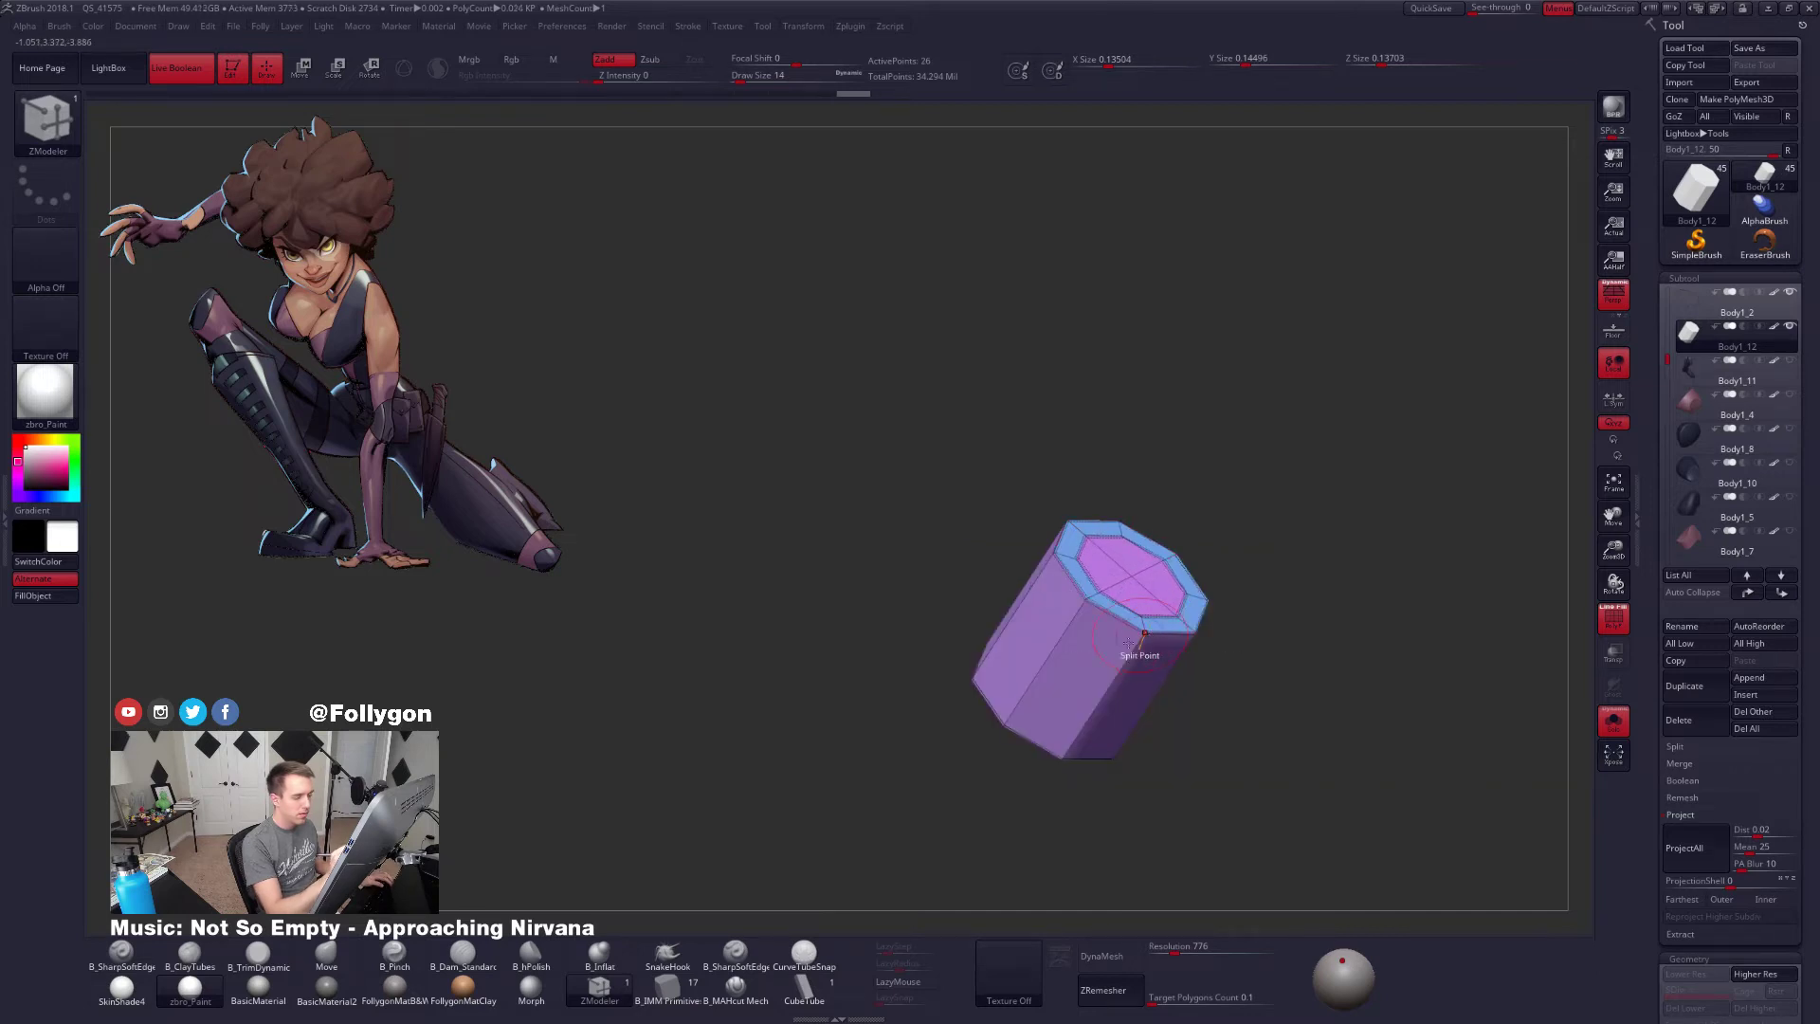
pyautogui.moveTo(957, 815); pyautogui.dragTo(976, 752)
pyautogui.moveTo(1132, 758); pyautogui.dragTo(1004, 825)
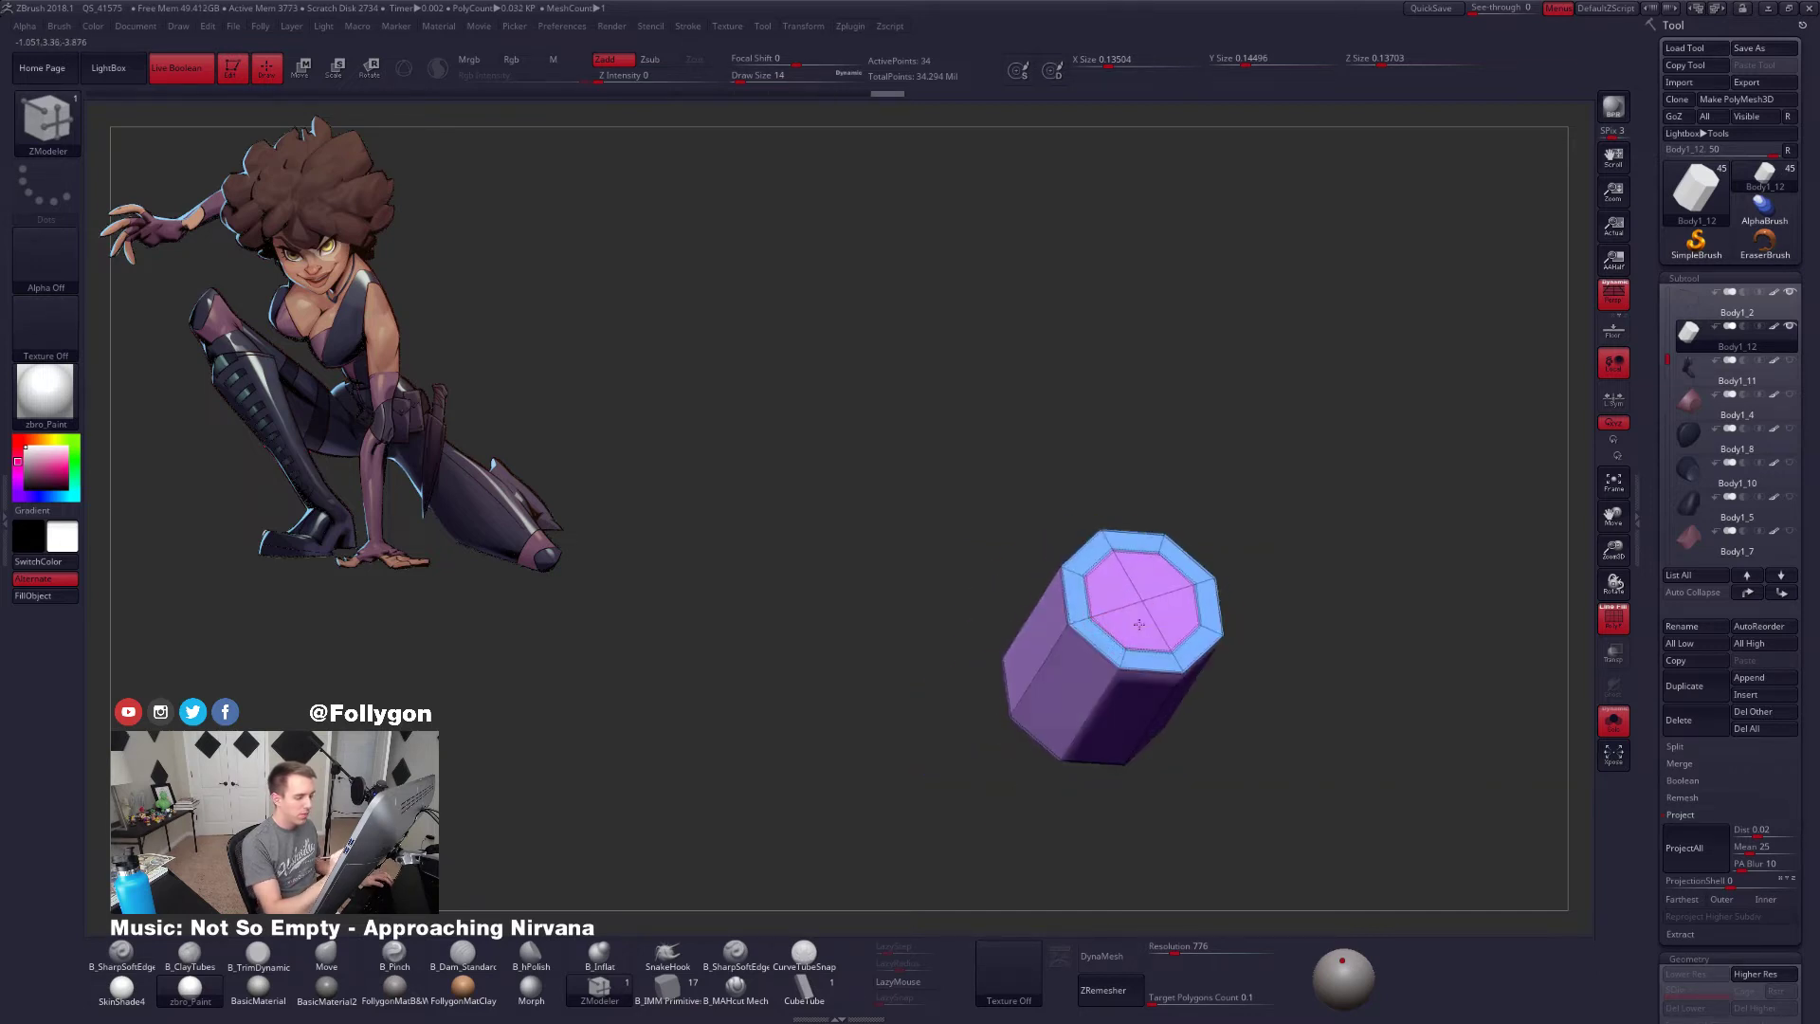
# Set the ZModeler polygon action to Extrude and push the first cap's inset center into the cylinder
pyautogui.press('space')
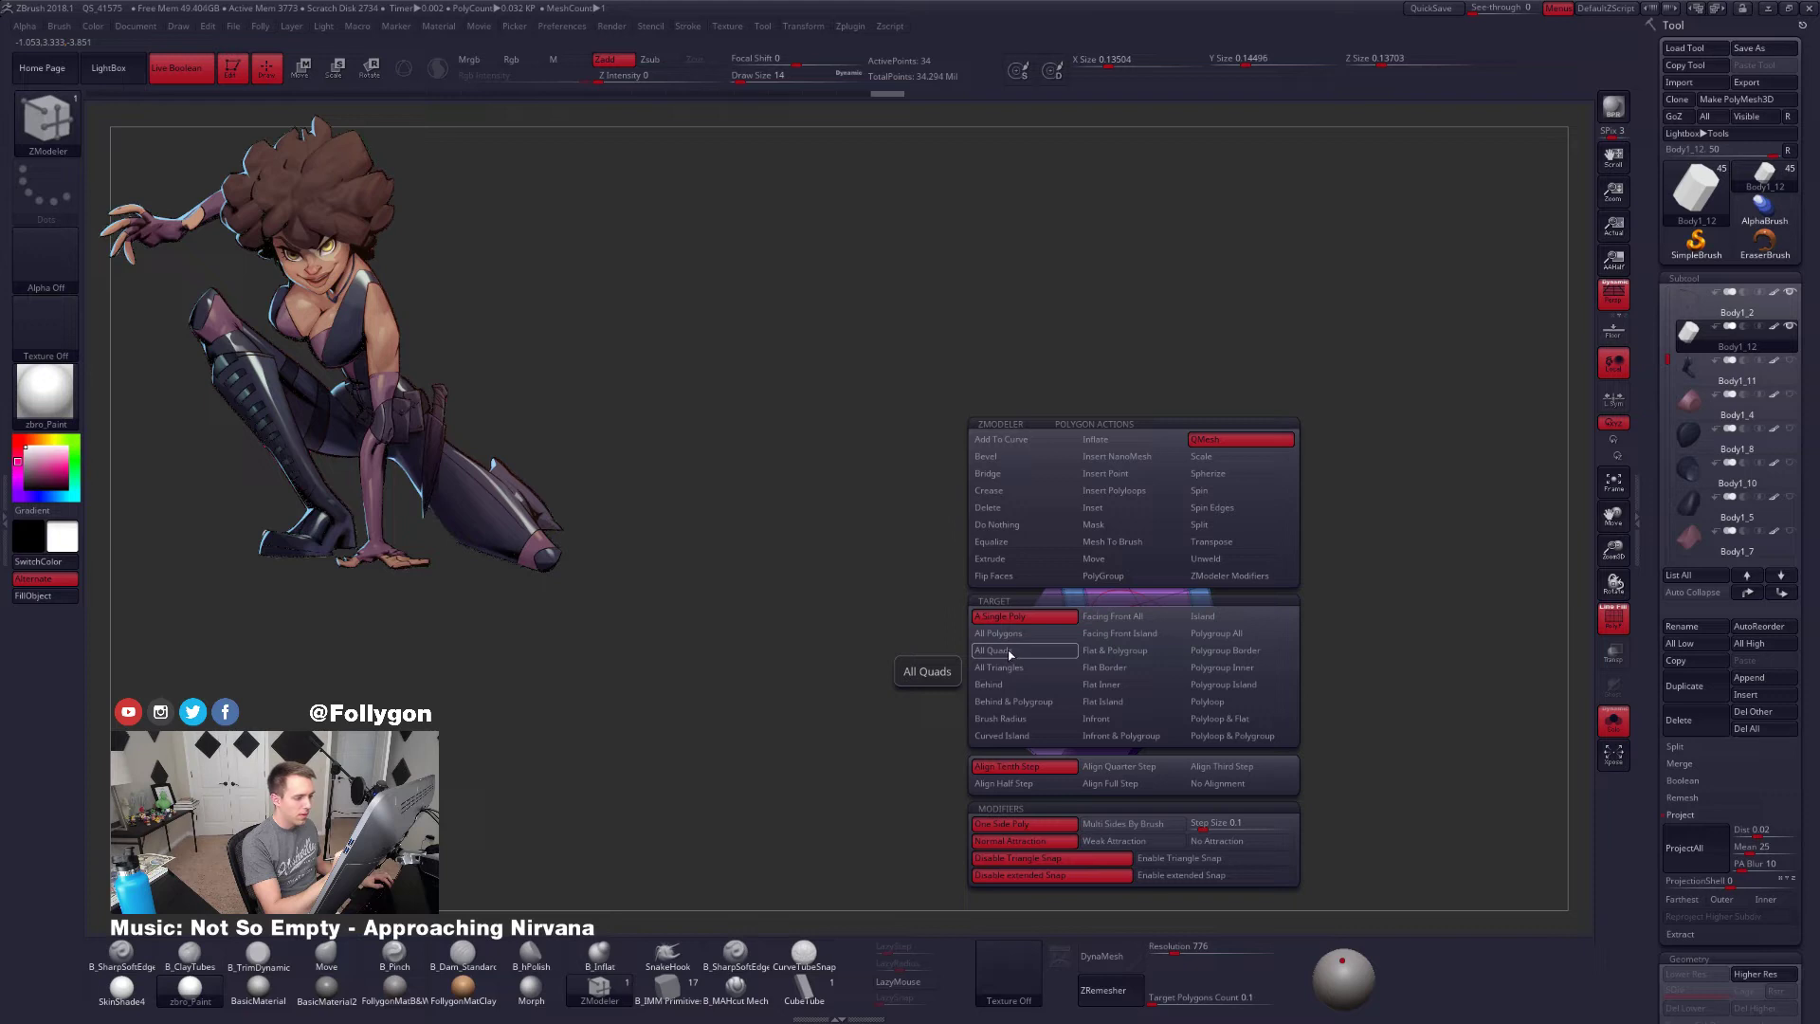
pyautogui.click(1019, 561)
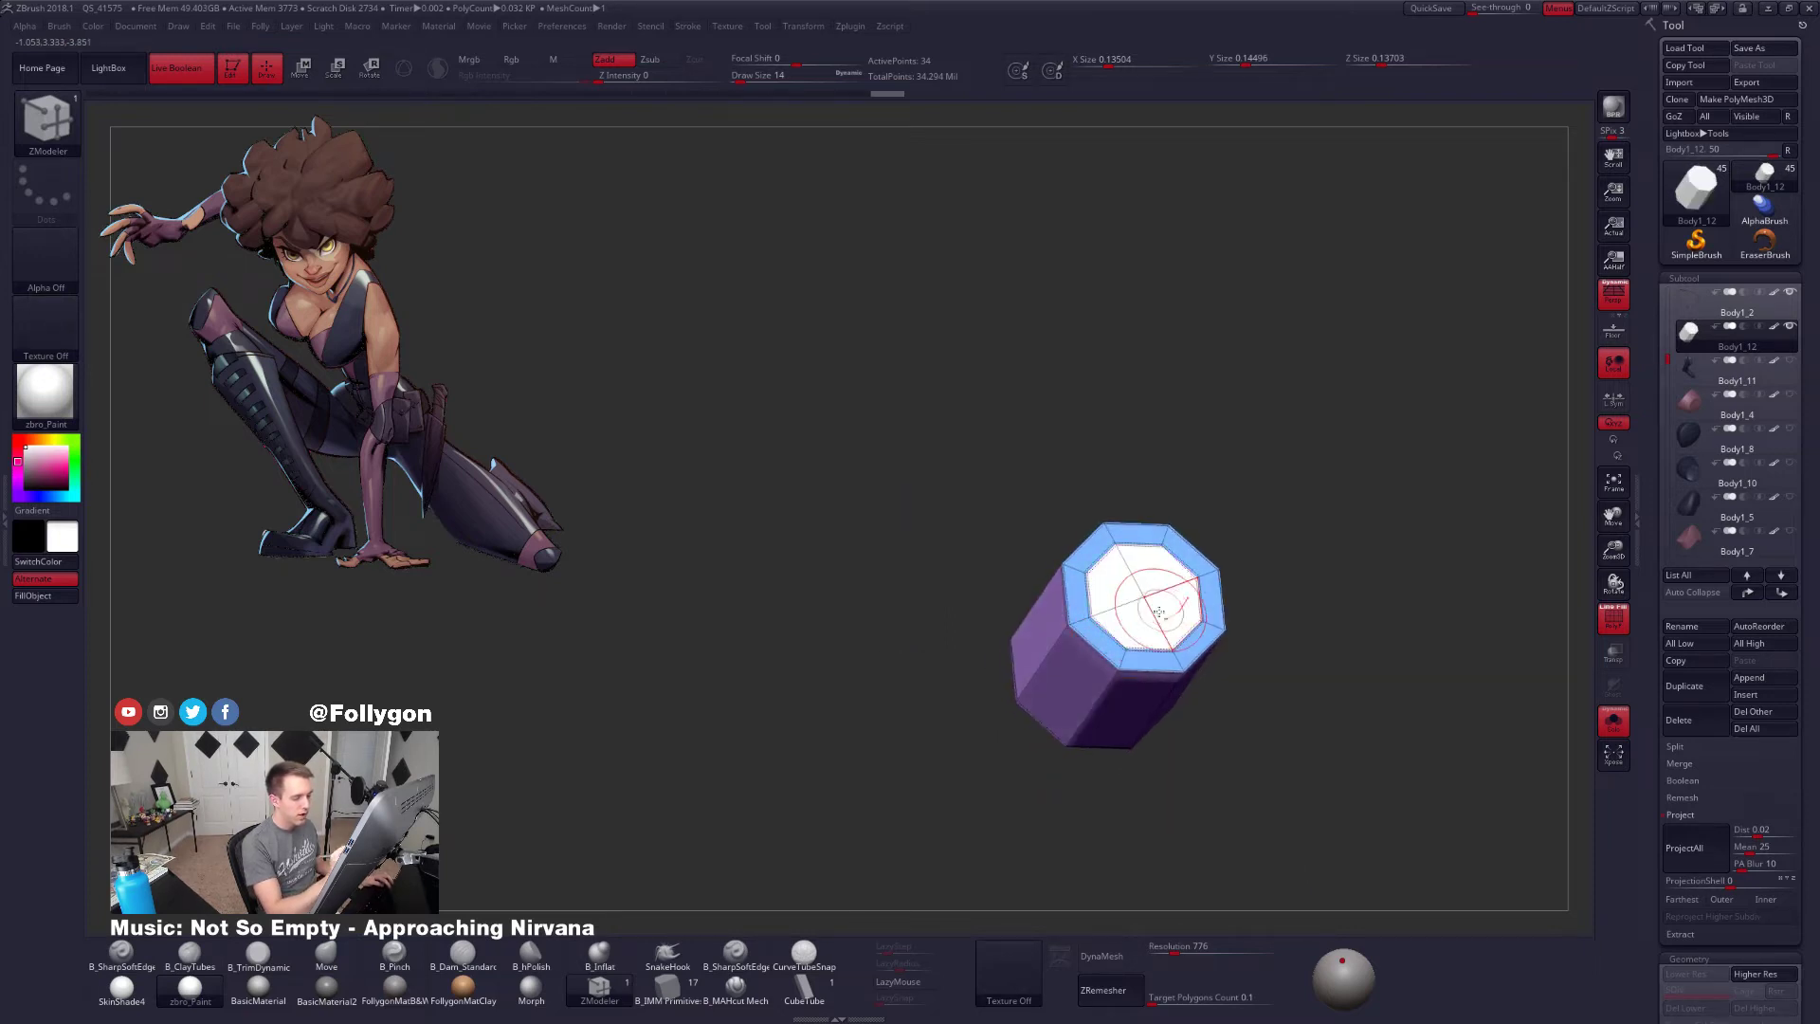
pyautogui.moveTo(1159, 612); pyautogui.dragTo(1167, 606, button='right')
pyautogui.moveTo(1166, 605); pyautogui.dragTo(1124, 645)
# Extrude the opposite cap's inset center inward, undoing misplaced attempts, and preview the smoothed cylinder
pyautogui.moveTo(1111, 654)
pyautogui.mouseDown(button='right')
pyautogui.moveTo(1123, 689)
pyautogui.moveTo(1171, 675)
pyautogui.mouseUp(button='right')
pyautogui.moveTo(1019, 711)
pyautogui.keyDown('alt'); pyautogui.mouseDown()
pyautogui.moveTo(1007, 724)
pyautogui.moveTo(1024, 715)
pyautogui.mouseUp(); pyautogui.keyUp('alt')
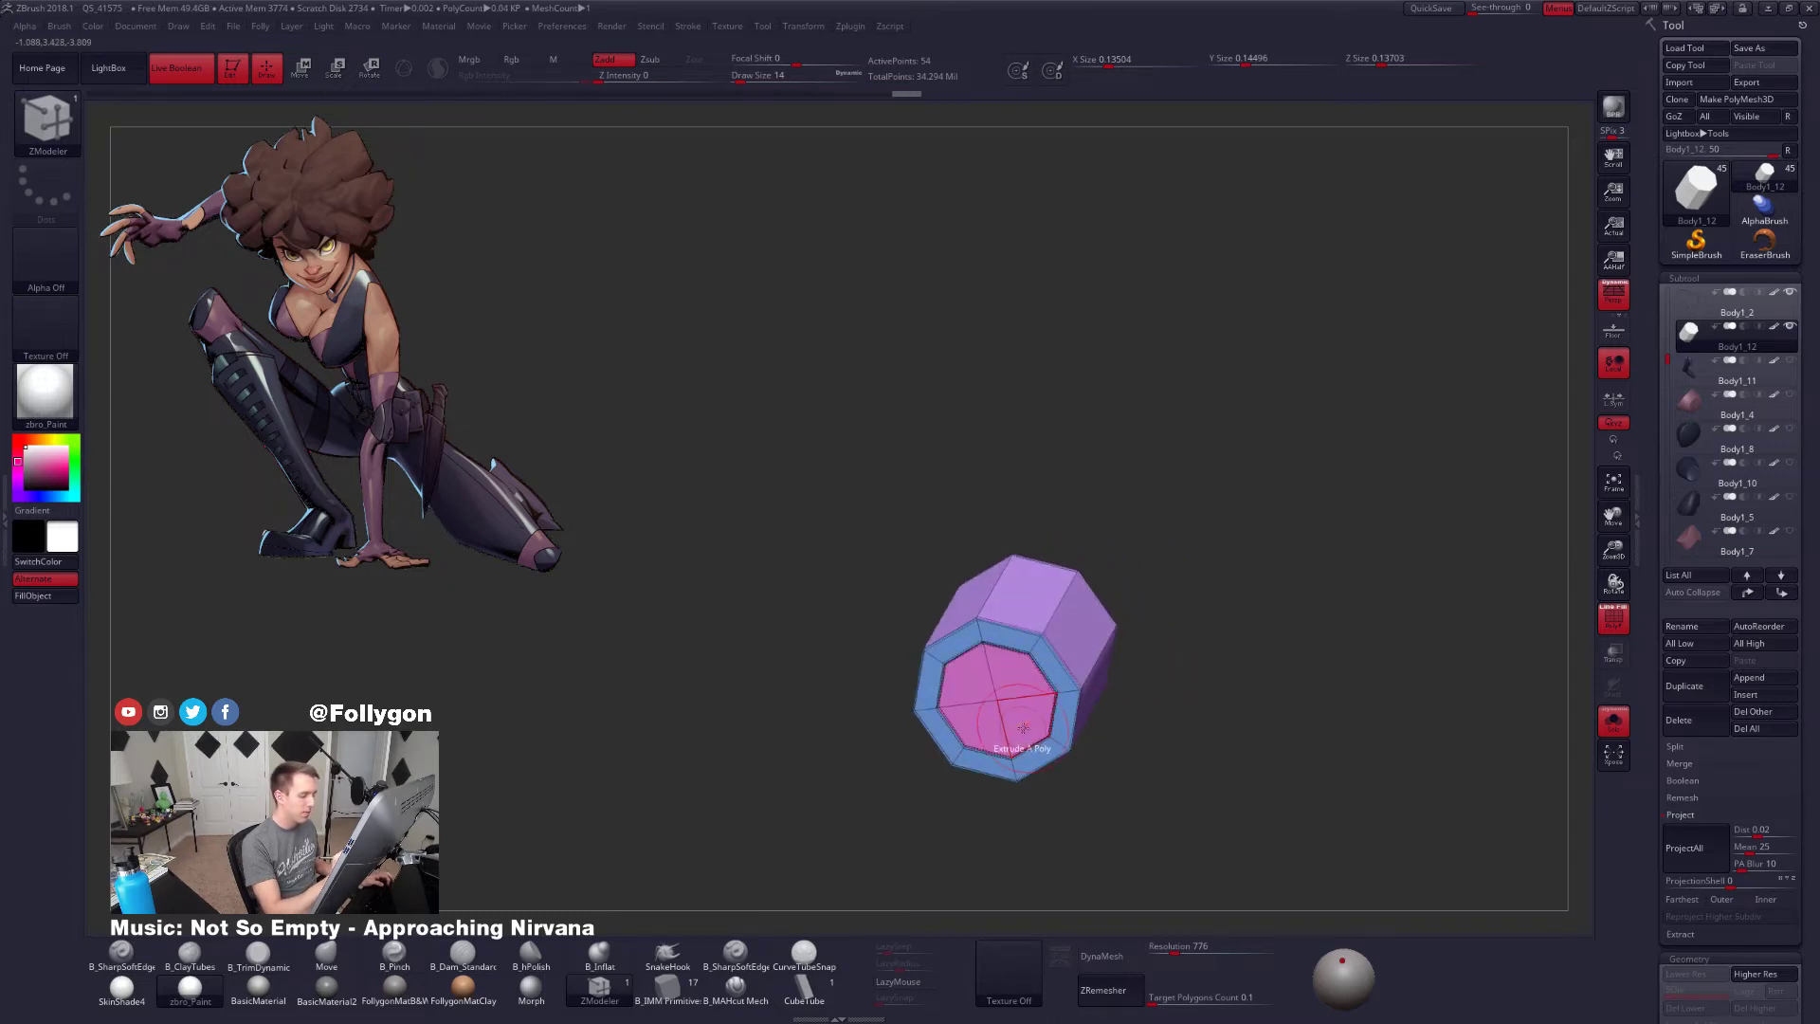
pyautogui.hotkey('ctrl', 'z')
pyautogui.moveTo(1057, 728); pyautogui.dragTo(1013, 722, button='right')
pyautogui.moveTo(1015, 723)
pyautogui.mouseDown()
pyautogui.moveTo(1004, 754)
pyautogui.moveTo(1040, 728)
pyautogui.mouseUp()
pyautogui.hotkey('ctrl', 'z')
pyautogui.press('d')
pyautogui.moveTo(1168, 711); pyautogui.dragTo(1126, 742, button='right')
# Return the cylinder to its lowest subdivision level and open the ZModeler edge actions on its side
pyautogui.hotkey('shift', 'd')
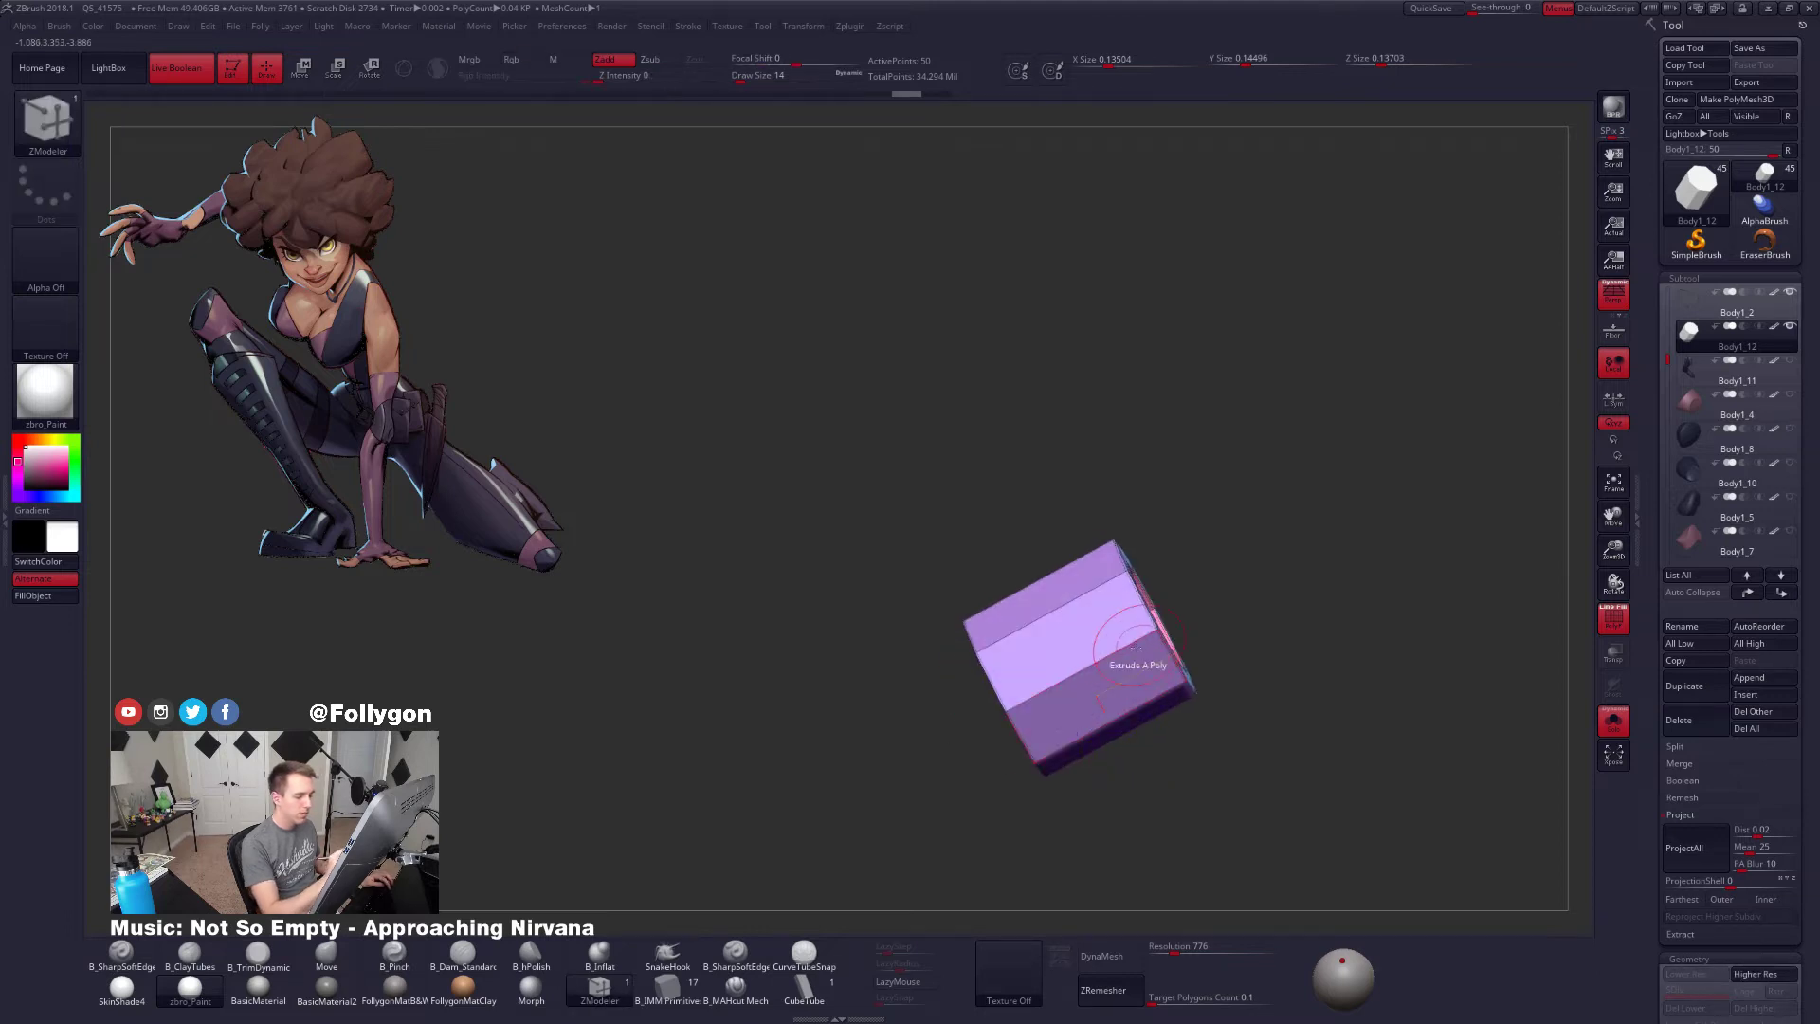
pyautogui.moveTo(1136, 647); pyautogui.dragTo(1091, 654, button='right')
pyautogui.press('space')
pyautogui.press('space')
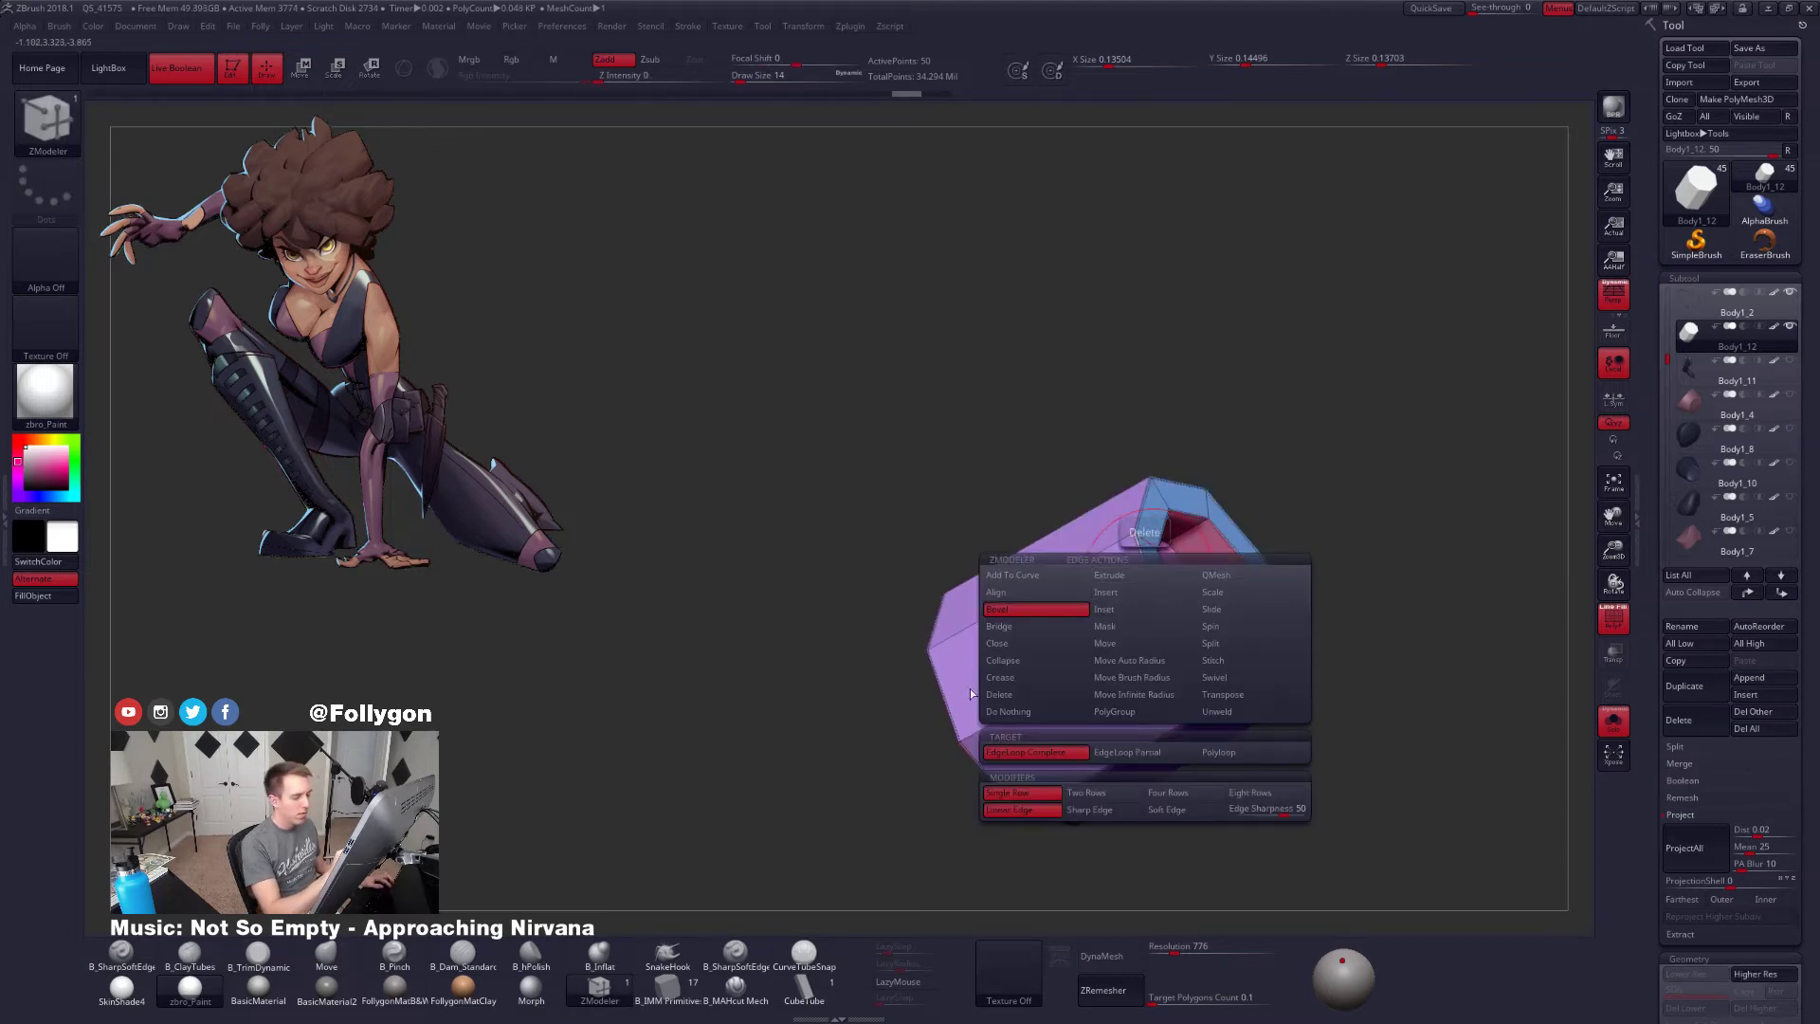
pyautogui.moveTo(1109, 630); pyautogui.dragTo(1144, 601, button='right')
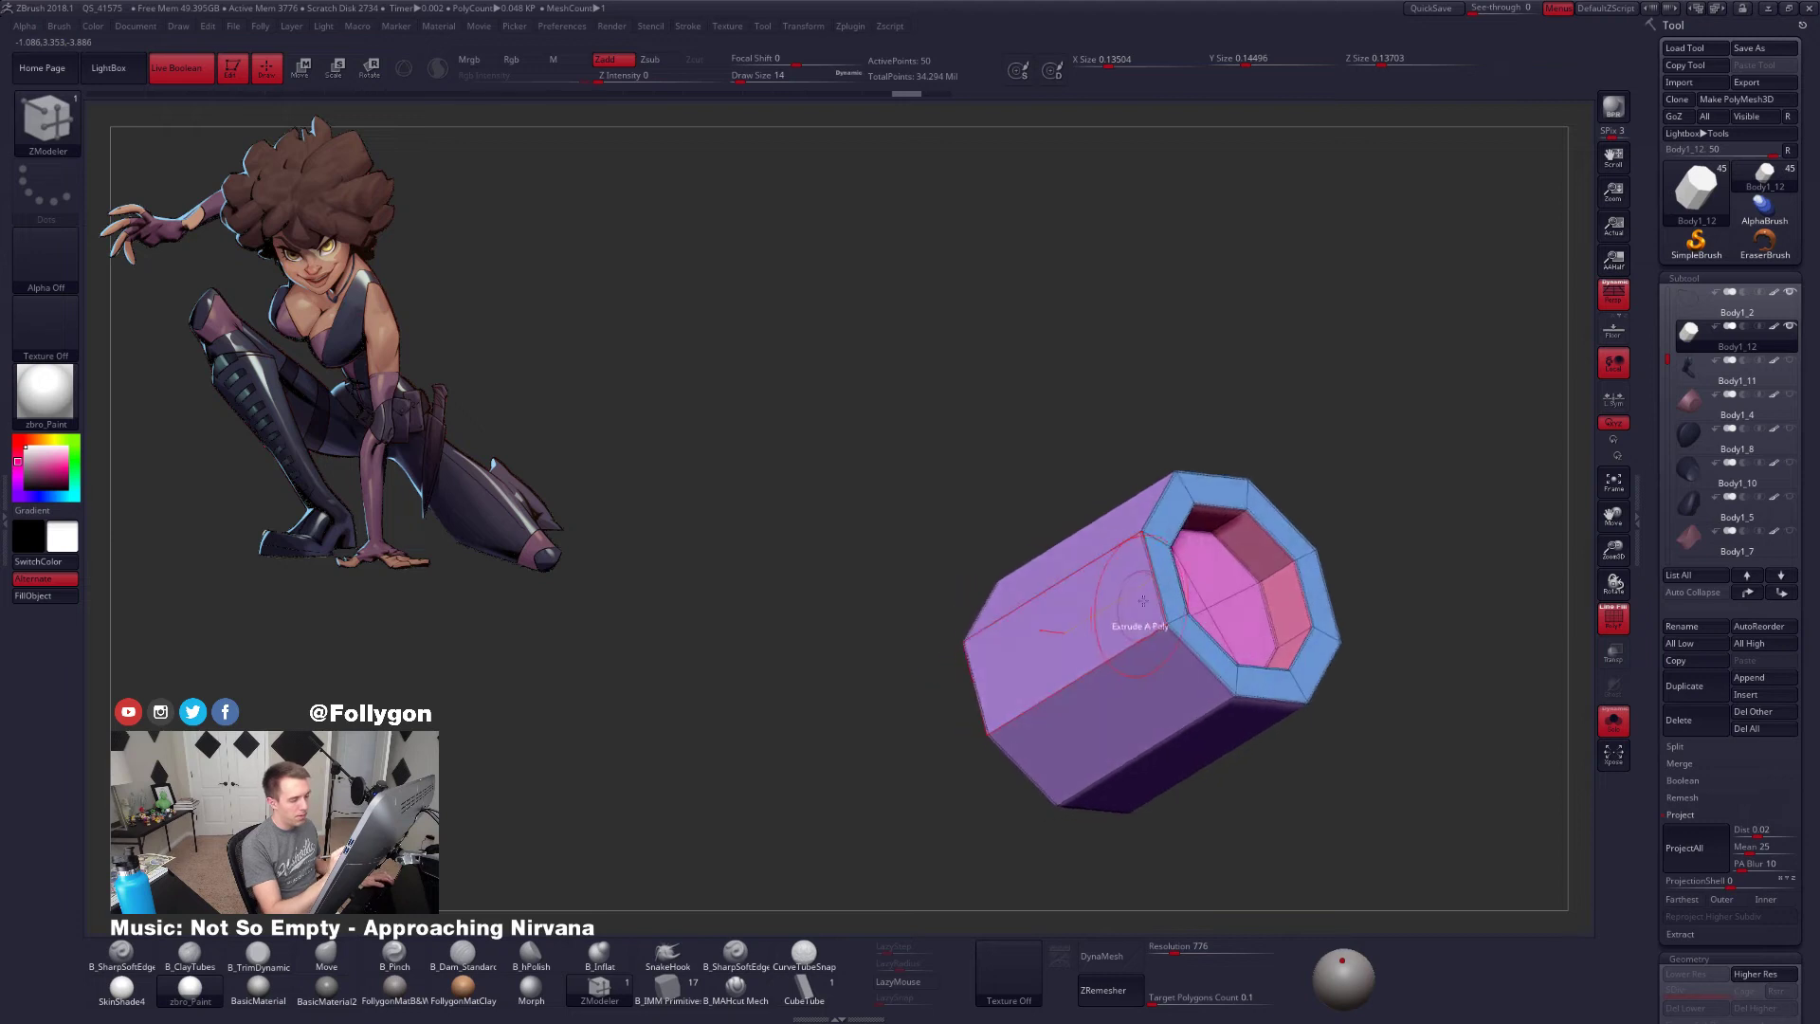
# Insert edge loops around the rims at both ends of the hollow cylinder bead with ZModeler
pyautogui.moveTo(1155, 594); pyautogui.dragTo(1142, 597)
pyautogui.moveTo(1185, 607); pyautogui.dragTo(1118, 617, button='right')
pyautogui.moveTo(1215, 580); pyautogui.dragTo(1205, 576)
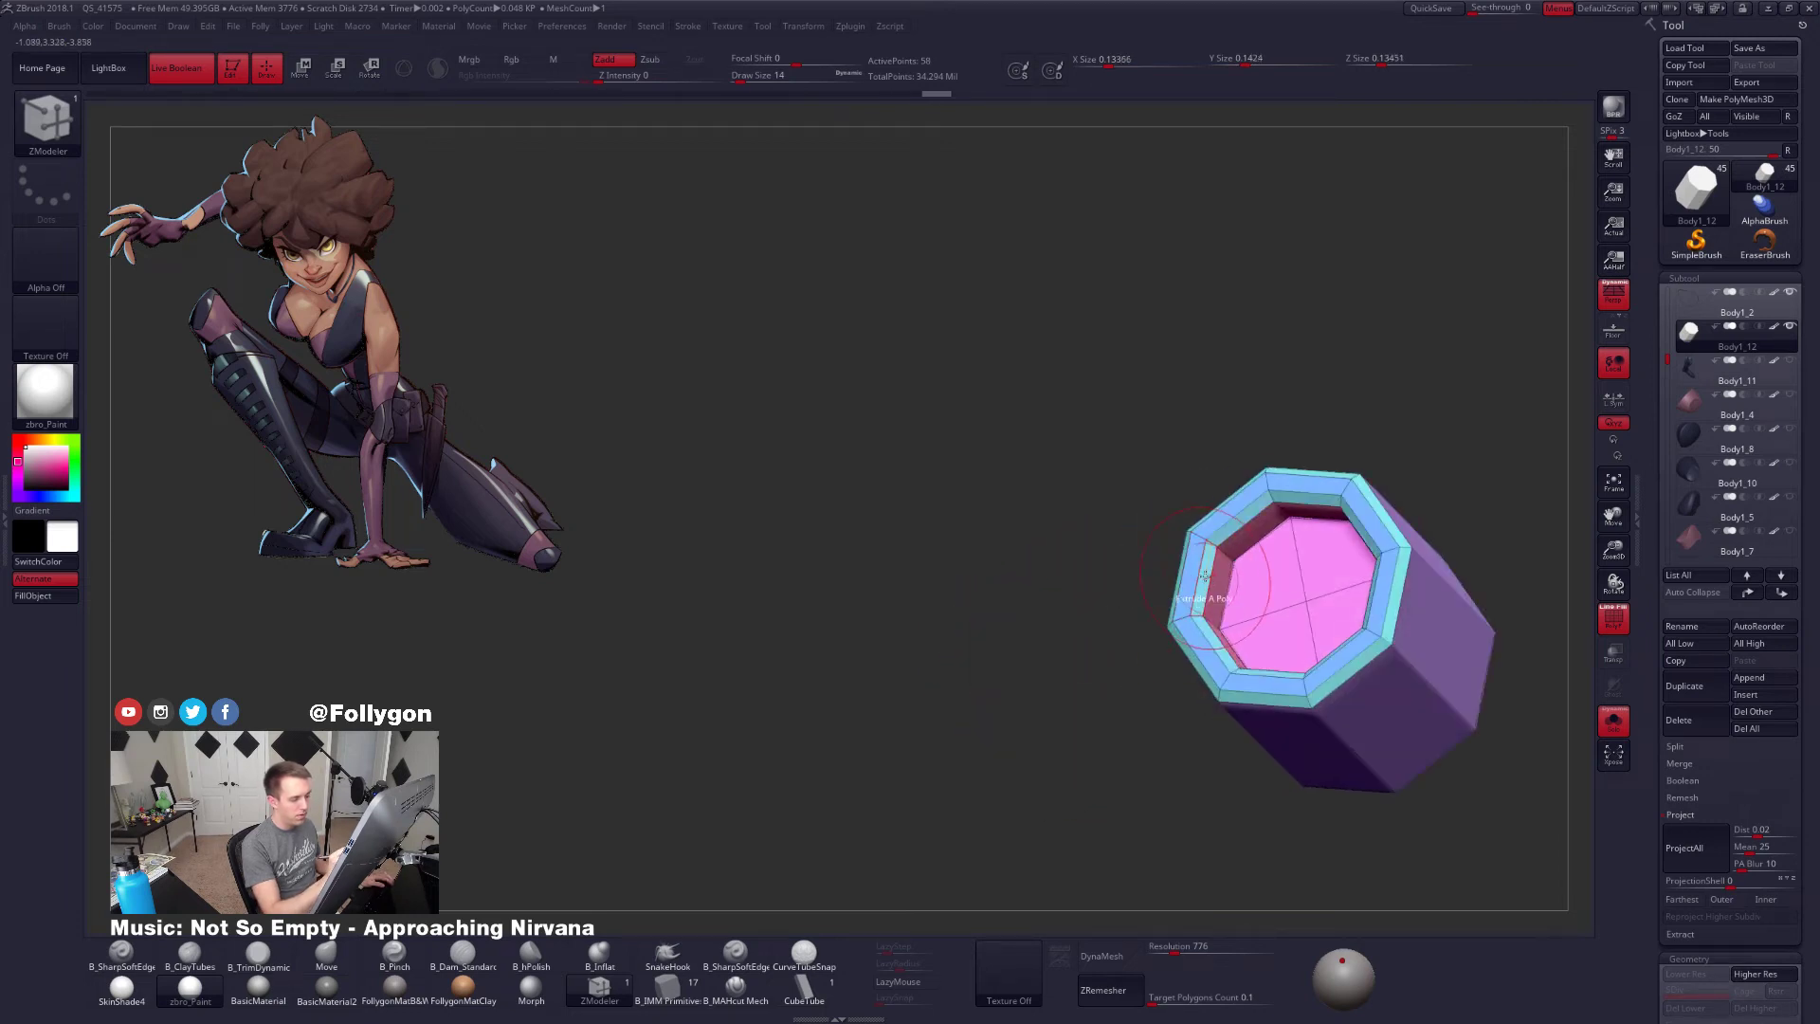
pyautogui.moveTo(1053, 597); pyautogui.dragTo(1197, 603, button='right')
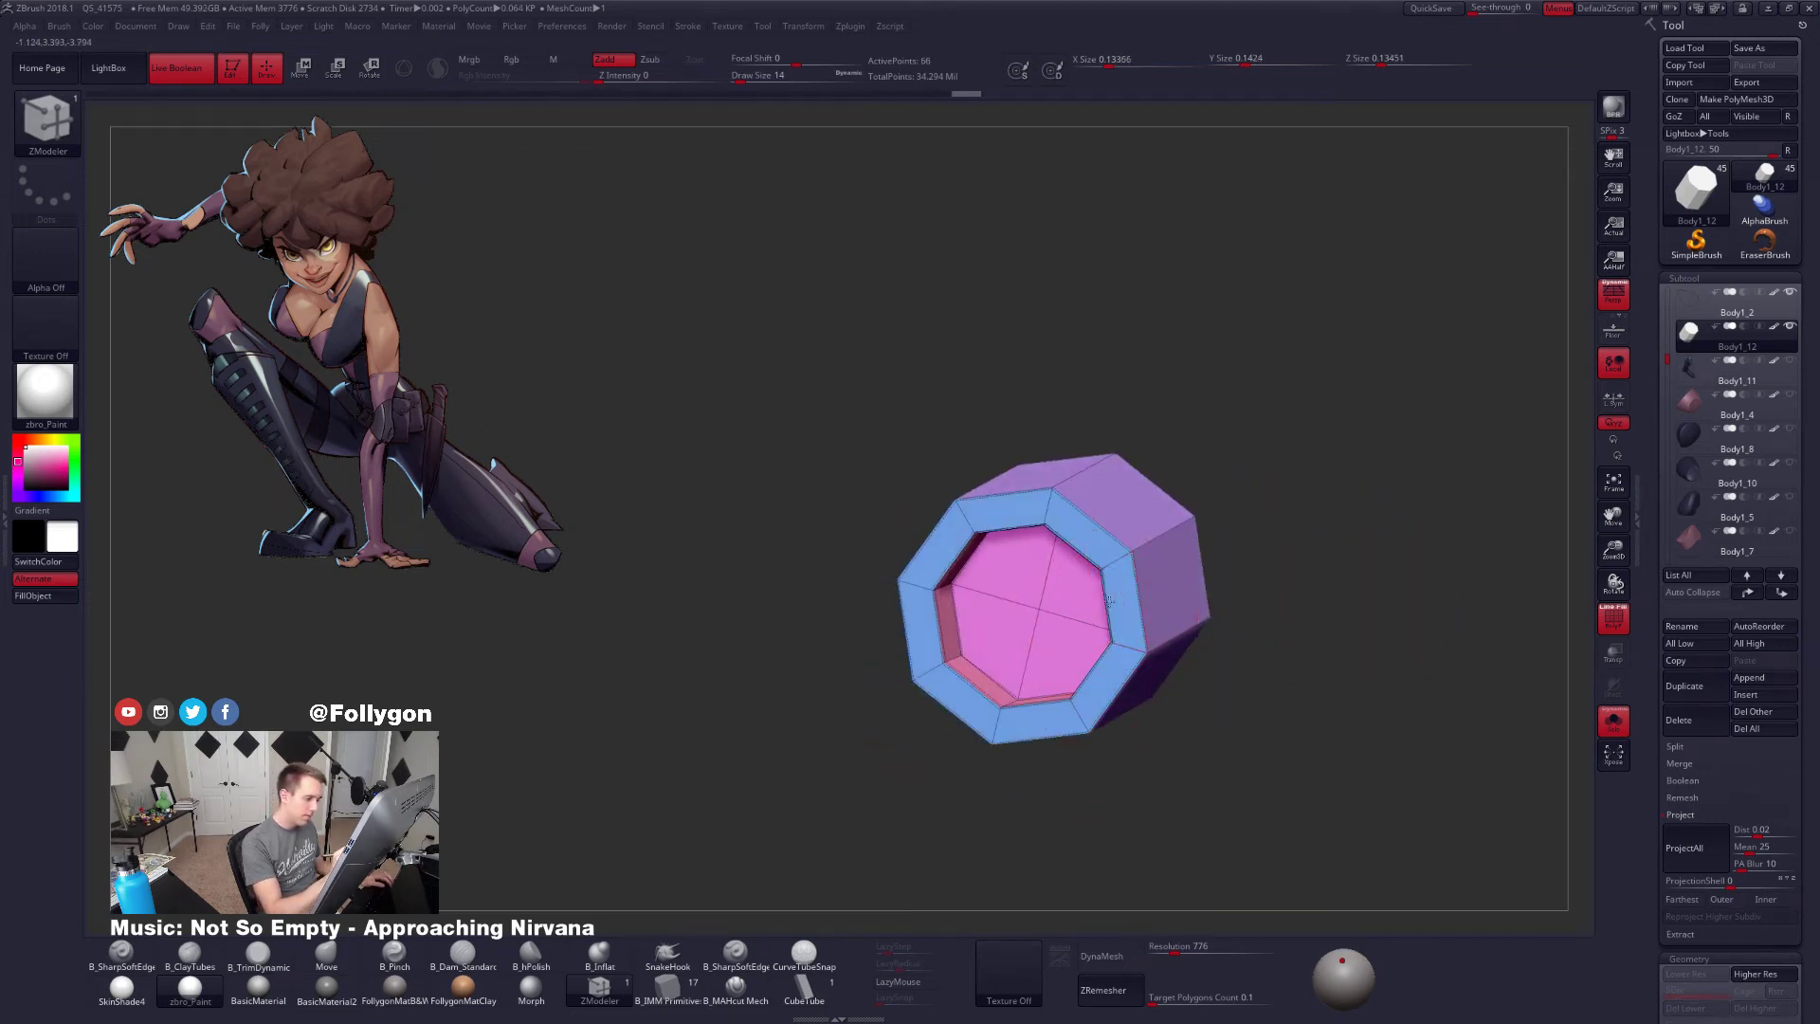
pyautogui.moveTo(1109, 601); pyautogui.dragTo(1130, 597)
pyautogui.moveTo(1209, 578); pyautogui.dragTo(1147, 559, button='right')
# Set the ZModeler edge action to Crease and crease the edges around the bead's near rim
pyautogui.press('space')
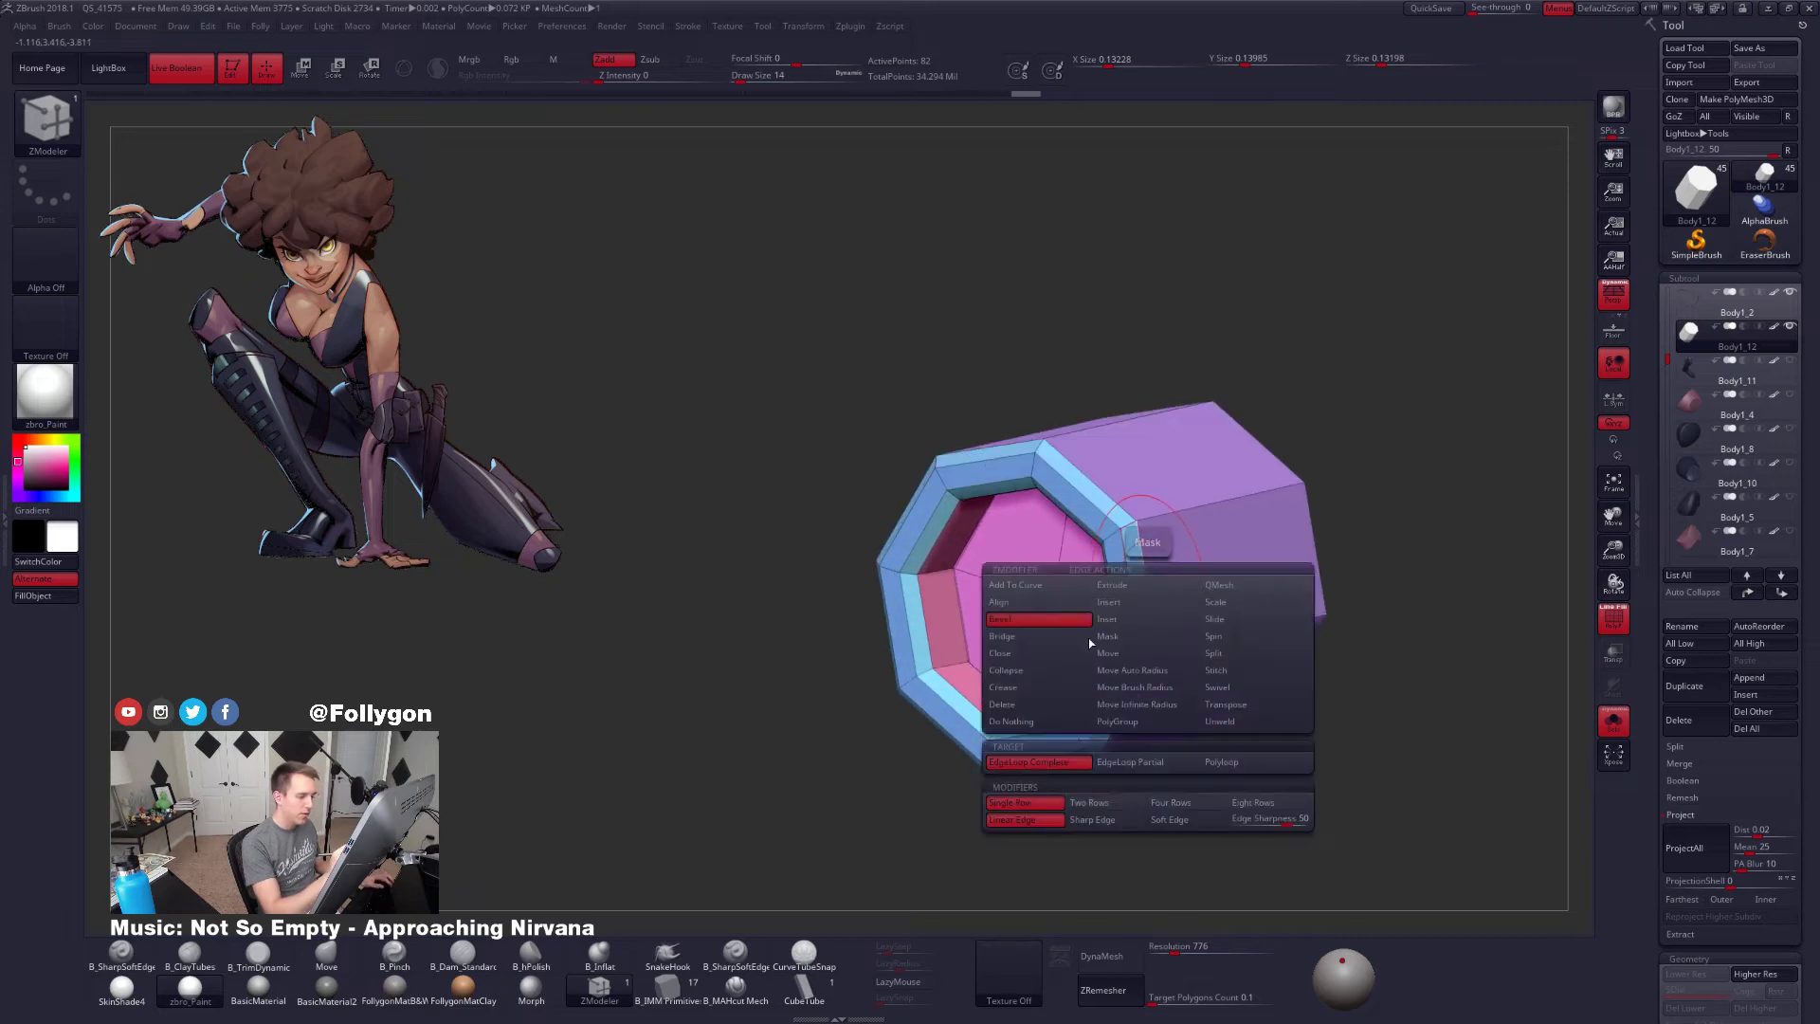
pyautogui.click(1056, 686)
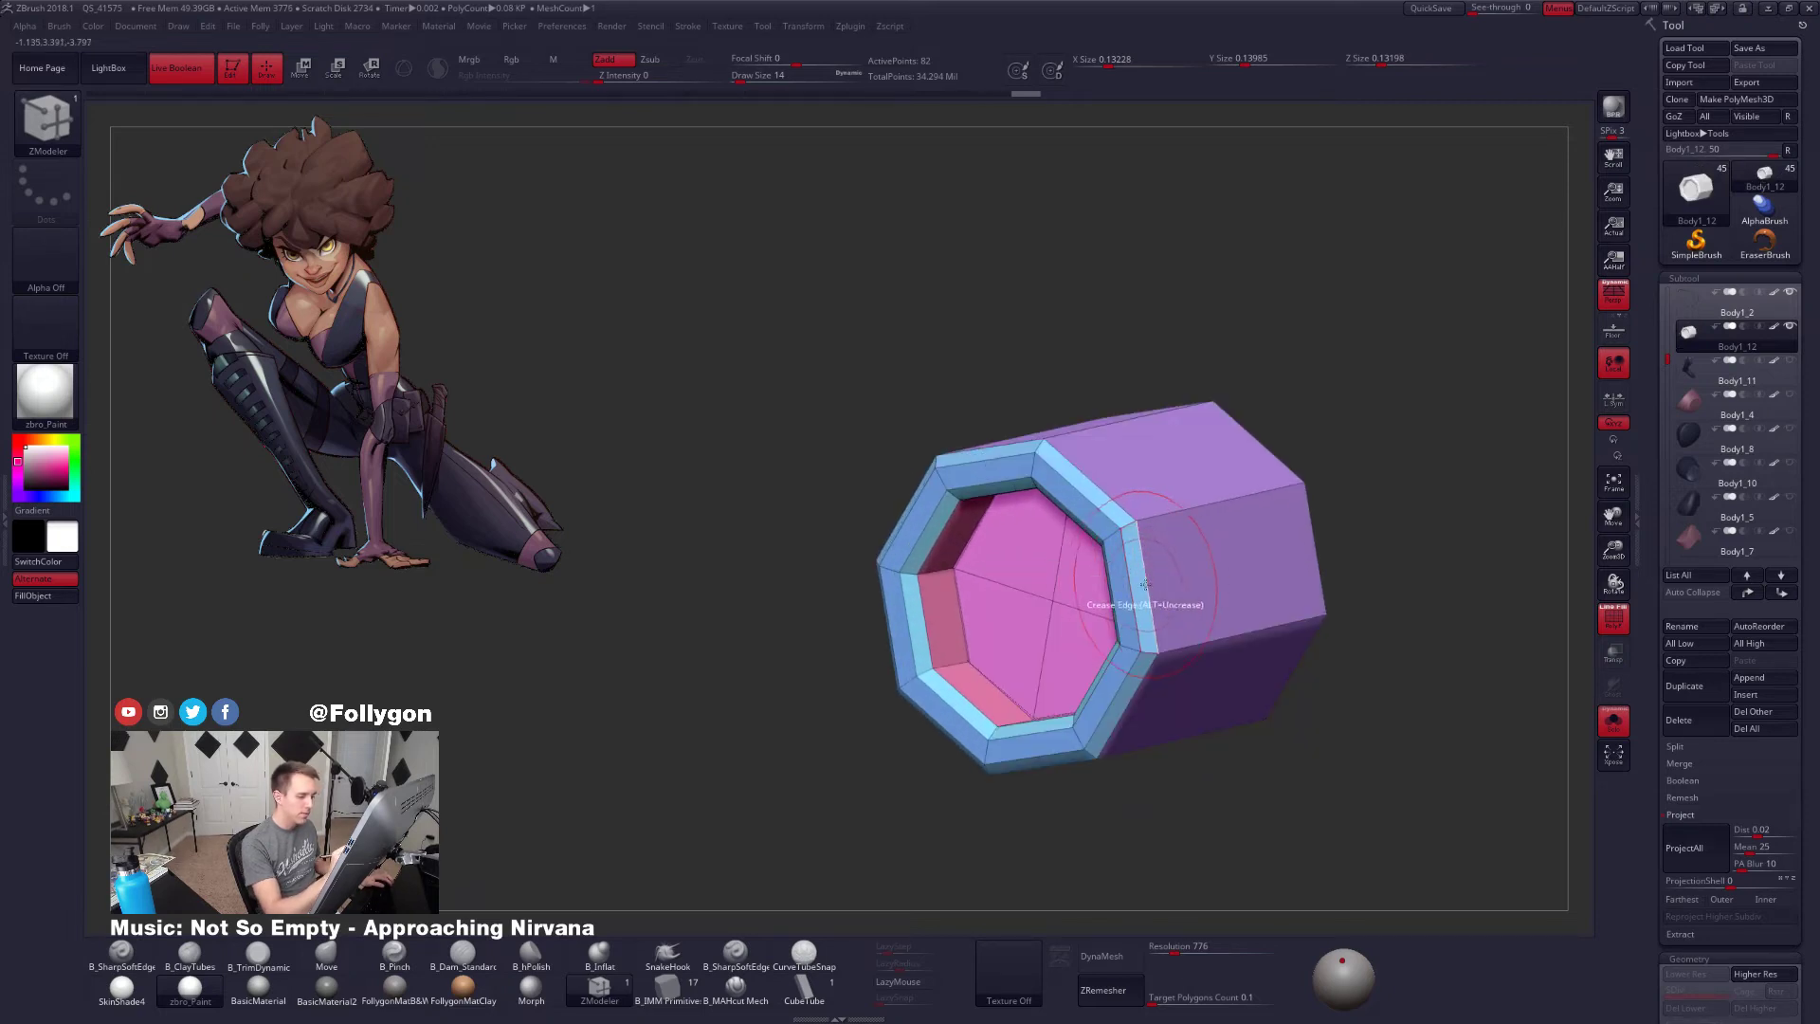
pyautogui.press('space')
pyautogui.click(1049, 775)
pyautogui.click(1141, 597)
pyautogui.click(1137, 611)
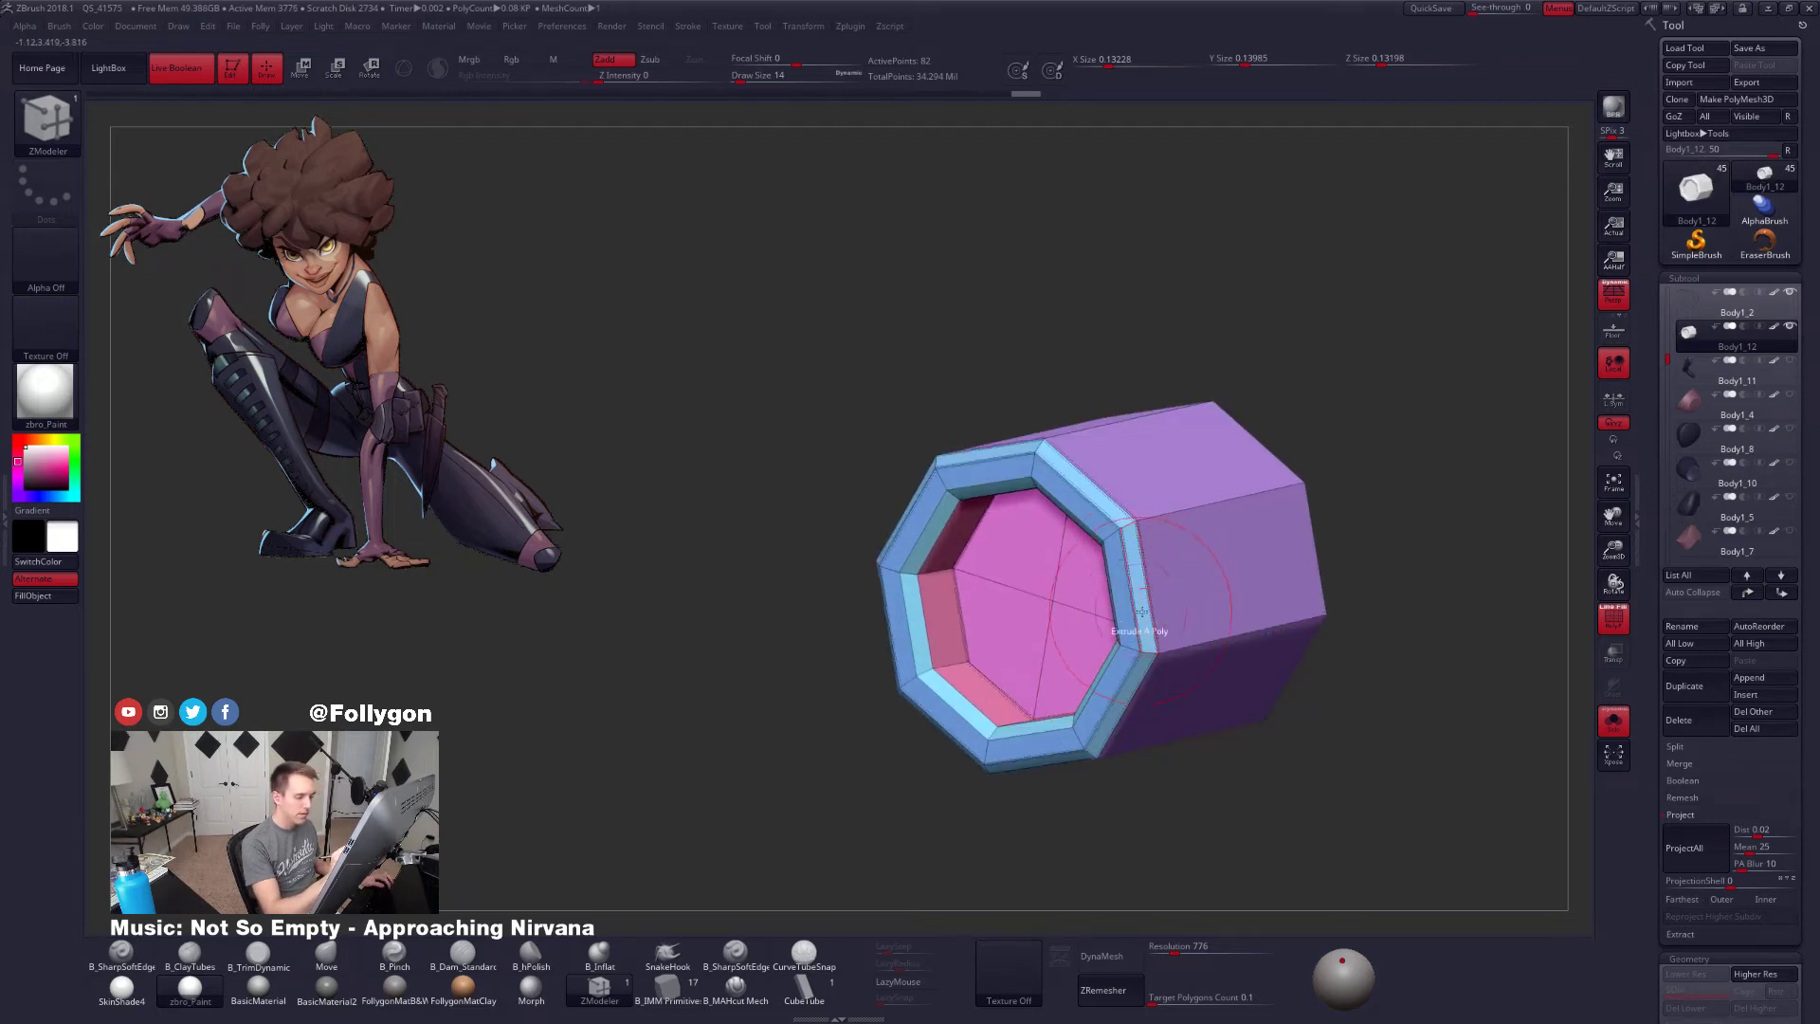
# Crease the rim edges around the bead's other end, checking the shape with smoothing toggled
pyautogui.moveTo(1141, 611); pyautogui.dragTo(1033, 628, button='right')
pyautogui.click(1119, 587)
pyautogui.click(1104, 597)
pyautogui.press('d')
pyautogui.hotkey('shift', 'd')
pyautogui.click(1119, 641)
pyautogui.click(1143, 617)
pyautogui.click(1164, 618)
pyautogui.moveTo(1164, 618); pyautogui.dragTo(1279, 654, button='right')
pyautogui.click(1145, 651)
pyautogui.click(1162, 650)
pyautogui.press('d')
# Inspect the smoothed bead against the neck cord with the polyframe hidden, and return to its isolated low-resolution wireframe
pyautogui.moveTo(1106, 654); pyautogui.dragTo(1280, 745, button='right')
pyautogui.hotkey('shift', 'f')
pyautogui.hotkey('alt', 's')
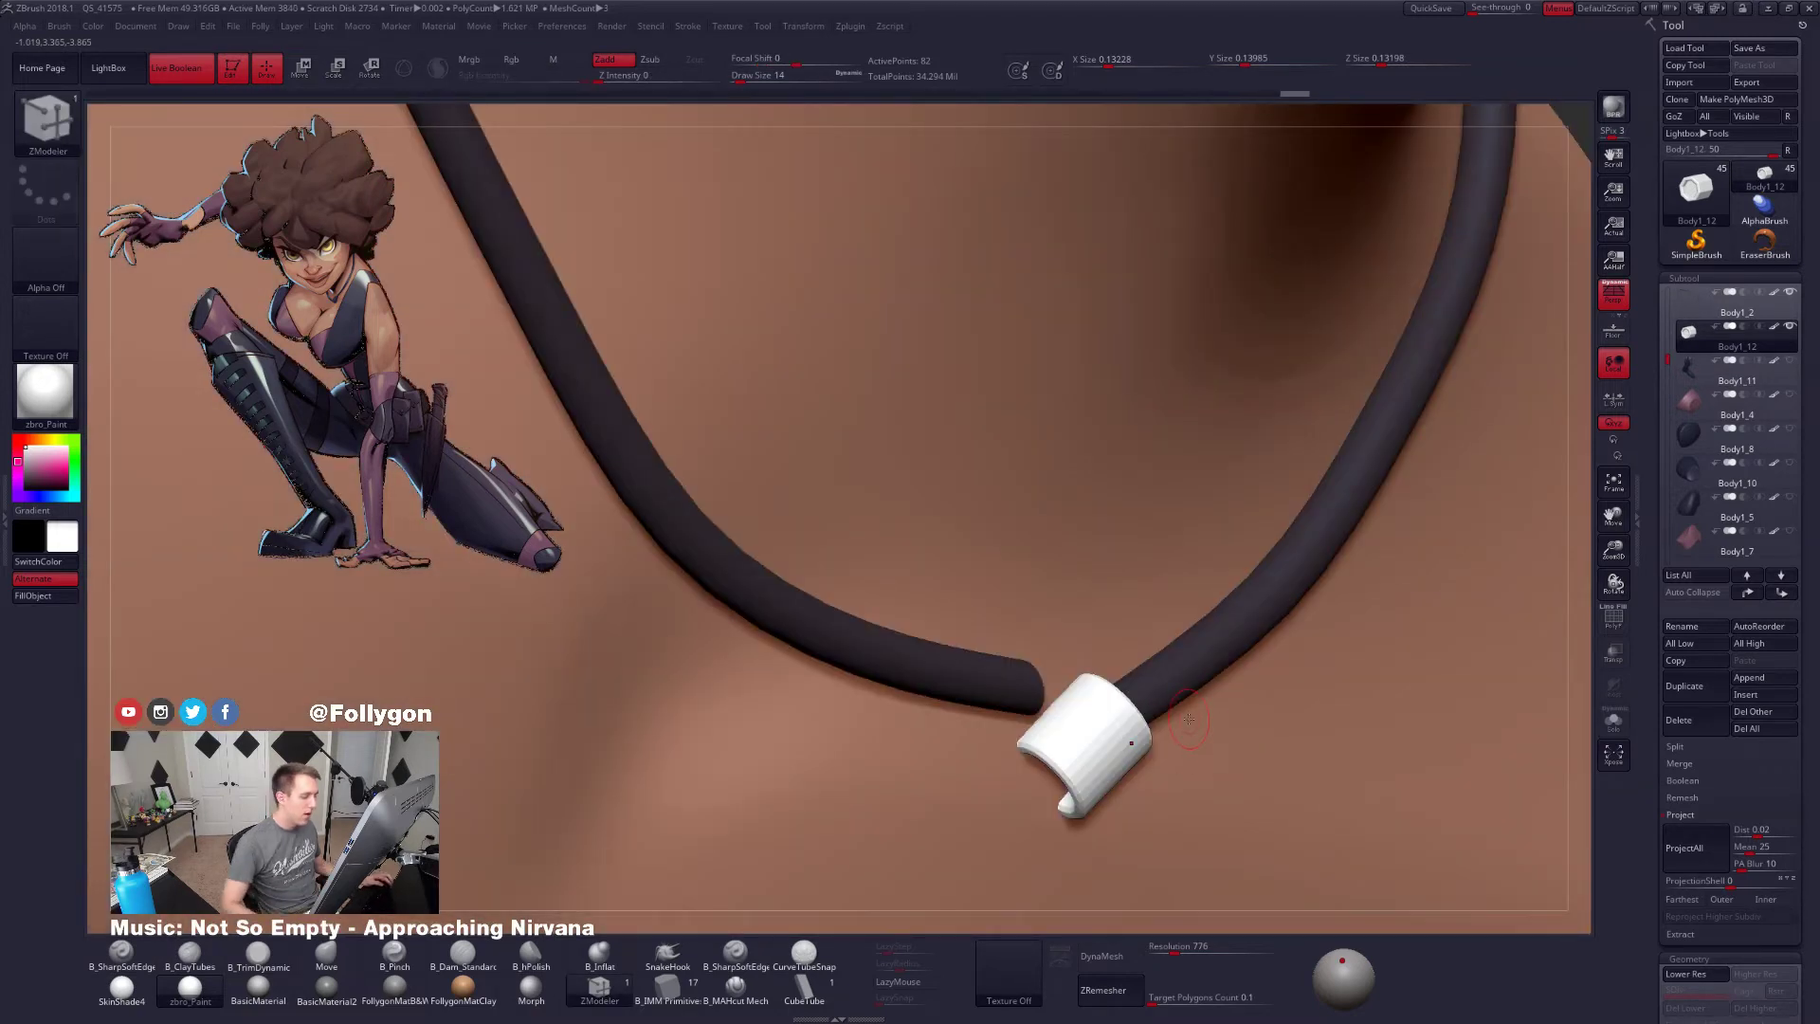
pyautogui.hotkey('alt', 's')
pyautogui.hotkey('shift', 'd')
pyautogui.moveTo(1080, 747); pyautogui.dragTo(1139, 697, button='right')
pyautogui.hotkey('shift', 'f')
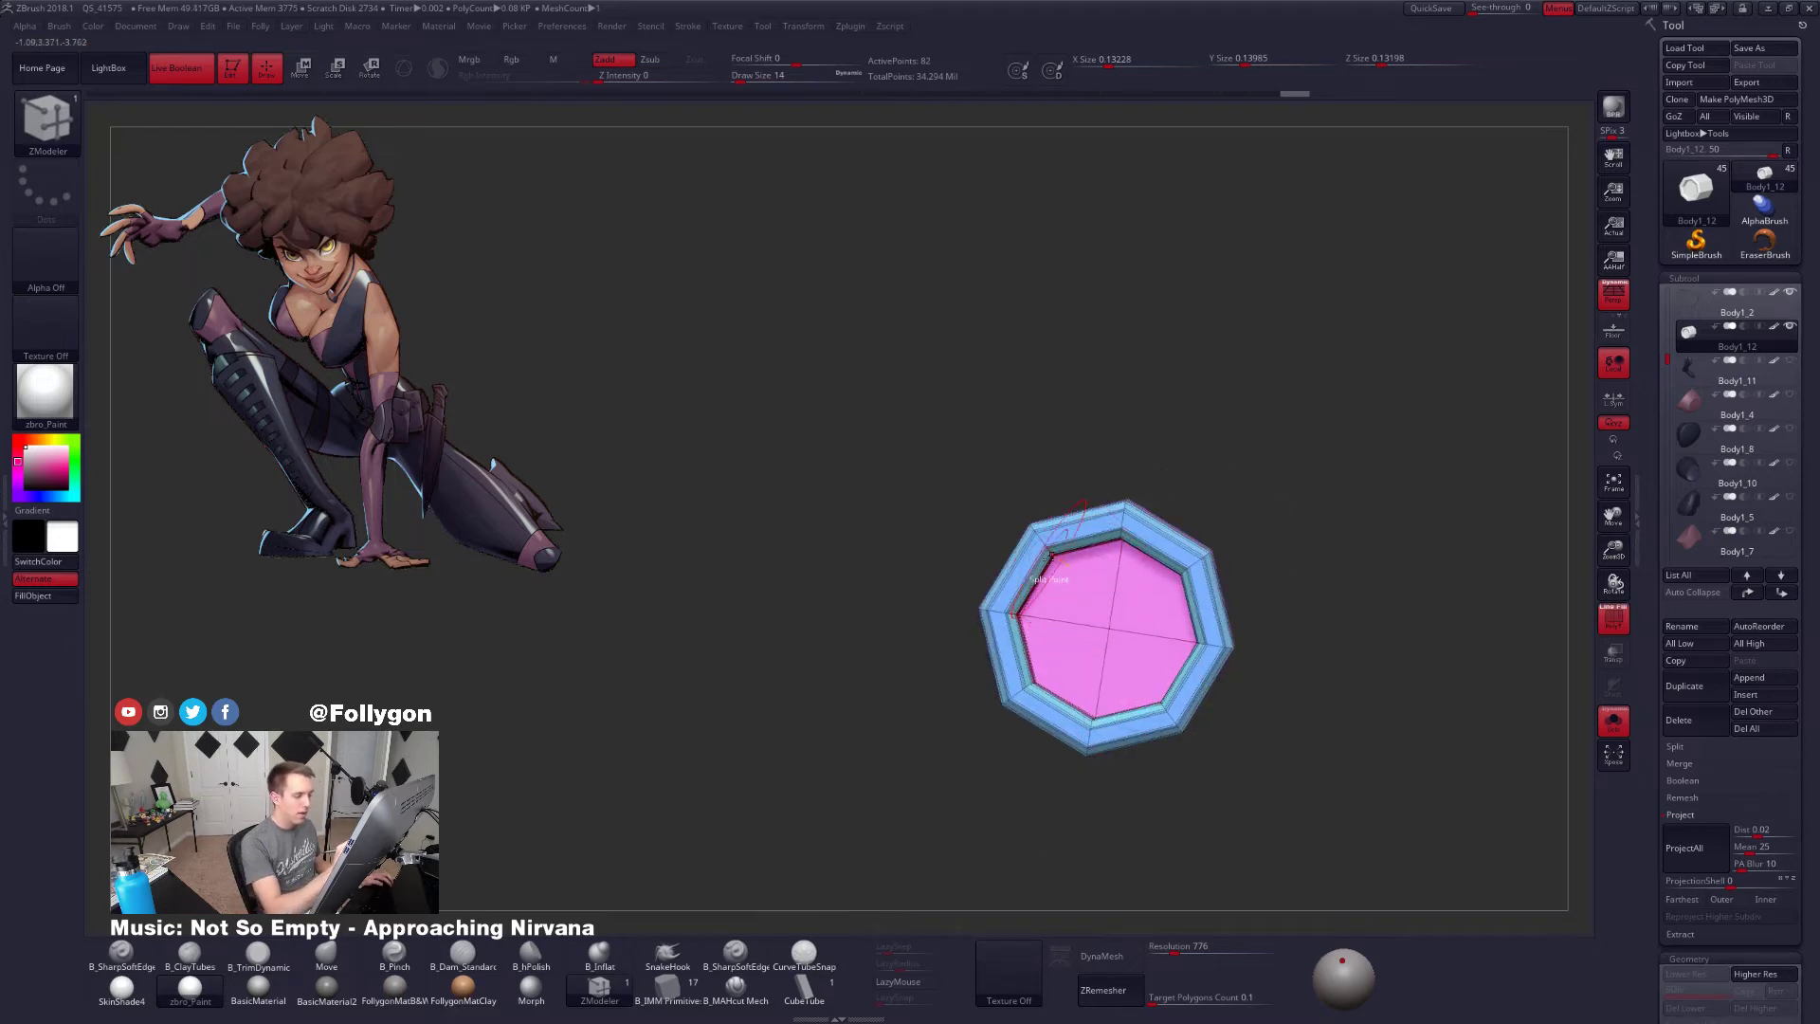
# Switch to the Move brush and mask the bead's outer shell, leaving the inner end openings unmasked
pyautogui.press('b')
pyautogui.press('m')
pyautogui.press('v')
pyautogui.press('ctrl')
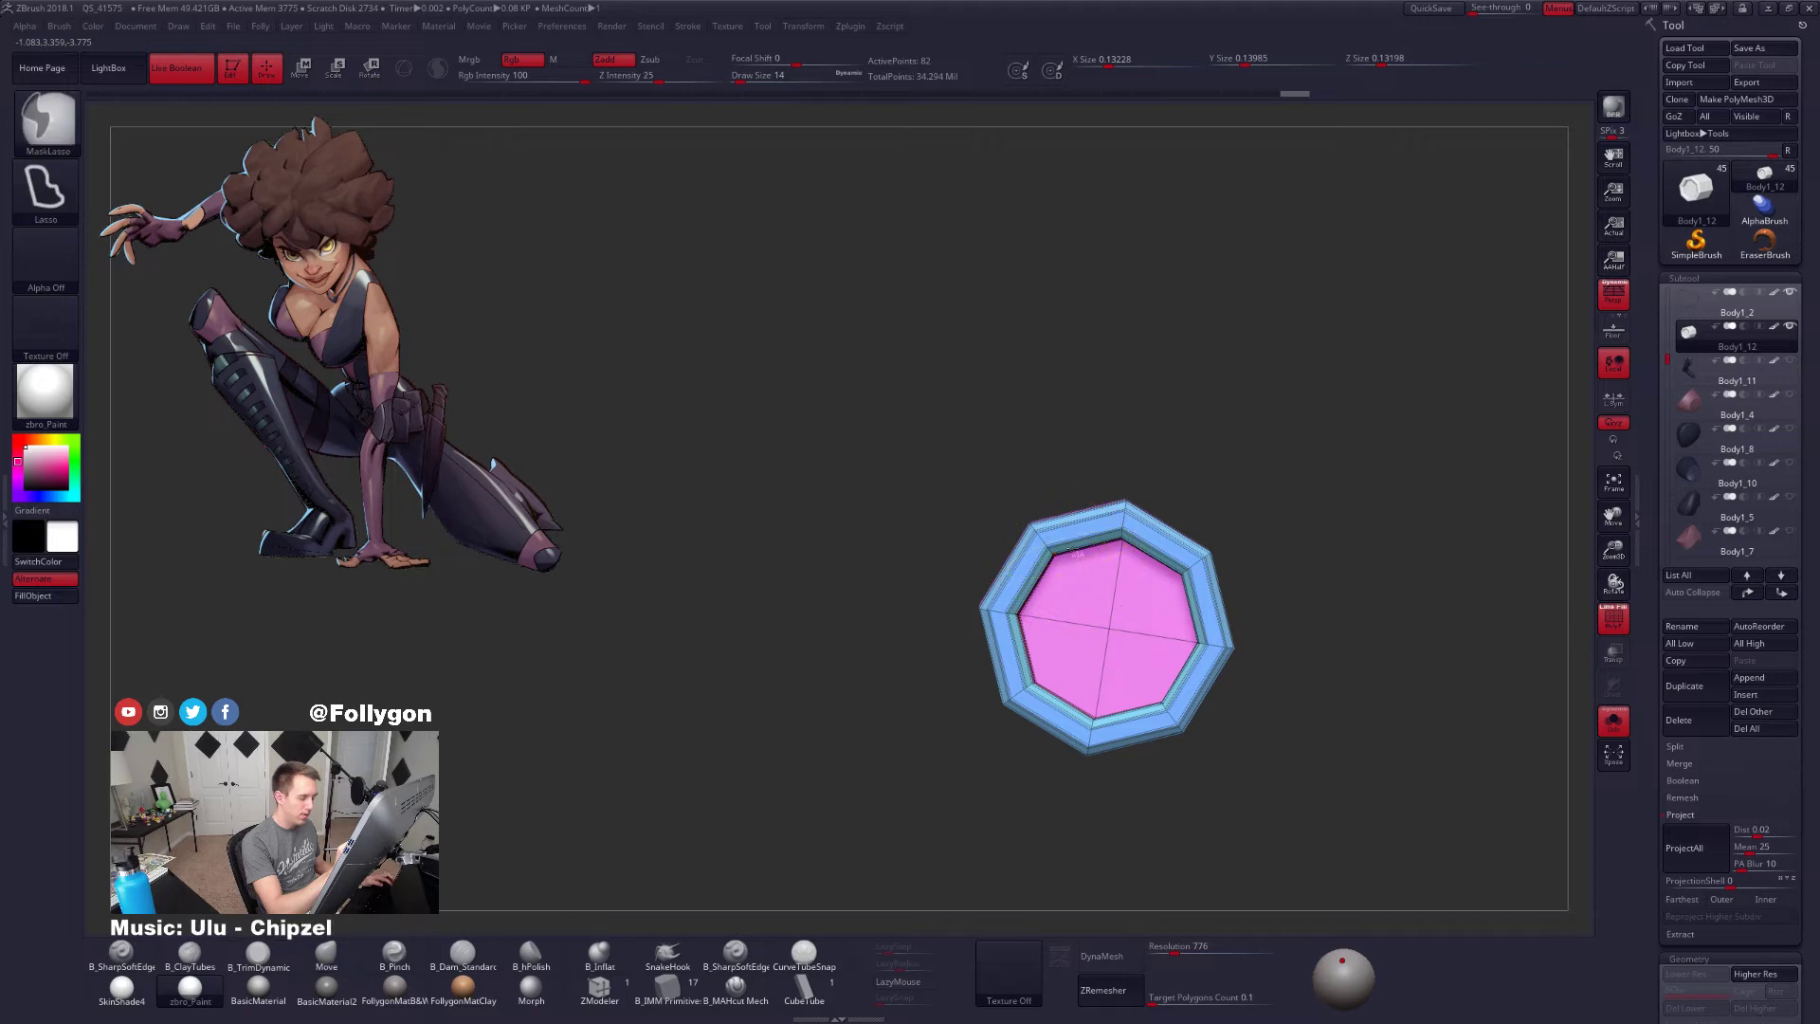
pyautogui.keyDown('ctrl'); pyautogui.keyDown('alt'); pyautogui.moveTo(1058, 585); pyautogui.dragTo(1046, 580); pyautogui.keyUp('alt'); pyautogui.keyUp('ctrl')
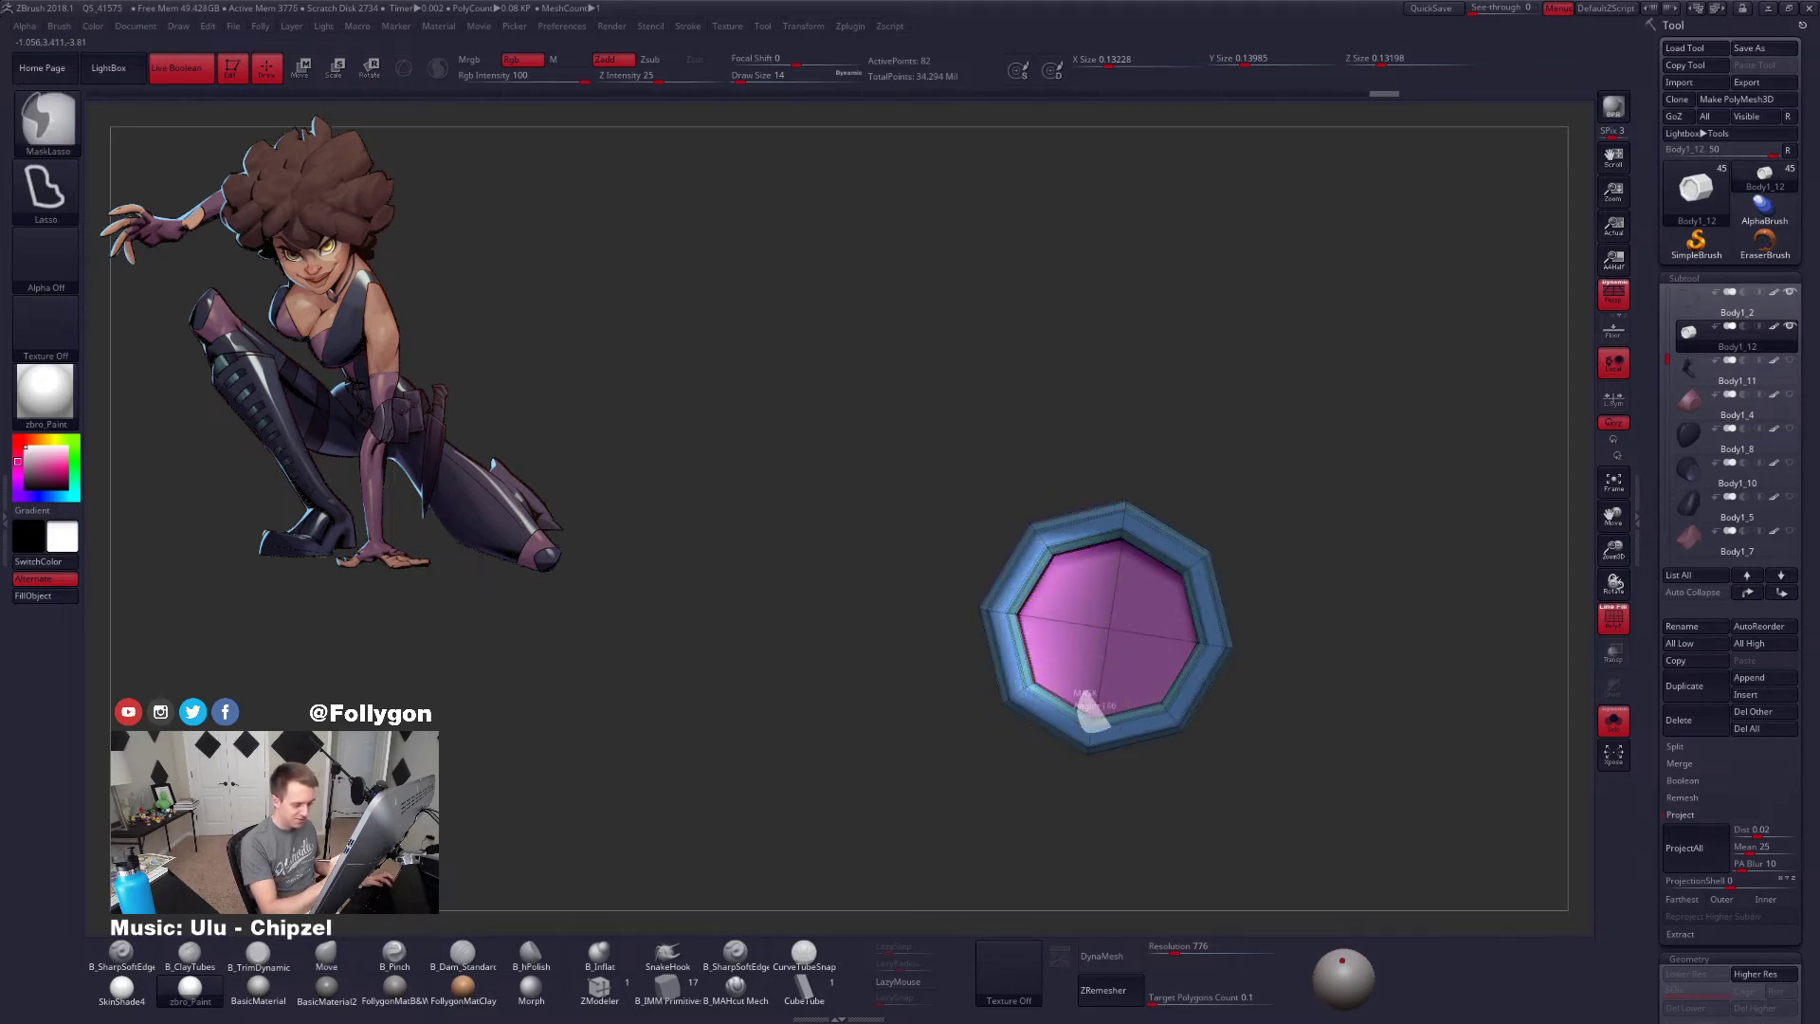
pyautogui.moveTo(1086, 691)
pyautogui.keyDown('ctrl'); pyautogui.keyDown('alt'); pyautogui.mouseDown()
pyautogui.moveTo(1161, 685)
pyautogui.moveTo(1191, 655)
pyautogui.mouseUp(); pyautogui.keyUp('alt'); pyautogui.keyUp('ctrl')
pyautogui.keyDown('ctrl'); pyautogui.keyDown('alt'); pyautogui.moveTo(1194, 559); pyautogui.dragTo(1181, 580); pyautogui.keyUp('alt'); pyautogui.keyUp('ctrl')
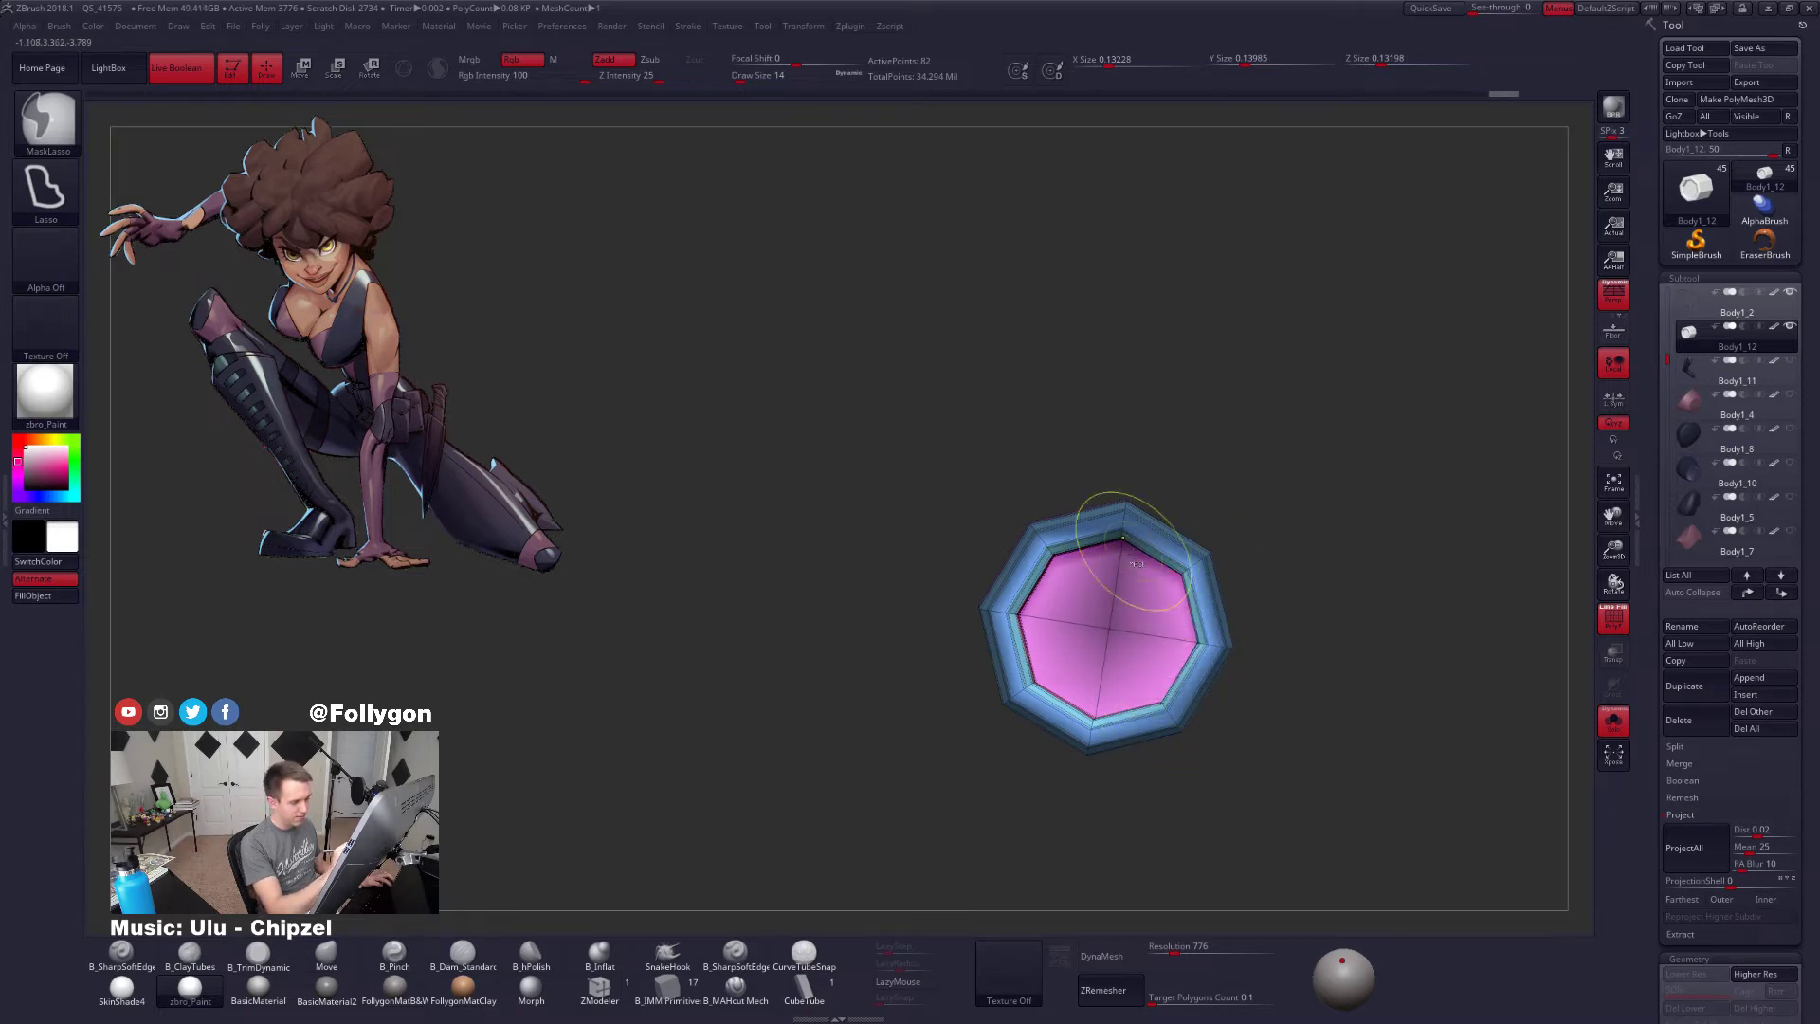
# Scale the unmasked inner openings of the bead down toward its centre axis
pyautogui.moveTo(1094, 635)
pyautogui.mouseDown(button='right')
pyautogui.moveTo(996, 636)
pyautogui.moveTo(1182, 638)
pyautogui.moveTo(1135, 640)
pyautogui.mouseUp(button='right')
pyautogui.press('e')
pyautogui.moveTo(1064, 626); pyautogui.dragTo(1076, 634)
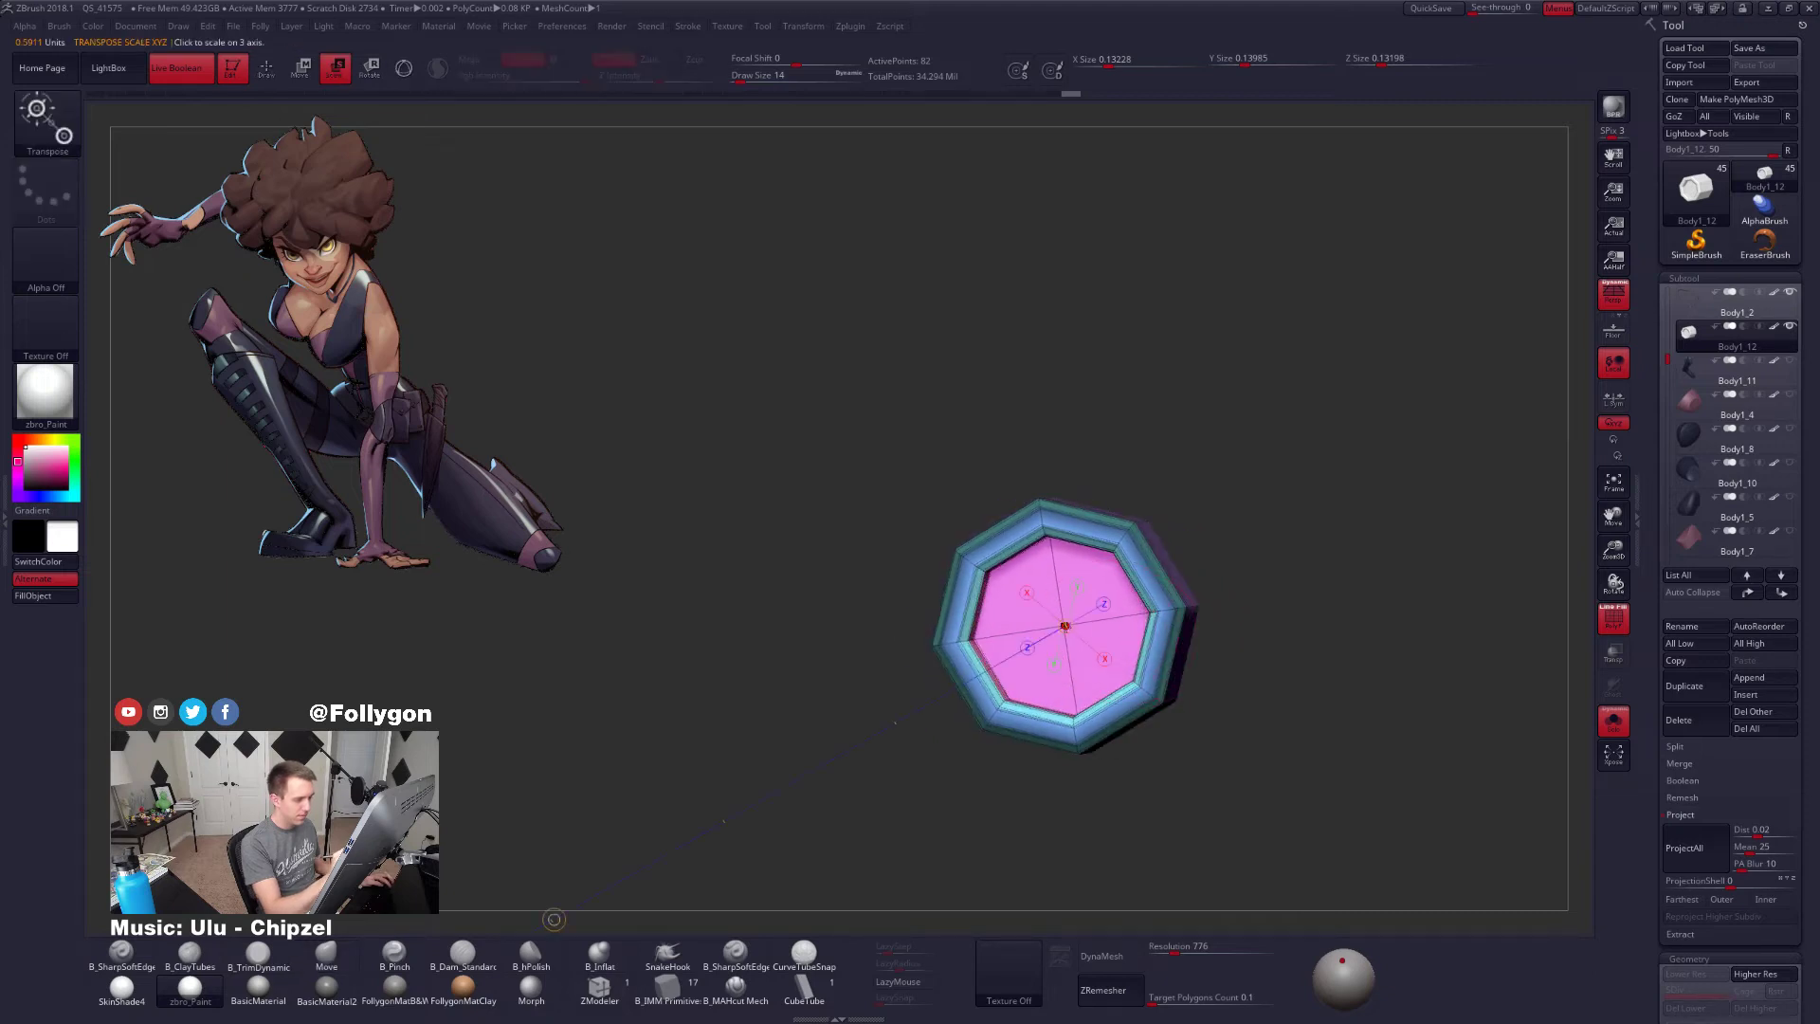
pyautogui.moveTo(1076, 634); pyautogui.dragTo(1124, 634, button='right')
pyautogui.moveTo(1067, 627)
pyautogui.mouseDown()
pyautogui.moveTo(1118, 748)
pyautogui.moveTo(1078, 674)
pyautogui.mouseUp()
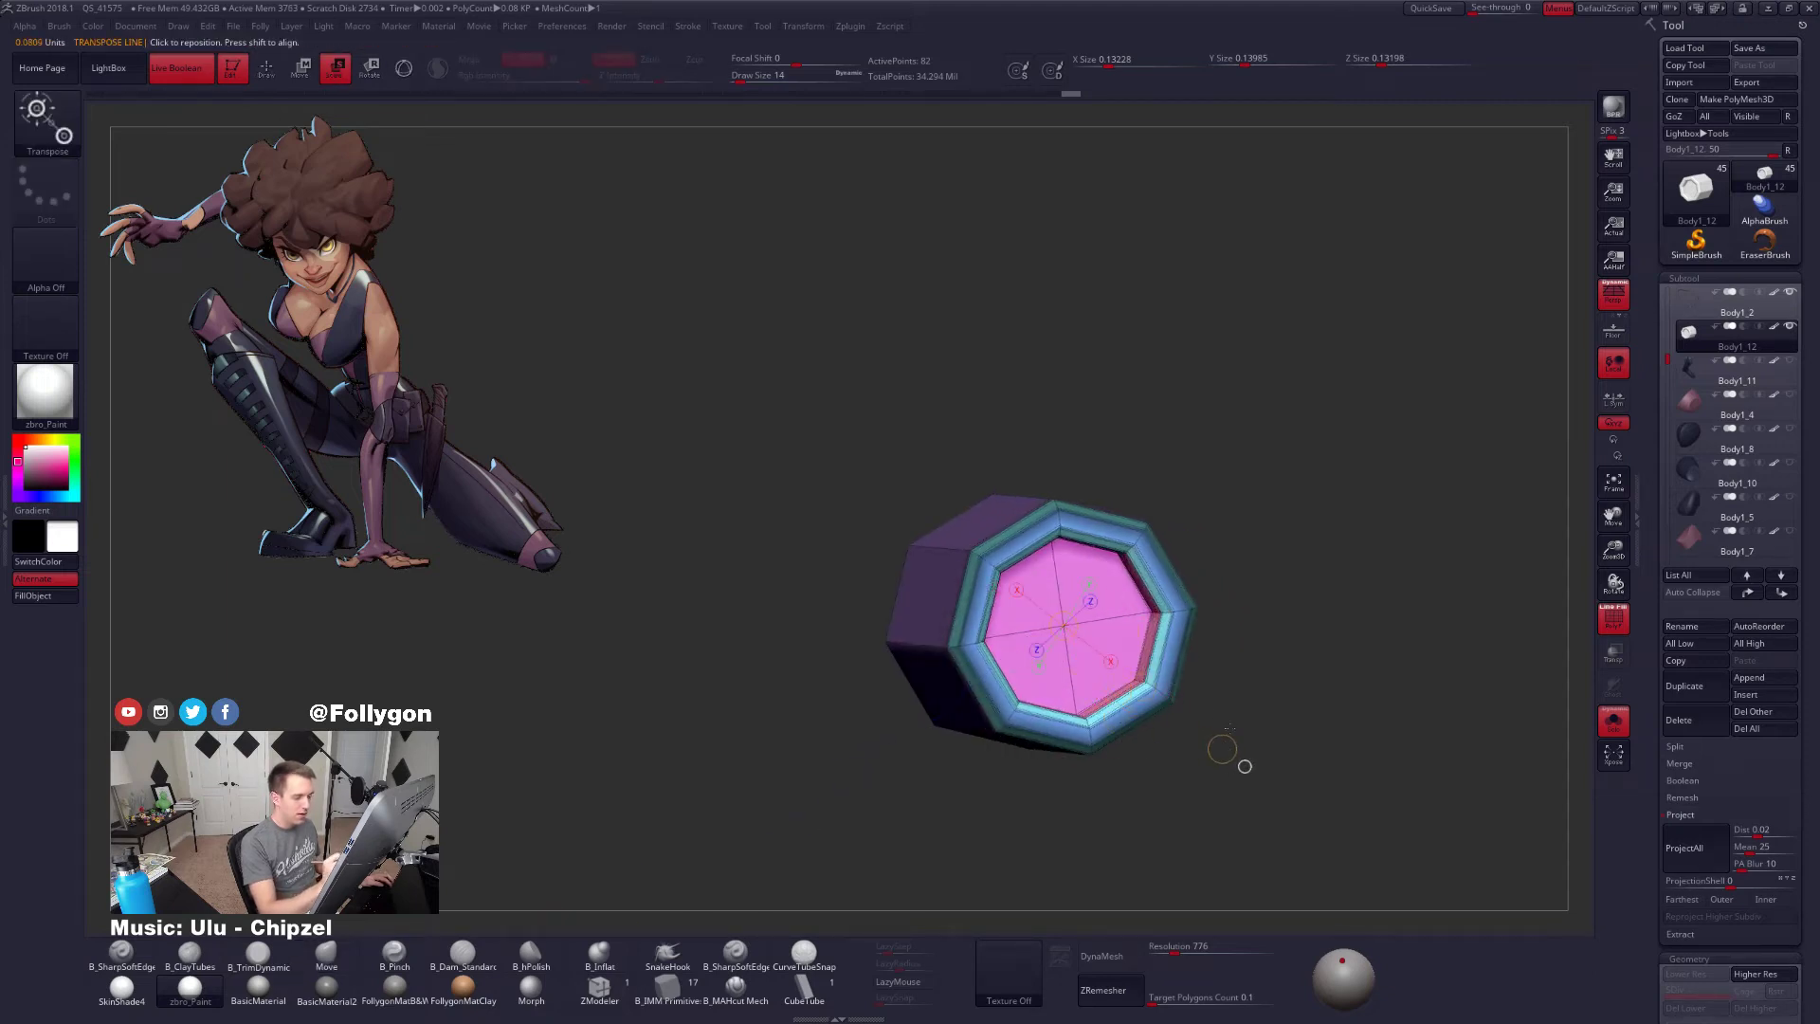
pyautogui.moveTo(948, 708); pyautogui.dragTo(957, 700)
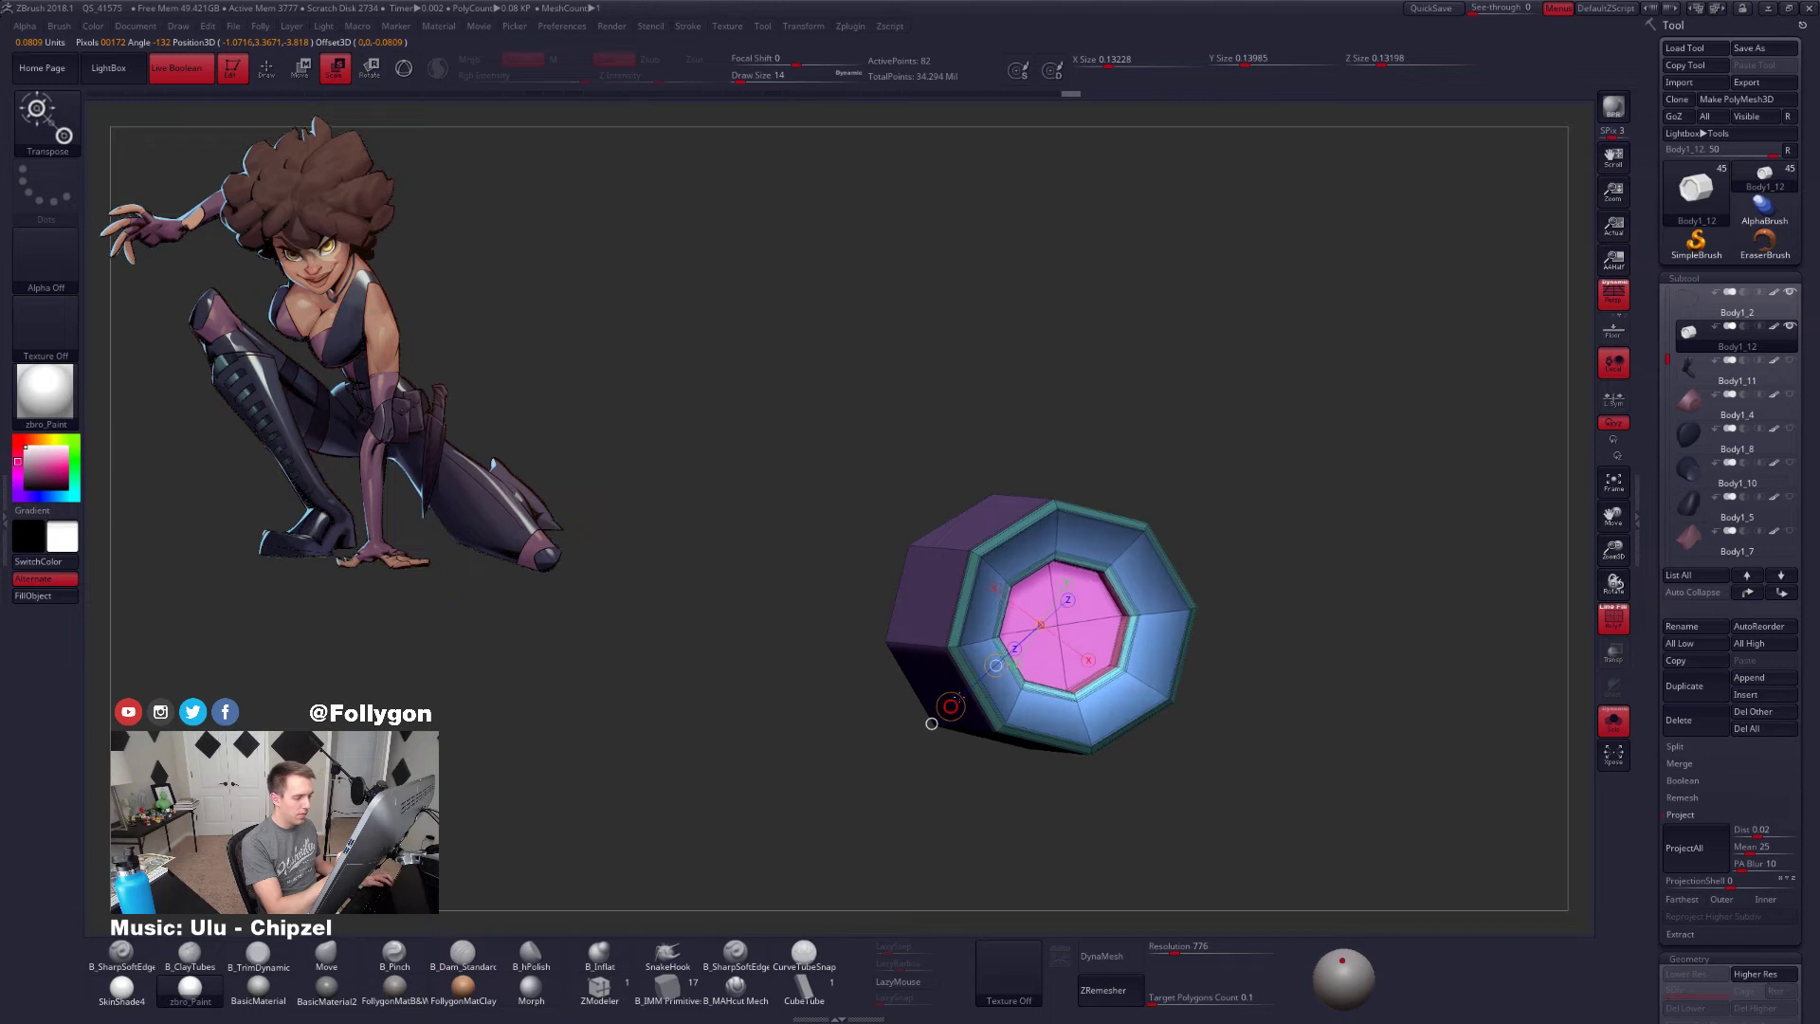
# Move the narrowed inner opening outward along the bead's axis, toward its end rim
pyautogui.moveTo(1016, 656)
pyautogui.mouseDown(button='right')
pyautogui.moveTo(1133, 654)
pyautogui.moveTo(1031, 654)
pyautogui.mouseUp(button='right')
pyautogui.press('w')
pyautogui.click(1032, 653)
pyautogui.moveTo(1024, 726); pyautogui.dragTo(1066, 730, button='right')
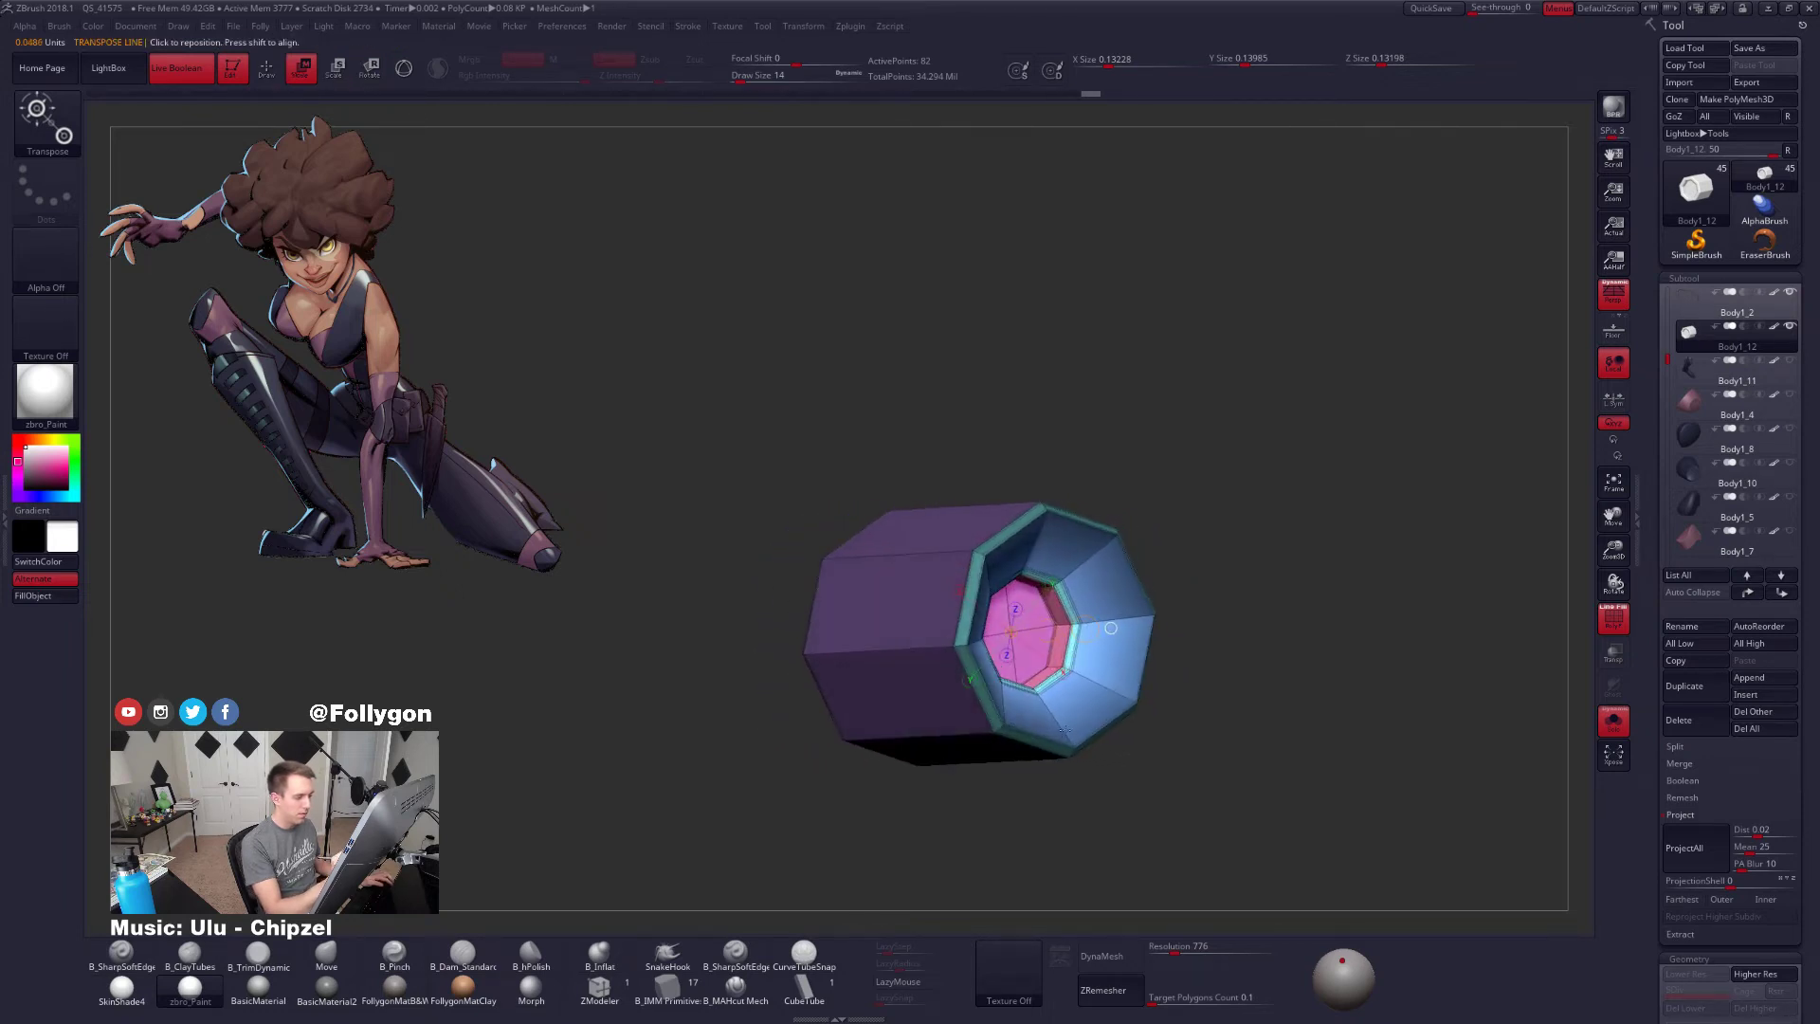
pyautogui.moveTo(1055, 626); pyautogui.dragTo(1090, 633)
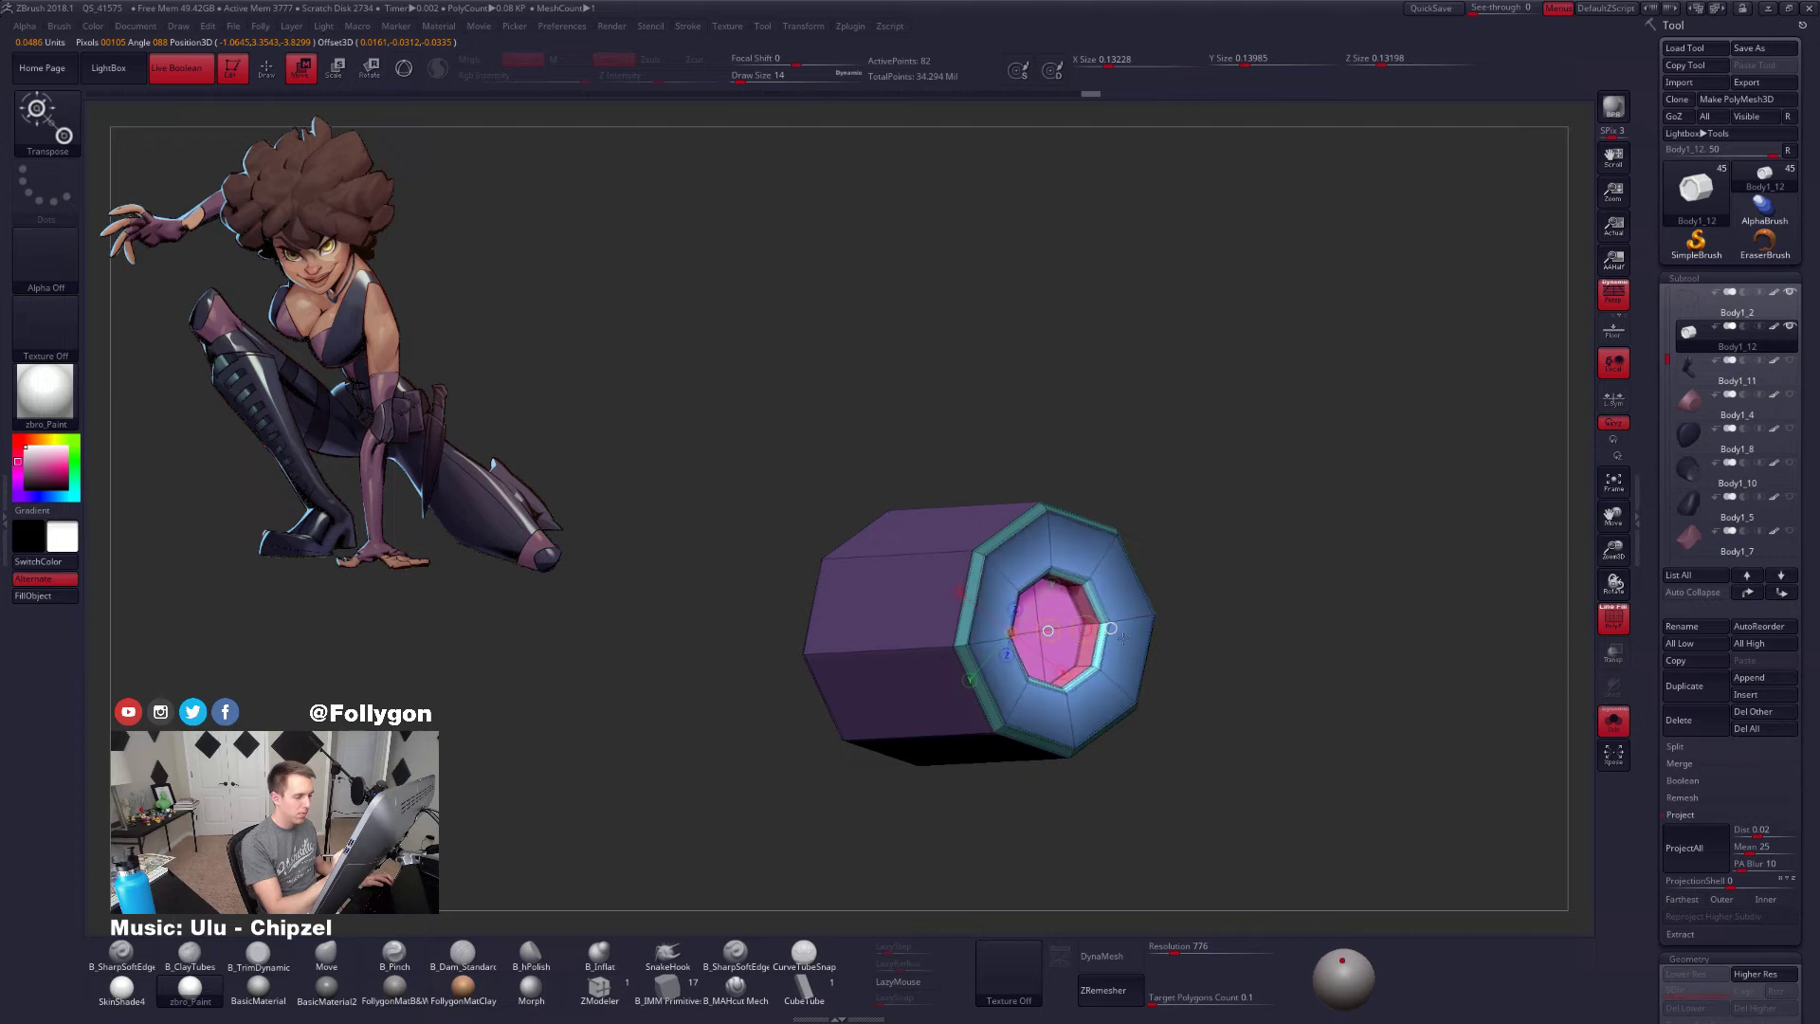
# Mask the finished end of the bead and move the opposite end's inner opening outward along the axis
pyautogui.moveTo(1123, 639)
pyautogui.mouseDown(button='right')
pyautogui.moveTo(1159, 670)
pyautogui.moveTo(1074, 582)
pyautogui.mouseUp(button='right')
pyautogui.press('q')
pyautogui.keyDown('ctrl'); pyautogui.moveTo(1063, 541); pyautogui.dragTo(1159, 591); pyautogui.keyUp('ctrl')
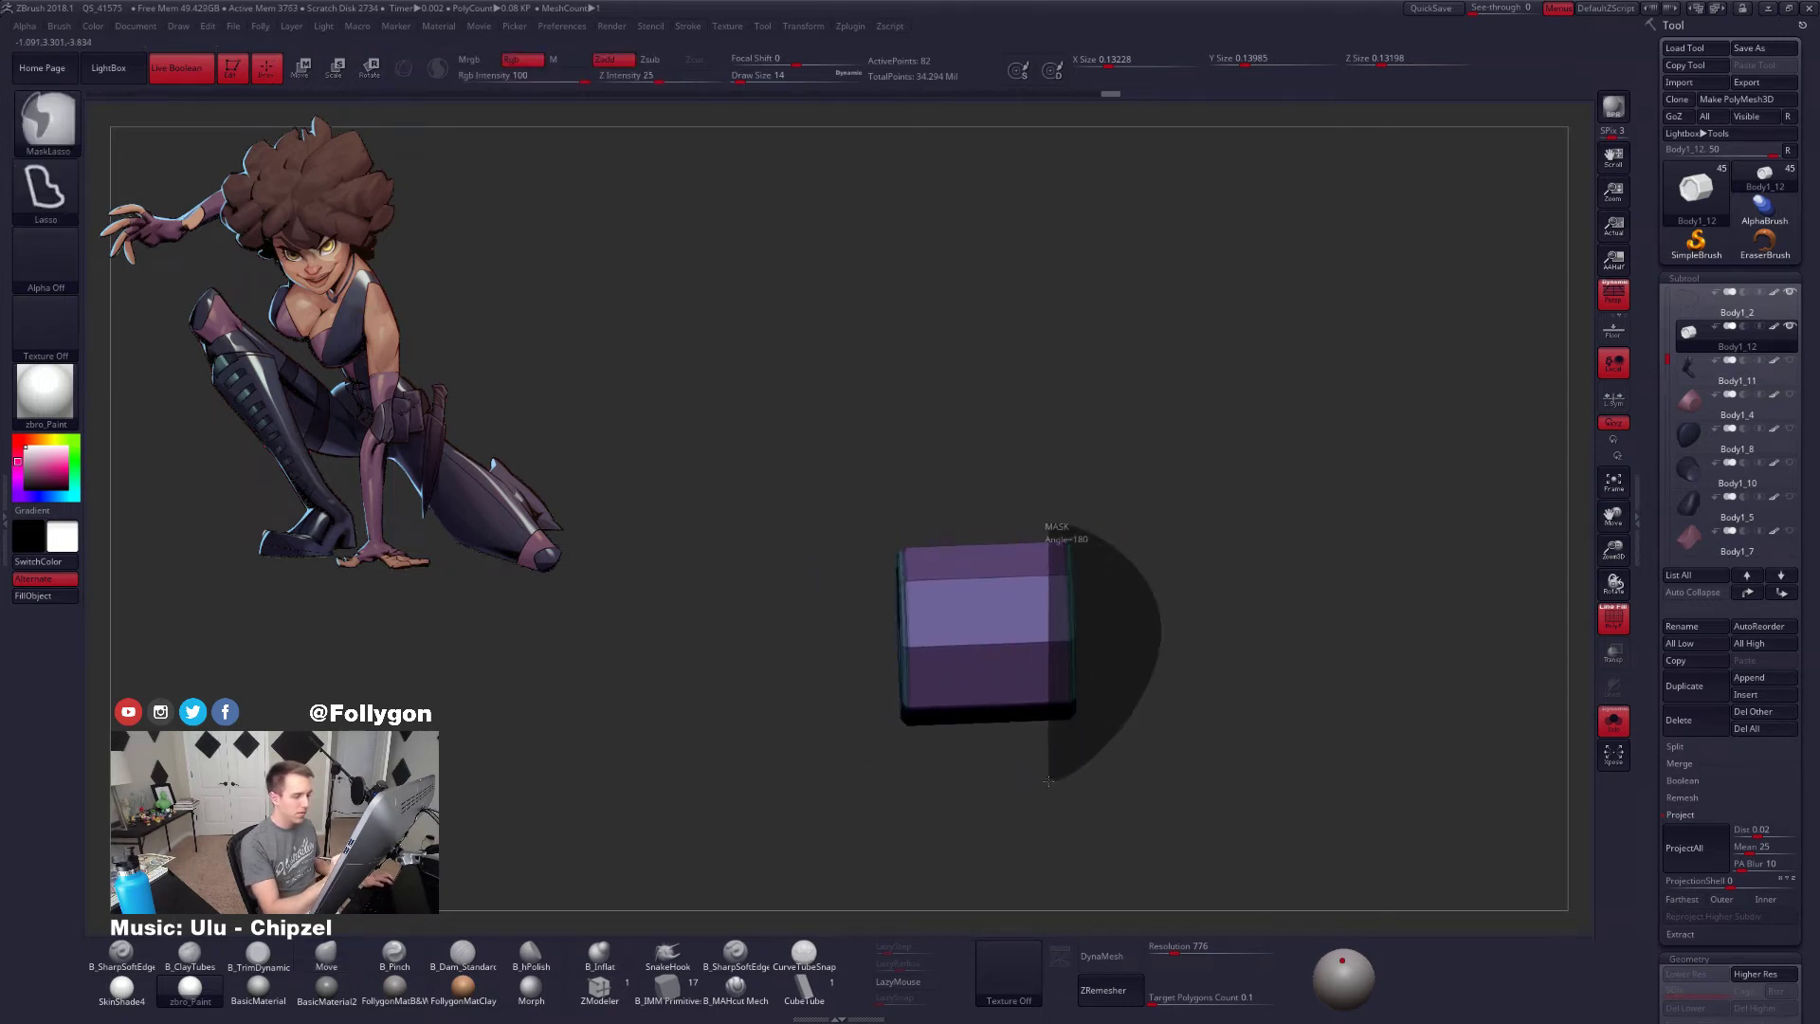
pyautogui.keyDown('ctrl'); pyautogui.moveTo(1048, 781); pyautogui.dragTo(1043, 784); pyautogui.keyUp('ctrl')
pyautogui.moveTo(1029, 777); pyautogui.dragTo(1119, 754, button='right')
pyautogui.press('w')
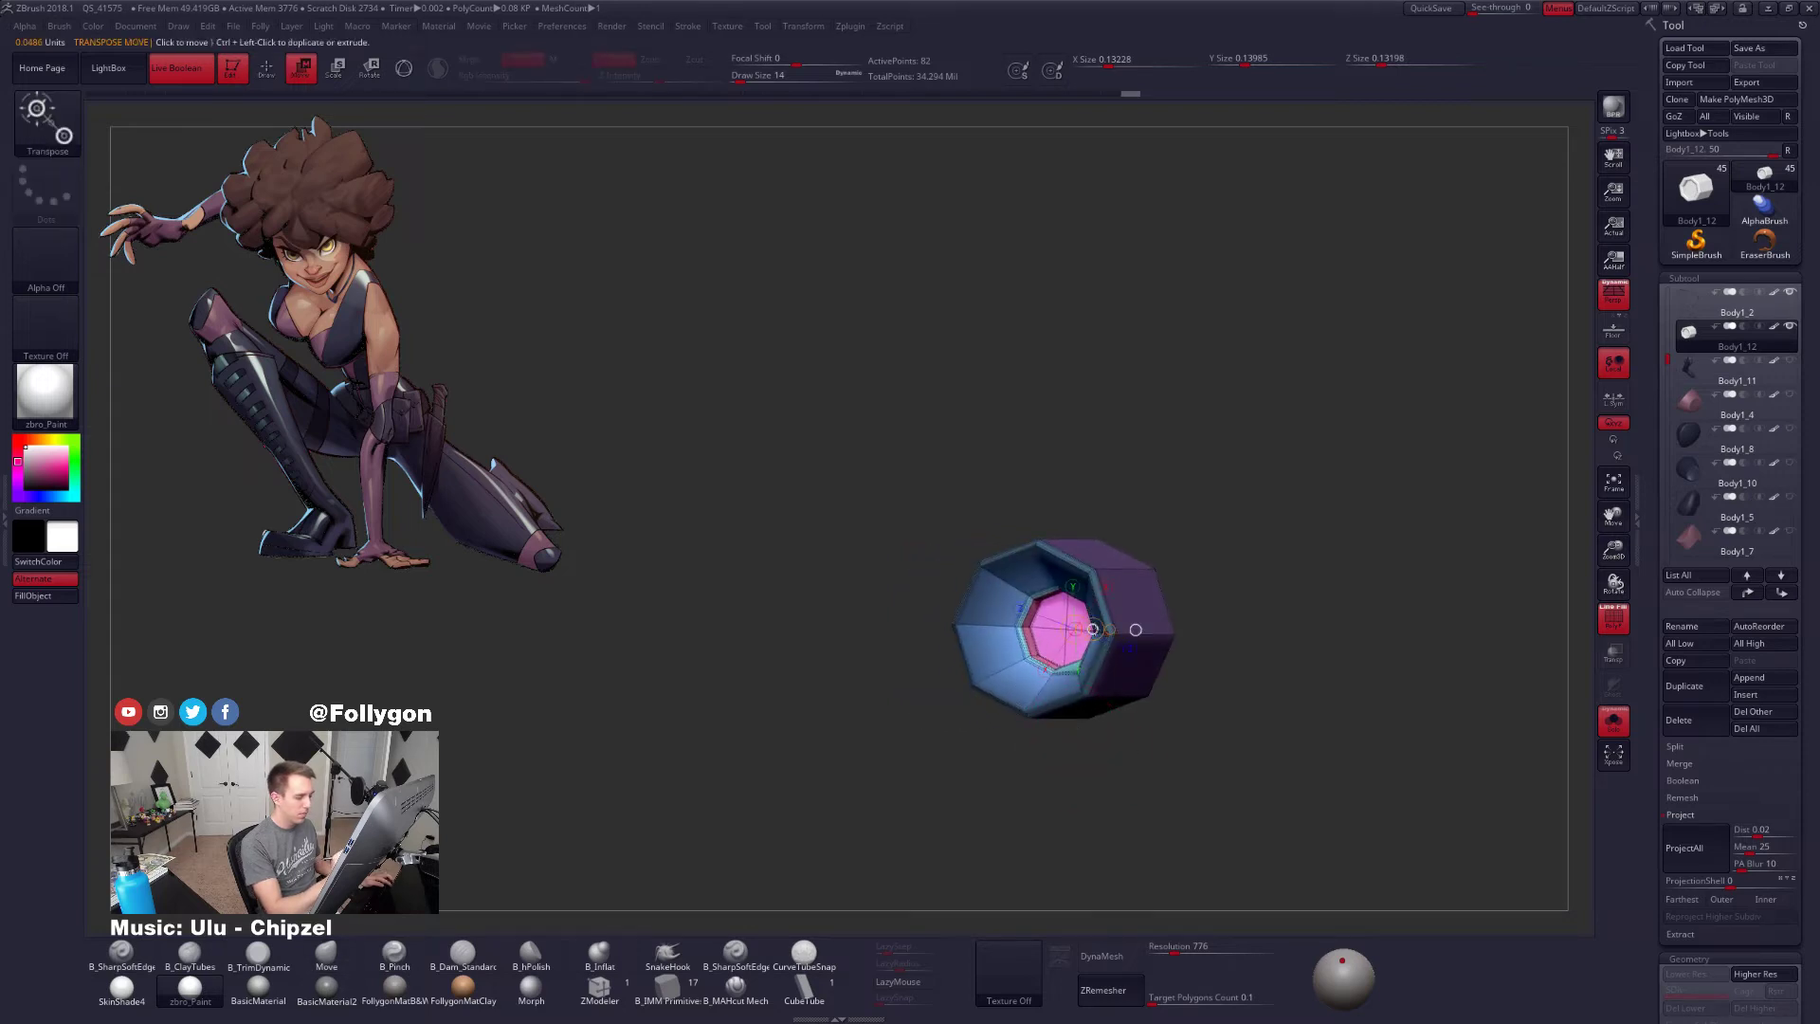
pyautogui.moveTo(1093, 629); pyautogui.dragTo(1075, 629)
pyautogui.moveTo(1118, 707); pyautogui.dragTo(973, 713, button='right')
pyautogui.moveTo(1185, 628); pyautogui.dragTo(1168, 627)
# Return to Draw mode and check the bead on the neck cord with the body shown and the polyframe hidden
pyautogui.press('q')
pyautogui.moveTo(1043, 751)
pyautogui.keyDown('ctrl'); pyautogui.mouseDown(button='right')
pyautogui.moveTo(1154, 784)
pyautogui.moveTo(1207, 752)
pyautogui.mouseUp(button='right'); pyautogui.keyUp('ctrl')
pyautogui.hotkey('shift', 's')
pyautogui.moveTo(1157, 654); pyautogui.dragTo(1209, 654, button='right')
pyautogui.hotkey('shift', 'f')
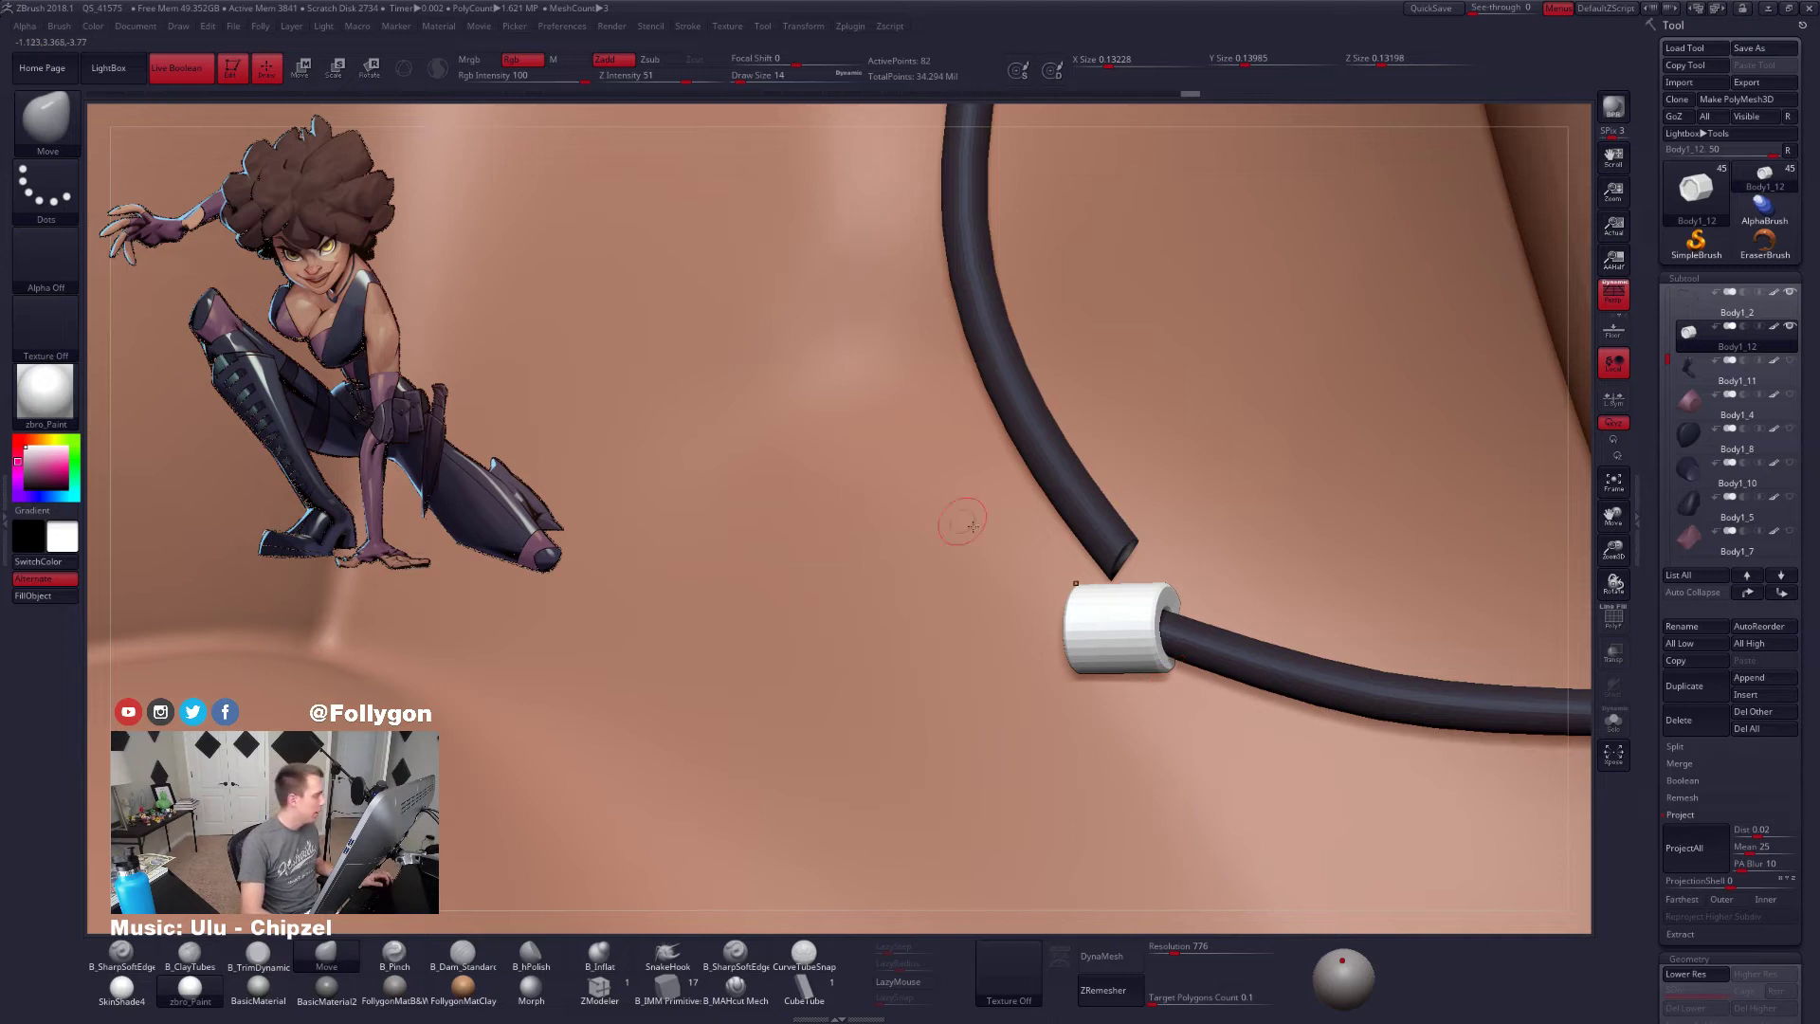
pyautogui.keyDown('ctrl'); pyautogui.moveTo(1070, 594); pyautogui.dragTo(892, 646, button='right'); pyautogui.keyUp('ctrl')
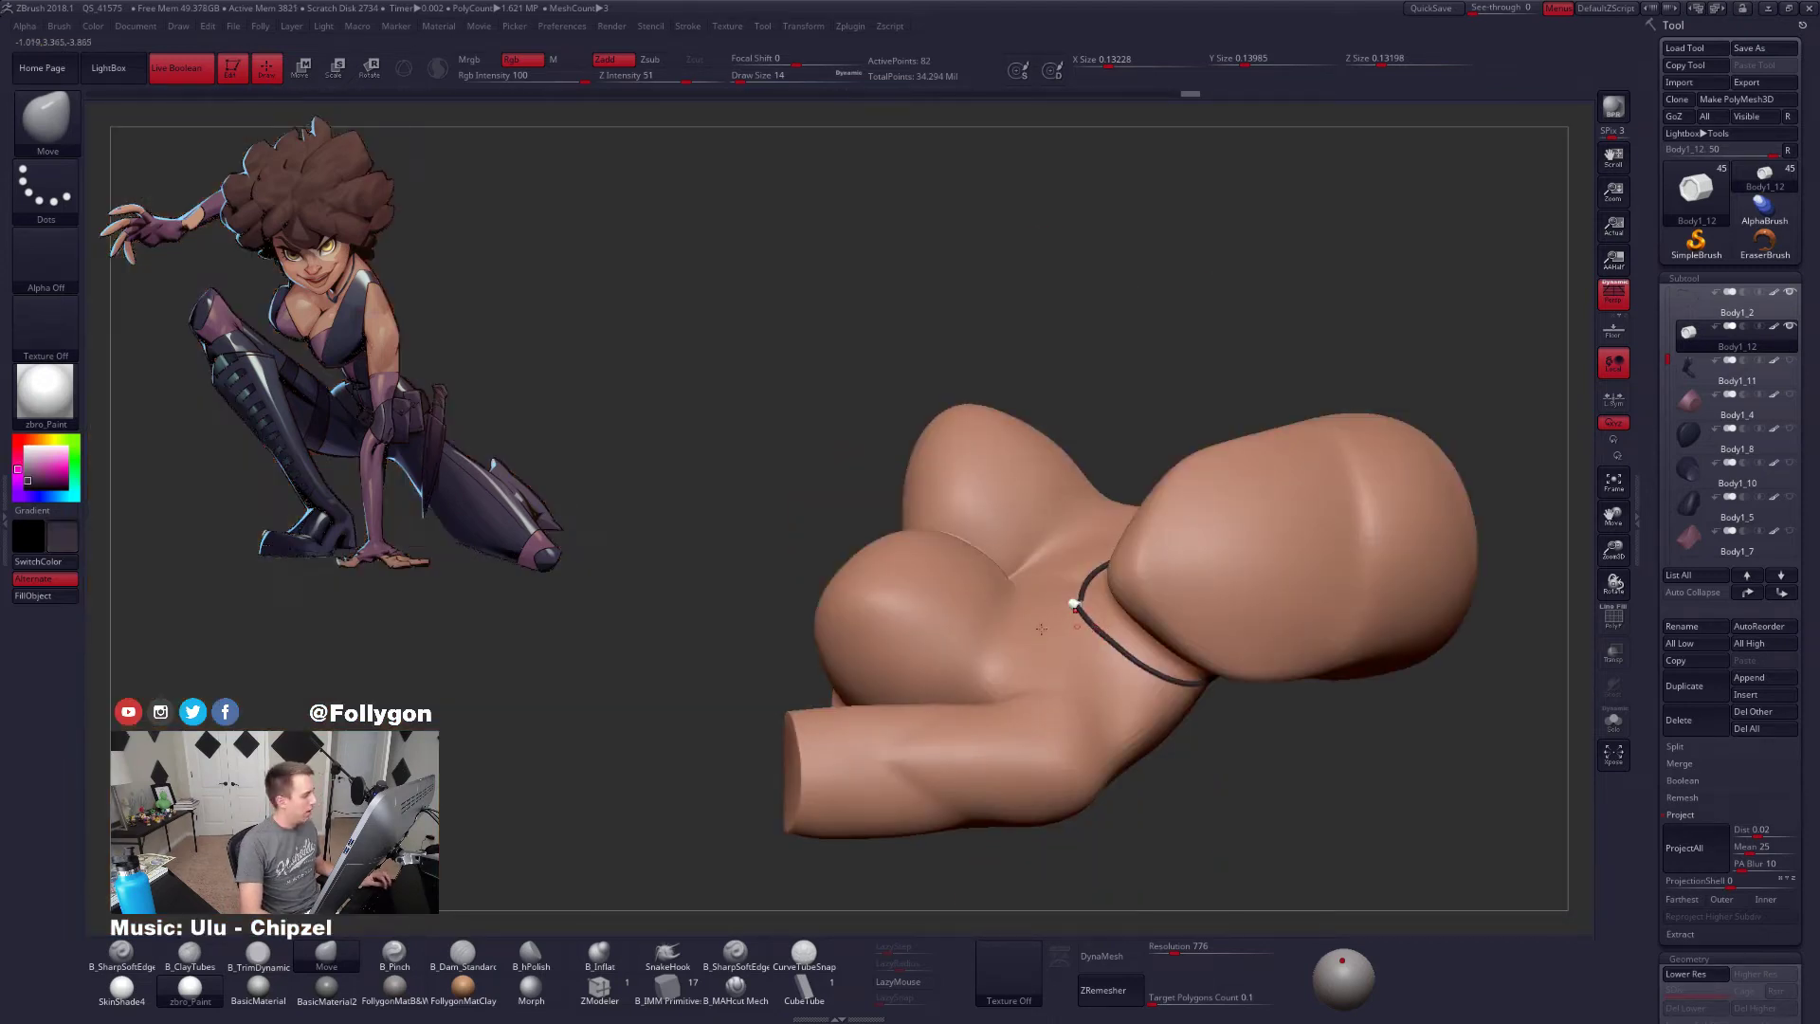
# Switch to the B_Standard brush and fill the bead with the dark colour of the neck cord
pyautogui.press('1')
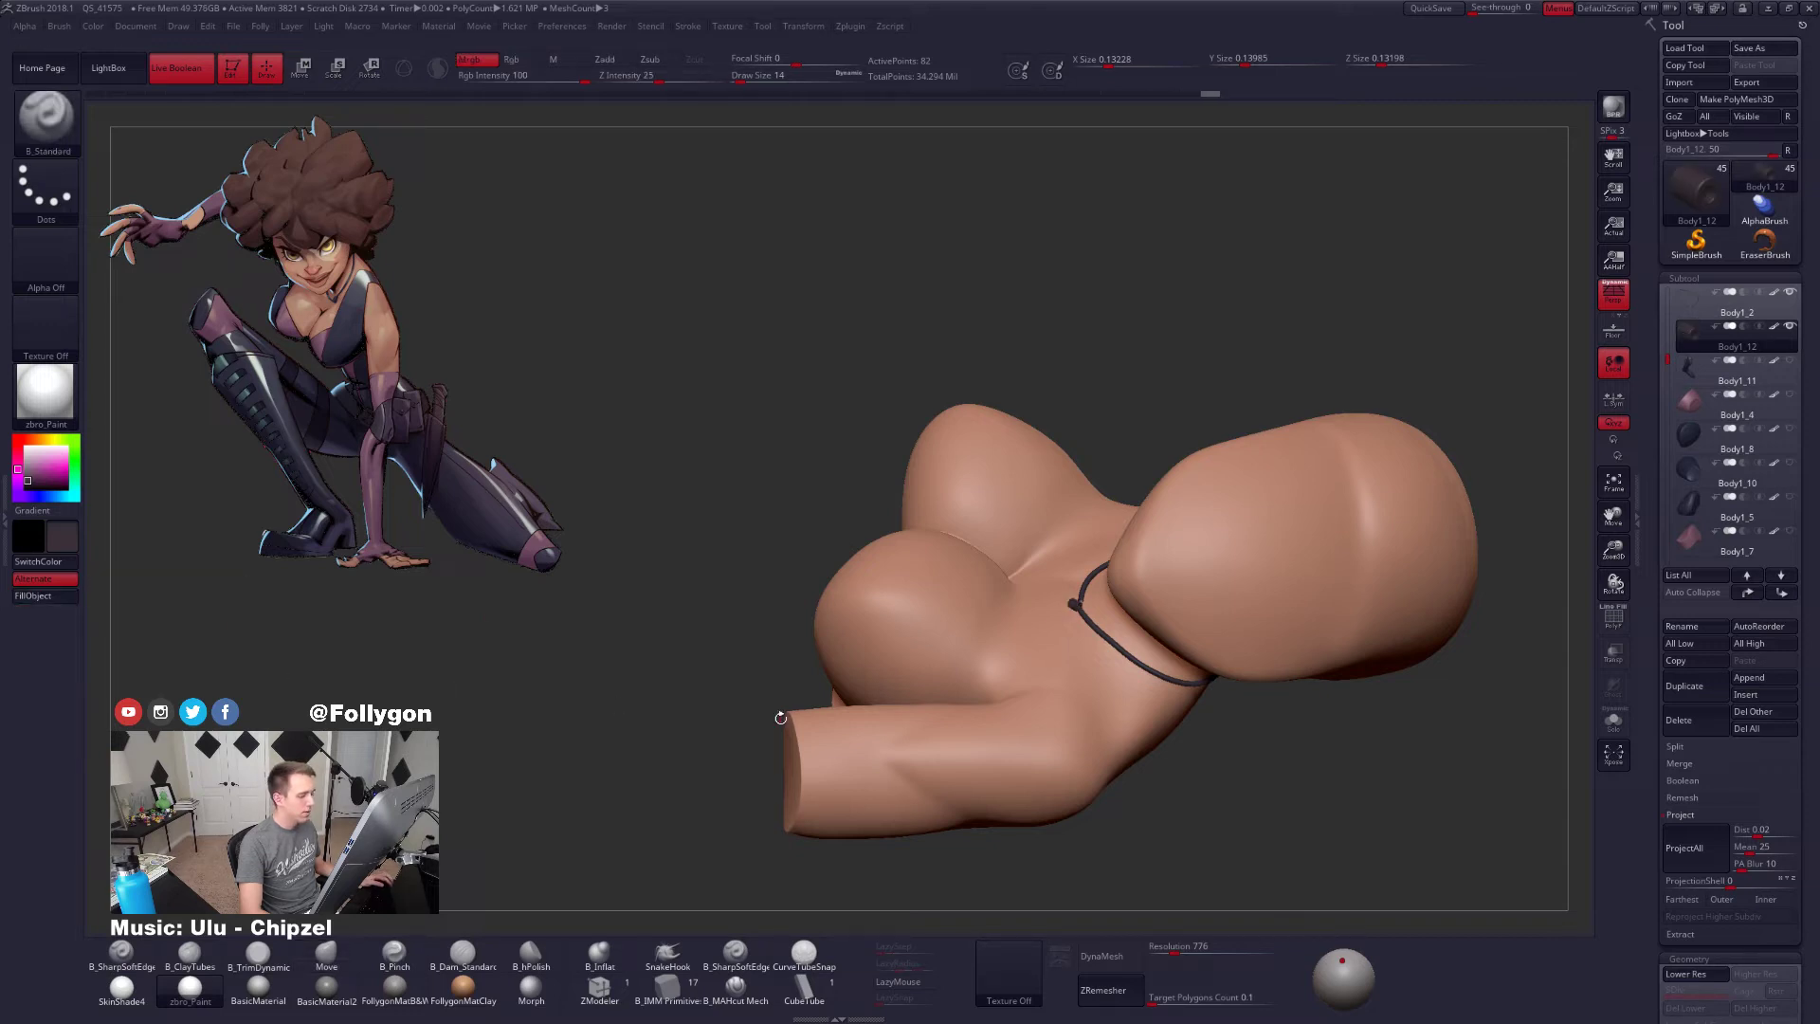
pyautogui.moveTo(746, 751); pyautogui.dragTo(959, 743)
pyautogui.keyDown('ctrl'); pyautogui.moveTo(959, 743); pyautogui.dragTo(1235, 524, button='right'); pyautogui.keyUp('ctrl')
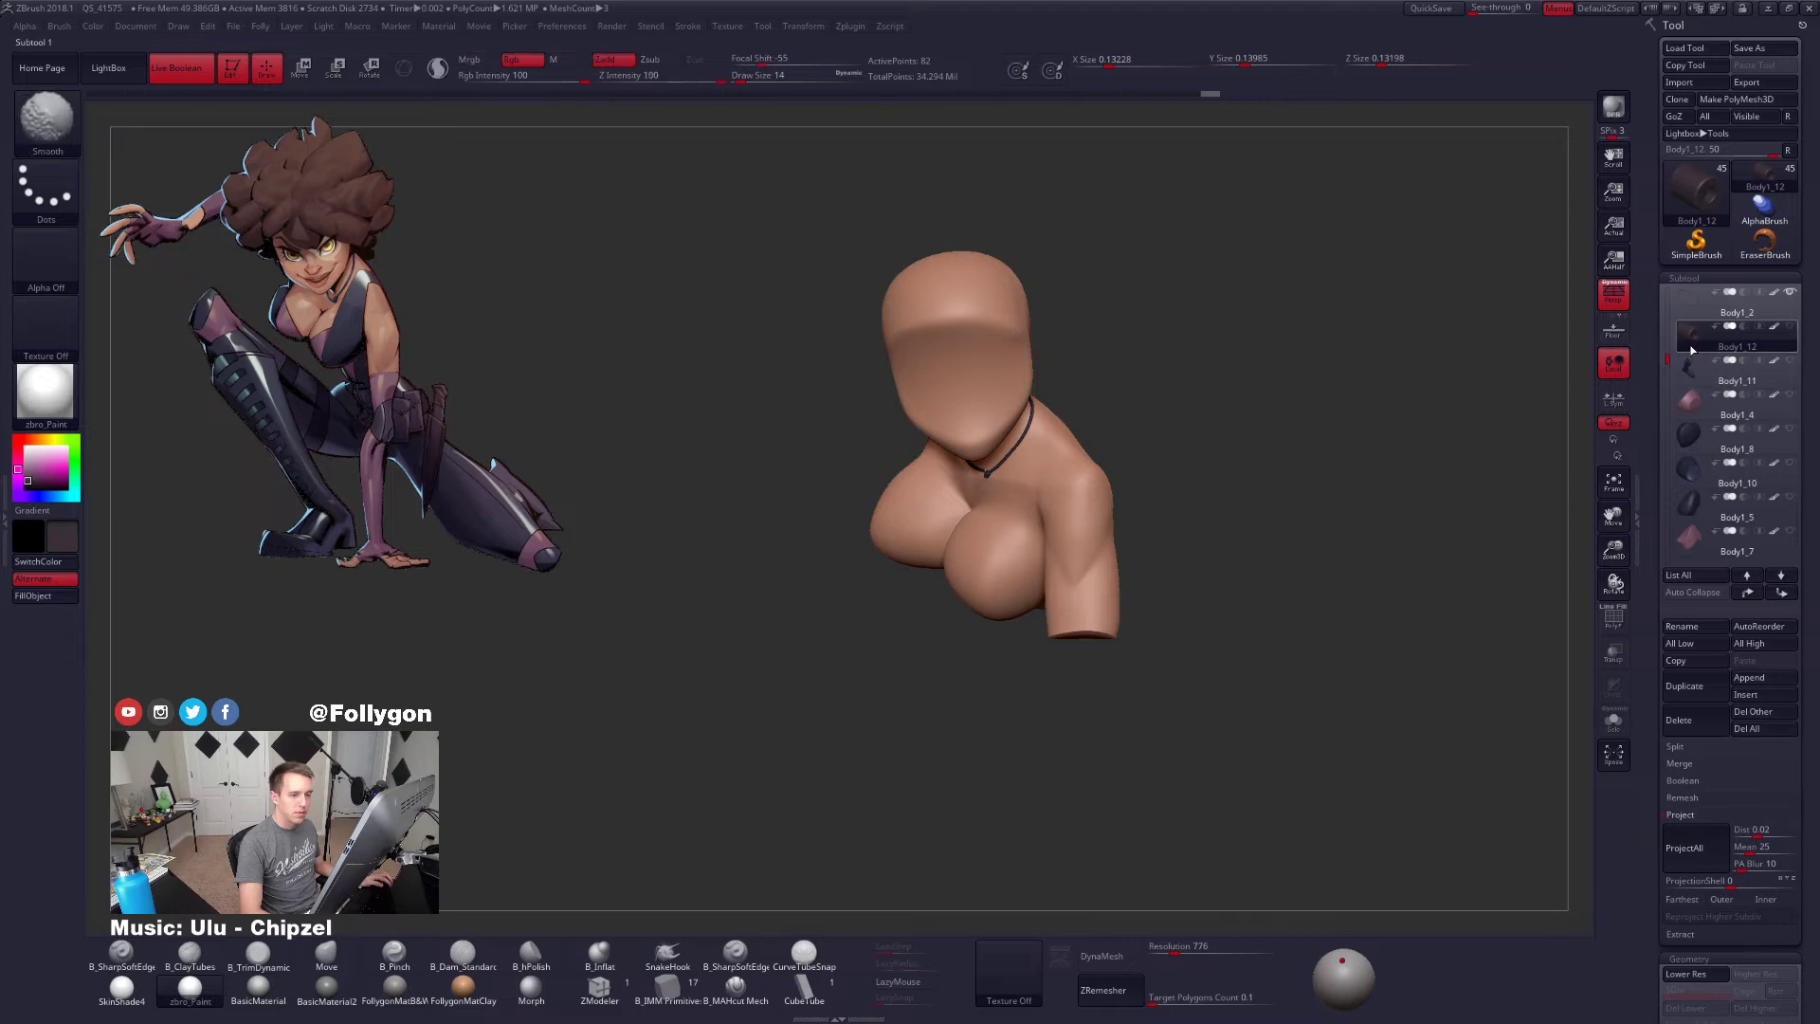
# Show all subtools, sample the suit's dark blue and fill the bead with it
pyautogui.keyDown('shift'); pyautogui.click(1789, 325); pyautogui.keyUp('shift')
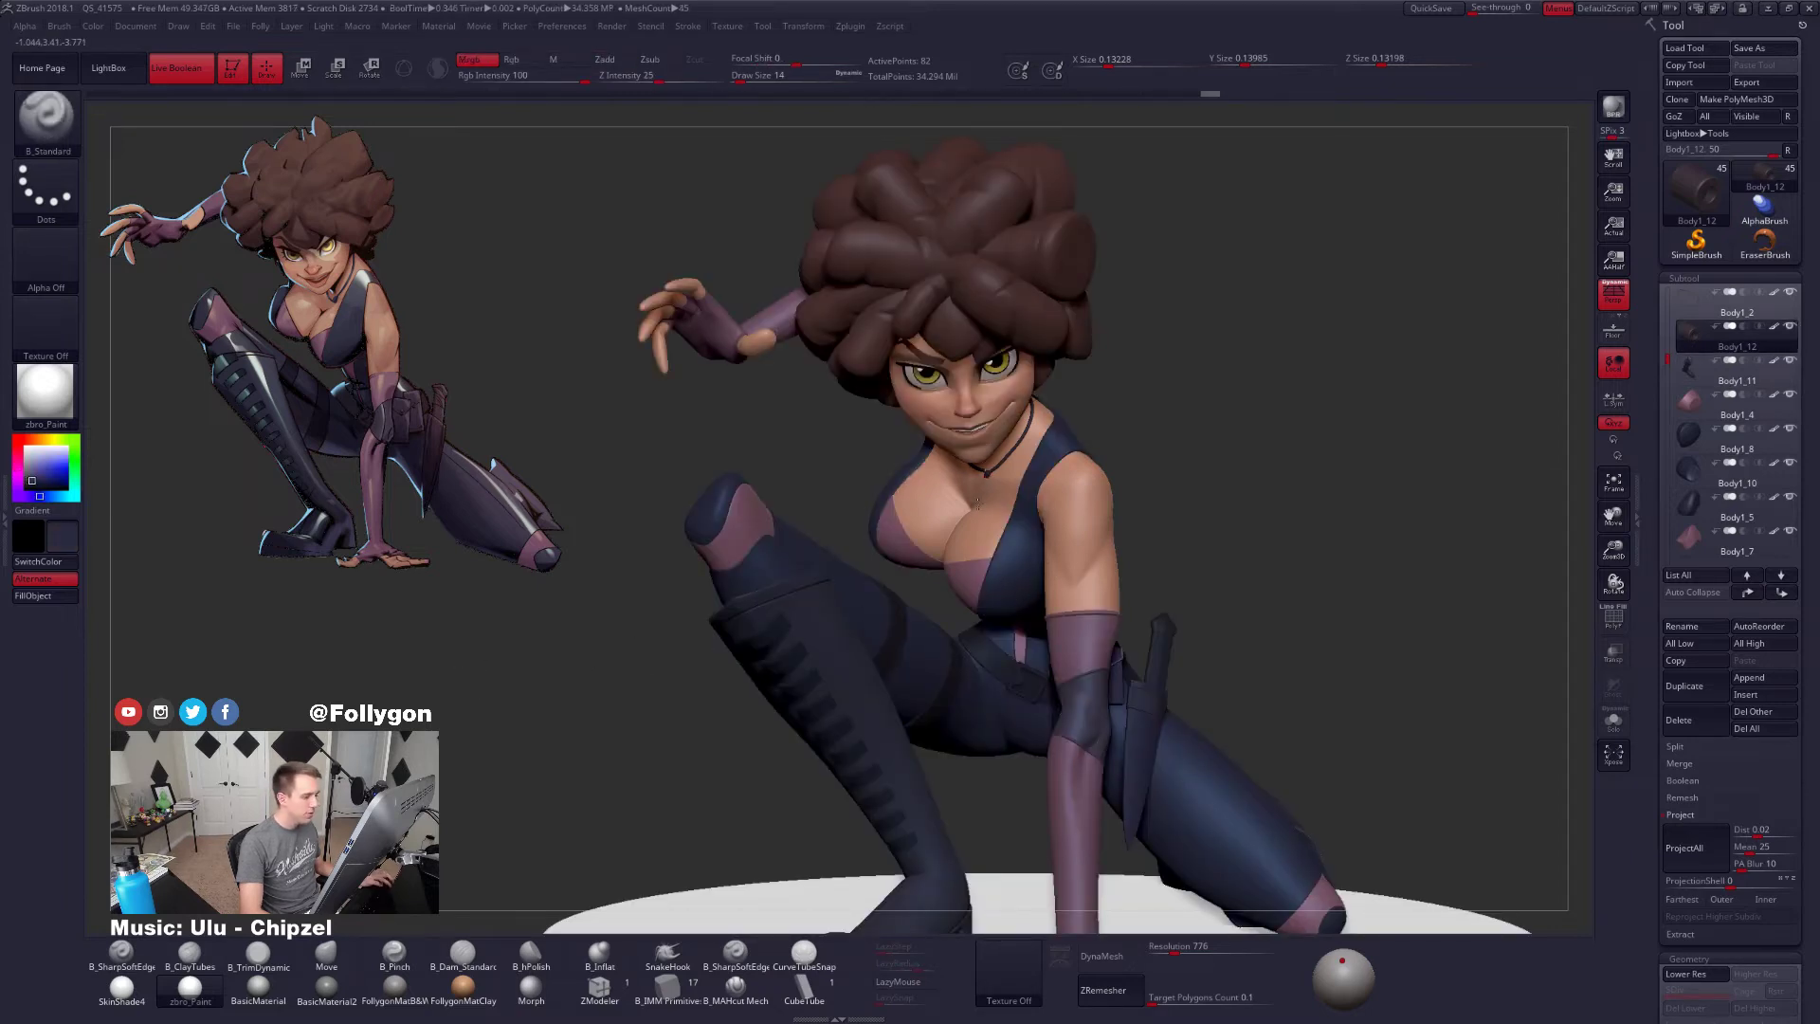
pyautogui.press('c')
pyautogui.keyDown('ctrl'); pyautogui.moveTo(977, 503); pyautogui.dragTo(458, 549, button='right'); pyautogui.keyUp('ctrl')
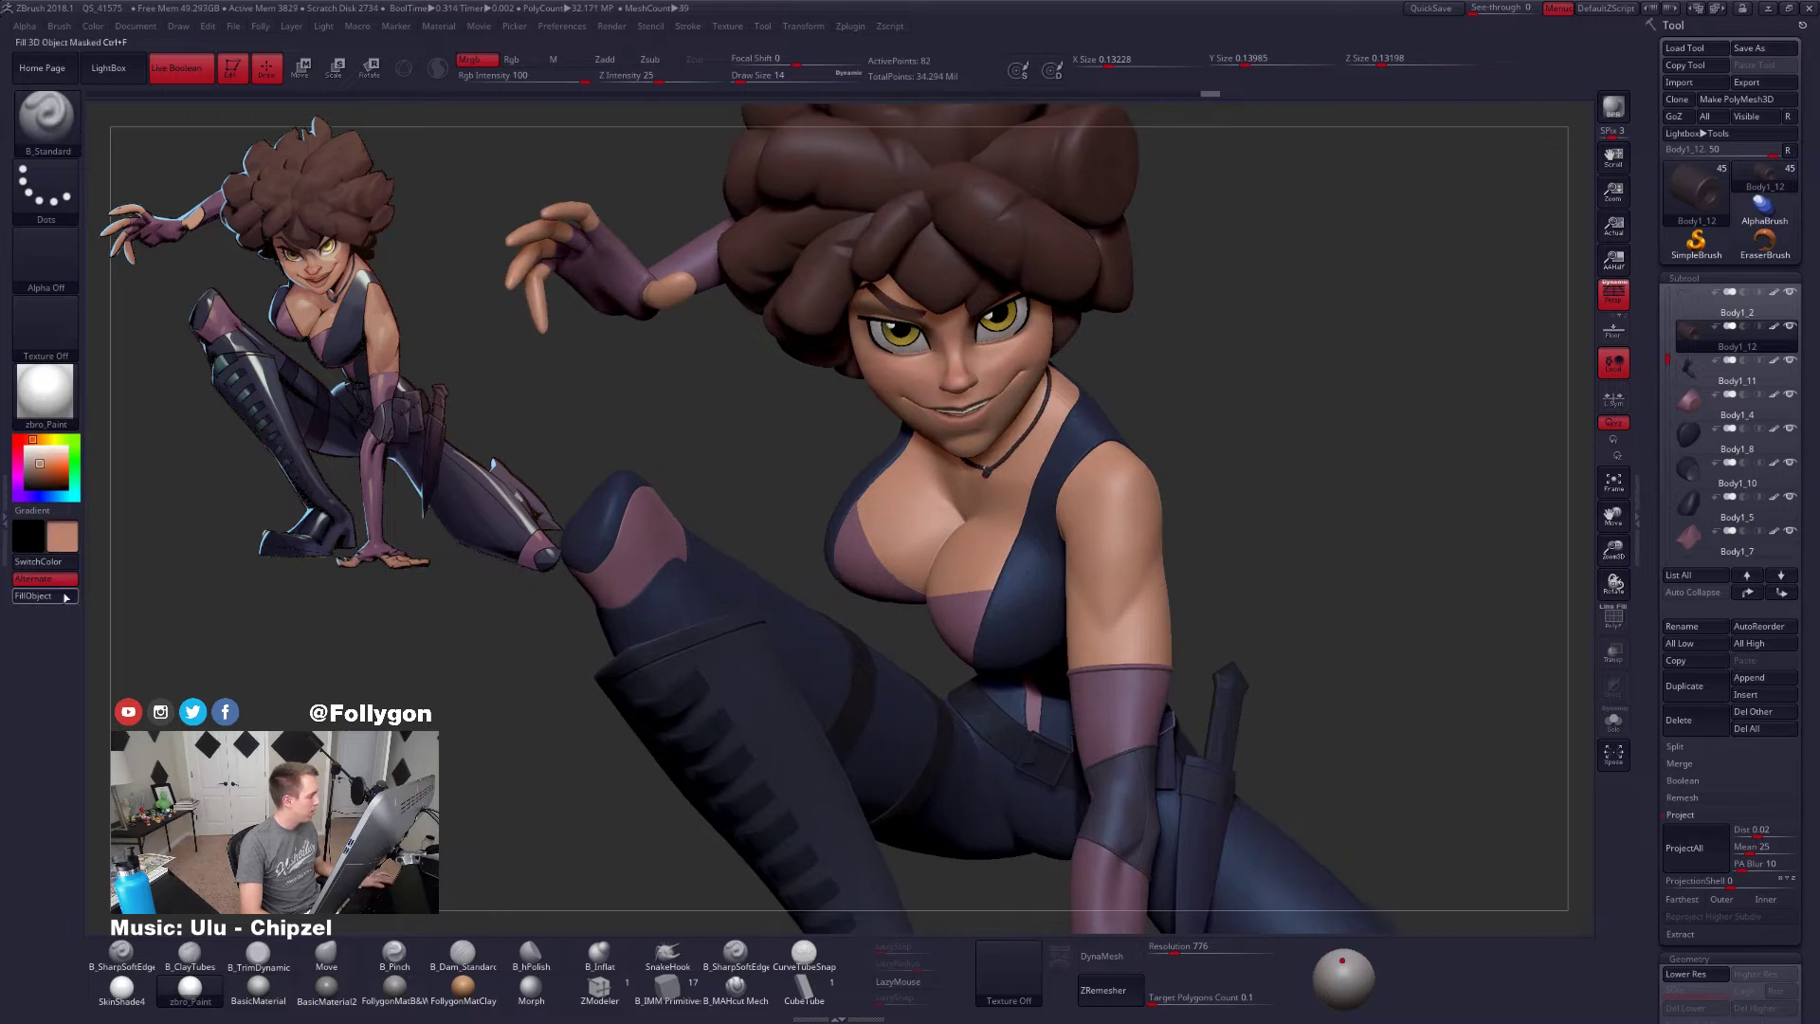
pyautogui.press('c')
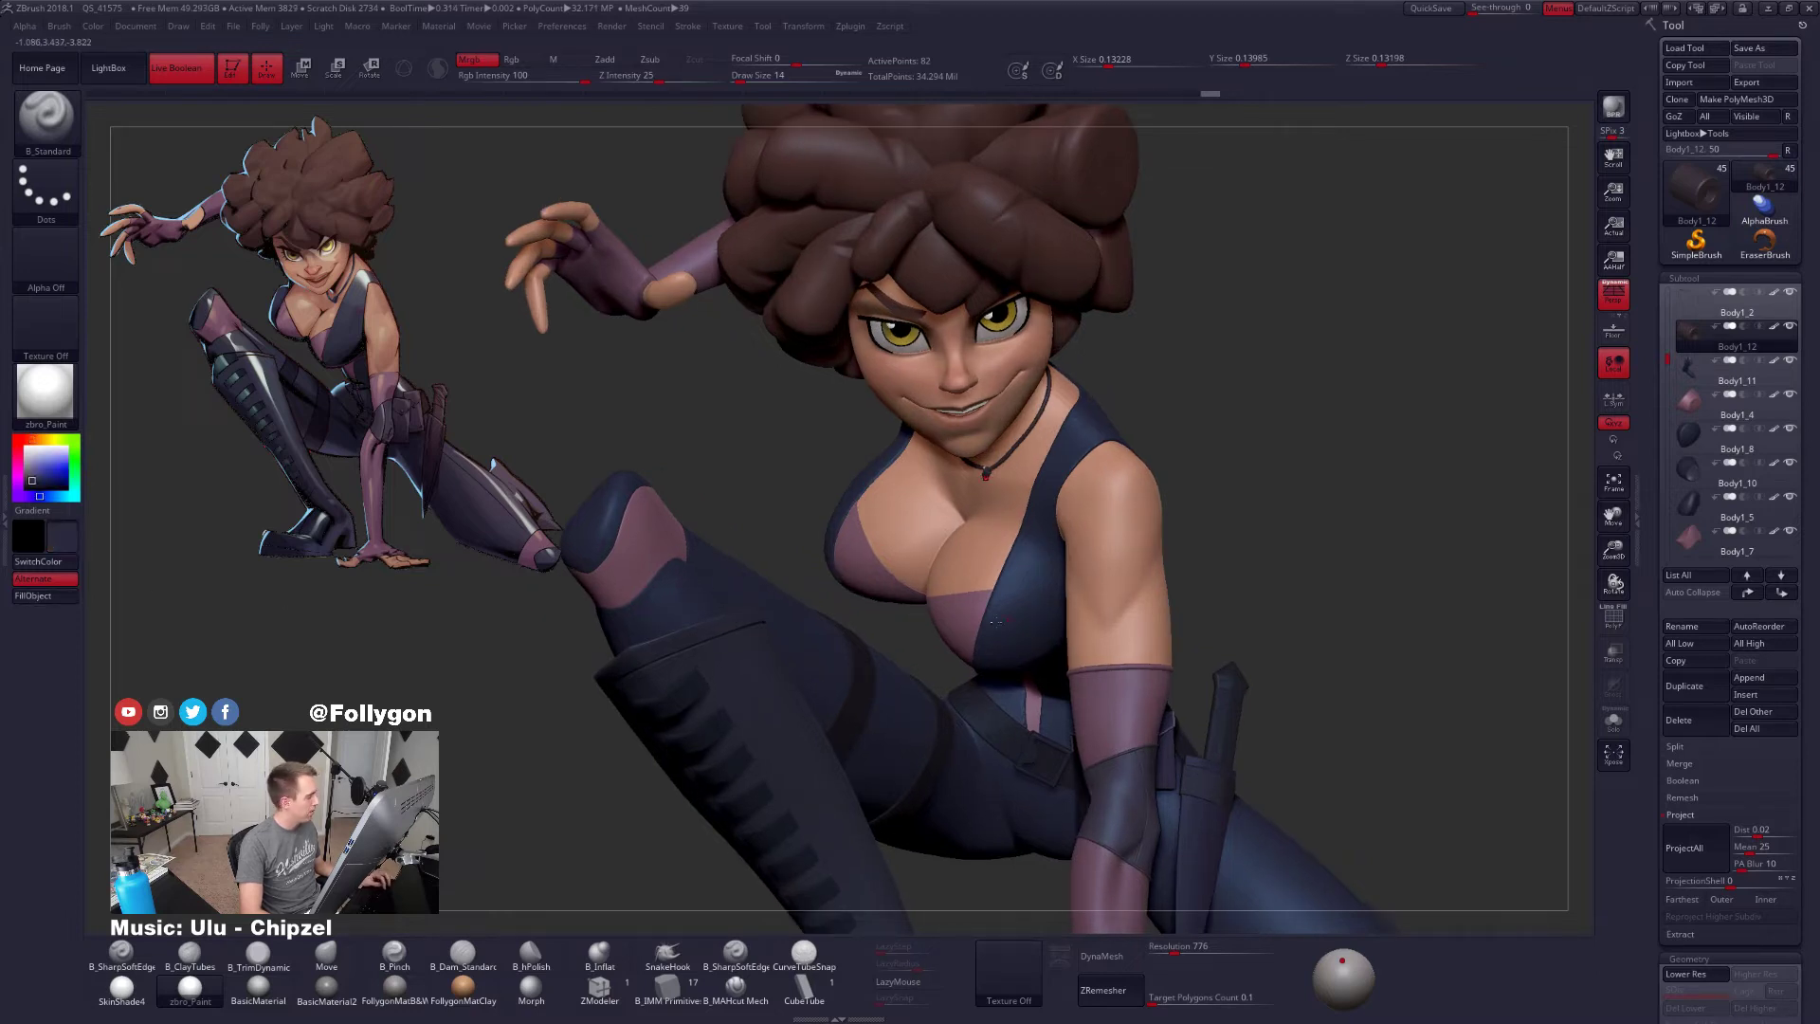
pyautogui.click(47, 596)
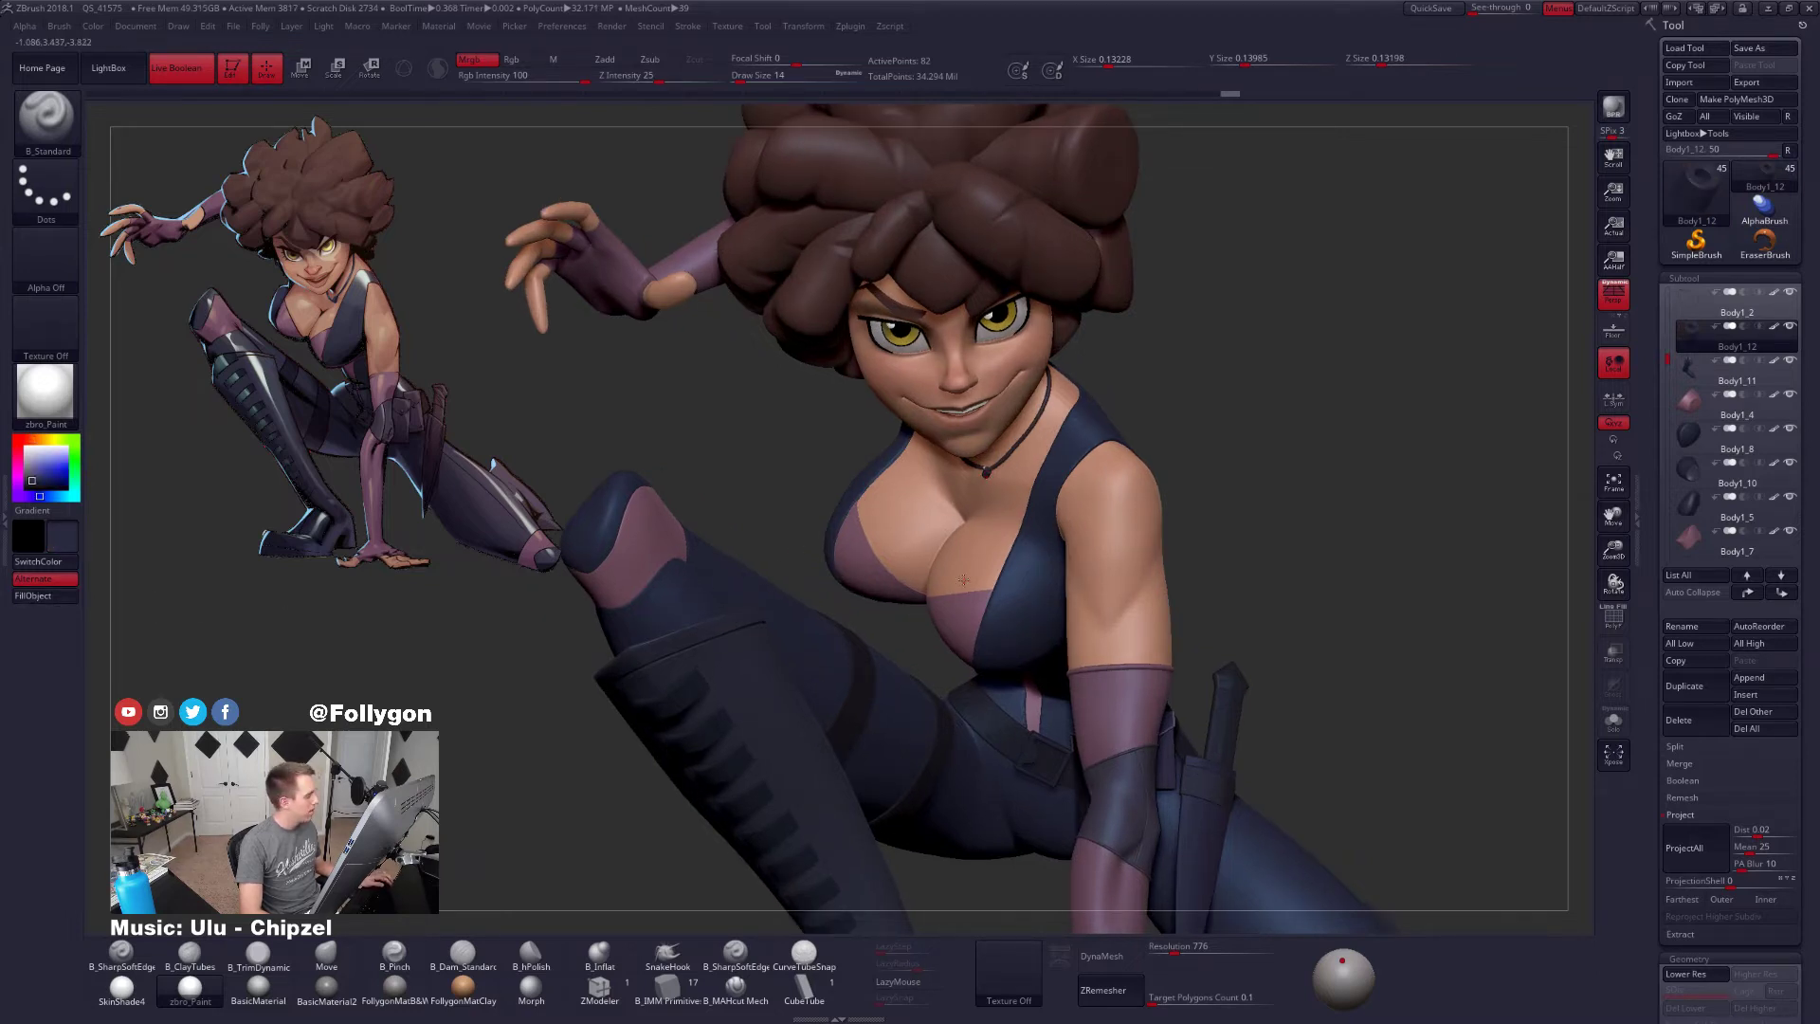
pyautogui.moveTo(963, 579); pyautogui.dragTo(985, 560, button='right')
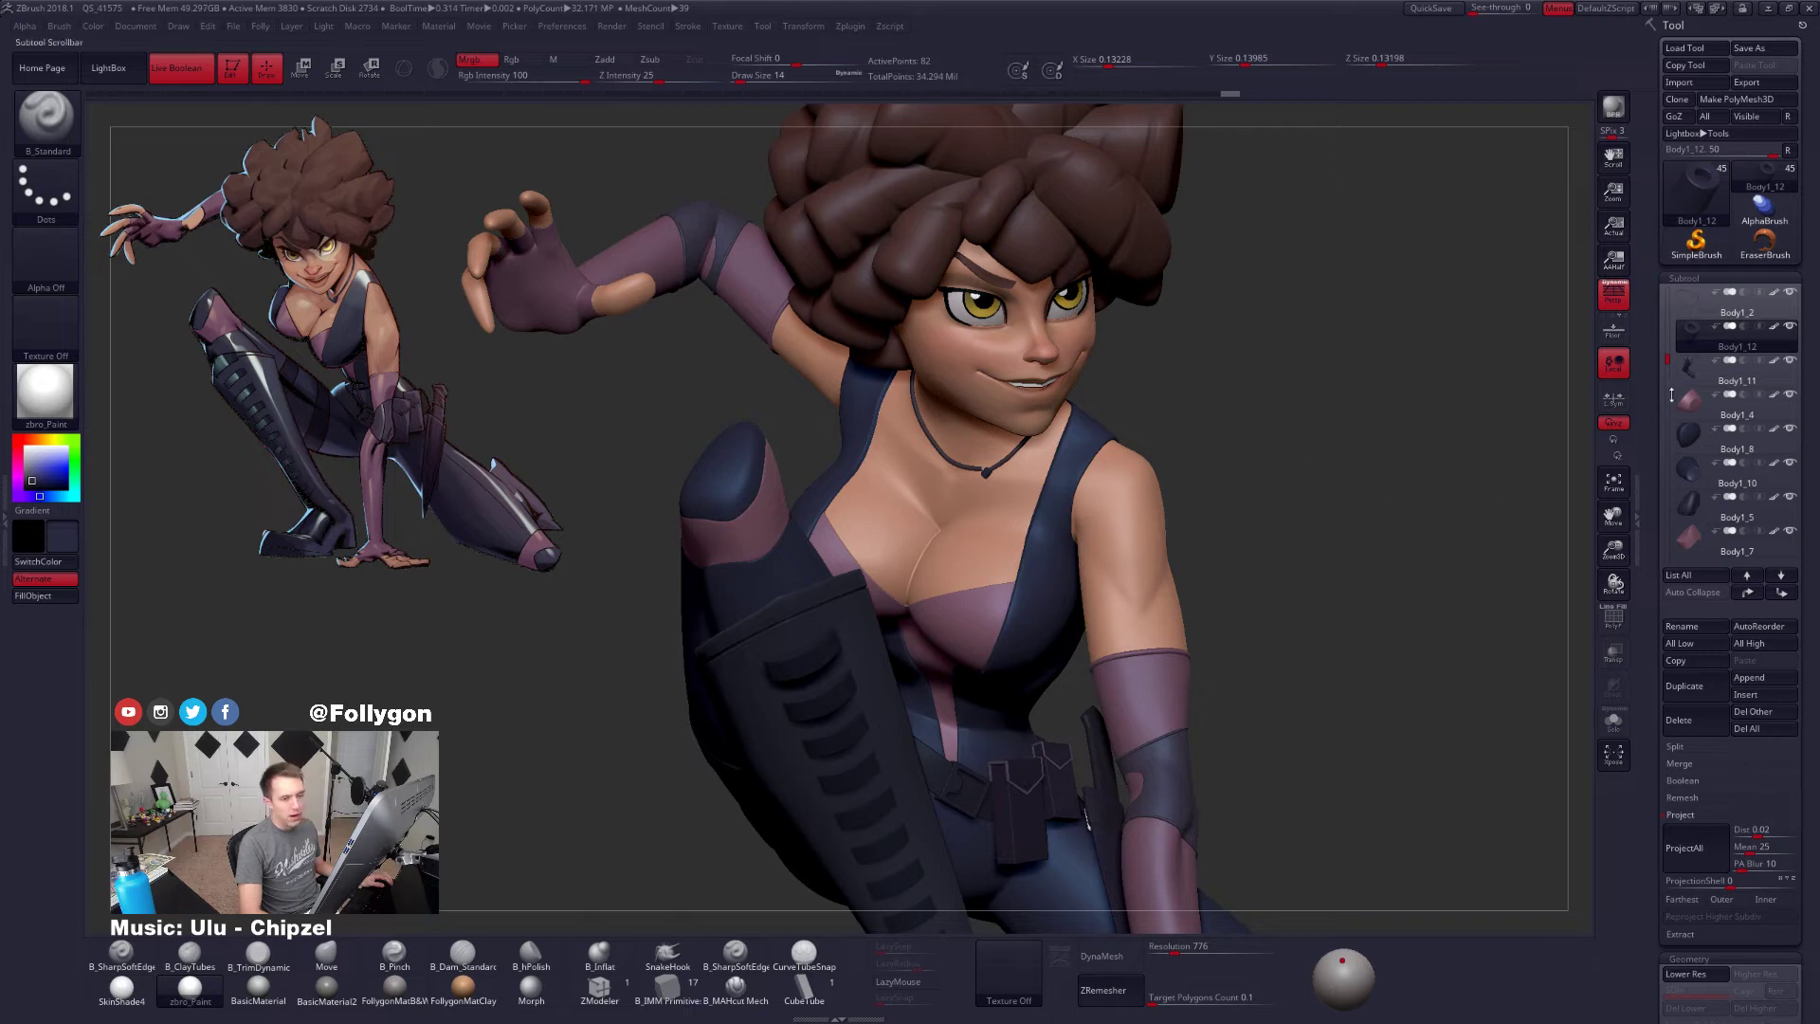
# Isolate the necklace parts, select the Body1_2 cord subtool and fill it with the same dark blue
pyautogui.hotkey('shift', 's')
pyautogui.click(1694, 310)
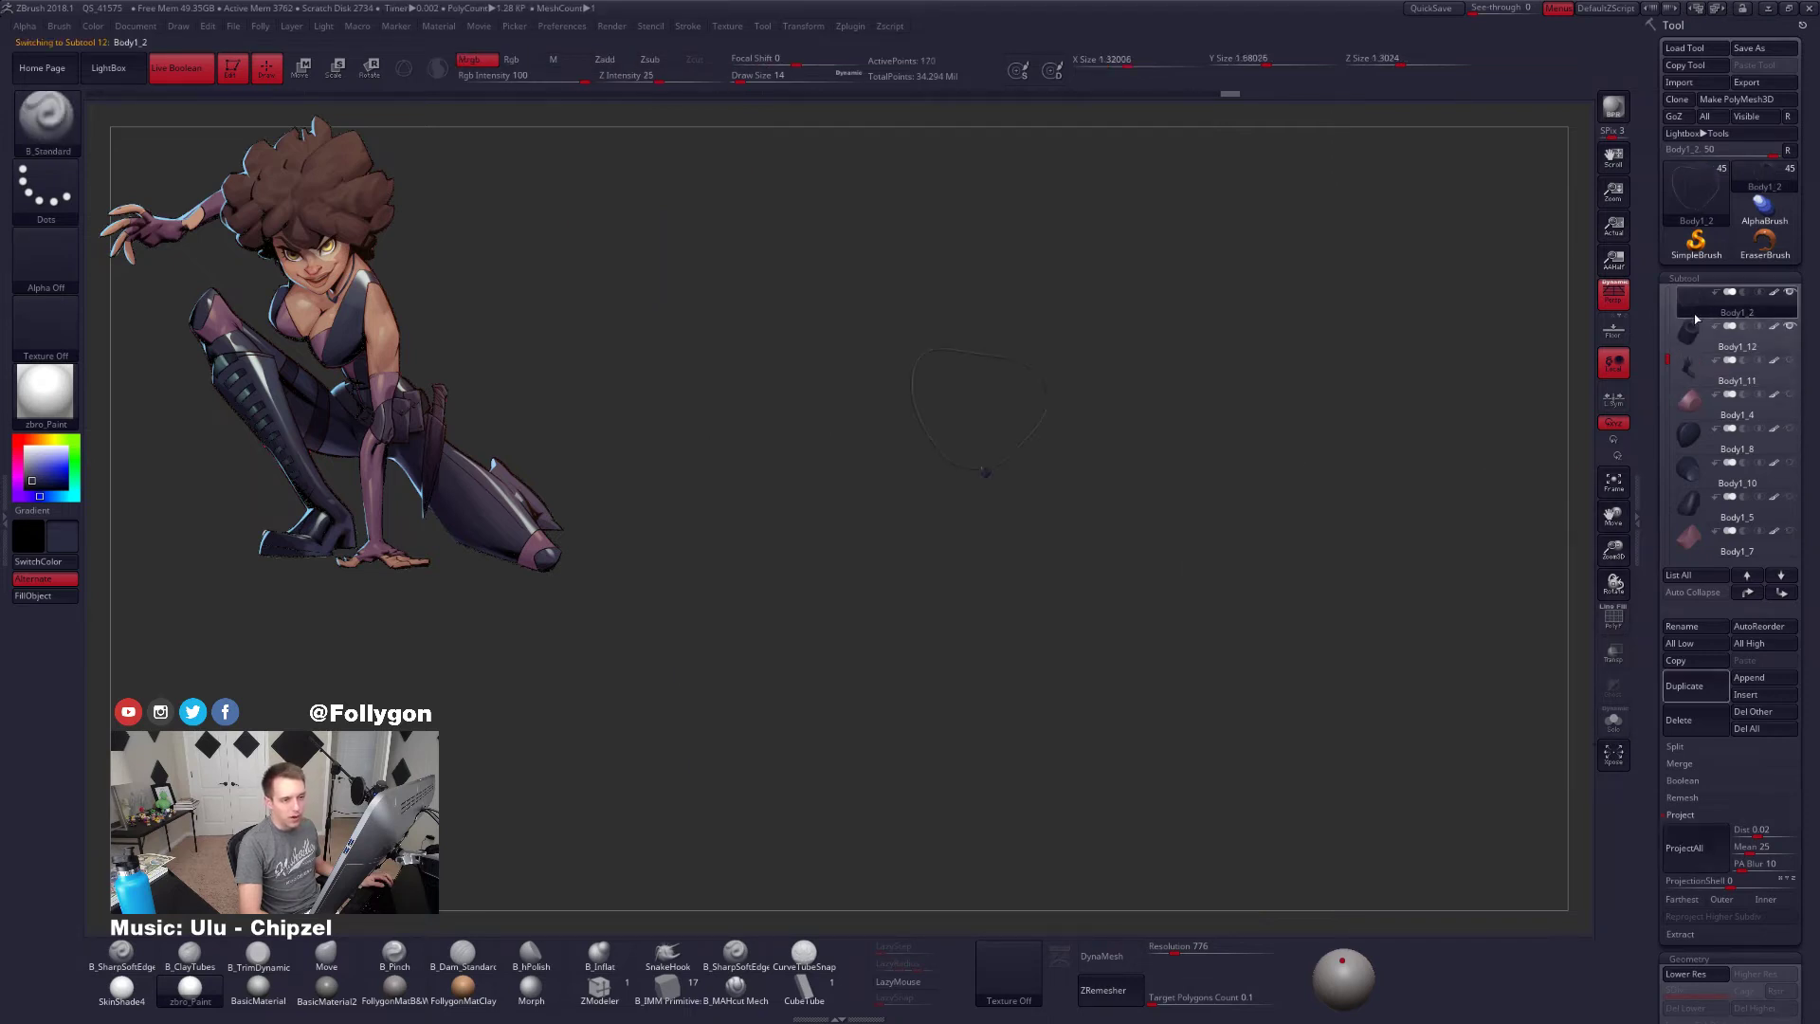
pyautogui.keyDown('ctrl'); pyautogui.moveTo(990, 473); pyautogui.dragTo(1057, 595, button='right'); pyautogui.keyUp('ctrl')
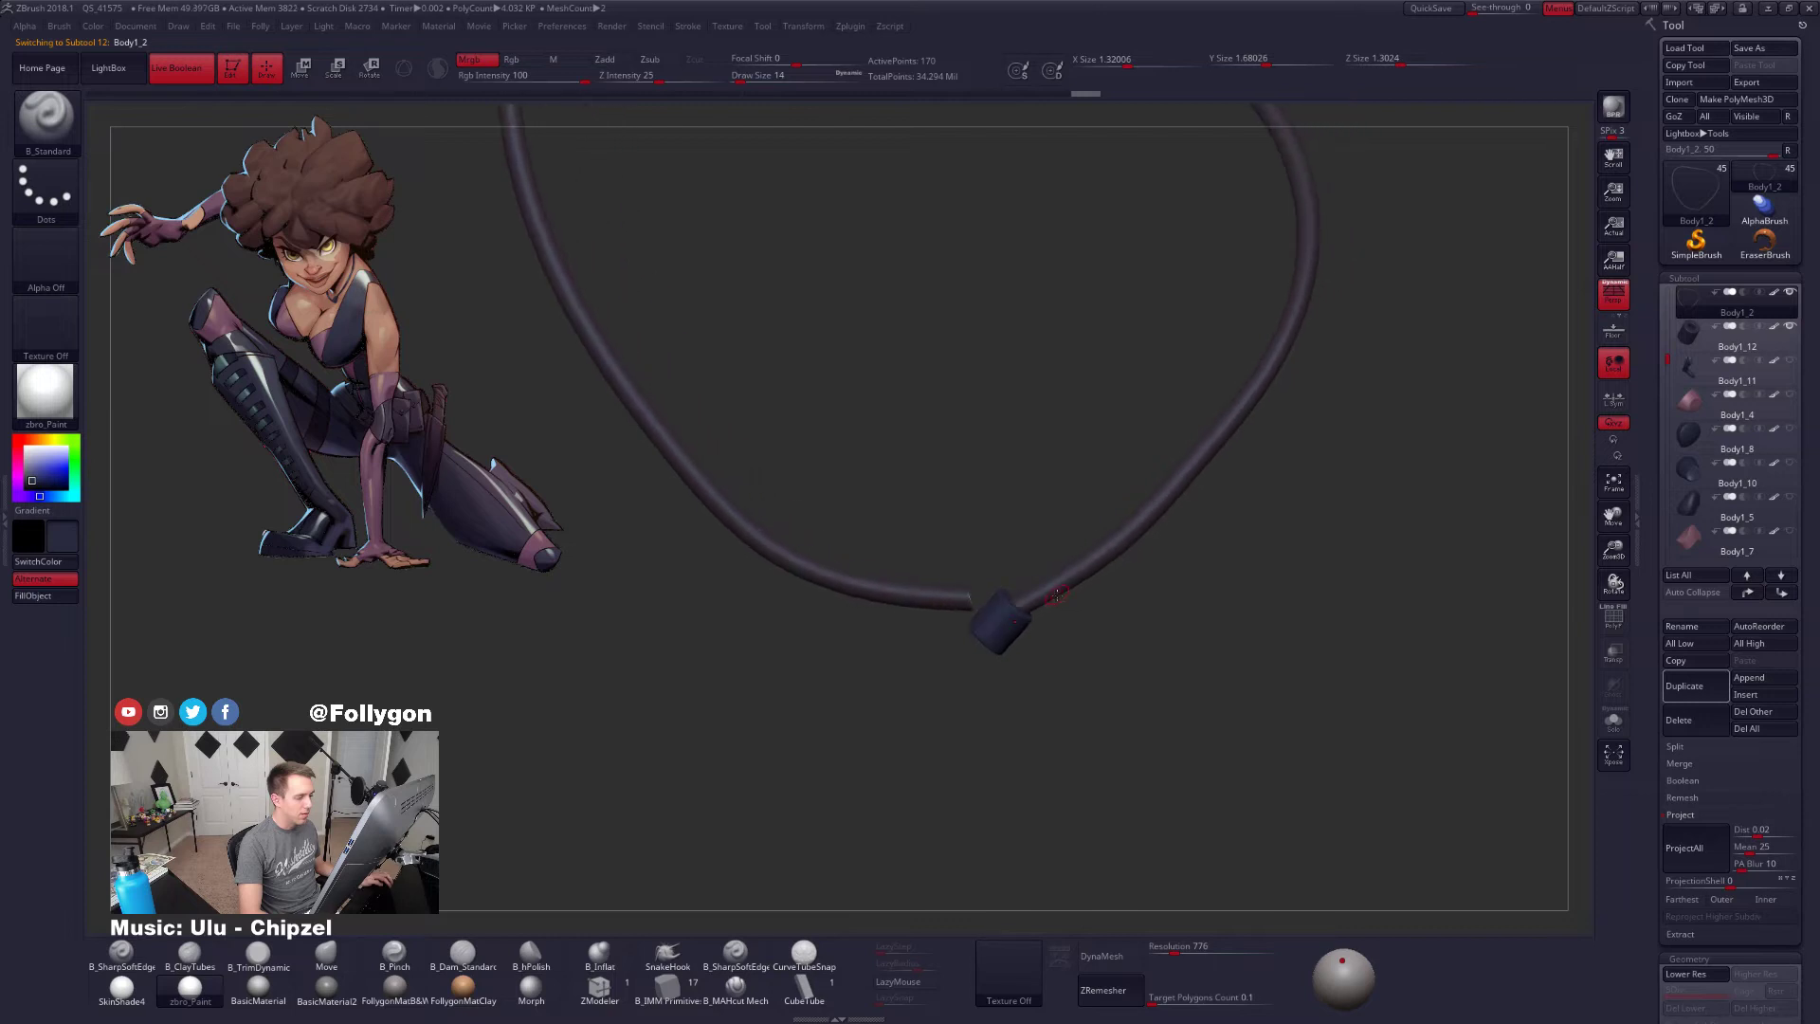
pyautogui.hotkey('shift', 's')
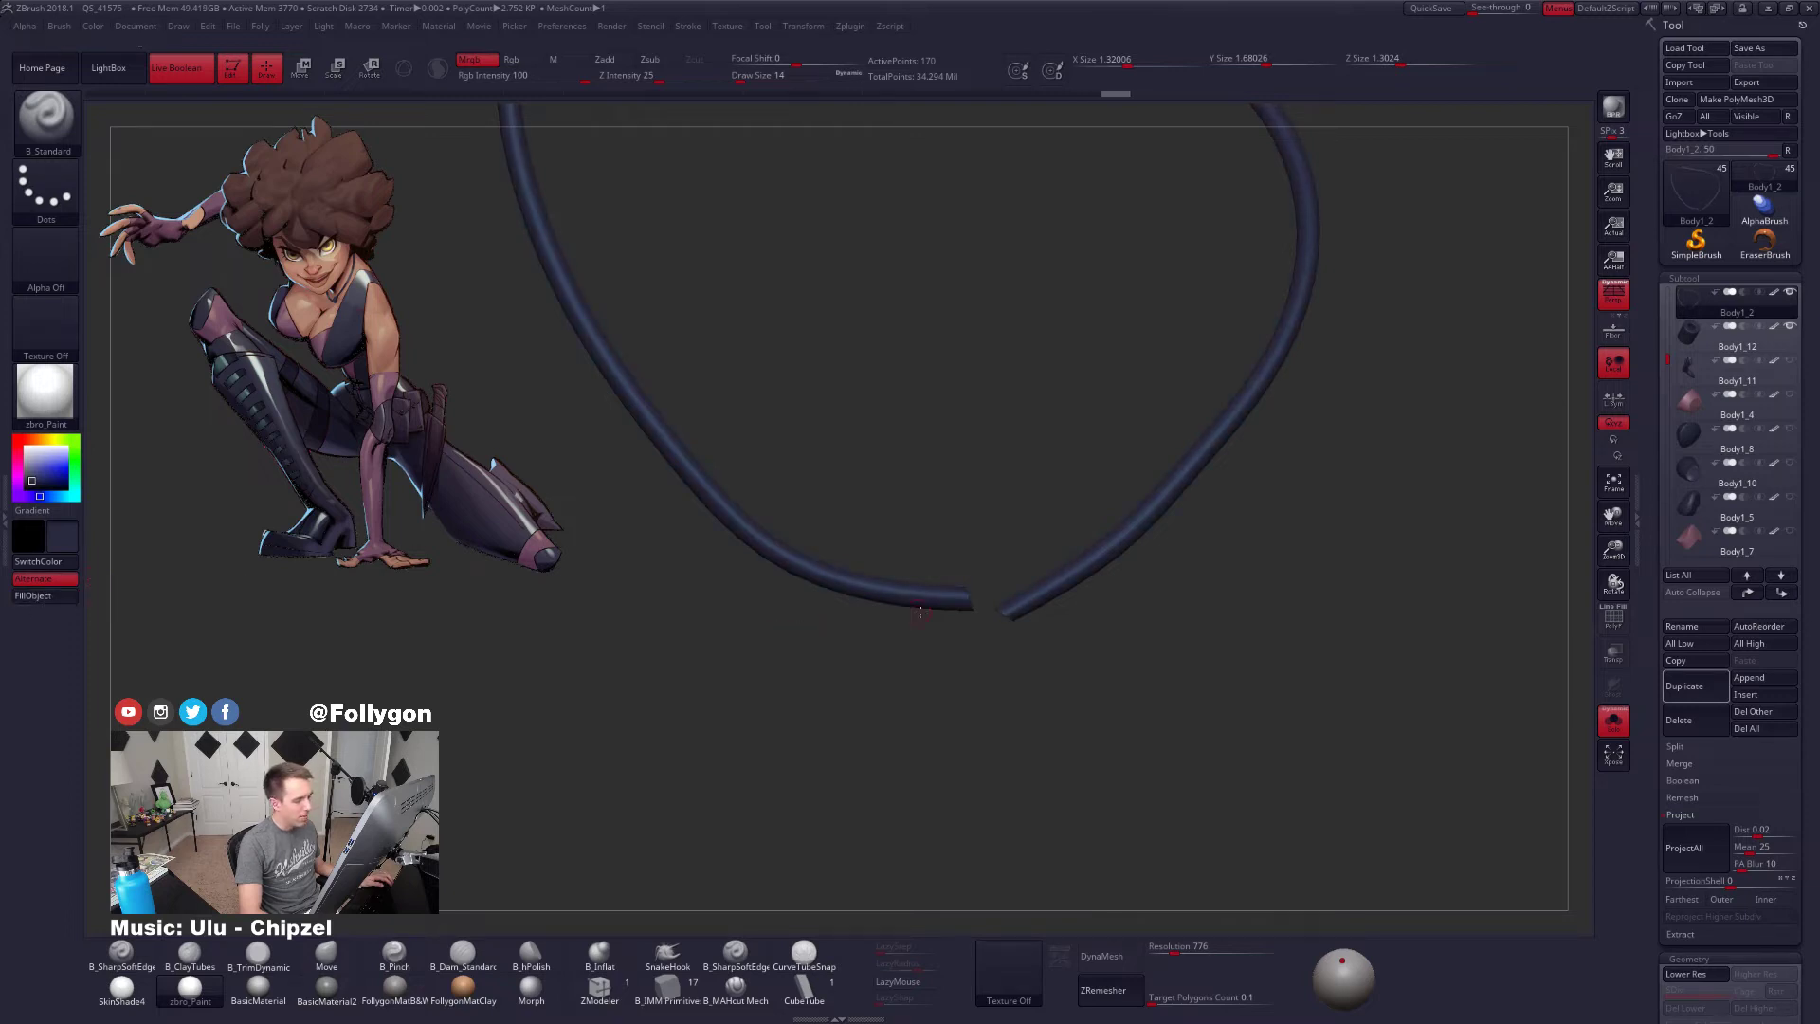
# Lower the cord's subdivision level, mask everything except one loose end and move that end toward the bead
pyautogui.press('ctrl')
pyautogui.hotkey('shift', 'd')
pyautogui.hotkey('shift', 'd')
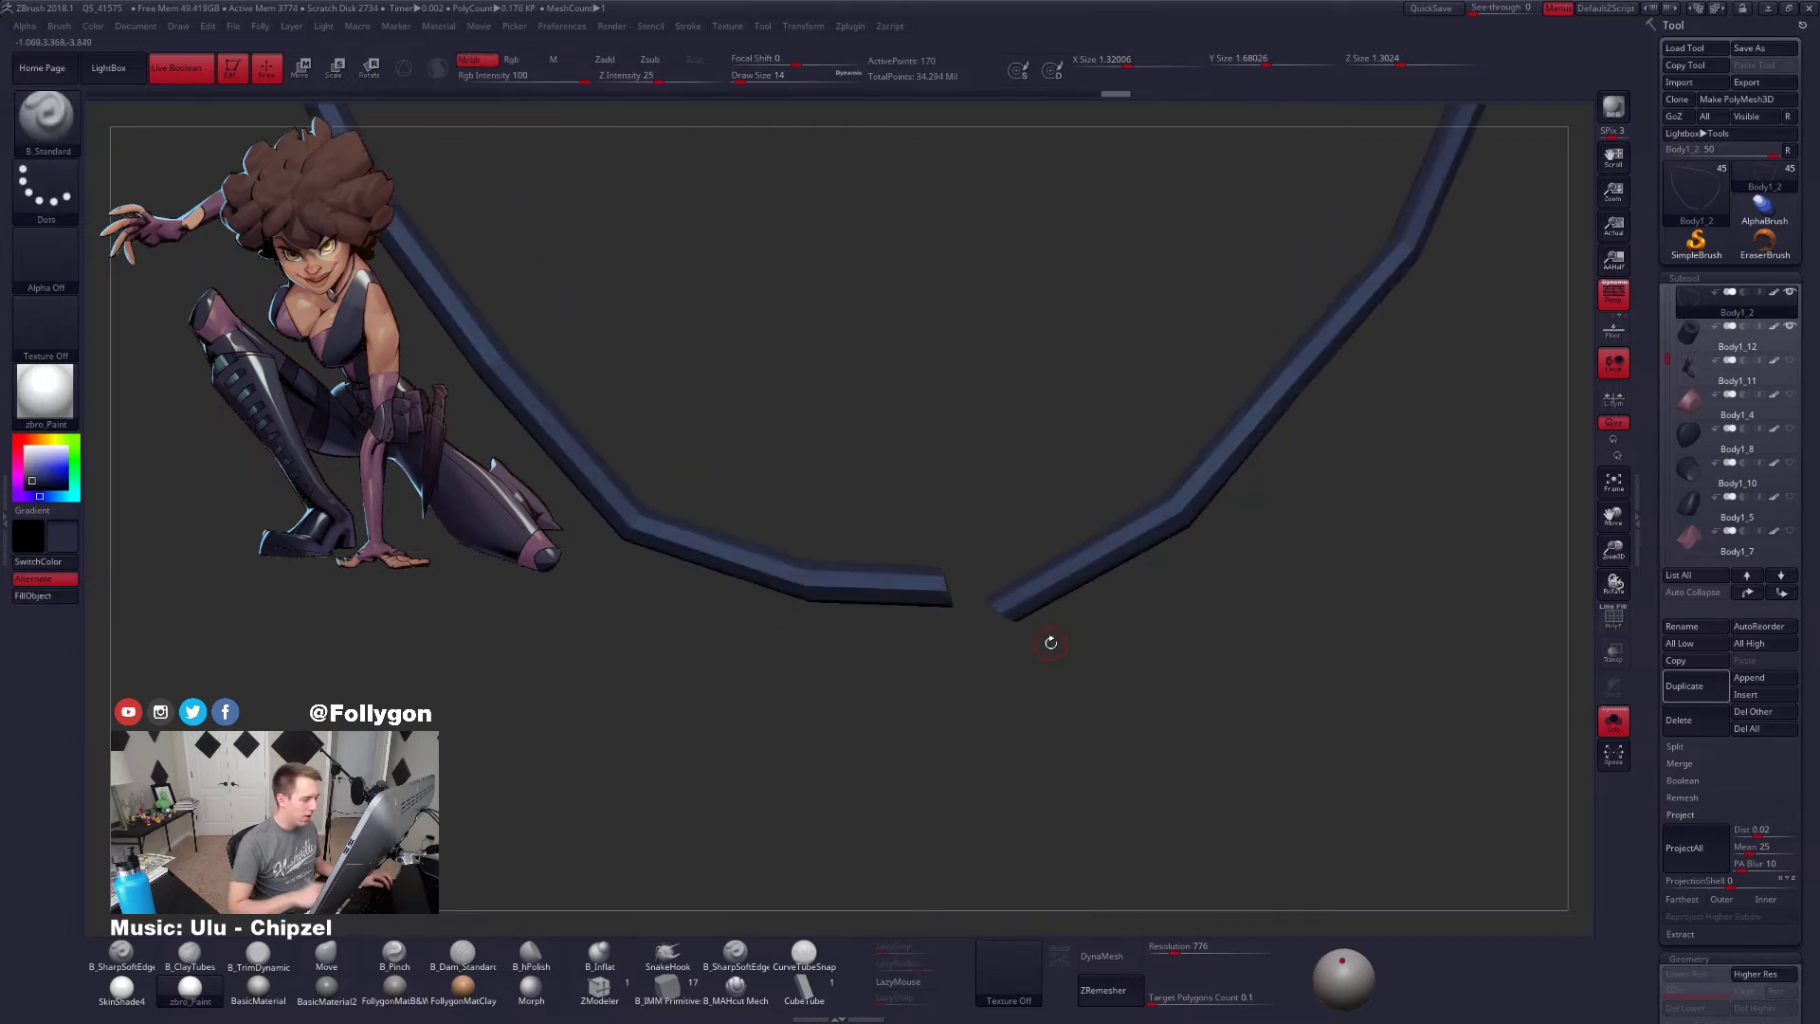
pyautogui.moveTo(977, 638)
pyautogui.keyDown('ctrl'); pyautogui.mouseDown()
pyautogui.moveTo(969, 539)
pyautogui.moveTo(746, 639)
pyautogui.moveTo(948, 744)
pyautogui.mouseUp(); pyautogui.keyUp('ctrl')
pyautogui.keyDown('ctrl'); pyautogui.click(953, 739); pyautogui.keyUp('ctrl')
pyautogui.keyDown('alt'); pyautogui.moveTo(959, 734); pyautogui.dragTo(944, 698); pyautogui.keyUp('alt')
pyautogui.hotkey('alt', 's')
pyautogui.press('w')
pyautogui.moveTo(952, 606); pyautogui.dragTo(999, 715)
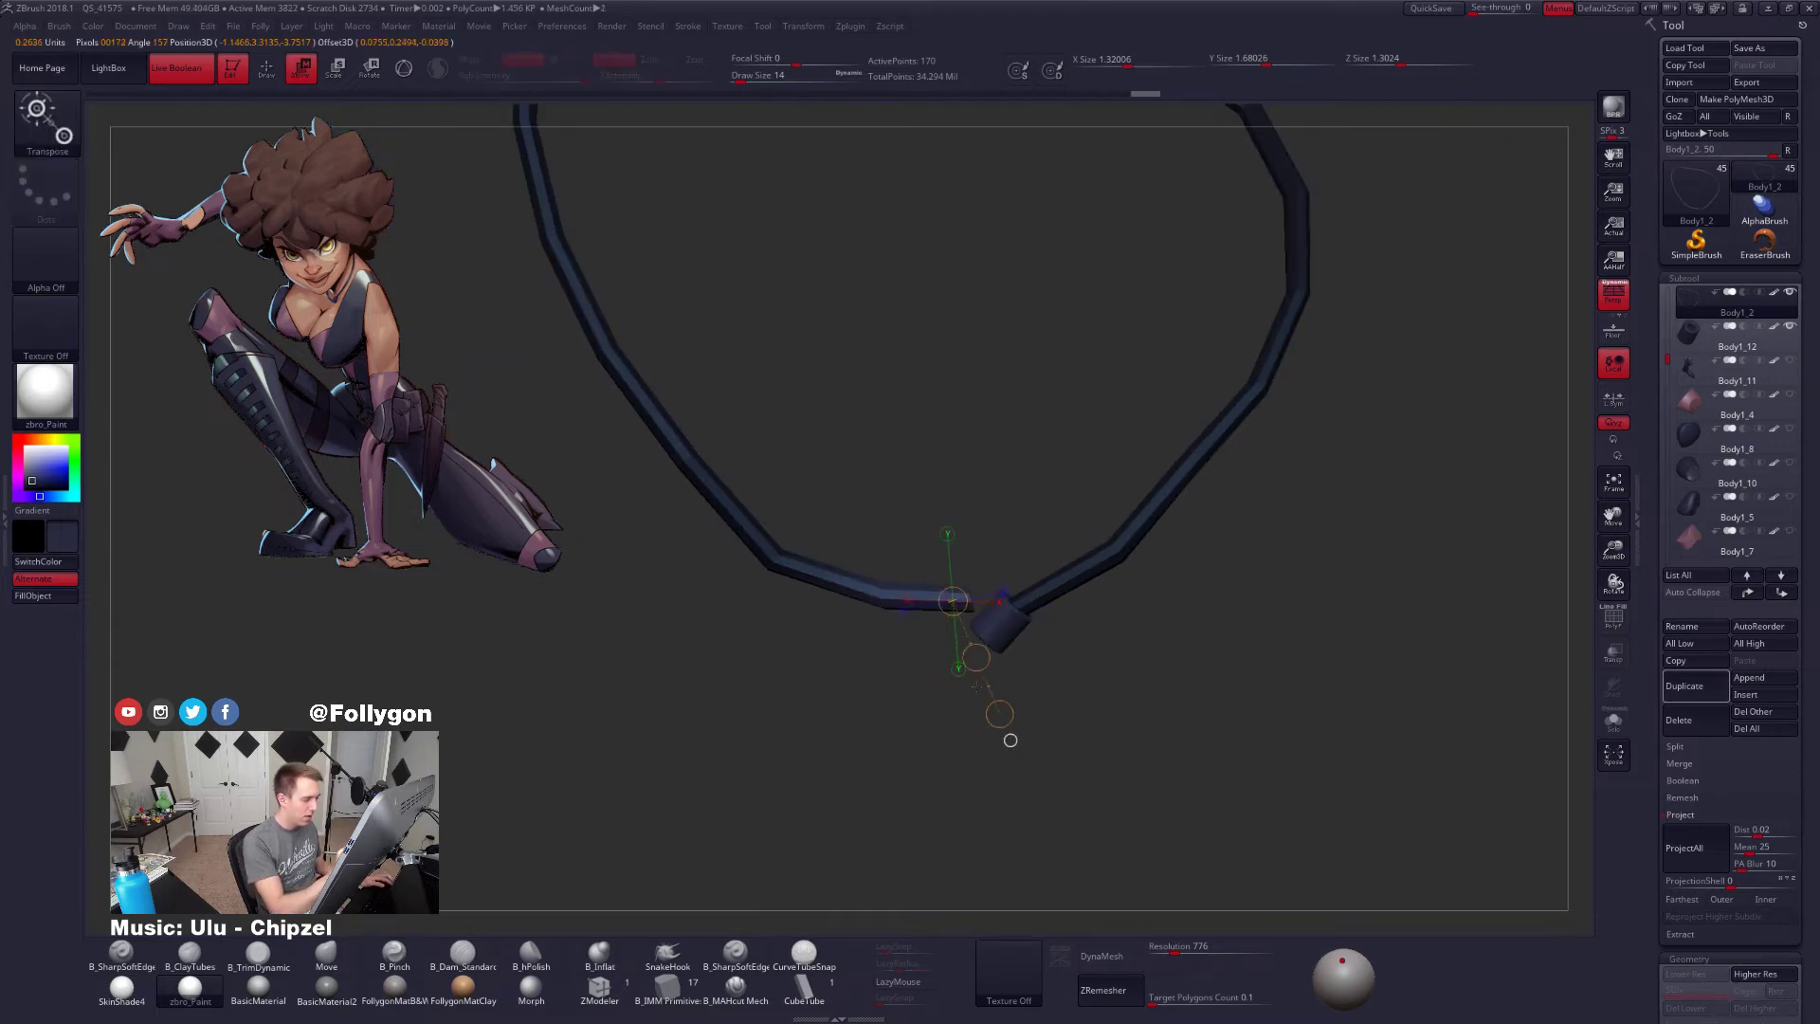
# Rotate the unmasked cord end so it points toward the bead, and return to Draw mode
pyautogui.press('r')
pyautogui.moveTo(779, 555); pyautogui.dragTo(1088, 641)
pyautogui.press('q')
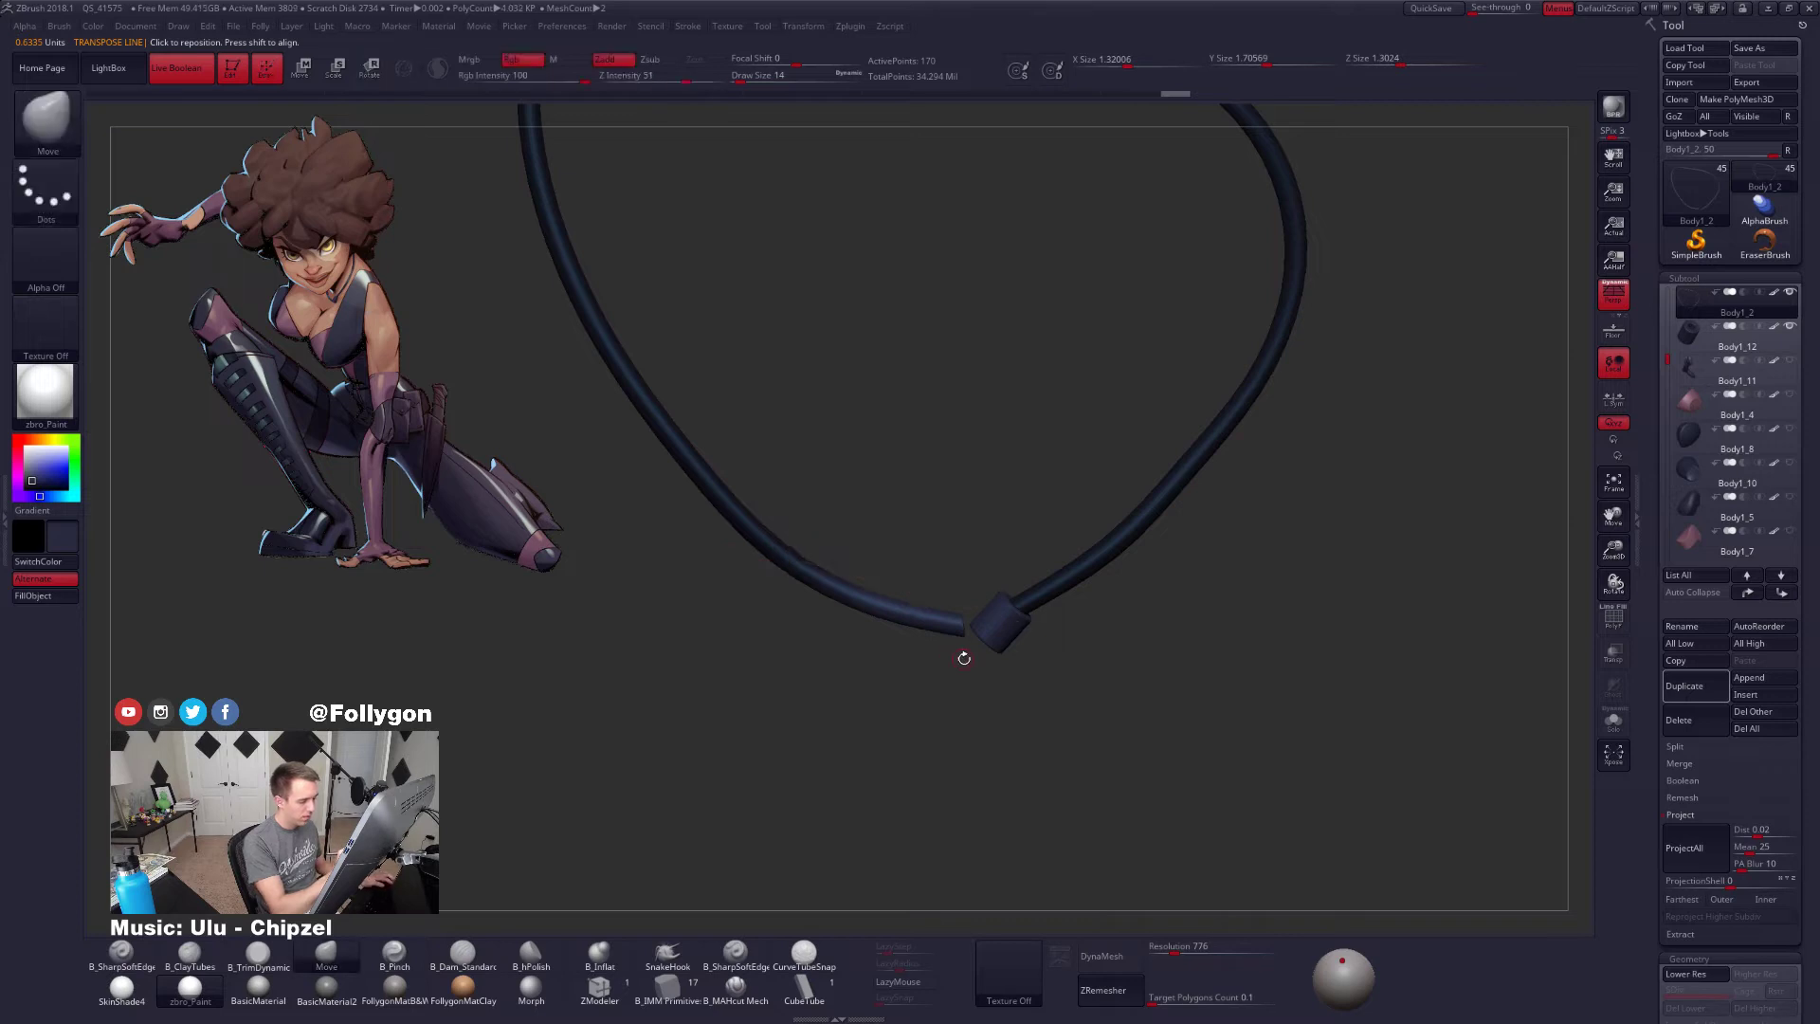
# Mask the cord except its tip at a lower subdivision level, and move the tip into the bead to close the loop
pyautogui.keyDown('alt'); pyautogui.moveTo(961, 654); pyautogui.dragTo(971, 674); pyautogui.keyUp('alt')
pyautogui.hotkey('shift', 'd')
pyautogui.keyDown('ctrl'); pyautogui.moveTo(959, 593); pyautogui.dragTo(820, 663); pyautogui.keyUp('ctrl')
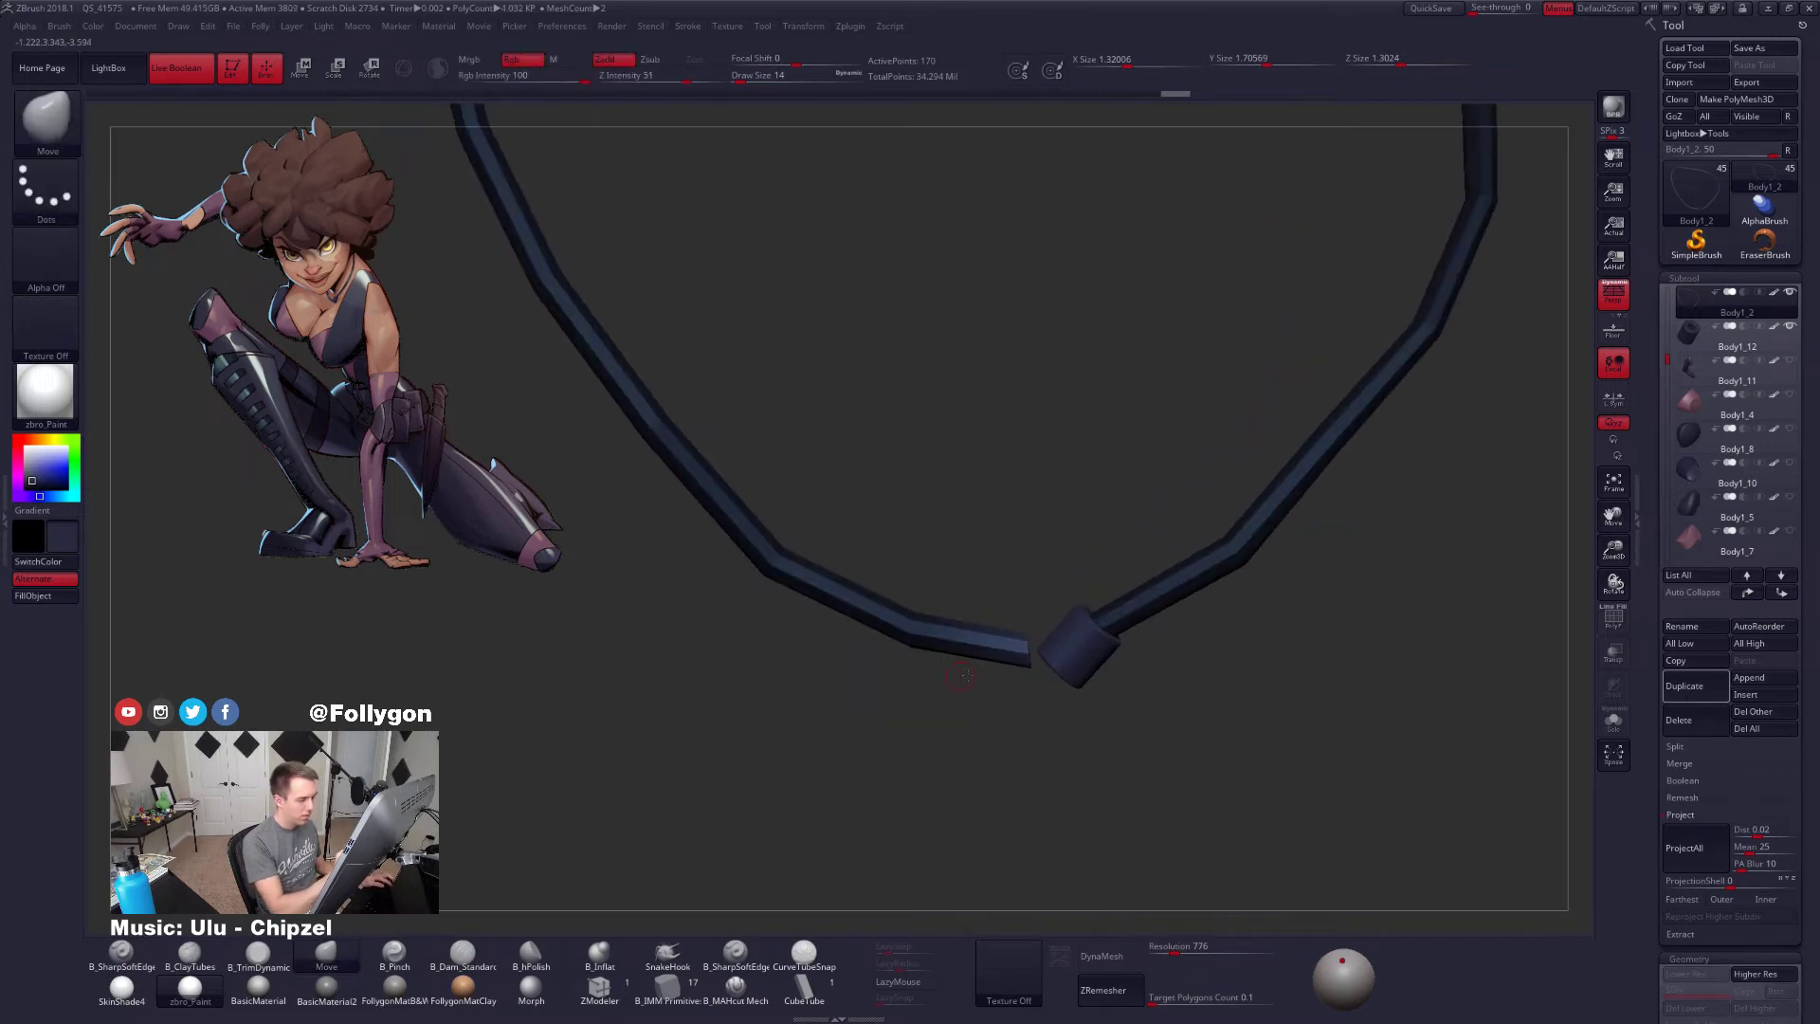
pyautogui.press('w')
pyautogui.moveTo(1029, 654)
pyautogui.mouseDown()
pyautogui.moveTo(1209, 729)
pyautogui.moveTo(1244, 698)
pyautogui.moveTo(1196, 752)
pyautogui.moveTo(1105, 711)
pyautogui.moveTo(1103, 726)
pyautogui.mouseUp()
pyautogui.press('d')
pyautogui.press('q')
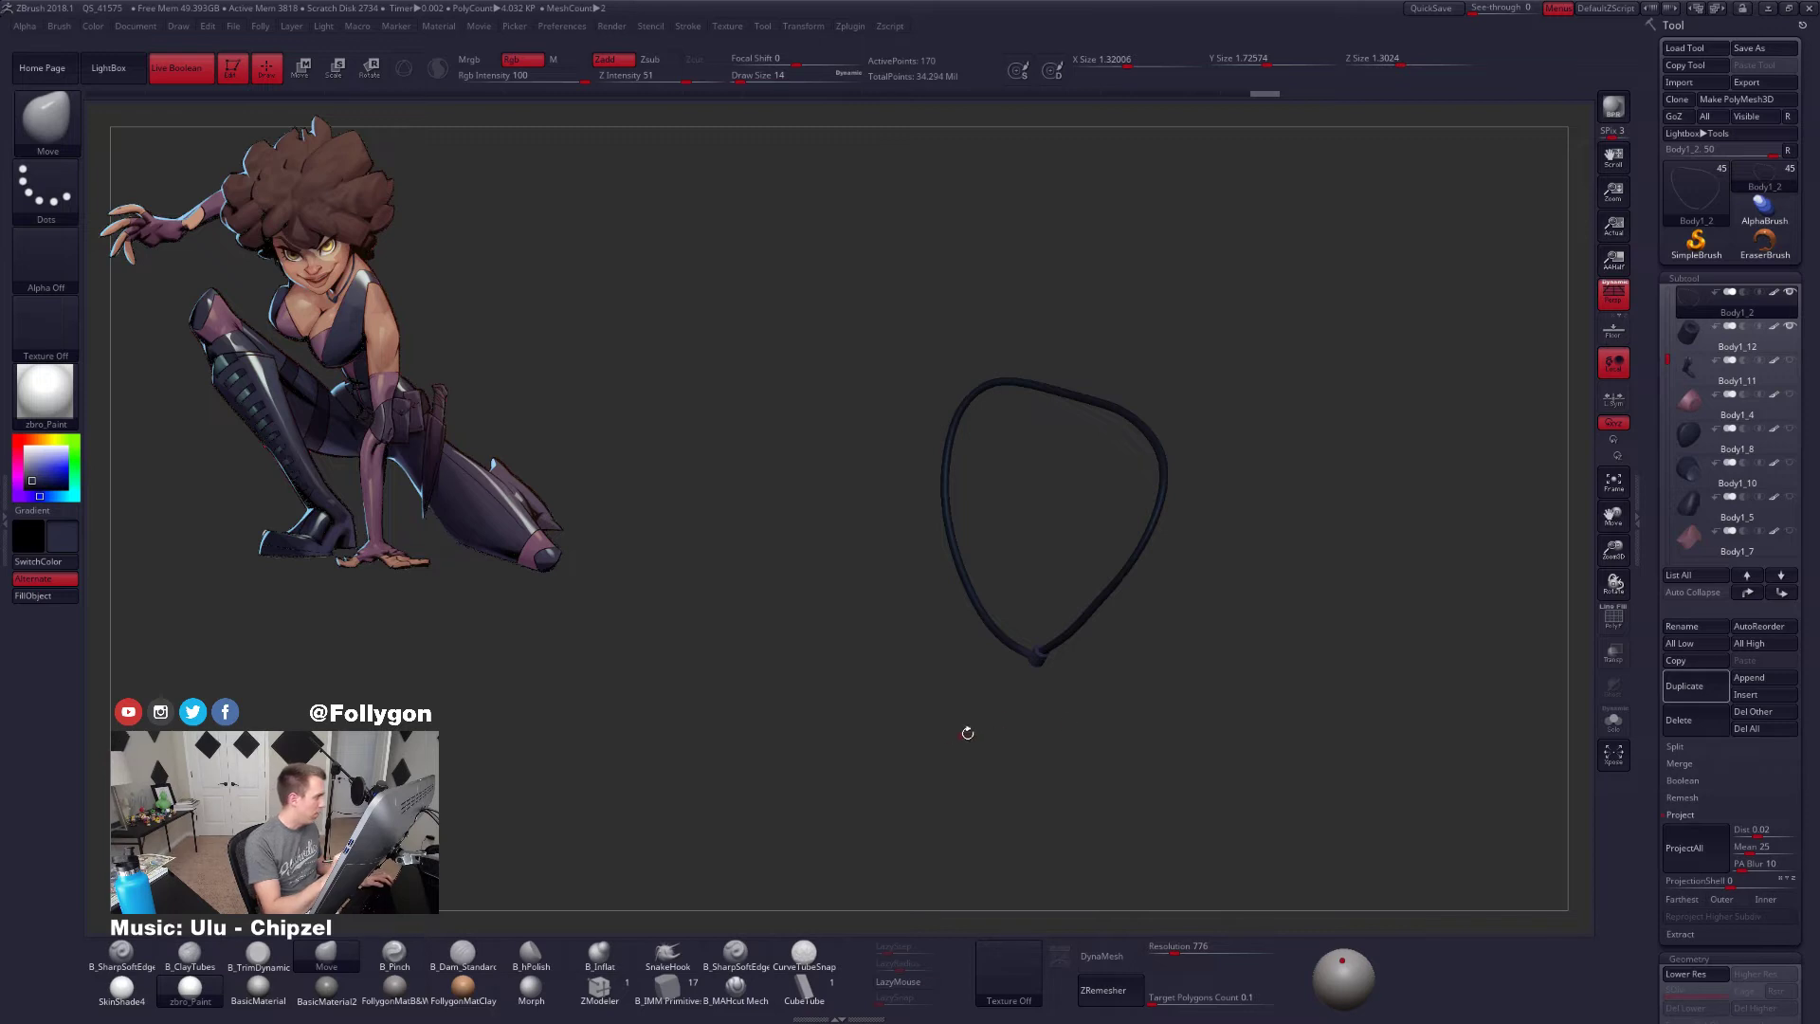
pyautogui.moveTo(1088, 678)
pyautogui.keyDown('ctrl'); pyautogui.mouseDown(button='right')
pyautogui.moveTo(1162, 673)
pyautogui.moveTo(1194, 585)
pyautogui.mouseUp(button='right'); pyautogui.keyUp('ctrl')
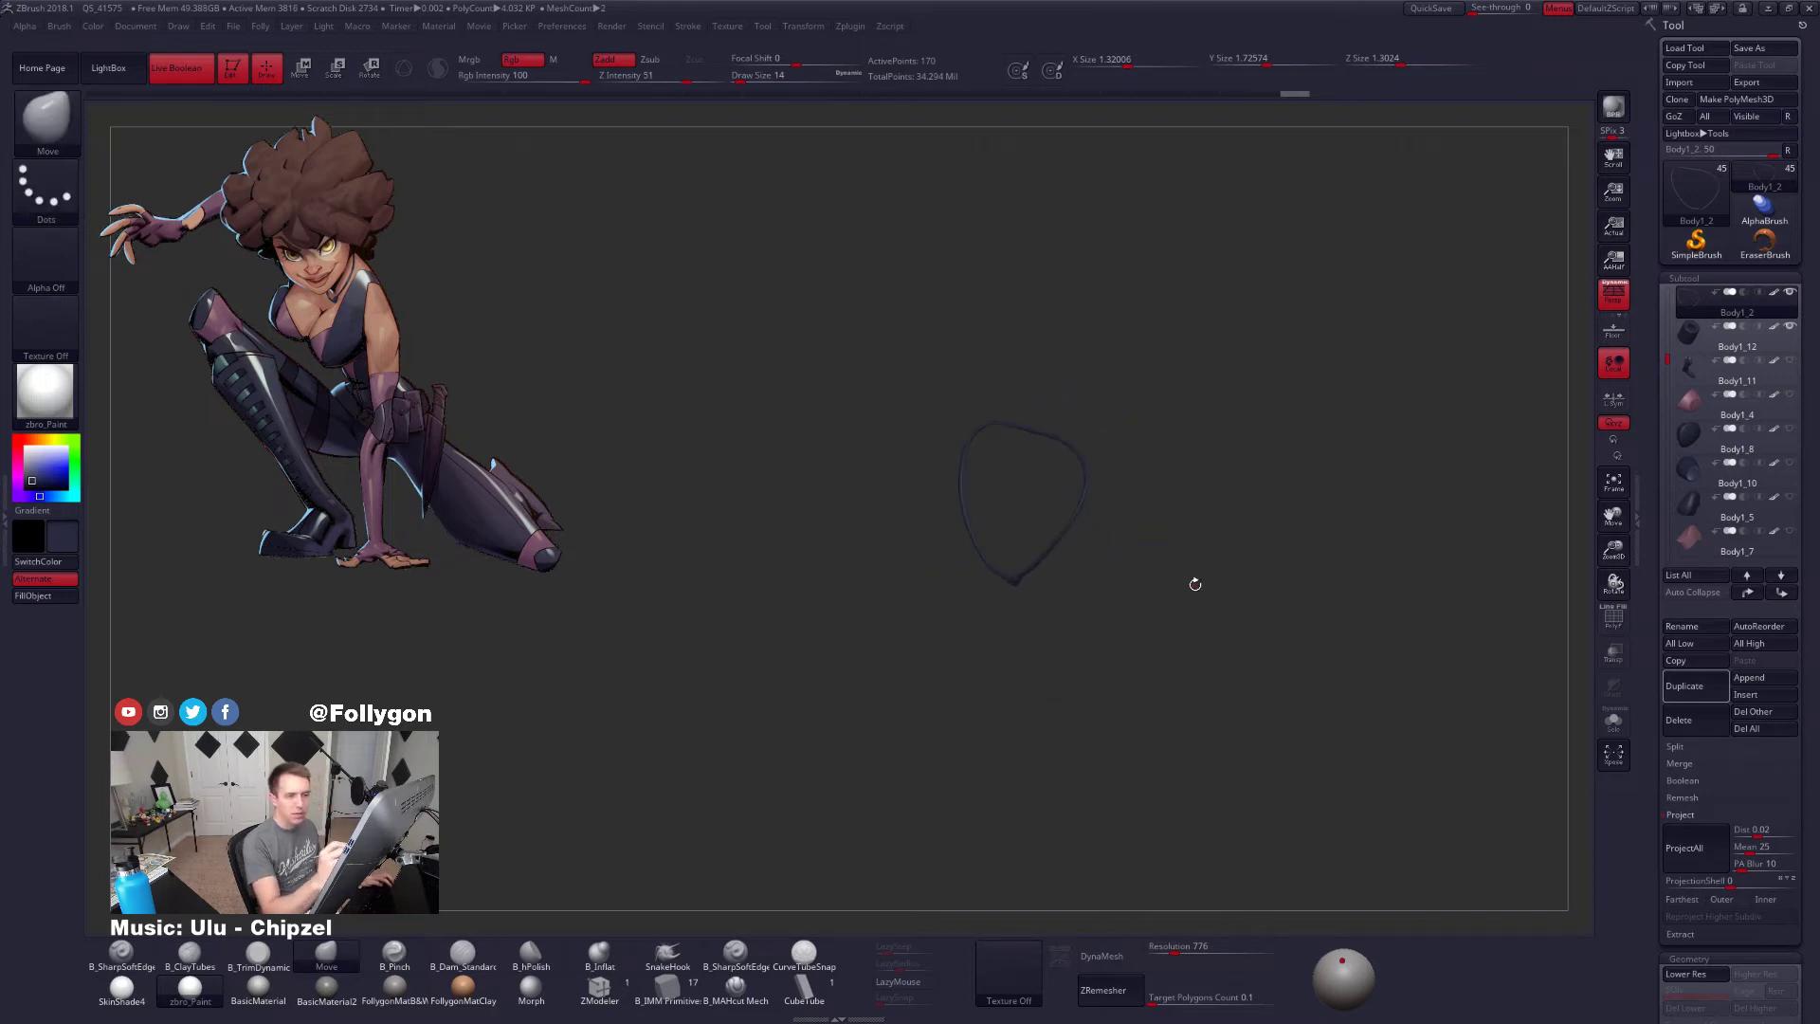
# Show all the character's subtools again and quick-save the project
pyautogui.keyDown('shift'); pyautogui.click(1697, 309); pyautogui.keyUp('shift')
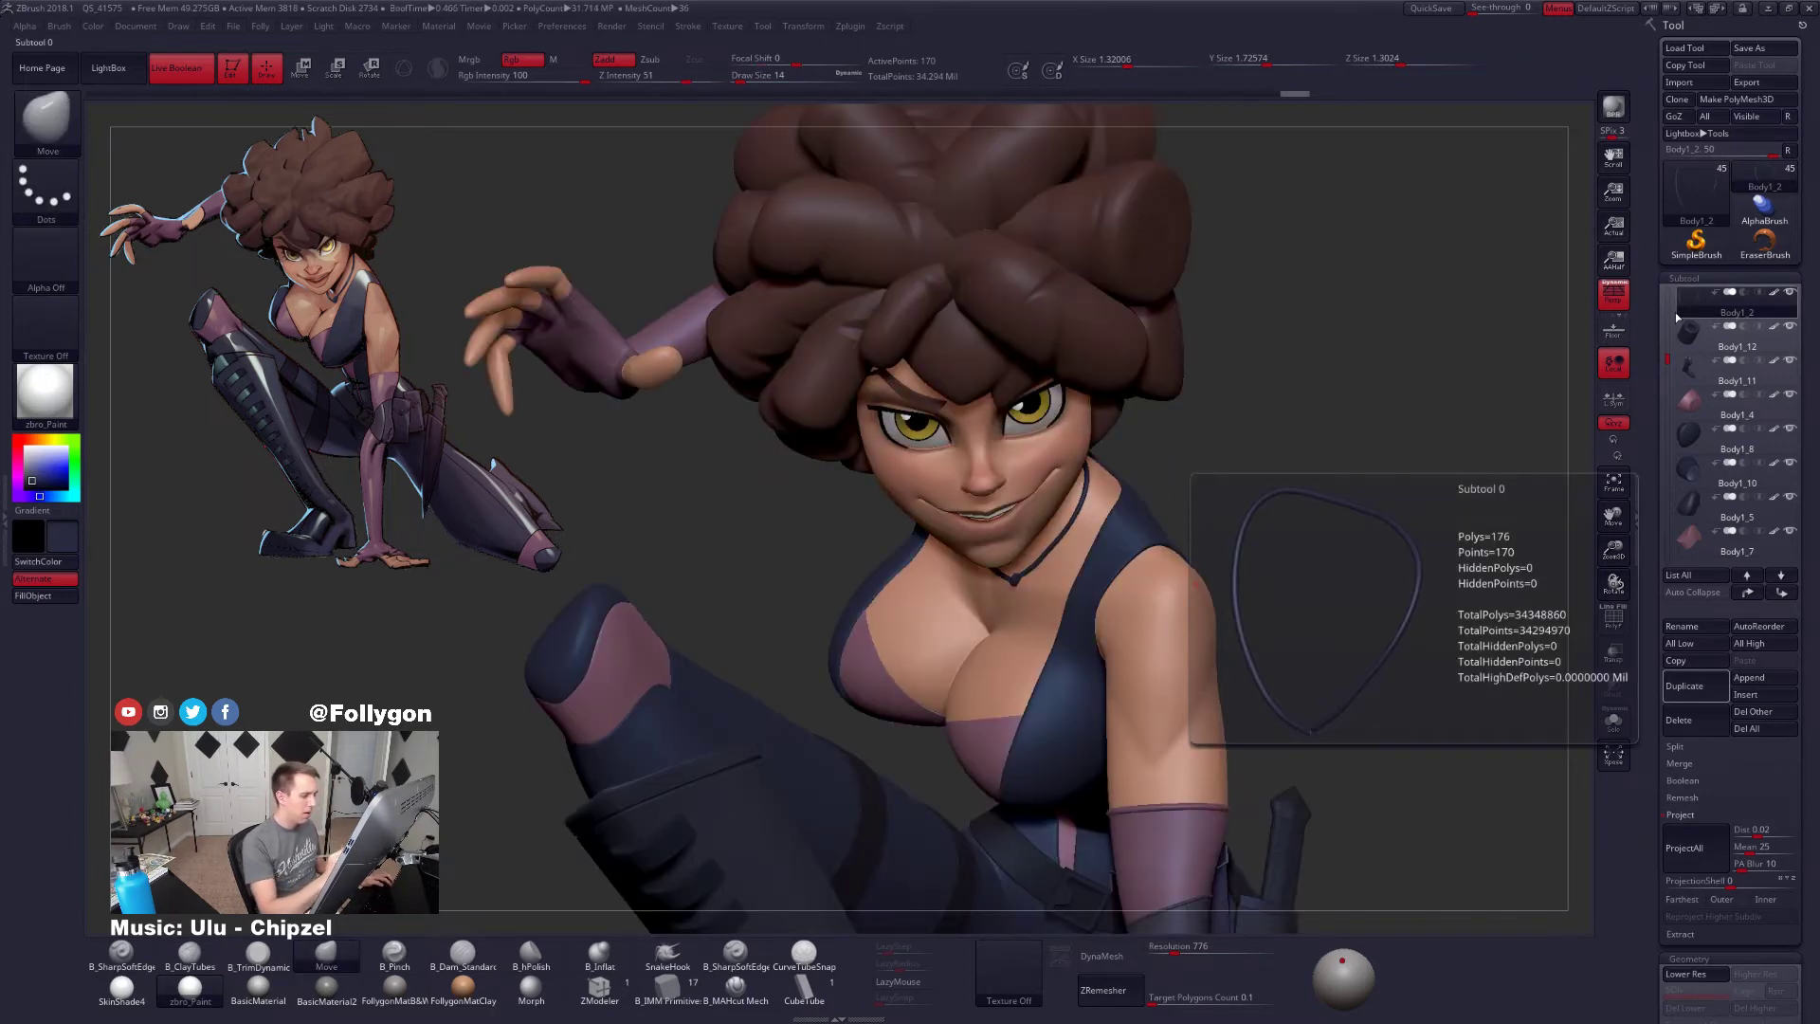
pyautogui.moveTo(1328, 739)
pyautogui.mouseDown()
pyautogui.moveTo(1353, 713)
pyautogui.moveTo(1319, 774)
pyautogui.moveTo(1270, 687)
pyautogui.mouseUp()
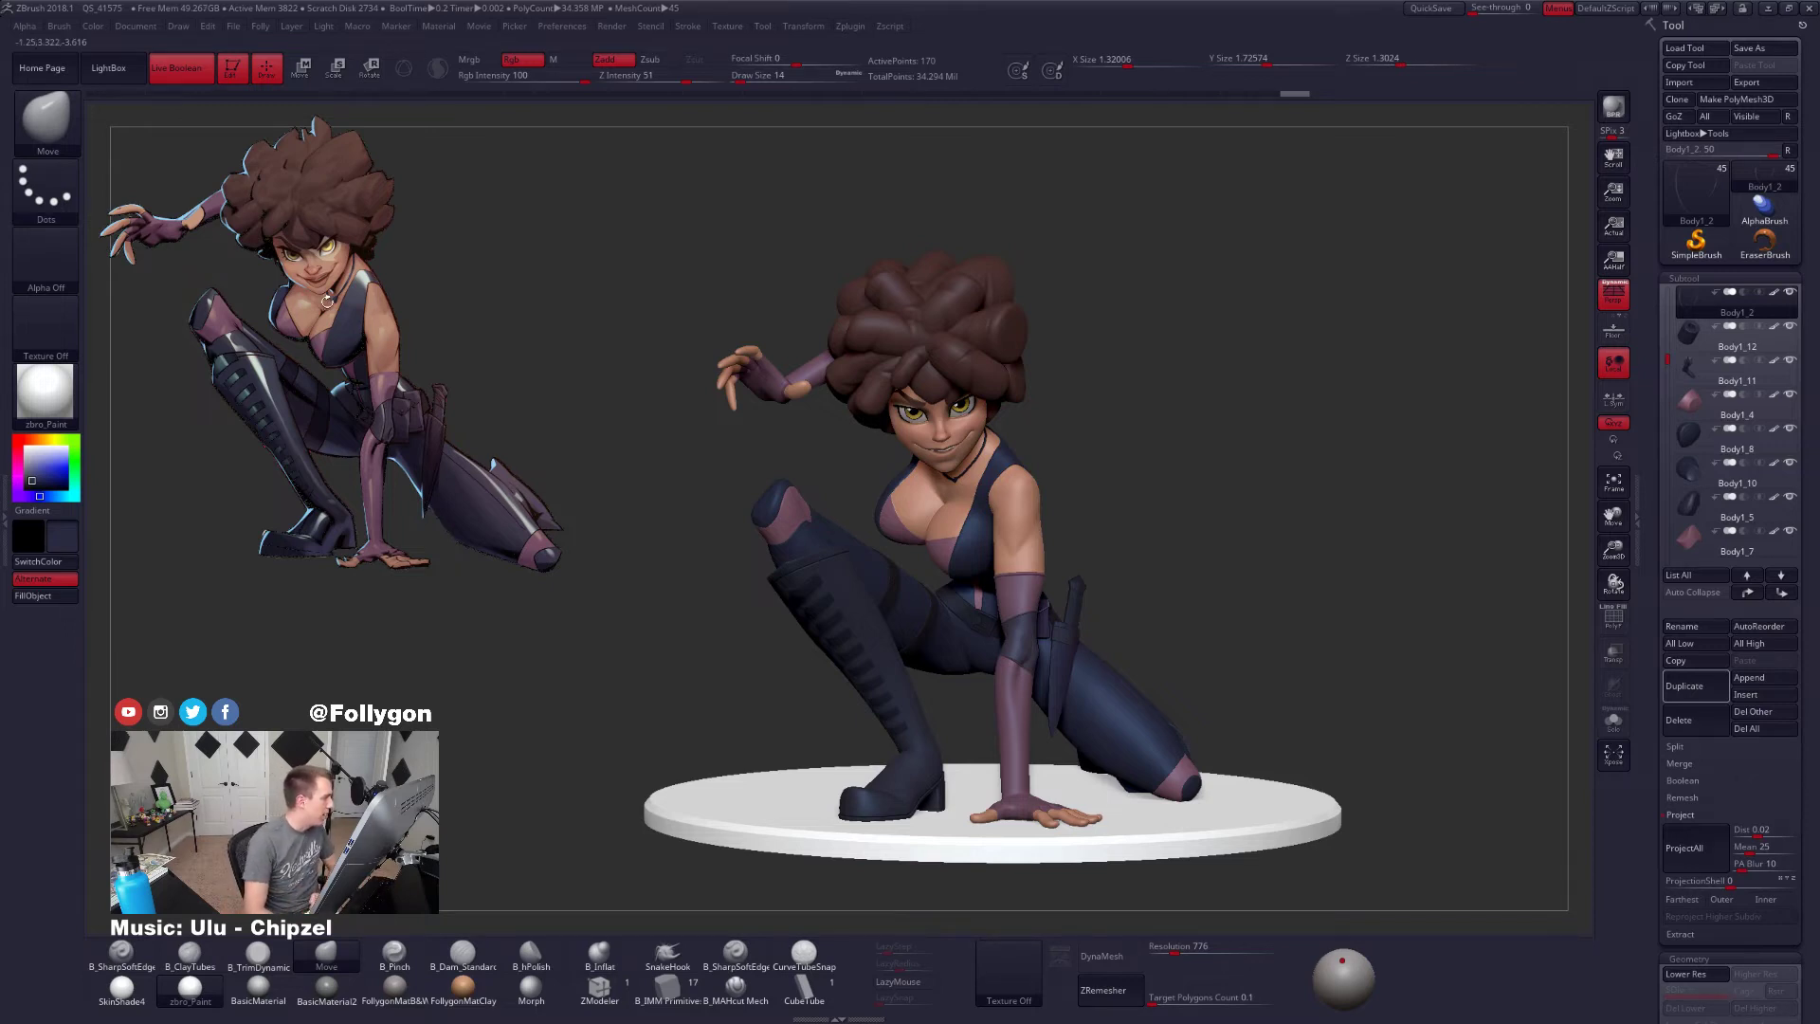
pyautogui.click(1430, 7)
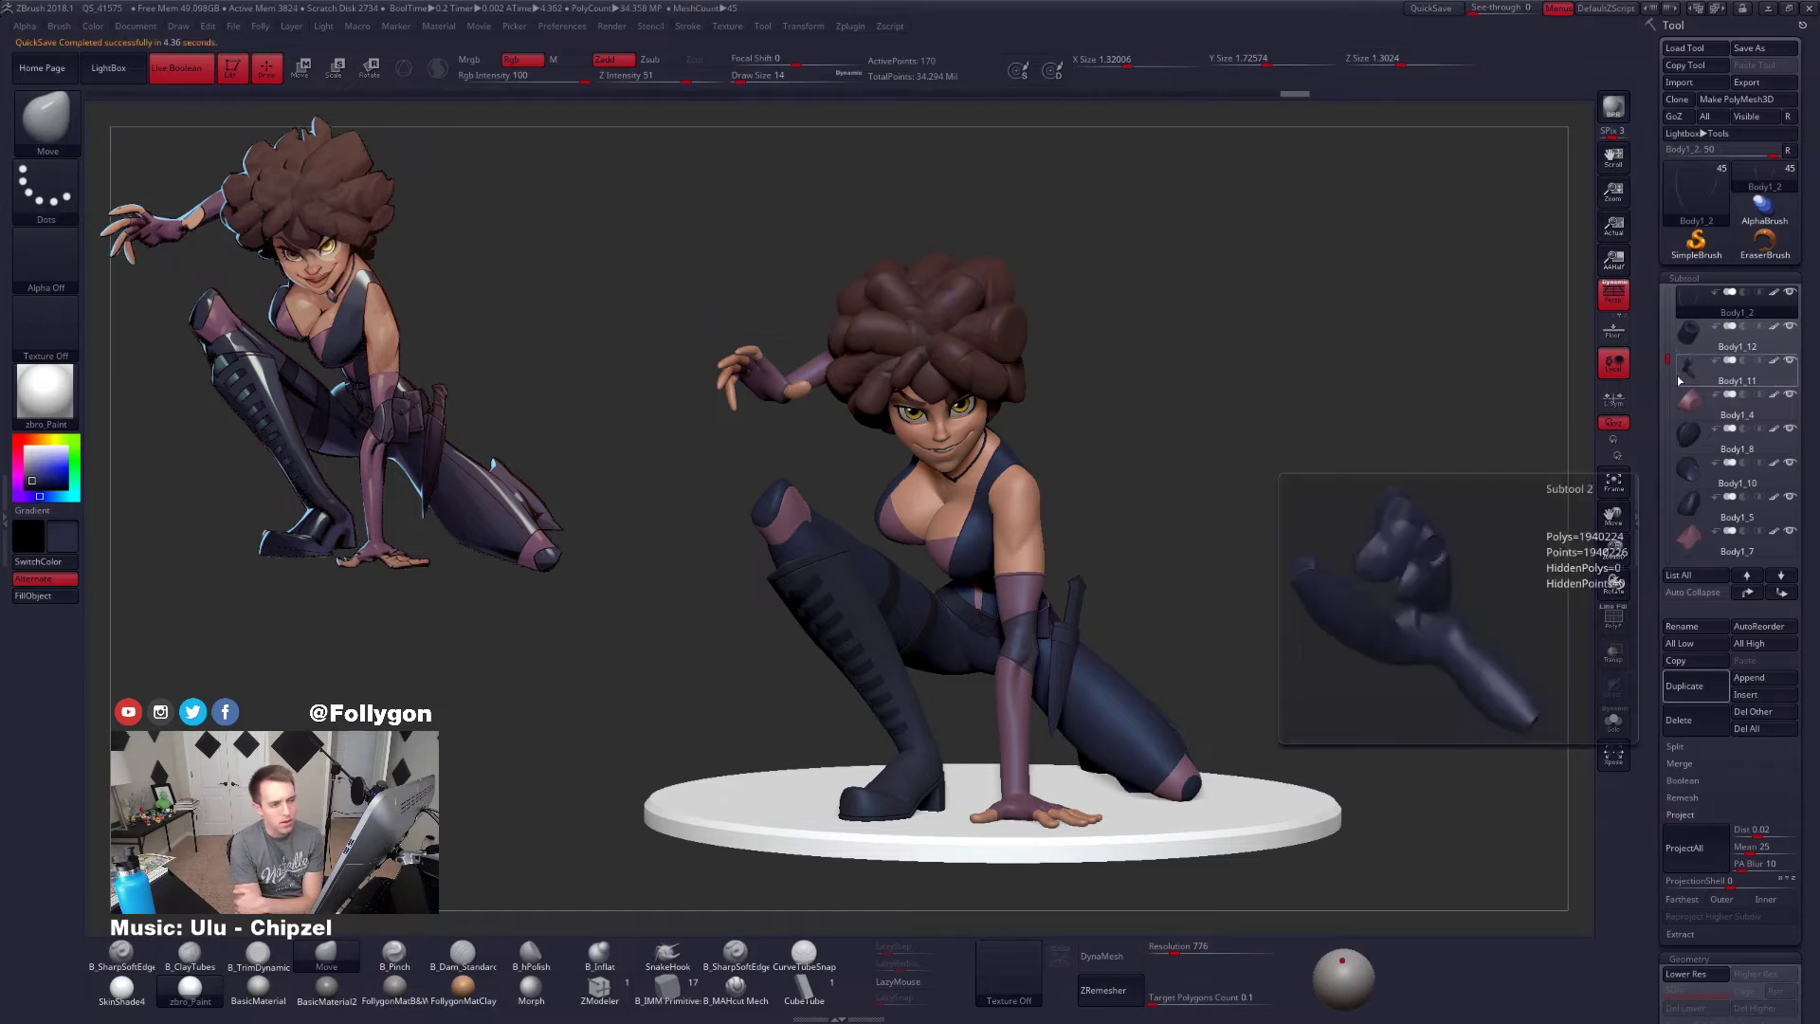
# Duplicate the neck cord subtool, move Body1_2 below Body1_13 in the subtool order, and make Body1_13 active
pyautogui.moveTo(1668, 362); pyautogui.dragTo(1667, 341)
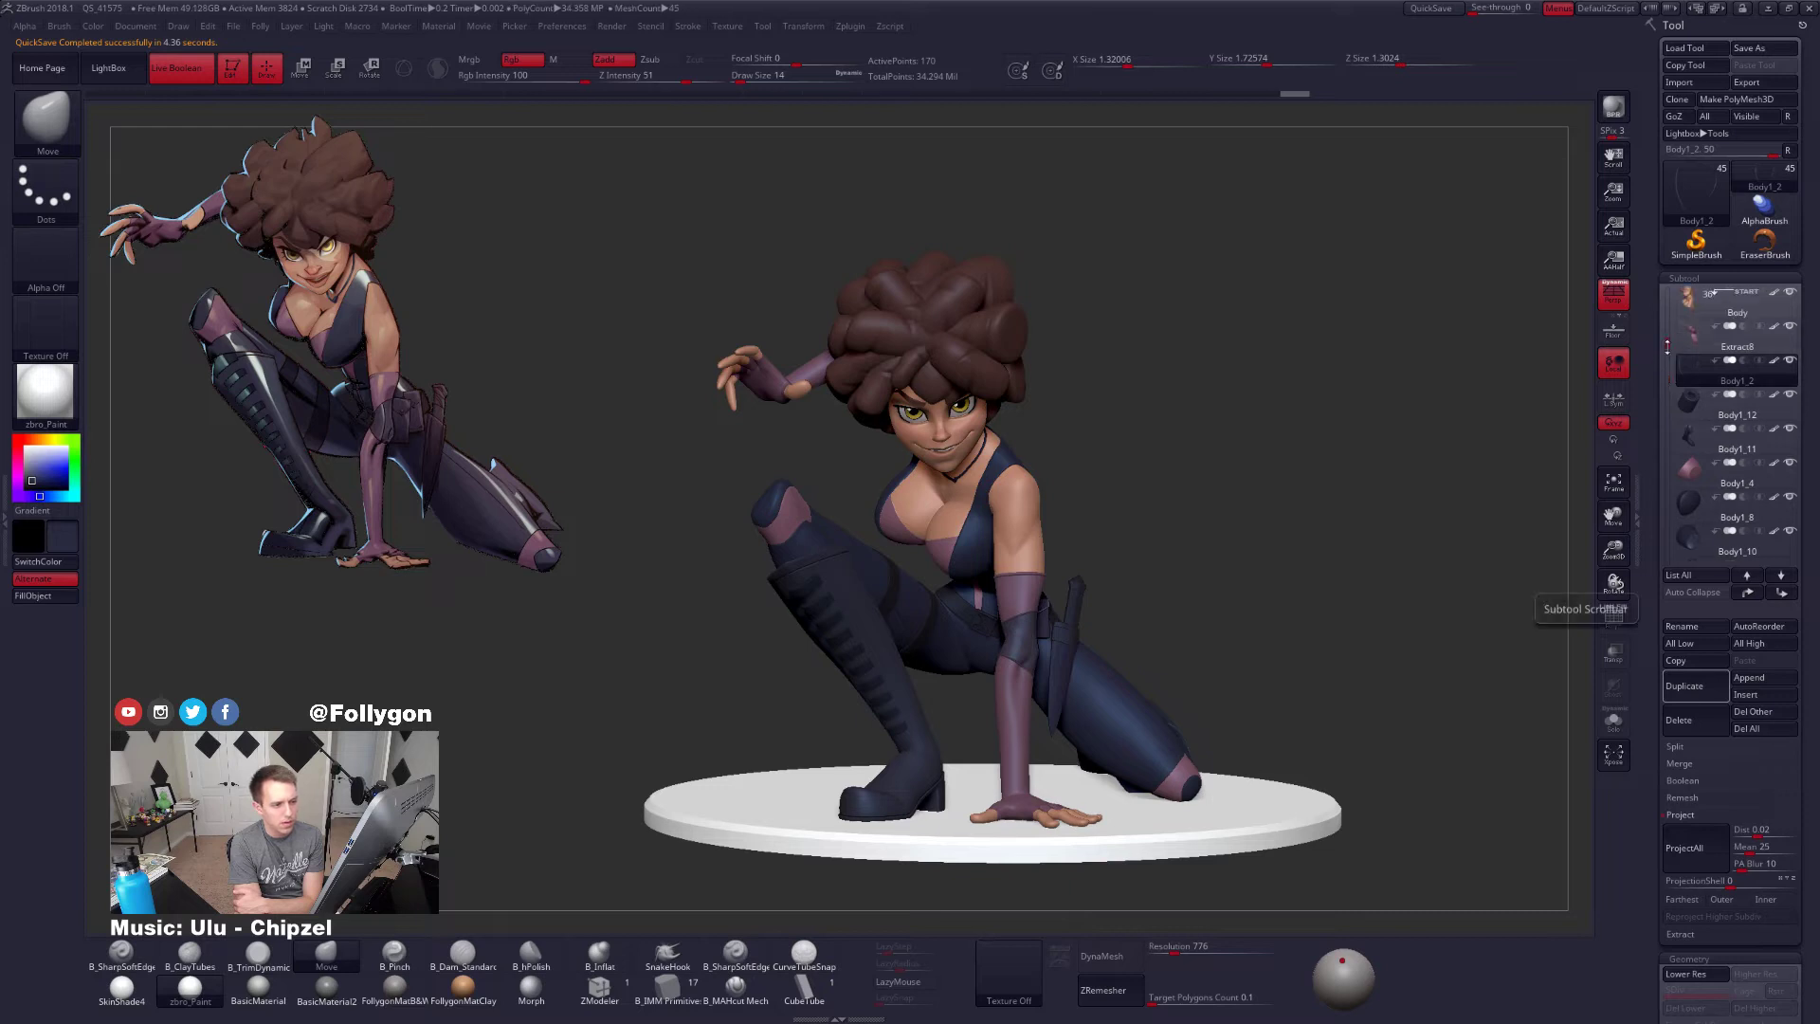
pyautogui.moveTo(1687, 374)
pyautogui.hotkey('ctrl', 'shift', 'd')
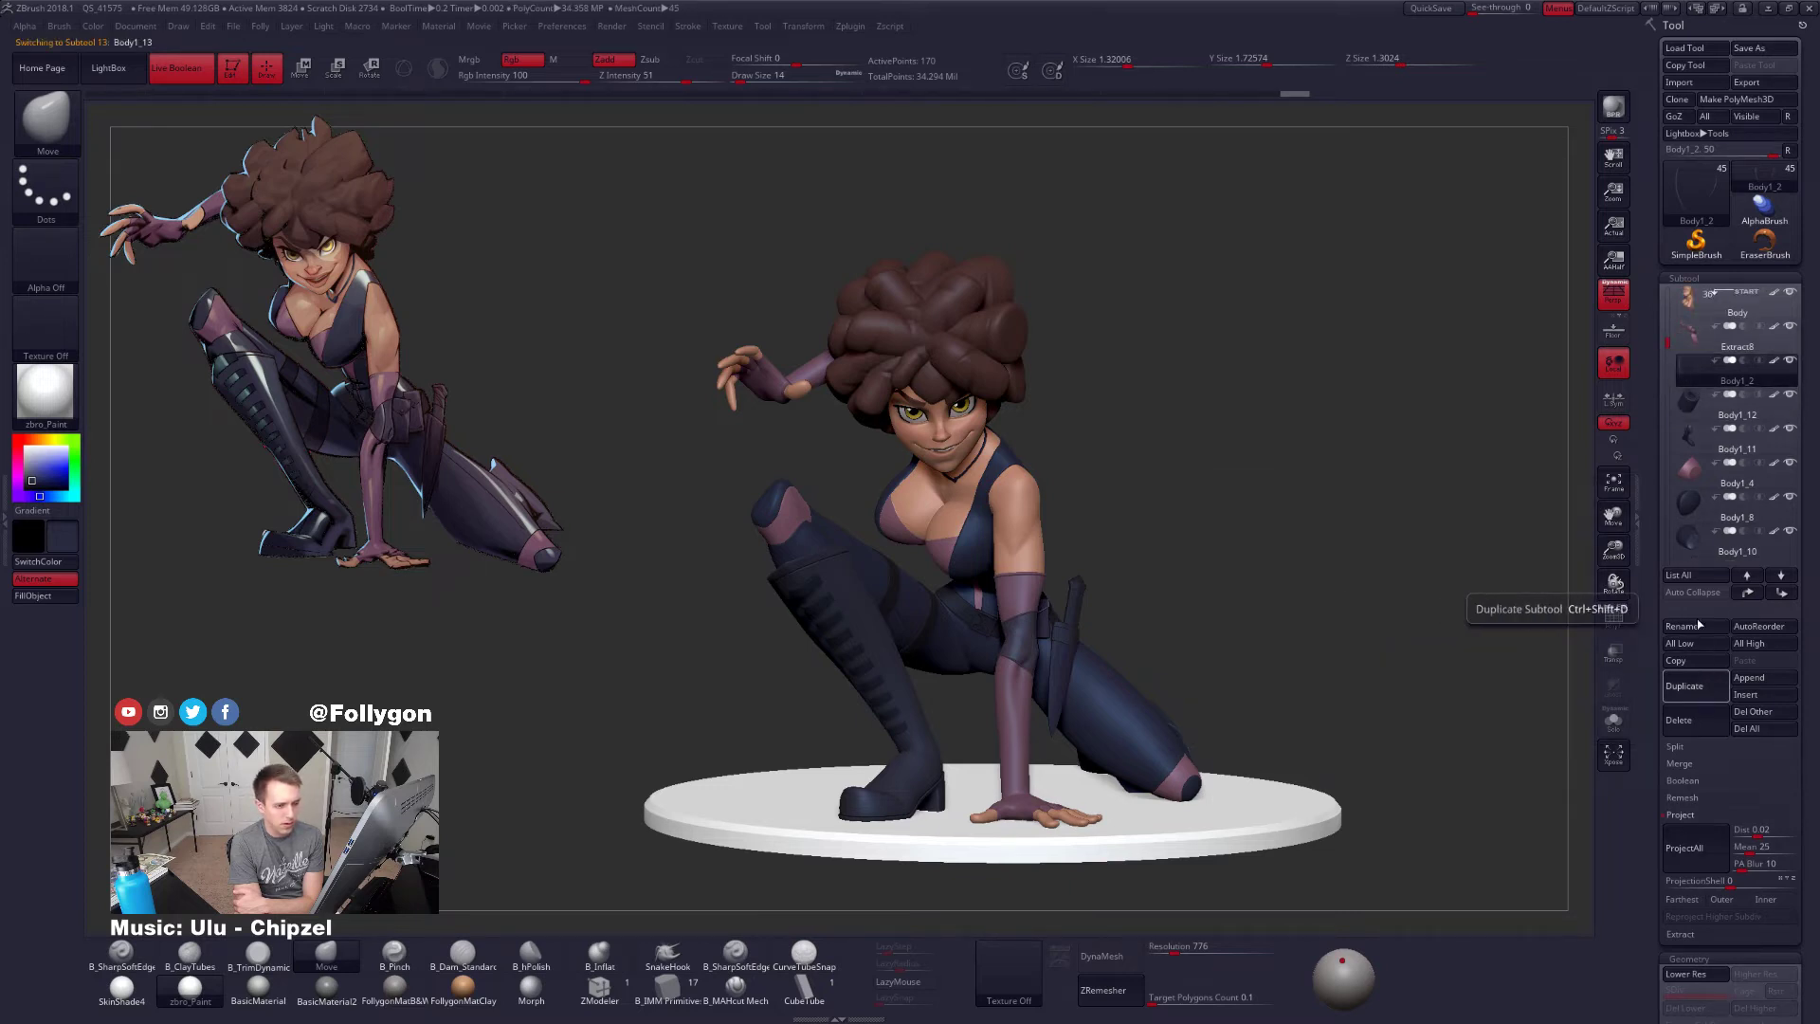
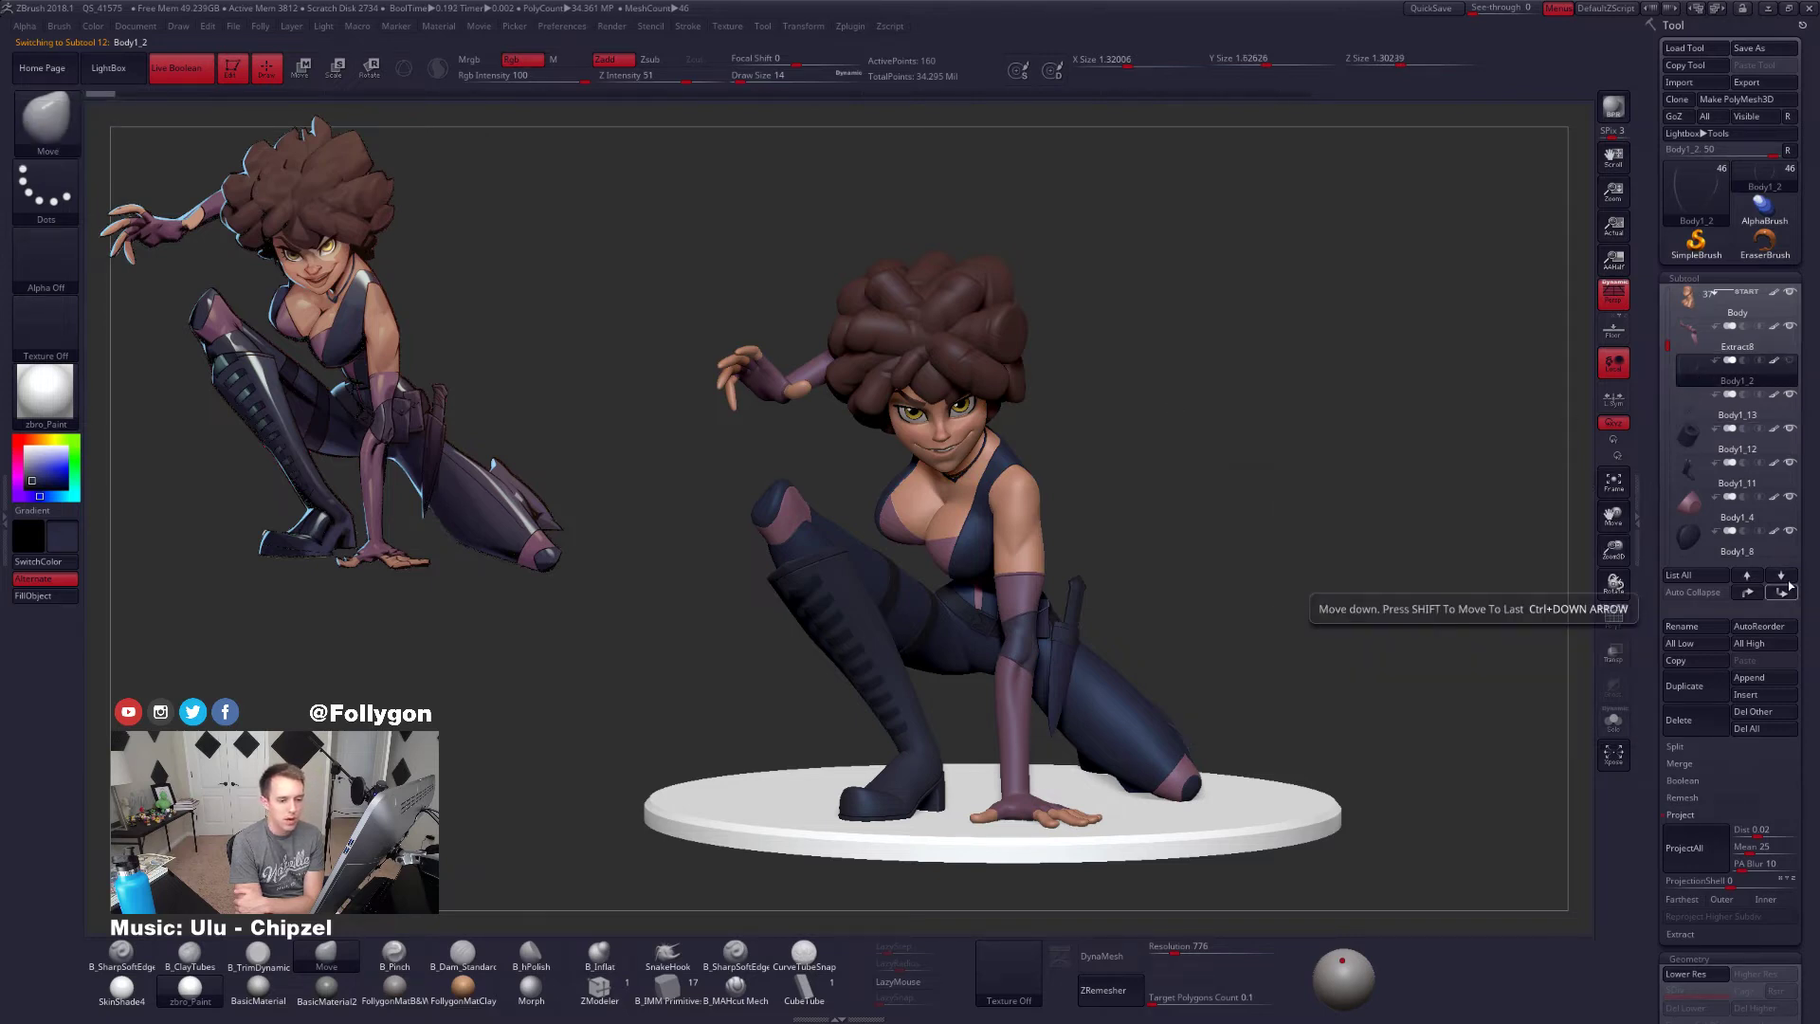
pyautogui.click(1782, 588)
pyautogui.click(1679, 378)
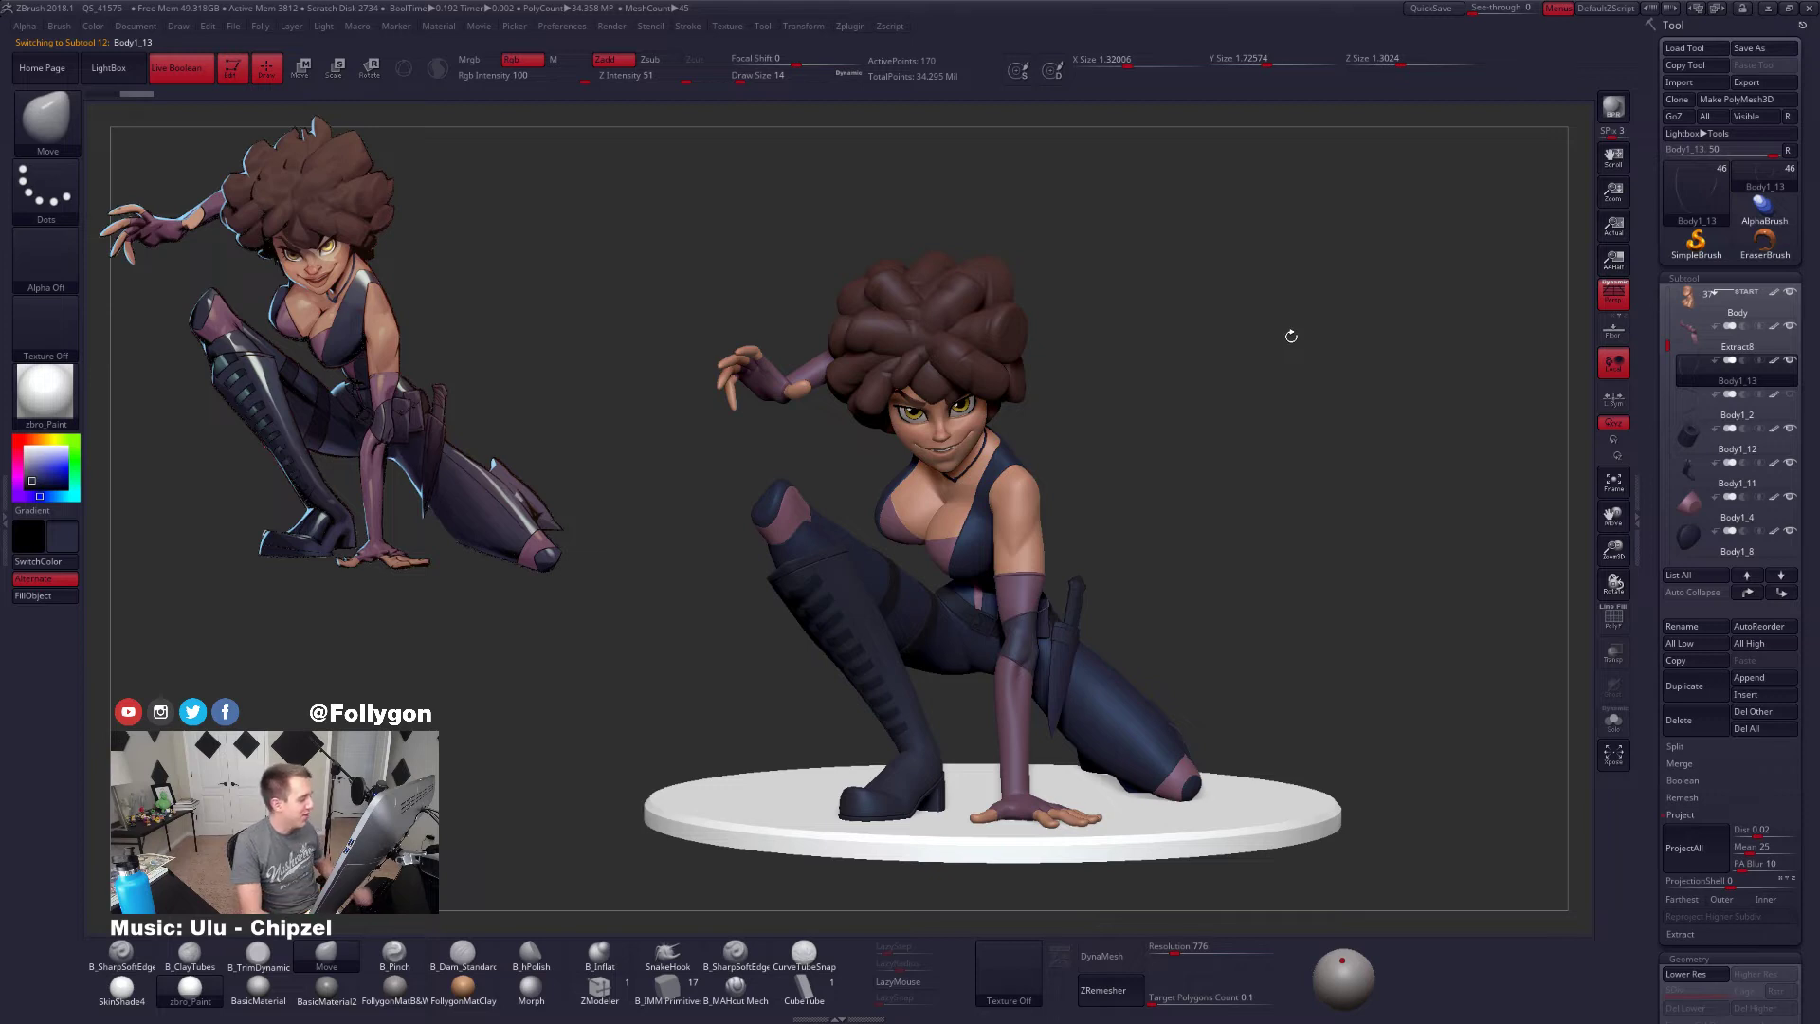
# Select the long belt pouch Umesh_hand left4, isolate it and sample its dark blue colour
pyautogui.moveTo(1044, 572); pyautogui.dragTo(1316, 825)
pyautogui.hotkey('shift', 'alt', 's')
pyautogui.moveTo(1149, 657)
pyautogui.keyDown('alt'); pyautogui.mouseDown()
pyautogui.moveTo(1115, 586)
pyautogui.moveTo(1138, 692)
pyautogui.mouseUp(); pyautogui.keyUp('alt')
pyautogui.press('c')
pyautogui.press('1')
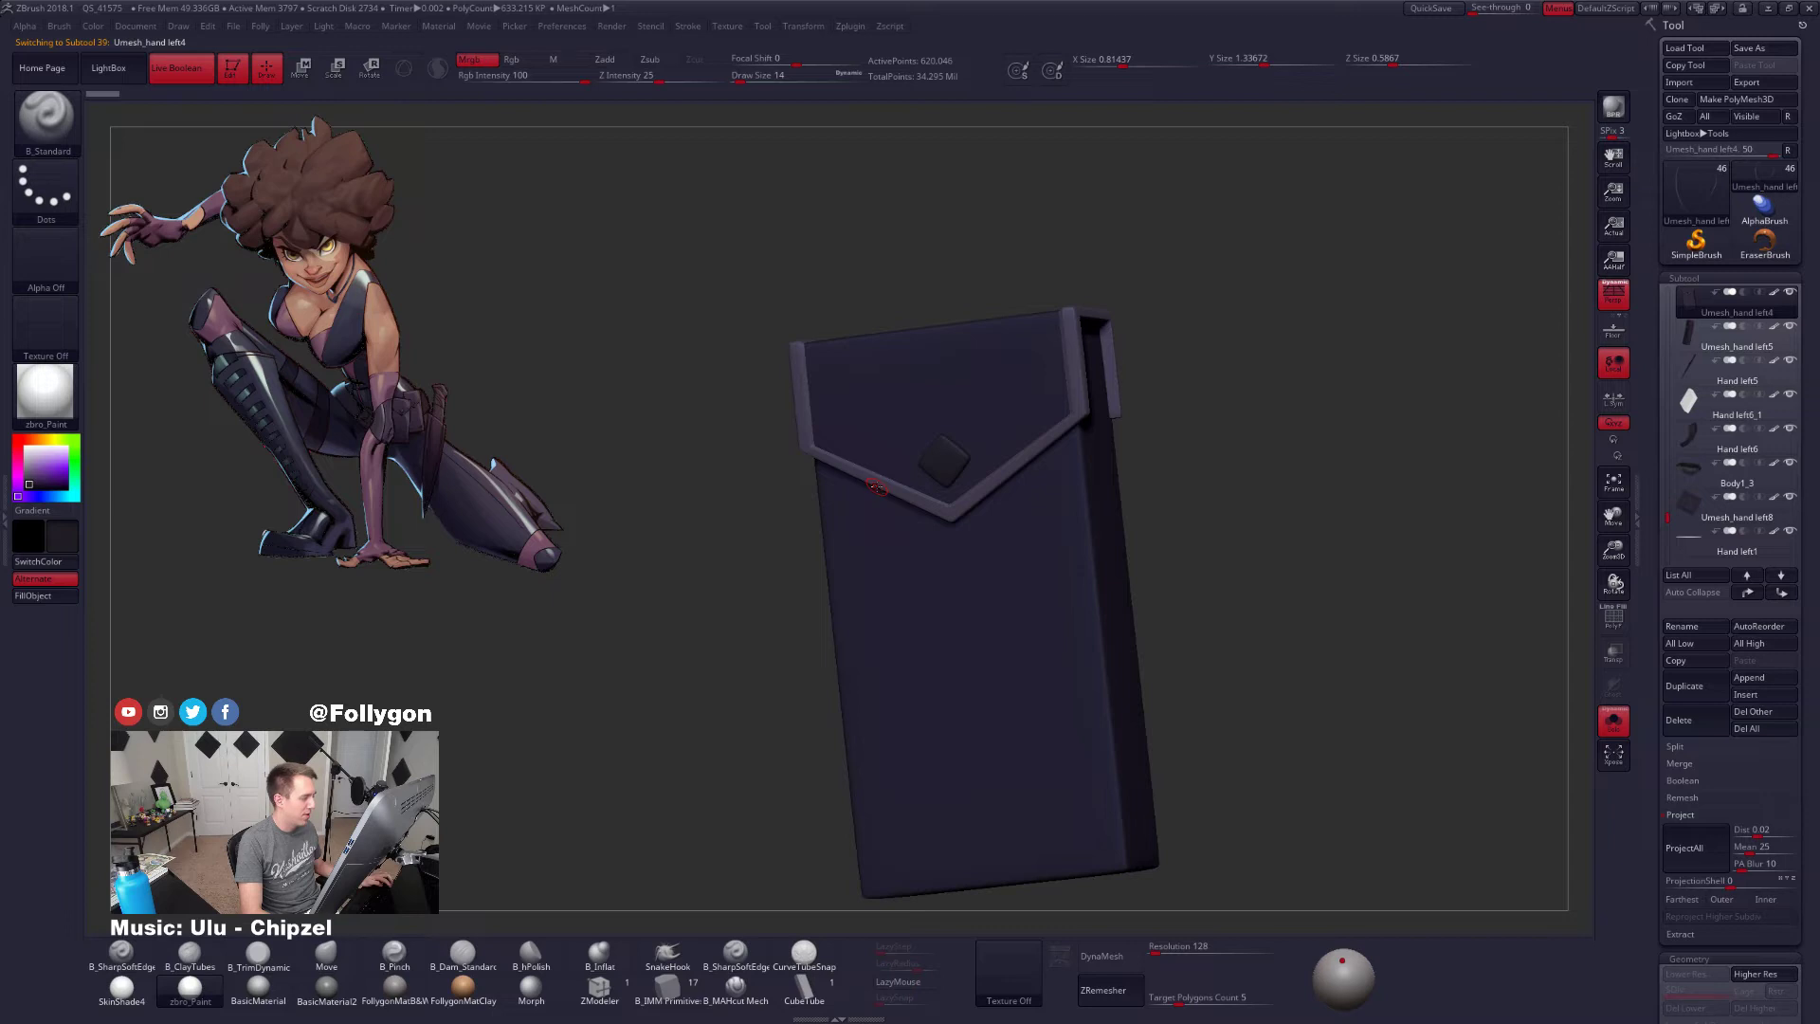
# Try masking the pouch except its flap trim, filling the trim at RGB intensity 100, and viewing it on the character
pyautogui.hotkey('shift', 'f')
pyautogui.hotkey('shift', 'f')
pyautogui.hotkey('ctrl', 'shift', 'f')
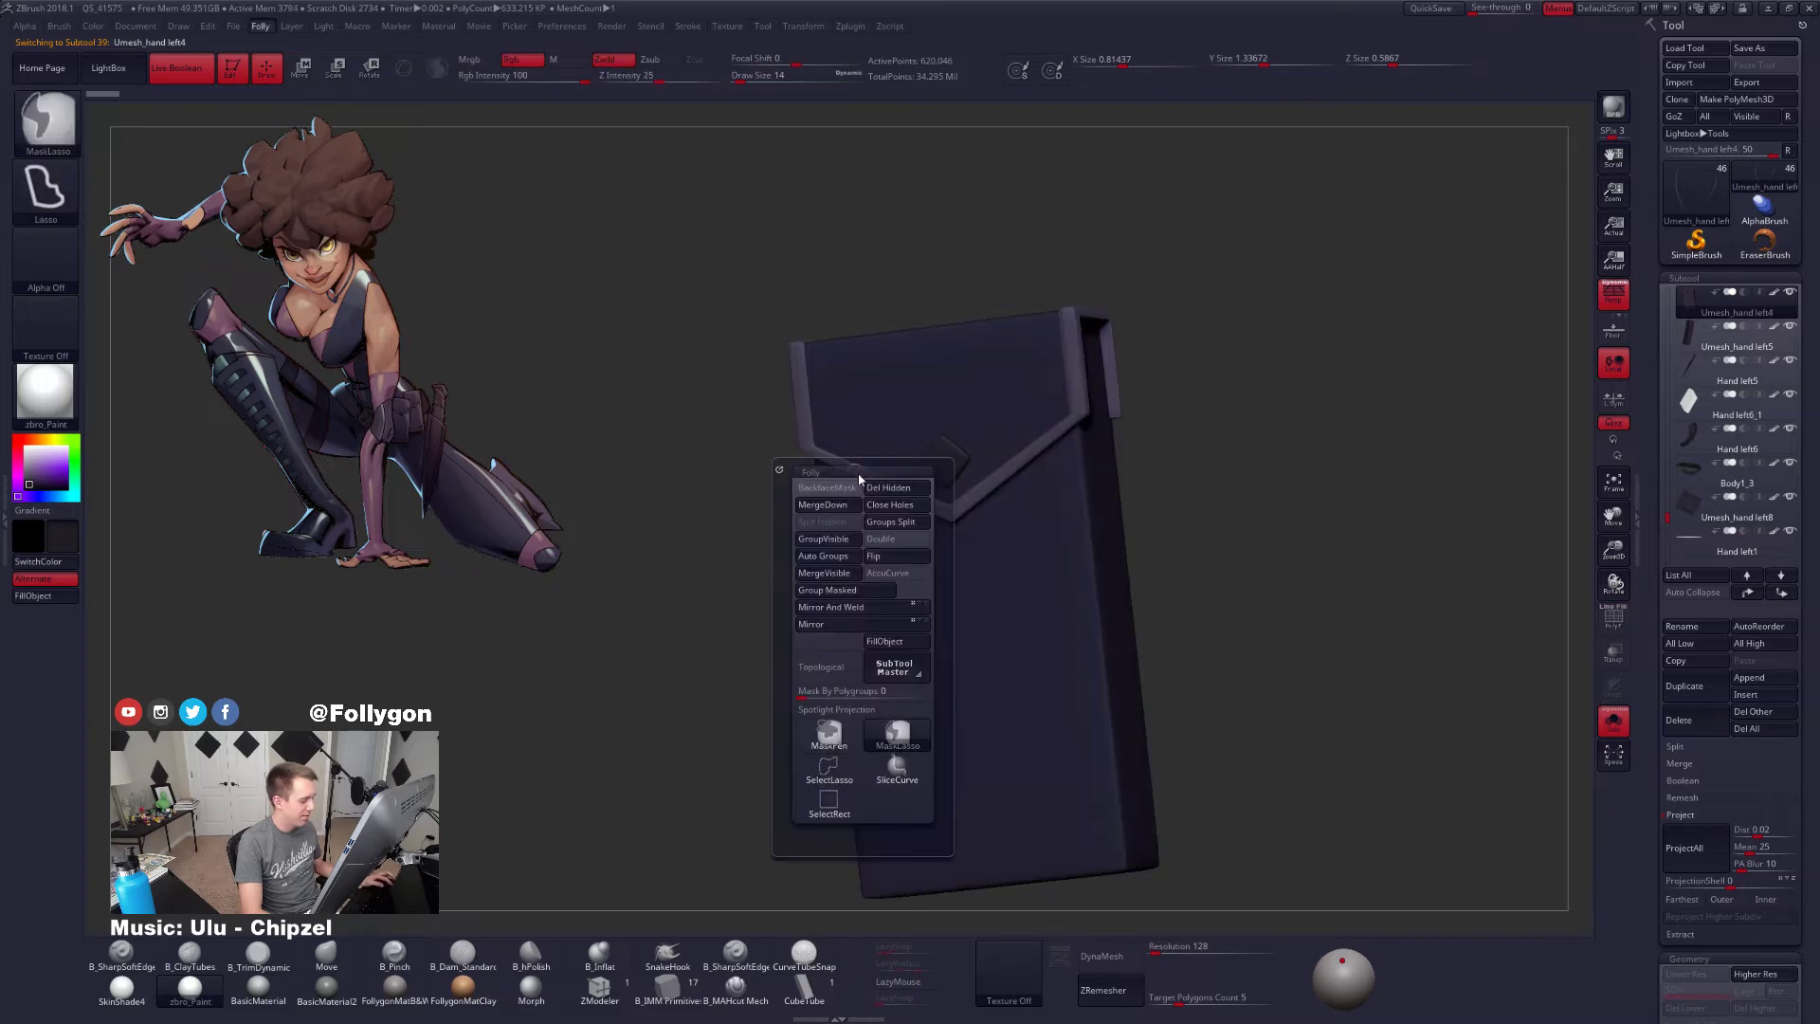
pyautogui.press('w')
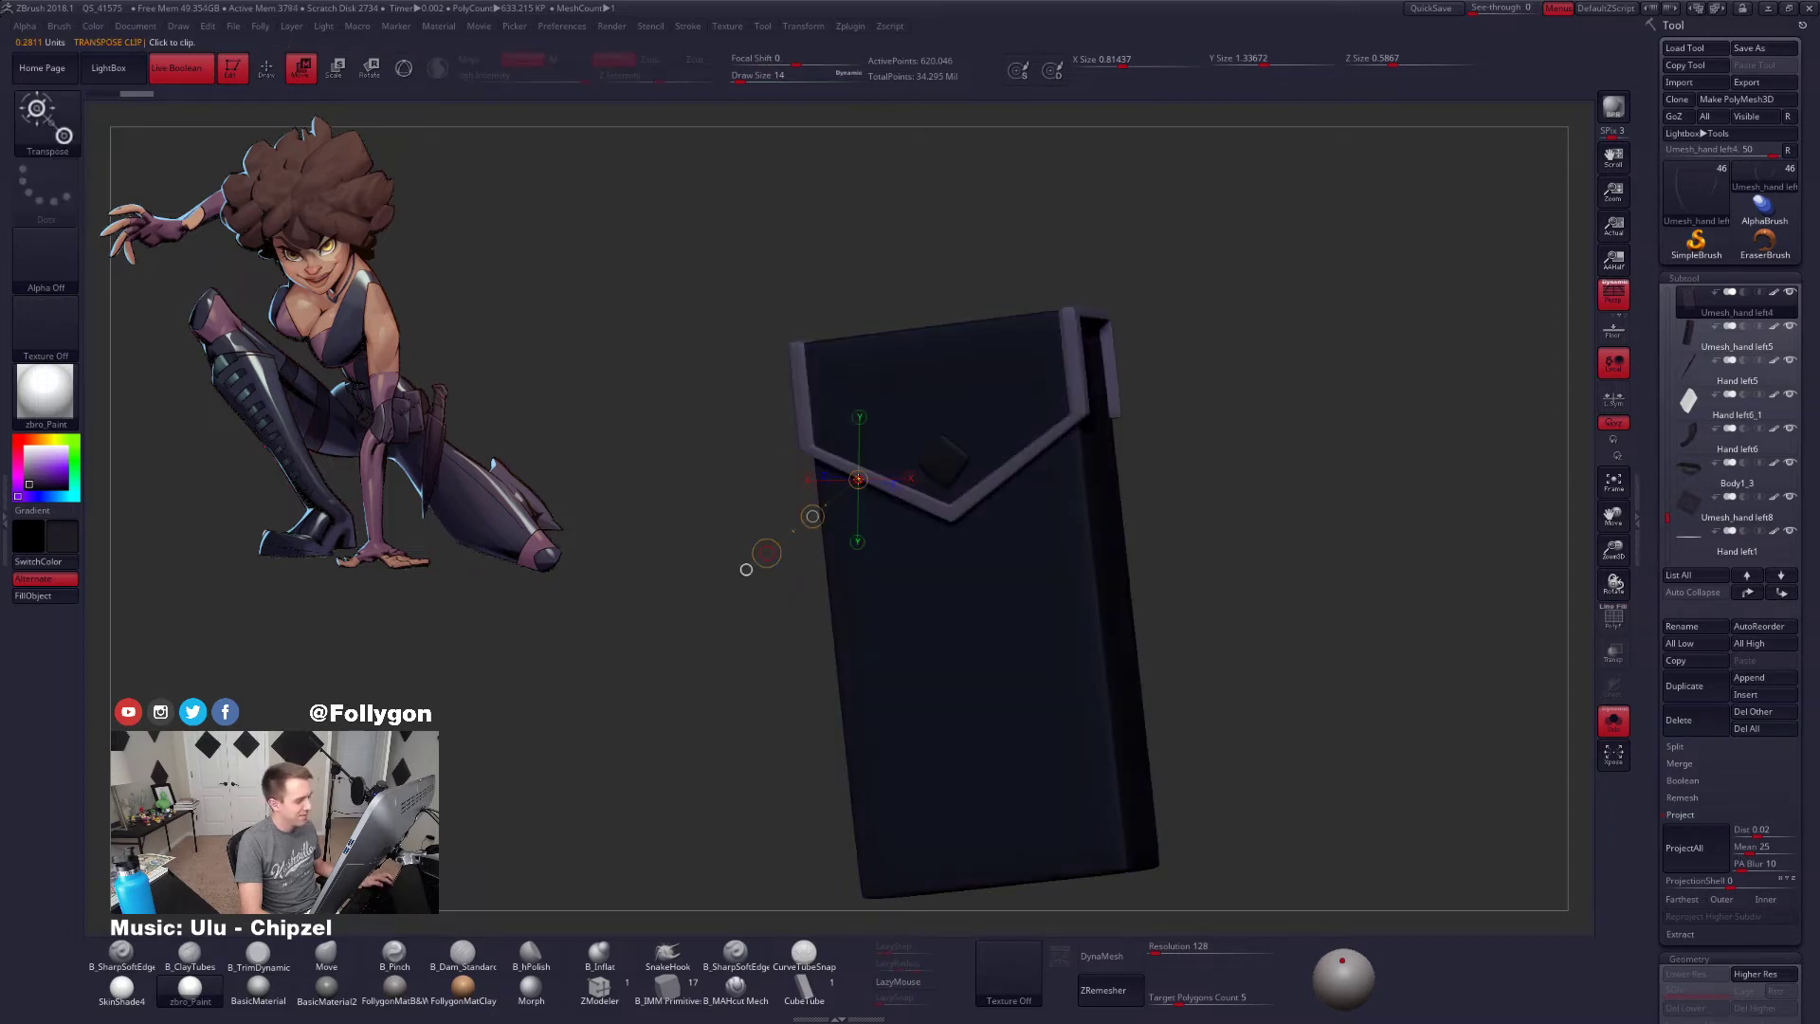
pyautogui.press('q')
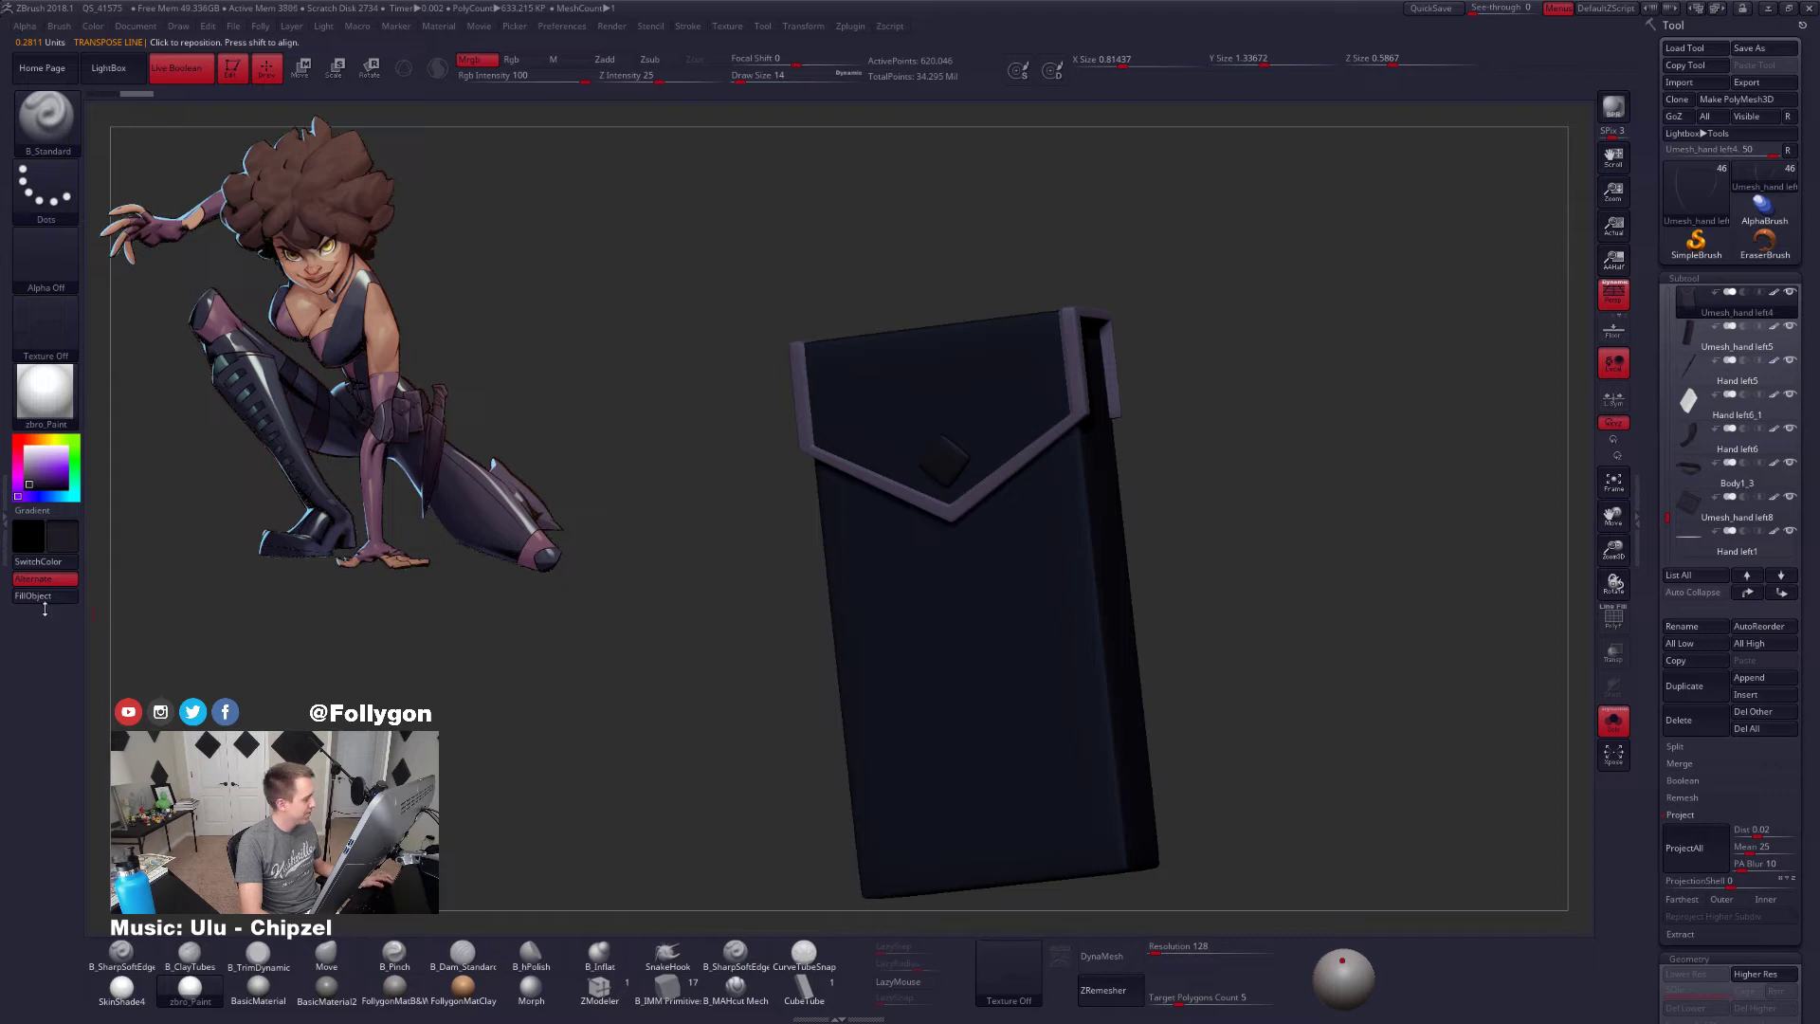
pyautogui.click(44, 596)
pyautogui.keyDown('ctrl'); pyautogui.moveTo(551, 641); pyautogui.dragTo(719, 633); pyautogui.keyUp('ctrl')
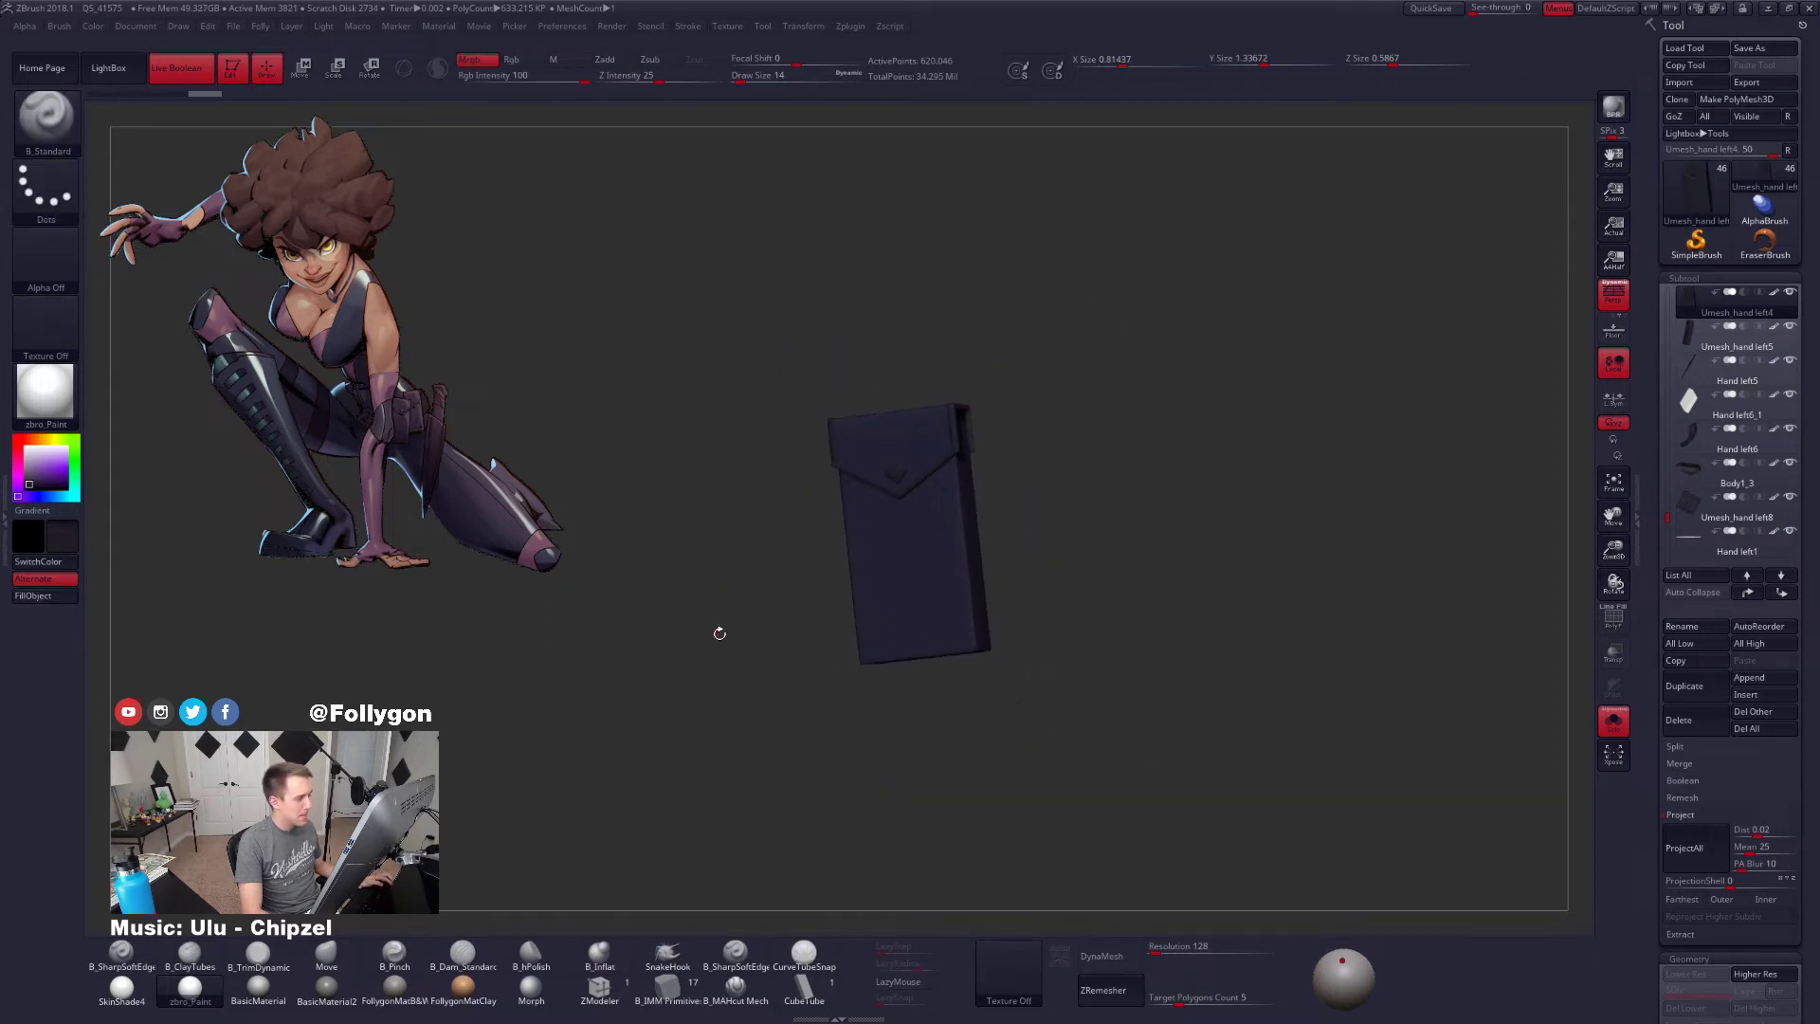
pyautogui.hotkey('alt', 's')
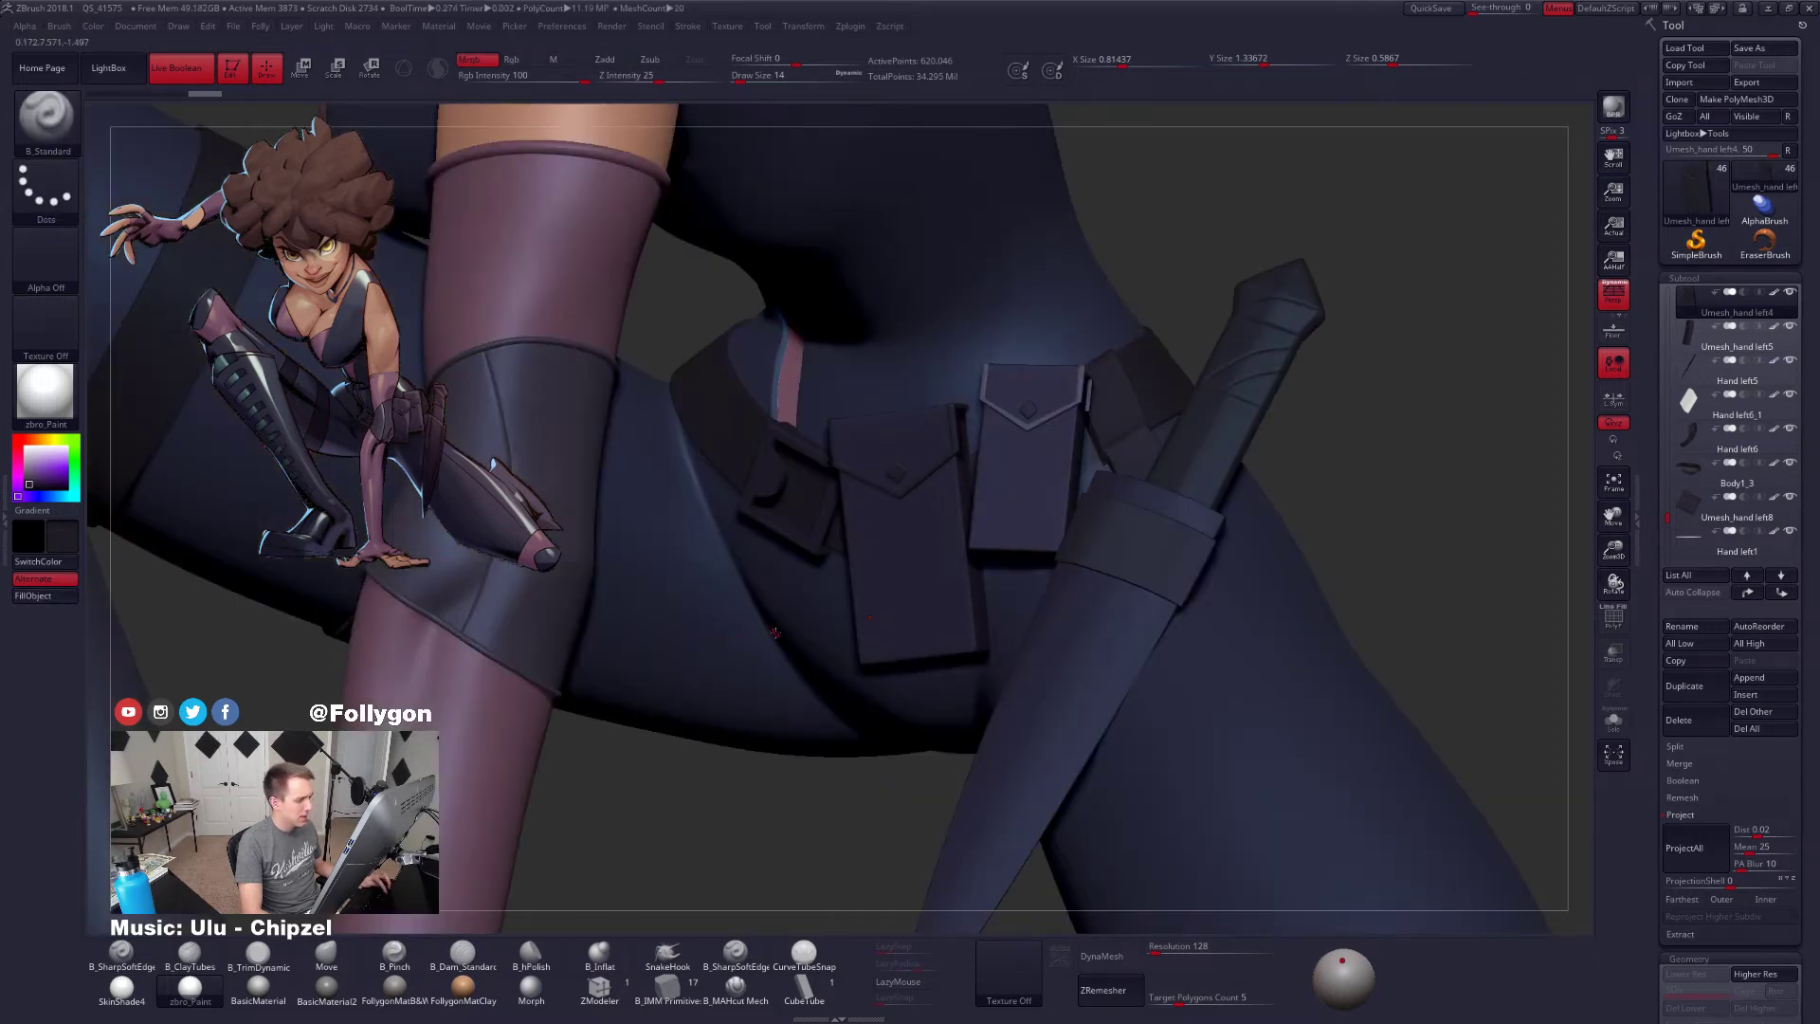
# Undo the trim fill and try a softer one with the RGB intensity set to 50
pyautogui.hotkey('ctrl', 'z')
pyautogui.hotkey('ctrl', 'z')
pyautogui.hotkey('shift', 's')
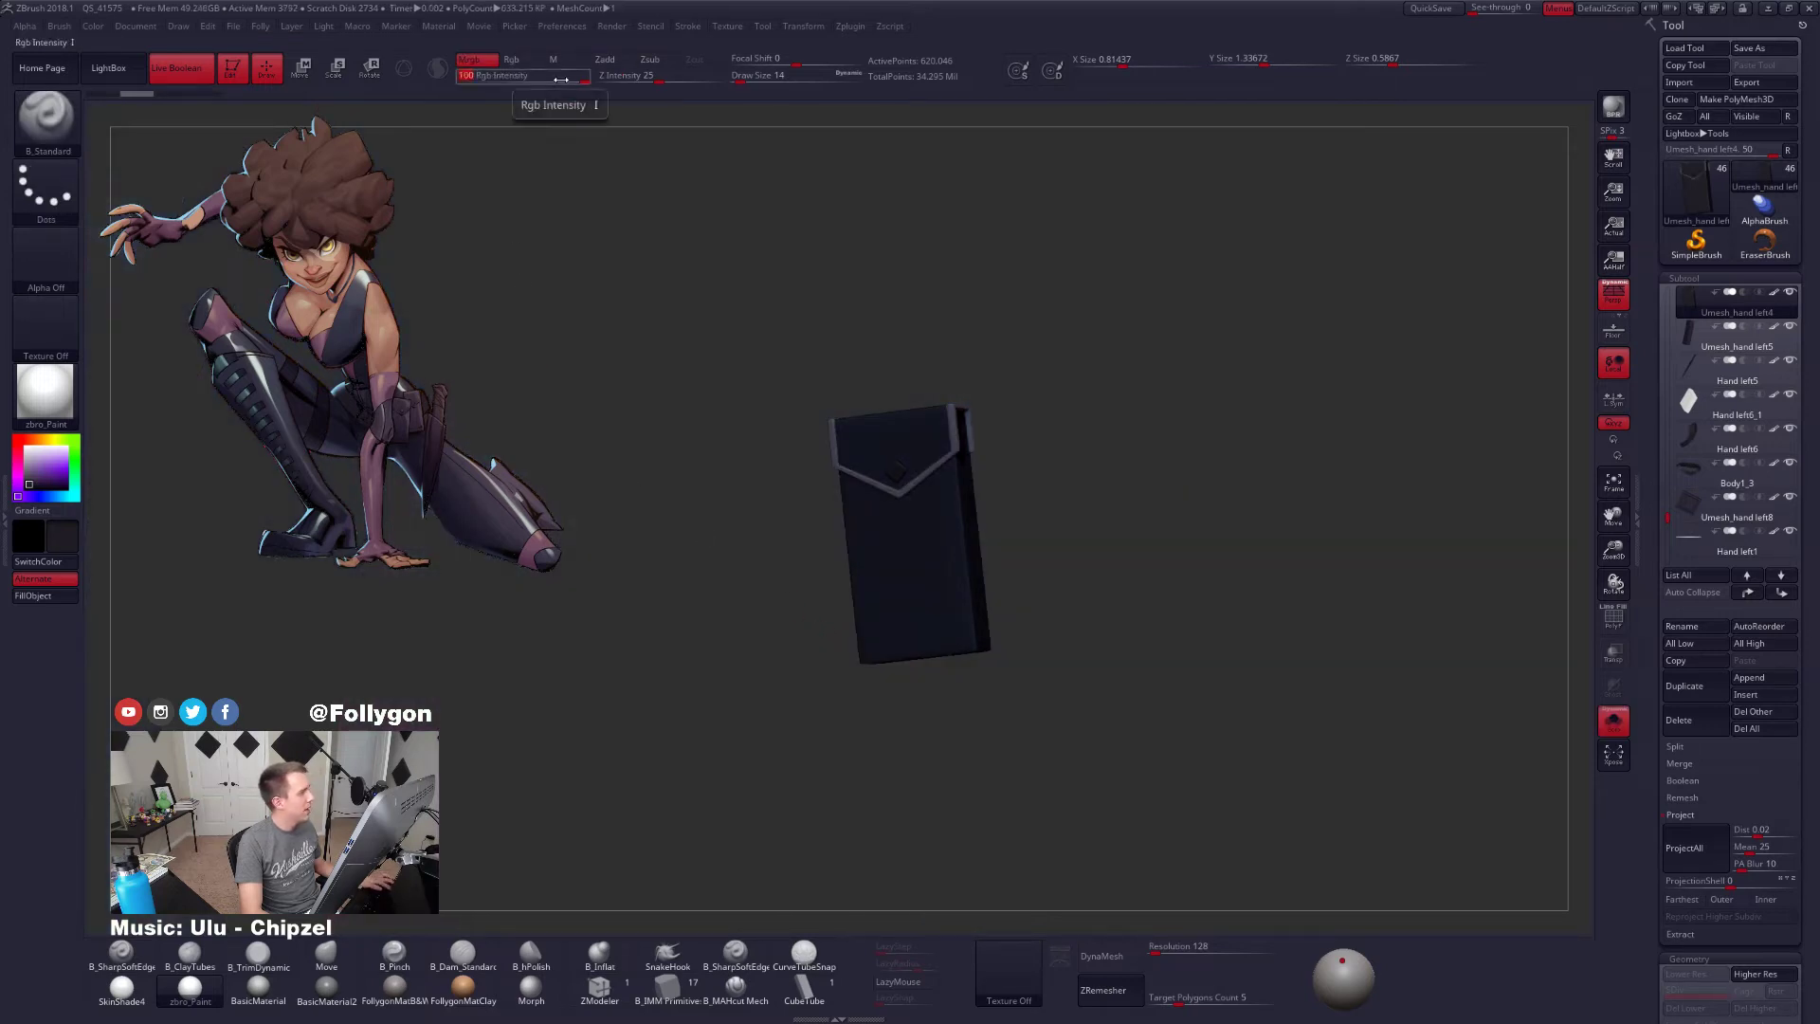
pyautogui.moveTo(561, 79); pyautogui.dragTo(523, 78)
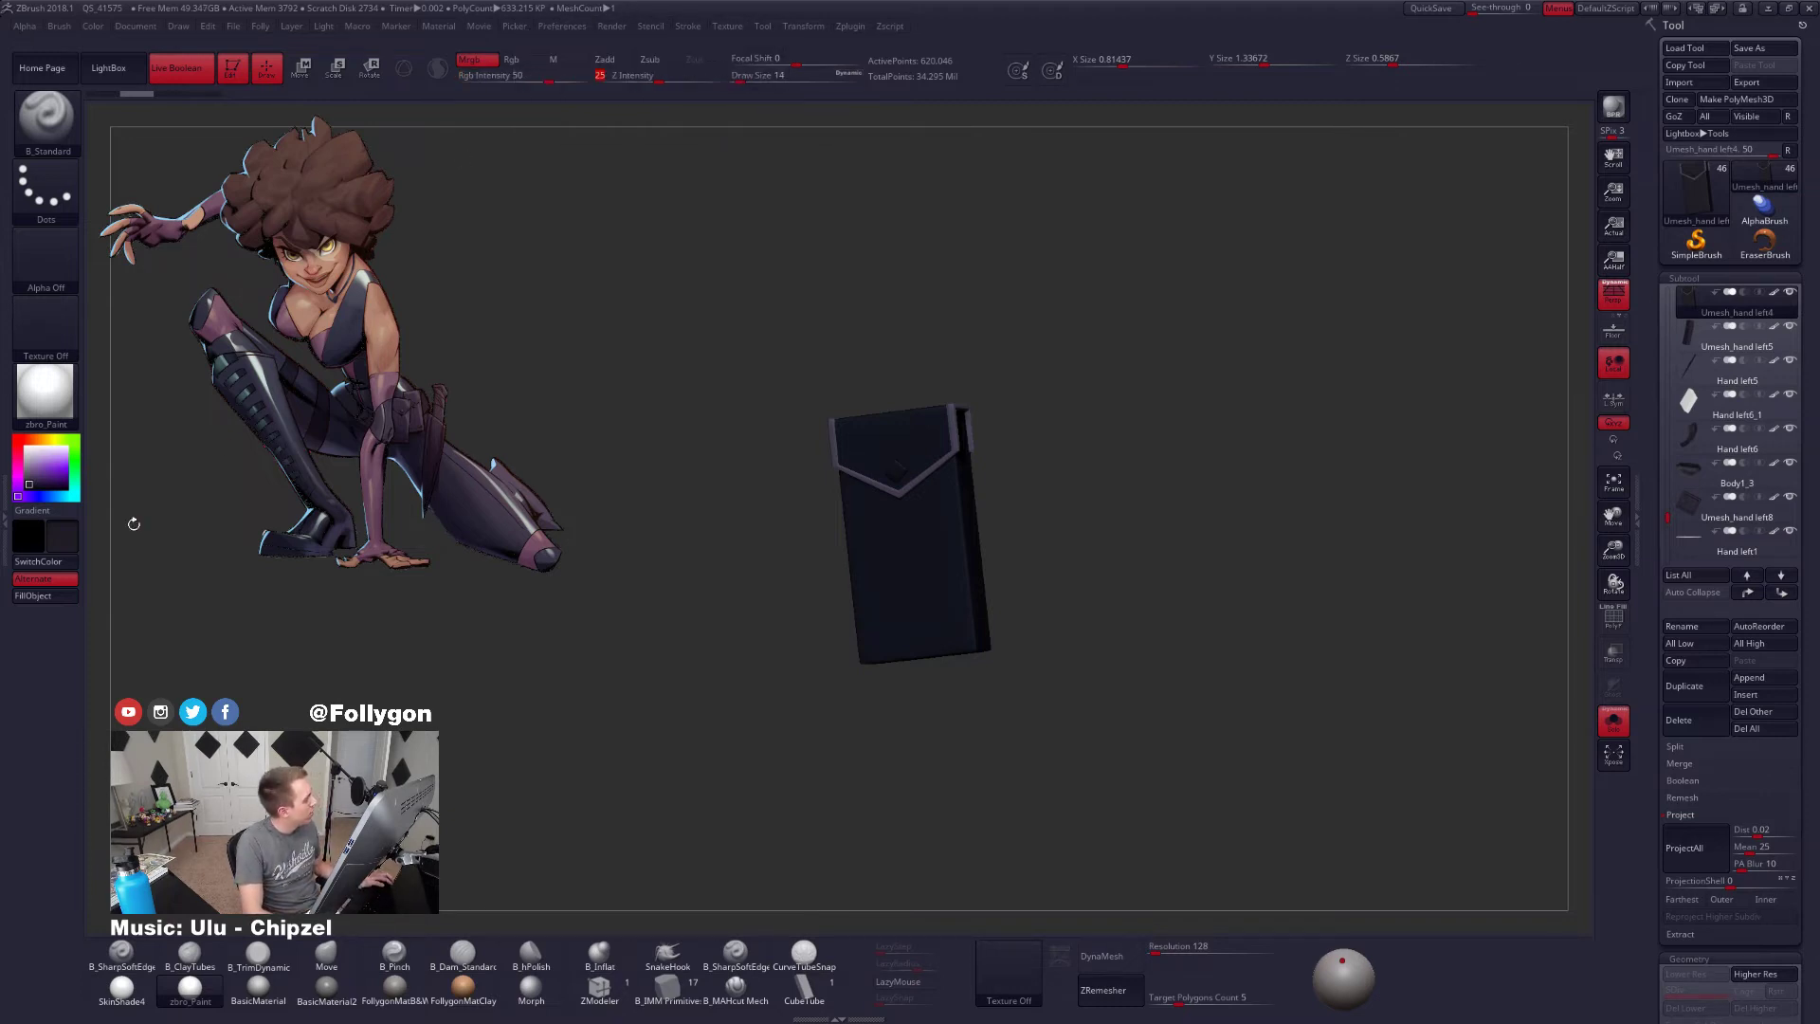
pyautogui.click(33, 601)
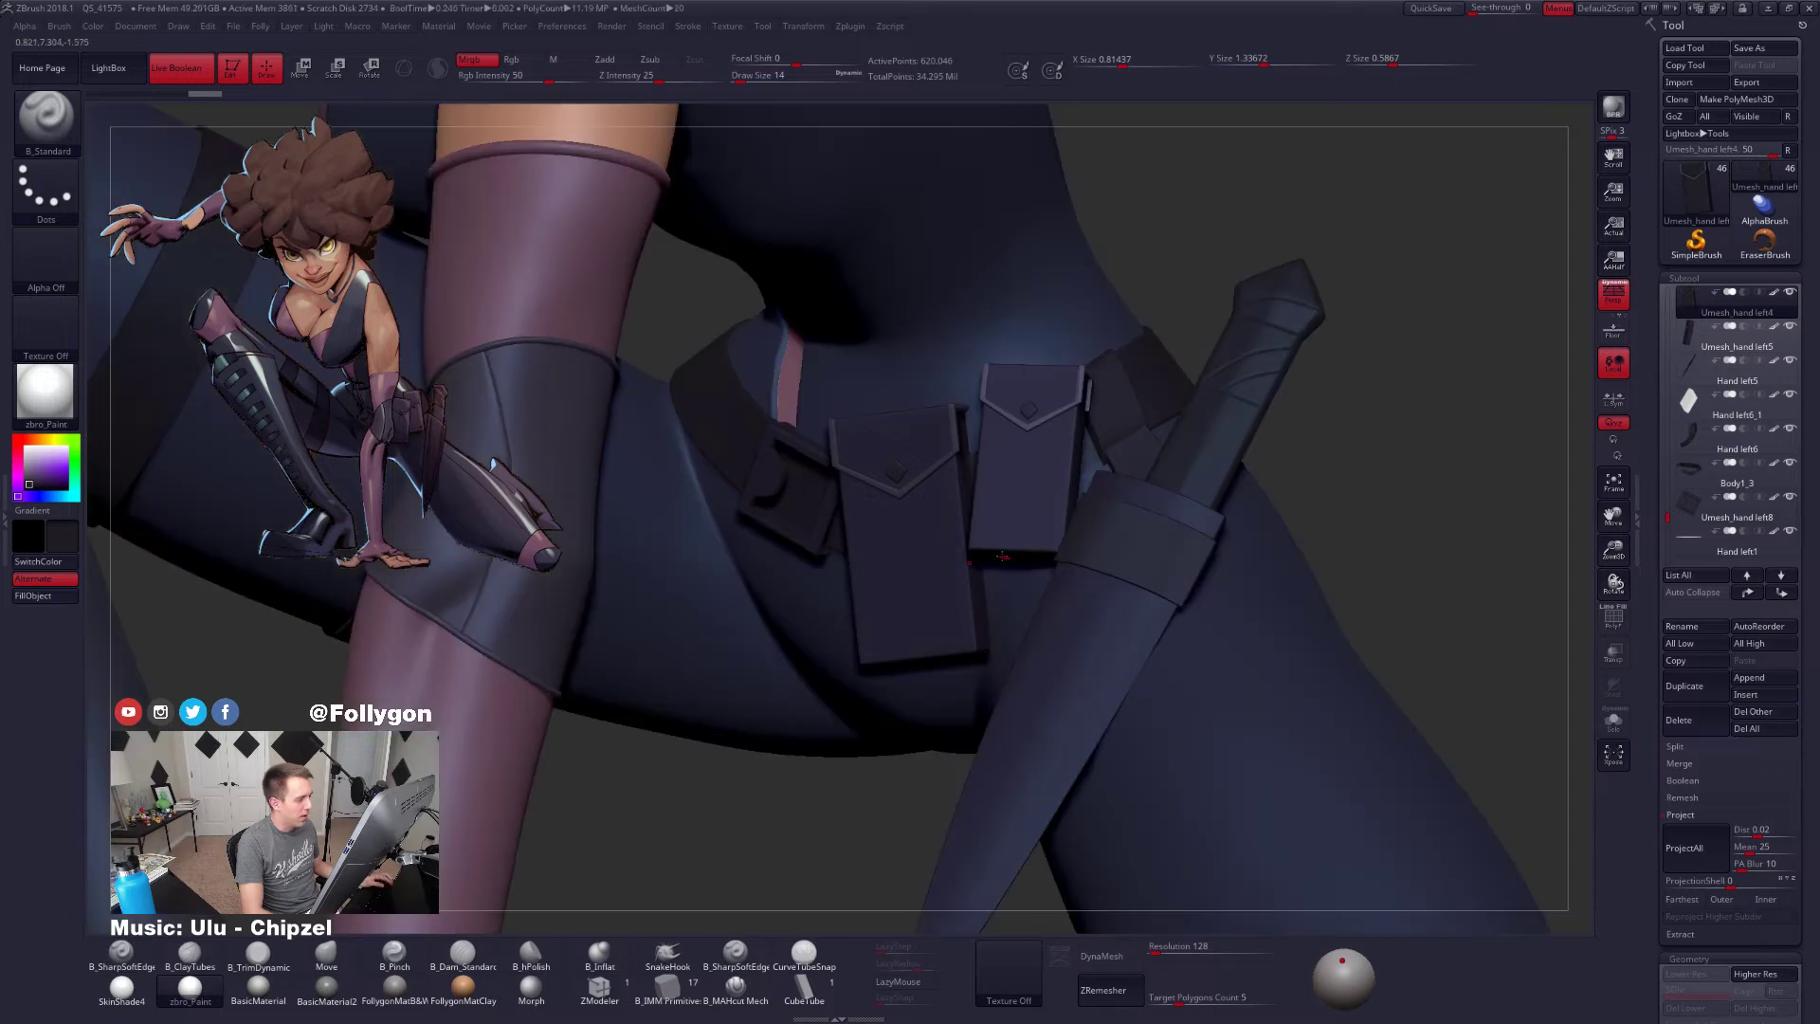
# Undo the half-strength fill, try the trim at RGB intensity 25, and inspect the isolated pouch
pyautogui.hotkey('ctrl', 'z')
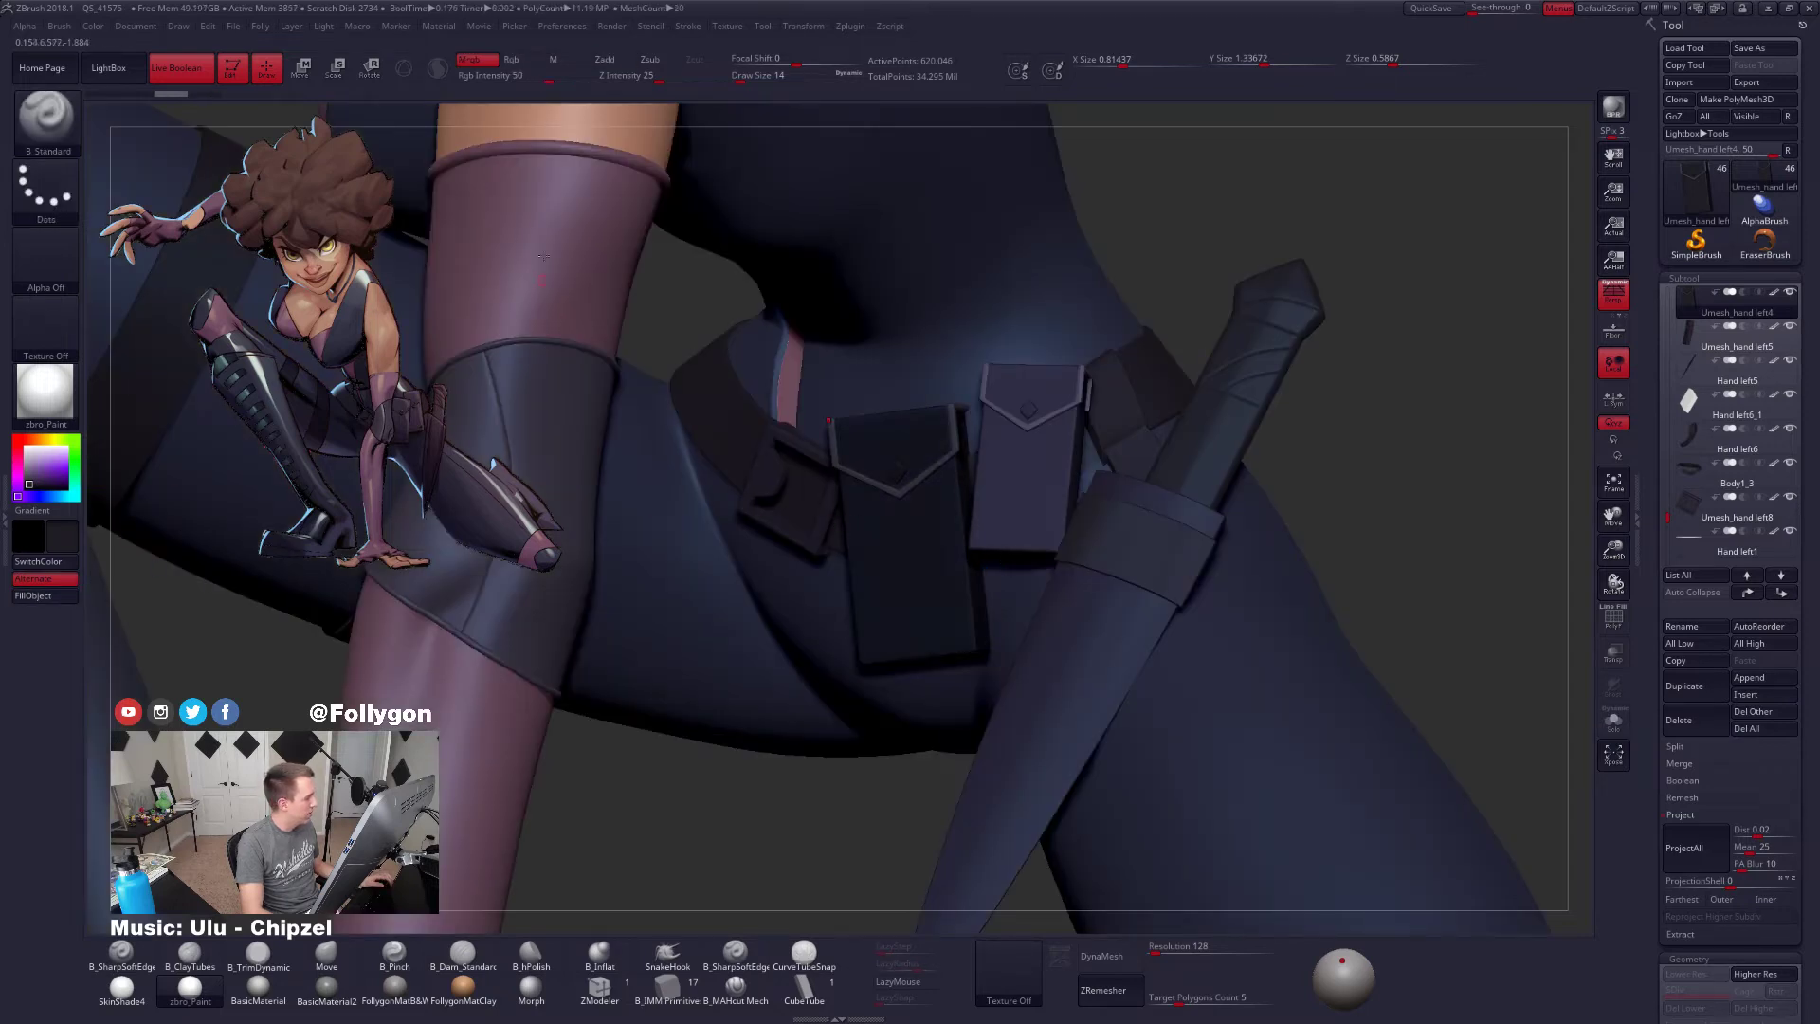
pyautogui.moveTo(538, 82); pyautogui.dragTo(520, 83)
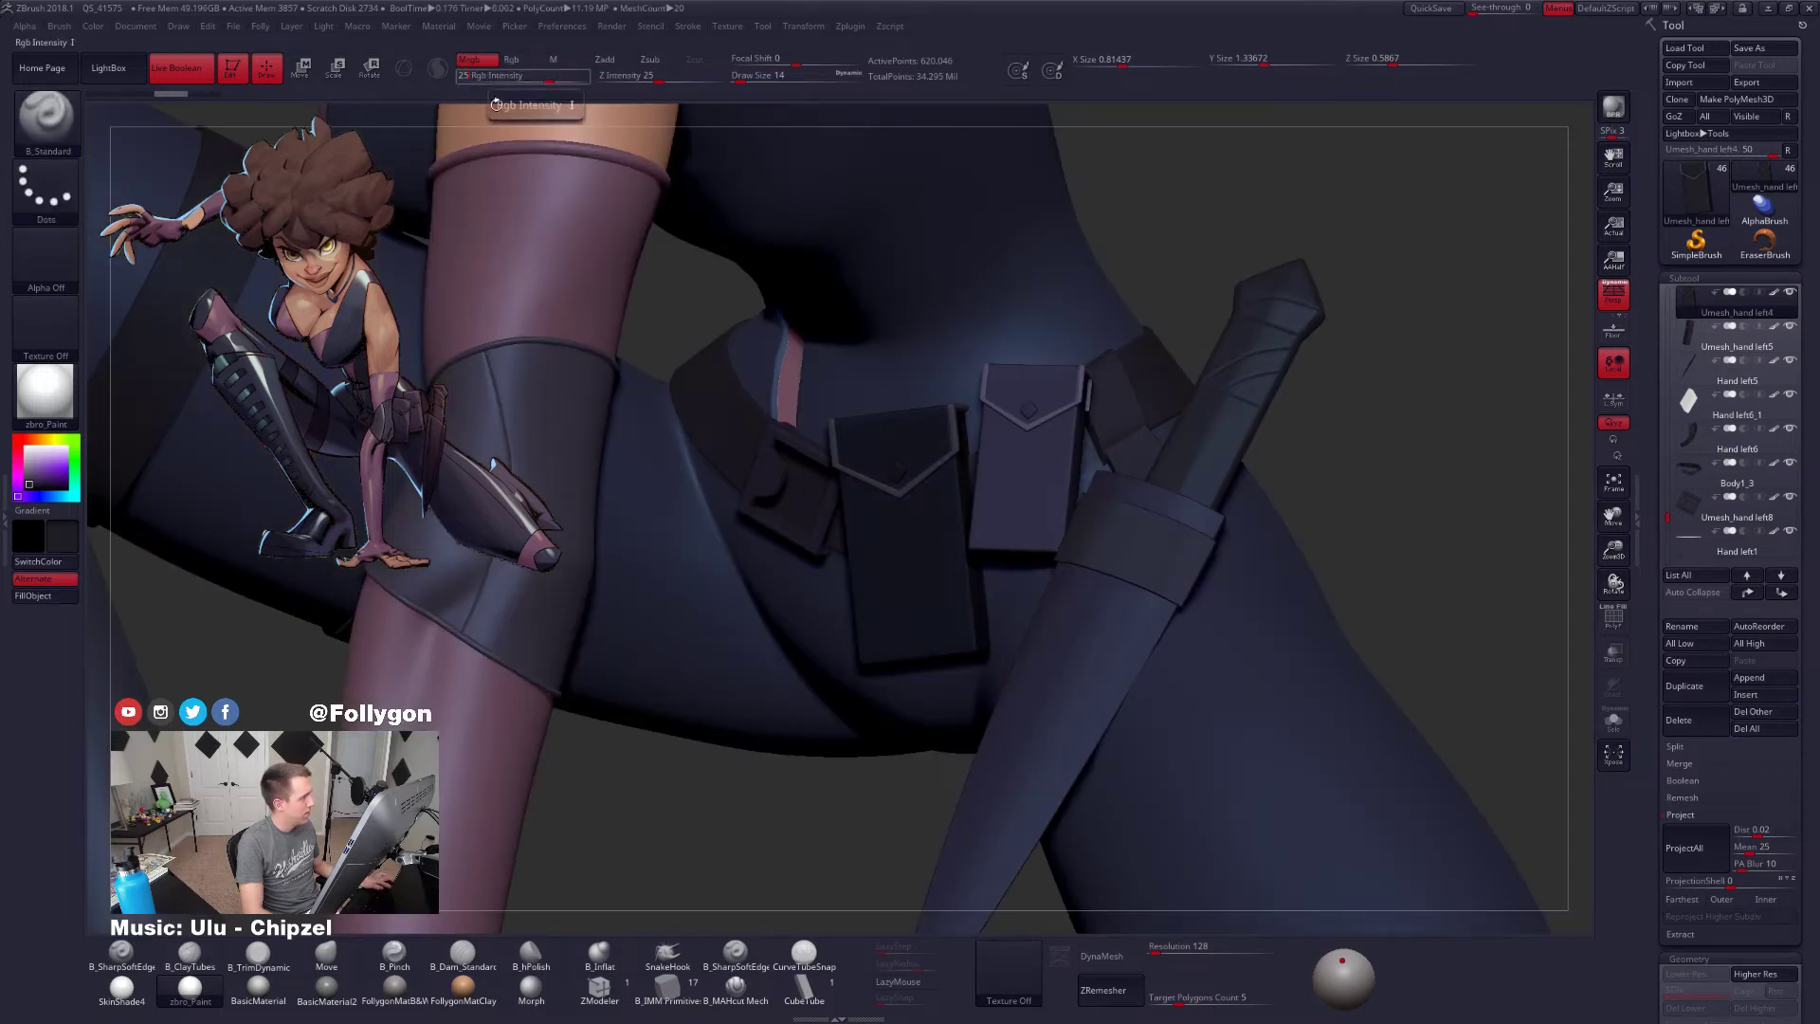
pyautogui.keyDown('ctrl'); pyautogui.keyDown('shift'); pyautogui.click(891, 550); pyautogui.keyUp('shift'); pyautogui.keyUp('ctrl')
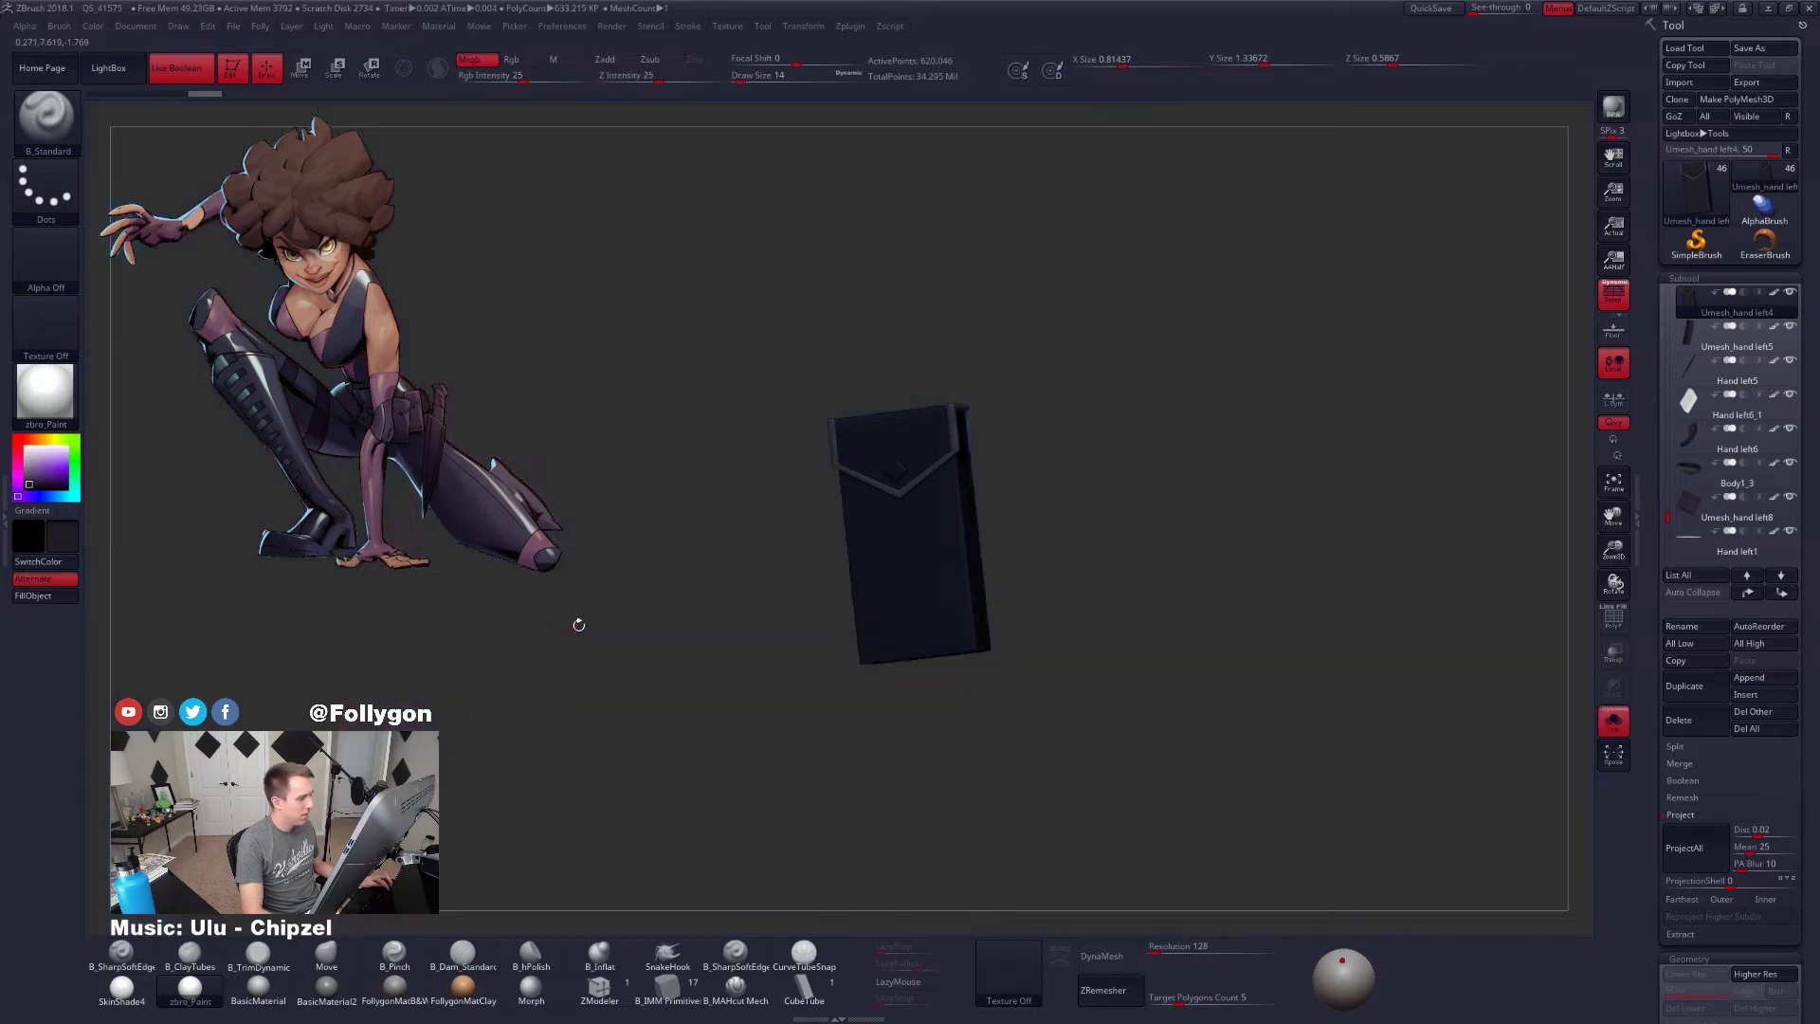
pyautogui.moveTo(959, 589); pyautogui.dragTo(865, 511, button='right')
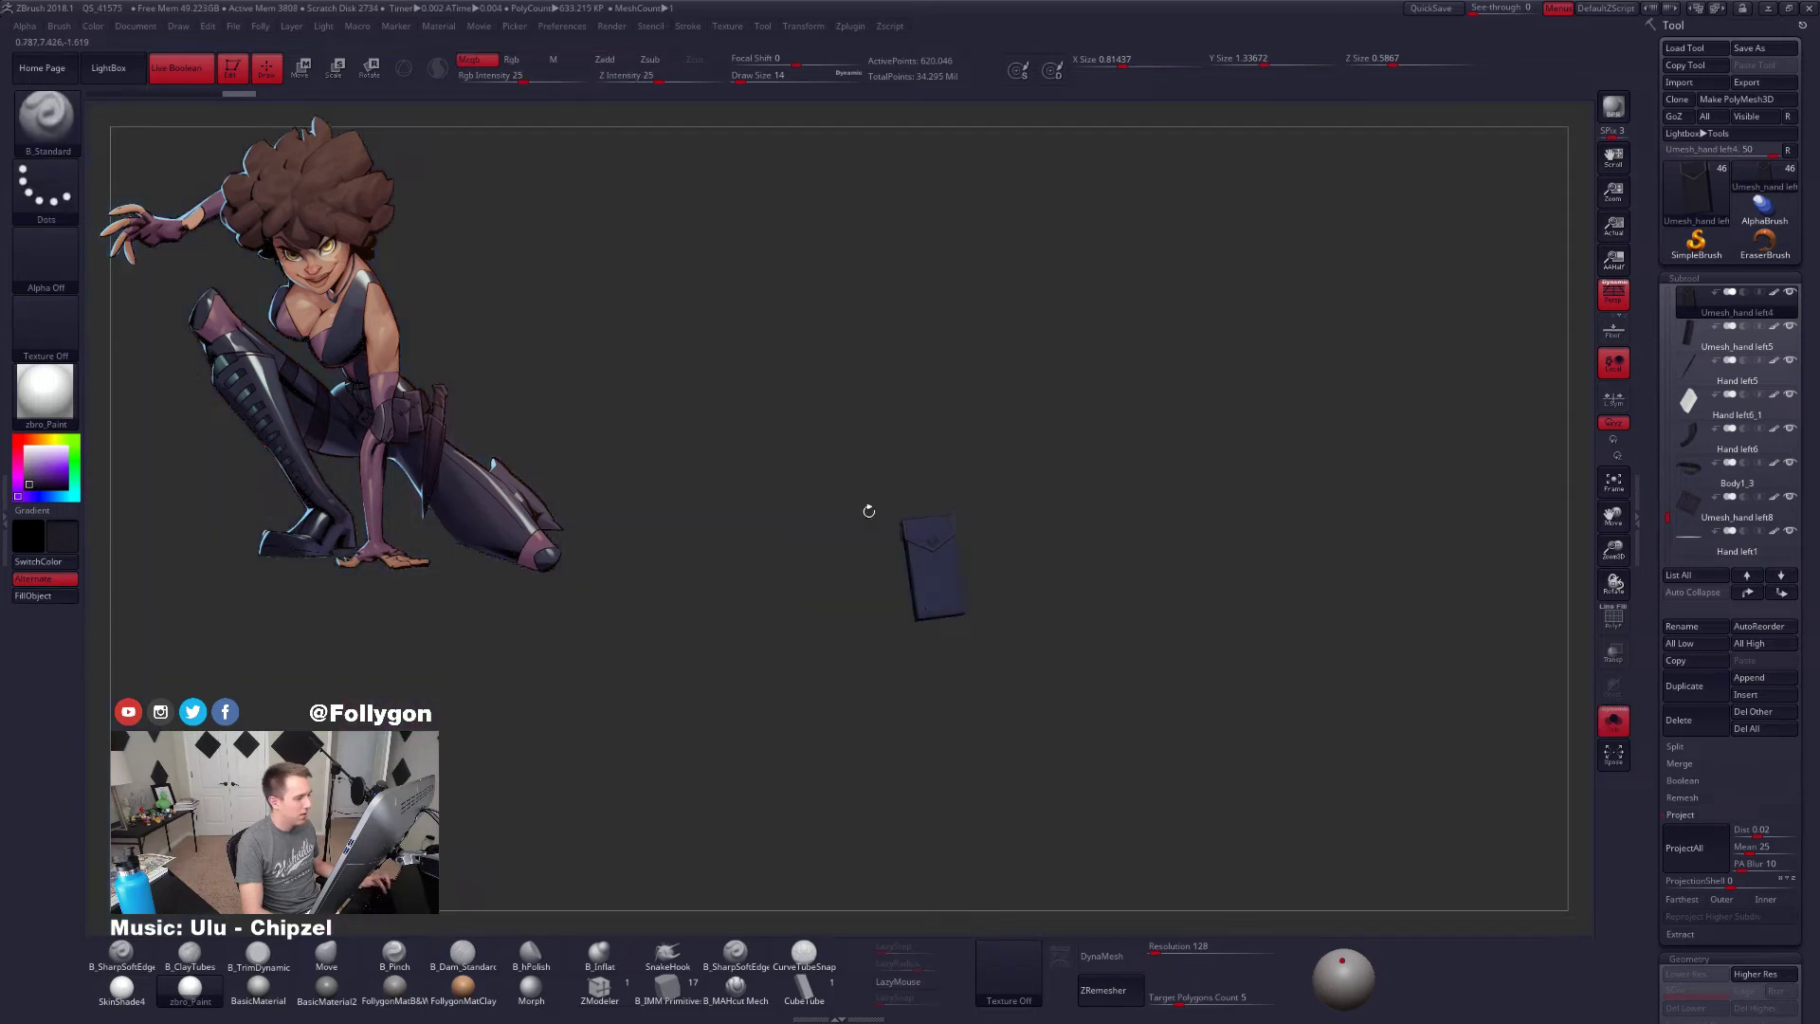
pyautogui.hotkey('shift', 's')
pyautogui.moveTo(963, 658); pyautogui.dragTo(943, 646, button='right')
pyautogui.moveTo(1125, 628)
pyautogui.mouseDown(button='right')
pyautogui.moveTo(1026, 622)
pyautogui.moveTo(1093, 701)
pyautogui.mouseUp(button='right')
pyautogui.hotkey('shift', 's')
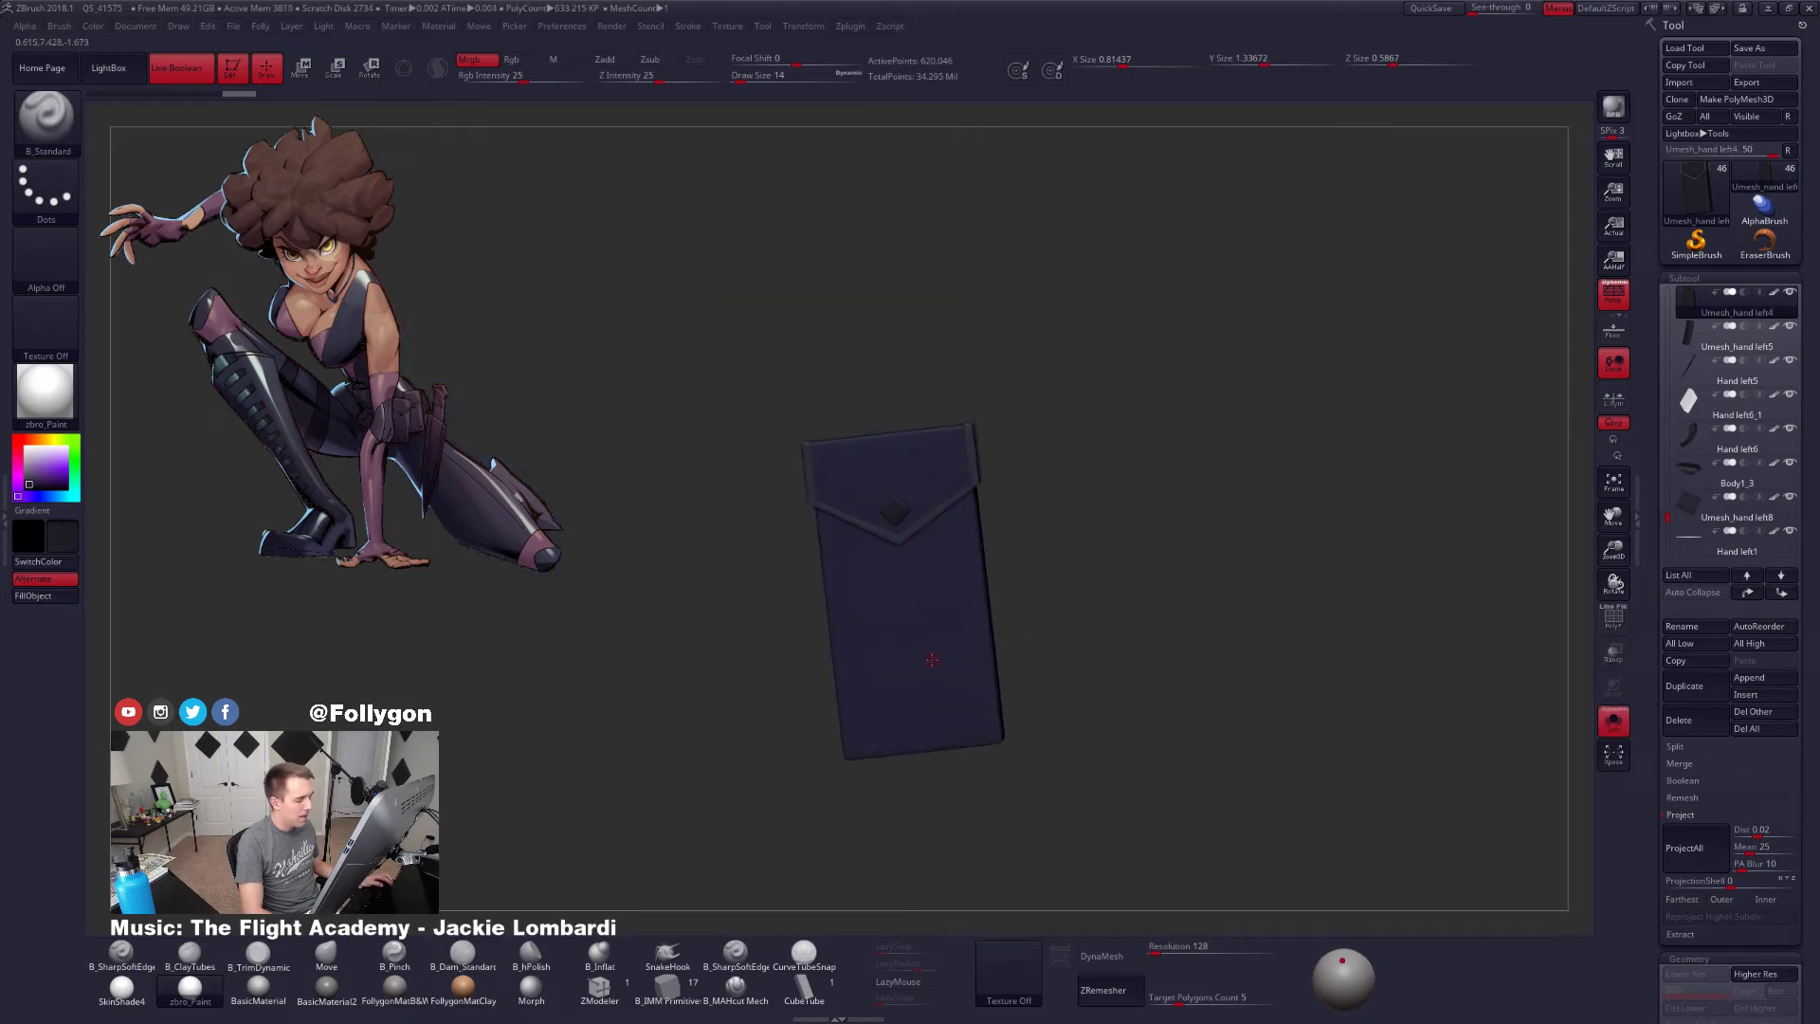
# Isolate the pouch's flap trim, fill it with the dark blue at RGB intensity 100, and unhide the whole pouch
pyautogui.keyDown('ctrl'); pyautogui.keyDown('shift'); pyautogui.click(939, 512); pyautogui.keyUp('shift'); pyautogui.keyUp('ctrl')
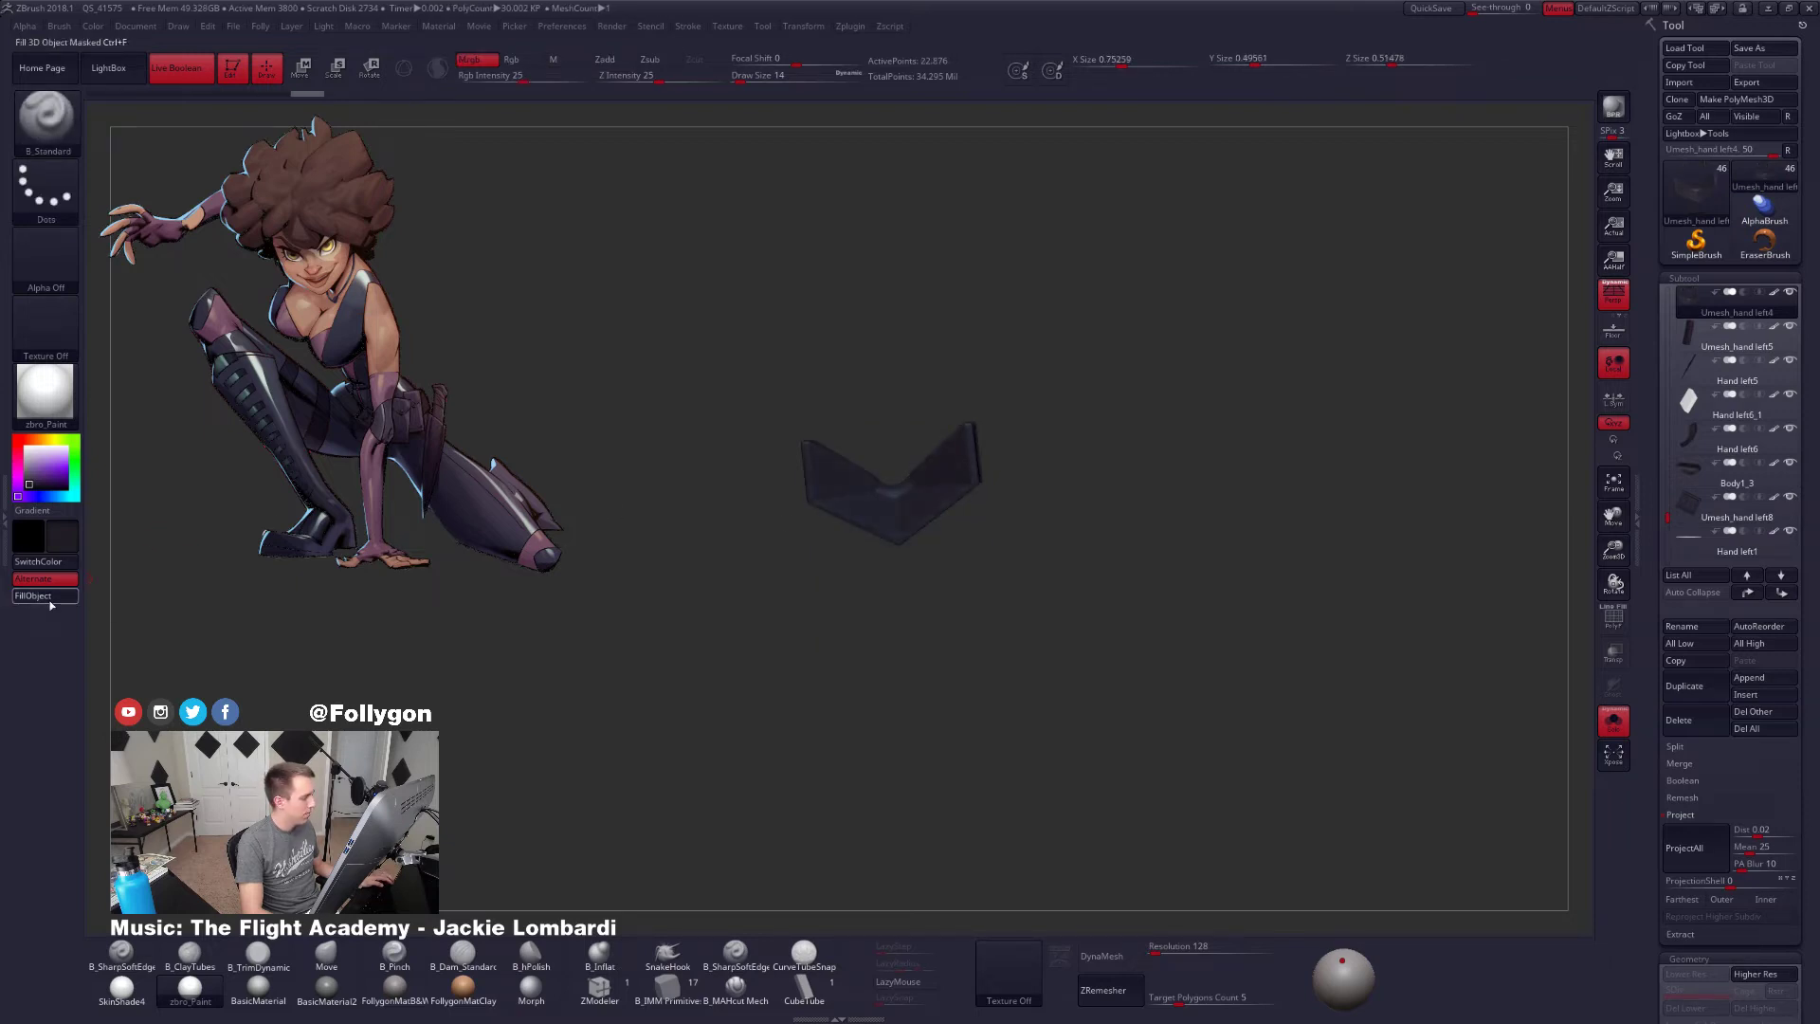
pyautogui.moveTo(546, 78); pyautogui.dragTo(588, 77)
pyautogui.keyDown('ctrl'); pyautogui.keyDown('shift'); pyautogui.click(608, 324); pyautogui.keyUp('shift'); pyautogui.keyUp('ctrl')
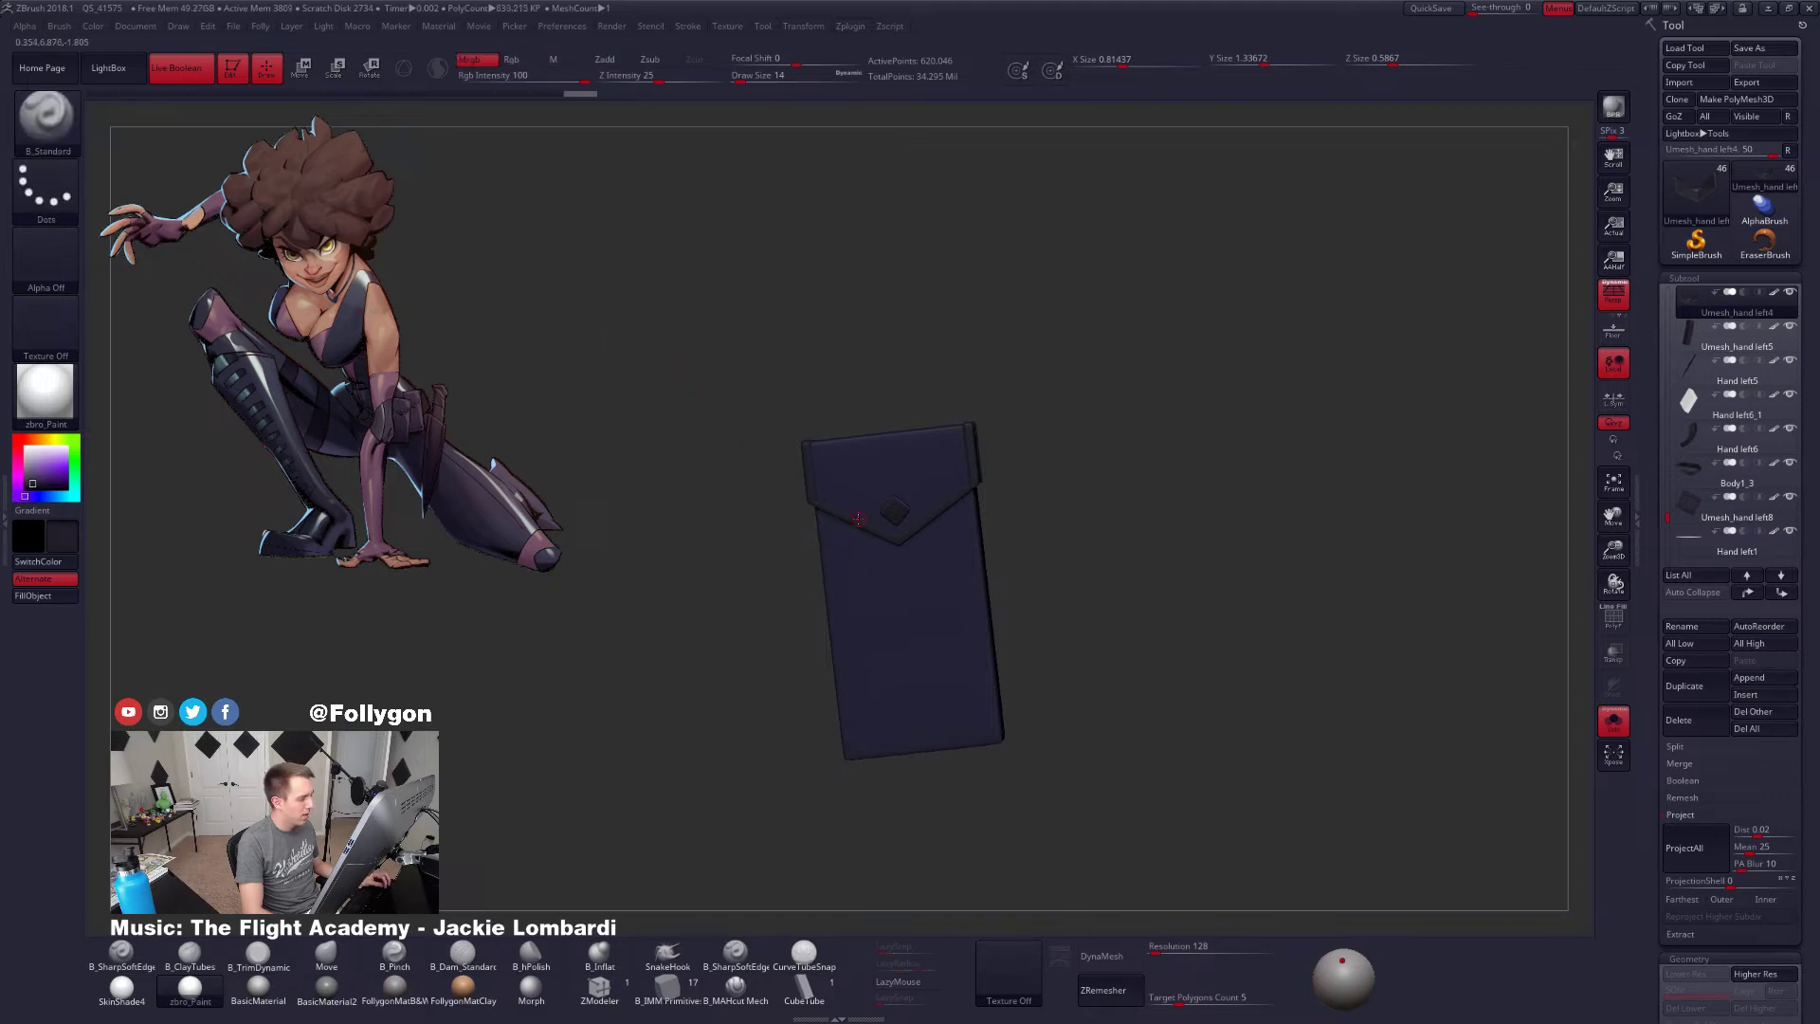
# Change the visibility selection brush to SelectRect, test isolating the flap trim, and restore the full pouch and character
pyautogui.hotkey('ctrl', 'shift')
pyautogui.keyDown('ctrl'); pyautogui.keyDown('shift'); pyautogui.click(846, 516); pyautogui.keyUp('shift'); pyautogui.keyUp('ctrl')
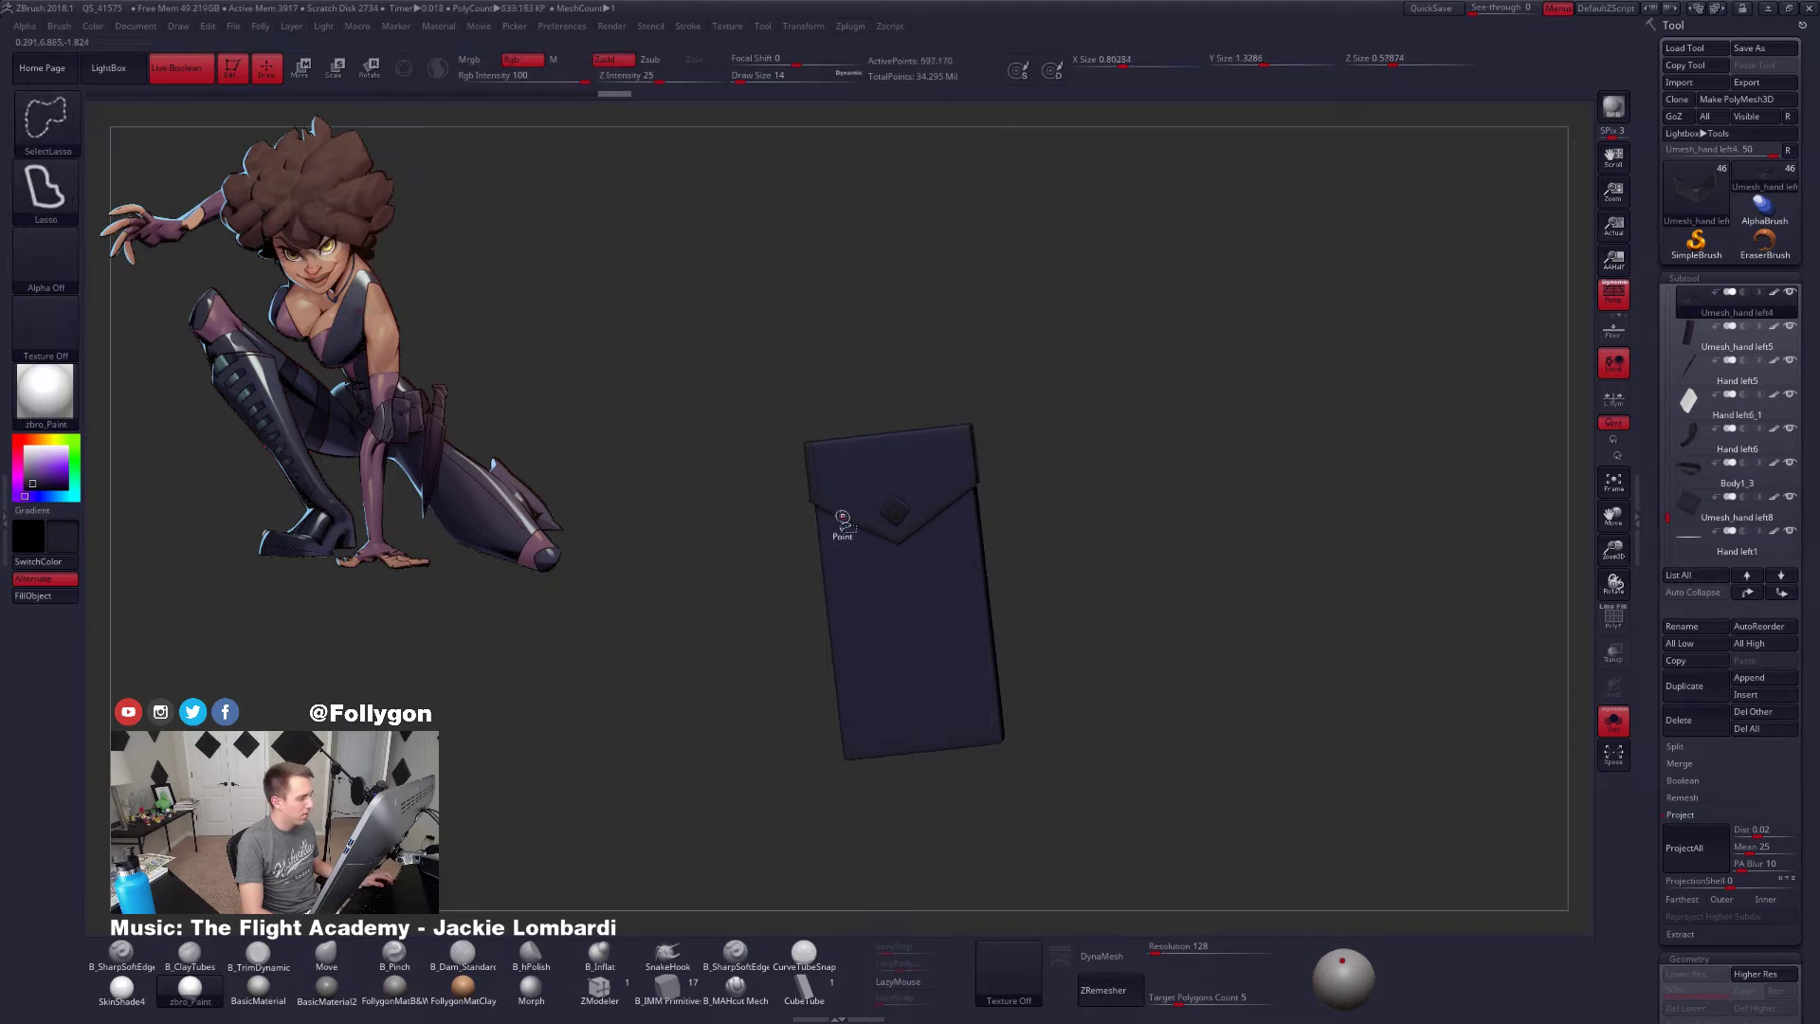
pyautogui.keyDown('ctrl'); pyautogui.keyDown('shift'); pyautogui.moveTo(720, 602); pyautogui.dragTo(720, 643); pyautogui.keyUp('shift'); pyautogui.keyUp('ctrl')
pyautogui.keyDown('ctrl'); pyautogui.keyDown('shift'); pyautogui.click(720, 643); pyautogui.keyUp('shift'); pyautogui.keyUp('ctrl')
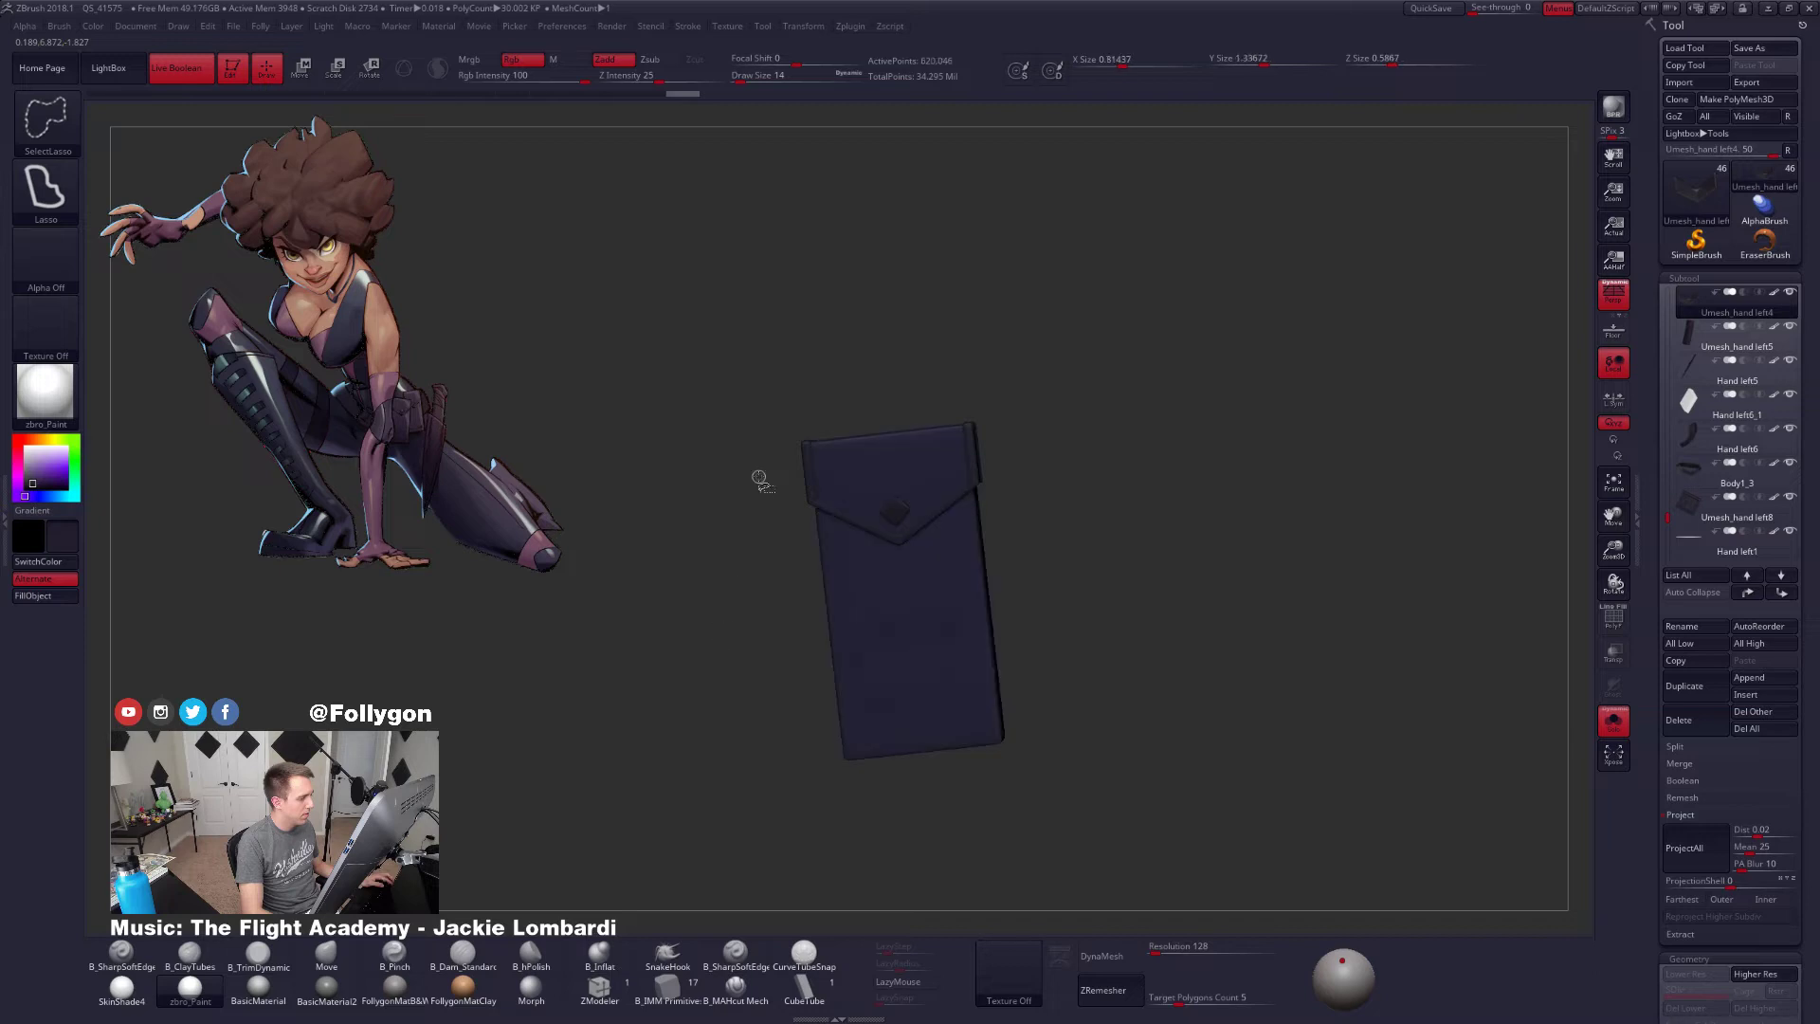
pyautogui.press('2')
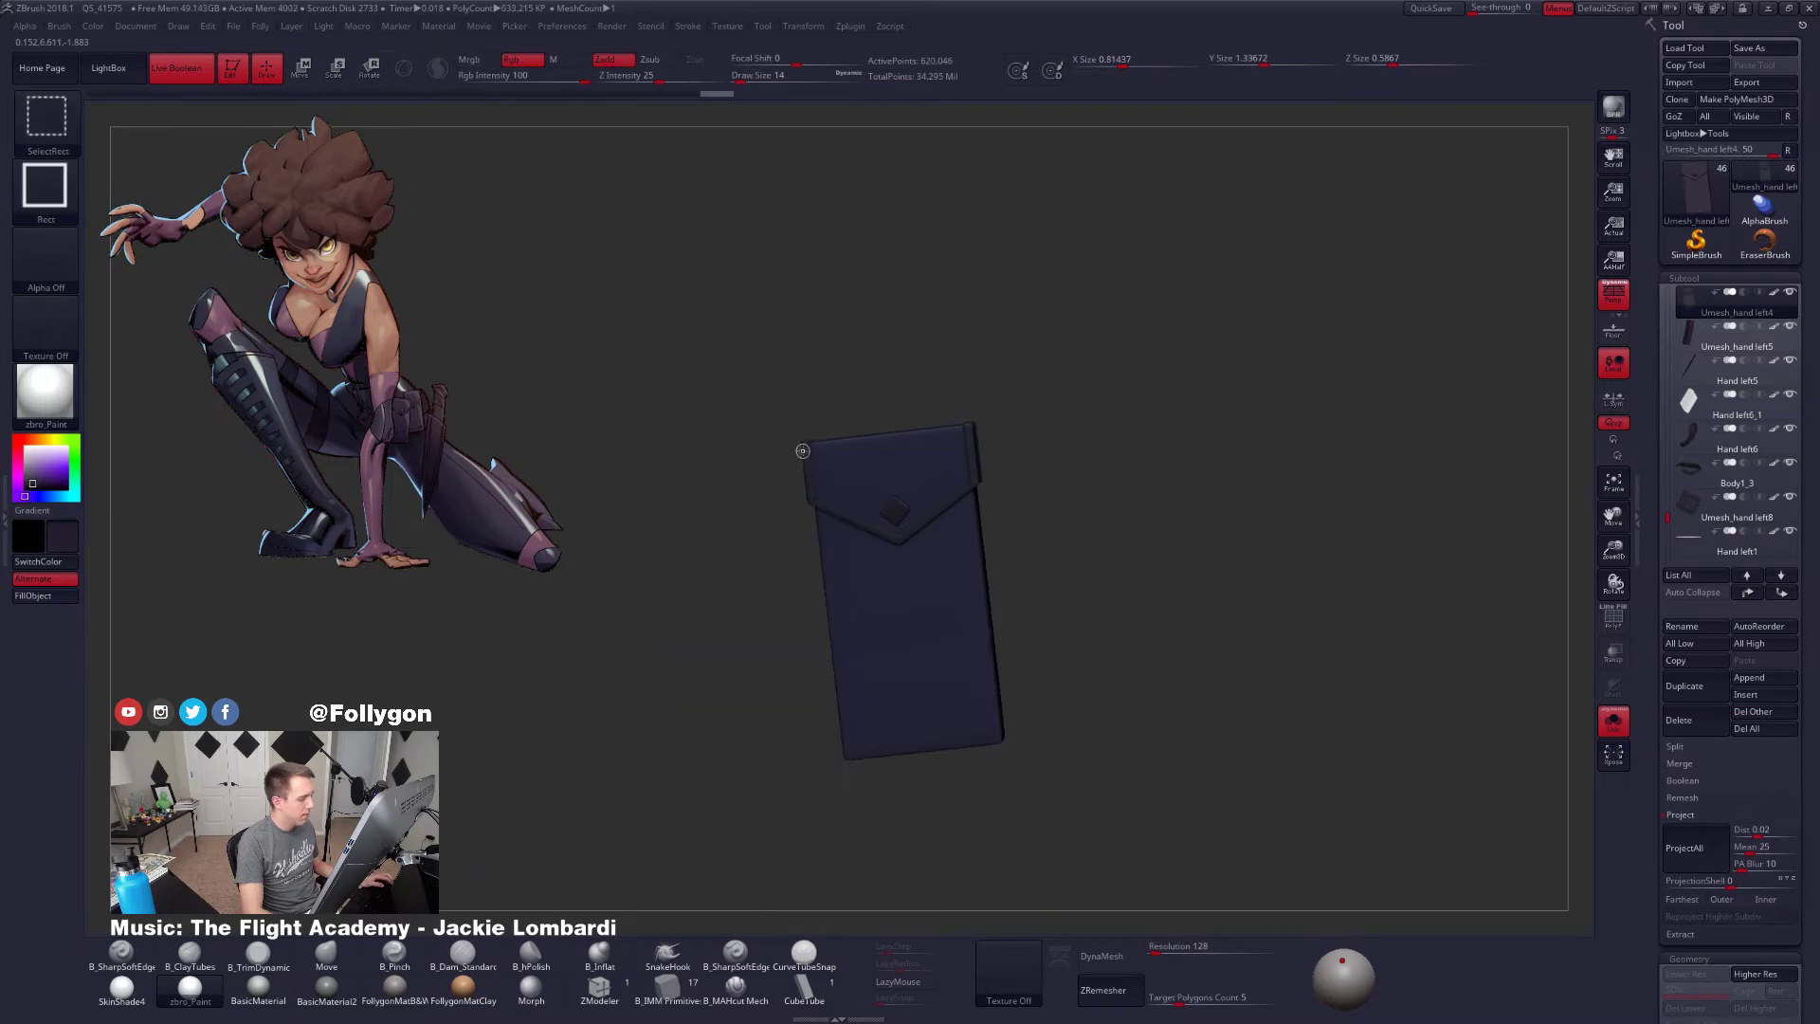
pyautogui.keyDown('ctrl'); pyautogui.keyDown('shift'); pyautogui.click(804, 453); pyautogui.keyUp('shift'); pyautogui.keyUp('ctrl')
pyautogui.keyDown('ctrl'); pyautogui.keyDown('shift'); pyautogui.click(756, 650); pyautogui.keyUp('shift'); pyautogui.keyUp('ctrl')
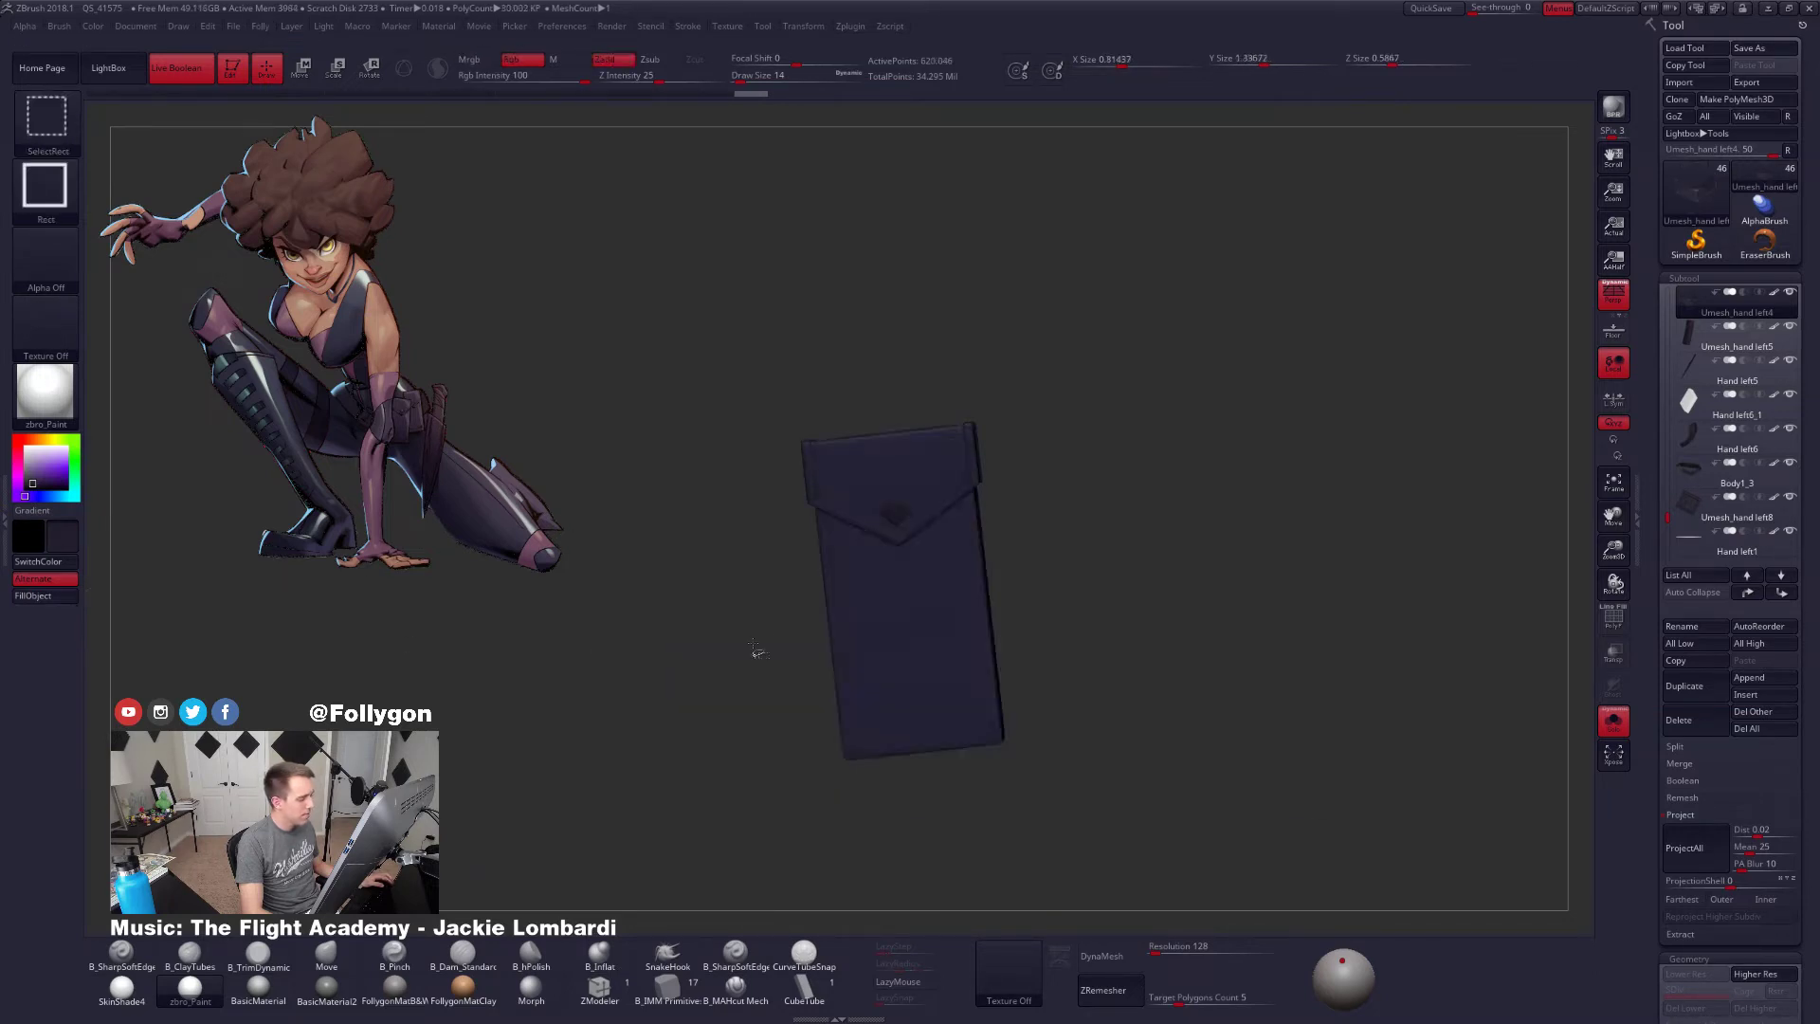
pyautogui.hotkey('shift', 's')
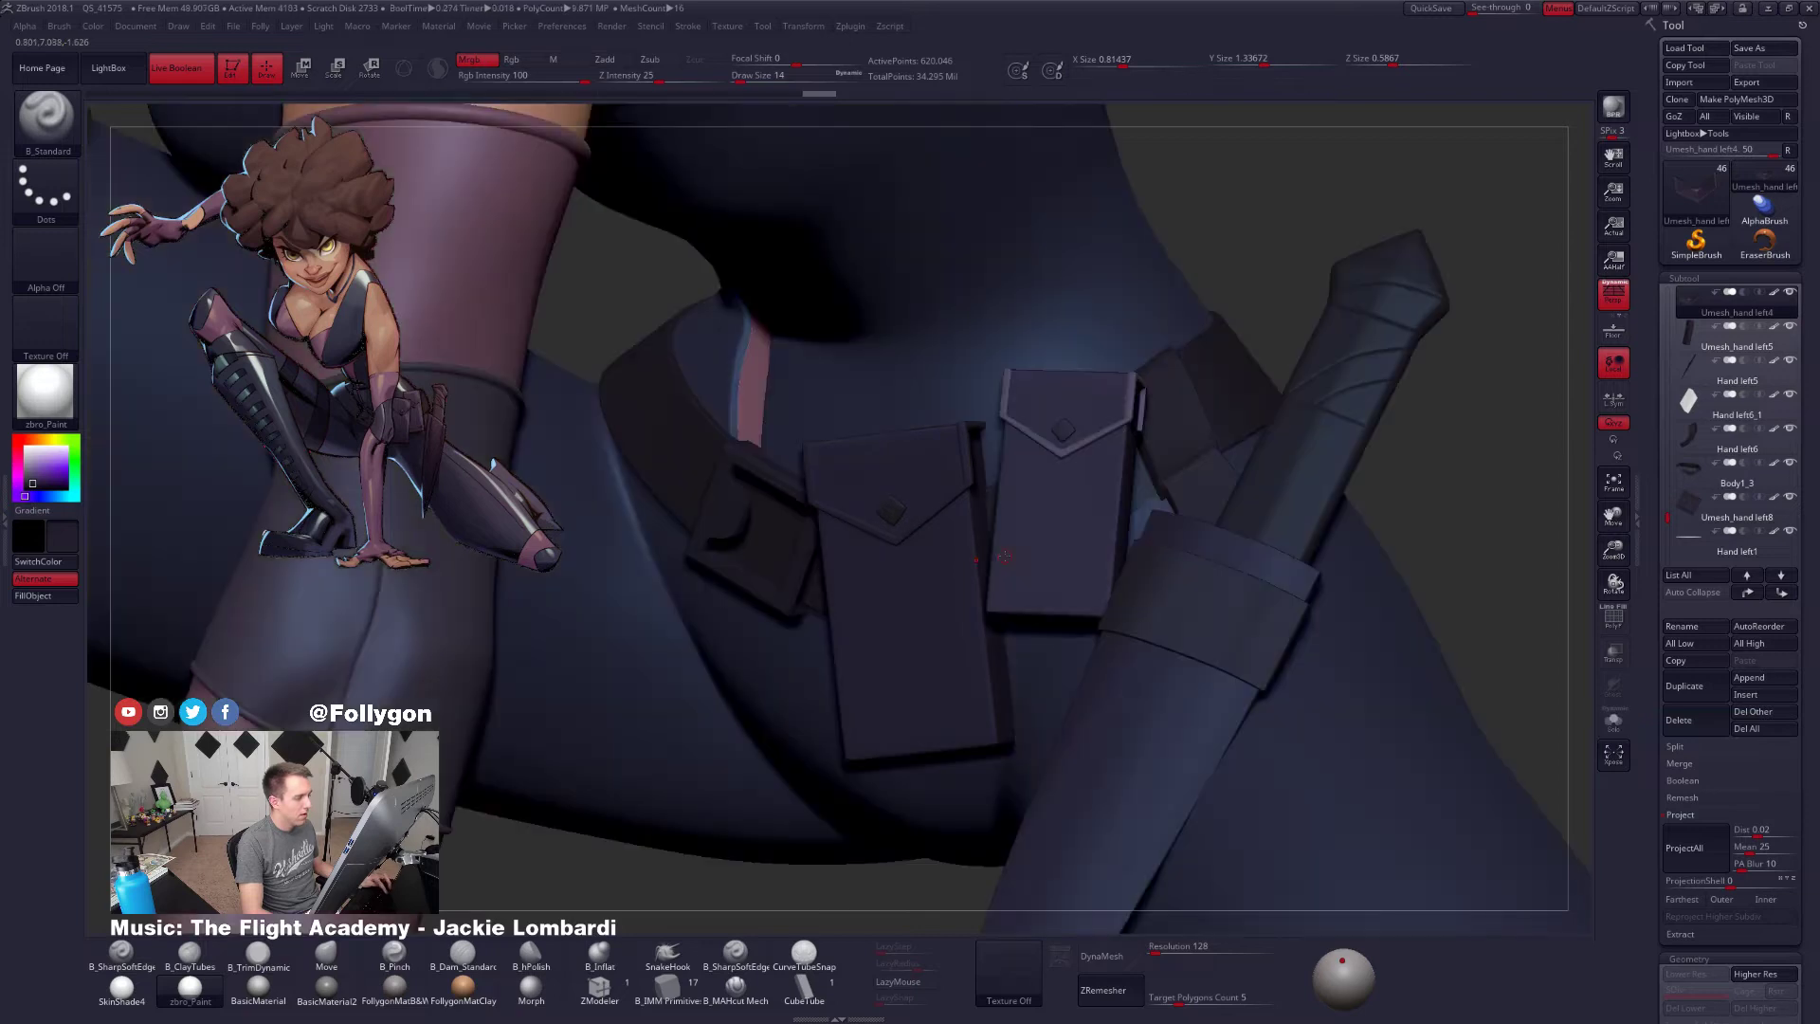
# Isolate the neighbouring pouch Umesh_hand left5, fill its flap trim with the same dark blue, and unhide the whole pouch
pyautogui.keyDown('alt'); pyautogui.click(1070, 538); pyautogui.keyUp('alt')
pyautogui.hotkey('alt', 's')
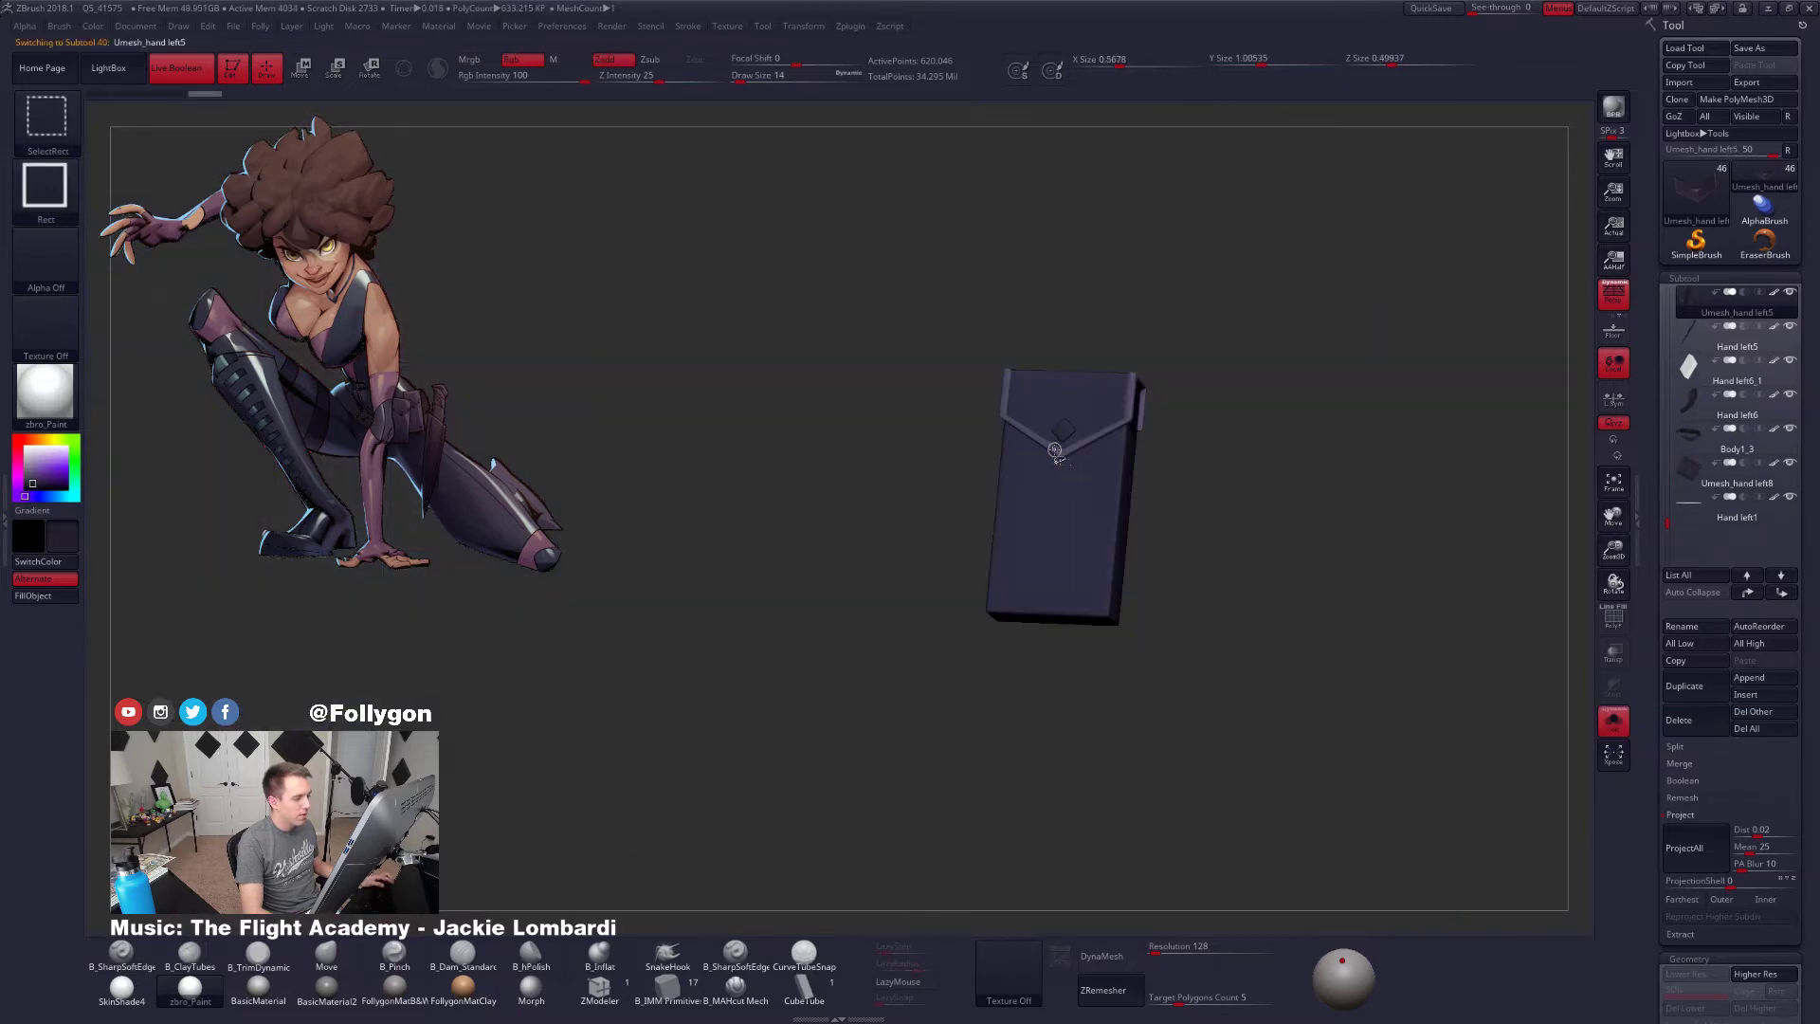
pyautogui.keyDown('ctrl'); pyautogui.keyDown('shift'); pyautogui.click(1054, 445); pyautogui.keyUp('shift'); pyautogui.keyUp('ctrl')
pyautogui.click(62, 596)
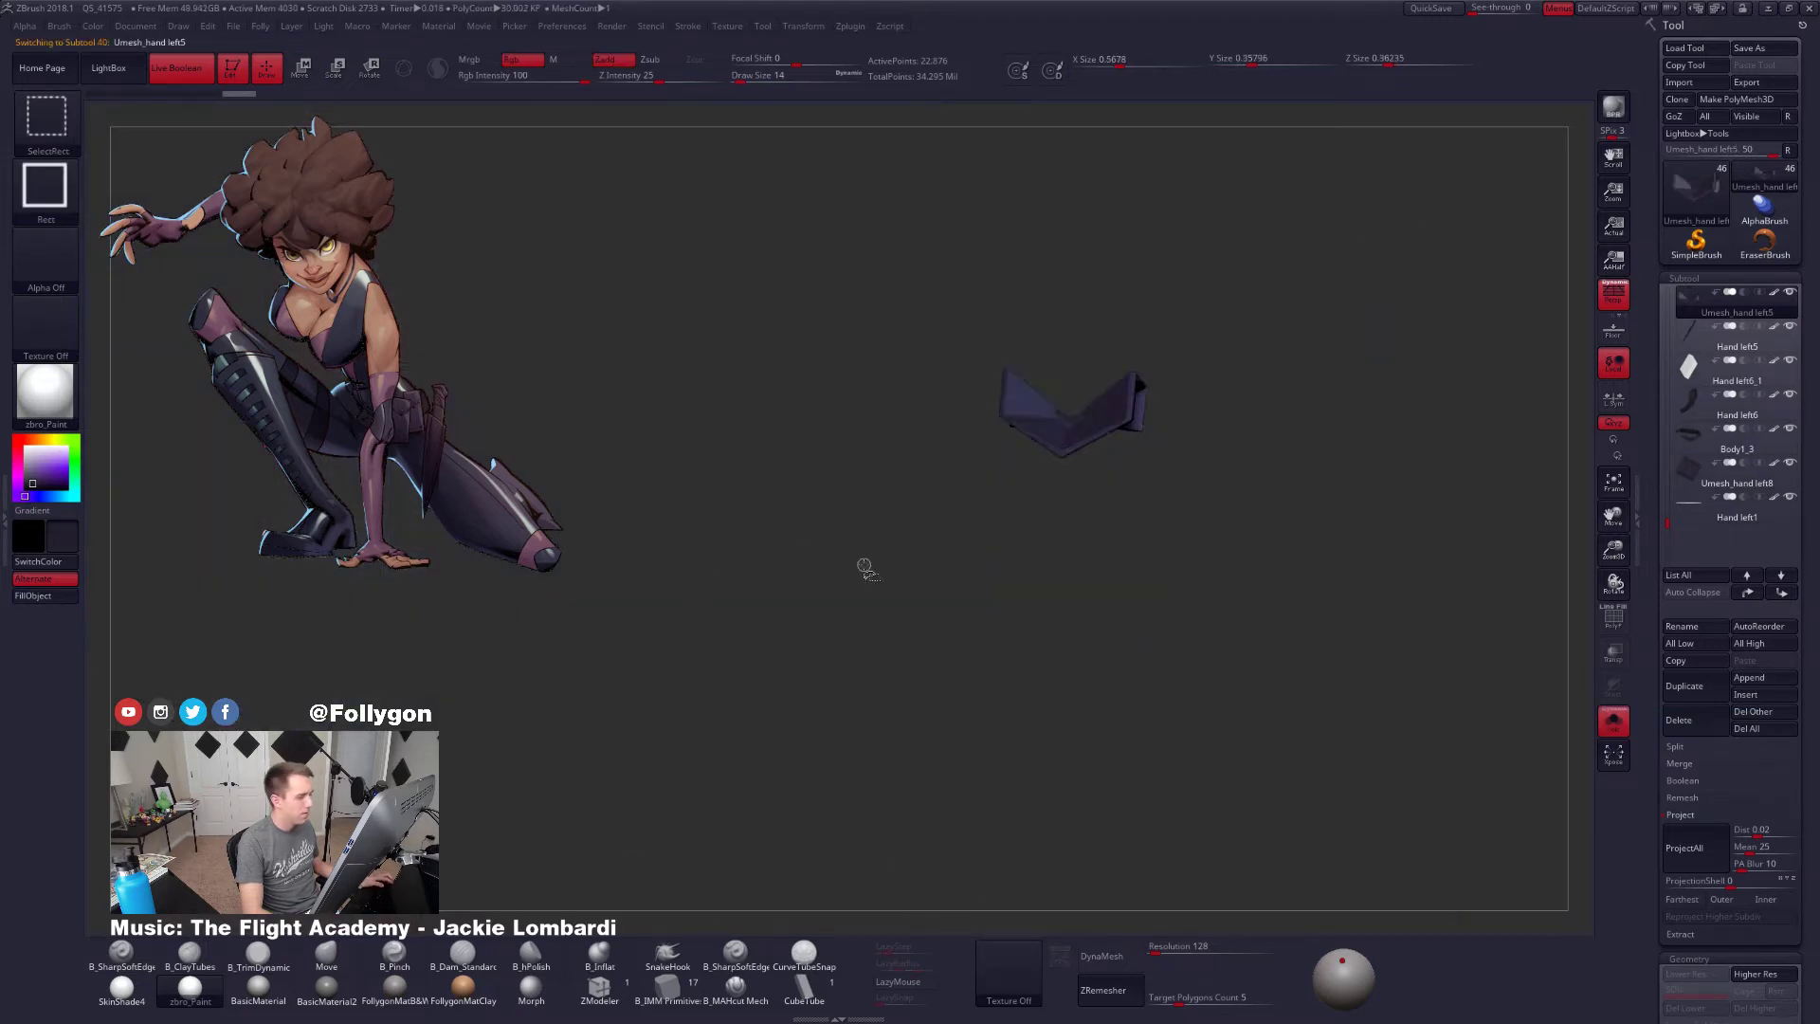
pyautogui.keyDown('ctrl'); pyautogui.keyDown('shift'); pyautogui.click(914, 594); pyautogui.keyUp('shift'); pyautogui.keyUp('ctrl')
pyautogui.keyDown('alt'); pyautogui.moveTo(914, 594); pyautogui.dragTo(811, 548); pyautogui.keyUp('alt')
pyautogui.keyDown('ctrl'); pyautogui.keyDown('shift'); pyautogui.click(965, 501); pyautogui.keyUp('shift'); pyautogui.keyUp('ctrl')
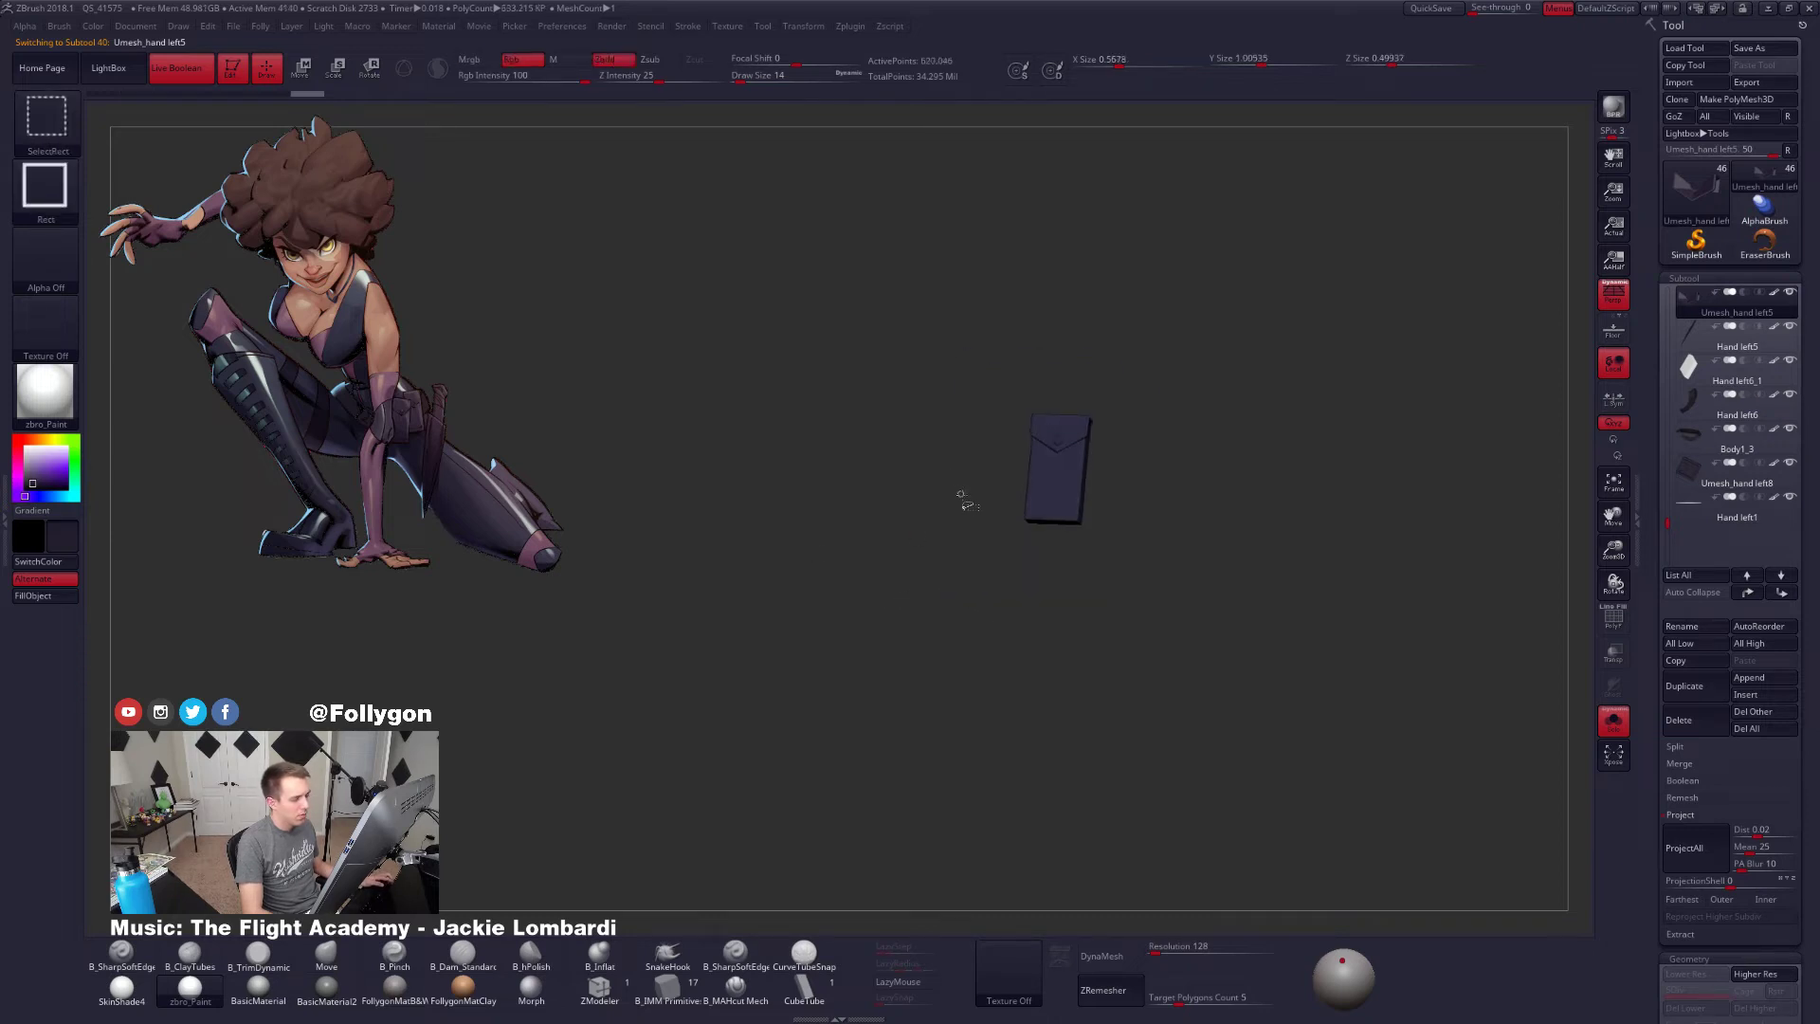
pyautogui.keyDown('alt'); pyautogui.moveTo(1006, 475); pyautogui.dragTo(1105, 499); pyautogui.keyUp('alt')
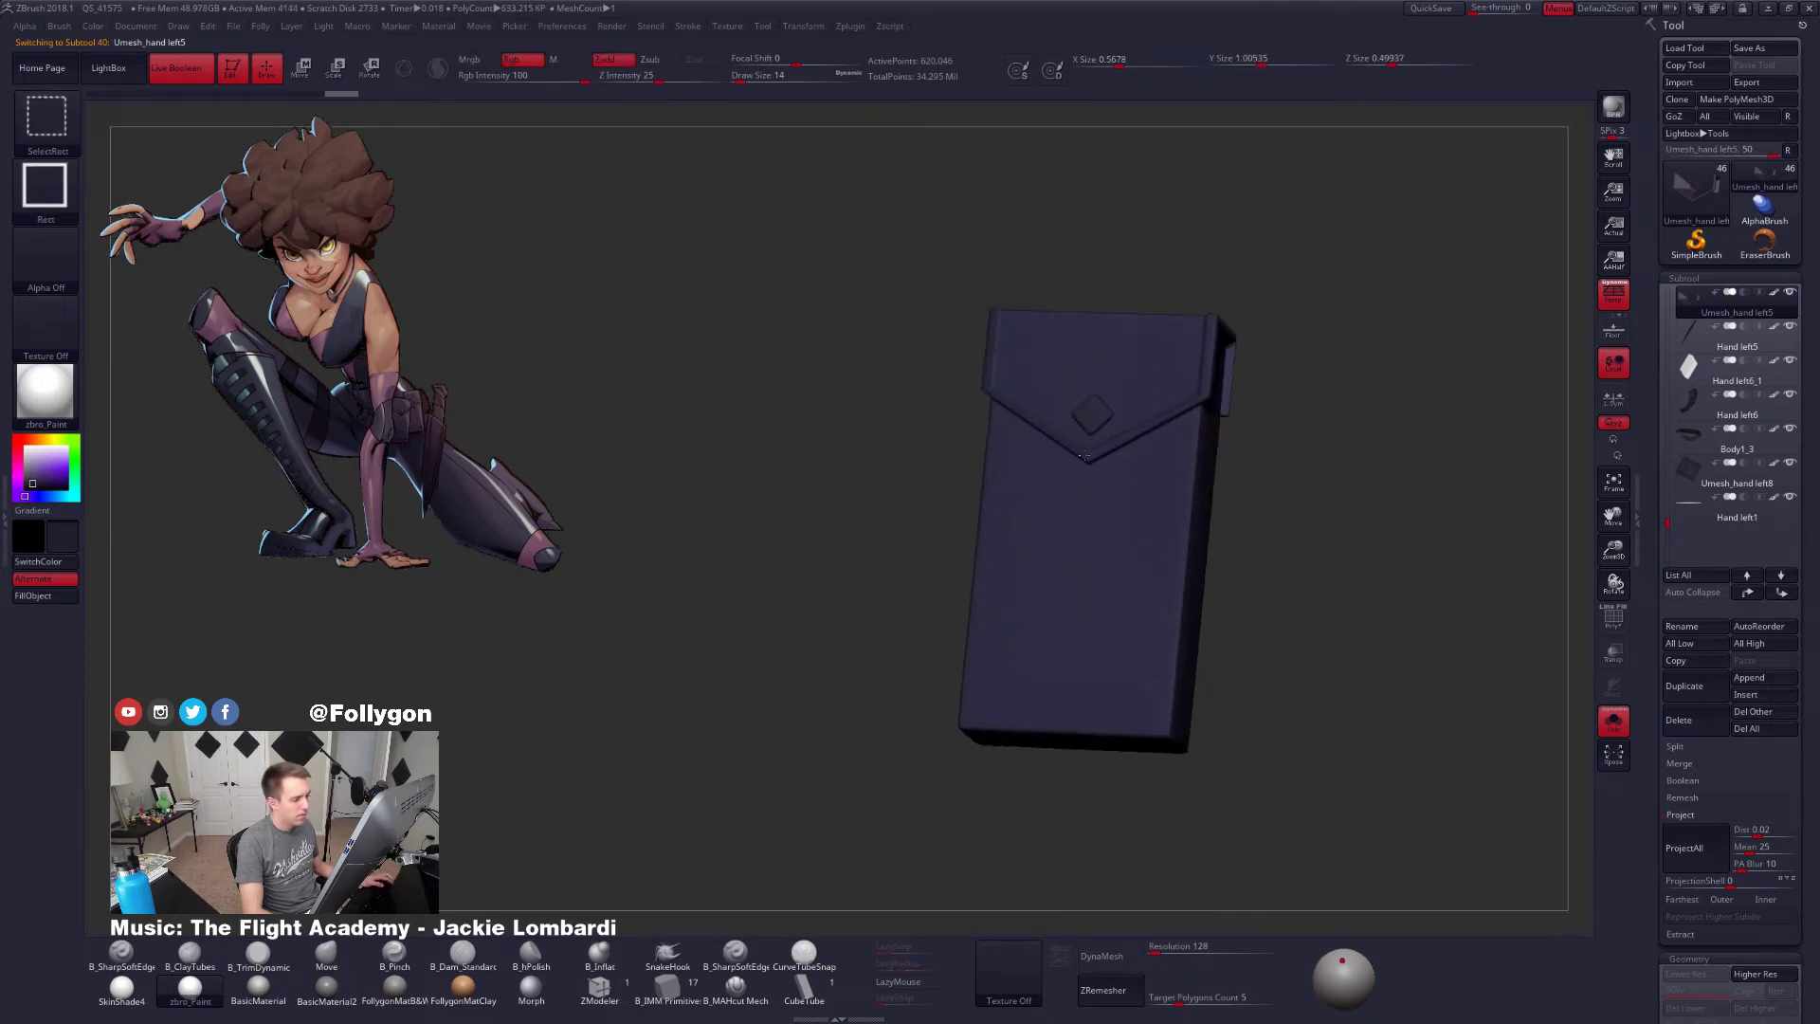
pyautogui.keyDown('ctrl'); pyautogui.keyDown('shift'); pyautogui.click(1088, 457); pyautogui.keyUp('shift'); pyautogui.keyUp('ctrl')
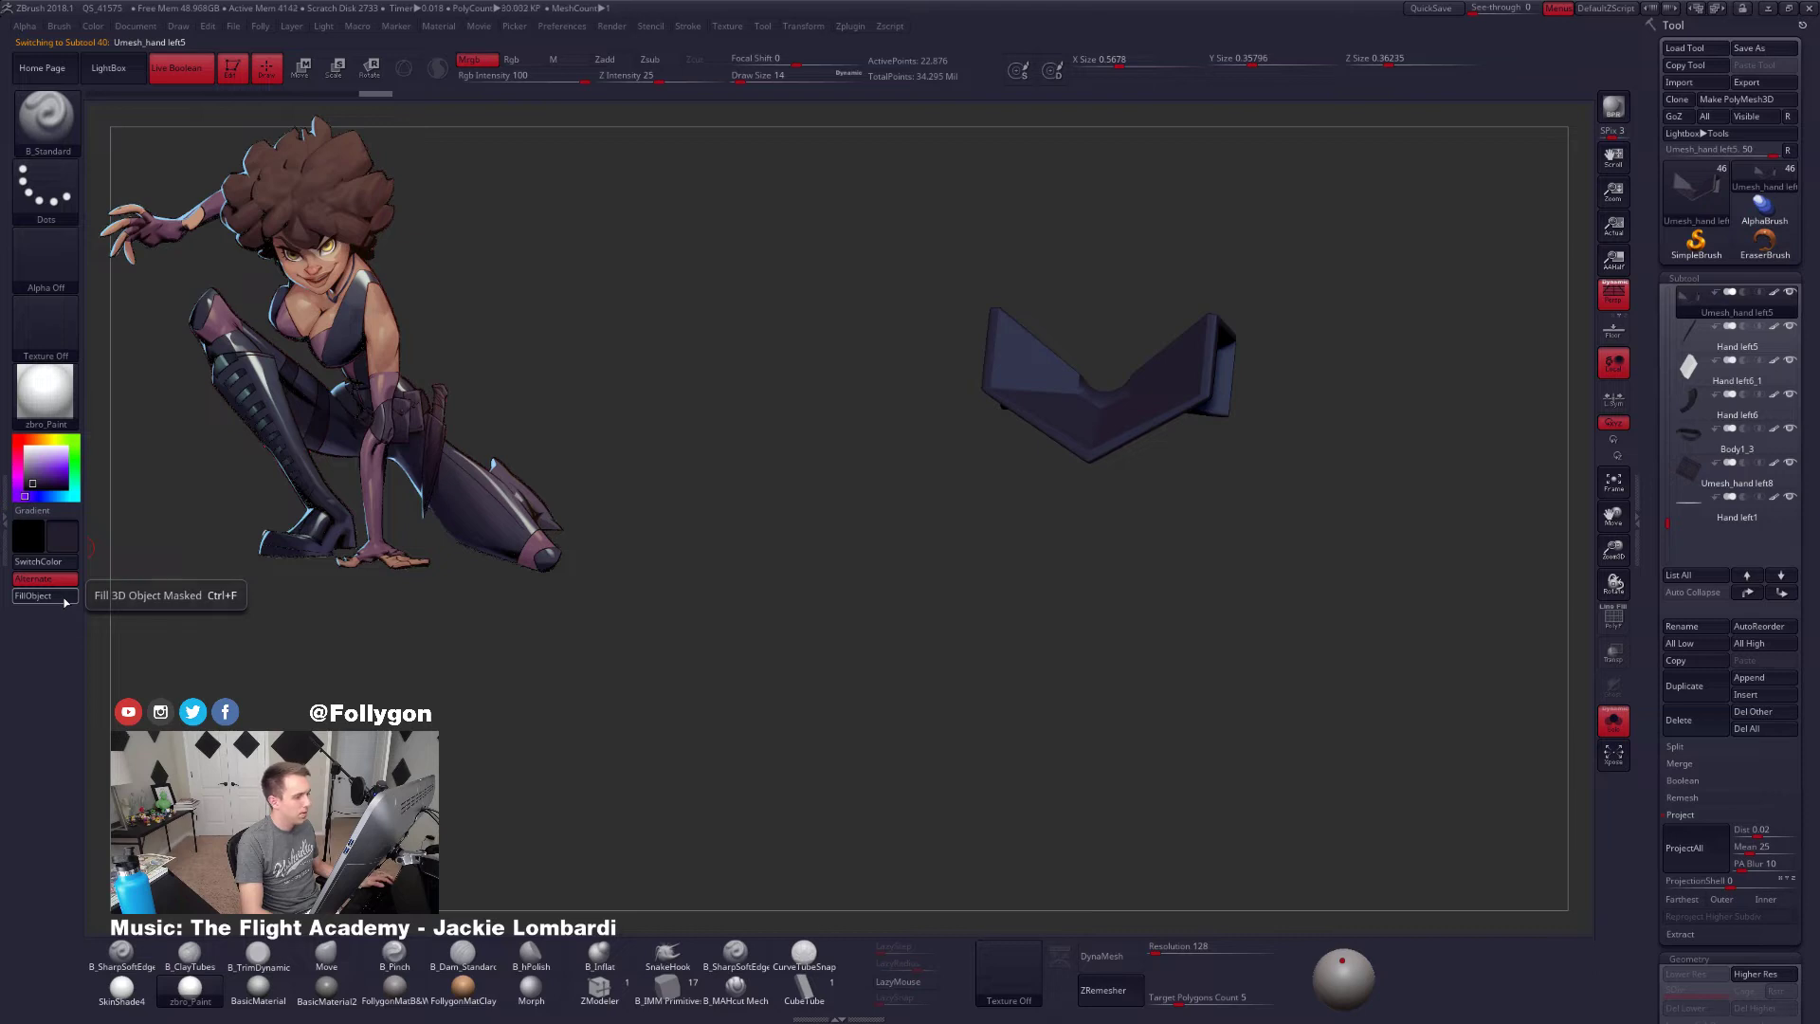
pyautogui.keyDown('ctrl'); pyautogui.keyDown('shift'); pyautogui.click(679, 548); pyautogui.keyUp('shift'); pyautogui.keyUp('ctrl')
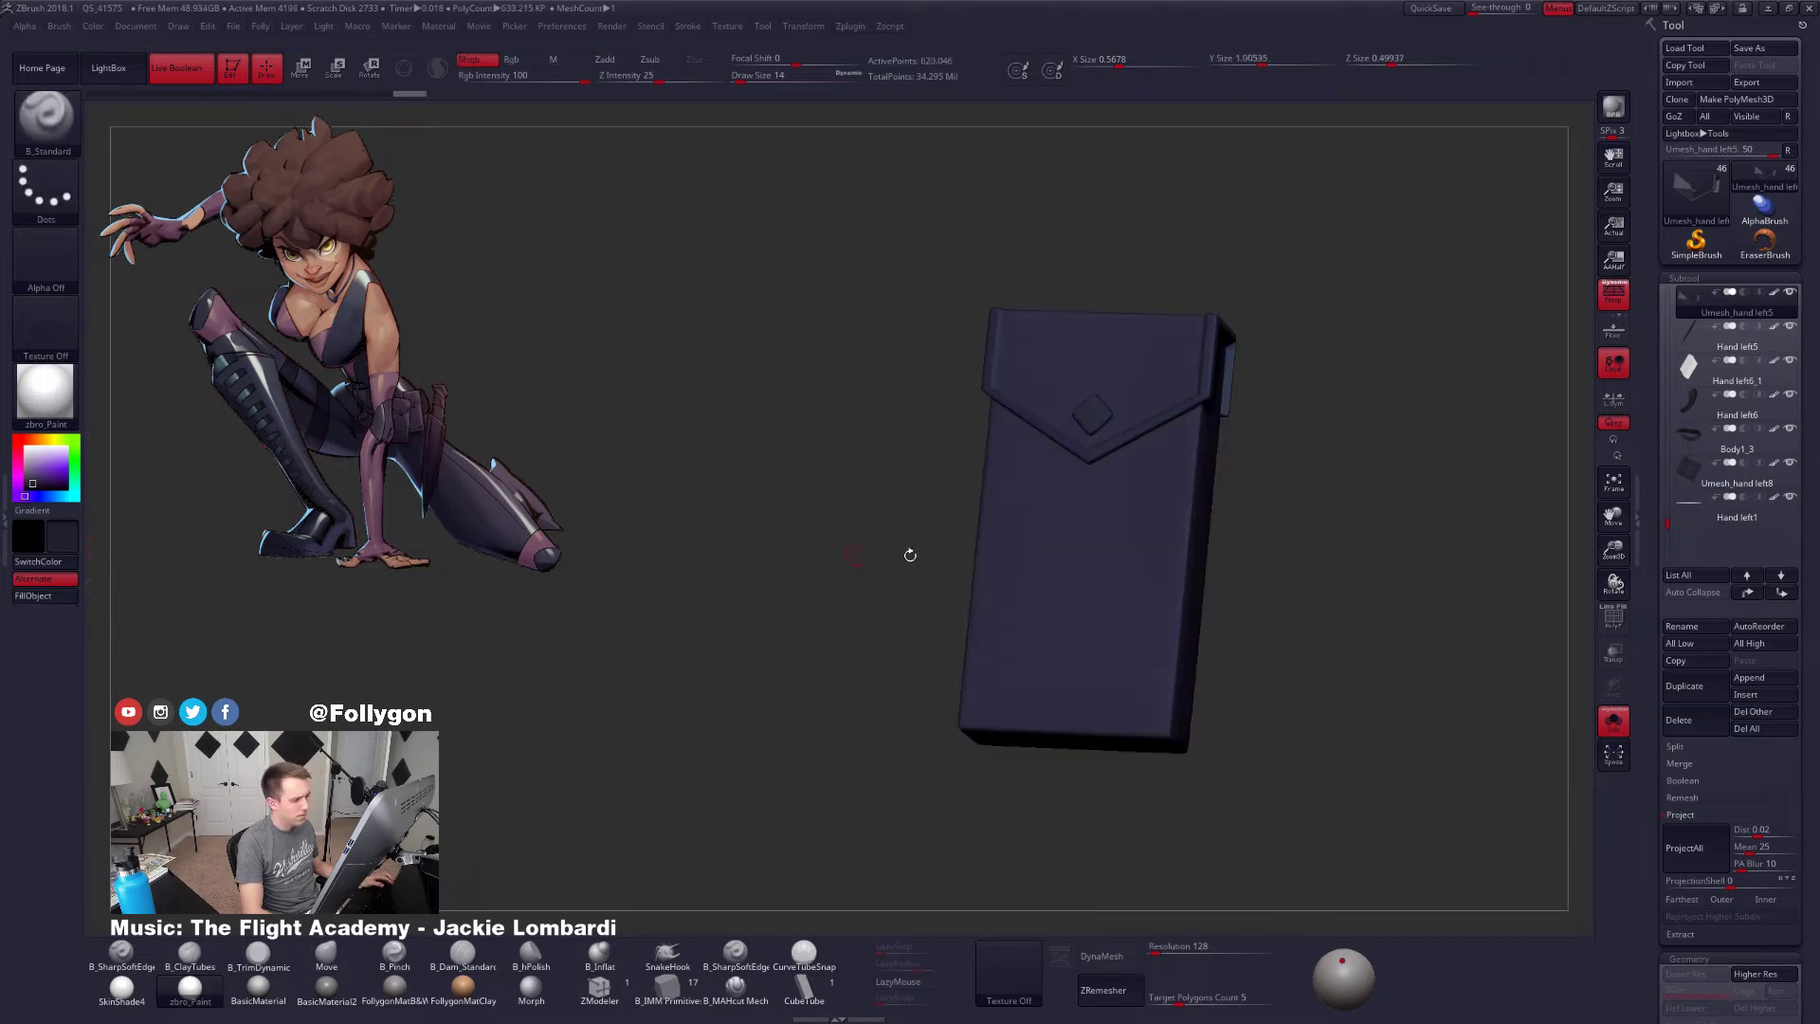
pyautogui.moveTo(910, 554); pyautogui.dragTo(1037, 587)
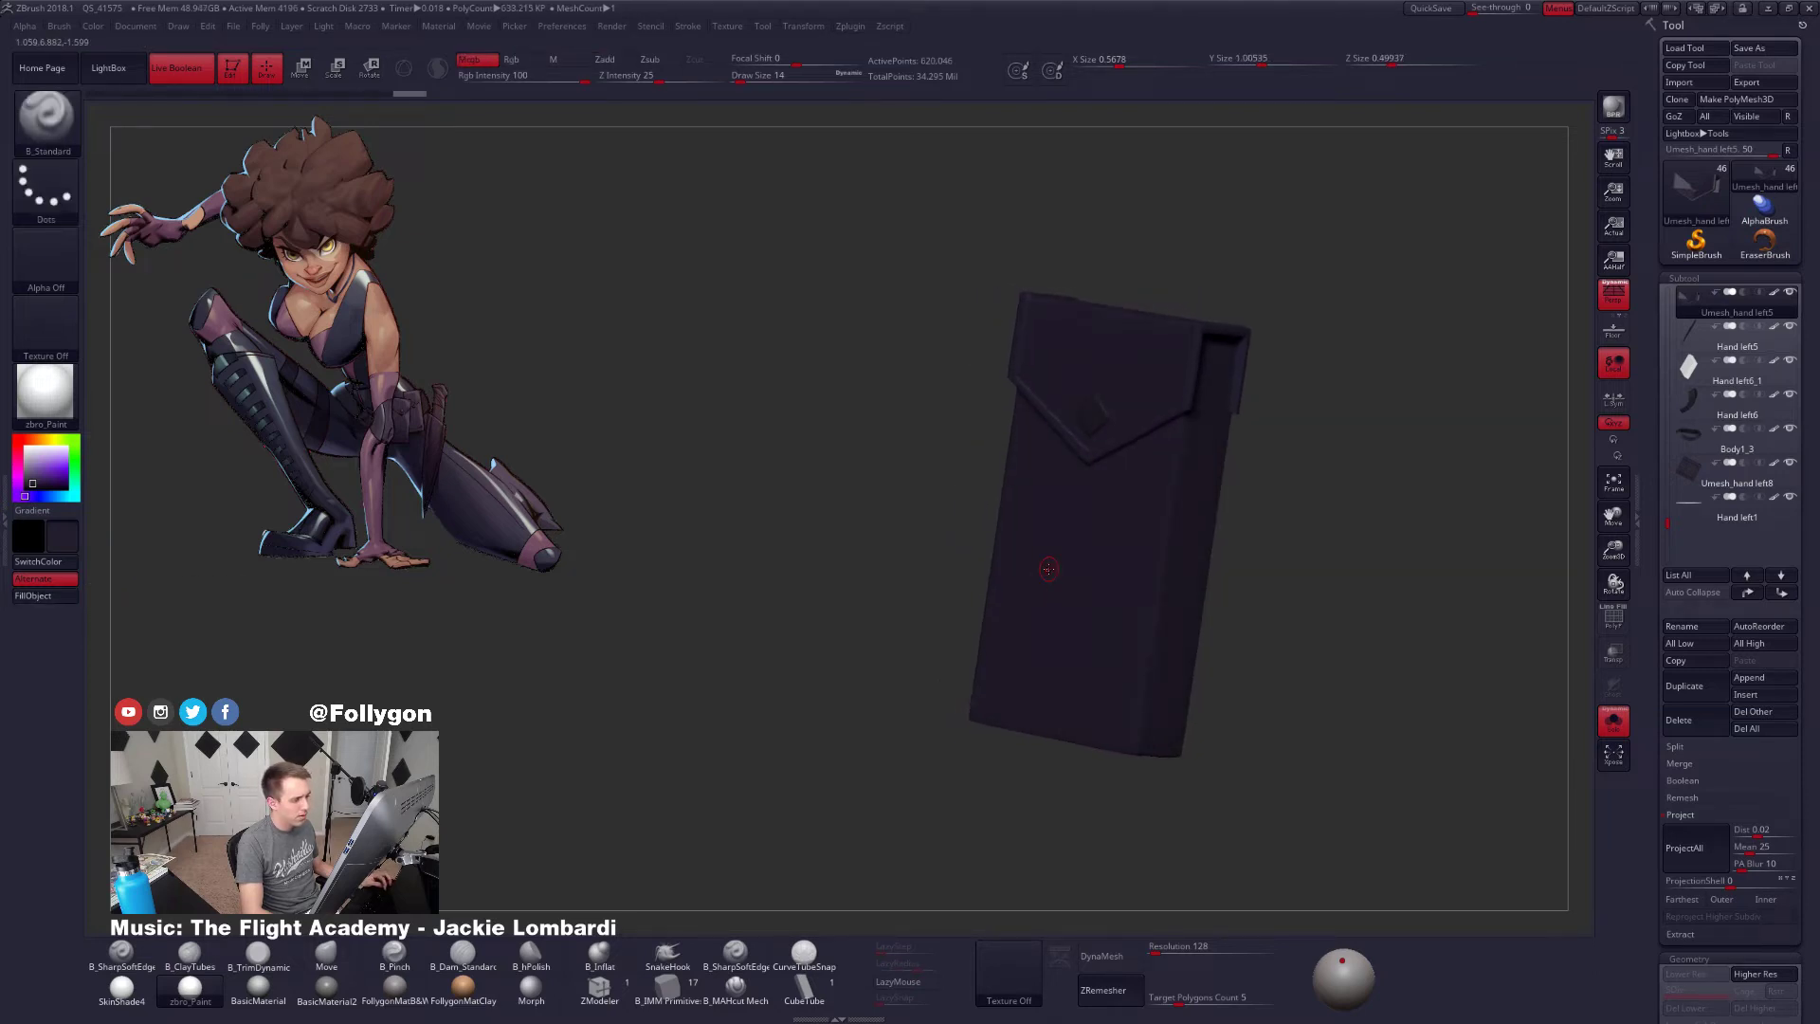
# Fill the isolated pouch Umesh_hand left5 with the dark blue and compare it with the neighbouring pouch on the belt
pyautogui.moveTo(700, 585); pyautogui.dragTo(534, 462)
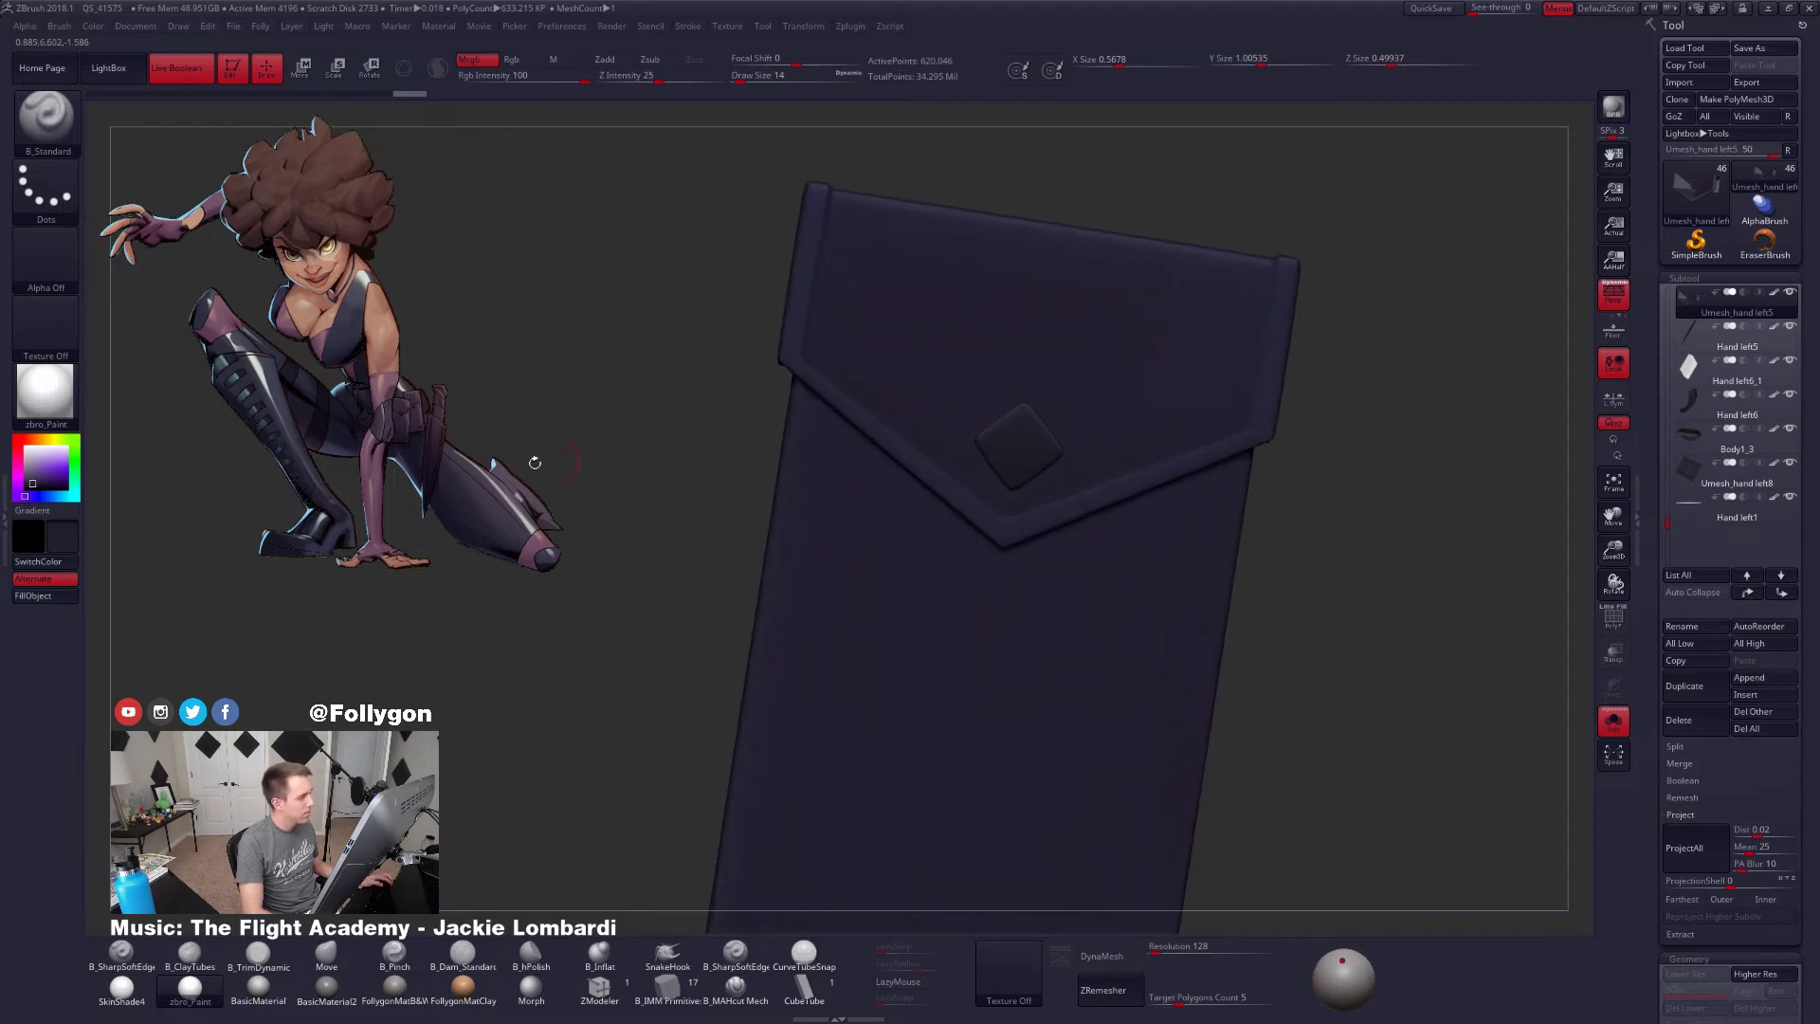
pyautogui.click(61, 596)
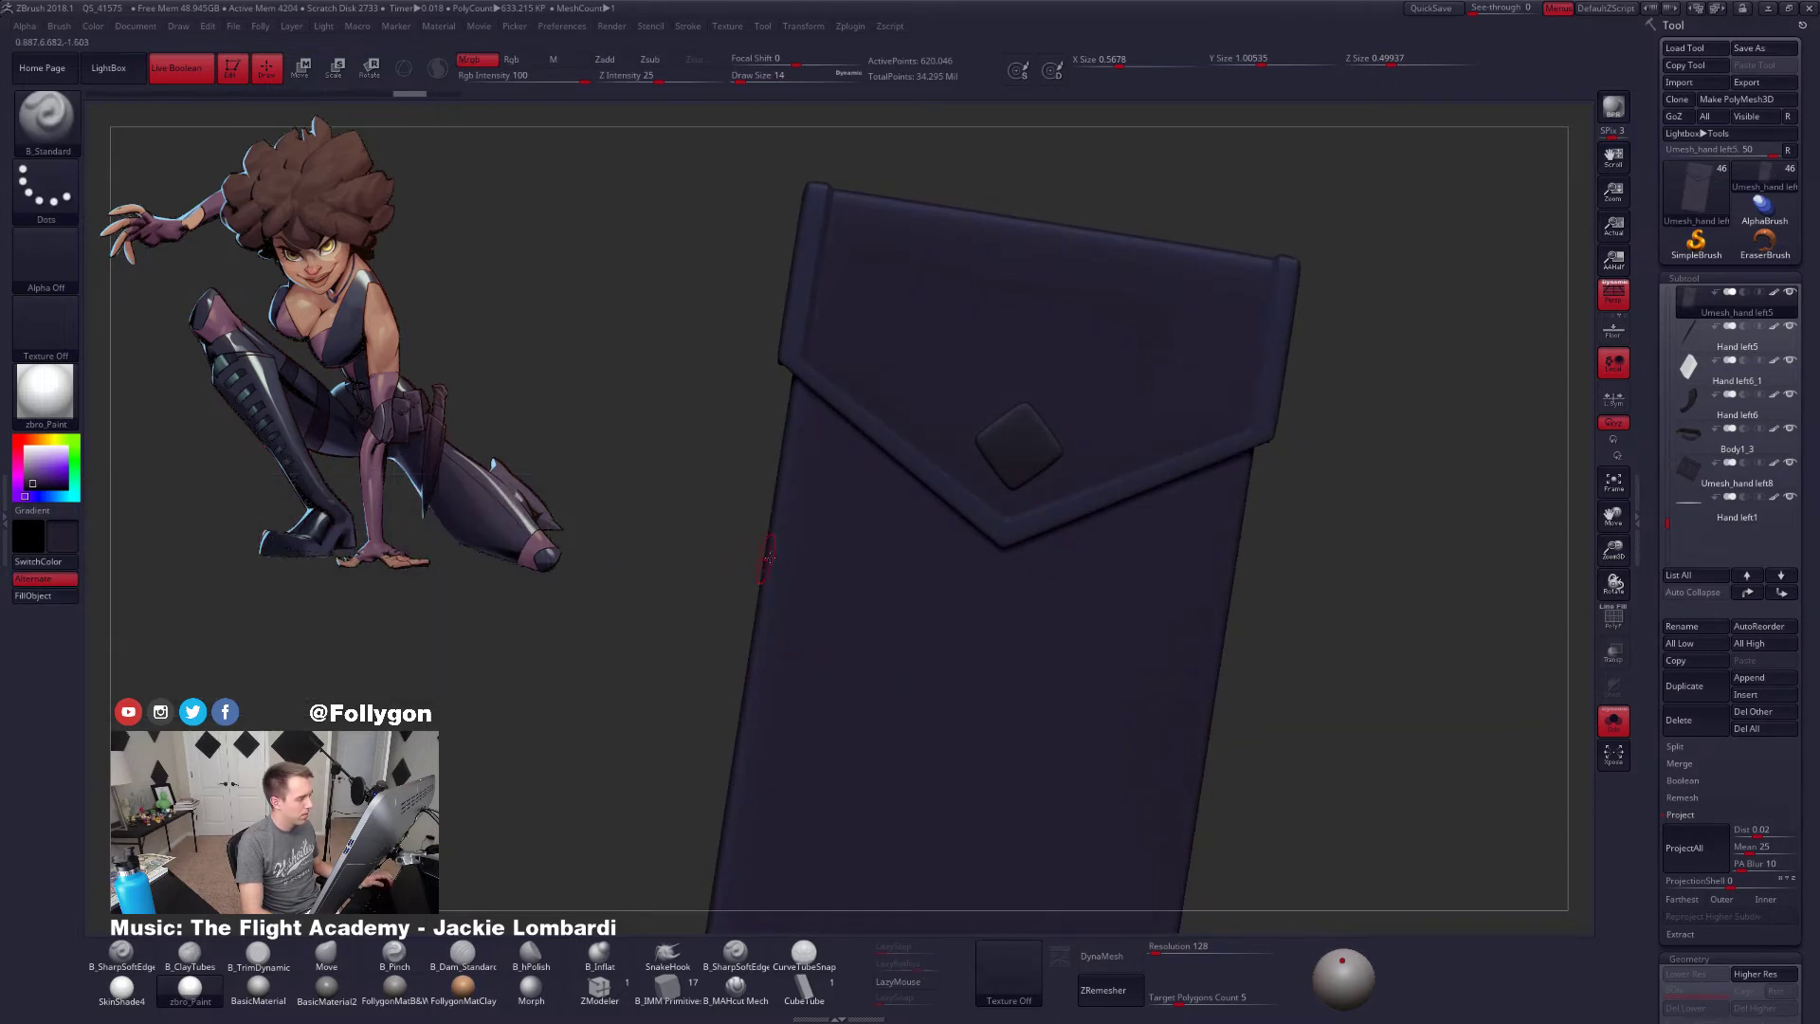
pyautogui.keyDown('alt'); pyautogui.moveTo(824, 539); pyautogui.dragTo(800, 540, button='right'); pyautogui.keyUp('alt')
pyautogui.hotkey('shift', 's')
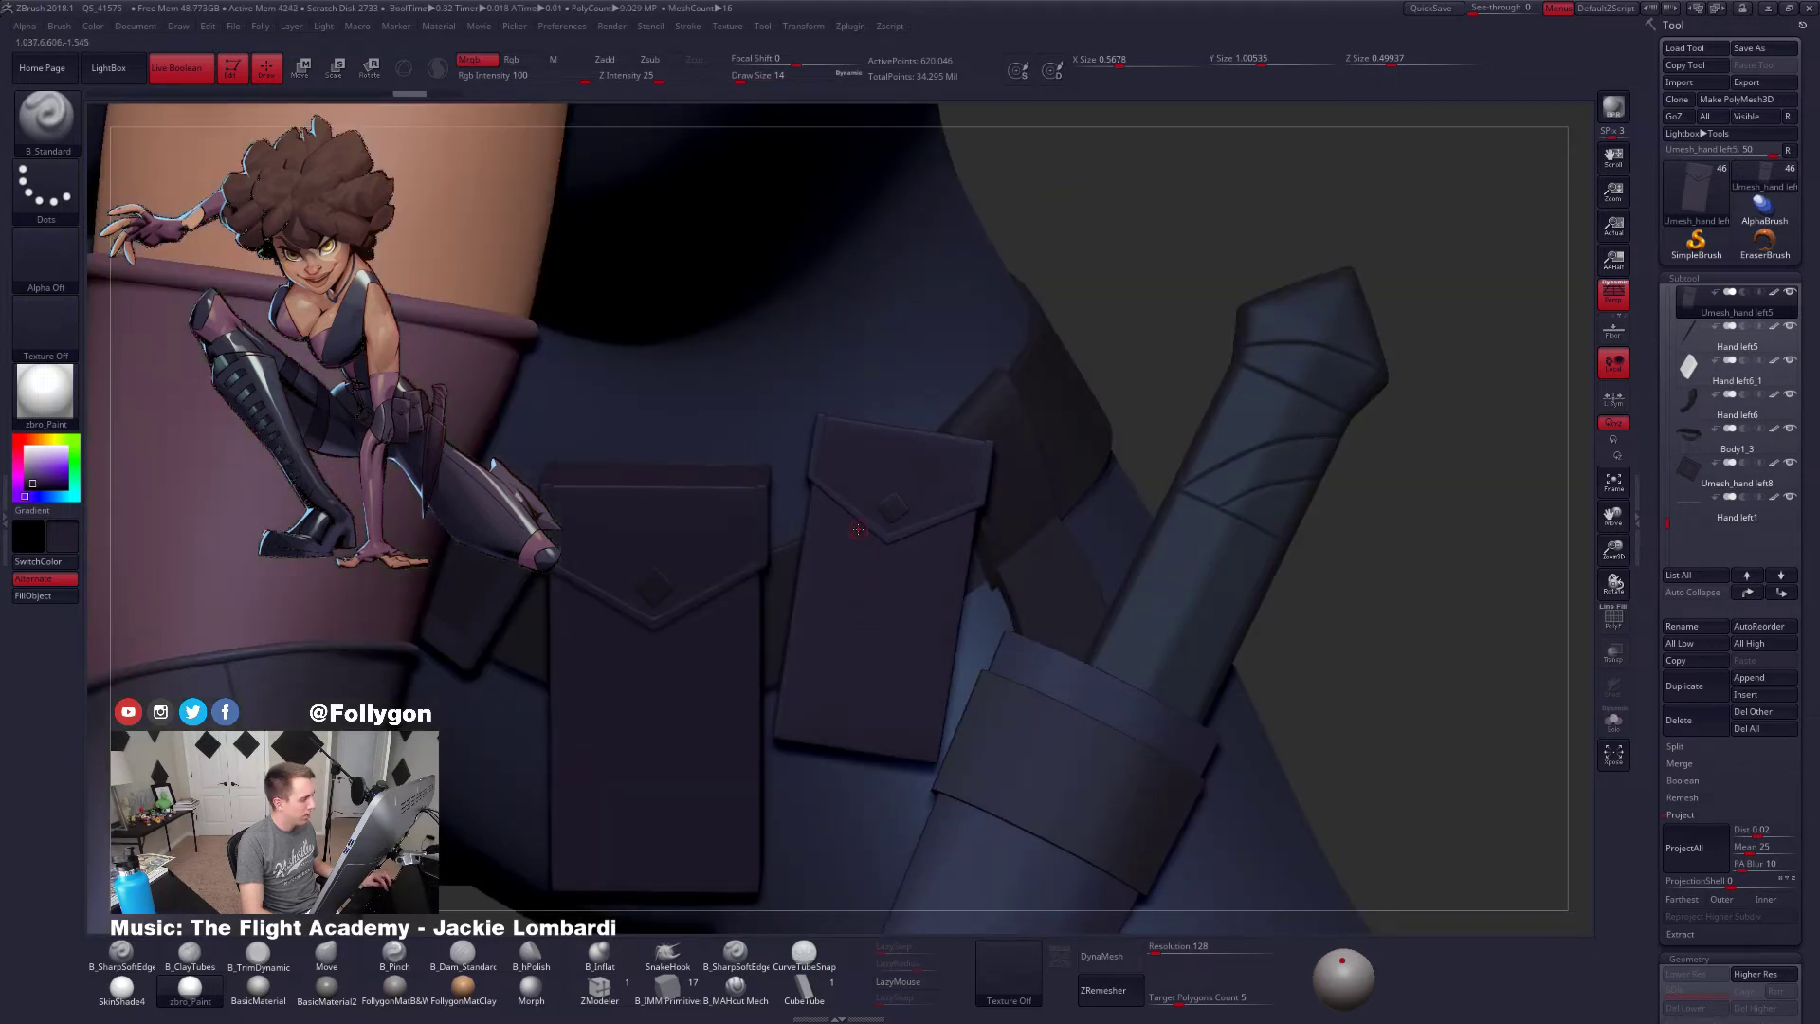
# Isolate the pouch's flap trim again, refill it with the dark blue, and restore the whole pouch and character
pyautogui.hotkey('shift', 's')
pyautogui.keyDown('alt'); pyautogui.moveTo(870, 512); pyautogui.dragTo(898, 569, button='right'); pyautogui.keyUp('alt')
pyautogui.hotkey('shift', 'f')
pyautogui.hotkey('shift', 'f')
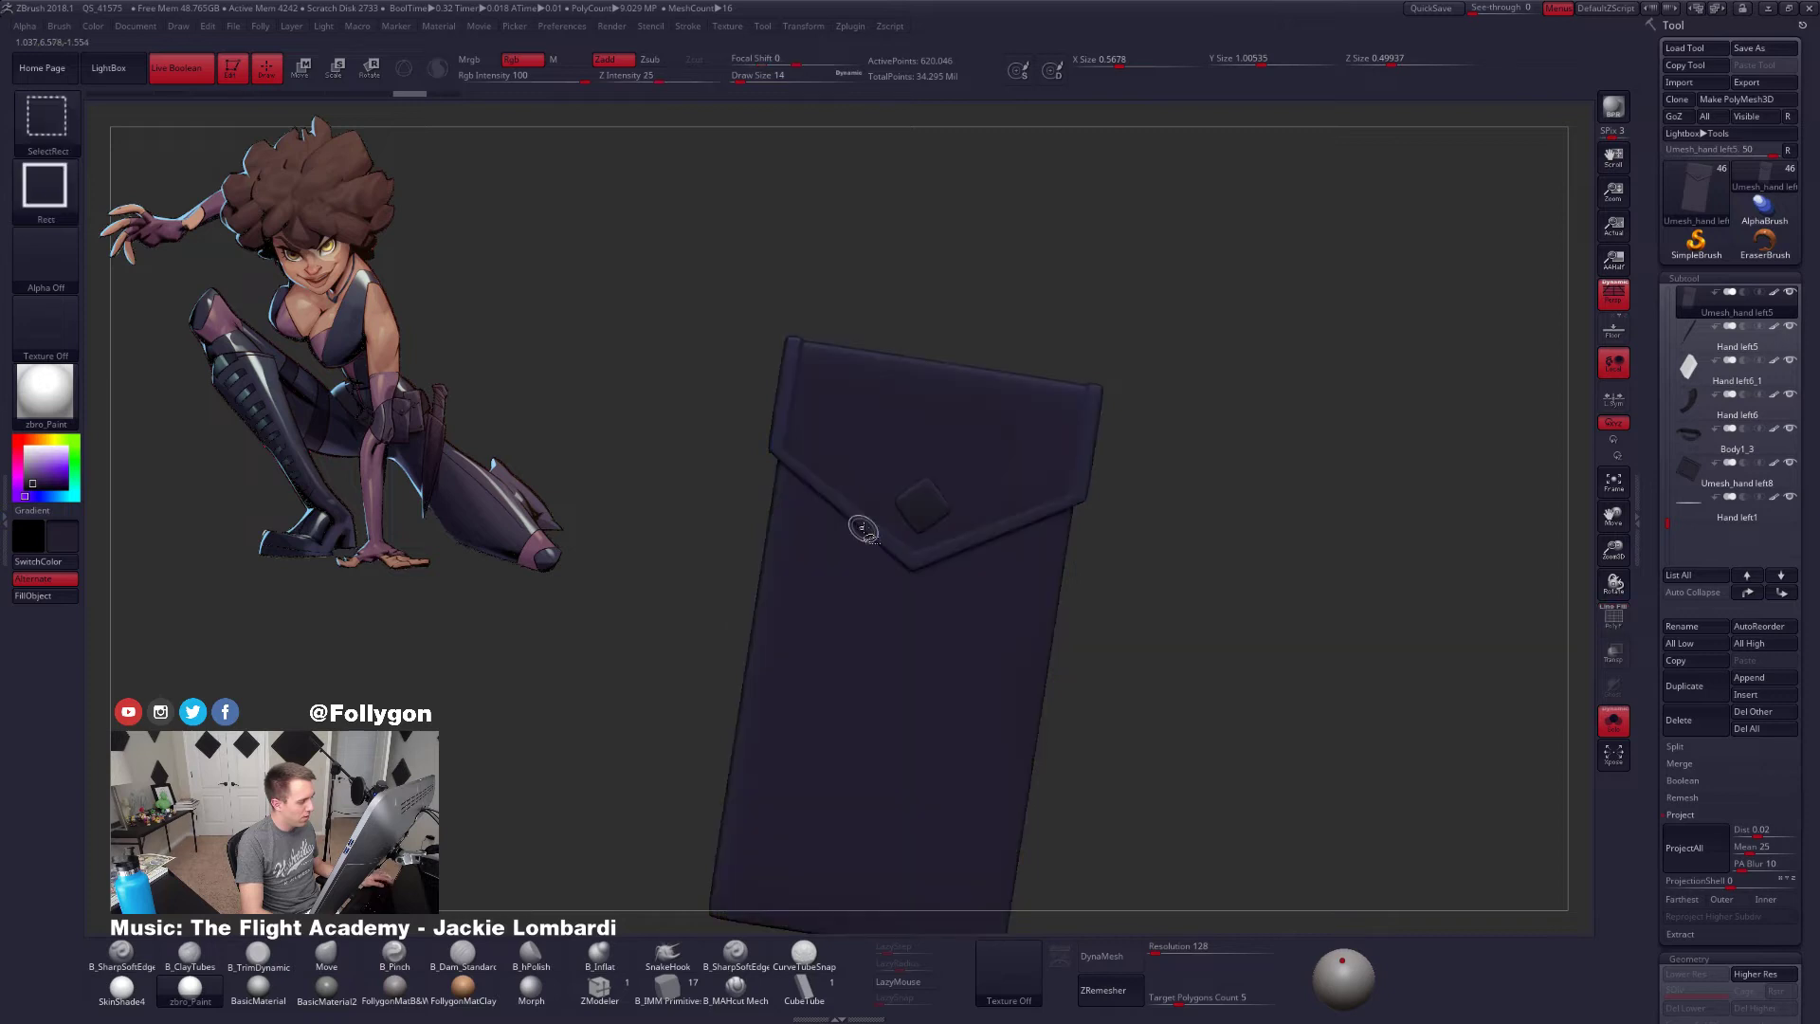
pyautogui.keyDown('ctrl'); pyautogui.keyDown('shift'); pyautogui.click(863, 529); pyautogui.keyUp('shift'); pyautogui.keyUp('ctrl')
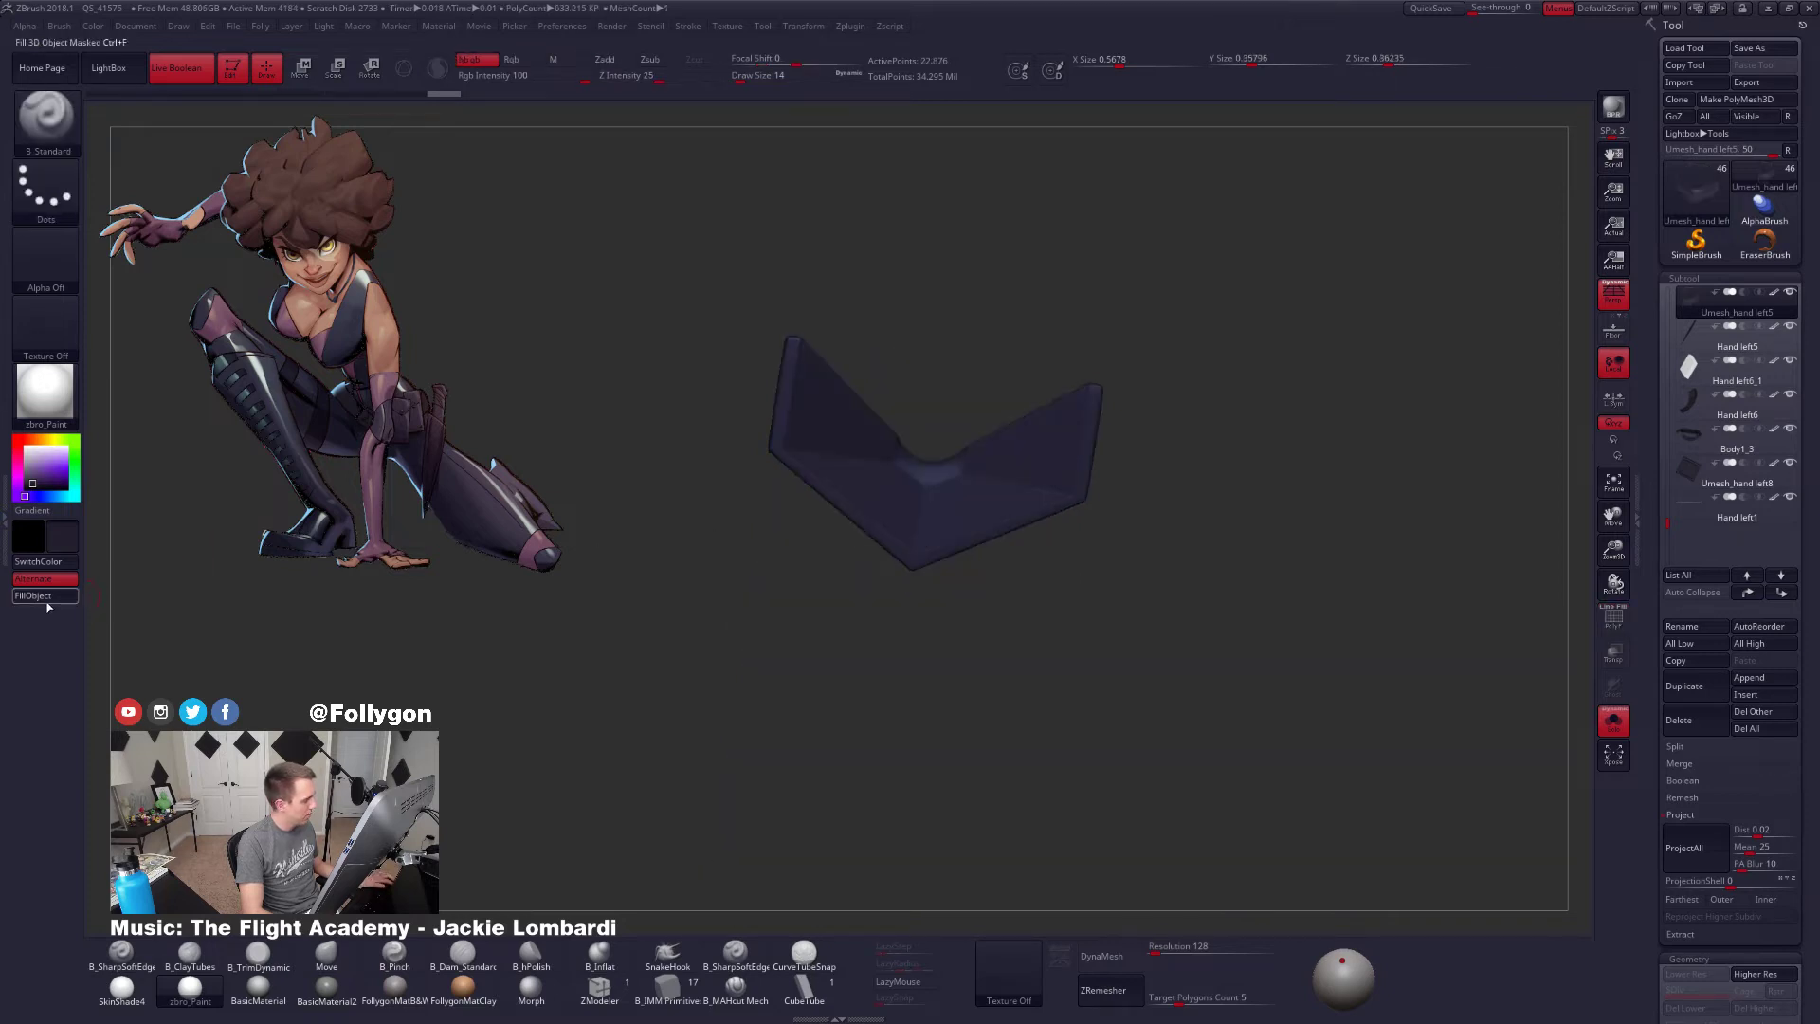
pyautogui.keyDown('ctrl'); pyautogui.keyDown('shift'); pyautogui.click(540, 670); pyautogui.keyUp('shift'); pyautogui.keyUp('ctrl')
pyautogui.moveTo(670, 683); pyautogui.dragTo(711, 650)
pyautogui.keyDown('ctrl'); pyautogui.moveTo(711, 651); pyautogui.dragTo(867, 554, button='right'); pyautogui.keyUp('ctrl')
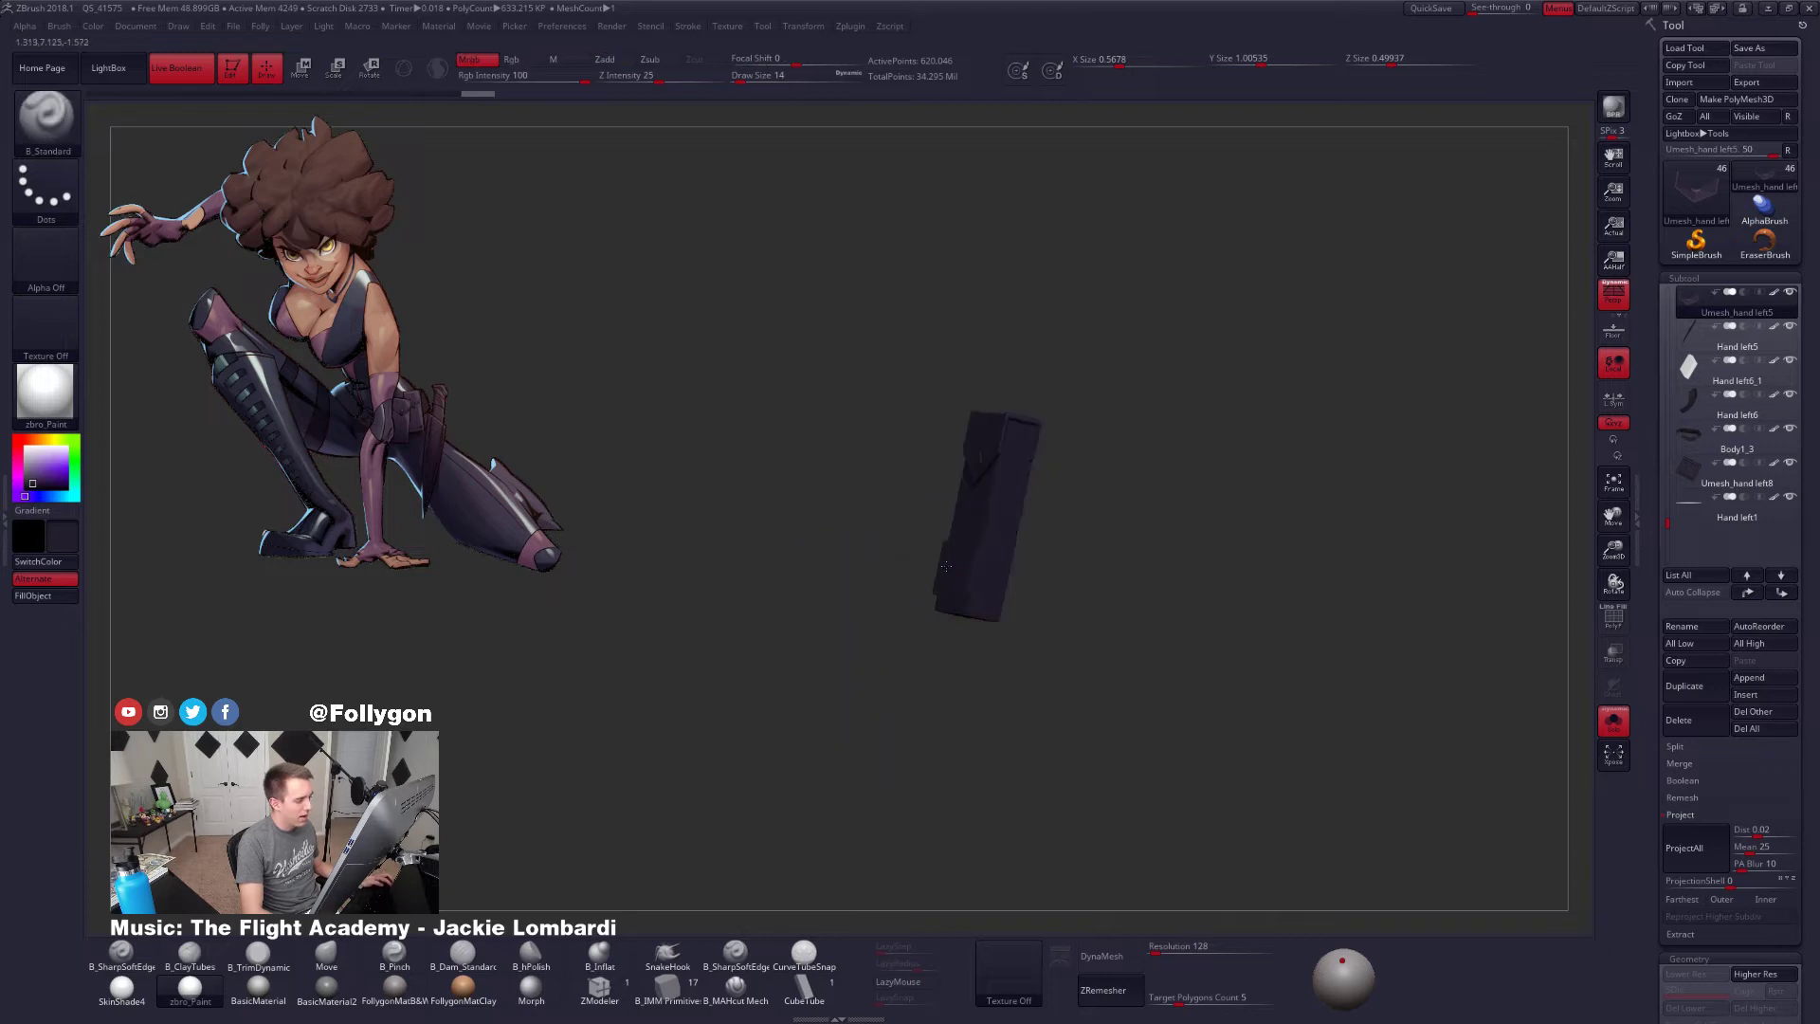
pyautogui.keyDown('ctrl'); pyautogui.keyDown('shift'); pyautogui.click(919, 616); pyautogui.keyUp('shift'); pyautogui.keyUp('ctrl')
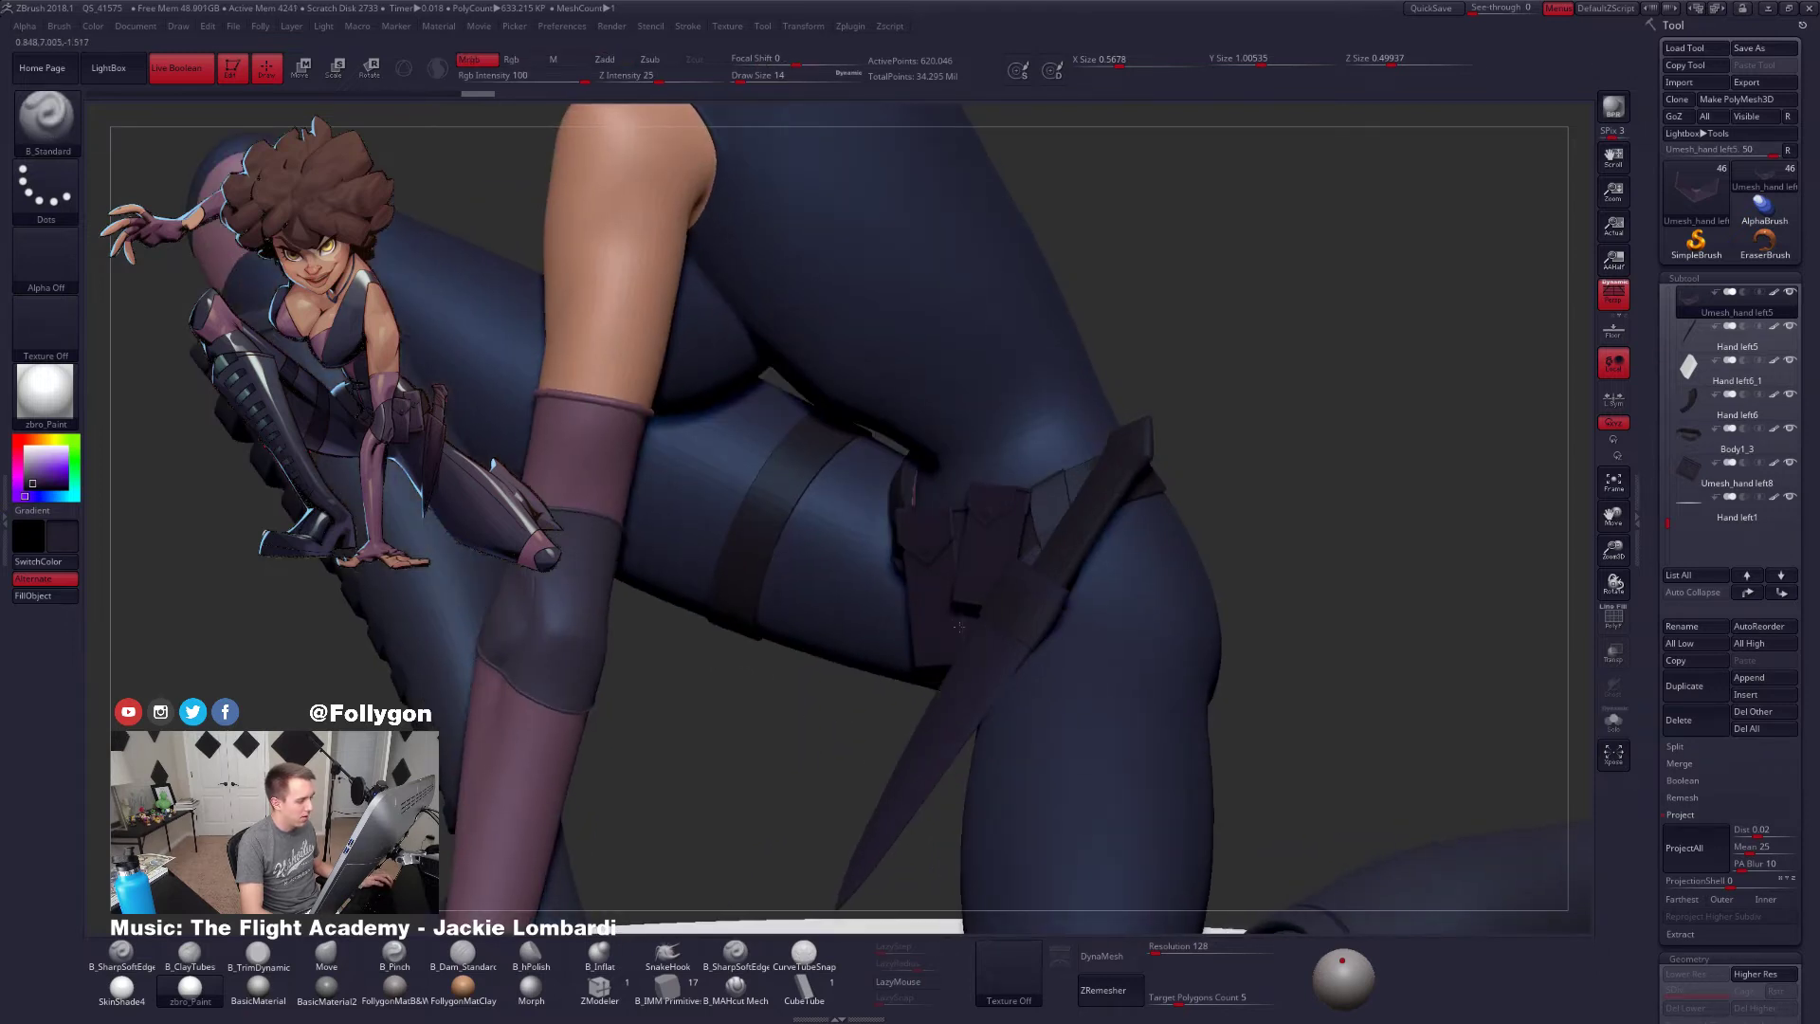
pyautogui.moveTo(959, 627)
pyautogui.mouseDown(button='right')
pyautogui.moveTo(1052, 621)
pyautogui.moveTo(924, 611)
pyautogui.mouseUp(button='right')
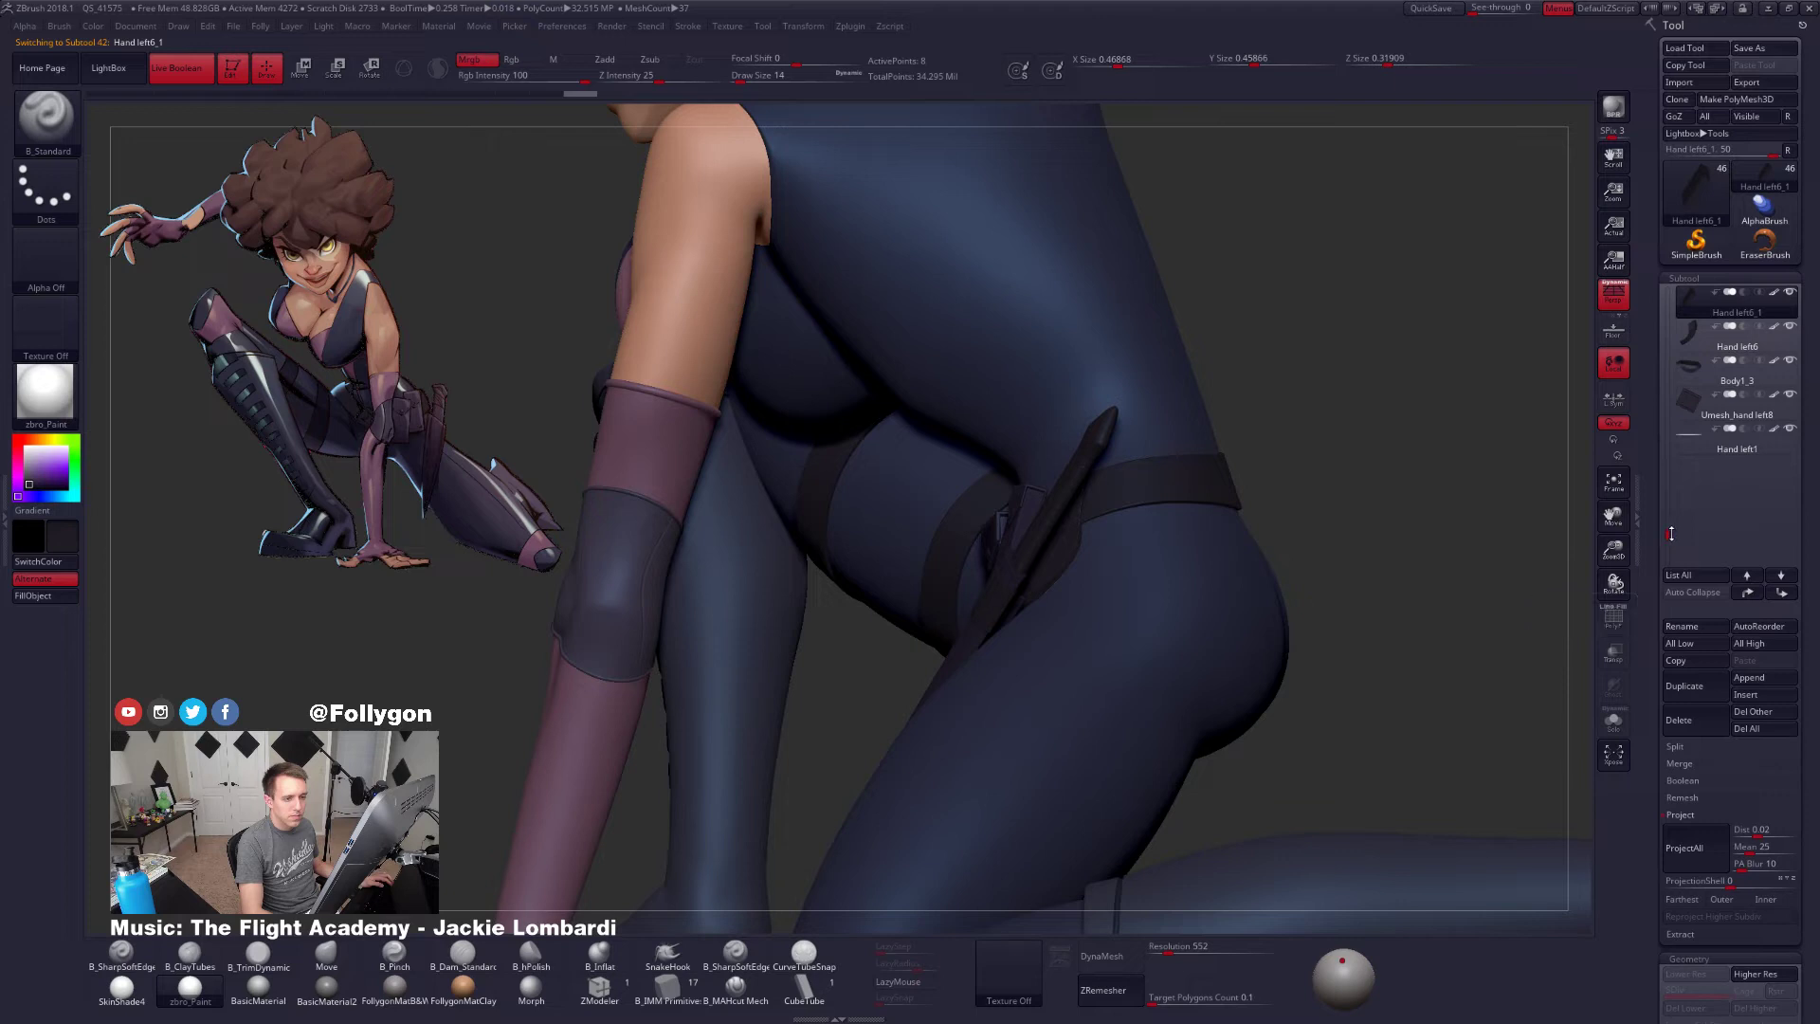
# Identify the small Hand left6_1 part beside the knife with the polyframe on, and merge it into the knife subtool Hand left5
pyautogui.moveTo(1667, 535); pyautogui.dragTo(1666, 527)
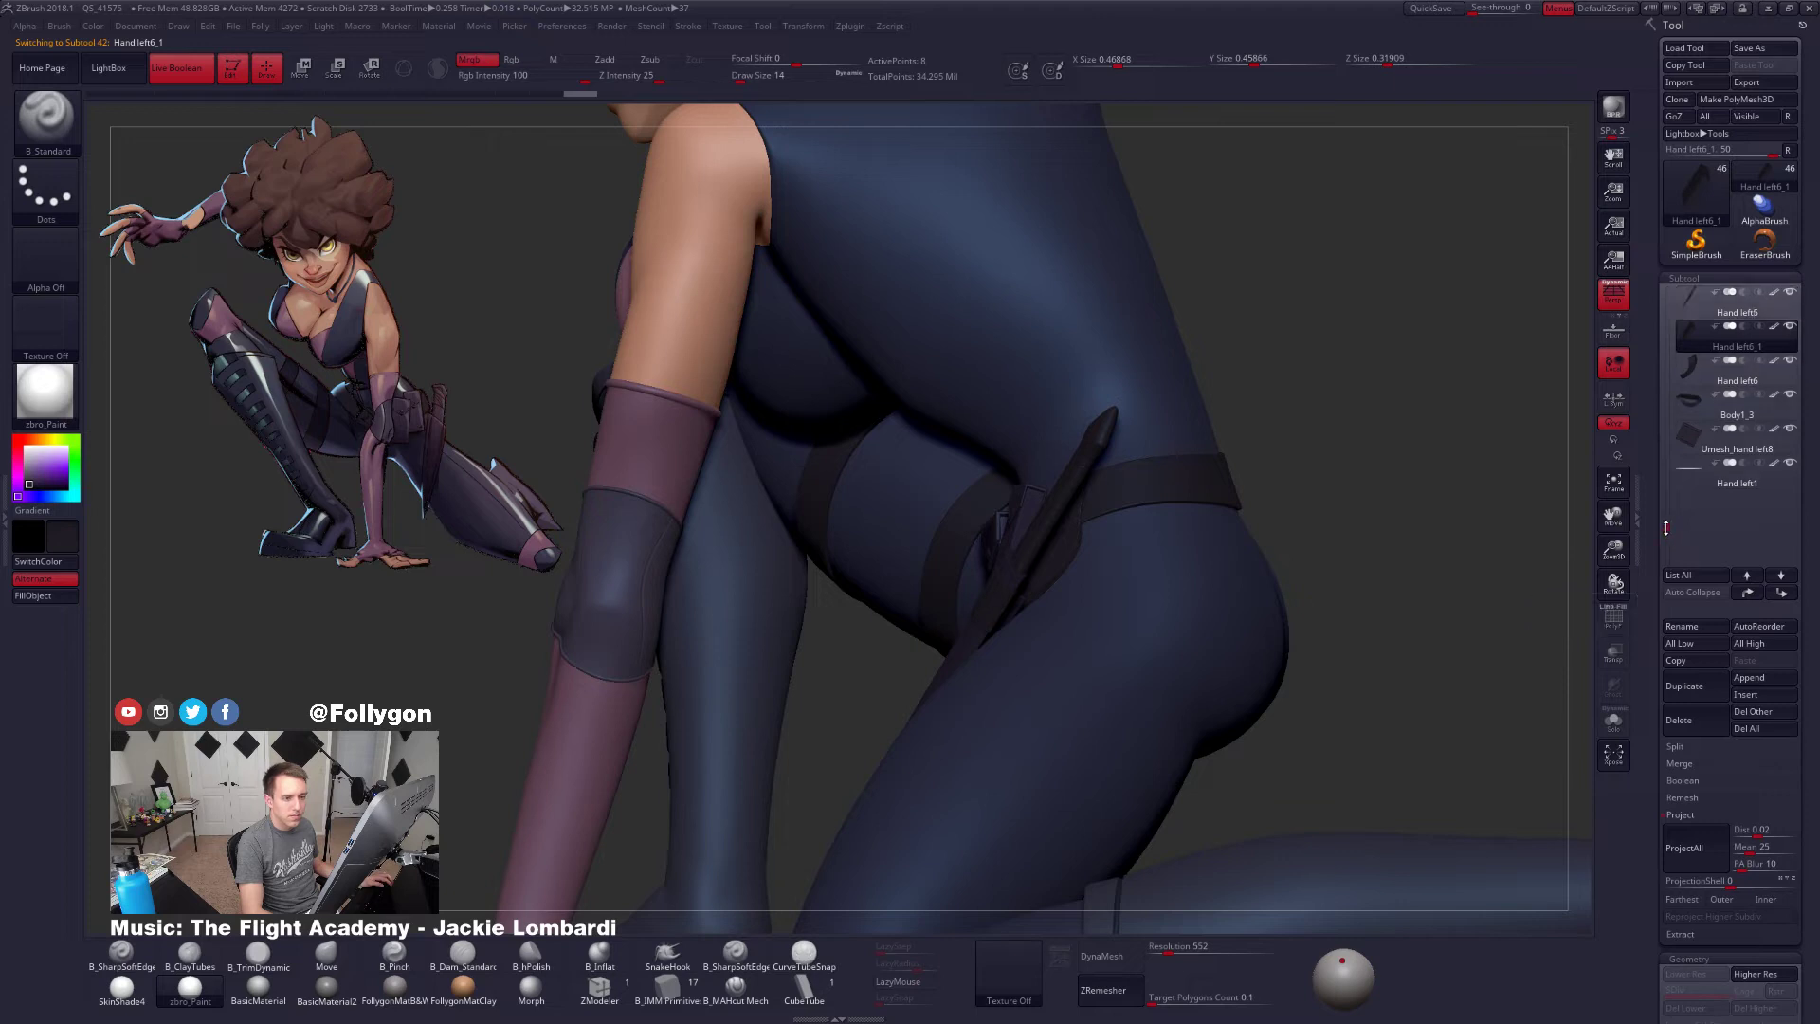
pyautogui.click(1724, 370)
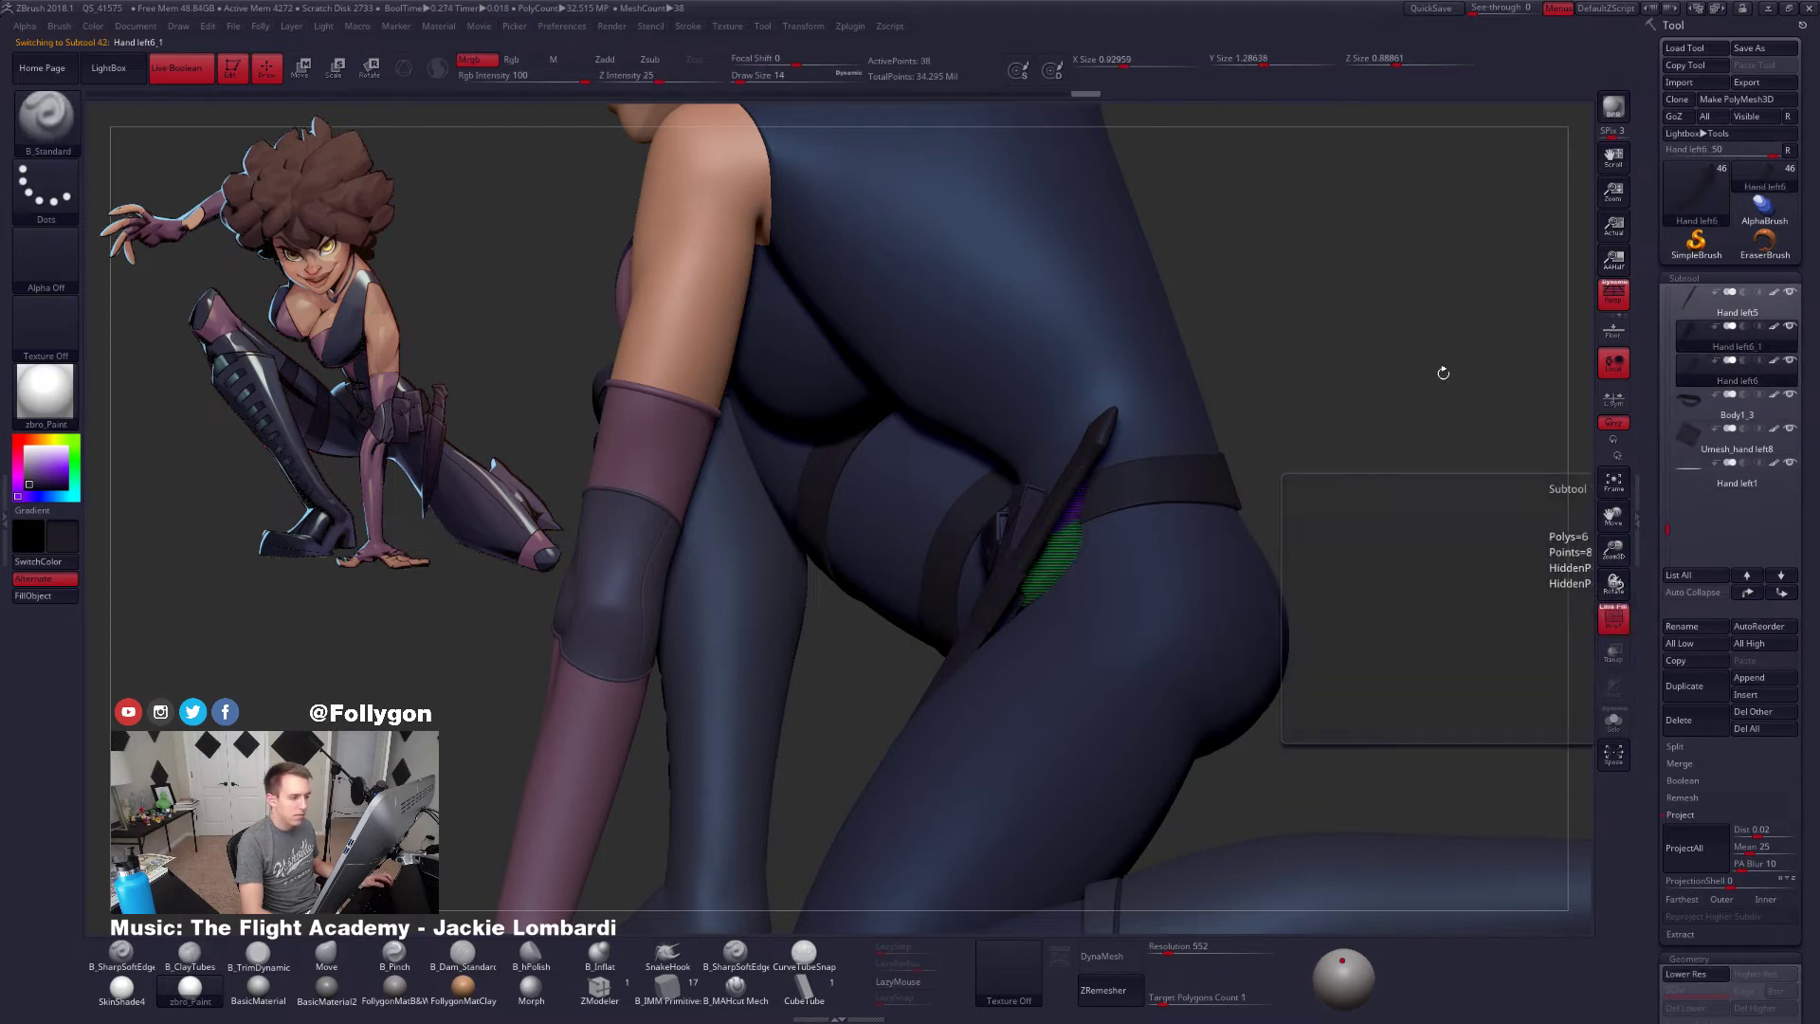
pyautogui.click(1688, 346)
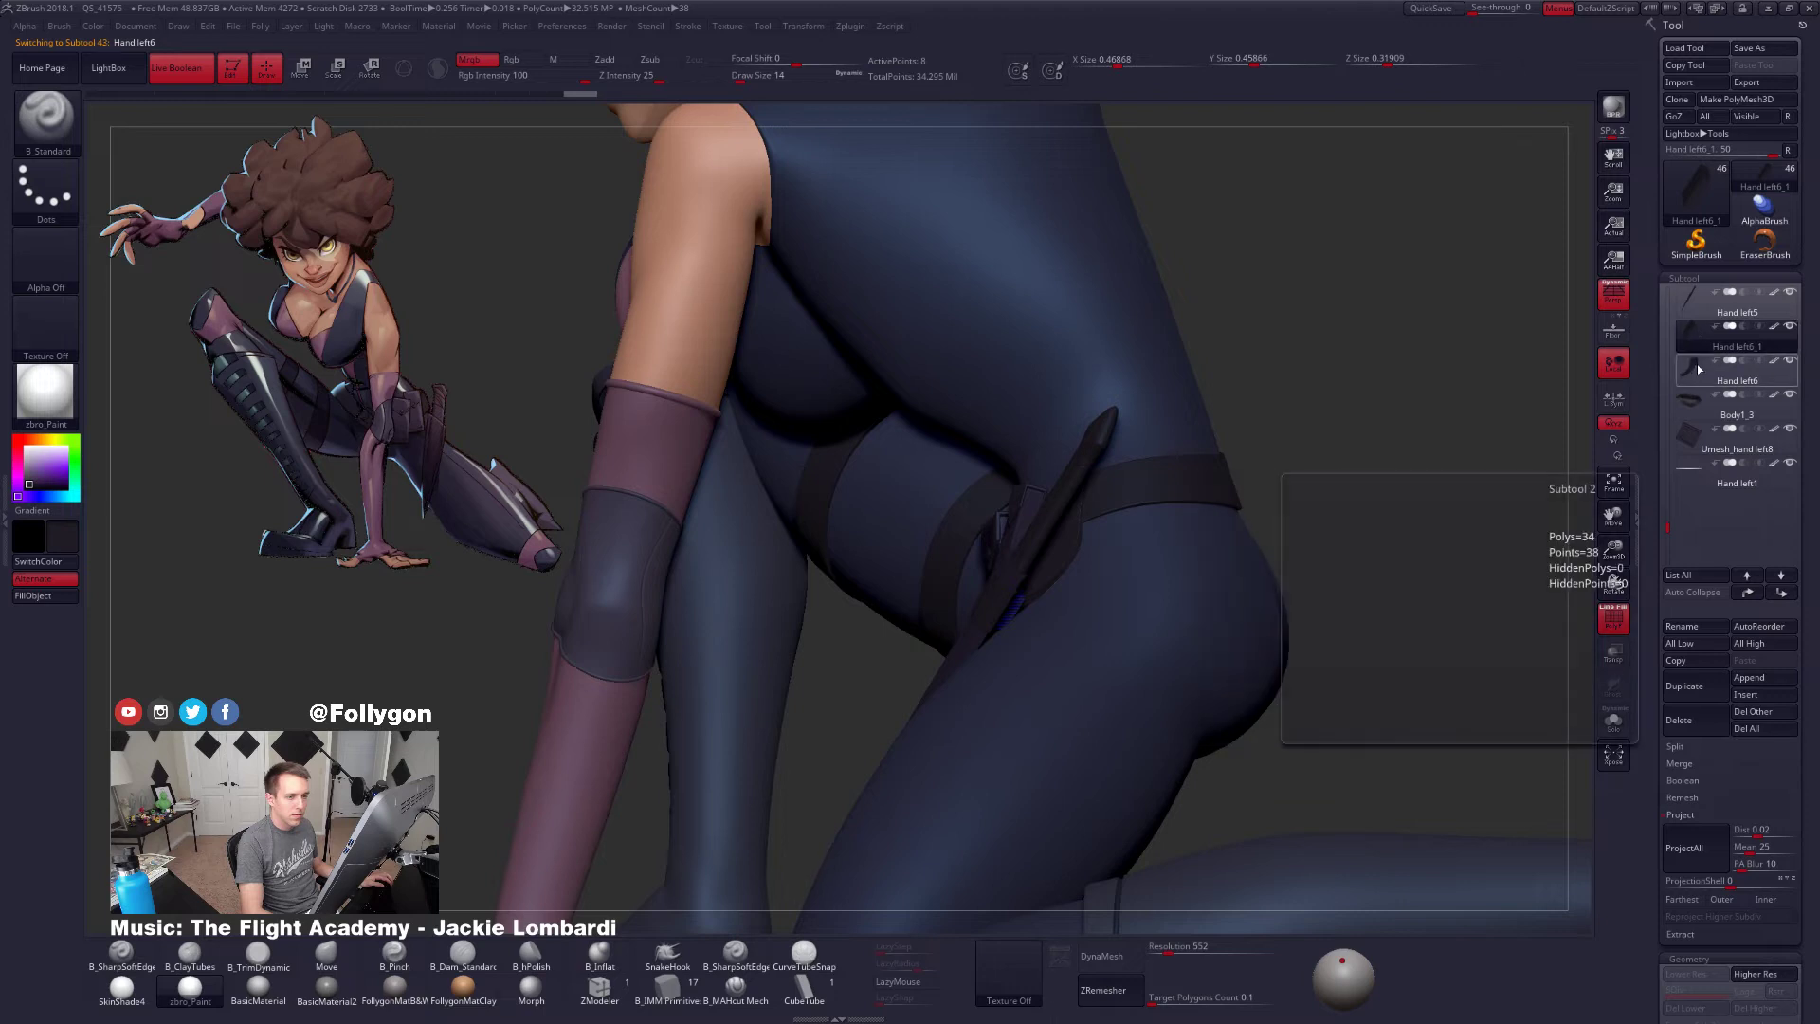
pyautogui.click(1690, 368)
pyautogui.click(1700, 341)
pyautogui.click(1684, 278)
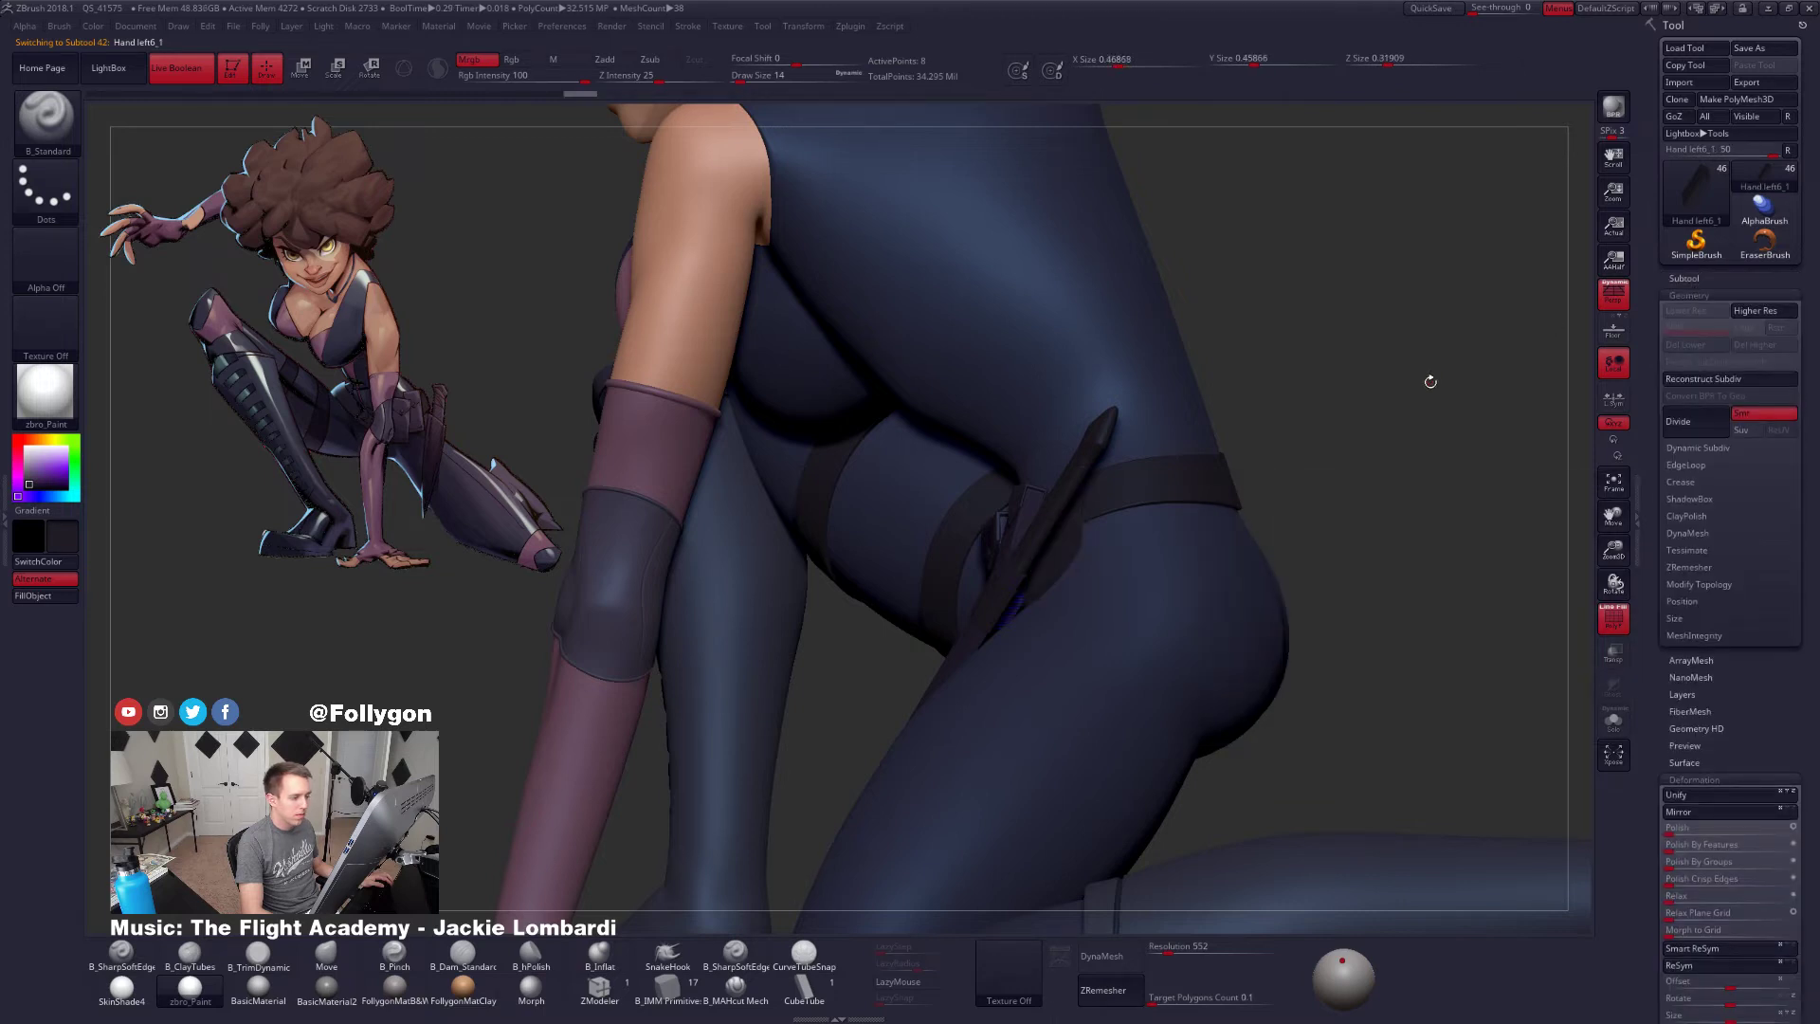
pyautogui.click(1724, 278)
pyautogui.click(1674, 309)
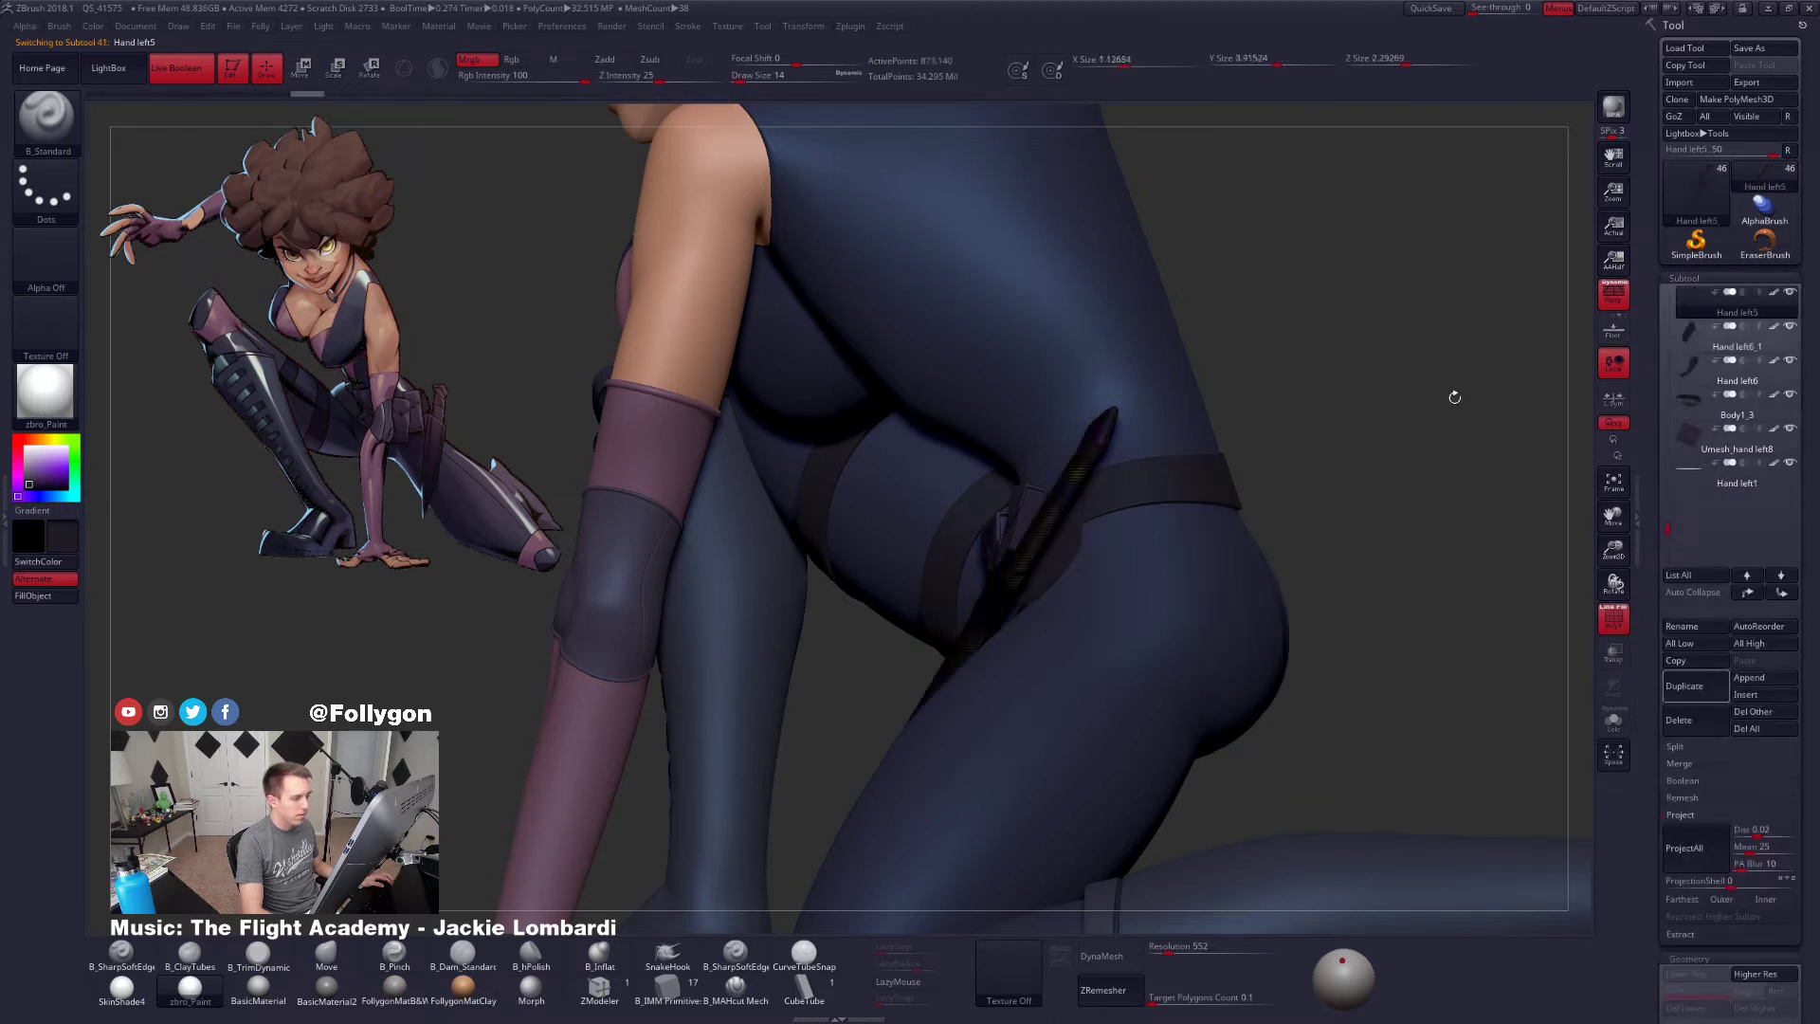
pyautogui.hotkey('ctrl', 'shift', 'f')
pyautogui.click(1424, 435)
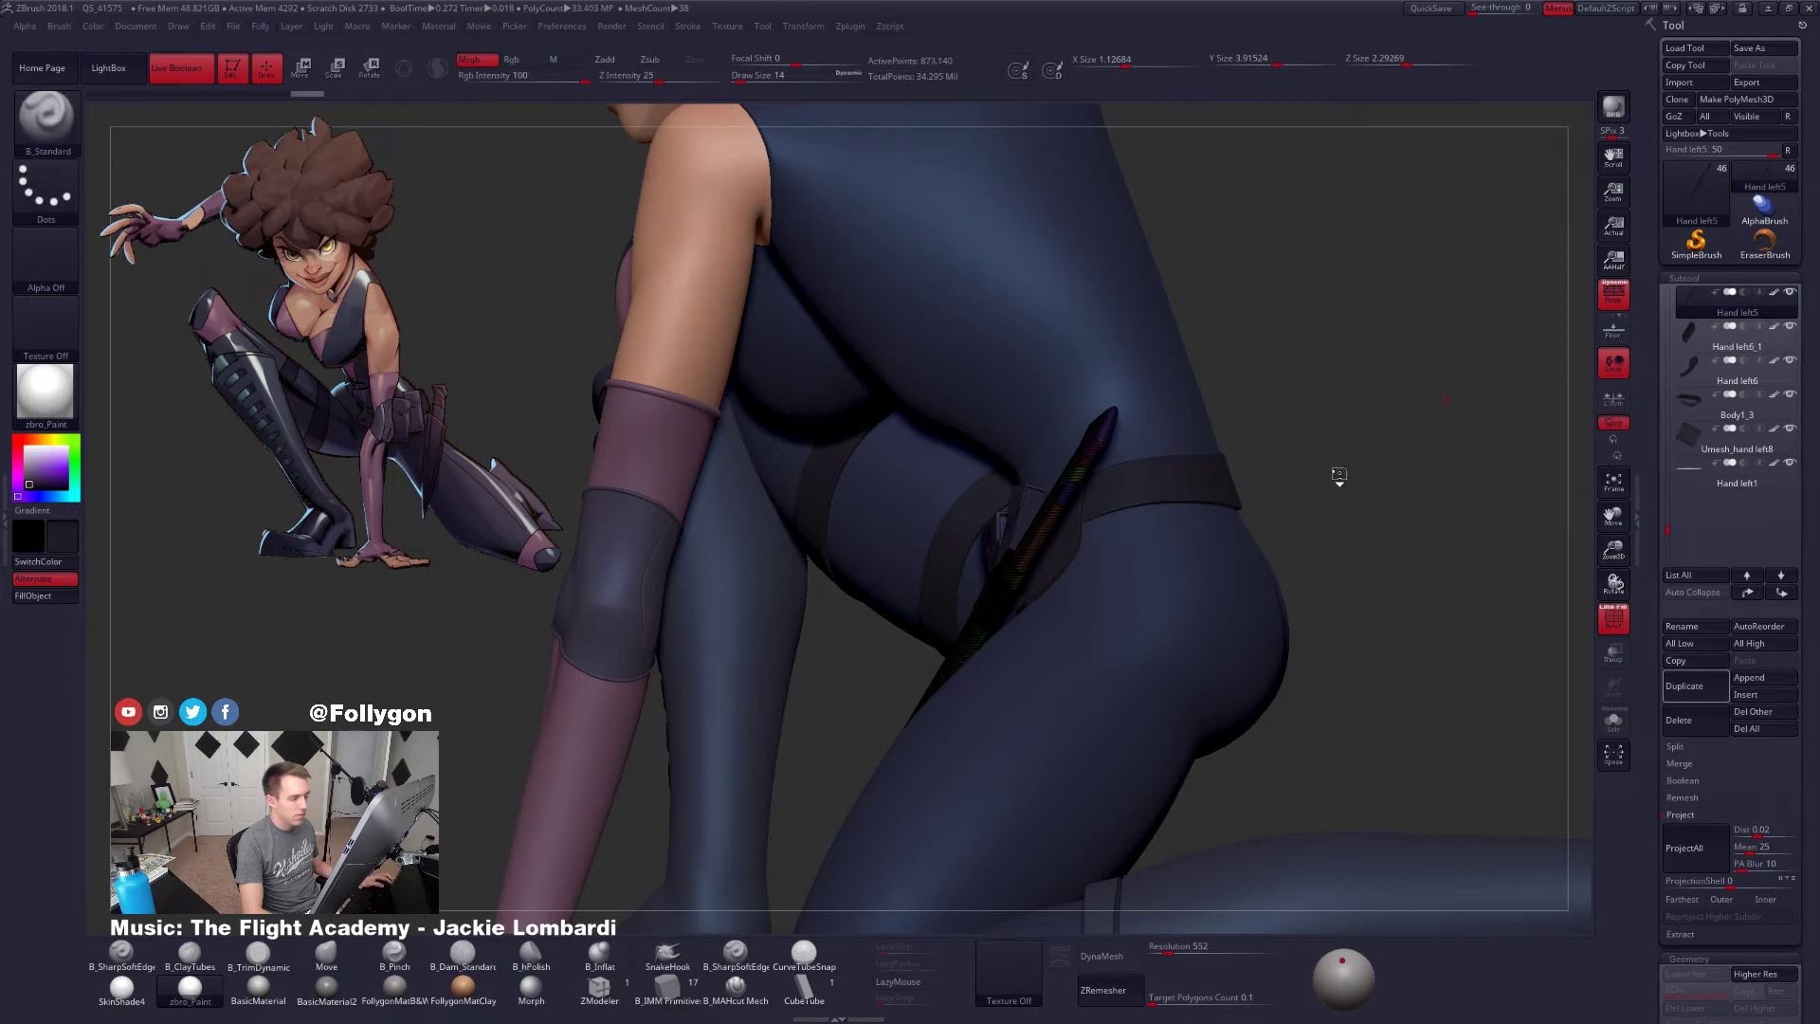
pyautogui.click(1379, 466)
# Frame the whole character to review it from the front, and set the active colour to white
pyautogui.moveTo(1028, 598); pyautogui.dragTo(1088, 588)
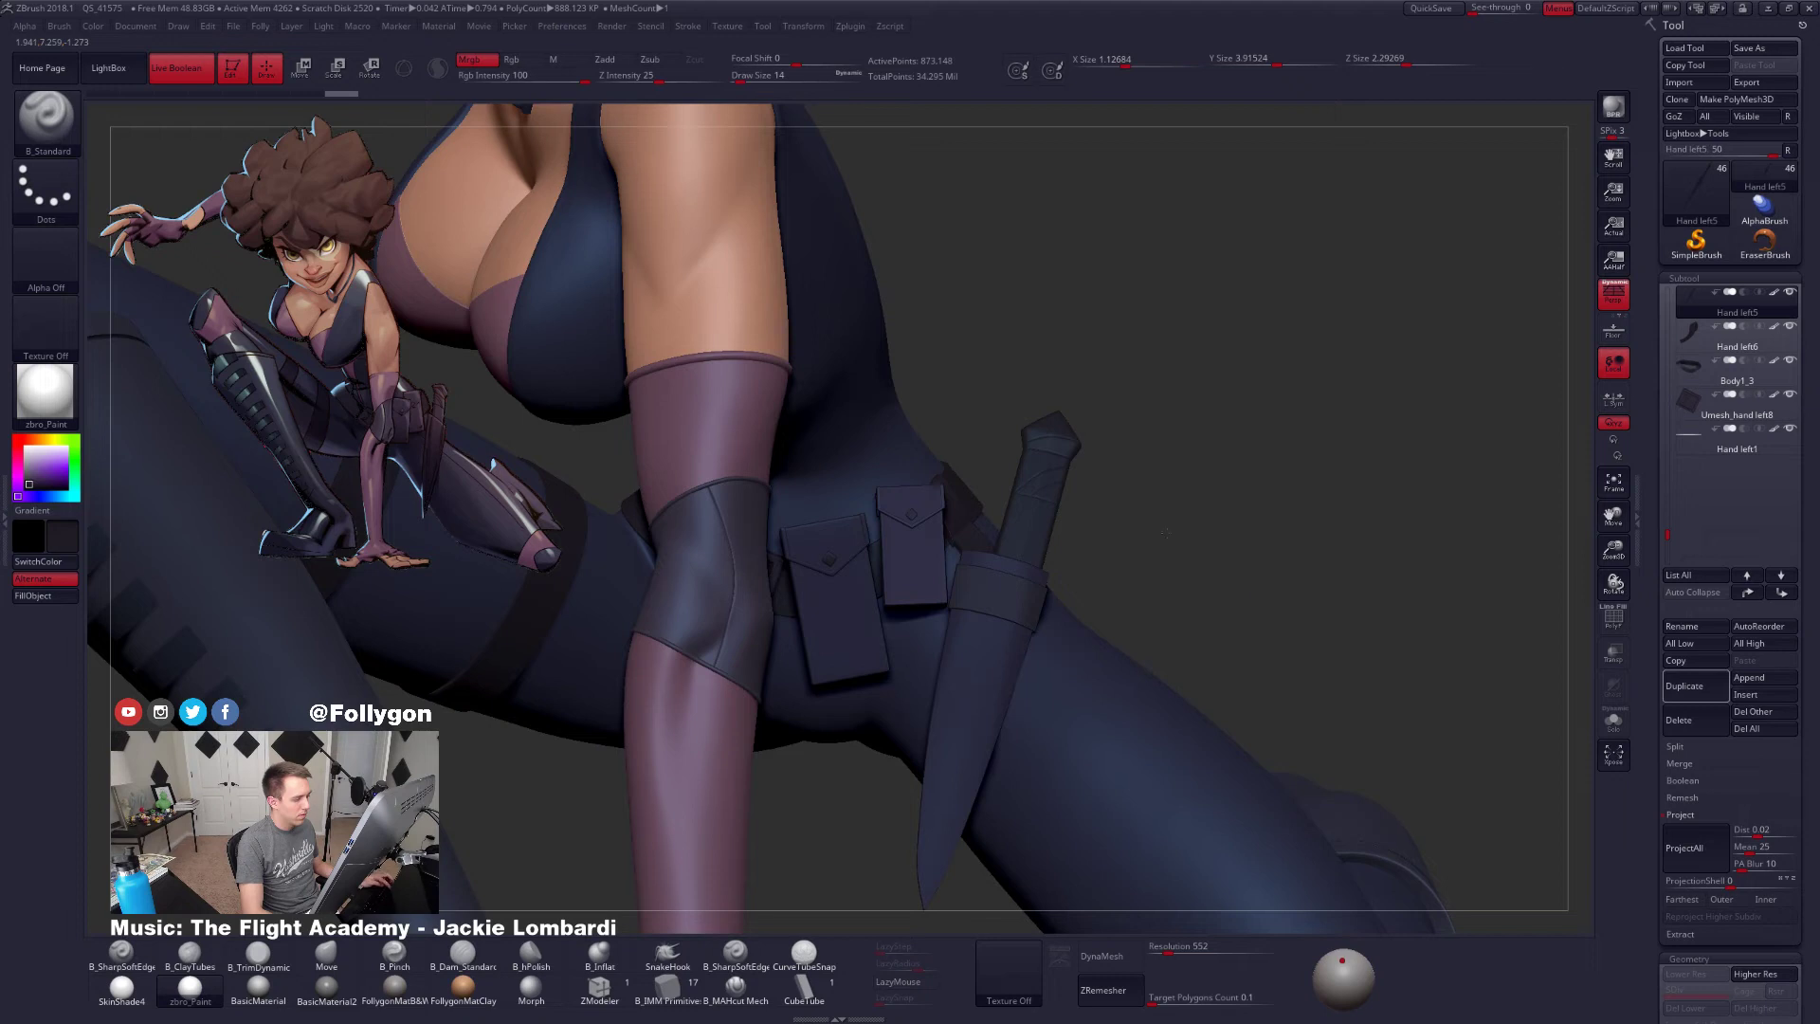
pyautogui.press('f')
pyautogui.press('shift')
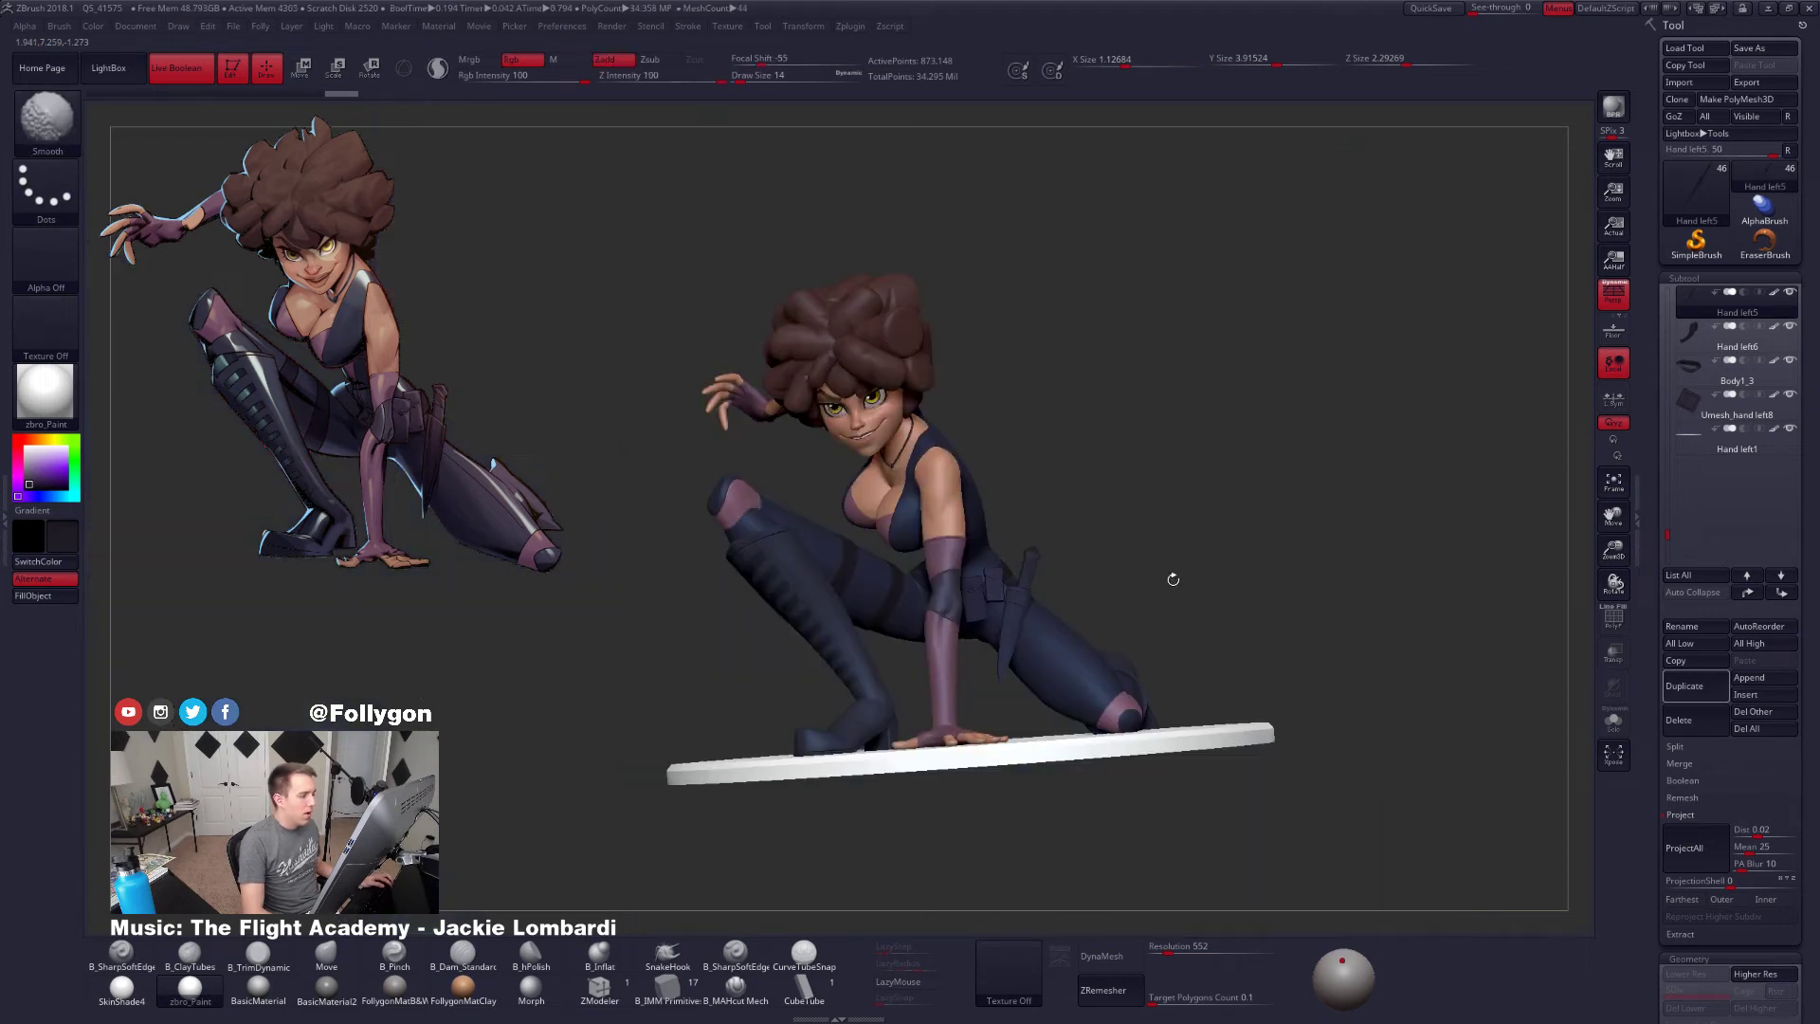
pyautogui.moveTo(1138, 536); pyautogui.dragTo(1181, 518)
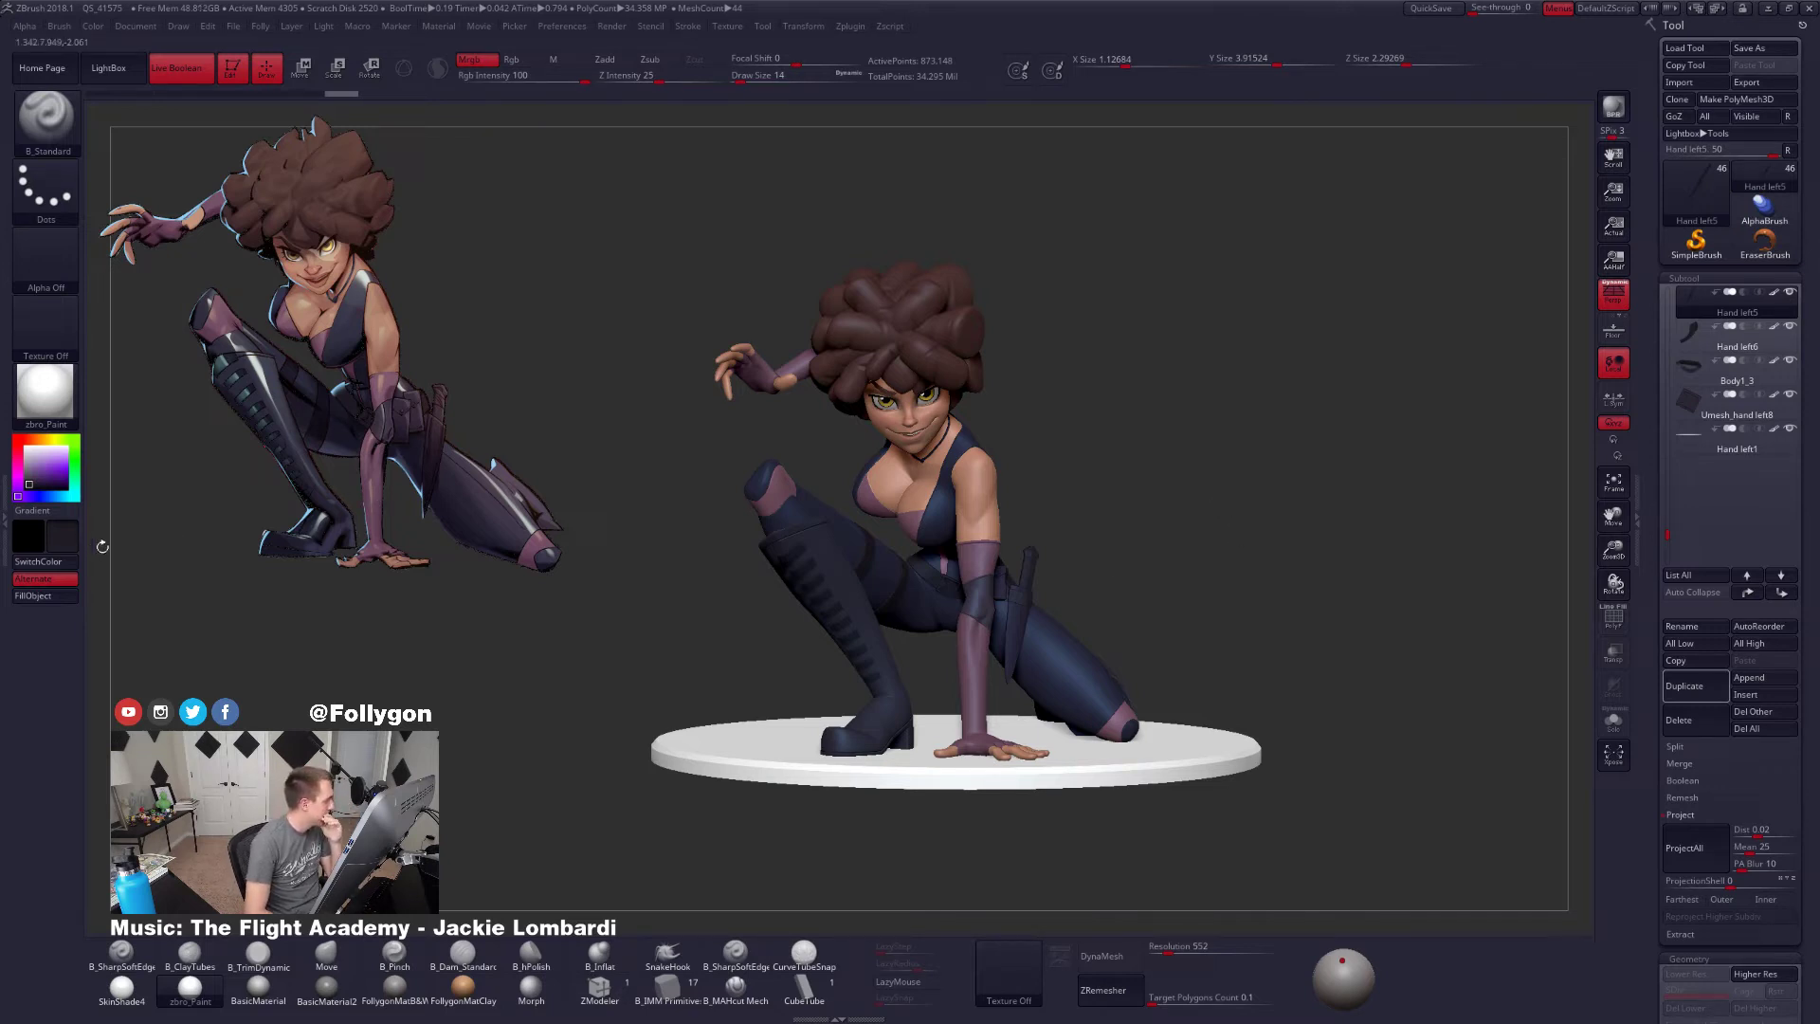
pyautogui.click(26, 439)
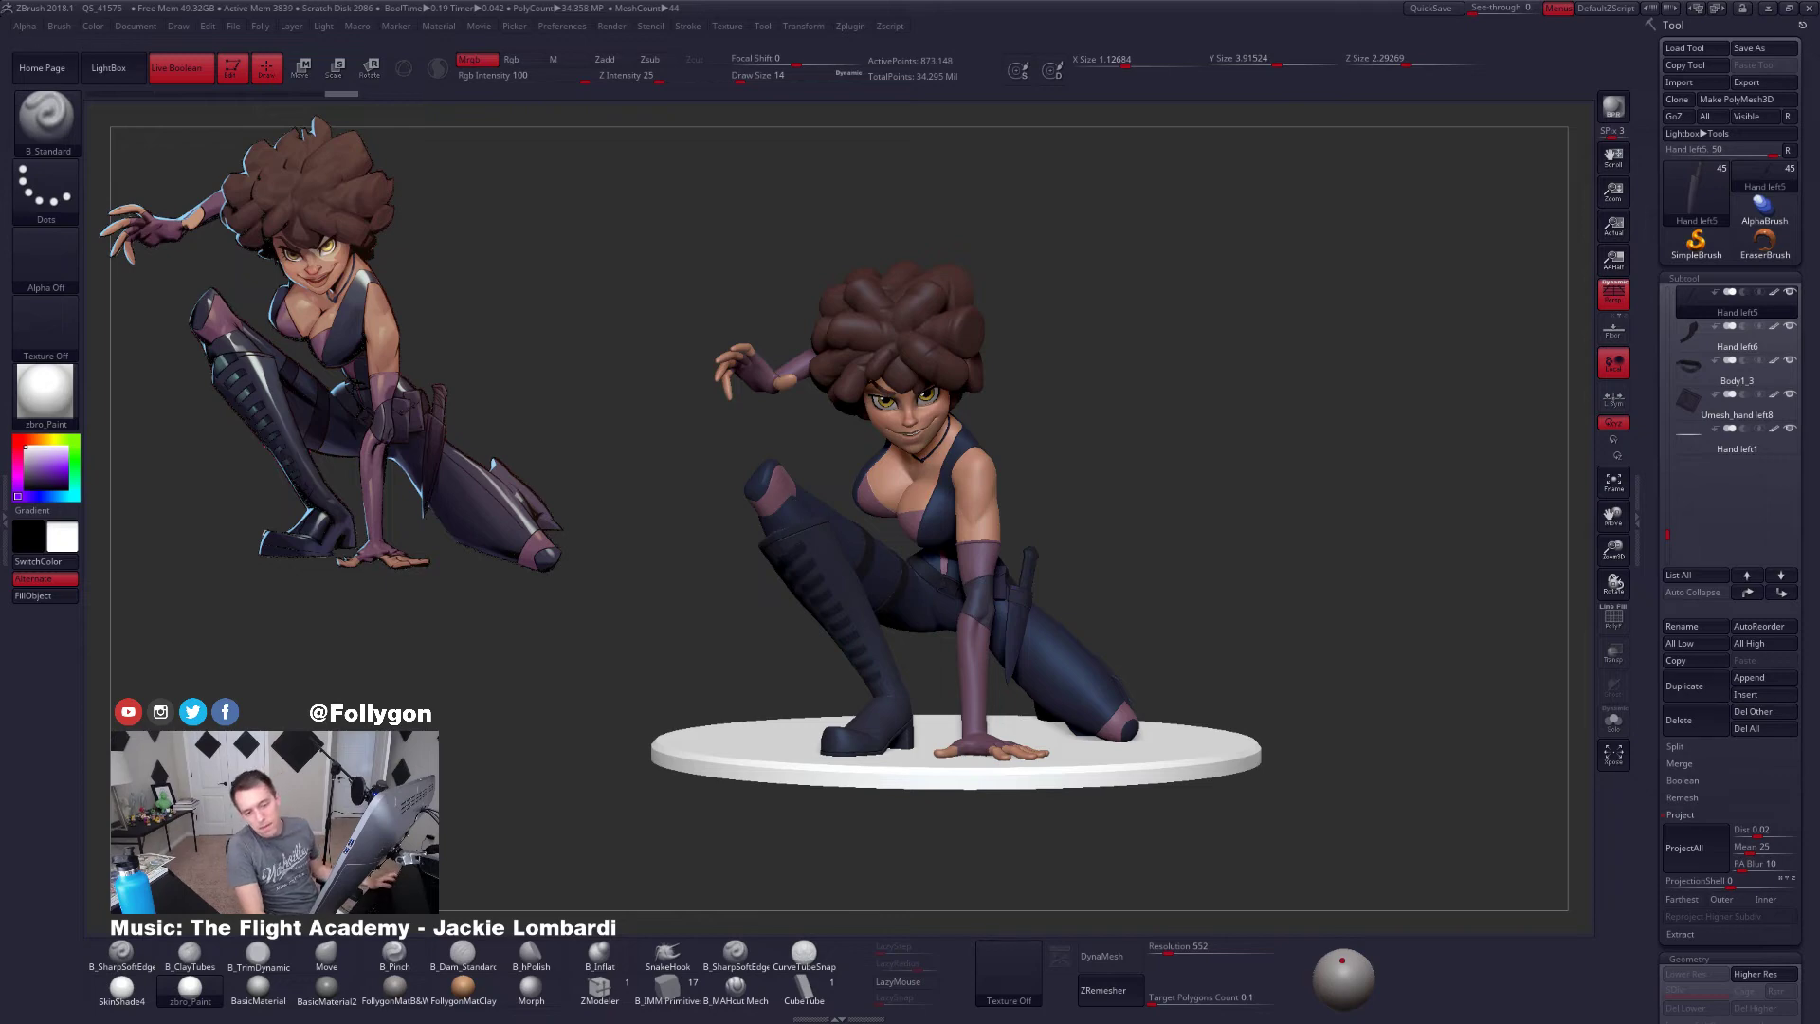
# Switch to Photoshop, flip the canvas horizontally, and examine the green review notes drawn over the character screenshot
pyautogui.hotkey('alt', 'Tab')
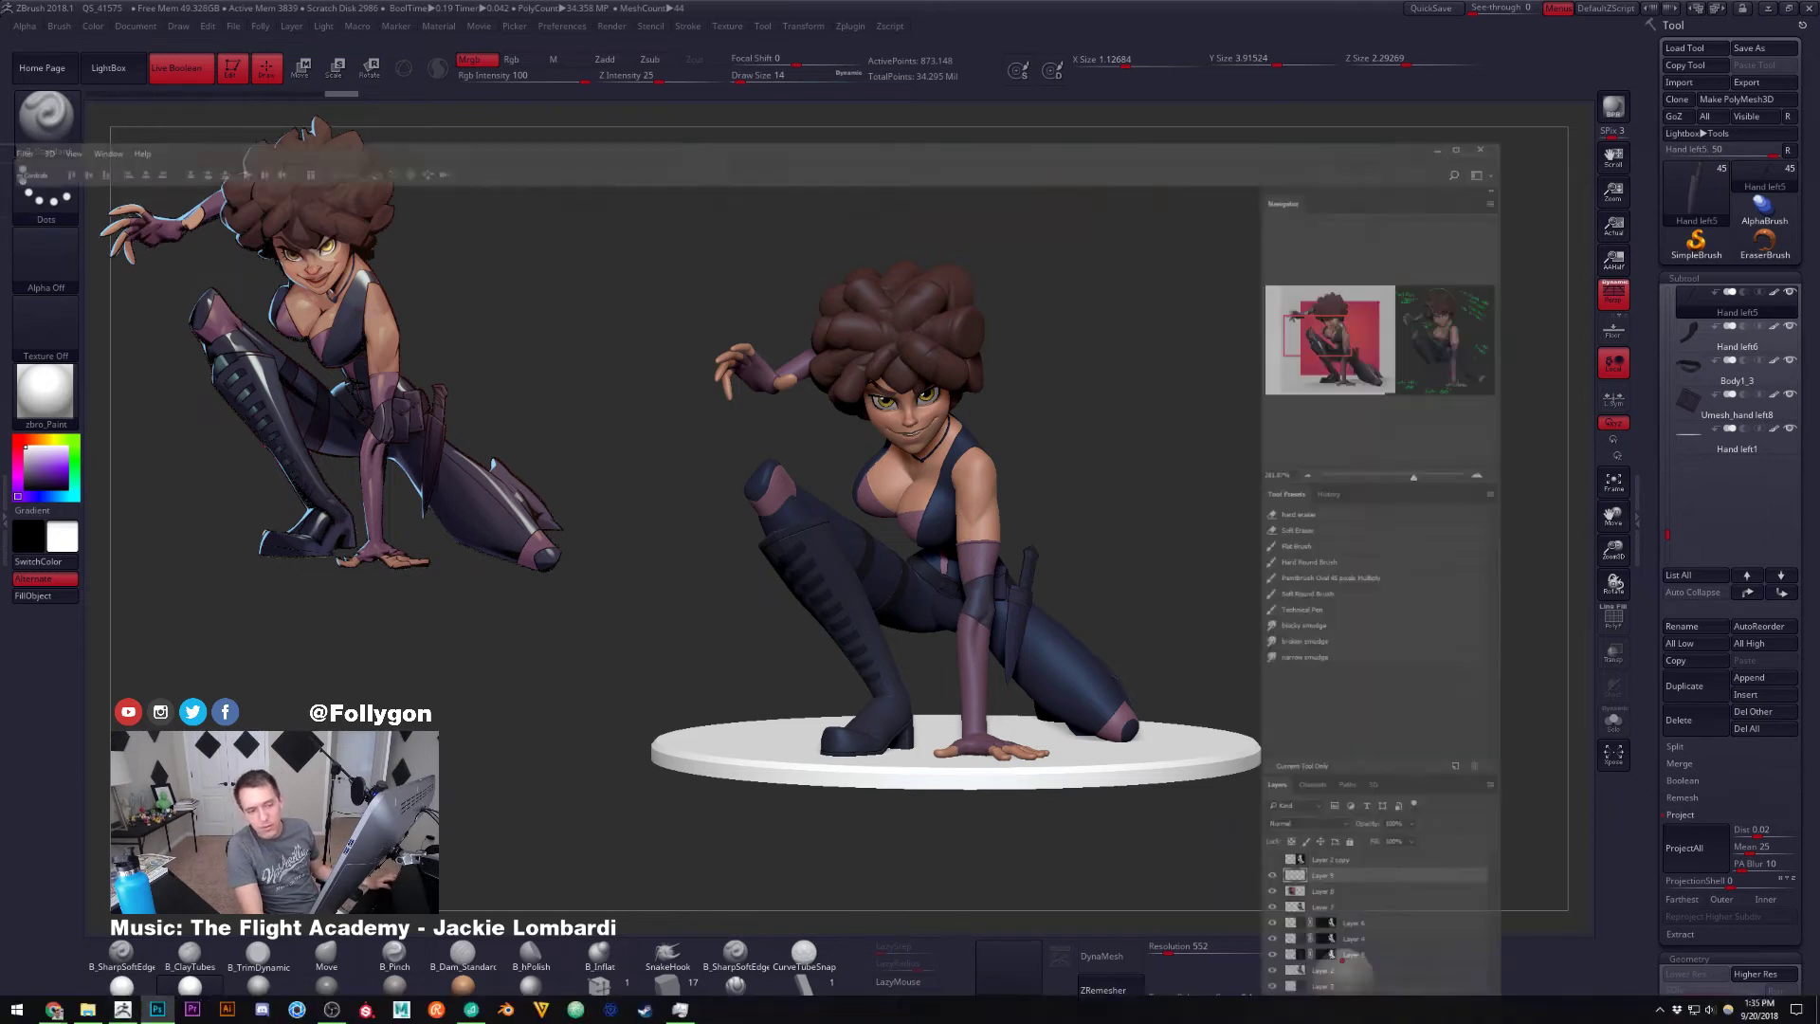
pyautogui.keyDown('ctrl'); pyautogui.moveTo(1071, 486); pyautogui.dragTo(952, 580); pyautogui.keyUp('ctrl')
pyautogui.hotkey('ctrl', 'shift', 'h')
pyautogui.keyDown('ctrl'); pyautogui.moveTo(1079, 444); pyautogui.dragTo(1009, 455); pyautogui.keyUp('ctrl')
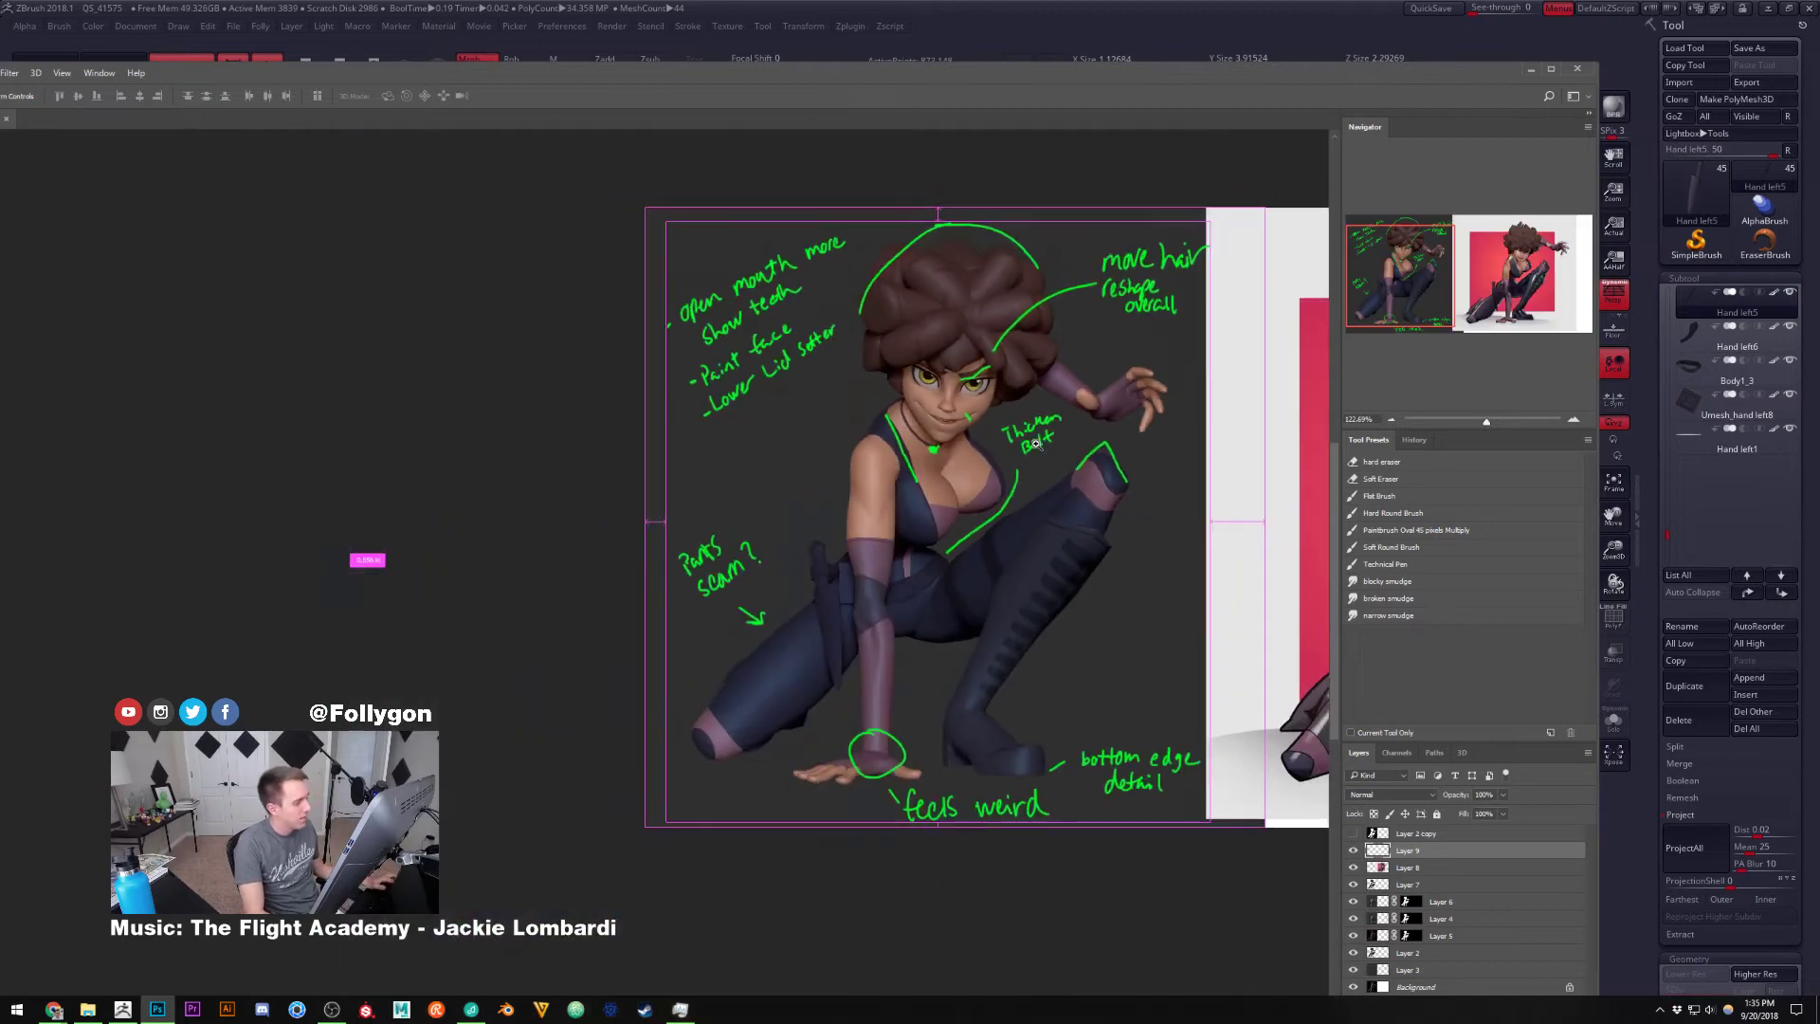
pyautogui.keyDown('ctrl'); pyautogui.moveTo(556, 513); pyautogui.dragTo(1219, 511); pyautogui.keyUp('ctrl')
pyautogui.moveTo(646, 577); pyautogui.dragTo(881, 562)
pyautogui.moveTo(741, 561)
pyautogui.keyDown('ctrl'); pyautogui.mouseDown()
pyautogui.moveTo(562, 574)
pyautogui.moveTo(805, 569)
pyautogui.moveTo(678, 581)
pyautogui.moveTo(710, 537)
pyautogui.moveTo(811, 490)
pyautogui.moveTo(717, 455)
pyautogui.mouseUp(); pyautogui.keyUp('ctrl')
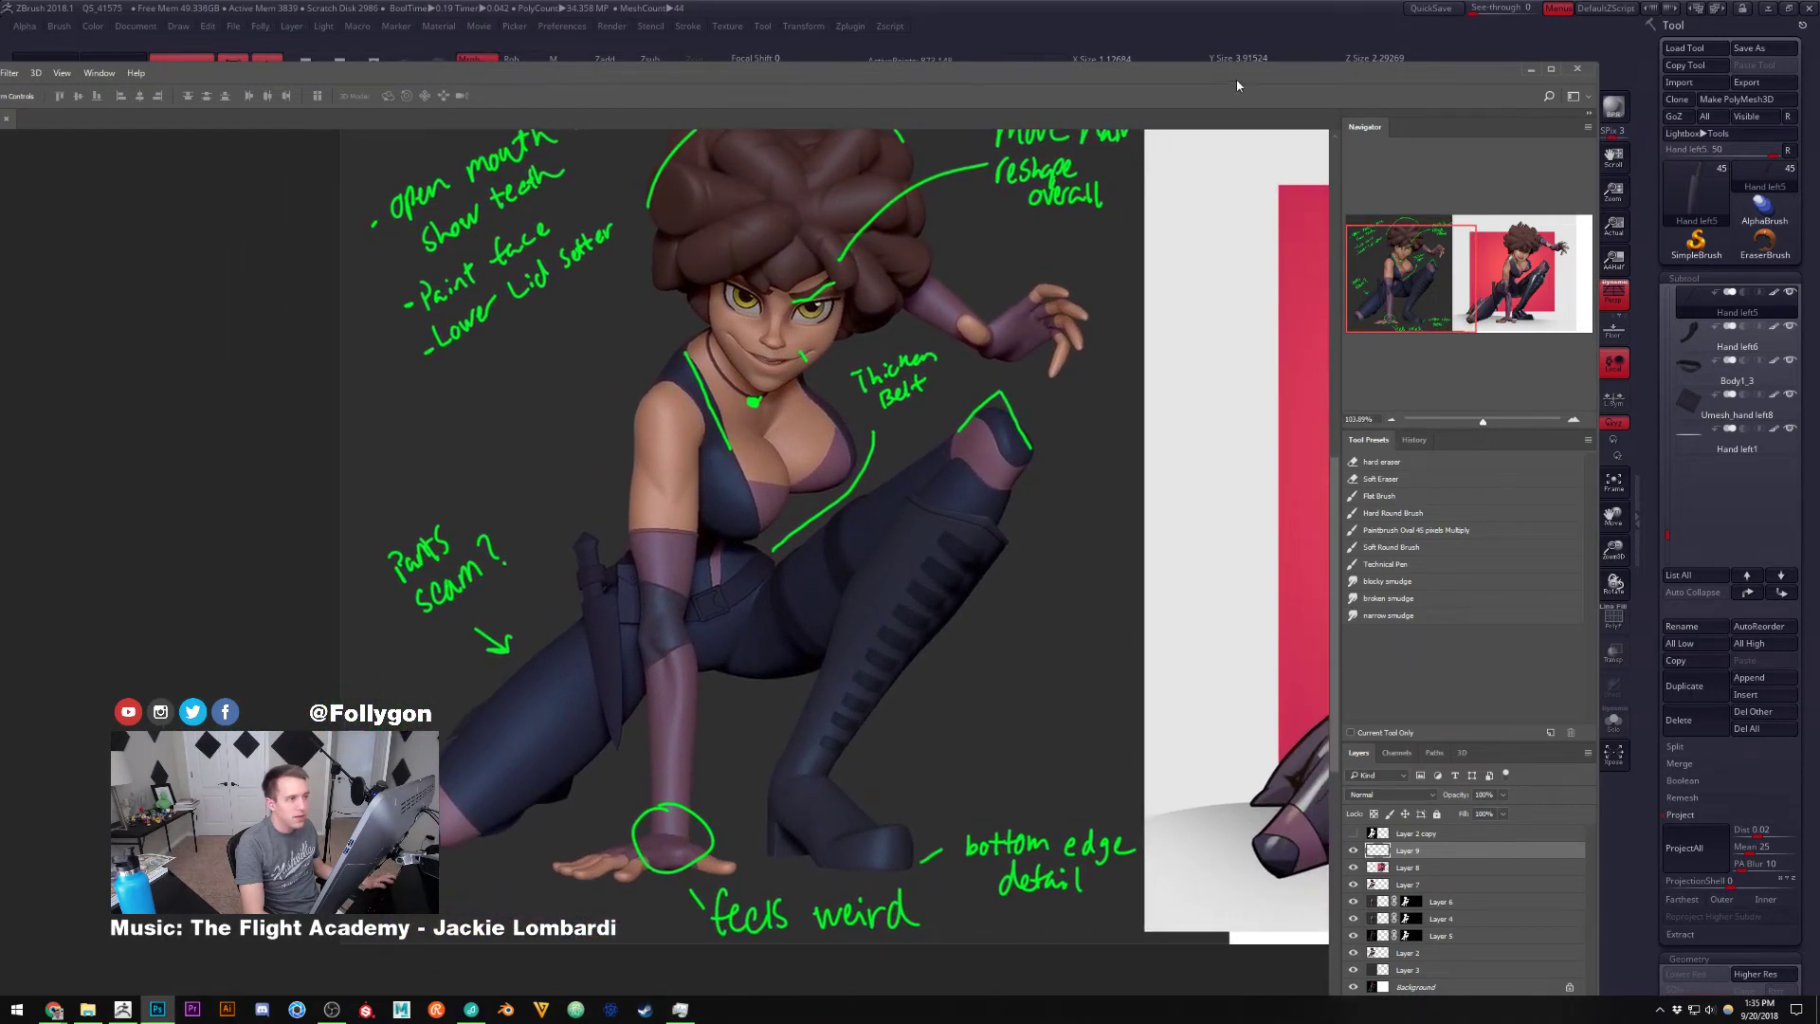
pyautogui.moveTo(1236, 82); pyautogui.dragTo(1819, 95)
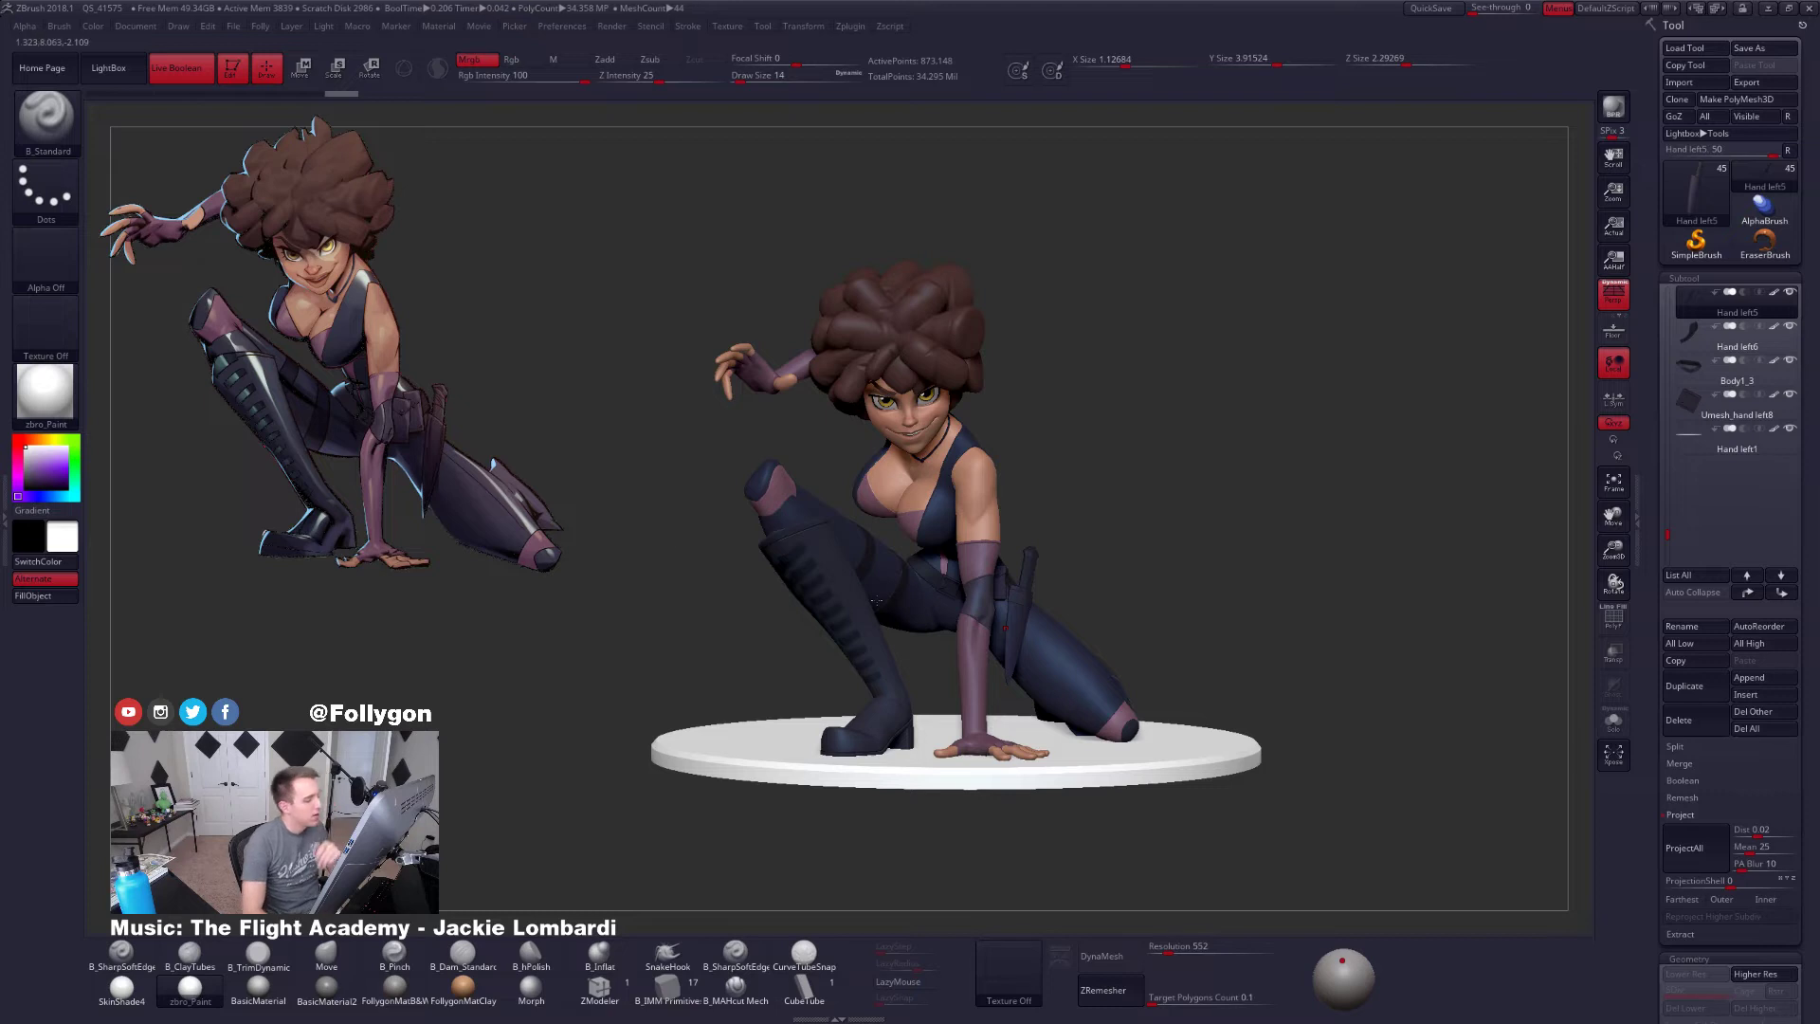
# Back in ZBrush, duplicate the dark blue bodysuit subtool Body1_11 and hide everything except the copy
pyautogui.keyDown('alt'); pyautogui.click(1058, 650); pyautogui.keyUp('alt')
pyautogui.moveTo(1058, 651); pyautogui.dragTo(1164, 636, button='right')
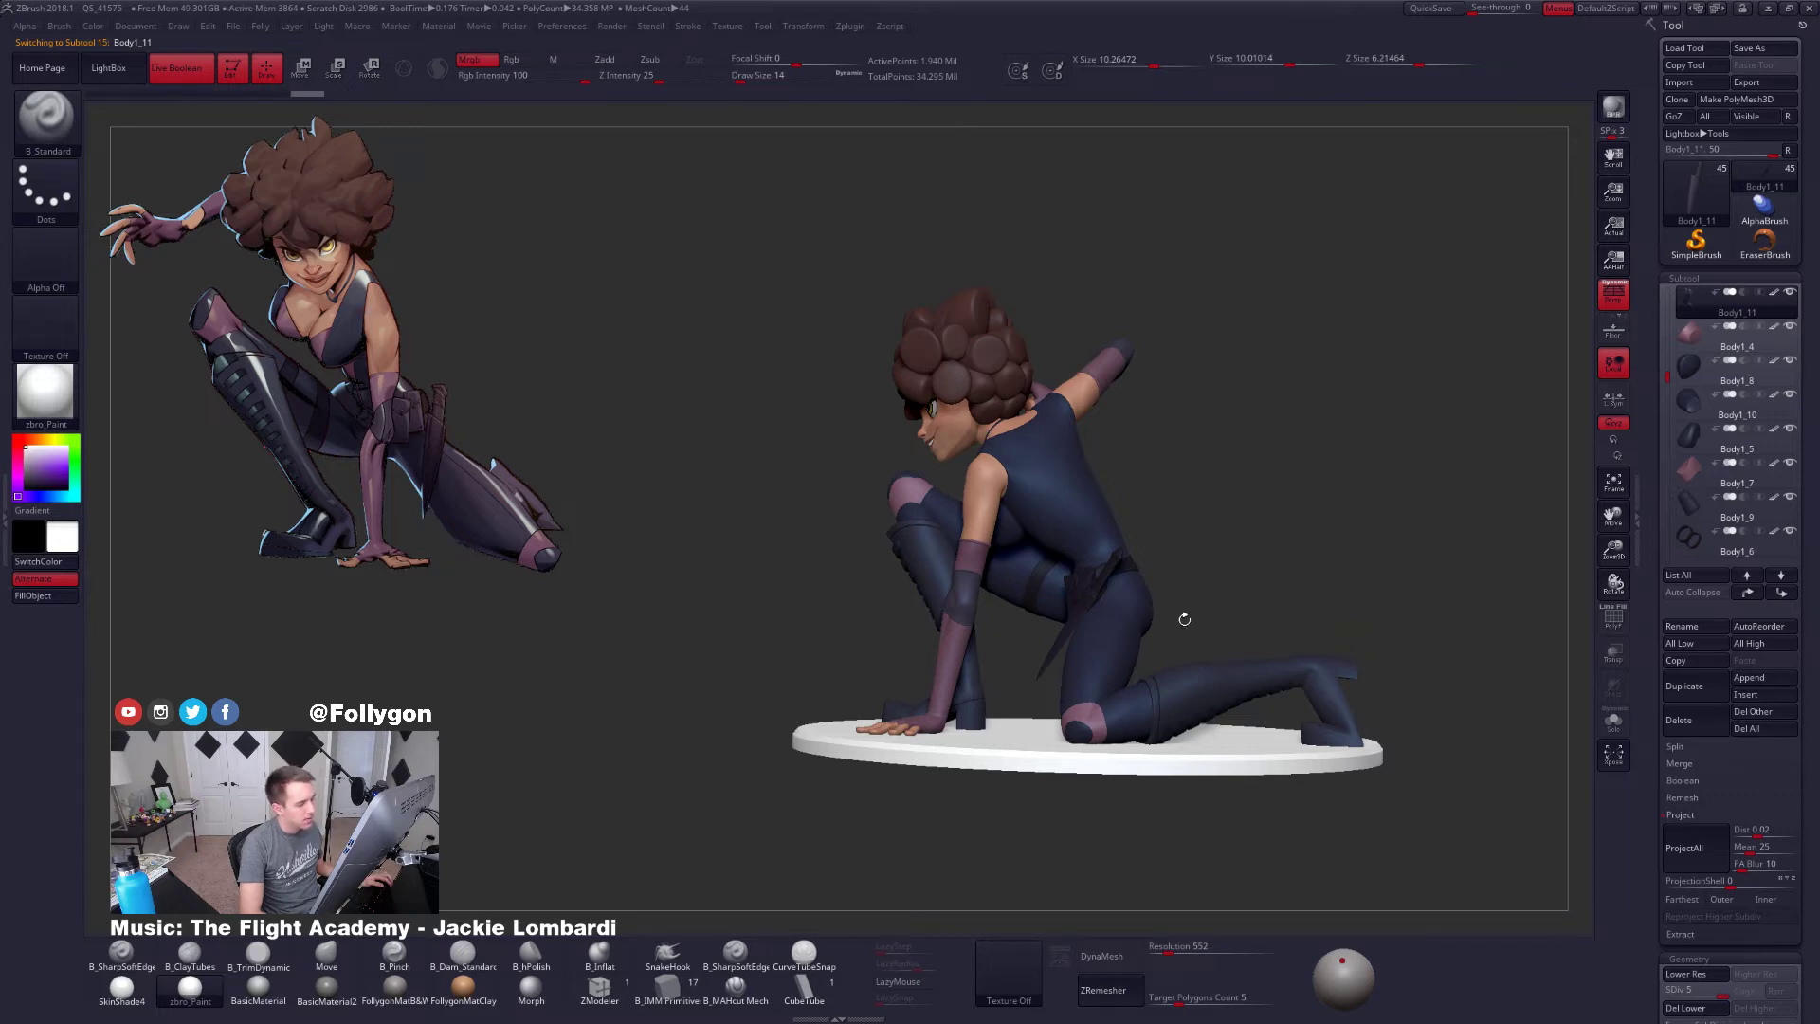
pyautogui.moveTo(1086, 620); pyautogui.dragTo(1406, 515, button='right')
pyautogui.moveTo(1317, 572)
pyautogui.mouseDown(button='right')
pyautogui.moveTo(1345, 583)
pyautogui.moveTo(1157, 580)
pyautogui.mouseUp(button='right')
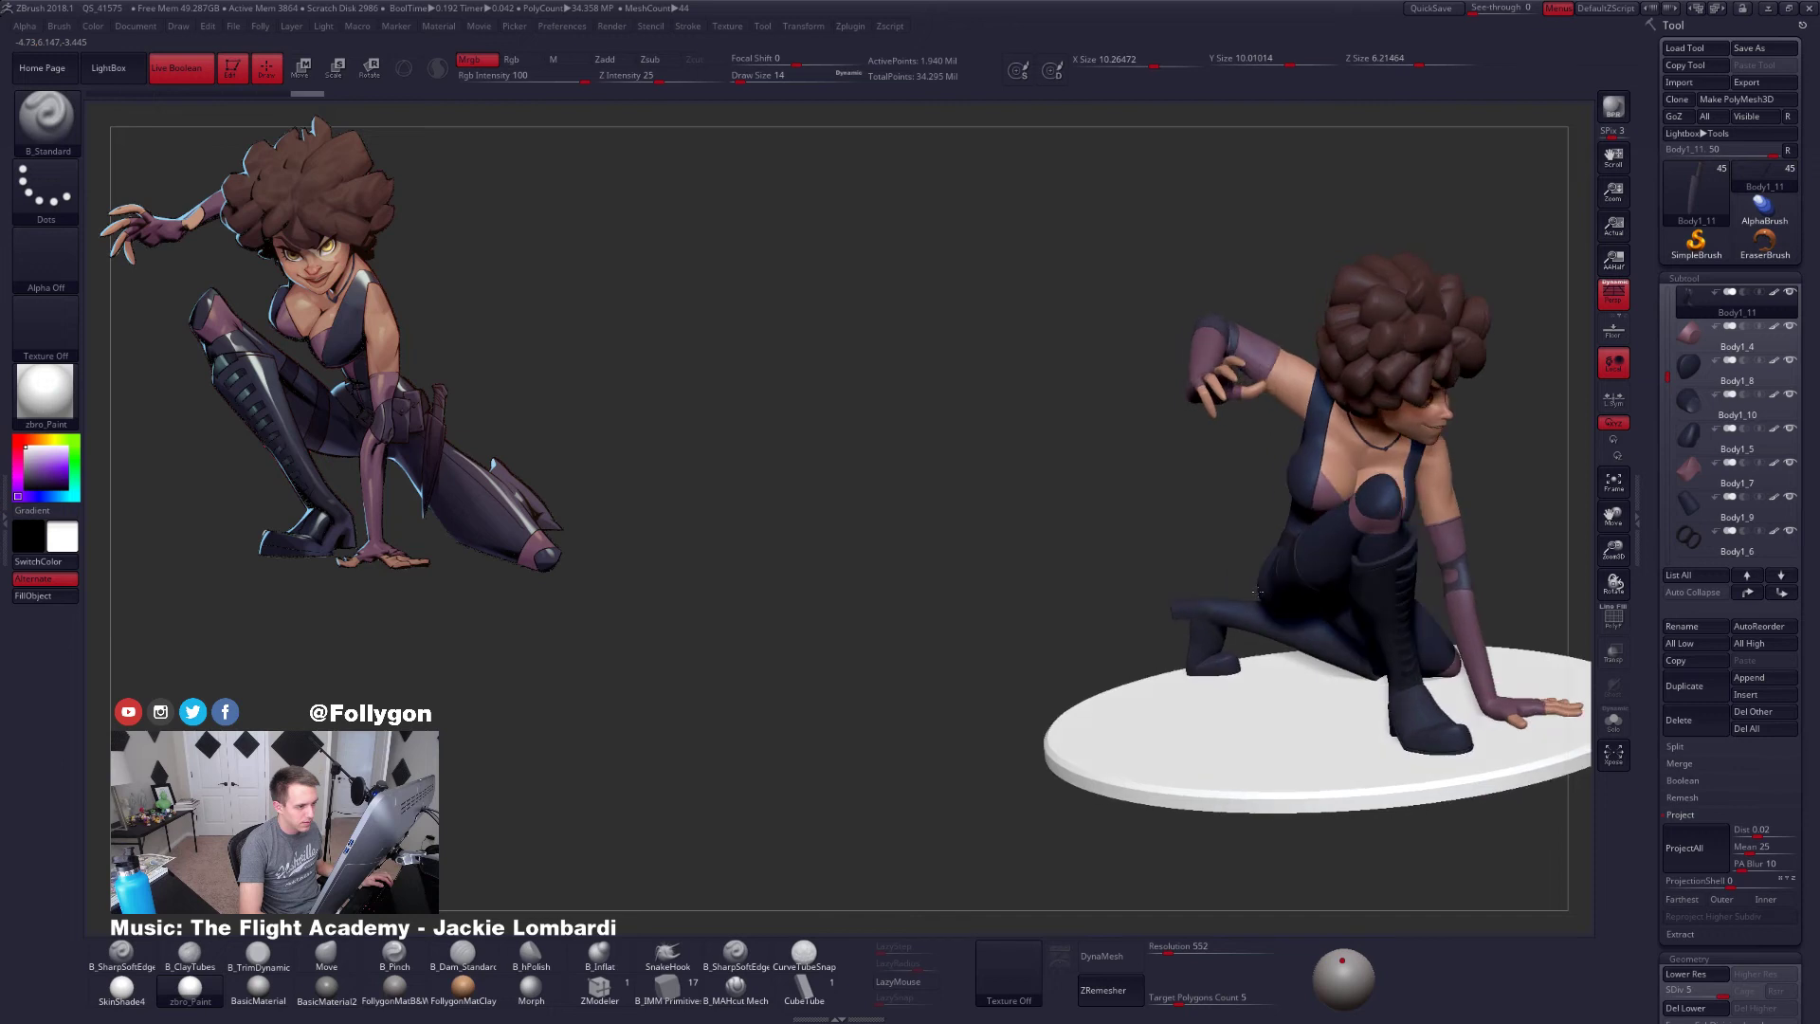
pyautogui.click(1684, 685)
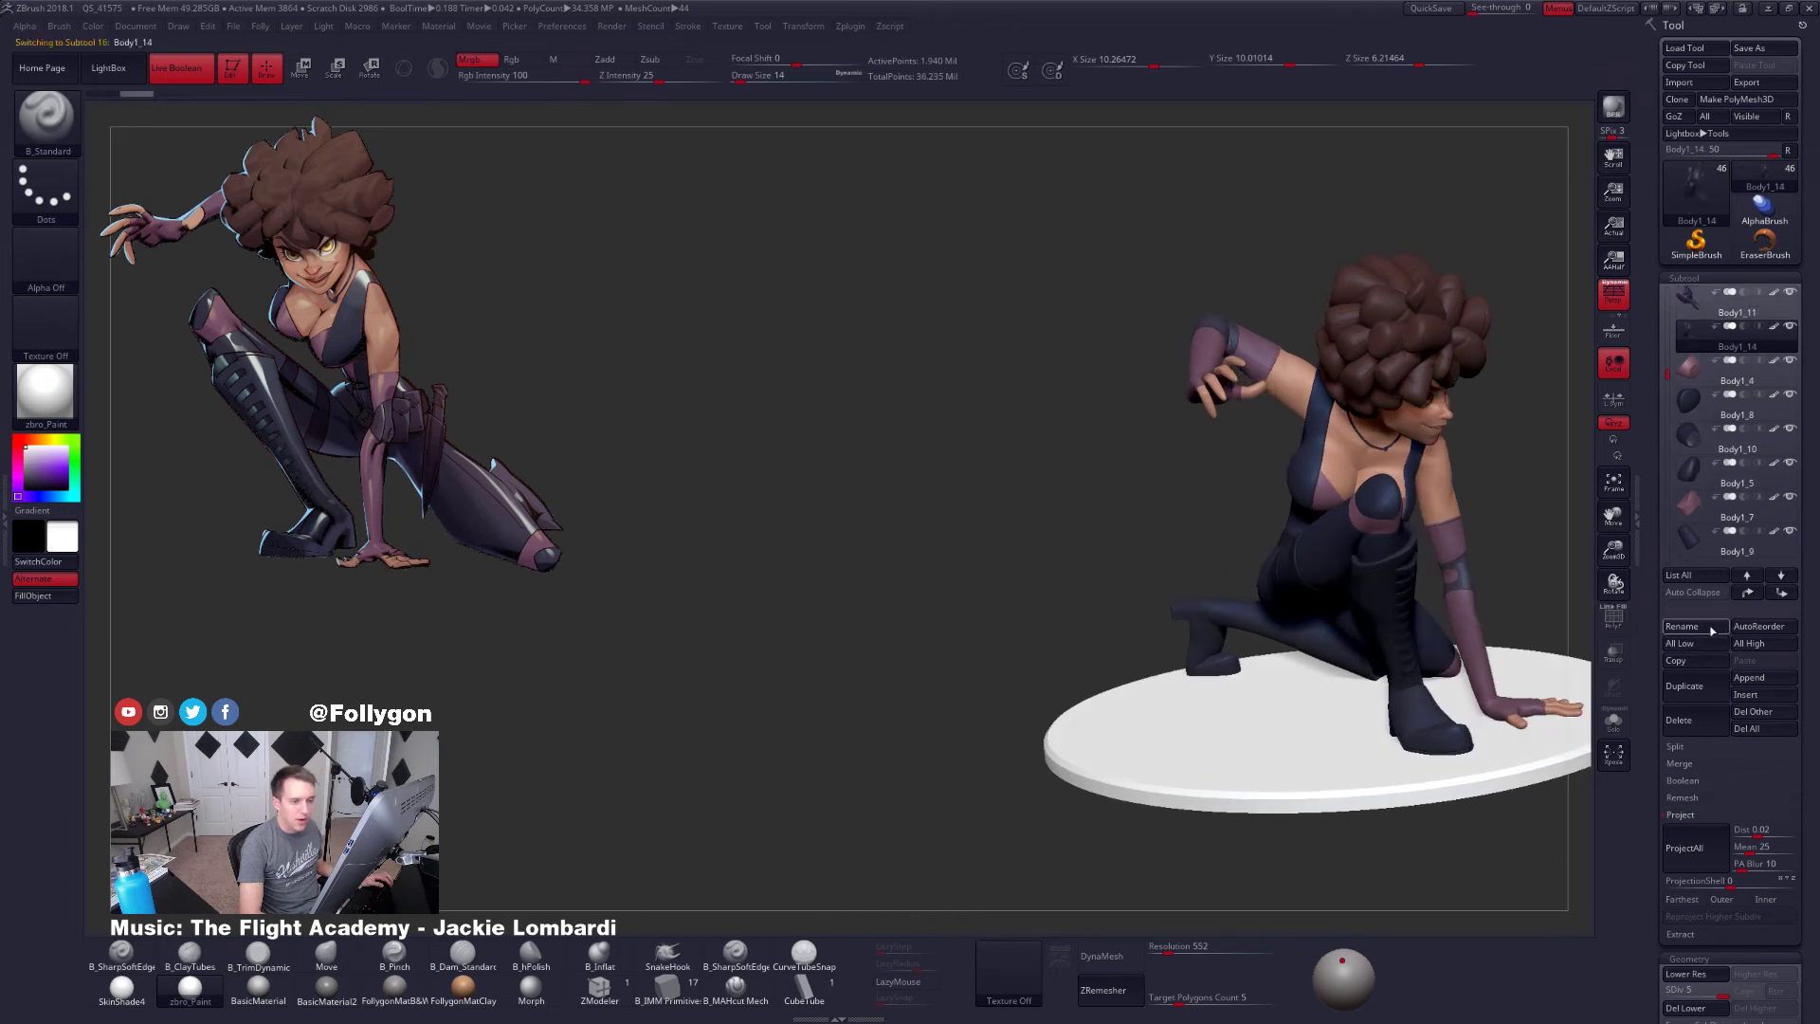
pyautogui.click(1788, 326)
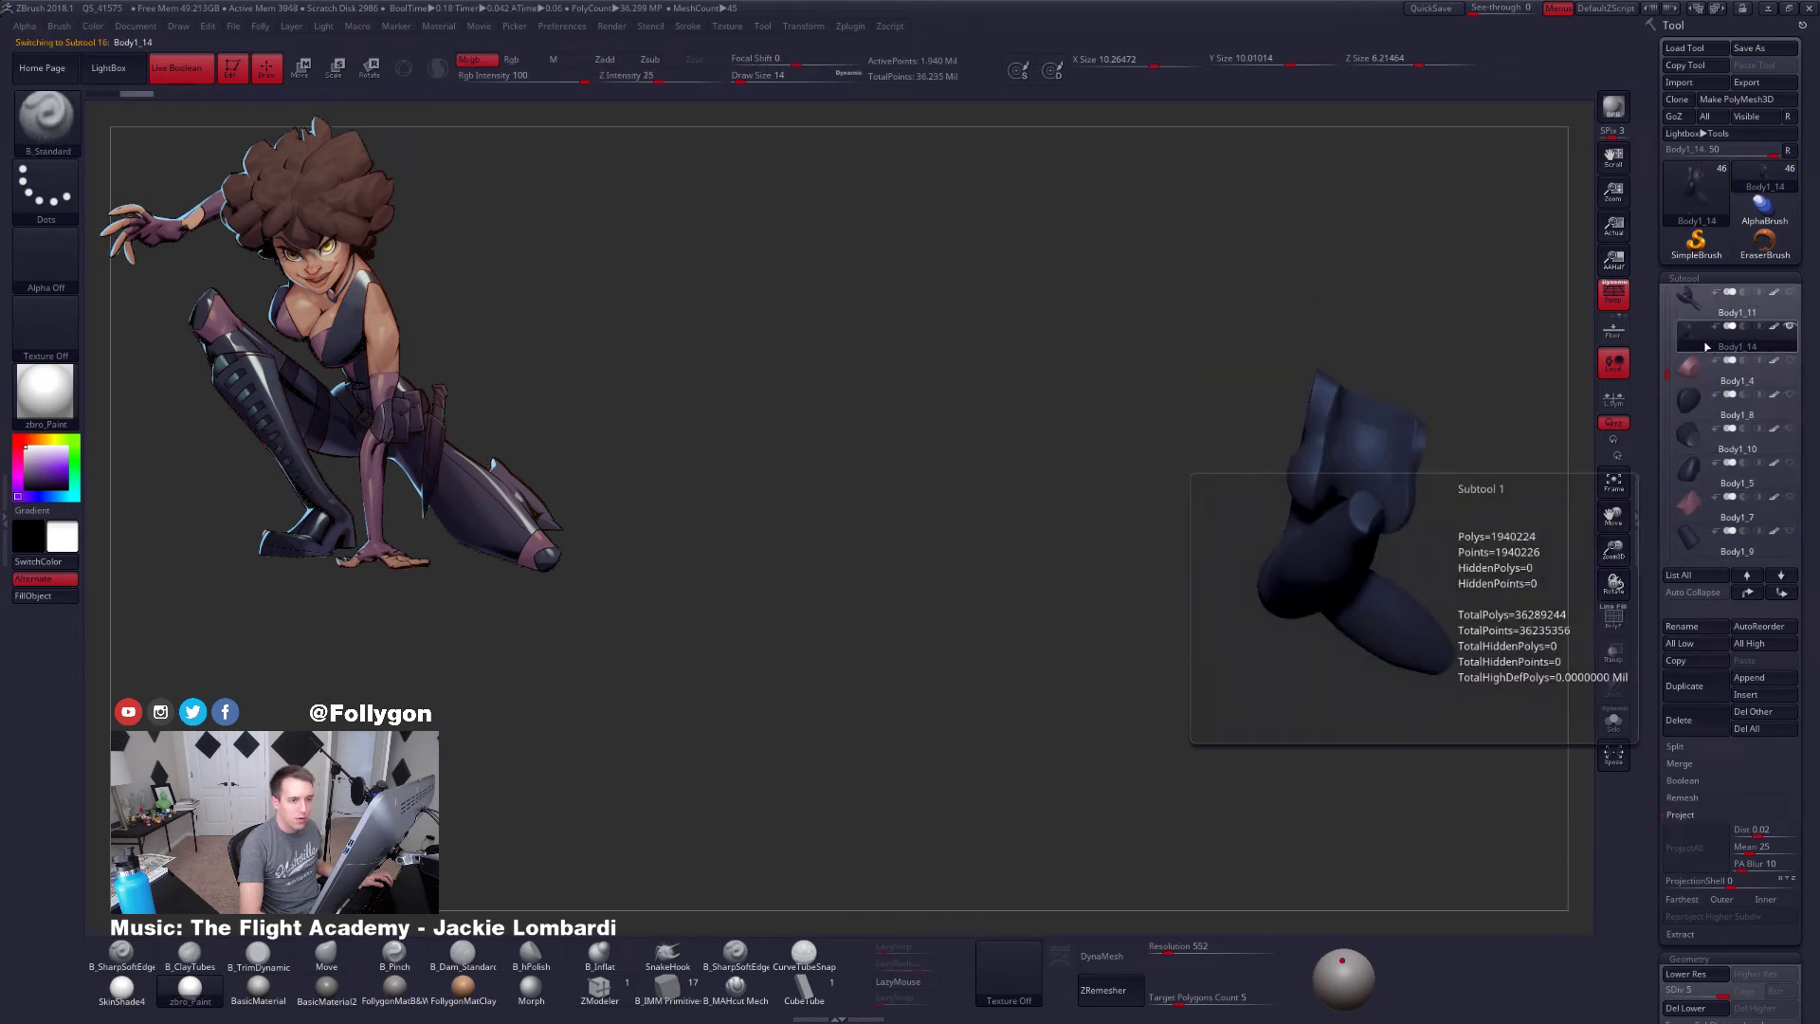
pyautogui.moveTo(1185, 539); pyautogui.dragTo(1056, 582, button='right')
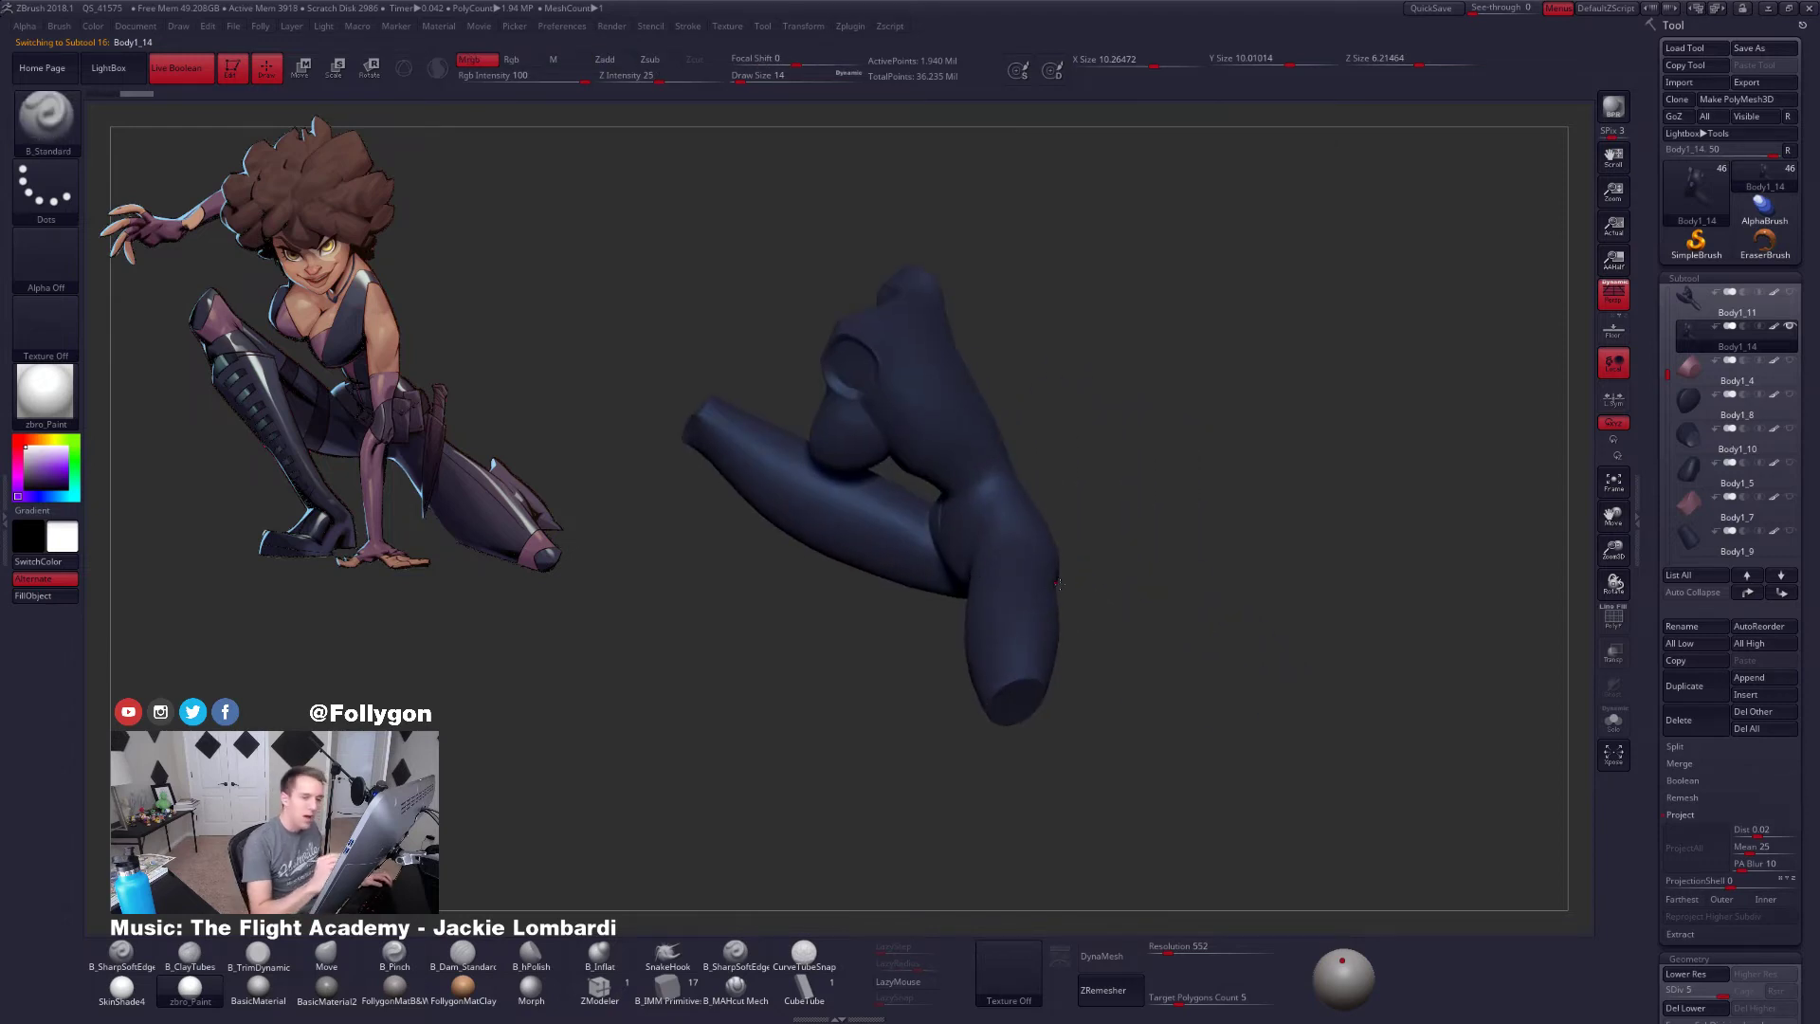
# Display the body copy without its dark blue paint in the FollygonMatB&W material, and choose the CurveTubeSnap brush
pyautogui.click(404, 995)
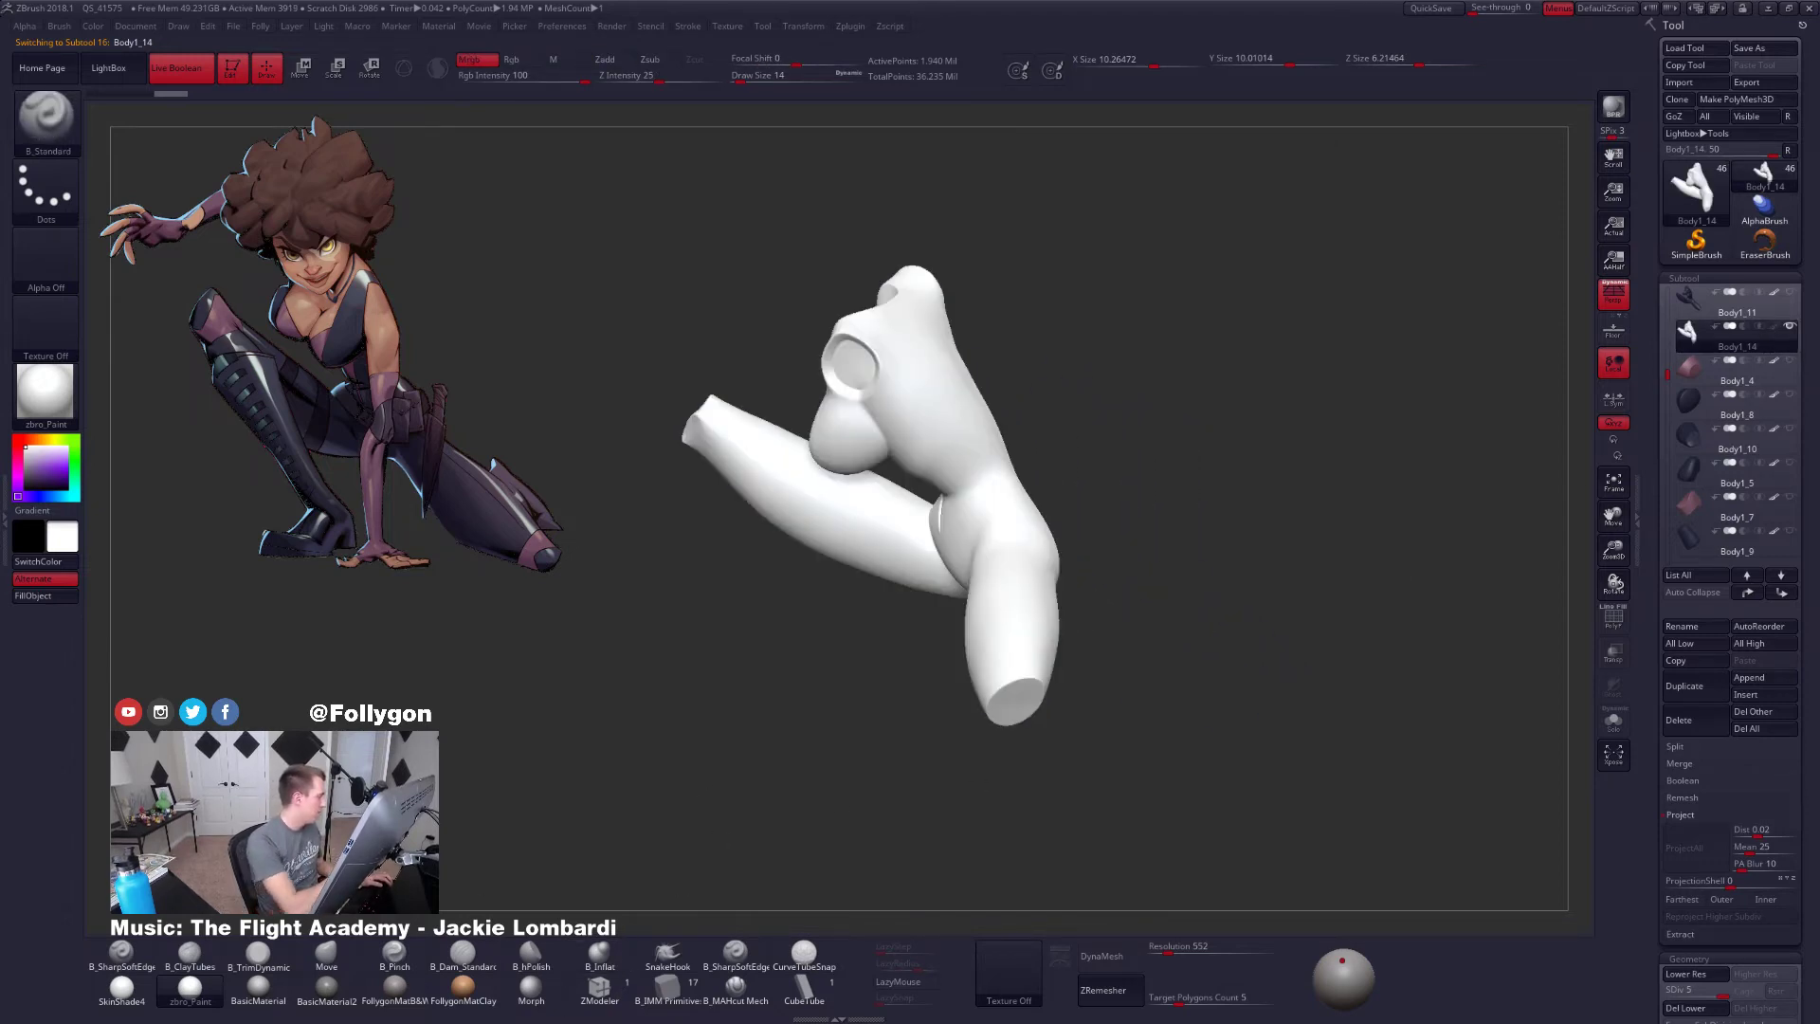
pyautogui.click(404, 1000)
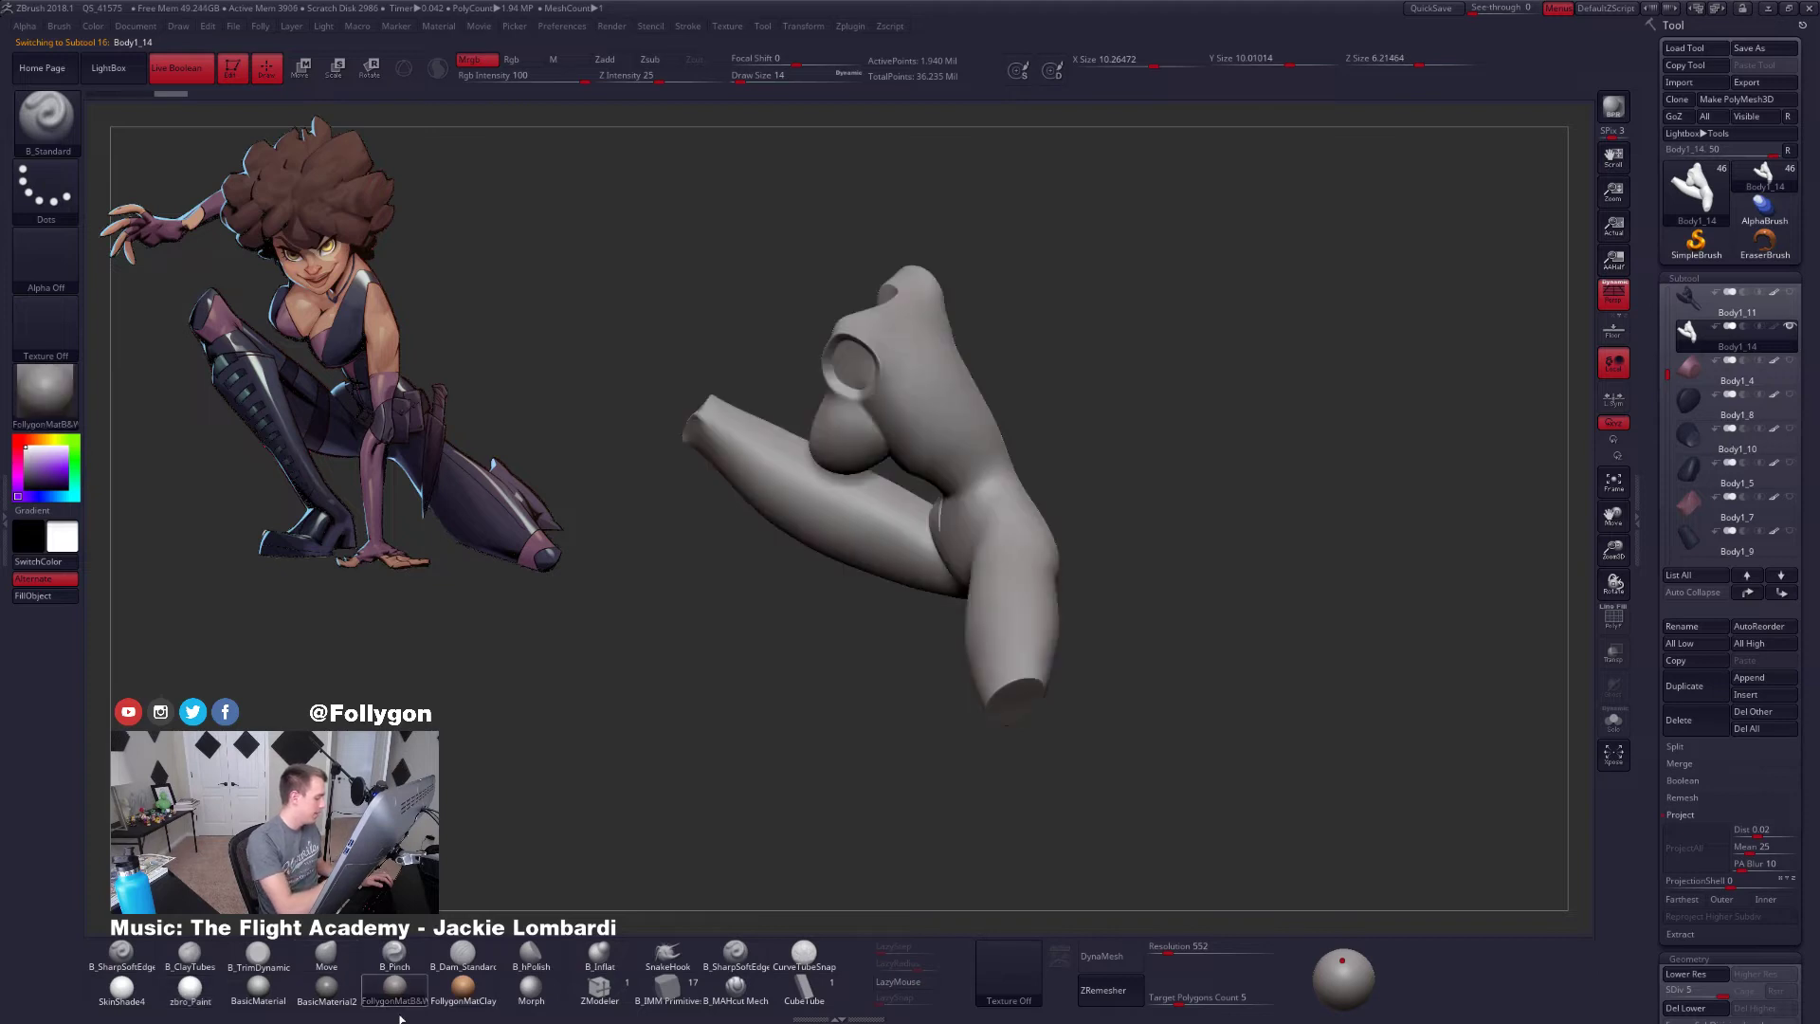
pyautogui.click(804, 953)
pyautogui.moveTo(943, 742); pyautogui.dragTo(1047, 841, button='right')
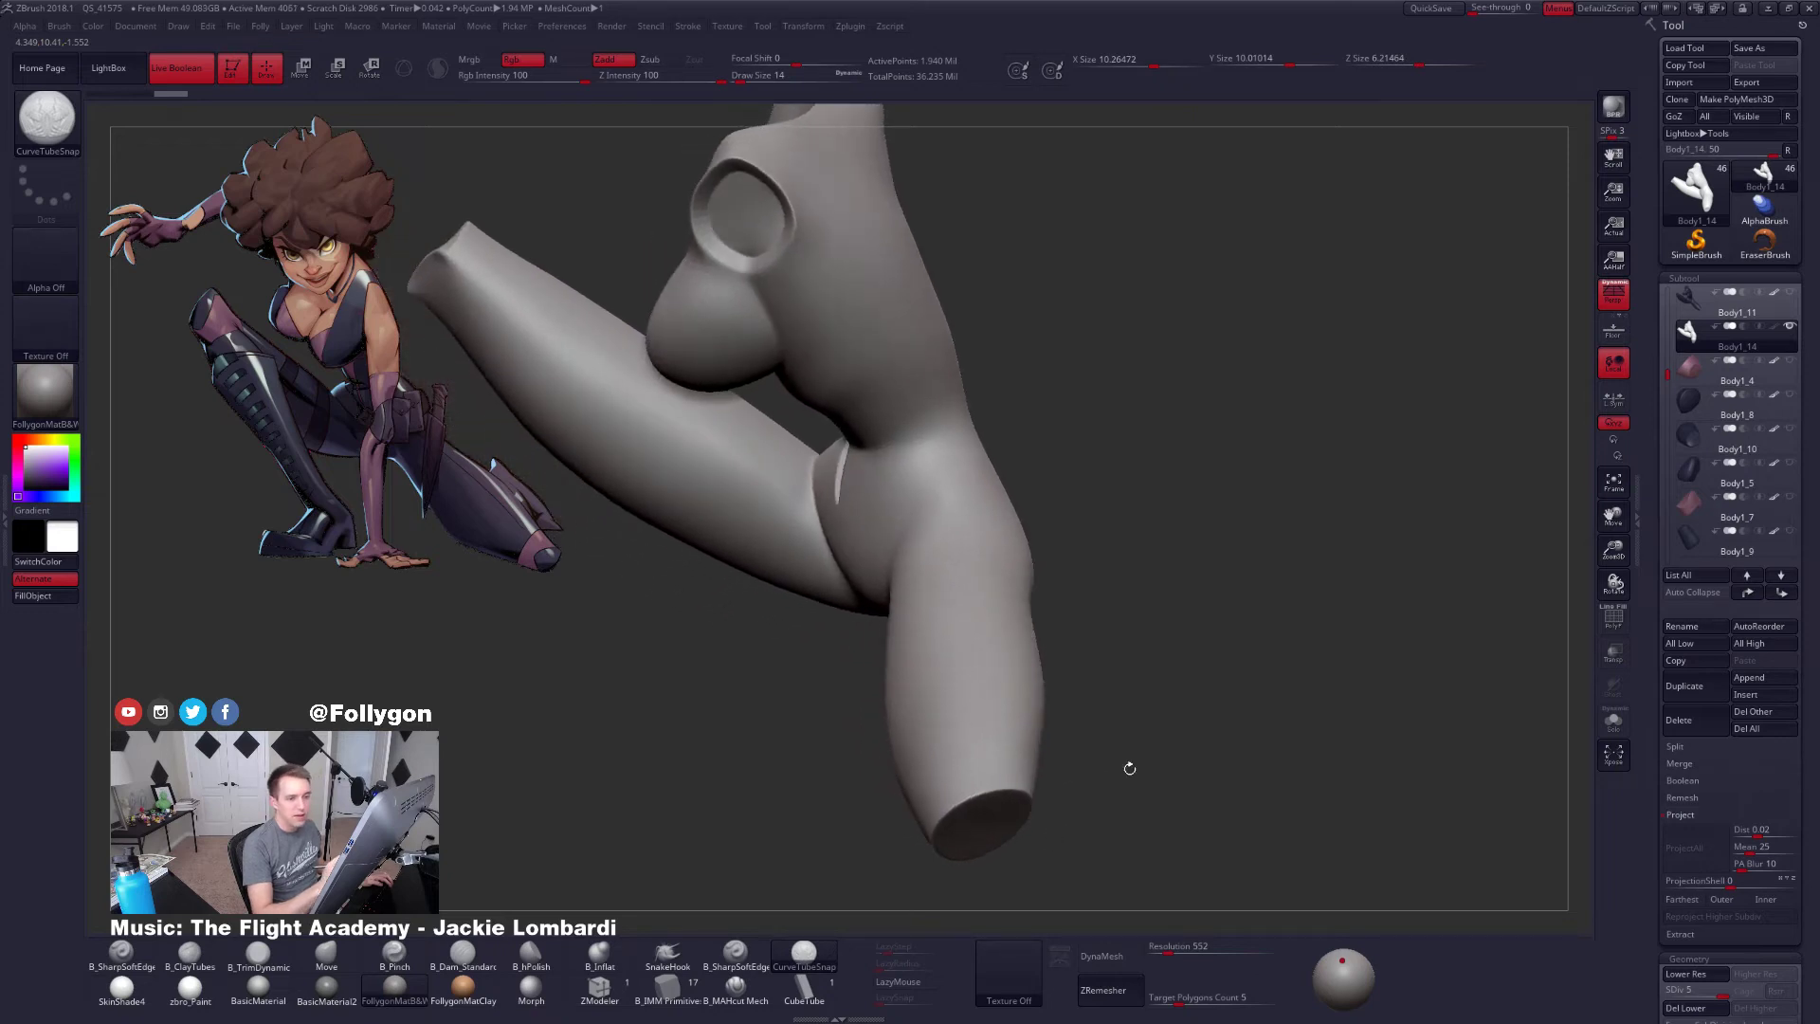
# Find the belt subtool Body1_3, show it together with the body copy, and reselect the body copy Body1_14
pyautogui.moveTo(1668, 373); pyautogui.dragTo(1681, 478)
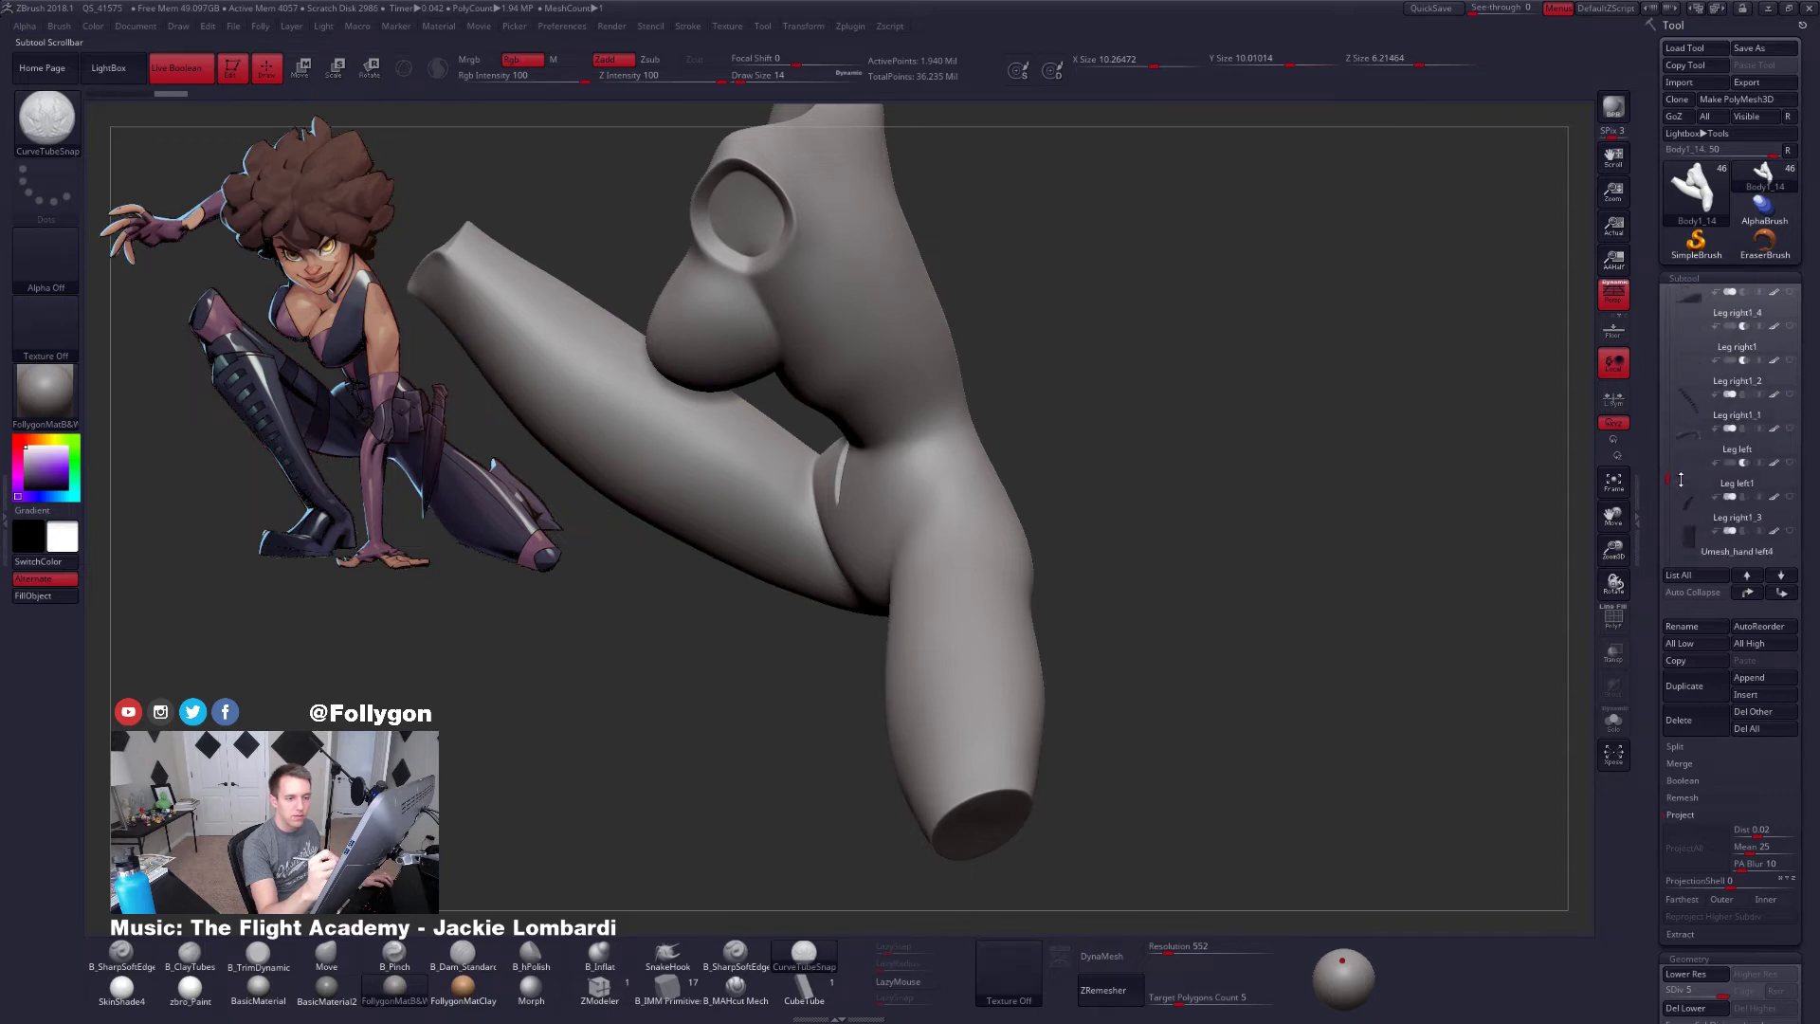
pyautogui.click(1706, 378)
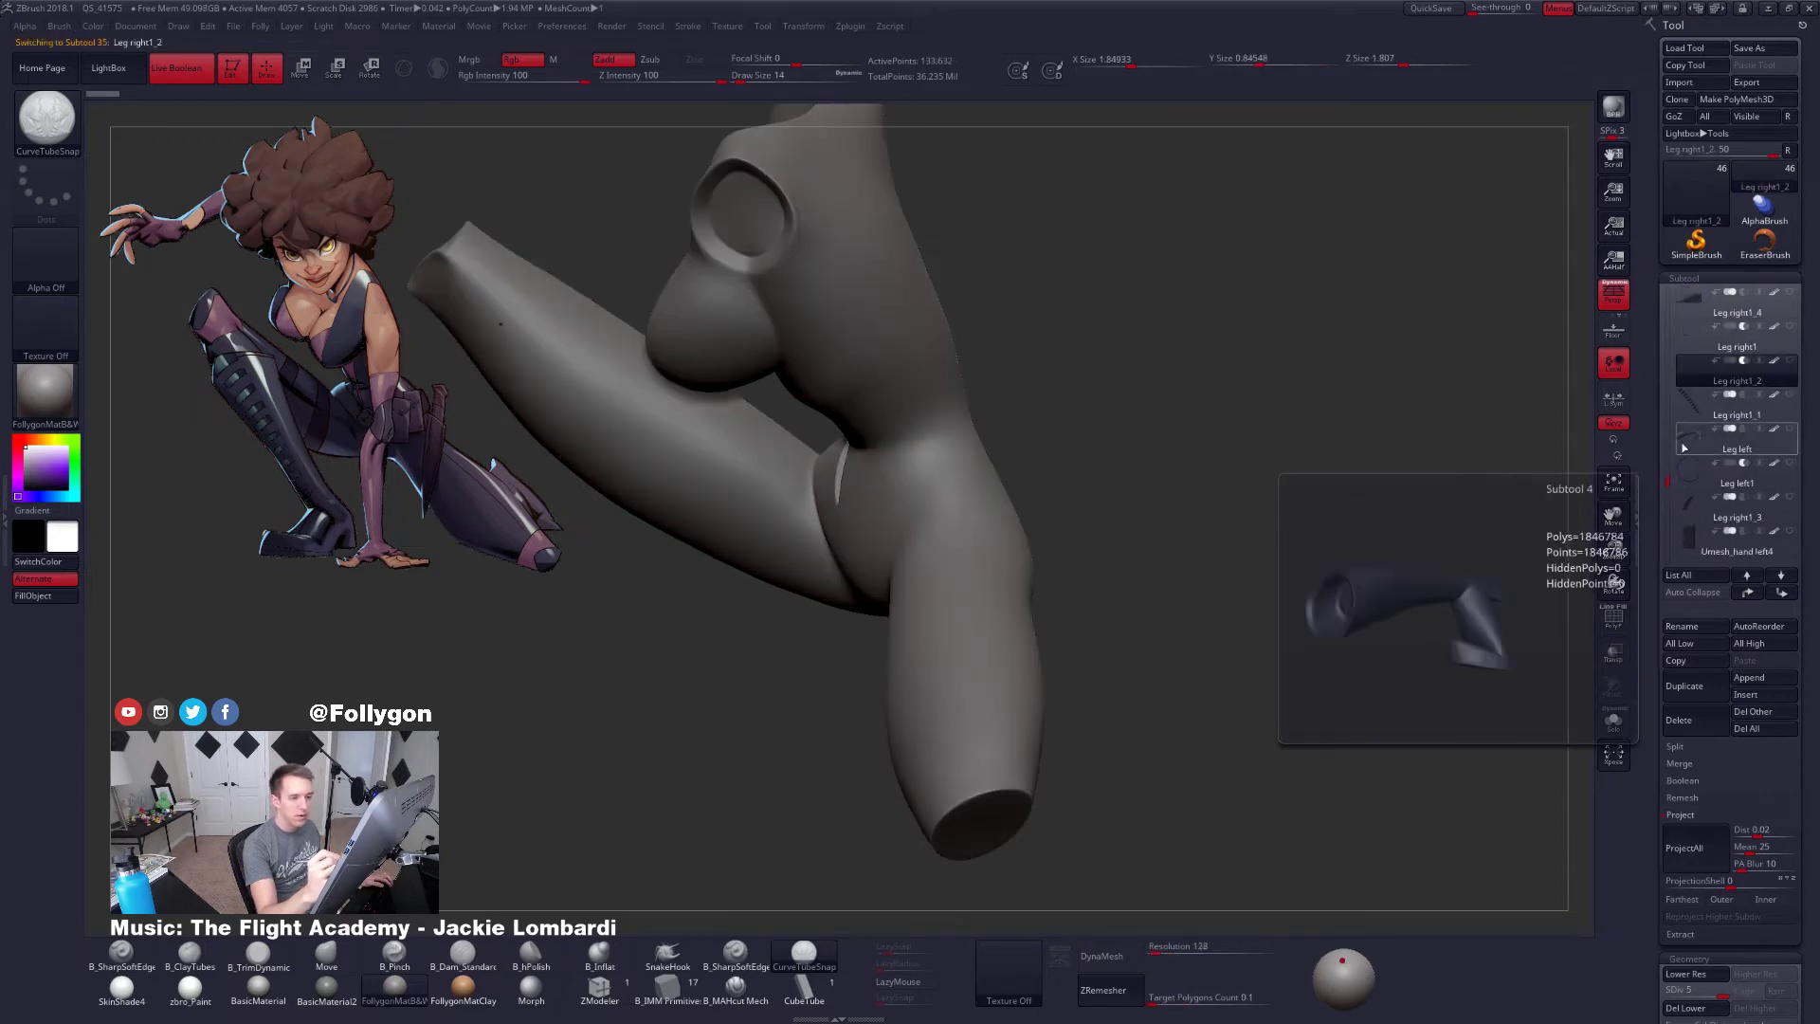
pyautogui.press('Down')
pyautogui.press('Down')
pyautogui.press('Down')
pyautogui.press('Down')
pyautogui.press('Down')
pyautogui.press('Down')
pyautogui.press('Down')
pyautogui.press('Down')
pyautogui.press('Down')
pyautogui.press('Down')
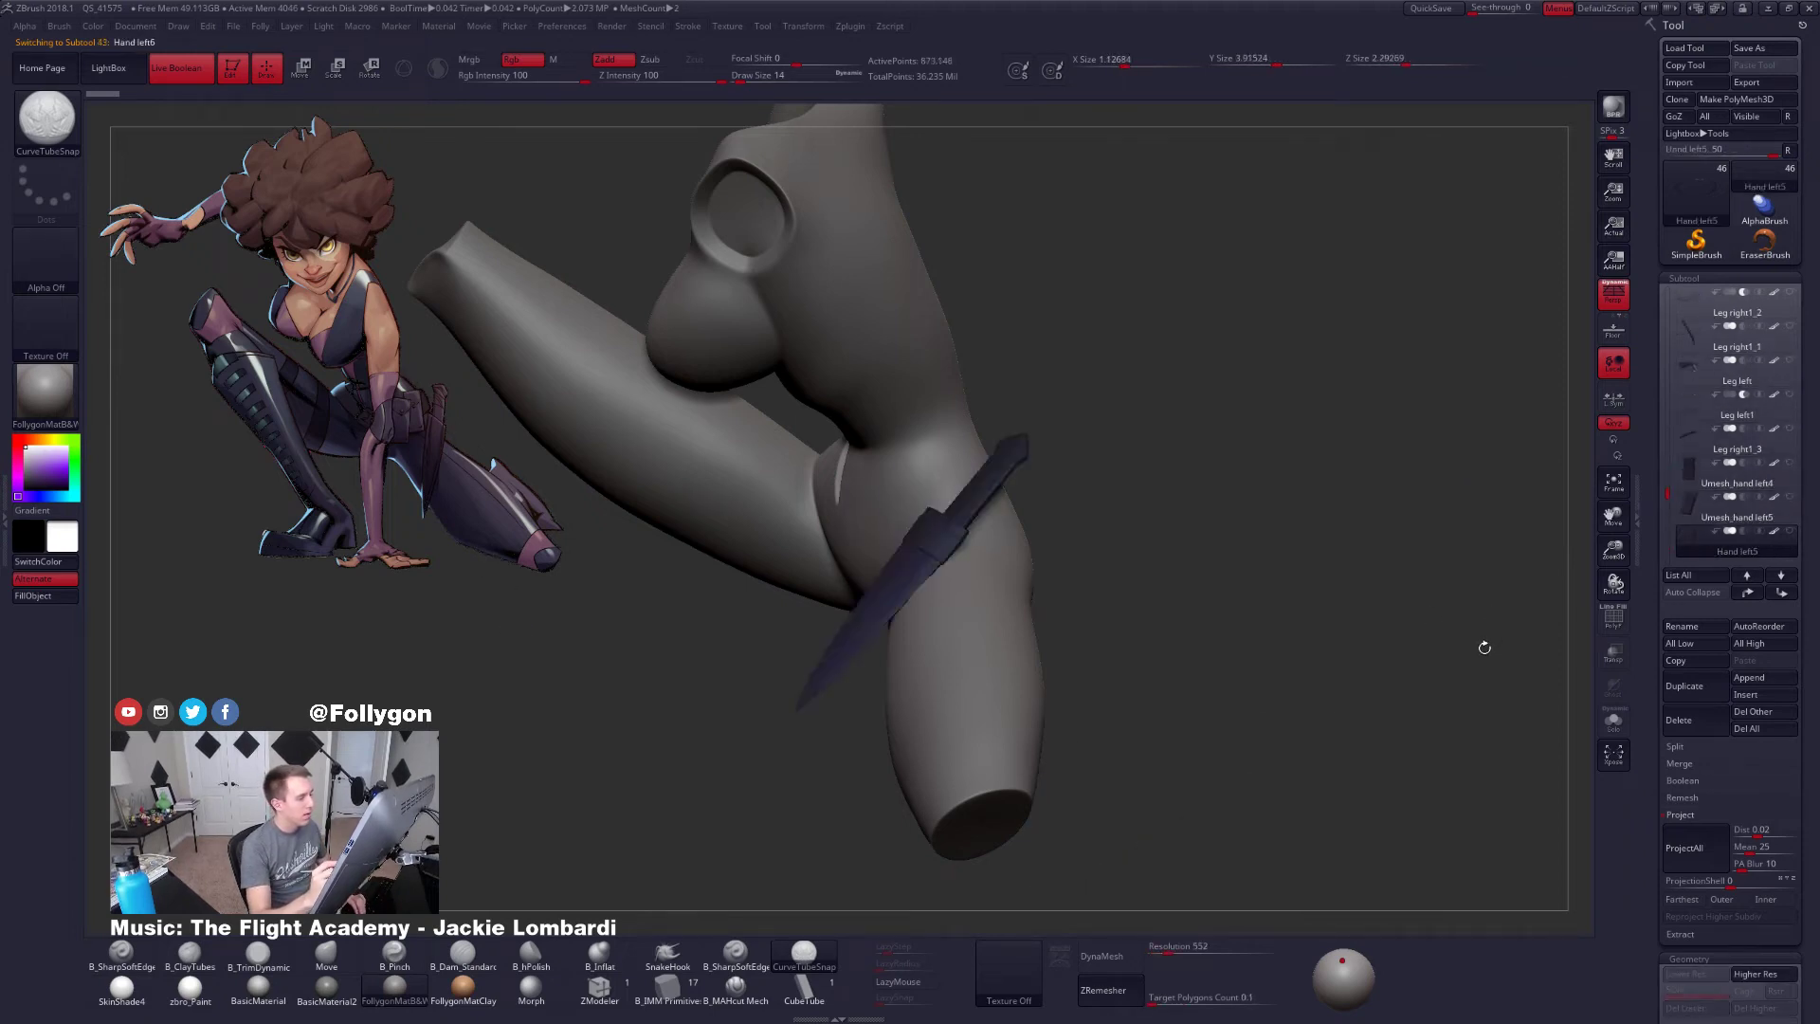
pyautogui.press('Up')
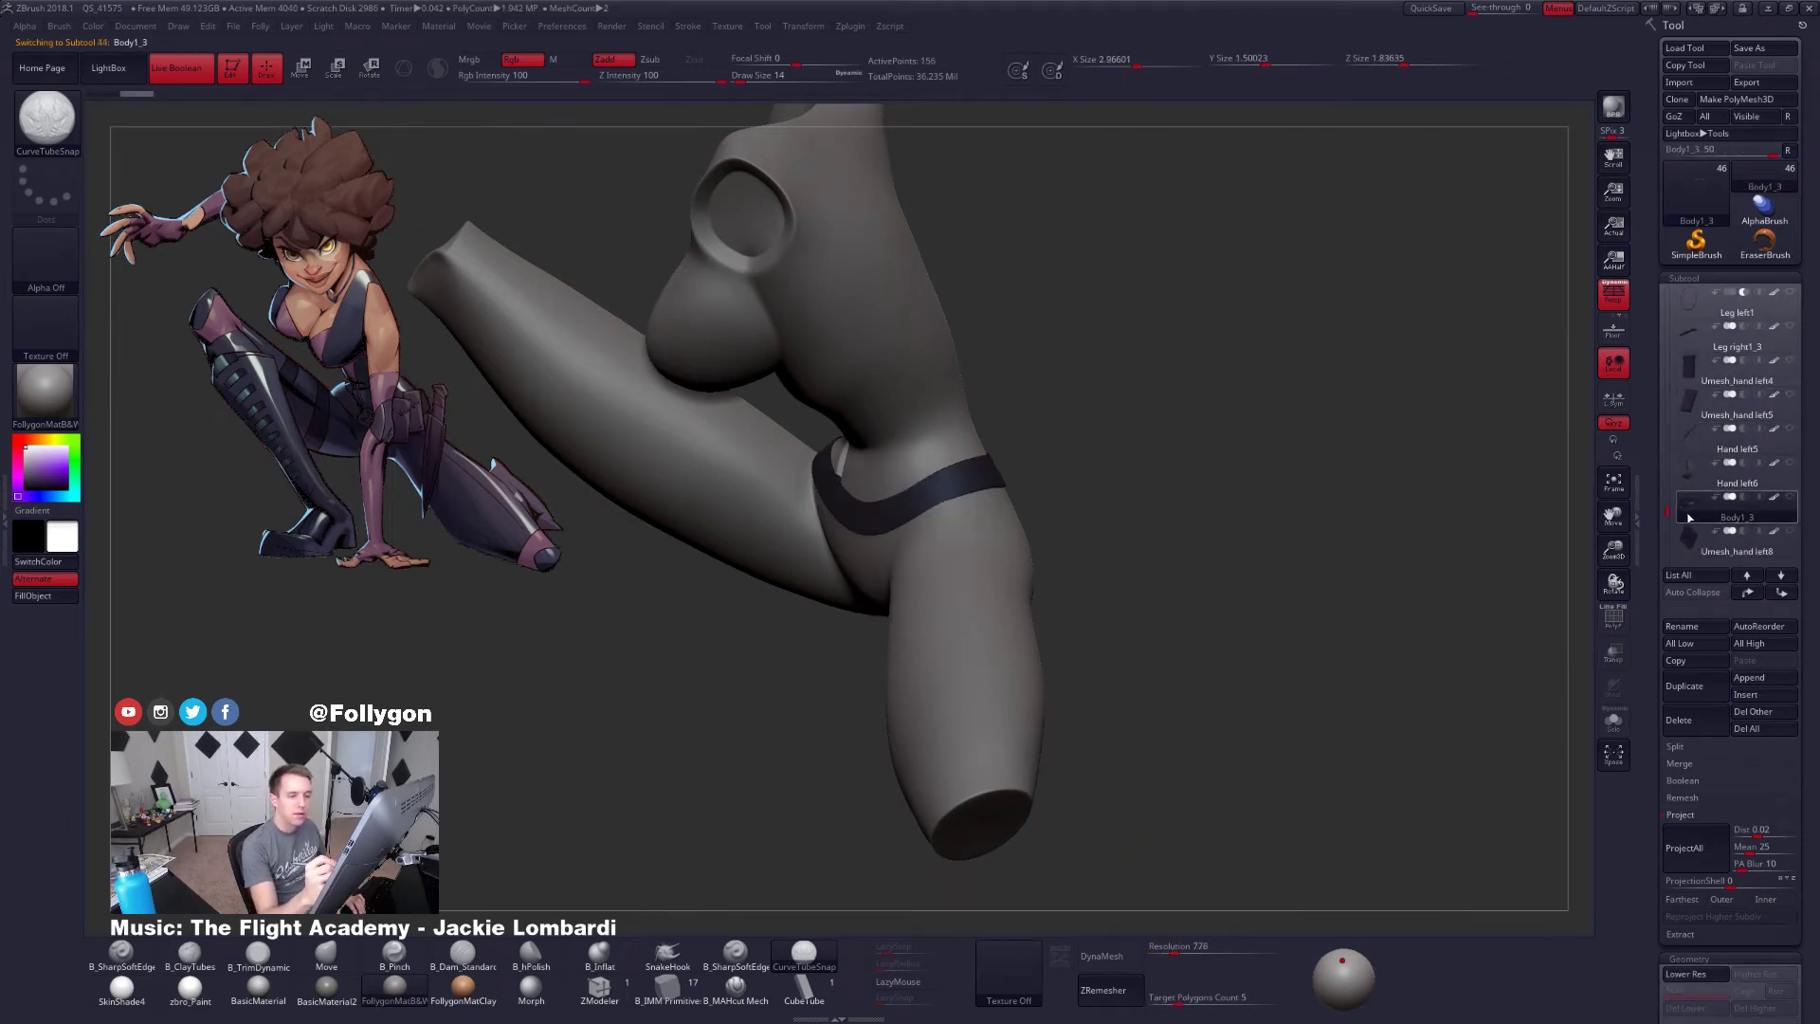
pyautogui.keyDown('alt'); pyautogui.click(983, 686); pyautogui.keyUp('alt')
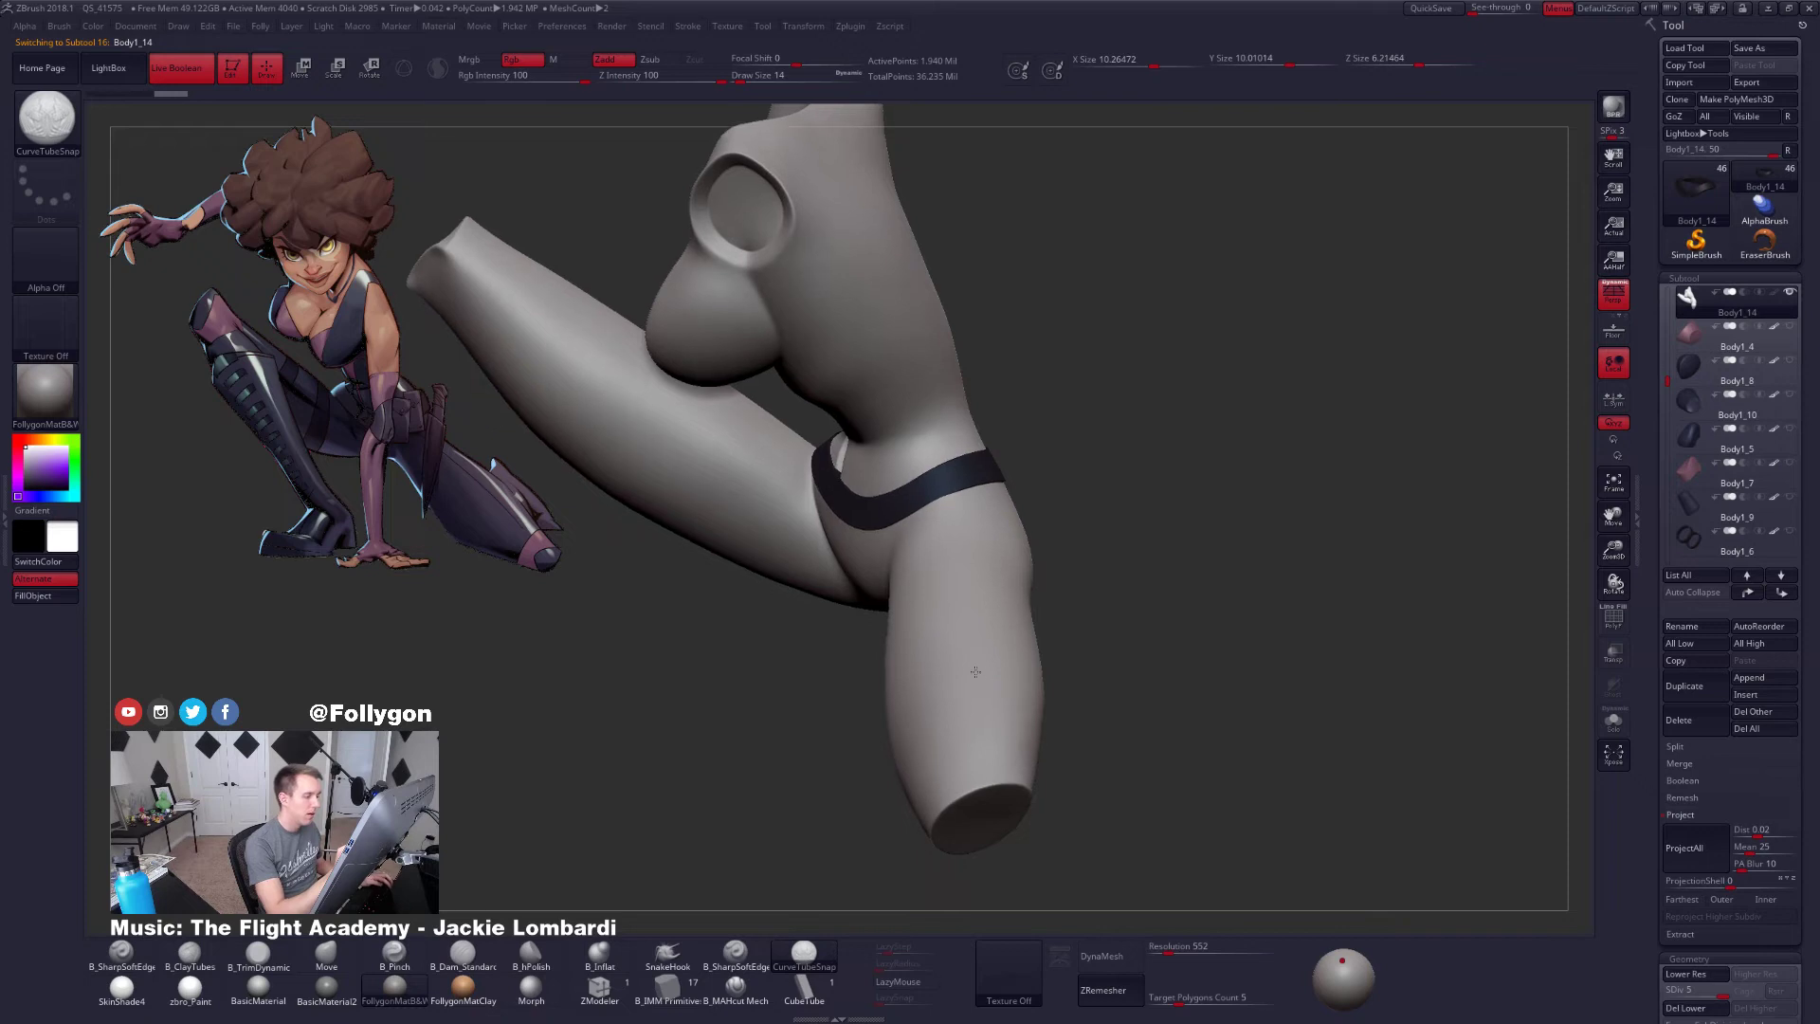
# Set the draw size to 25 and try to draw a side seam from the armhole down to the belt
pyautogui.keyDown('alt'); pyautogui.moveTo(965, 666); pyautogui.dragTo(944, 485, button='right'); pyautogui.keyUp('alt')
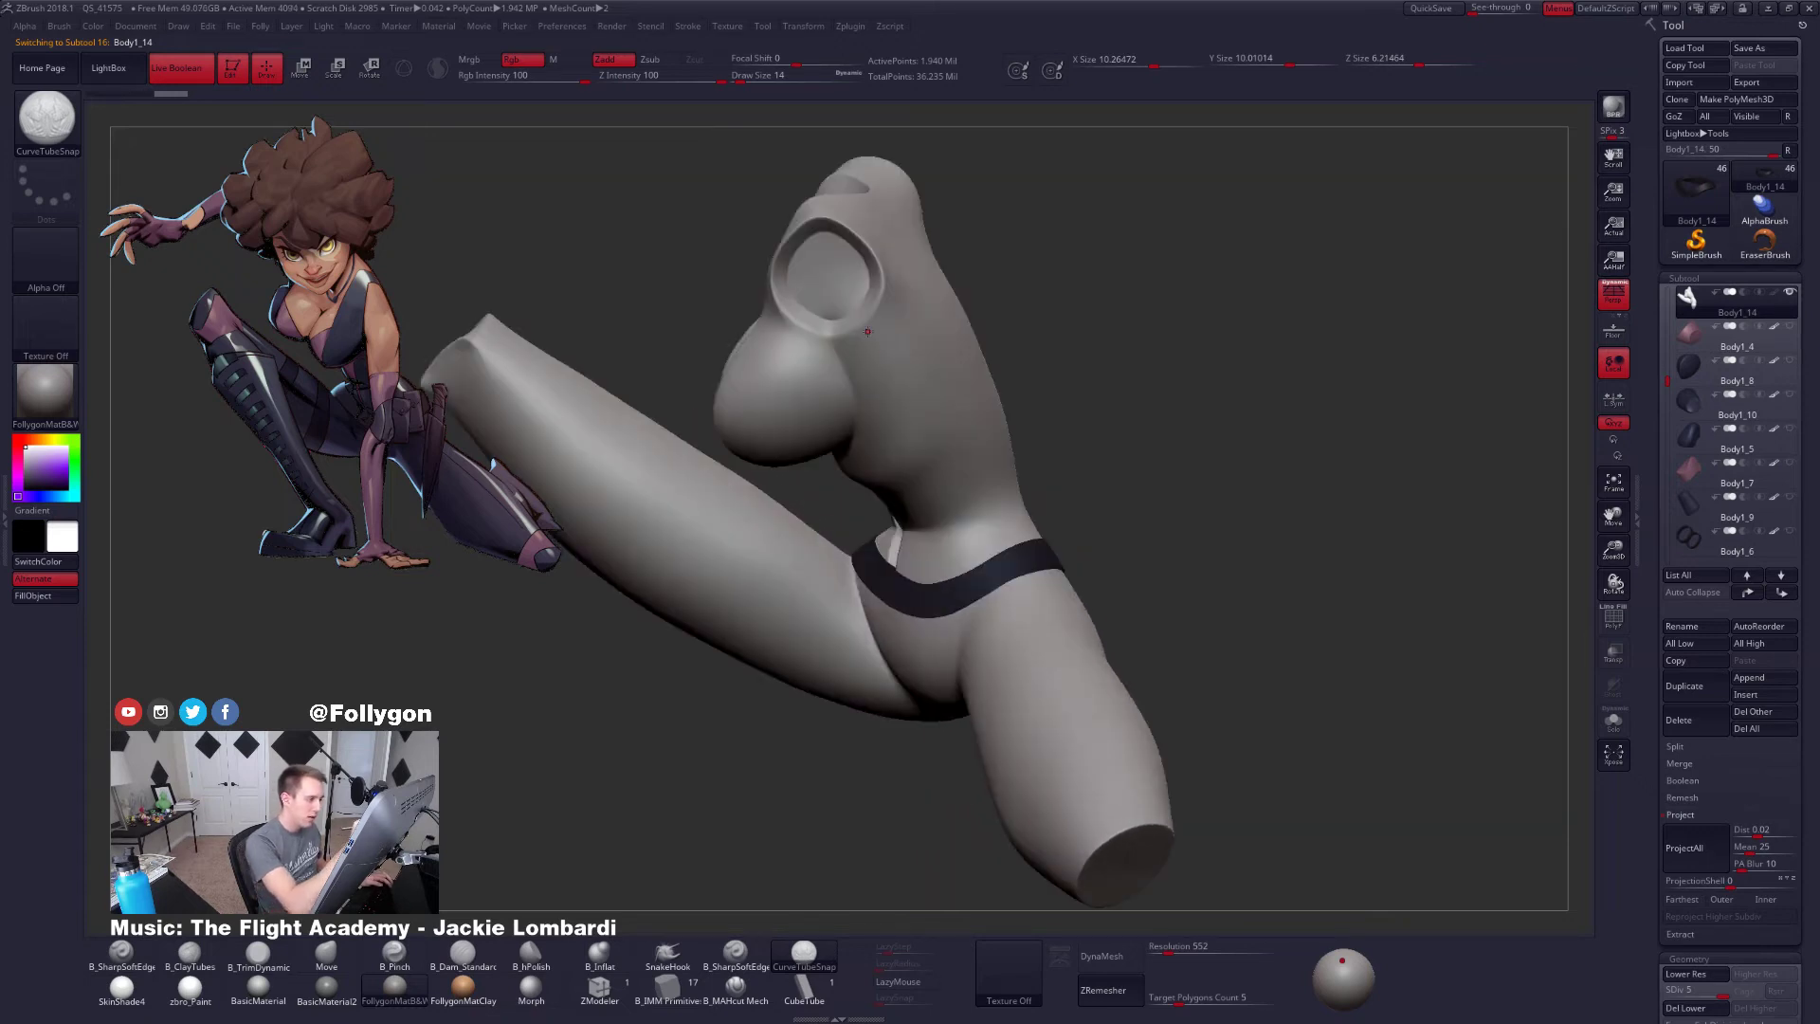
pyautogui.press('space')
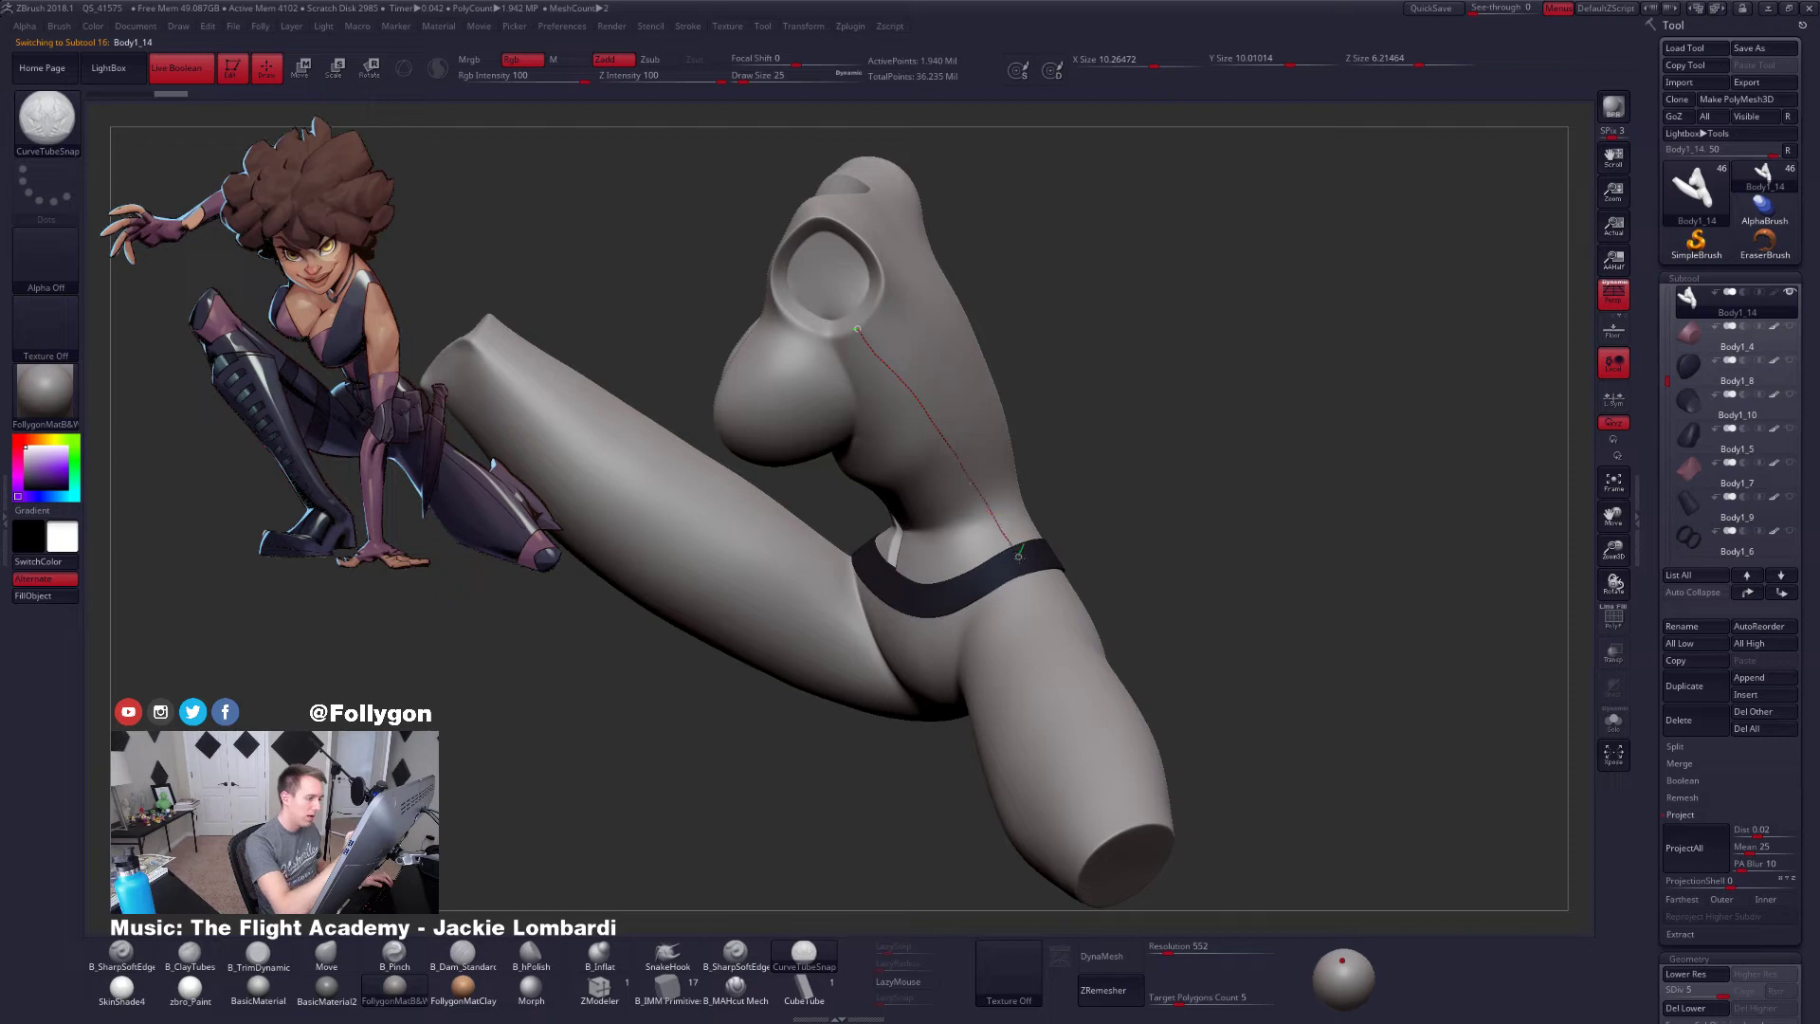
pyautogui.moveTo(1035, 582); pyautogui.dragTo(1036, 584)
pyautogui.moveTo(1044, 644)
pyautogui.mouseDown(button='right')
pyautogui.moveTo(1015, 717)
pyautogui.moveTo(1103, 766)
pyautogui.mouseUp(button='right')
# Delete the body copy's lower subdivision levels and draw a seam tube along the outer side of the kneeling leg, from its opening up to the belt
pyautogui.click(1687, 814)
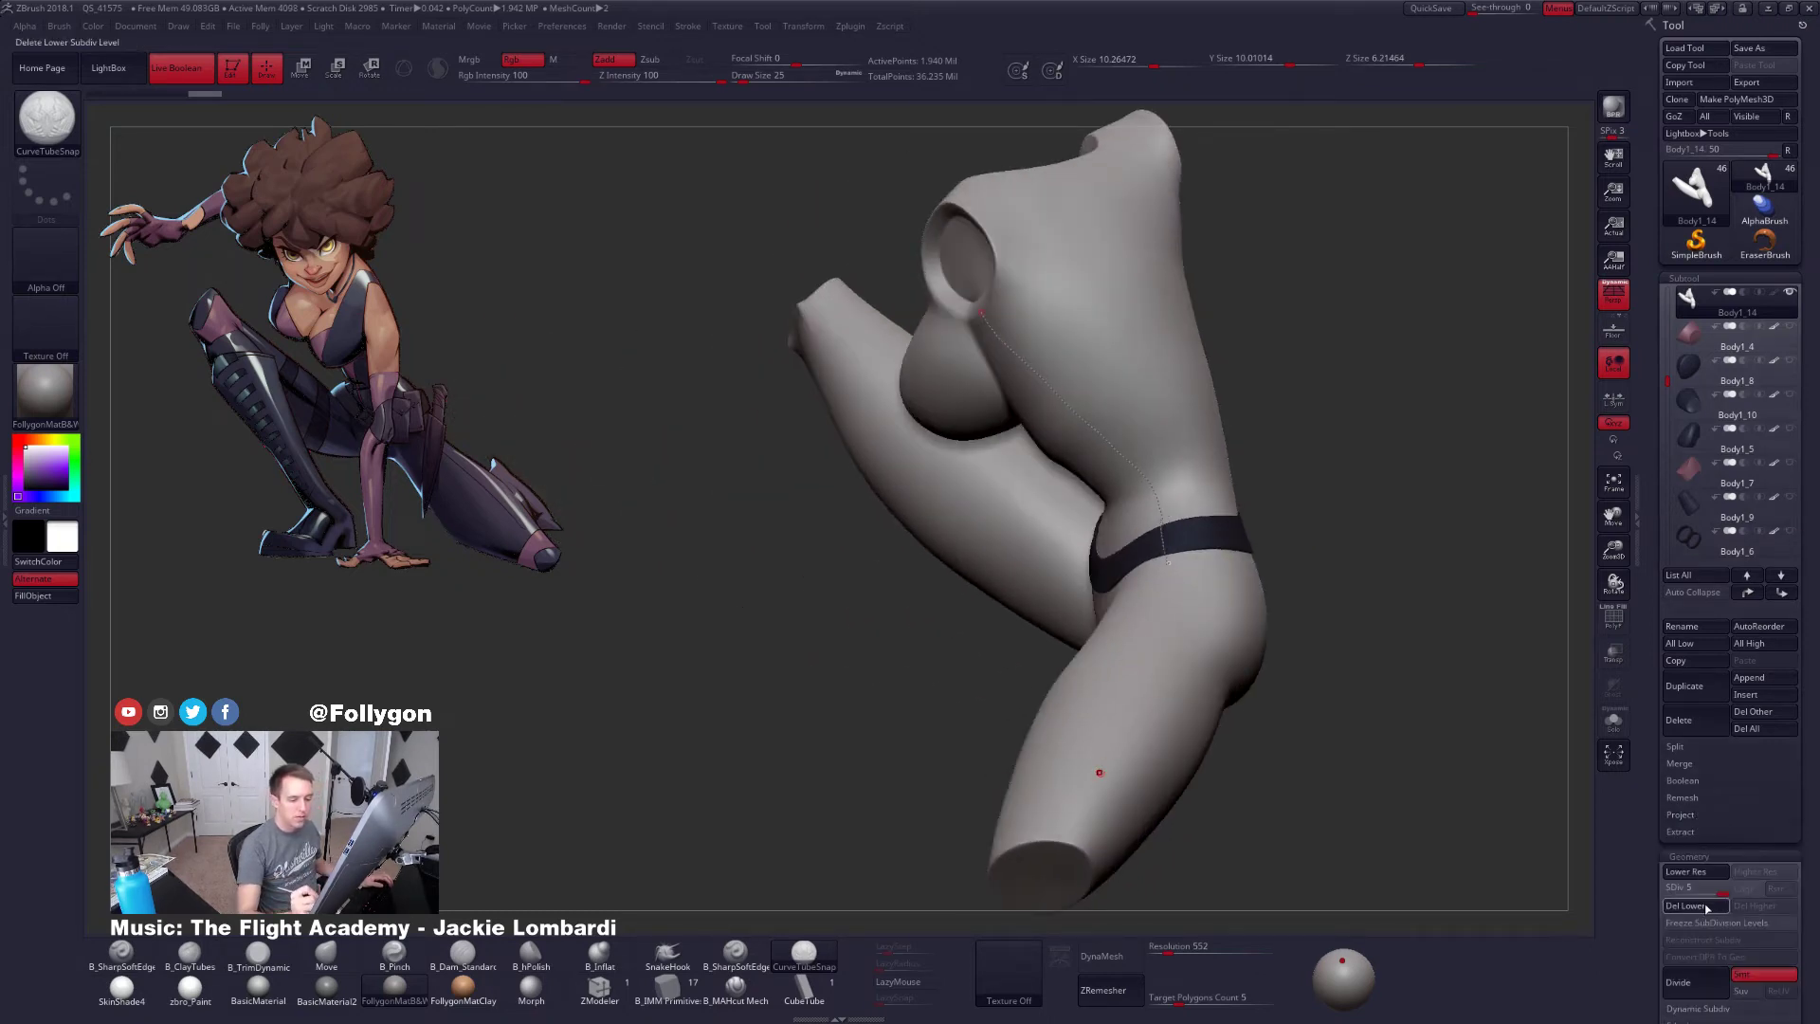
pyautogui.click(1699, 906)
pyautogui.moveTo(1170, 709); pyautogui.dragTo(1052, 796, button='right')
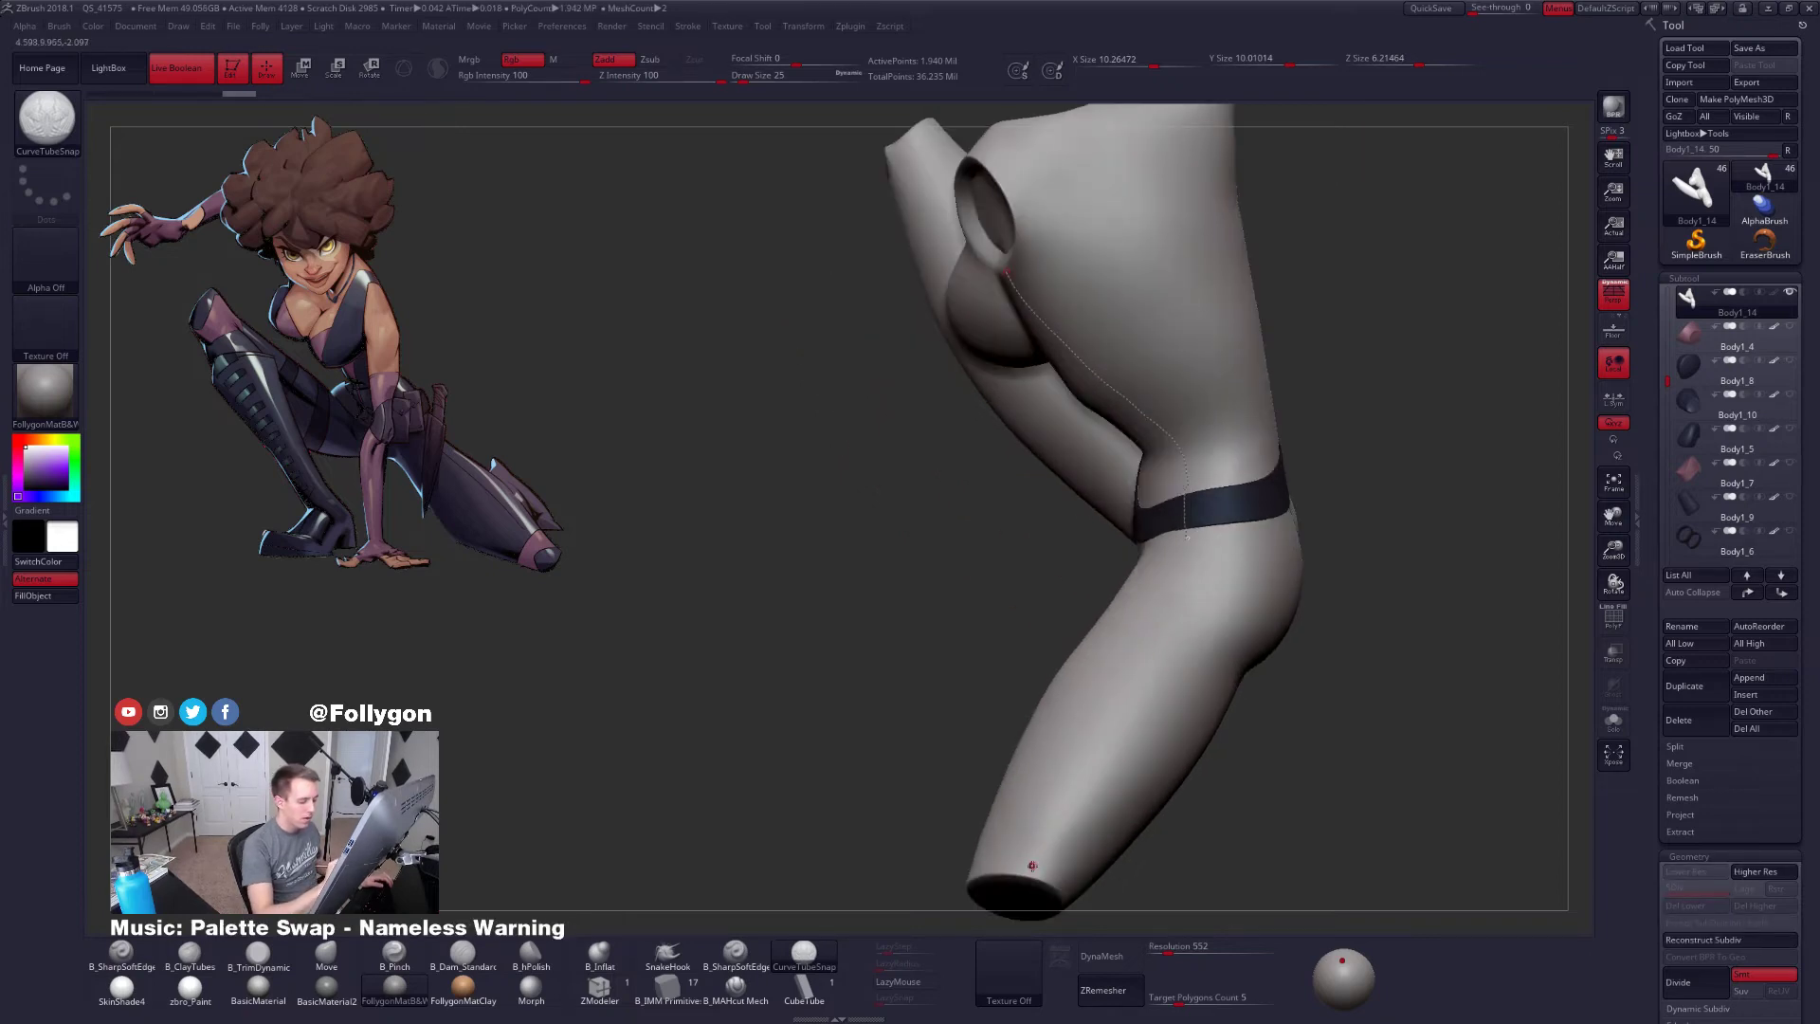
pyautogui.moveTo(1032, 874)
pyautogui.mouseDown()
pyautogui.moveTo(1206, 561)
pyautogui.moveTo(1199, 521)
pyautogui.mouseUp()
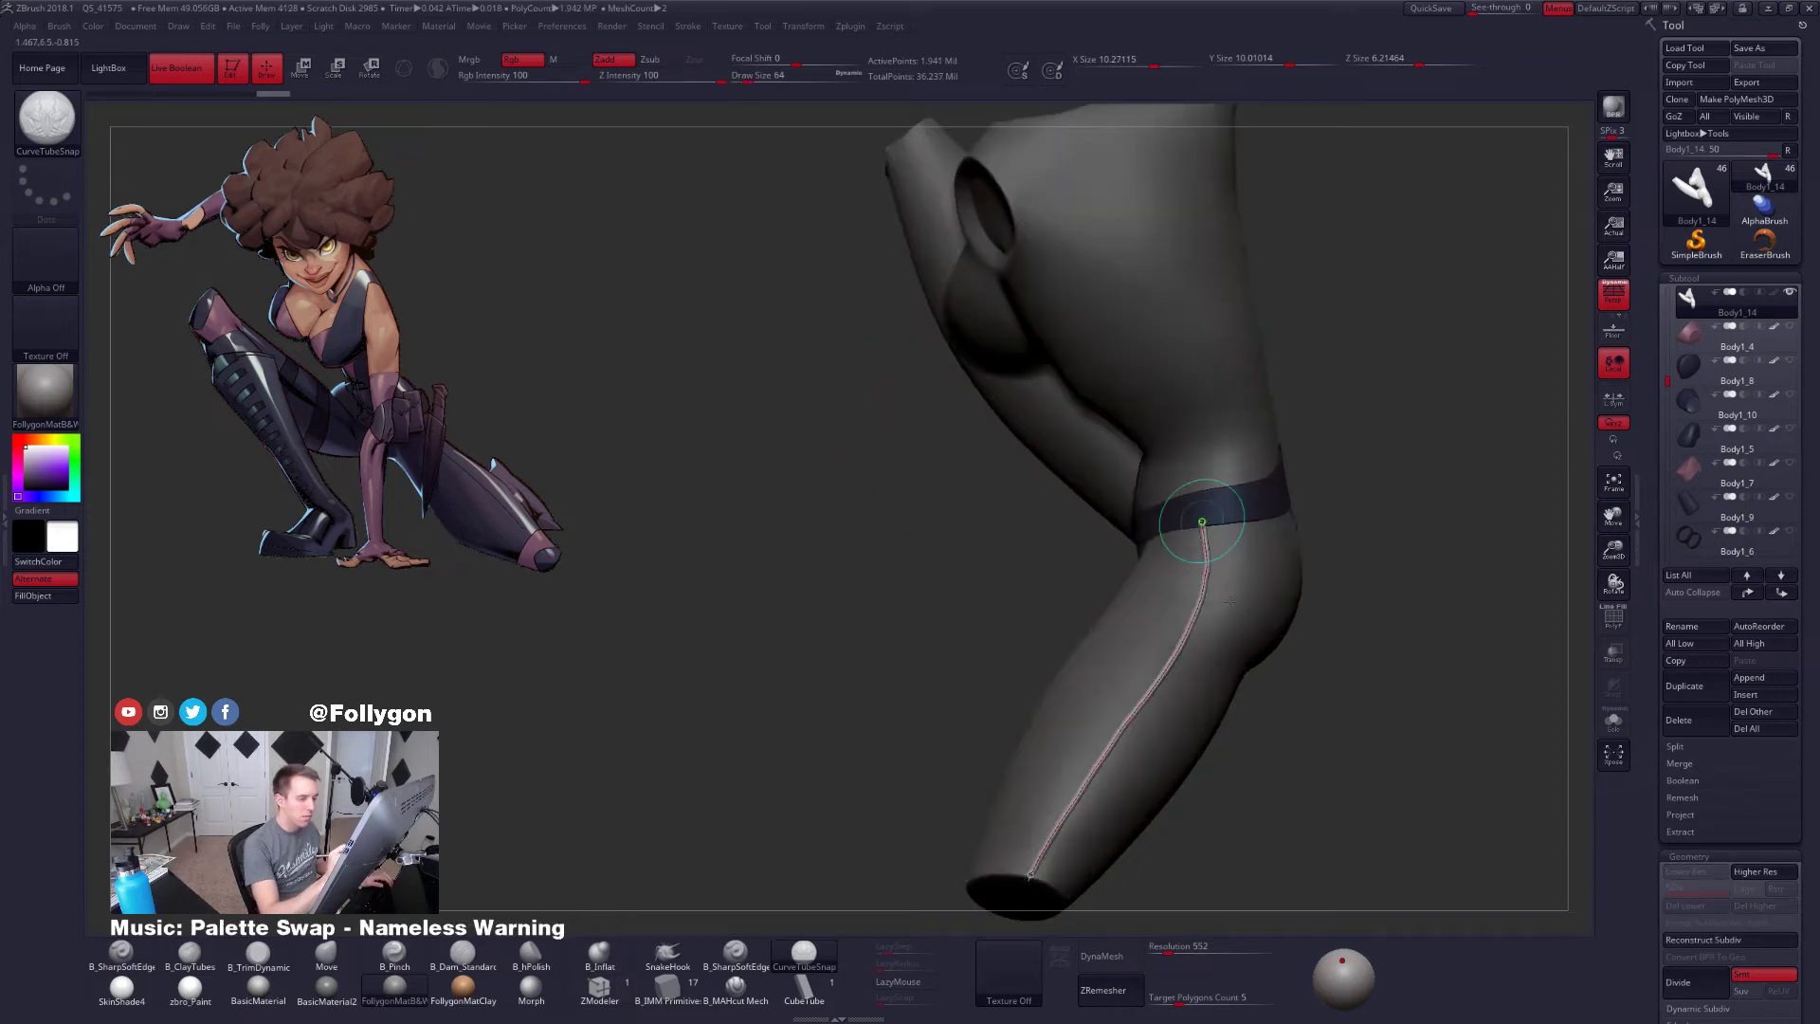
pyautogui.moveTo(1199, 531); pyautogui.dragTo(1239, 642, button='right')
pyautogui.moveTo(1300, 732)
pyautogui.mouseDown(button='right')
pyautogui.moveTo(1272, 732)
pyautogui.moveTo(1365, 752)
pyautogui.moveTo(1326, 713)
pyautogui.mouseUp(button='right')
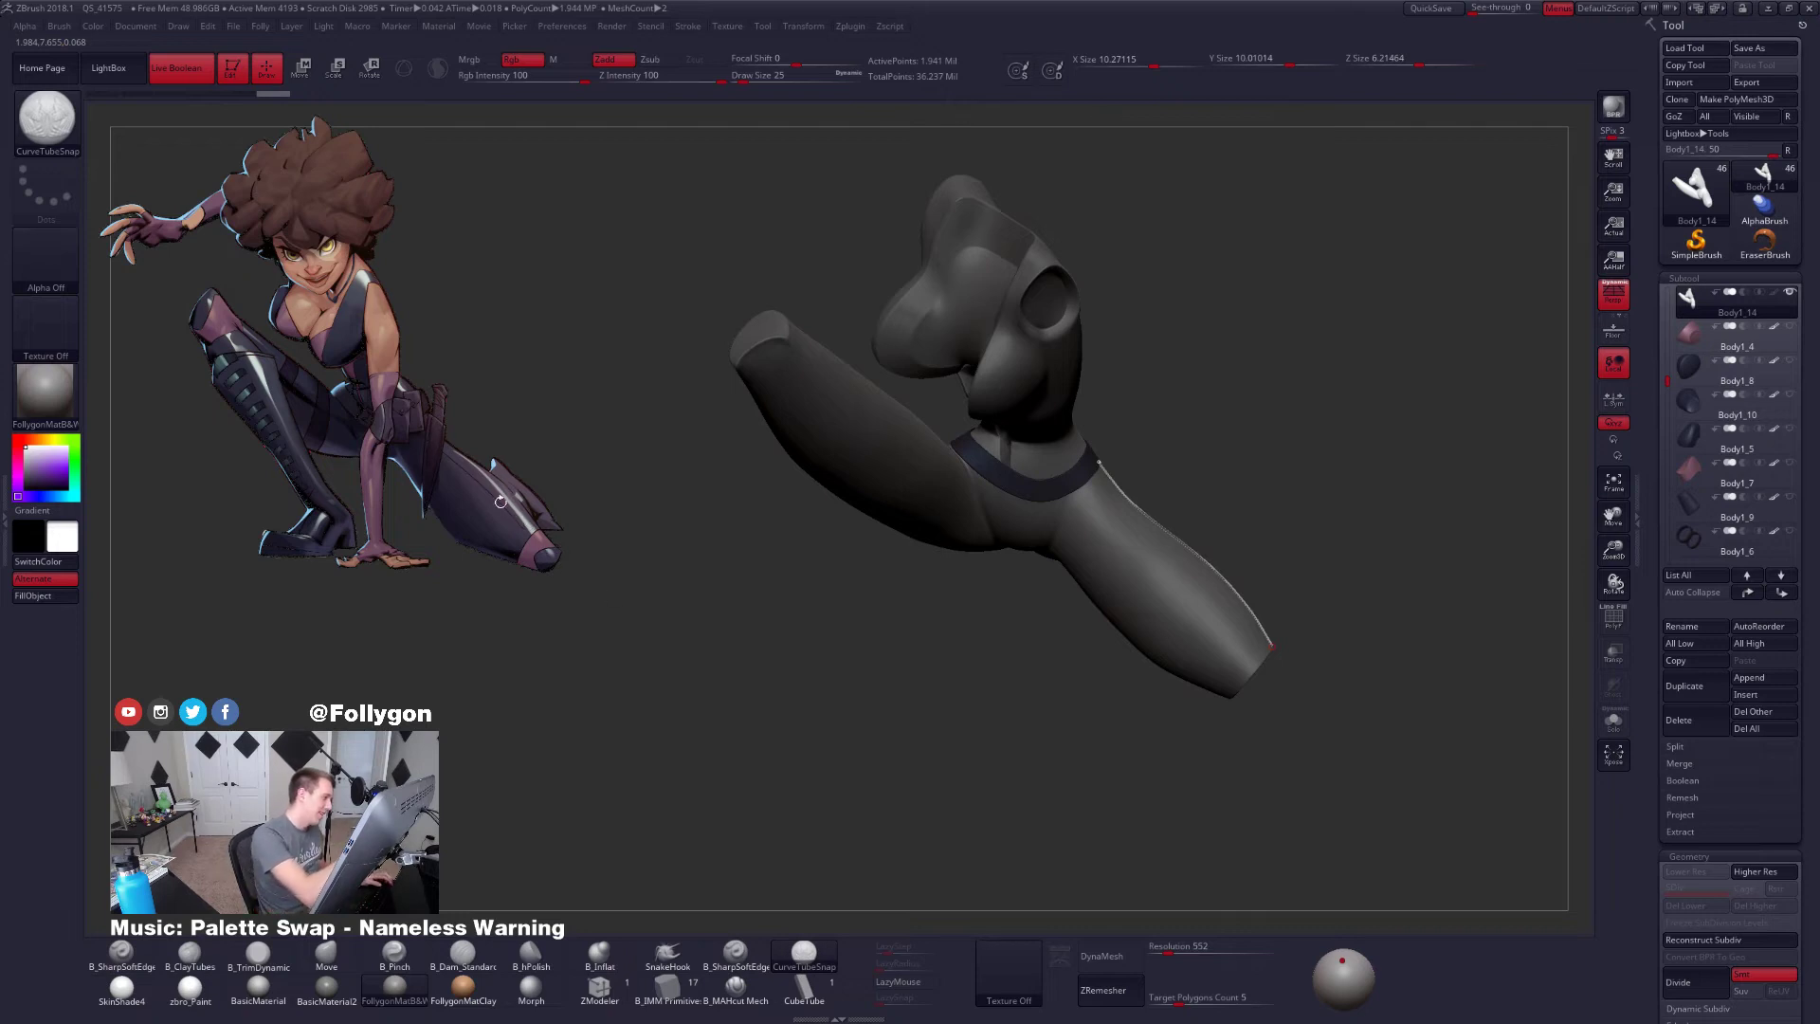
# Draw a seam tube from the armhole down the side of the torso to meet the upper end of the kneeling leg's seam
pyautogui.moveTo(968, 731)
pyautogui.mouseDown(button='right')
pyautogui.moveTo(1270, 735)
pyautogui.moveTo(1207, 743)
pyautogui.moveTo(1167, 791)
pyautogui.moveTo(1203, 755)
pyautogui.moveTo(1242, 794)
pyautogui.moveTo(1227, 752)
pyautogui.mouseUp(button='right')
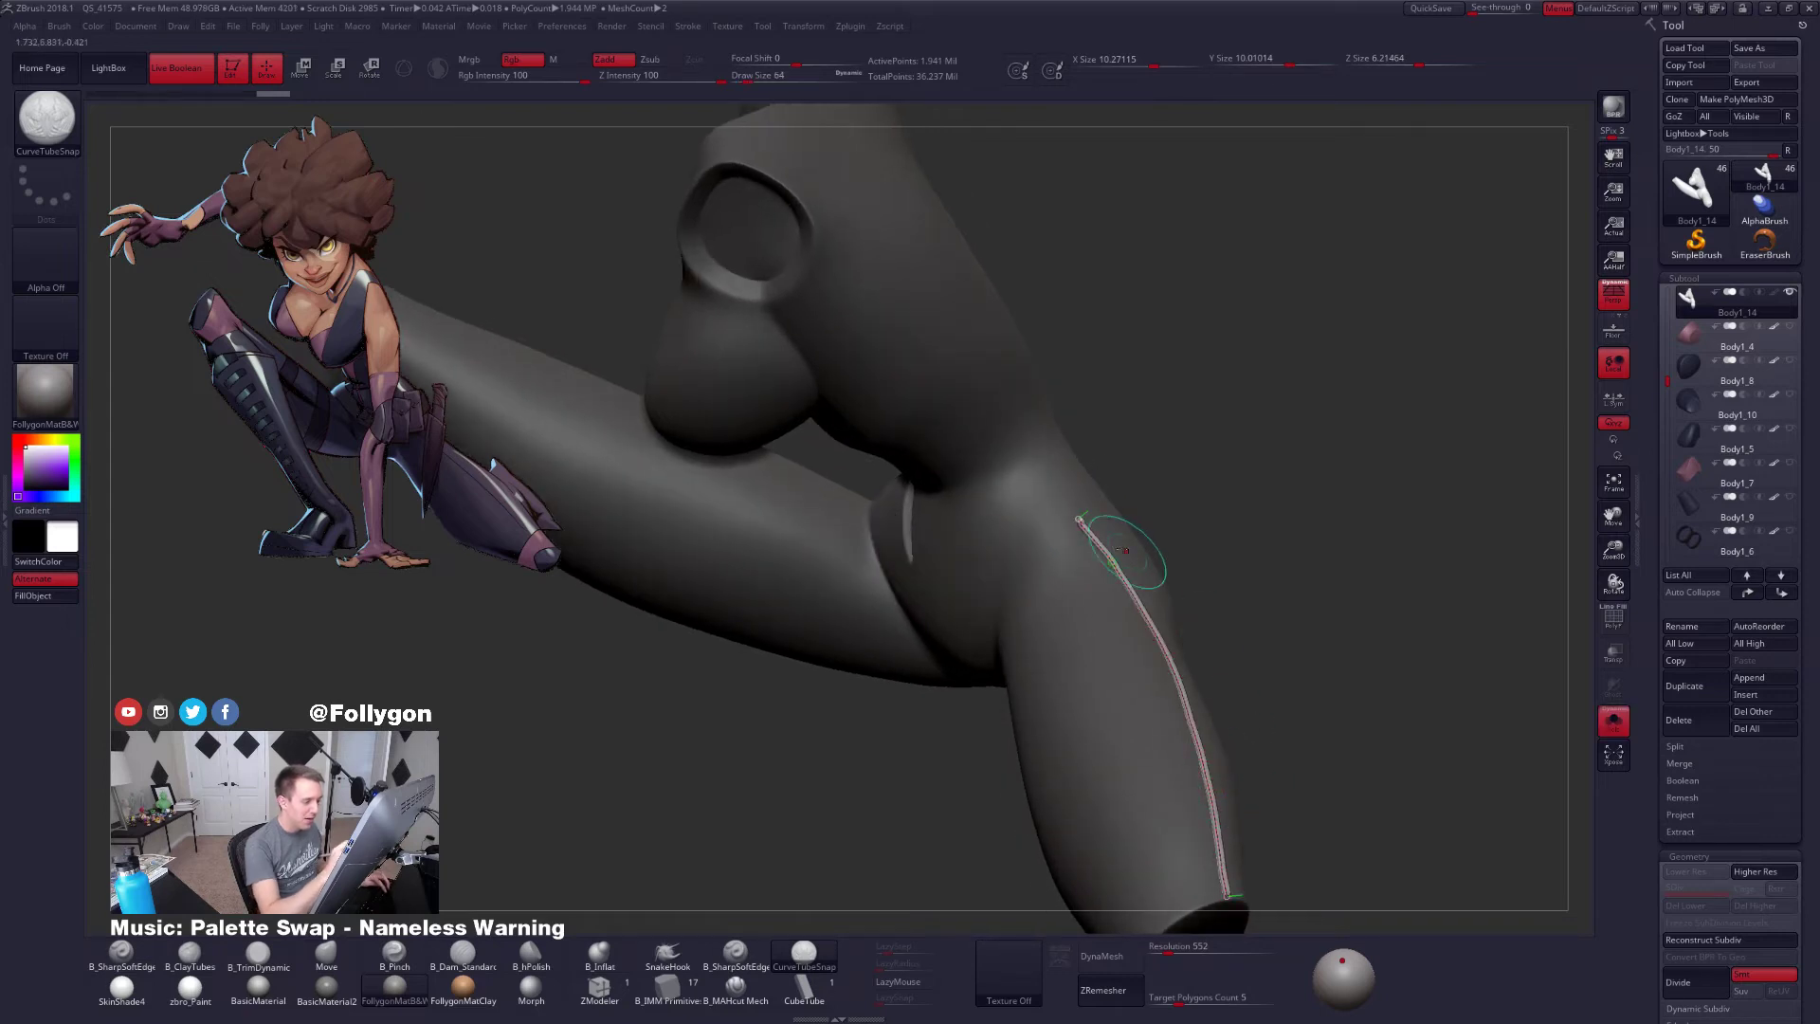
pyautogui.moveTo(1049, 508); pyautogui.dragTo(1052, 481, button='right')
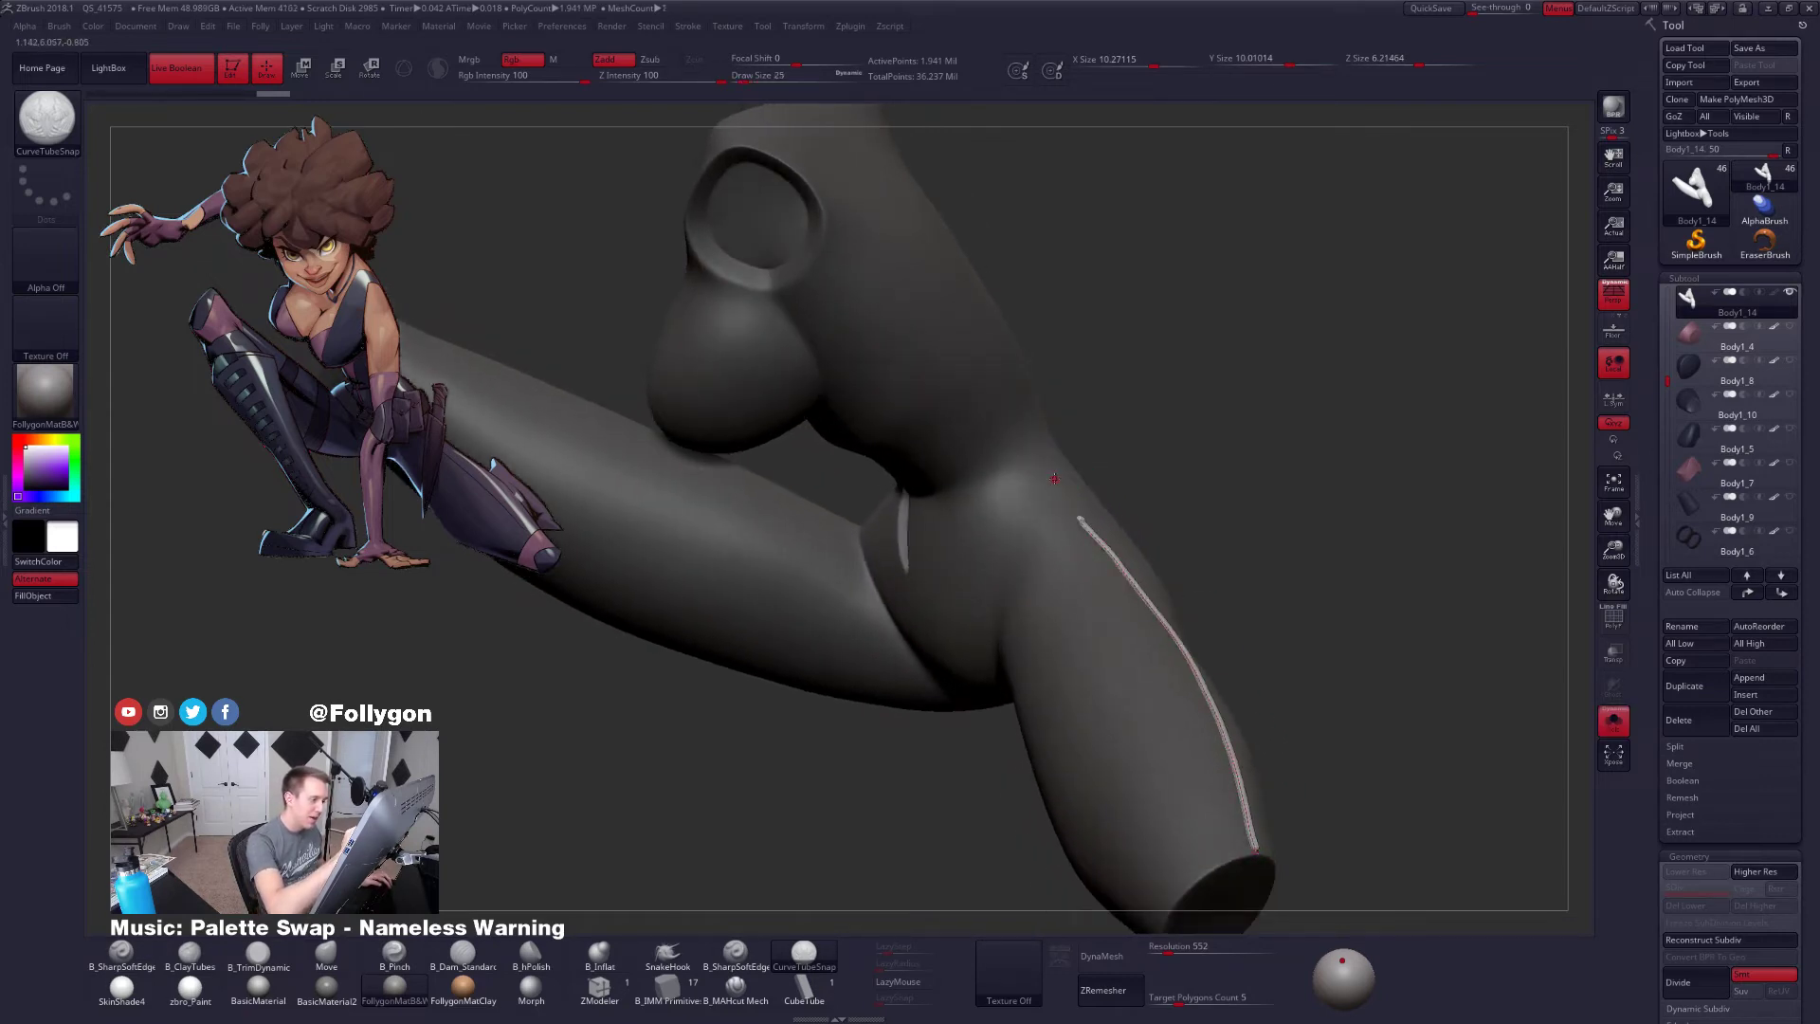
pyautogui.moveTo(952, 396); pyautogui.dragTo(899, 342, button='right')
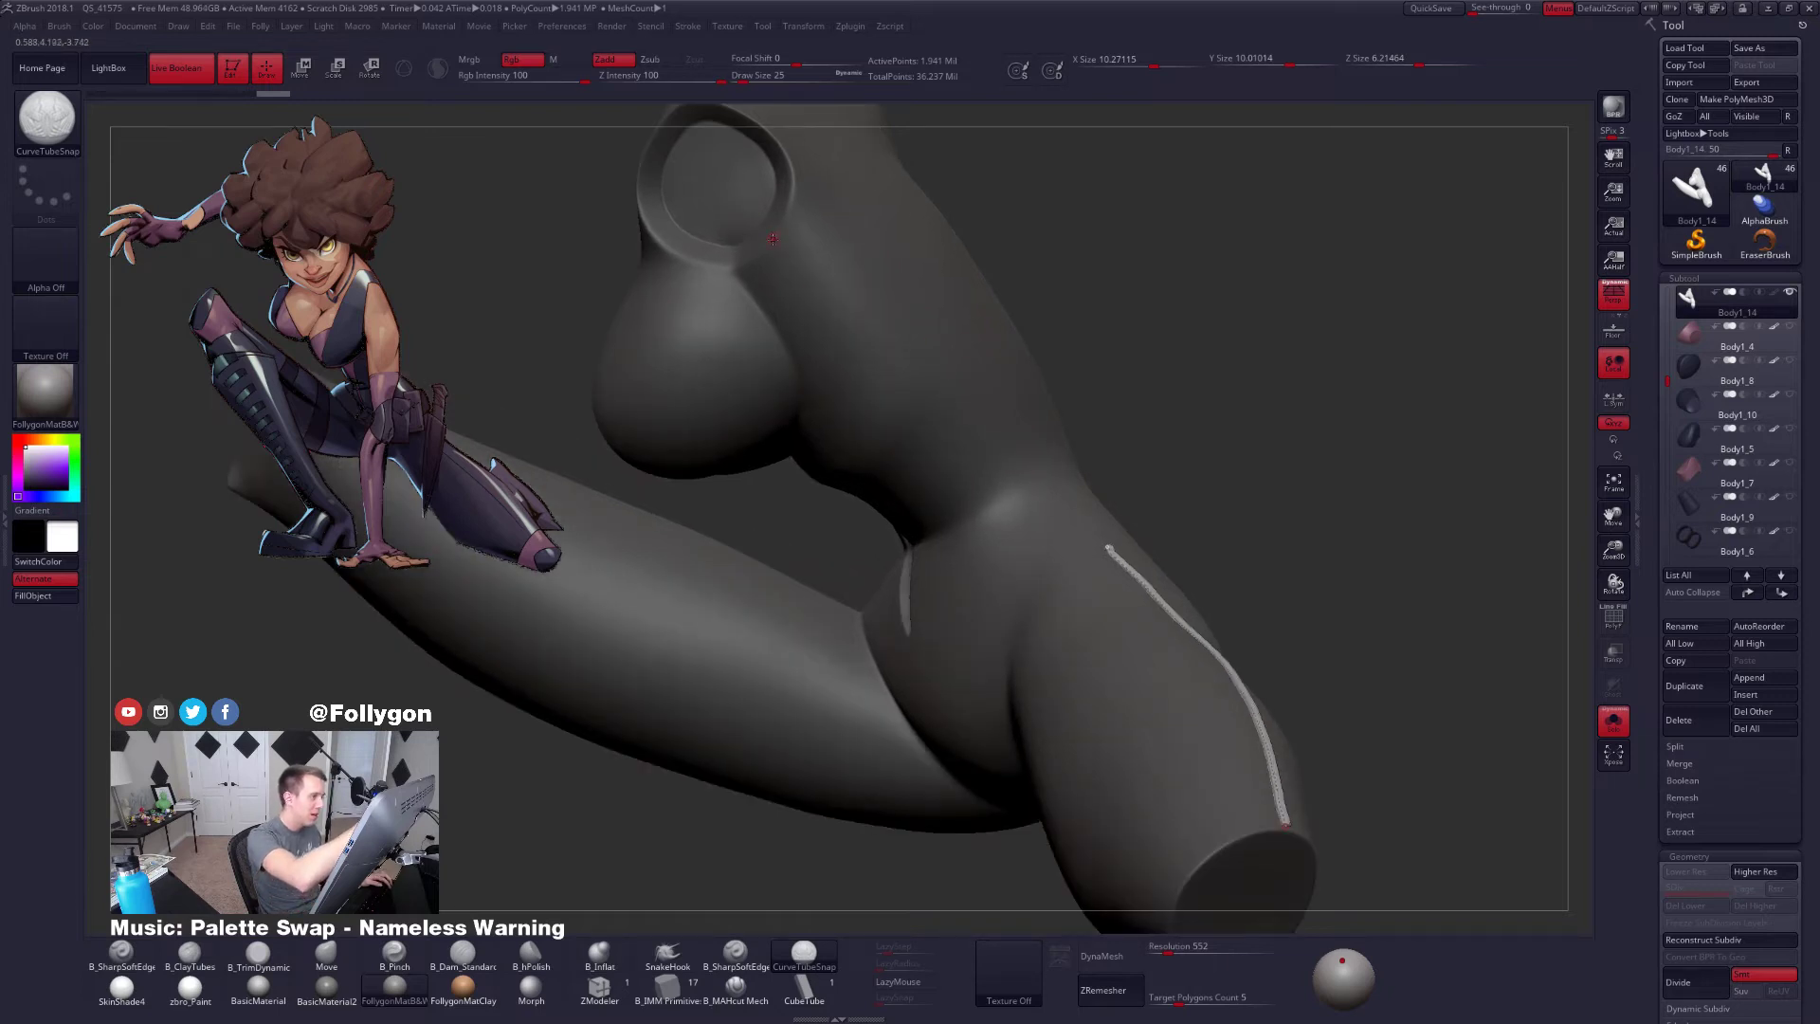
pyautogui.moveTo(773, 239); pyautogui.dragTo(792, 258)
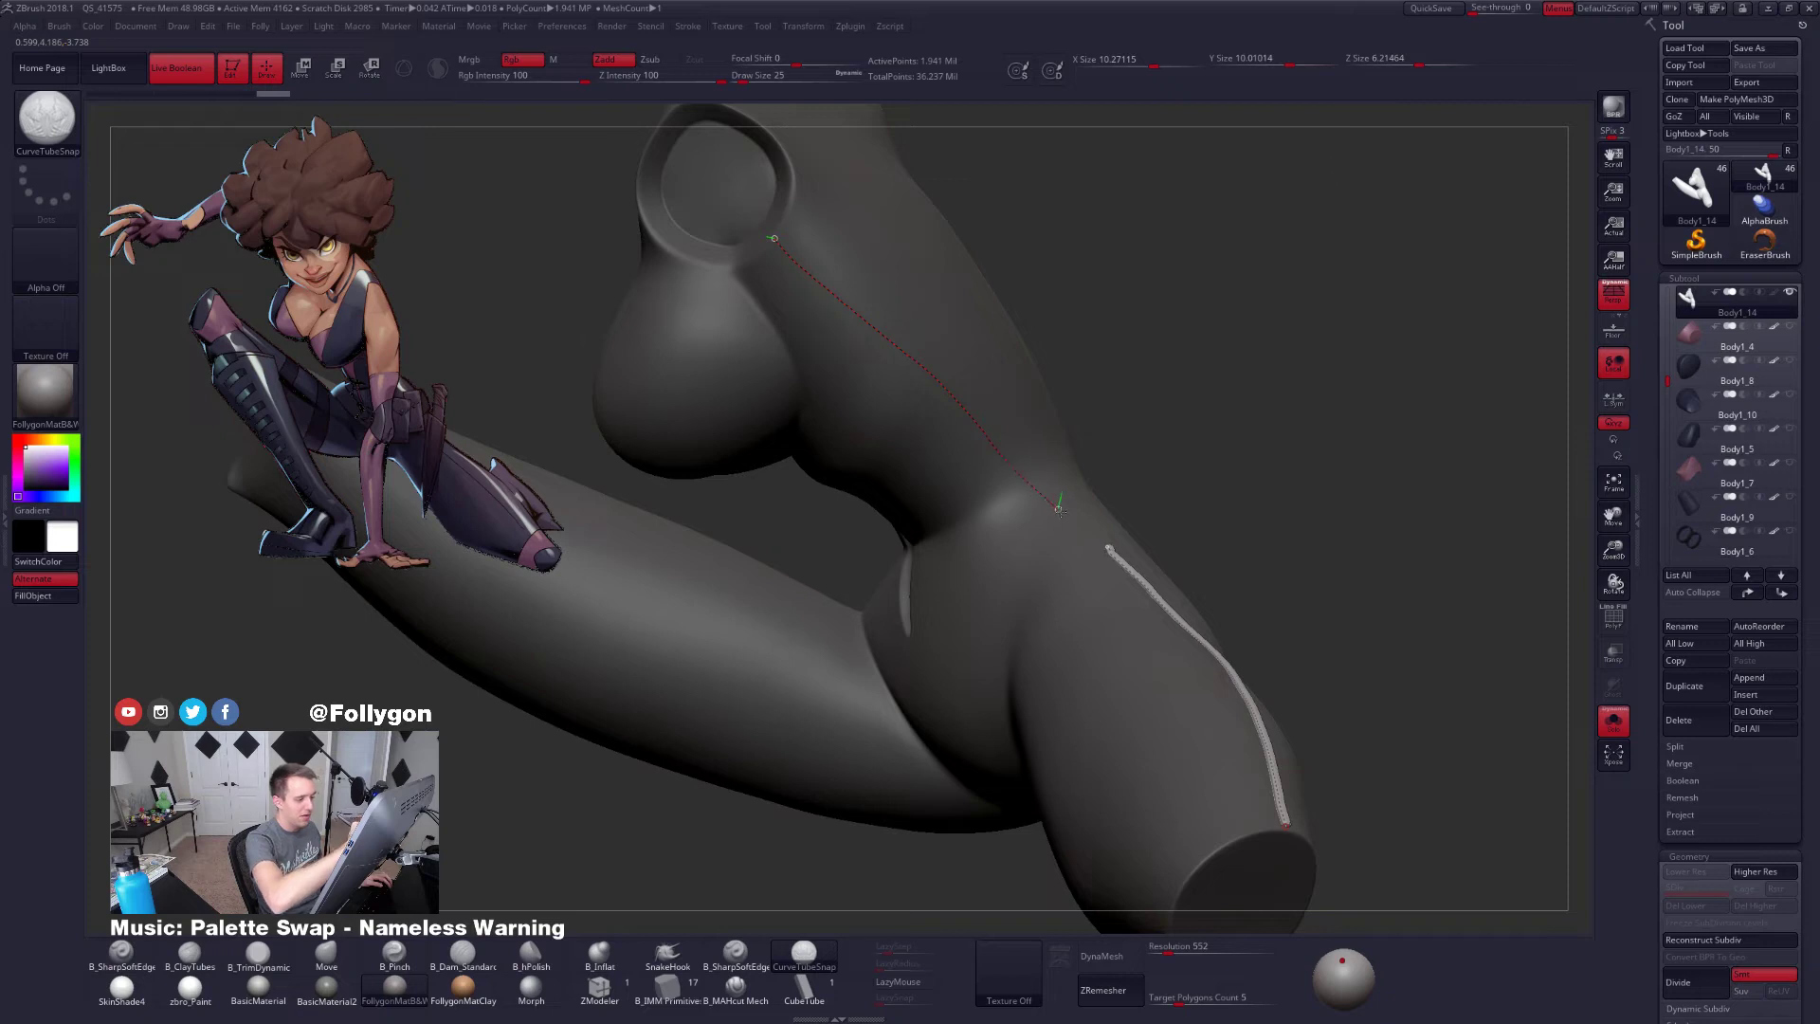
pyautogui.moveTo(1104, 546); pyautogui.dragTo(1109, 550)
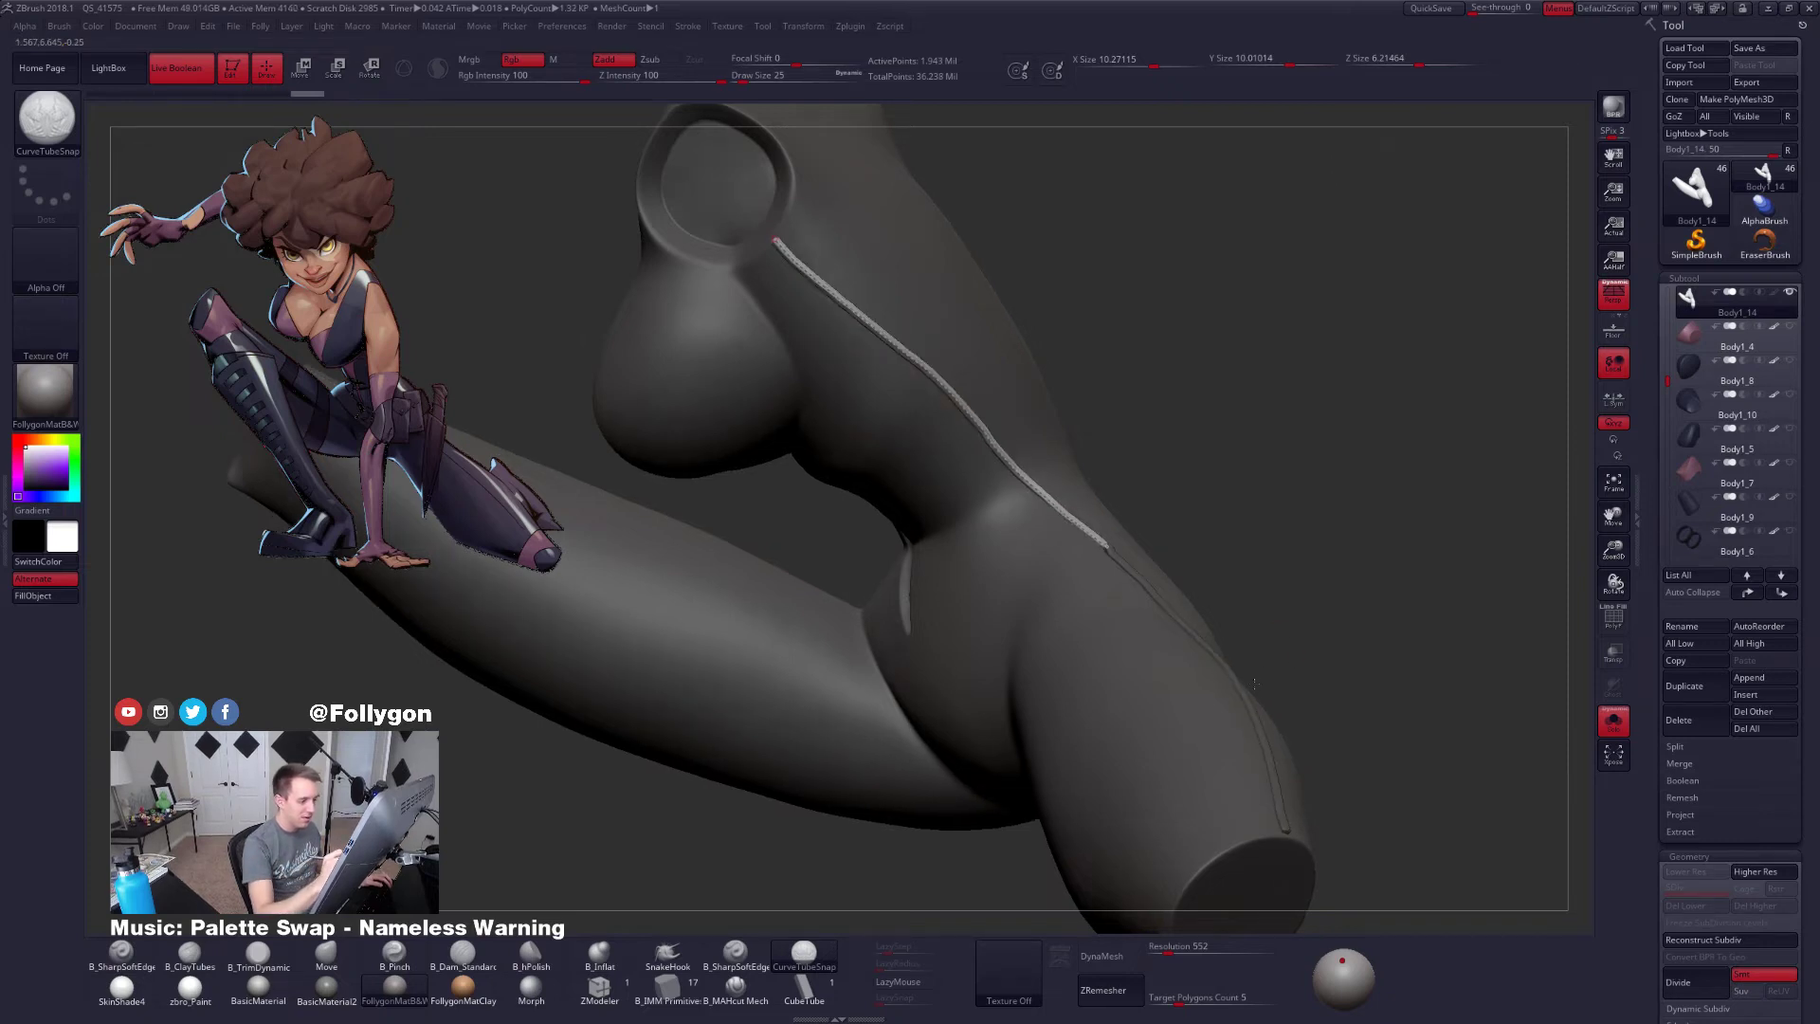
pyautogui.moveTo(1200, 577)
pyautogui.mouseDown(button='right')
pyautogui.moveTo(1250, 726)
pyautogui.moveTo(1115, 760)
pyautogui.mouseUp(button='right')
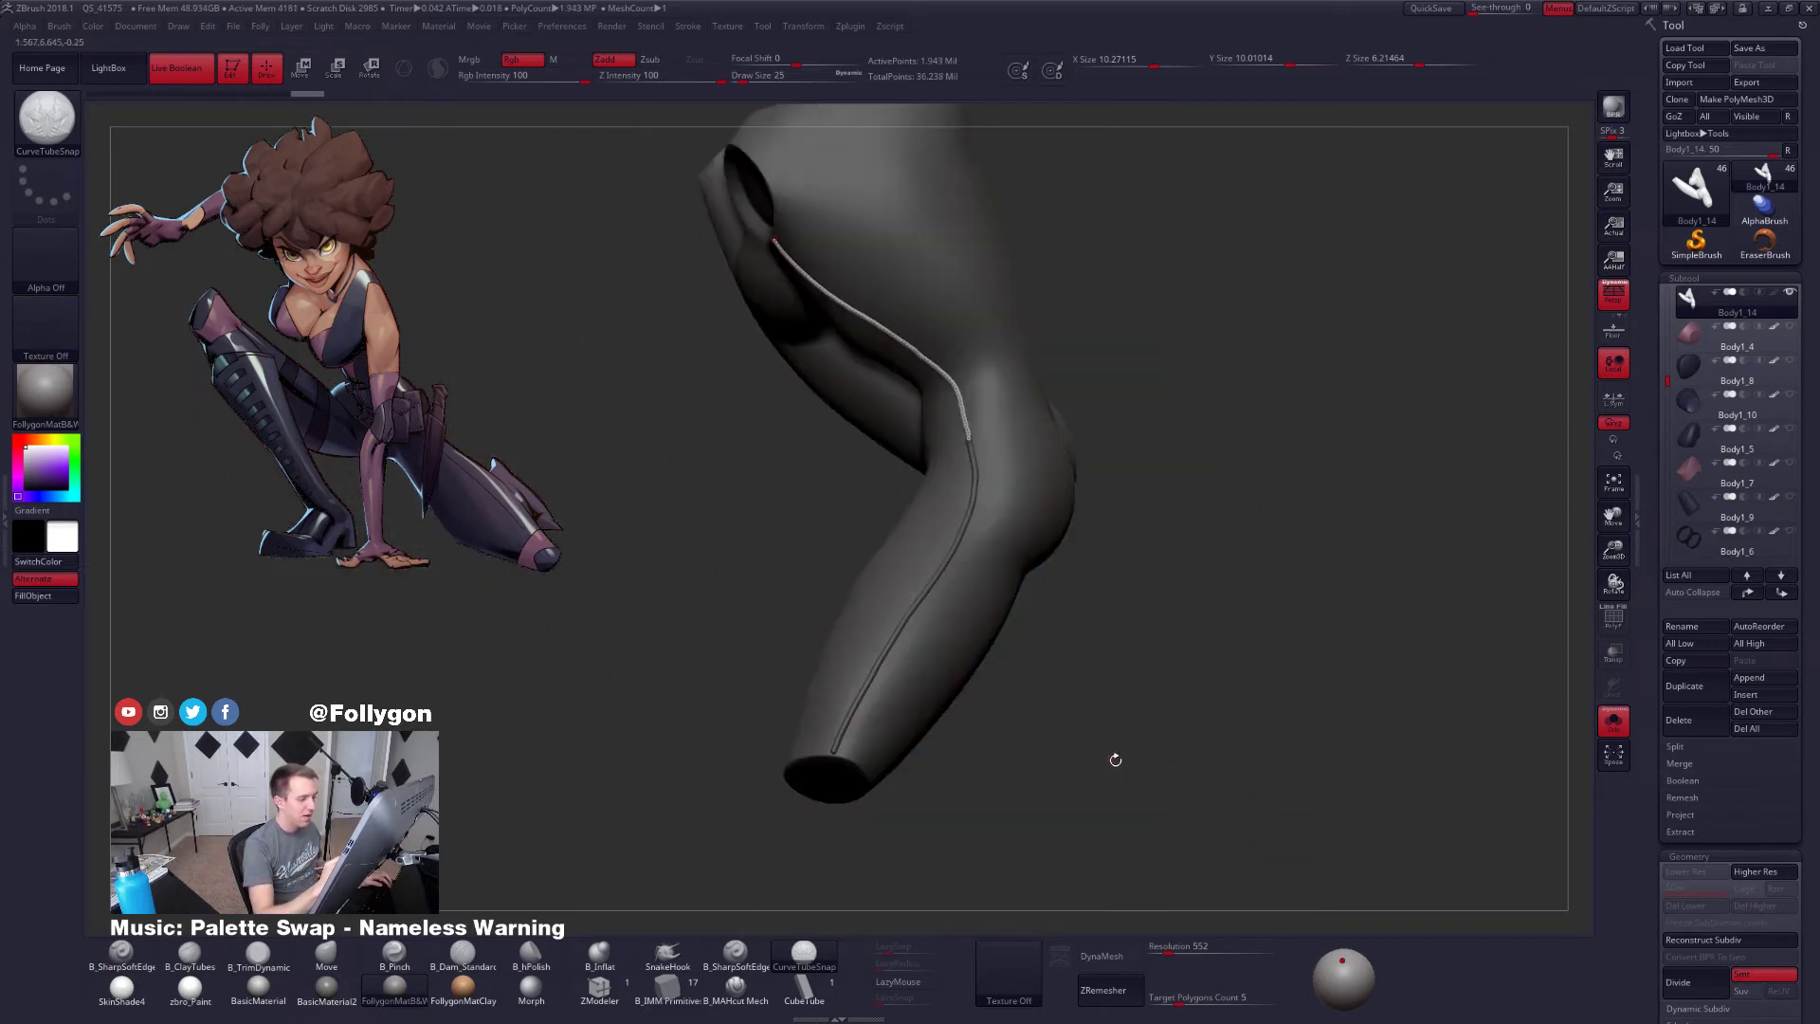
# Draw a matching seam tube on the opposite side of the torso, from the armhole down to the belt
pyautogui.moveTo(977, 706); pyautogui.dragTo(1207, 768, button='right')
pyautogui.moveTo(1014, 809); pyautogui.dragTo(1090, 755, button='right')
pyautogui.moveTo(1065, 675)
pyautogui.mouseDown(button='right')
pyautogui.moveTo(1011, 456)
pyautogui.moveTo(1020, 508)
pyautogui.moveTo(1005, 505)
pyautogui.moveTo(1020, 467)
pyautogui.mouseUp(button='right')
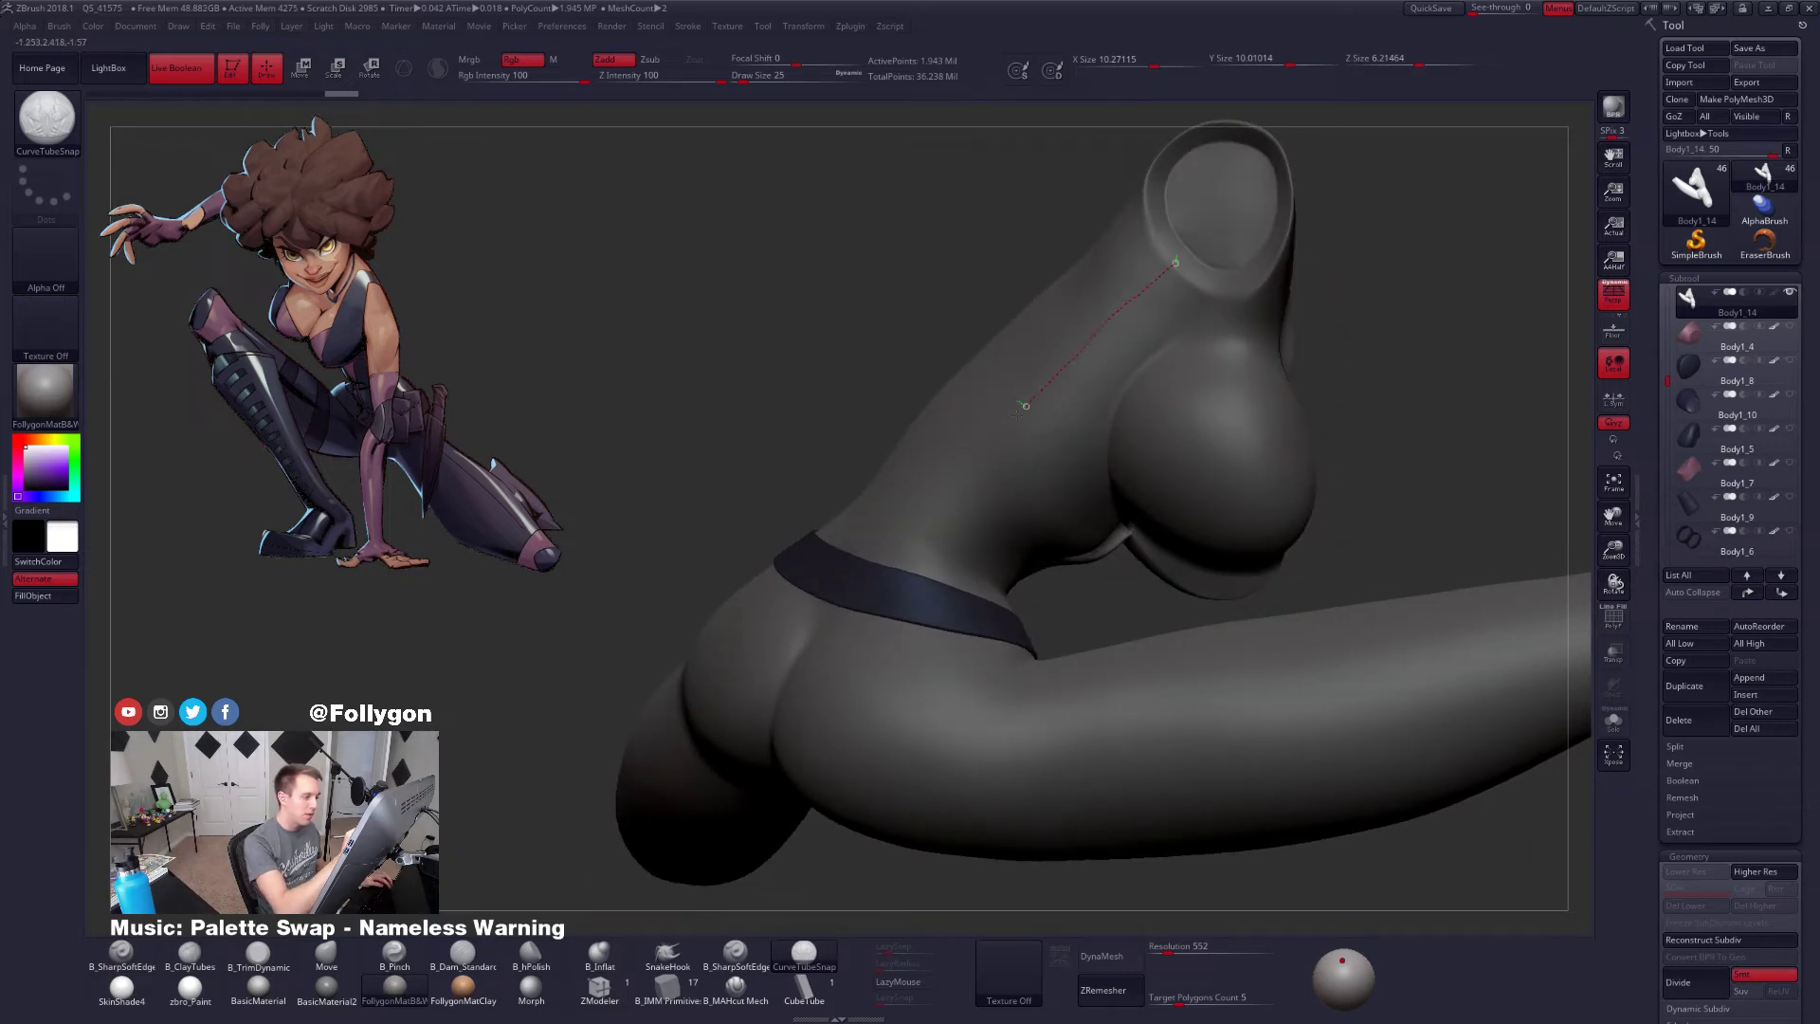
pyautogui.moveTo(936, 599); pyautogui.dragTo(935, 600)
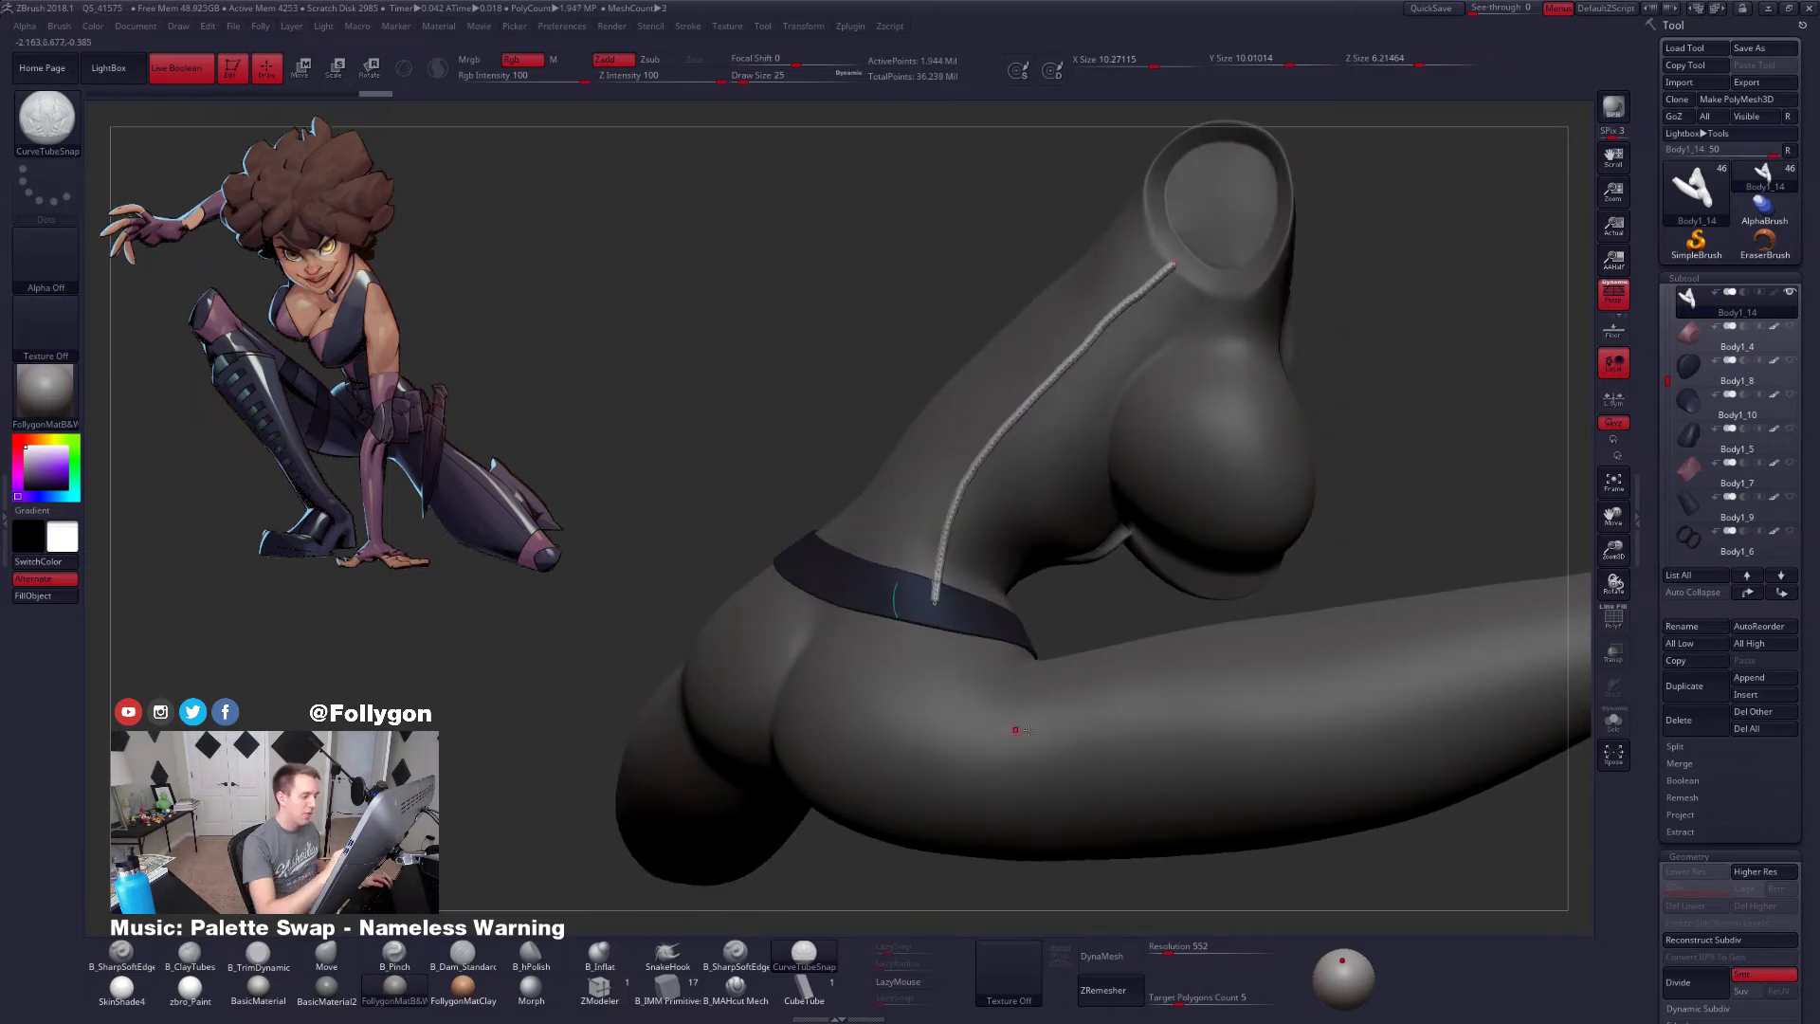
pyautogui.click(1212, 734)
pyautogui.moveTo(1212, 734); pyautogui.dragTo(1100, 753, button='right')
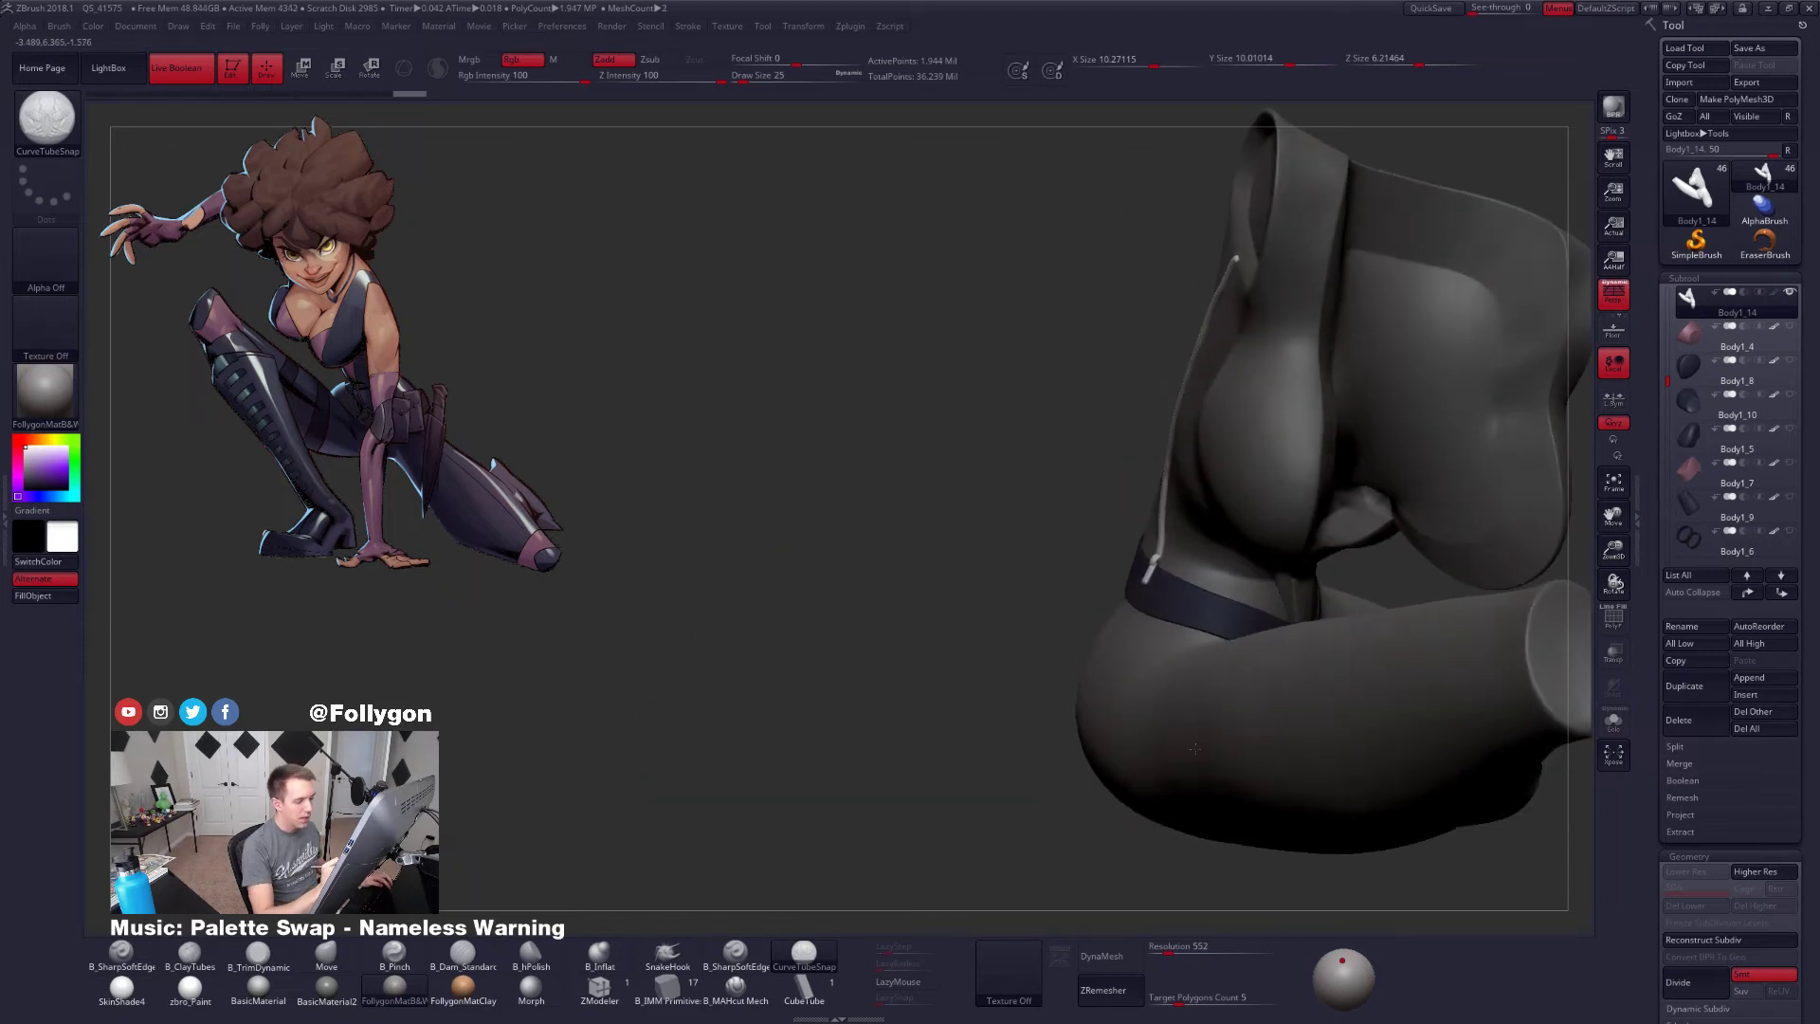
# Correct the kinked lower end of the new torso seam where it crosses the belt
pyautogui.keyDown('ctrl'); pyautogui.moveTo(1202, 787); pyautogui.dragTo(1174, 739, button='right'); pyautogui.keyUp('ctrl')
pyautogui.keyDown('ctrl'); pyautogui.moveTo(1173, 593); pyautogui.dragTo(1134, 664, button='right'); pyautogui.keyUp('ctrl')
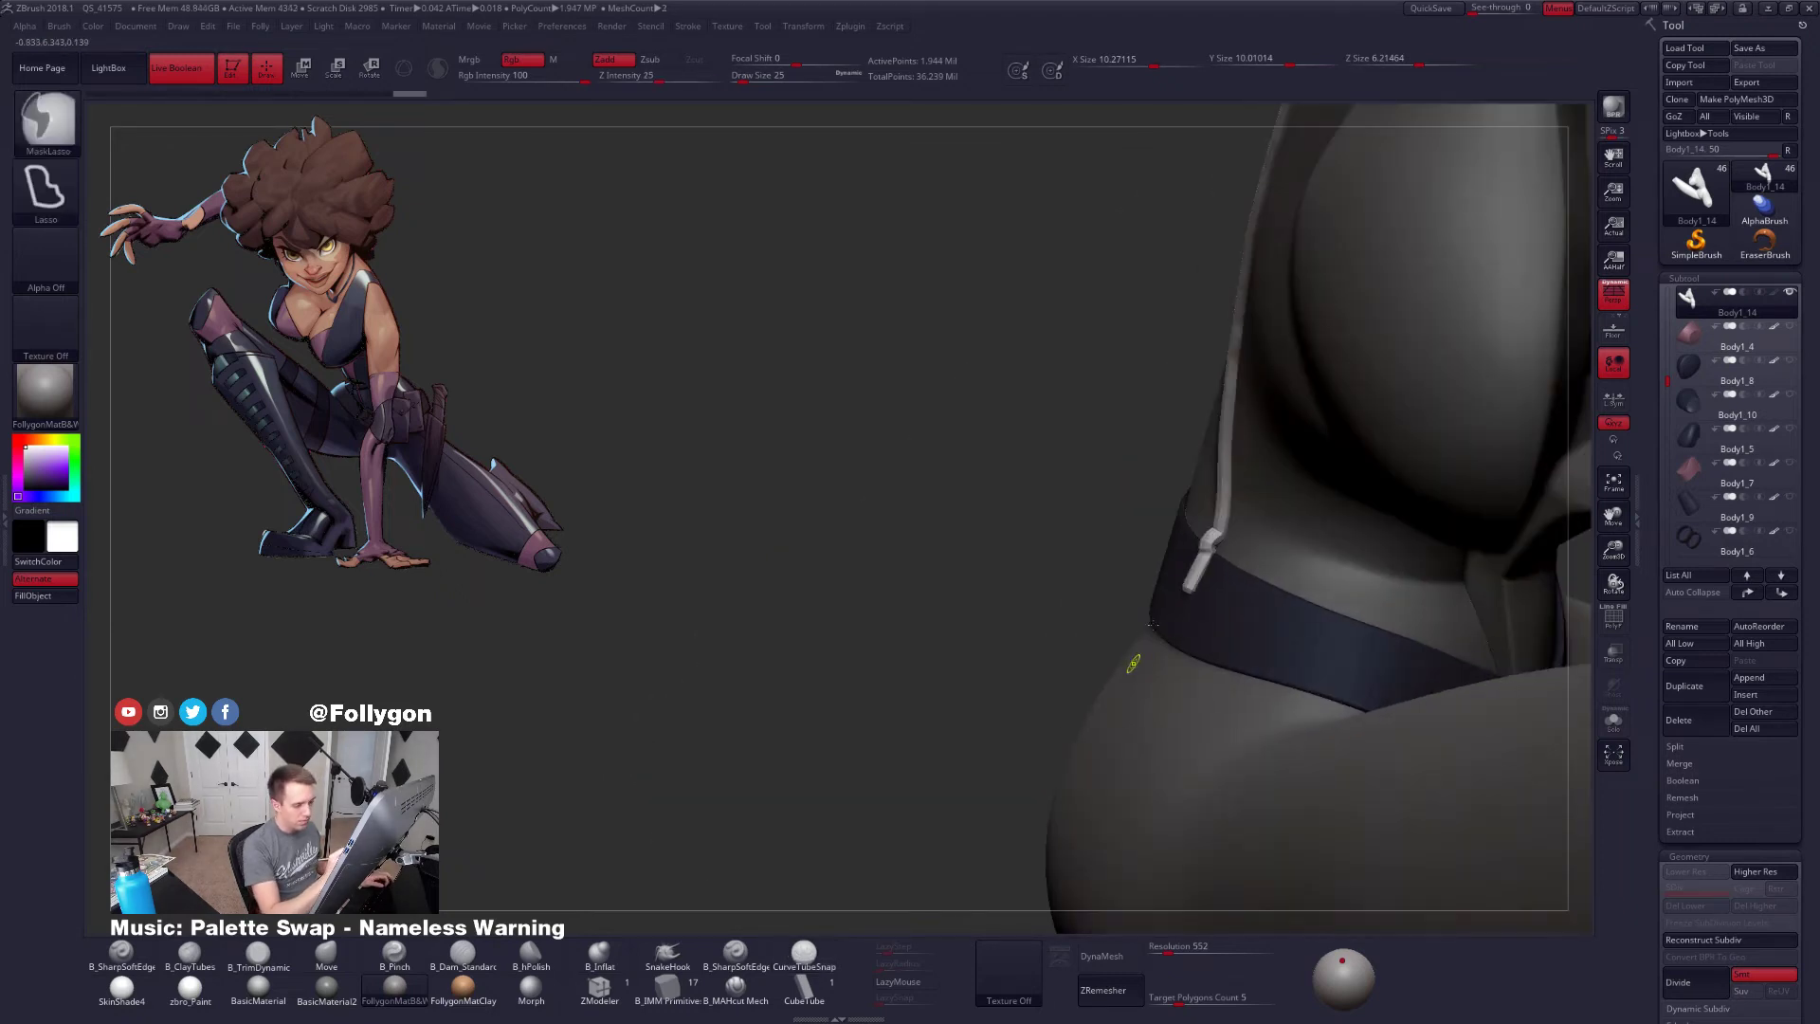
pyautogui.hotkey('ctrl', 'shift', 's')
pyautogui.hotkey('ctrl', 'z')
pyautogui.moveTo(1188, 595); pyautogui.dragTo(1184, 607)
pyautogui.moveTo(1129, 661)
pyautogui.keyDown('ctrl'); pyautogui.mouseDown(button='right')
pyautogui.moveTo(1177, 726)
pyautogui.moveTo(1275, 742)
pyautogui.moveTo(1182, 764)
pyautogui.moveTo(1182, 715)
pyautogui.moveTo(1221, 658)
pyautogui.moveTo(1081, 736)
pyautogui.moveTo(1055, 727)
pyautogui.mouseUp(button='right'); pyautogui.keyUp('ctrl')
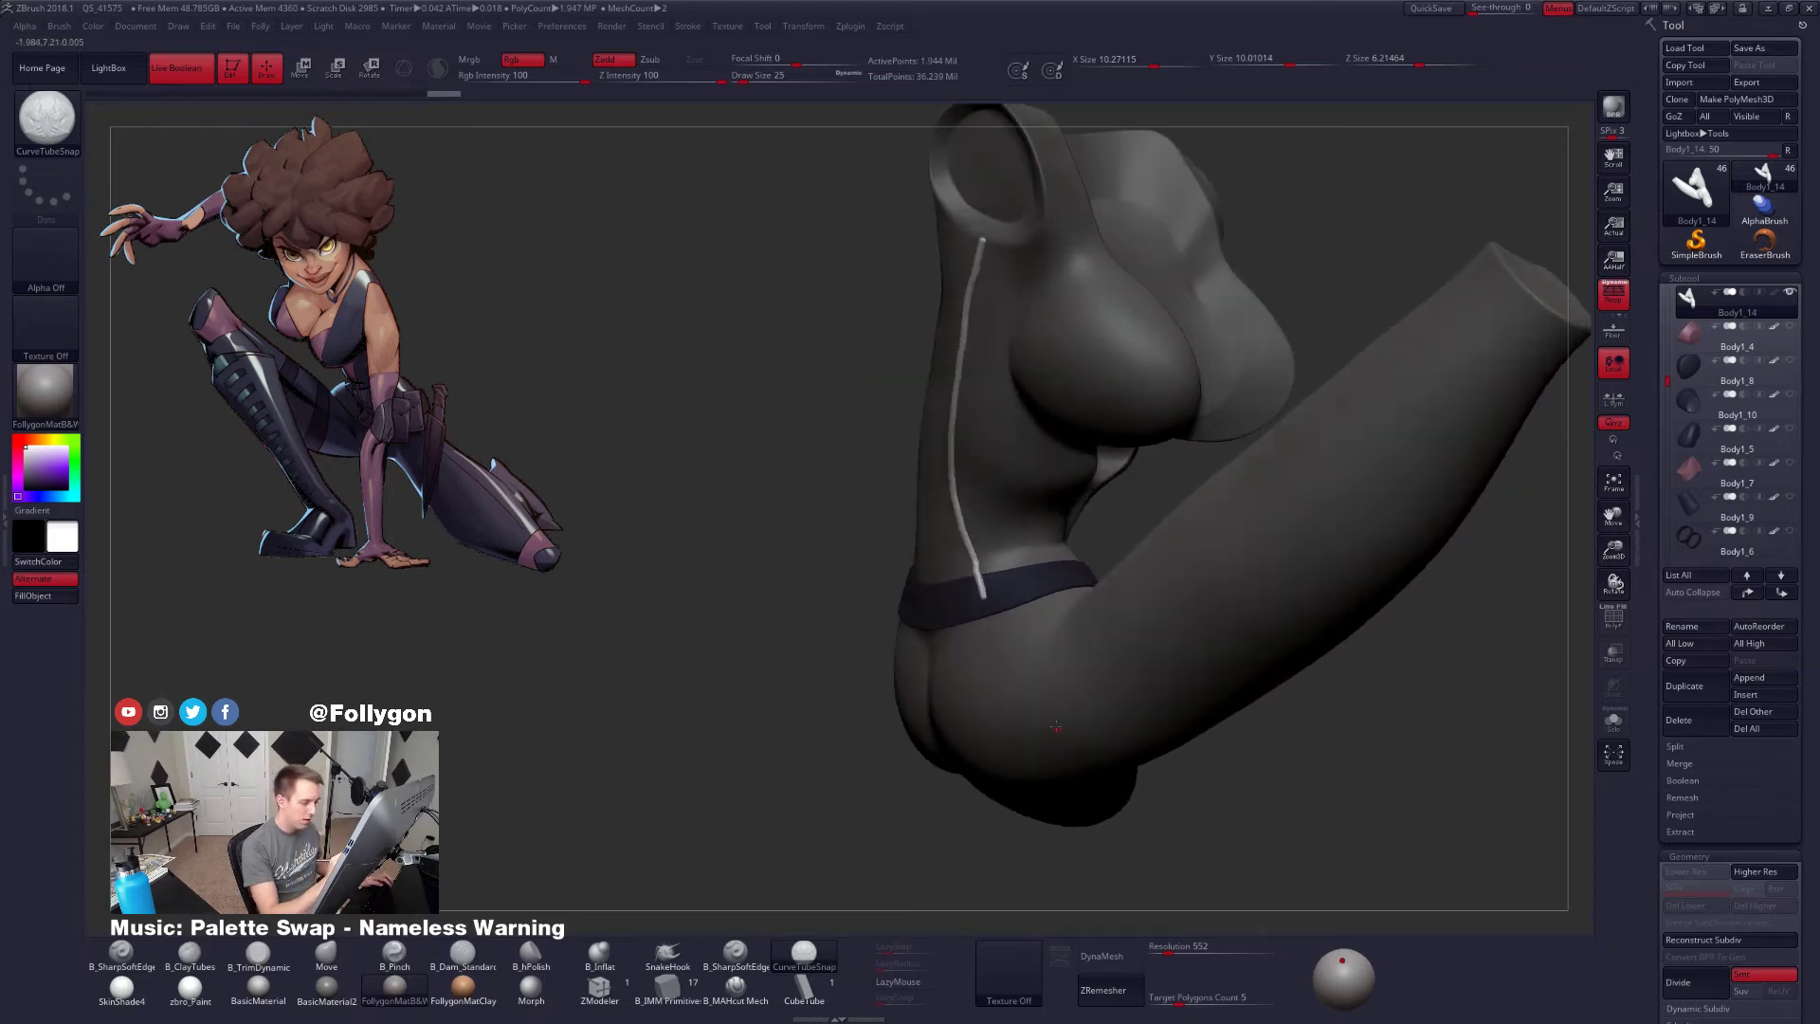
# Draw a seam tube from the lower end of the torso seam around the hip and along the raised thigh to its opening
pyautogui.moveTo(1378, 456); pyautogui.dragTo(1343, 517, button='right')
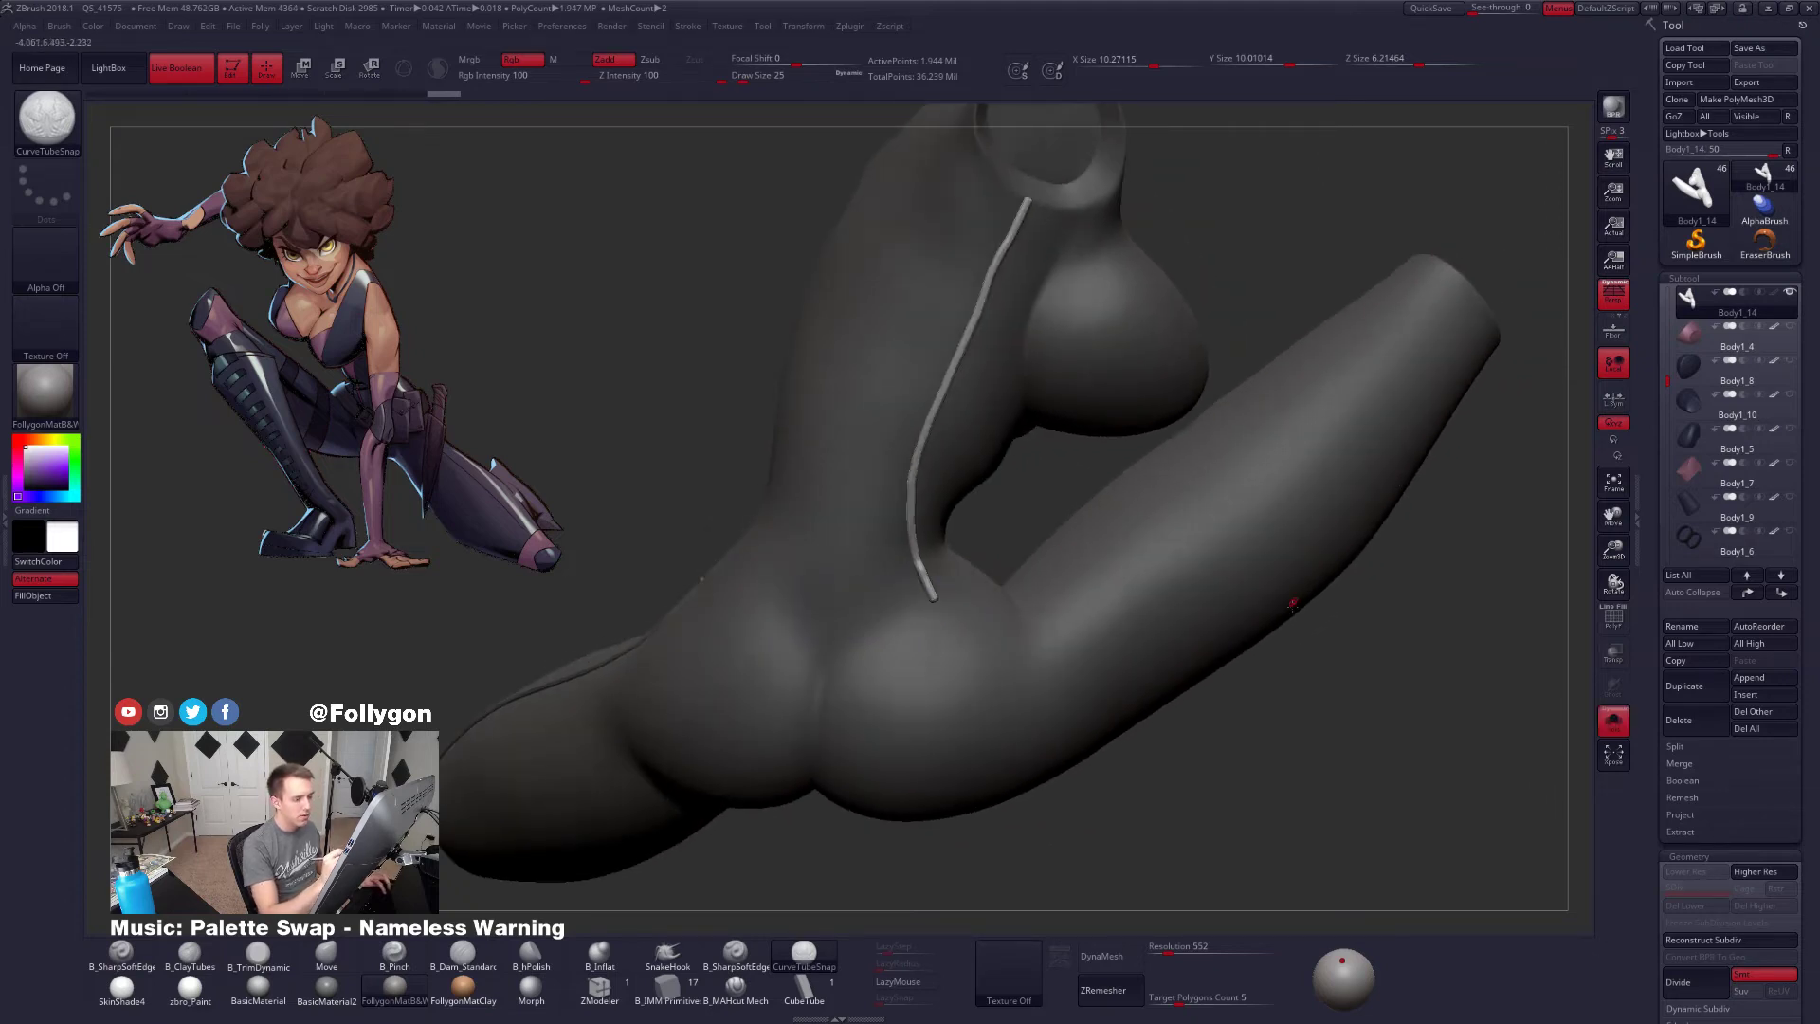
pyautogui.moveTo(1297, 626)
pyautogui.mouseDown(button='right')
pyautogui.moveTo(1275, 590)
pyautogui.moveTo(1394, 435)
pyautogui.mouseUp(button='right')
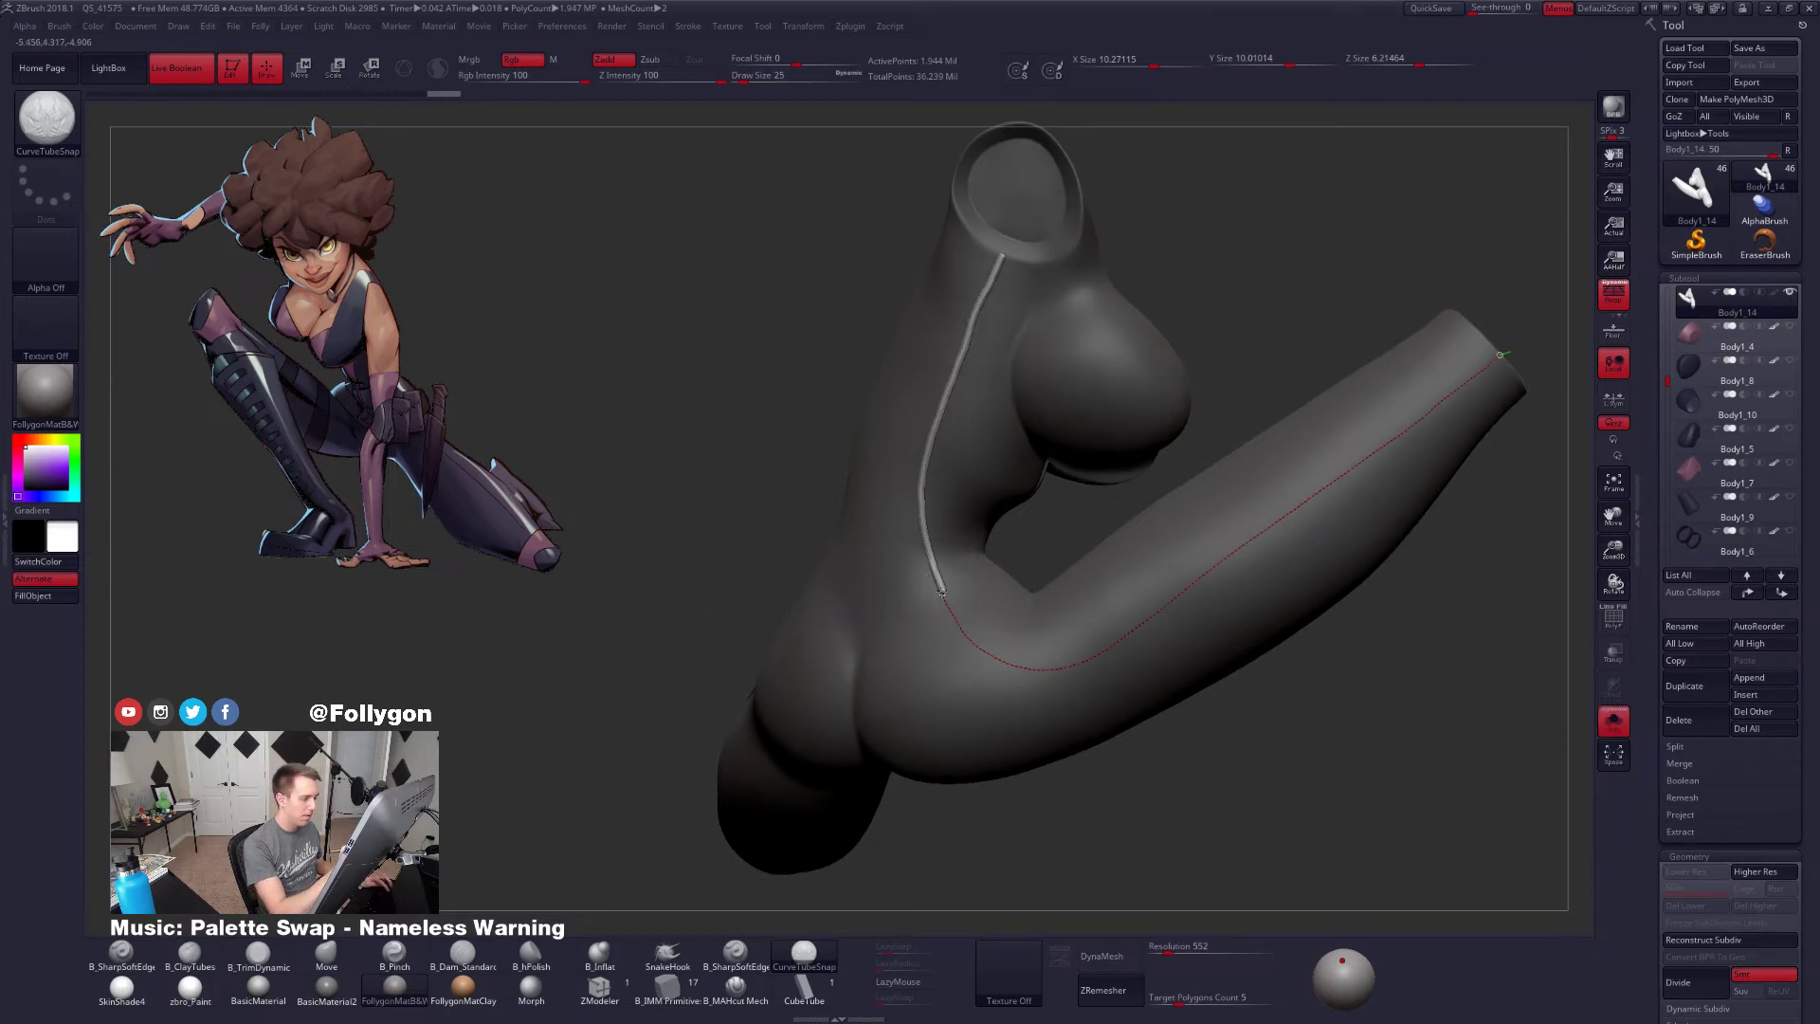
pyautogui.moveTo(1500, 354); pyautogui.dragTo(1501, 353)
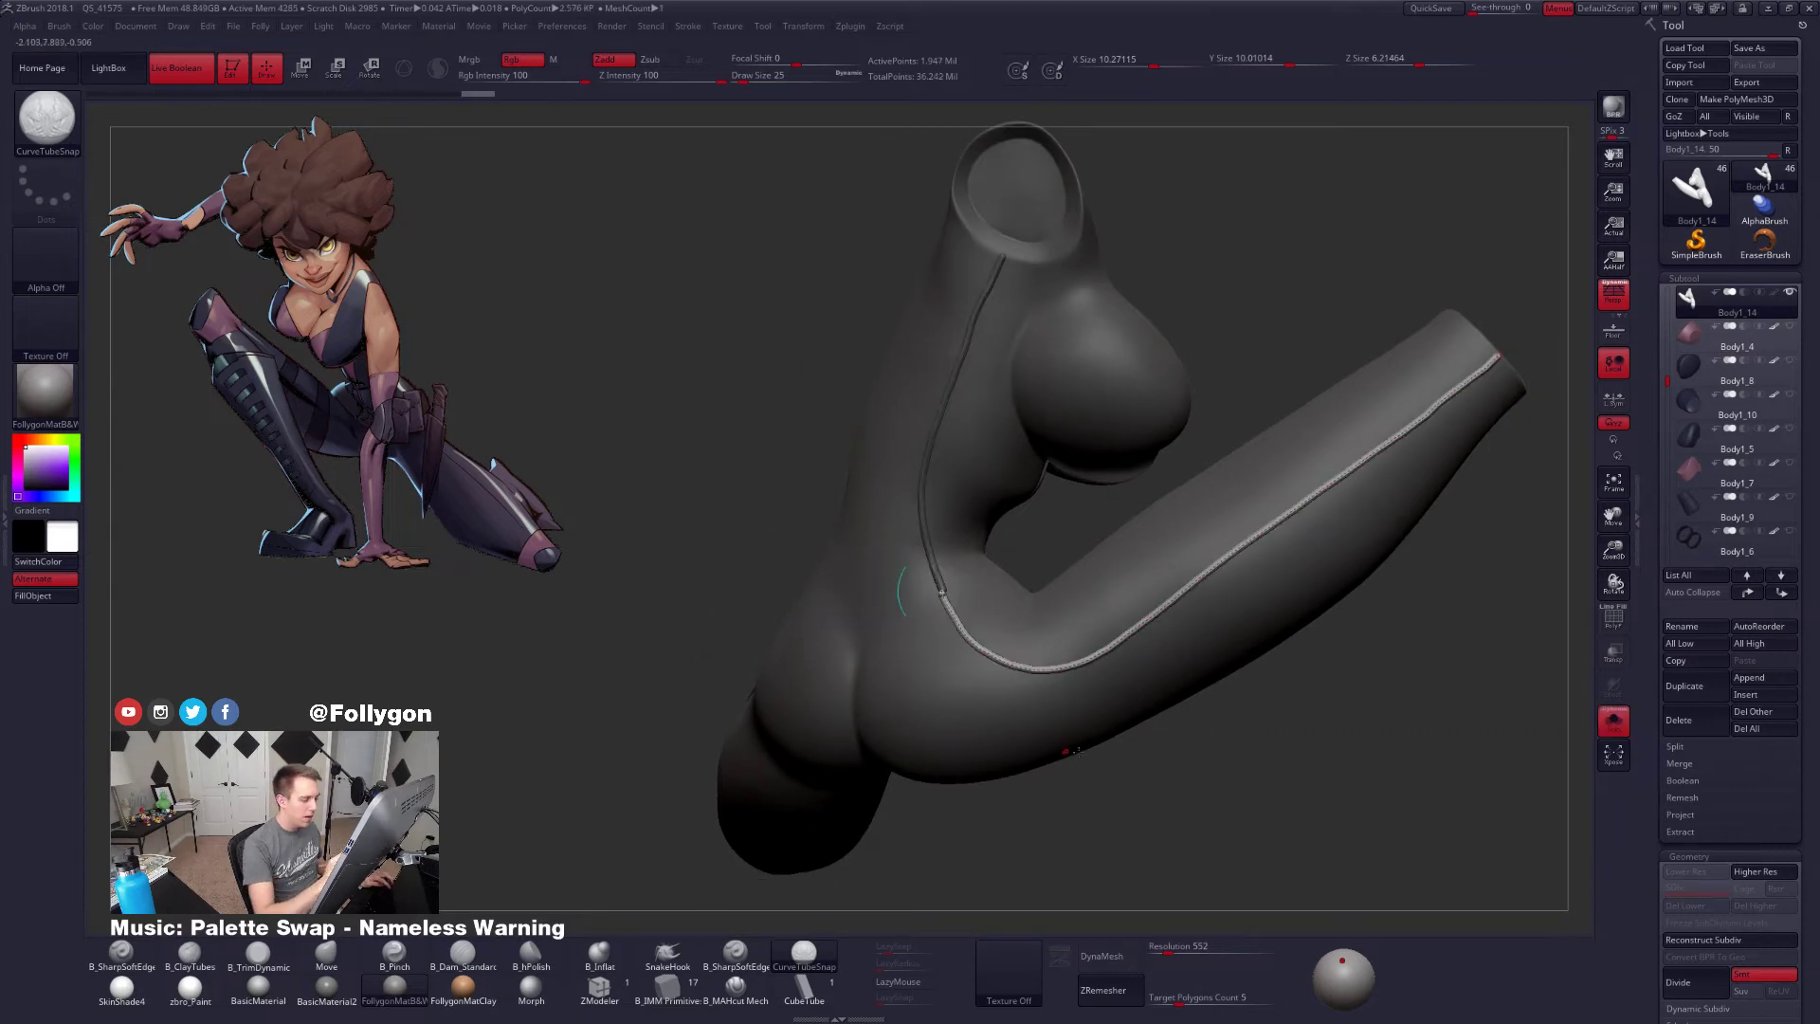
pyautogui.click(1217, 672)
pyautogui.keyDown('ctrl'); pyautogui.moveTo(1214, 736); pyautogui.dragTo(1174, 756, button='right'); pyautogui.keyUp('ctrl')
pyautogui.hotkey('ctrl', 'z')
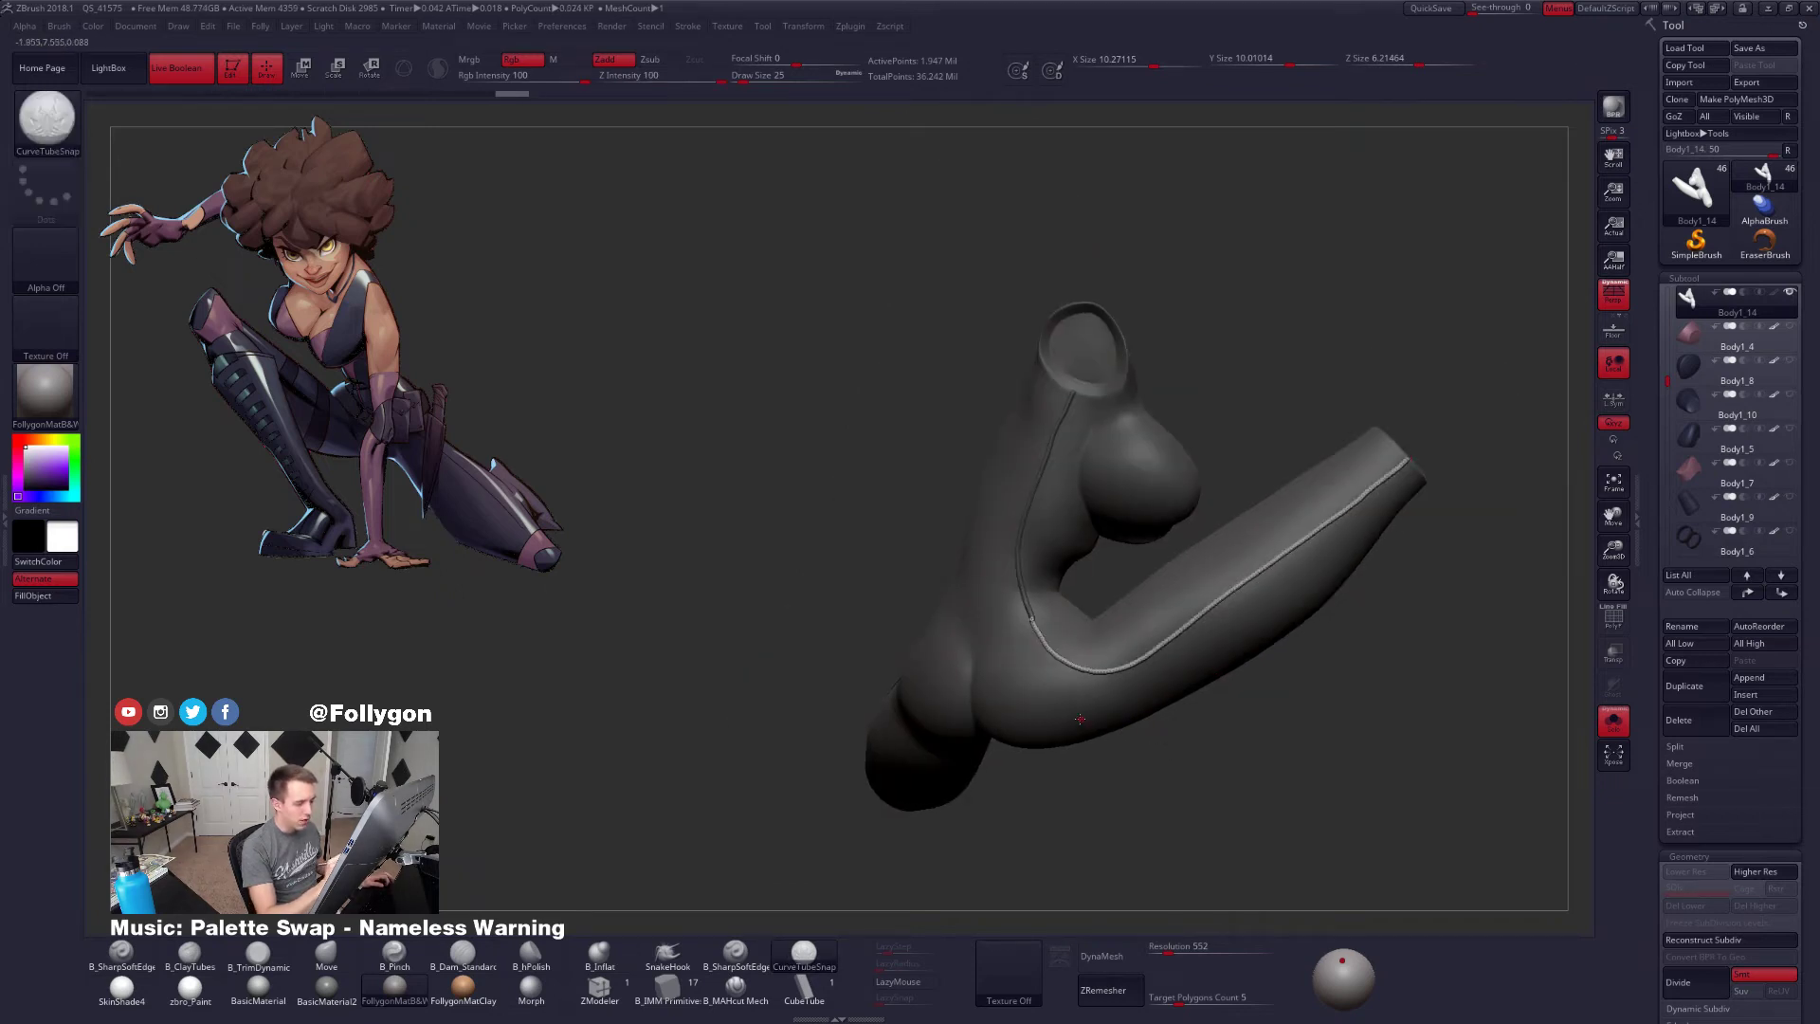
pyautogui.moveTo(1065, 744); pyautogui.dragTo(1146, 731, button='right')
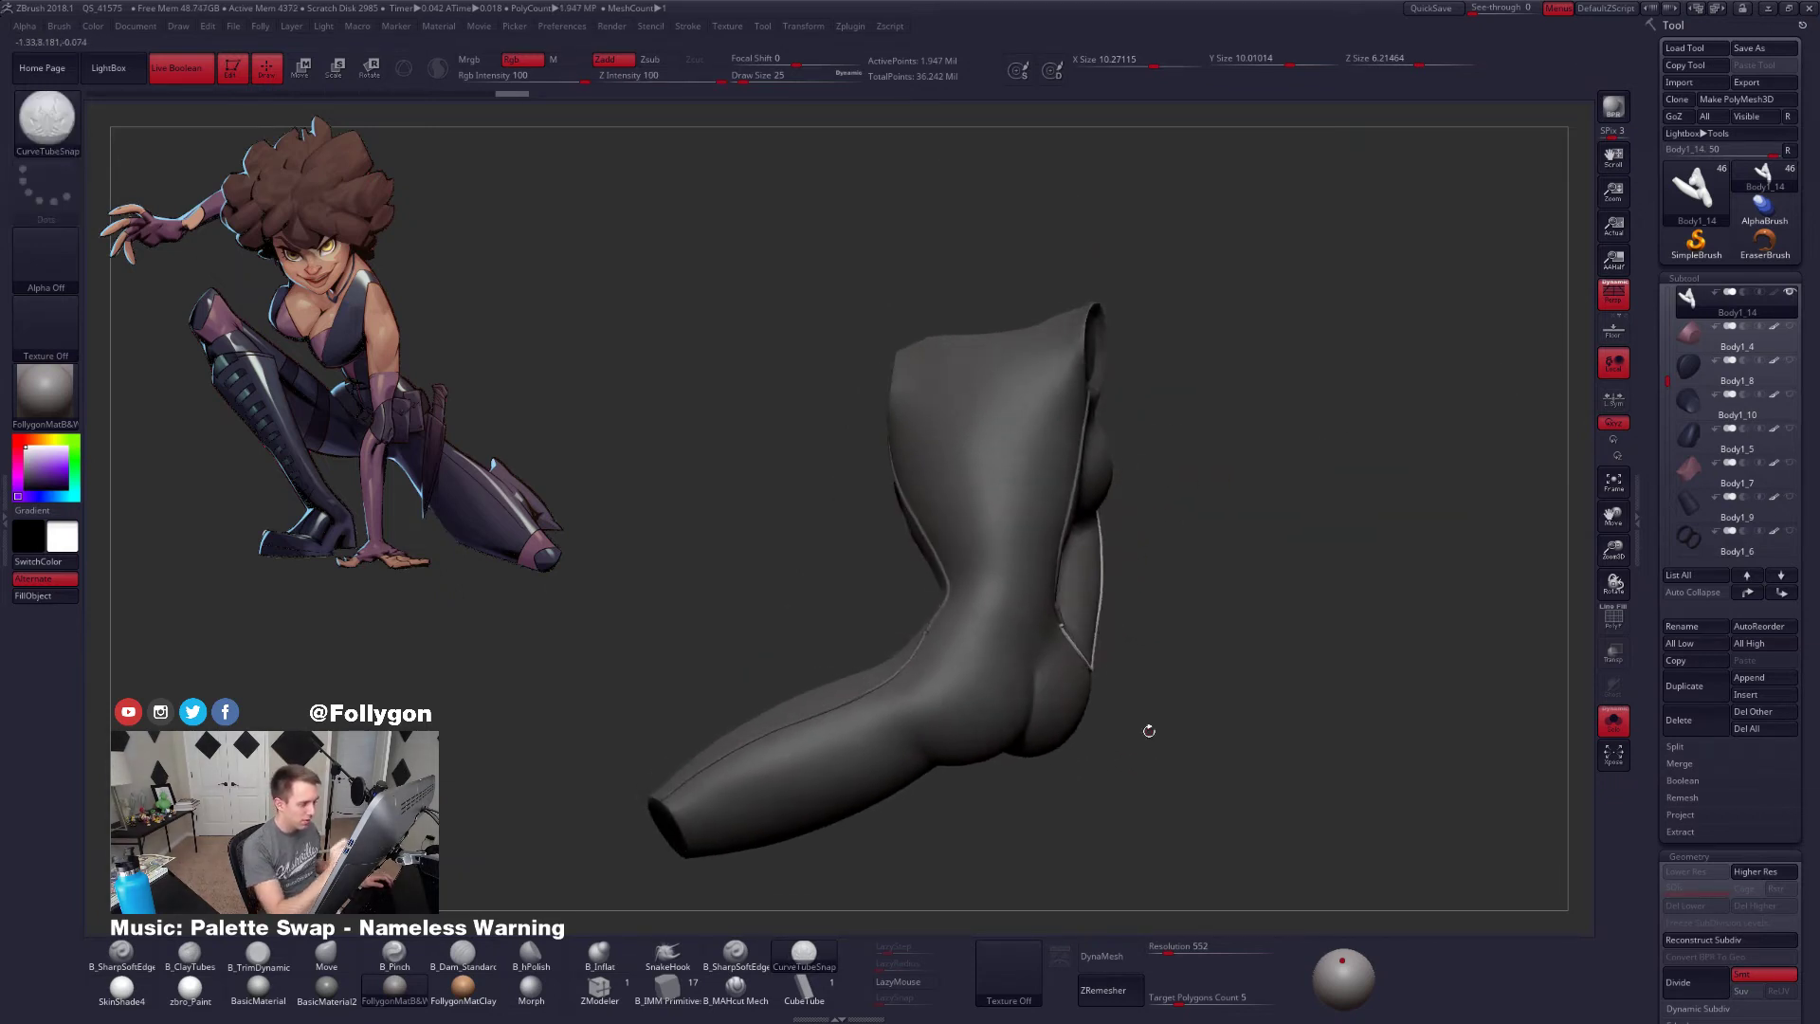
pyautogui.moveTo(1006, 426); pyautogui.dragTo(1038, 324, button='right')
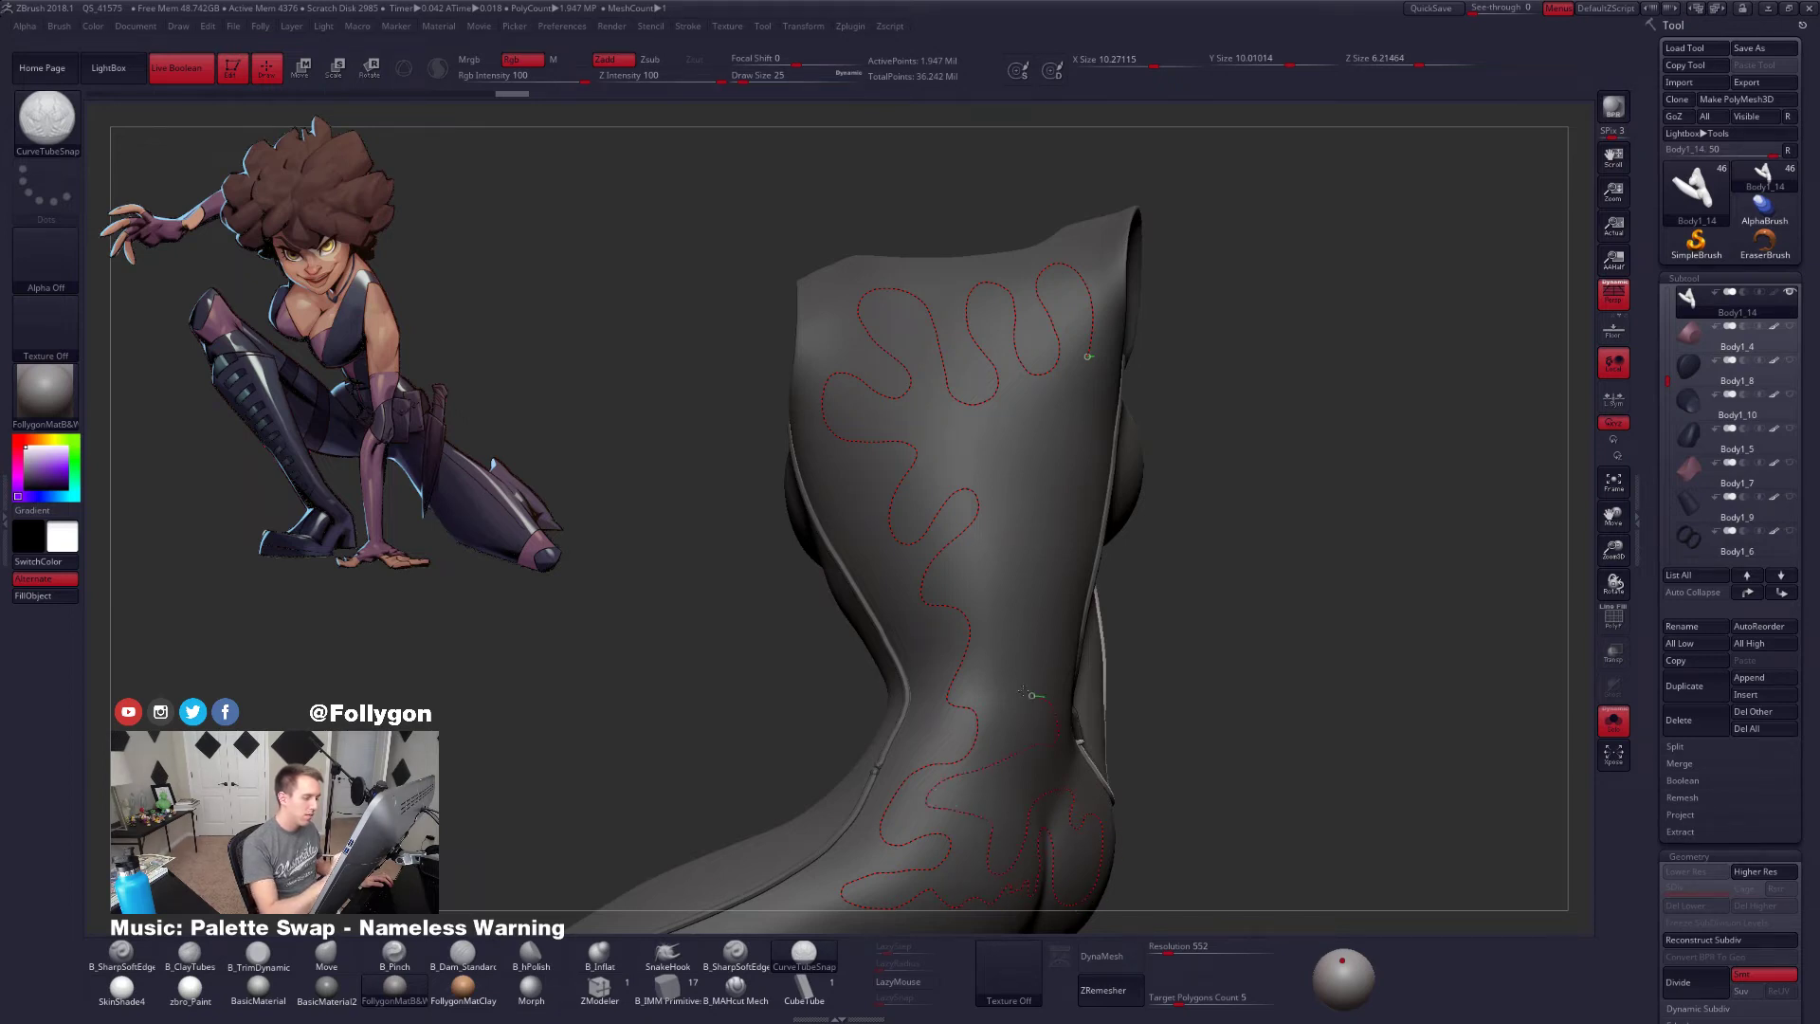
pyautogui.moveTo(1061, 461); pyautogui.dragTo(1089, 482)
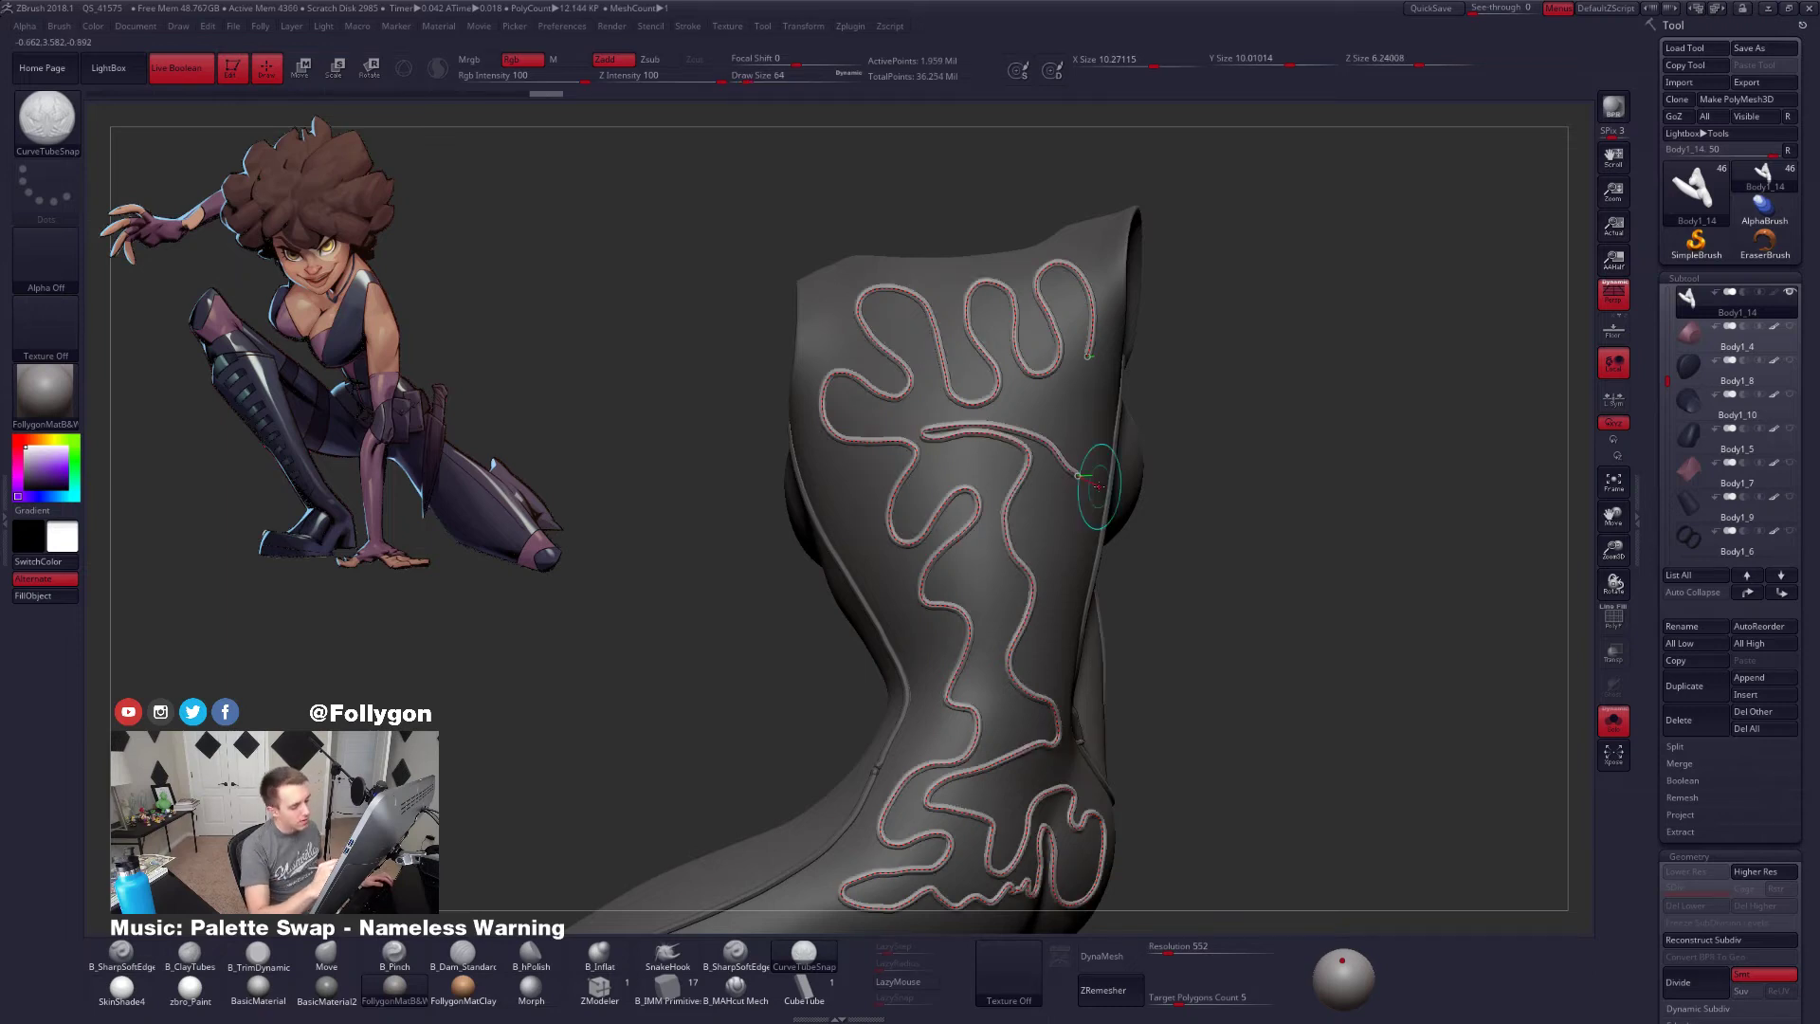
pyautogui.hotkey('ctrl', 'z')
# Enlarge the brush to draw size 67 and try a thick straight tube down the centre of the back towards the waist
pyautogui.keyDown('alt'); pyautogui.moveTo(1309, 748); pyautogui.dragTo(1260, 733); pyautogui.keyUp('alt')
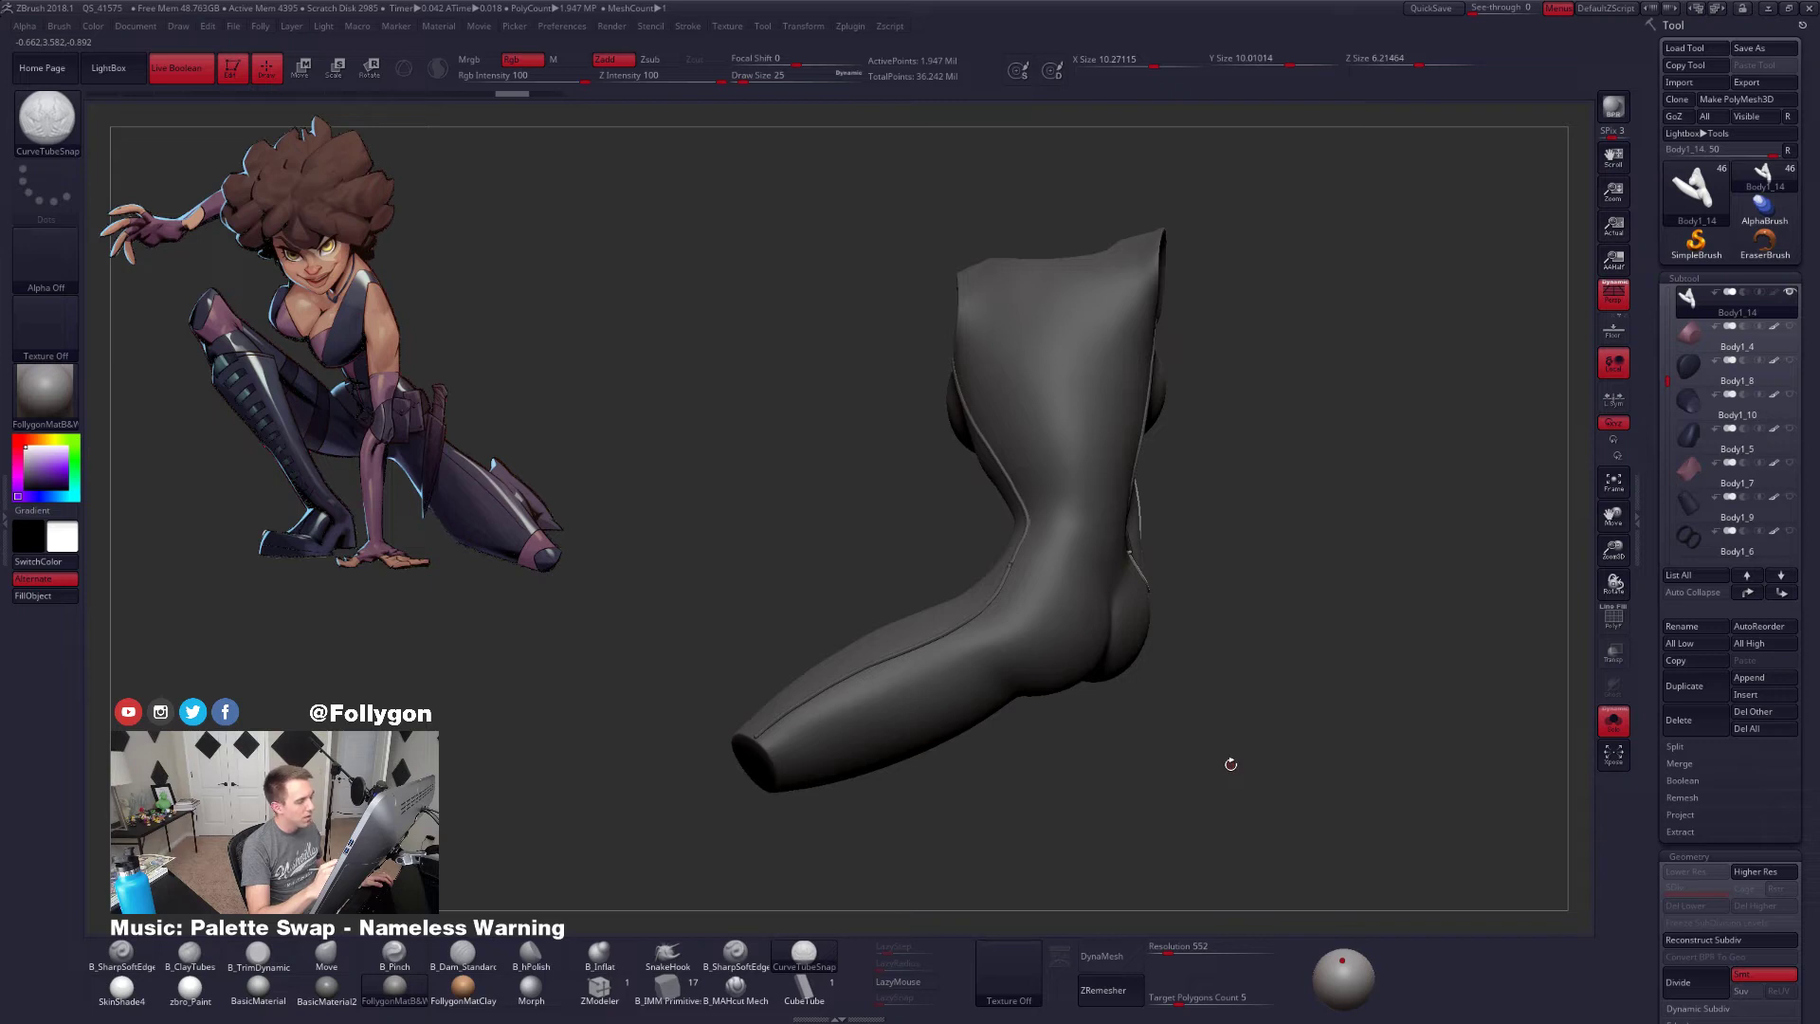
pyautogui.keyDown('alt'); pyautogui.moveTo(1230, 749); pyautogui.dragTo(1079, 629); pyautogui.keyUp('alt')
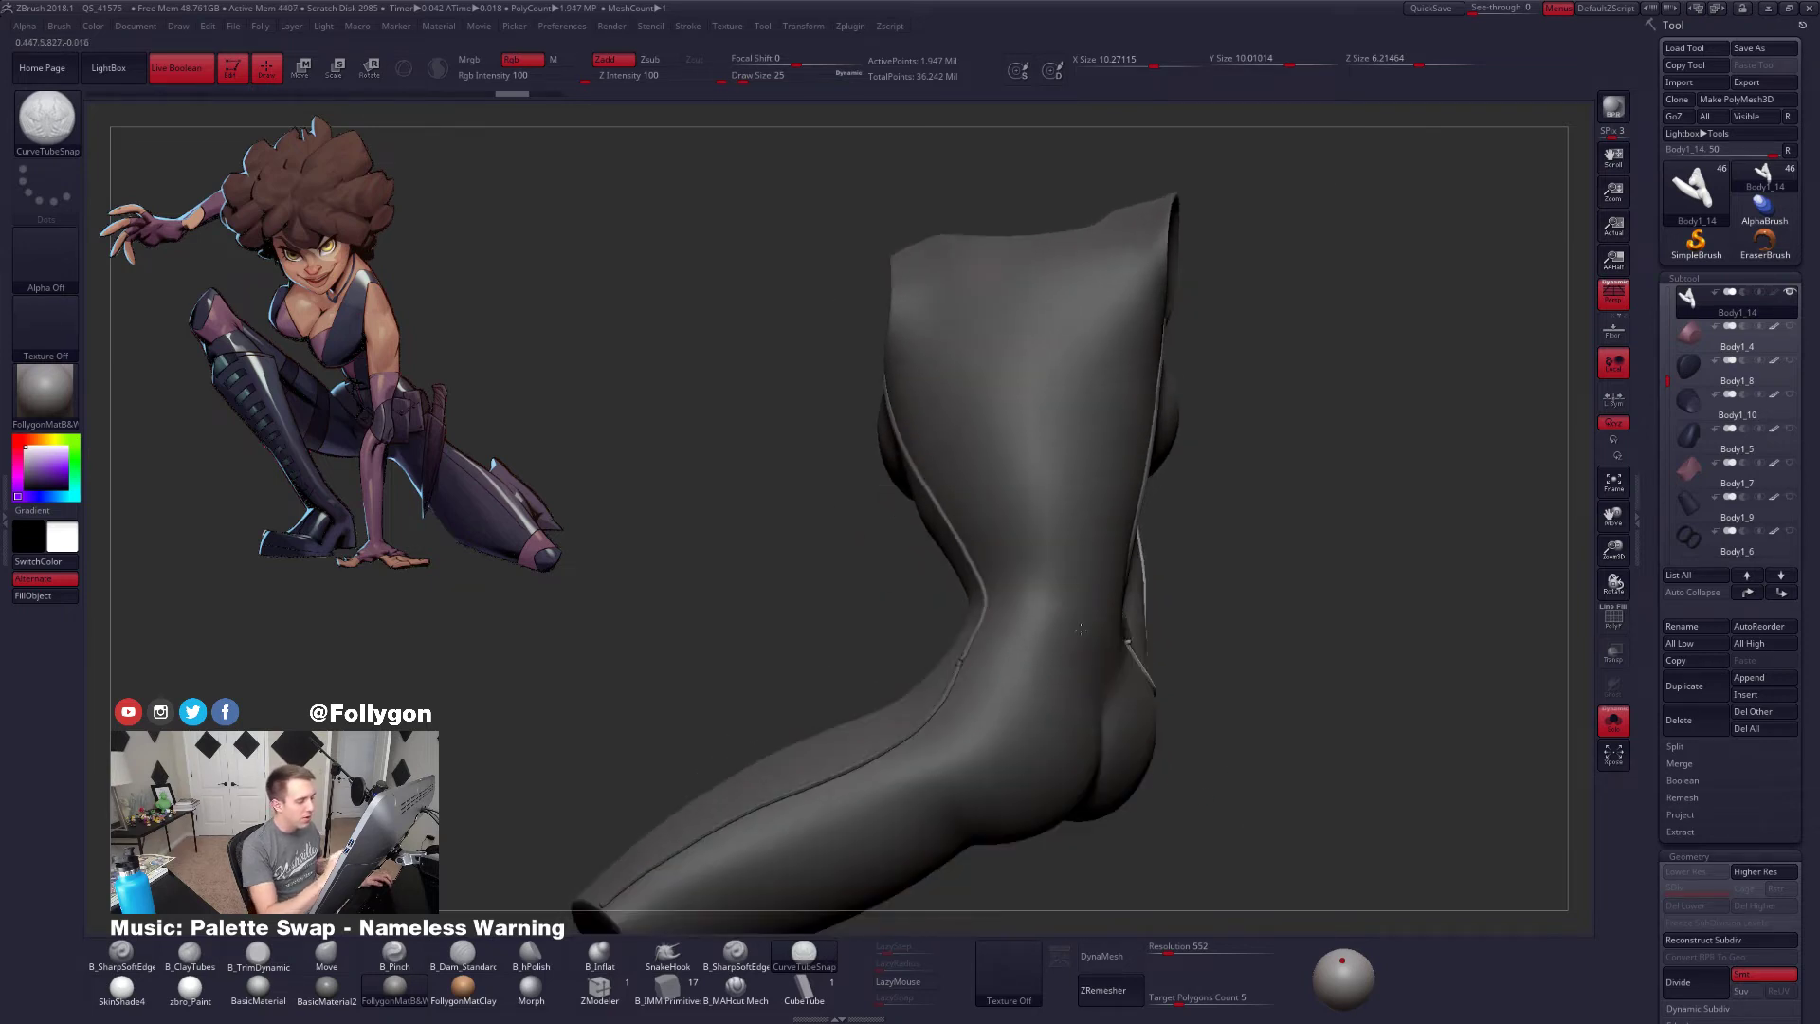
pyautogui.keyDown('ctrl'); pyautogui.moveTo(1022, 389); pyautogui.dragTo(1020, 353, button='right'); pyautogui.keyUp('ctrl')
pyautogui.press('space')
pyautogui.moveTo(1021, 354); pyautogui.dragTo(1028, 353)
pyautogui.moveTo(1044, 288); pyautogui.dragTo(1043, 320)
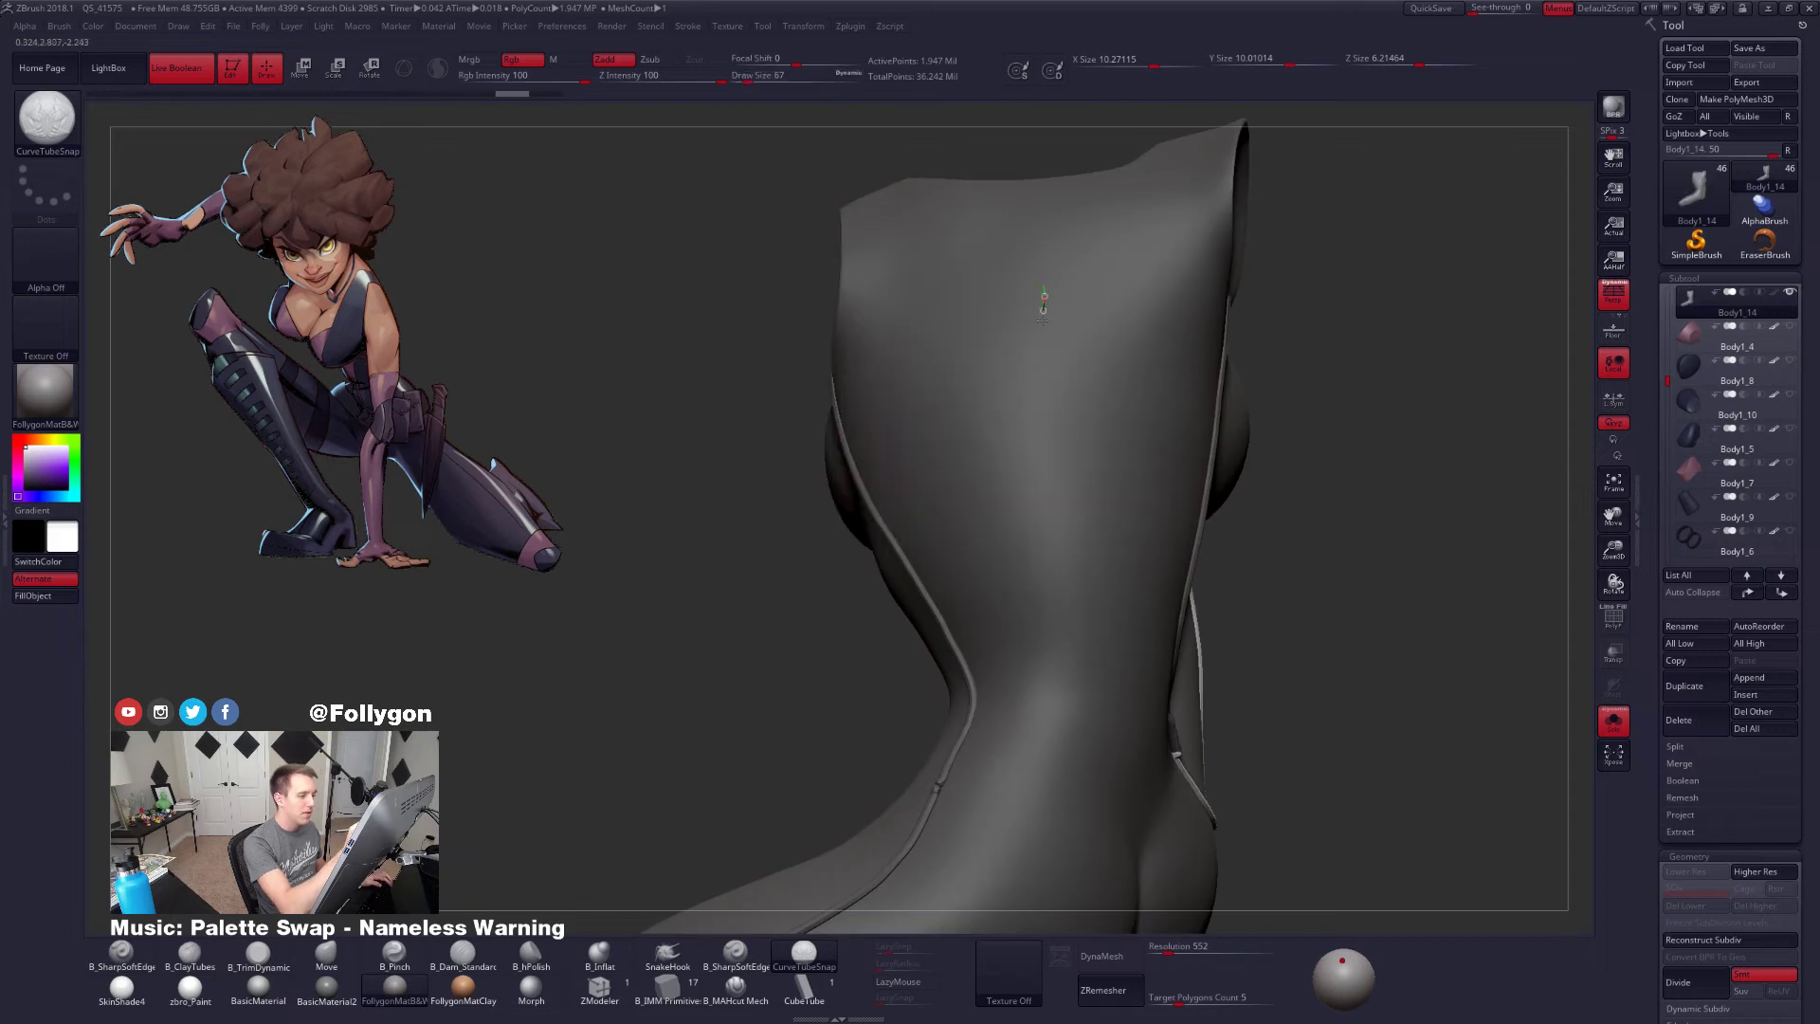
pyautogui.moveTo(1024, 438); pyautogui.dragTo(1037, 417)
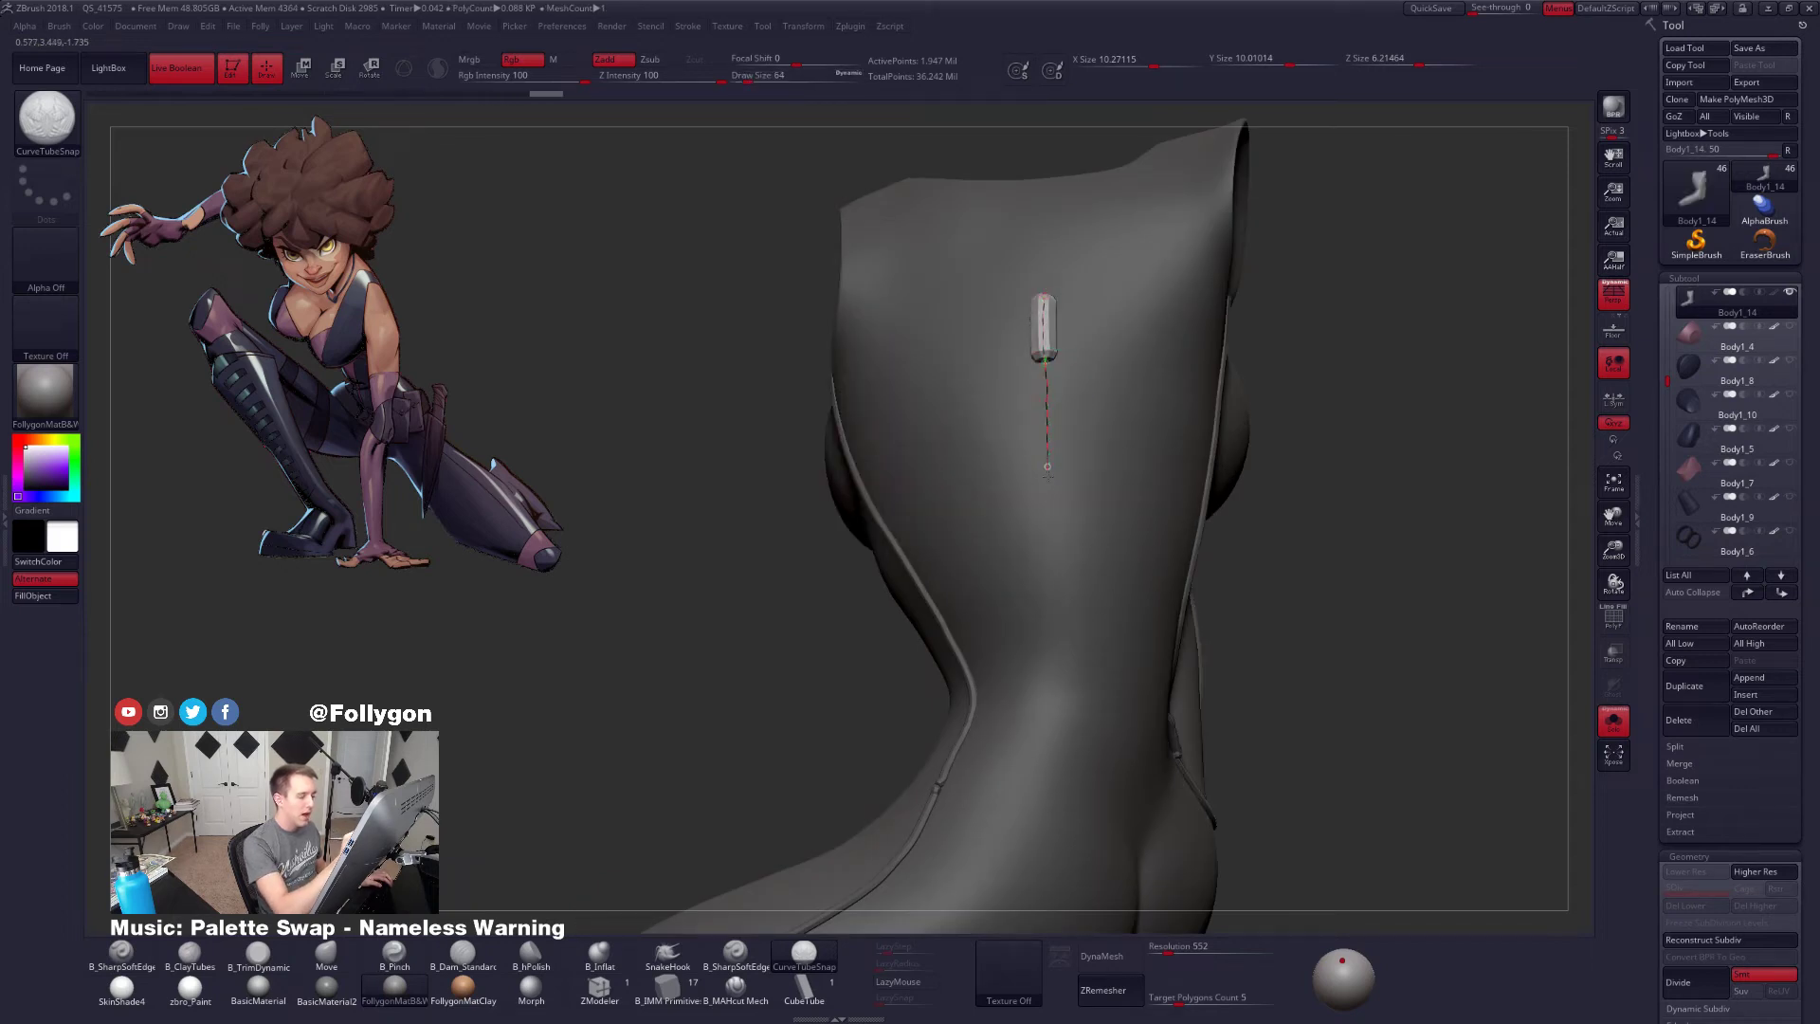
pyautogui.moveTo(1052, 531); pyautogui.dragTo(1055, 614)
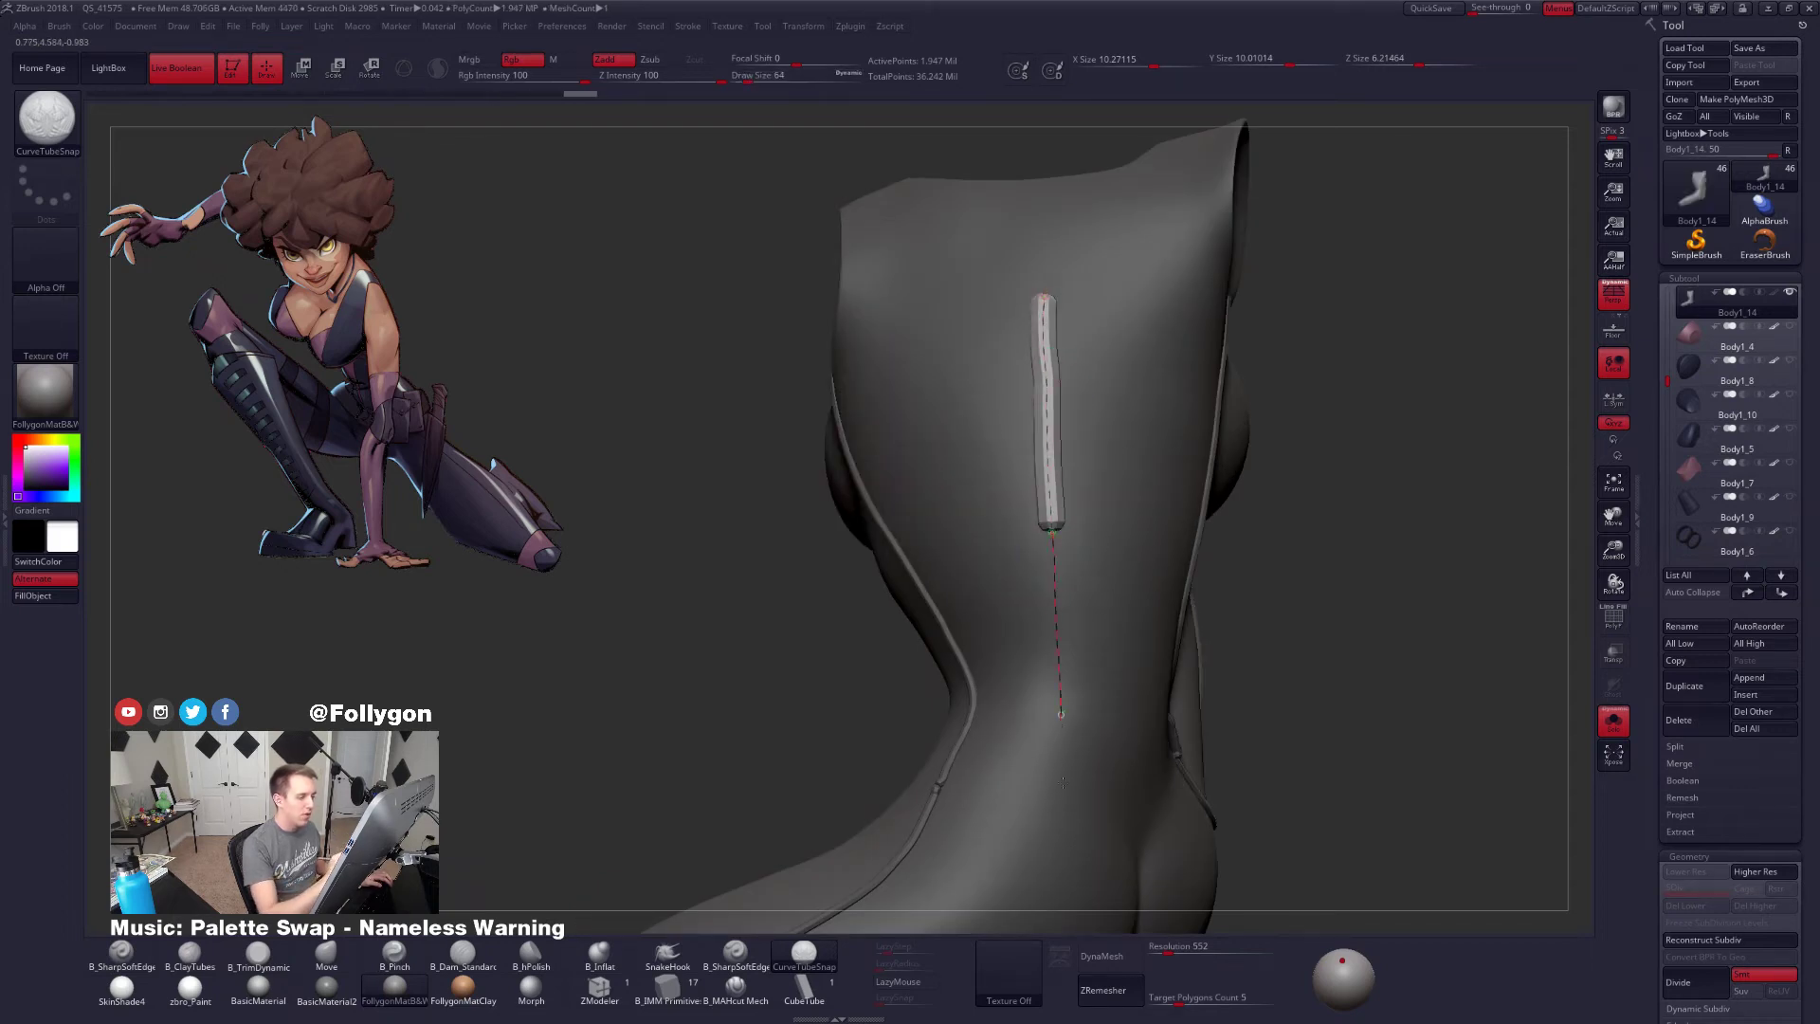
pyautogui.moveTo(1063, 783); pyautogui.dragTo(1065, 786)
pyautogui.moveTo(1224, 767)
pyautogui.mouseDown()
pyautogui.moveTo(1267, 622)
pyautogui.moveTo(1273, 692)
pyautogui.mouseUp()
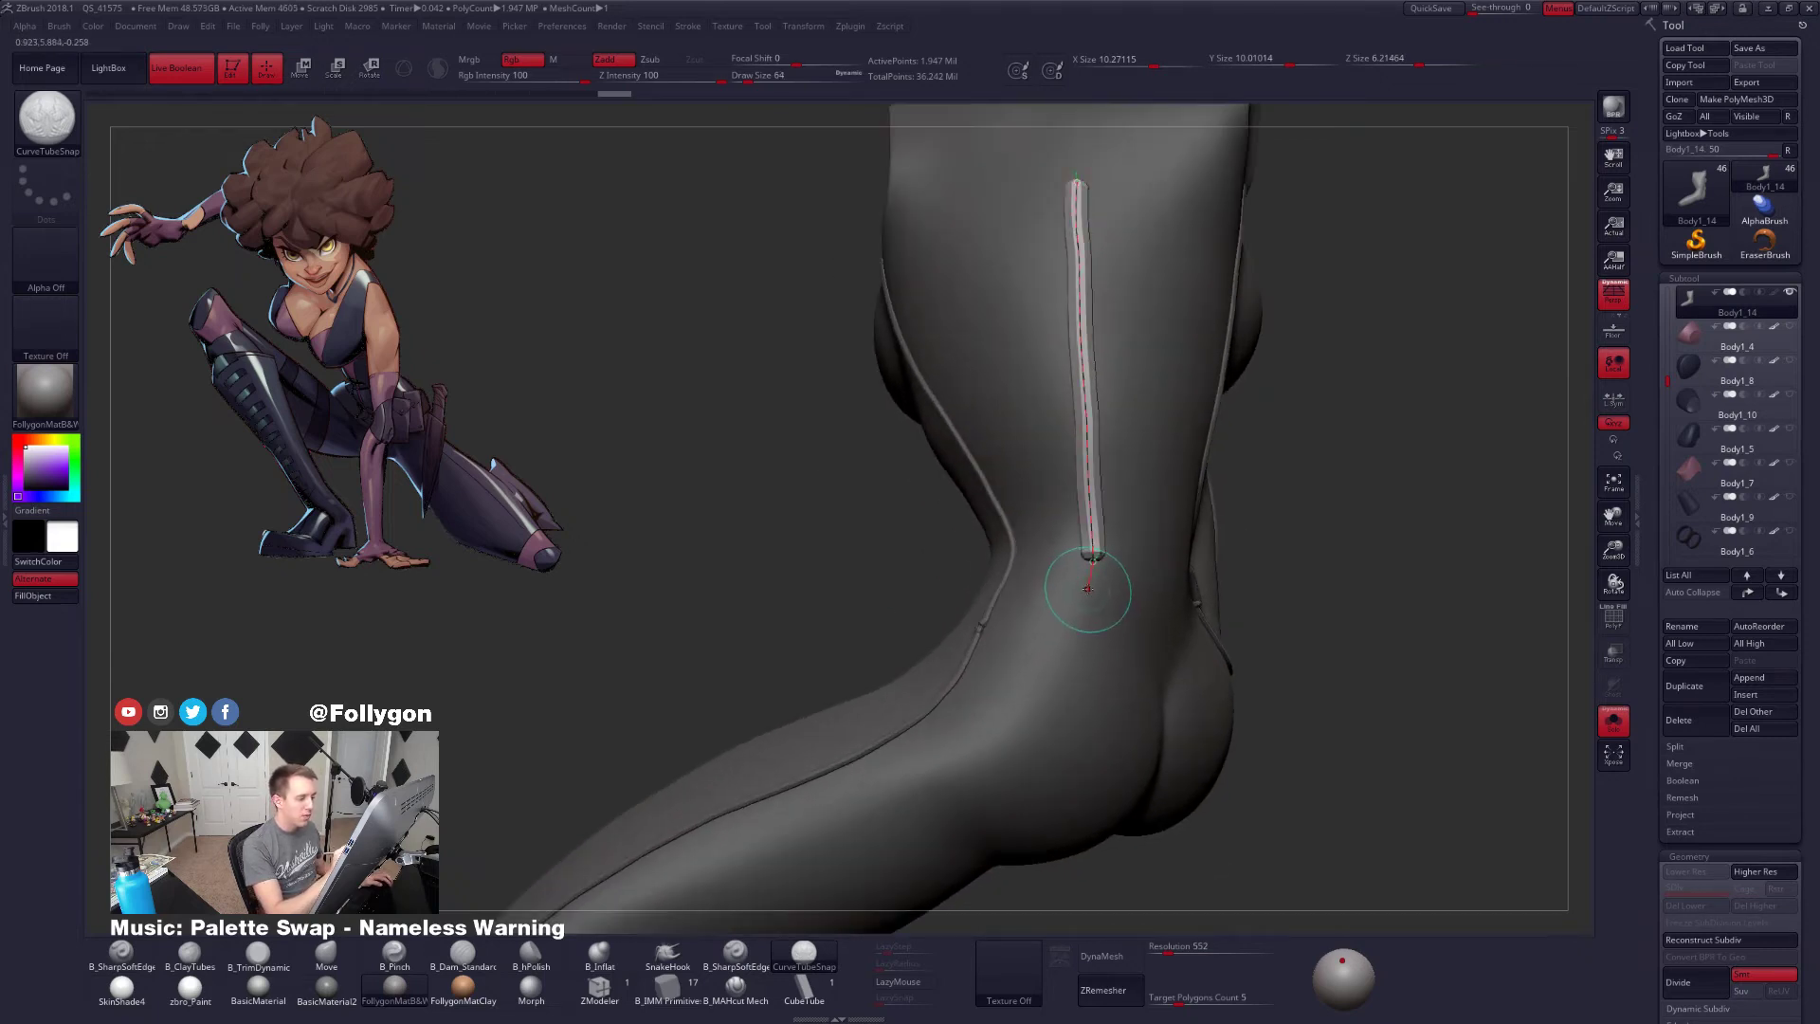
pyautogui.moveTo(1096, 561)
pyautogui.mouseDown()
pyautogui.moveTo(1072, 724)
pyautogui.moveTo(1116, 703)
pyautogui.moveTo(1136, 512)
pyautogui.mouseUp()
# Undo all segments of the thick tube drawn down the centre of the back
pyautogui.moveTo(1351, 742)
pyautogui.mouseDown()
pyautogui.moveTo(1350, 718)
pyautogui.moveTo(1325, 752)
pyautogui.mouseUp()
pyautogui.hotkey('ctrl', 'z')
pyautogui.hotkey('ctrl', 'z')
pyautogui.hotkey('ctrl', 'z')
pyautogui.hotkey('ctrl', 'z')
pyautogui.hotkey('ctrl', 'z')
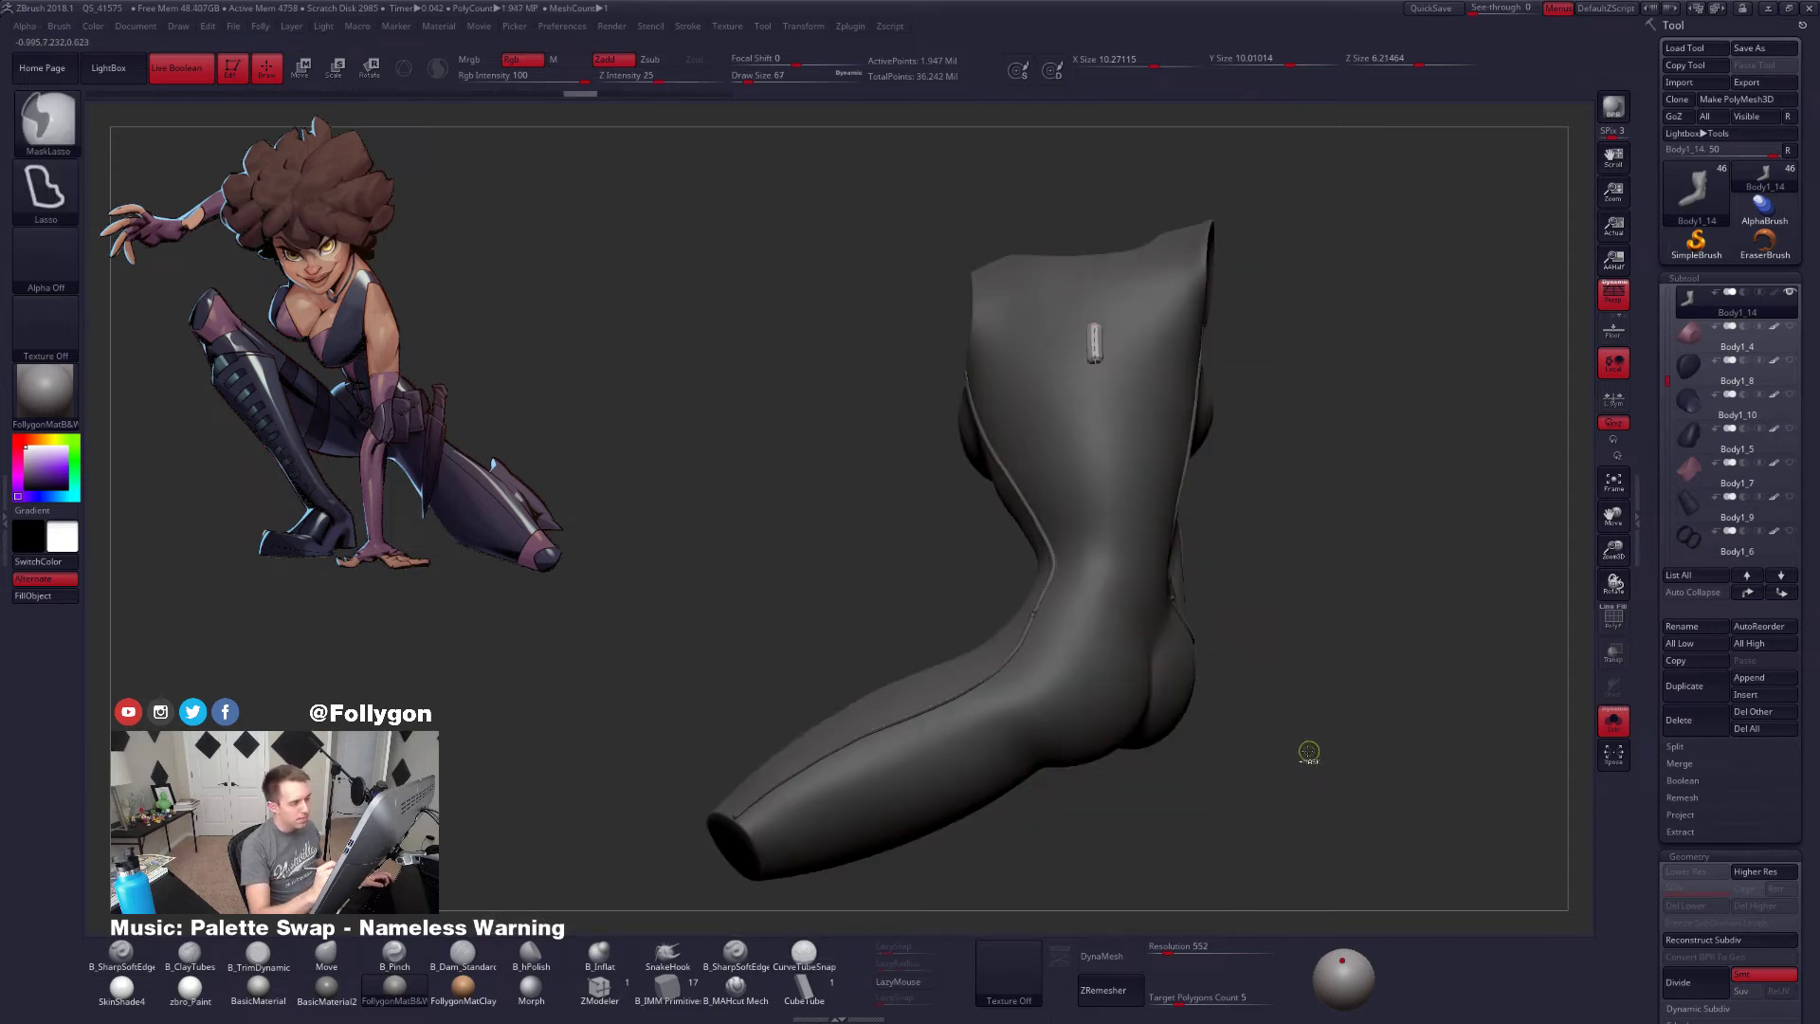
pyautogui.hotkey('ctrl', 'z')
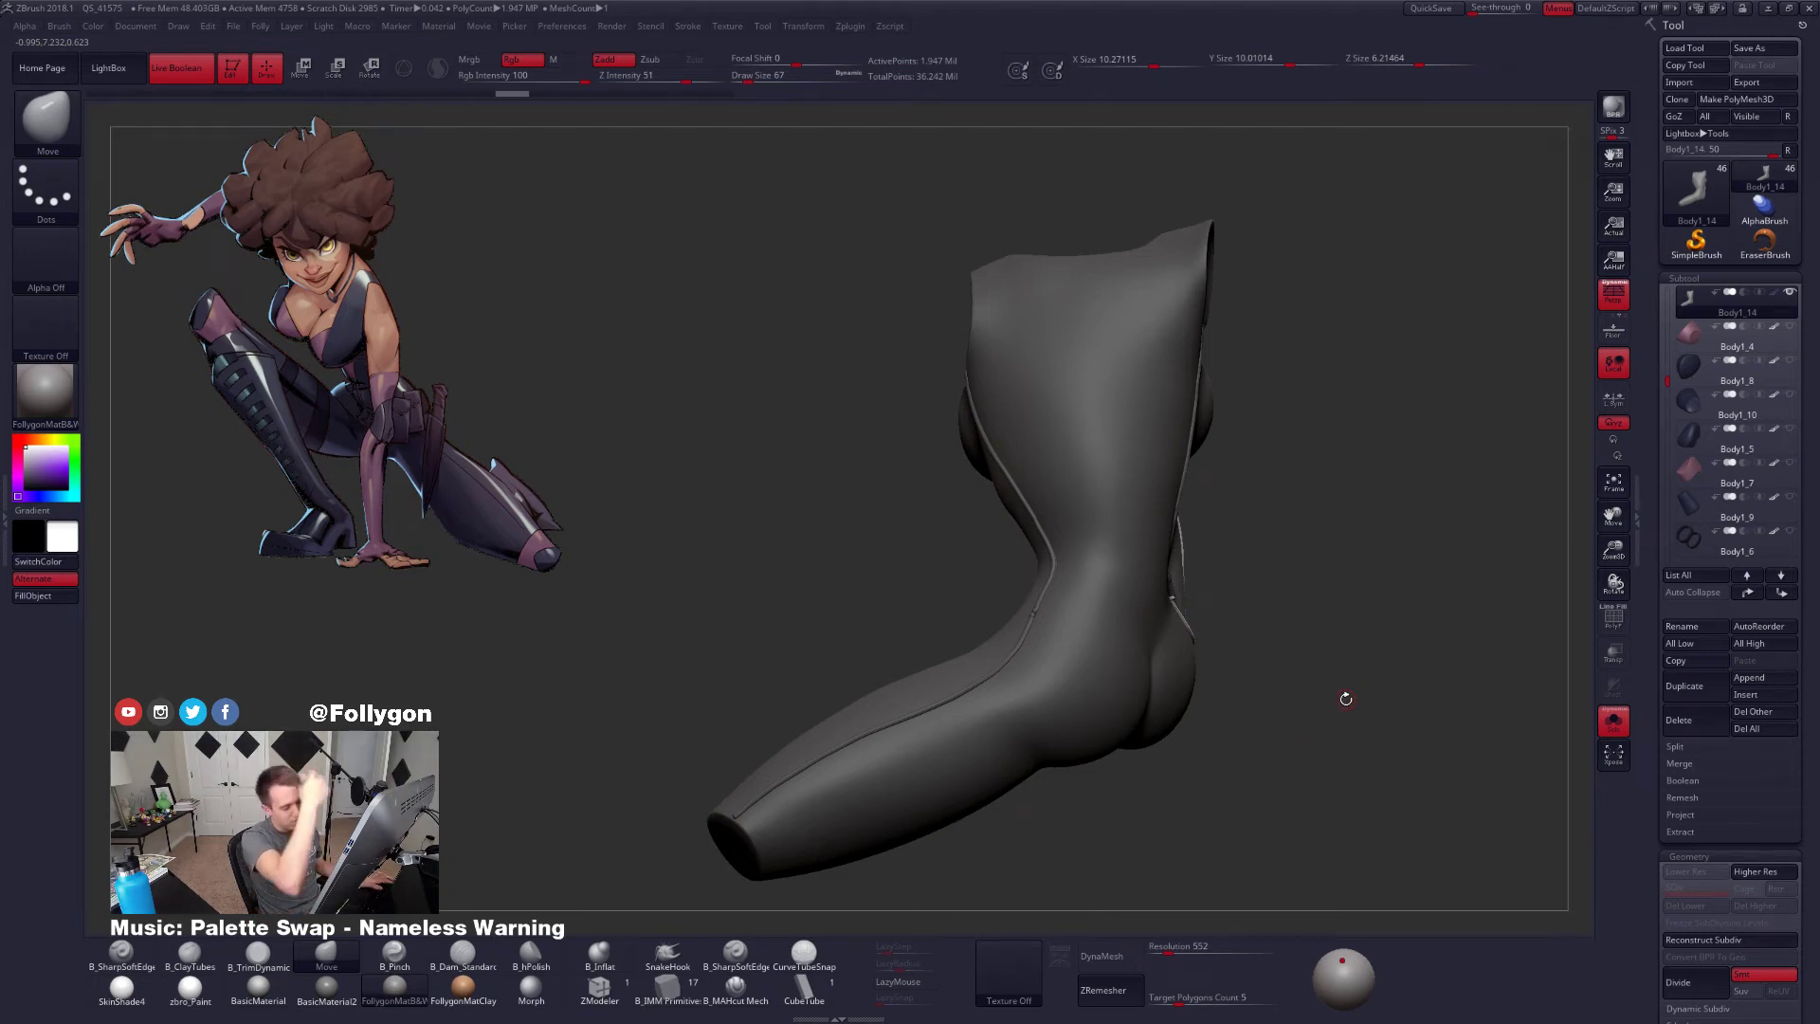
pyautogui.moveTo(1084, 626); pyautogui.dragTo(1195, 756, button='right')
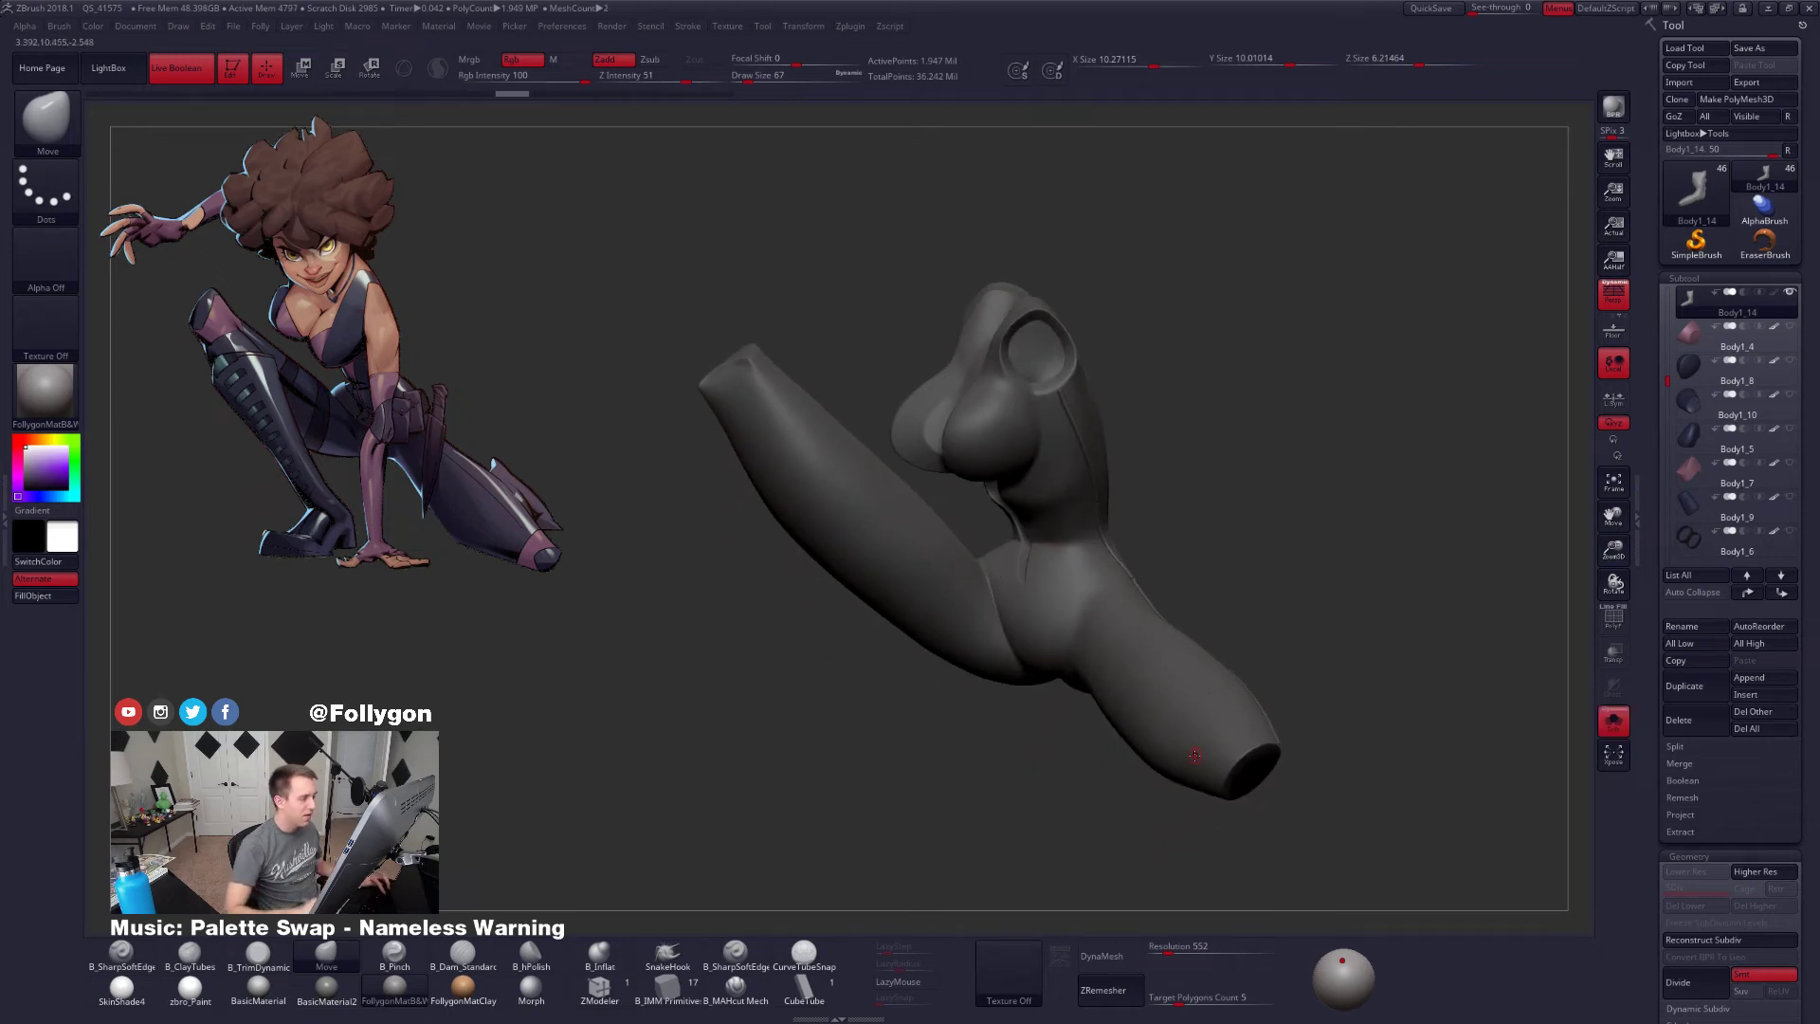
pyautogui.moveTo(1021, 590); pyautogui.dragTo(1096, 630, button='right')
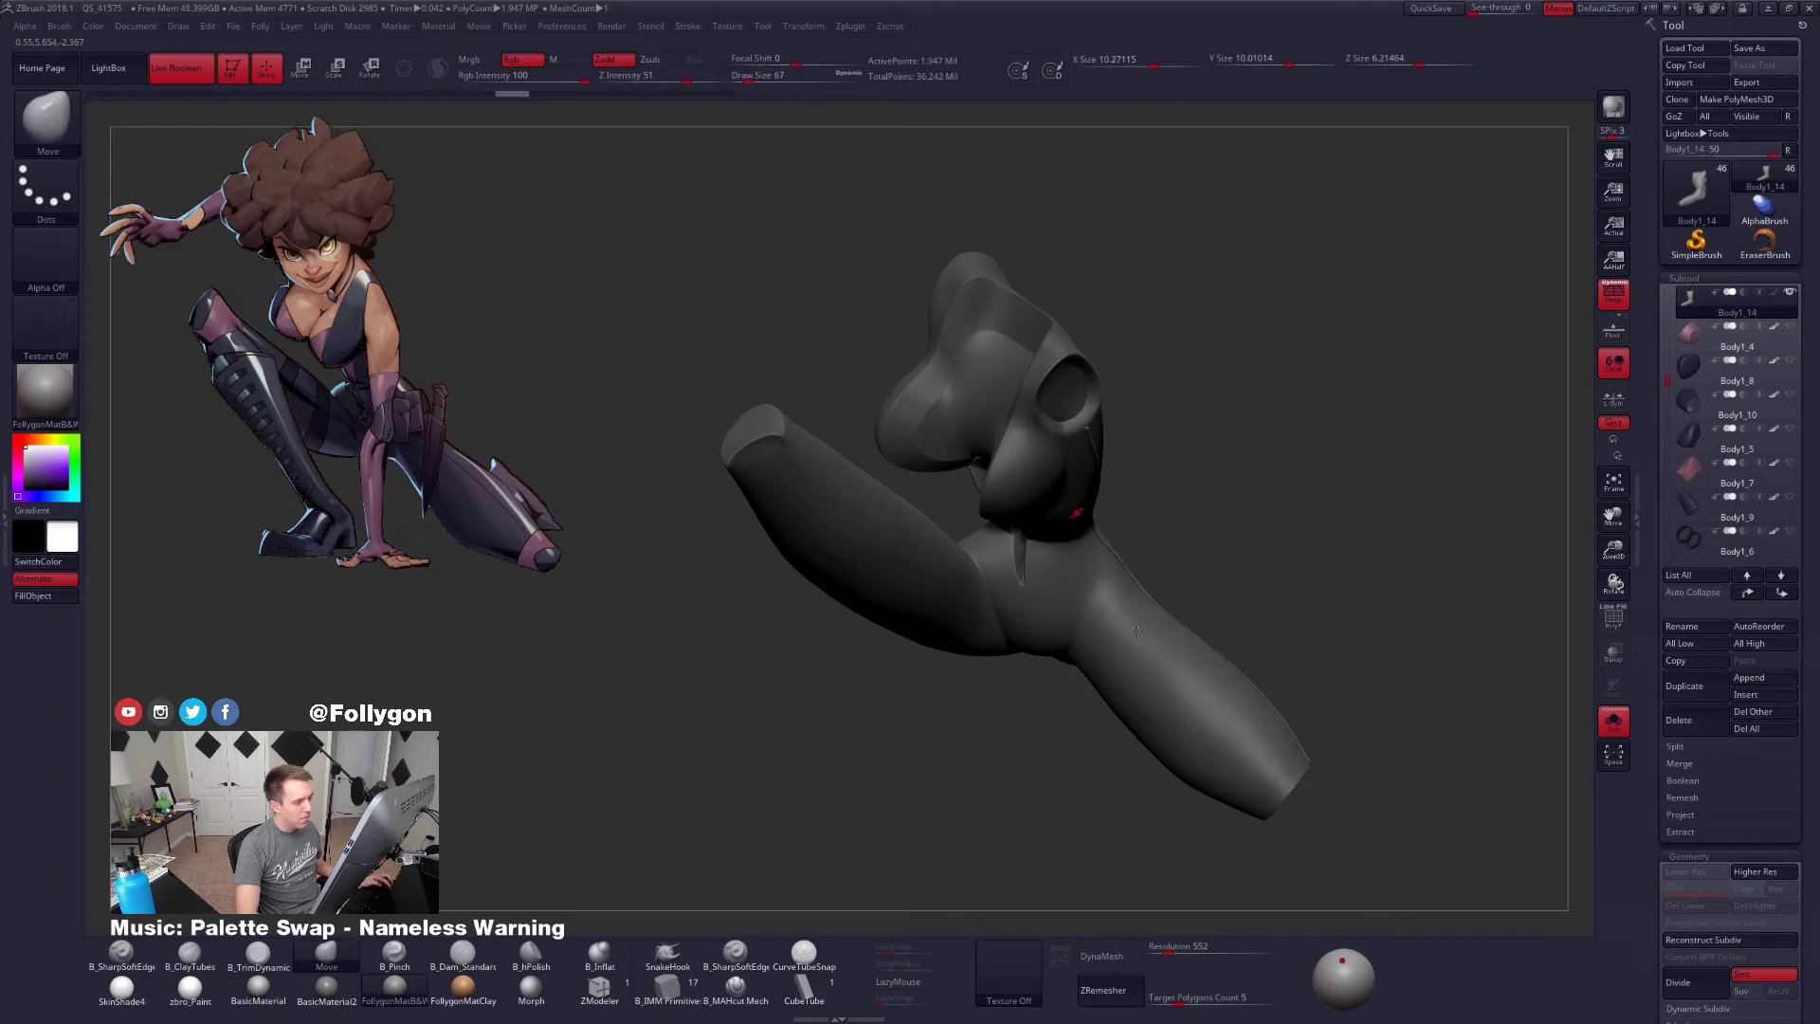
pyautogui.keyDown('alt'); pyautogui.moveTo(1072, 515); pyautogui.dragTo(1141, 642, button='right'); pyautogui.keyUp('alt')
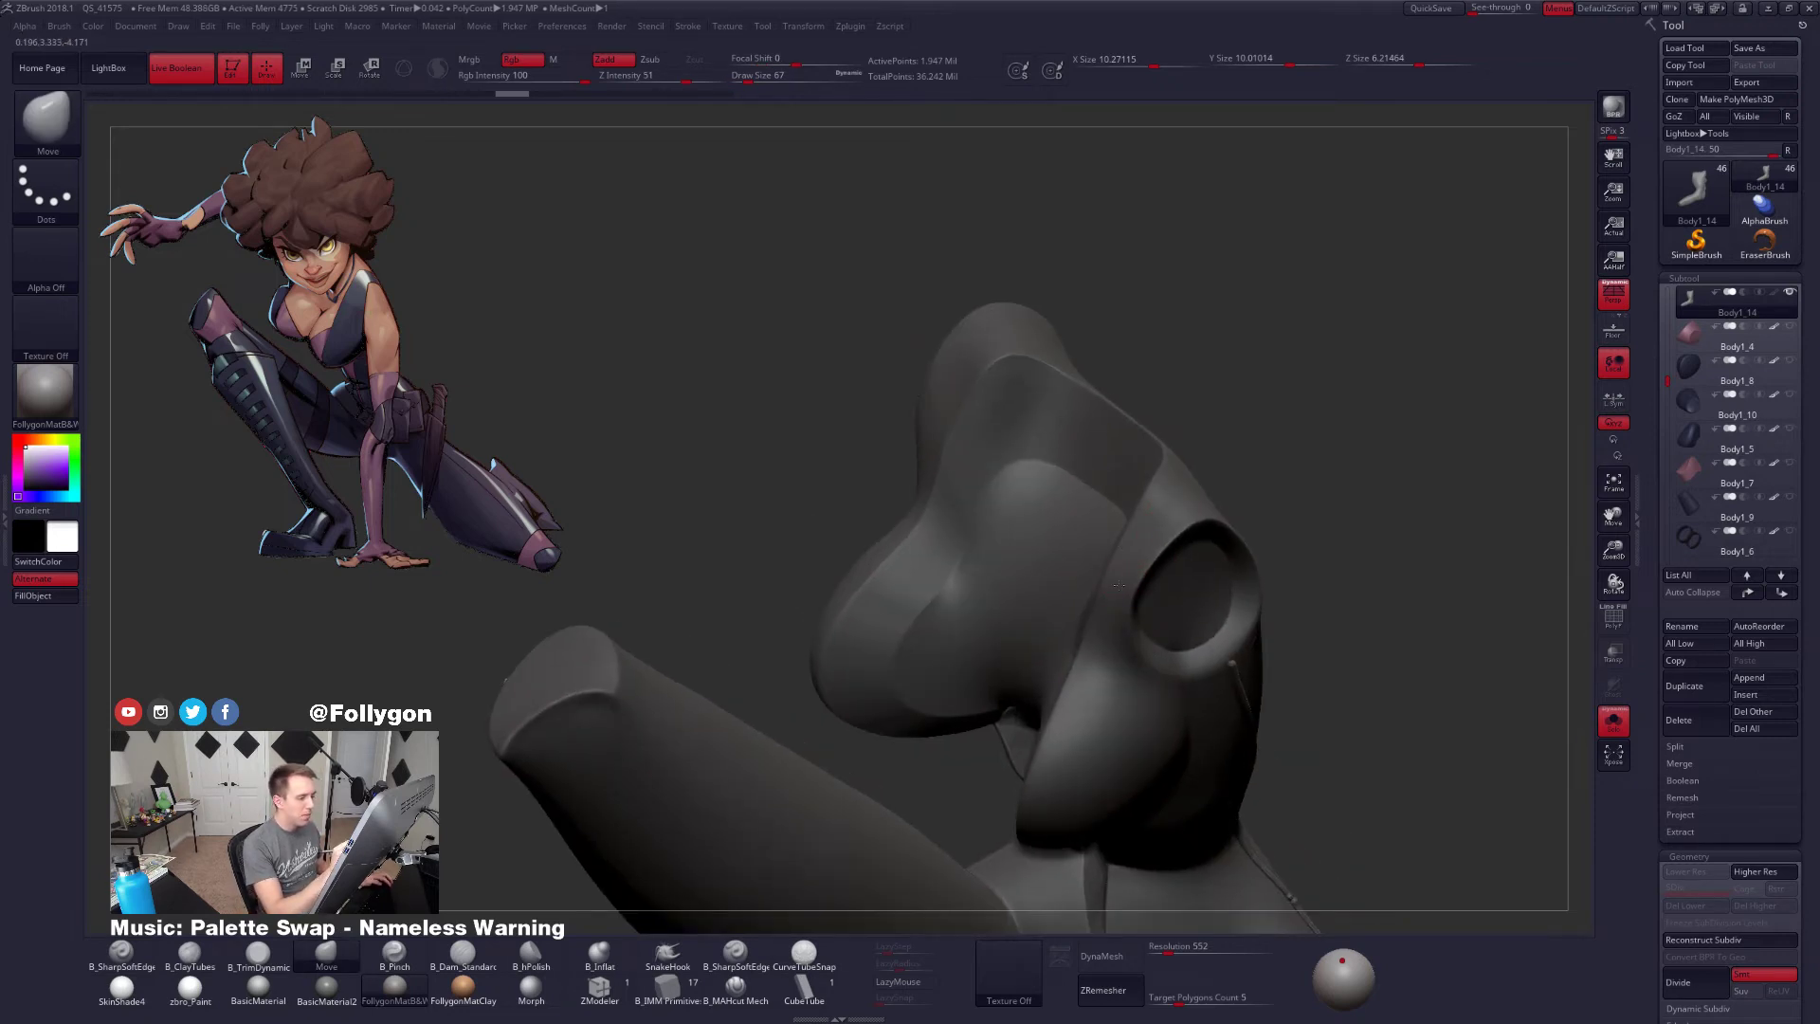
# Reduce the CurveTubeSnap draw size to 29, testing the thickness with short tubes beside the existing torso seam
pyautogui.moveTo(1118, 584); pyautogui.dragTo(1086, 610, button='right')
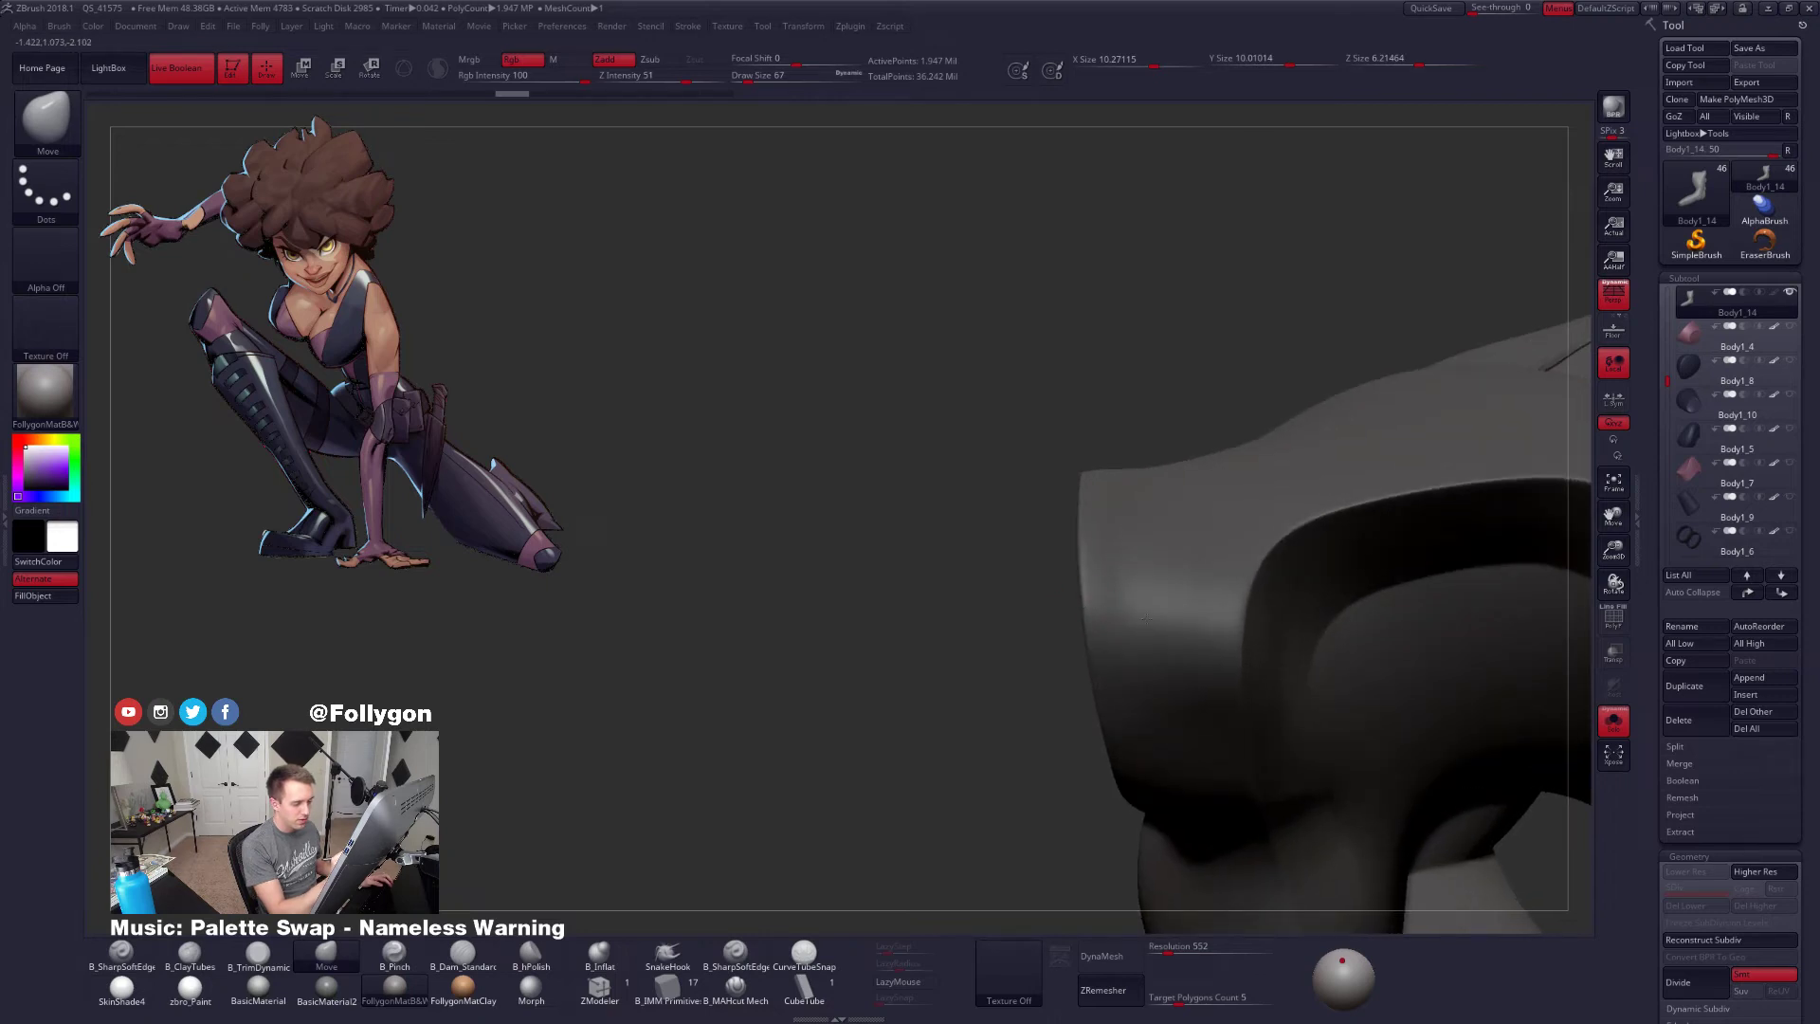
pyautogui.moveTo(1149, 663)
pyautogui.mouseDown(button='right')
pyautogui.moveTo(1043, 759)
pyautogui.moveTo(1071, 693)
pyautogui.mouseUp(button='right')
pyautogui.click(804, 955)
pyautogui.moveTo(917, 769); pyautogui.dragTo(922, 772)
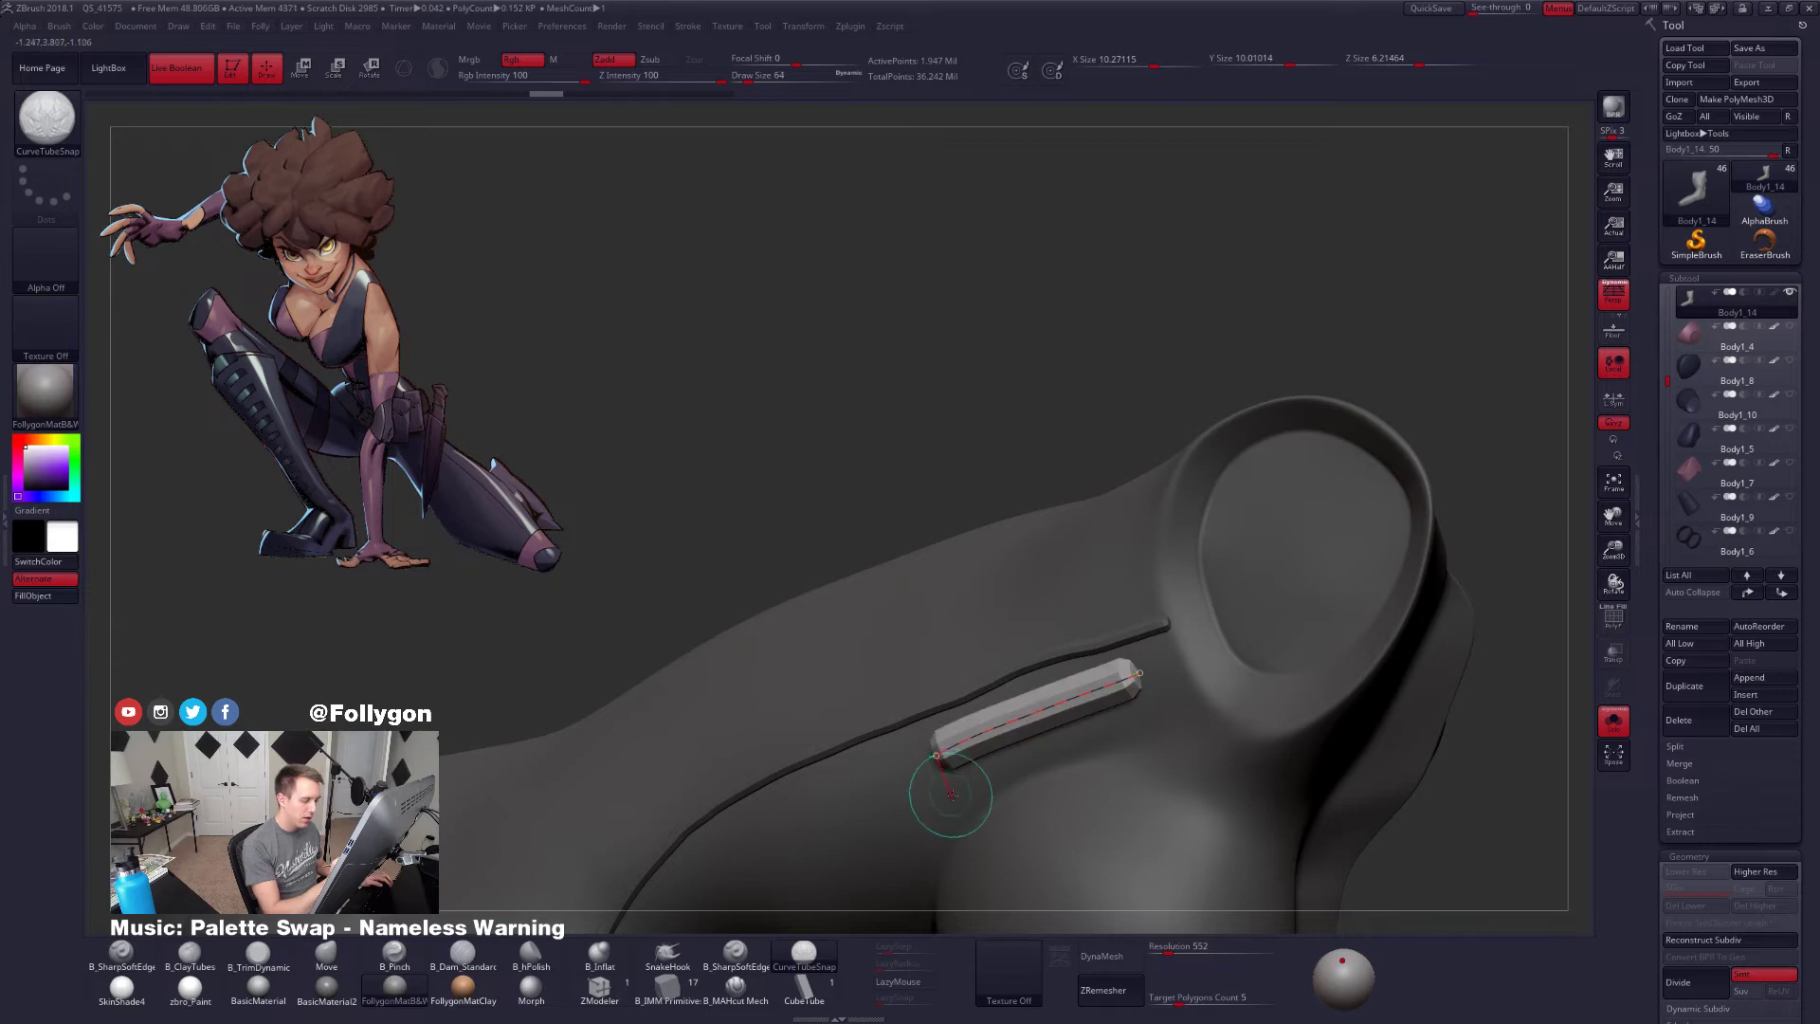
pyautogui.press('space')
pyautogui.moveTo(1097, 609); pyautogui.dragTo(1085, 608)
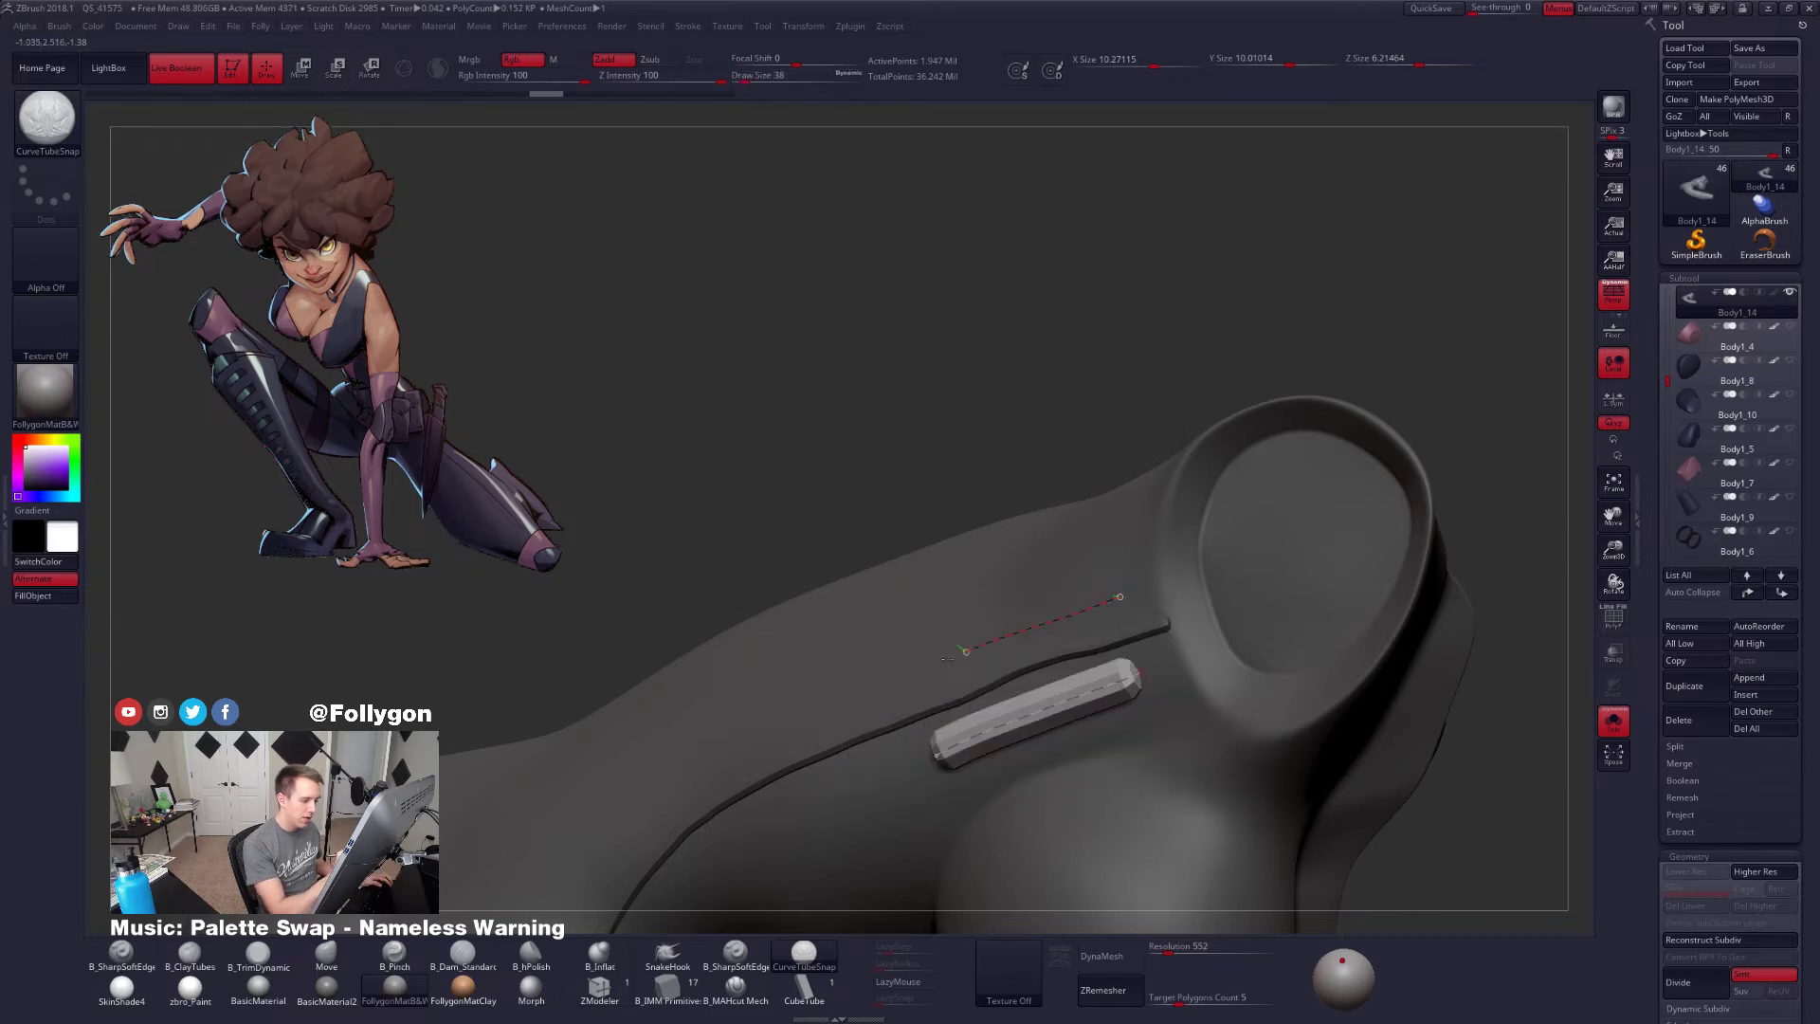
pyautogui.moveTo(948, 658); pyautogui.dragTo(941, 661)
pyautogui.press('space')
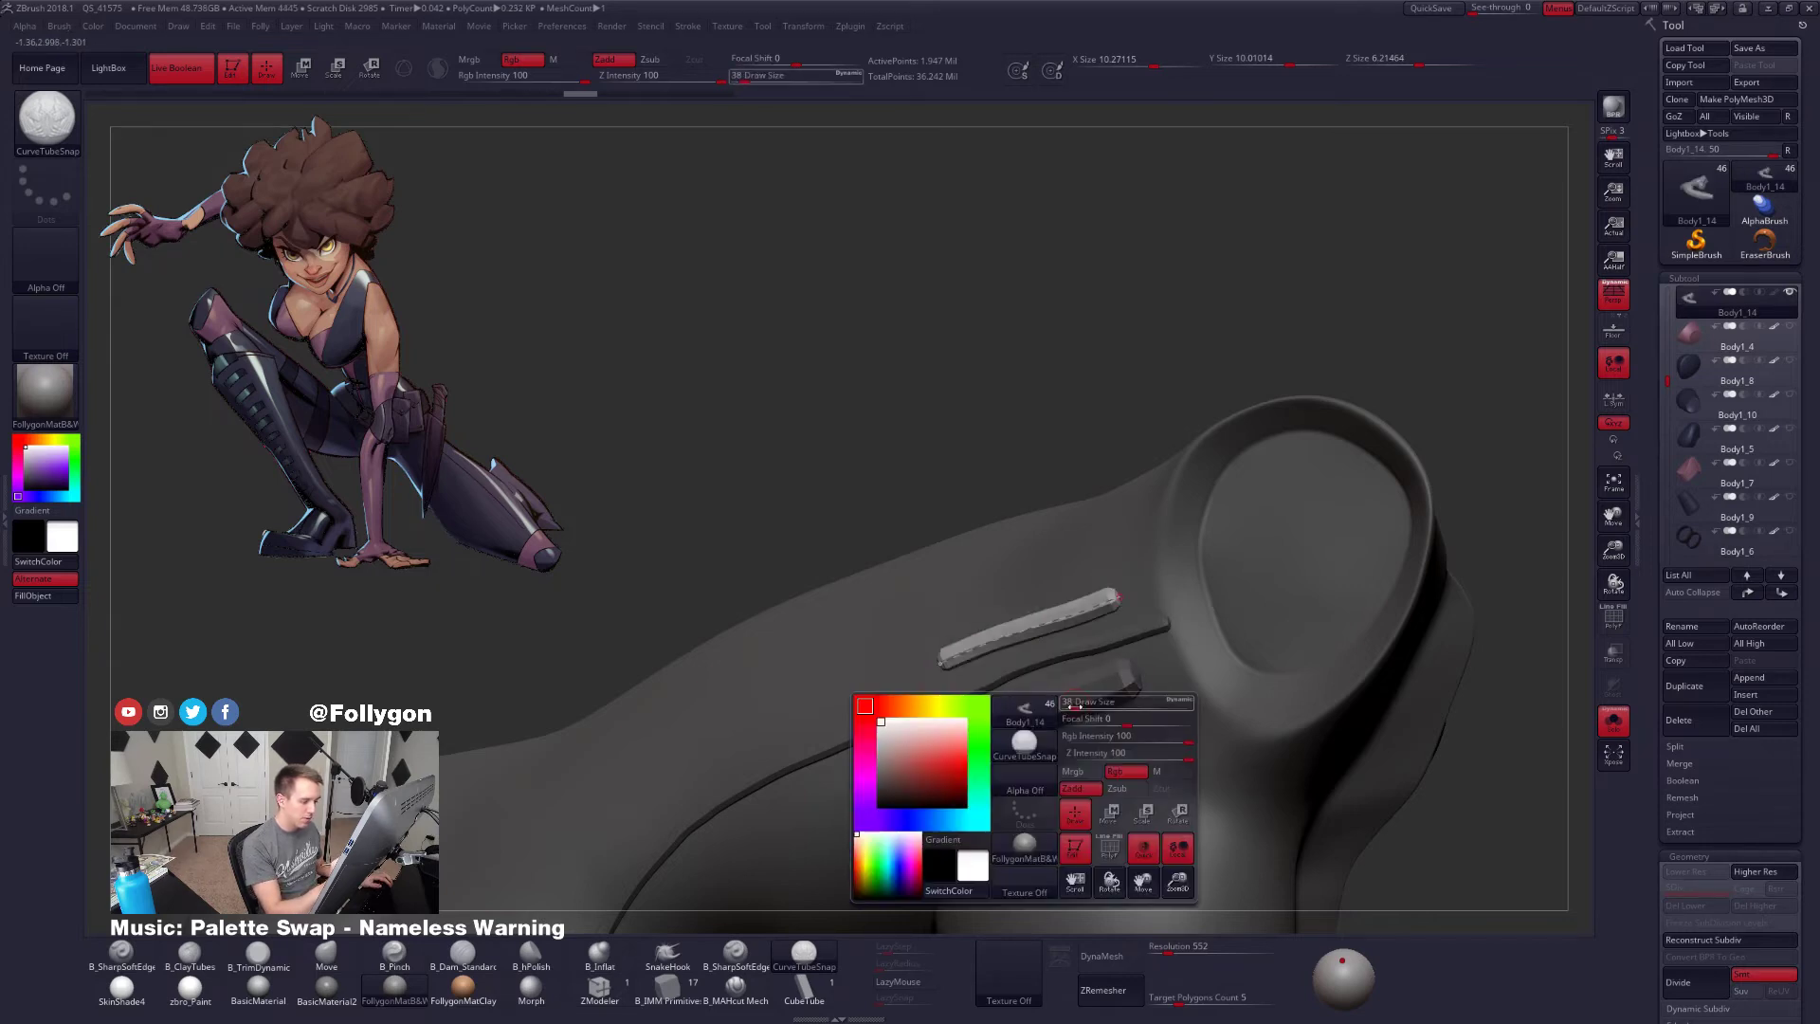
pyautogui.moveTo(1082, 703); pyautogui.dragTo(1068, 704)
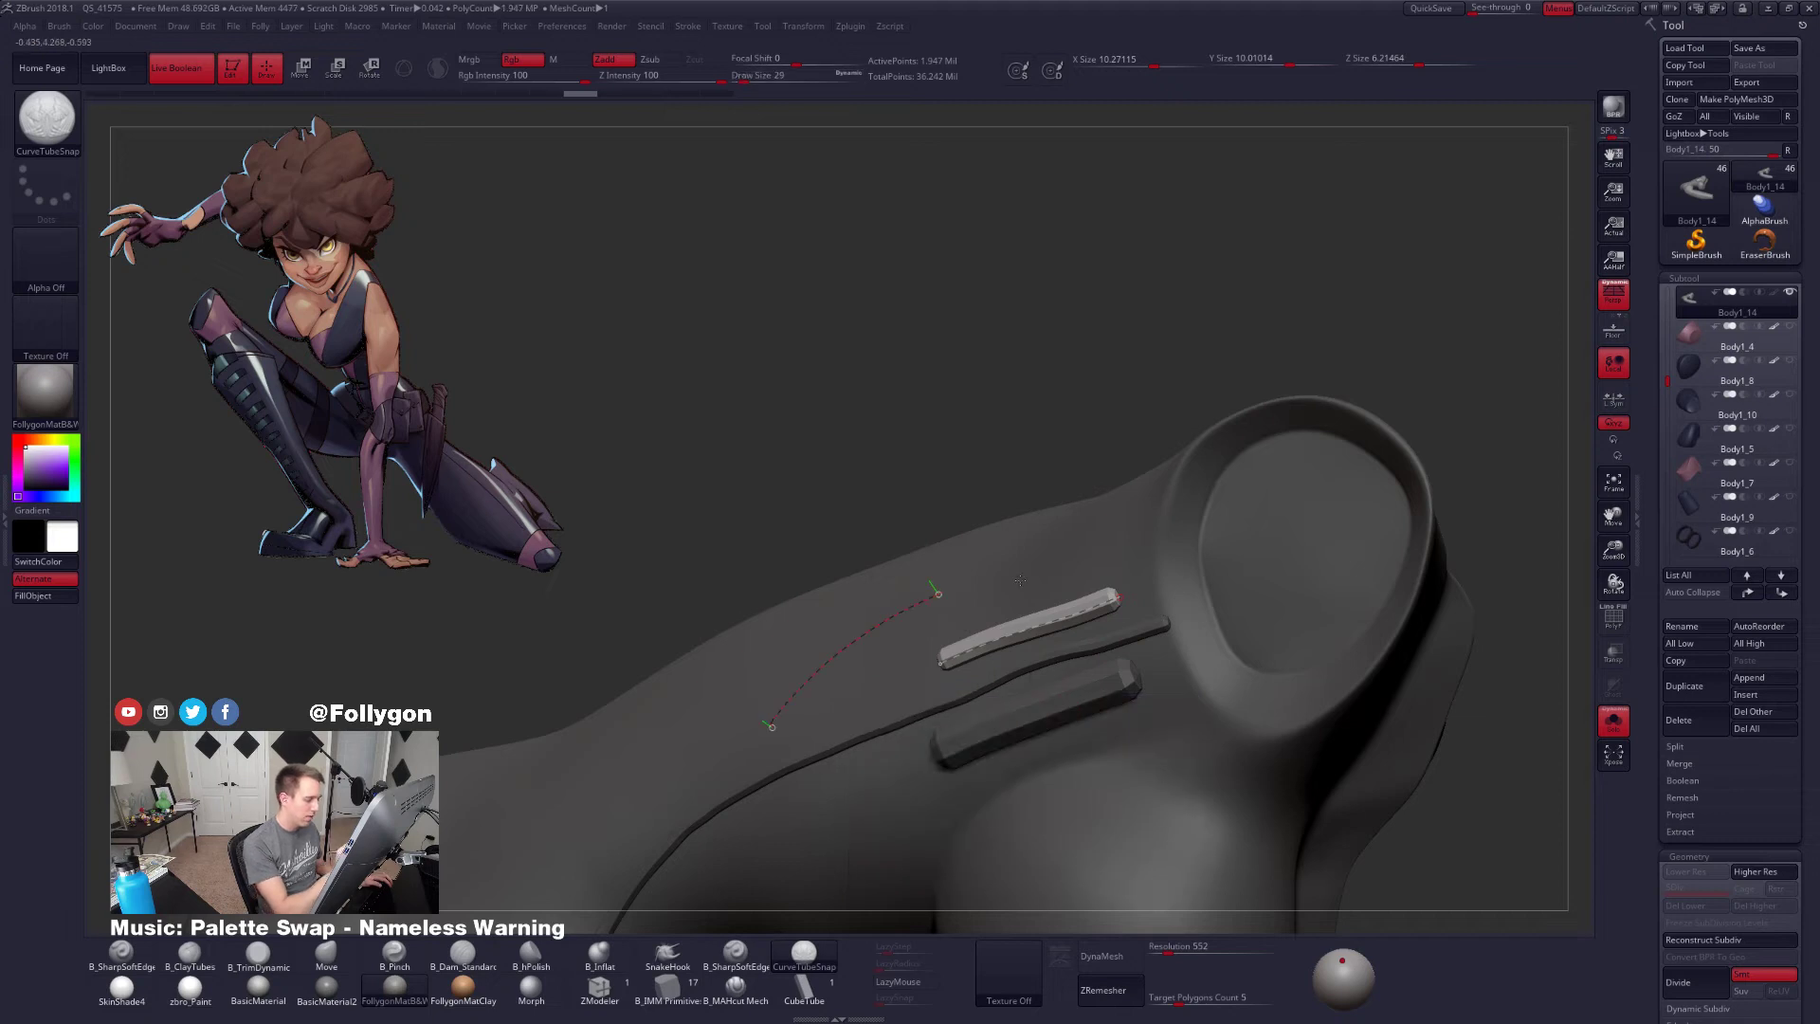
# Undo the short test tubes beside the torso seam
pyautogui.hotkey('ctrl', 'z')
pyautogui.hotkey('ctrl', 'z')
pyautogui.hotkey('ctrl', 'z')
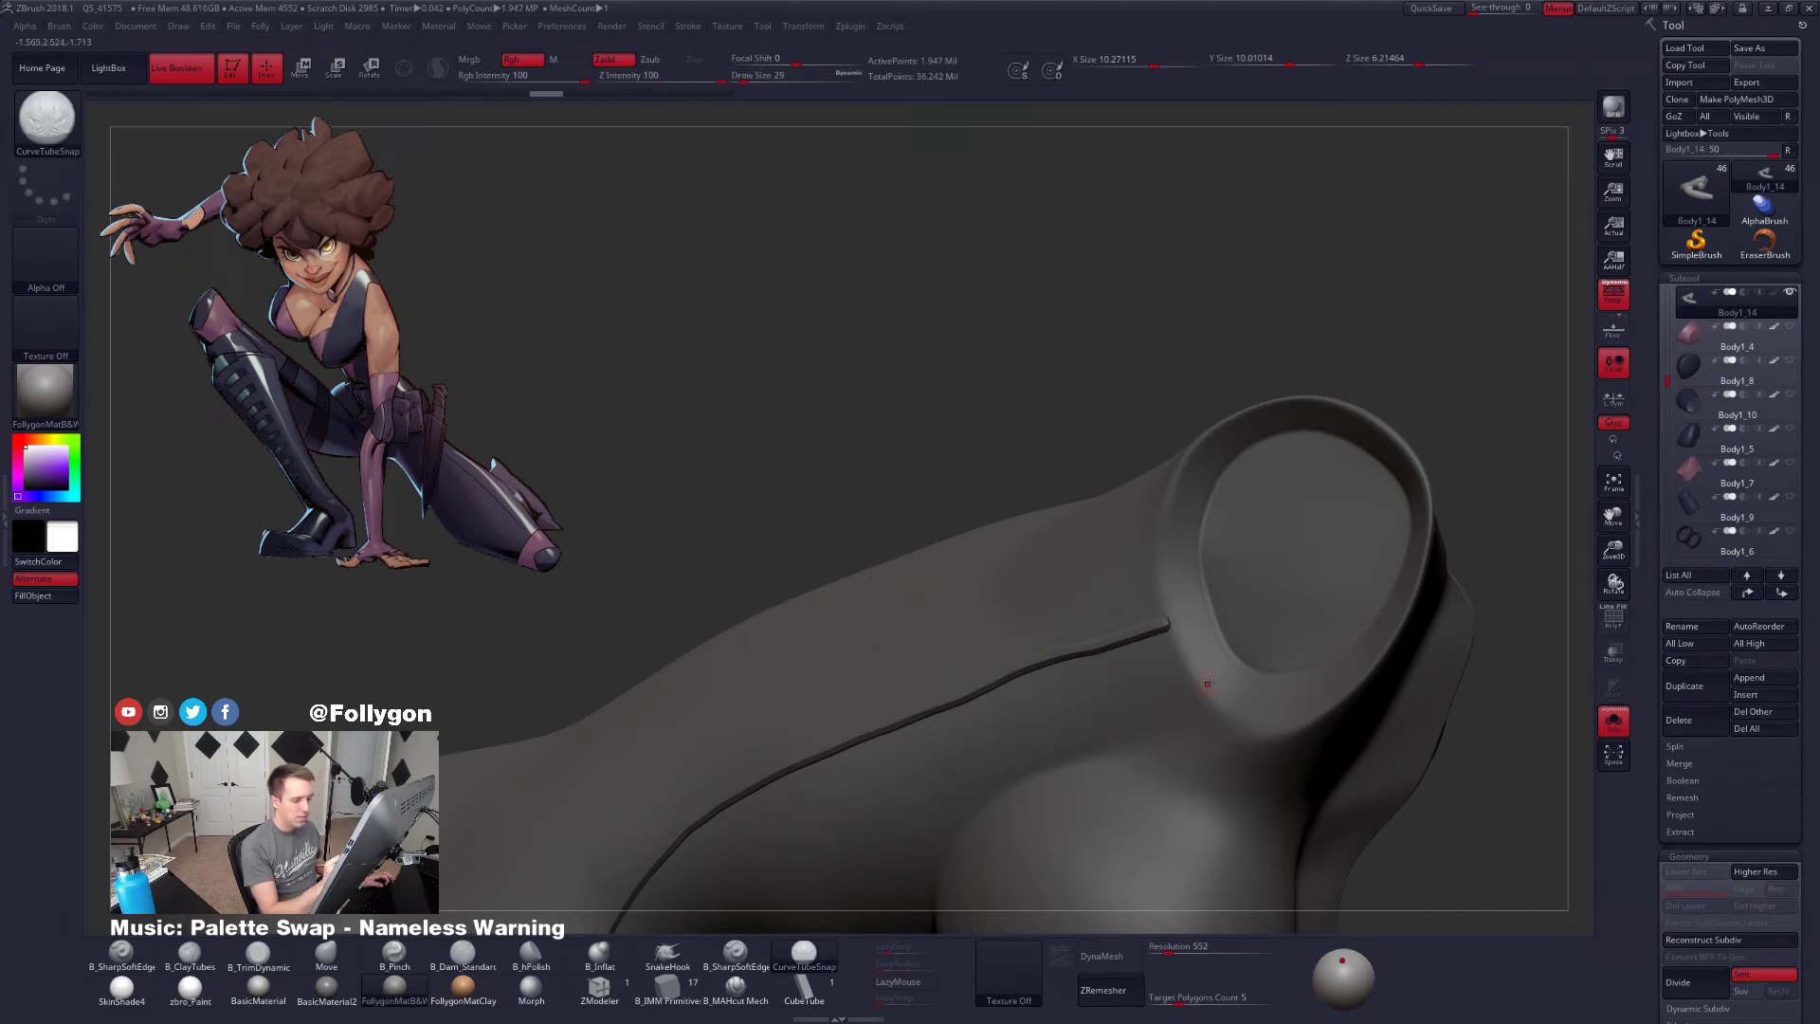
# Draw a short seam tube across the top of each shoulder strap, from the neckline edge to the armhole
pyautogui.moveTo(1207, 692)
pyautogui.mouseDown(button='right')
pyautogui.moveTo(944, 758)
pyautogui.moveTo(1190, 657)
pyautogui.mouseUp(button='right')
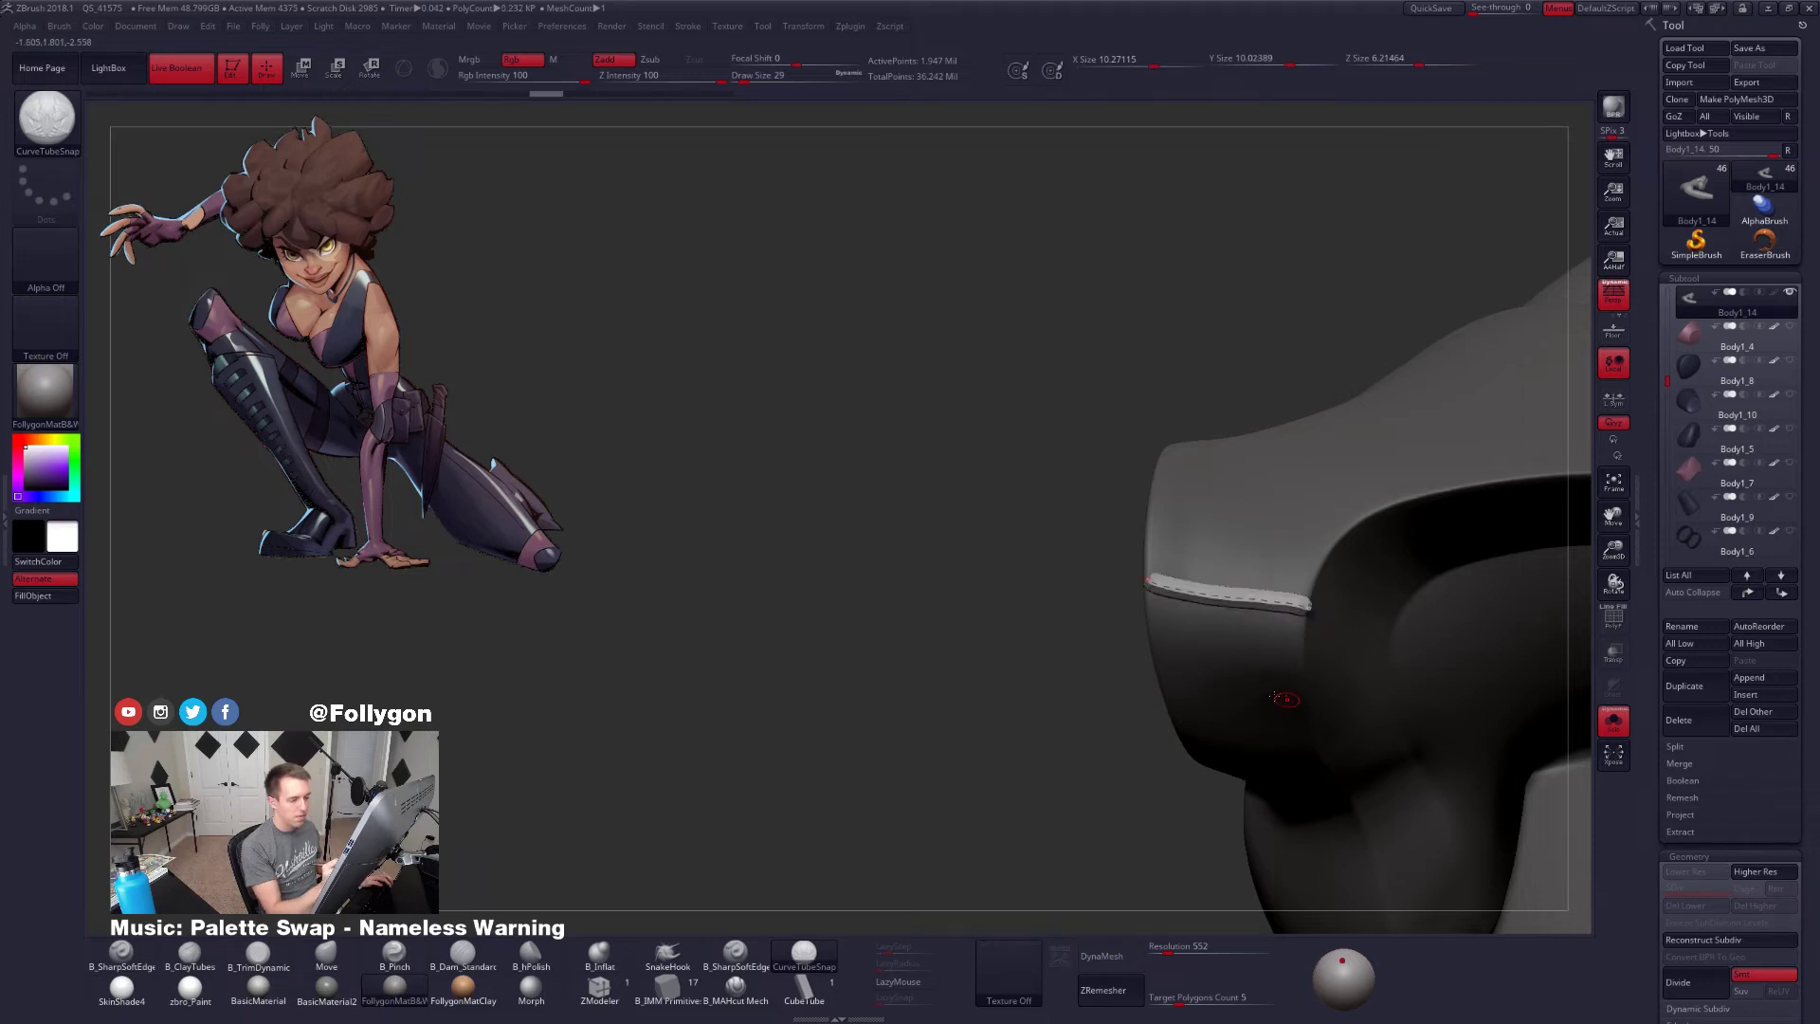
pyautogui.keyDown('ctrl'); pyautogui.moveTo(1289, 704); pyautogui.dragTo(1102, 711, button='right'); pyautogui.keyUp('ctrl')
pyautogui.keyDown('alt'); pyautogui.moveTo(927, 675); pyautogui.dragTo(749, 667, button='right'); pyautogui.keyUp('alt')
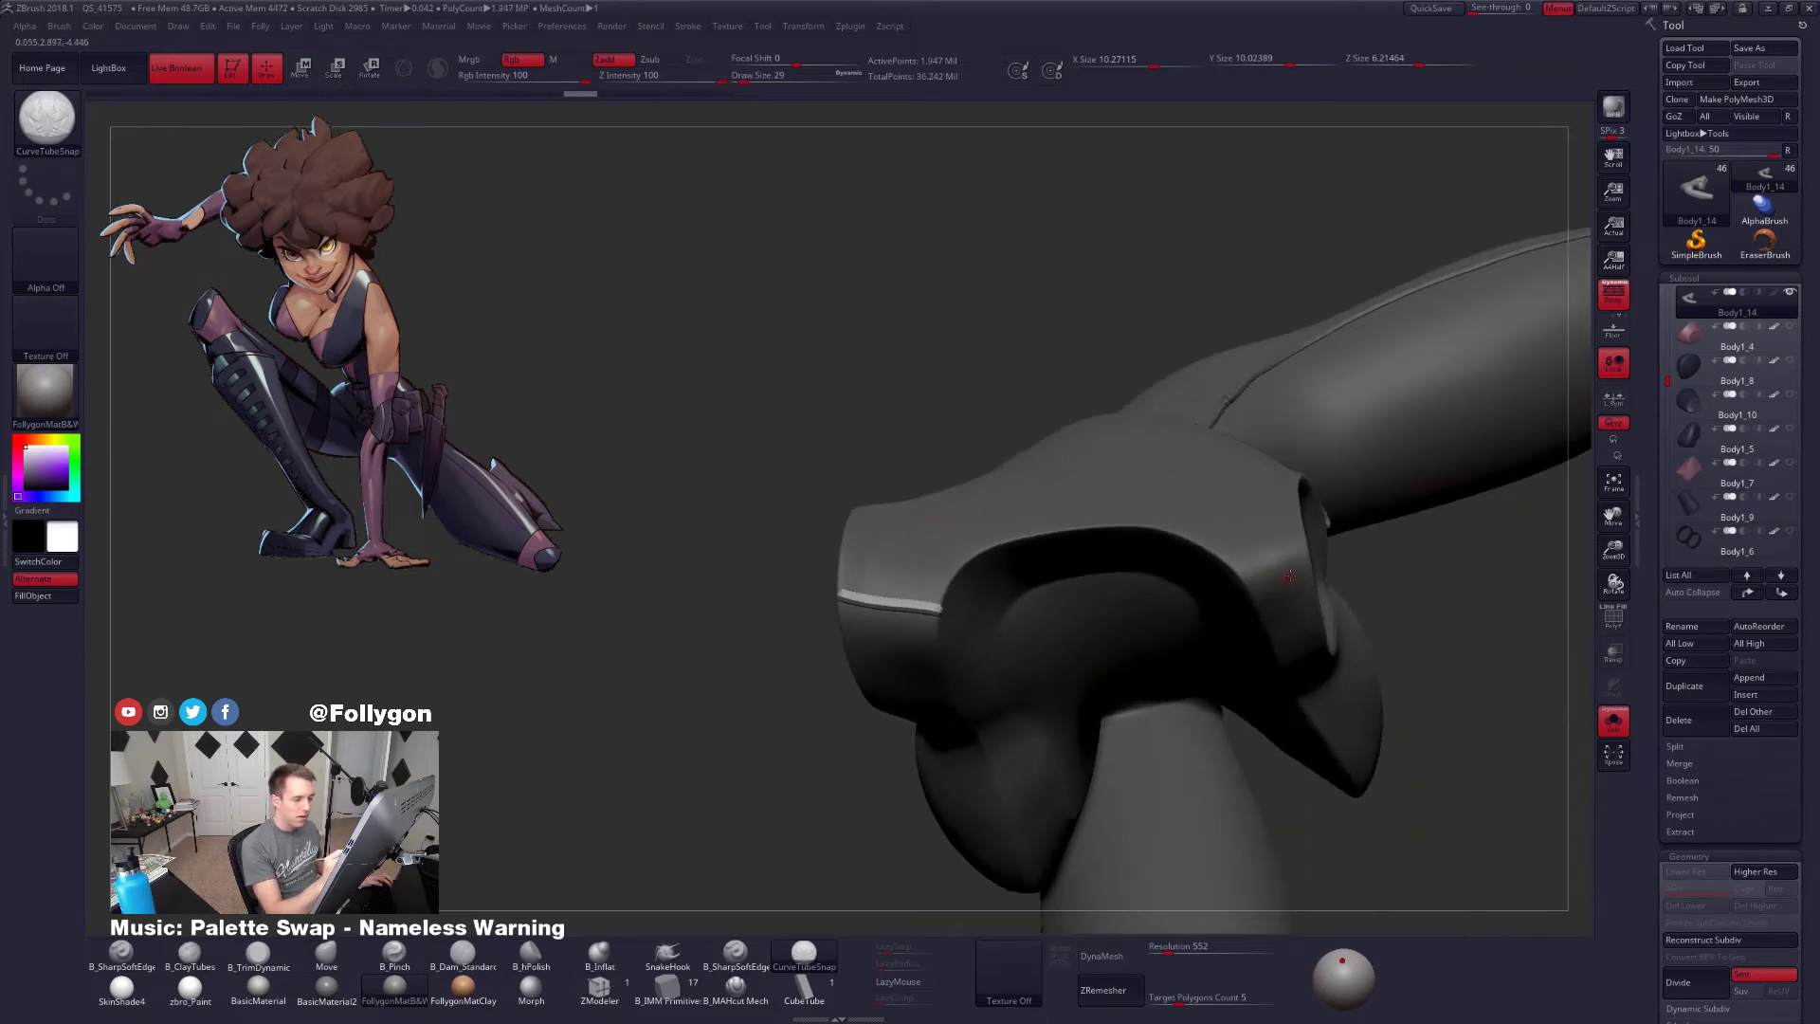
pyautogui.keyDown('ctrl'); pyautogui.moveTo(1277, 580); pyautogui.dragTo(1264, 549, button='right'); pyautogui.keyUp('ctrl')
pyautogui.moveTo(1313, 528); pyautogui.dragTo(1294, 541)
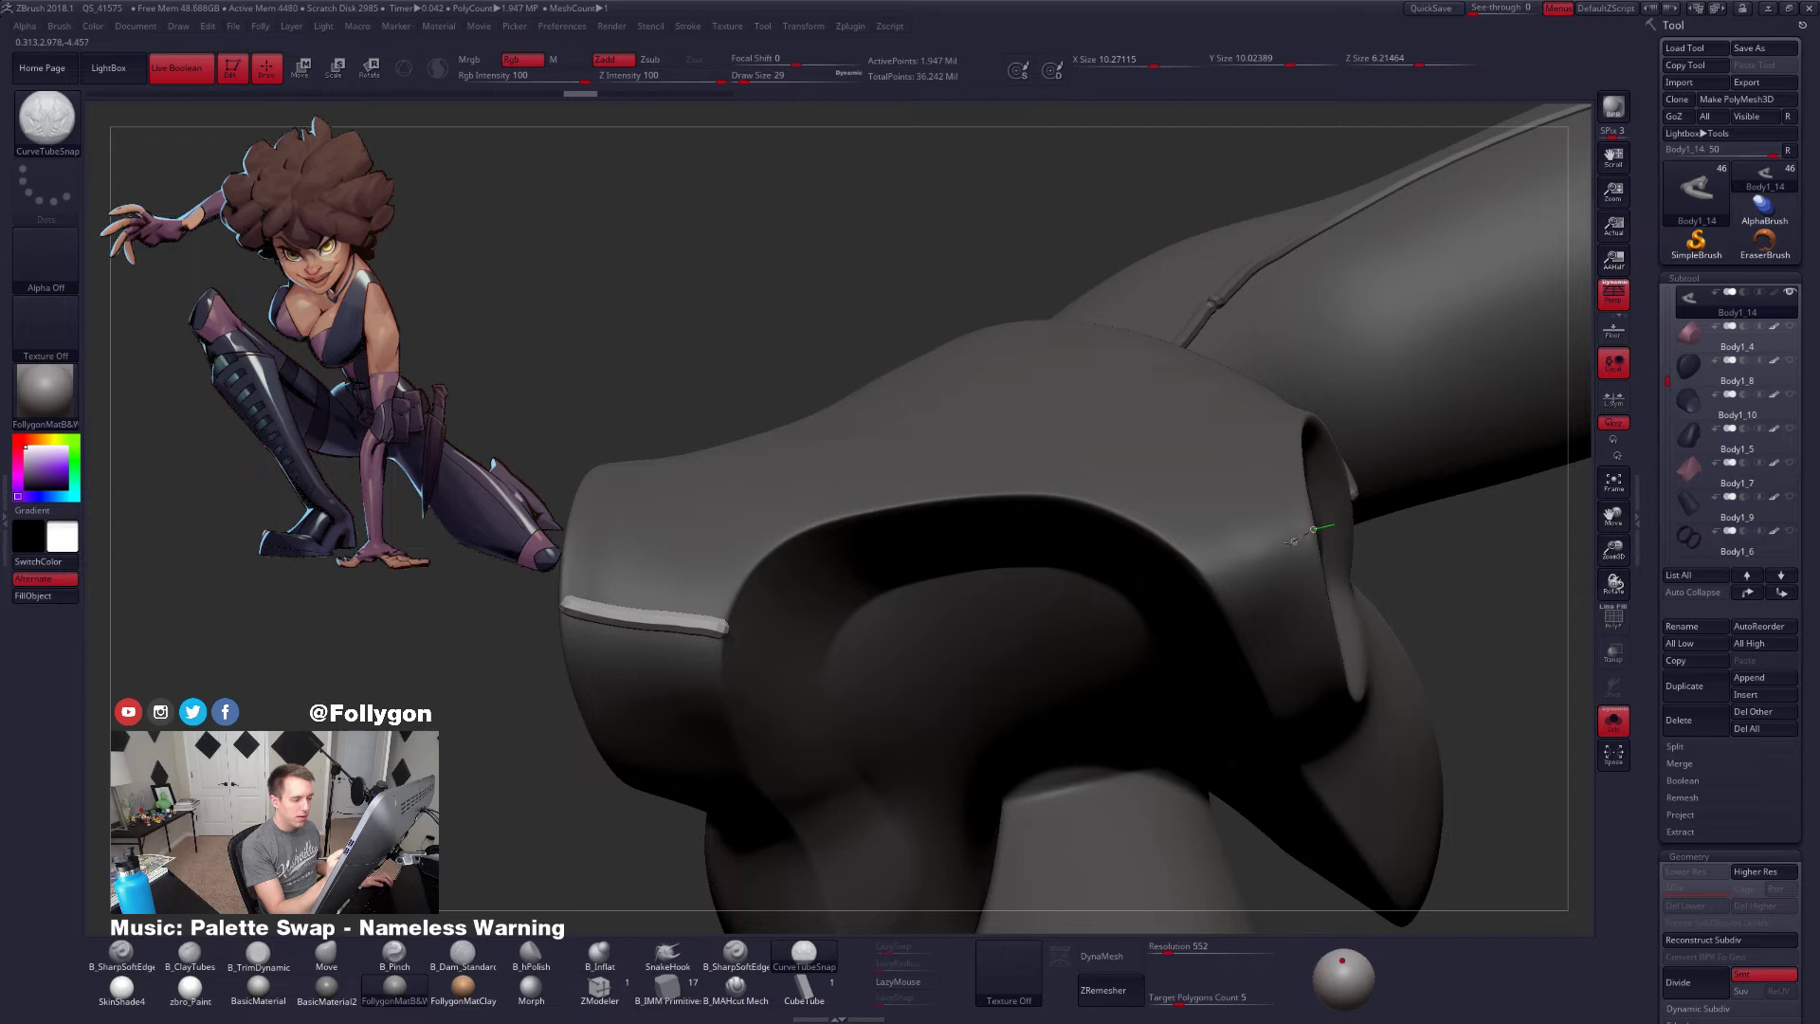
pyautogui.moveTo(1216, 603); pyautogui.dragTo(1214, 601)
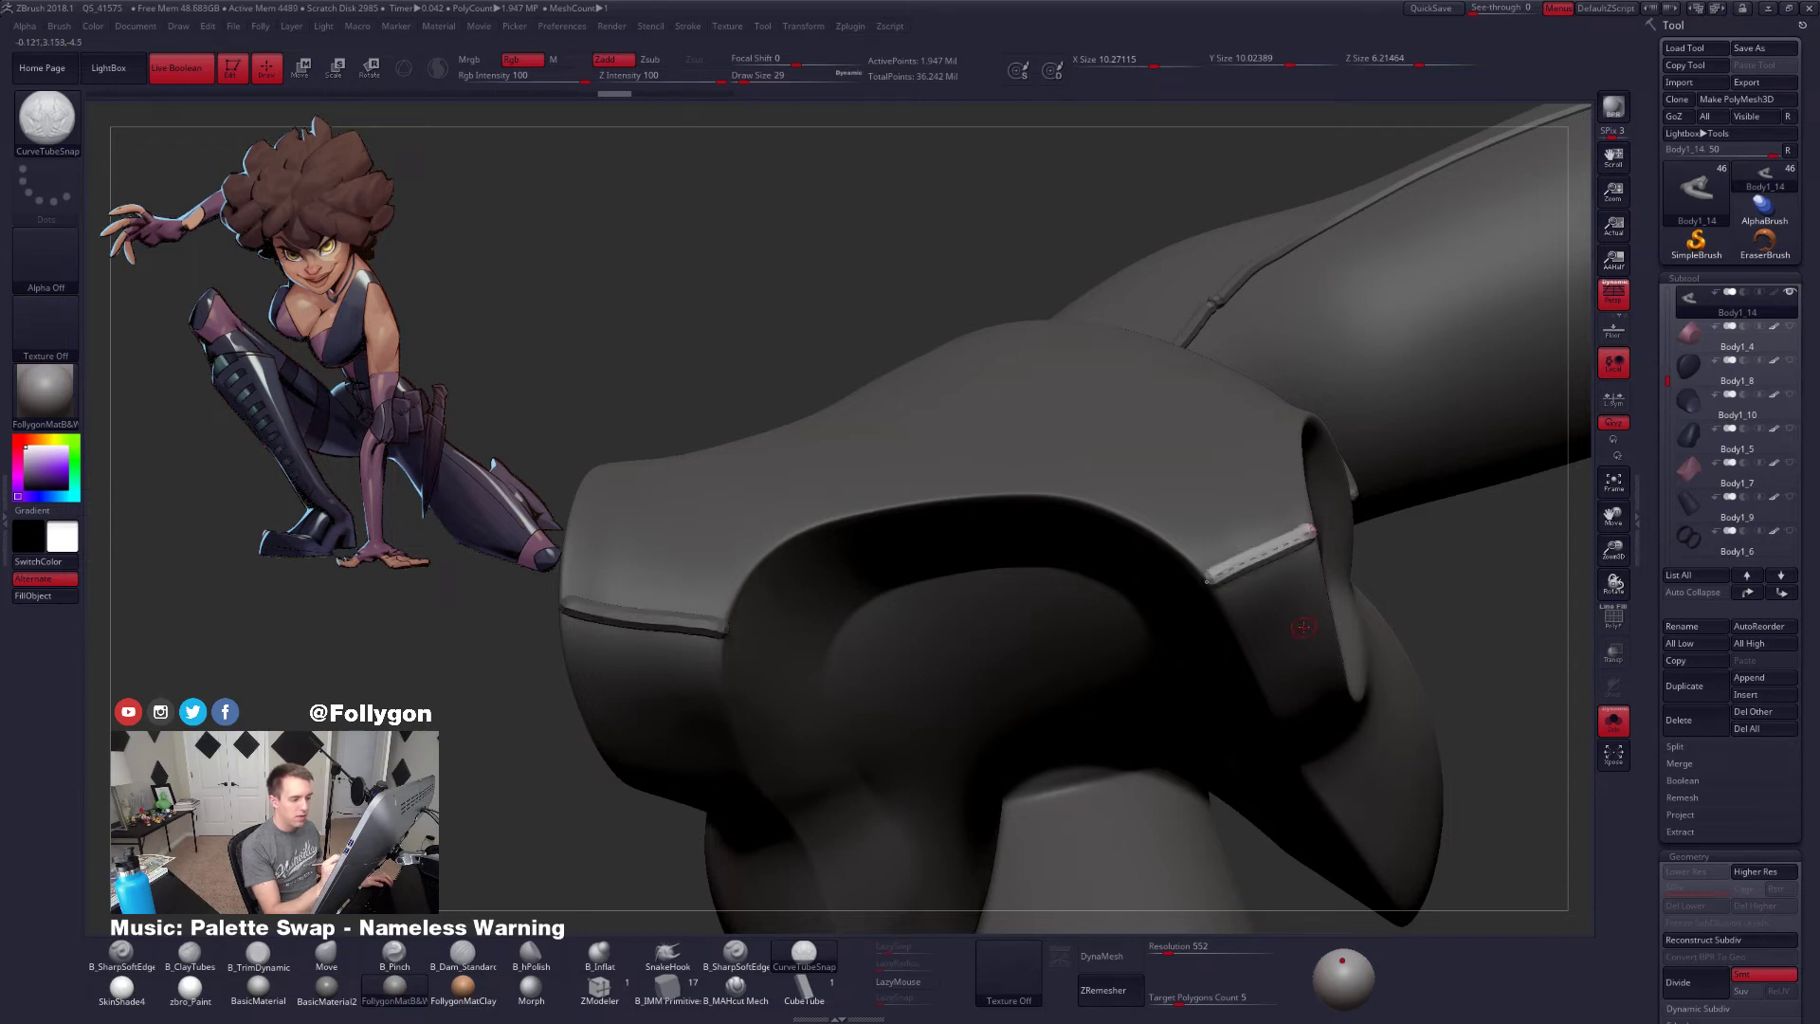
# Use Auto Groups to give the body and each seam tube separate polygroups, and display the polygroup colours
pyautogui.moveTo(1285, 680); pyautogui.dragTo(1333, 610, button='right')
pyautogui.hotkey('shift', 'f')
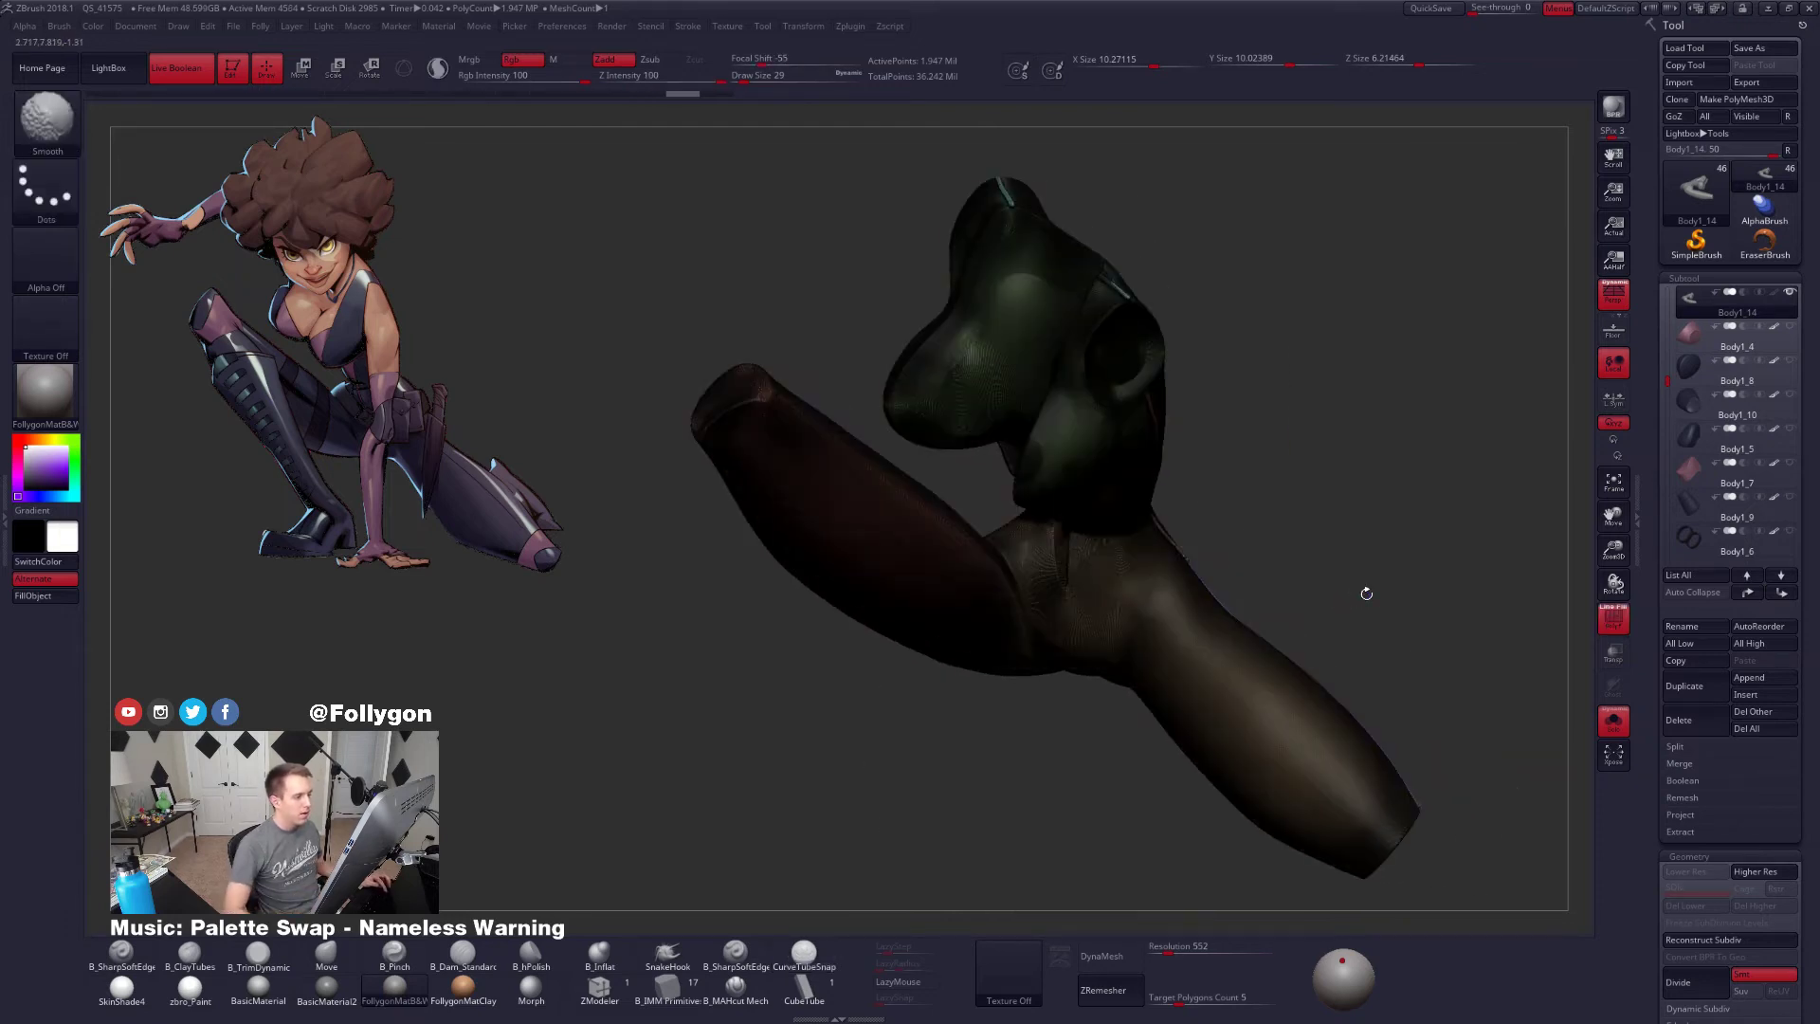
pyautogui.hotkey('shift', 'f')
pyautogui.press('2')
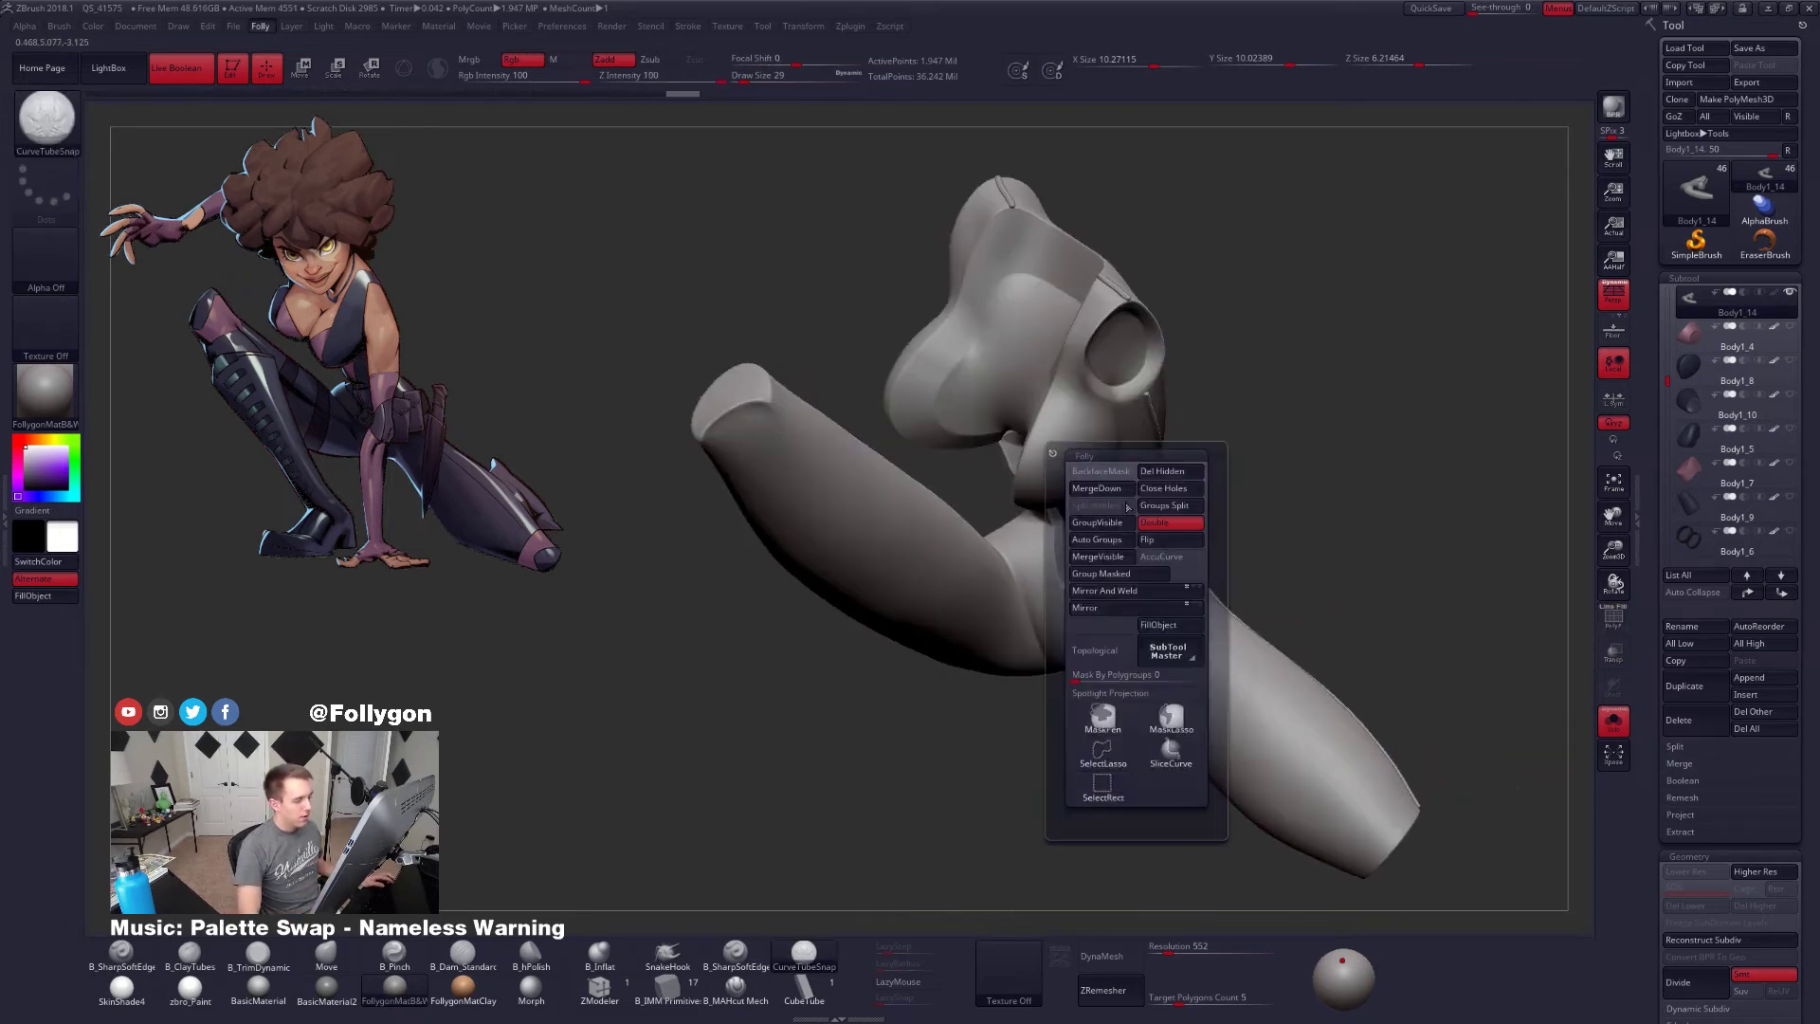
pyautogui.click(1116, 541)
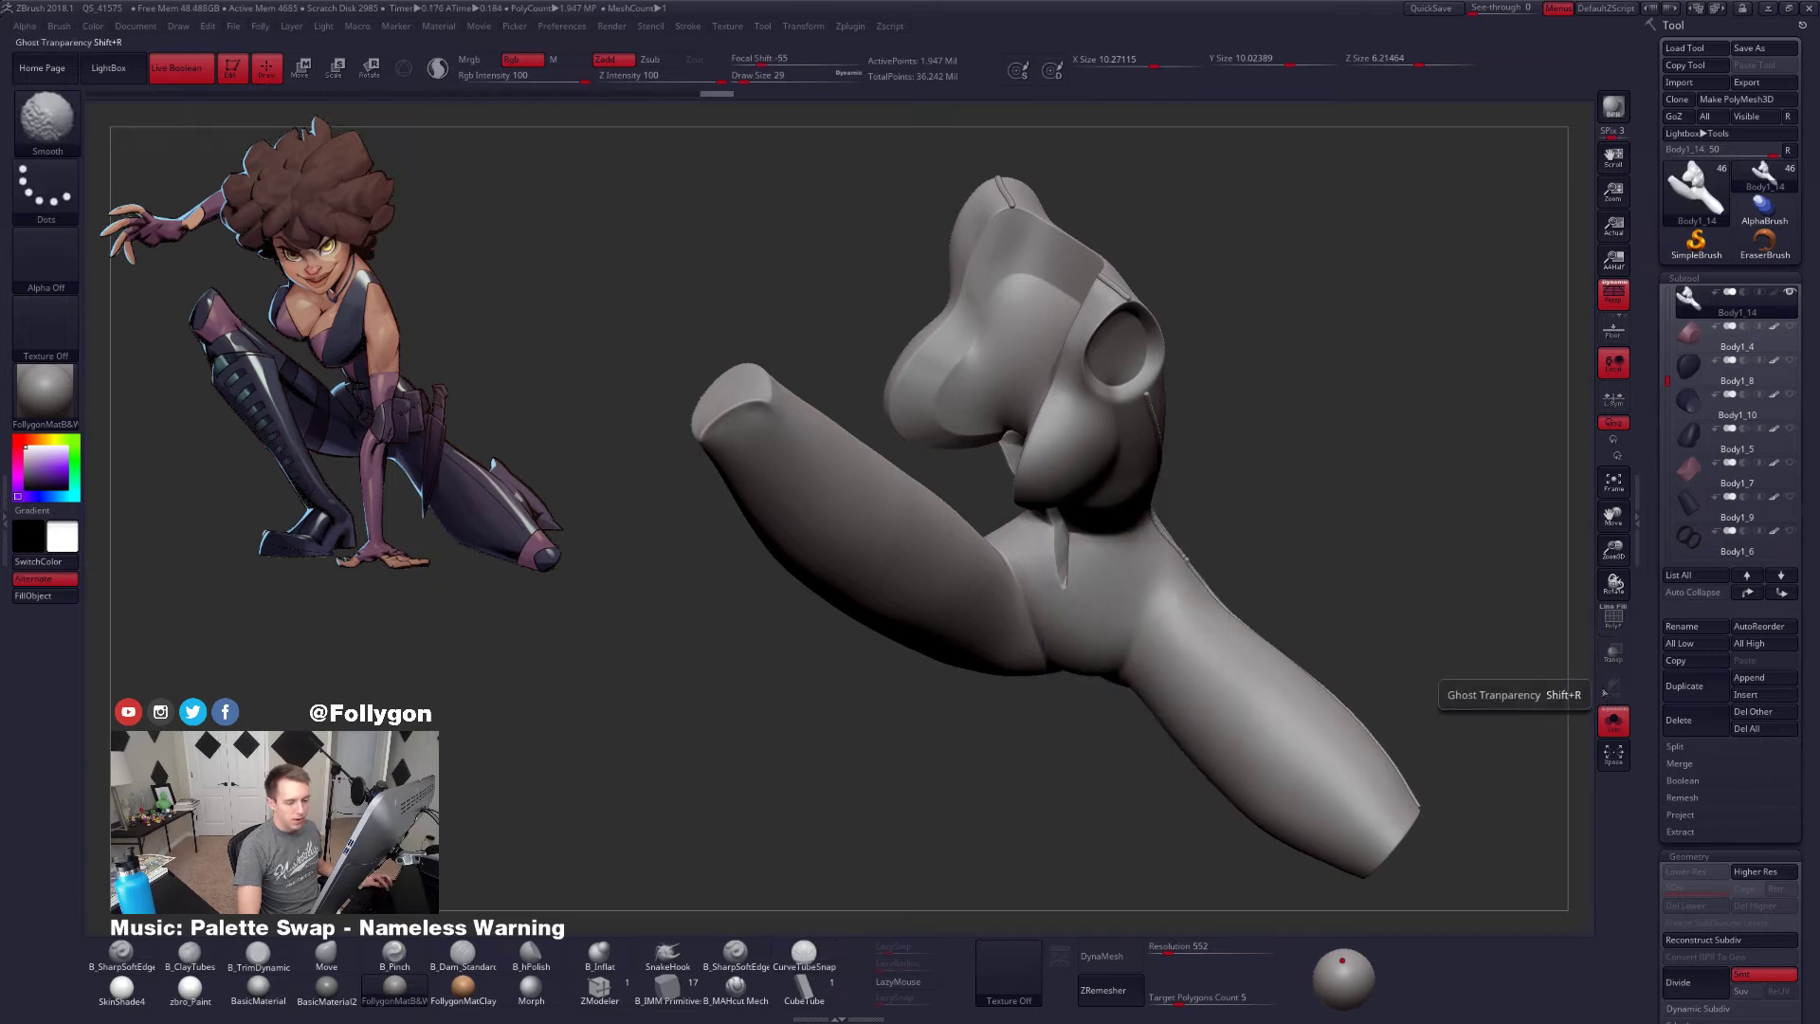
pyautogui.click(1612, 652)
pyautogui.click(1612, 653)
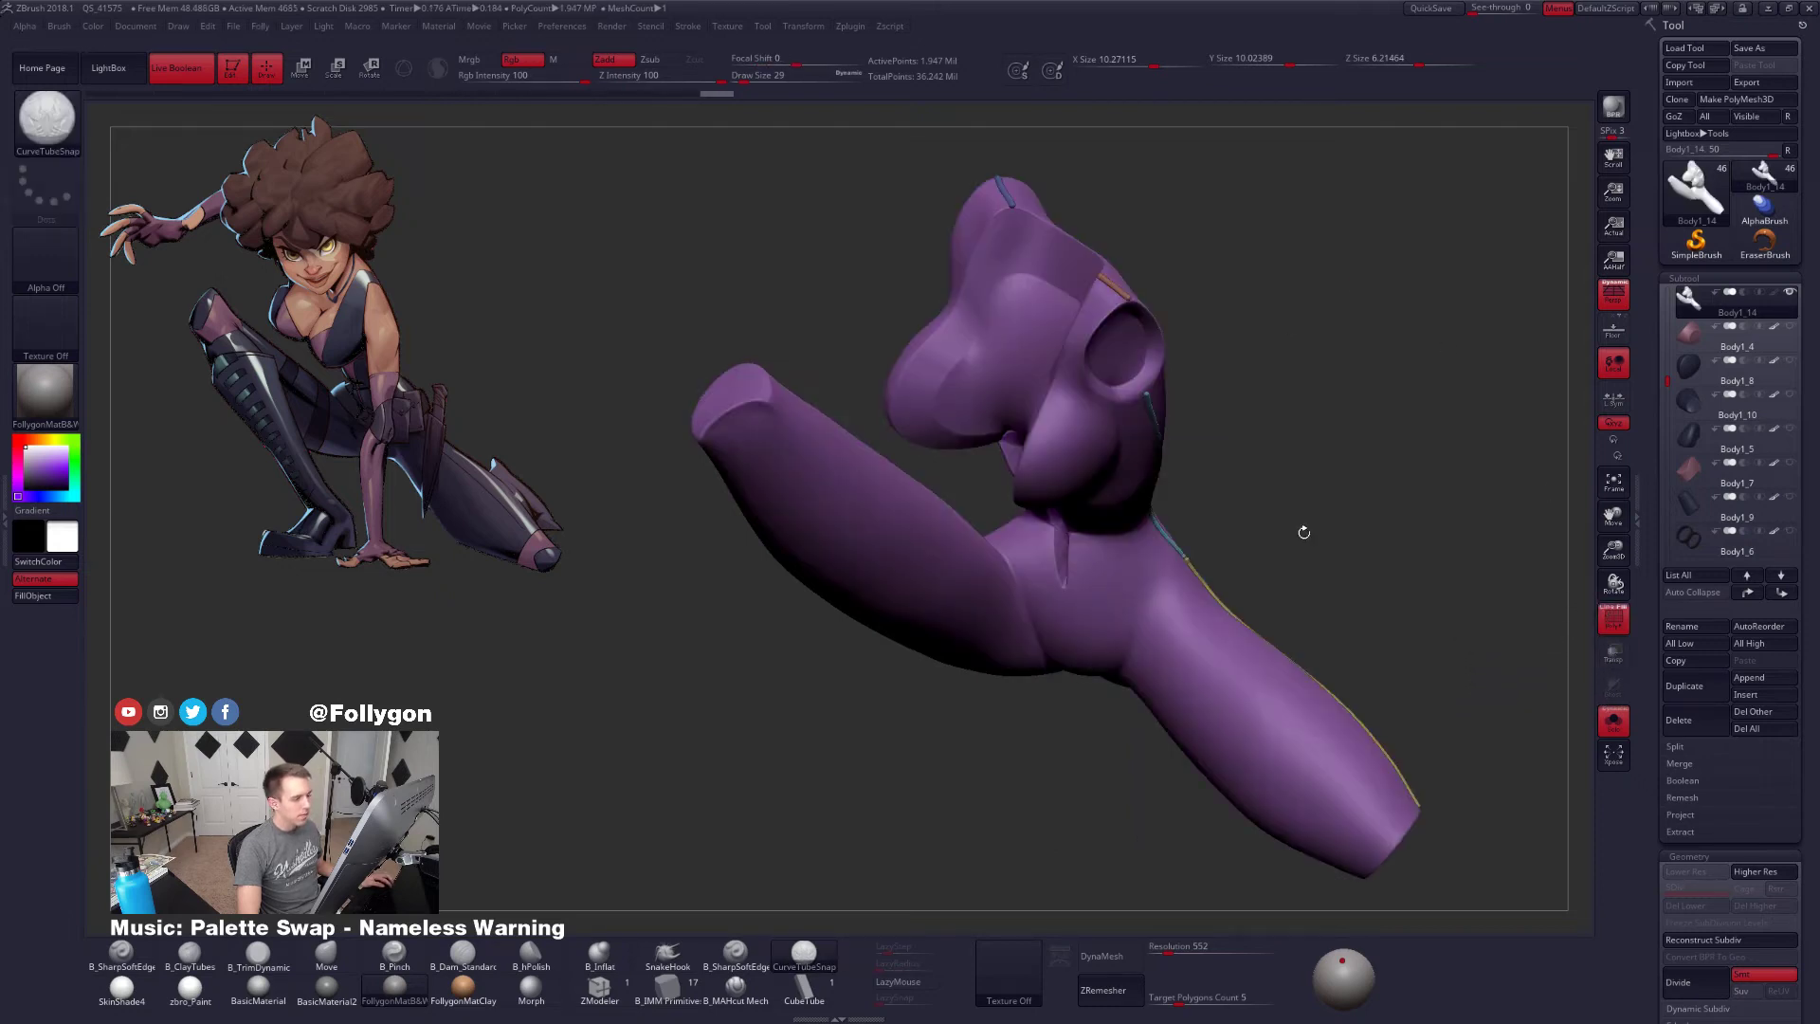
# Hide the body polygroup, delete the hidden geometry to keep only the seam tubes, and turn off the polygroup display
pyautogui.keyDown('ctrl'); pyautogui.keyDown('shift'); pyautogui.click(1121, 448); pyautogui.keyUp('shift'); pyautogui.keyUp('ctrl')
pyautogui.keyDown('ctrl'); pyautogui.keyDown('shift'); pyautogui.moveTo(1254, 401); pyautogui.dragTo(1402, 482); pyautogui.keyUp('shift'); pyautogui.keyUp('ctrl')
pyautogui.press('space')
pyautogui.click(1397, 418)
pyautogui.click(1397, 418)
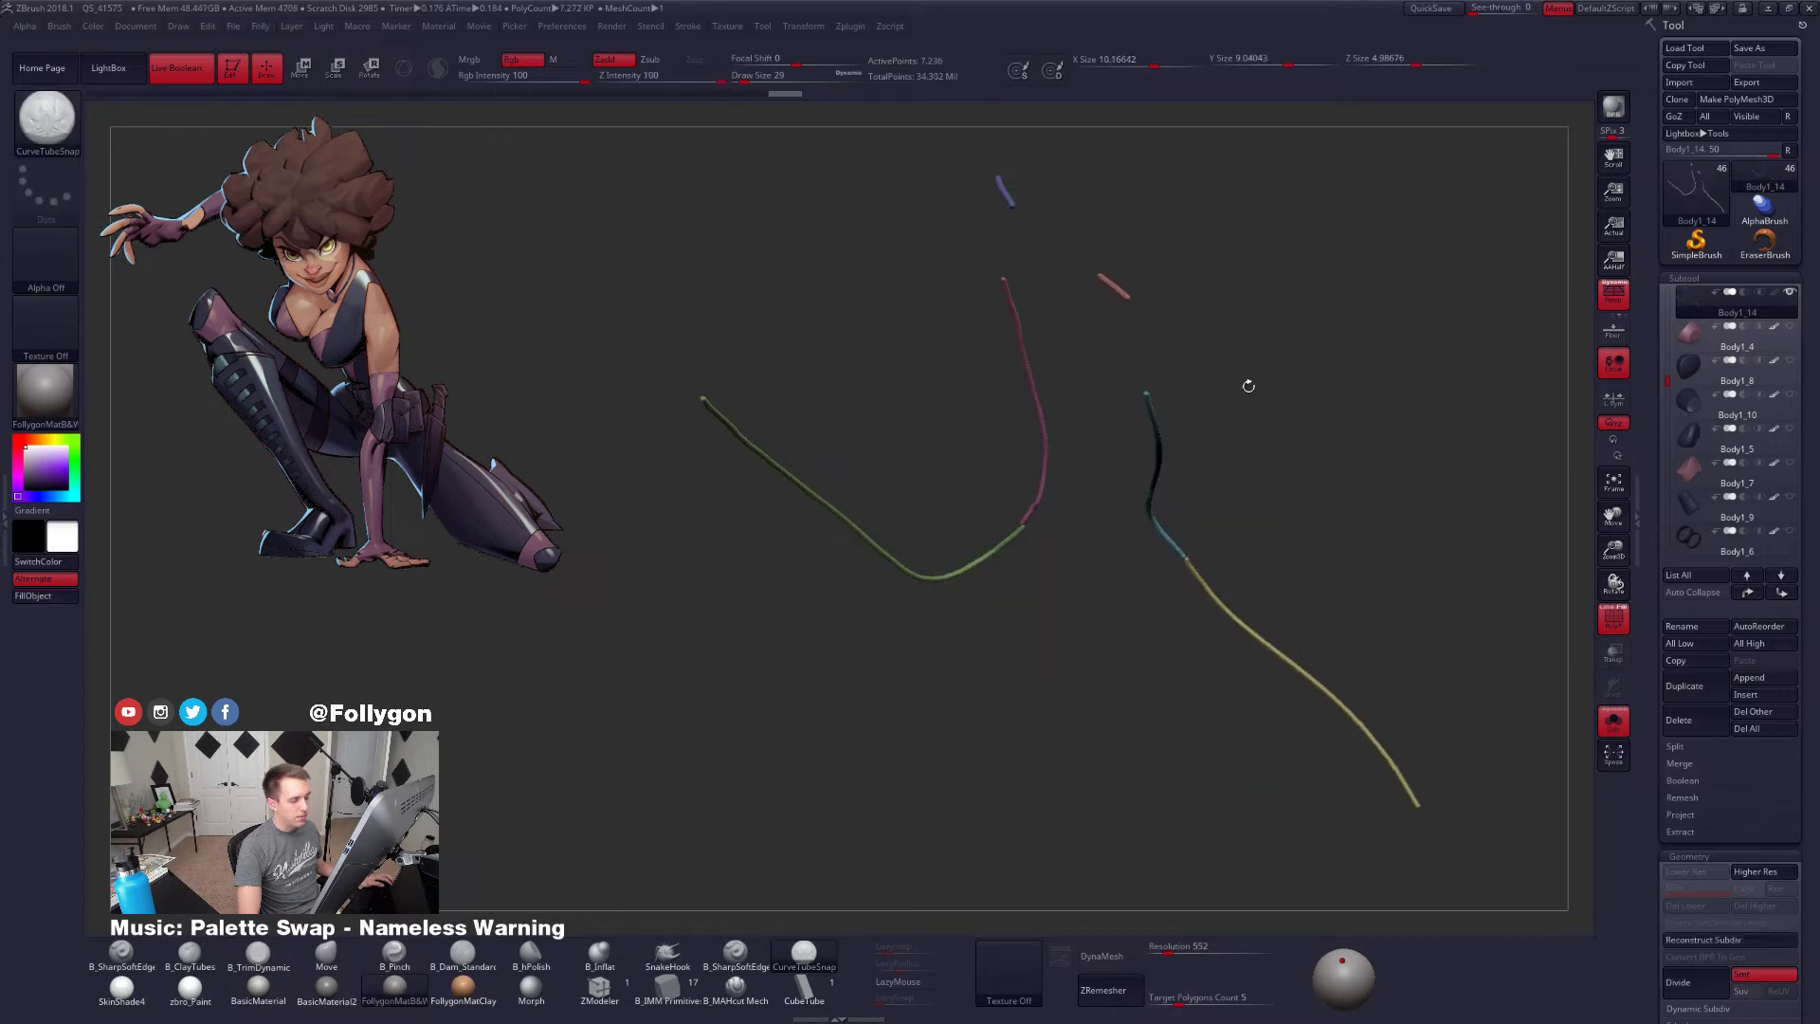
pyautogui.moveTo(1248, 385)
pyautogui.mouseDown()
pyautogui.moveTo(1180, 375)
pyautogui.moveTo(1096, 420)
pyautogui.mouseUp()
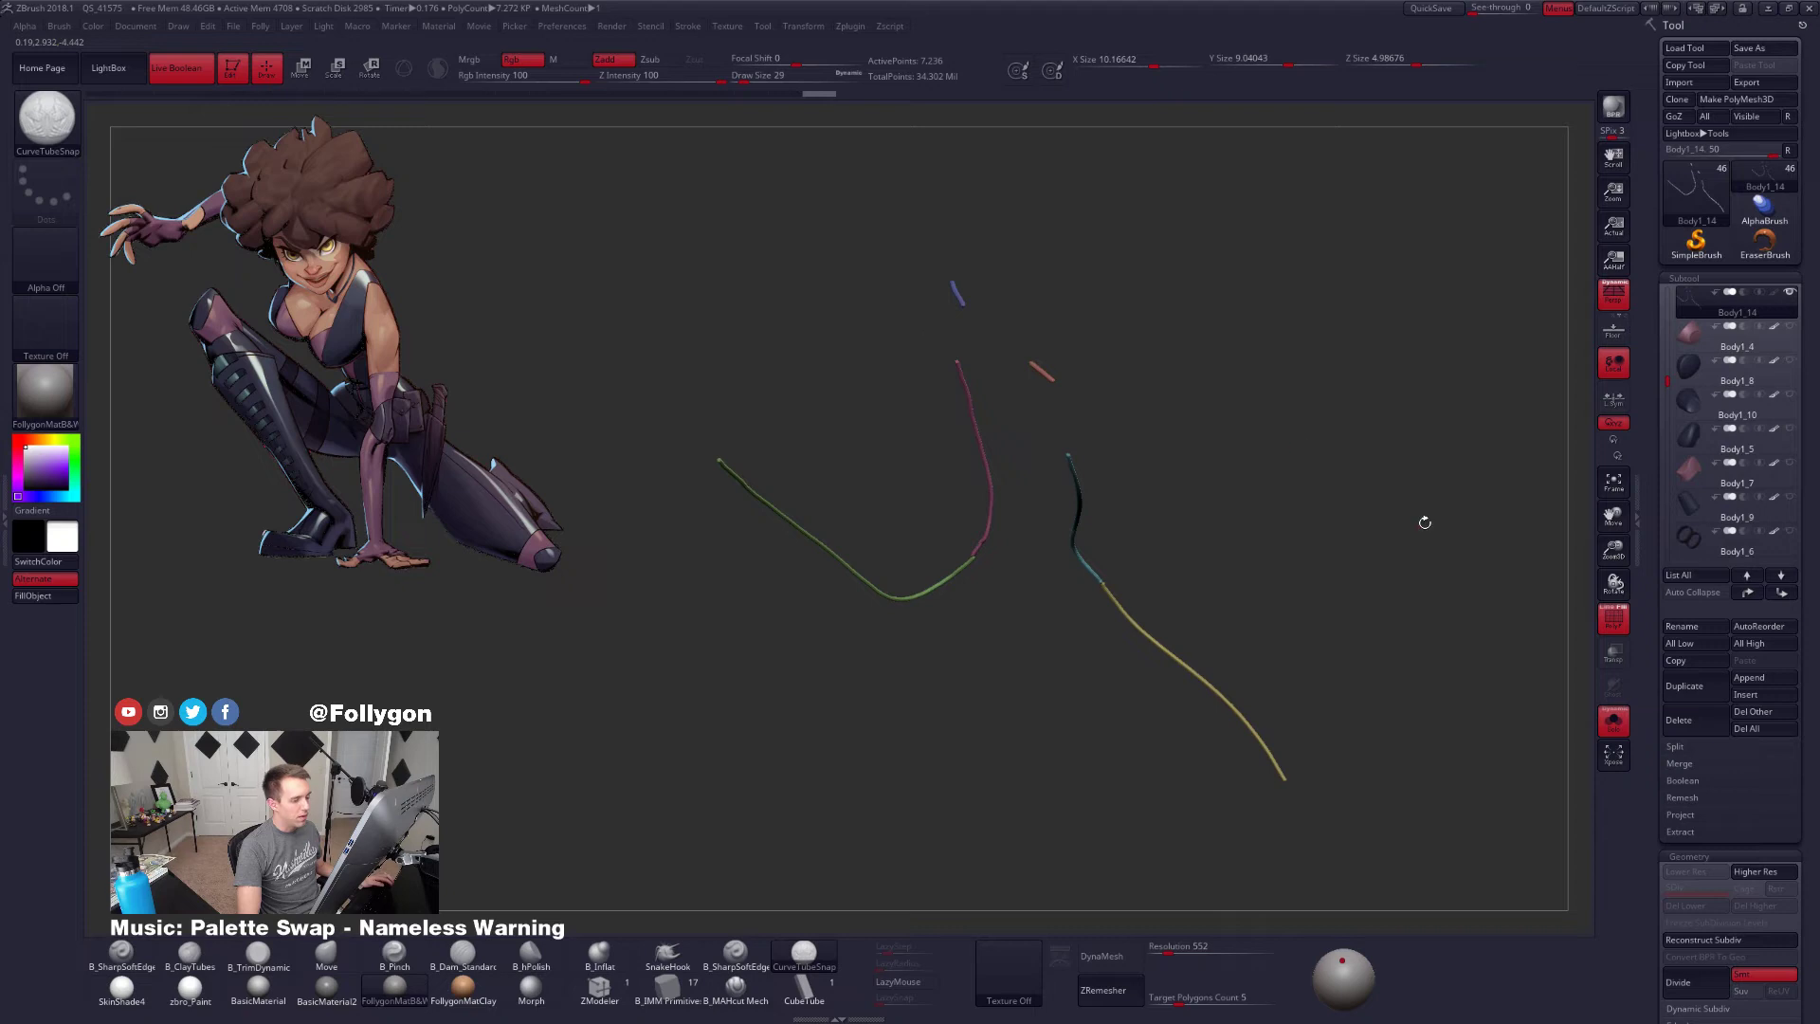
pyautogui.click(1609, 617)
pyautogui.hotkey('shift', 'f')
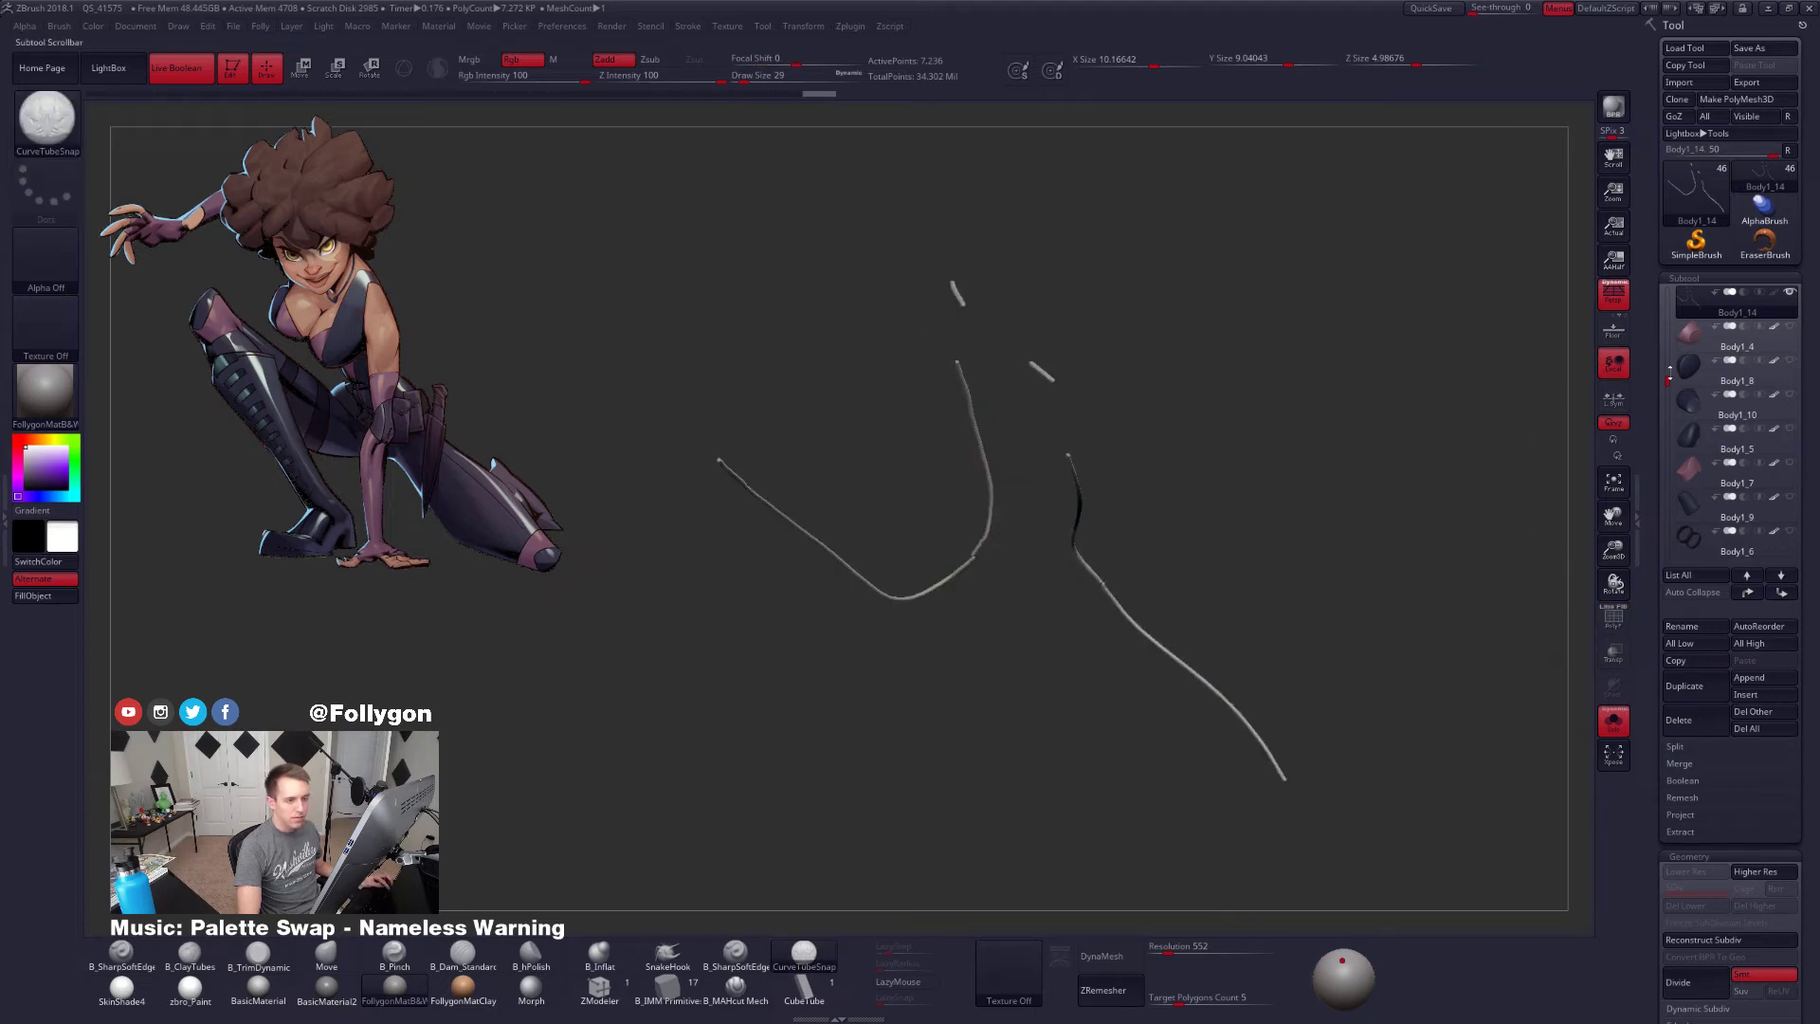
# Show the original body subtool Body1_11 together with the seam tubes, keeping the seam subtool Body1_14 selected
pyautogui.scroll(2, 1683, 369)
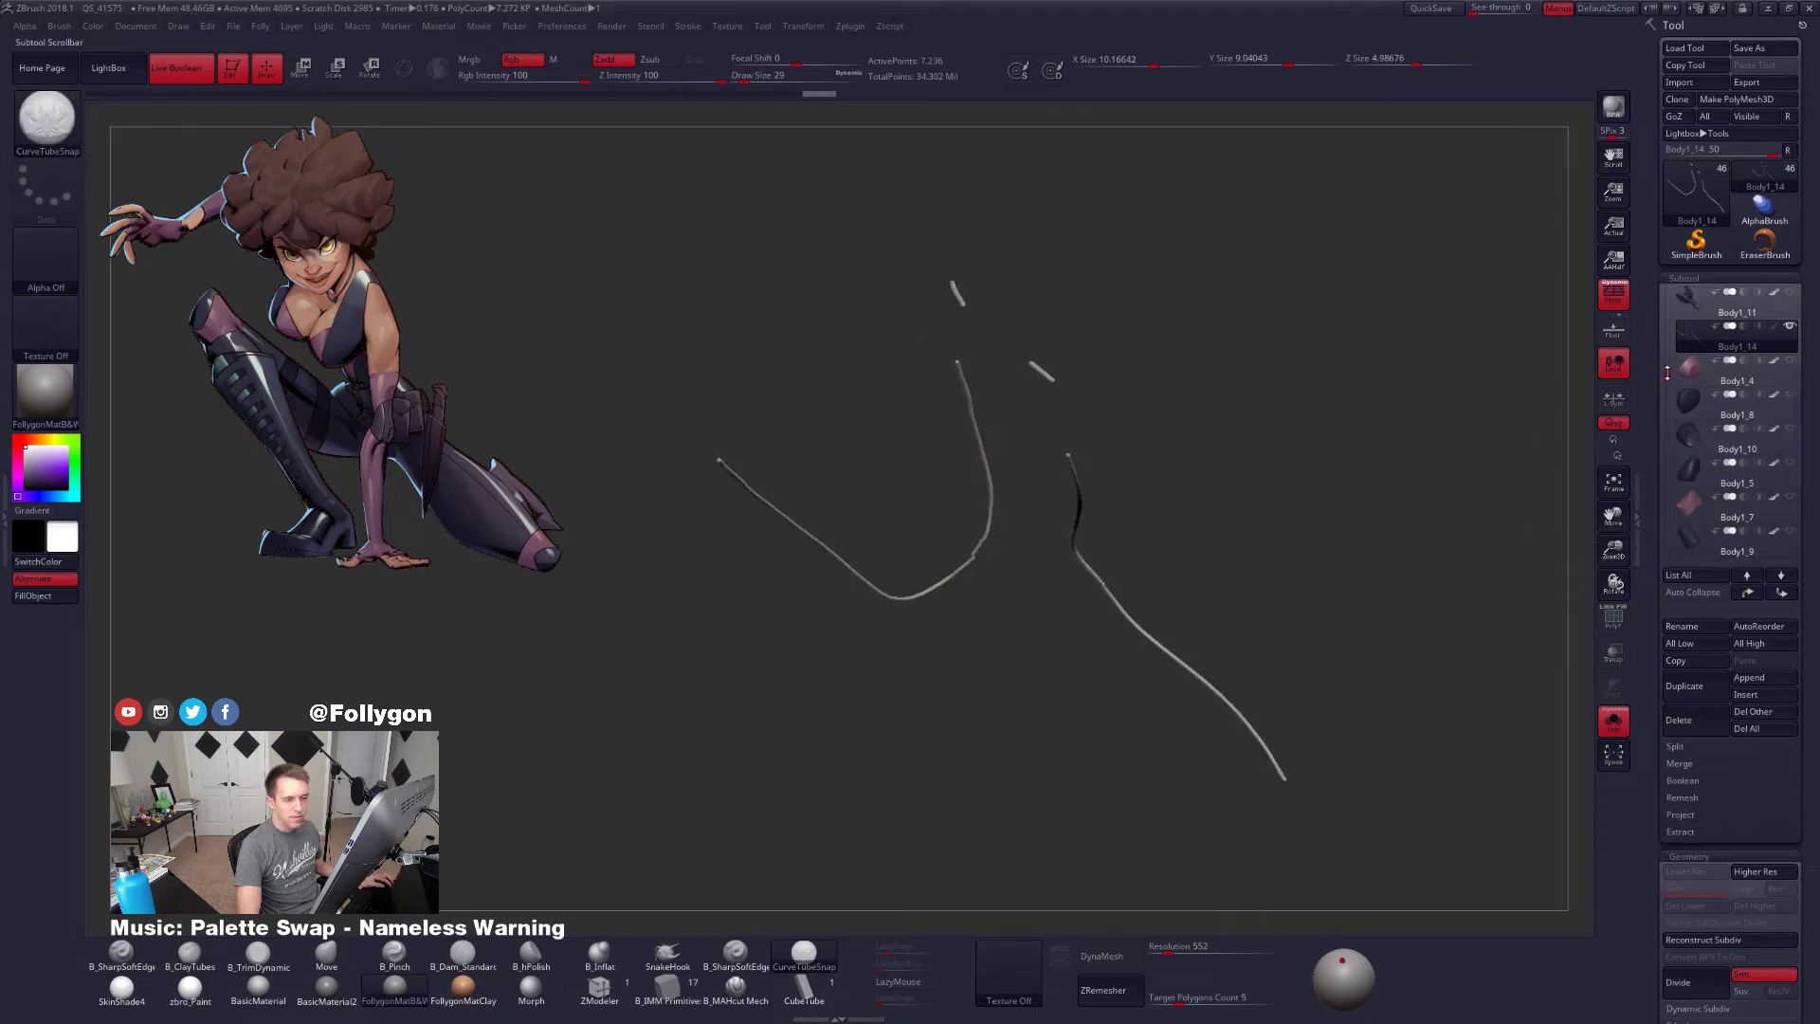
pyautogui.click(1685, 344)
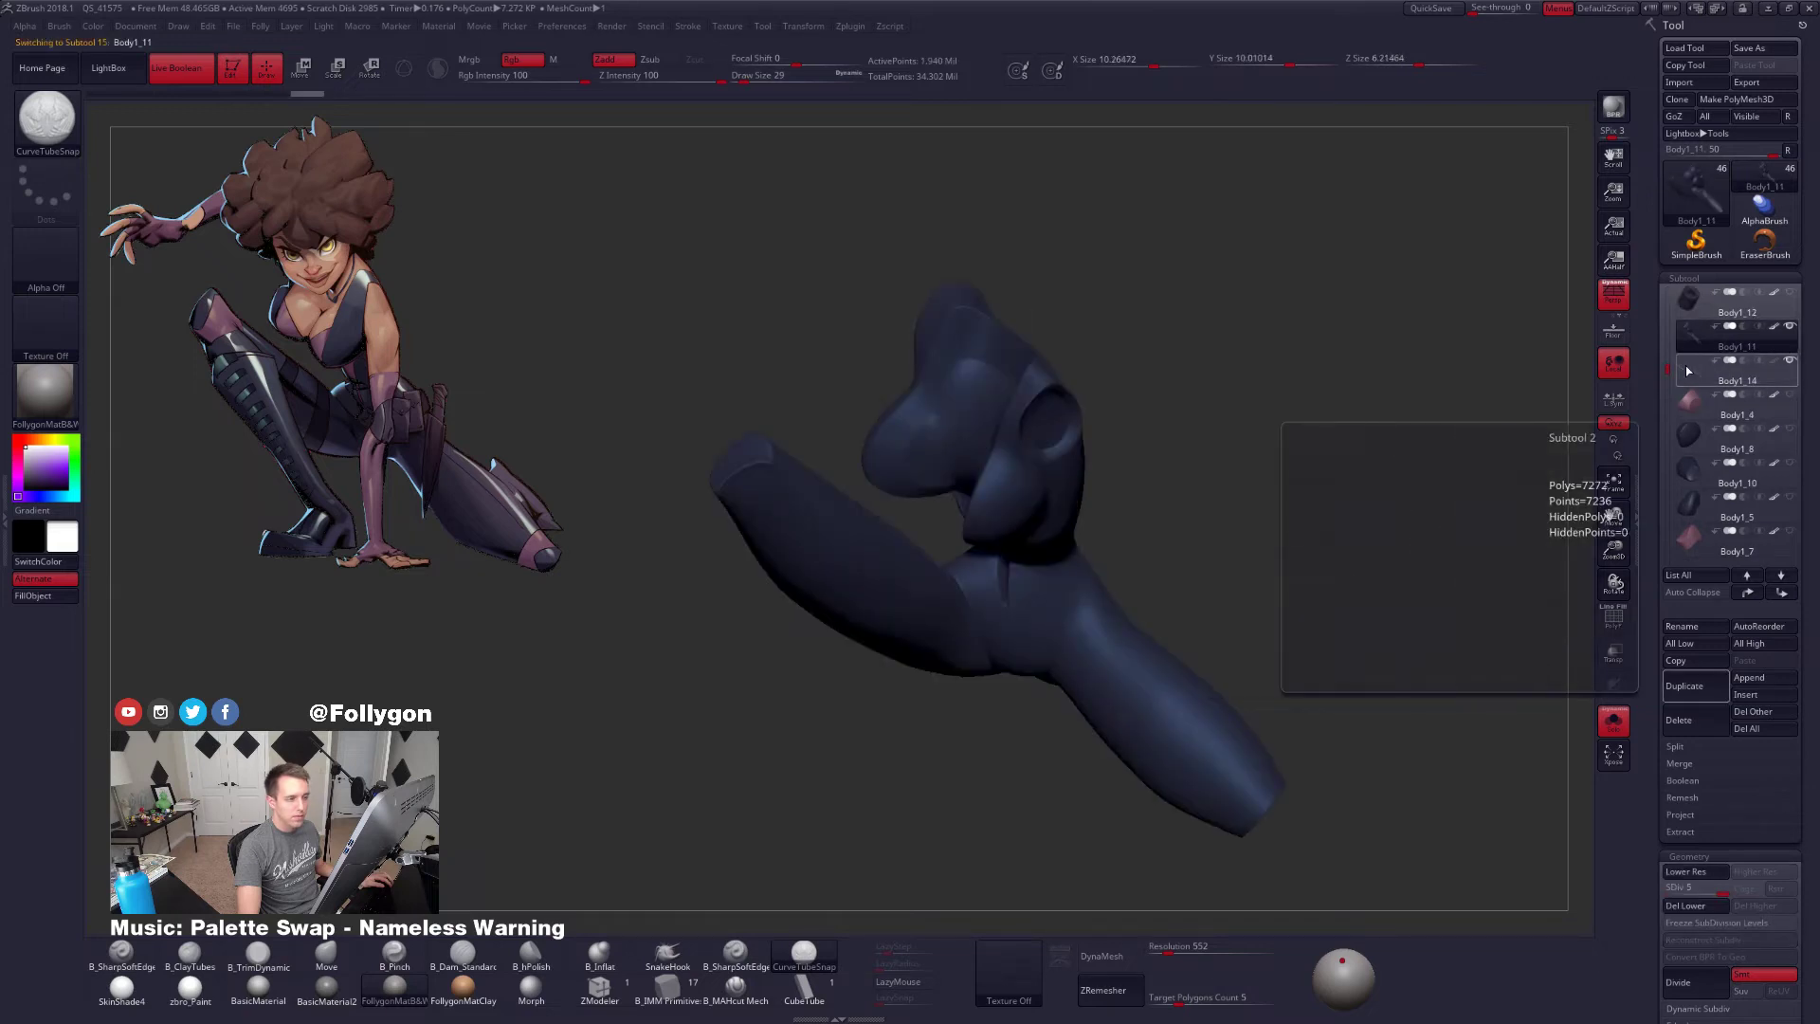
pyautogui.click(1722, 363)
pyautogui.keyDown('shift'); pyautogui.click(1771, 361); pyautogui.keyUp('shift')
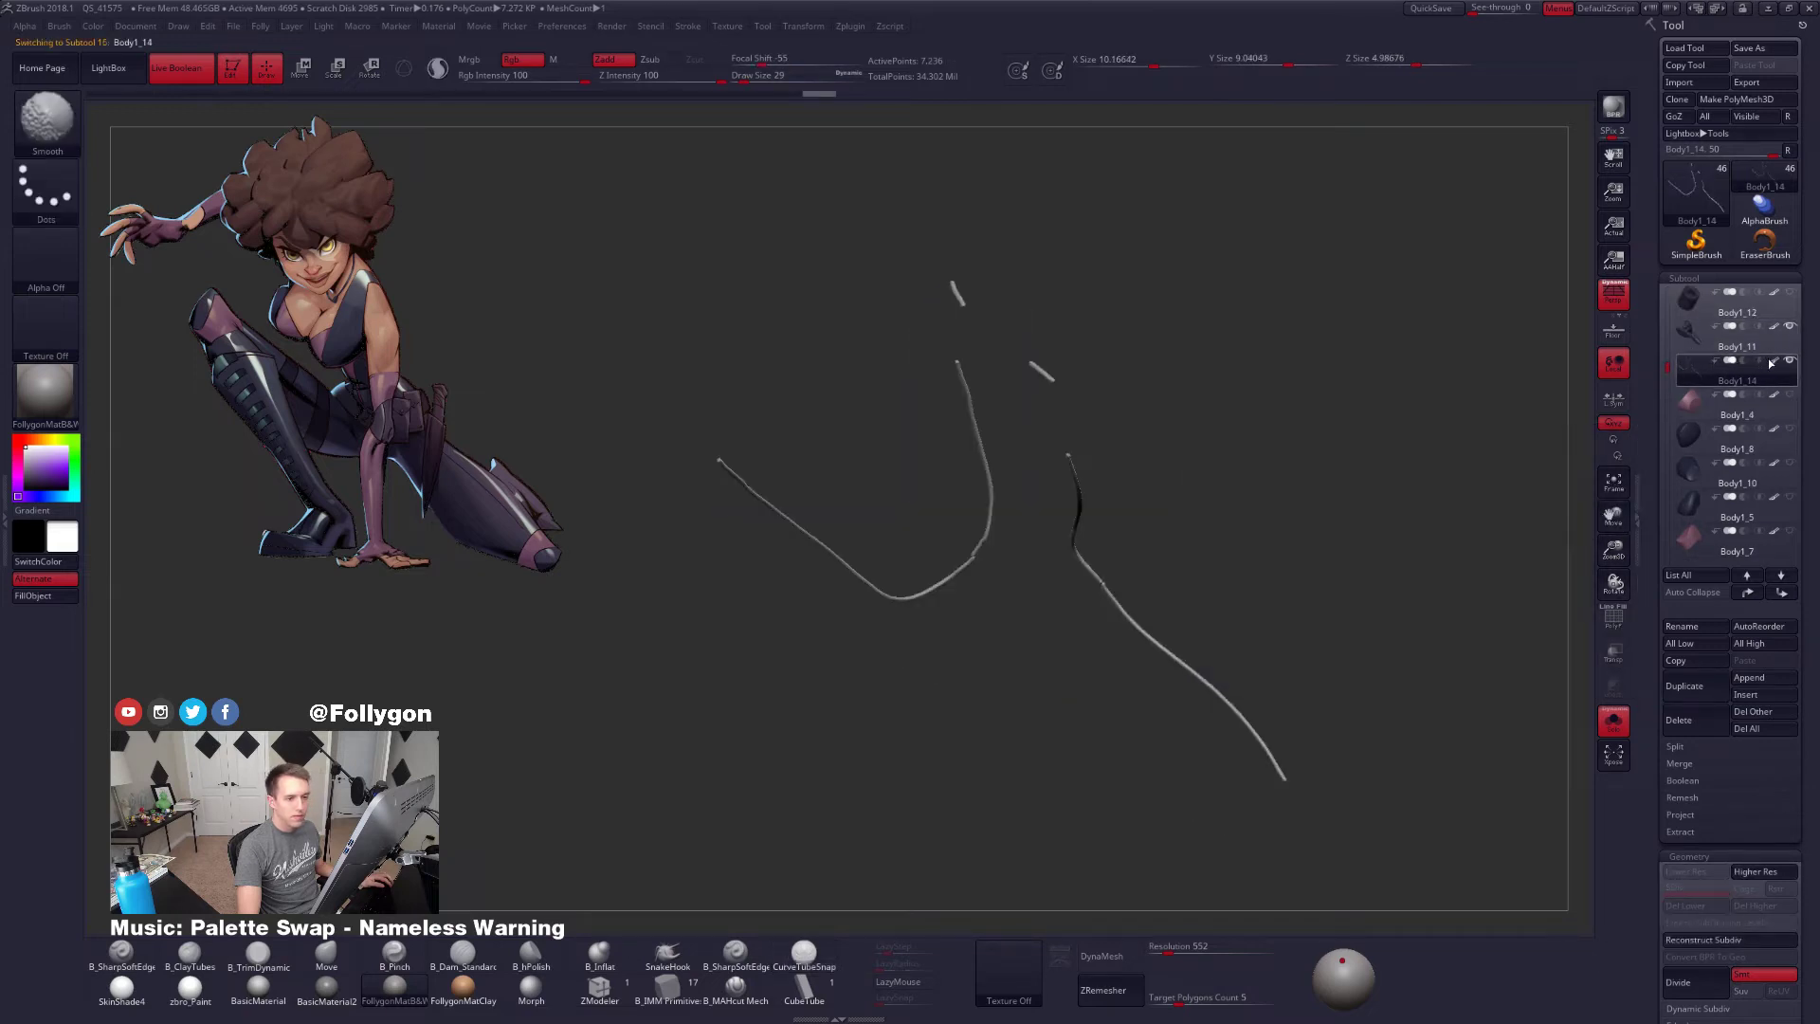
pyautogui.hotkey('shift', 's')
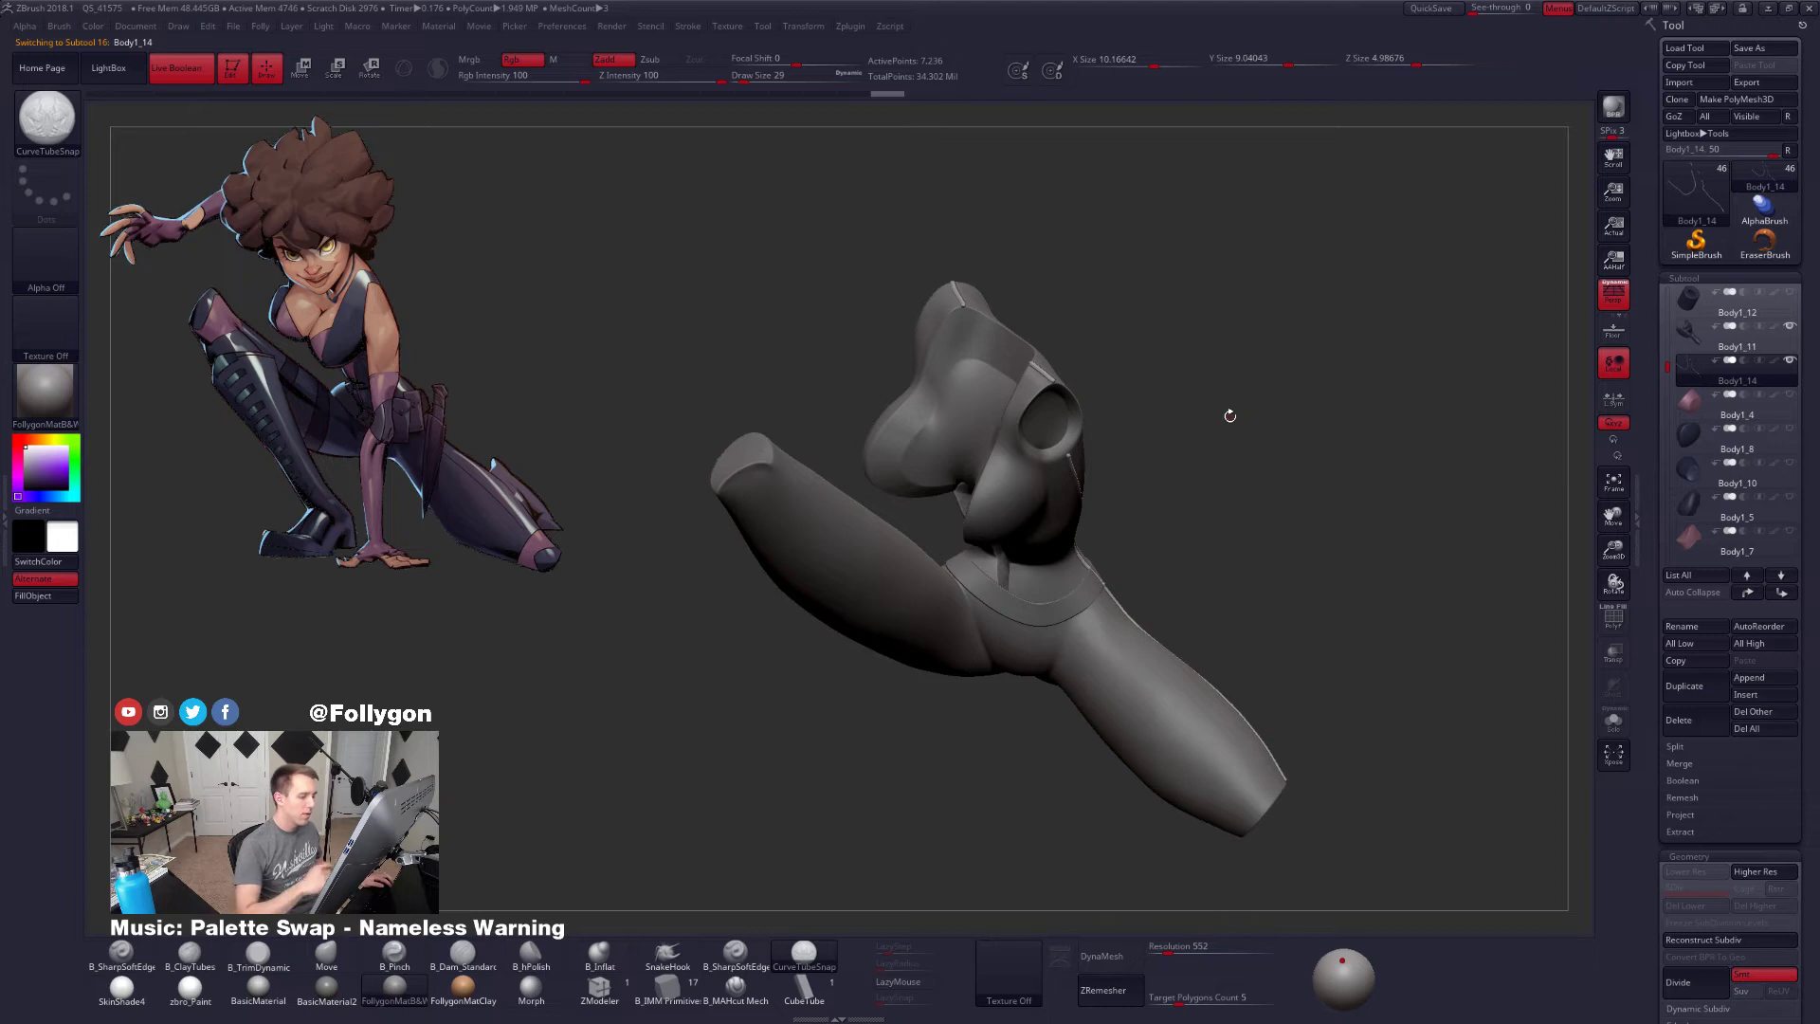
# Switch to the Move brush and set its draw size to 265 for adjusting the long seams
pyautogui.moveTo(1229, 415)
pyautogui.mouseDown()
pyautogui.moveTo(1170, 793)
pyautogui.moveTo(1259, 880)
pyautogui.moveTo(1199, 817)
pyautogui.moveTo(1211, 844)
pyautogui.mouseUp()
pyautogui.press('b')
pyautogui.press('m')
pyautogui.press('v')
pyautogui.press('space')
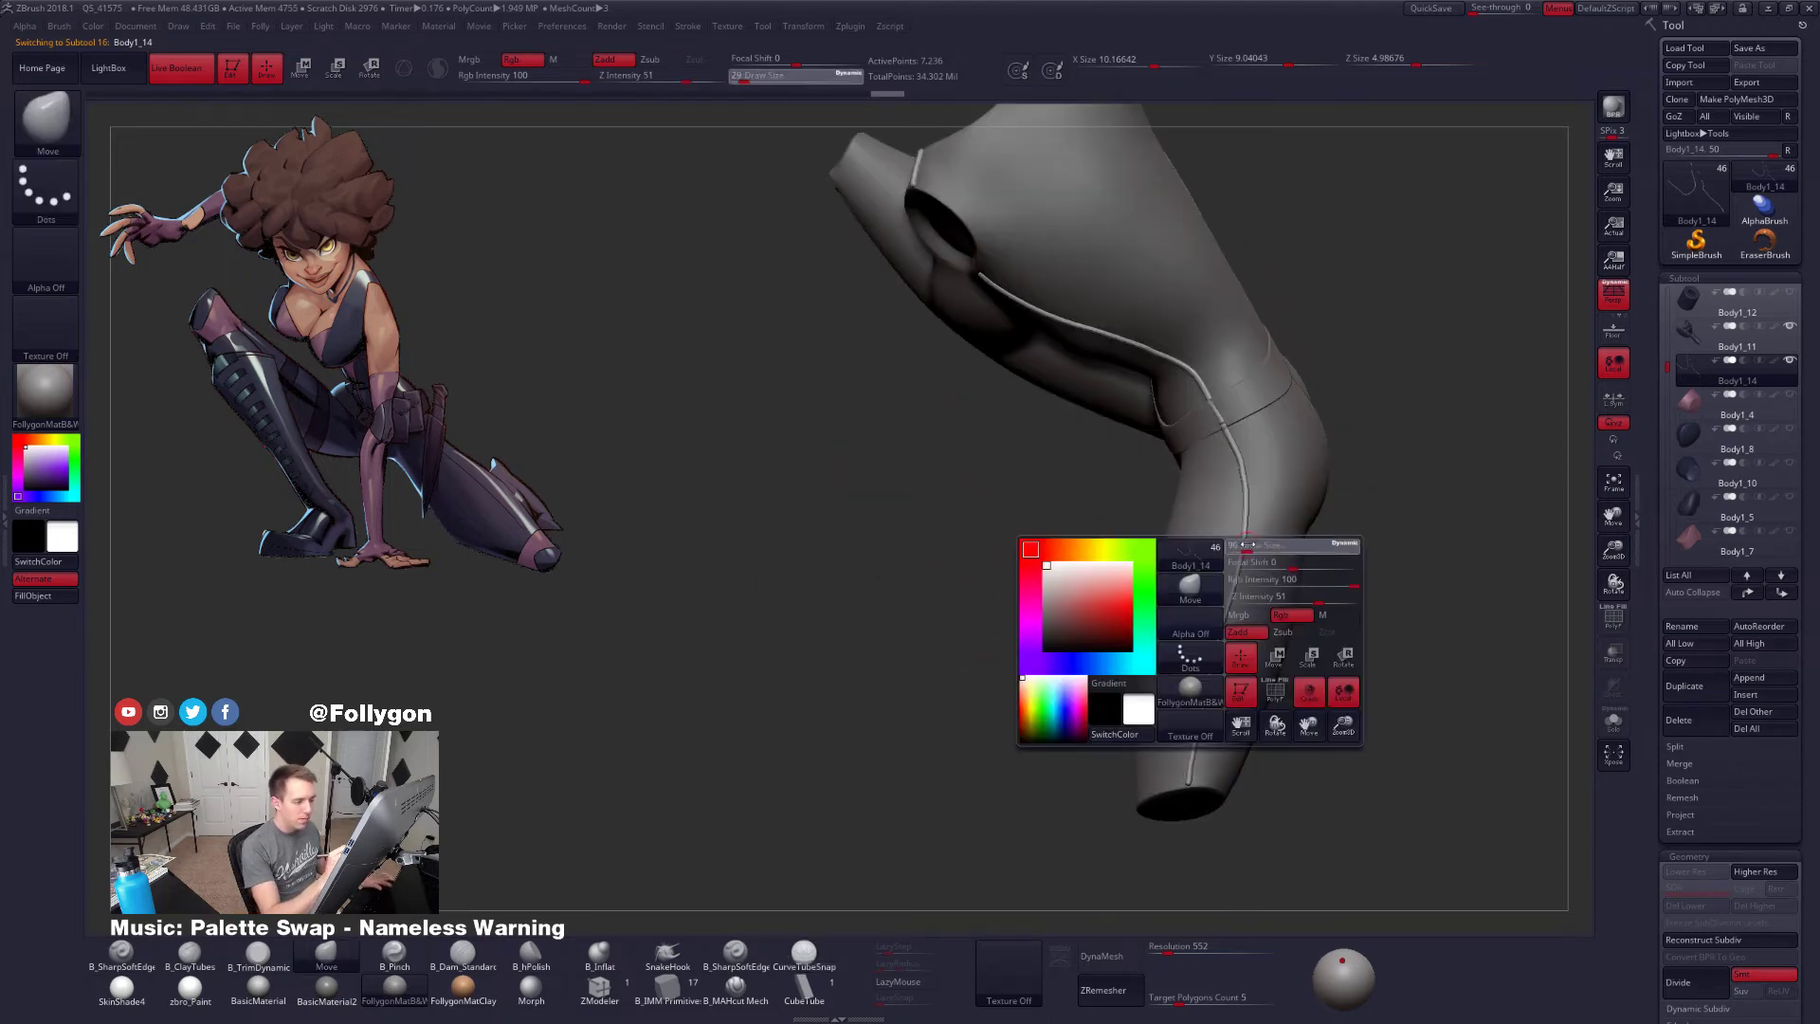
pyautogui.moveTo(1276, 547); pyautogui.dragTo(1283, 547)
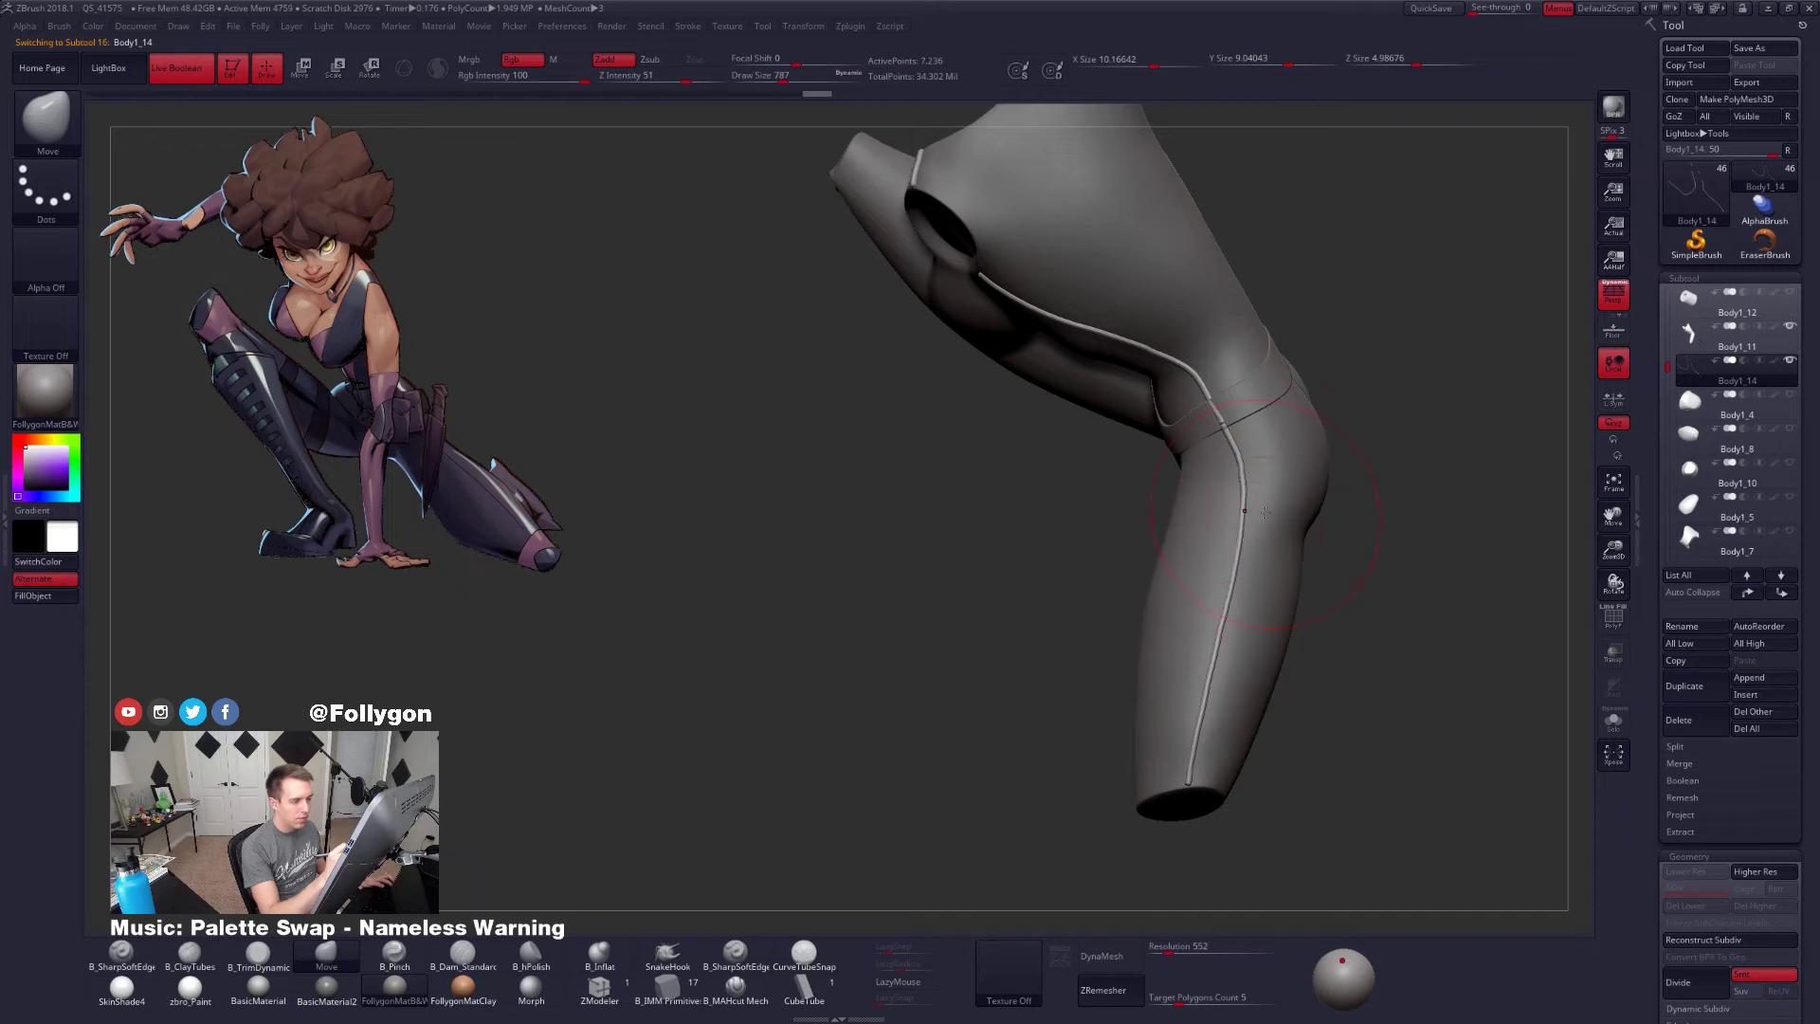
pyautogui.hotkey('shift', 's')
pyautogui.keyDown('alt'); pyautogui.moveTo(1243, 455); pyautogui.dragTo(1153, 513); pyautogui.keyUp('alt')
pyautogui.press('space')
pyautogui.moveTo(1242, 415)
pyautogui.mouseDown()
pyautogui.moveTo(1175, 393)
pyautogui.moveTo(1241, 552)
pyautogui.moveTo(1221, 520)
pyautogui.moveTo(1252, 542)
pyautogui.moveTo(1185, 564)
pyautogui.moveTo(1105, 411)
pyautogui.moveTo(1192, 387)
pyautogui.moveTo(1163, 316)
pyautogui.moveTo(1165, 334)
pyautogui.mouseUp()
# Isolate the two short shoulder seams and split the long torso and leg seams off into their own subtool
pyautogui.keyDown('ctrl'); pyautogui.keyDown('shift'); pyautogui.moveTo(1054, 374); pyautogui.dragTo(1223, 314); pyautogui.keyUp('shift'); pyautogui.keyUp('ctrl')
pyautogui.keyDown('ctrl'); pyautogui.keyDown('shift'); pyautogui.click(1041, 332); pyautogui.keyUp('shift'); pyautogui.keyUp('ctrl')
pyautogui.press('1')
pyautogui.click(1215, 415)
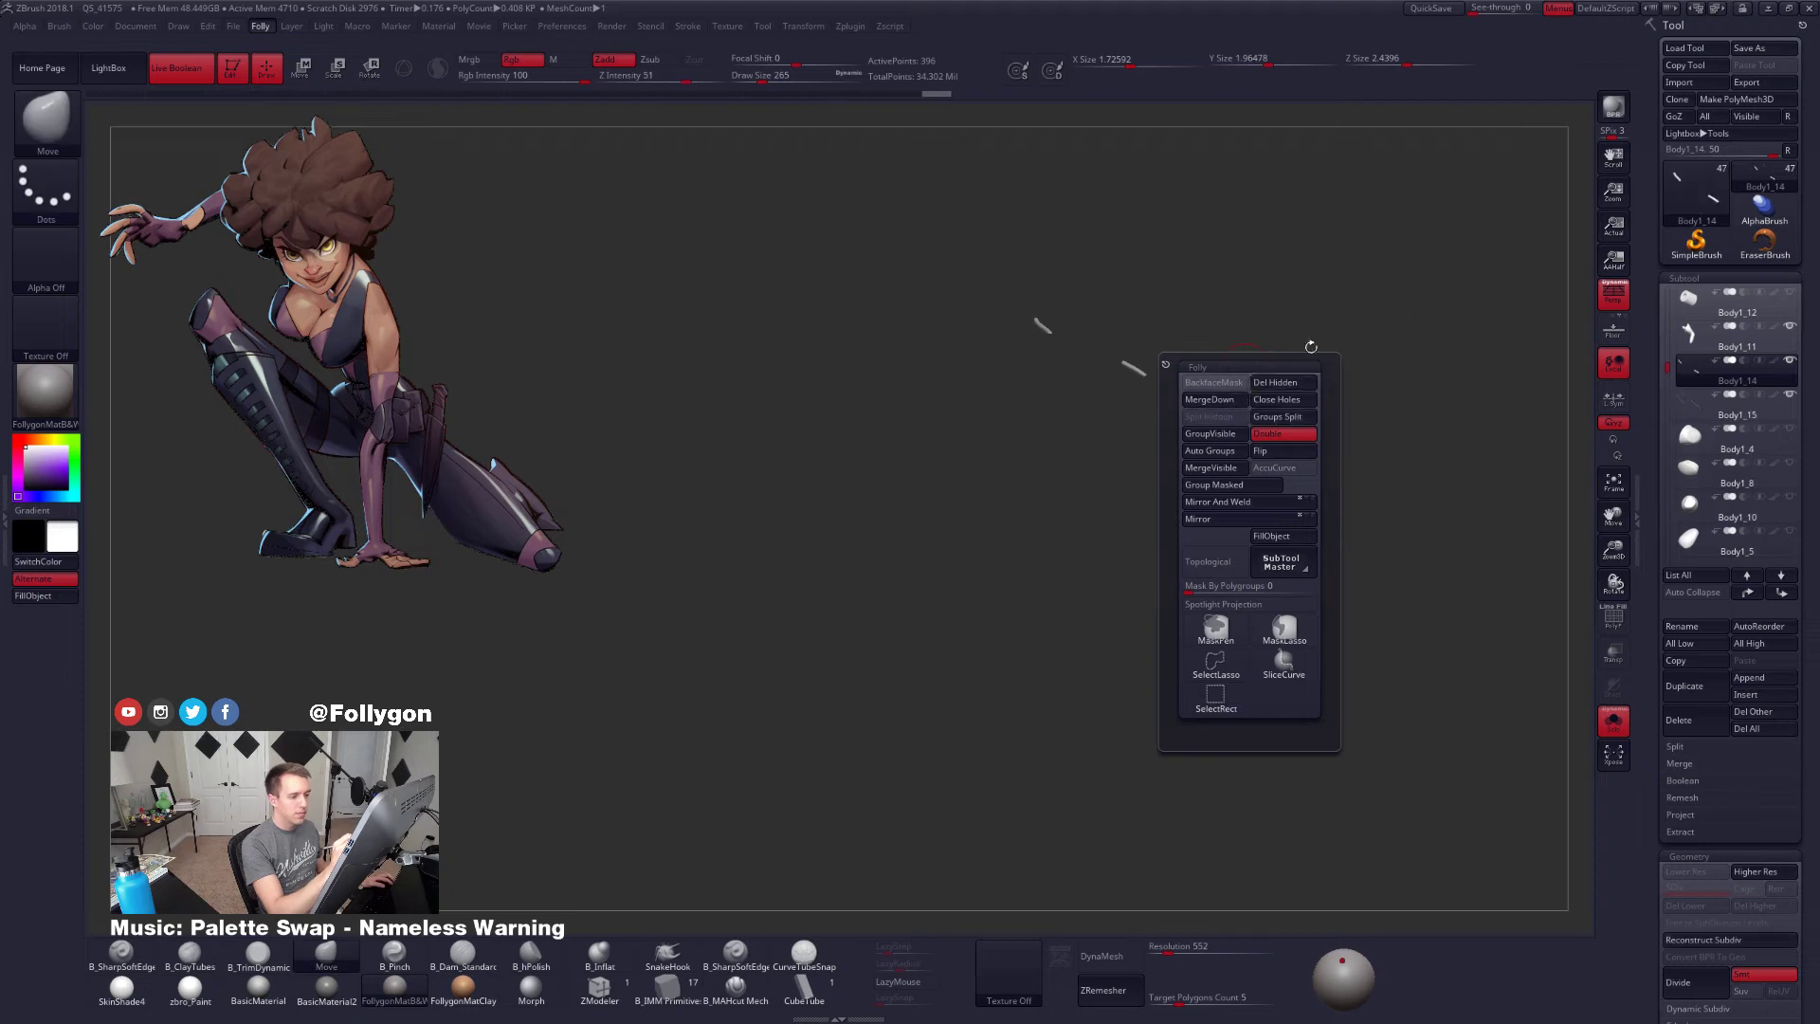
pyautogui.press('1')
pyautogui.keyDown('ctrl'); pyautogui.keyDown('shift'); pyautogui.click(1328, 691); pyautogui.keyUp('shift'); pyautogui.keyUp('ctrl')
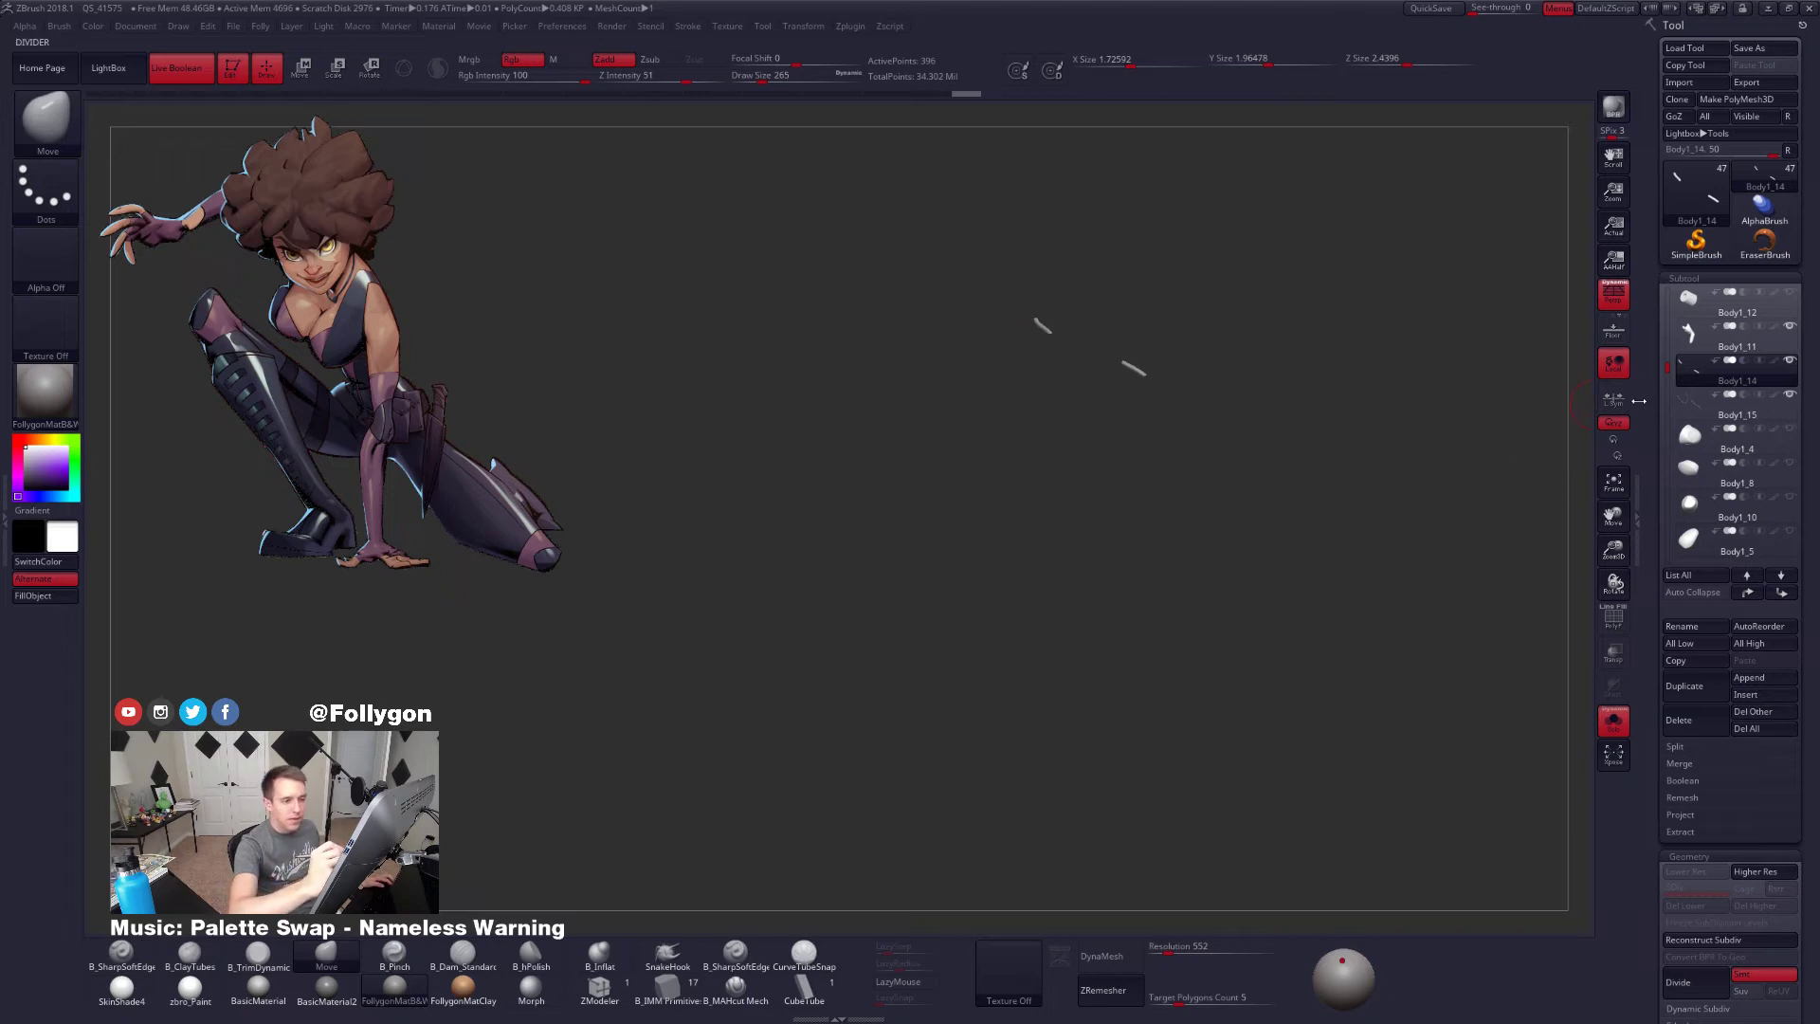
# Select the long seam subtool Body1_15 and show it alone
pyautogui.hotkey('shift', 's')
pyautogui.click(1705, 414)
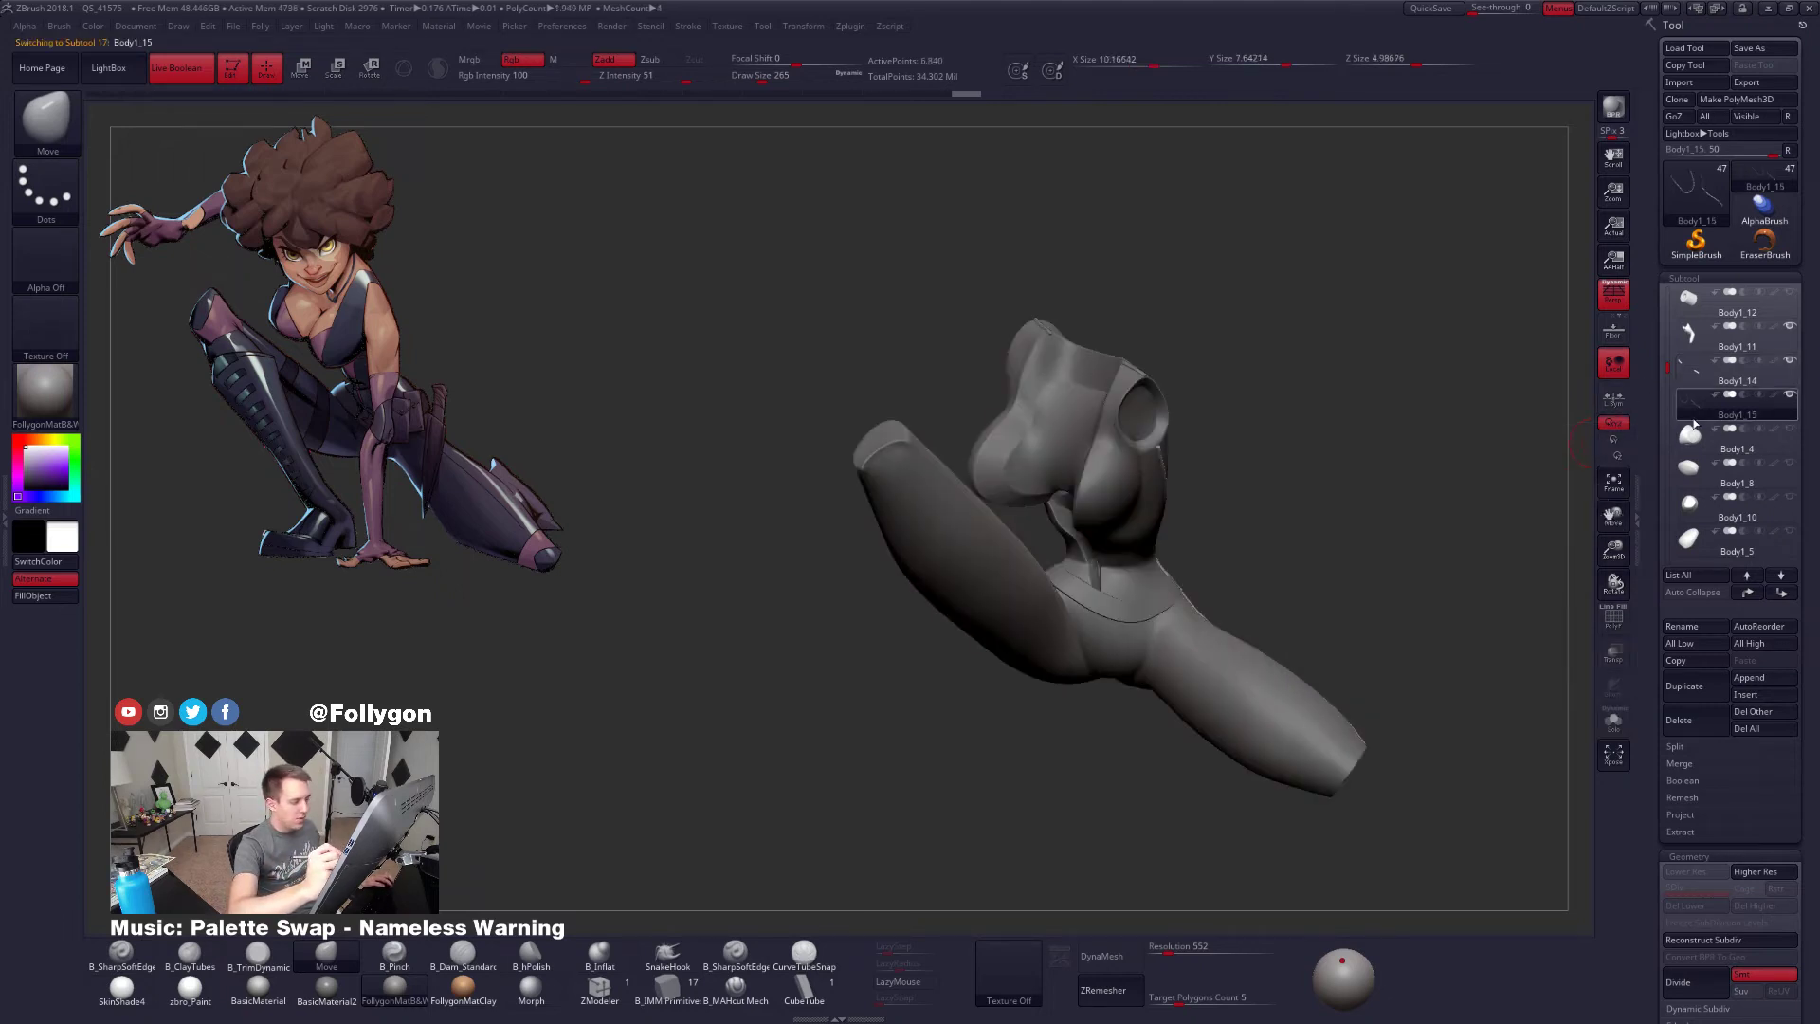
pyautogui.moveTo(1484, 480); pyautogui.dragTo(1370, 600)
pyautogui.hotkey('shift', 's')
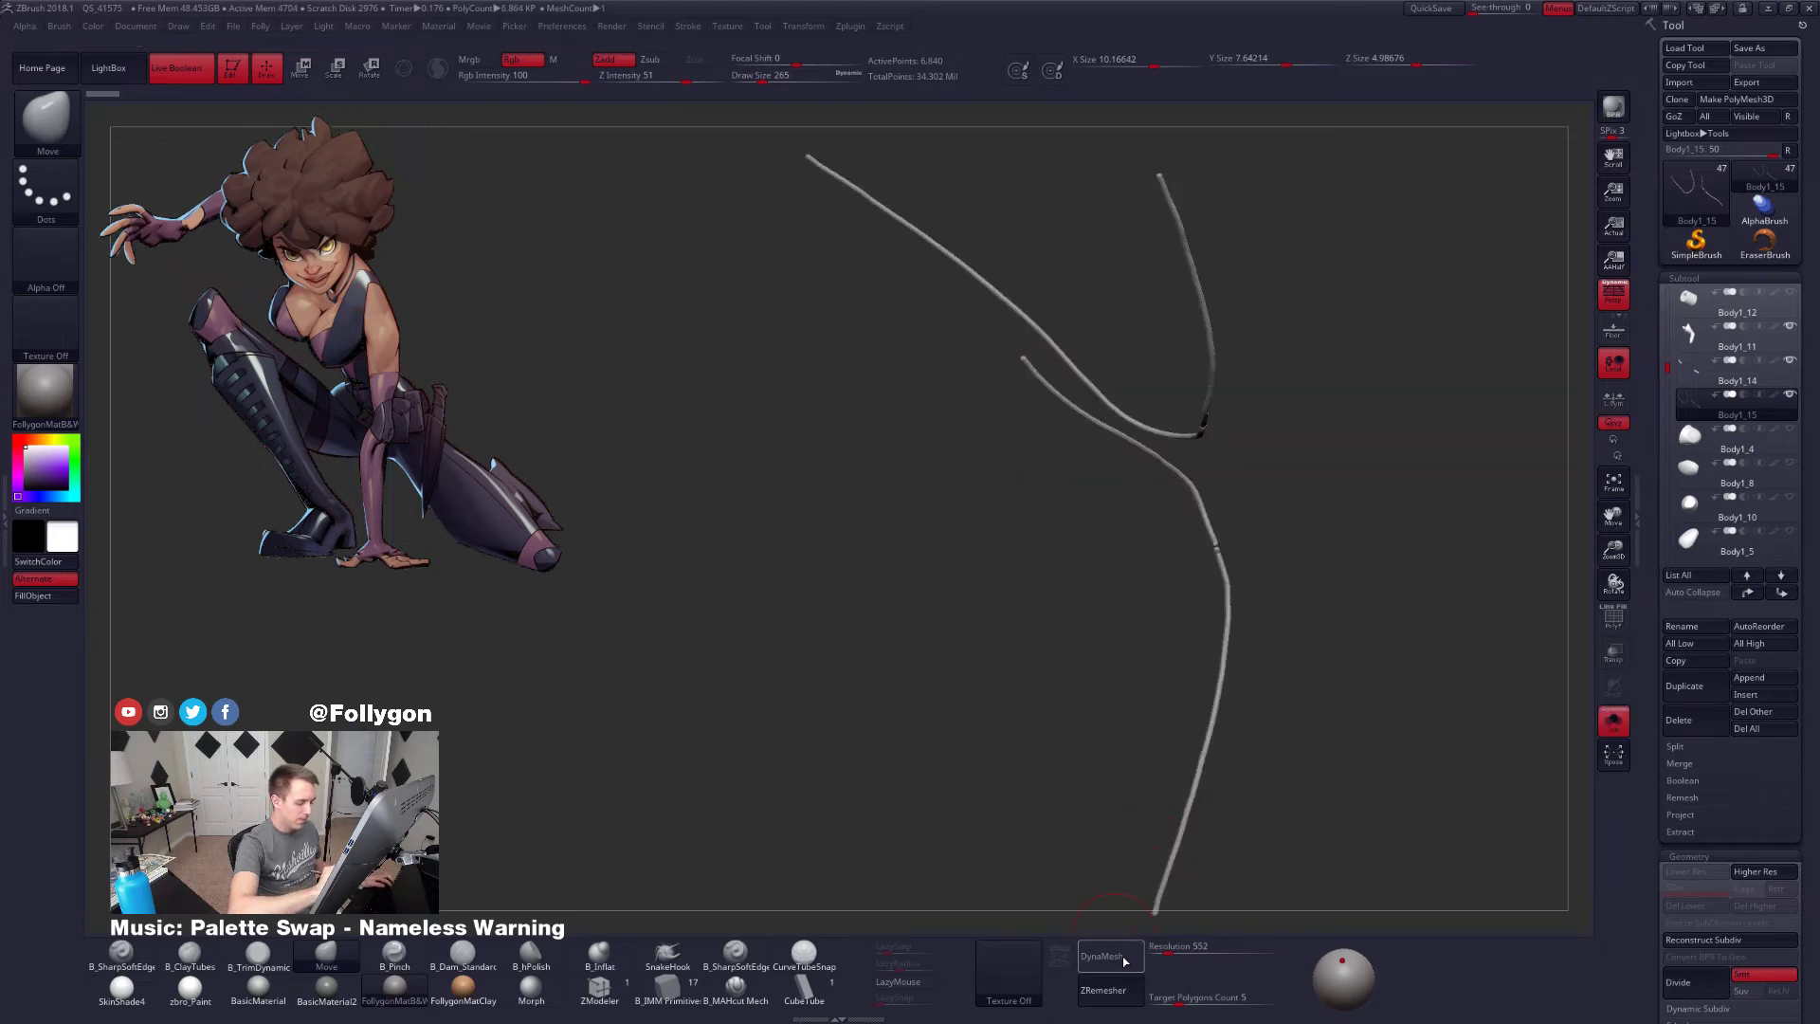
# Fuse the long seam tubes with DynaMesh and build up the joint between the torso and leg seams using the ClayTubes brush
pyautogui.moveTo(1193, 441)
pyautogui.keyDown('alt'); pyautogui.mouseDown()
pyautogui.moveTo(1255, 618)
pyautogui.moveTo(1304, 621)
pyautogui.moveTo(1275, 654)
pyautogui.moveTo(1255, 631)
pyautogui.moveTo(1287, 650)
pyautogui.moveTo(1242, 654)
pyautogui.moveTo(1272, 629)
pyautogui.moveTo(1160, 894)
pyautogui.mouseUp(); pyautogui.keyUp('alt')
pyautogui.press('space')
pyautogui.press('2')
pyautogui.press('space')
pyautogui.press('ctrl')
pyautogui.moveTo(1176, 964); pyautogui.dragTo(1163, 959)
pyautogui.keyDown('ctrl'); pyautogui.moveTo(1223, 796); pyautogui.dragTo(1248, 672, button='right'); pyautogui.keyUp('ctrl')
pyautogui.moveTo(1248, 671); pyautogui.dragTo(1223, 464)
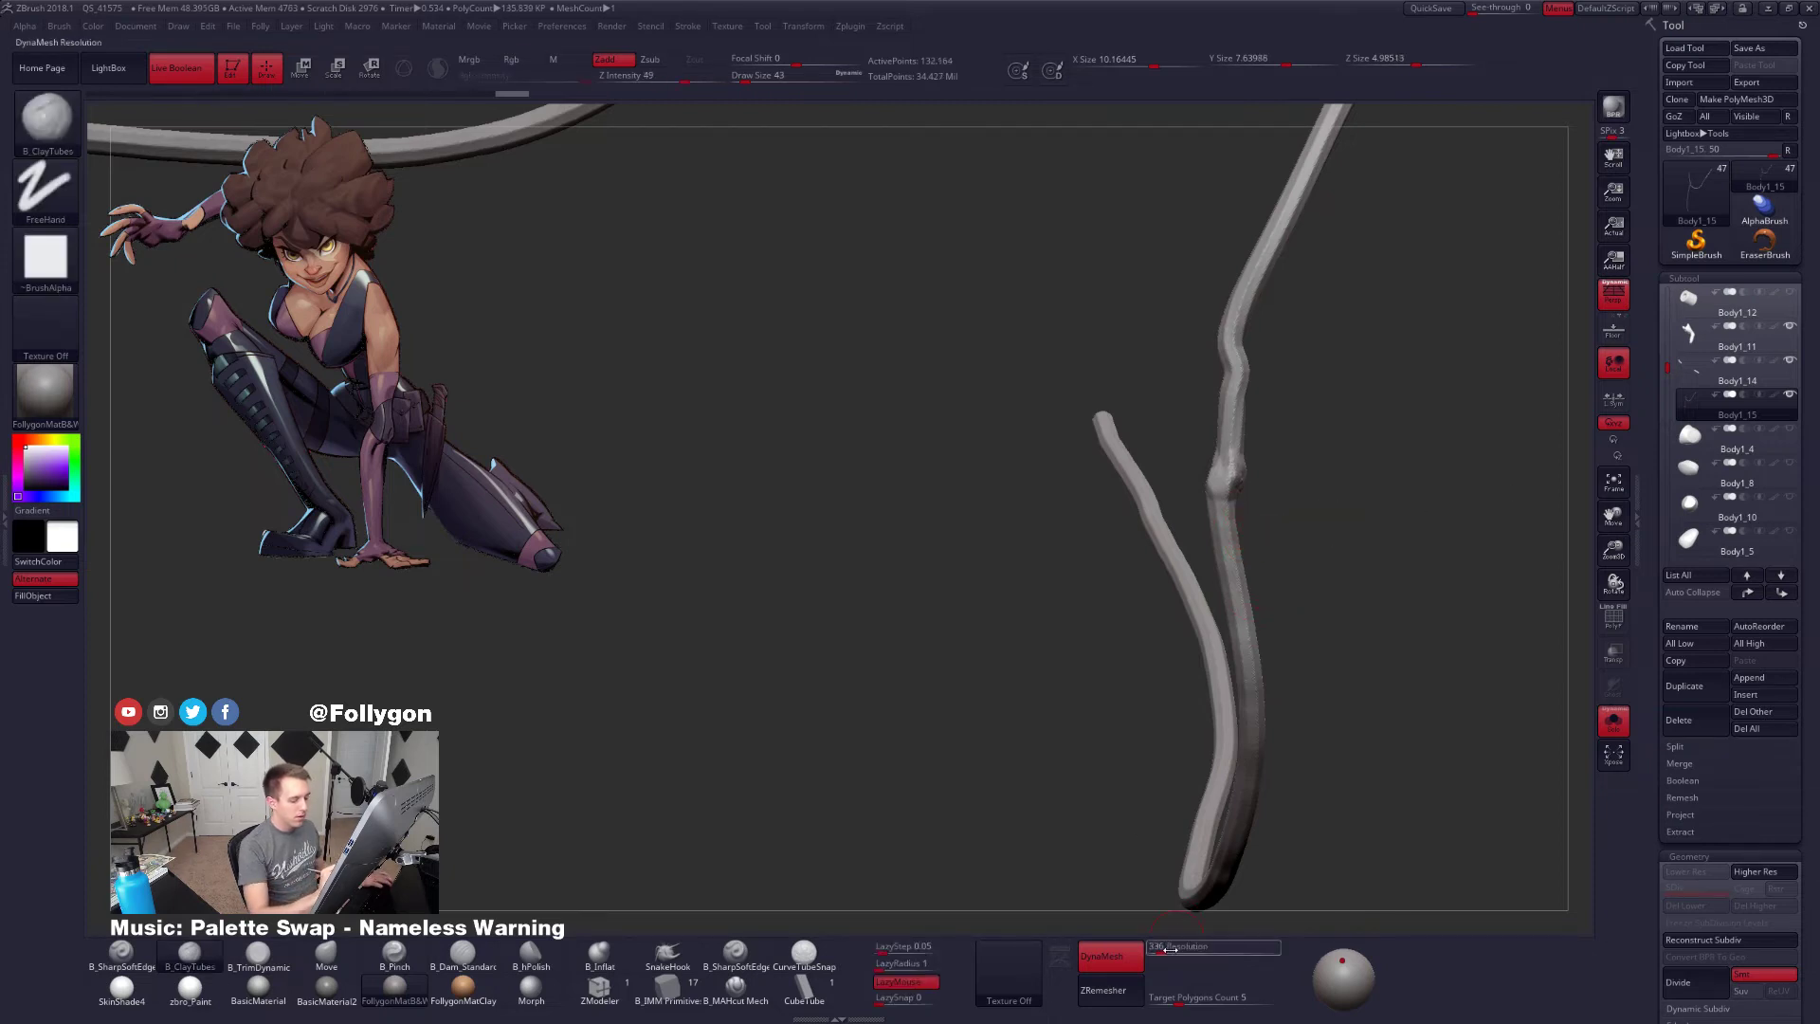
# Lower the DynaMesh resolution to 56, remesh the long seams and smooth the joint
pyautogui.moveTo(1172, 945); pyautogui.dragTo(1149, 945)
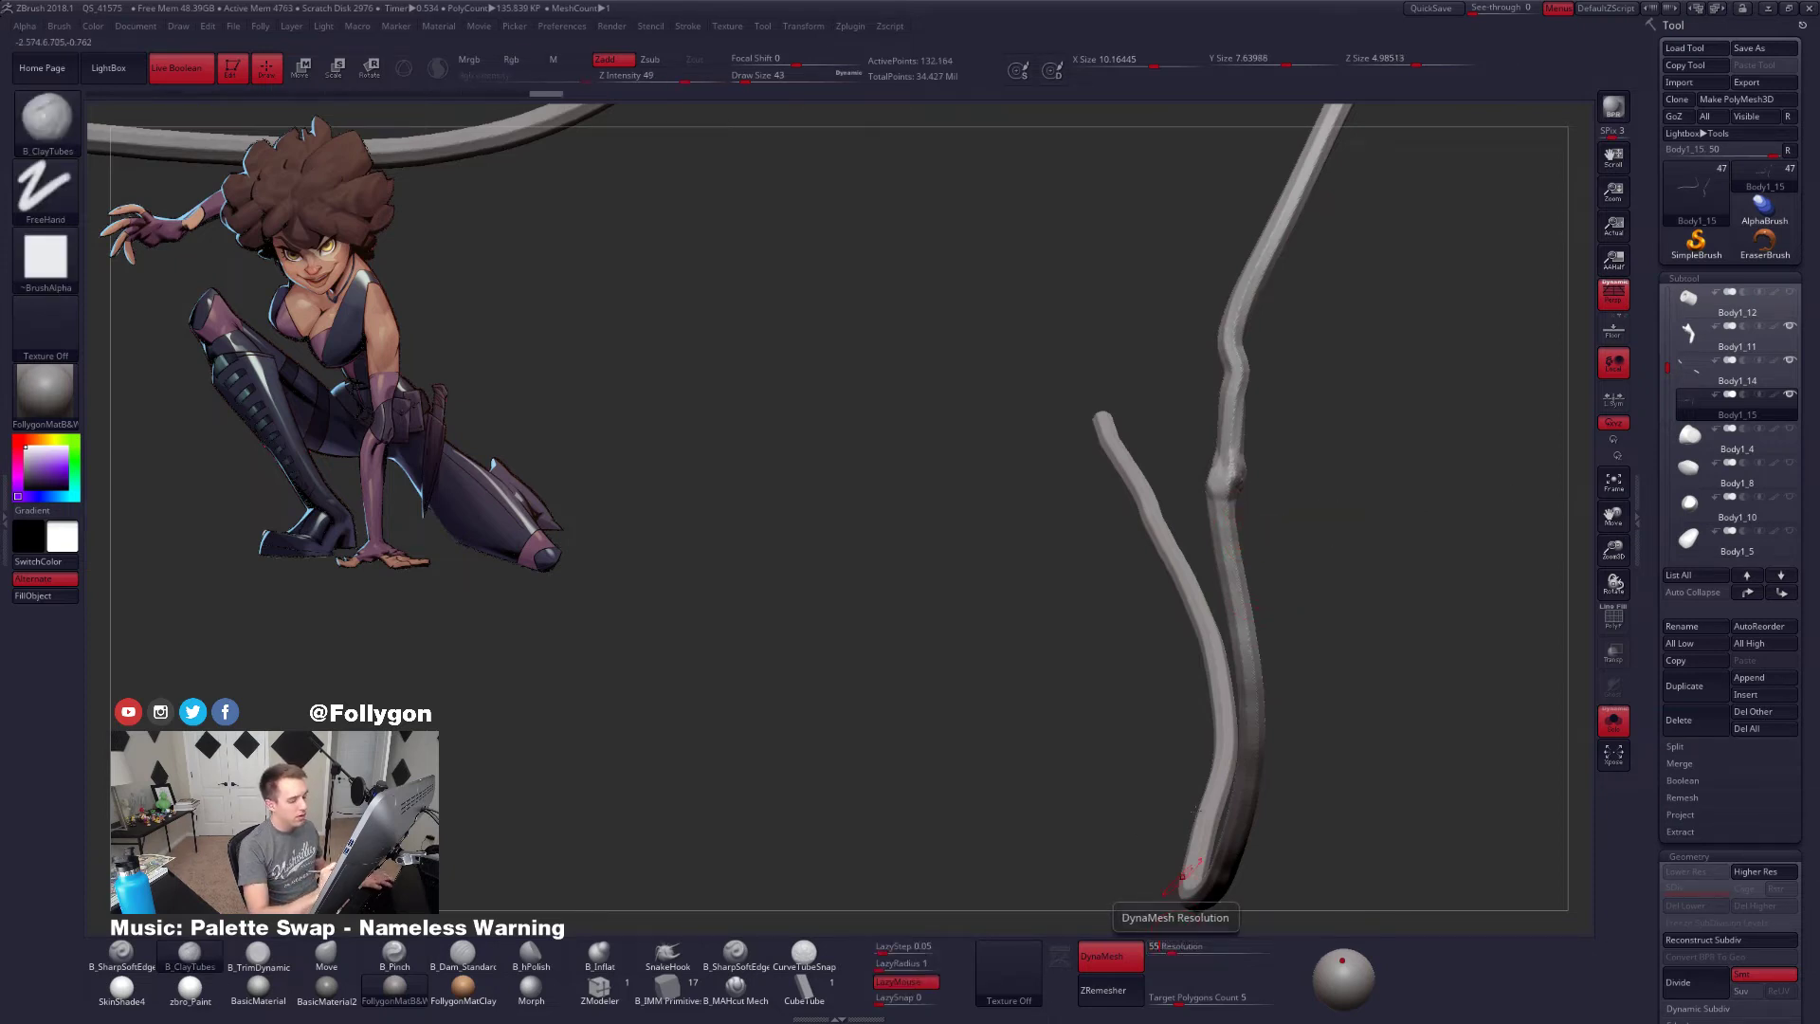
pyautogui.keyDown('ctrl'); pyautogui.moveTo(1304, 650); pyautogui.dragTo(1469, 585); pyautogui.keyUp('ctrl')
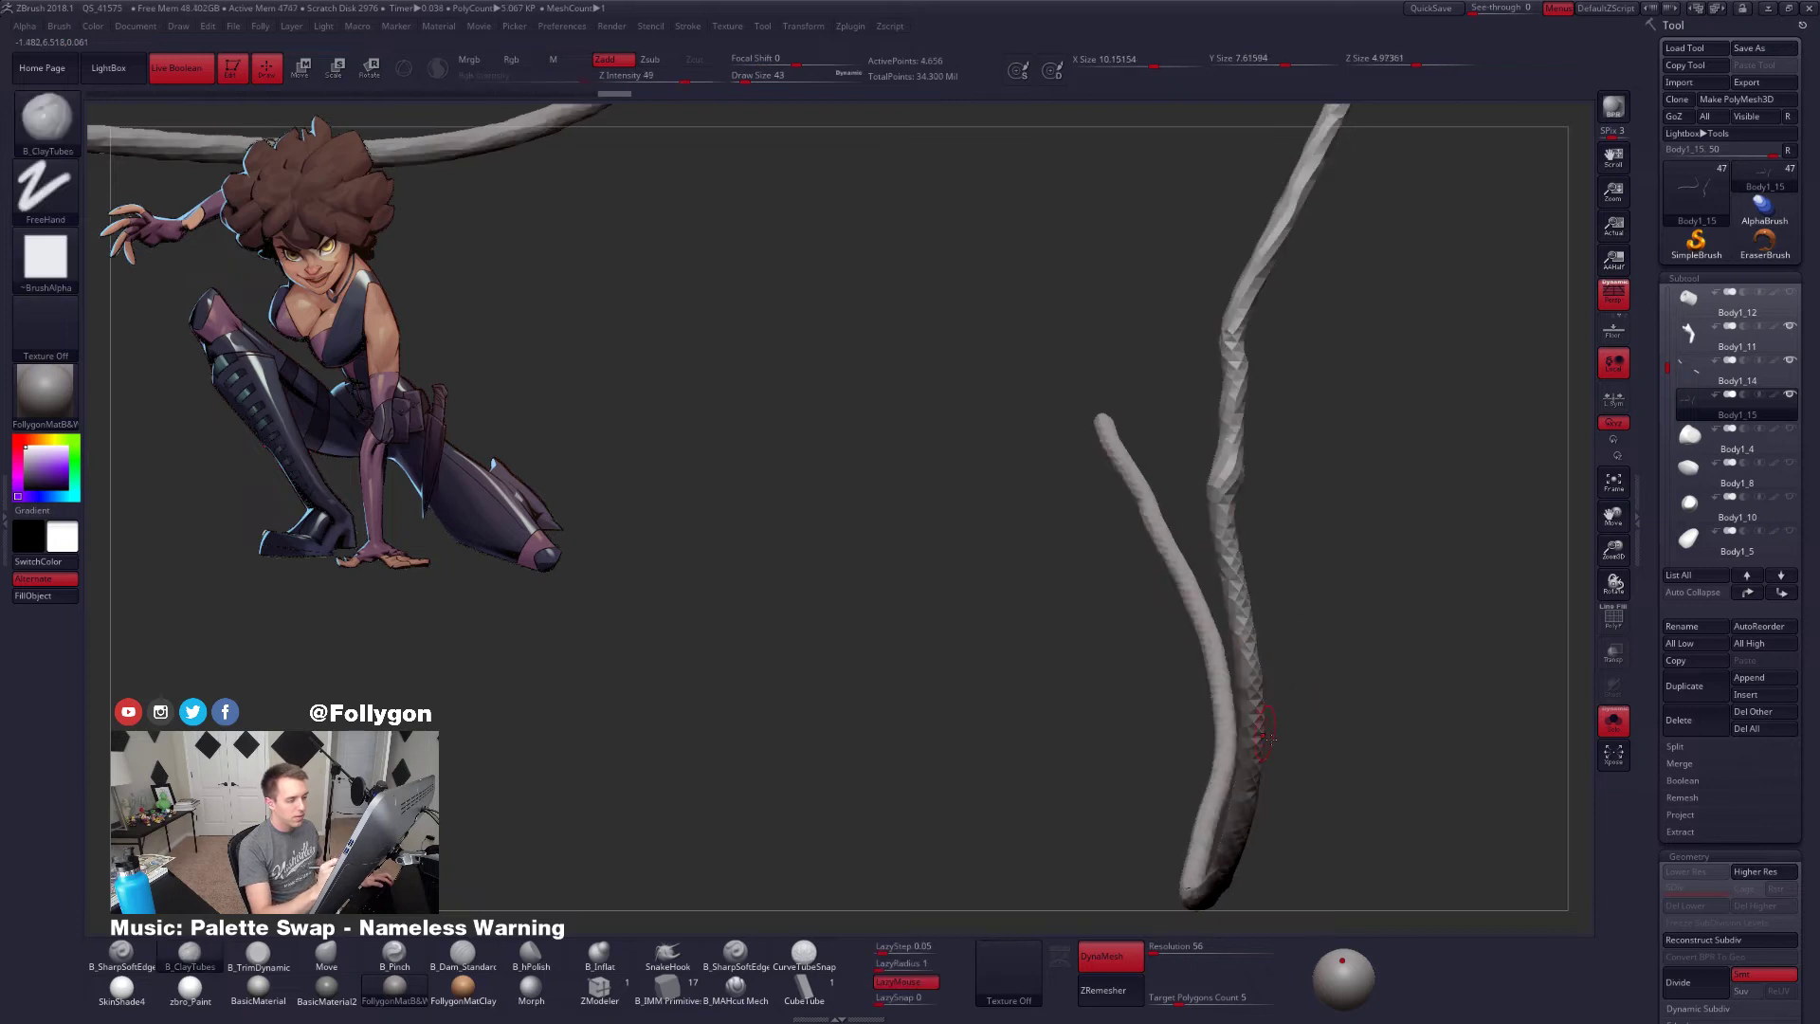
pyautogui.moveTo(1346, 721)
pyautogui.keyDown('shift'); pyautogui.mouseDown()
pyautogui.moveTo(1283, 683)
pyautogui.moveTo(1211, 528)
pyautogui.moveTo(1242, 493)
pyautogui.mouseUp(); pyautogui.keyUp('shift')
# Straighten the kinked seam joint near the belt with the Move brush, adjusting its draw size up to 150
pyautogui.press('space')
pyautogui.moveTo(1307, 416); pyautogui.dragTo(1314, 416)
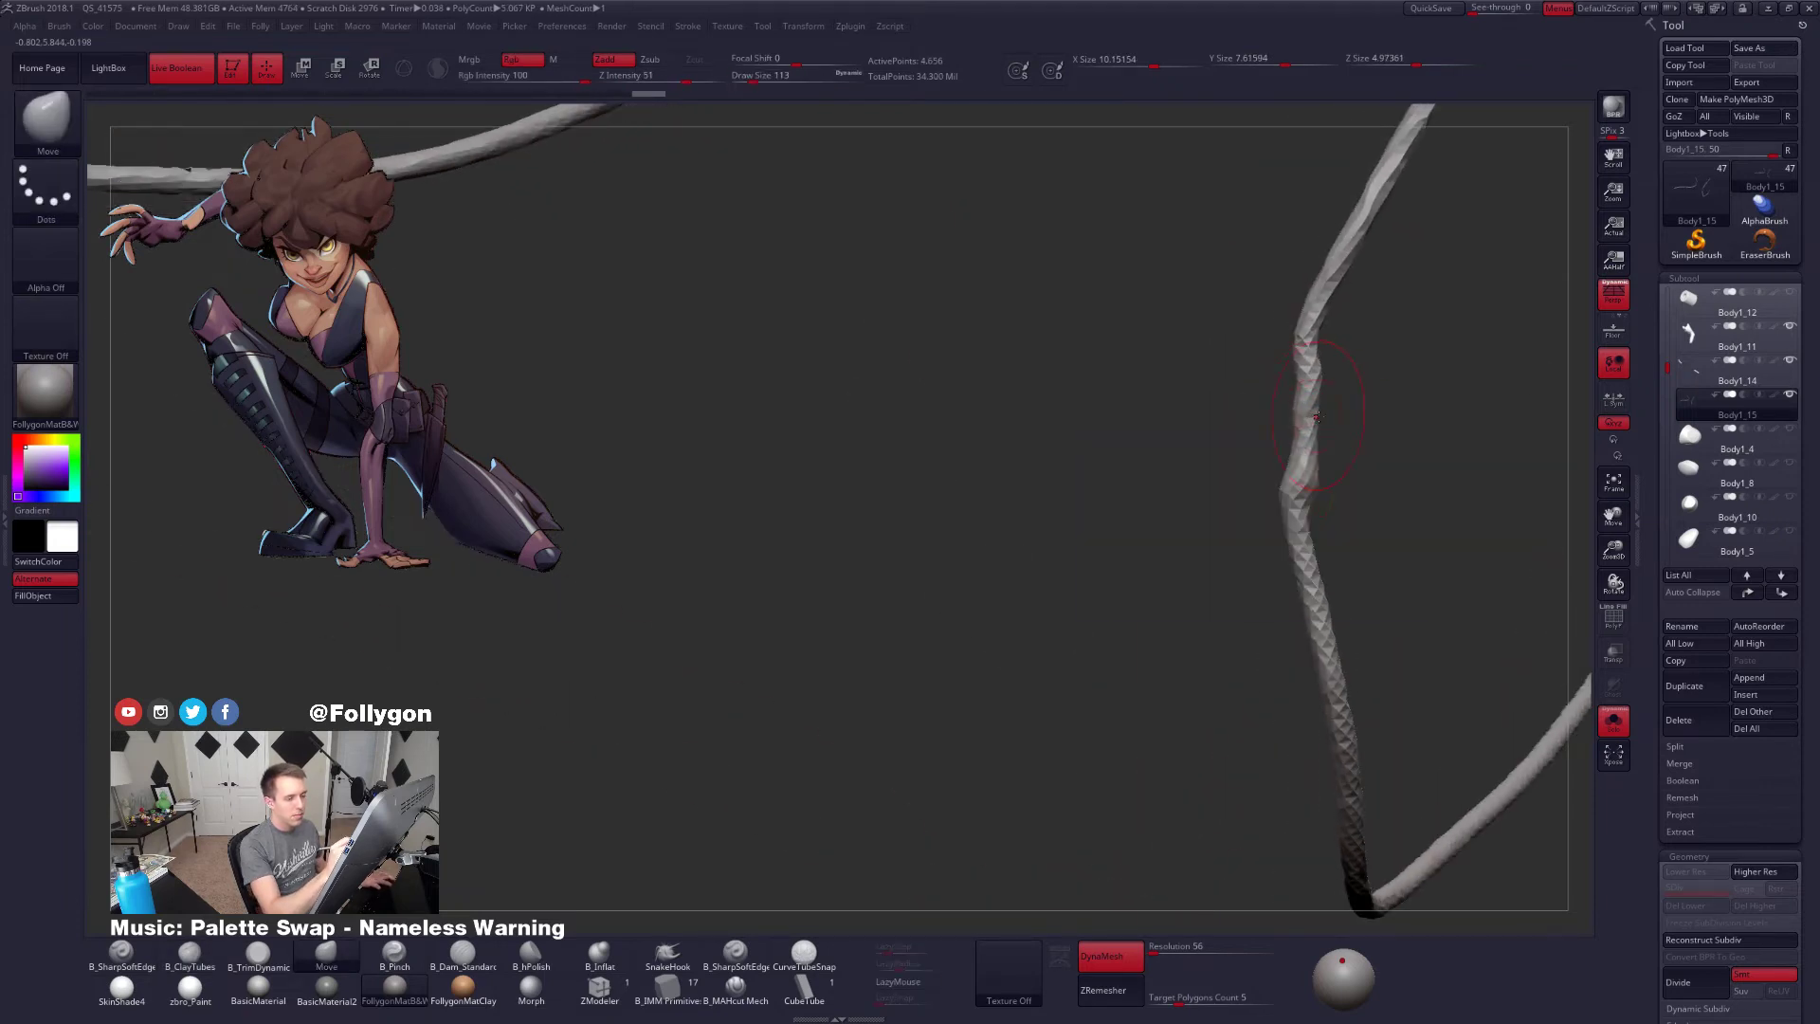
pyautogui.moveTo(1314, 416)
pyautogui.mouseDown(button='right')
pyautogui.moveTo(1310, 455)
pyautogui.moveTo(1313, 415)
pyautogui.mouseUp(button='right')
pyautogui.press('space')
pyautogui.moveTo(1337, 540); pyautogui.dragTo(1329, 540)
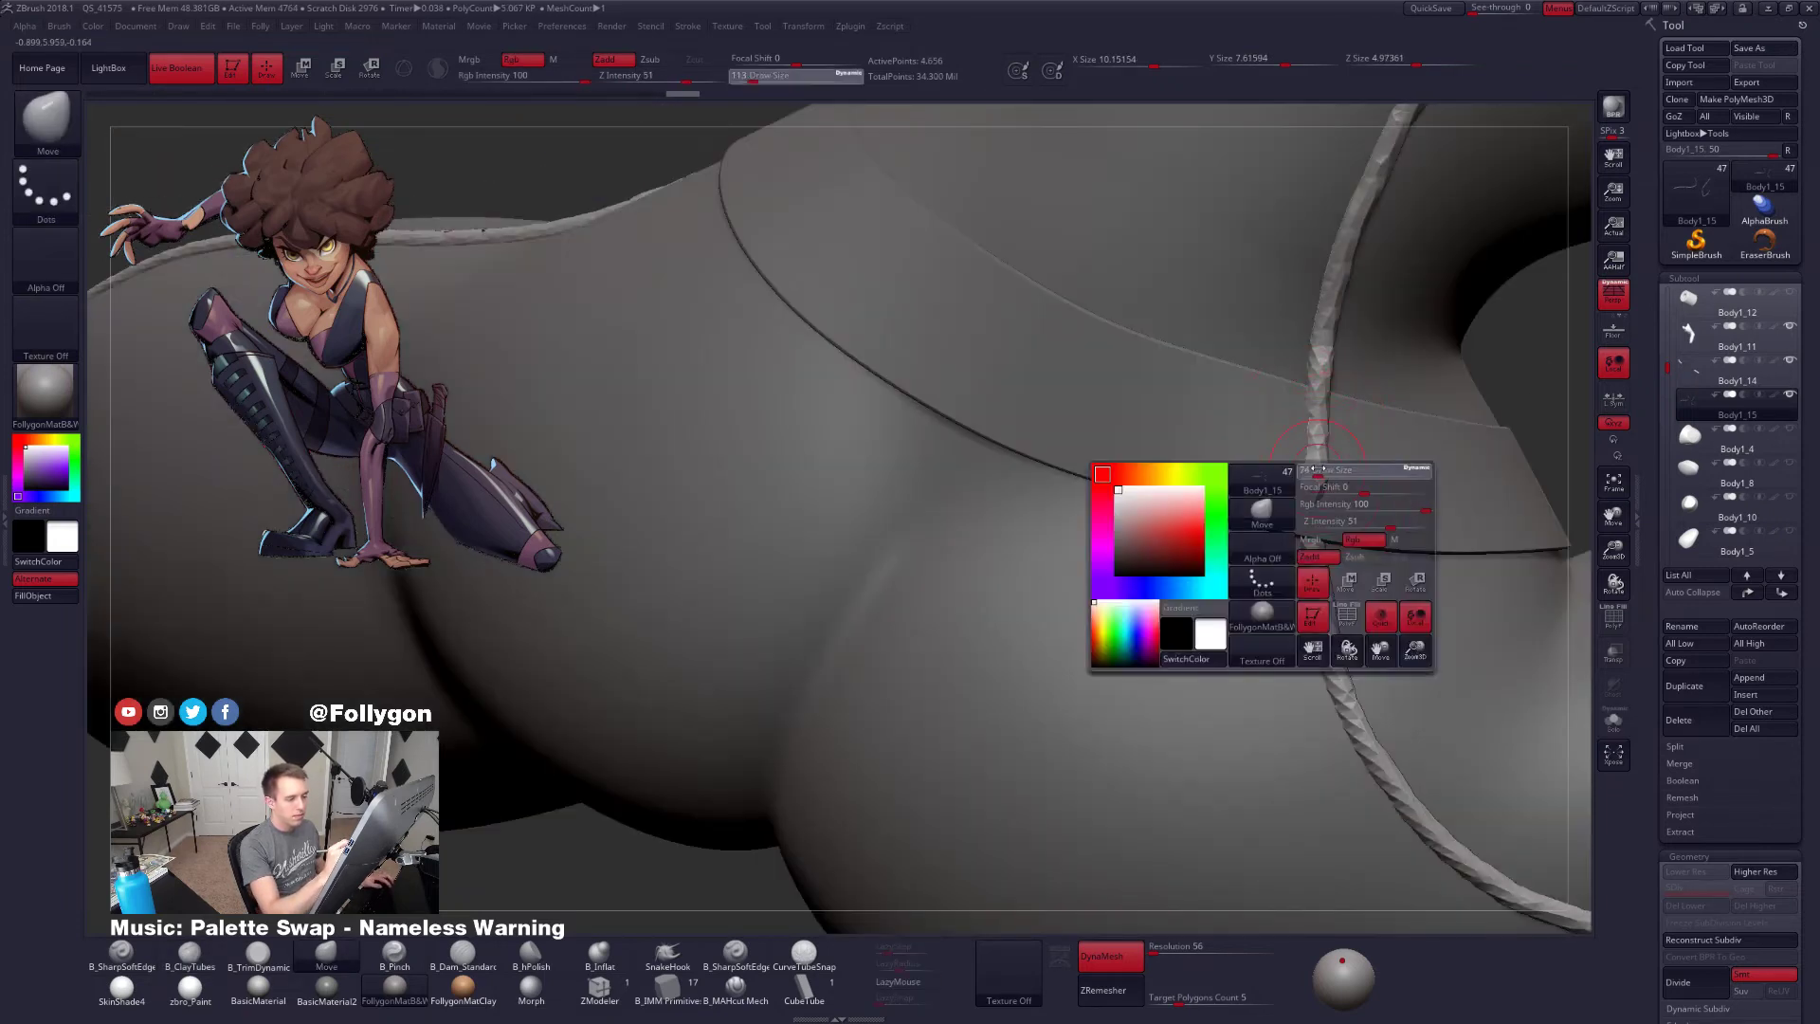
pyautogui.hotkey('alt', 'shift', 's')
pyautogui.moveTo(1185, 568); pyautogui.dragTo(1166, 503)
pyautogui.keyDown('shift'); pyautogui.moveTo(1297, 508); pyautogui.dragTo(1299, 484); pyautogui.keyUp('shift')
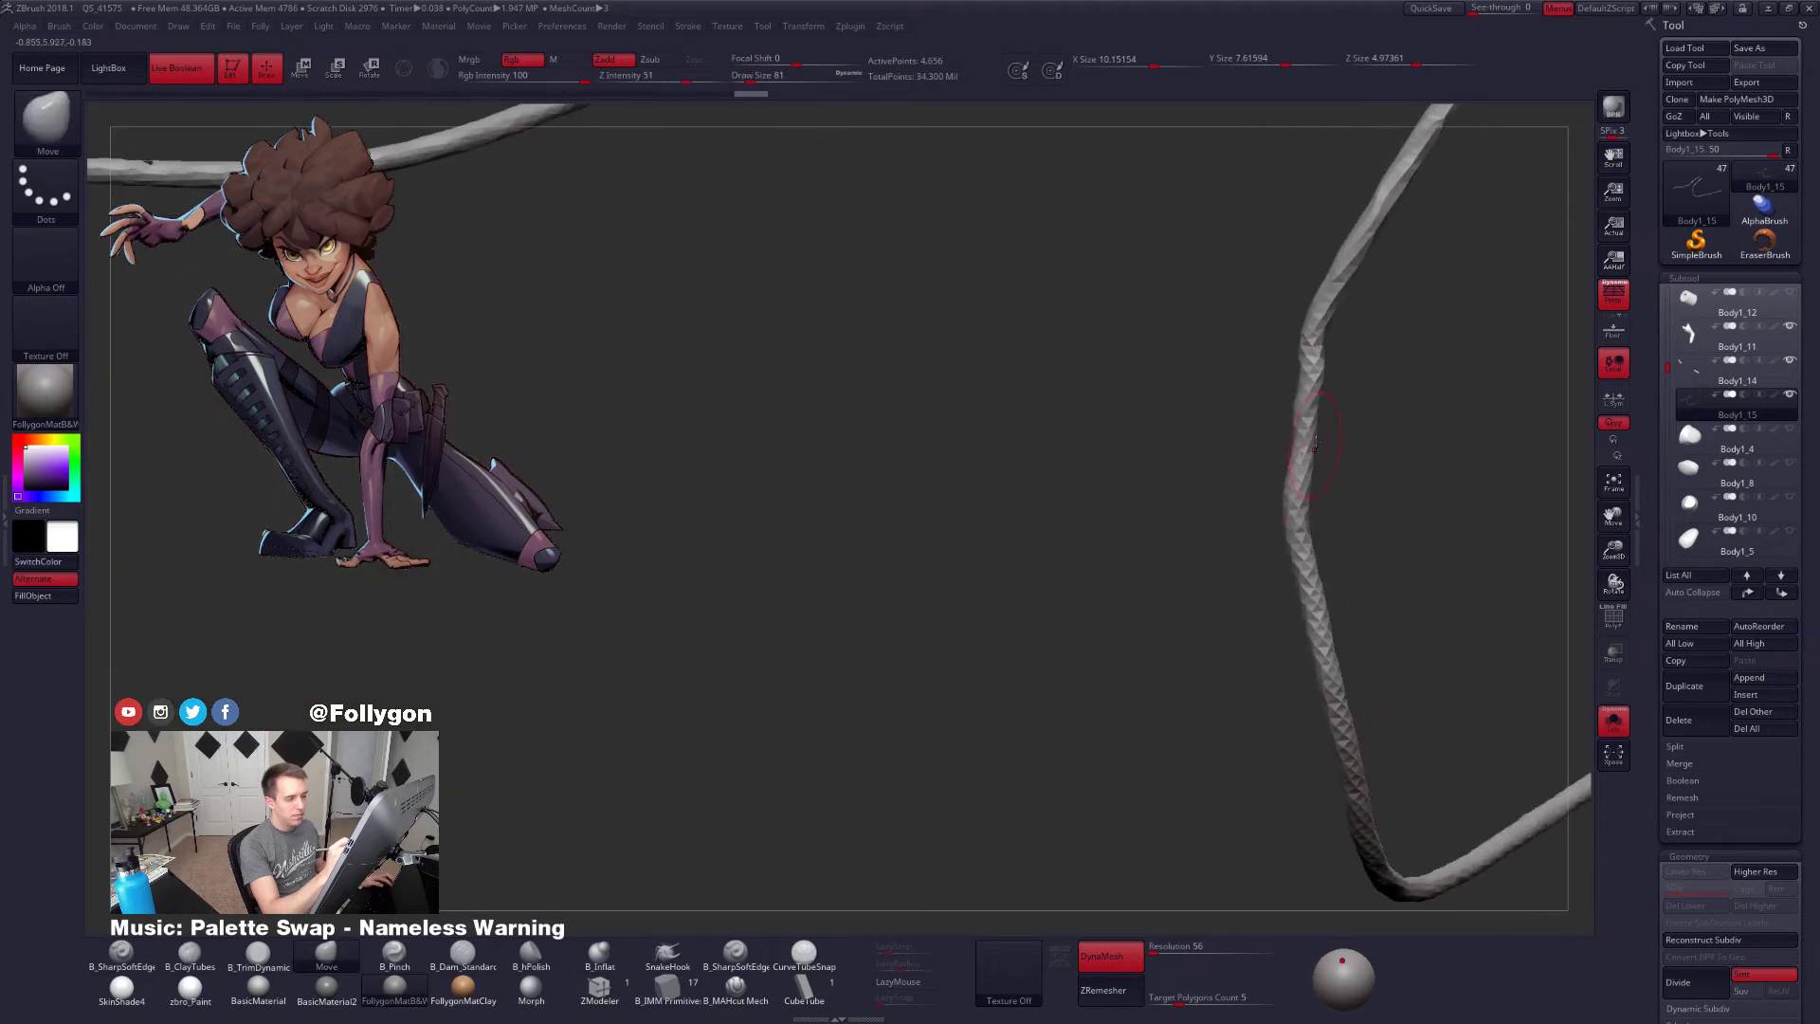
pyautogui.press('space')
pyautogui.moveTo(1313, 402); pyautogui.dragTo(1321, 401)
pyautogui.keyDown('ctrl'); pyautogui.moveTo(1321, 413); pyautogui.dragTo(1316, 343, button='right'); pyautogui.keyUp('ctrl')
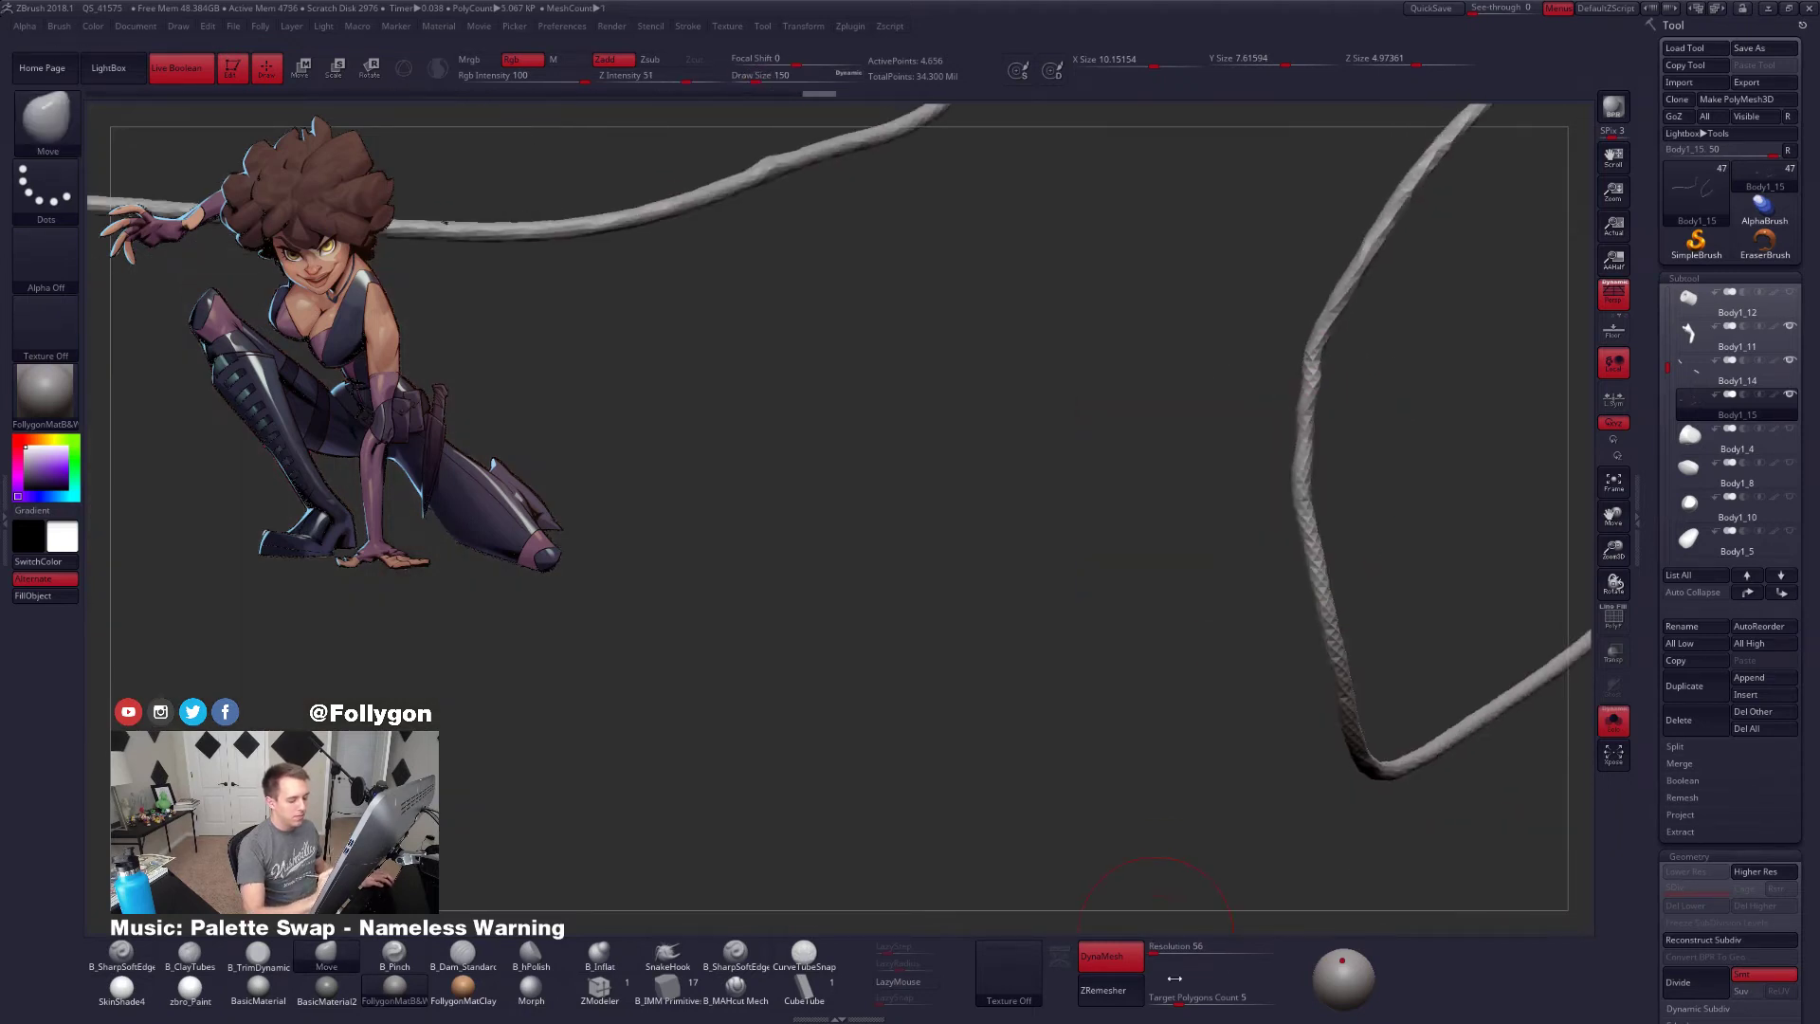
# Set the target polygon count to 1 and ZRemesh the long seams
pyautogui.click(1176, 1000)
pyautogui.write('1')
pyautogui.press('Return')
pyautogui.click(1103, 989)
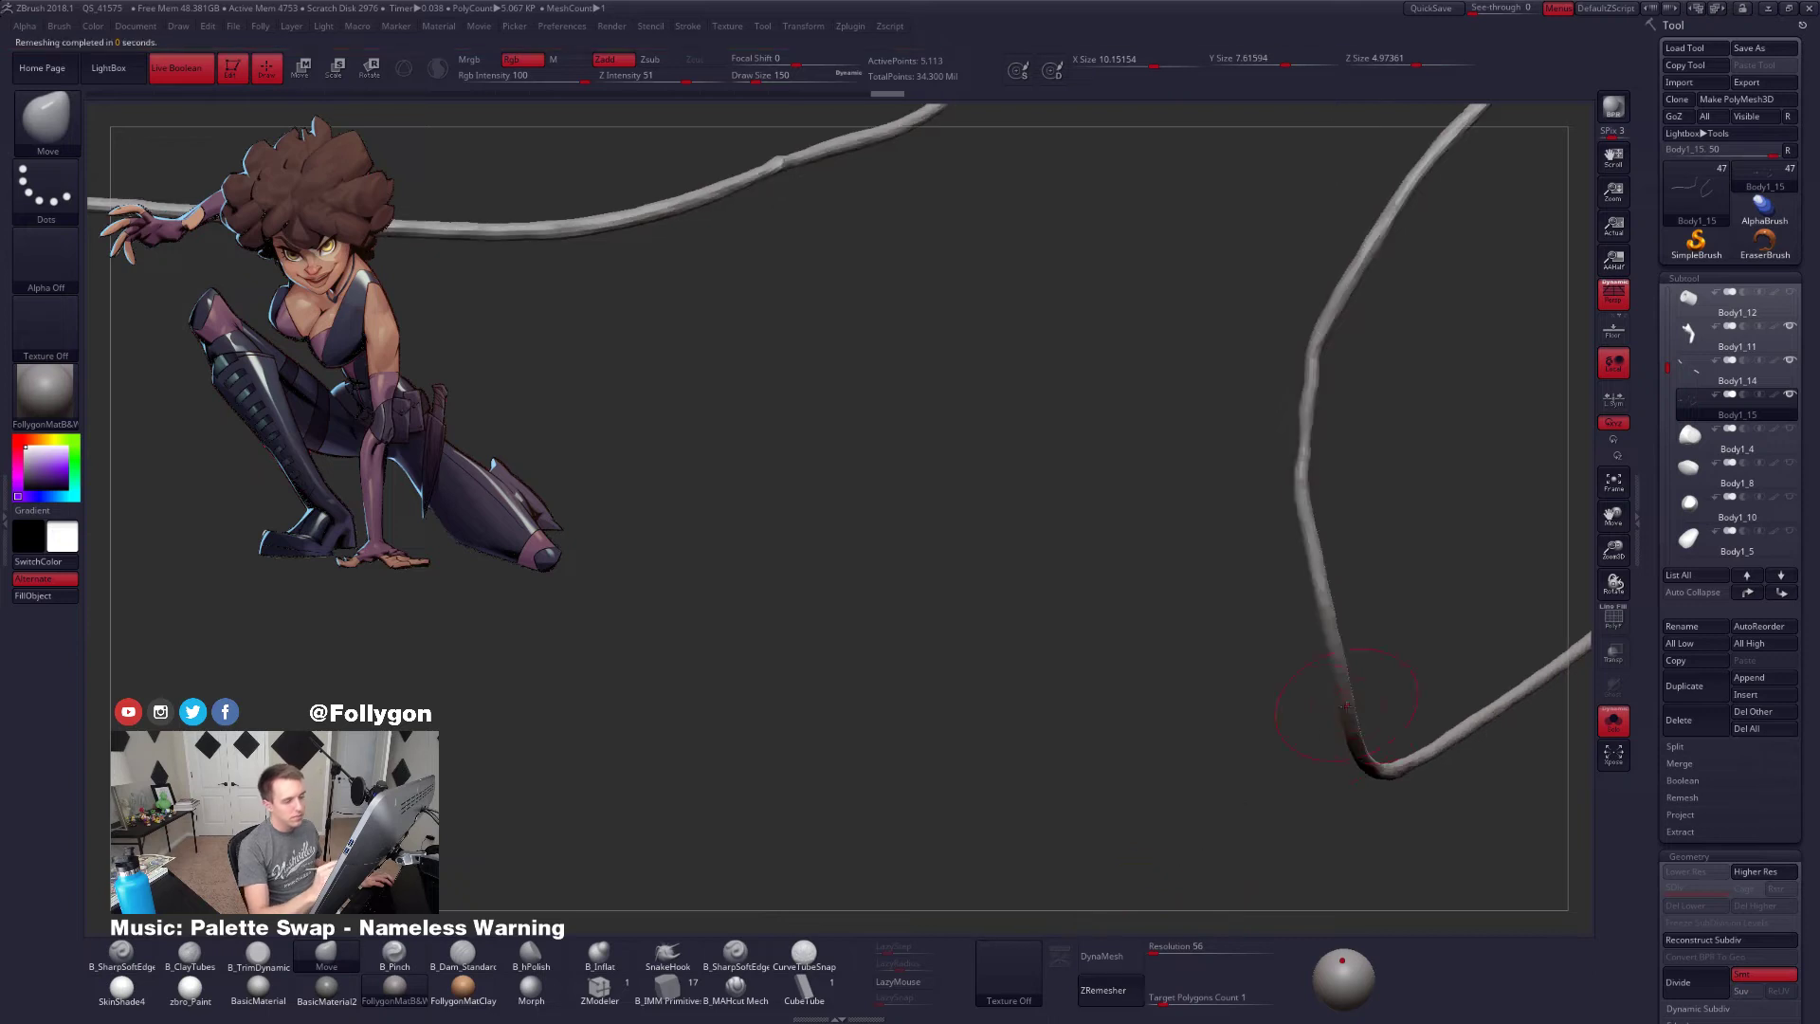
# Lower the target polygon count to 0.1 and assign the long seams to a single polygroup
pyautogui.hotkey('shift', 'f')
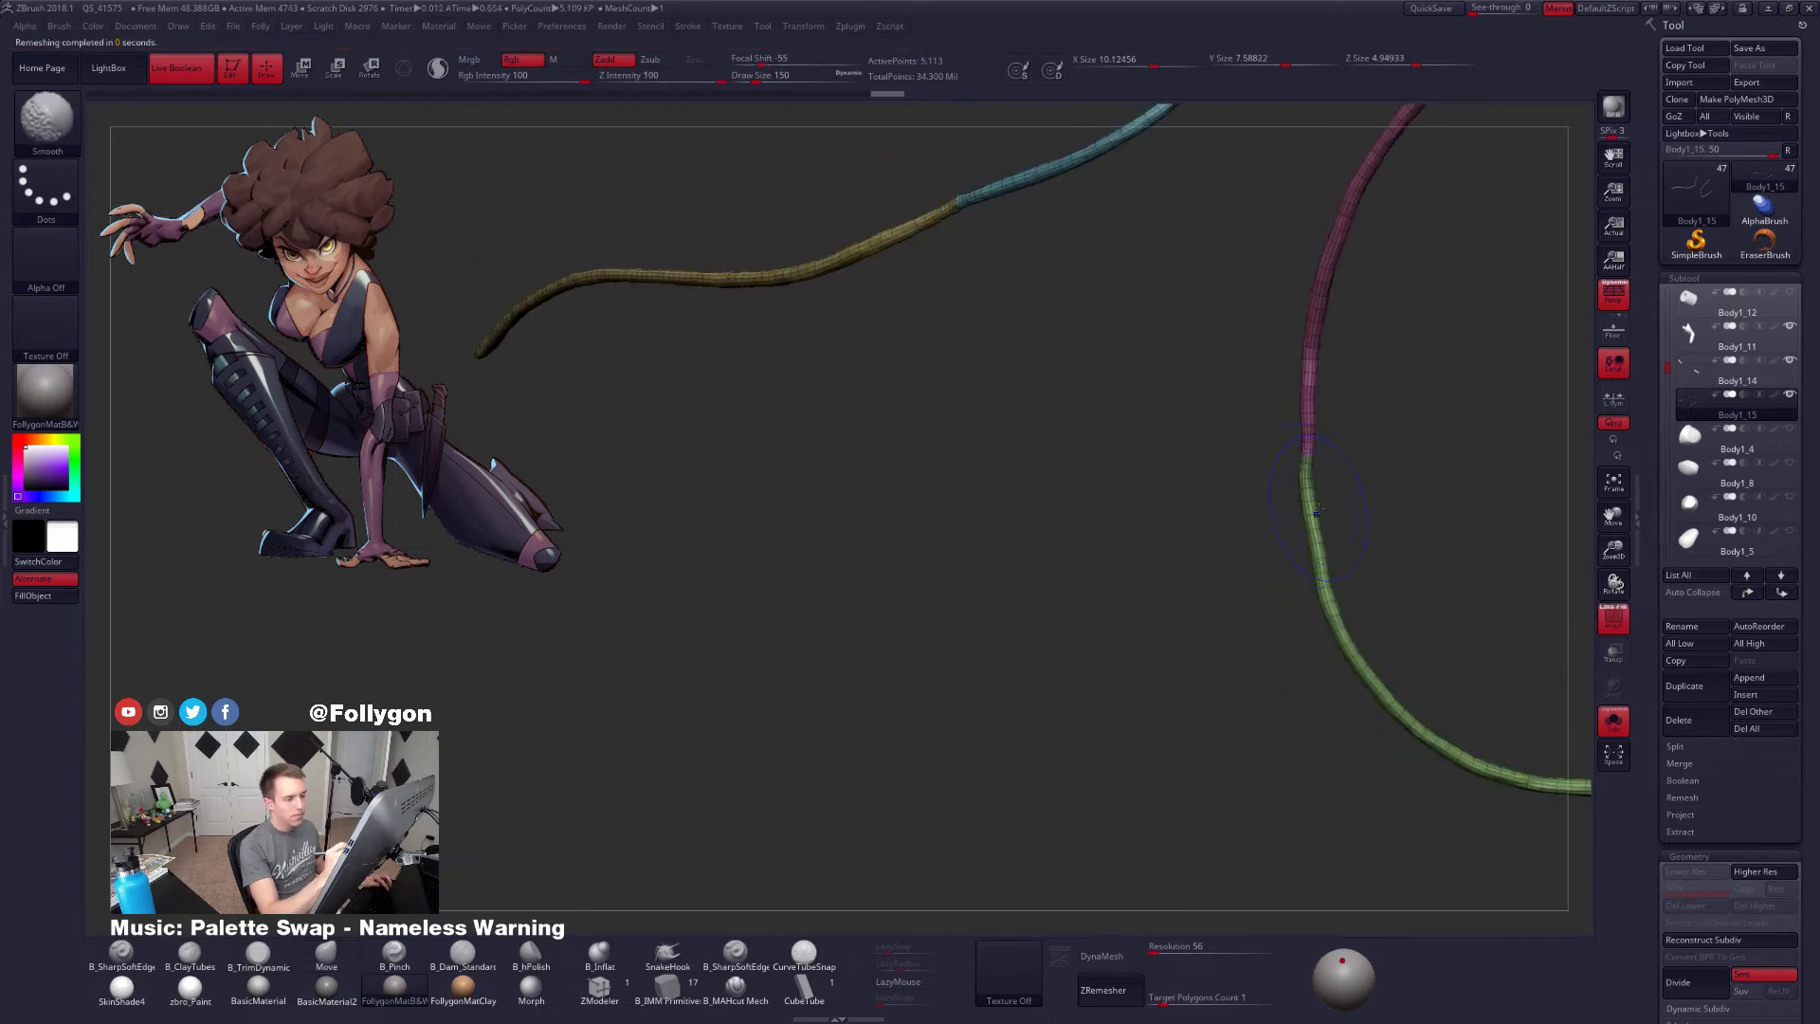
pyautogui.moveTo(1166, 995); pyautogui.dragTo(1138, 996)
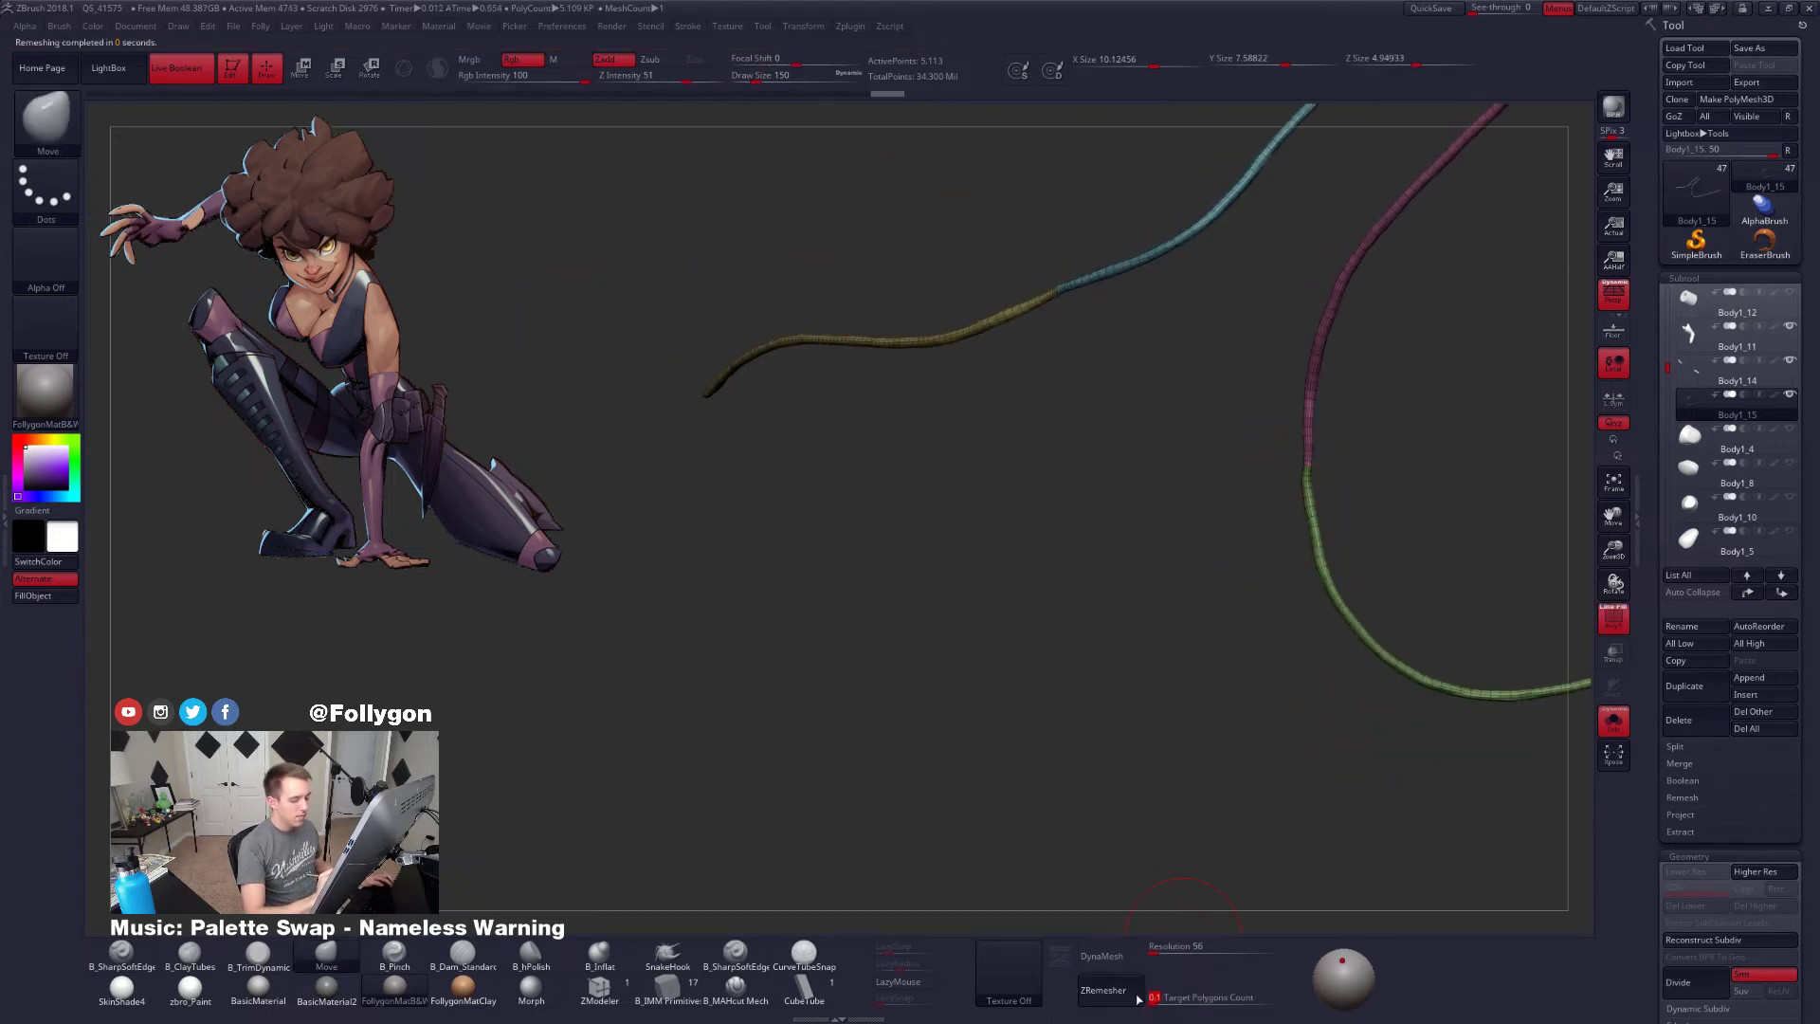
pyautogui.keyDown('ctrl'); pyautogui.moveTo(1215, 721); pyautogui.dragTo(1239, 793, button='right'); pyautogui.keyUp('ctrl')
pyautogui.moveTo(1176, 552); pyautogui.dragTo(1215, 631, button='right')
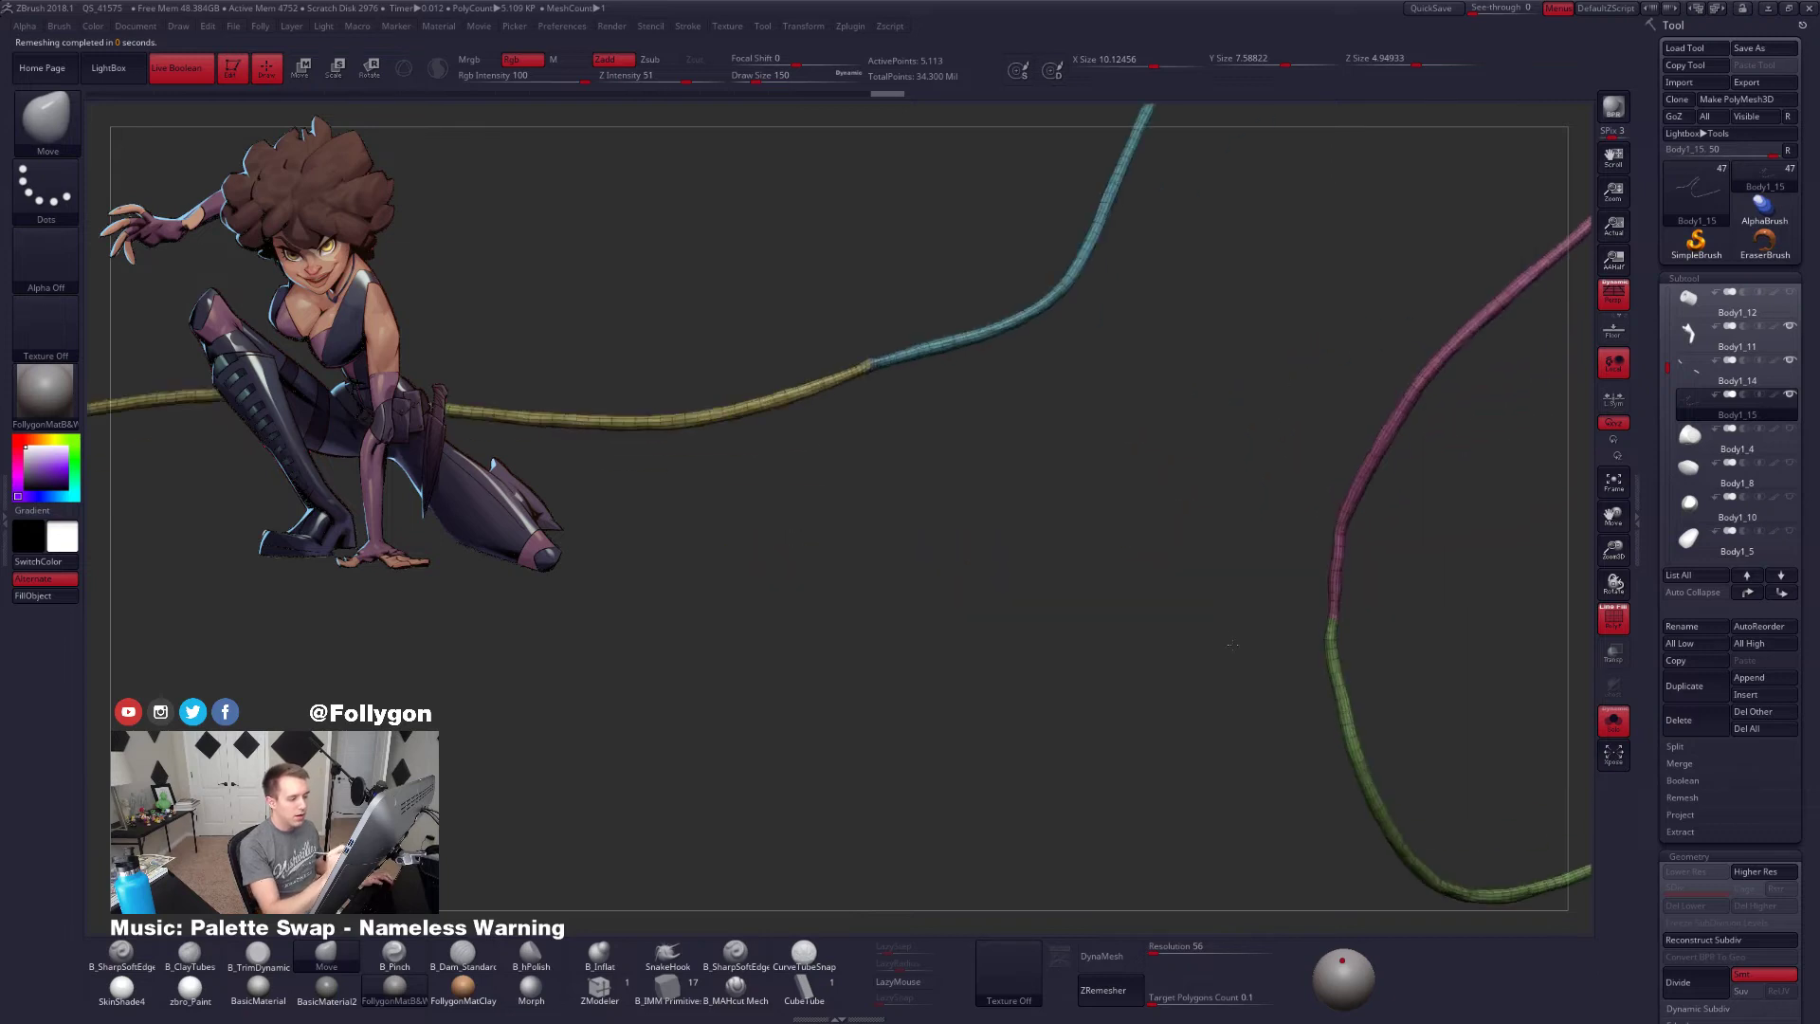
pyautogui.hotkey('ctrl', 'w')
# Smooth the lump at the seam joint near the belt using a draw size of 96
pyautogui.keyDown('alt'); pyautogui.moveTo(1028, 496); pyautogui.dragTo(1125, 540, button='right'); pyautogui.keyUp('alt')
pyautogui.moveTo(1126, 539)
pyautogui.mouseDown()
pyautogui.moveTo(820, 322)
pyautogui.moveTo(1155, 600)
pyautogui.mouseUp()
pyautogui.press('space')
pyautogui.press('2')
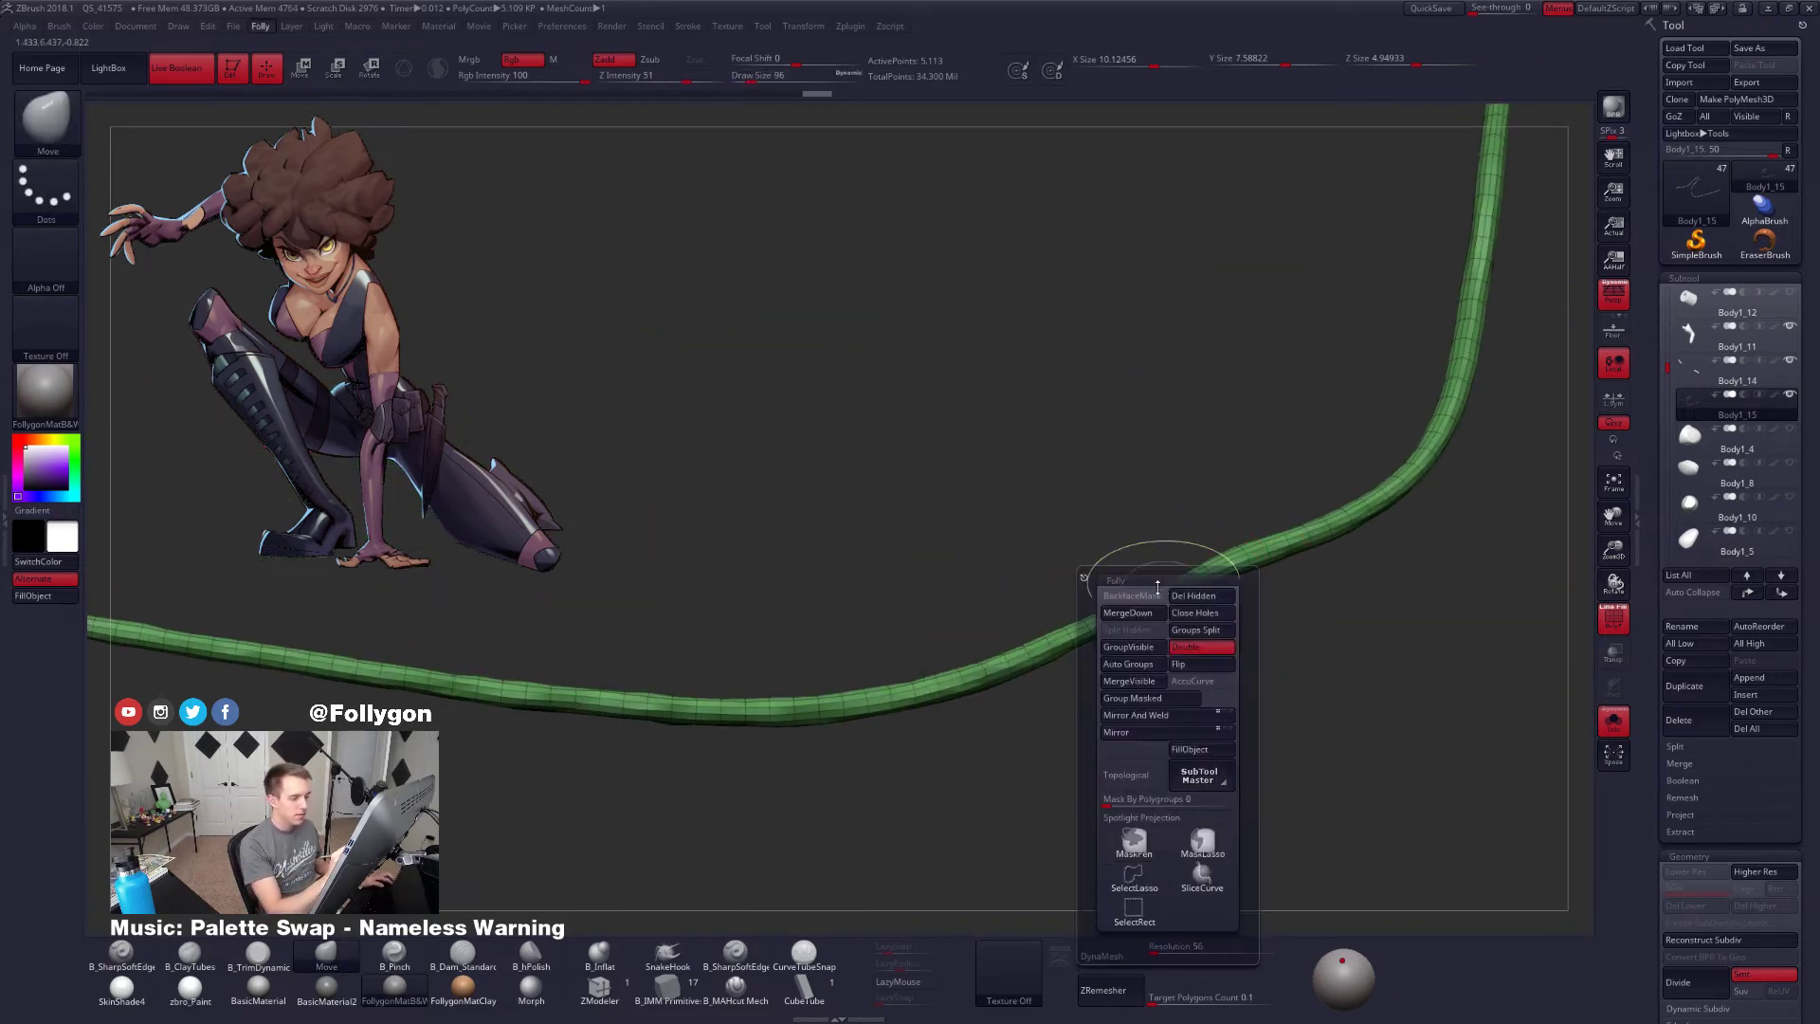
pyautogui.click(1135, 595)
pyautogui.hotkey('shift', 's')
pyautogui.moveTo(1146, 604); pyautogui.dragTo(1149, 576, button='right')
pyautogui.hotkey('shift', 's')
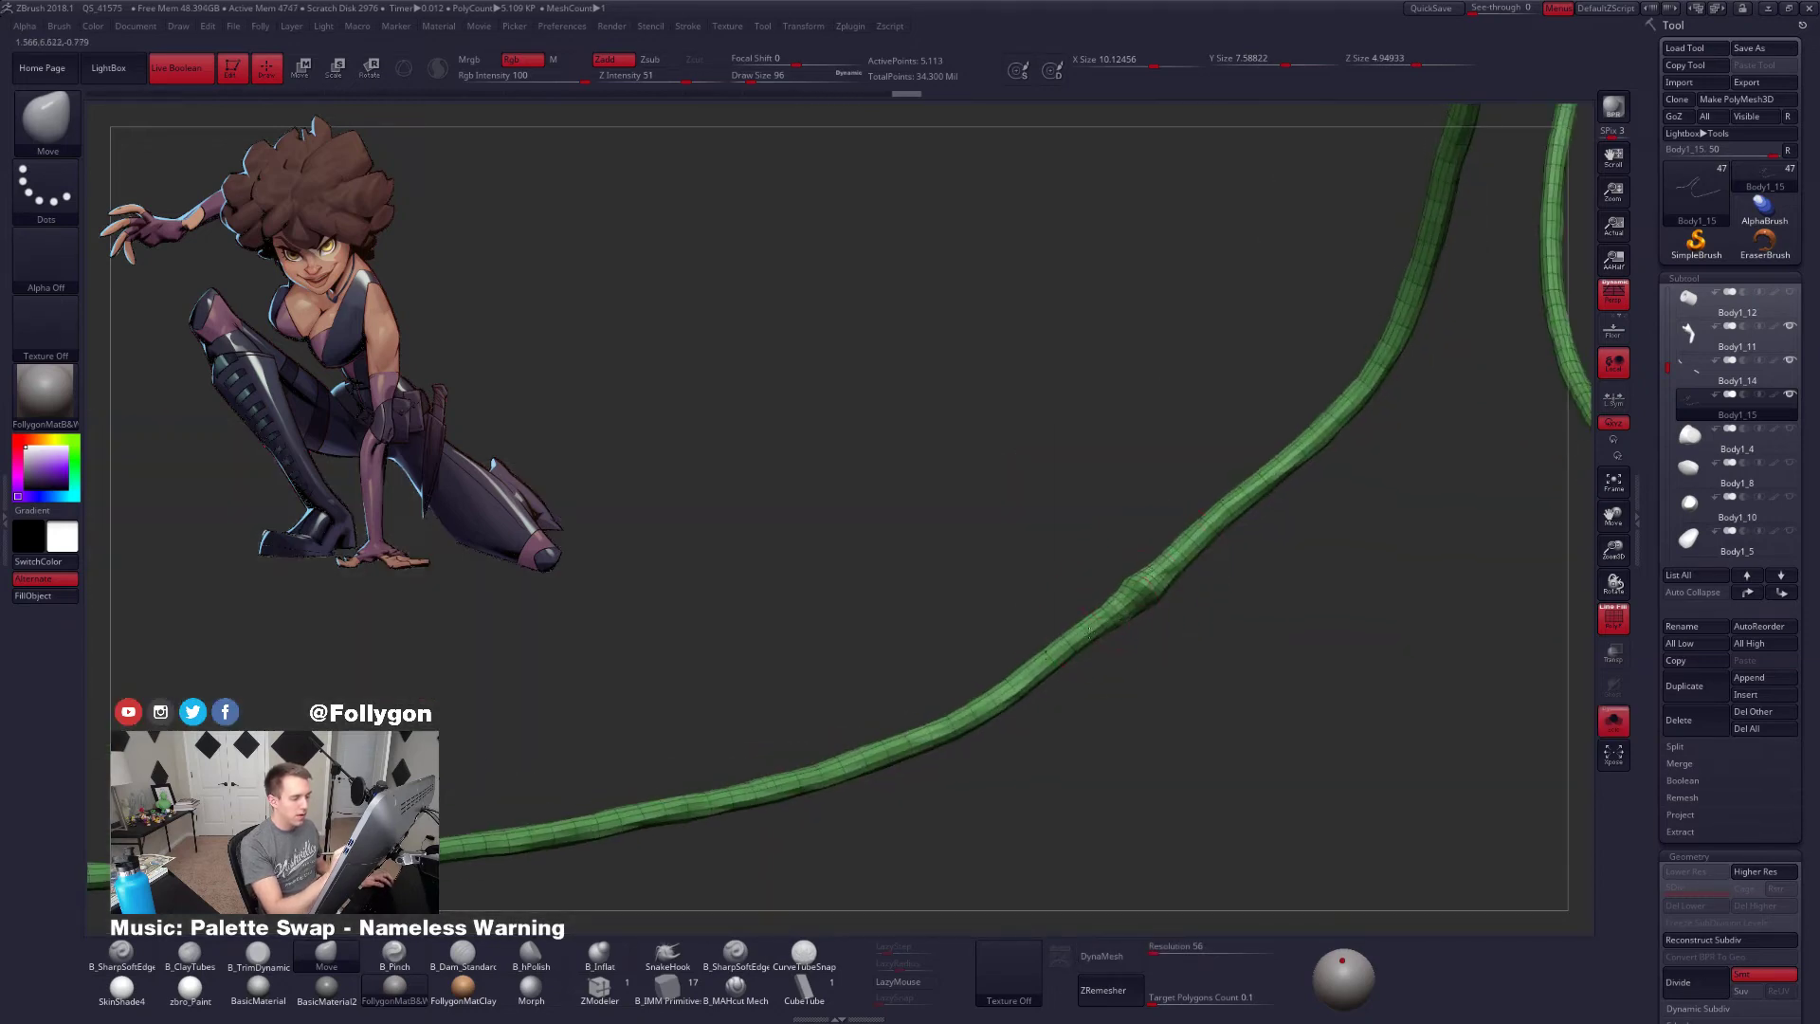
pyautogui.press('shift')
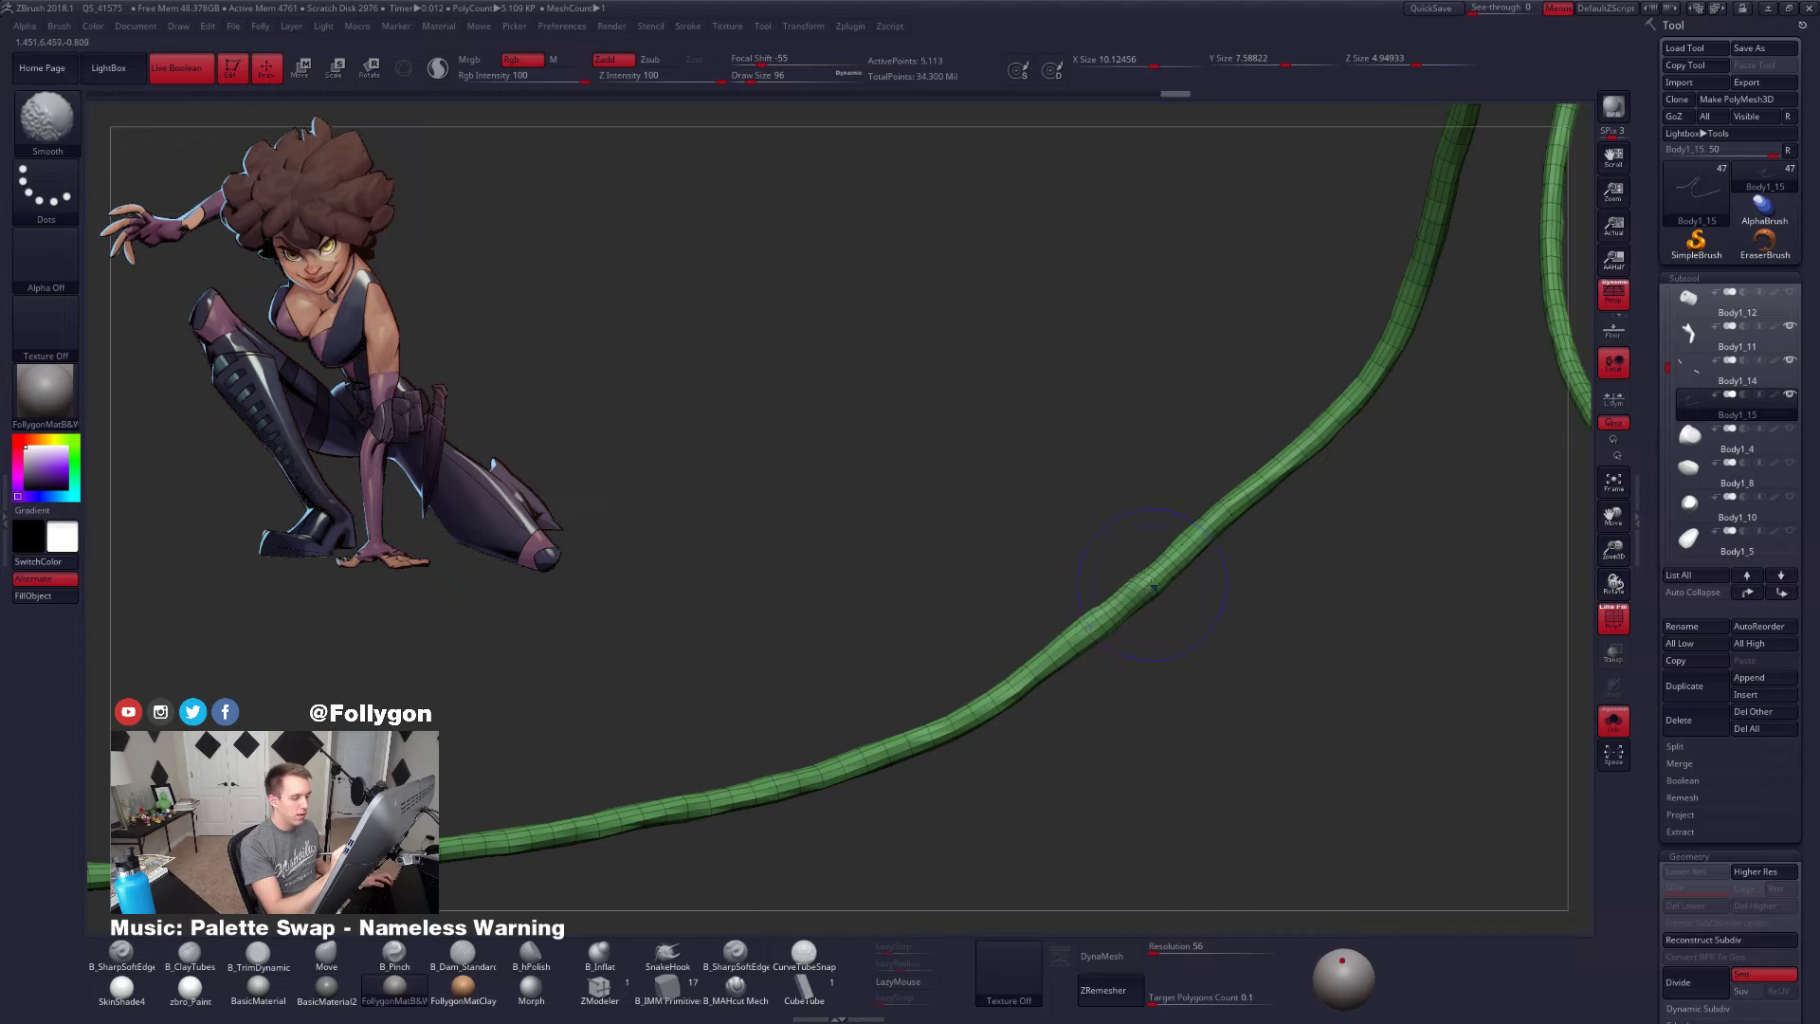
pyautogui.moveTo(1128, 597); pyautogui.dragTo(1126, 591)
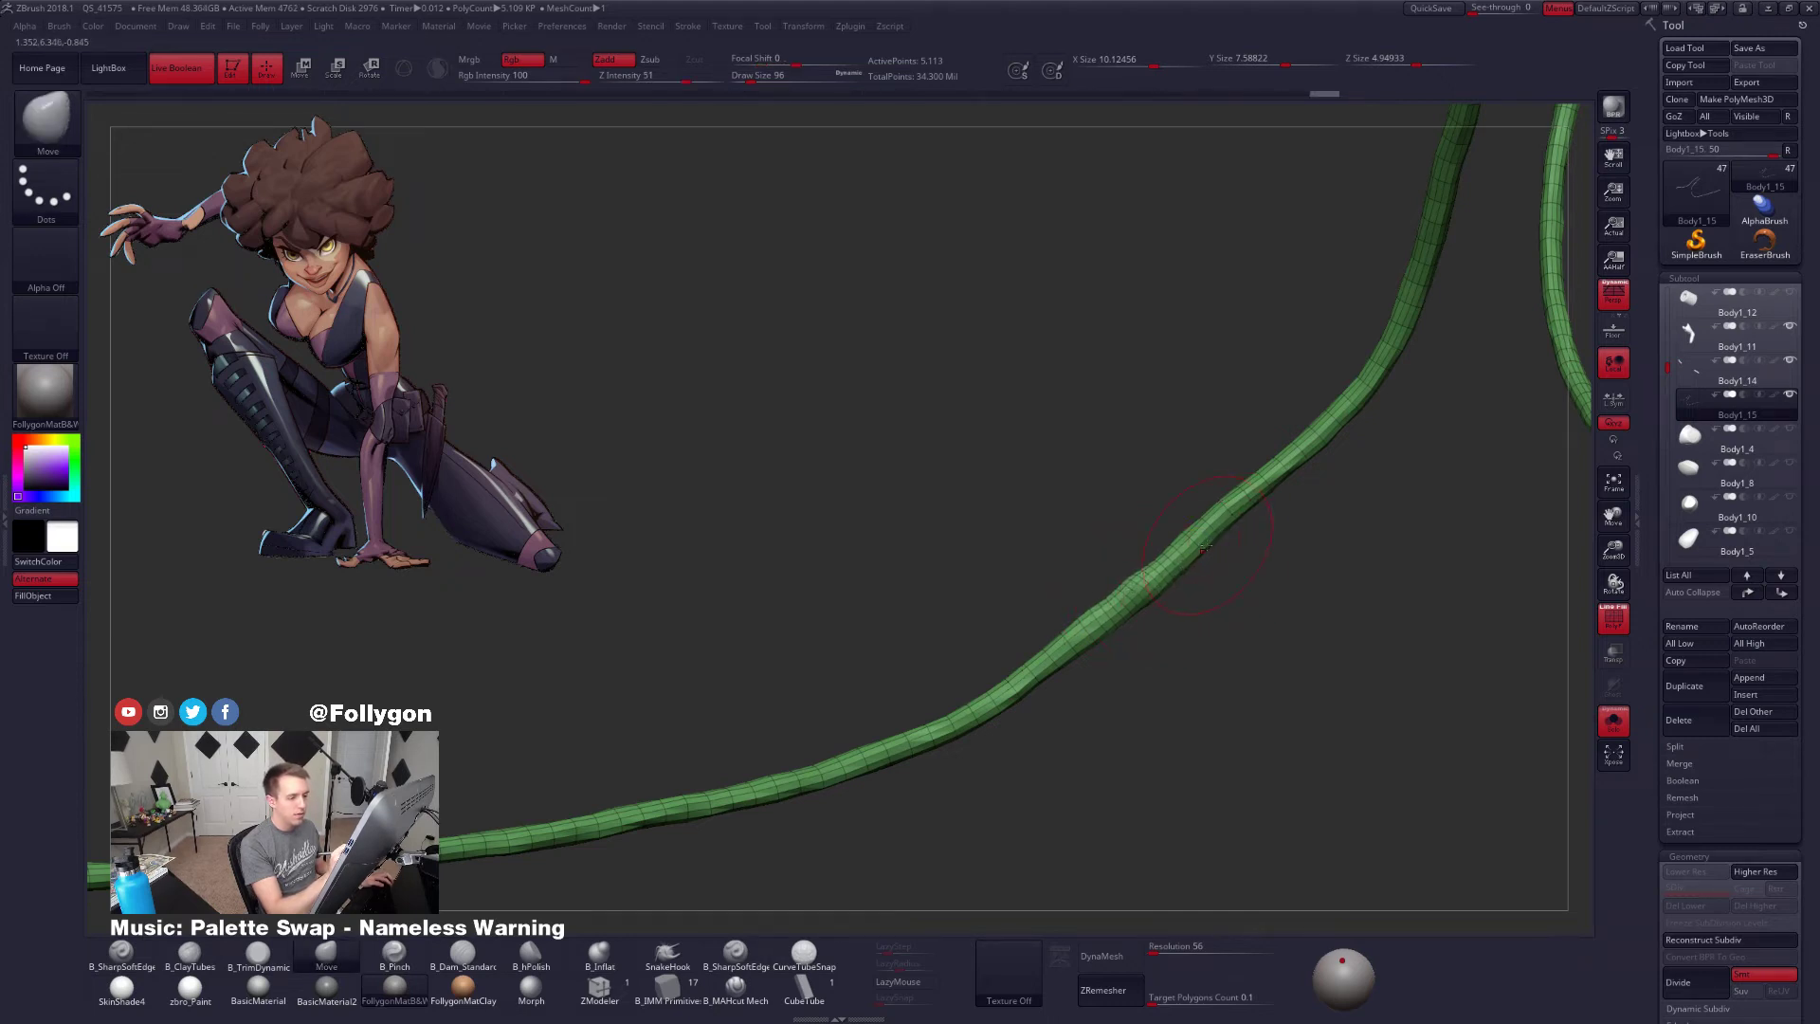
# Raise the draw size to 130 and even out the seam joint with the Move brush
pyautogui.press('space')
pyautogui.click(1182, 569)
pyautogui.moveTo(1251, 516)
pyautogui.mouseDown(button='right')
pyautogui.moveTo(1193, 641)
pyautogui.moveTo(1159, 667)
pyautogui.mouseUp(button='right')
pyautogui.press('s')
pyautogui.moveTo(1158, 667); pyautogui.dragTo(1168, 666)
pyautogui.press('space')
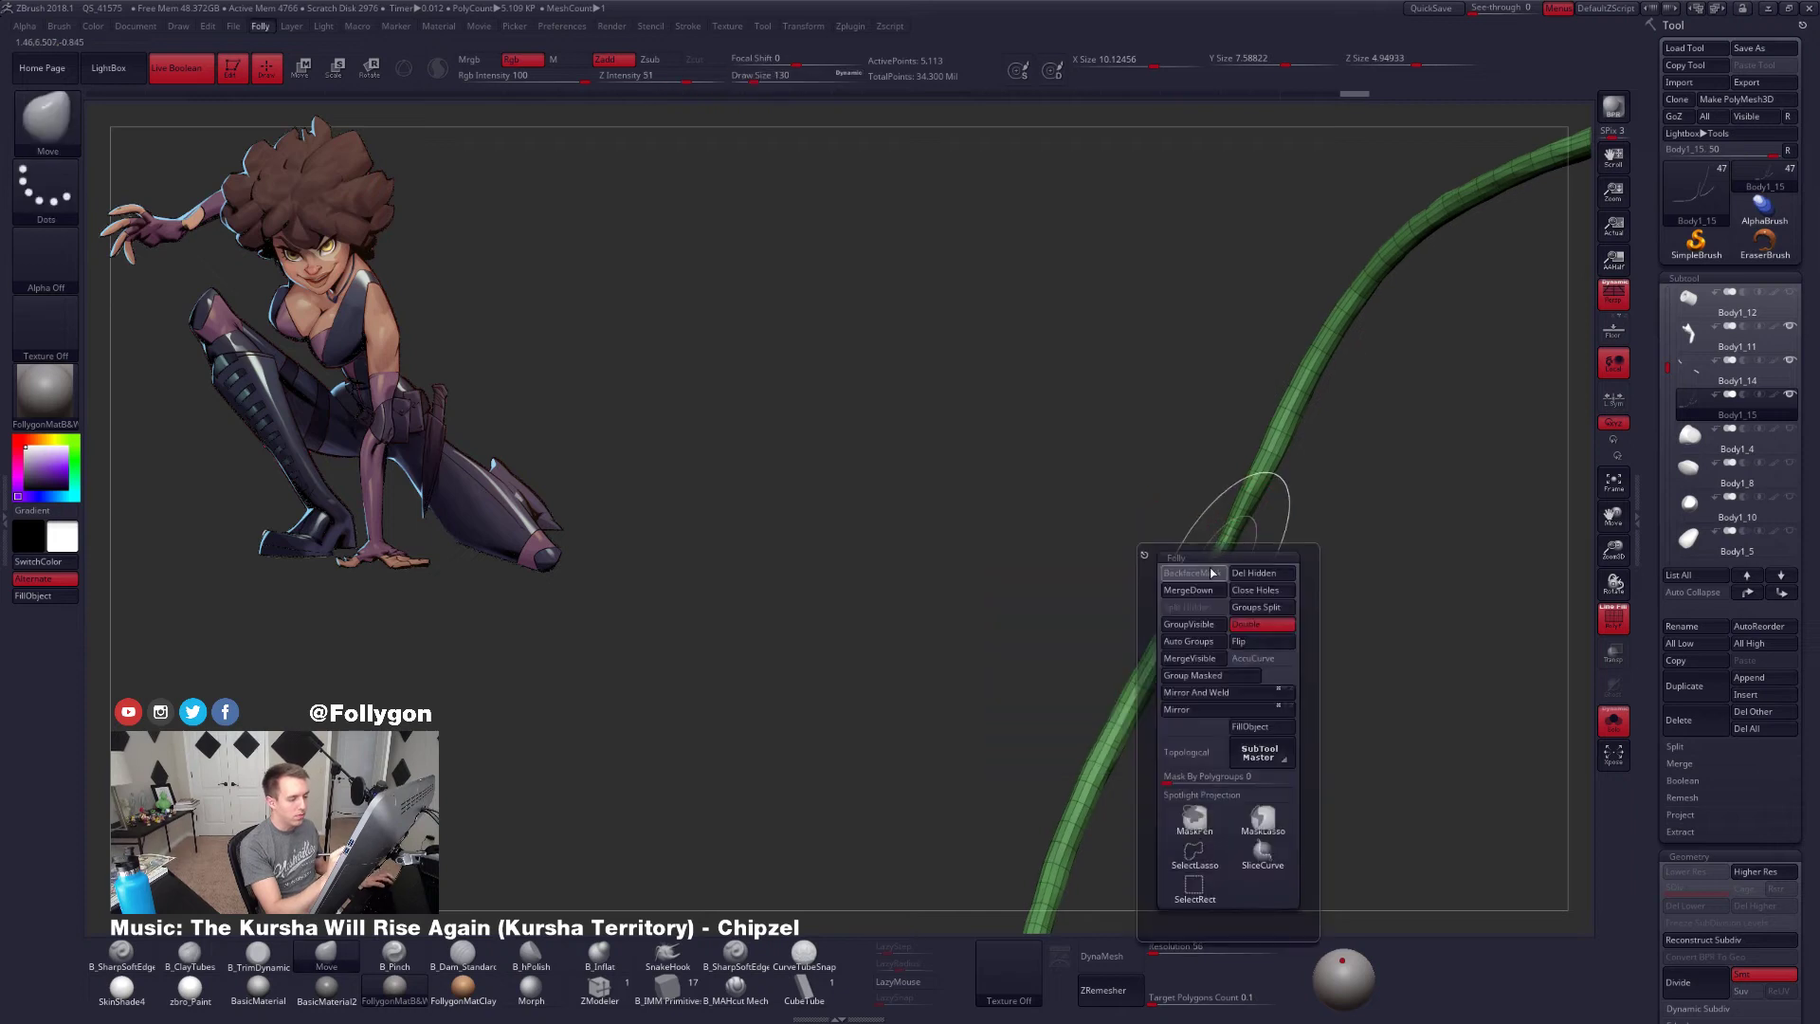
pyautogui.moveTo(1219, 556); pyautogui.dragTo(1235, 563)
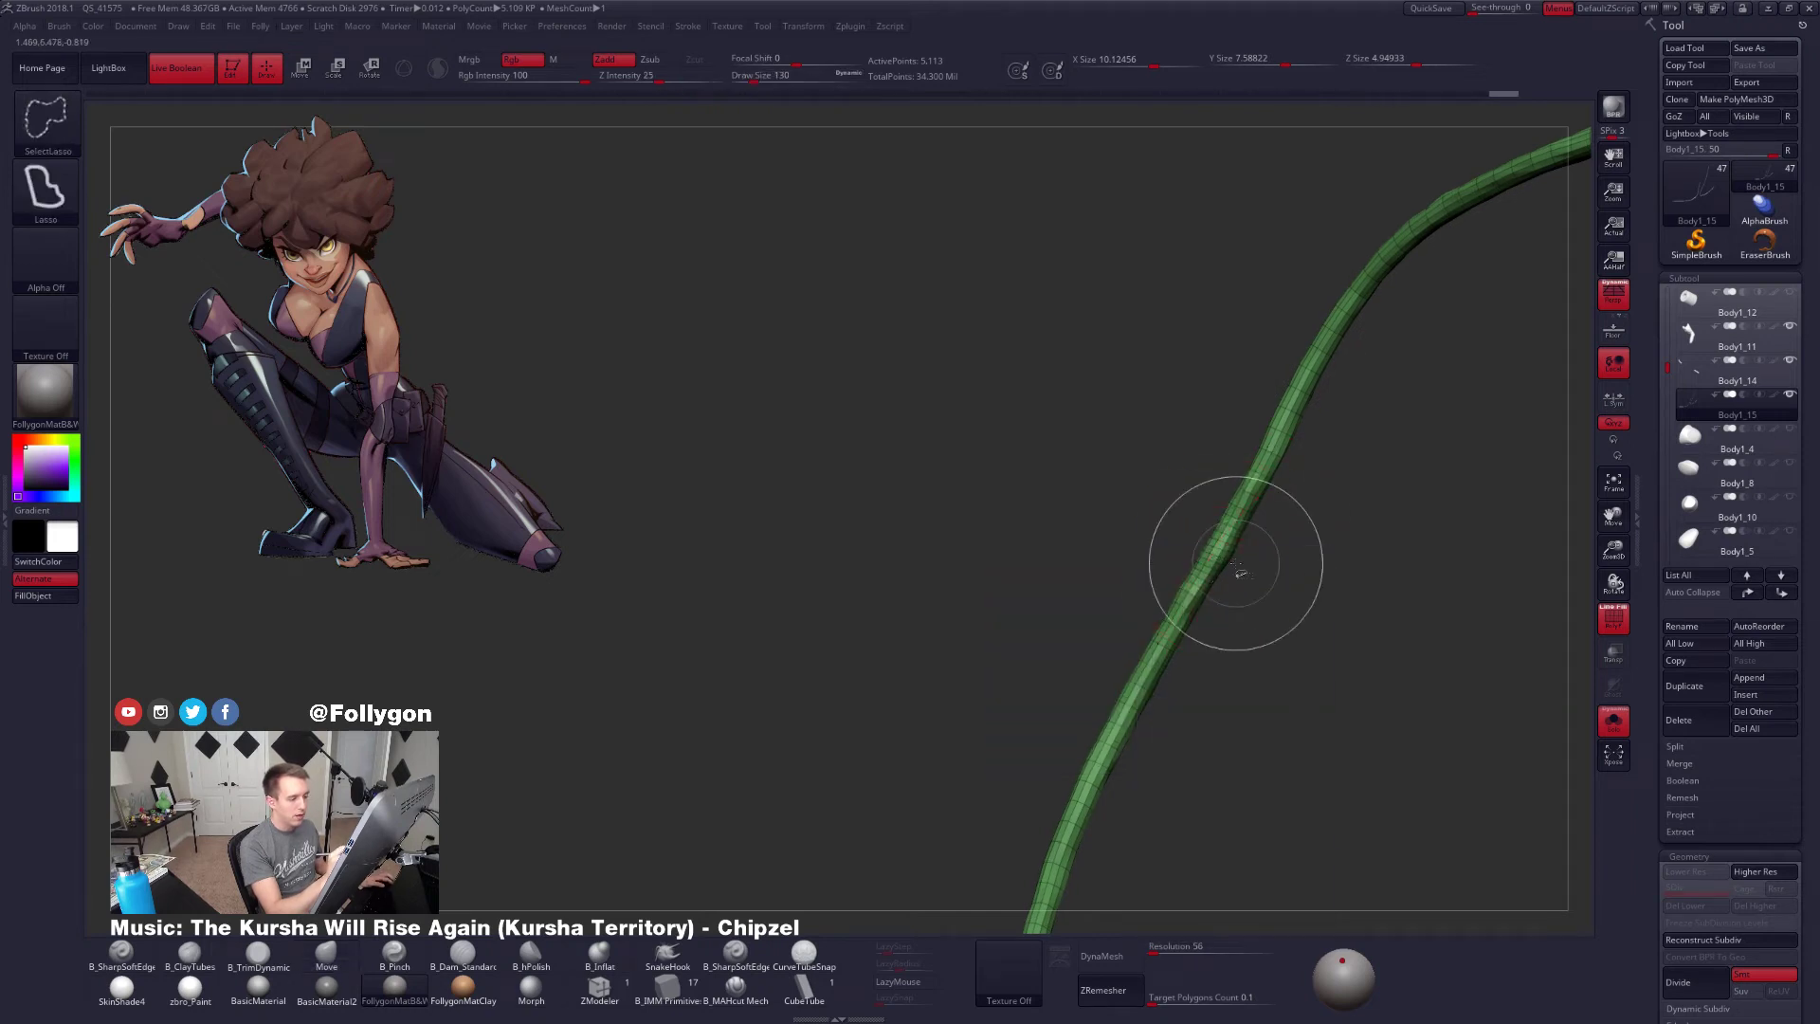
# Try to ZRemesh both long seams together with the target polygon count of 0.1
pyautogui.hotkey('ctrl', 'shift', 'f')
pyautogui.moveTo(1237, 563)
pyautogui.keyDown('ctrl'); pyautogui.mouseDown(button='right')
pyautogui.moveTo(1230, 474)
pyautogui.moveTo(1208, 483)
pyautogui.mouseUp(button='right'); pyautogui.keyUp('ctrl')
pyautogui.click(1109, 990)
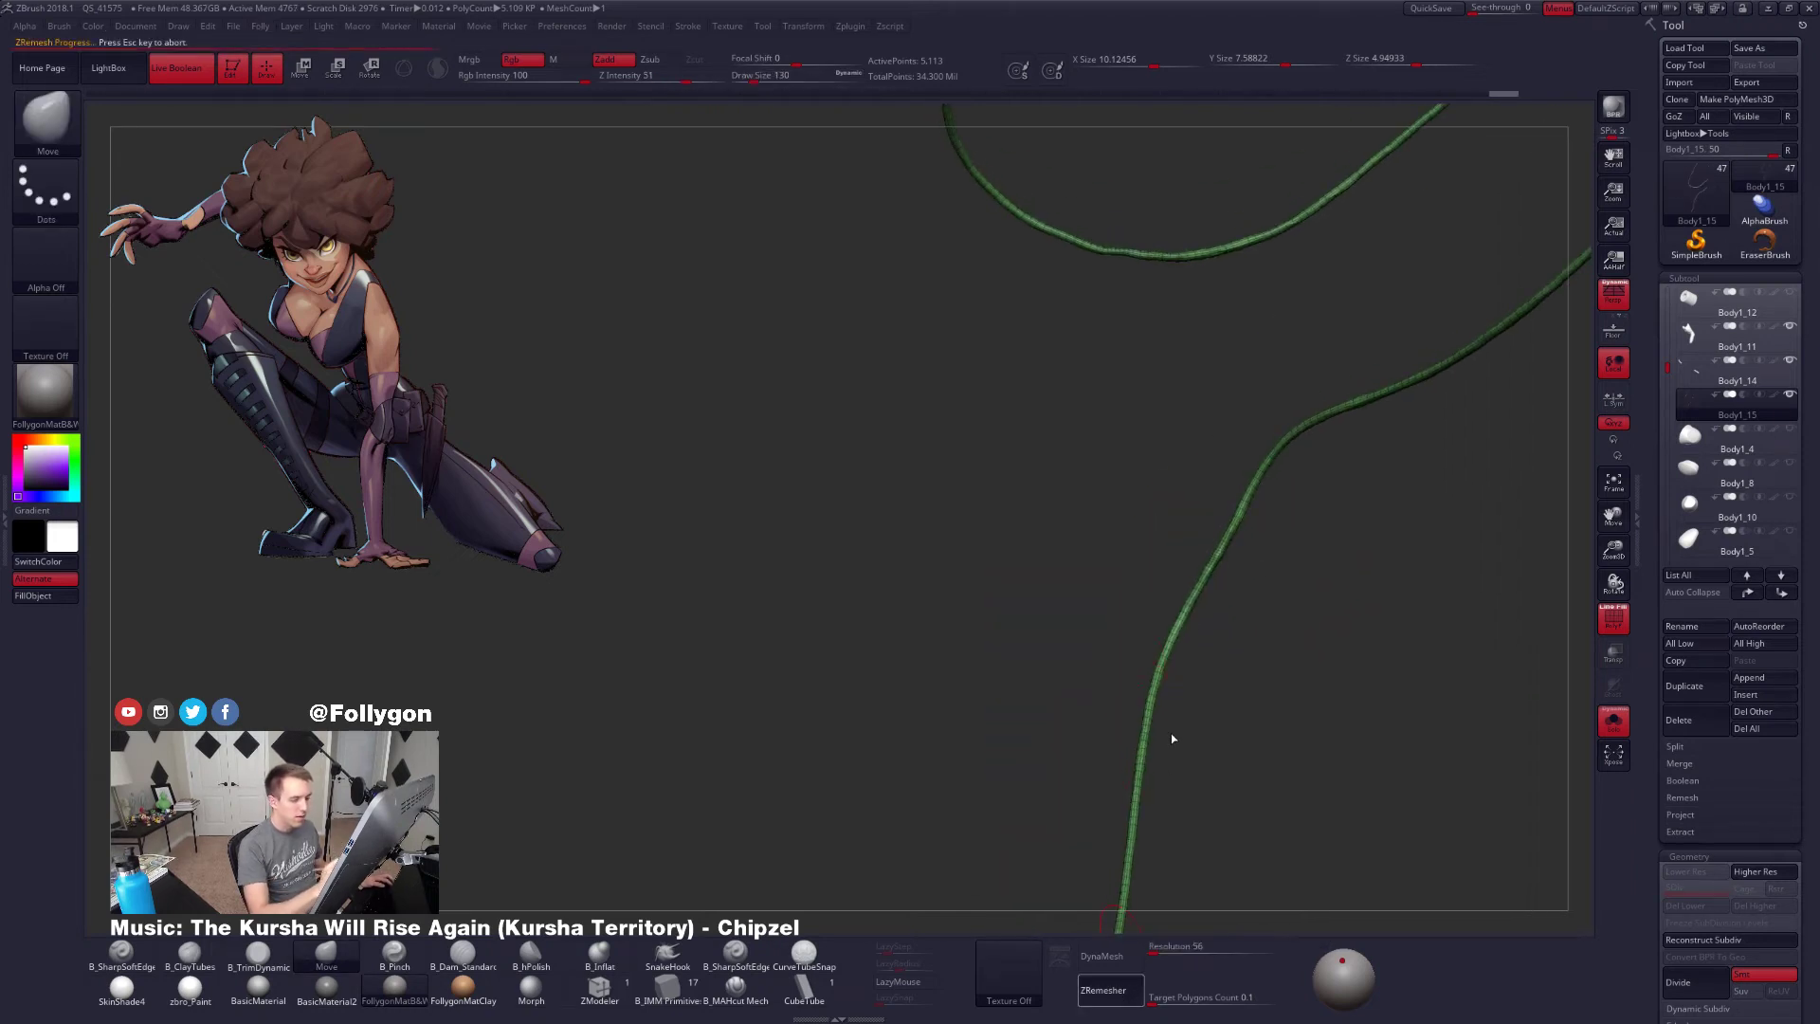
pyautogui.moveTo(1202, 622)
pyautogui.mouseDown(button='right')
pyautogui.moveTo(1327, 616)
pyautogui.moveTo(1422, 644)
pyautogui.moveTo(1212, 601)
pyautogui.moveTo(1213, 692)
pyautogui.moveTo(1195, 706)
pyautogui.moveTo(1212, 660)
pyautogui.mouseUp(button='right')
pyautogui.hotkey('ctrl', 'z')
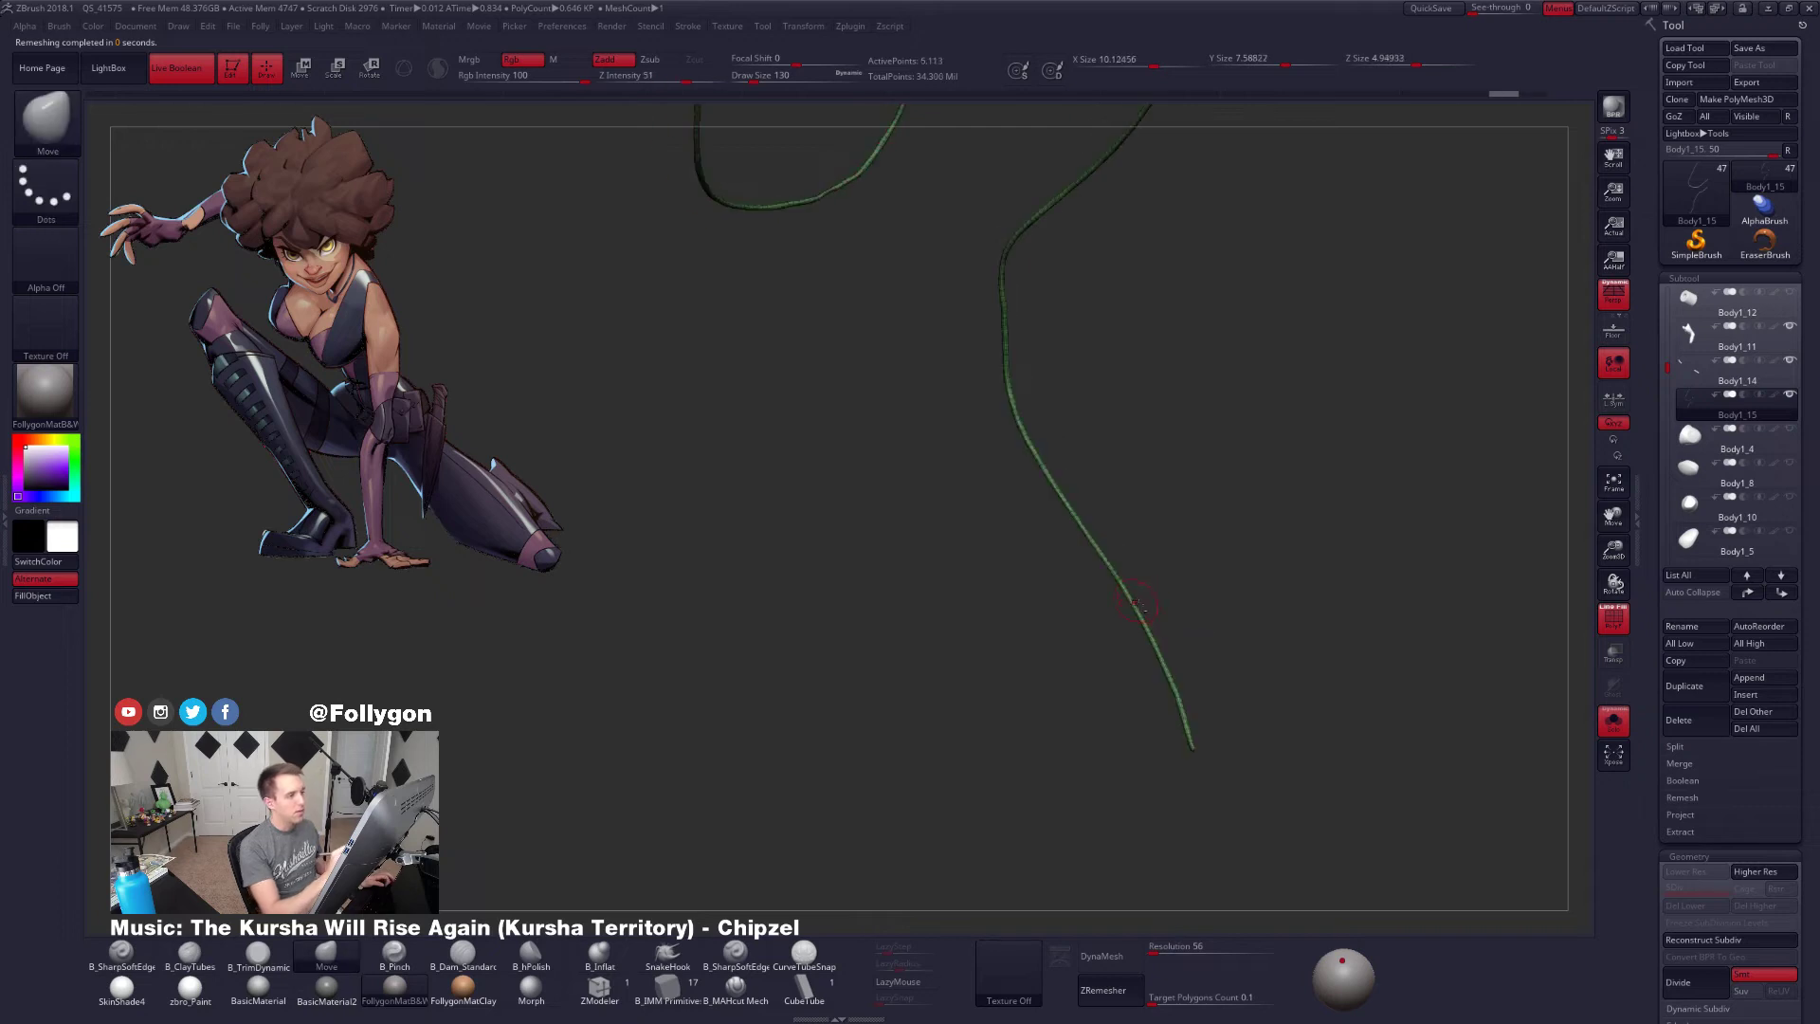
# Isolate one long seam with a lasso selection and split the hidden seam into its own subtool
pyautogui.keyDown('ctrl'); pyautogui.moveTo(1138, 606); pyautogui.dragTo(1120, 457, button='right'); pyautogui.keyUp('ctrl')
pyautogui.moveTo(1154, 295)
pyautogui.keyDown('ctrl'); pyautogui.keyDown('shift'); pyautogui.mouseDown()
pyautogui.moveTo(1138, 839)
pyautogui.moveTo(1308, 394)
pyautogui.mouseUp(); pyautogui.keyUp('shift'); pyautogui.keyUp('ctrl')
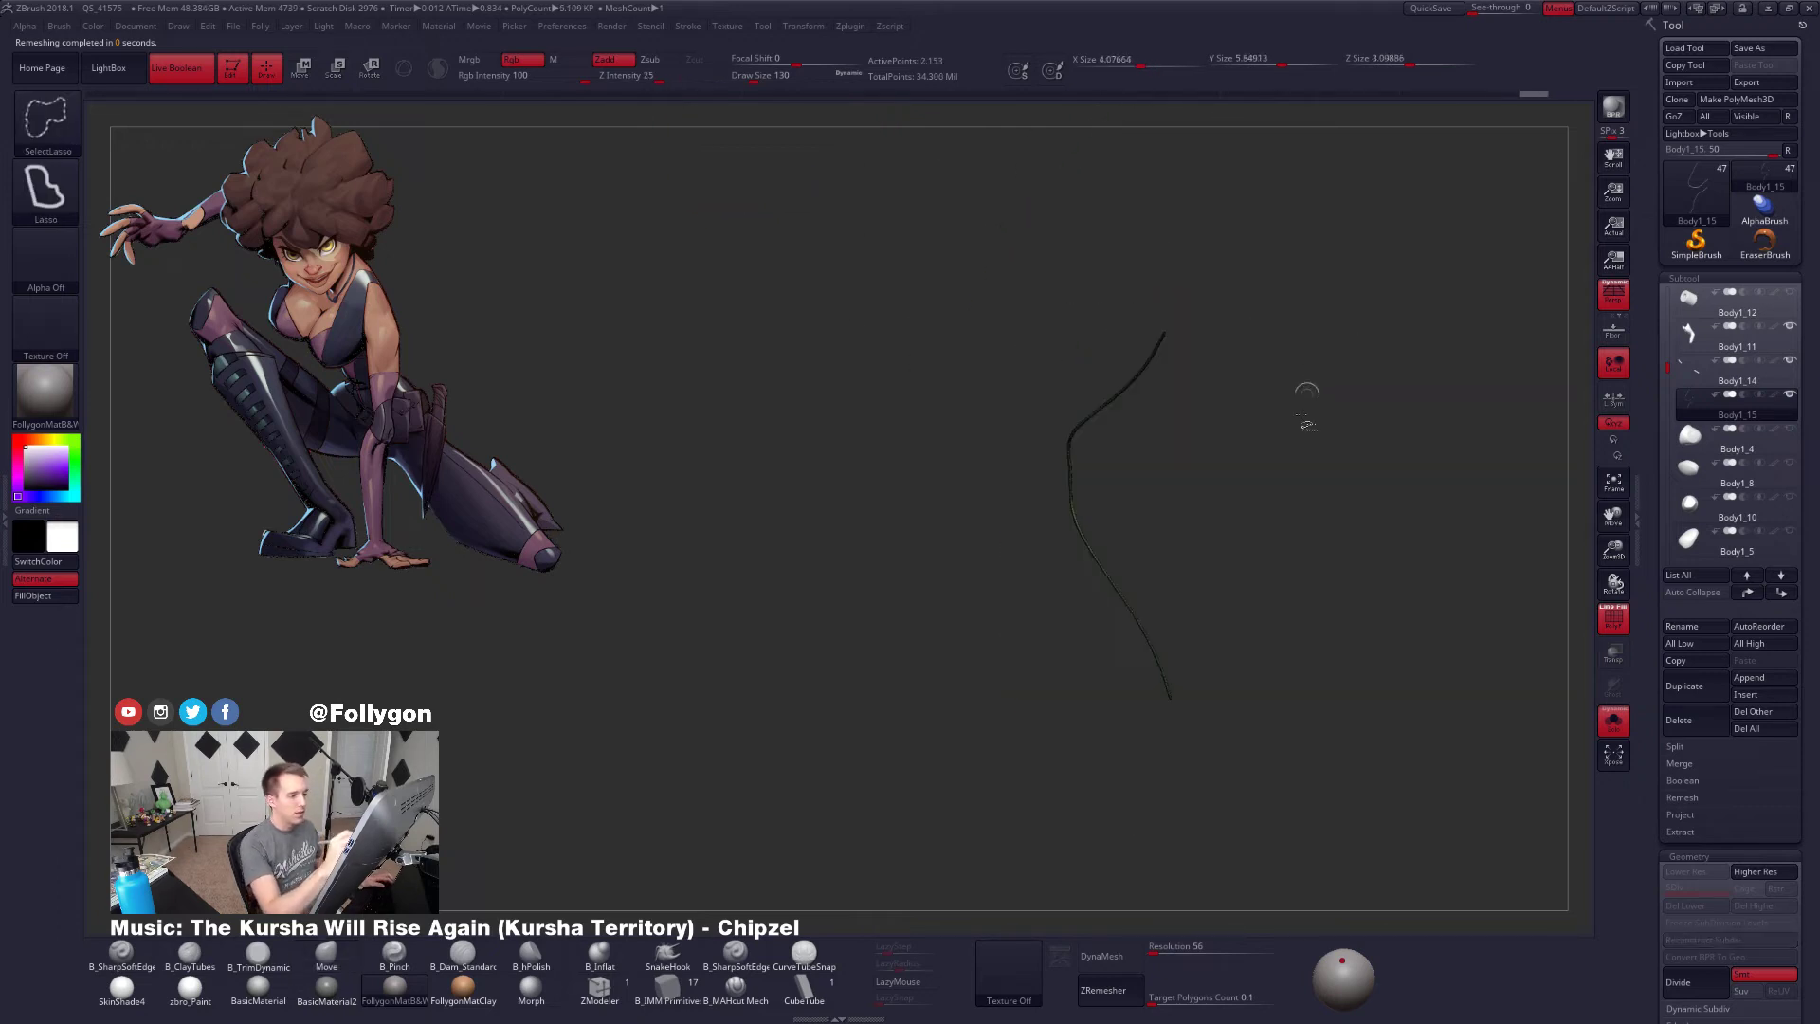
pyautogui.press('2')
pyautogui.click(1257, 569)
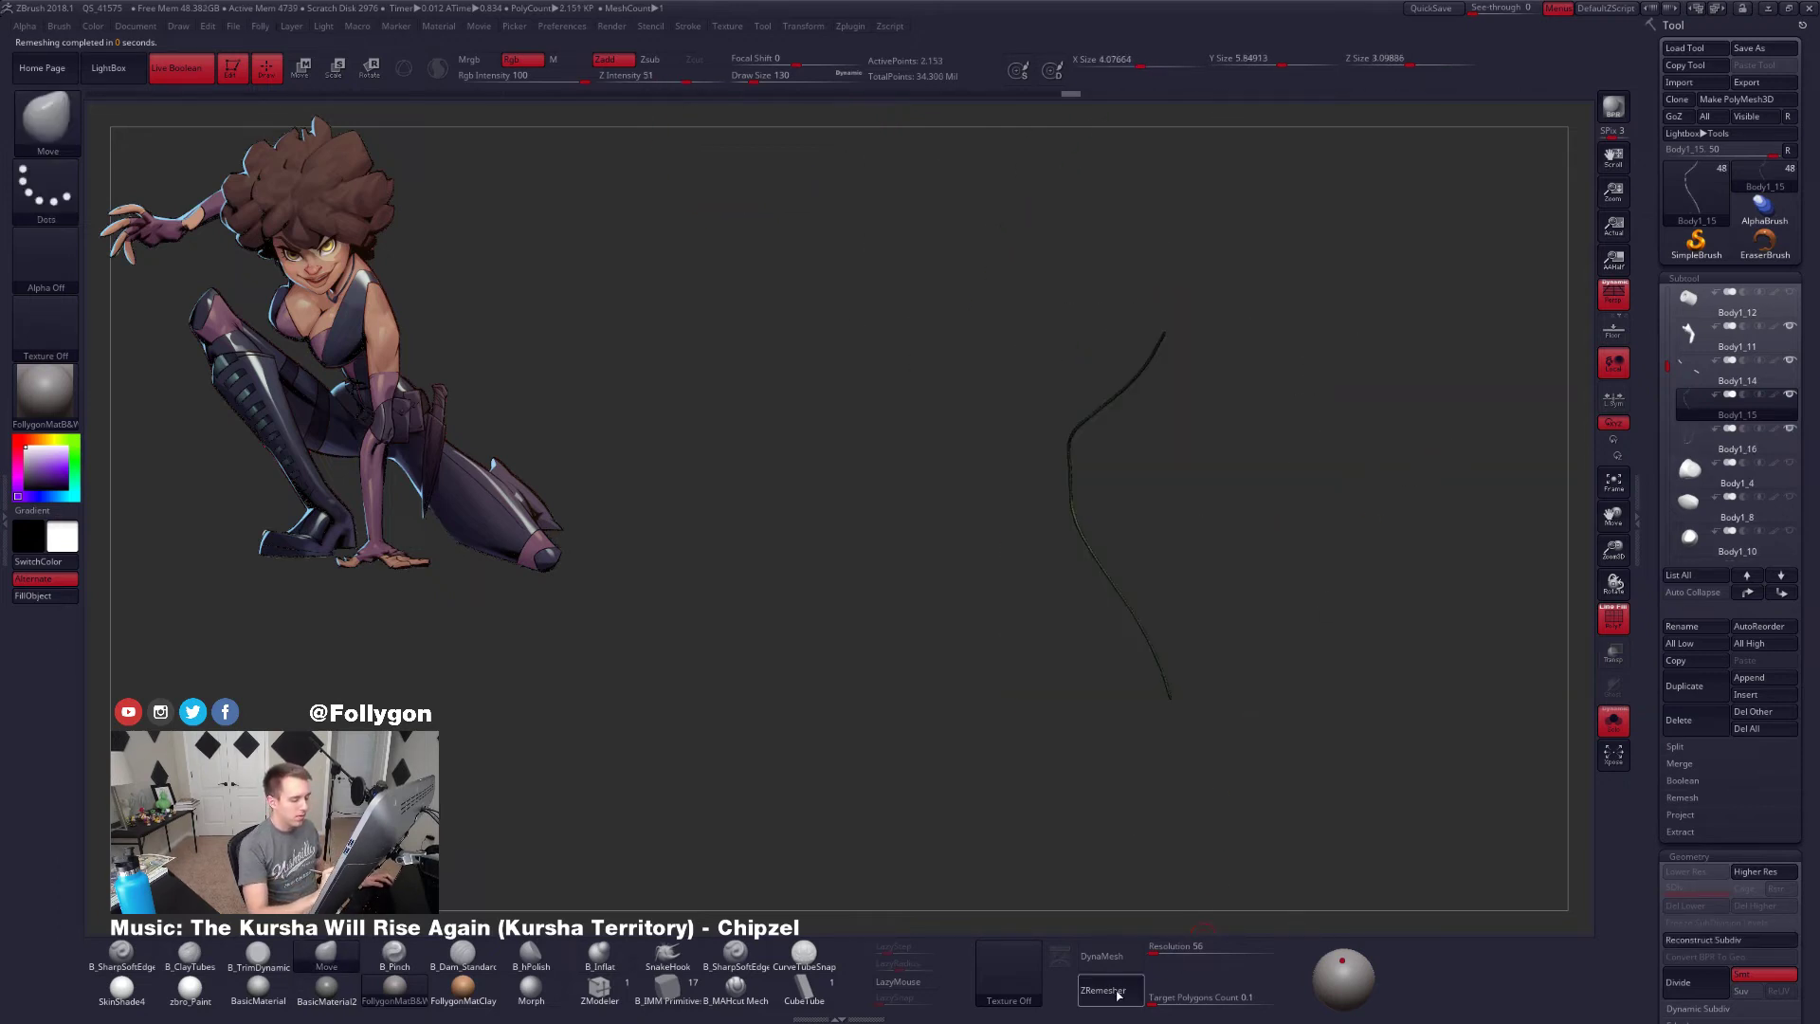
# ZRemesh each of the two separated seam subtools and compare them against the full body
pyautogui.hotkey('alt', 's')
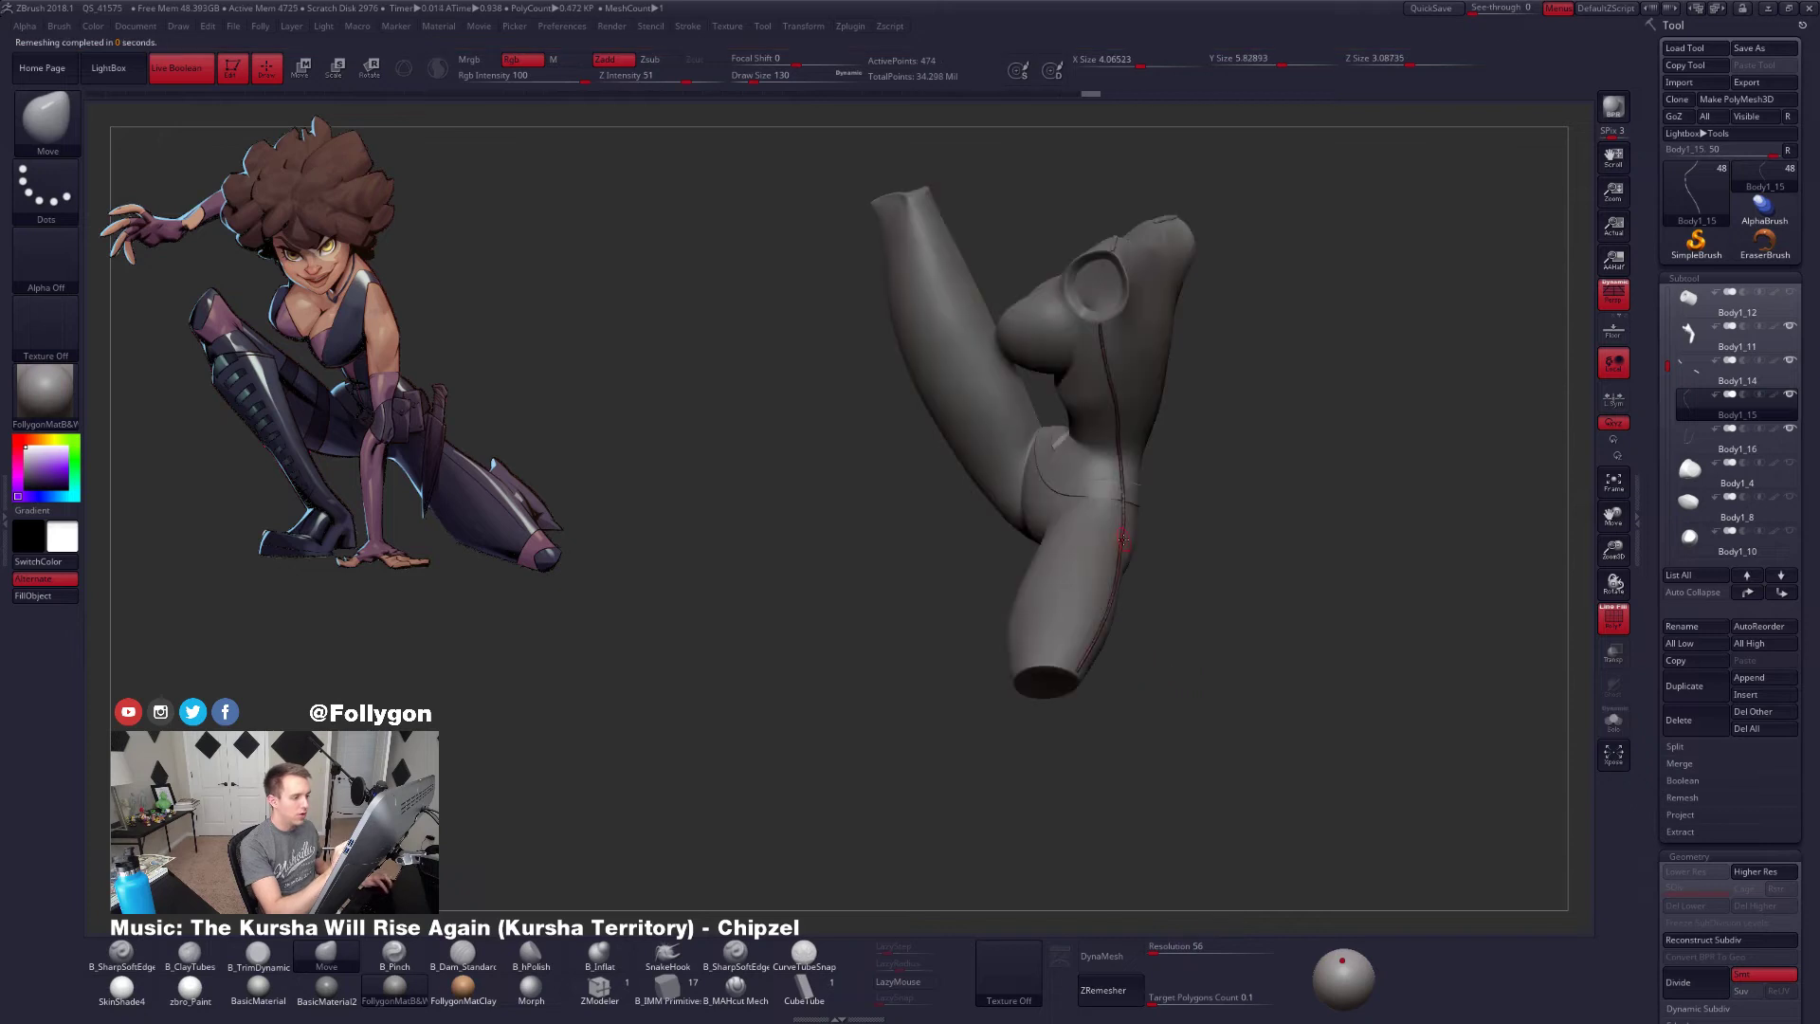
pyautogui.moveTo(1125, 543)
pyautogui.keyDown('ctrl'); pyautogui.mouseDown(button='right')
pyautogui.moveTo(1119, 663)
pyautogui.moveTo(1073, 596)
pyautogui.moveTo(1095, 642)
pyautogui.mouseUp(button='right'); pyautogui.keyUp('ctrl')
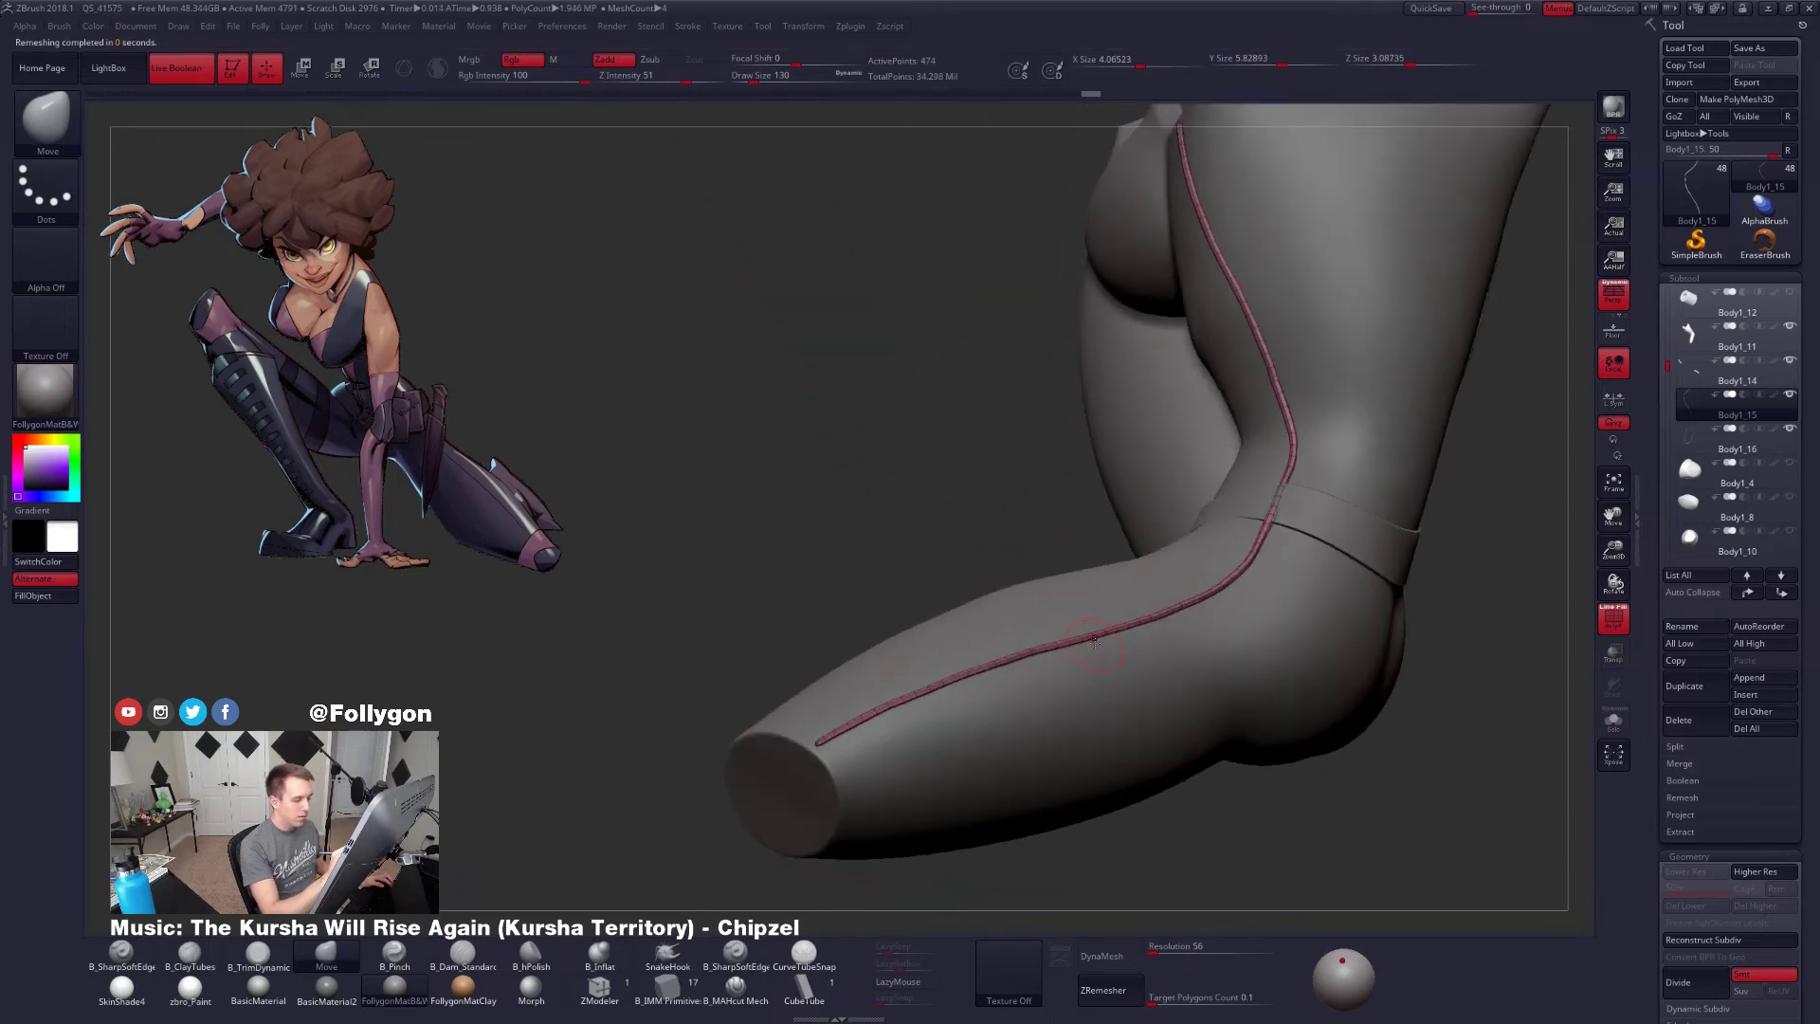
pyautogui.click(1676, 438)
pyautogui.hotkey('alt', 's')
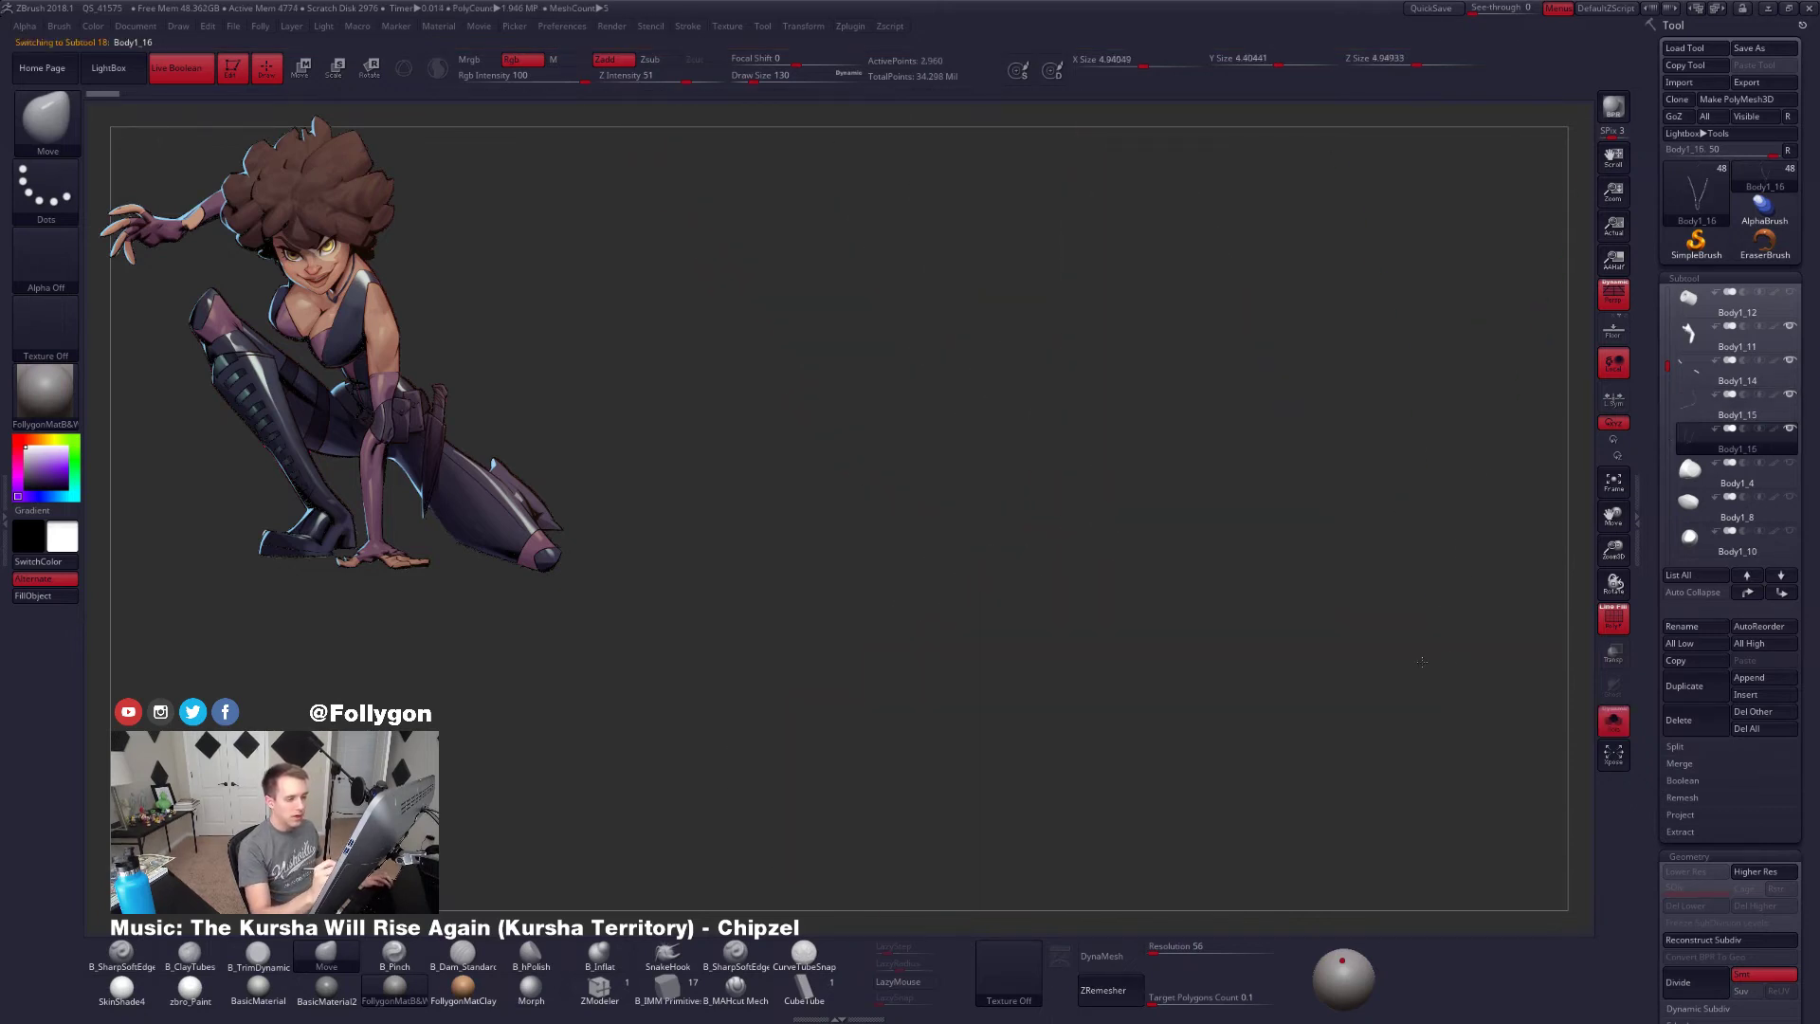
pyautogui.keyDown('alt'); pyautogui.moveTo(1106, 691); pyautogui.dragTo(1076, 706, button='right'); pyautogui.keyUp('alt')
pyautogui.keyDown('ctrl'); pyautogui.moveTo(1219, 664); pyautogui.dragTo(1270, 669, button='right'); pyautogui.keyUp('ctrl')
pyautogui.click(1103, 990)
pyautogui.hotkey('alt', 's')
# Merge the two remeshed seam subtools back into one
pyautogui.press('Up')
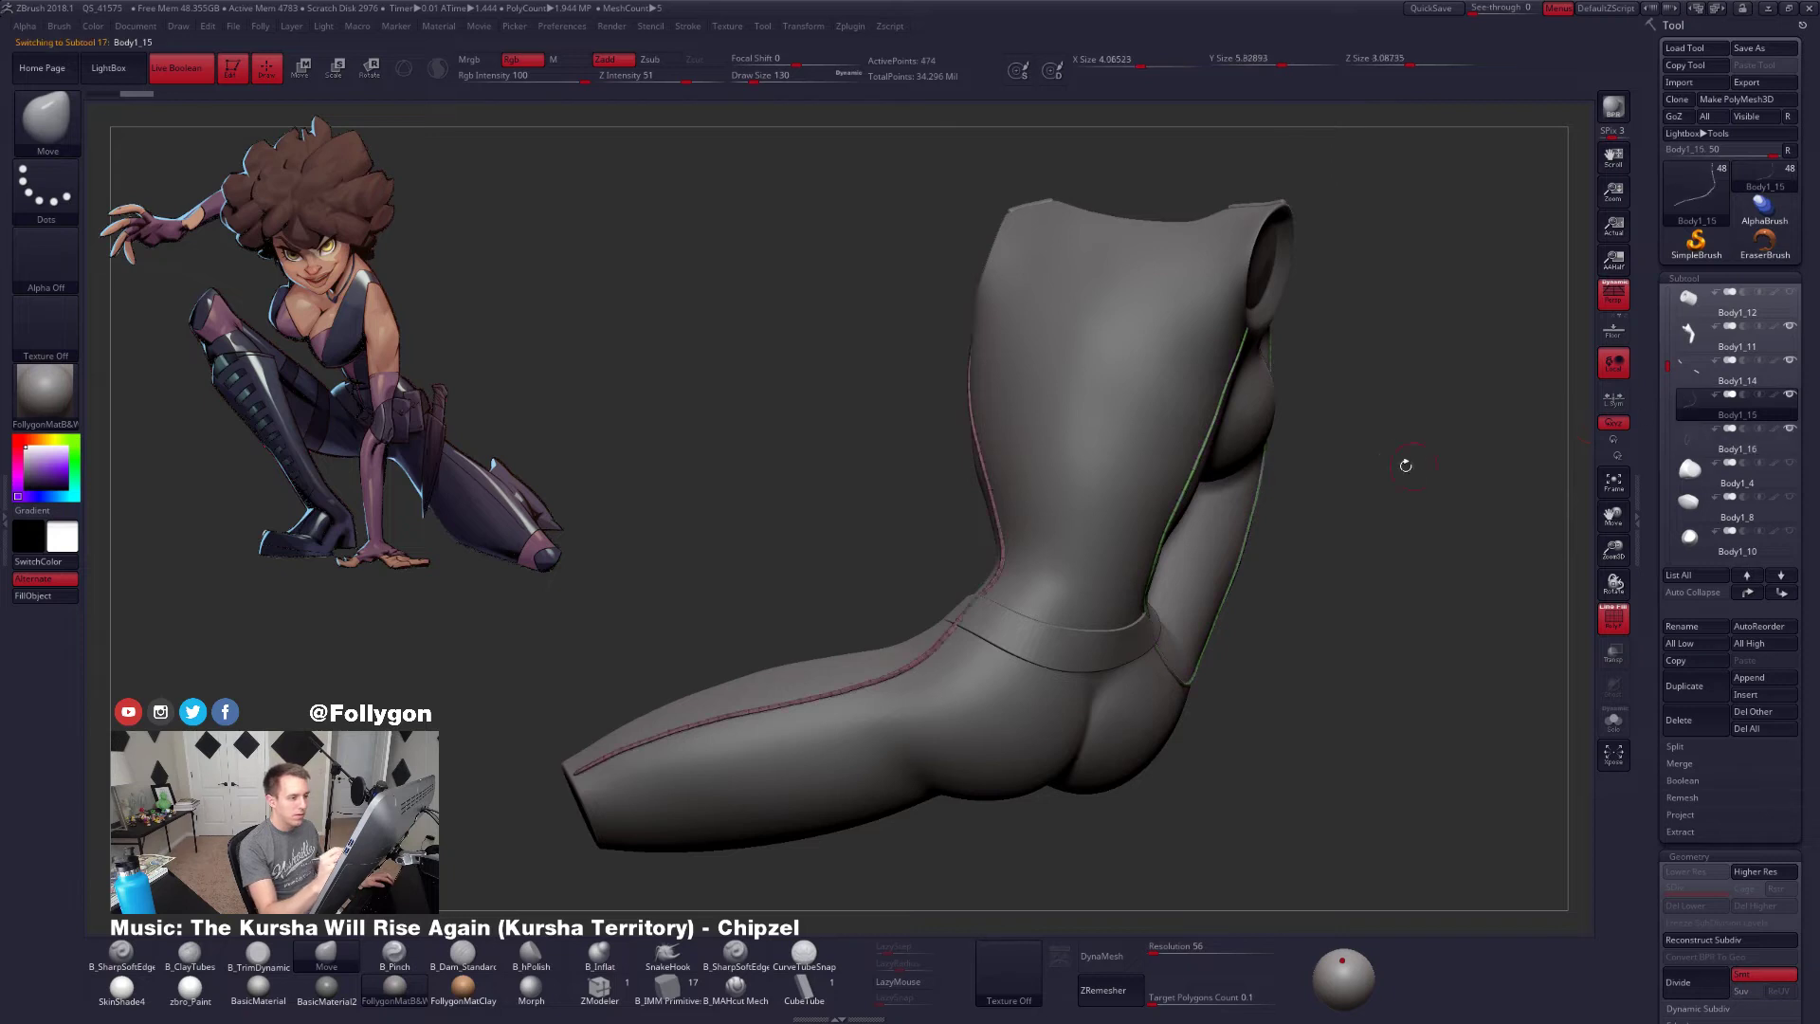
pyautogui.press('1')
pyautogui.click(1361, 506)
pyautogui.click(1332, 531)
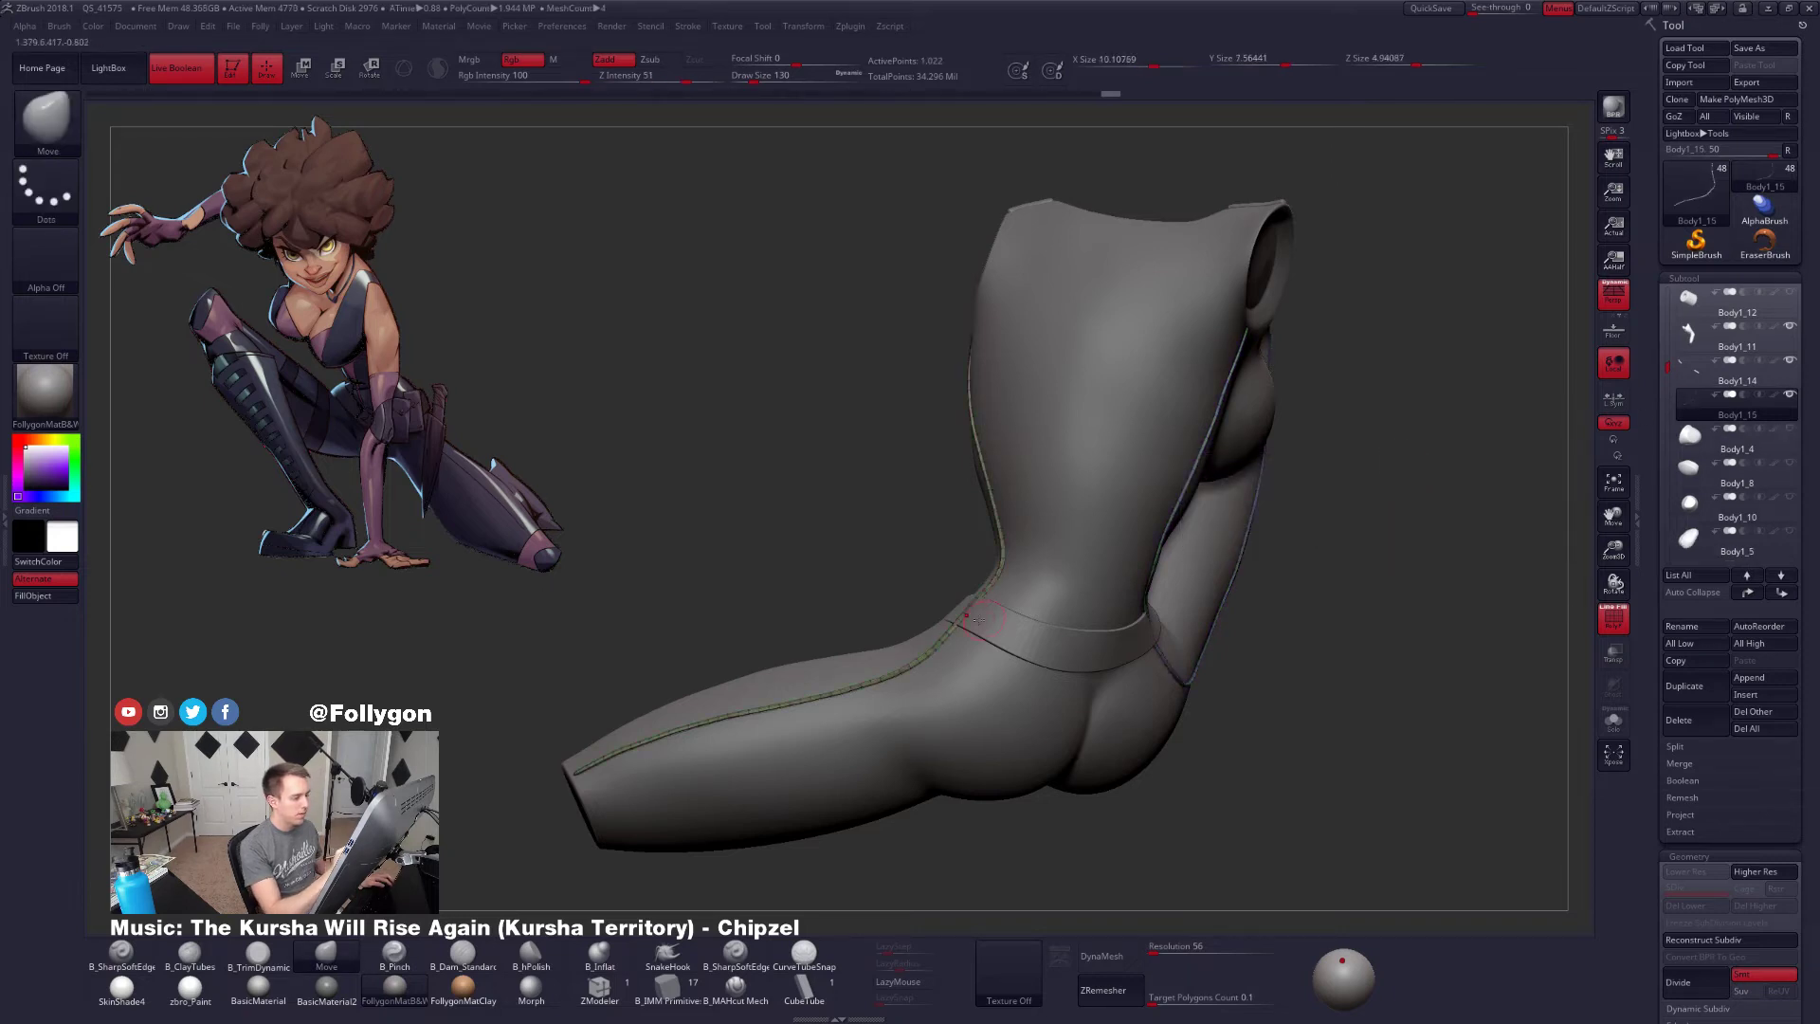
# Refine the seam's path where it crosses the belt with the Move brush, setting its draw size to 161
pyautogui.hotkey('alt', 's')
pyautogui.keyDown('alt'); pyautogui.moveTo(939, 630); pyautogui.dragTo(1082, 661, button='right'); pyautogui.keyUp('alt')
pyautogui.press('space')
pyautogui.moveTo(1082, 607); pyautogui.dragTo(1104, 607)
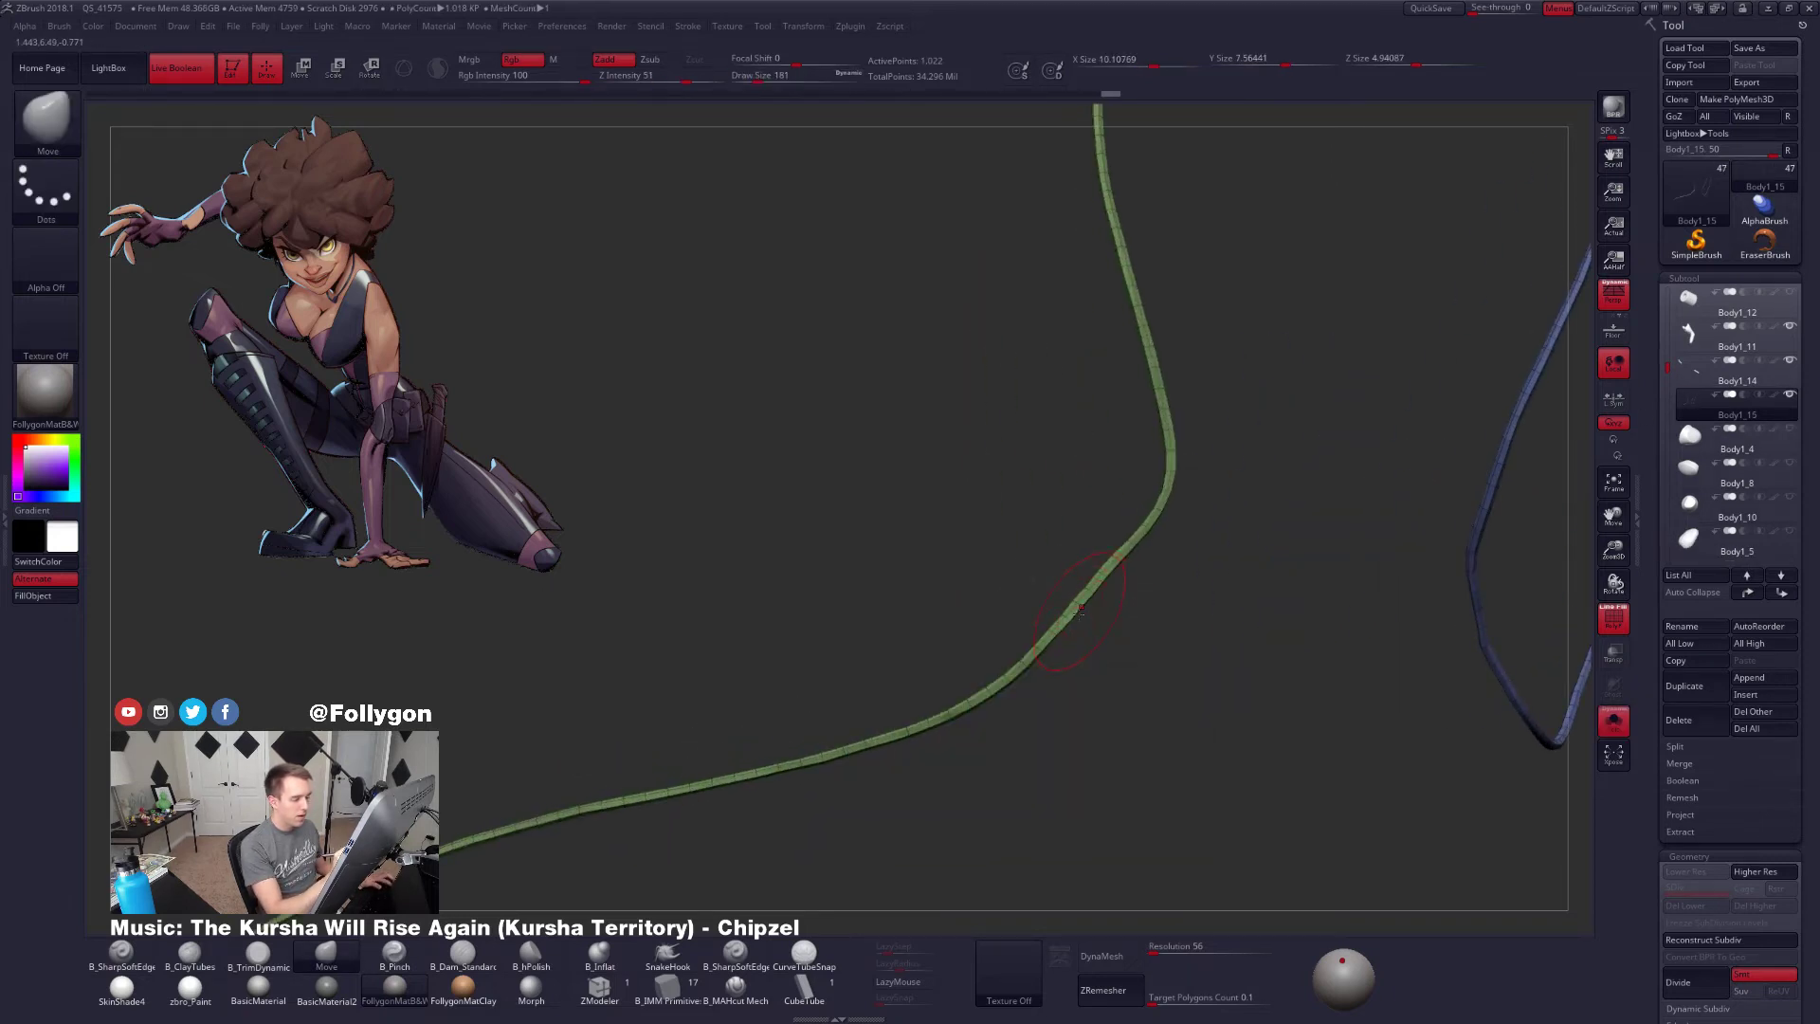
pyautogui.moveTo(1104, 607)
pyautogui.mouseDown(button='right')
pyautogui.moveTo(1141, 635)
pyautogui.moveTo(1068, 597)
pyautogui.moveTo(1166, 645)
pyautogui.moveTo(986, 671)
pyautogui.mouseUp(button='right')
pyautogui.press('space')
pyautogui.hotkey('alt', 's')
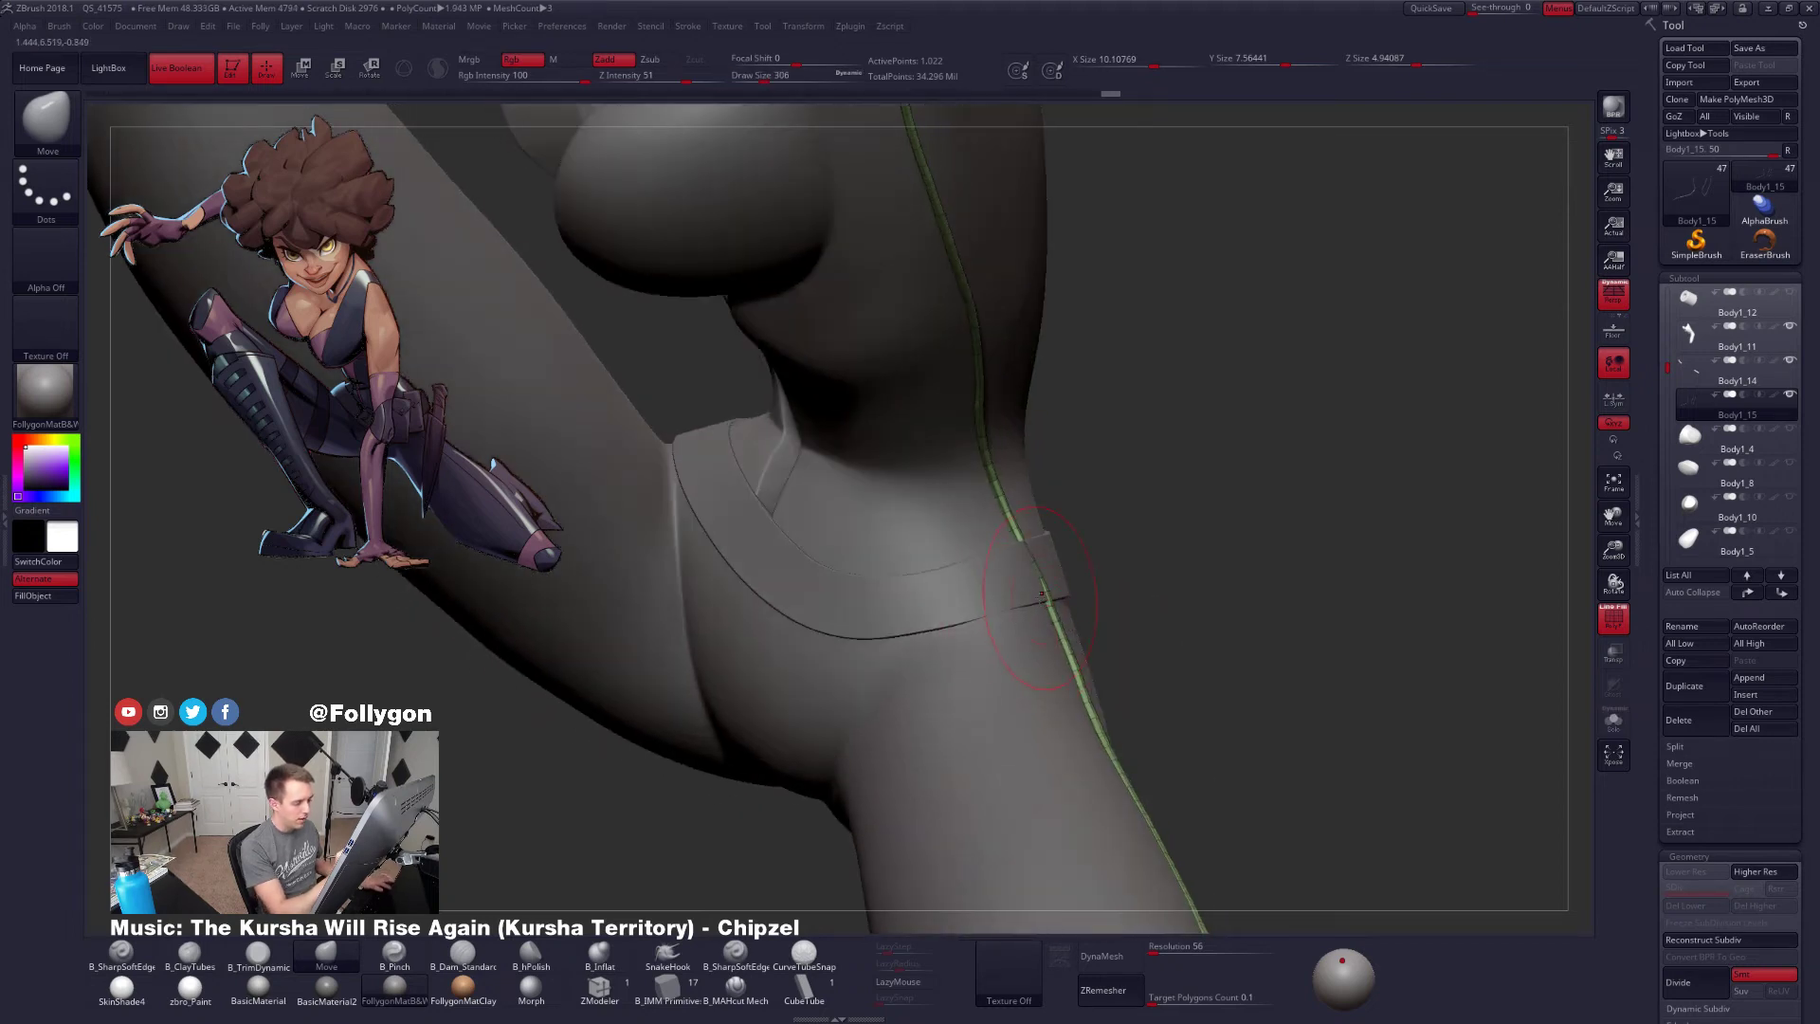
pyautogui.moveTo(1024, 609); pyautogui.dragTo(977, 621, button='right')
pyautogui.press('space')
pyautogui.click(1068, 622)
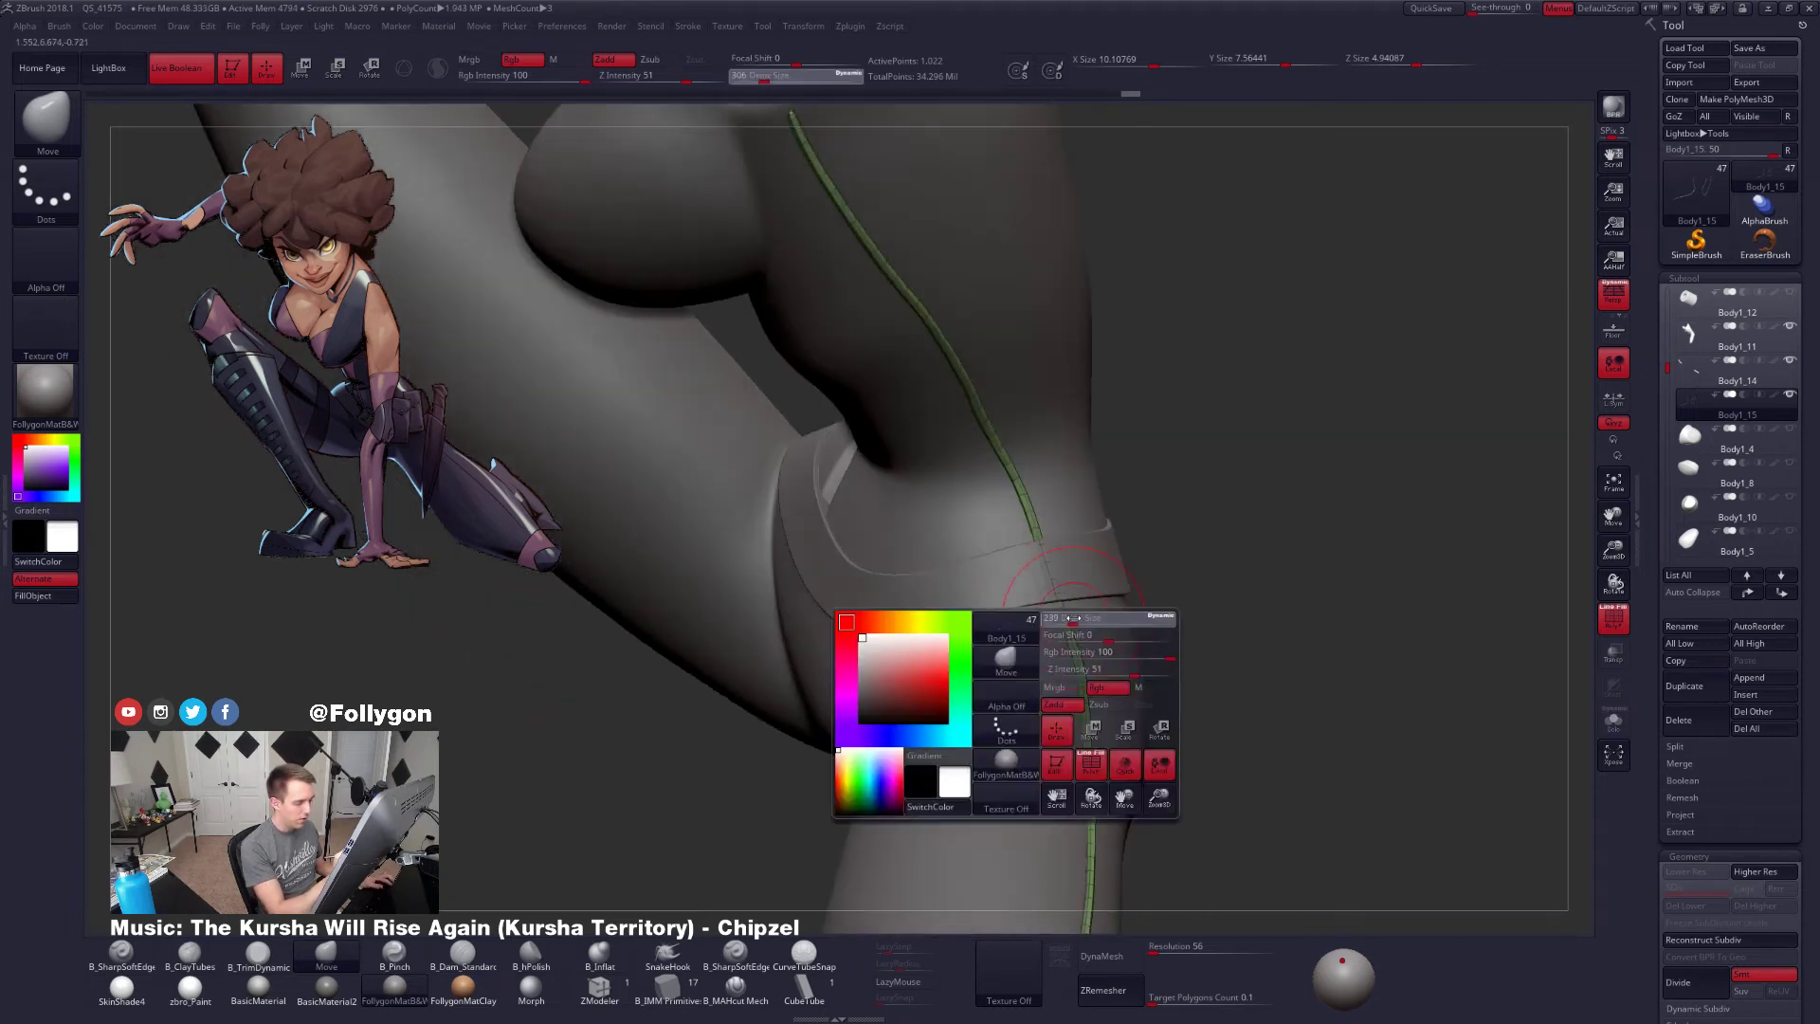
# Check the seam without the wireframe and pull its upper end up to the armhole edge with the Move brush
pyautogui.click(1744, 394)
pyautogui.hotkey('shift', 'f')
pyautogui.moveTo(1320, 748); pyautogui.dragTo(1408, 637)
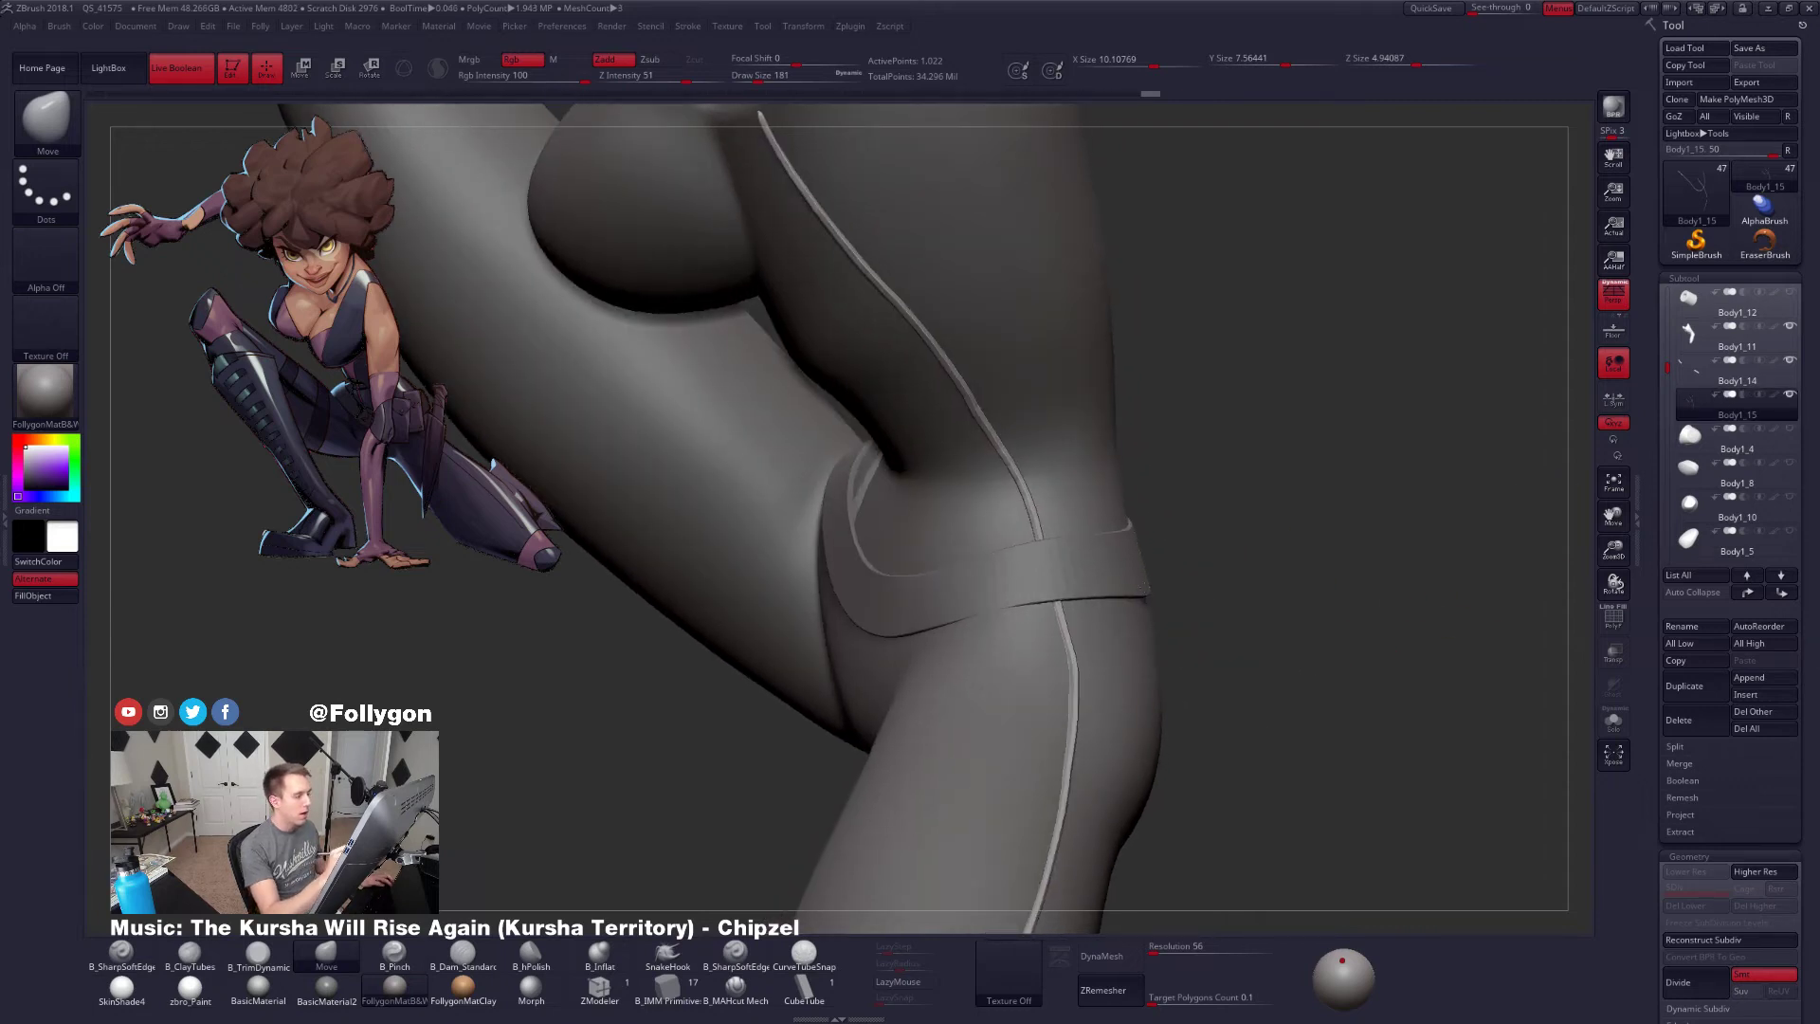
pyautogui.press('f')
pyautogui.hotkey('shift', 'f')
pyautogui.hotkey('shift', 's')
pyautogui.keyDown('ctrl'); pyautogui.moveTo(1024, 505); pyautogui.dragTo(1109, 513, button='right'); pyautogui.keyUp('ctrl')
pyautogui.hotkey('shift', 's')
pyautogui.moveTo(1050, 453); pyautogui.dragTo(1066, 524, button='right')
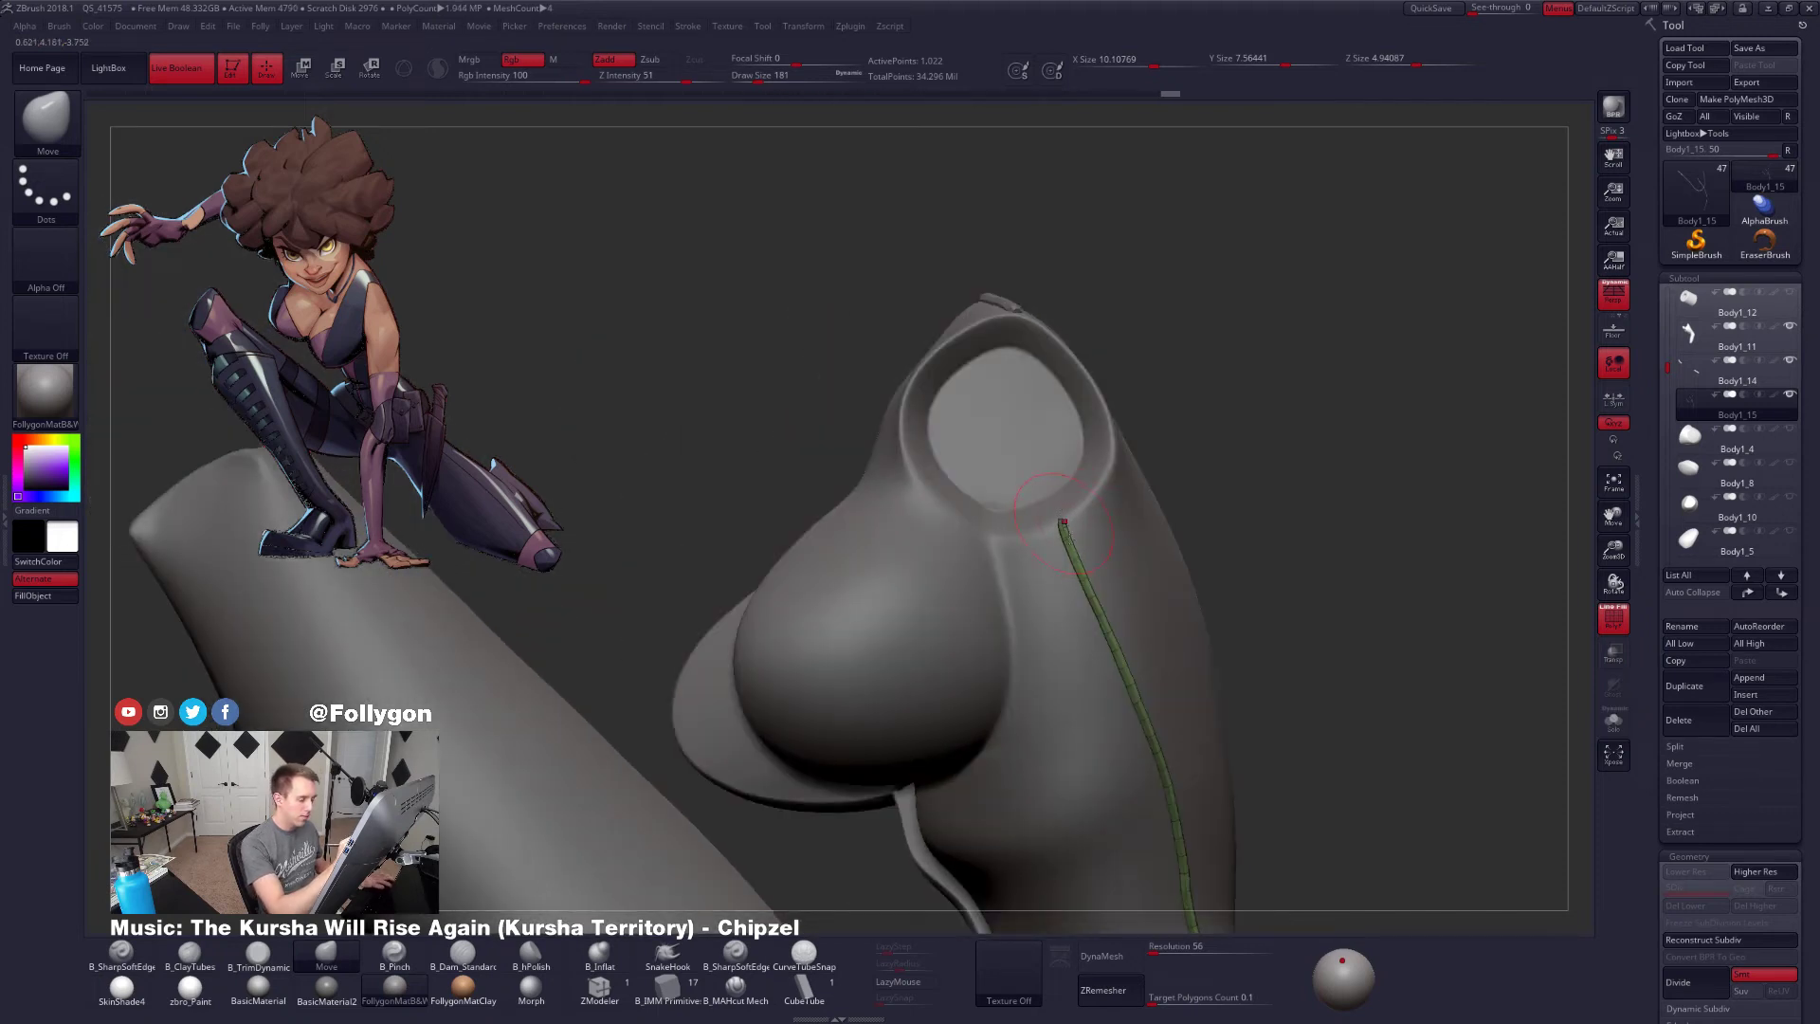
pyautogui.moveTo(1063, 521); pyautogui.dragTo(1060, 507)
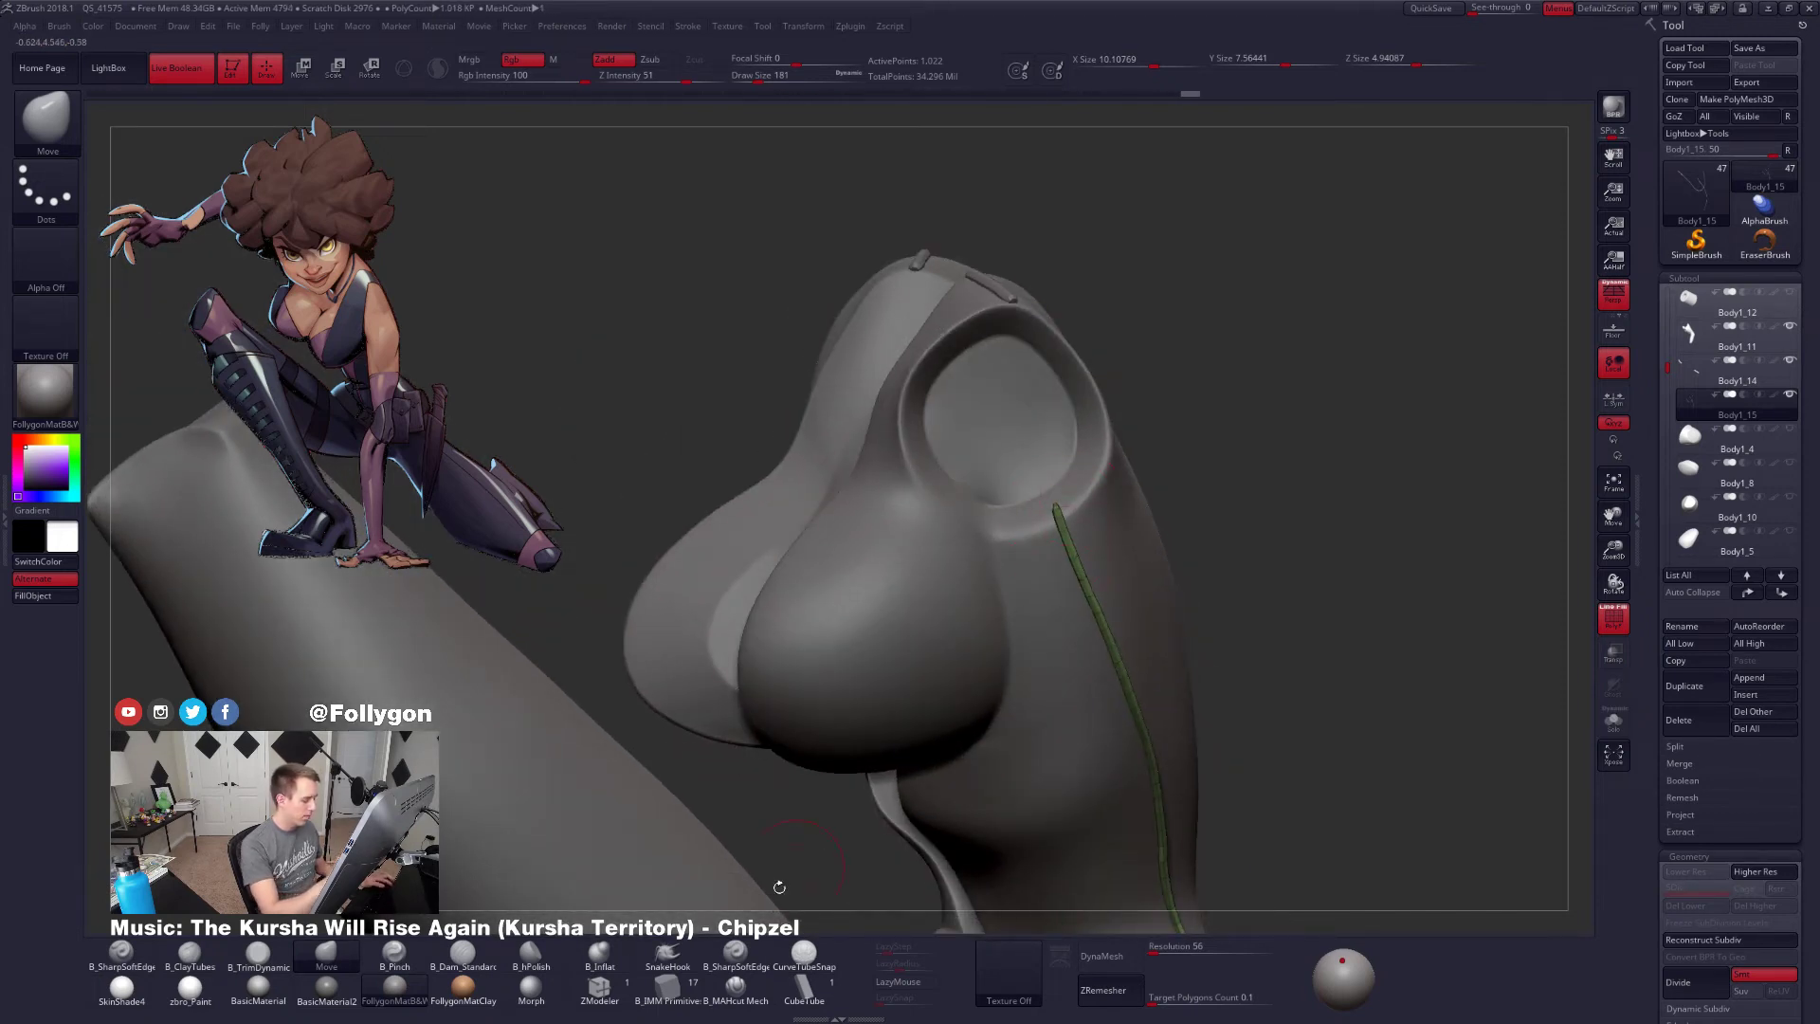
# Switch to the ZModeler brush and set its edge action to Delete with the EdgeLoop Complete target
pyautogui.moveTo(1052, 697); pyautogui.dragTo(1011, 689, button='right')
pyautogui.click(621, 988)
pyautogui.hotkey('shift', 's')
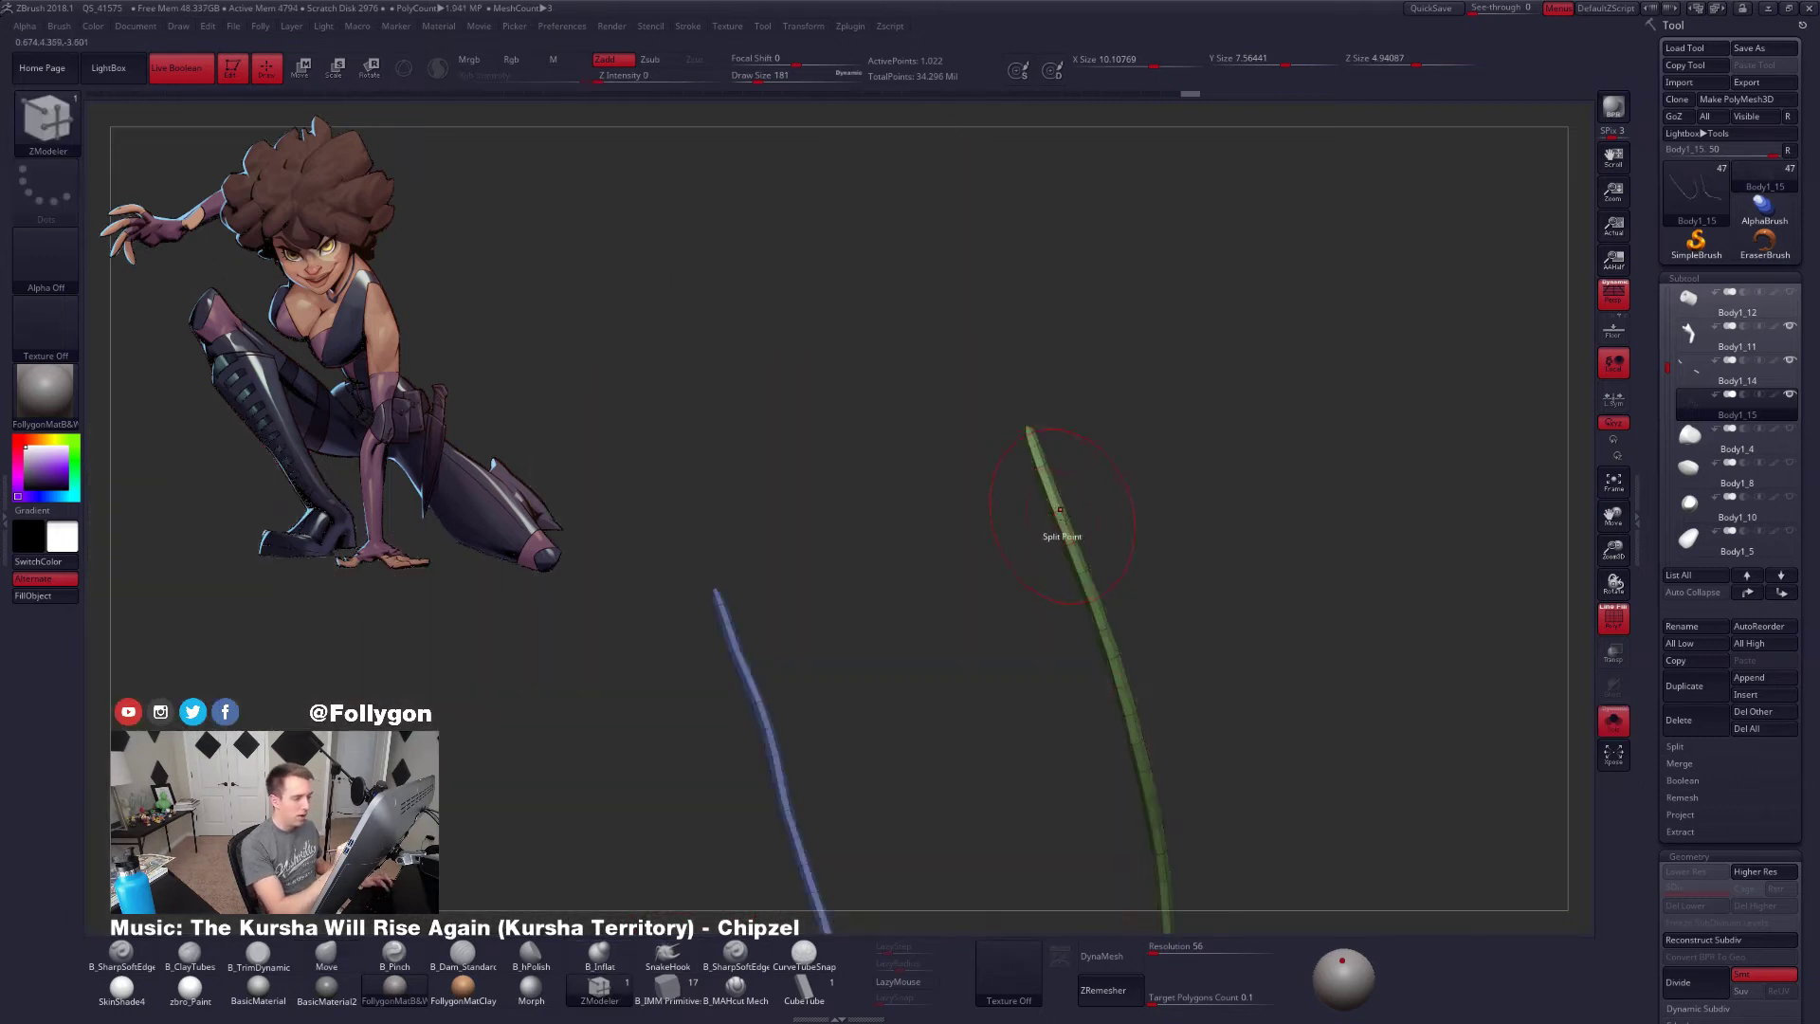
pyautogui.keyDown('ctrl'); pyautogui.moveTo(1060, 526); pyautogui.dragTo(1064, 552, button='right'); pyautogui.keyUp('ctrl')
pyautogui.press('space')
pyautogui.click(936, 632)
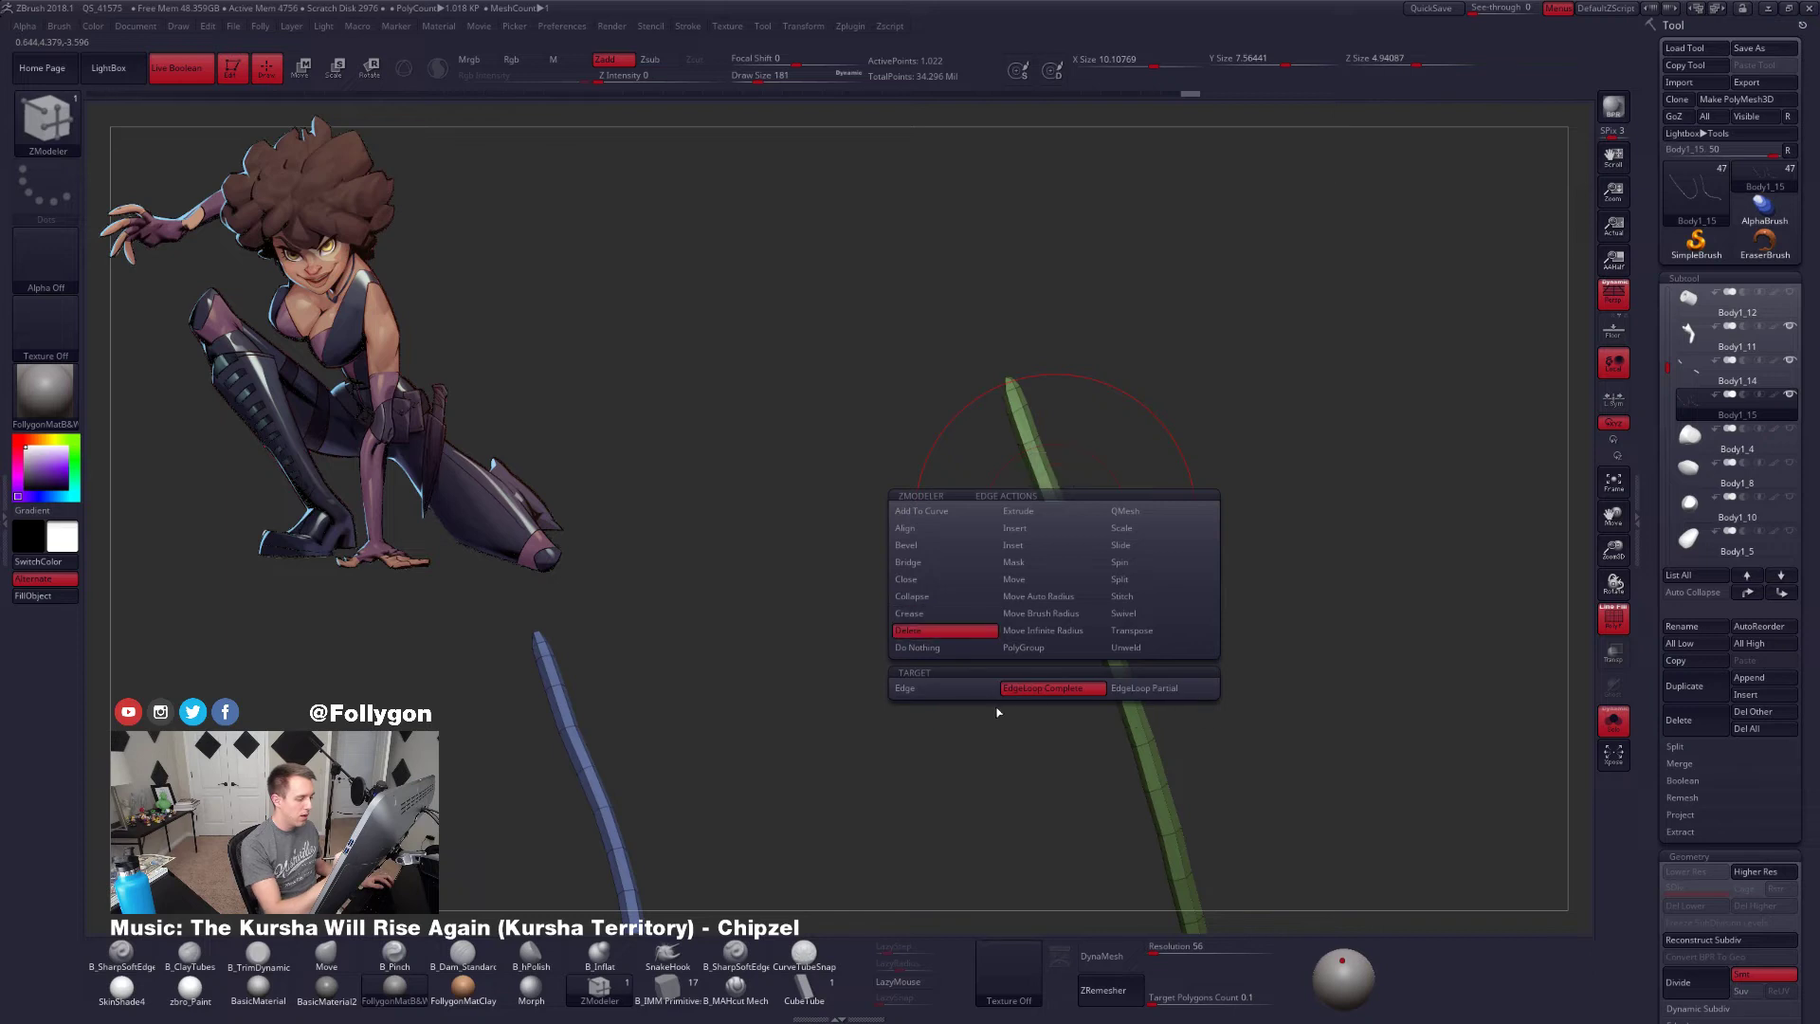
# Delete surplus edge loops along the torso seam below the armhole, undoing the accidental point split
pyautogui.hotkey('alt', 's')
pyautogui.click(1069, 612)
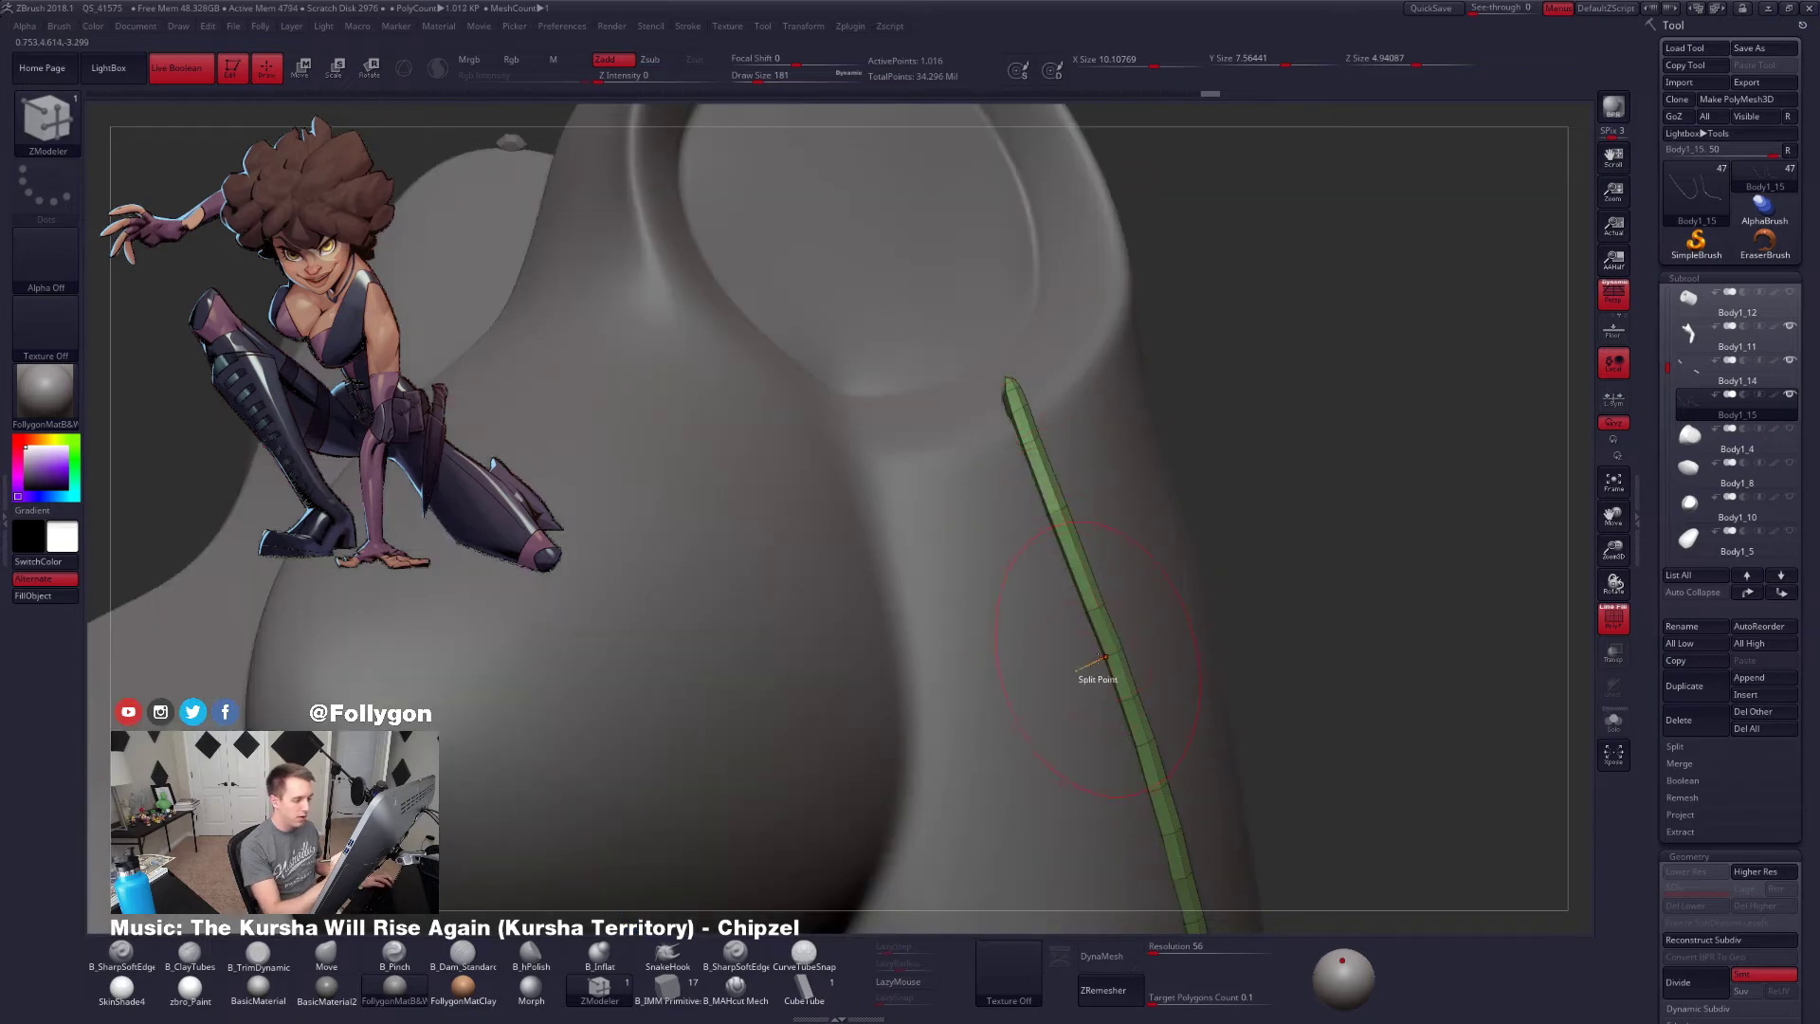
pyautogui.click(1111, 653)
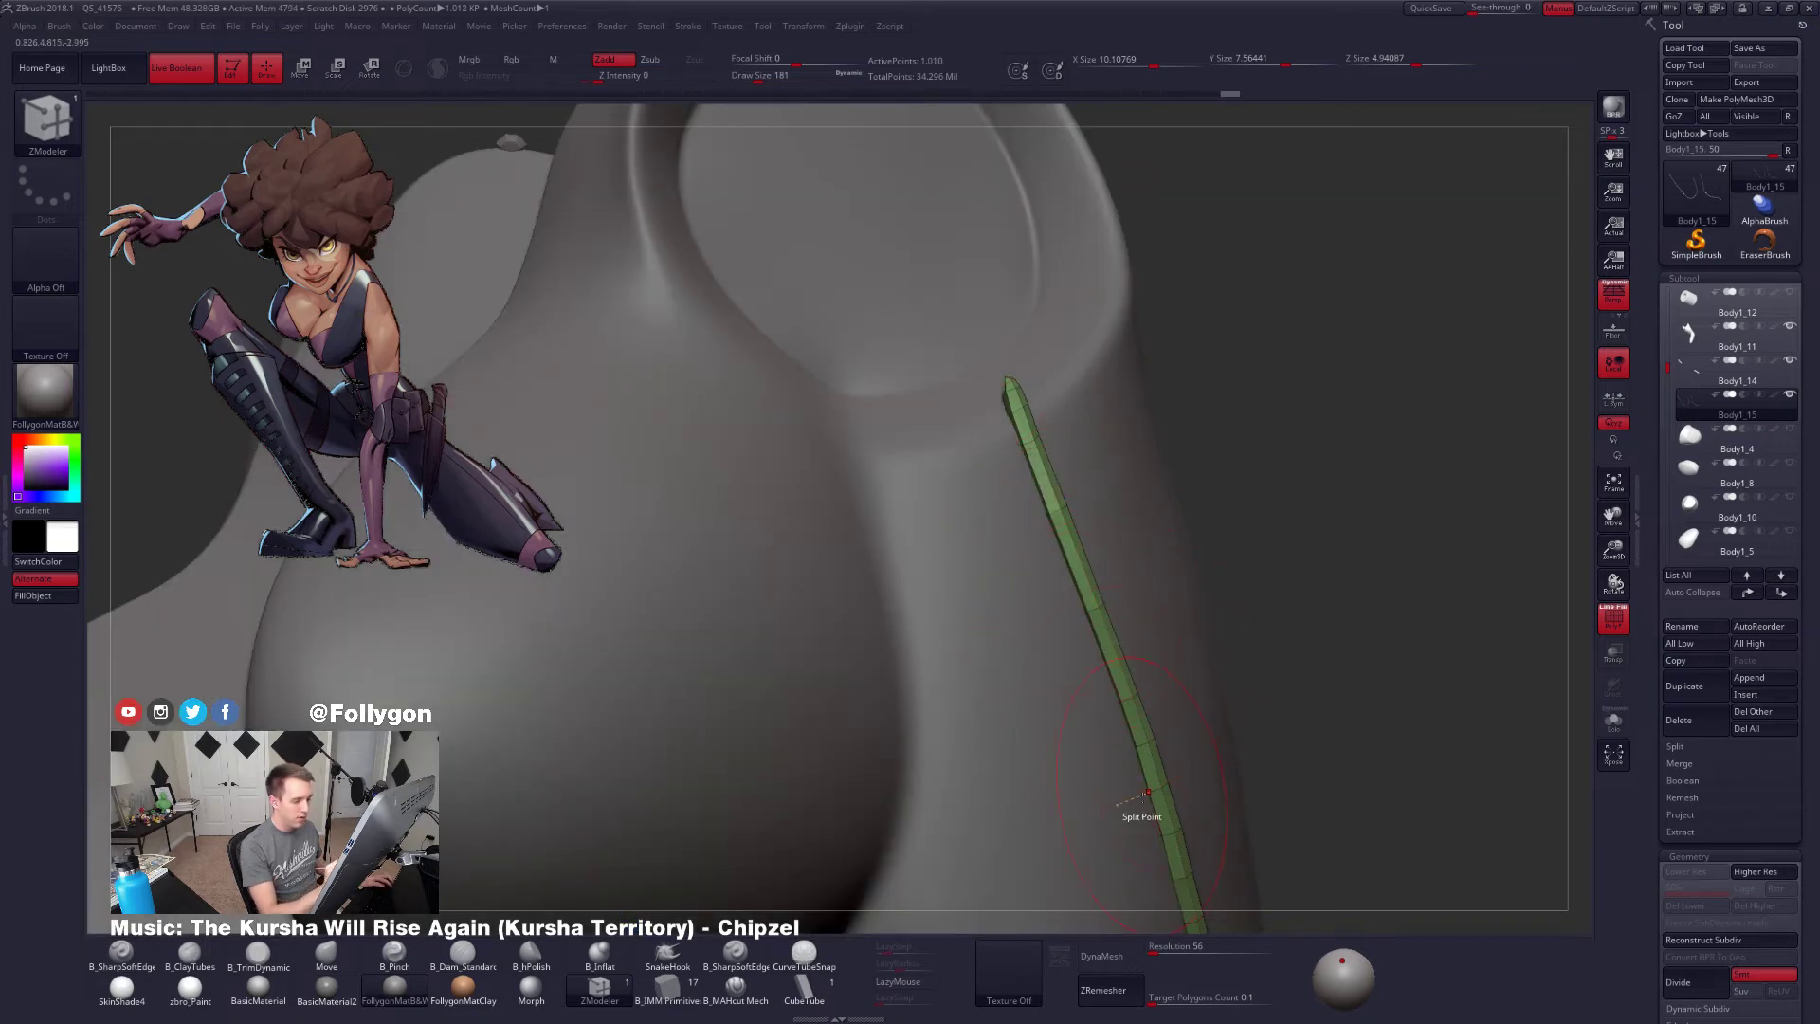
pyautogui.click(1127, 701)
pyautogui.keyDown('alt'); pyautogui.moveTo(1148, 789); pyautogui.dragTo(1128, 514, button='right'); pyautogui.keyUp('alt')
pyautogui.hotkey('ctrl', 'z')
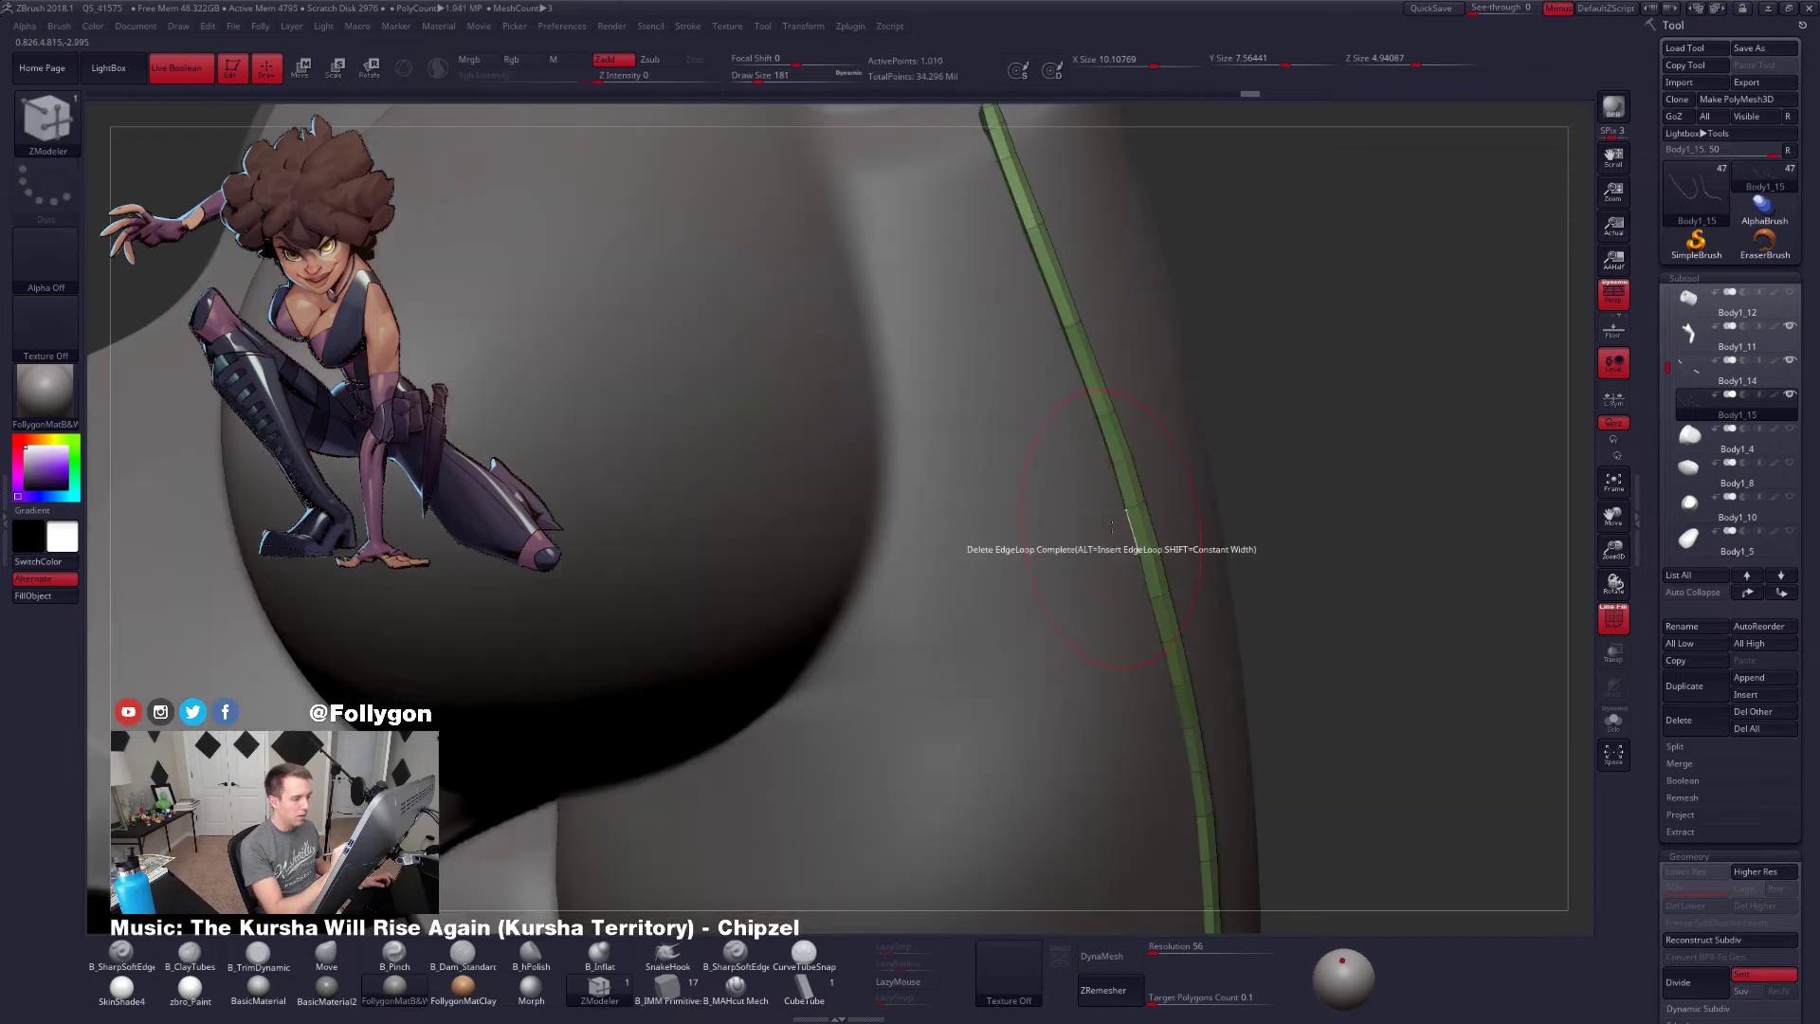
pyautogui.click(1150, 566)
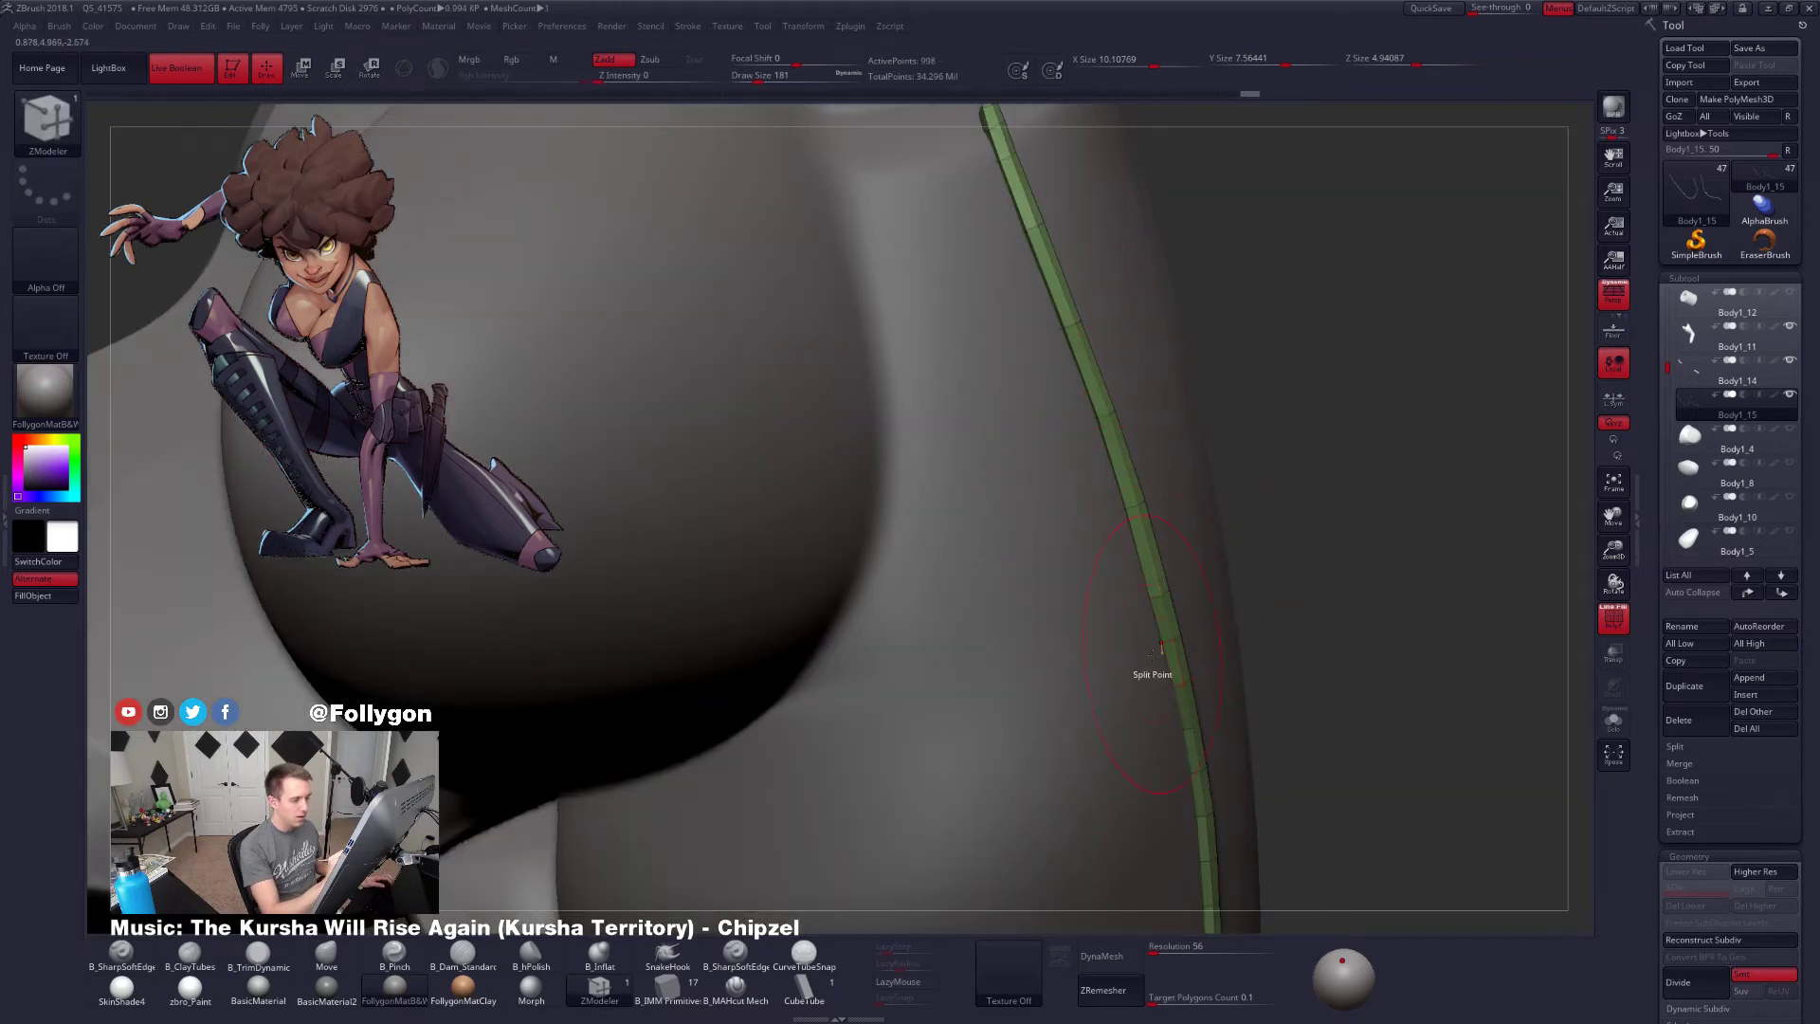
pyautogui.click(1168, 641)
# Continue thinning the edge loops lower on the torso seam and set the ZModeler point action to Delete
pyautogui.moveTo(1191, 682); pyautogui.dragTo(1211, 755, button='right')
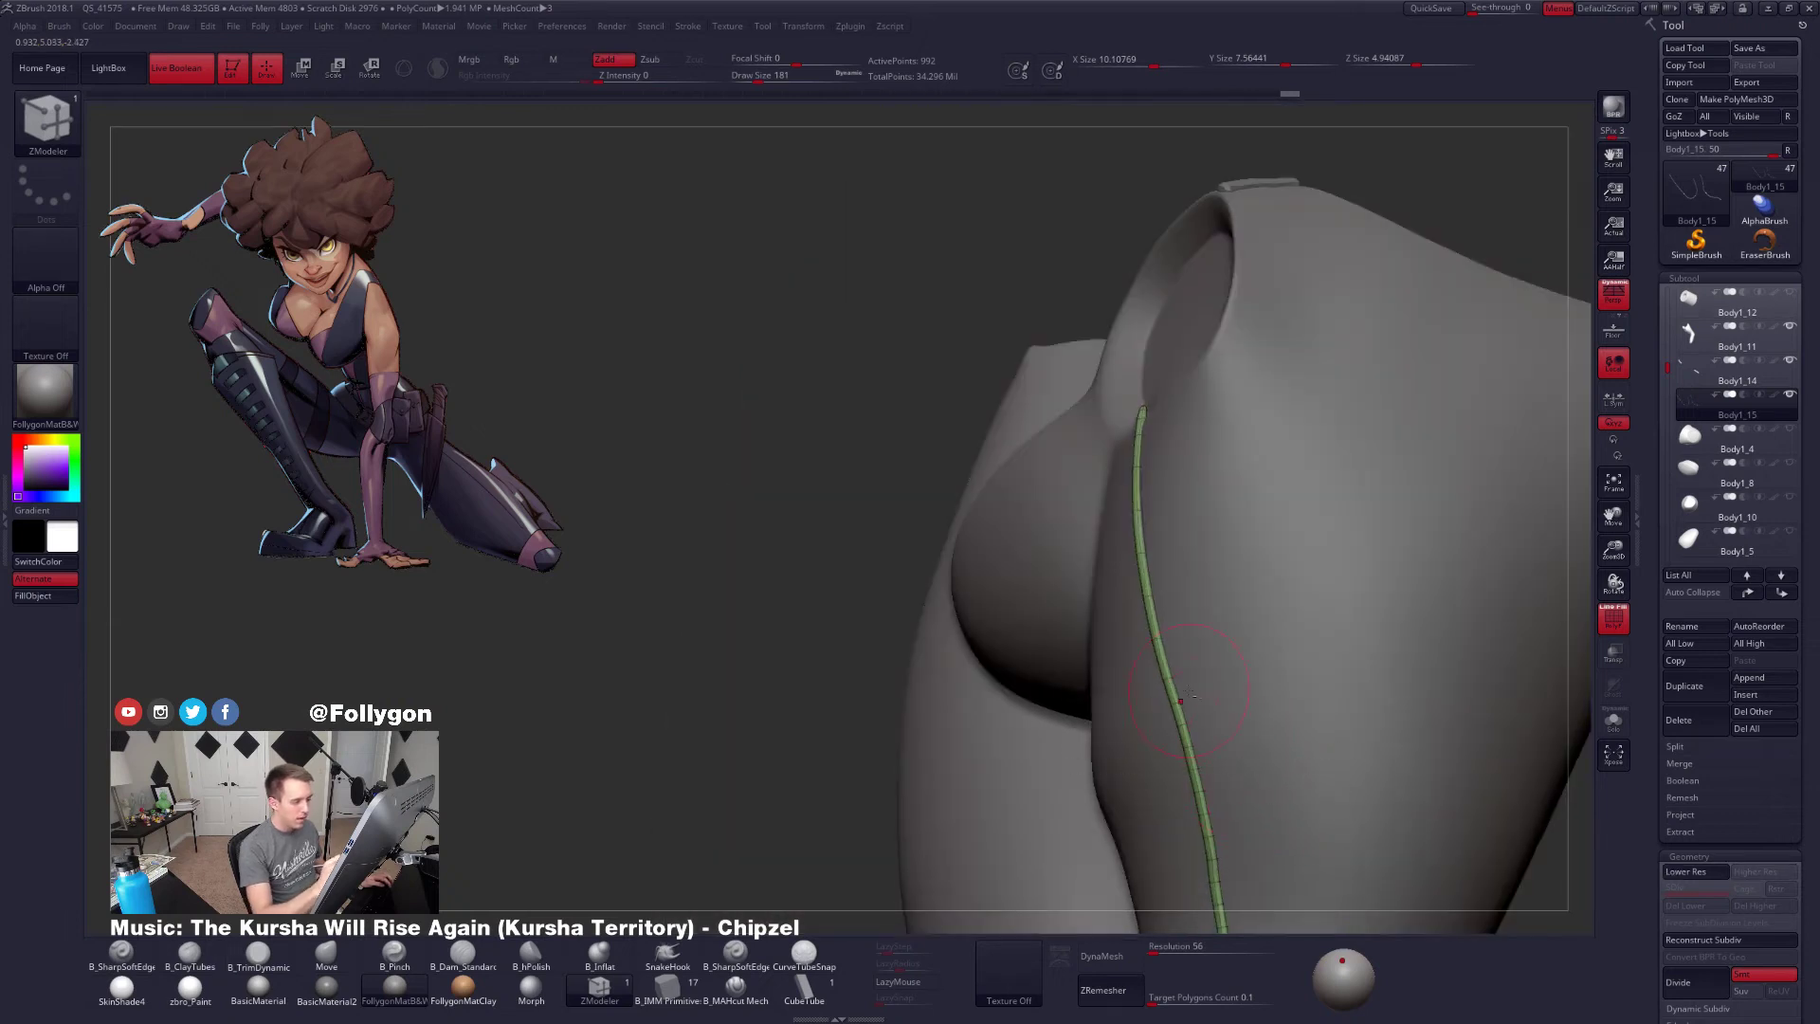
pyautogui.moveTo(1188, 647)
pyautogui.mouseDown(button='right')
pyautogui.moveTo(1190, 720)
pyautogui.moveTo(1170, 698)
pyautogui.moveTo(1182, 651)
pyautogui.moveTo(1212, 656)
pyautogui.moveTo(1195, 668)
pyautogui.moveTo(1178, 607)
pyautogui.moveTo(1219, 655)
pyautogui.mouseUp(button='right')
pyautogui.keyDown('alt'); pyautogui.click(1185, 616); pyautogui.keyUp('alt')
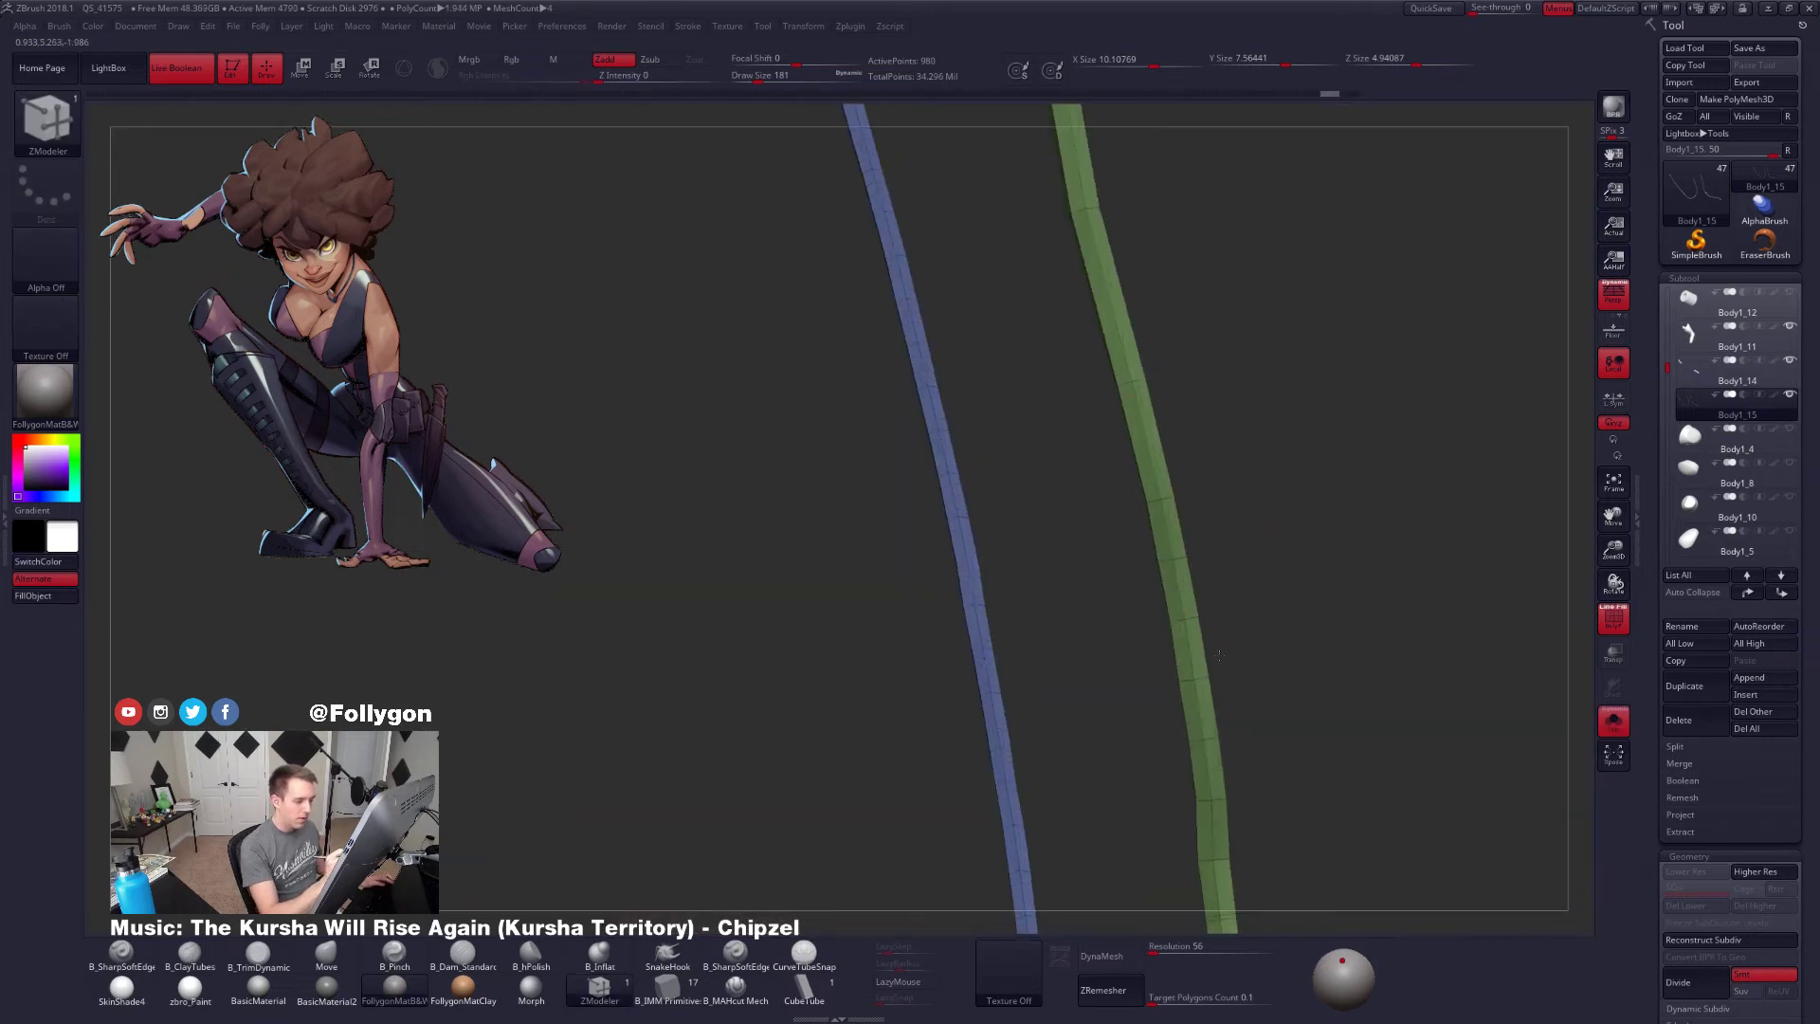
pyautogui.press('space')
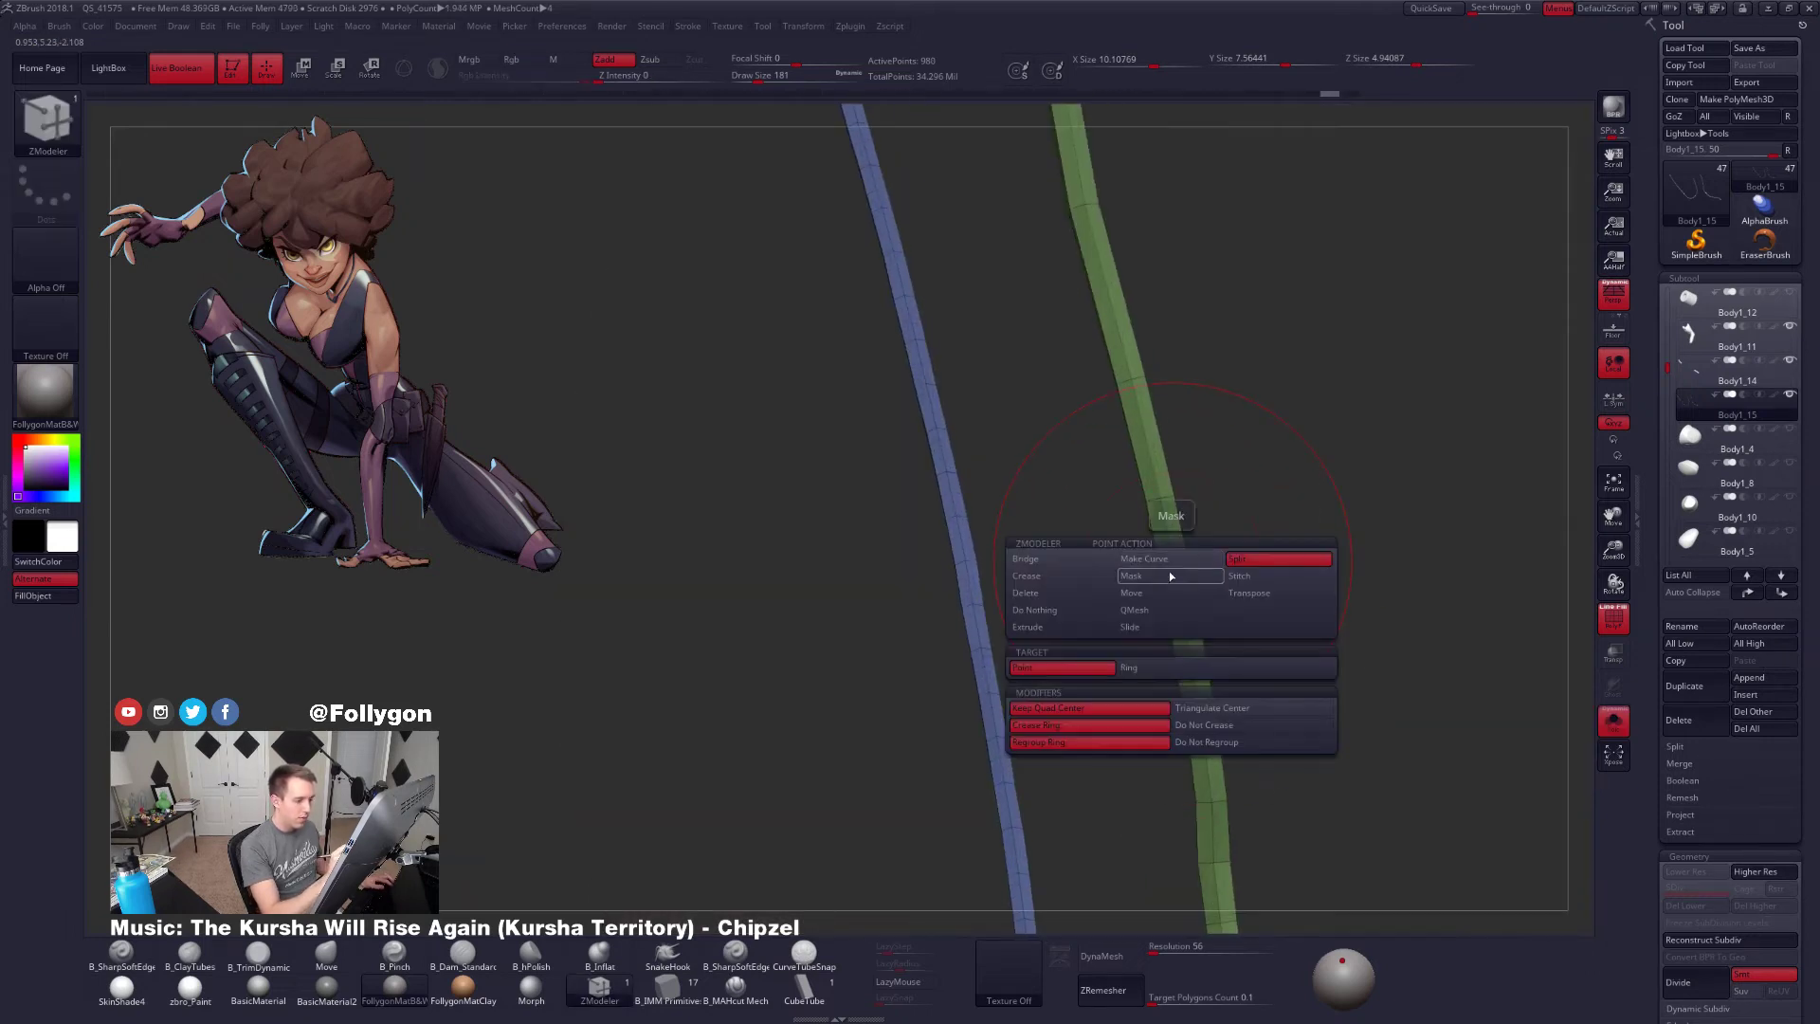
pyautogui.click(1081, 594)
# Select the bodysuit mesh with the wireframe off and try a seam stroke down the side of the torso using the B_SharpSoftEdge brush
pyautogui.press('f')
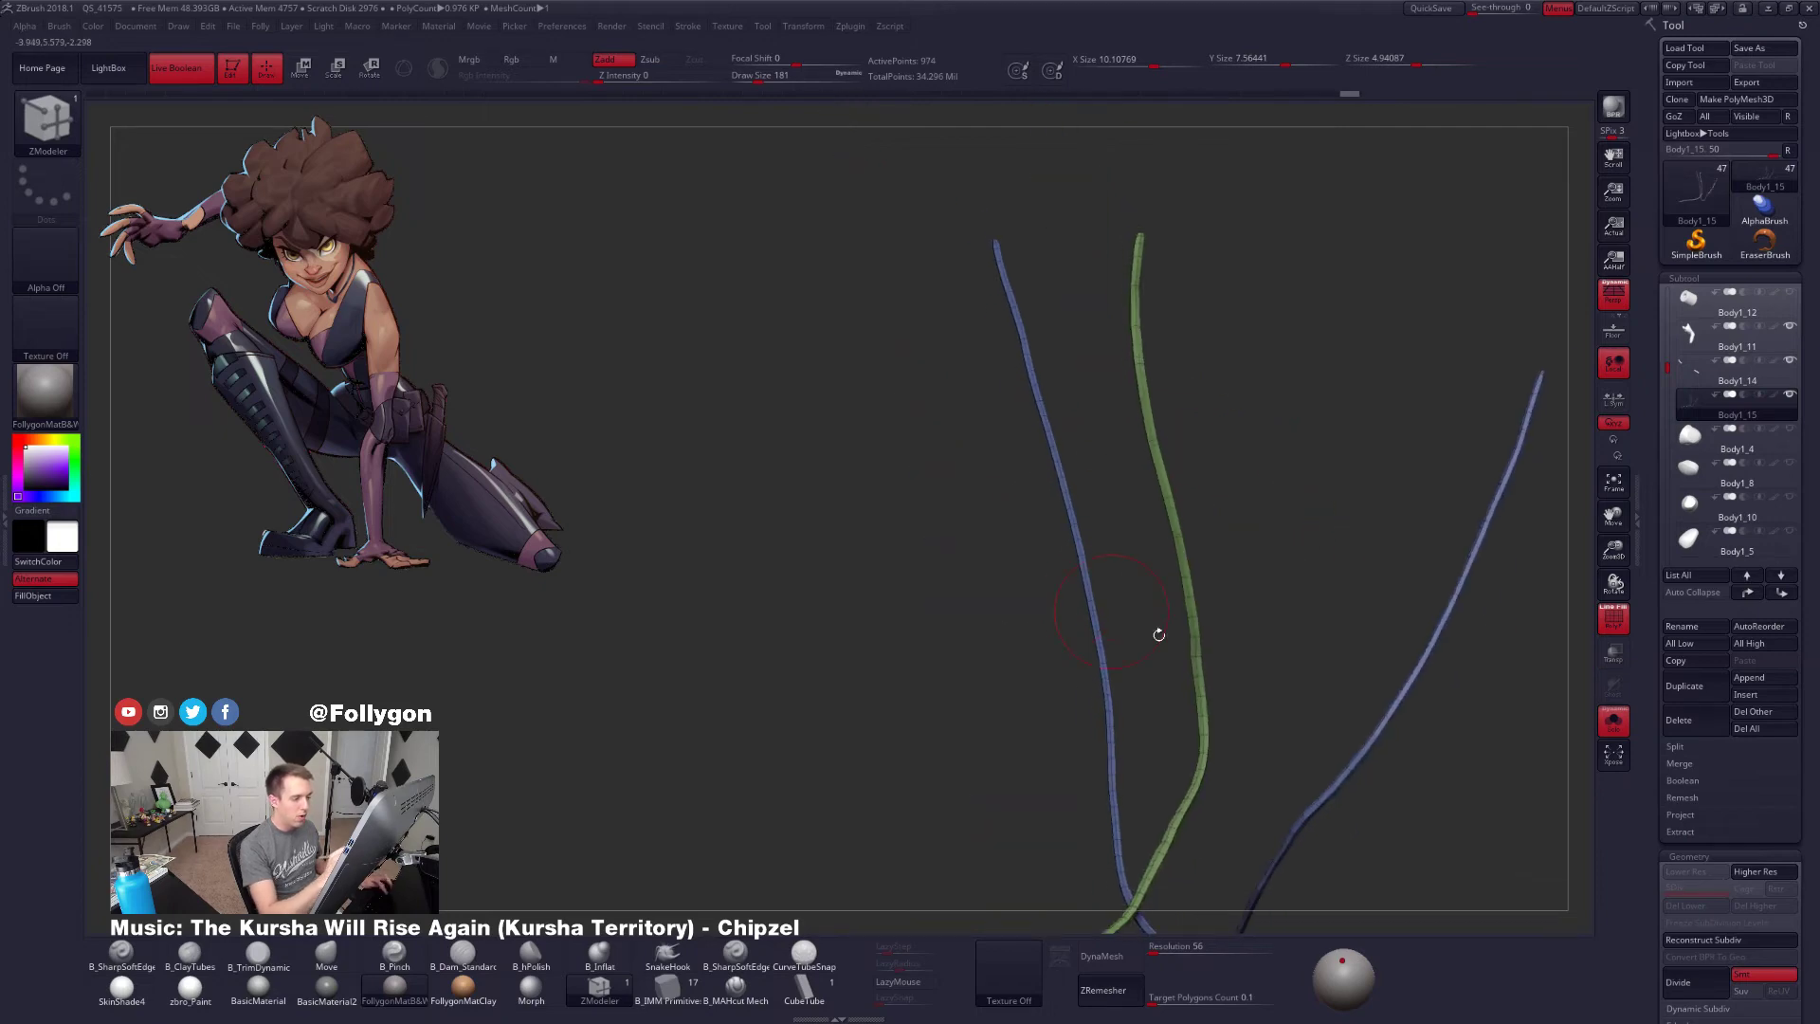
pyautogui.hotkey('shift', 's')
pyautogui.keyDown('alt'); pyautogui.click(1249, 641); pyautogui.keyUp('alt')
pyautogui.click(735, 986)
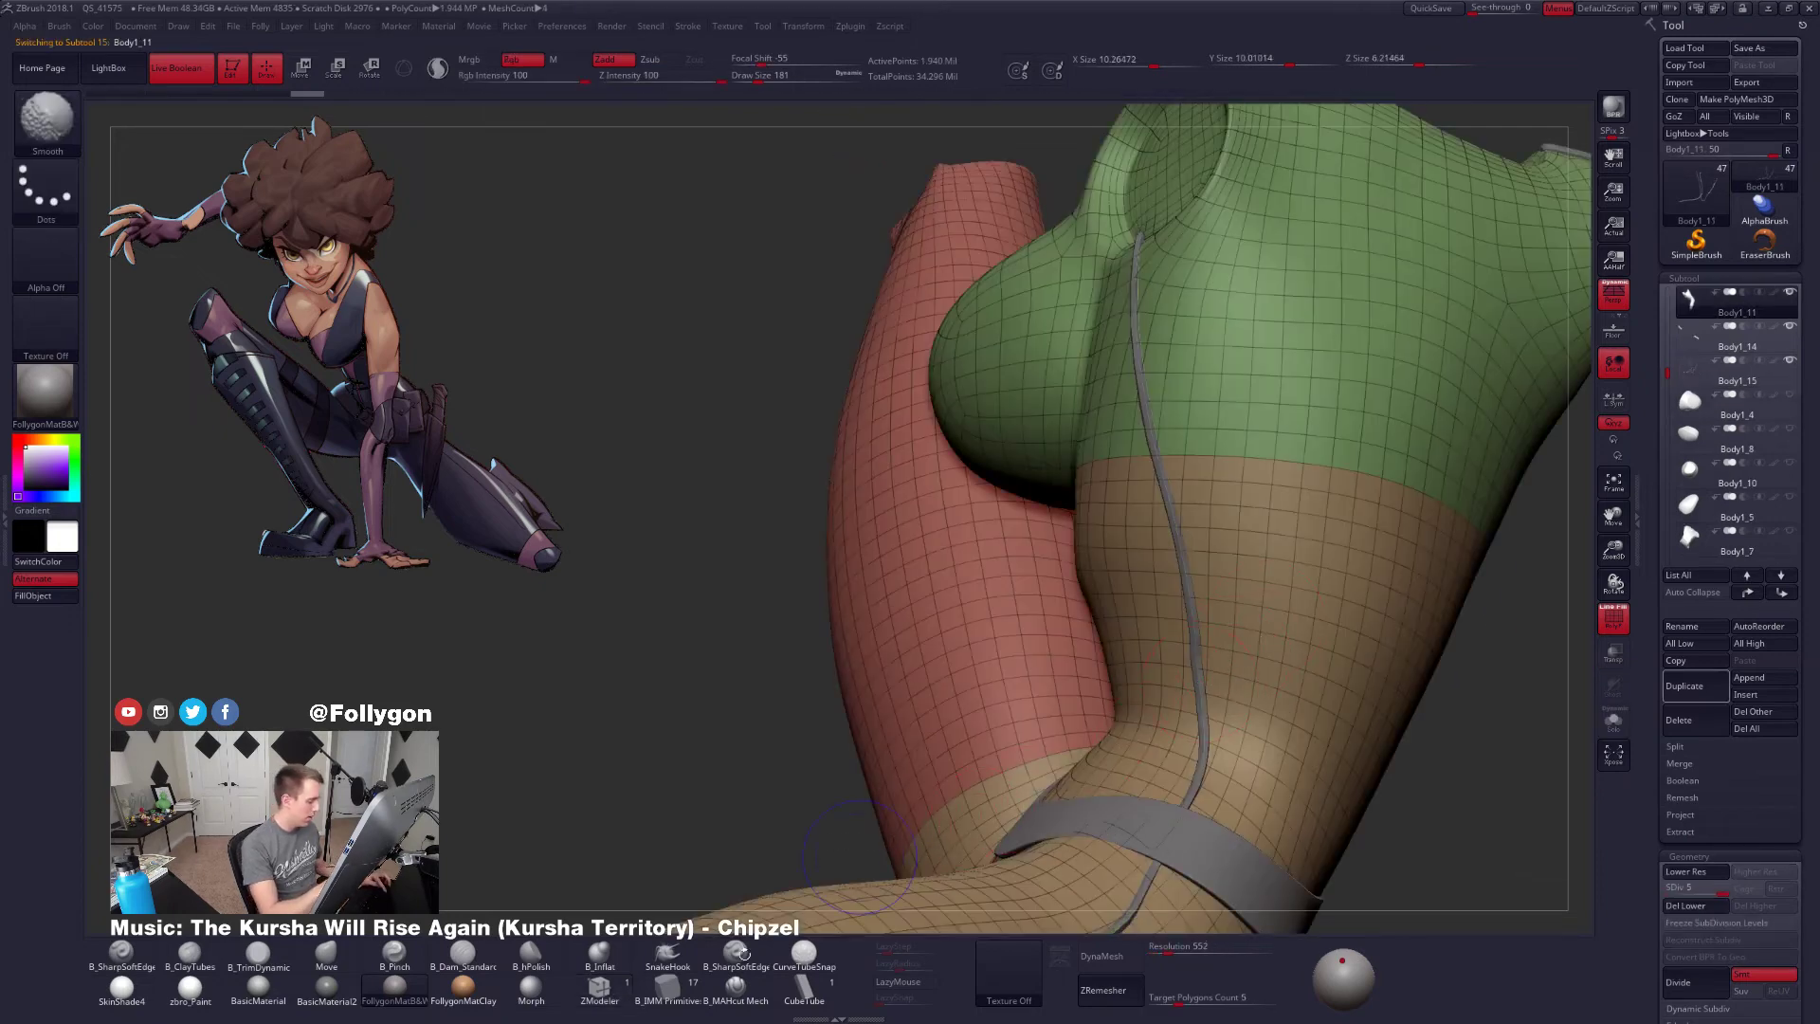
pyautogui.hotkey('shift', 'f')
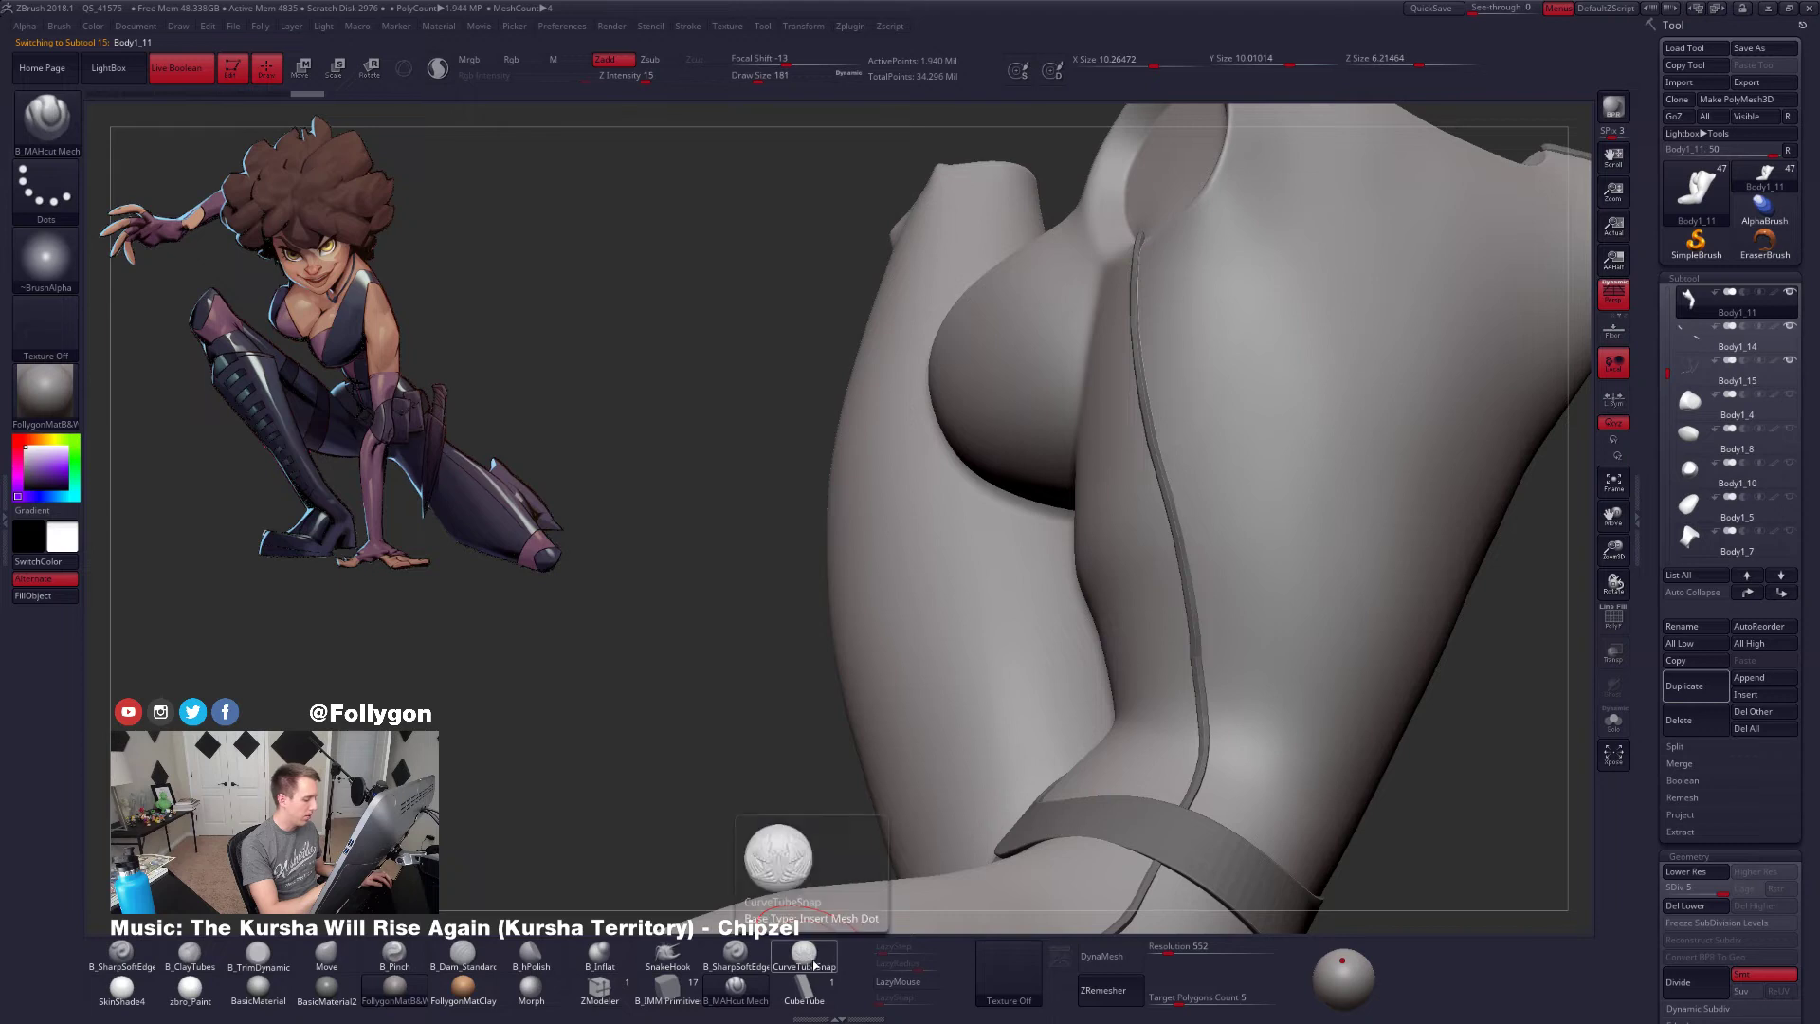
pyautogui.click(735, 952)
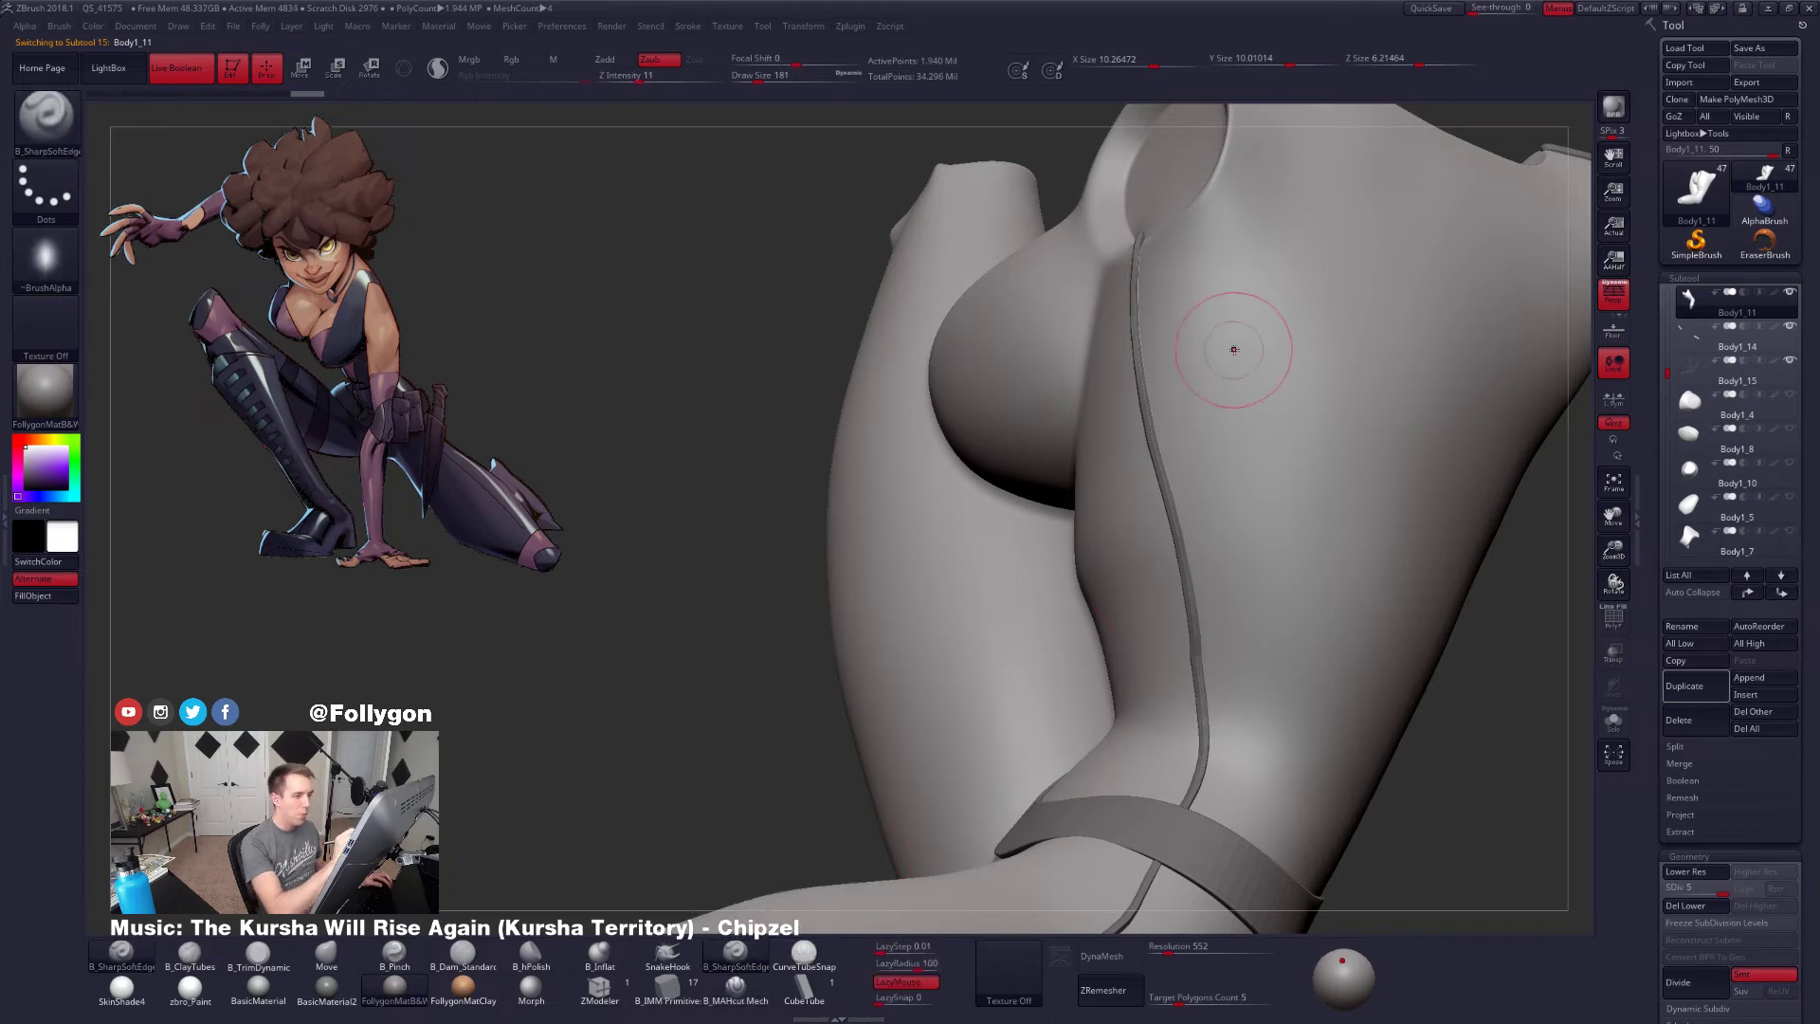
pyautogui.press('space')
pyautogui.moveTo(1245, 335); pyautogui.dragTo(1232, 339)
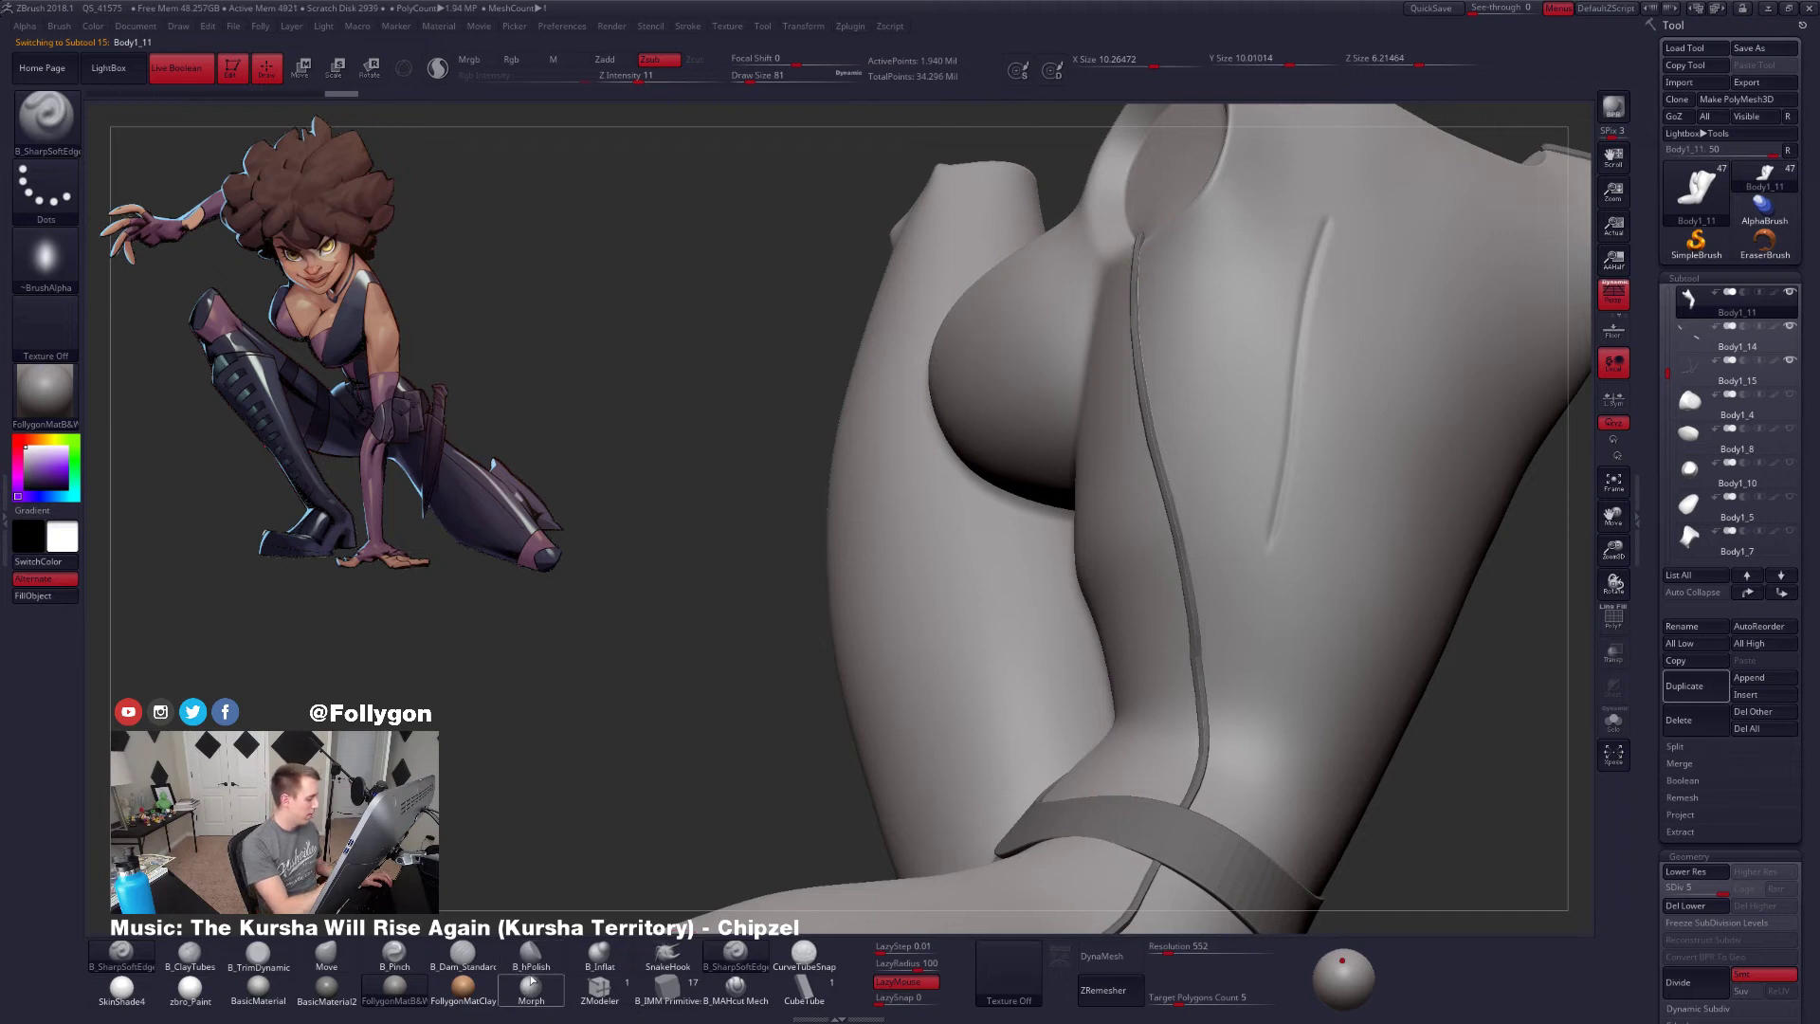
# Try a parallel groove beside it with the B_Dam_Standard brush and undo both test strokes
pyautogui.click(463, 952)
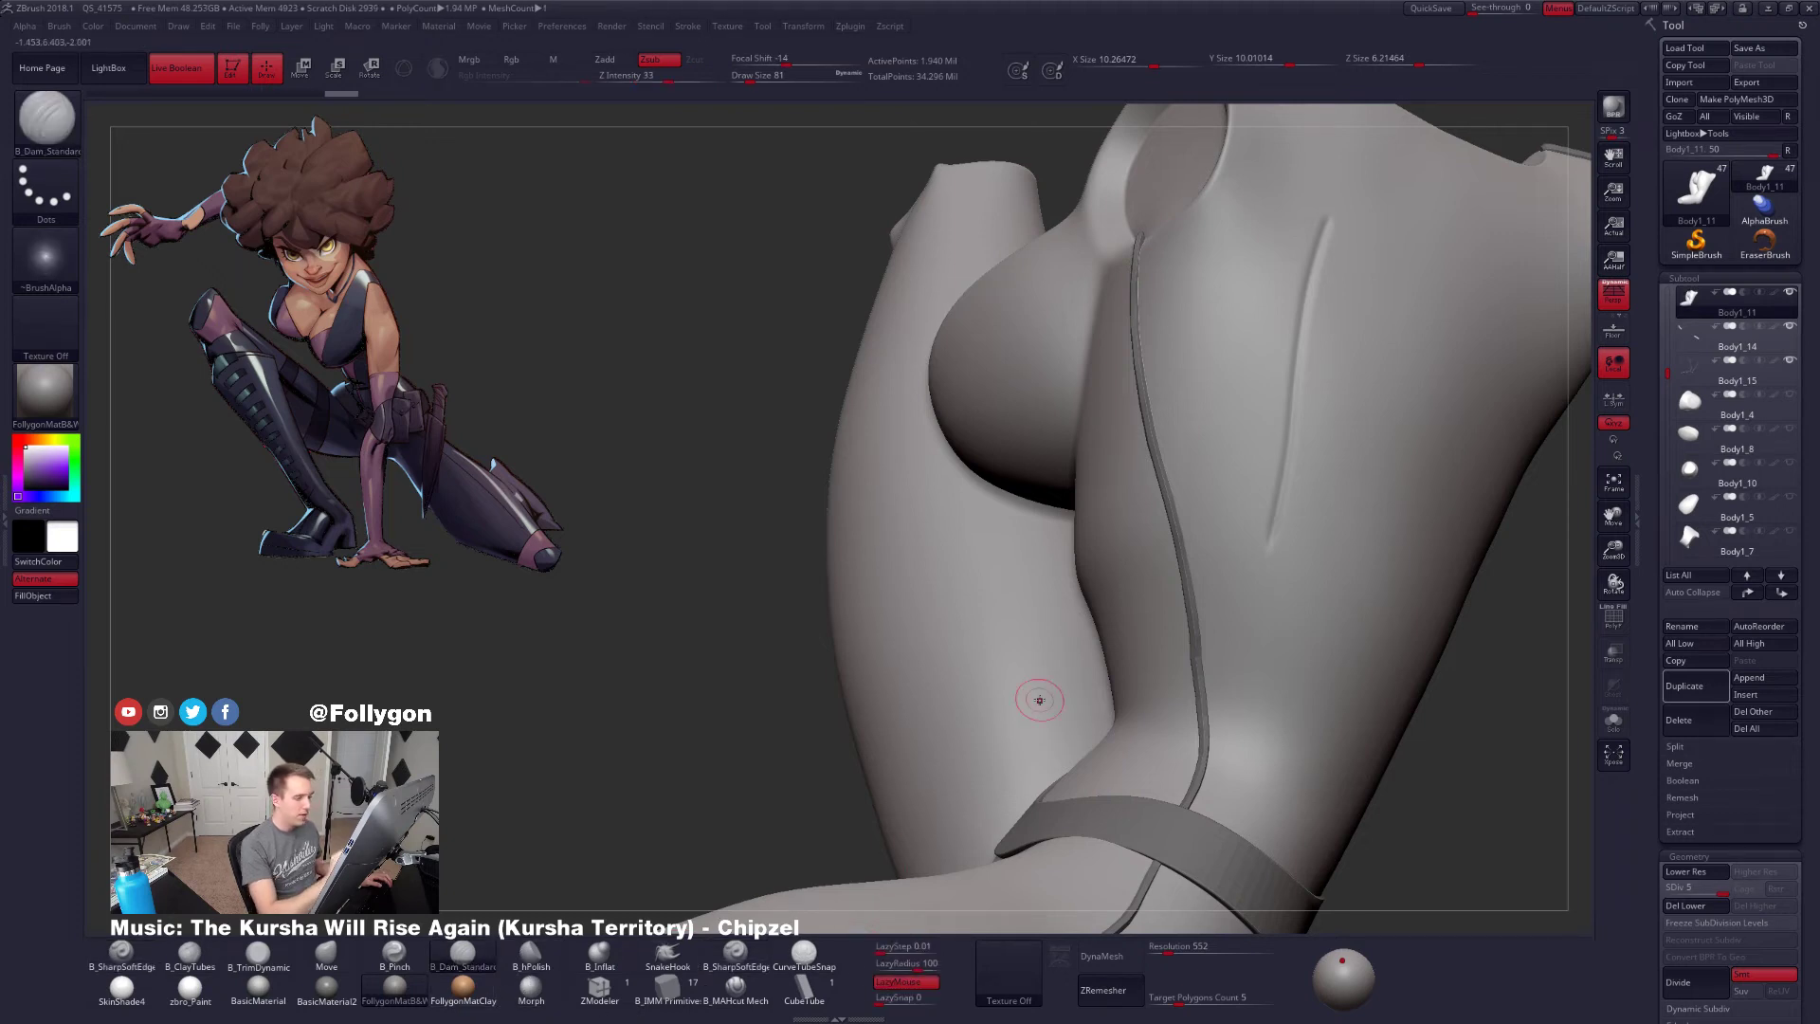
pyautogui.press('space')
pyautogui.moveTo(1366, 292); pyautogui.dragTo(1346, 349)
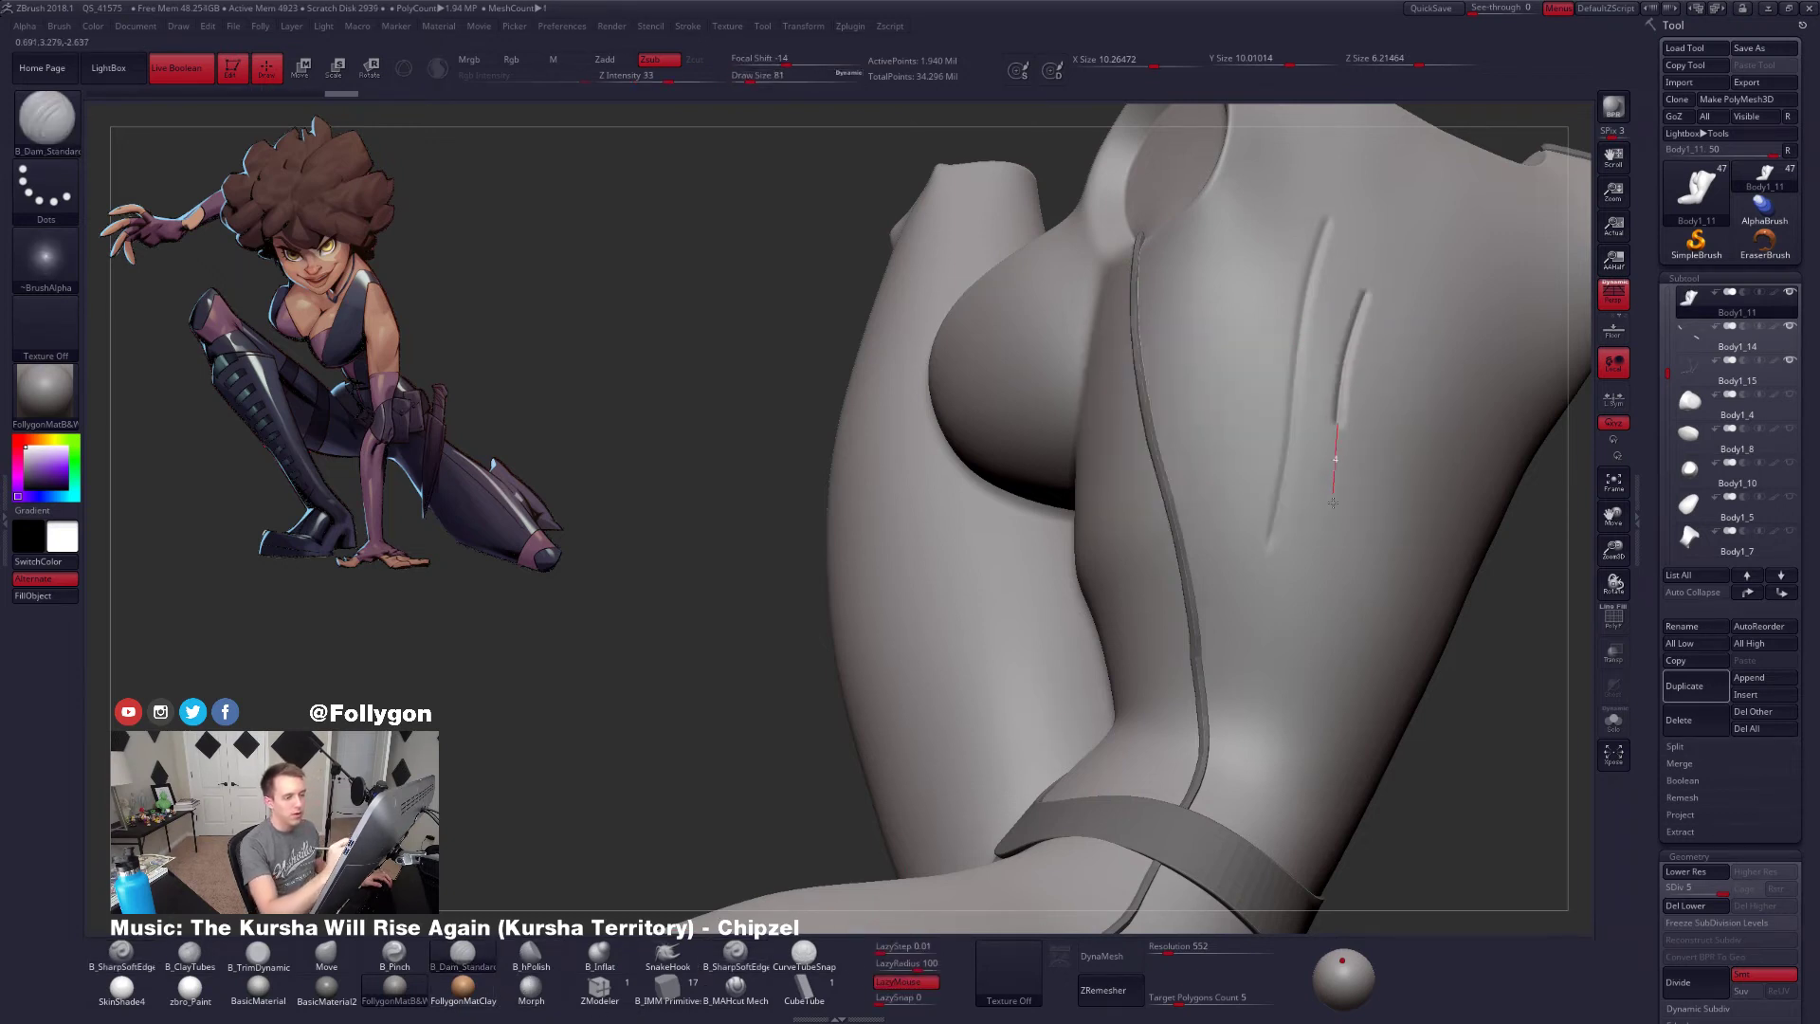
pyautogui.moveTo(1332, 503); pyautogui.dragTo(1275, 682)
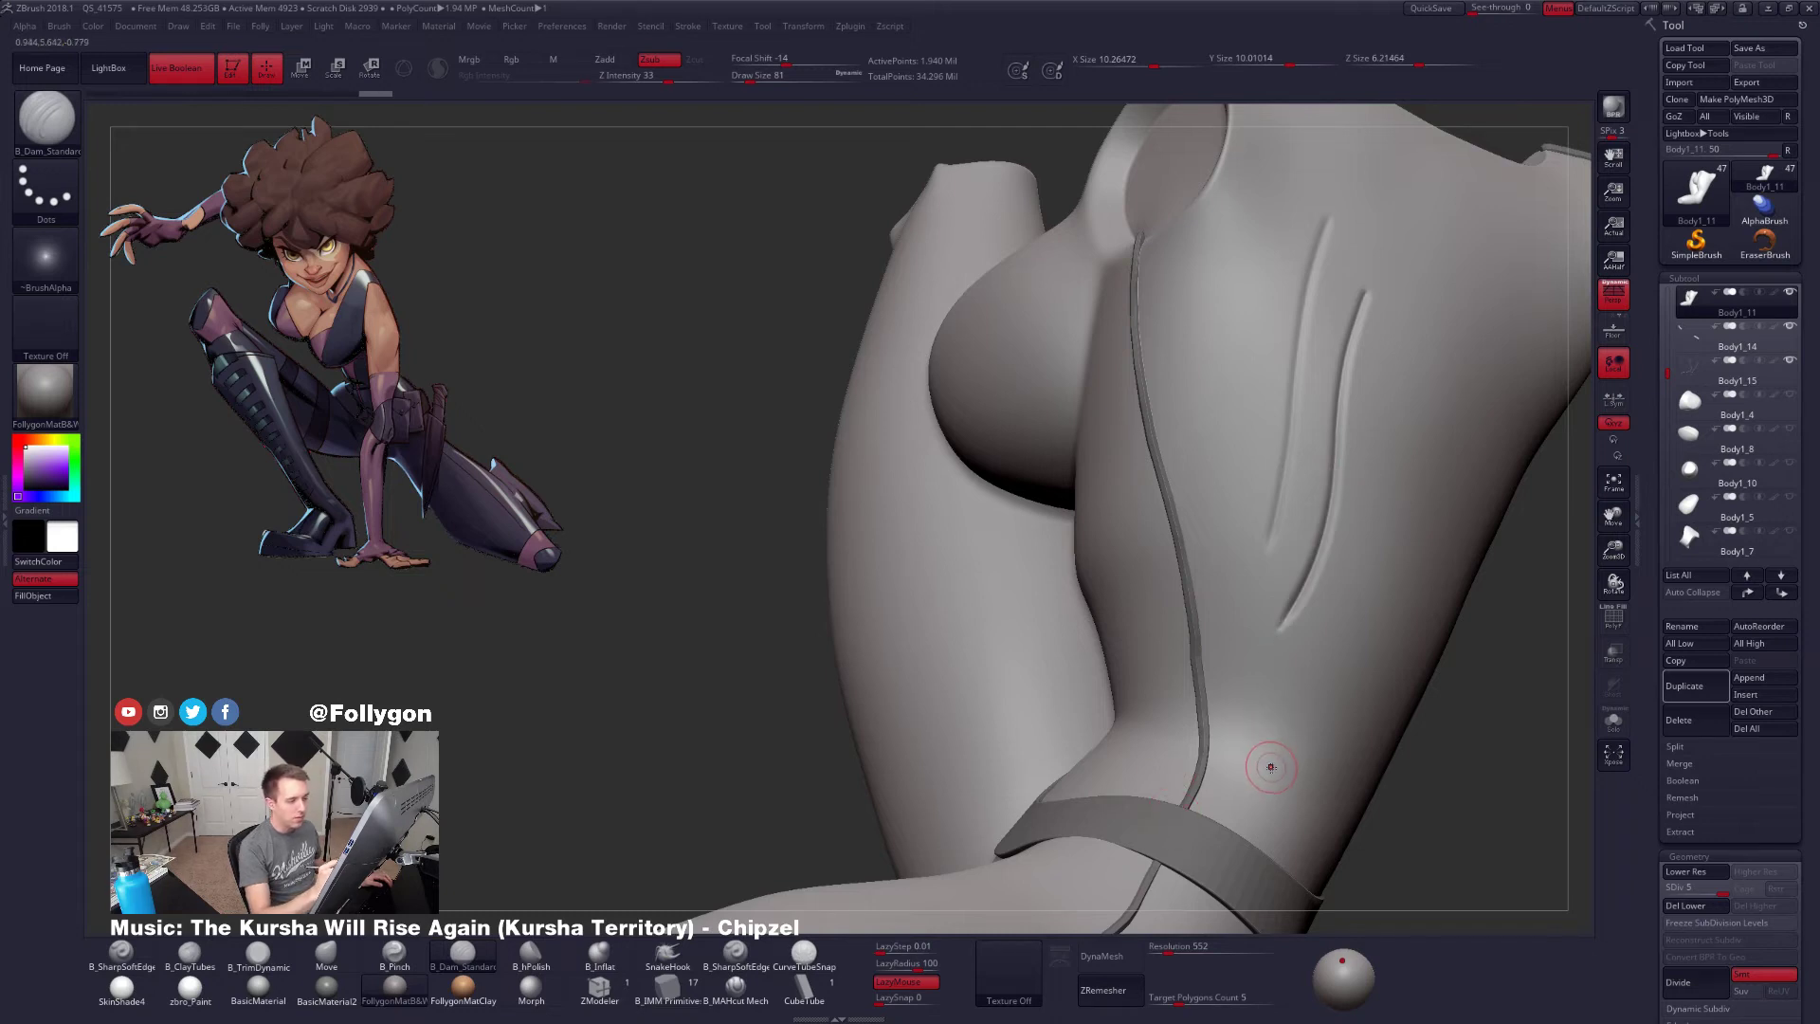
pyautogui.hotkey('ctrl', 'z')
pyautogui.hotkey('ctrl', 'z')
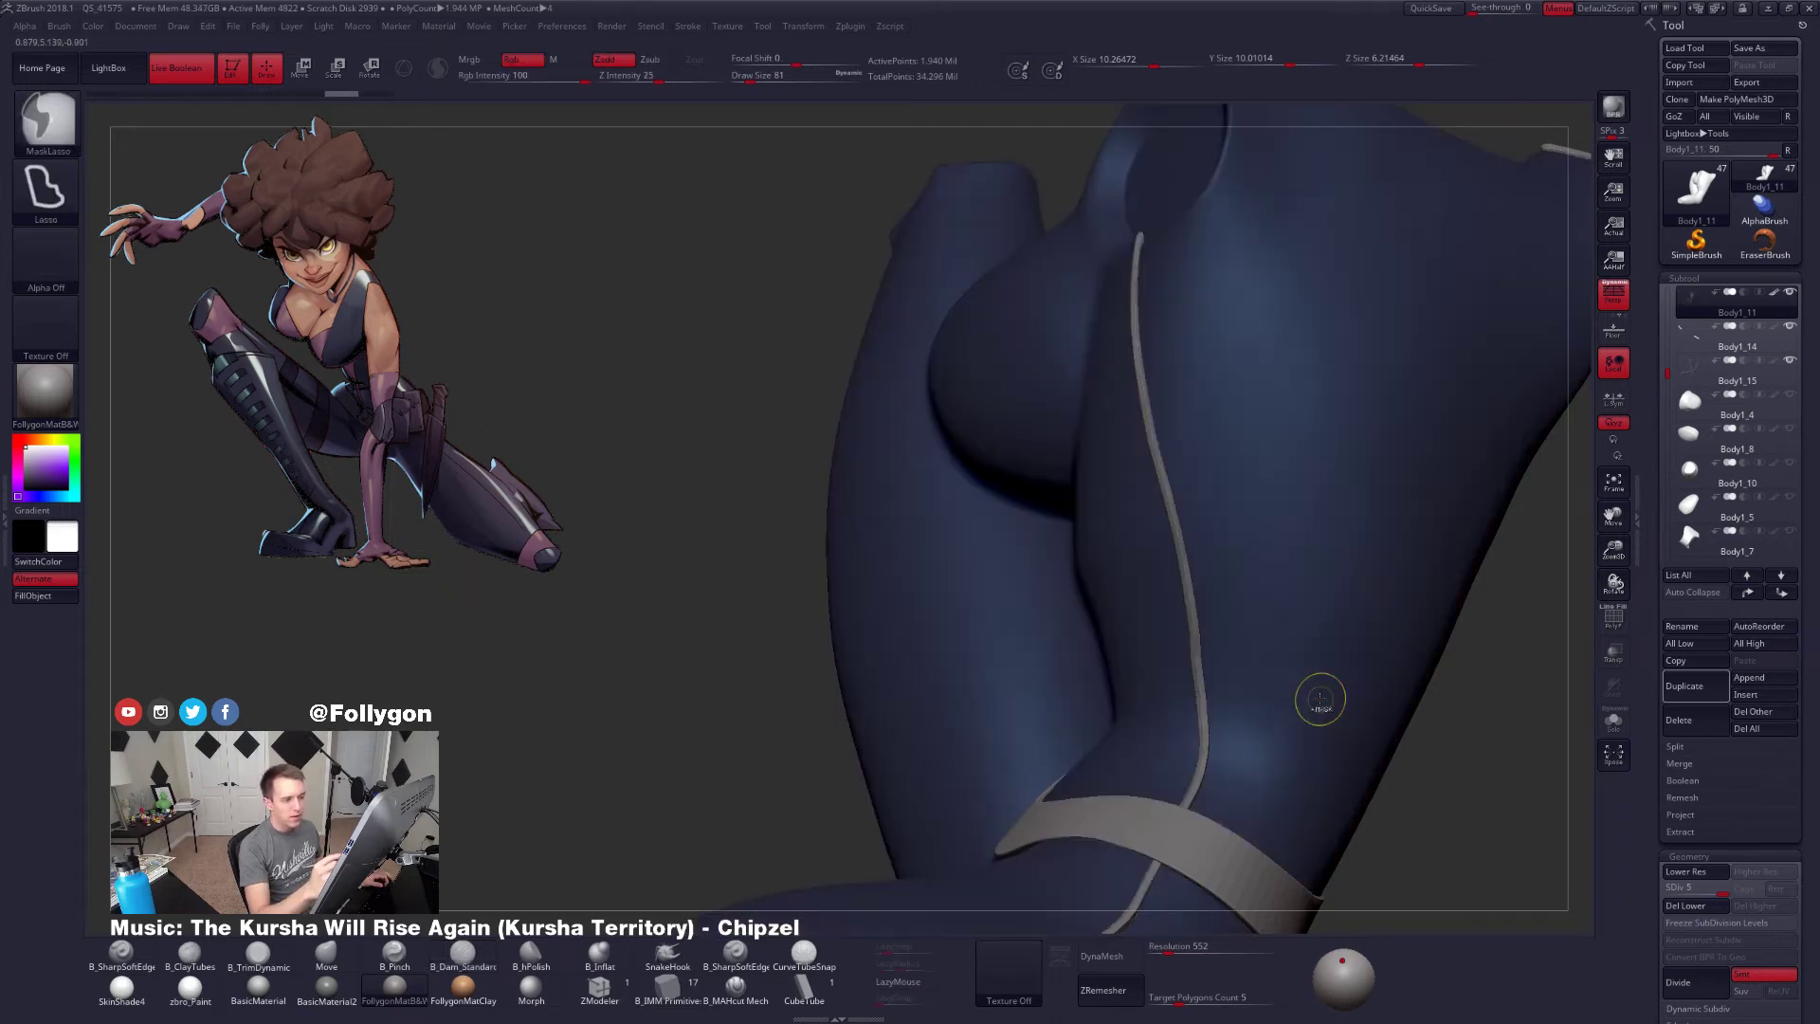
pyautogui.click(1772, 294)
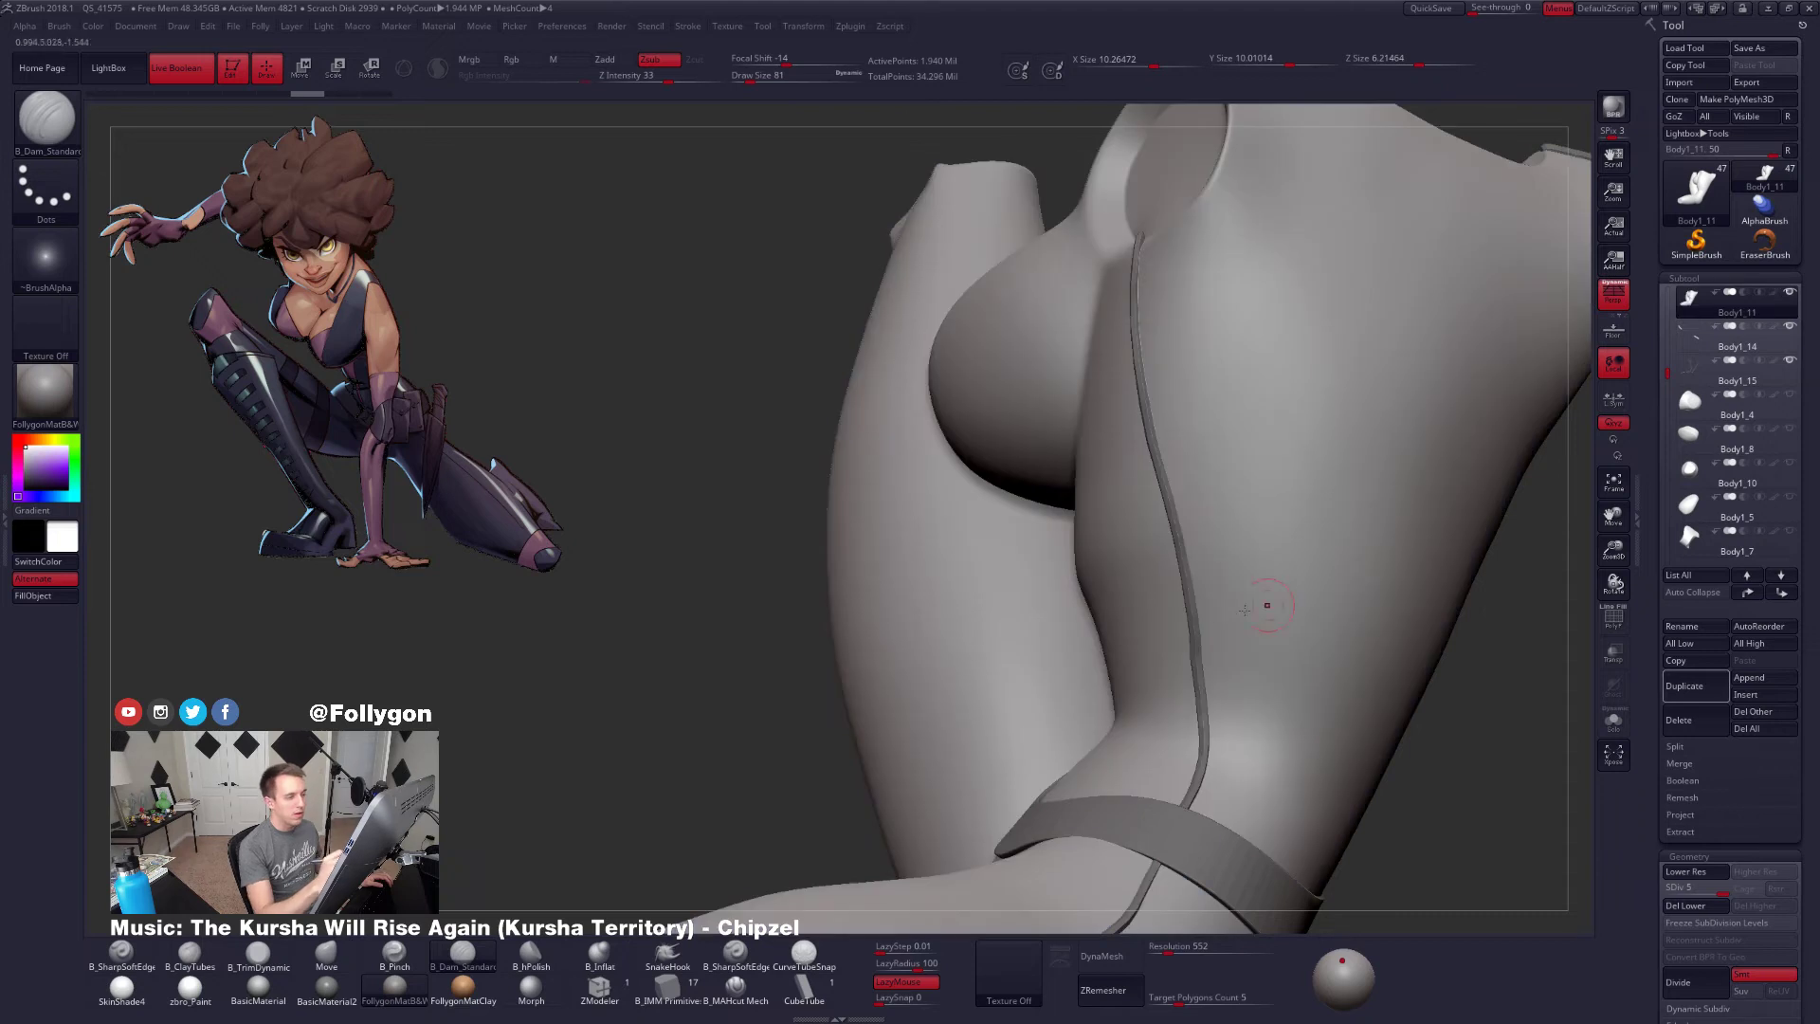
# Reselect the side seam tube with the ZModeler brush and delete surplus edge loops down to the waist bend
pyautogui.keyDown('alt'); pyautogui.click(1188, 623); pyautogui.keyUp('alt')
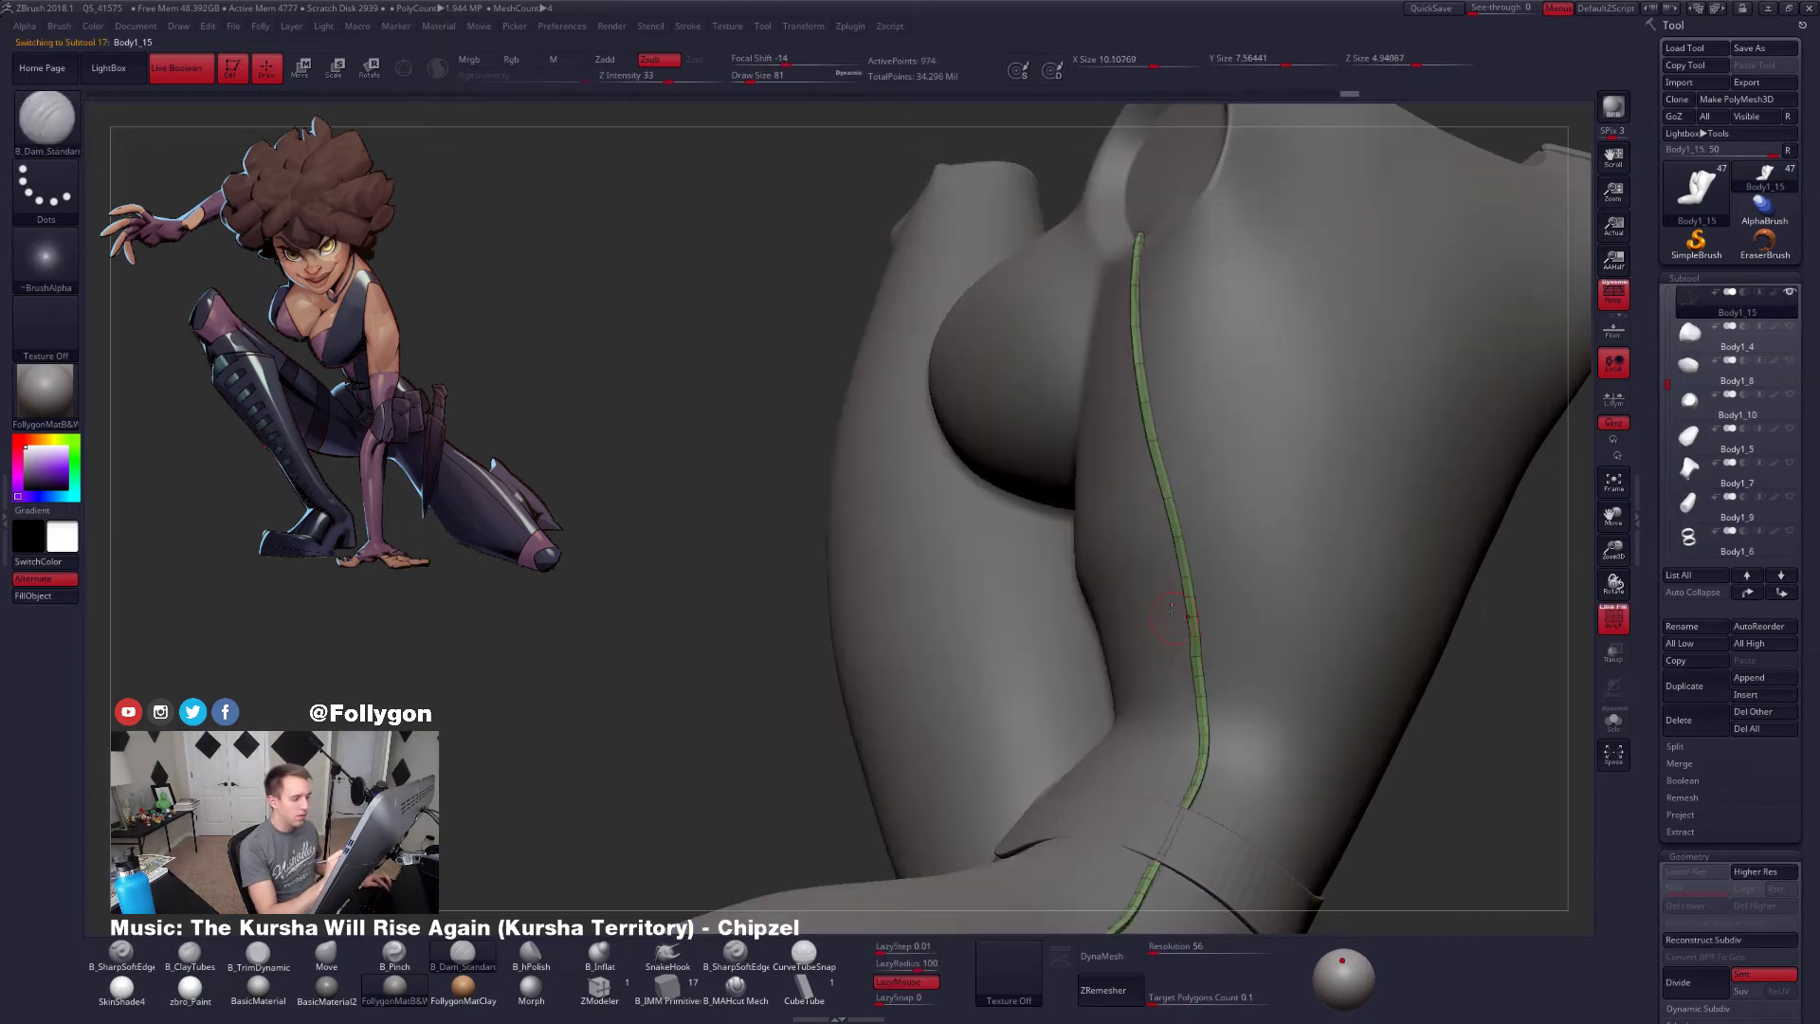
pyautogui.click(616, 984)
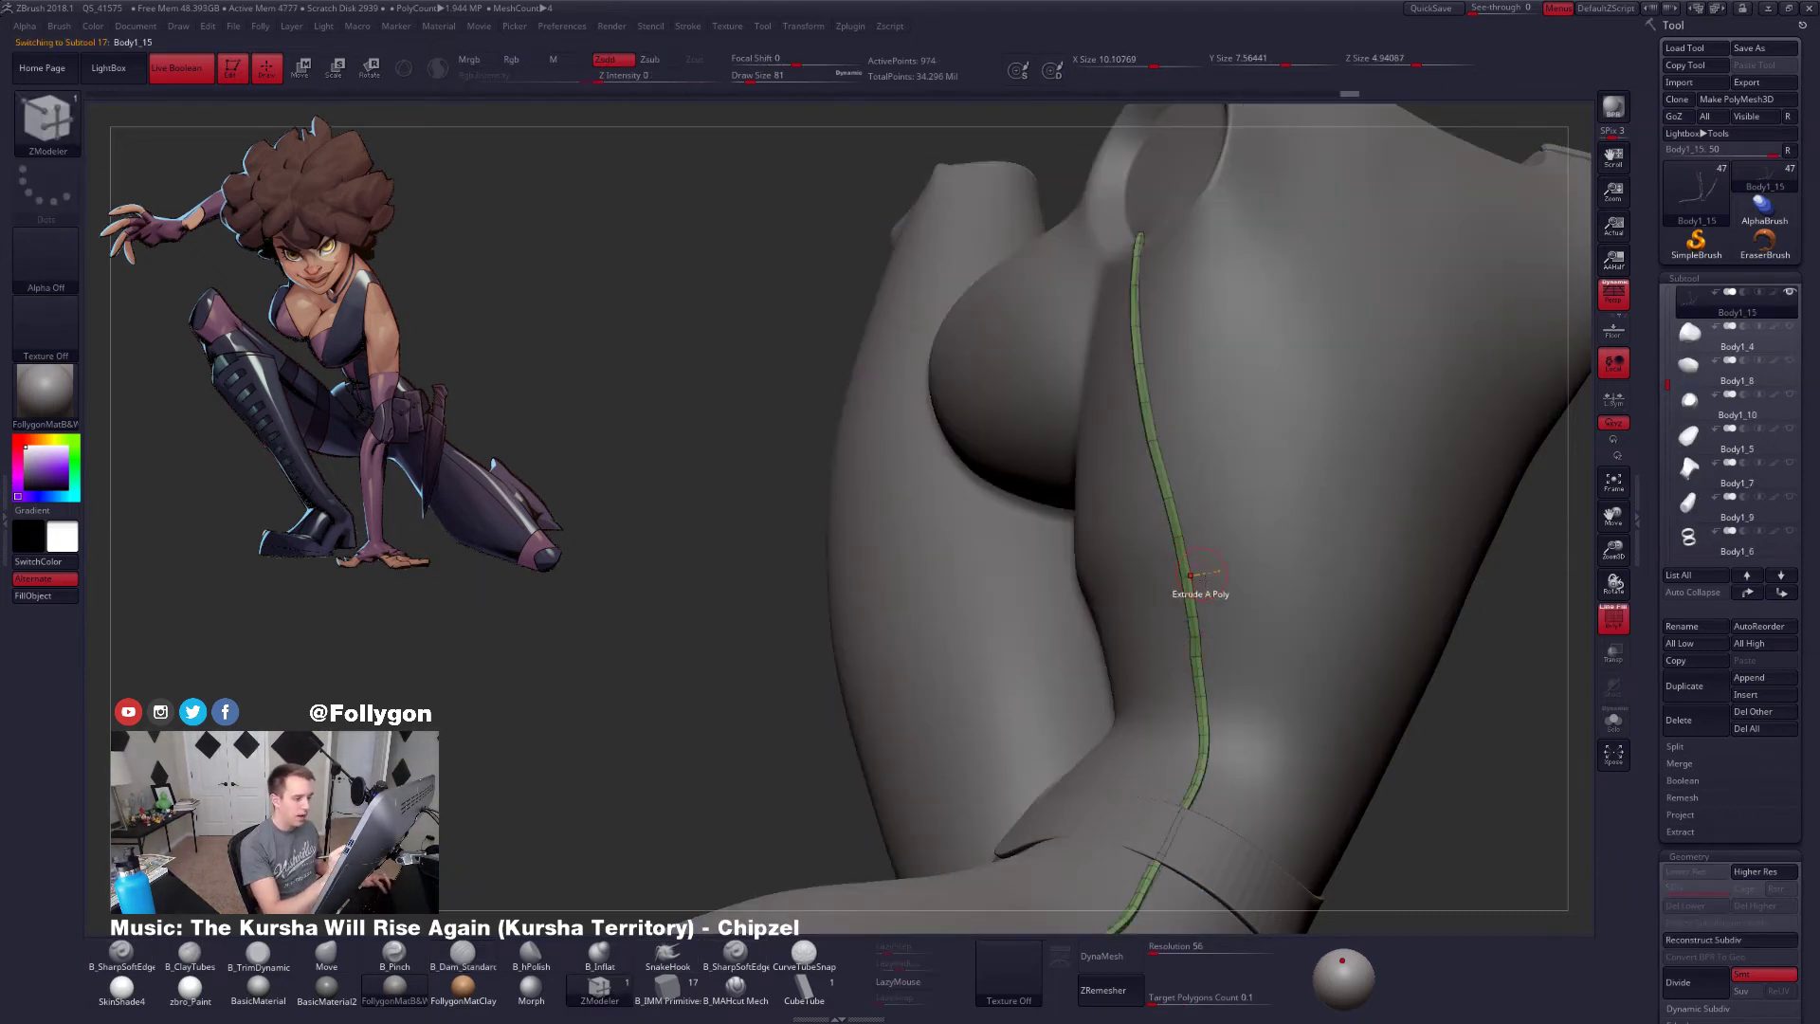
pyautogui.moveTo(1201, 607)
pyautogui.keyDown('ctrl'); pyautogui.mouseDown(button='right')
pyautogui.moveTo(1195, 645)
pyautogui.moveTo(1186, 598)
pyautogui.mouseUp(button='right'); pyautogui.keyUp('ctrl')
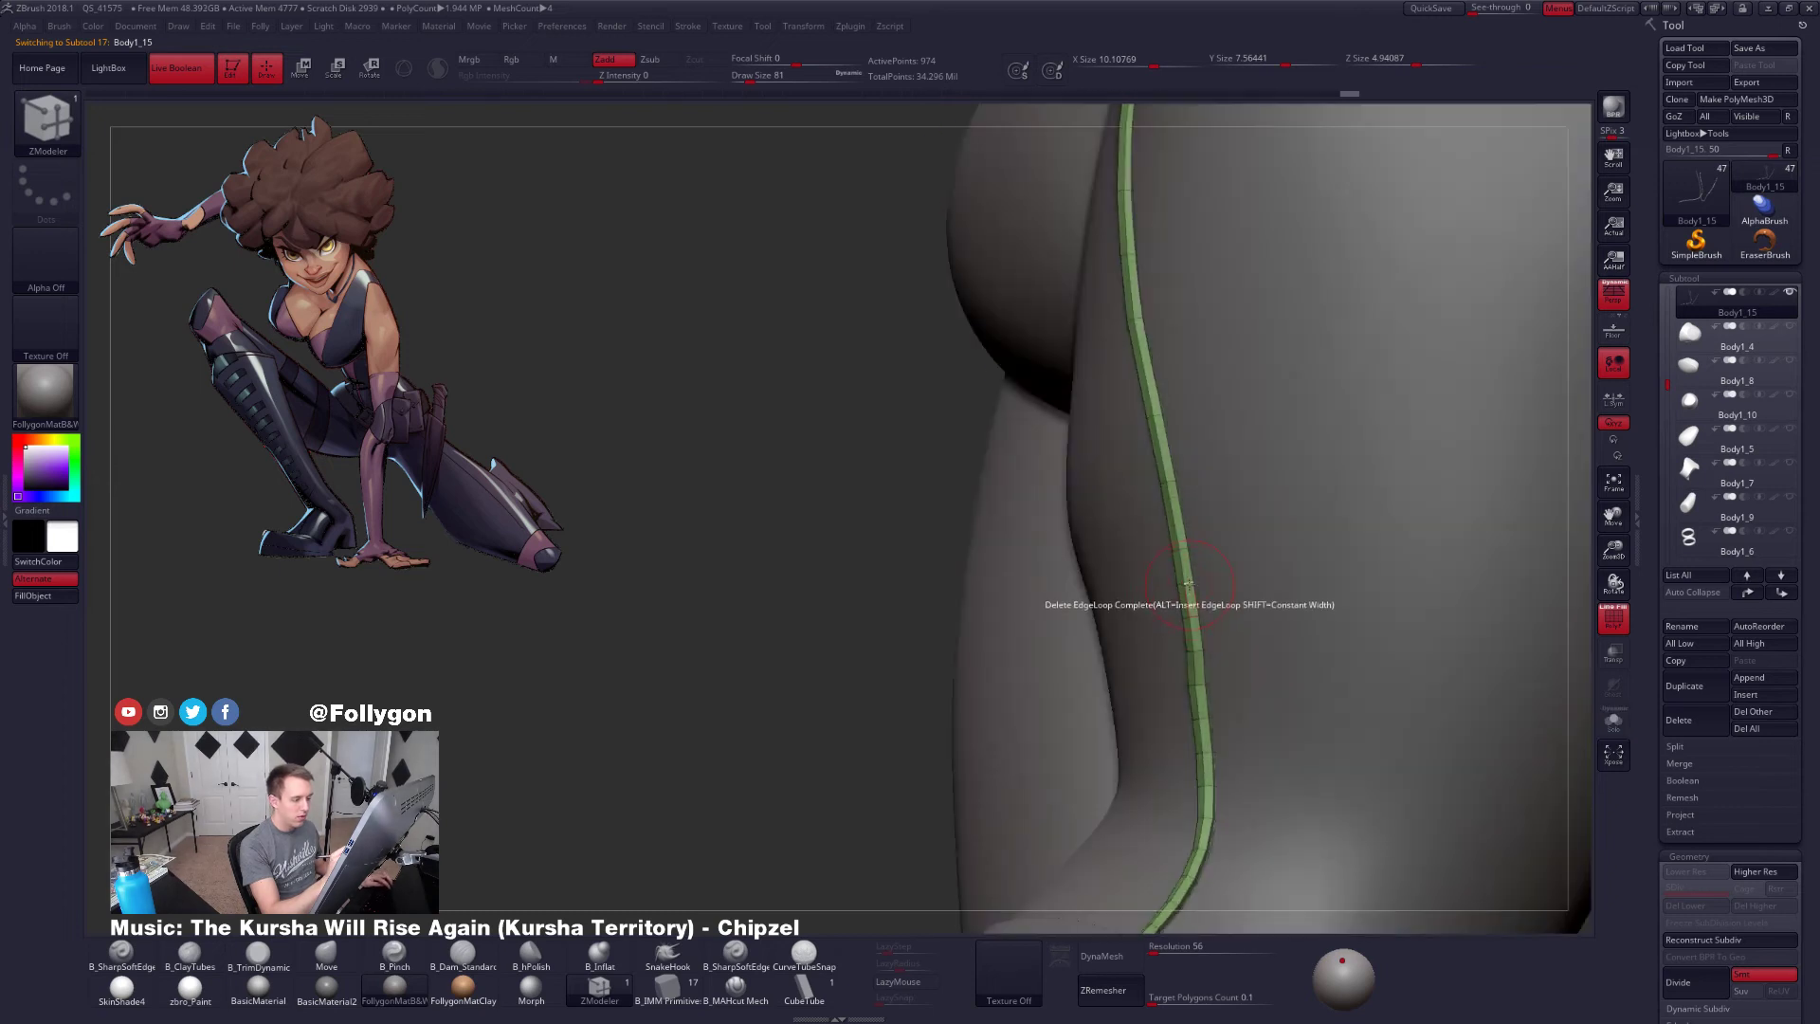
pyautogui.click(1183, 745)
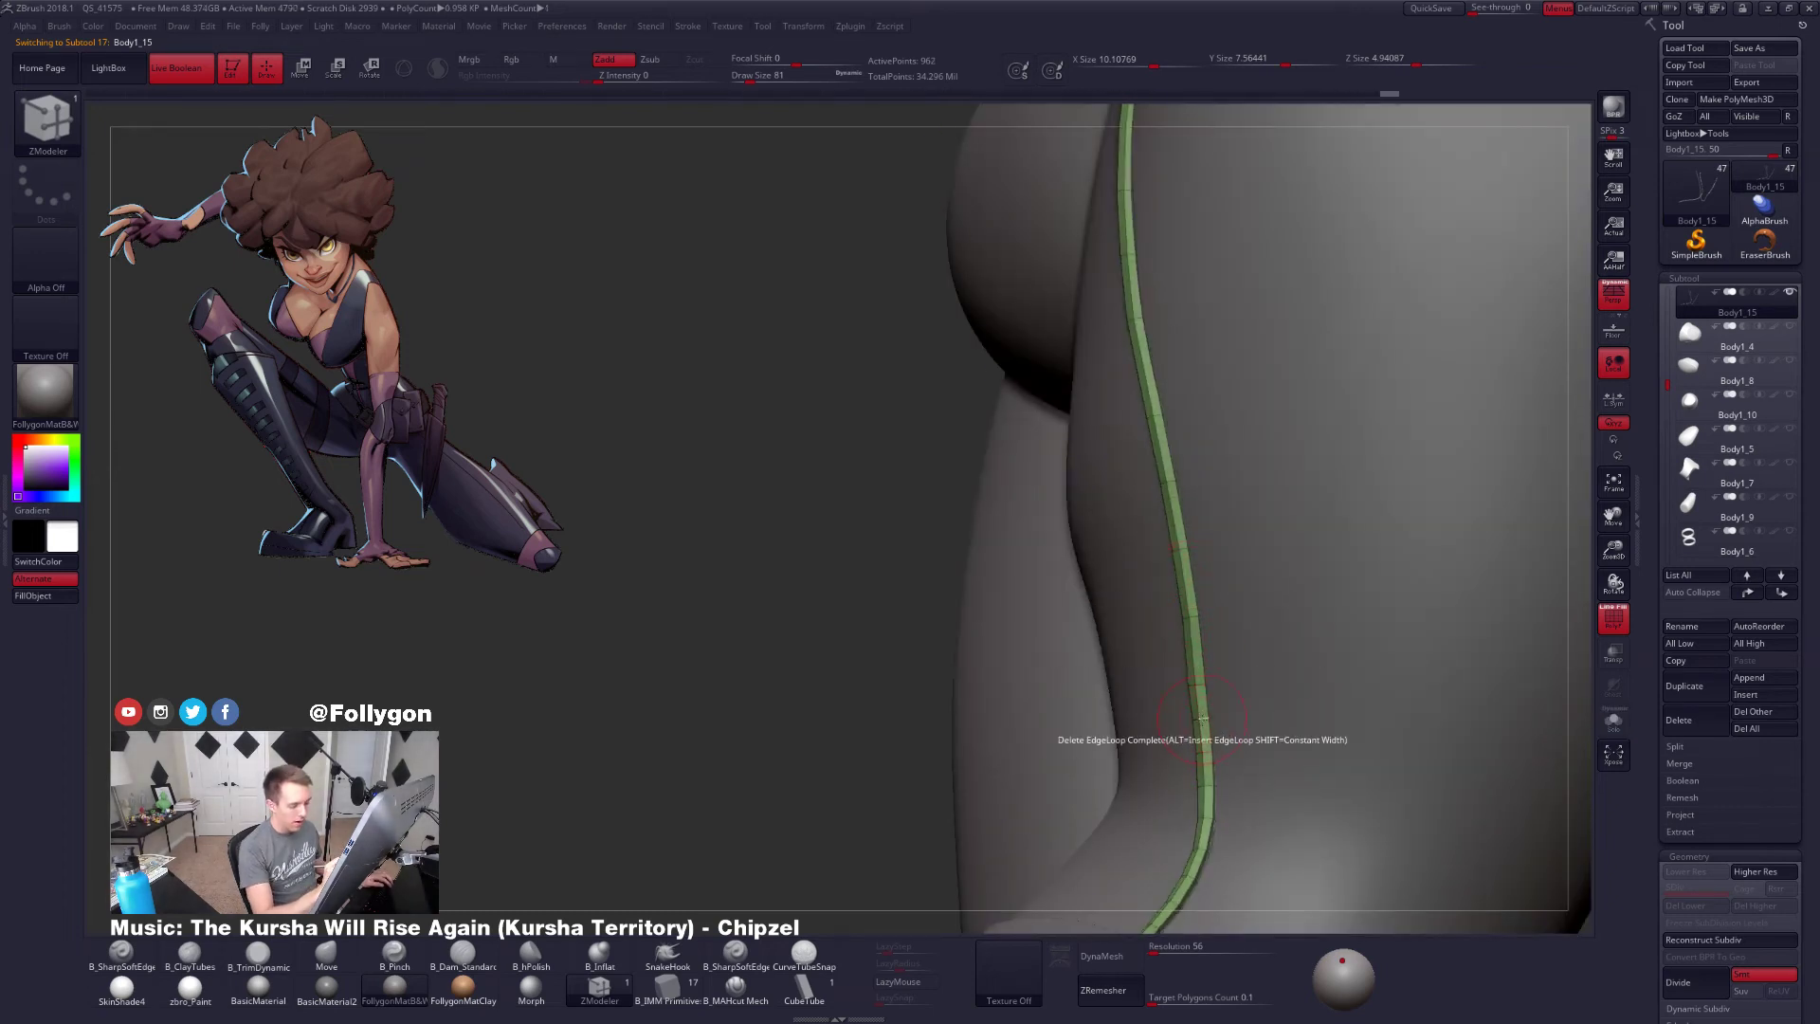
pyautogui.moveTo(1188, 750)
pyautogui.mouseDown(button='right')
pyautogui.moveTo(1176, 690)
pyautogui.moveTo(1248, 610)
pyautogui.moveTo(1197, 684)
pyautogui.moveTo(1211, 677)
pyautogui.moveTo(1210, 730)
pyautogui.mouseUp(button='right')
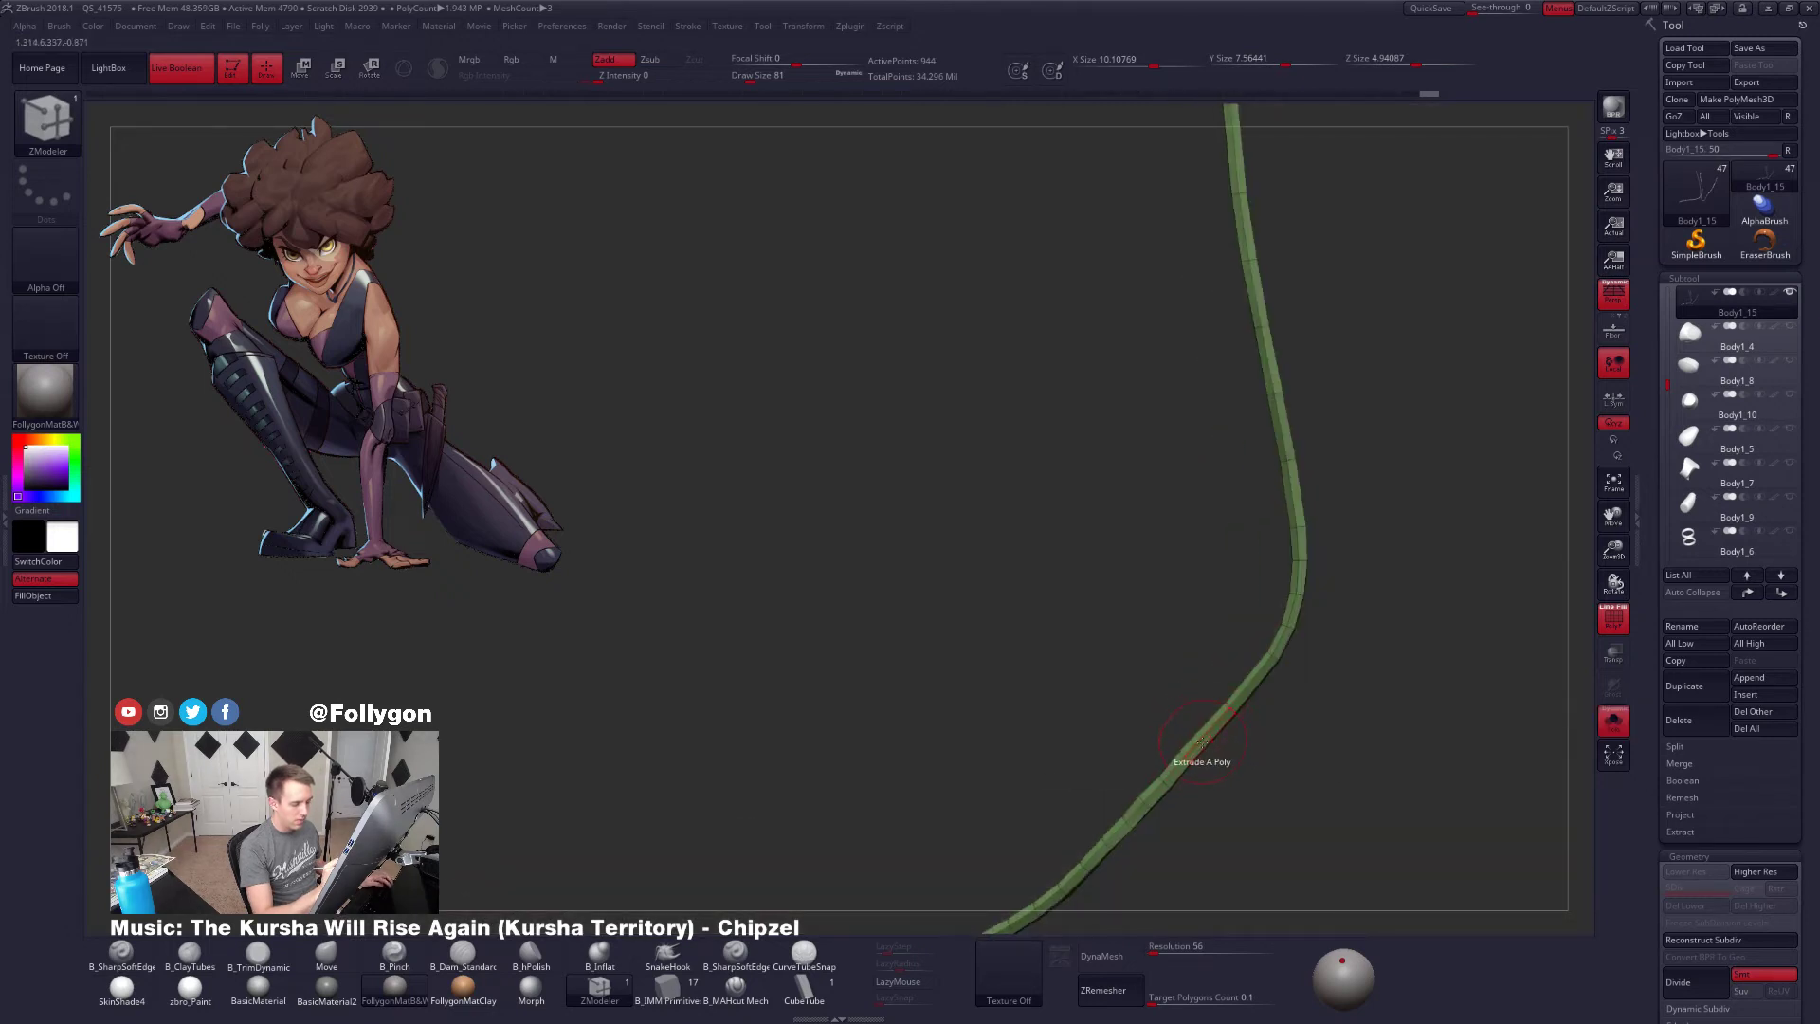
# Isolate the seam tube to thin out the edge loops where it passes beneath the belt, then show the body again
pyautogui.moveTo(1169, 796); pyautogui.dragTo(1196, 684, button='right')
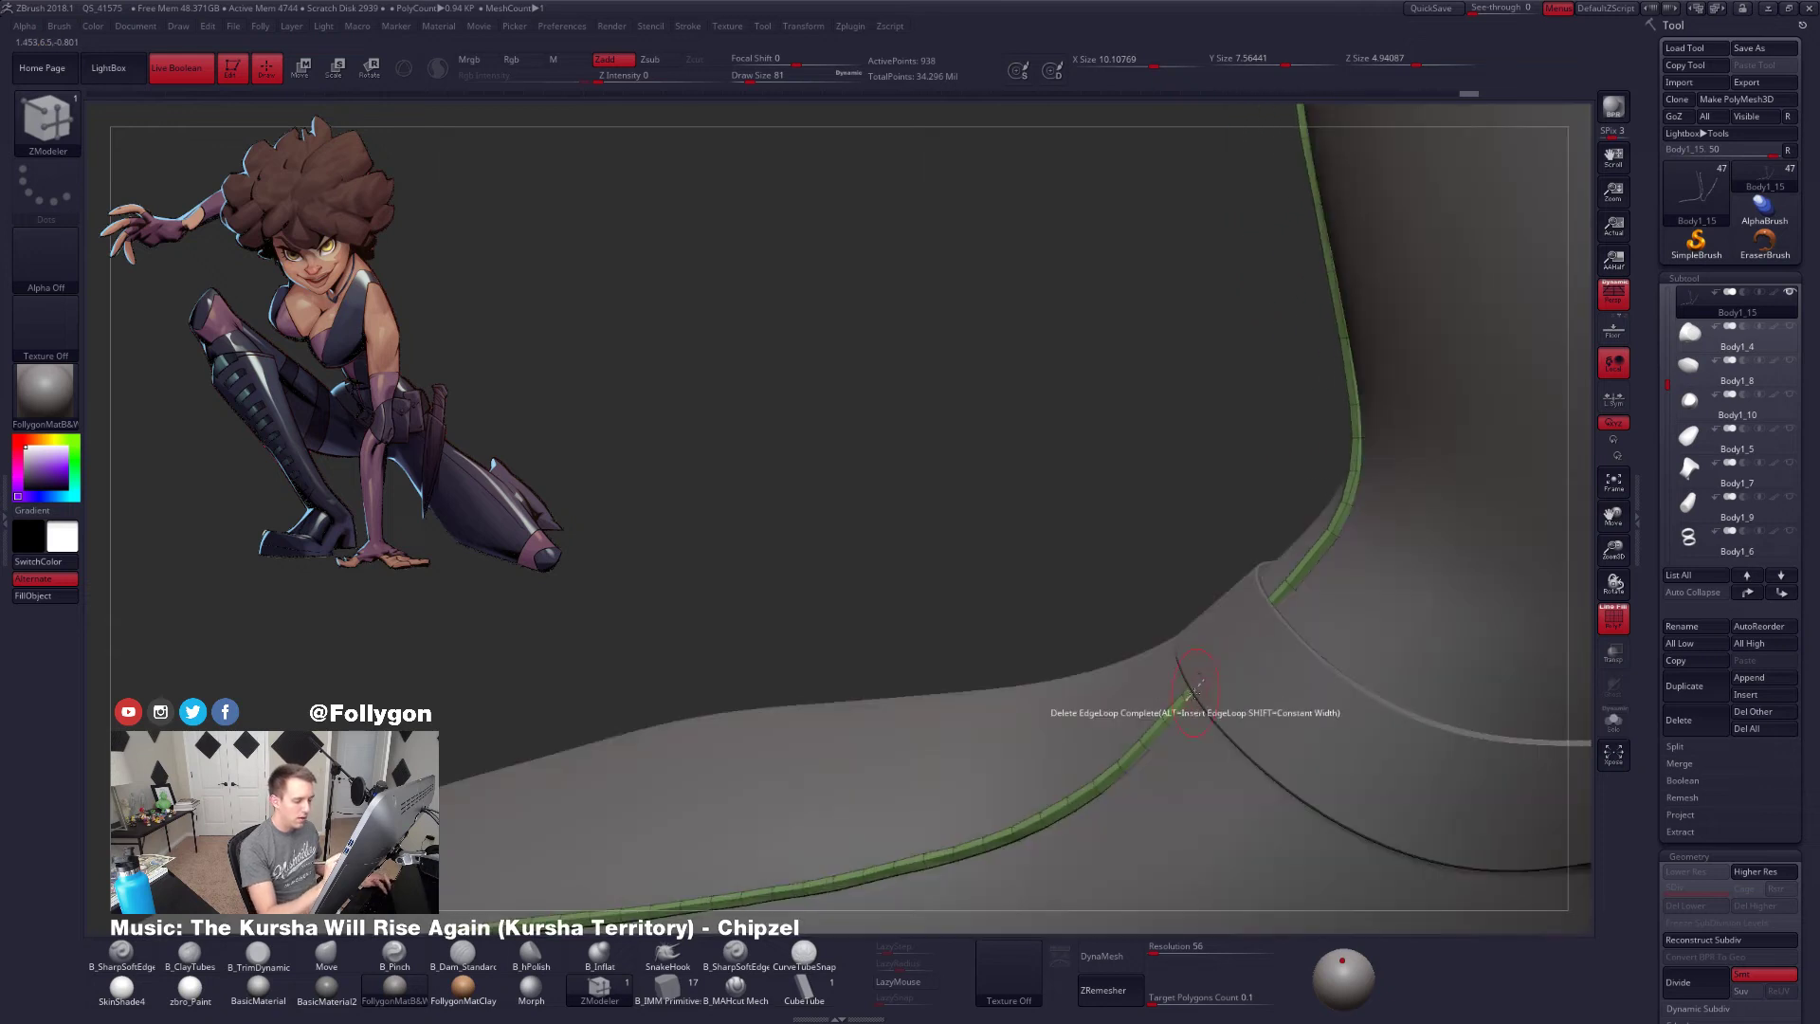
pyautogui.hotkey('shift', 's')
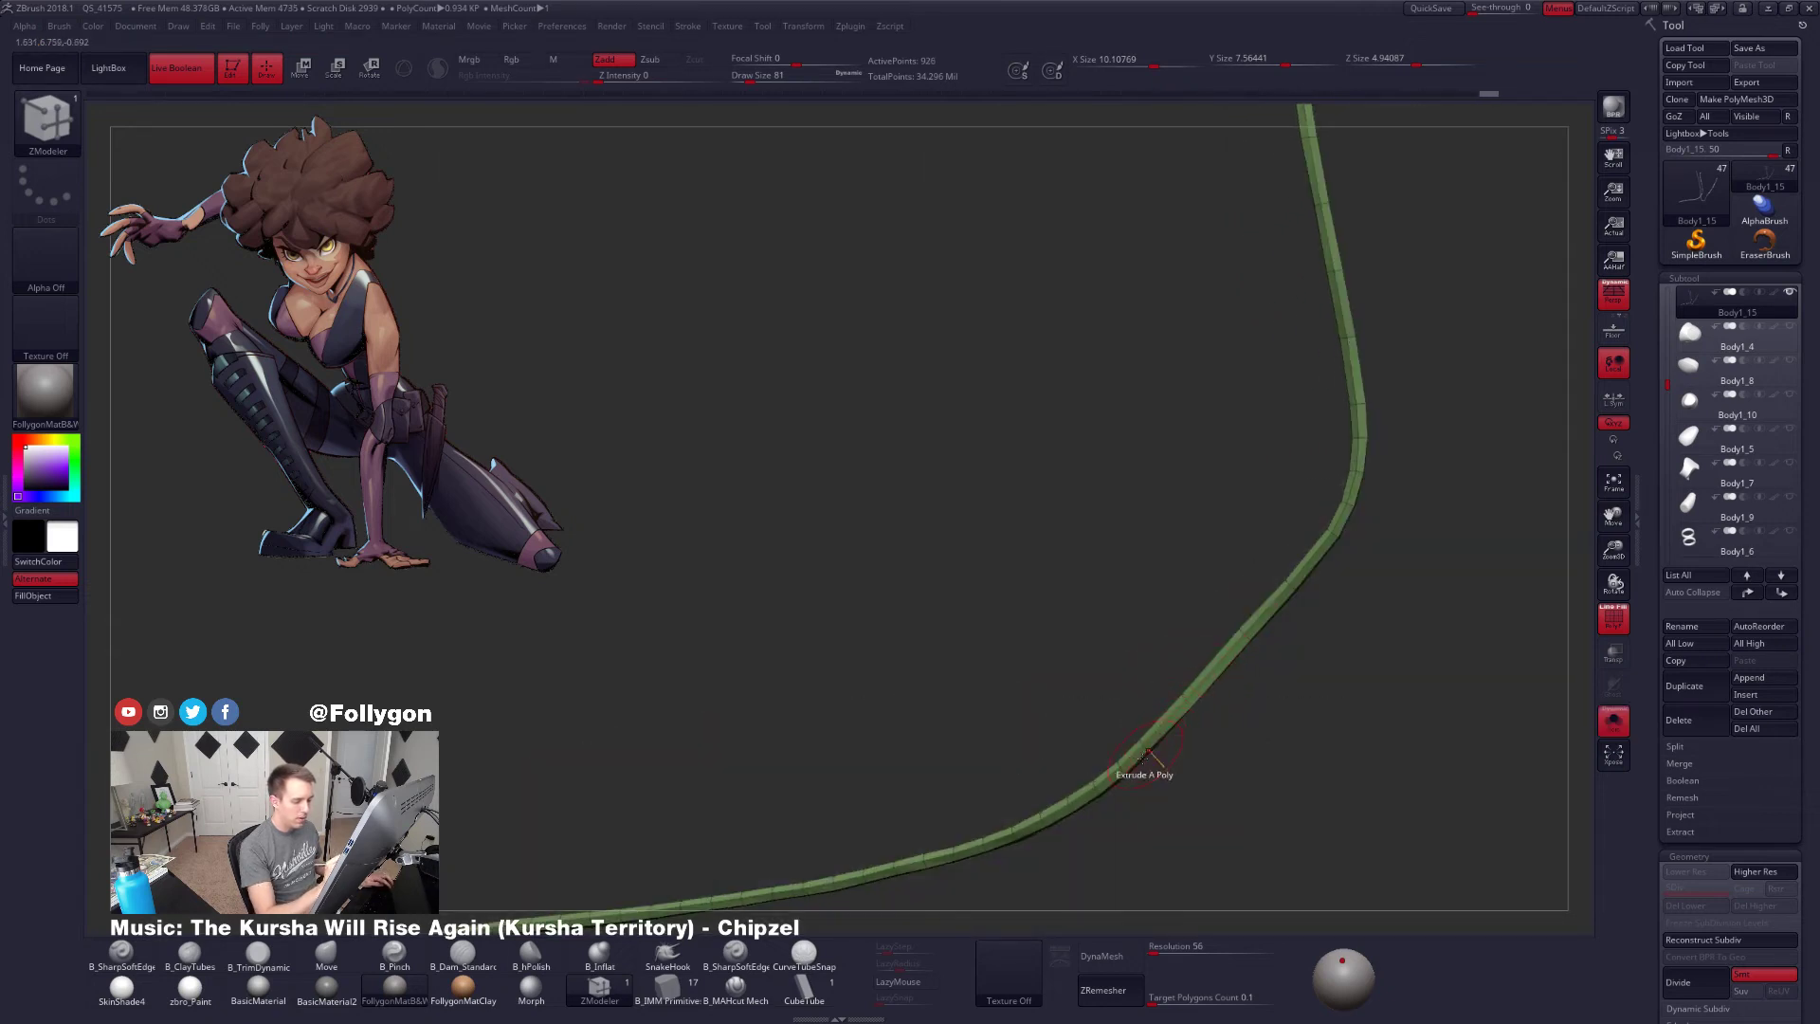
pyautogui.moveTo(1145, 756)
pyautogui.mouseDown(button='right')
pyautogui.moveTo(1203, 683)
pyautogui.moveTo(1196, 739)
pyautogui.moveTo(1235, 722)
pyautogui.moveTo(1211, 709)
pyautogui.moveTo(1161, 742)
pyautogui.mouseUp(button='right')
pyautogui.hotkey('ctrl', 'shift', 'x')
pyautogui.click(1213, 723)
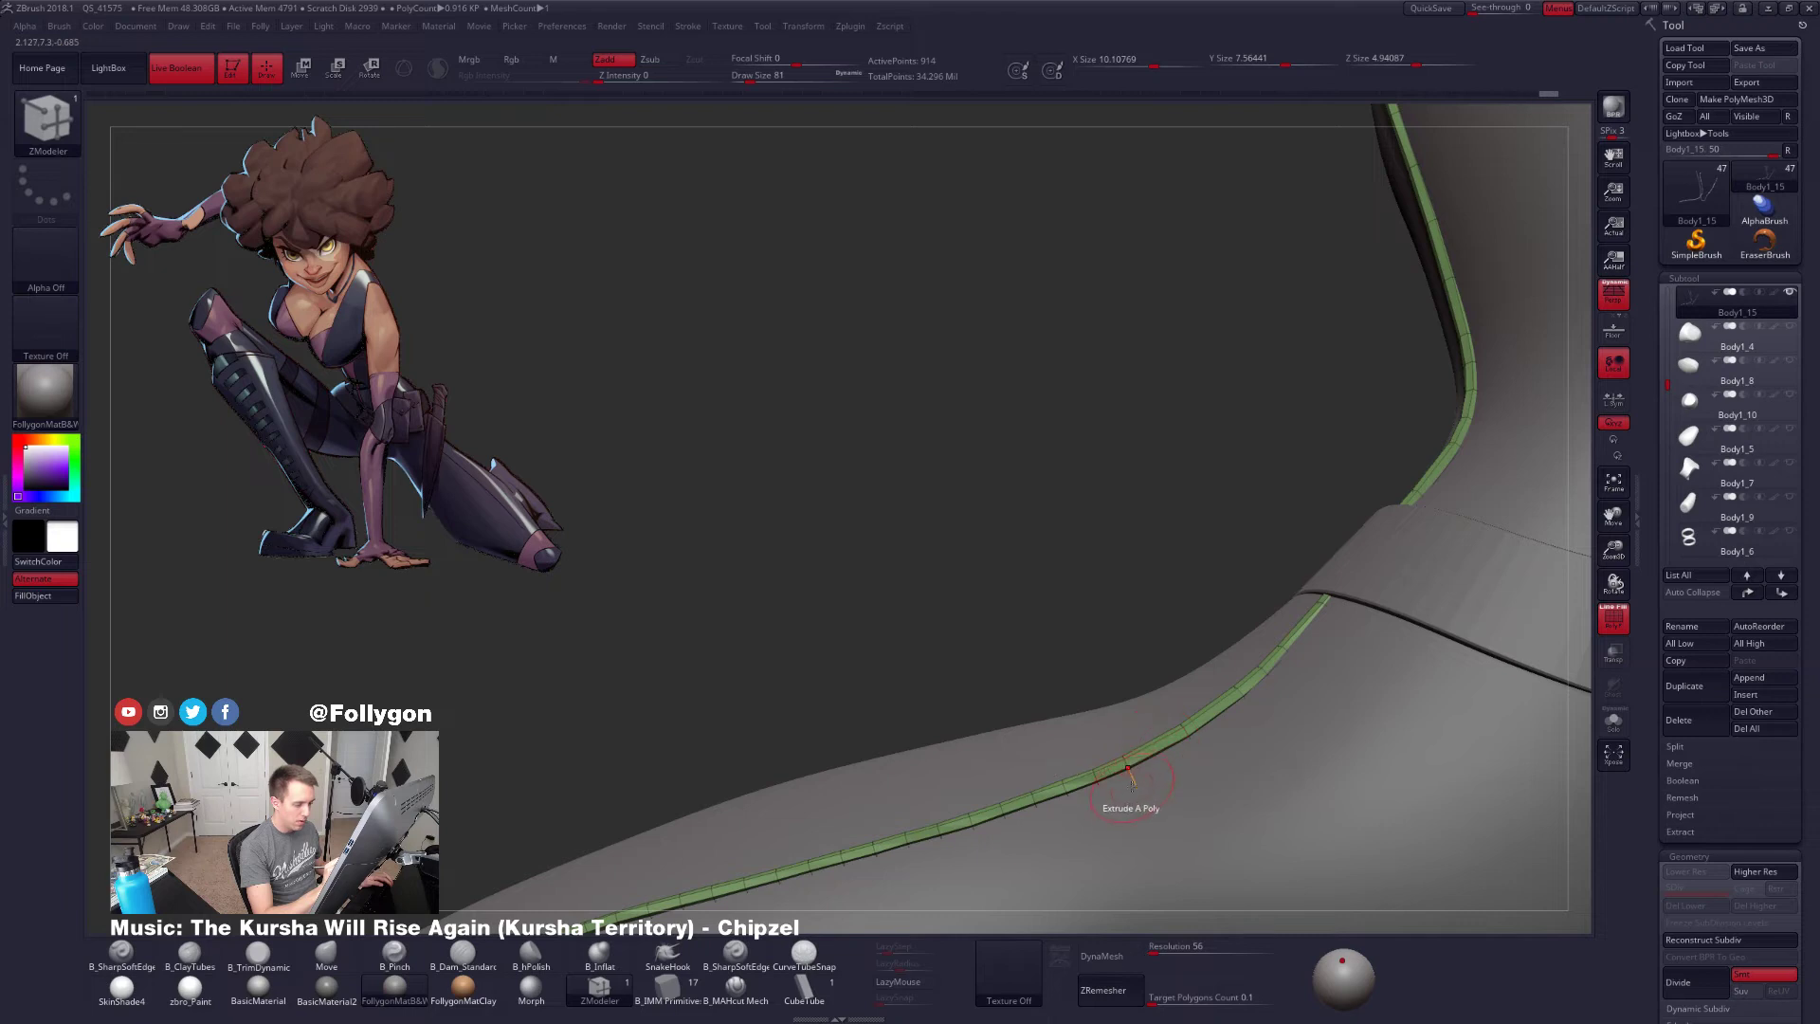
# Delete surplus edge loops along the seam over the hip just below the belt, undoing the accidental edit
pyautogui.moveTo(1080, 804); pyautogui.dragTo(1213, 655, button='right')
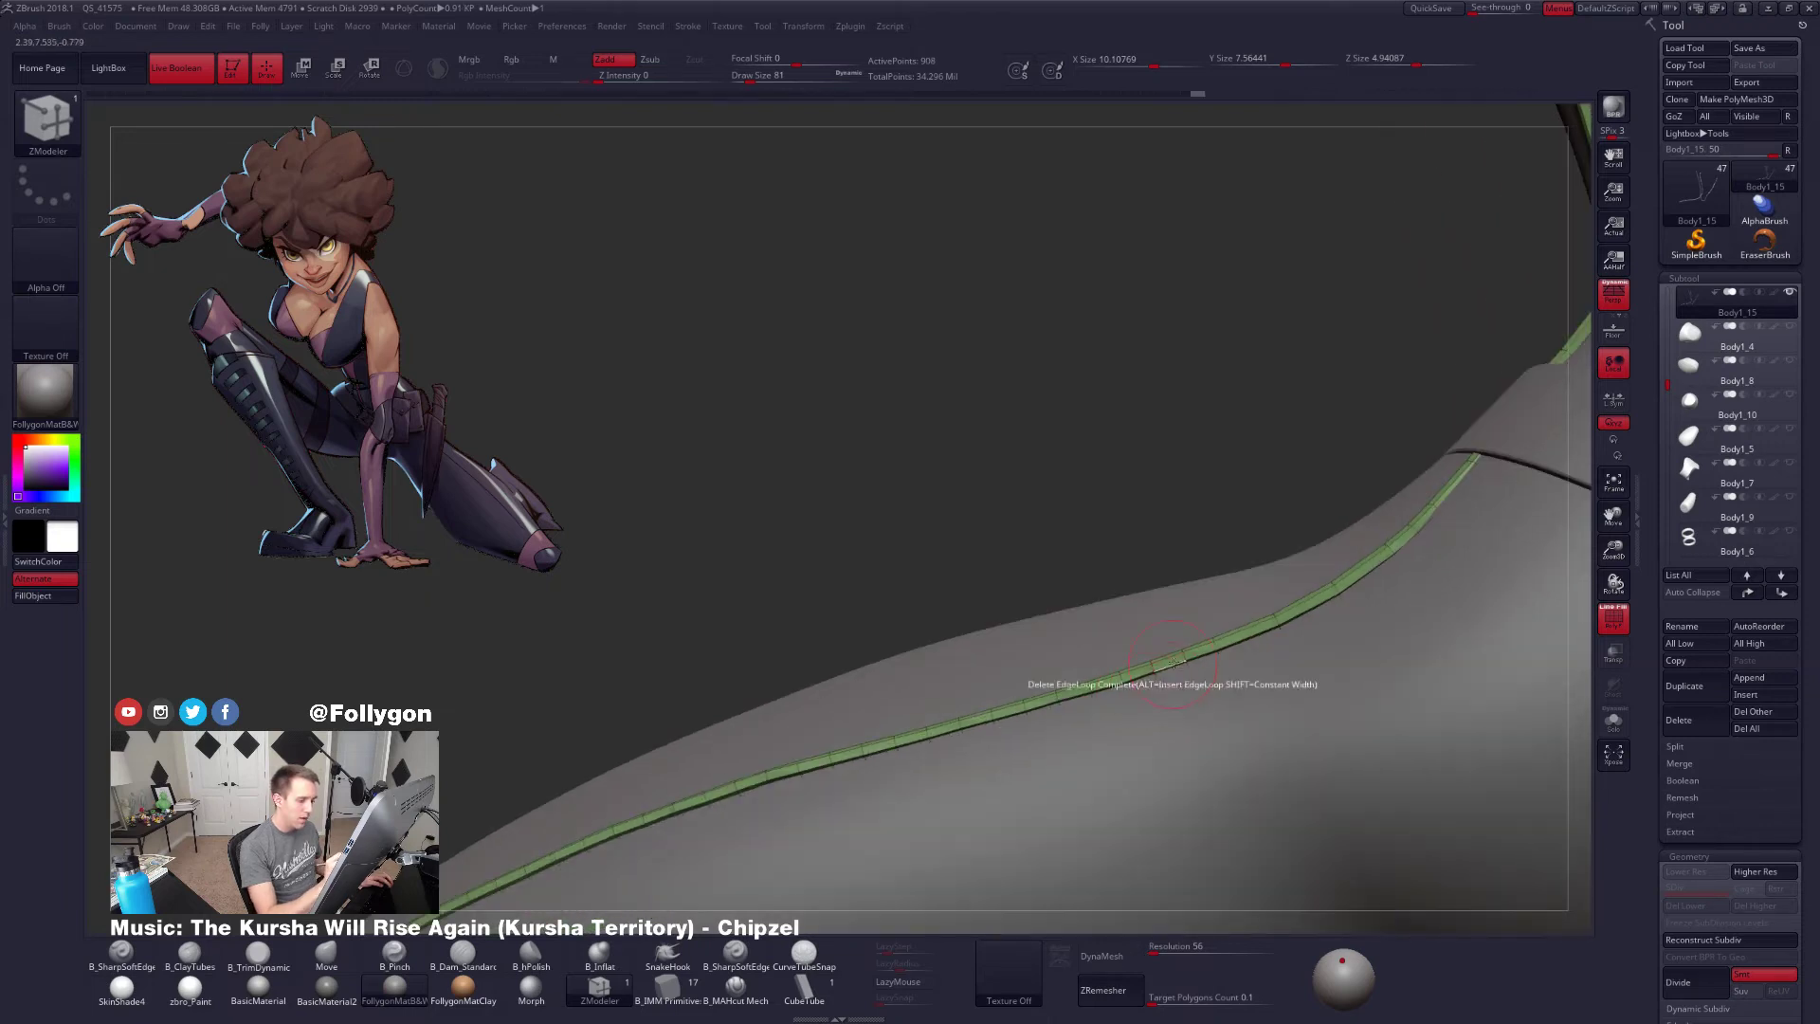
pyautogui.click(1219, 644)
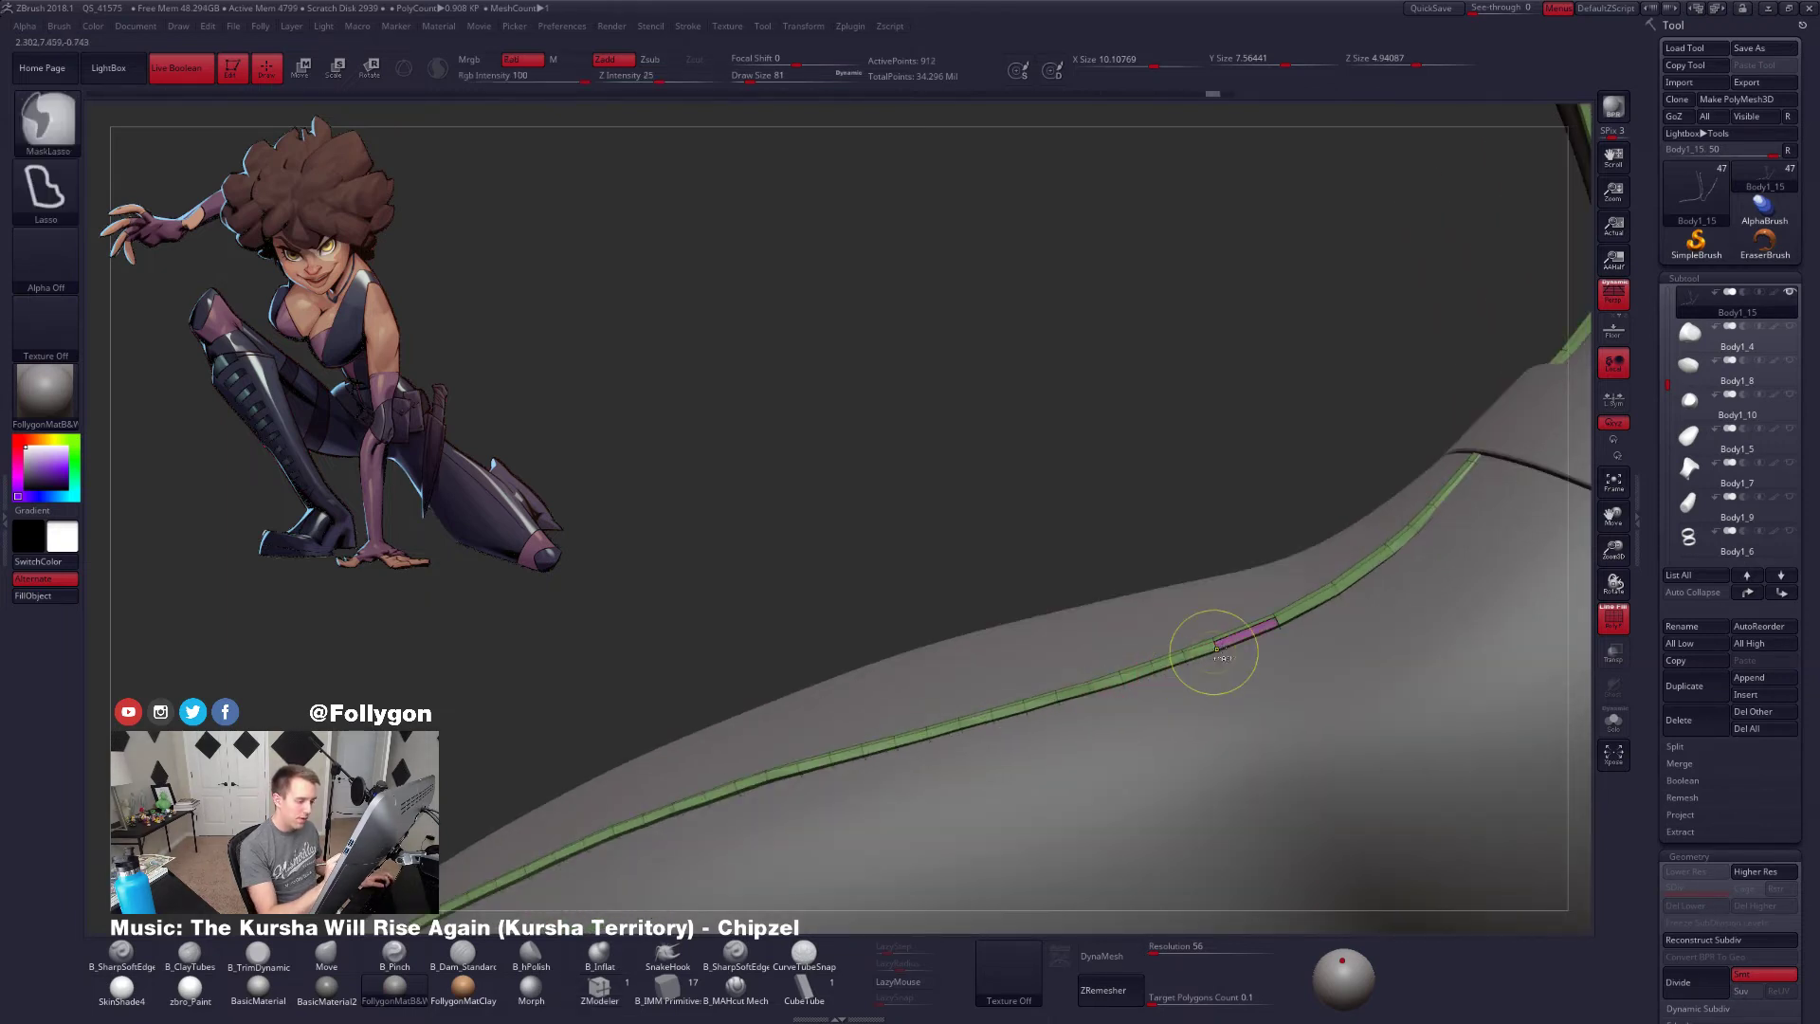
pyautogui.press('space')
pyautogui.click(1130, 524)
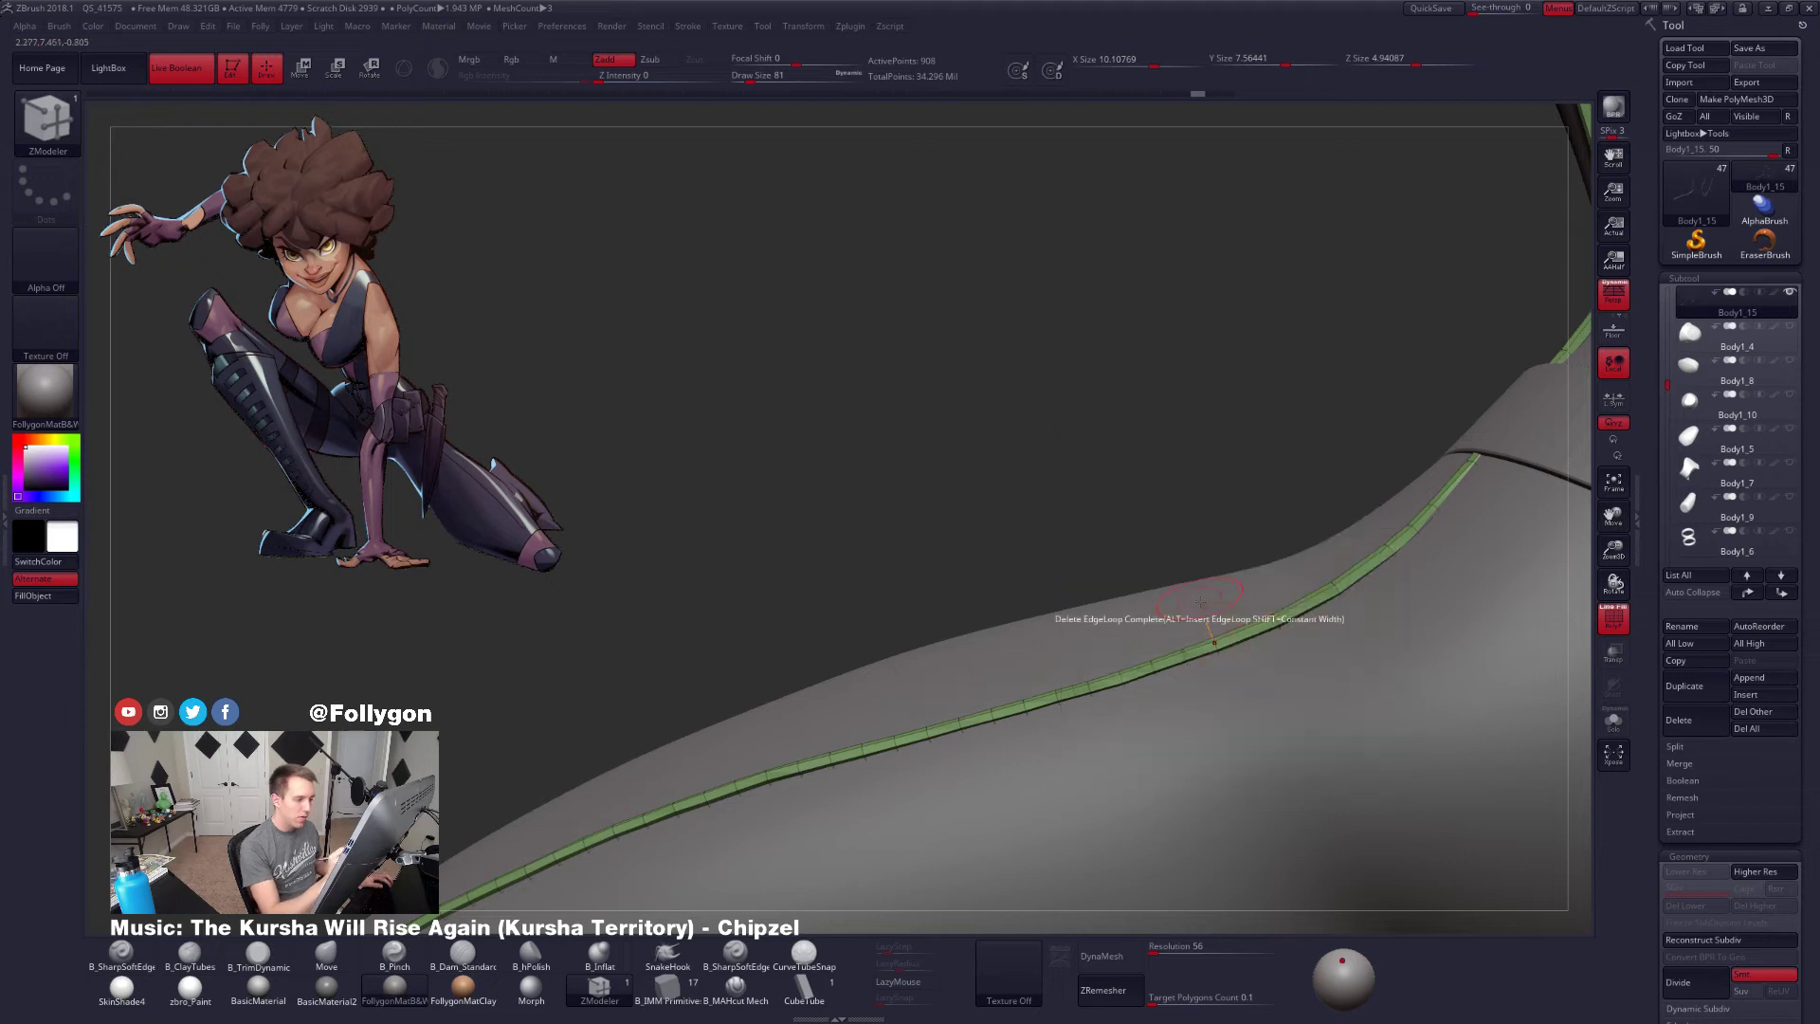
pyautogui.click(1119, 675)
pyautogui.click(1087, 685)
pyautogui.moveTo(1156, 720); pyautogui.dragTo(1063, 720)
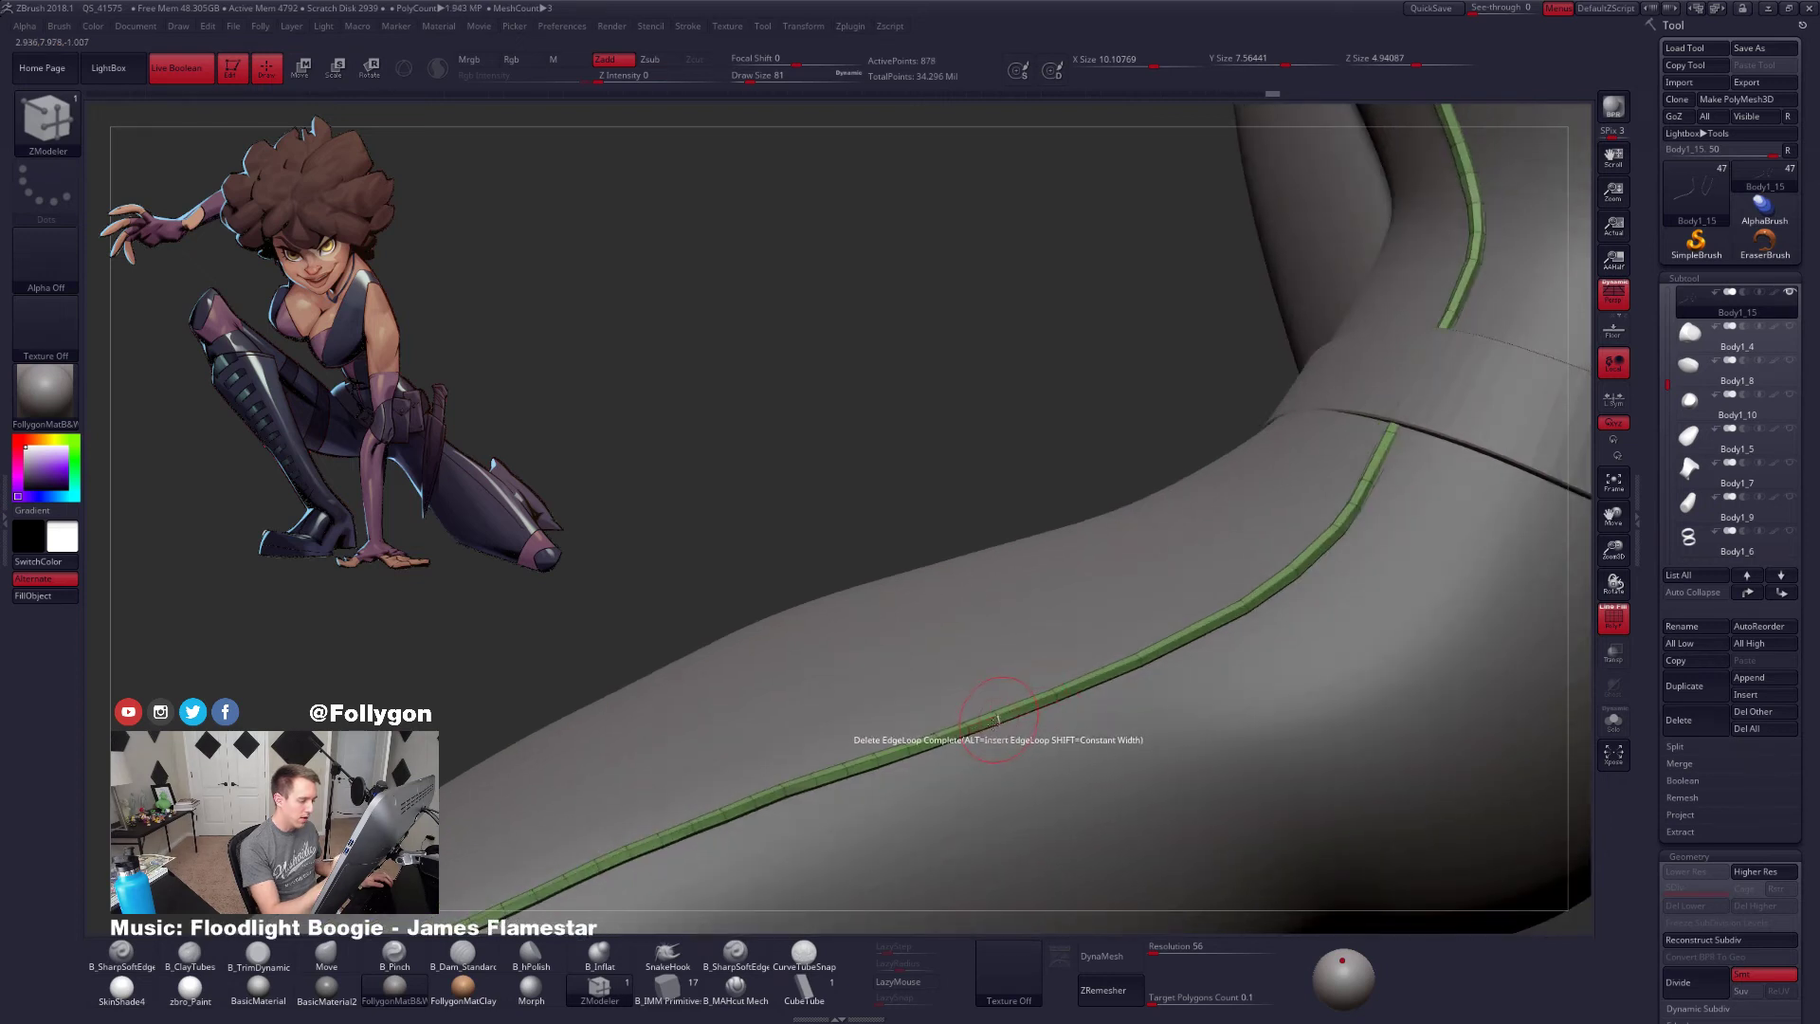
# Continue deleting alternate edge loops along the seam down the upper and middle thigh
pyautogui.click(1105, 699)
pyautogui.moveTo(1105, 699); pyautogui.dragTo(1072, 640, button='right')
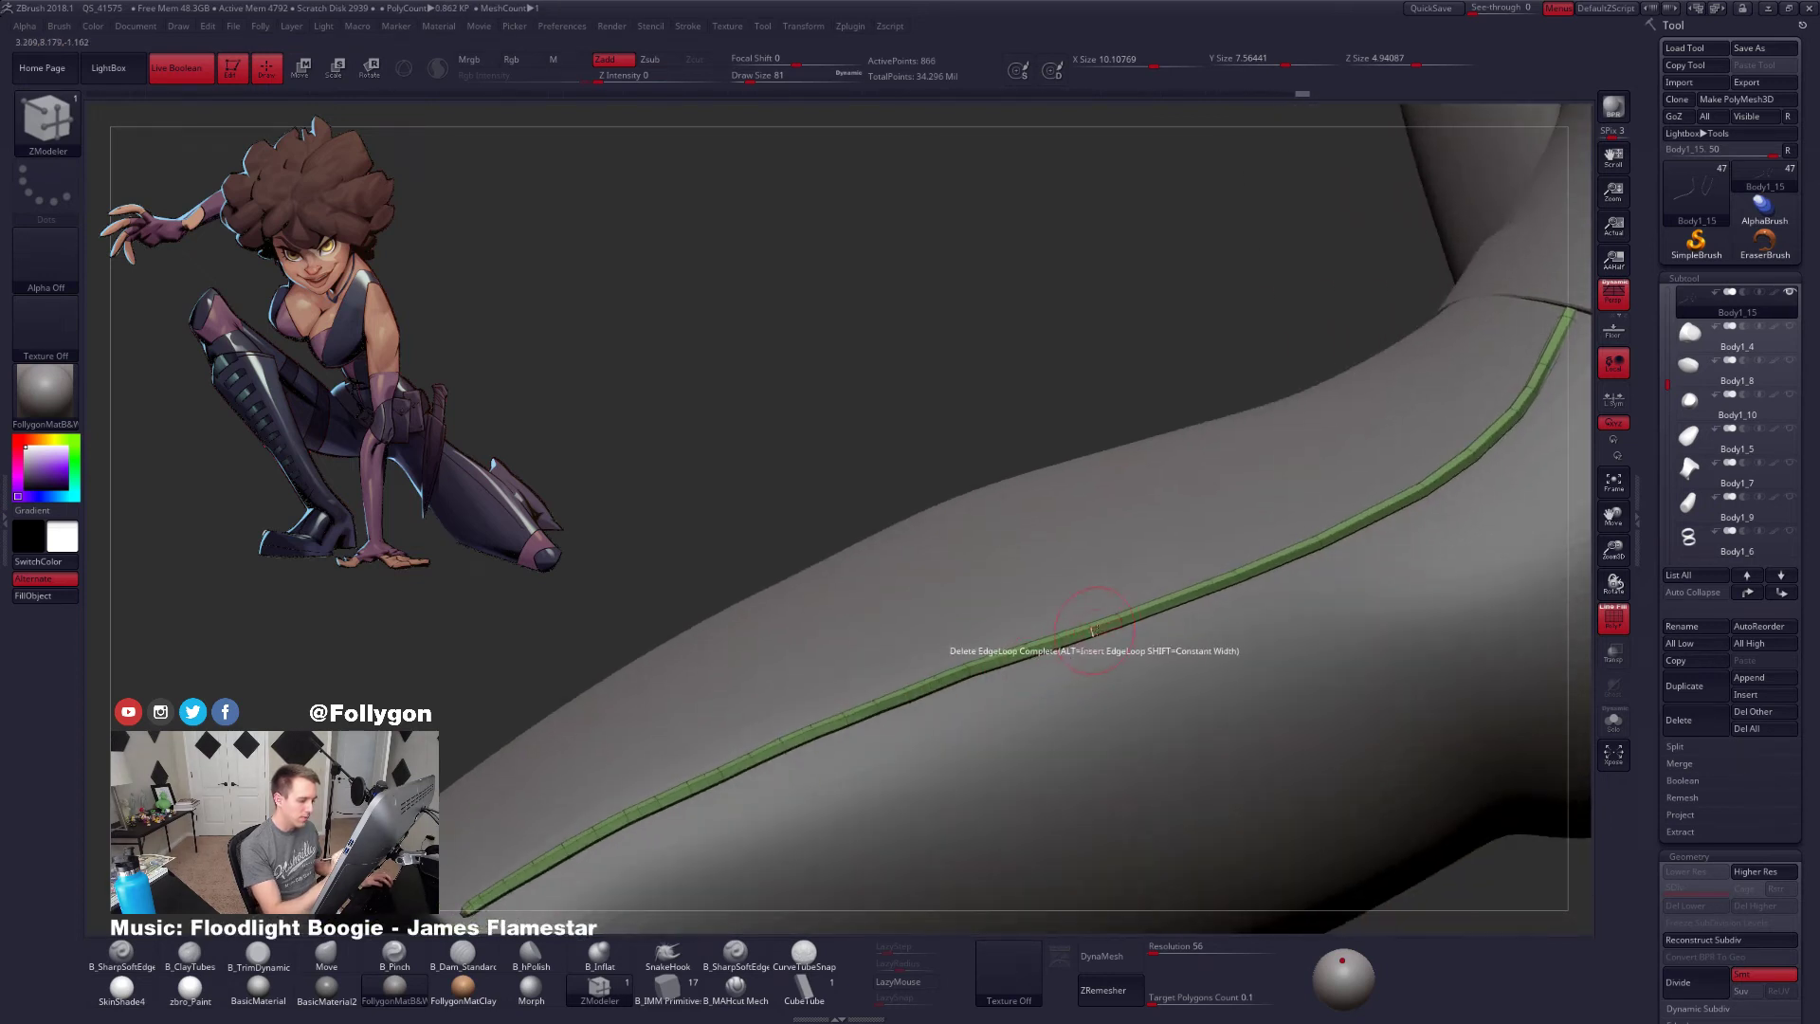
pyautogui.click(1060, 642)
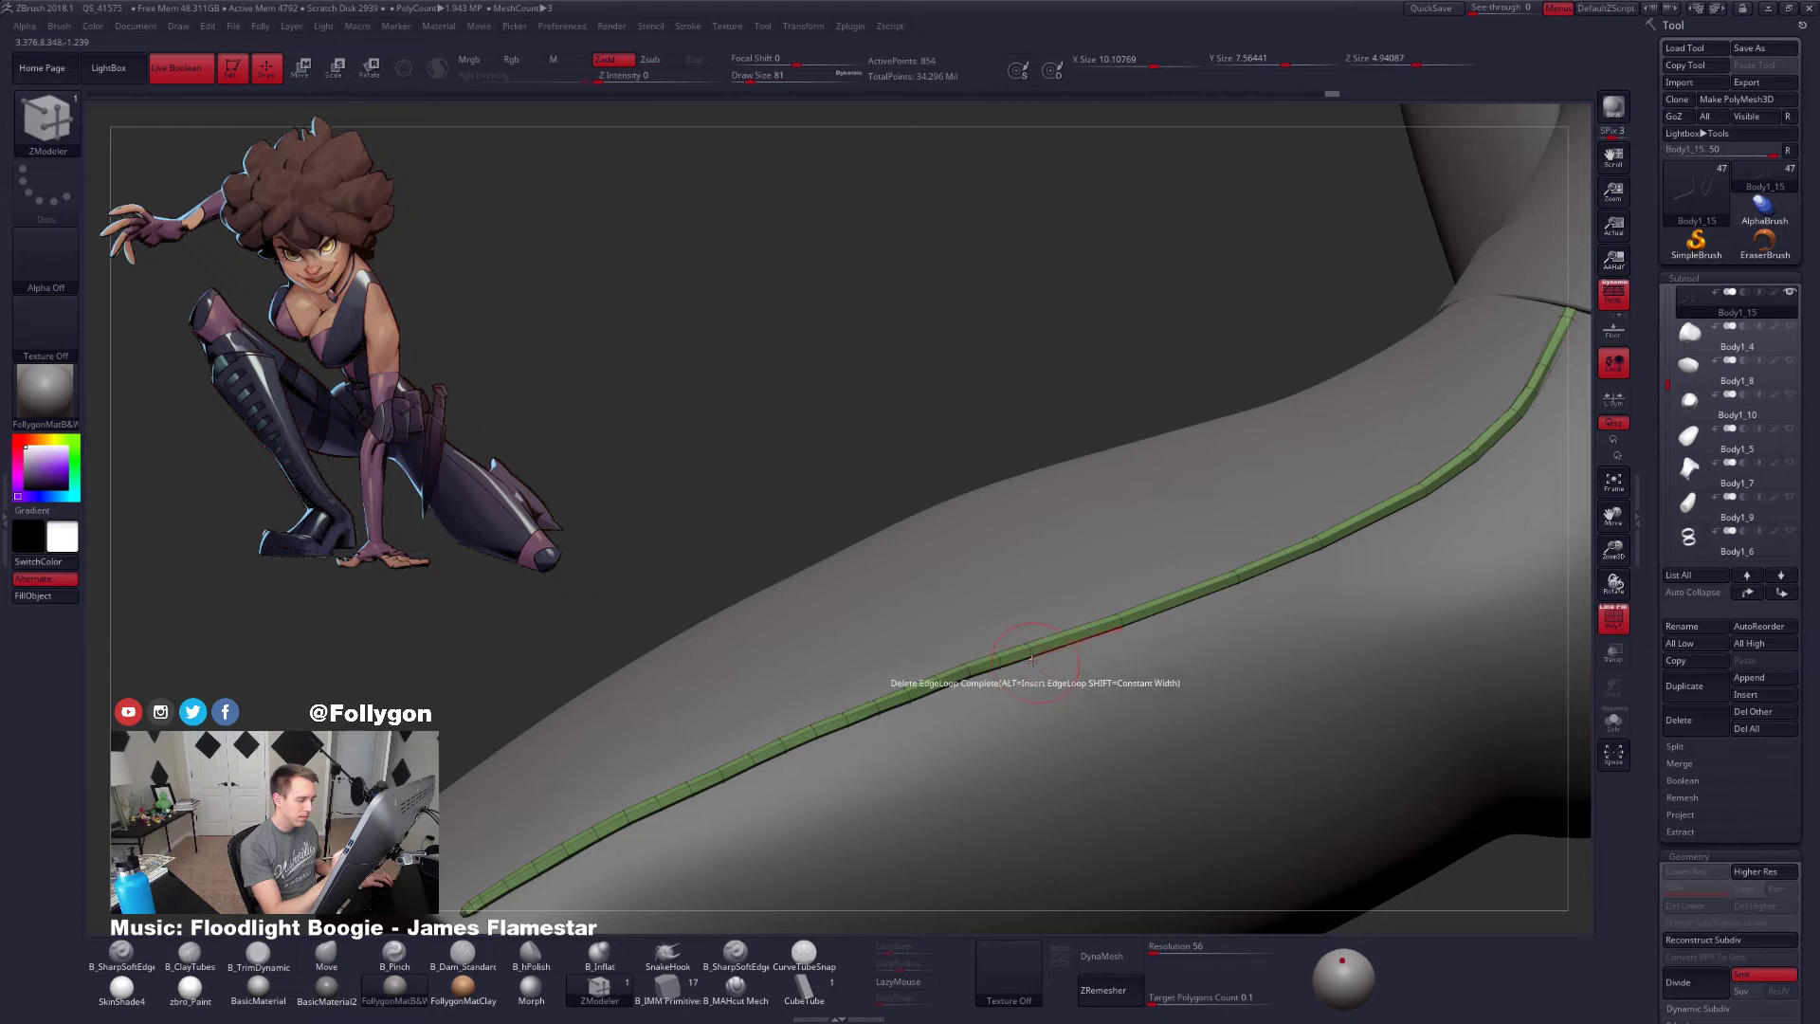
pyautogui.click(1029, 652)
pyautogui.click(968, 672)
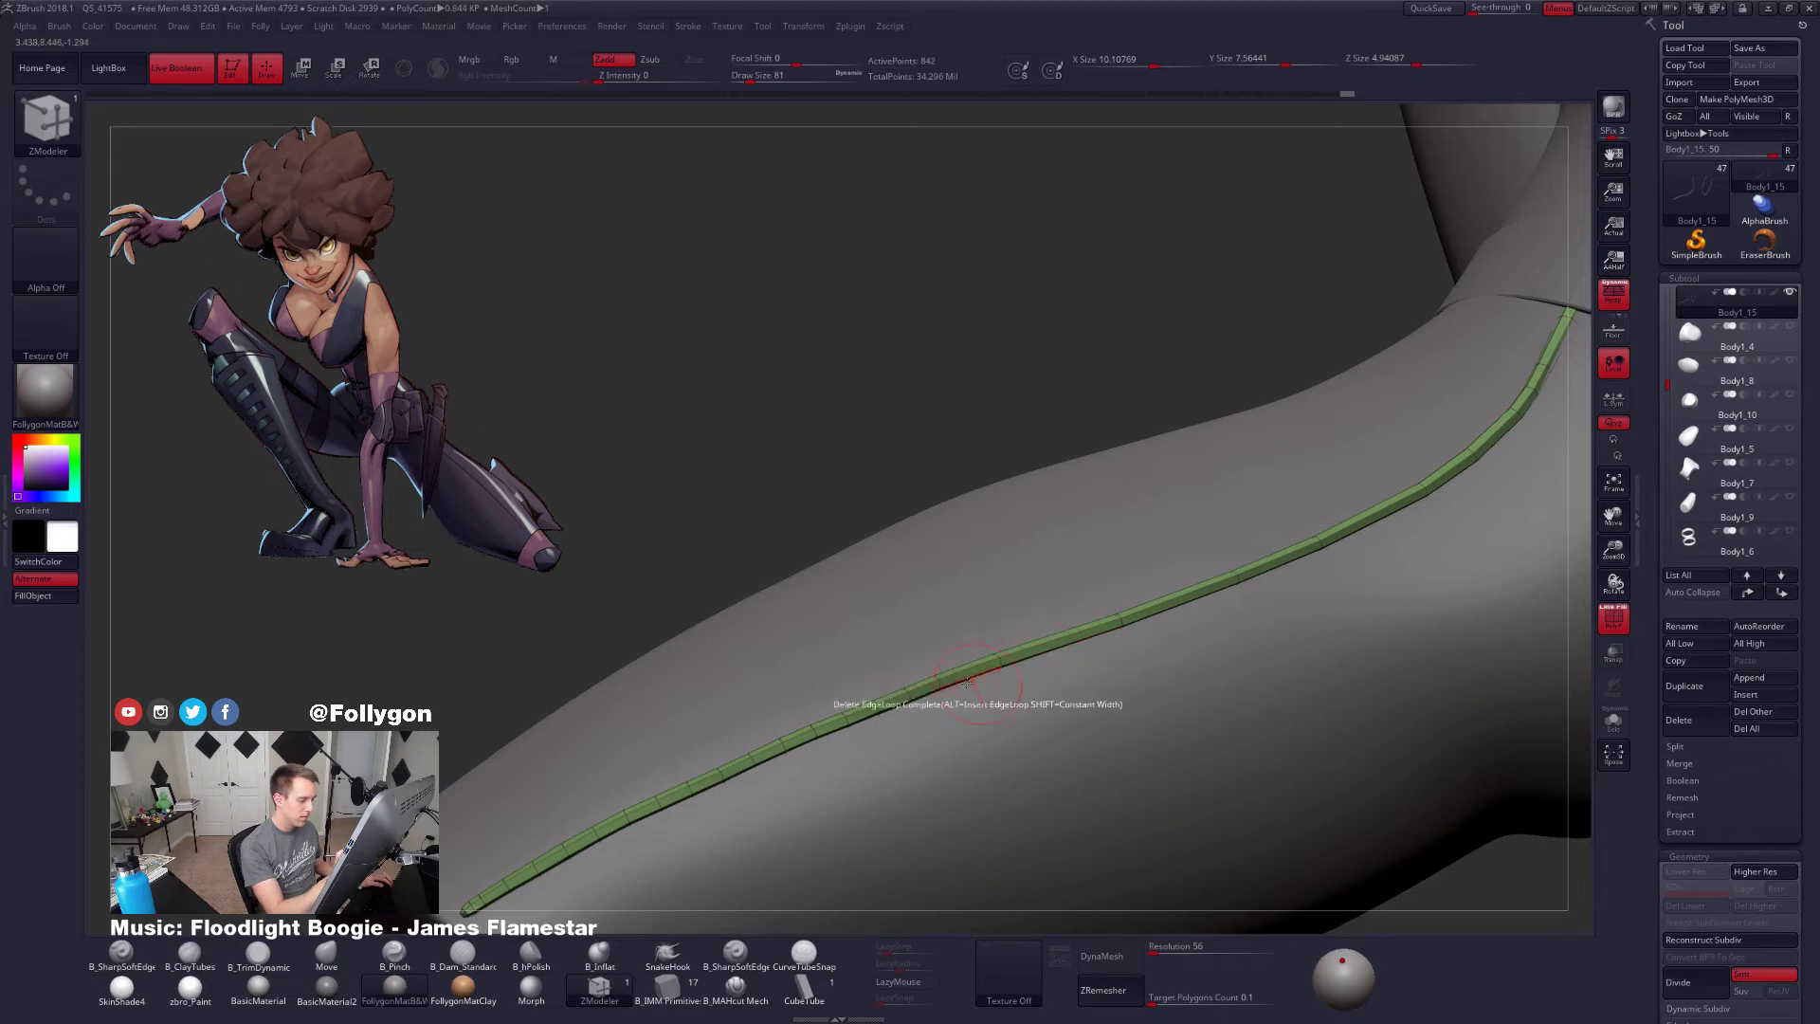
pyautogui.moveTo(967, 672); pyautogui.dragTo(1040, 603, button='right')
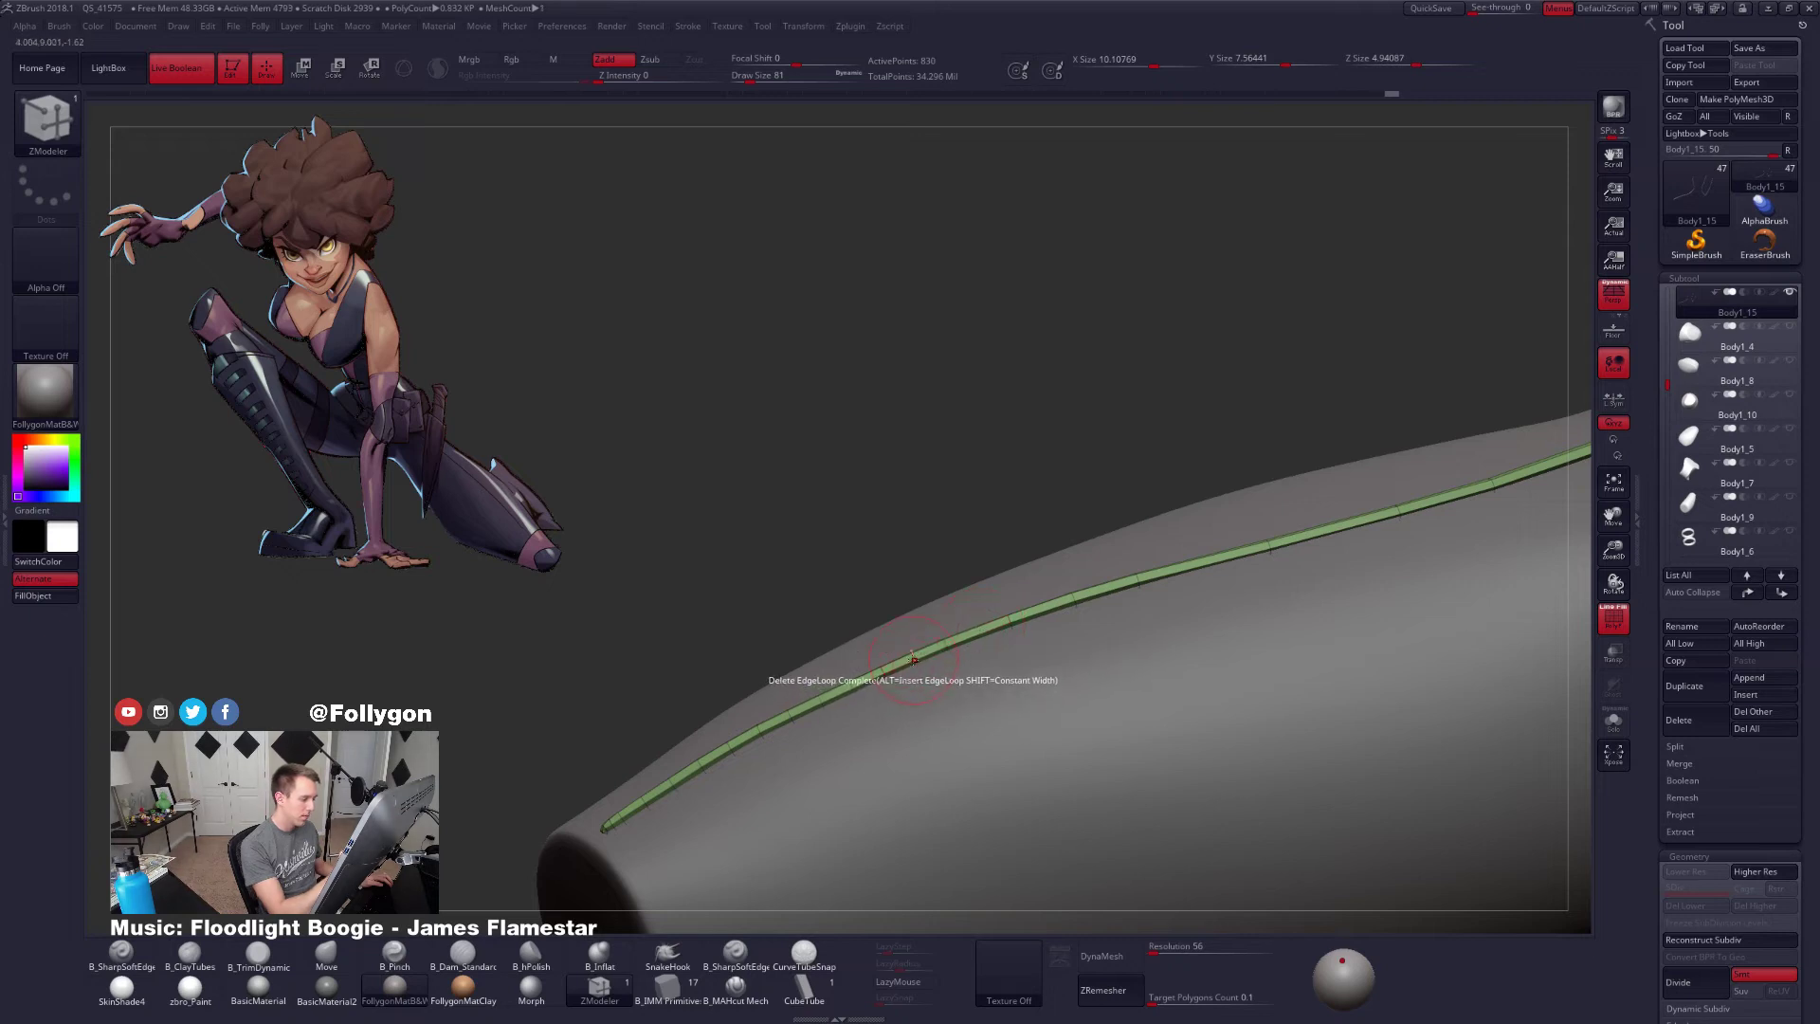
# Thin the edge loops on the lowest stretch of the thigh seam near the leg opening, undoing the misplaced deletion
pyautogui.click(907, 675)
pyautogui.hotkey('ctrl', 'z')
pyautogui.click(913, 656)
pyautogui.keyDown('alt'); pyautogui.moveTo(918, 654); pyautogui.dragTo(1151, 590, button='right'); pyautogui.keyUp('alt')
pyautogui.click(1057, 637)
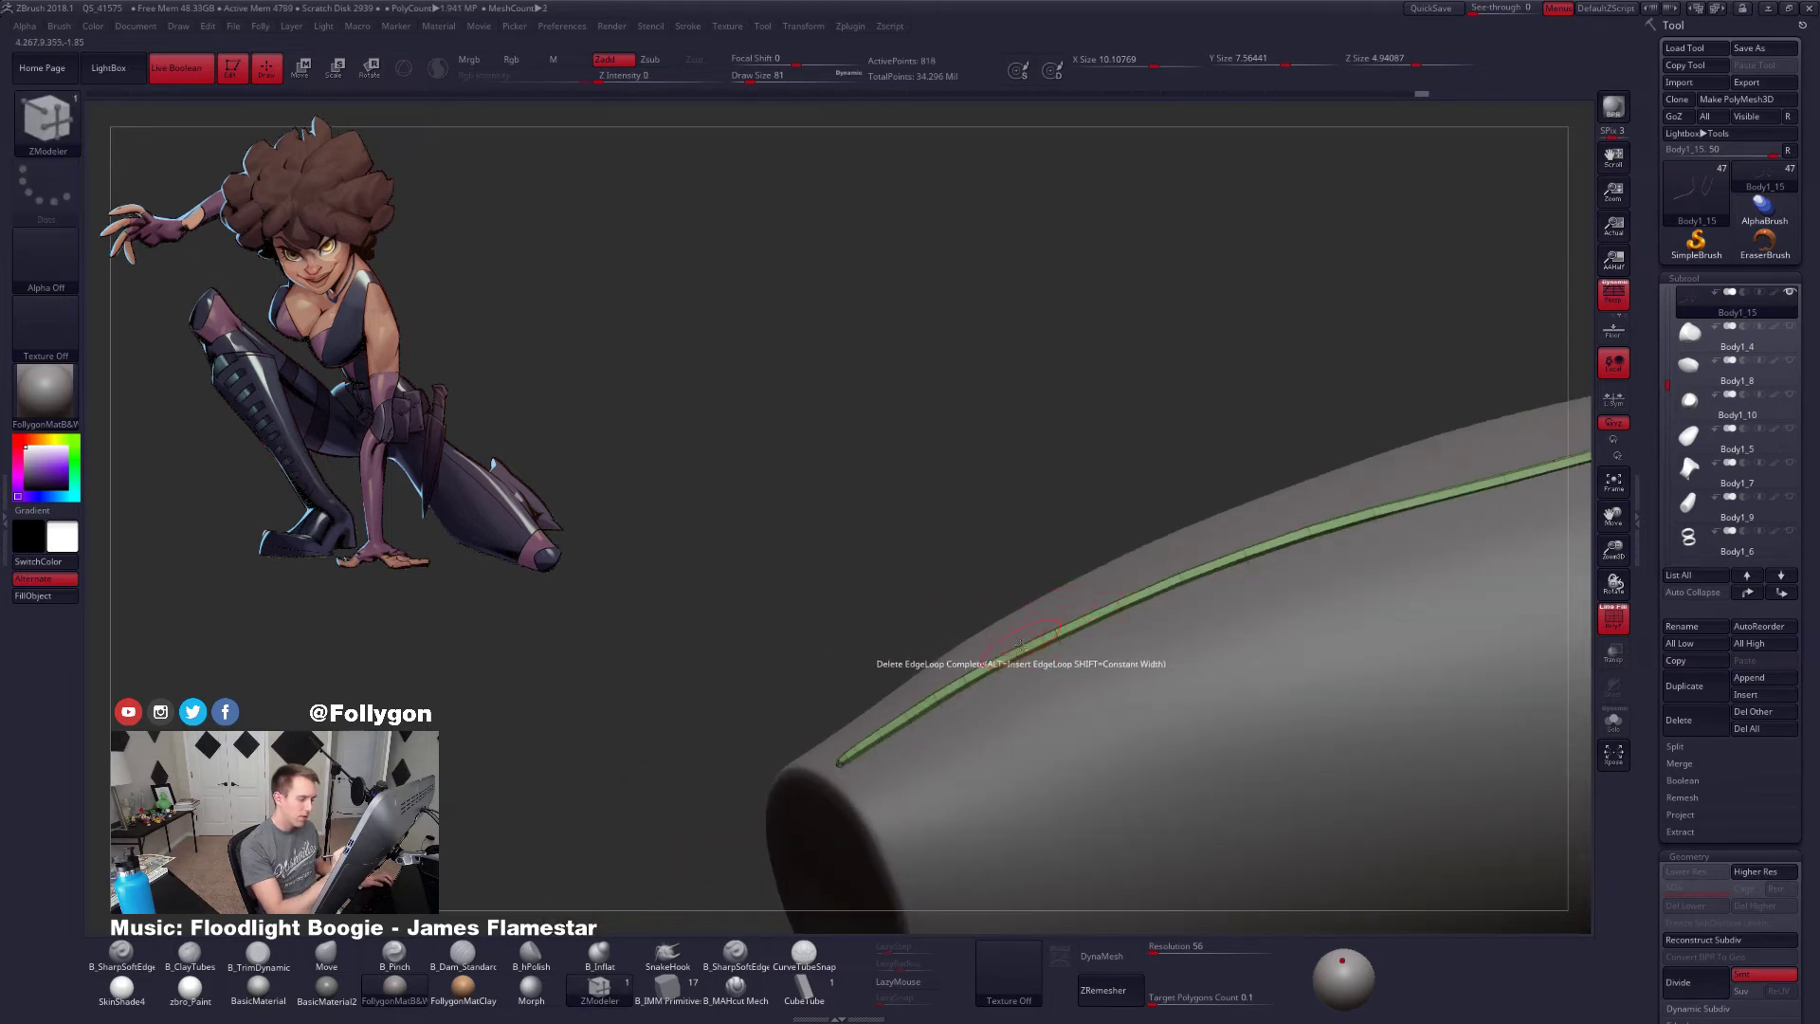
pyautogui.moveTo(1013, 665); pyautogui.dragTo(970, 681, button='right')
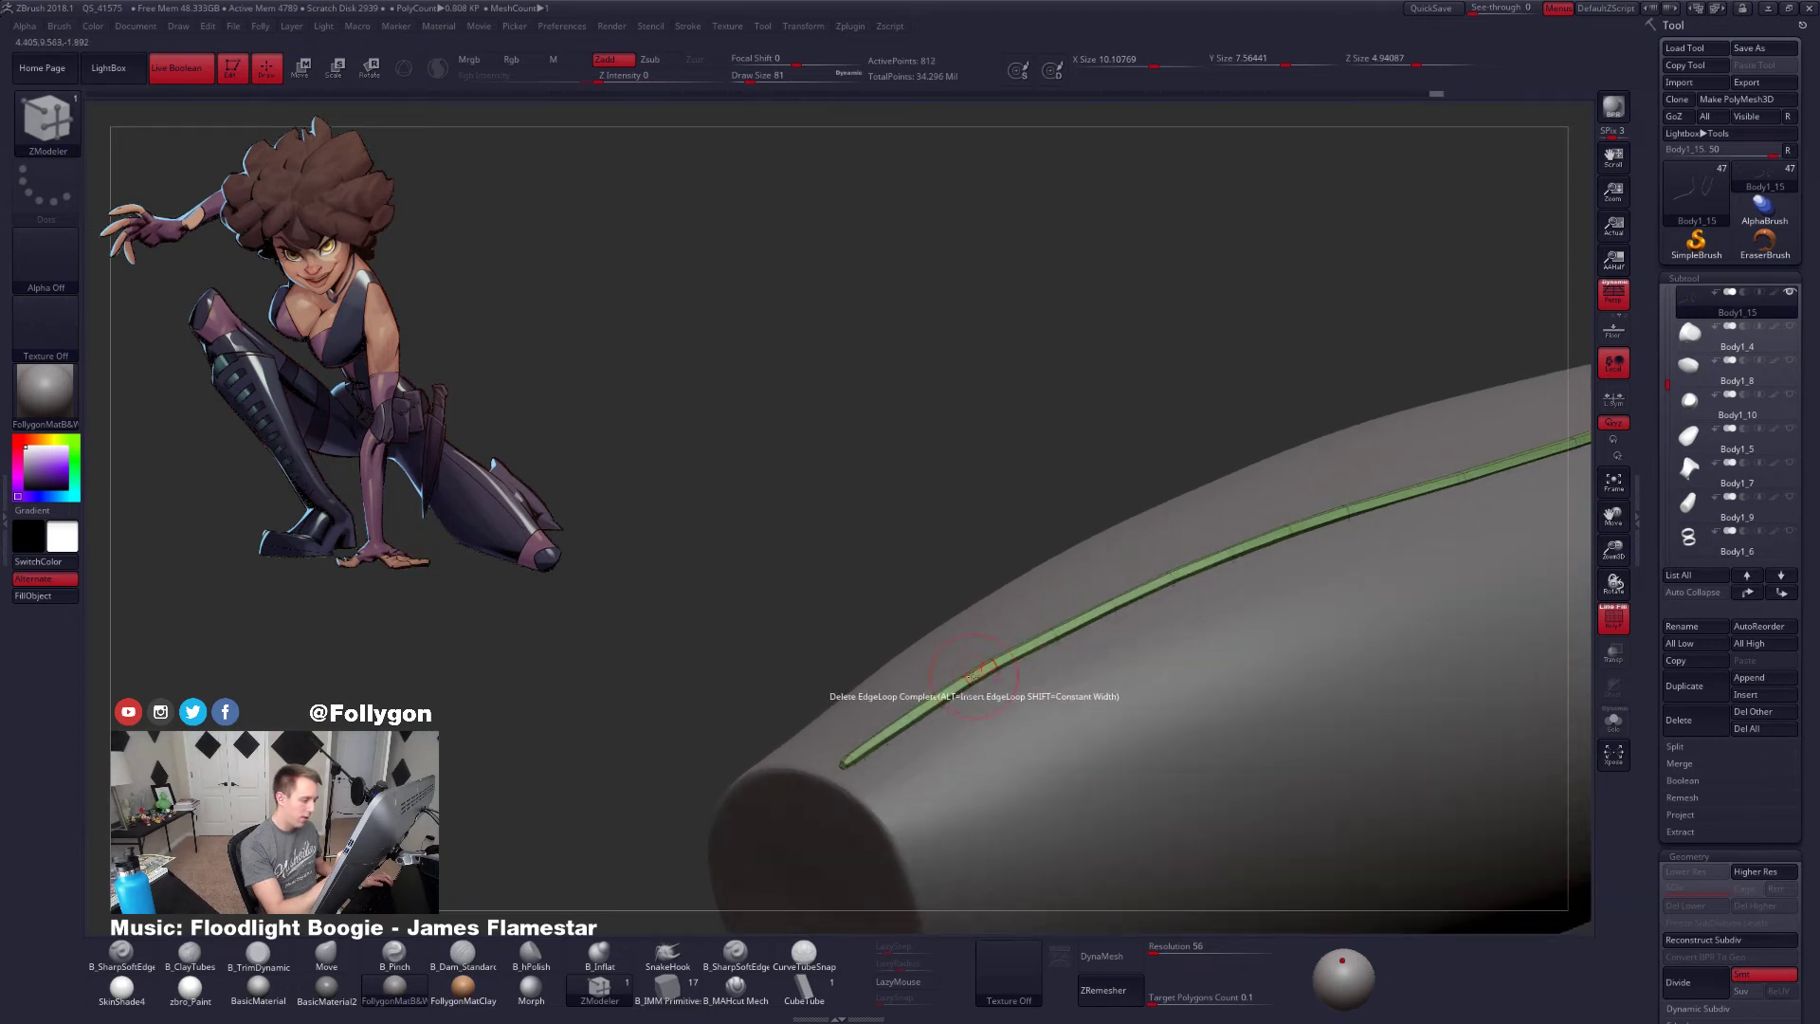
pyautogui.click(969, 681)
# Mask the seam tube except for its lower tip and move the tip to the leg opening's edge with Transpose
pyautogui.moveTo(904, 747)
pyautogui.keyDown('alt'); pyautogui.mouseDown(button='right')
pyautogui.moveTo(1059, 691)
pyautogui.moveTo(1061, 743)
pyautogui.mouseUp(button='right'); pyautogui.keyUp('alt')
pyautogui.hotkey('shift', 's')
pyautogui.press('ctrl')
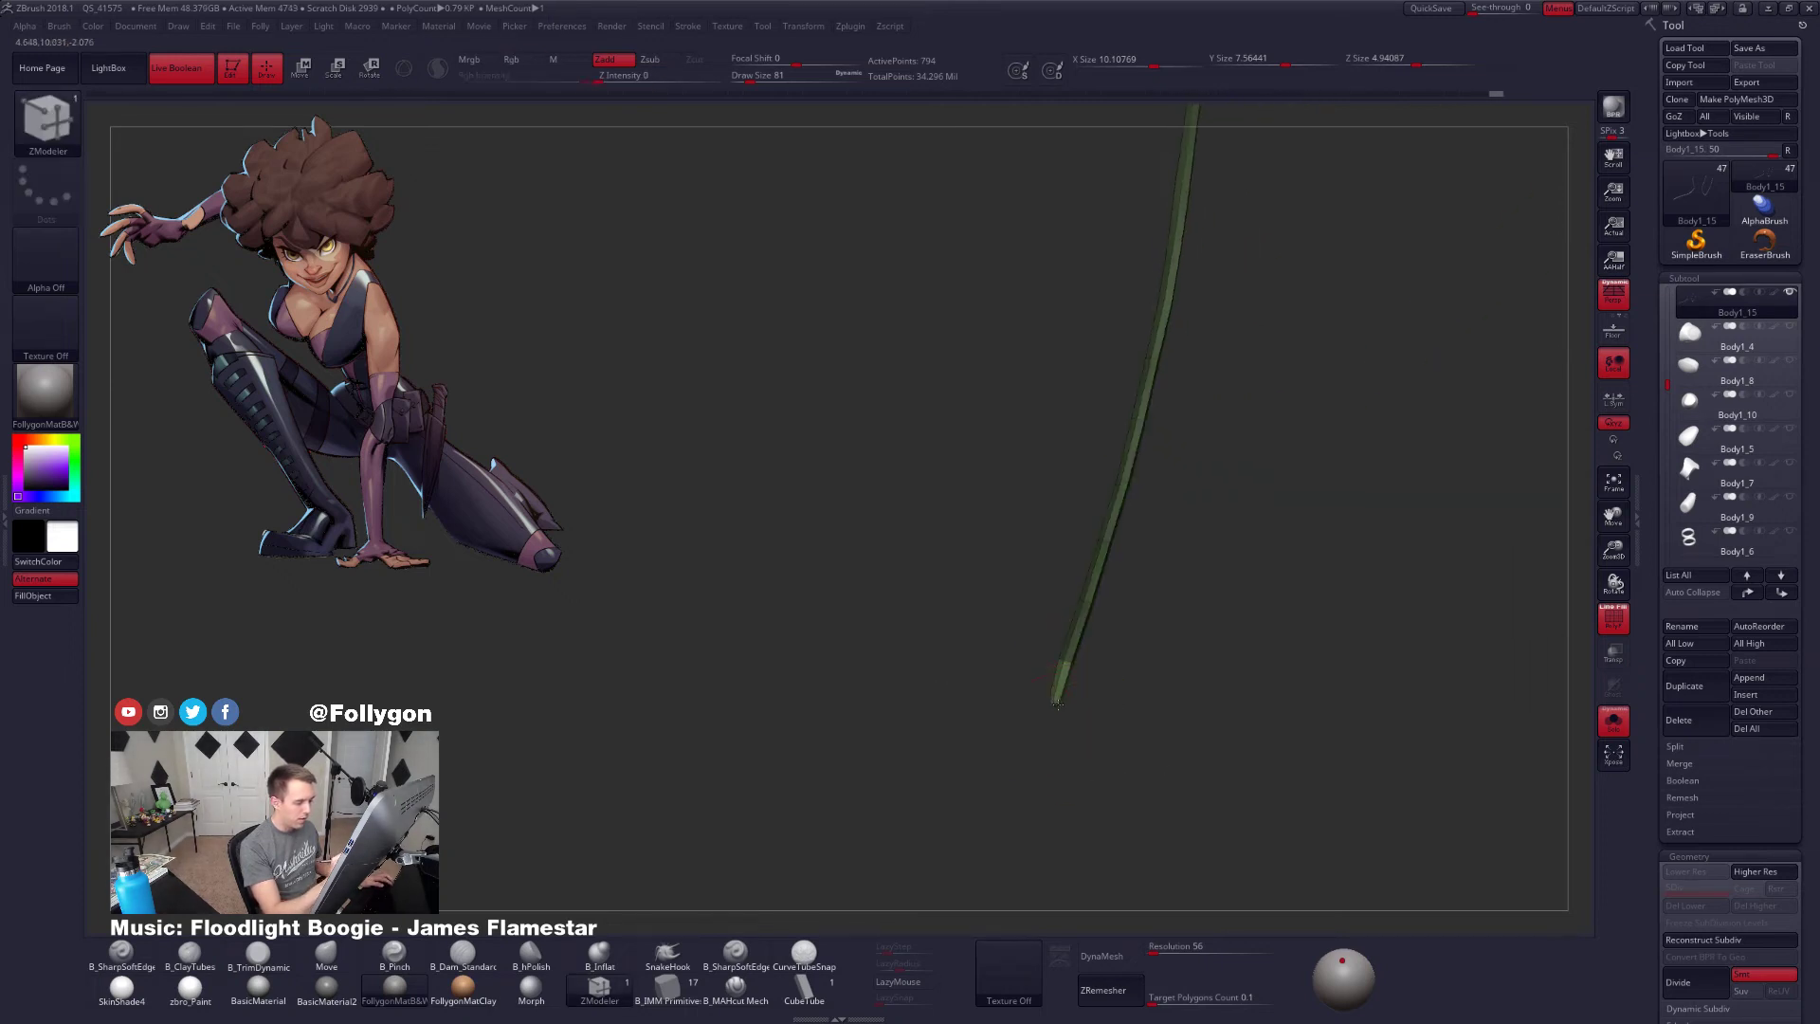
pyautogui.hotkey('shift', 's')
pyautogui.keyDown('ctrl'); pyautogui.moveTo(1041, 730); pyautogui.dragTo(1057, 685, button='right'); pyautogui.keyUp('ctrl')
pyautogui.press('w')
pyautogui.moveTo(1061, 670); pyautogui.dragTo(1061, 676)
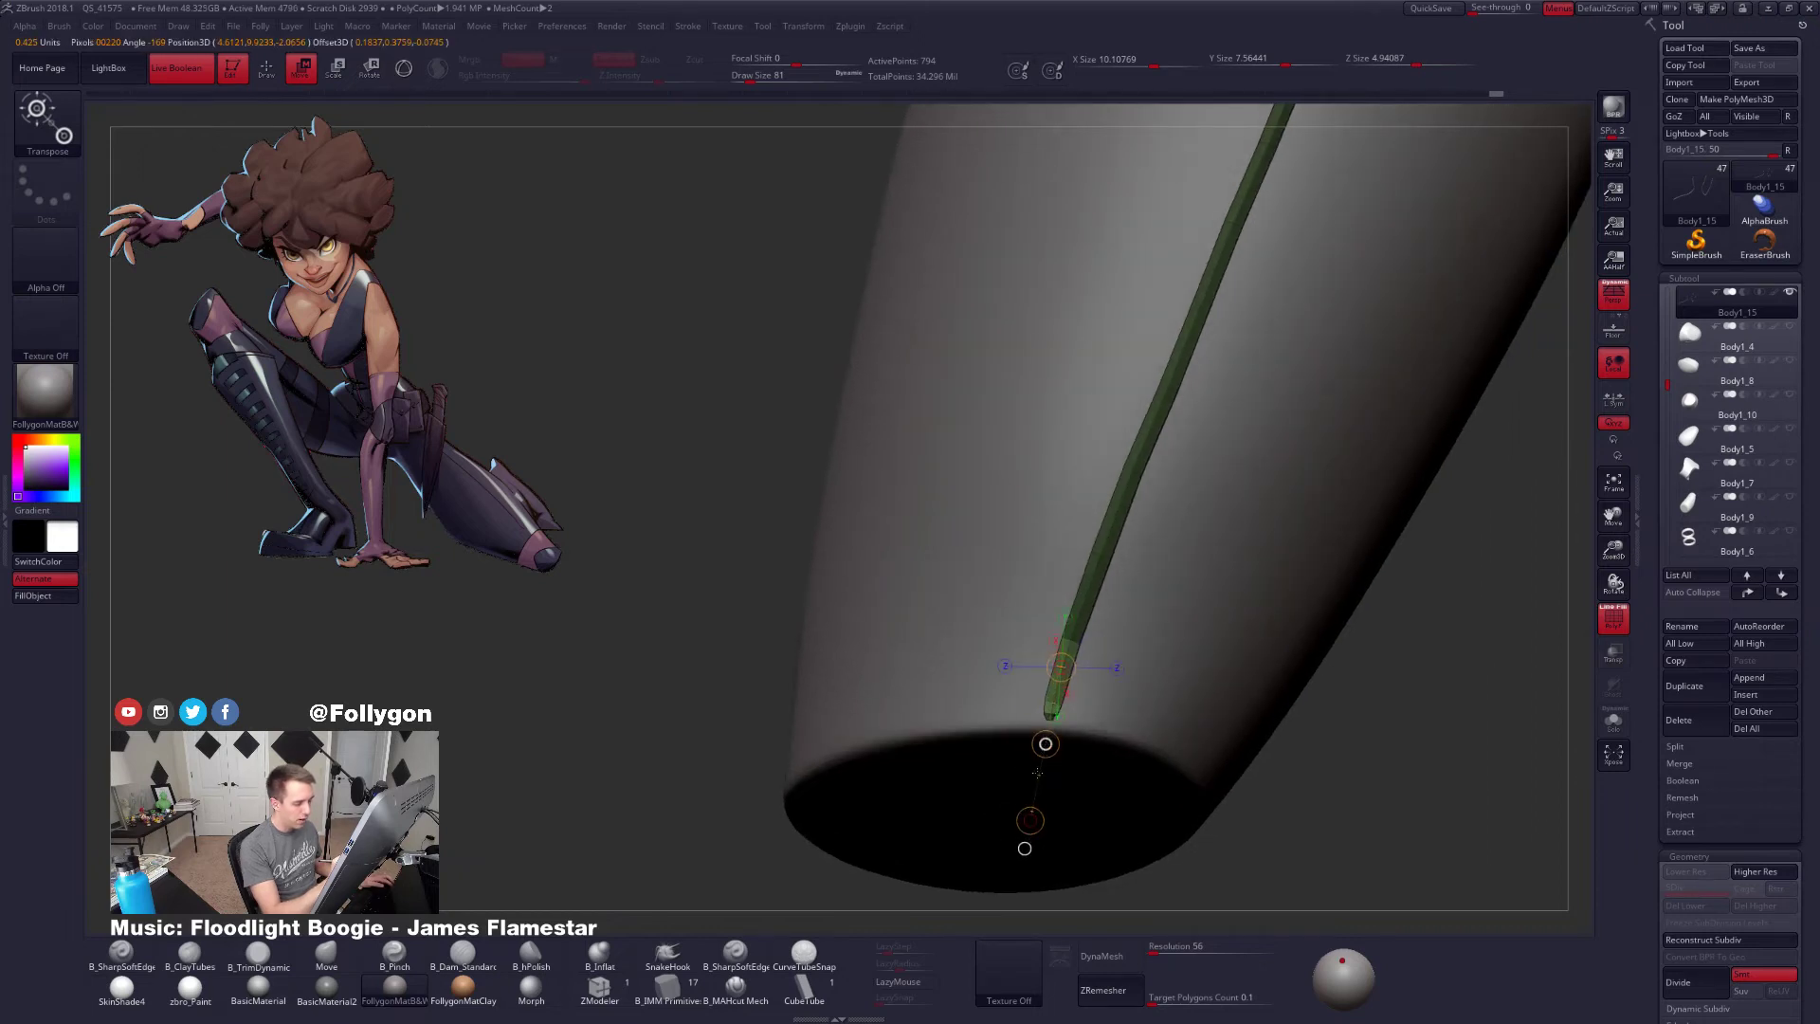
pyautogui.press('q')
# Clear the mask, smooth the seam with dynamic subdivision, and fit its lower end to the thigh using the Move brush at draw size 150
pyautogui.moveTo(1033, 793); pyautogui.dragTo(1107, 775, button='right')
pyautogui.keyDown('ctrl'); pyautogui.moveTo(951, 699); pyautogui.dragTo(981, 728); pyautogui.keyUp('ctrl')
pyautogui.press('d')
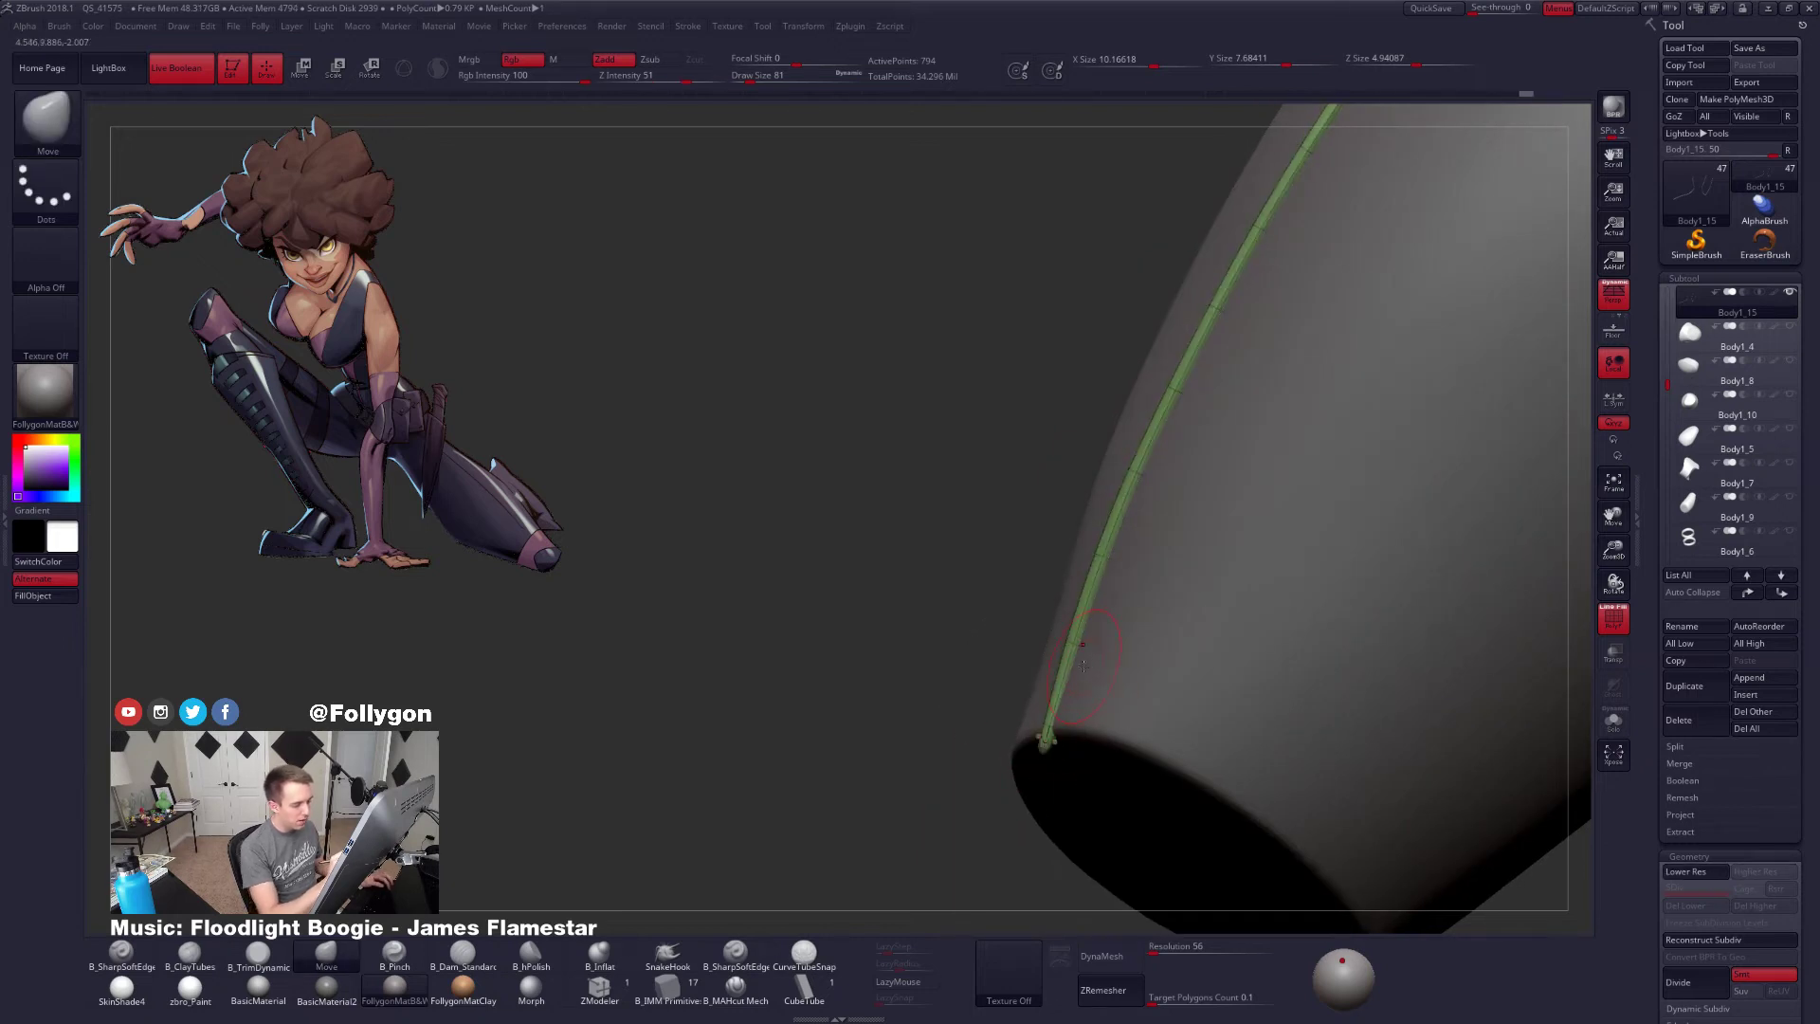
pyautogui.press('space')
pyautogui.moveTo(1086, 656); pyautogui.dragTo(1097, 656)
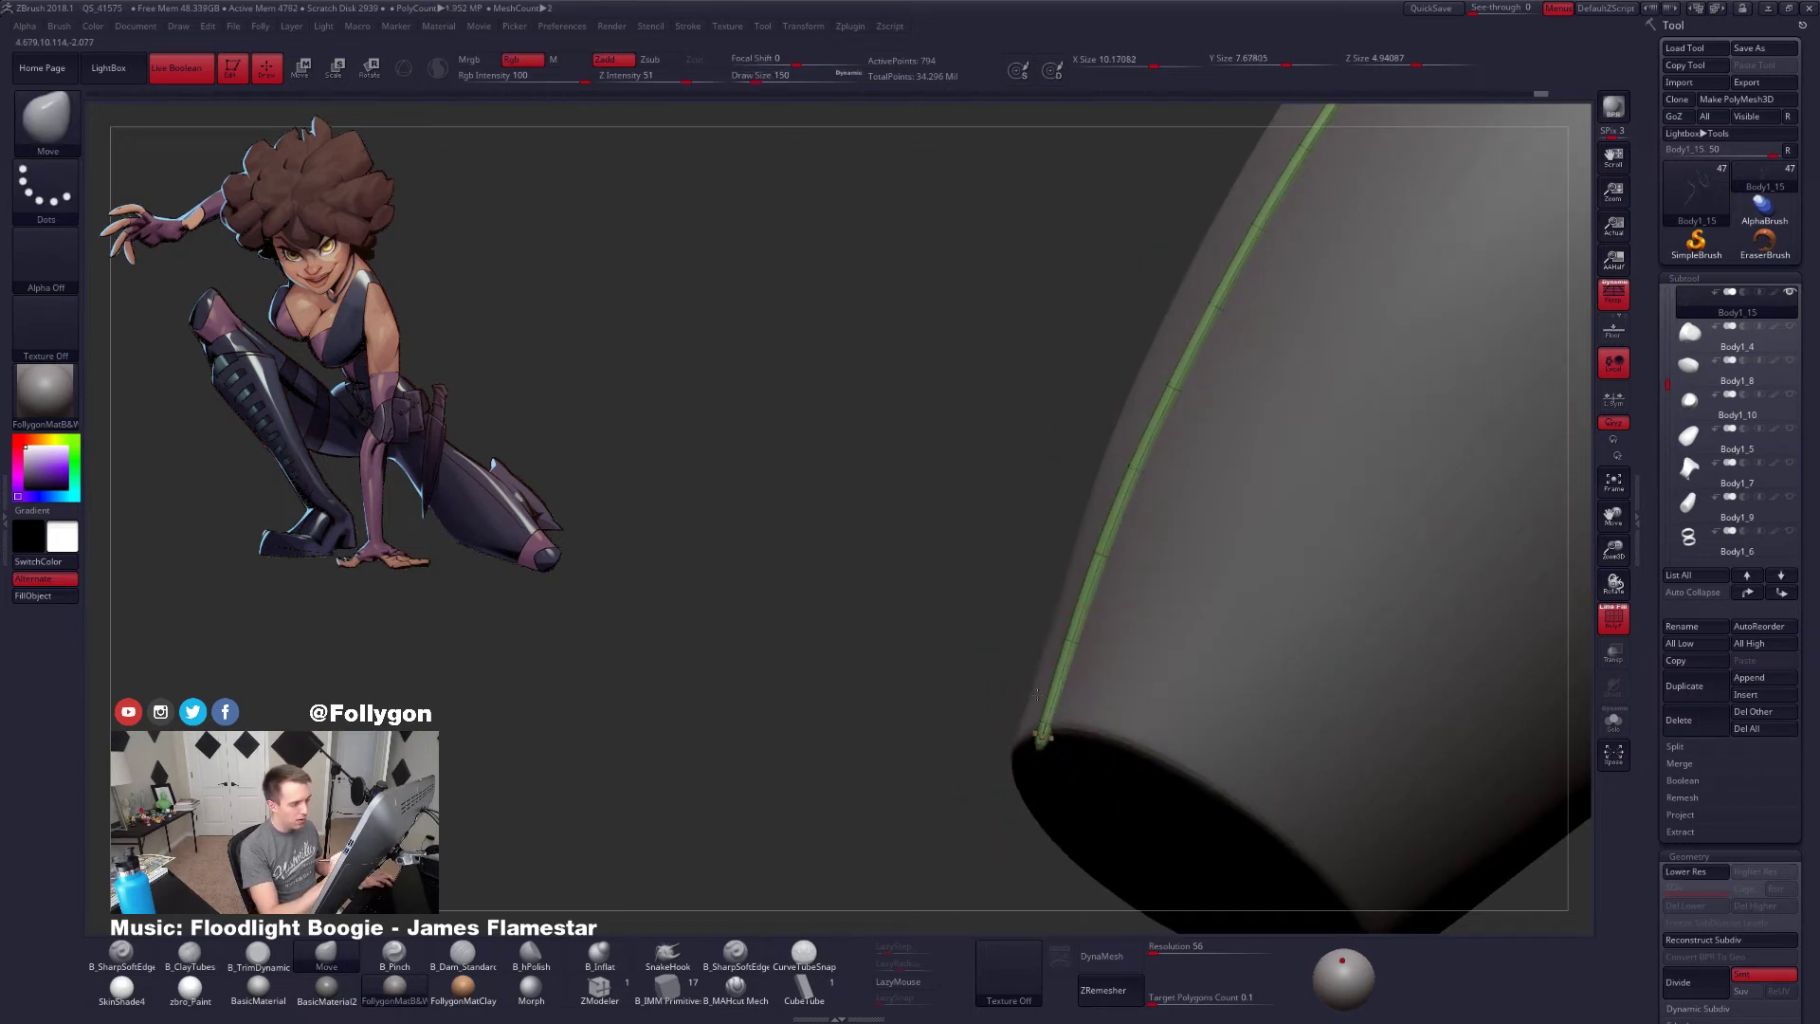
pyautogui.moveTo(1043, 735); pyautogui.dragTo(1075, 642, button='right')
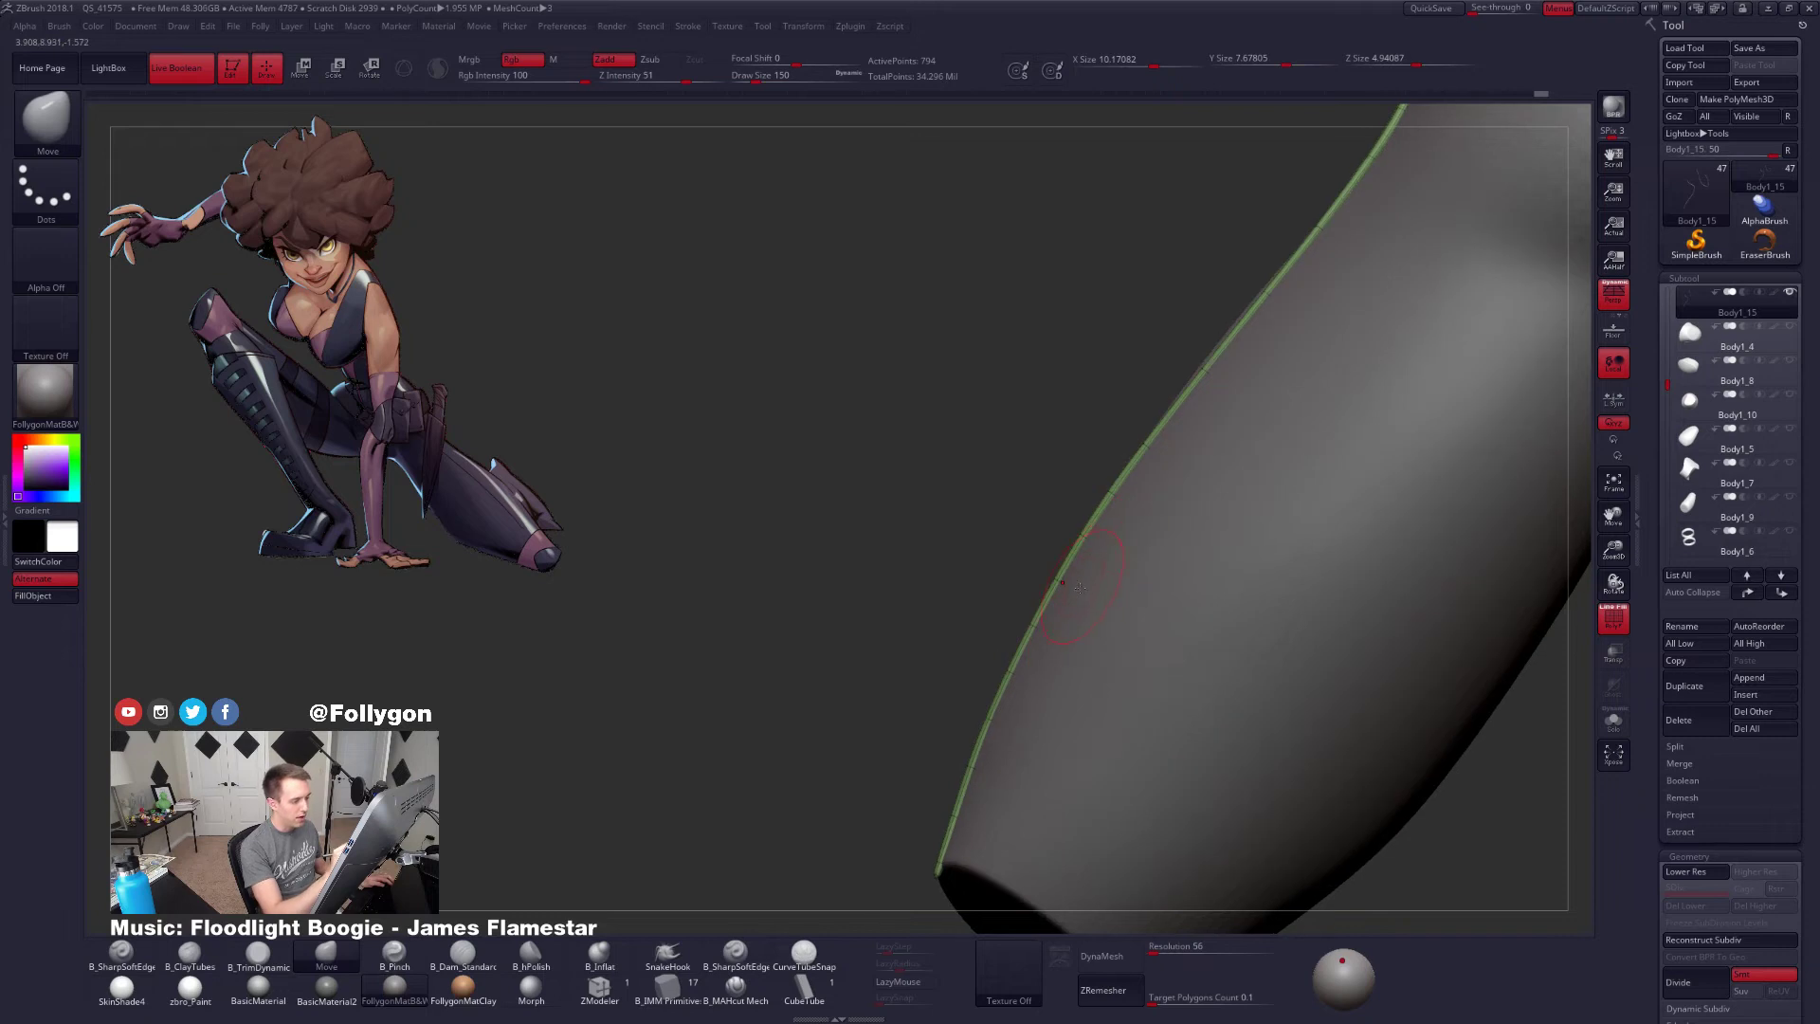
# Fit the seam along the outer thigh and hip using the Move brush at draw size 350
pyautogui.press('space')
pyautogui.moveTo(1090, 595); pyautogui.dragTo(1102, 595)
pyautogui.keyDown('alt'); pyautogui.moveTo(1196, 377); pyautogui.dragTo(1075, 572, button='right'); pyautogui.keyUp('alt')
pyautogui.press('space')
pyautogui.moveTo(1074, 571); pyautogui.dragTo(1087, 572)
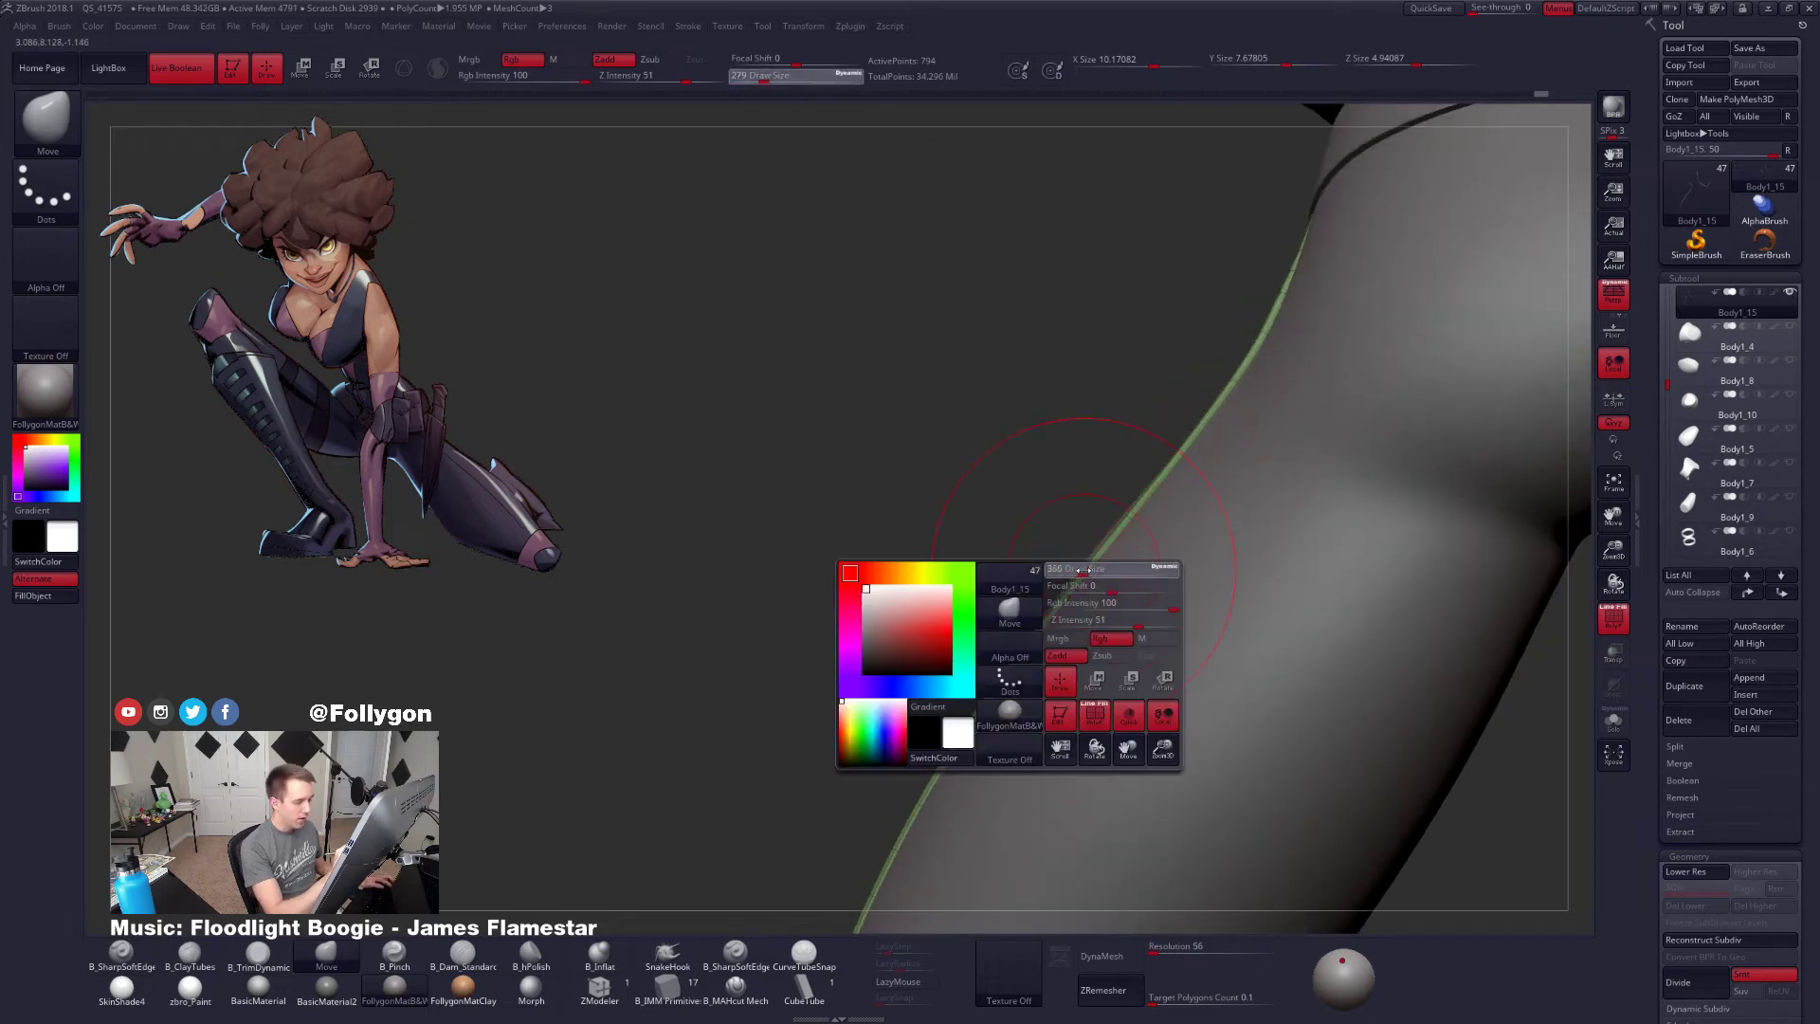
pyautogui.moveTo(1060, 601); pyautogui.dragTo(1070, 626, button='right')
pyautogui.moveTo(1106, 560); pyautogui.dragTo(1132, 484, button='right')
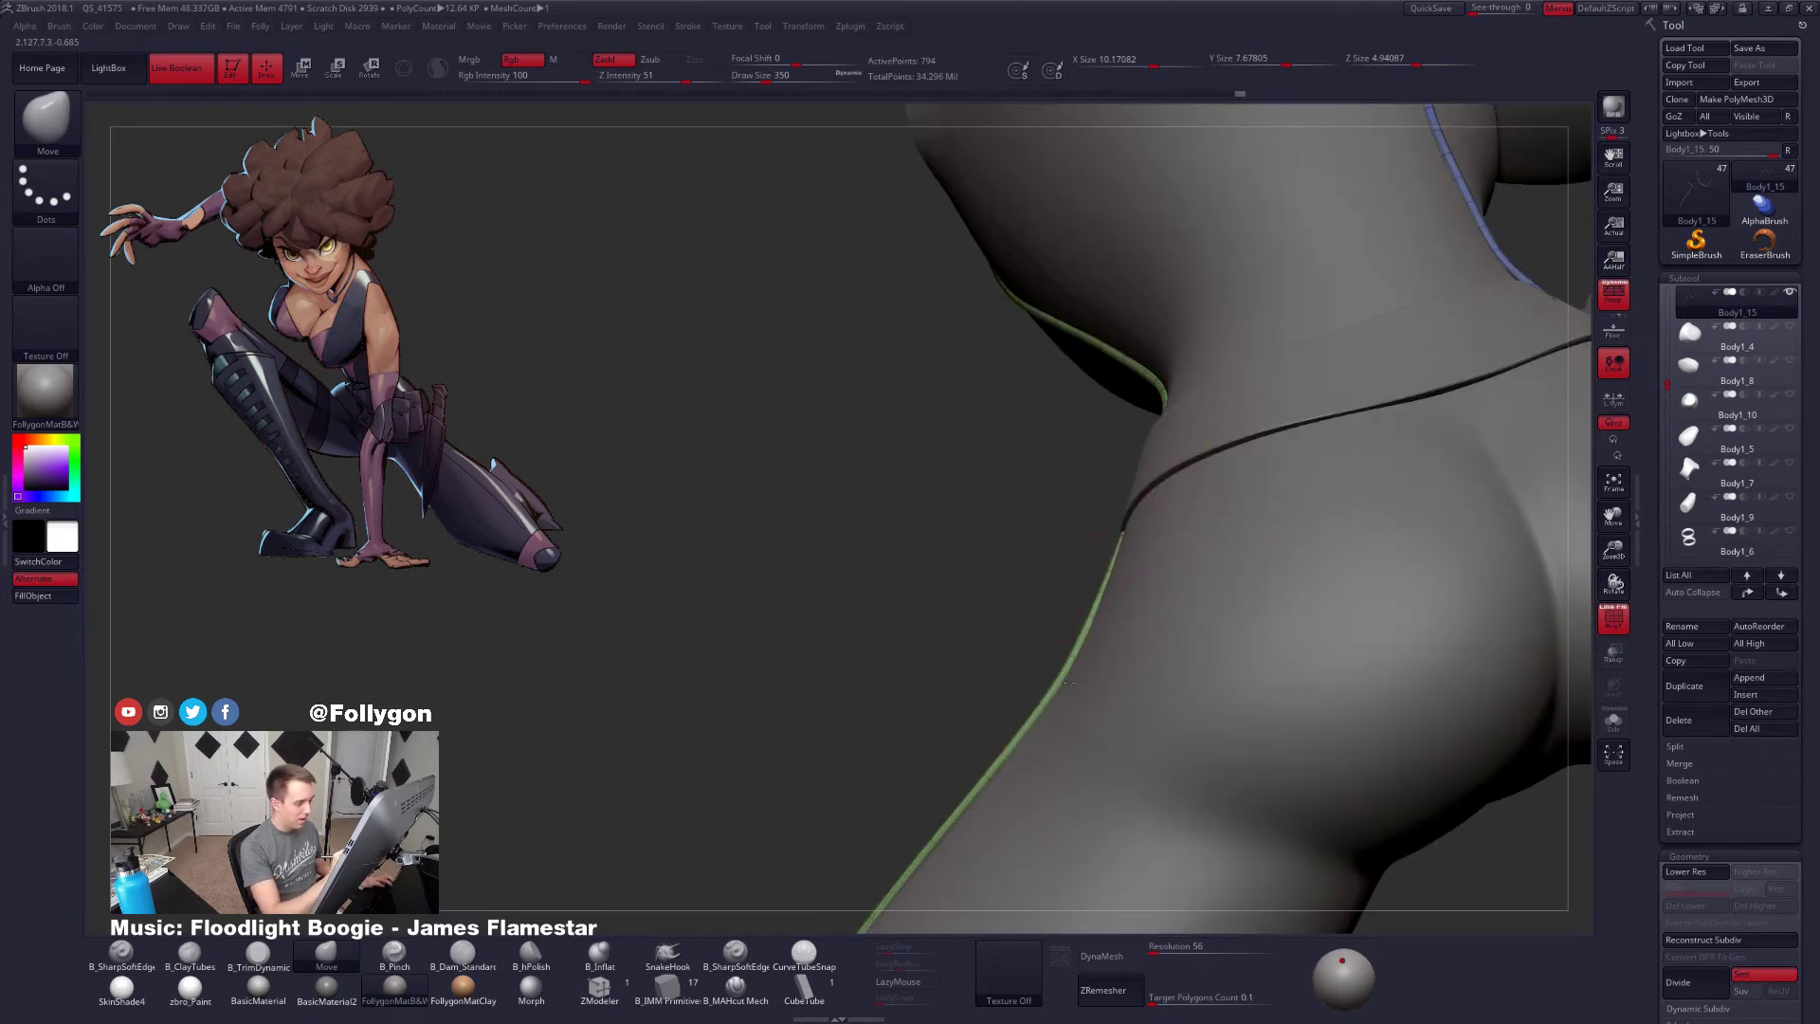
pyautogui.moveTo(1068, 655)
pyautogui.mouseDown(button='right')
pyautogui.moveTo(1036, 504)
pyautogui.moveTo(1097, 551)
pyautogui.moveTo(1063, 644)
pyautogui.mouseUp(button='right')
# Reduce the draw size to 239 and move the seam onto the body's surface around the belt and waist
pyautogui.press('space')
pyautogui.click(1063, 643)
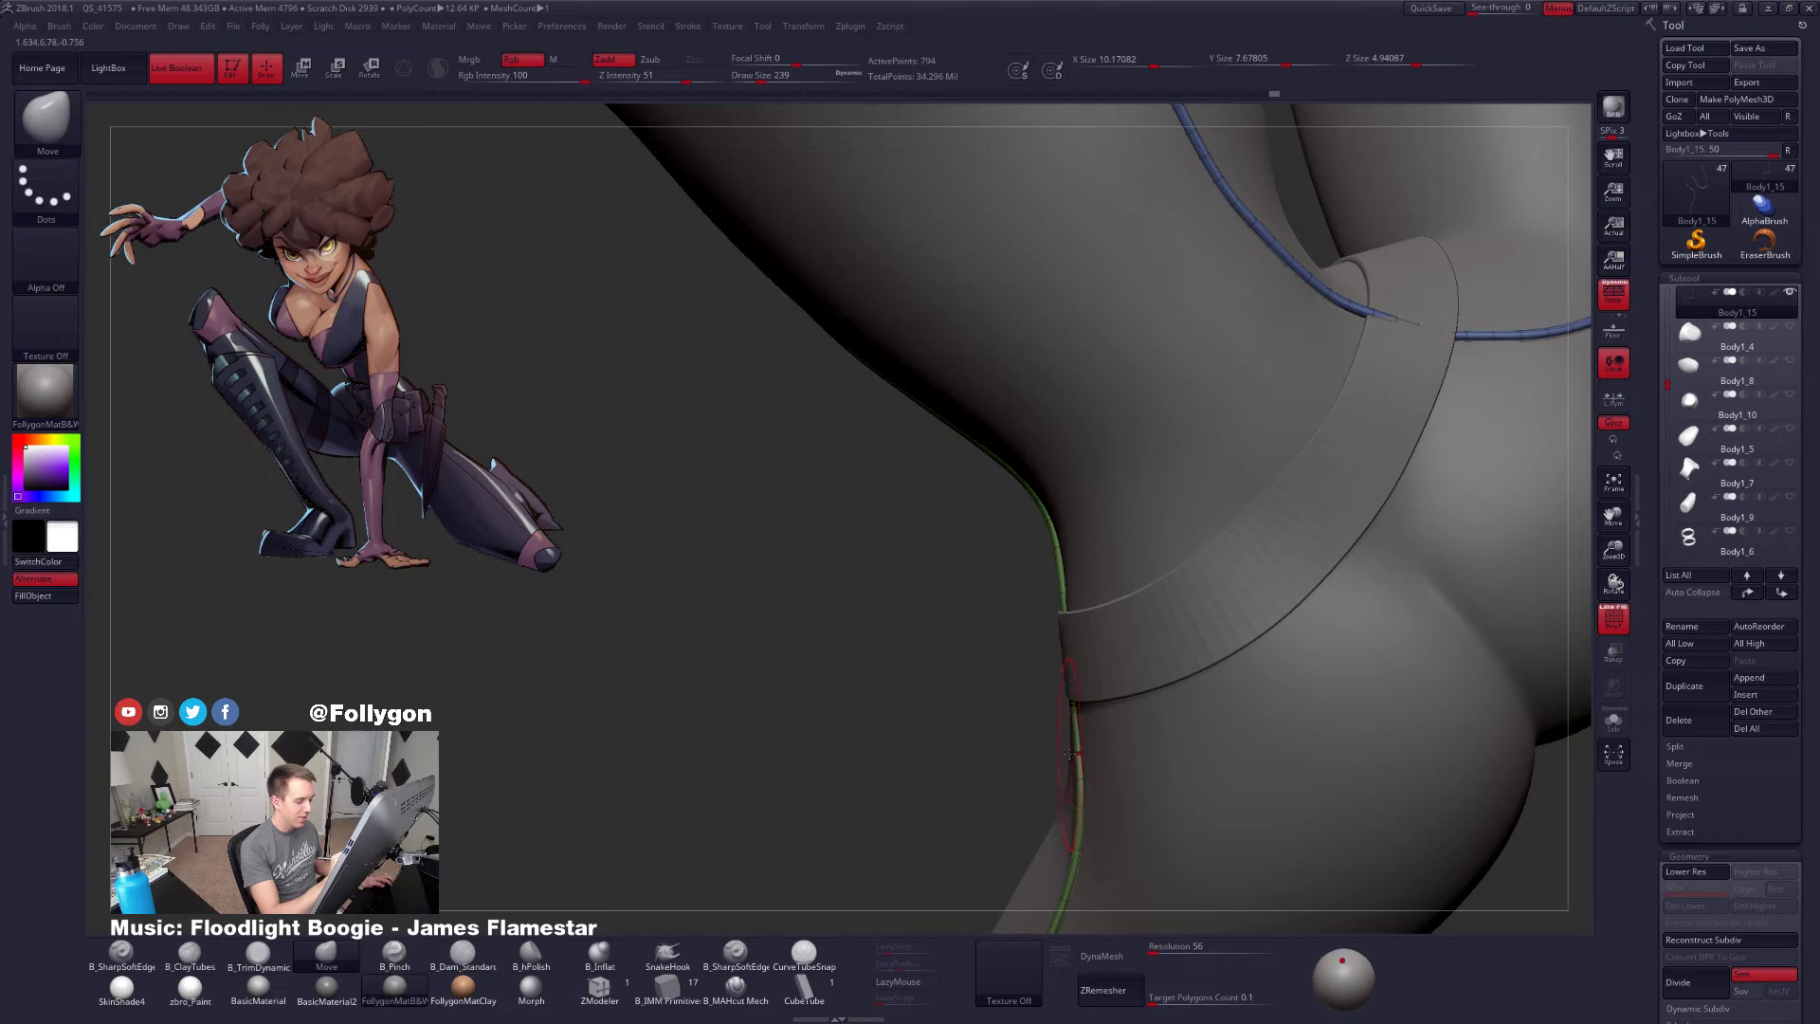
pyautogui.moveTo(891, 739); pyautogui.dragTo(1083, 670)
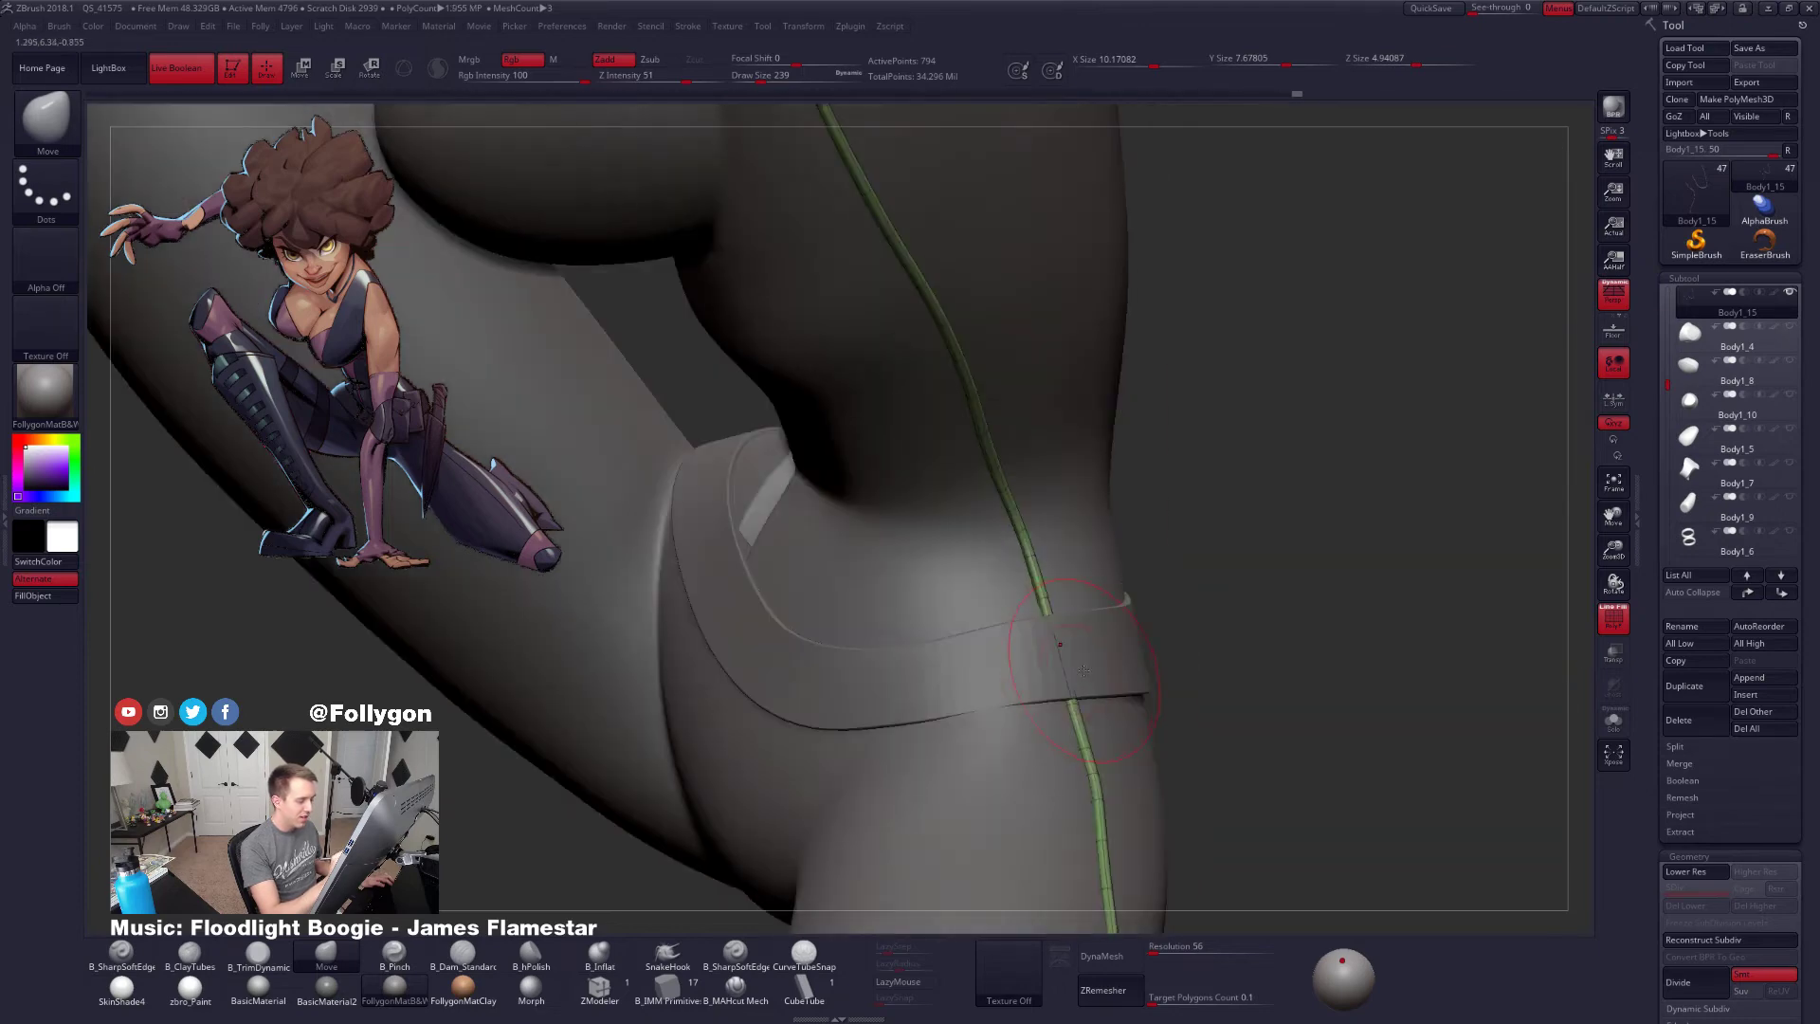
pyautogui.moveTo(1102, 679)
pyautogui.mouseDown(button='right')
pyautogui.moveTo(1077, 588)
pyautogui.moveTo(1040, 595)
pyautogui.moveTo(1016, 510)
pyautogui.mouseUp(button='right')
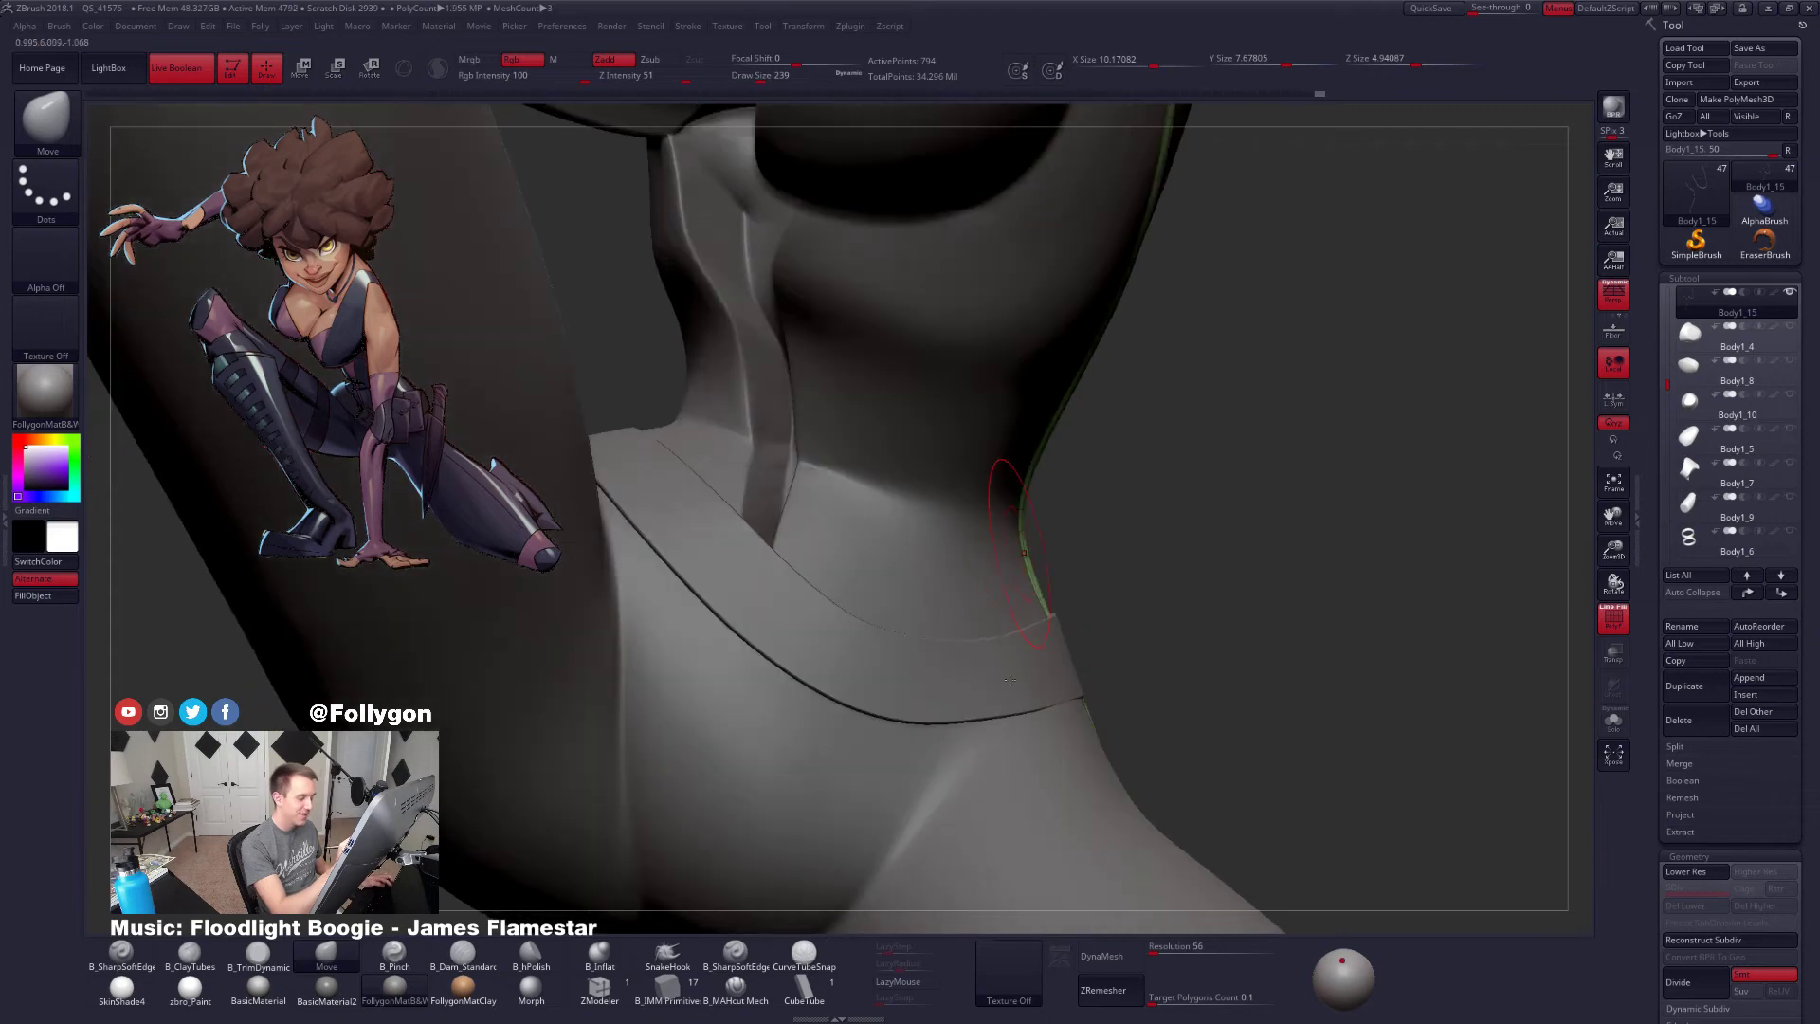
pyautogui.moveTo(1010, 679)
pyautogui.mouseDown(button='right')
pyautogui.moveTo(1152, 574)
pyautogui.moveTo(1202, 706)
pyautogui.mouseUp(button='right')
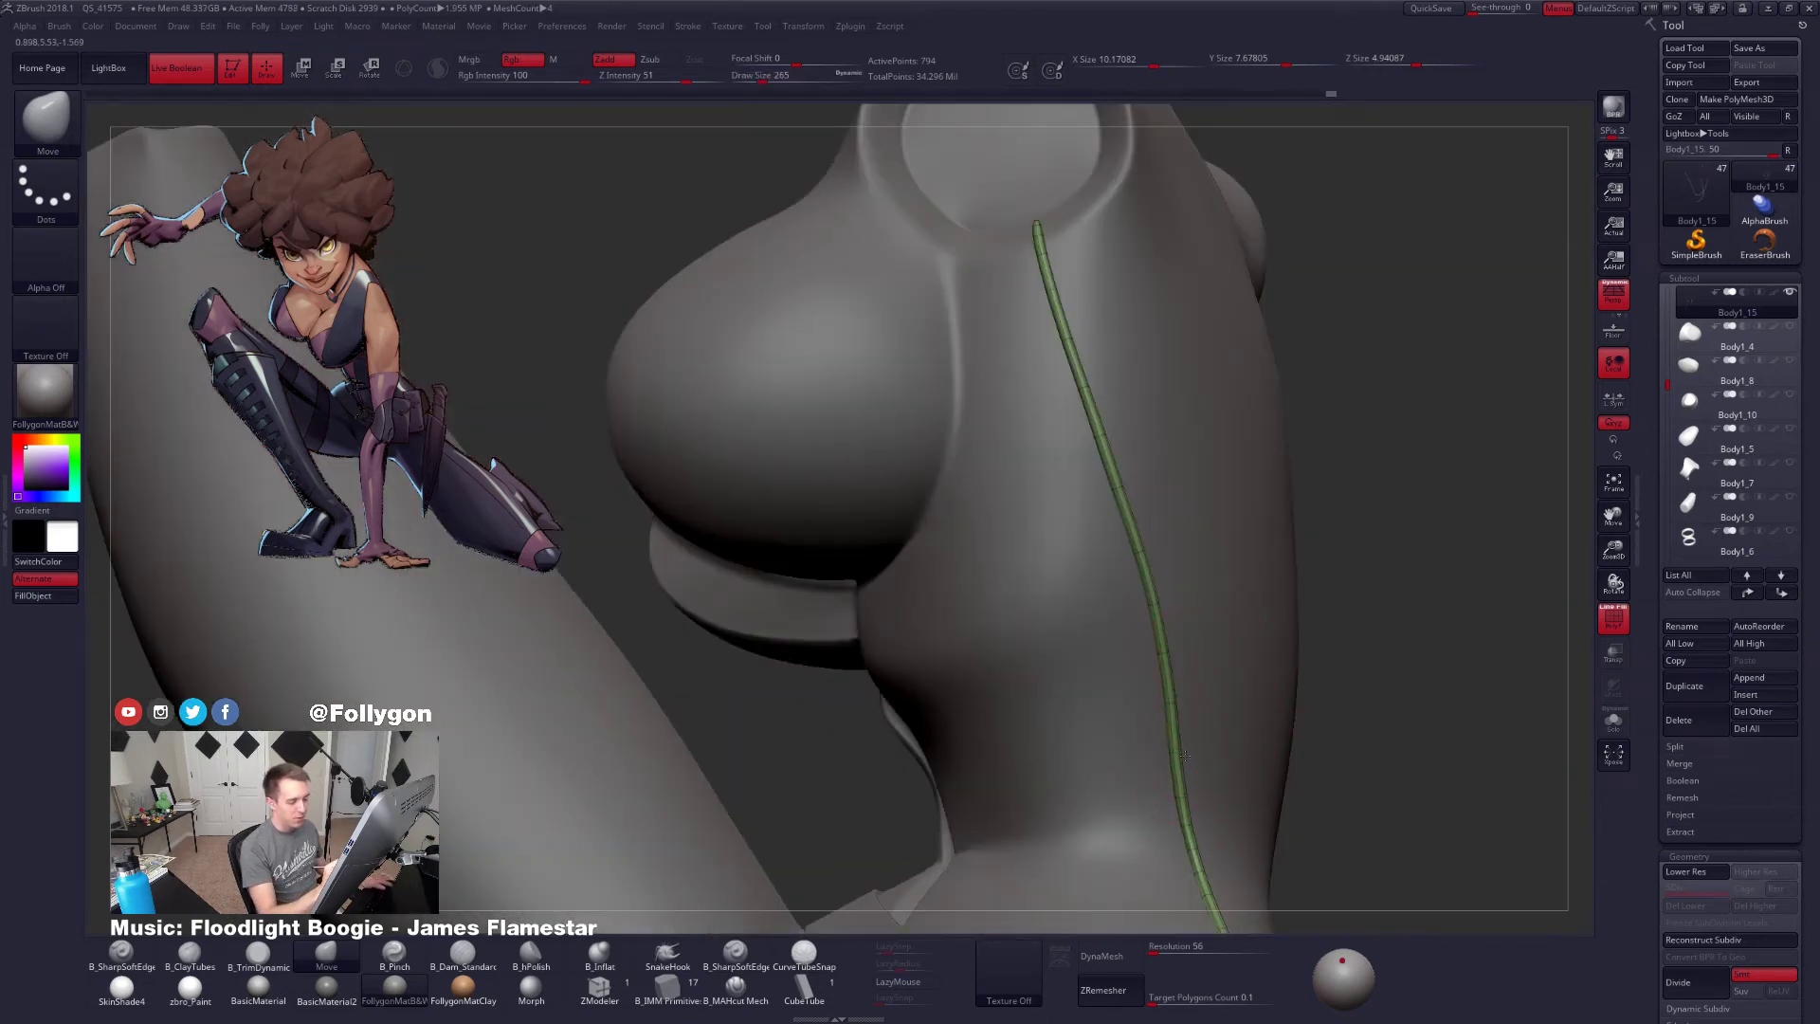
# Turn off the polyframe display and fit the torso seam below the armhole using the Move brush at draw size 335
pyautogui.moveTo(1166, 607)
pyautogui.mouseDown(button='right')
pyautogui.moveTo(1252, 645)
pyautogui.moveTo(1295, 699)
pyautogui.moveTo(1321, 647)
pyautogui.moveTo(1309, 683)
pyautogui.moveTo(1176, 617)
pyautogui.moveTo(1124, 498)
pyautogui.mouseUp(button='right')
pyautogui.hotkey('shift', 'f')
pyautogui.press('space')
pyautogui.moveTo(1124, 496); pyautogui.dragTo(1126, 563)
pyautogui.press('space')
pyautogui.moveTo(1138, 552); pyautogui.dragTo(1275, 557, button='right')
pyautogui.press('space')
pyautogui.moveTo(1123, 500); pyautogui.dragTo(1128, 497)
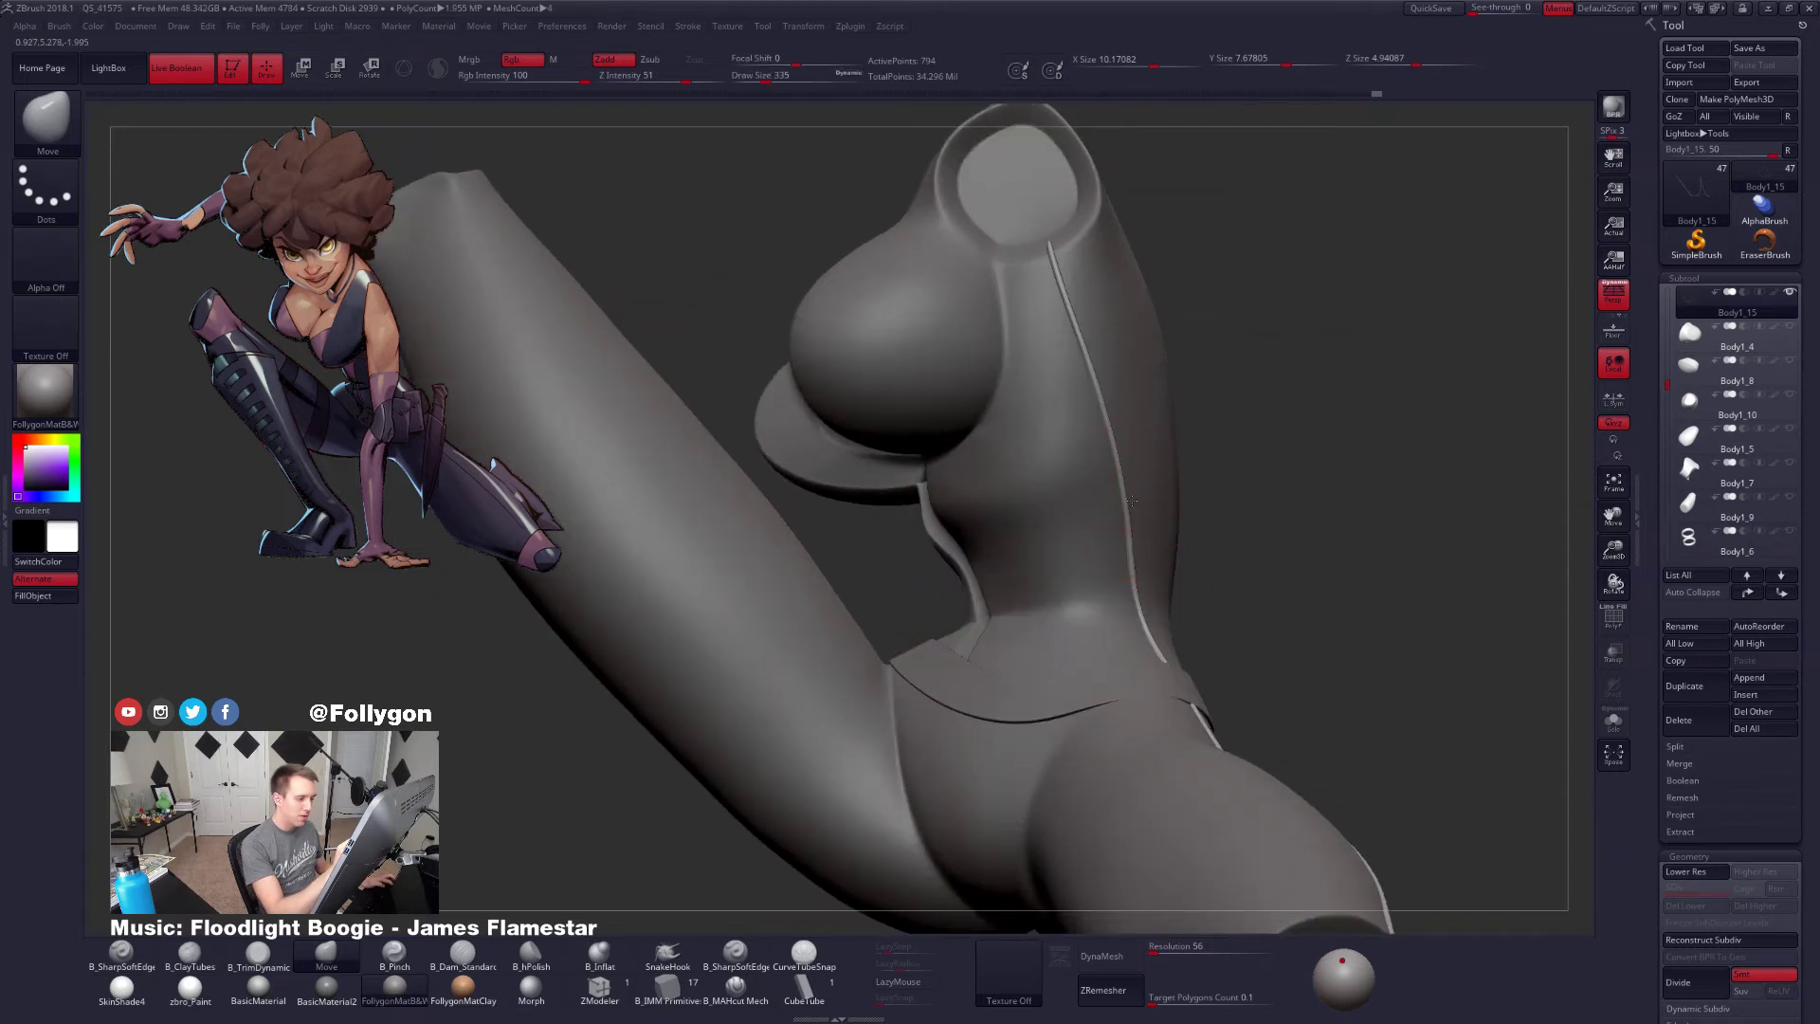
pyautogui.moveTo(1161, 679); pyautogui.dragTo(948, 675, button='right')
# Isolate the seam tubes to examine their curvature where they cross the waist, and bring the body back into view
pyautogui.hotkey('shift', 's')
pyautogui.moveTo(1229, 670); pyautogui.dragTo(1209, 692, button='right')
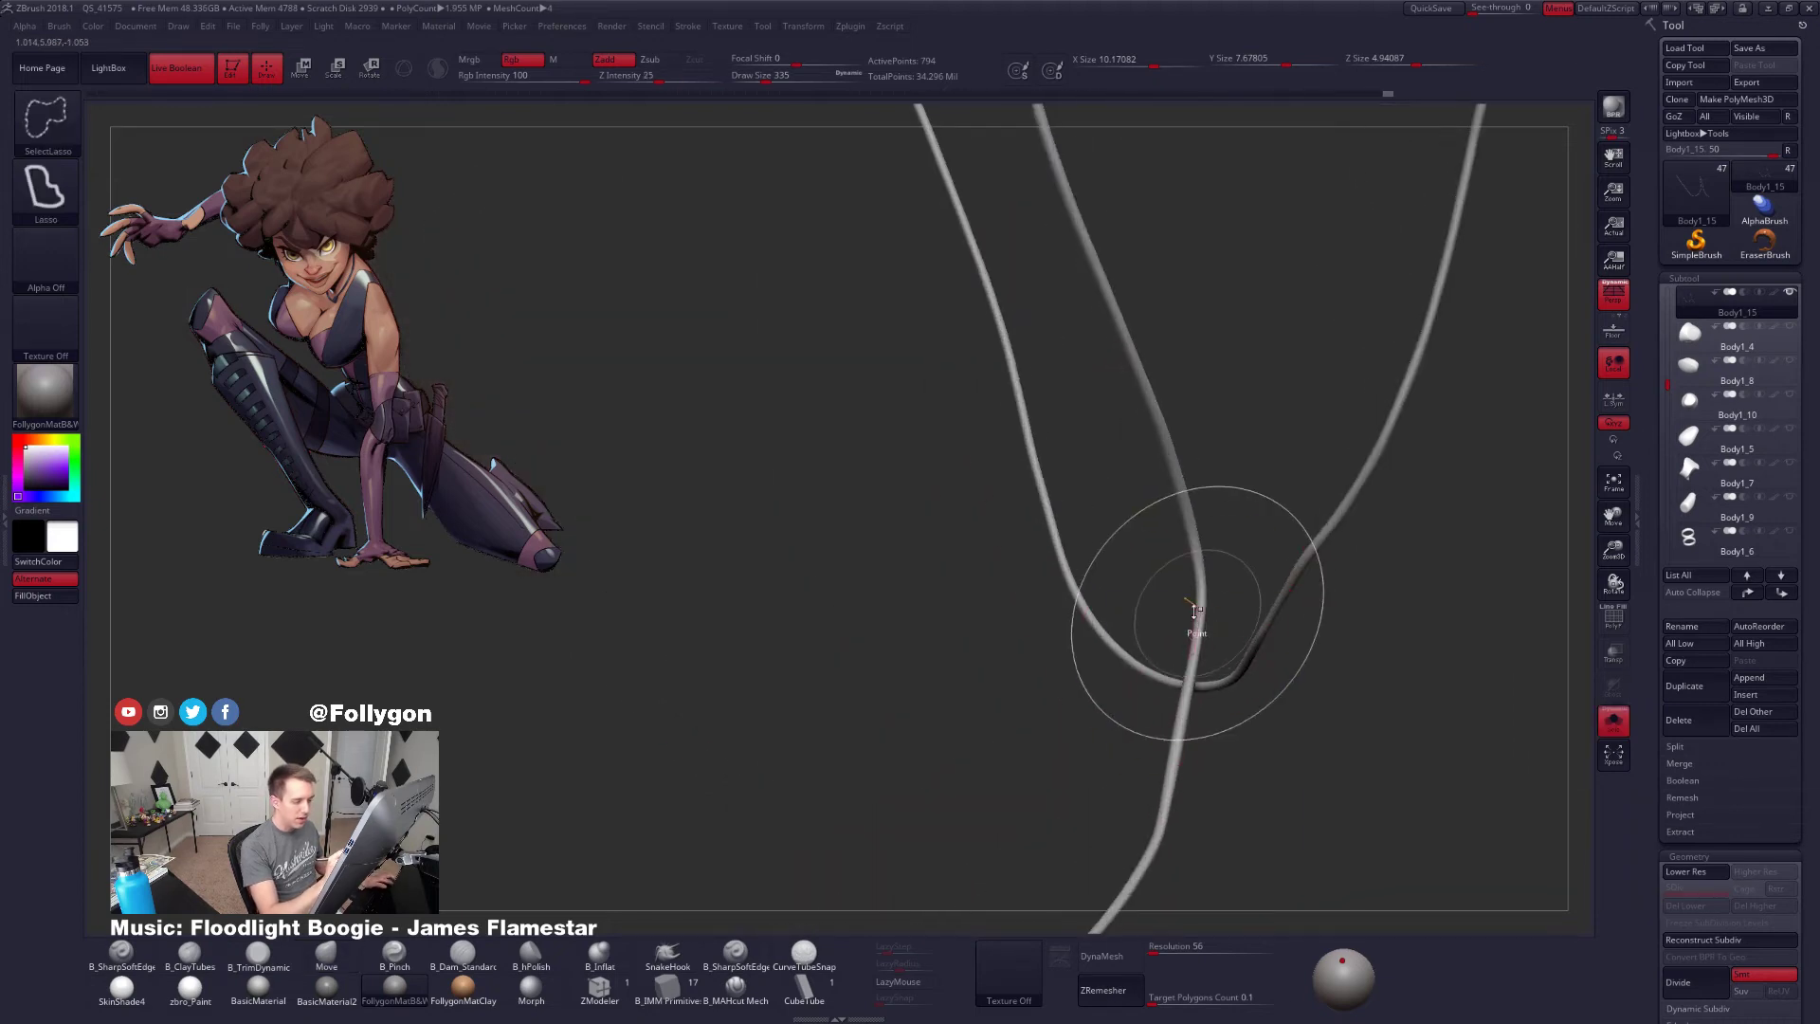
pyautogui.press('space')
pyautogui.moveTo(1255, 556)
pyautogui.mouseDown(button='right')
pyautogui.moveTo(1193, 648)
pyautogui.moveTo(1181, 736)
pyautogui.mouseUp(button='right')
pyautogui.hotkey('shift', 's')
pyautogui.hotkey('ctrl', 'shift', 'f')
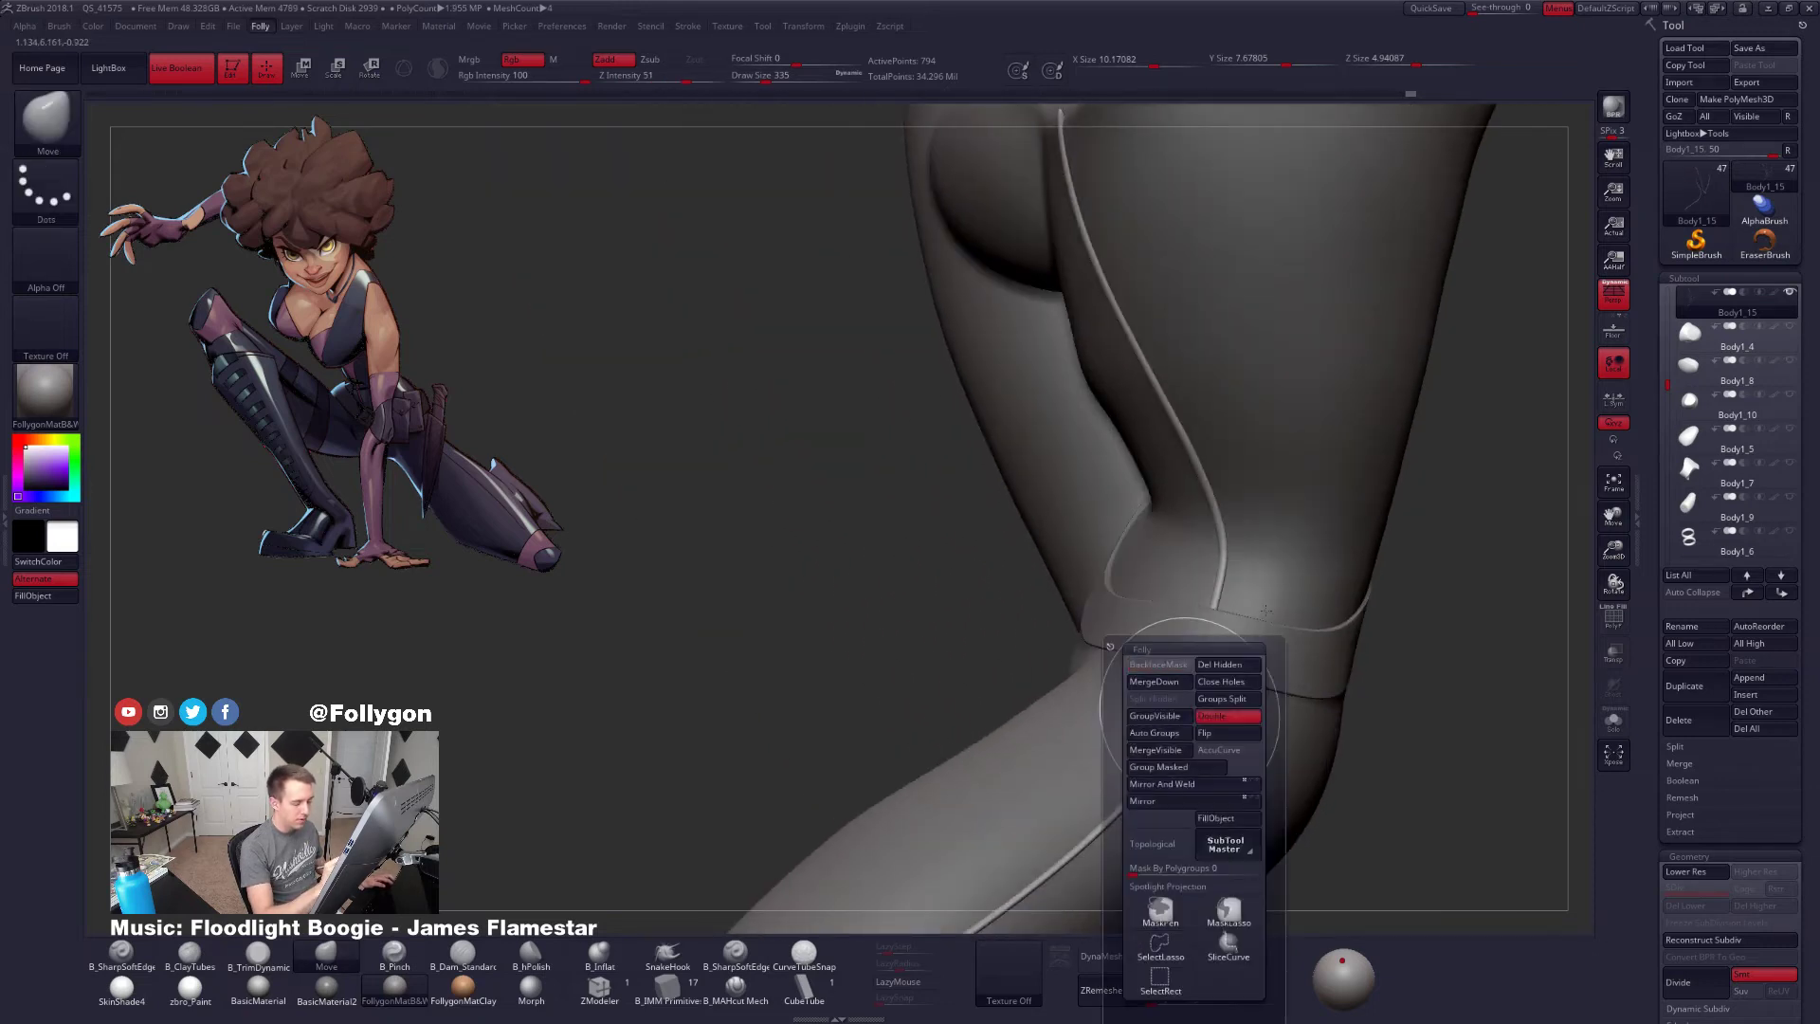
# Set the Move brush's draw size to 170 and refine the seam's bend just below the belt
pyautogui.press('space')
pyautogui.moveTo(1218, 667); pyautogui.dragTo(1204, 666)
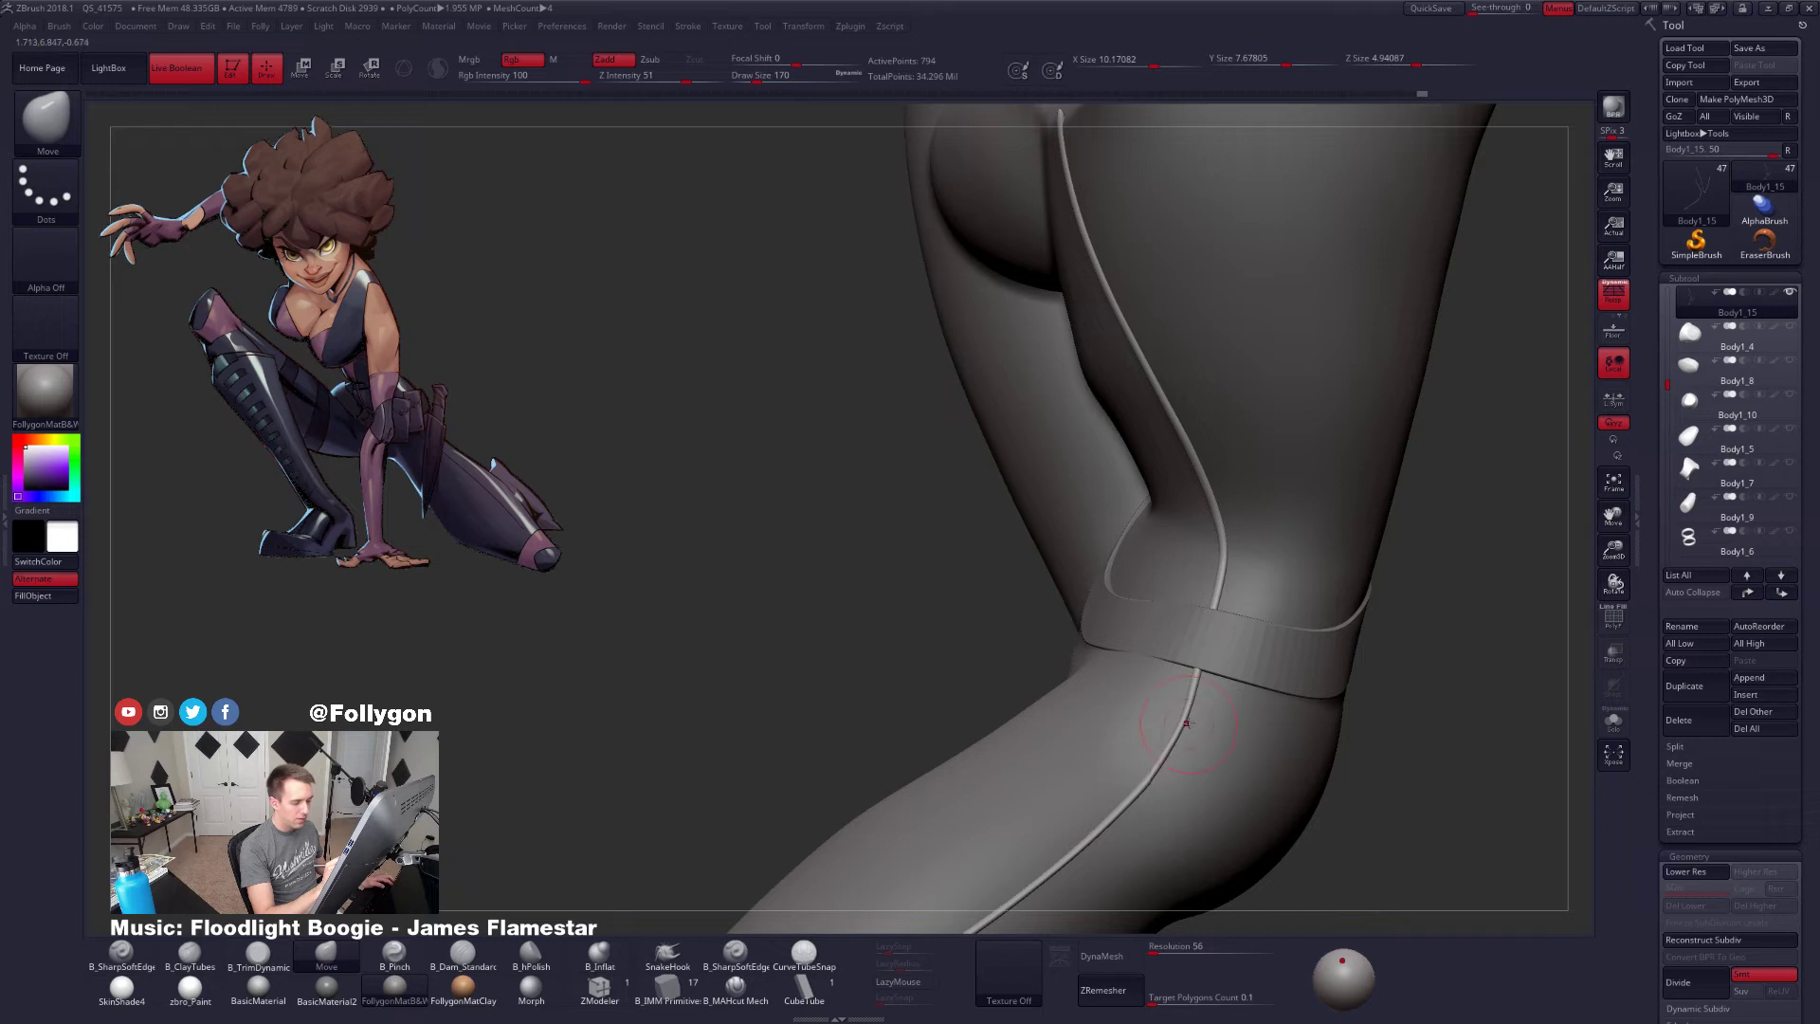
pyautogui.moveTo(1185, 739); pyautogui.dragTo(1149, 682, button='right')
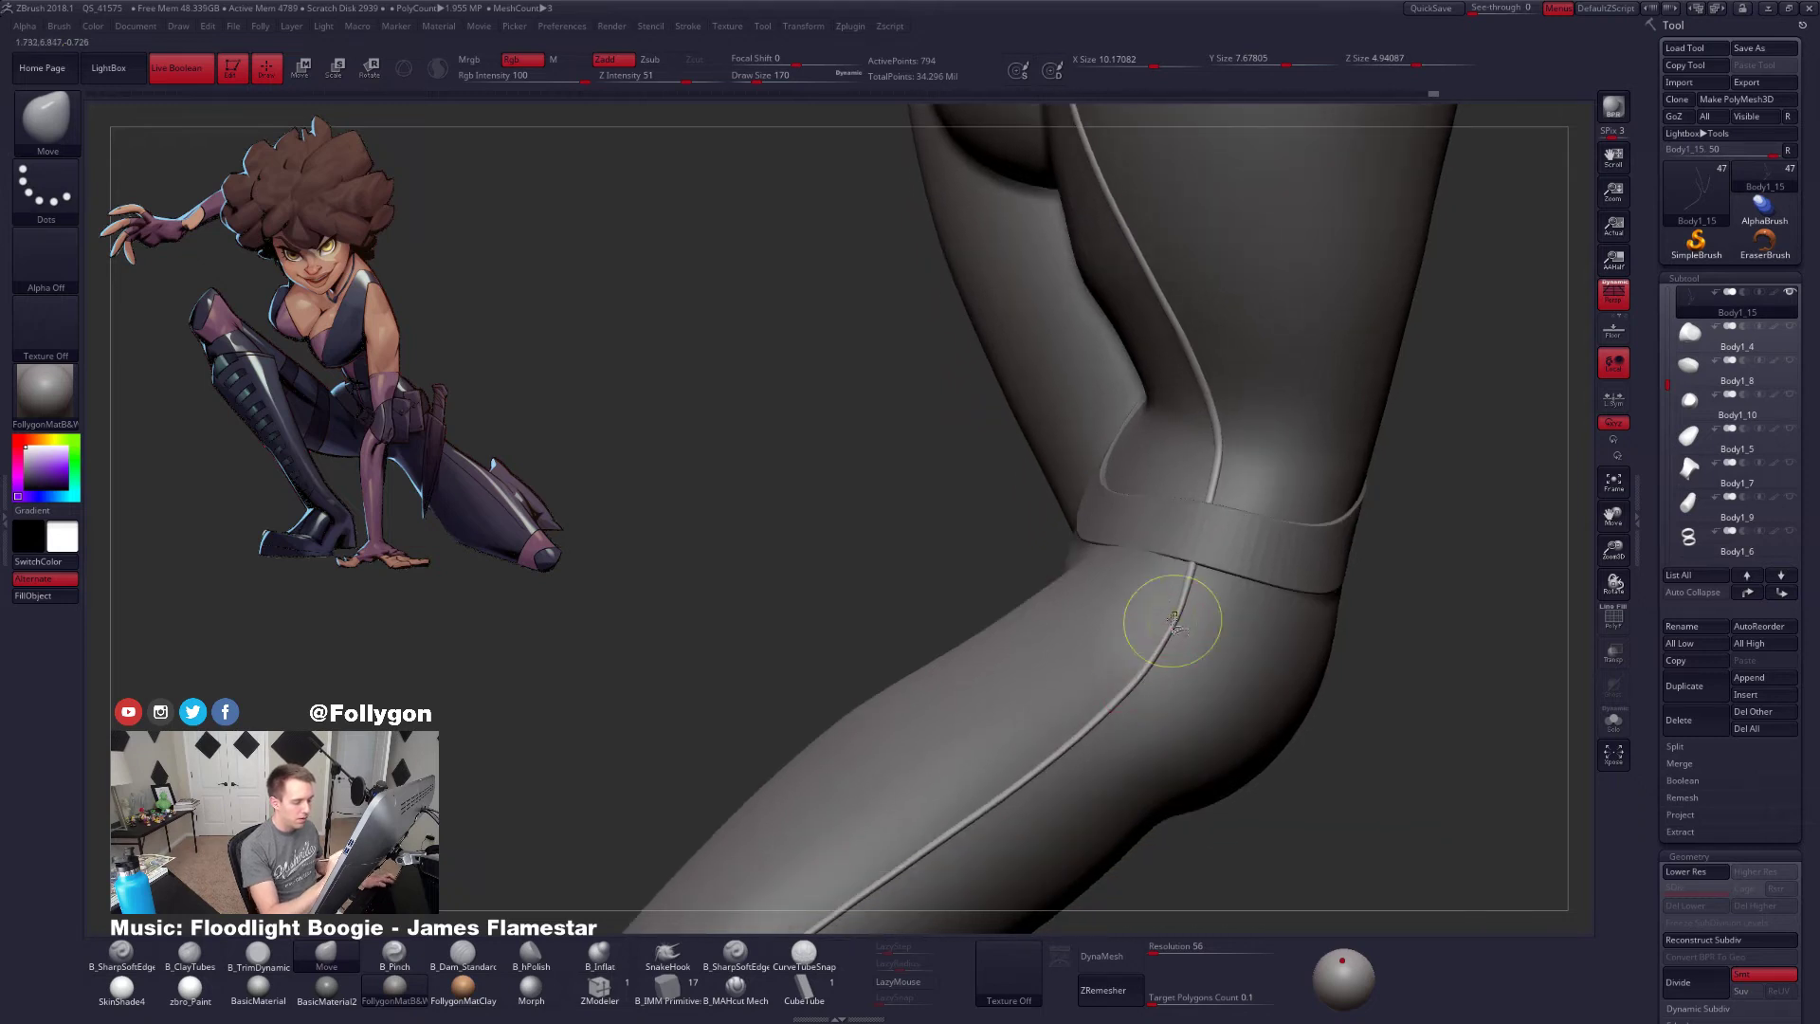
pyautogui.press('space')
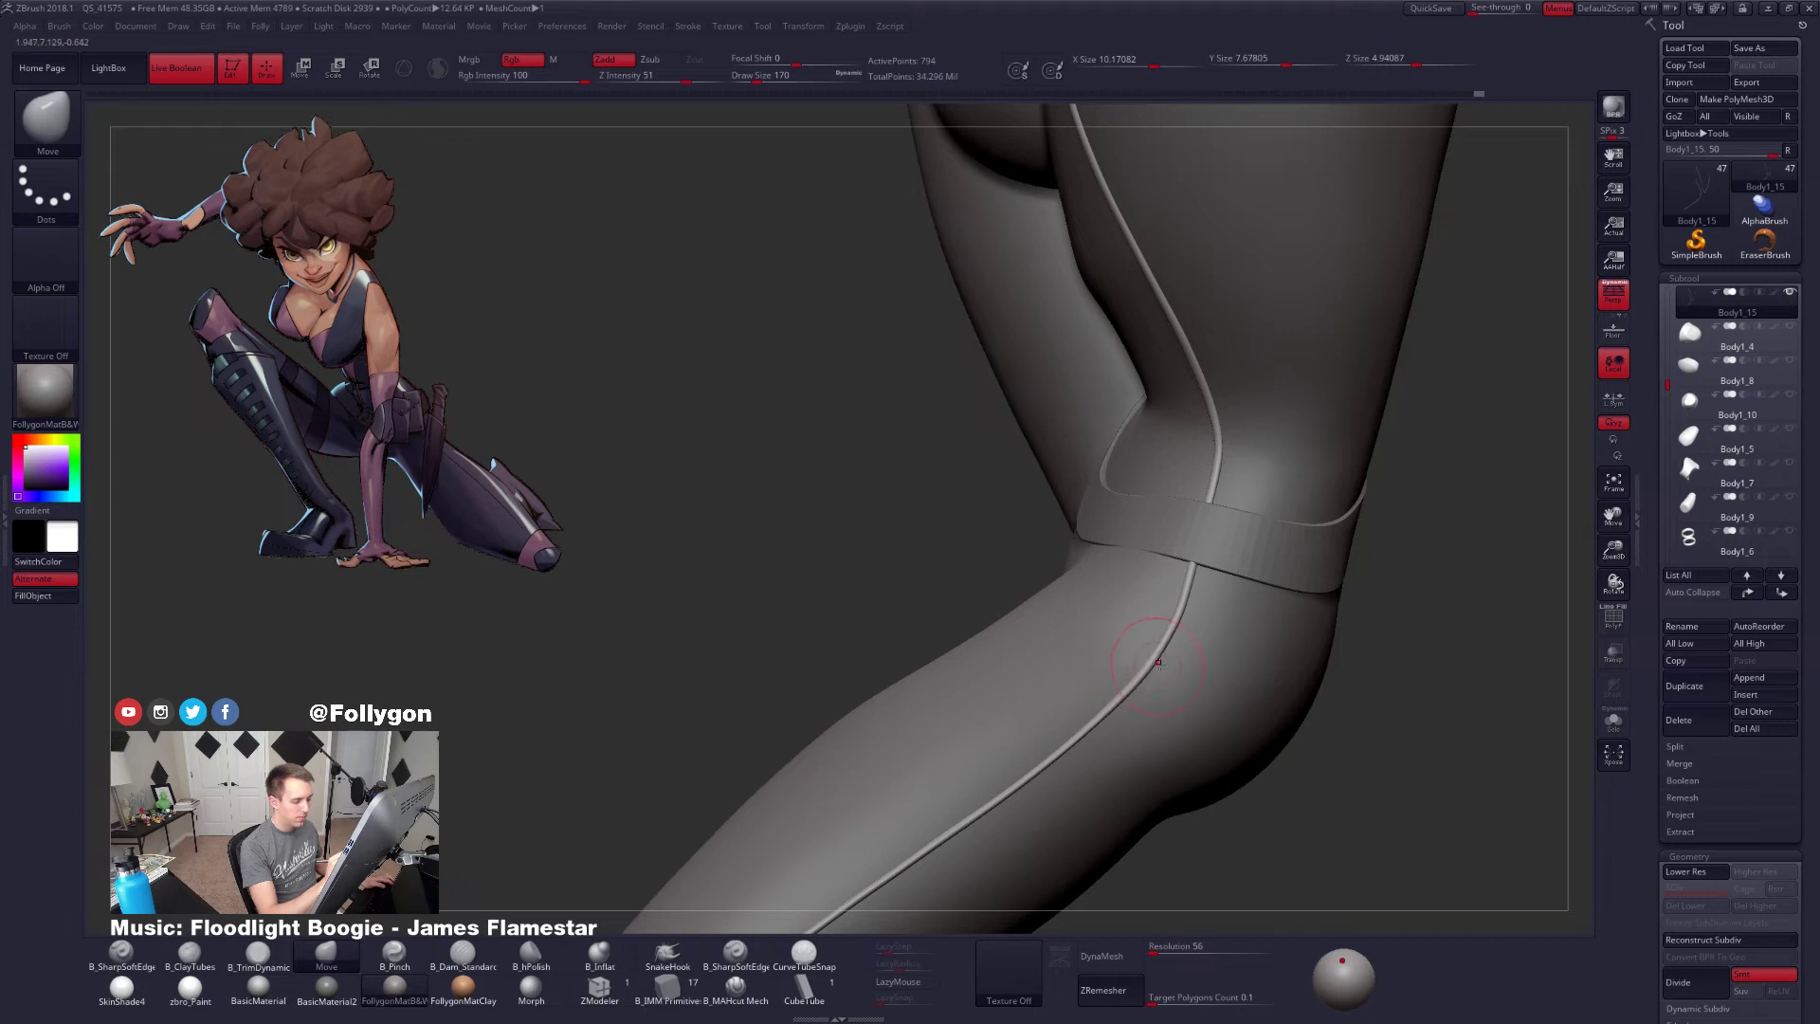
# Even out the seam's curve from hip to leg opening using the Move brush at draw size 430
pyautogui.press('space')
pyautogui.keyDown('alt'); pyautogui.moveTo(1114, 746); pyautogui.dragTo(1153, 630, button='right'); pyautogui.keyUp('alt')
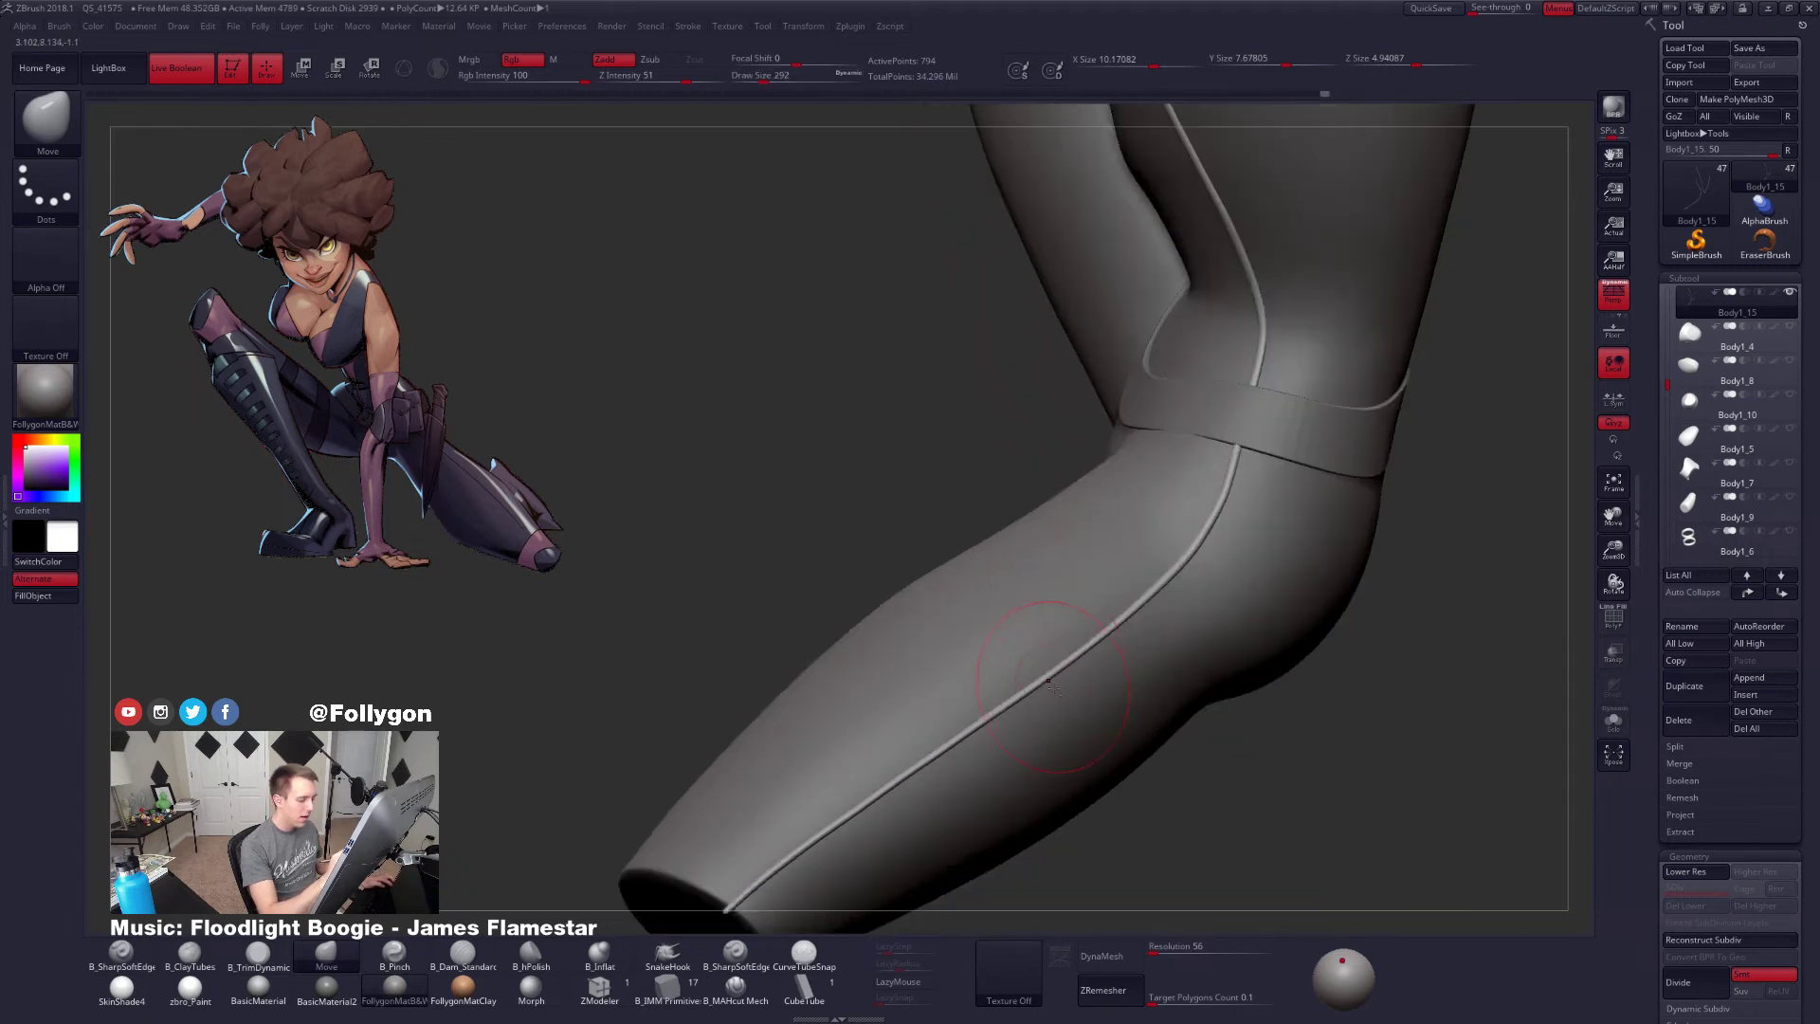
pyautogui.press('space')
pyautogui.moveTo(1064, 659); pyautogui.dragTo(1085, 658)
pyautogui.moveTo(1100, 668); pyautogui.dragTo(1058, 677, button='right')
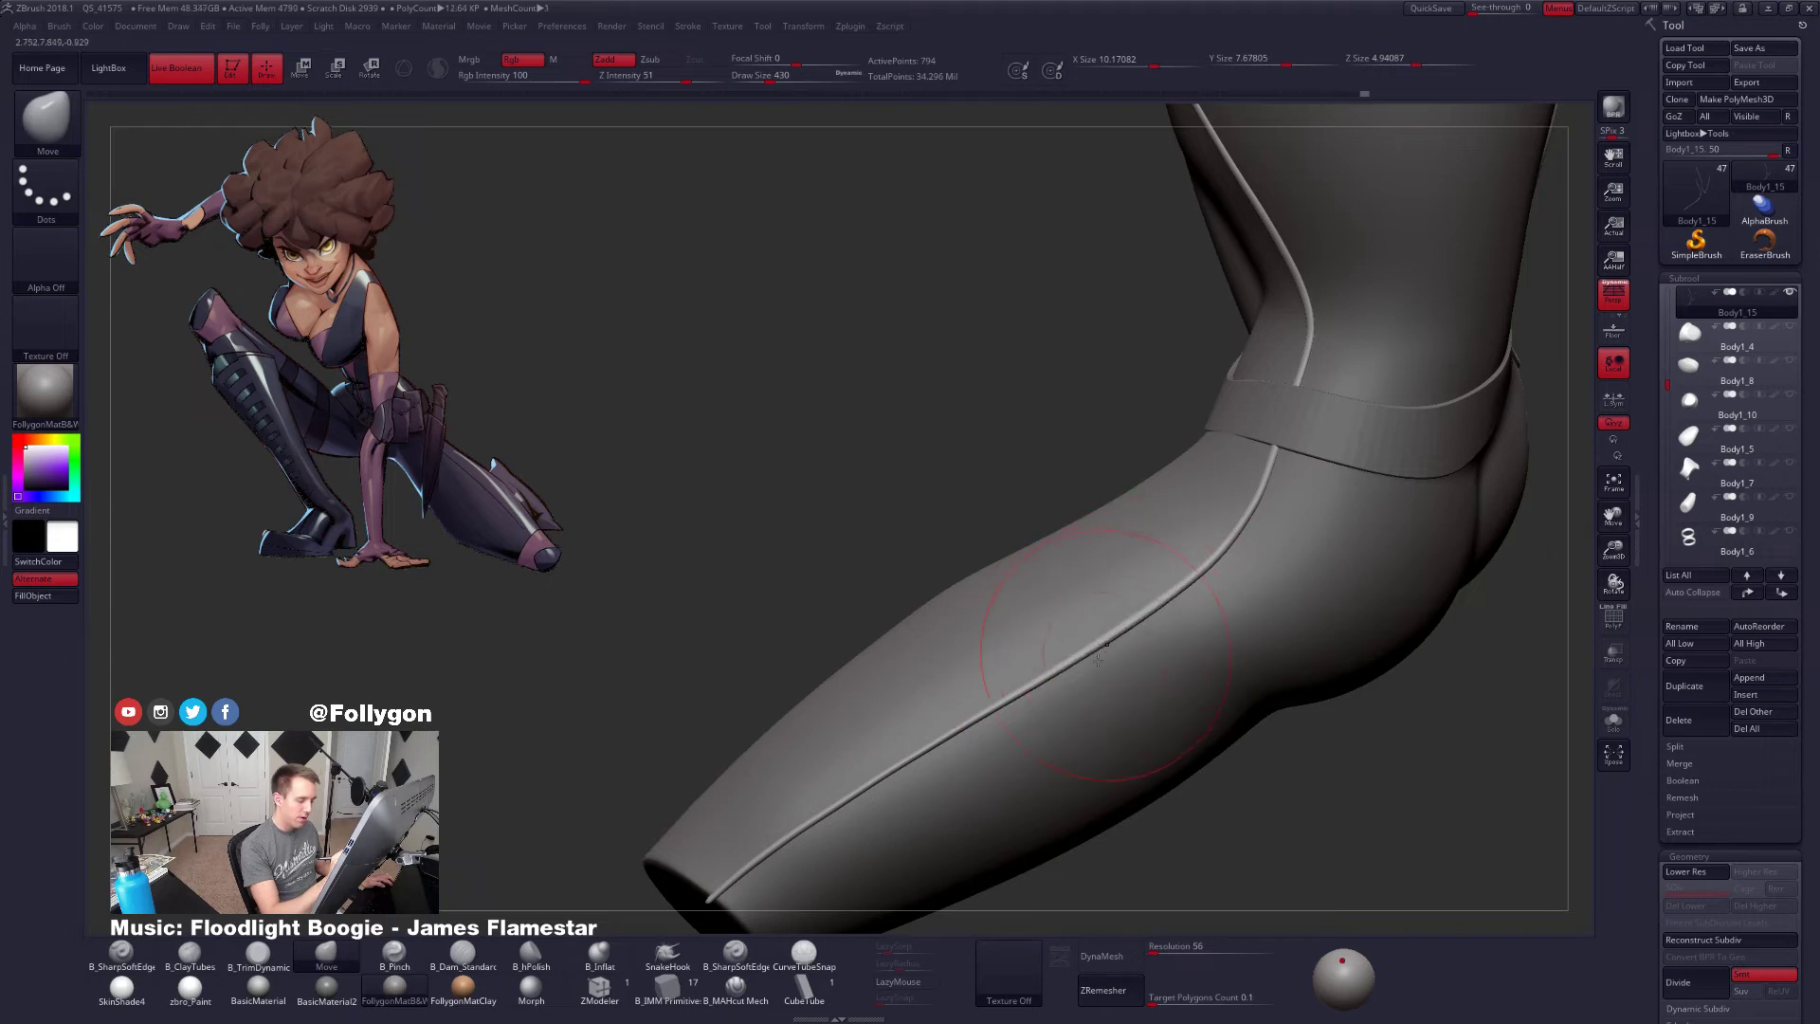
pyautogui.moveTo(1034, 706); pyautogui.dragTo(1007, 731, button='right')
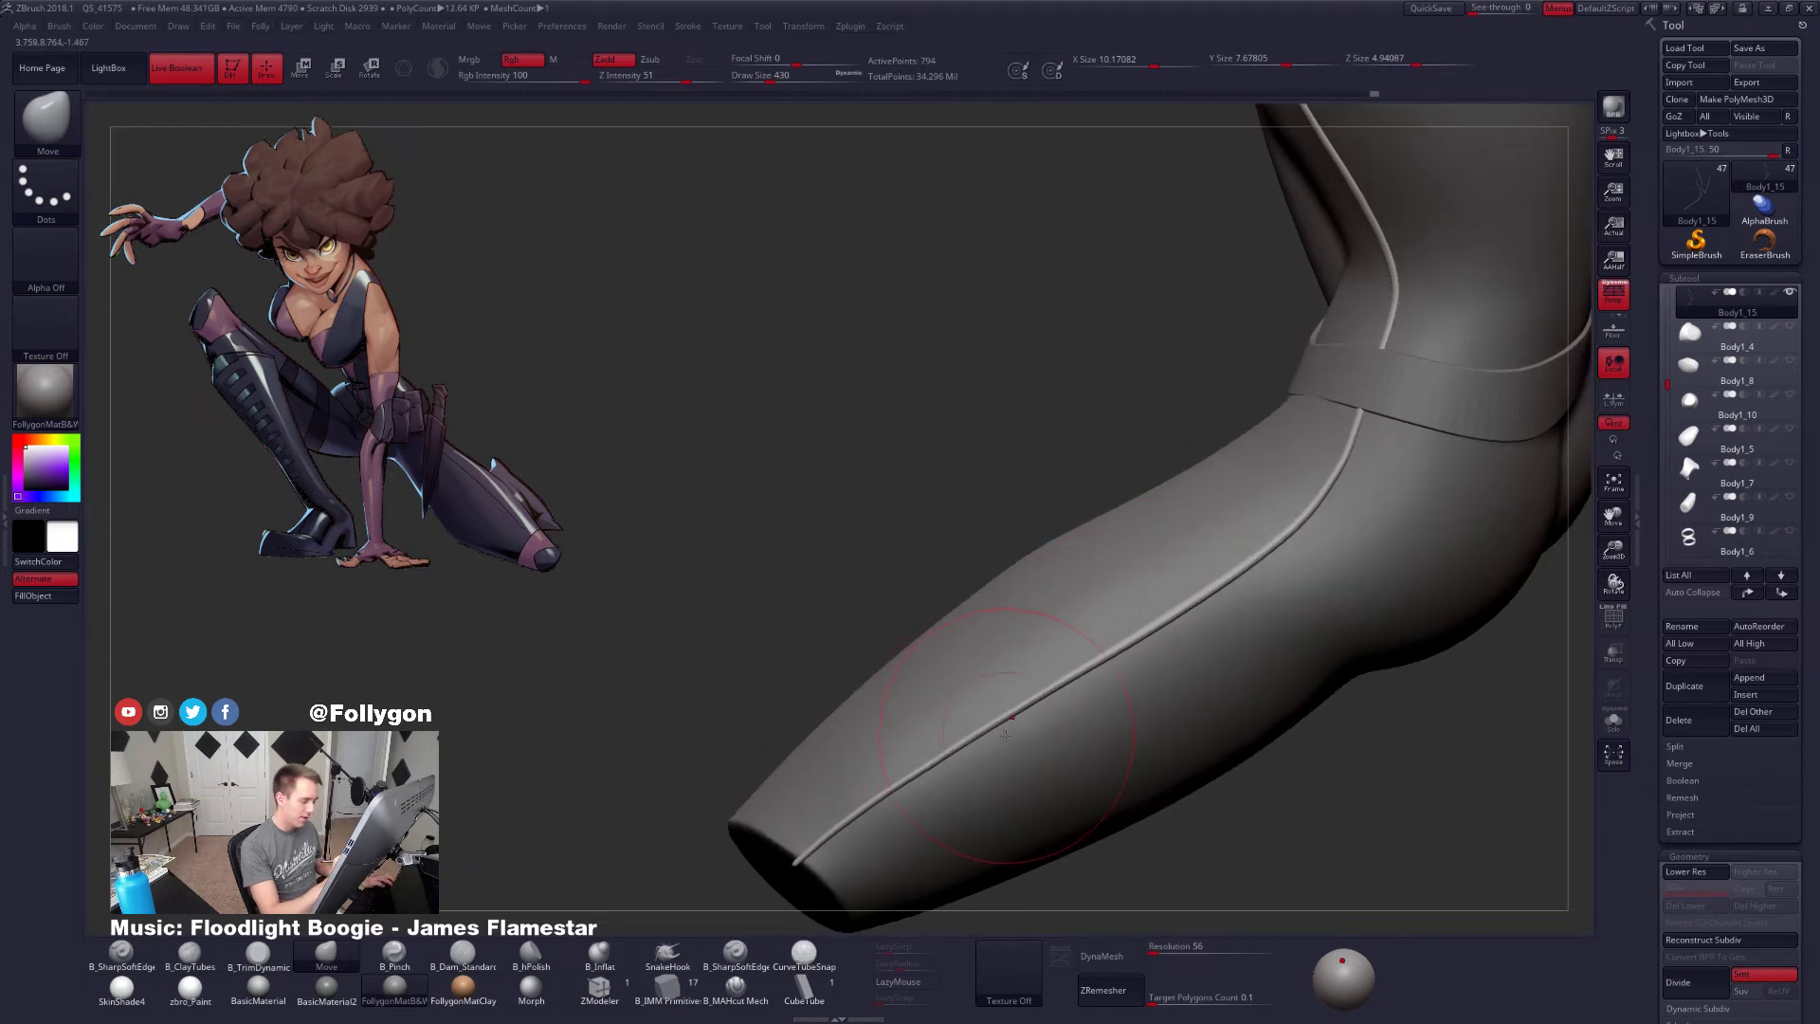
pyautogui.moveTo(927, 783); pyautogui.dragTo(986, 754, button='right')
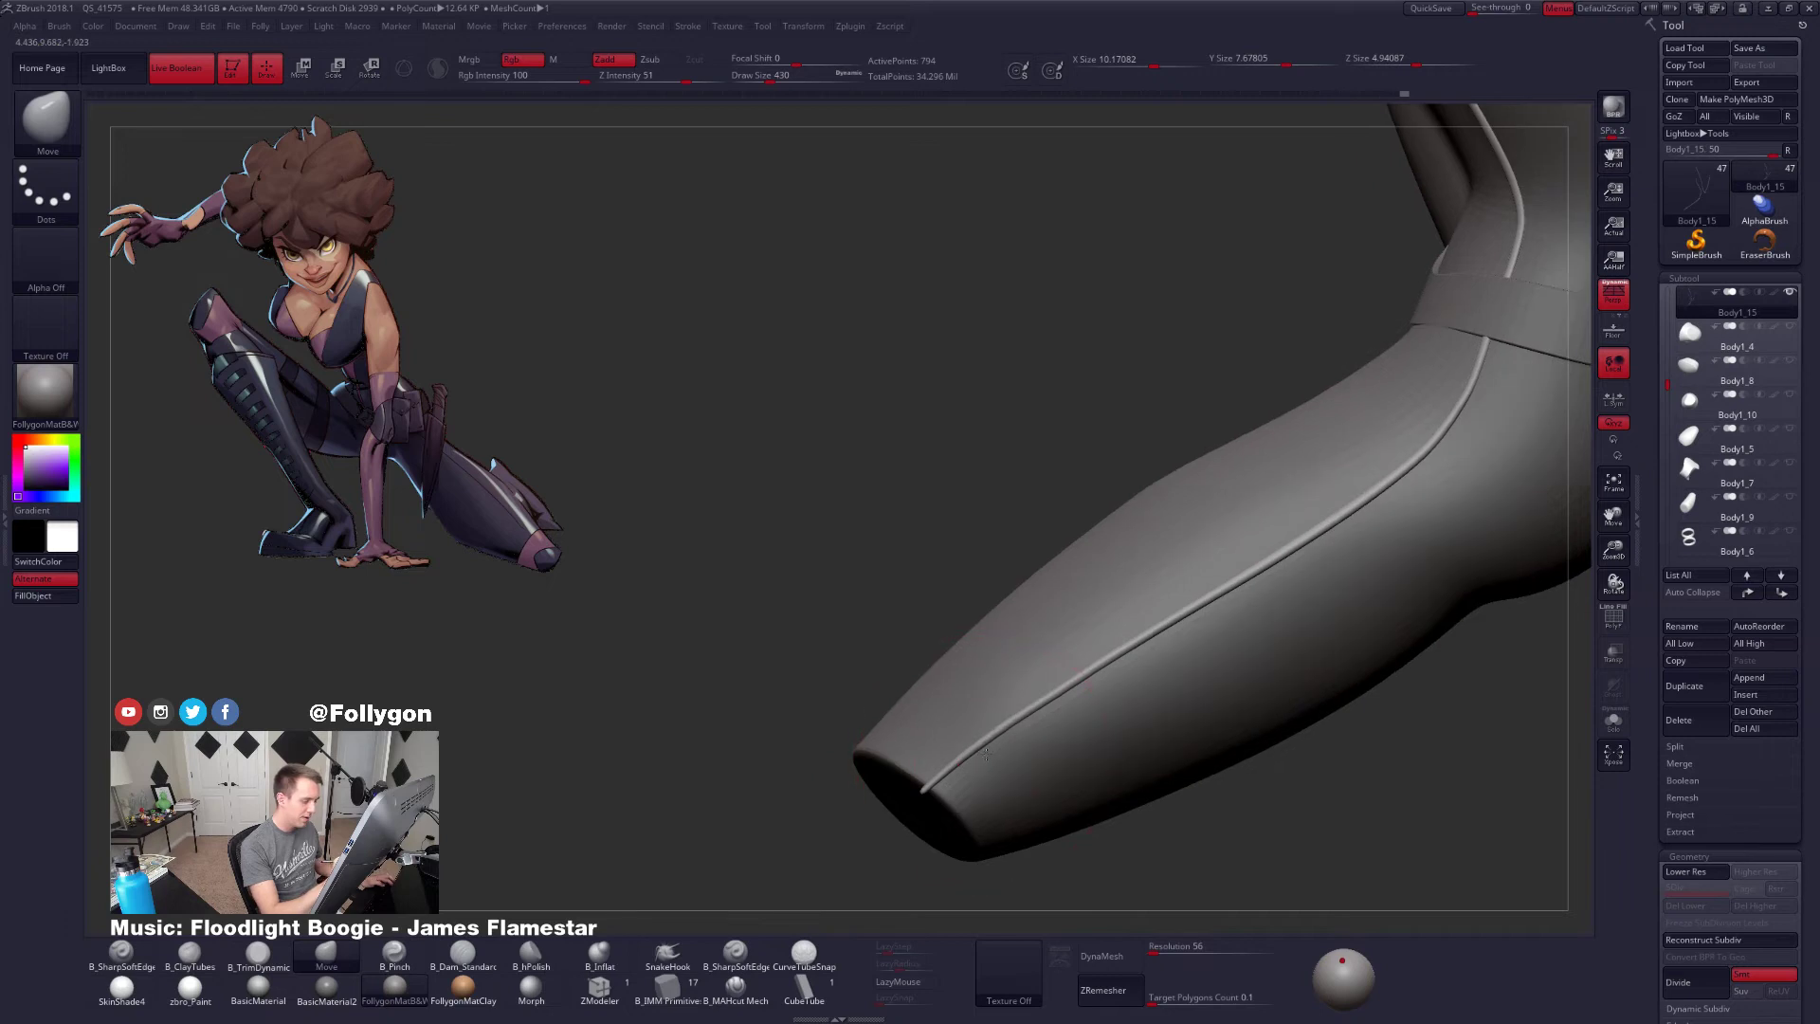
pyautogui.moveTo(1128, 666); pyautogui.dragTo(1129, 635, button='right')
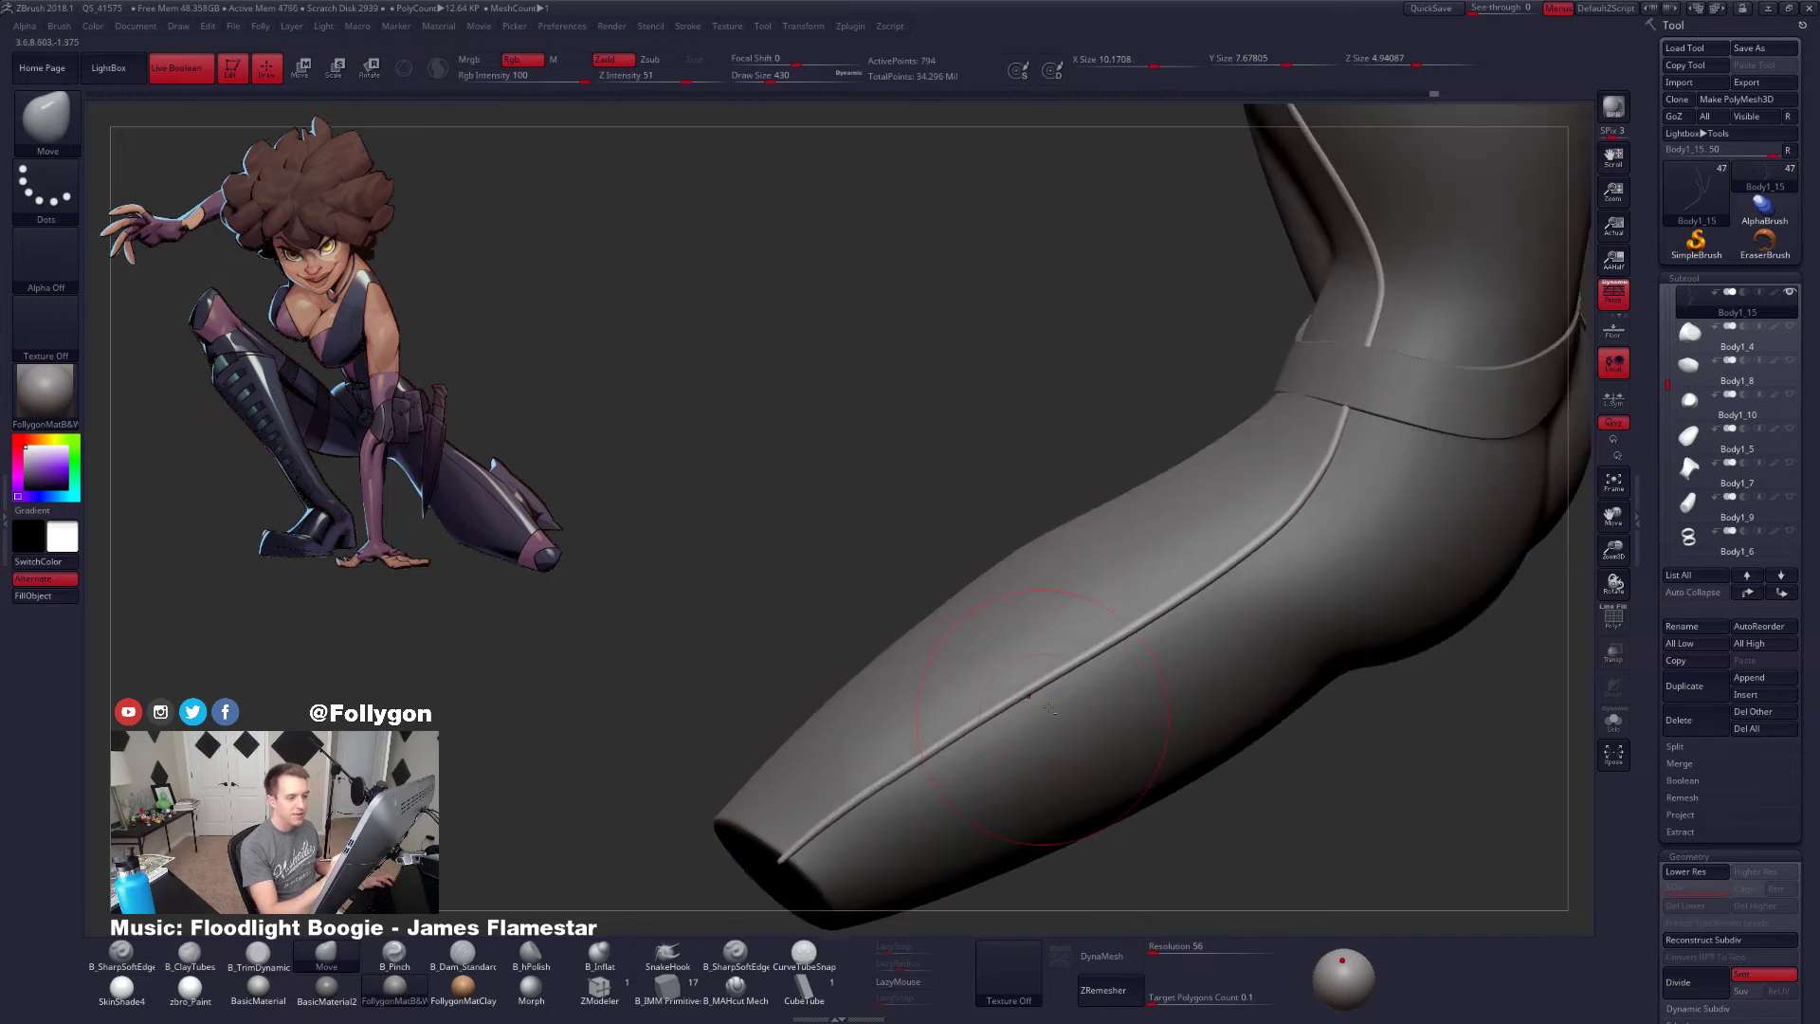
pyautogui.press('shift')
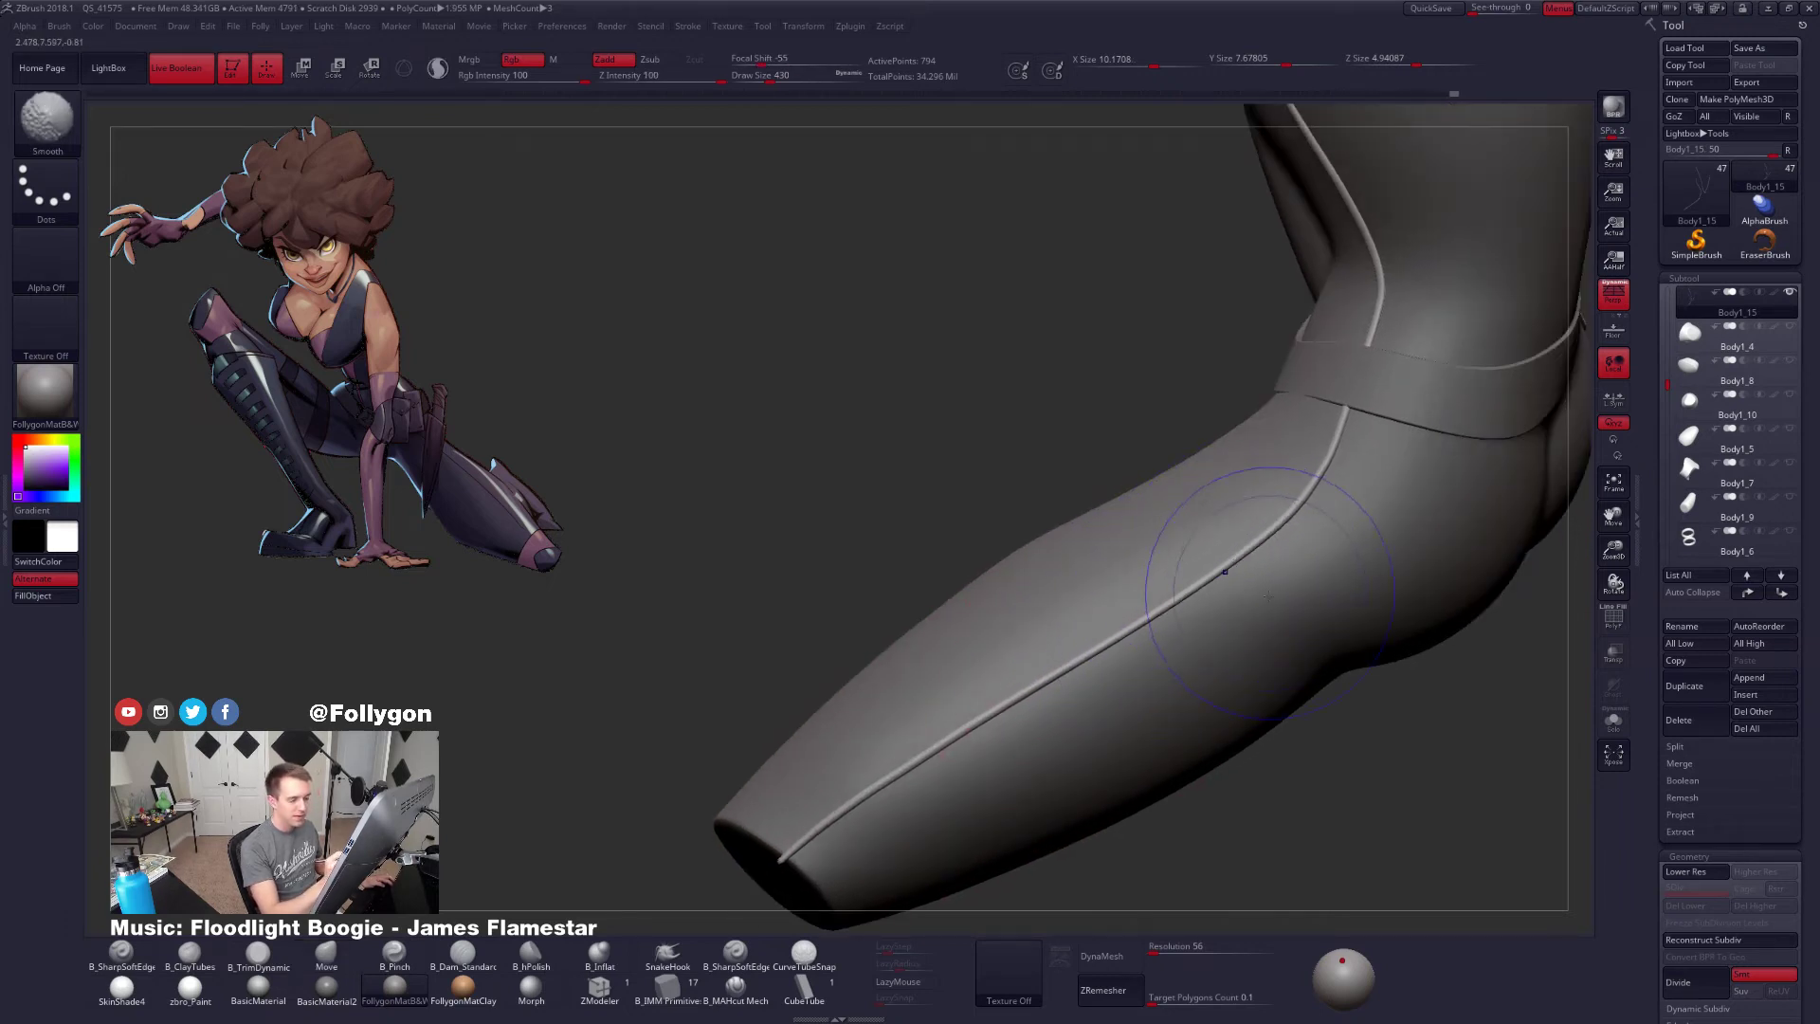
pyautogui.keyDown('alt'); pyautogui.moveTo(1247, 549); pyautogui.dragTo(1192, 604, button='right'); pyautogui.keyUp('alt')
# Set the seam subtool to Boolean subtraction so that it carves a groove into the bodysuit
pyautogui.press('space')
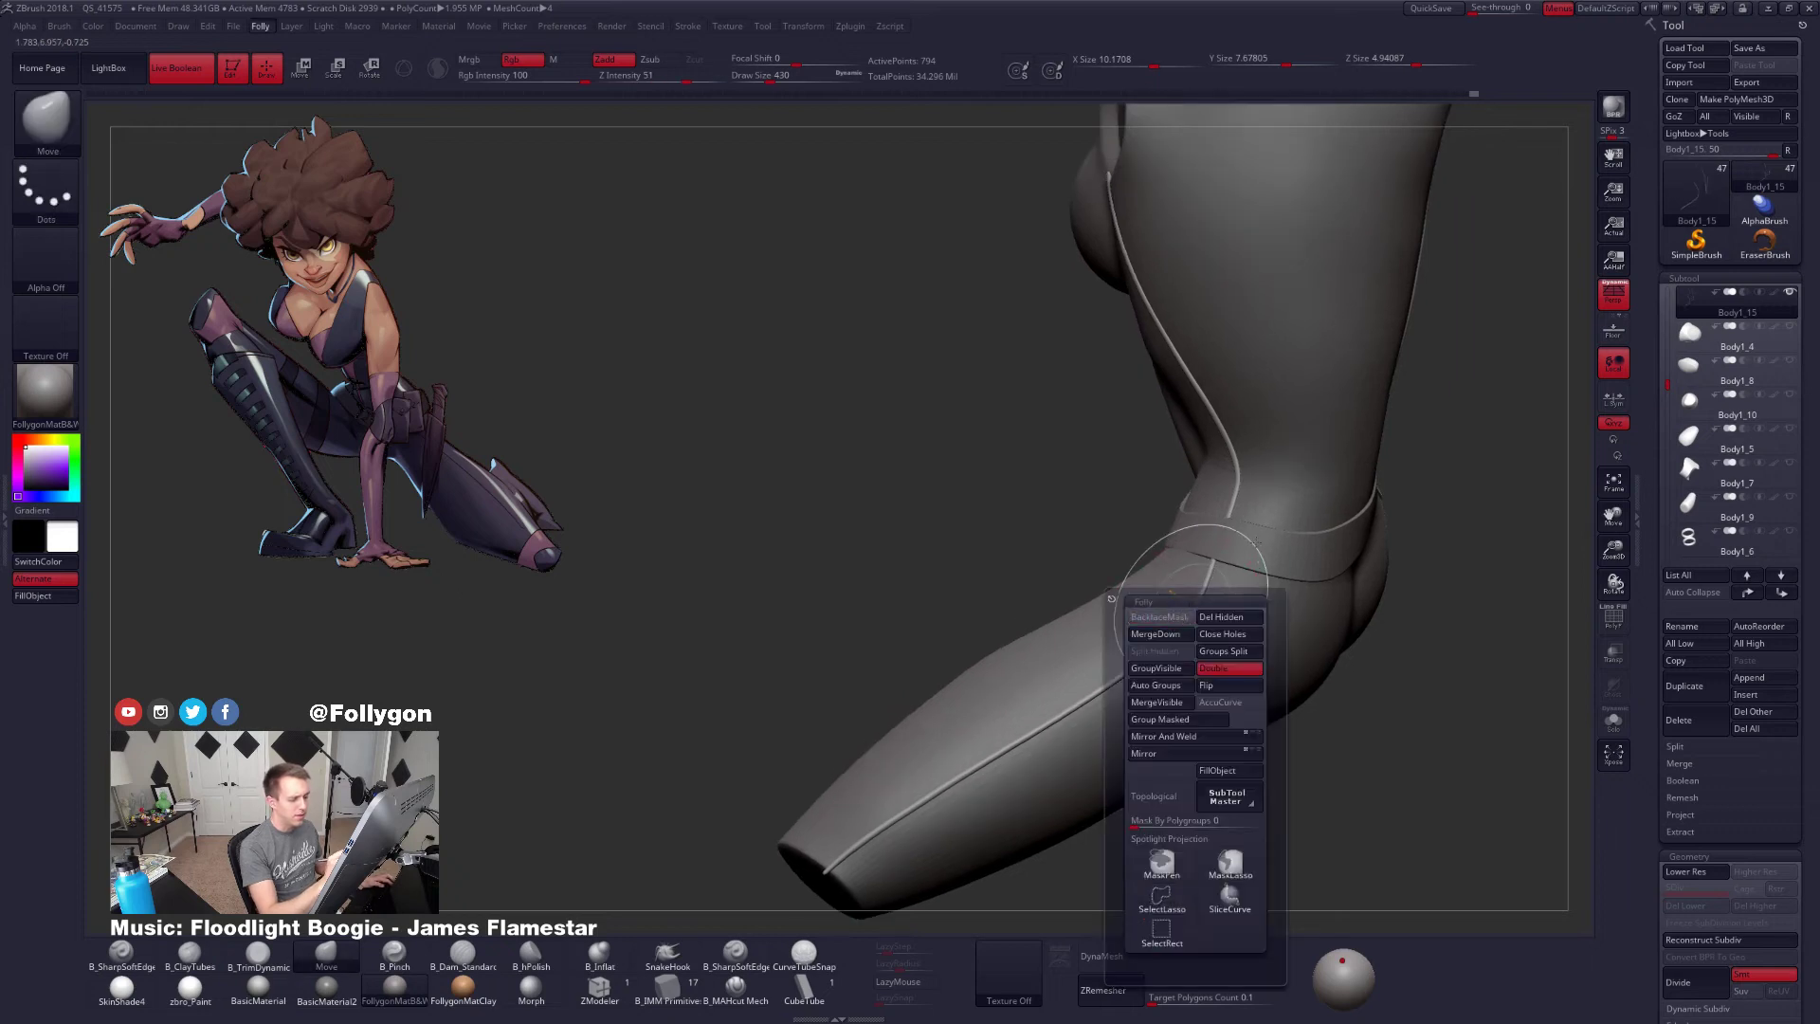
pyautogui.click(1744, 293)
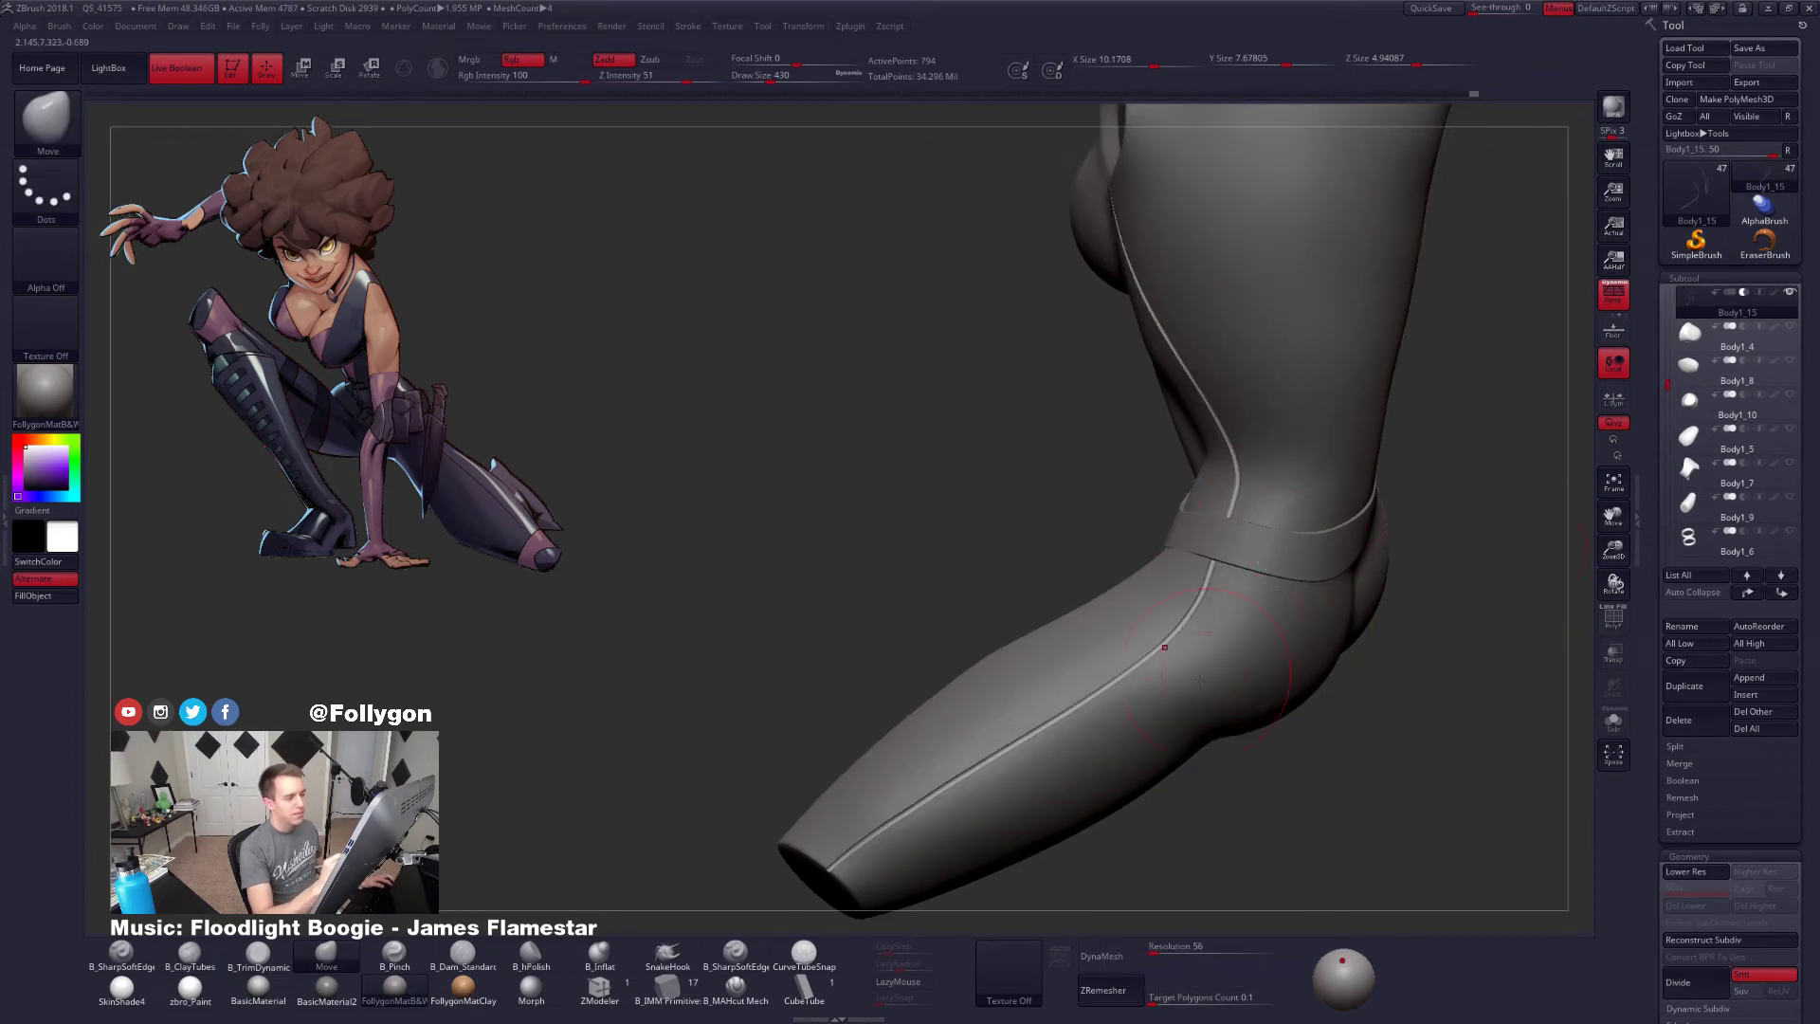
pyautogui.moveTo(1166, 642)
pyautogui.mouseDown(button='right')
pyautogui.moveTo(1249, 720)
pyautogui.moveTo(1152, 702)
pyautogui.mouseUp(button='right')
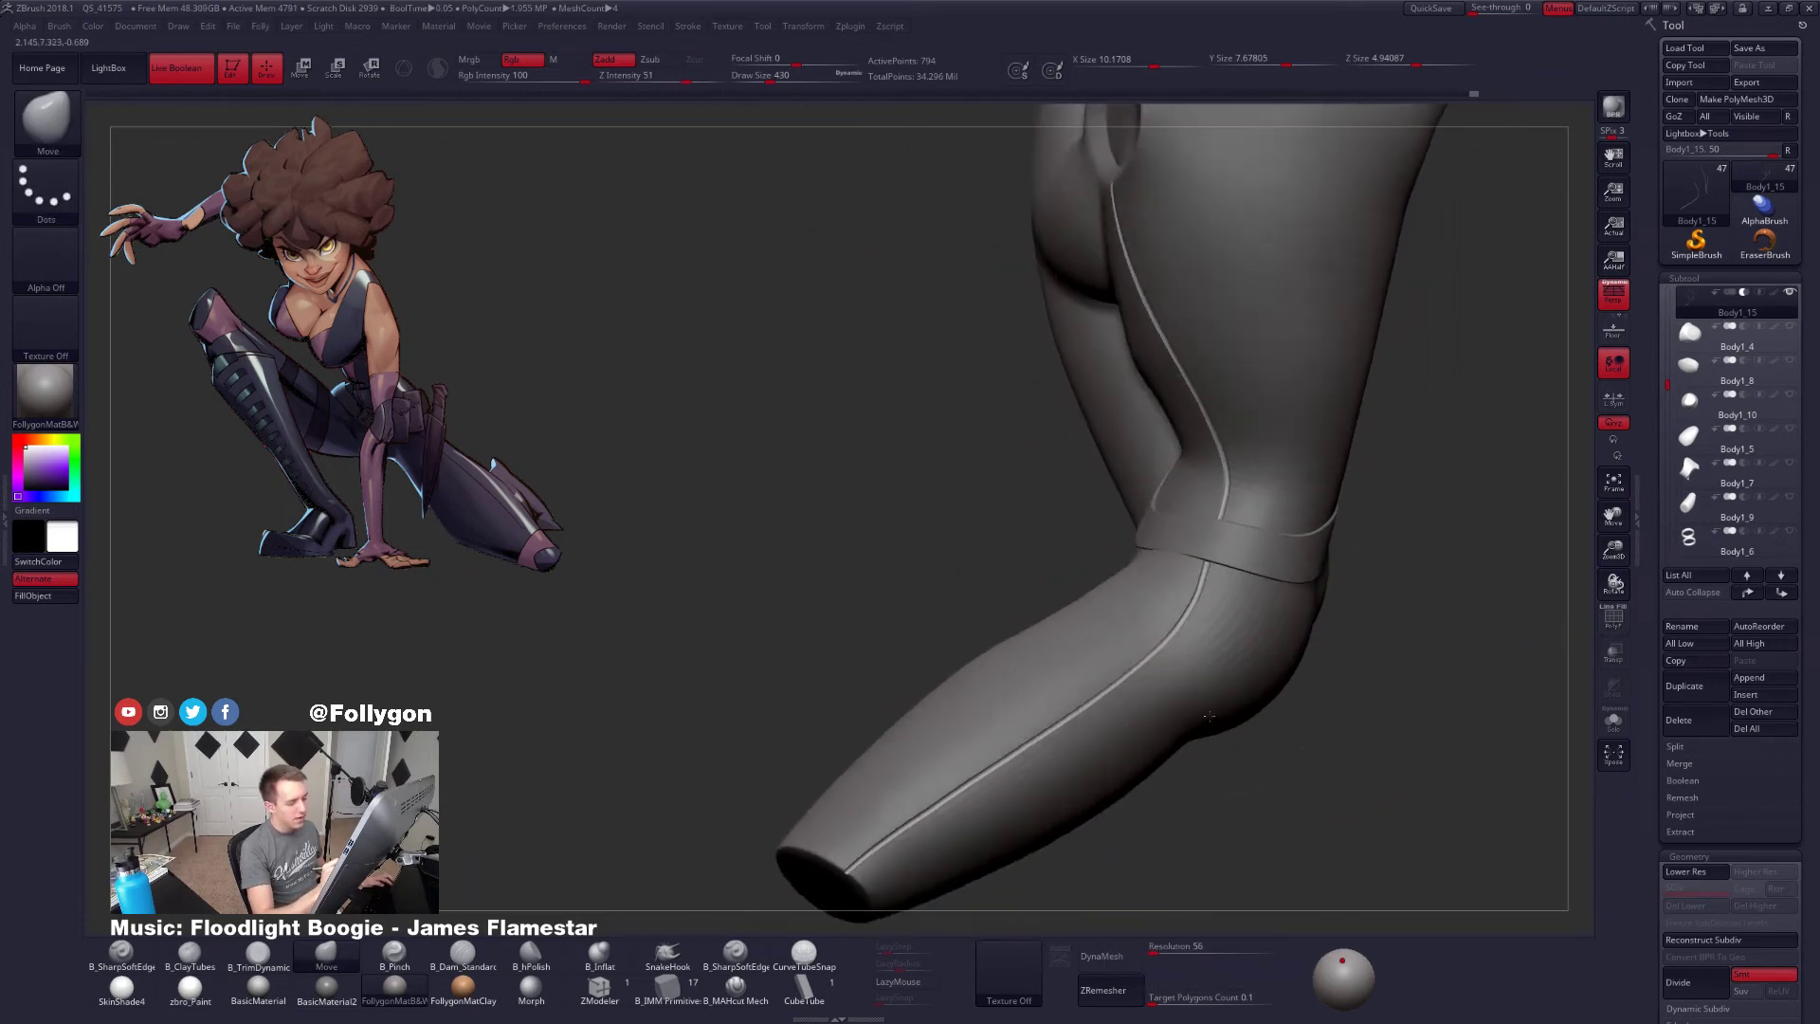
# Refine the carved seam's flow along the thigh at draw size 519 and across the belt at draw size 292
pyautogui.press('space')
pyautogui.moveTo(1133, 676); pyautogui.dragTo(1143, 676)
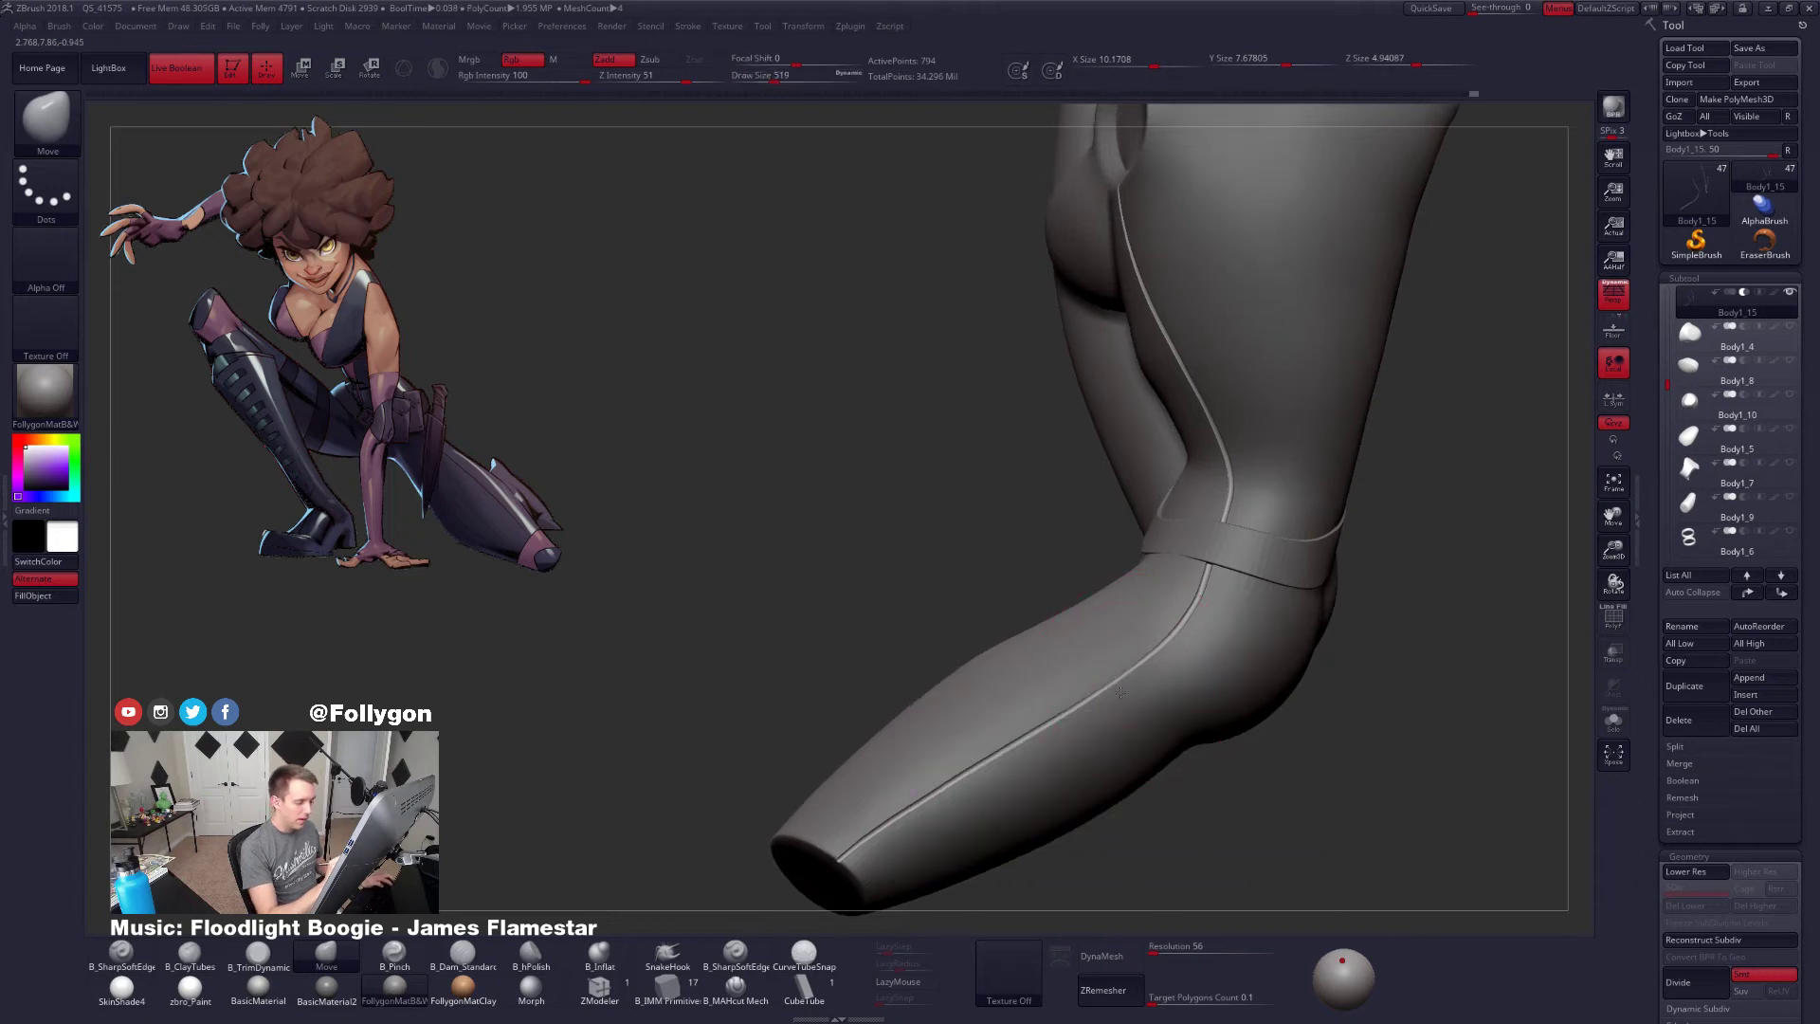
pyautogui.moveTo(1156, 705); pyautogui.dragTo(1185, 568, button='right')
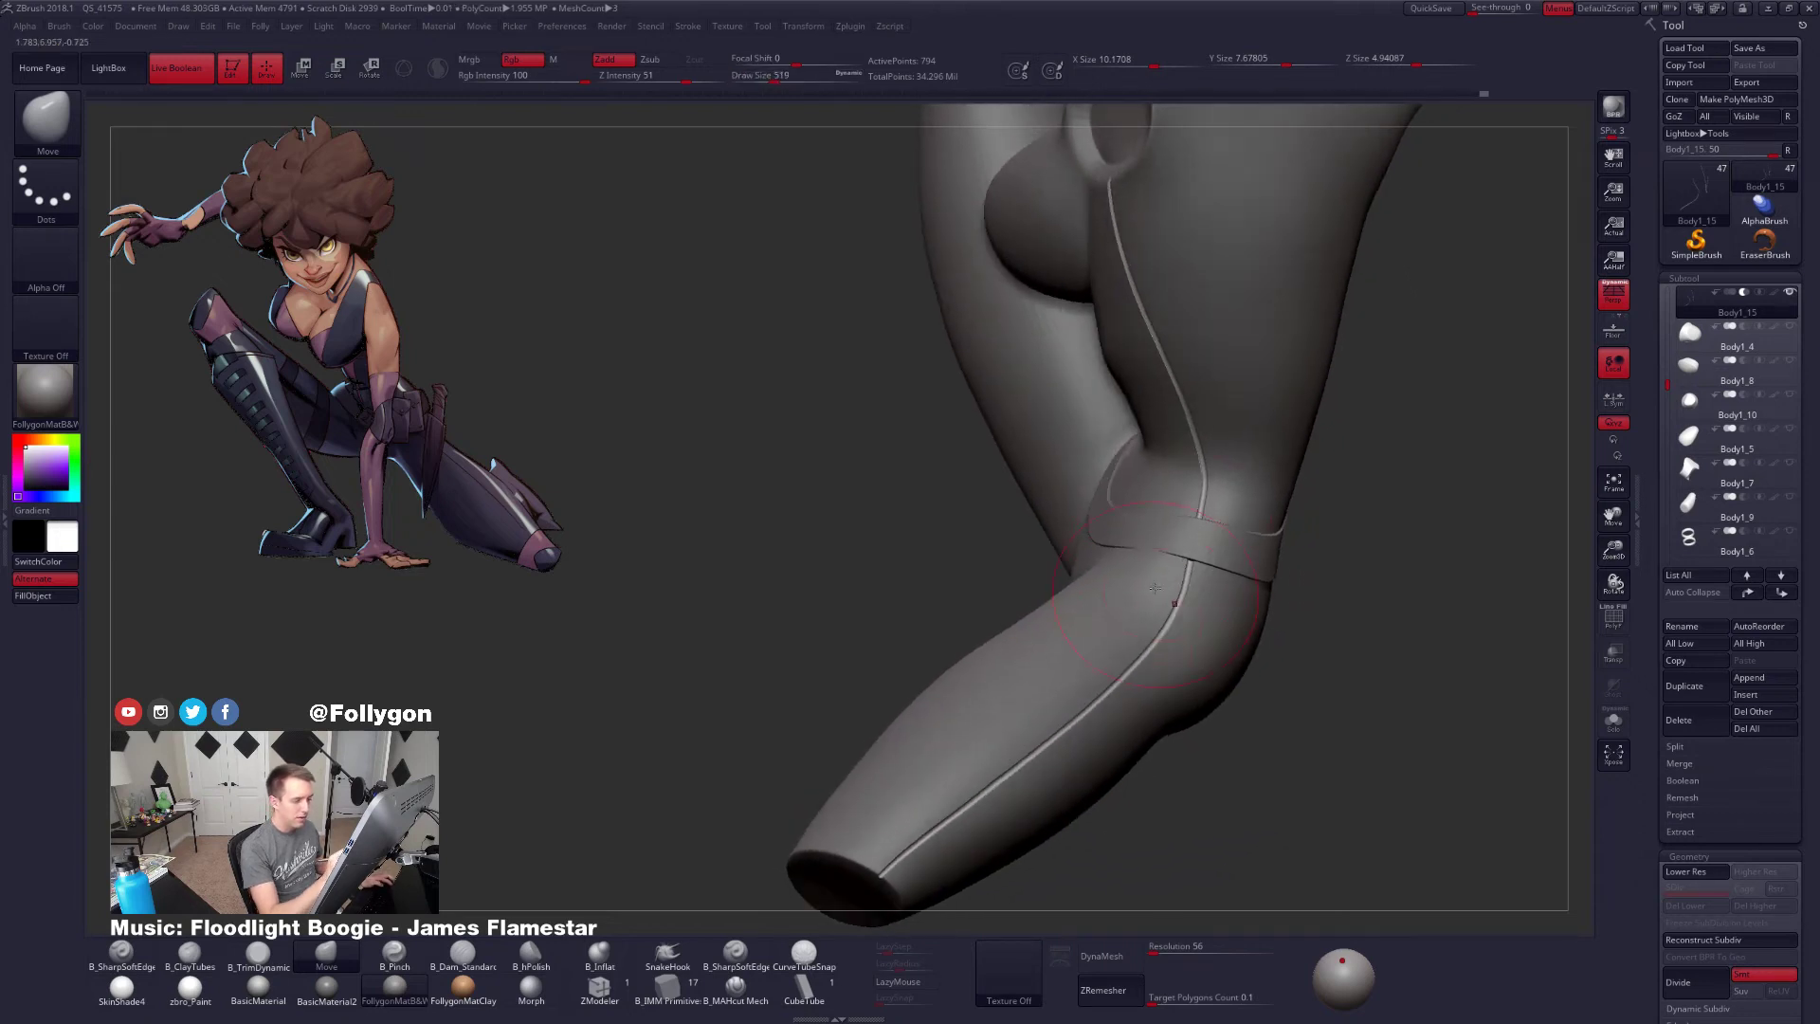
pyautogui.press('space')
pyautogui.moveTo(1198, 535); pyautogui.dragTo(1191, 534)
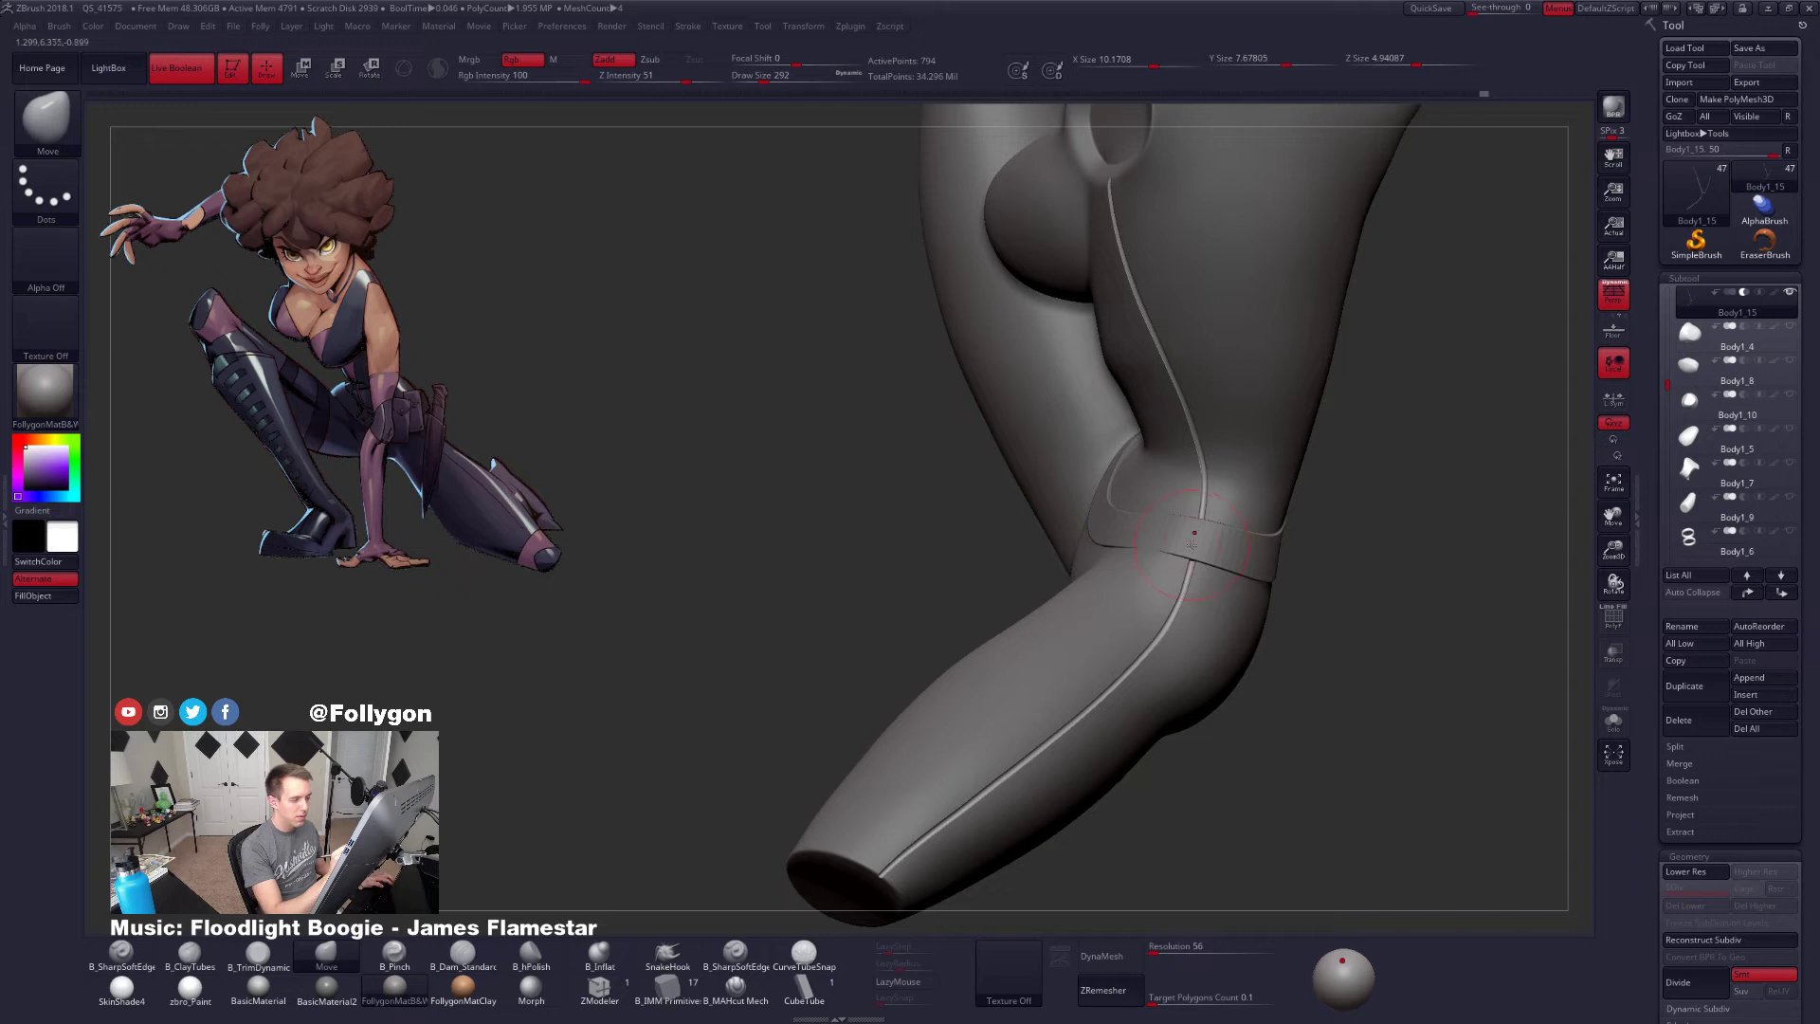
pyautogui.moveTo(1194, 538); pyautogui.dragTo(1219, 709, button='right')
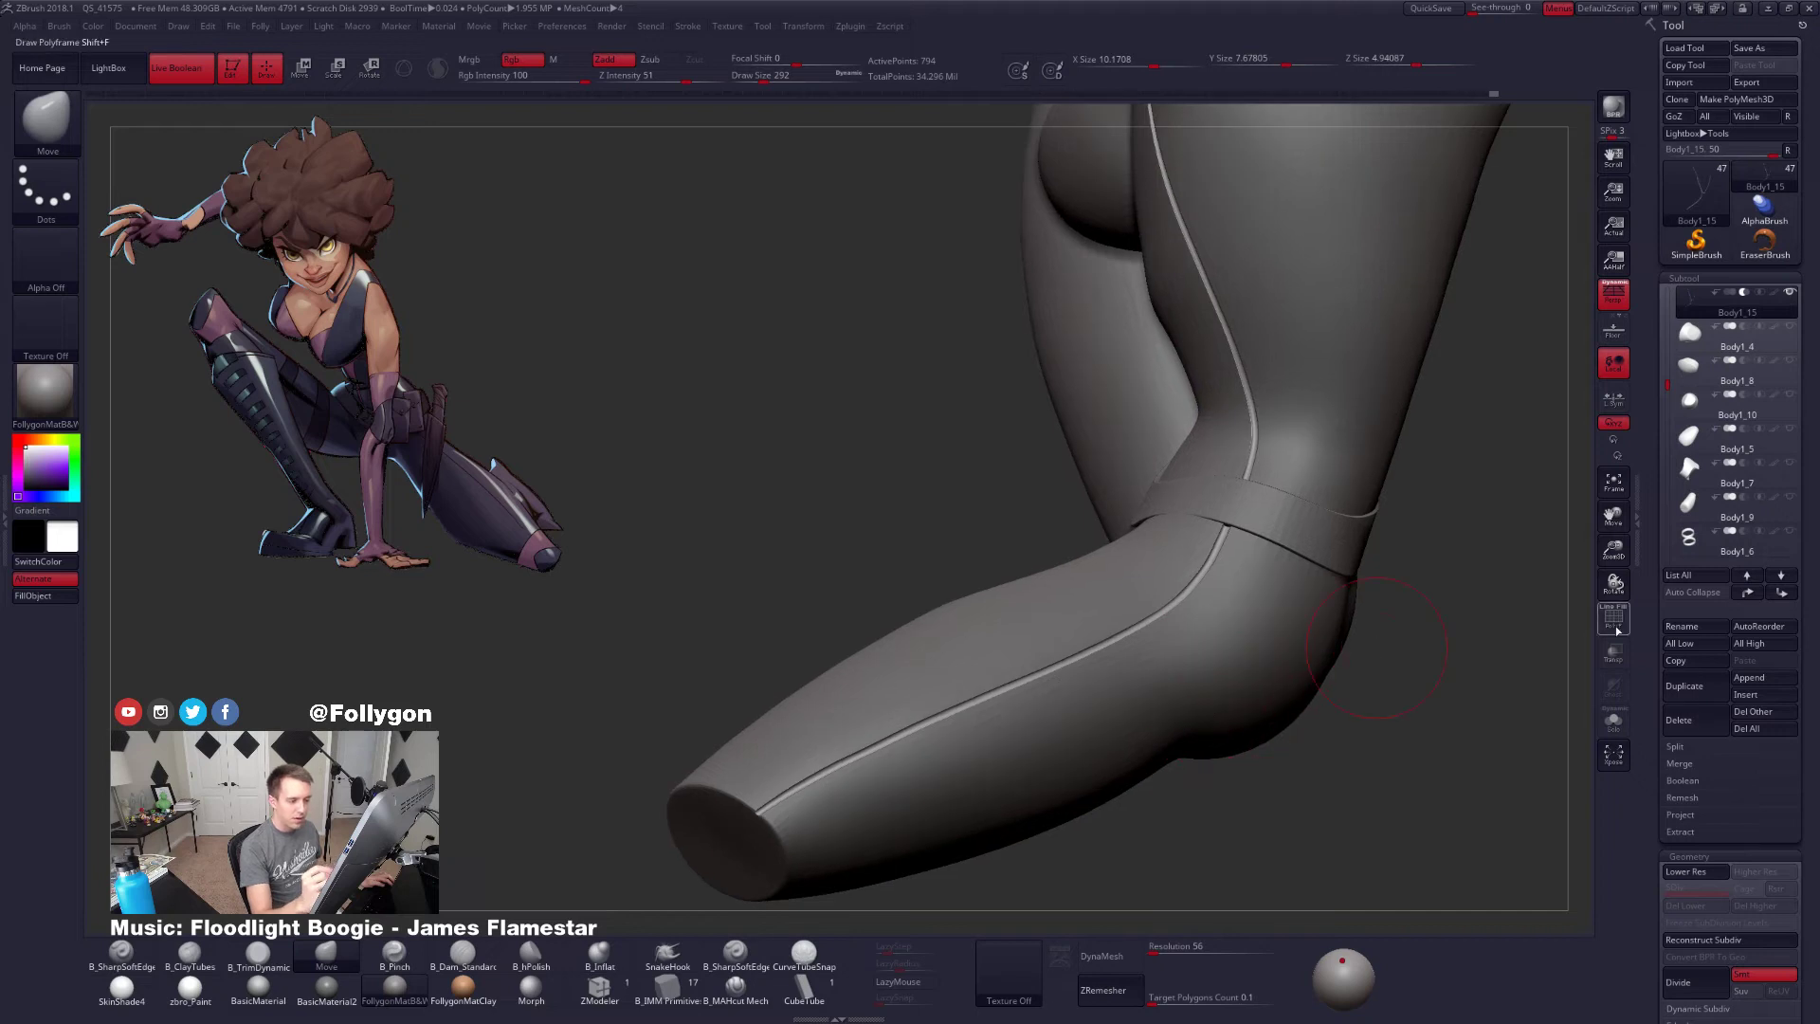
# Select the belt subtool to examine the carved seam groove, and reselect the seam subtool
pyautogui.keyDown('alt'); pyautogui.click(1196, 504); pyautogui.keyUp('alt')
pyautogui.moveTo(1072, 539); pyautogui.dragTo(1189, 526, button='right')
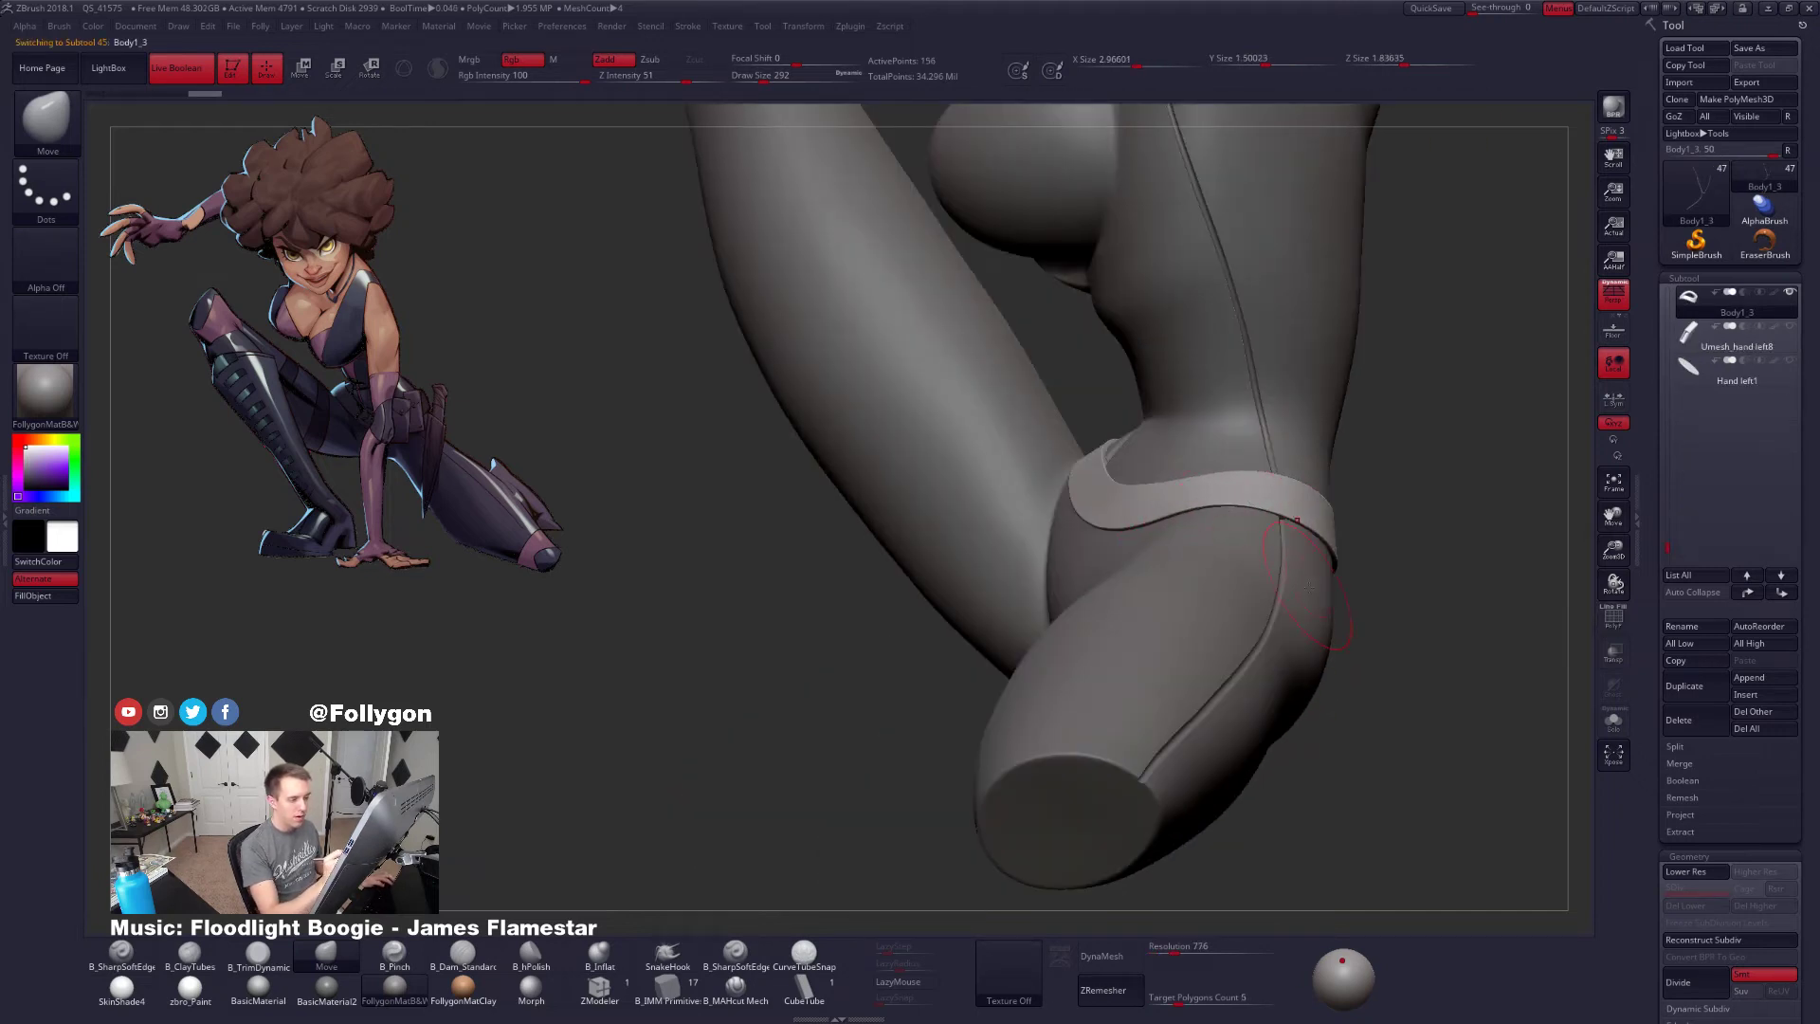
pyautogui.keyDown('alt'); pyautogui.click(1252, 370); pyautogui.keyUp('alt')
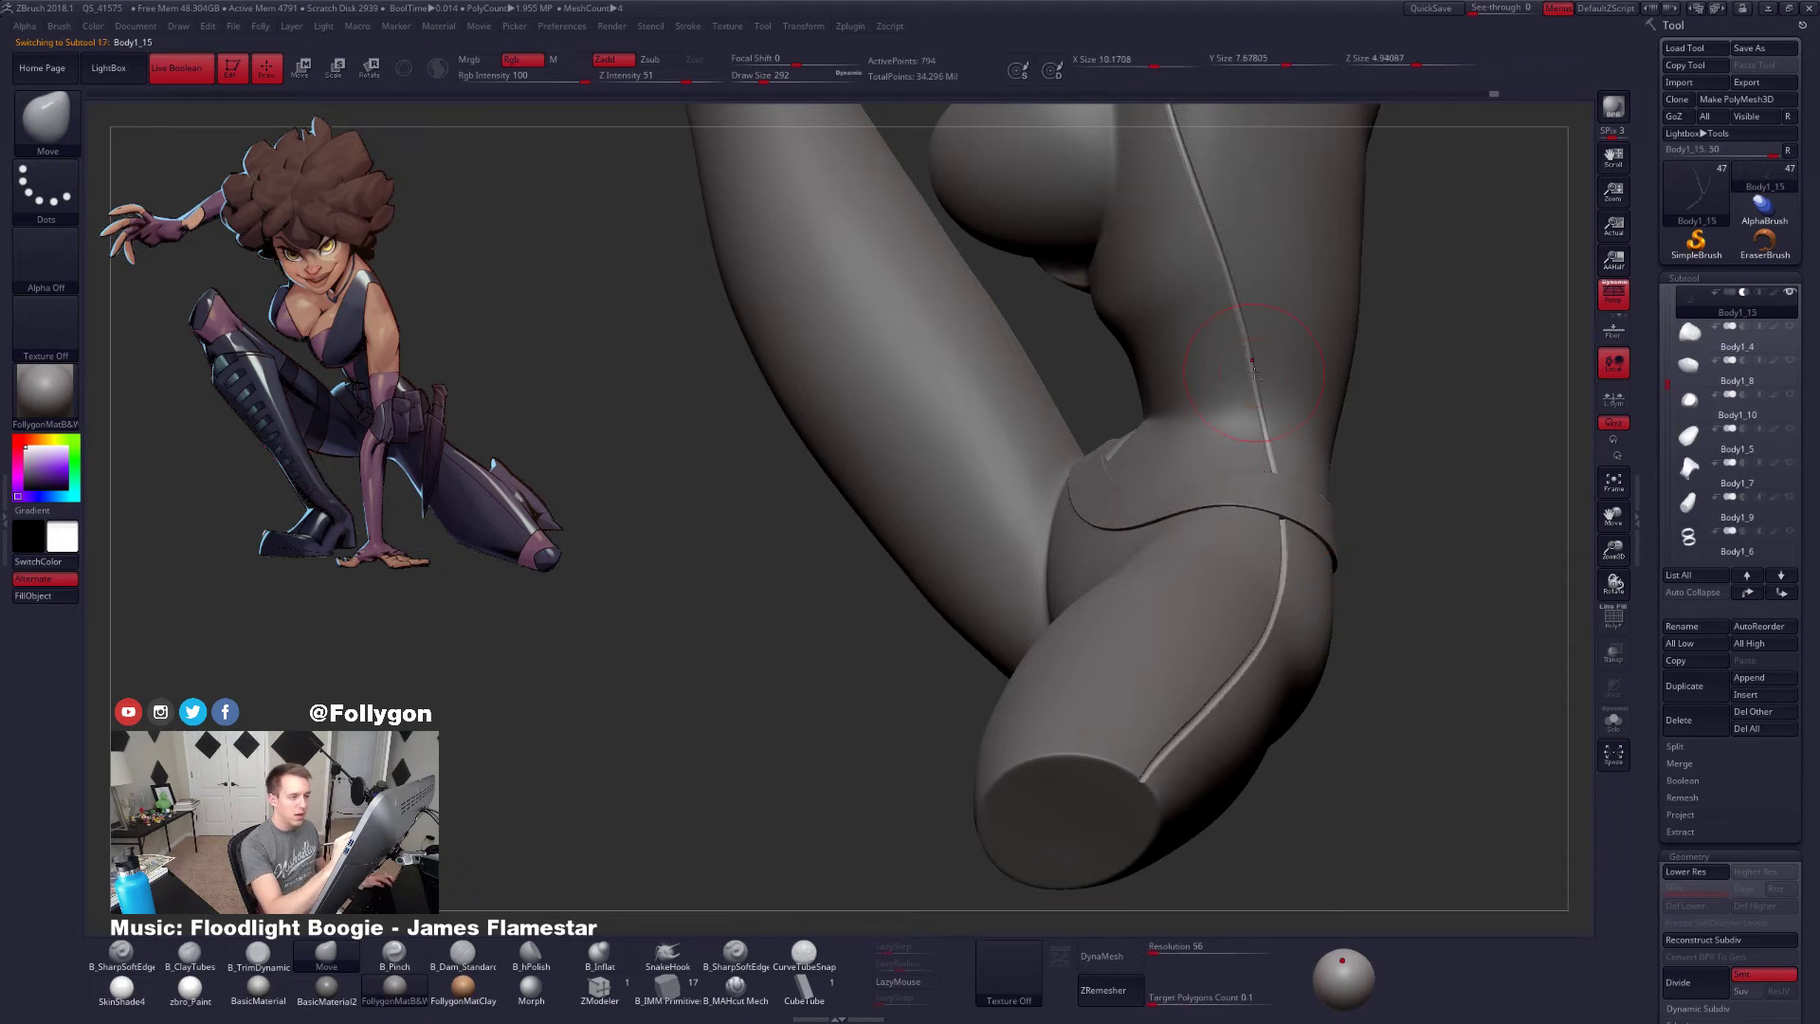
# Thin the seam tube slightly with a negative Inflate deformation
pyautogui.moveTo(1656, 625); pyautogui.dragTo(1656, 123)
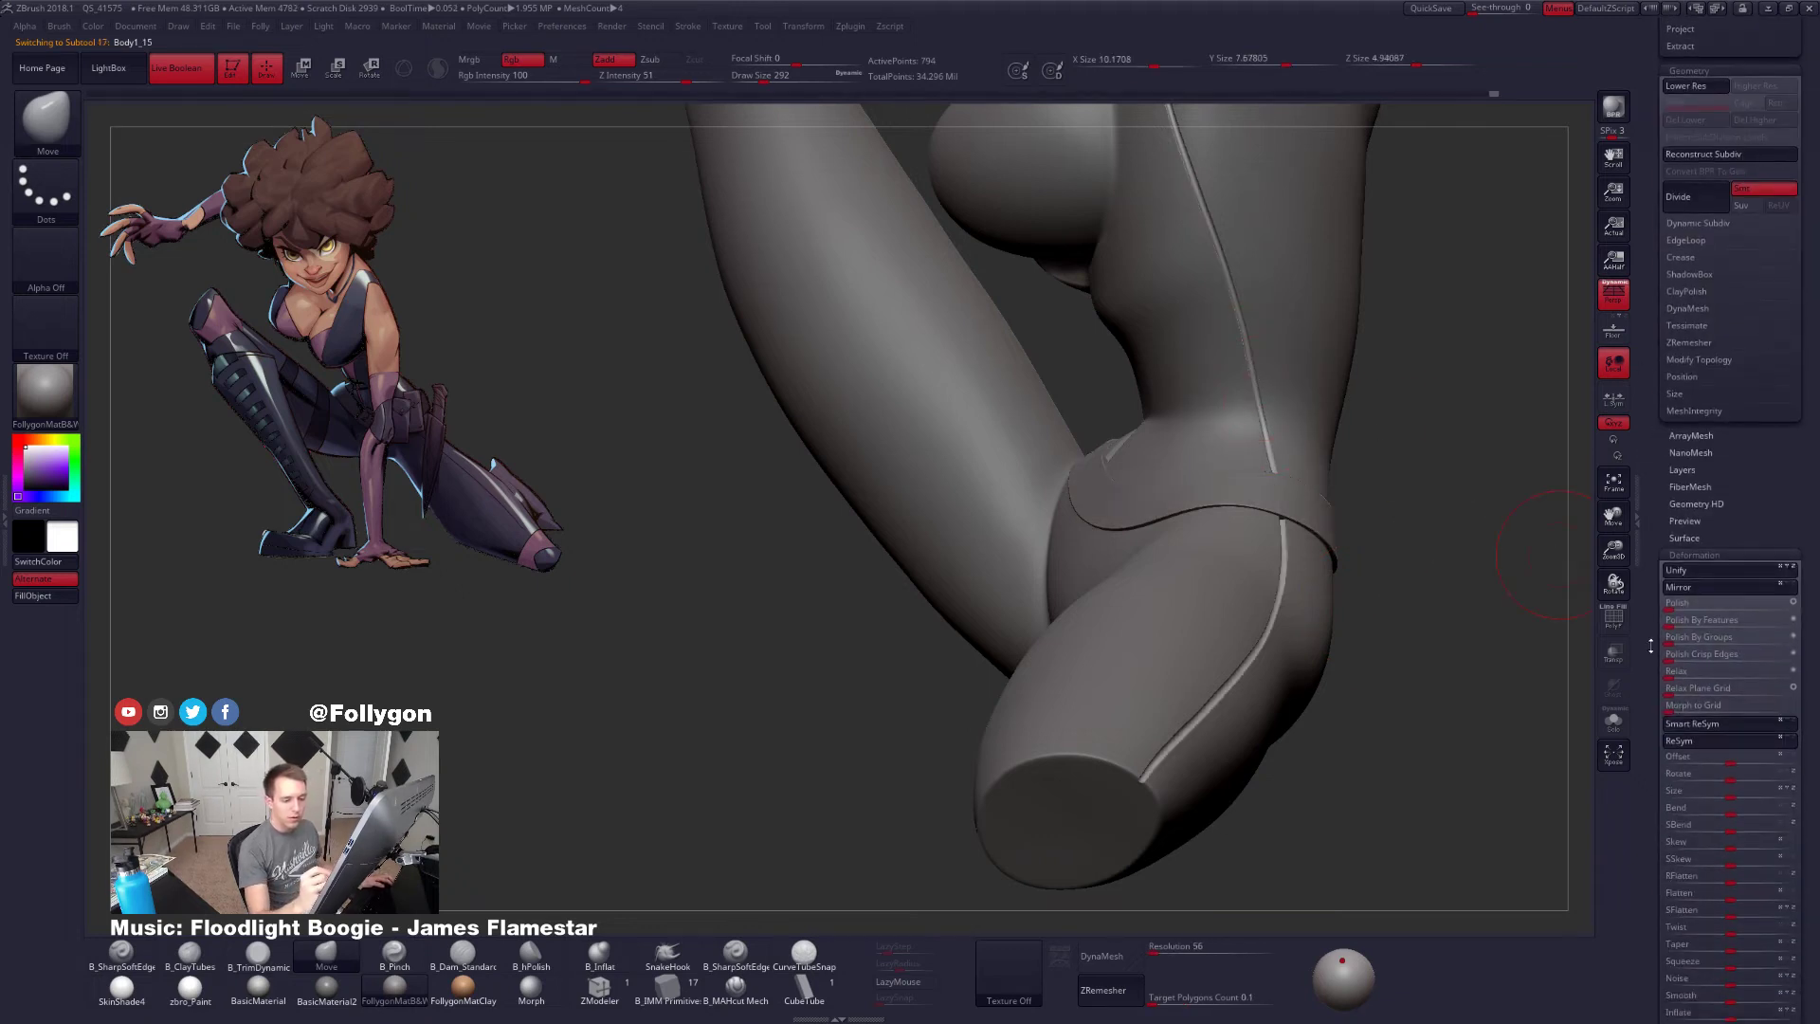
pyautogui.moveTo(1656, 882); pyautogui.dragTo(1728, 535)
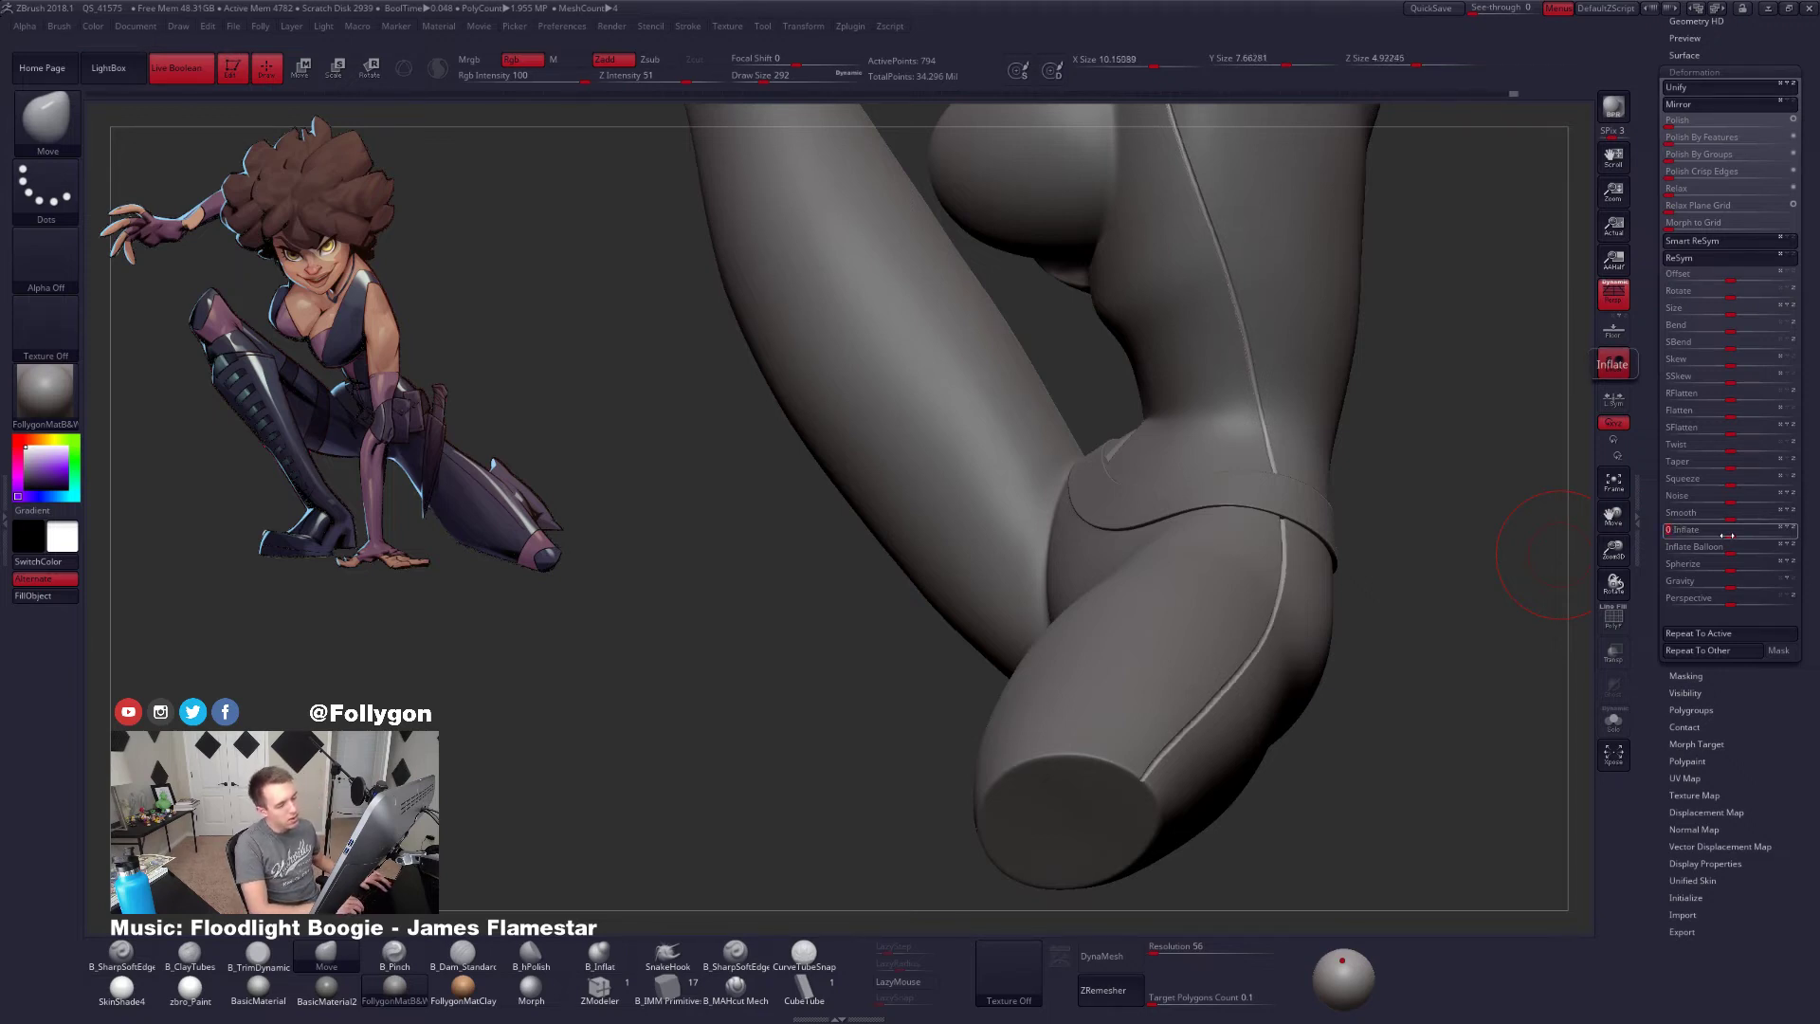
pyautogui.moveTo(1531, 517); pyautogui.dragTo(1197, 596)
# Set the Move brush's draw size to 381 and adjust the seam's curve at the waist and upper hip
pyautogui.hotkey('ctrl', 'space')
pyautogui.press('space')
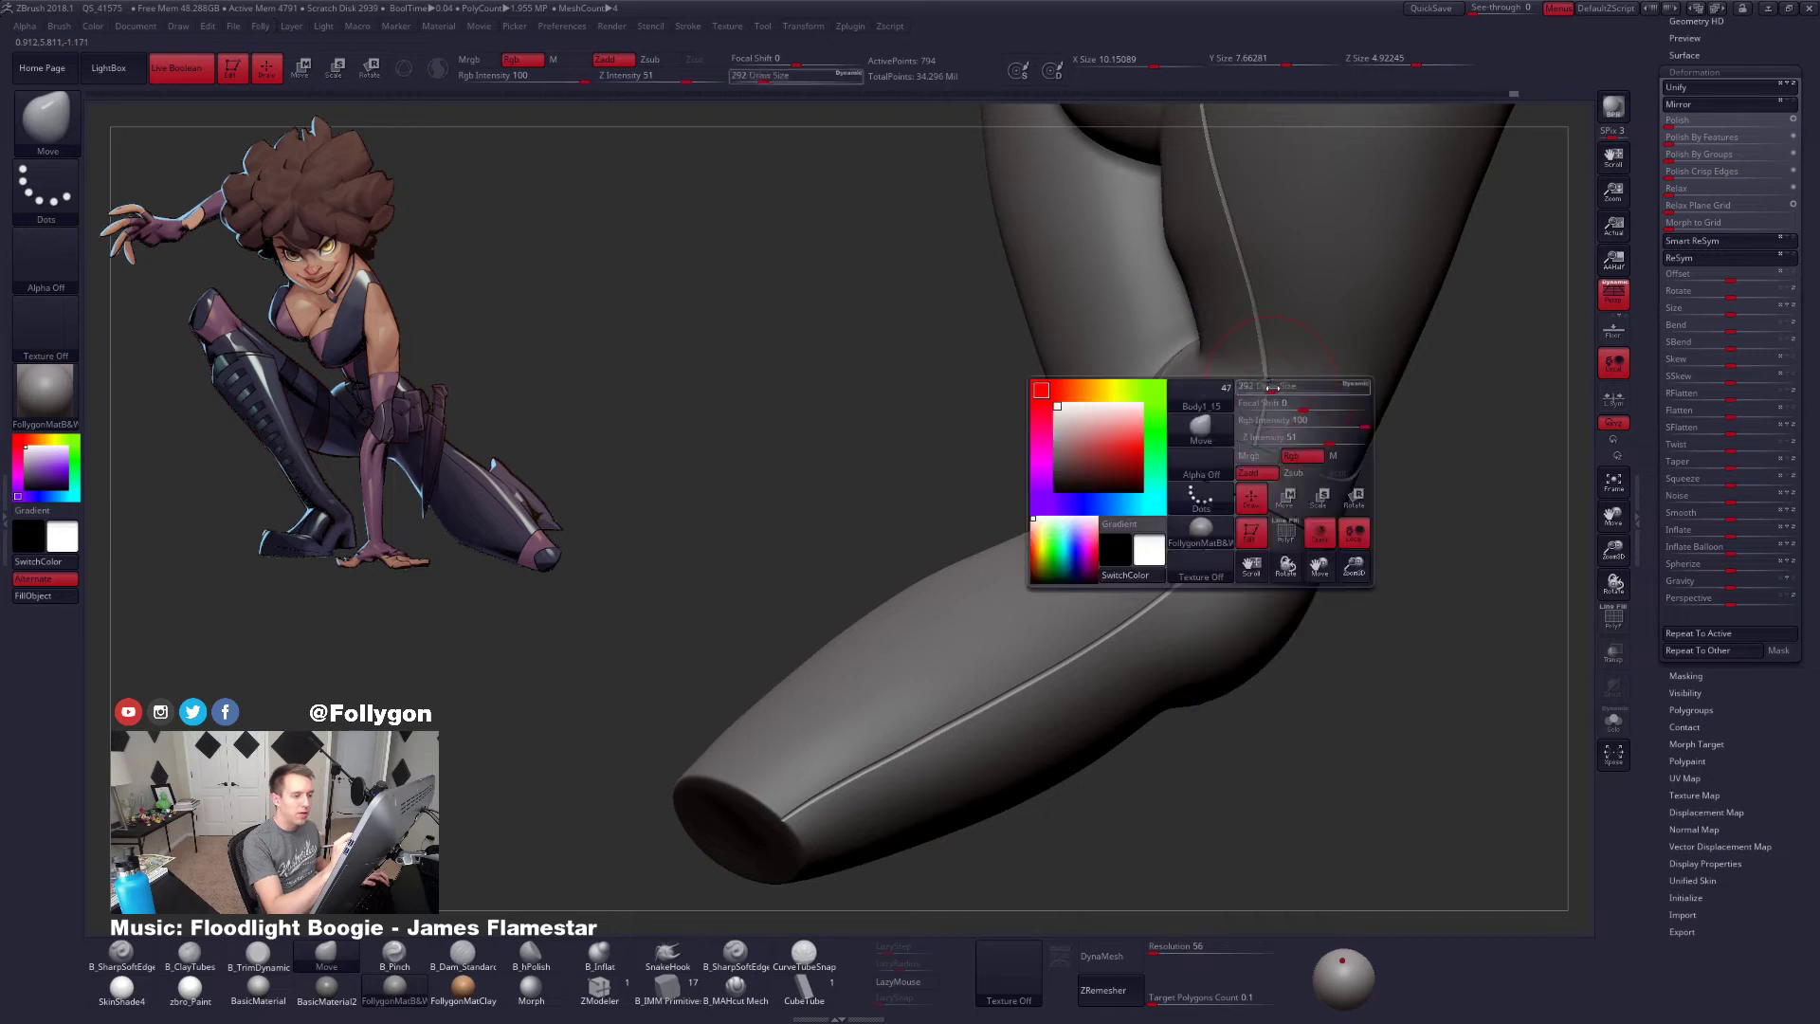
pyautogui.moveTo(1269, 389); pyautogui.dragTo(1281, 388)
pyautogui.moveTo(1239, 418); pyautogui.dragTo(1280, 409, button='right')
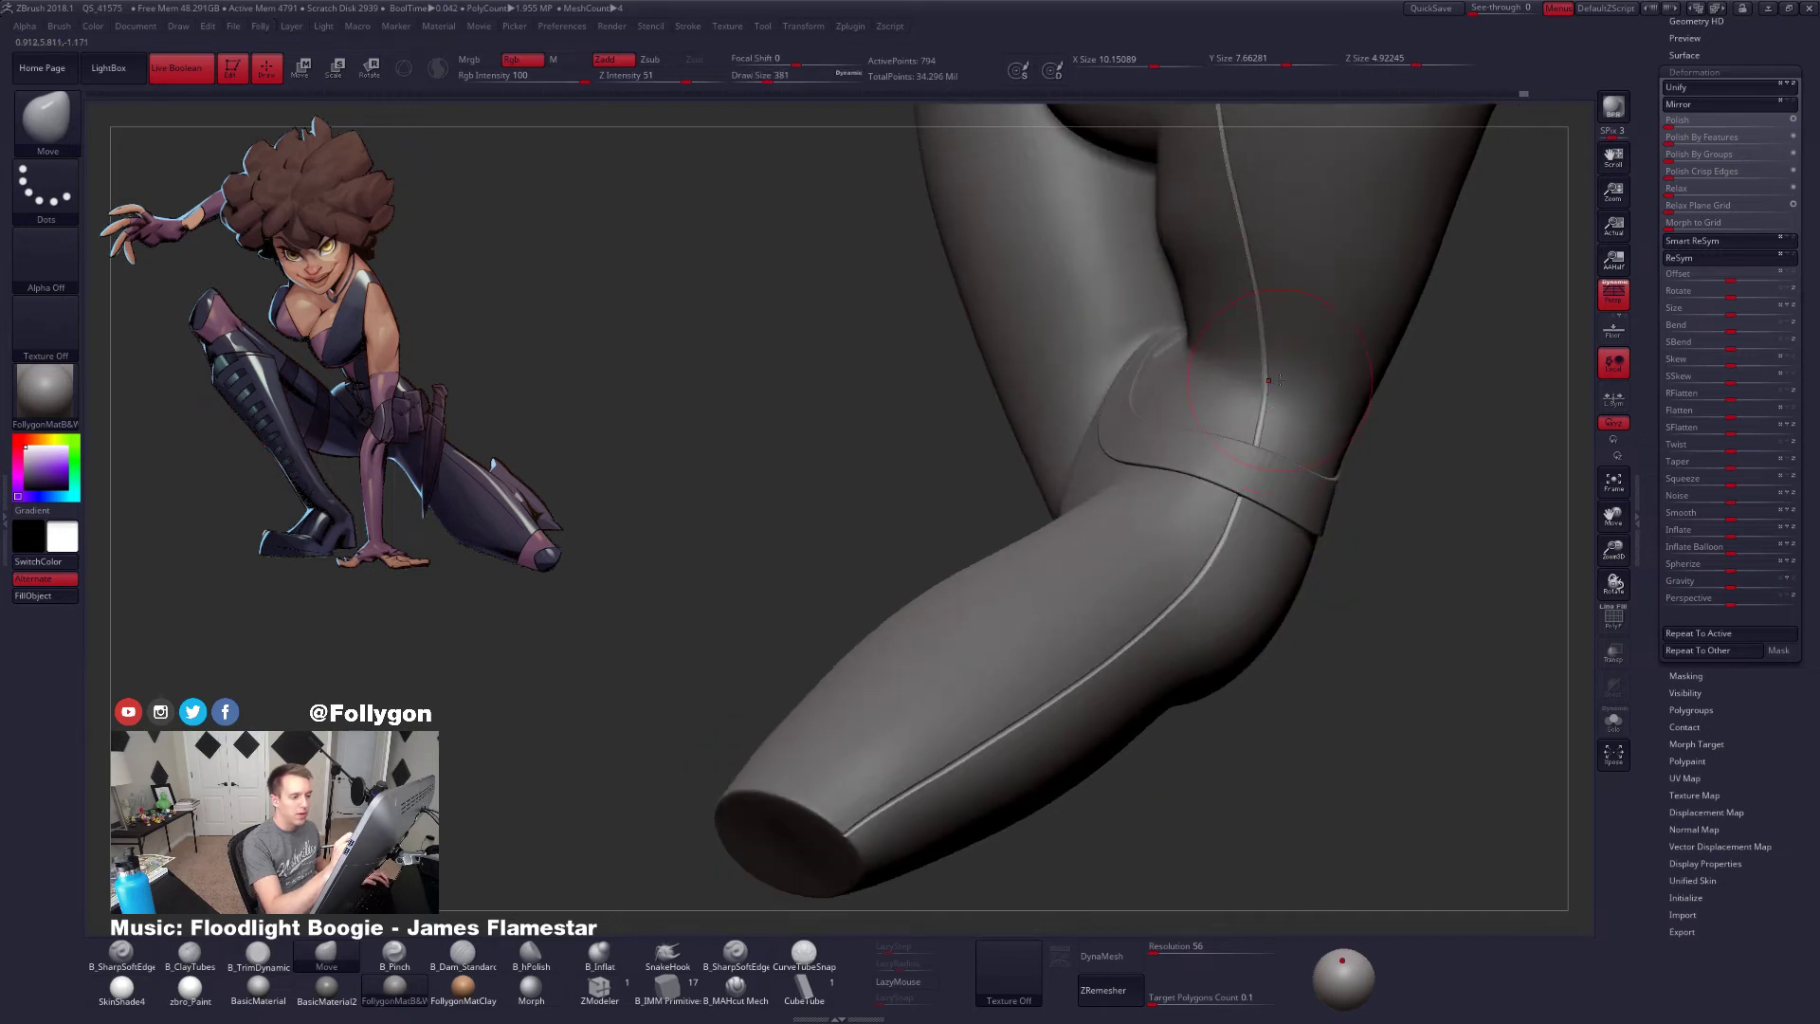
pyautogui.moveTo(1277, 456); pyautogui.dragTo(1202, 698)
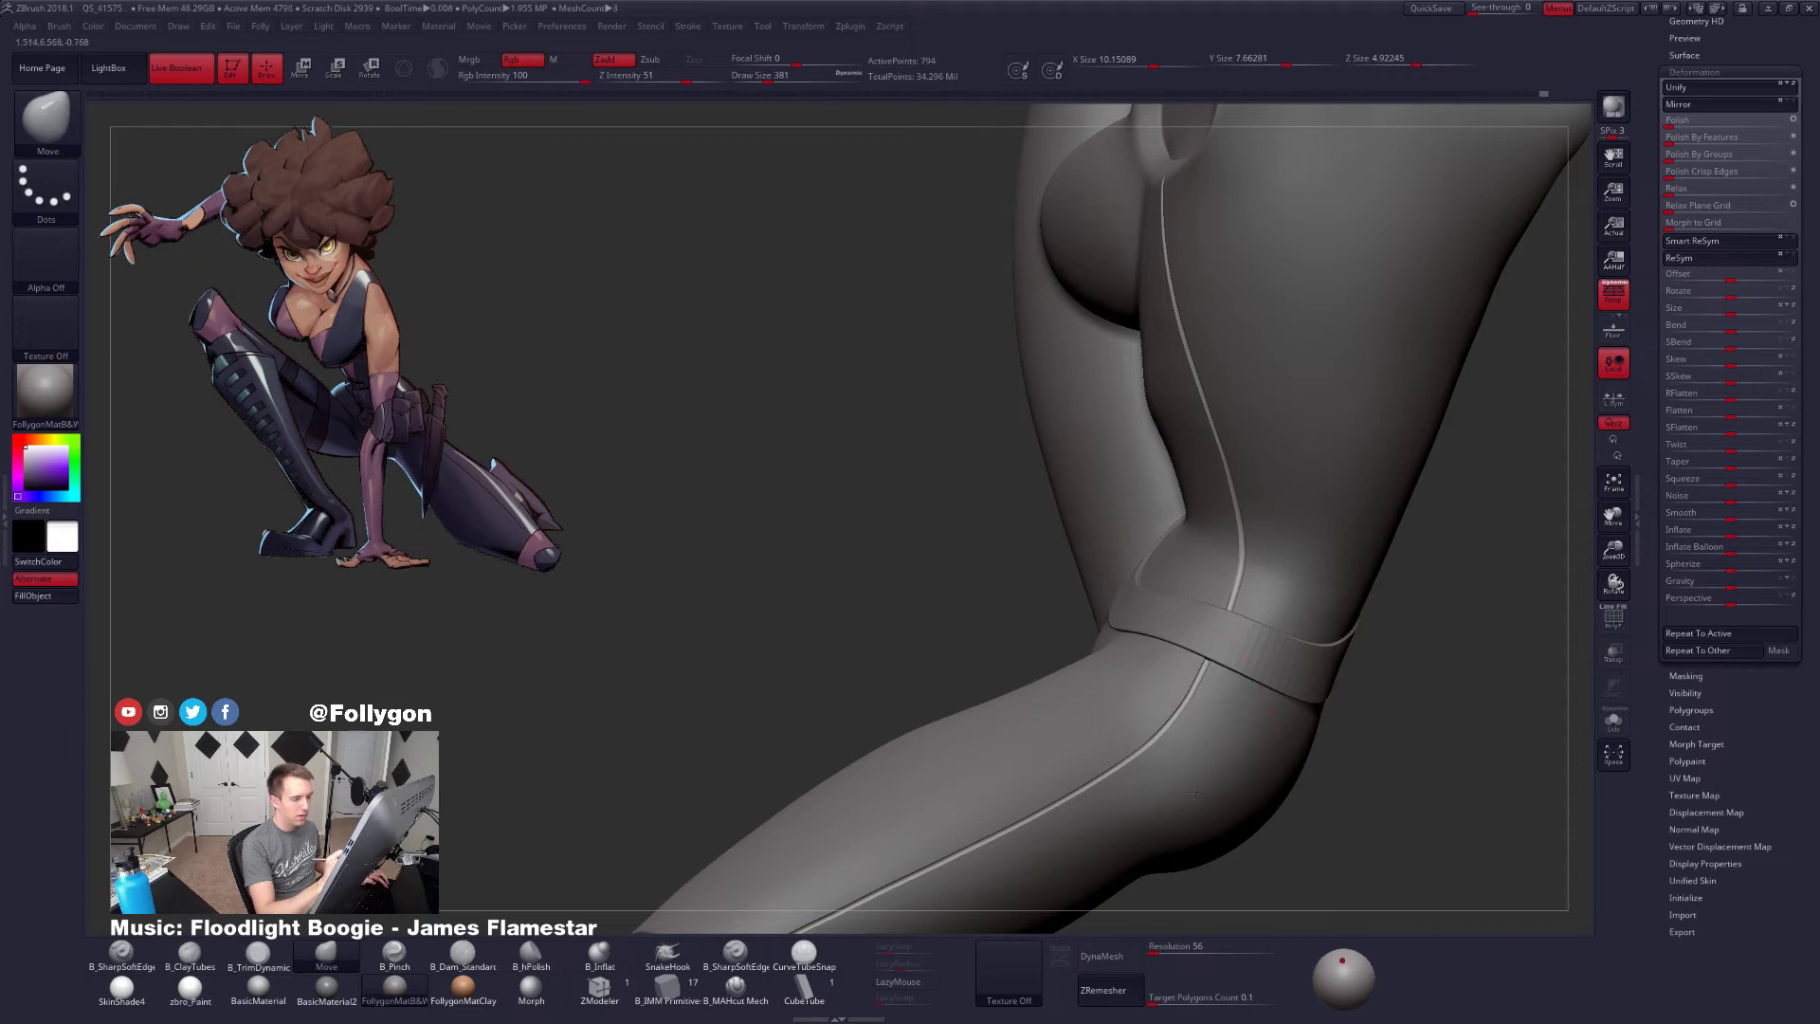
pyautogui.keyDown('alt'); pyautogui.moveTo(1210, 602); pyautogui.dragTo(1186, 735, button='right'); pyautogui.keyUp('alt')
# Smooth and reposition the upper seam along the side of the ribcage below the armhole
pyautogui.moveTo(1194, 762); pyautogui.dragTo(1177, 542)
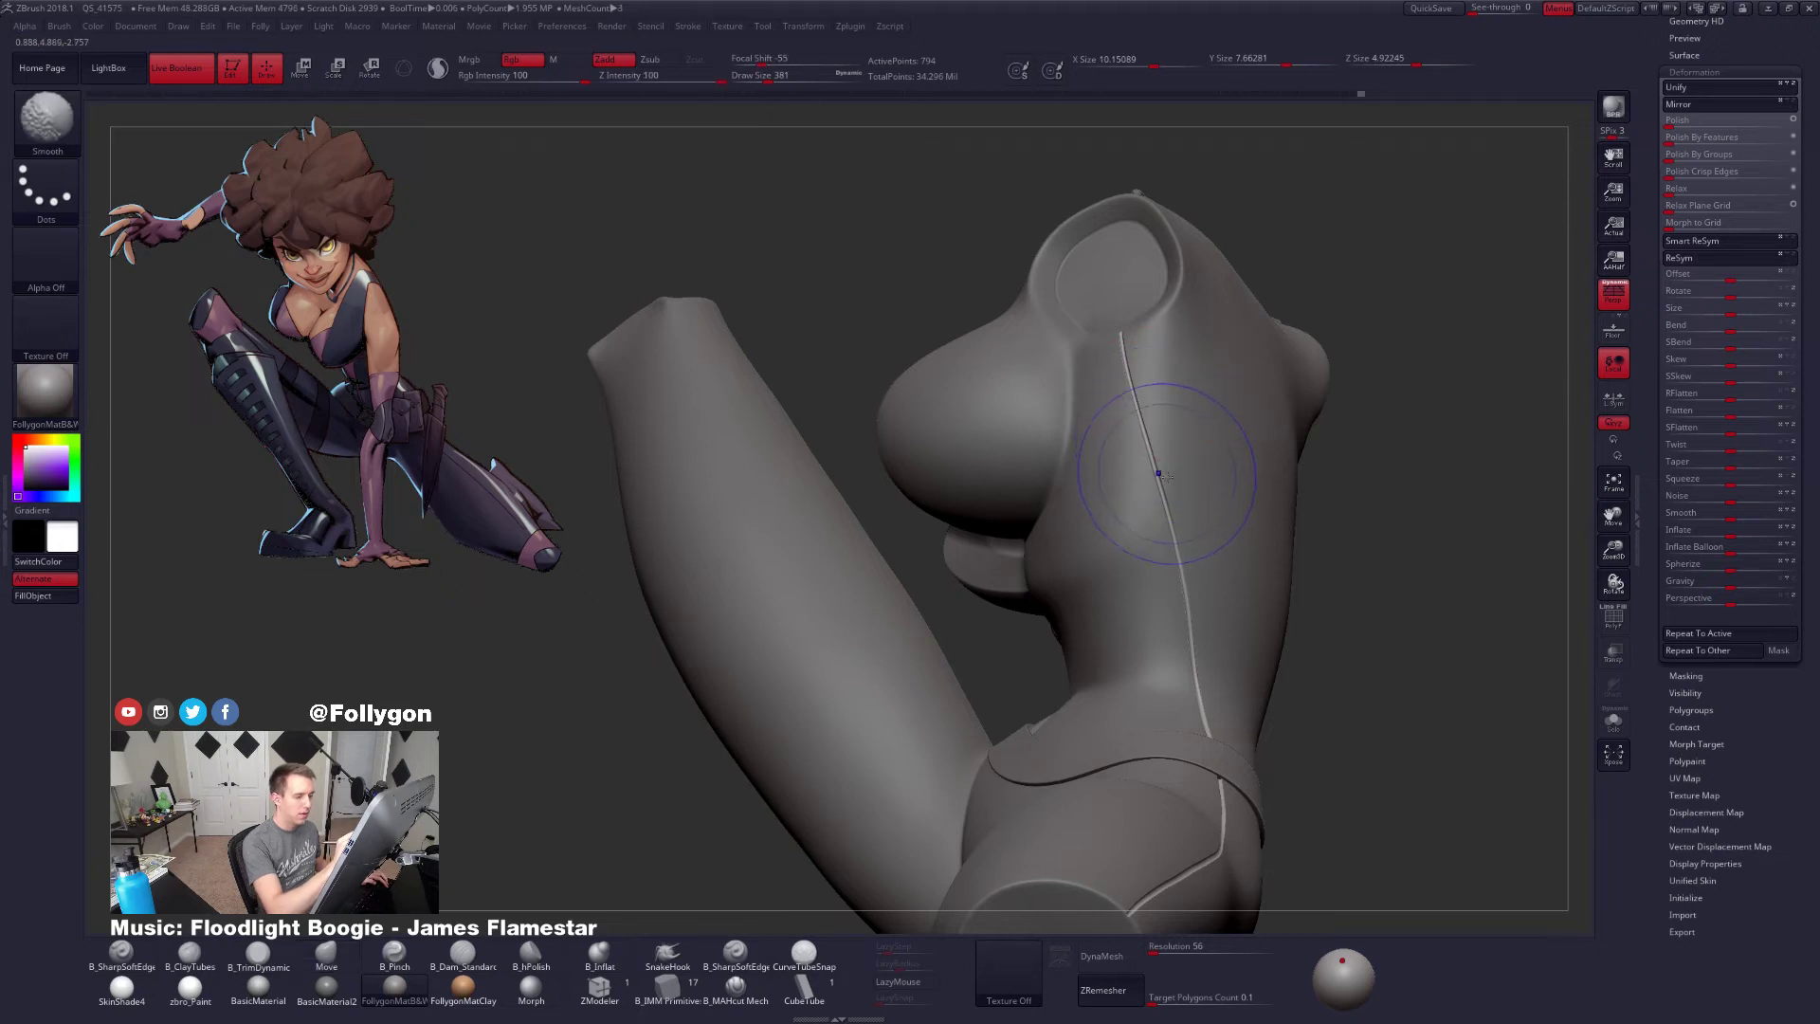
pyautogui.moveTo(1179, 555); pyautogui.dragTo(1169, 538, button='right')
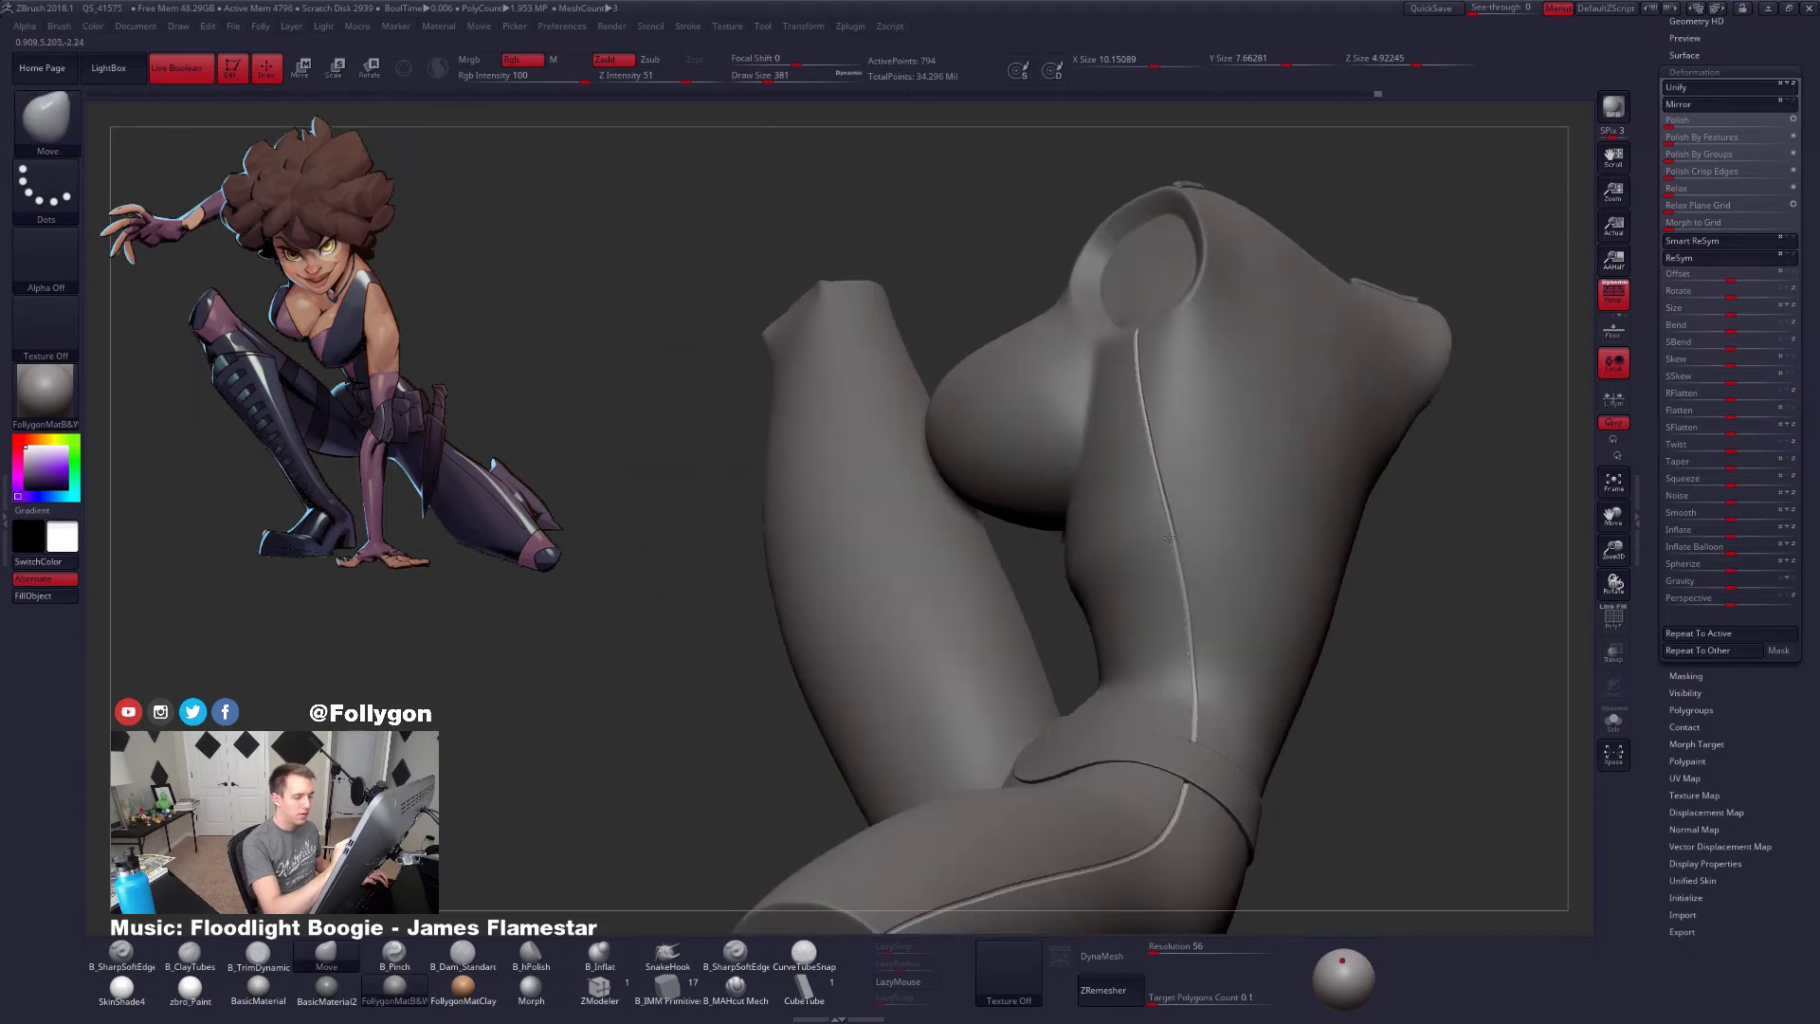
pyautogui.moveTo(1175, 540)
pyautogui.mouseDown()
pyautogui.moveTo(1183, 481)
pyautogui.moveTo(1138, 365)
pyautogui.mouseUp()
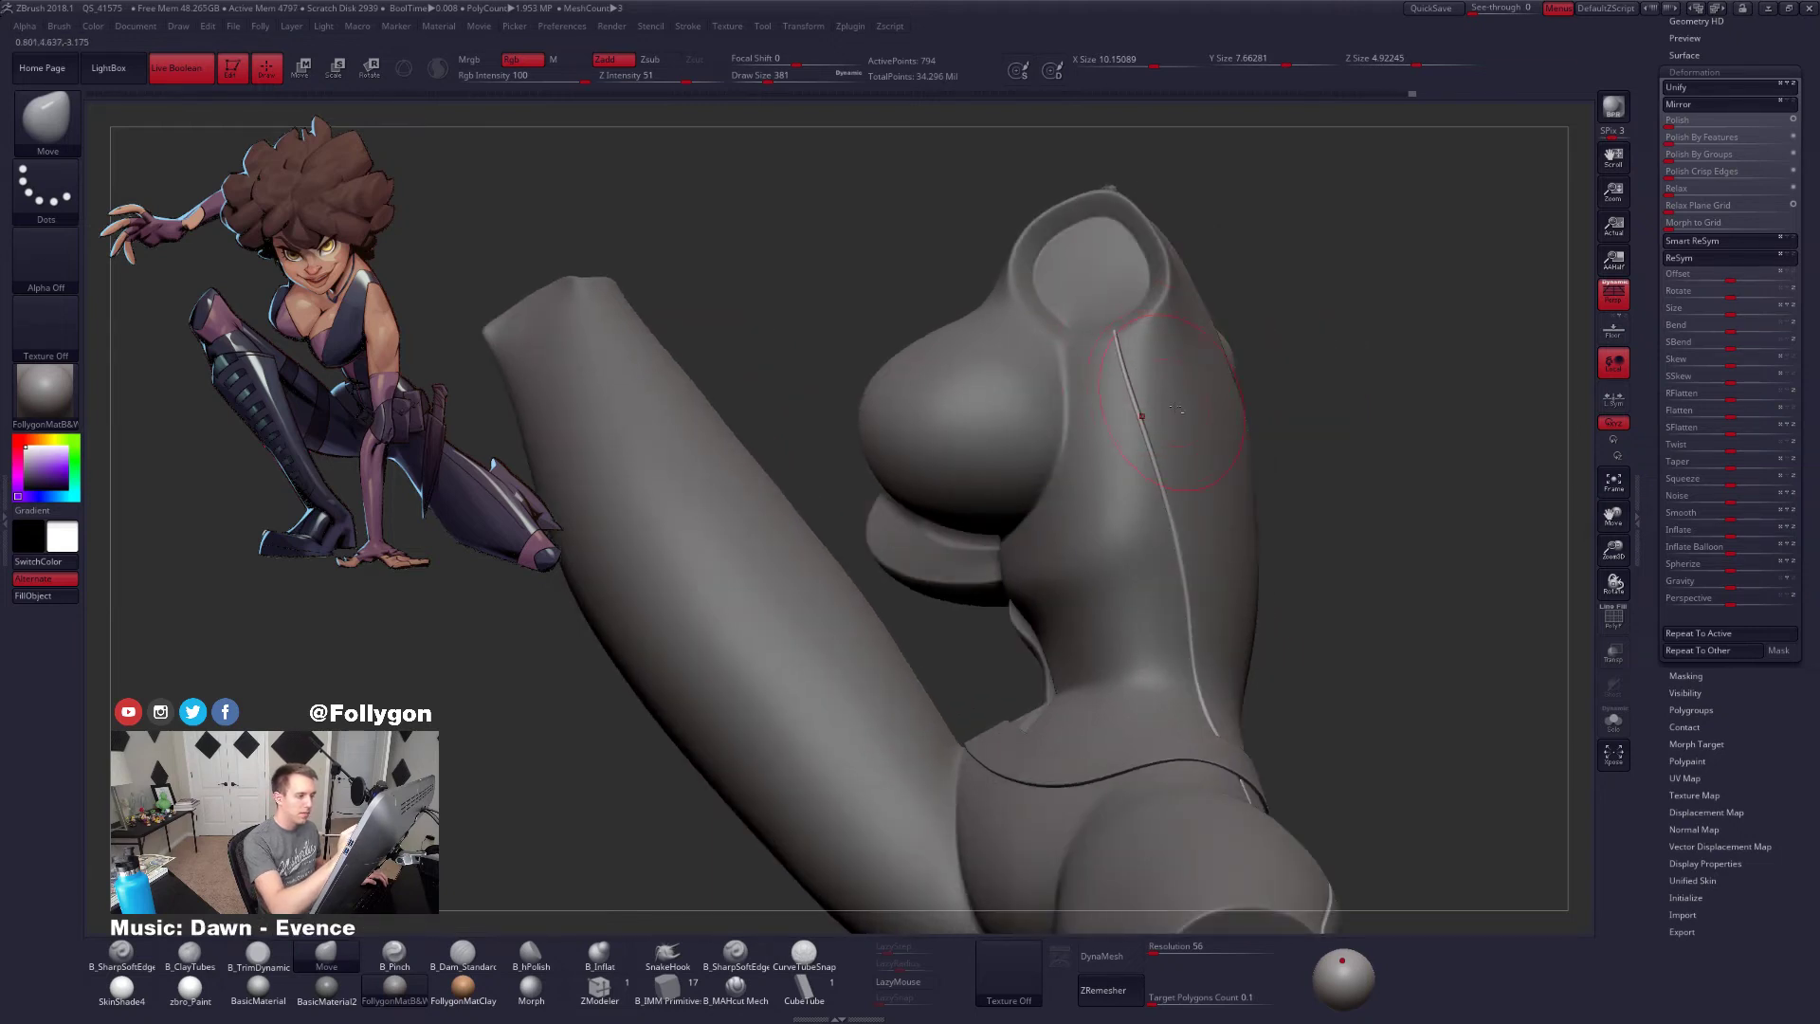
# Smooth the long seam where it runs along the waist and down the outer thigh
pyautogui.keyDown('alt'); pyautogui.moveTo(1347, 531); pyautogui.dragTo(1346, 445); pyautogui.keyUp('alt')
pyautogui.moveTo(1318, 721)
pyautogui.mouseDown()
pyautogui.moveTo(1431, 739)
pyautogui.moveTo(1312, 735)
pyautogui.mouseUp()
pyautogui.keyDown('alt'); pyautogui.moveTo(1218, 570); pyautogui.dragTo(1230, 654, button='right'); pyautogui.keyUp('alt')
pyautogui.keyDown('shift'); pyautogui.moveTo(1211, 549); pyautogui.dragTo(1210, 601); pyautogui.keyUp('shift')
pyautogui.keyDown('alt'); pyautogui.moveTo(1299, 834); pyautogui.dragTo(1269, 758); pyautogui.keyUp('alt')
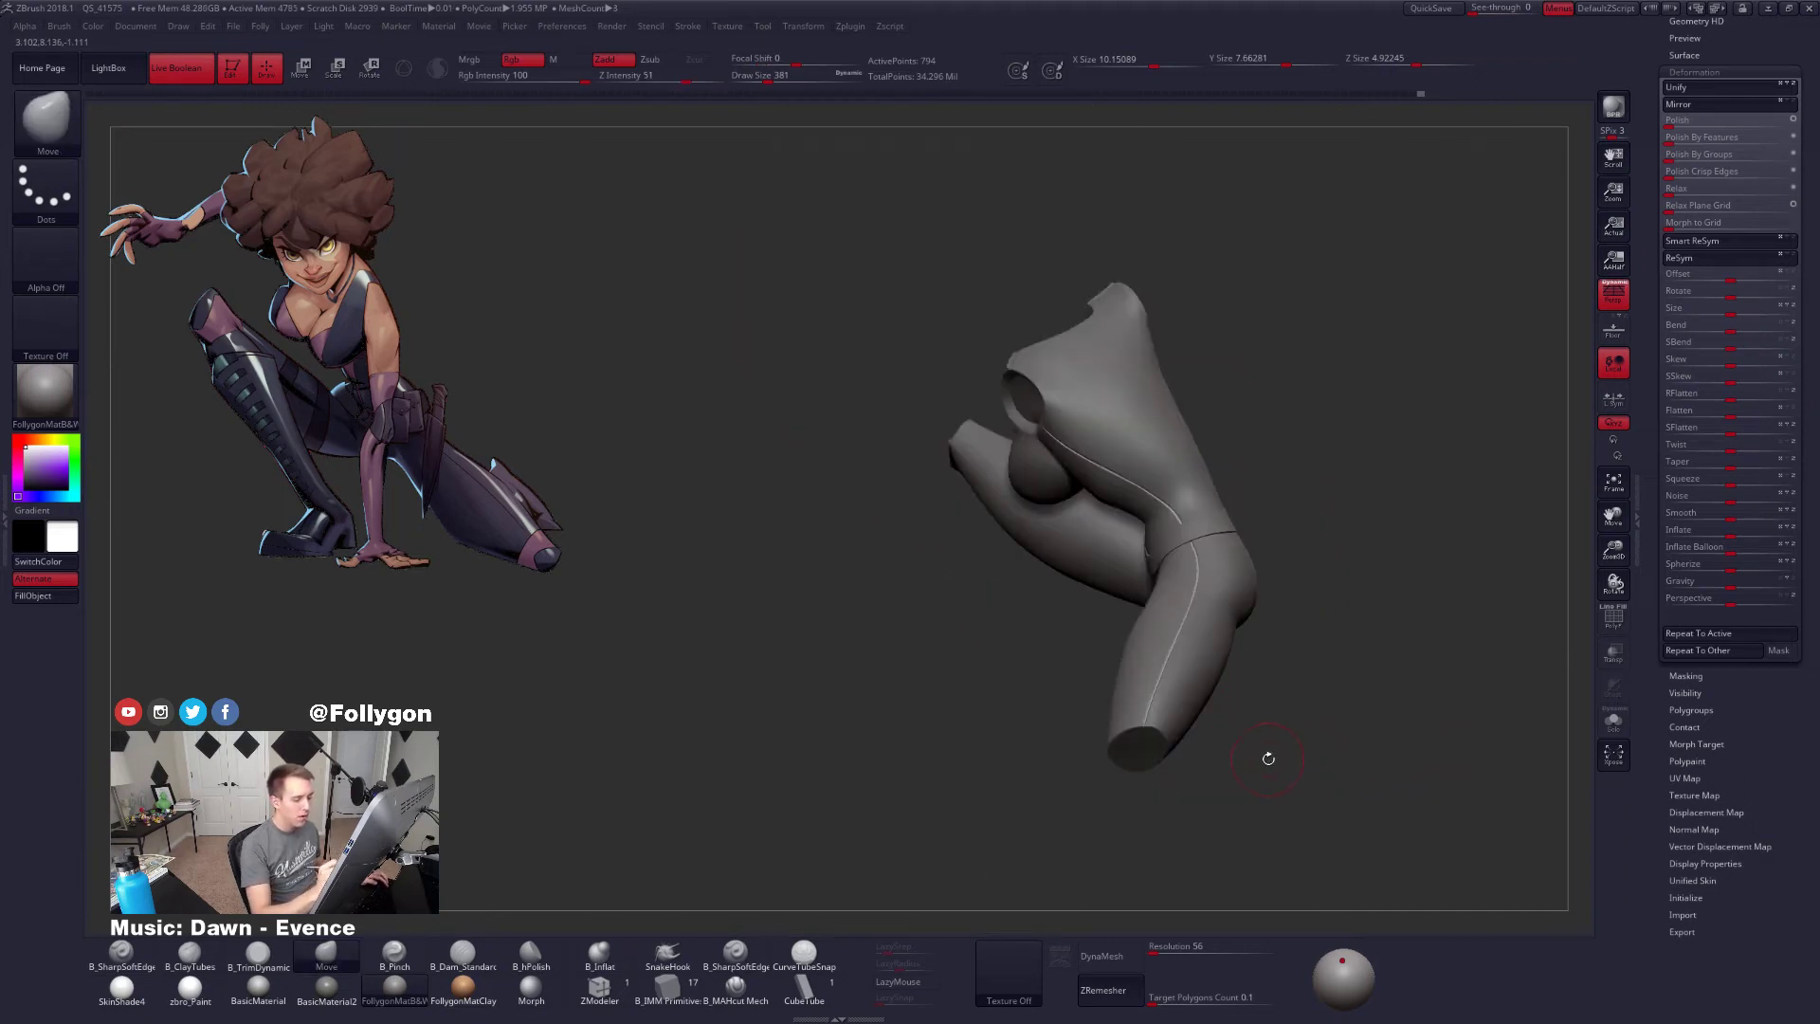
pyautogui.hotkey('ctrl', 'f')
pyautogui.click(1300, 670)
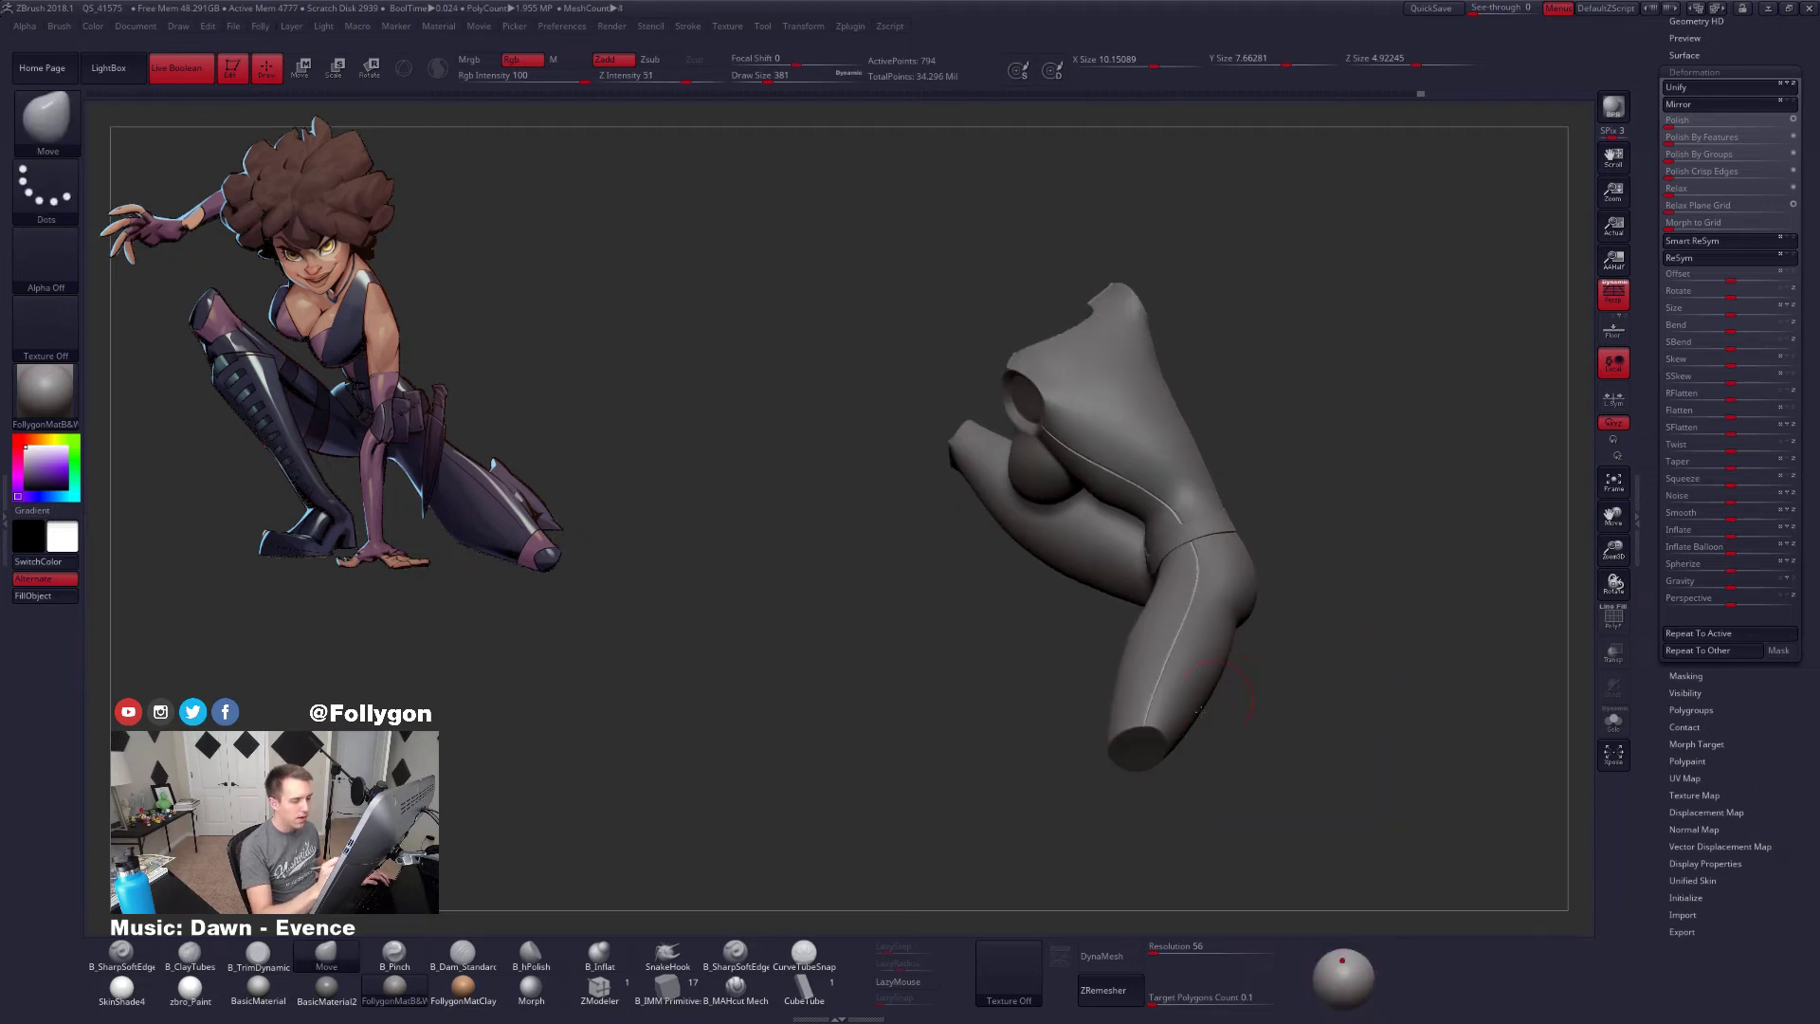
pyautogui.moveTo(1199, 710)
pyautogui.mouseDown()
pyautogui.moveTo(1232, 722)
pyautogui.moveTo(1188, 759)
pyautogui.moveTo(1160, 677)
pyautogui.moveTo(1159, 713)
pyautogui.mouseUp()
# Isolate the seam subtool, hide one side's tube and split the two sides into separate subtools
pyautogui.moveTo(1652, 284); pyautogui.dragTo(1651, 721)
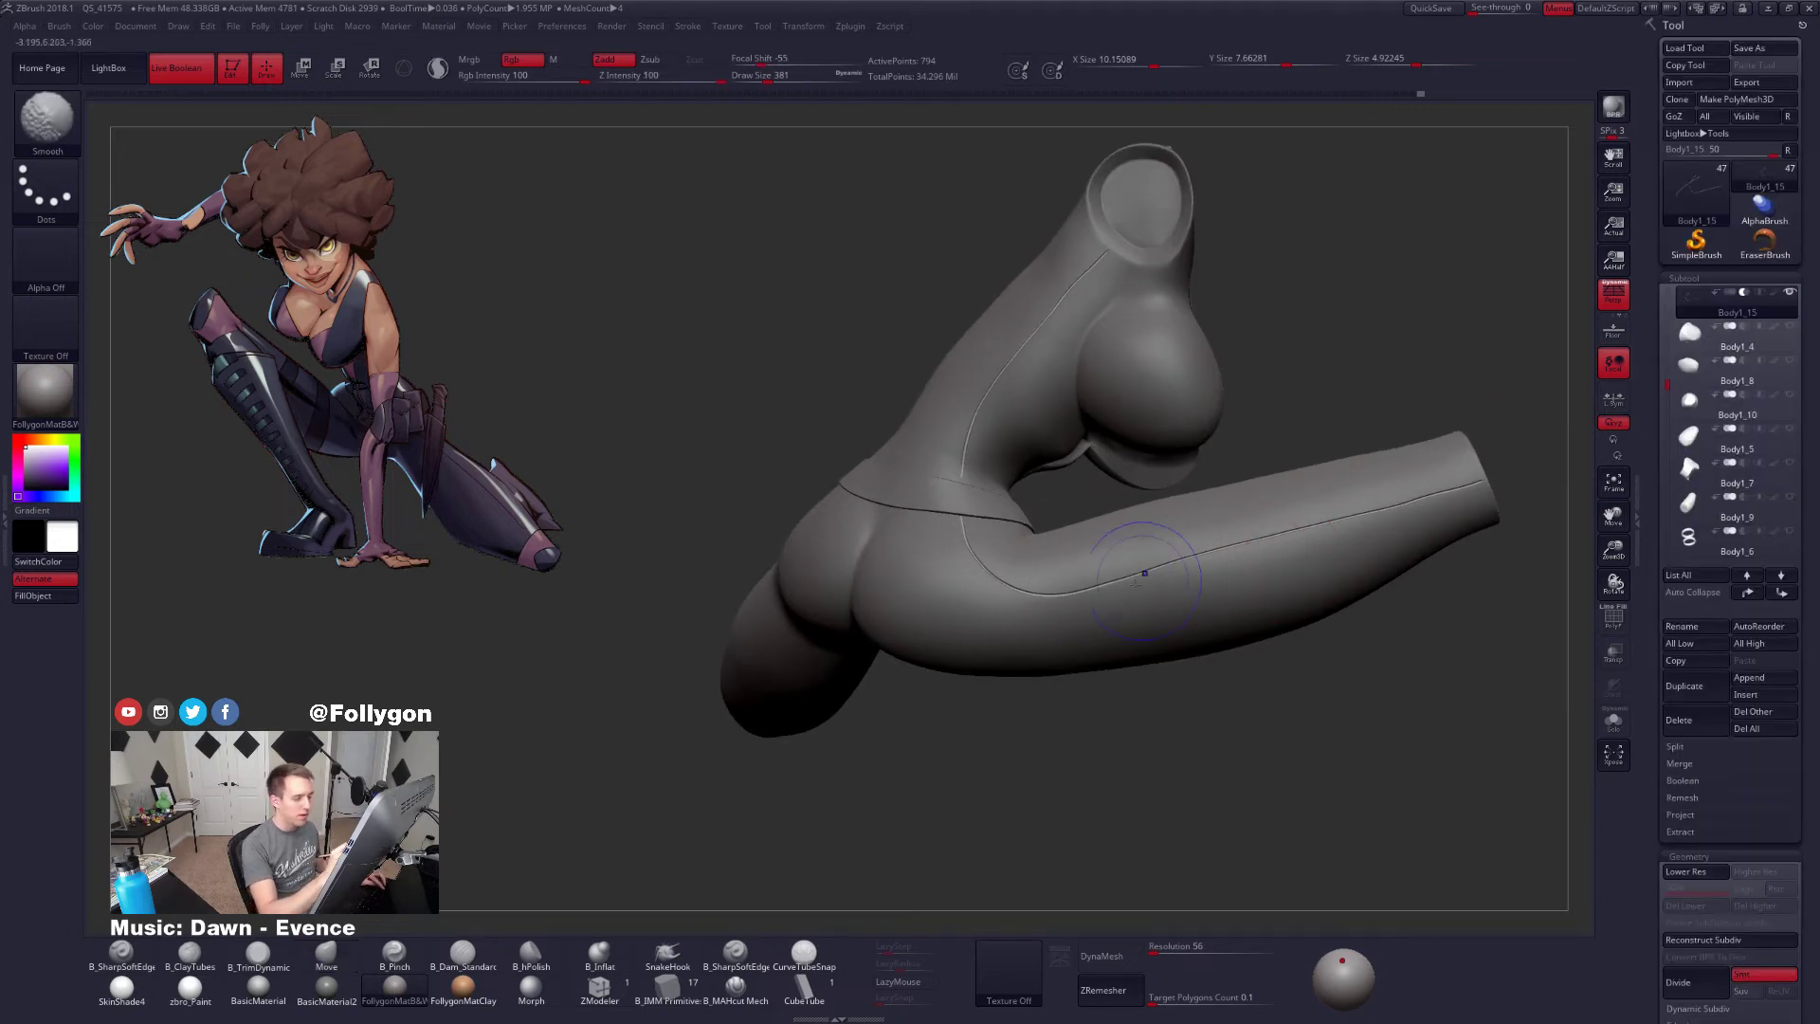
pyautogui.hotkey('shift', 'f')
pyautogui.hotkey('alt', 's')
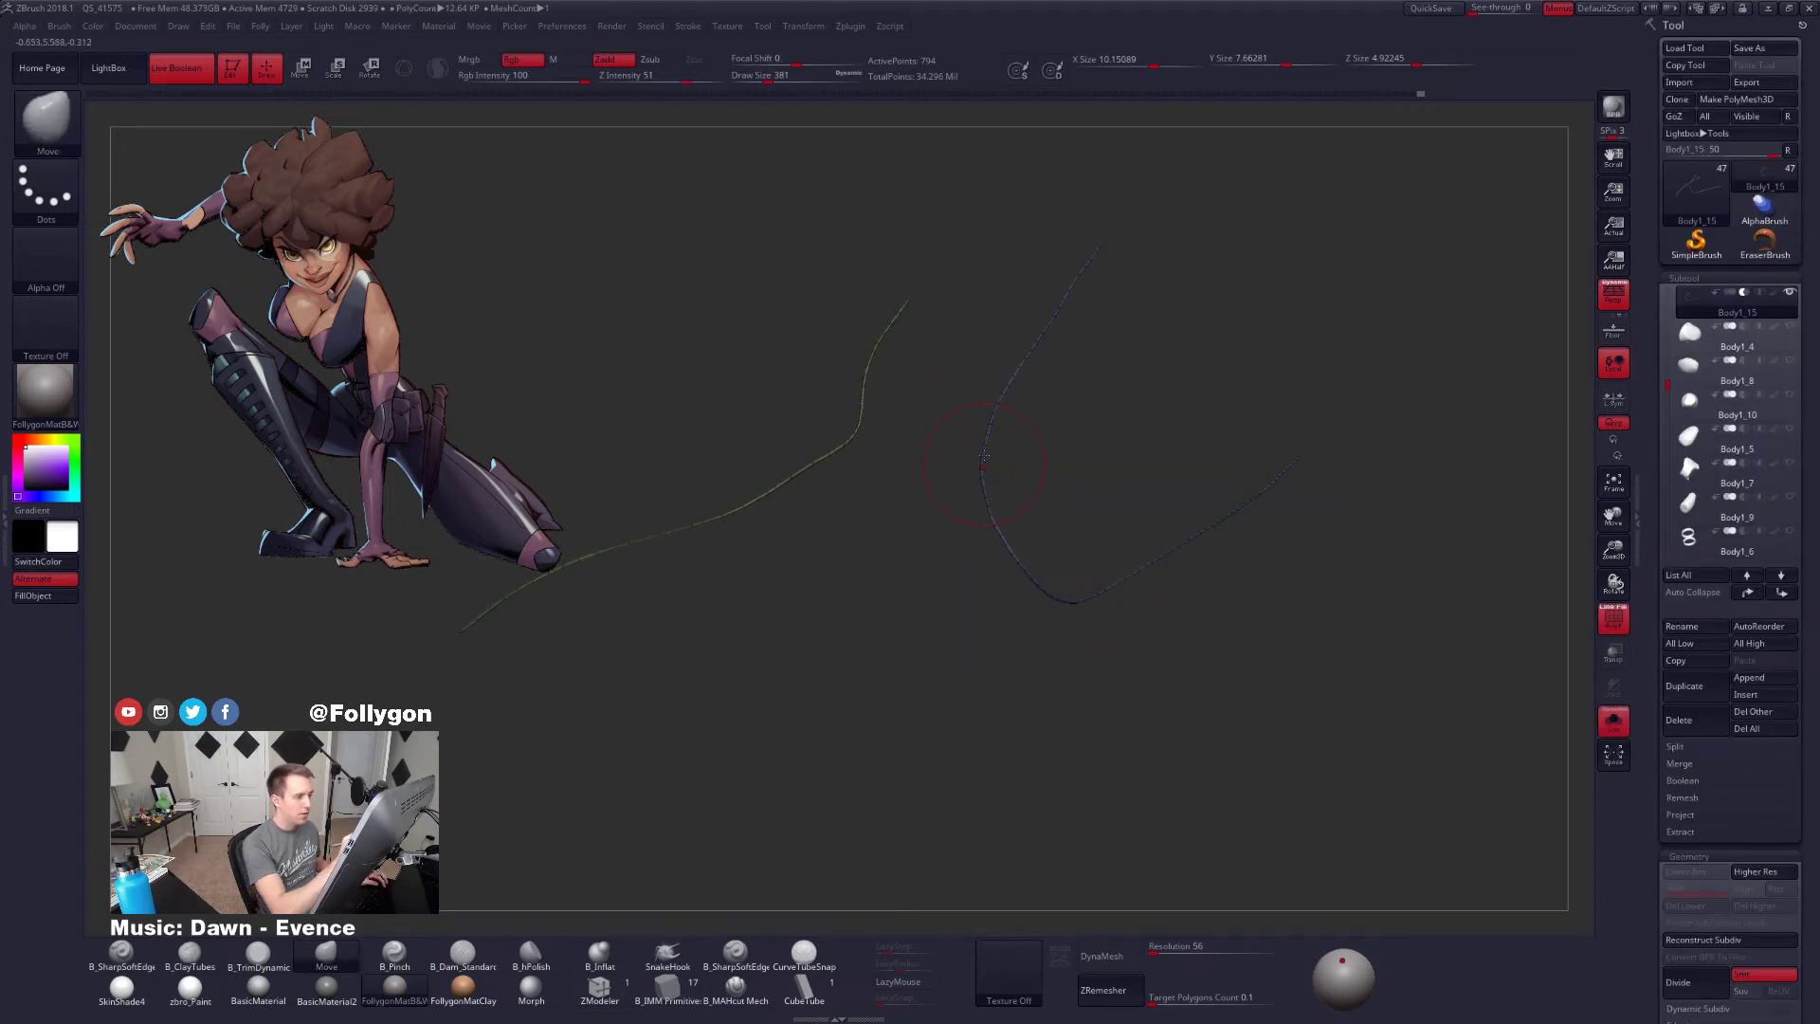
pyautogui.moveTo(995, 251)
pyautogui.keyDown('ctrl'); pyautogui.keyDown('shift'); pyautogui.mouseDown()
pyautogui.moveTo(968, 654)
pyautogui.moveTo(1443, 333)
pyautogui.mouseUp(); pyautogui.keyUp('shift'); pyautogui.keyUp('ctrl')
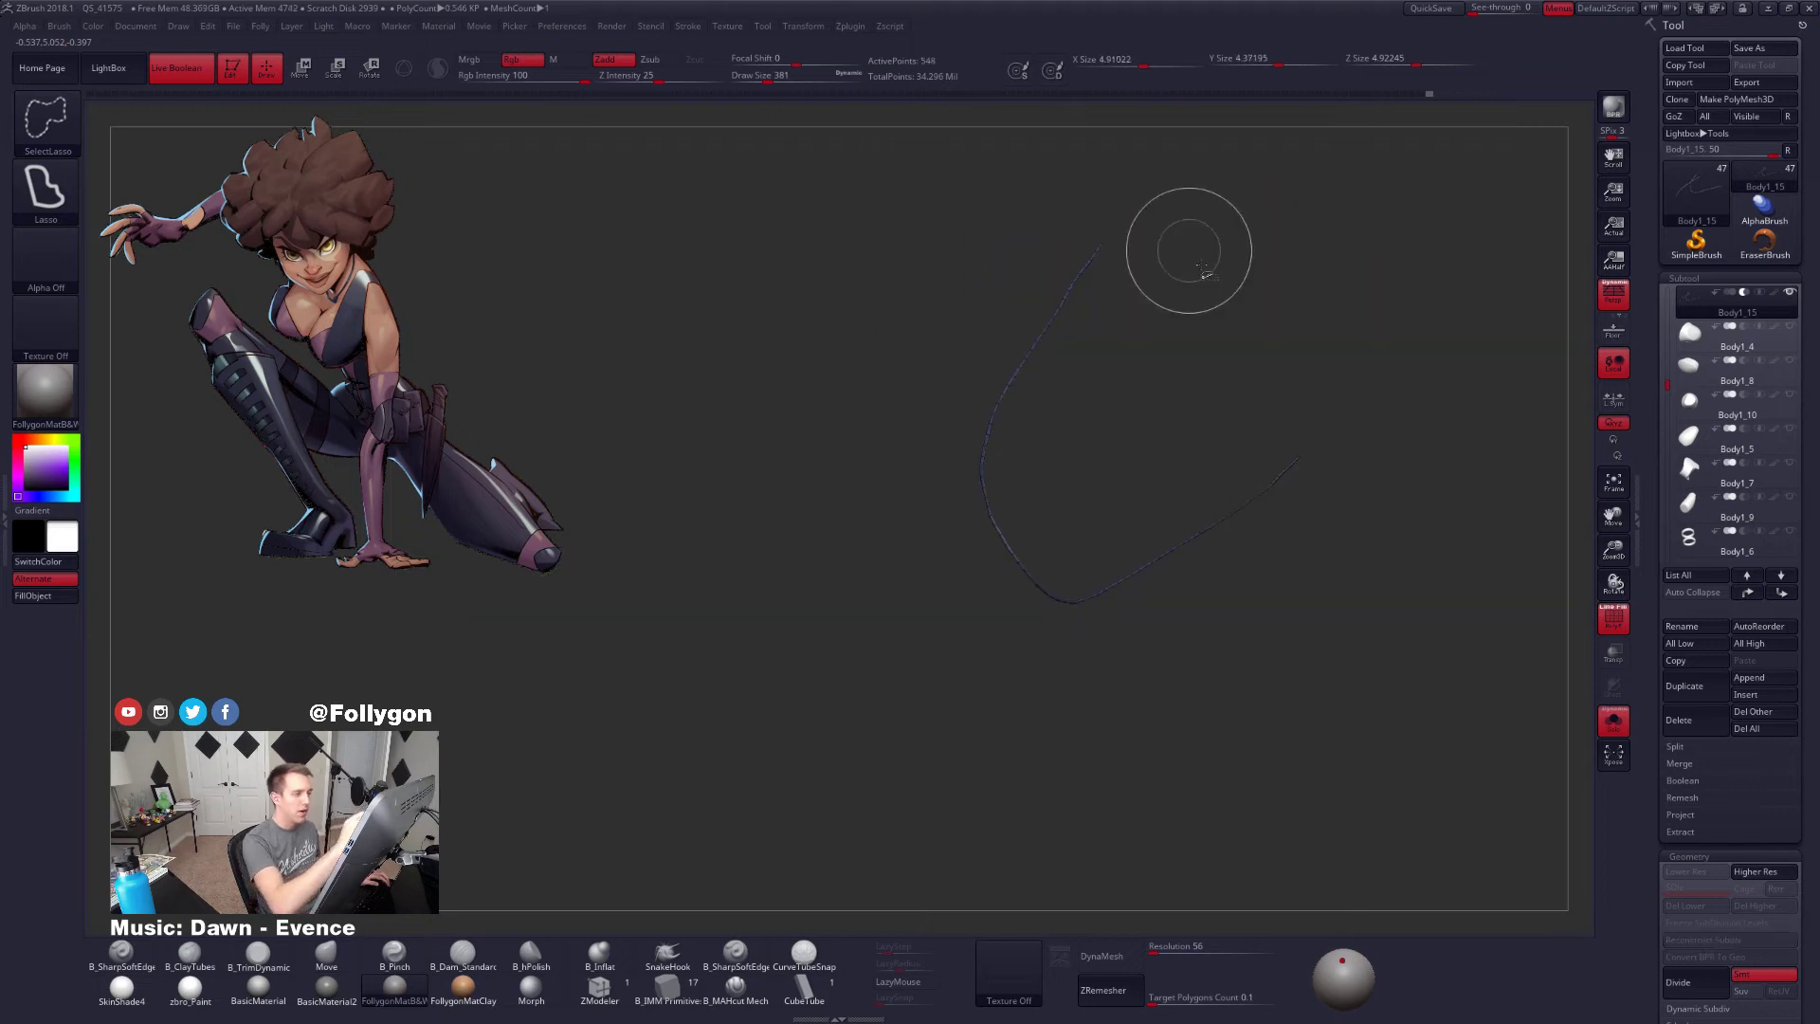
pyautogui.keyDown('ctrl'); pyautogui.keyDown('shift'); pyautogui.moveTo(1418, 614); pyautogui.dragTo(1450, 594); pyautogui.keyUp('shift'); pyautogui.keyUp('ctrl')
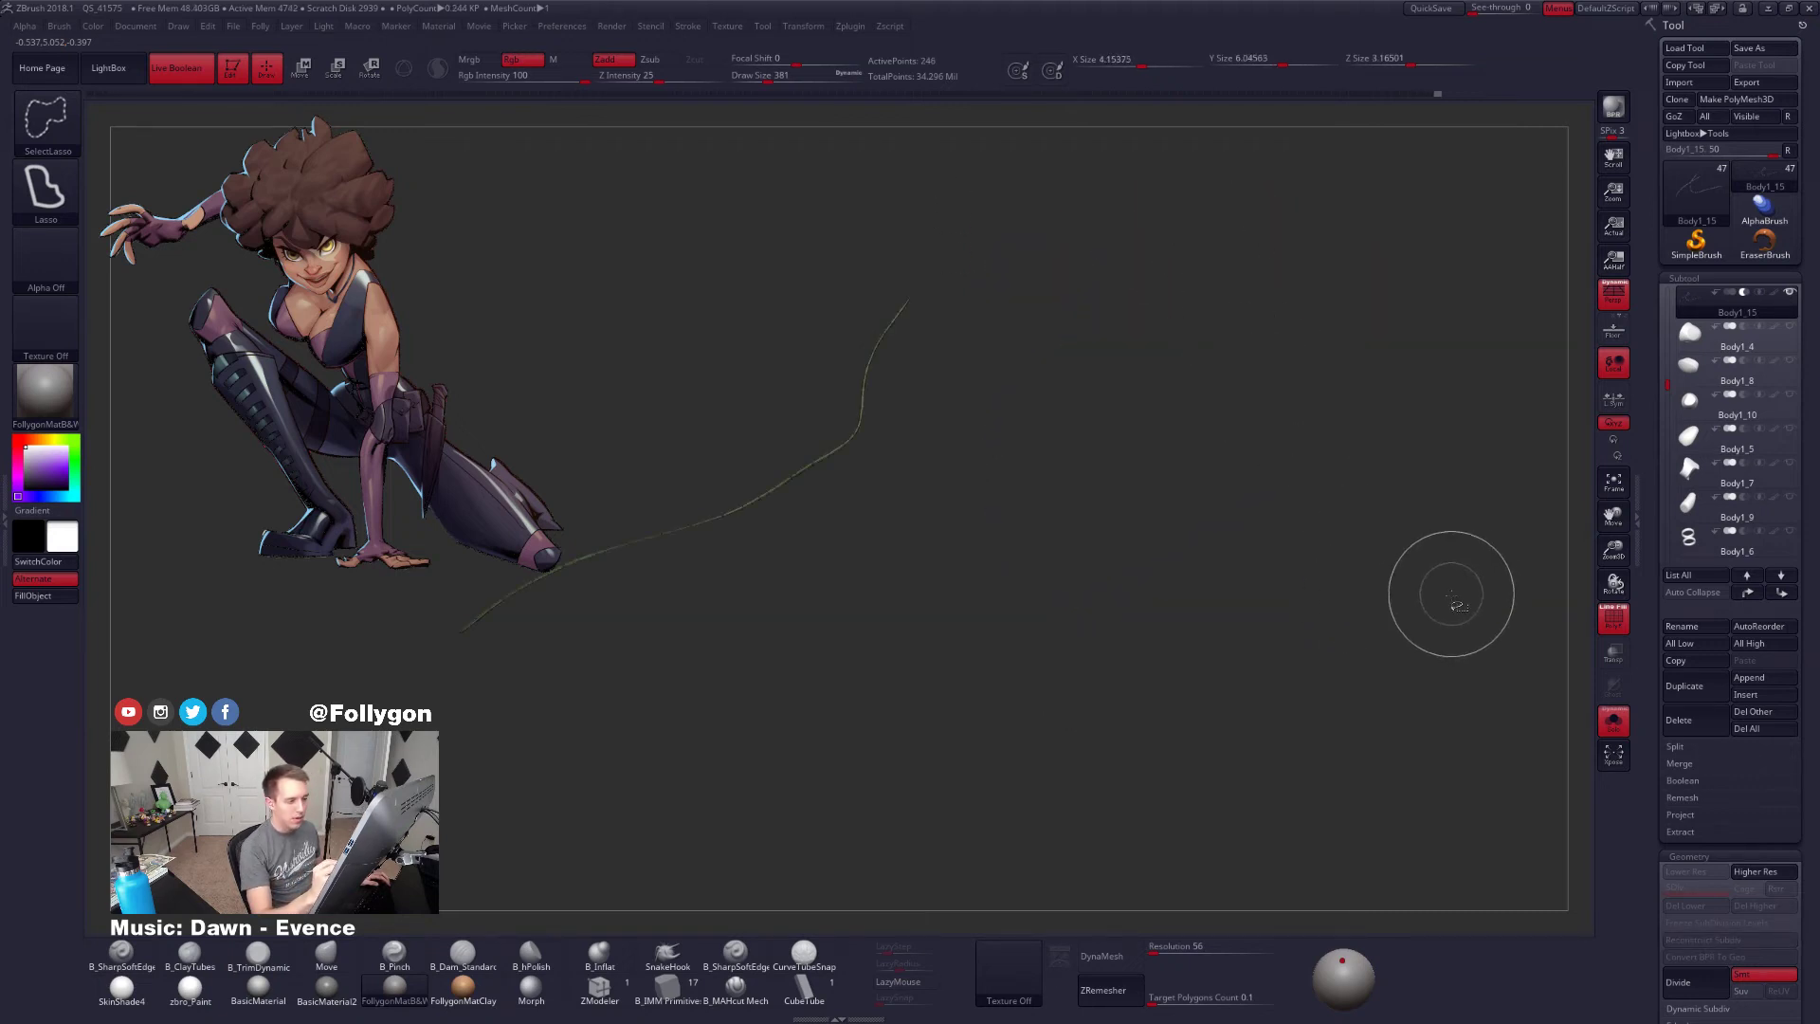
pyautogui.press('2')
pyautogui.click(1426, 637)
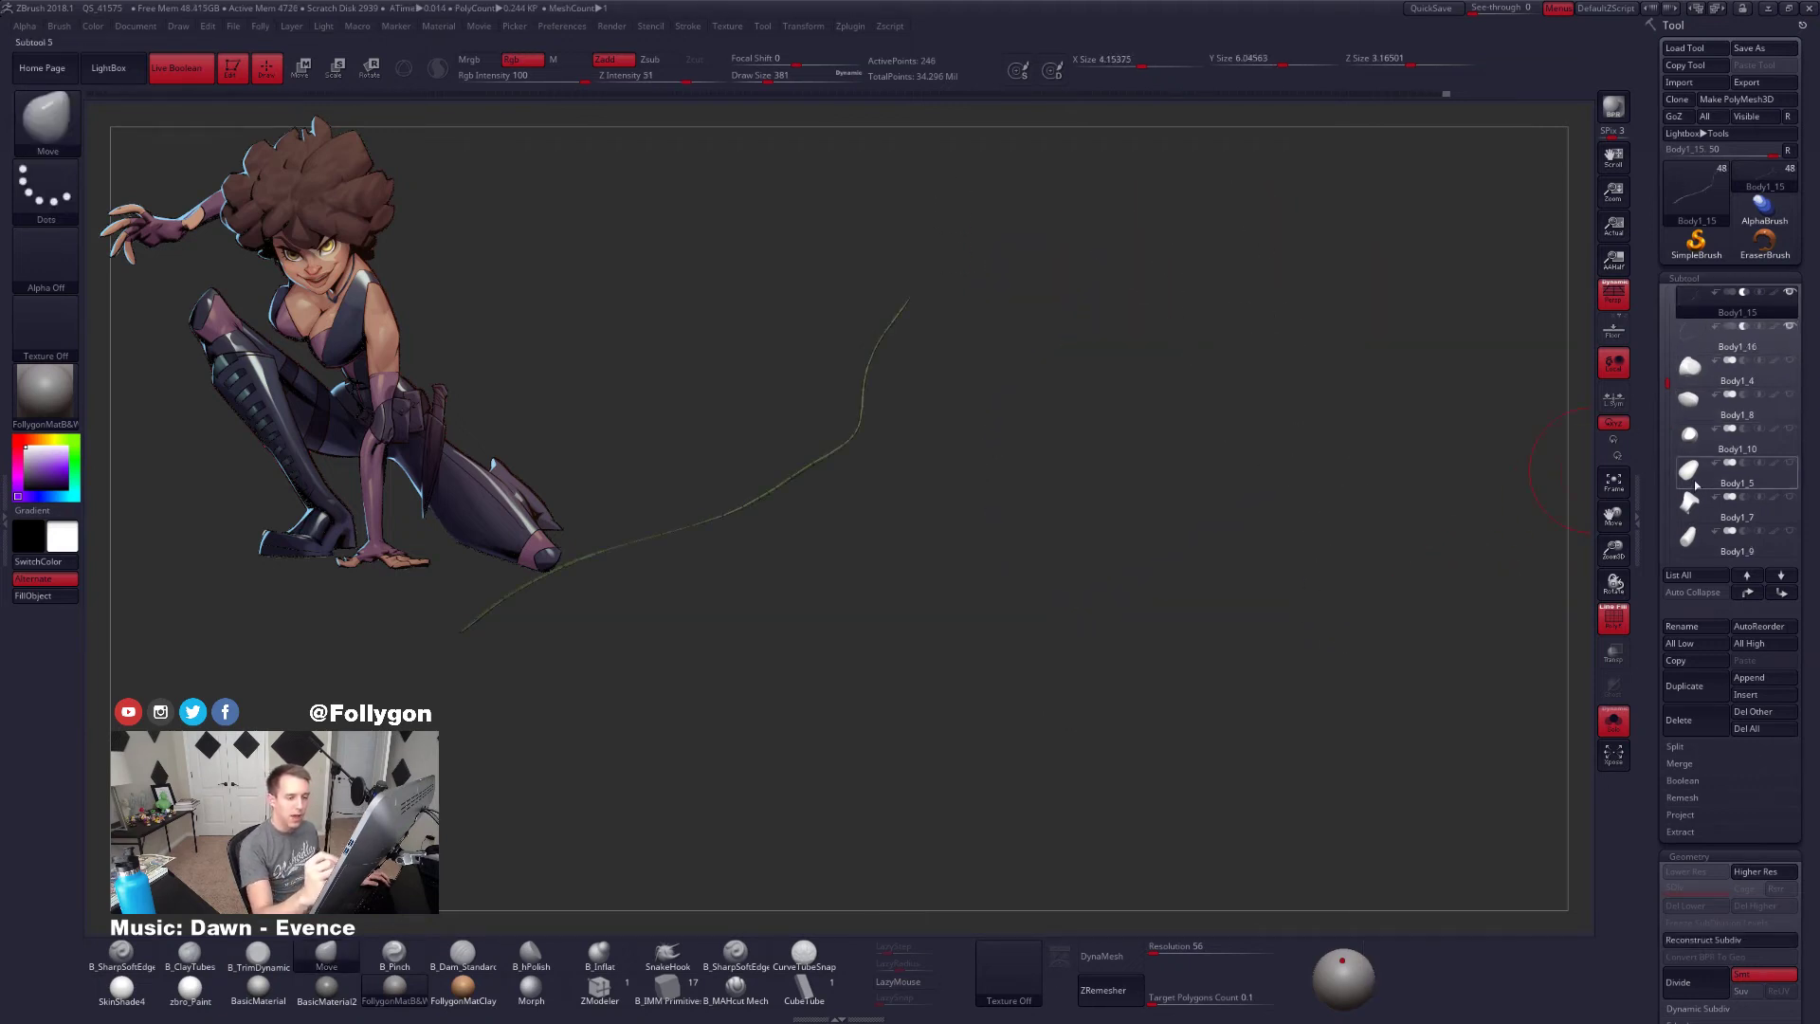
pyautogui.hotkey('shift', 's')
pyautogui.moveTo(1371, 539)
pyautogui.mouseDown()
pyautogui.moveTo(1238, 671)
pyautogui.moveTo(1256, 733)
pyautogui.moveTo(1339, 751)
pyautogui.moveTo(1367, 572)
pyautogui.mouseUp()
pyautogui.hotkey('shift', 'f')
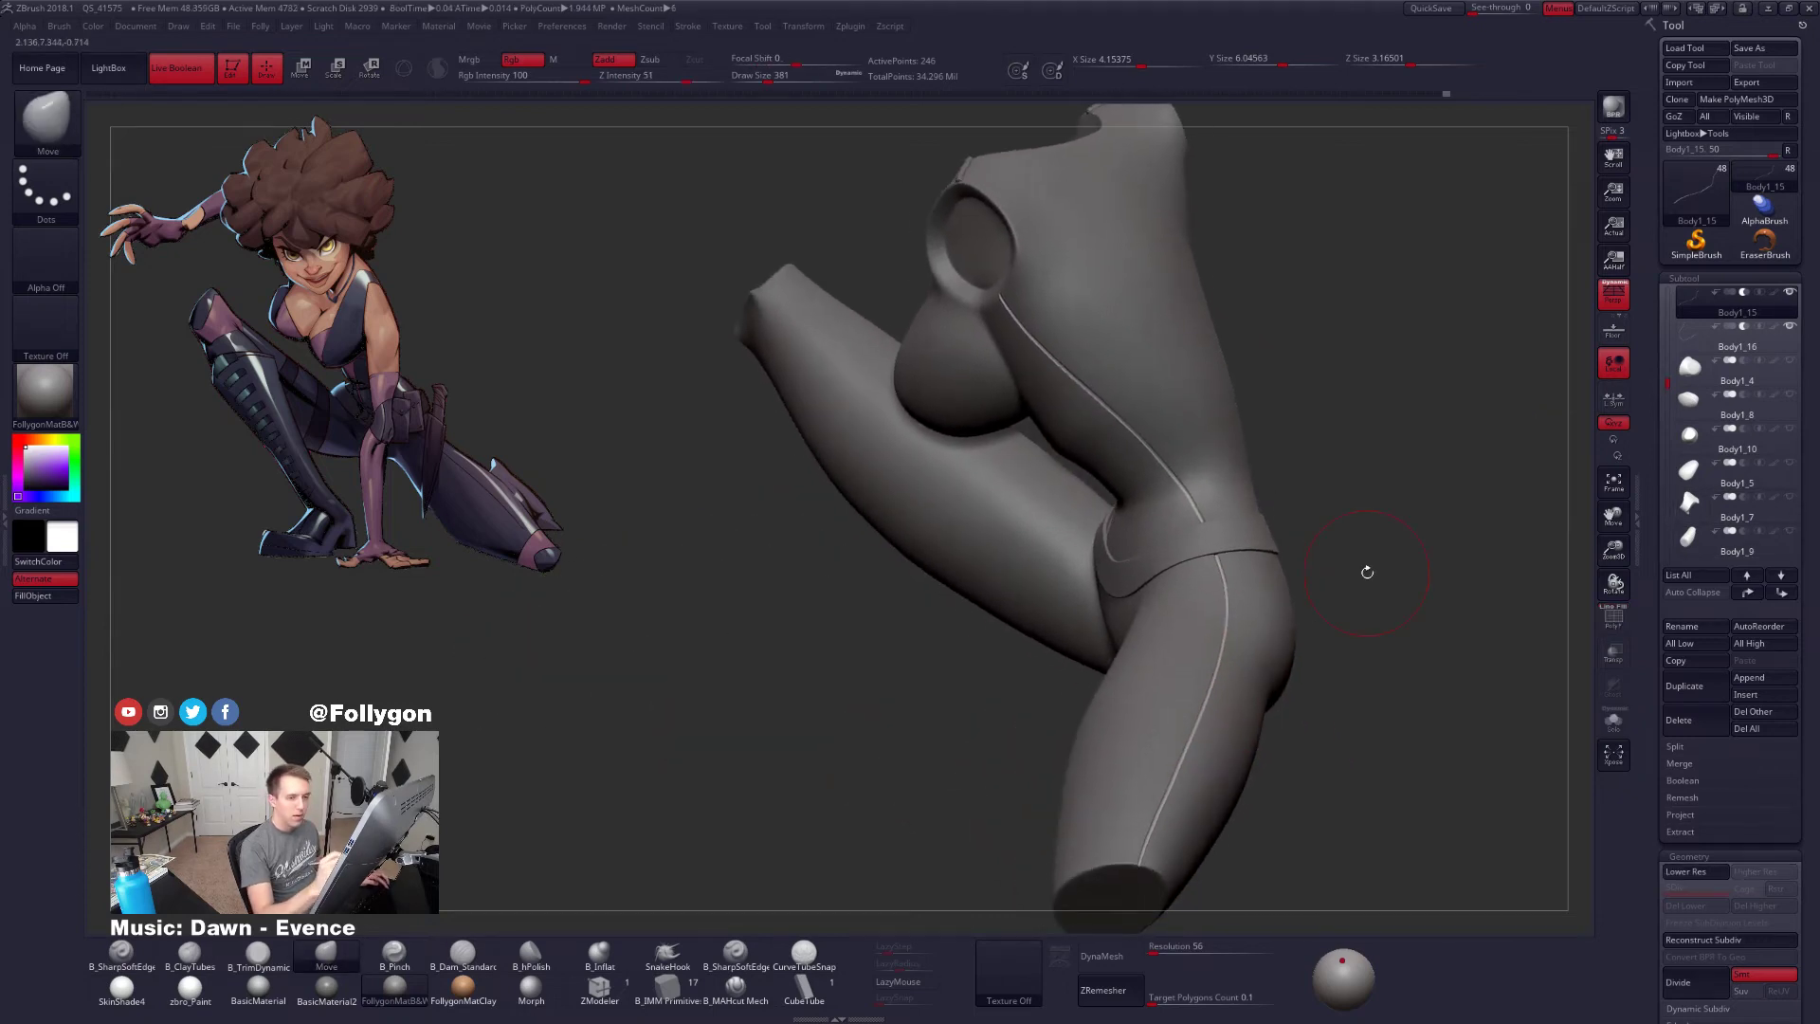
# Select the shoulder strip subtool Body1_14, isolate it and set the Move brush's draw size to 181
pyautogui.moveTo(1697, 377); pyautogui.dragTo(1700, 444)
pyautogui.click(1712, 443)
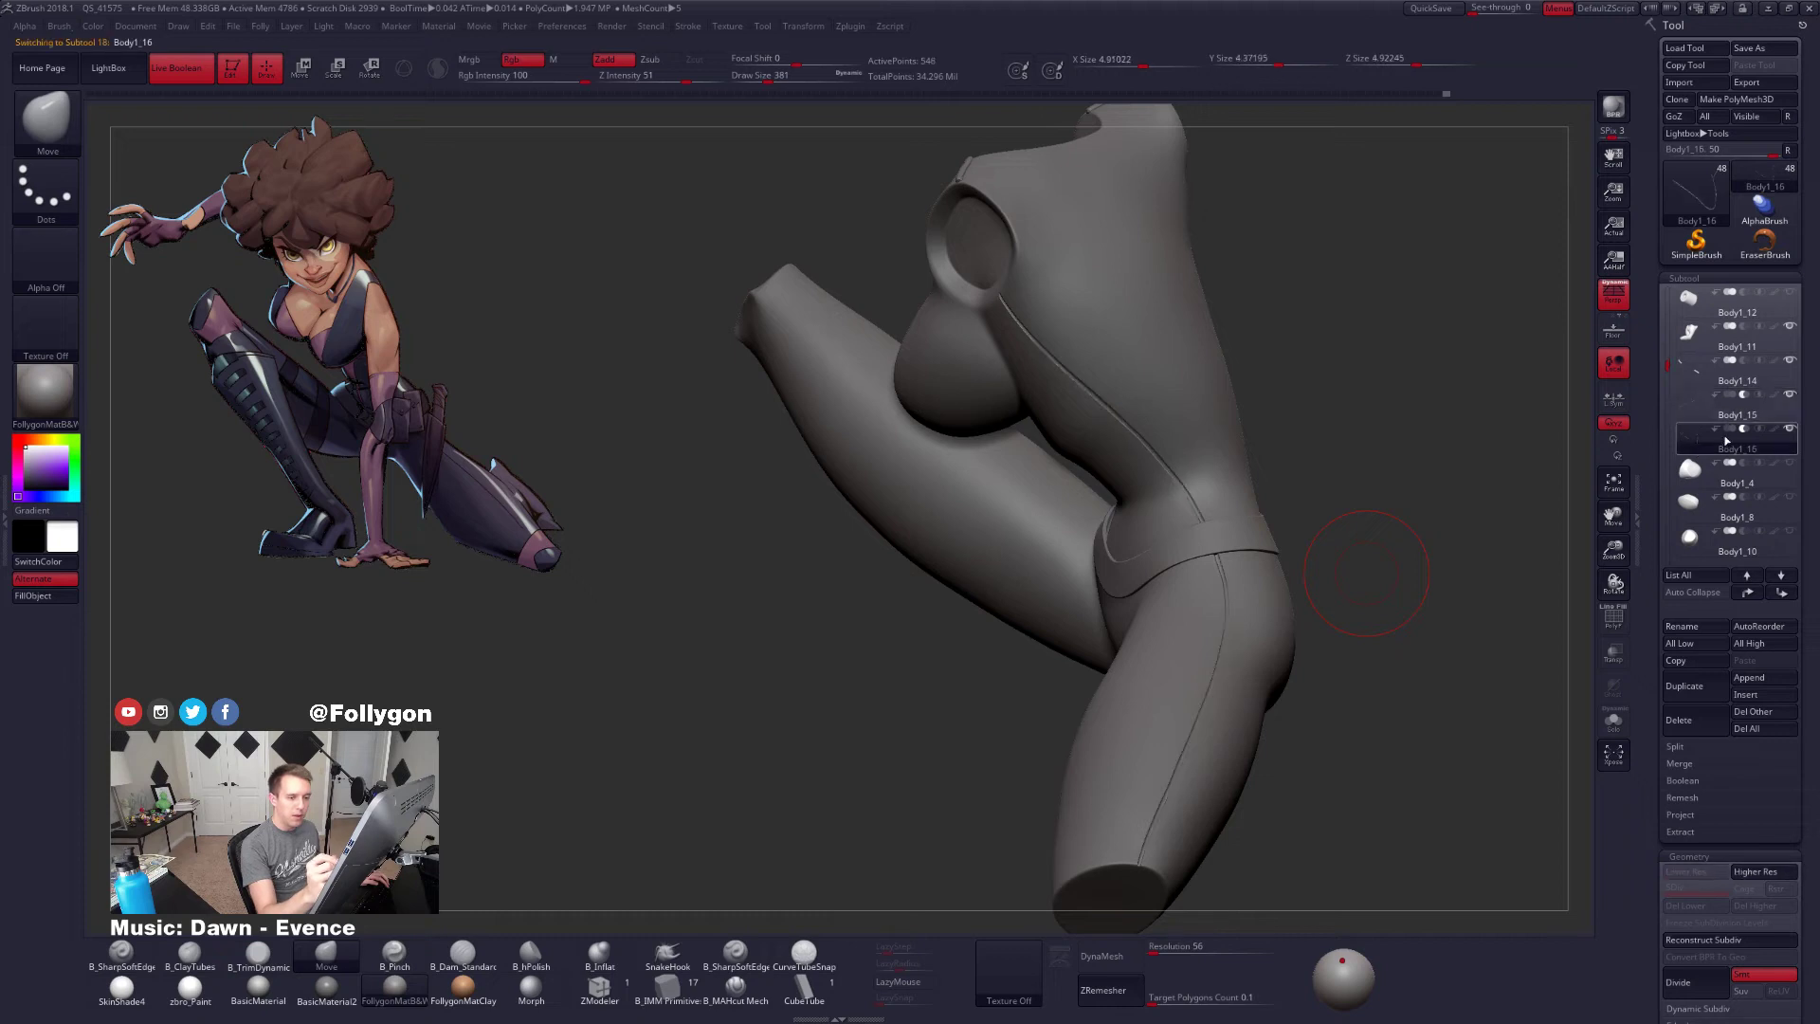
pyautogui.moveTo(1041, 244); pyautogui.dragTo(1263, 703, button='right')
pyautogui.hotkey('shift', 's')
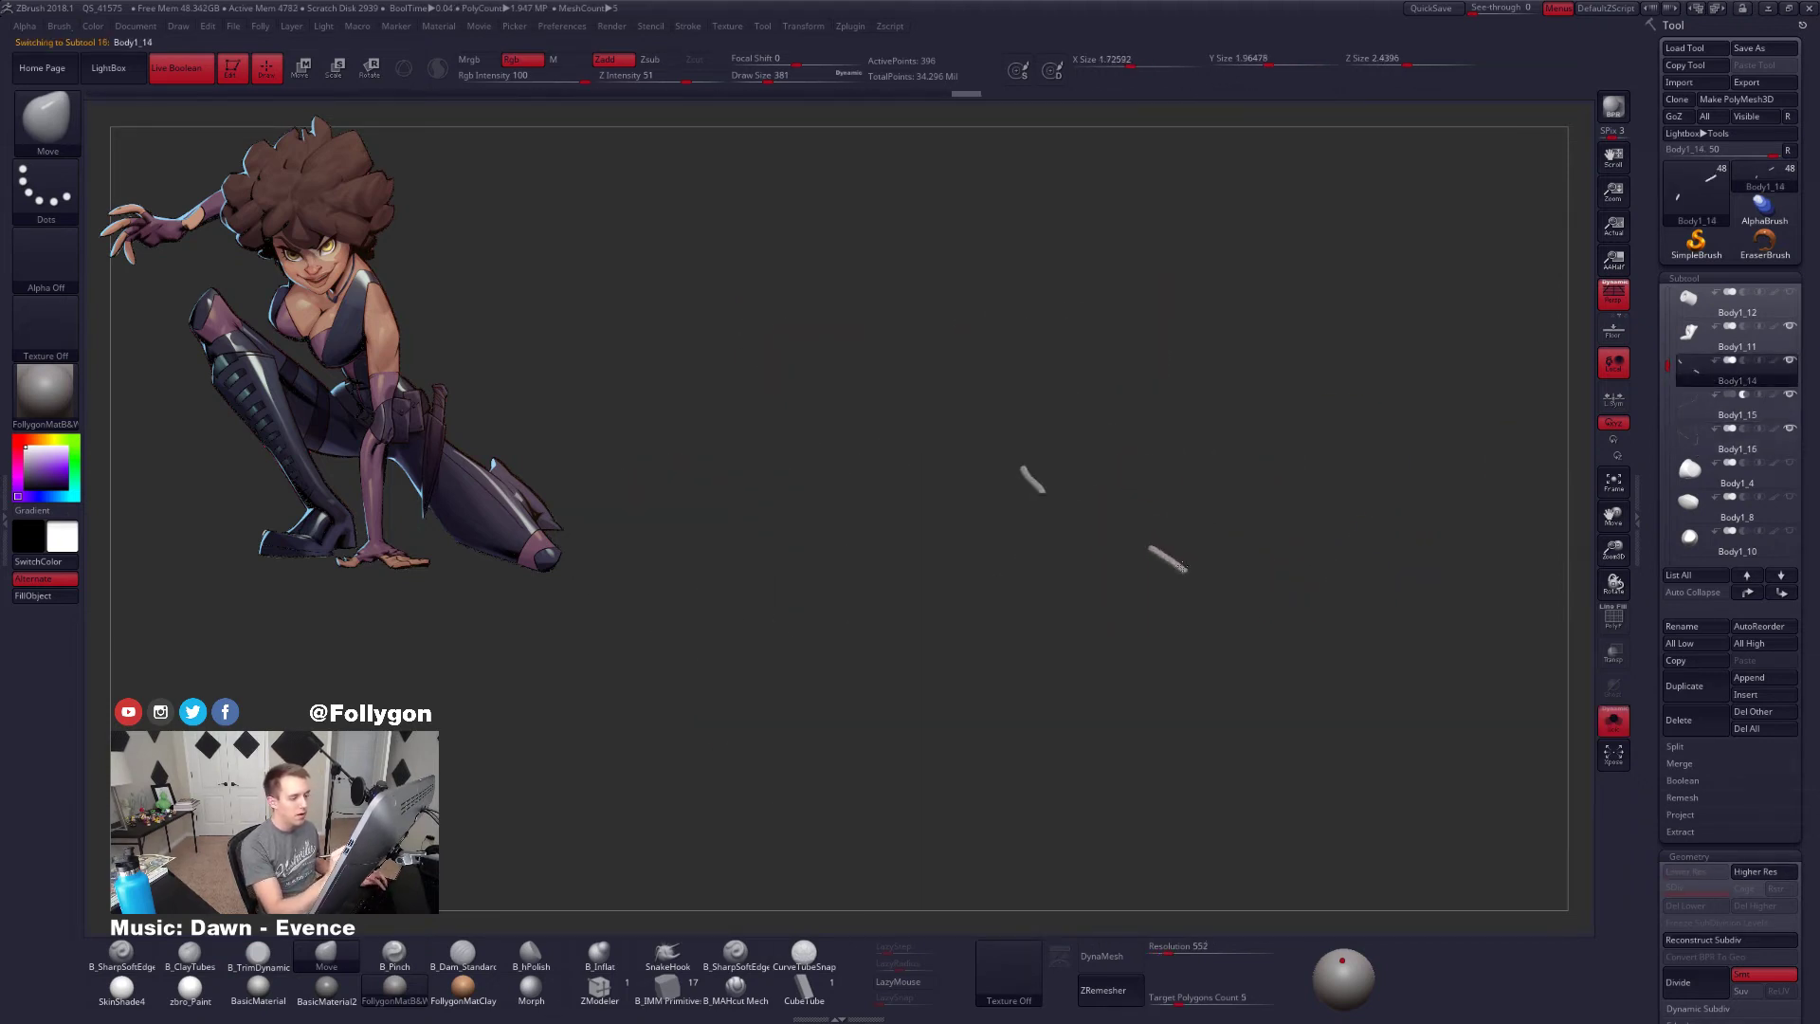
pyautogui.moveTo(1197, 593)
pyautogui.keyDown('ctrl'); pyautogui.mouseDown(button='right')
pyautogui.moveTo(1178, 618)
pyautogui.moveTo(1214, 572)
pyautogui.mouseUp(button='right'); pyautogui.keyUp('ctrl')
pyautogui.hotkey('shift', 'f')
pyautogui.press('space')
pyautogui.moveTo(1215, 572); pyautogui.dragTo(1202, 572)
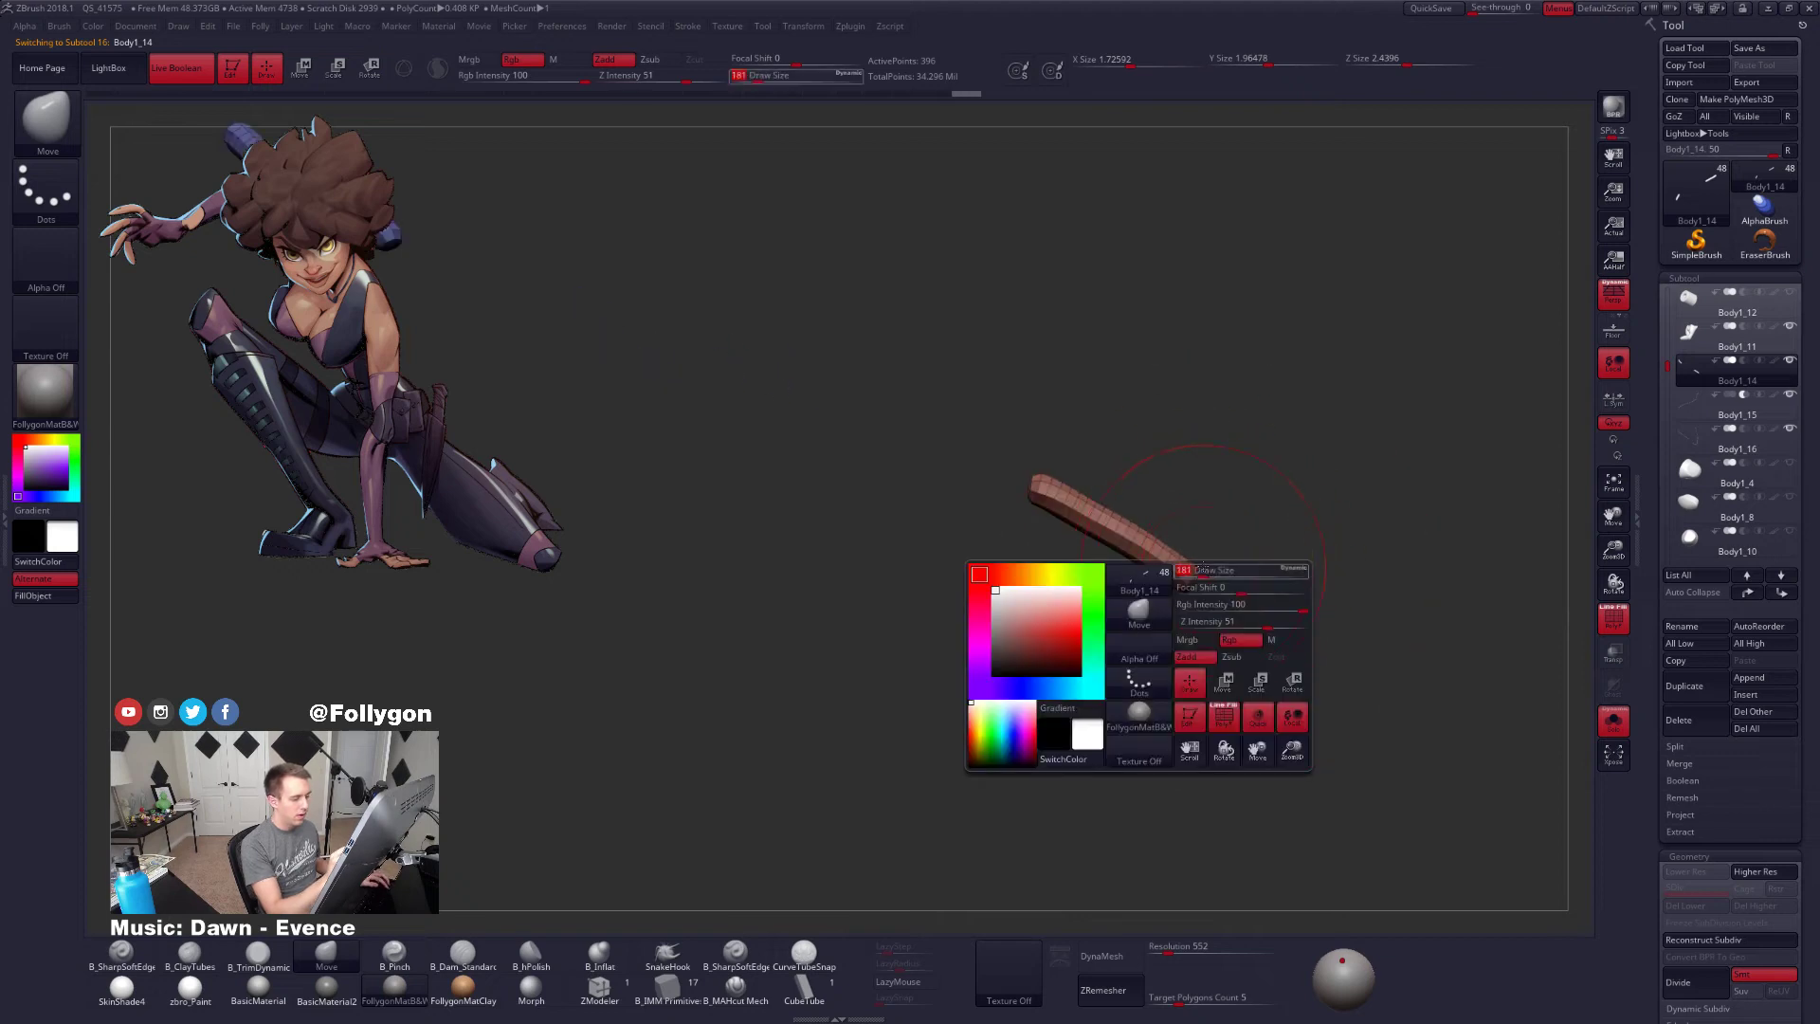
# Try remeshing the shoulder strips with ZRemesher at a target polygon count of 0.1
pyautogui.moveTo(1179, 998); pyautogui.dragTo(1138, 995)
pyautogui.click(1135, 983)
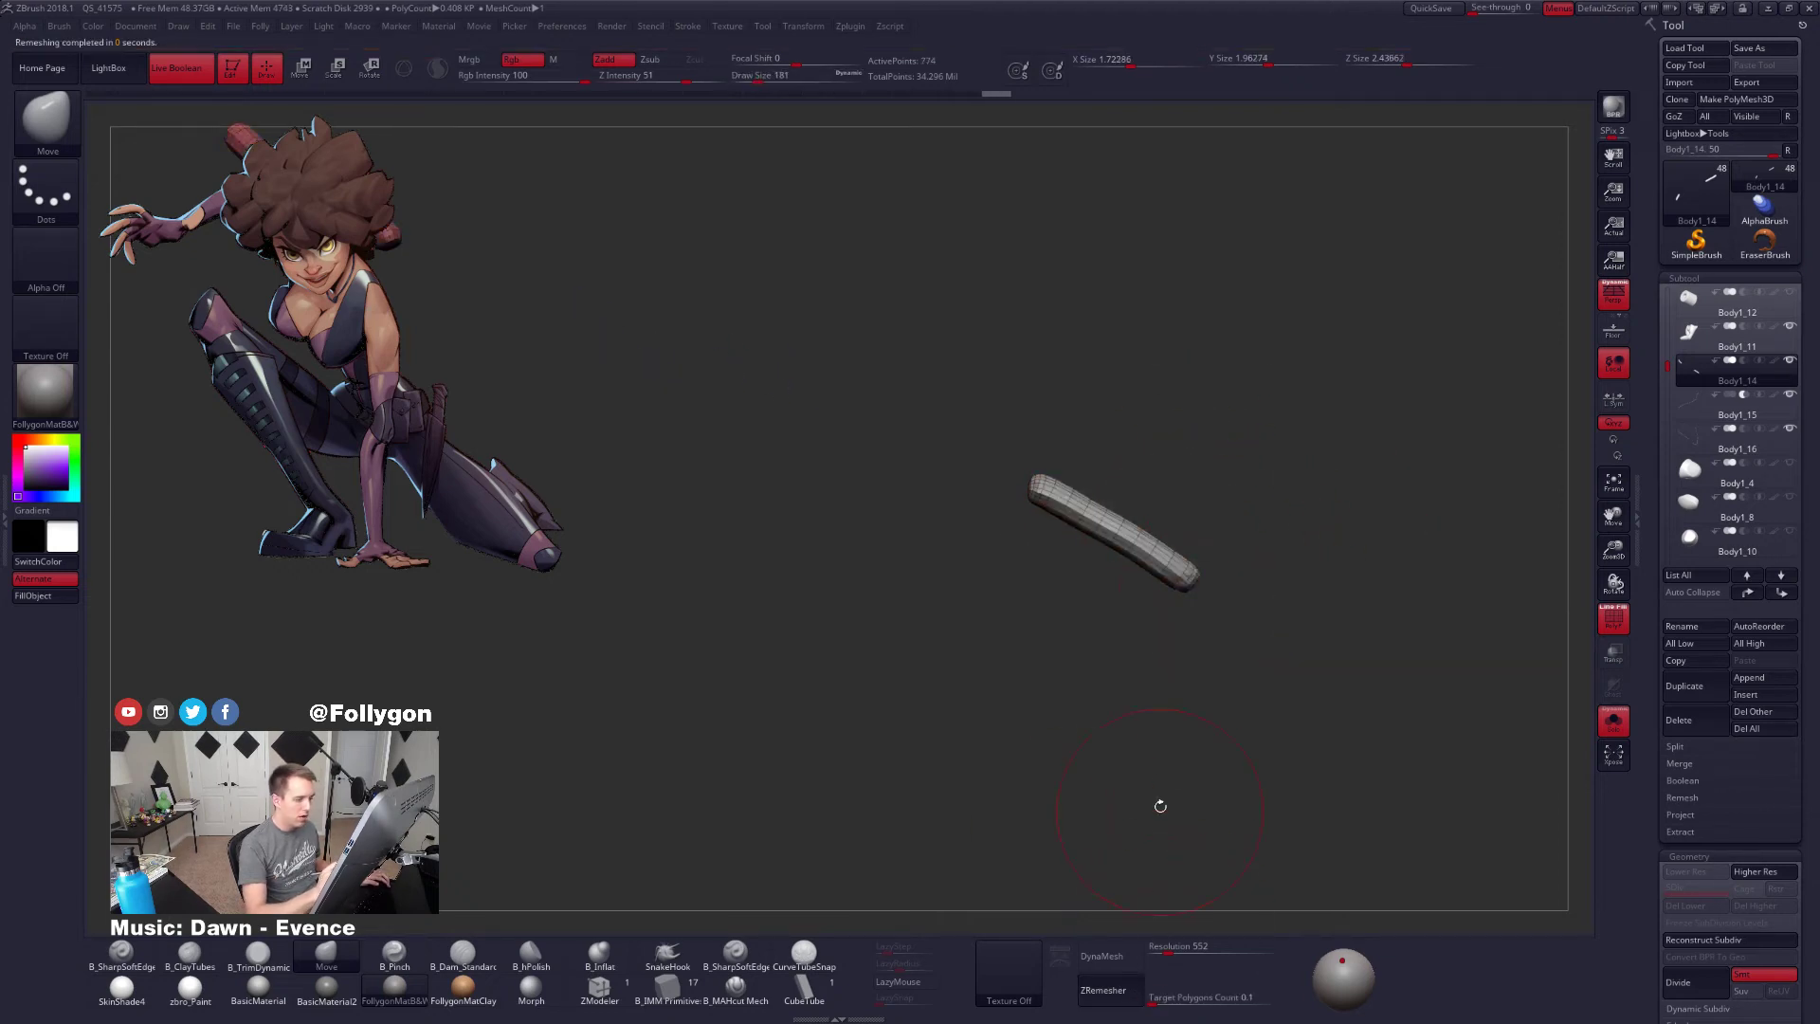
pyautogui.moveTo(1186, 586); pyautogui.dragTo(1166, 651, button='right')
pyautogui.hotkey('shift', 's')
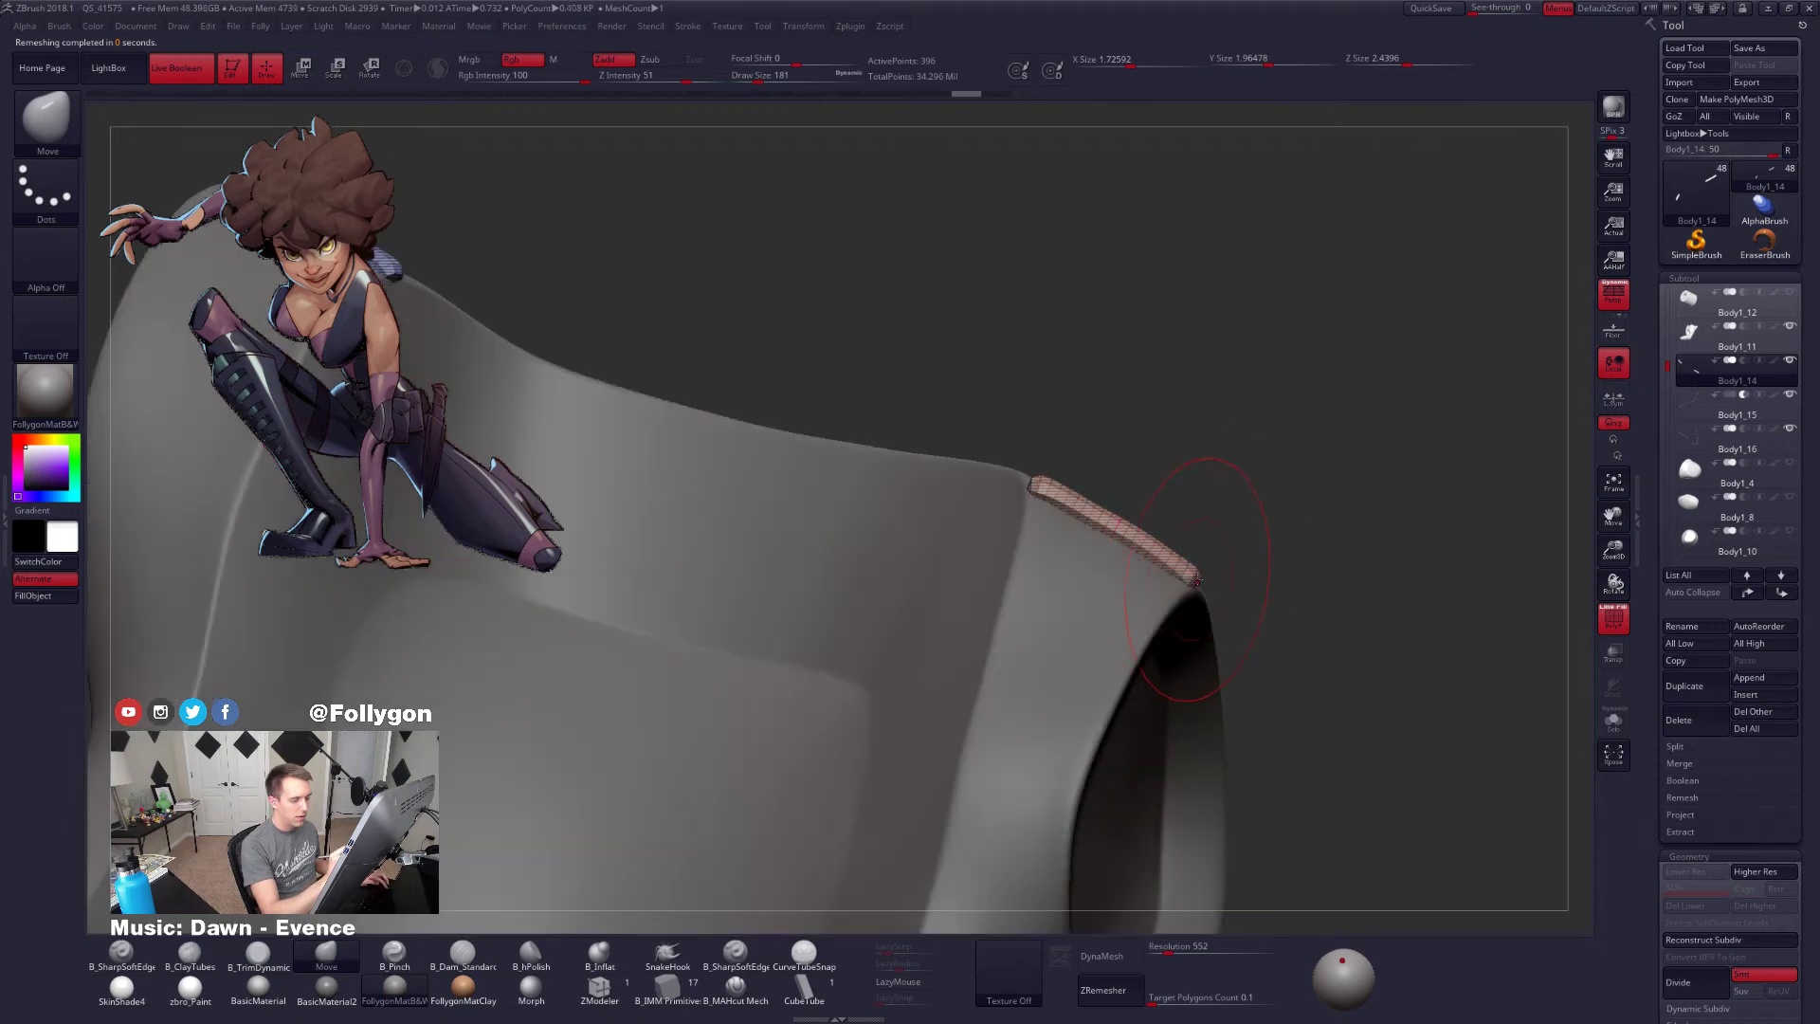
# Mask all but the shoulder strip's armhole end and extend that end past the armhole edge with Transpose Move
pyautogui.moveTo(1194, 582)
pyautogui.mouseDown(button='right')
pyautogui.moveTo(1175, 653)
pyautogui.moveTo(1183, 587)
pyautogui.mouseUp(button='right')
pyautogui.hotkey('ctrl', 'shift', 'f')
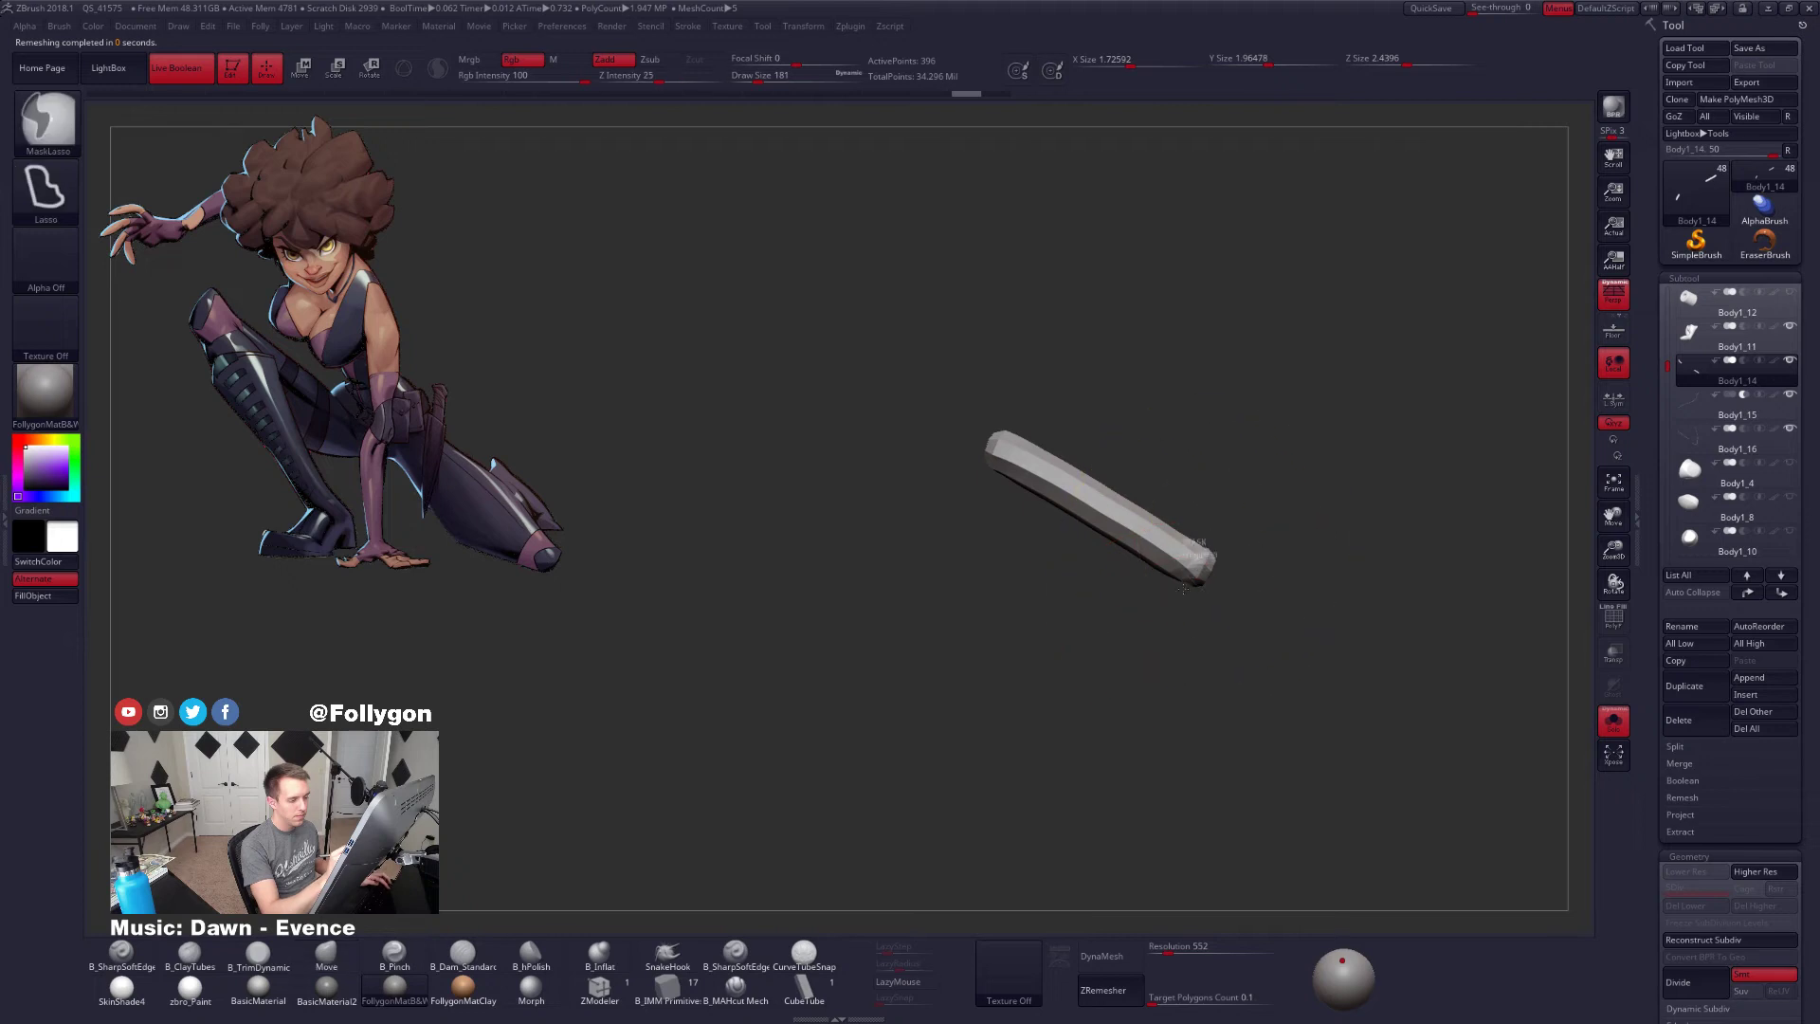
pyautogui.press('w')
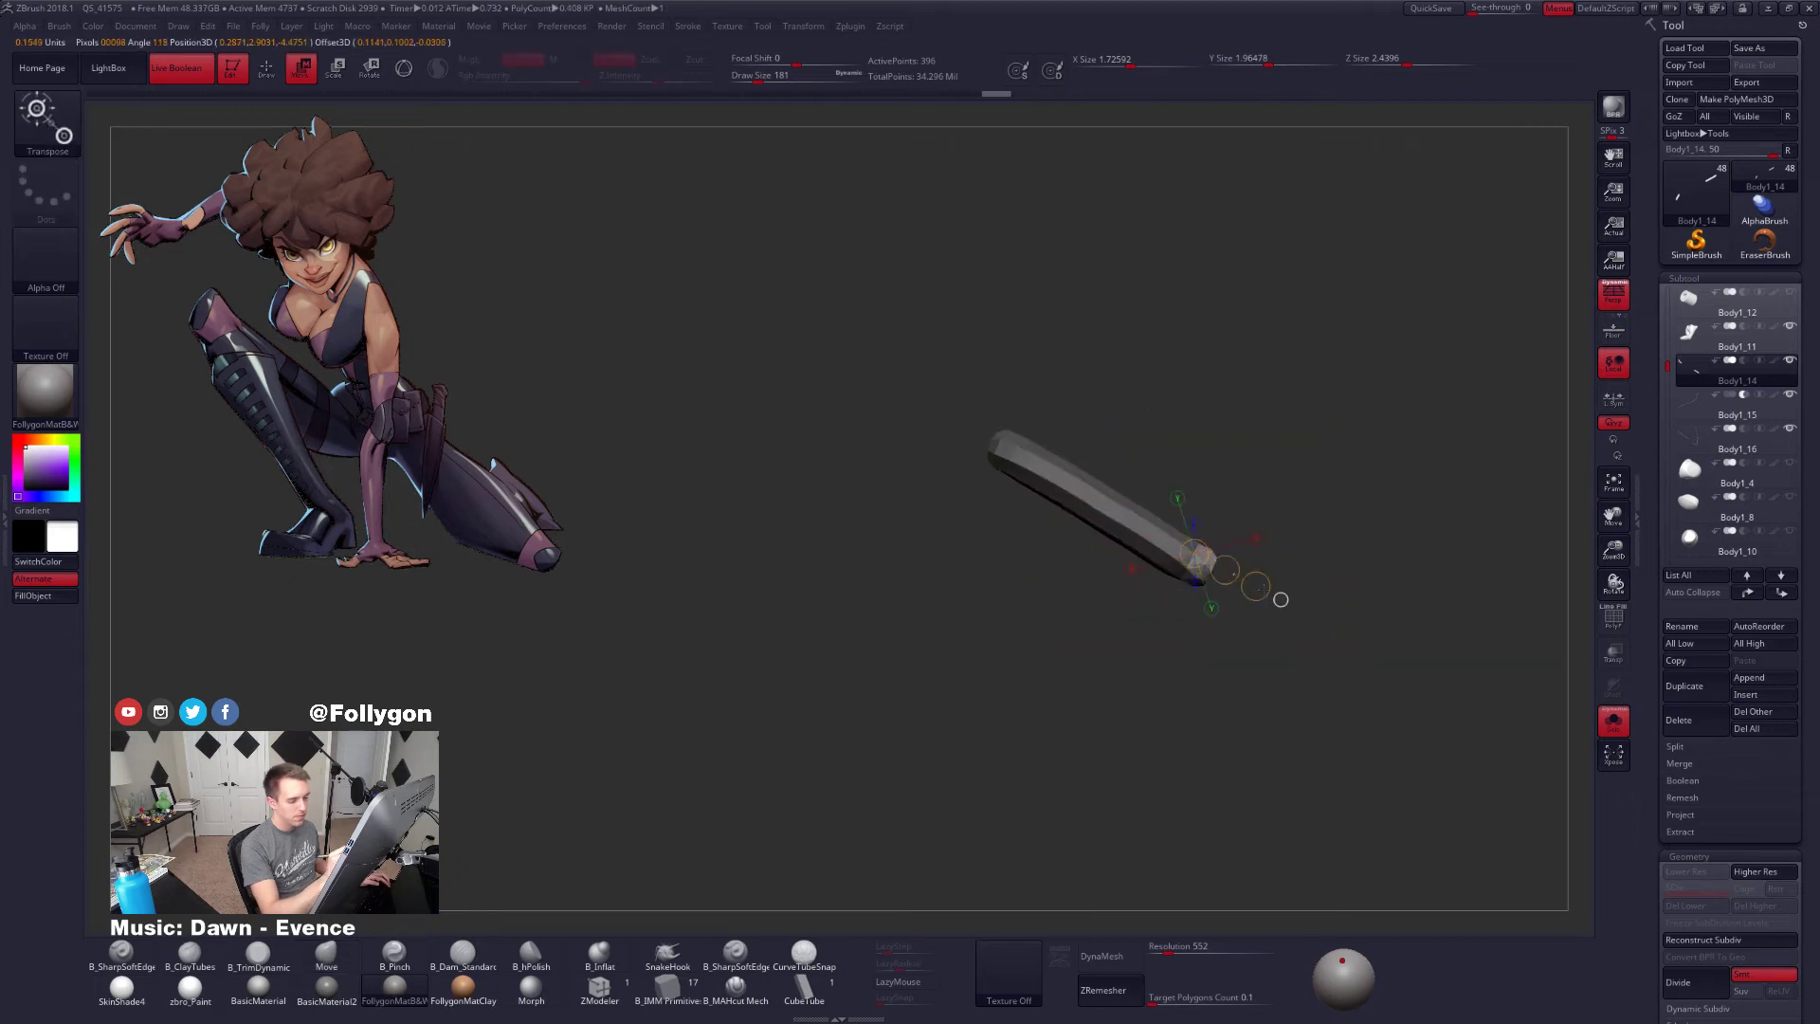
pyautogui.moveTo(1281, 599); pyautogui.dragTo(1354, 633)
pyautogui.hotkey('ctrl', 'shift', 'f')
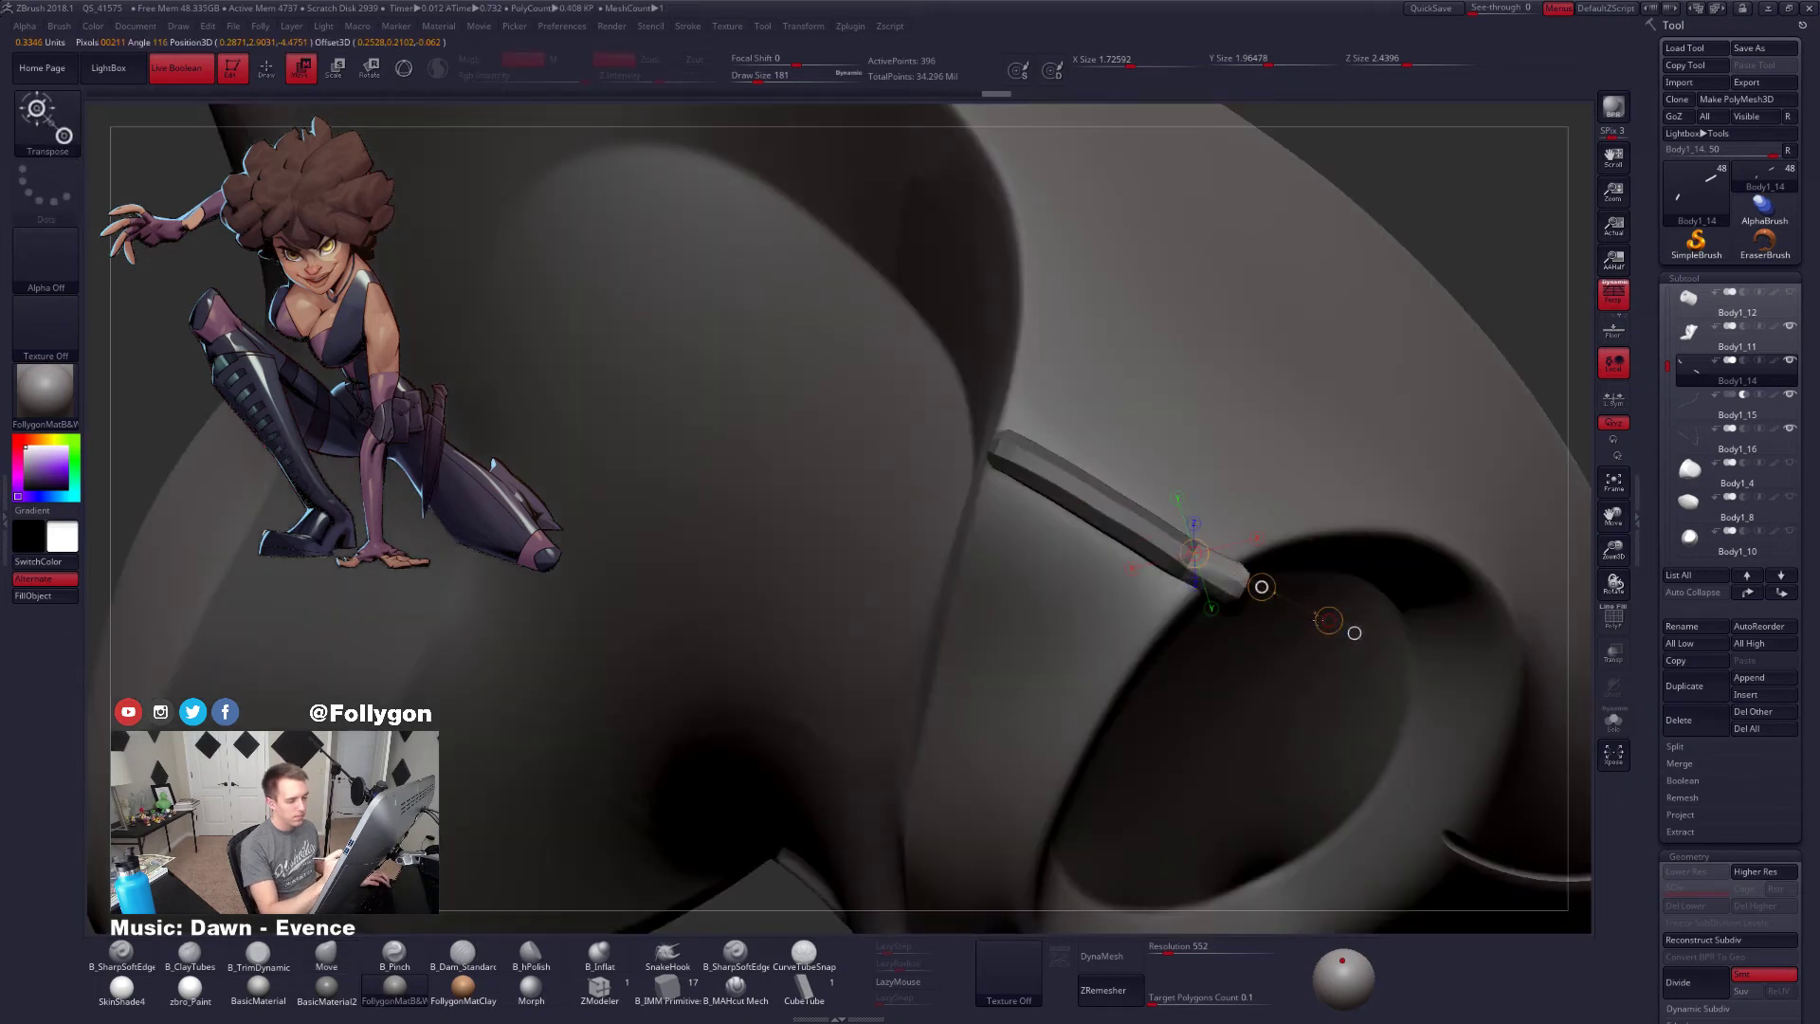
pyautogui.press('q')
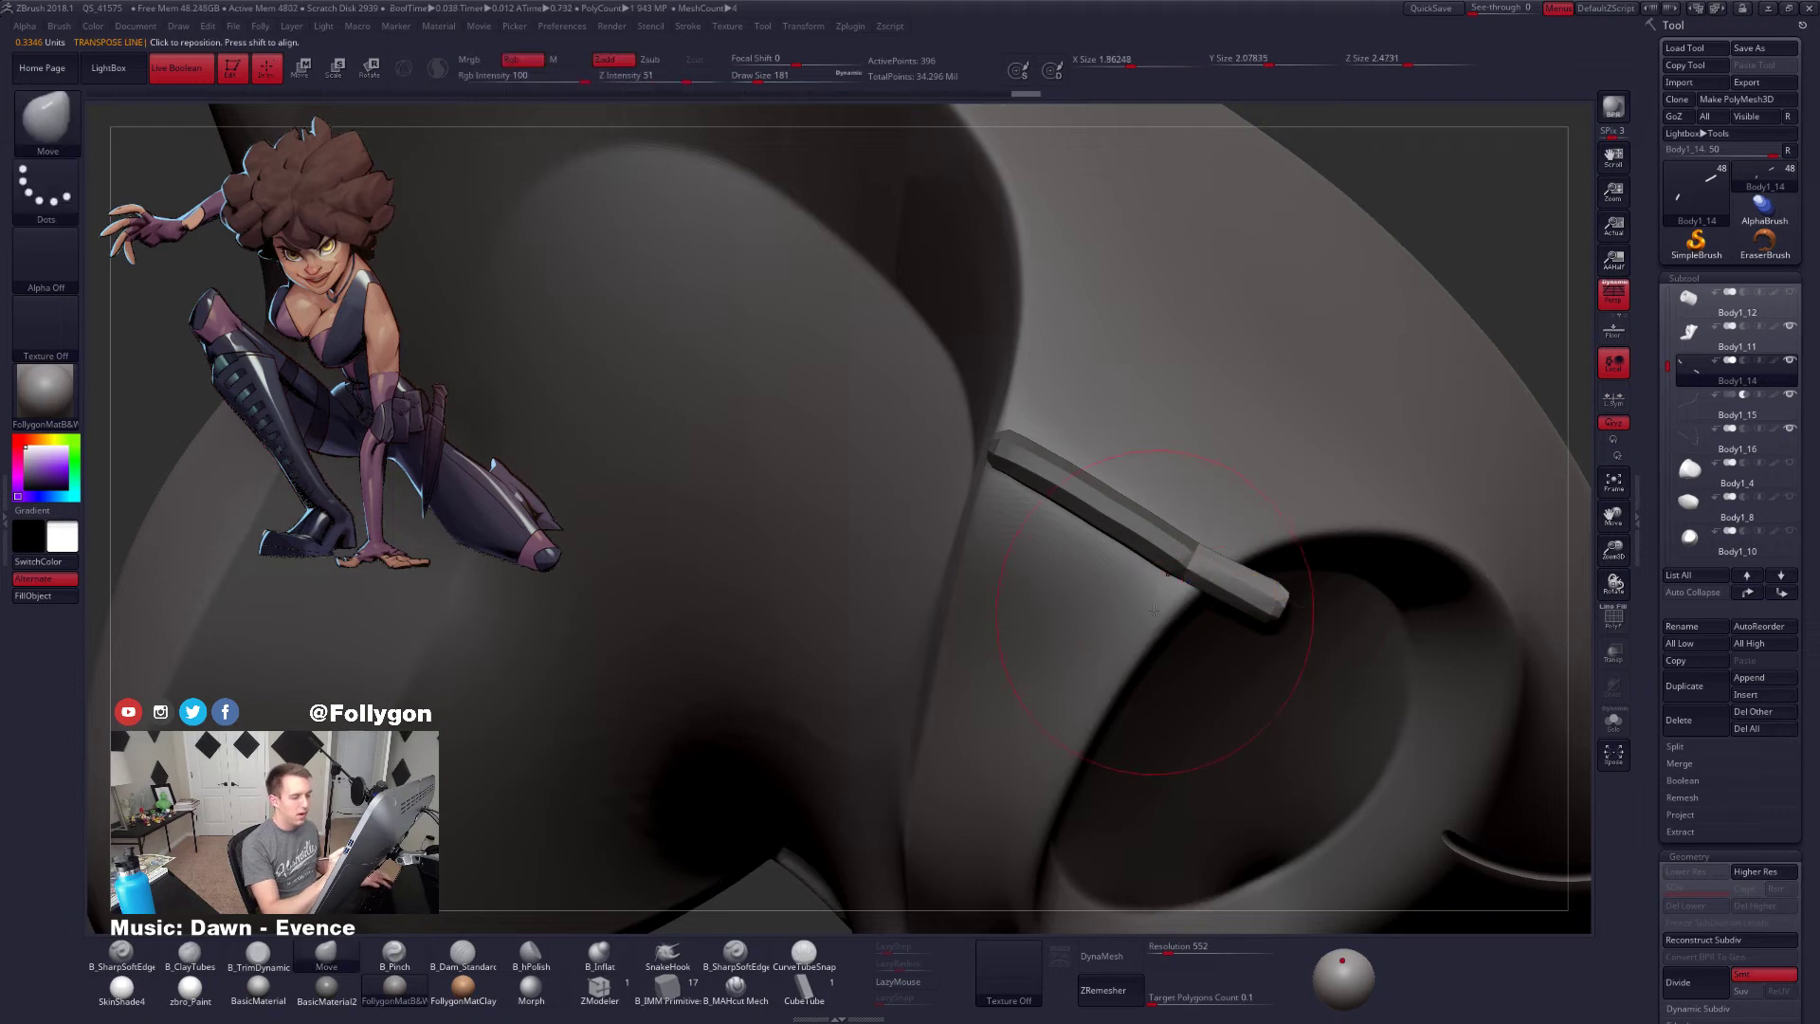
# Extend the strip's neckline end outward the same way, with the rest of the strip masked
pyautogui.hotkey('ctrl', 'shift', 'f')
pyautogui.moveTo(1109, 422); pyautogui.dragTo(1157, 531, button='right')
pyautogui.hotkey('shift', 'f')
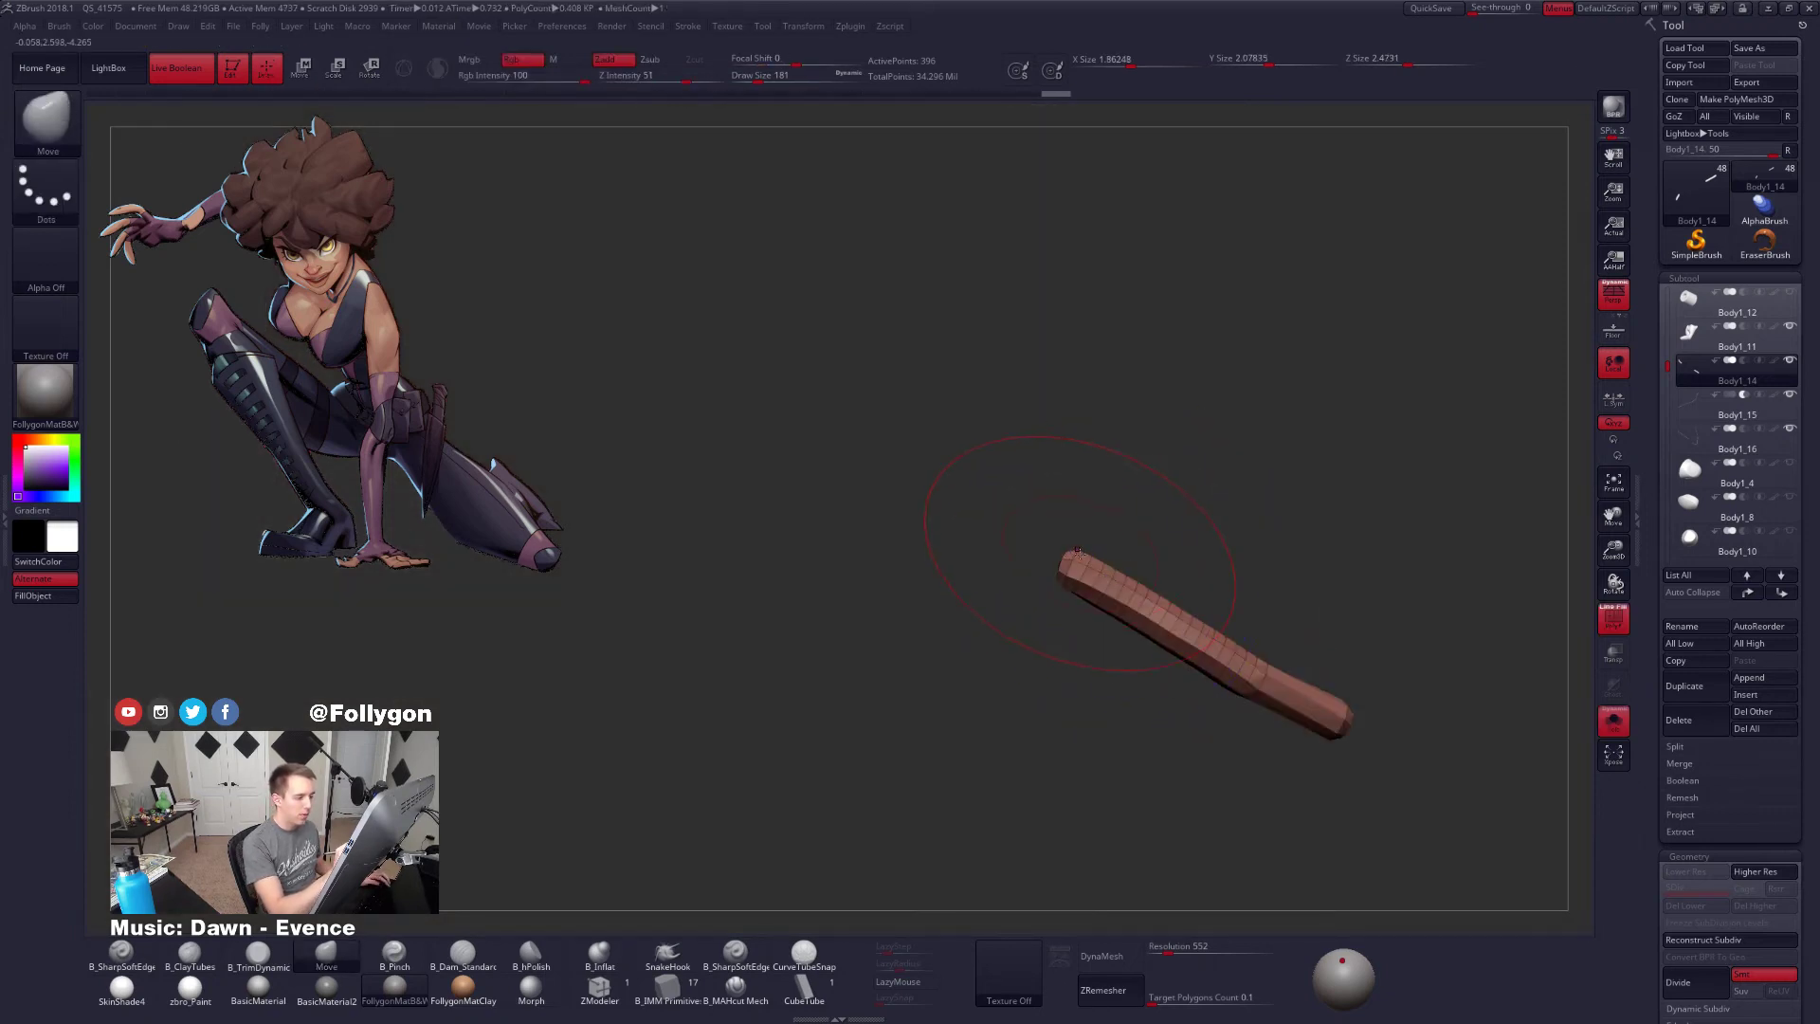
pyautogui.keyDown('ctrl'); pyautogui.moveTo(1094, 547); pyautogui.dragTo(1133, 474); pyautogui.keyUp('ctrl')
pyautogui.press('w')
pyautogui.moveTo(1065, 575)
pyautogui.mouseDown()
pyautogui.moveTo(1177, 622)
pyautogui.moveTo(1095, 591)
pyautogui.moveTo(1231, 517)
pyautogui.mouseUp()
pyautogui.press('q')
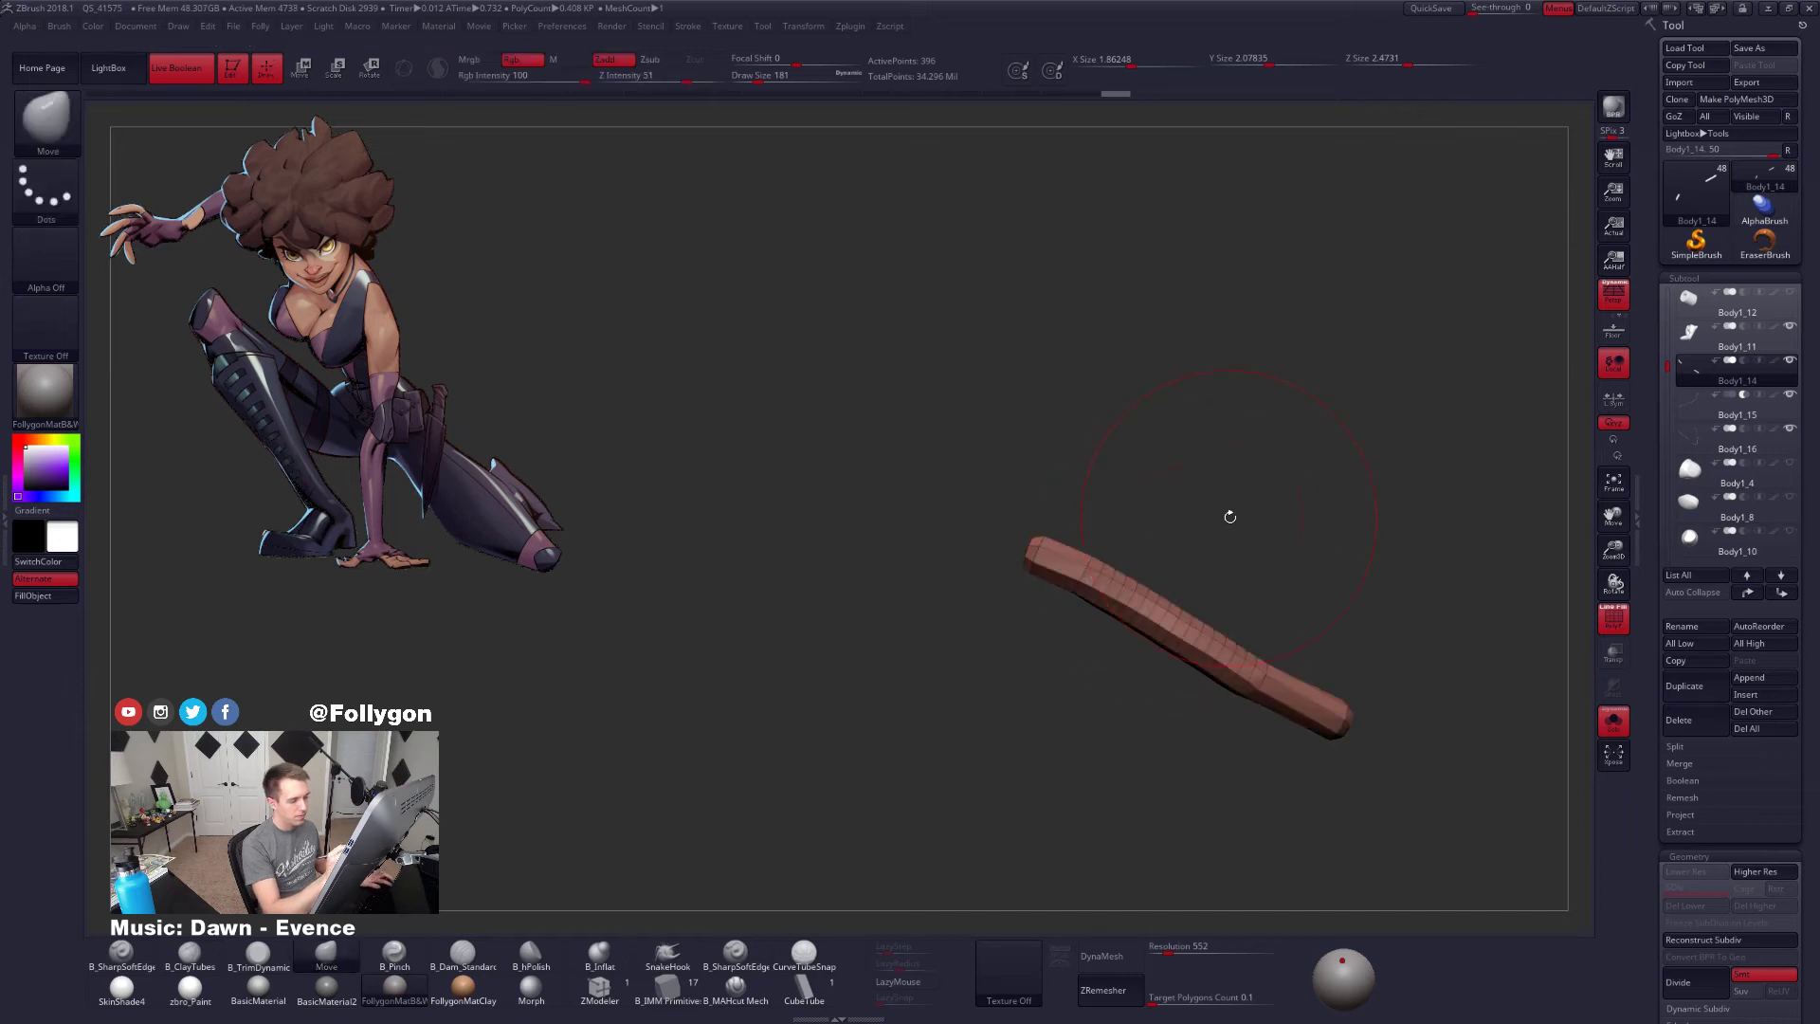
pyautogui.press('XF86AudioLowerVolume')
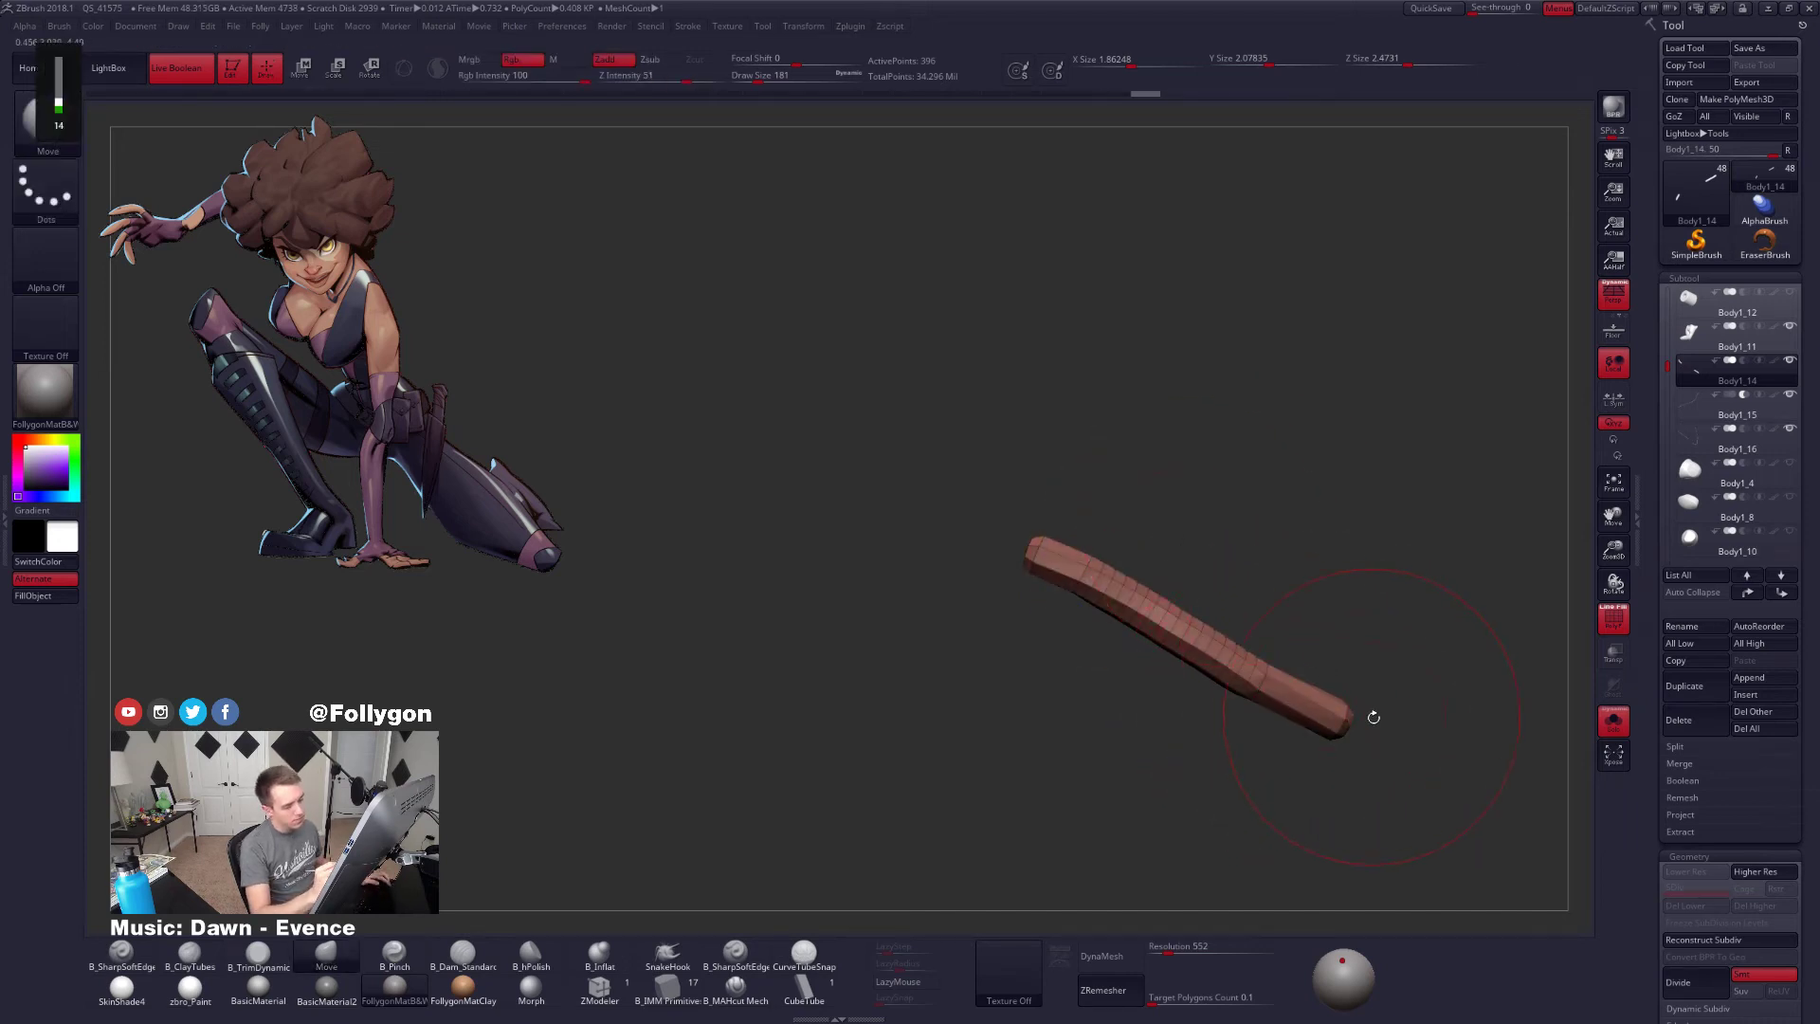
# Isolate the opposite shoulder's strip and extend its first end with Transpose Move
pyautogui.keyDown('alt'); pyautogui.moveTo(1374, 717); pyautogui.dragTo(1334, 668); pyautogui.keyUp('alt')
pyautogui.press('d')
pyautogui.hotkey('shift', 's')
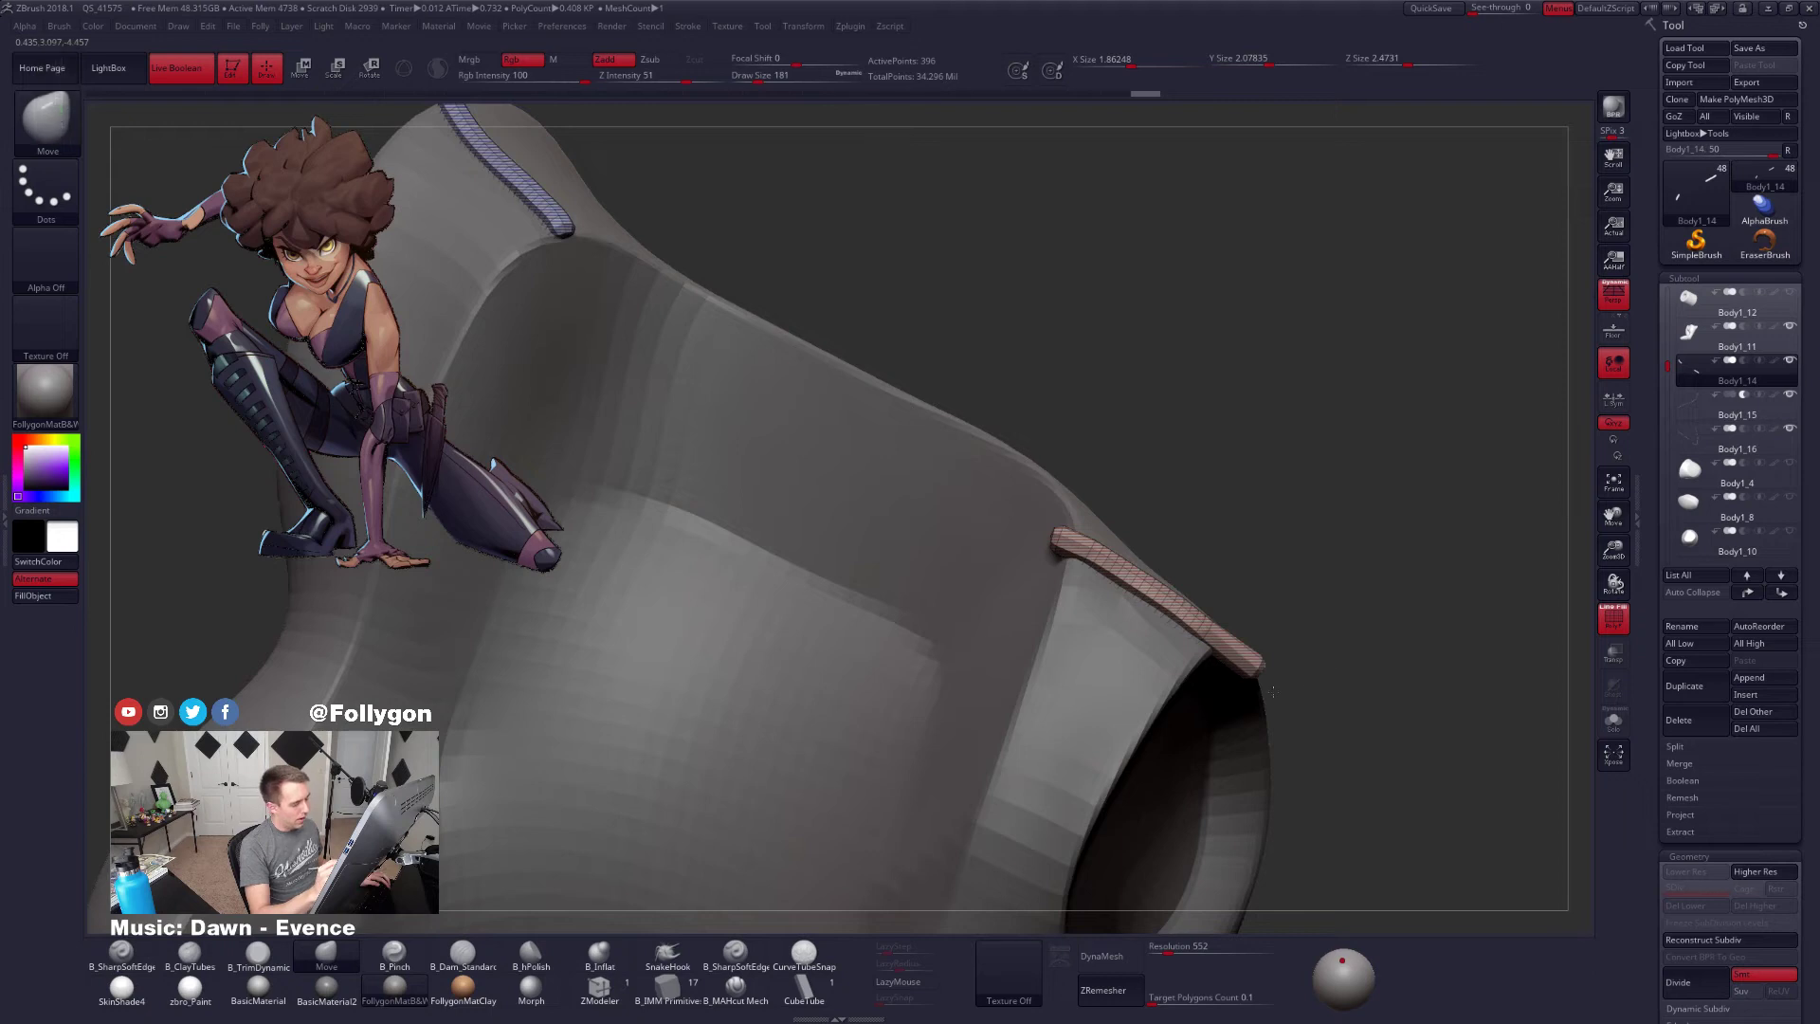
pyautogui.hotkey('shift', 's')
pyautogui.moveTo(613, 337)
pyautogui.keyDown('alt'); pyautogui.mouseDown()
pyautogui.moveTo(1068, 617)
pyautogui.moveTo(1079, 577)
pyautogui.moveTo(1176, 647)
pyautogui.mouseUp(); pyautogui.keyUp('alt')
pyautogui.hotkey('shift', 'z')
pyautogui.press('w')
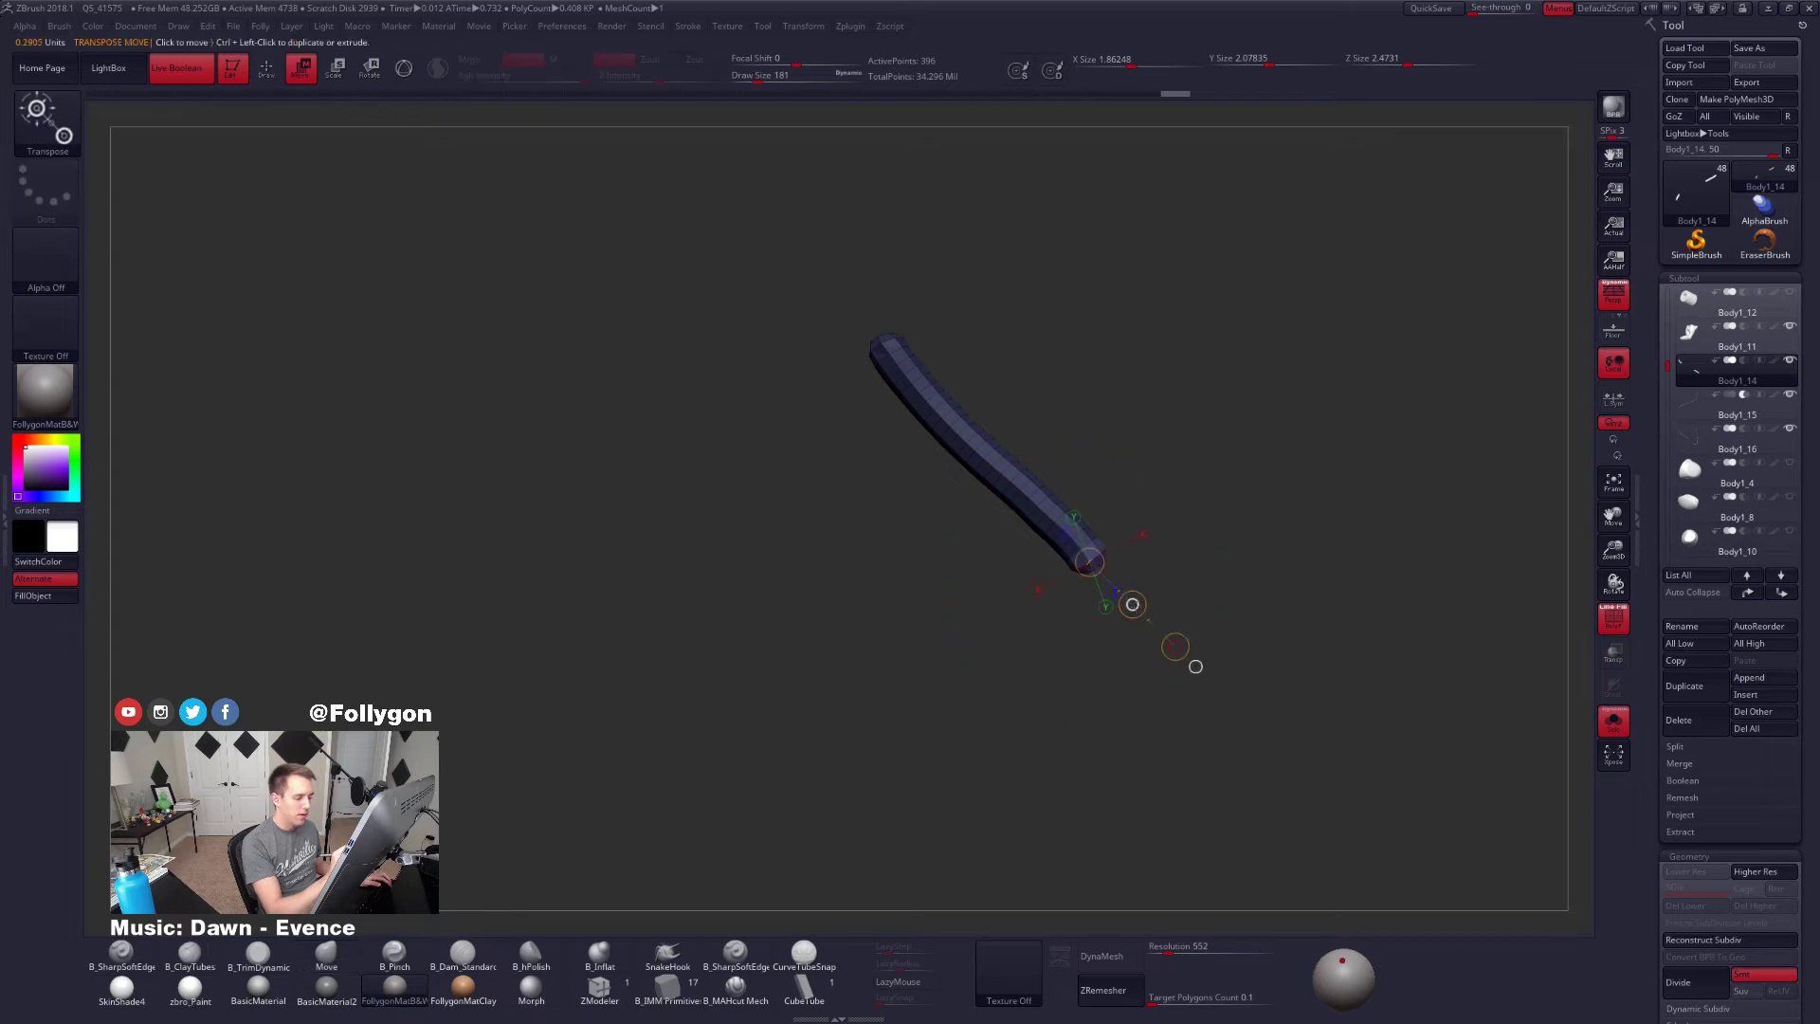
pyautogui.hotkey('shift', 's')
pyautogui.hotkey('shift', 's')
# Mask the opposite shoulder's strip except its other end, lengthen that end and clear the mask
pyautogui.keyDown('alt'); pyautogui.moveTo(954, 567); pyautogui.dragTo(1002, 722); pyautogui.keyUp('alt')
pyautogui.press('q')
pyautogui.moveTo(998, 471)
pyautogui.keyDown('ctrl'); pyautogui.mouseDown()
pyautogui.moveTo(867, 504)
pyautogui.moveTo(1062, 625)
pyautogui.mouseUp(); pyautogui.keyUp('ctrl')
pyautogui.keyDown('ctrl'); pyautogui.click(1027, 410); pyautogui.keyUp('ctrl')
pyautogui.press('w')
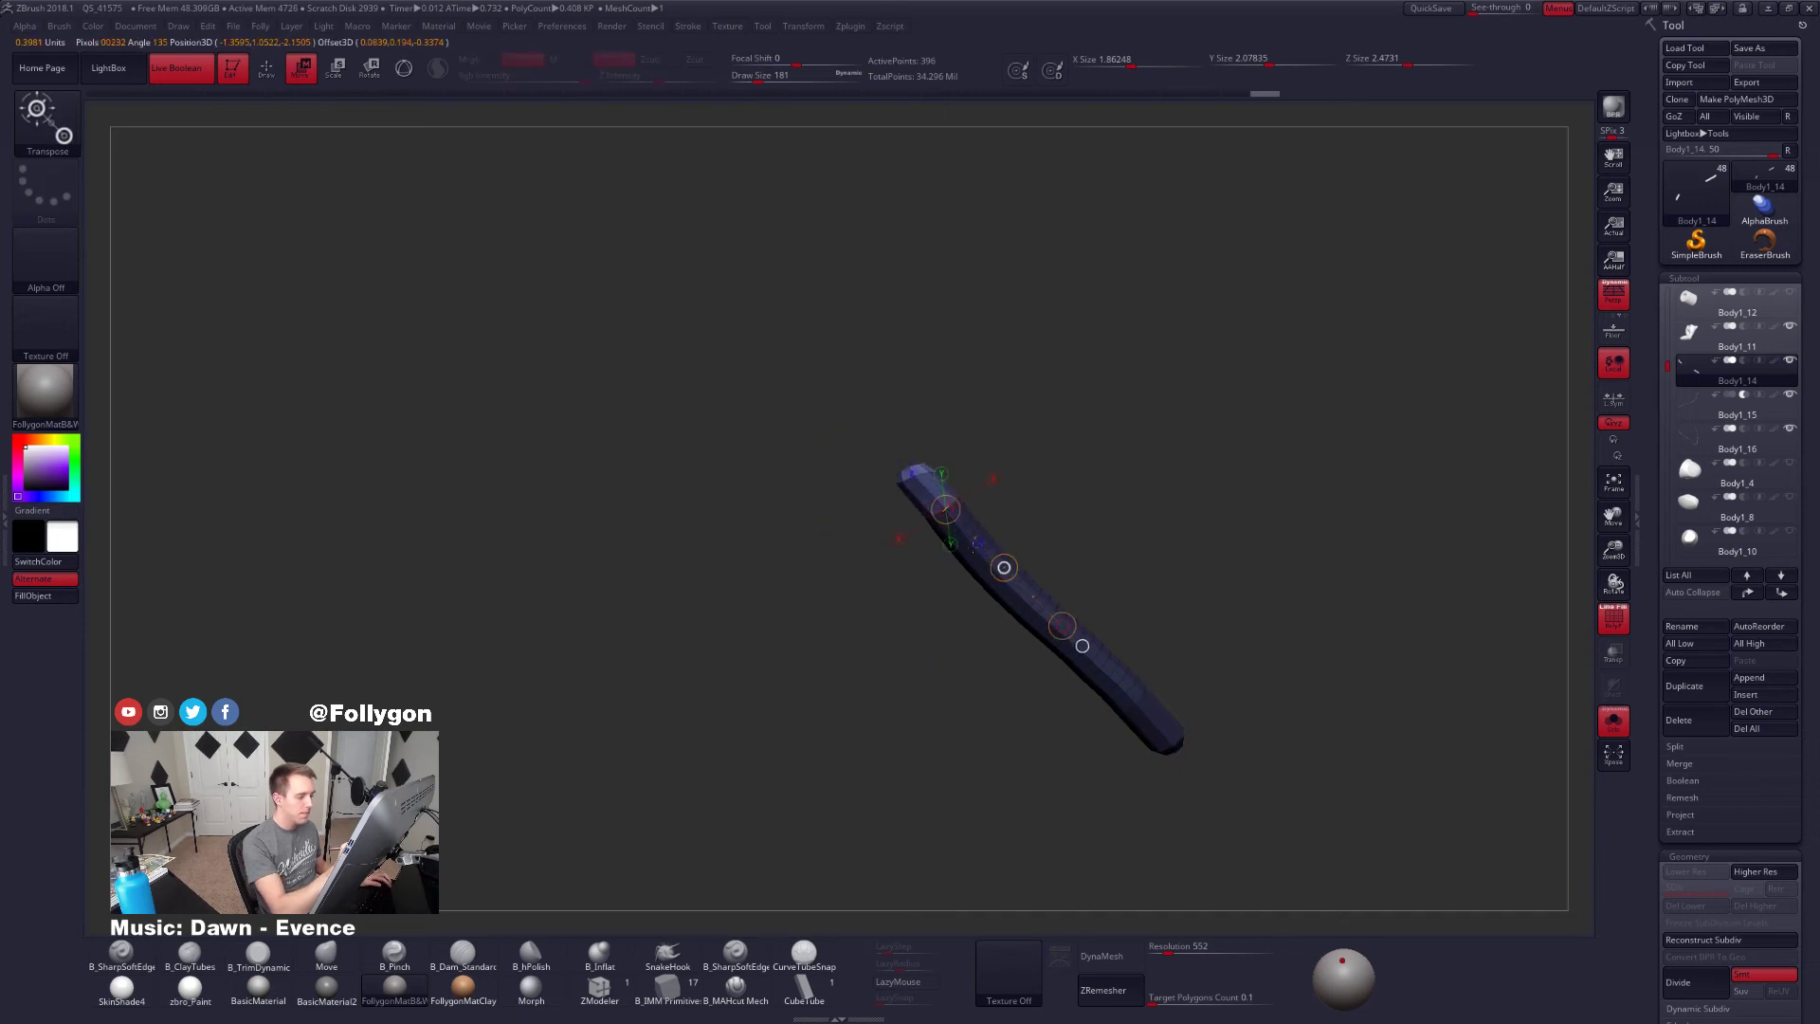
pyautogui.press('q')
pyautogui.keyDown('ctrl'); pyautogui.click(1068, 521); pyautogui.keyUp('ctrl')
# Reposition the opposite strip's ends across the shoulder with the Move brush, reducing its draw size to 113
pyautogui.hotkey('shift', 's')
pyautogui.moveTo(739, 701)
pyautogui.mouseDown()
pyautogui.moveTo(882, 654)
pyautogui.moveTo(1231, 661)
pyautogui.moveTo(1220, 551)
pyautogui.mouseUp()
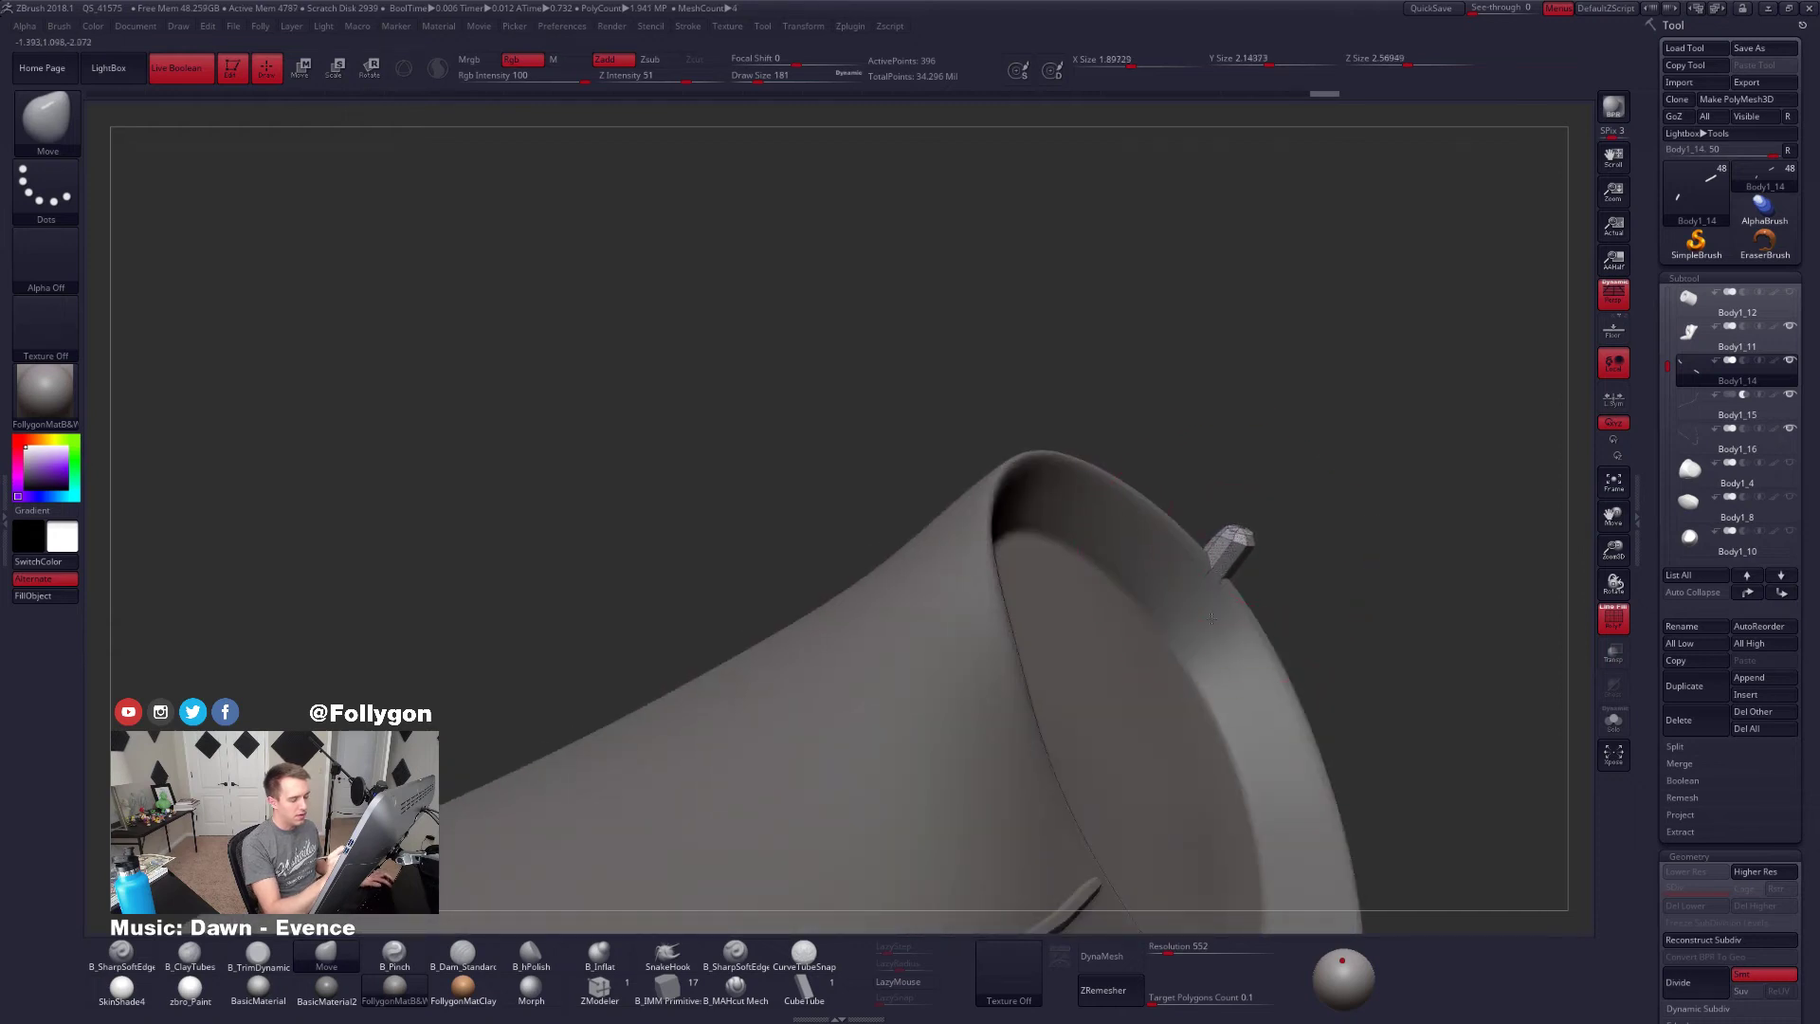
pyautogui.moveTo(1212, 618); pyautogui.dragTo(1153, 671)
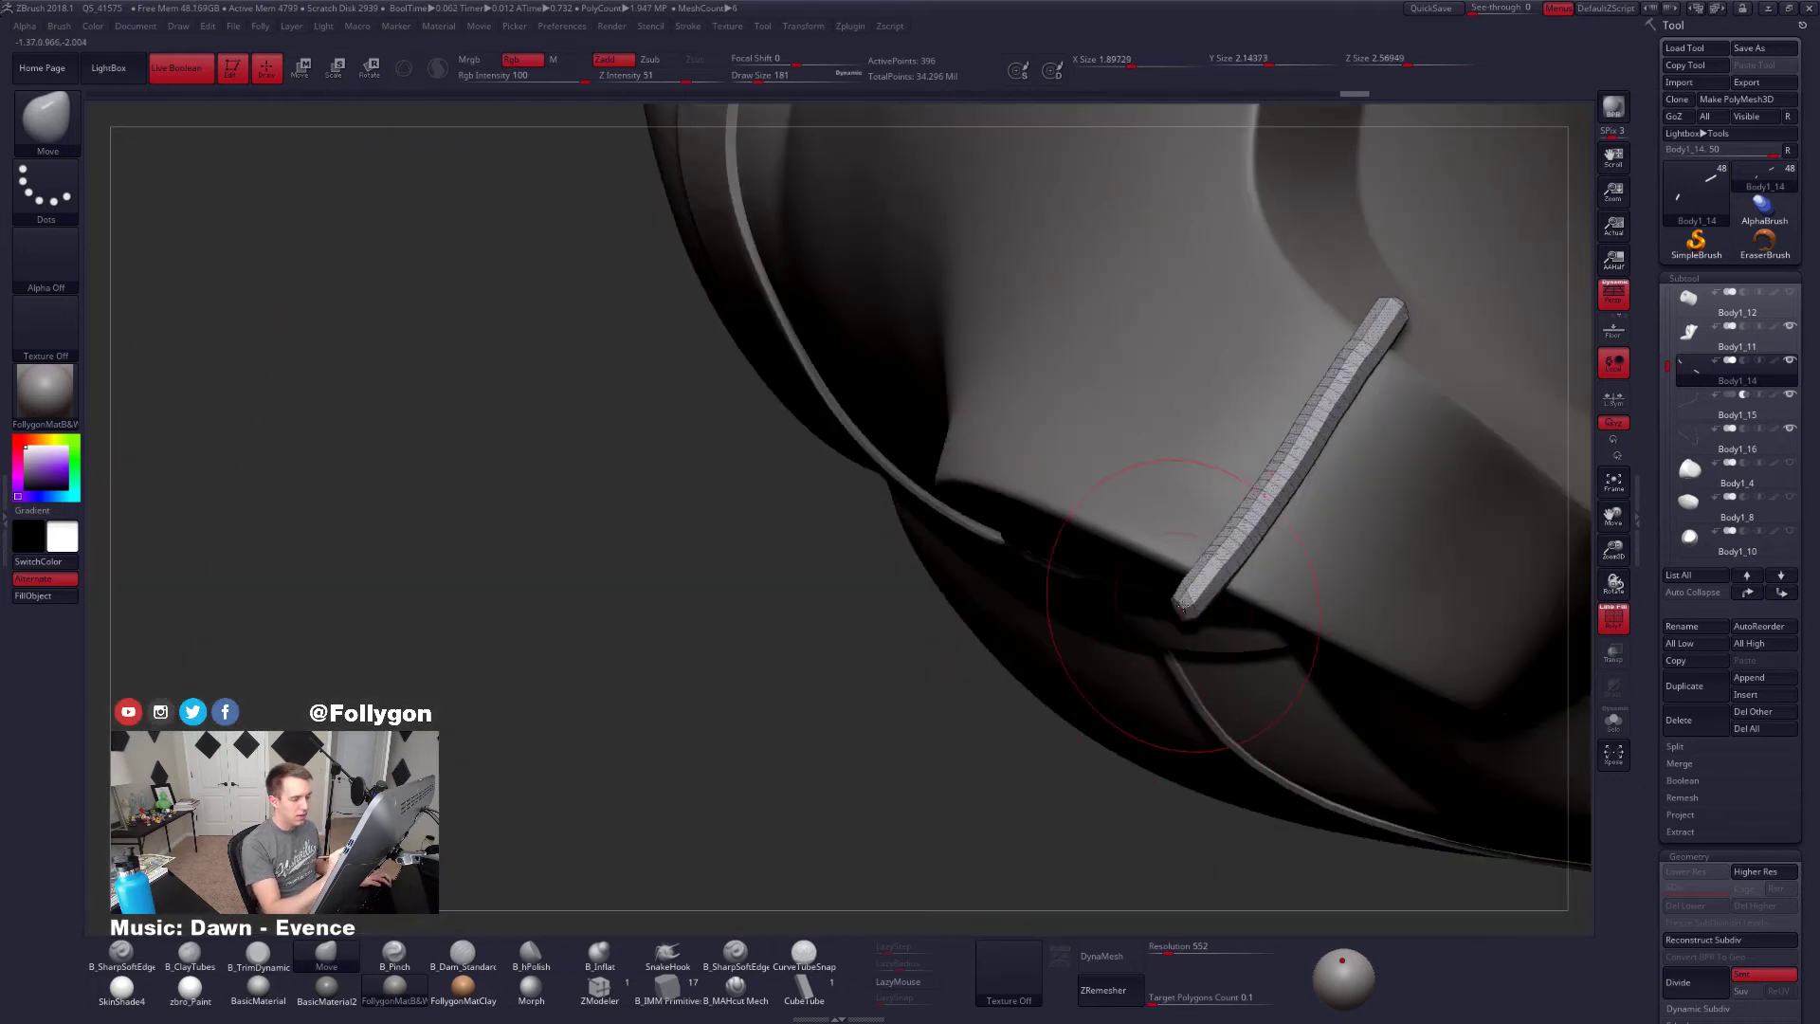
pyautogui.moveTo(1183, 607)
pyautogui.mouseDown()
pyautogui.moveTo(1253, 580)
pyautogui.moveTo(1260, 596)
pyautogui.moveTo(1252, 581)
pyautogui.mouseUp()
pyautogui.press('space')
pyautogui.moveTo(1075, 673); pyautogui.dragTo(1031, 680)
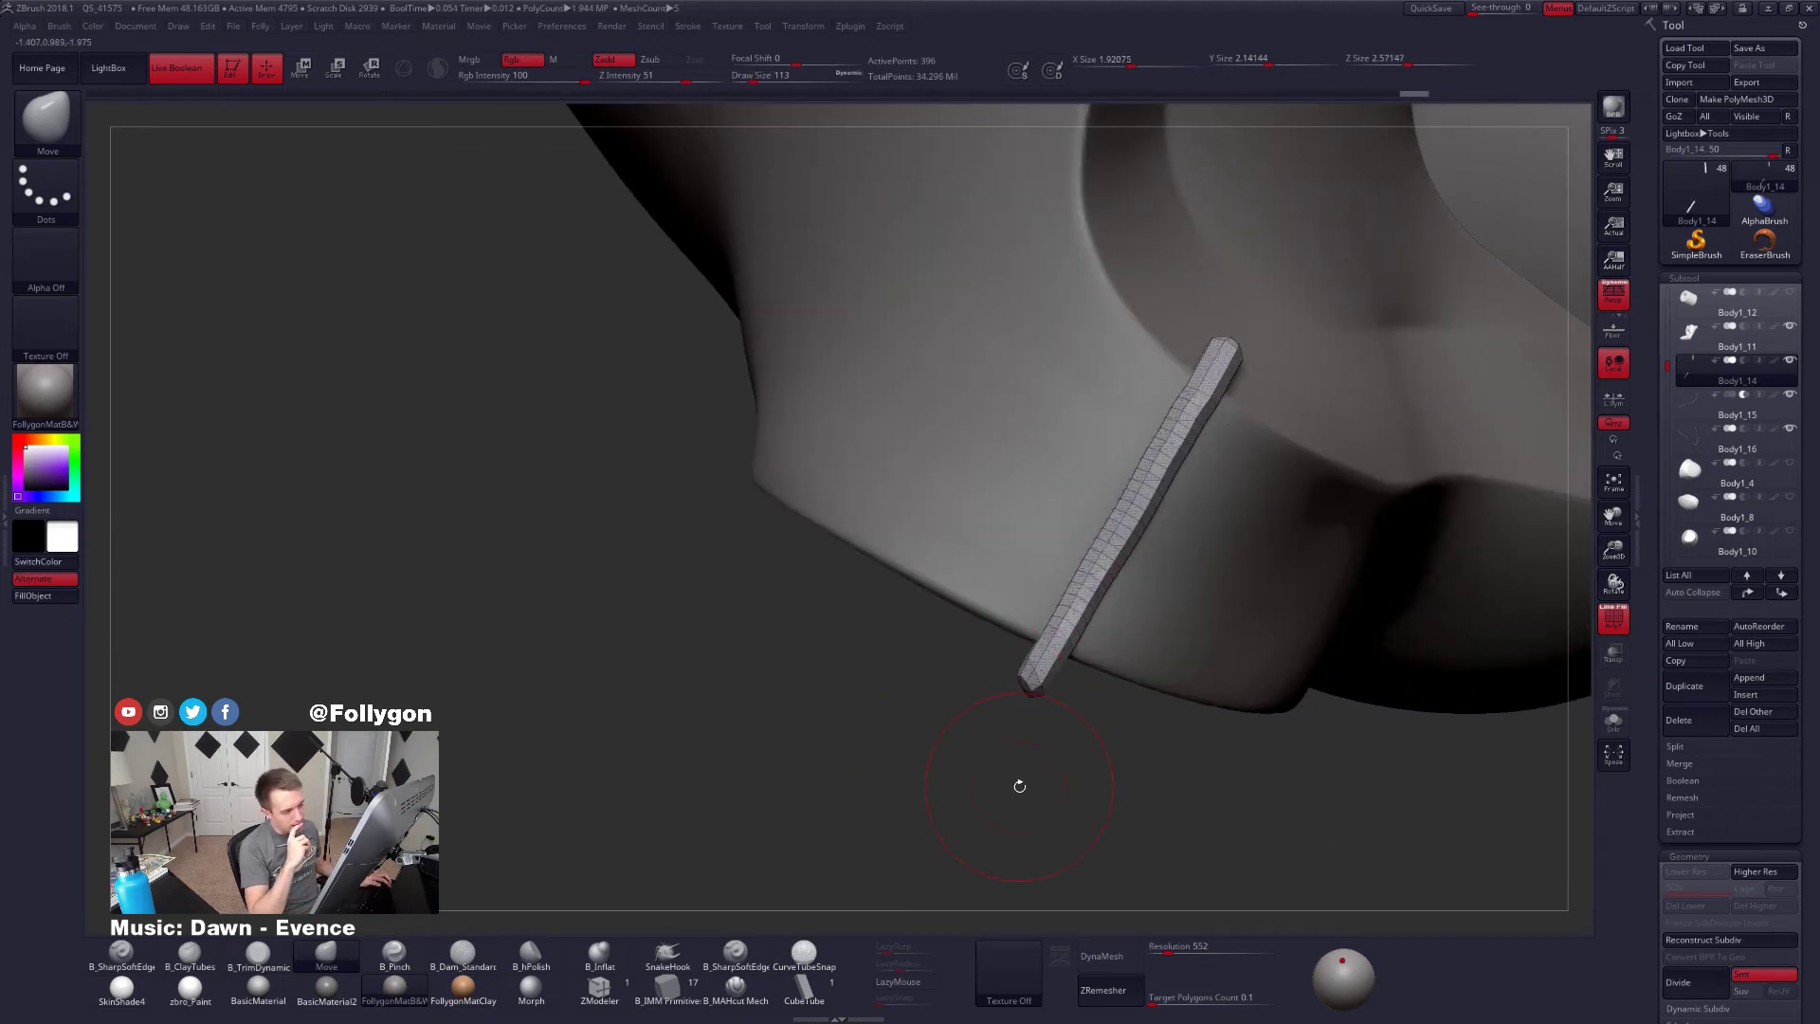
pyautogui.keyDown('alt'); pyautogui.moveTo(1252, 685); pyautogui.dragTo(1203, 755); pyautogui.keyUp('alt')
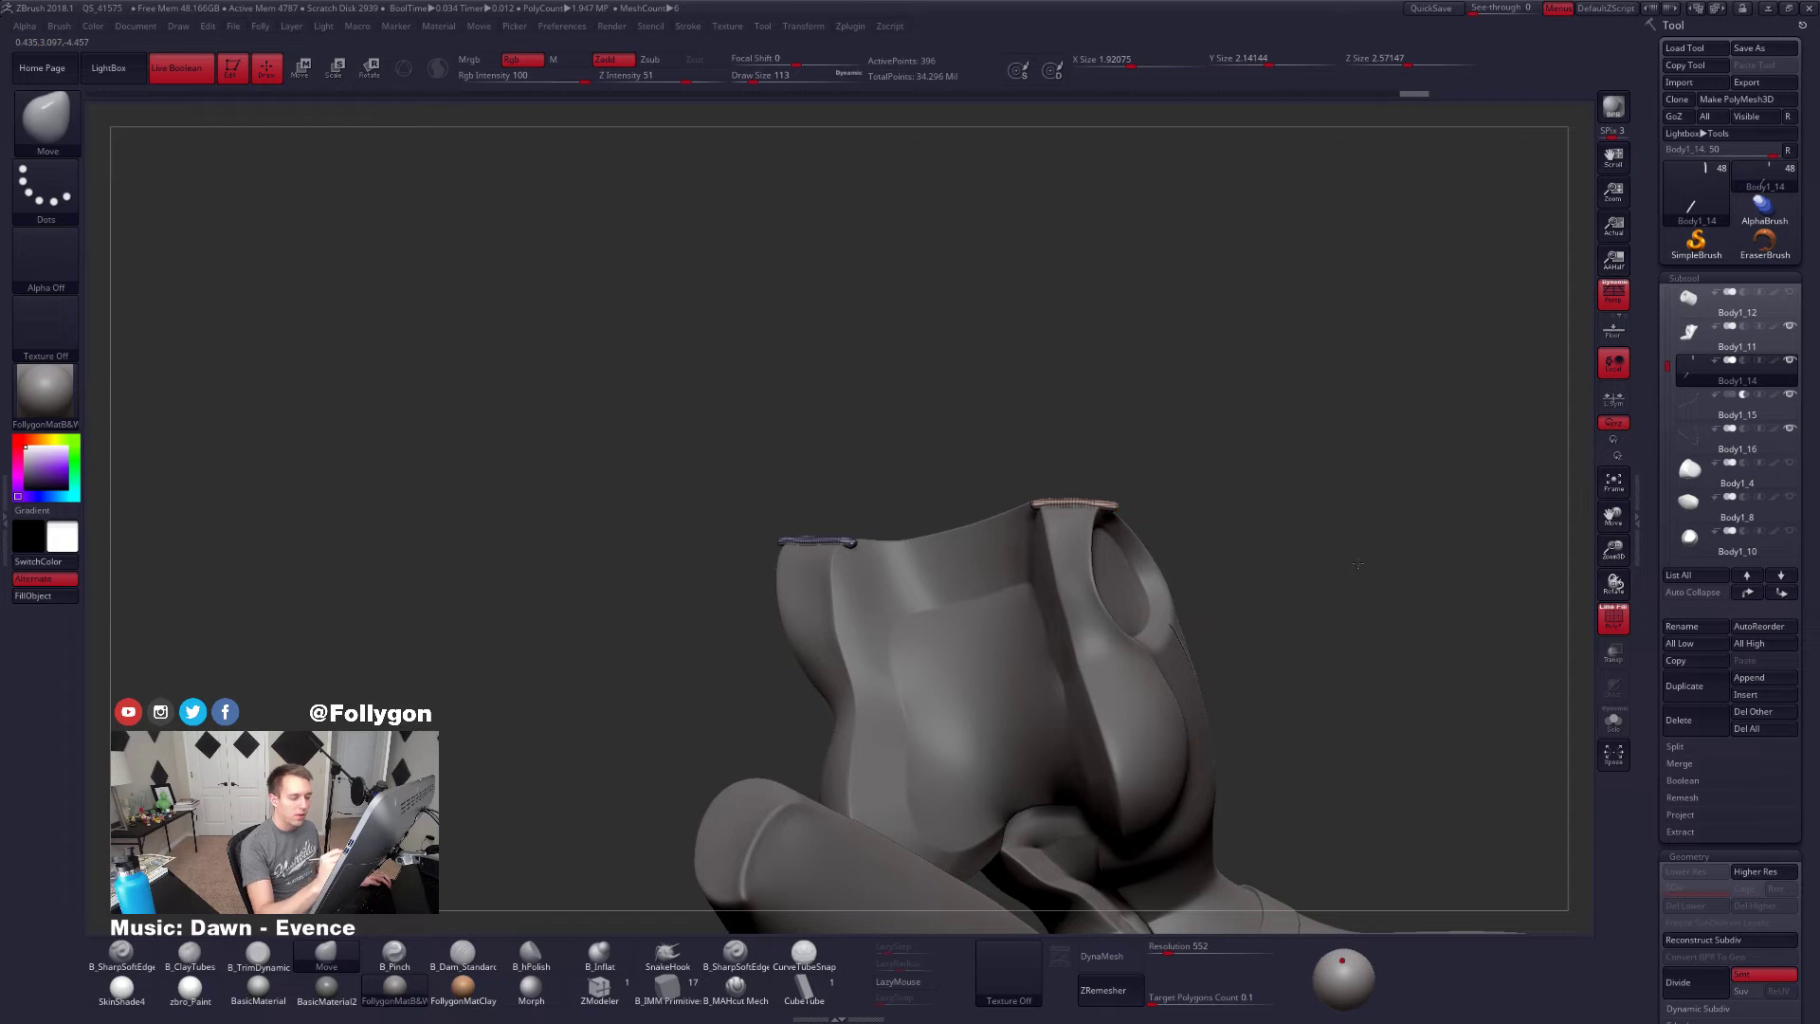
# Show the Body subtool to examine the bodysuit on the figure, hide it and reselect the shoulder strips
pyautogui.moveTo(1358, 564); pyautogui.dragTo(1196, 656)
pyautogui.moveTo(1669, 365); pyautogui.dragTo(1676, 327)
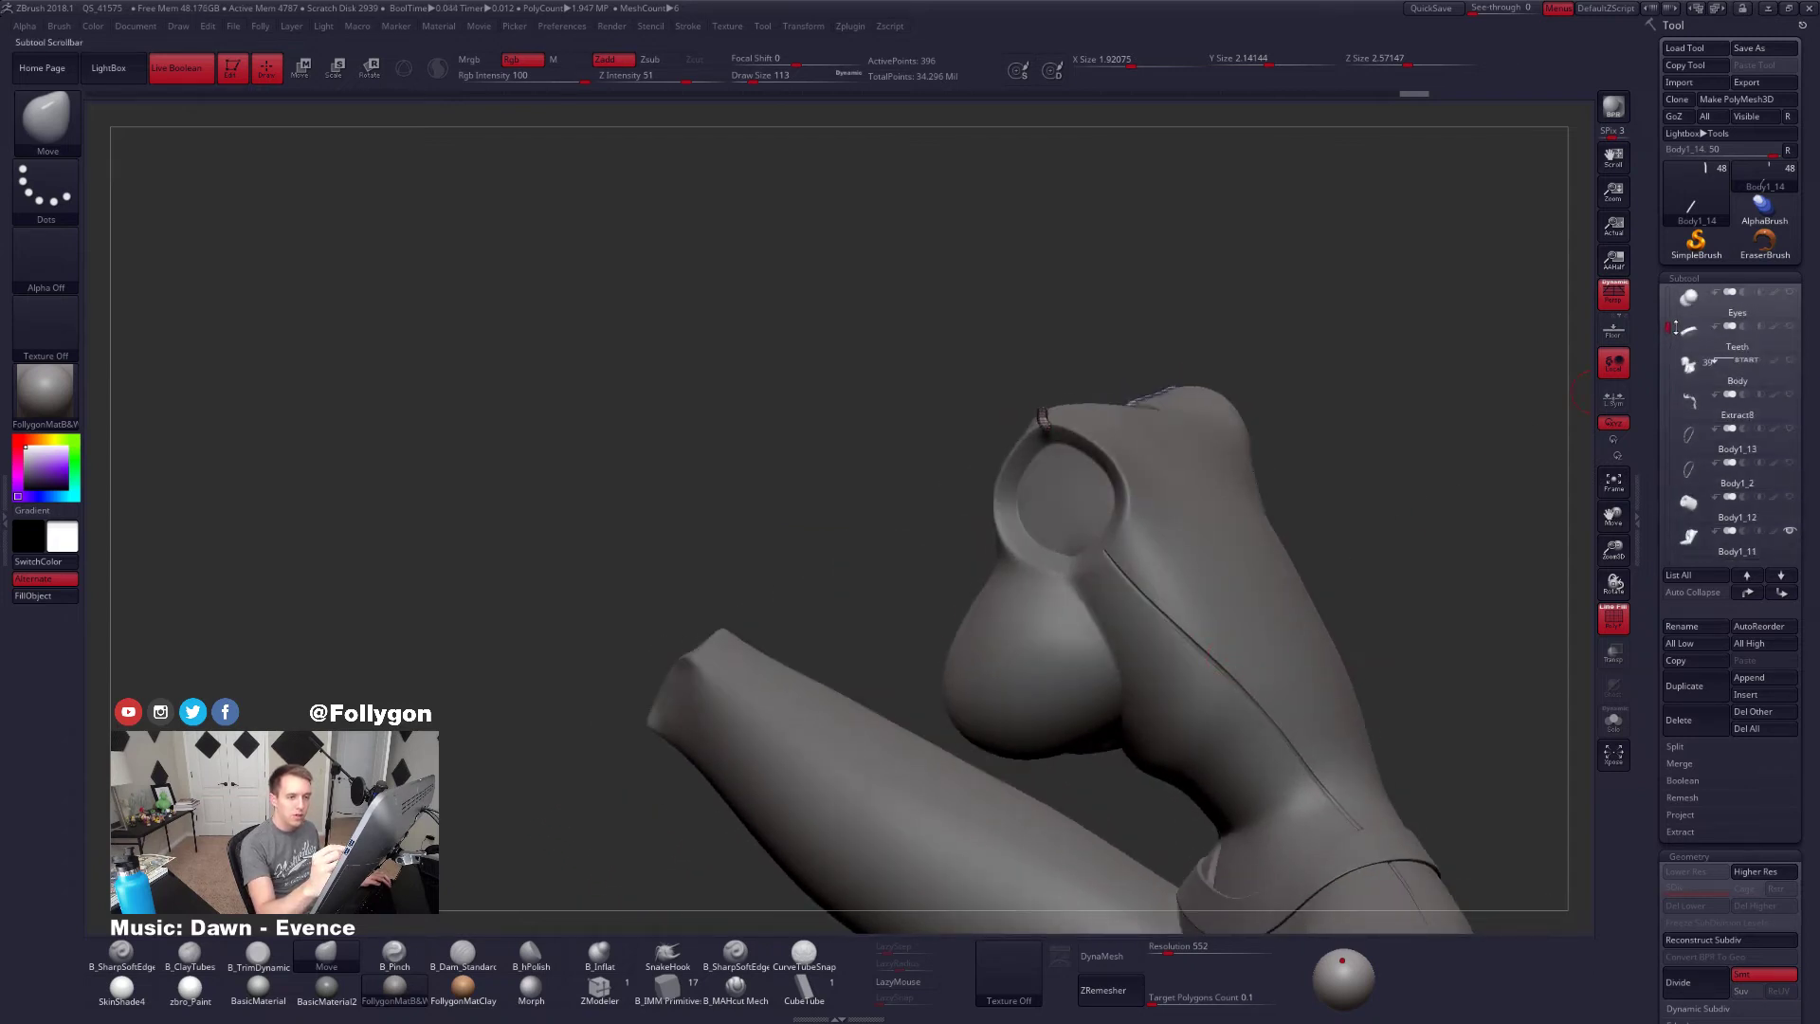
pyautogui.moveTo(1697, 372)
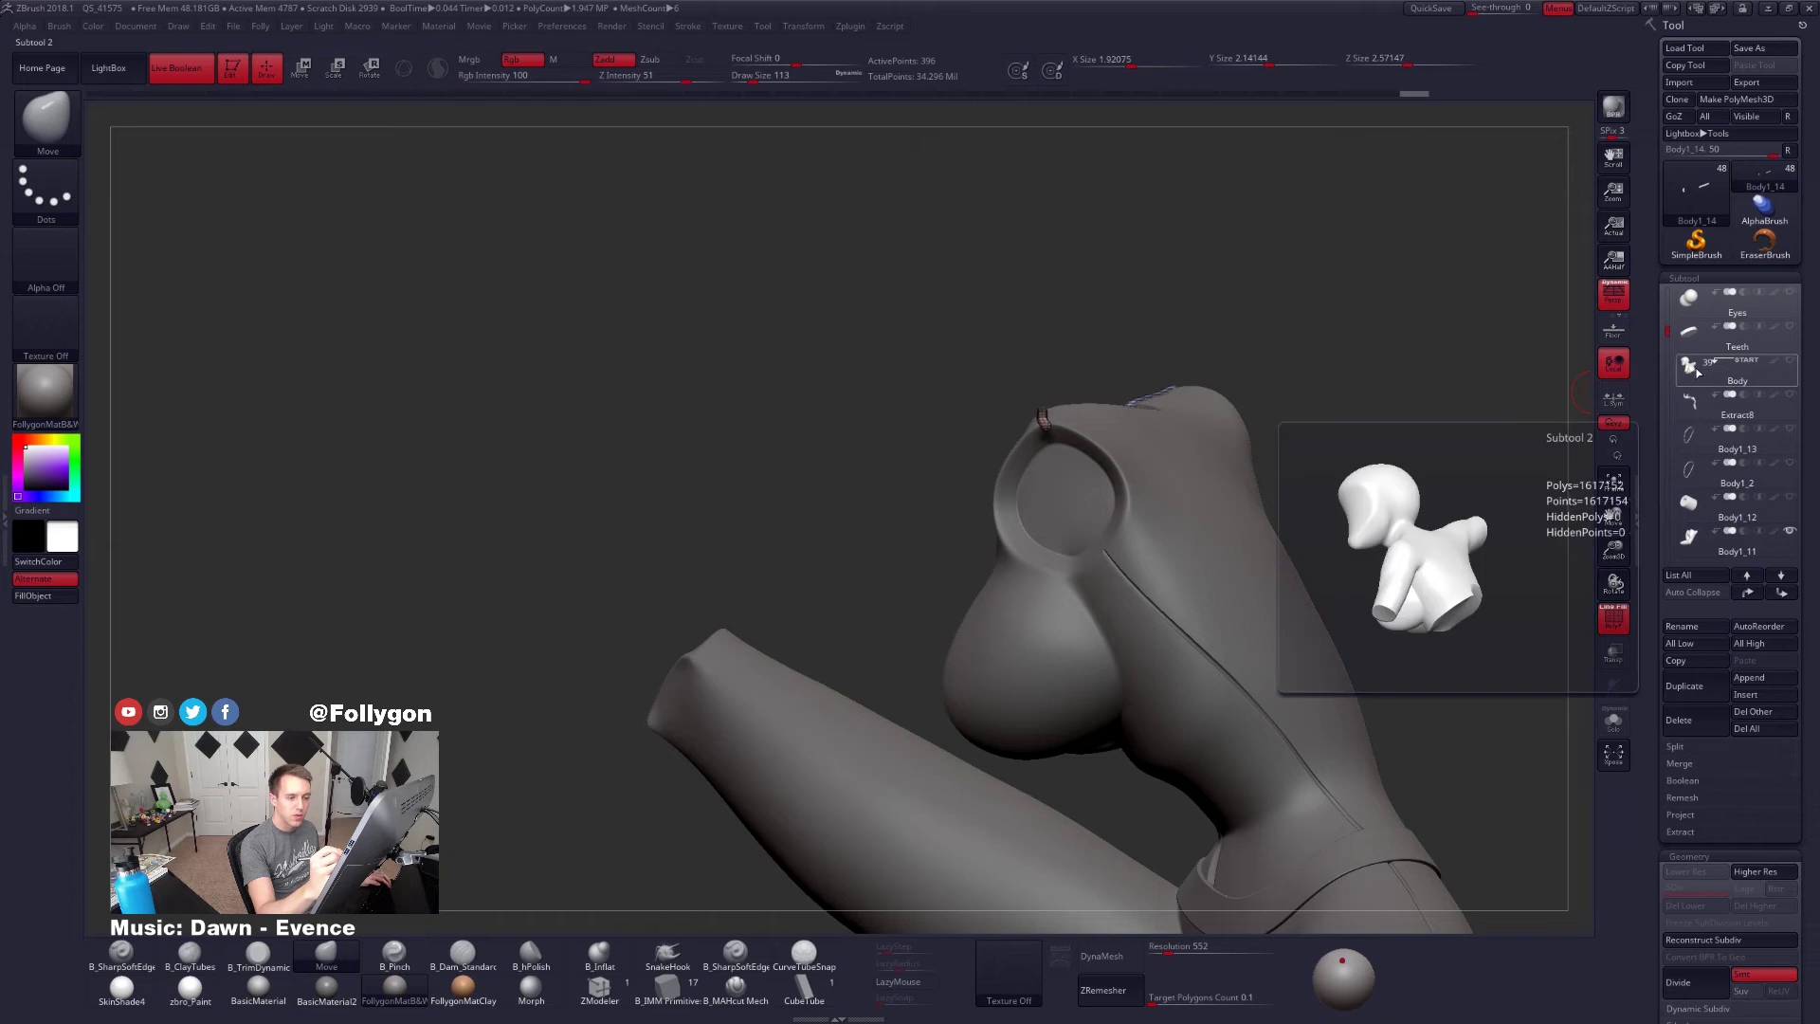
pyautogui.moveTo(1766, 403)
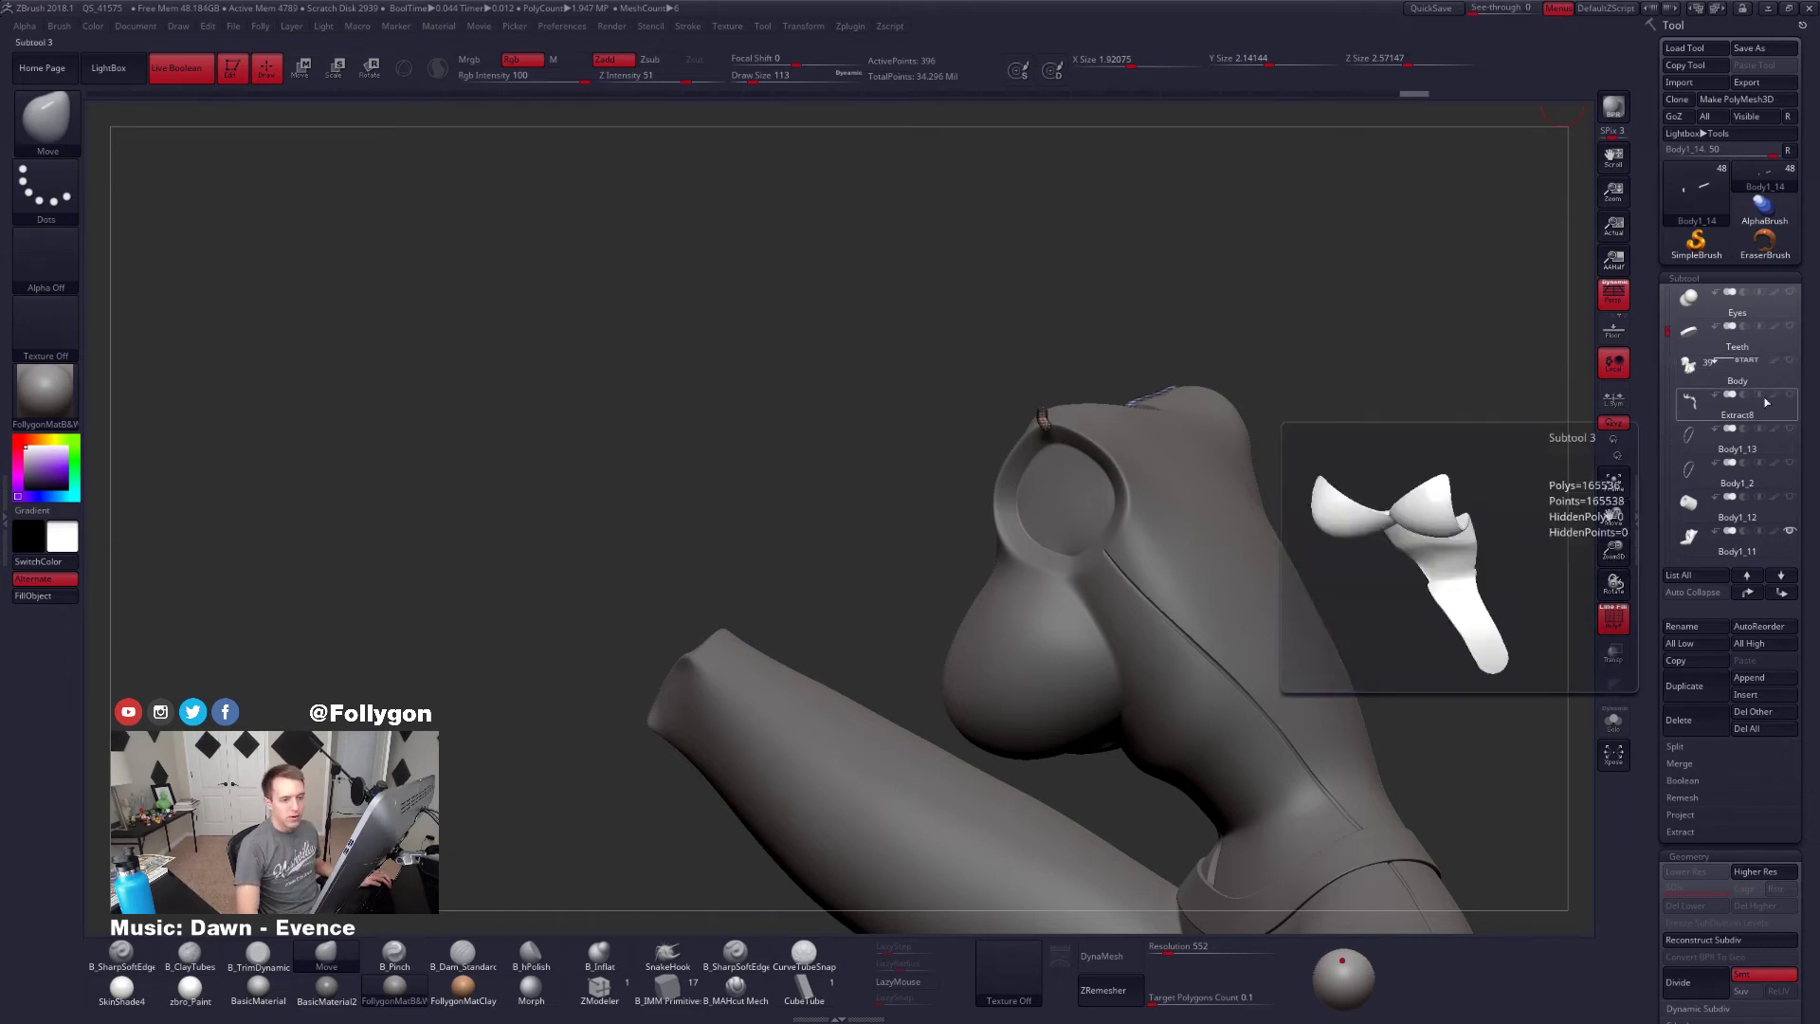
pyautogui.click(1685, 370)
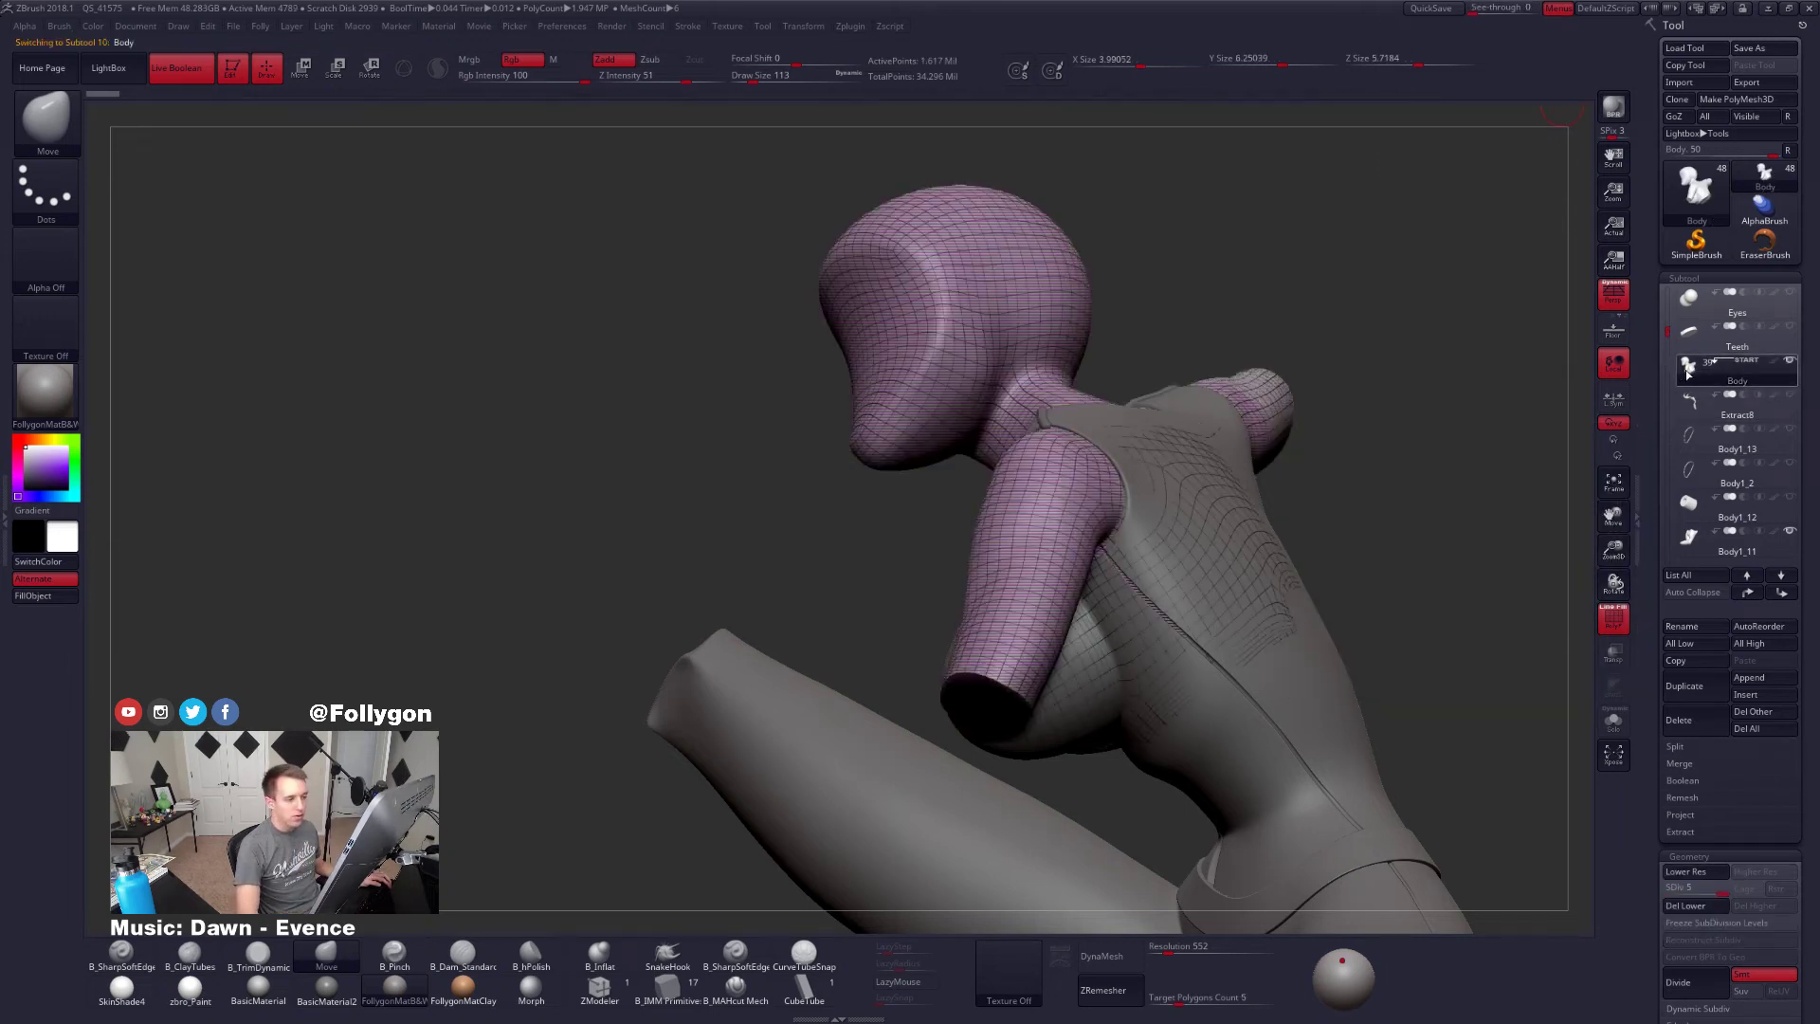
pyautogui.moveTo(1188, 622); pyautogui.dragTo(1187, 509, button='right')
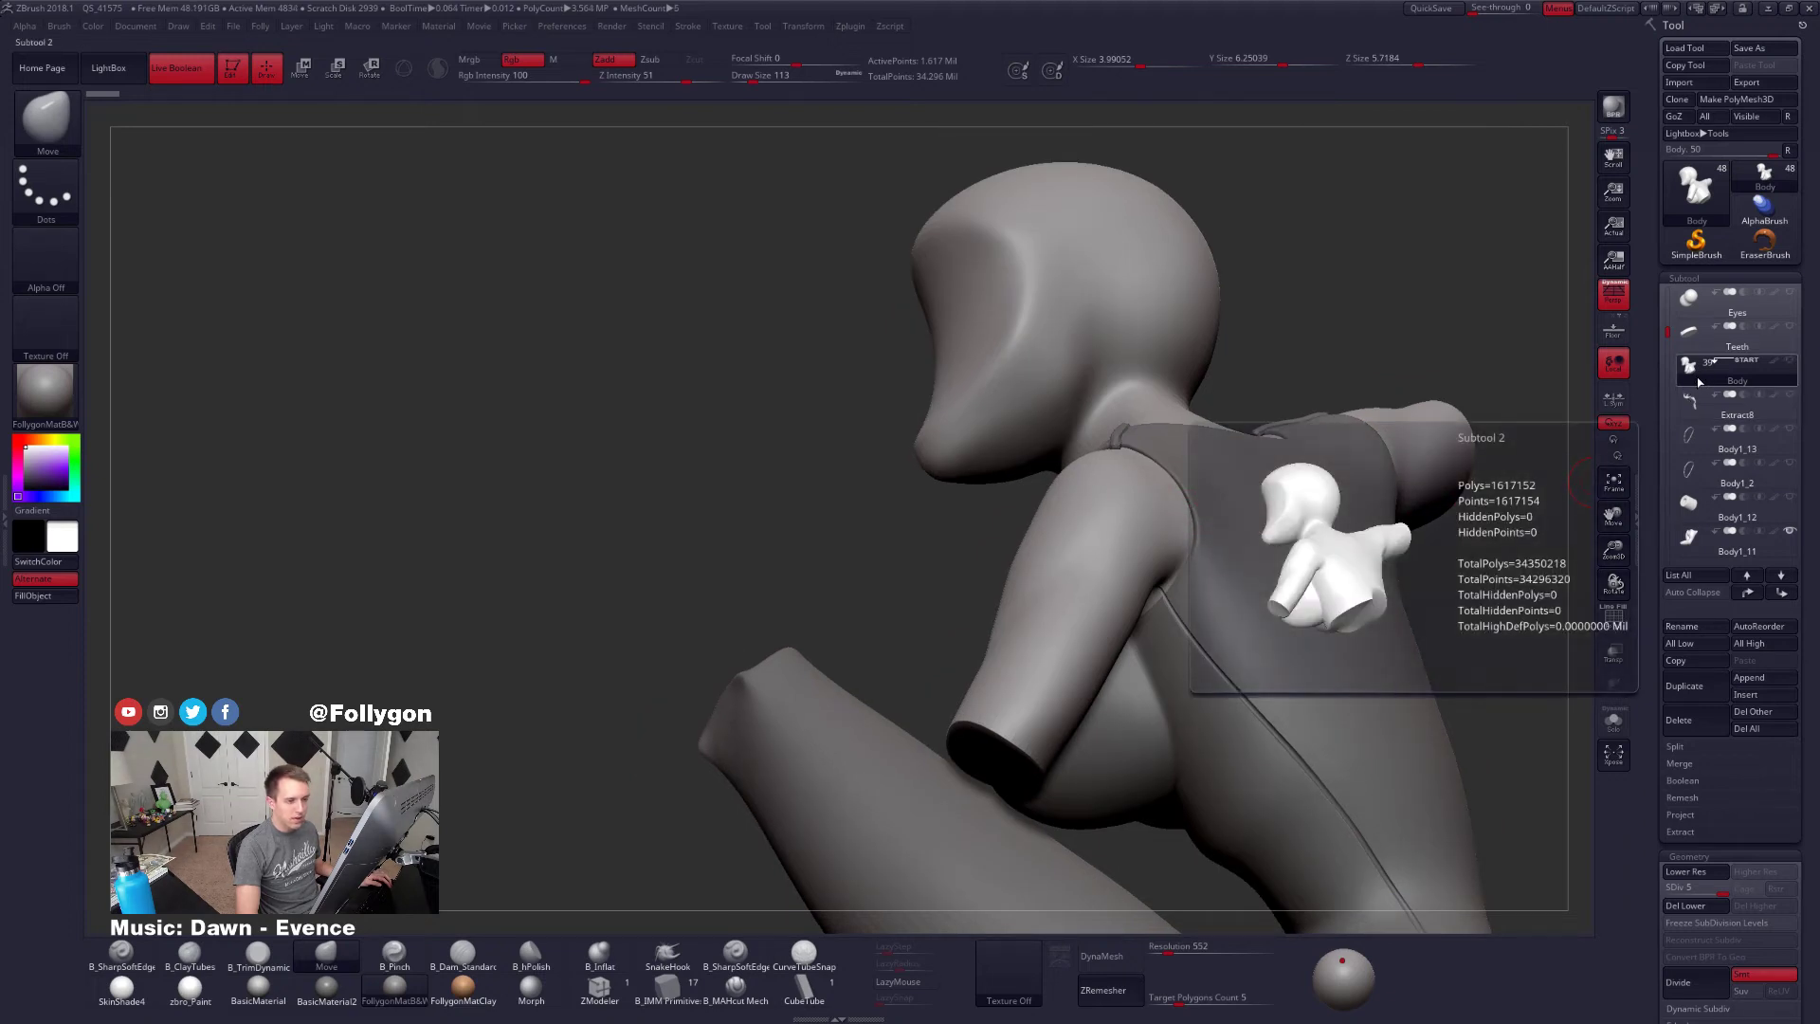
pyautogui.keyDown('alt'); pyautogui.click(1184, 449); pyautogui.keyUp('alt')
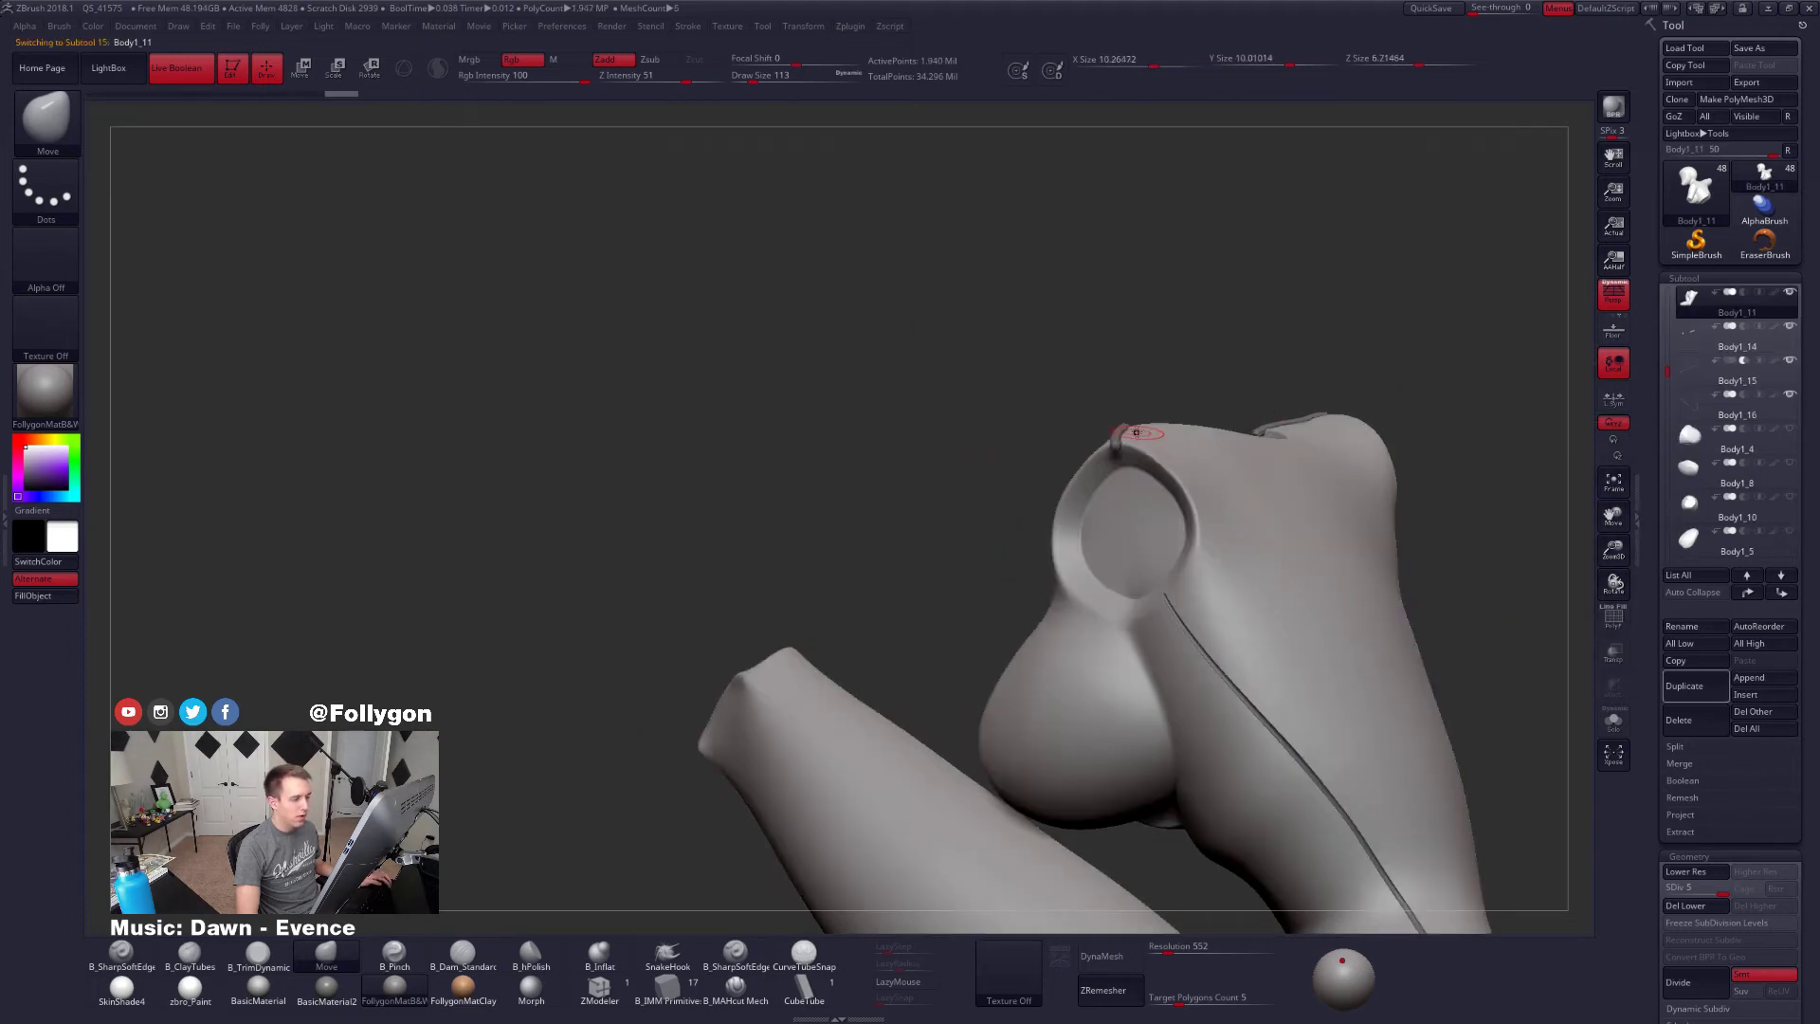
pyautogui.keyDown('alt'); pyautogui.click(1122, 428); pyautogui.keyUp('alt')
pyautogui.moveTo(1122, 429); pyautogui.dragTo(1189, 443, button='right')
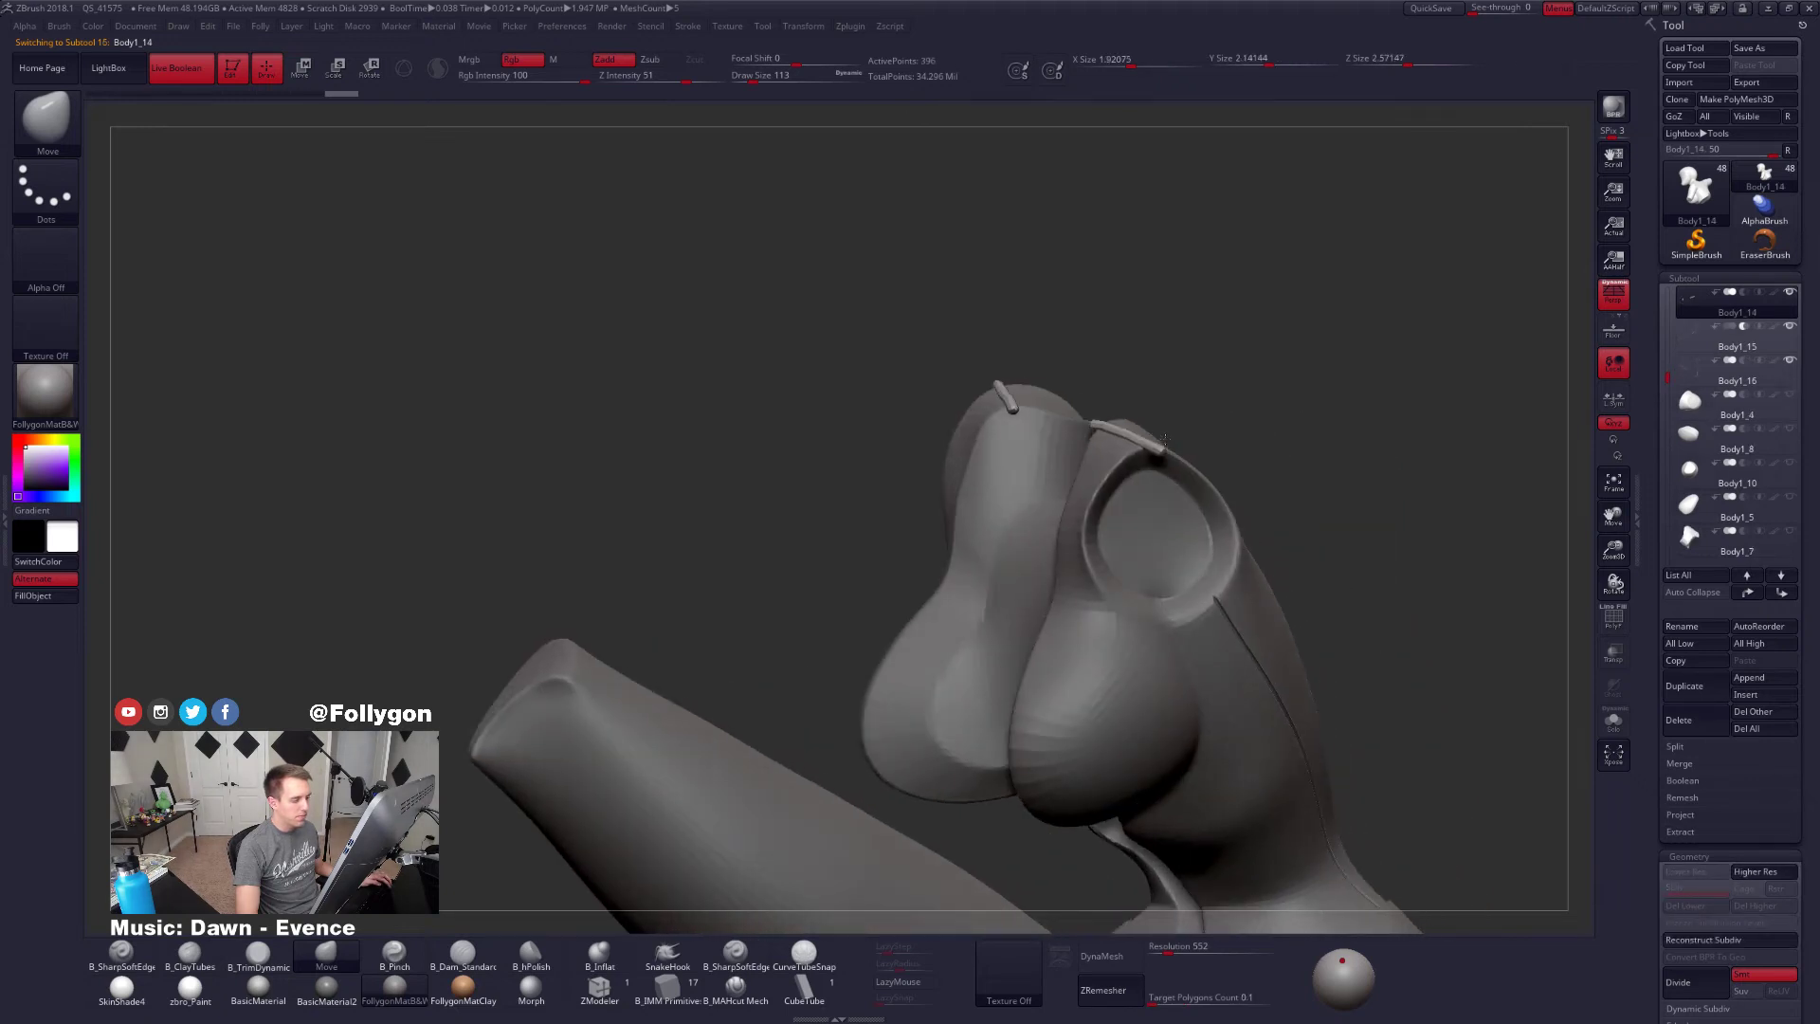
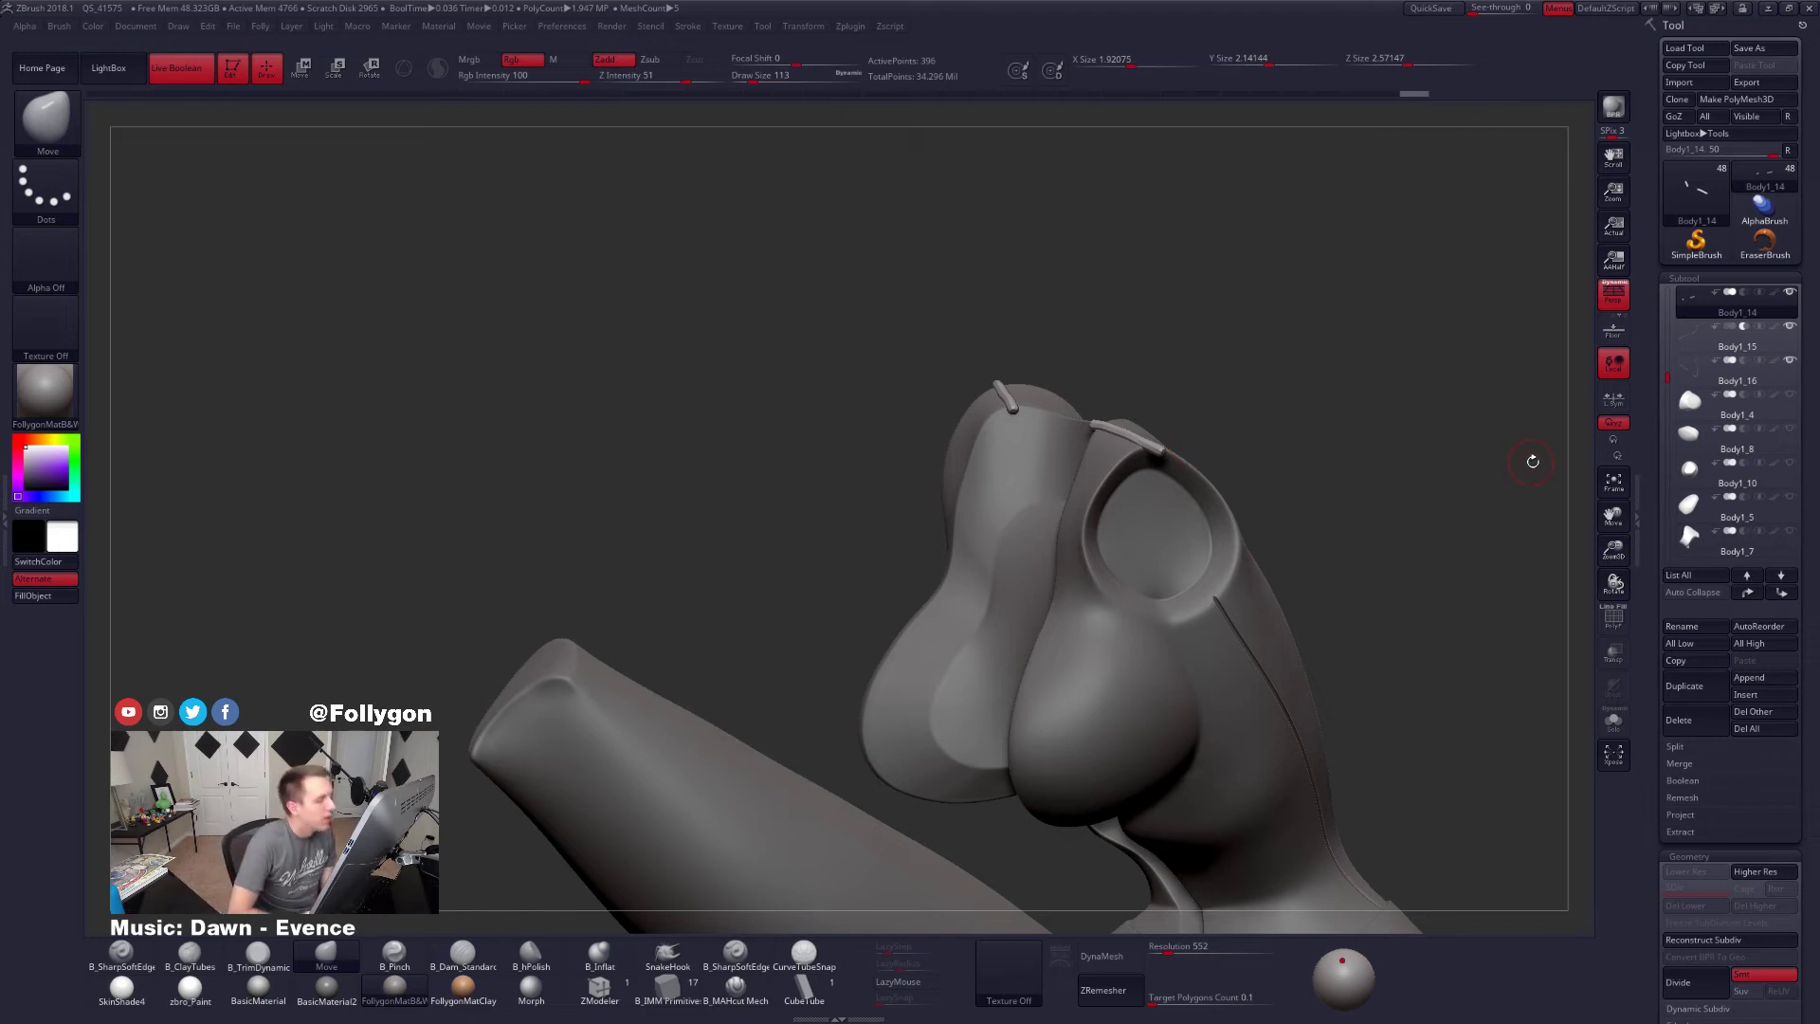
# Isolate the shoulder strips with polyframe shown and delete surplus edge loops toward one strip's armhole end using ZModeler's Delete EdgeLoop Complete
pyautogui.click(622, 986)
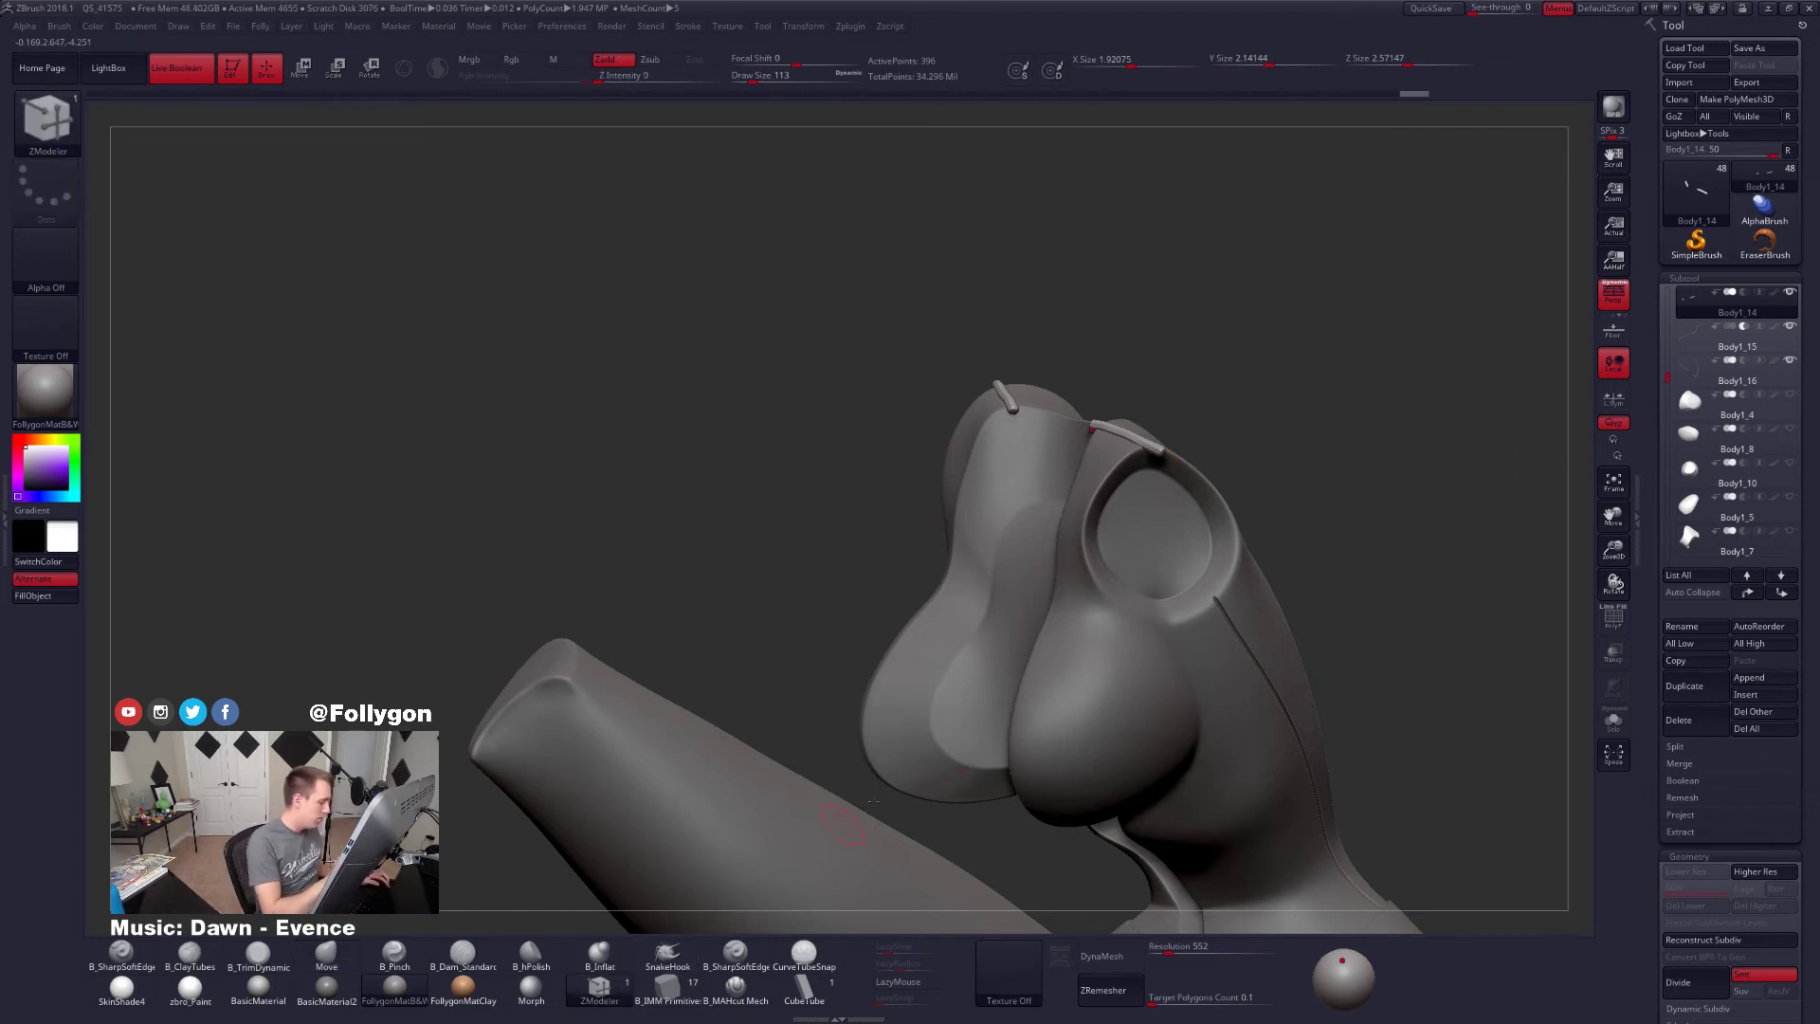
pyautogui.hotkey('shift', 's')
pyautogui.hotkey('shift', 'f')
pyautogui.keyDown('ctrl'); pyautogui.moveTo(1145, 440); pyautogui.dragTo(1179, 595, button='right'); pyautogui.keyUp('ctrl')
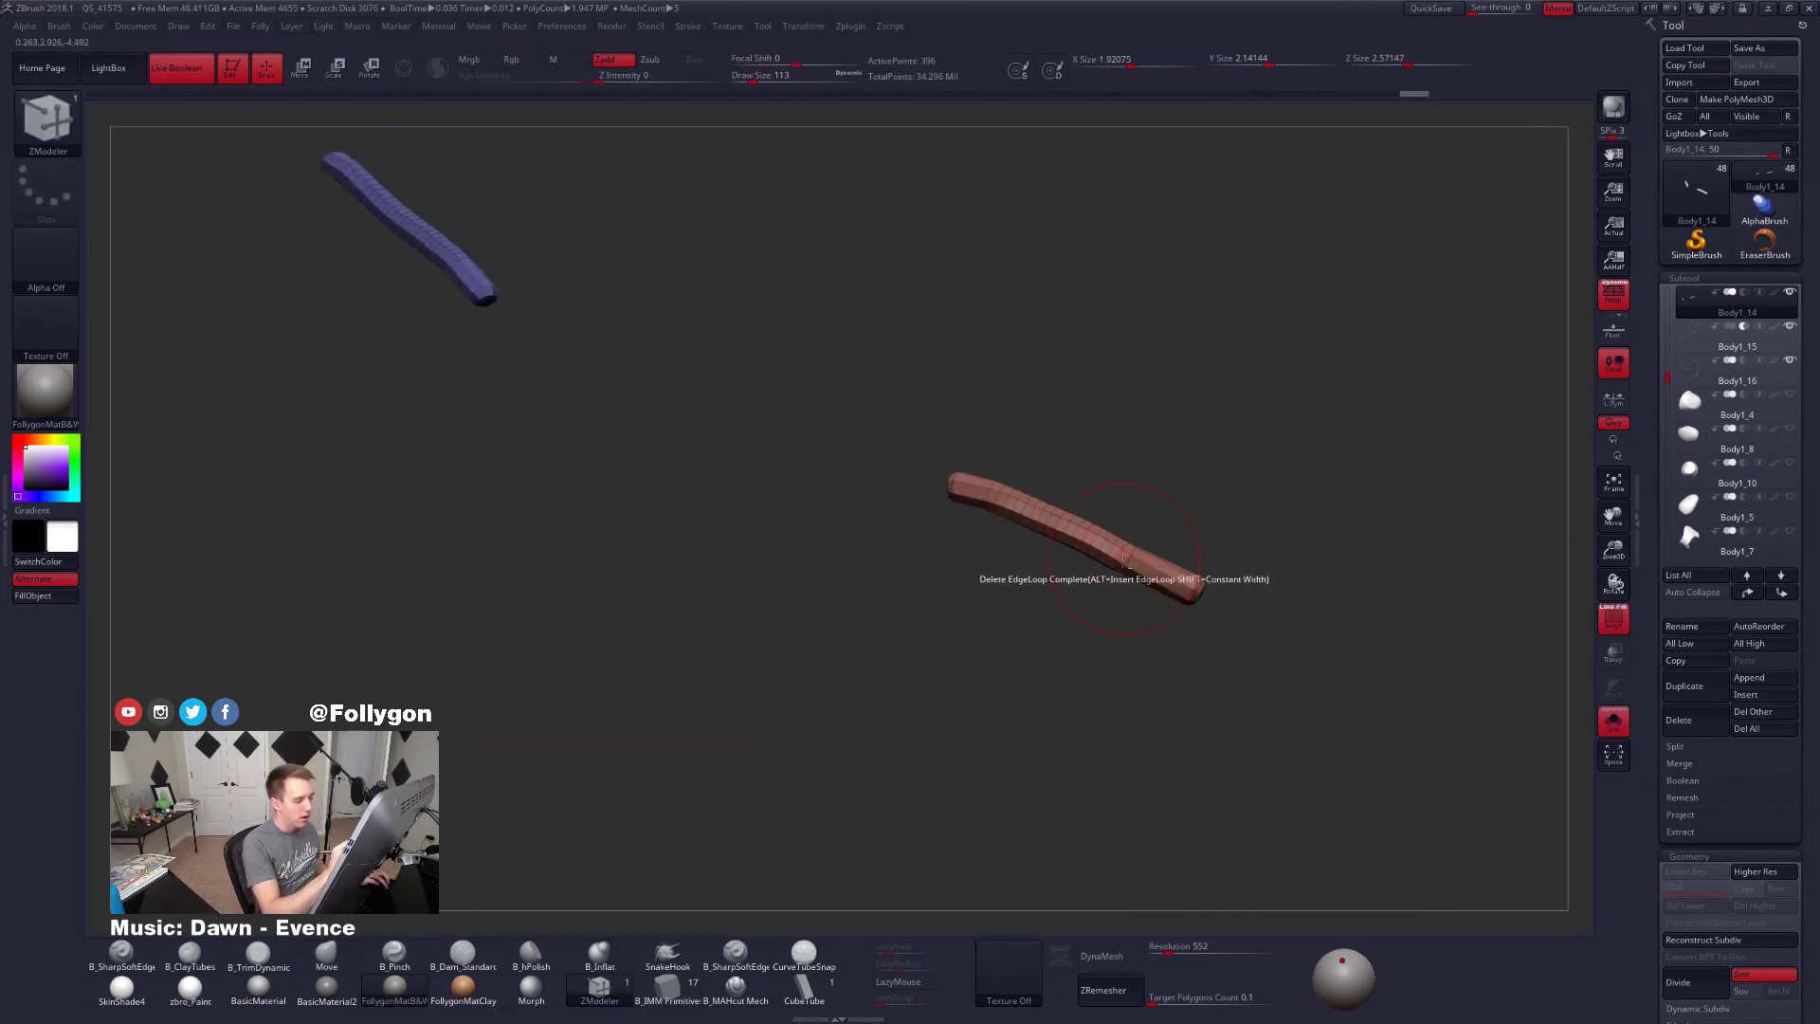
pyautogui.press('space')
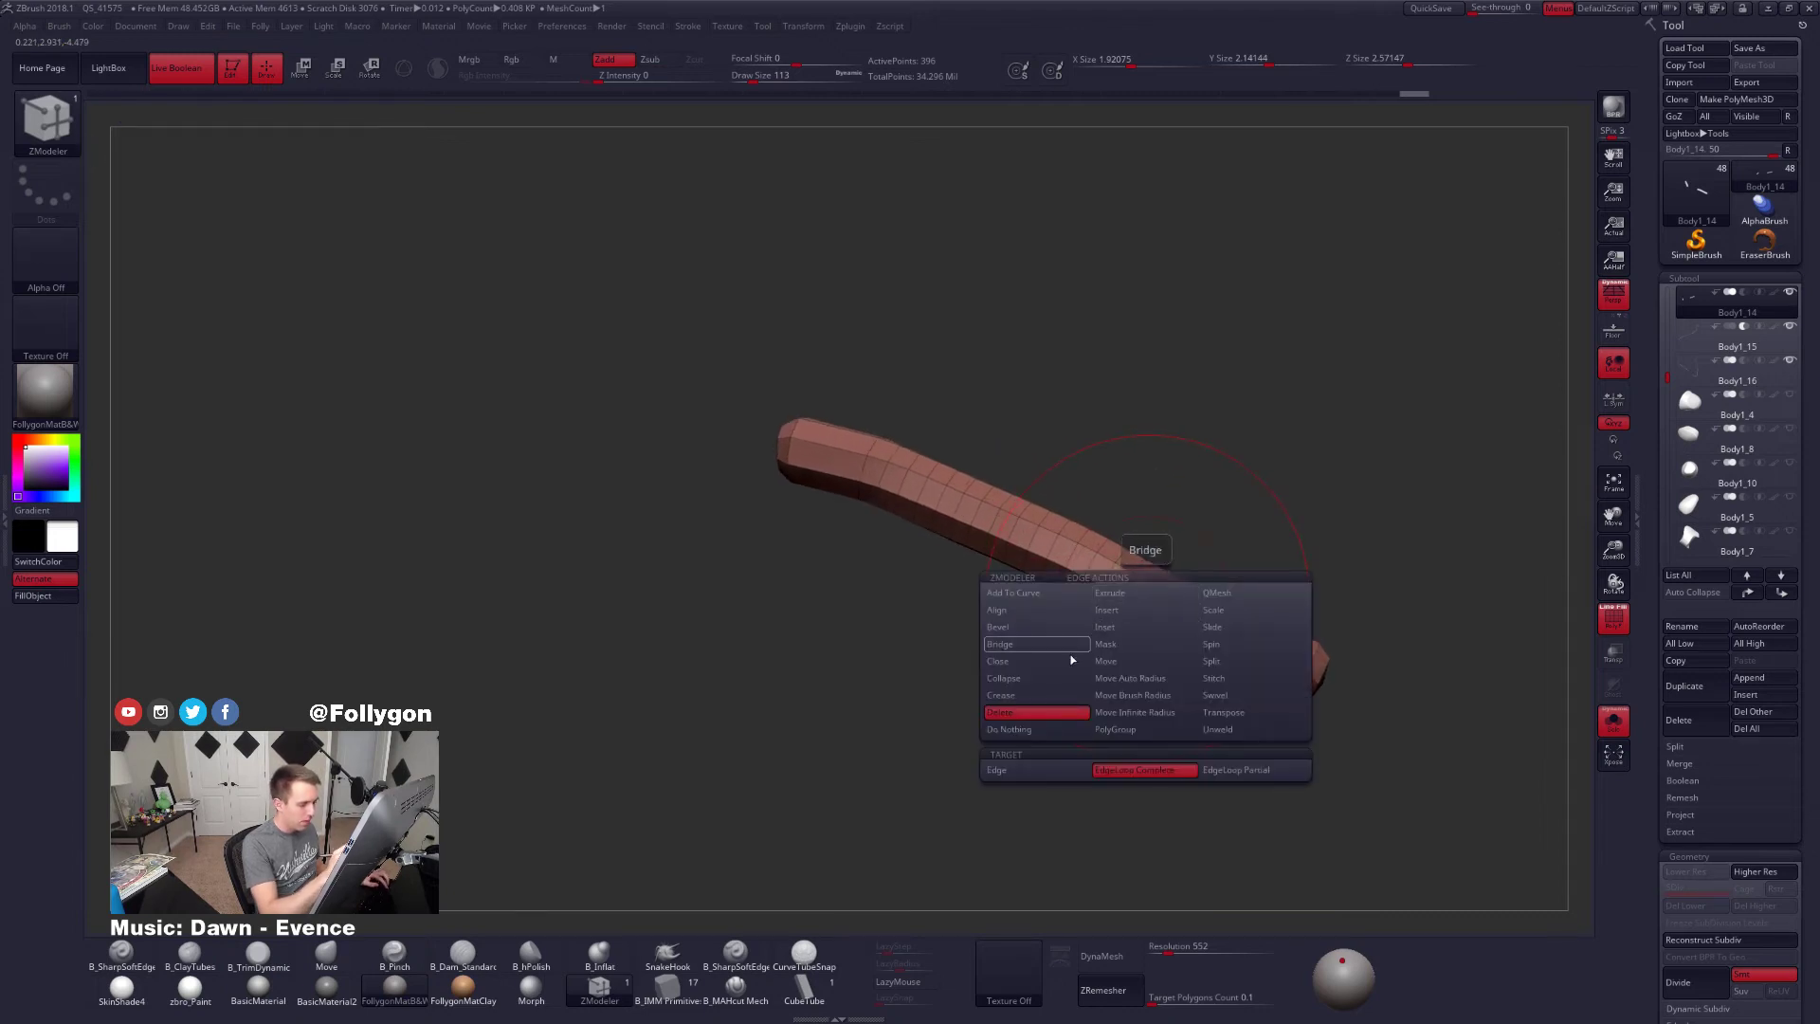
pyautogui.click(1144, 594)
pyautogui.click(1133, 587)
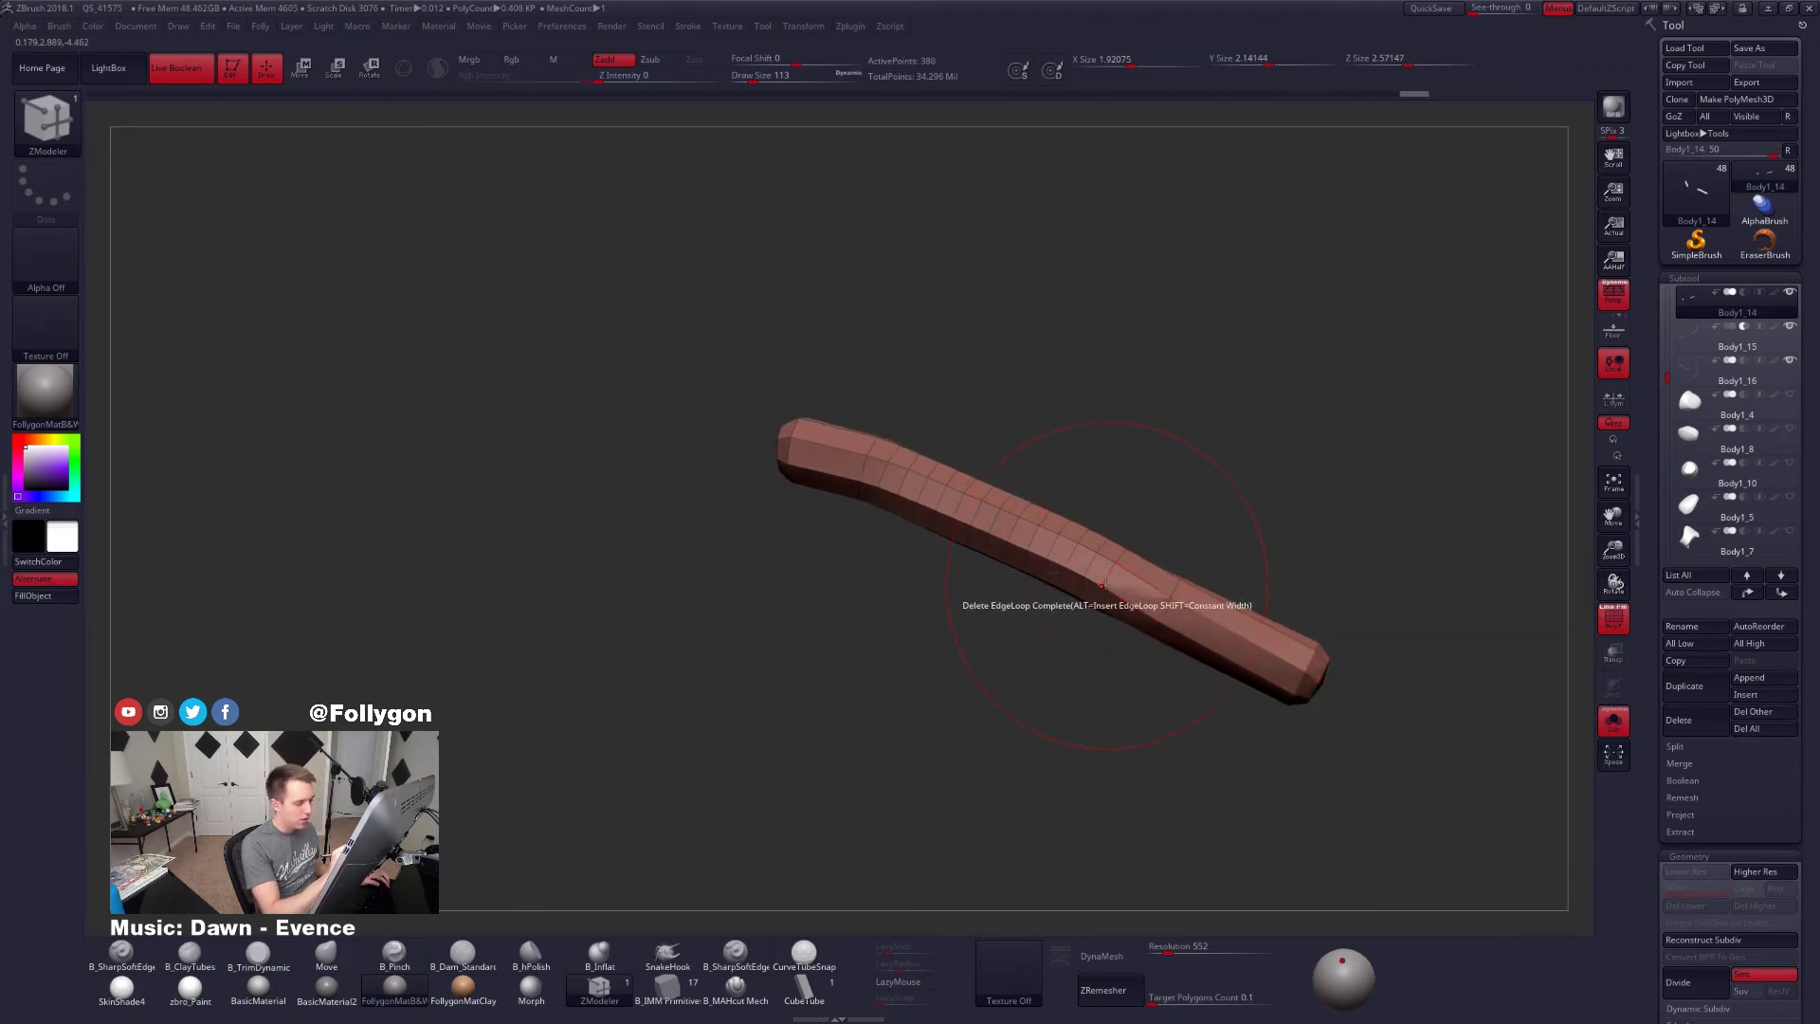
pyautogui.click(1103, 584)
# Delete the remaining surplus edge loops through the same strip's middle and neckline end, and compare it with the bodysuit
pyautogui.keyDown('alt'); pyautogui.moveTo(1100, 584); pyautogui.dragTo(1163, 635, button='right'); pyautogui.keyUp('alt')
pyautogui.click(1145, 635)
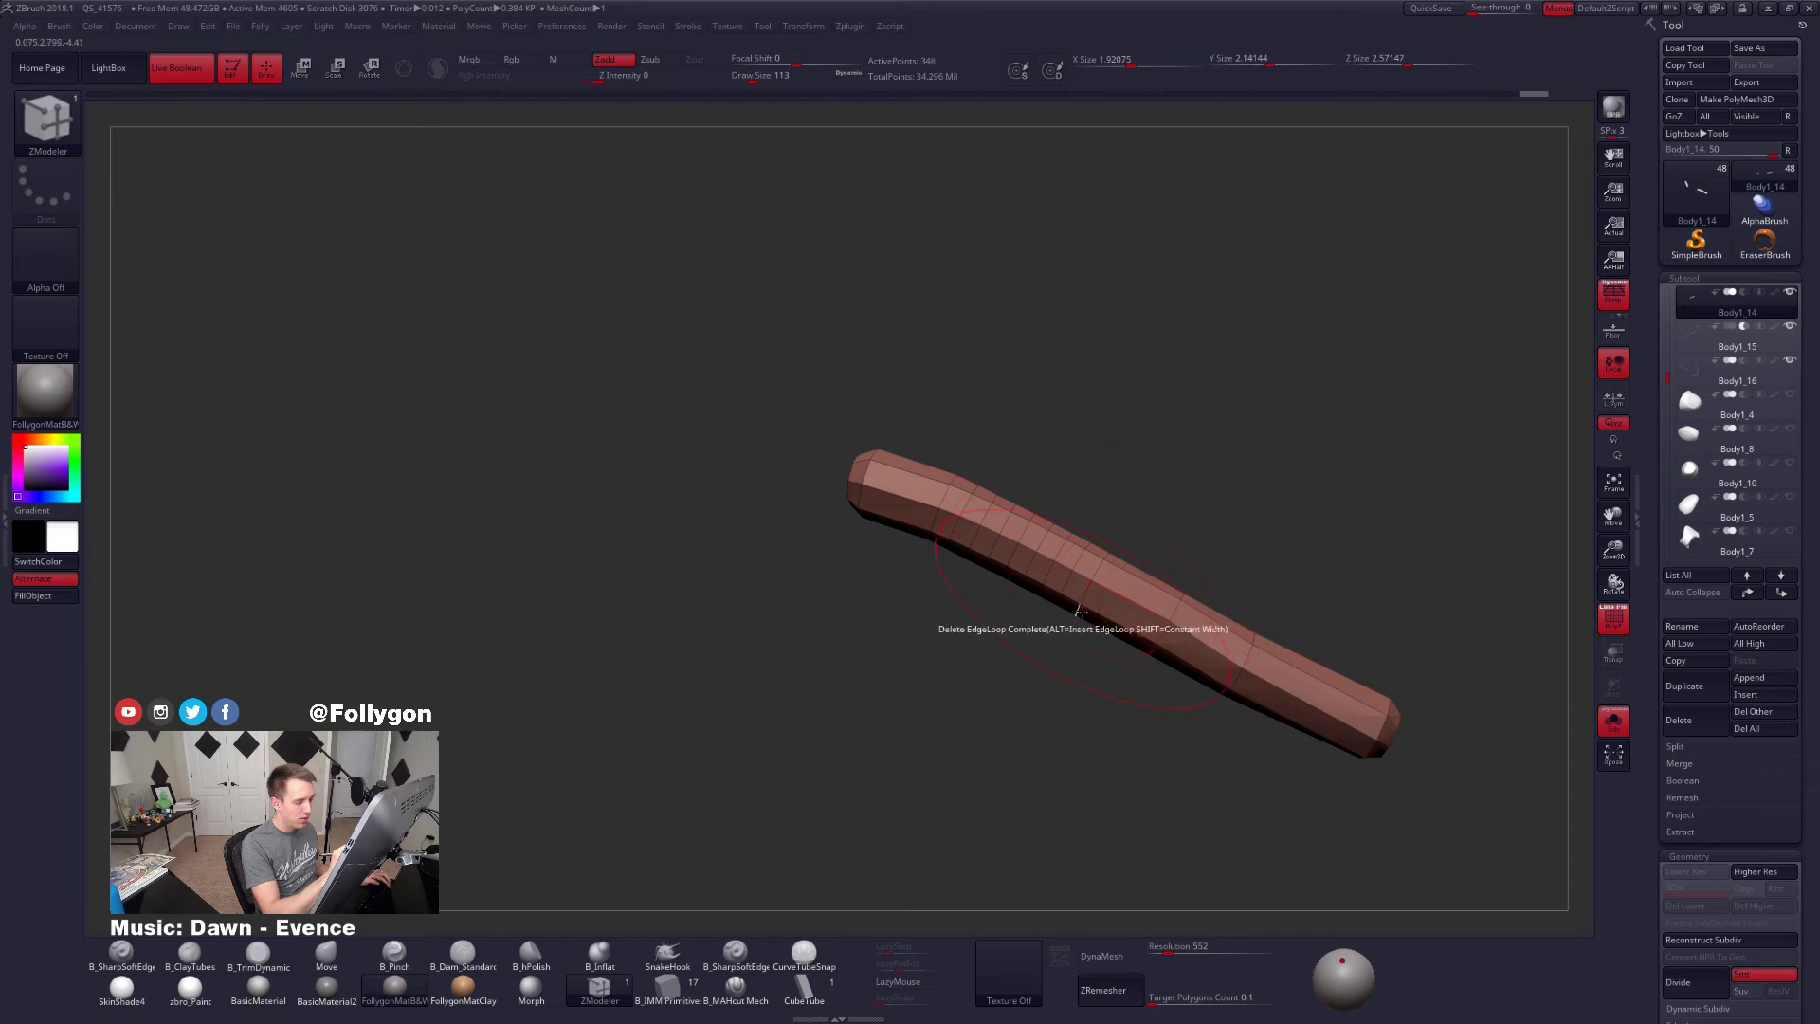
pyautogui.click(1127, 605)
pyautogui.click(1096, 637)
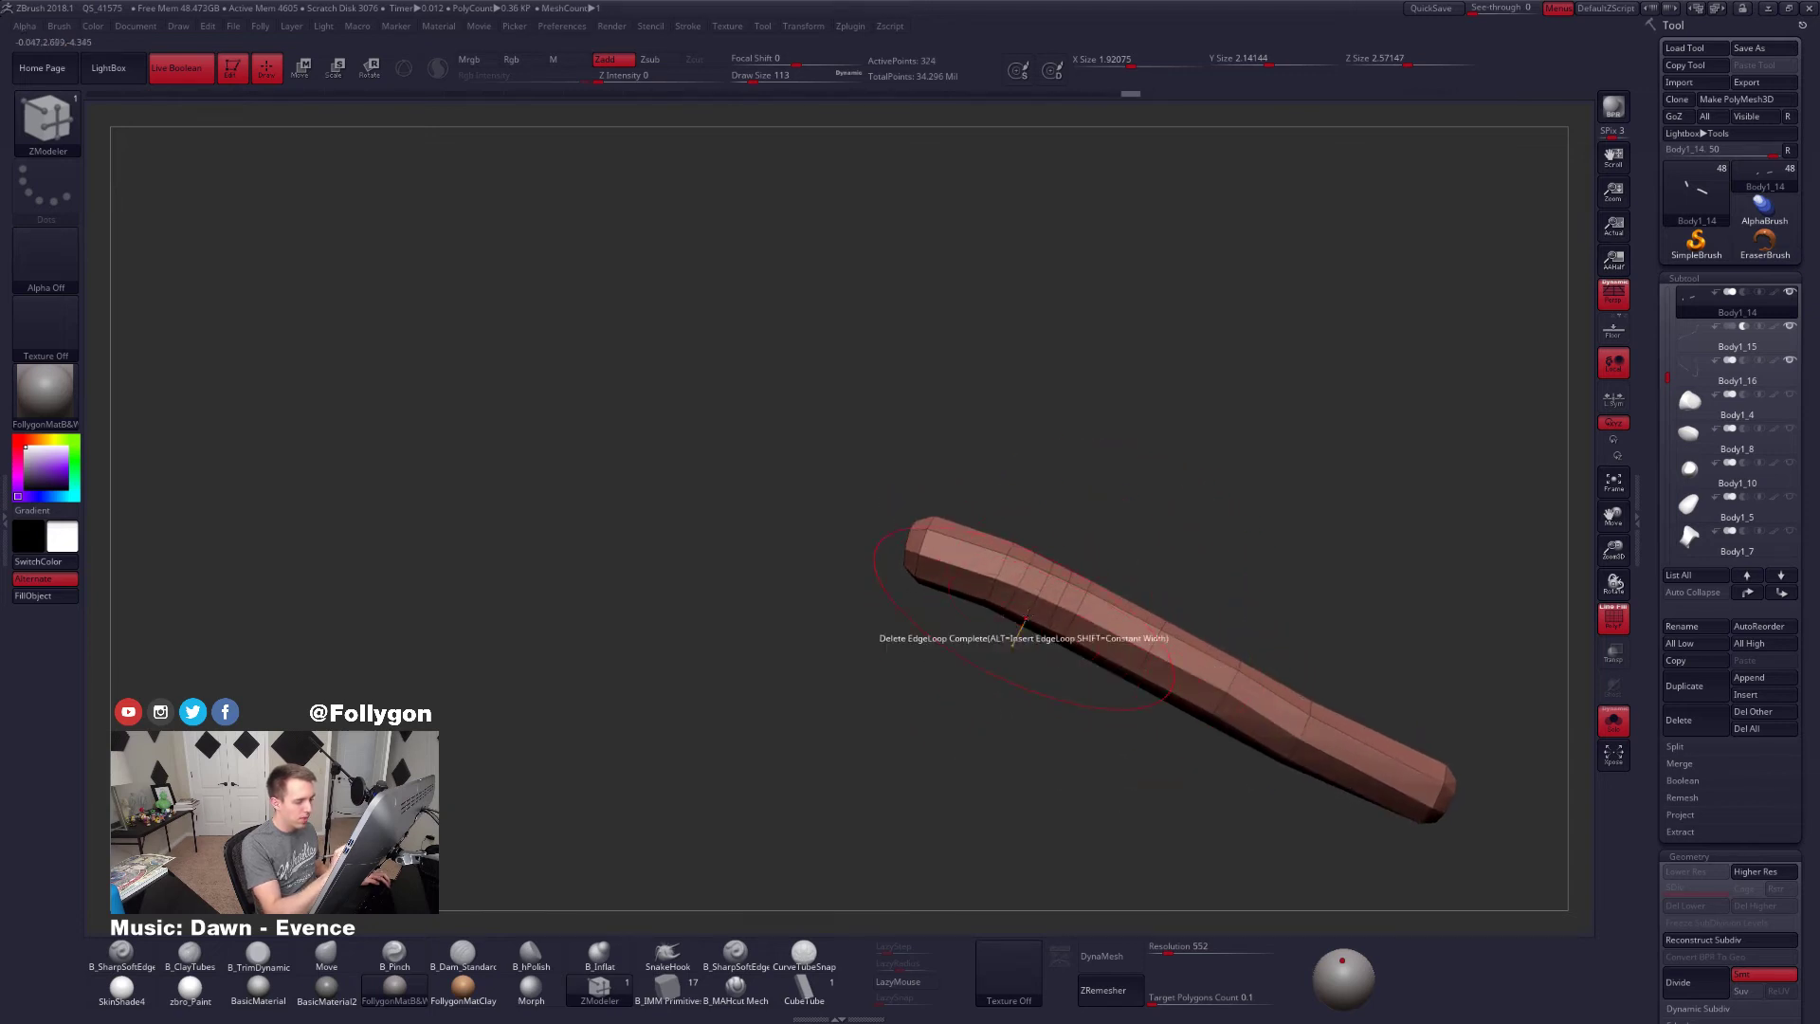
pyautogui.click(1024, 618)
pyautogui.click(1047, 610)
pyautogui.click(1019, 597)
pyautogui.keyDown('ctrl'); pyautogui.moveTo(1071, 722); pyautogui.dragTo(1099, 724, button='right'); pyautogui.keyUp('ctrl')
pyautogui.hotkey('alt', 's')
pyautogui.hotkey('alt', 's')
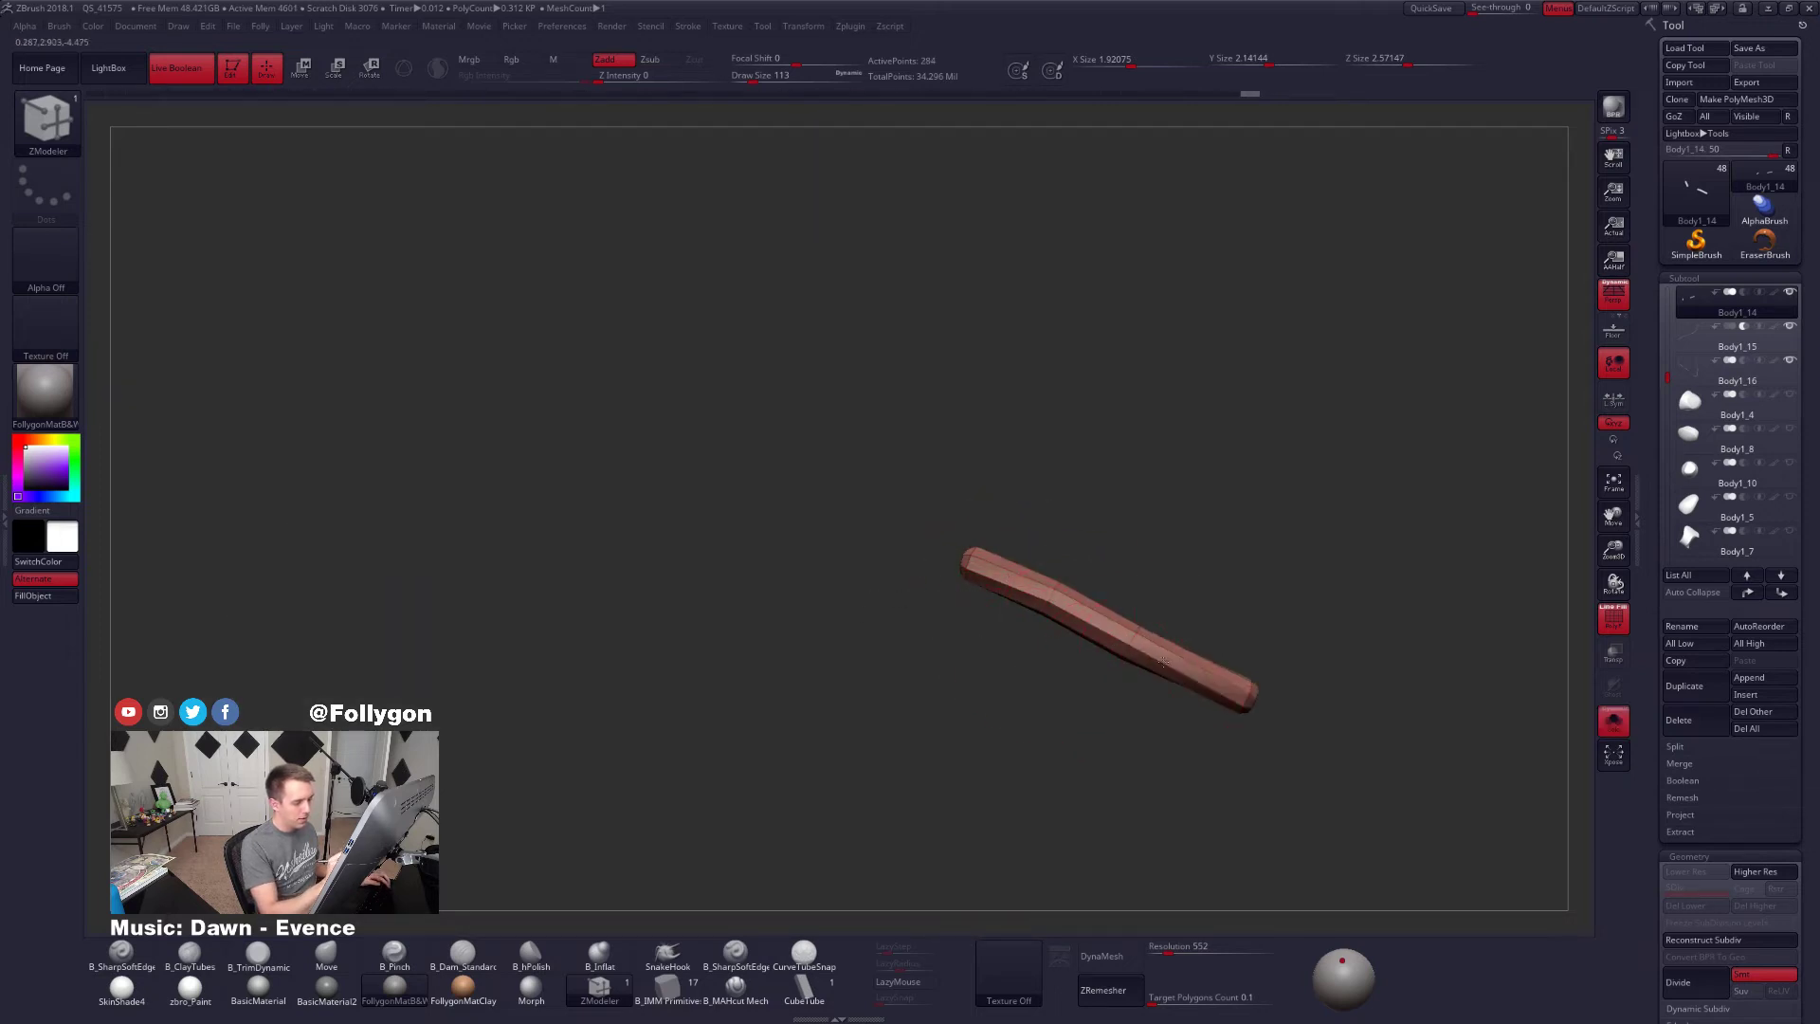
pyautogui.hotkey('alt', 's')
pyautogui.moveTo(1143, 730); pyautogui.dragTo(1182, 601, button='right')
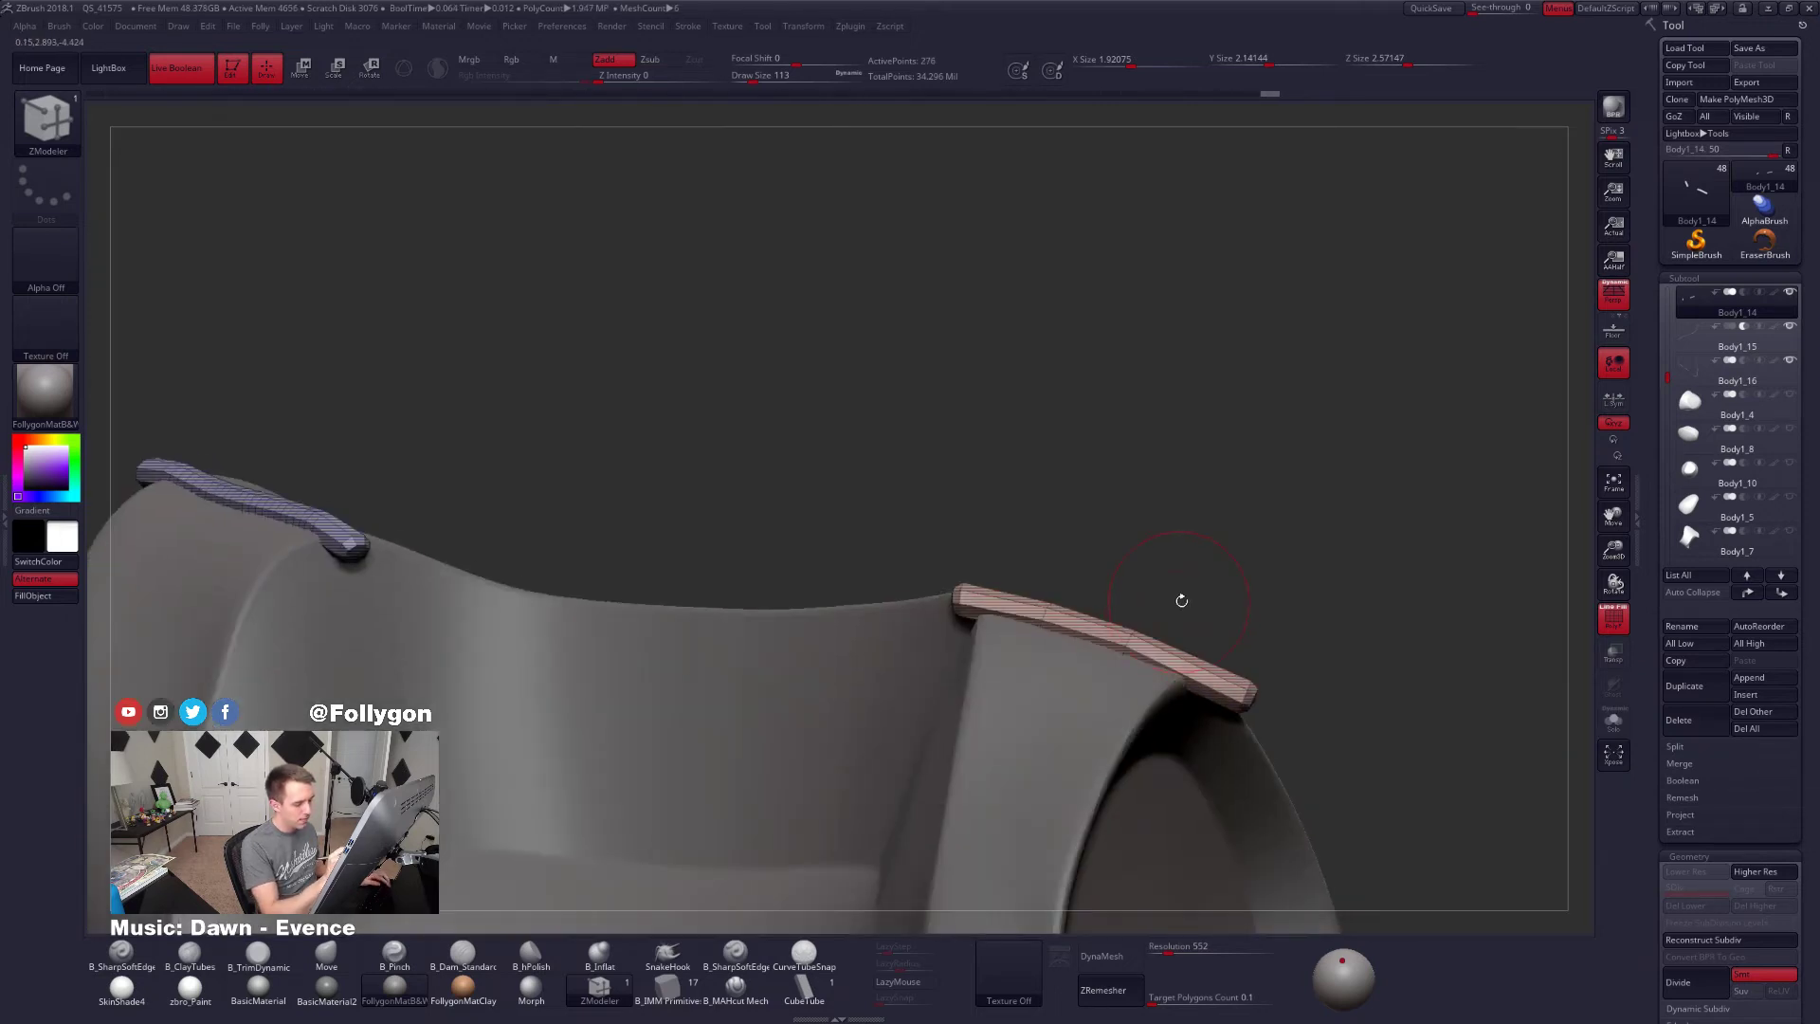
# Thin out the dense edge loops along the opposite shoulder's strip with ZModeler's Delete EdgeLoop Complete
pyautogui.keyDown('alt'); pyautogui.moveTo(1056, 618); pyautogui.dragTo(1349, 666, button='right'); pyautogui.keyUp('alt')
pyautogui.keyDown('alt'); pyautogui.moveTo(789, 609); pyautogui.dragTo(1105, 663, button='right'); pyautogui.keyUp('alt')
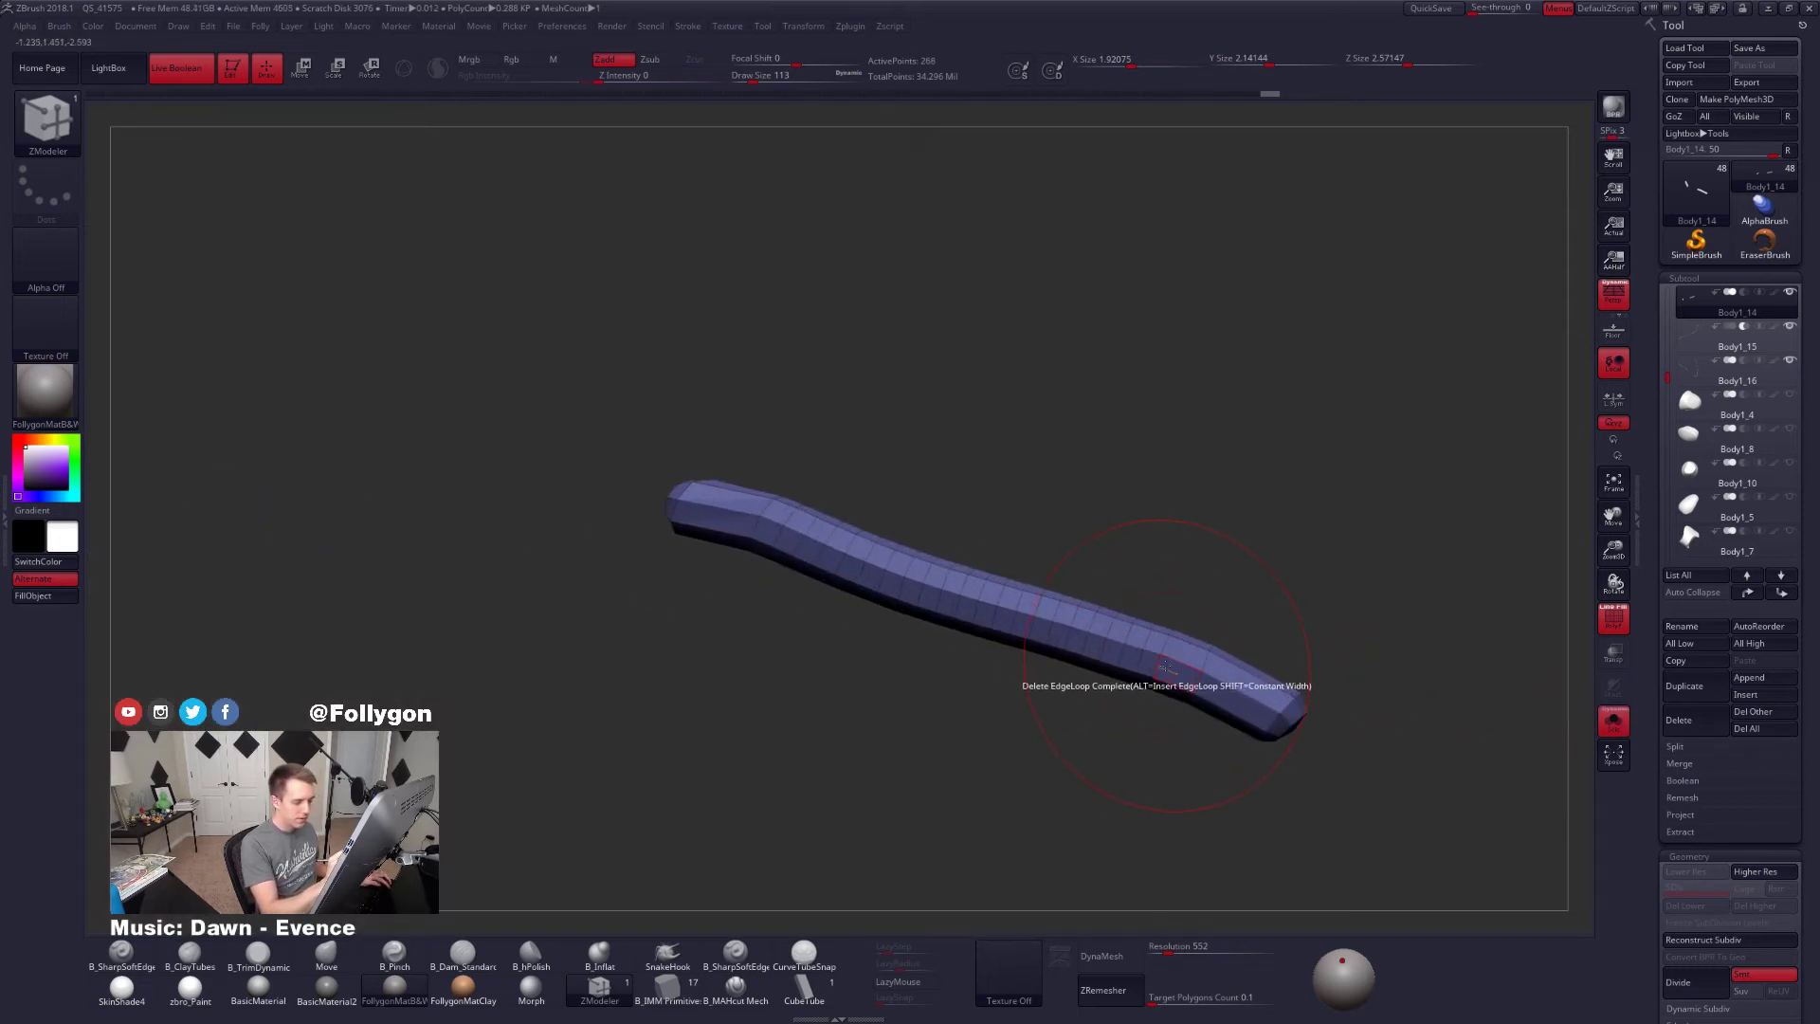
pyautogui.click(1141, 657)
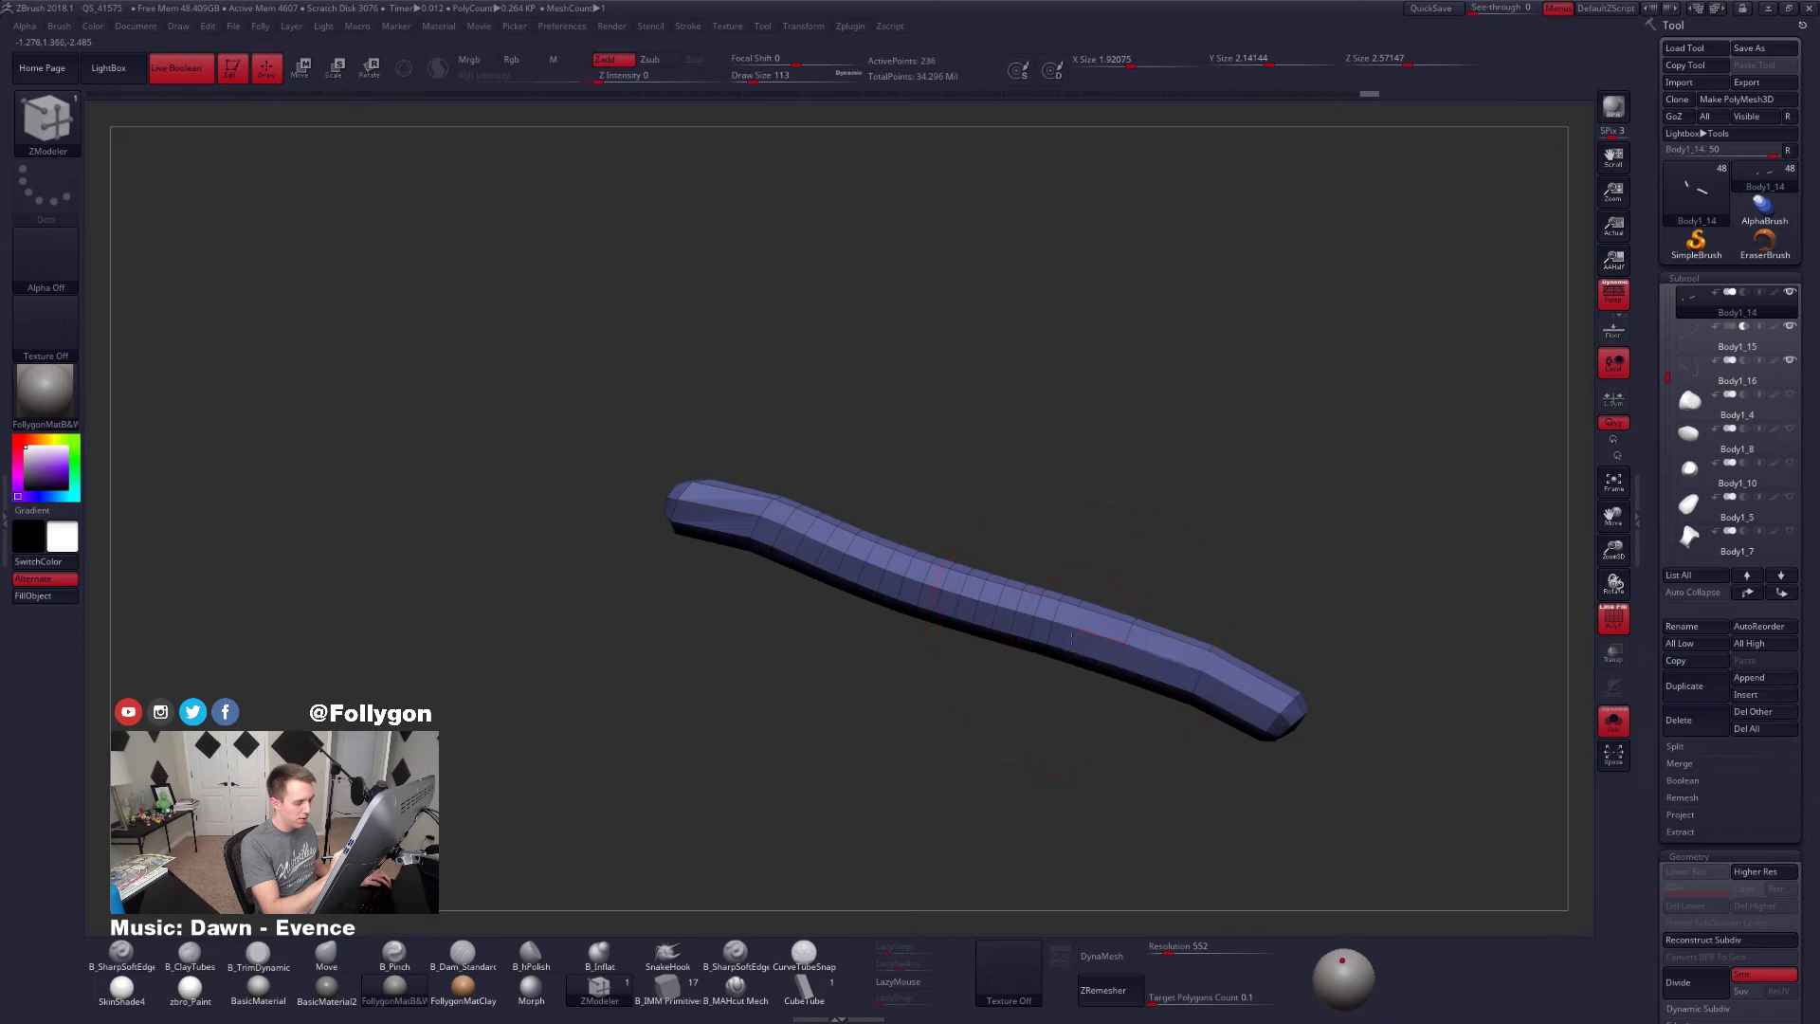
pyautogui.click(976, 613)
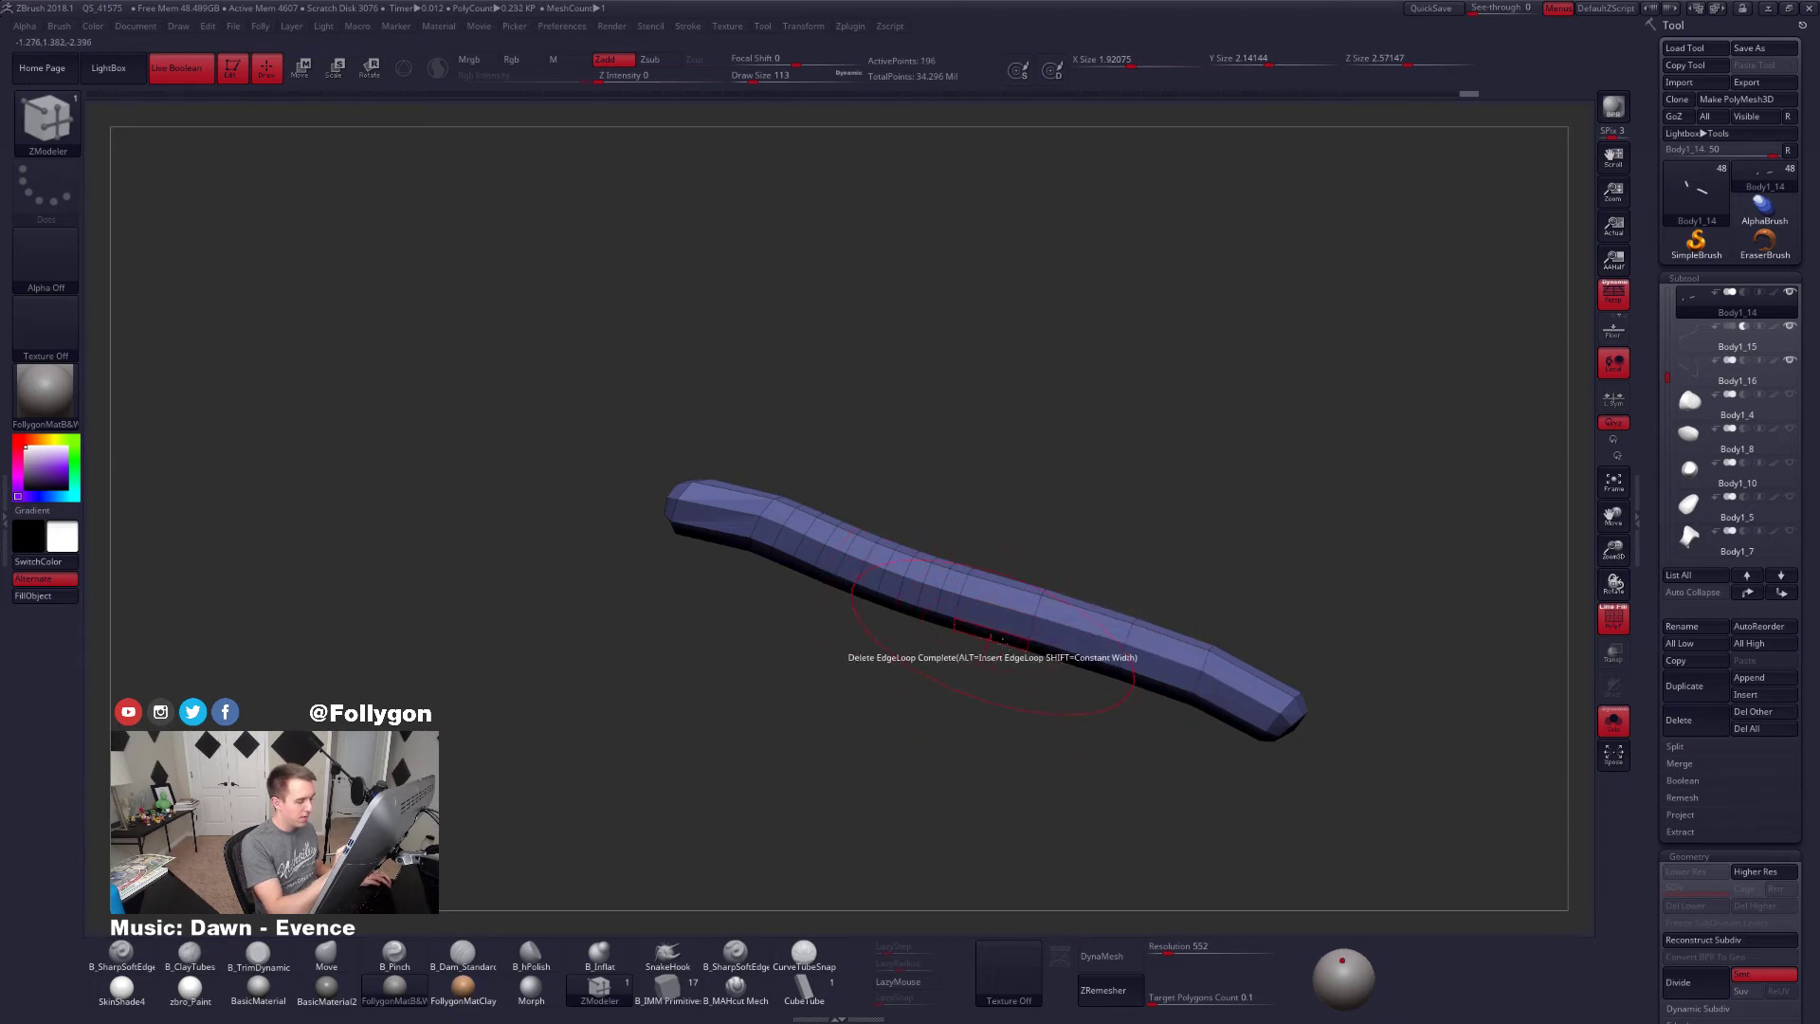
pyautogui.keyDown('alt'); pyautogui.moveTo(990, 637); pyautogui.dragTo(1130, 699, button='right'); pyautogui.keyUp('alt')
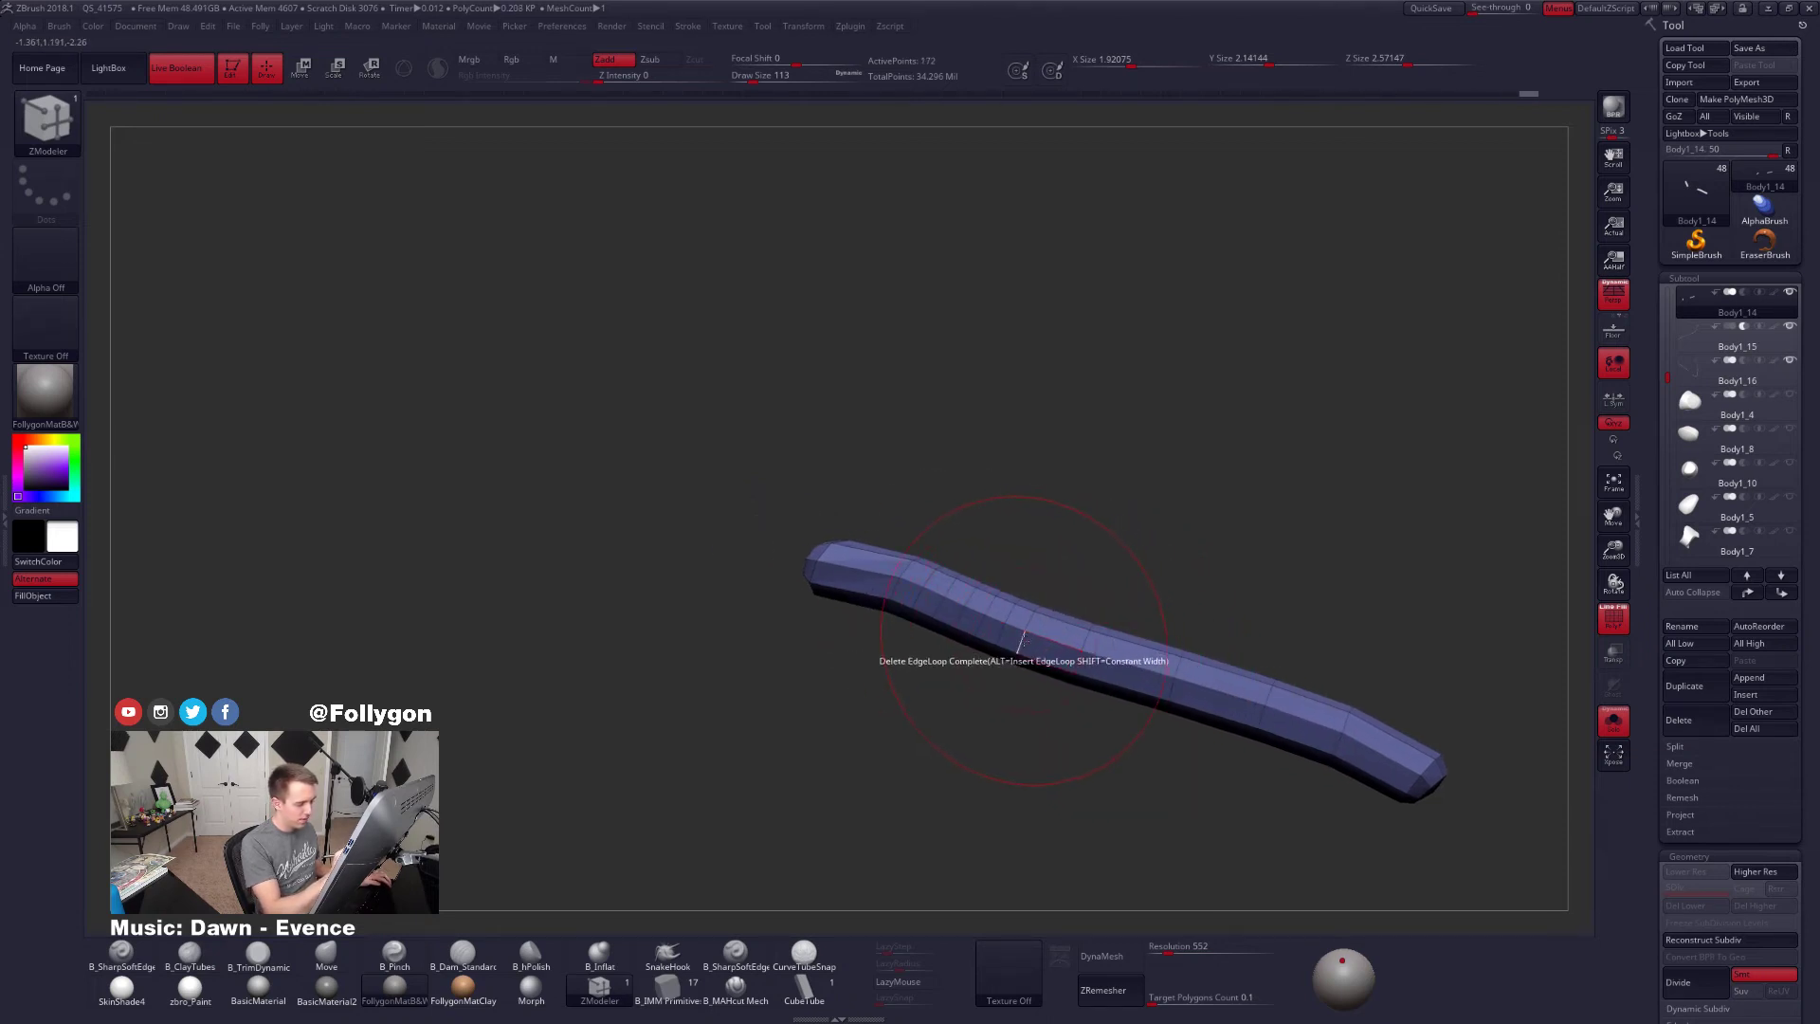
pyautogui.click(999, 630)
pyautogui.click(953, 608)
pyautogui.click(934, 598)
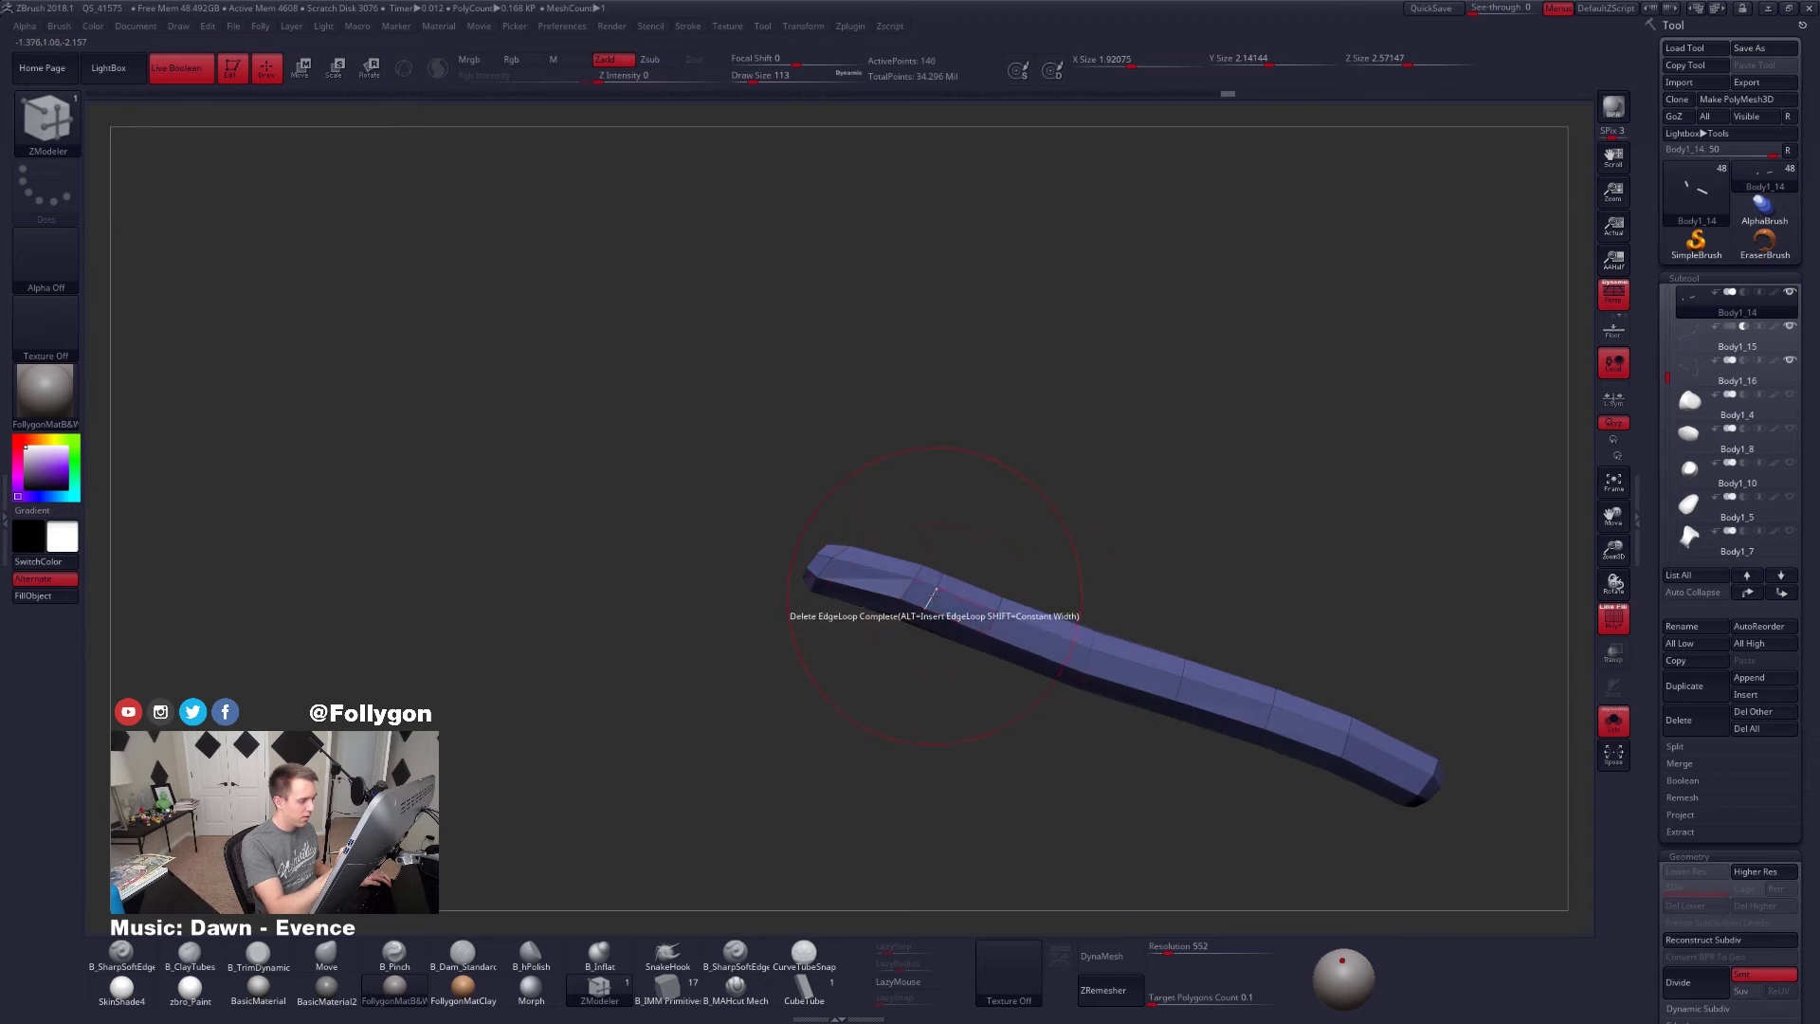
pyautogui.moveTo(953, 628); pyautogui.dragTo(1072, 723, button='right')
# Check the opposite strip against the bodysuit and delete a few more of its edge loops
pyautogui.hotkey('shift', 's')
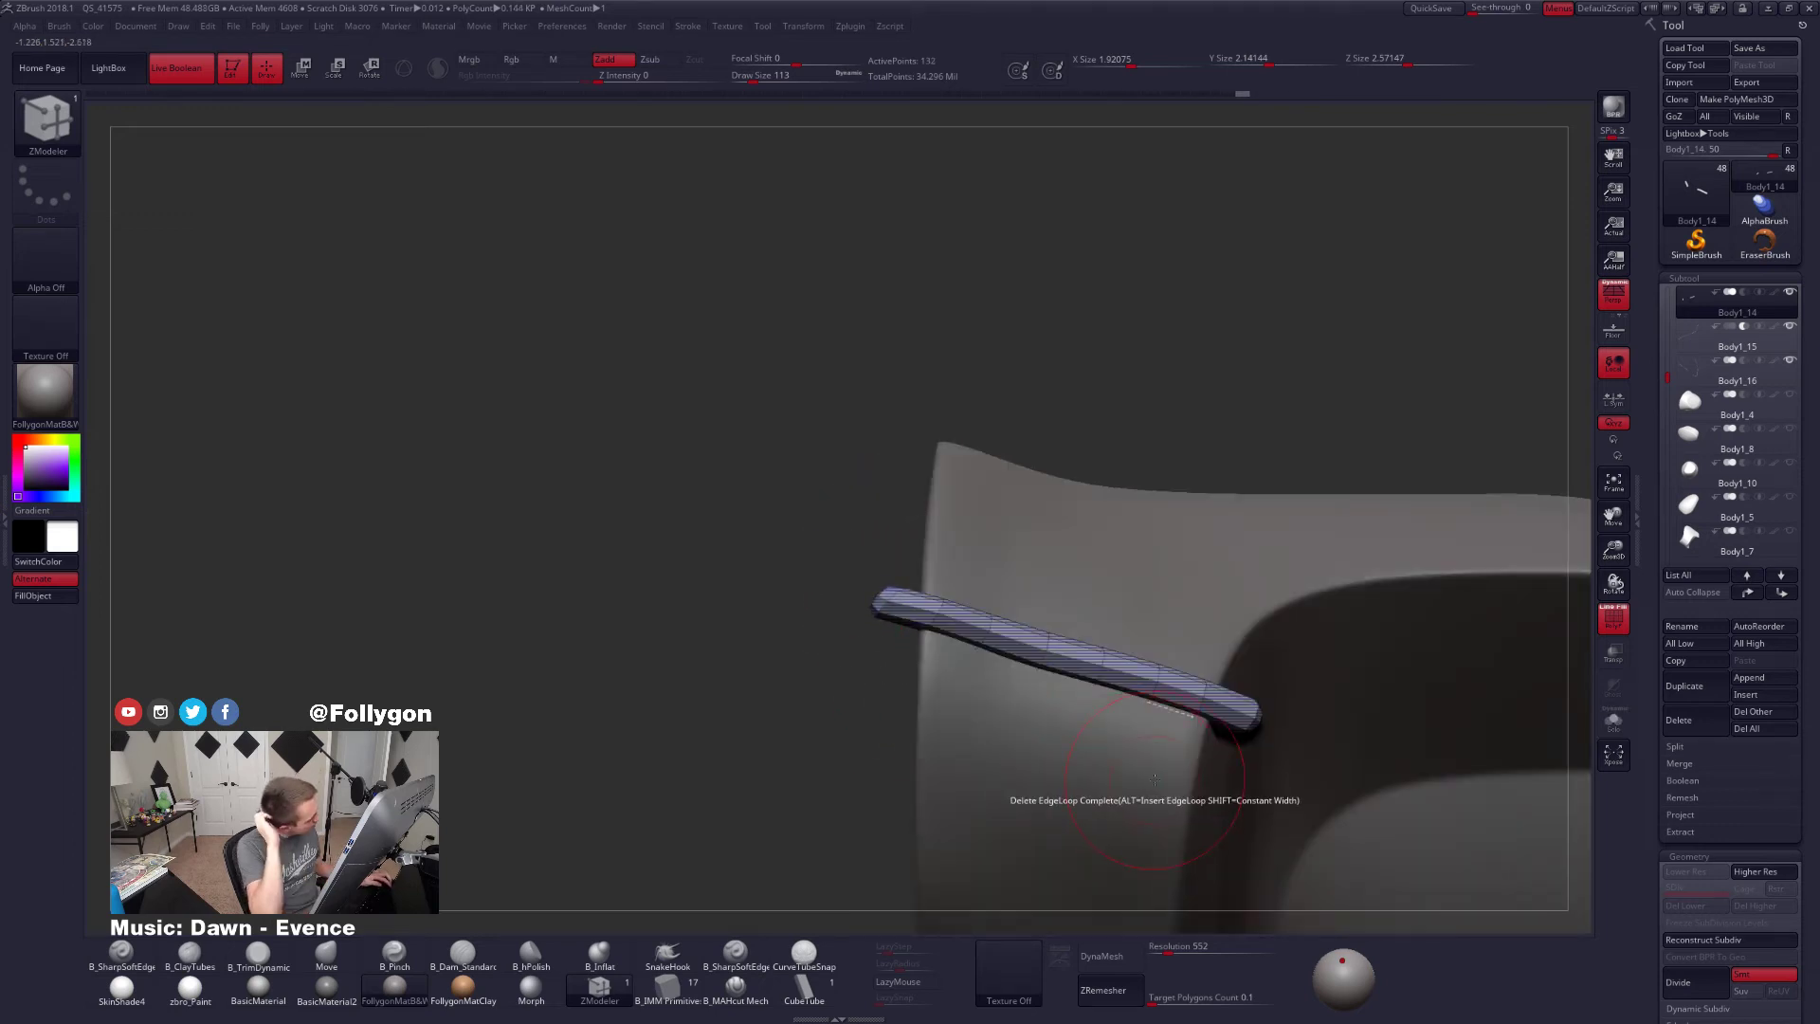
pyautogui.hotkey('shift', 's')
pyautogui.moveTo(890, 621); pyautogui.dragTo(935, 651, button='right')
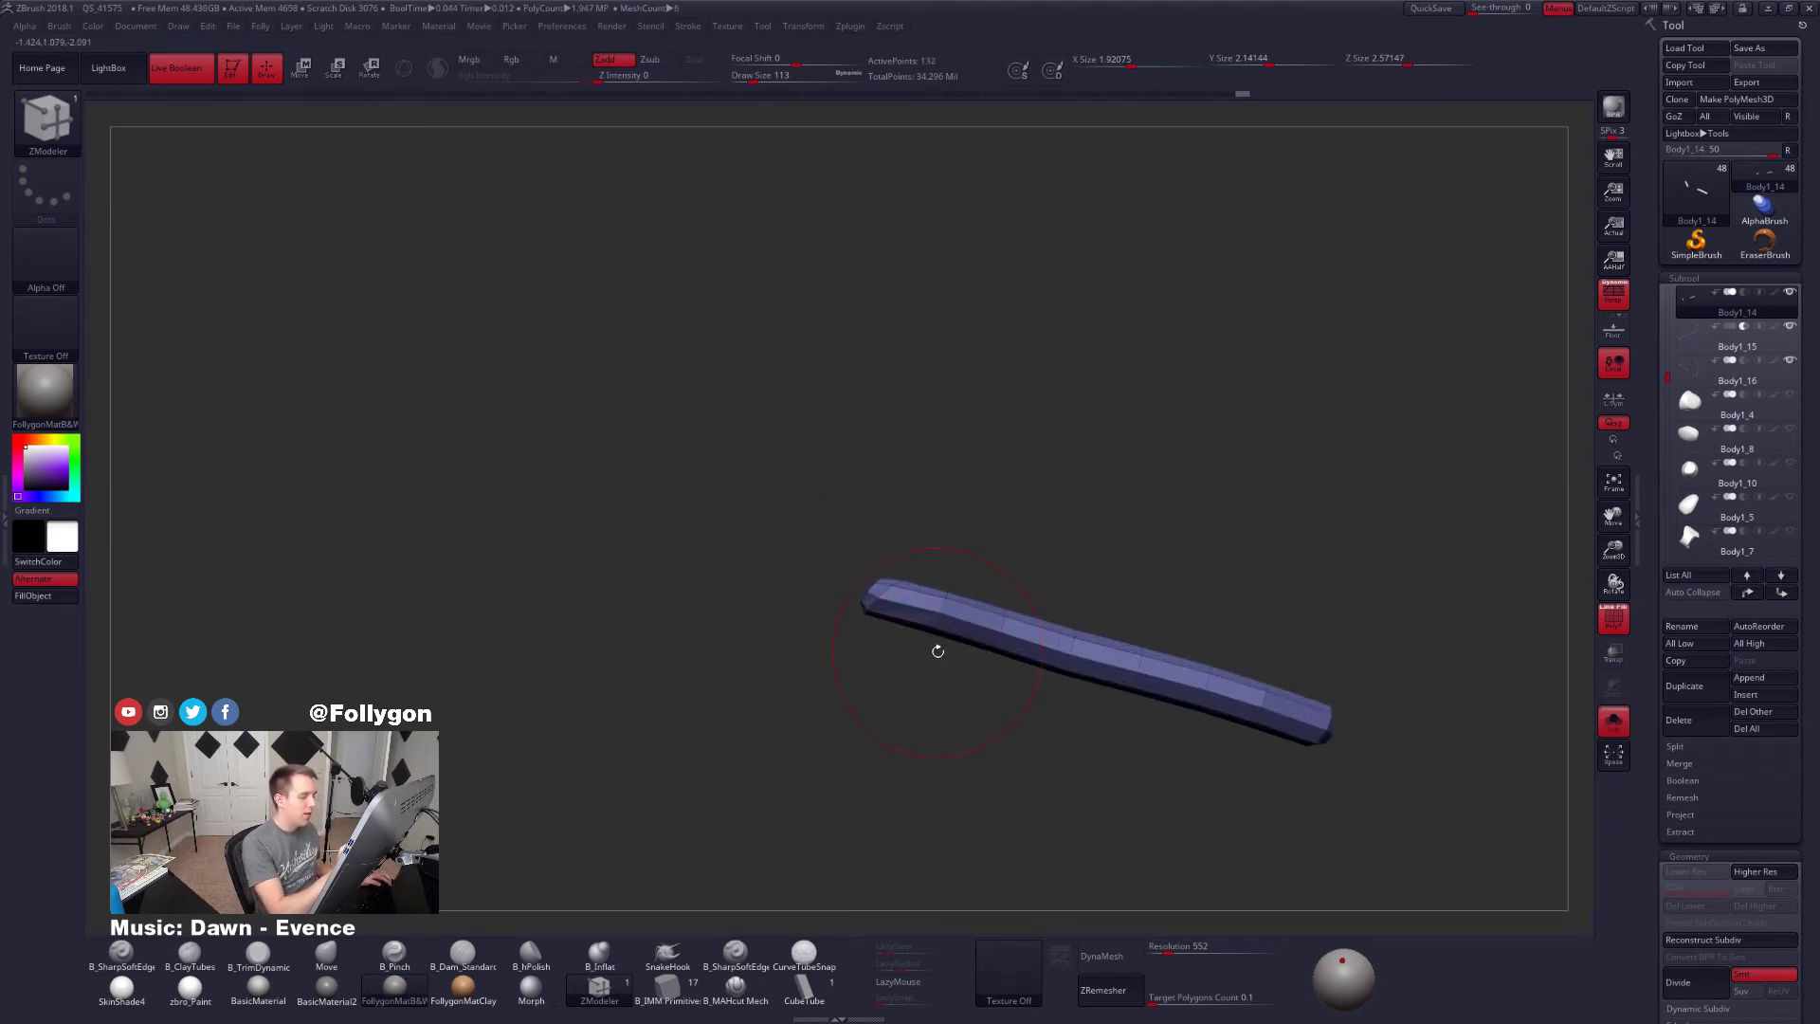
pyautogui.press('d')
pyautogui.hotkey('shift', 'd')
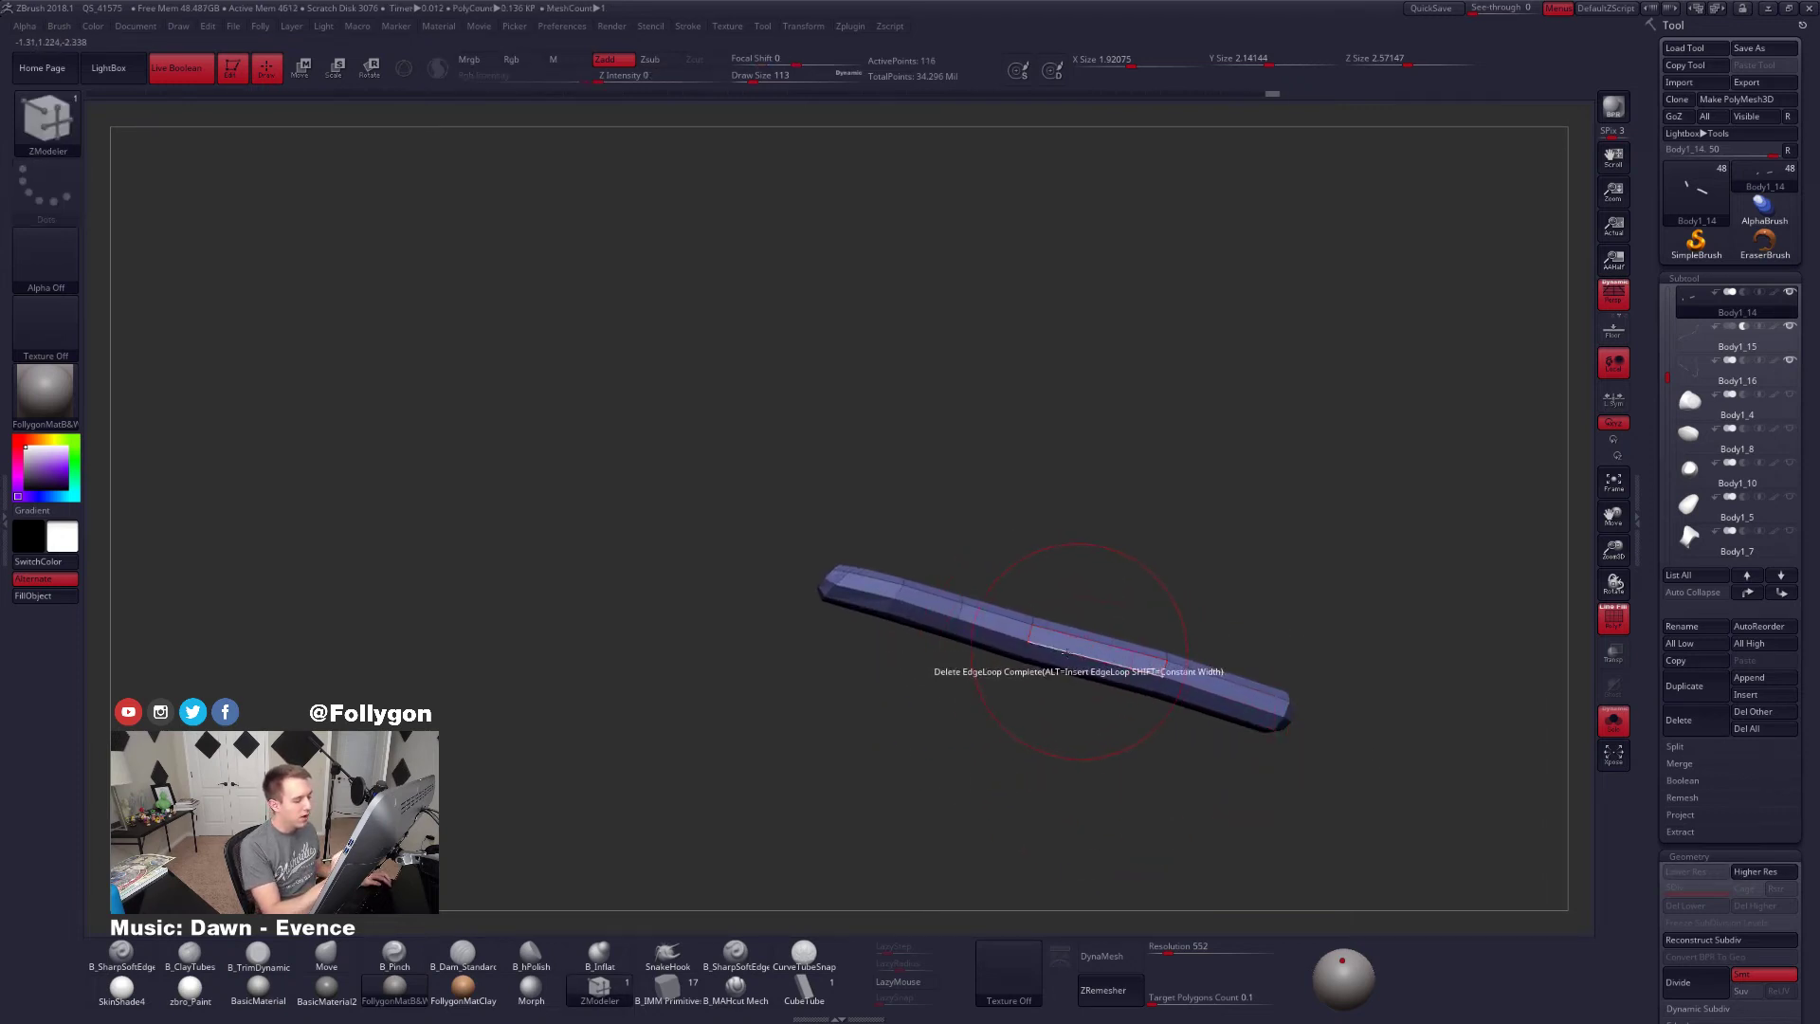
pyautogui.hotkey('ctrl', 'shift', 's')
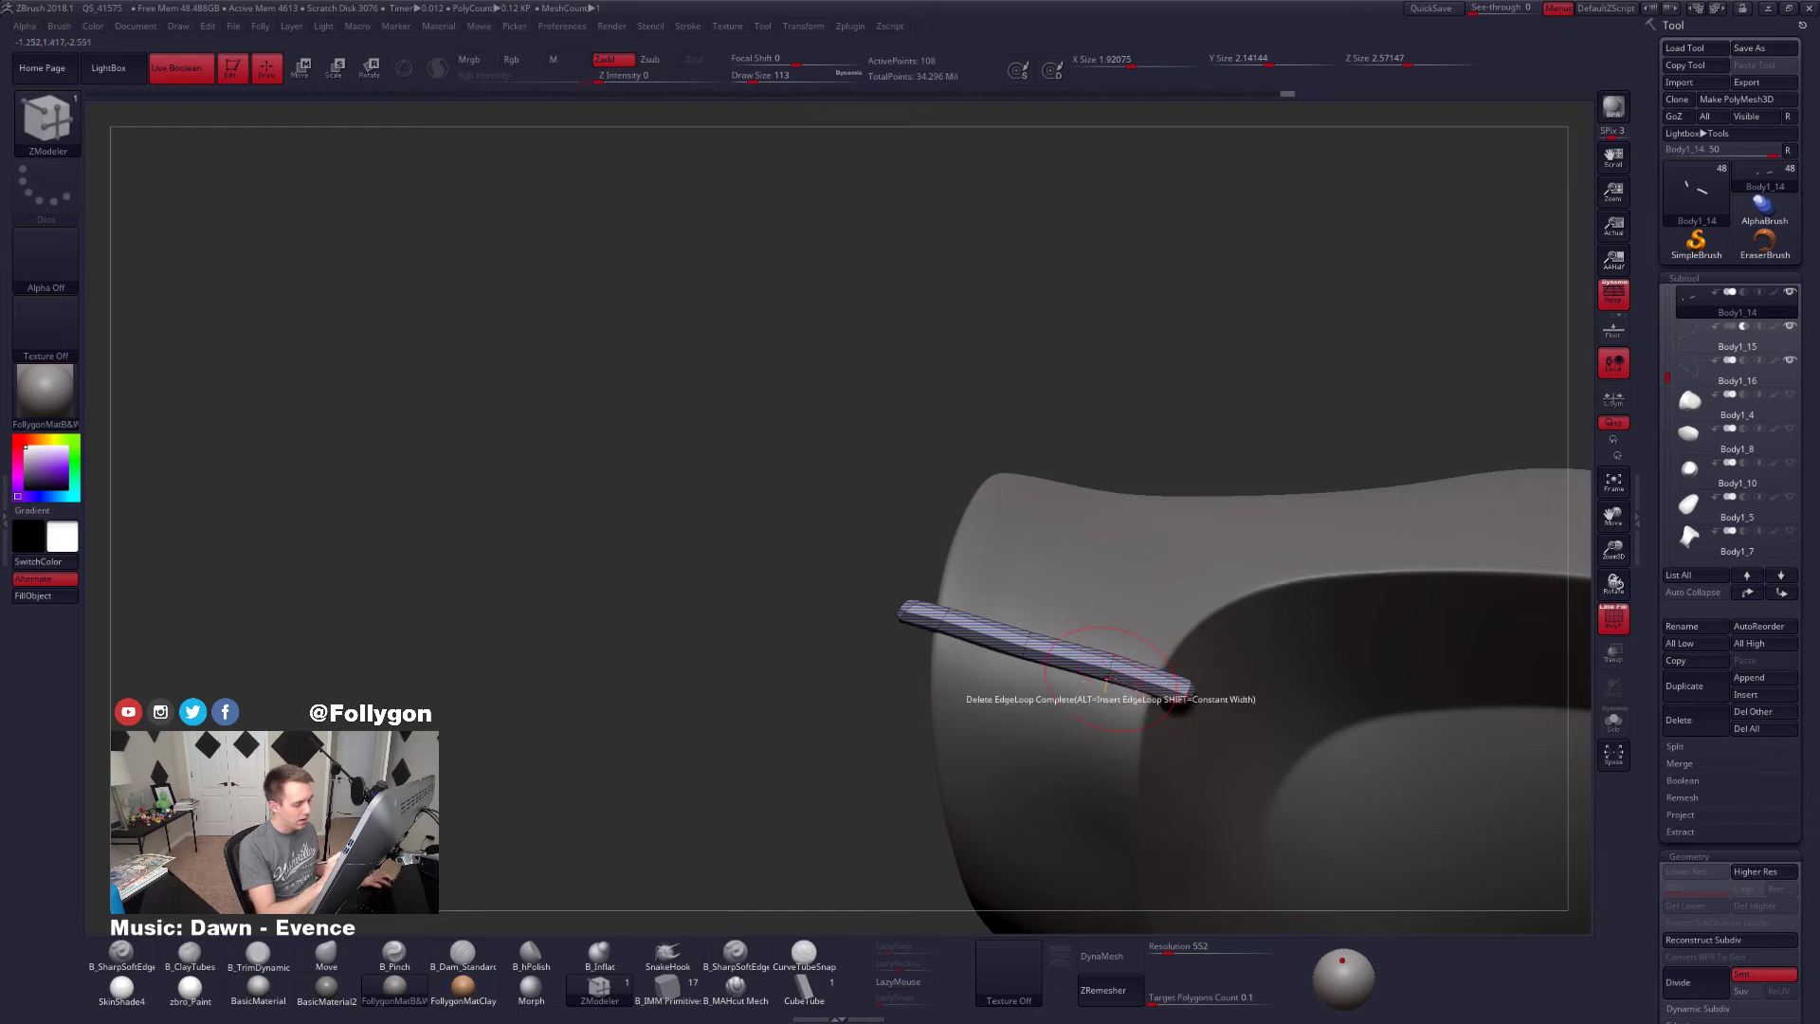
# Smooth the strips' display, hide the polyframe and fit the opposite strip's armhole end with the Move brush at draw size 181
pyautogui.press('b')
pyautogui.press('m')
pyautogui.press('v')
pyautogui.press('d')
pyautogui.hotkey('shift', 'f')
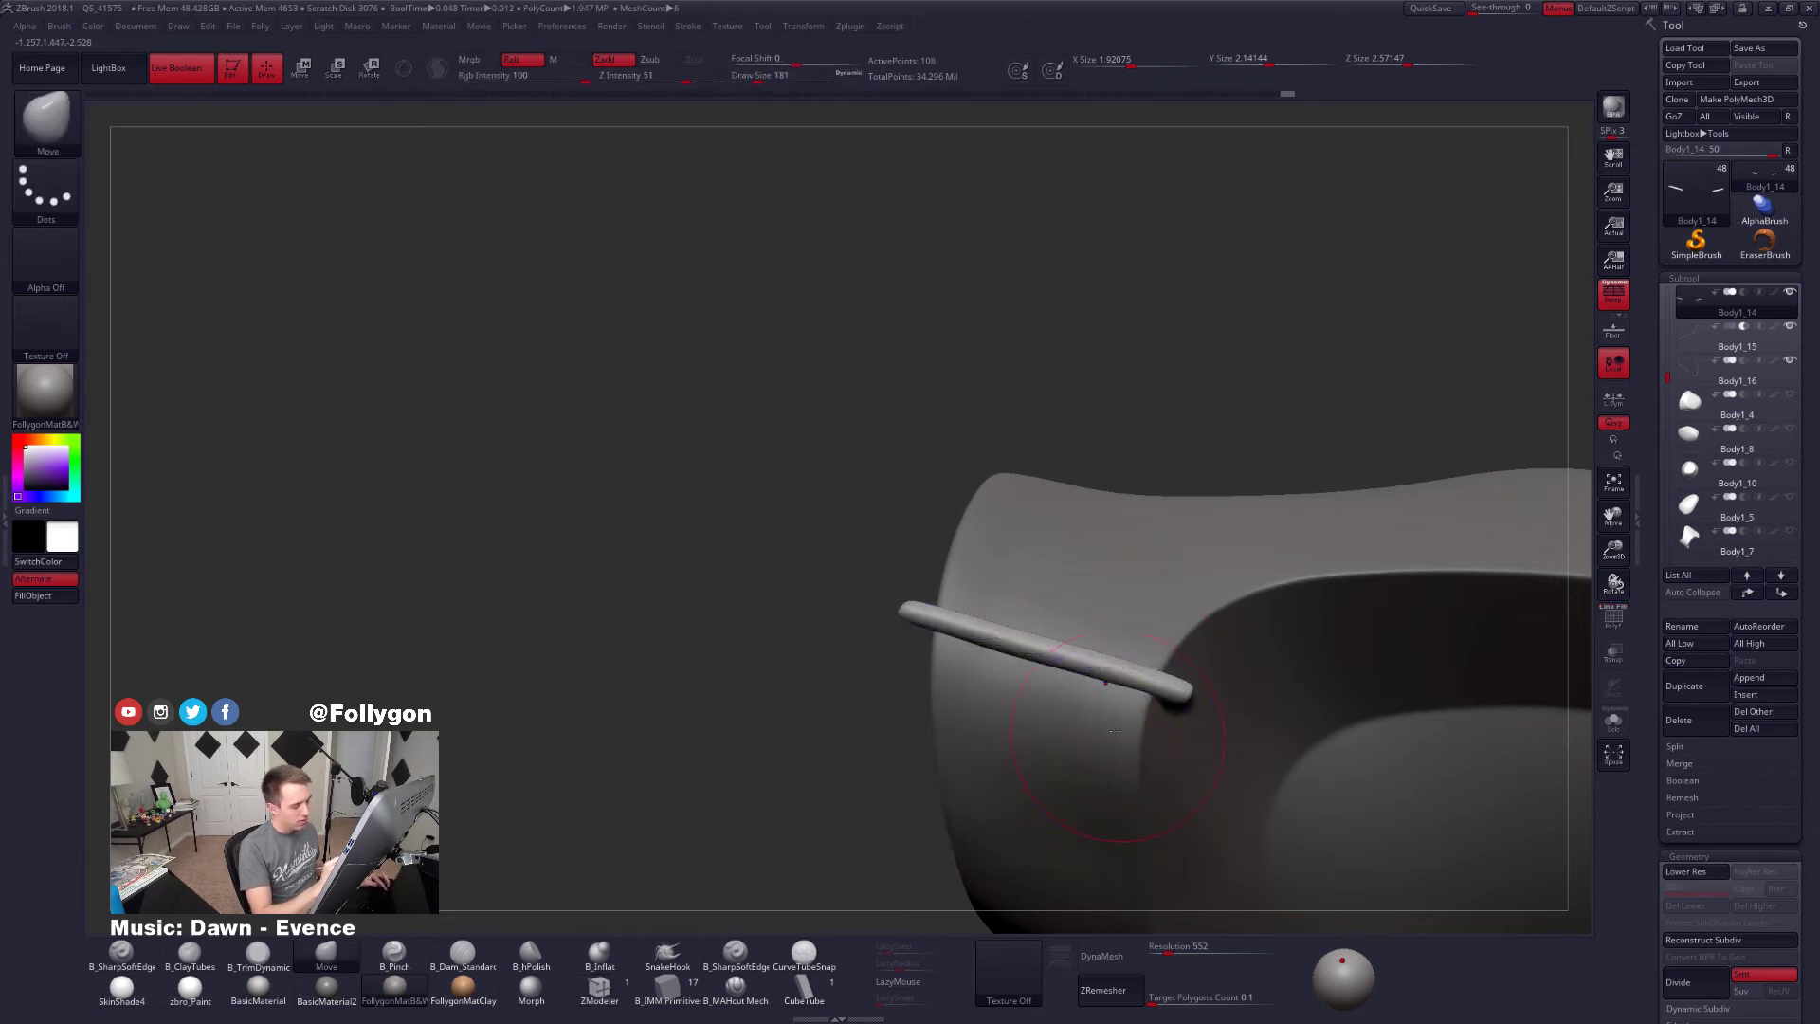
pyautogui.moveTo(1019, 717)
pyautogui.mouseDown(button='right')
pyautogui.moveTo(1029, 688)
pyautogui.moveTo(1172, 705)
pyautogui.mouseUp(button='right')
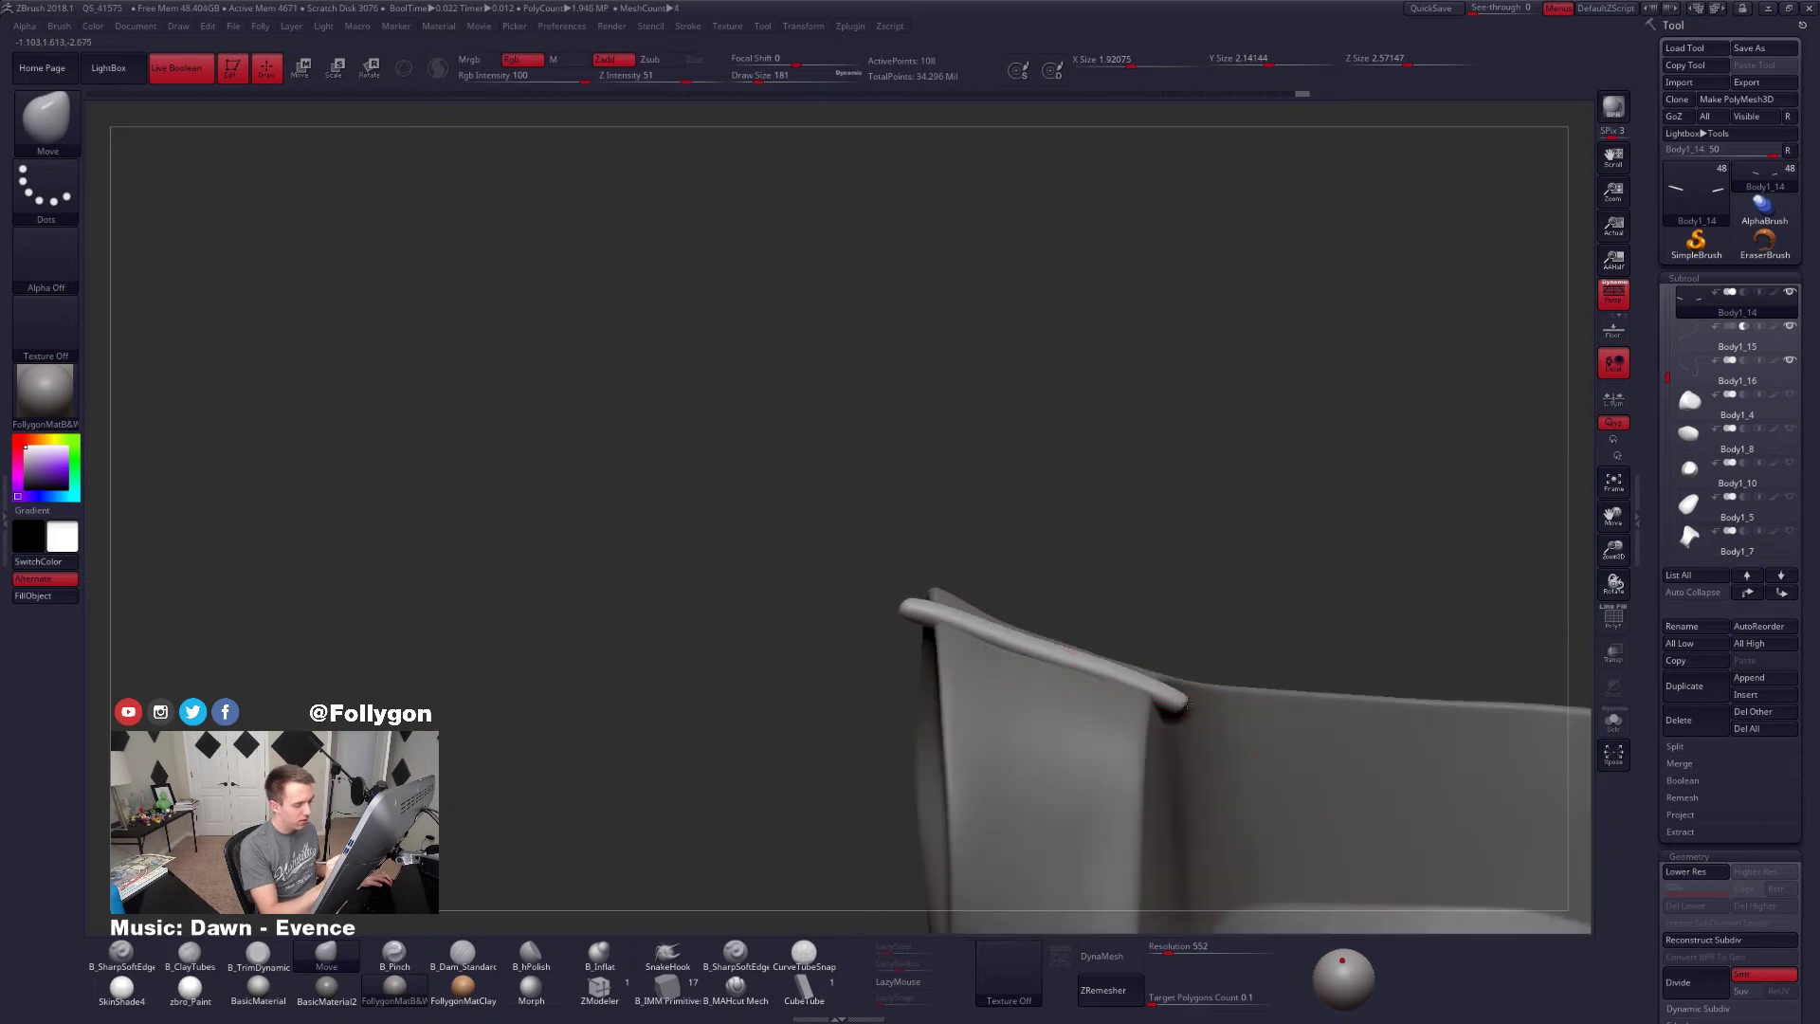
pyautogui.moveTo(1175, 706); pyautogui.dragTo(1162, 699)
# Reduce the Move brush's draw size to 96 and settle both ends of the opposite strip onto the shoulder
pyautogui.hotkey('ctrl', 'shift', 's')
pyautogui.press('space')
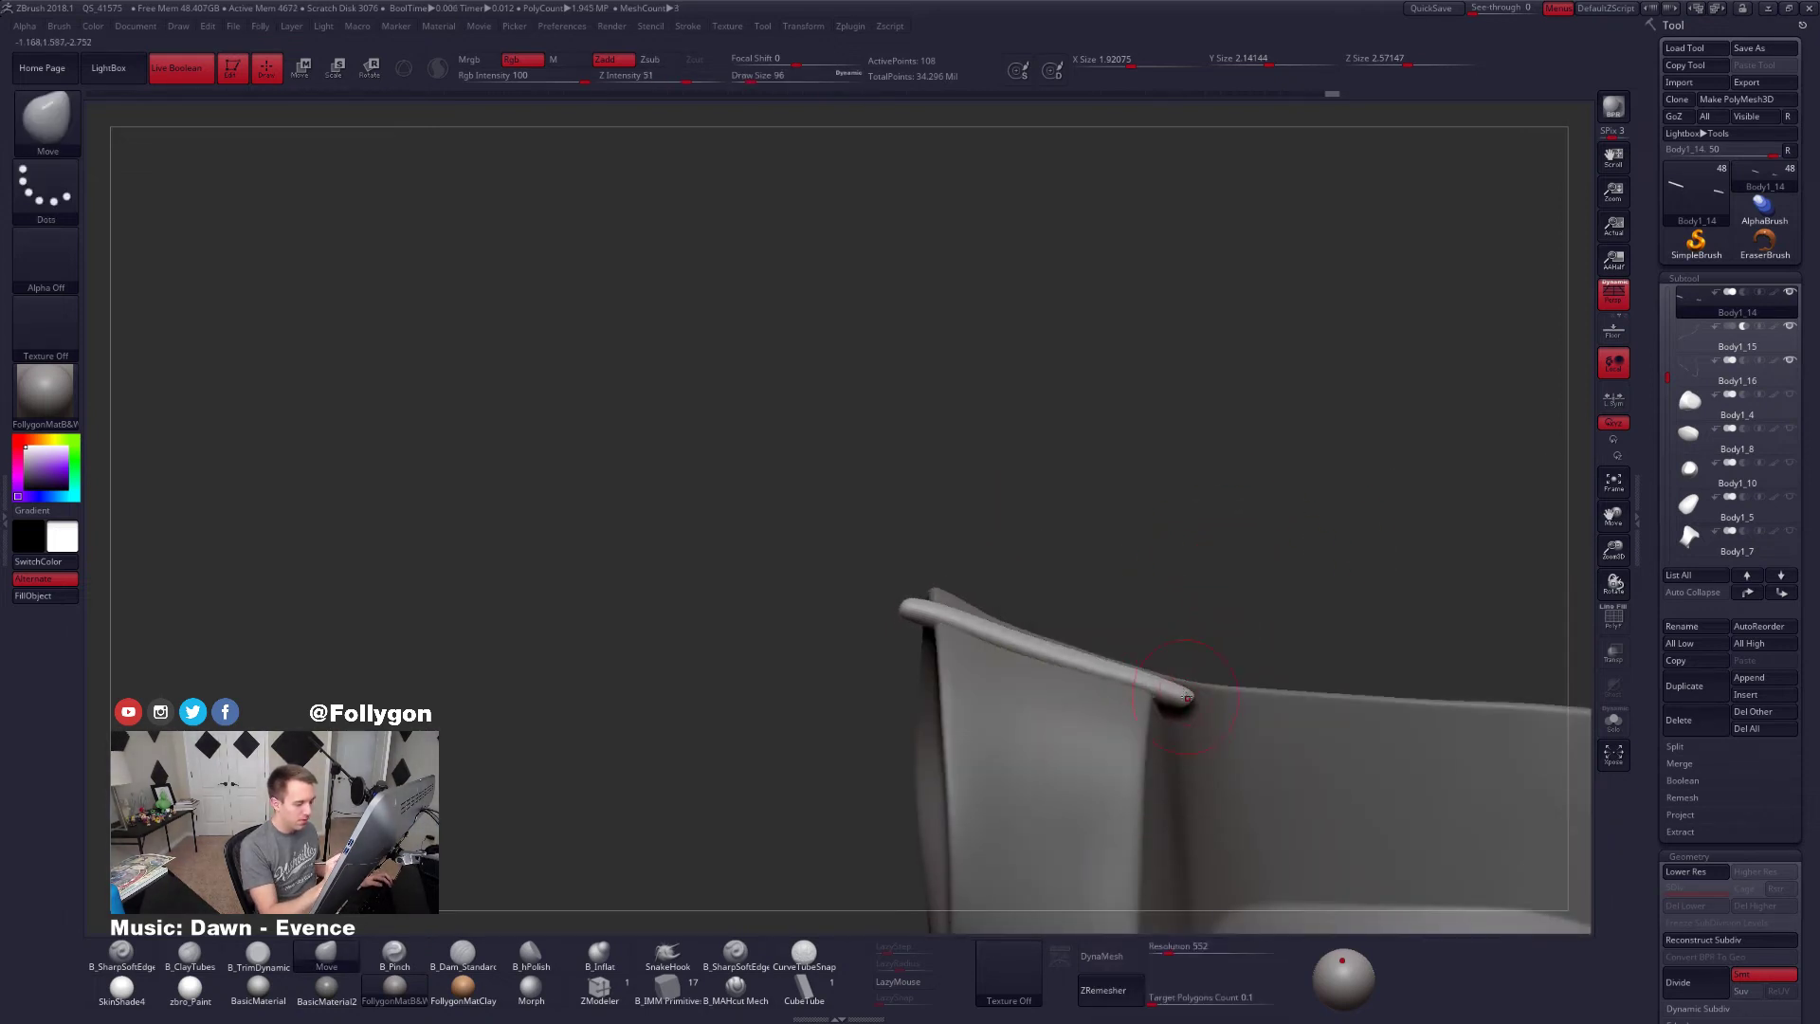
pyautogui.moveTo(1187, 699); pyautogui.dragTo(1142, 658, button='right')
pyautogui.moveTo(938, 624); pyautogui.dragTo(917, 615, button='right')
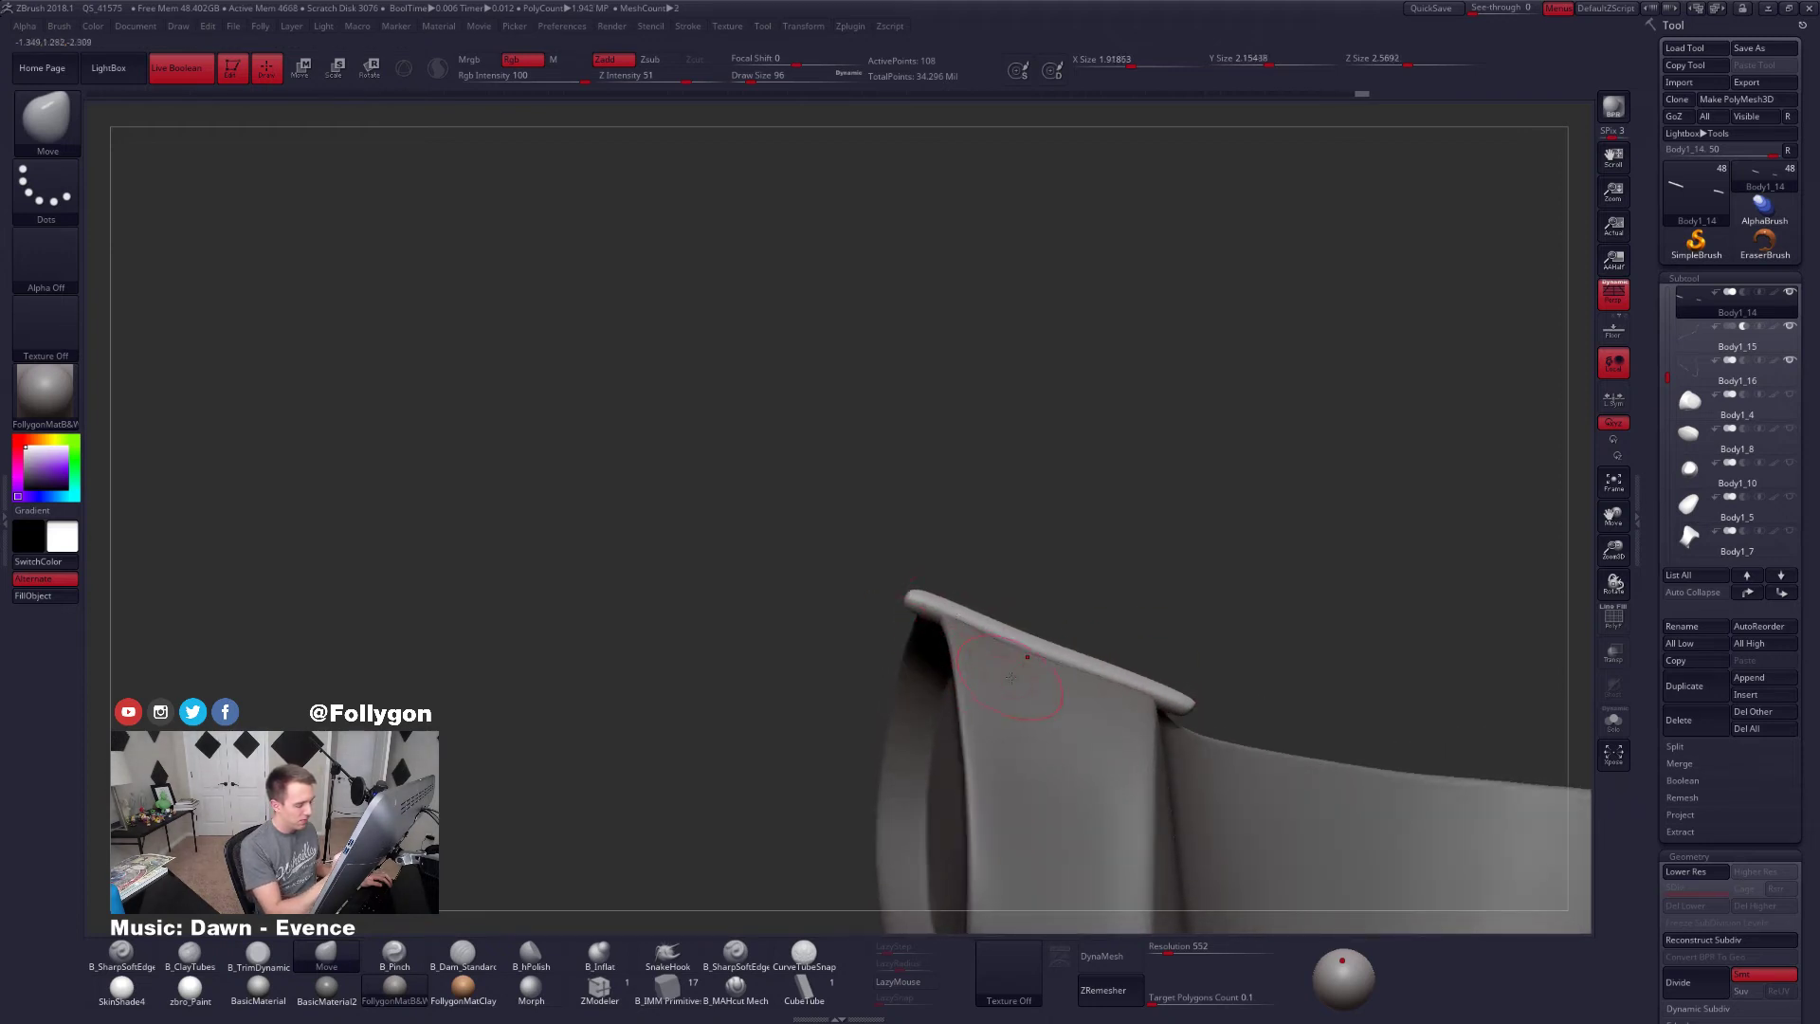
pyautogui.moveTo(1011, 677)
pyautogui.mouseDown(button='right')
pyautogui.moveTo(1051, 654)
pyautogui.moveTo(1077, 853)
pyautogui.moveTo(1111, 649)
pyautogui.moveTo(1220, 804)
pyautogui.moveTo(1406, 654)
pyautogui.mouseUp(button='right')
pyautogui.moveTo(1415, 720)
pyautogui.mouseDown(button='right')
pyautogui.moveTo(1403, 748)
pyautogui.moveTo(1431, 711)
pyautogui.mouseUp(button='right')
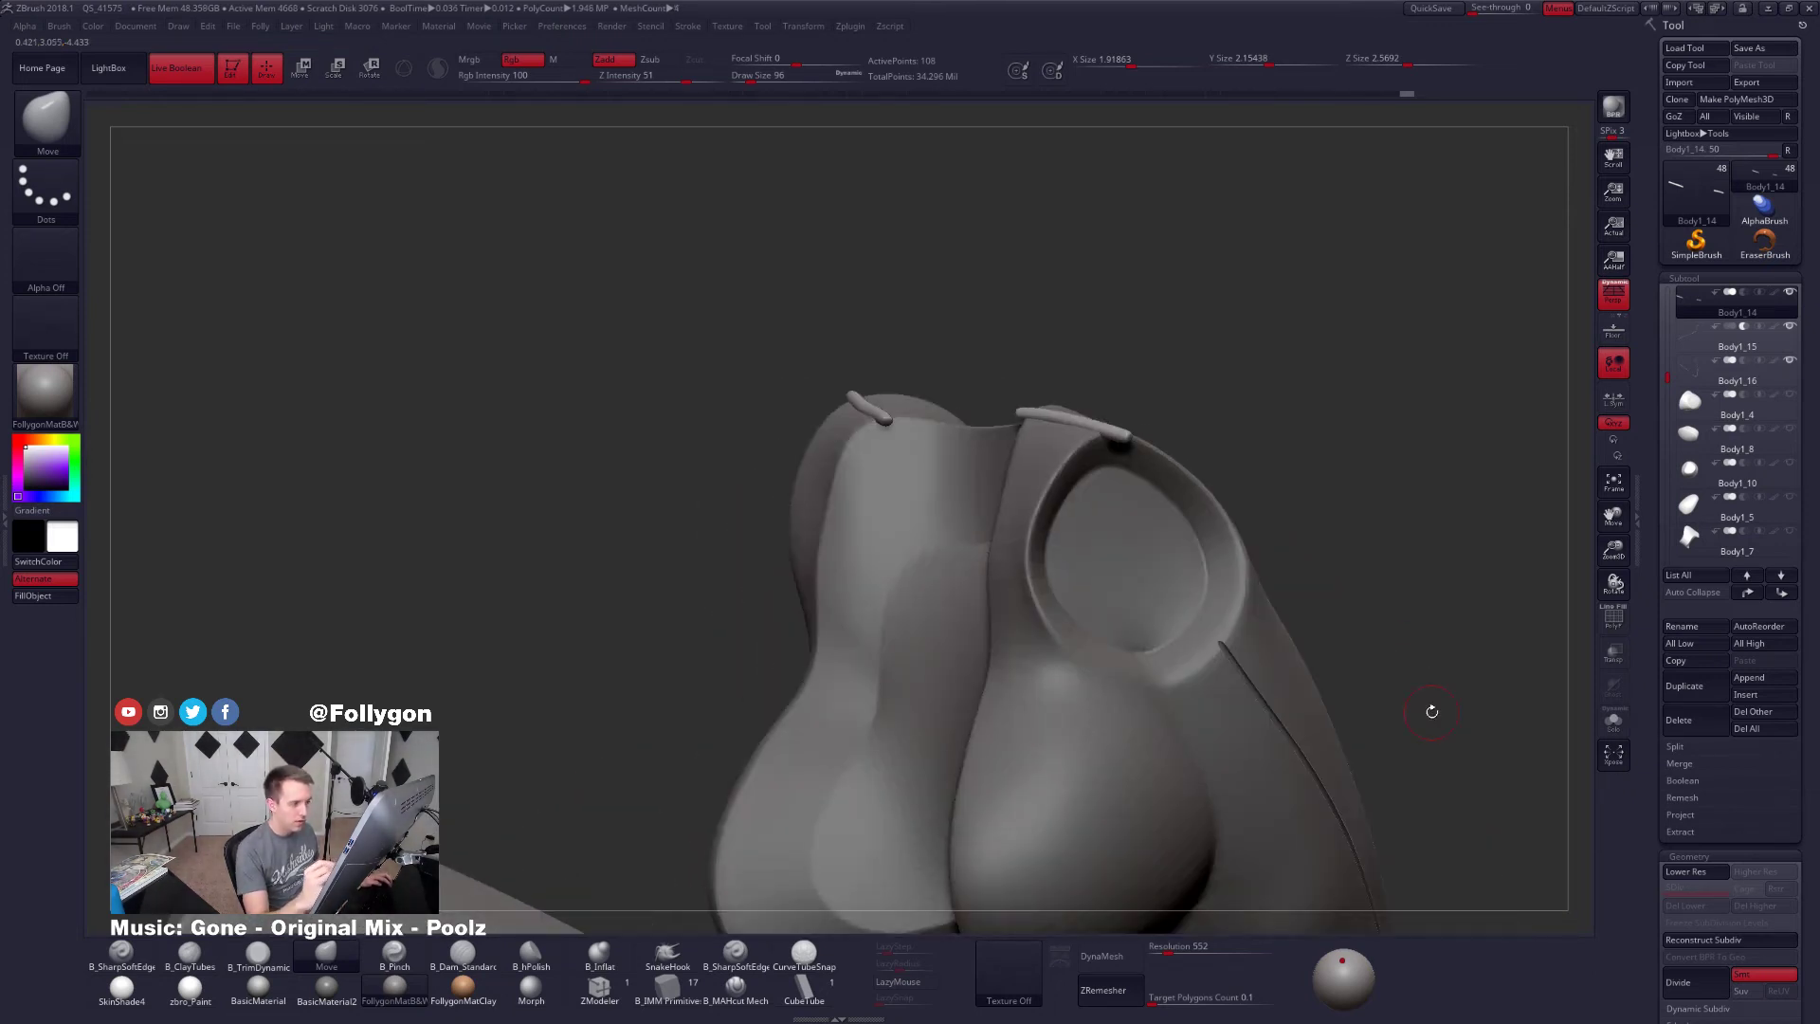
# Make both shoulder strips thinner with the Inflate deformation
pyautogui.moveTo(1650, 598); pyautogui.dragTo(1665, 401)
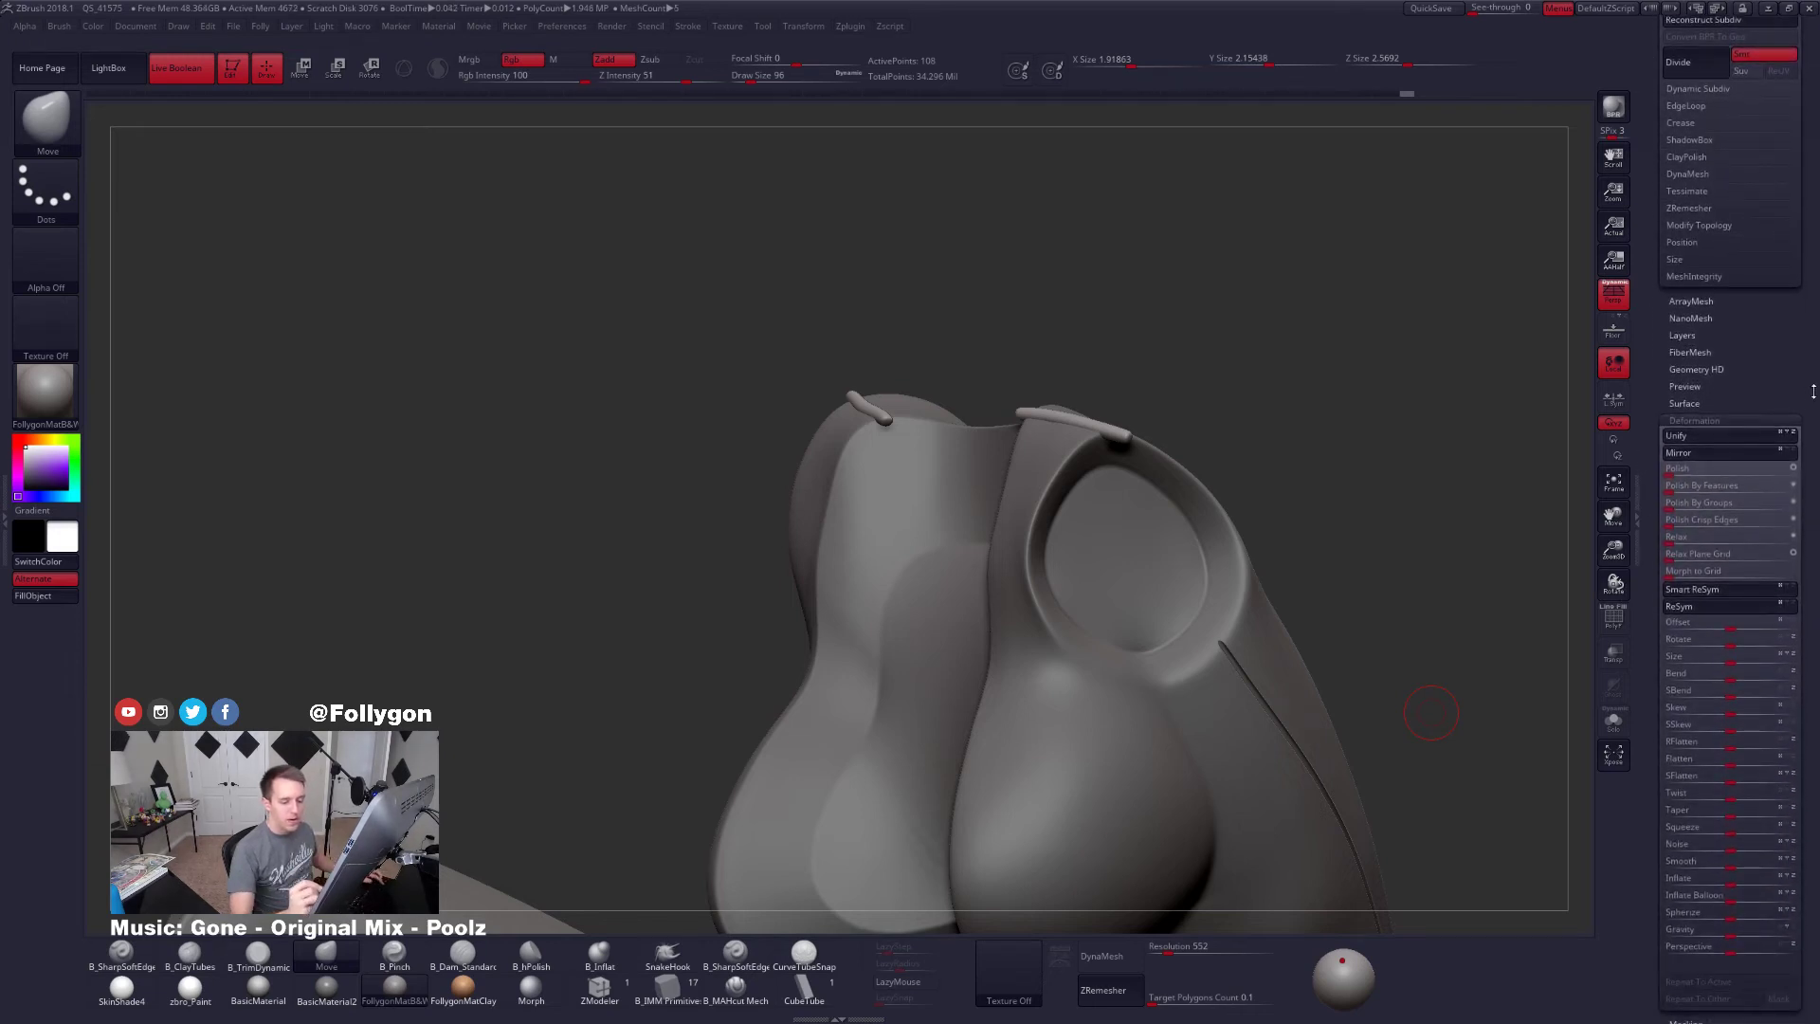
pyautogui.moveTo(1659, 798); pyautogui.dragTo(1669, 614)
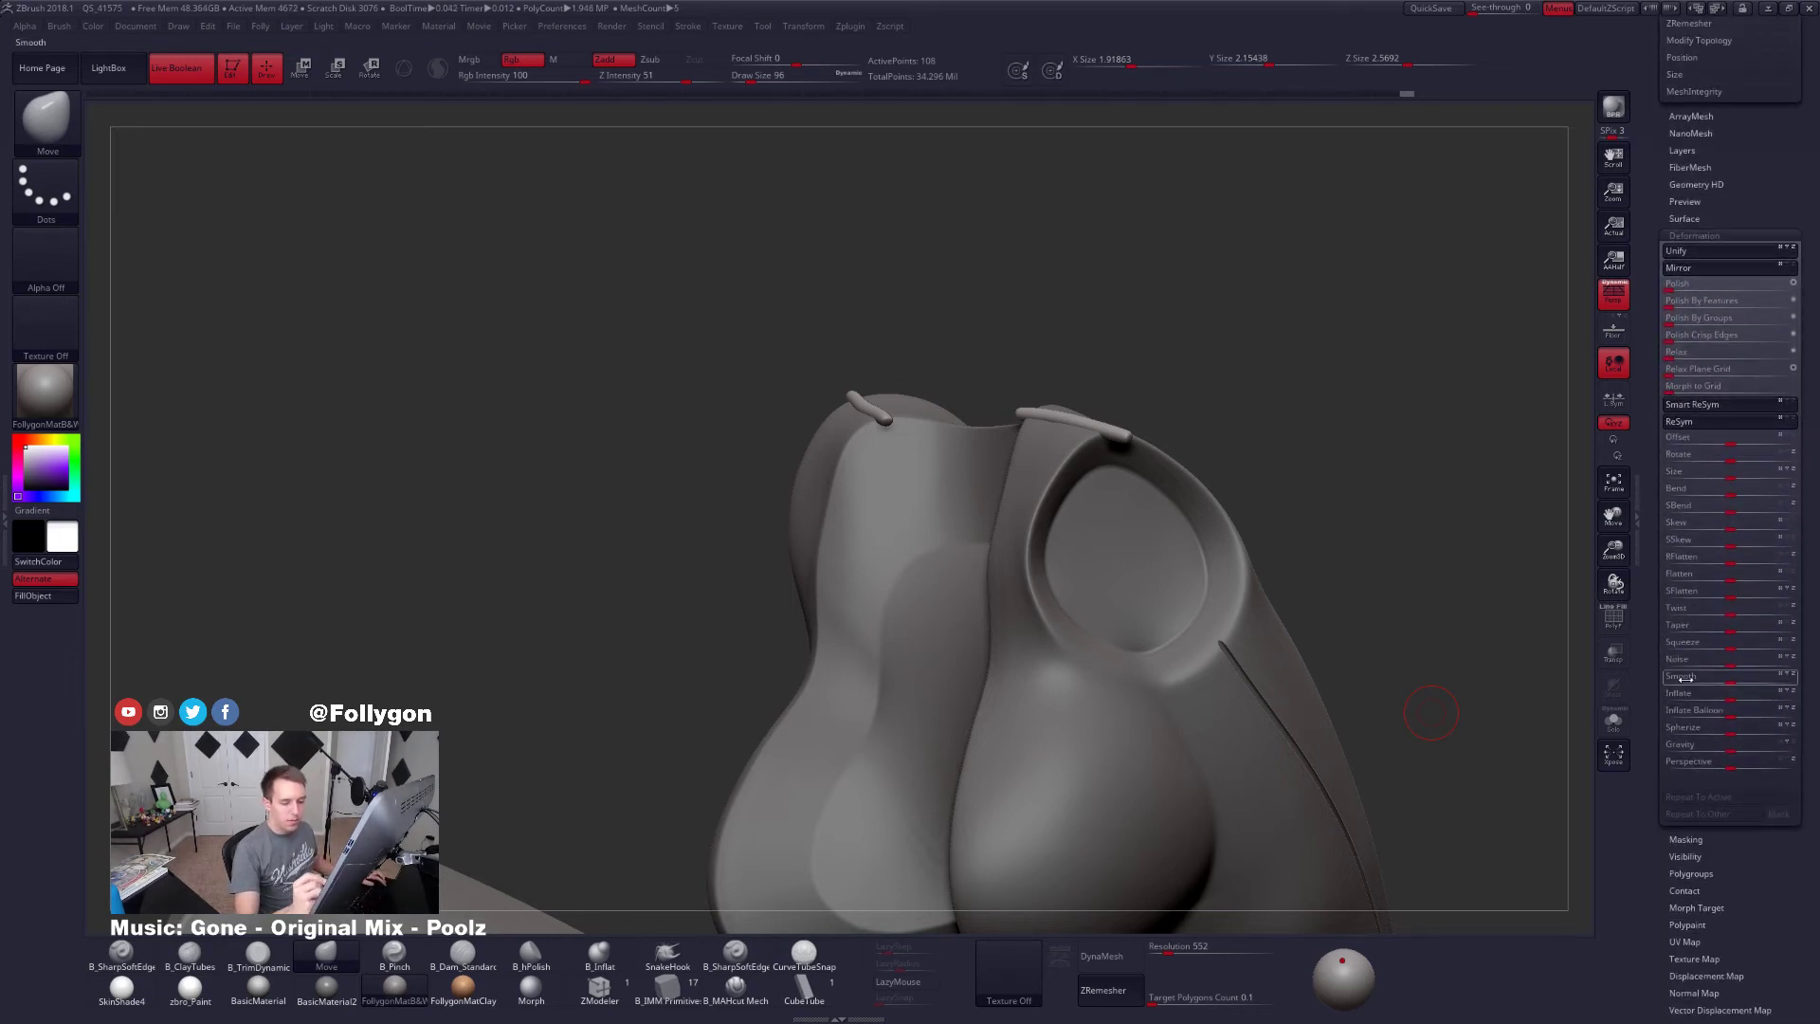
pyautogui.click(1734, 700)
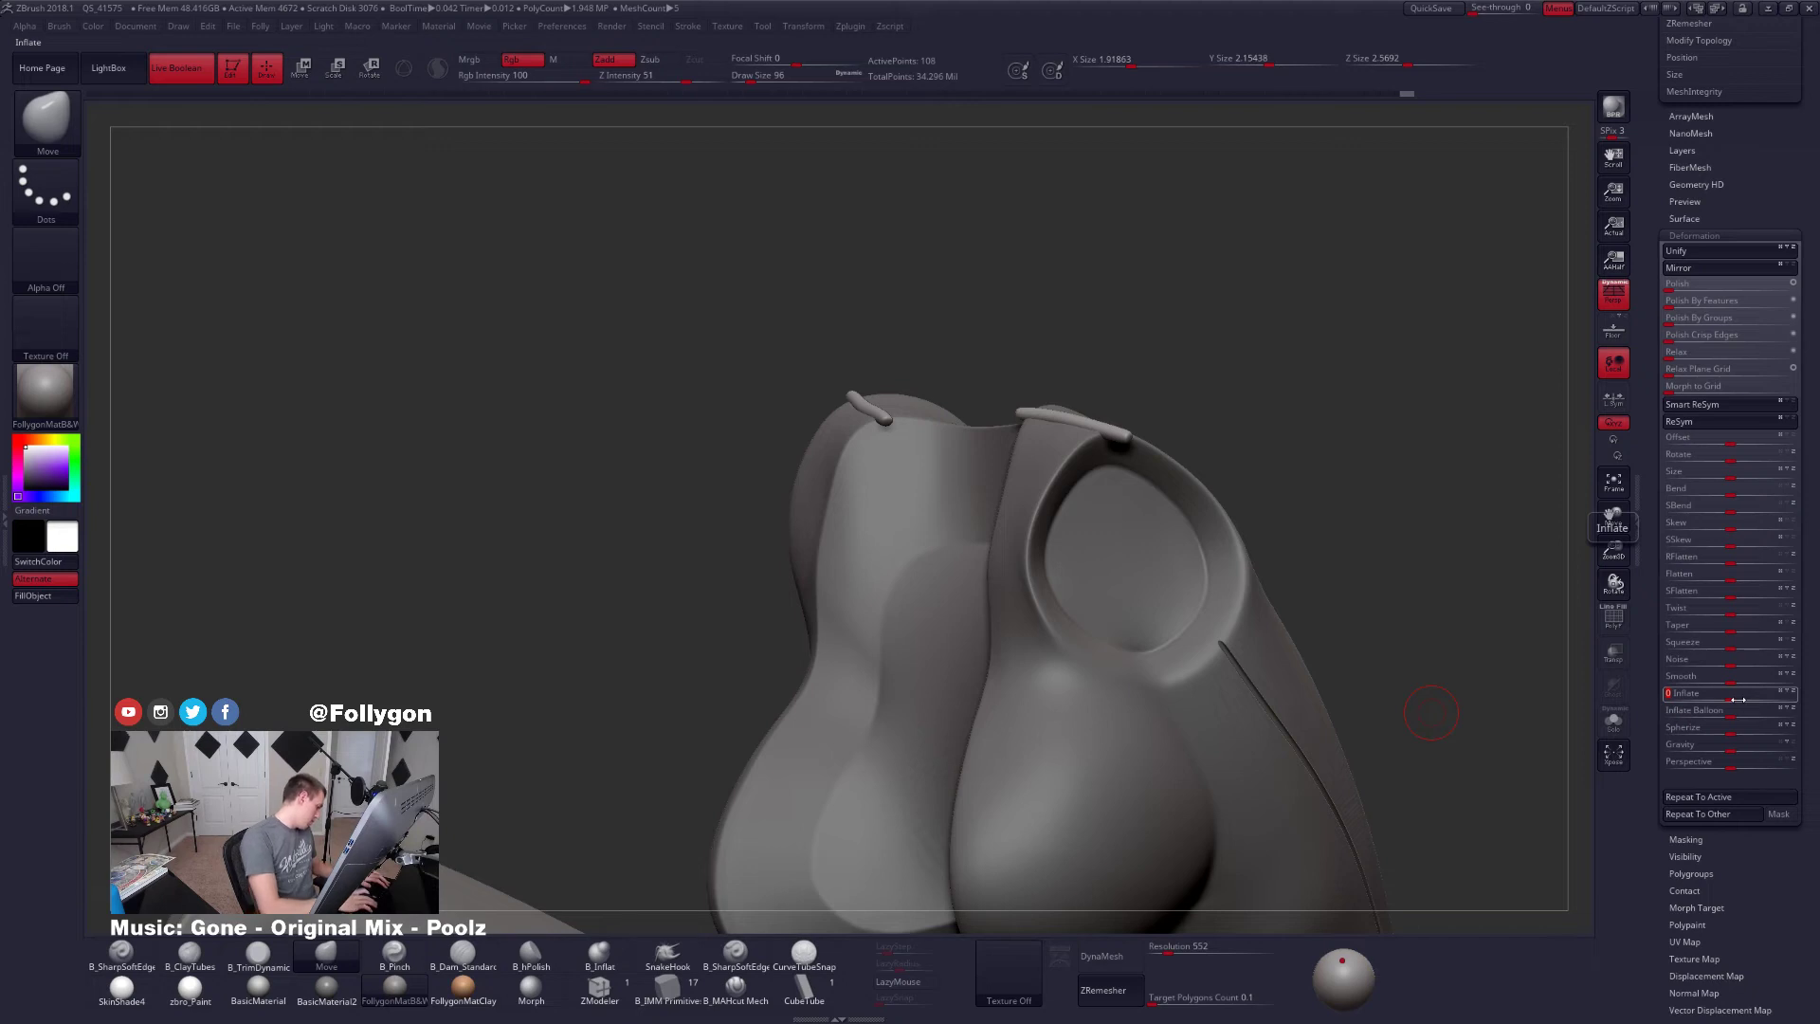
pyautogui.moveTo(1741, 699); pyautogui.dragTo(1744, 699)
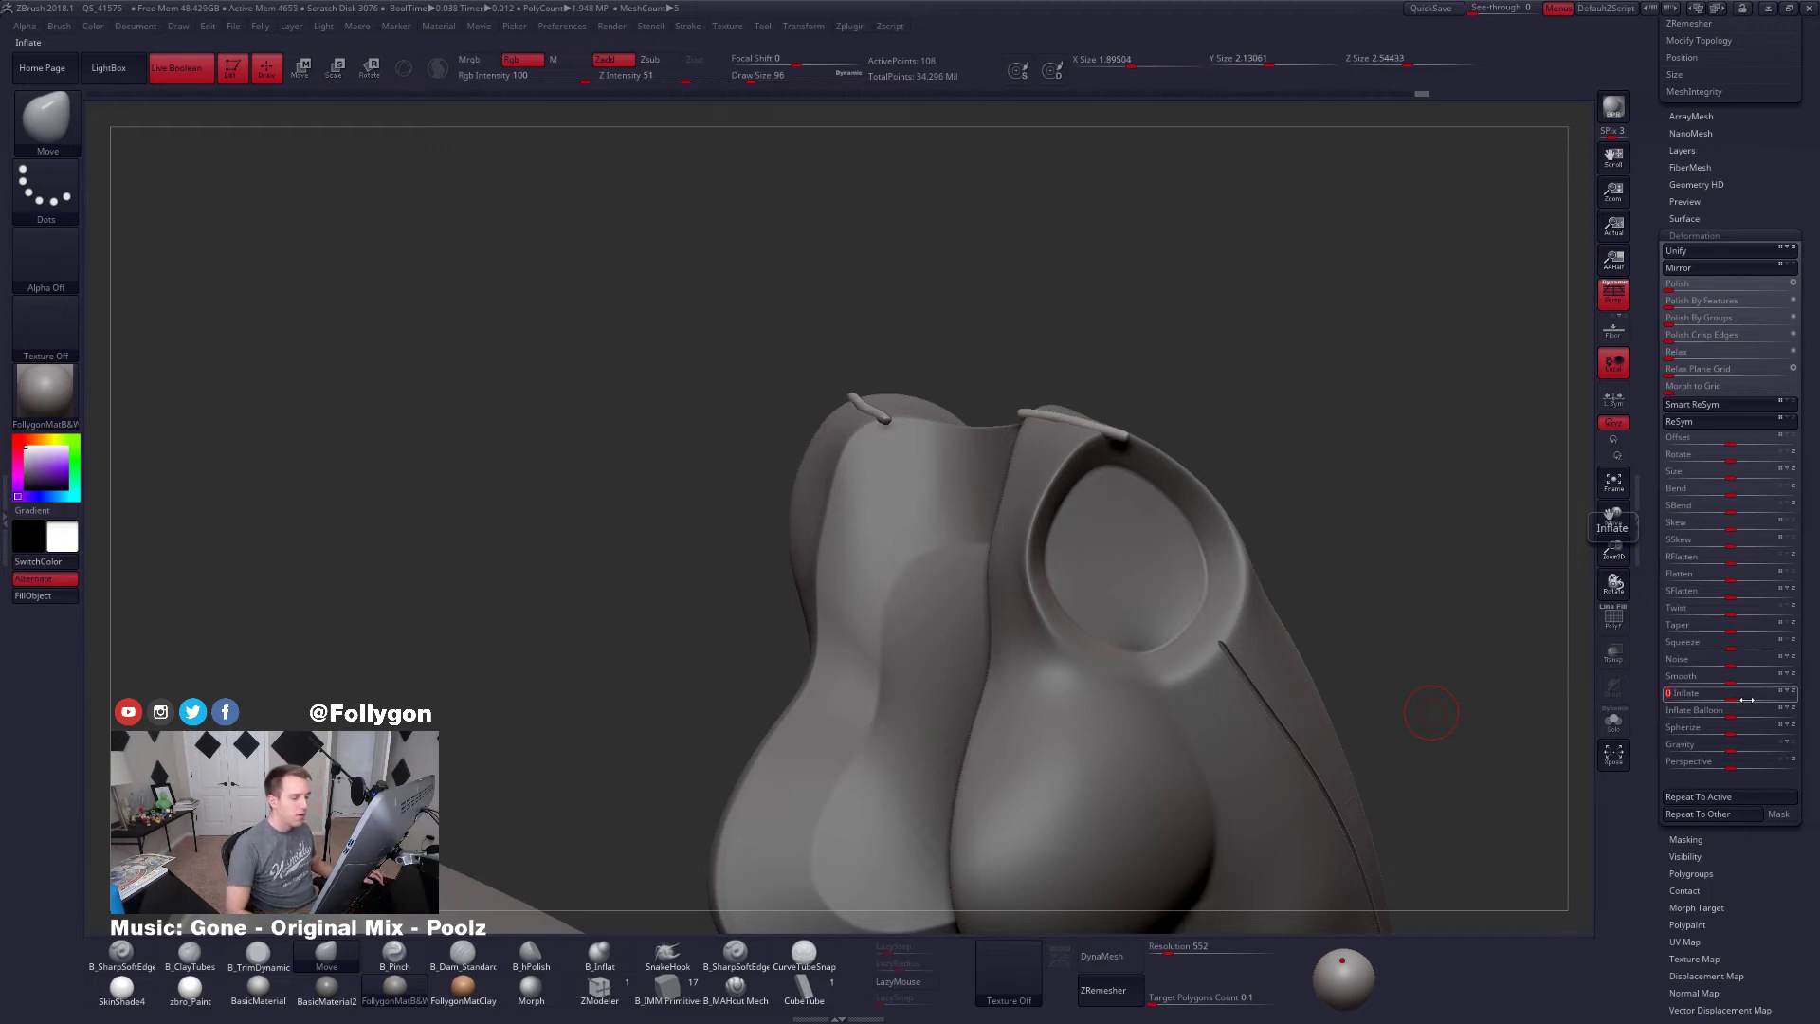
# Set the Body1_14 shoulder strips to Live Boolean subtraction and examine the groove between neckline and armhole
pyautogui.moveTo(1659, 237); pyautogui.dragTo(1634, 534)
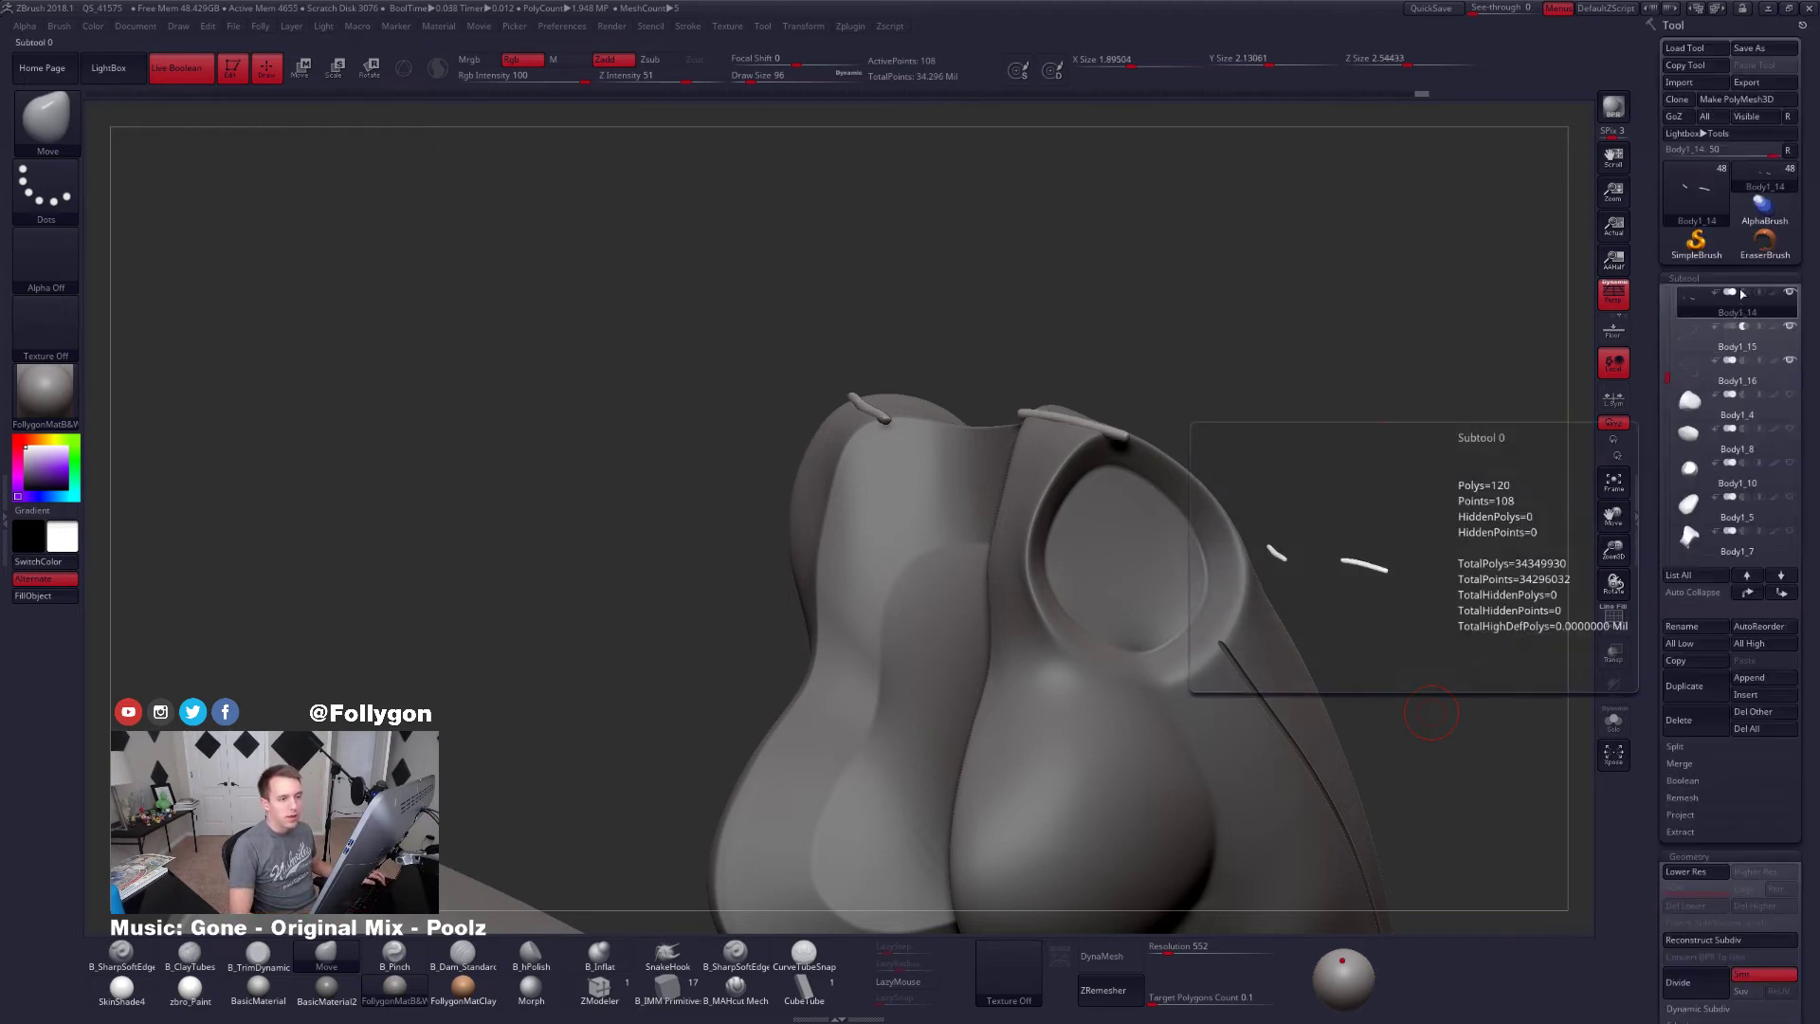
pyautogui.click(1743, 292)
pyautogui.moveTo(1327, 379); pyautogui.dragTo(1052, 518)
pyautogui.moveTo(1052, 518); pyautogui.dragTo(1190, 552, button='right')
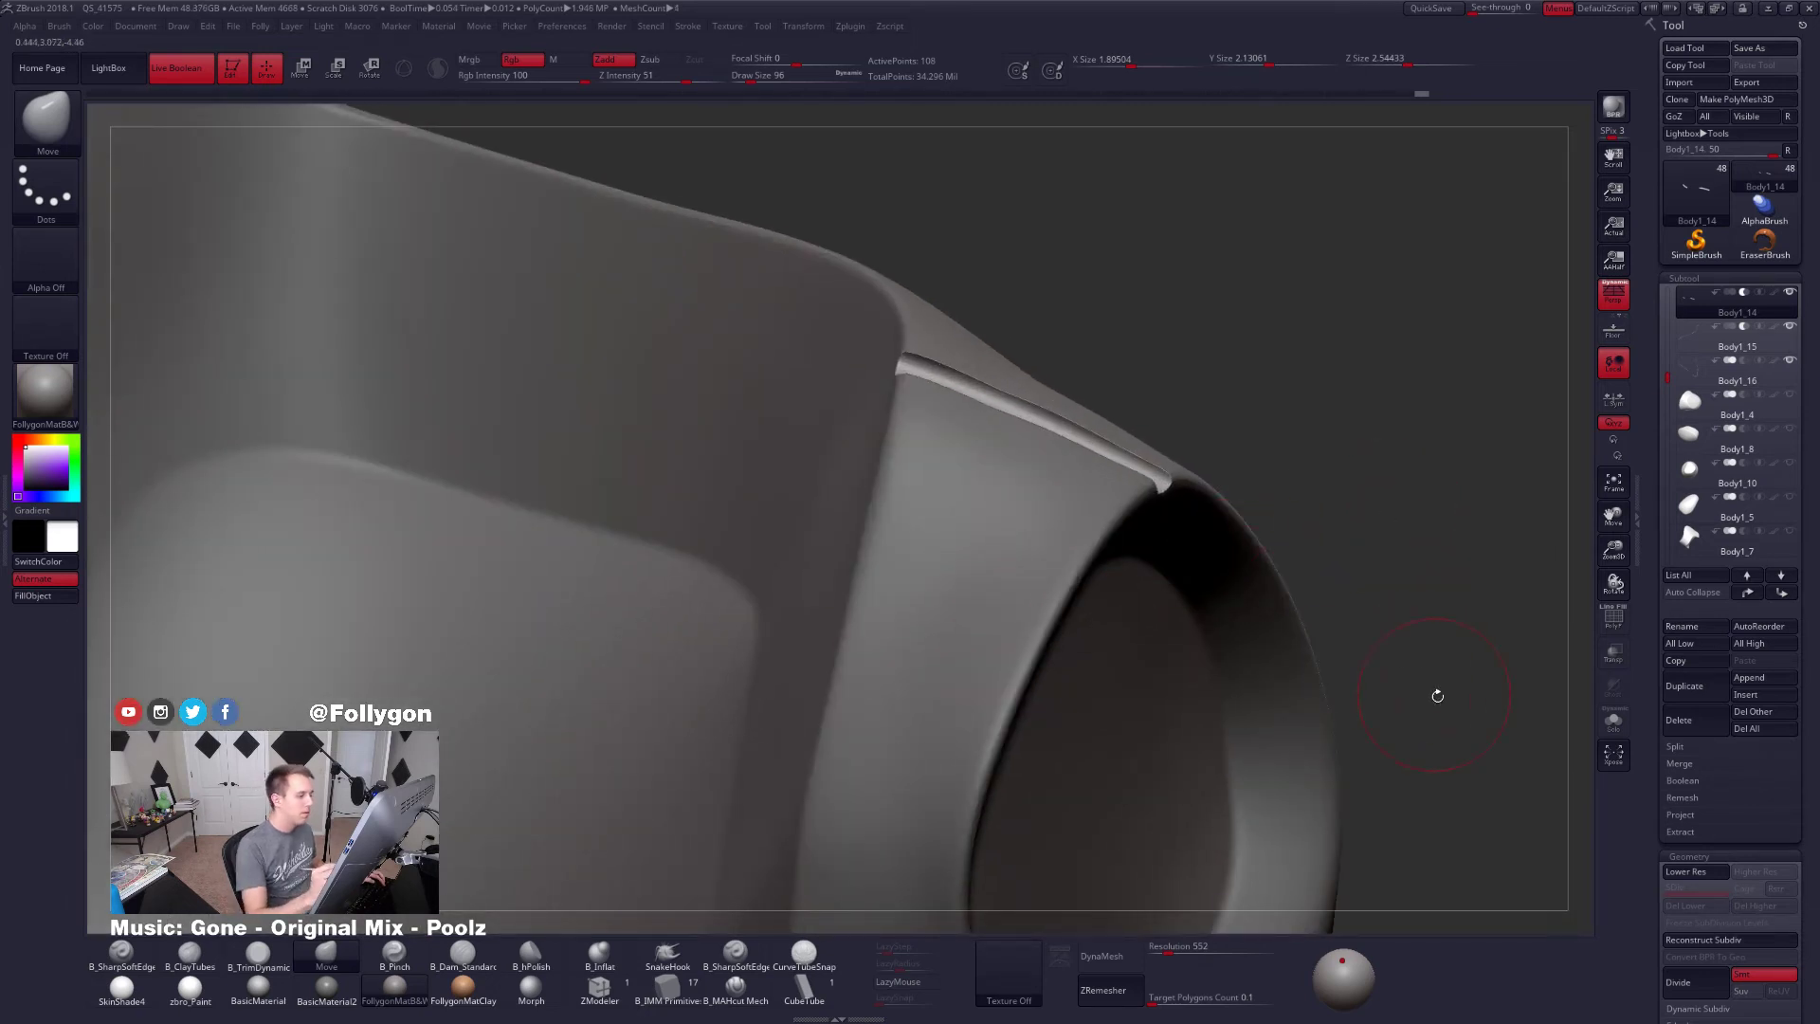
pyautogui.moveTo(1437, 696); pyautogui.dragTo(1244, 584, button='right')
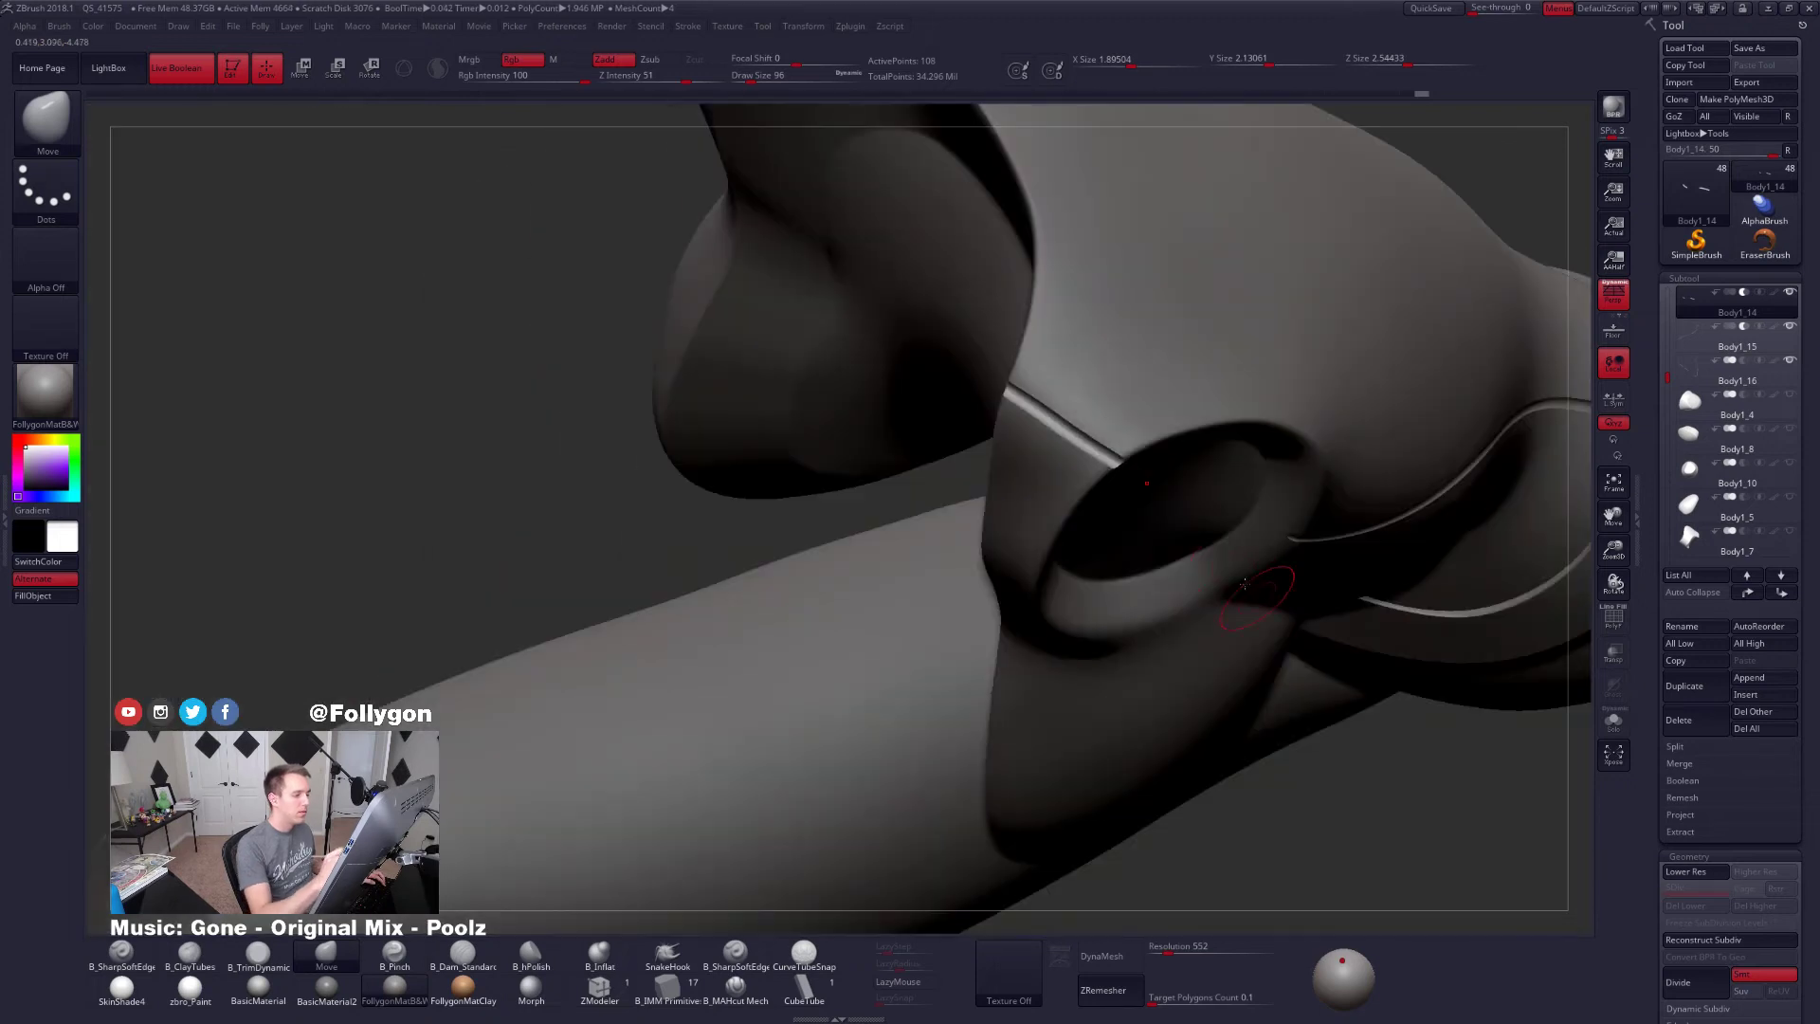
# Enlarge the Move brush's draw size to 292 and adjust the shoulder groove's strip between neckline and armhole
pyautogui.press('space')
pyautogui.moveTo(1084, 418); pyautogui.dragTo(1106, 415)
pyautogui.moveTo(1107, 414); pyautogui.dragTo(1064, 382, button='right')
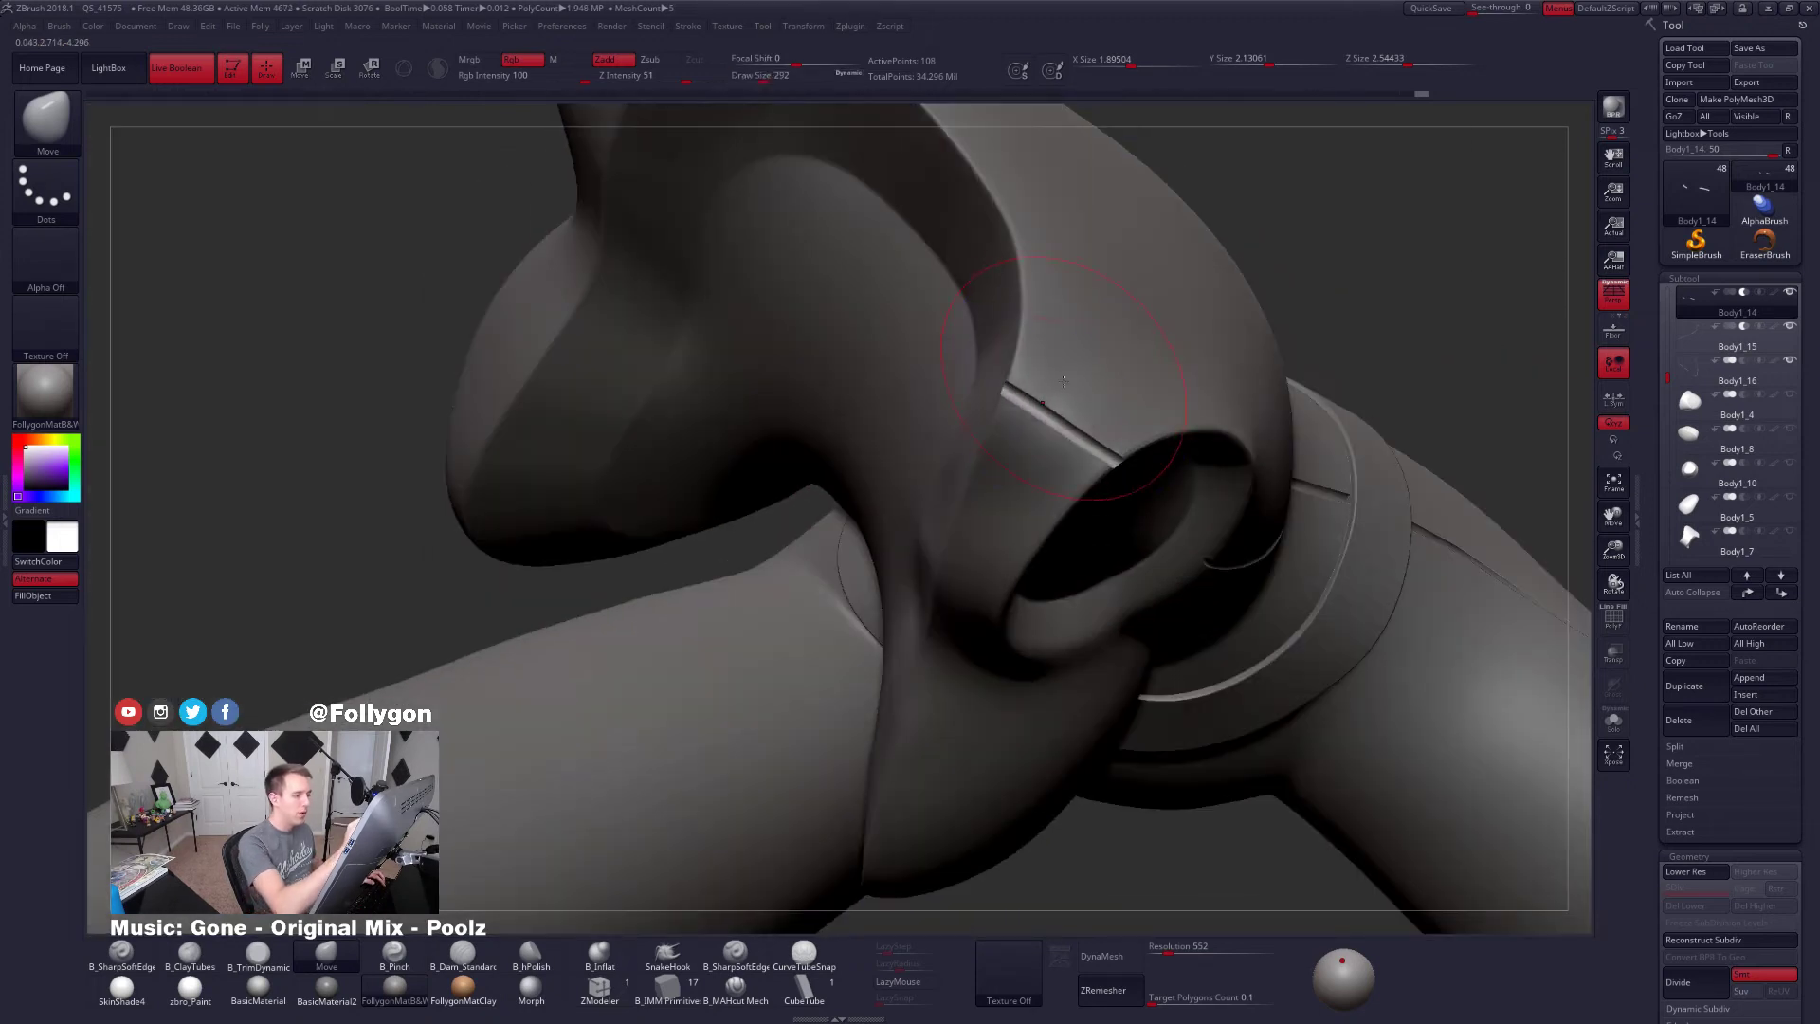
pyautogui.press('shift')
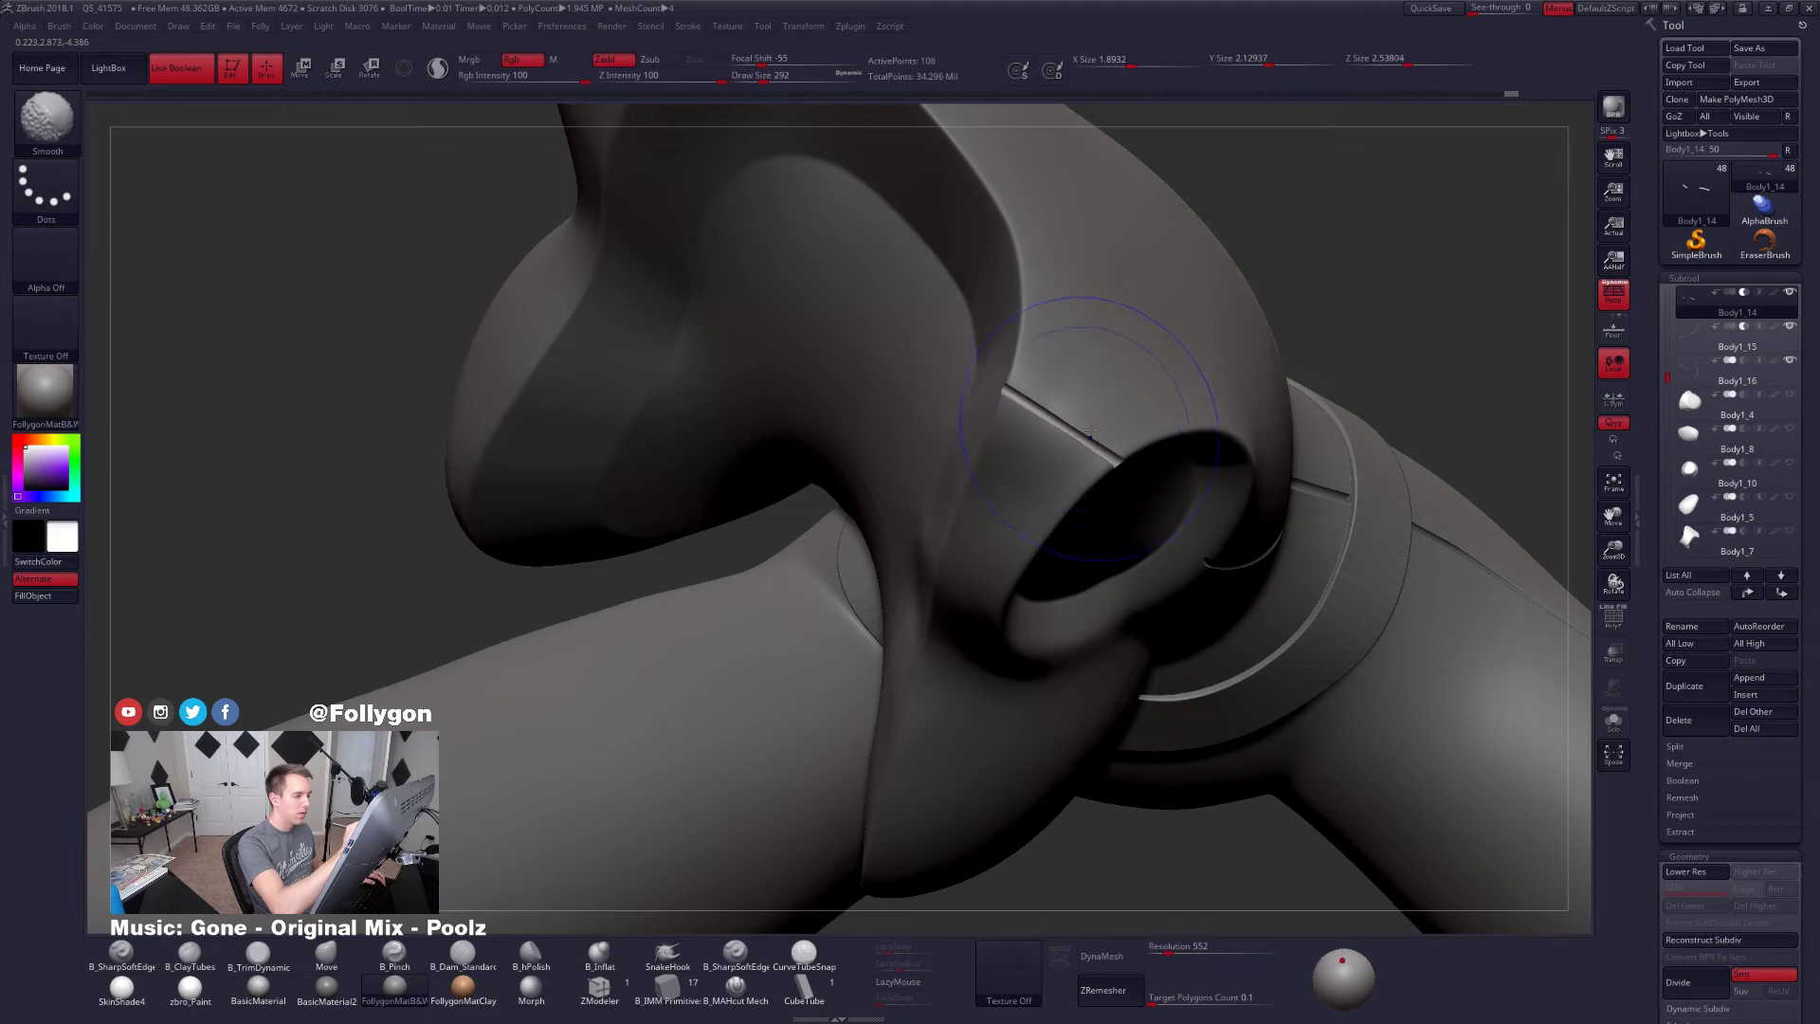
# Reduce the draw size to 140 and smooth the groove's strip toward its neckline end
pyautogui.press('space')
pyautogui.moveTo(1086, 401); pyautogui.dragTo(1065, 399)
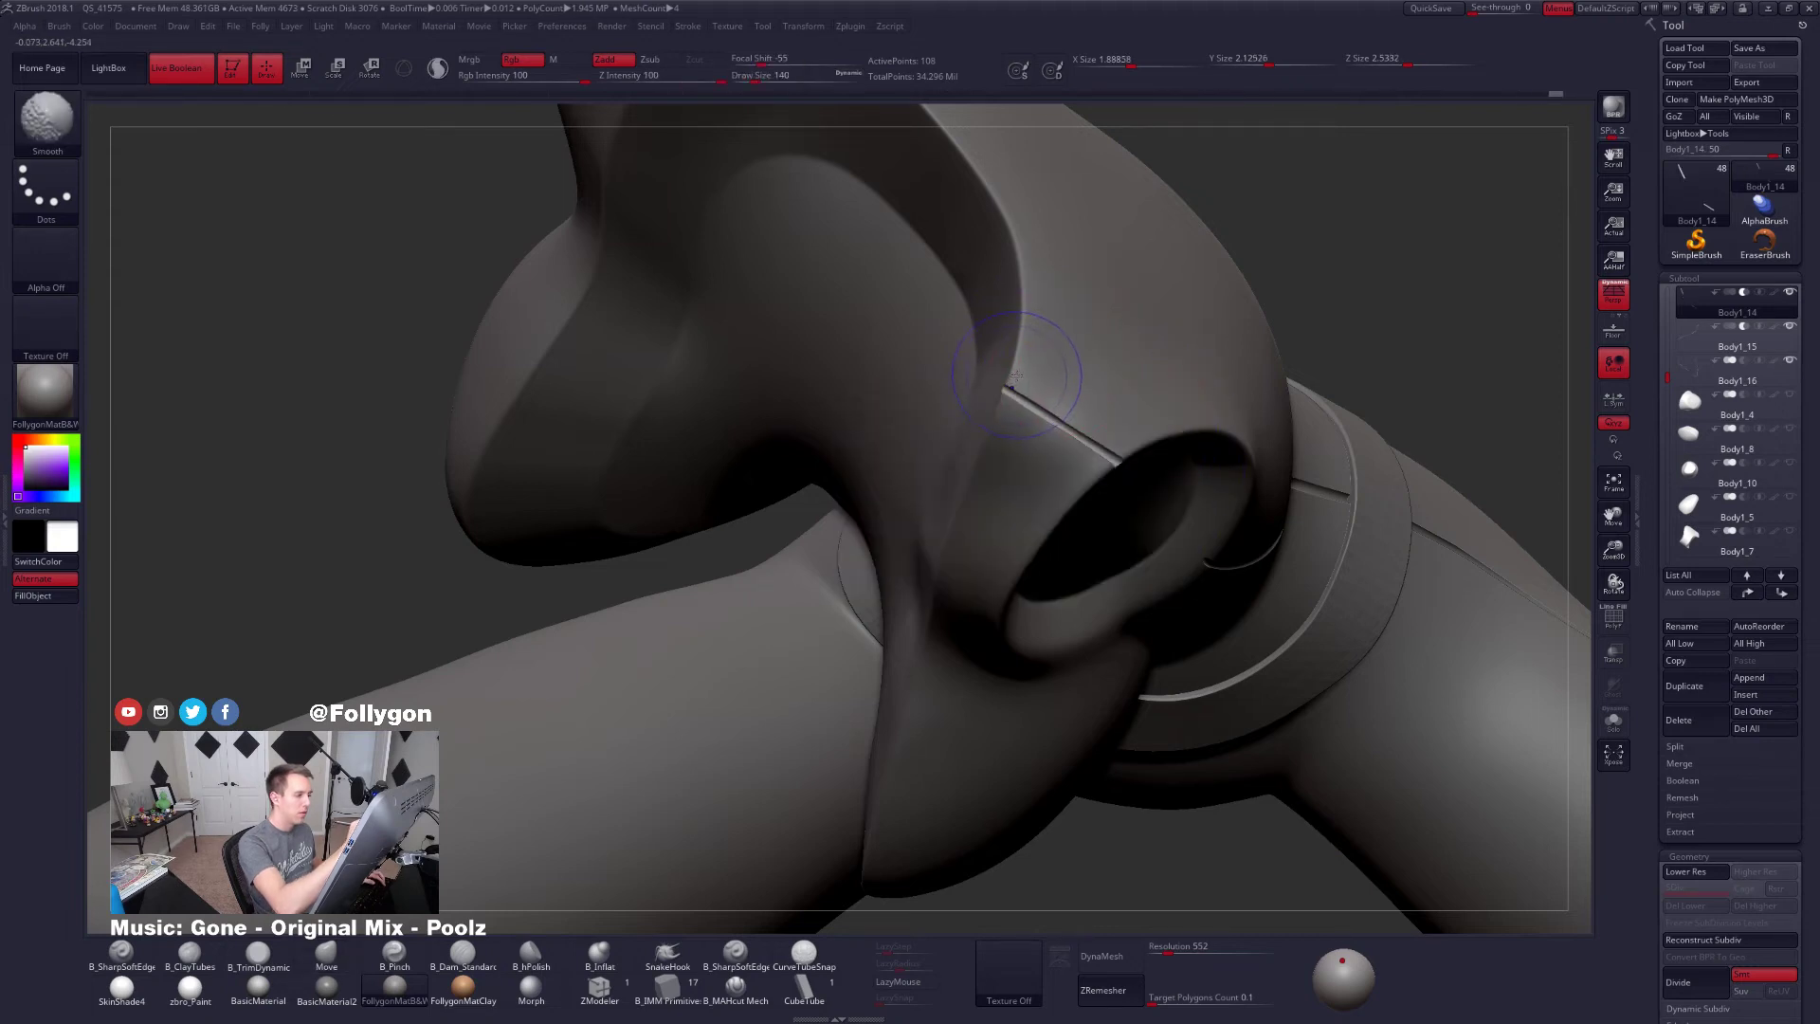
pyautogui.press('shift')
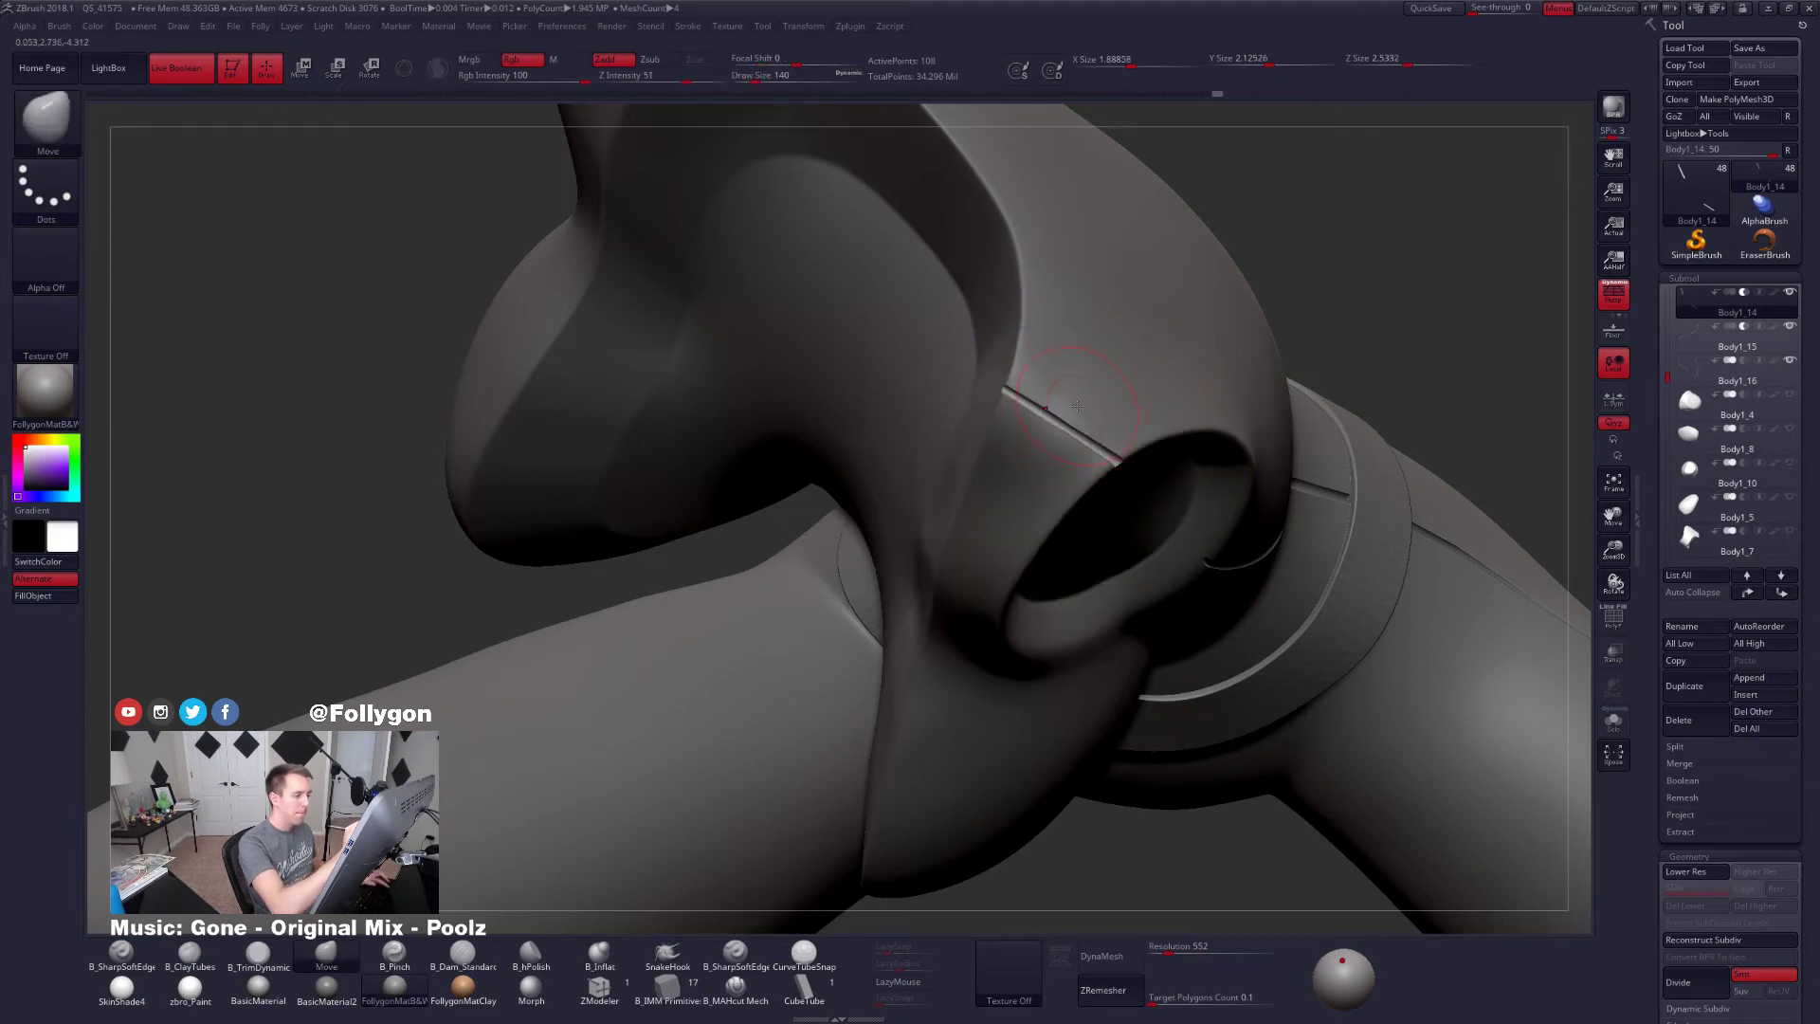
# Enlarge the Move brush's draw size to 170 and smooth the near shoulder's strip between neckline and armhole
pyautogui.press('space')
pyautogui.moveTo(1078, 406); pyautogui.dragTo(1090, 398)
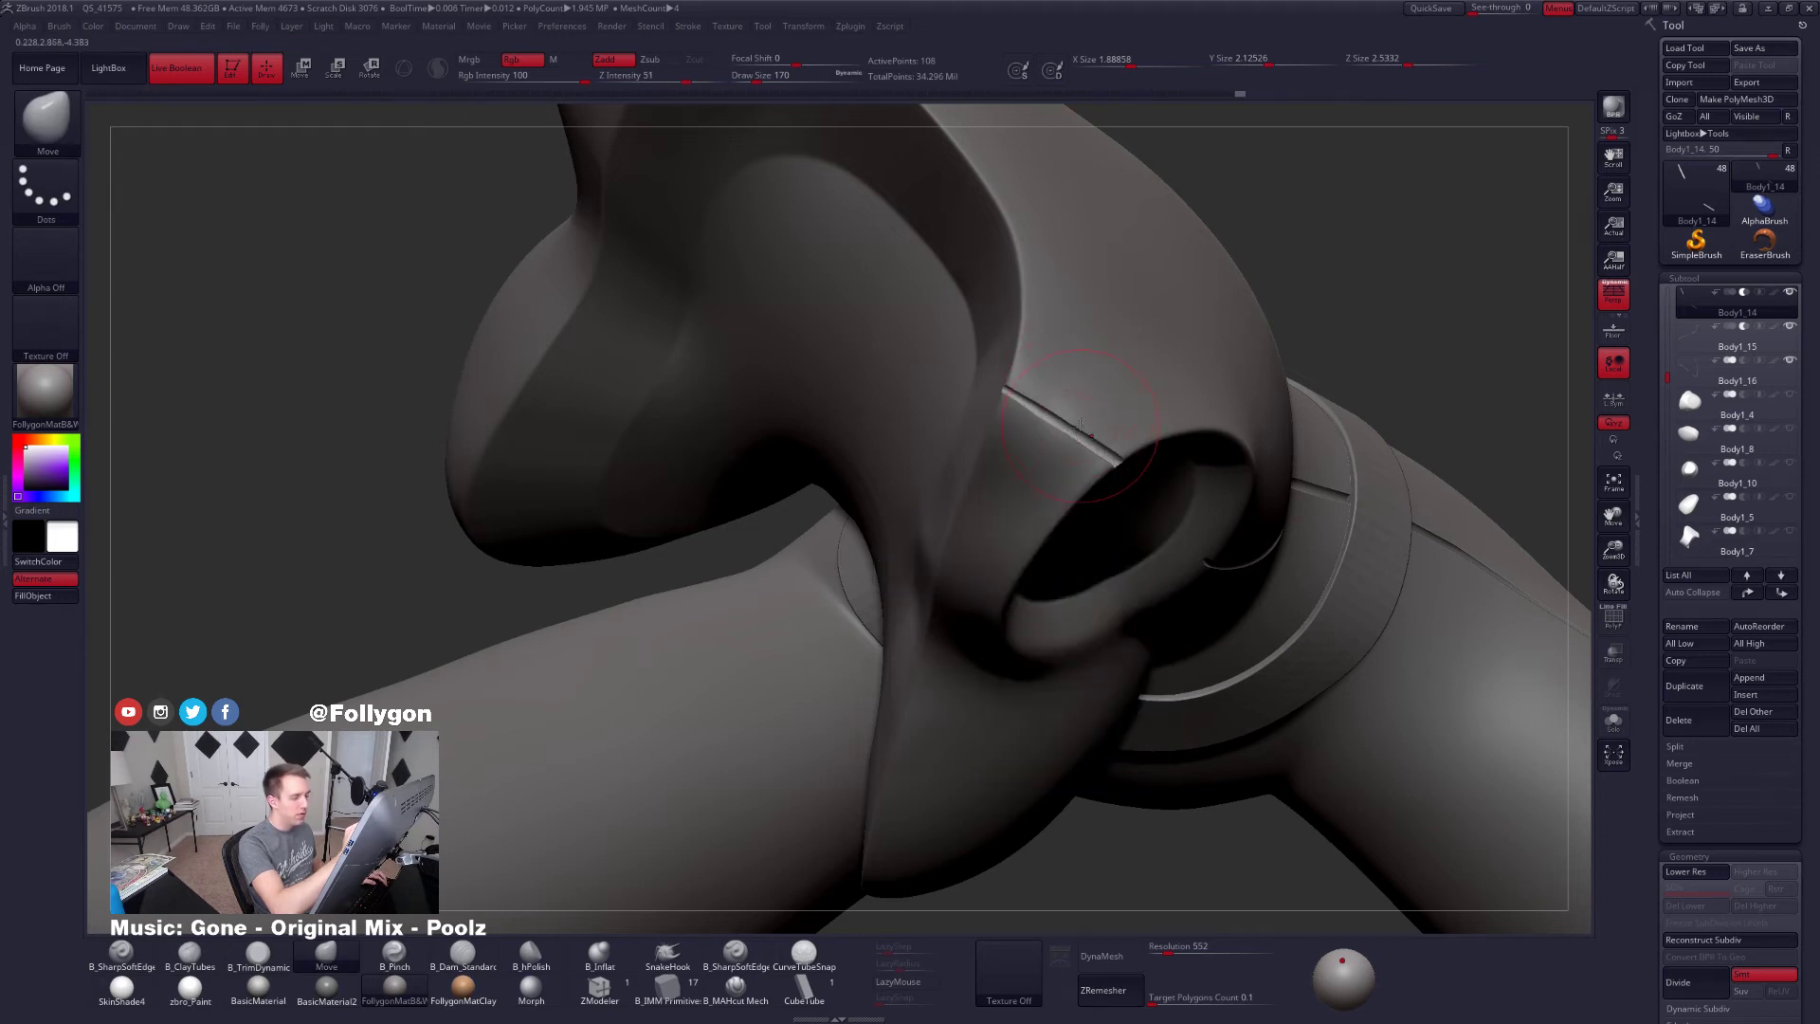
pyautogui.hotkey('shift', 's')
pyautogui.press('shift')
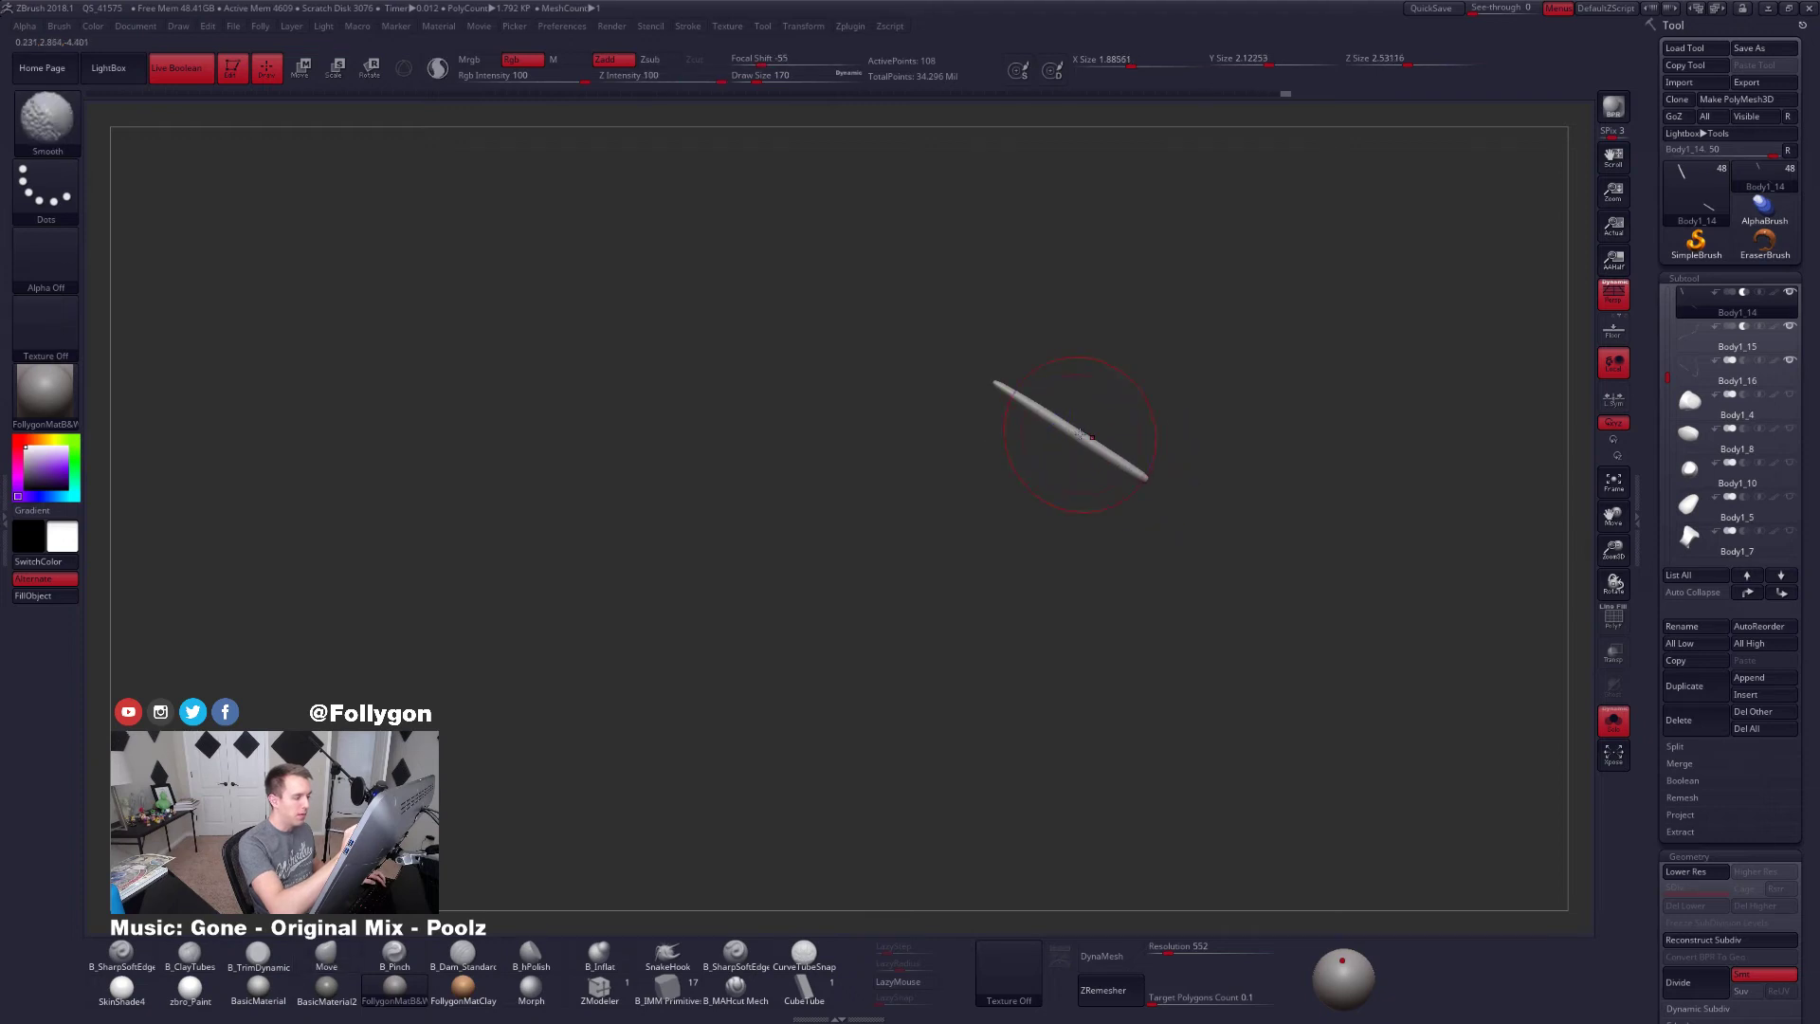
pyautogui.hotkey('shift', 's')
# Reduce the draw size to 130 and examine the opposite shoulder's strip isolated from the body
pyautogui.press('space')
pyautogui.moveTo(1088, 431); pyautogui.dragTo(1075, 432)
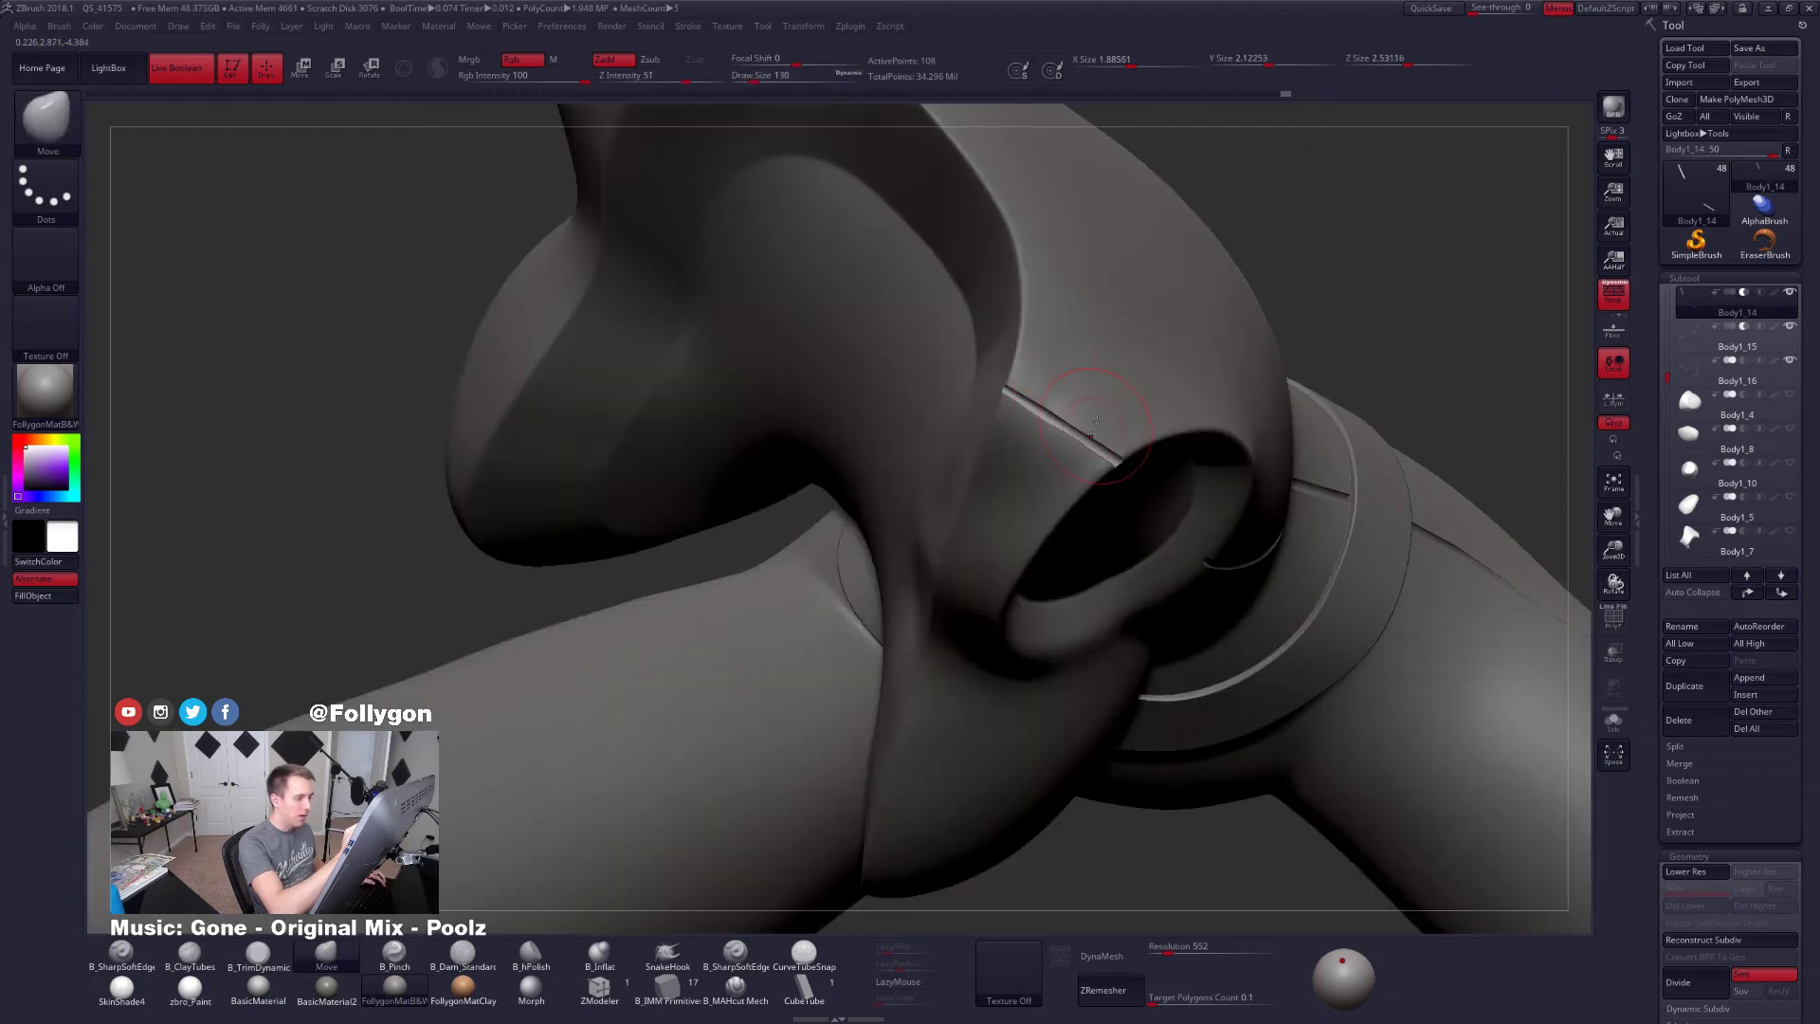
pyautogui.moveTo(1089, 431)
pyautogui.mouseDown(button='right')
pyautogui.moveTo(1124, 387)
pyautogui.moveTo(976, 414)
pyautogui.moveTo(1203, 727)
pyautogui.mouseUp(button='right')
pyautogui.moveTo(963, 540); pyautogui.dragTo(952, 614, button='right')
pyautogui.moveTo(952, 613); pyautogui.dragTo(951, 569)
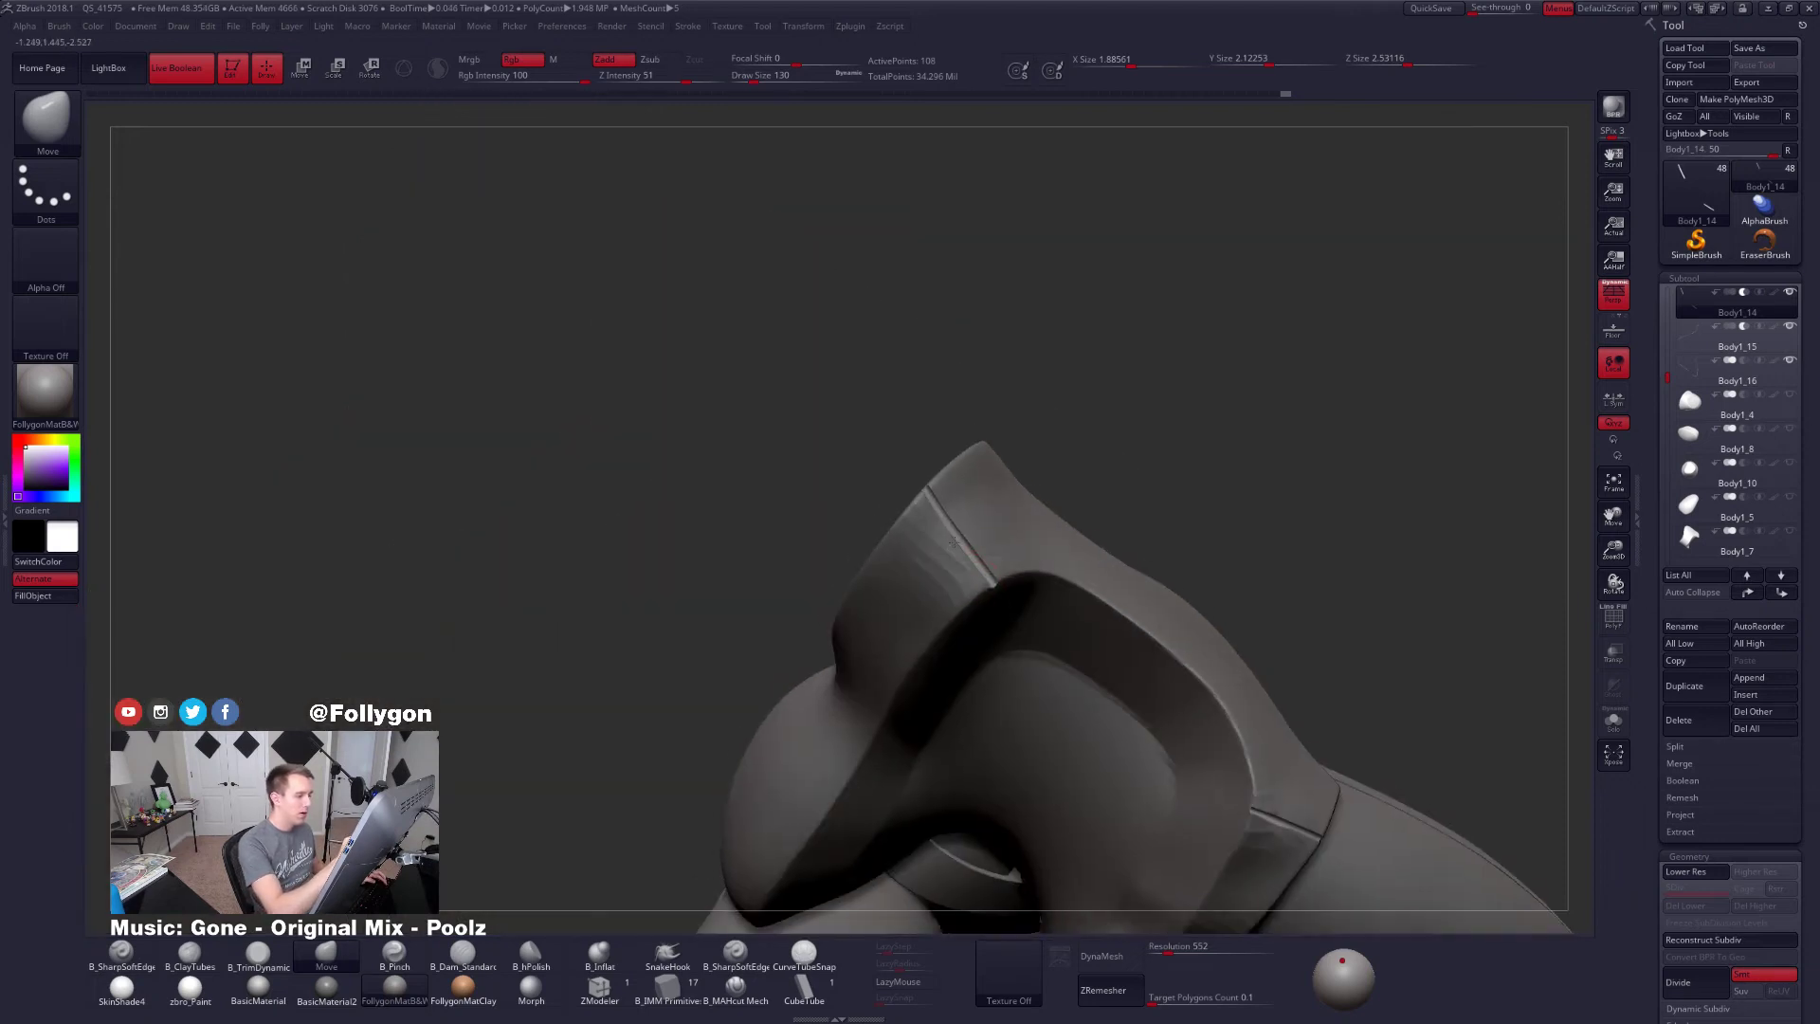
pyautogui.hotkey('shift', 's')
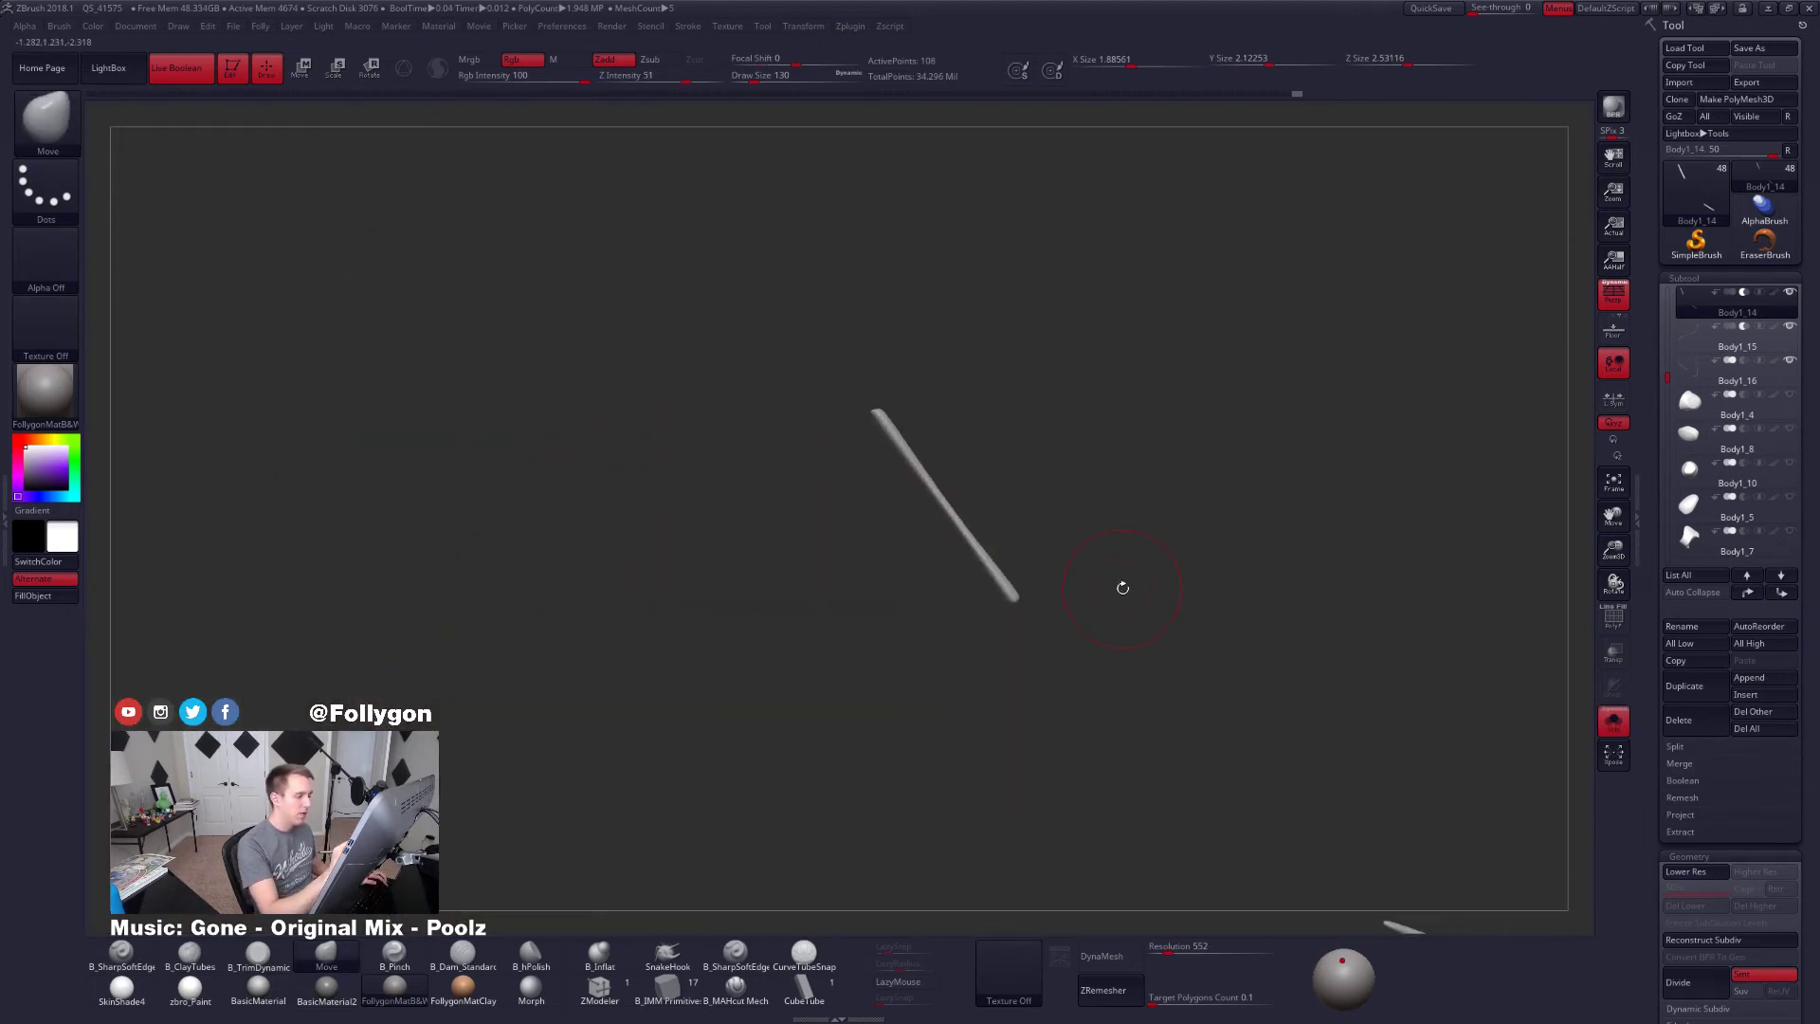
pyautogui.hotkey('shift', 's')
# Smooth the opposite shoulder's strip at draw size 181 and reduce the brush to 96 for finer adjustment
pyautogui.press('space')
pyautogui.moveTo(933, 467); pyautogui.dragTo(930, 470)
pyautogui.press('shift')
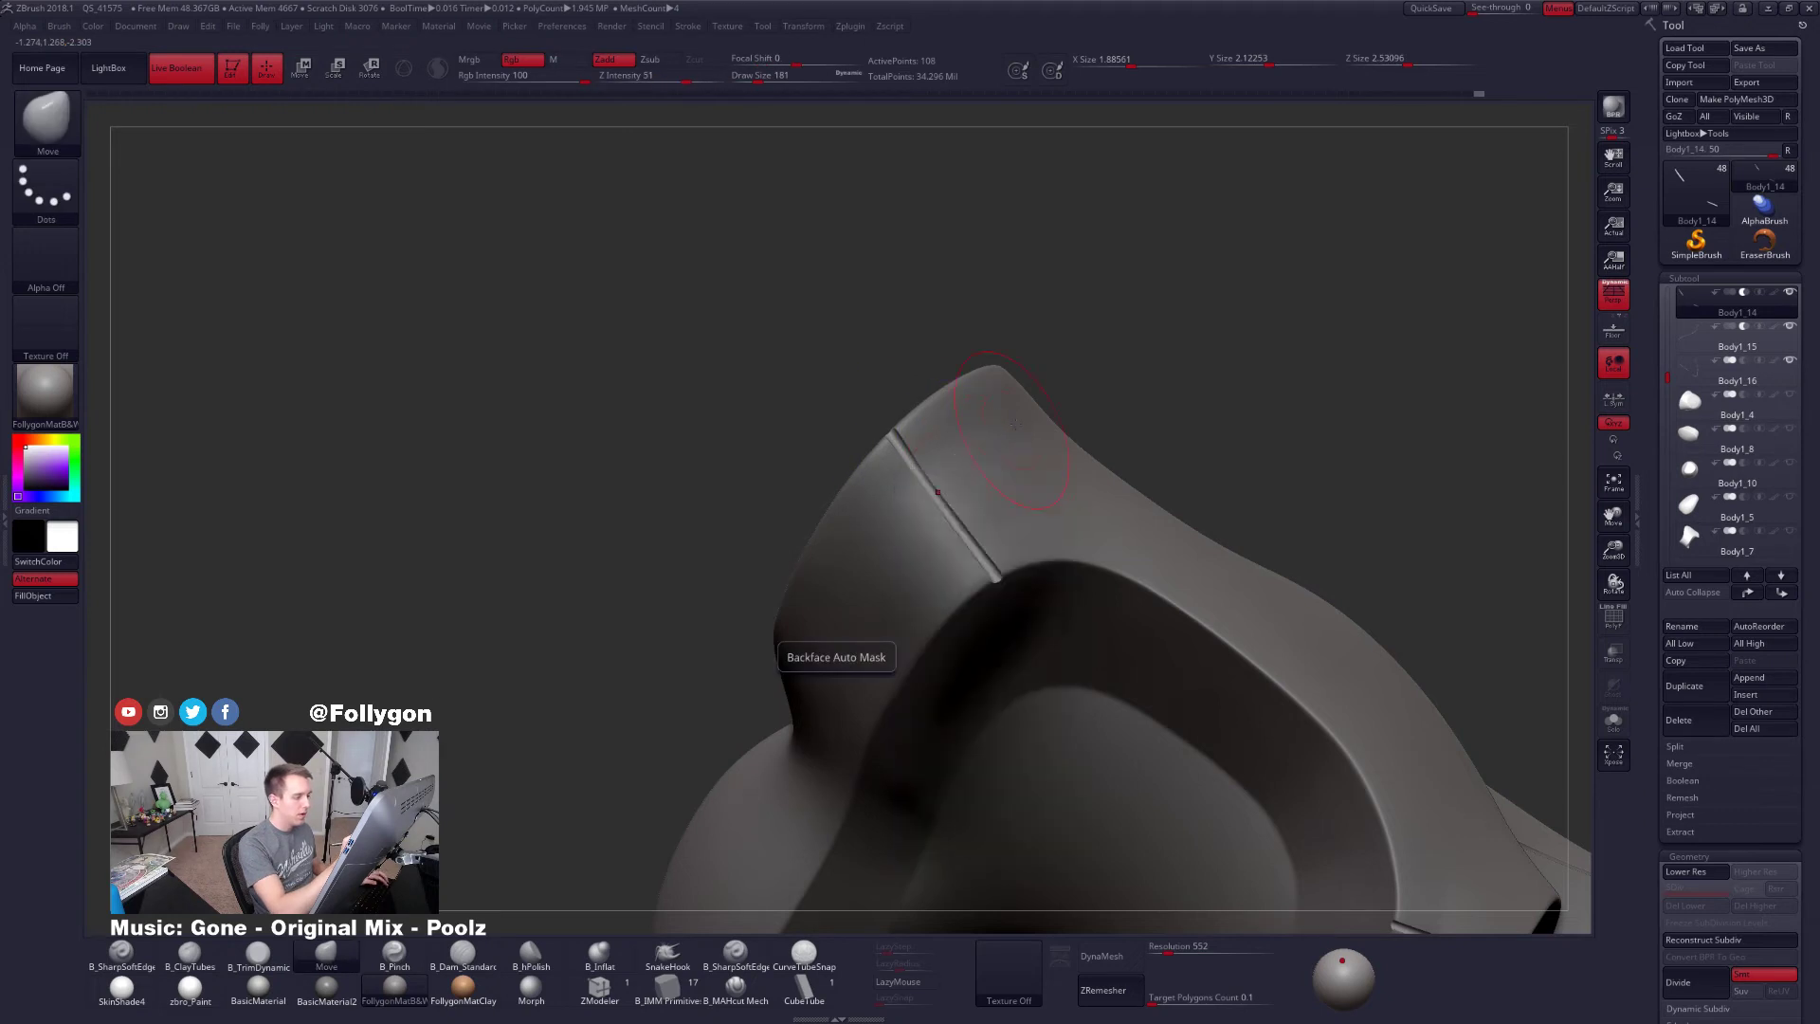
pyautogui.press('space')
pyautogui.moveTo(957, 469); pyautogui.dragTo(944, 485)
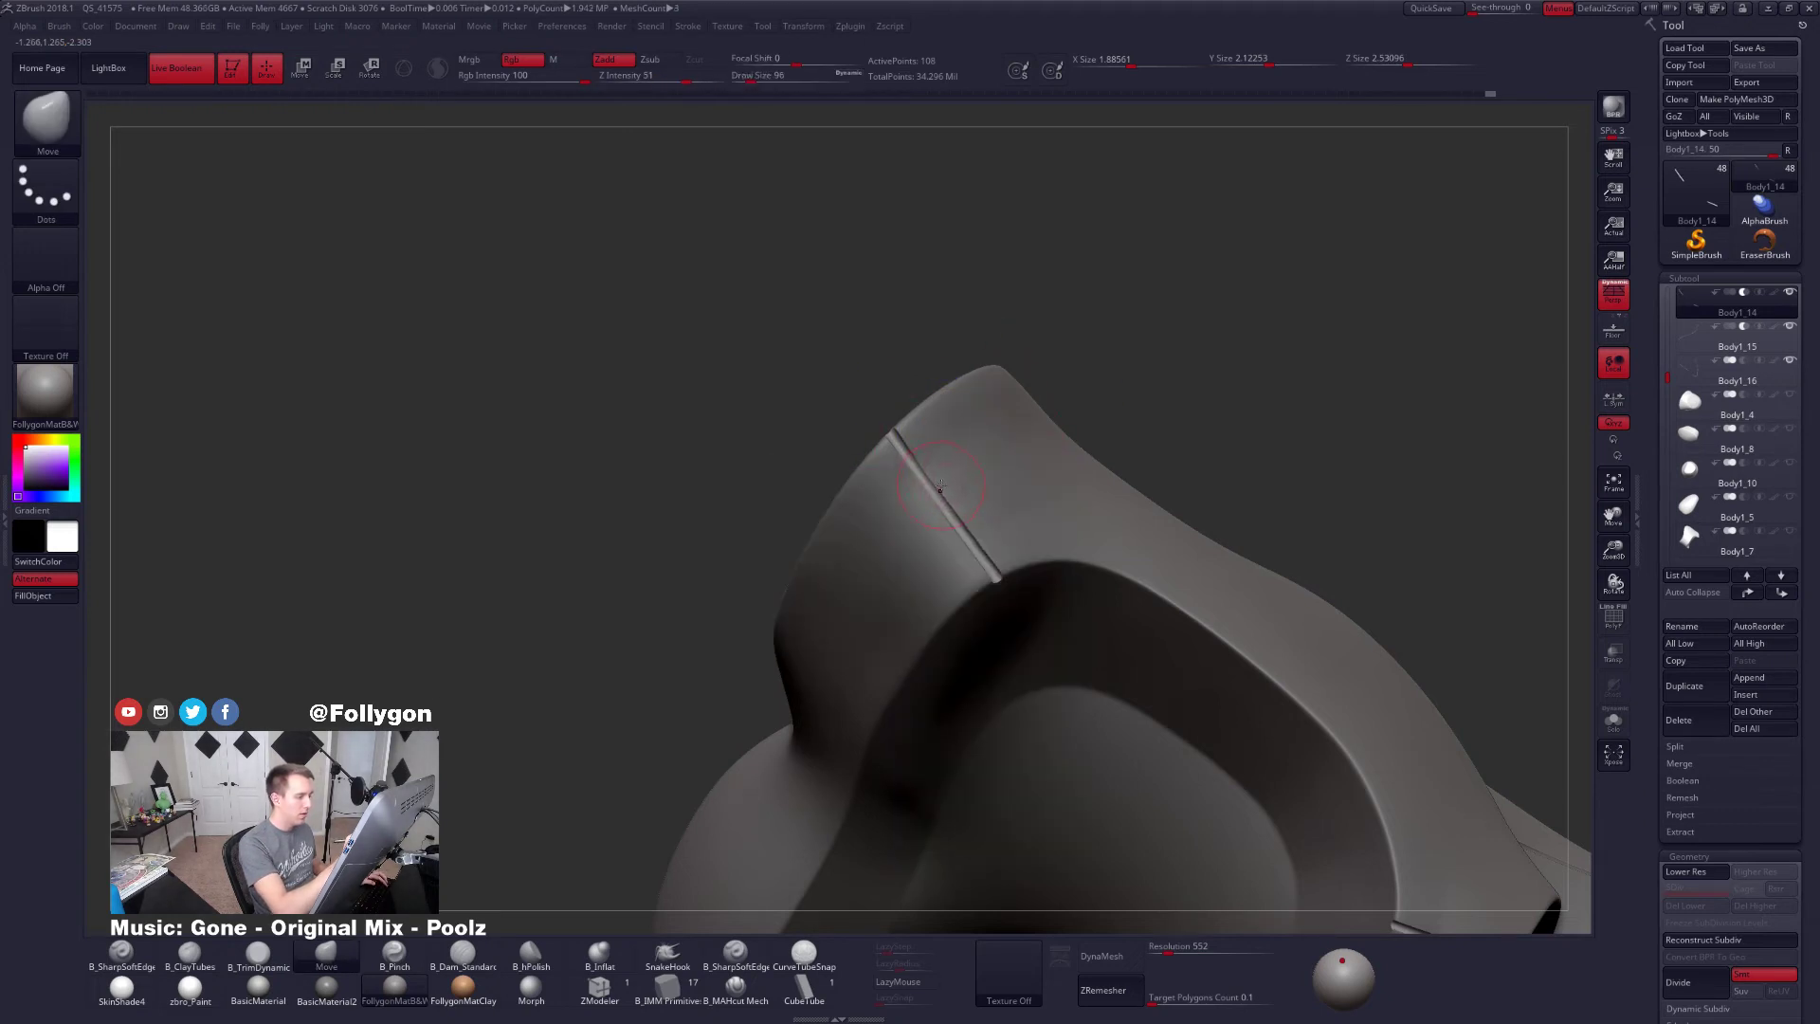
pyautogui.hotkey('ctrl', 'shift', 'f')
pyautogui.moveTo(943, 487)
pyautogui.mouseDown(button='right')
pyautogui.moveTo(991, 509)
pyautogui.moveTo(907, 600)
pyautogui.mouseUp(button='right')
# Examine the opposite strip's fit against the shoulder profile with its wireframe shown, enlarging the draw size to 239
pyautogui.press('space')
pyautogui.moveTo(984, 504); pyautogui.dragTo(1005, 503)
pyautogui.hotkey('shift', 'f')
pyautogui.moveTo(986, 507)
pyautogui.mouseDown(button='right')
pyautogui.moveTo(1001, 505)
pyautogui.moveTo(981, 521)
pyautogui.mouseUp(button='right')
pyautogui.press('space')
pyautogui.moveTo(986, 492); pyautogui.dragTo(969, 492)
pyautogui.hotkey('shift', 'f')
pyautogui.moveTo(926, 431); pyautogui.dragTo(910, 410, button='right')
pyautogui.hotkey('shift', 'f')
pyautogui.press('space')
pyautogui.moveTo(908, 414); pyautogui.dragTo(926, 414)
pyautogui.moveTo(895, 414); pyautogui.dragTo(910, 387, button='right')
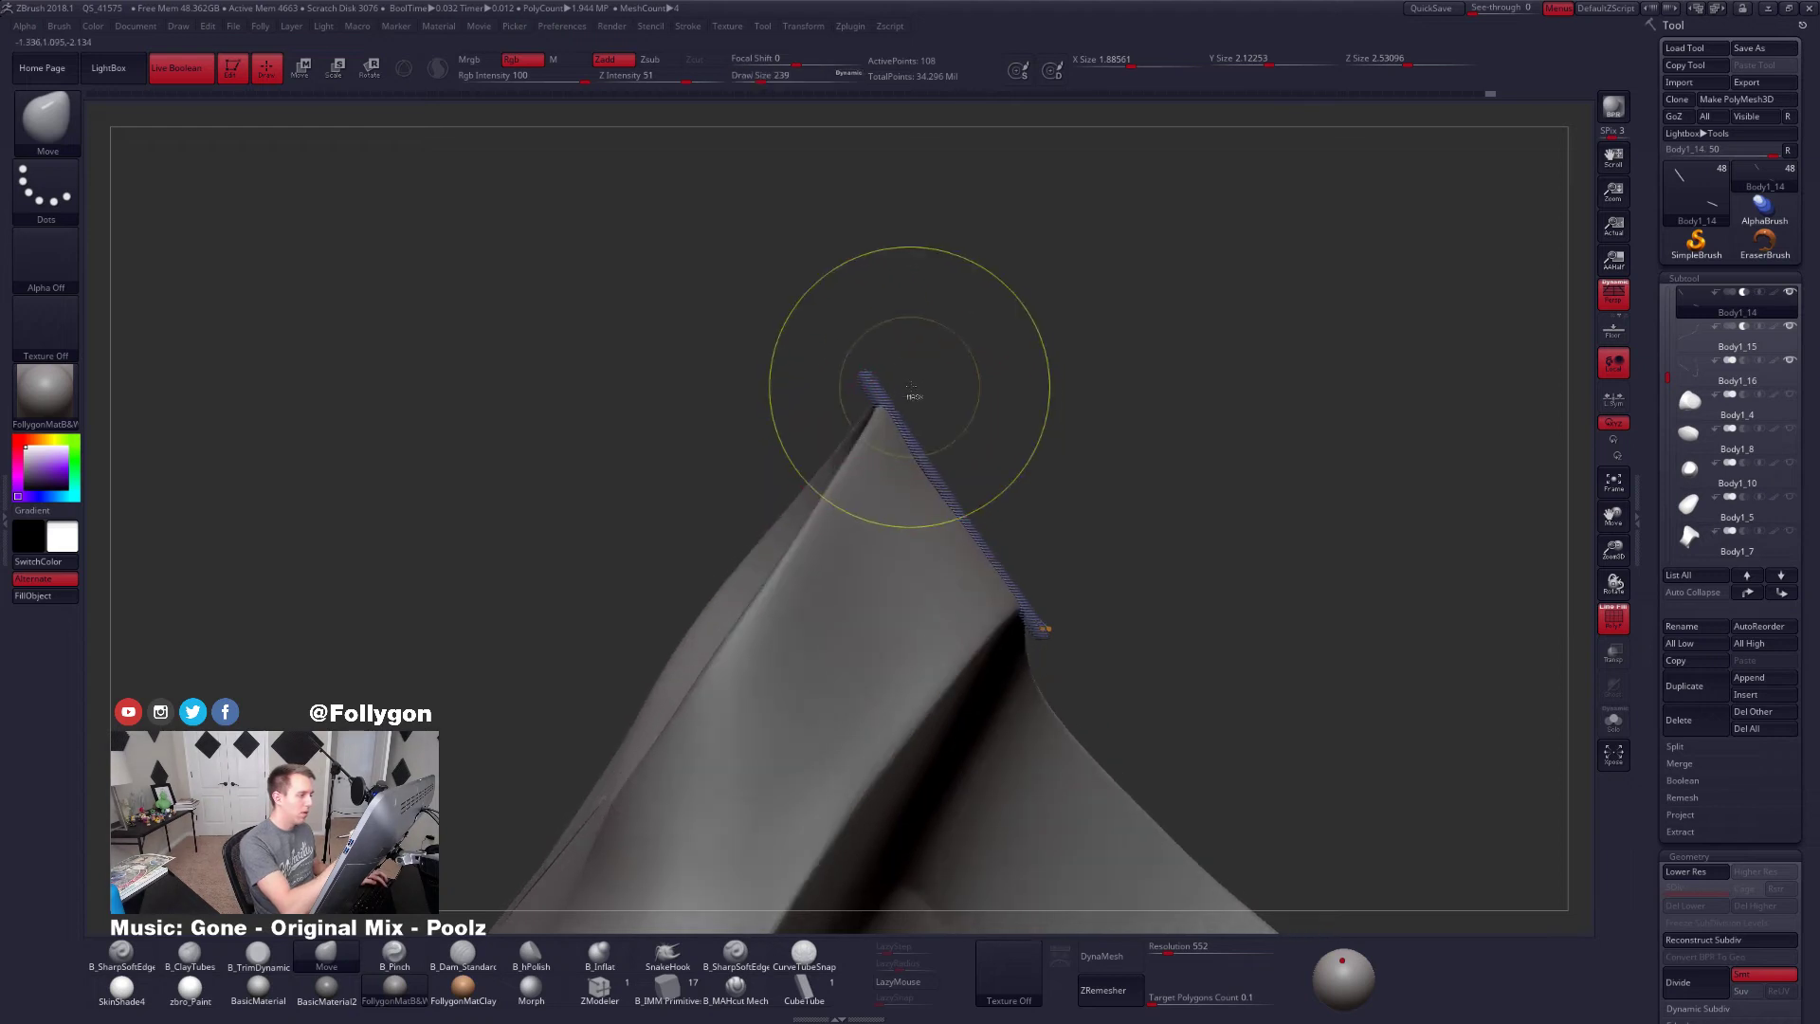
# Place a Rotate transpose line at the opposite strip's armhole end and fit the strip closely to the shoulder with Move and Smooth
pyautogui.press('r')
pyautogui.moveTo(887, 418); pyautogui.dragTo(938, 329)
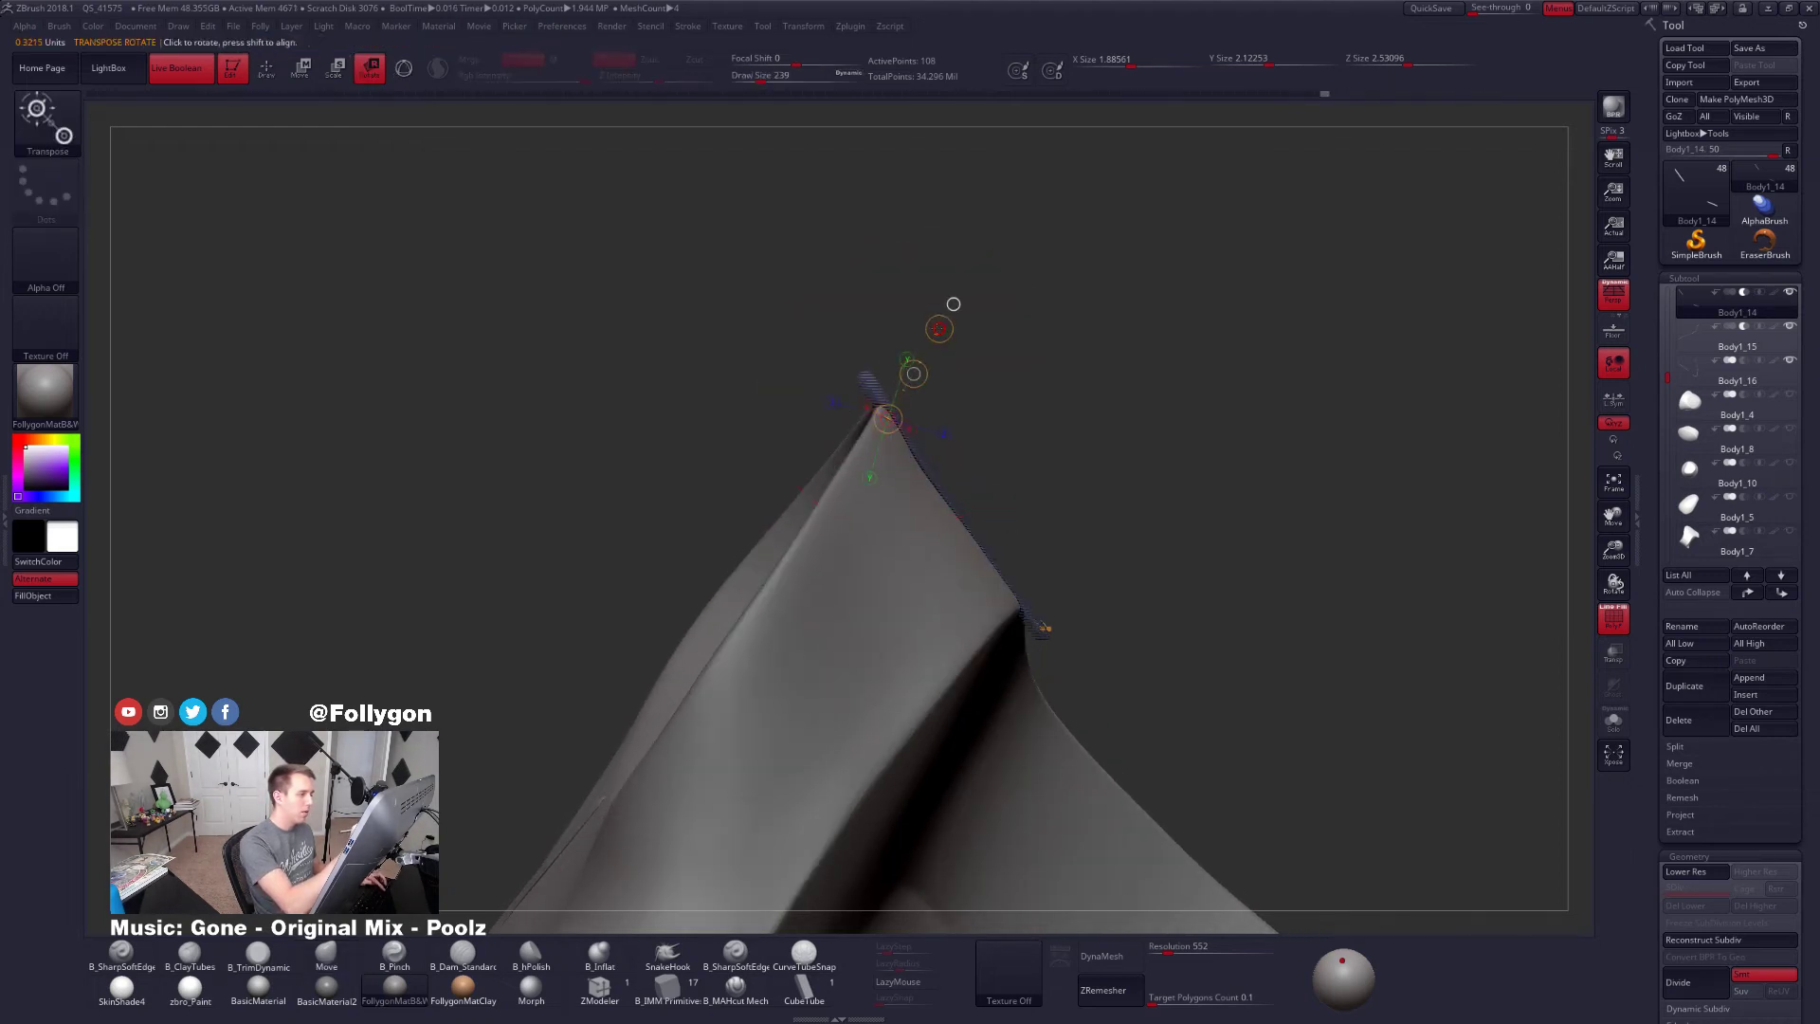
pyautogui.press('q')
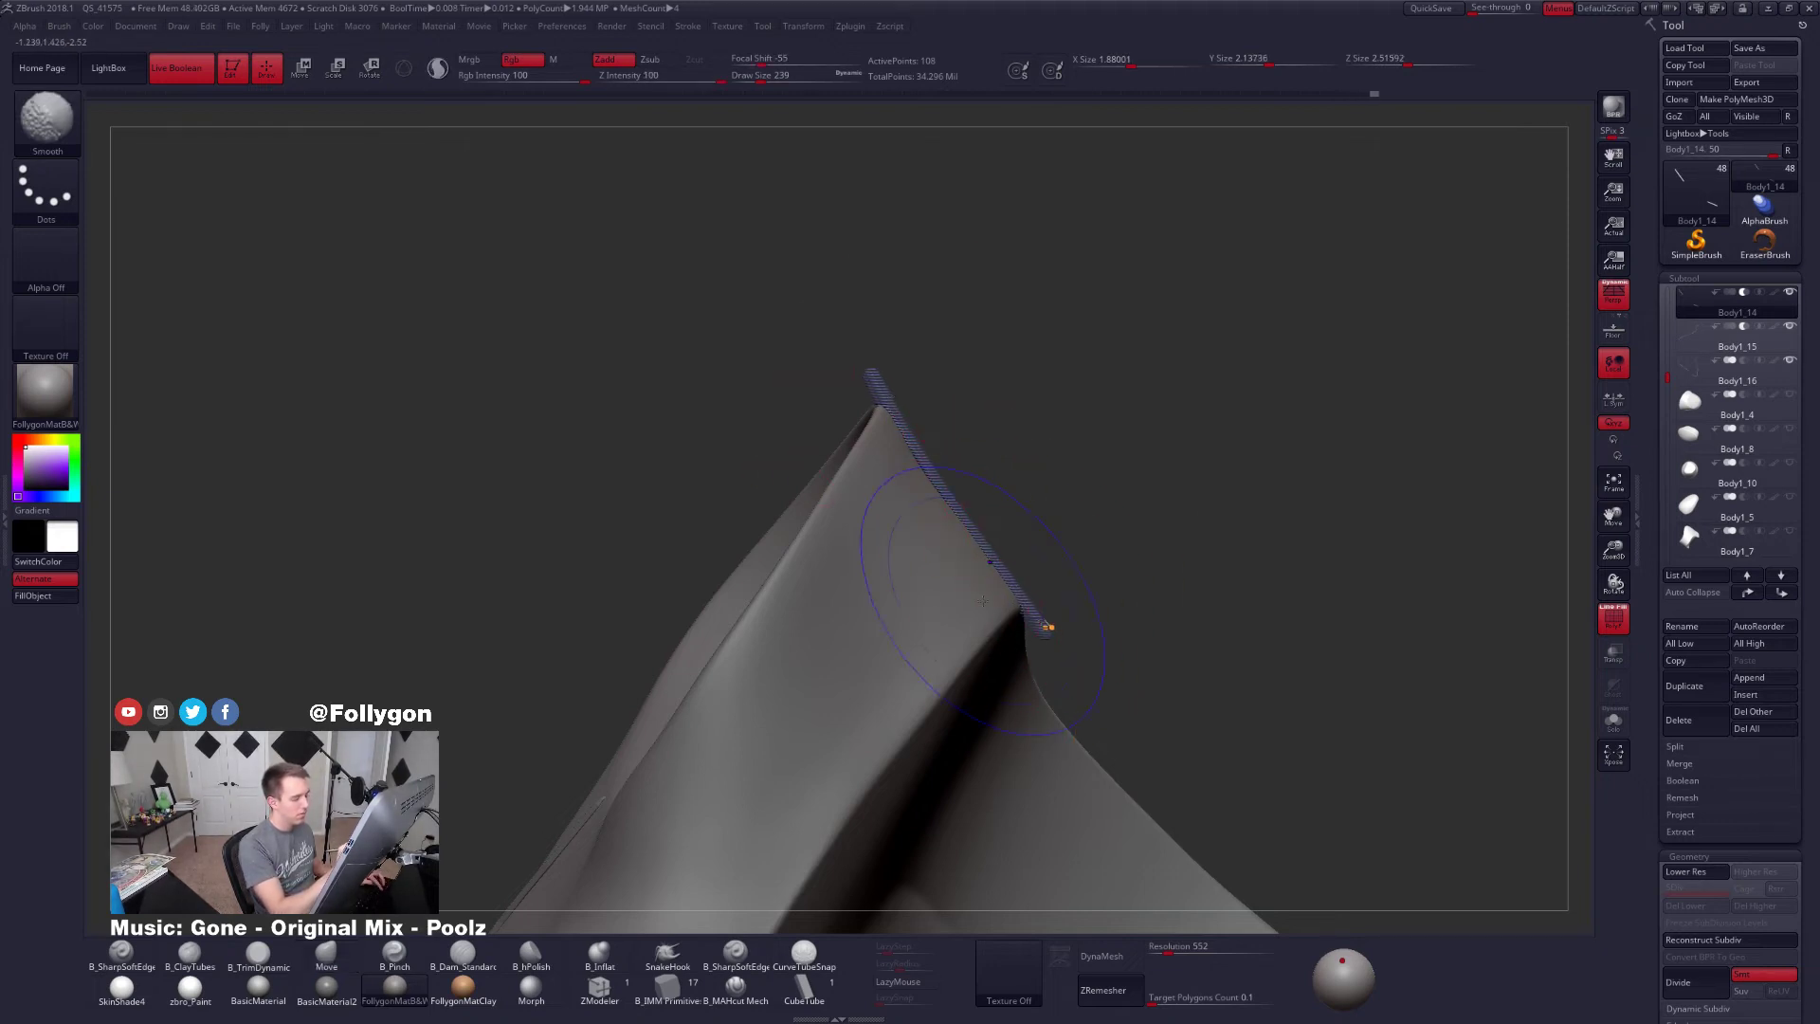
pyautogui.hotkey('shift', 'f')
pyautogui.moveTo(982, 558); pyautogui.dragTo(952, 620, button='right')
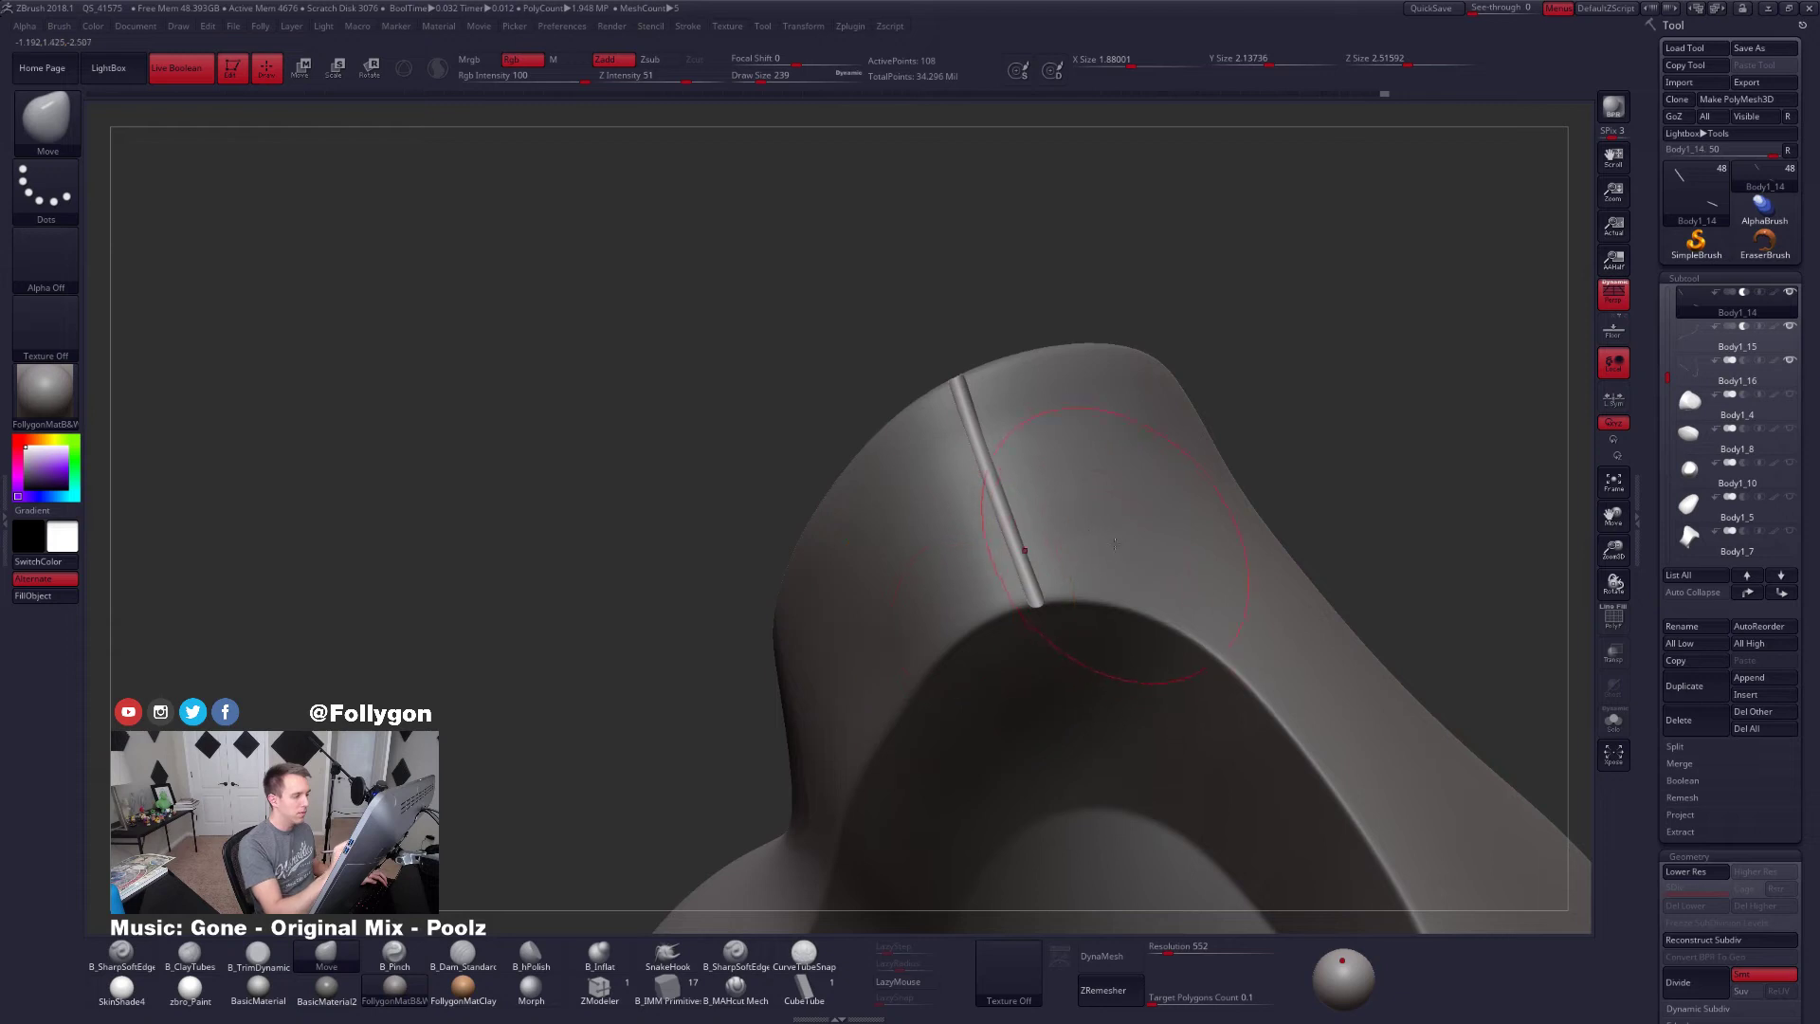
# Reduce the draw size to 140 and smooth the near shoulder's strip at its neckline end
pyautogui.moveTo(1114, 544); pyautogui.dragTo(1197, 737, button='right')
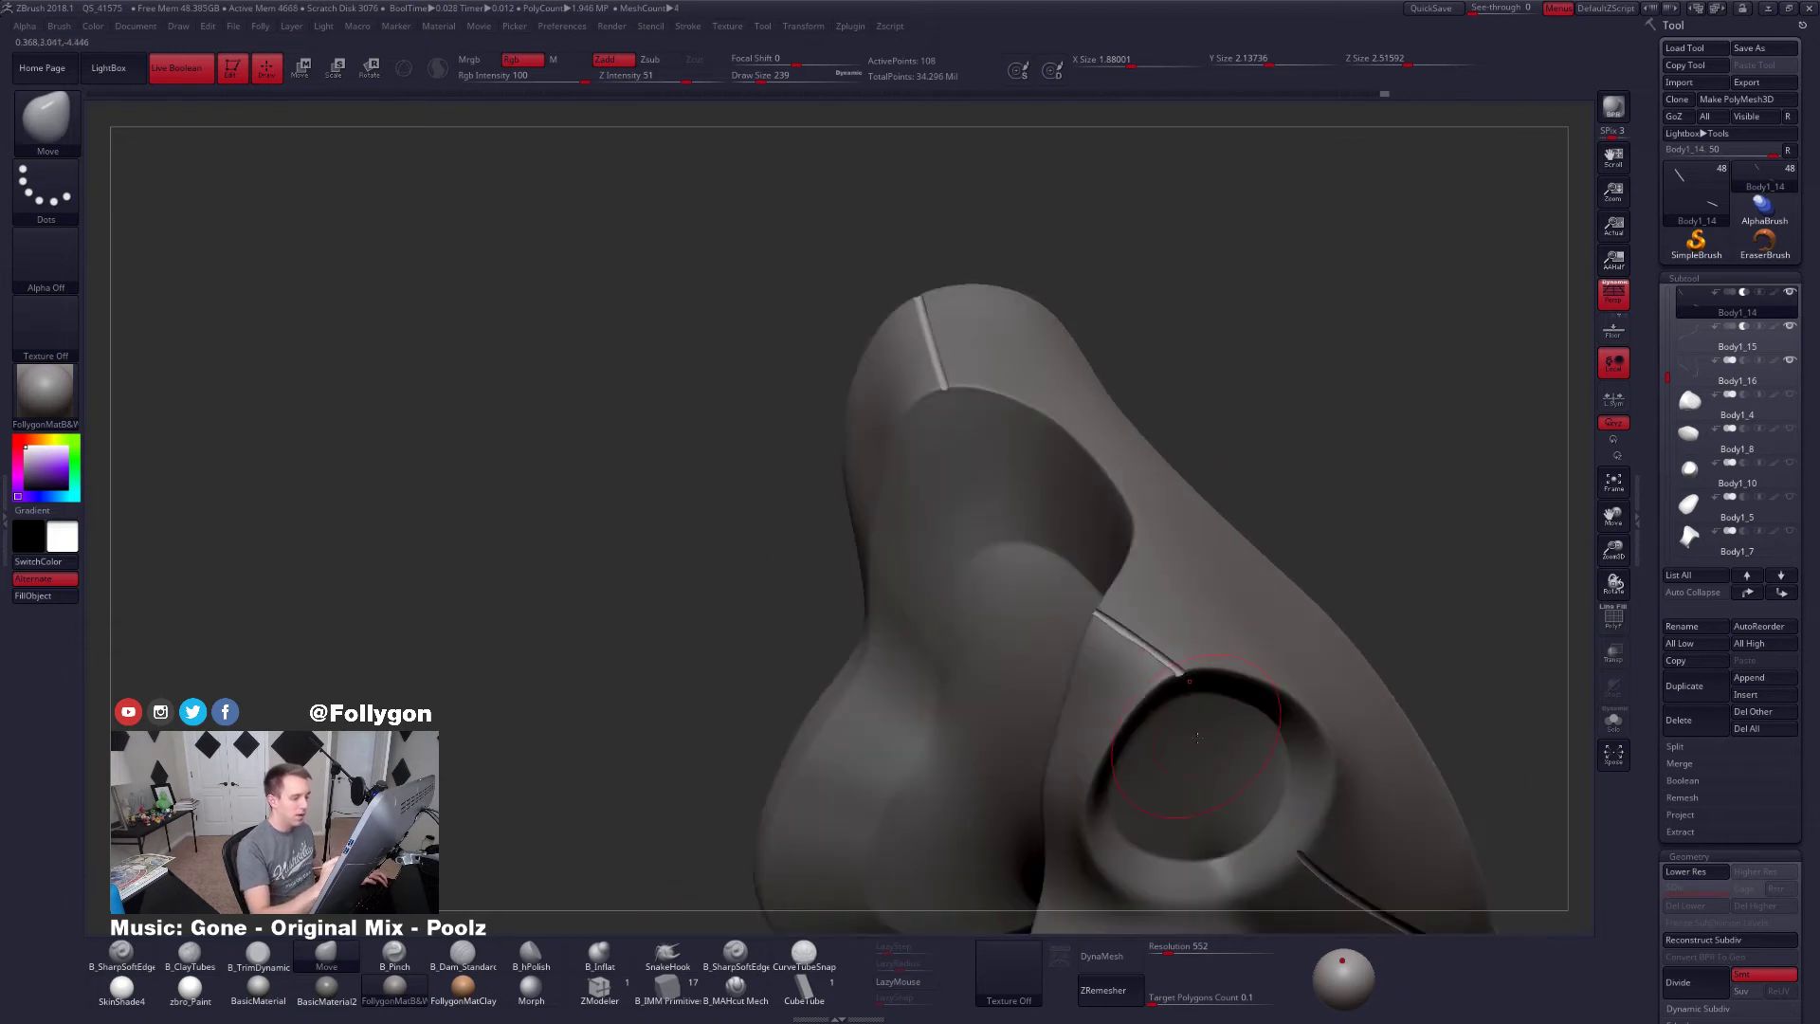
pyautogui.moveTo(1197, 737); pyautogui.dragTo(1134, 697)
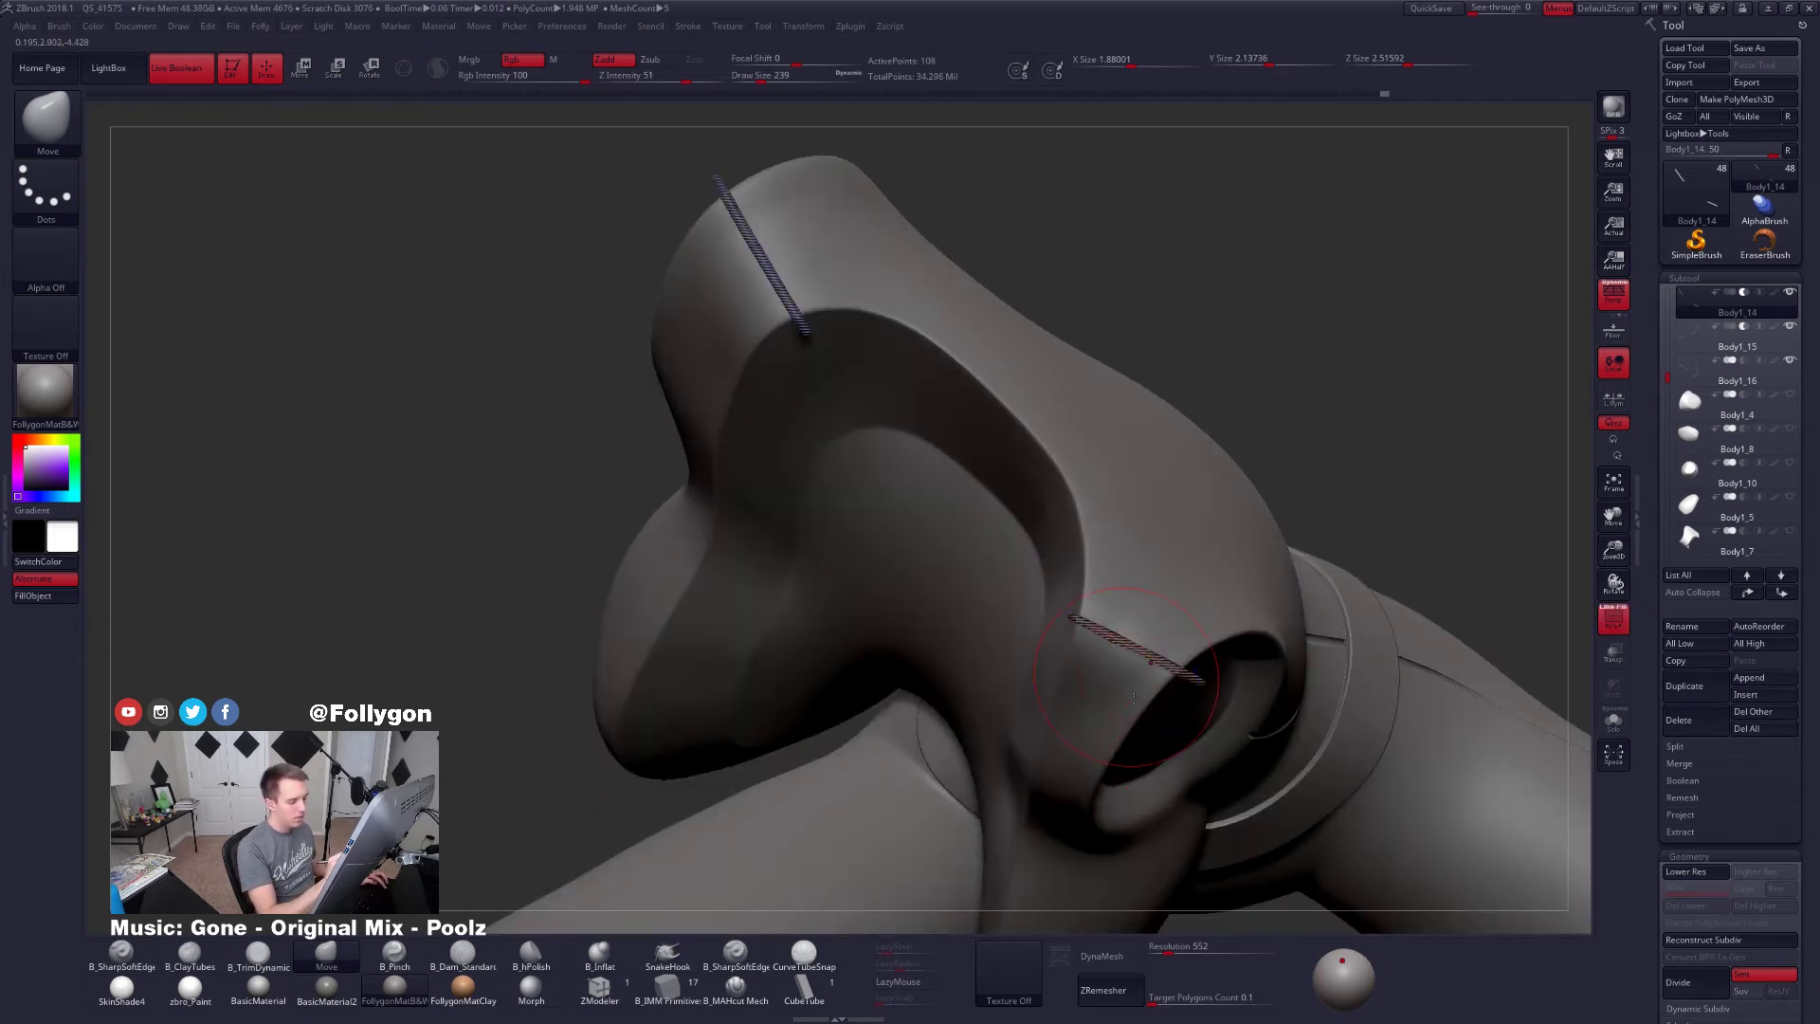
pyautogui.keyDown('ctrl'); pyautogui.moveTo(1133, 698); pyautogui.dragTo(1170, 667, button='right'); pyautogui.keyUp('ctrl')
pyautogui.hotkey('shift', 'f')
pyautogui.press('space')
pyautogui.moveTo(1158, 653); pyautogui.dragTo(1151, 653)
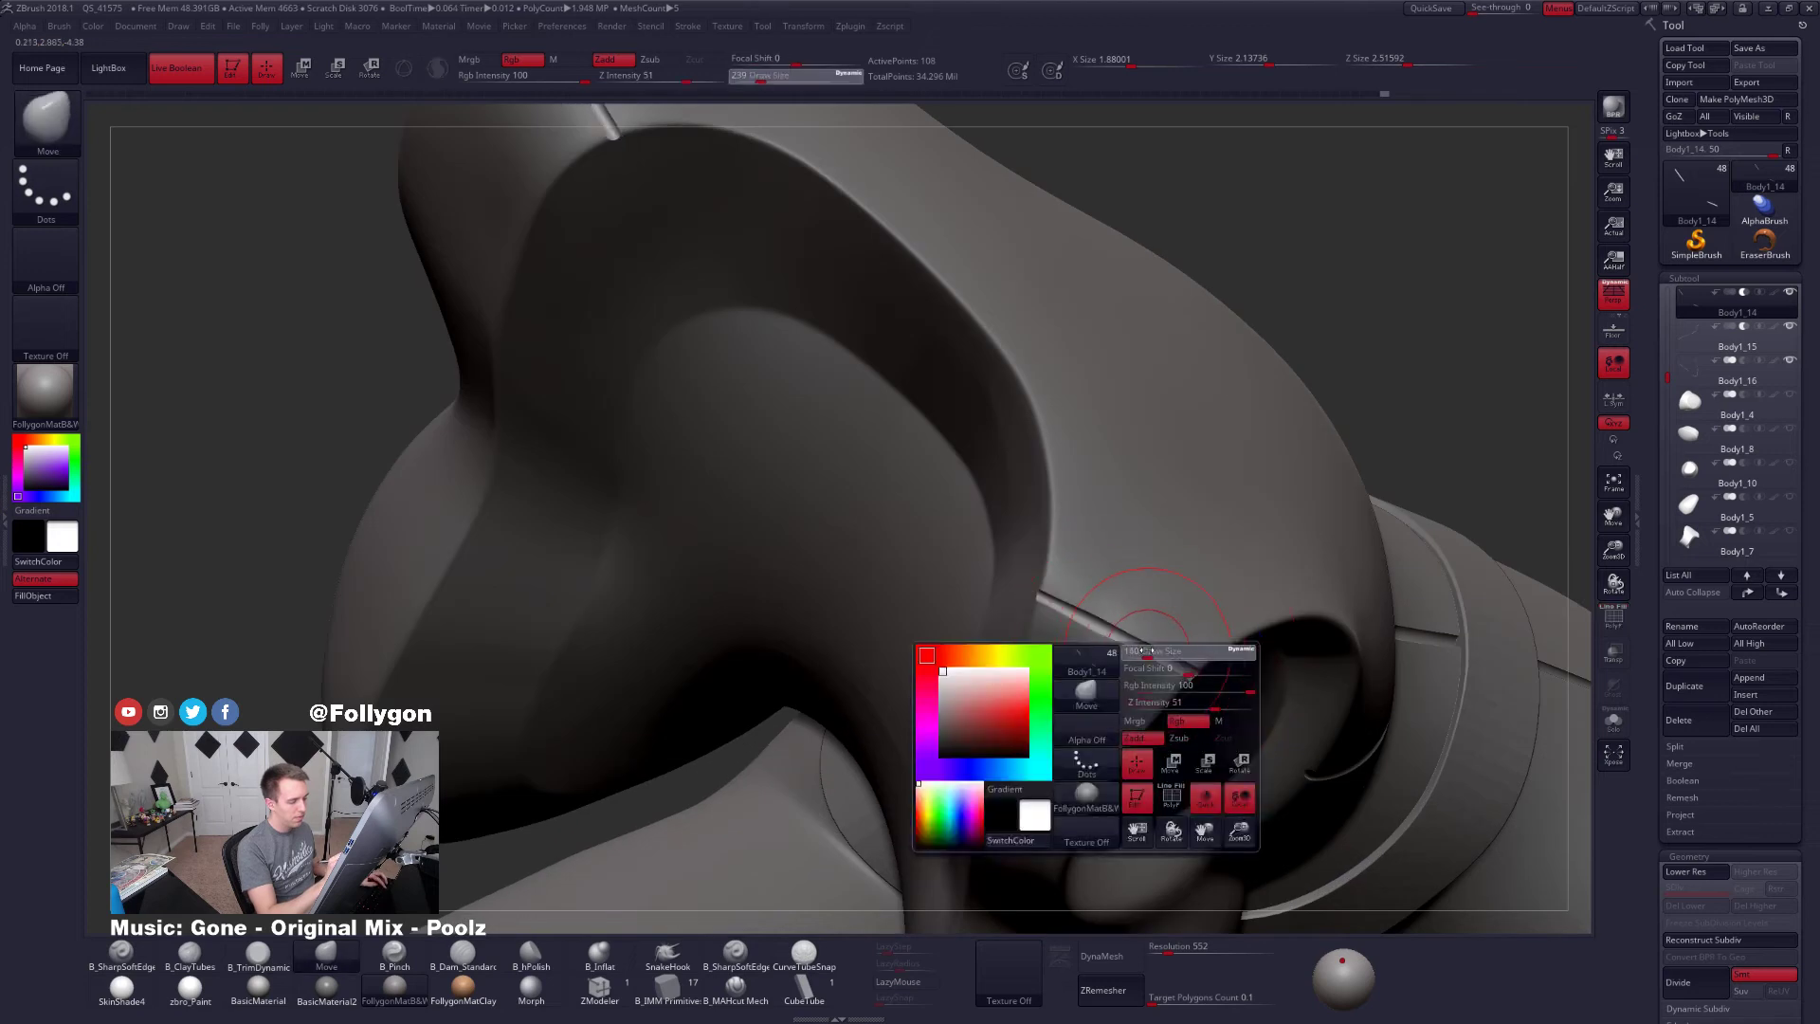
pyautogui.press('shift')
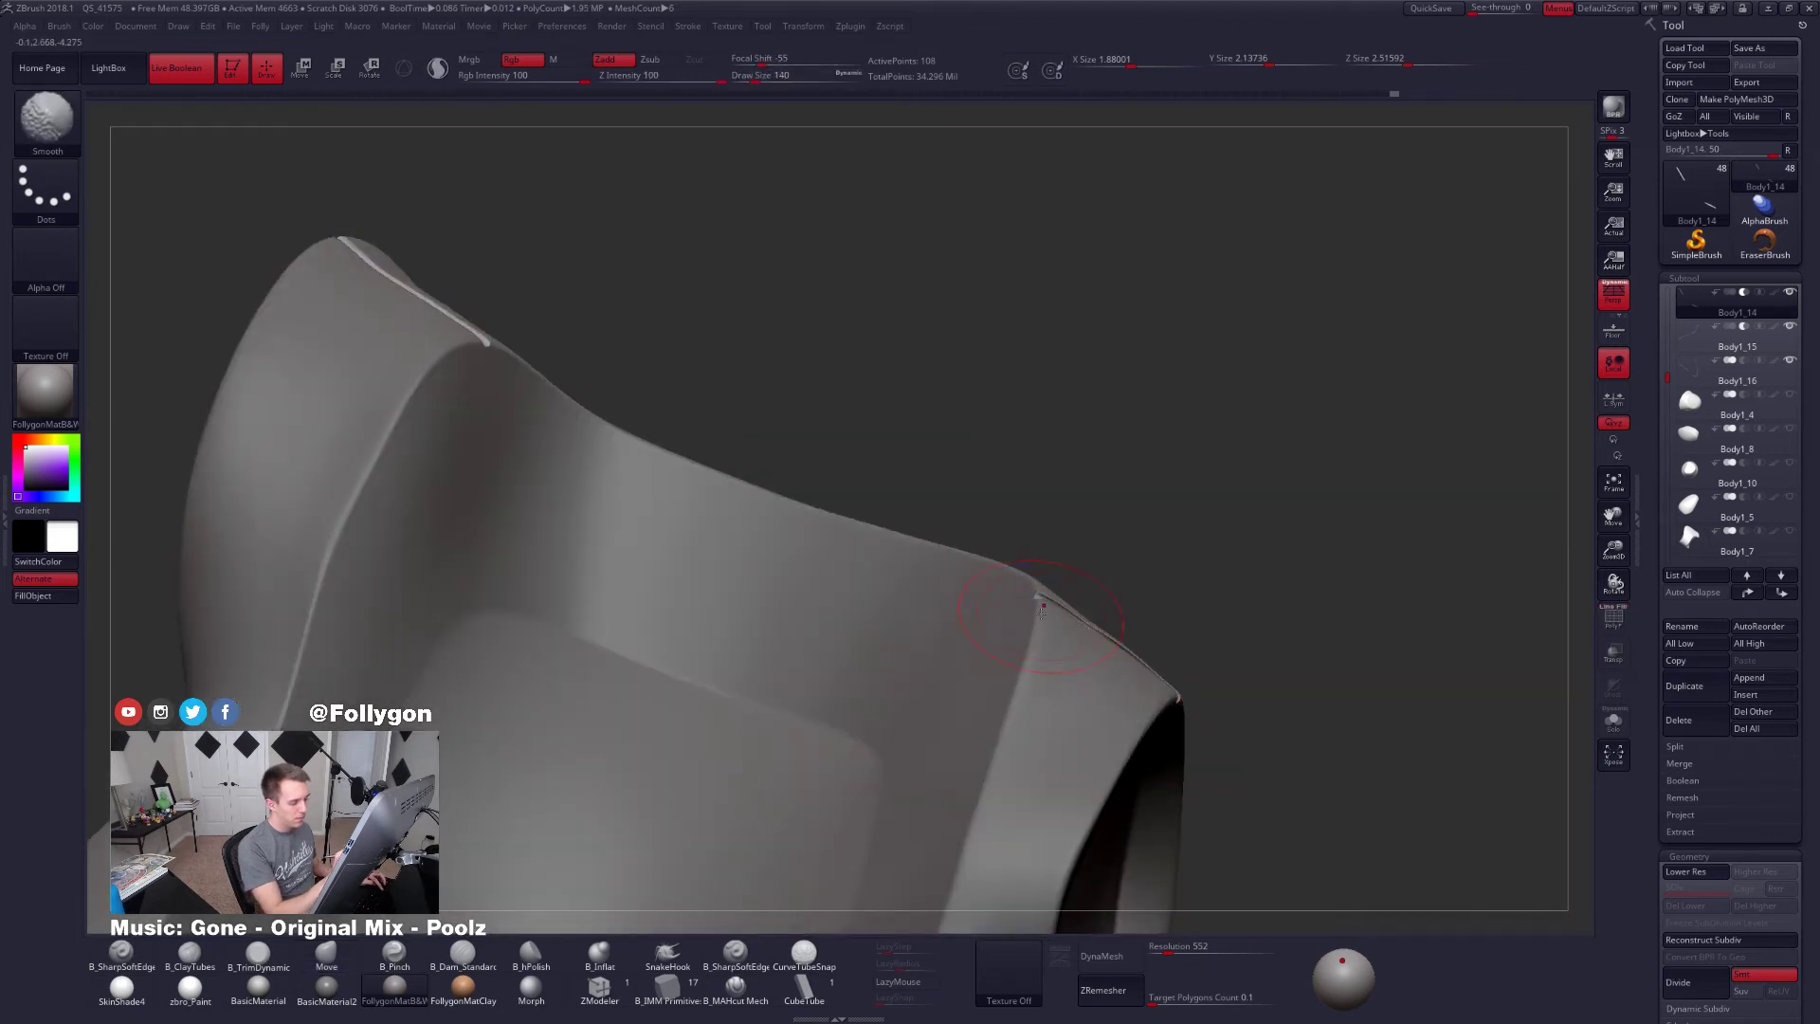
# Fit the near strip to the shoulder edge with the Move brush at draw size 227 and reduce the size to 170
pyautogui.press('space')
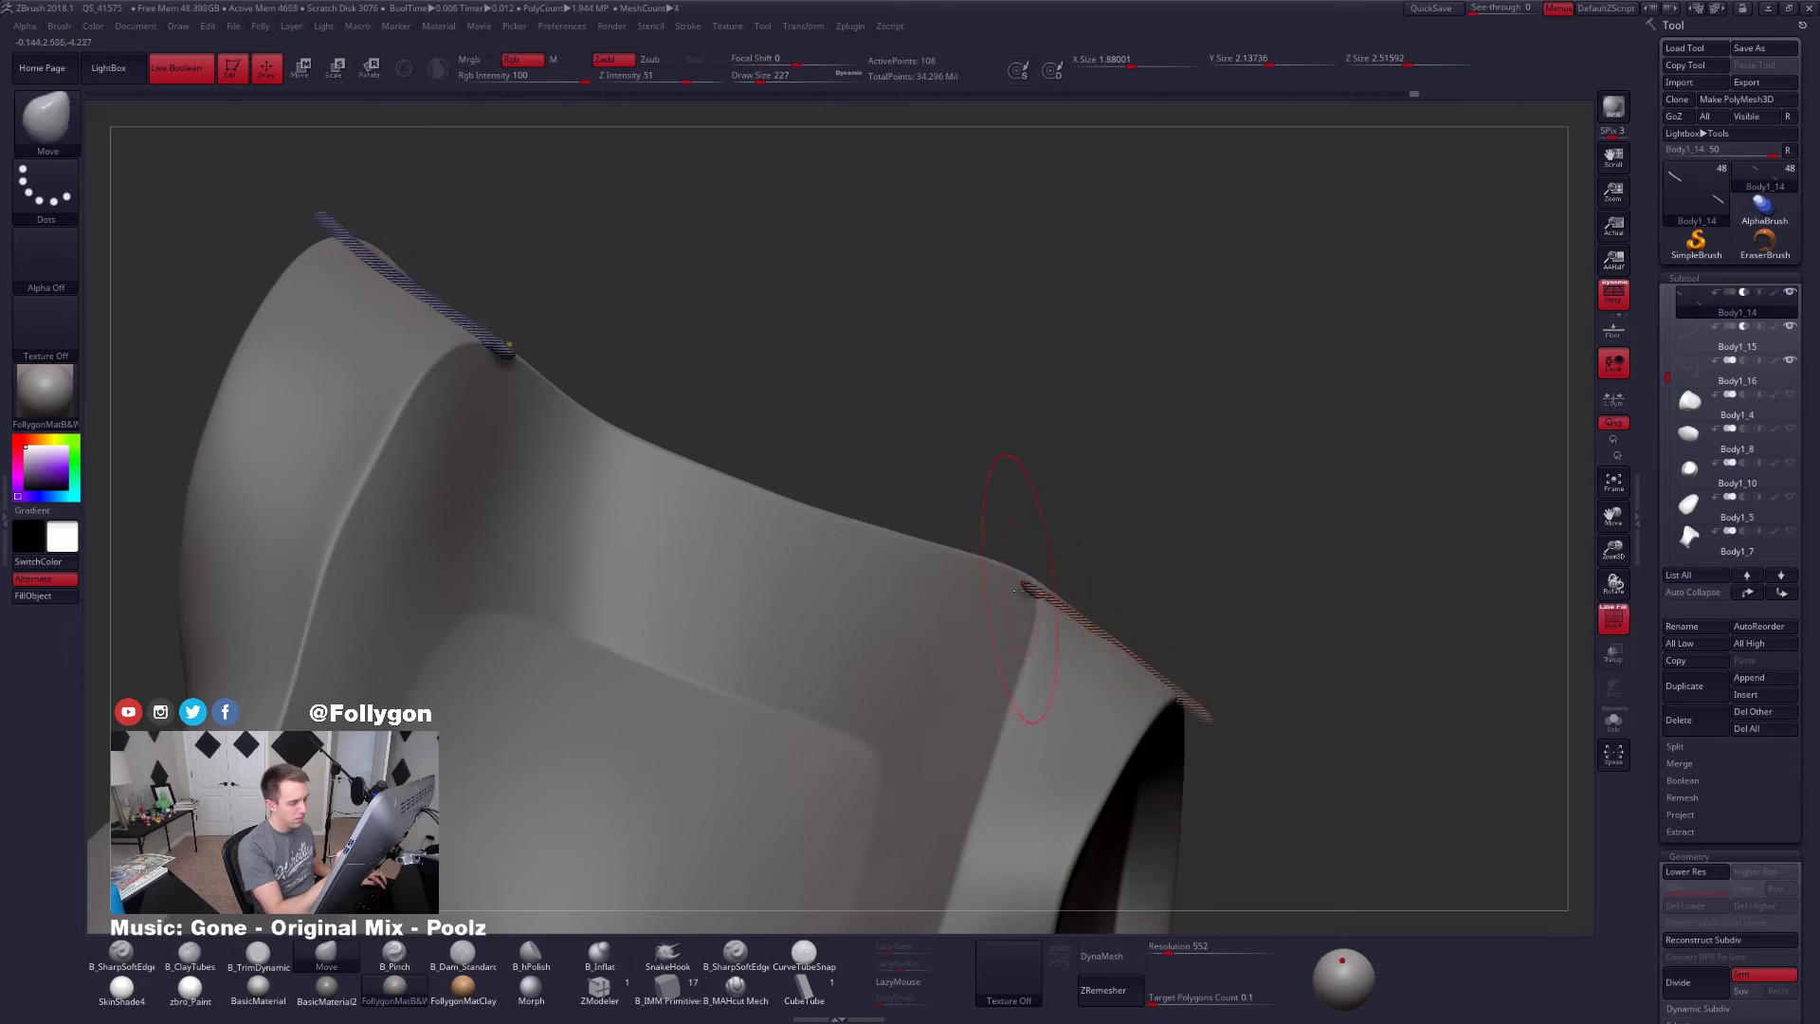
pyautogui.moveTo(1016, 590); pyautogui.dragTo(1161, 690)
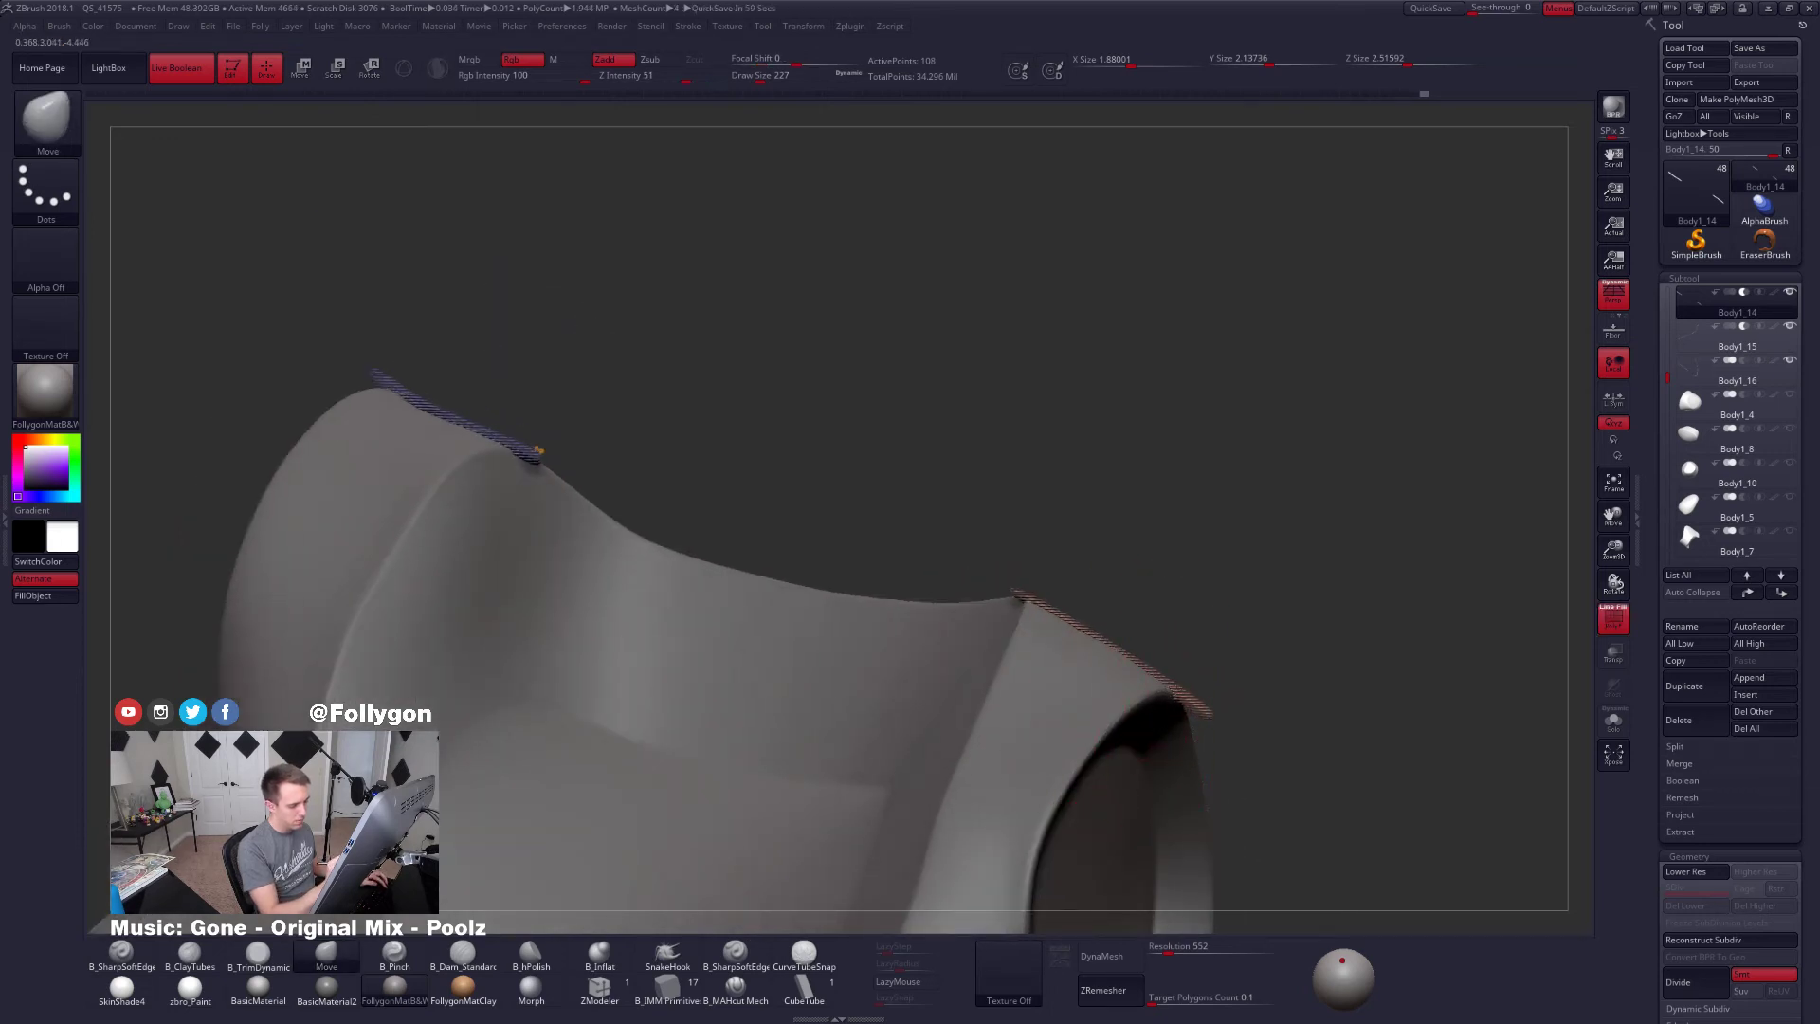
pyautogui.press('space')
pyautogui.moveTo(1155, 652); pyautogui.dragTo(1140, 652)
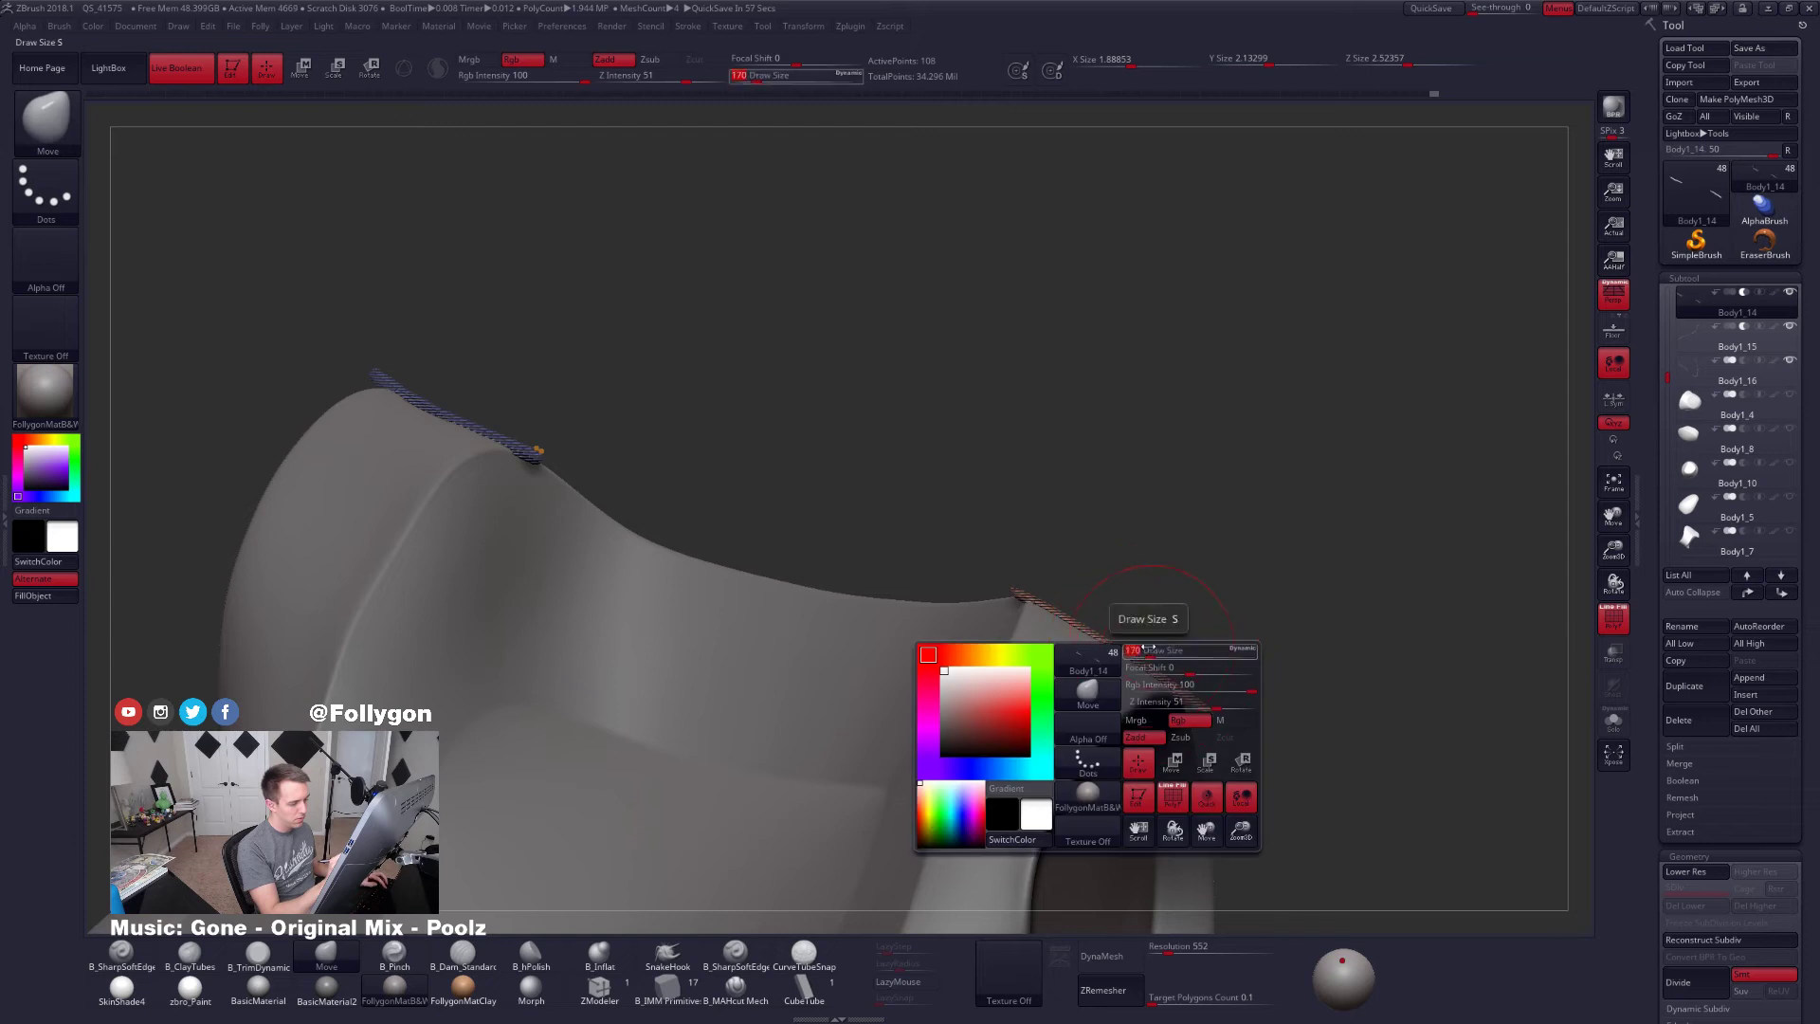
pyautogui.hotkey('shift', 'f')
# Isolate the Body1_11 bodysuit and flatten its shoulder between neckline and armhole with the B_TrimDynamic brush
pyautogui.moveTo(1042, 685)
pyautogui.mouseDown(button='right')
pyautogui.moveTo(1119, 706)
pyautogui.moveTo(1139, 741)
pyautogui.moveTo(1180, 667)
pyautogui.moveTo(1223, 677)
pyautogui.moveTo(1196, 683)
pyautogui.moveTo(1189, 625)
pyautogui.mouseUp(button='right')
pyautogui.keyDown('alt'); pyautogui.click(1194, 671); pyautogui.keyUp('alt')
pyautogui.hotkey('shift', 's')
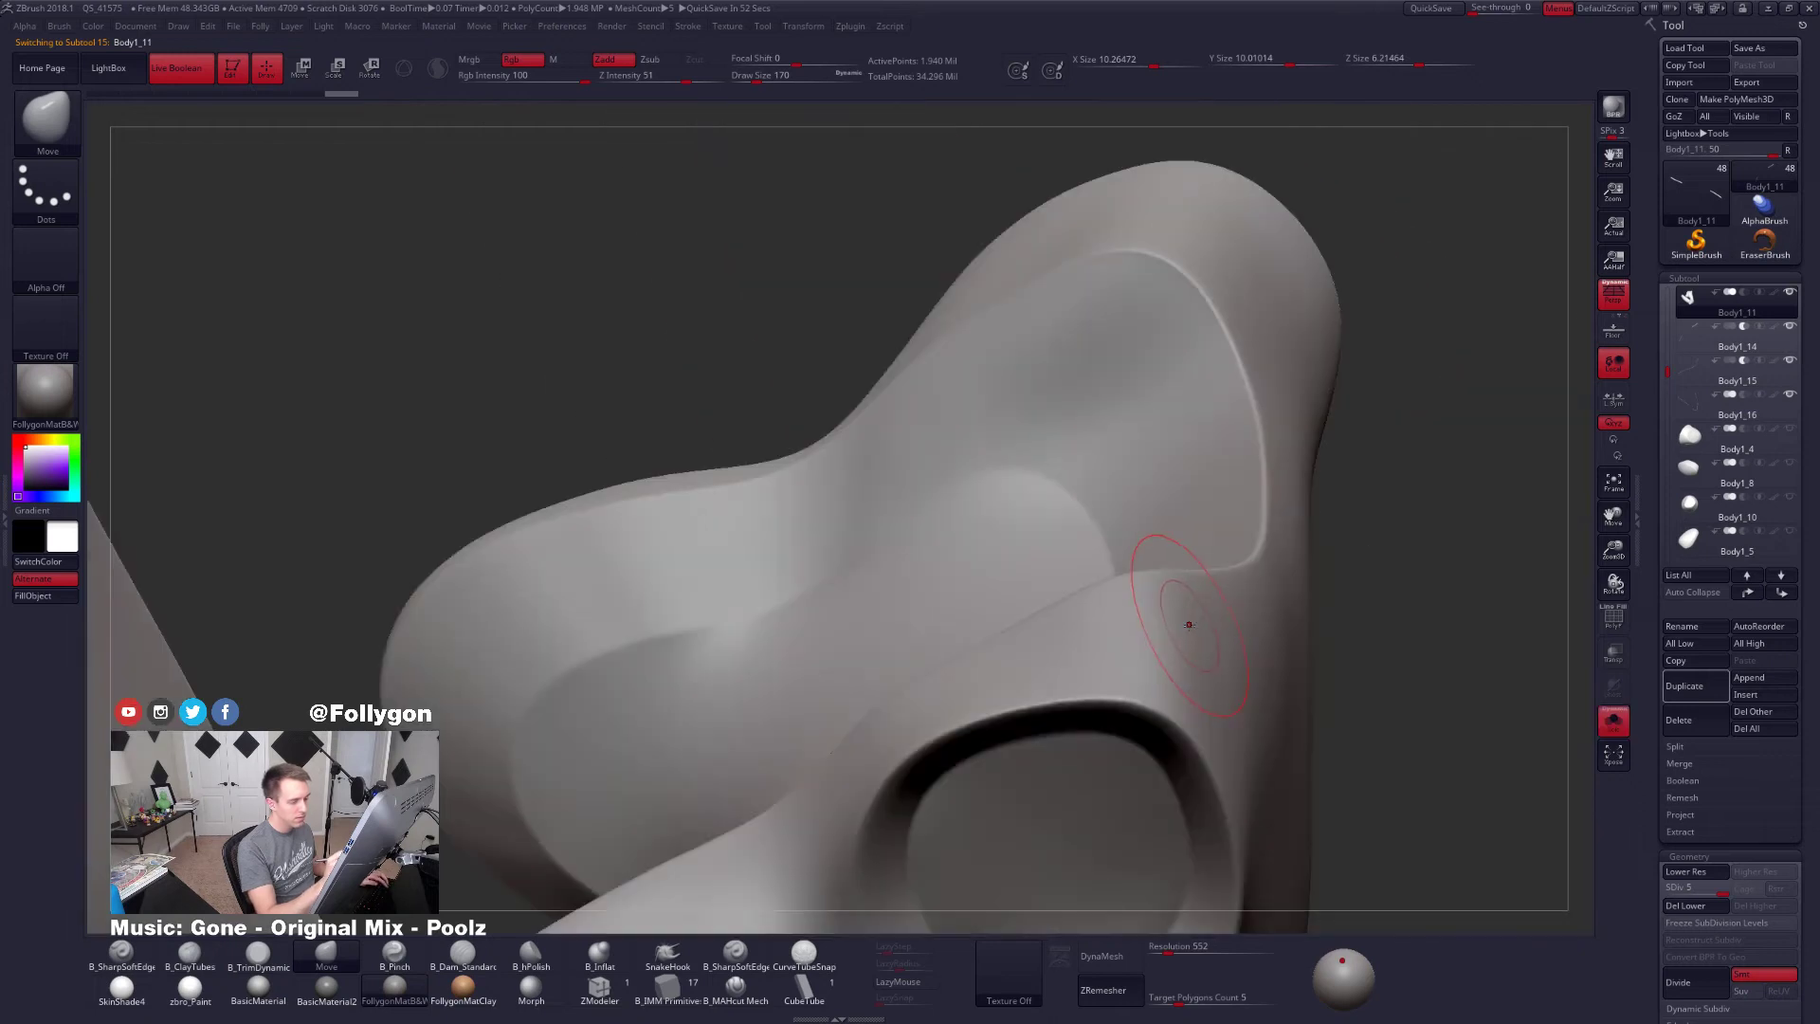
pyautogui.rightClick(1127, 720)
pyautogui.moveTo(1127, 721)
pyautogui.mouseDown(button='right')
pyautogui.moveTo(1140, 665)
pyautogui.moveTo(1114, 690)
pyautogui.moveTo(1193, 623)
pyautogui.mouseUp(button='right')
pyautogui.press('3')
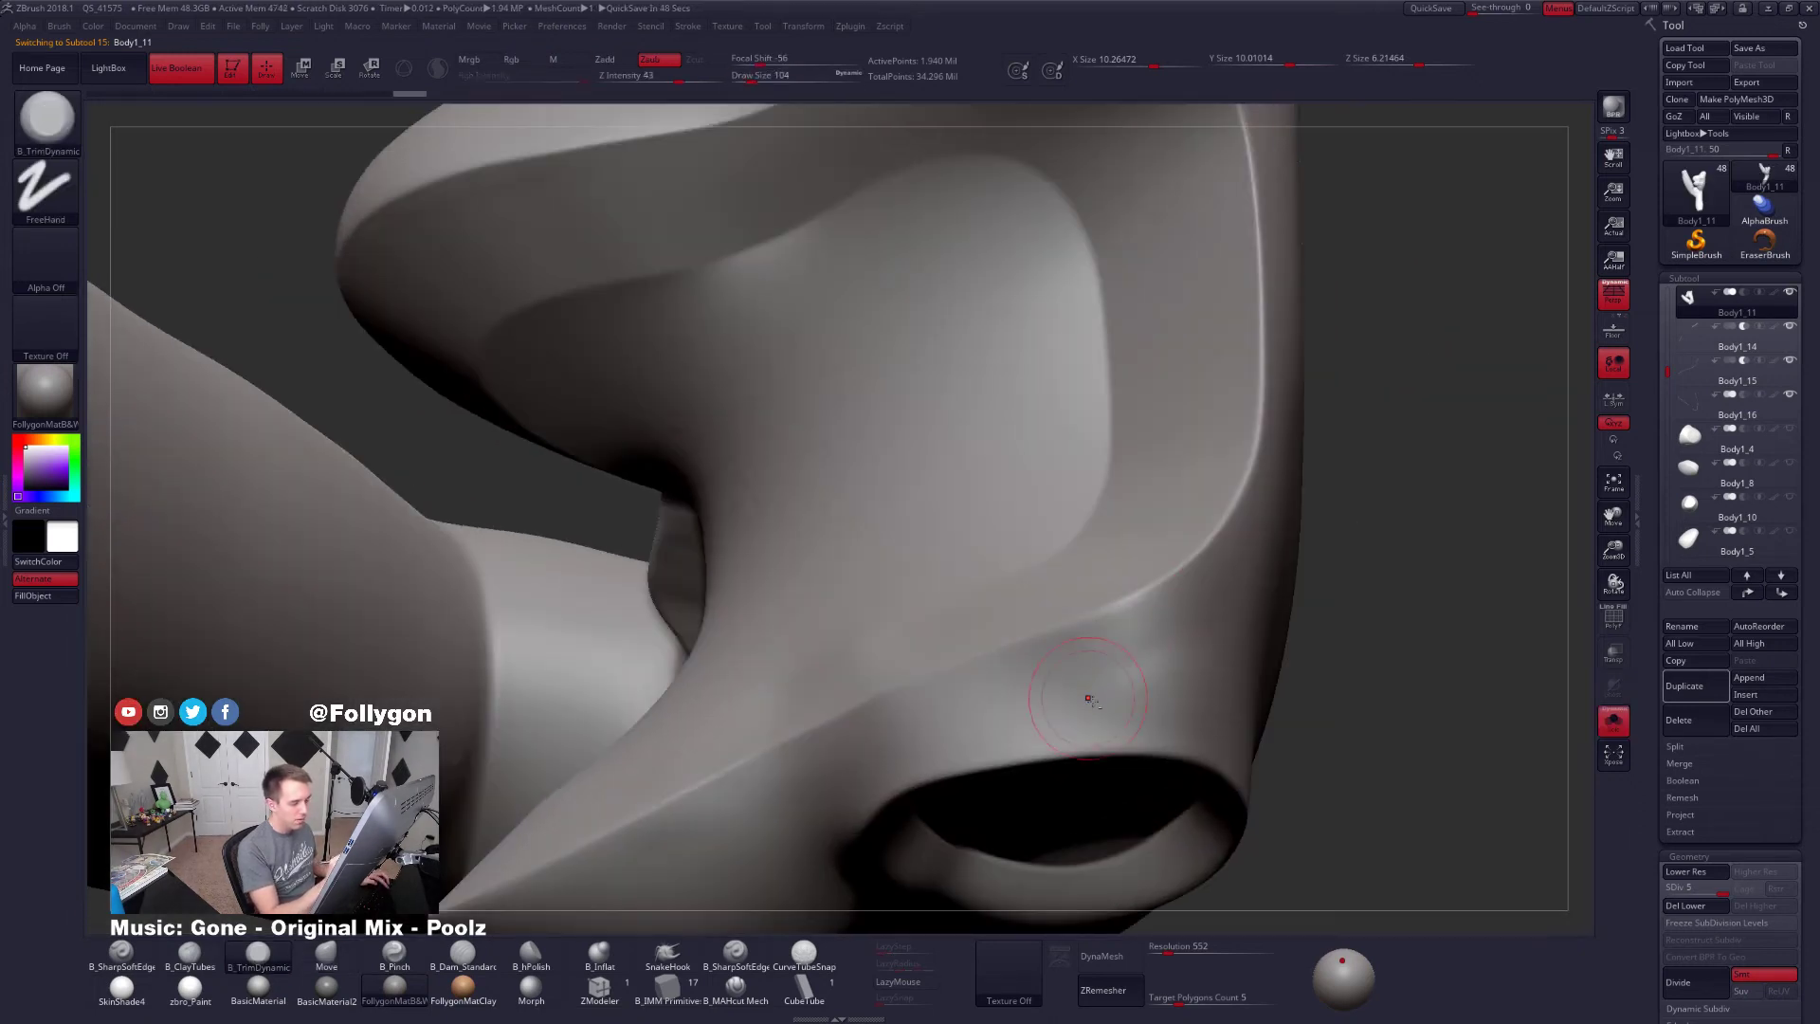
pyautogui.hotkey('shift', 'f')
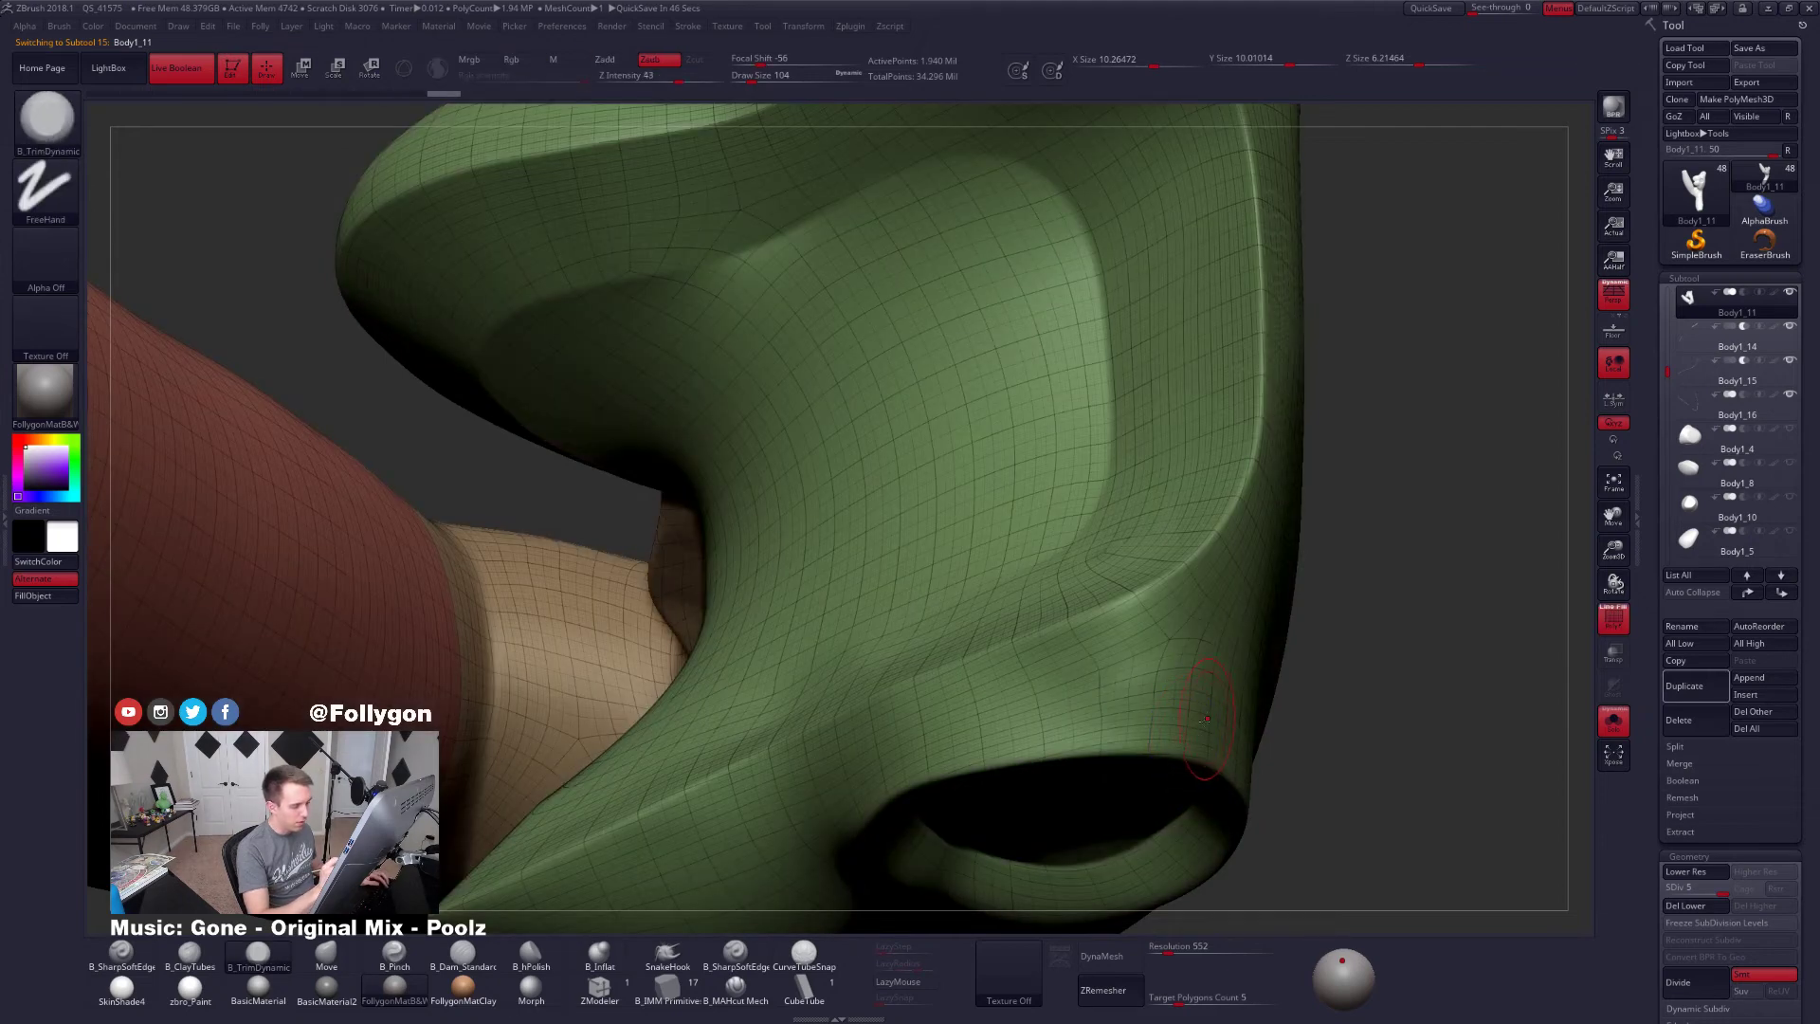
pyautogui.moveTo(1214, 746); pyautogui.dragTo(1164, 705, button='right')
pyautogui.hotkey('shift', 'f')
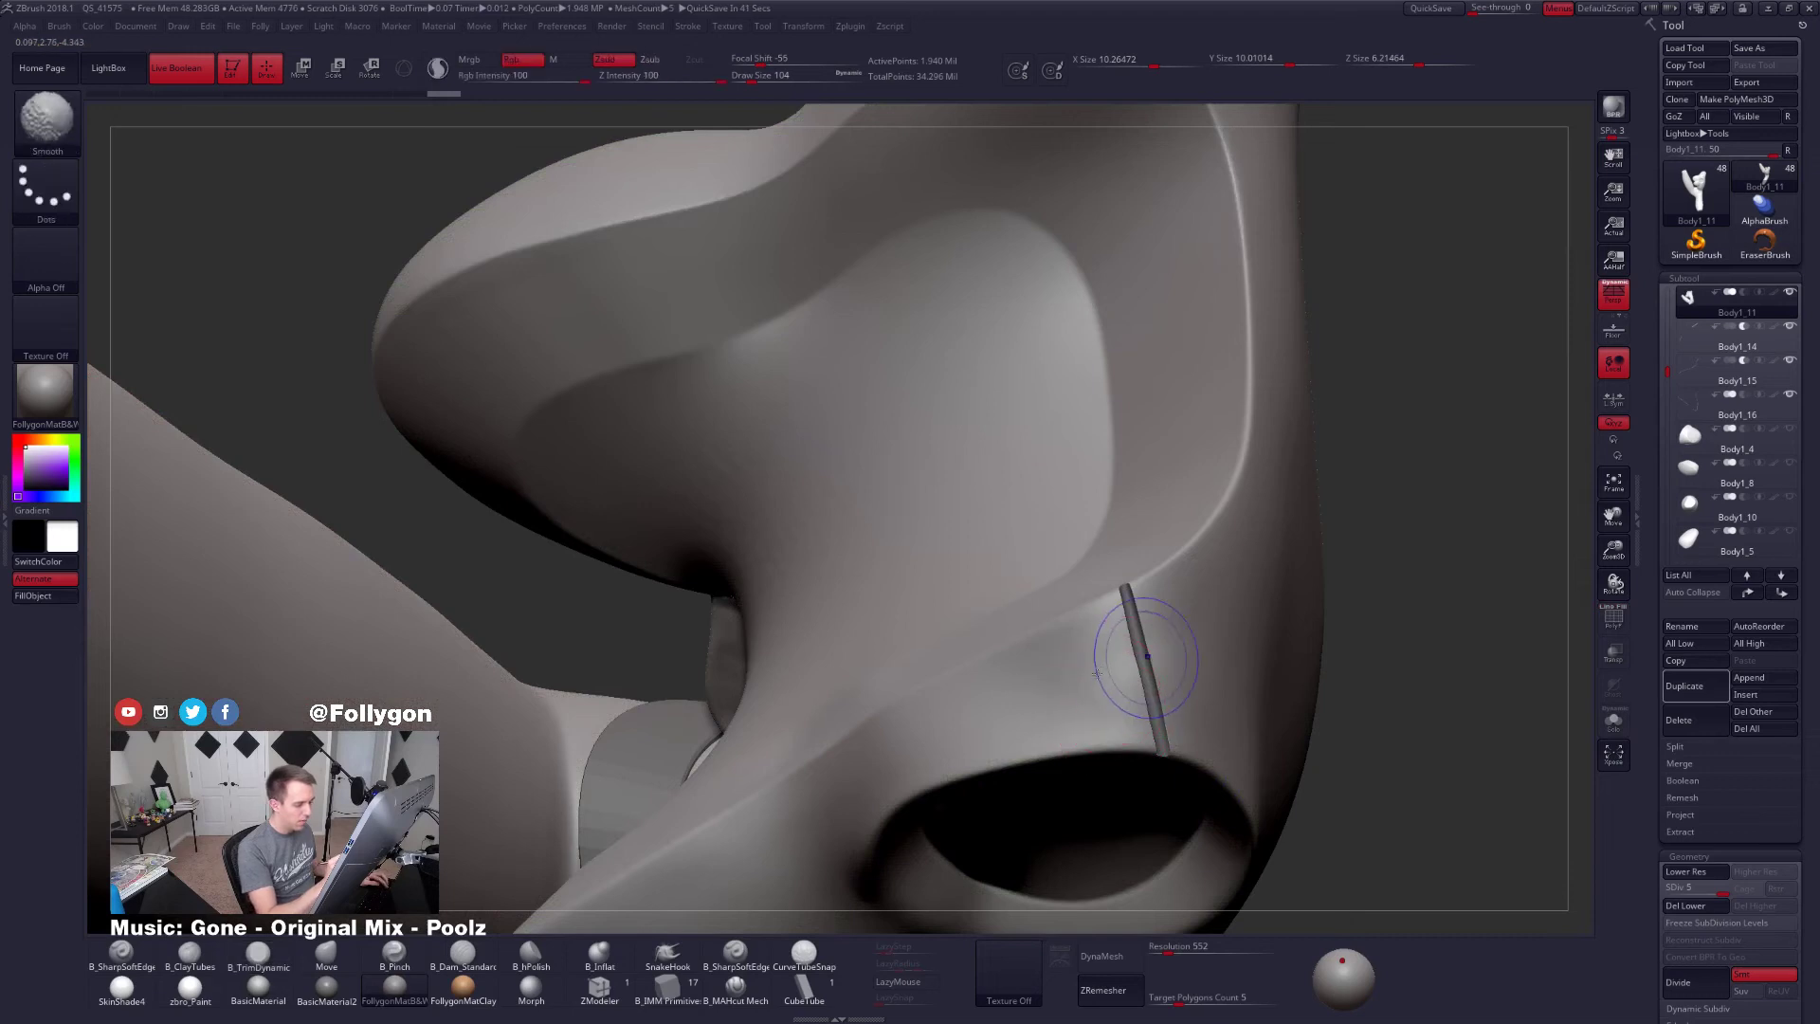
# Smooth the bodysuit surface around the shoulder strip down to the armhole rim
pyautogui.moveTo(1135, 669)
pyautogui.keyDown('shift'); pyautogui.mouseDown()
pyautogui.moveTo(1119, 644)
pyautogui.moveTo(1092, 709)
pyautogui.mouseUp(); pyautogui.keyUp('shift')
pyautogui.moveTo(1093, 709); pyautogui.dragTo(1223, 744, button='right')
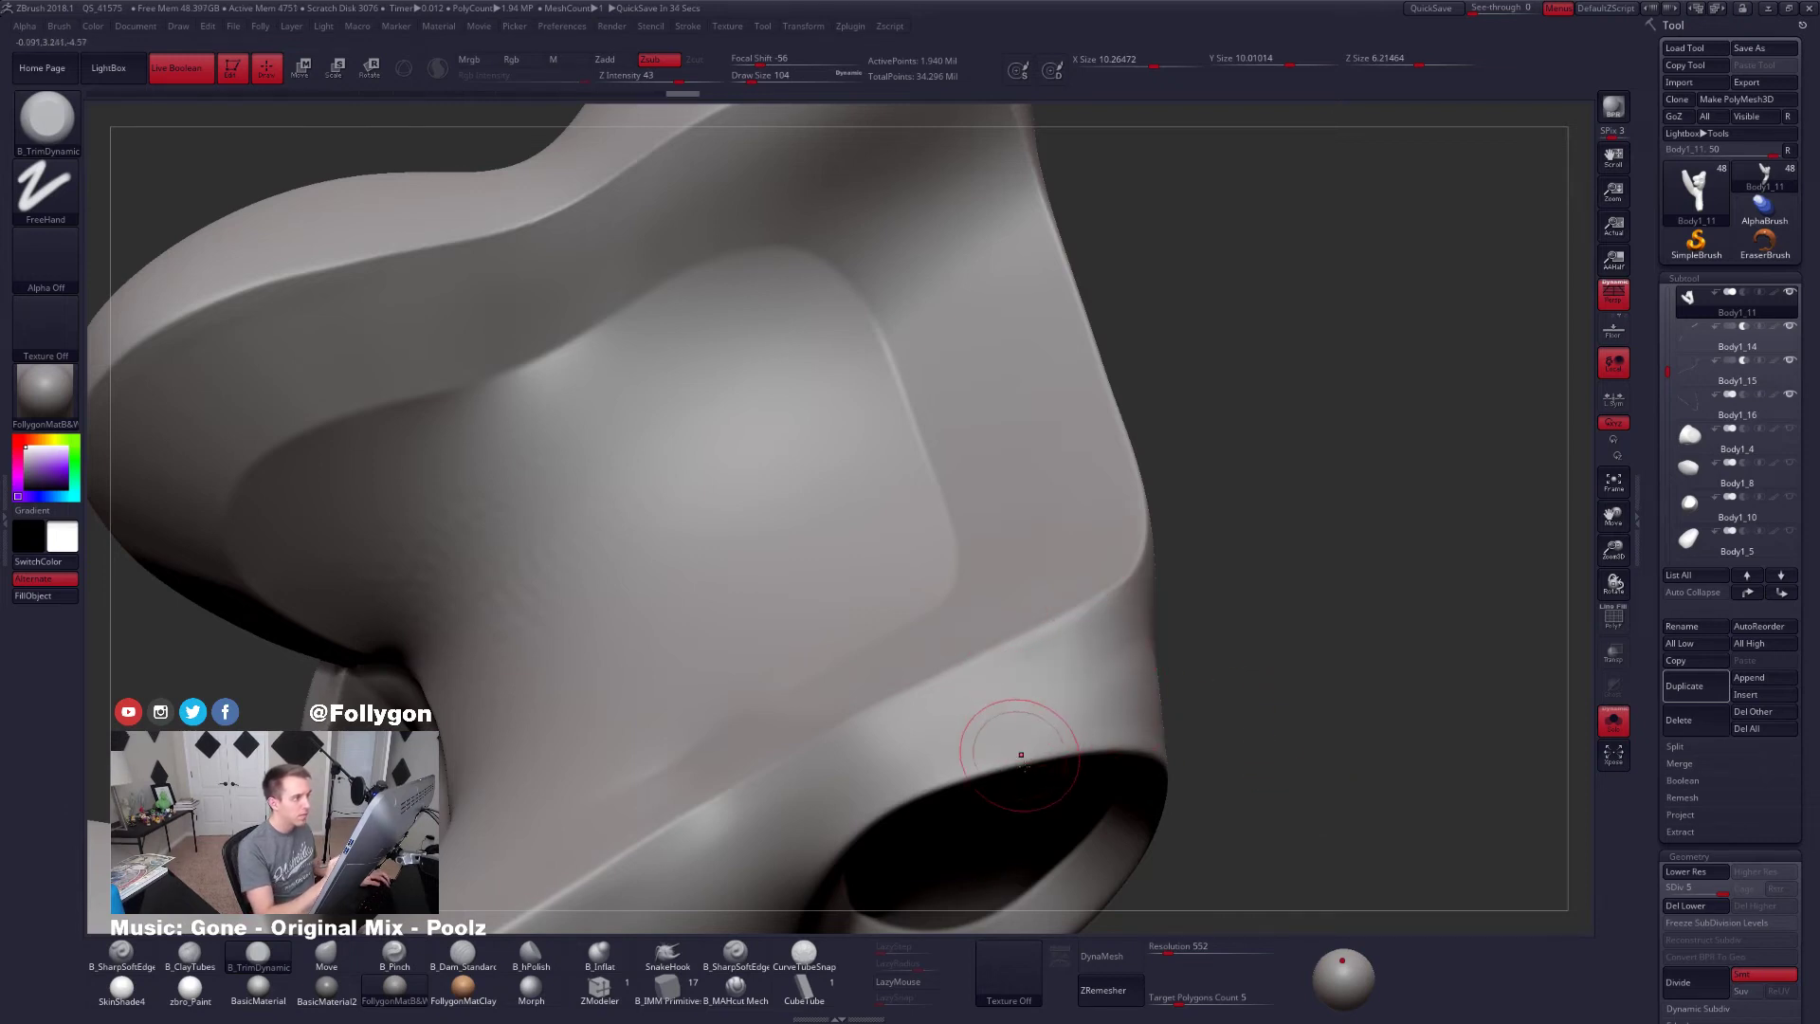
pyautogui.press('shift')
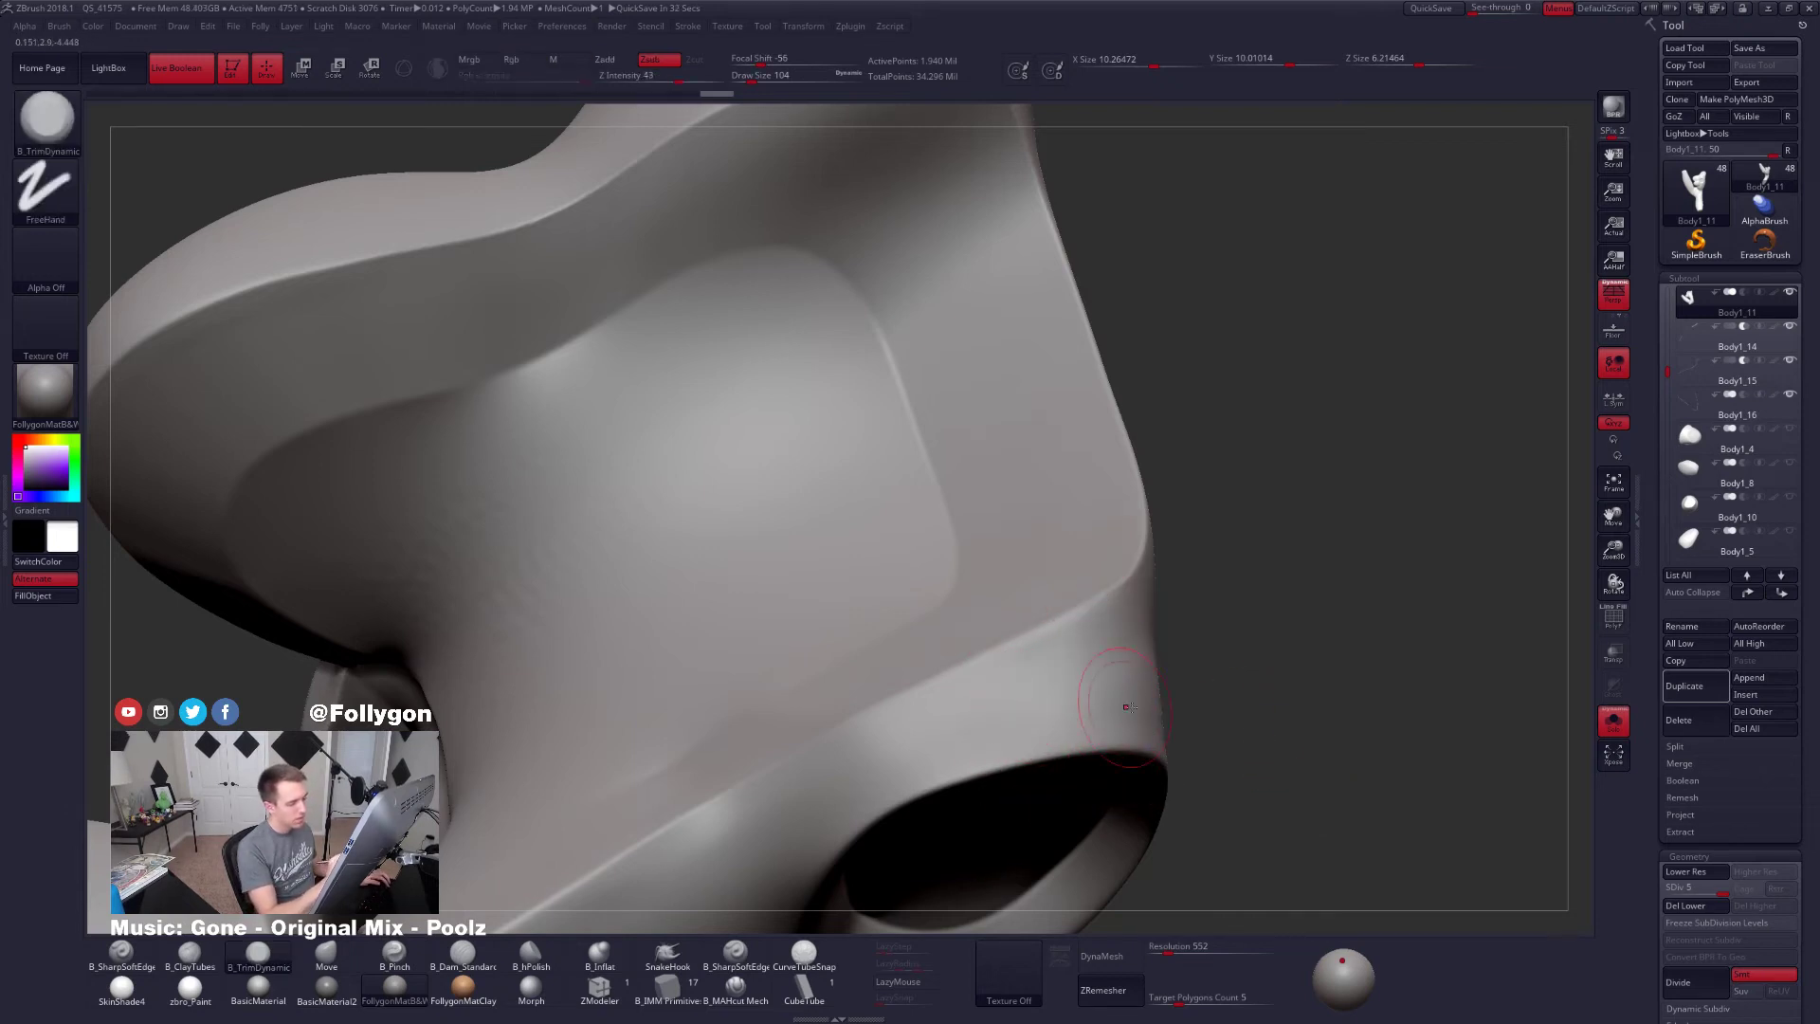
pyautogui.moveTo(1126, 758)
pyautogui.keyDown('ctrl'); pyautogui.mouseDown(button='right')
pyautogui.moveTo(1260, 802)
pyautogui.moveTo(1211, 783)
pyautogui.moveTo(1218, 806)
pyautogui.moveTo(1248, 805)
pyautogui.moveTo(1185, 773)
pyautogui.moveTo(1228, 842)
pyautogui.moveTo(1422, 683)
pyautogui.mouseUp(button='right'); pyautogui.keyUp('ctrl')
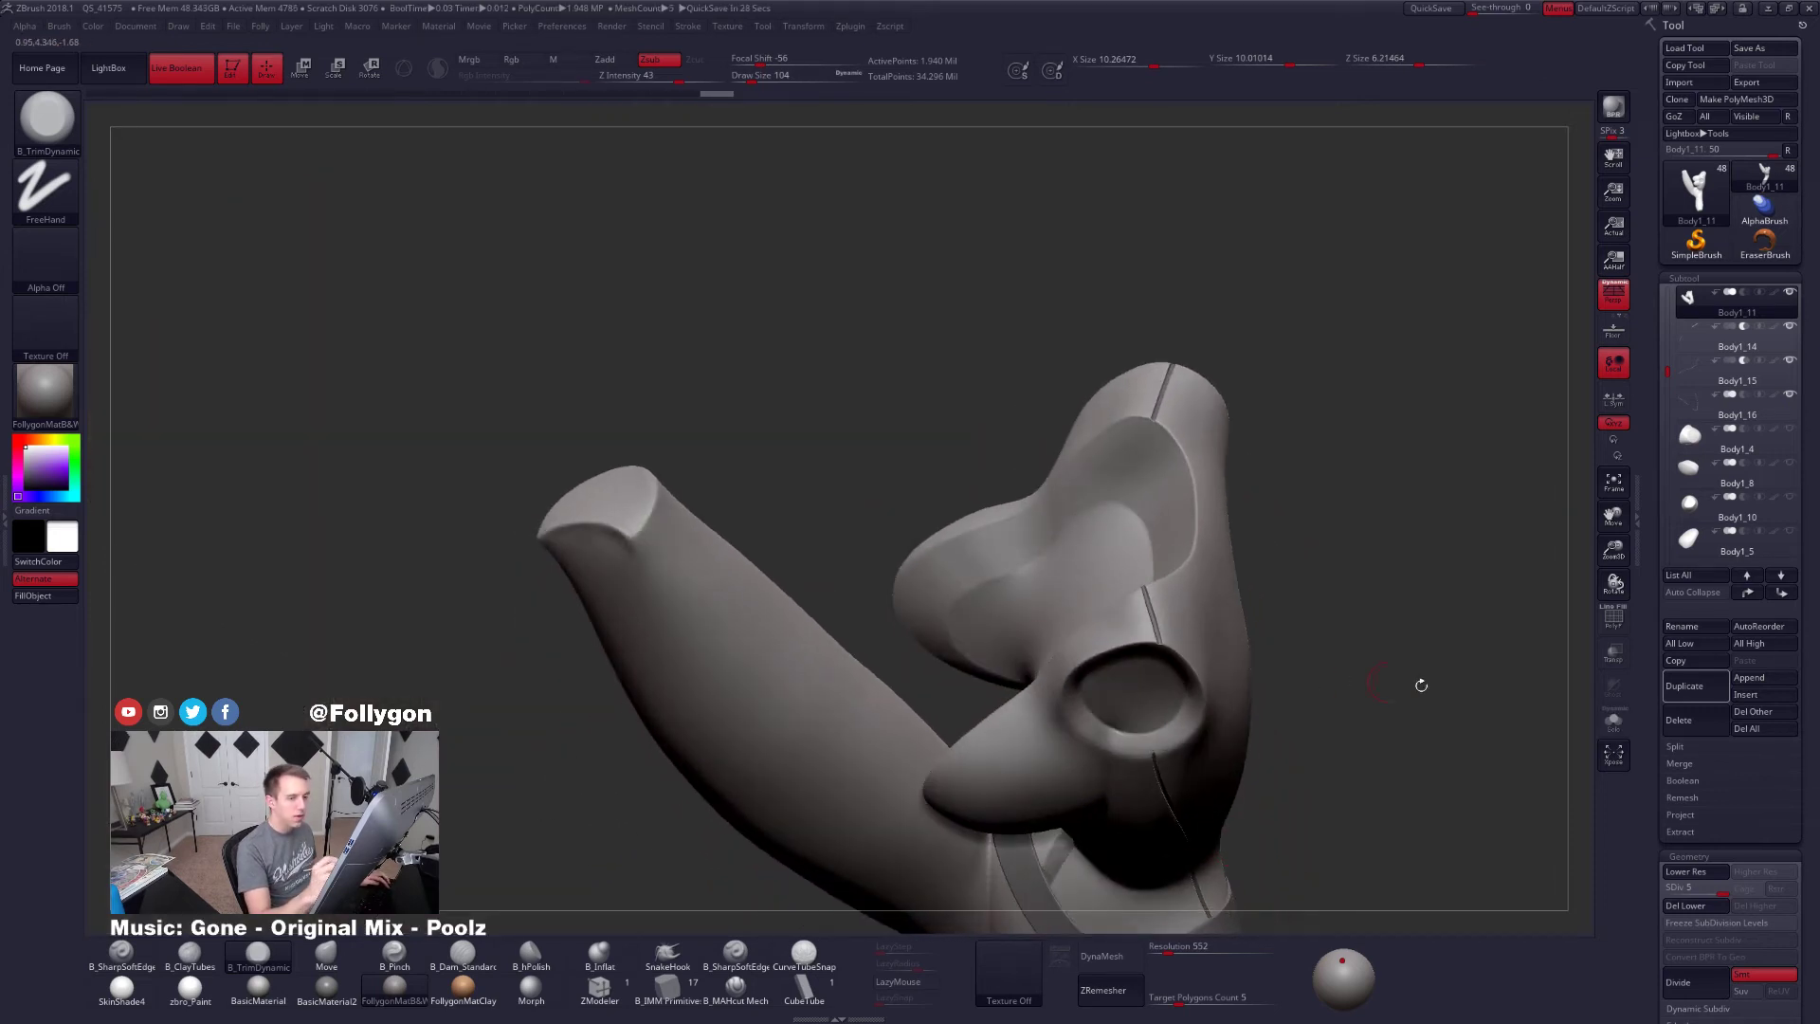
# Select the Body1_14 shoulder strips and make them thinner with the Inflate deformation
pyautogui.click(1697, 337)
pyautogui.moveTo(1665, 489); pyautogui.dragTo(1664, 8)
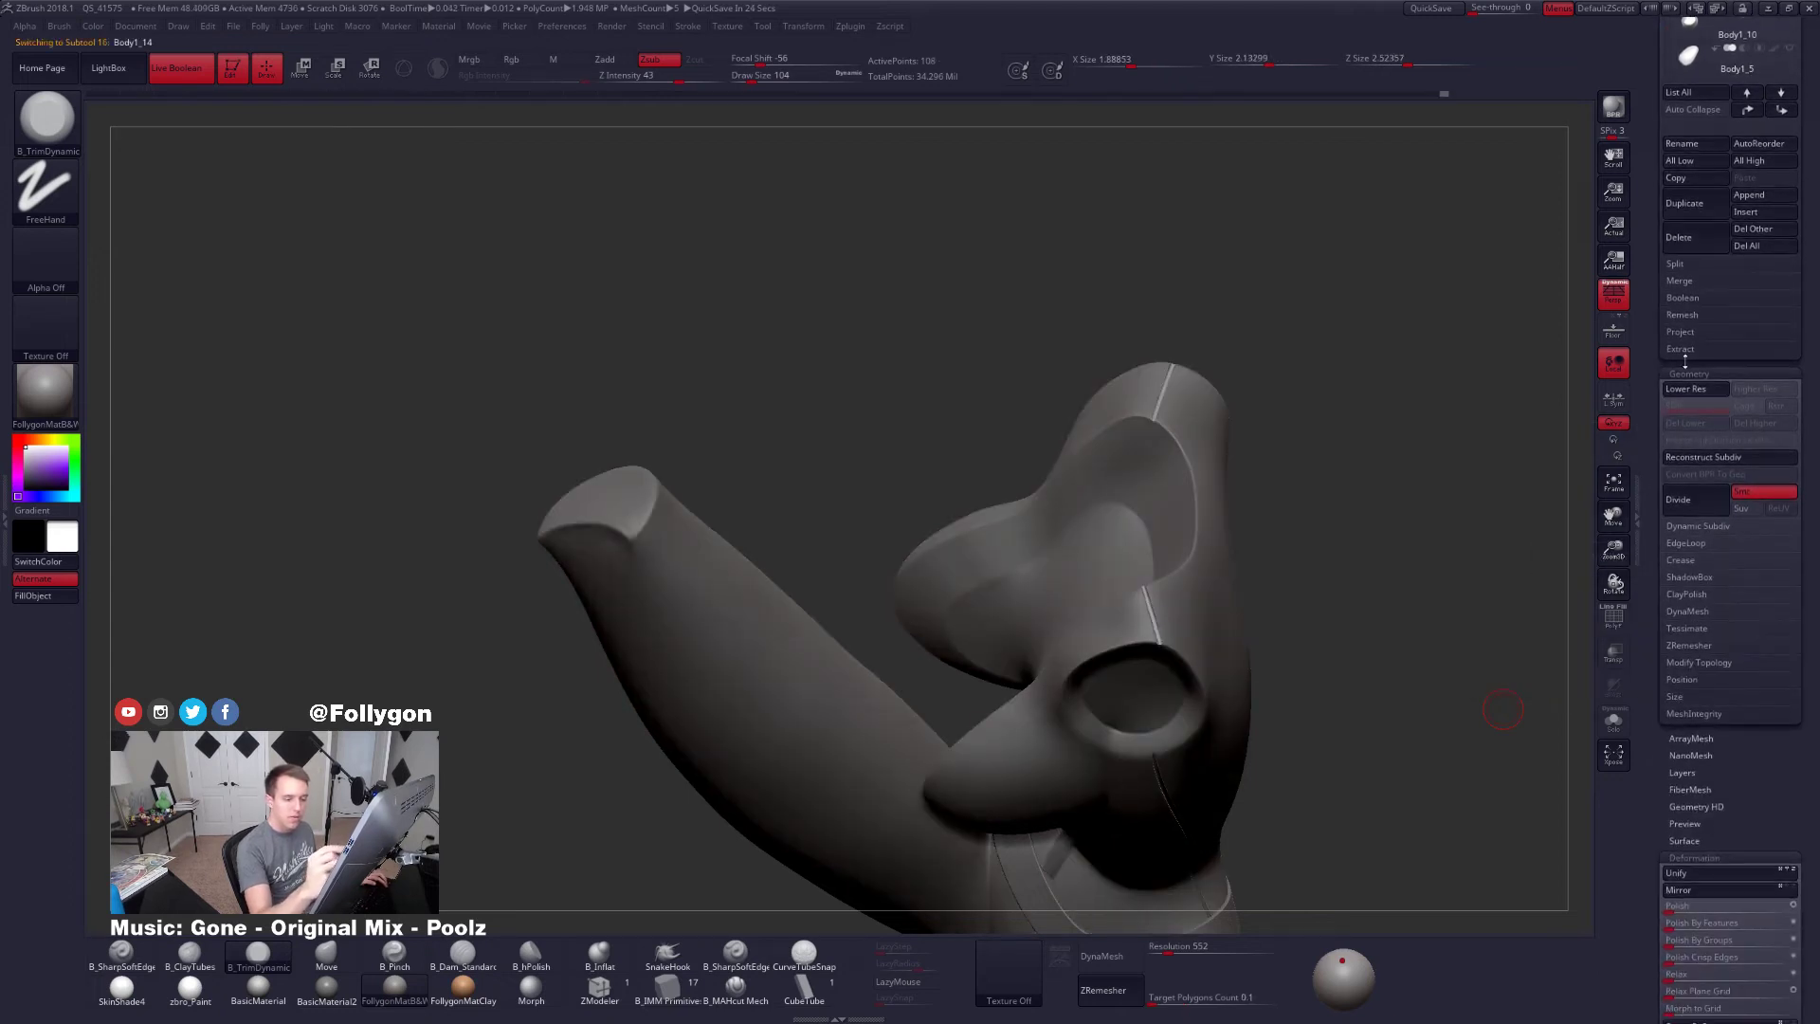
pyautogui.moveTo(1676, 736); pyautogui.dragTo(1676, 14)
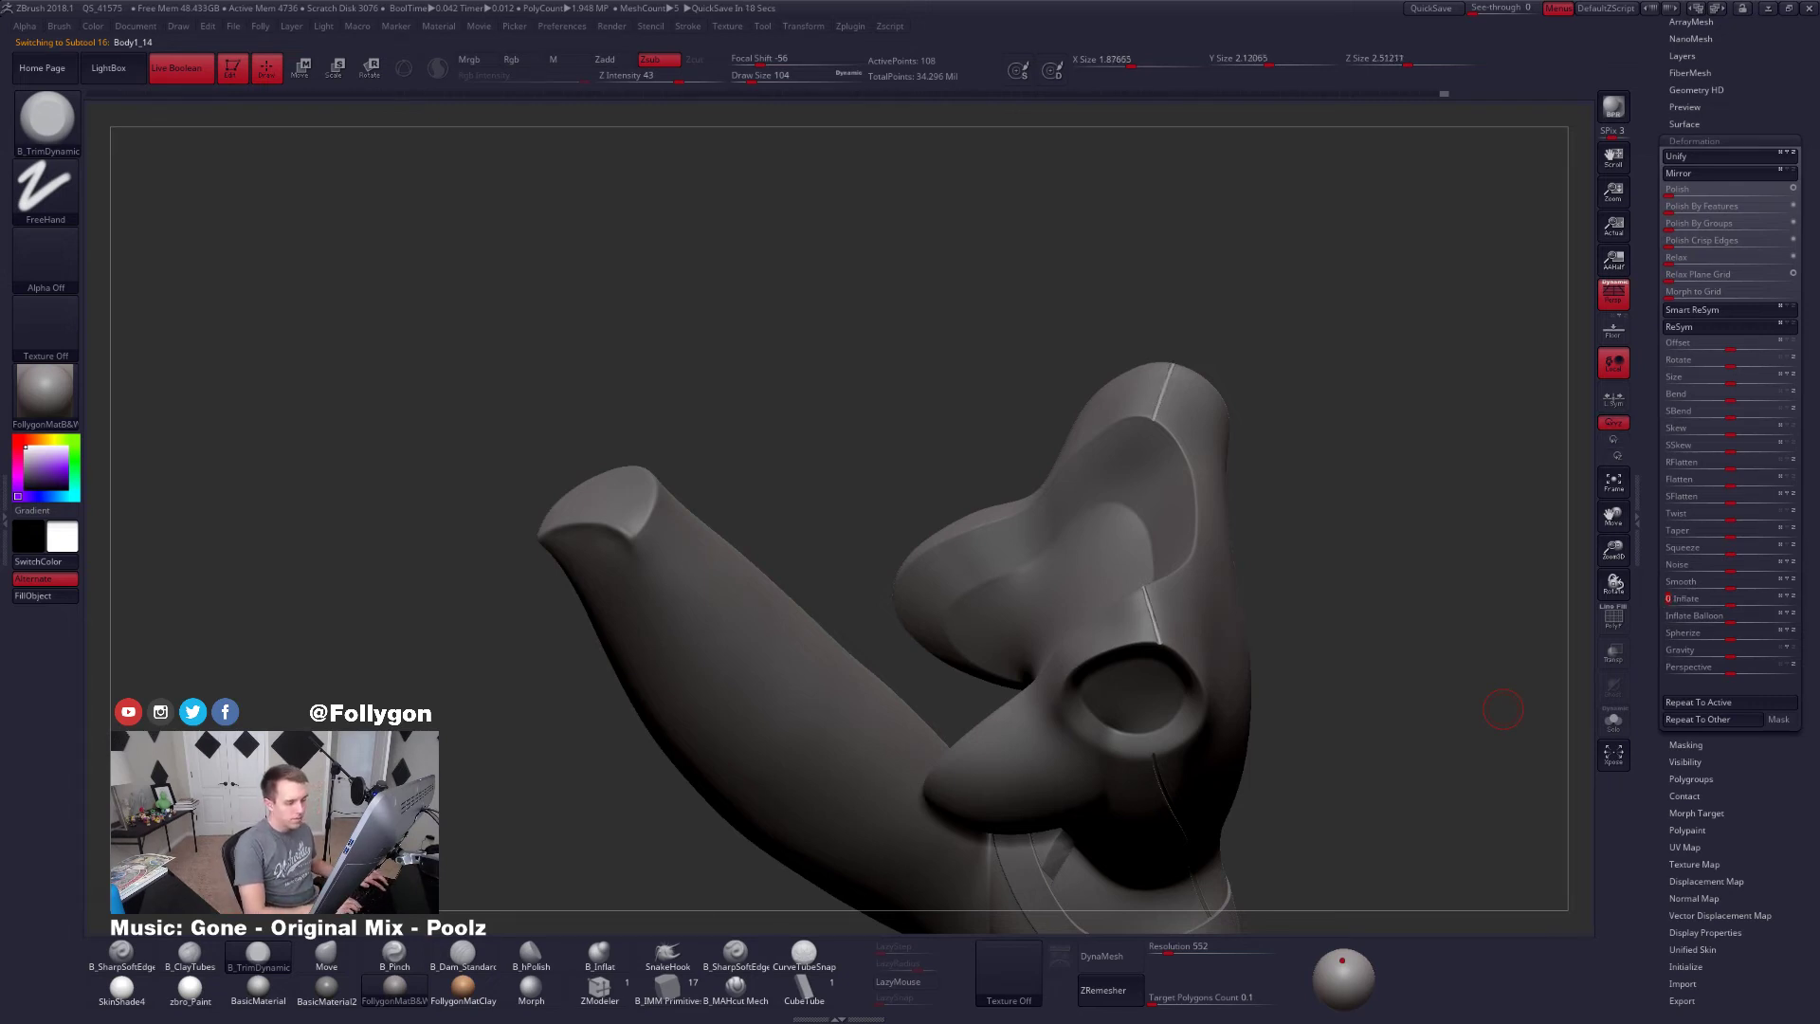
pyautogui.press('Return')
# Select the Body1_16 seam strip and examine the side seams along the torso and thigh
pyautogui.moveTo(1479, 696)
pyautogui.mouseDown()
pyautogui.moveTo(1185, 654)
pyautogui.moveTo(1207, 629)
pyautogui.moveTo(1327, 618)
pyautogui.mouseUp()
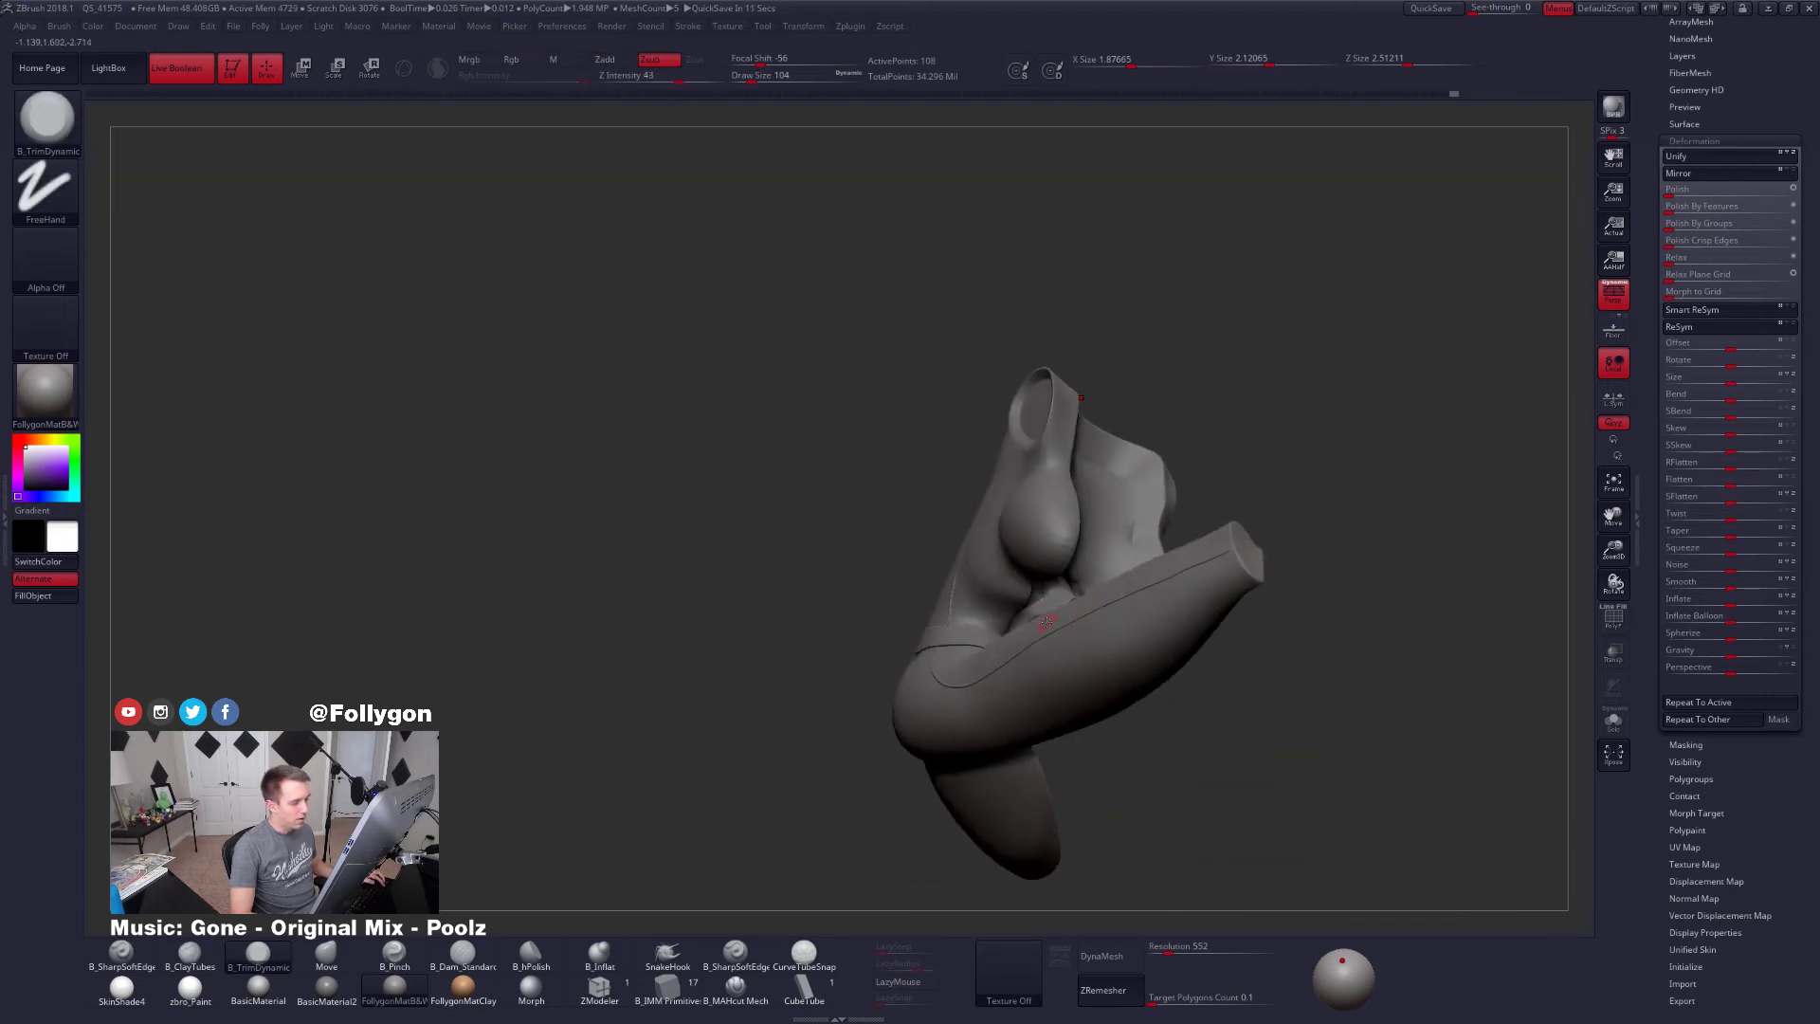
pyautogui.moveTo(910, 607); pyautogui.dragTo(1090, 620)
pyautogui.moveTo(1760, 145); pyautogui.dragTo(1706, 460)
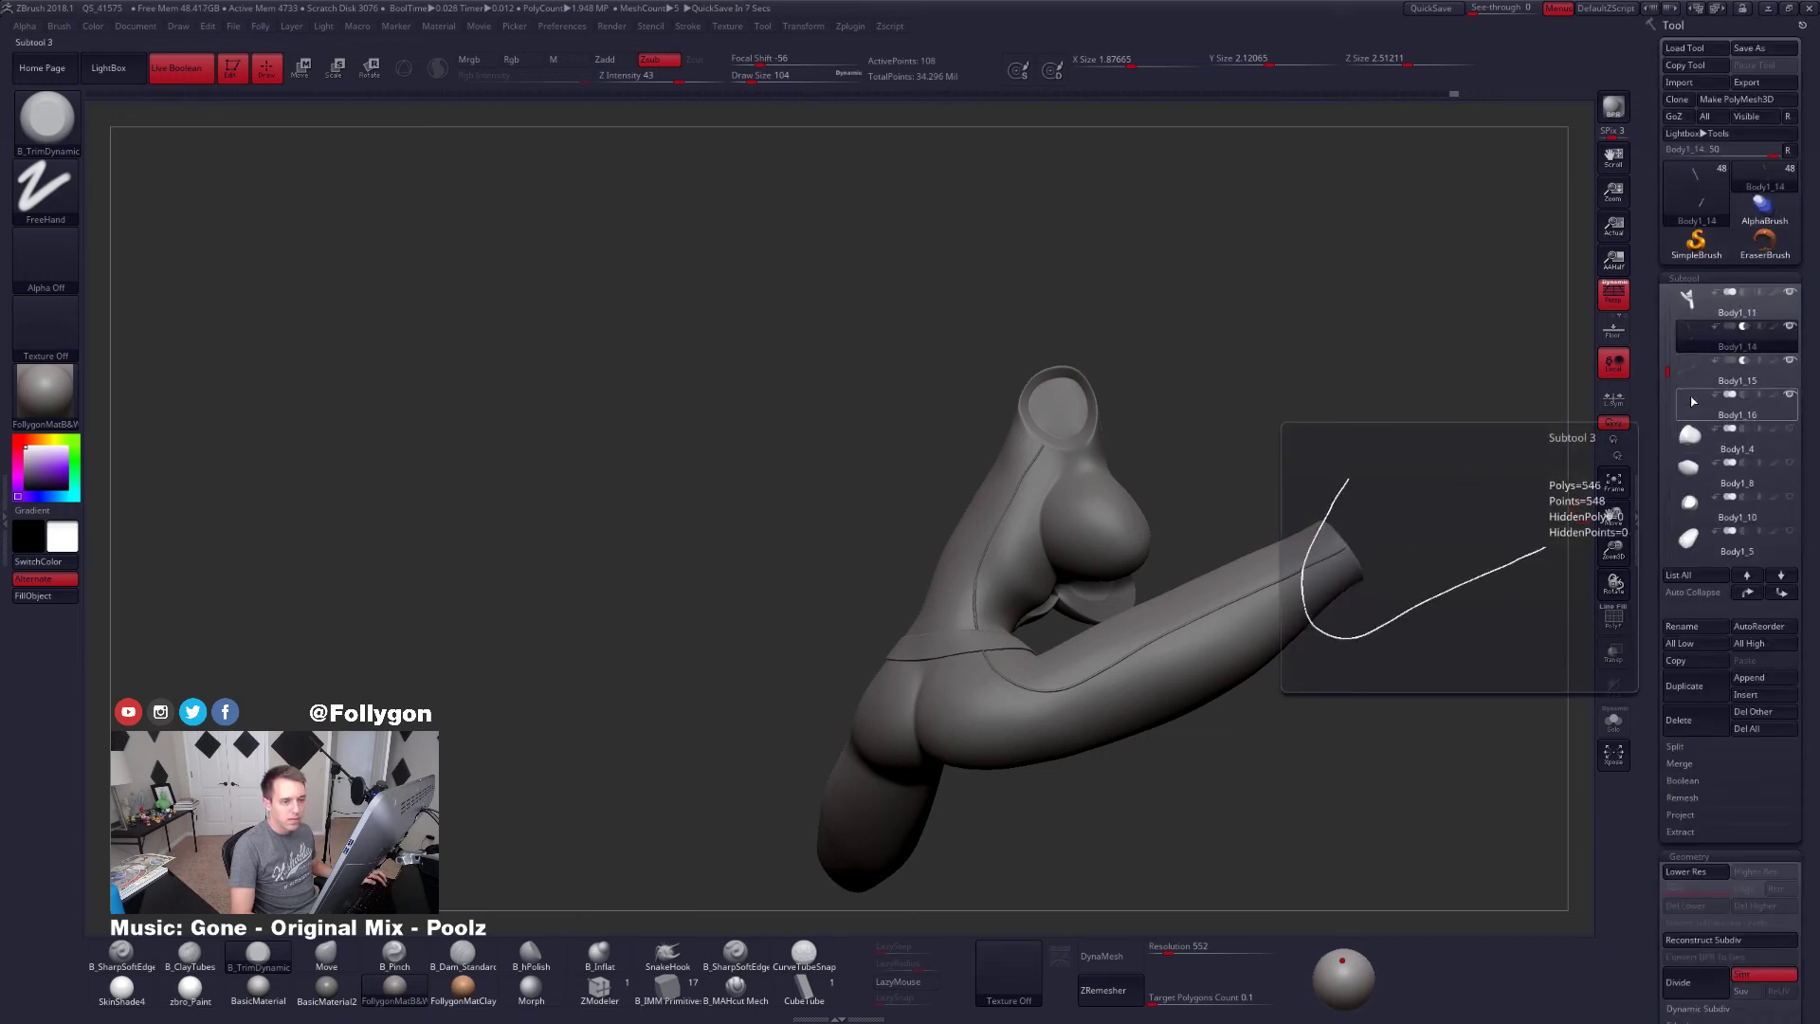
pyautogui.click(1694, 402)
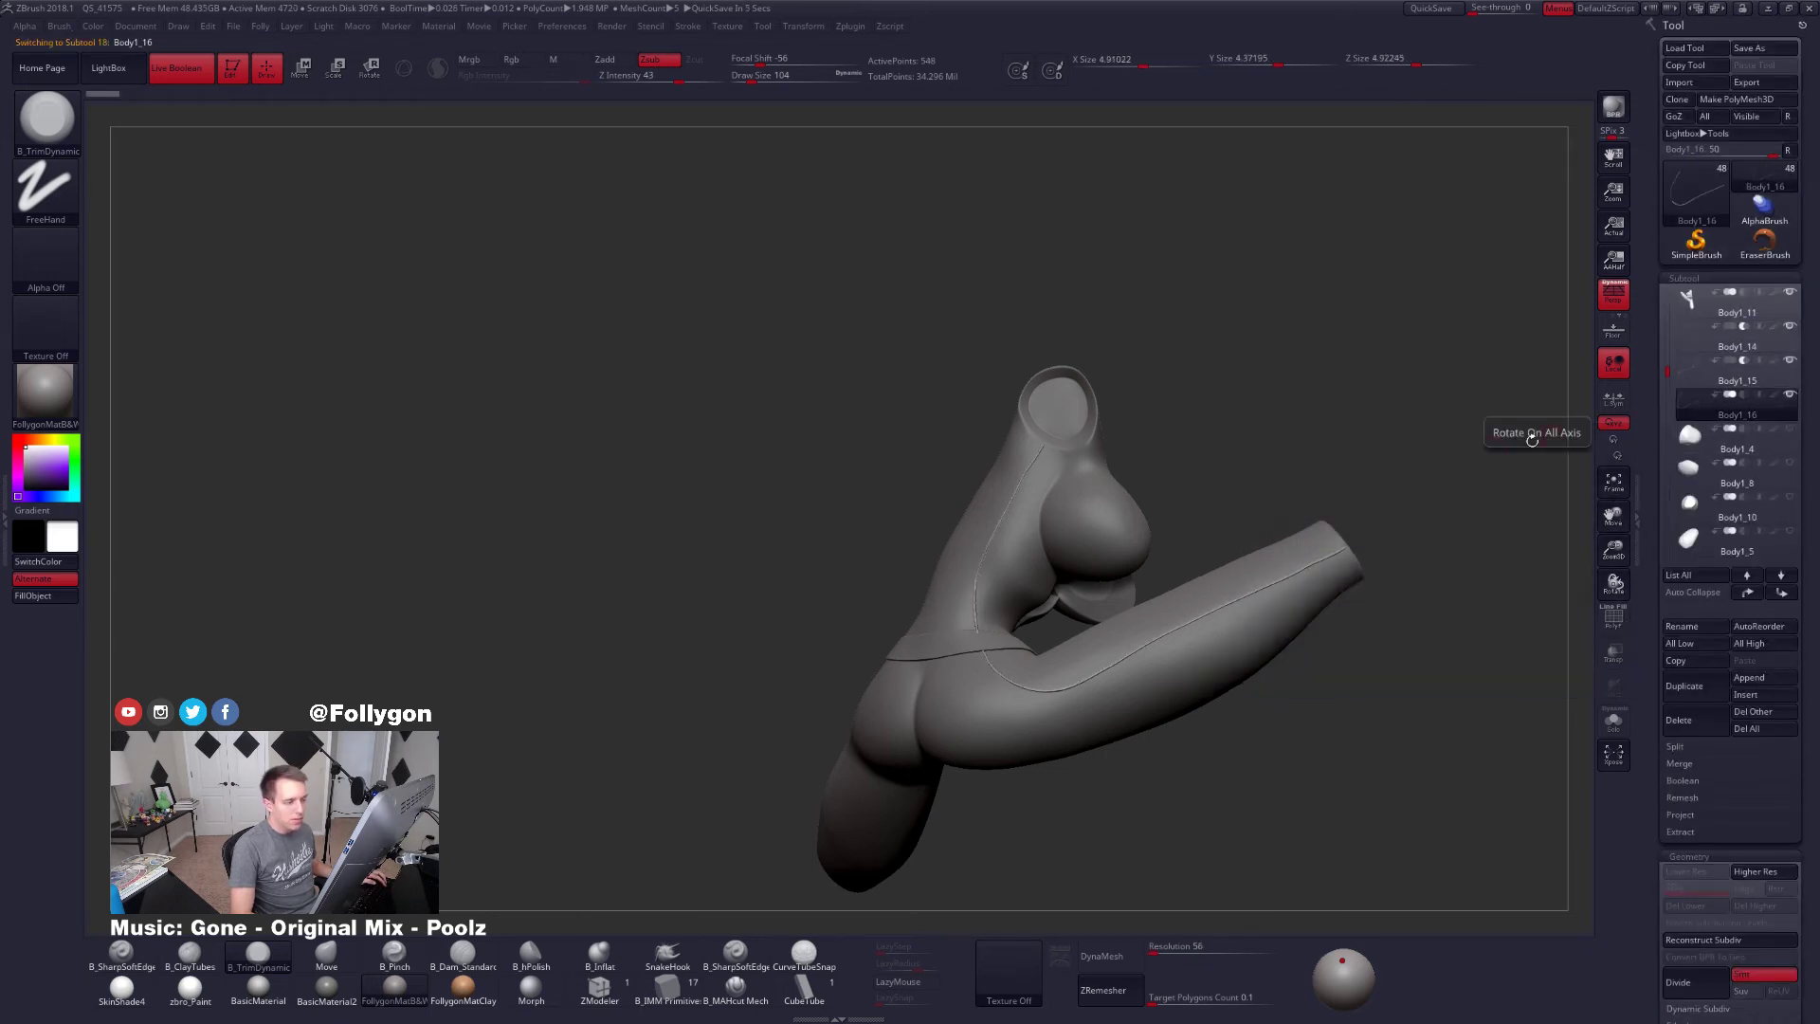
pyautogui.keyDown('ctrl'); pyautogui.moveTo(1036, 547); pyautogui.dragTo(1070, 579, button='right'); pyautogui.keyUp('ctrl')
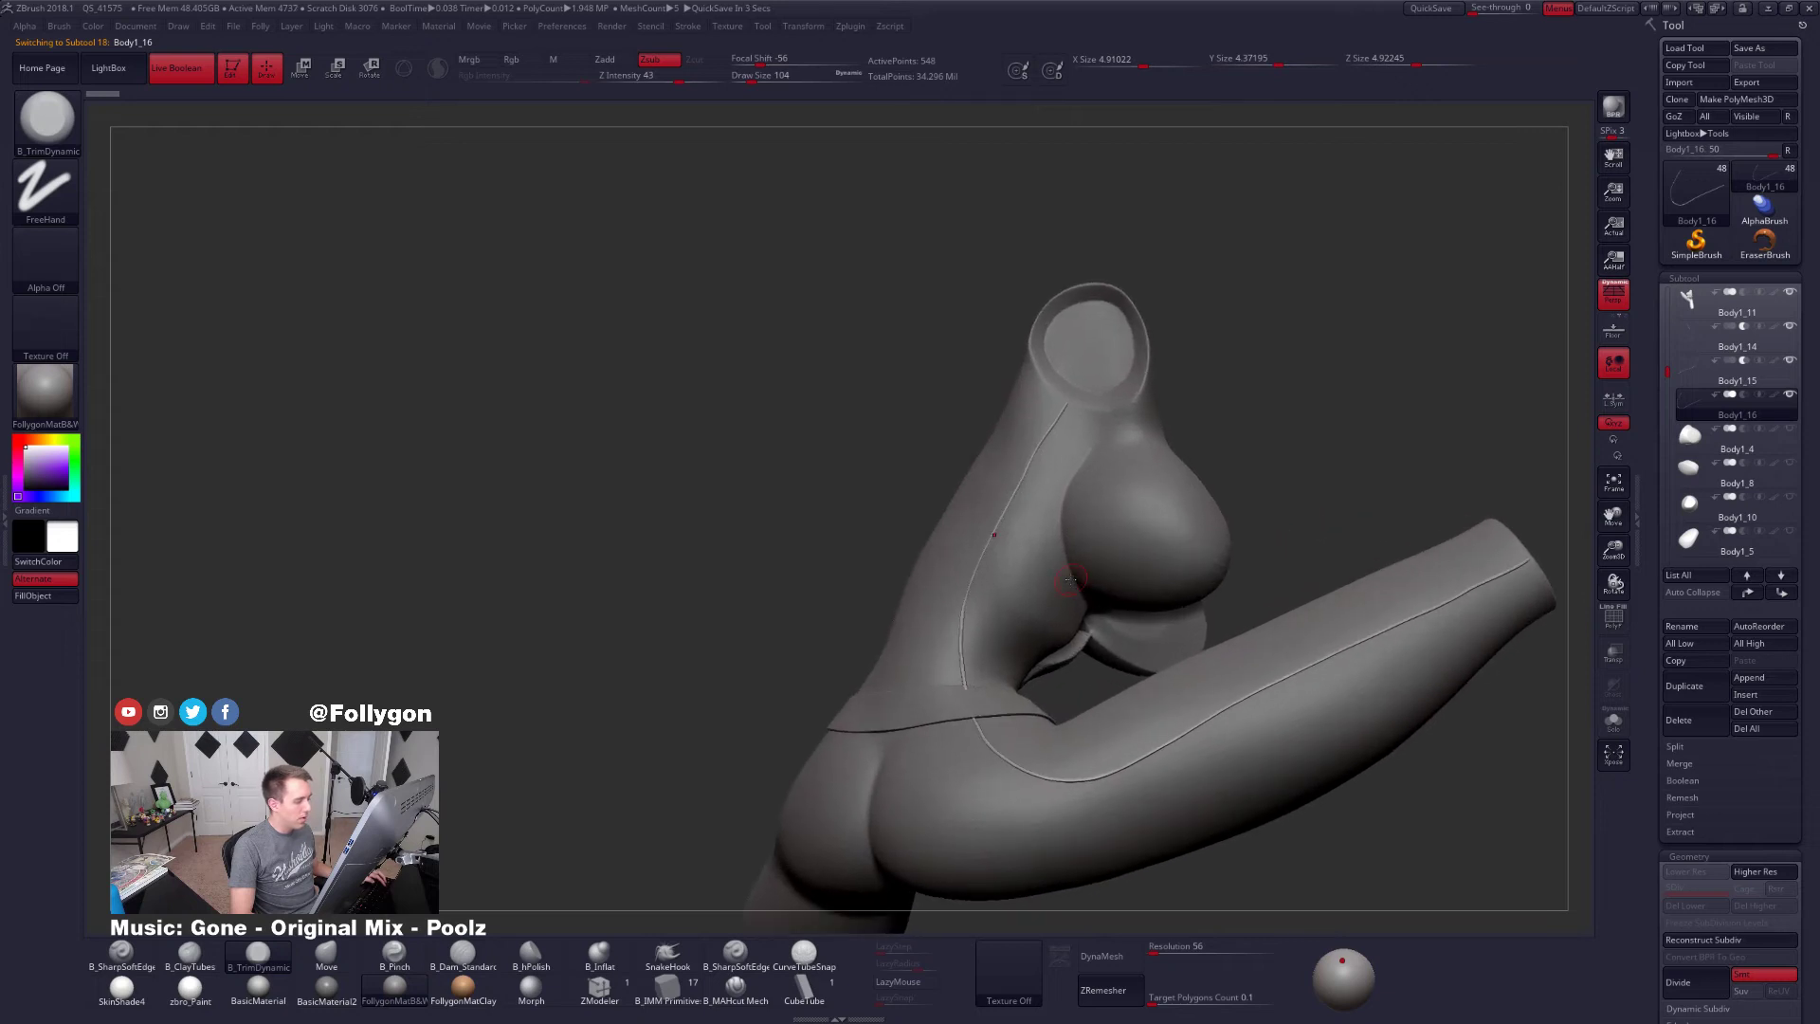
pyautogui.moveTo(1070, 579); pyautogui.dragTo(1144, 541)
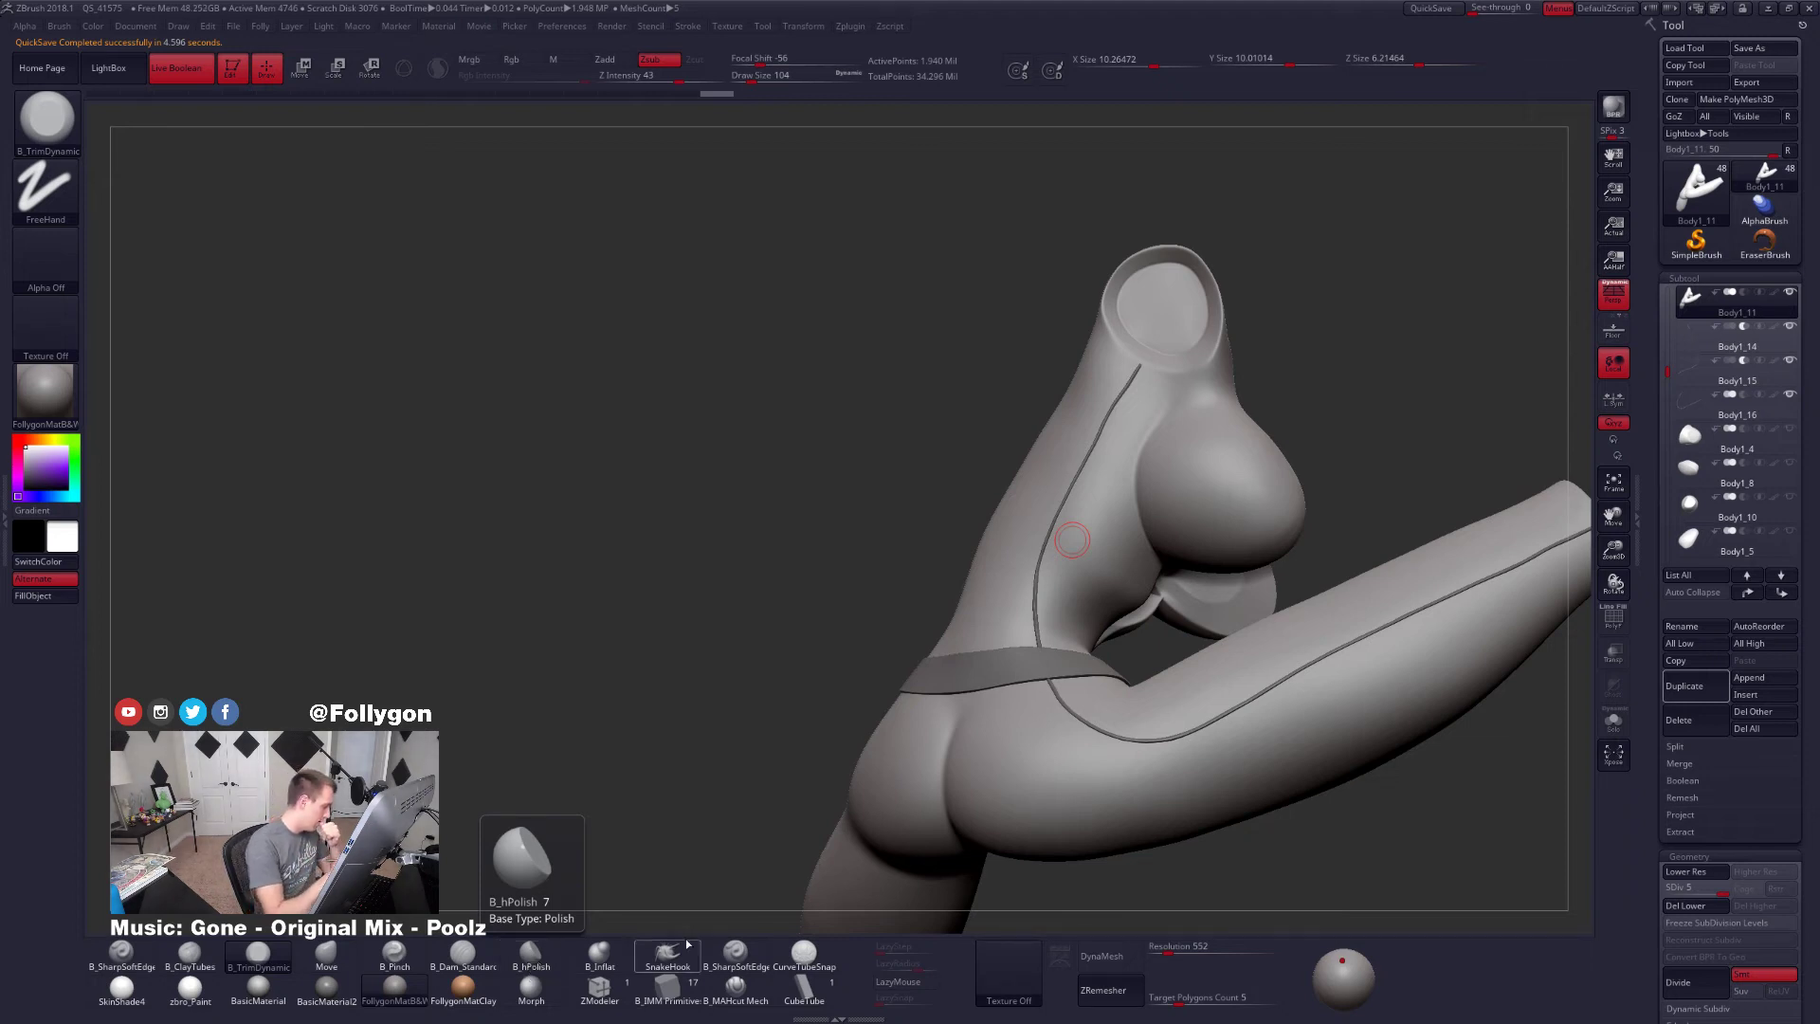
# Isolate the Body1_11 bodysuit and carve a seam crease from the armhole down to the waist with the B_Dam_Standard brush
pyautogui.click(486, 964)
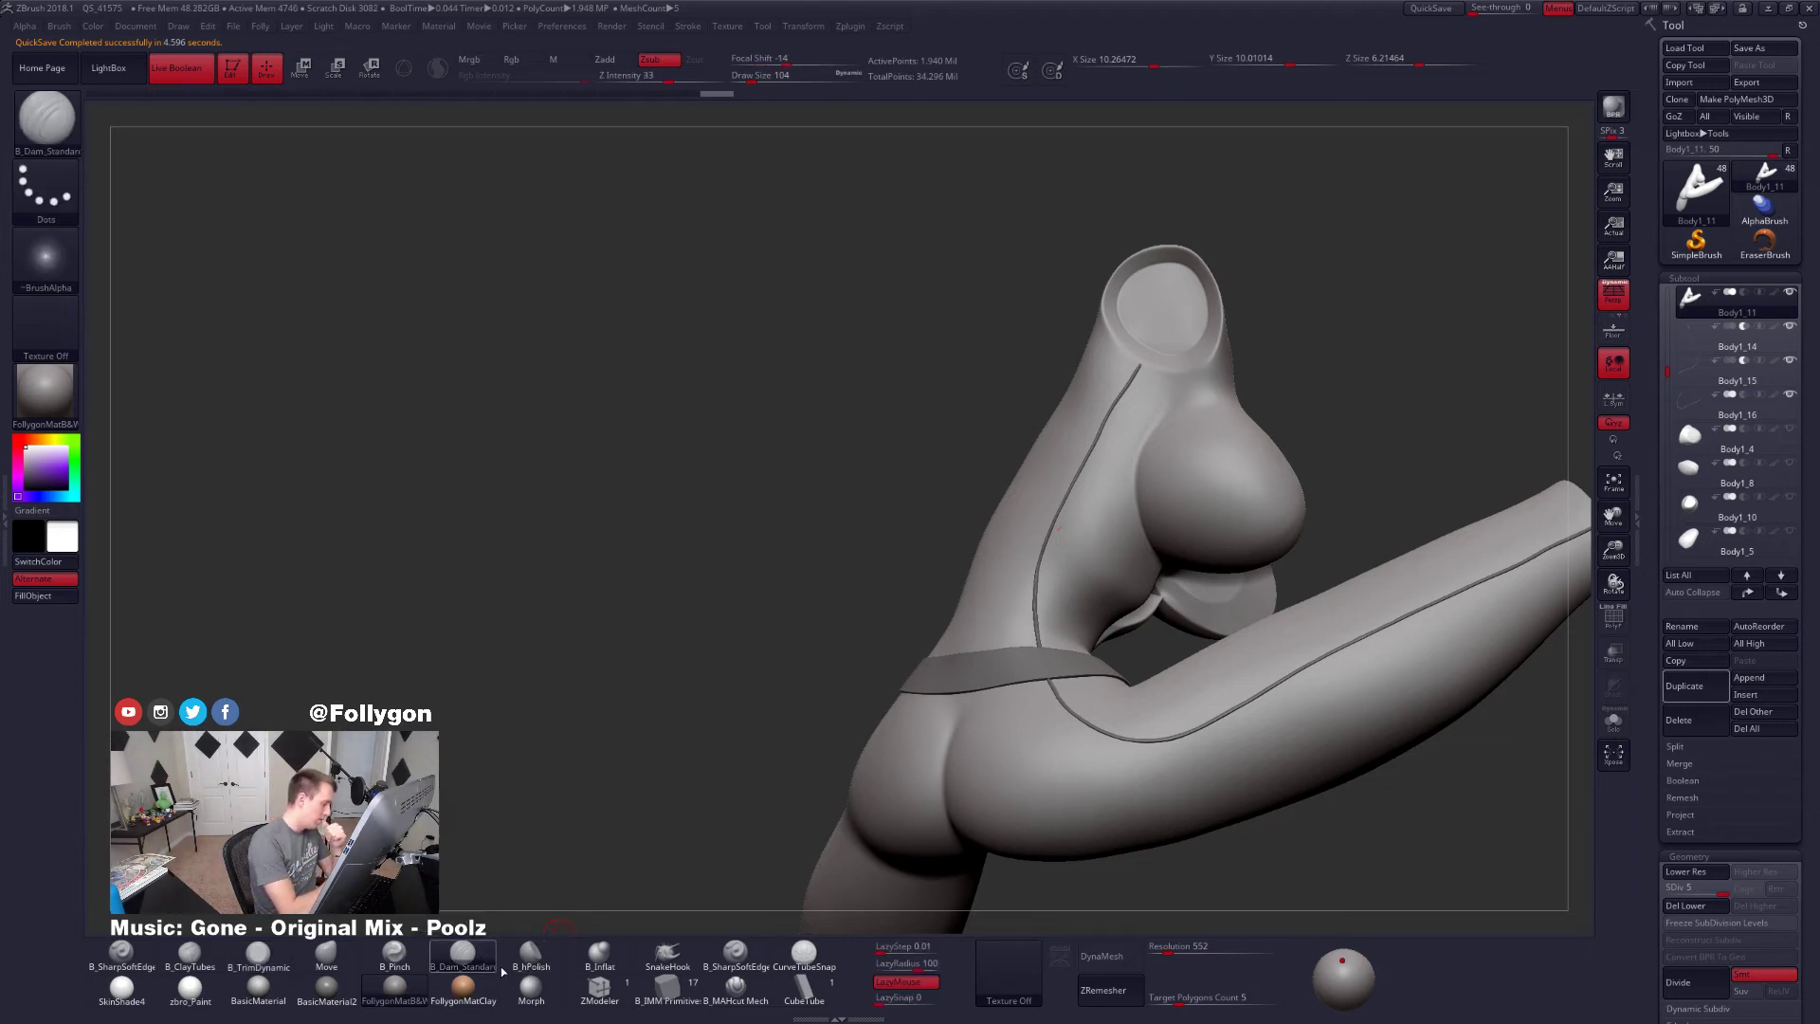
pyautogui.moveTo(1153, 724); pyautogui.dragTo(1290, 683, button='right')
pyautogui.hotkey('shift', 's')
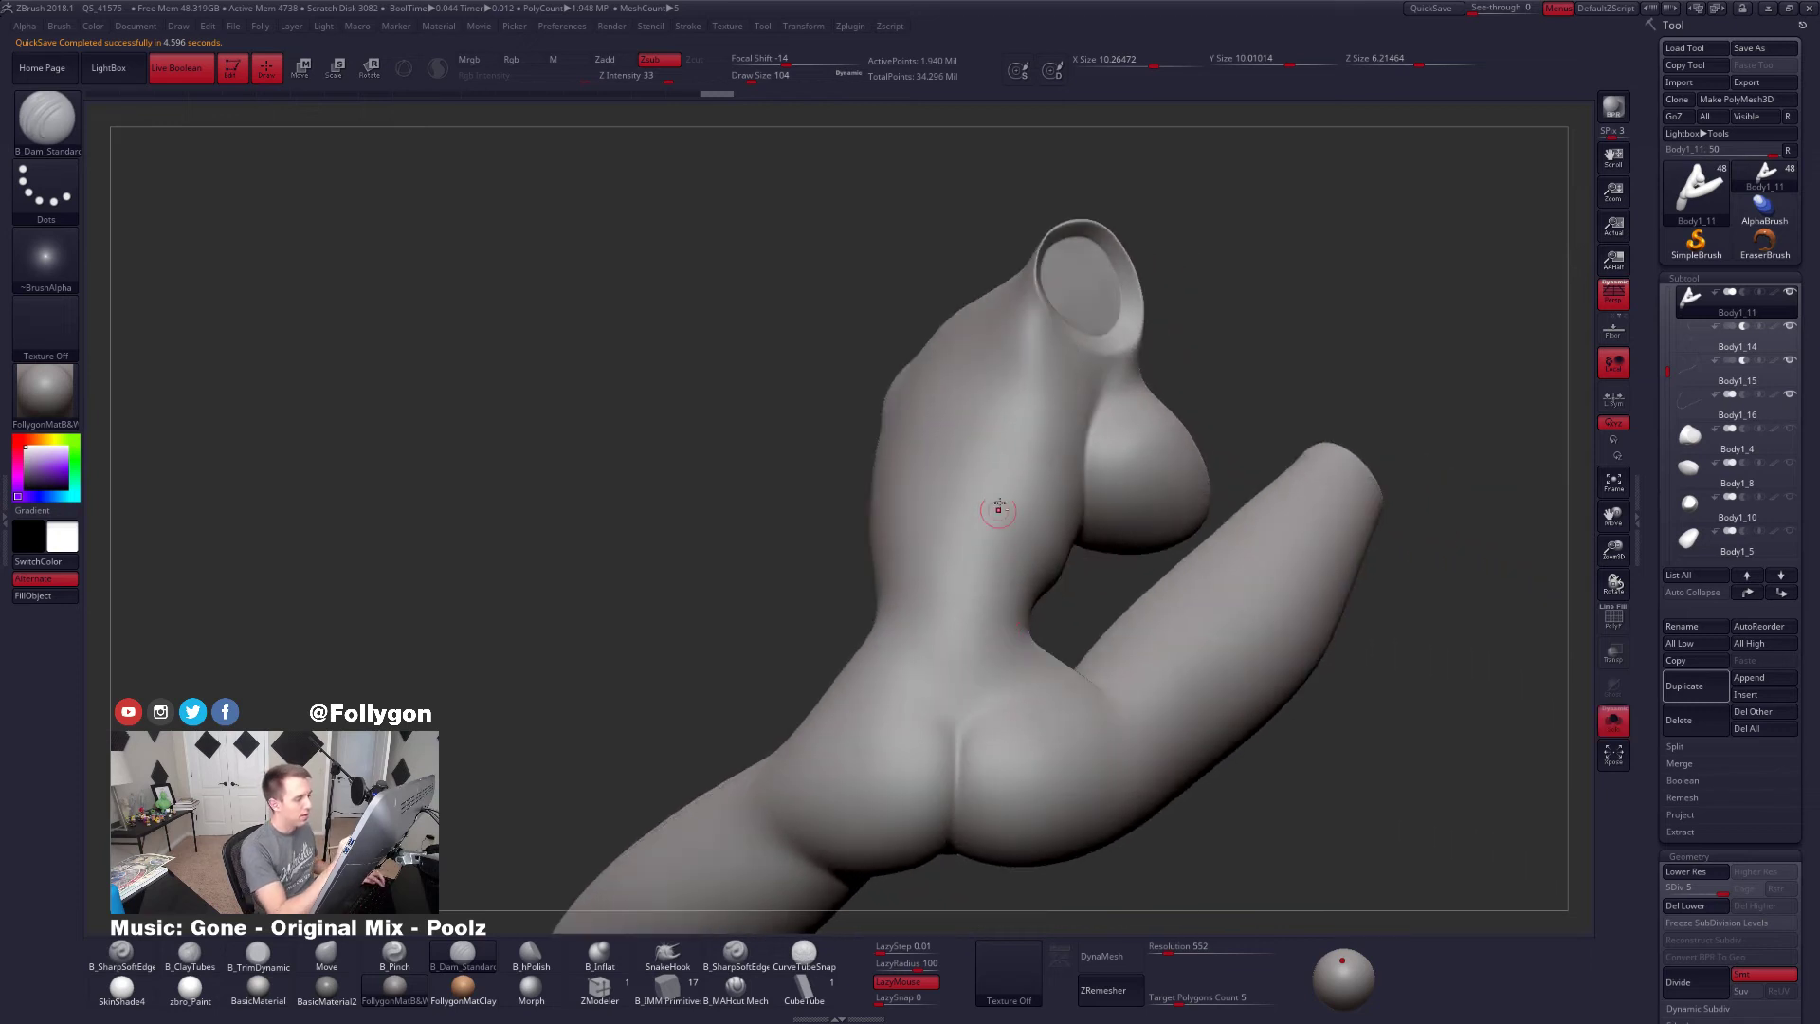
pyautogui.moveTo(999, 508)
pyautogui.keyDown('ctrl'); pyautogui.mouseDown(button='right')
pyautogui.moveTo(1015, 546)
pyautogui.moveTo(996, 540)
pyautogui.moveTo(1026, 493)
pyautogui.mouseUp(button='right'); pyautogui.keyUp('ctrl')
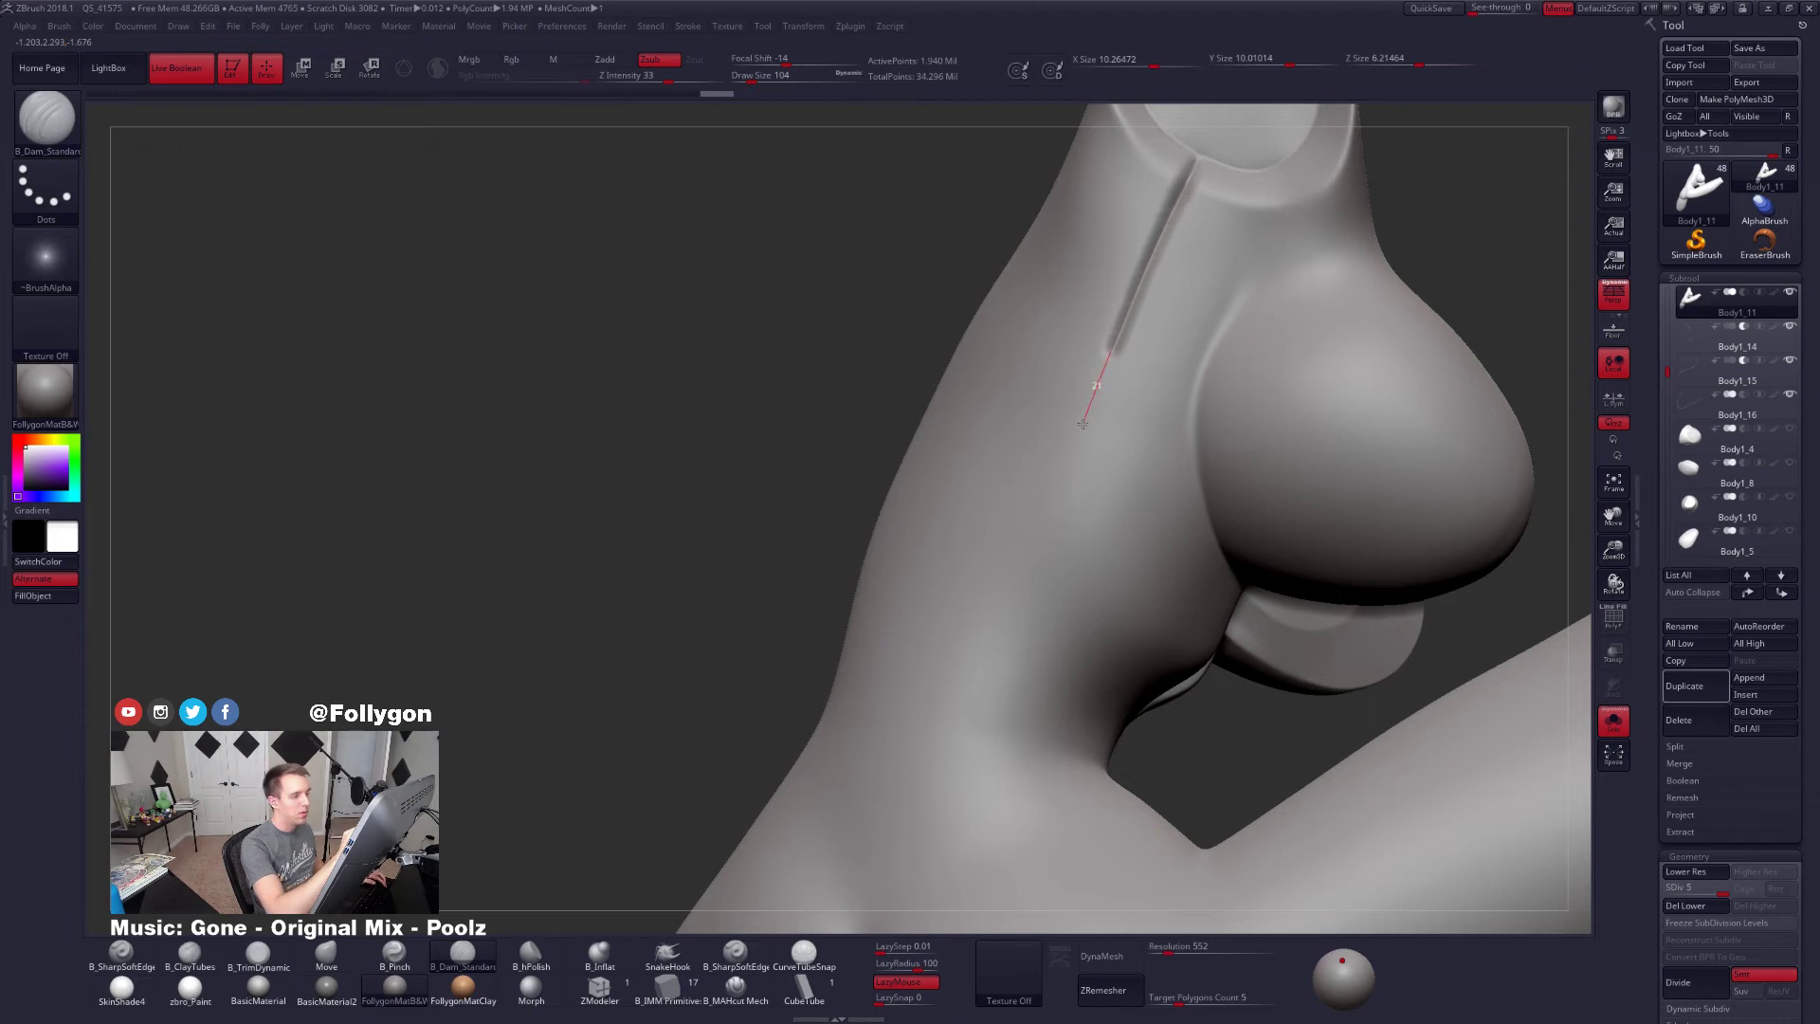
pyautogui.moveTo(1032, 569)
pyautogui.mouseDown()
pyautogui.moveTo(986, 797)
pyautogui.moveTo(1014, 782)
pyautogui.mouseUp()
pyautogui.hotkey('alt', 's')
pyautogui.hotkey('alt', 's')
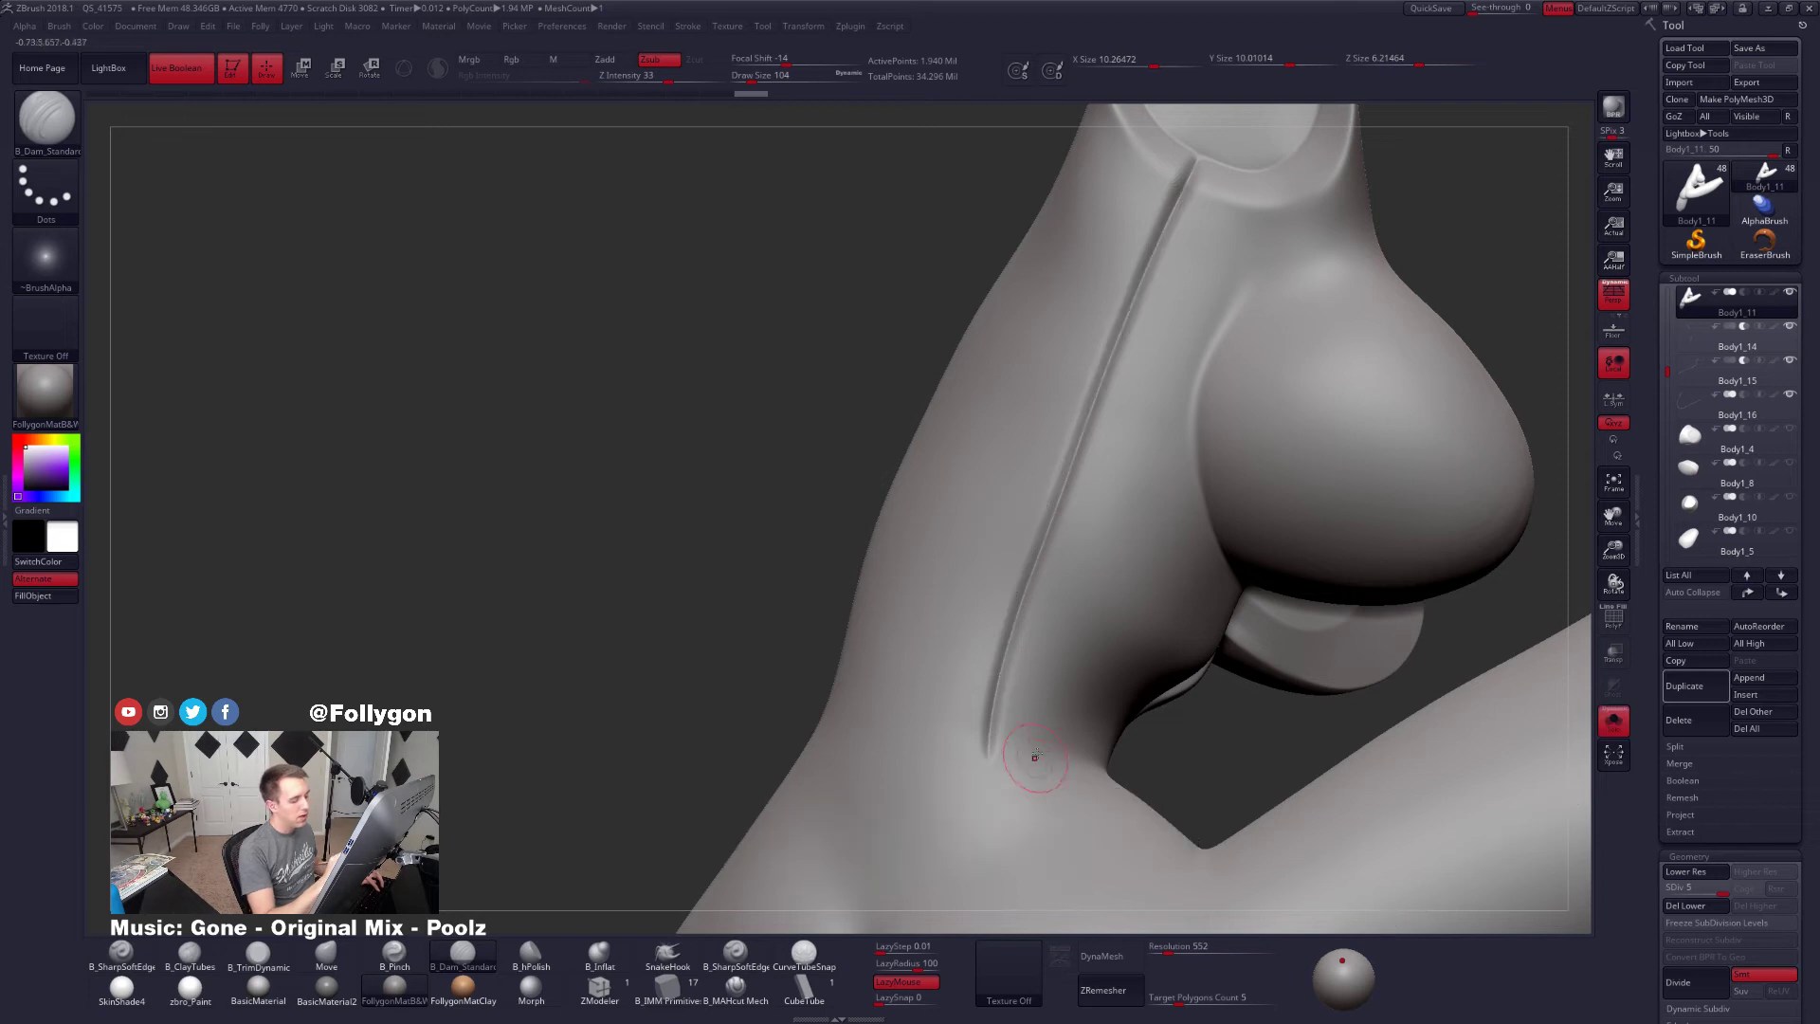
# Check the torso's side crease up close and subdivide the bodysuit mesh by one more level
pyautogui.keyDown('alt'); pyautogui.moveTo(1052, 718); pyautogui.dragTo(1061, 820, button='right'); pyautogui.keyUp('alt')
pyautogui.keyDown('ctrl'); pyautogui.moveTo(1086, 514); pyautogui.dragTo(1174, 328, button='right'); pyautogui.keyUp('ctrl')
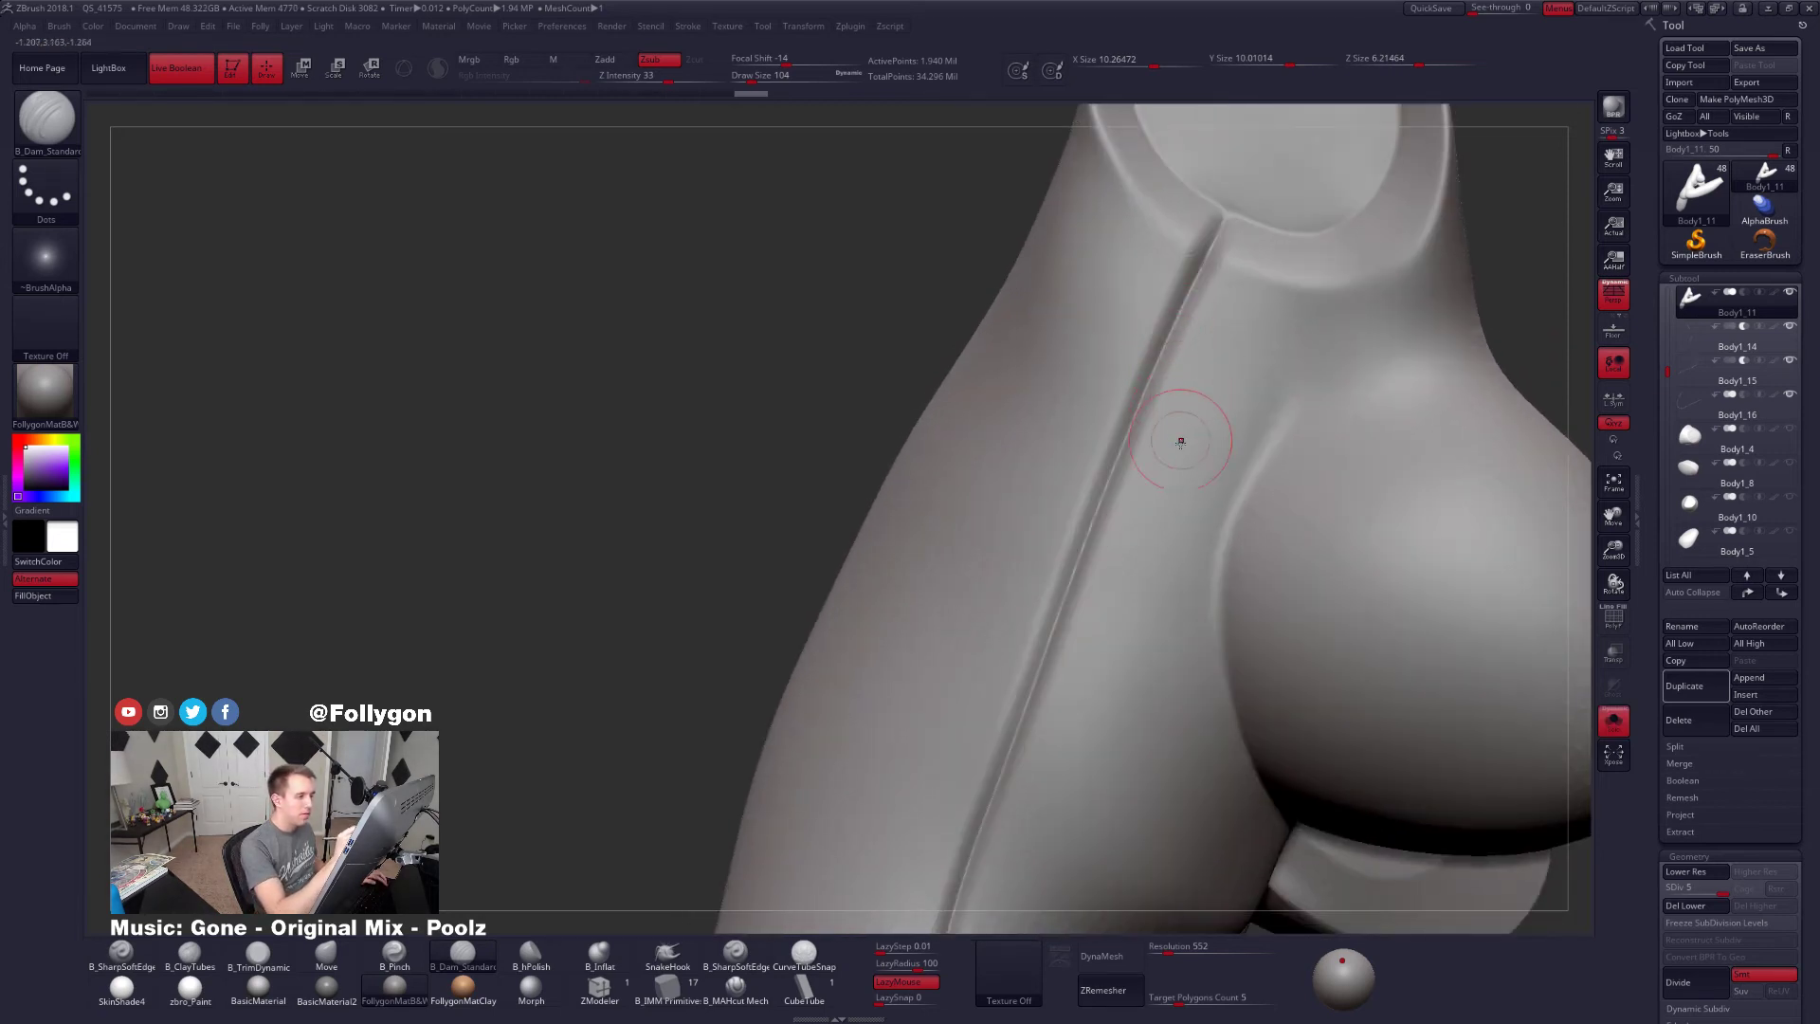
pyautogui.keyDown('alt'); pyautogui.moveTo(1047, 588); pyautogui.dragTo(1044, 627, button='right'); pyautogui.keyUp('alt')
pyautogui.moveTo(1261, 716)
pyautogui.mouseDown(button='right')
pyautogui.moveTo(1351, 715)
pyautogui.moveTo(1268, 729)
pyautogui.mouseUp(button='right')
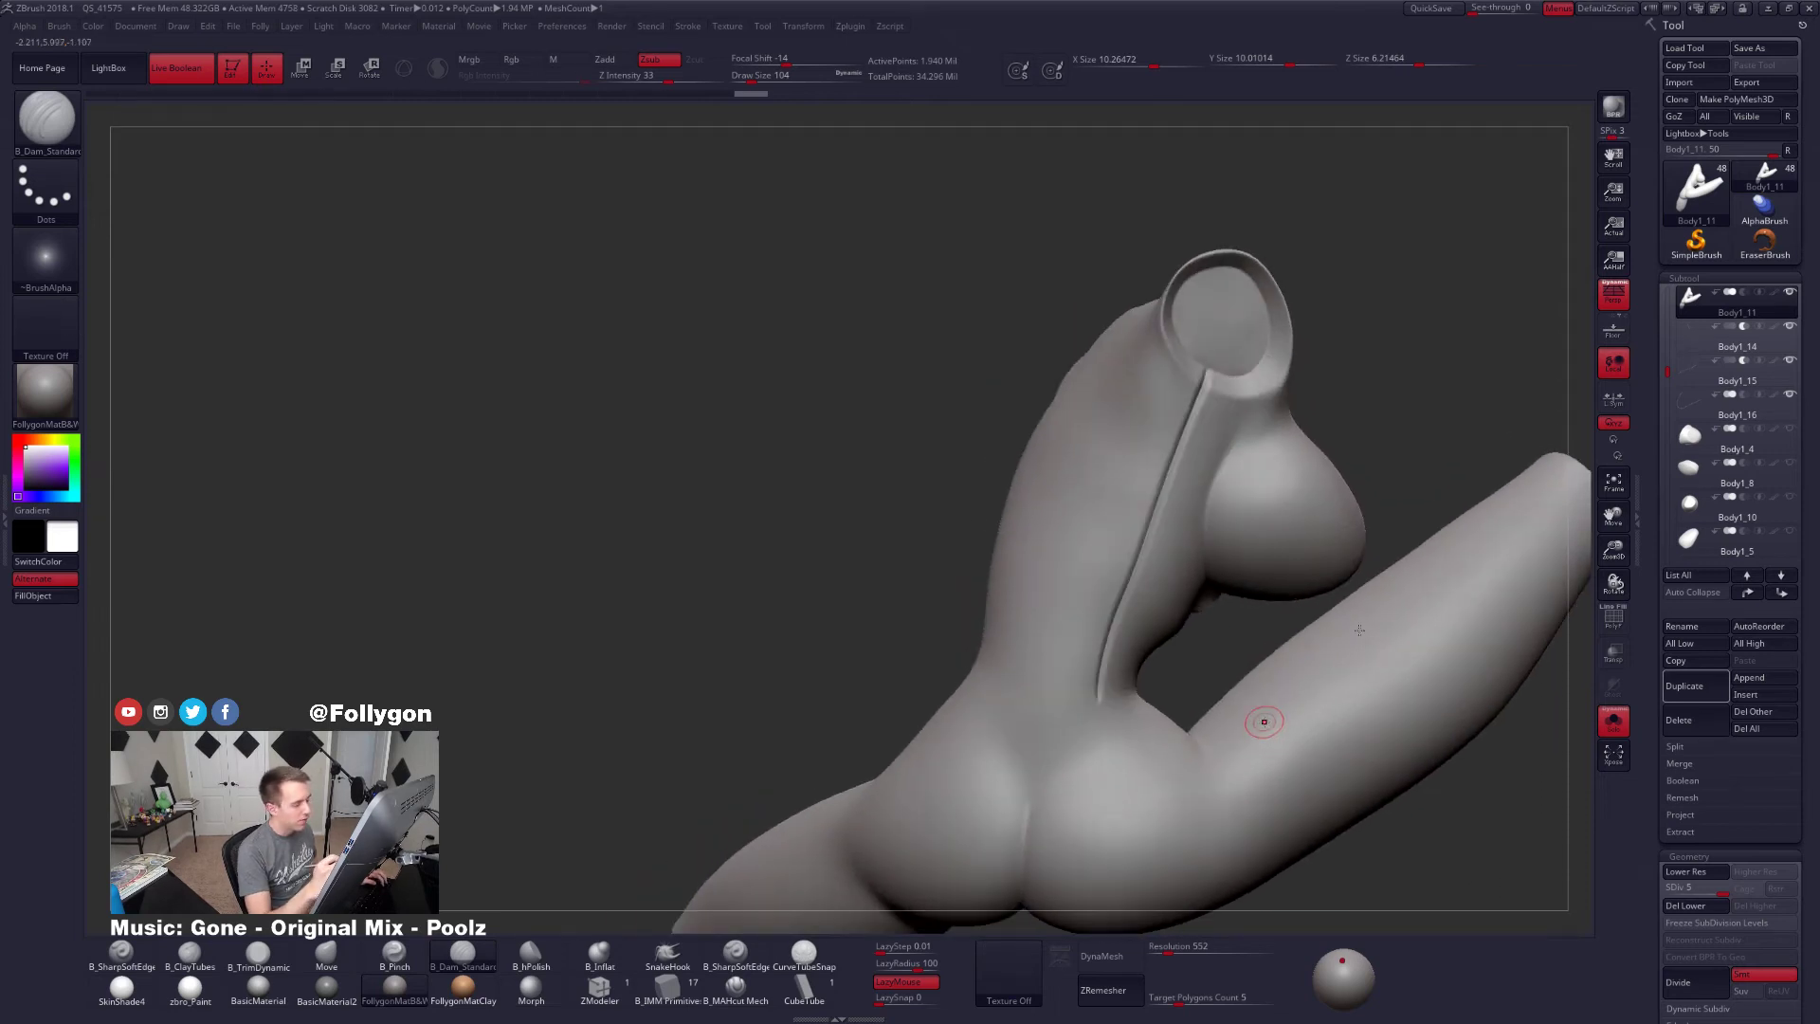
pyautogui.moveTo(1332, 630)
pyautogui.mouseDown(button='right')
pyautogui.moveTo(1178, 652)
pyautogui.moveTo(1128, 601)
pyautogui.mouseUp(button='right')
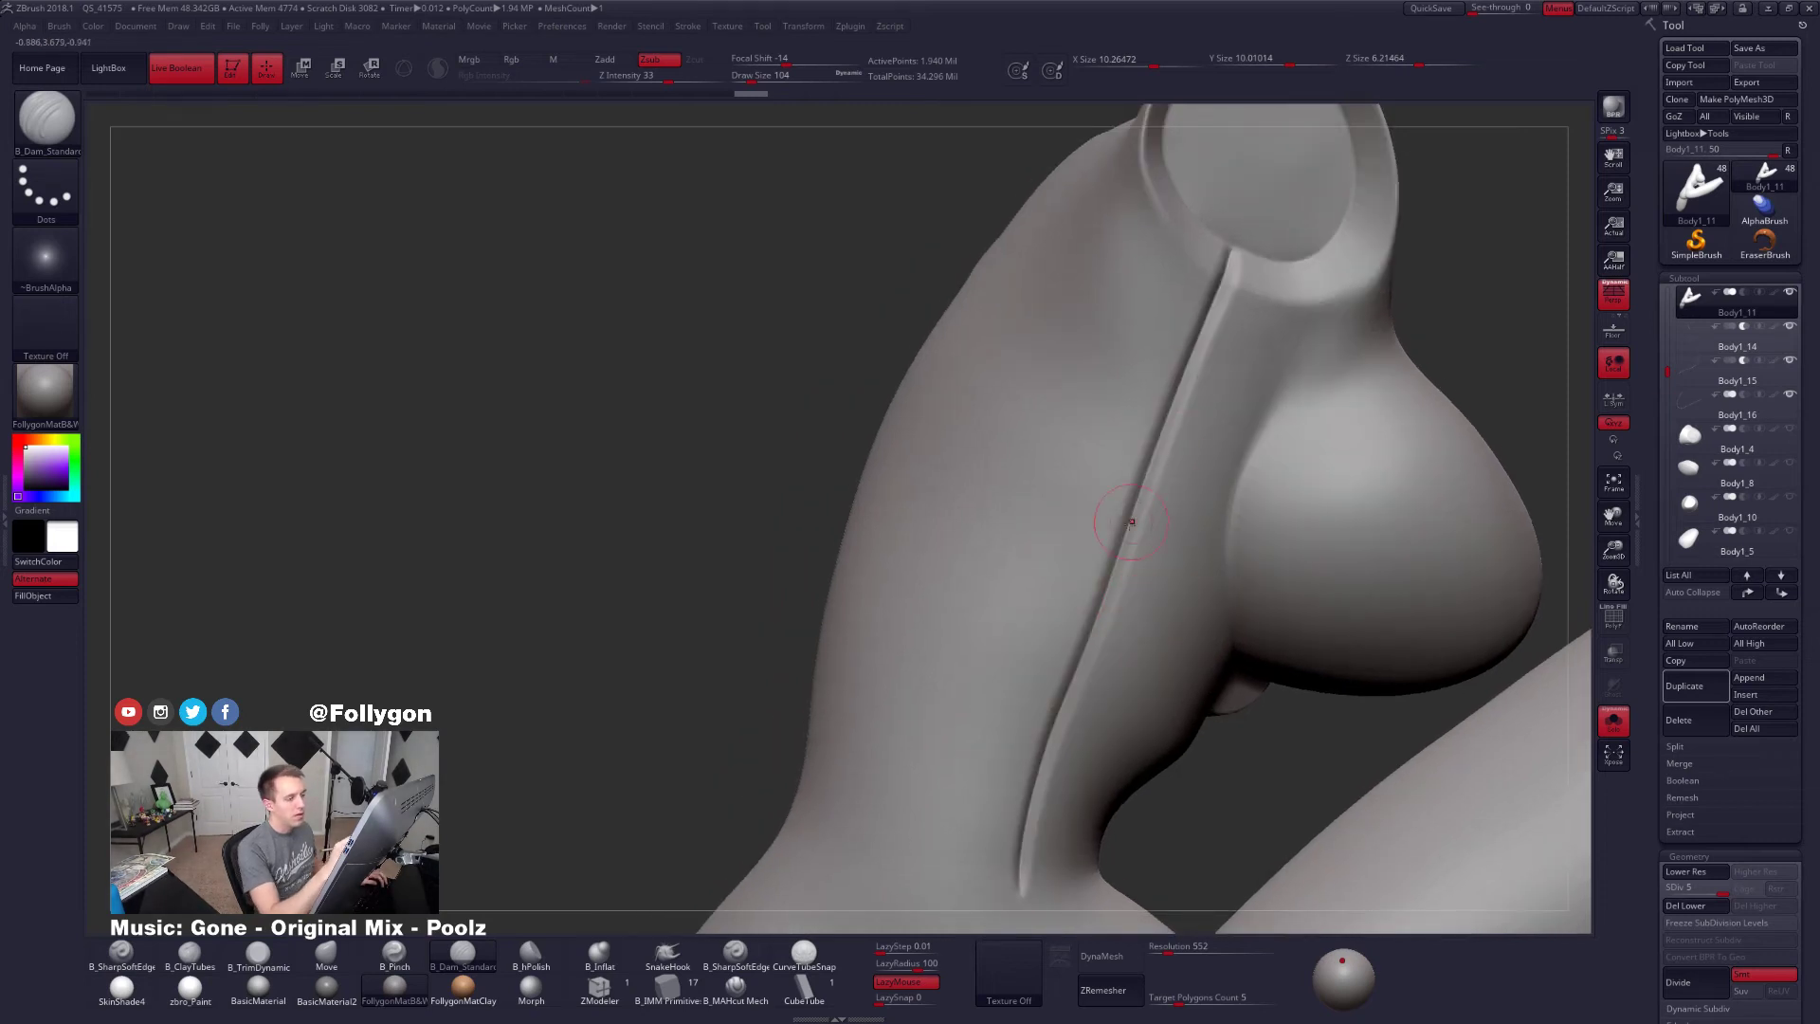
pyautogui.moveTo(1159, 738); pyautogui.dragTo(1157, 714, button='right')
pyautogui.press('ctrl')
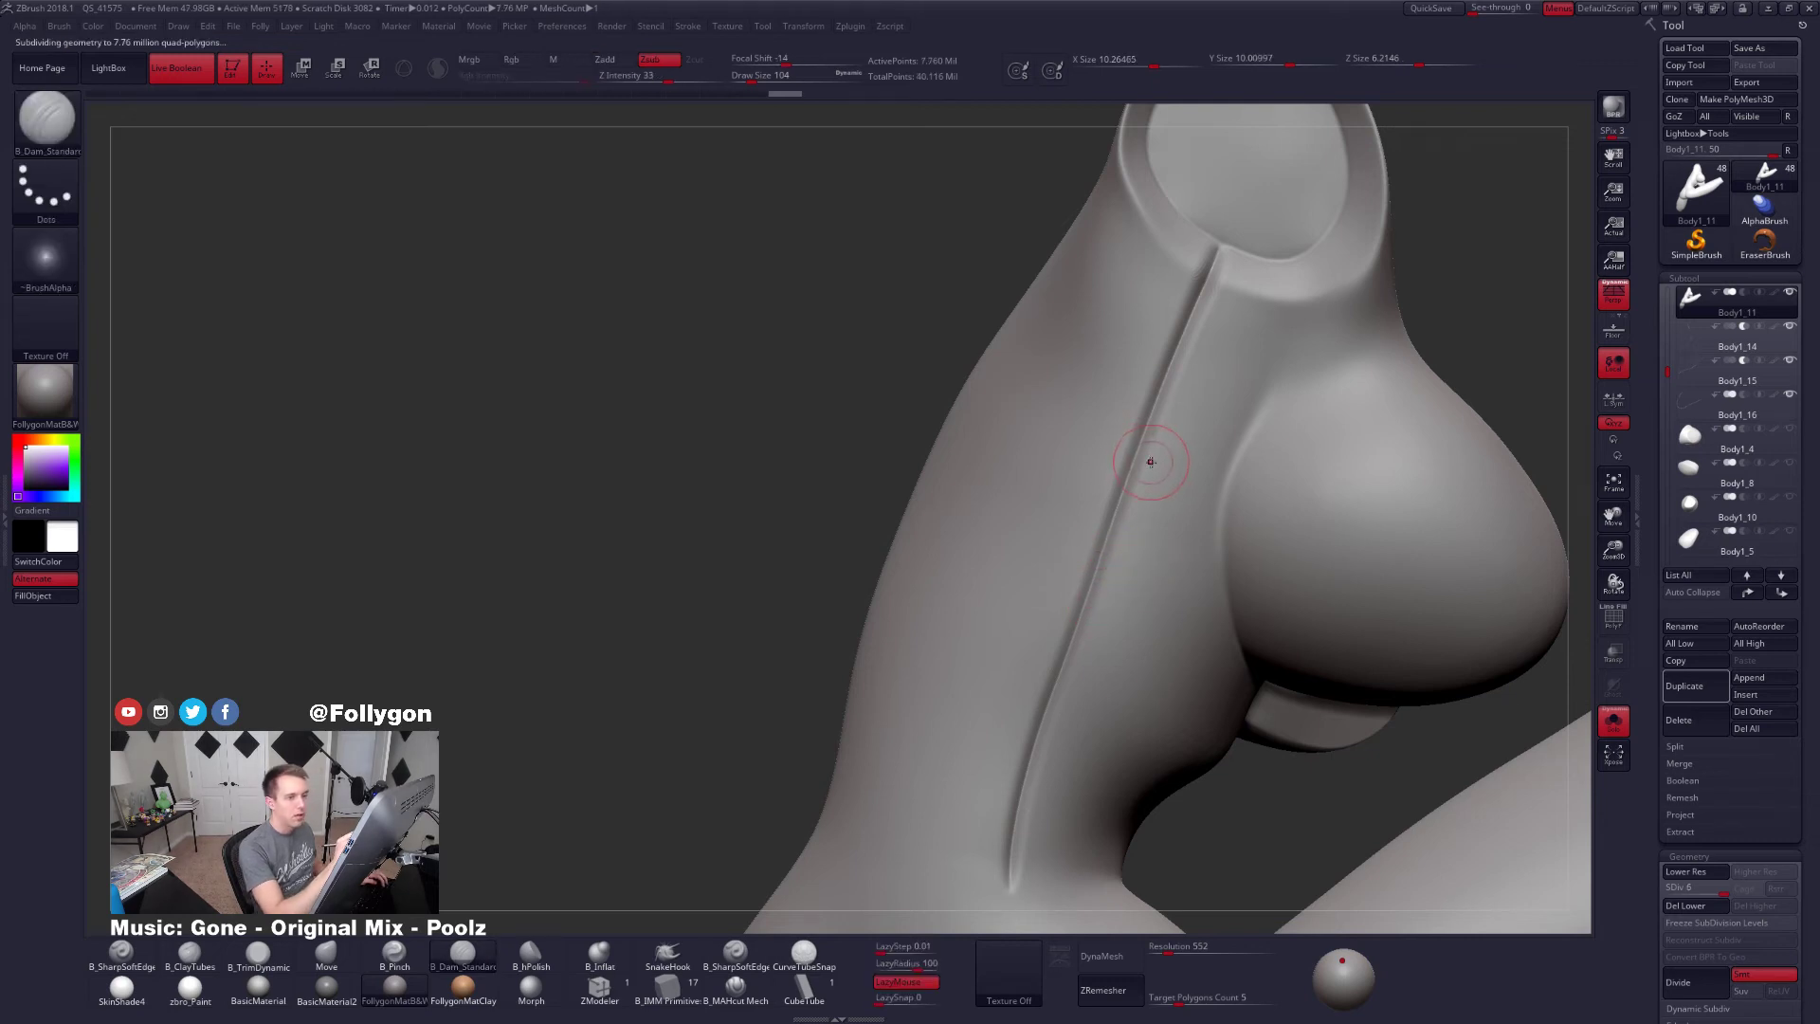
pyautogui.moveTo(1668, 372)
pyautogui.mouseDown()
pyautogui.moveTo(1668, 341)
pyautogui.moveTo(1668, 361)
pyautogui.mouseUp()
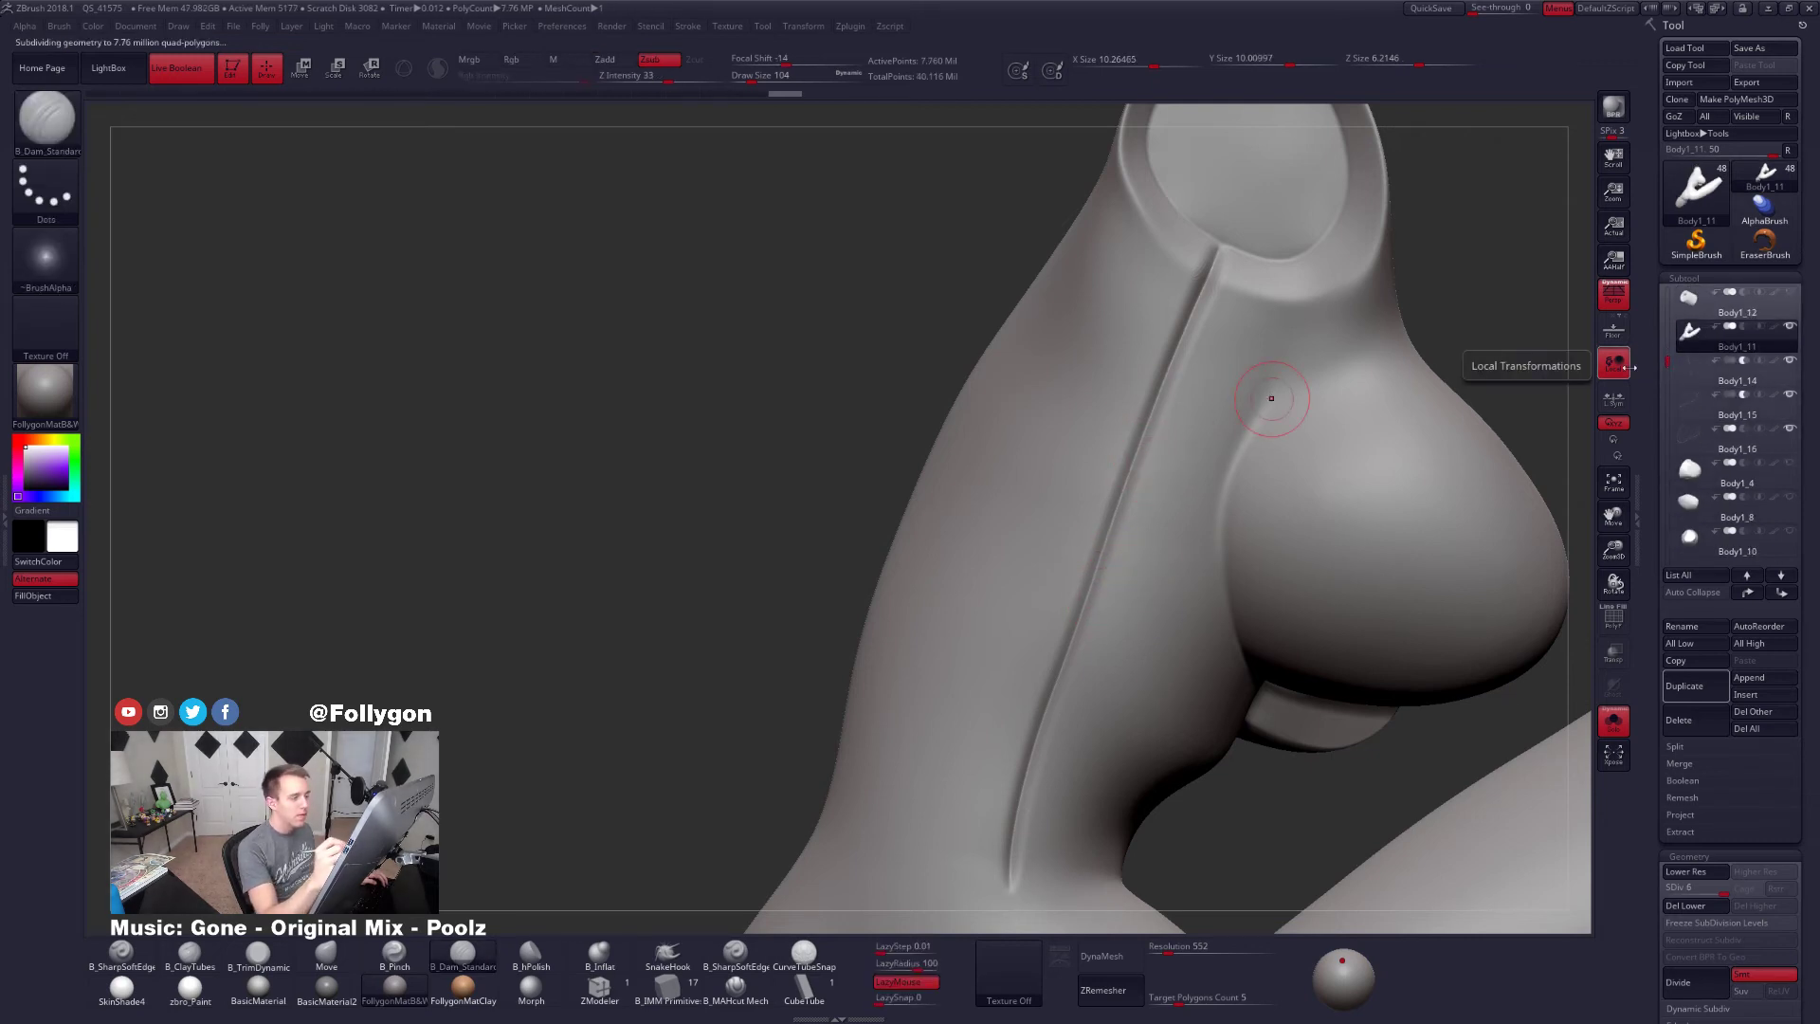
# Reduce the B_Dam_Standard brush's draw size to 98 for detail work on the torso's side crease
pyautogui.keyDown('ctrl'); pyautogui.moveTo(1175, 326); pyautogui.dragTo(1155, 400, button='right'); pyautogui.keyUp('ctrl')
pyautogui.press('space')
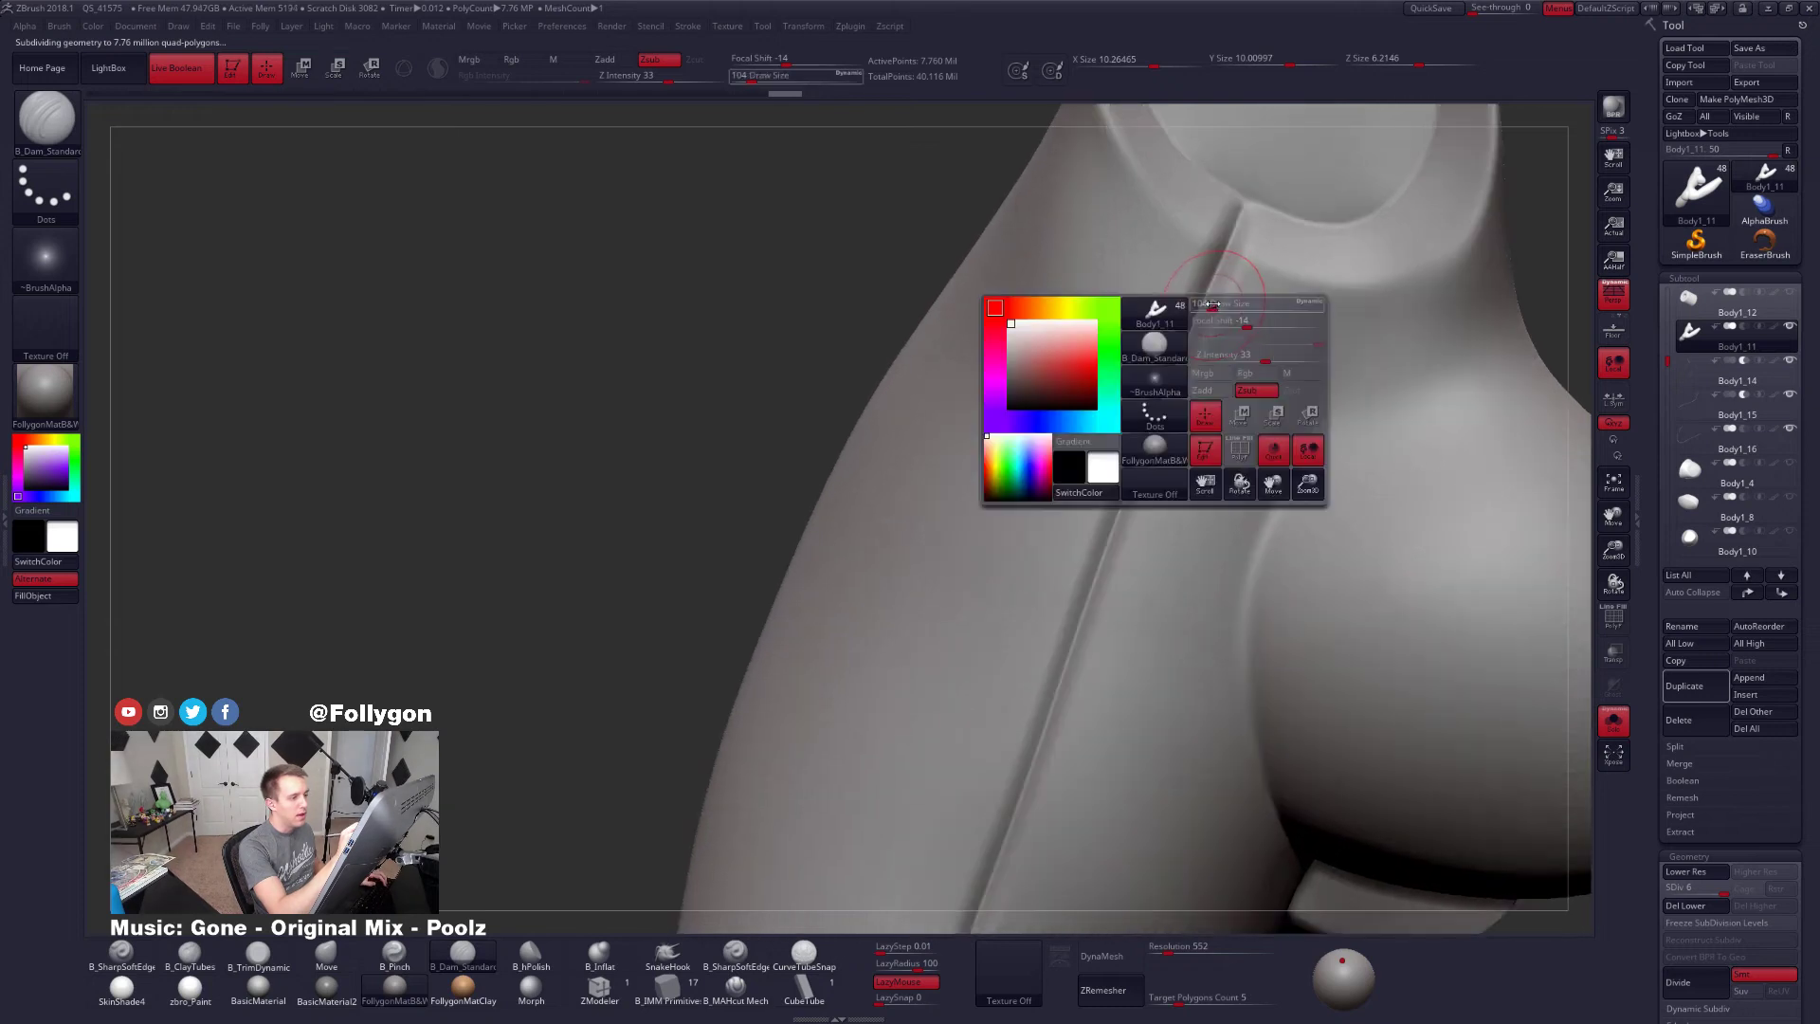
pyautogui.moveTo(1217, 302); pyautogui.dragTo(1214, 302)
pyautogui.keyDown('ctrl'); pyautogui.moveTo(1128, 664); pyautogui.dragTo(1110, 591, button='right'); pyautogui.keyUp('ctrl')
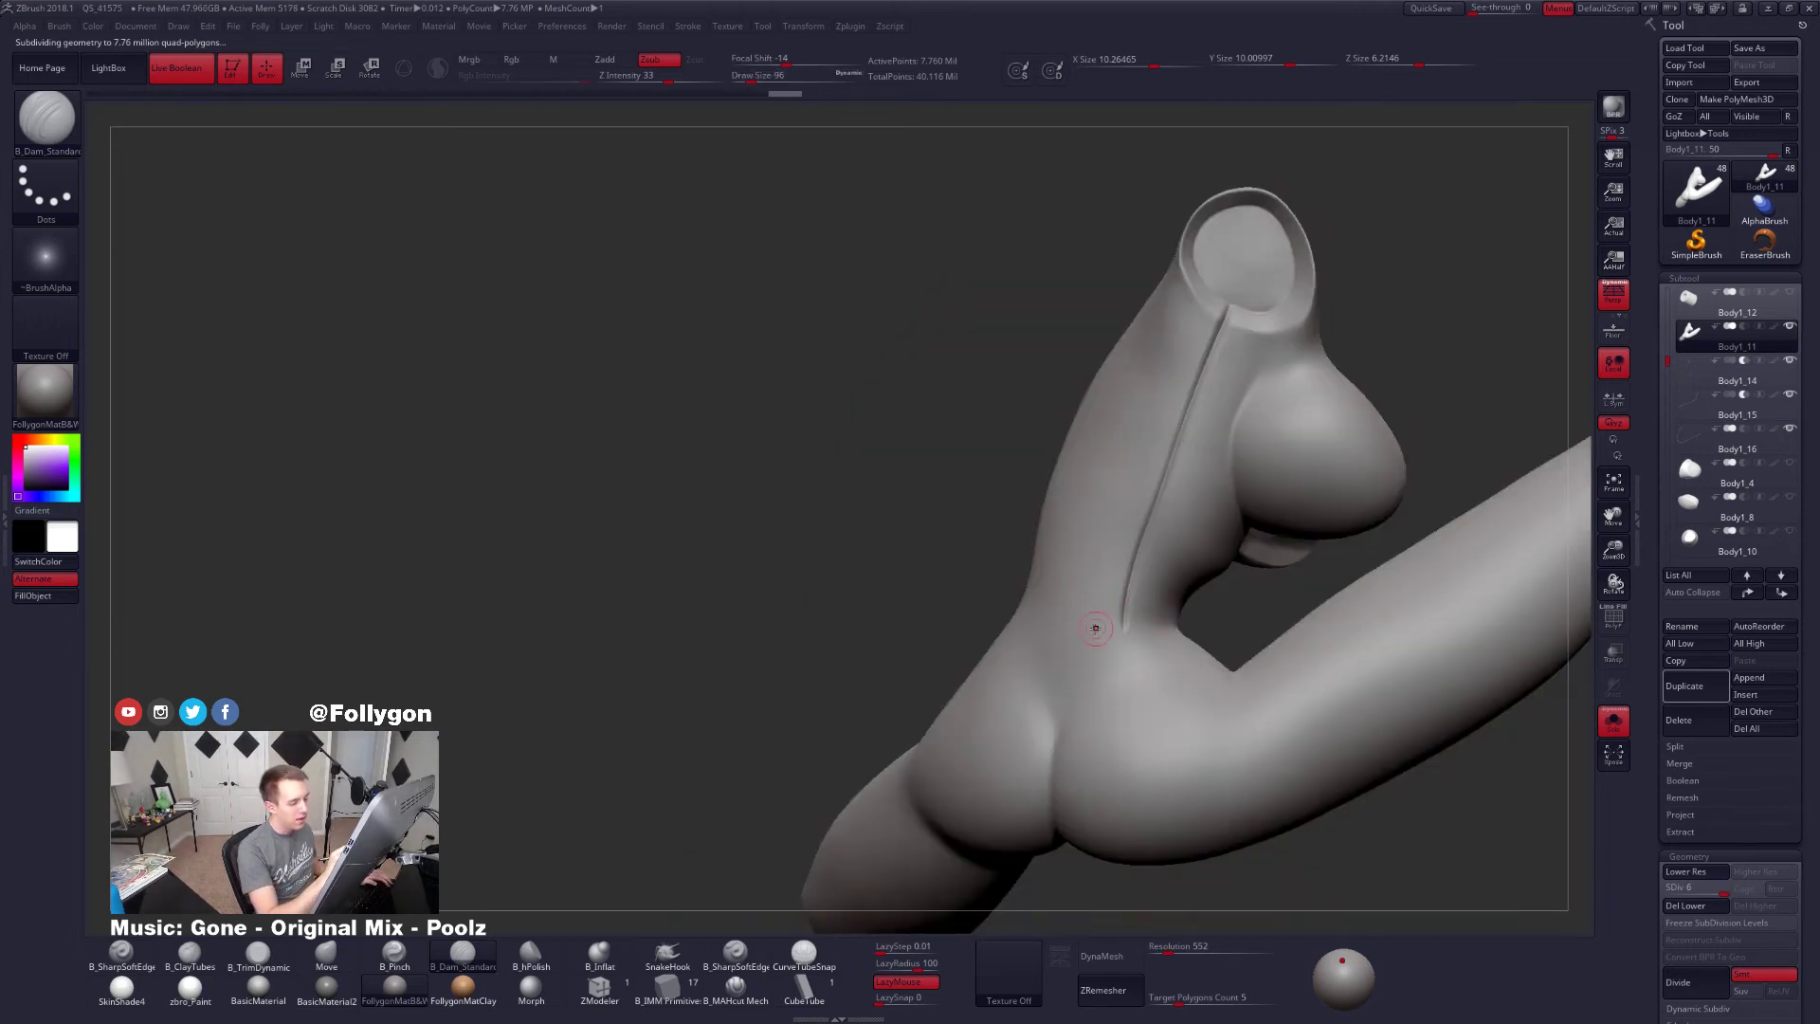
# Build up small fold bumps on the waist behind the side crease with the B_ClayTubes brush at draw size 160
pyautogui.press('b')
pyautogui.press('c')
pyautogui.press('t')
pyautogui.press('space')
pyautogui.moveTo(1134, 509); pyautogui.dragTo(1149, 509)
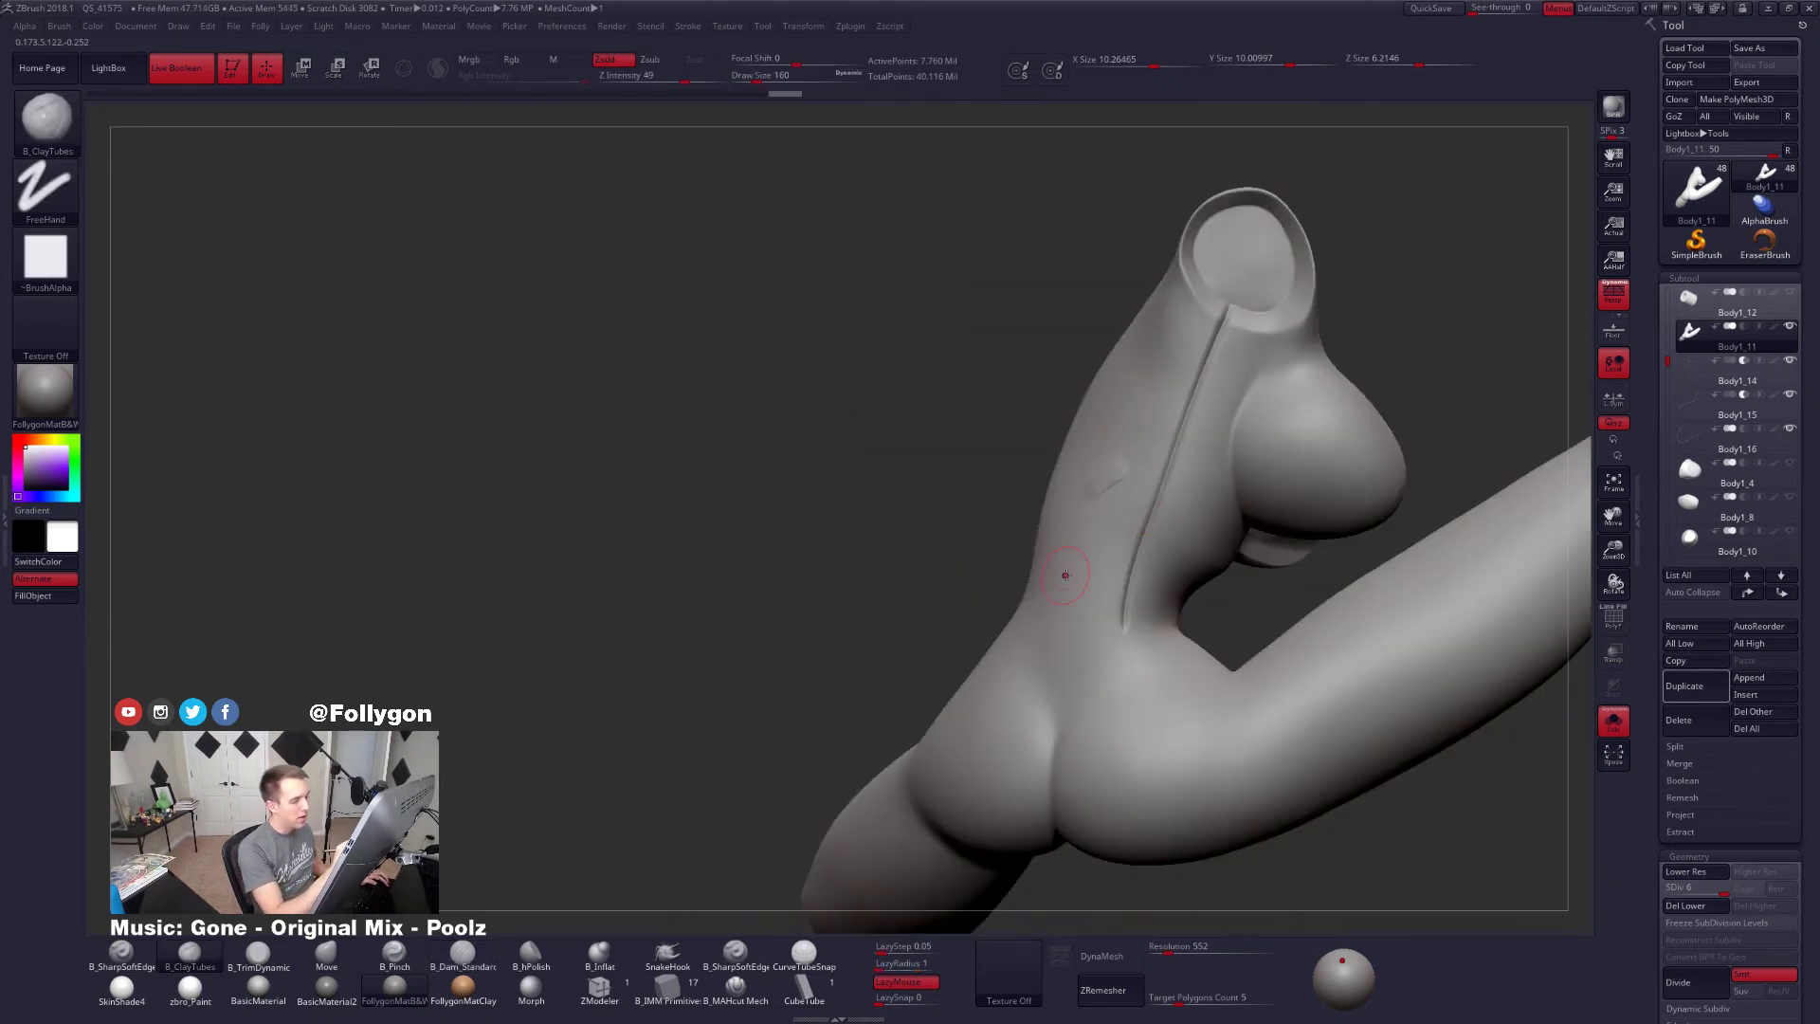
pyautogui.moveTo(1065, 575); pyautogui.dragTo(1082, 565)
pyautogui.moveTo(1082, 565); pyautogui.dragTo(1072, 455, button='right')
pyautogui.moveTo(1036, 835); pyautogui.dragTo(1105, 791, button='right')
# Adjust the torso shape around the side crease with the Move brush, reducing its draw size for finer control
pyautogui.press('b')
pyautogui.press('m')
pyautogui.press('v')
pyautogui.press('space')
pyautogui.moveTo(1328, 483); pyautogui.dragTo(1361, 485)
pyautogui.moveTo(1360, 529); pyautogui.dragTo(1283, 591, button='right')
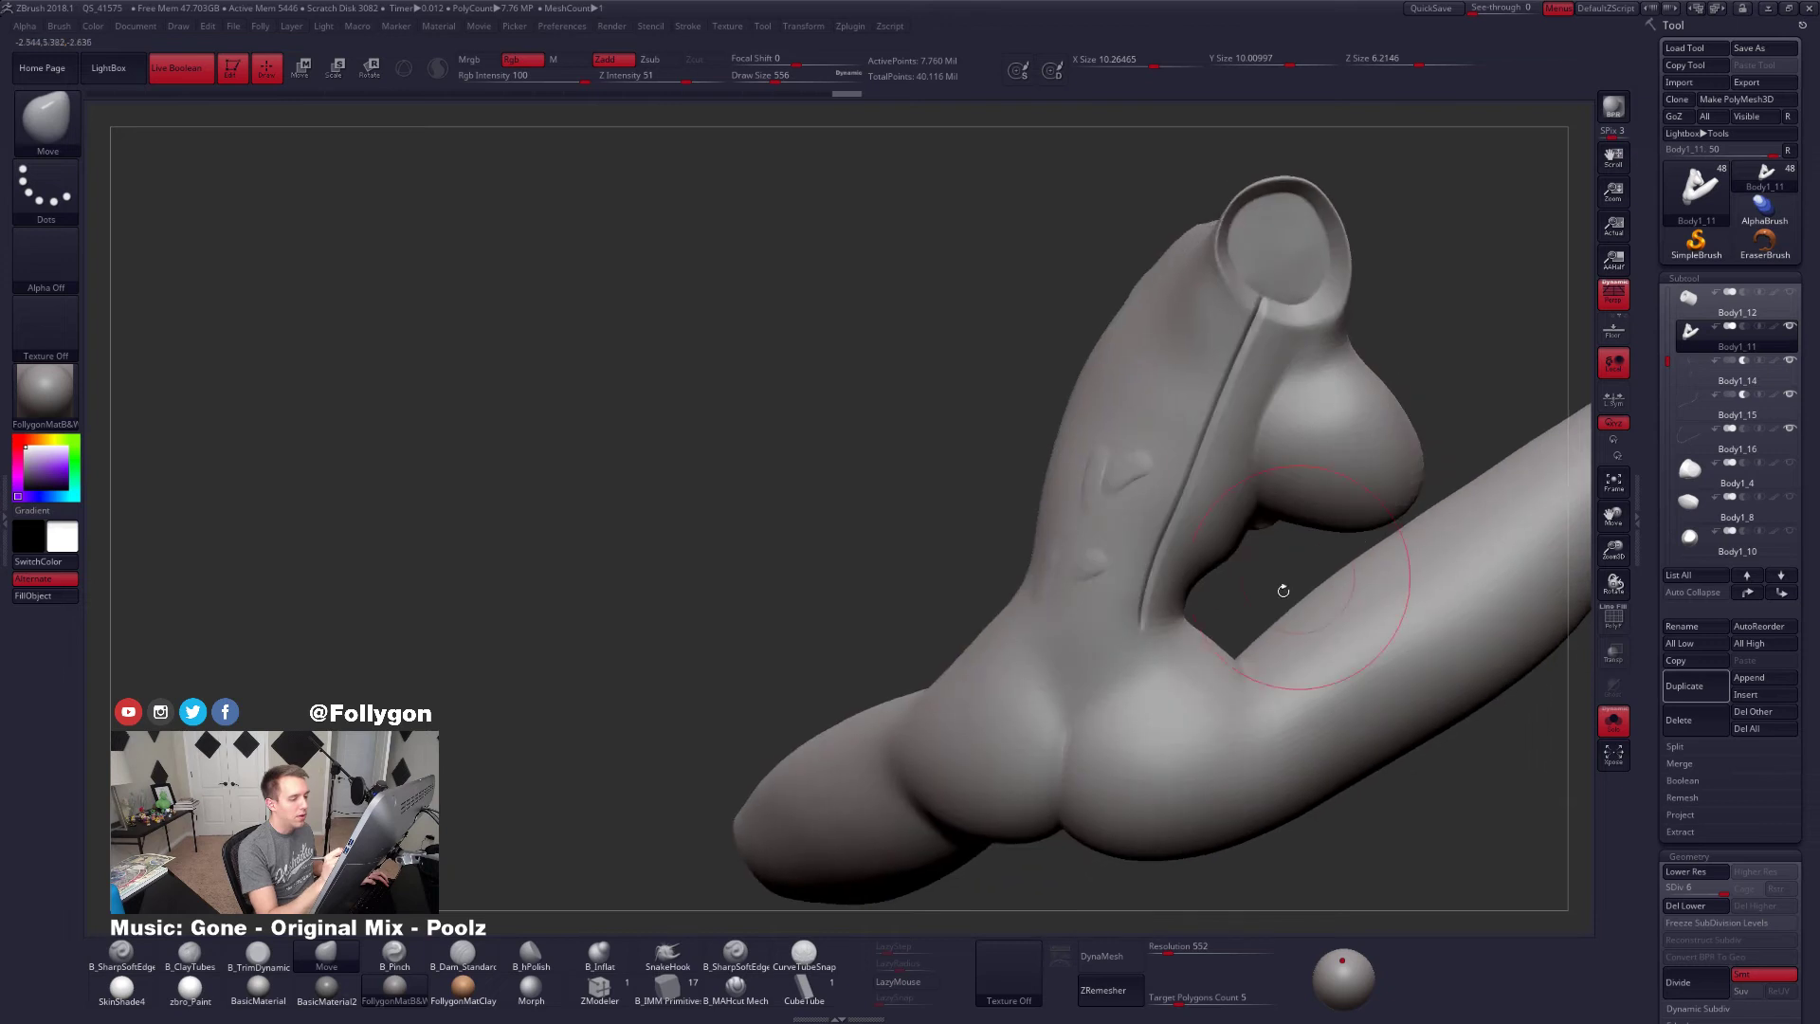
pyautogui.press('space')
pyautogui.moveTo(1249, 513); pyautogui.dragTo(1238, 513)
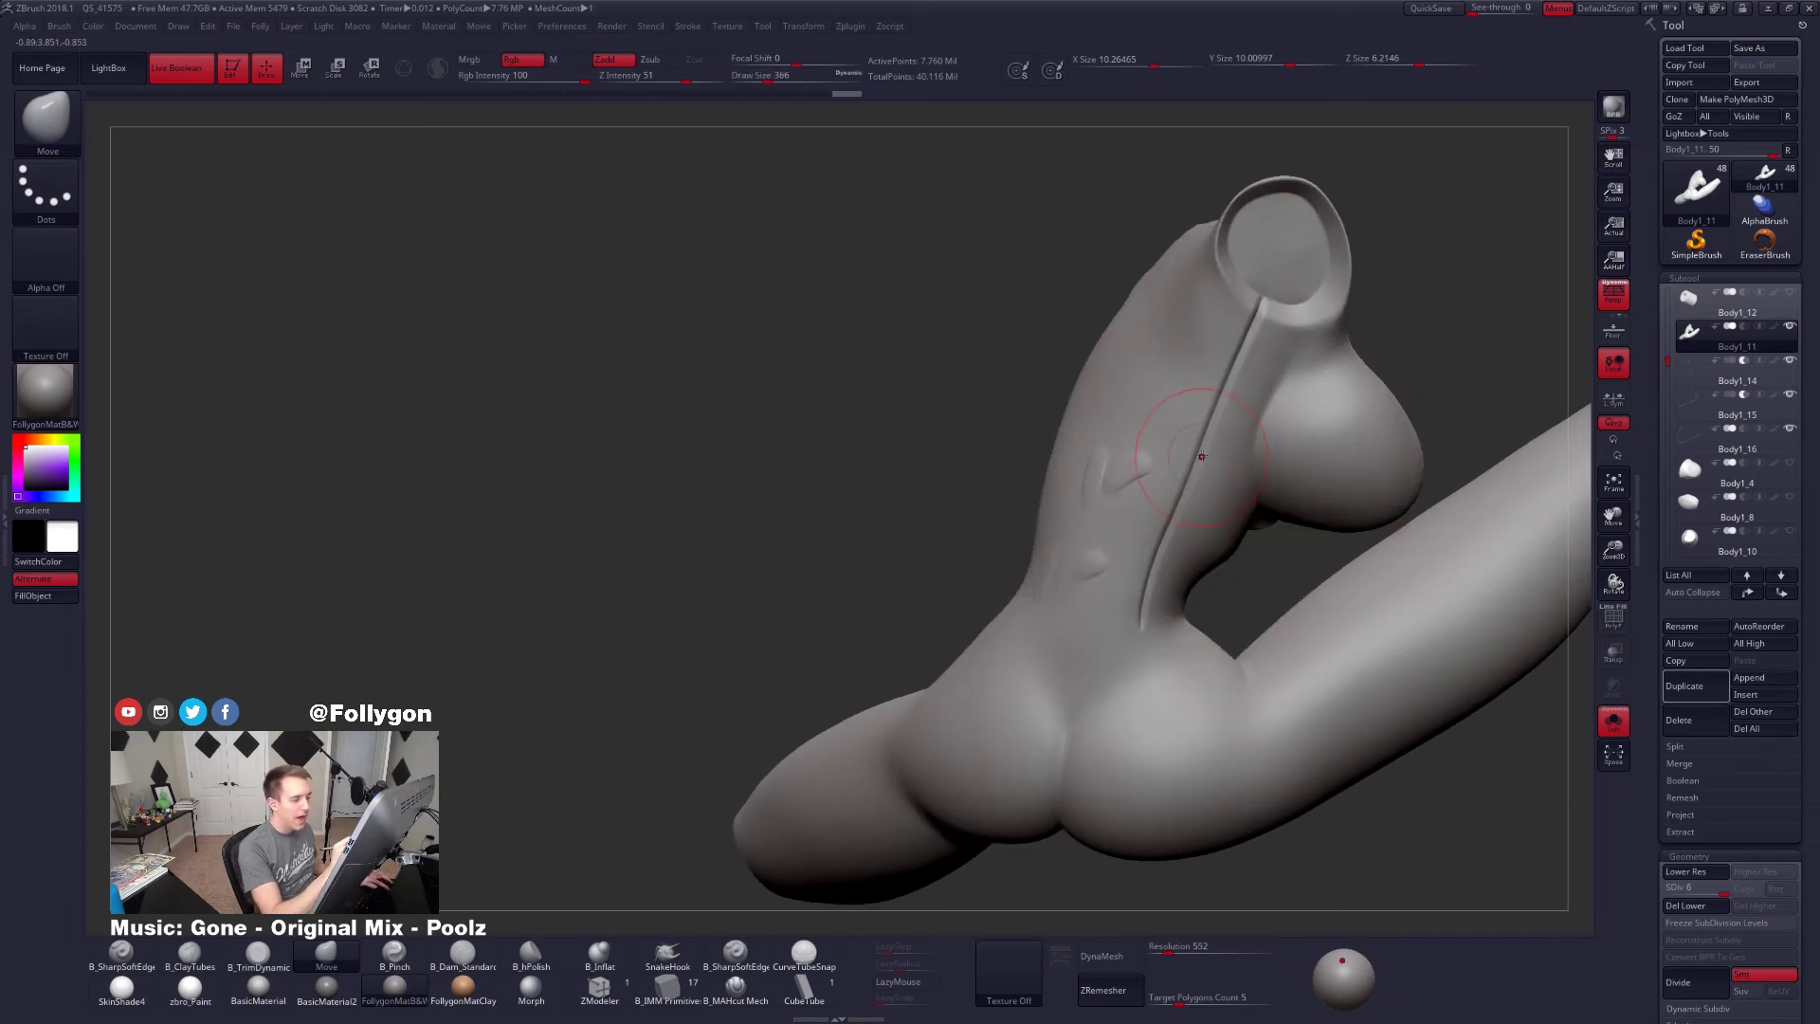
pyautogui.moveTo(1203, 467)
pyautogui.mouseDown(button='right')
pyautogui.moveTo(1205, 450)
pyautogui.moveTo(1207, 471)
pyautogui.mouseUp(button='right')
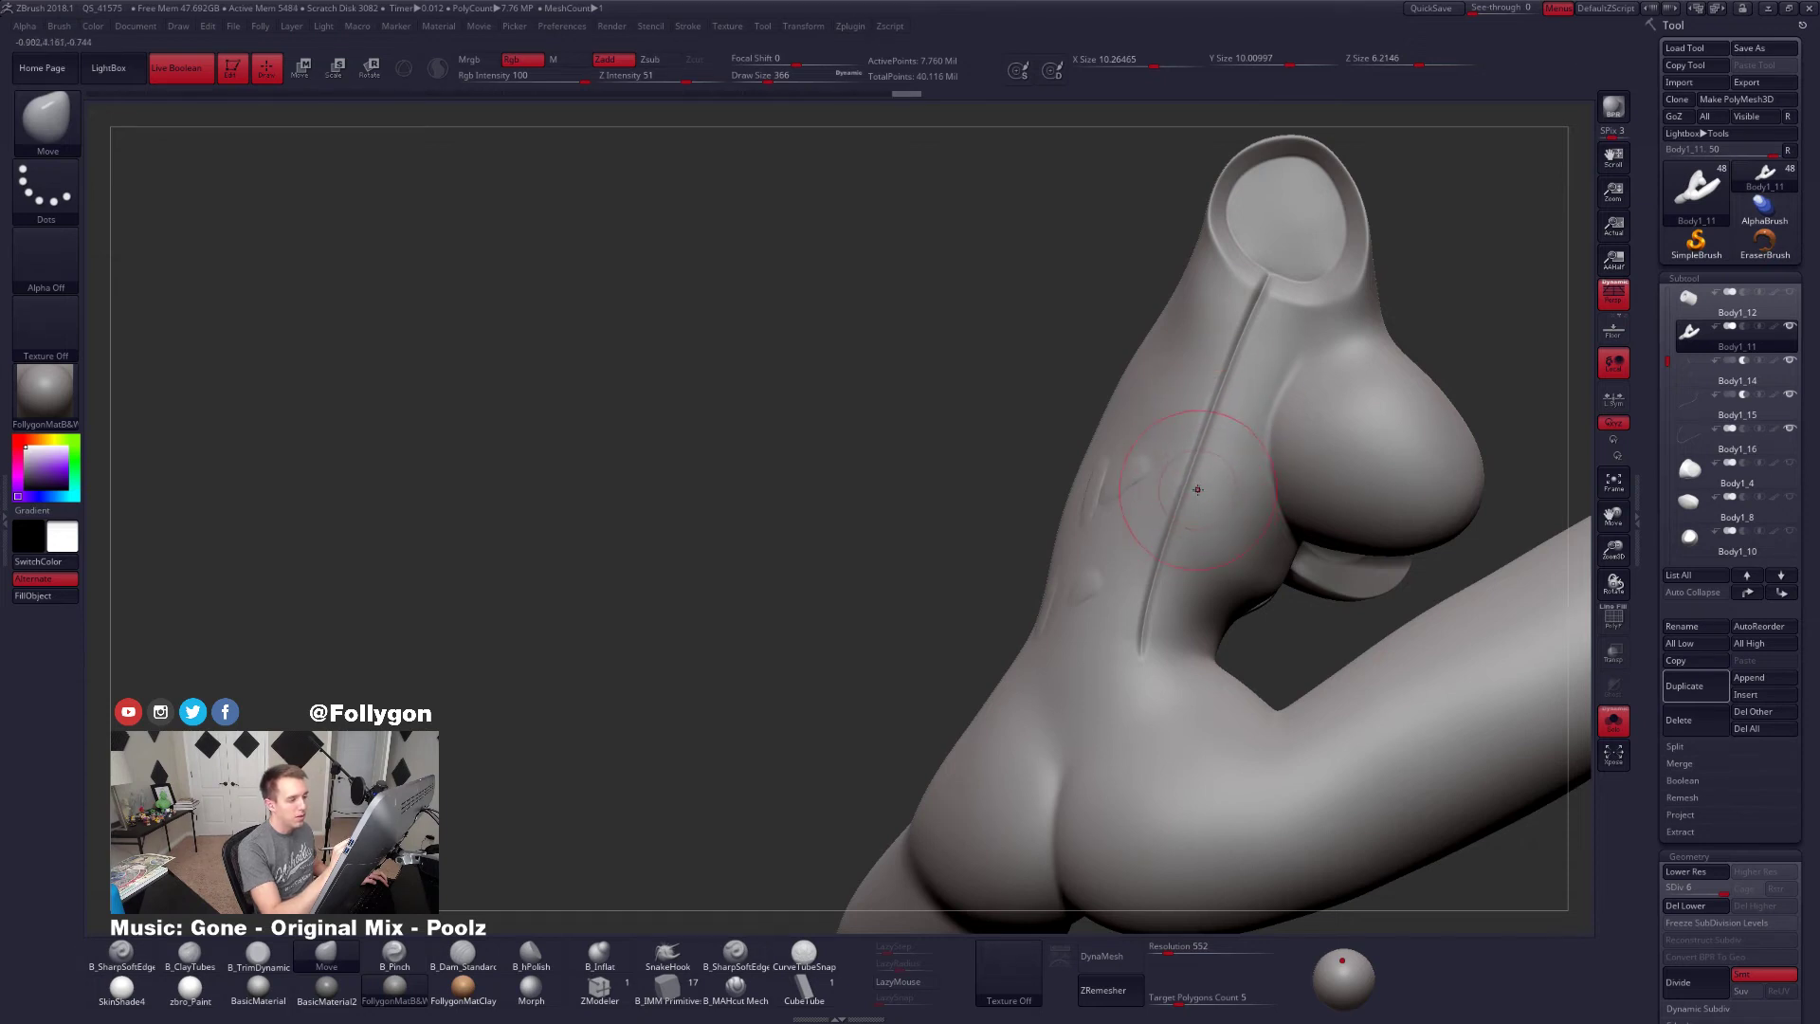
pyautogui.moveTo(1201, 493); pyautogui.dragTo(1193, 513, button='right')
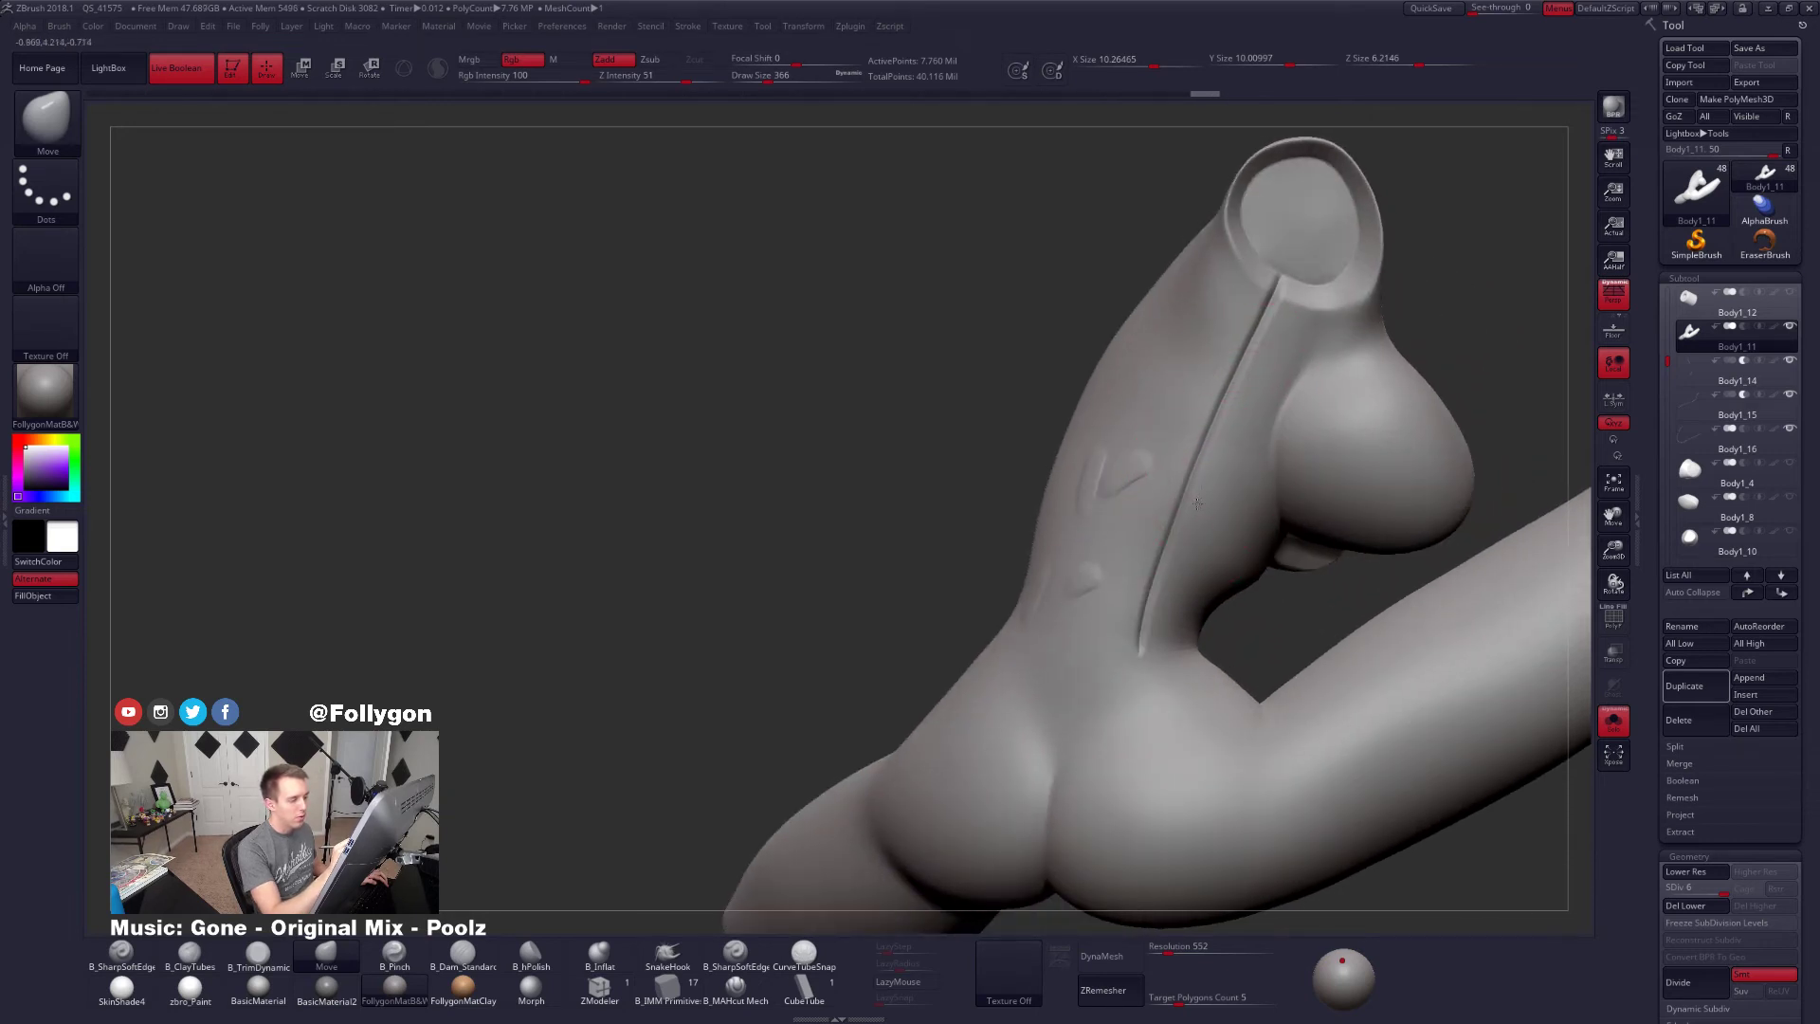
# Examine the sculpted side seam and the small bumps on the torso from several angles
pyautogui.moveTo(1189, 536); pyautogui.dragTo(1273, 327, button='right')
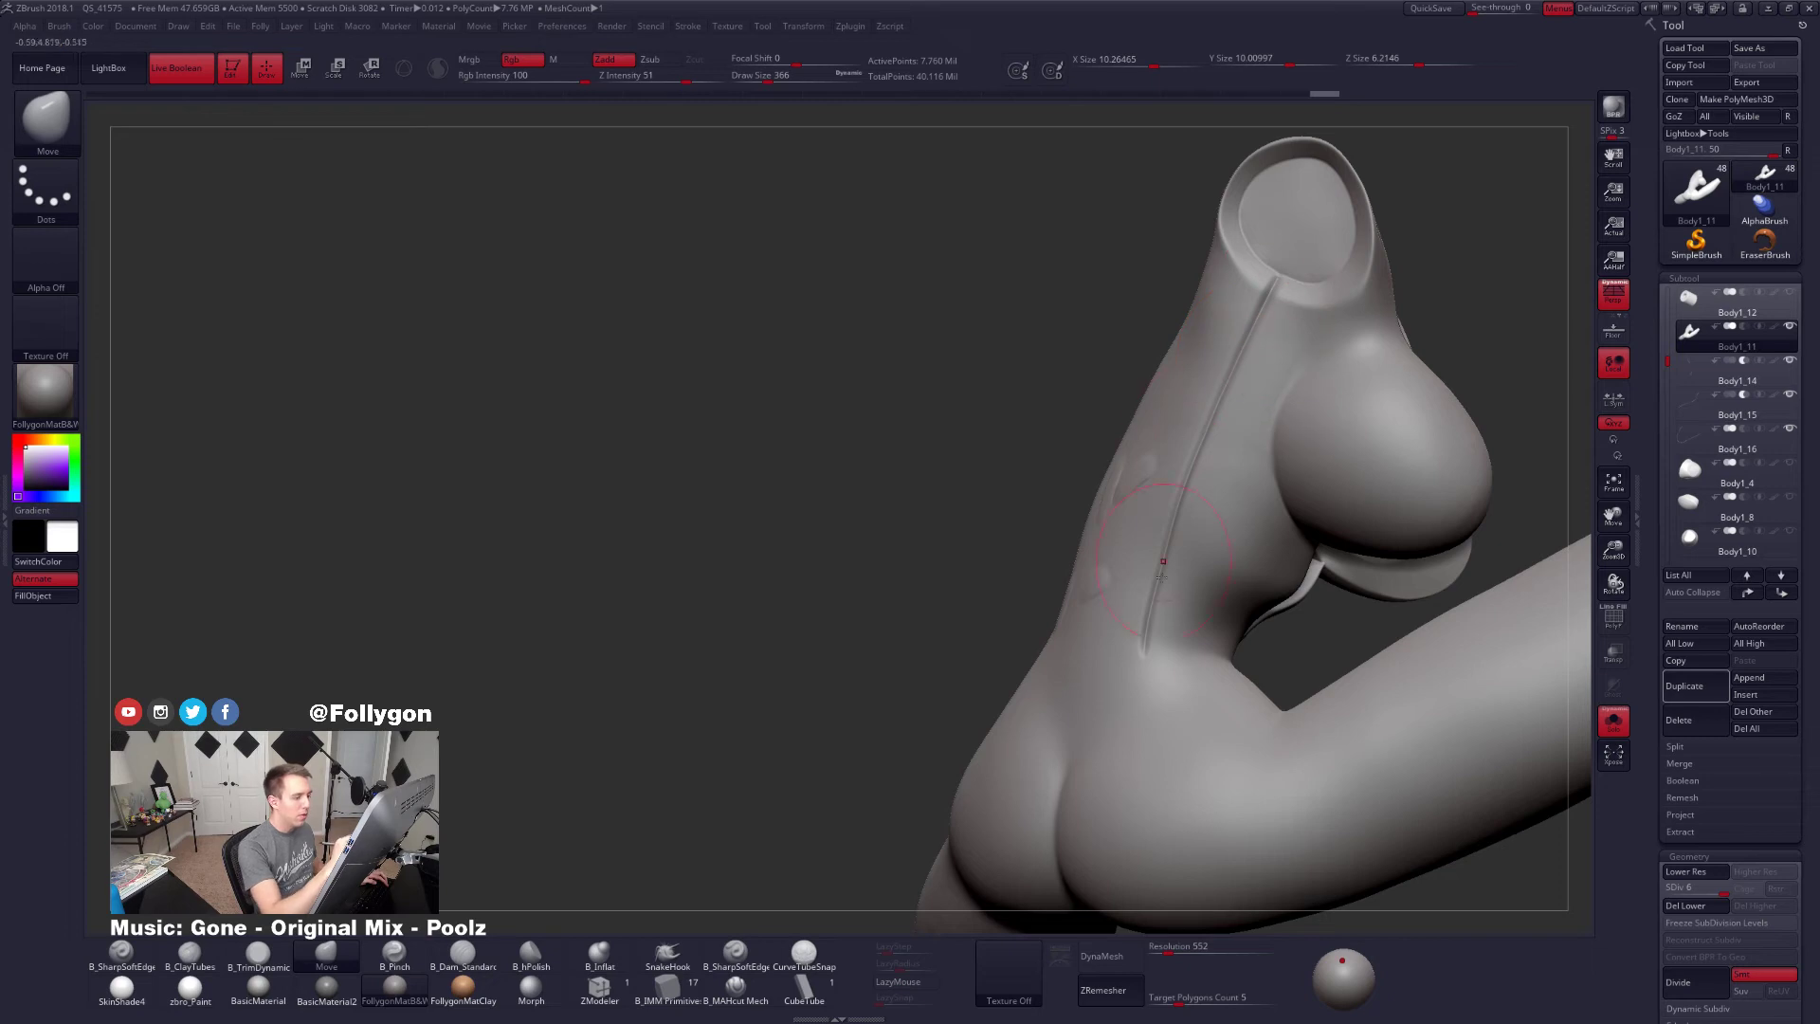
pyautogui.moveTo(1163, 562)
pyautogui.mouseDown(button='right')
pyautogui.moveTo(1178, 664)
pyautogui.moveTo(1219, 388)
pyautogui.mouseUp(button='right')
pyautogui.moveTo(1221, 453)
pyautogui.mouseDown(button='right')
pyautogui.moveTo(1214, 723)
pyautogui.moveTo(1261, 735)
pyautogui.moveTo(1236, 773)
pyautogui.moveTo(1161, 701)
pyautogui.moveTo(1172, 628)
pyautogui.moveTo(1205, 590)
pyautogui.moveTo(1158, 496)
pyautogui.mouseUp(button='right')
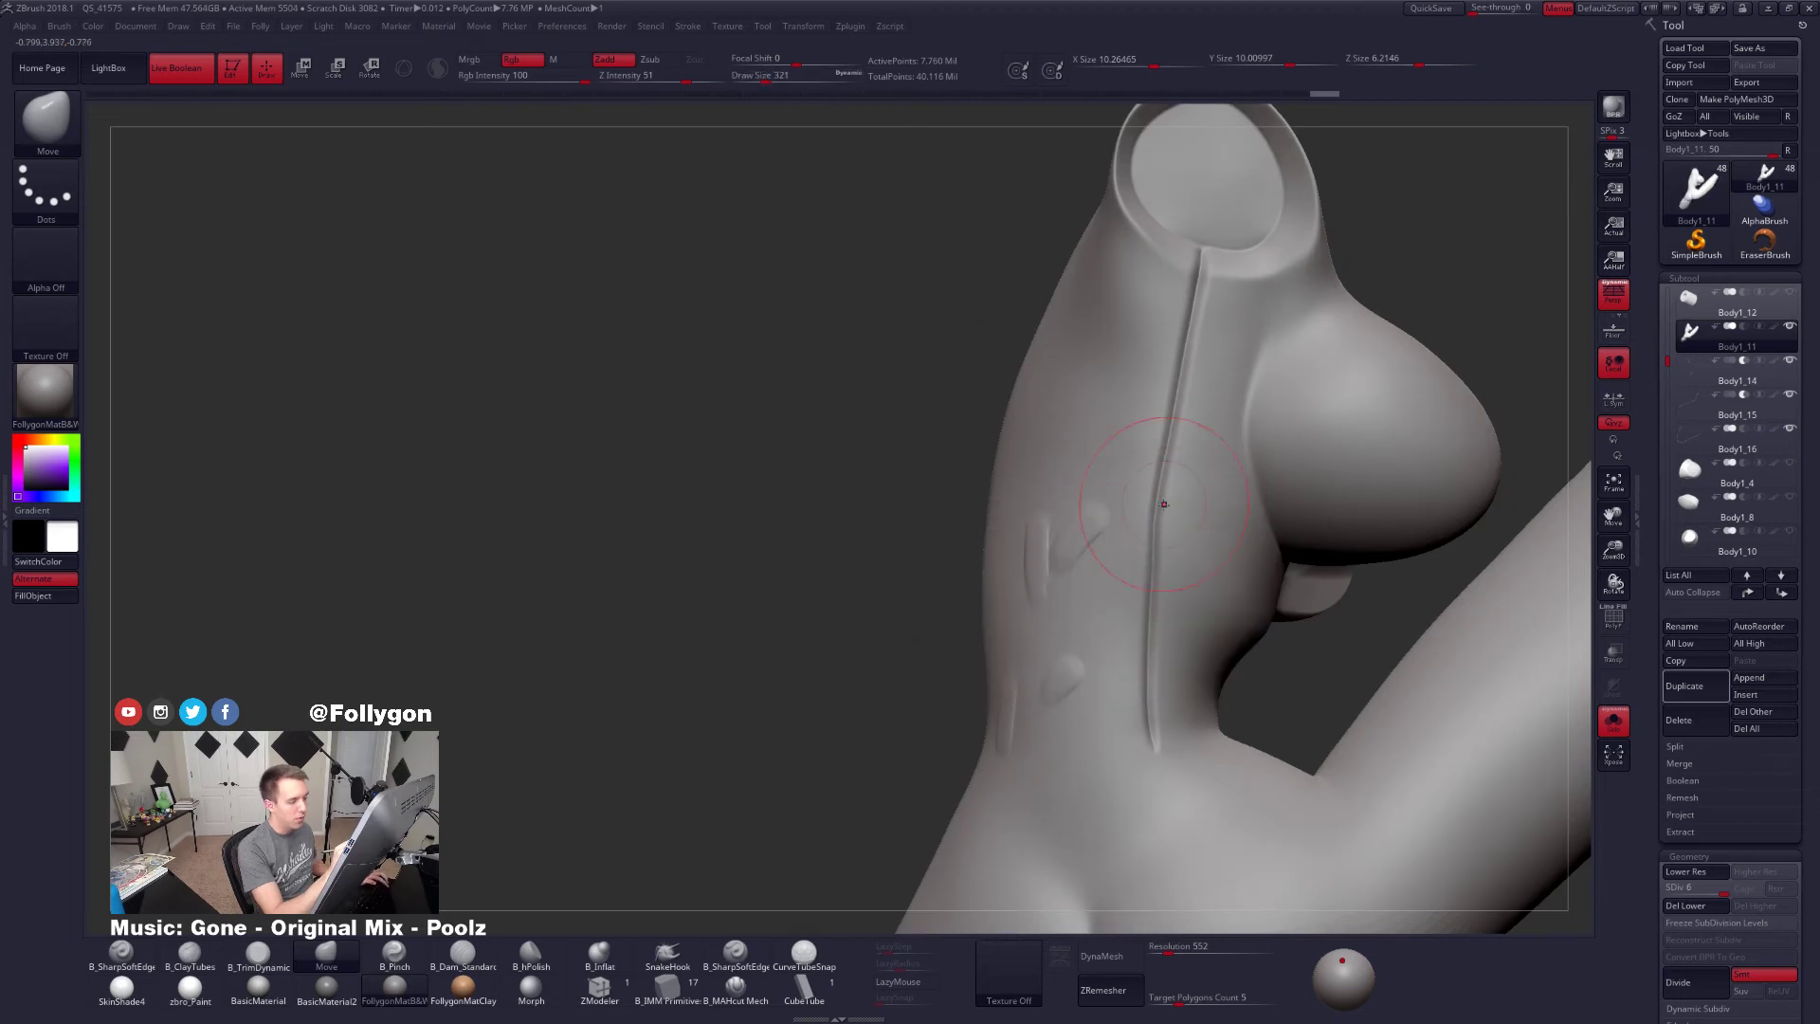
pyautogui.press('space')
pyautogui.moveTo(1176, 493); pyautogui.dragTo(1179, 492)
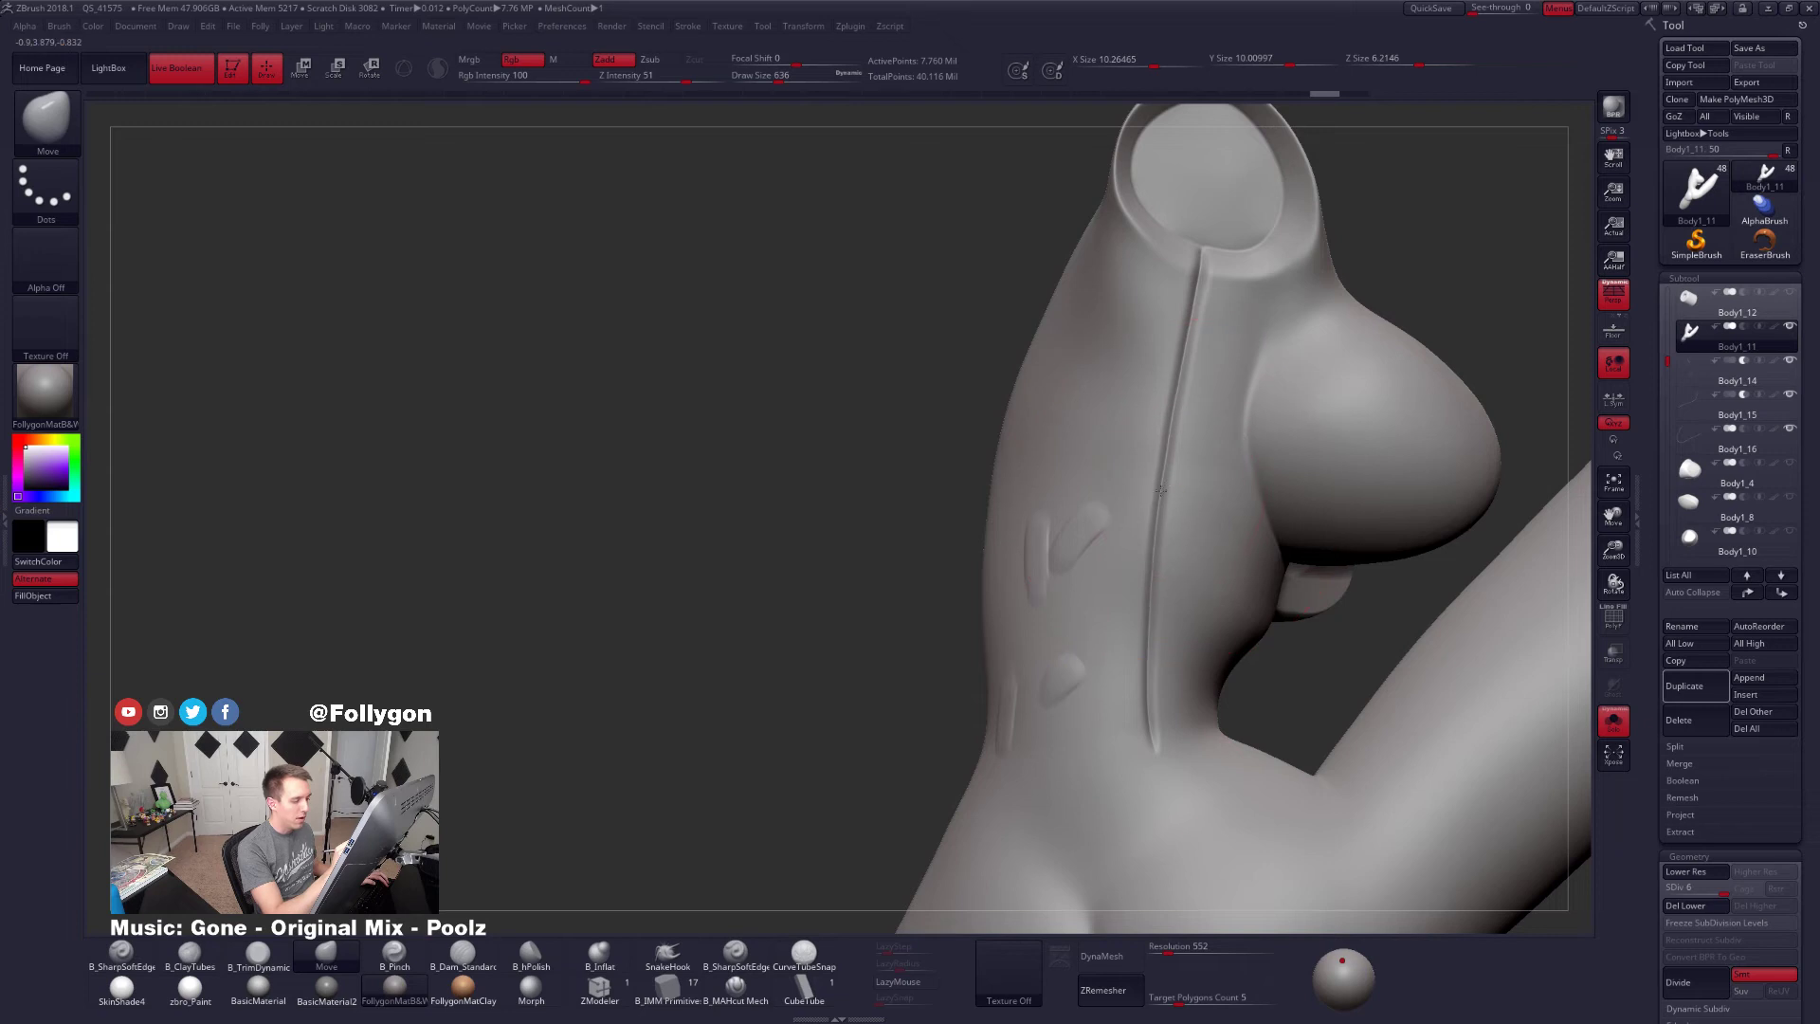
pyautogui.moveTo(1159, 553); pyautogui.dragTo(1210, 691, button='right')
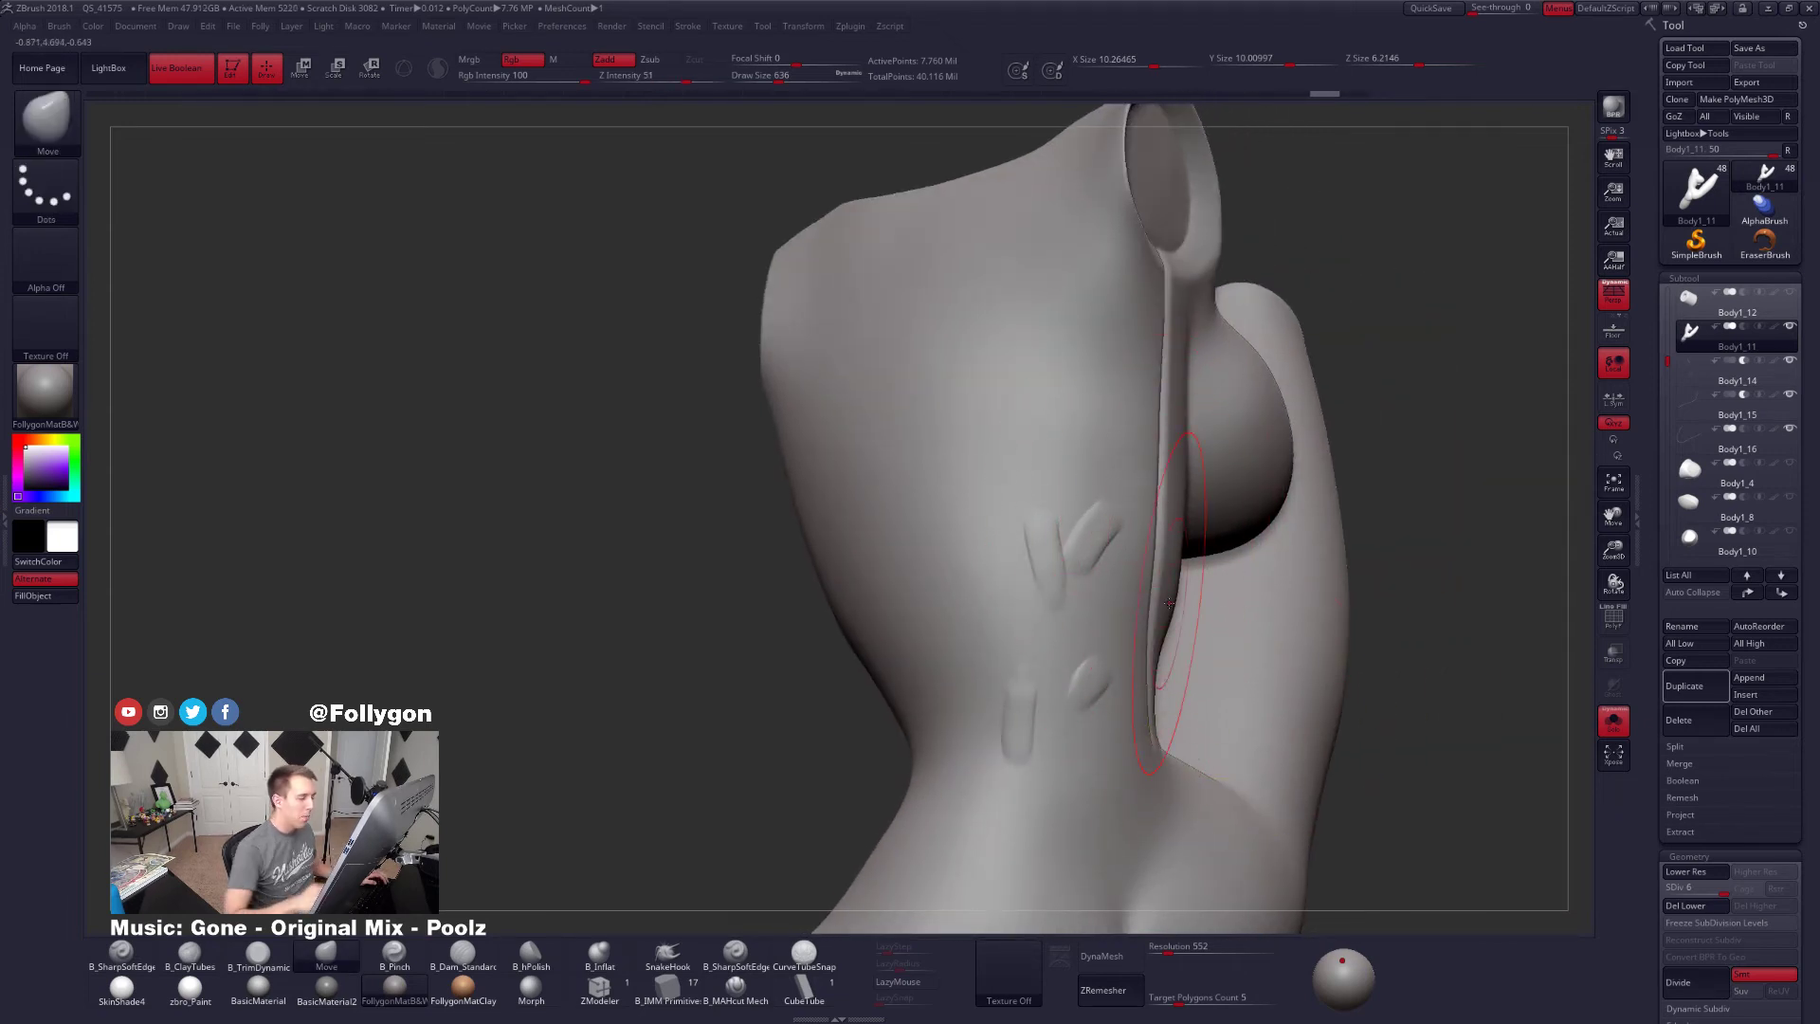
pyautogui.press('ctrl')
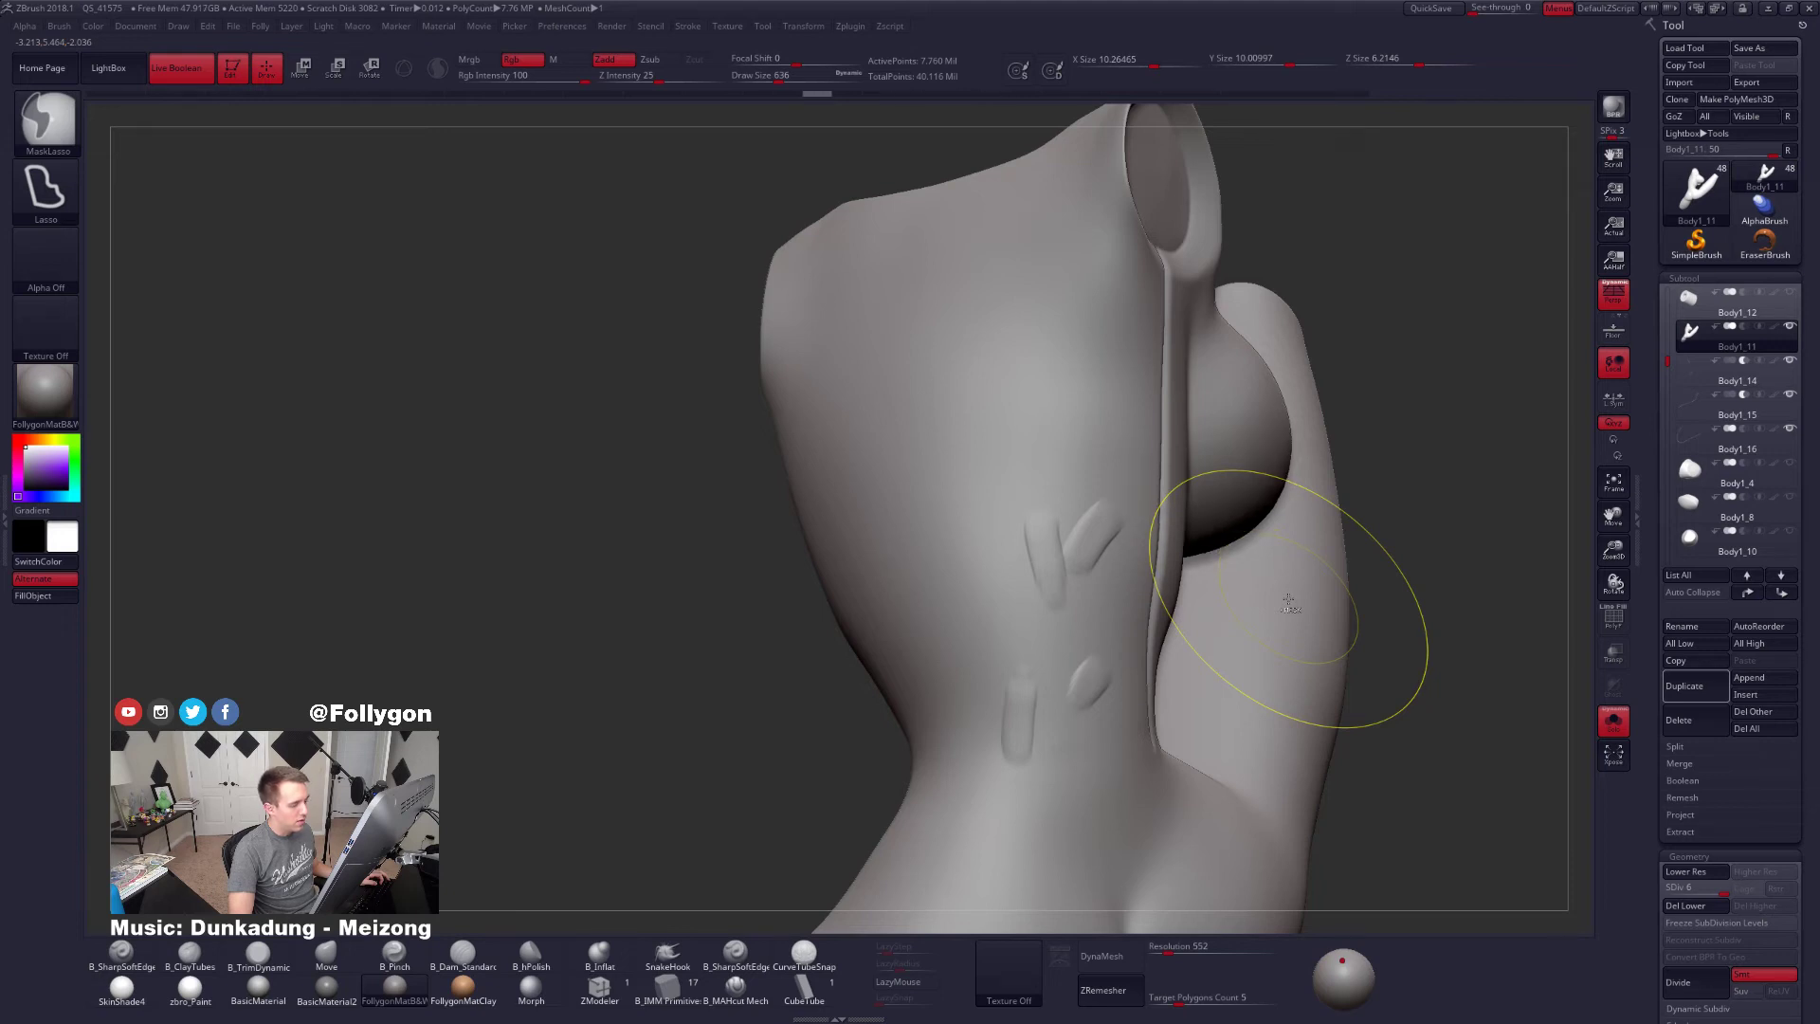
# Undo the sculpted side seam and bumps, returning the torso to its smooth side surface
pyautogui.hotkey('ctrl', 'z')
pyautogui.hotkey('ctrl', 'z')
pyautogui.moveTo(1271, 596); pyautogui.dragTo(1243, 586, button='right')
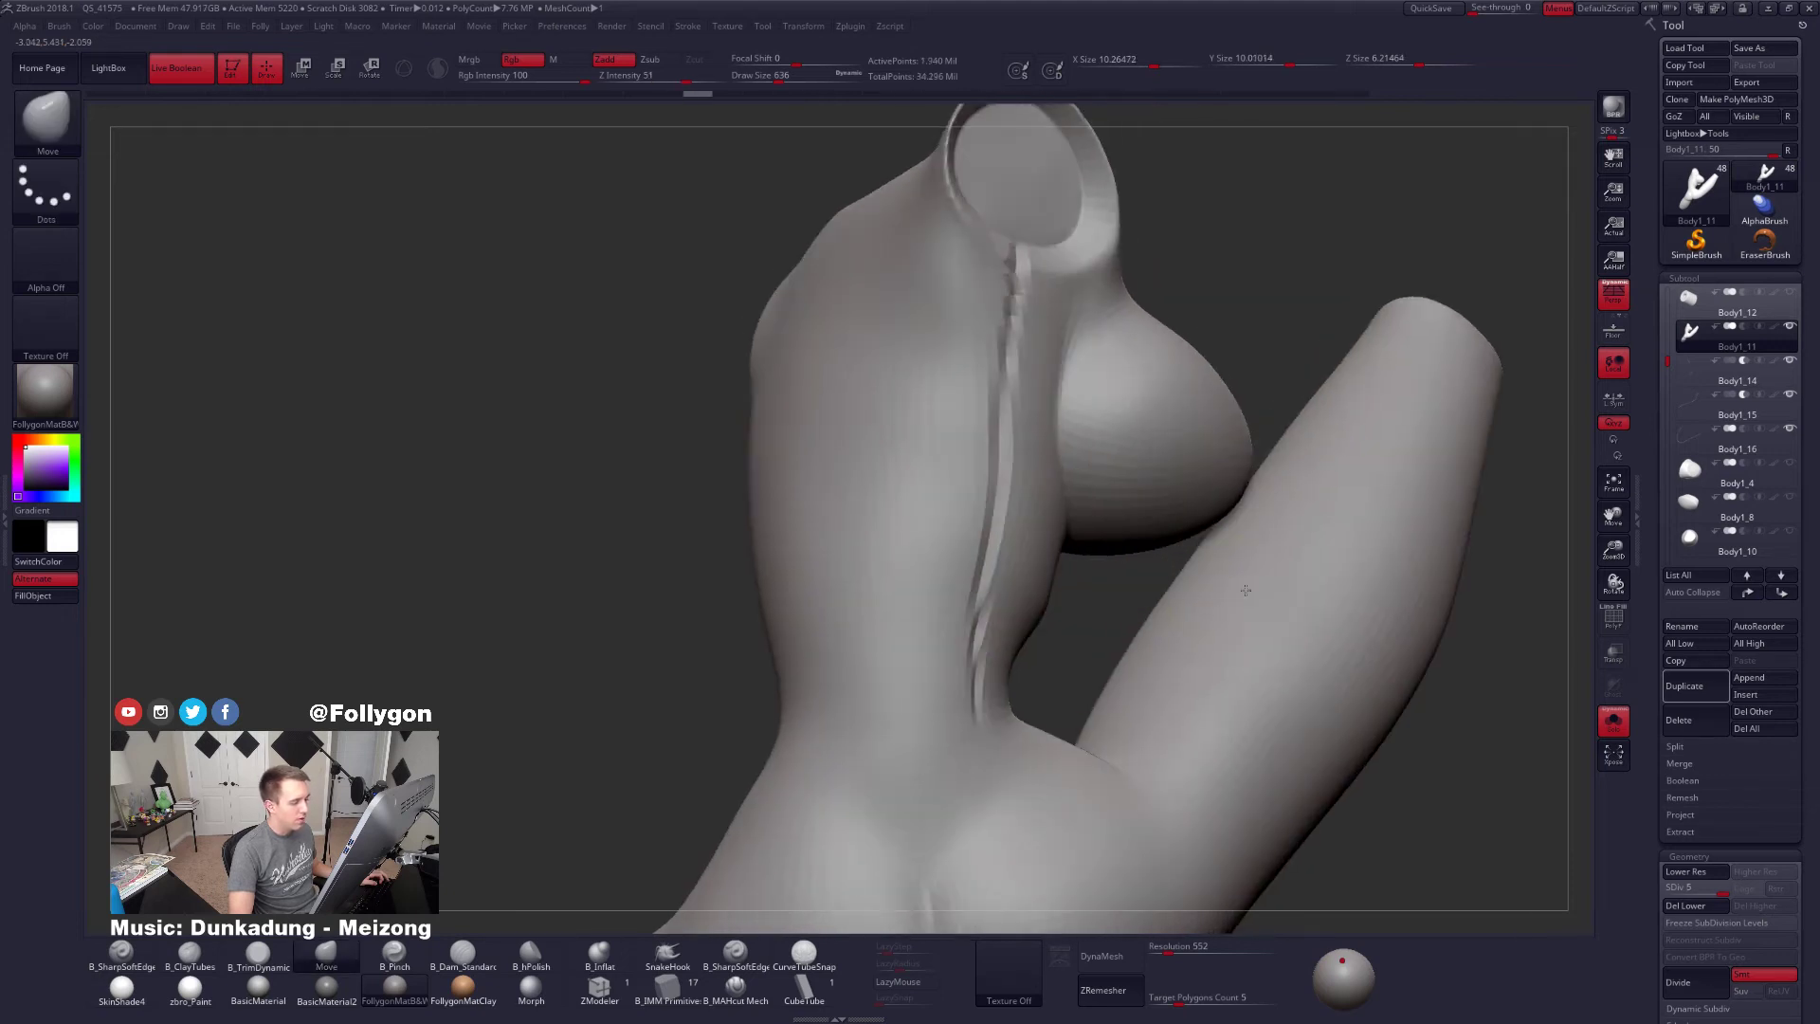
pyautogui.hotkey('ctrl', 'z')
pyautogui.hotkey('ctrl', 'z')
pyautogui.moveTo(1059, 519); pyautogui.dragTo(1086, 465)
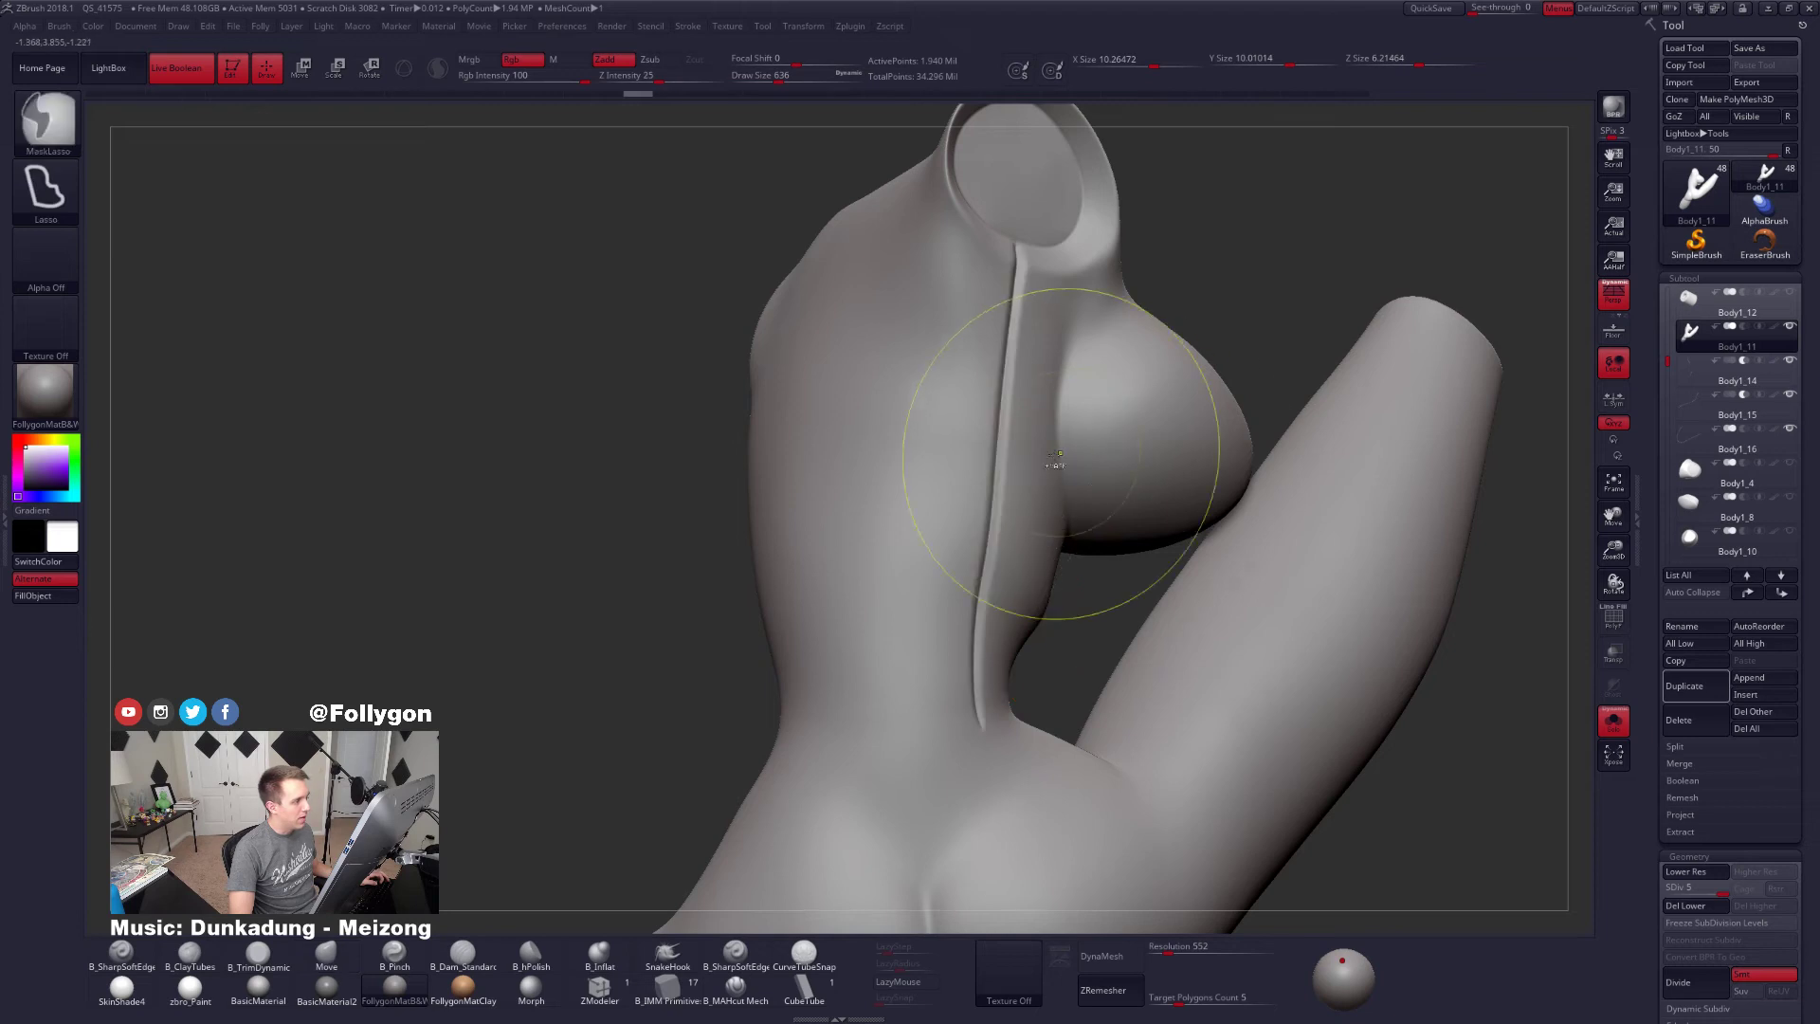
pyautogui.hotkey('ctrl', 'z')
pyautogui.moveTo(1097, 488)
pyautogui.keyDown('ctrl'); pyautogui.mouseDown(button='right')
pyautogui.moveTo(1058, 467)
pyautogui.moveTo(984, 475)
pyautogui.mouseUp(button='right'); pyautogui.keyUp('ctrl')
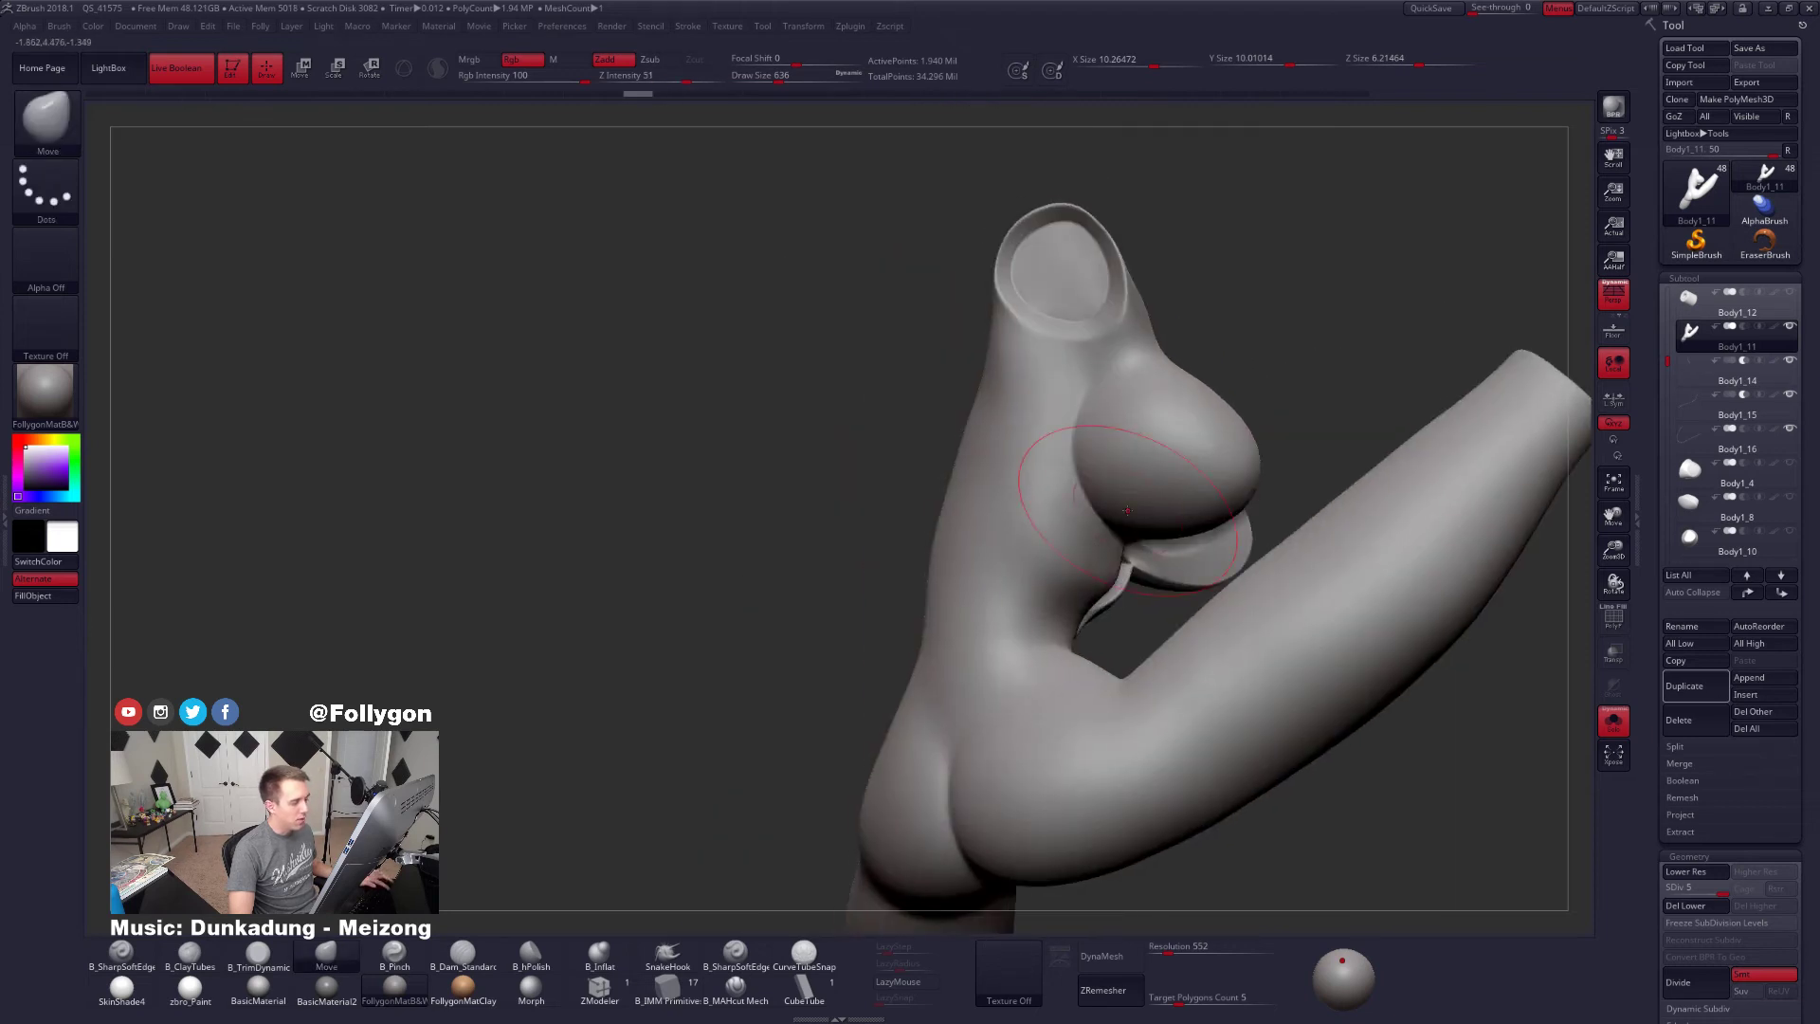
# Bring the belt and seam strips back into view around the body, with the polygon wireframe displayed
pyautogui.press('space')
pyautogui.moveTo(1152, 521); pyautogui.dragTo(1127, 520)
pyautogui.hotkey('ctrl', 'shift', 'f')
pyautogui.hotkey('shift', 's')
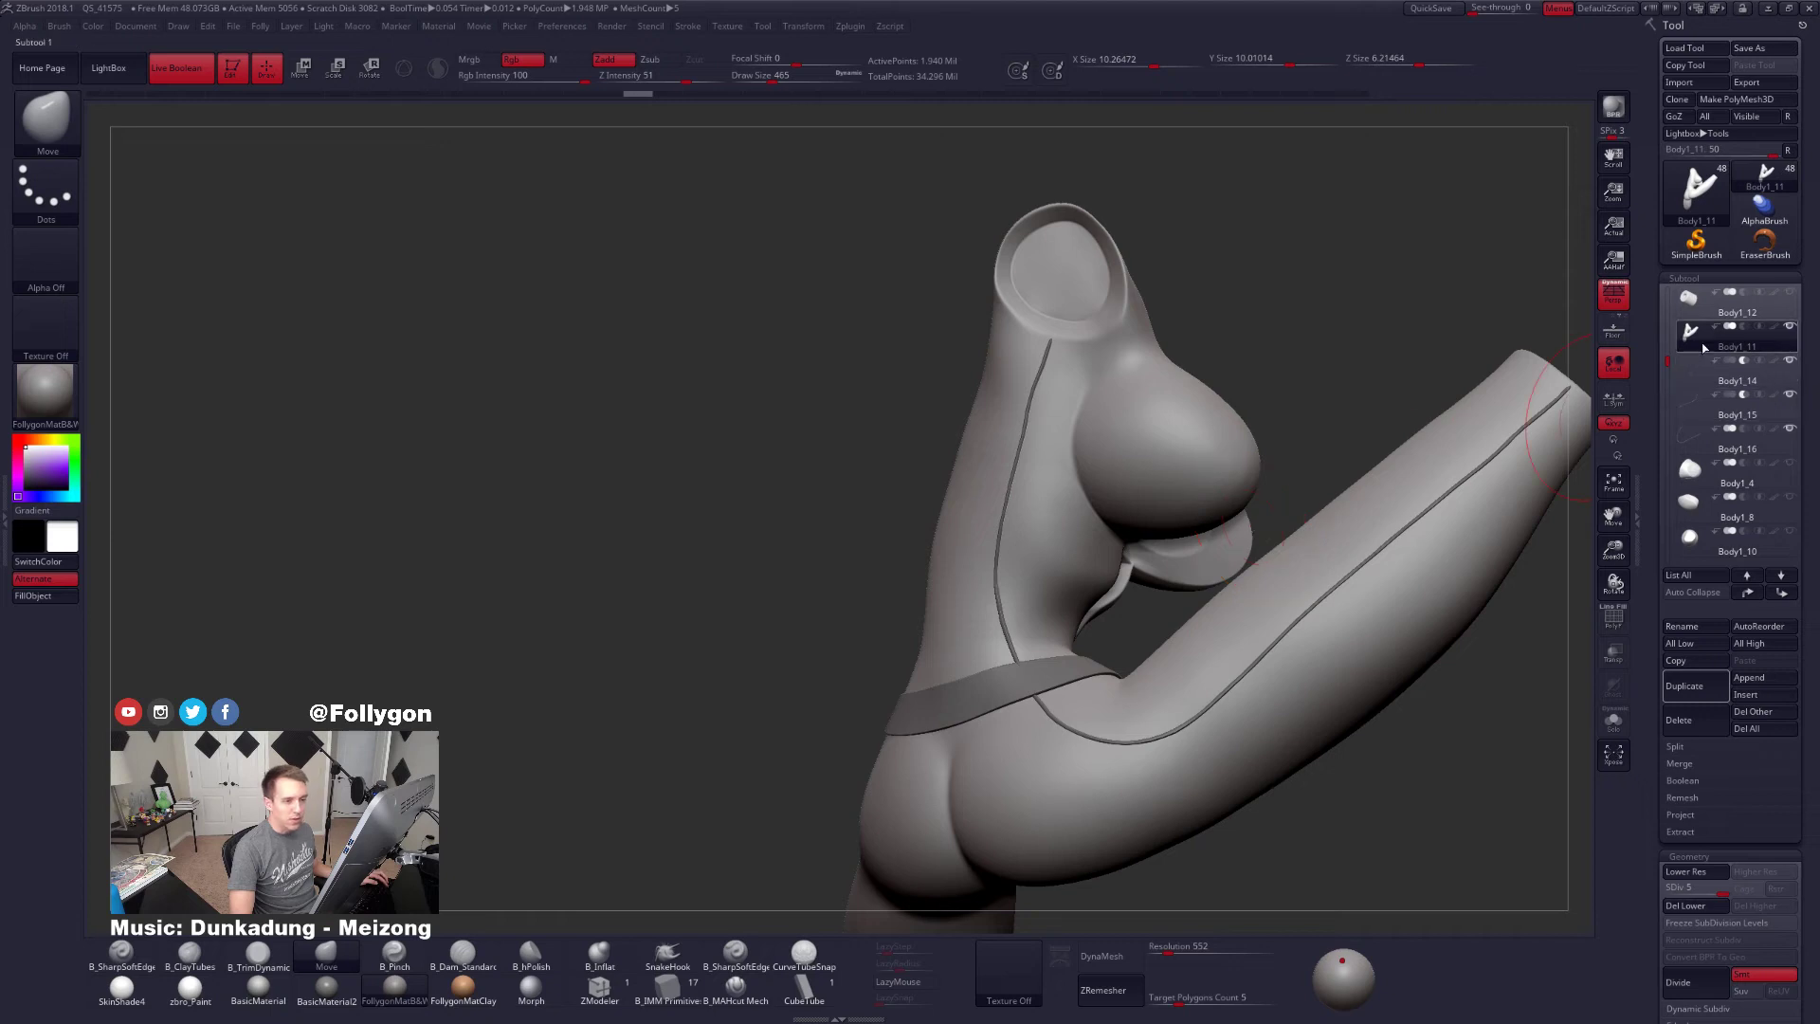
pyautogui.keyDown('ctrl'); pyautogui.moveTo(1031, 376); pyautogui.dragTo(1073, 445, button='right'); pyautogui.keyUp('ctrl')
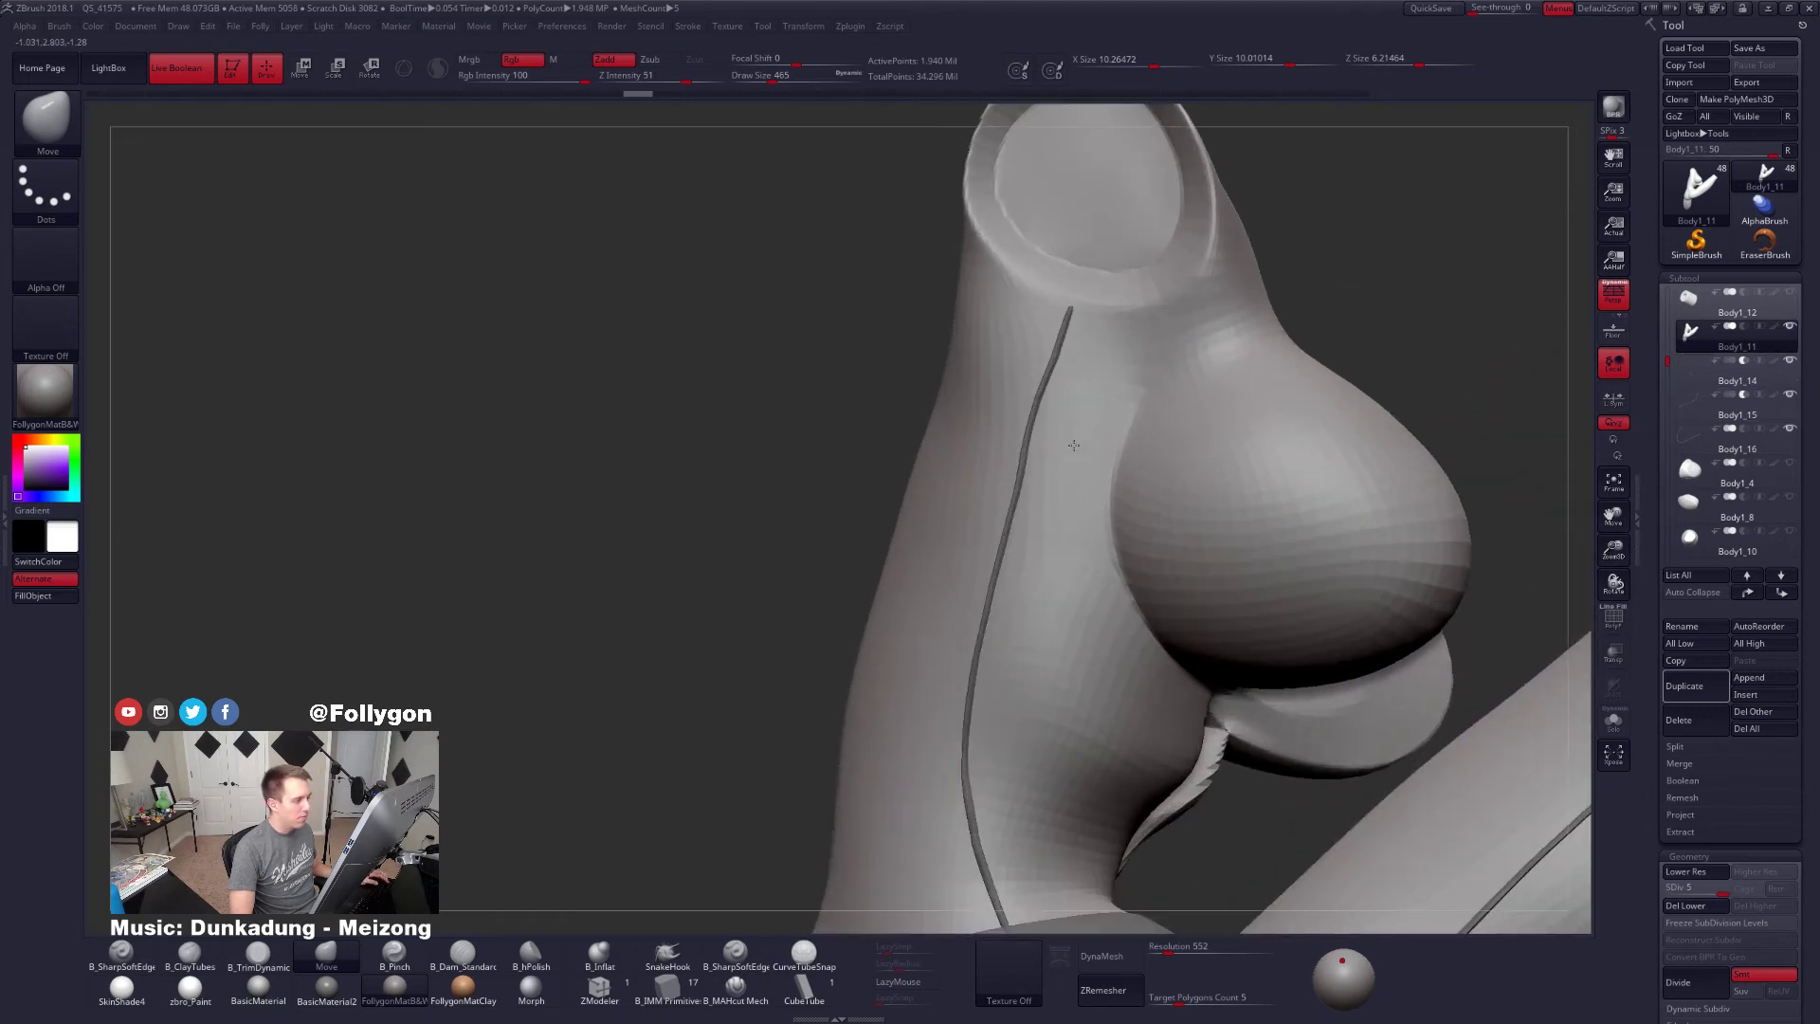
pyautogui.hotkey('shift', 'f')
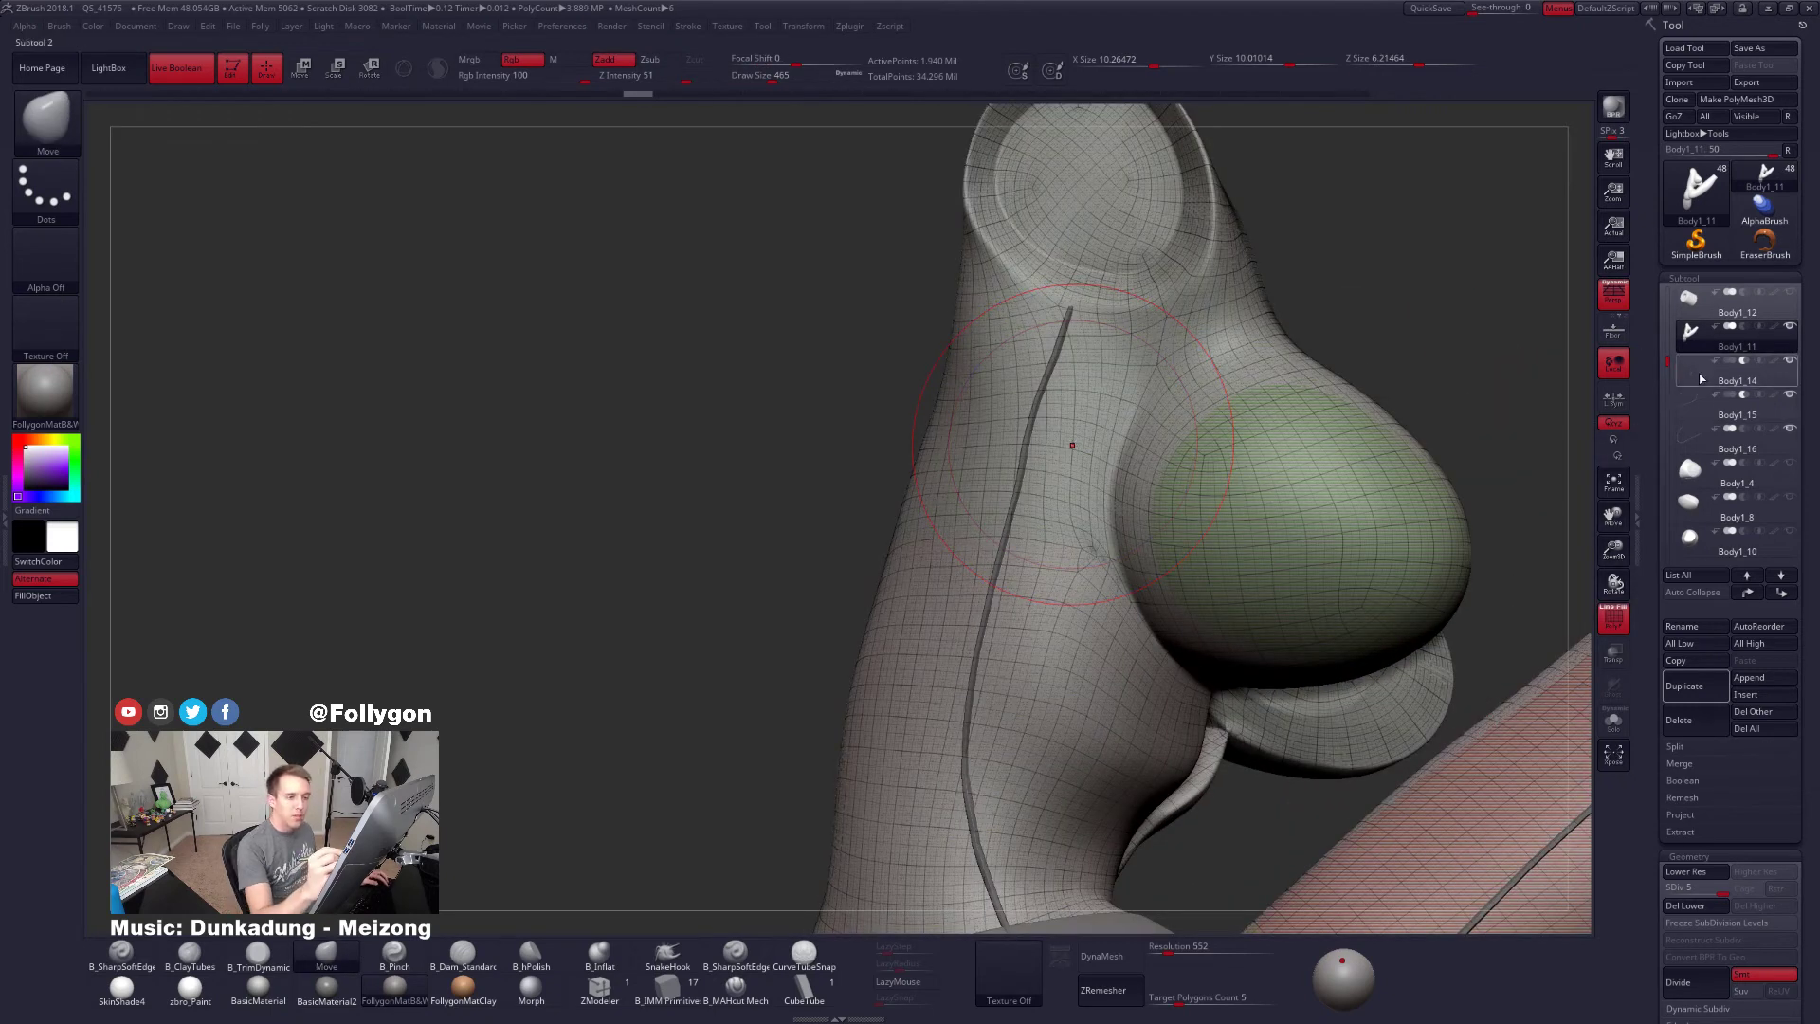
# Select the side seam strip and pull its upper end to the armhole rim with the Move brush at draw size 239
pyautogui.keyDown('alt'); pyautogui.click(1023, 469); pyautogui.keyUp('alt')
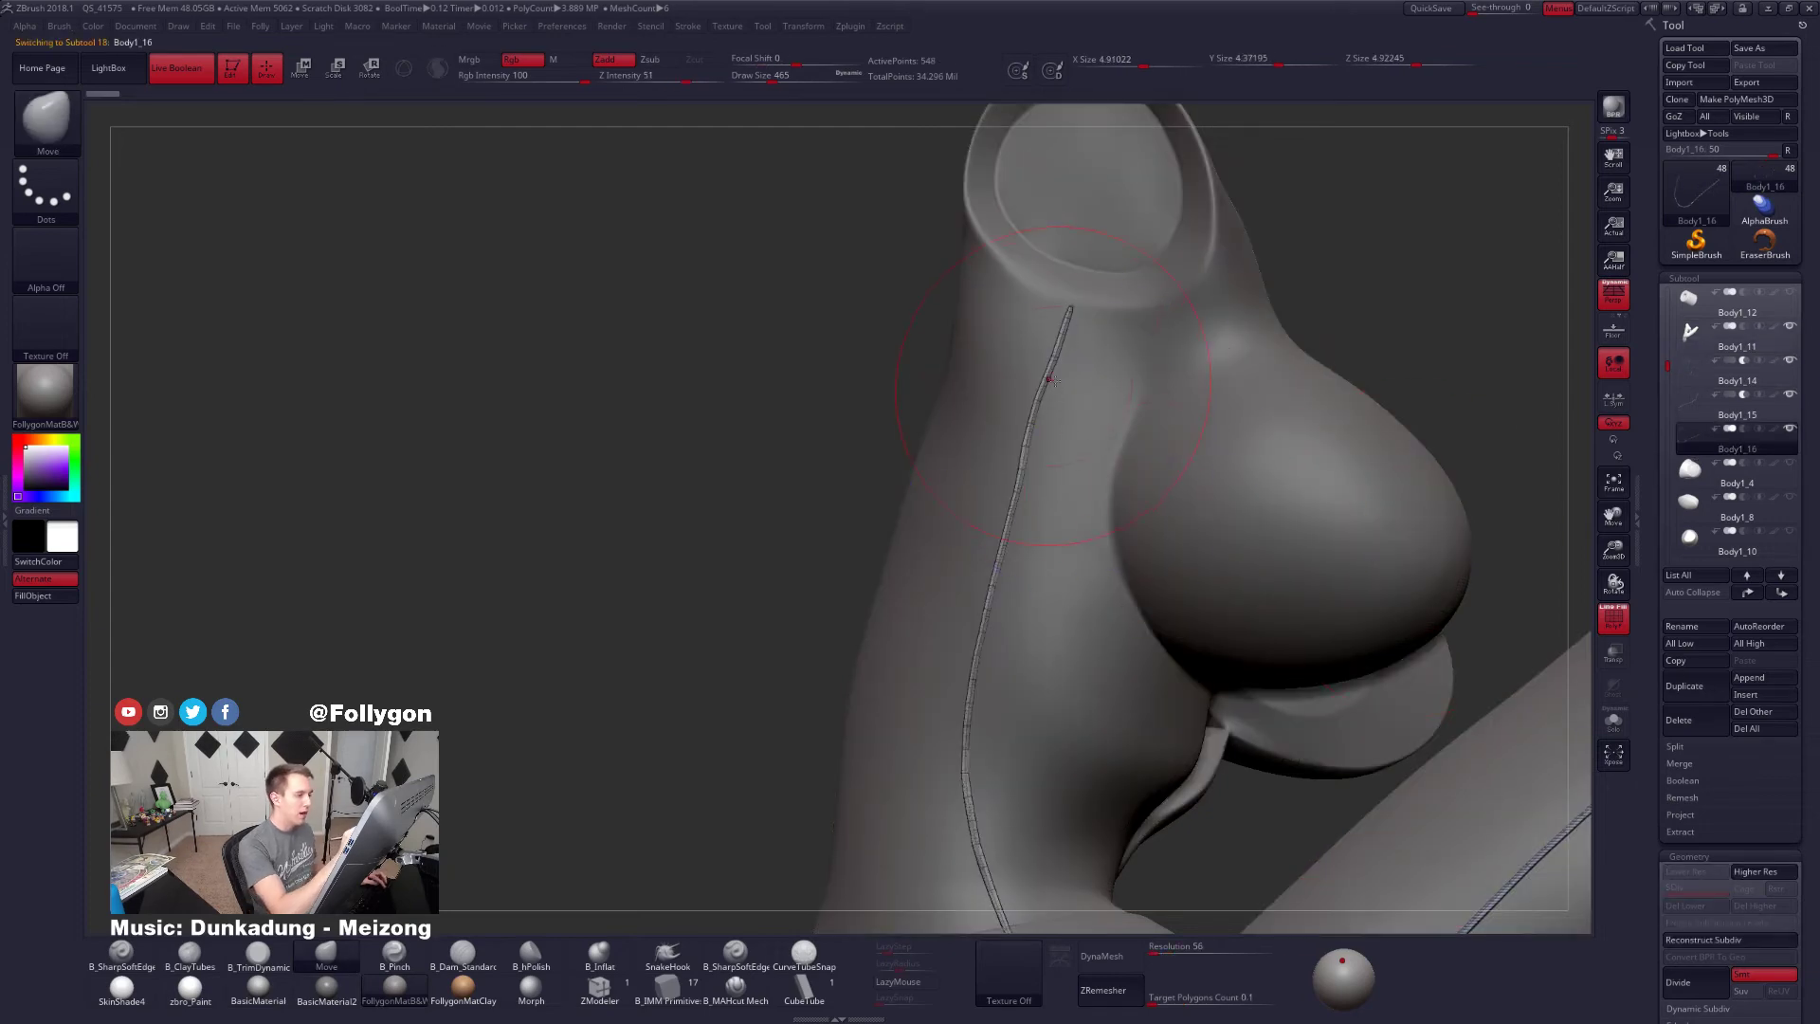
pyautogui.press('space')
pyautogui.moveTo(1090, 332); pyautogui.dragTo(1060, 332)
pyautogui.moveTo(1058, 318); pyautogui.dragTo(1080, 307, button='right')
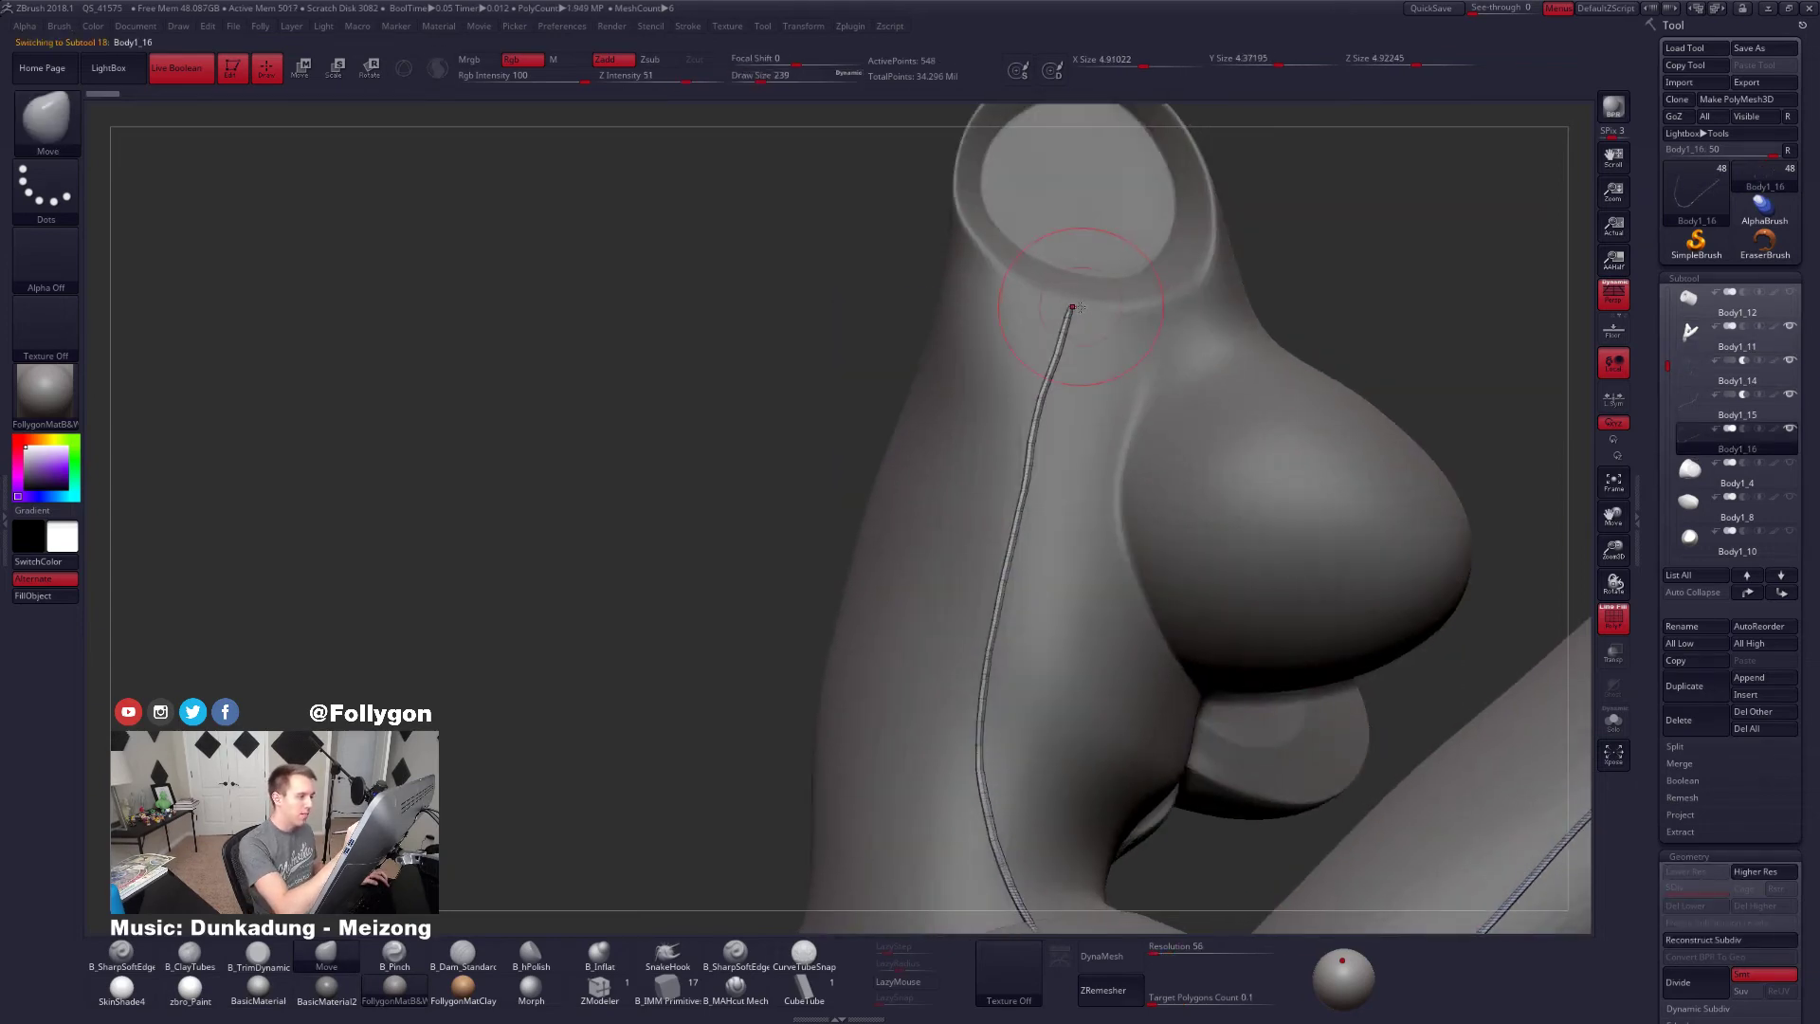
pyautogui.moveTo(1087, 289); pyautogui.dragTo(1088, 287)
pyautogui.moveTo(1088, 288); pyautogui.dragTo(1082, 302, button='right')
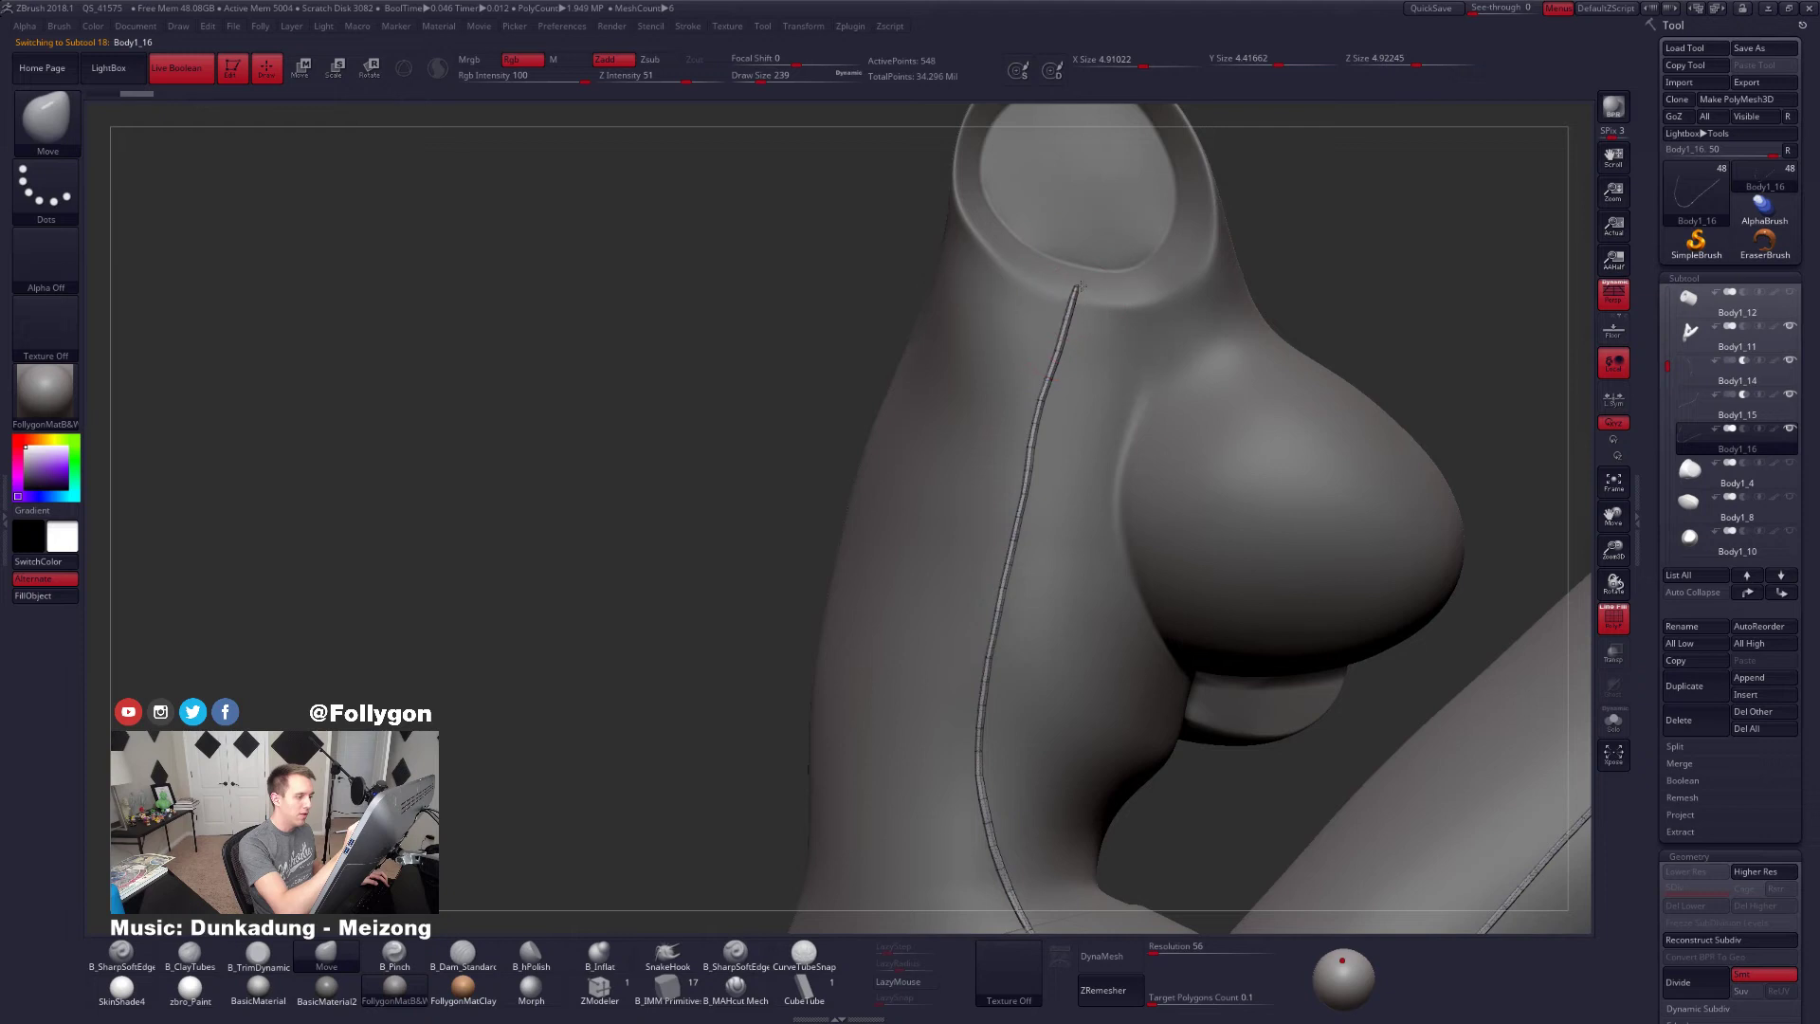
# Straighten the seam strip down the torso's side to the belt with the Move brush at draw sizes 321 and 227
pyautogui.moveTo(1036, 420); pyautogui.dragTo(1044, 419)
pyautogui.hotkey('shift', 'f')
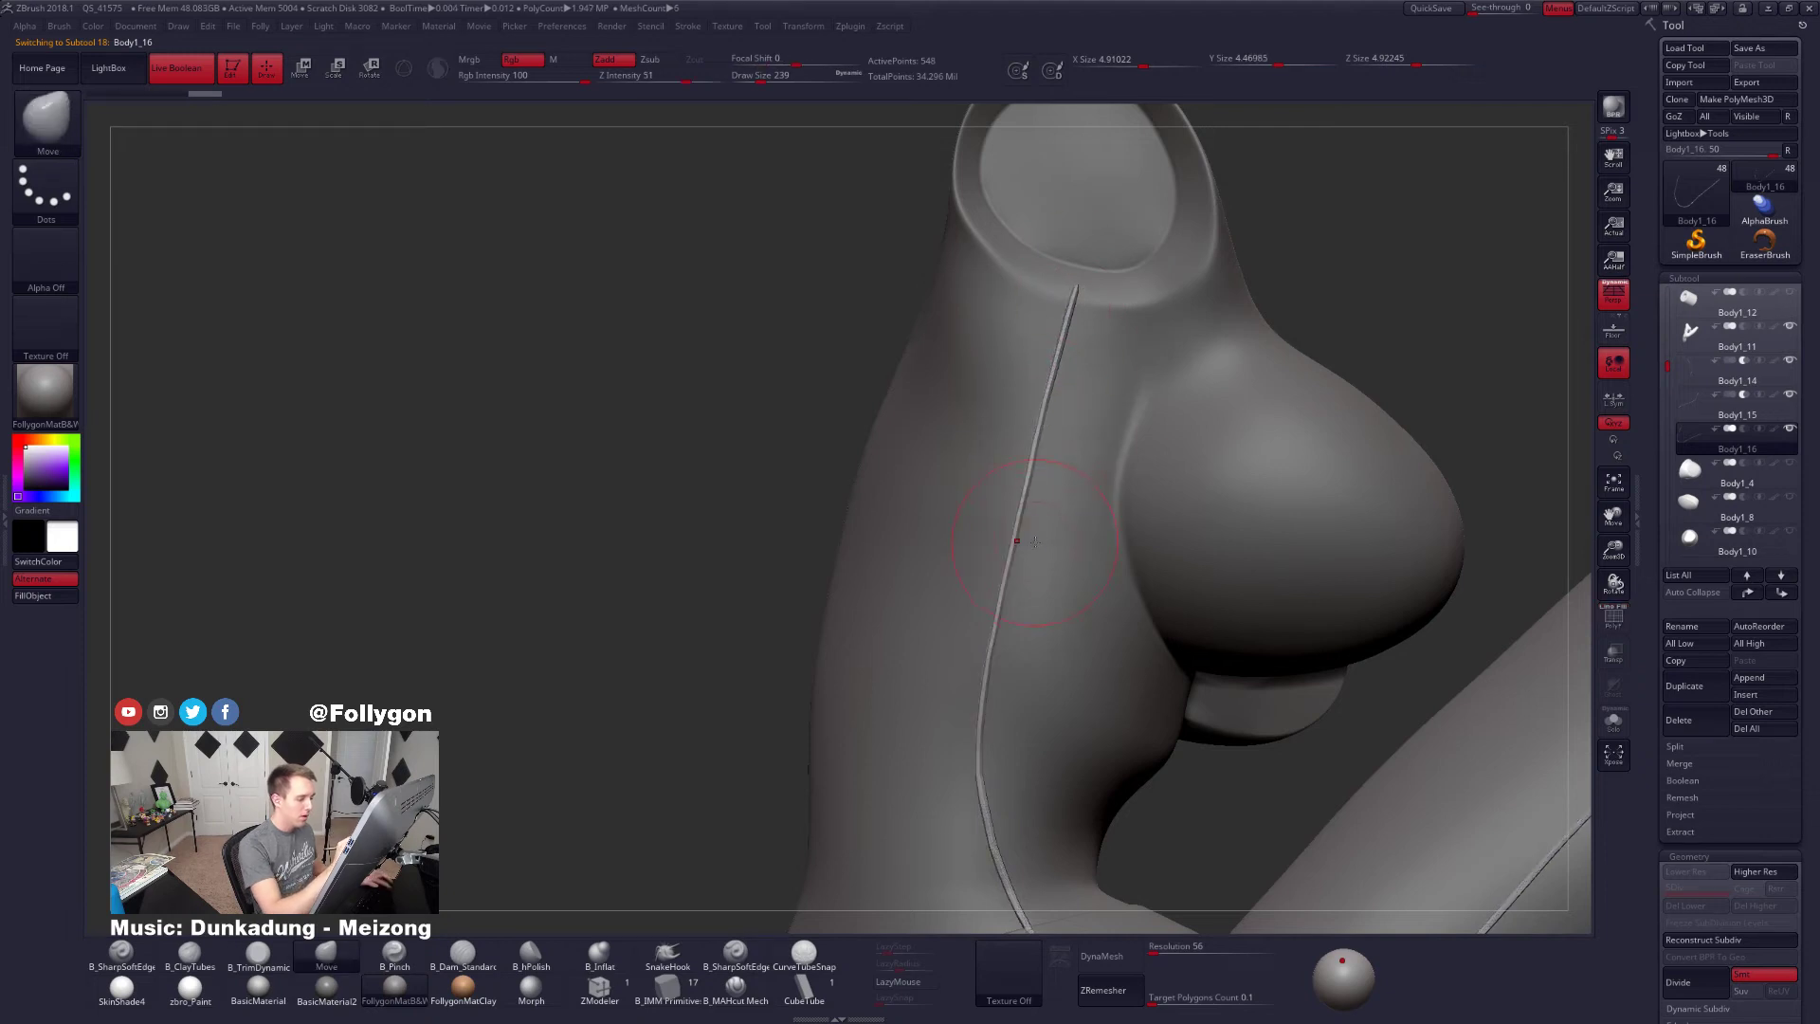
pyautogui.press('space')
pyautogui.moveTo(1042, 526); pyautogui.dragTo(1050, 526)
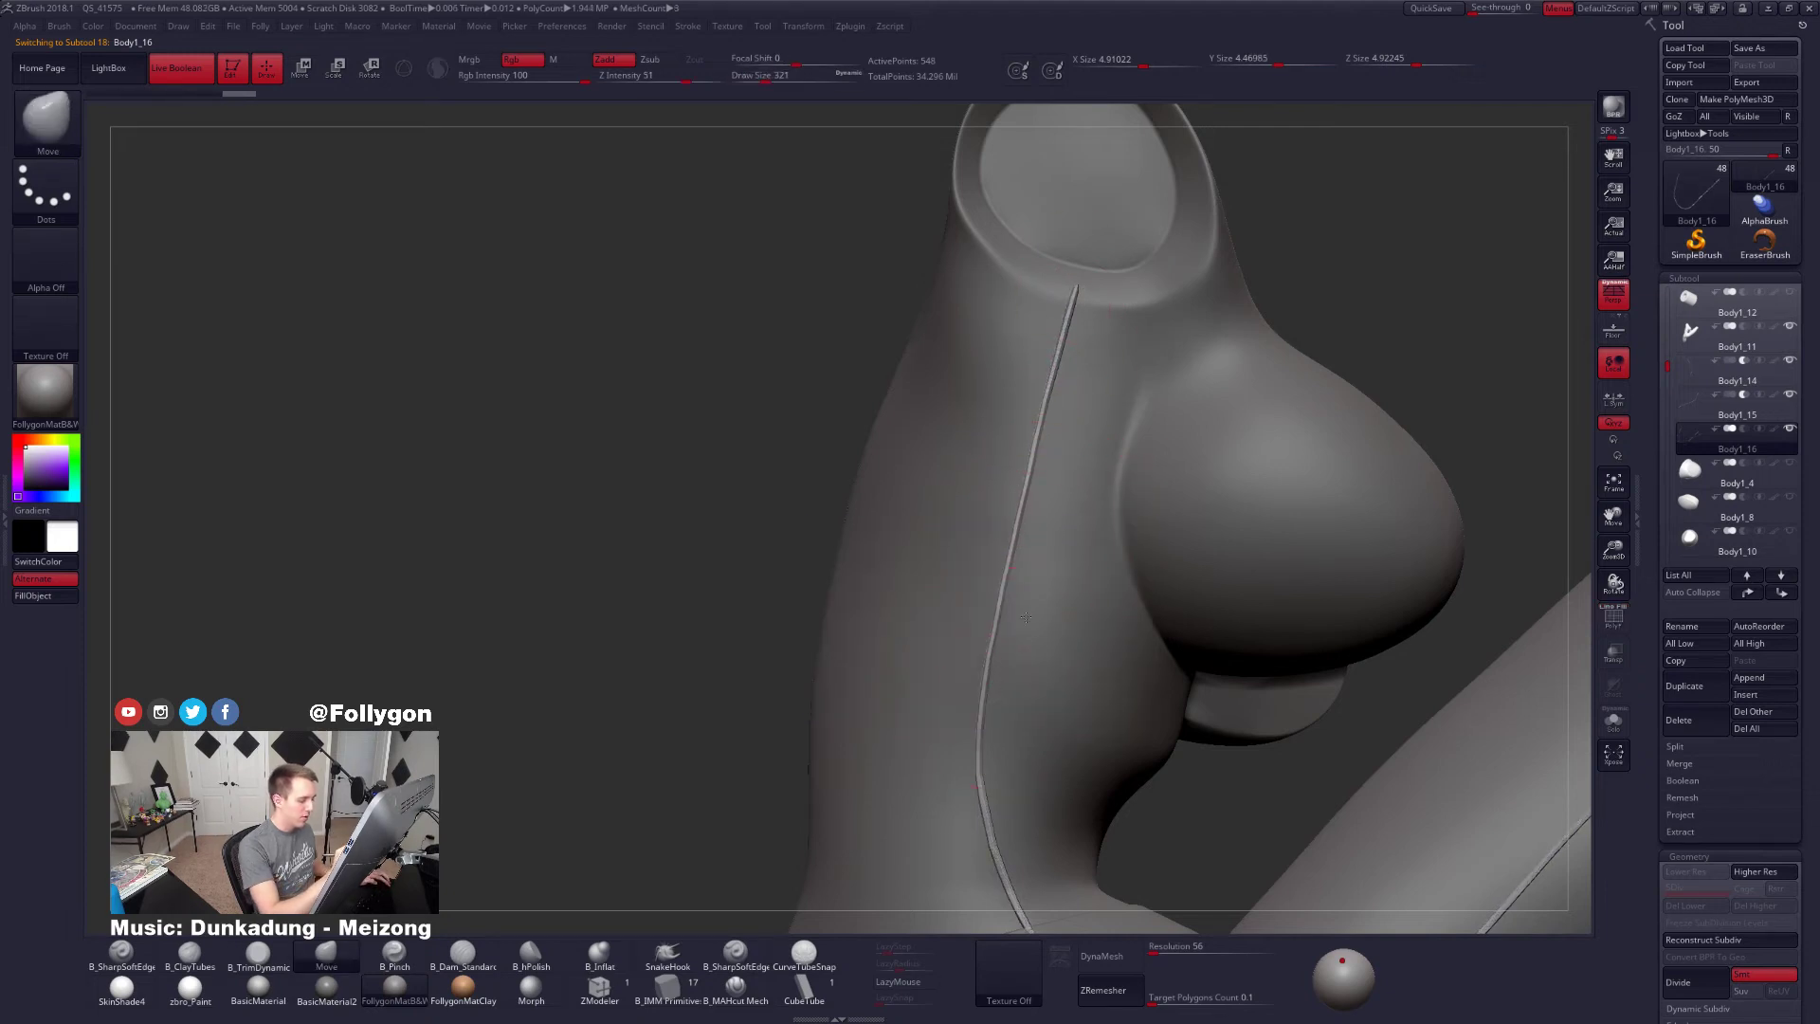
pyautogui.moveTo(1026, 617)
pyautogui.mouseDown(button='right')
pyautogui.moveTo(1126, 799)
pyautogui.moveTo(1054, 834)
pyautogui.moveTo(1094, 790)
pyautogui.mouseUp(button='right')
pyautogui.press('space')
pyautogui.moveTo(1131, 724); pyautogui.dragTo(1120, 724)
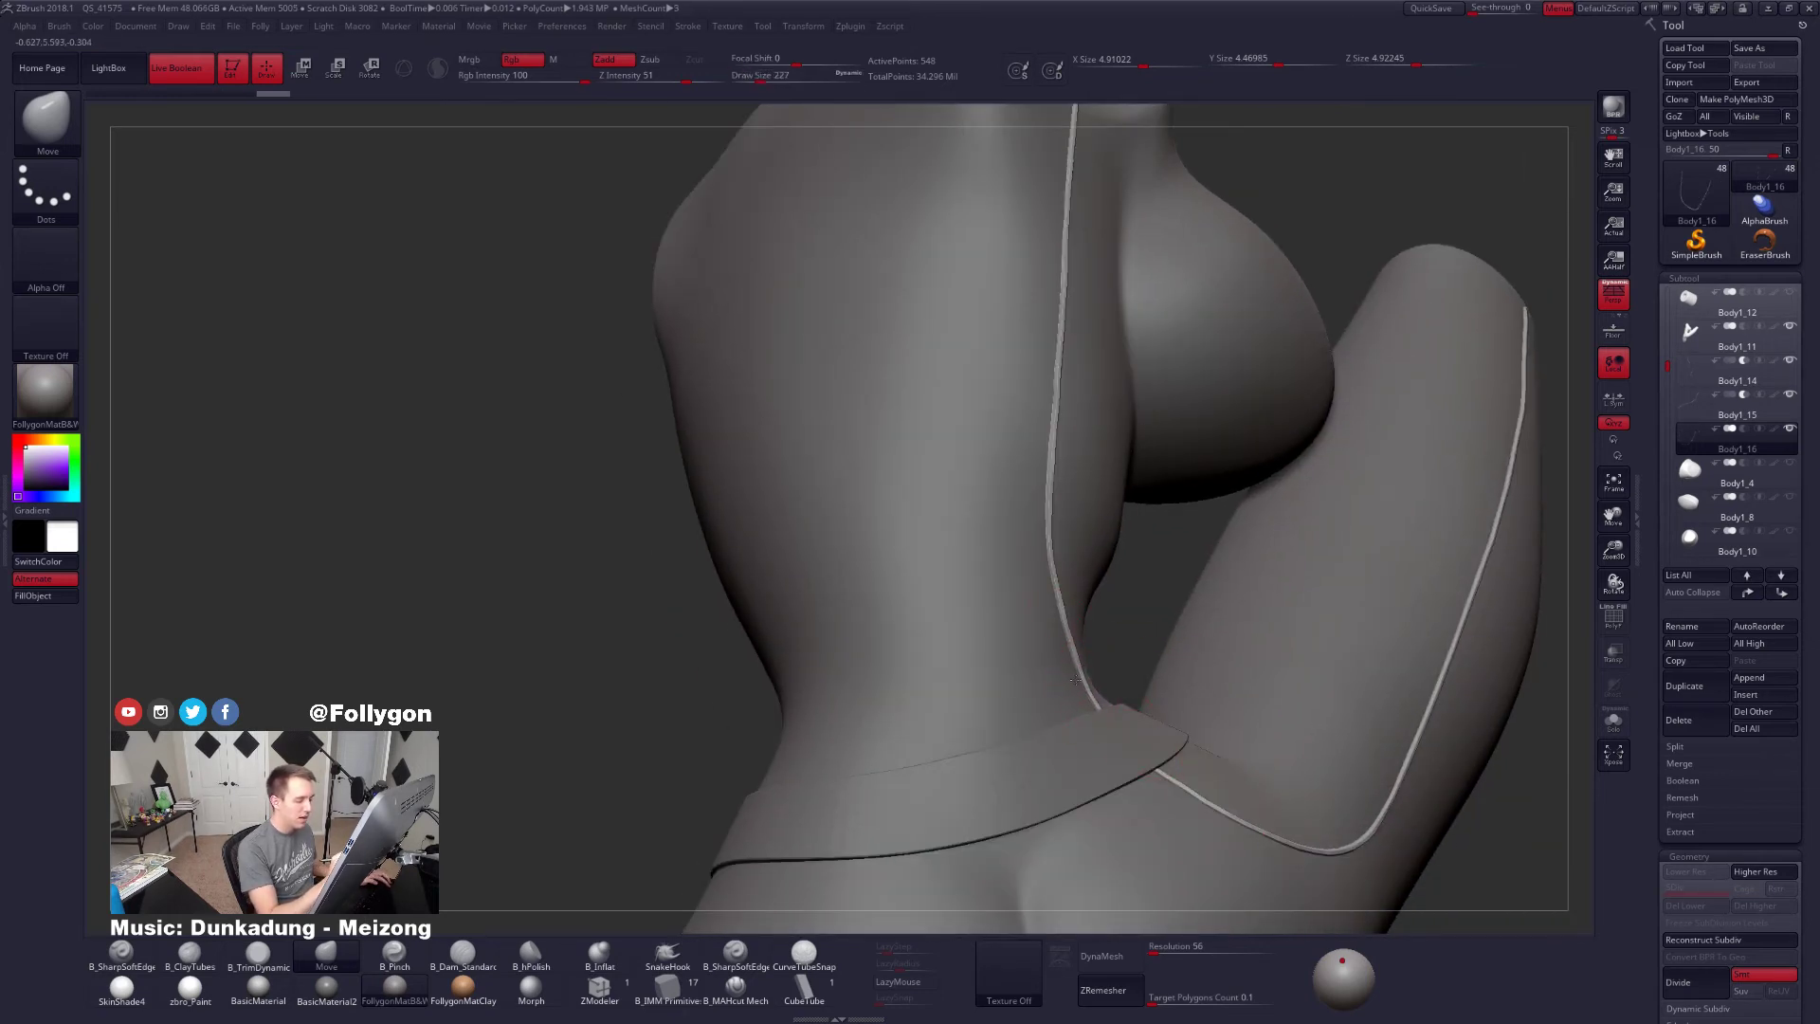
# Isolate the seam strip and extend its leg end past the leg opening at draw size 113, then show the body again
pyautogui.moveTo(1044, 613)
pyautogui.keyDown('ctrl'); pyautogui.mouseDown(button='right')
pyautogui.moveTo(1158, 760)
pyautogui.moveTo(1280, 764)
pyautogui.moveTo(1260, 726)
pyautogui.moveTo(1371, 652)
pyautogui.moveTo(1313, 555)
pyautogui.moveTo(1290, 616)
pyautogui.moveTo(1242, 656)
pyautogui.mouseUp(button='right'); pyautogui.keyUp('ctrl')
pyautogui.hotkey('shift', 'f')
pyautogui.hotkey('alt', 's')
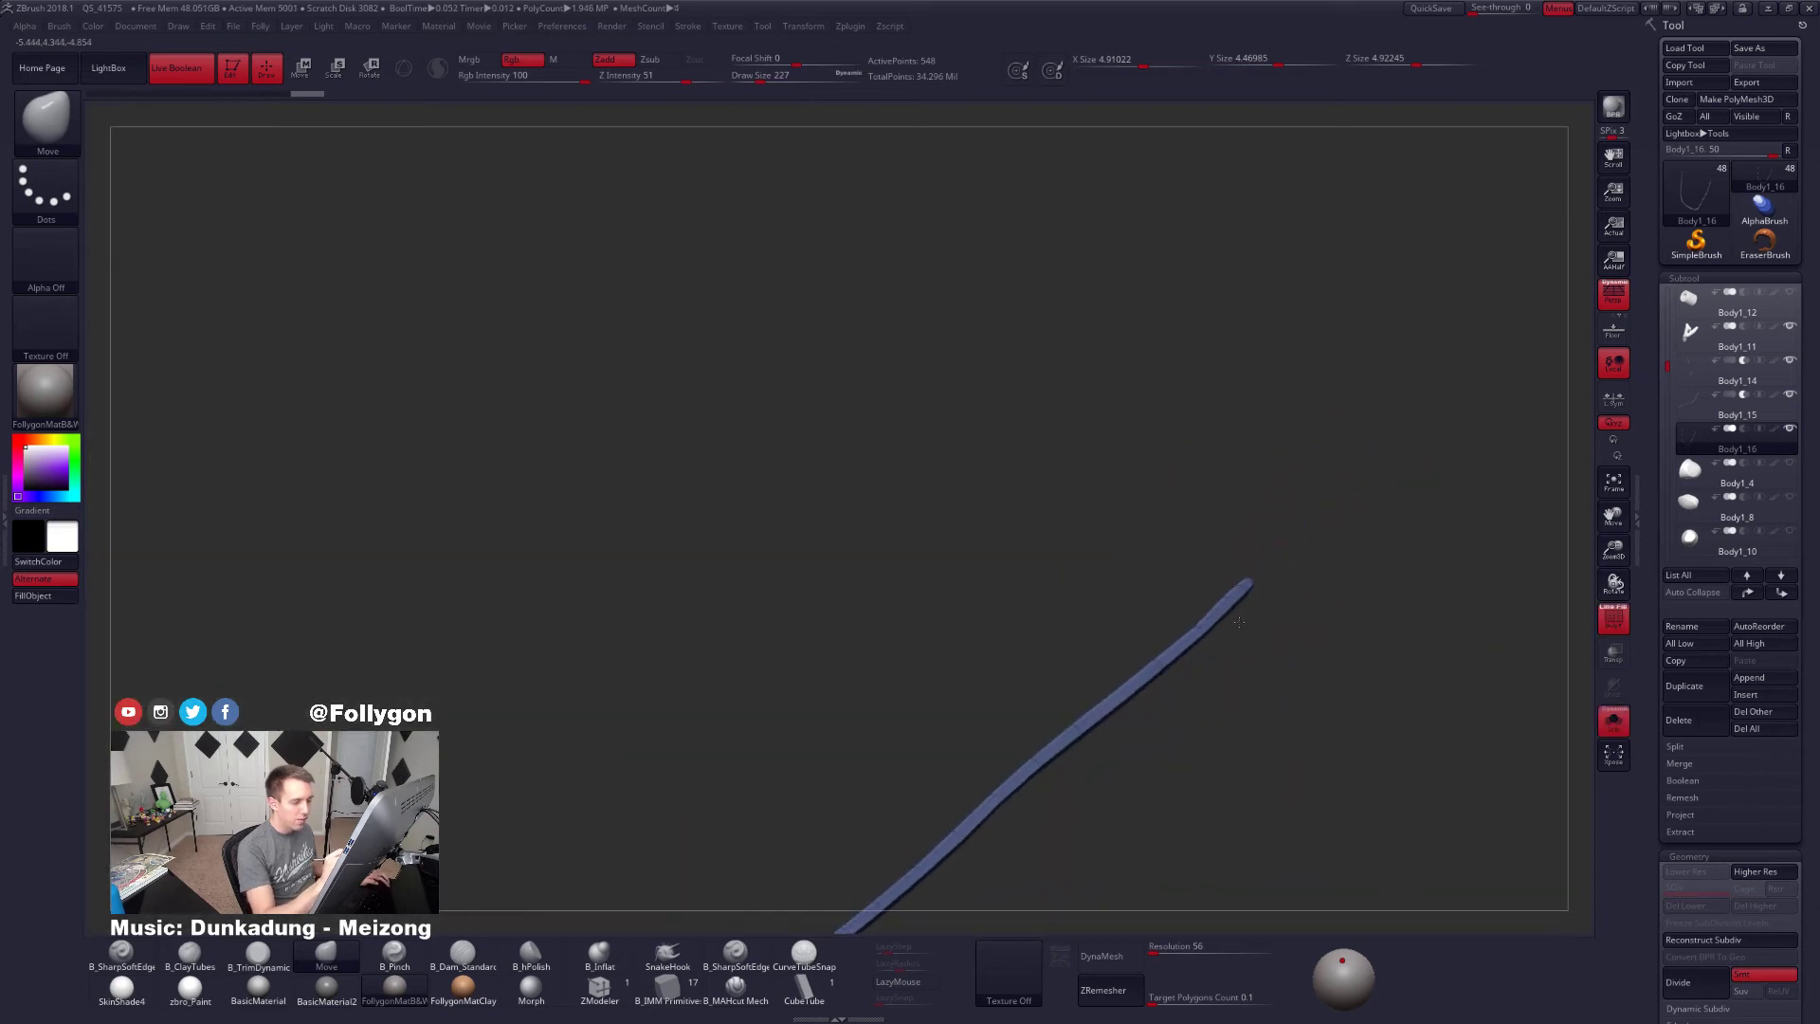
pyautogui.press('space')
pyautogui.moveTo(1258, 614); pyautogui.dragTo(1246, 617)
pyautogui.press('ctrl')
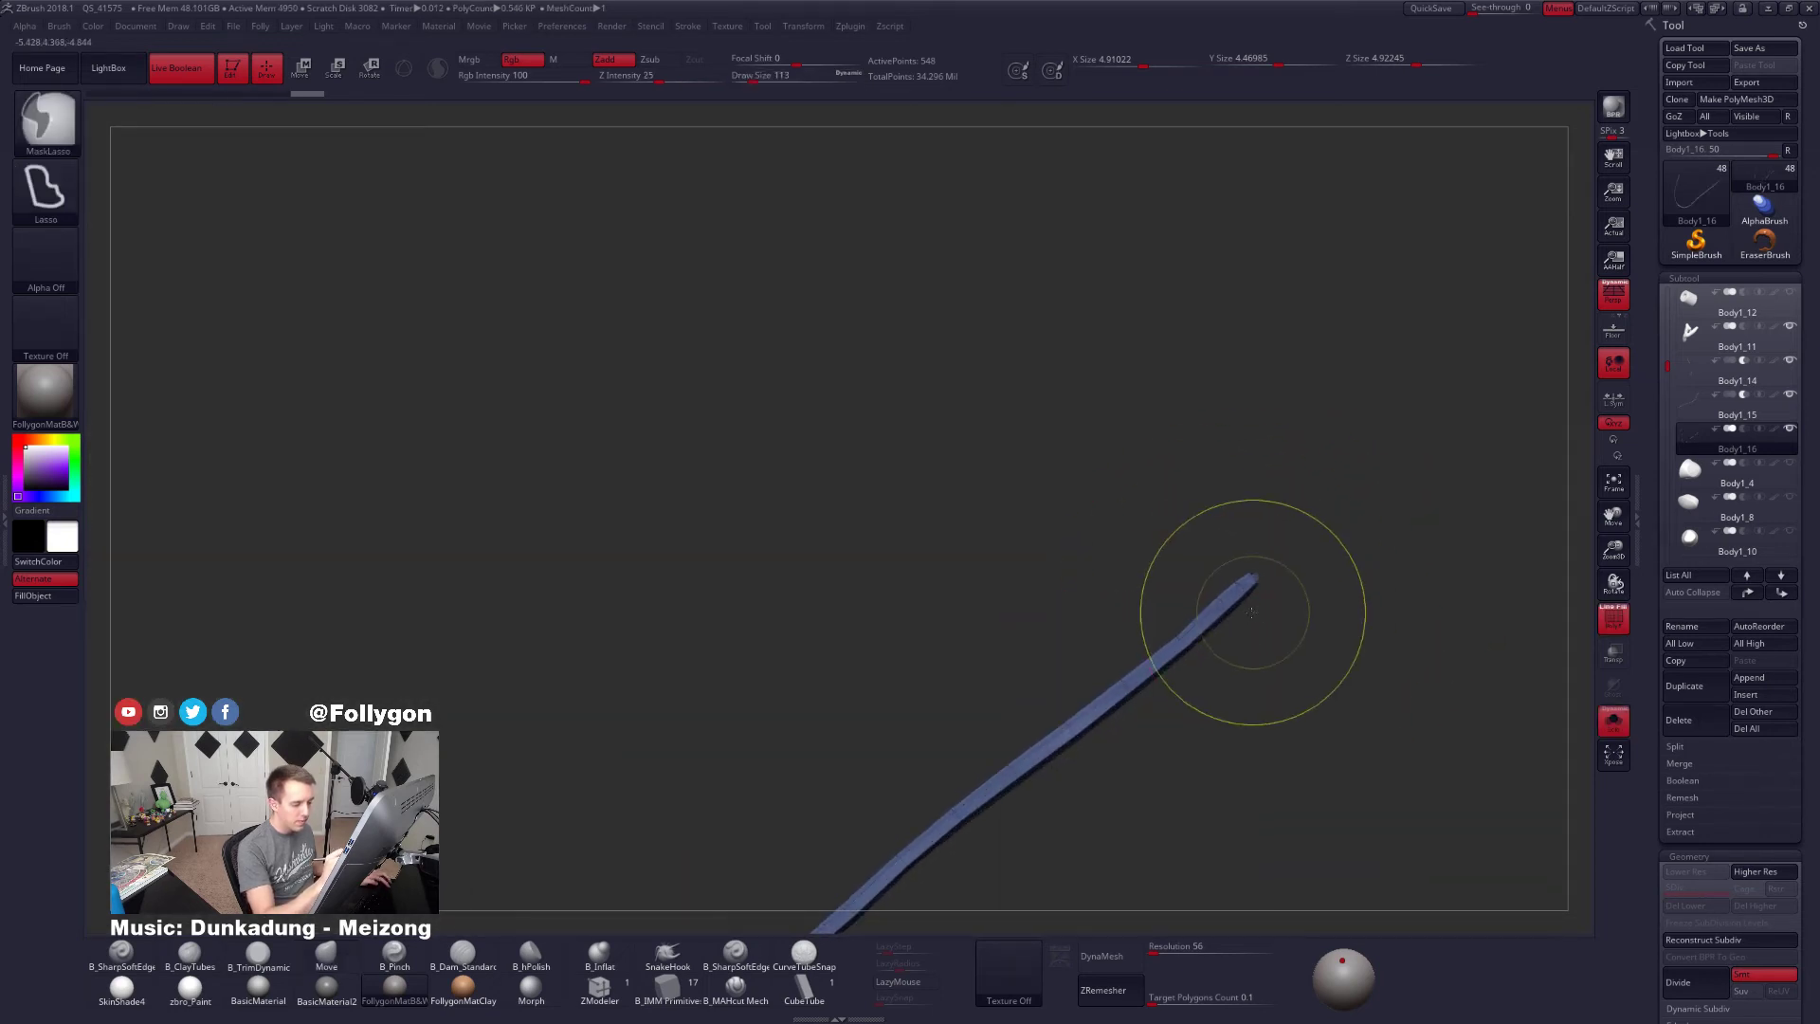
pyautogui.moveTo(1342, 561)
pyautogui.keyDown('ctrl'); pyautogui.mouseDown()
pyautogui.moveTo(1308, 531)
pyautogui.moveTo(1322, 537)
pyautogui.mouseUp(); pyautogui.keyUp('ctrl')
pyautogui.press('w')
pyautogui.moveTo(1348, 657); pyautogui.dragTo(1270, 747)
pyautogui.hotkey('alt', 's')
pyautogui.hotkey('shift', 'f')
pyautogui.moveTo(1260, 749); pyautogui.dragTo(1239, 611, button='right')
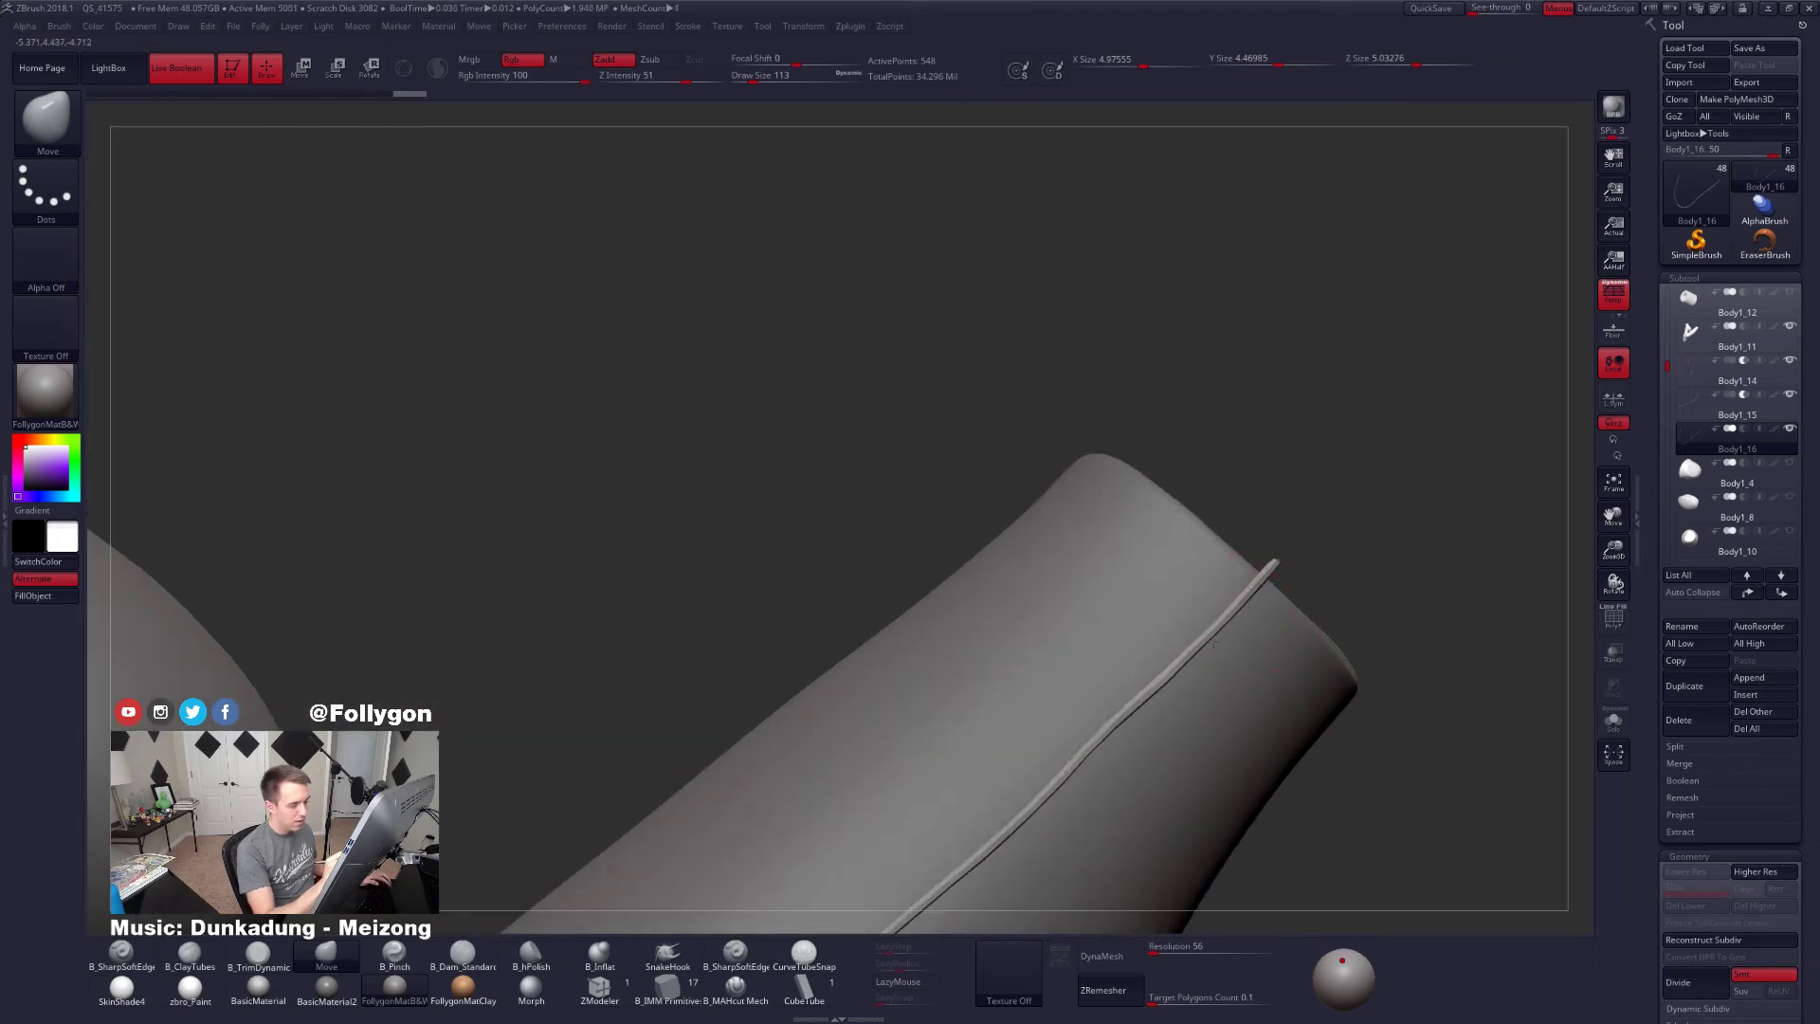
# Smooth the seam strip along the leg with the Smooth brush at draw size 170
pyautogui.moveTo(1221, 708); pyautogui.dragTo(1297, 684, button='right')
pyautogui.press('space')
pyautogui.moveTo(1214, 616)
pyautogui.mouseDown()
pyautogui.moveTo(1203, 730)
pyautogui.moveTo(1310, 703)
pyautogui.mouseUp()
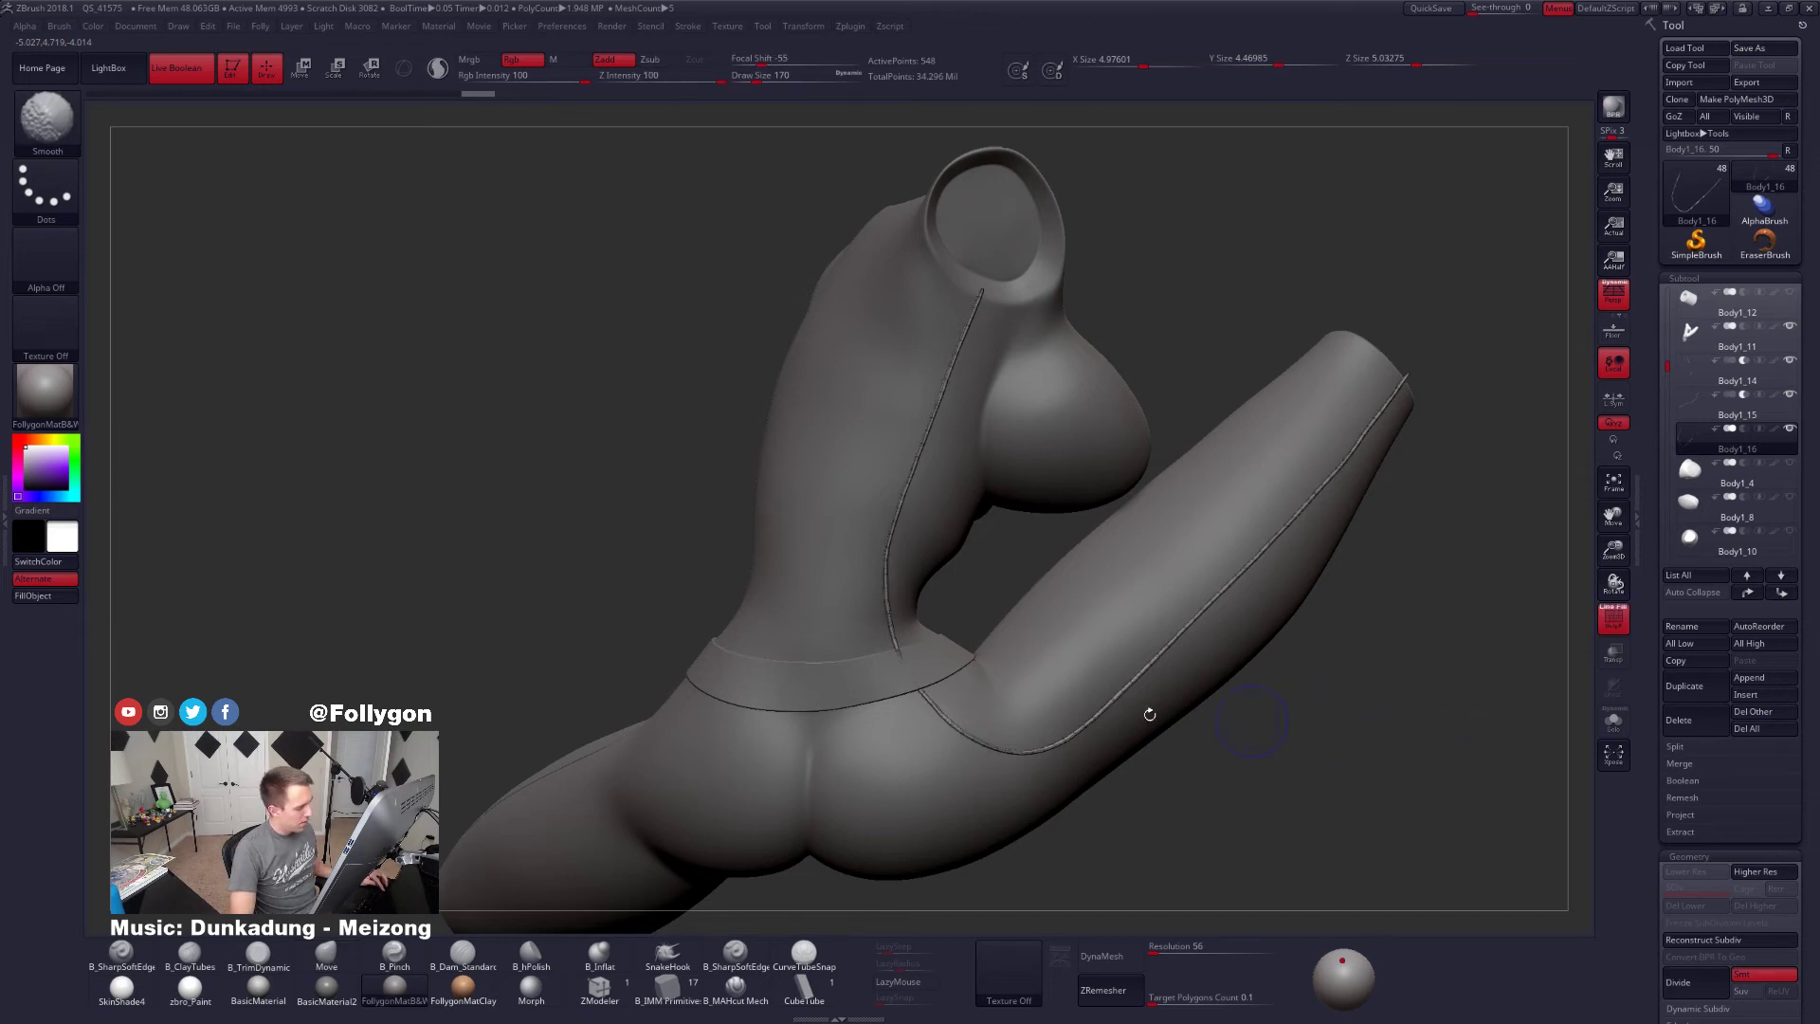
pyautogui.moveTo(1150, 715); pyautogui.dragTo(1094, 718)
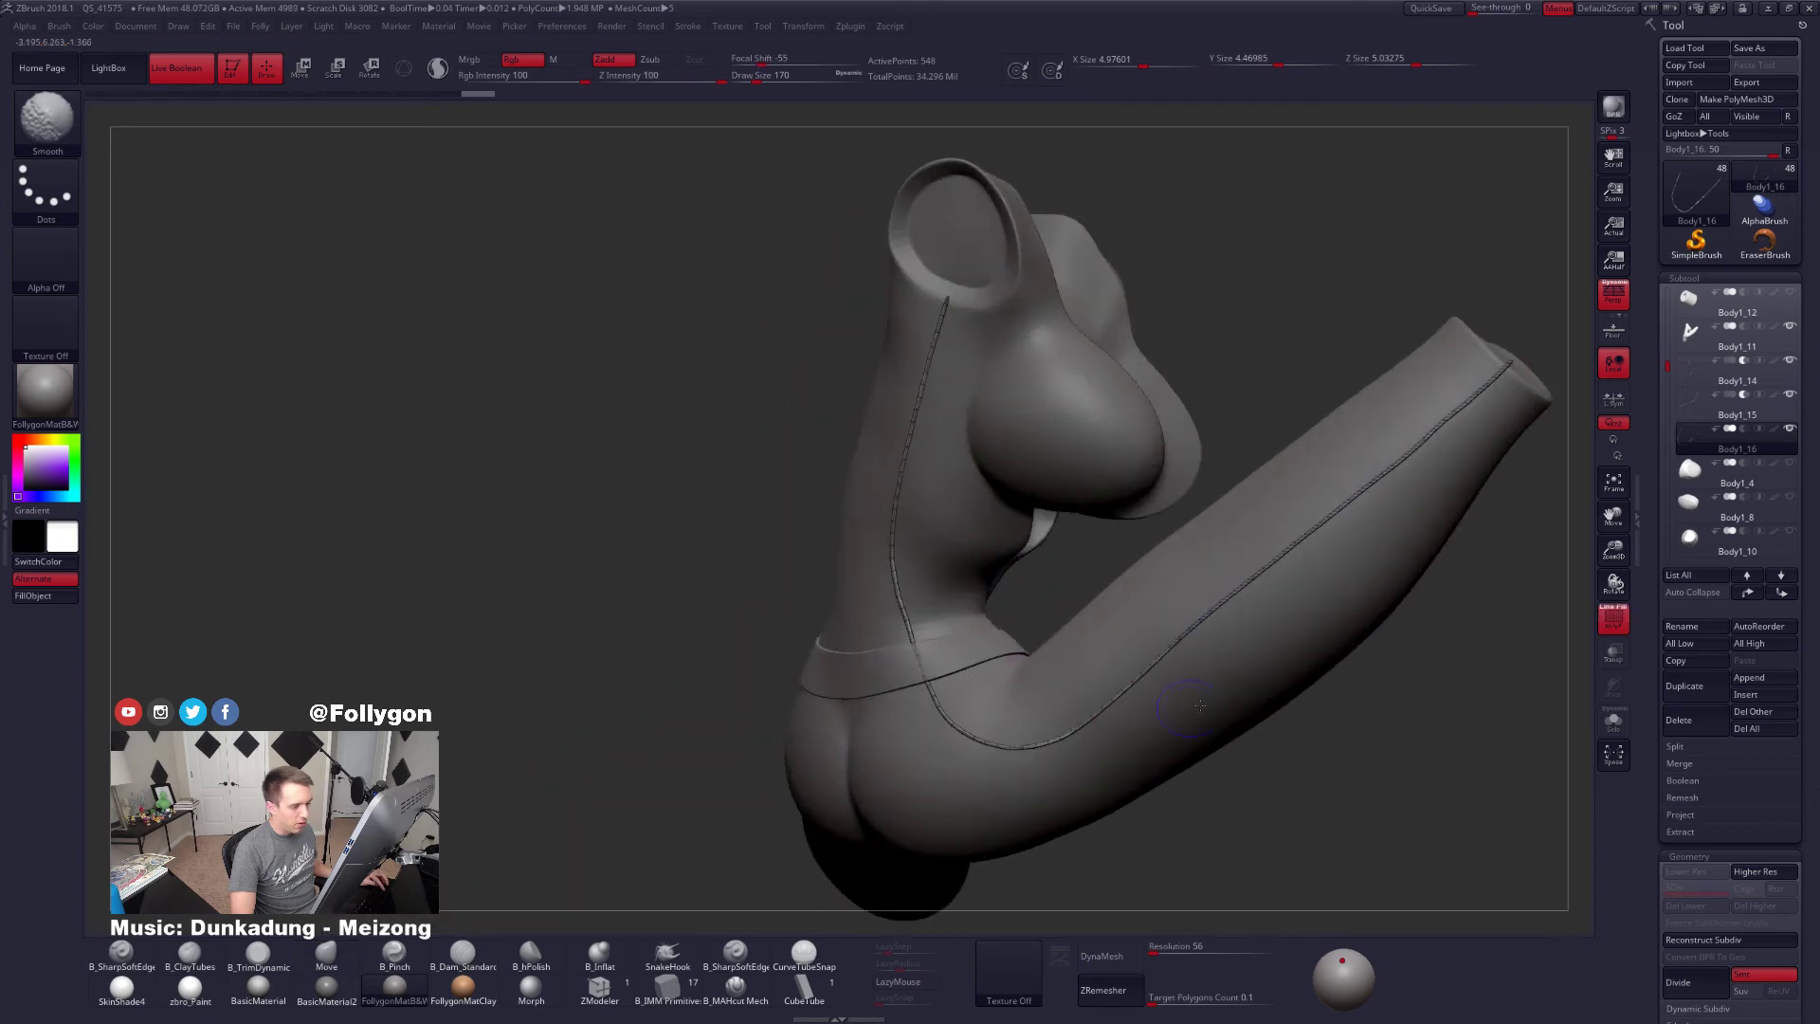
# Refine the seam strip's curve along the hip and leg with the Move brush at draw sizes 810 and 556
pyautogui.press('space')
pyautogui.moveTo(1215, 609); pyautogui.dragTo(1237, 608)
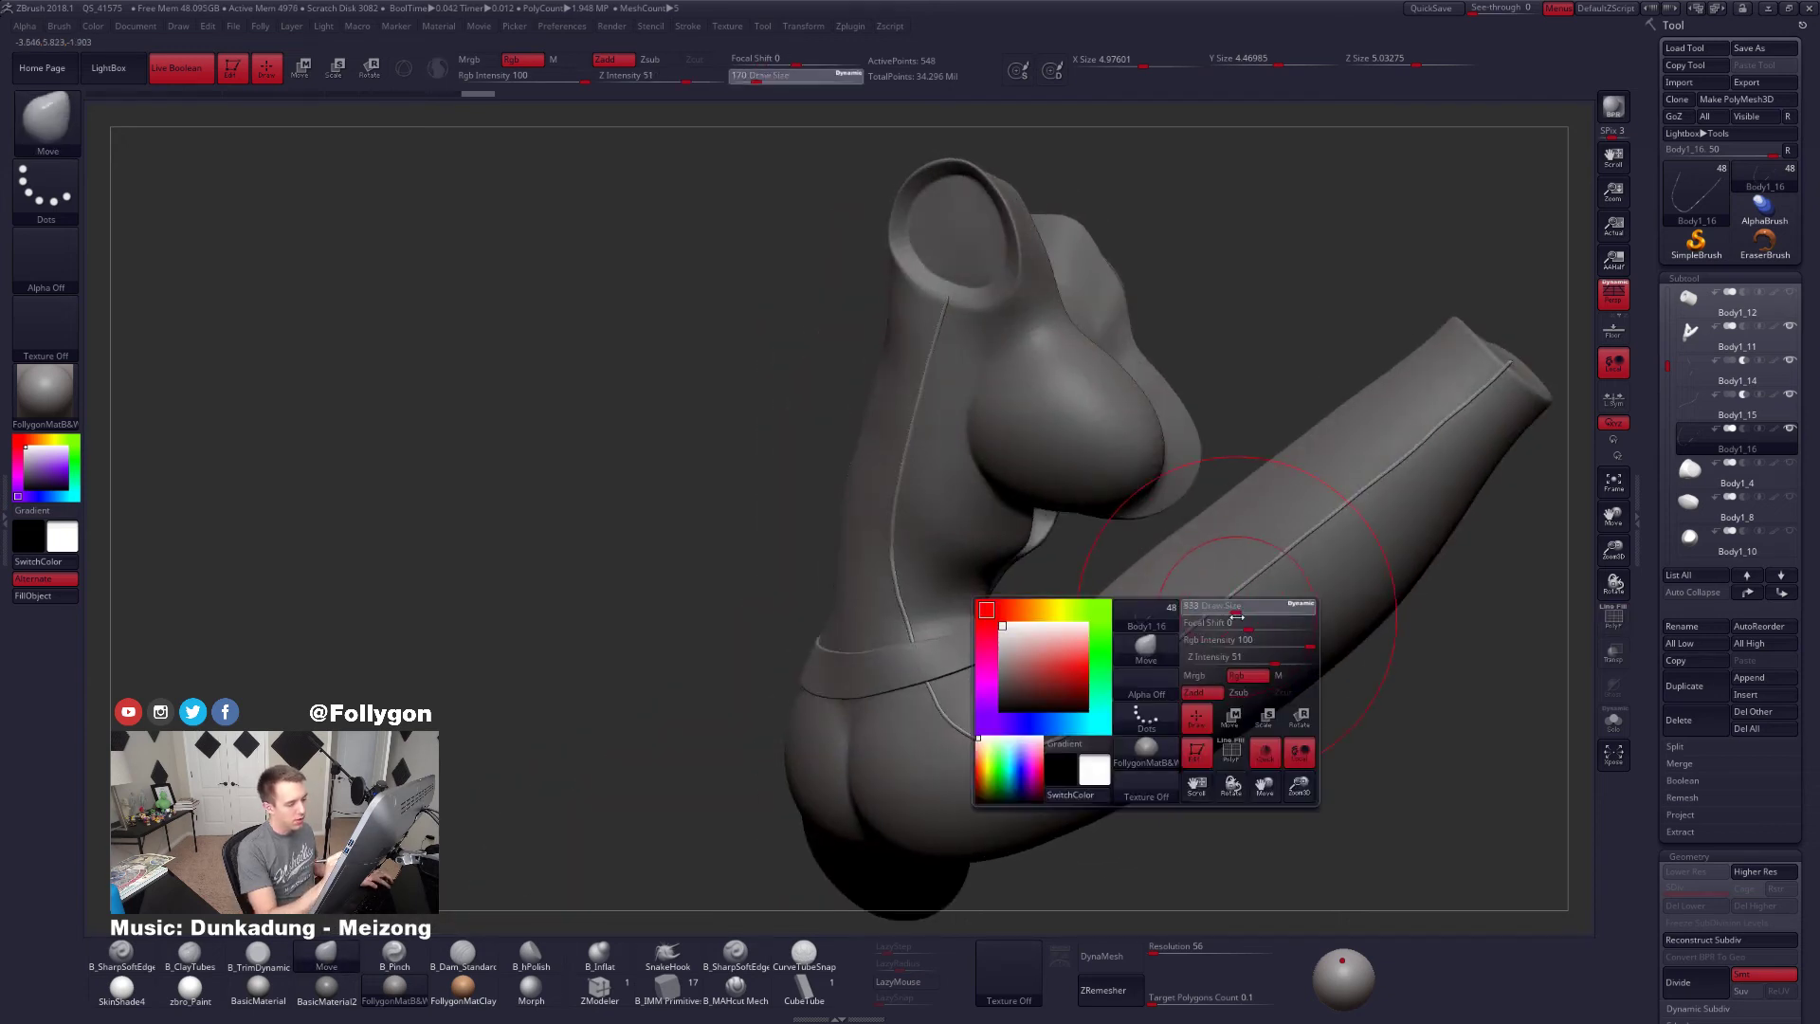
pyautogui.moveTo(1198, 641); pyautogui.dragTo(1232, 641, button='right')
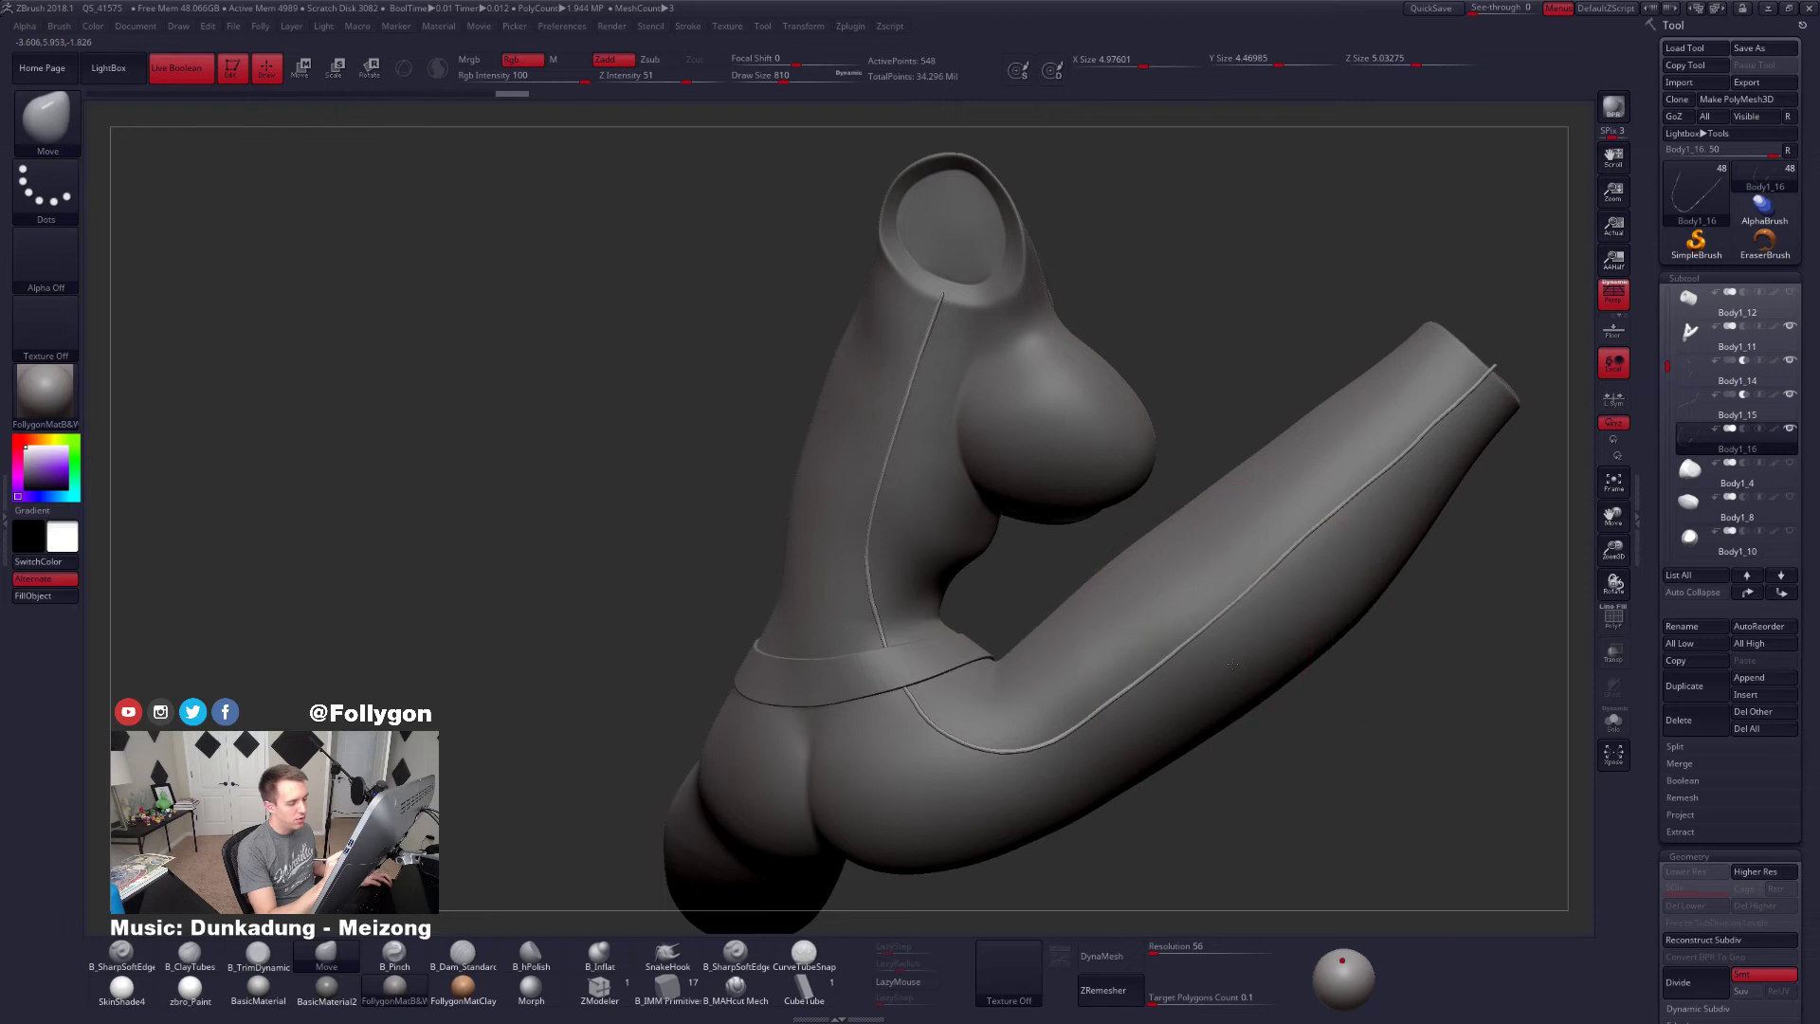
pyautogui.press('space')
pyautogui.moveTo(1297, 570); pyautogui.dragTo(1286, 569)
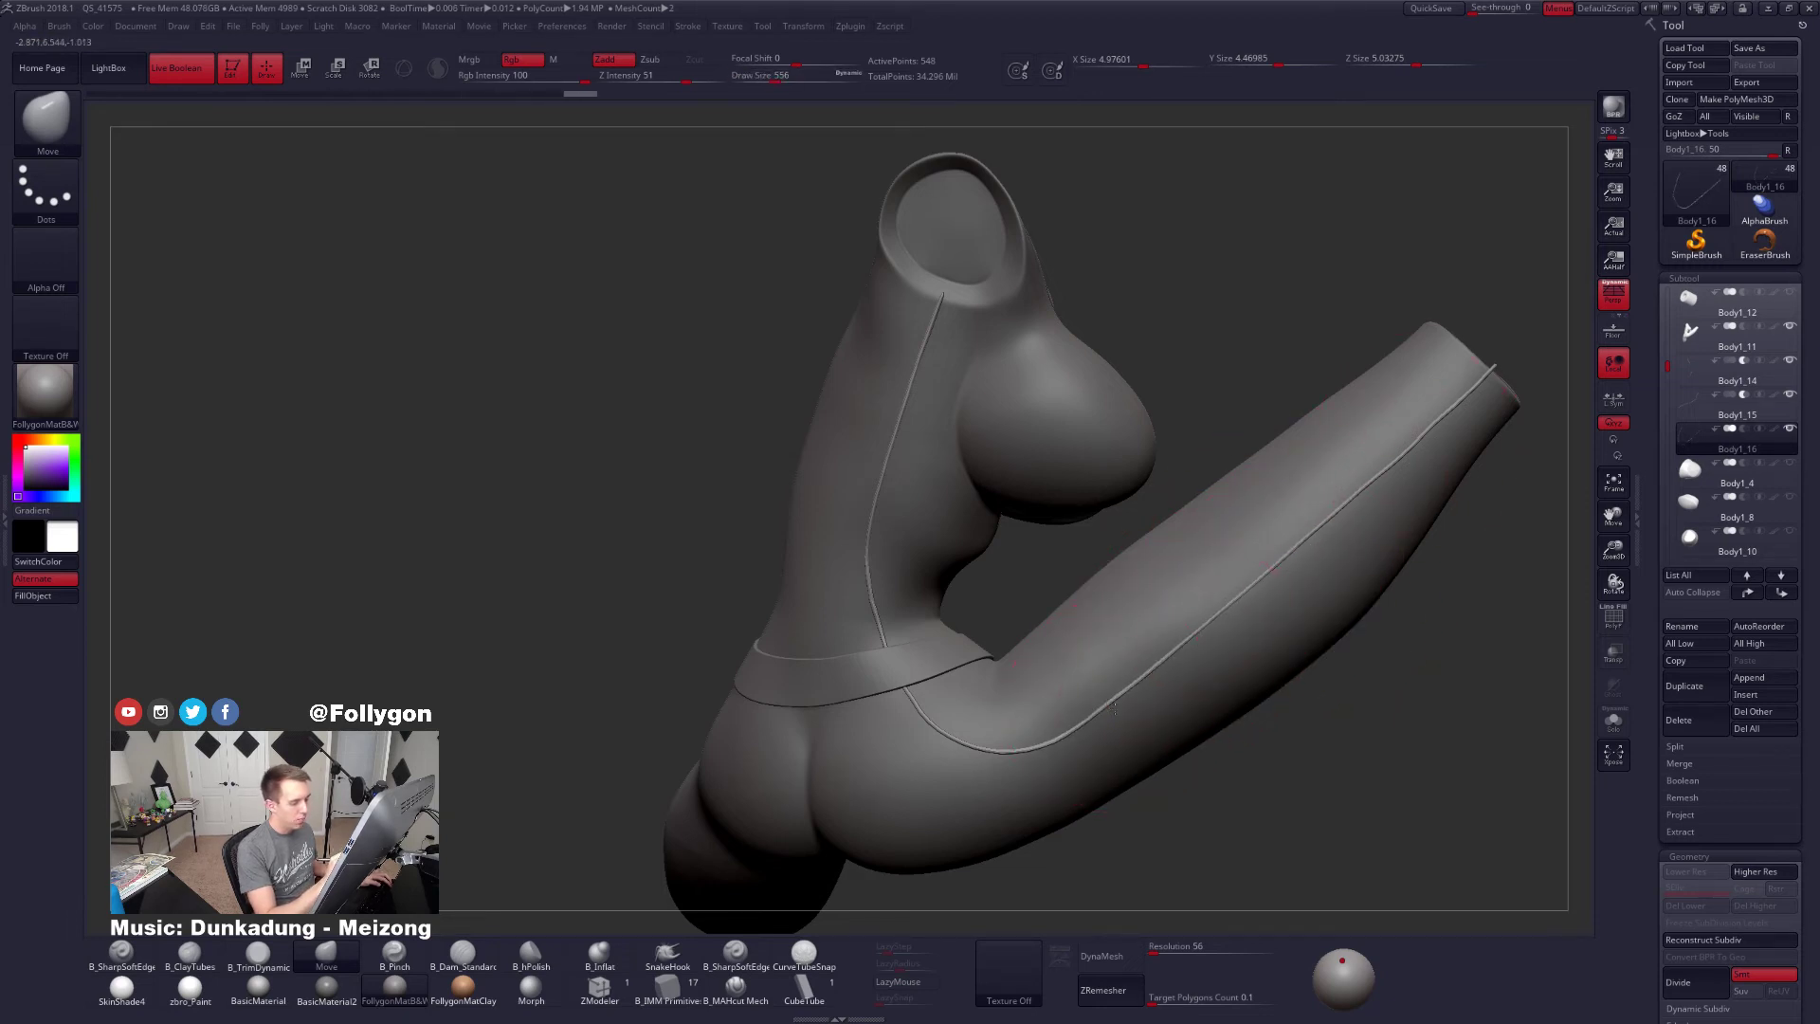
pyautogui.moveTo(1175, 690)
pyautogui.mouseDown(button='right')
pyautogui.moveTo(1204, 615)
pyautogui.moveTo(1177, 645)
pyautogui.moveTo(1218, 713)
pyautogui.mouseUp(button='right')
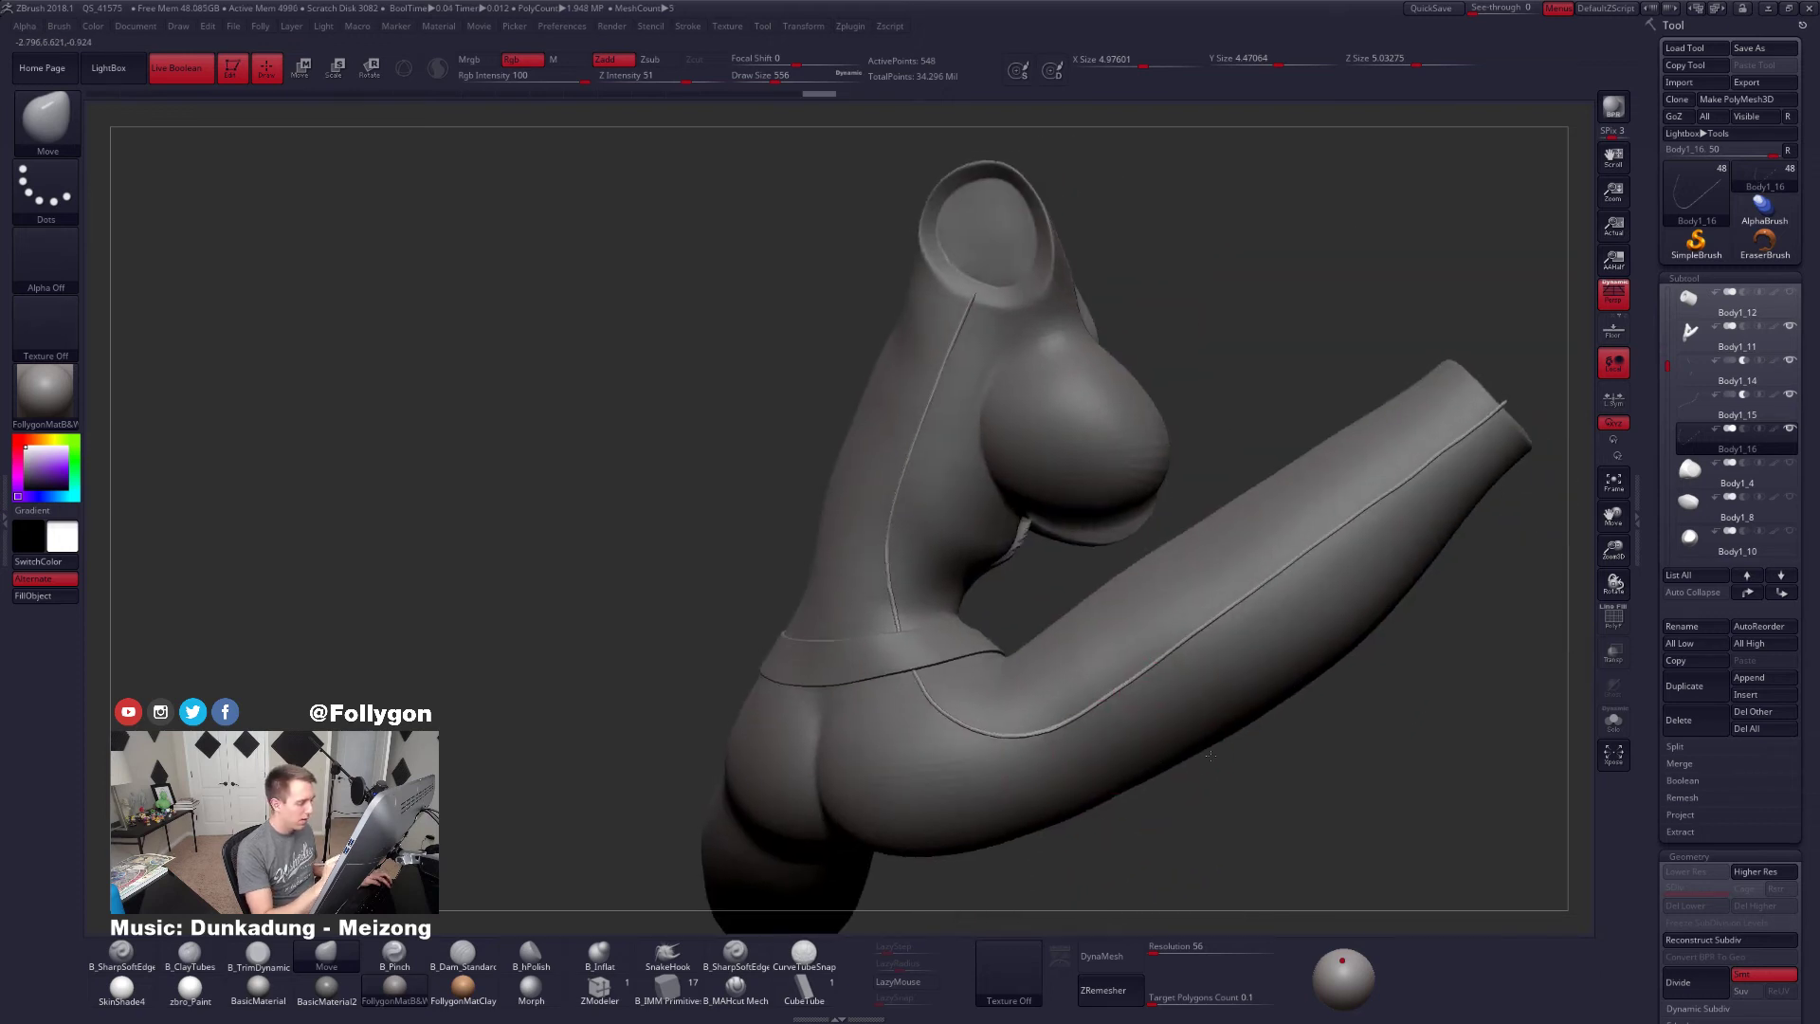
# Display the seam strip's wireframe and switch to the ZModeler brush with a draw size of 121
pyautogui.press('shift')
pyautogui.hotkey('shift', 'f')
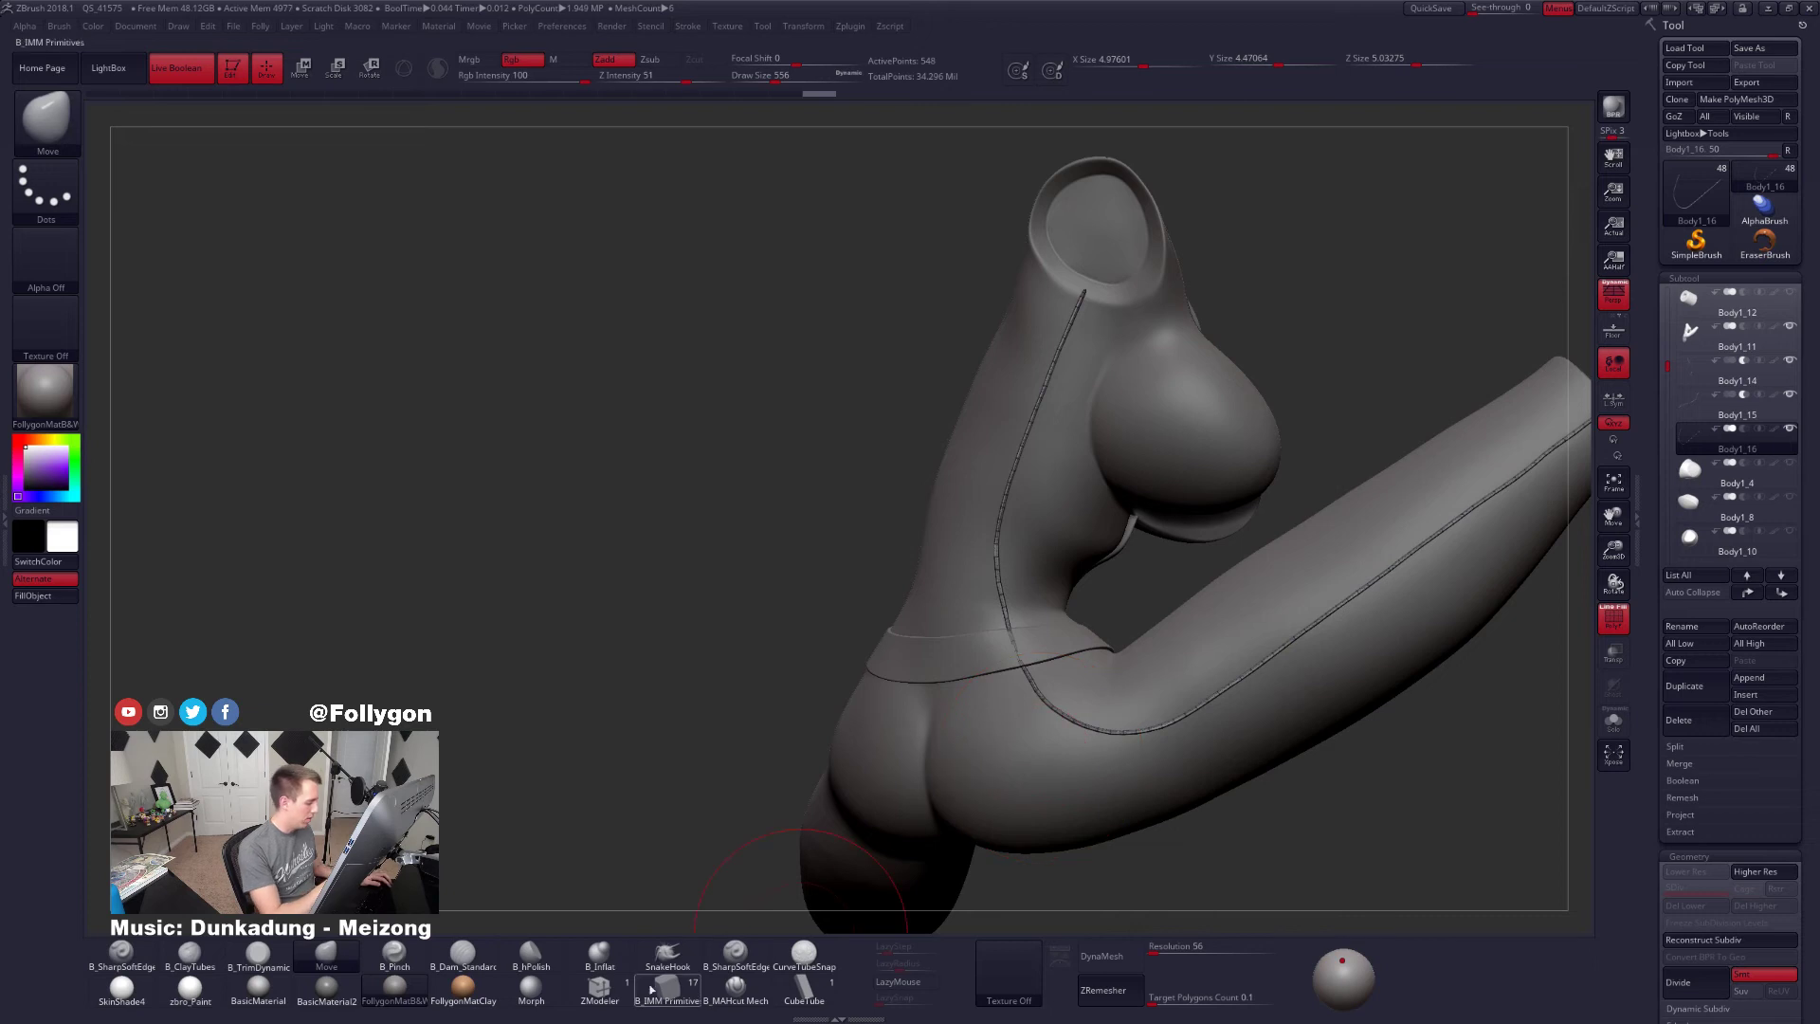
pyautogui.click(622, 994)
pyautogui.hotkey('shift', 's')
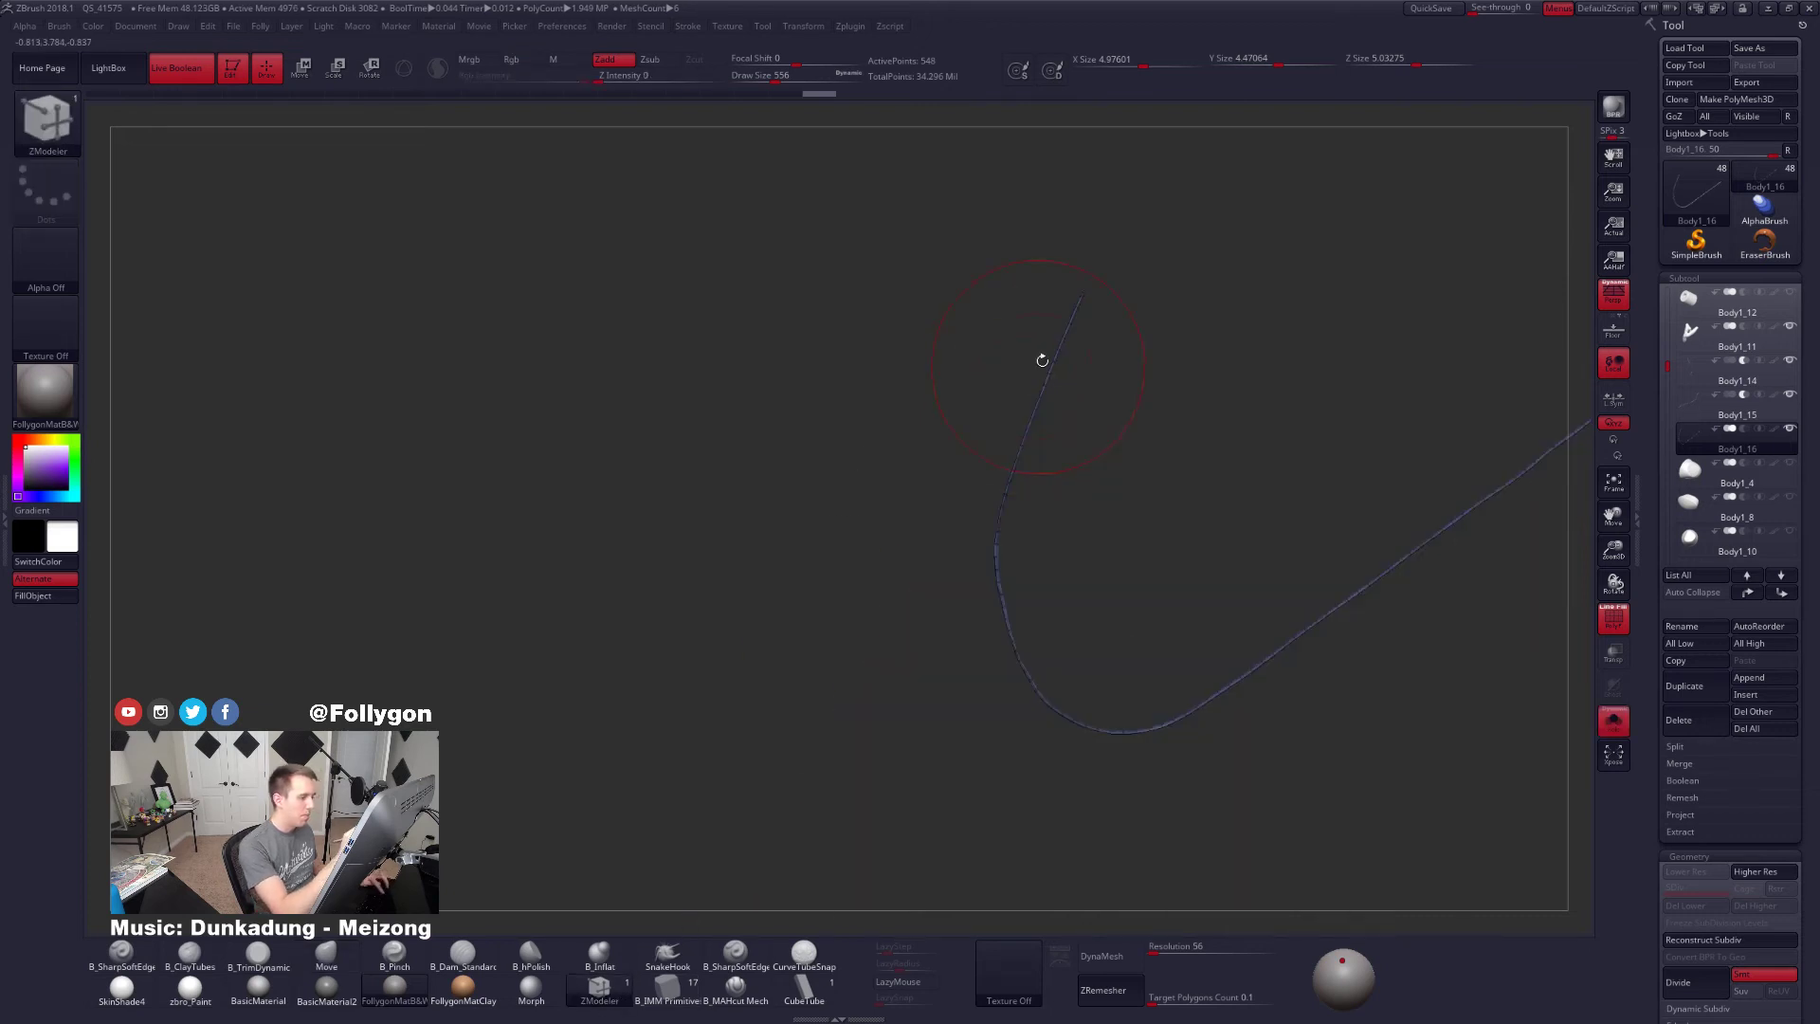
pyautogui.moveTo(1040, 362)
pyautogui.keyDown('ctrl'); pyautogui.mouseDown(button='right')
pyautogui.moveTo(1141, 463)
pyautogui.moveTo(1176, 471)
pyautogui.mouseUp(button='right'); pyautogui.keyUp('ctrl')
pyautogui.press('space')
pyautogui.moveTo(1176, 471); pyautogui.dragTo(1170, 470)
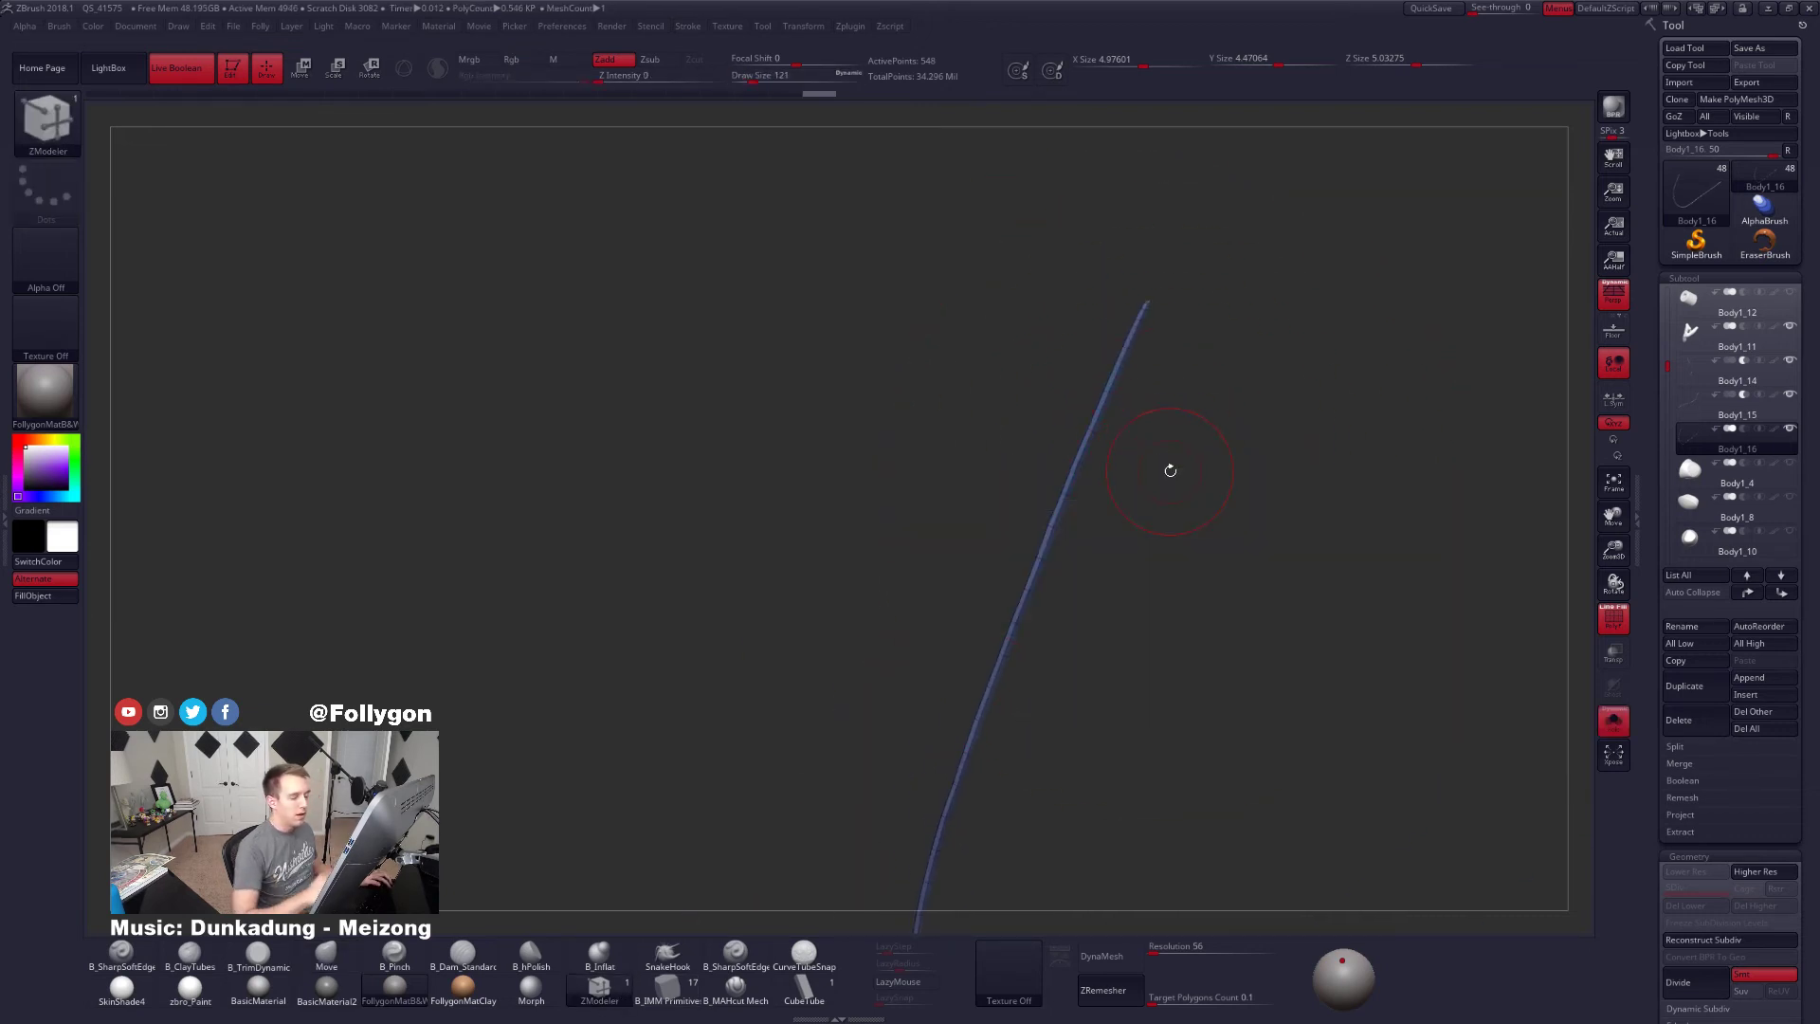
pyautogui.moveTo(1134, 362); pyautogui.dragTo(1252, 444)
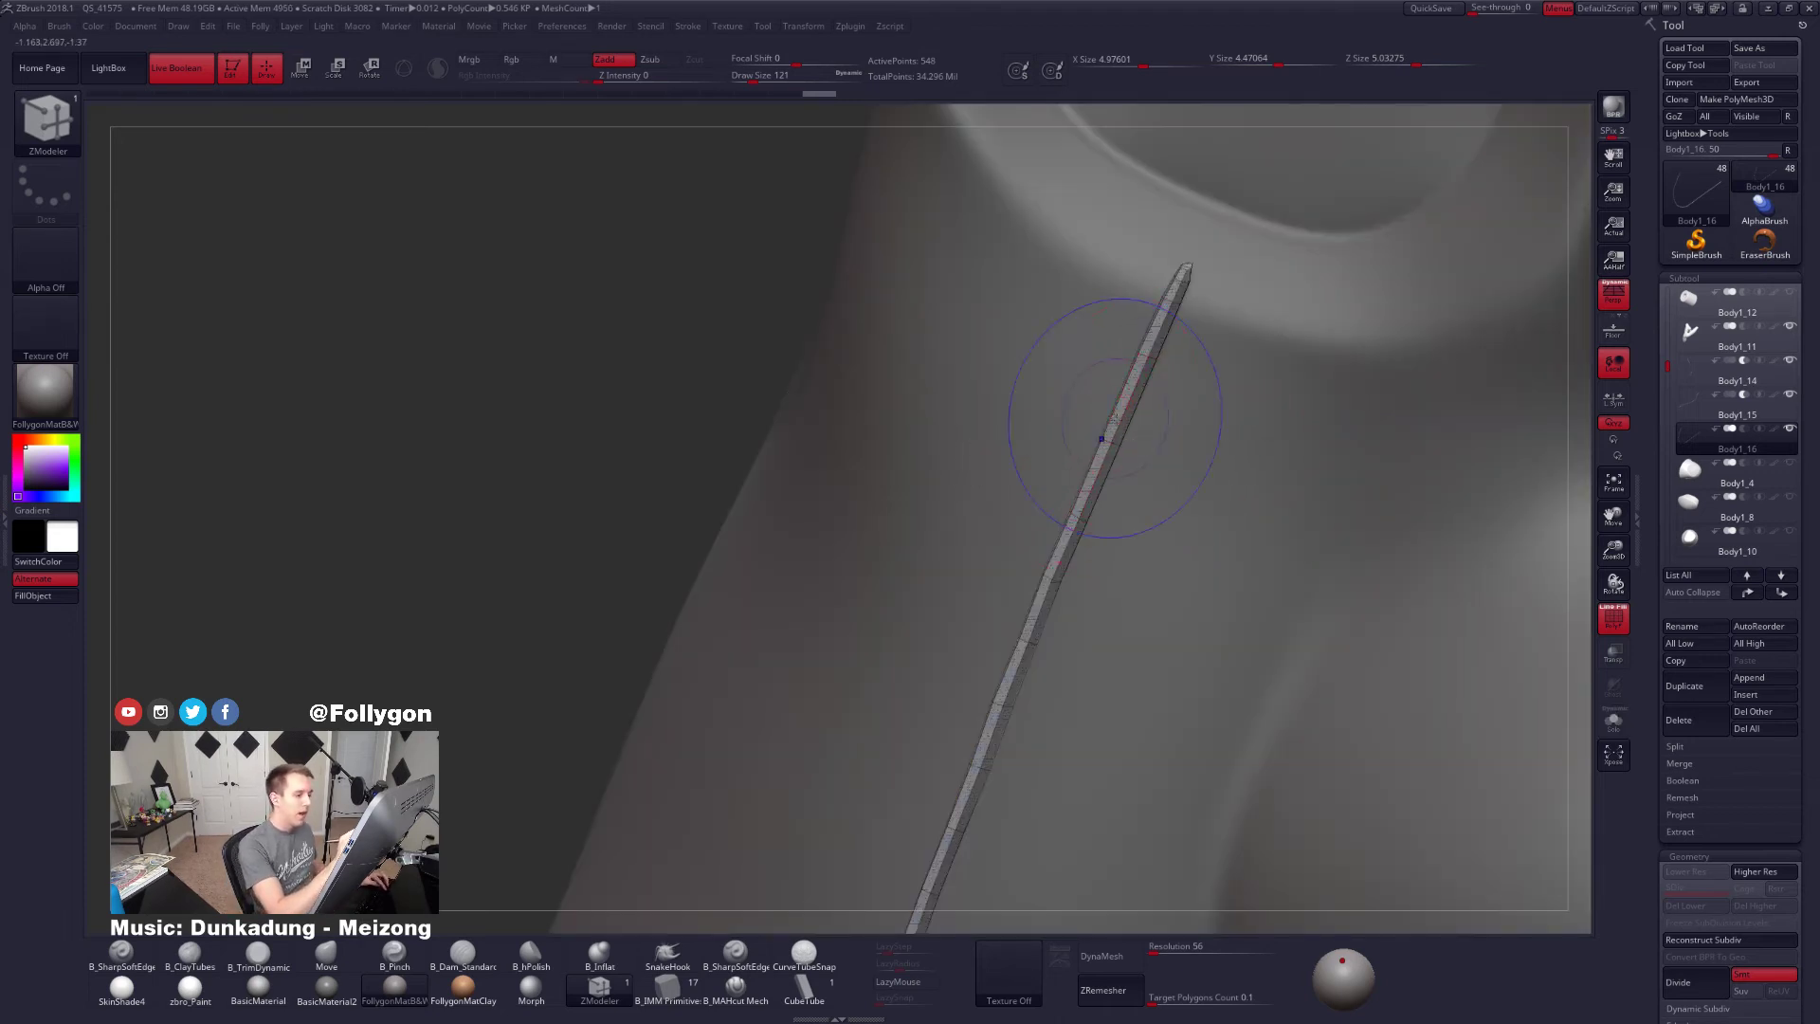
# Delete an edge loop from the seam strip's torso section with ZModeler and switch off Live Boolean
pyautogui.hotkey('shift', 's')
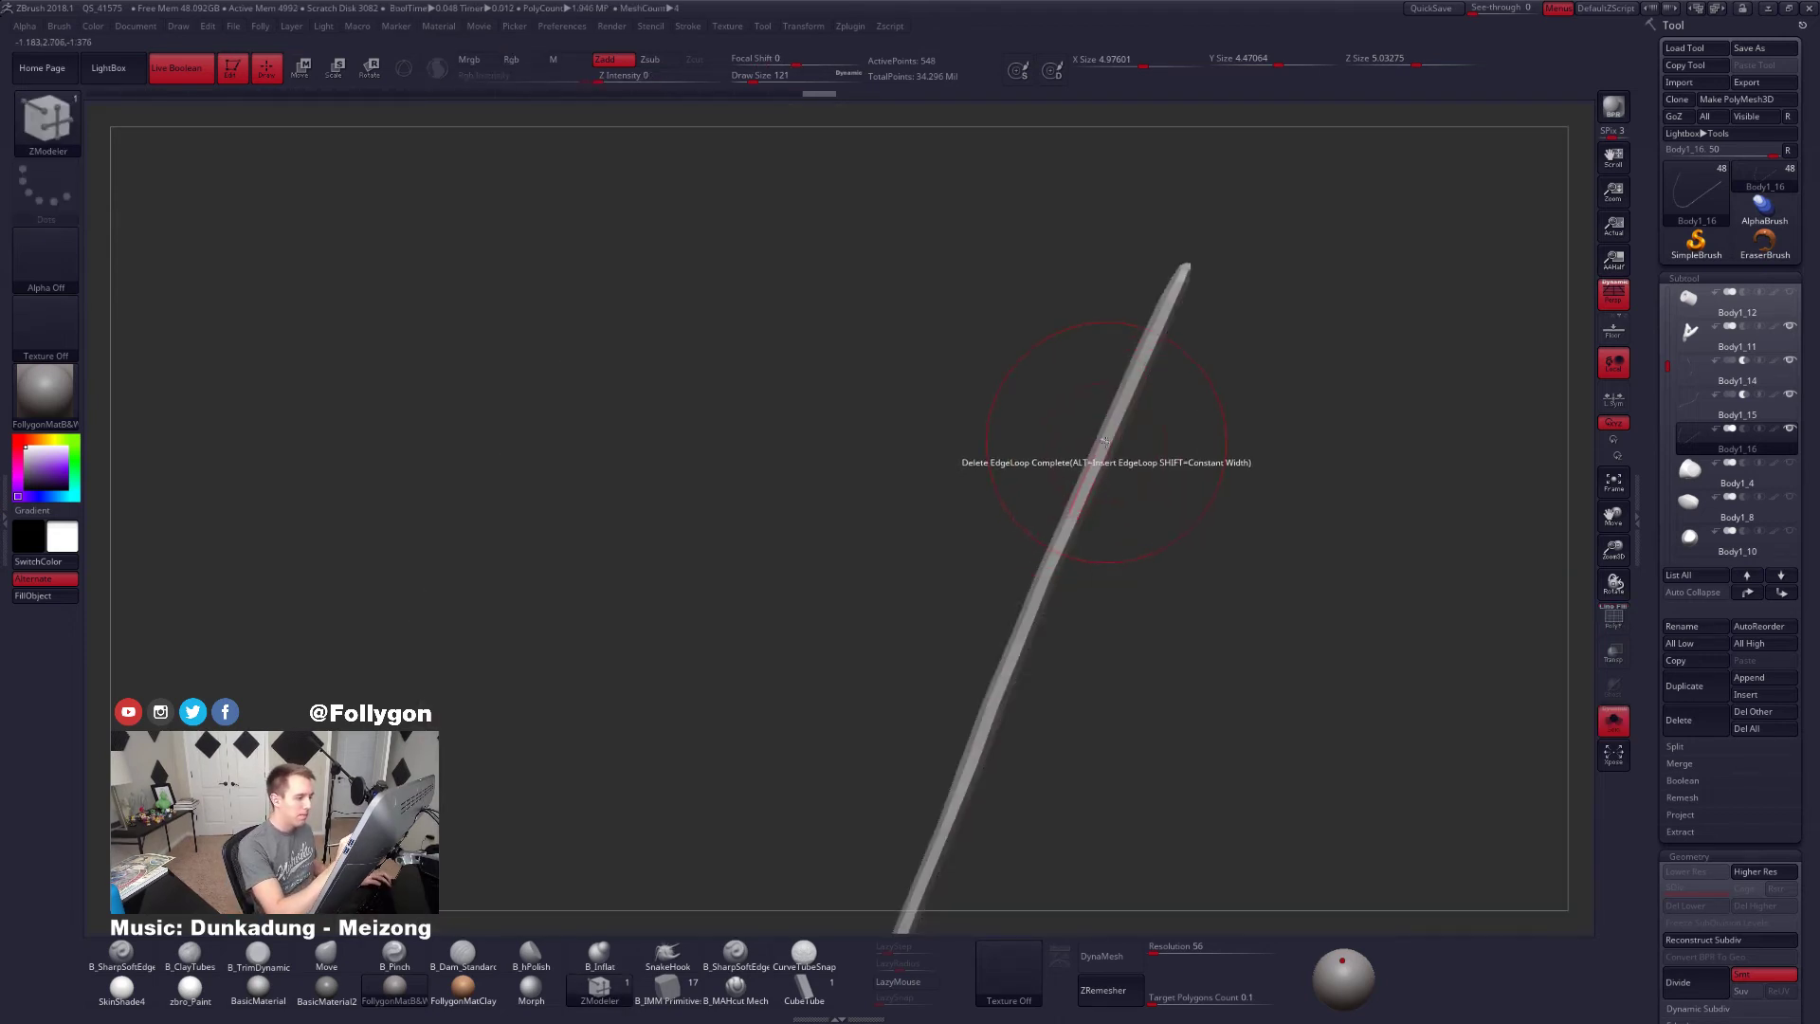
pyautogui.hotkey('shift', 'f')
pyautogui.moveTo(1098, 496)
pyautogui.mouseDown()
pyautogui.moveTo(1085, 527)
pyautogui.moveTo(1127, 477)
pyautogui.mouseUp()
pyautogui.moveTo(1126, 470); pyautogui.dragTo(1223, 559, button='right')
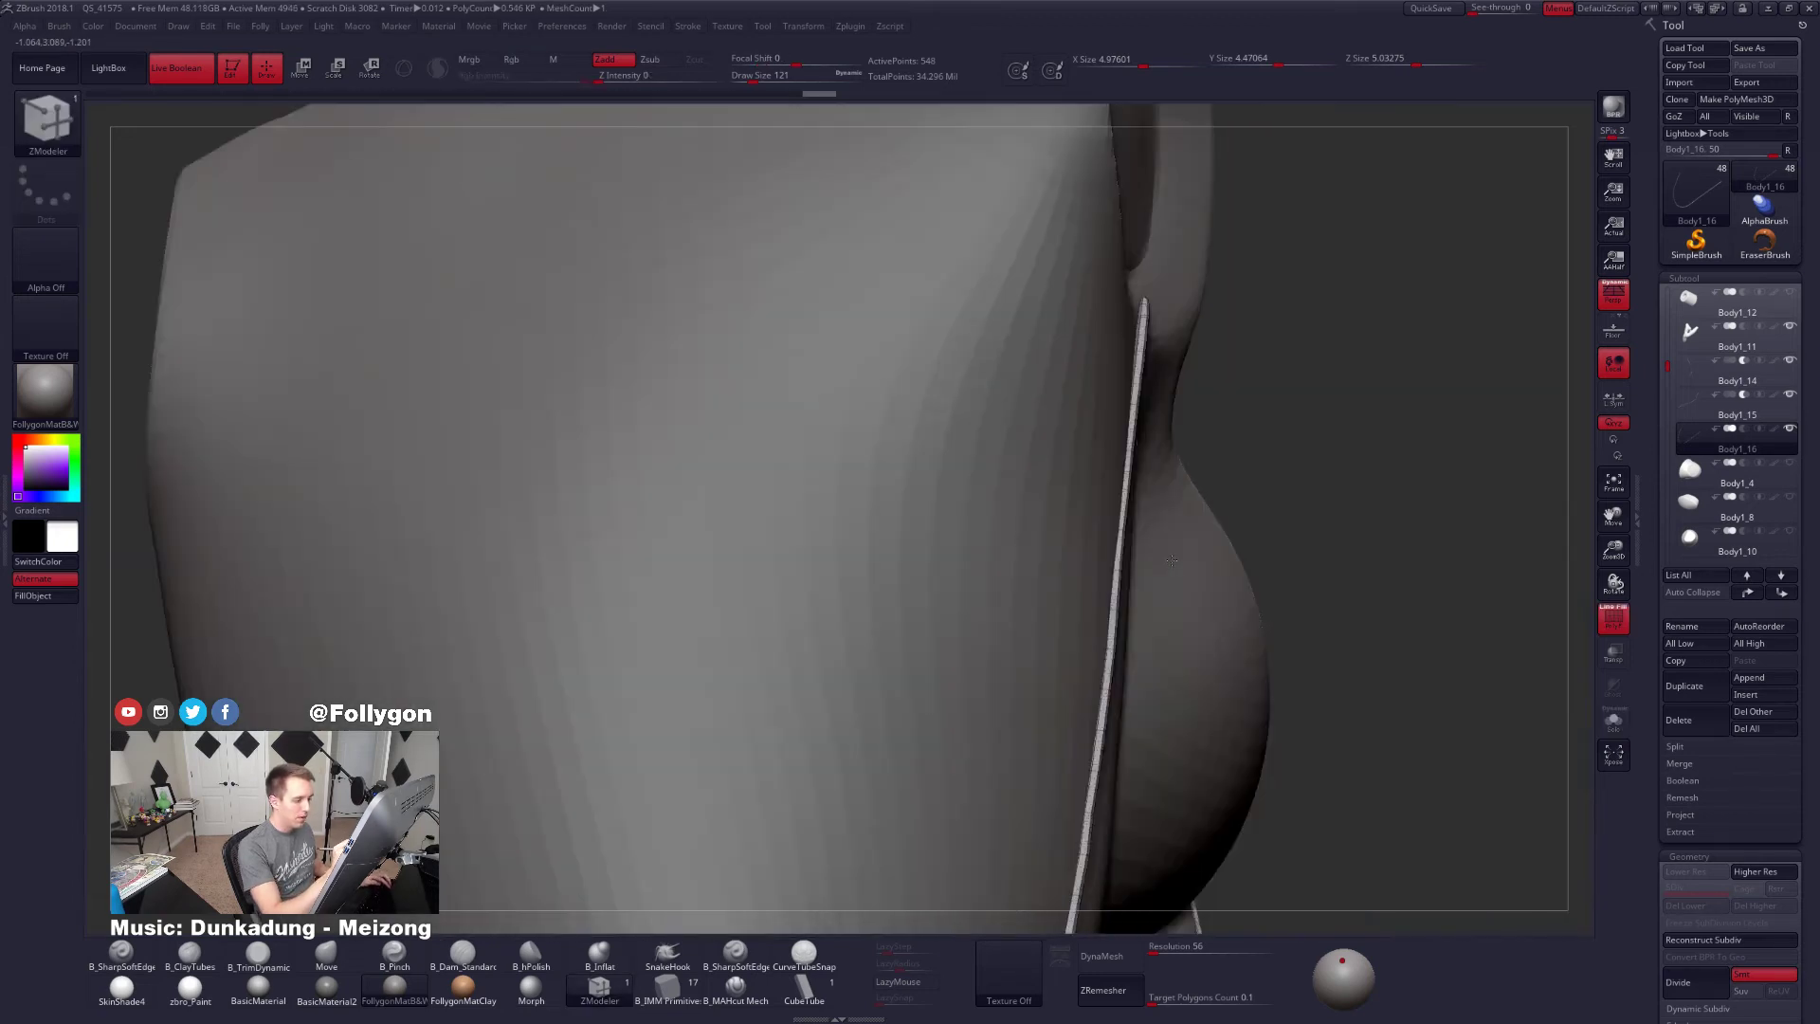
pyautogui.hotkey('alt', 's')
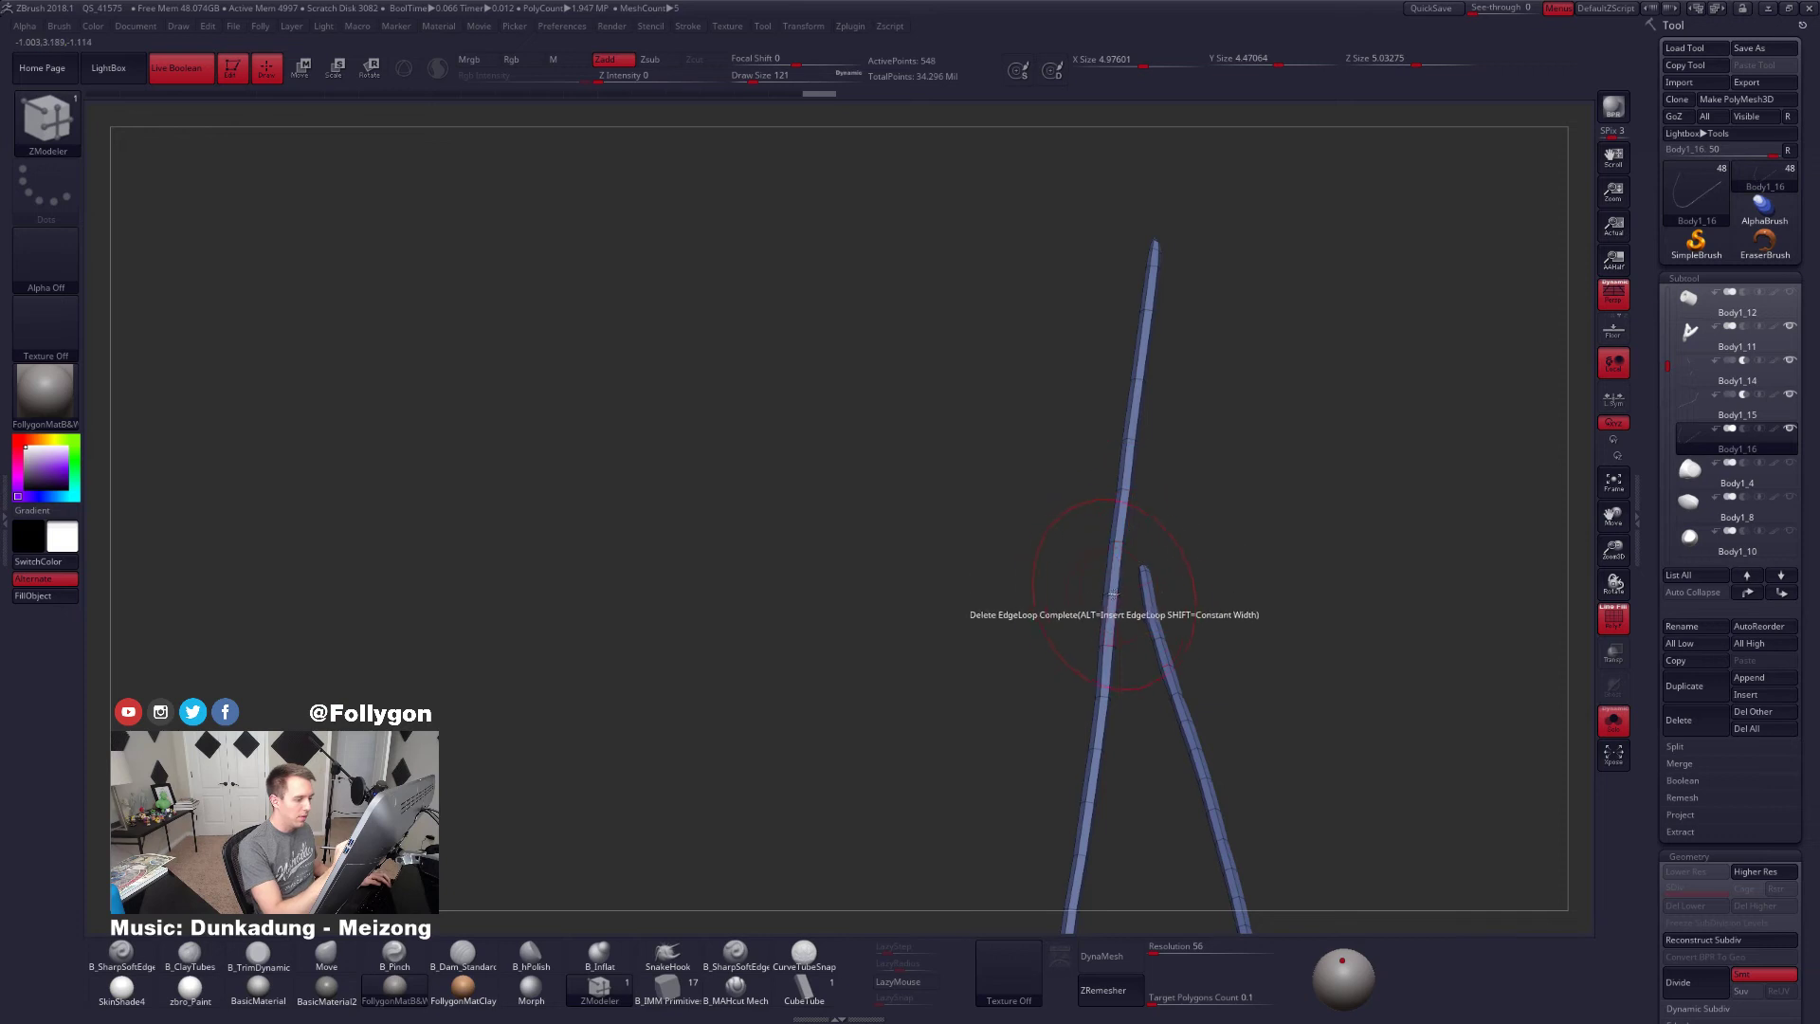
pyautogui.hotkey('alt', 's')
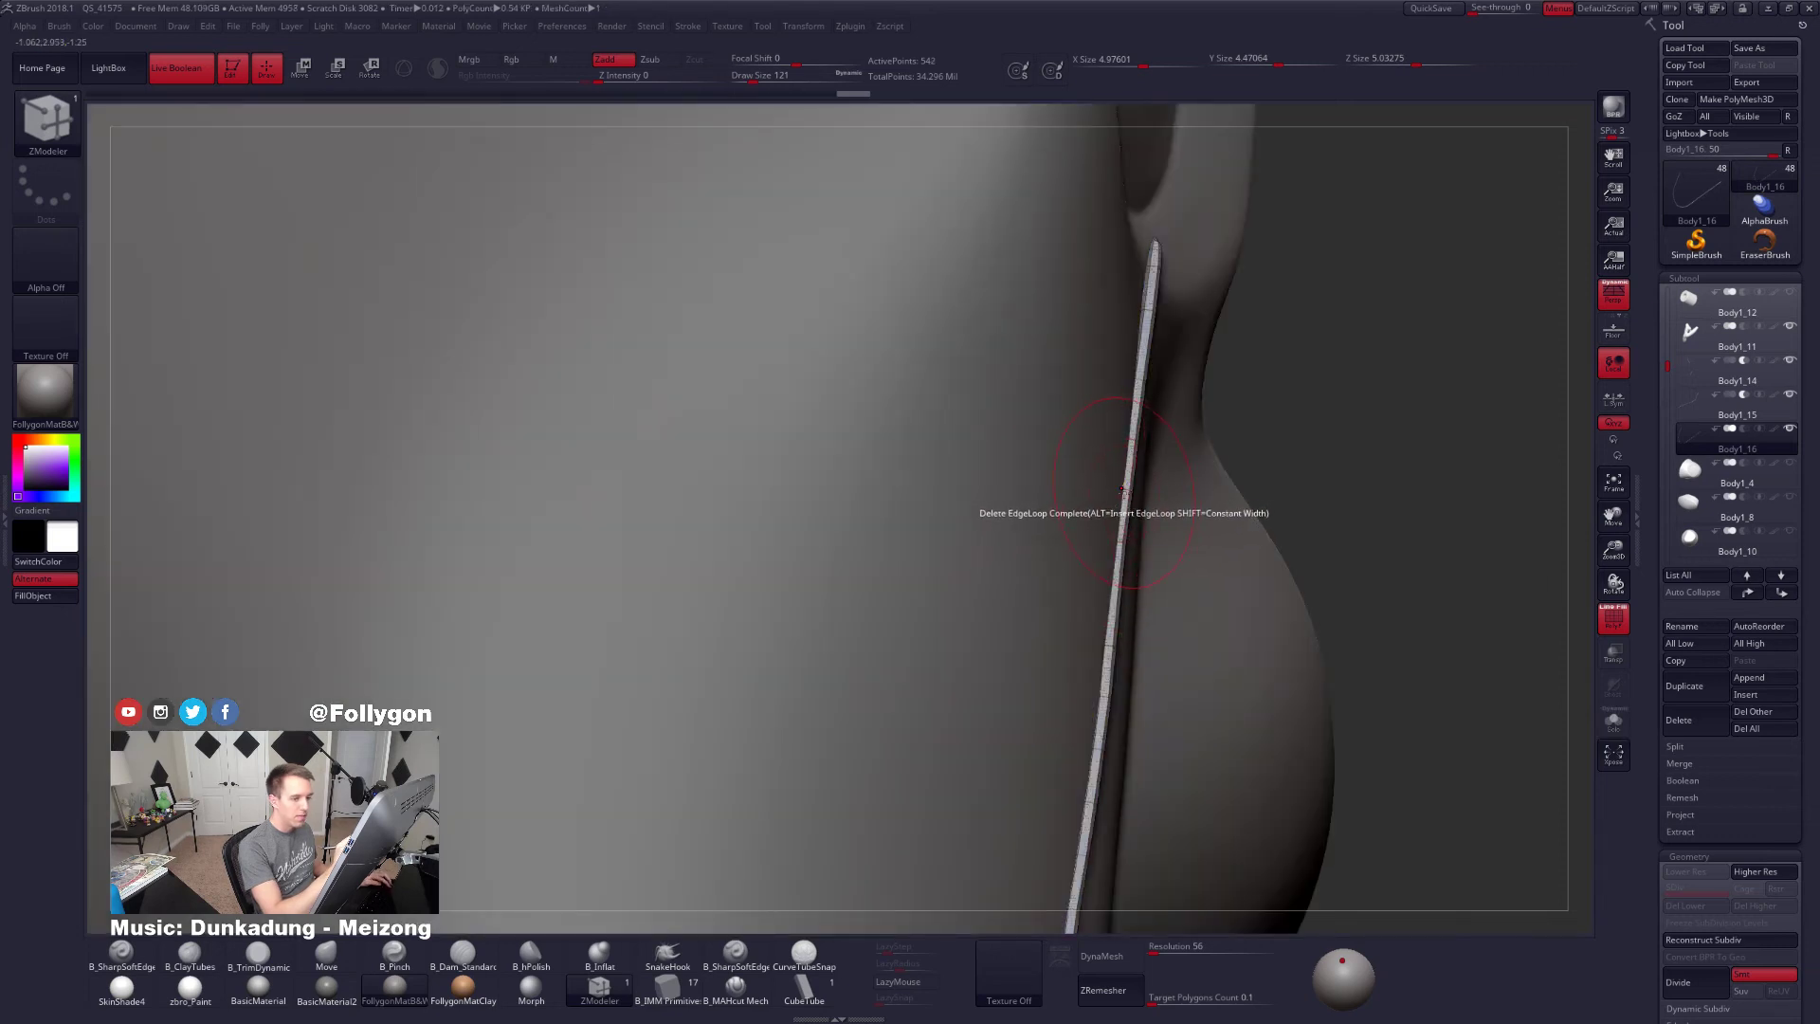
pyautogui.hotkey('ctrl', 'b')
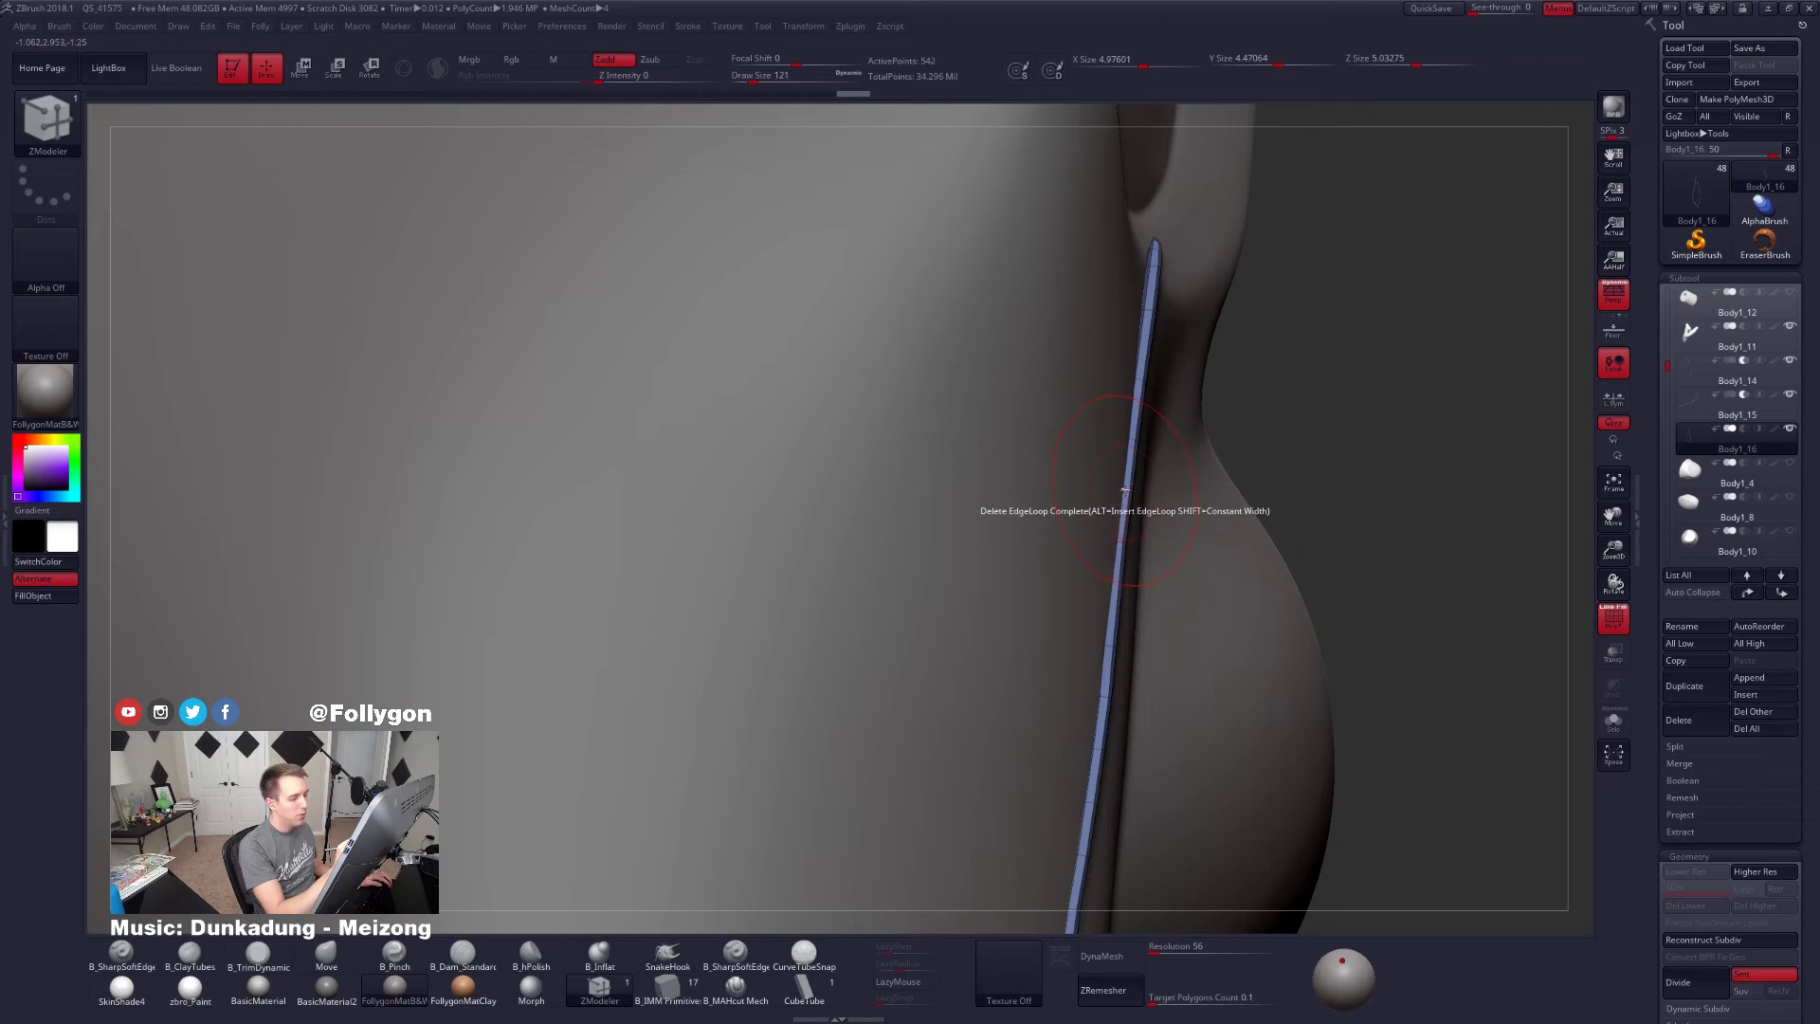
# Delete one more edge loop near the seam strip's upper end, rotate that end slightly with Transpose, and clear the mask
pyautogui.click(1151, 344)
pyautogui.press('r')
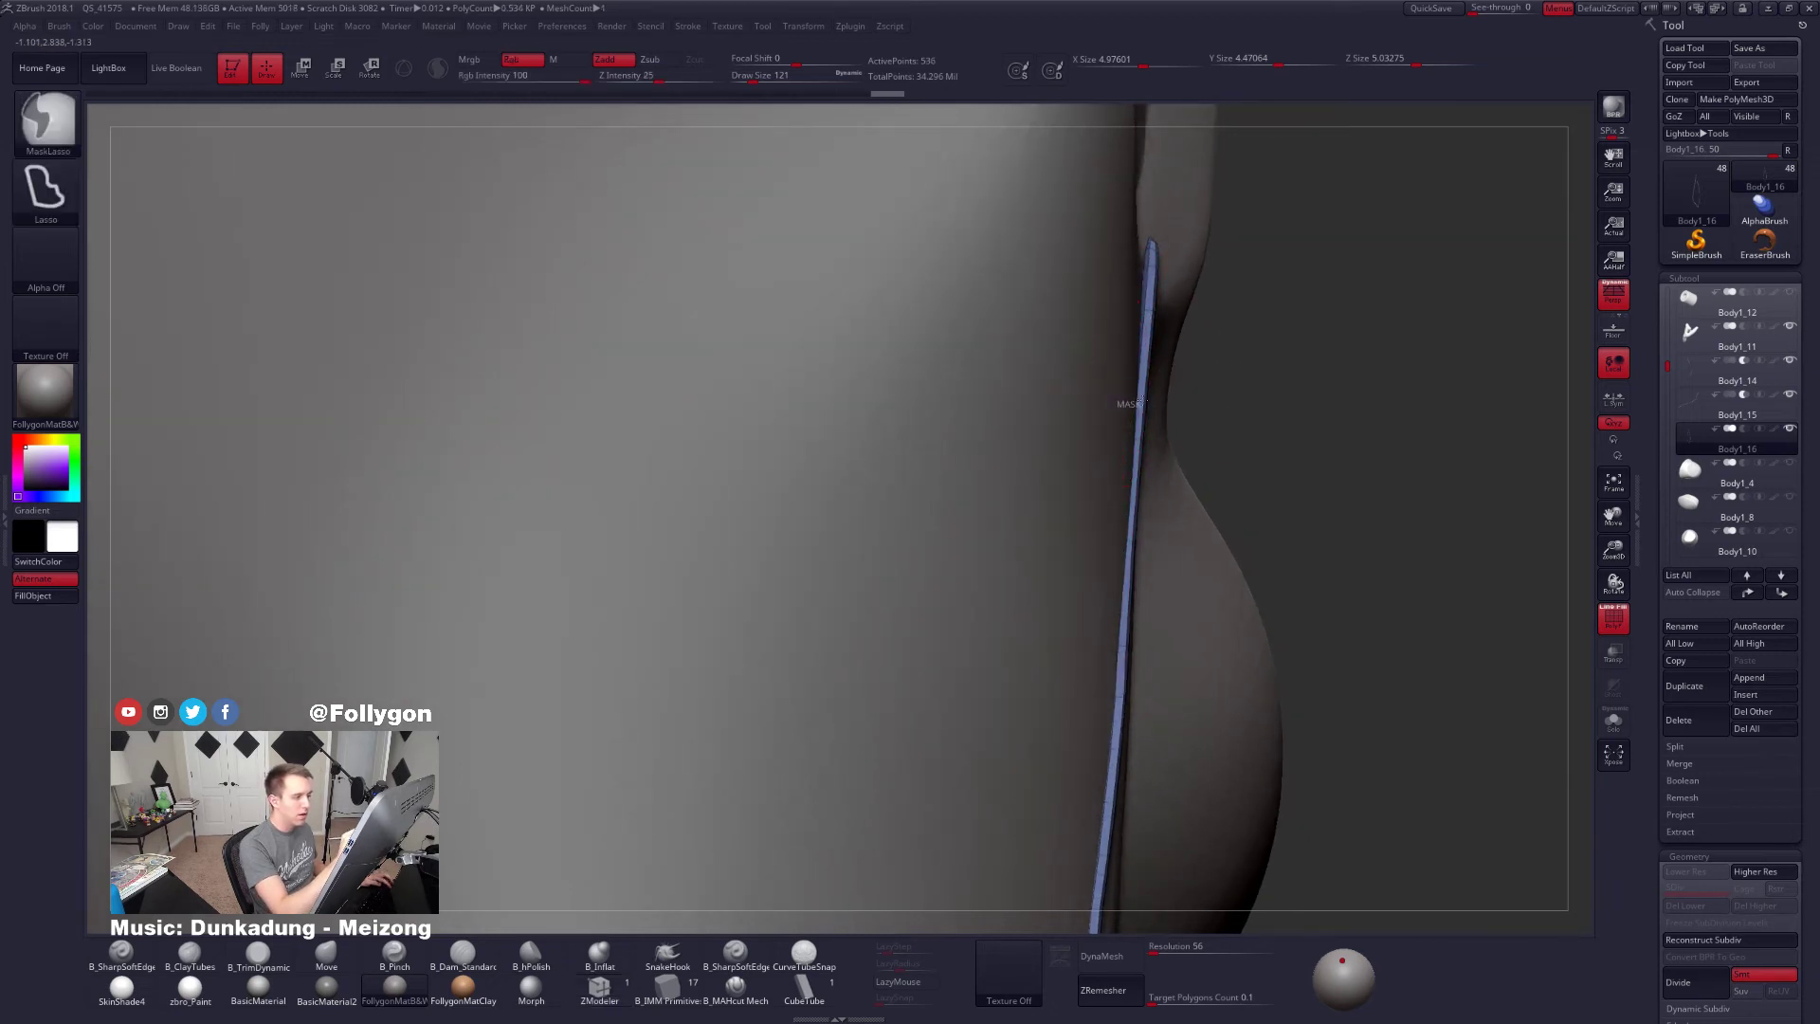
pyautogui.moveTo(1142, 441); pyautogui.dragTo(1140, 373)
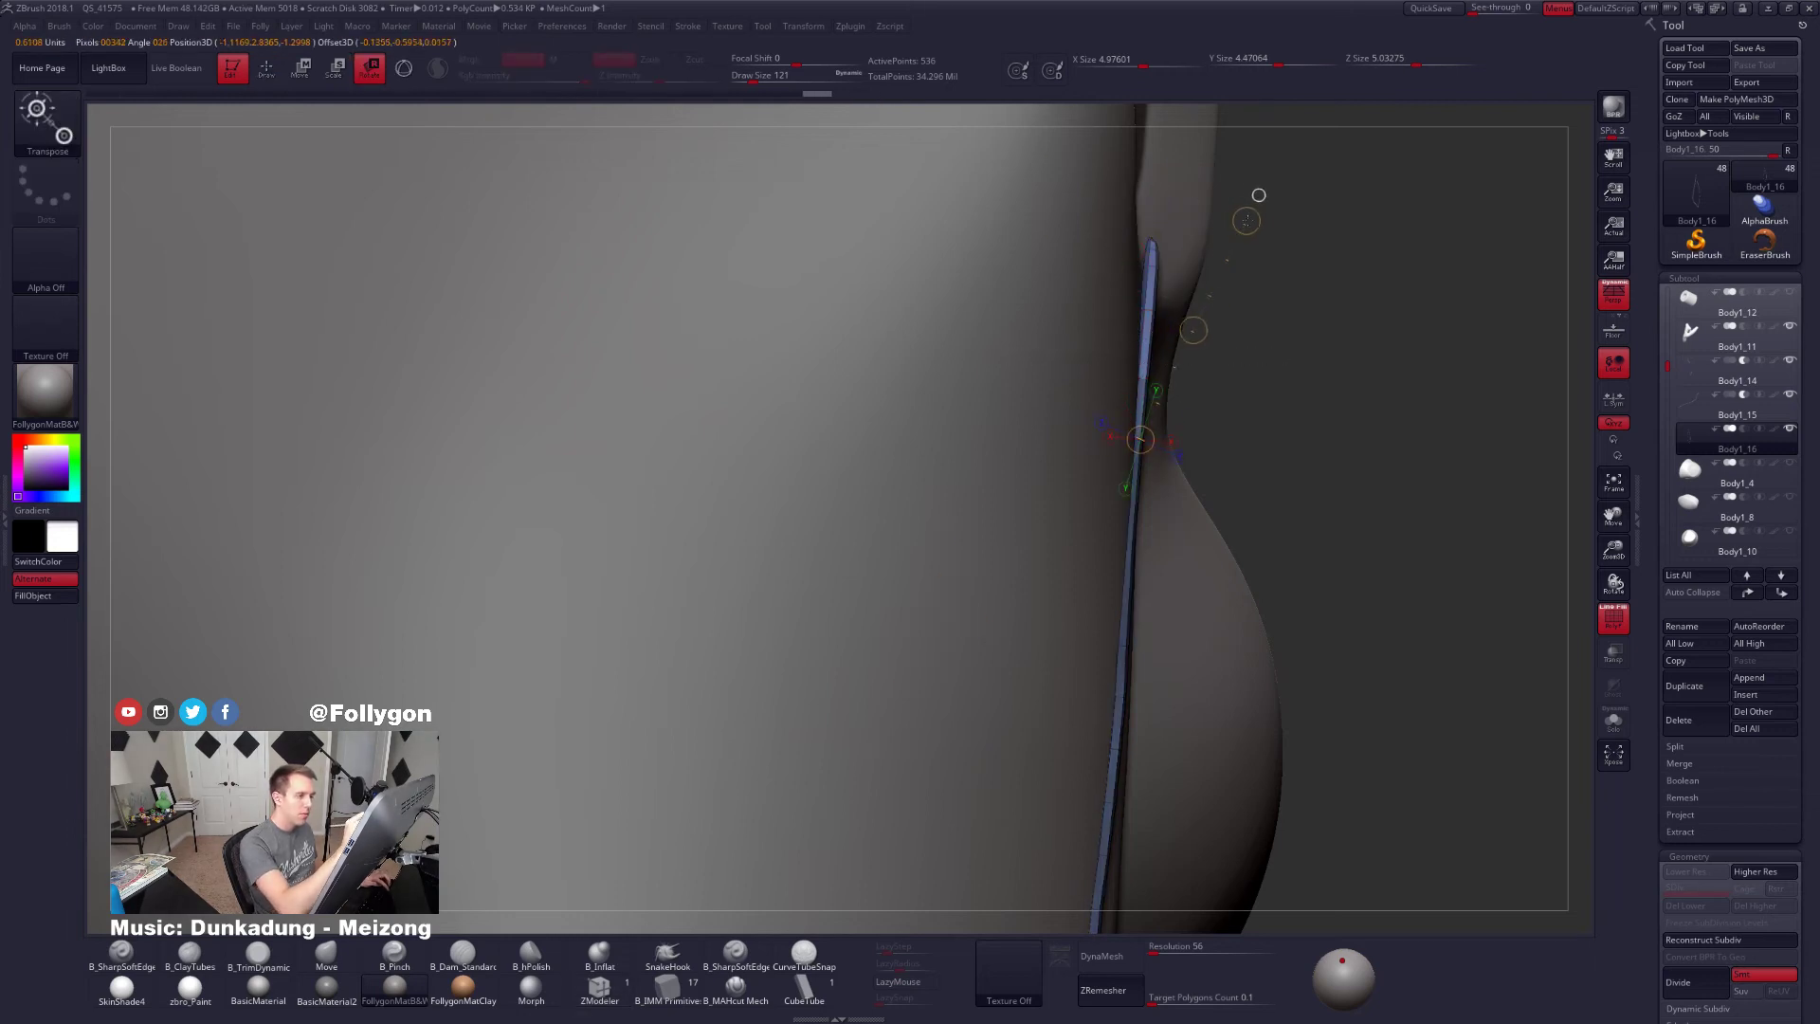
pyautogui.moveTo(1259, 194); pyautogui.dragTo(1269, 194)
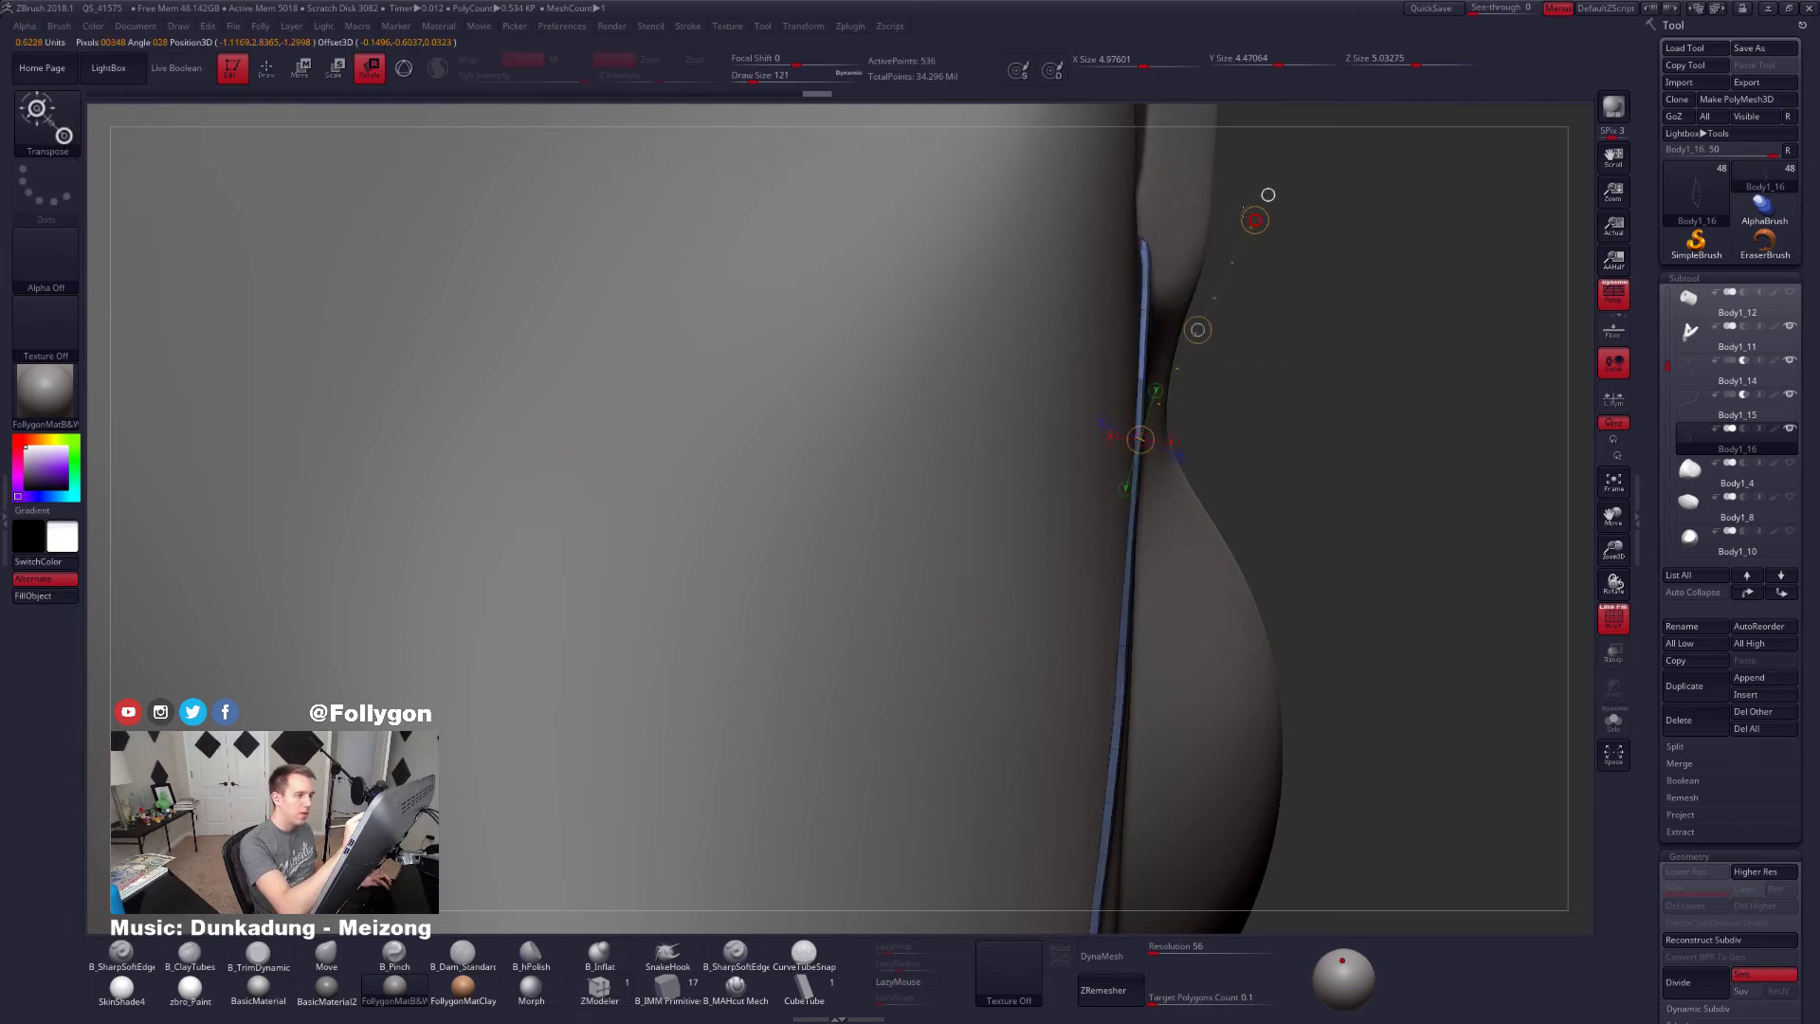
pyautogui.press('q')
pyautogui.keyDown('ctrl'); pyautogui.moveTo(1291, 426); pyautogui.dragTo(1261, 494); pyautogui.keyUp('ctrl')
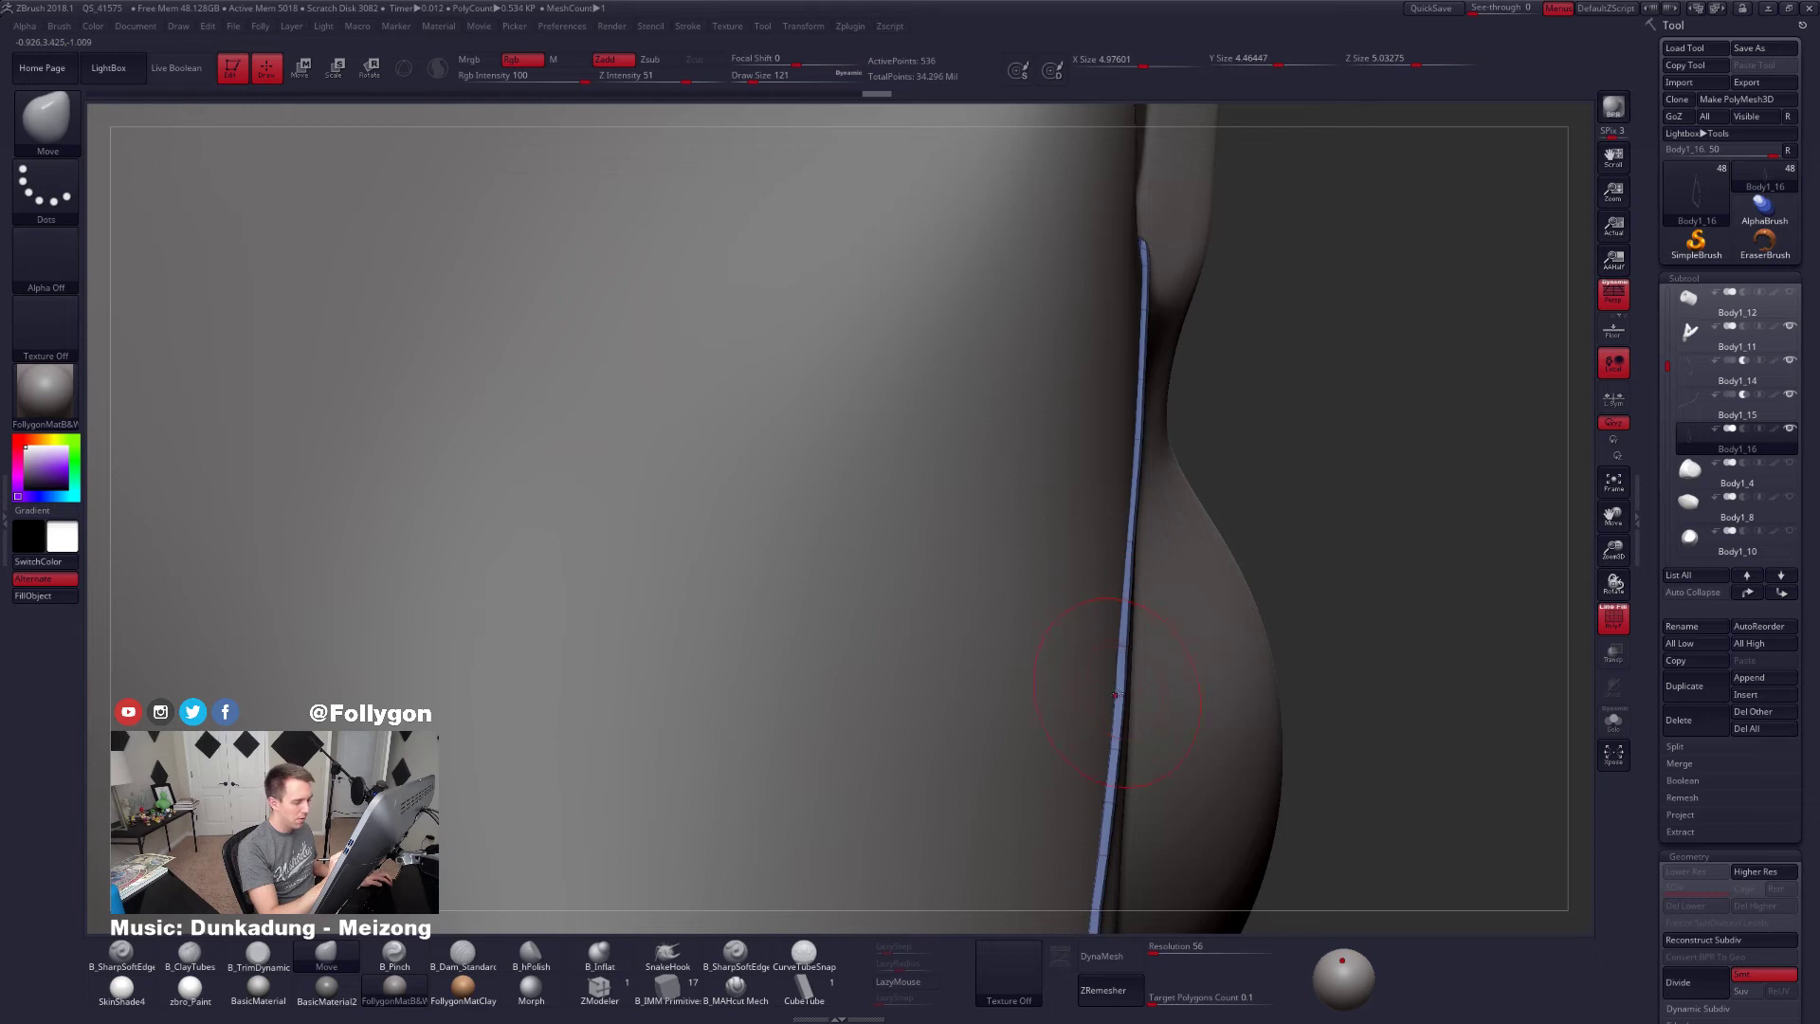
# Delete surplus edge loops down the seam strip's upper section with ZModeler, checking the strip both isolated and against the body
pyautogui.click(608, 986)
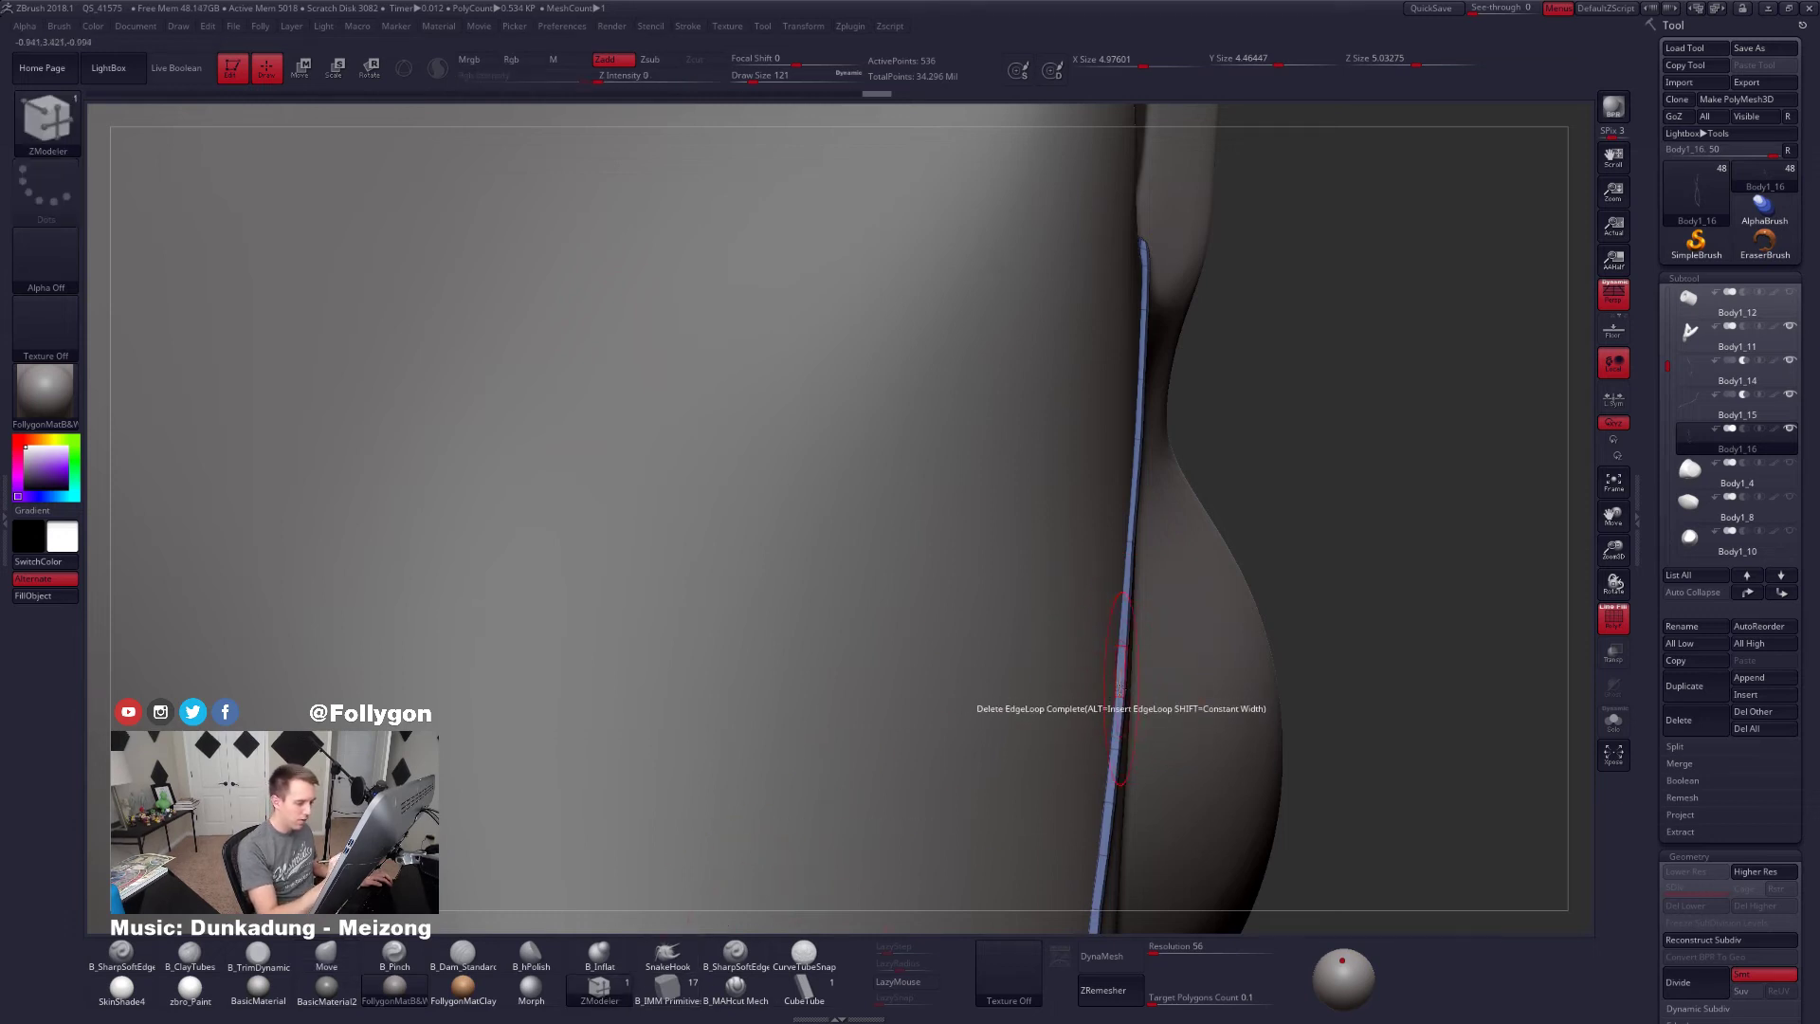
pyautogui.moveTo(1115, 729); pyautogui.dragTo(1116, 696)
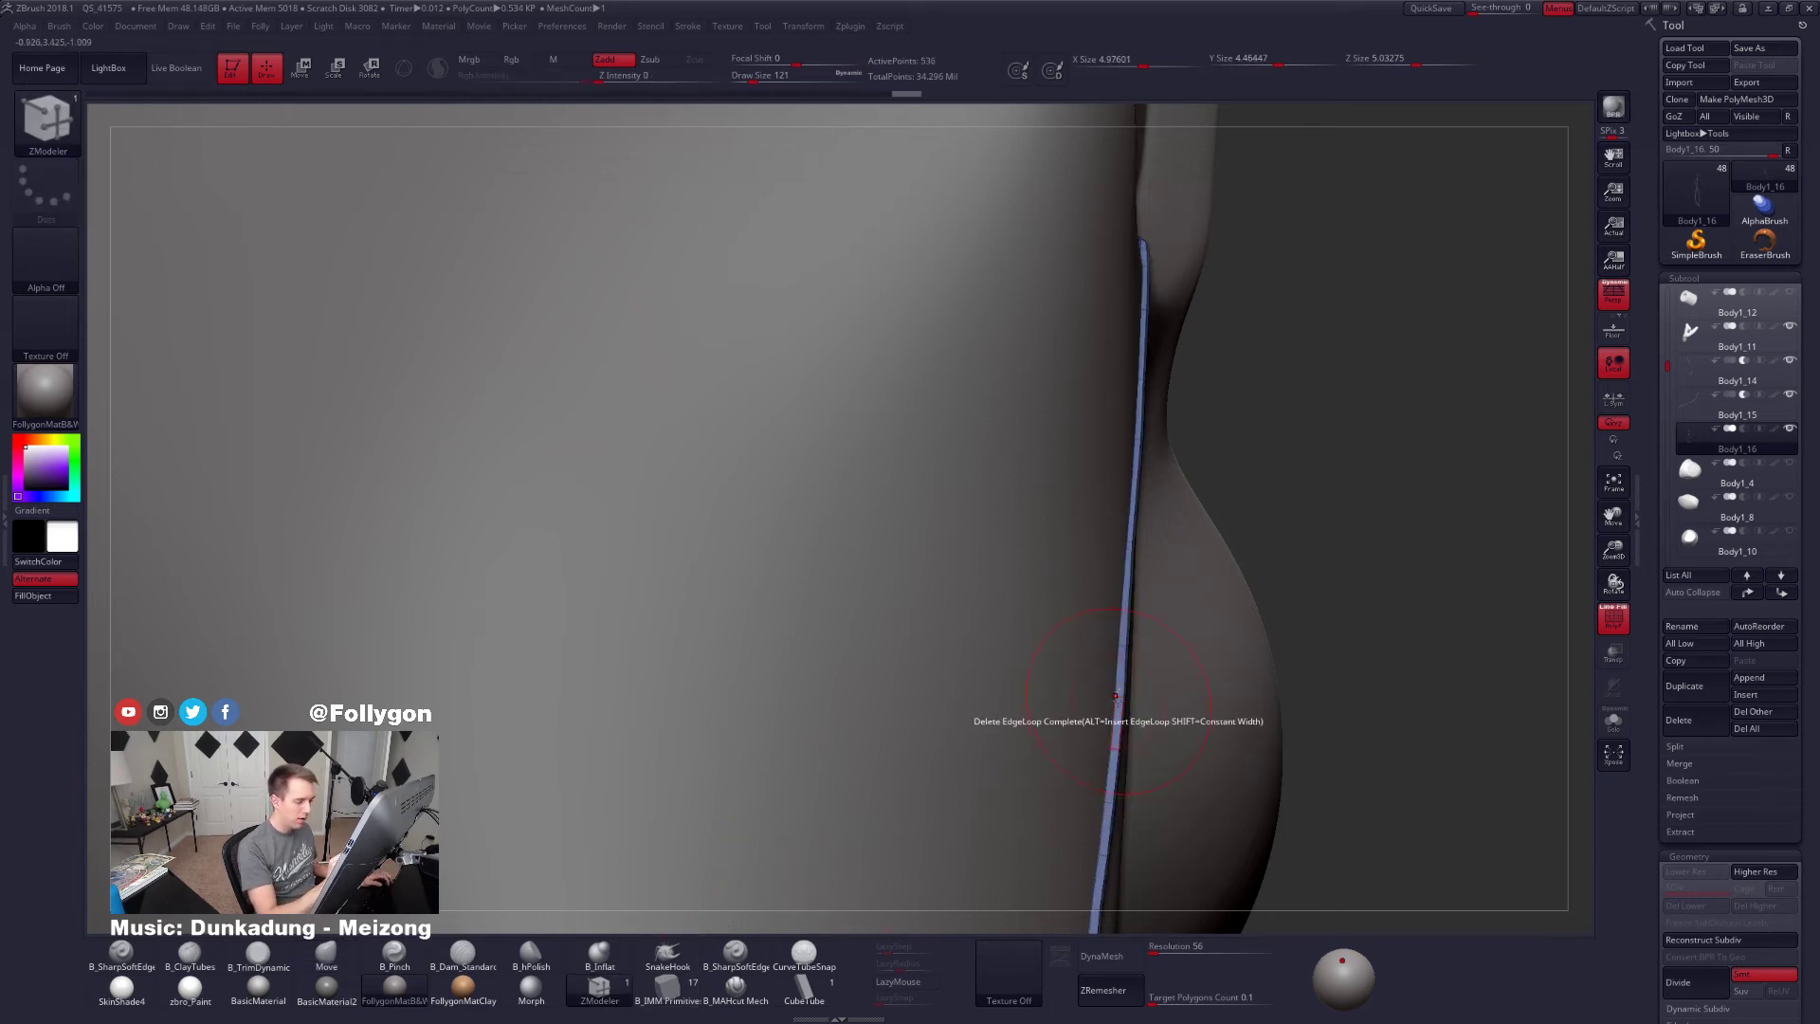
pyautogui.keyDown('alt'); pyautogui.moveTo(1116, 746); pyautogui.dragTo(1134, 579, button='right'); pyautogui.keyUp('alt')
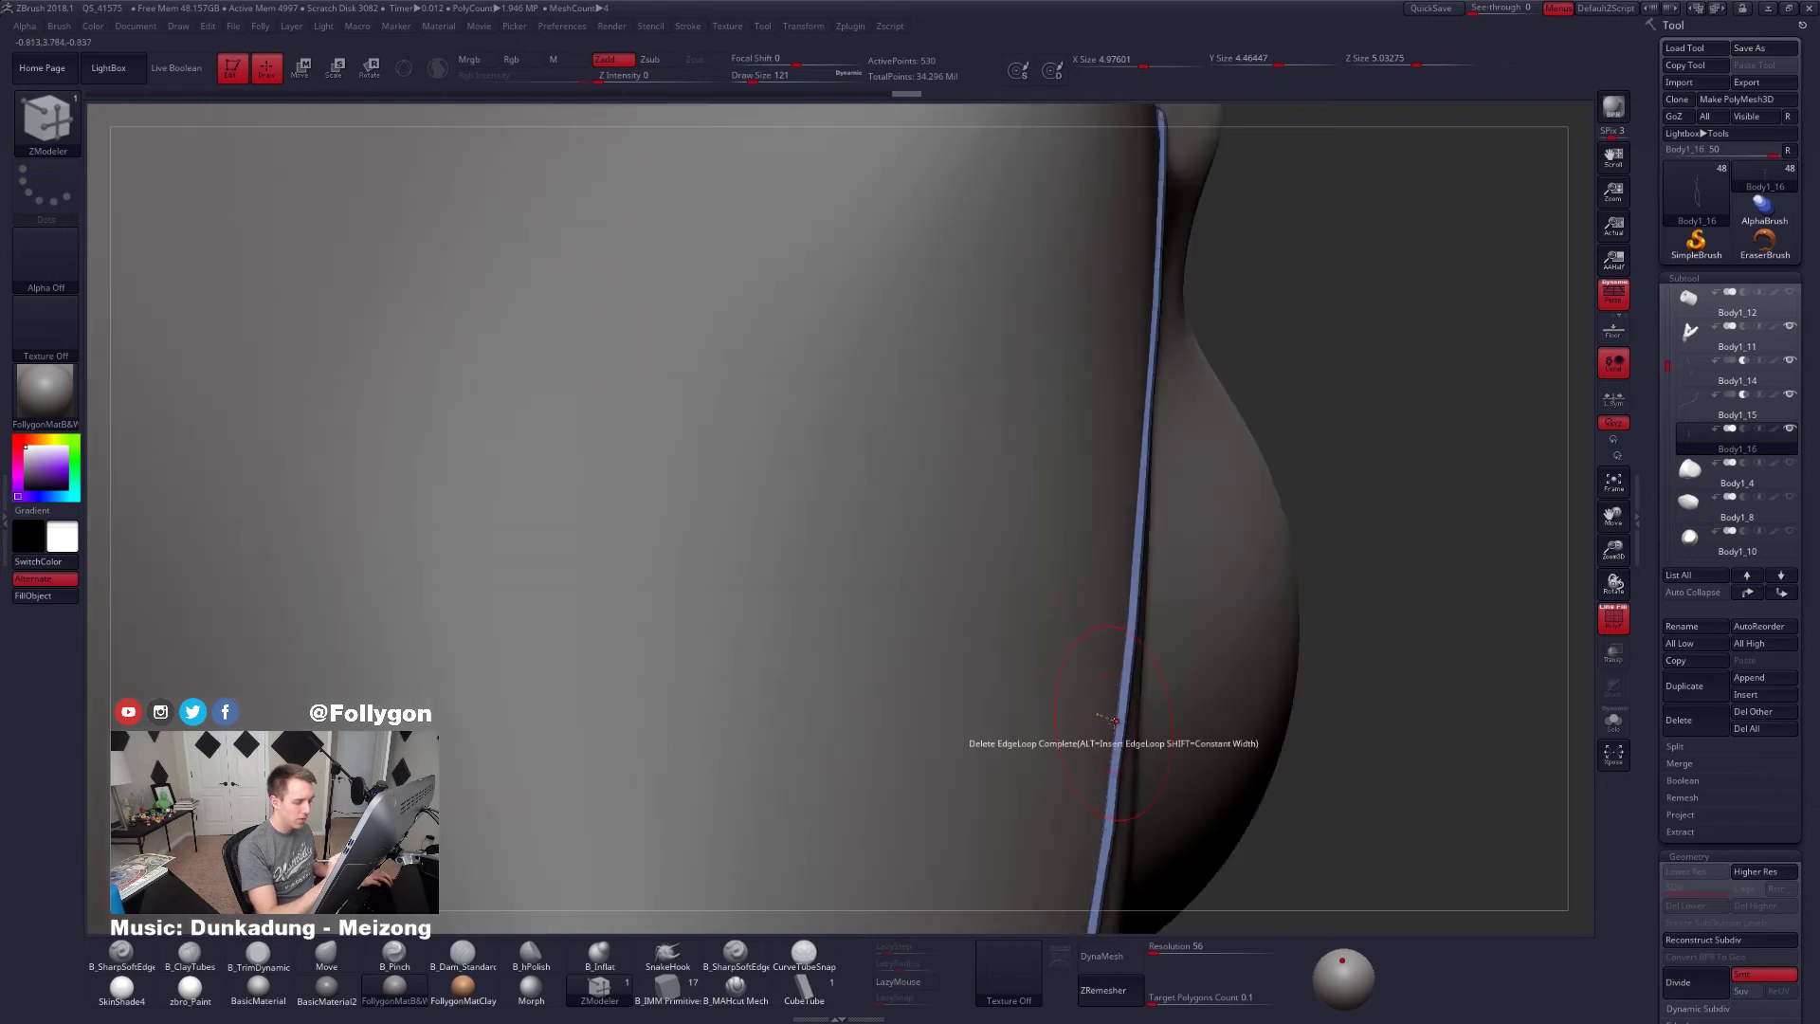
pyautogui.hotkey('shift', 's')
pyautogui.keyDown('alt'); pyautogui.moveTo(1125, 711); pyautogui.dragTo(1138, 504, button='right'); pyautogui.keyUp('alt')
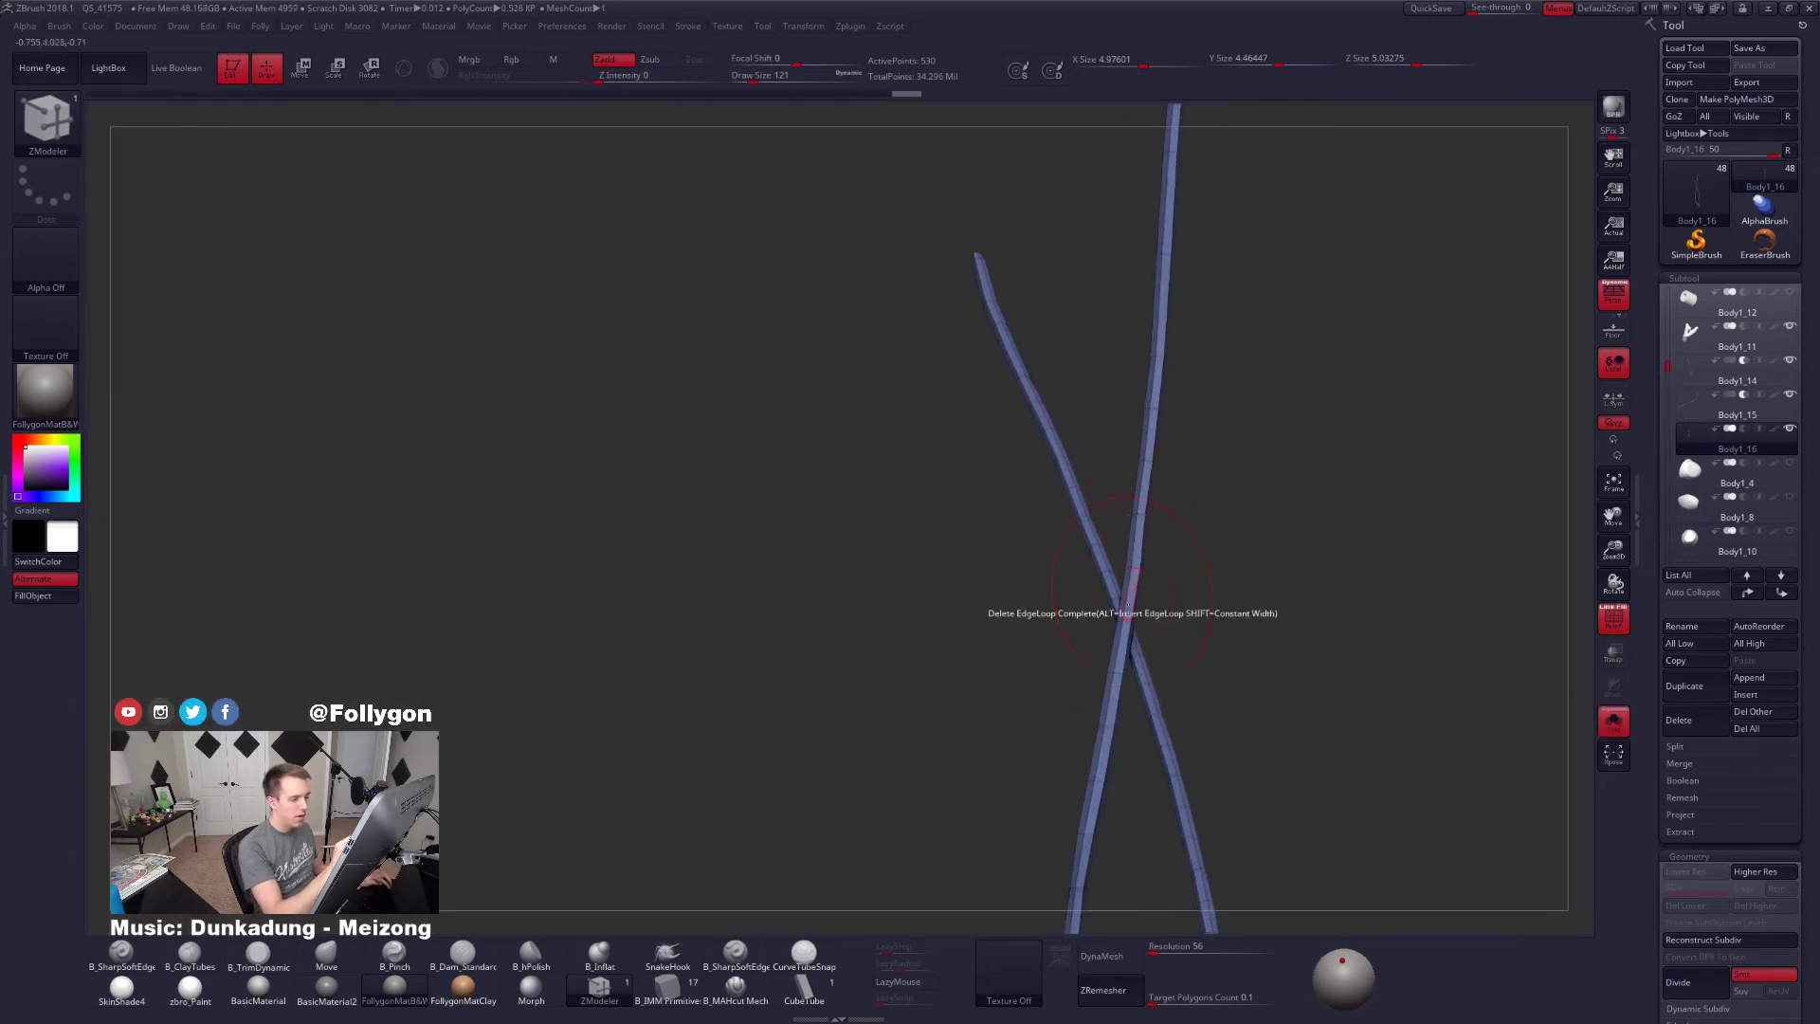
pyautogui.hotkey('shift', 's')
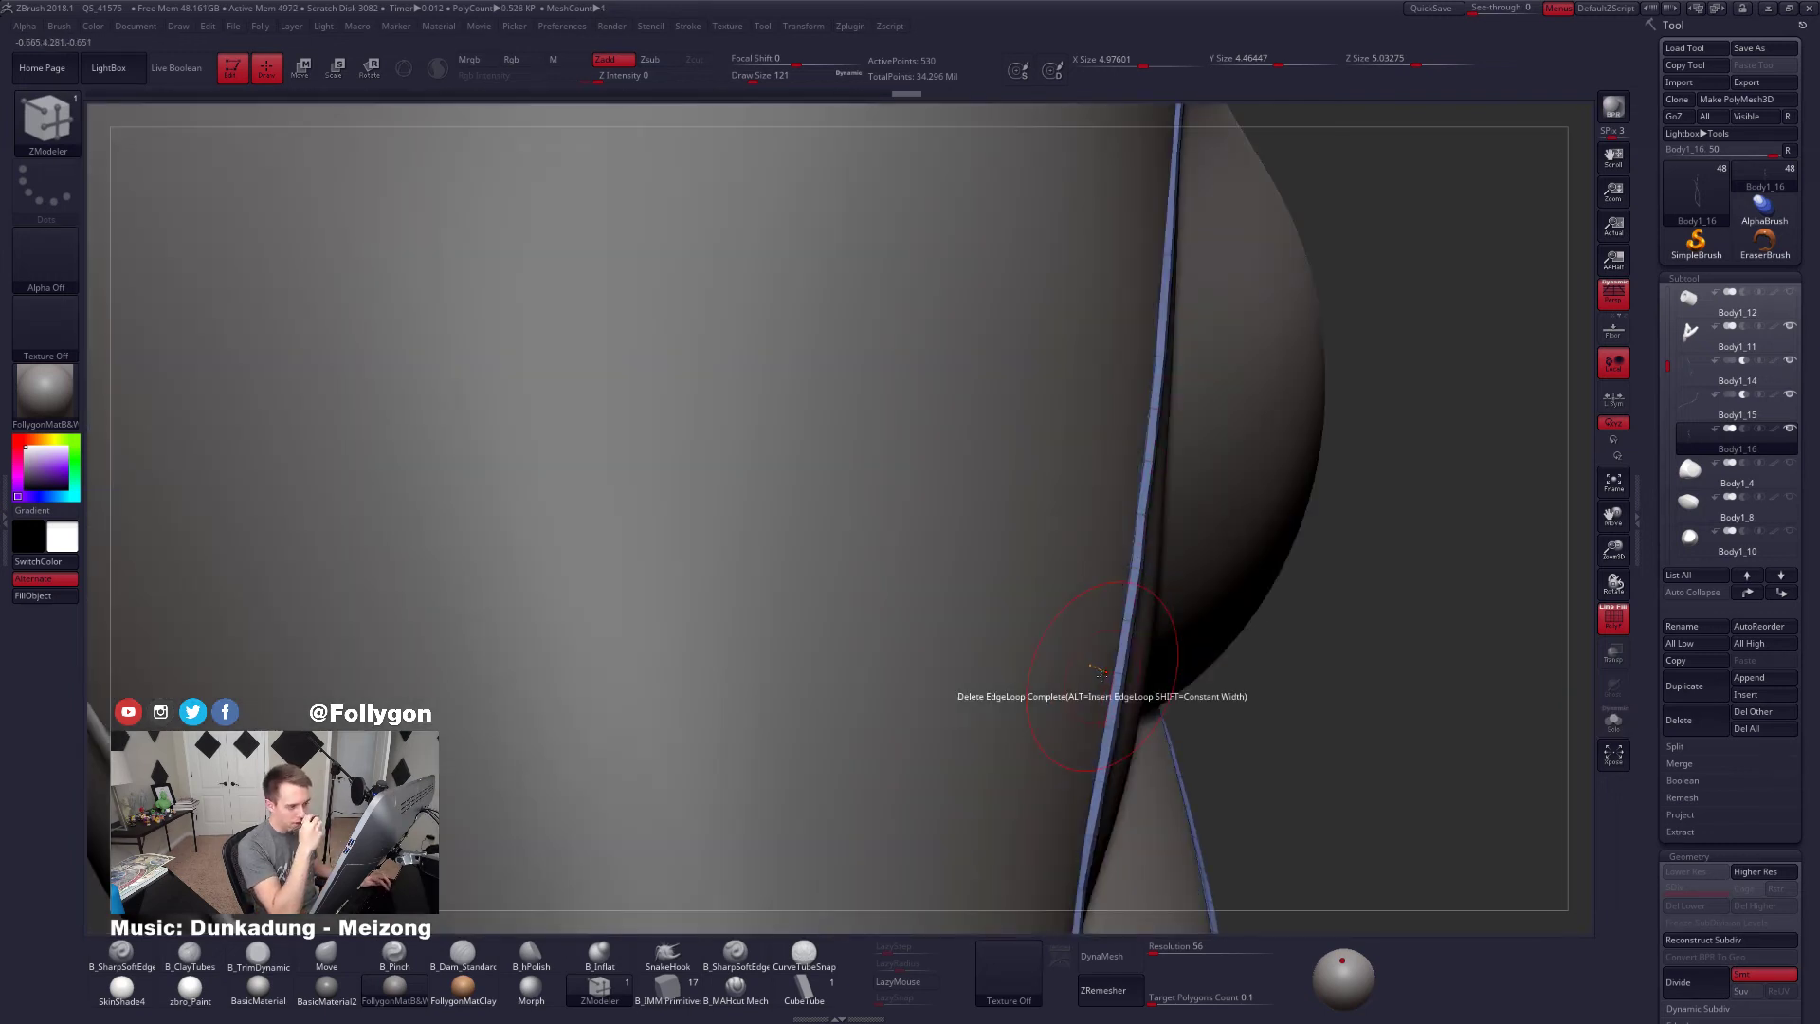
pyautogui.click(1153, 410)
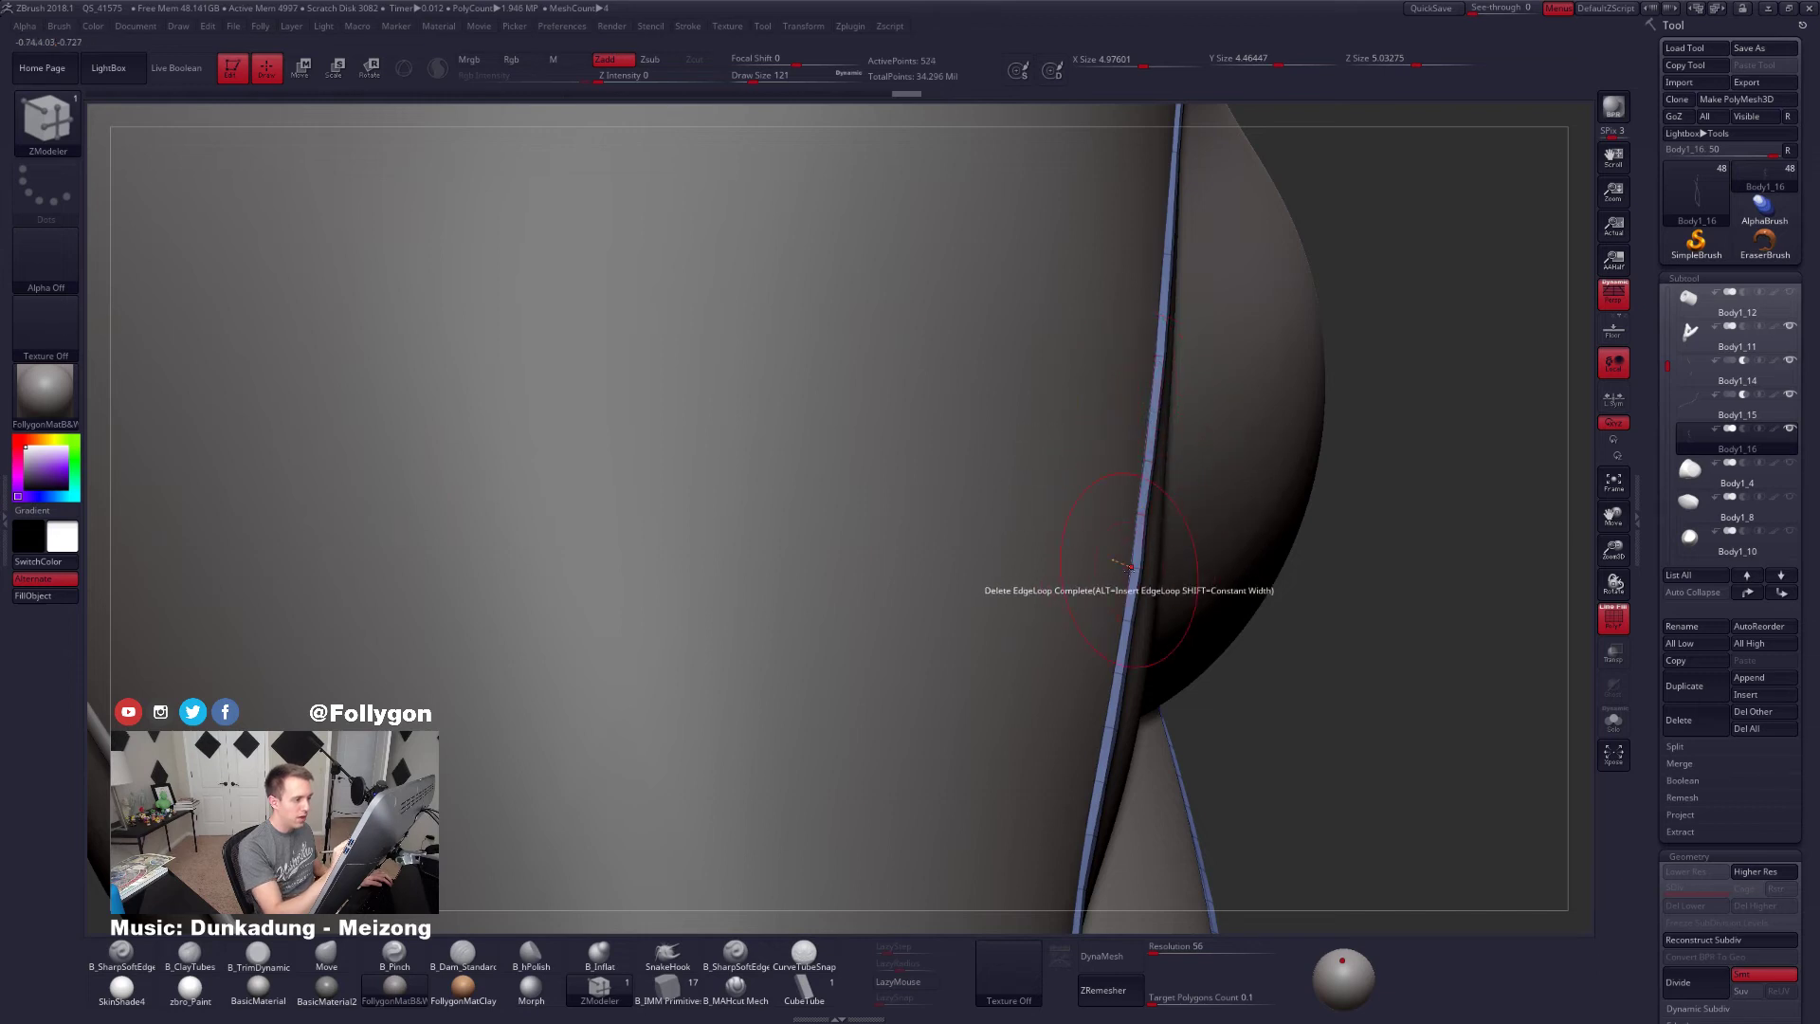
pyautogui.click(1141, 515)
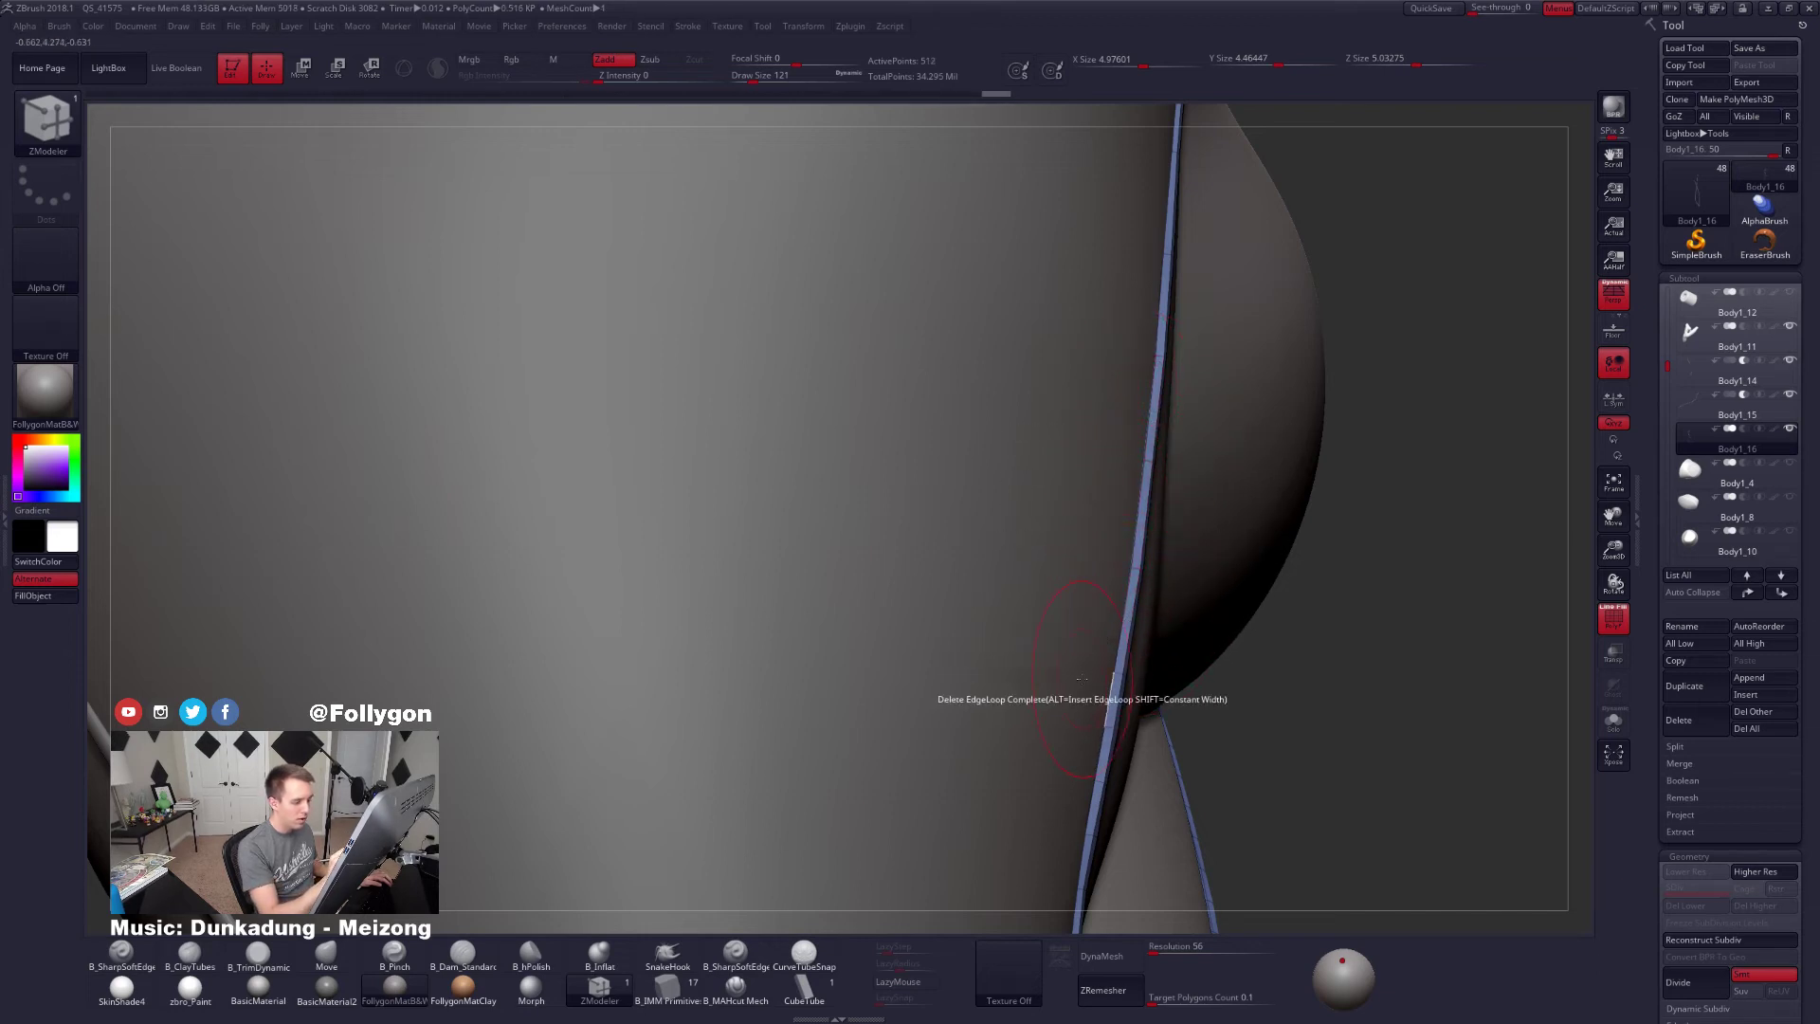
pyautogui.click(1107, 728)
# Mask all but a short section of the isolated strip and shift that section with Transpose Move to fit the body
pyautogui.press('b')
pyautogui.press('m')
pyautogui.press('v')
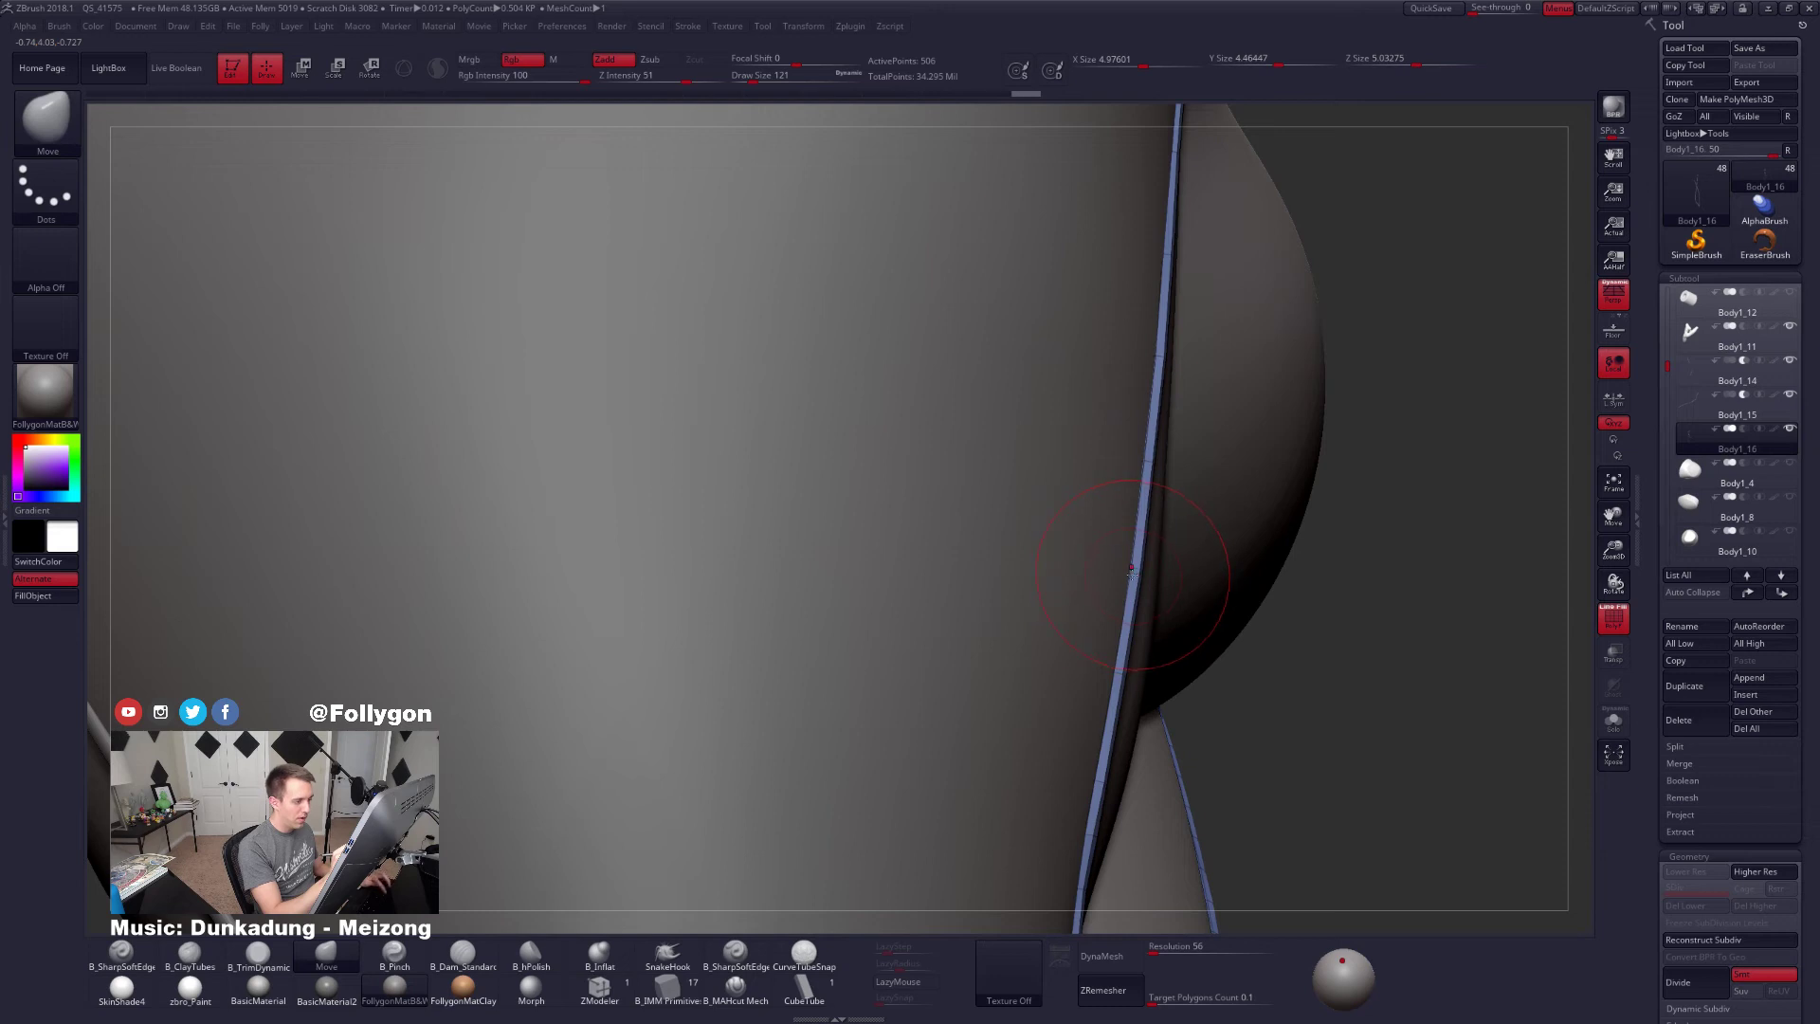
pyautogui.hotkey('shift', 's')
pyautogui.keyDown('ctrl'); pyautogui.moveTo(1122, 560); pyautogui.dragTo(1172, 576); pyautogui.keyUp('ctrl')
pyautogui.keyDown('ctrl'); pyautogui.click(1174, 561); pyautogui.keyUp('ctrl')
pyautogui.press('w')
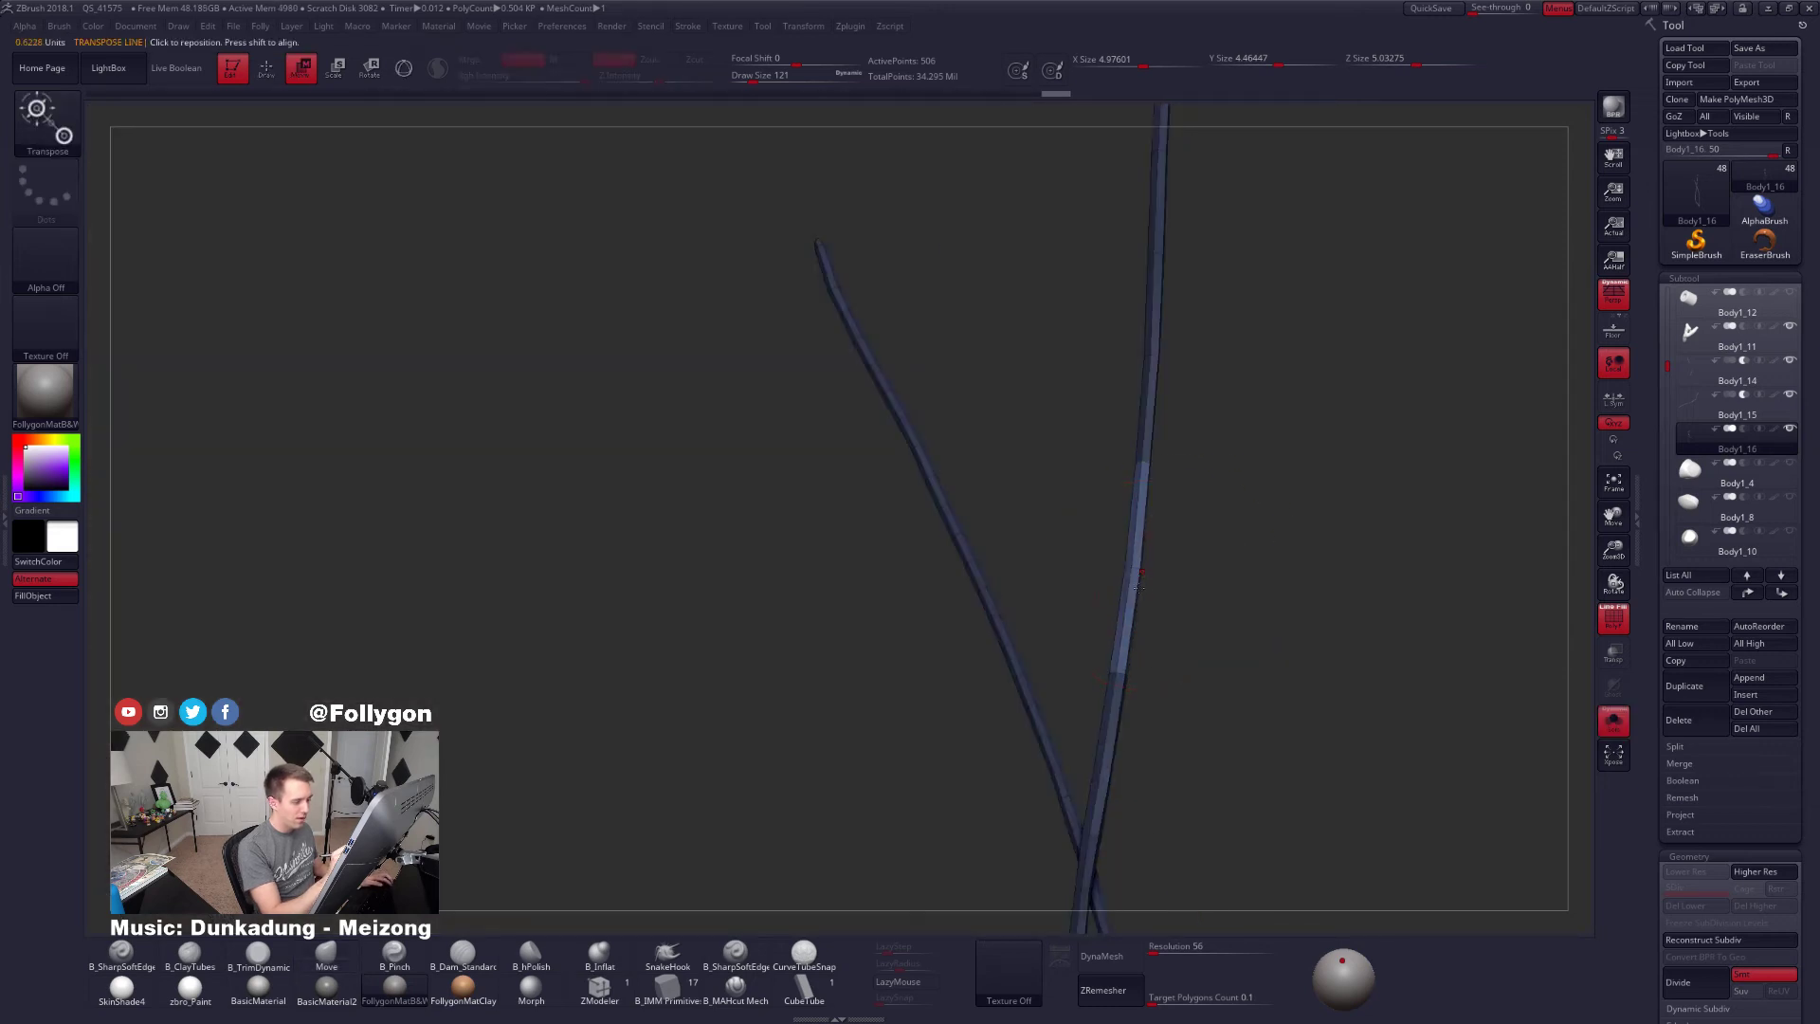
pyautogui.moveTo(1139, 587); pyautogui.dragTo(1196, 582, button='right')
pyautogui.keyDown('shift'); pyautogui.moveTo(1130, 567); pyautogui.dragTo(1250, 567); pyautogui.keyUp('shift')
pyautogui.hotkey('shift', 's')
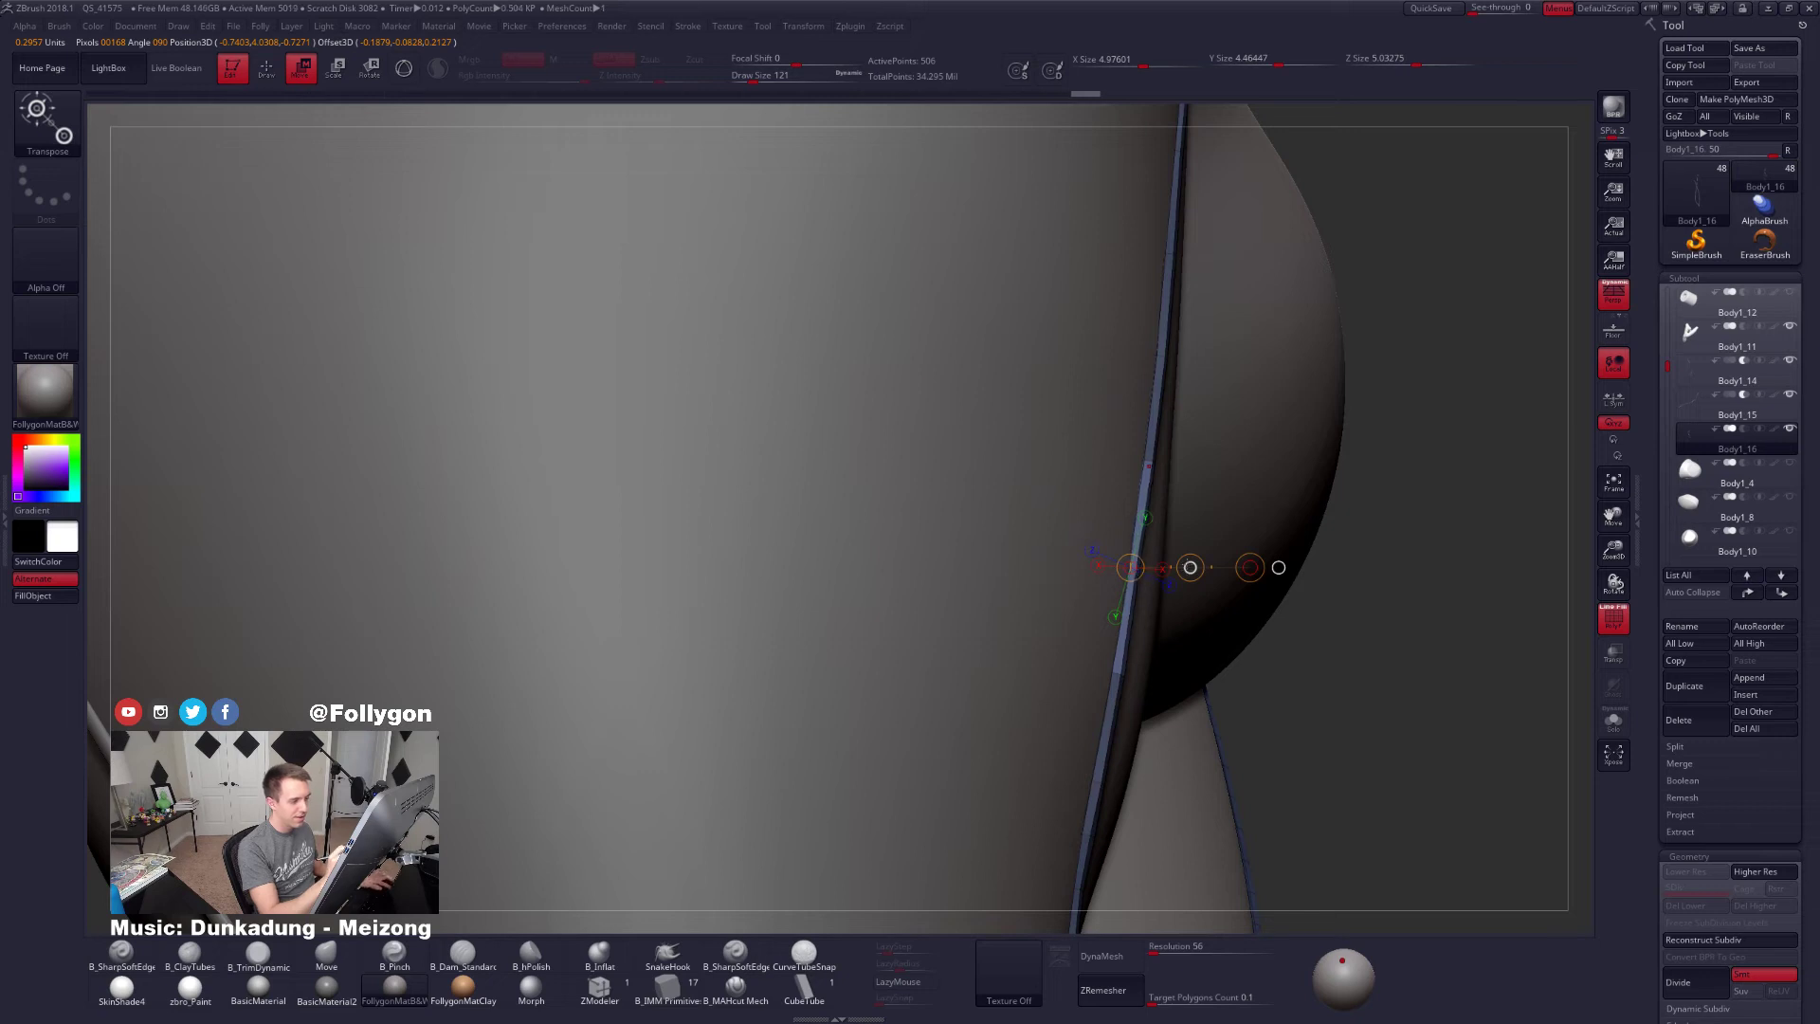
pyautogui.press('q')
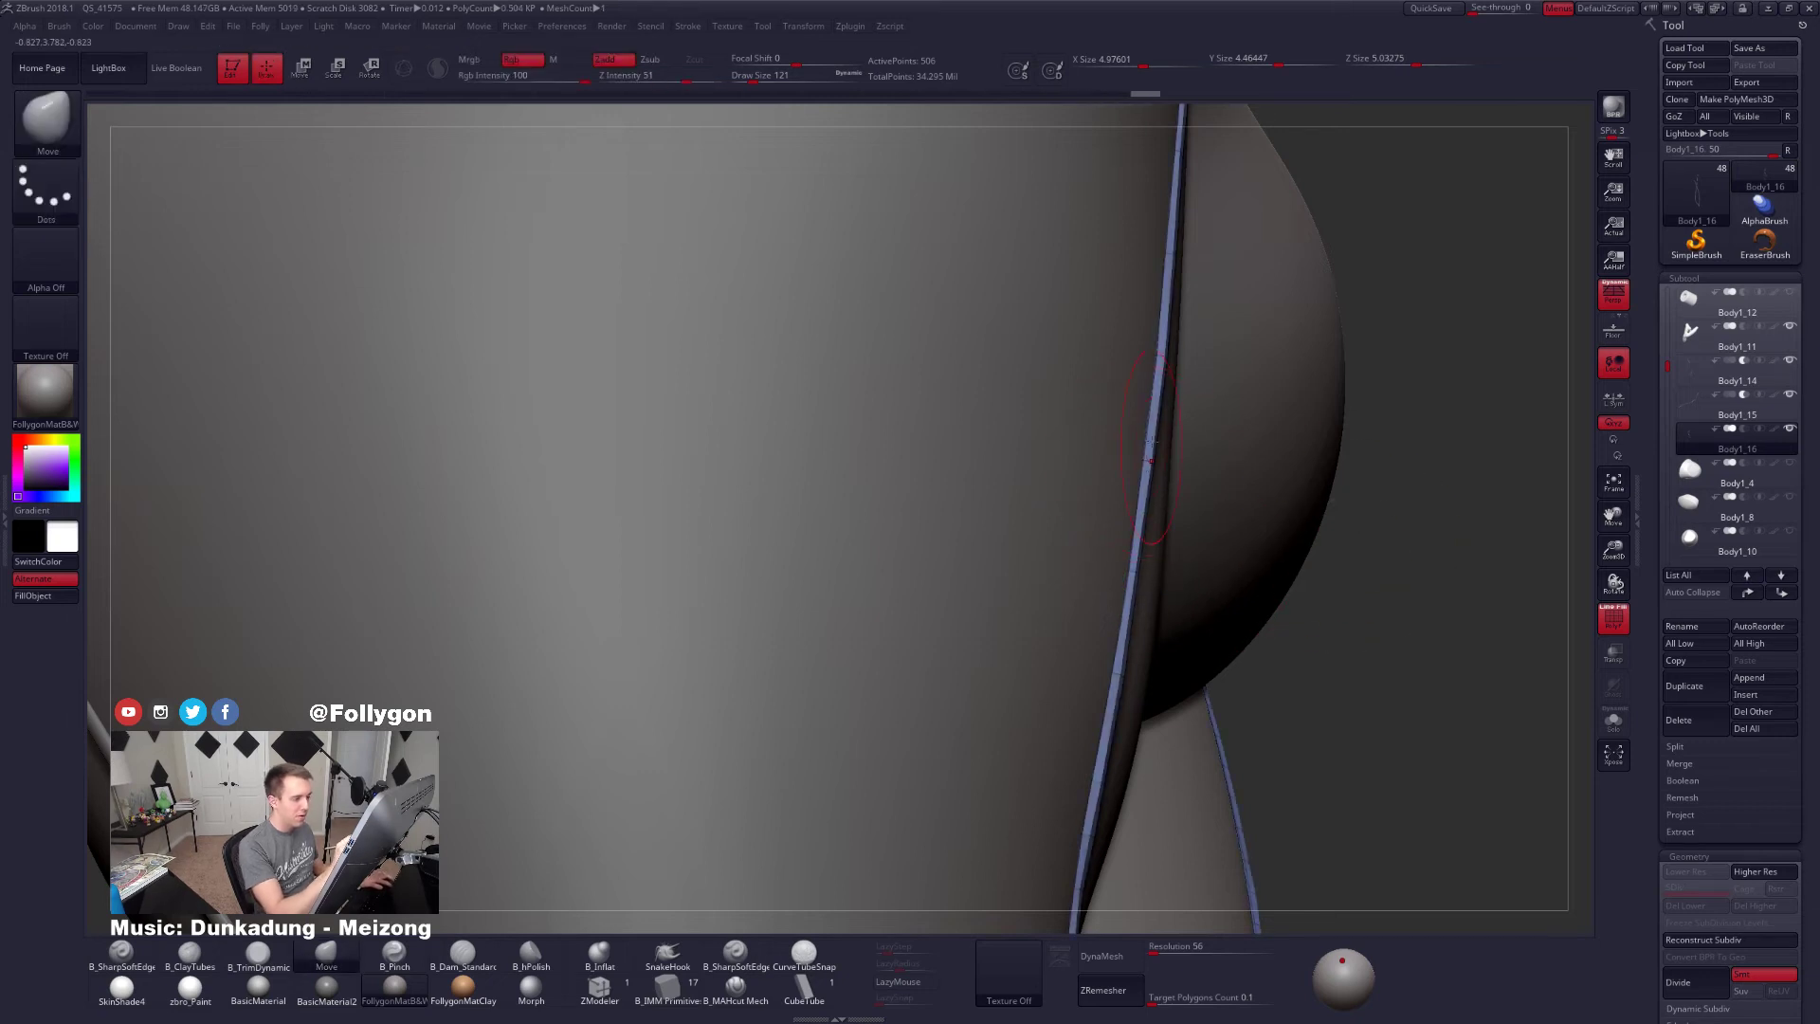
# Delete edge loops with ZModeler from the strip section just below the part that was shifted
pyautogui.click(621, 990)
pyautogui.hotkey('shift', 's')
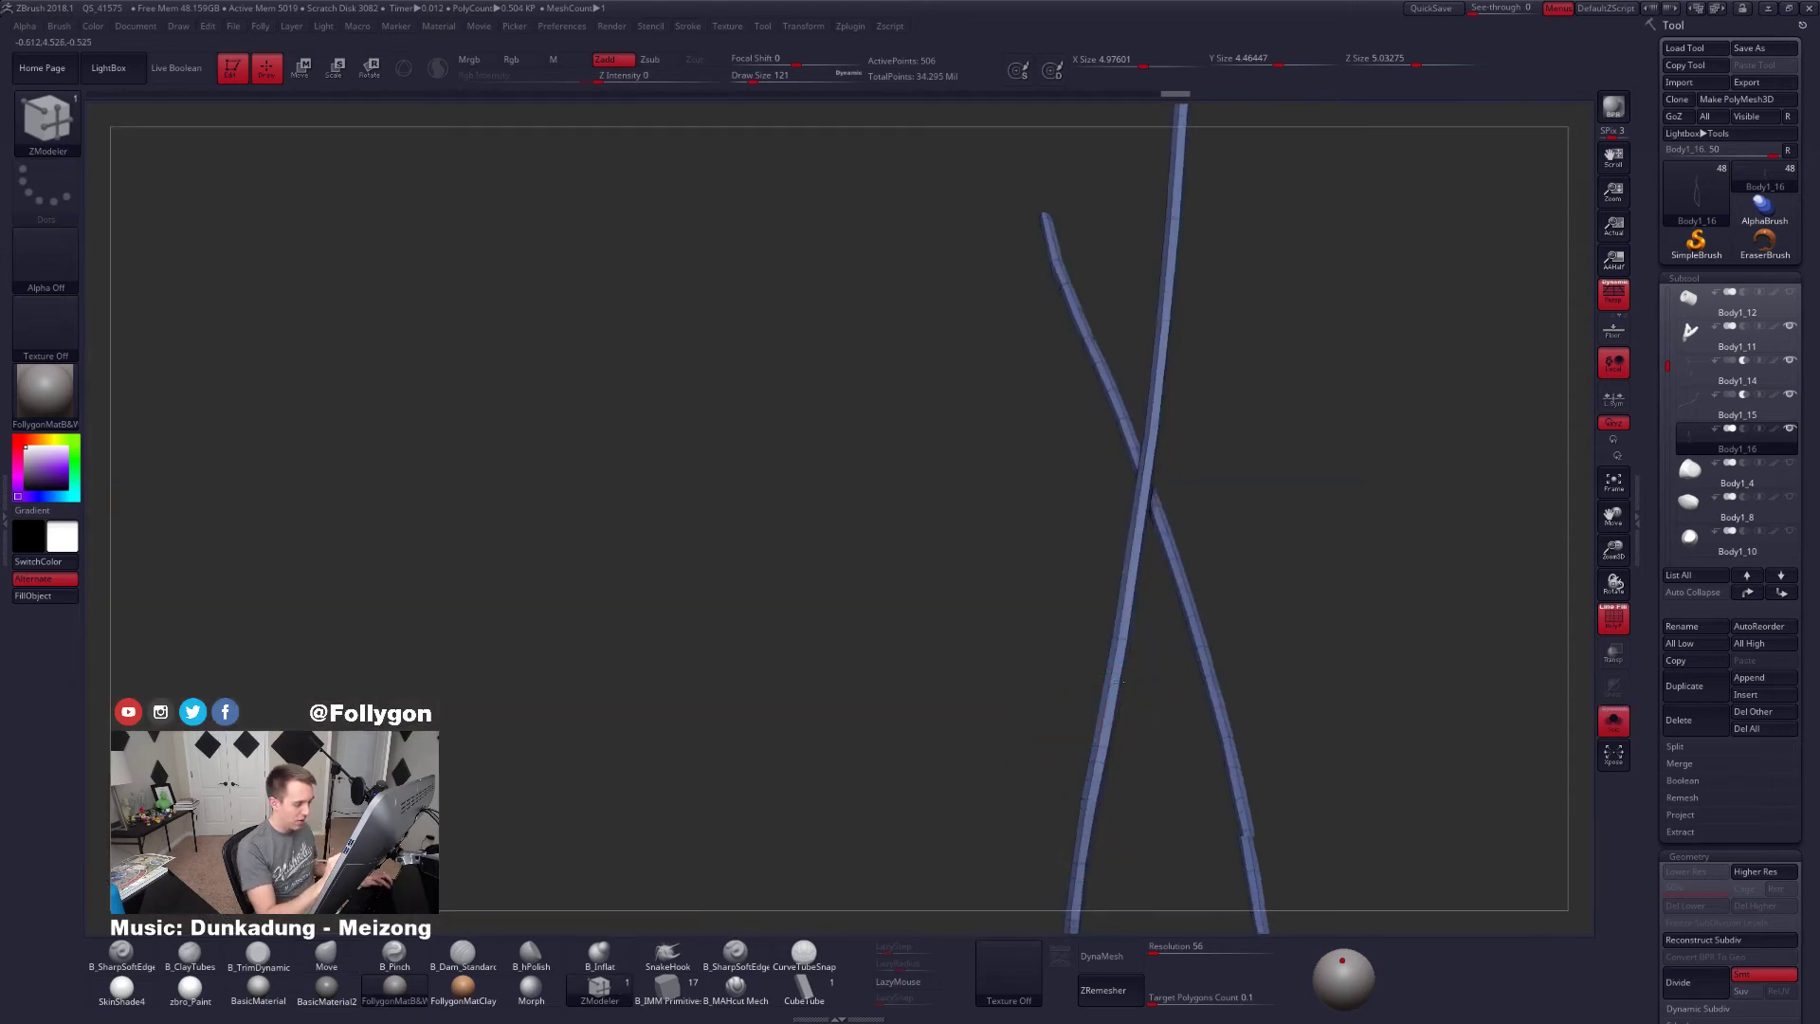
pyautogui.moveTo(1050, 749); pyautogui.dragTo(1133, 618, button='right')
pyautogui.hotkey('shift', 's')
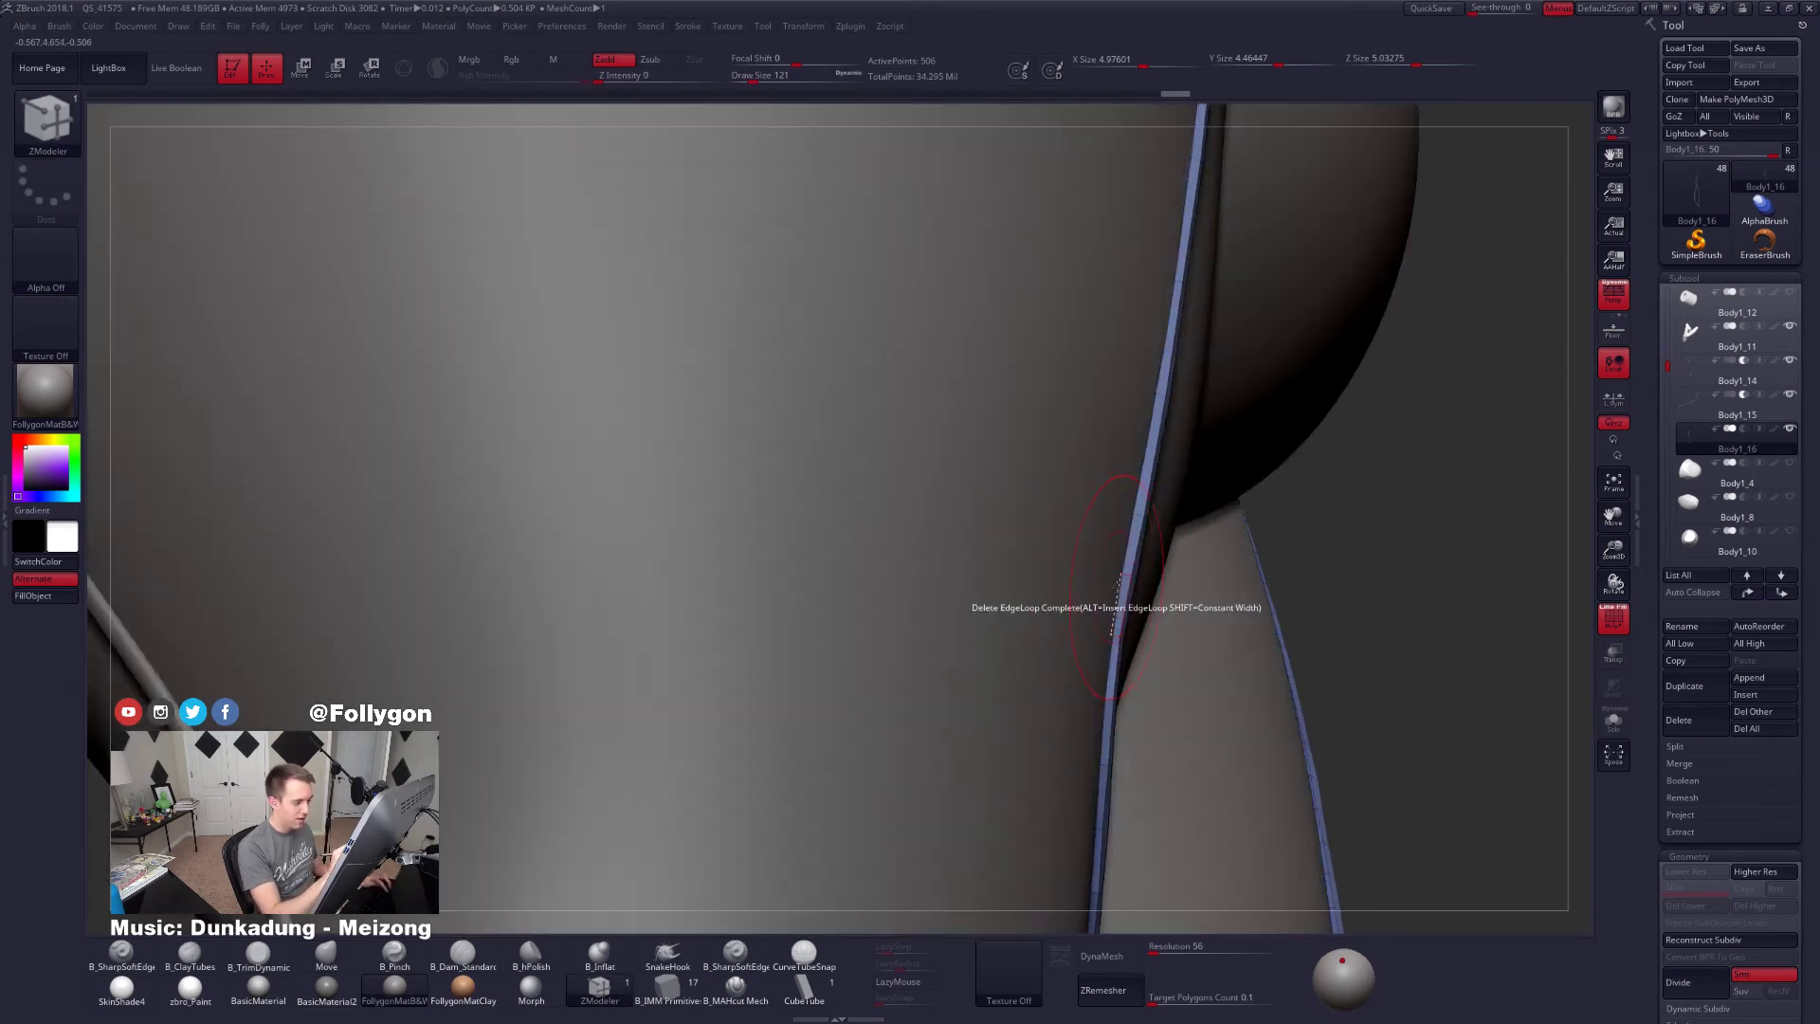
pyautogui.click(1126, 575)
pyautogui.click(1110, 698)
pyautogui.hotkey('shift', 's')
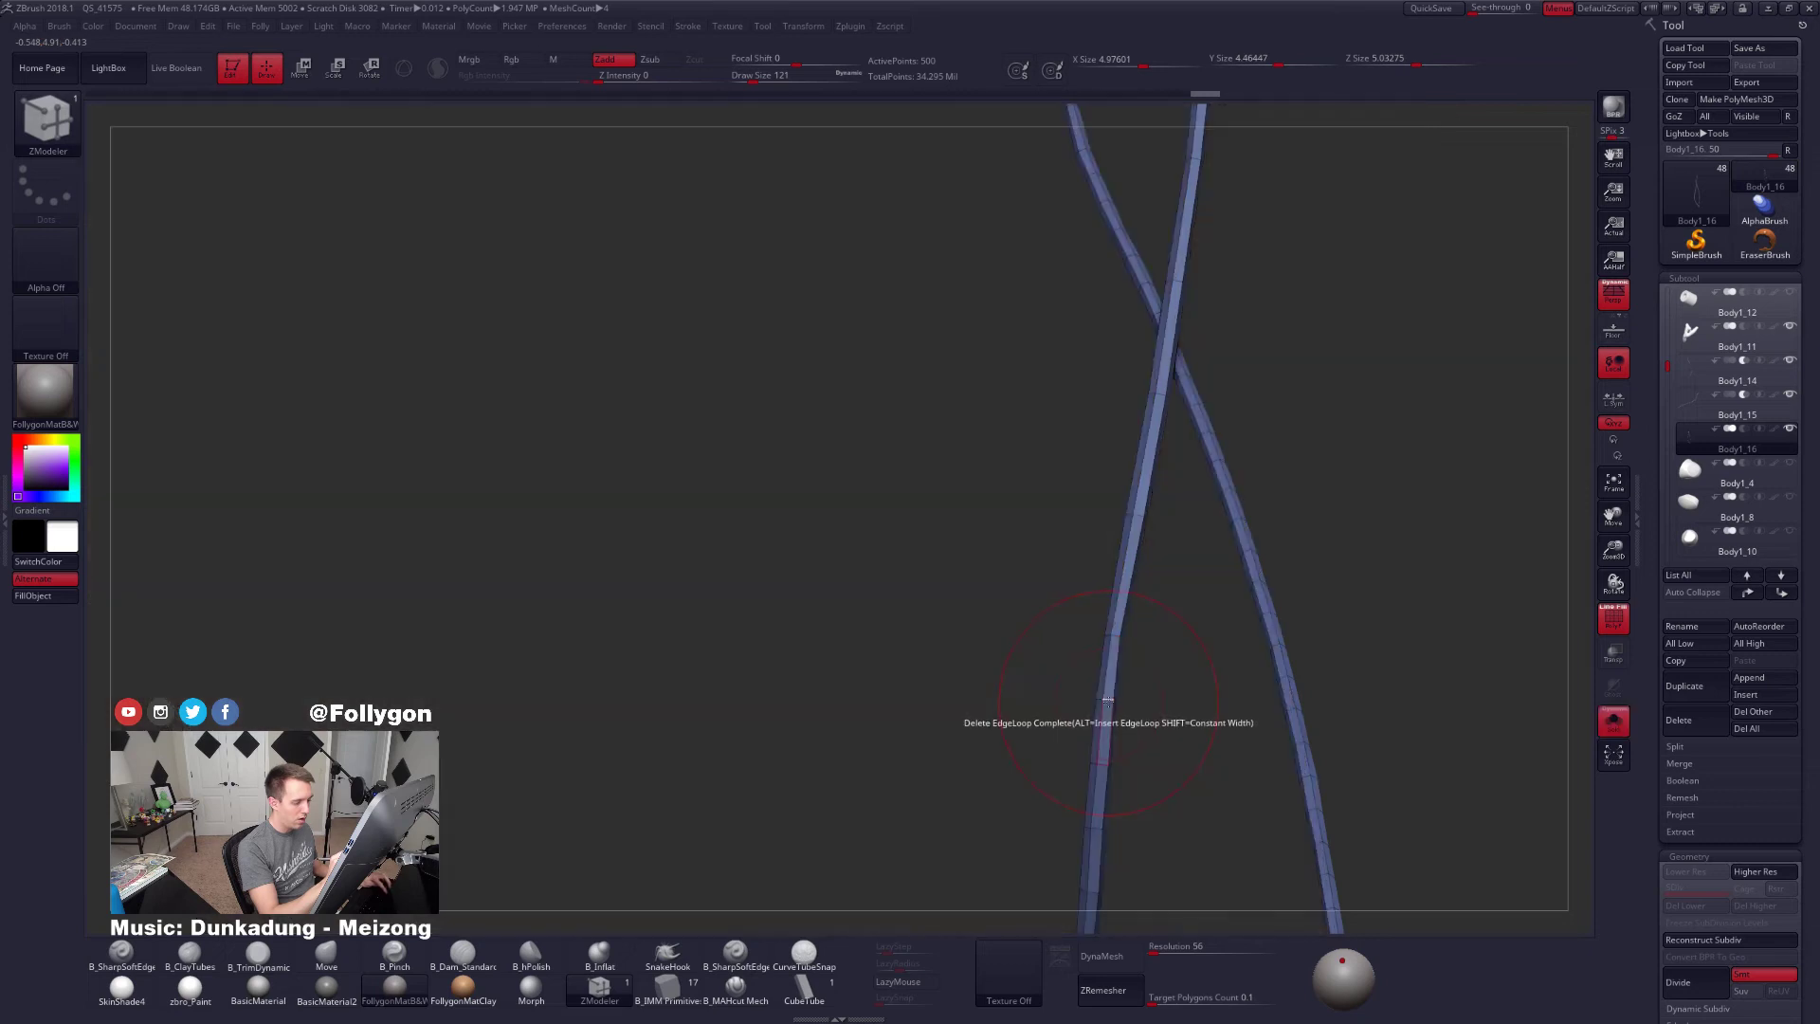
# Switch to the Move brush and use its BackfaceMask option to adjust the strip around the deleted loops
pyautogui.press('b')
pyautogui.press('m')
pyautogui.press('v')
pyautogui.press('space')
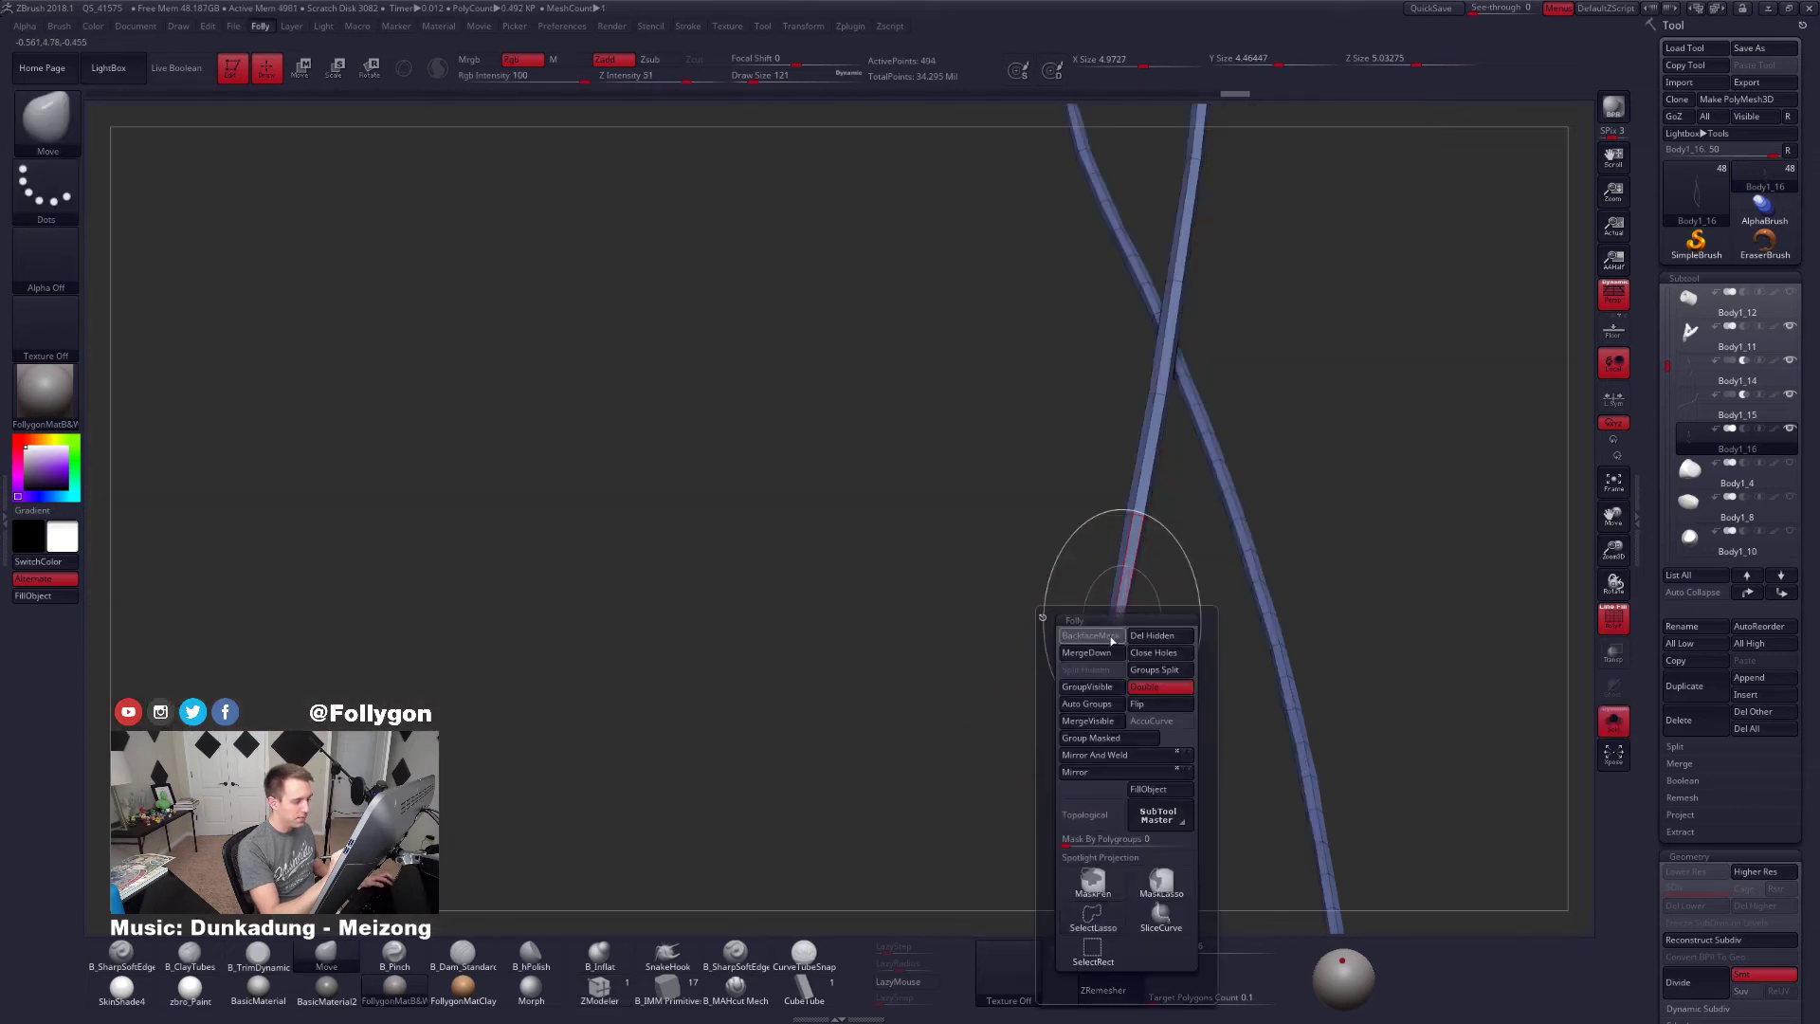
pyautogui.moveTo(1122, 636); pyautogui.dragTo(1128, 642, button='right')
# Delete edge loops with ZModeler along the strip's curve leading down to the raised band around the body
pyautogui.press('b')
pyautogui.press('z')
pyautogui.press('m')
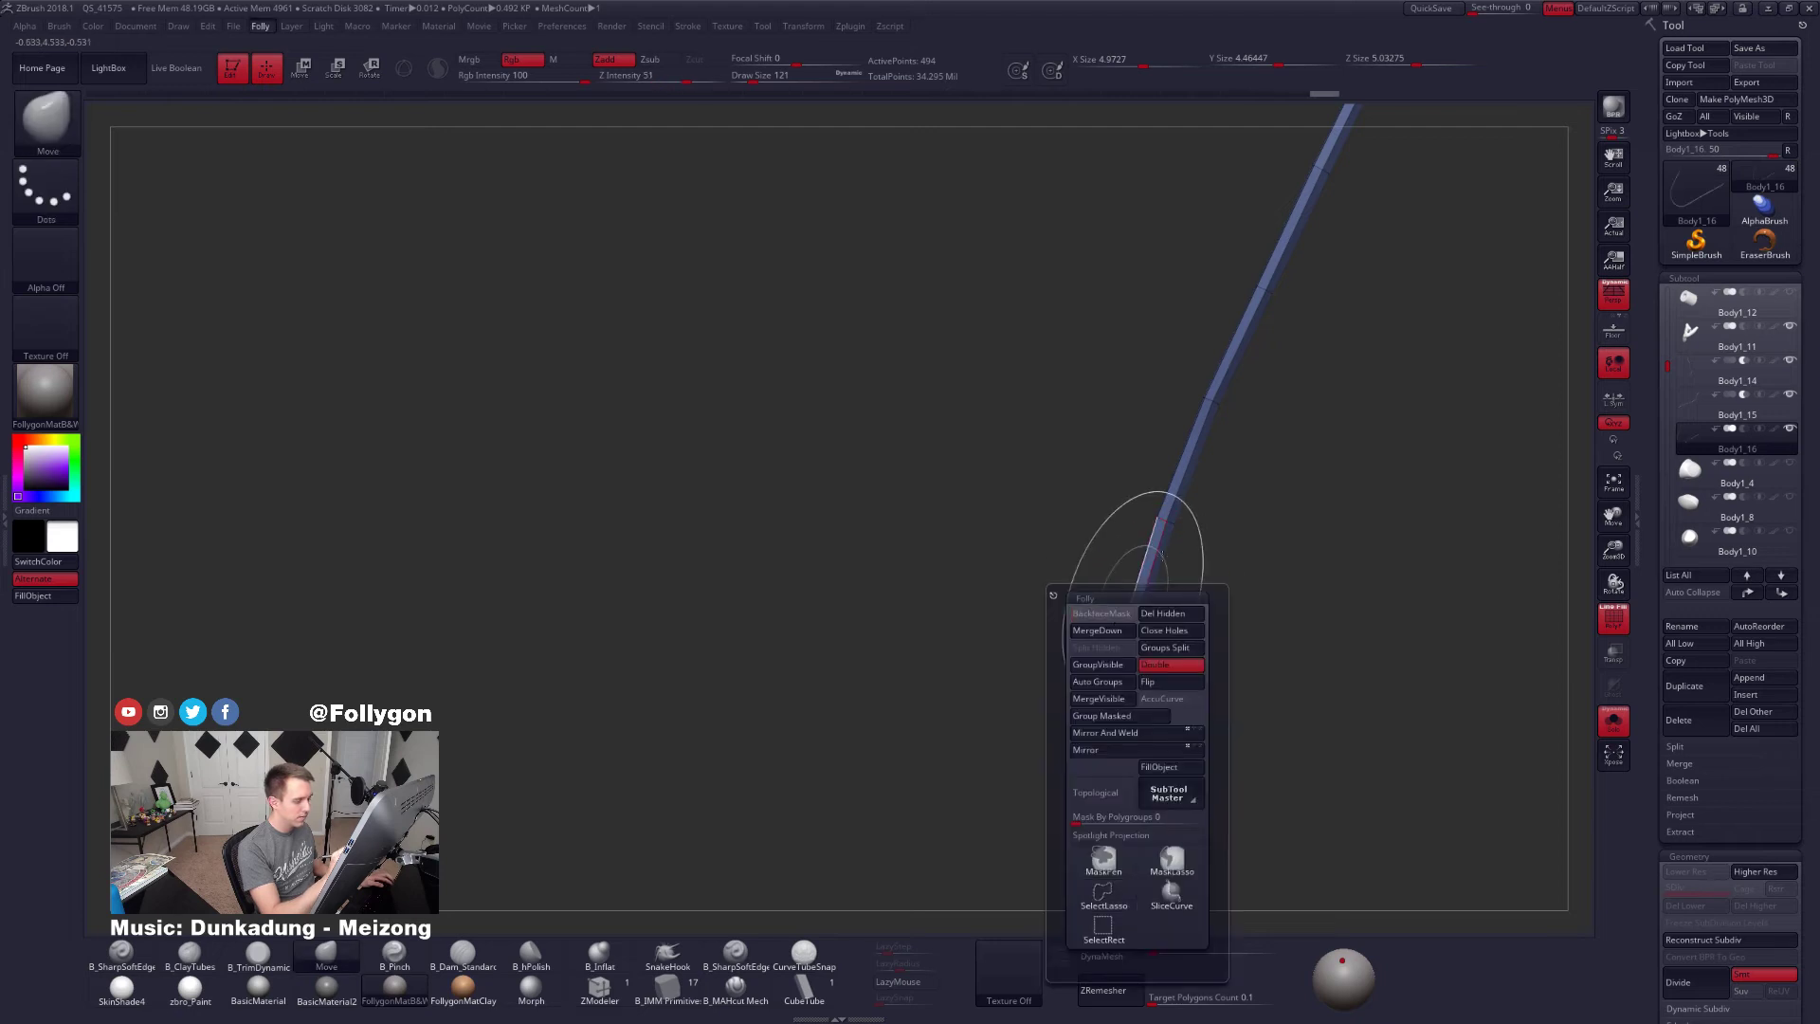
pyautogui.moveTo(1110, 702); pyautogui.dragTo(1102, 652, button='right')
pyautogui.moveTo(1103, 653)
pyautogui.mouseDown()
pyautogui.moveTo(1109, 683)
pyautogui.moveTo(1115, 654)
pyautogui.mouseUp()
pyautogui.click(1117, 653)
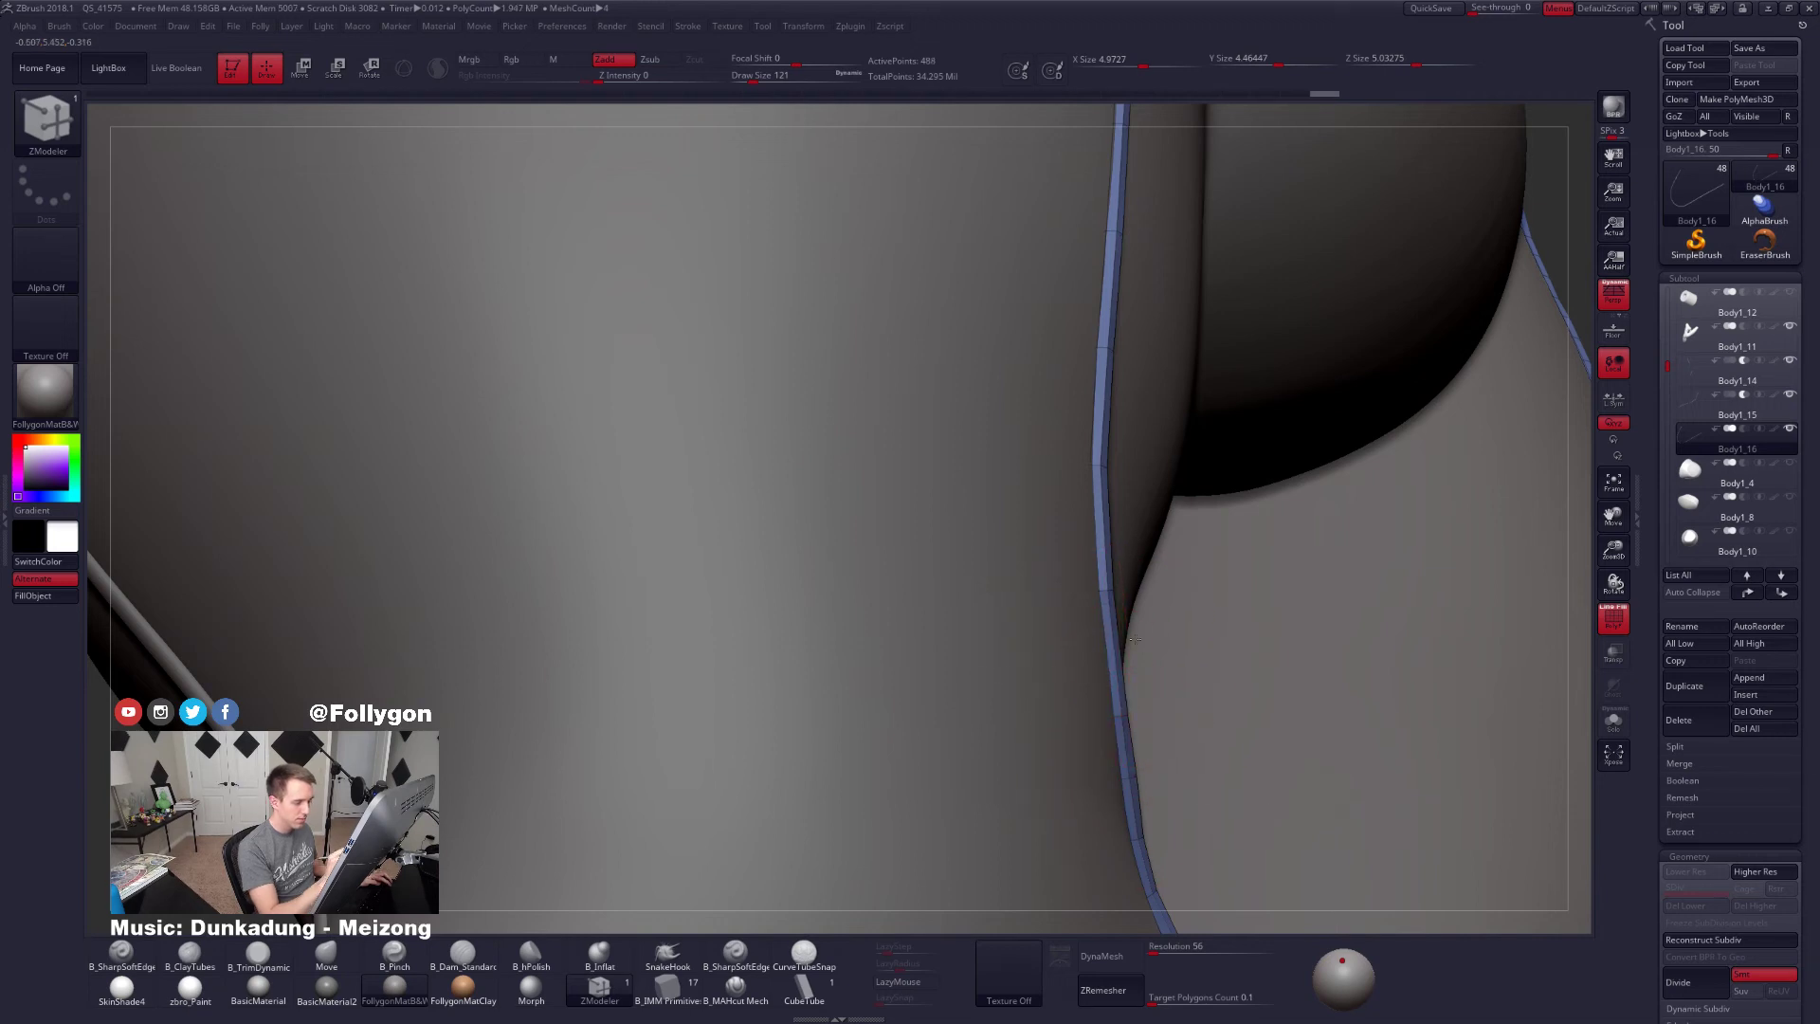
pyautogui.keyDown('alt'); pyautogui.moveTo(1124, 790); pyautogui.dragTo(1130, 675, button='right'); pyautogui.keyUp('alt')
pyautogui.click(1134, 655)
pyautogui.click(1134, 654)
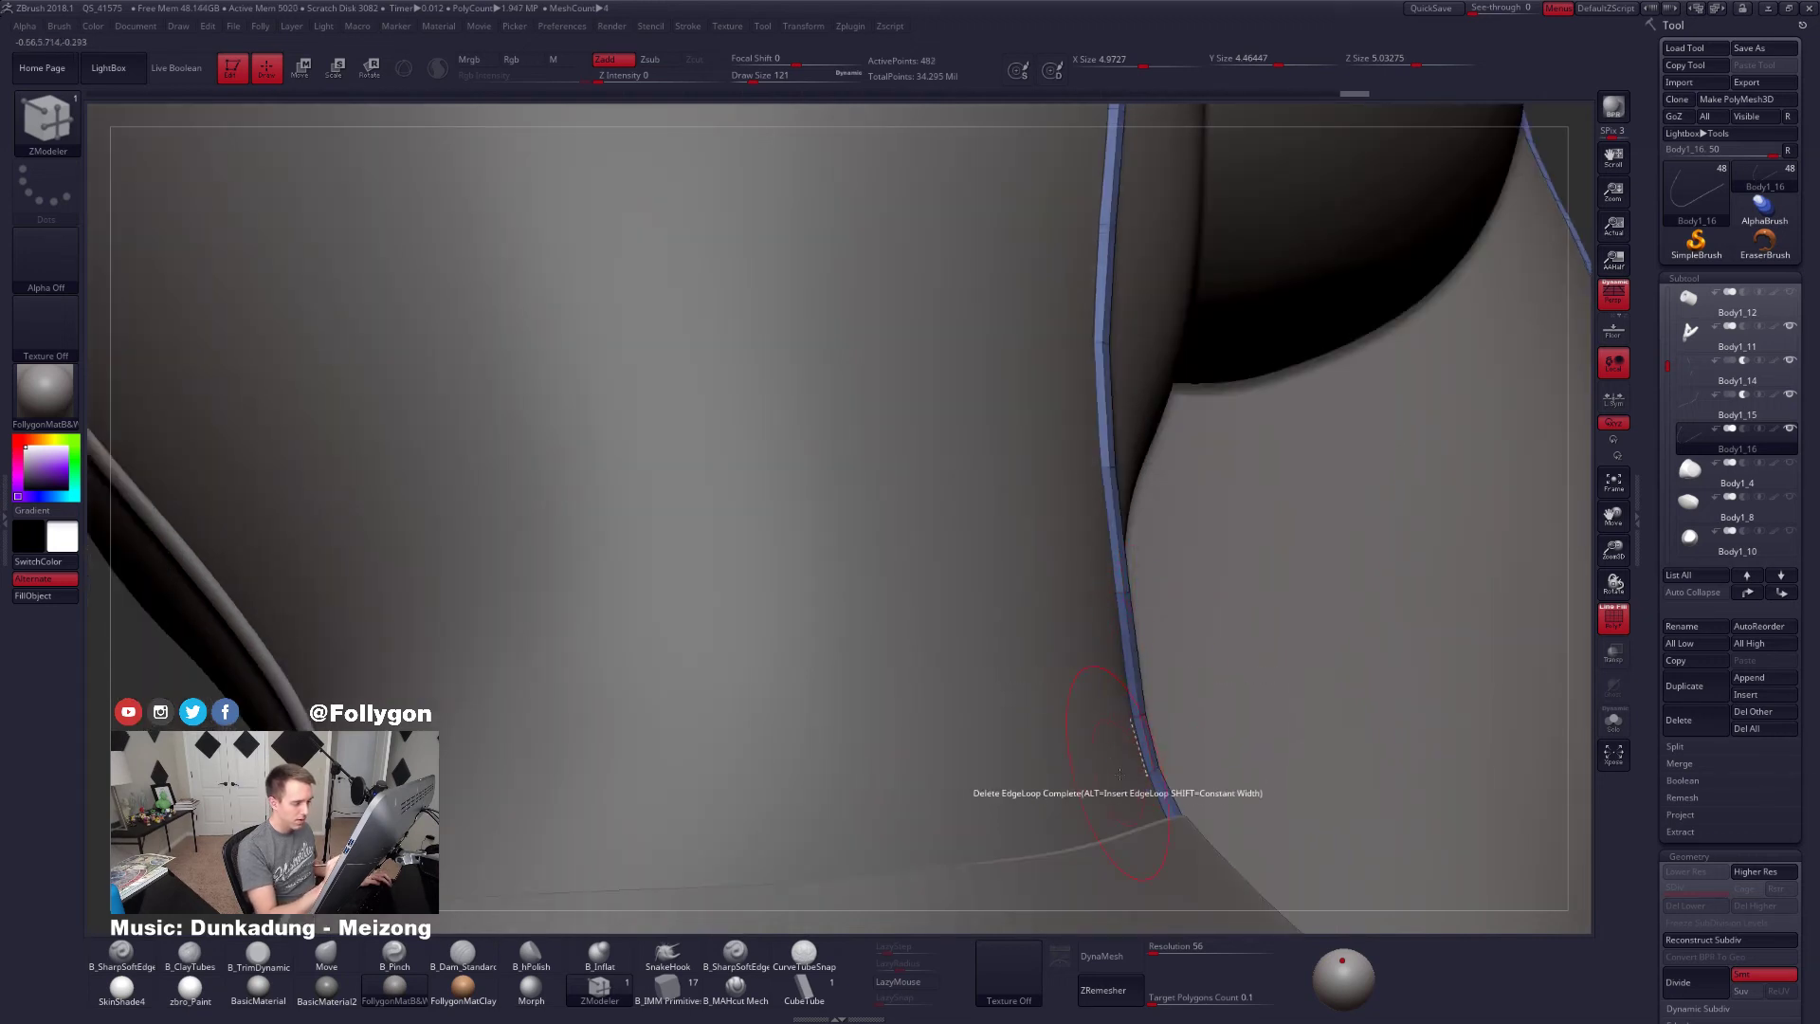
# Delete the extra edge loop where the strip meets the band's upper edge
pyautogui.hotkey('shift', 's')
pyautogui.keyDown('alt'); pyautogui.moveTo(1153, 757); pyautogui.dragTo(1112, 651, button='right'); pyautogui.keyUp('alt')
pyautogui.moveTo(1111, 653); pyautogui.dragTo(1119, 628)
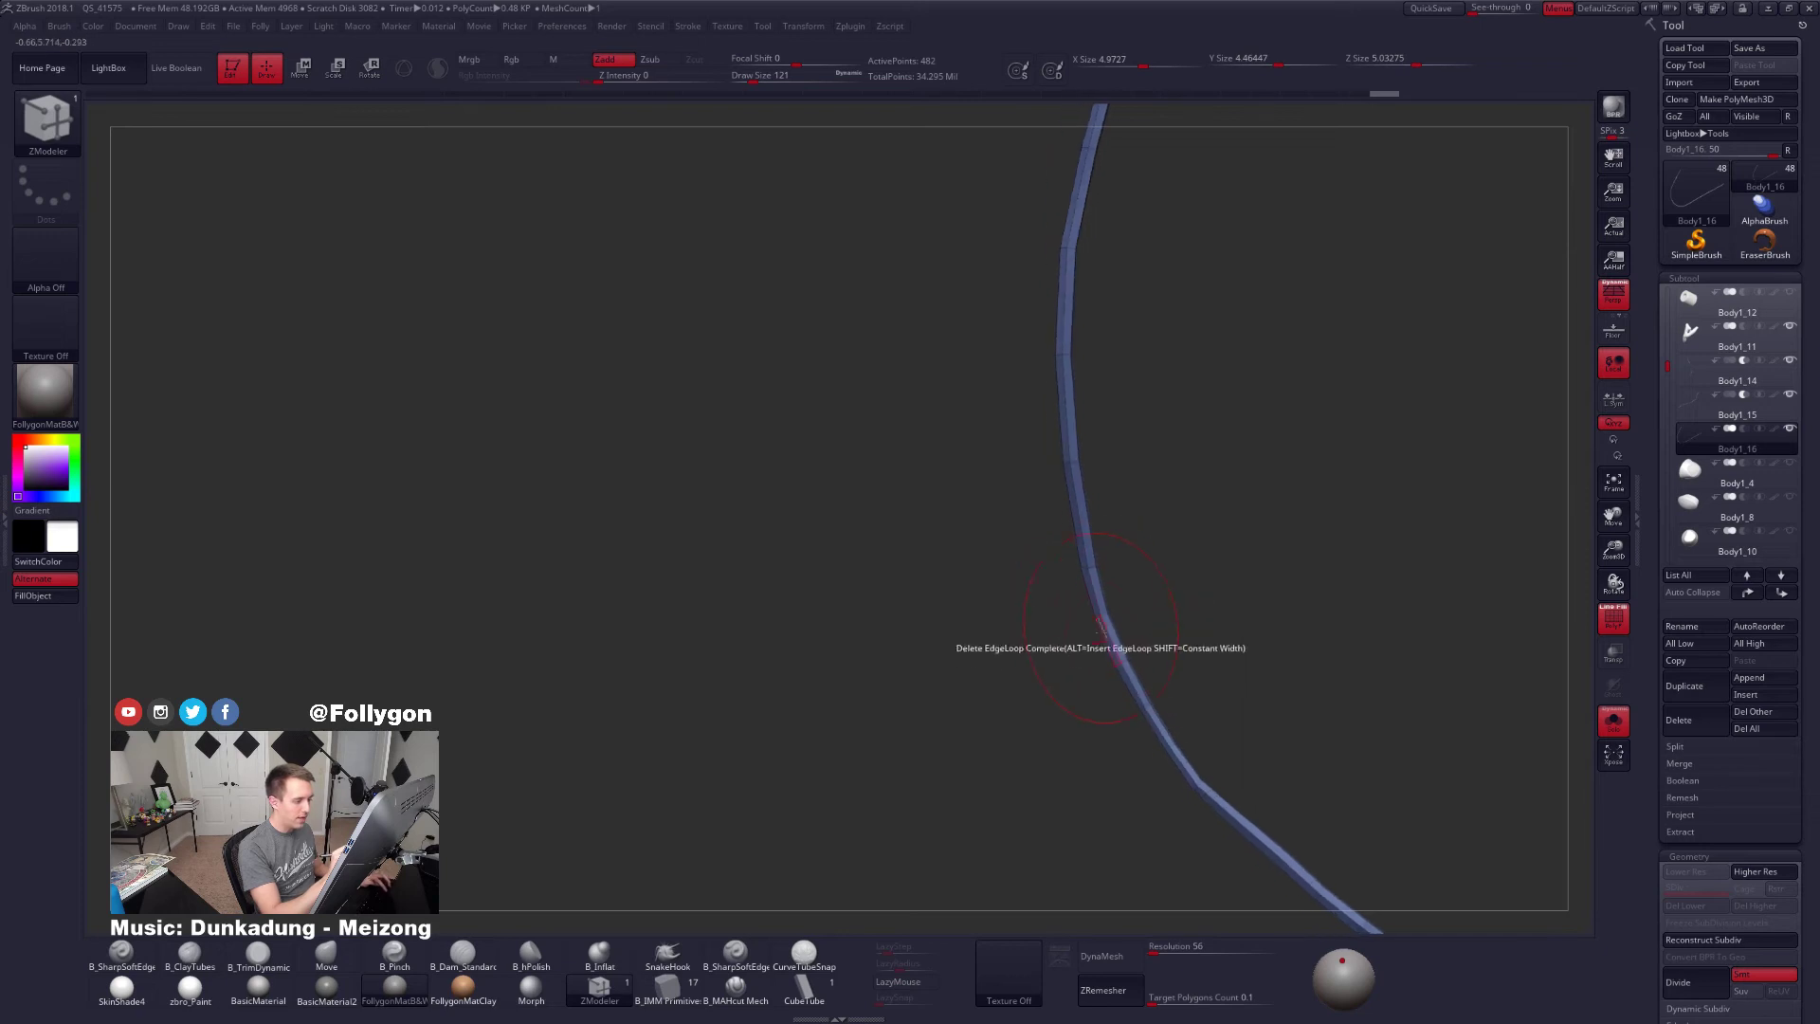
pyautogui.hotkey('shift', 'ctrl', 'alt', 's')
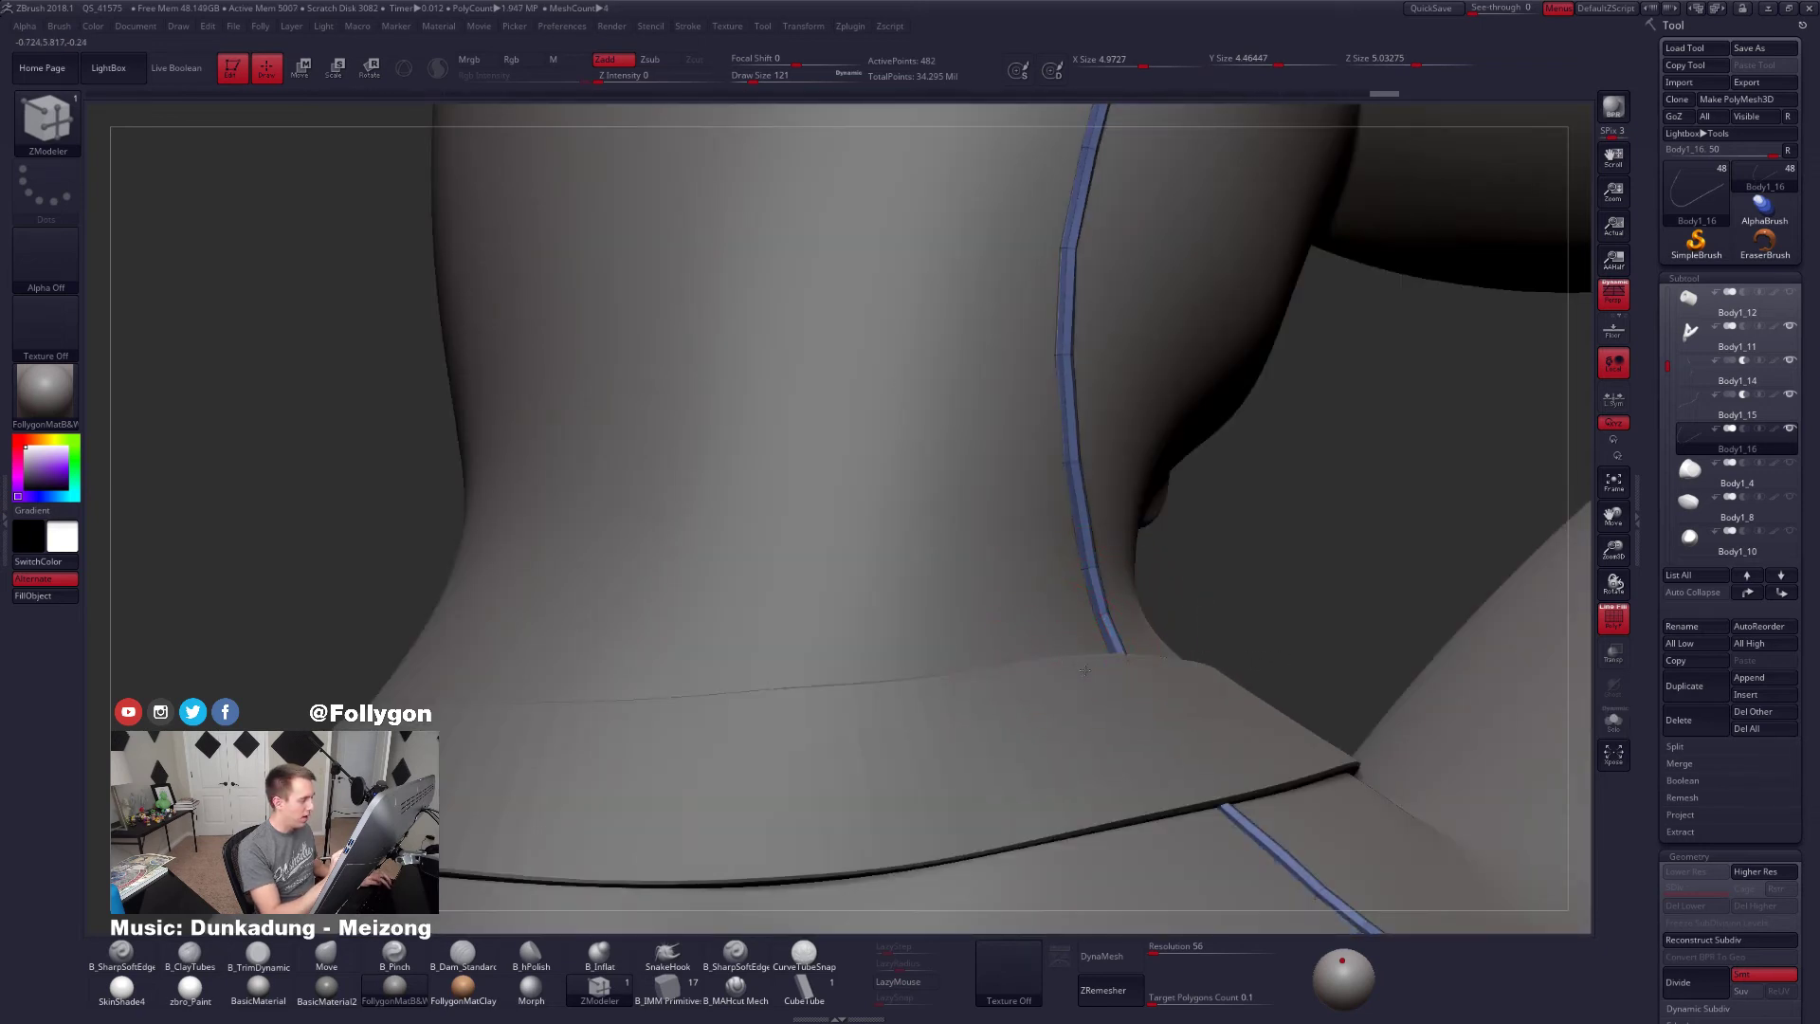
pyautogui.moveTo(531, 743); pyautogui.dragTo(597, 743, button='right')
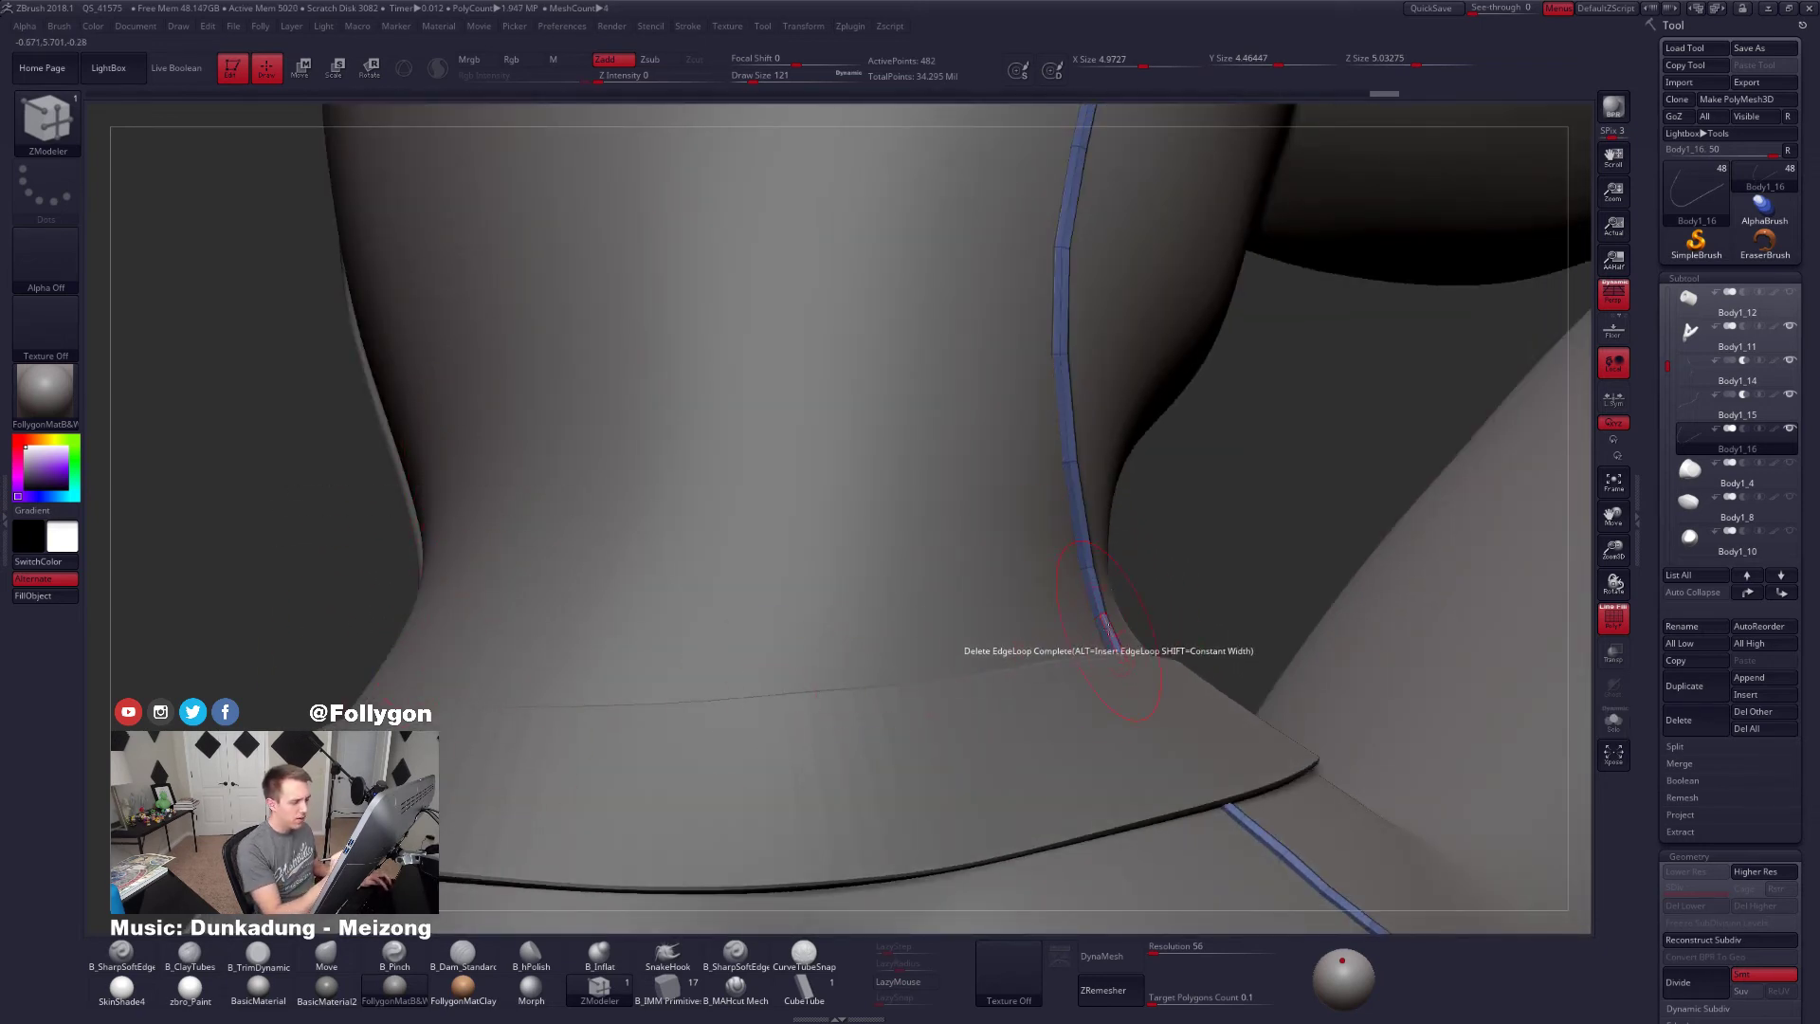
pyautogui.hotkey('shift', 'ctrl', 'alt', 's')
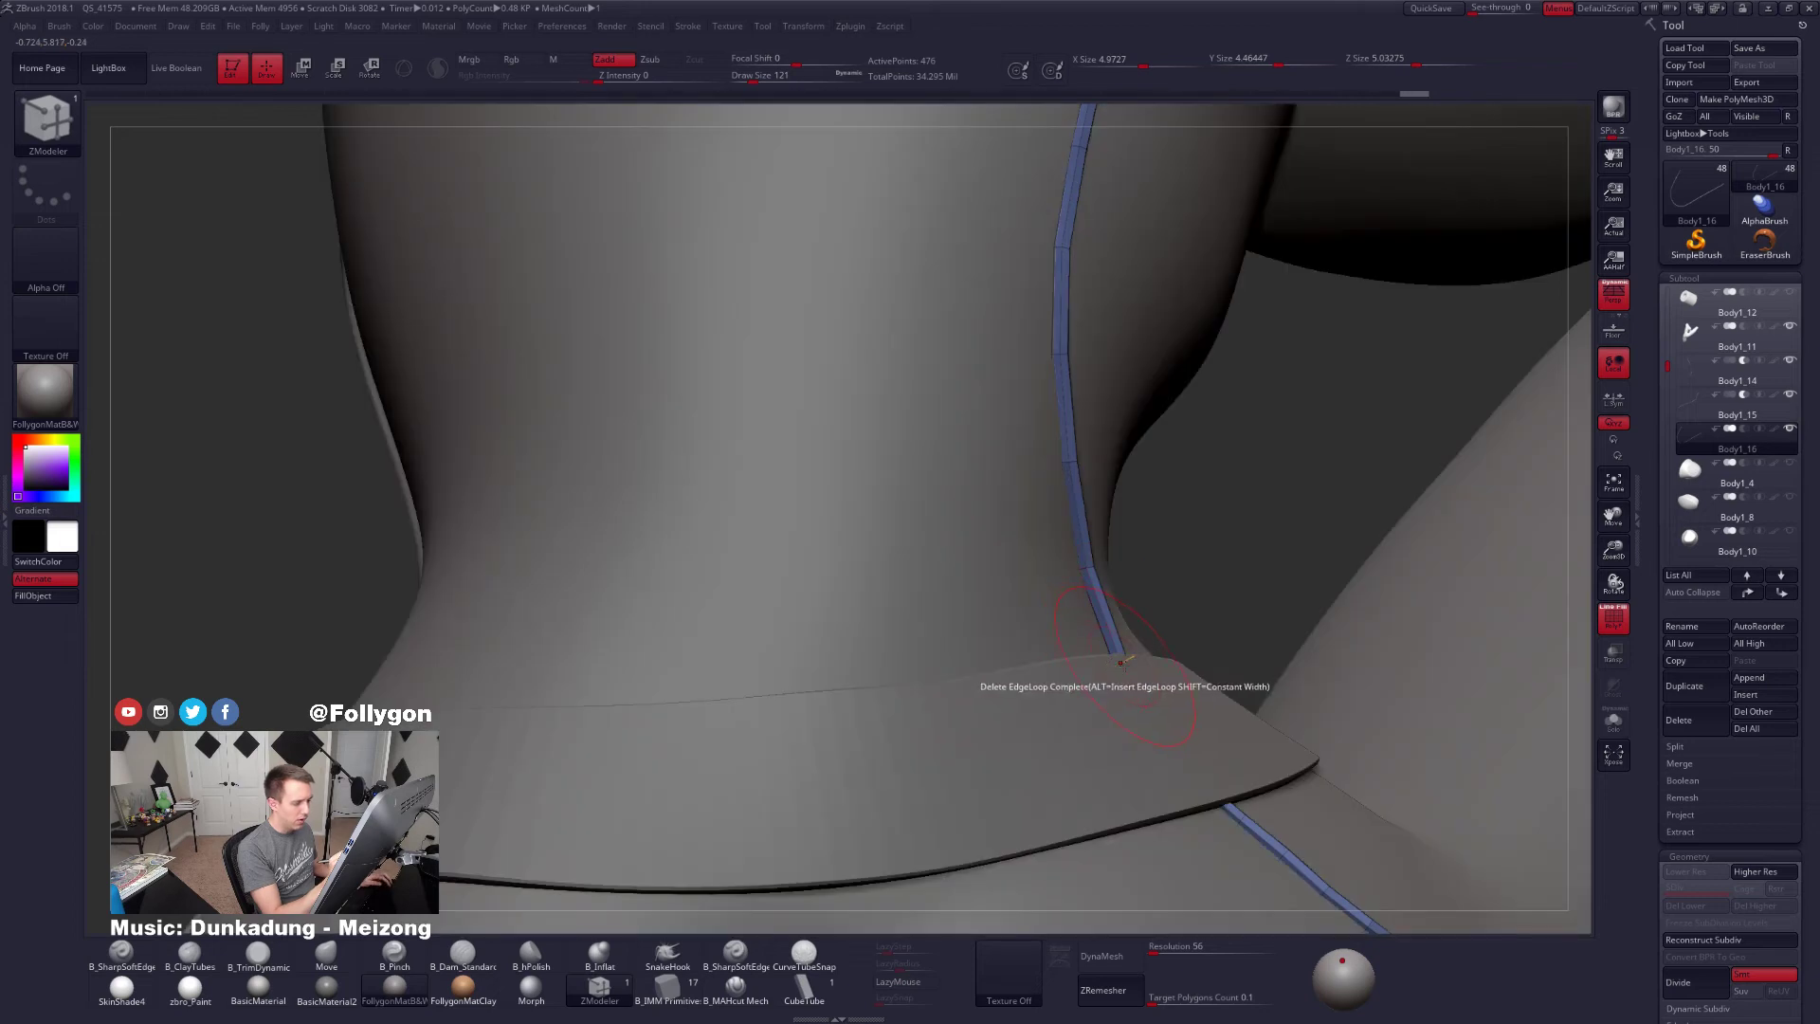
pyautogui.click(1099, 616)
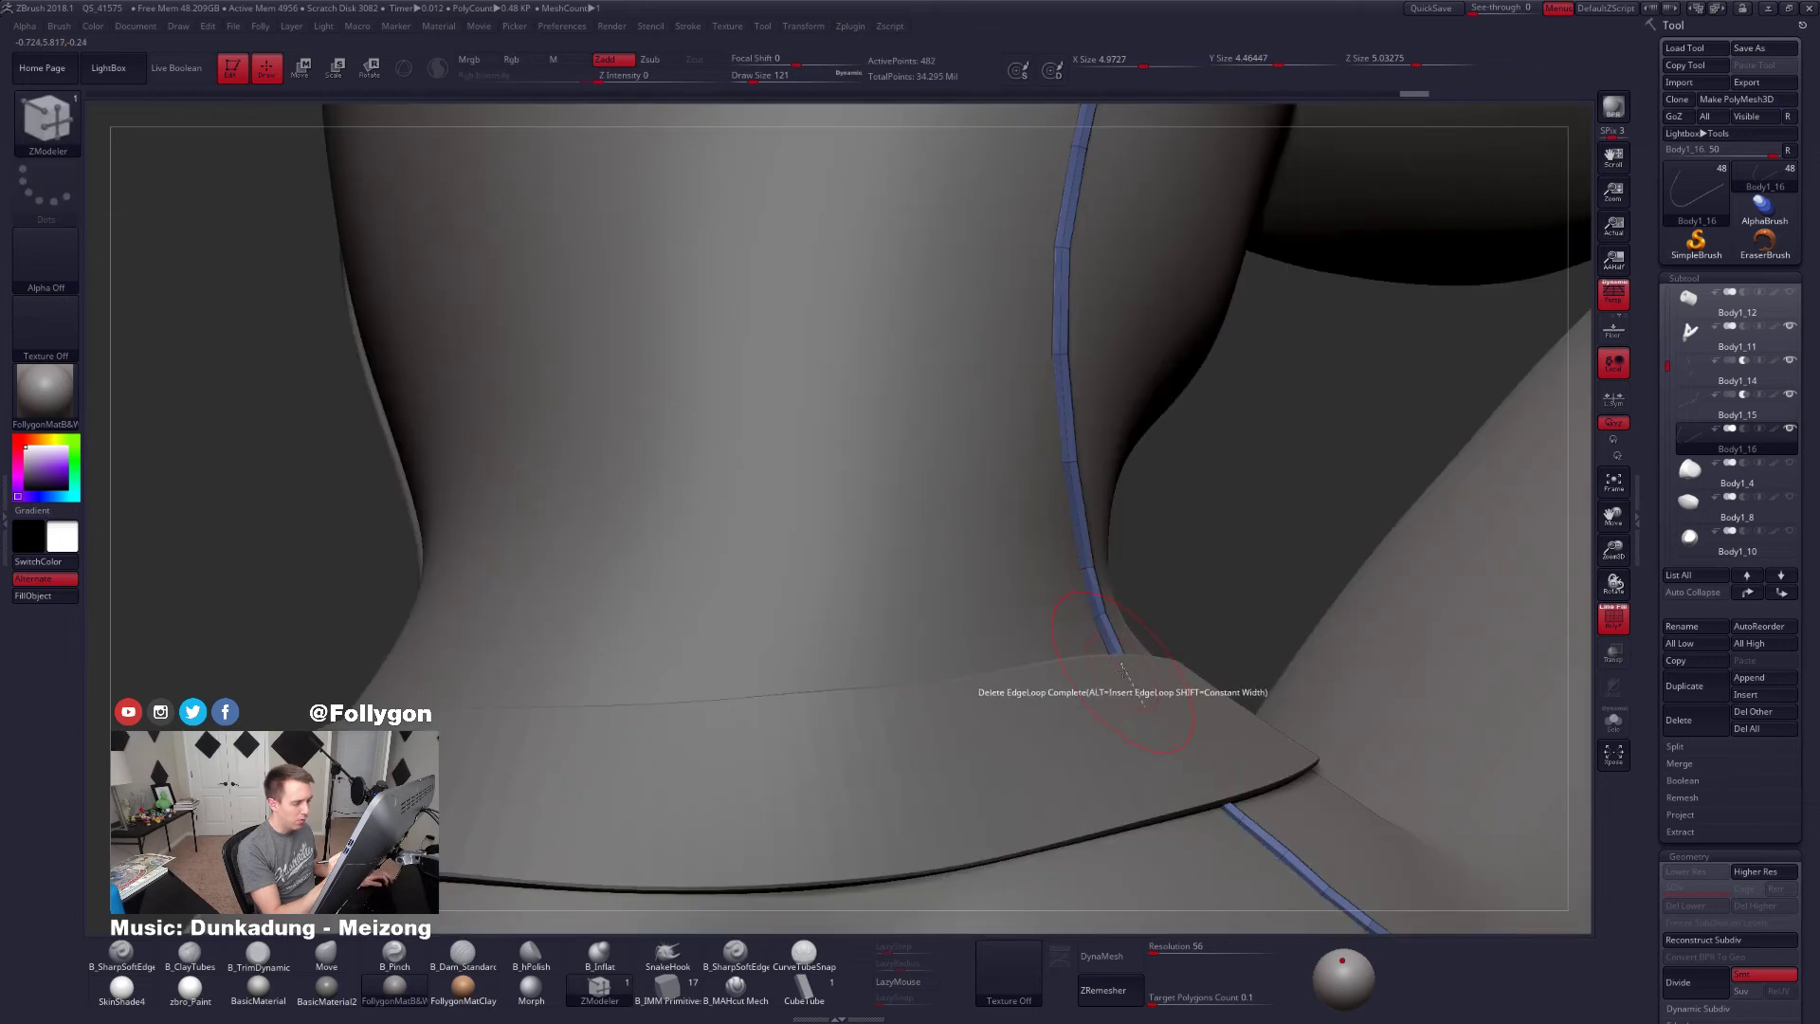
pyautogui.moveTo(1137, 684); pyautogui.dragTo(1118, 766, button='right')
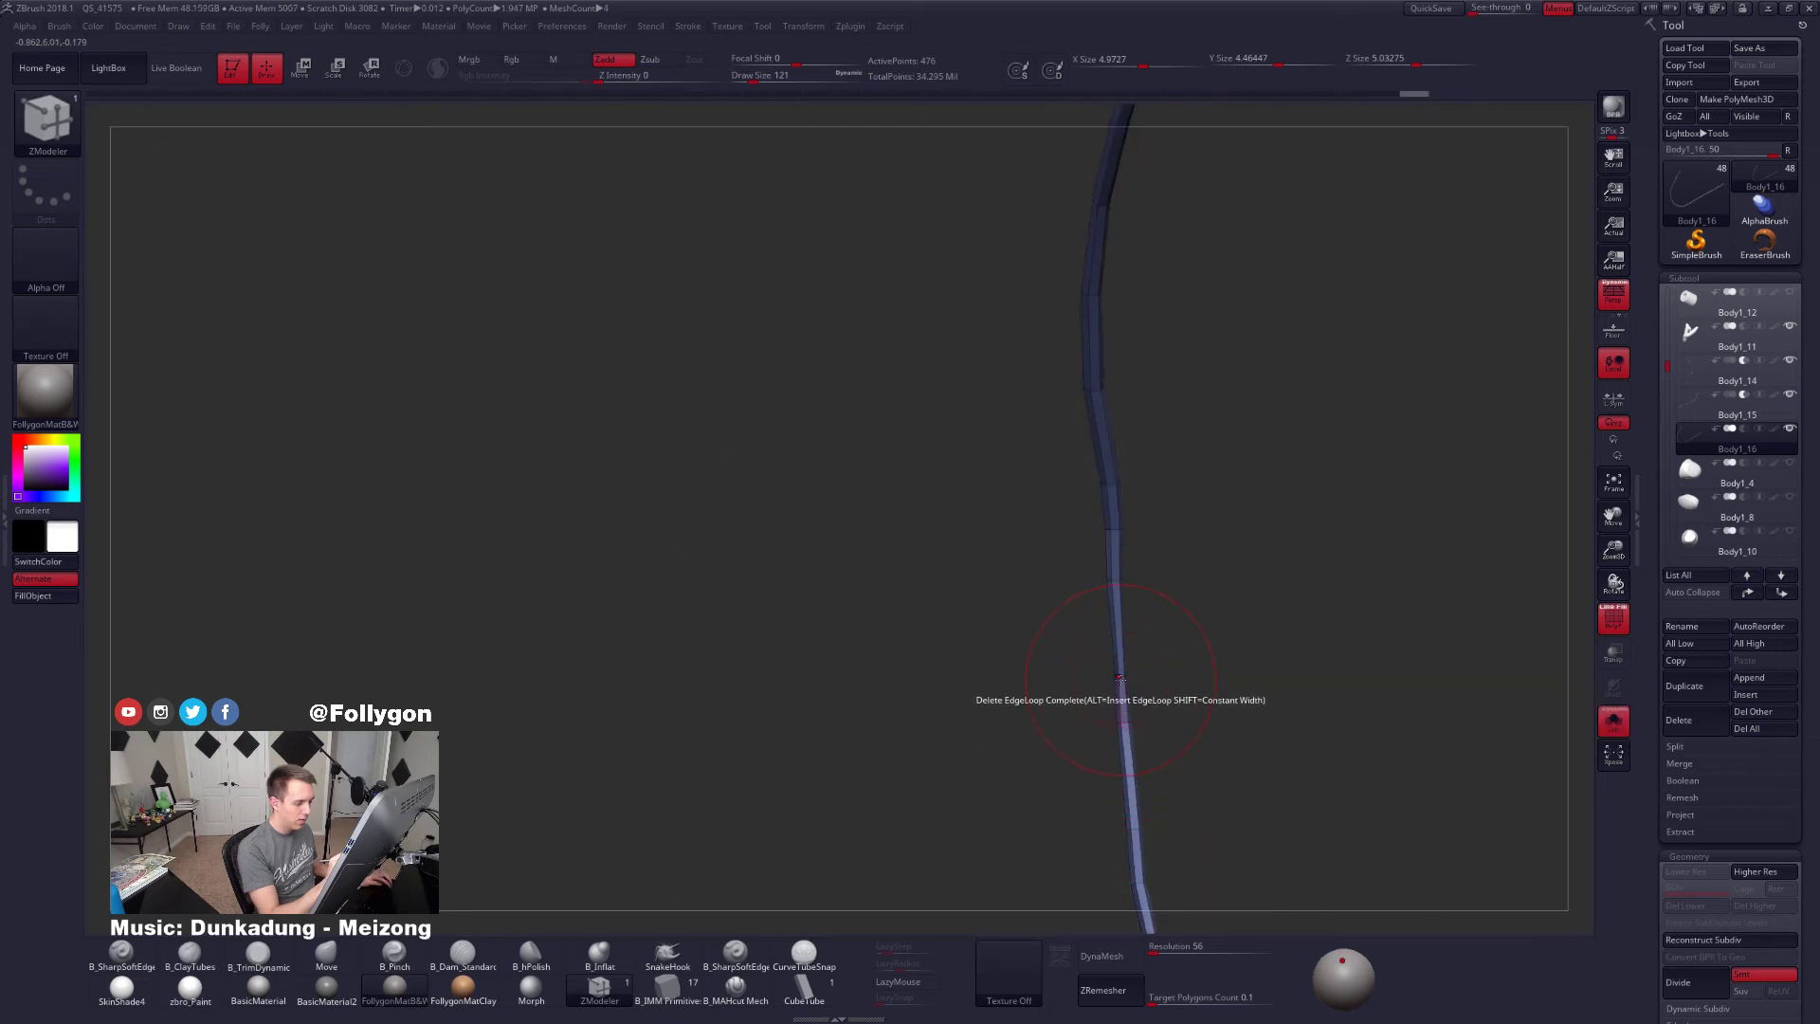
pyautogui.moveTo(1114, 696); pyautogui.dragTo(1151, 714)
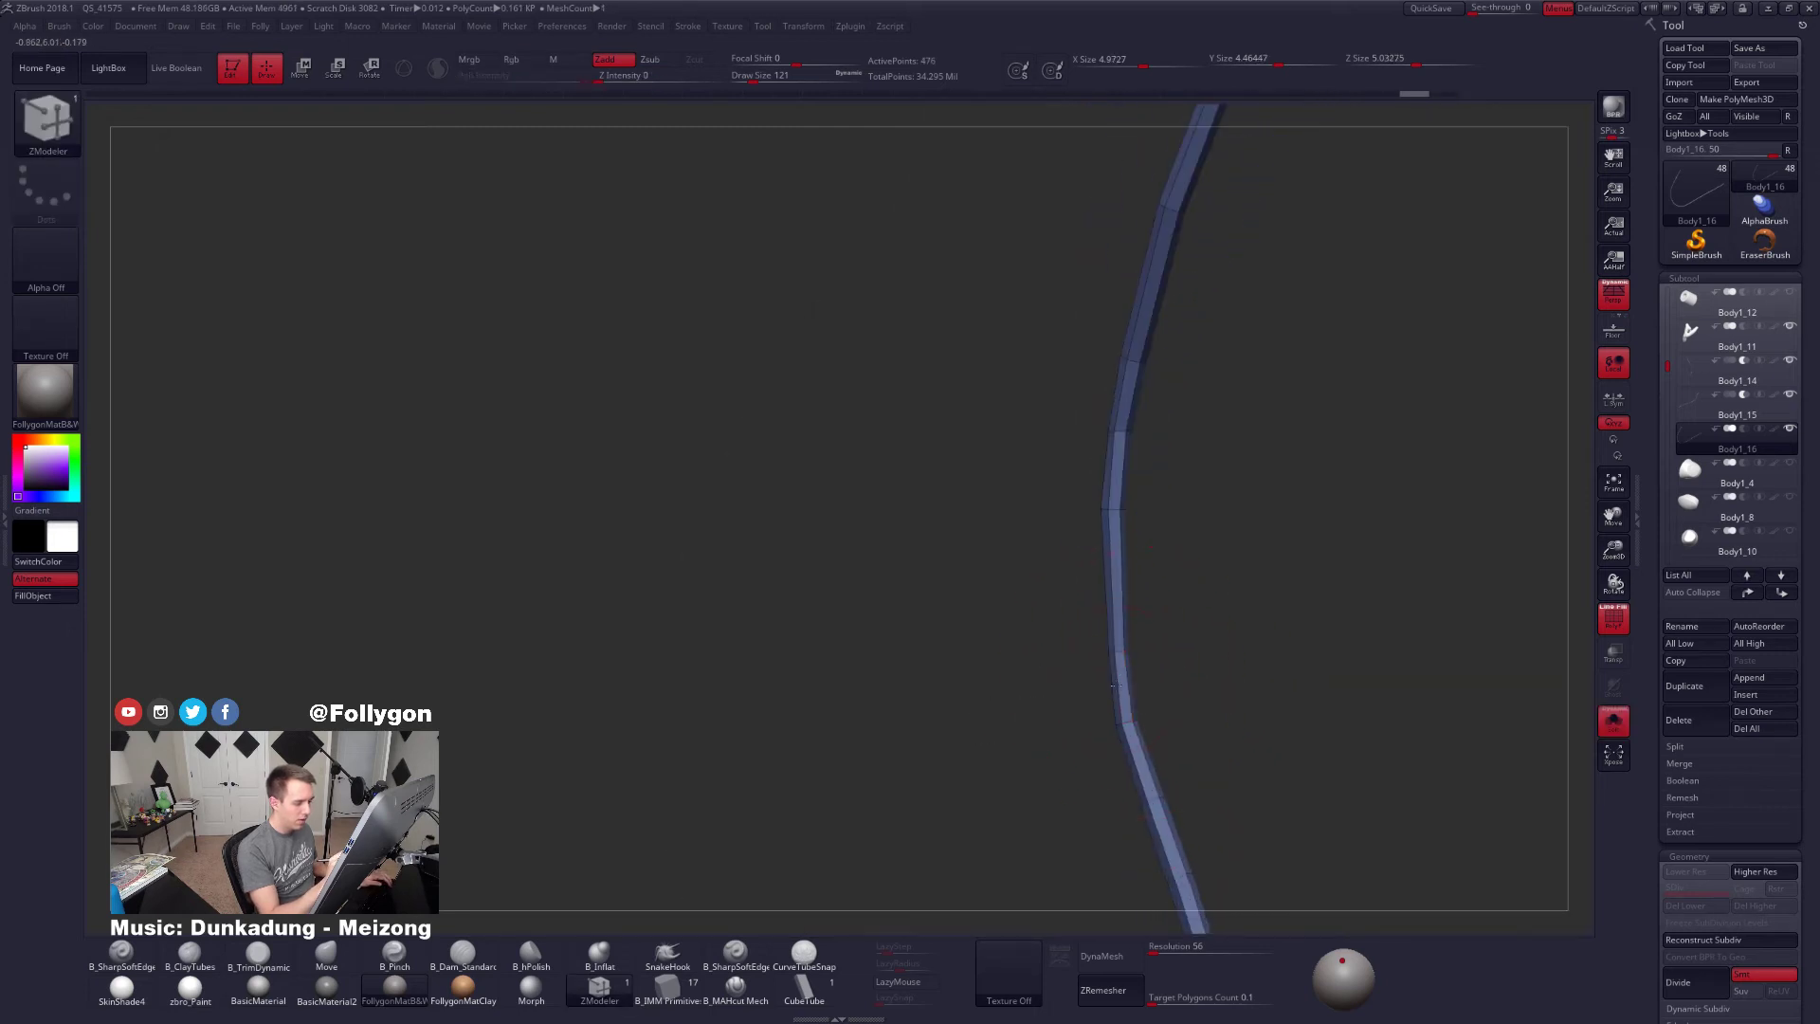
# Even out the strip's bend beneath the band with the Move brush, toggling BackfaceMask for the adjustment
pyautogui.moveTo(1114, 685); pyautogui.dragTo(1109, 650, button='right')
pyautogui.press('b')
pyautogui.press('m')
pyautogui.press('v')
pyautogui.press('space')
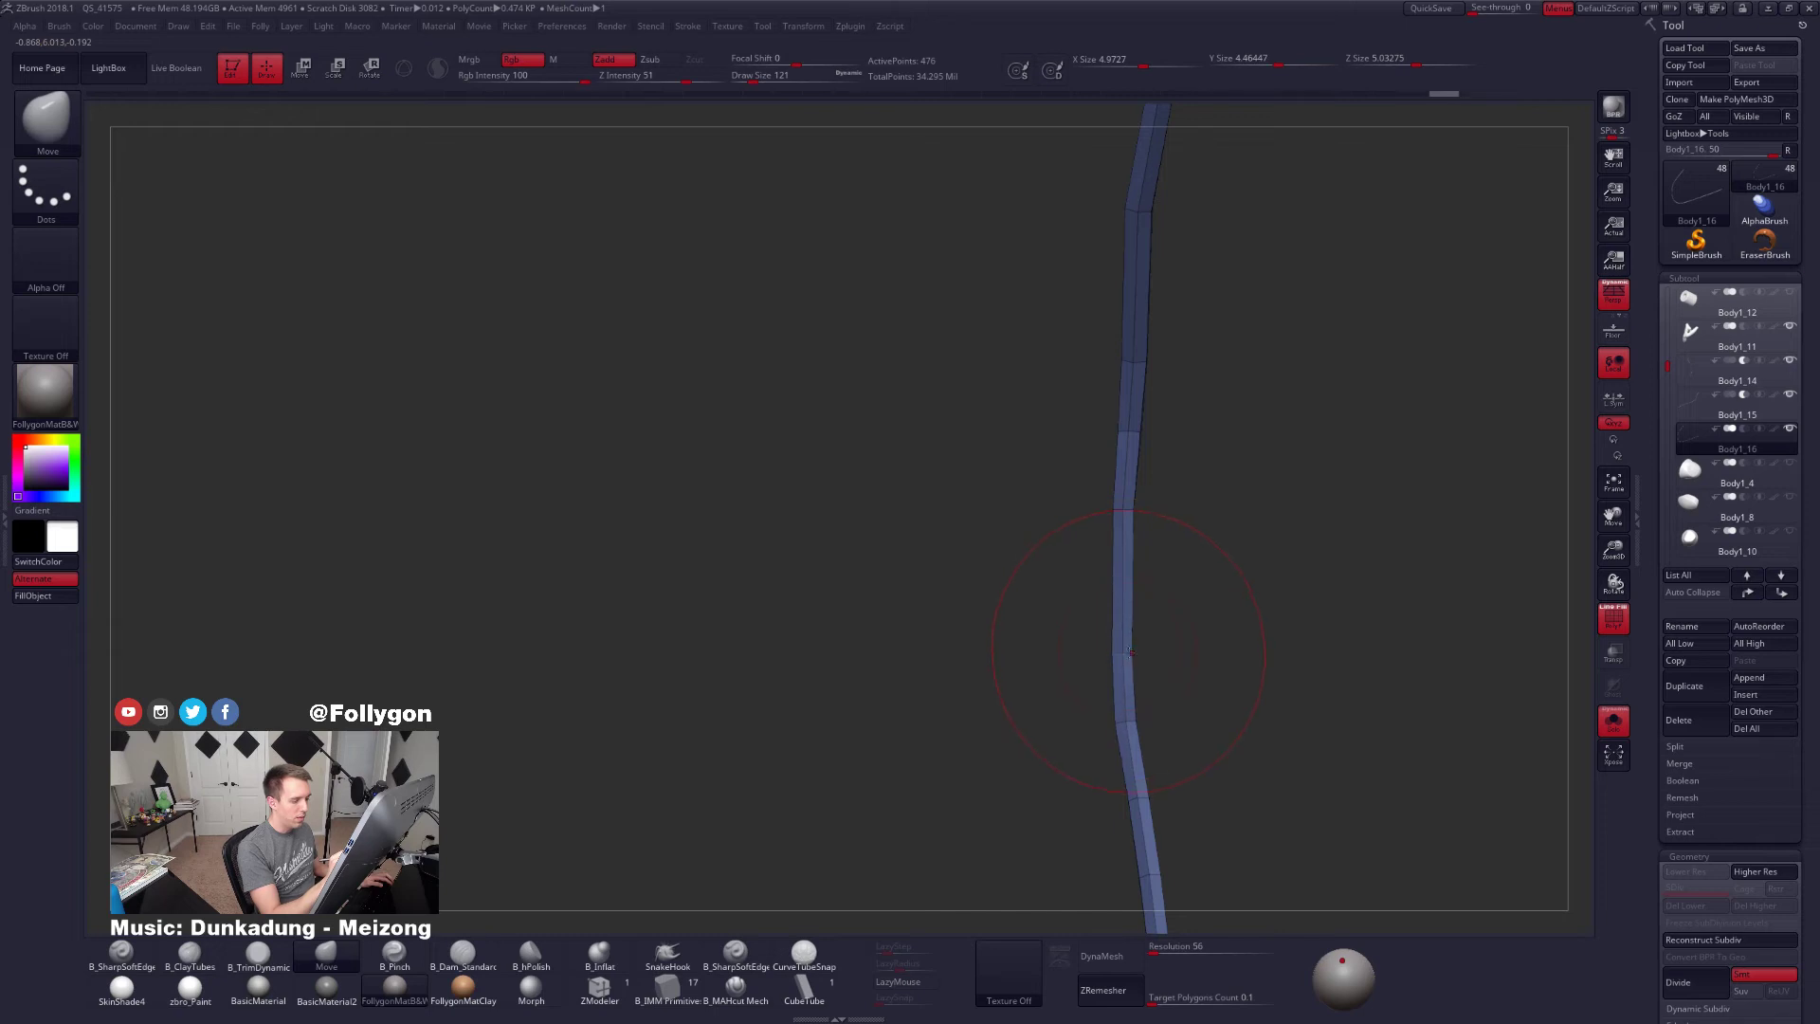
pyautogui.press('space')
pyautogui.click(1141, 624)
pyautogui.press('space')
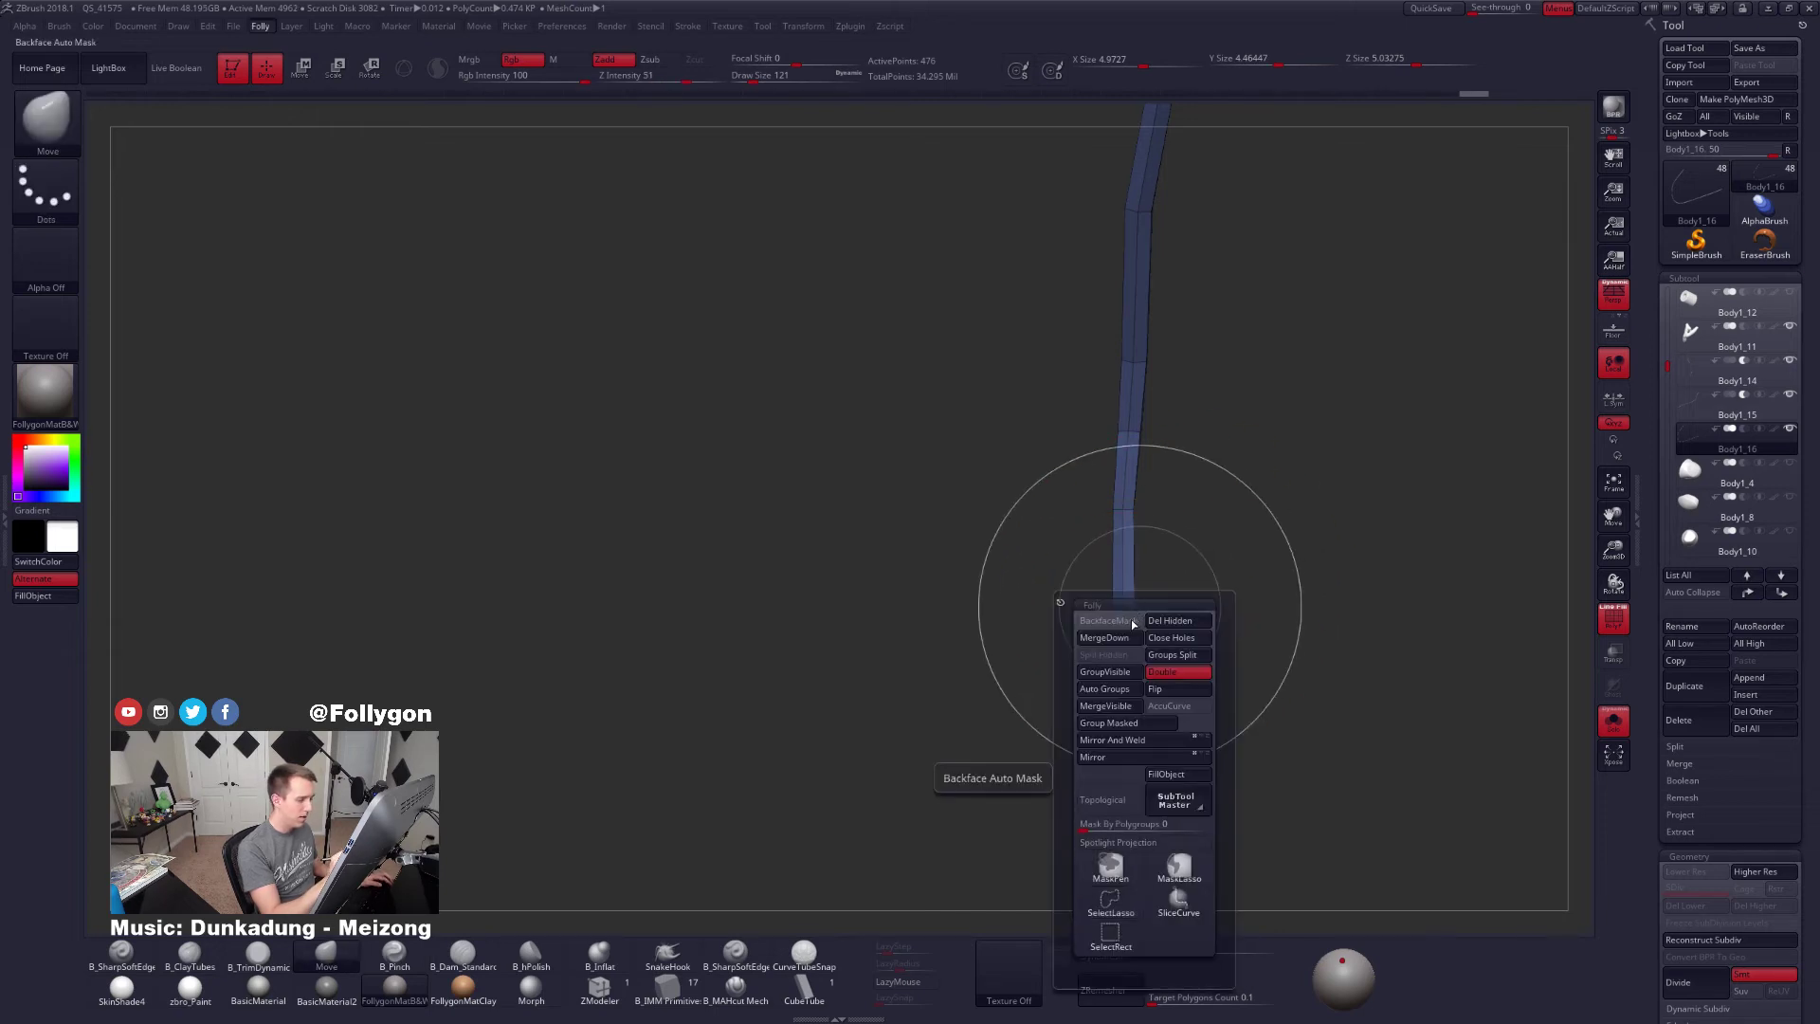
pyautogui.click(1132, 623)
# Delete edge loops with ZModeler from the strip section hidden under the band and the stretch continuing below it
pyautogui.click(601, 986)
pyautogui.hotkey('alt', 's')
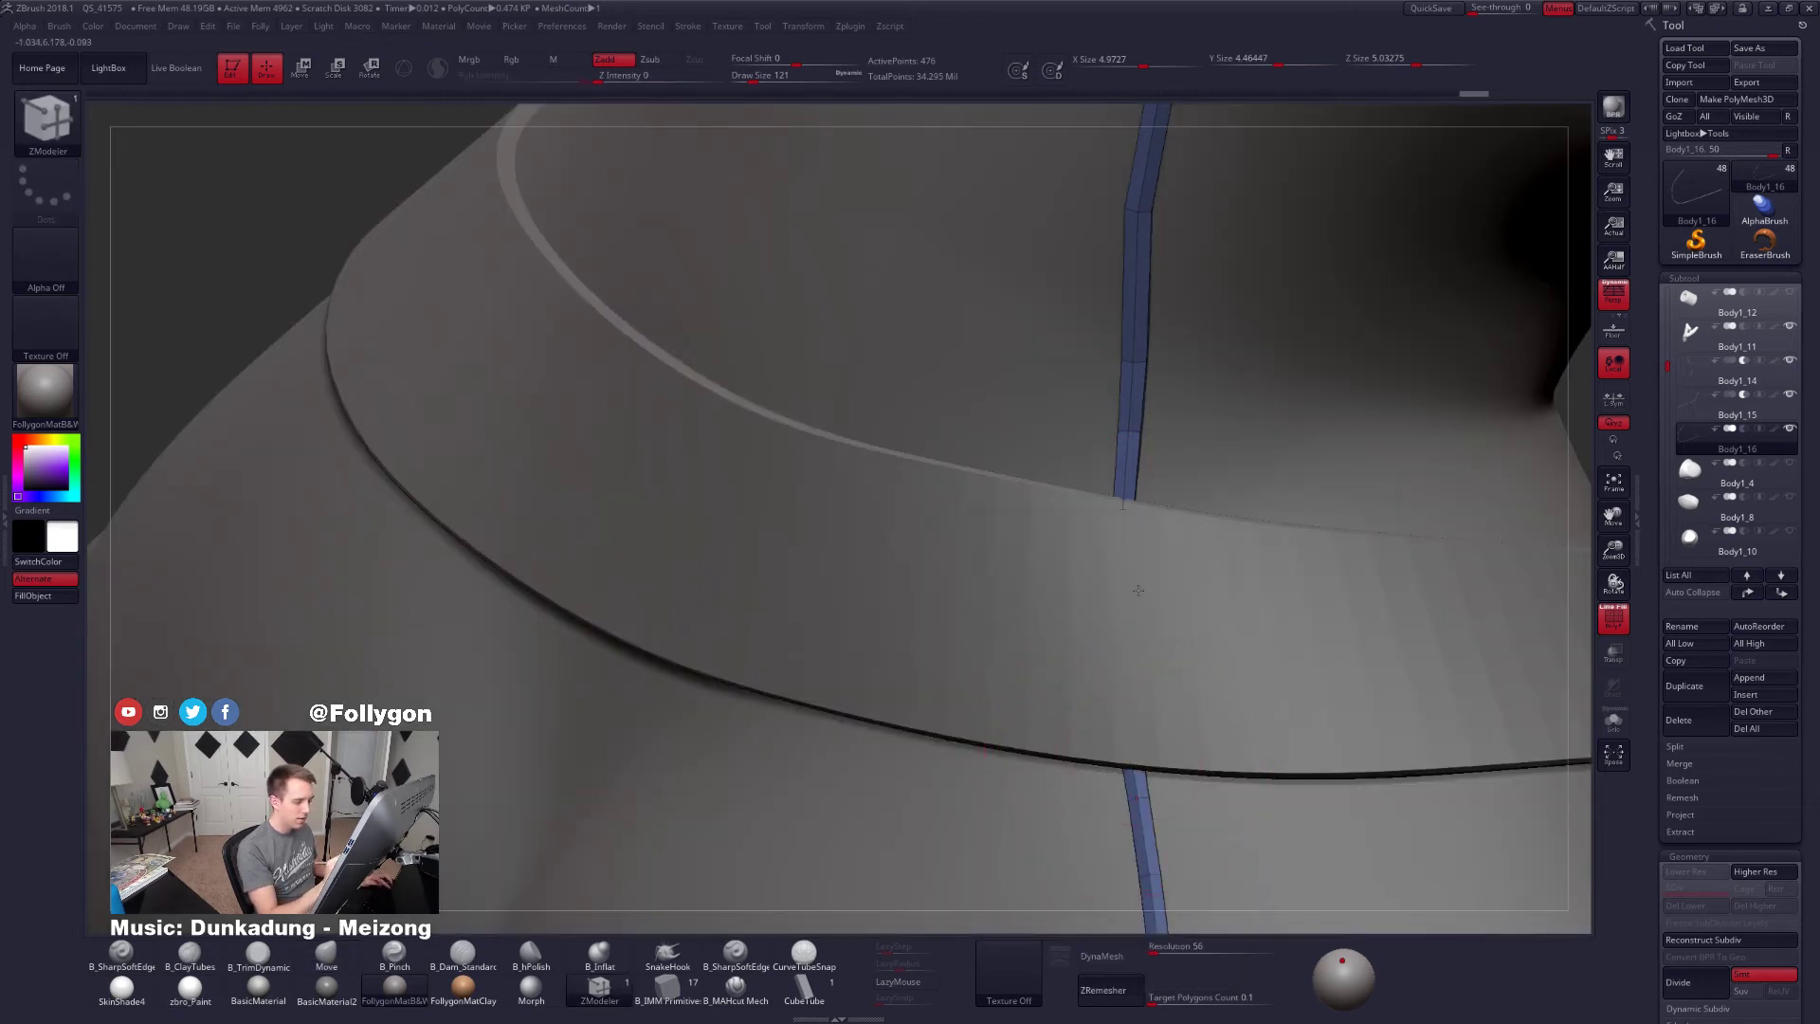
pyautogui.moveTo(1125, 725); pyautogui.dragTo(1180, 681, button='right')
pyautogui.click(1136, 607)
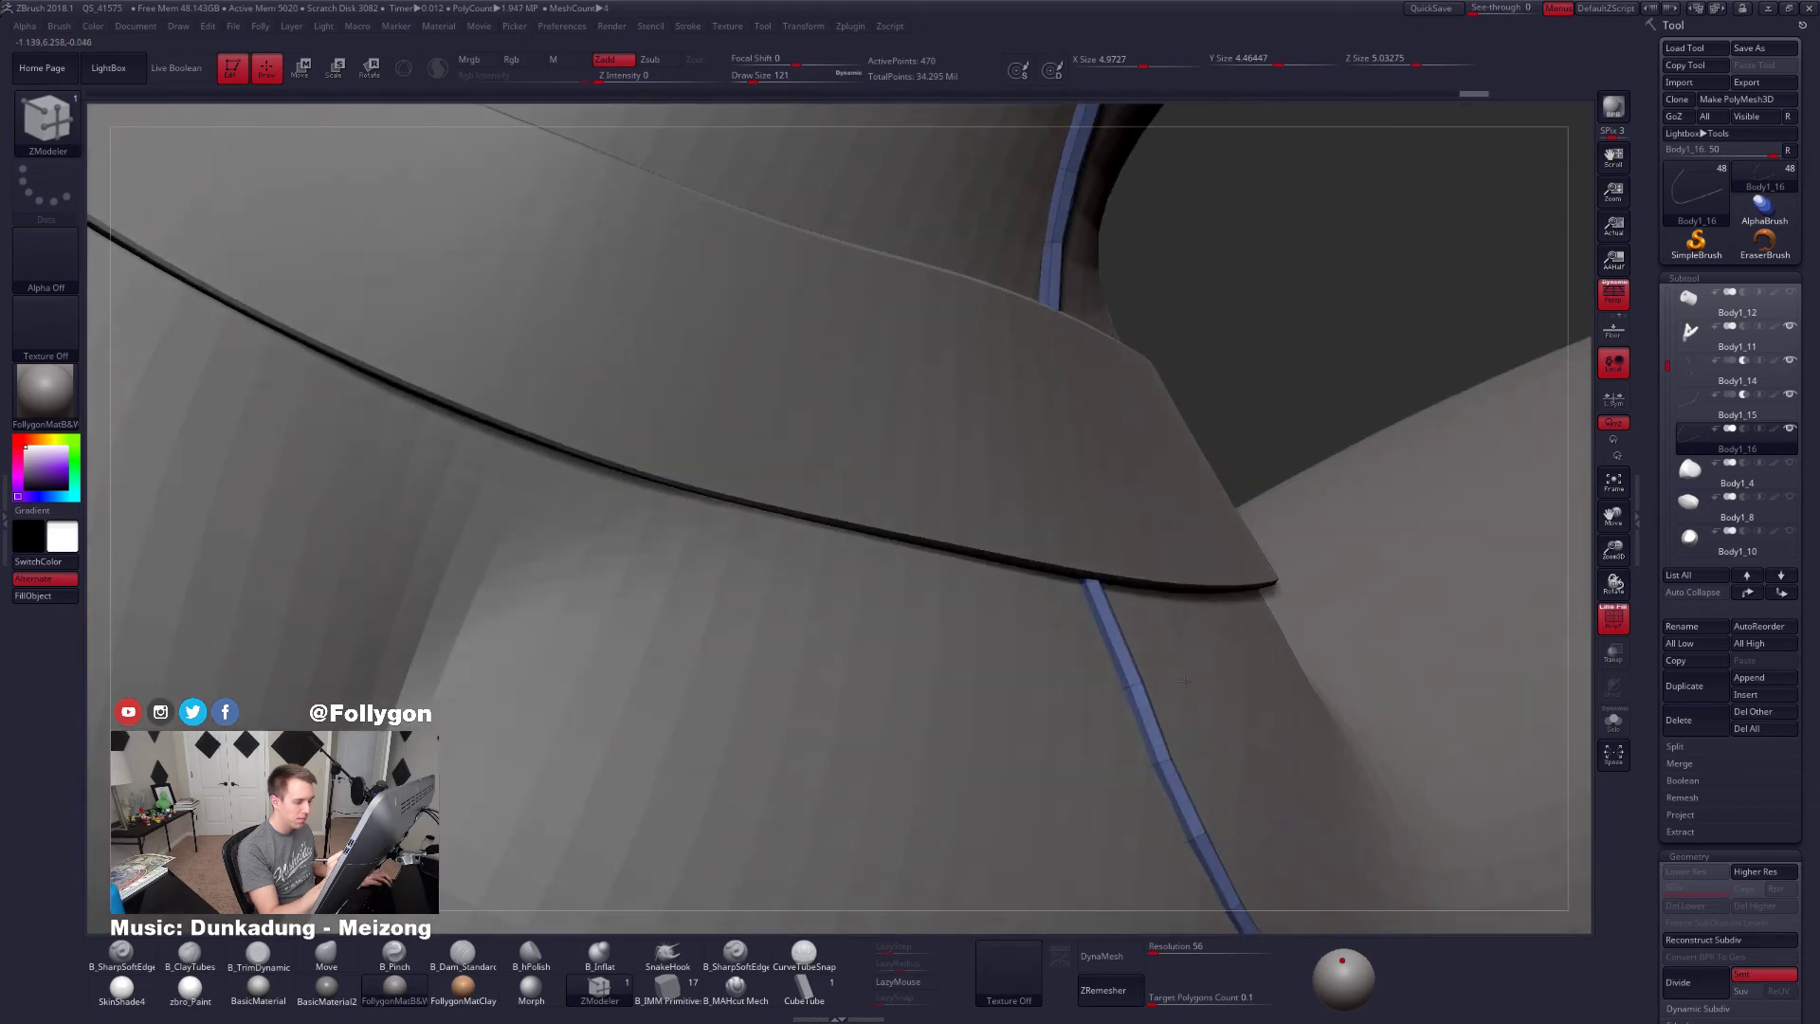
pyautogui.hotkey('alt', 's')
pyautogui.moveTo(1181, 775); pyautogui.dragTo(1080, 559, button='right')
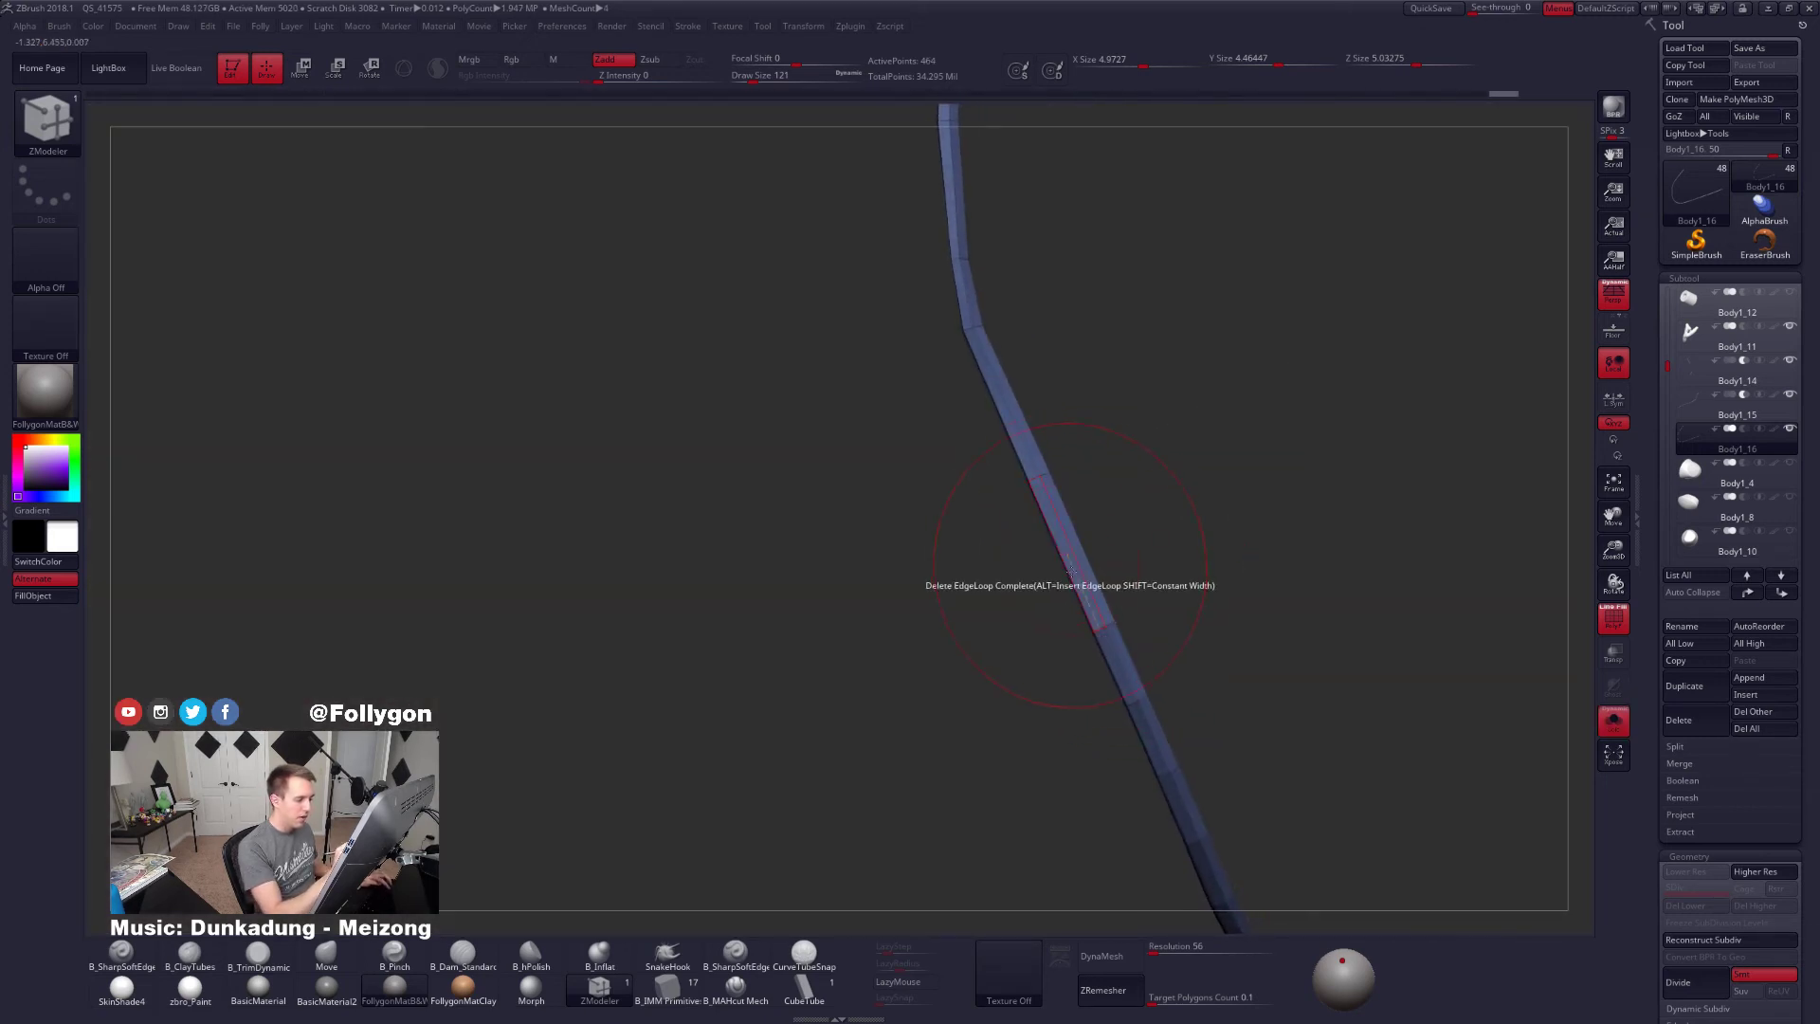
pyautogui.moveTo(1155, 730); pyautogui.dragTo(1081, 583, button='right')
pyautogui.hotkey('alt', 's')
pyautogui.hotkey('alt', 's')
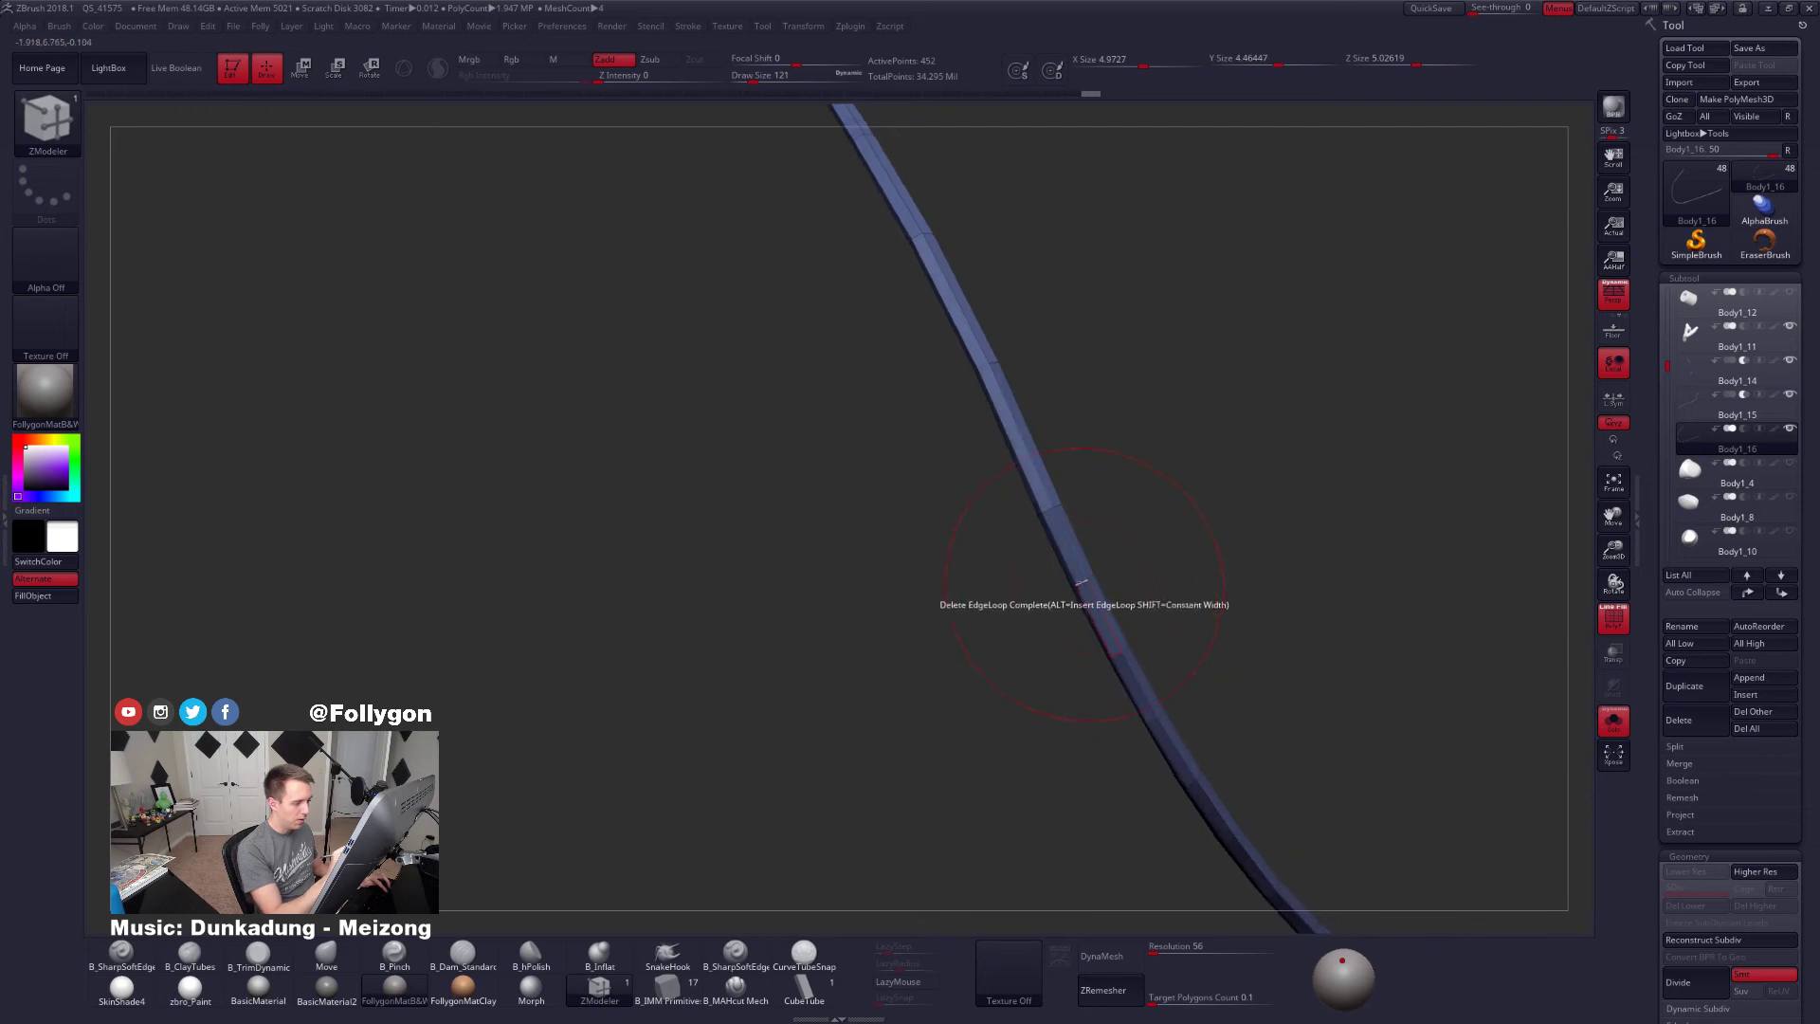
# Delete alternate edge loops with ZModeler along the strip's curve around the hip
pyautogui.hotkey('alt', 's')
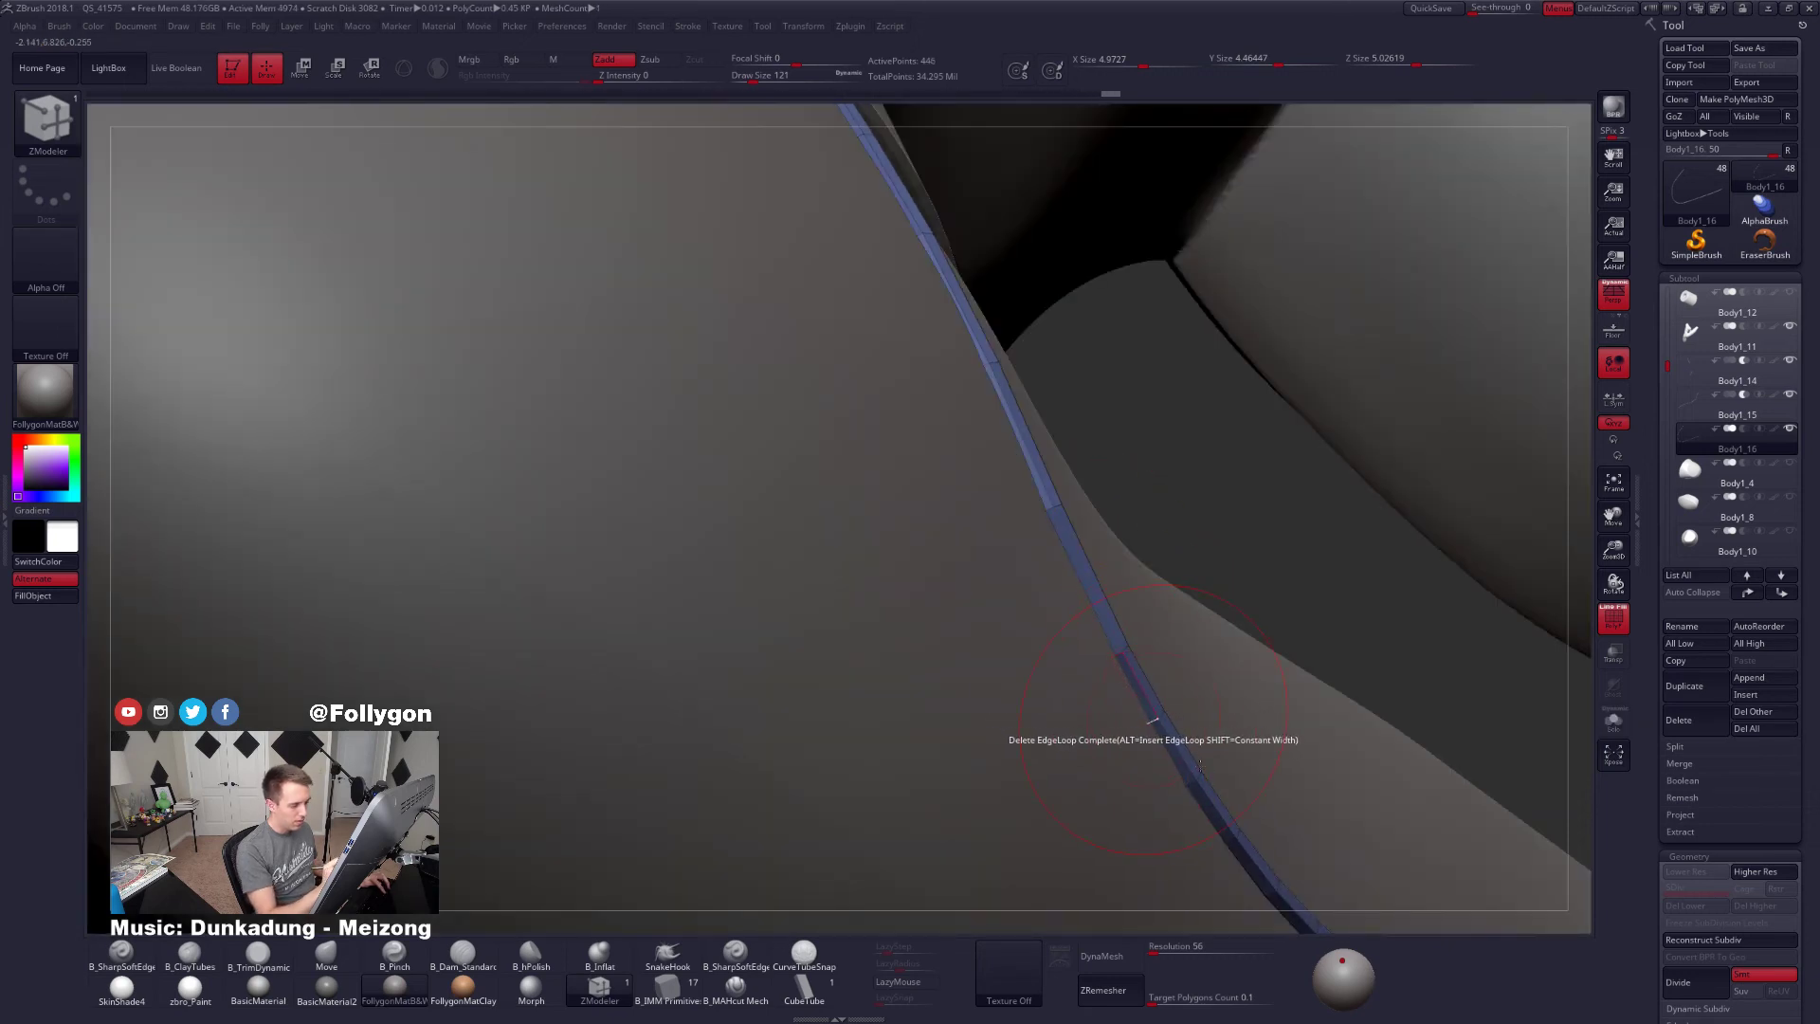
pyautogui.hotkey('alt', 's')
pyautogui.moveTo(1142, 593); pyautogui.dragTo(1149, 757, button='right')
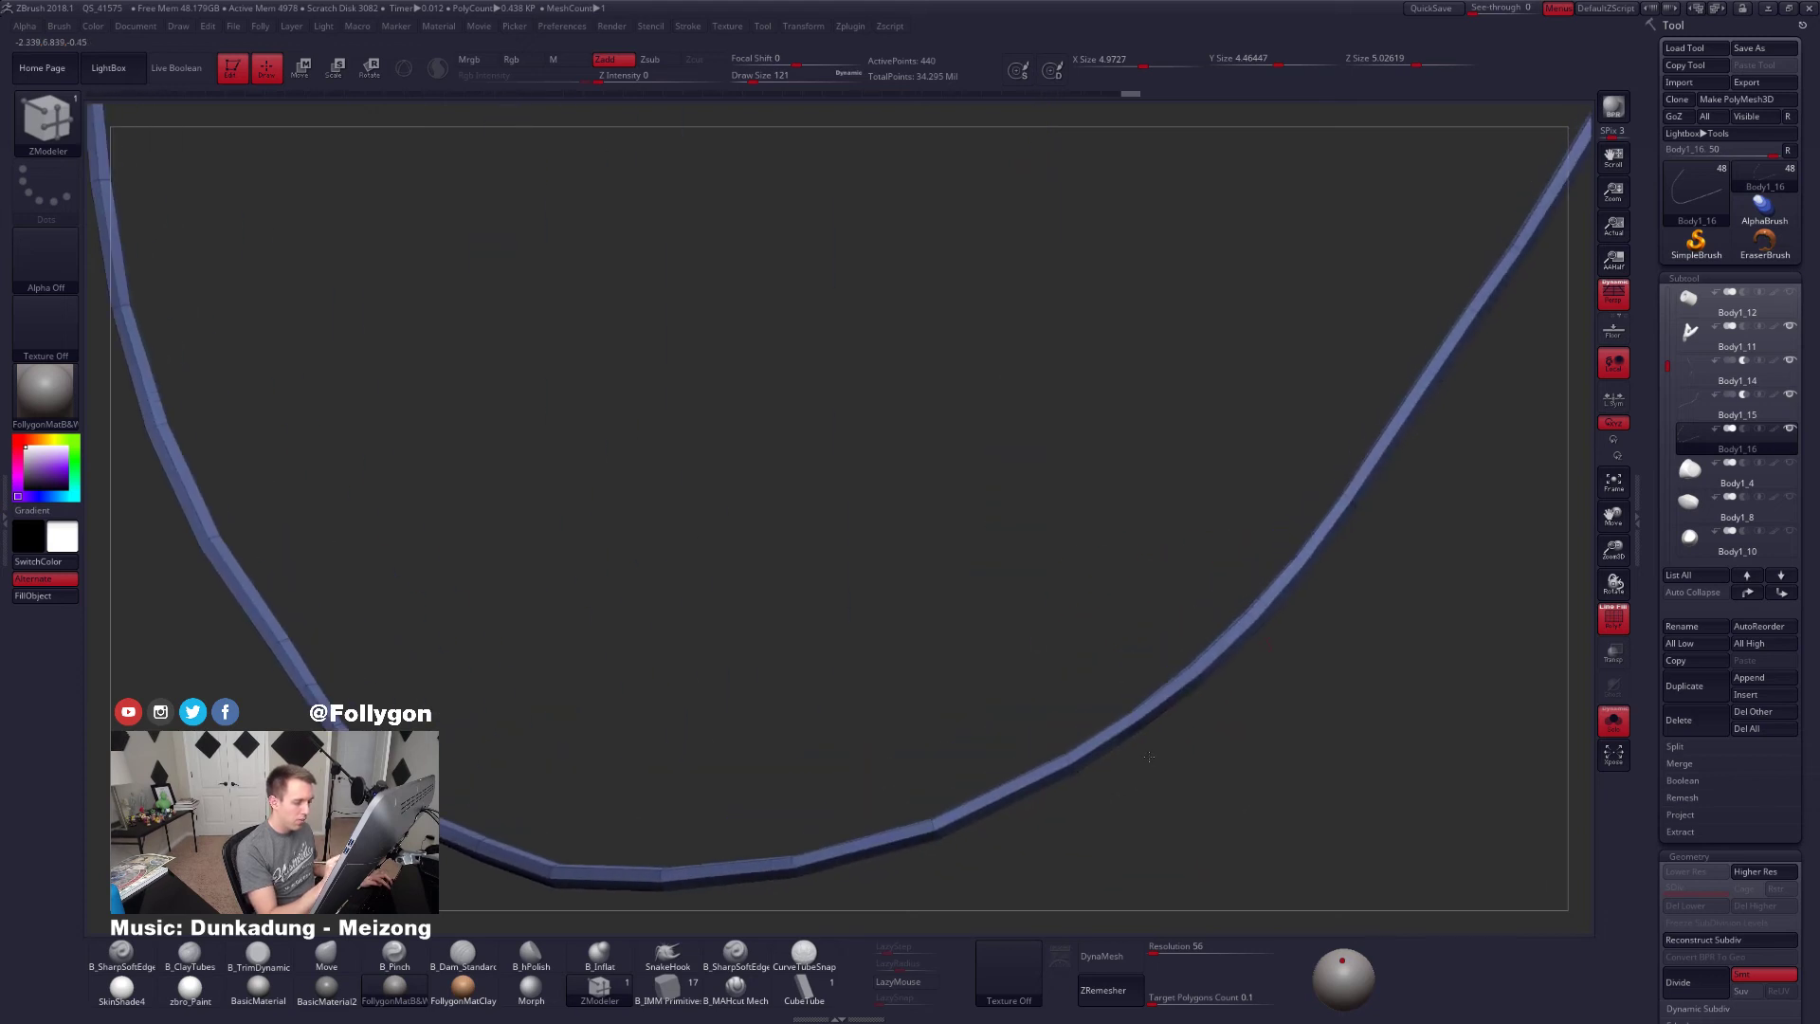
pyautogui.hotkey('alt', 's')
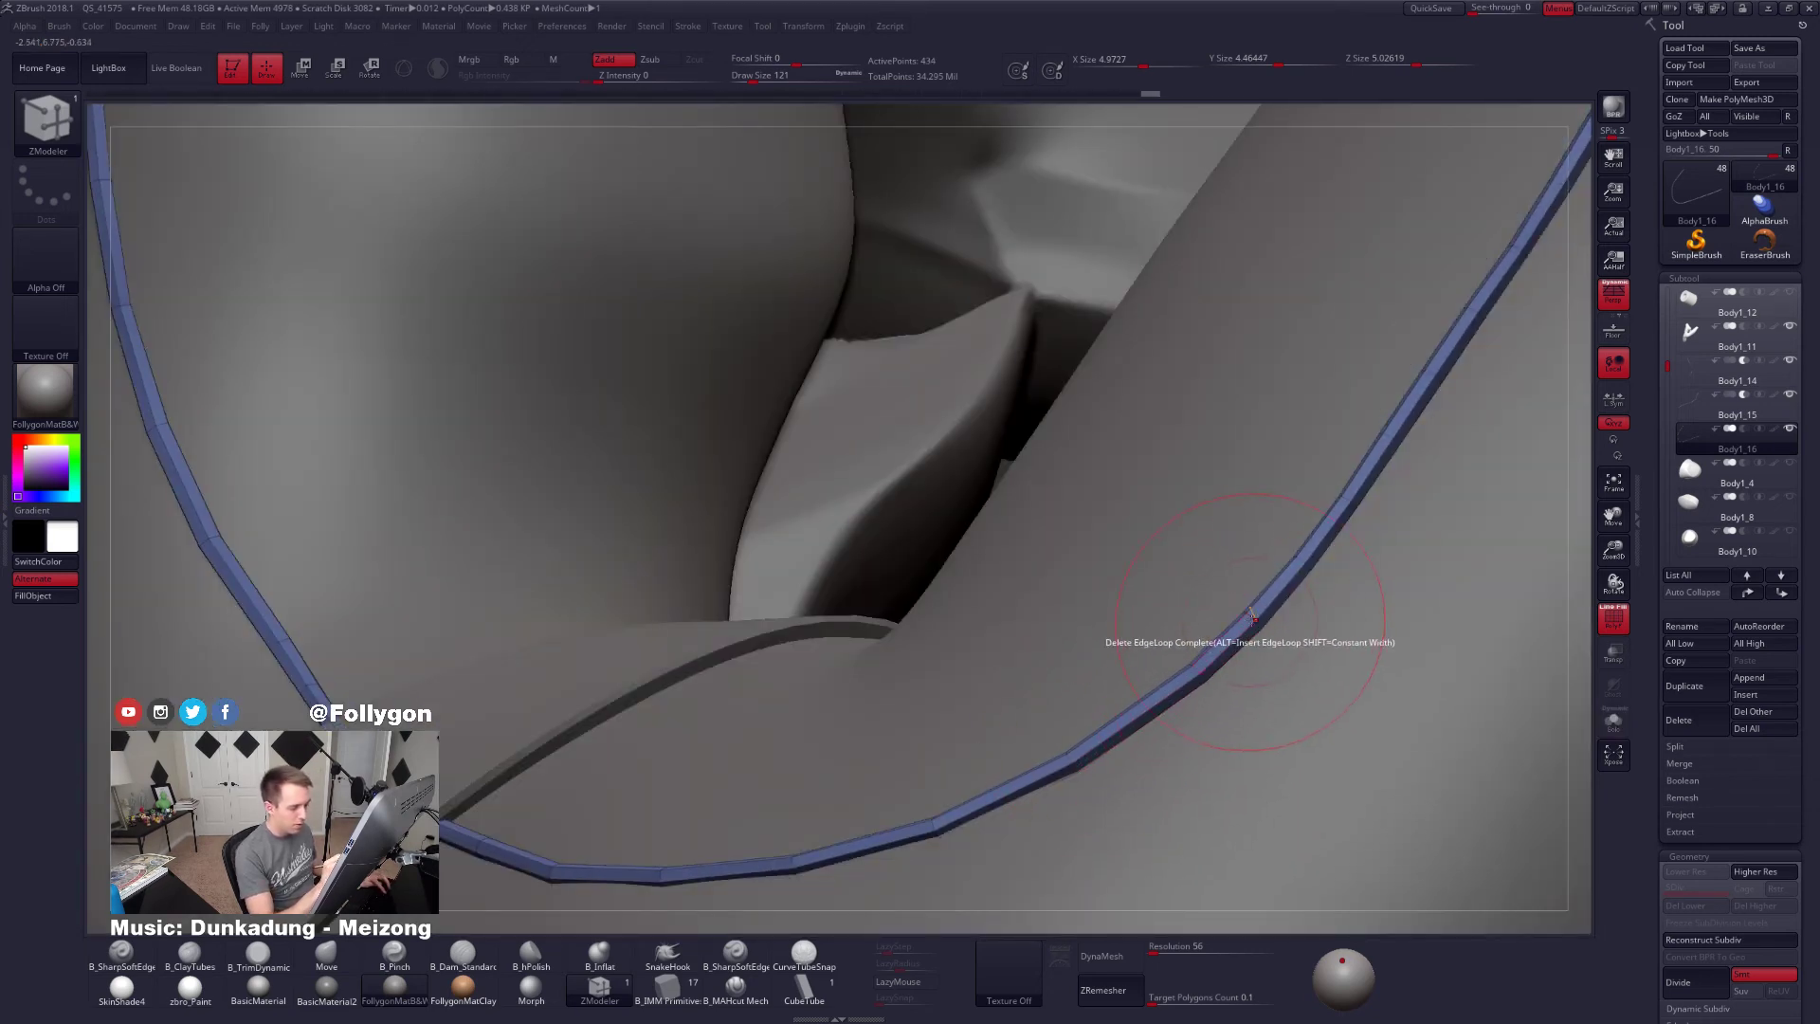
pyautogui.hotkey('alt', 's')
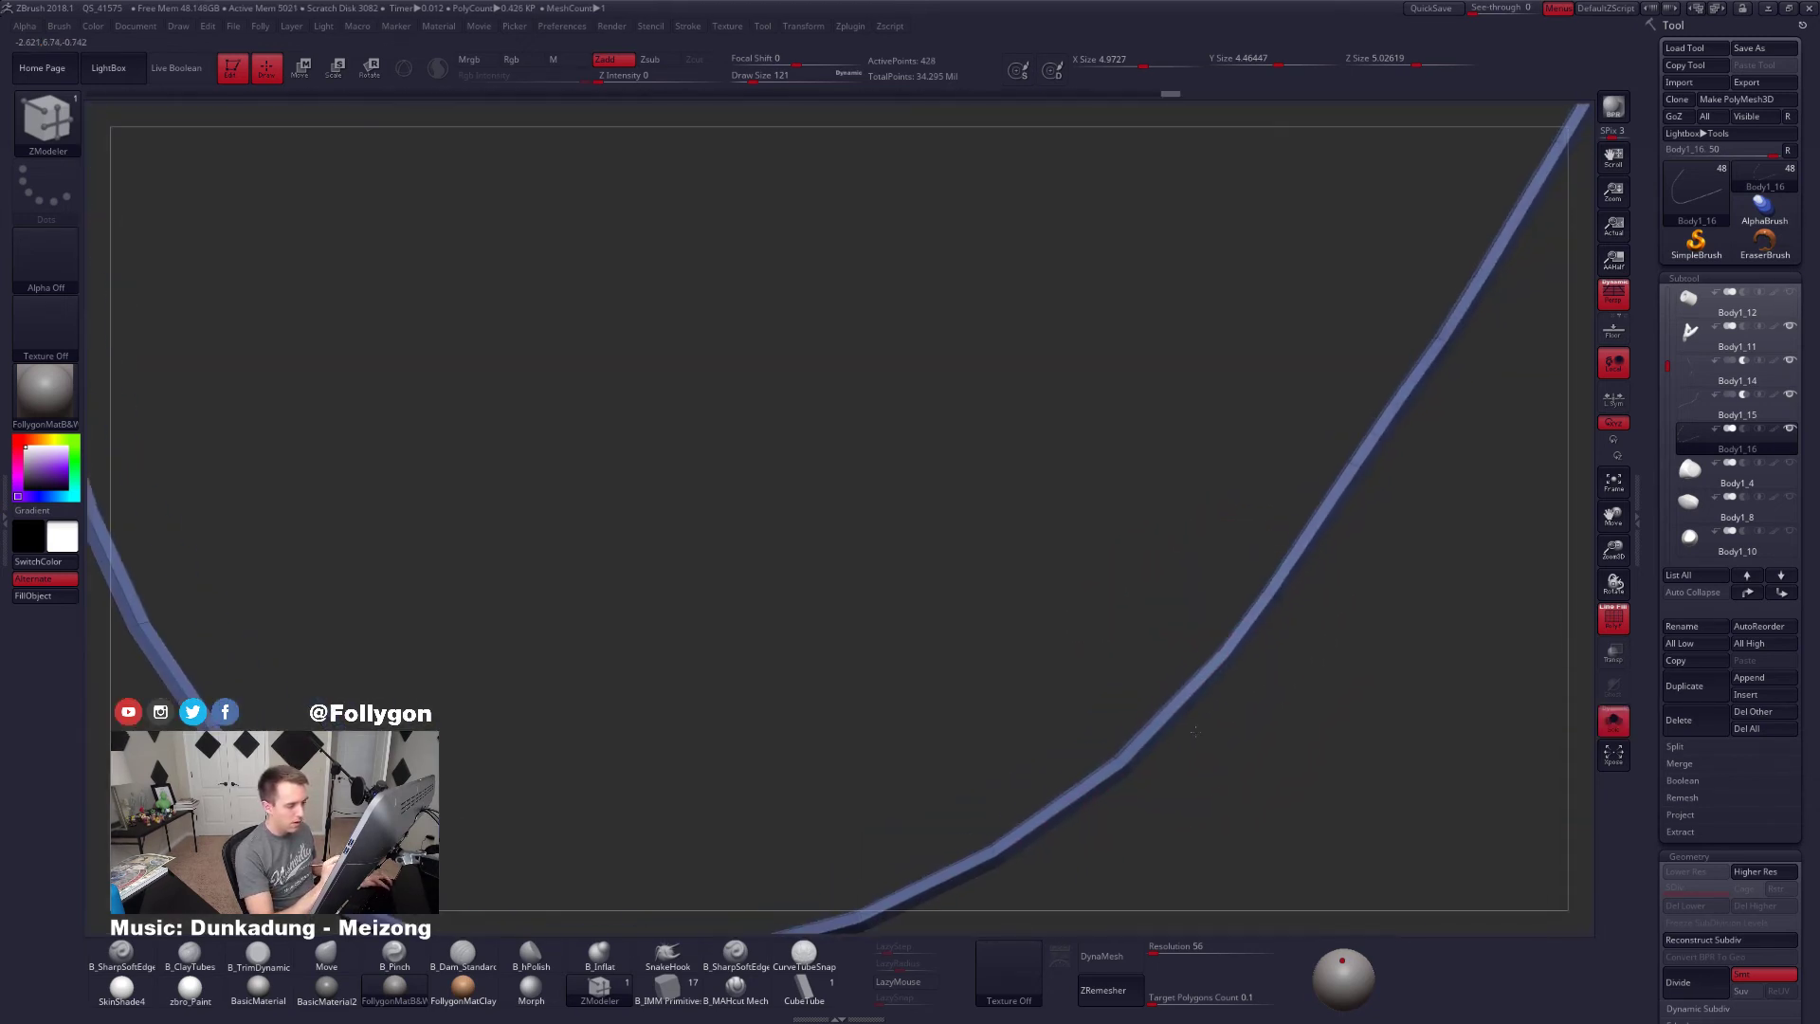
# Delete edge loops from the strip stretch that rises from the hip curve onto the upper thigh
pyautogui.moveTo(1251, 616); pyautogui.dragTo(1209, 669, button='right')
pyautogui.hotkey('alt', 's')
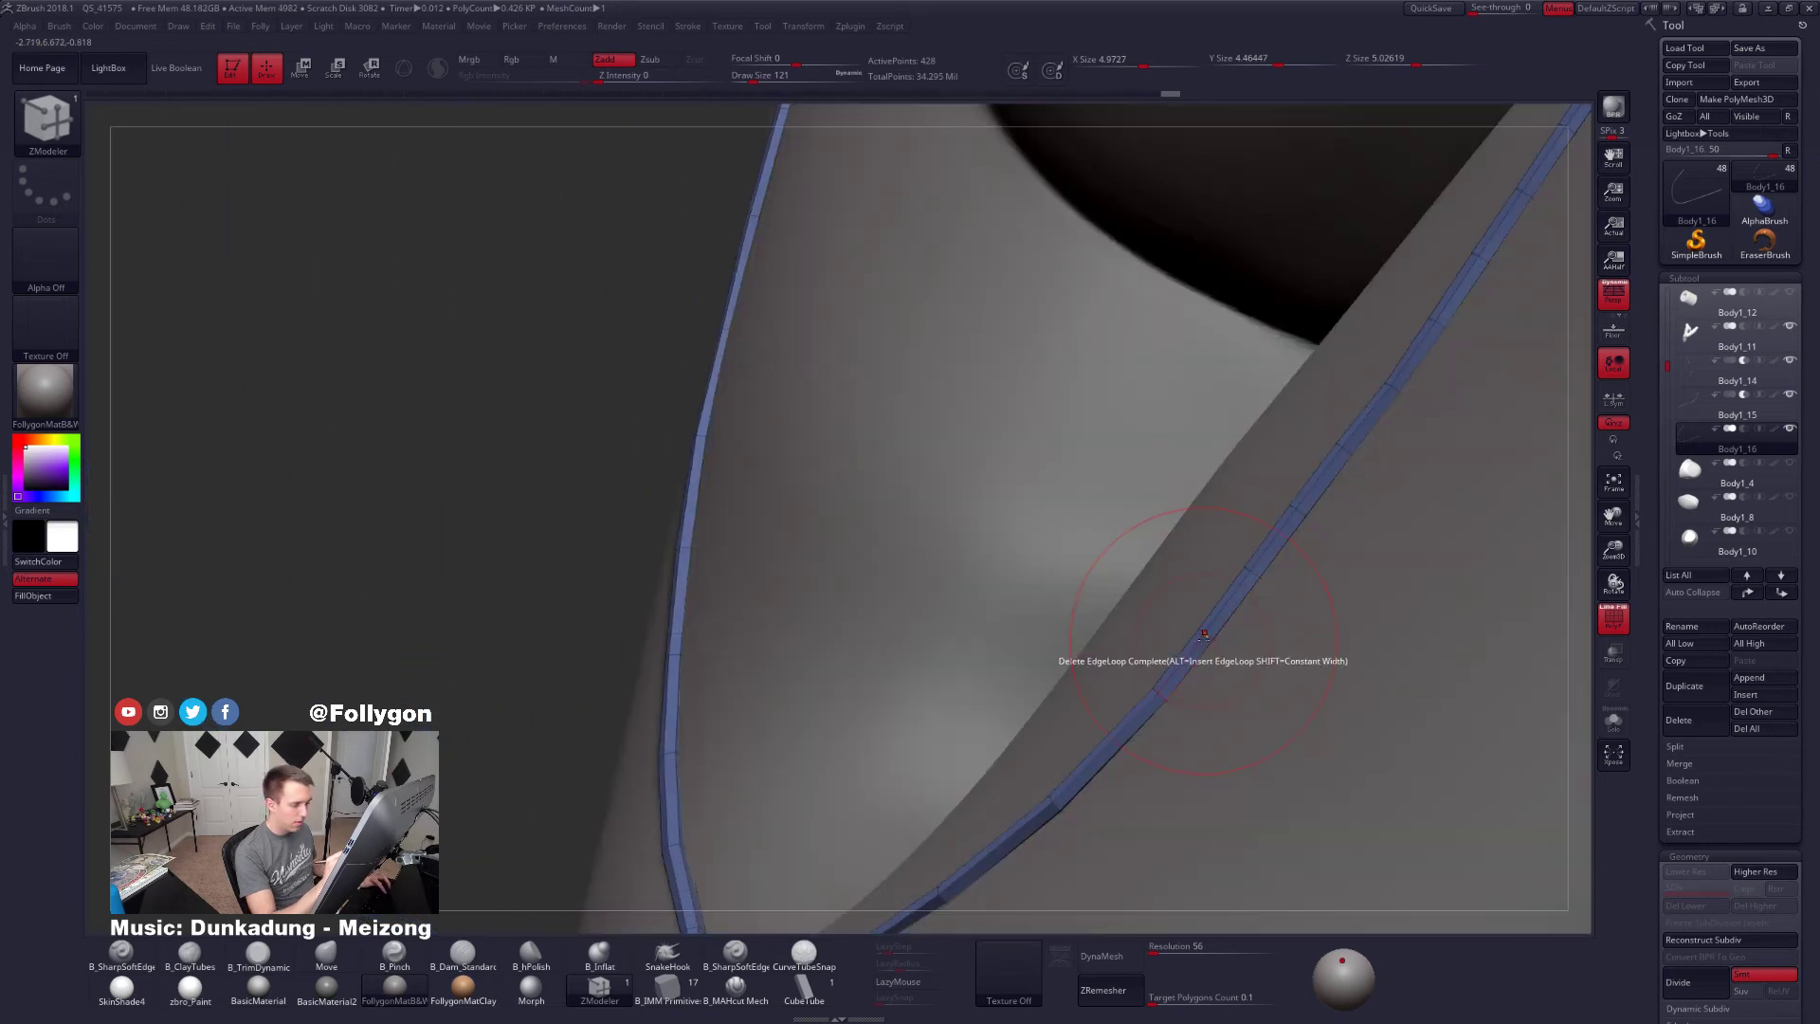
pyautogui.hotkey('alt', 's')
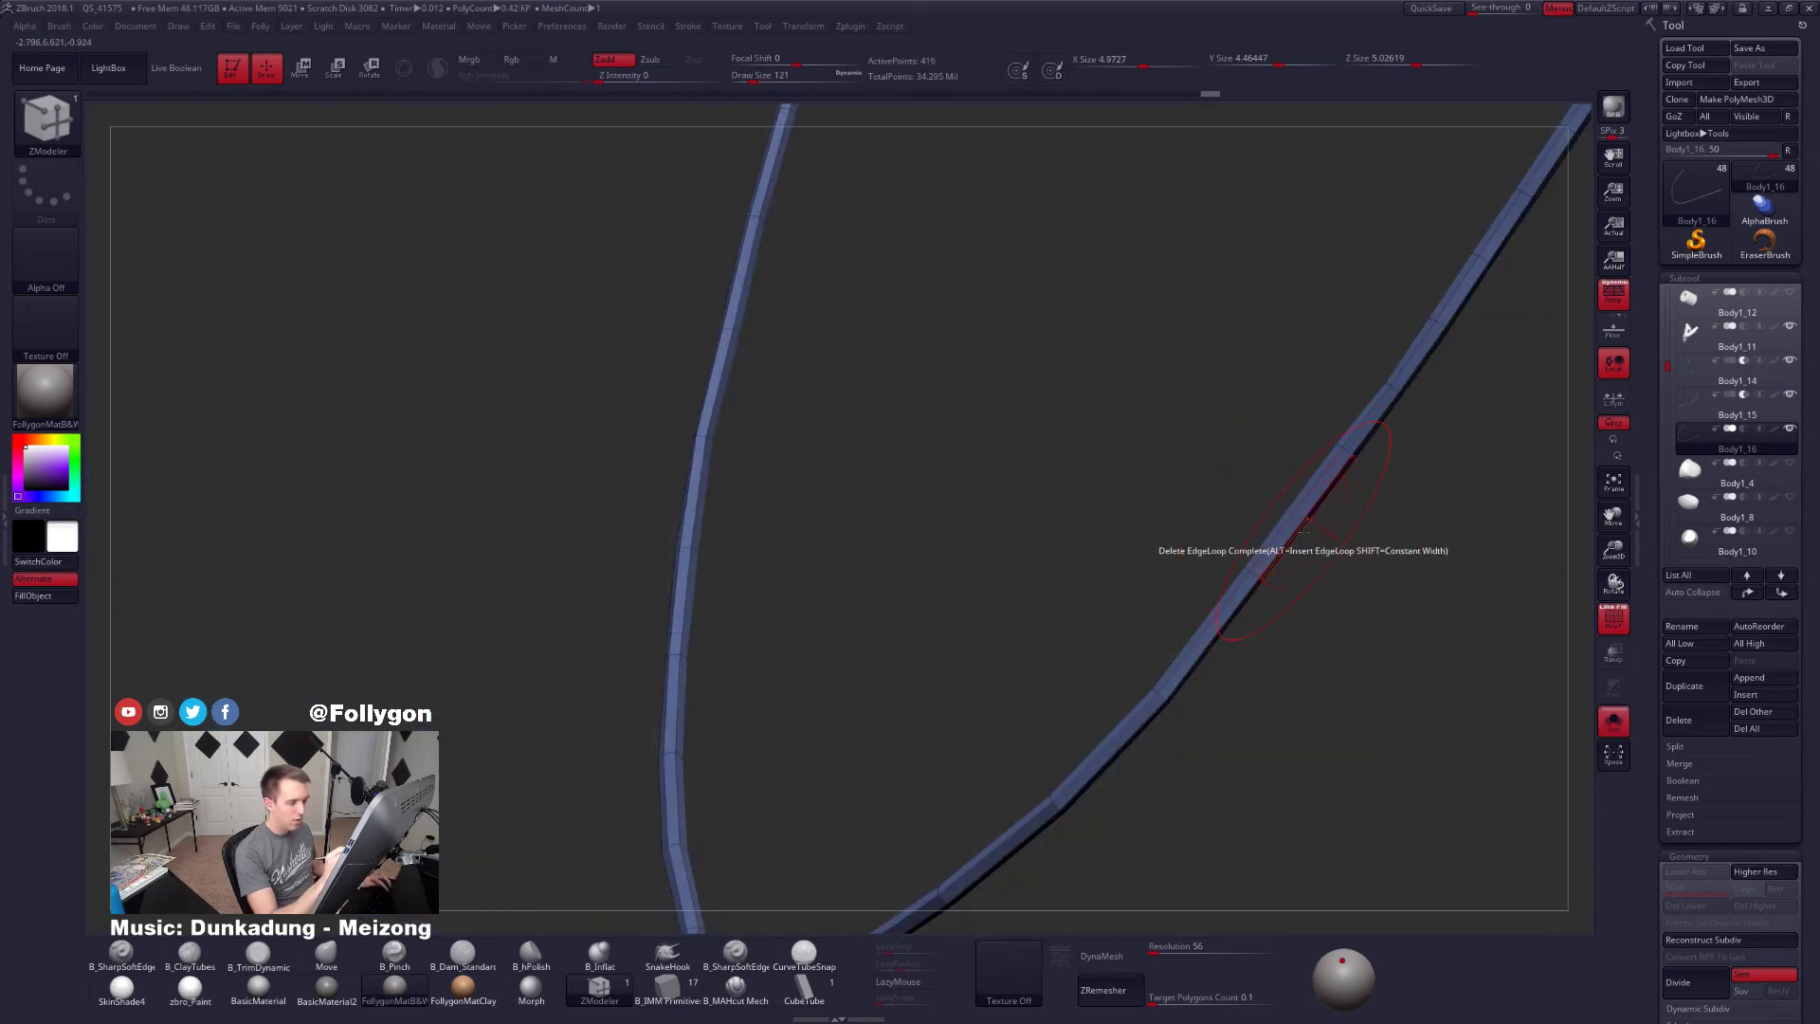
pyautogui.moveTo(1294, 521); pyautogui.dragTo(1216, 667, button='right')
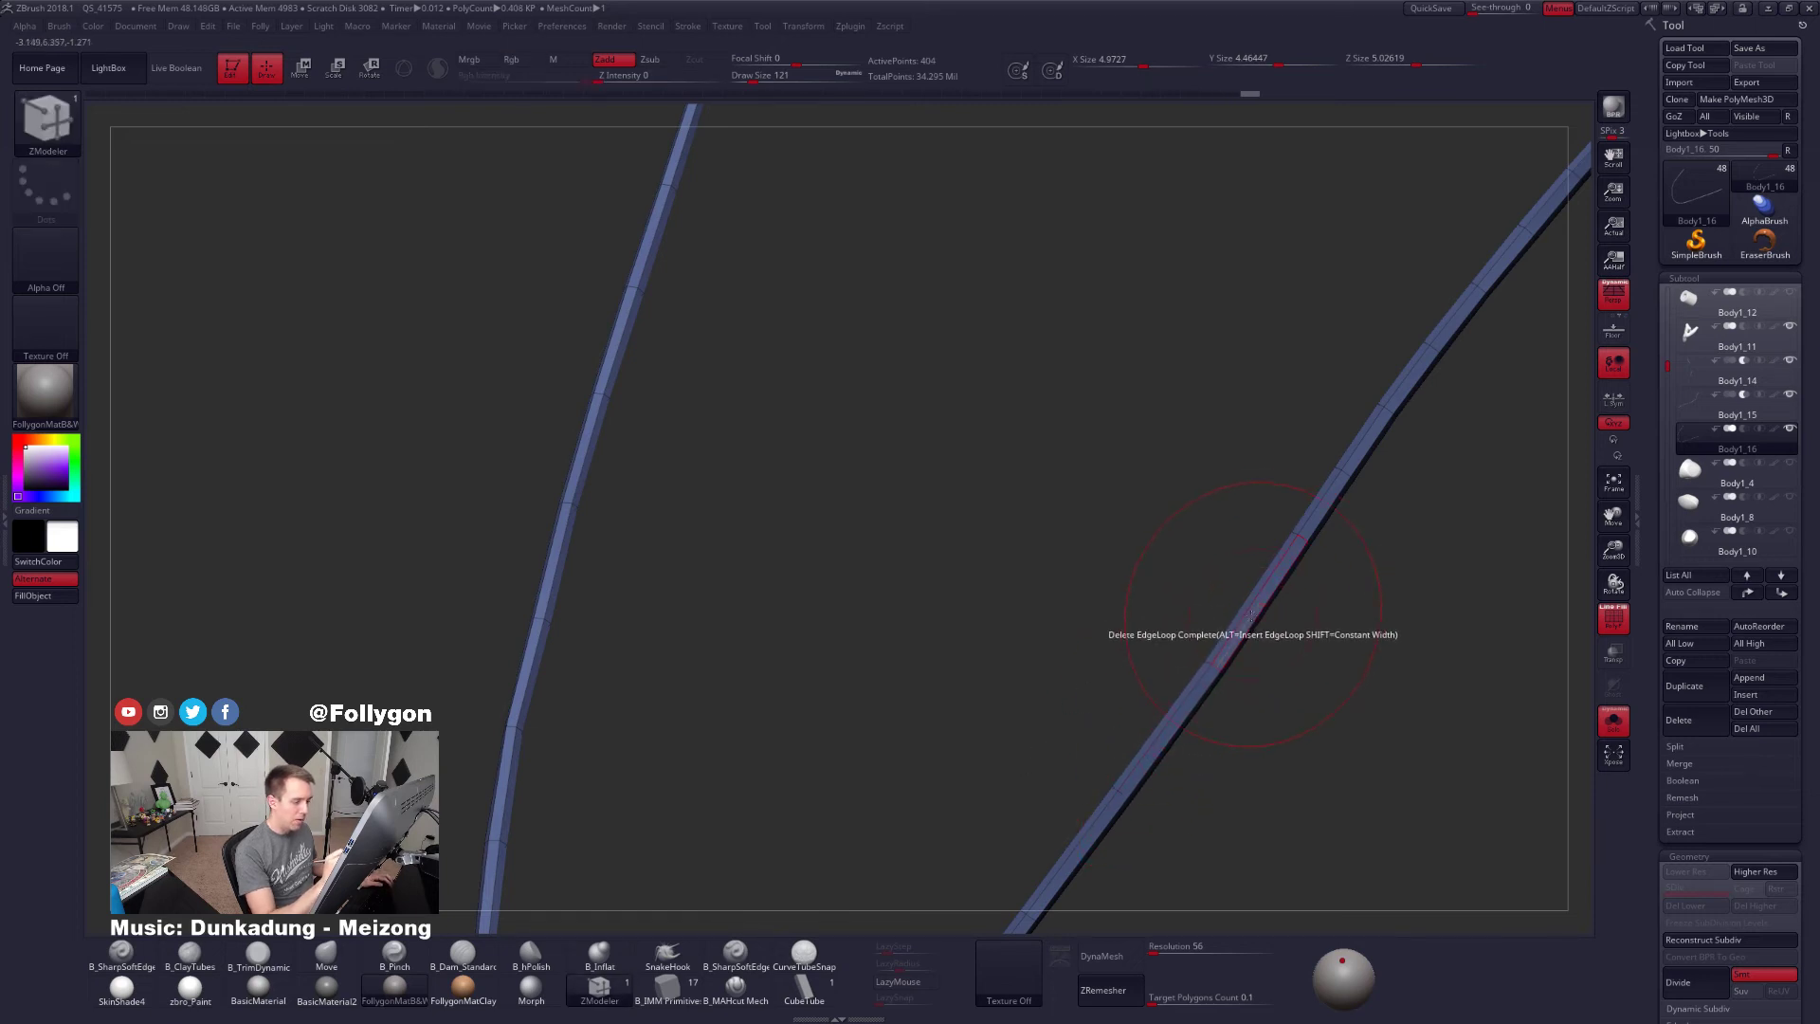
pyautogui.moveTo(1250, 614)
pyautogui.mouseDown(button='right')
pyautogui.moveTo(1240, 592)
pyautogui.moveTo(1183, 702)
pyautogui.moveTo(1221, 679)
pyautogui.moveTo(1196, 657)
pyautogui.moveTo(1183, 723)
pyautogui.mouseUp(button='right')
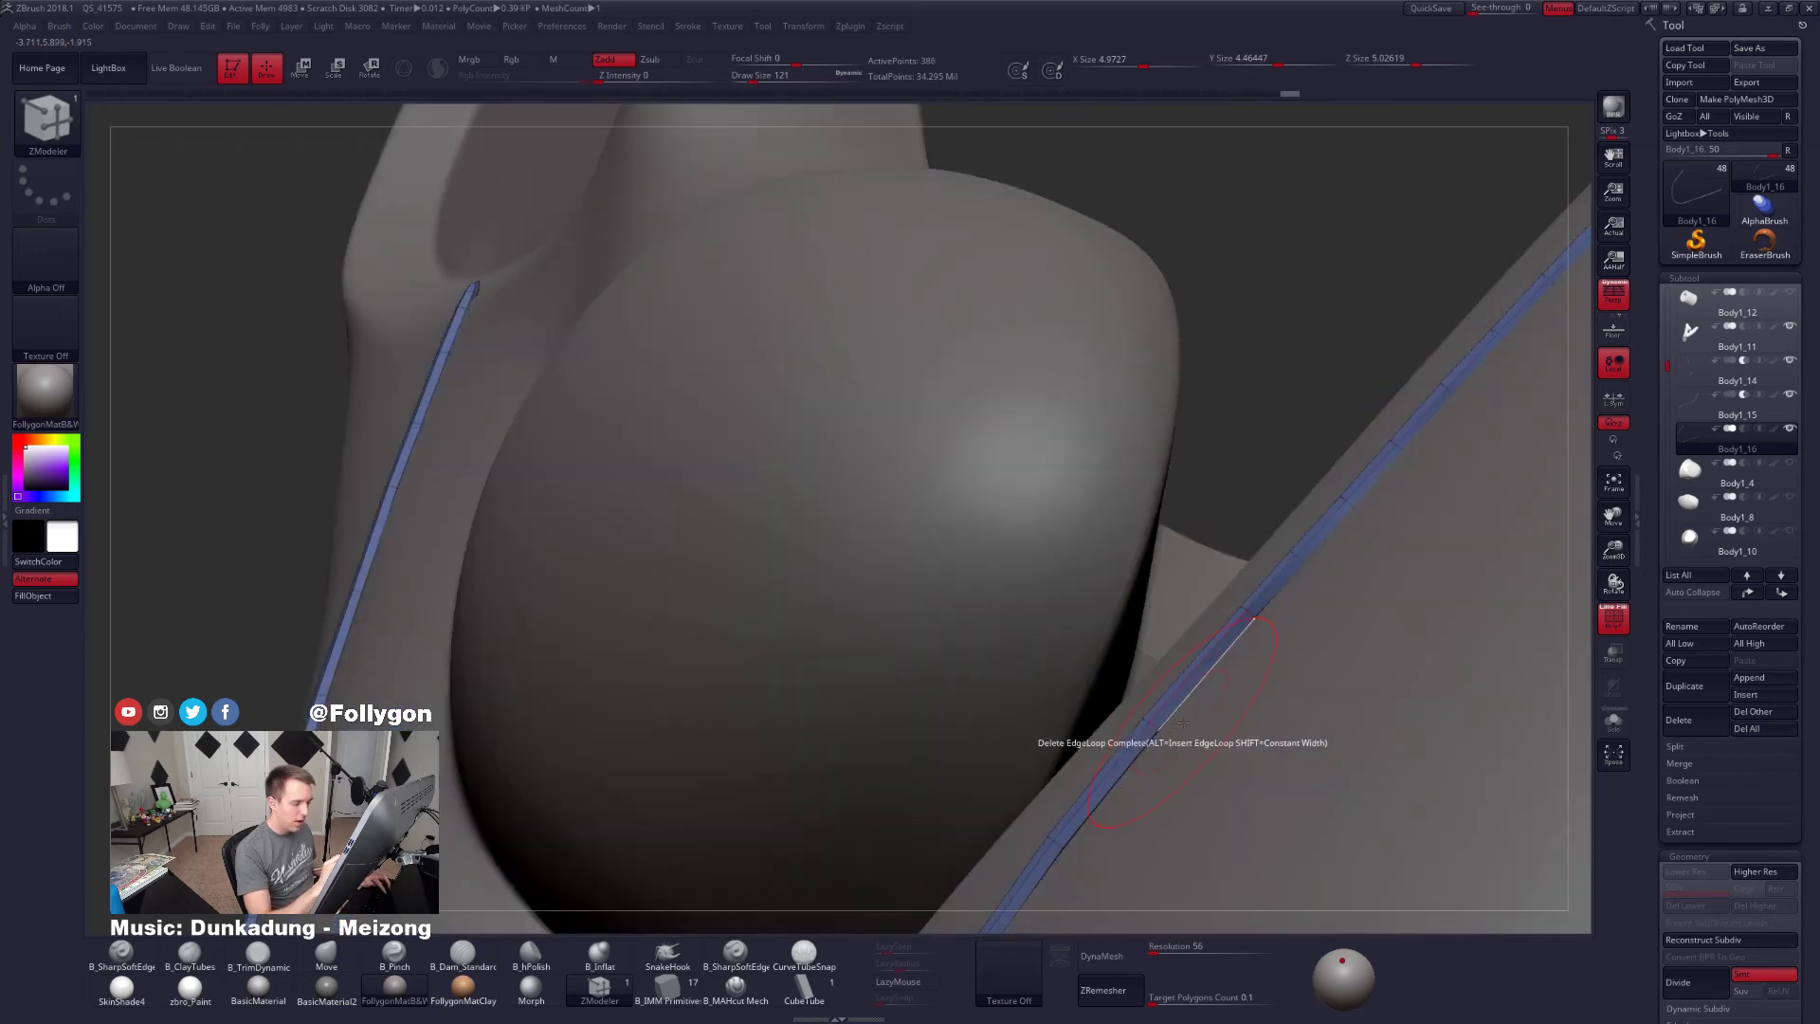
pyautogui.moveTo(1300, 561); pyautogui.dragTo(1138, 722, button='right')
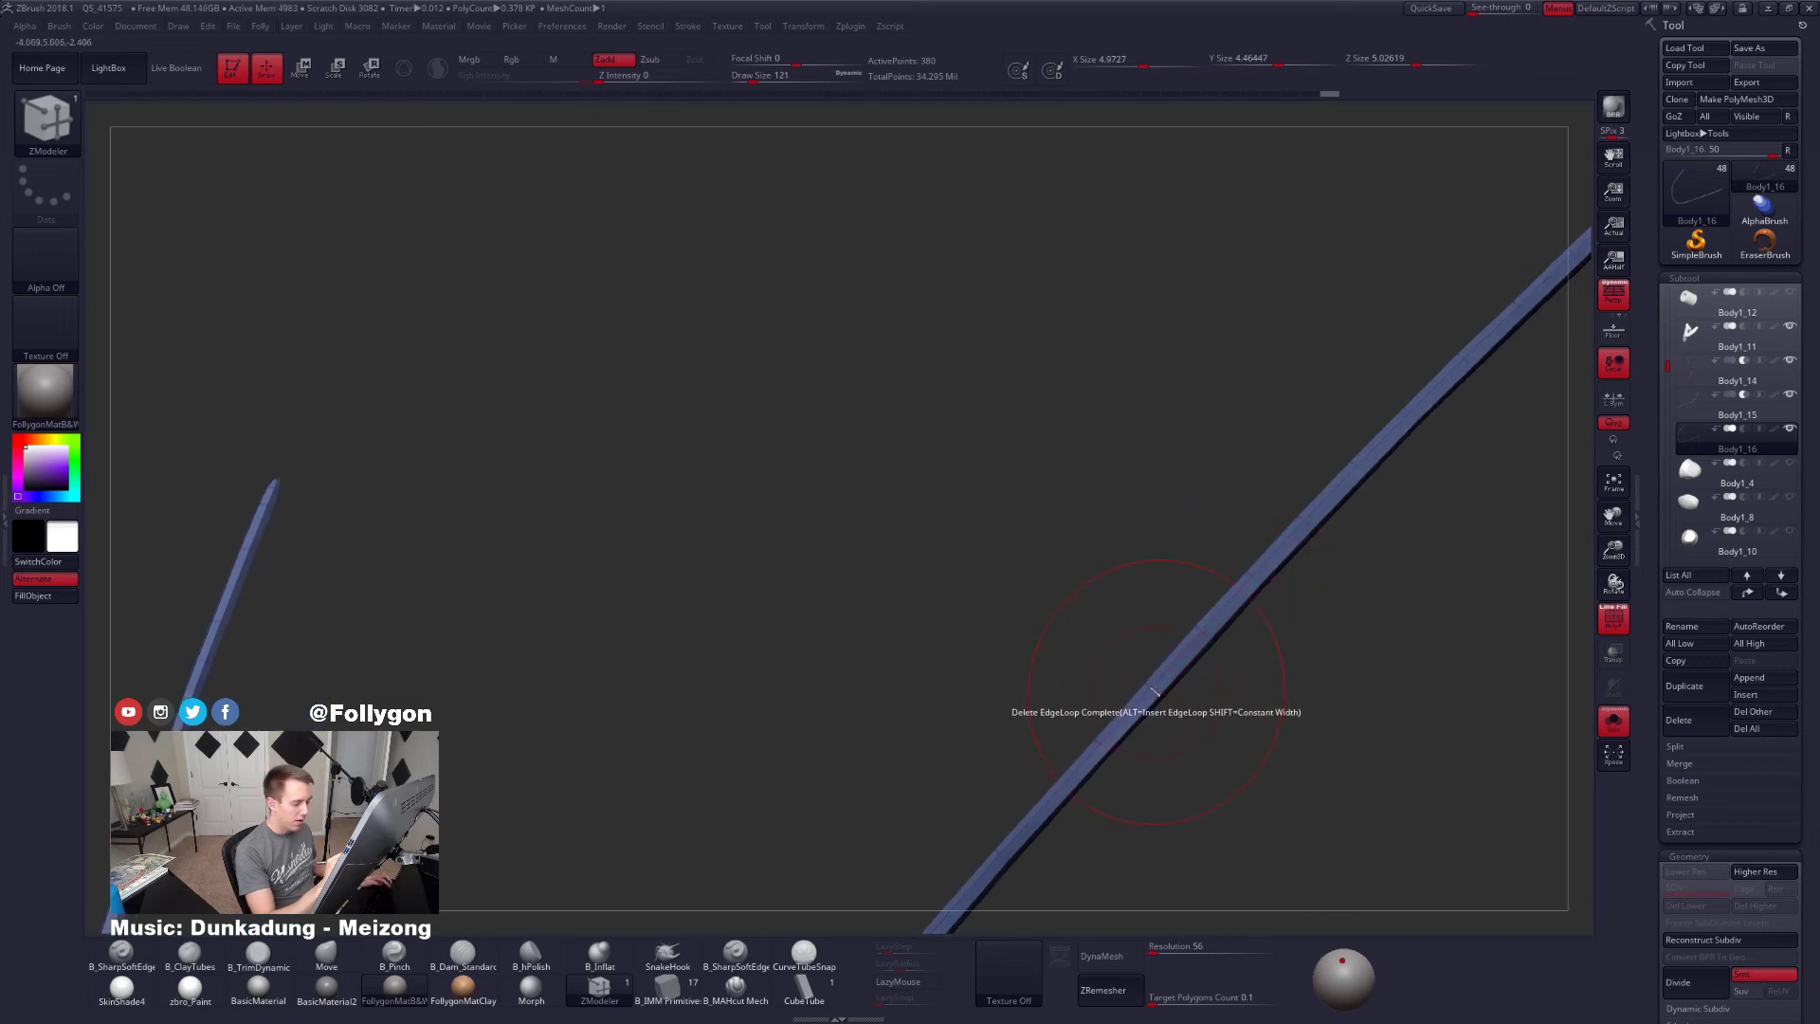
# Continue thinning out the strip's edge loops along the middle of the thigh
pyautogui.moveTo(1254, 579); pyautogui.dragTo(1176, 772, button='right')
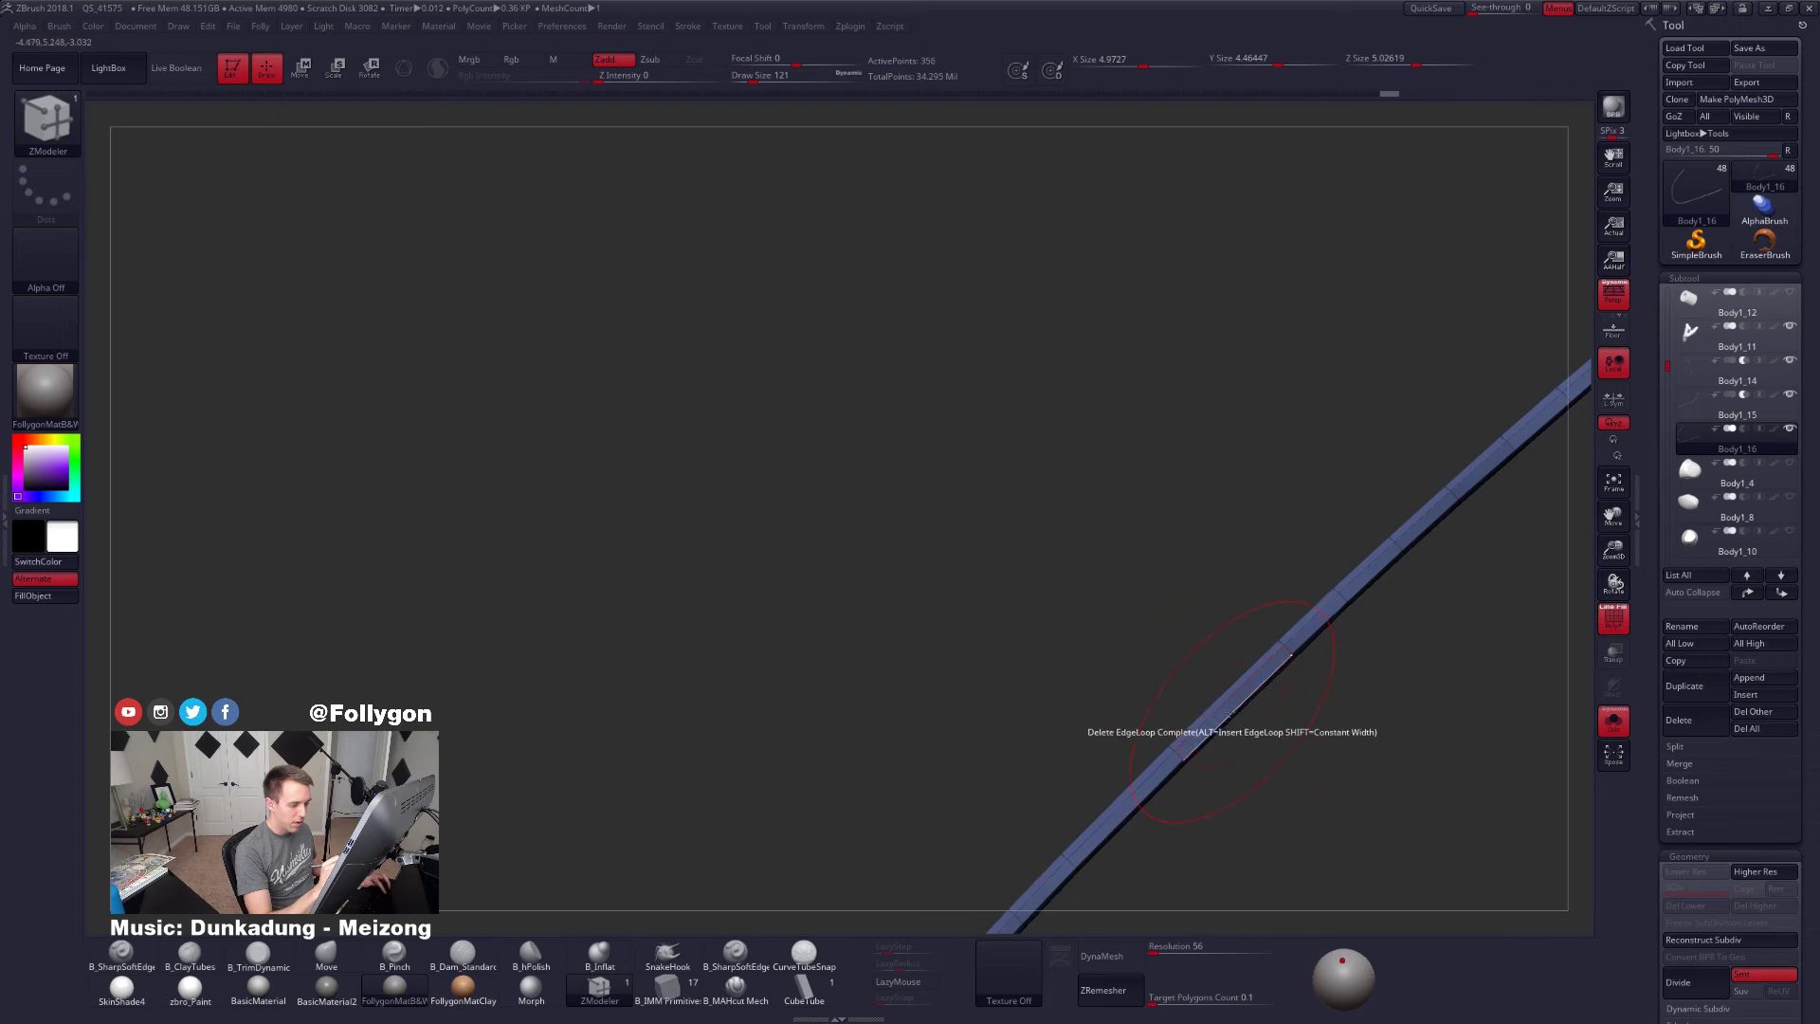
pyautogui.click(1341, 599)
pyautogui.moveTo(1297, 635); pyautogui.dragTo(1149, 759, button='right')
pyautogui.click(1245, 636)
pyautogui.click(1242, 707)
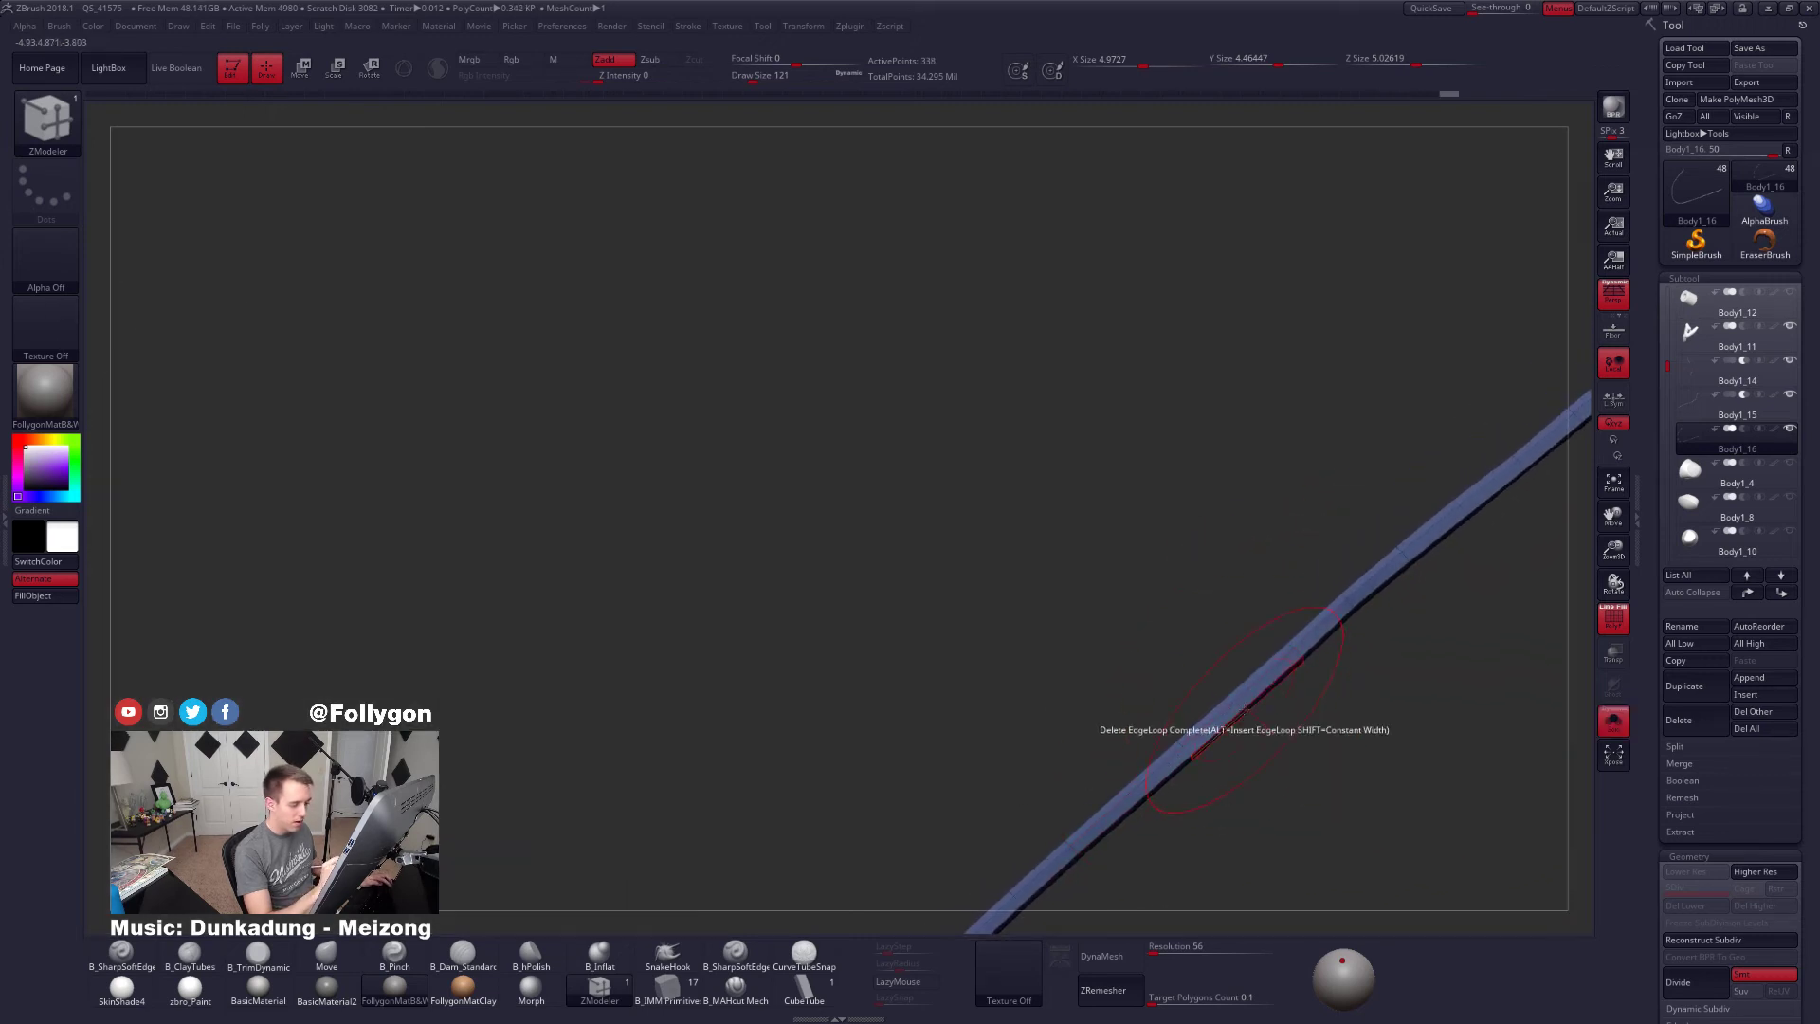
pyautogui.moveTo(1131, 670)
pyautogui.mouseDown(button='right')
pyautogui.moveTo(1109, 609)
pyautogui.moveTo(1284, 679)
pyautogui.moveTo(1262, 568)
pyautogui.moveTo(1134, 621)
pyautogui.moveTo(1191, 715)
pyautogui.moveTo(981, 626)
pyautogui.moveTo(1091, 654)
pyautogui.mouseUp(button='right')
# Adjust the strip along the thigh with the Move brush, enlarging its draw size to 203
pyautogui.hotkey('alt', 's')
pyautogui.press('b')
pyautogui.press('m')
pyautogui.press('v')
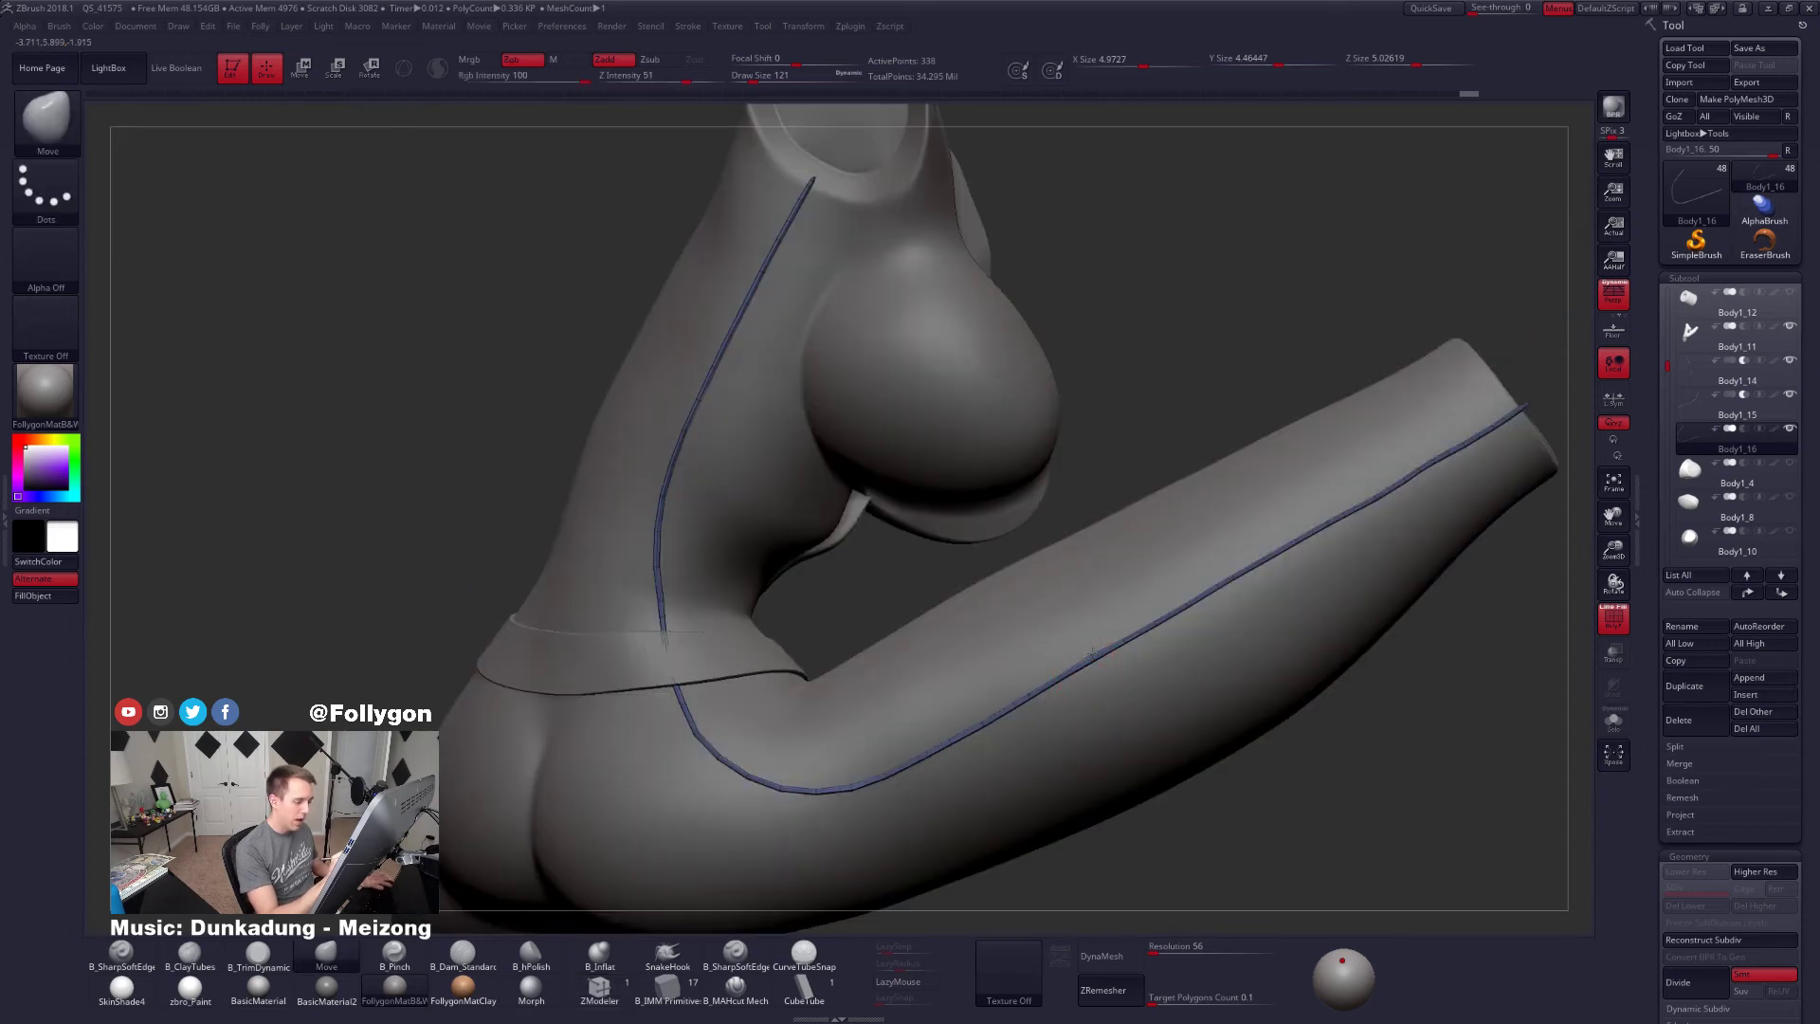
pyautogui.moveTo(1128, 650); pyautogui.dragTo(1150, 634)
pyautogui.keyDown('ctrl'); pyautogui.rightClick(1156, 628); pyautogui.keyUp('ctrl')
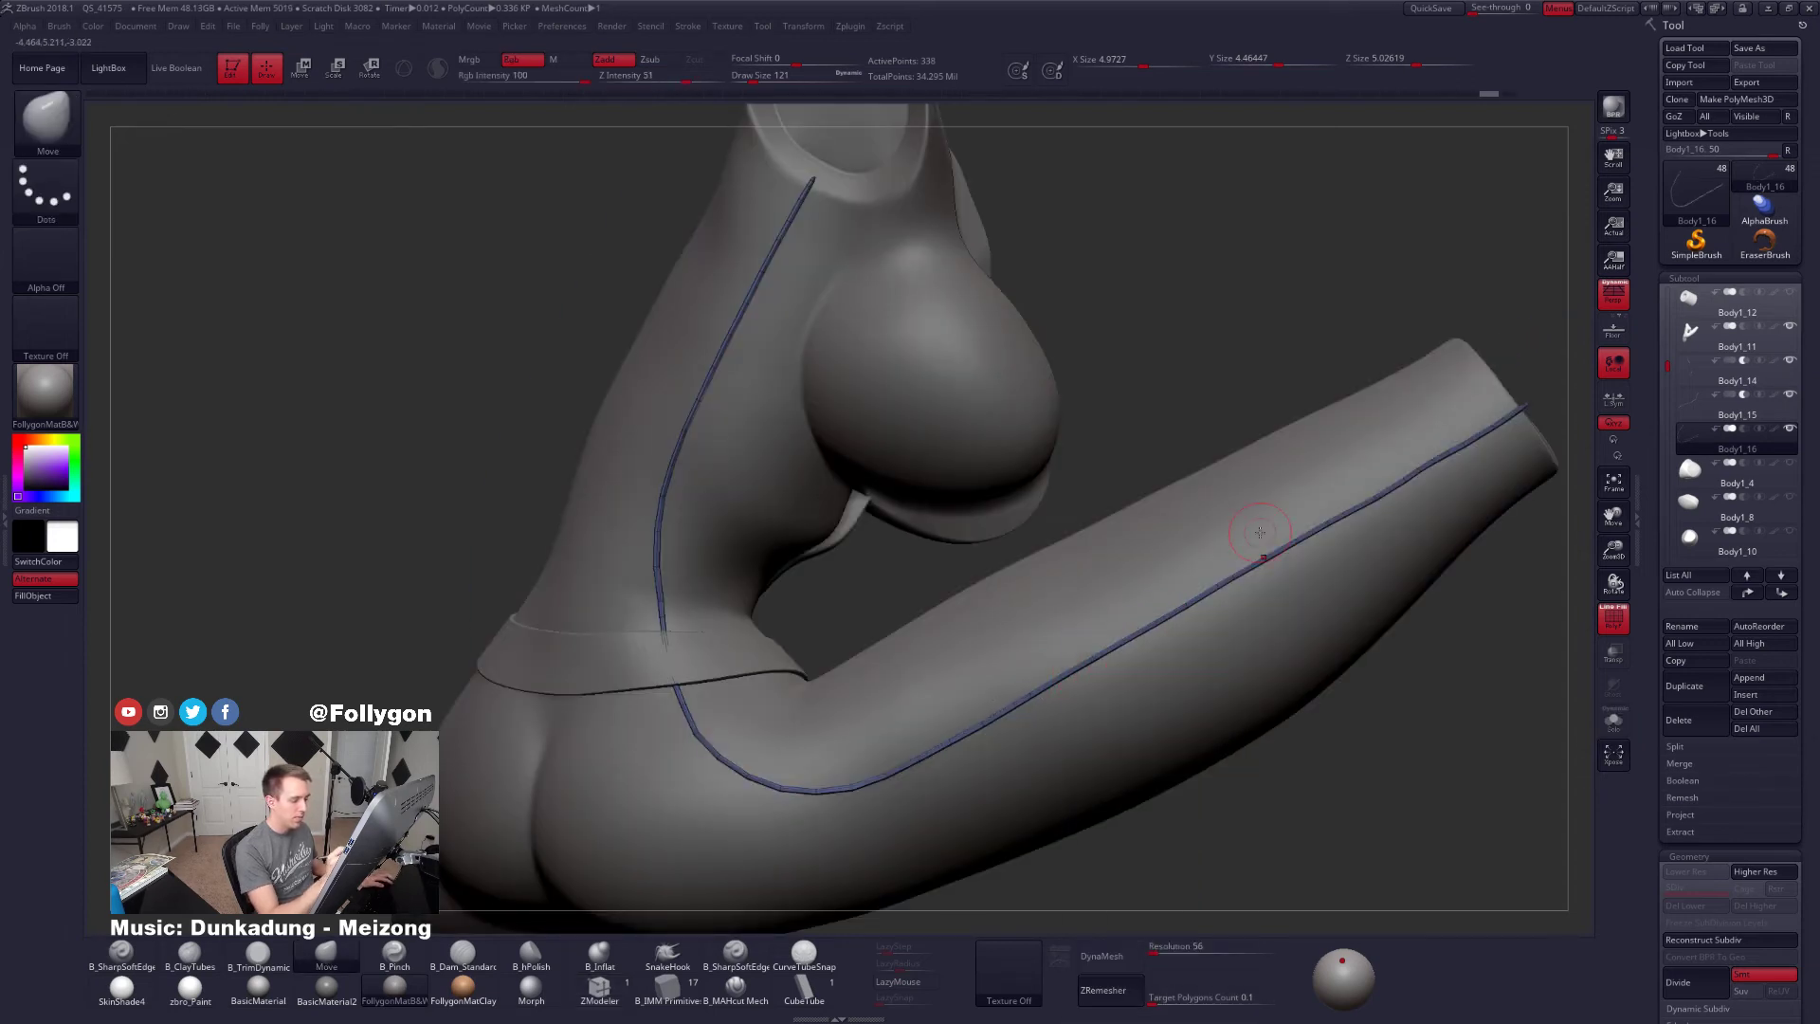
pyautogui.press('space')
pyautogui.moveTo(997, 721); pyautogui.dragTo(1009, 720)
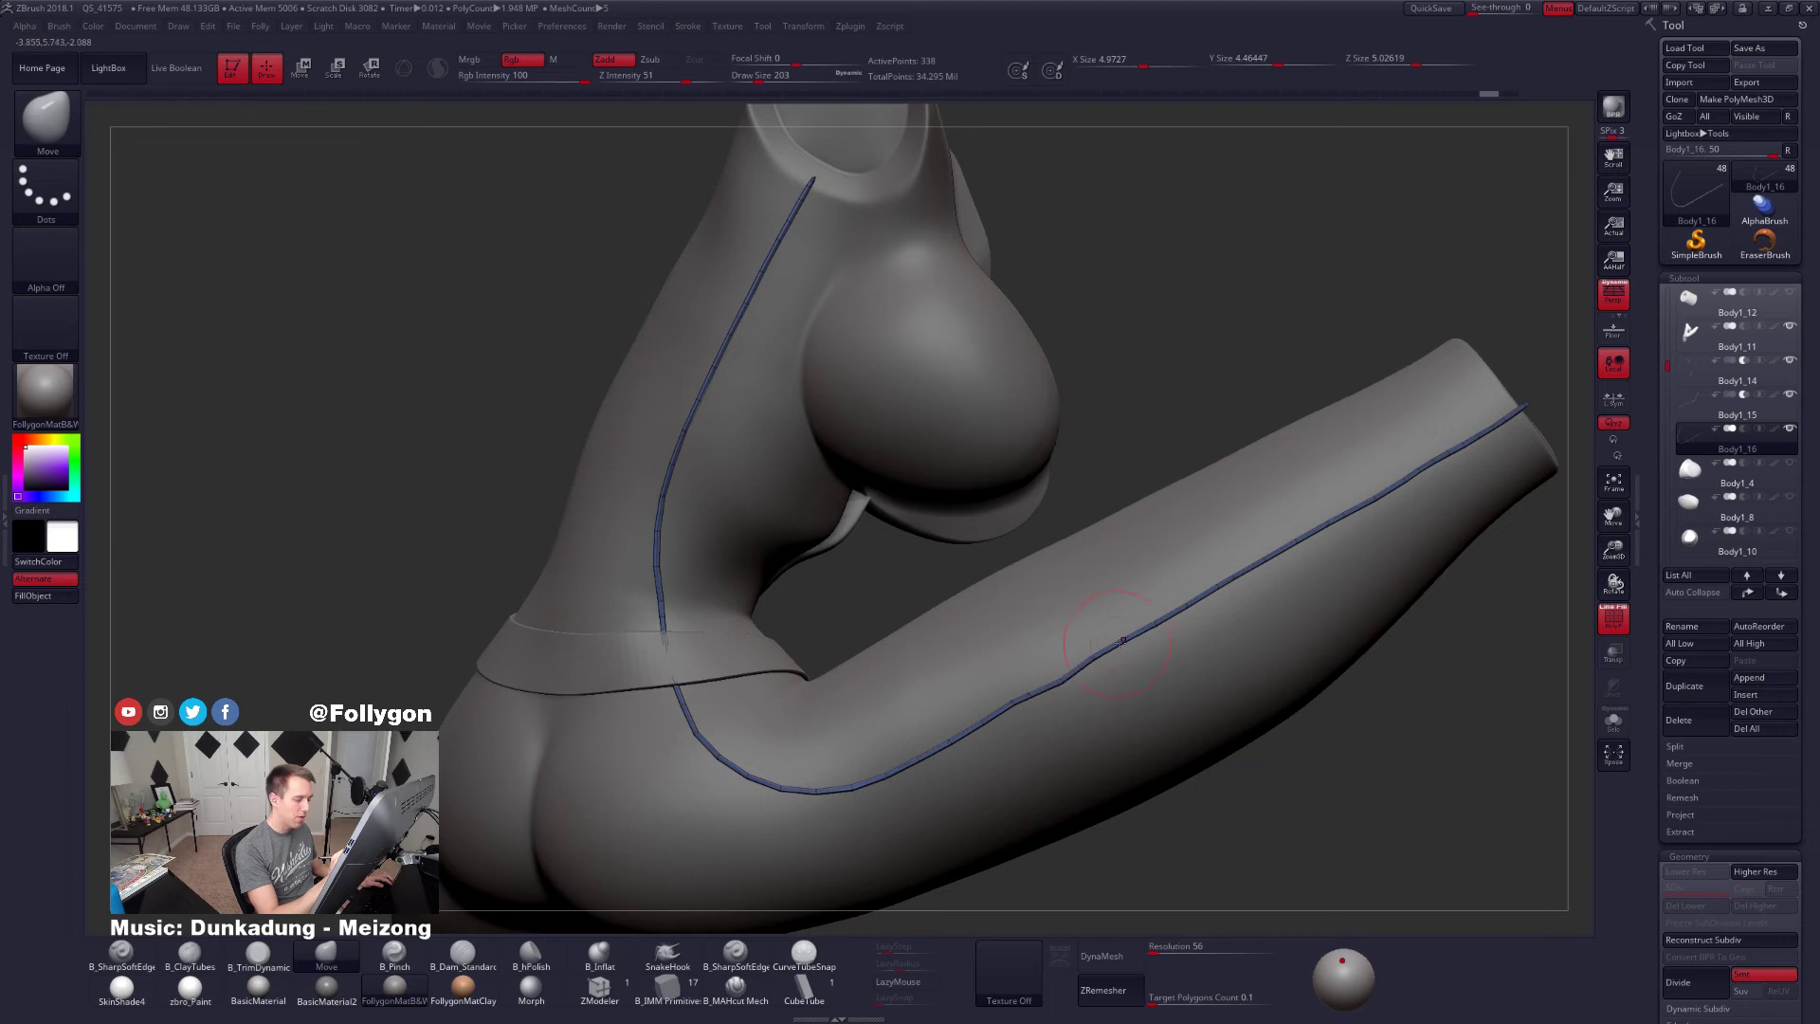
pyautogui.click(1278, 749)
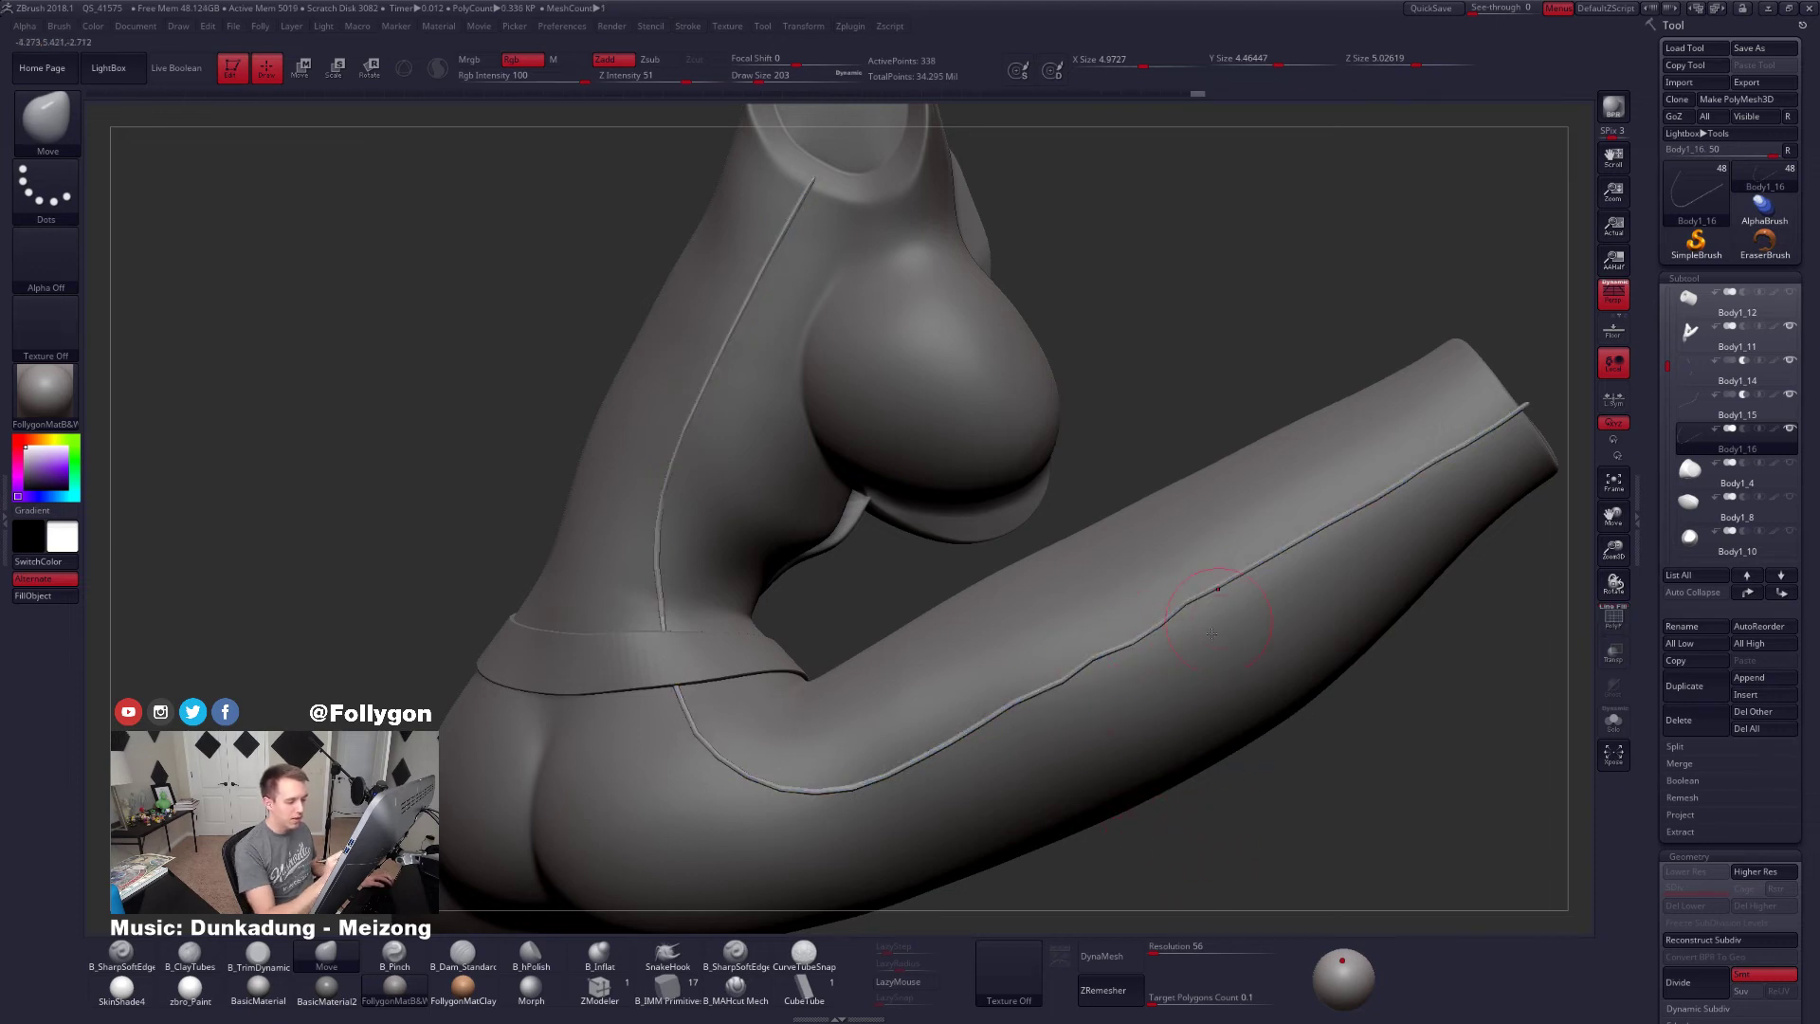
# Undo the last Move stroke and even out the thigh stretch using a draw size of 321
pyautogui.press('ctrl')
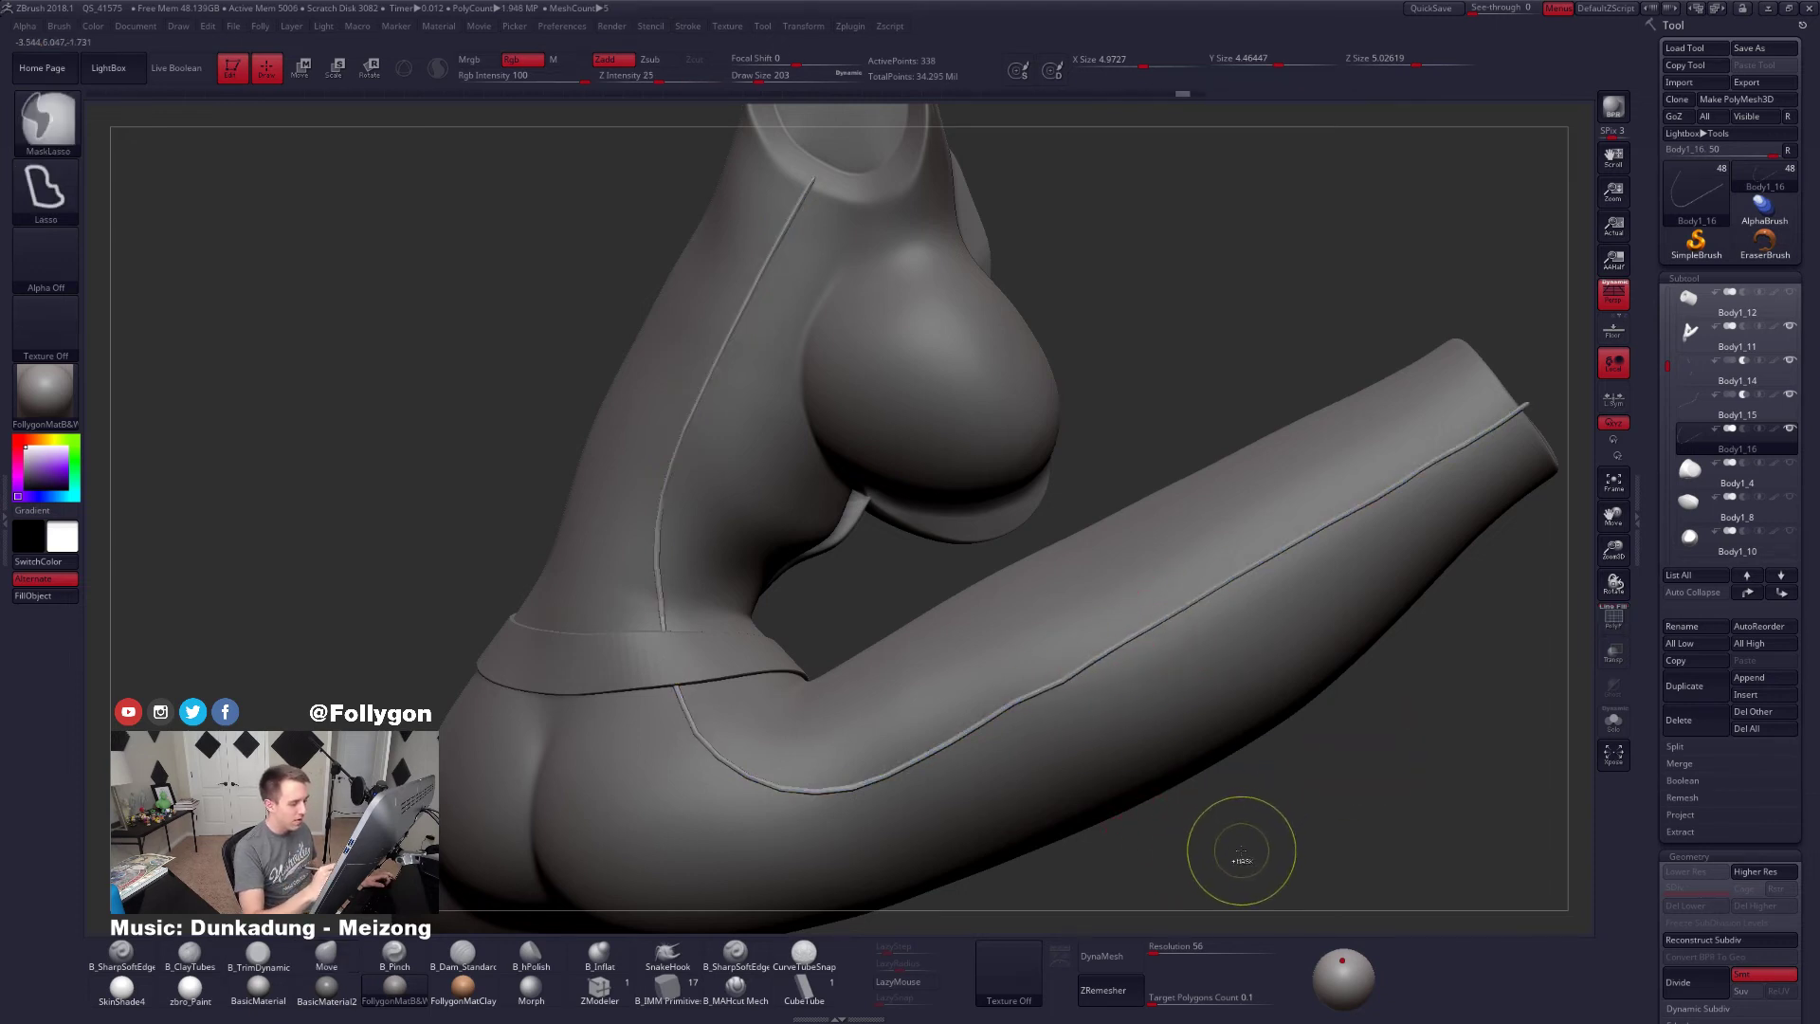
pyautogui.press('space')
pyautogui.click(1100, 677)
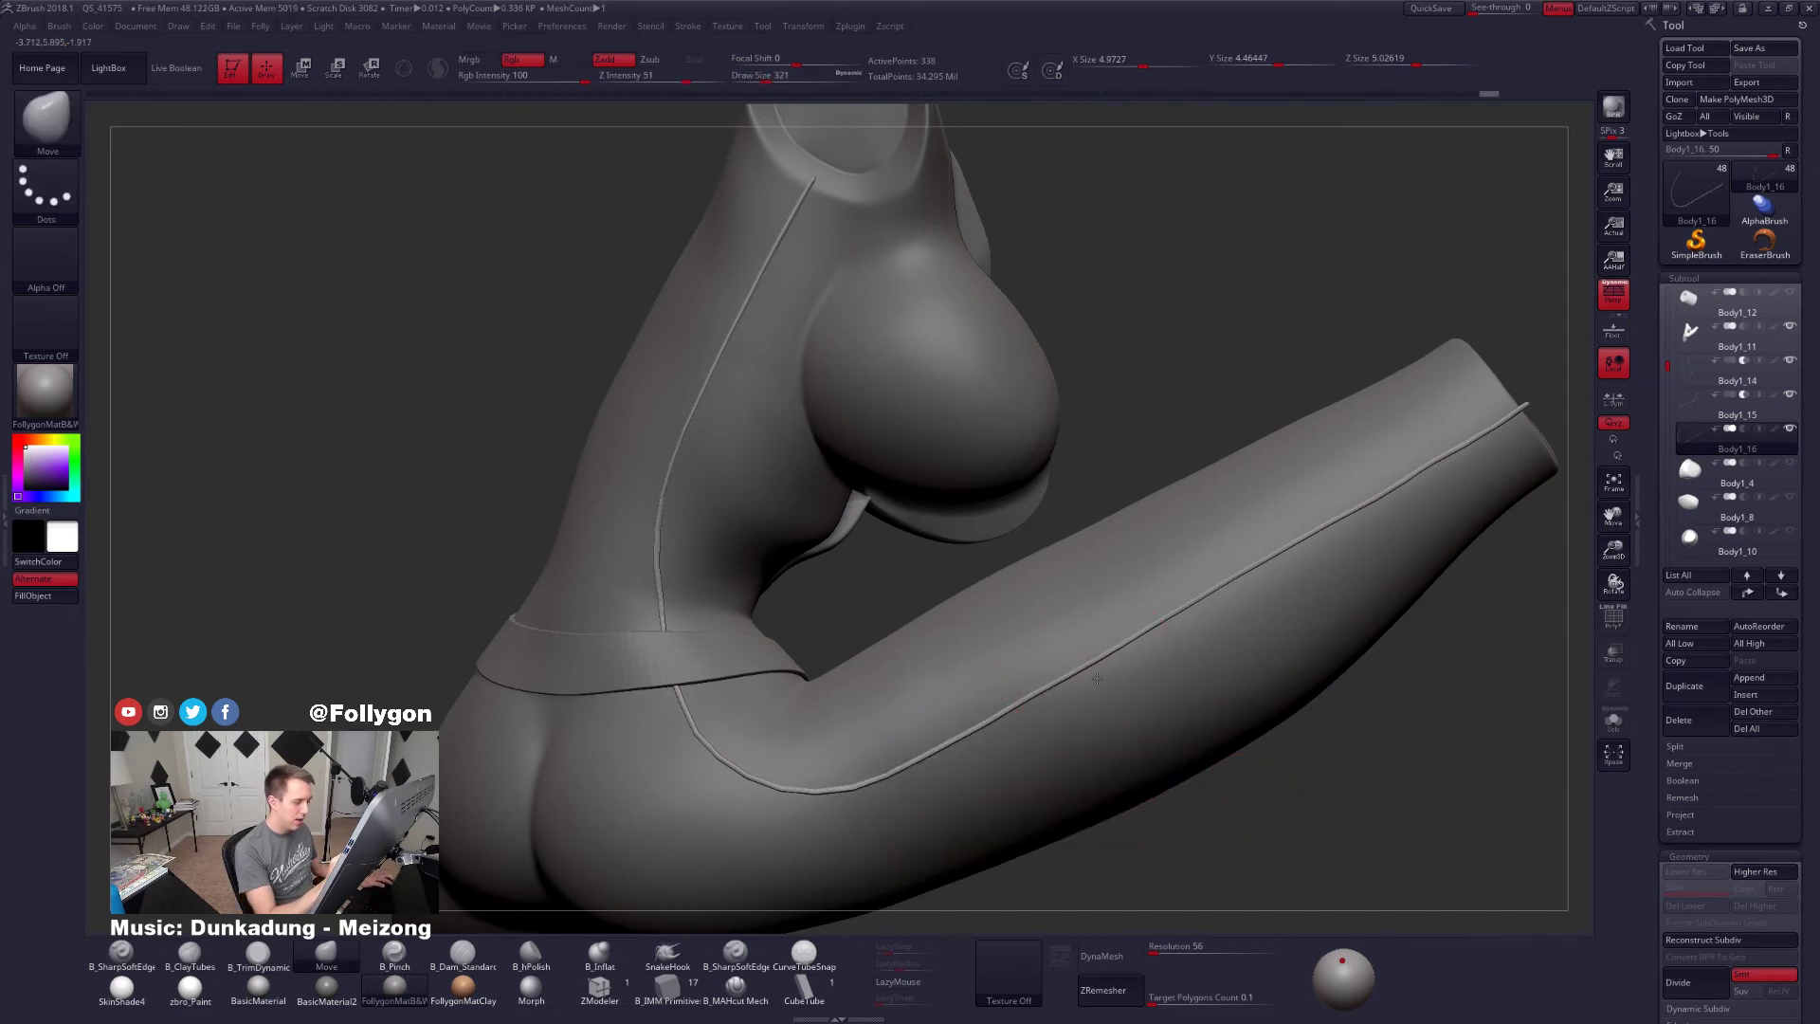
pyautogui.hotkey('shift', 'f')
pyautogui.hotkey('shift', 'f')
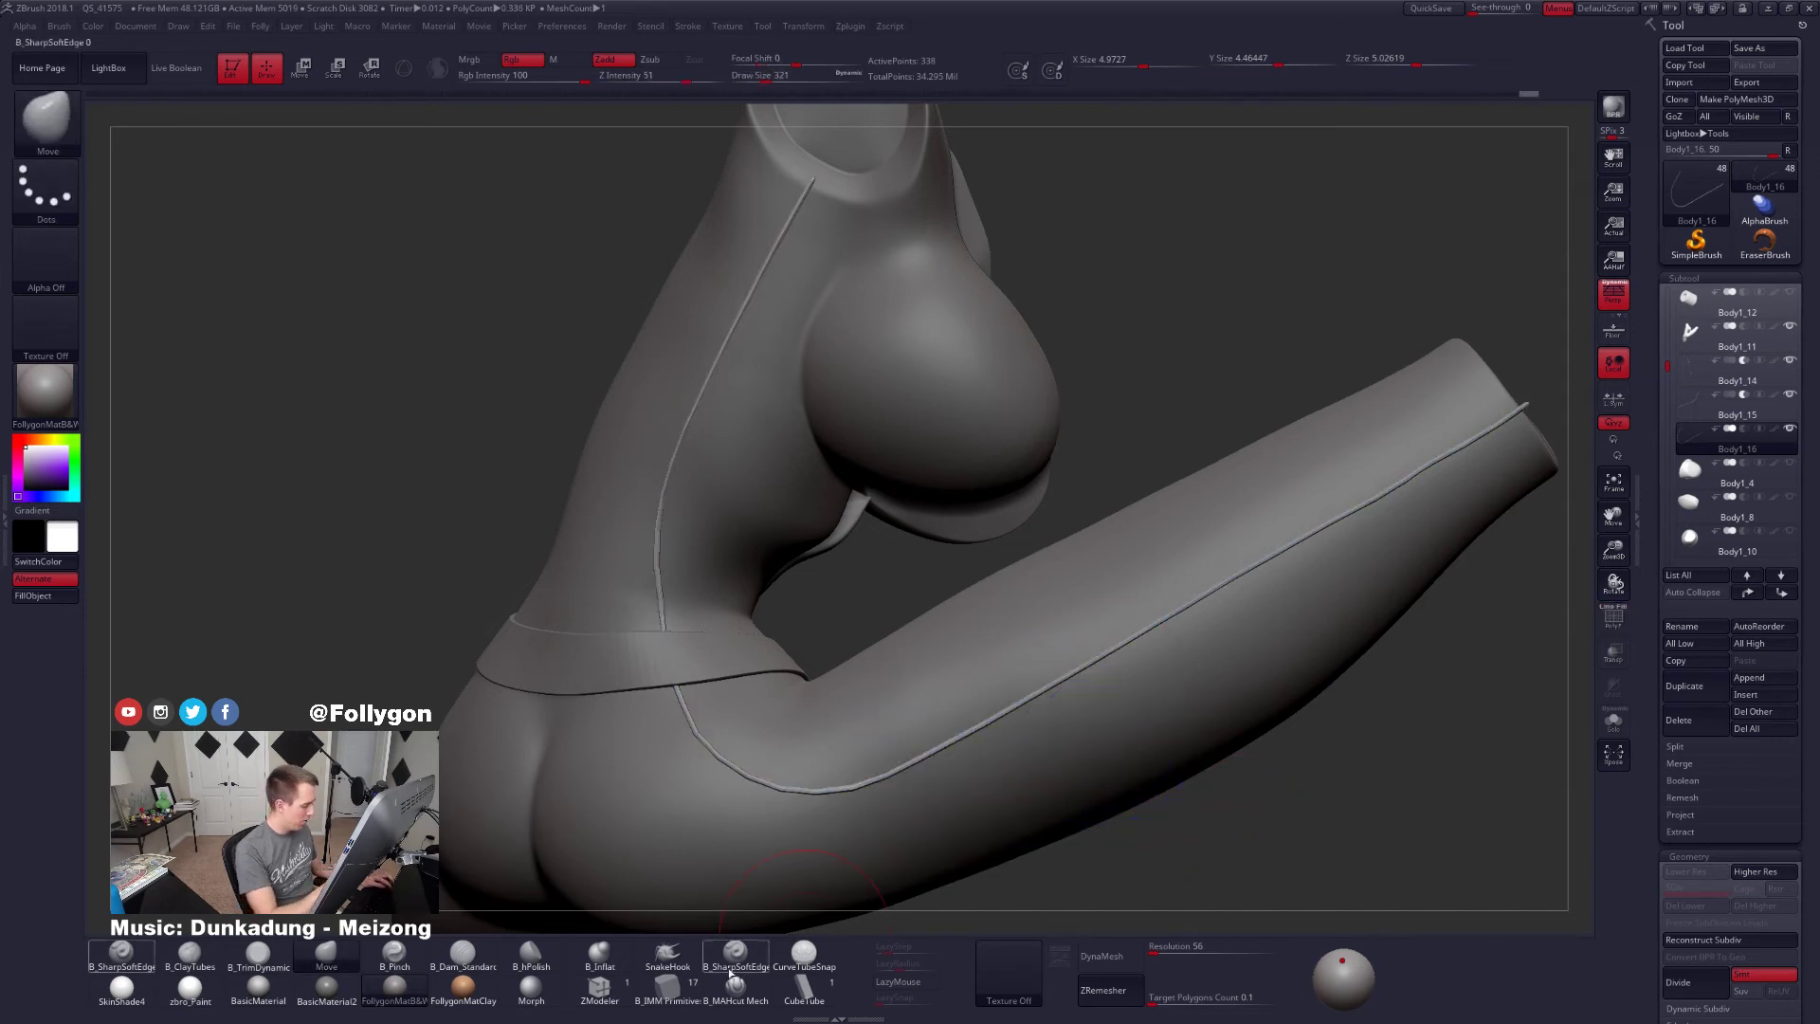
# Delete more edge loops with ZModeler from the strip section past the middle of the leg
pyautogui.click(599, 988)
pyautogui.hotkey('shift', 's')
pyautogui.hotkey('shift', 'f')
pyautogui.keyDown('alt'); pyautogui.moveTo(1114, 631); pyautogui.dragTo(1242, 606); pyautogui.keyUp('alt')
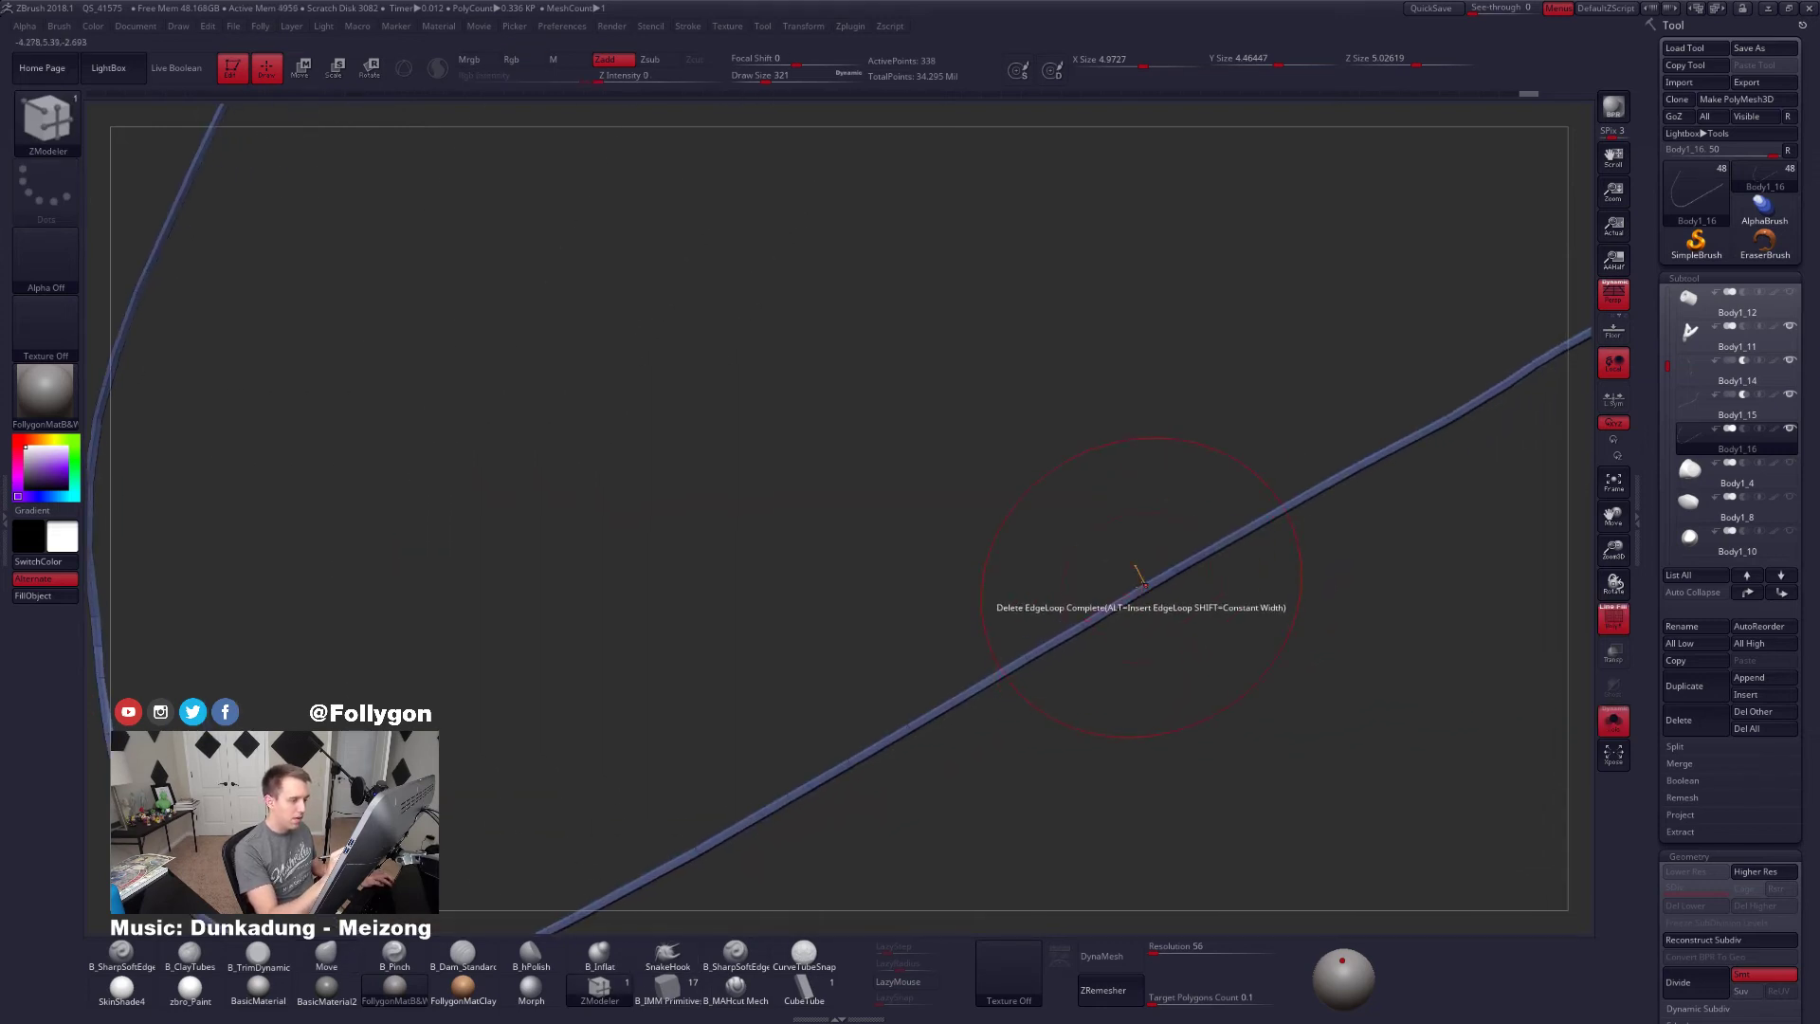
pyautogui.click(1193, 557)
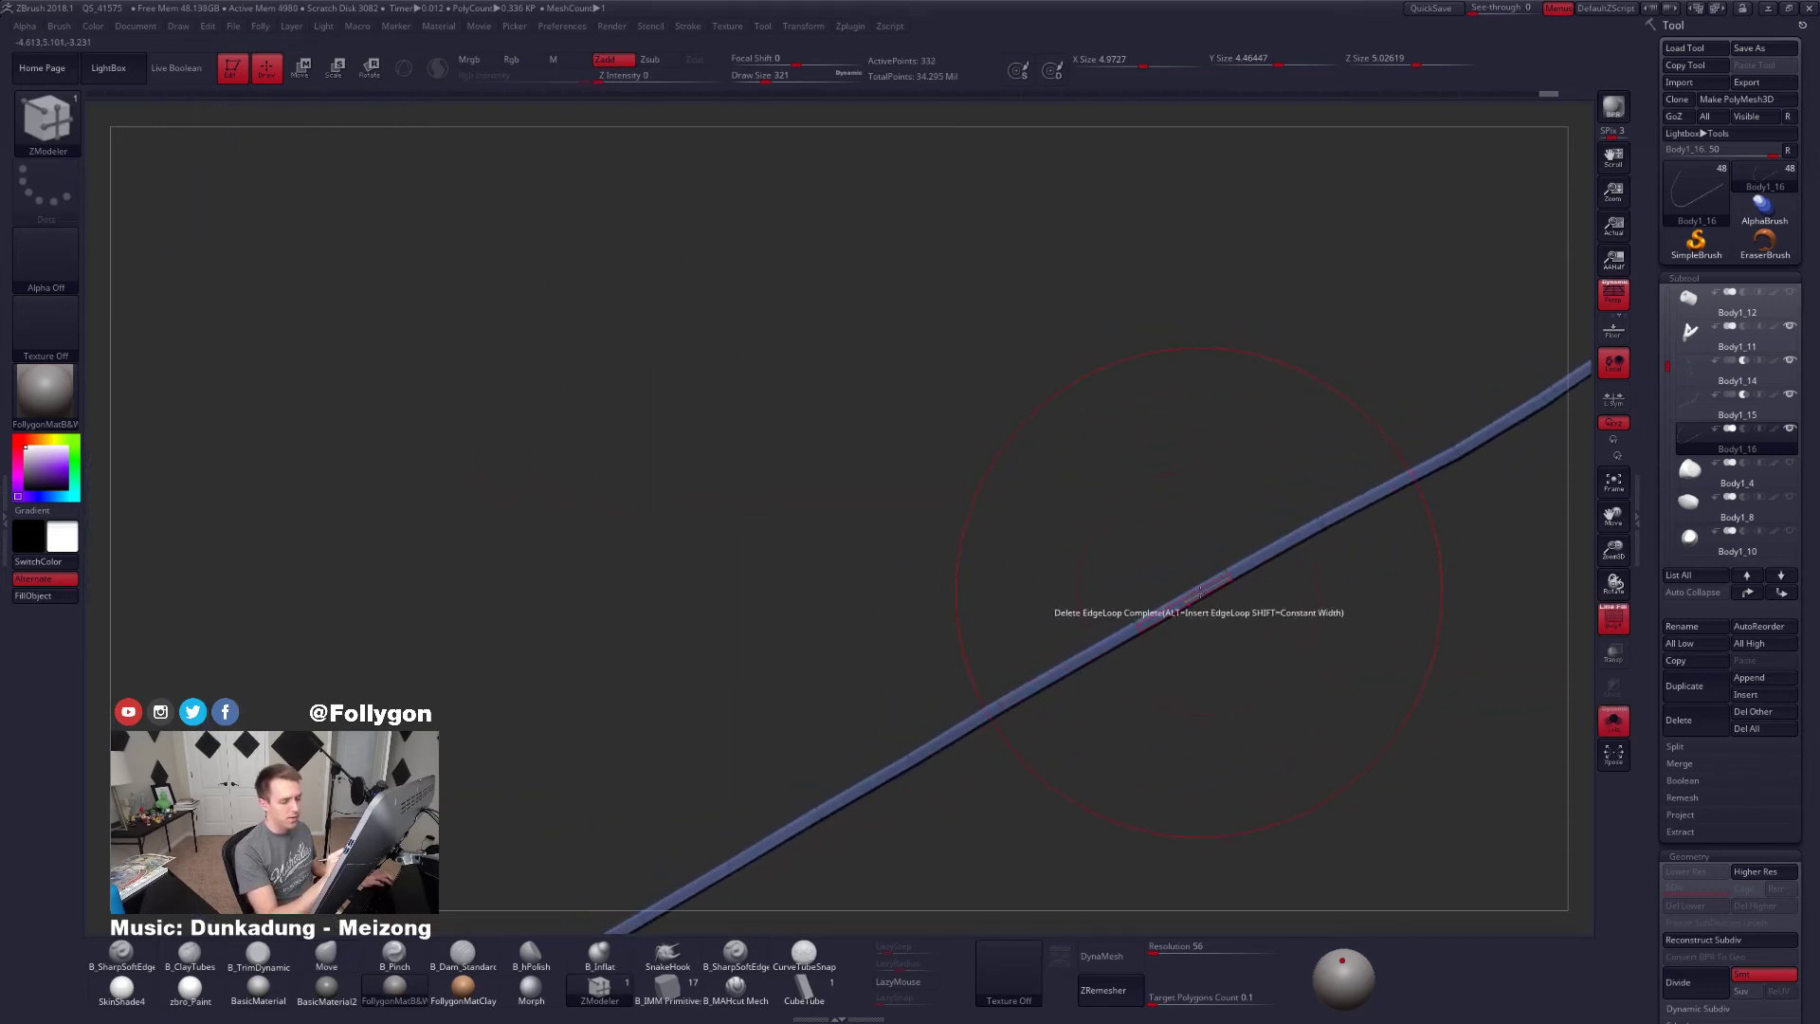
pyautogui.keyDown('alt'); pyautogui.moveTo(1094, 670); pyautogui.dragTo(970, 777); pyautogui.keyUp('alt')
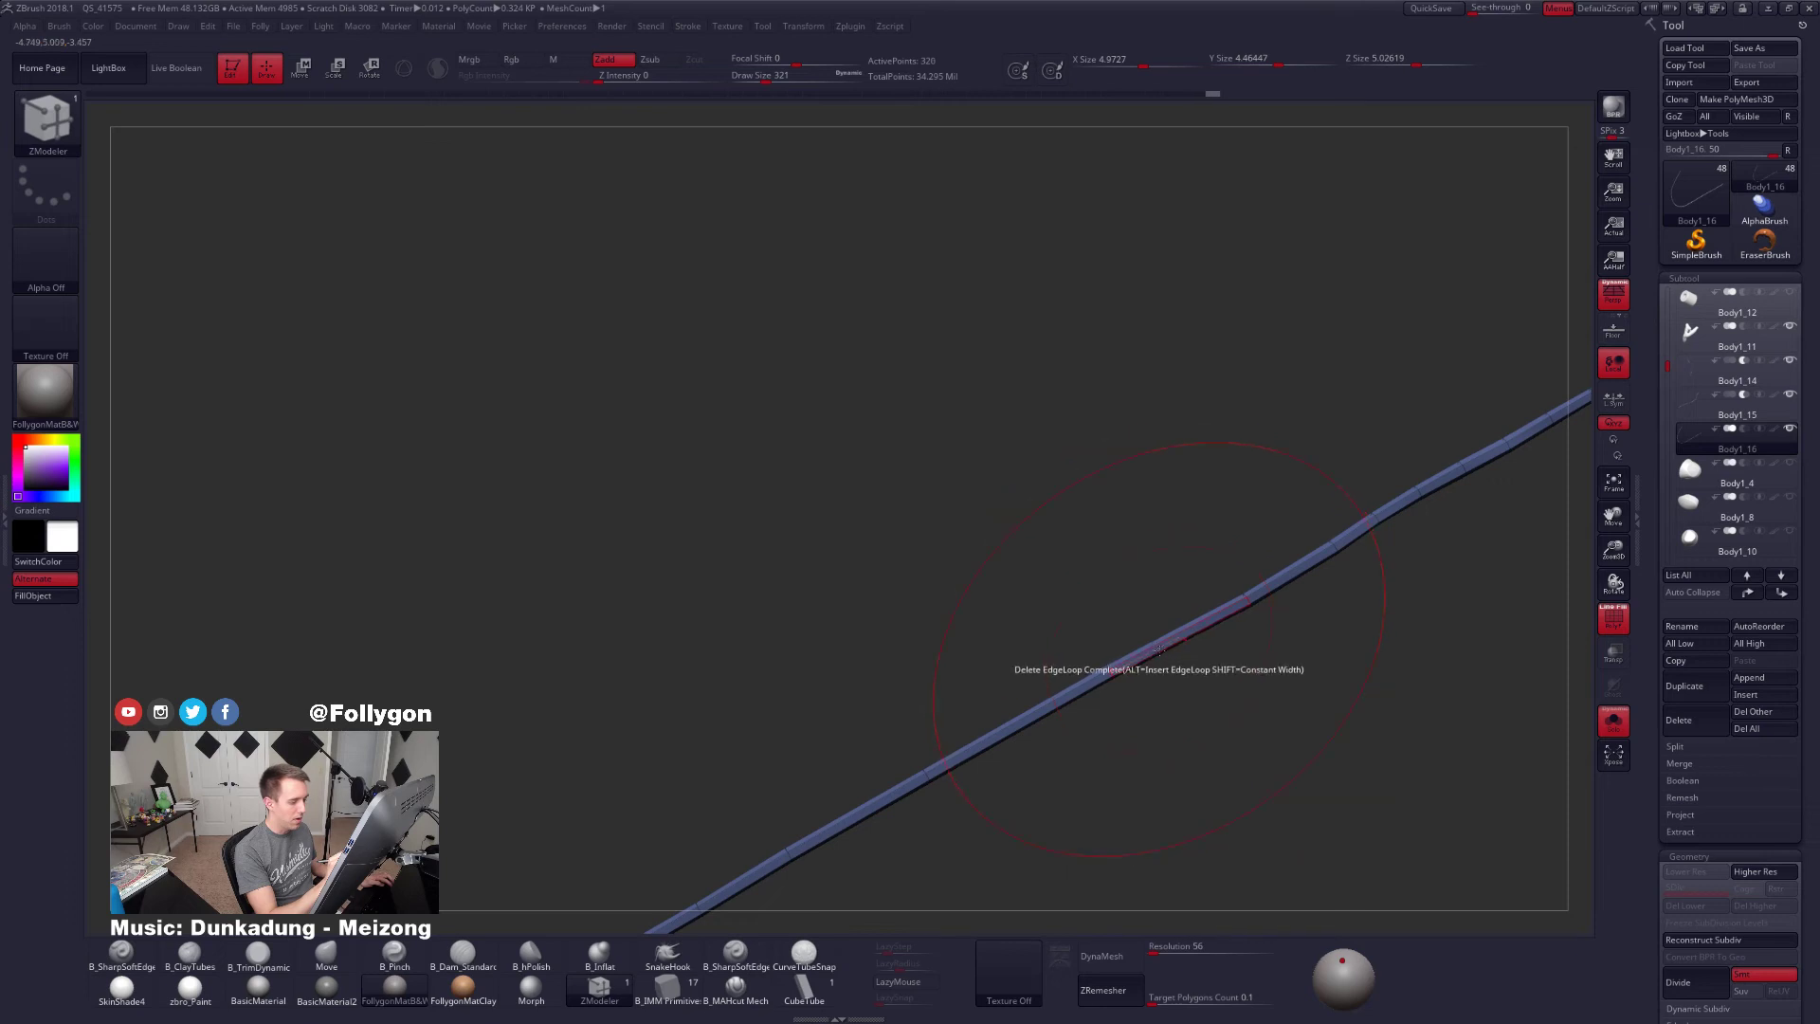
# Delete the extra edge loops in the strip's last stretch up to its end at the leg opening
pyautogui.keyDown('alt'); pyautogui.moveTo(1162, 662); pyautogui.dragTo(1011, 765); pyautogui.keyUp('alt')
pyautogui.click(1222, 629)
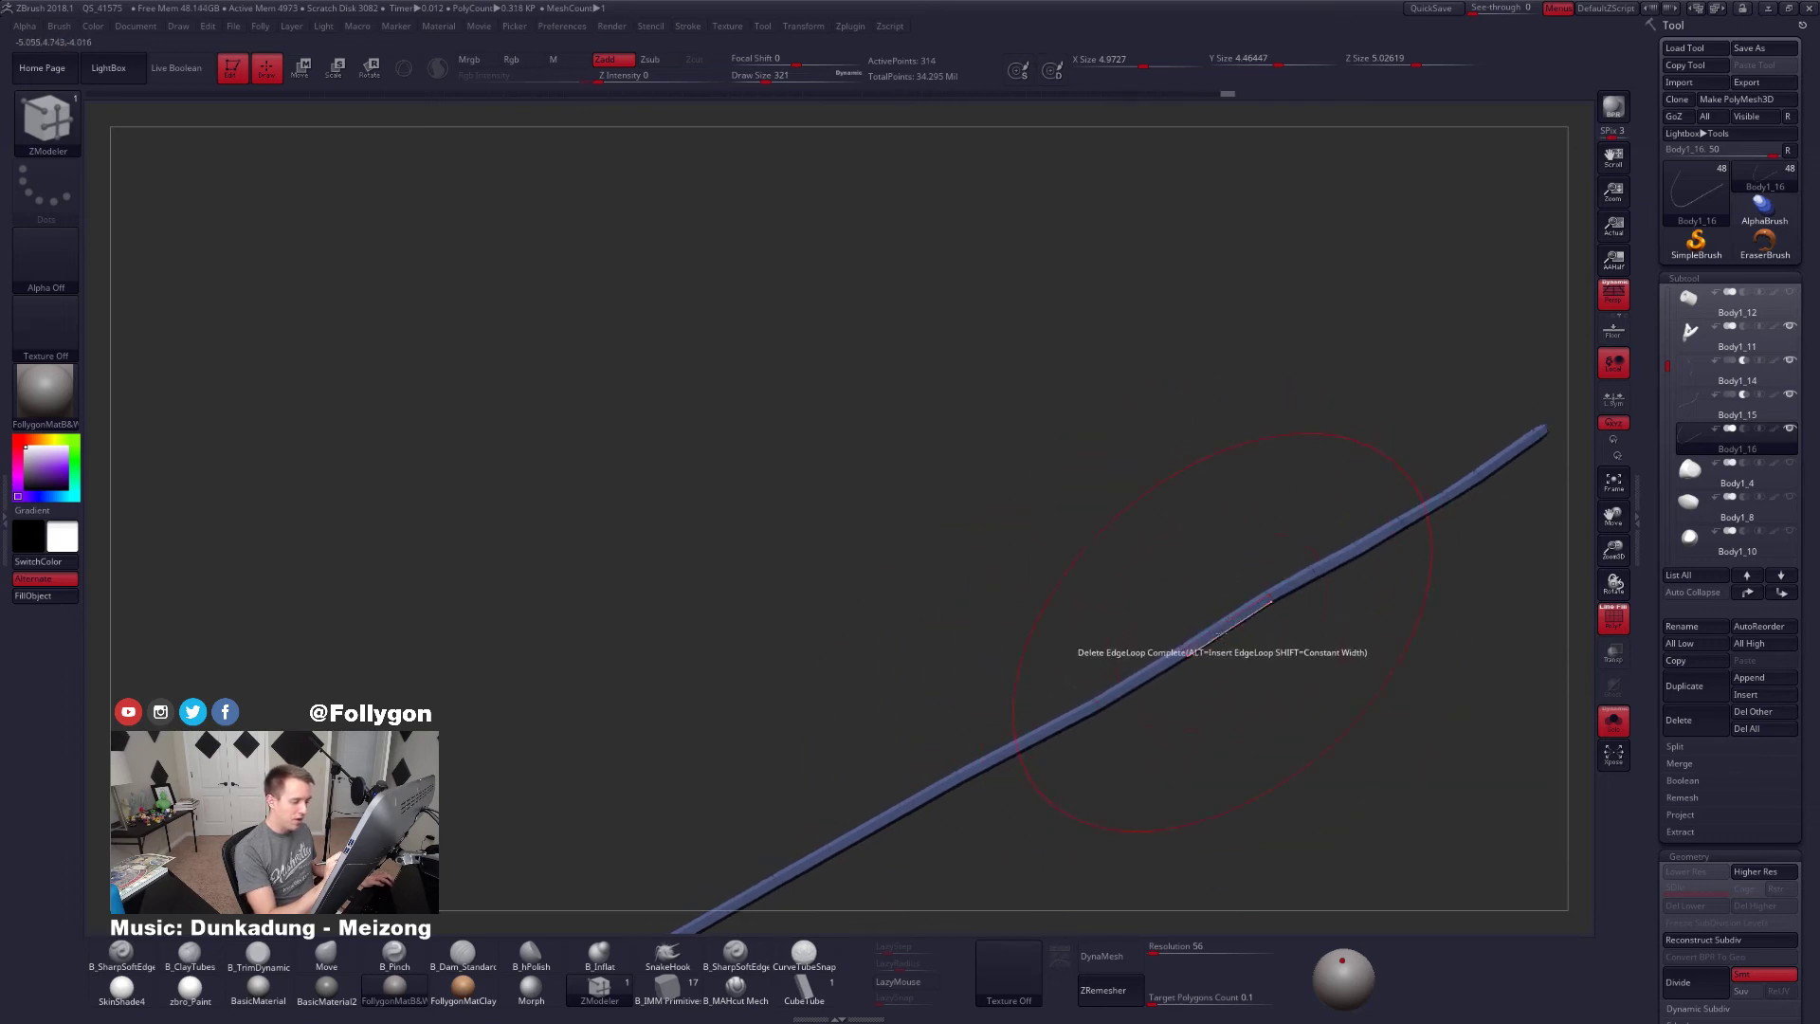
pyautogui.keyDown('alt'); pyautogui.moveTo(1252, 618); pyautogui.dragTo(1108, 720); pyautogui.keyUp('alt')
pyautogui.click(1258, 626)
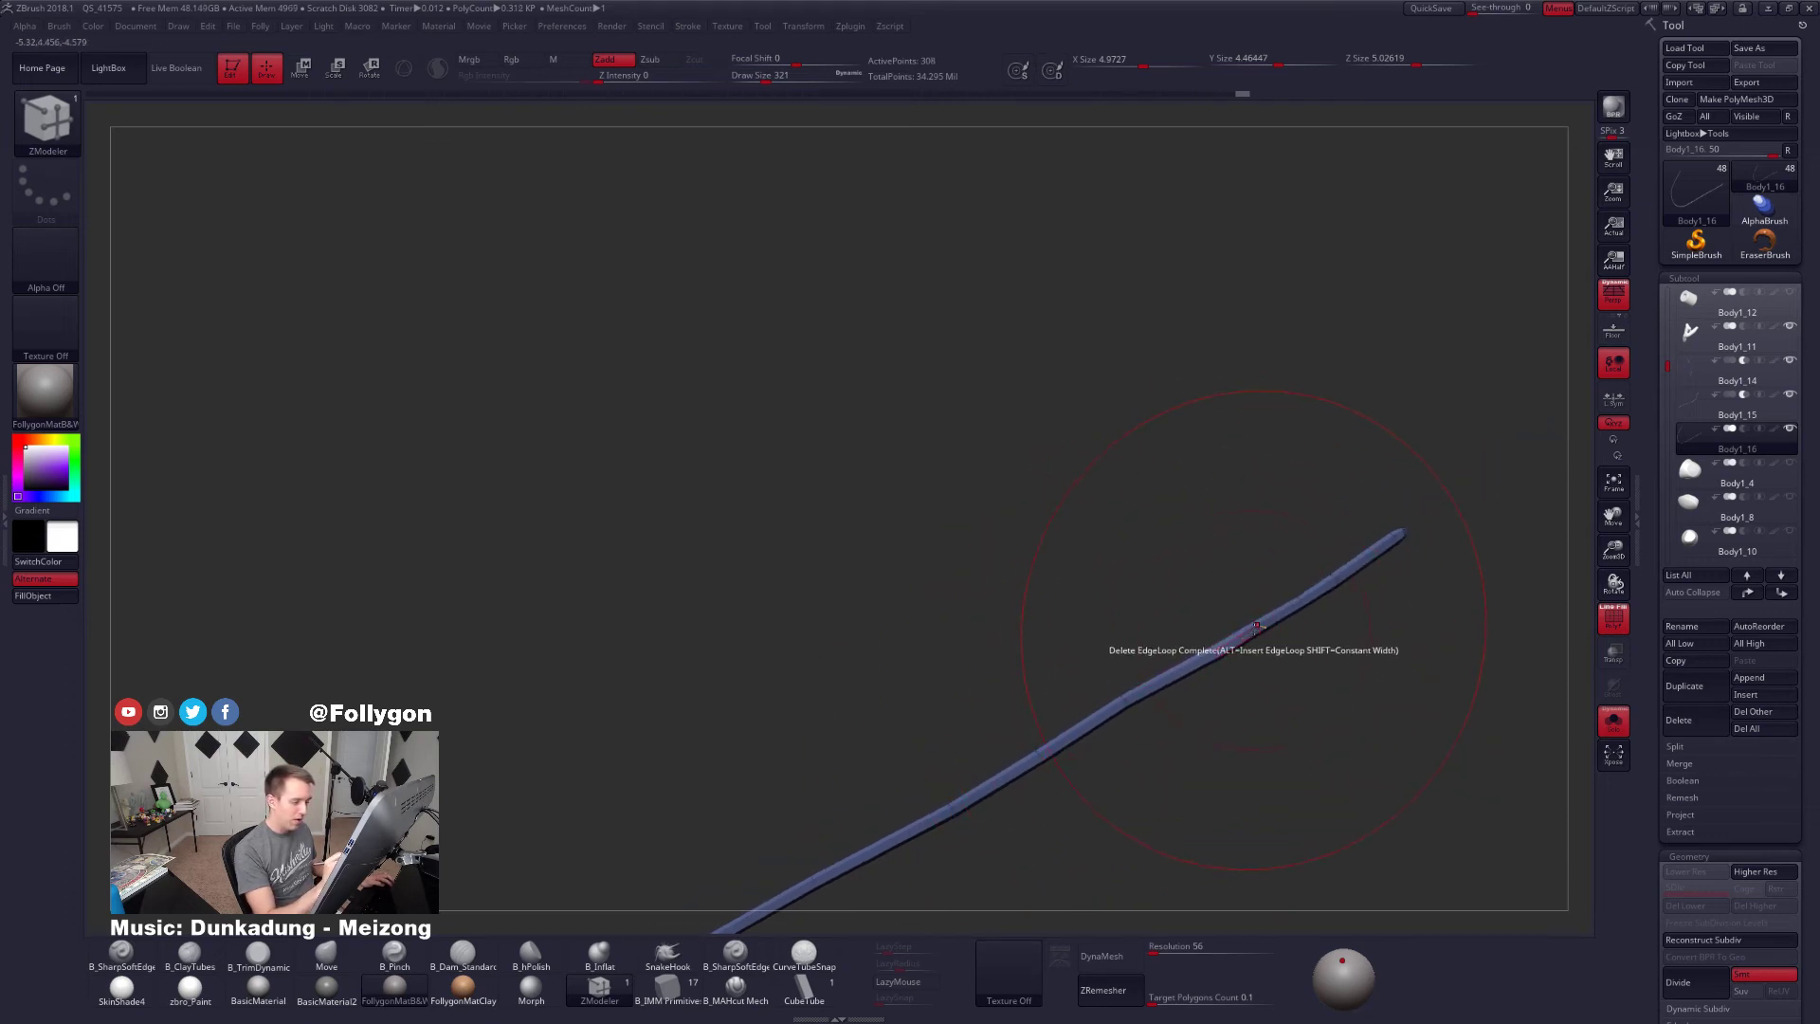
pyautogui.click(1335, 580)
pyautogui.hotkey('alt', 's')
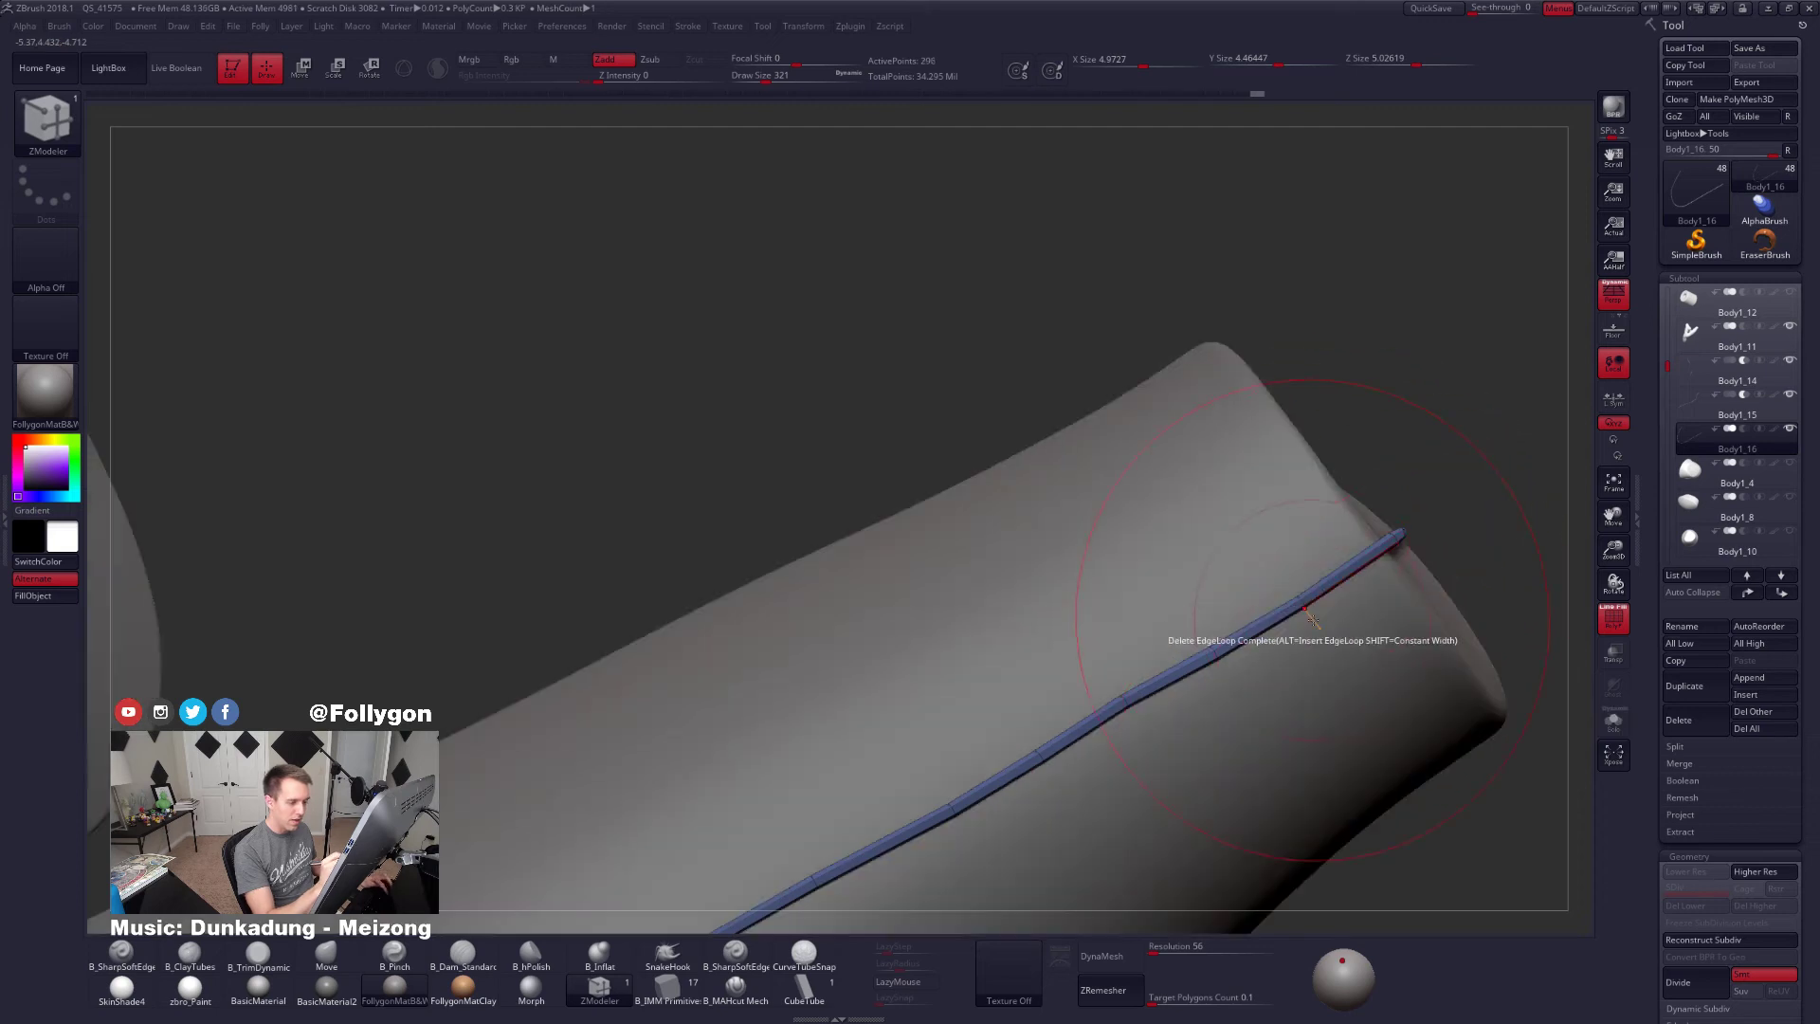
pyautogui.moveTo(1272, 620)
pyautogui.keyDown('alt'); pyautogui.mouseDown()
pyautogui.moveTo(1280, 580)
pyautogui.moveTo(1253, 632)
pyautogui.mouseUp(); pyautogui.keyUp('alt')
# Straighten the strip near the leg opening with the Move brush at draw size 181
pyautogui.press('b')
pyautogui.press('m')
pyautogui.press('v')
pyautogui.press('space')
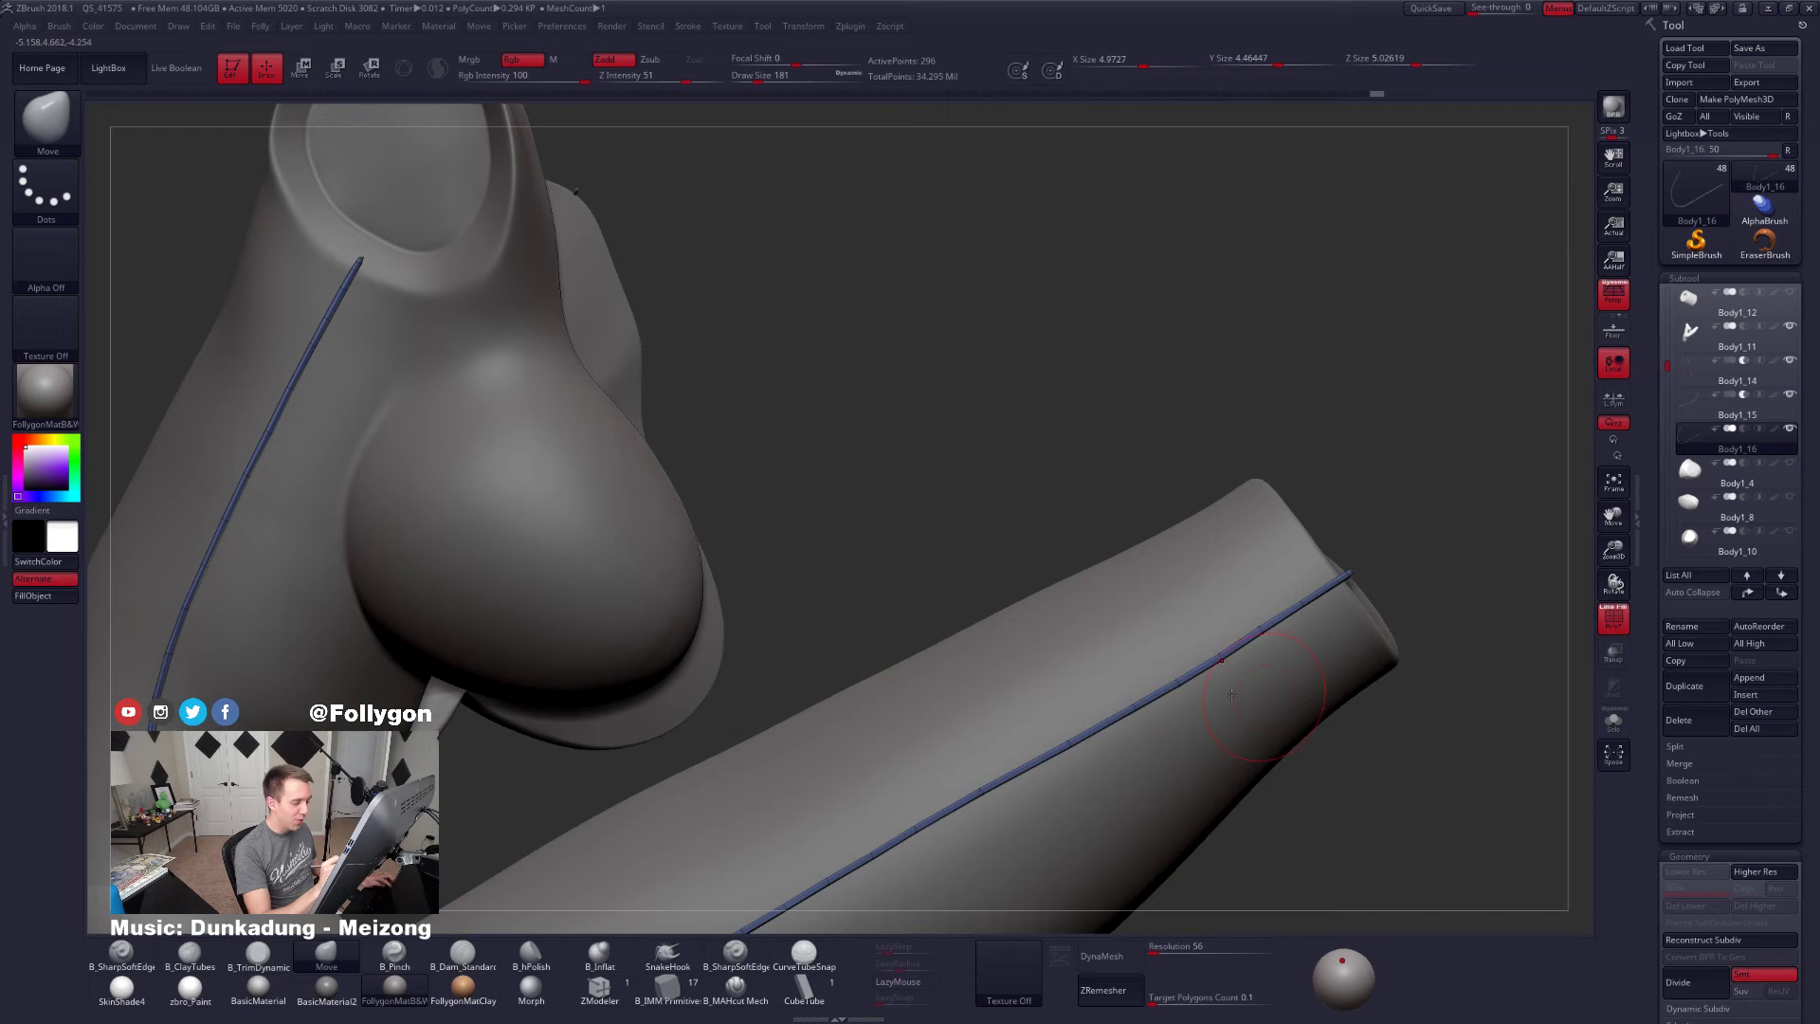
pyautogui.moveTo(1232, 695)
pyautogui.keyDown('ctrl'); pyautogui.mouseDown(button='right')
pyautogui.moveTo(1197, 663)
pyautogui.moveTo(1233, 635)
pyautogui.moveTo(1209, 621)
pyautogui.moveTo(1145, 694)
pyautogui.mouseUp(button='right'); pyautogui.keyUp('ctrl')
pyautogui.hotkey('shift', 'f')
# Smooth the strip's path along the leg with the Move brush, raising its draw size to 307
pyautogui.press('space')
pyautogui.moveTo(1143, 634); pyautogui.dragTo(1151, 634)
pyautogui.moveTo(1150, 664); pyautogui.dragTo(1106, 635, button='right')
pyautogui.press('space')
pyautogui.moveTo(1102, 646); pyautogui.dragTo(1111, 646)
pyautogui.moveTo(1006, 679); pyautogui.dragTo(1014, 764, button='right')
pyautogui.moveTo(1012, 709); pyautogui.dragTo(1013, 724)
pyautogui.keyDown('ctrl'); pyautogui.moveTo(1014, 723); pyautogui.dragTo(1077, 588, button='right'); pyautogui.keyUp('ctrl')
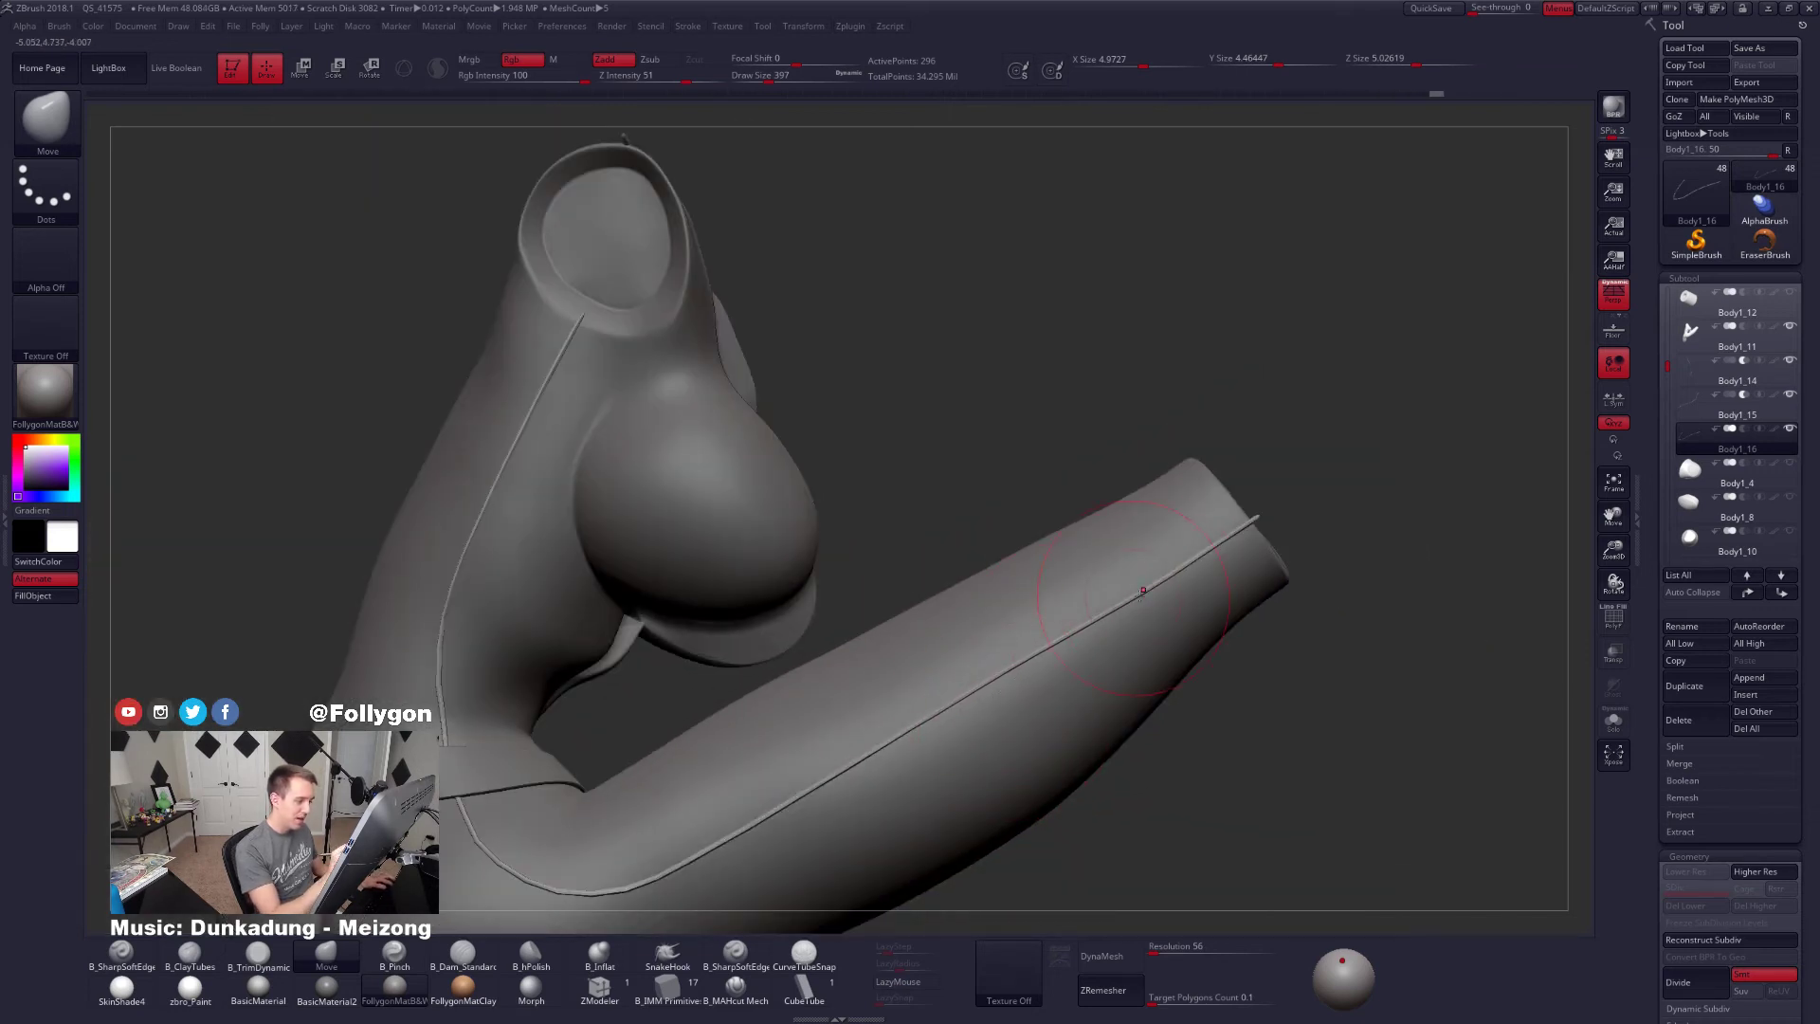
# Turn on the strip's smooth subdivision and subtract Body1_16 from the body with Live Boolean
pyautogui.keyDown('alt'); pyautogui.moveTo(1150, 615); pyautogui.dragTo(1558, 426, button='right'); pyautogui.keyUp('alt')
pyautogui.press('d')
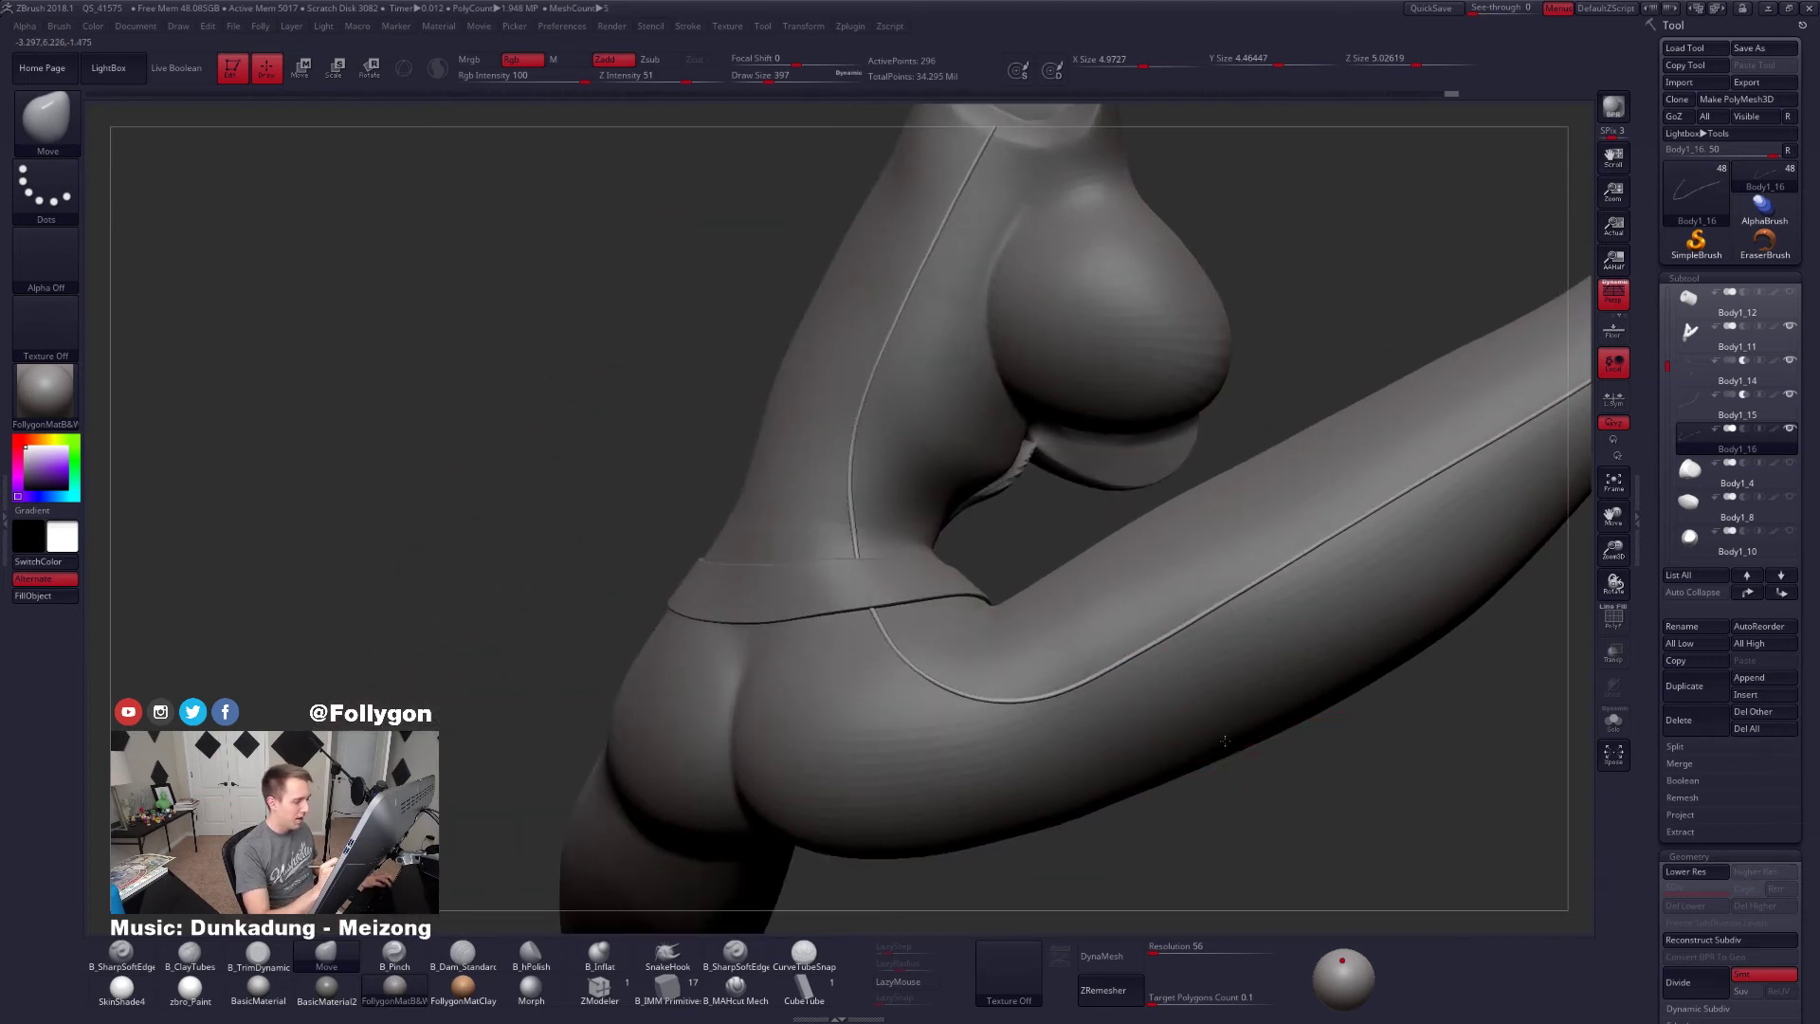
pyautogui.press('f')
pyautogui.moveTo(1186, 755)
pyautogui.mouseDown(button='right')
pyautogui.moveTo(1212, 777)
pyautogui.moveTo(1312, 640)
pyautogui.moveTo(1122, 759)
pyautogui.moveTo(1194, 779)
pyautogui.mouseUp(button='right')
pyautogui.press('space')
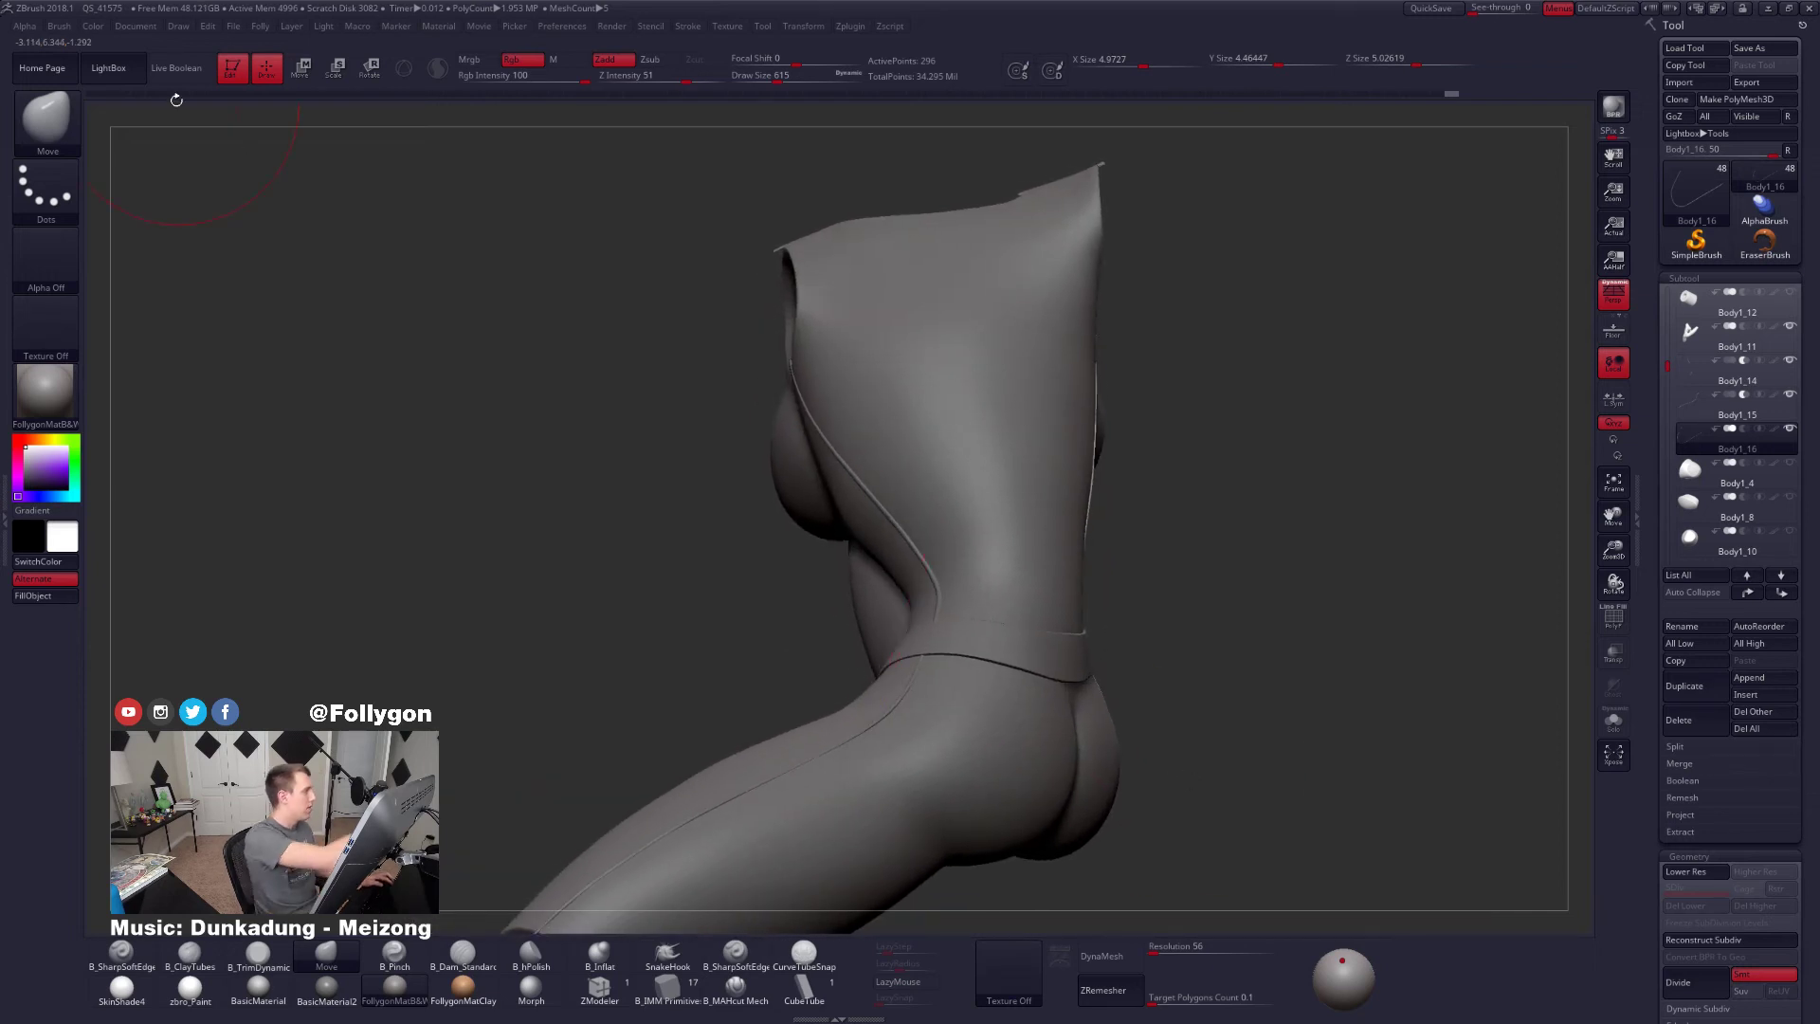
pyautogui.click(178, 68)
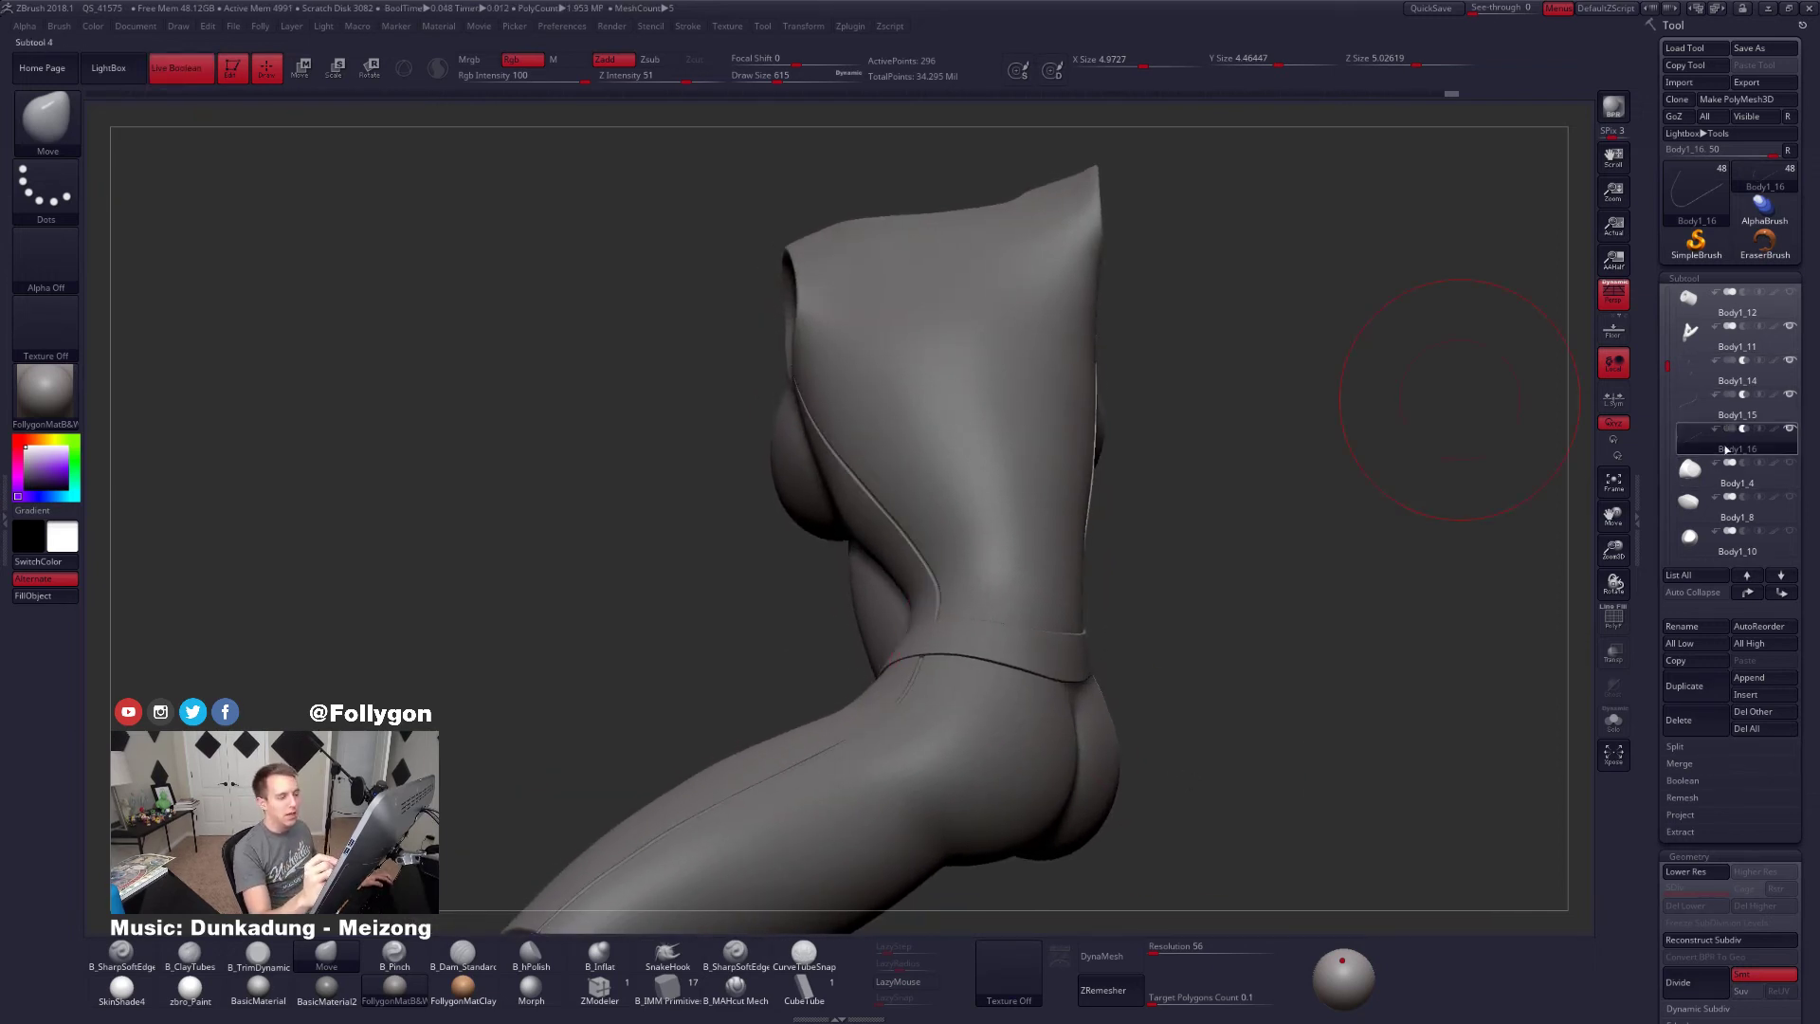
pyautogui.moveTo(1345, 715); pyautogui.dragTo(1302, 595, button='right')
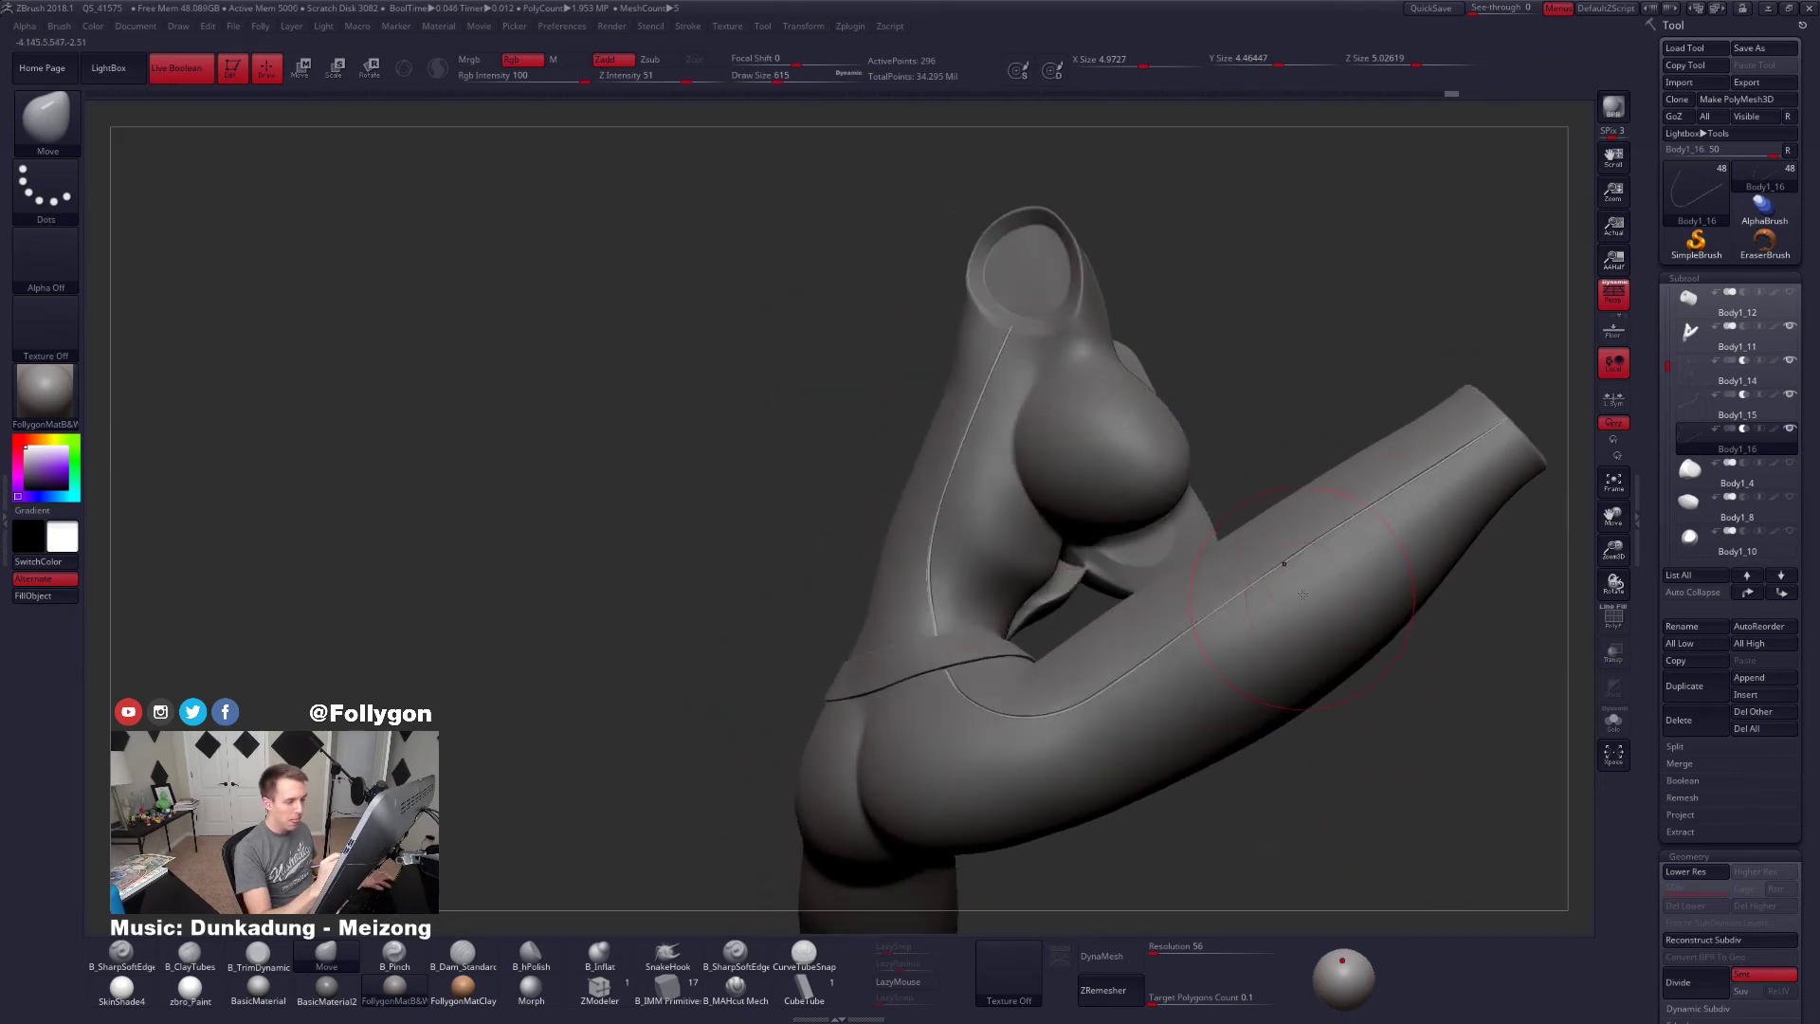
# Refine the strip's placement on the leg and torso with the Move brush at draw size 764 so the groove runs evenly
pyautogui.press('space')
pyautogui.moveTo(1302, 594); pyautogui.dragTo(1321, 594)
pyautogui.moveTo(1322, 594); pyautogui.dragTo(1325, 555, button='right')
pyautogui.hotkey('ctrl', 'shift', 'space')
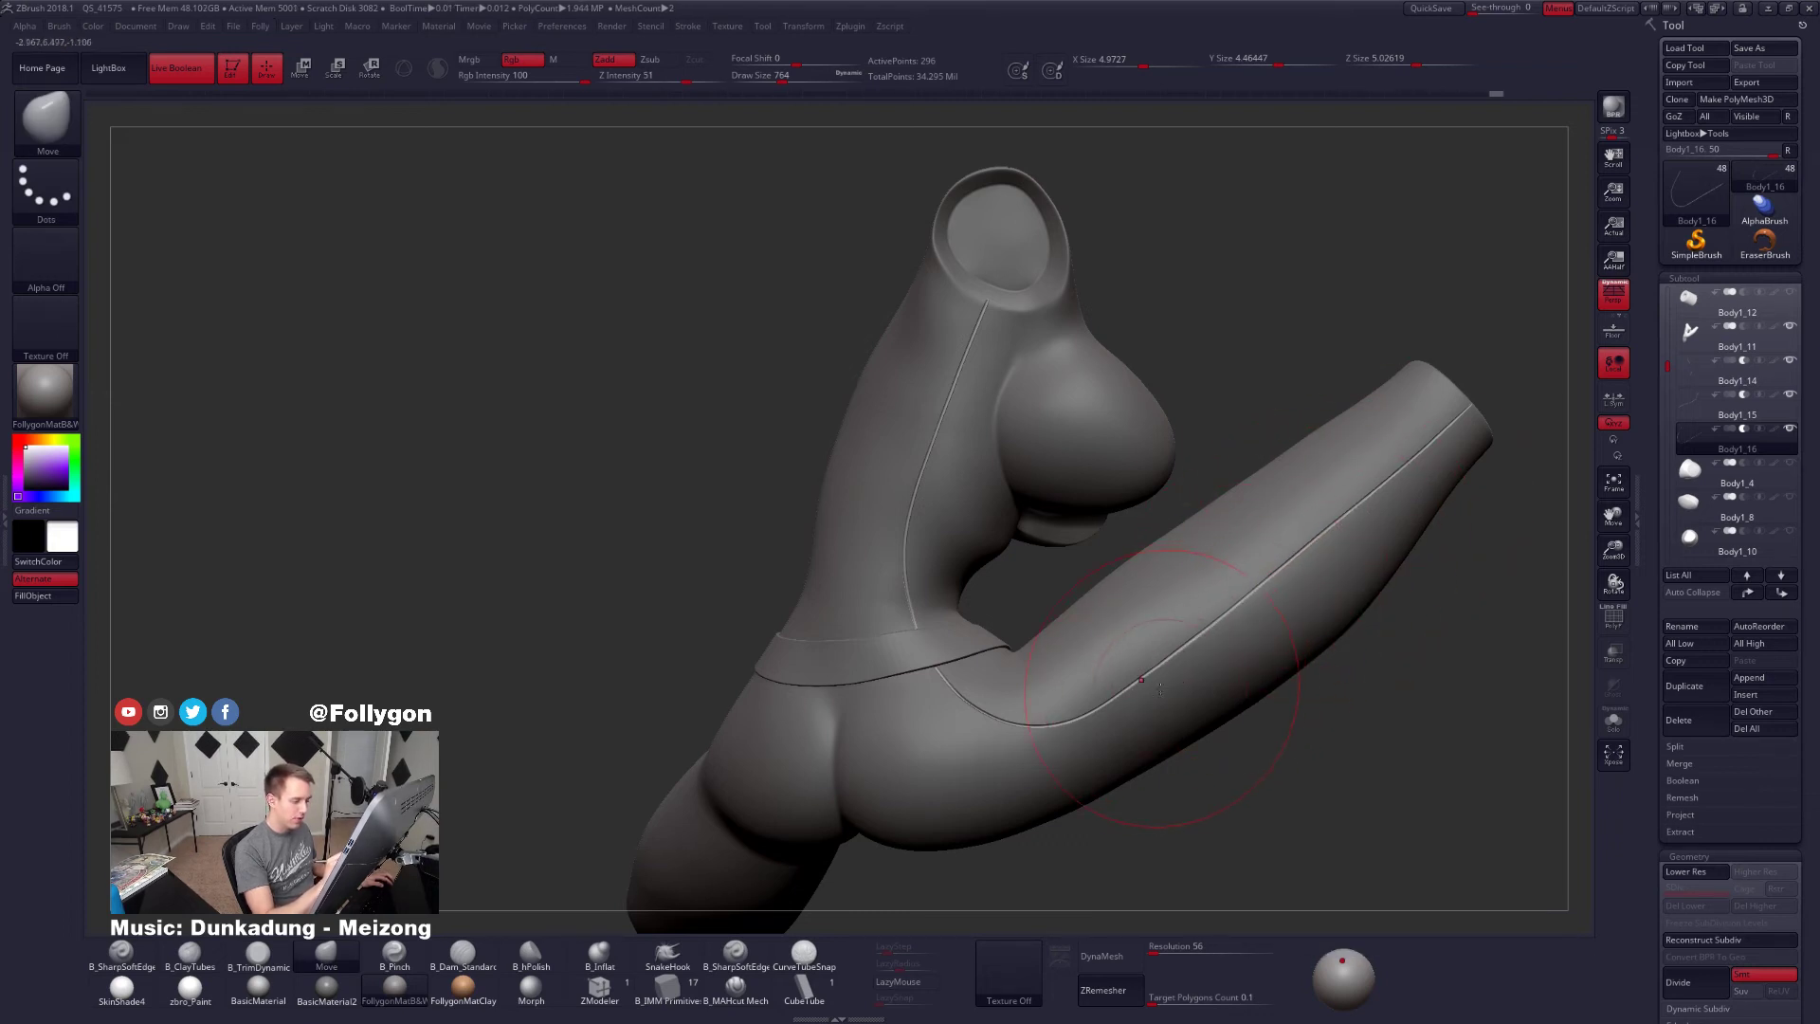
pyautogui.moveTo(1119, 722); pyautogui.dragTo(1029, 750, button='right')
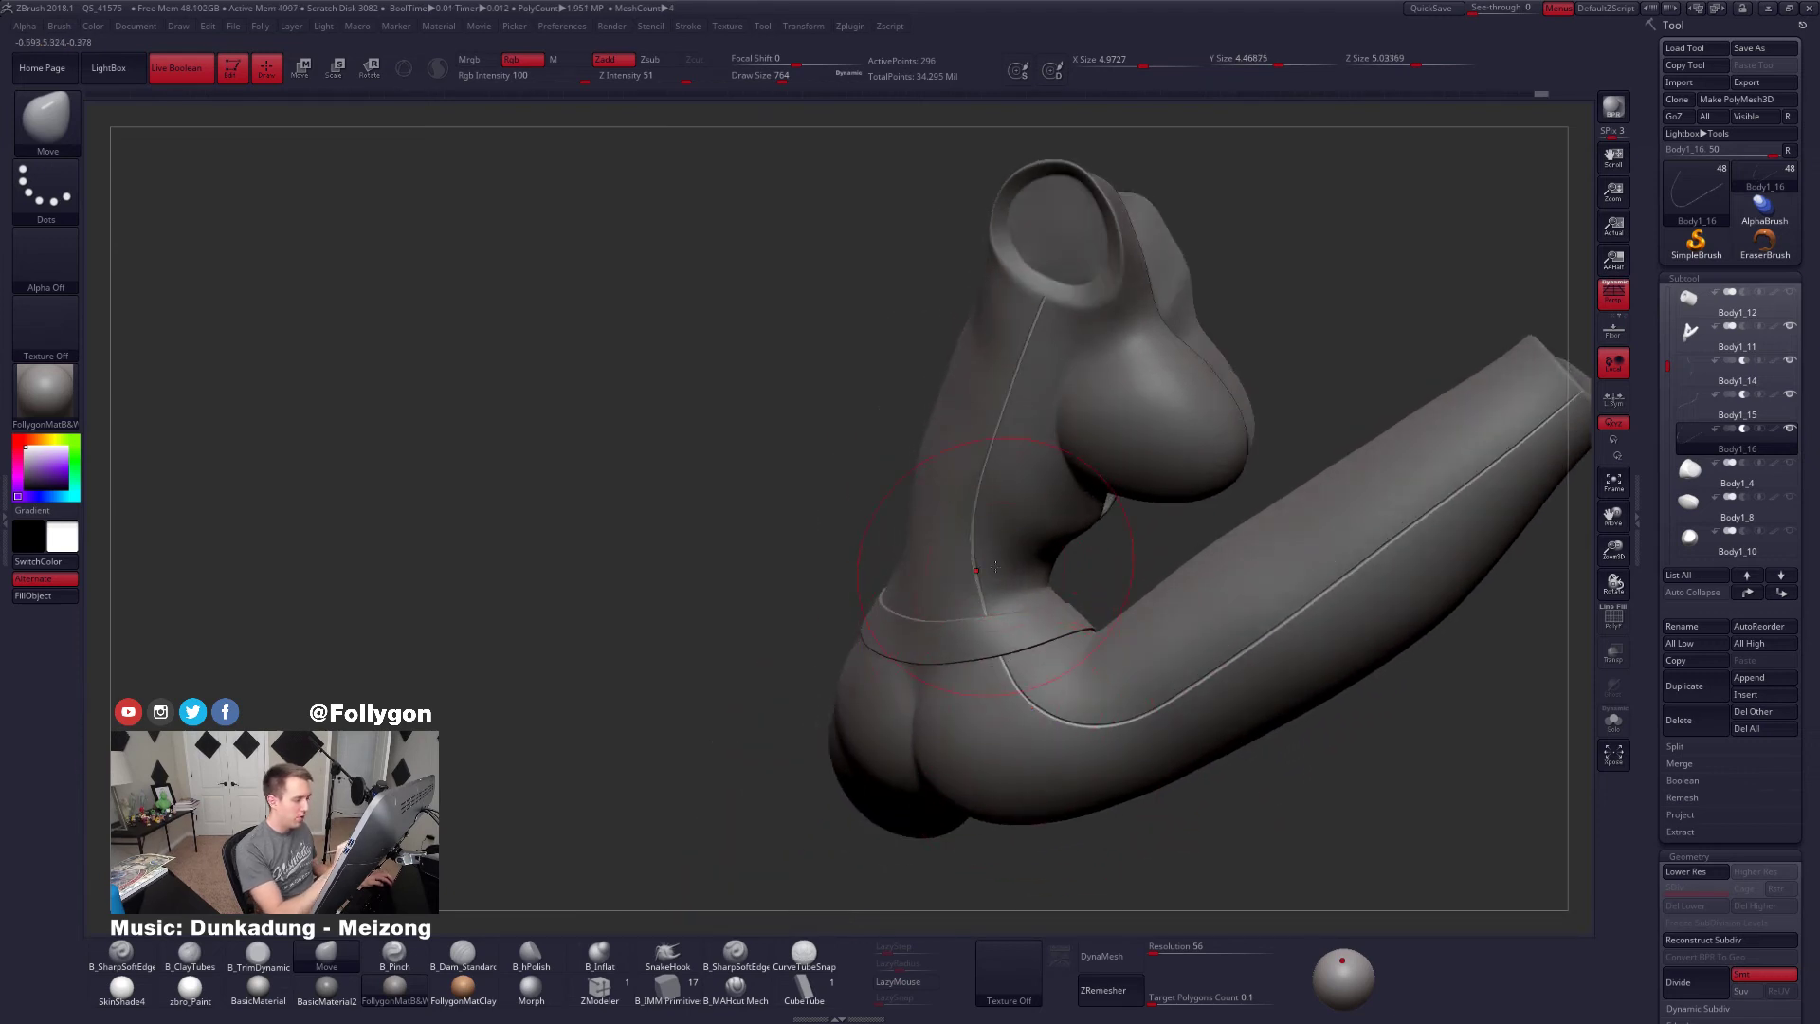
pyautogui.keyDown('alt'); pyautogui.moveTo(996, 567); pyautogui.dragTo(1054, 544, button='right'); pyautogui.keyUp('alt')
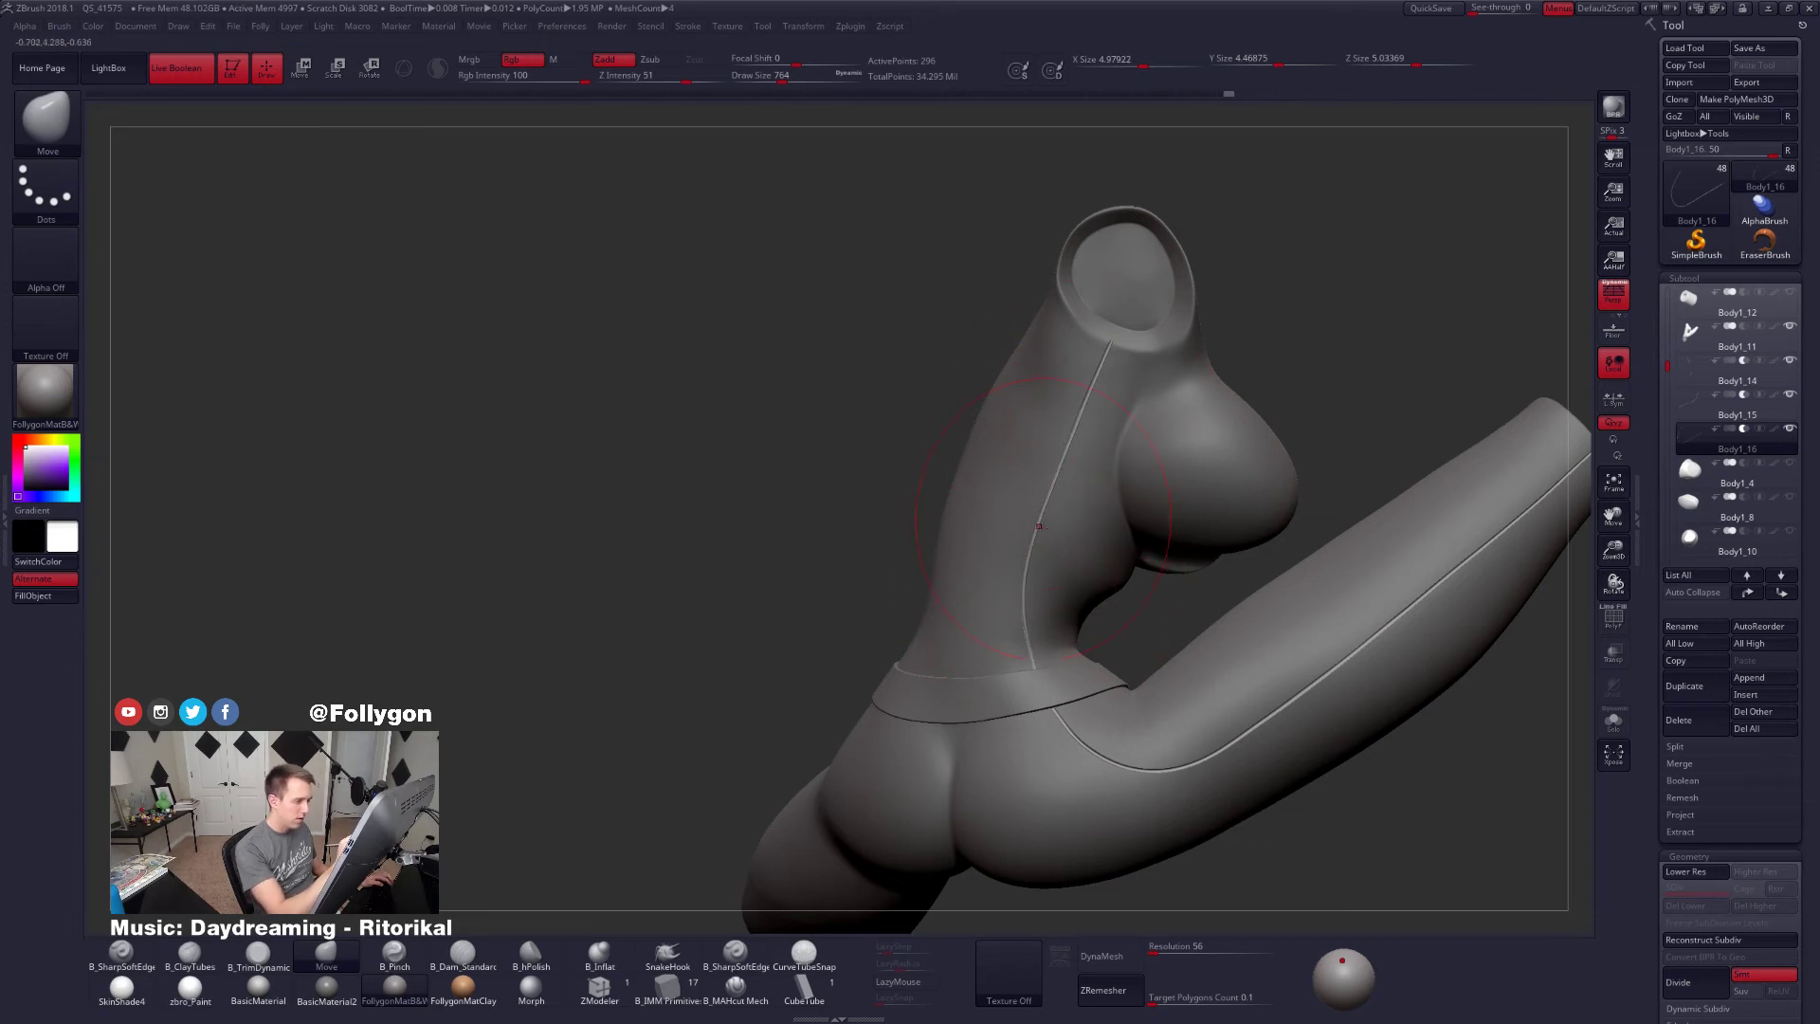
pyautogui.moveTo(1039, 526)
pyautogui.mouseDown(button='right')
pyautogui.moveTo(1218, 794)
pyautogui.moveTo(1276, 724)
pyautogui.moveTo(1339, 718)
pyautogui.moveTo(1278, 783)
pyautogui.moveTo(1341, 778)
pyautogui.moveTo(1322, 779)
pyautogui.moveTo(1333, 701)
pyautogui.mouseUp(button='right')
pyautogui.press('XF86AudioLowerVolume')
# Inflate the Body1_16 strip by 5 with the Deformation slider
pyautogui.press('1')
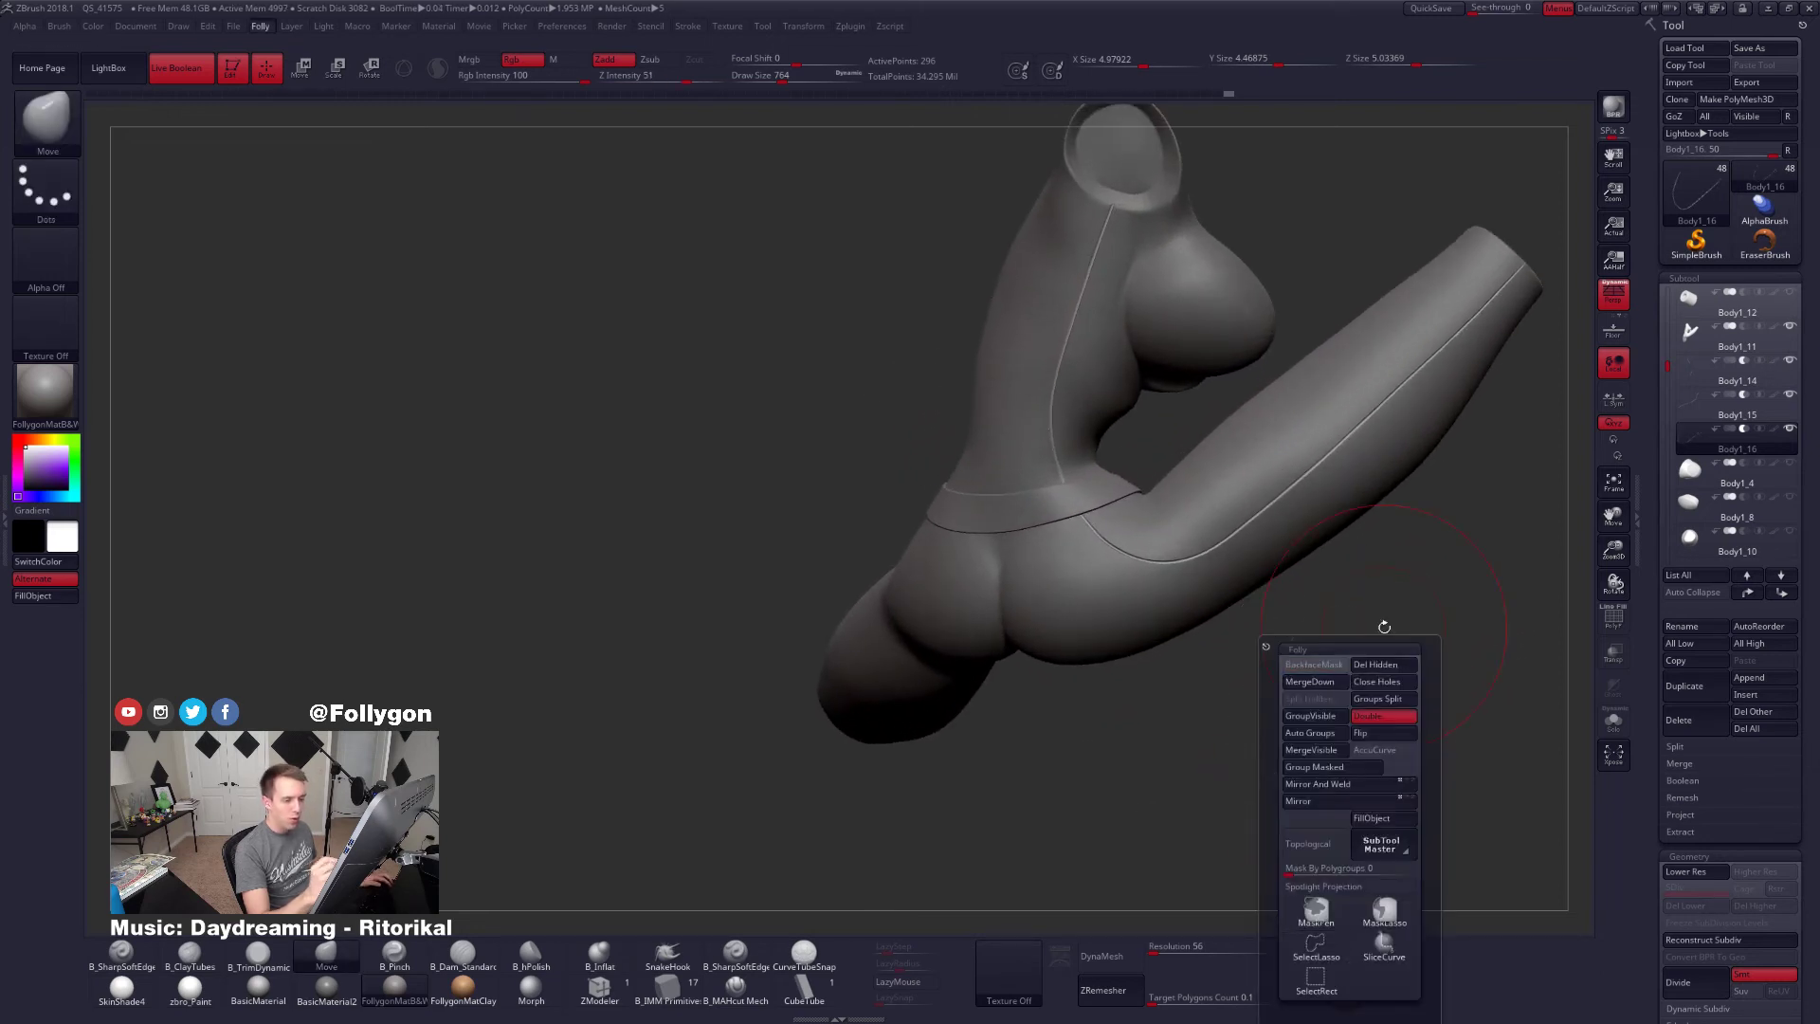
pyautogui.moveTo(1677, 938); pyautogui.dragTo(1677, 104)
pyautogui.moveTo(1676, 606); pyautogui.dragTo(1676, 290)
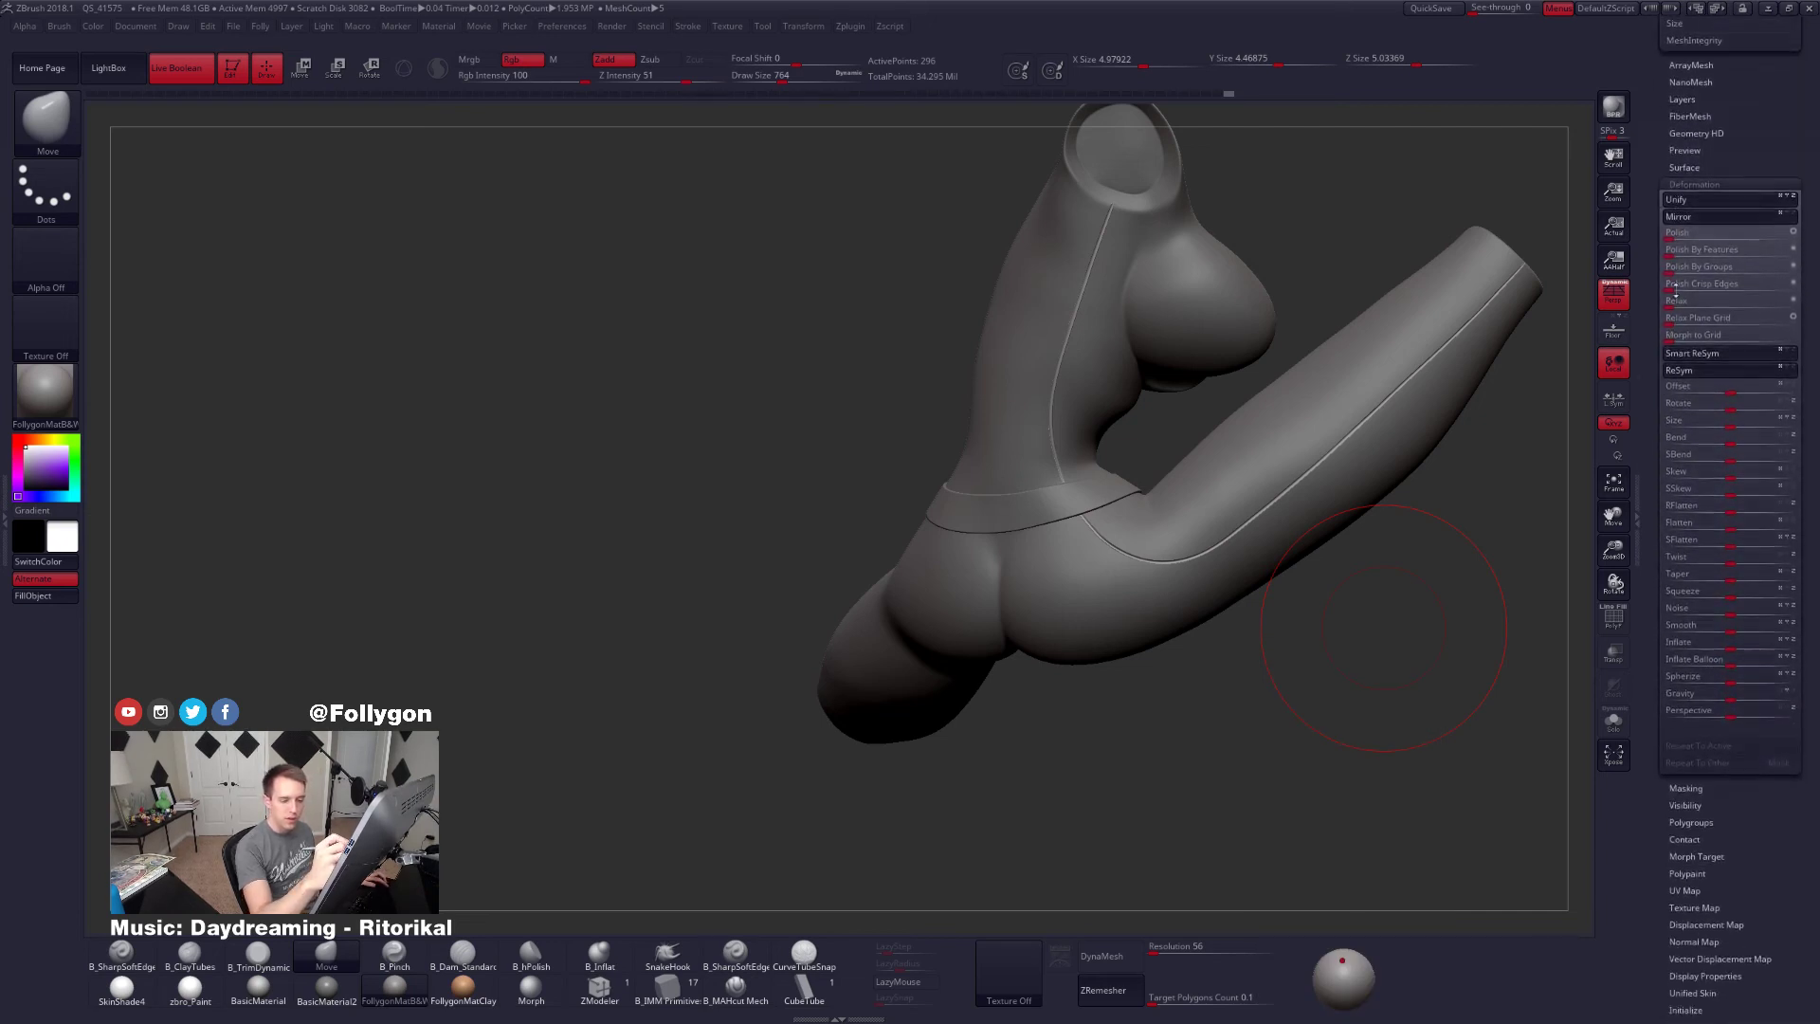
pyautogui.scroll(-3, 1676, 289)
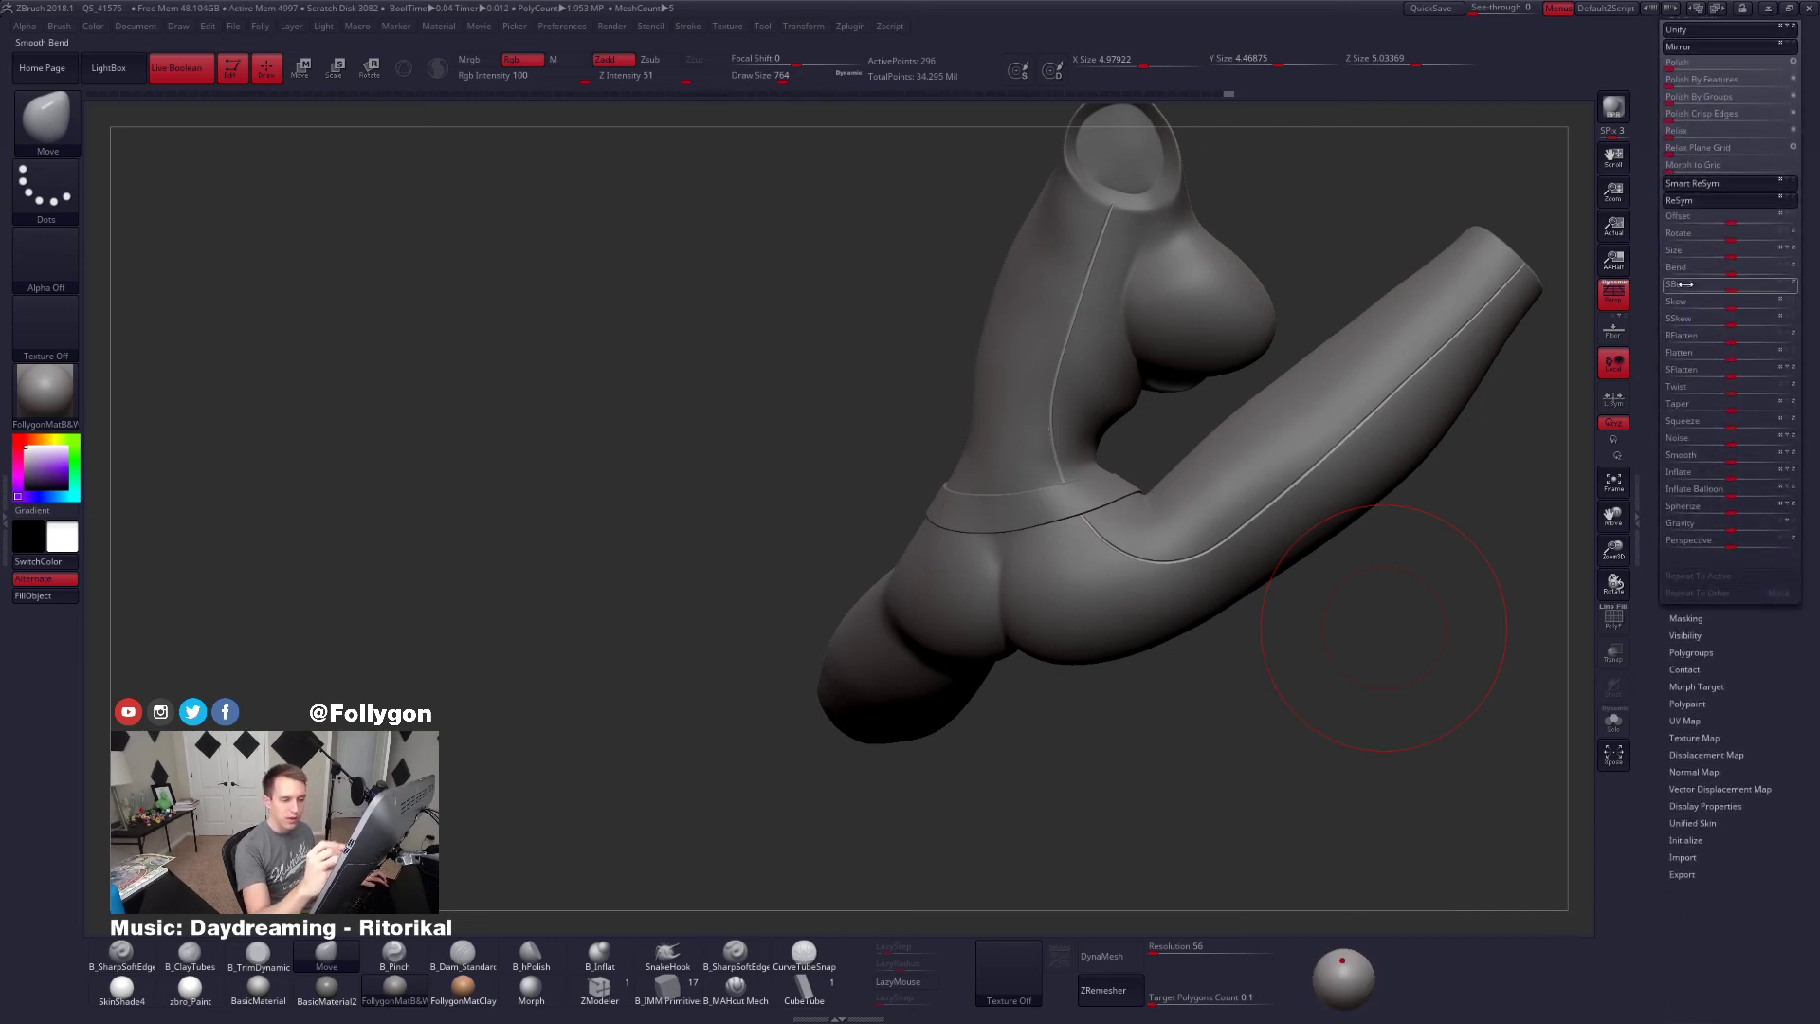
pyautogui.click(1738, 471)
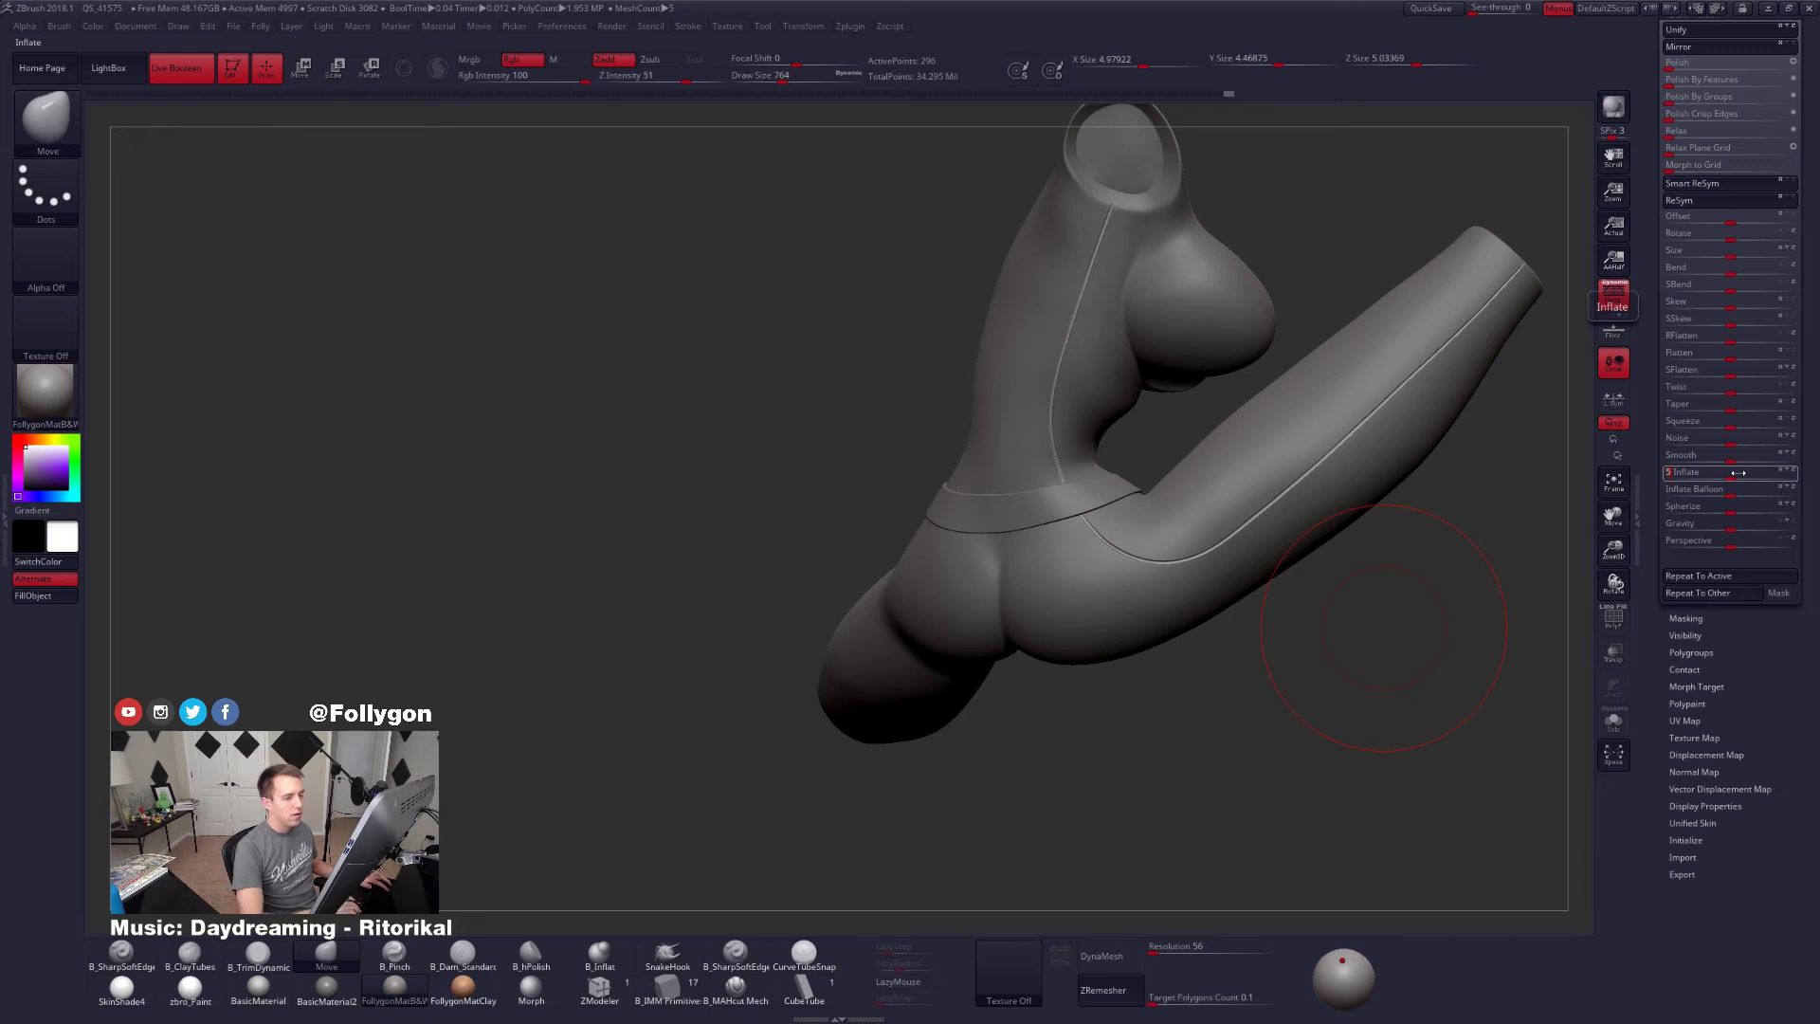
pyautogui.write('5')
pyautogui.press('ctrl')
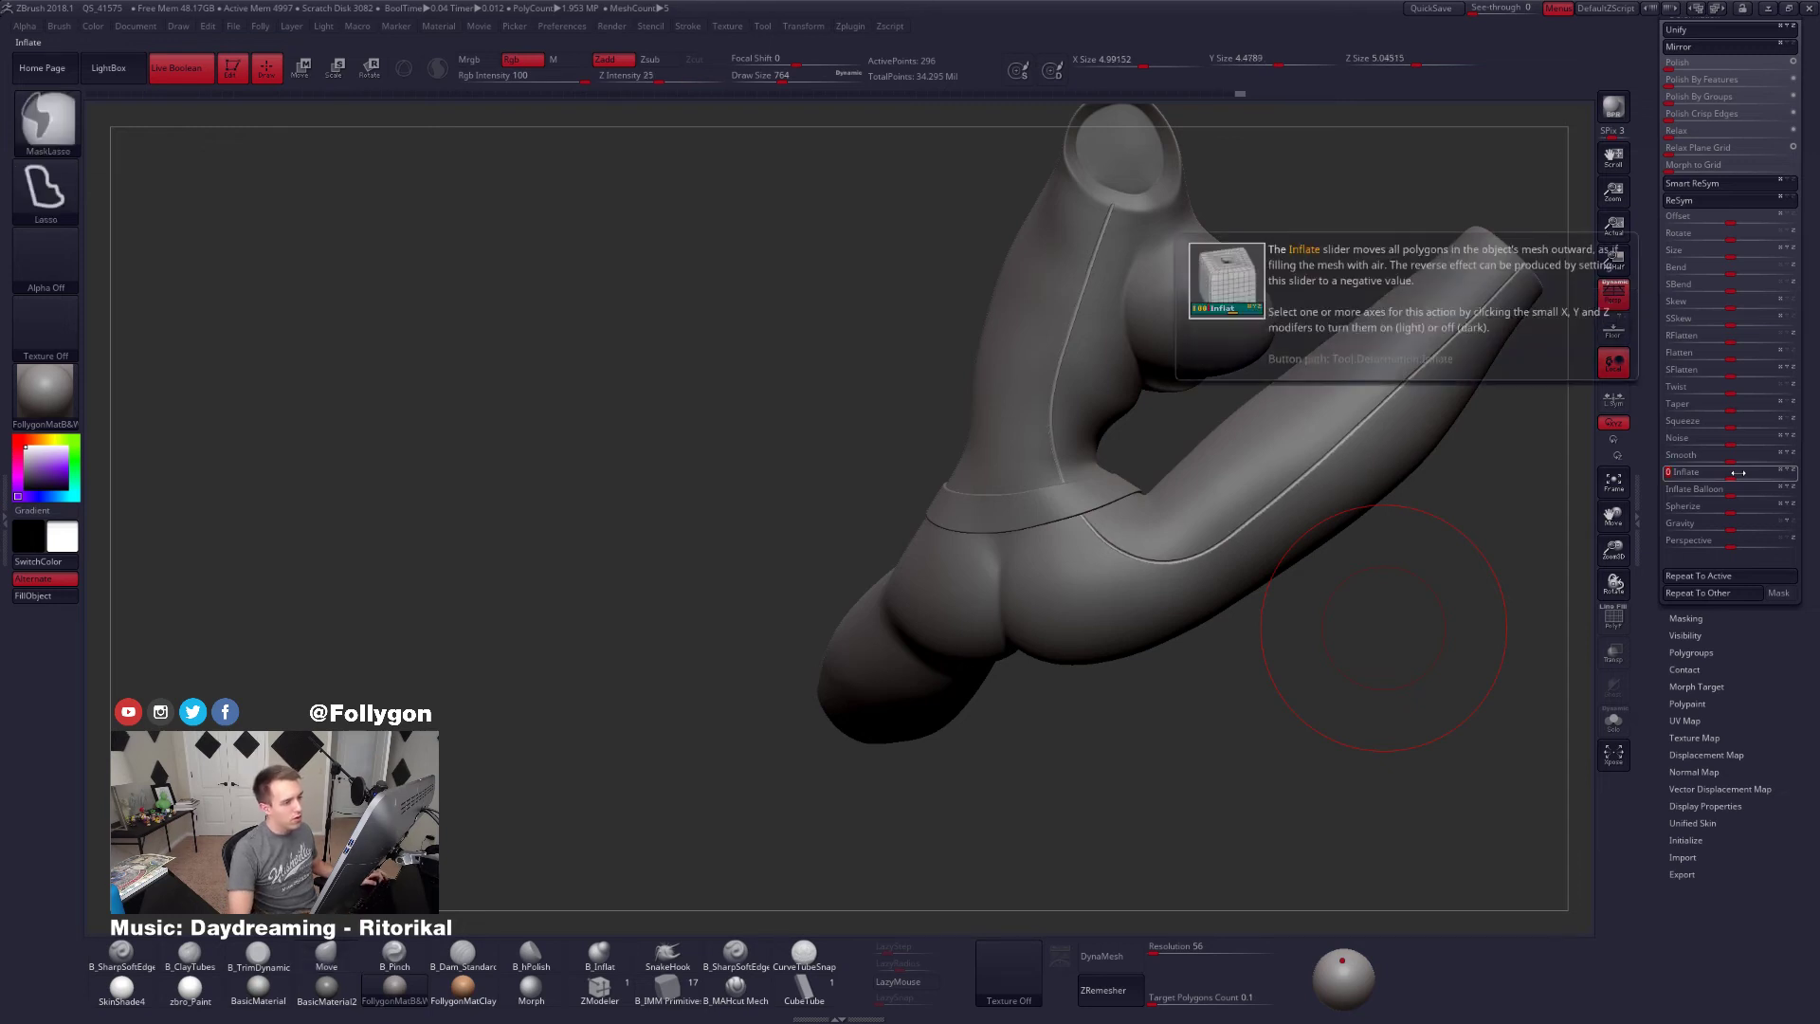
pyautogui.keyDown('alt'); pyautogui.moveTo(1507, 436); pyautogui.dragTo(1544, 174); pyautogui.keyUp('alt')
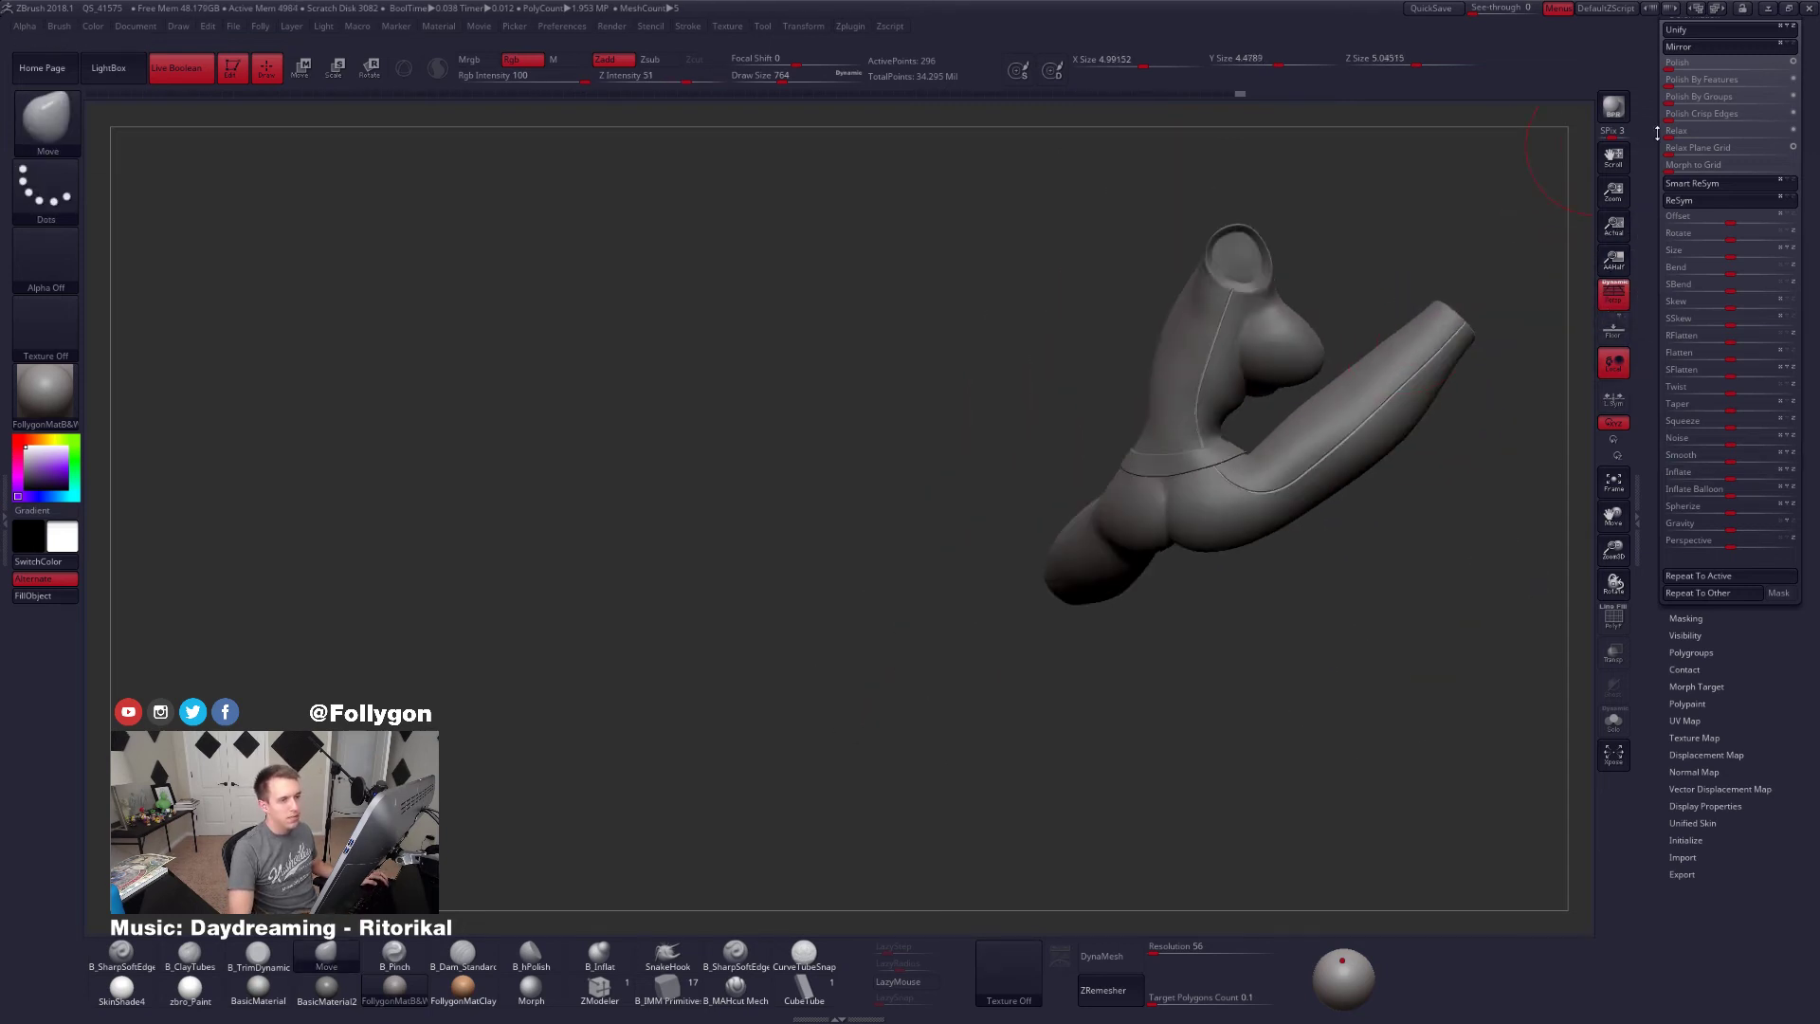
pyautogui.moveTo(1657, 133); pyautogui.dragTo(1655, 424)
pyautogui.press('space')
pyautogui.moveTo(1381, 546)
pyautogui.mouseDown()
pyautogui.moveTo(1365, 547)
pyautogui.moveTo(1384, 531)
pyautogui.moveTo(1232, 460)
pyautogui.moveTo(1385, 556)
pyautogui.moveTo(1149, 481)
pyautogui.moveTo(1329, 422)
pyautogui.moveTo(1389, 348)
pyautogui.mouseUp()
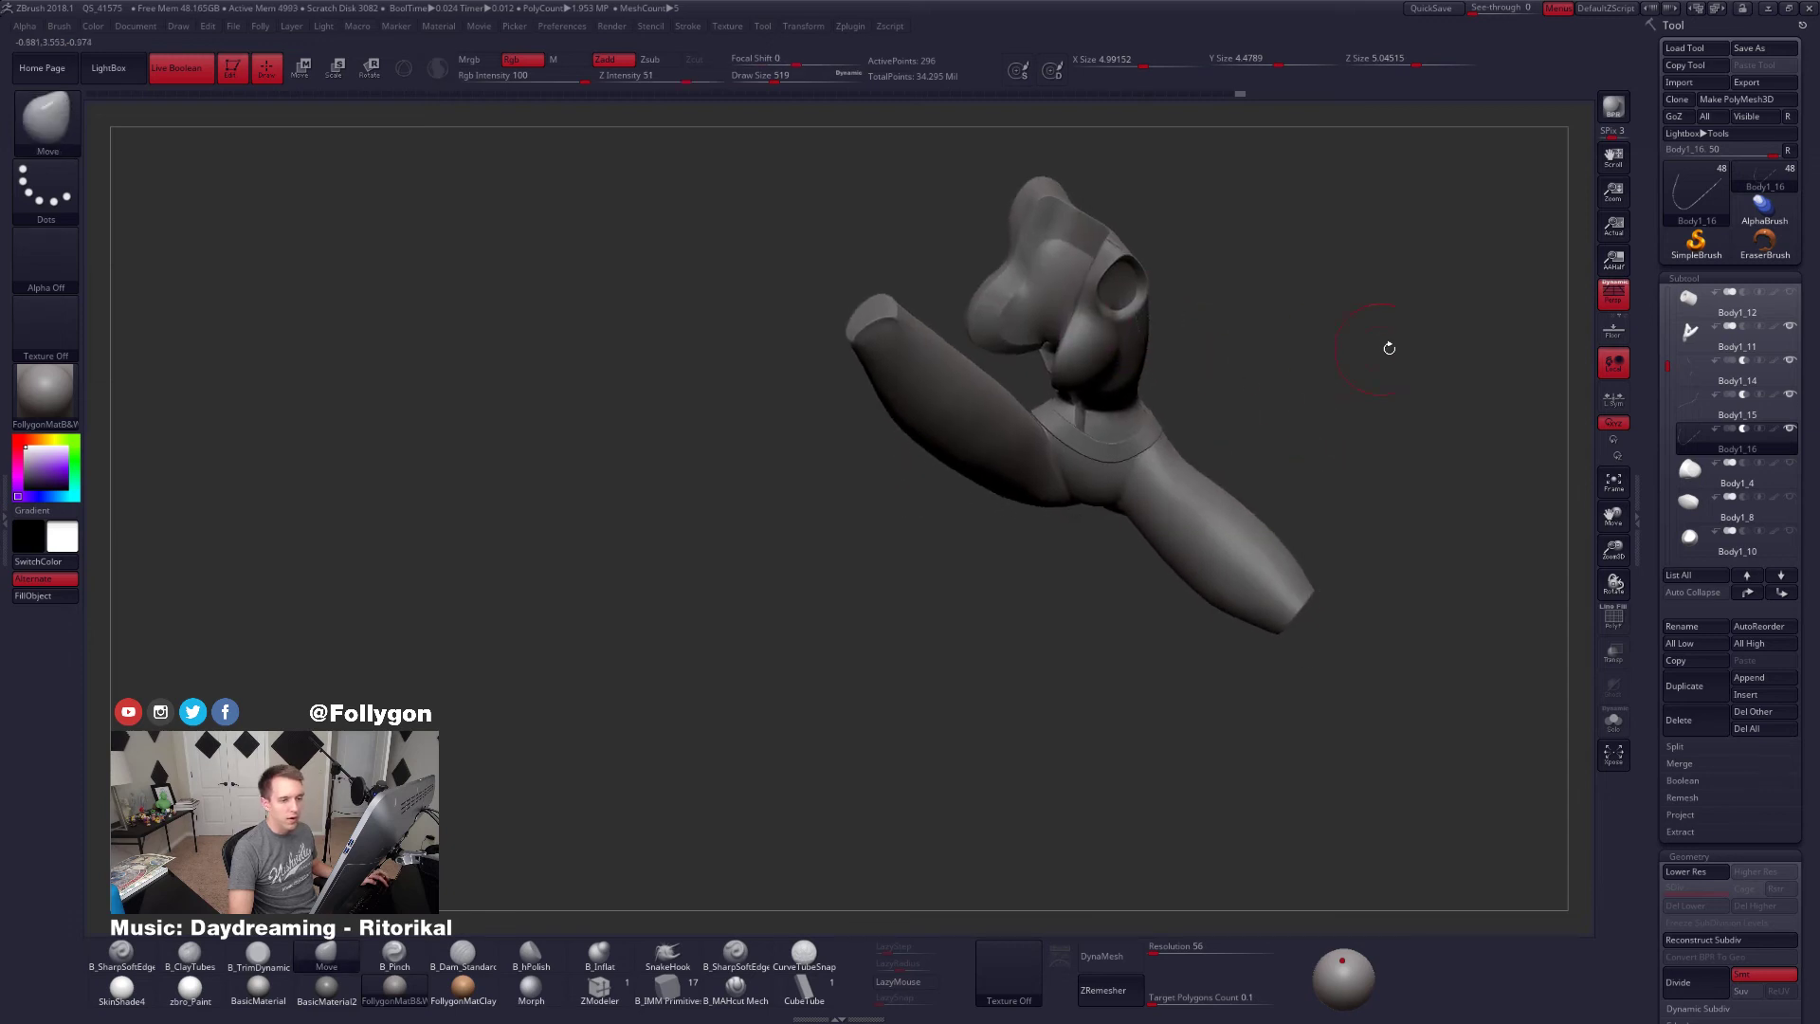
# Merge Body1_14 down with Body1_15 and Body1_16 so that all seam strips form one subtool
pyautogui.click(1693, 370)
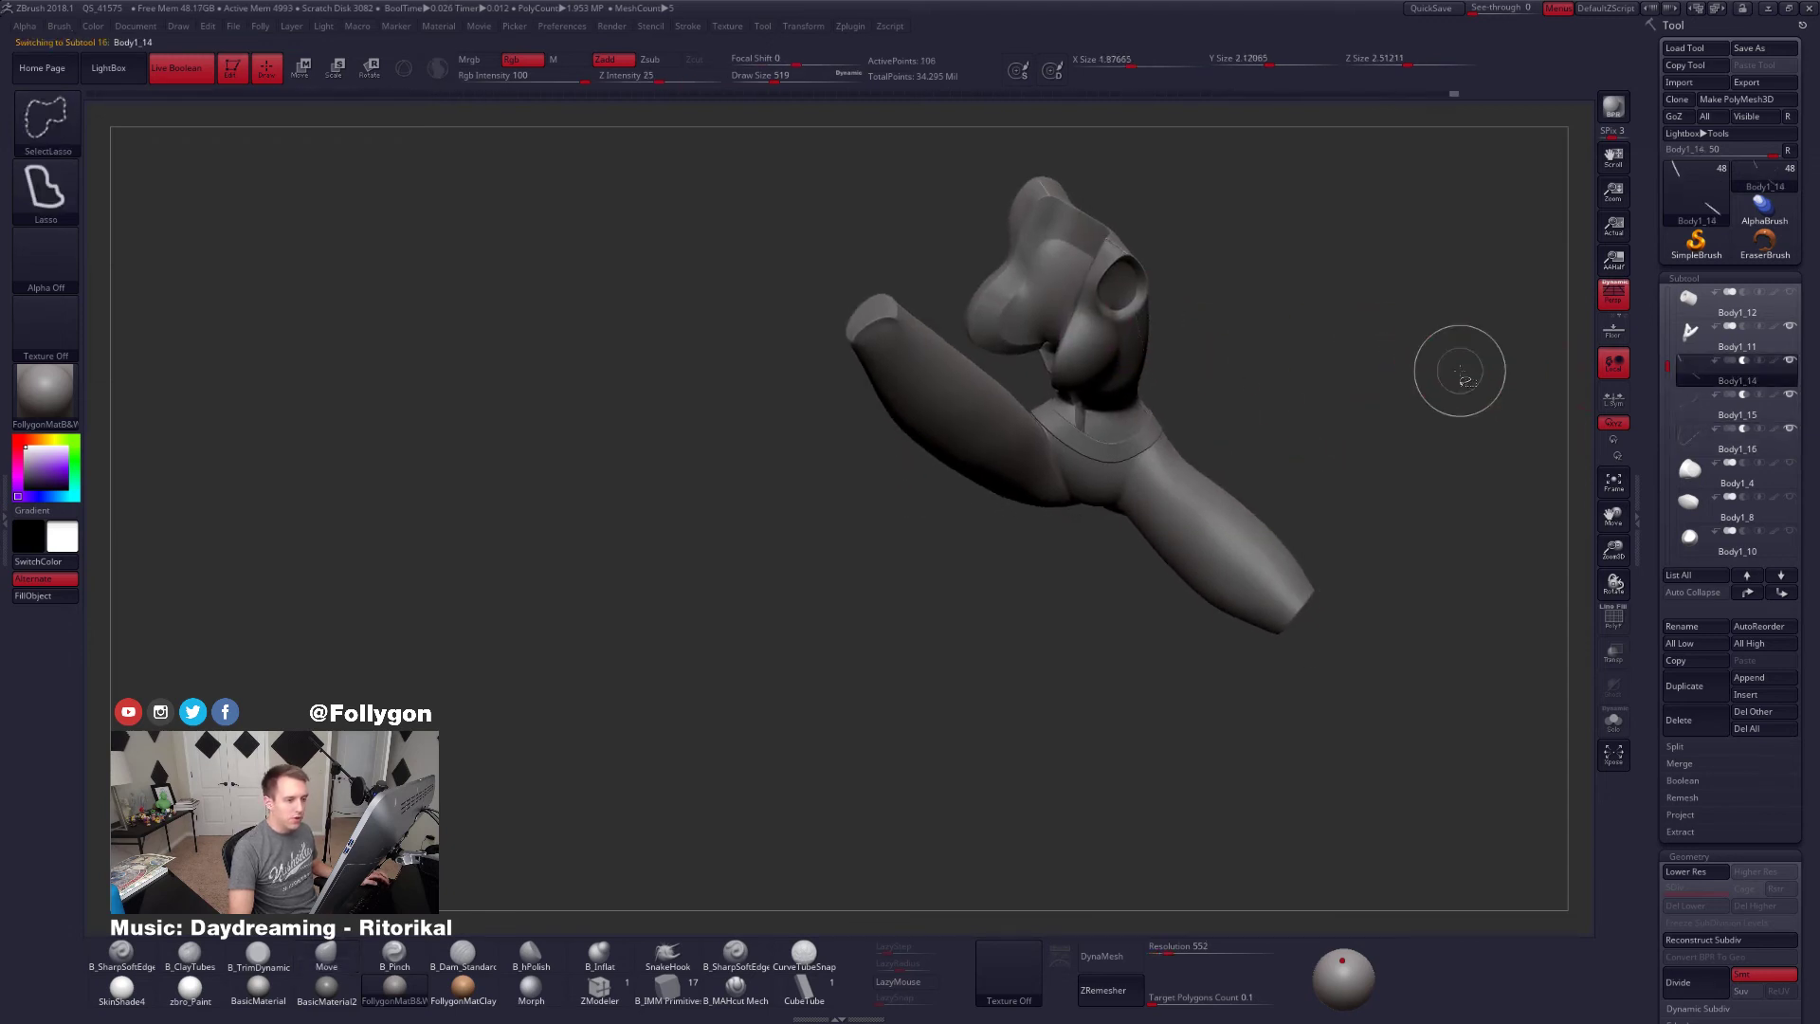
pyautogui.hotkey('ctrl', 'shift', 'd')
pyautogui.click(1431, 398)
pyautogui.click(1381, 428)
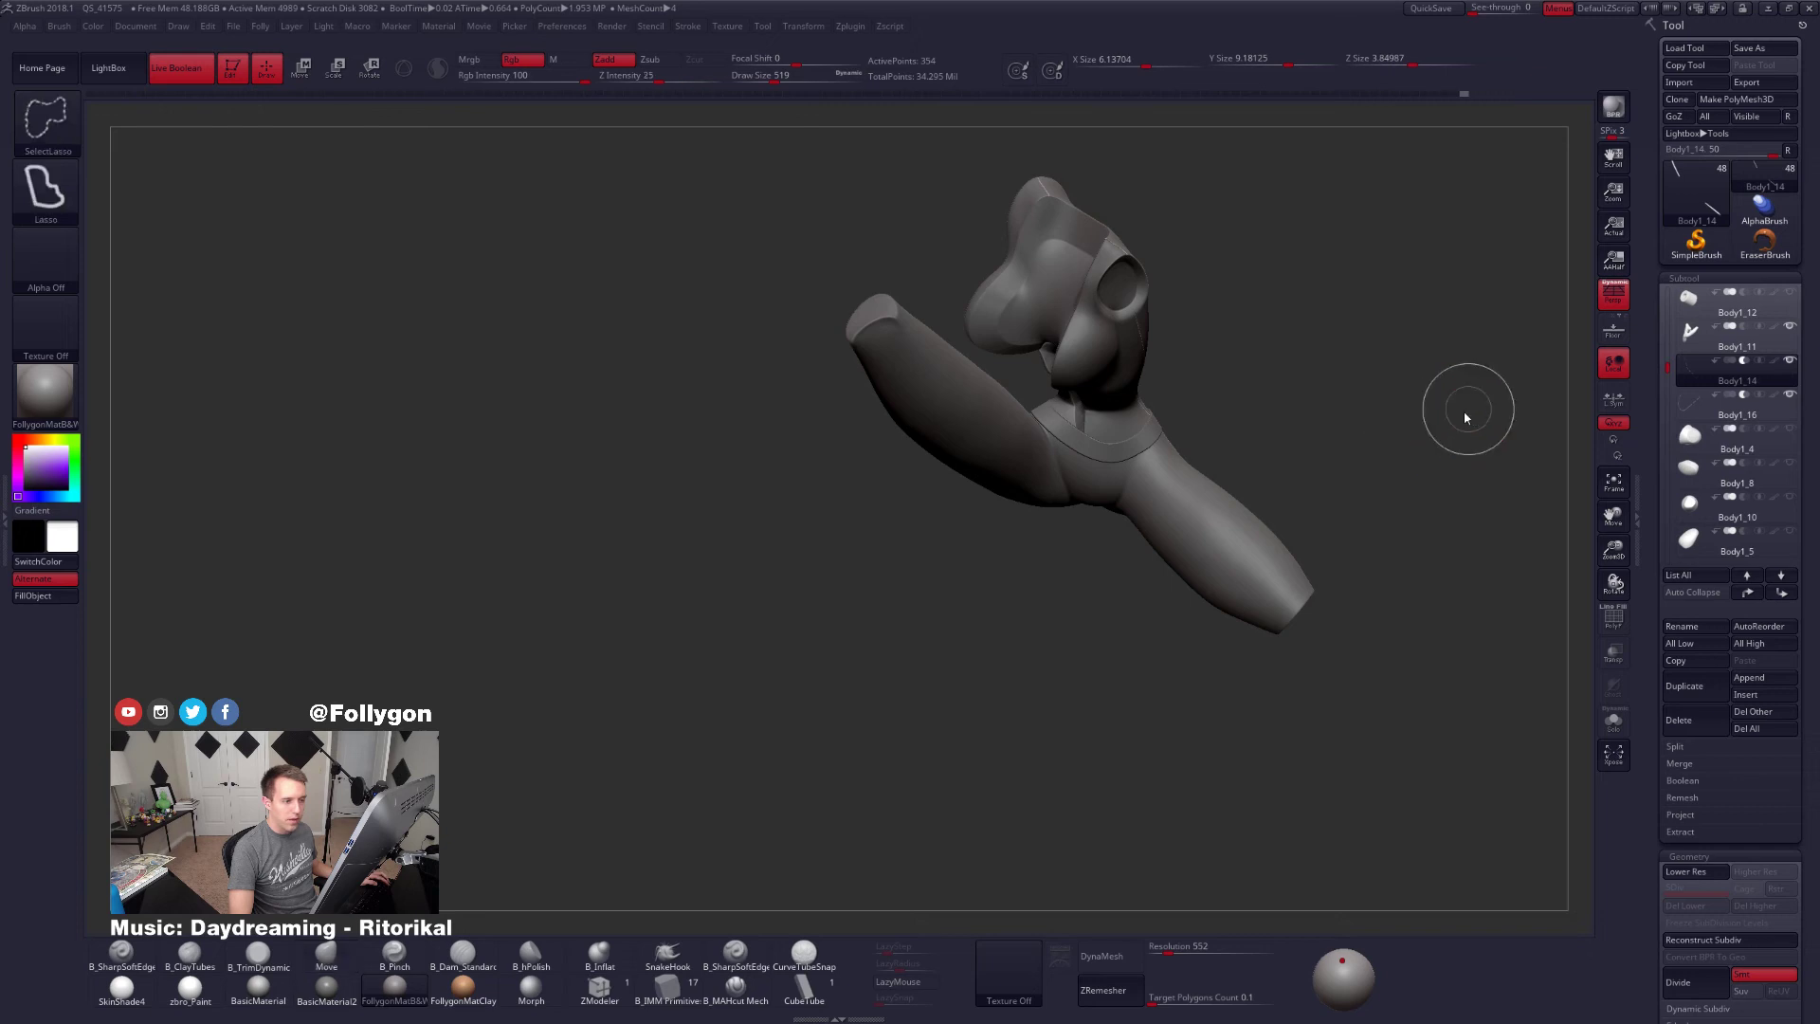
pyautogui.hotkey('ctrl', 'shift', 'd')
pyautogui.click(1442, 434)
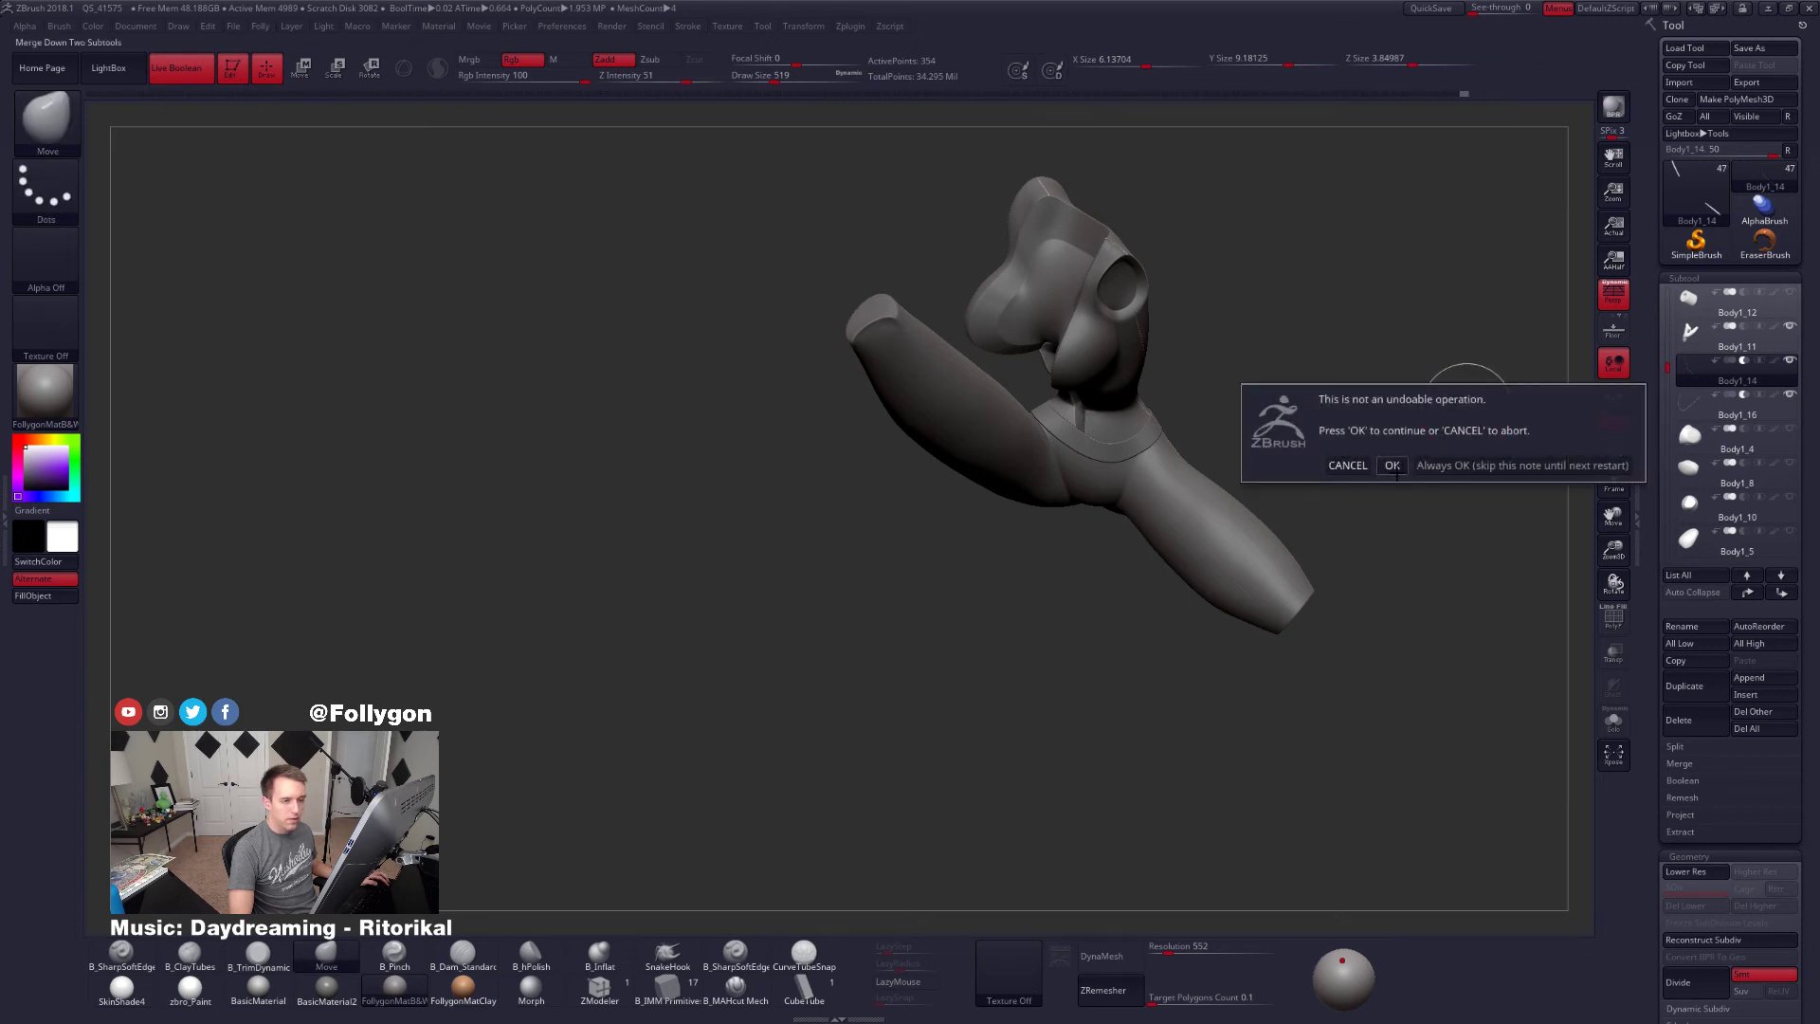
pyautogui.click(1393, 467)
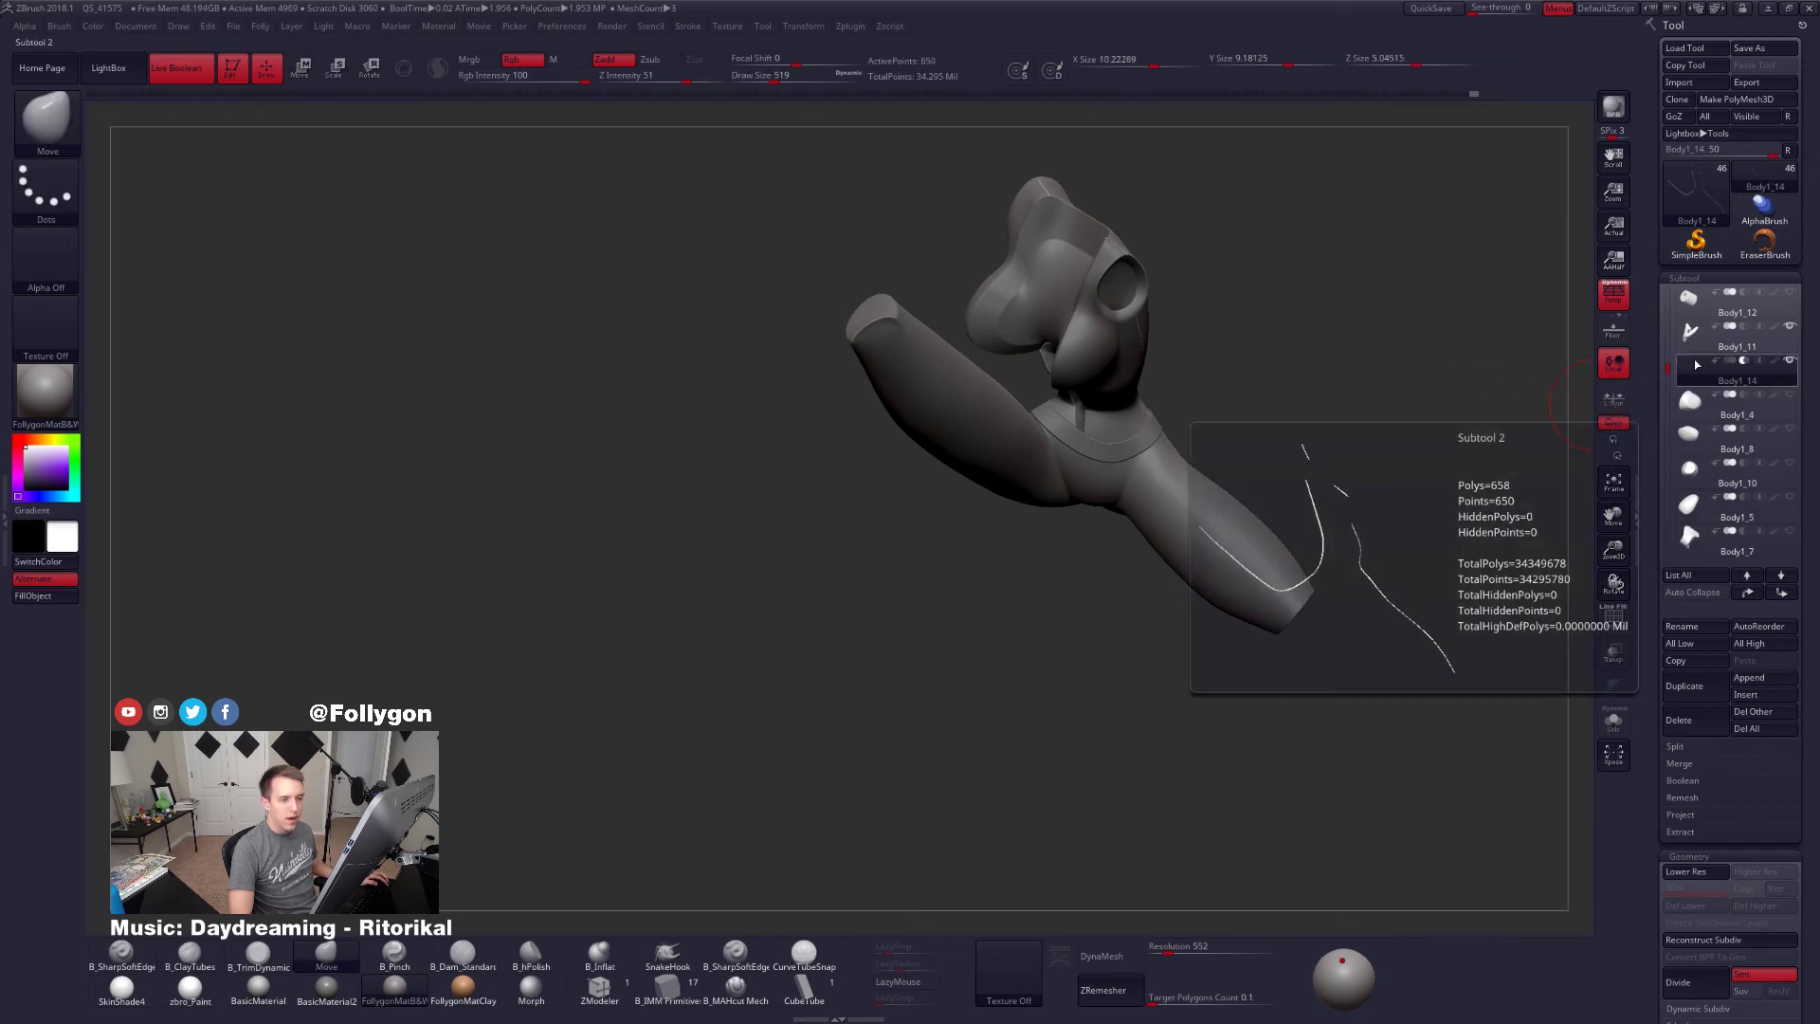
# Show all of the character's subtools again and switch the material to zbro_Paint
pyautogui.moveTo(1693, 345)
pyautogui.moveTo(1669, 366)
pyautogui.mouseDown()
pyautogui.moveTo(1669, 325)
pyautogui.moveTo(1669, 343)
pyautogui.mouseUp()
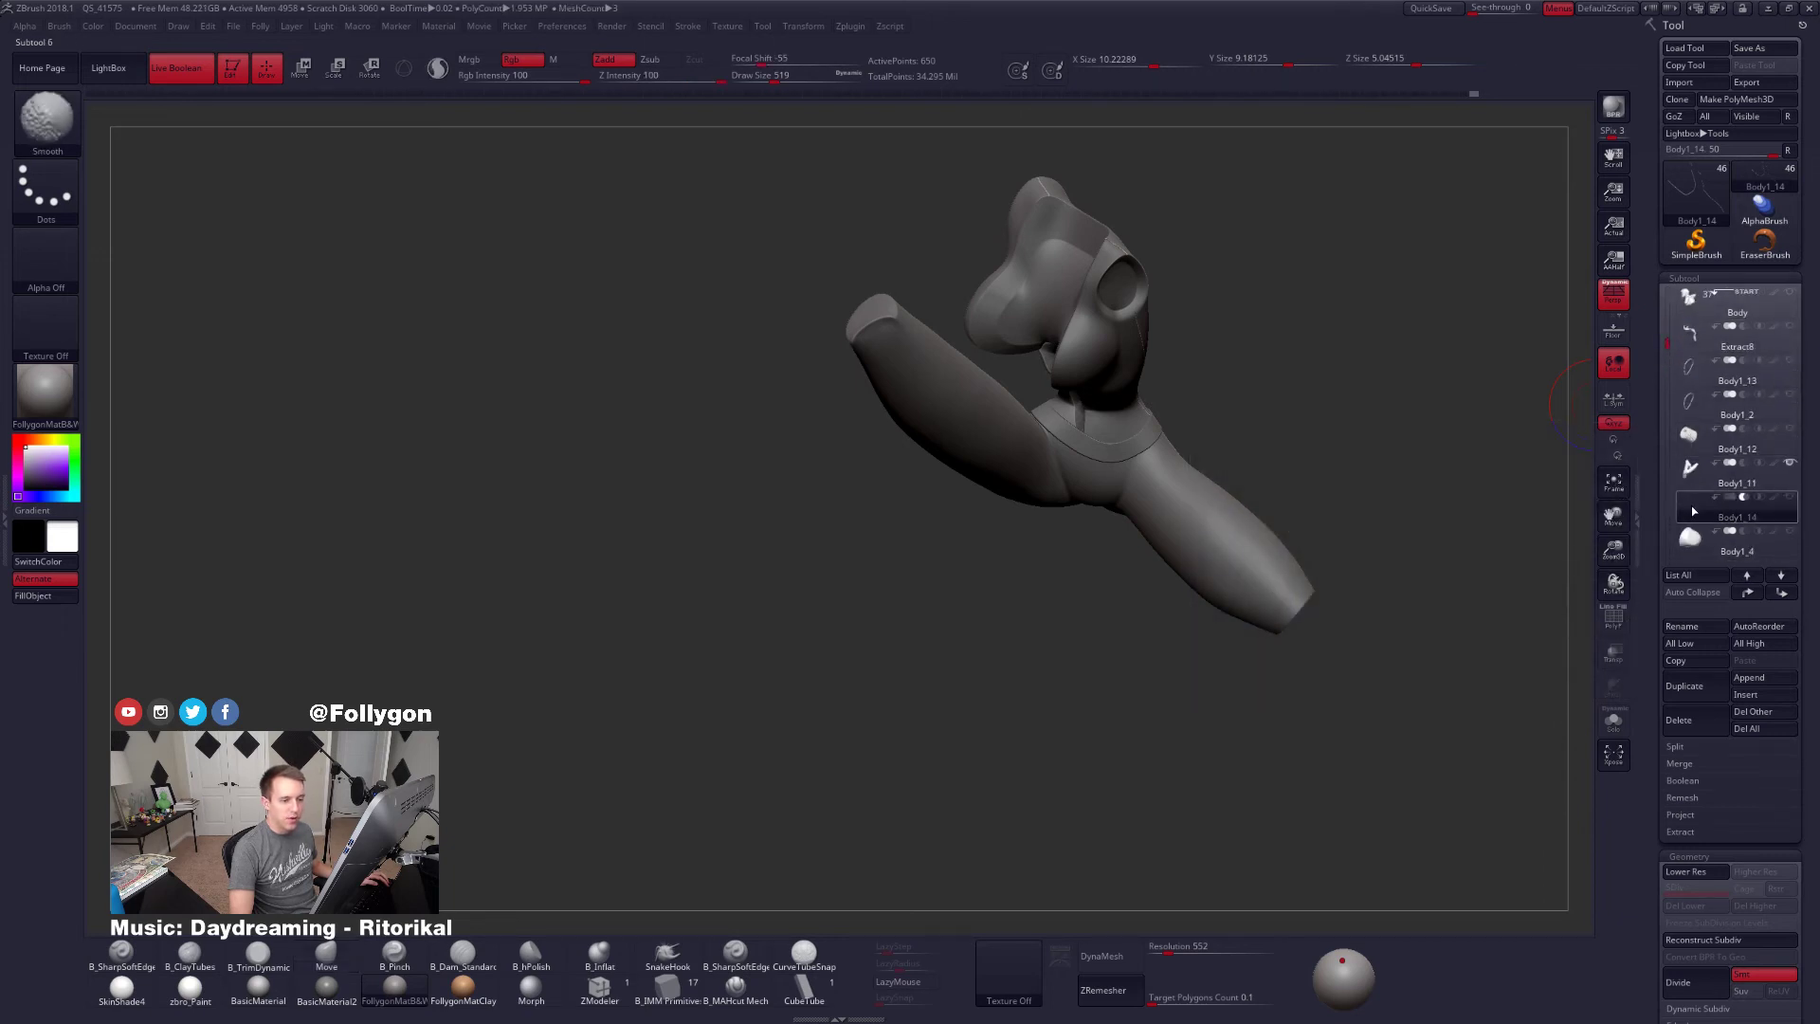
pyautogui.click(1788, 497)
pyautogui.keyDown('shift'); pyautogui.click(1771, 499); pyautogui.keyUp('shift')
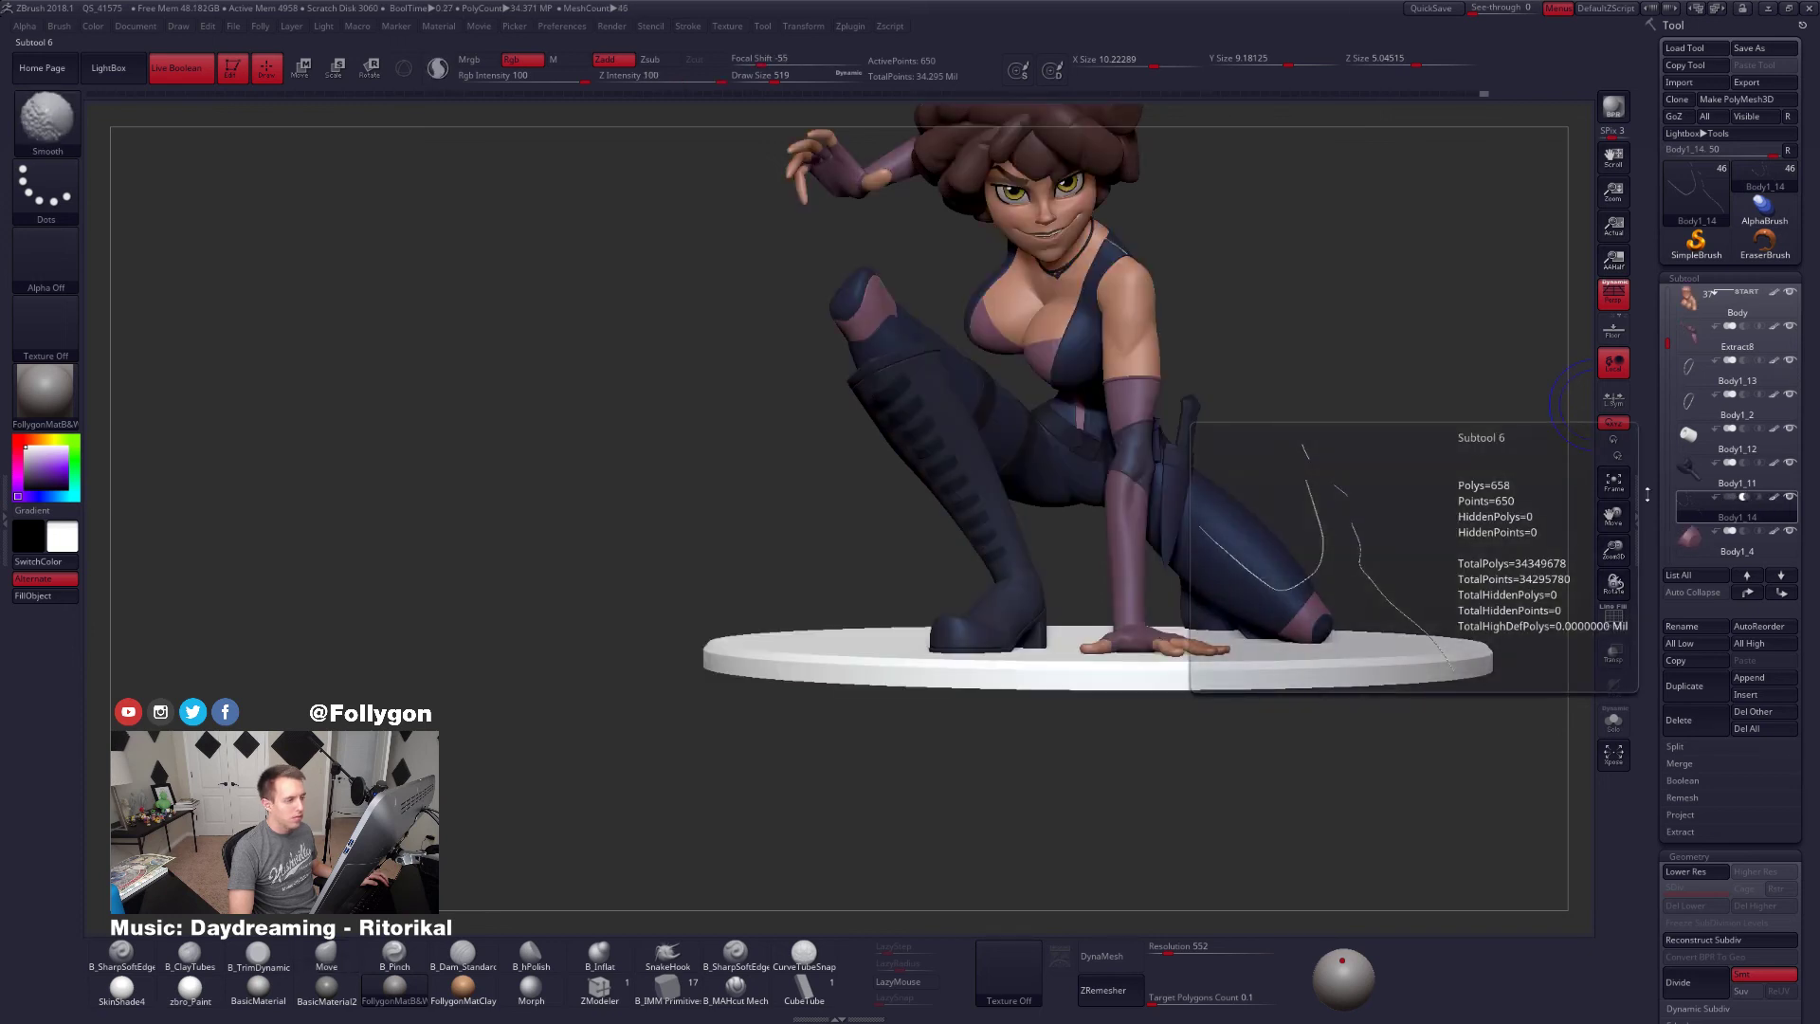
pyautogui.moveTo(1465, 469); pyautogui.dragTo(1369, 463)
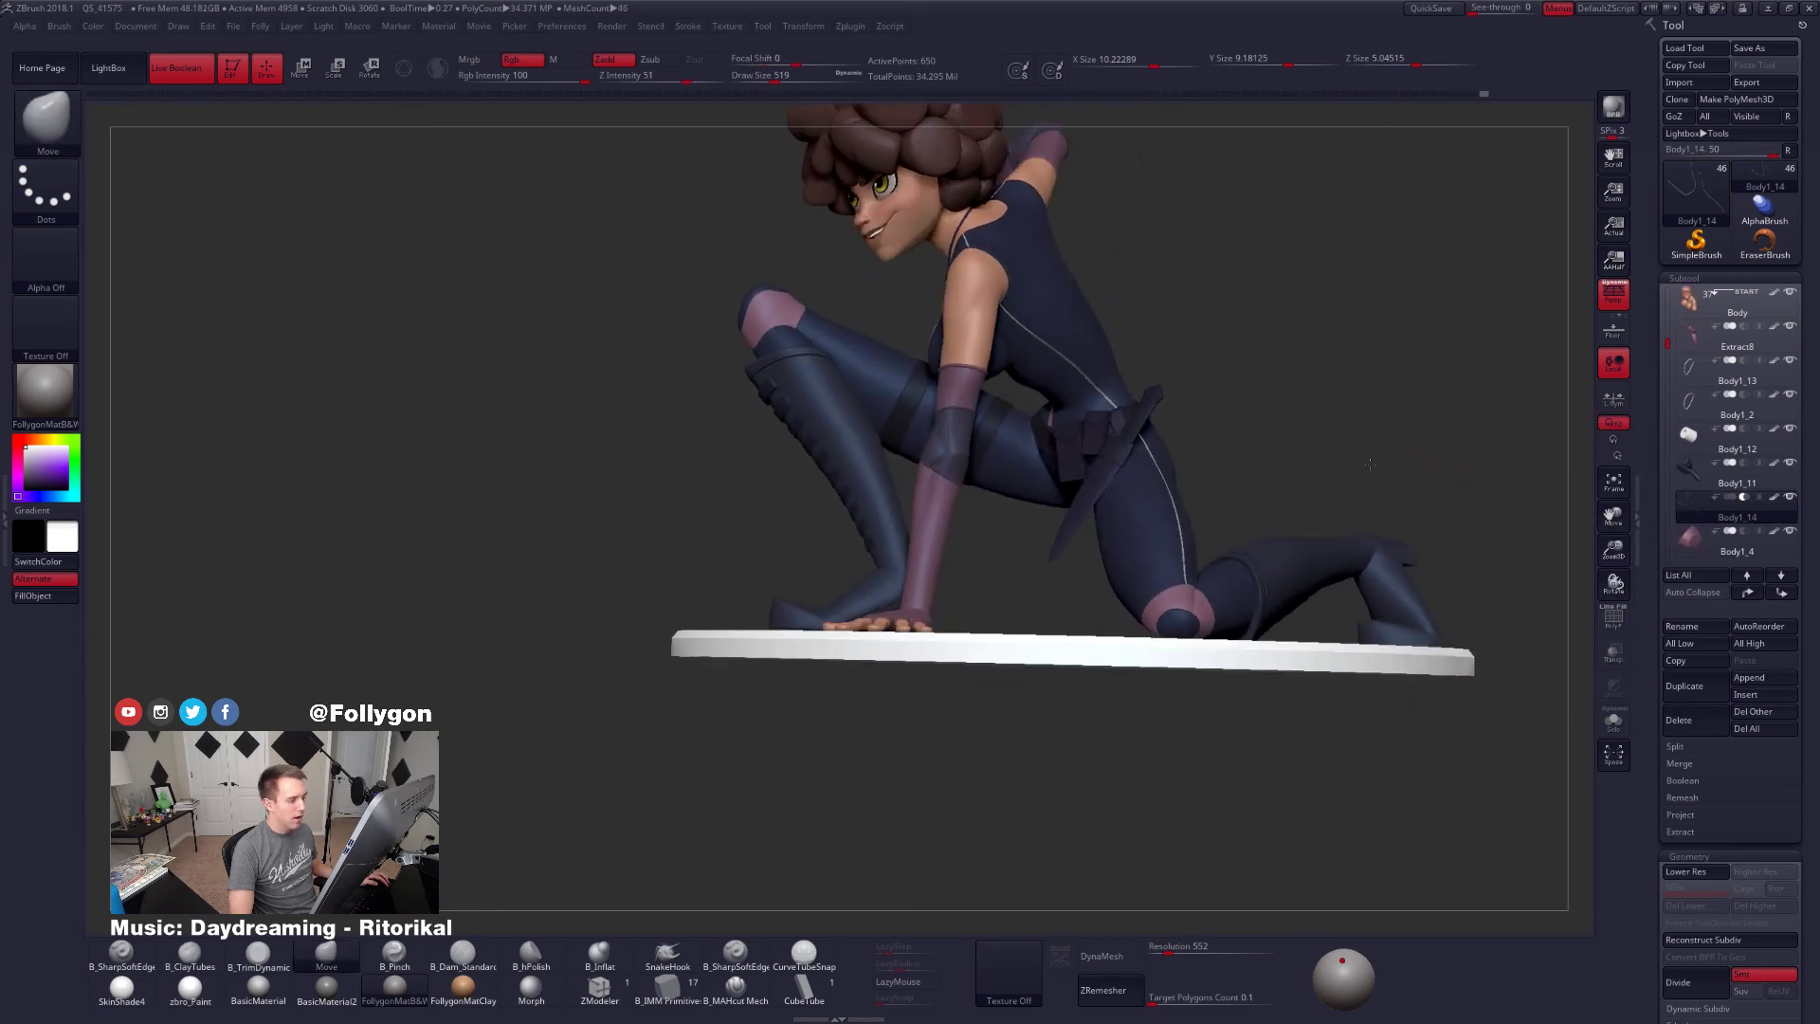
pyautogui.click(164, 995)
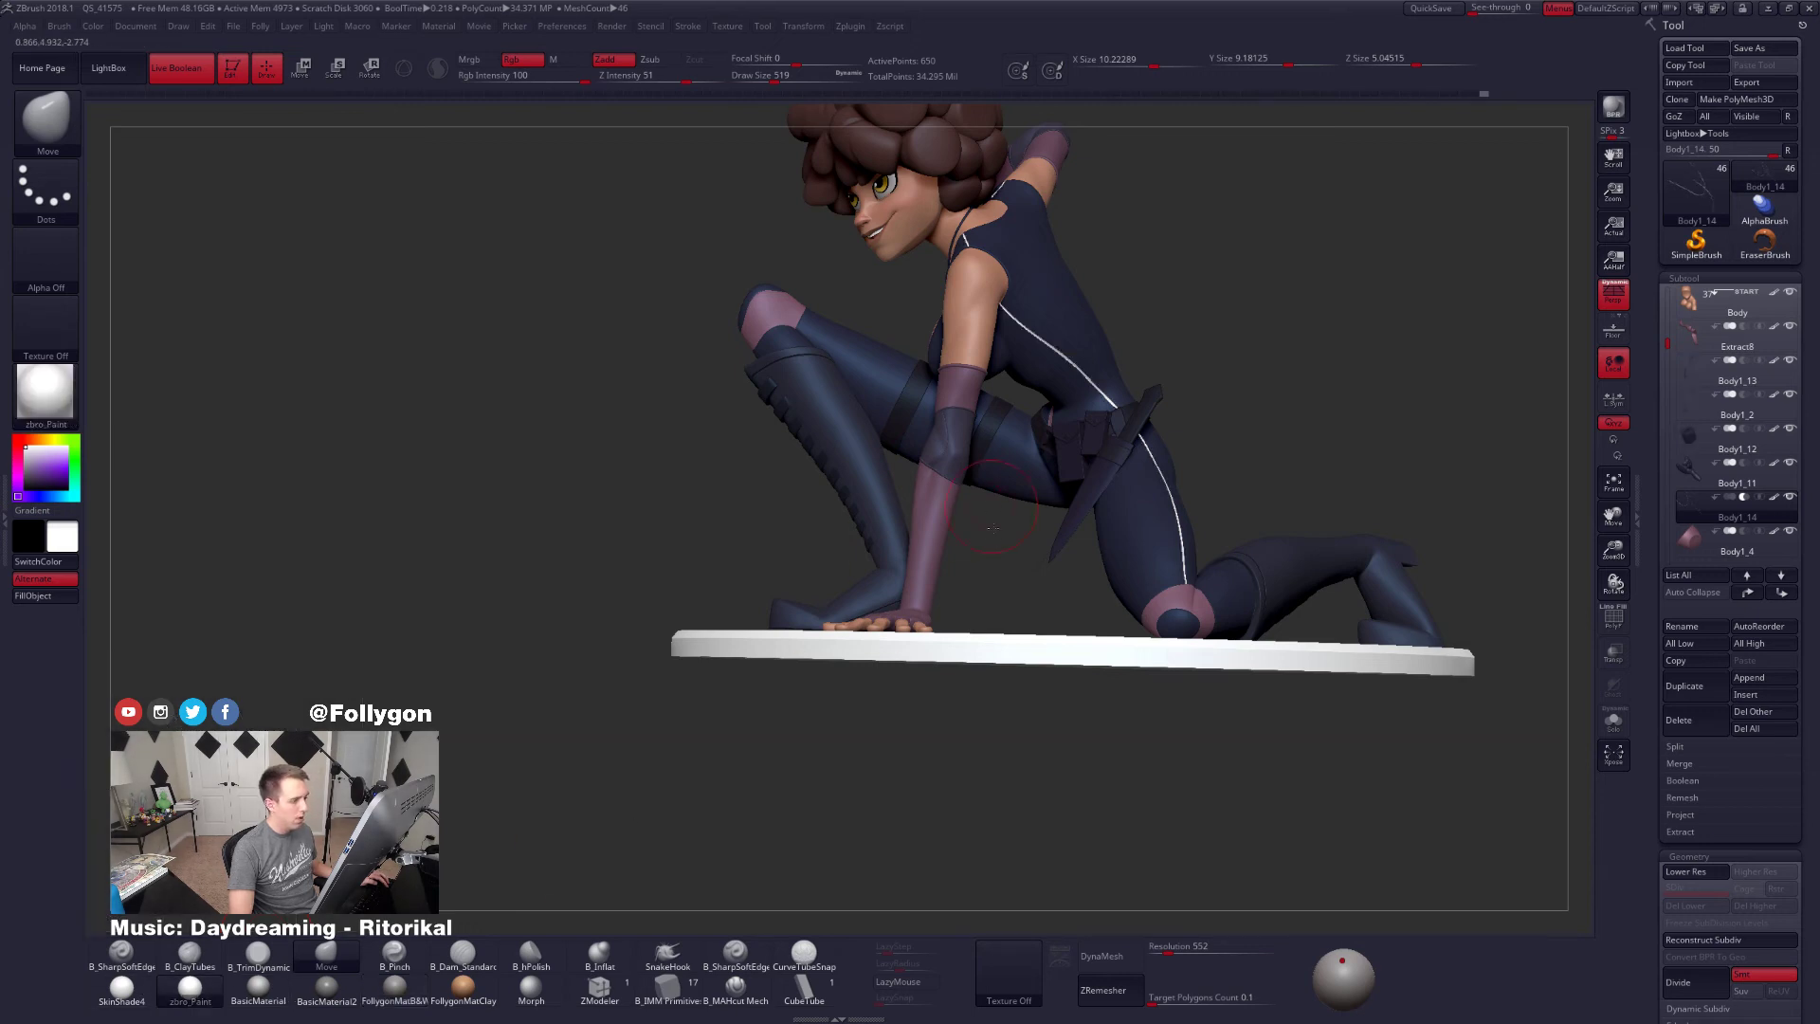
pyautogui.moveTo(993, 528)
pyautogui.mouseDown()
pyautogui.moveTo(978, 461)
pyautogui.moveTo(1138, 471)
pyautogui.moveTo(1094, 459)
pyautogui.moveTo(976, 520)
pyautogui.moveTo(952, 461)
pyautogui.mouseUp()
# Examine how the seam strip ends at the armhole by selecting Body1_11 and viewing the body alone
pyautogui.keyDown('alt'); pyautogui.click(938, 702); pyautogui.keyUp('alt')
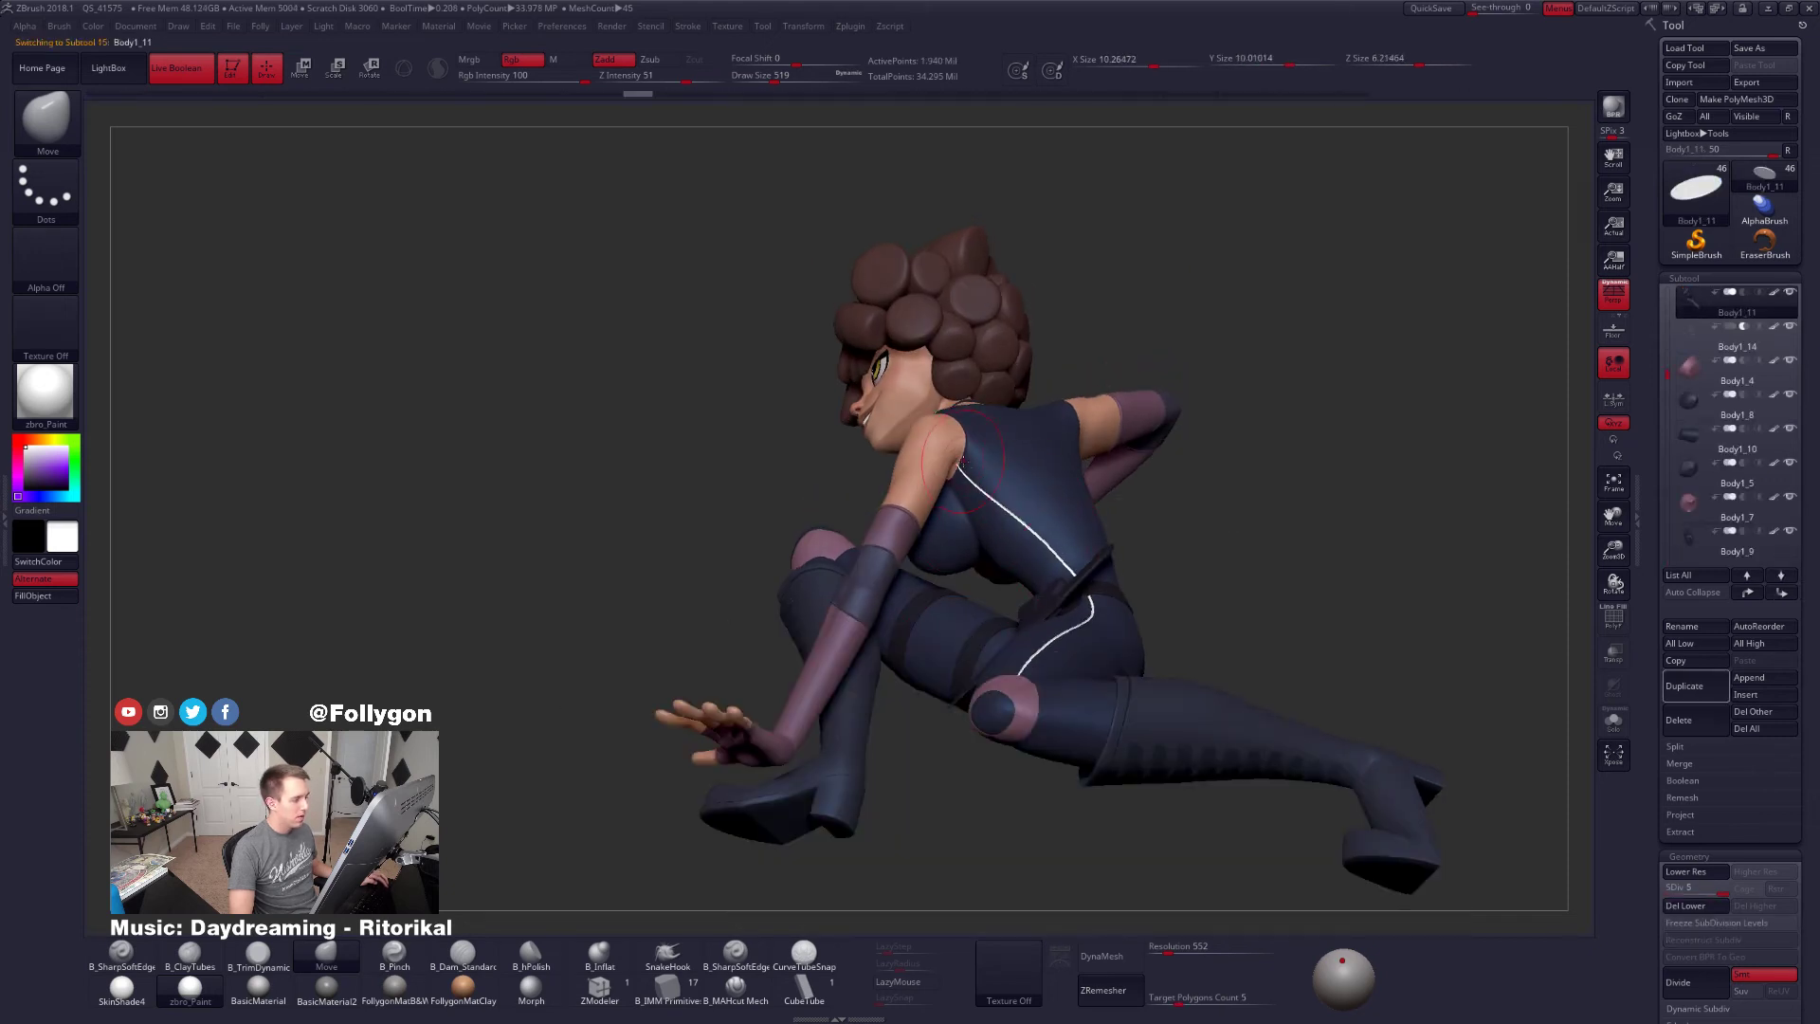
pyautogui.keyDown('ctrl'); pyautogui.moveTo(982, 477); pyautogui.dragTo(959, 482, button='right'); pyautogui.keyUp('ctrl')
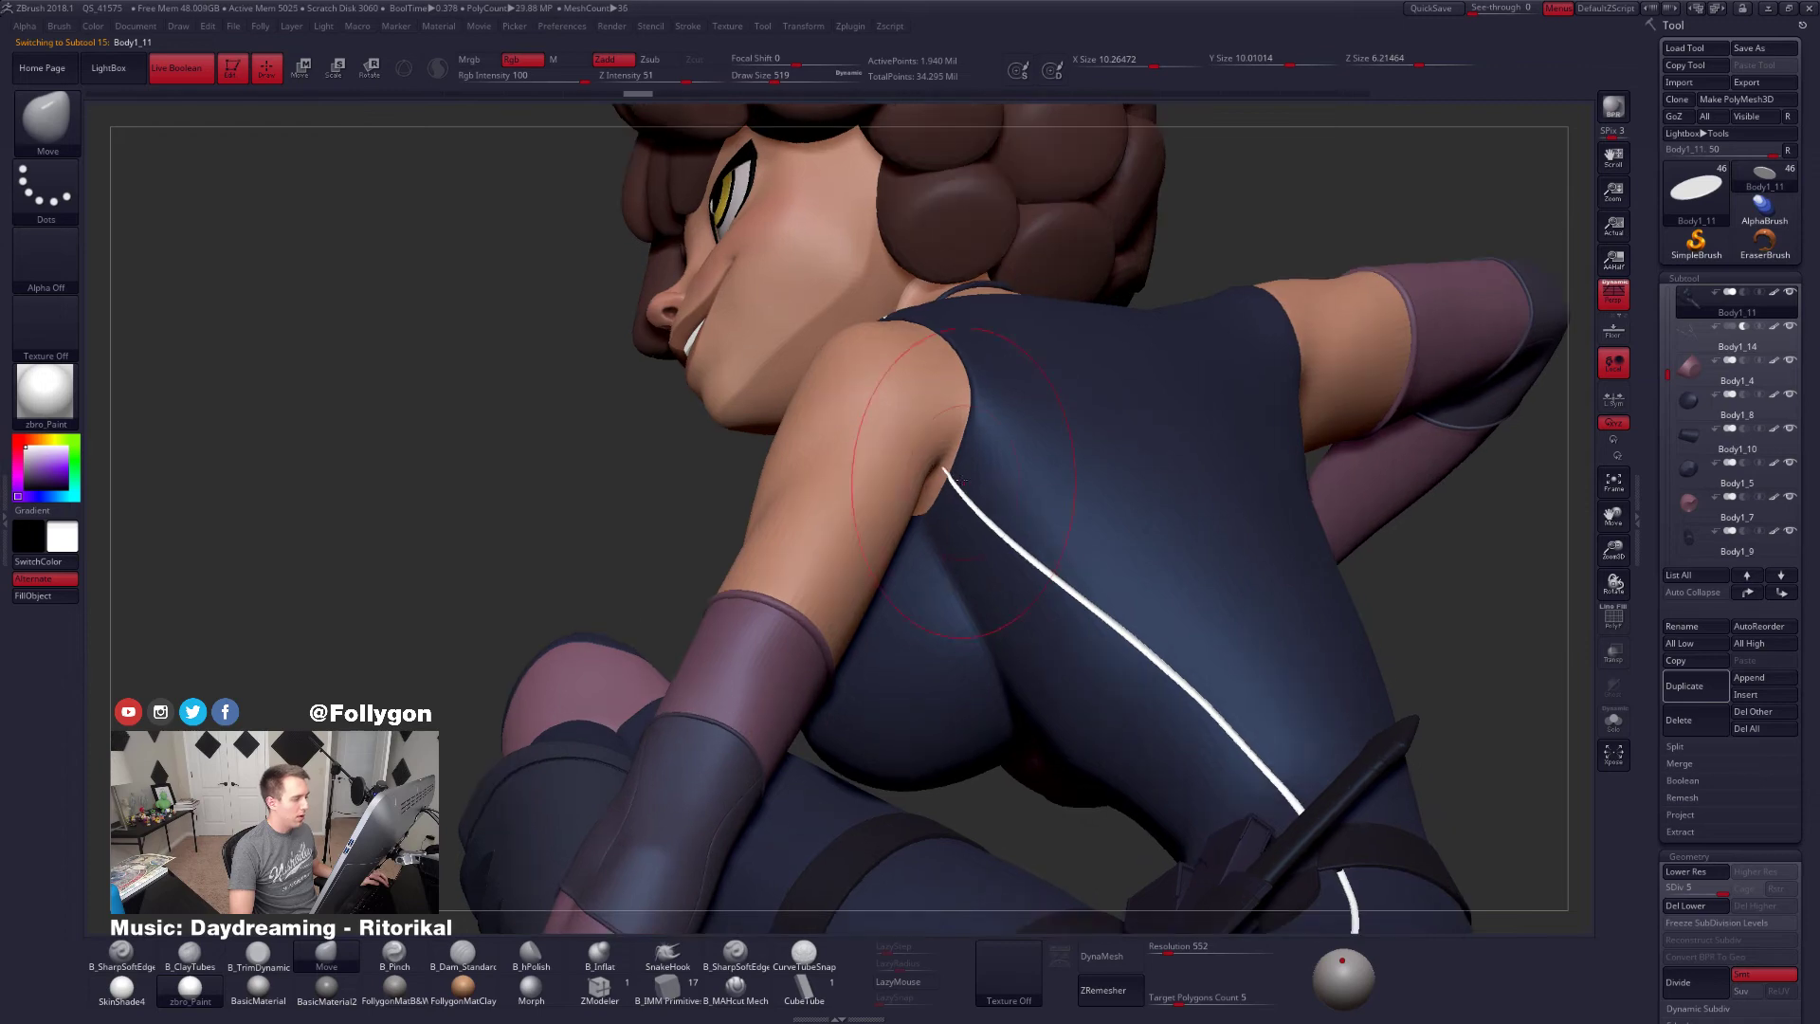
pyautogui.moveTo(1058, 548); pyautogui.dragTo(1029, 540, button='right')
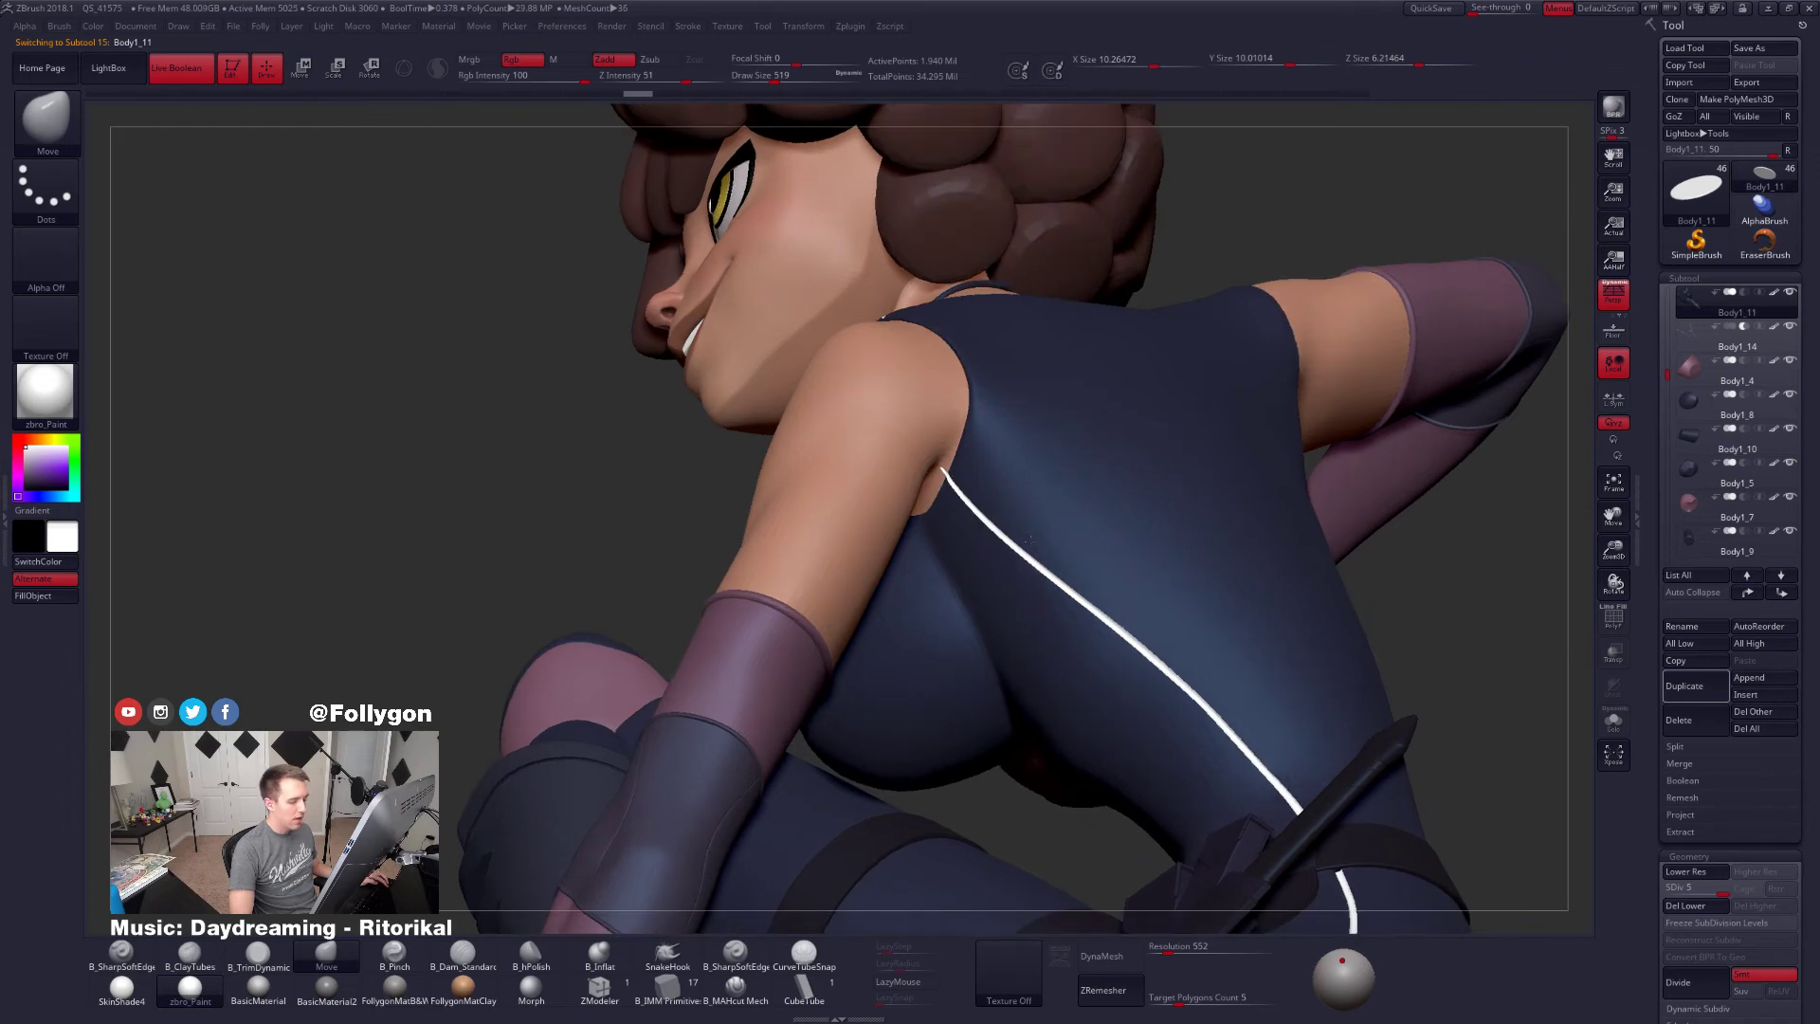
pyautogui.moveTo(1016, 477); pyautogui.dragTo(979, 494, button='right')
pyautogui.hotkey('shift', 's')
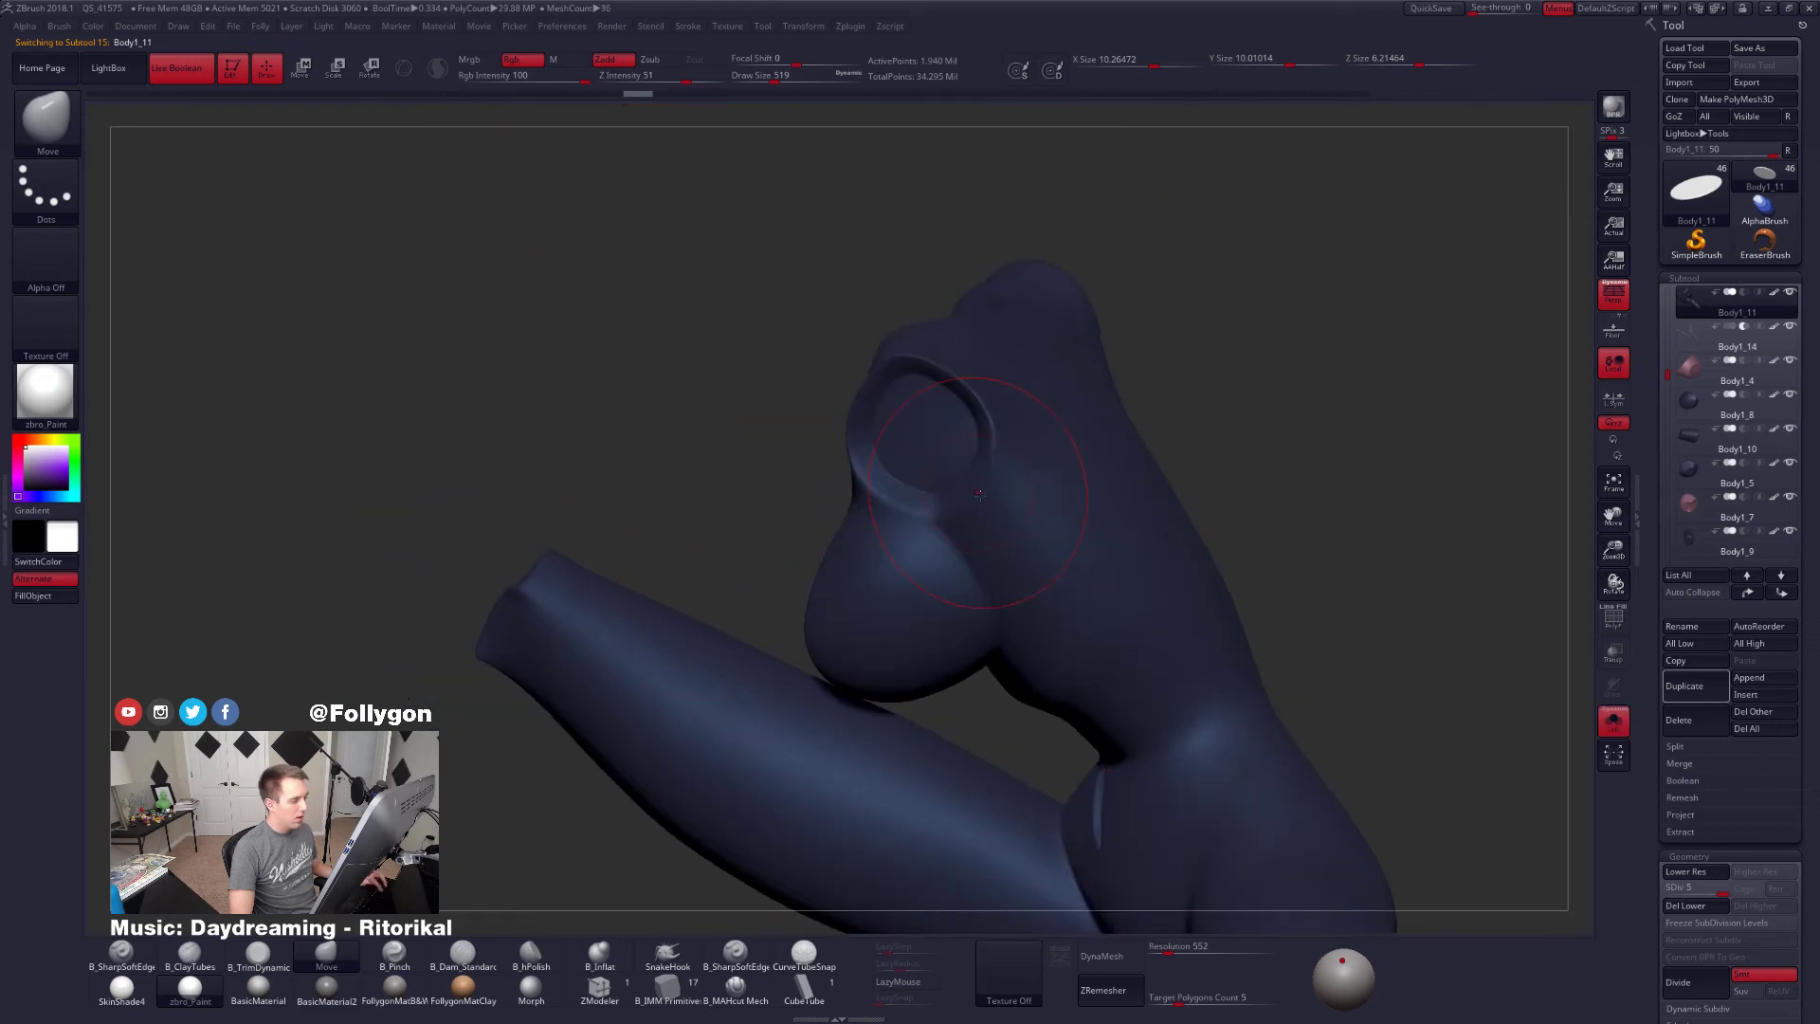
# Isolate Body1_14 at its lowest subdivision level with the wireframe shown, and set the Move brush to draw size 227
pyautogui.hotkey('ctrl', 'shift', 'f')
pyautogui.hotkey('shift', 's')
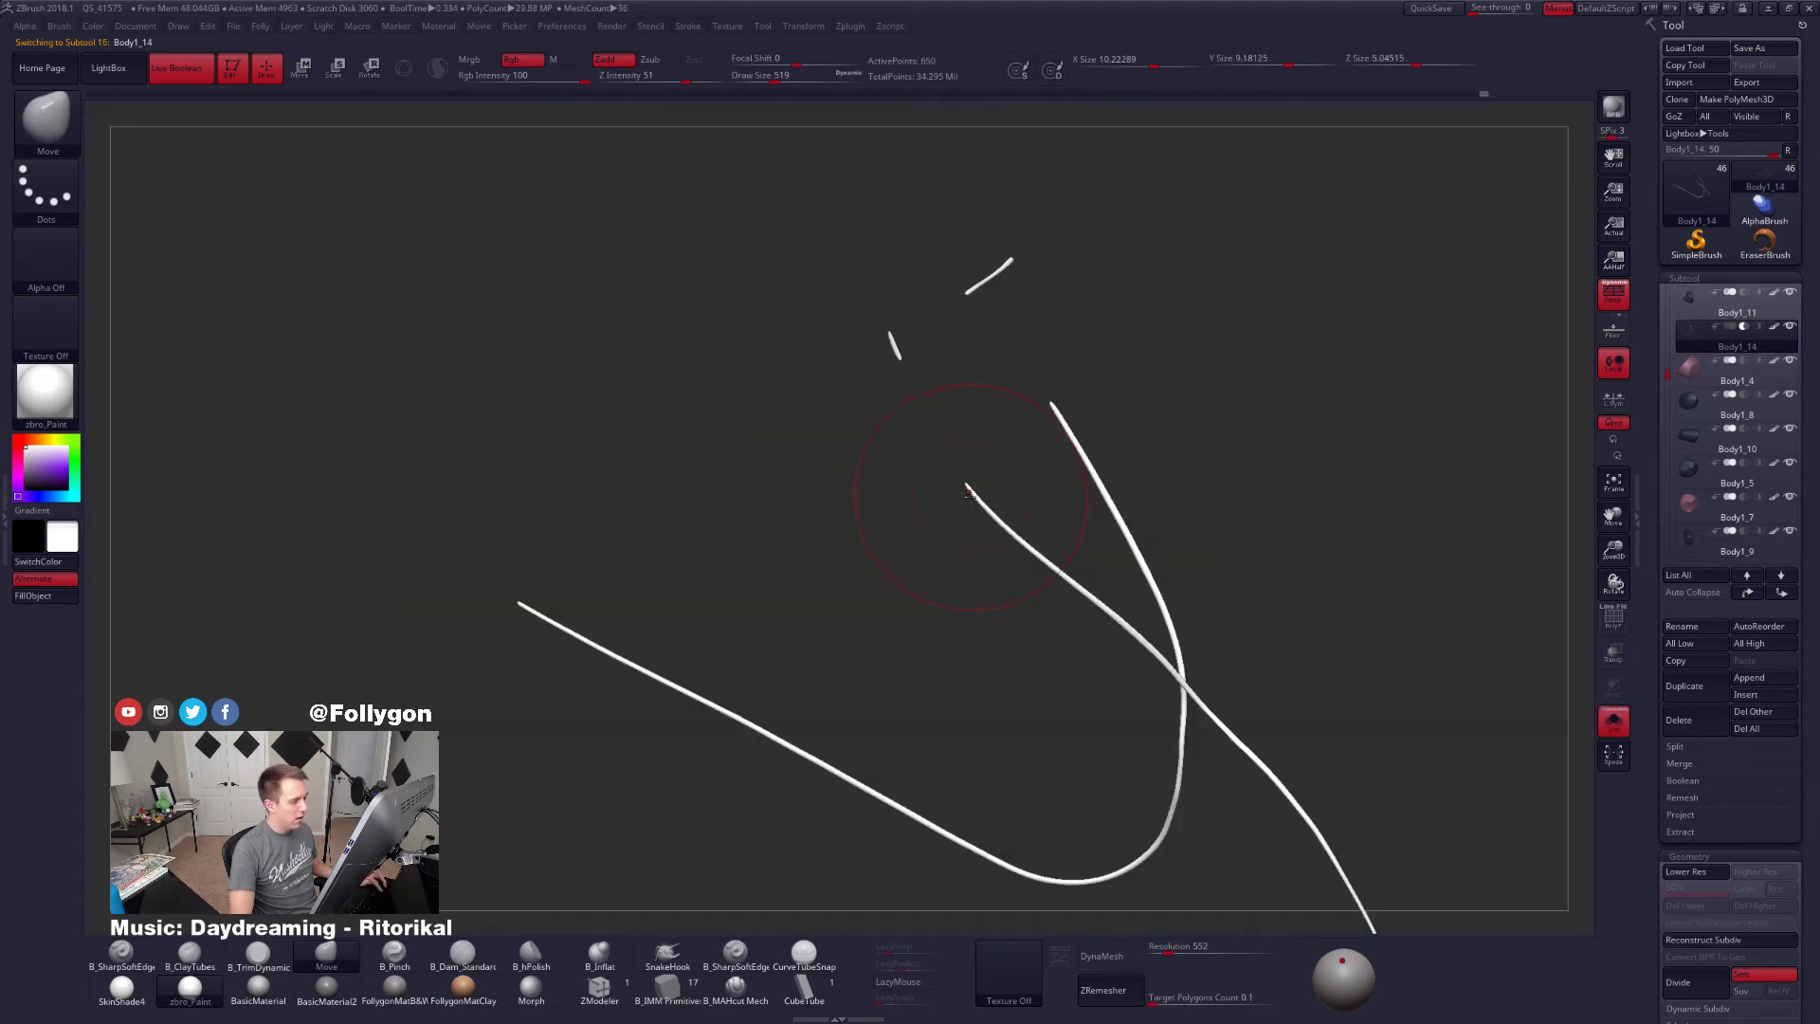
pyautogui.keyDown('ctrl'); pyautogui.moveTo(969, 489); pyautogui.dragTo(1043, 592, button='right'); pyautogui.keyUp('ctrl')
pyautogui.hotkey('shift', 'f')
pyautogui.press('b')
pyautogui.press('m')
pyautogui.press('v')
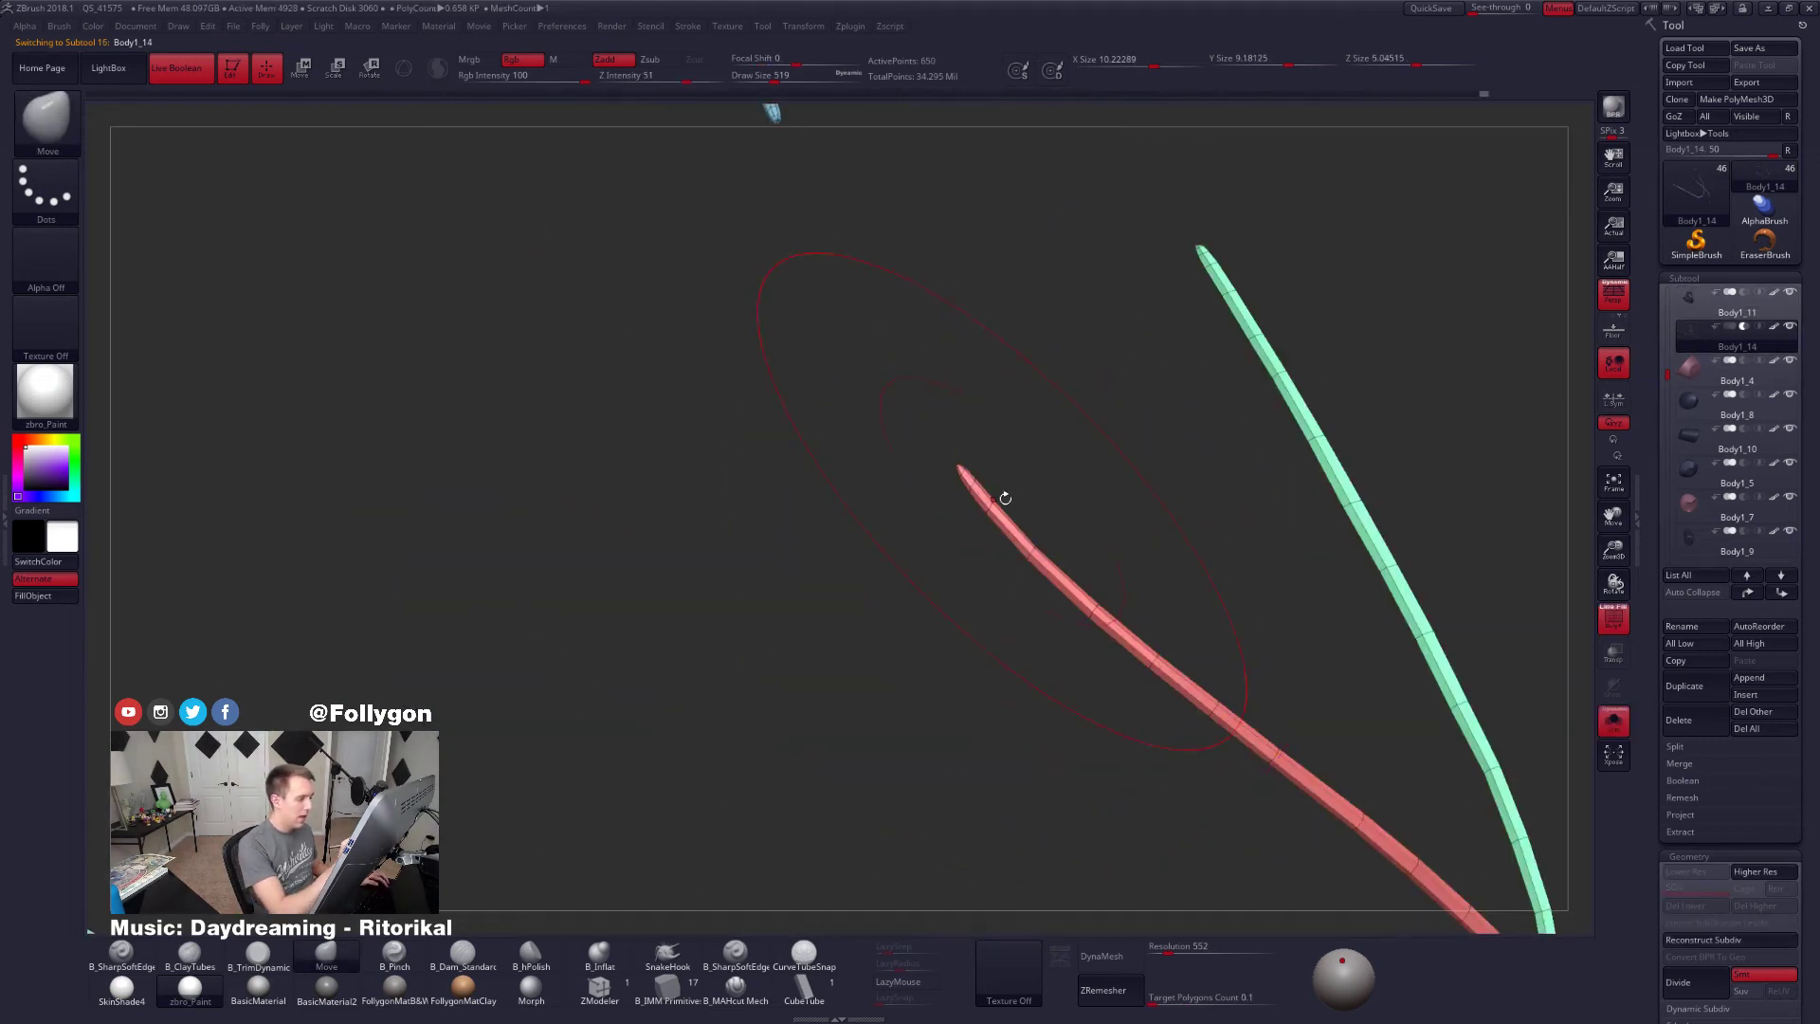
pyautogui.hotkey('ctrl', 'shift', 'f')
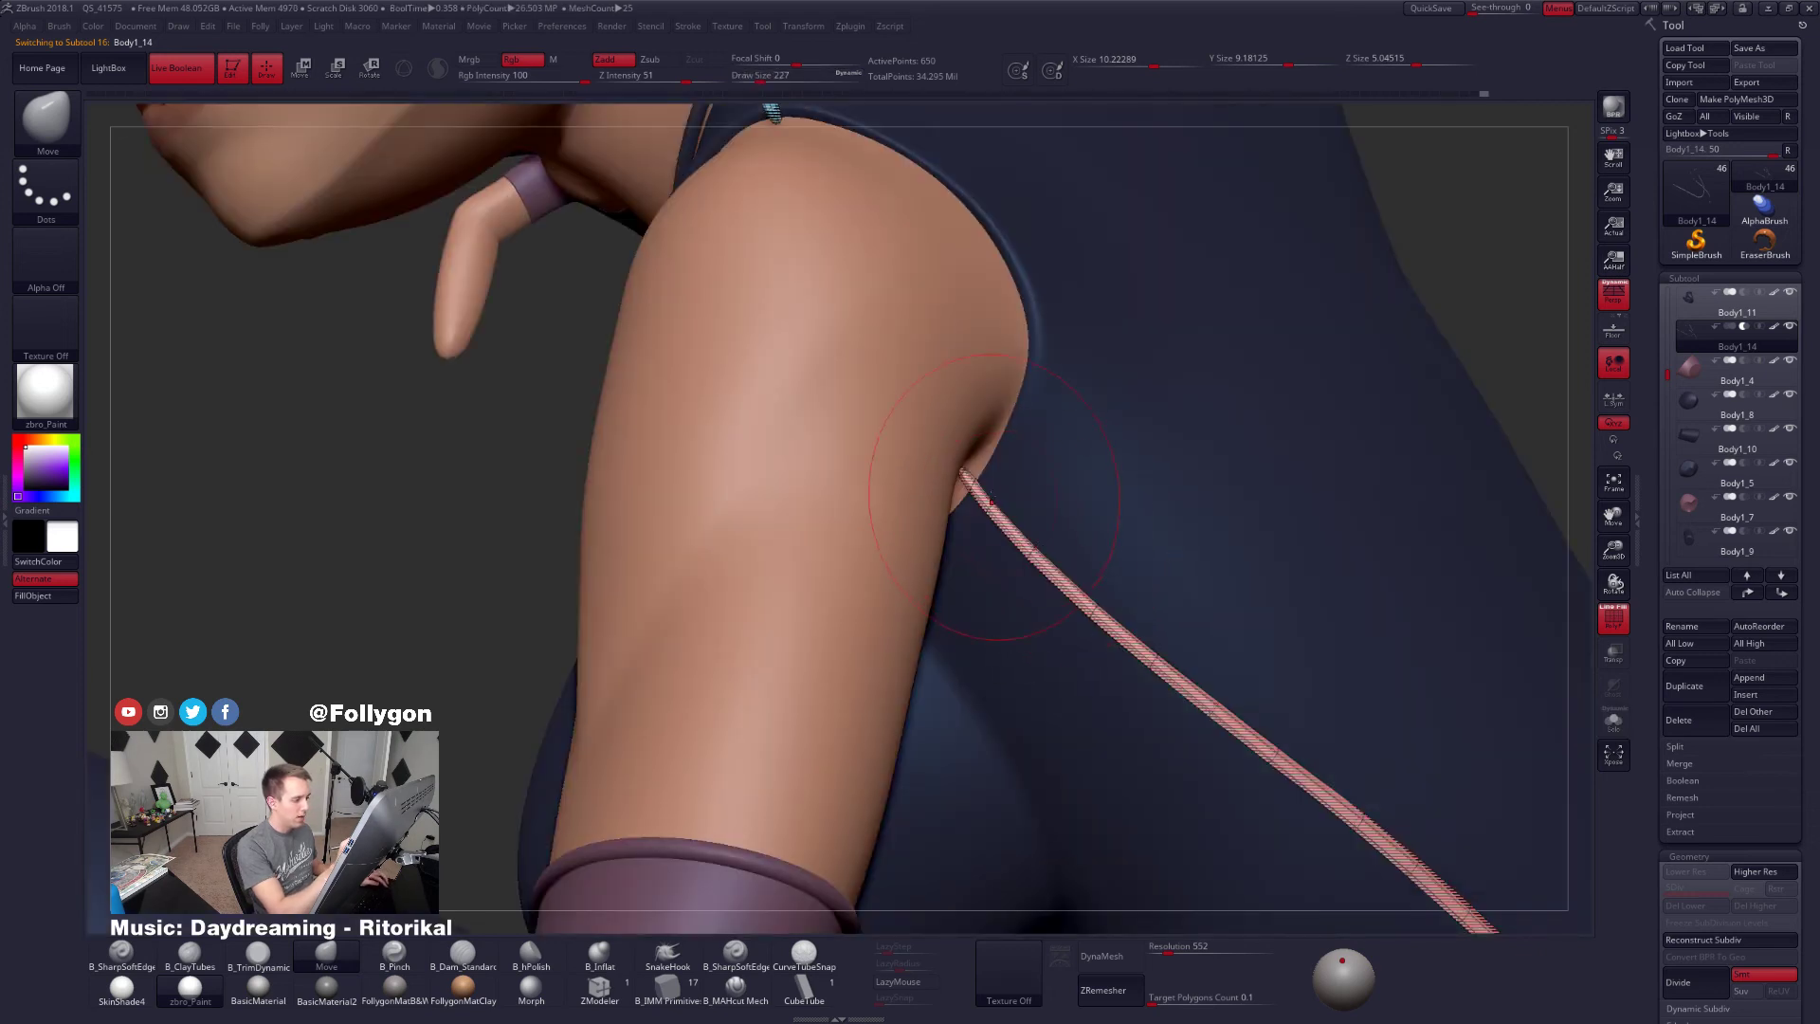
pyautogui.hotkey('ctrl', 'shift', 'f')
# Mask the strip except for its tip at the armhole, bend the tip inward with Transpose rotation, and return to the higher subdivision level
pyautogui.moveTo(967, 481); pyautogui.dragTo(965, 523, button='right')
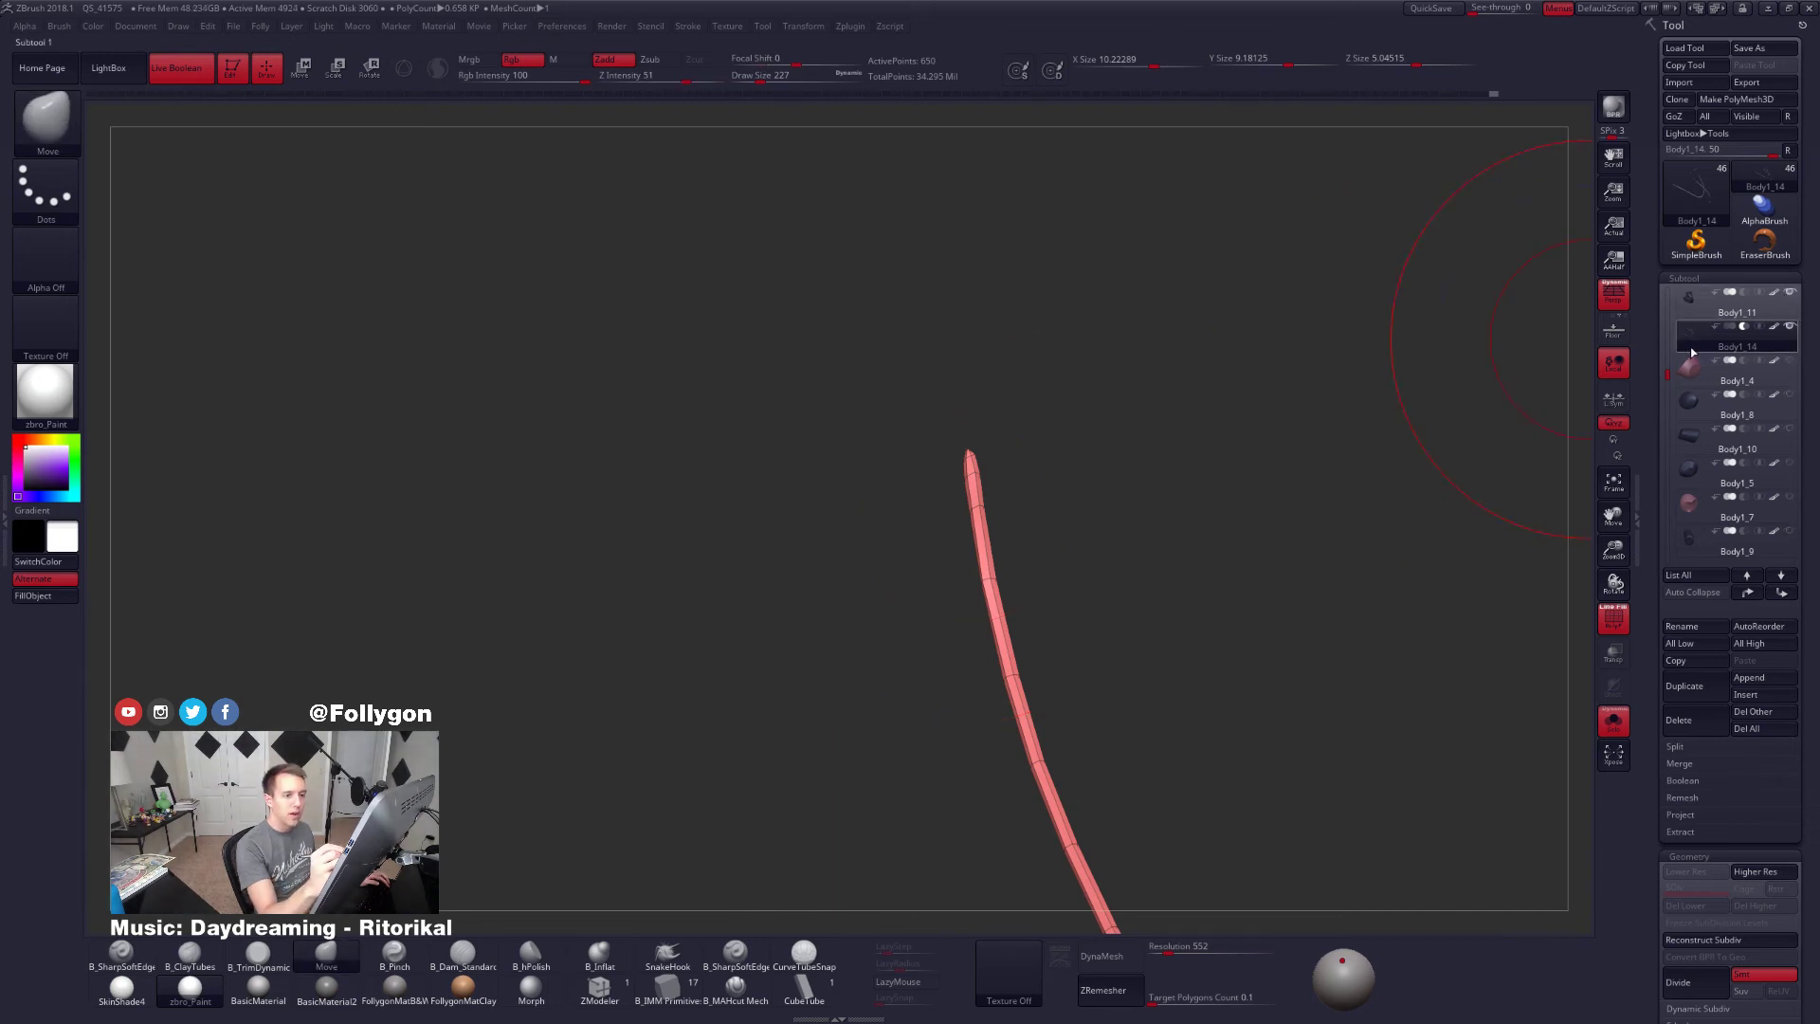
pyautogui.hotkey('shift', 'f')
pyautogui.hotkey('ctrl', 'shift', 'f')
pyautogui.moveTo(987, 511); pyautogui.dragTo(981, 512, button='right')
pyautogui.moveTo(983, 512)
pyautogui.mouseDown()
pyautogui.moveTo(901, 420)
pyautogui.moveTo(912, 441)
pyautogui.moveTo(979, 414)
pyautogui.moveTo(954, 351)
pyautogui.moveTo(951, 413)
pyautogui.mouseUp()
pyautogui.hotkey('shift', 'f')
pyautogui.hotkey('ctrl', 'shift', 'f')
pyautogui.hotkey('ctrl', 'i')
pyautogui.press('r')
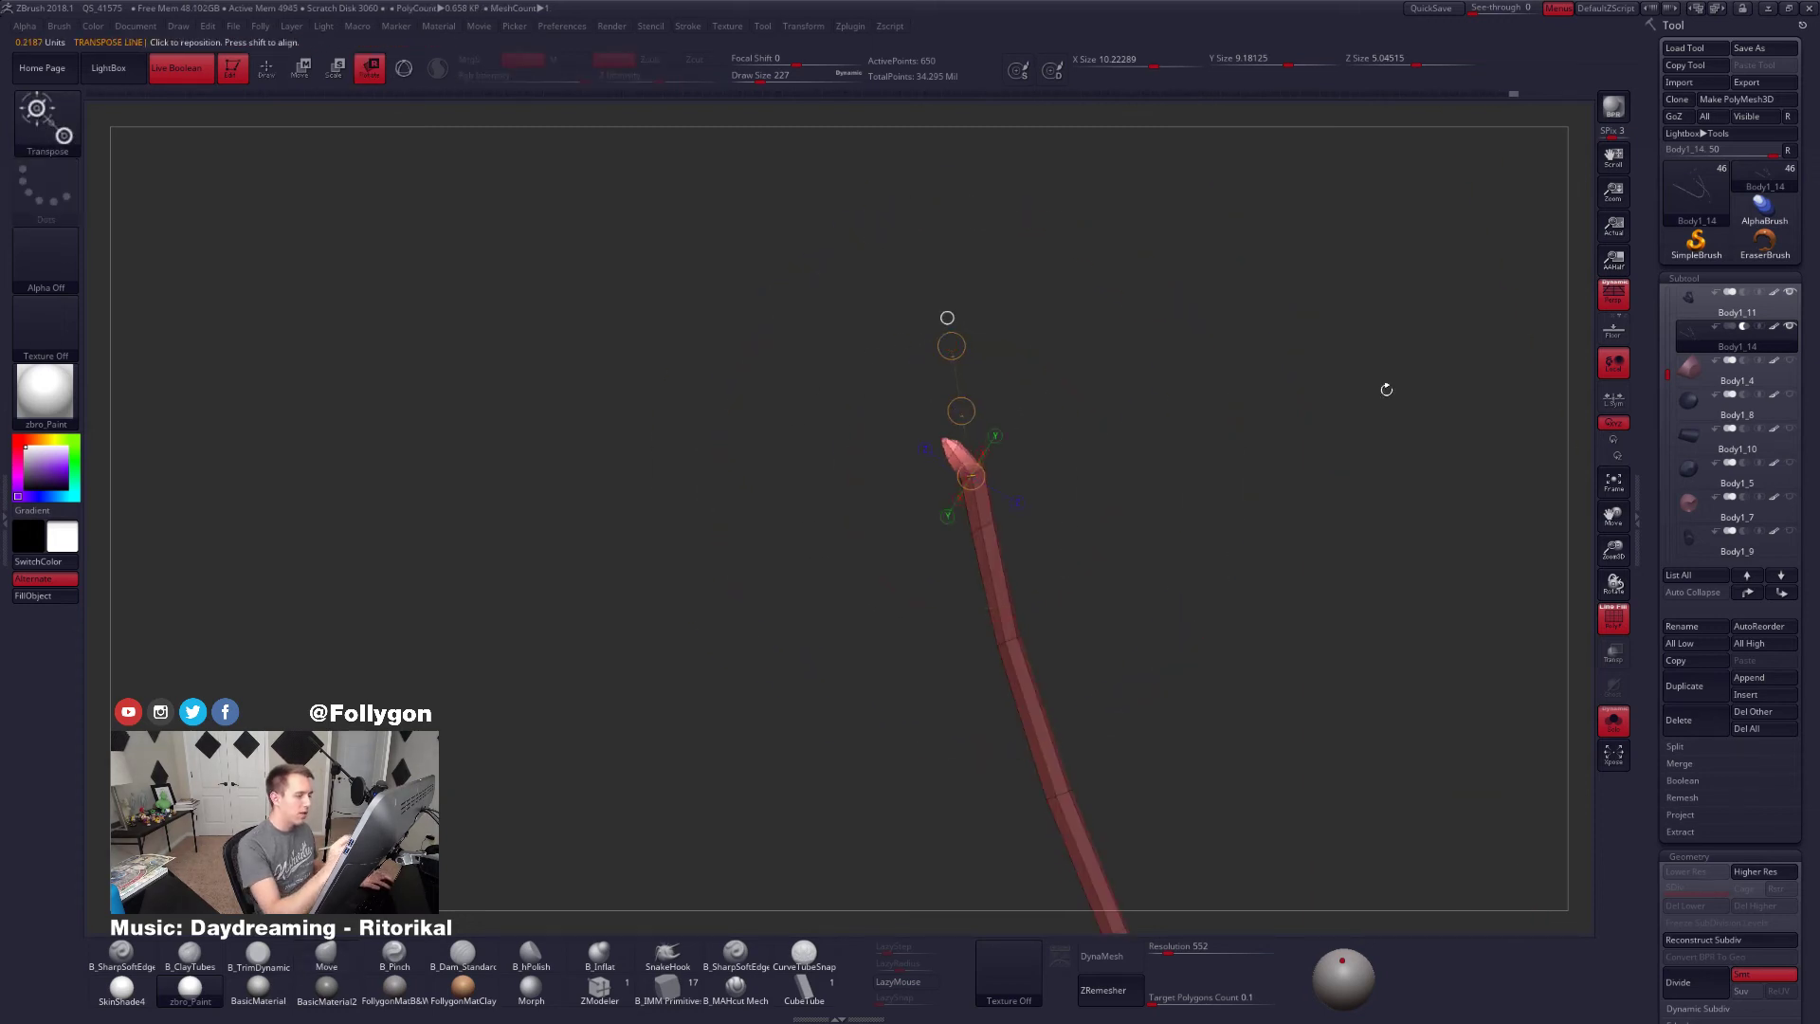
pyautogui.press('q')
pyautogui.keyDown('alt'); pyautogui.moveTo(1279, 532); pyautogui.dragTo(1195, 504); pyautogui.keyUp('alt')
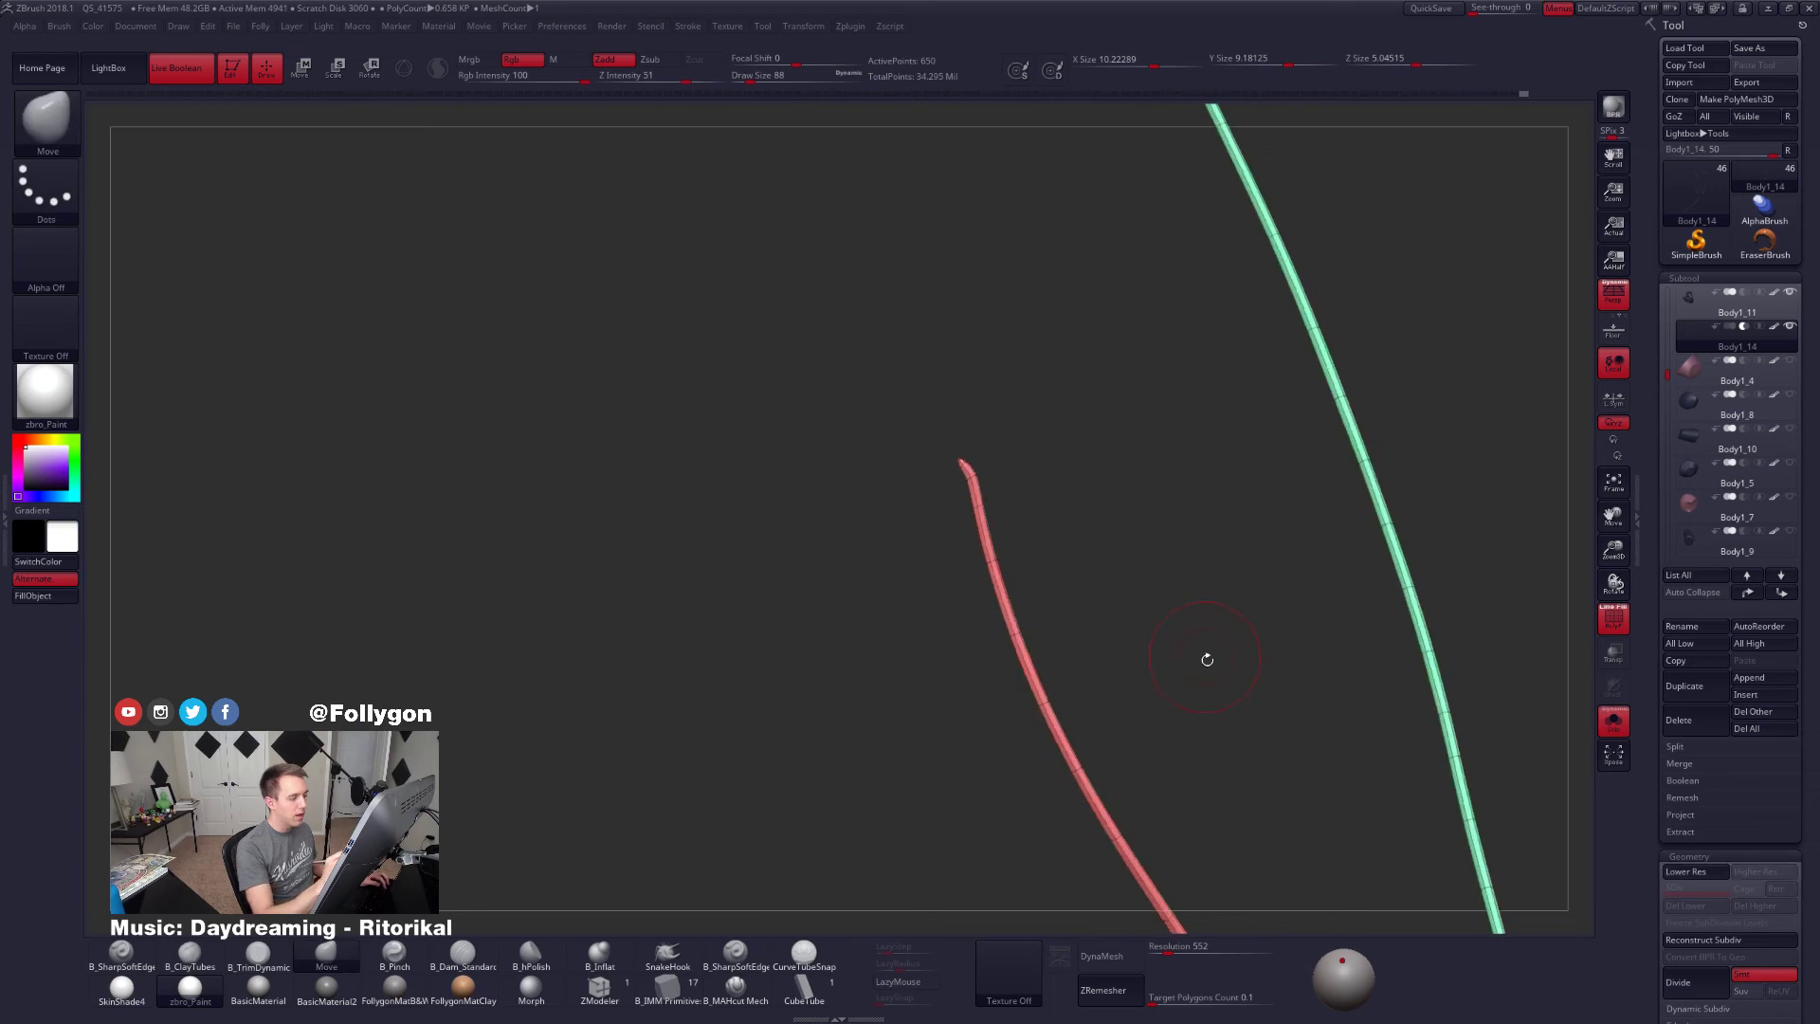
# Examine the white seam strips along the torso and legs from all sides of the full figure
pyautogui.moveTo(1207, 658)
pyautogui.mouseDown()
pyautogui.moveTo(1267, 650)
pyautogui.moveTo(1155, 600)
pyautogui.mouseUp()
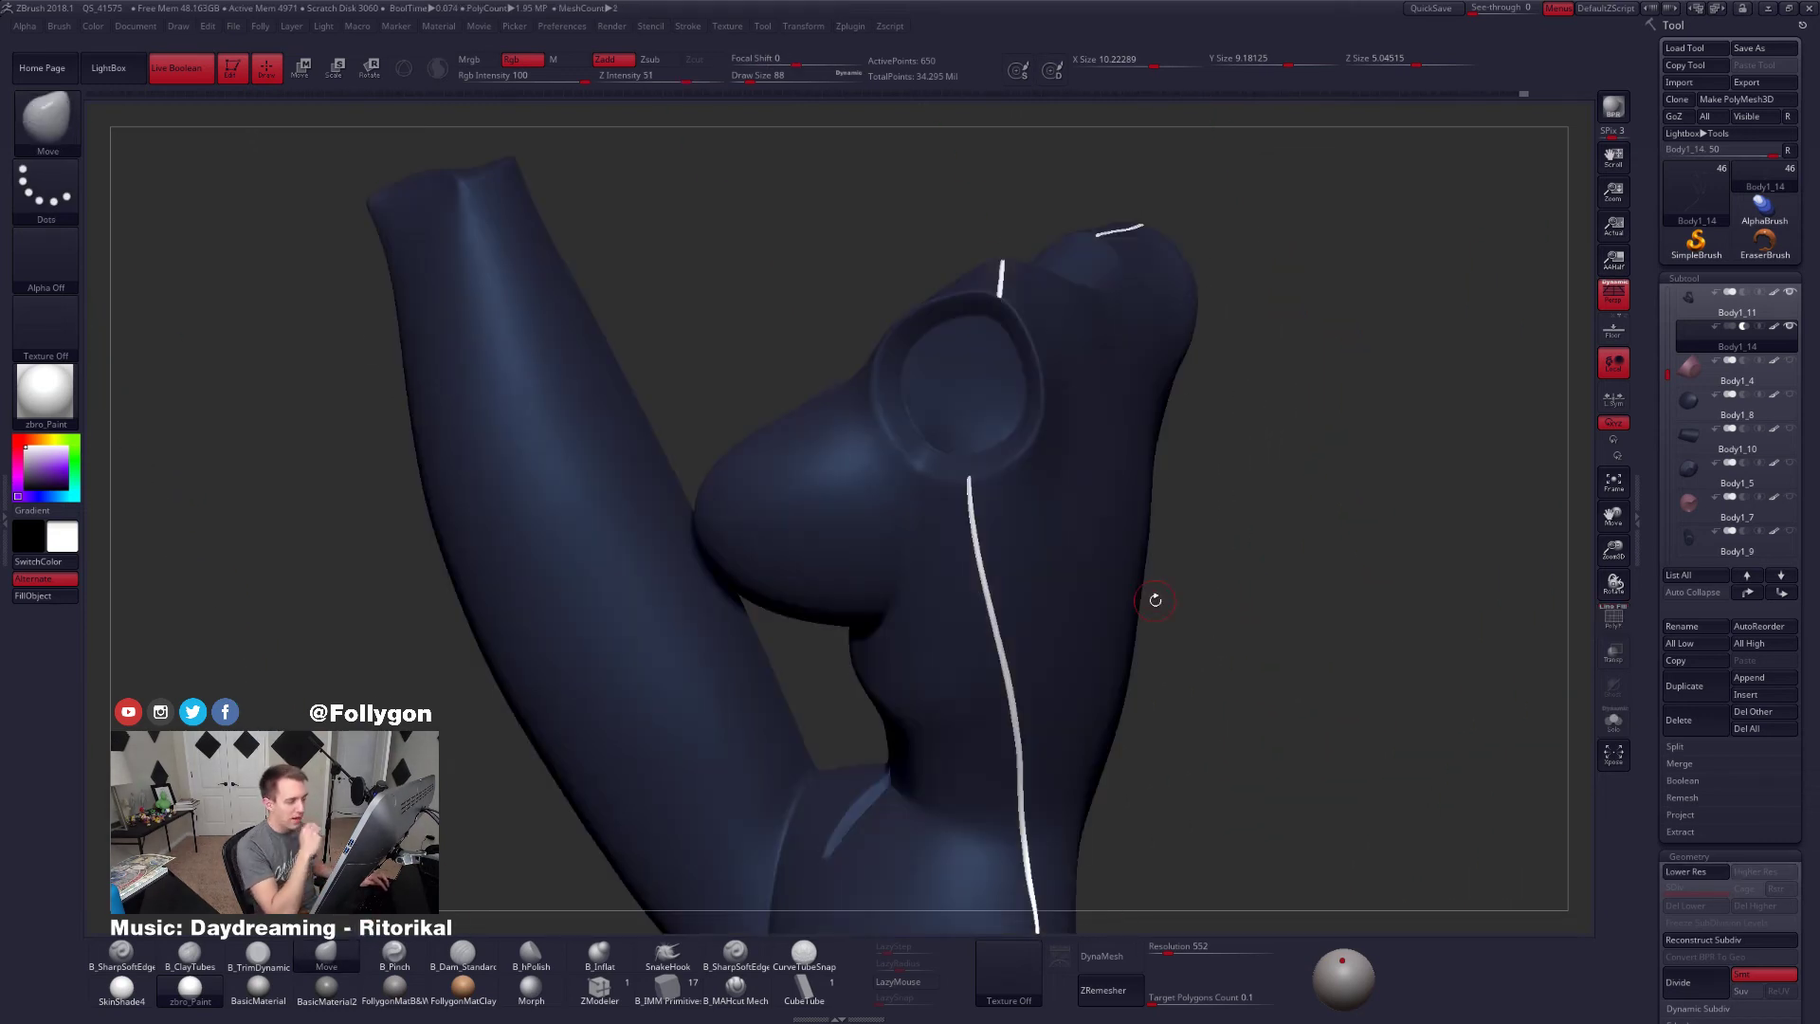
pyautogui.moveTo(1100, 744); pyautogui.dragTo(1357, 522)
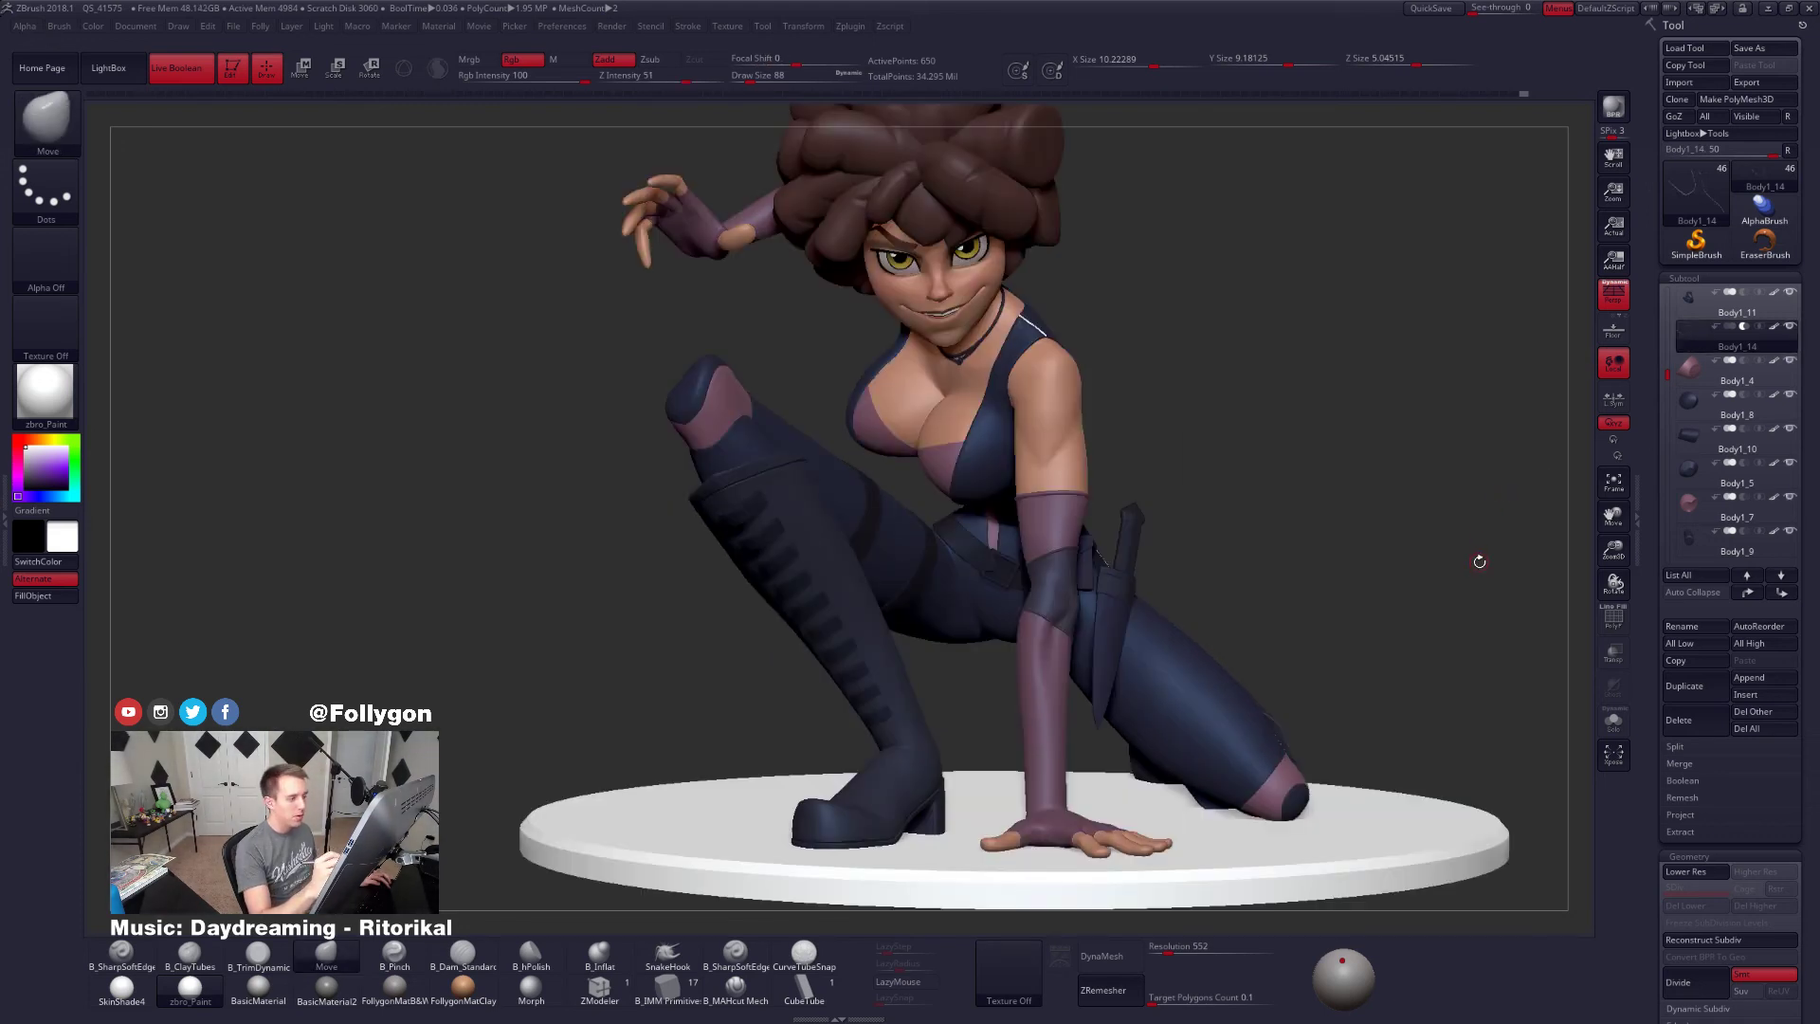
pyautogui.moveTo(1479, 561); pyautogui.dragTo(1411, 605)
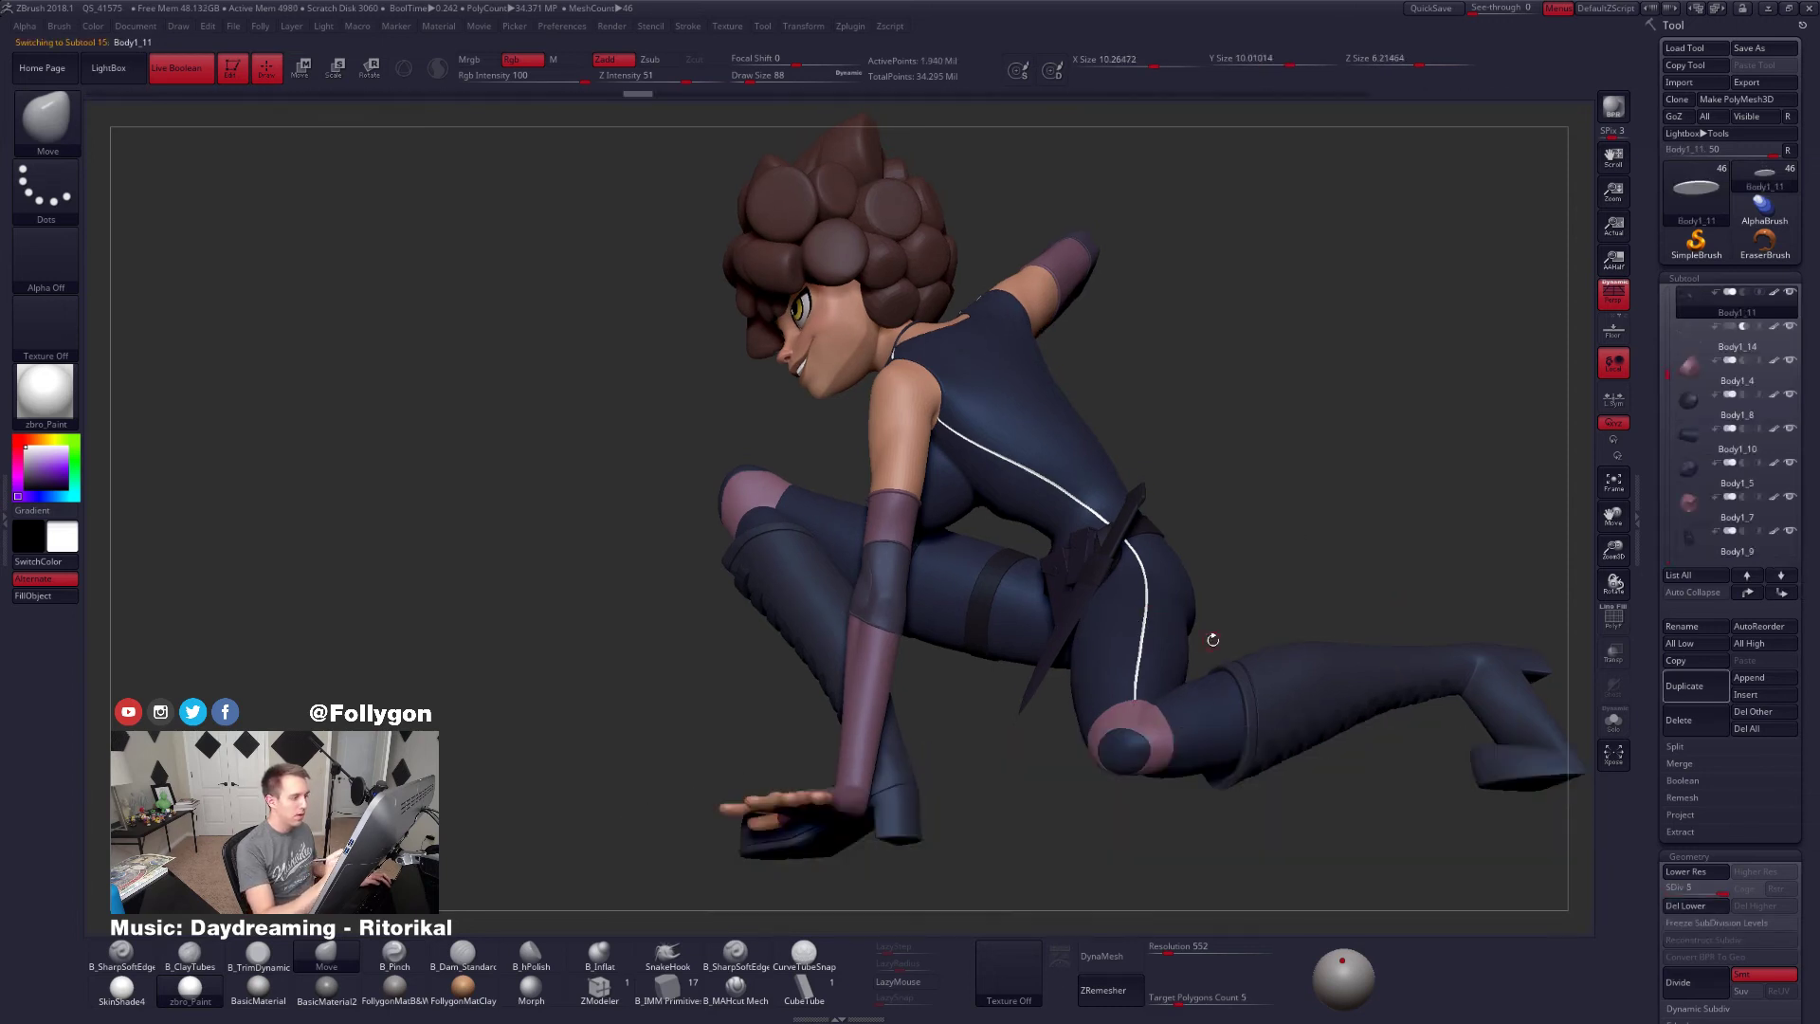
pyautogui.moveTo(1212, 640); pyautogui.dragTo(1097, 608)
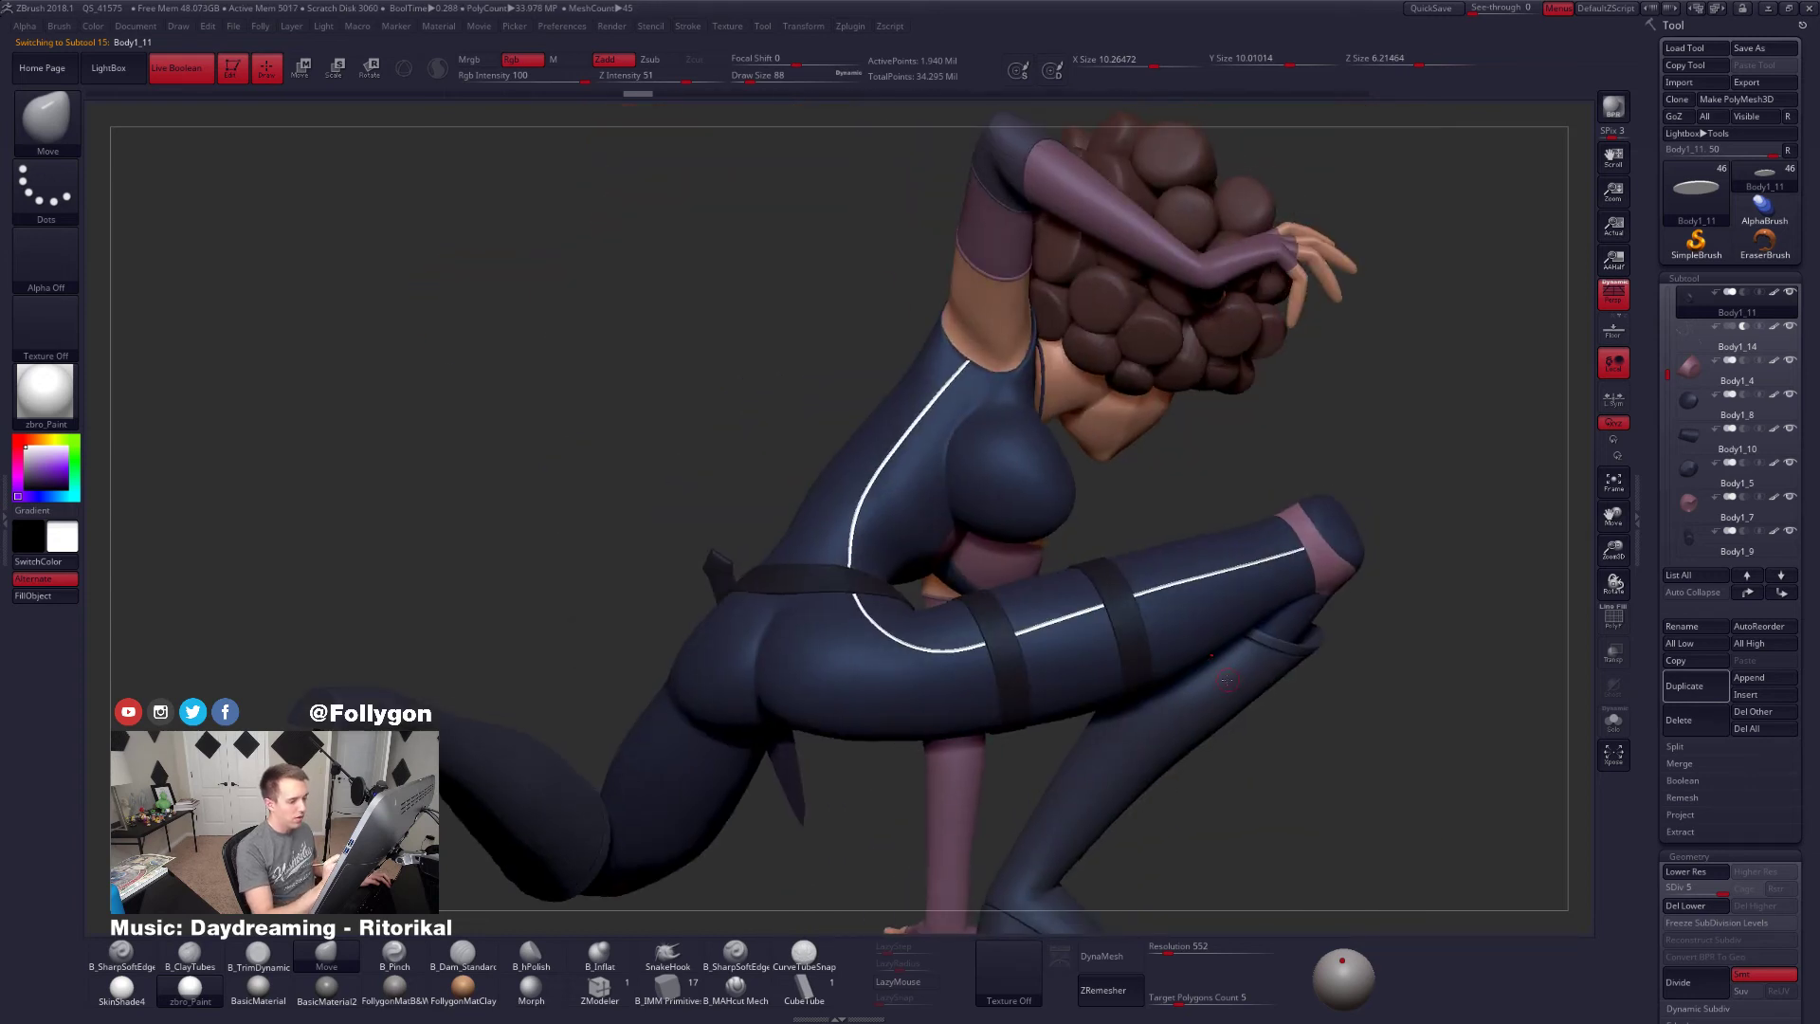
pyautogui.moveTo(1226, 678)
pyautogui.mouseDown()
pyautogui.moveTo(1206, 752)
pyautogui.moveTo(1217, 707)
pyautogui.mouseUp()
pyautogui.moveTo(1232, 716); pyautogui.dragTo(1322, 618)
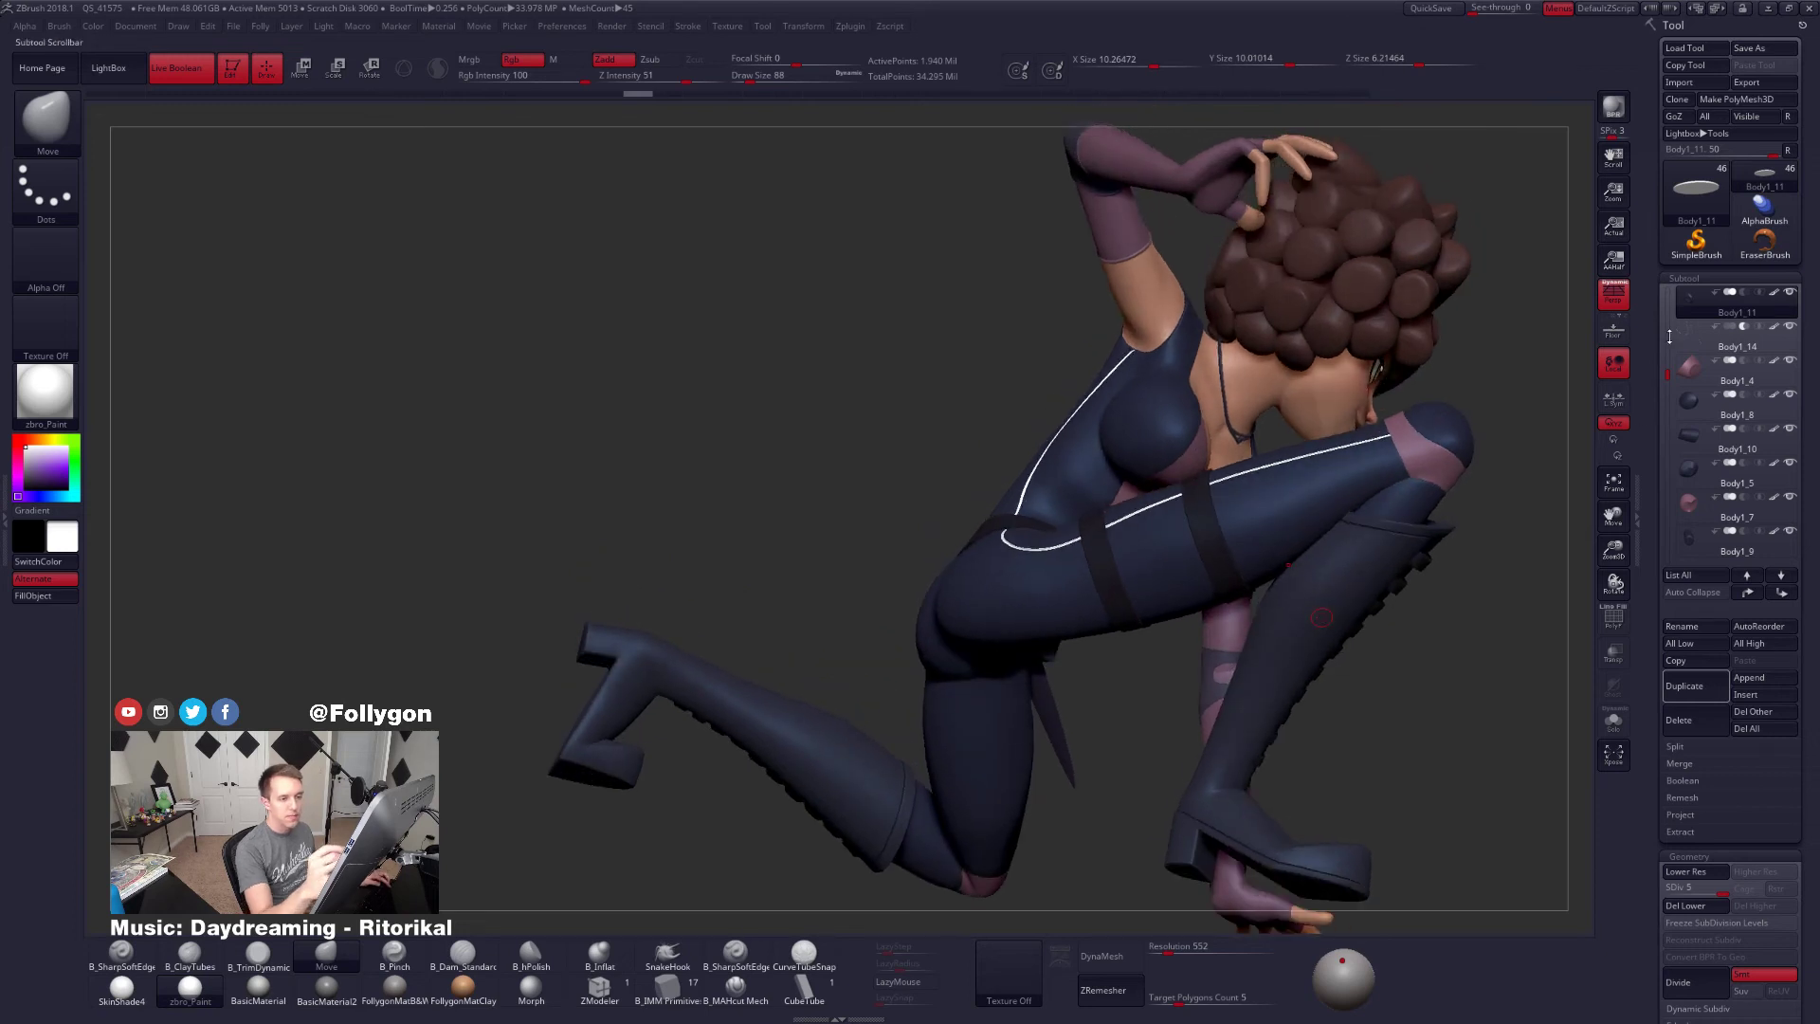
# Select Body1_14, solo it with the wireframe shown, and isolate the strip running from the torso along the raised leg
pyautogui.hotkey('shift', 'f')
pyautogui.hotkey('shift', 'f')
pyautogui.keyDown('alt'); pyautogui.moveTo(1513, 622); pyautogui.dragTo(1441, 626); pyautogui.keyUp('alt')
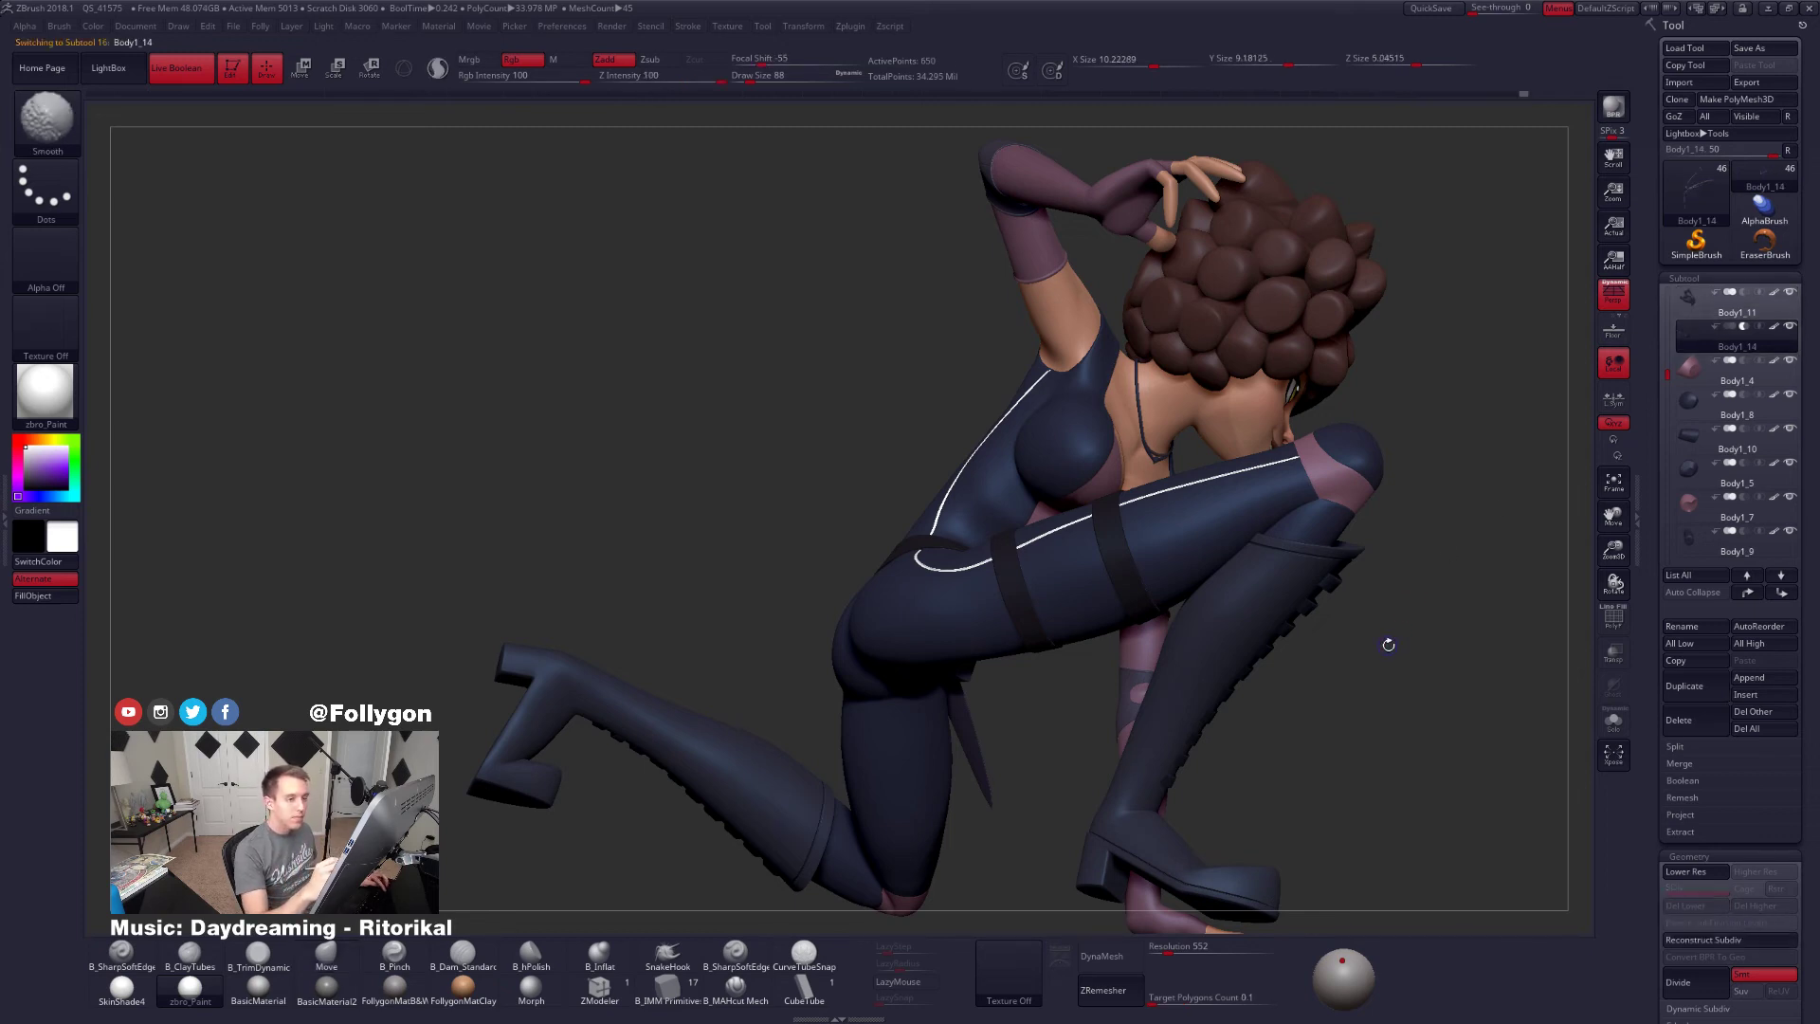
pyautogui.hotkey('shift', 'f')
pyautogui.hotkey('alt', 's')
pyautogui.moveTo(1304, 678); pyautogui.dragTo(1136, 619)
pyautogui.keyDown('ctrl'); pyautogui.keyDown('shift'); pyautogui.click(1168, 566); pyautogui.keyUp('shift'); pyautogui.keyUp('ctrl')
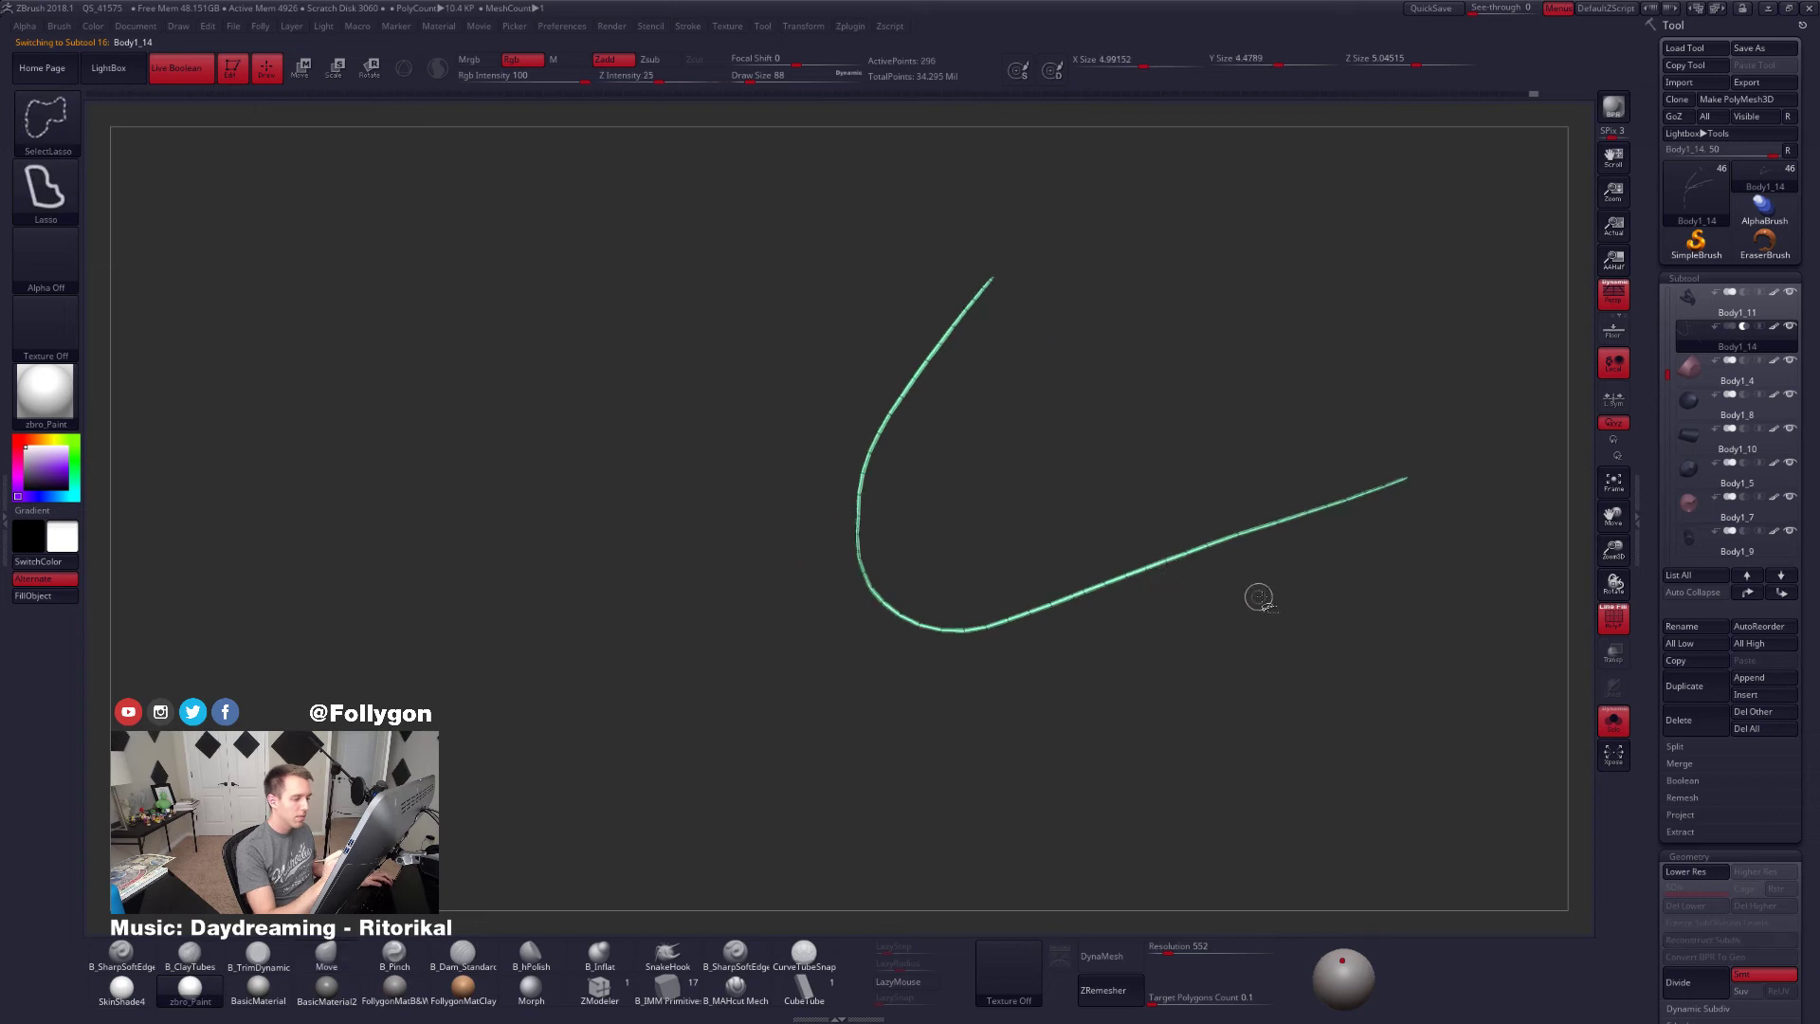
pyautogui.rightClick(1259, 597)
# Duplicate the seam strip Body1_14 as a hidden copy, and show Body1_14 on the bodysuit Body1_11 with the wireframe off
pyautogui.click(1731, 327)
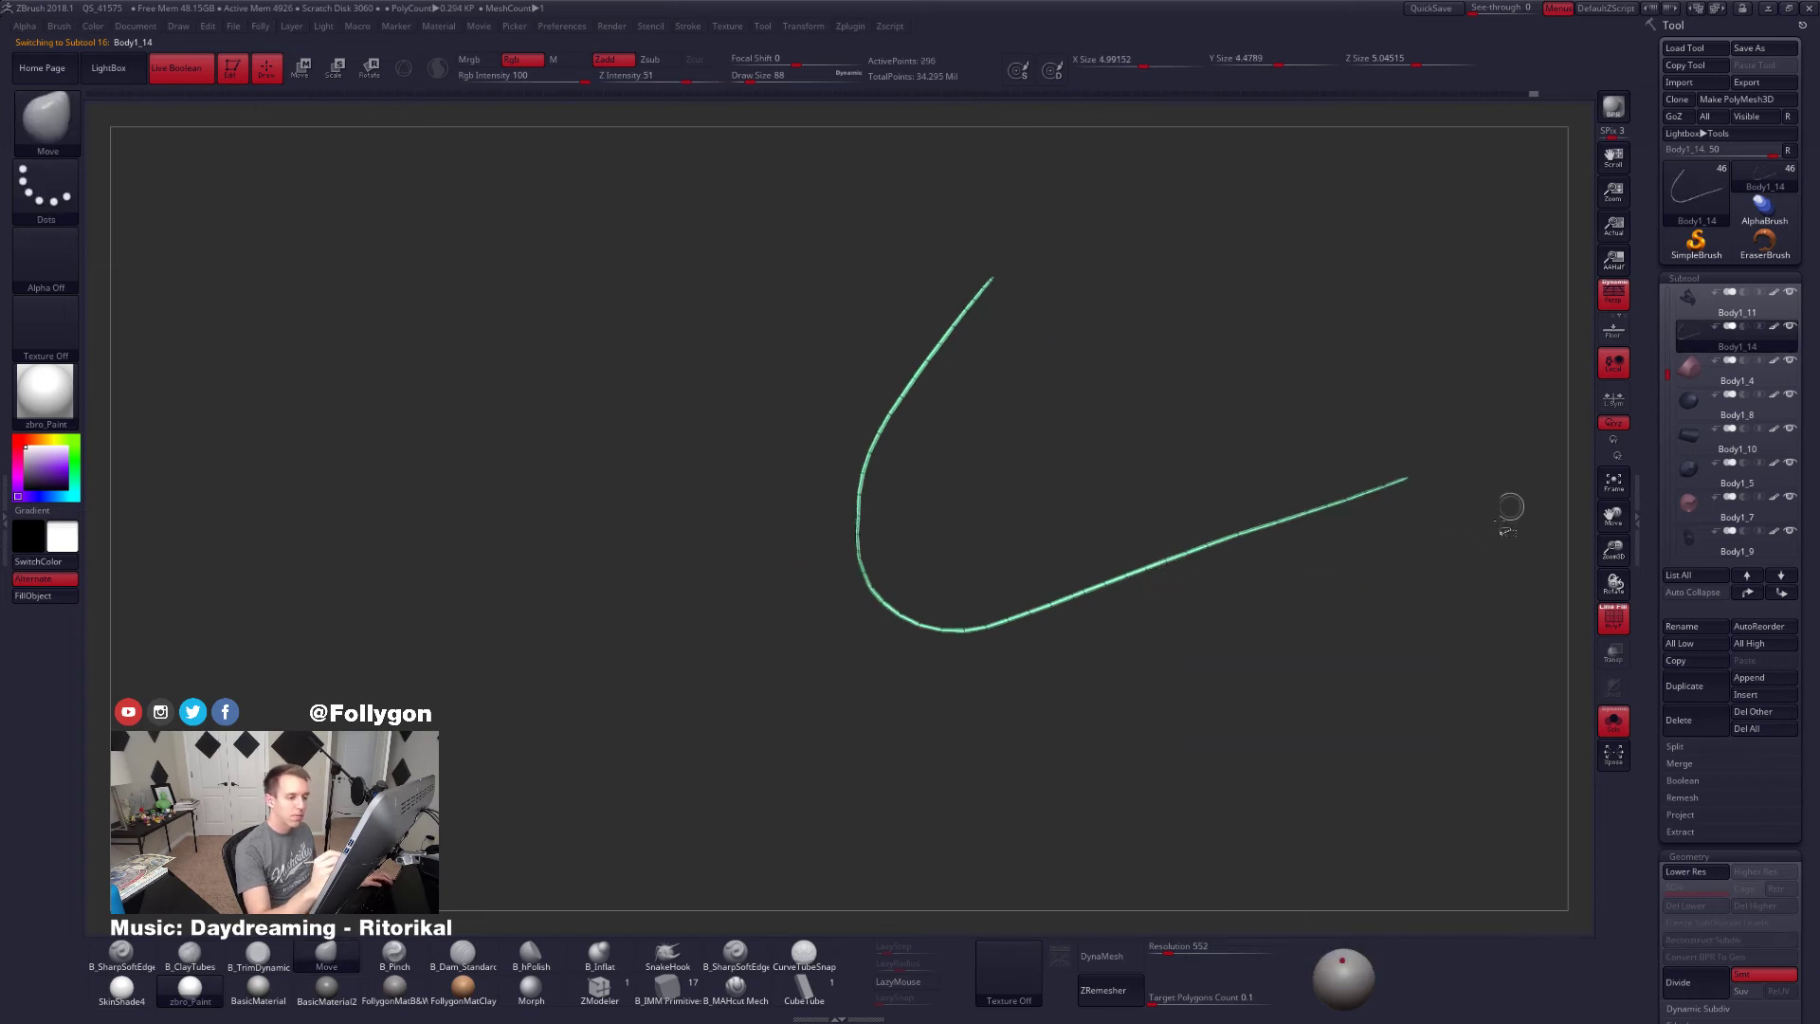
pyautogui.hotkey('ctrl', 'shift', 'f')
pyautogui.click(1486, 583)
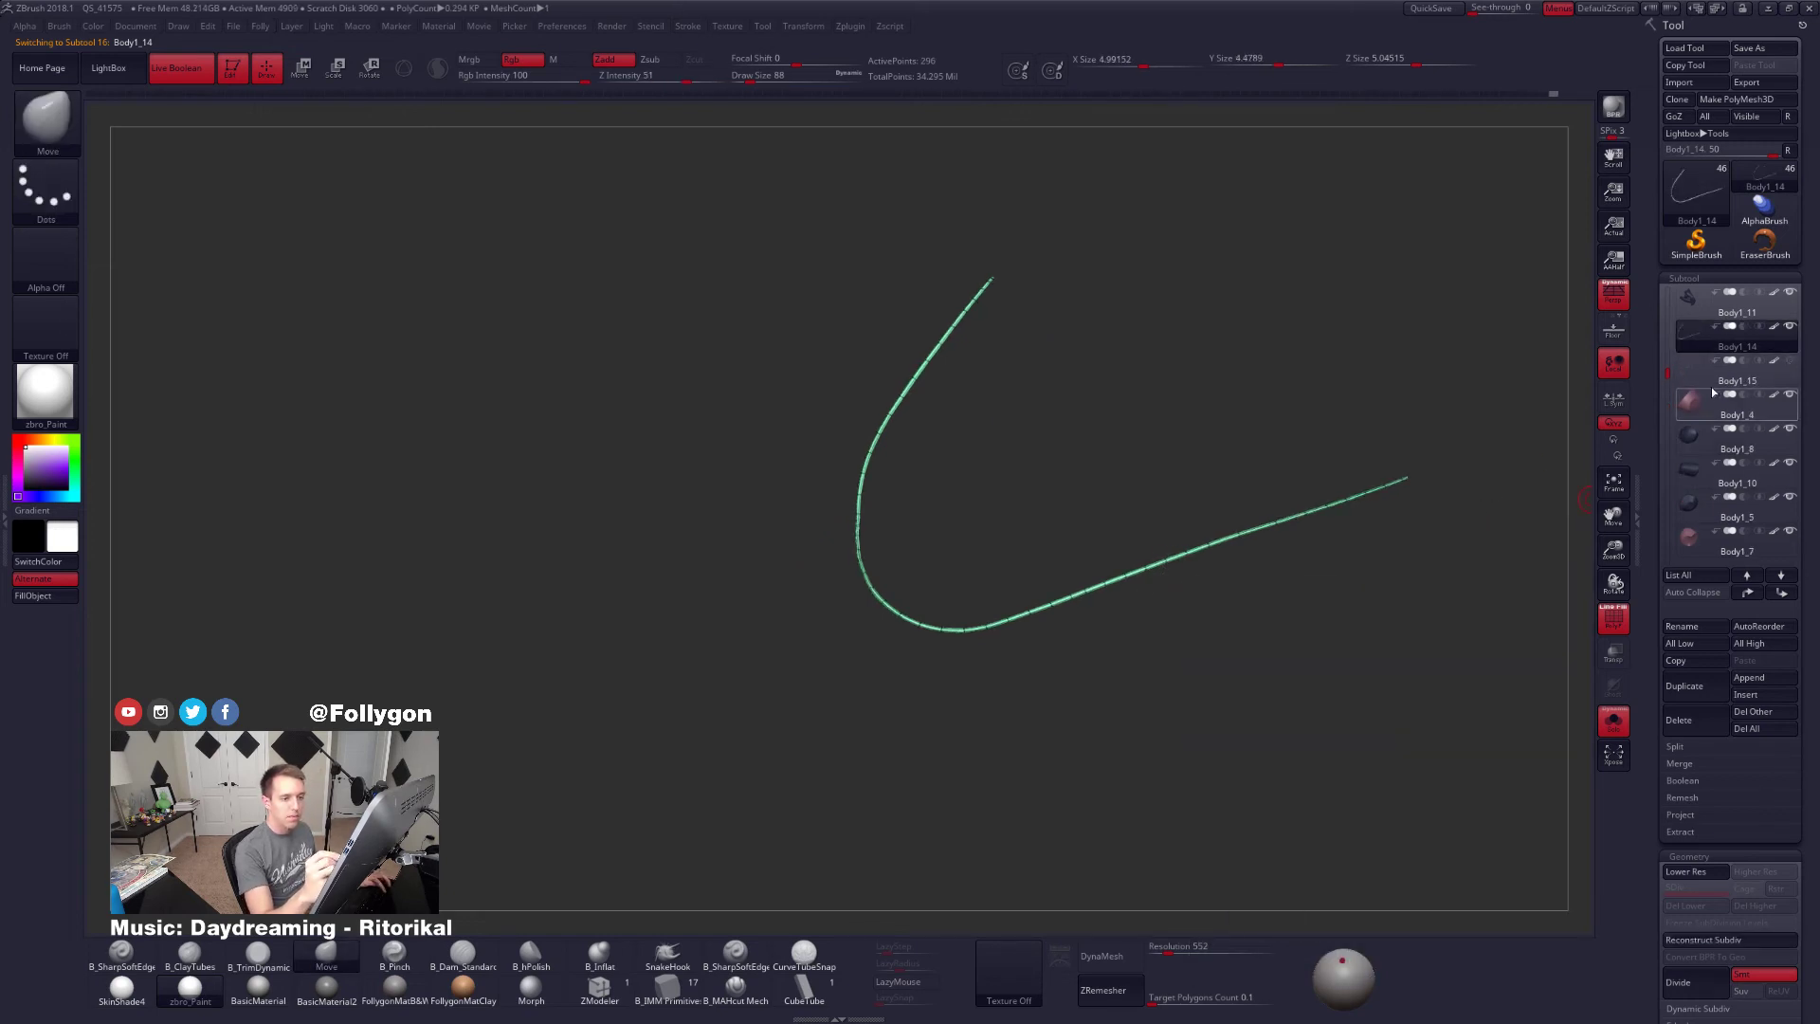
pyautogui.click(1693, 312)
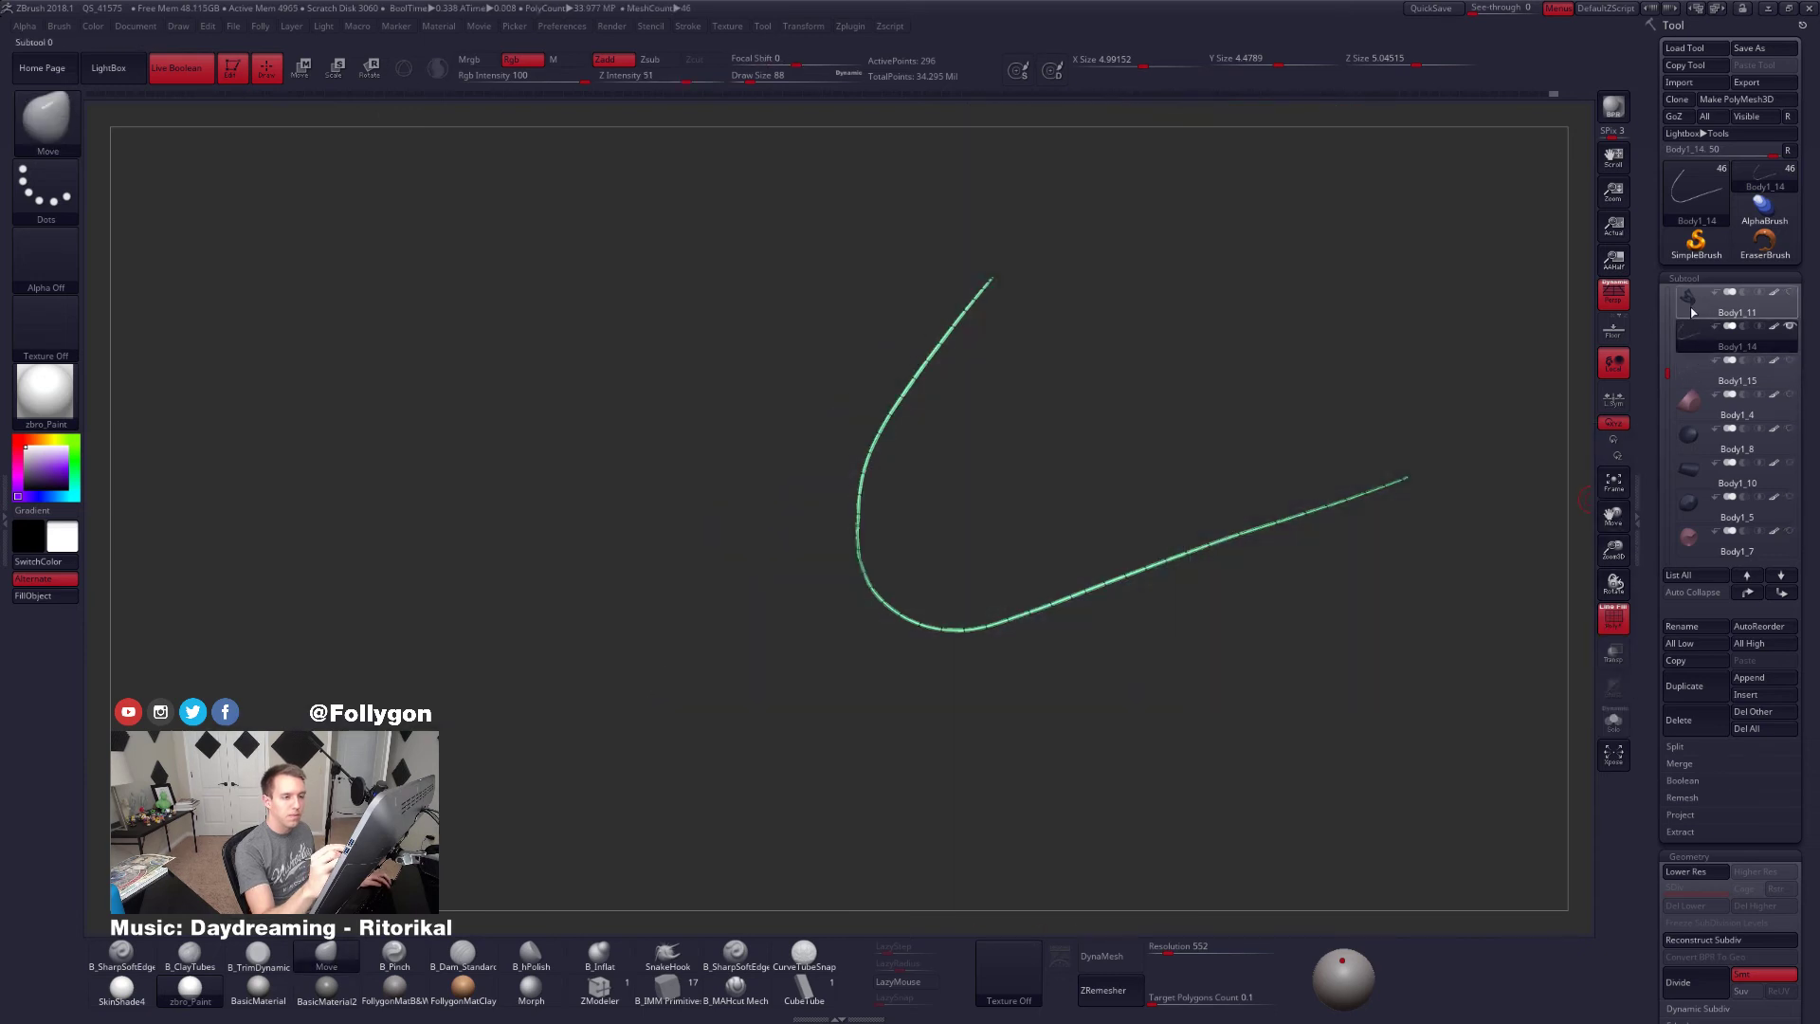
pyautogui.click(1691, 313)
pyautogui.click(1690, 345)
pyautogui.hotkey('shift', 'f')
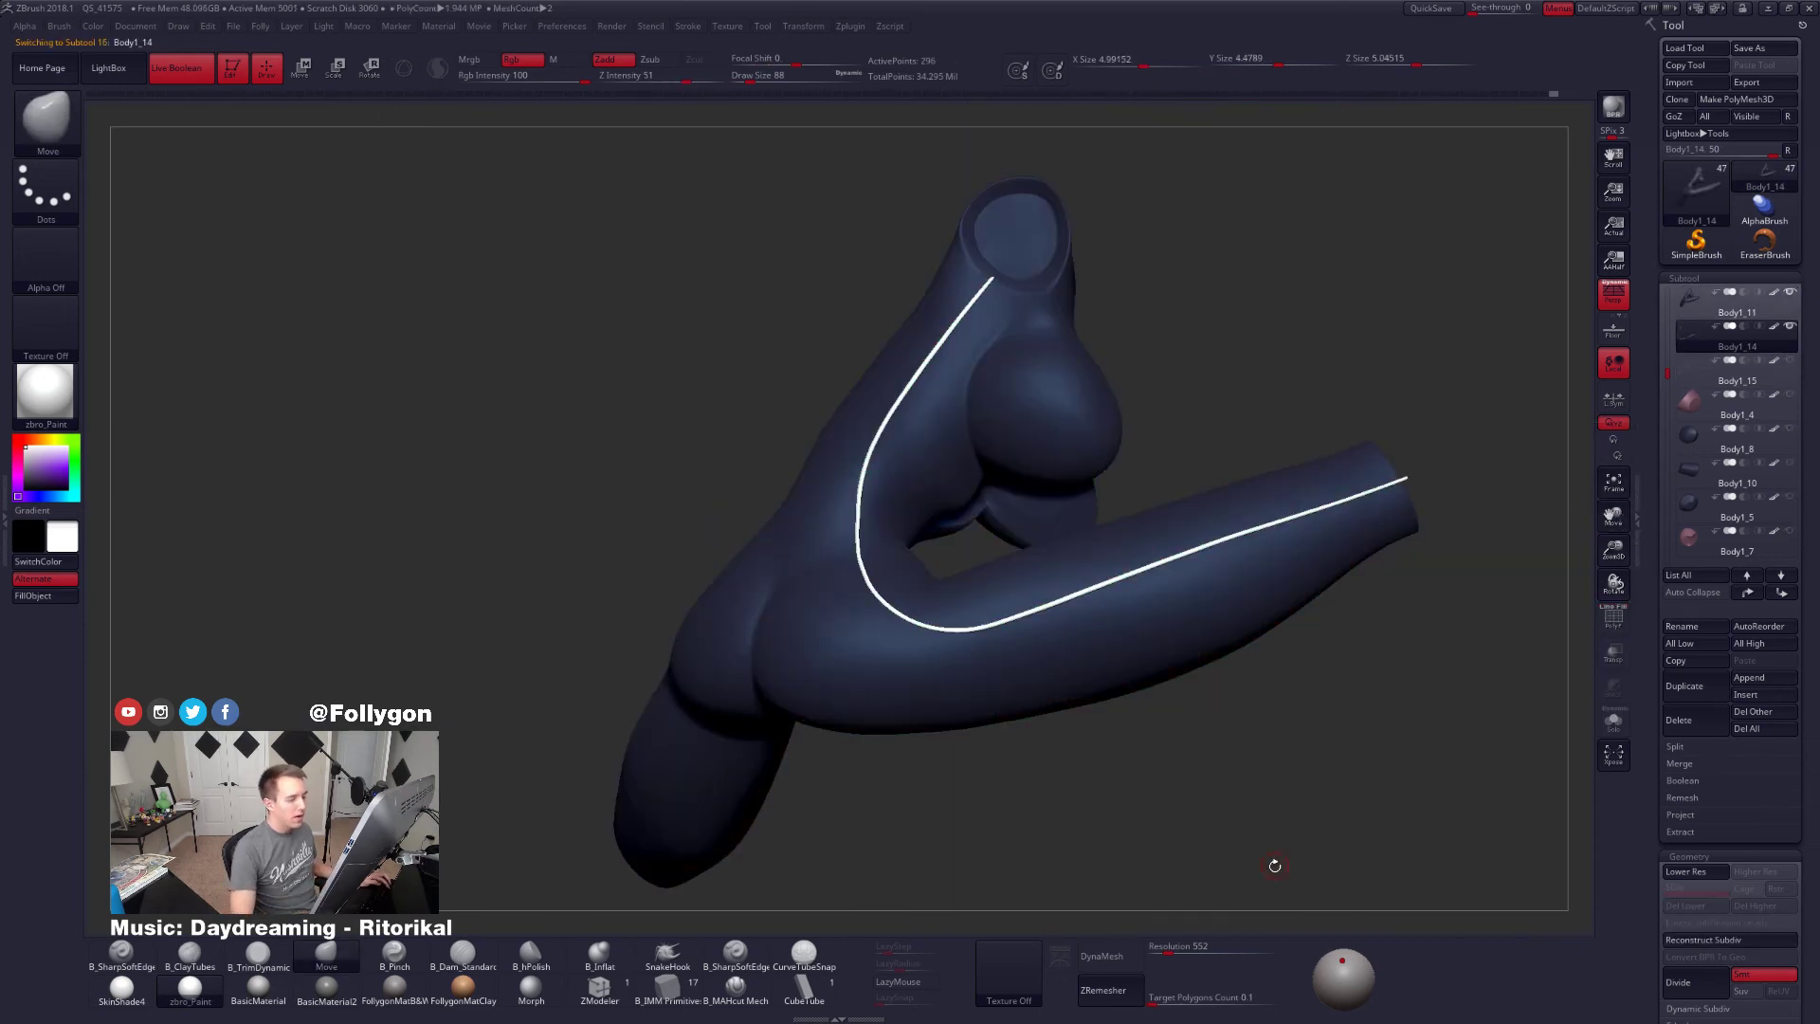
# Step through the body subtools and show Body1_5, Body1_7 and Body1_9 at the end of the raised leg
pyautogui.keyDown('alt'); pyautogui.moveTo(1275, 865); pyautogui.dragTo(1064, 777); pyautogui.keyUp('alt')
pyautogui.moveTo(1137, 652); pyautogui.dragTo(1140, 608)
pyautogui.moveTo(1667, 368); pyautogui.dragTo(1672, 385)
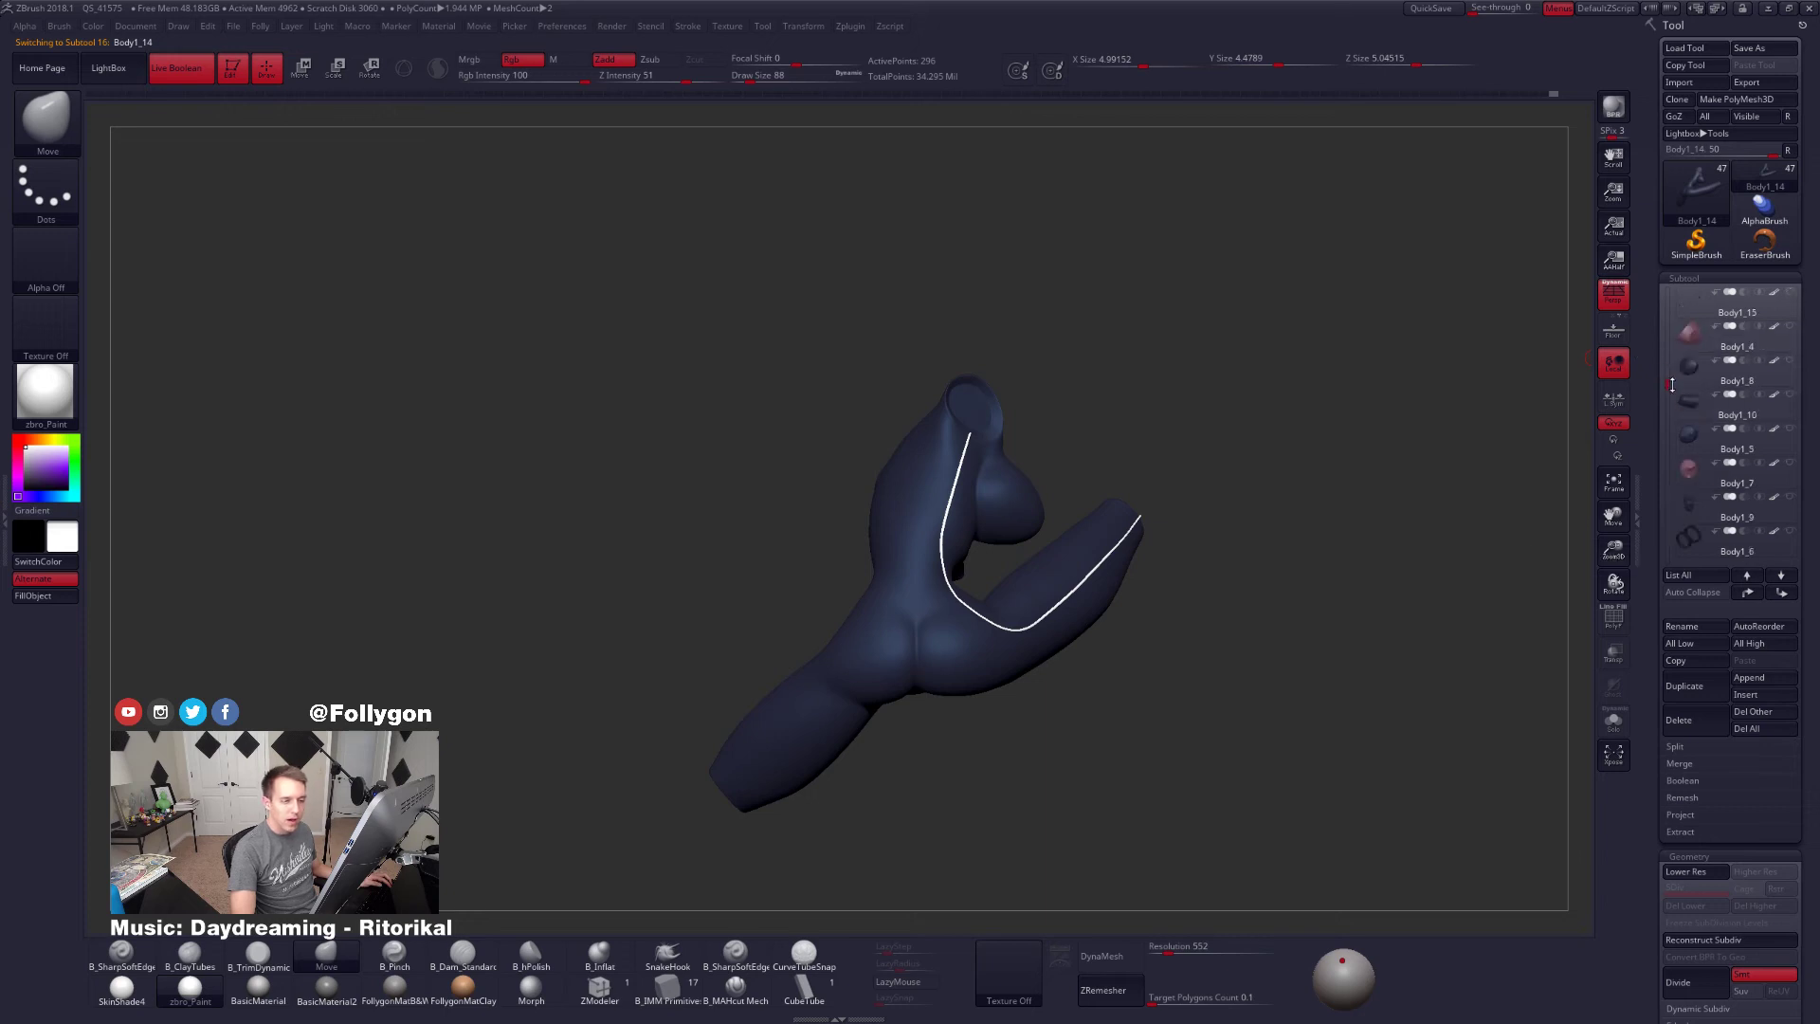
pyautogui.click(1694, 345)
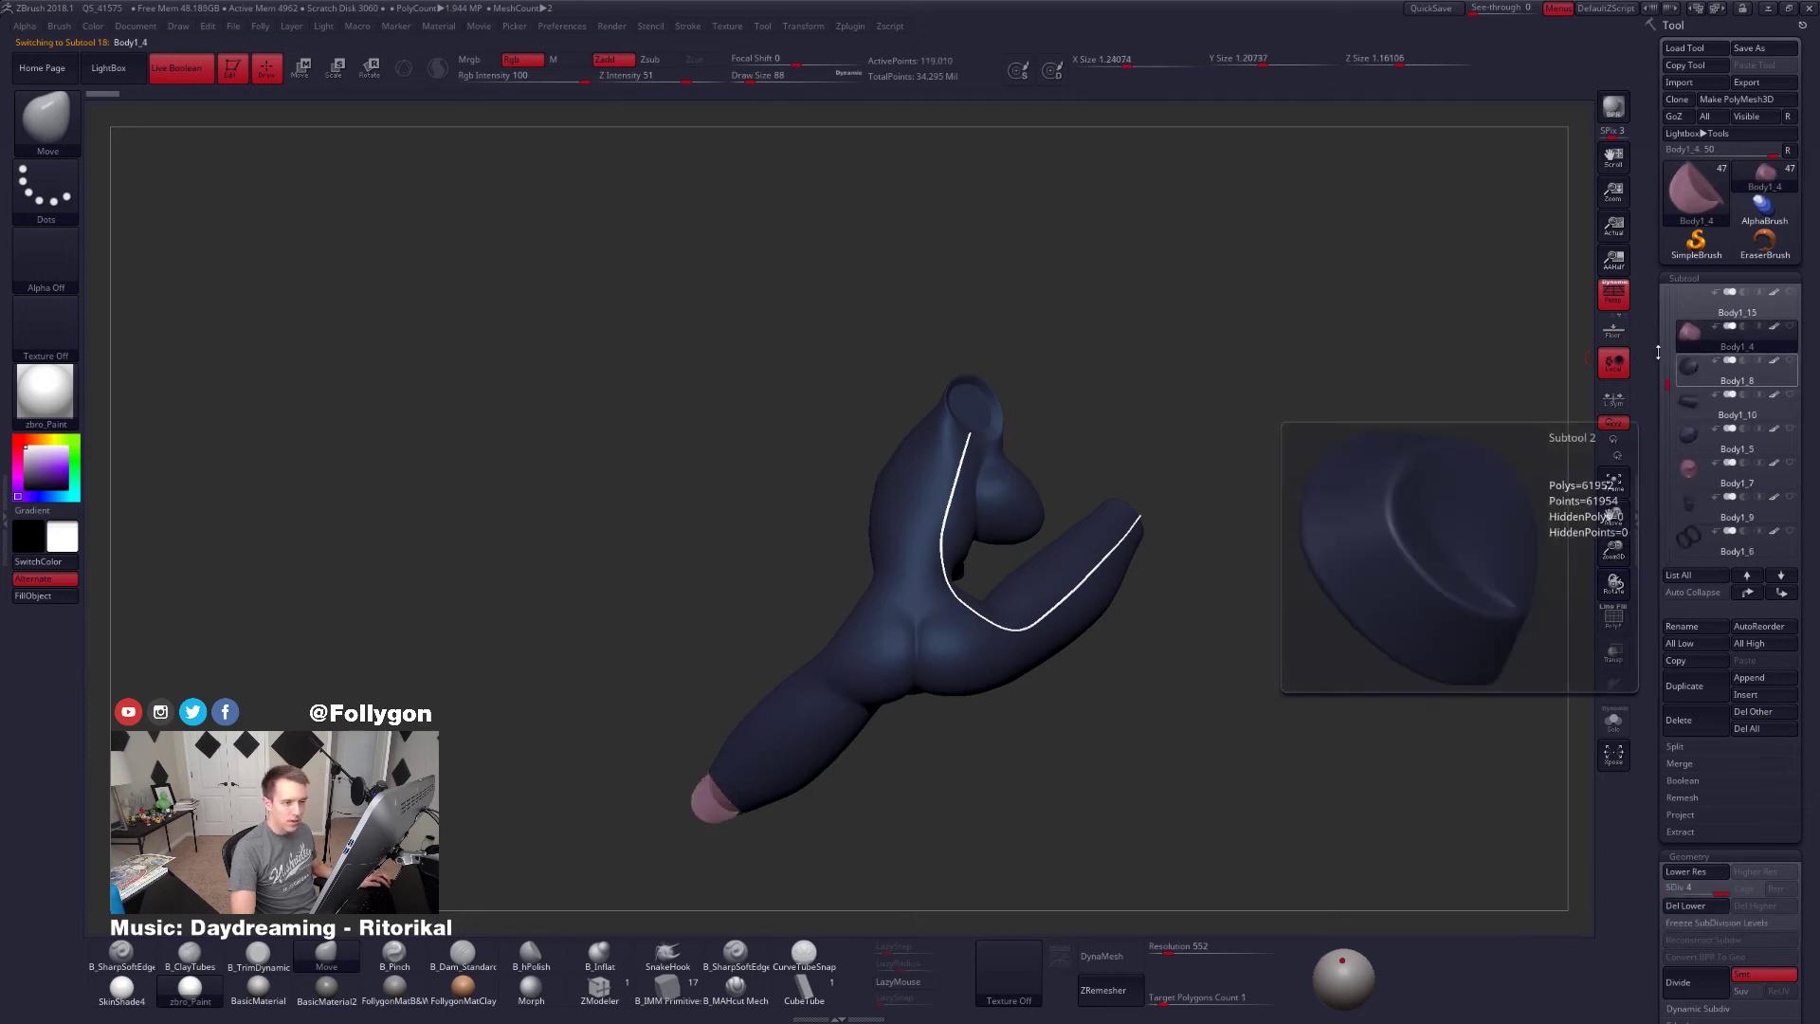
pyautogui.press('Down')
pyautogui.press('Down')
pyautogui.press('Down')
pyautogui.press('Down')
pyautogui.press('Up')
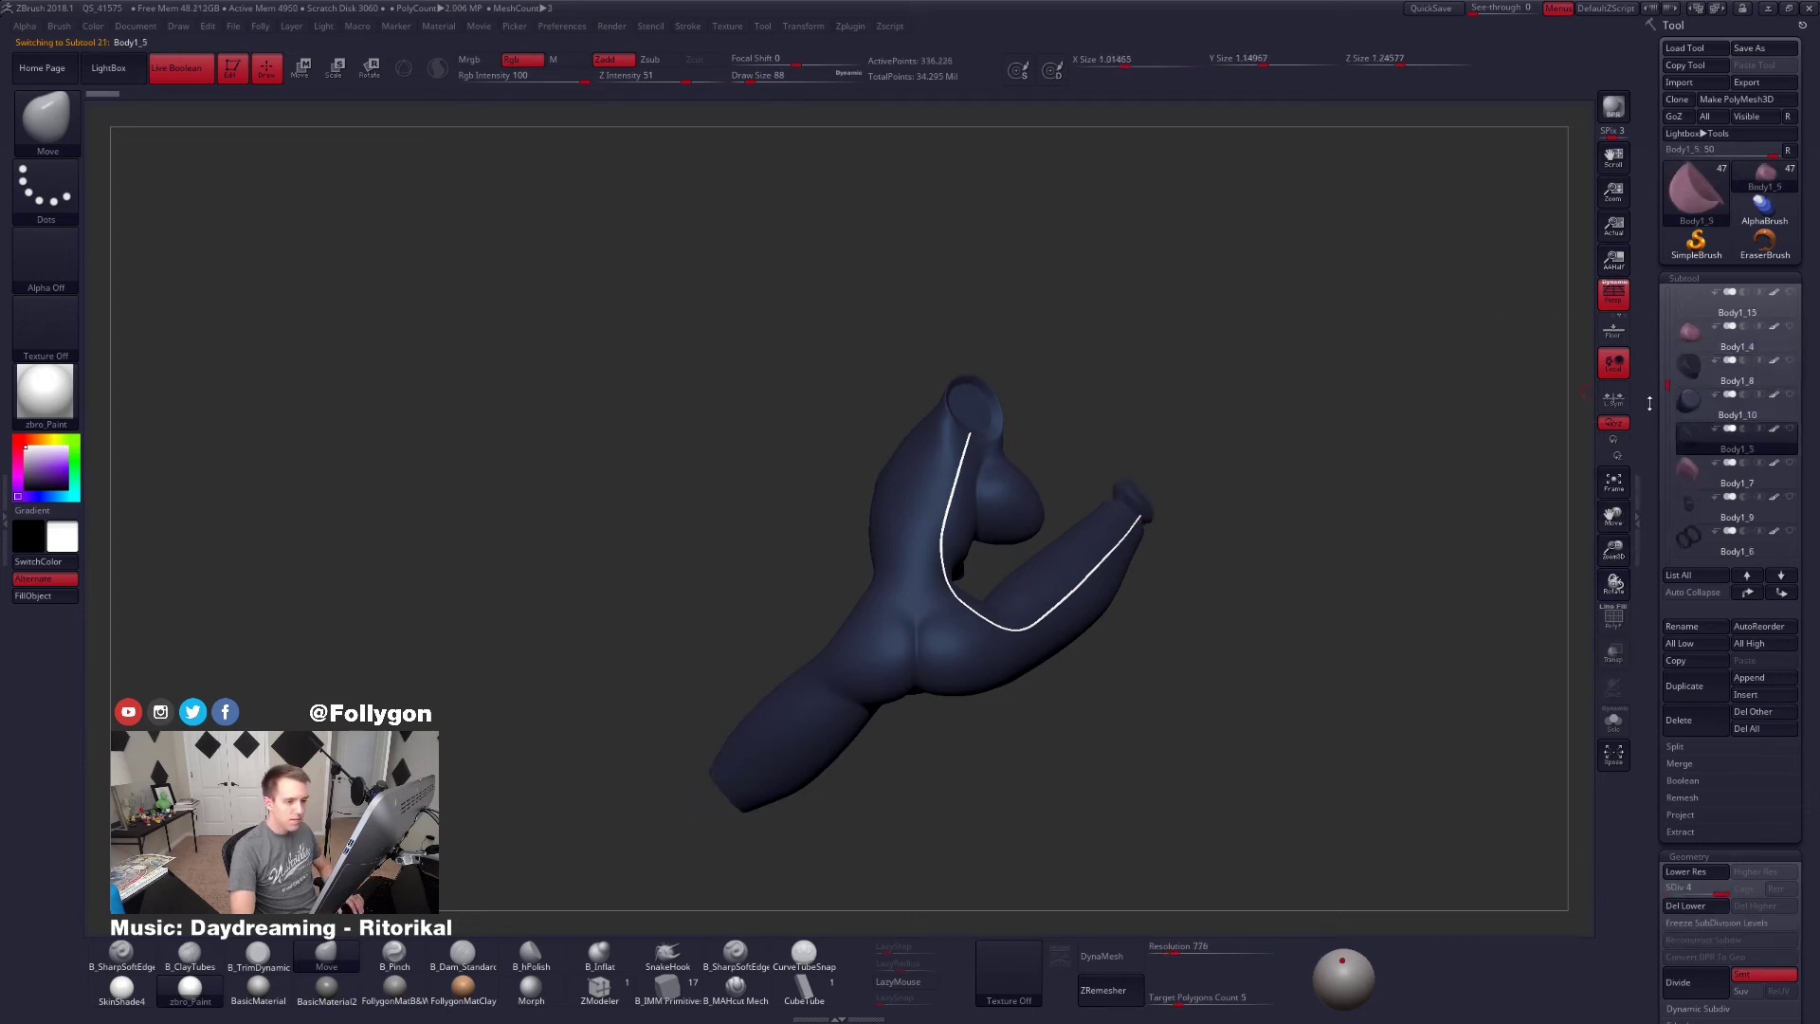
pyautogui.press('Down')
pyautogui.press('Down')
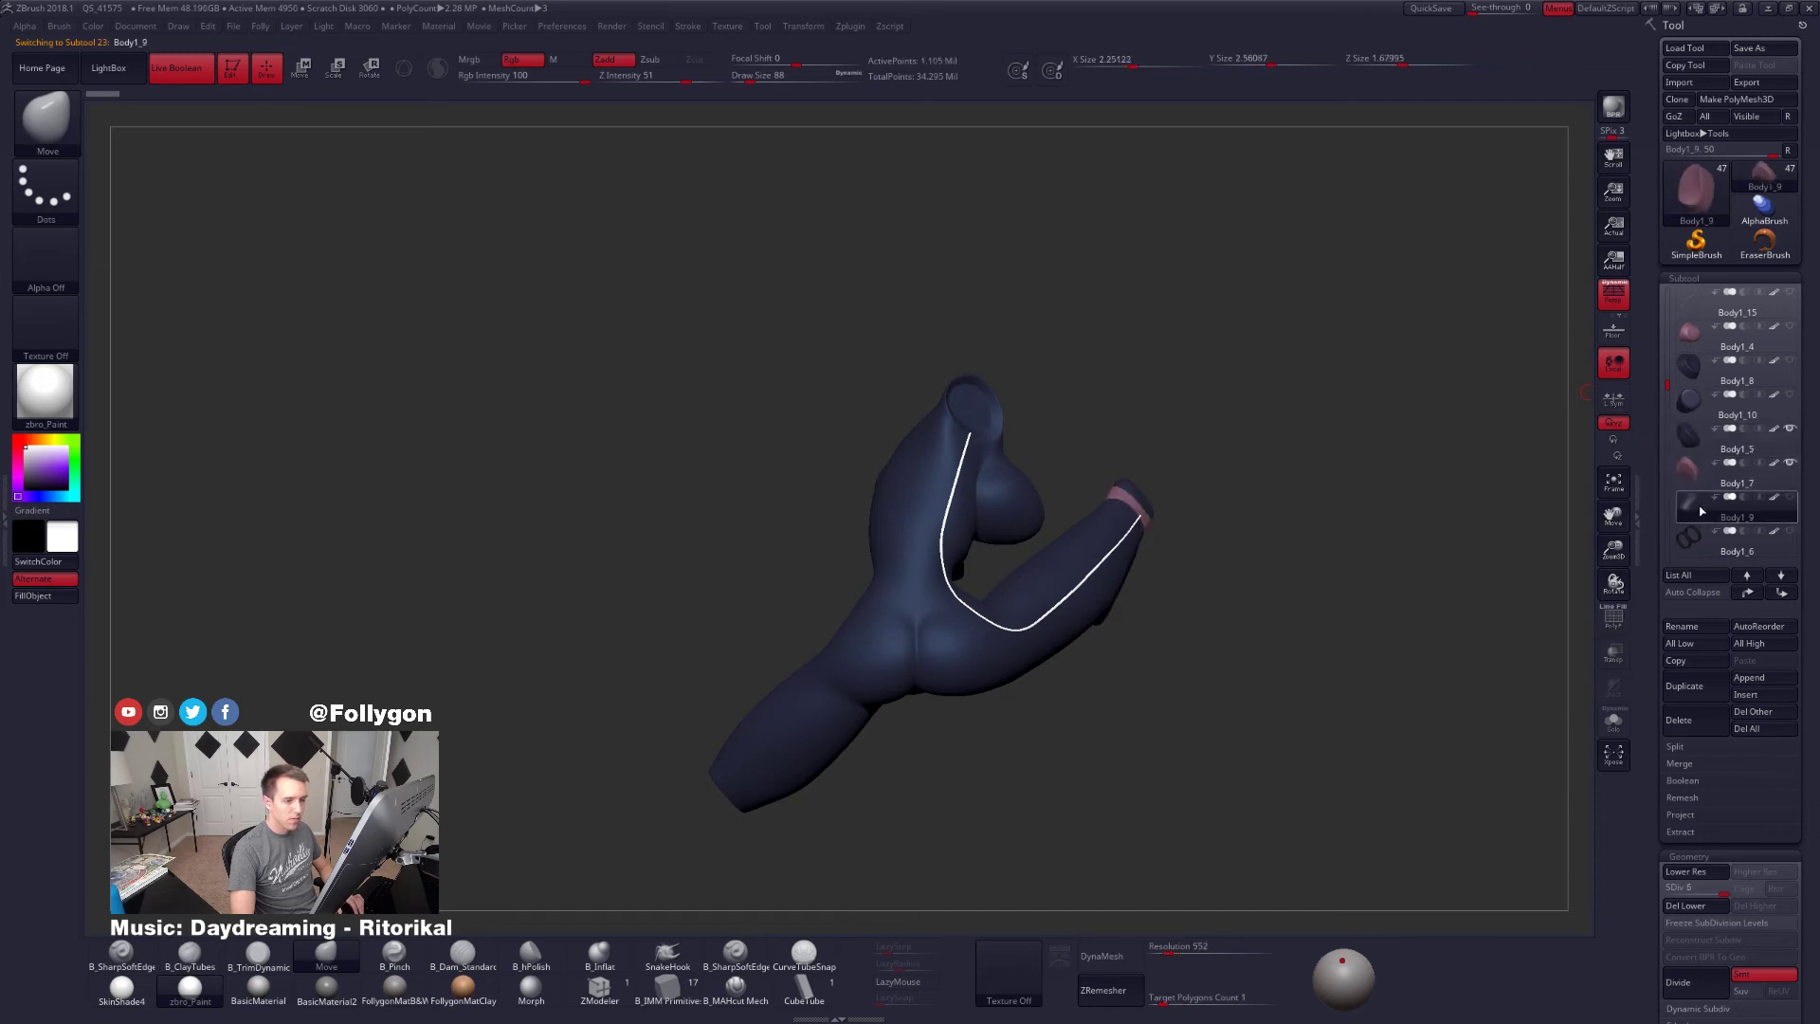
# Select the bodysuit Body1_11, show the wireframe, and reselect the seam strip Body1_14
pyautogui.moveTo(1346, 569); pyautogui.dragTo(1285, 590)
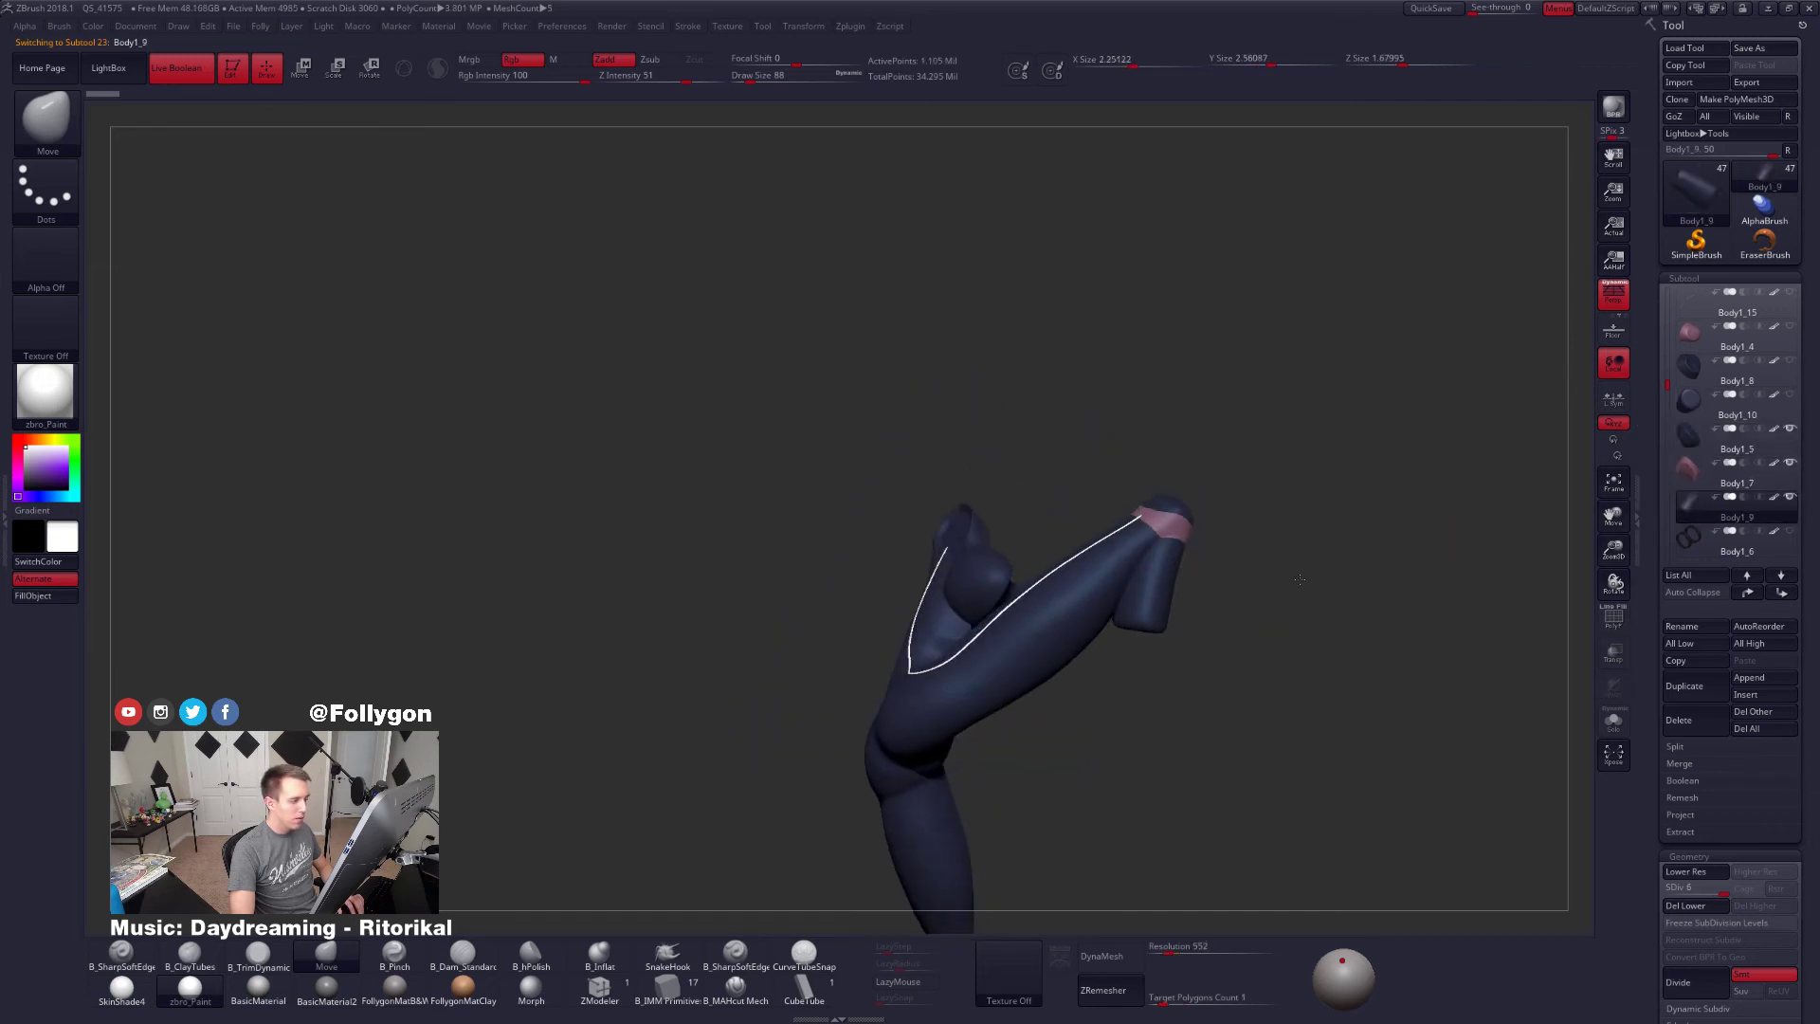
pyautogui.keyDown('alt'); pyautogui.moveTo(1136, 589); pyautogui.dragTo(1178, 625, button='right'); pyautogui.keyUp('alt')
pyautogui.keyDown('alt'); pyautogui.moveTo(1273, 559); pyautogui.dragTo(1398, 506, button='right'); pyautogui.keyUp('alt')
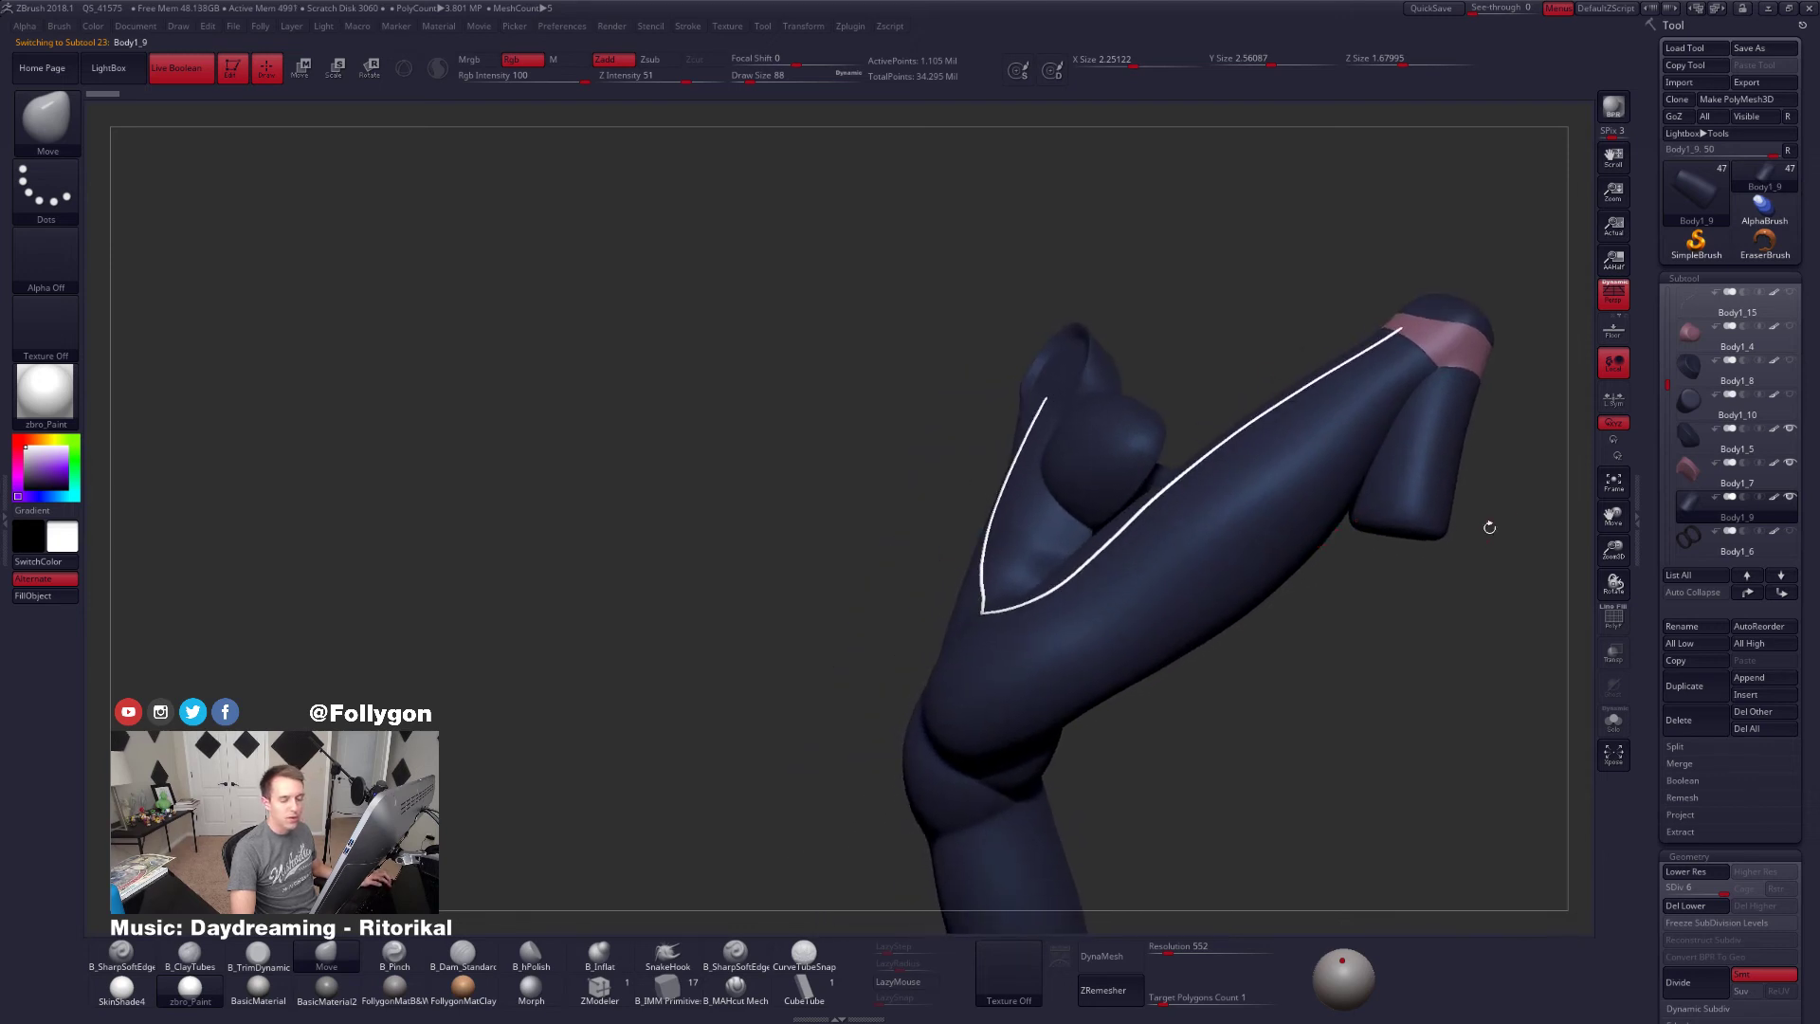
pyautogui.moveTo(1662, 380); pyautogui.dragTo(1676, 350)
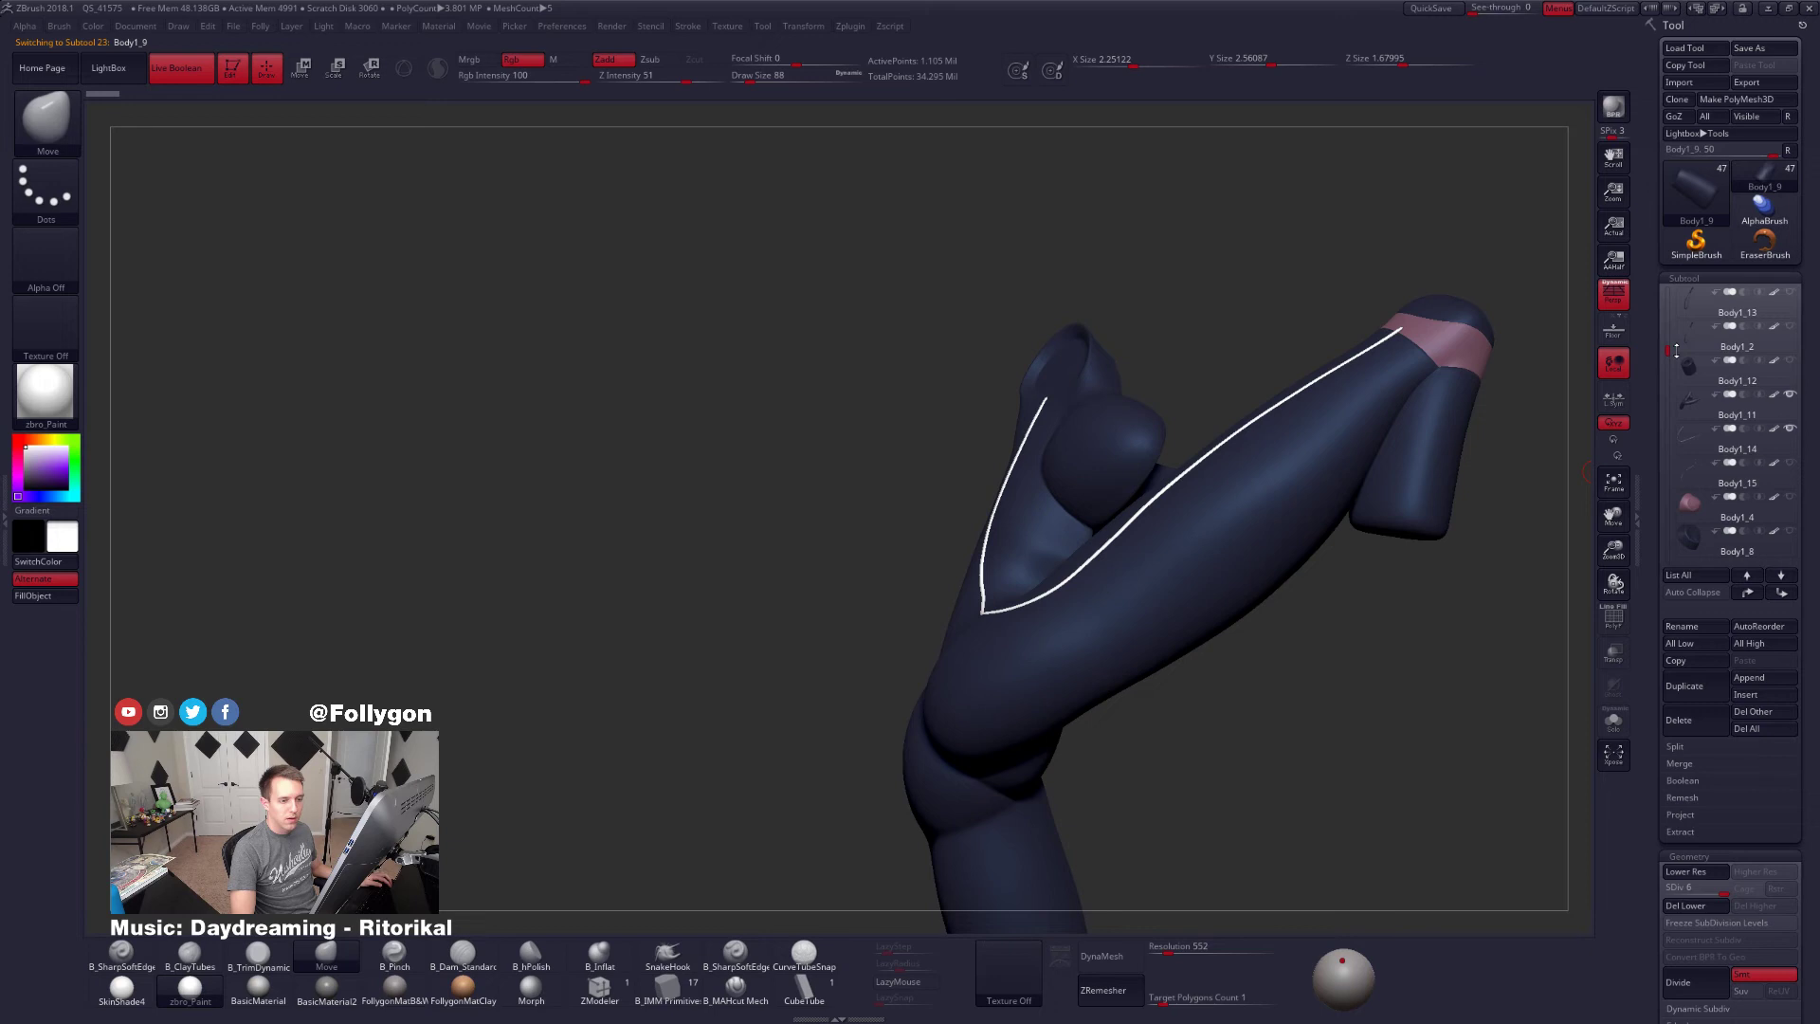
pyautogui.click(1683, 411)
pyautogui.hotkey('shift', 'f')
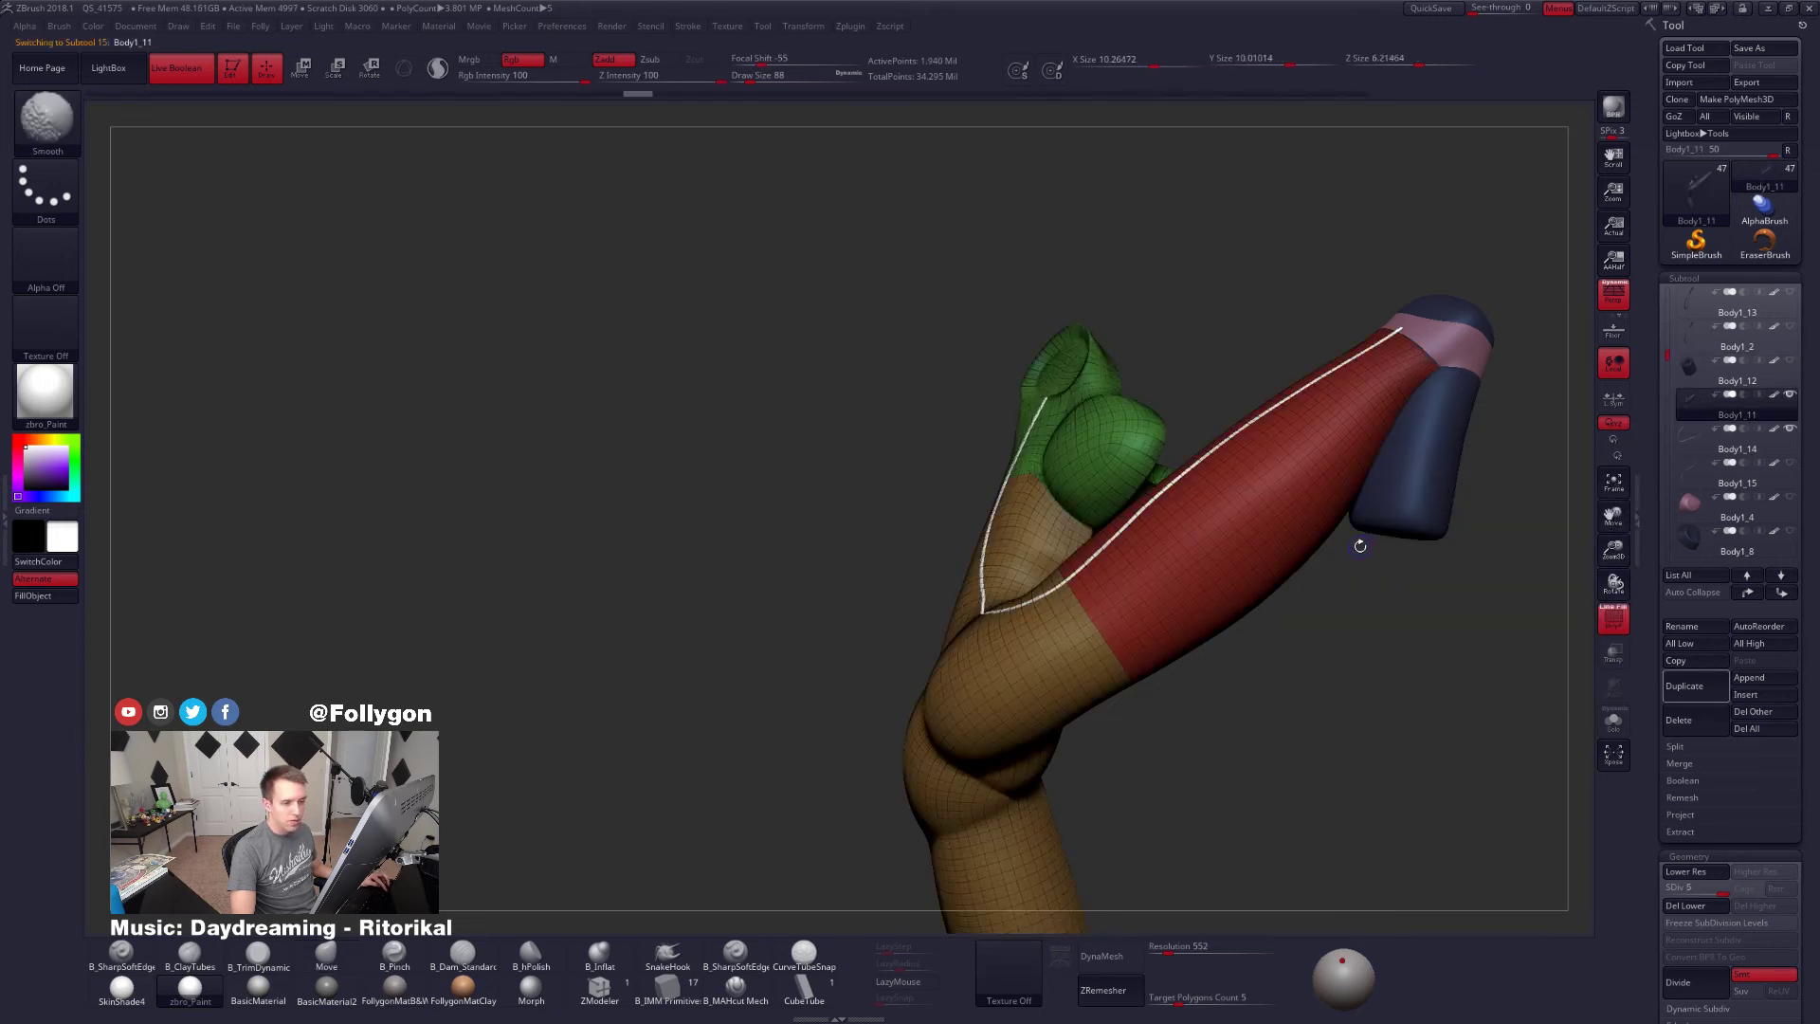
pyautogui.moveTo(1329, 566)
pyautogui.mouseDown()
pyautogui.moveTo(1384, 542)
pyautogui.moveTo(1381, 589)
pyautogui.moveTo(1355, 586)
pyautogui.mouseUp()
pyautogui.click(1688, 451)
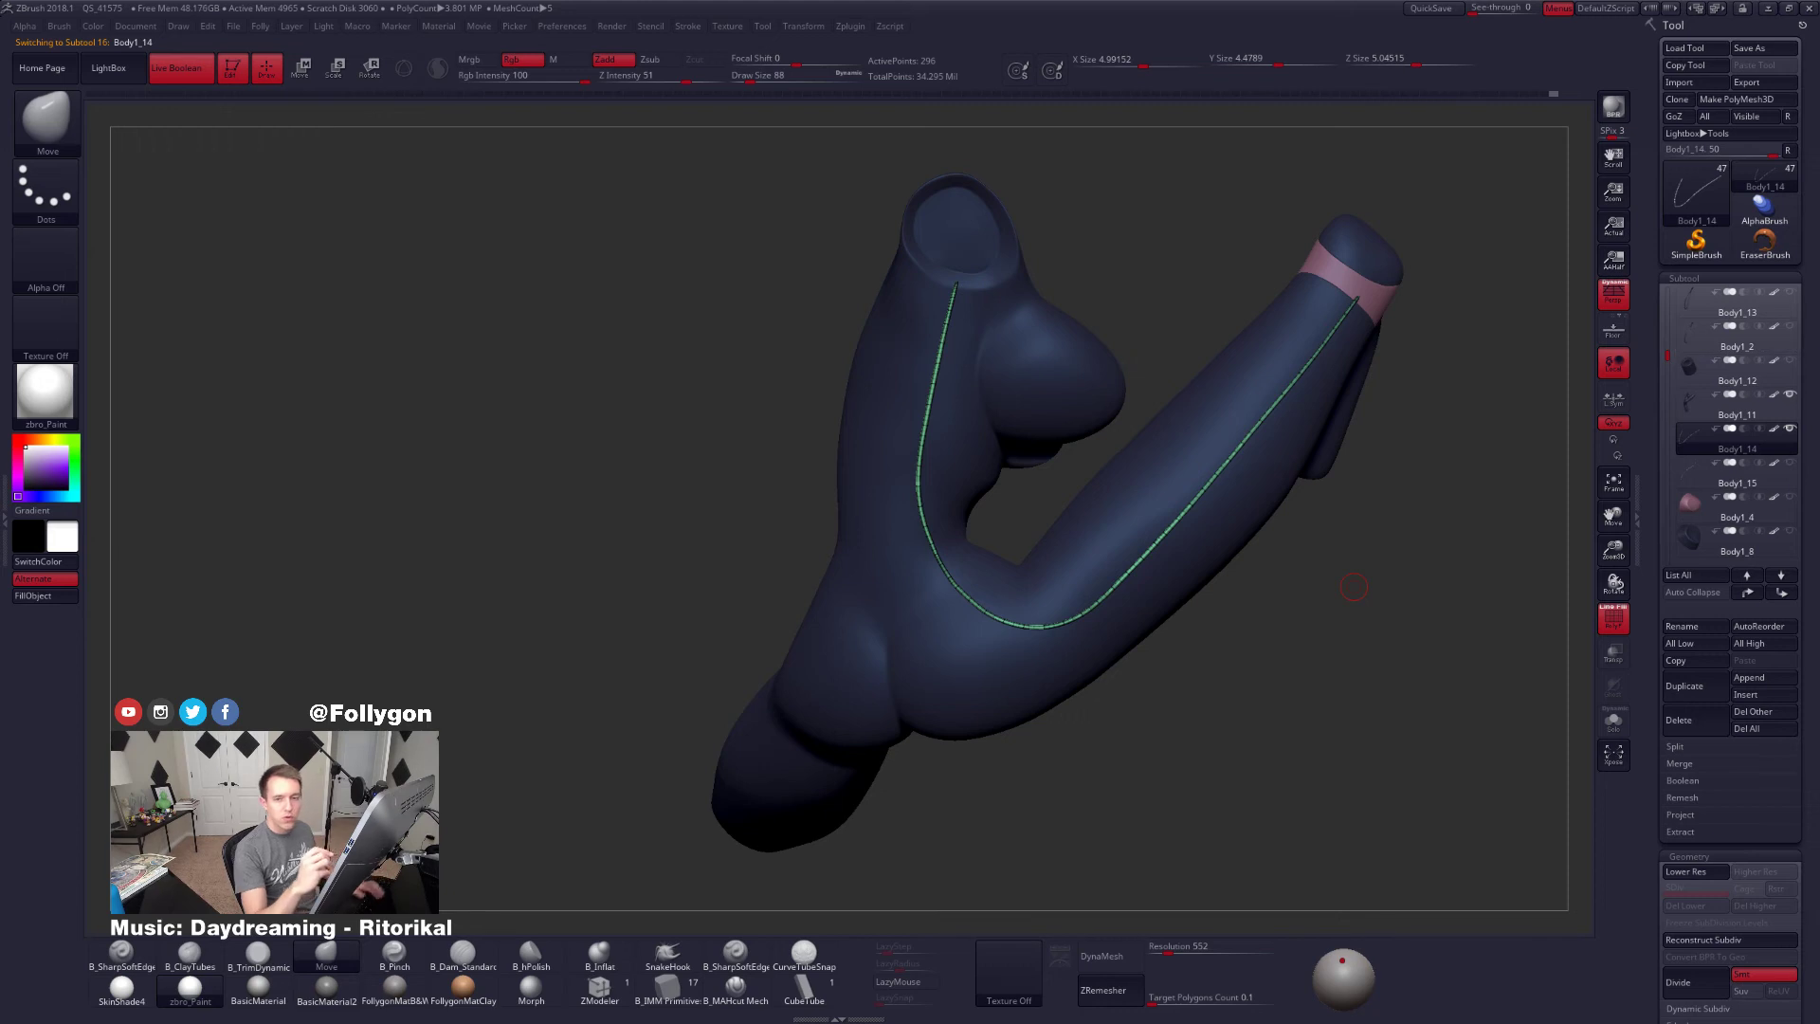
# Step through the subtools to the waist belt Body1_3, show it over the bodysuit, and reselect the seam strip Body1_14
pyautogui.press('Down')
pyautogui.press('Down')
pyautogui.press('Down')
pyautogui.press('Down')
pyautogui.press('Down')
pyautogui.press('Down')
pyautogui.press('Down')
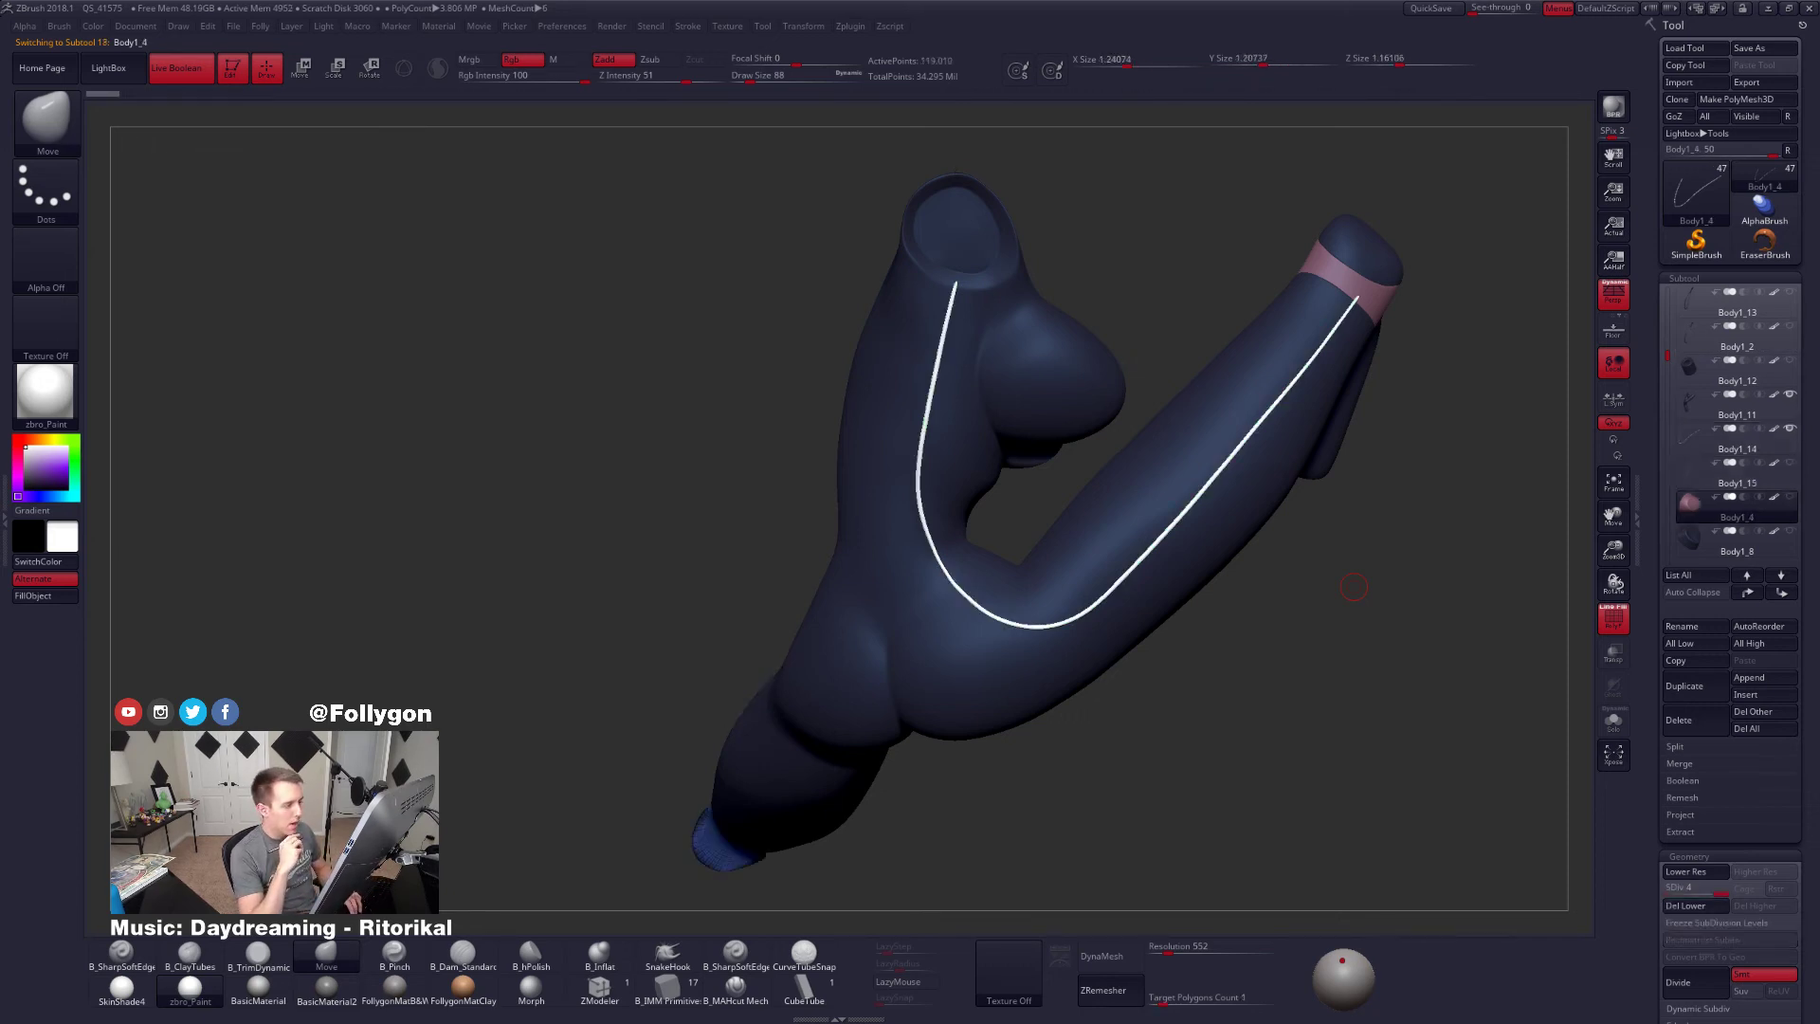
pyautogui.press('Down')
pyautogui.press('Down')
pyautogui.press('Down')
pyautogui.press('Down')
pyautogui.press('Down')
pyautogui.press('Down')
pyautogui.press('Down')
pyautogui.press('Down')
pyautogui.press('Down')
pyautogui.press('Down')
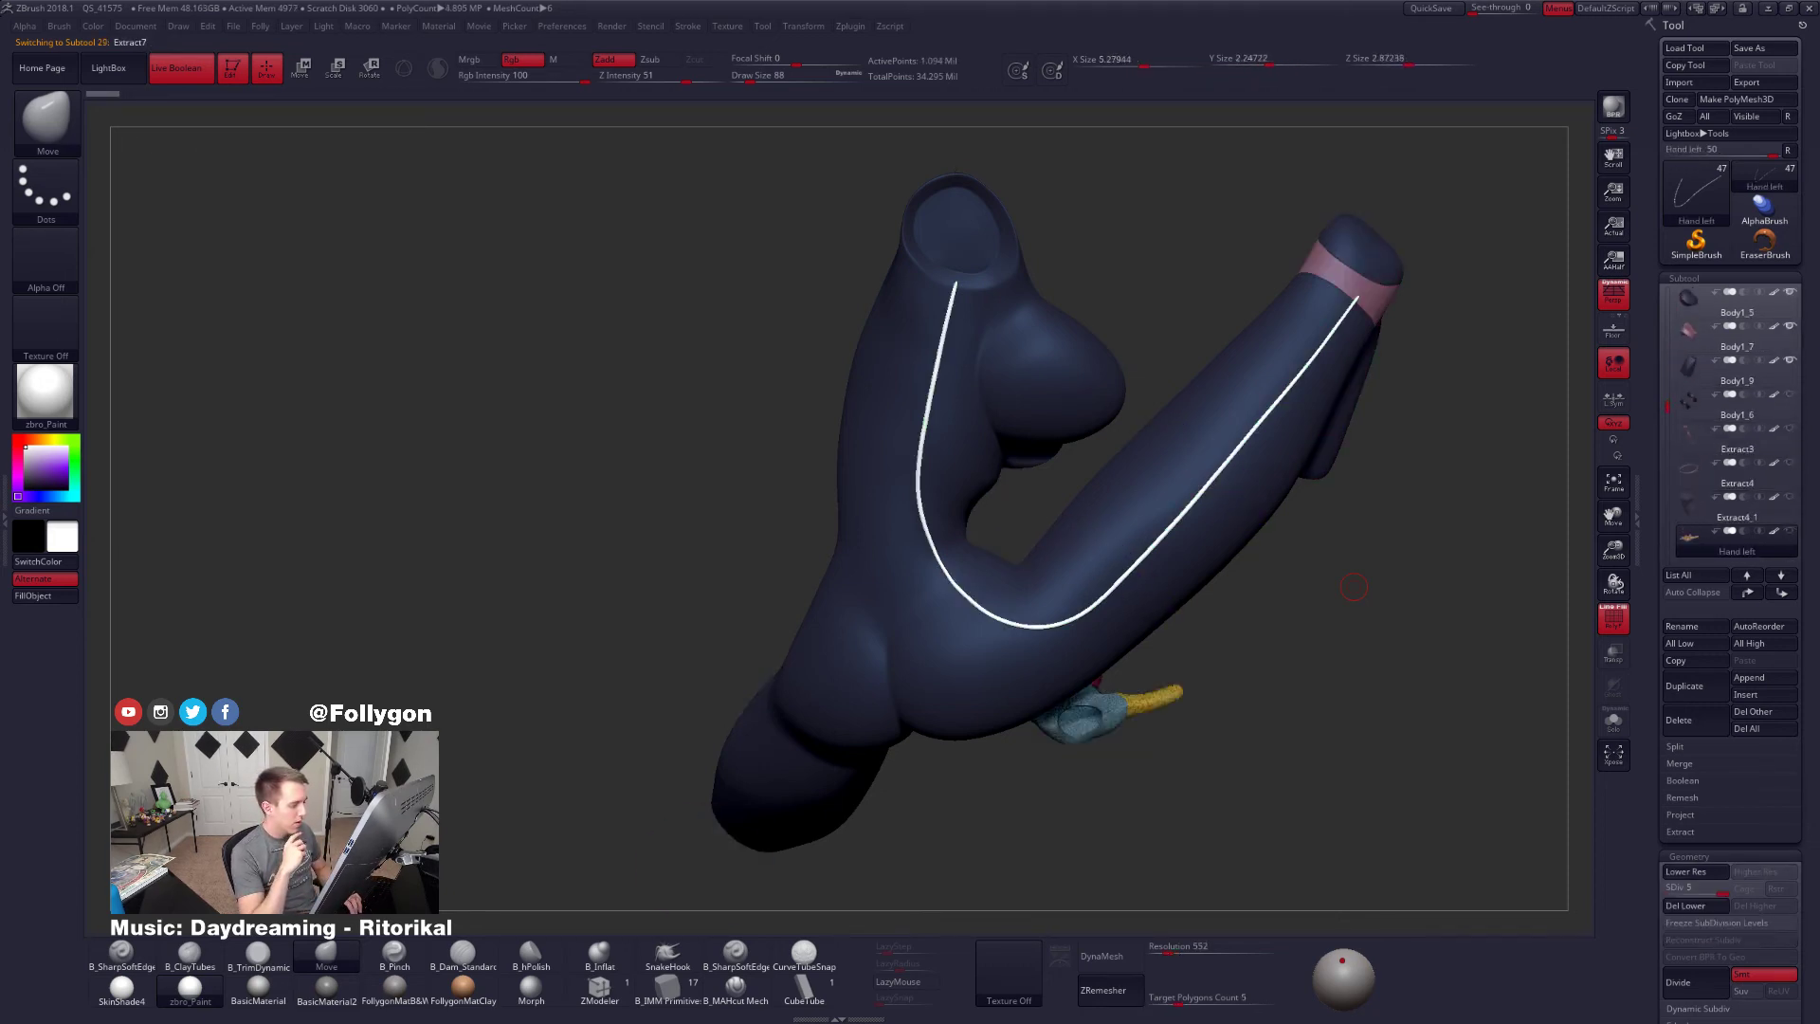
pyautogui.press('Down')
pyautogui.press('Down')
pyautogui.press('Down')
pyautogui.press('Down')
pyautogui.press('Down')
pyautogui.press('Down')
pyautogui.press('Down')
pyautogui.press('Down')
pyautogui.press('Down')
pyautogui.press('Down')
pyautogui.press('Down')
pyautogui.press('Down')
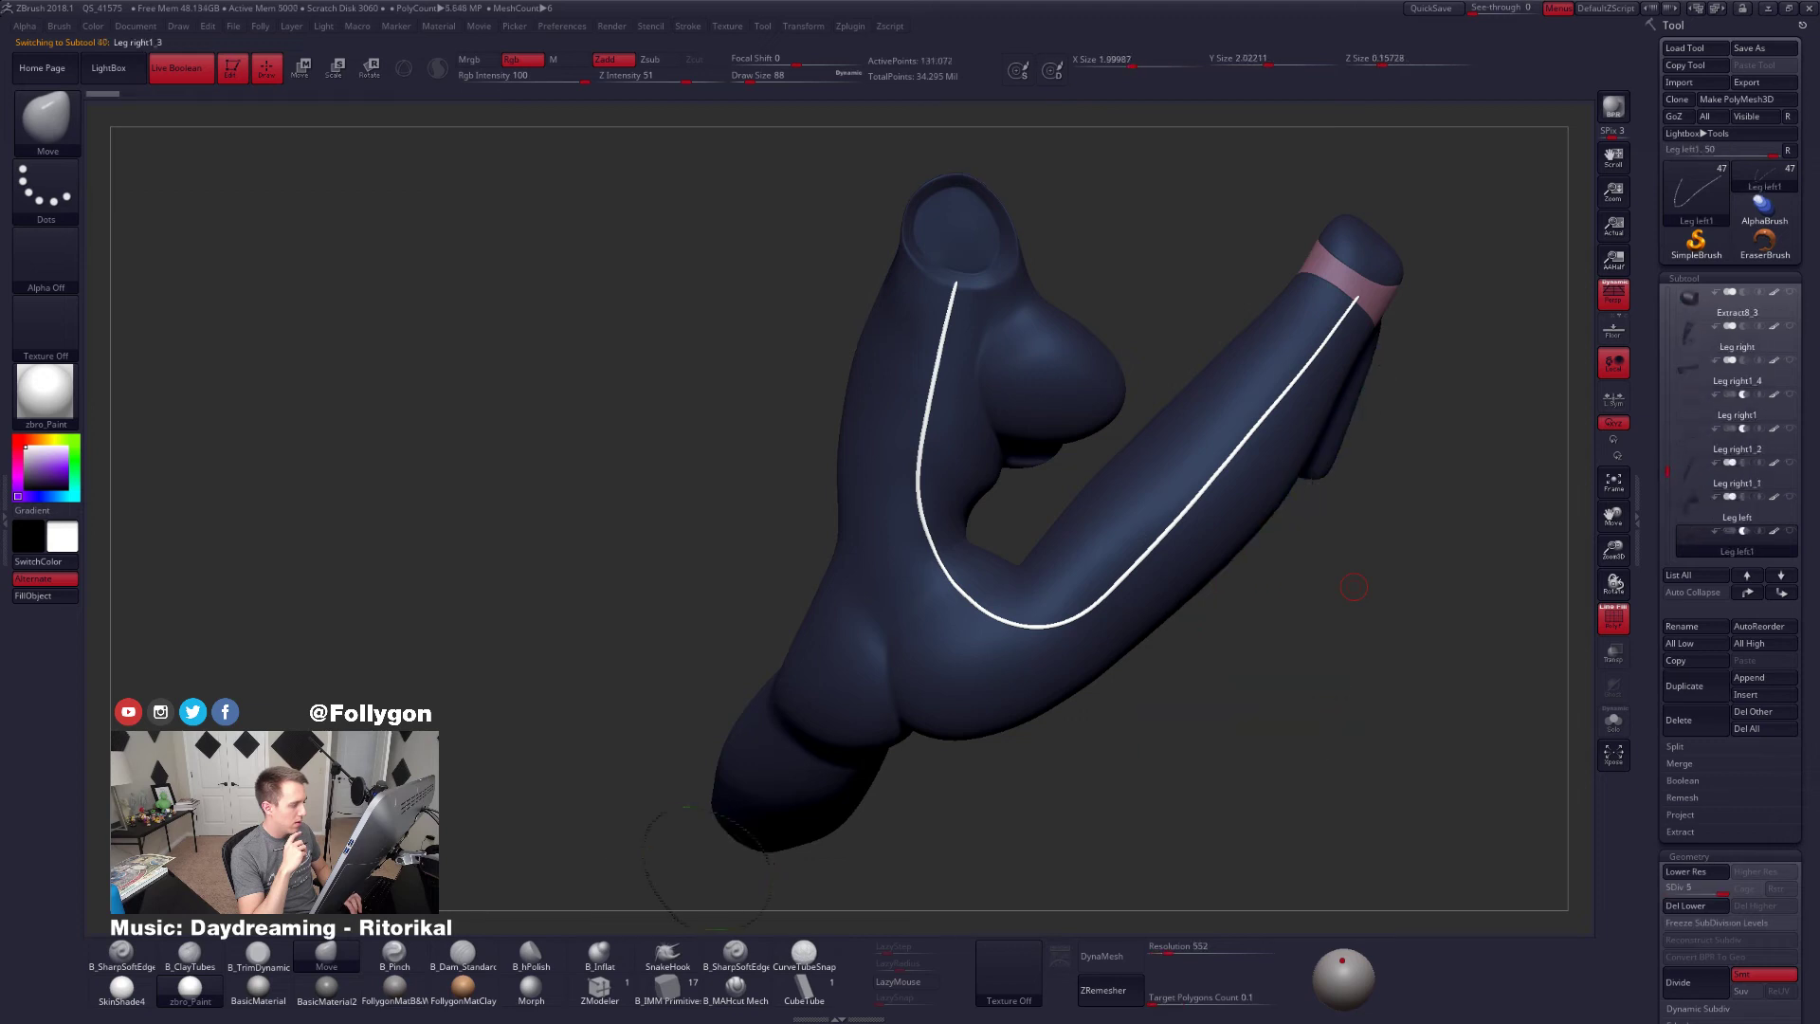
pyautogui.press('Down')
pyautogui.press('Up')
pyautogui.press('Up')
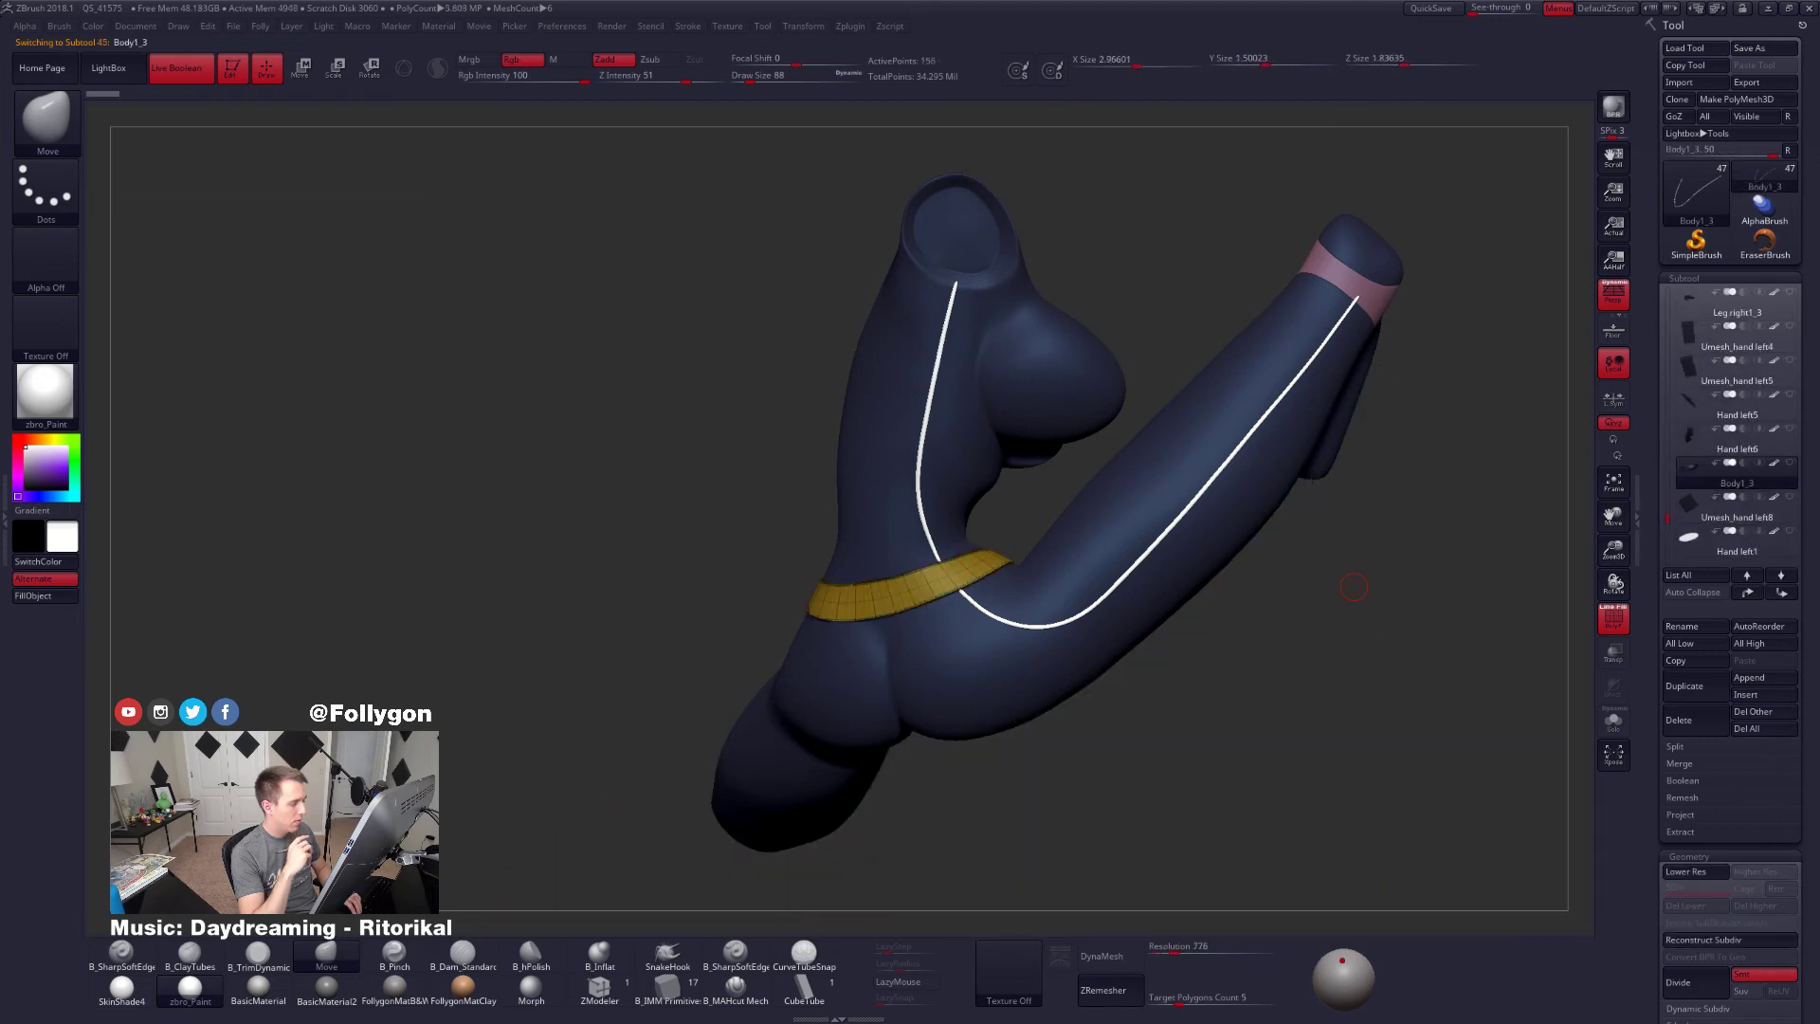
pyautogui.keyDown('alt'); pyautogui.click(1172, 523); pyautogui.keyUp('alt')
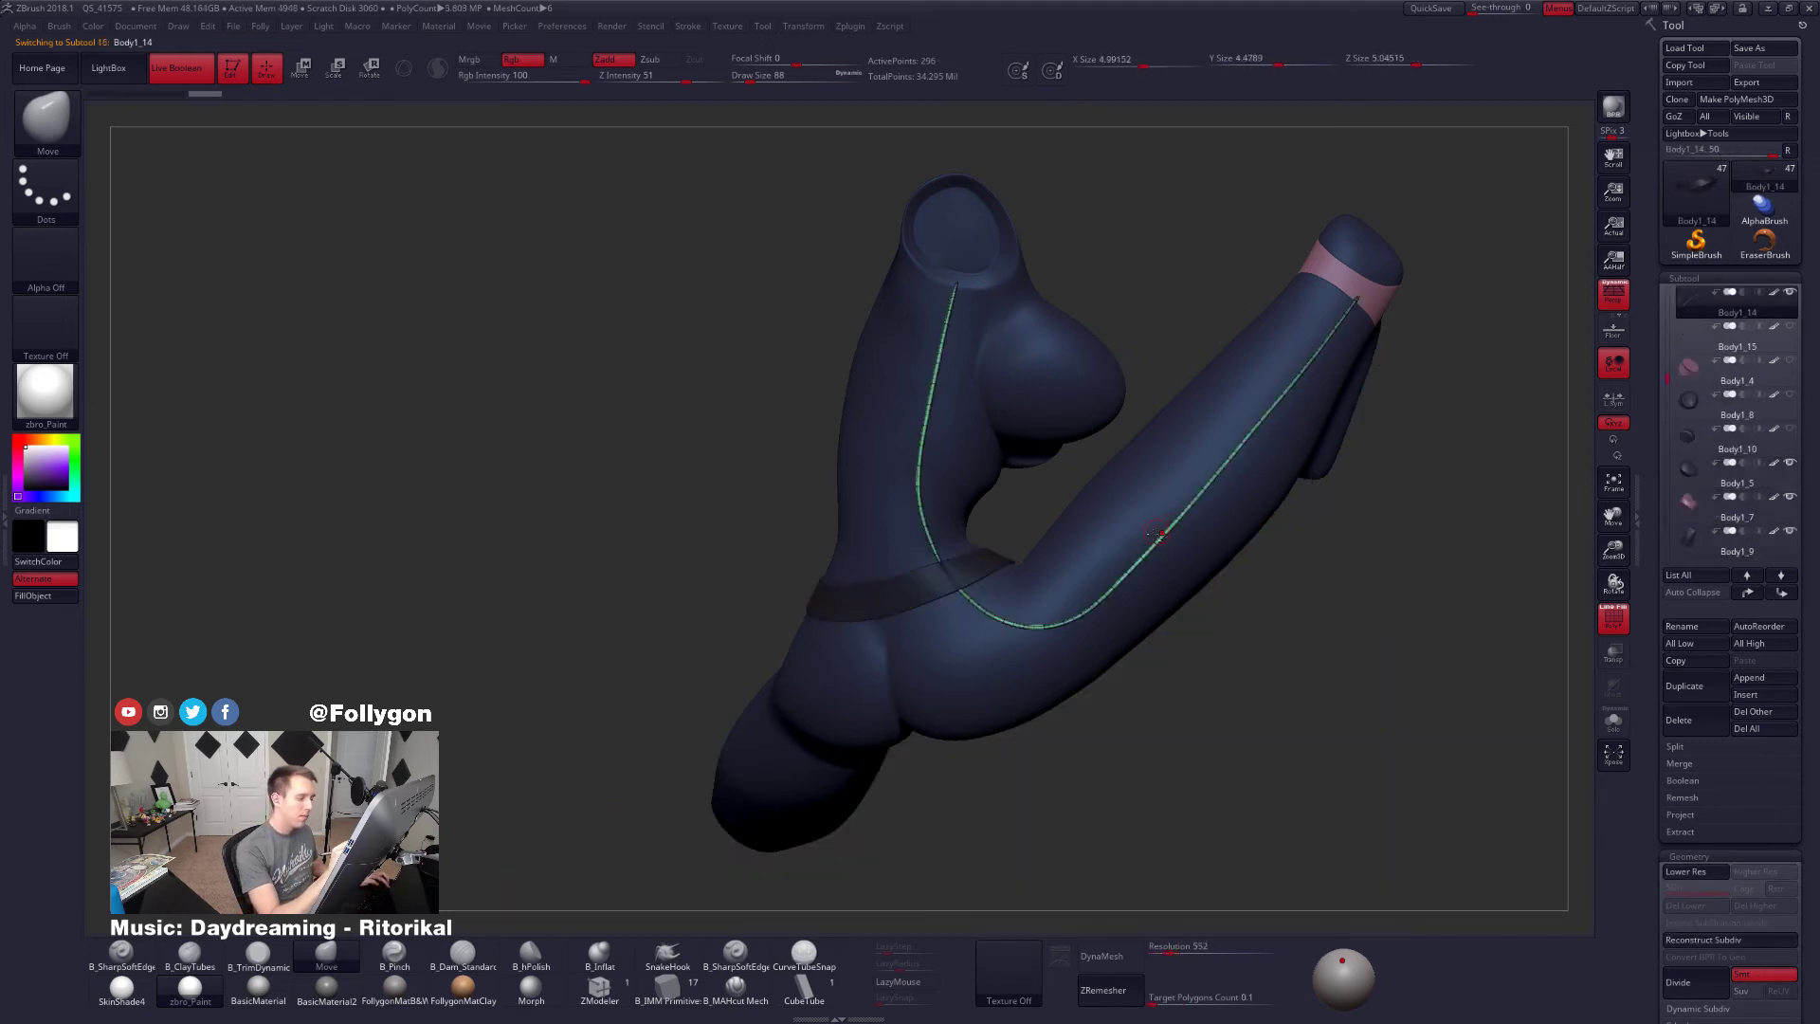
# Lower the strip's subdivision level and hide its hip and leg portion, leaving only the torso part down to the belt
pyautogui.hotkey('alt', 's')
pyautogui.keyDown('ctrl'); pyautogui.moveTo(931, 582); pyautogui.dragTo(975, 617, button='right'); pyautogui.keyUp('ctrl')
pyautogui.hotkey('shift', 'd')
pyautogui.hotkey('alt', 's')
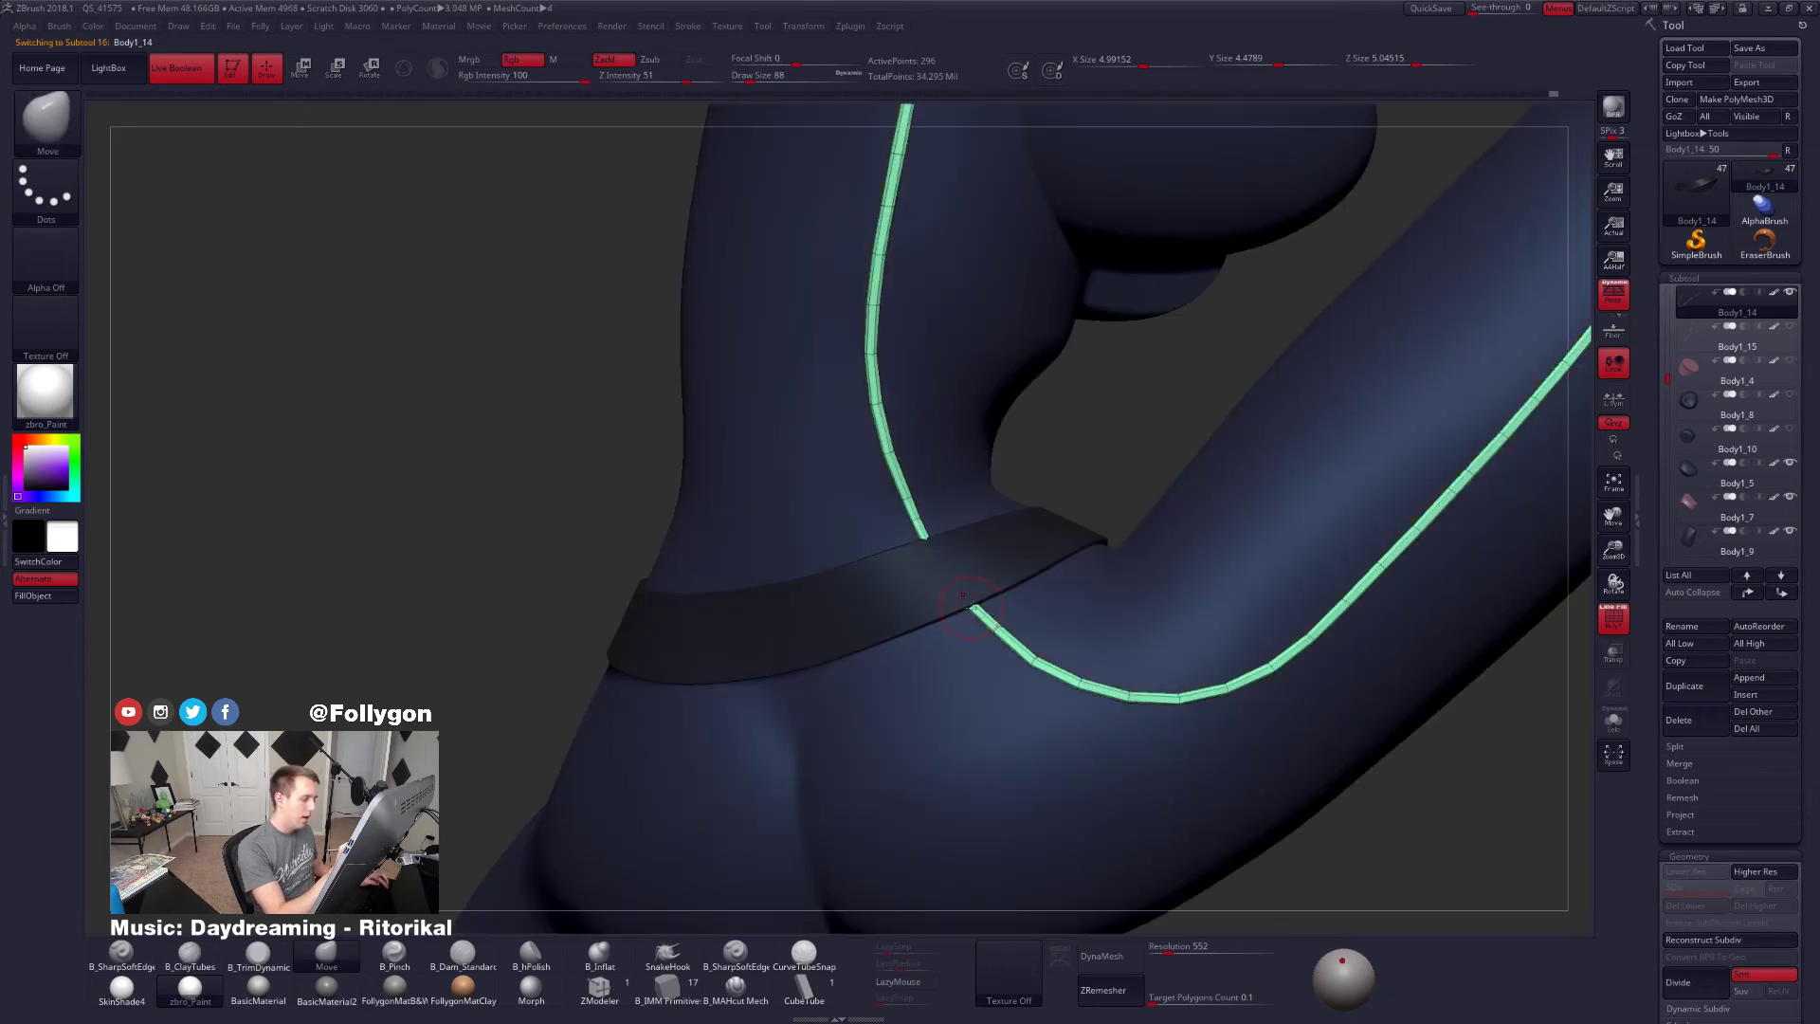
pyautogui.moveTo(975, 580)
pyautogui.keyDown('ctrl'); pyautogui.keyDown('alt'); pyautogui.keyDown('shift'); pyautogui.mouseDown()
pyautogui.moveTo(915, 697)
pyautogui.moveTo(1261, 744)
pyautogui.mouseUp(); pyautogui.keyUp('shift'); pyautogui.keyUp('alt'); pyautogui.keyUp('ctrl')
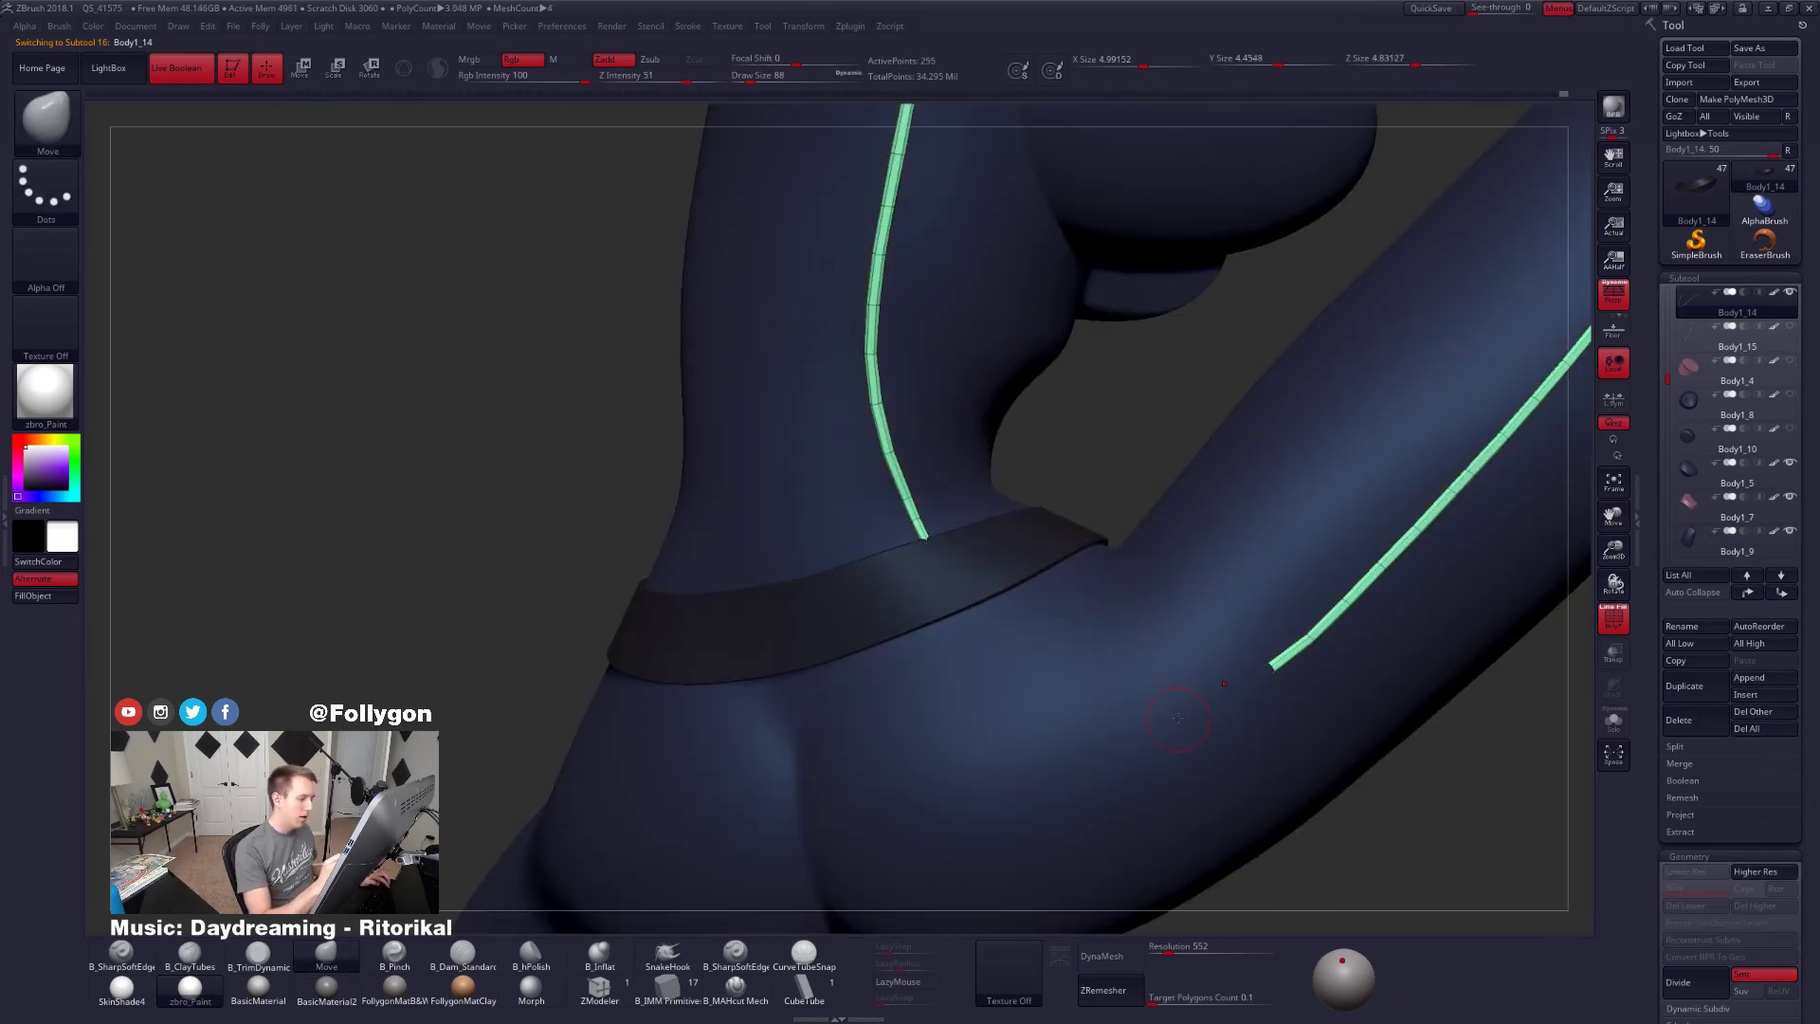
pyautogui.hotkey('alt', 's')
pyautogui.keyDown('ctrl'); pyautogui.moveTo(1180, 698); pyautogui.dragTo(1093, 682, button='right'); pyautogui.keyUp('ctrl')
pyautogui.moveTo(998, 603)
pyautogui.keyDown('ctrl'); pyautogui.keyDown('alt'); pyautogui.keyDown('shift'); pyautogui.mouseDown()
pyautogui.moveTo(1136, 642)
pyautogui.moveTo(1288, 181)
pyautogui.mouseUp(); pyautogui.keyUp('shift'); pyautogui.keyUp('alt'); pyautogui.keyUp('ctrl')
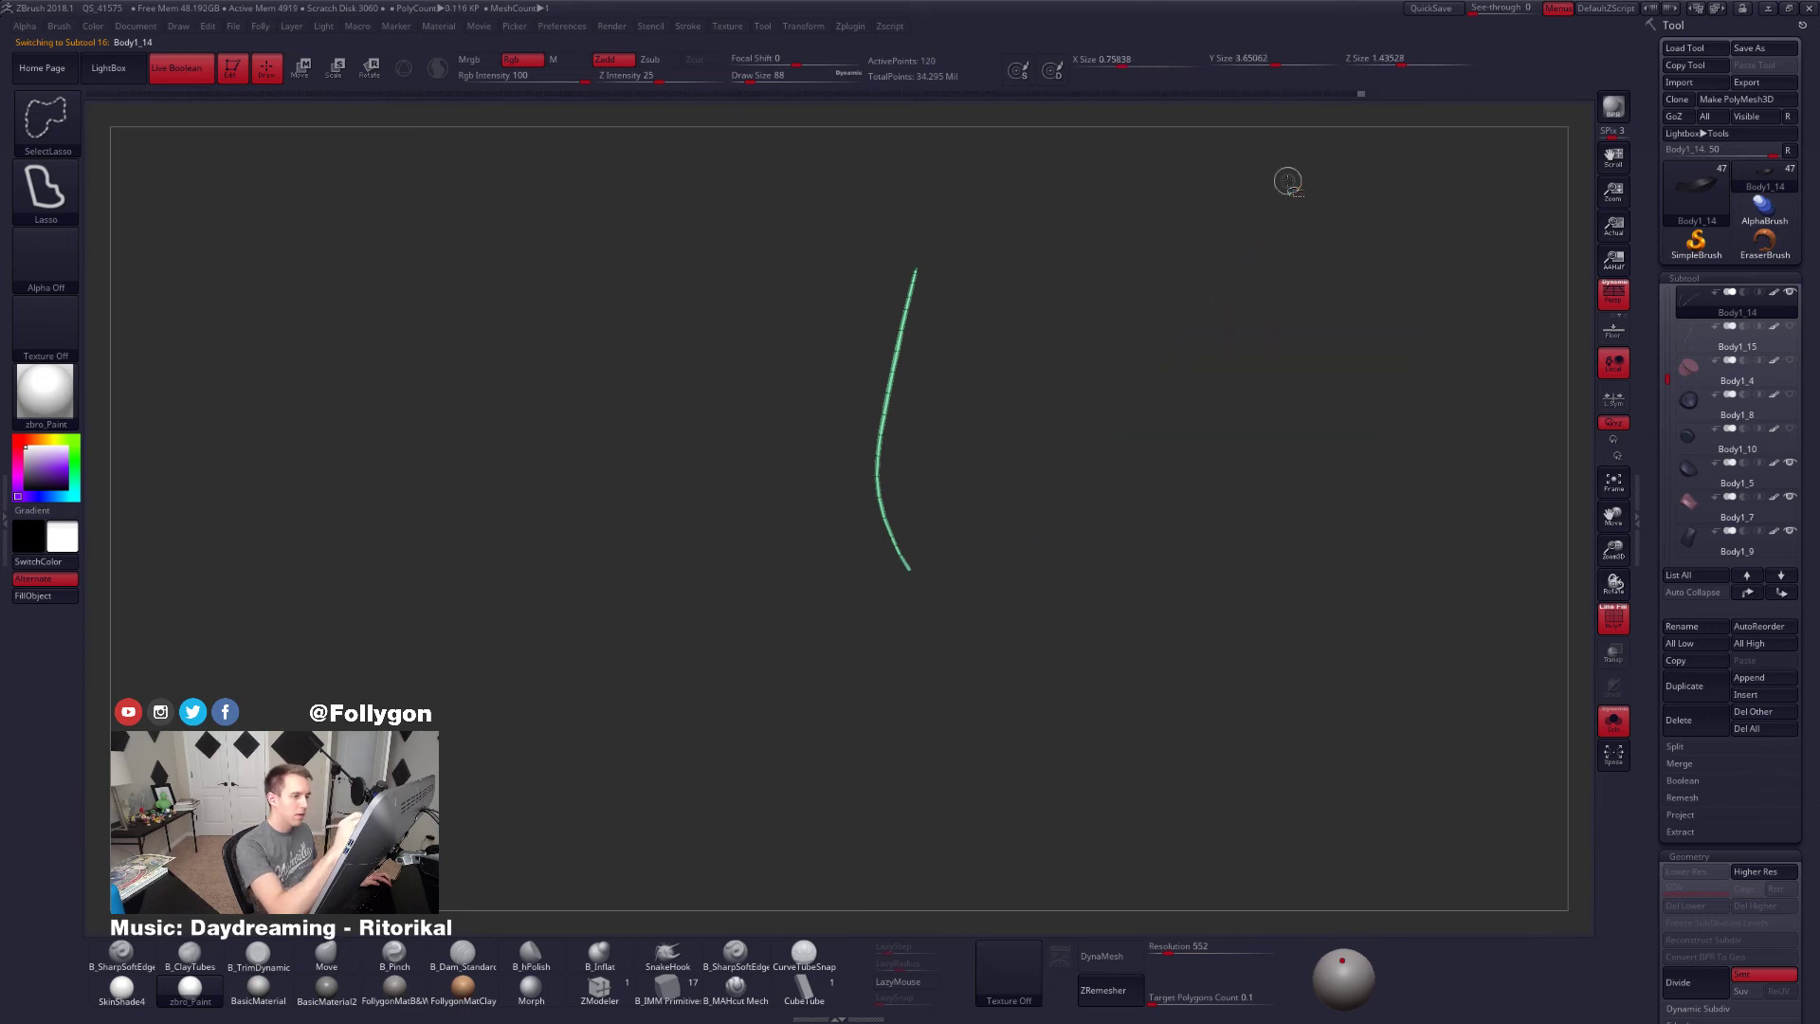
pyautogui.press('space')
pyautogui.hotkey('alt', 's')
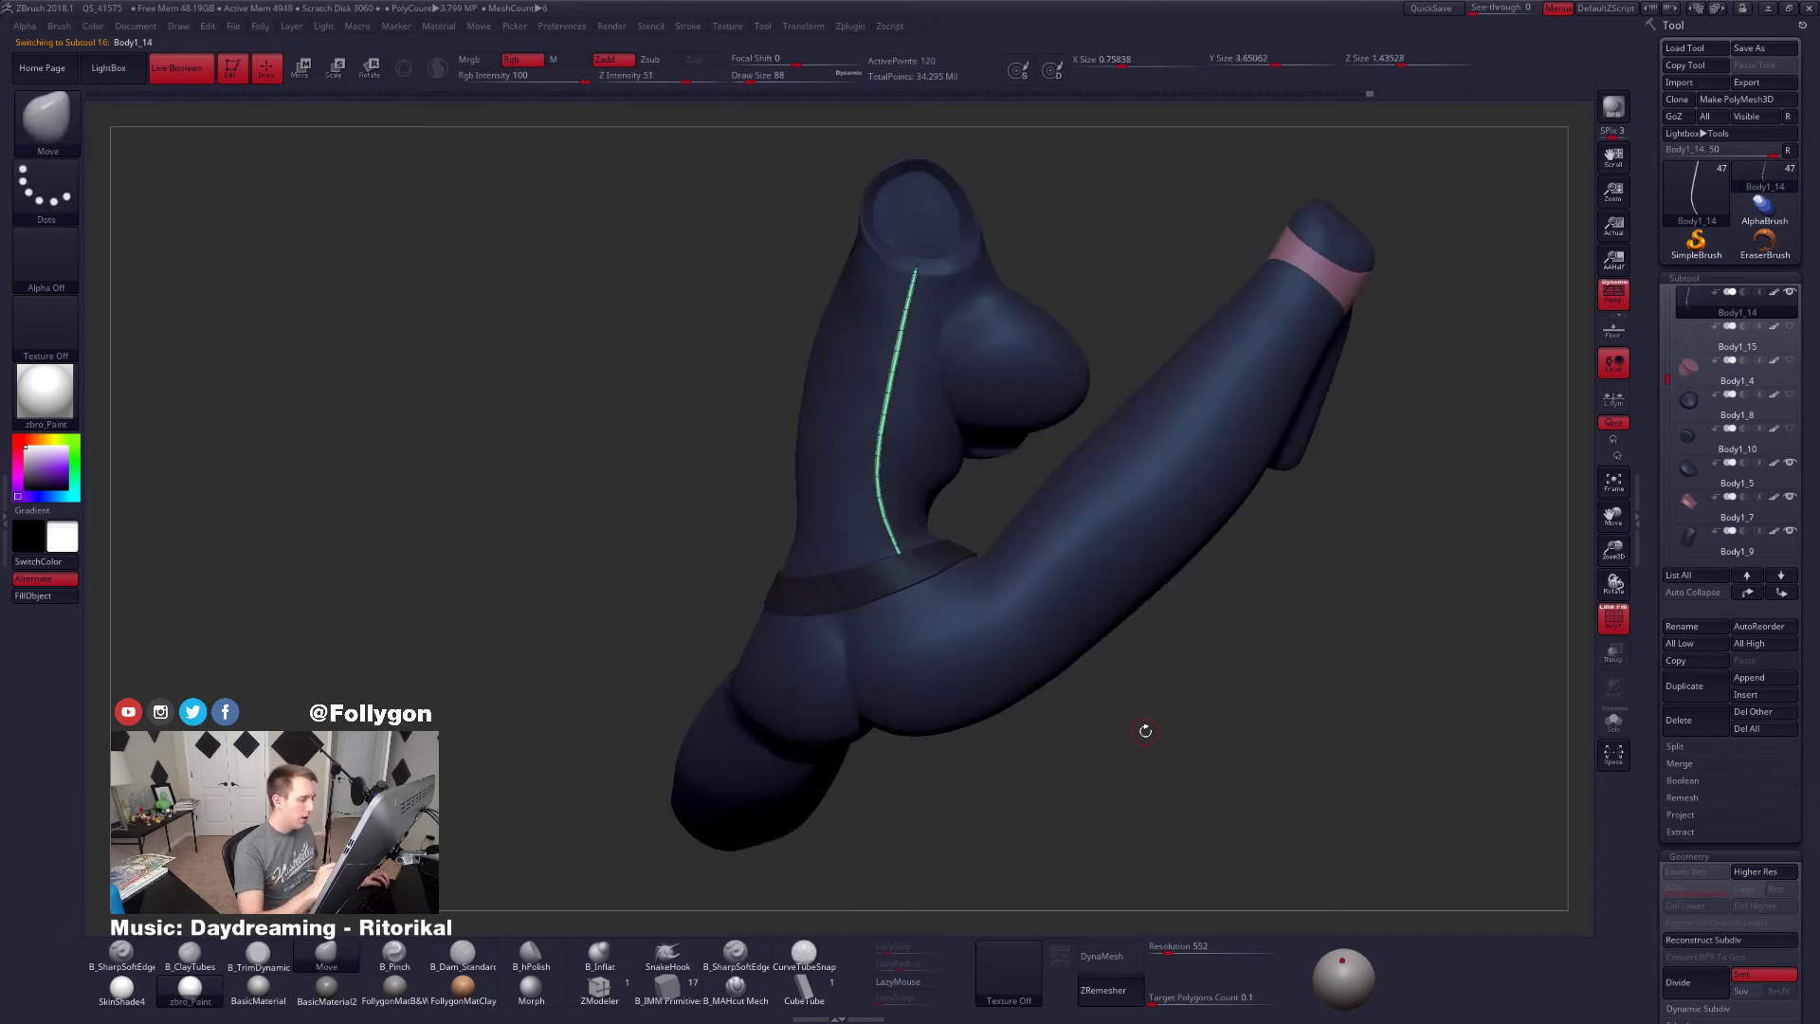
# Hide the wireframe, duplicate the shortened torso strip, and choose the CurveTubeSnap brush
pyautogui.hotkey('shift', 'f')
pyautogui.moveTo(1214, 829); pyautogui.dragTo(1264, 758)
pyautogui.hotkey('ctrl', 'shift', 'd')
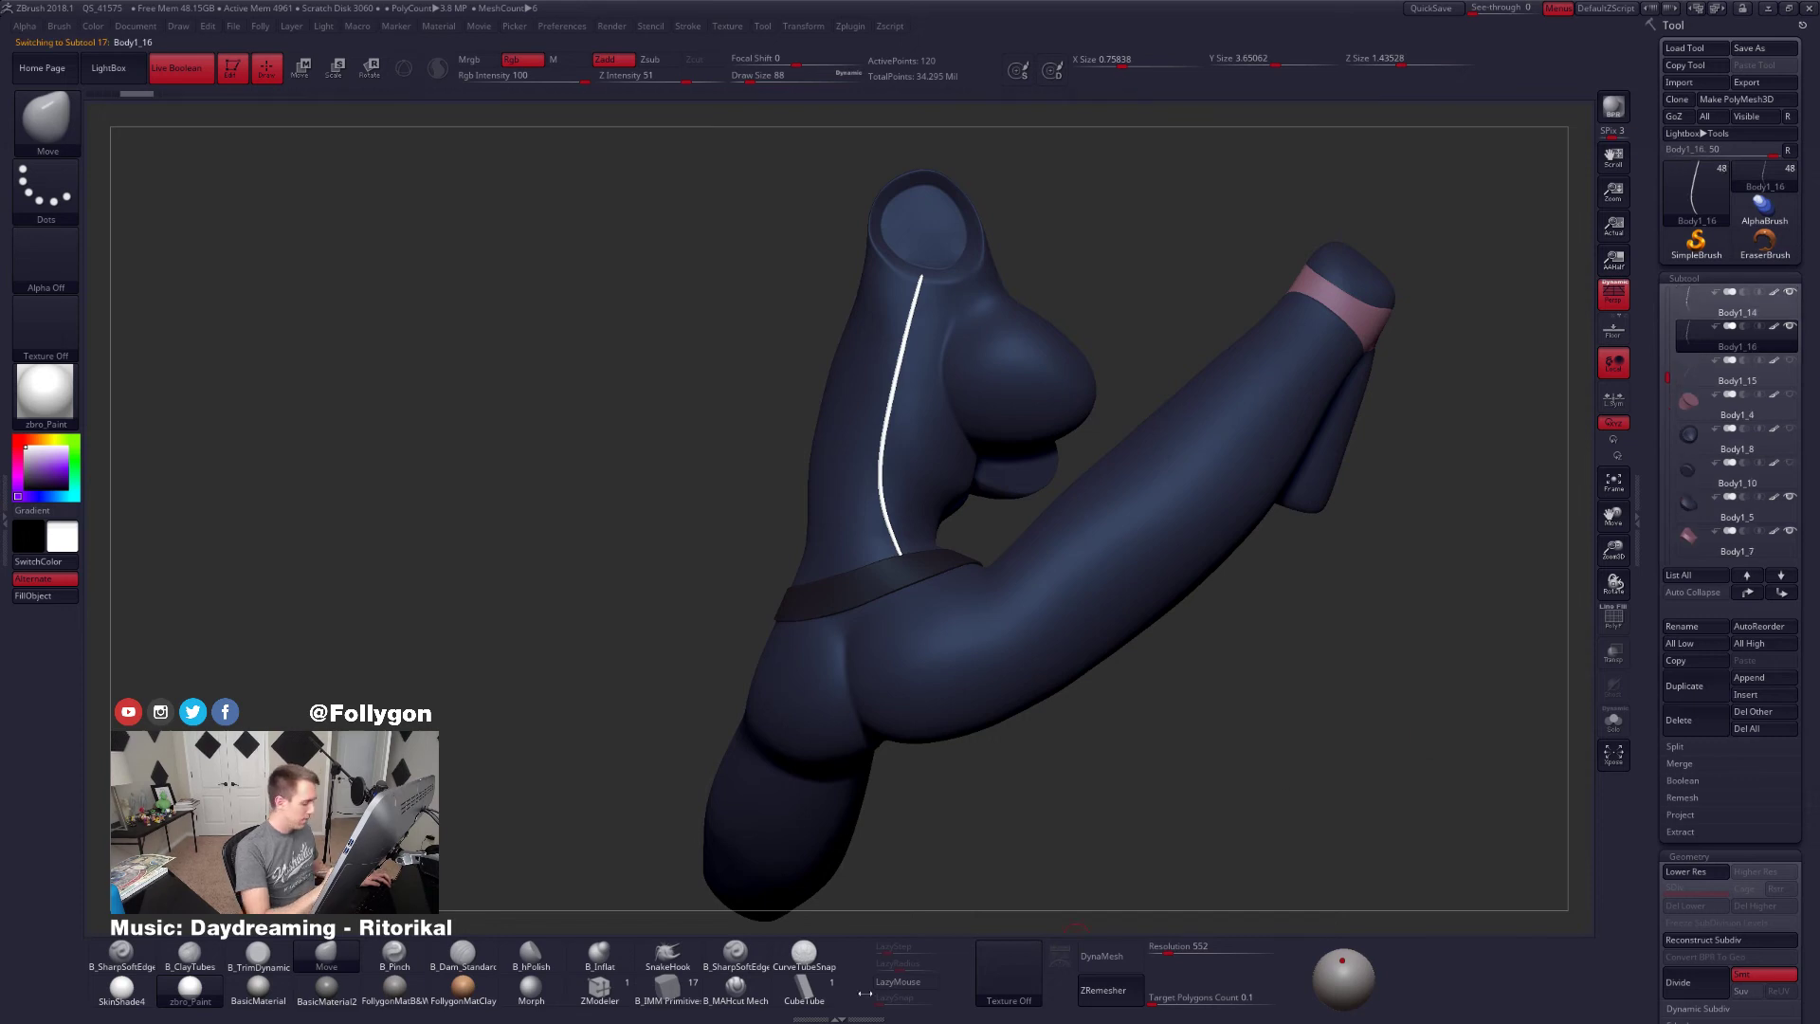
pyautogui.click(804, 958)
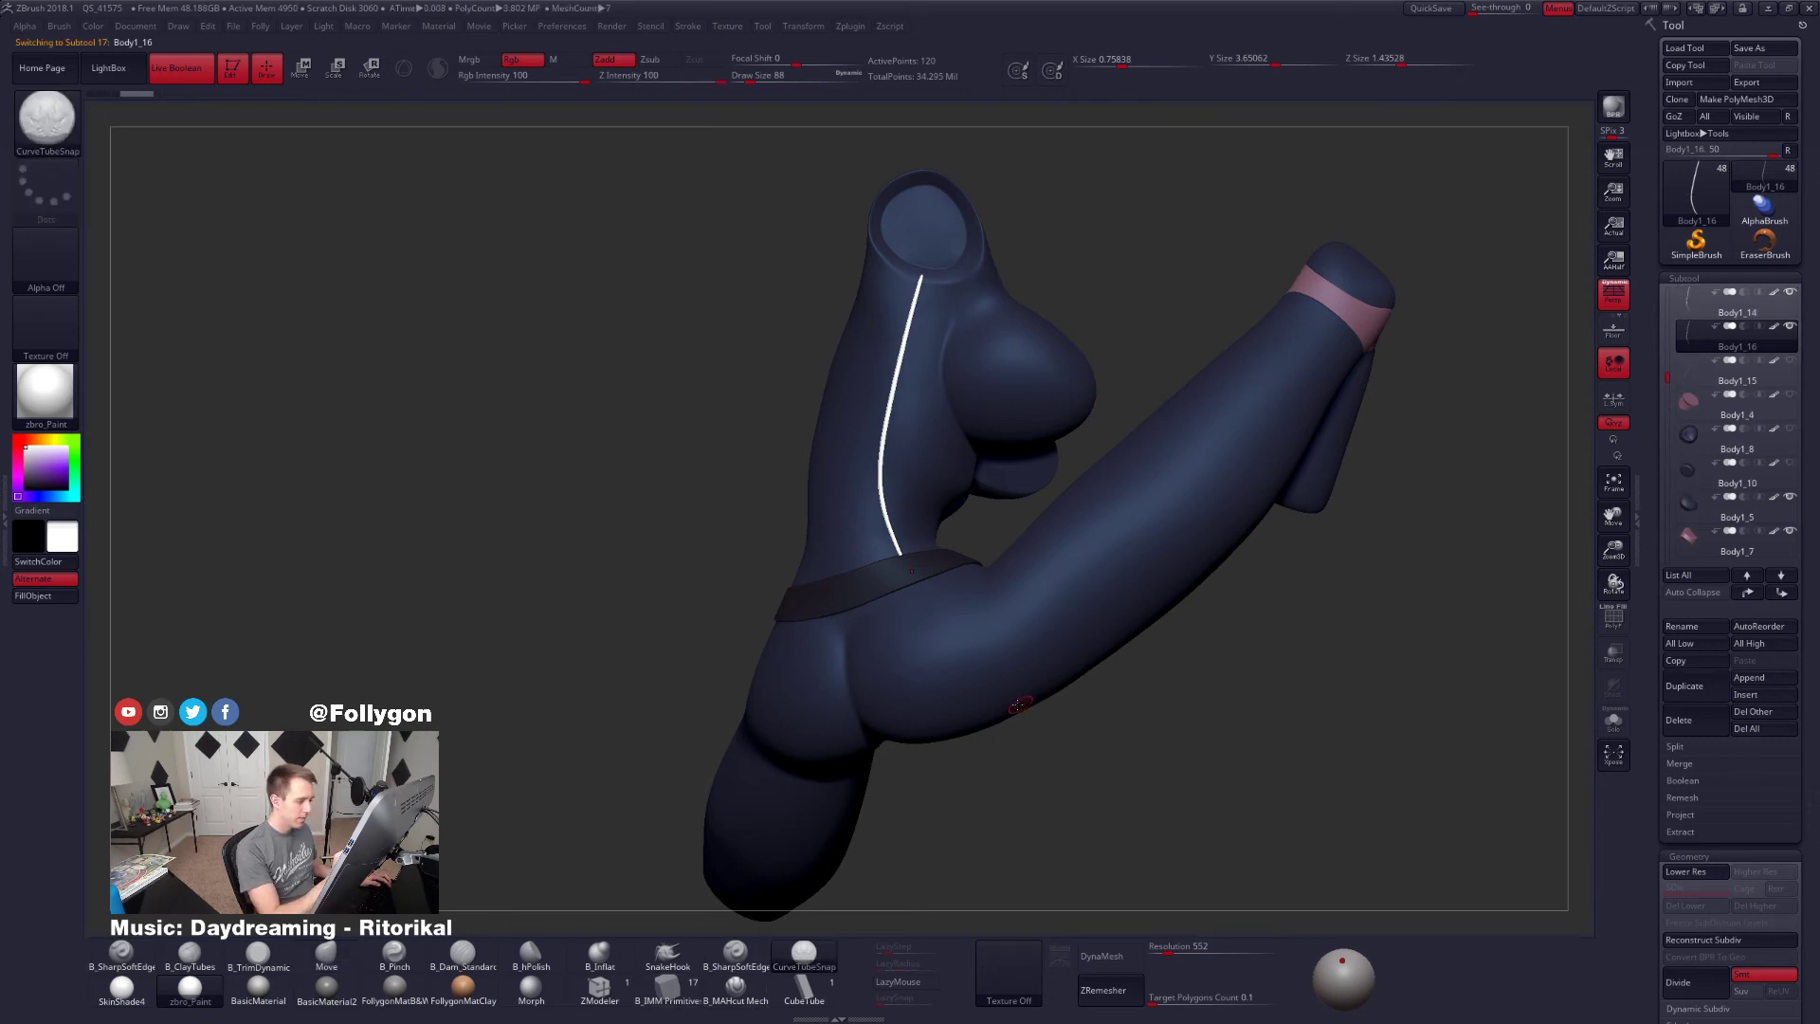
# Try drawing a curve tube along the outer side of the raised leg from the pink band to the hip
pyautogui.moveTo(1017, 705)
pyautogui.mouseDown(button='right')
pyautogui.moveTo(1052, 692)
pyautogui.moveTo(1040, 657)
pyautogui.mouseUp(button='right')
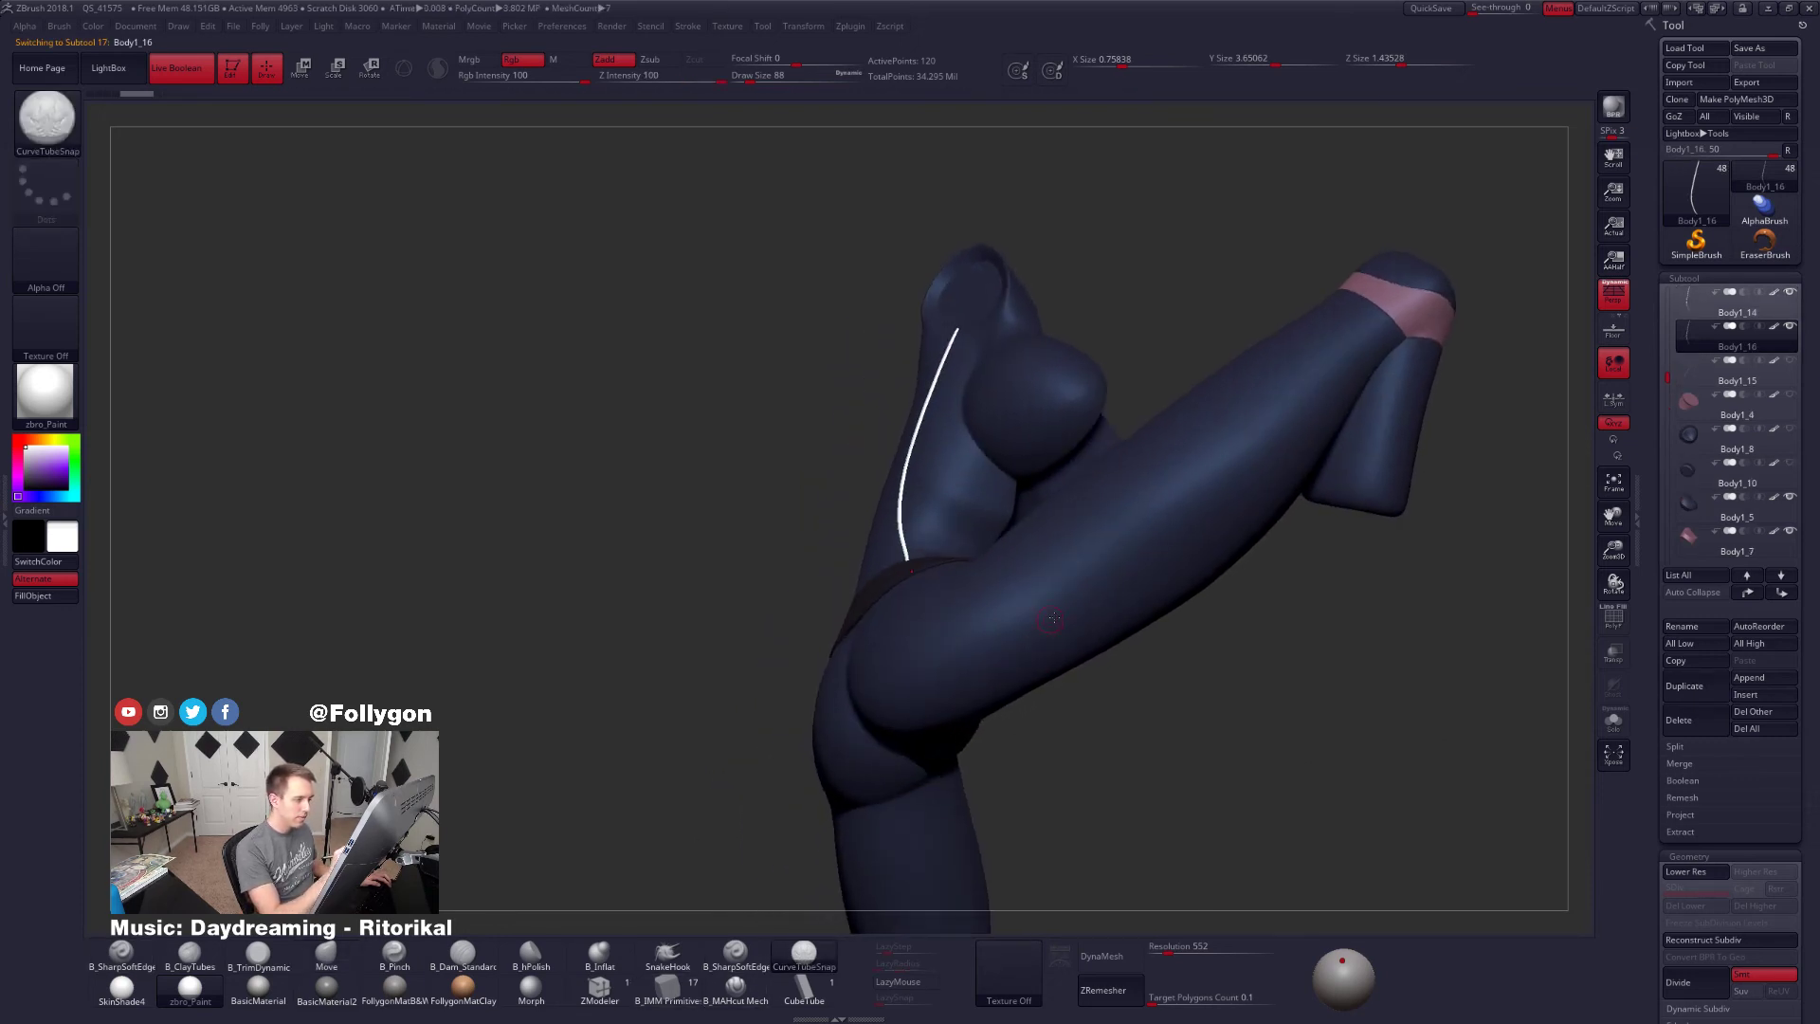
pyautogui.moveTo(1332, 379); pyautogui.dragTo(1359, 311, button='right')
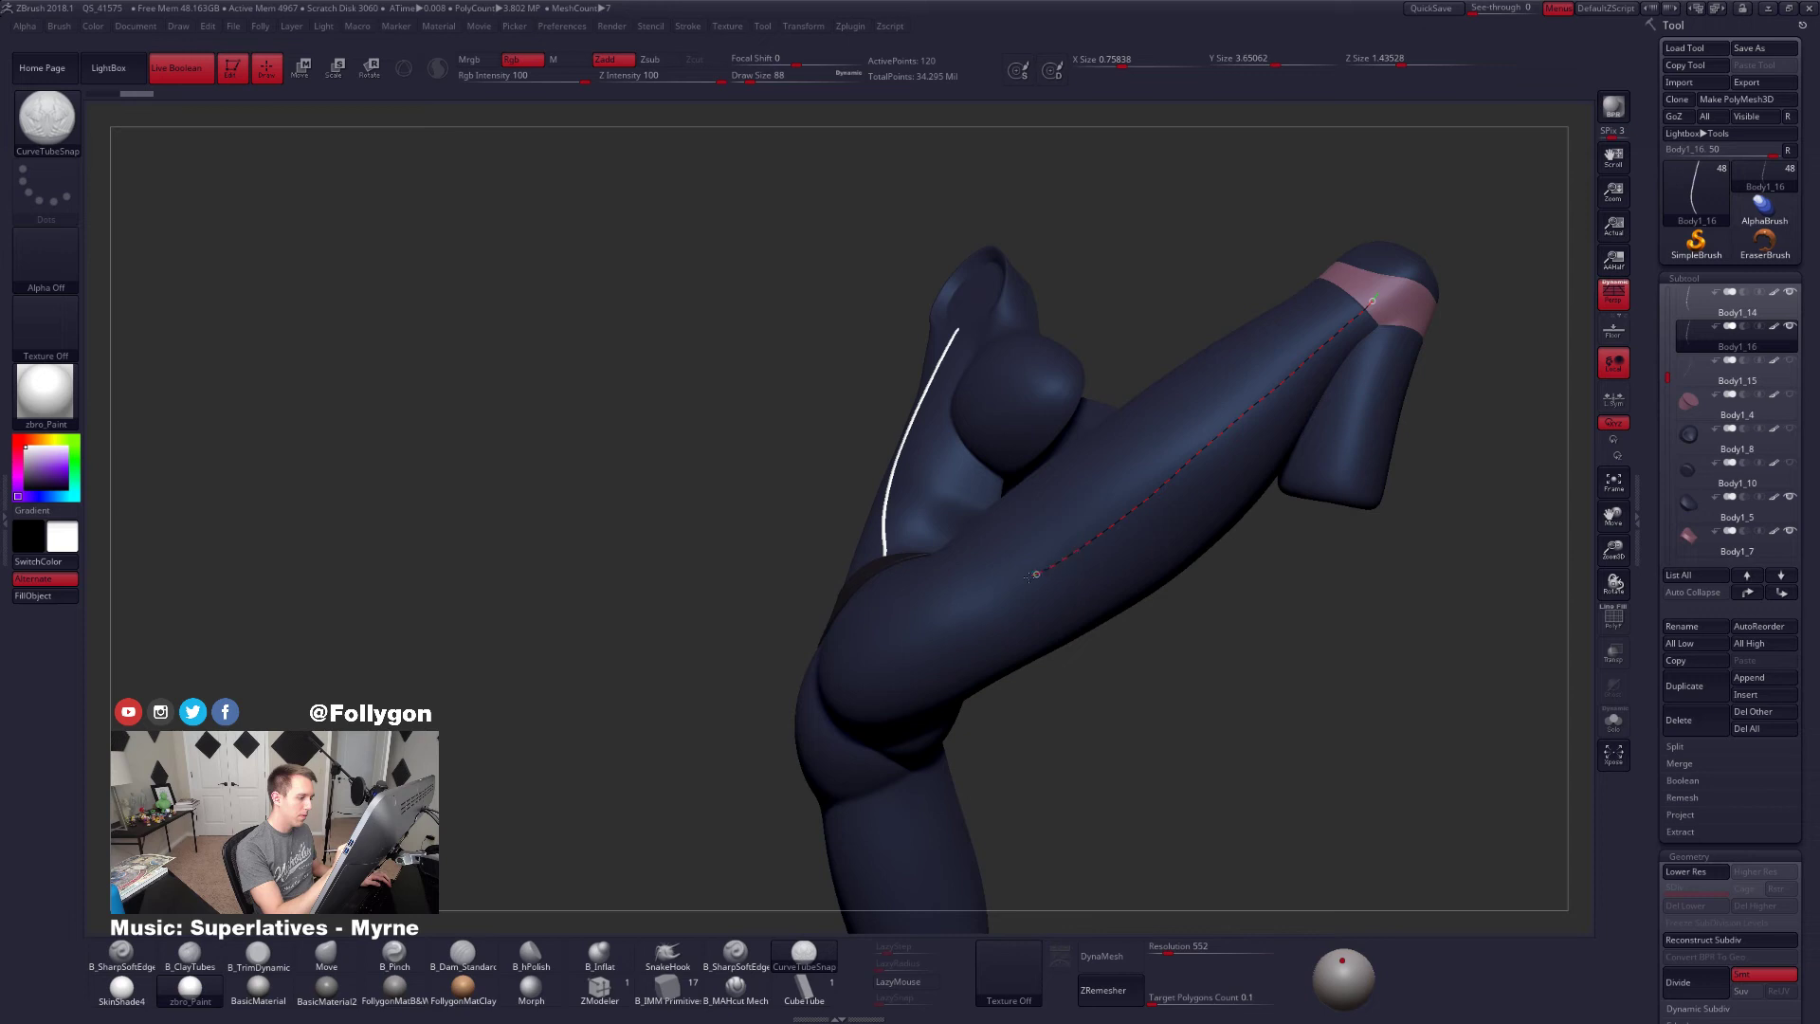
pyautogui.moveTo(924, 595); pyautogui.dragTo(924, 596)
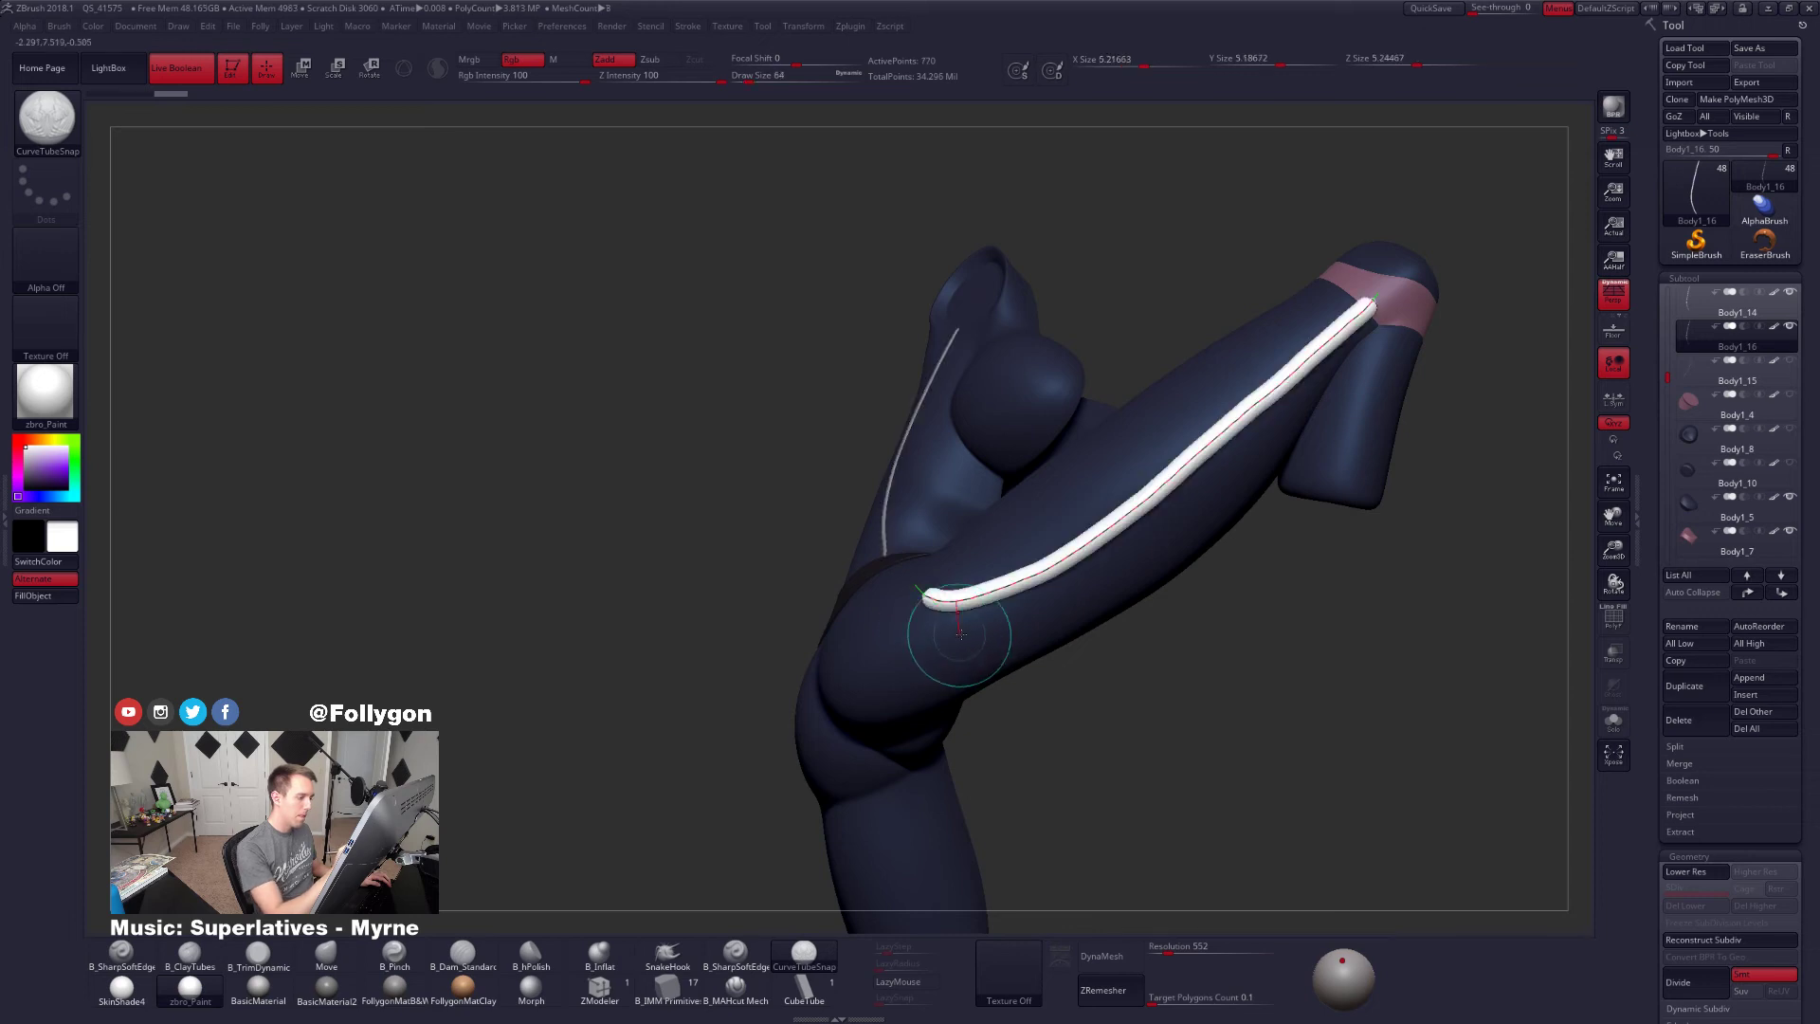
# Reduce the brush draw size, update the leg tube, and try extending its hip end up to the waist belt
pyautogui.moveTo(1034, 637)
pyautogui.mouseDown(button='right')
pyautogui.moveTo(1065, 668)
pyautogui.moveTo(1124, 635)
pyautogui.moveTo(1032, 642)
pyautogui.moveTo(1134, 565)
pyautogui.moveTo(1090, 528)
pyautogui.mouseUp(button='right')
pyautogui.press('space')
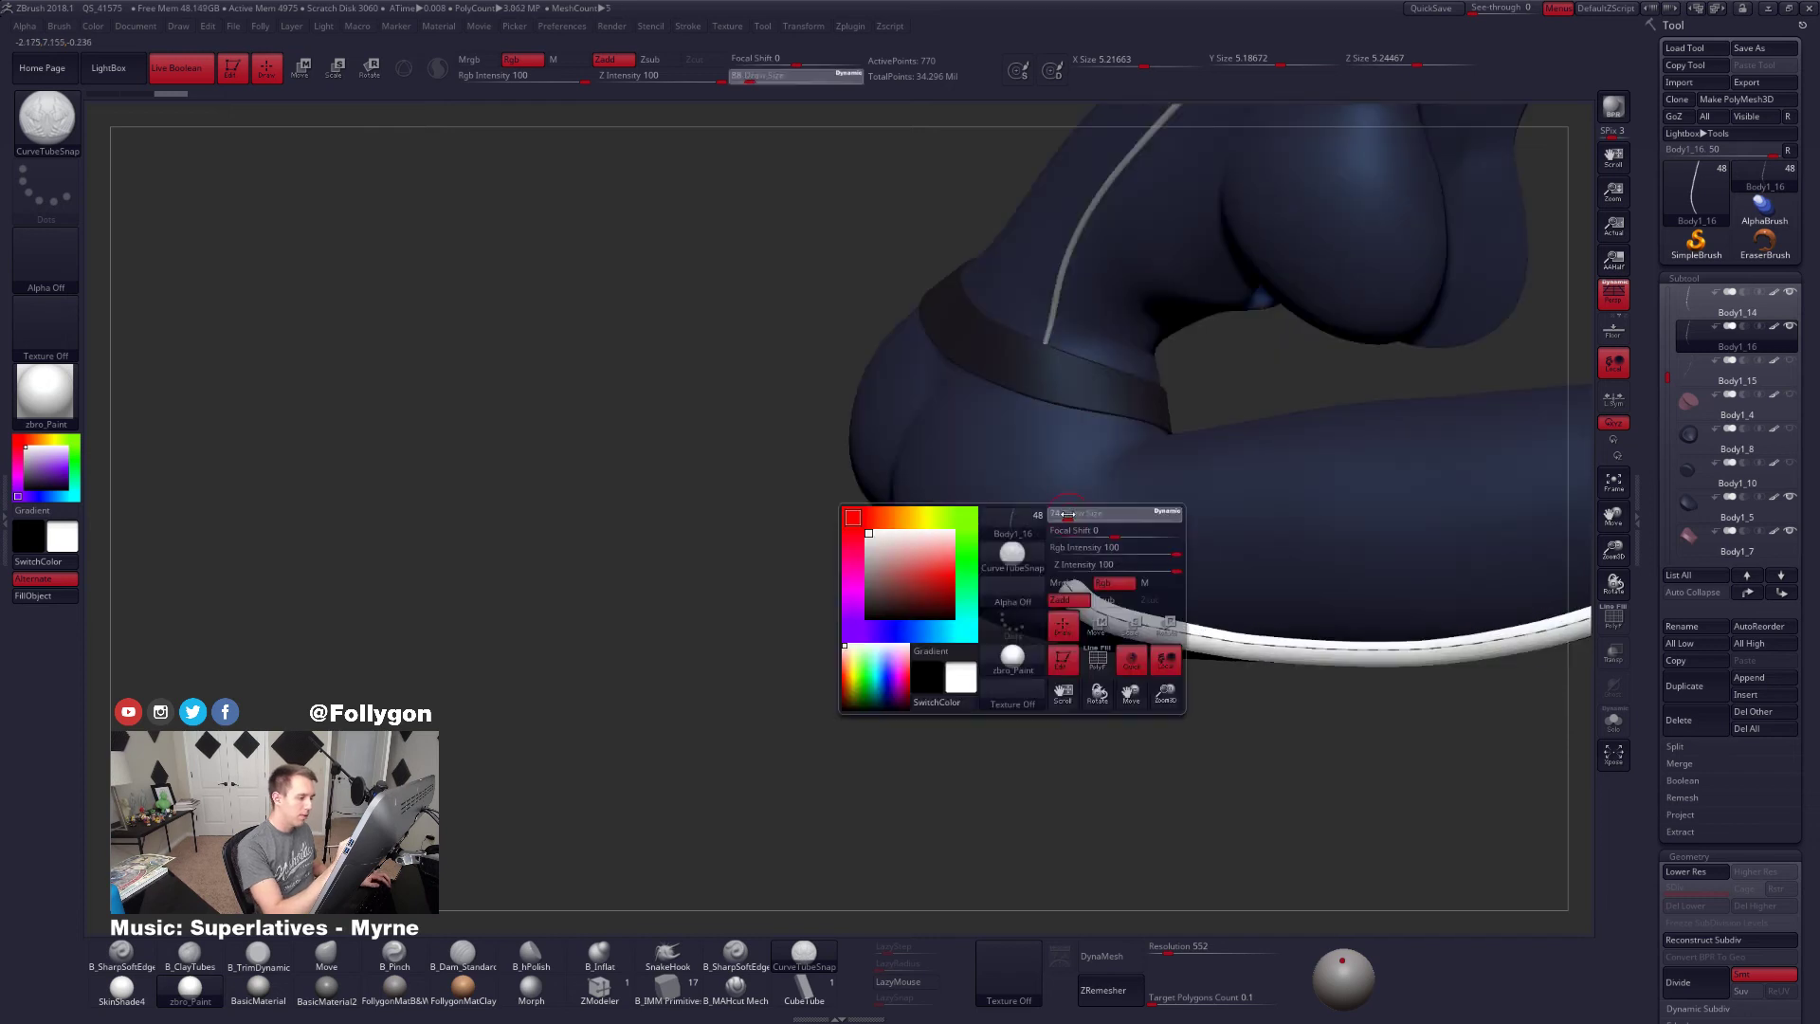
pyautogui.moveTo(1074, 517); pyautogui.dragTo(1056, 517)
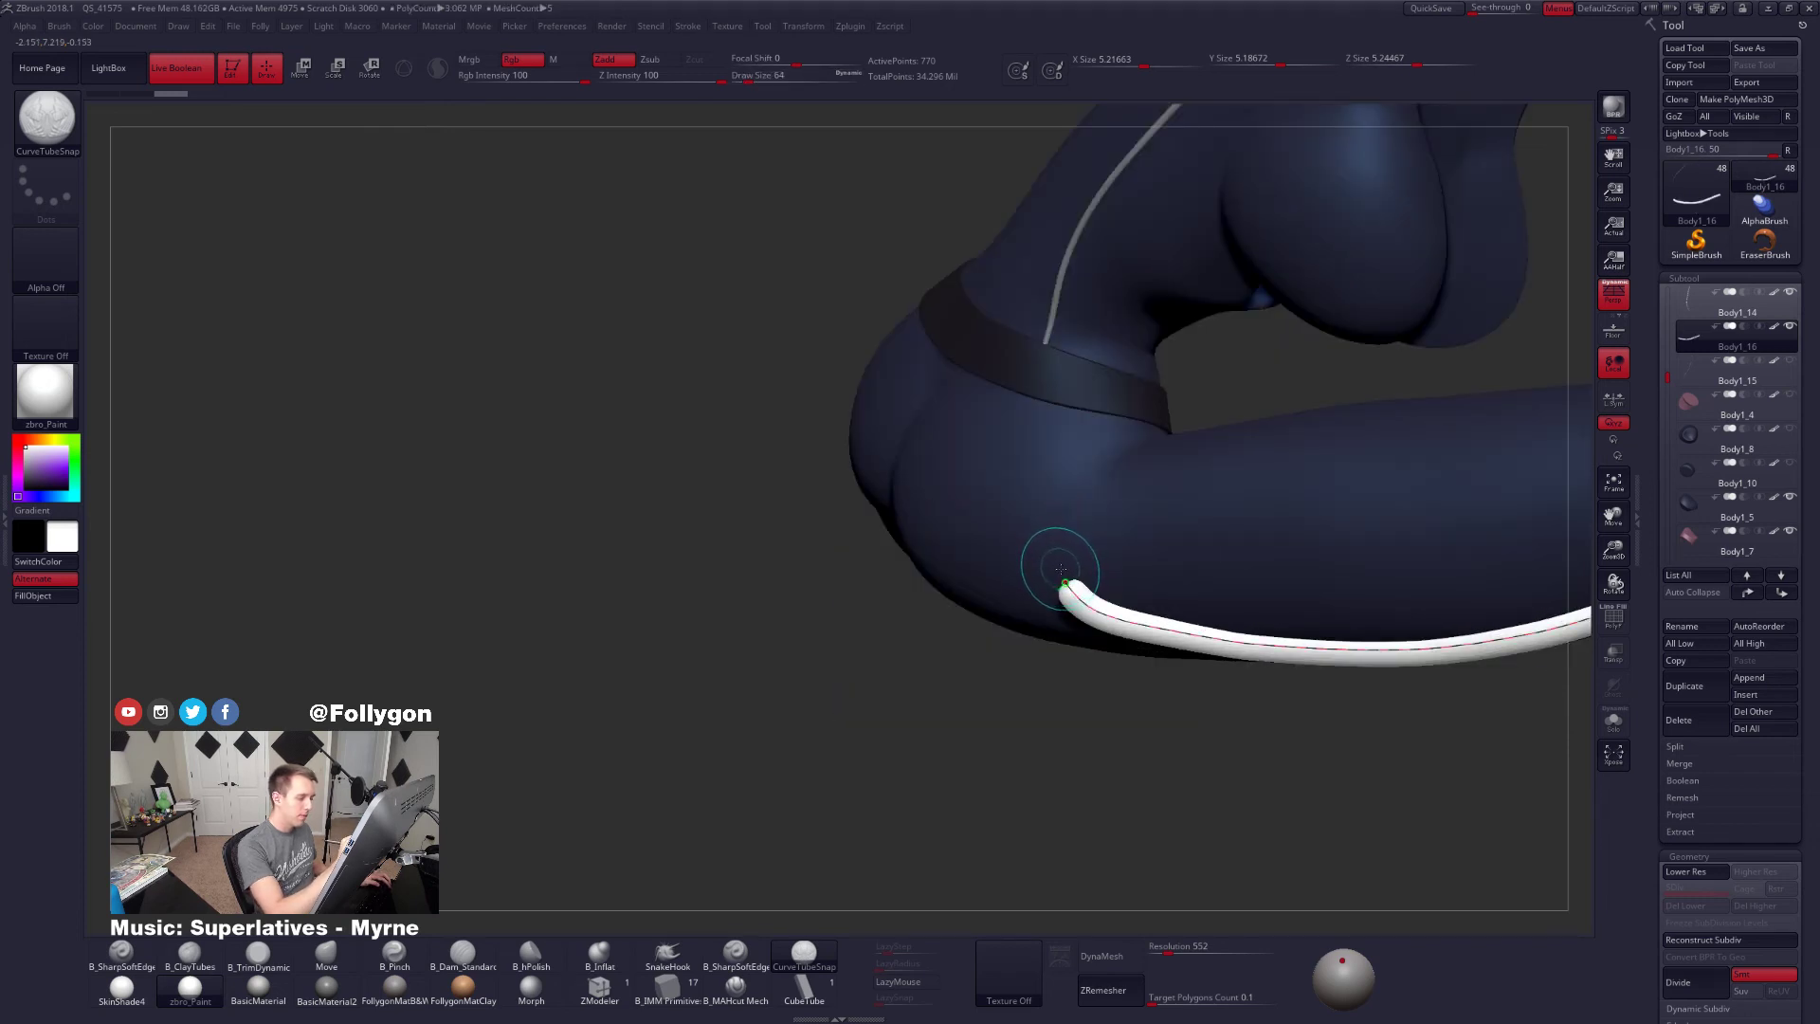
pyautogui.click(1059, 564)
pyautogui.click(1059, 564)
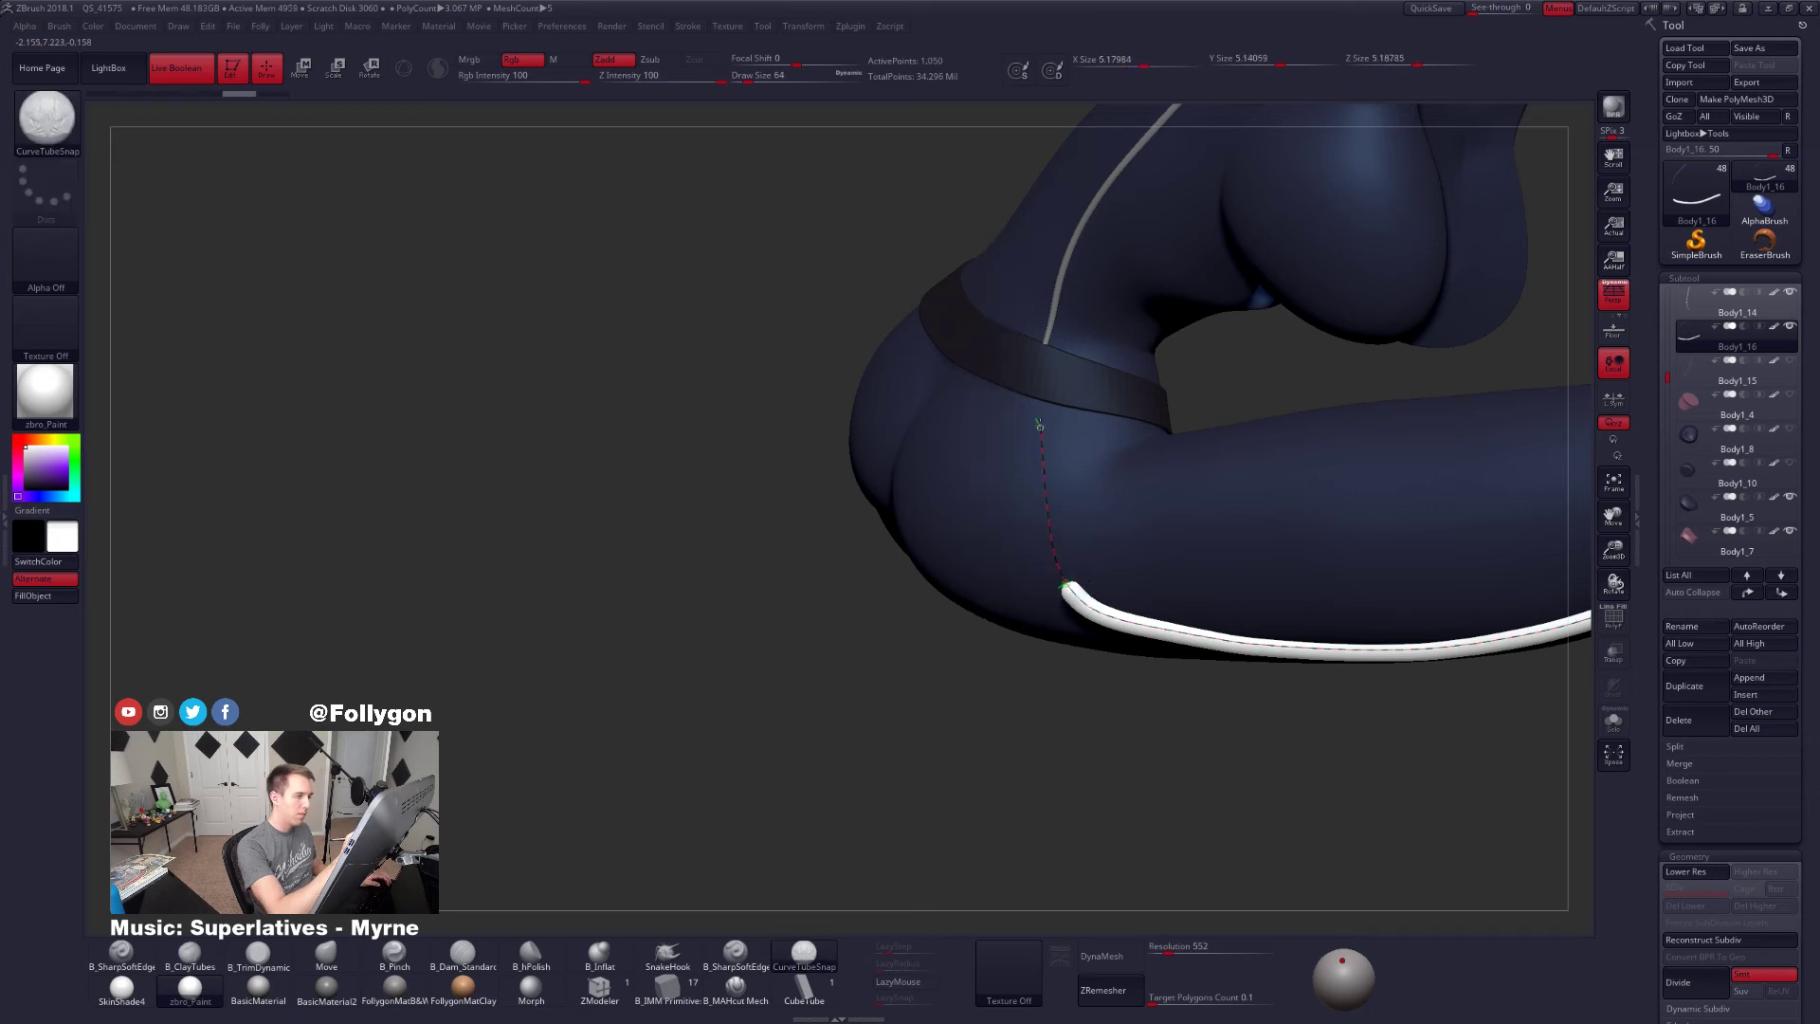
pyautogui.moveTo(1041, 387); pyautogui.dragTo(1040, 384)
# Undo the tube extension and the leg tube, restoring the duplicated torso strip
pyautogui.keyDown('ctrl'); pyautogui.moveTo(1251, 544); pyautogui.dragTo(1291, 709, button='right'); pyautogui.keyUp('ctrl')
pyautogui.moveTo(1292, 709)
pyautogui.mouseDown()
pyautogui.moveTo(1209, 707)
pyautogui.moveTo(1229, 734)
pyautogui.moveTo(1190, 734)
pyautogui.mouseUp()
pyautogui.hotkey('ctrl', 'z')
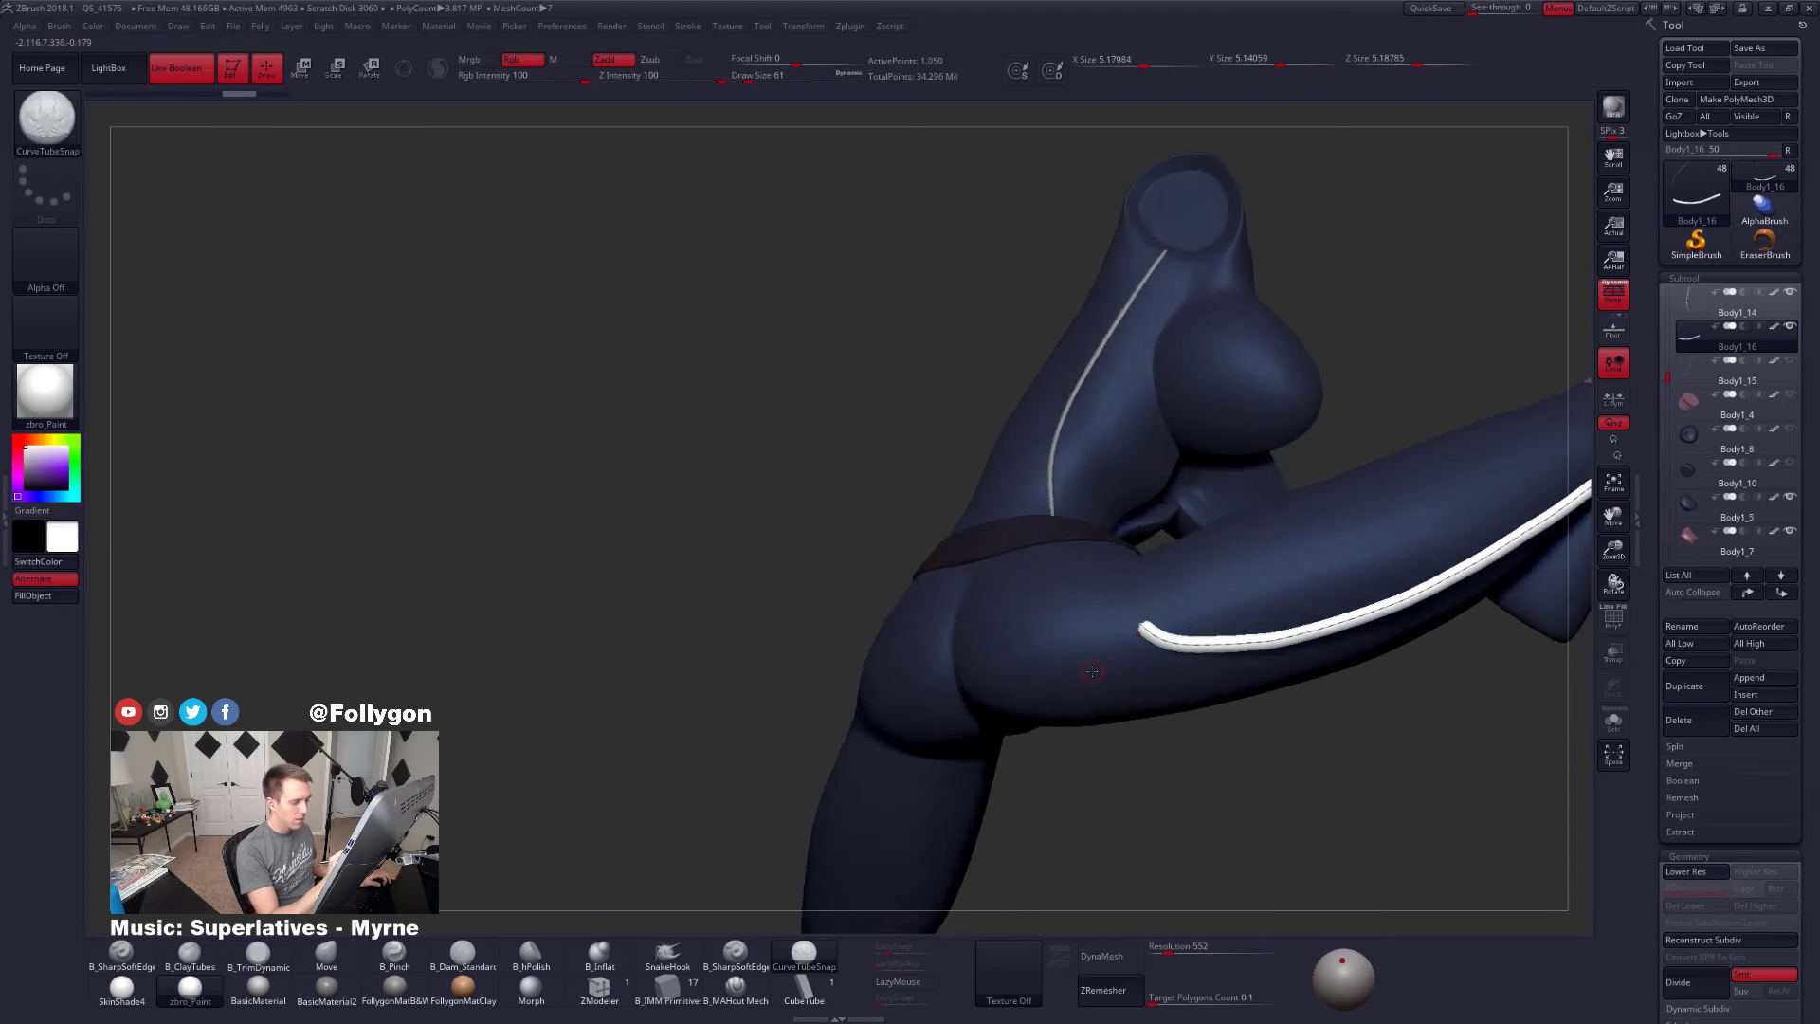
pyautogui.moveTo(1089, 673)
pyautogui.mouseDown(button='right')
pyautogui.moveTo(1065, 657)
pyautogui.moveTo(1007, 690)
pyautogui.mouseUp(button='right')
pyautogui.hotkey('ctrl', 'z')
pyautogui.hotkey('ctrl', 'z')
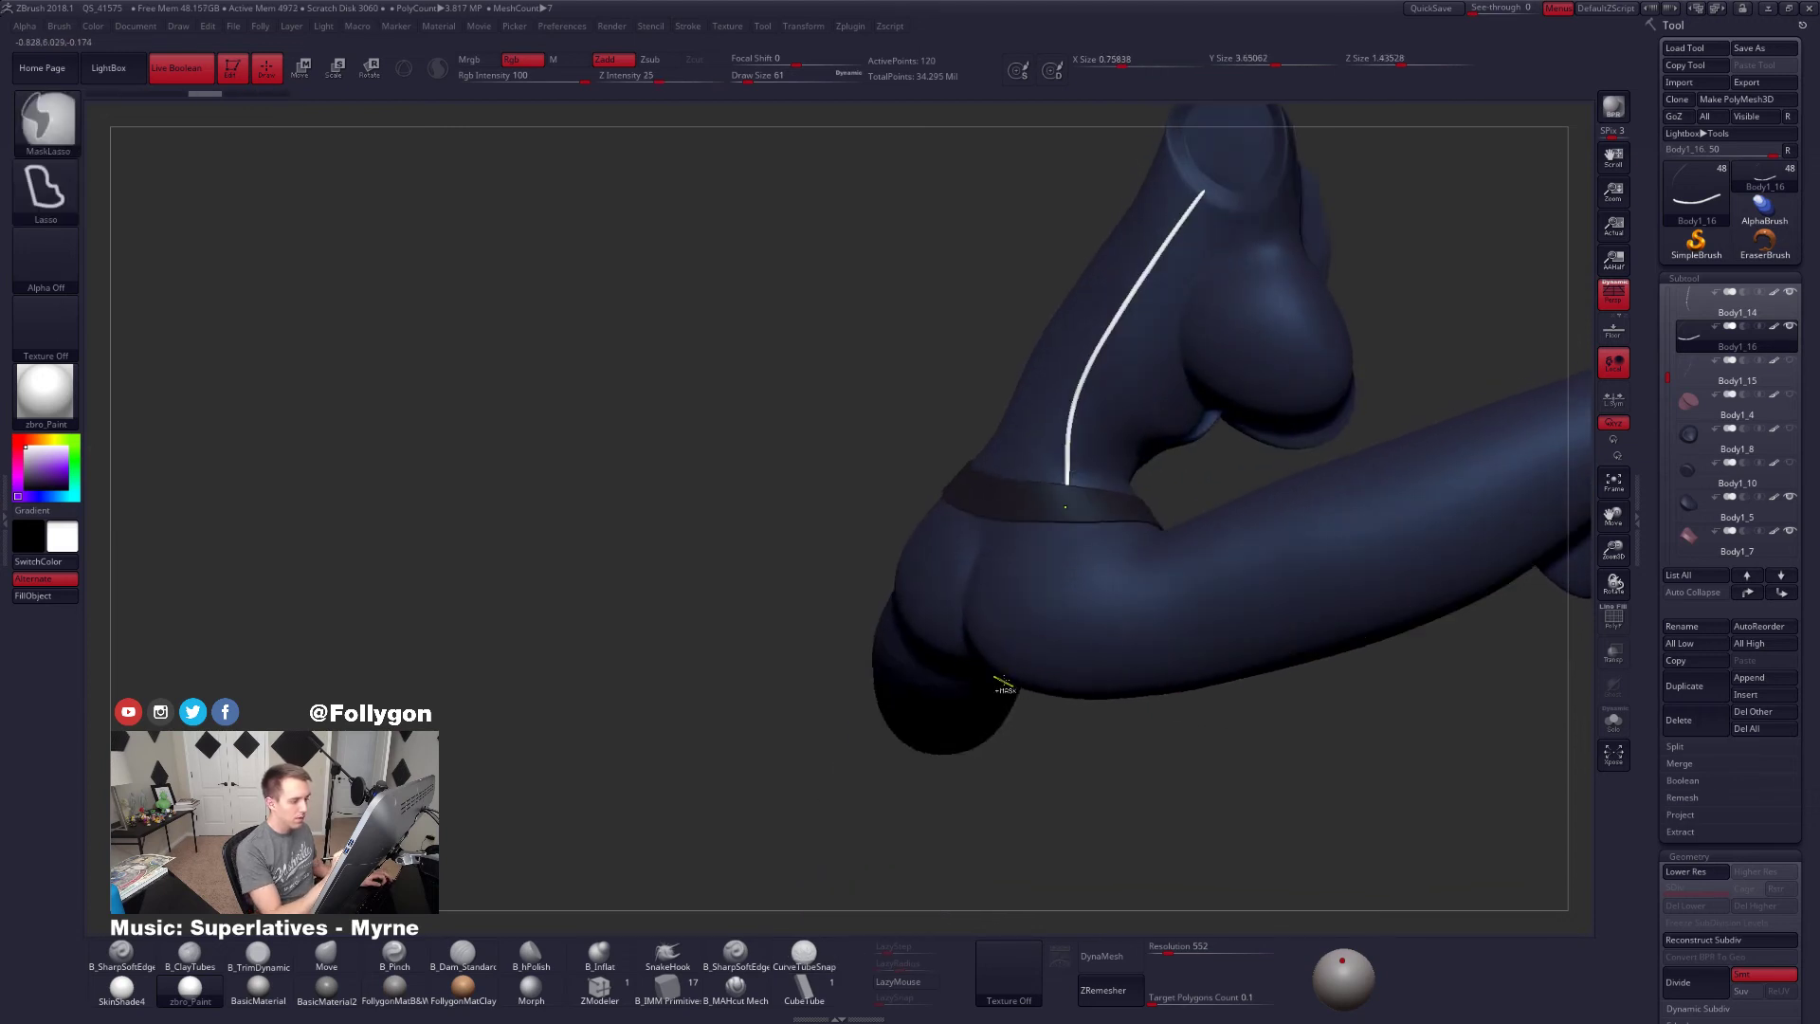
# Draw a curve tube from the waist belt around the hip and extend it along the raised leg to the pink band
pyautogui.press('space')
pyautogui.moveTo(1090, 586); pyautogui.dragTo(1087, 587)
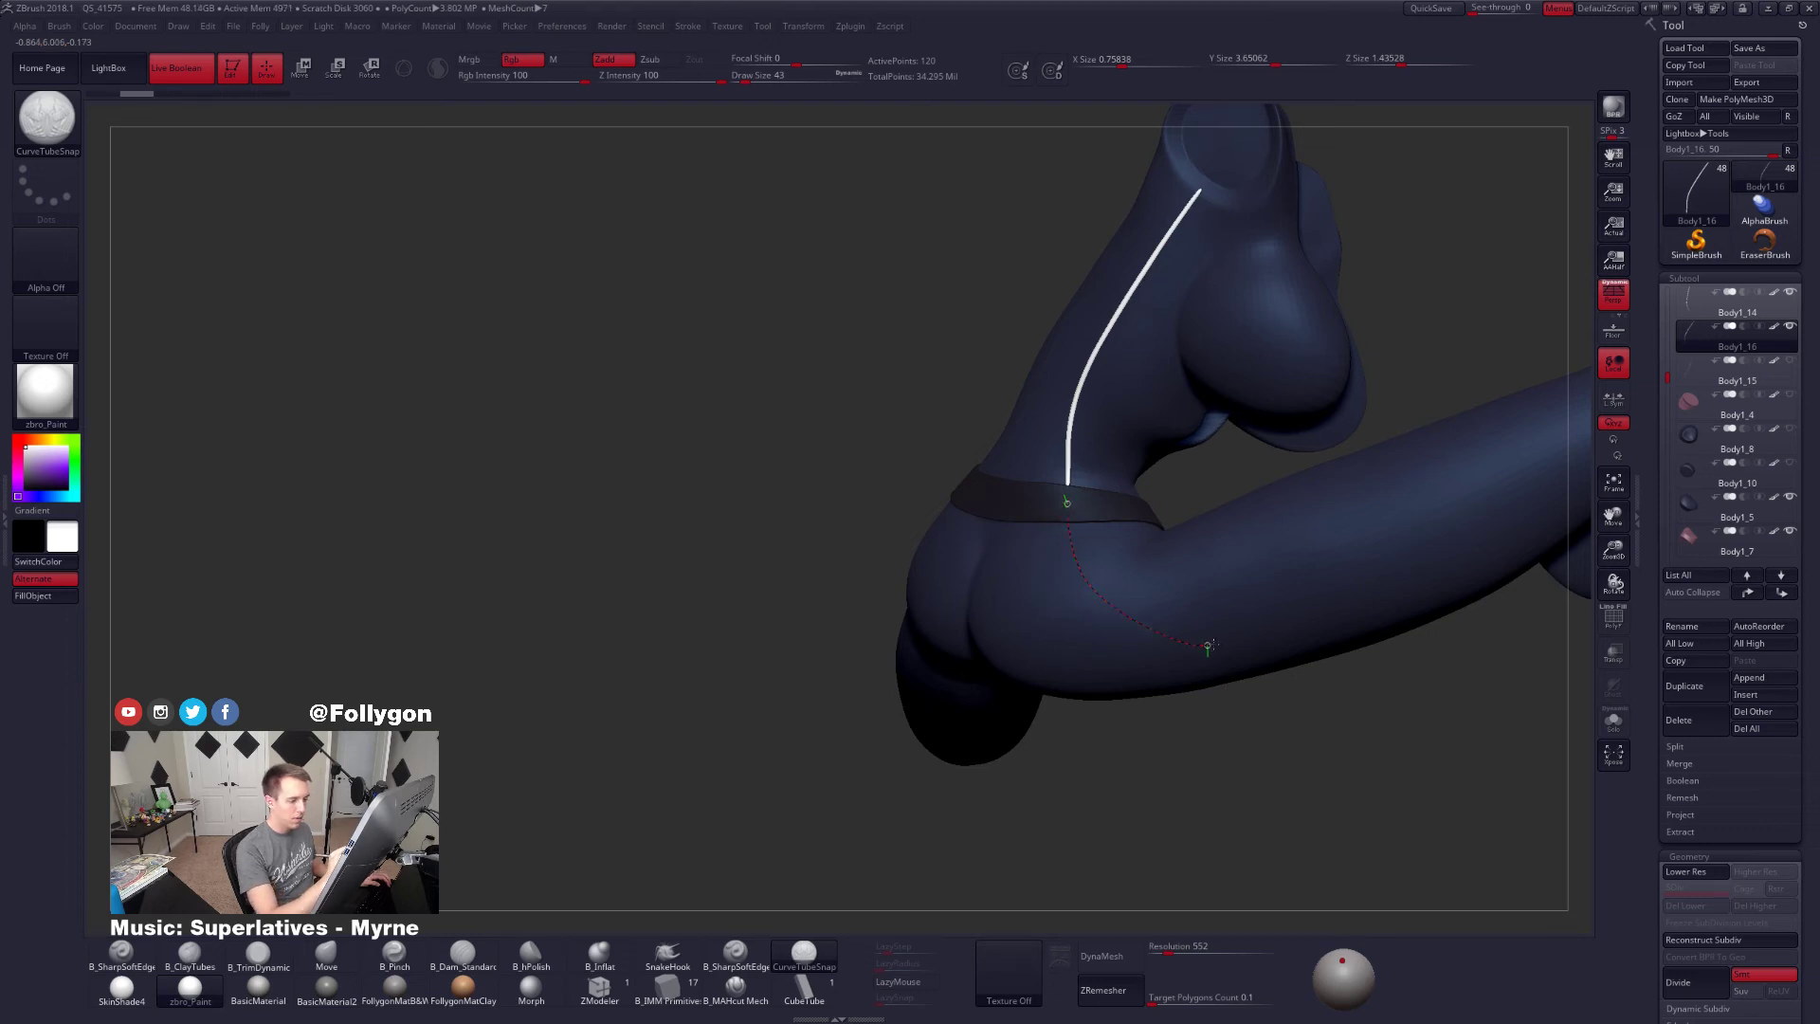
pyautogui.moveTo(1302, 618); pyautogui.dragTo(1302, 618)
pyautogui.moveTo(1422, 650)
pyautogui.mouseDown(button='right')
pyautogui.moveTo(1266, 574)
pyautogui.moveTo(1146, 597)
pyautogui.moveTo(1129, 575)
pyautogui.mouseUp(button='right')
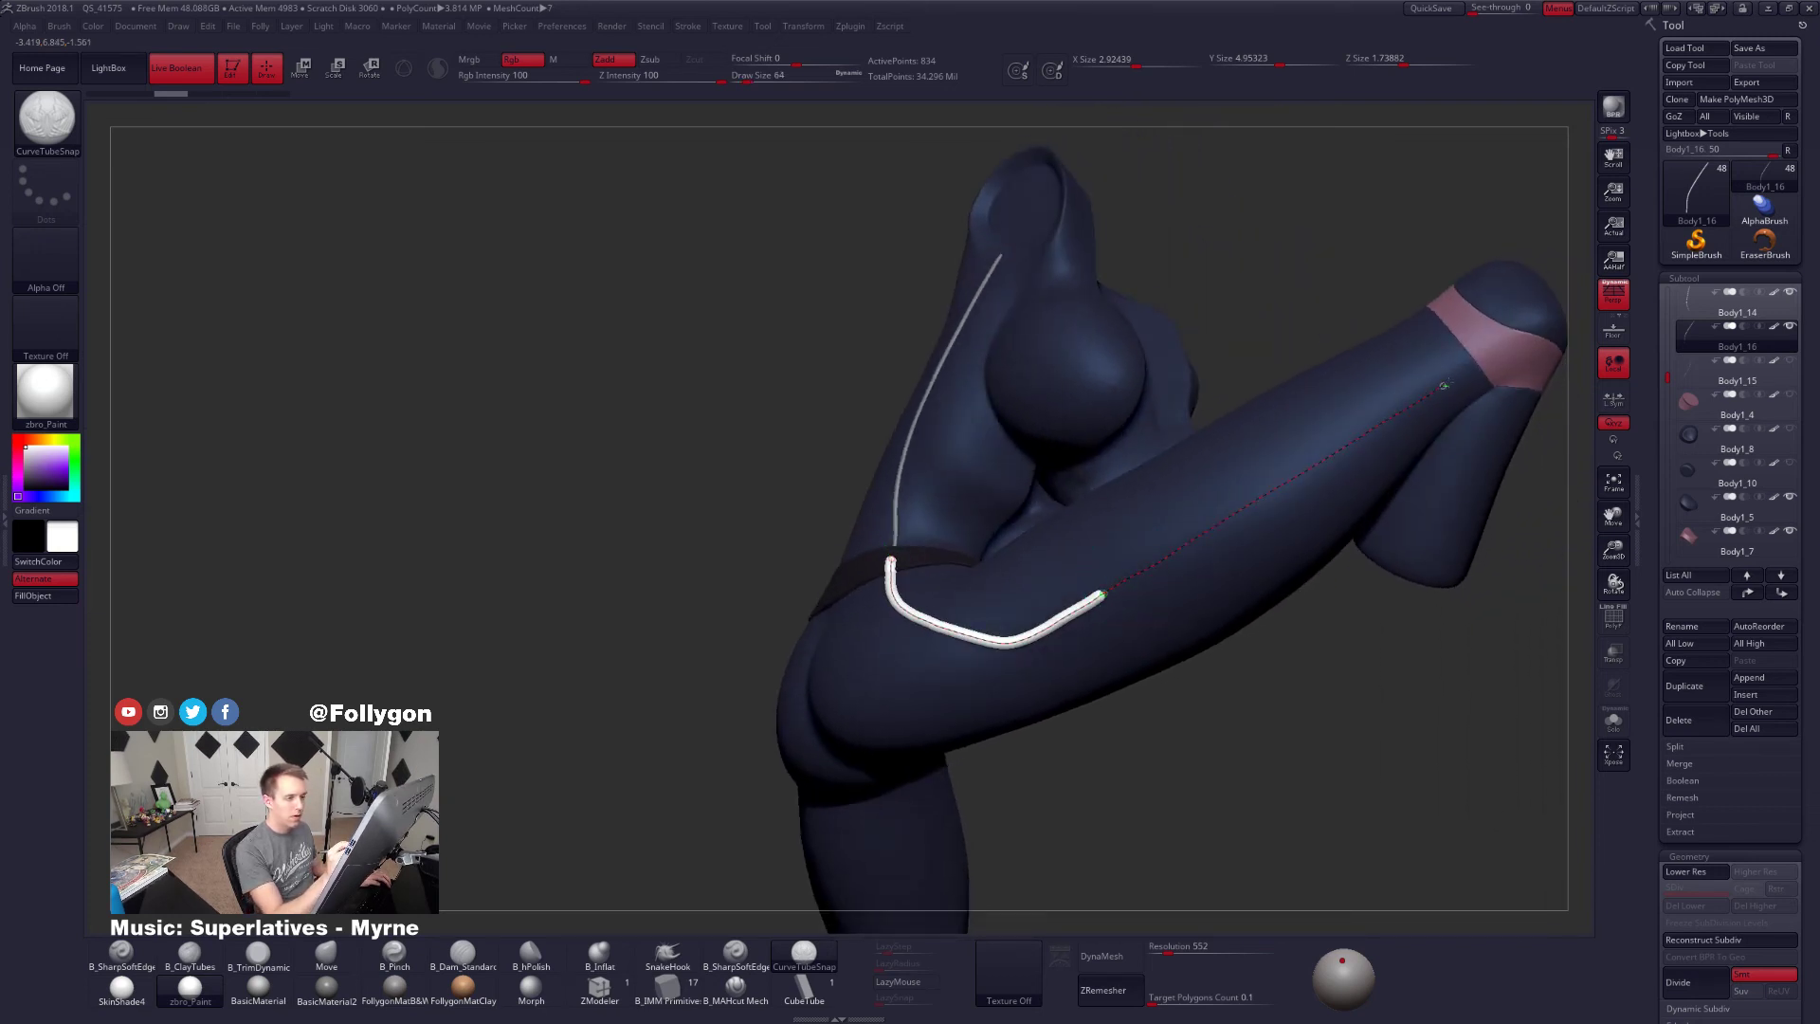
pyautogui.moveTo(1419, 410); pyautogui.dragTo(1419, 410)
pyautogui.moveTo(1419, 410)
pyautogui.mouseDown(button='right')
pyautogui.moveTo(1184, 645)
pyautogui.moveTo(1058, 669)
pyautogui.moveTo(1171, 668)
pyautogui.mouseUp(button='right')
pyautogui.click(1058, 678)
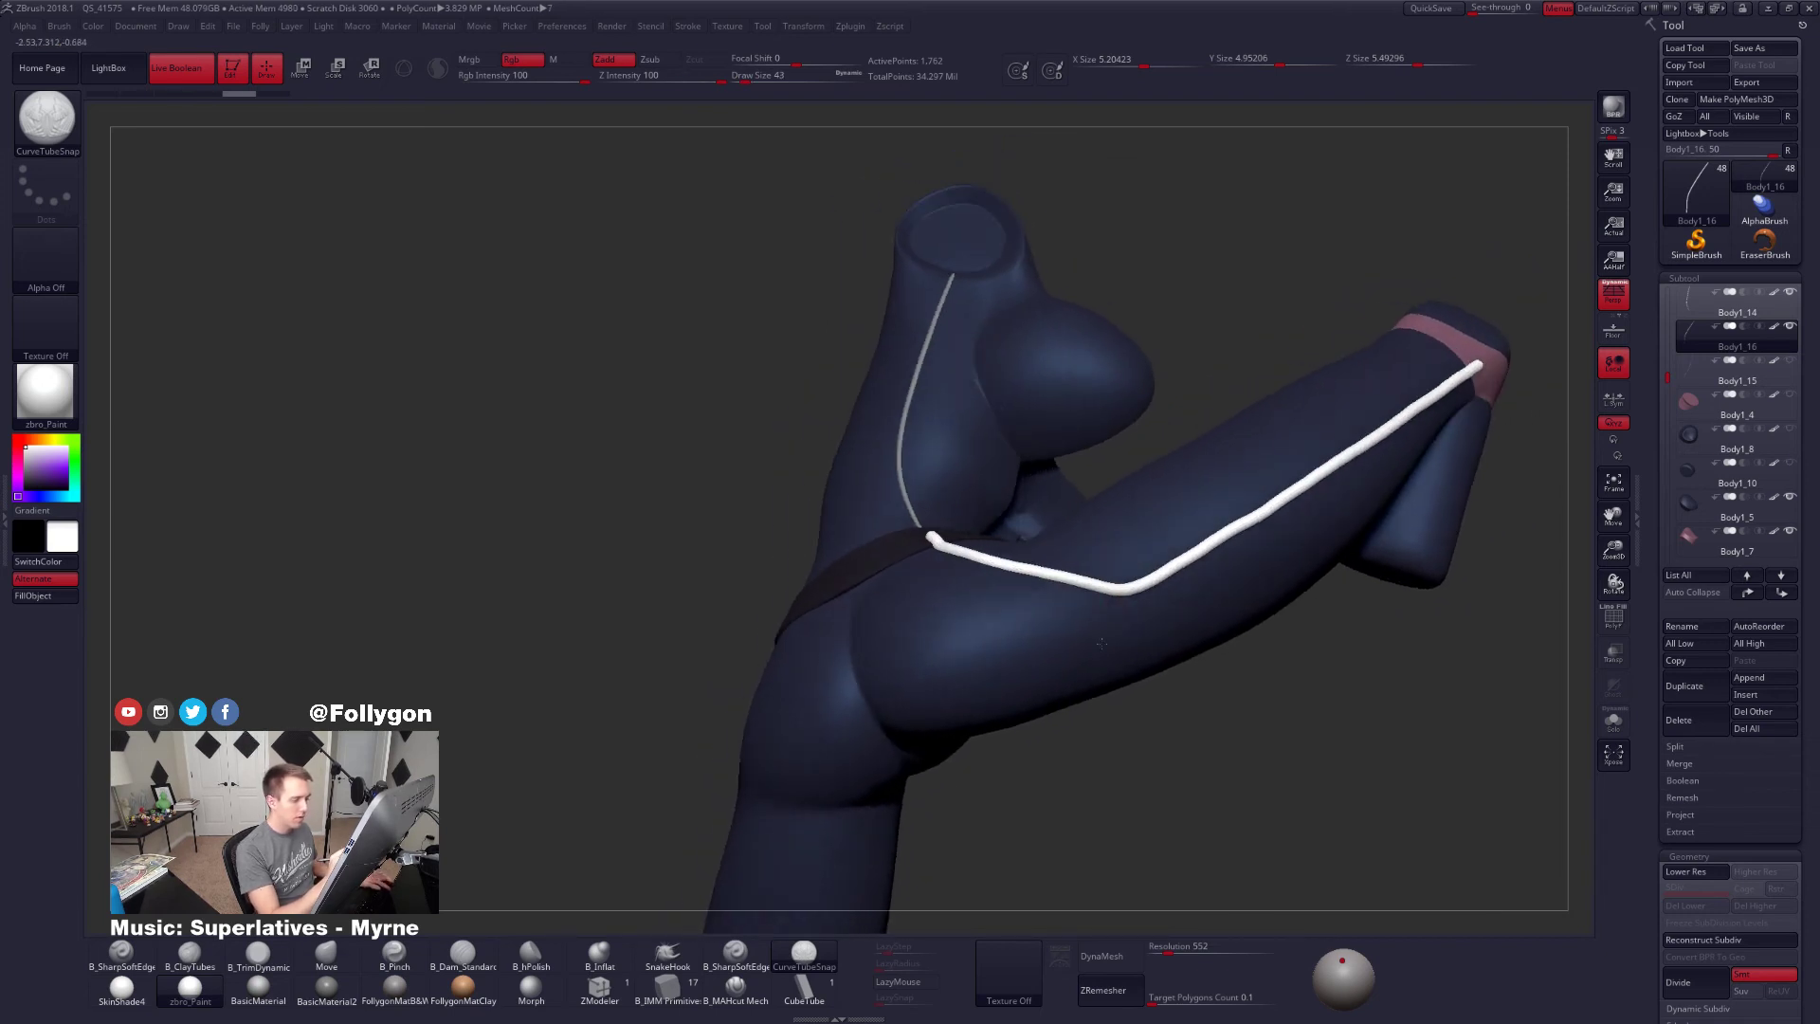
# Round the leg tube's corner at the hip using the Move brush at draw size 321
pyautogui.press('b')
pyautogui.press('m')
pyautogui.press('v')
pyautogui.press('space')
pyautogui.moveTo(1113, 594); pyautogui.dragTo(1159, 599)
pyautogui.moveTo(1141, 606); pyautogui.dragTo(1102, 606, button='right')
pyautogui.moveTo(1120, 597); pyautogui.dragTo(1126, 597)
pyautogui.press('space')
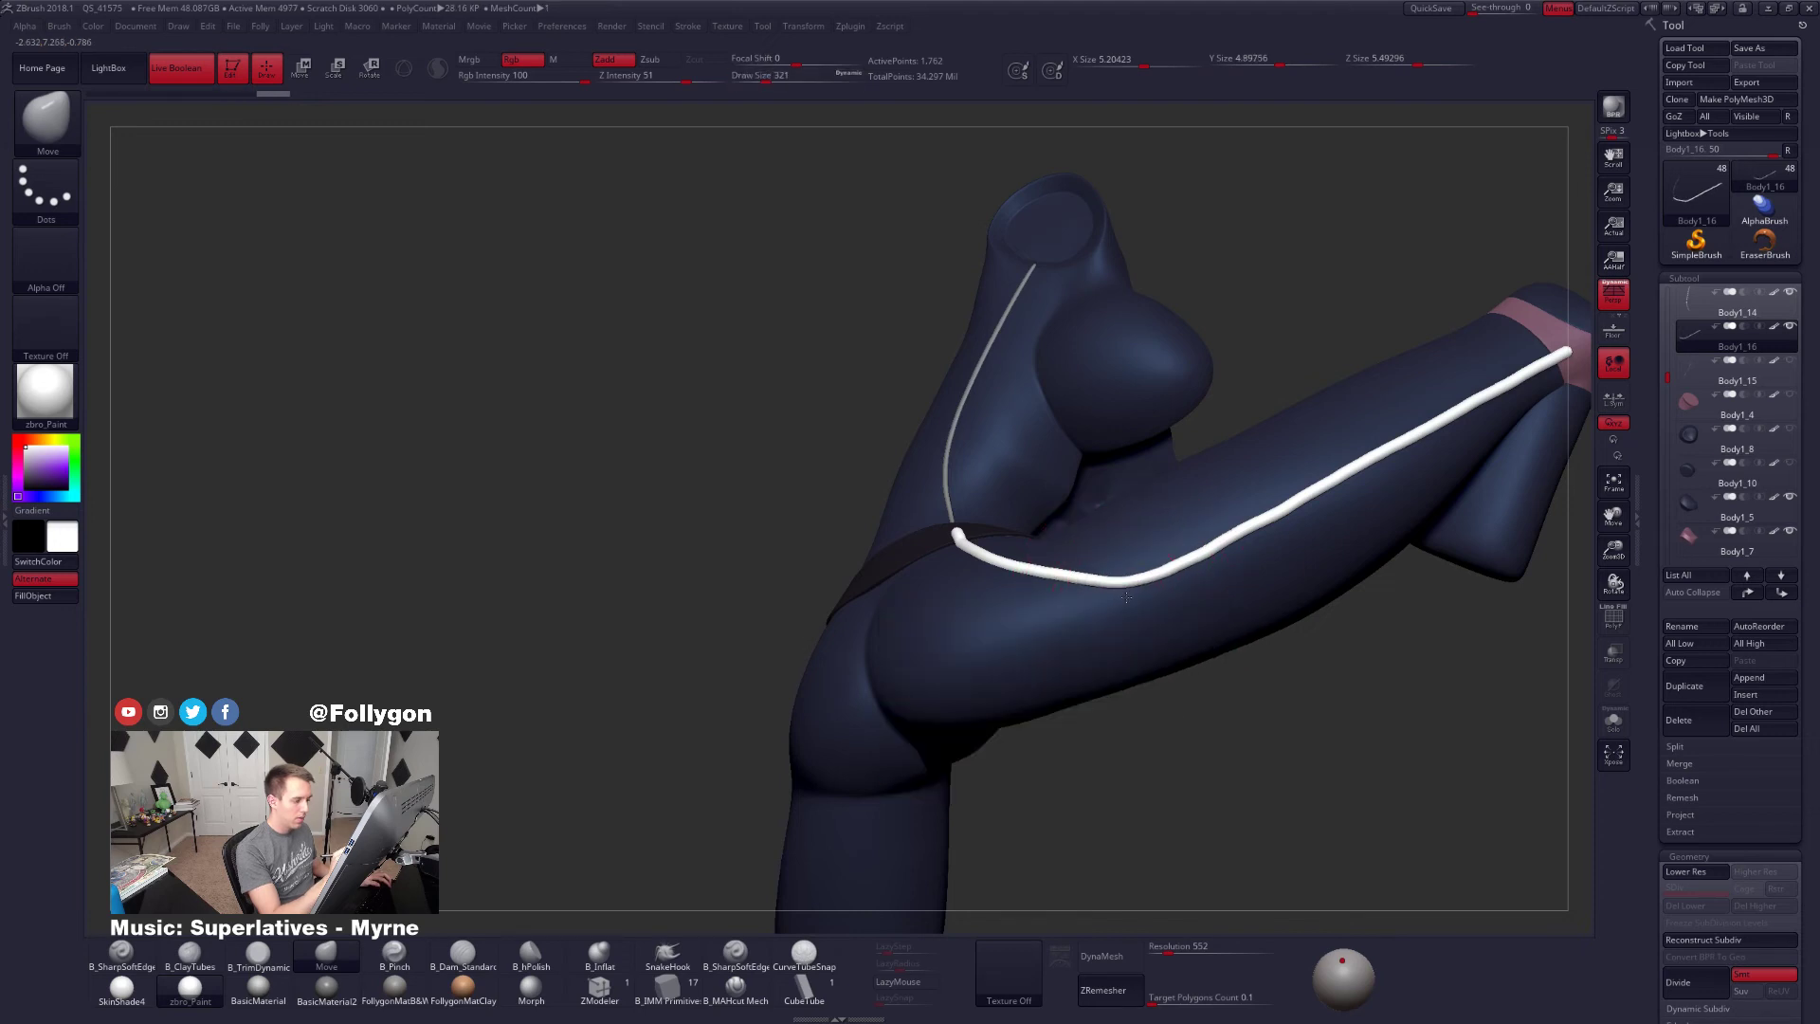
# Enlarge the Move brush to draw size 677, smooth the tube's curve from the waist belt around the hip, and check its wireframe
pyautogui.moveTo(1123, 588)
pyautogui.mouseDown(button='right')
pyautogui.moveTo(1117, 692)
pyautogui.moveTo(1113, 671)
pyautogui.moveTo(1209, 804)
pyautogui.moveTo(1185, 612)
pyautogui.mouseUp(button='right')
pyautogui.press('space')
pyautogui.moveTo(1185, 612); pyautogui.dragTo(1168, 617)
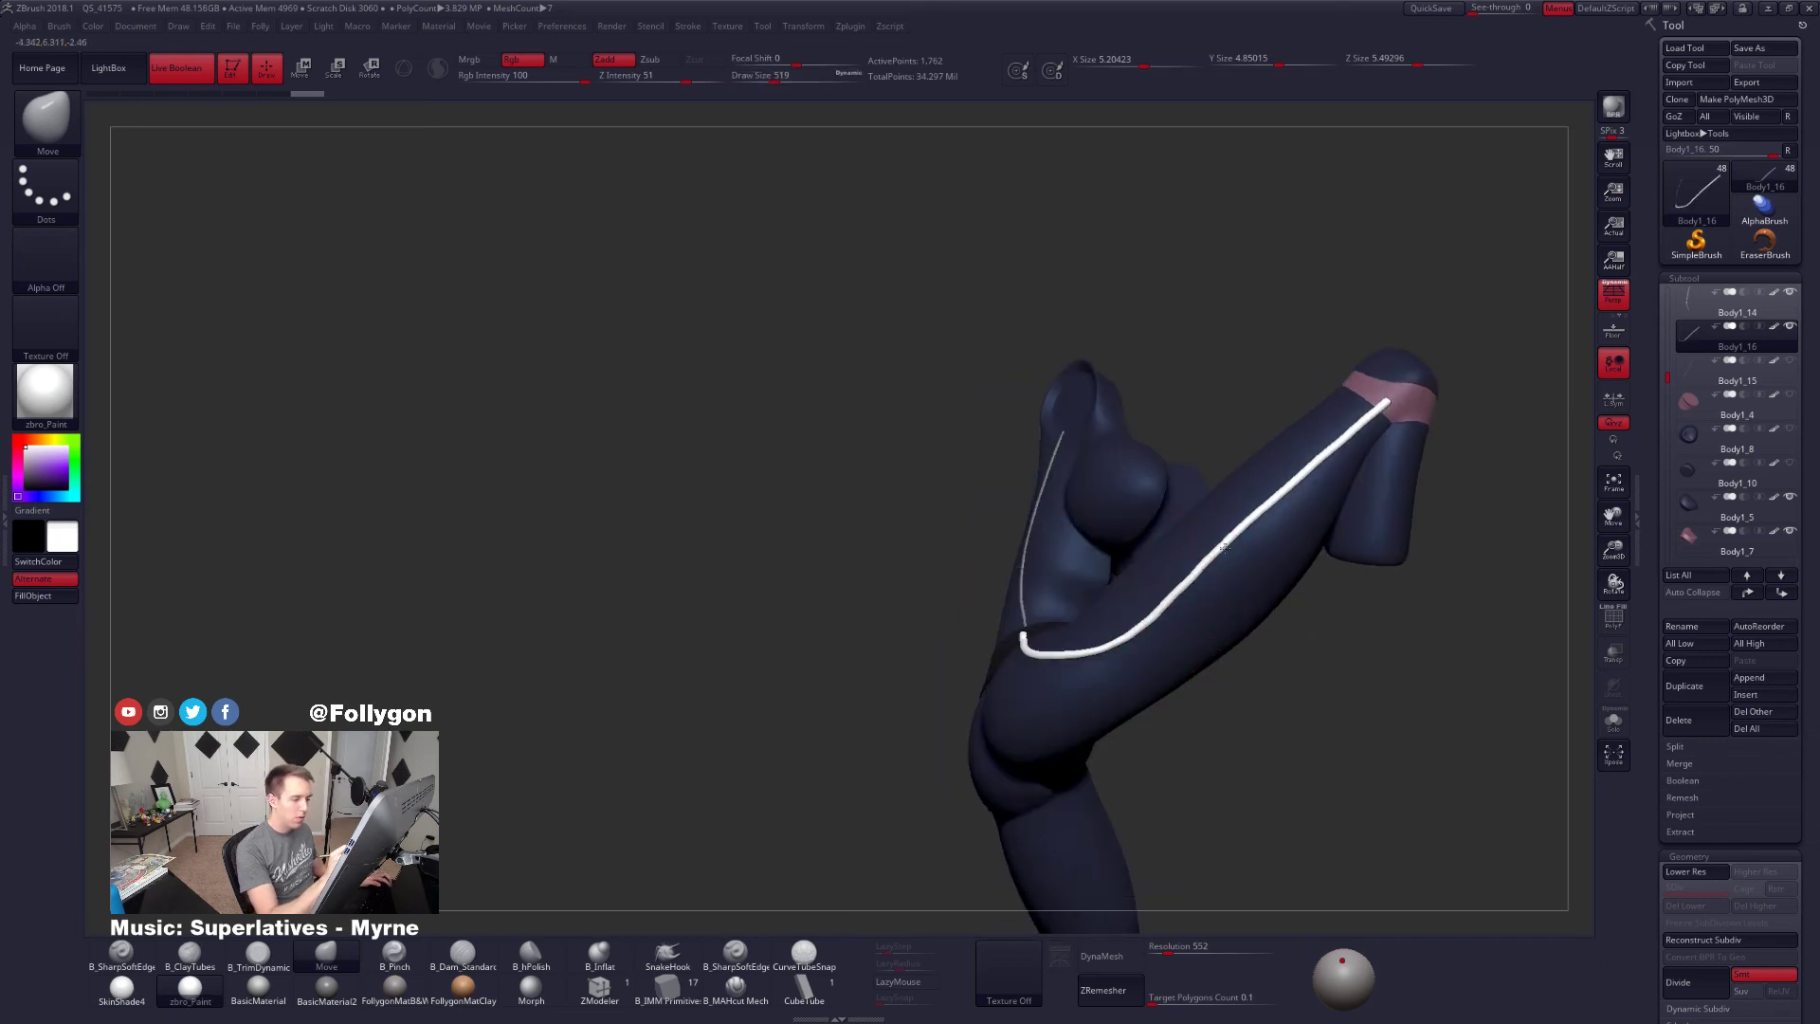
pyautogui.press('space')
pyautogui.moveTo(1270, 502); pyautogui.dragTo(1283, 502)
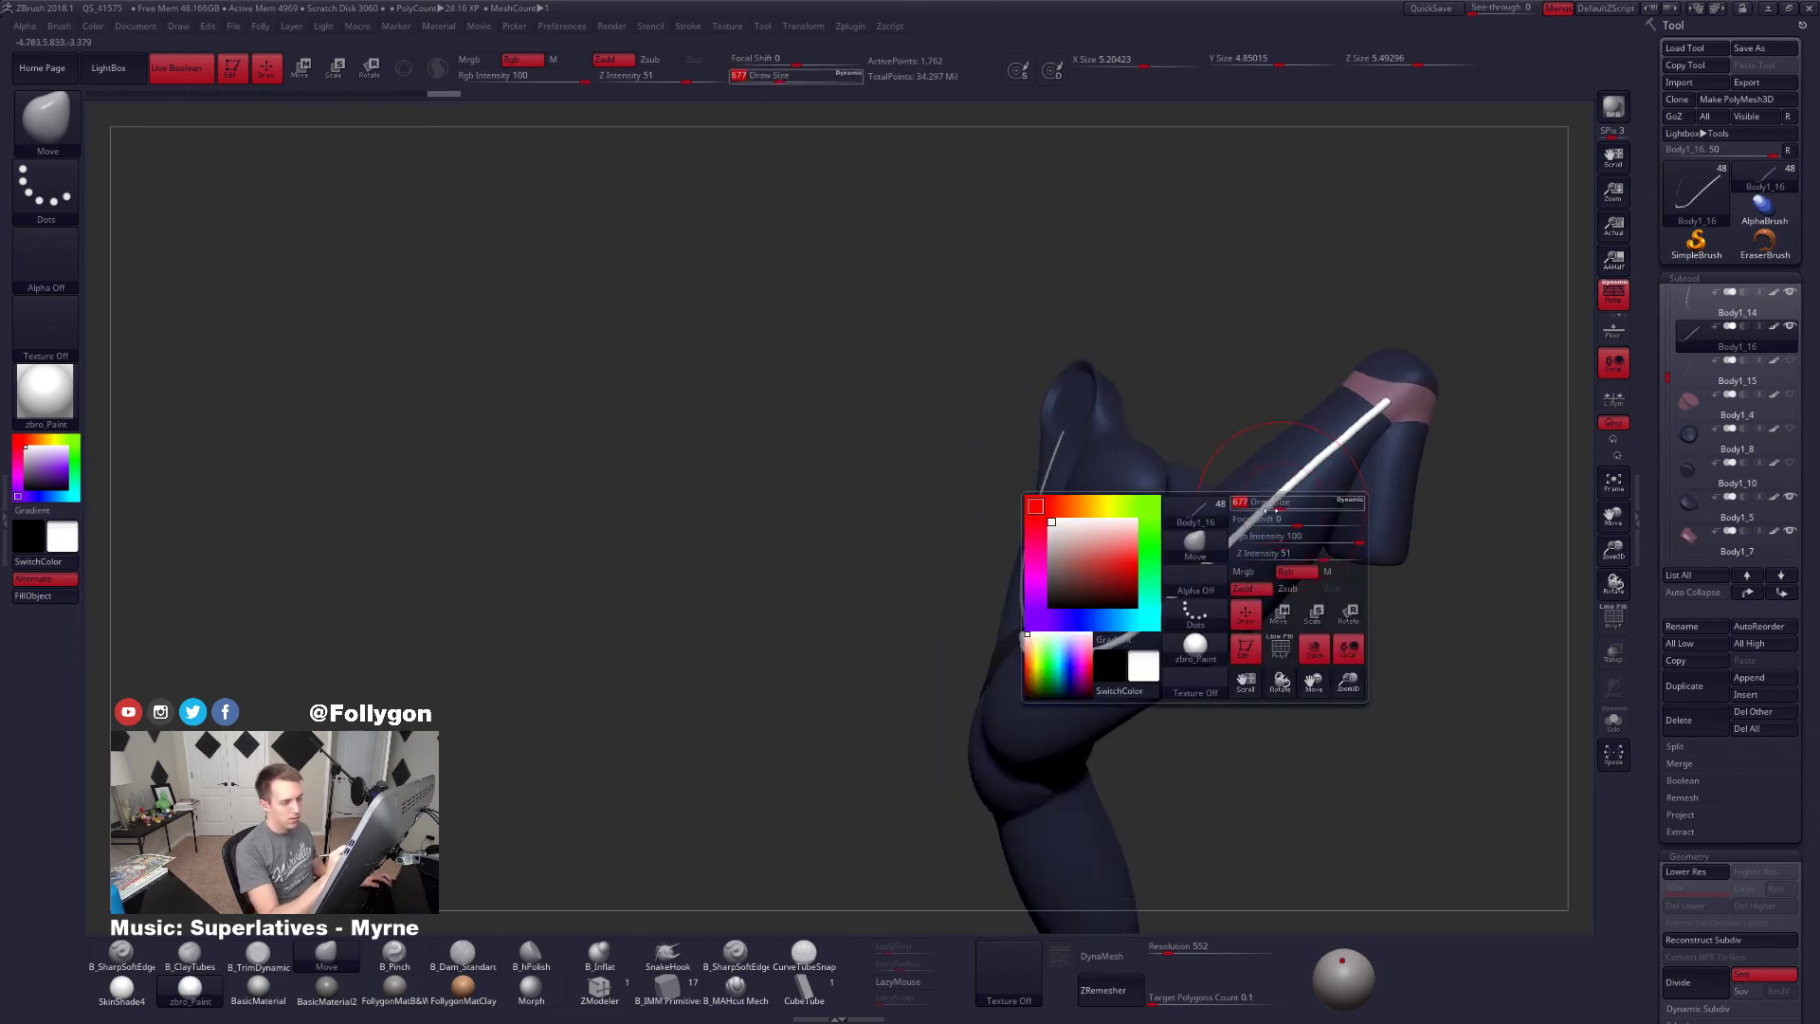
pyautogui.hotkey('shift', 'f')
pyautogui.moveTo(1266, 627); pyautogui.dragTo(1216, 646, button='right')
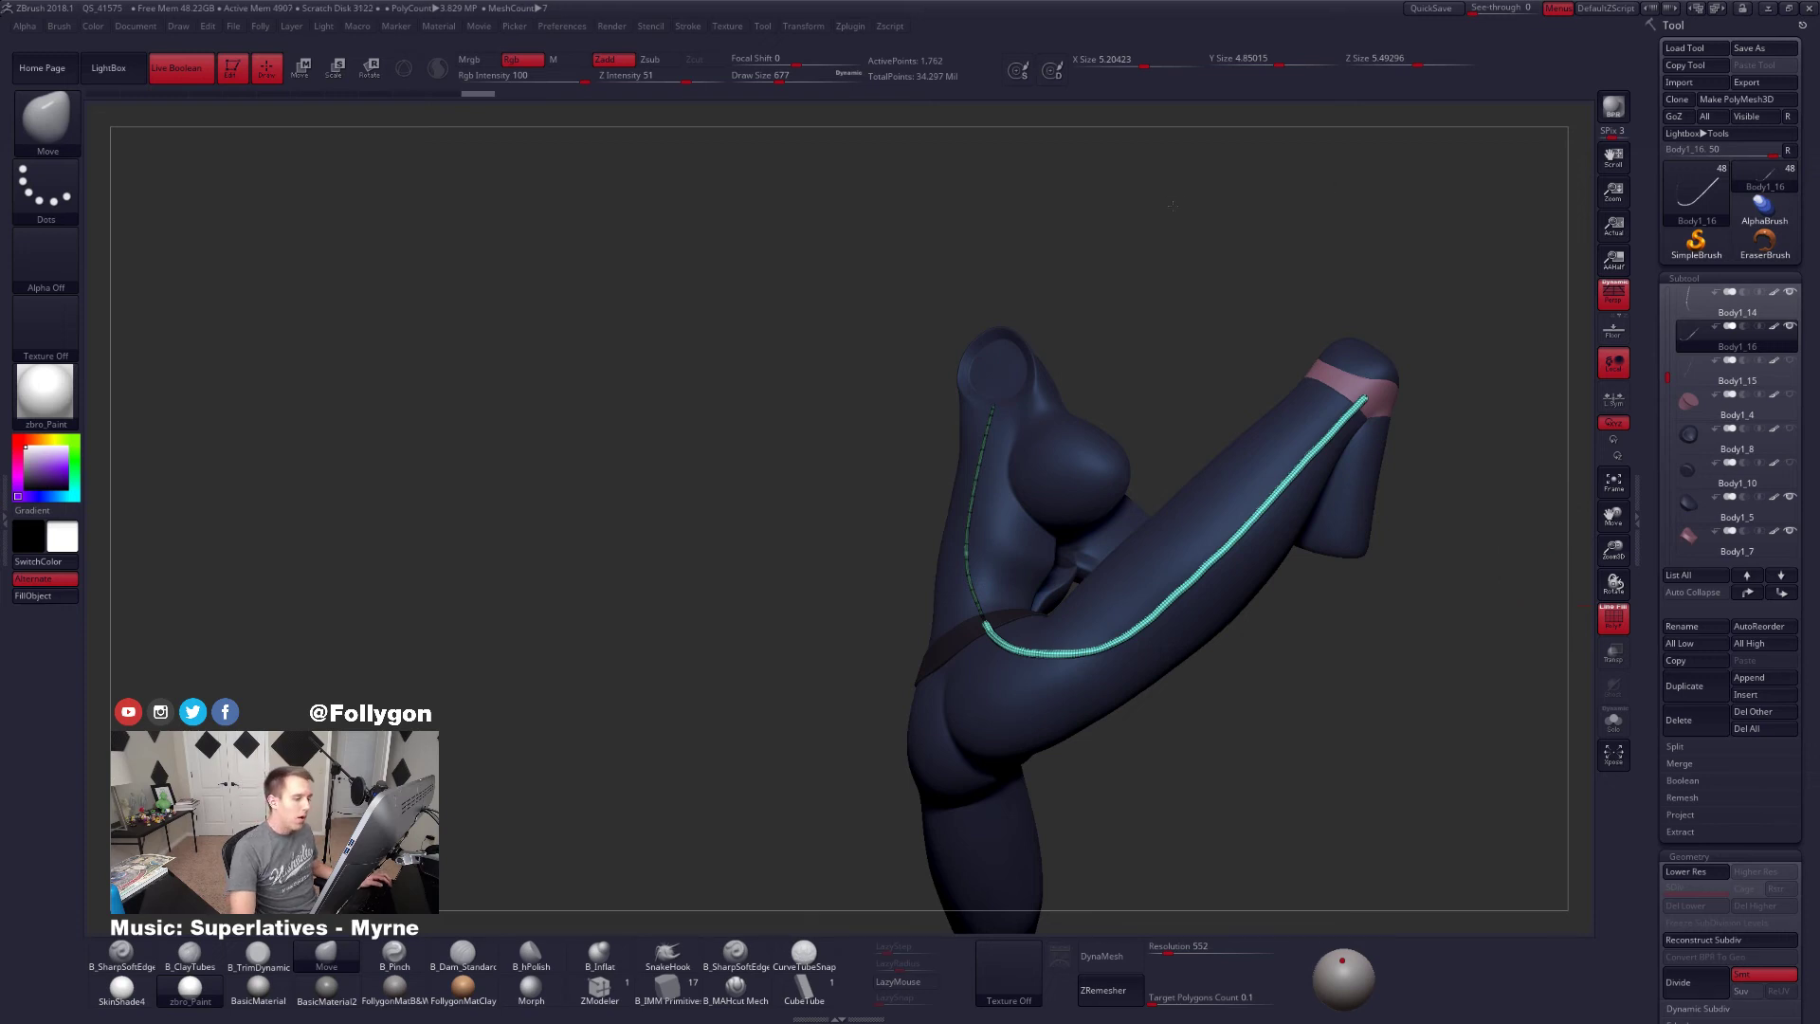
pyautogui.press('shift')
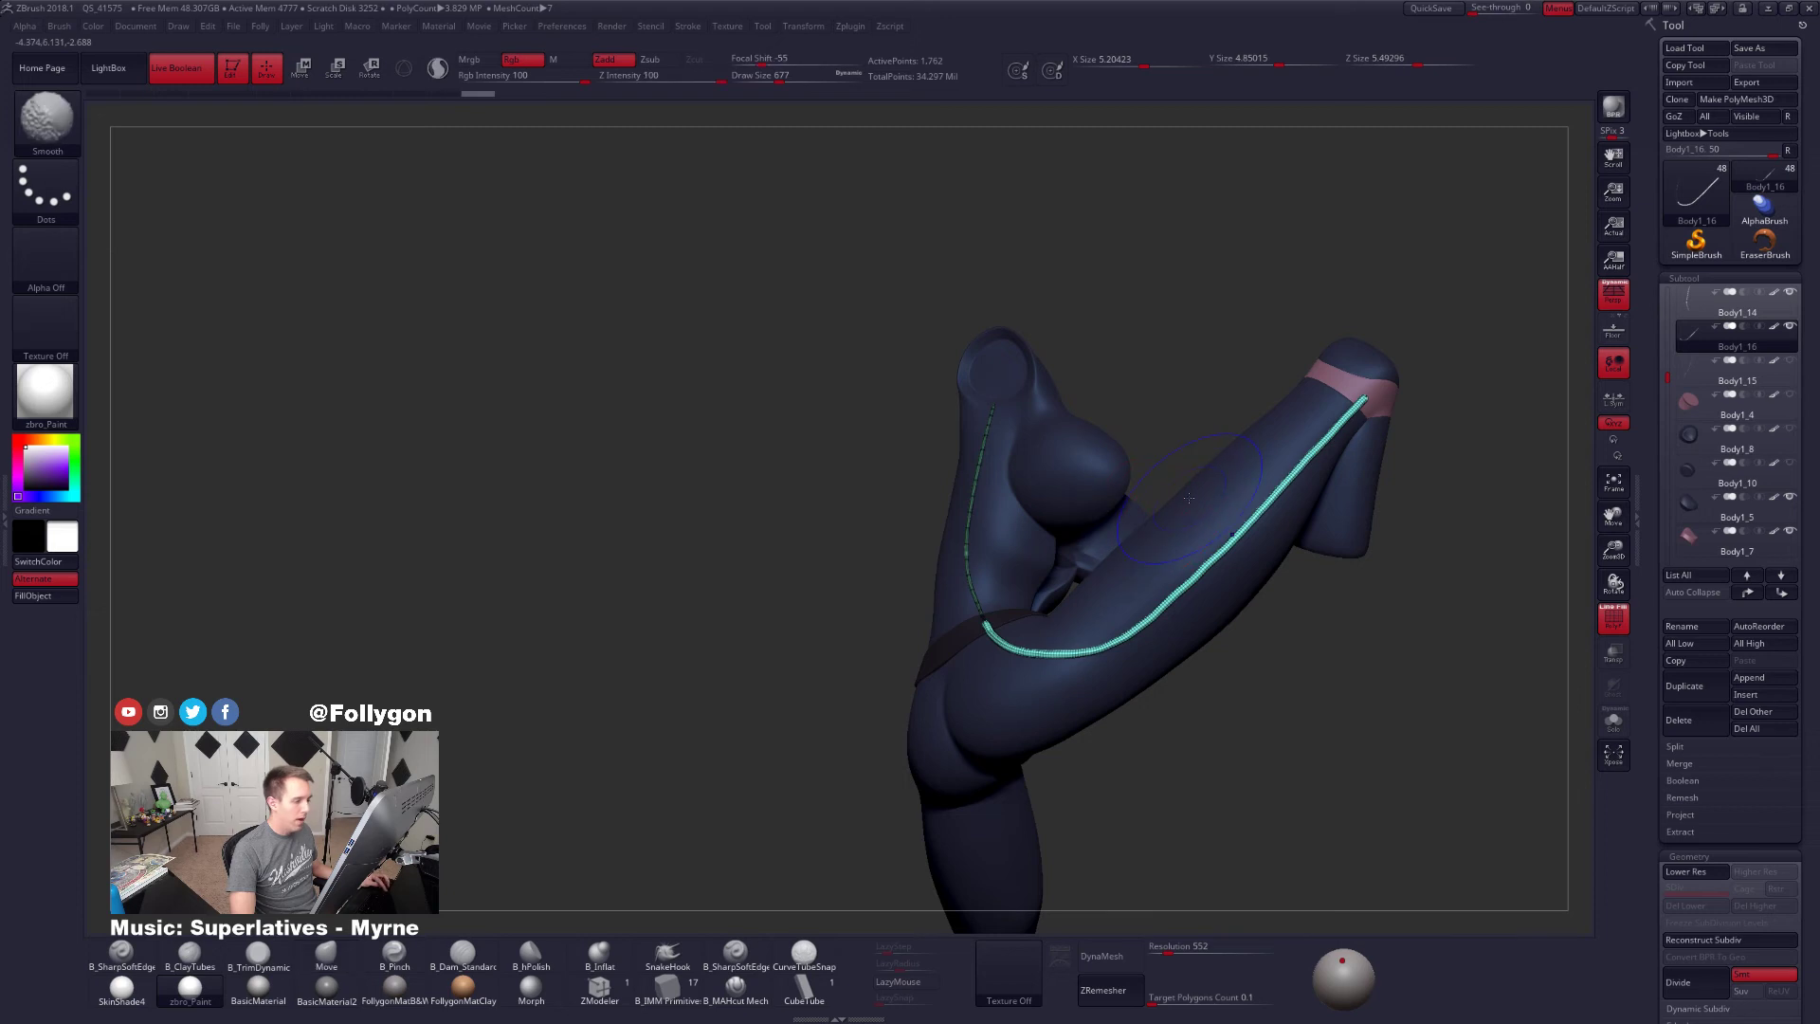
pyautogui.hotkey('shift', 'f')
pyautogui.moveTo(1189, 498)
pyautogui.mouseDown(button='right')
pyautogui.moveTo(1232, 538)
pyautogui.moveTo(1207, 502)
pyautogui.mouseUp(button='right')
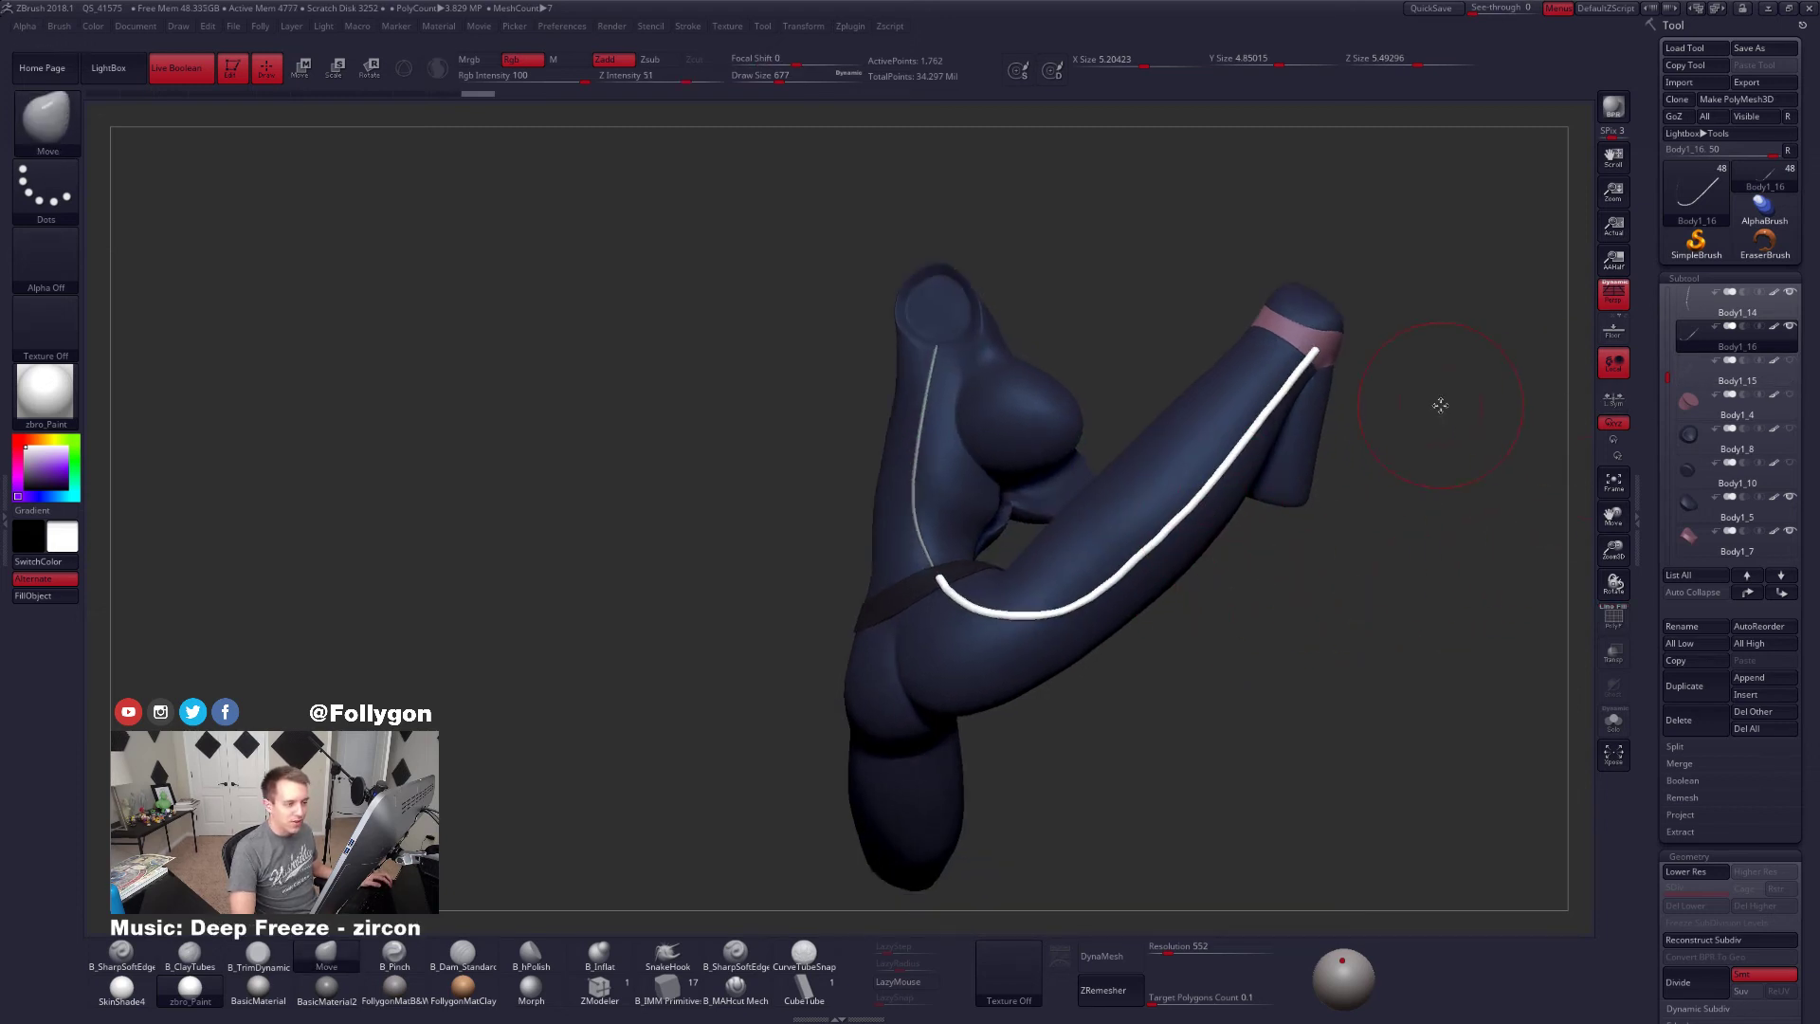
# Reduce the Move brush draw size to 381
pyautogui.press('space')
pyautogui.moveTo(1441, 406); pyautogui.dragTo(1427, 402)
pyautogui.hotkey('ctrl', 'shift')
pyautogui.moveTo(1405, 393); pyautogui.dragTo(1411, 408, button='right')
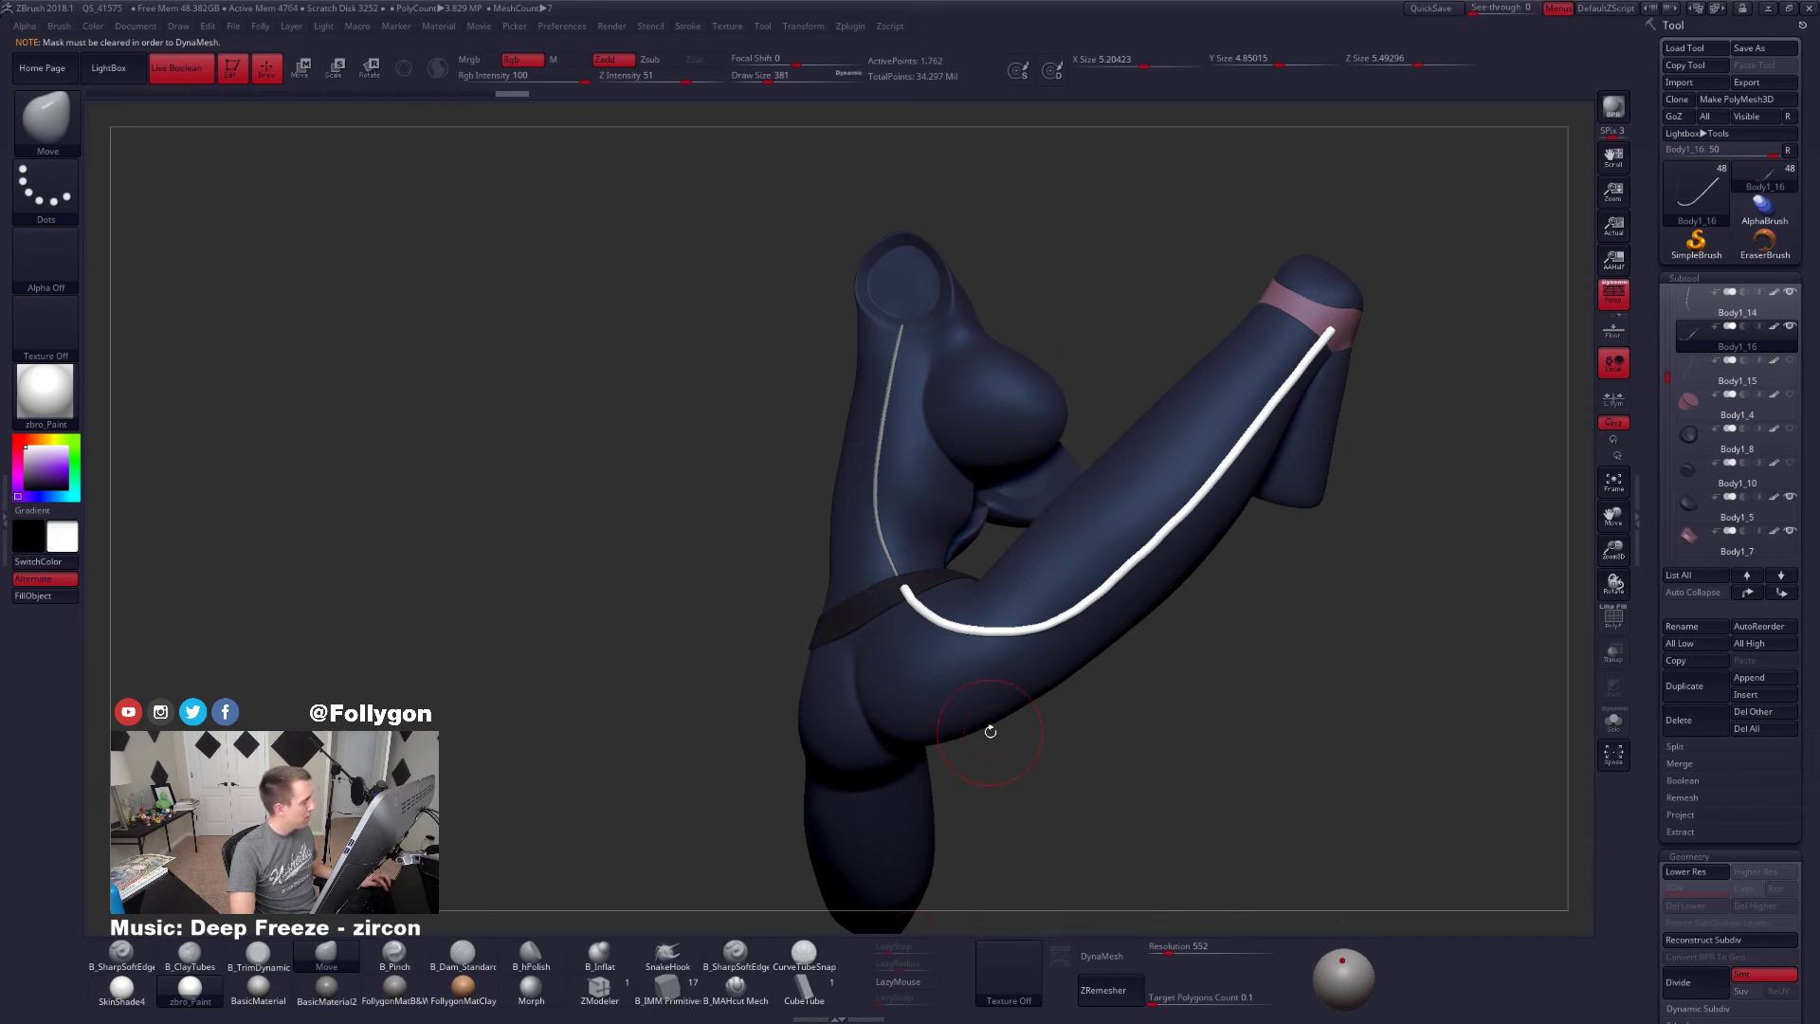
# Isolate the leg tube from the duplicated torso strip in the same subtool and delete the hidden strip
pyautogui.hotkey('shift', 's')
pyautogui.moveTo(1056, 745)
pyautogui.keyDown('ctrl'); pyautogui.mouseDown()
pyautogui.moveTo(1056, 686)
pyautogui.moveTo(1102, 639)
pyautogui.mouseUp(); pyautogui.keyUp('ctrl')
pyautogui.hotkey('ctrl', 'z')
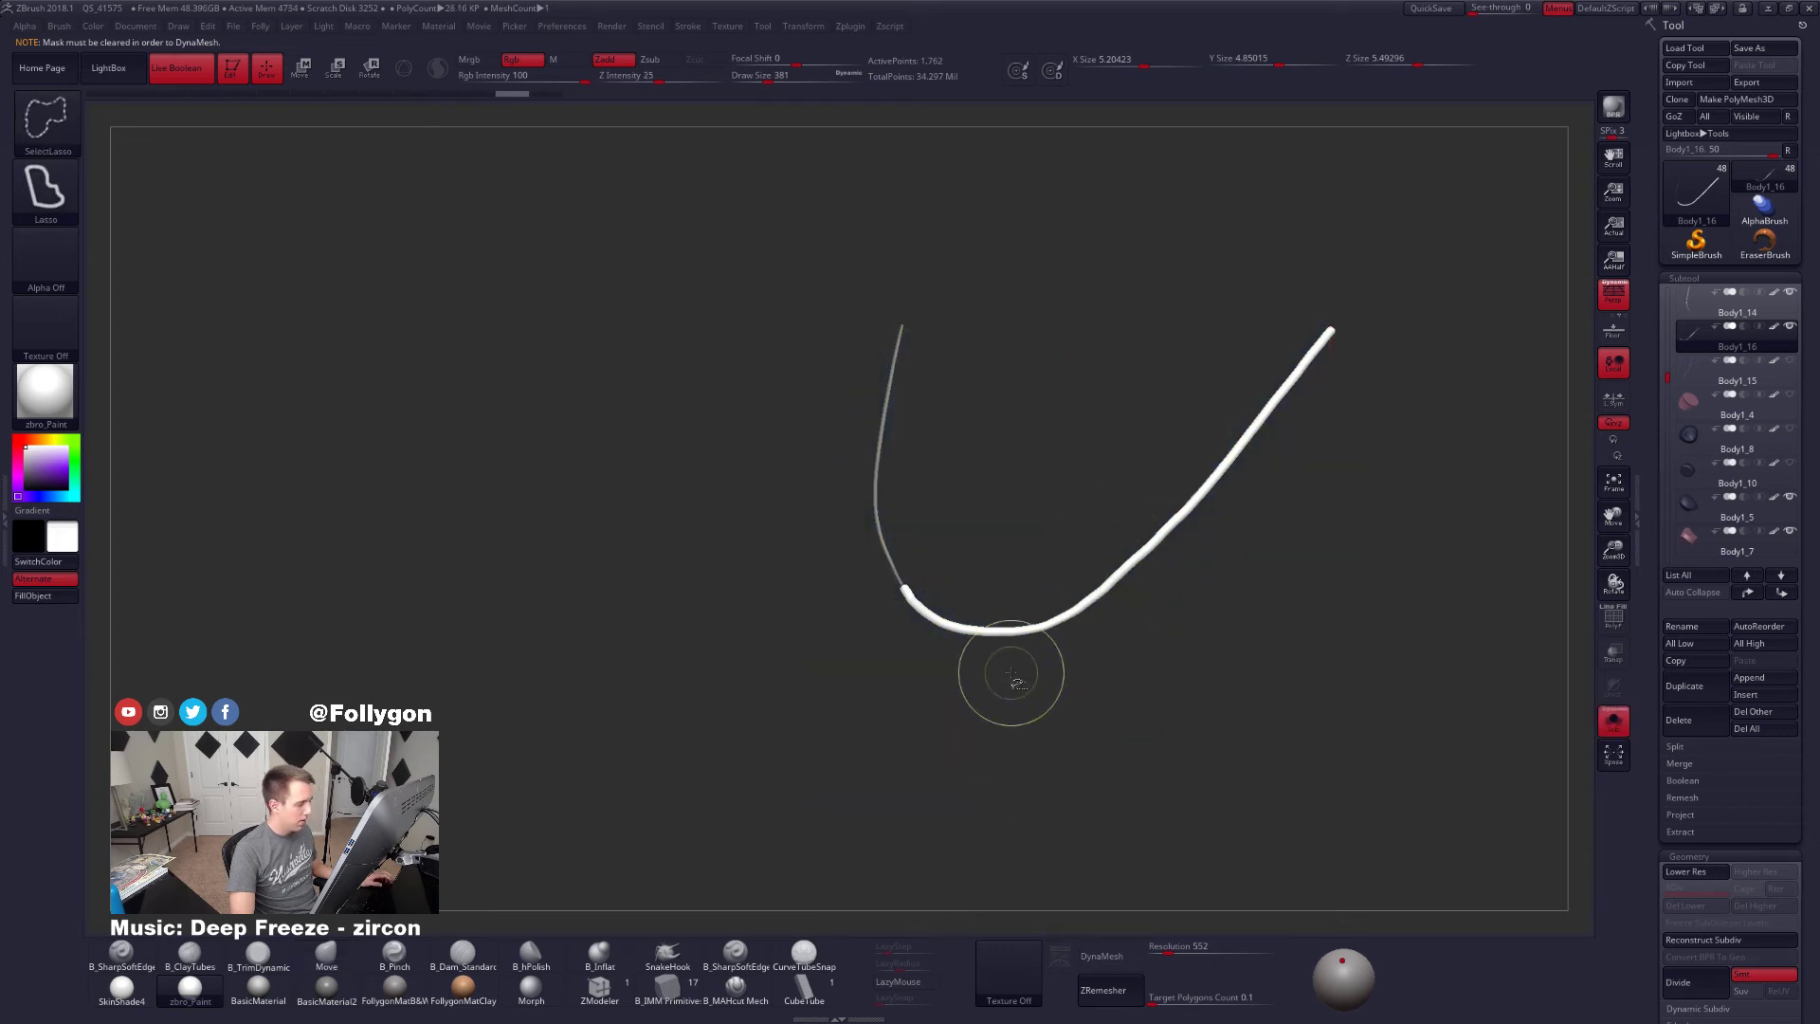
pyautogui.keyDown('ctrl'); pyautogui.keyDown('shift'); pyautogui.click(1008, 633); pyautogui.keyUp('shift'); pyautogui.keyUp('ctrl')
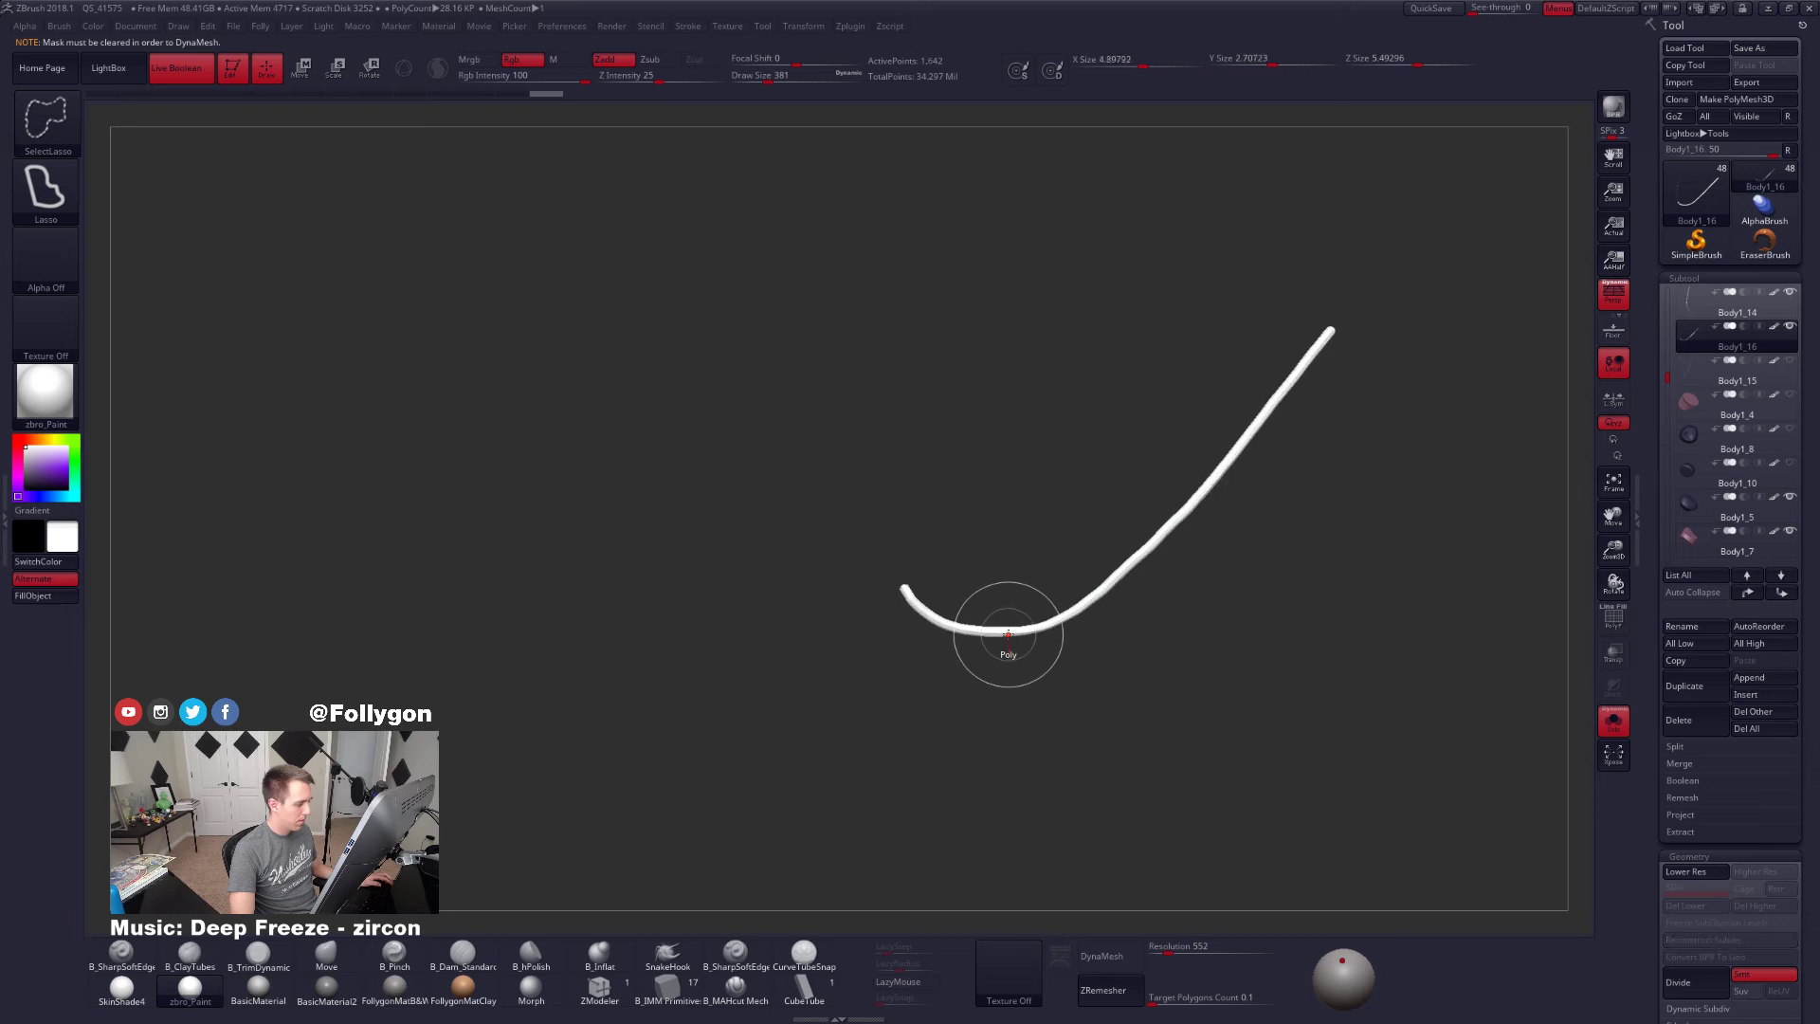
pyautogui.rightClick(1019, 633)
pyautogui.click(1068, 758)
# Divide the leg tube up to subdivision level 4 and DynaMesh it at resolution 552 without freezing the subdivision levels
pyautogui.hotkey('shift', 'd')
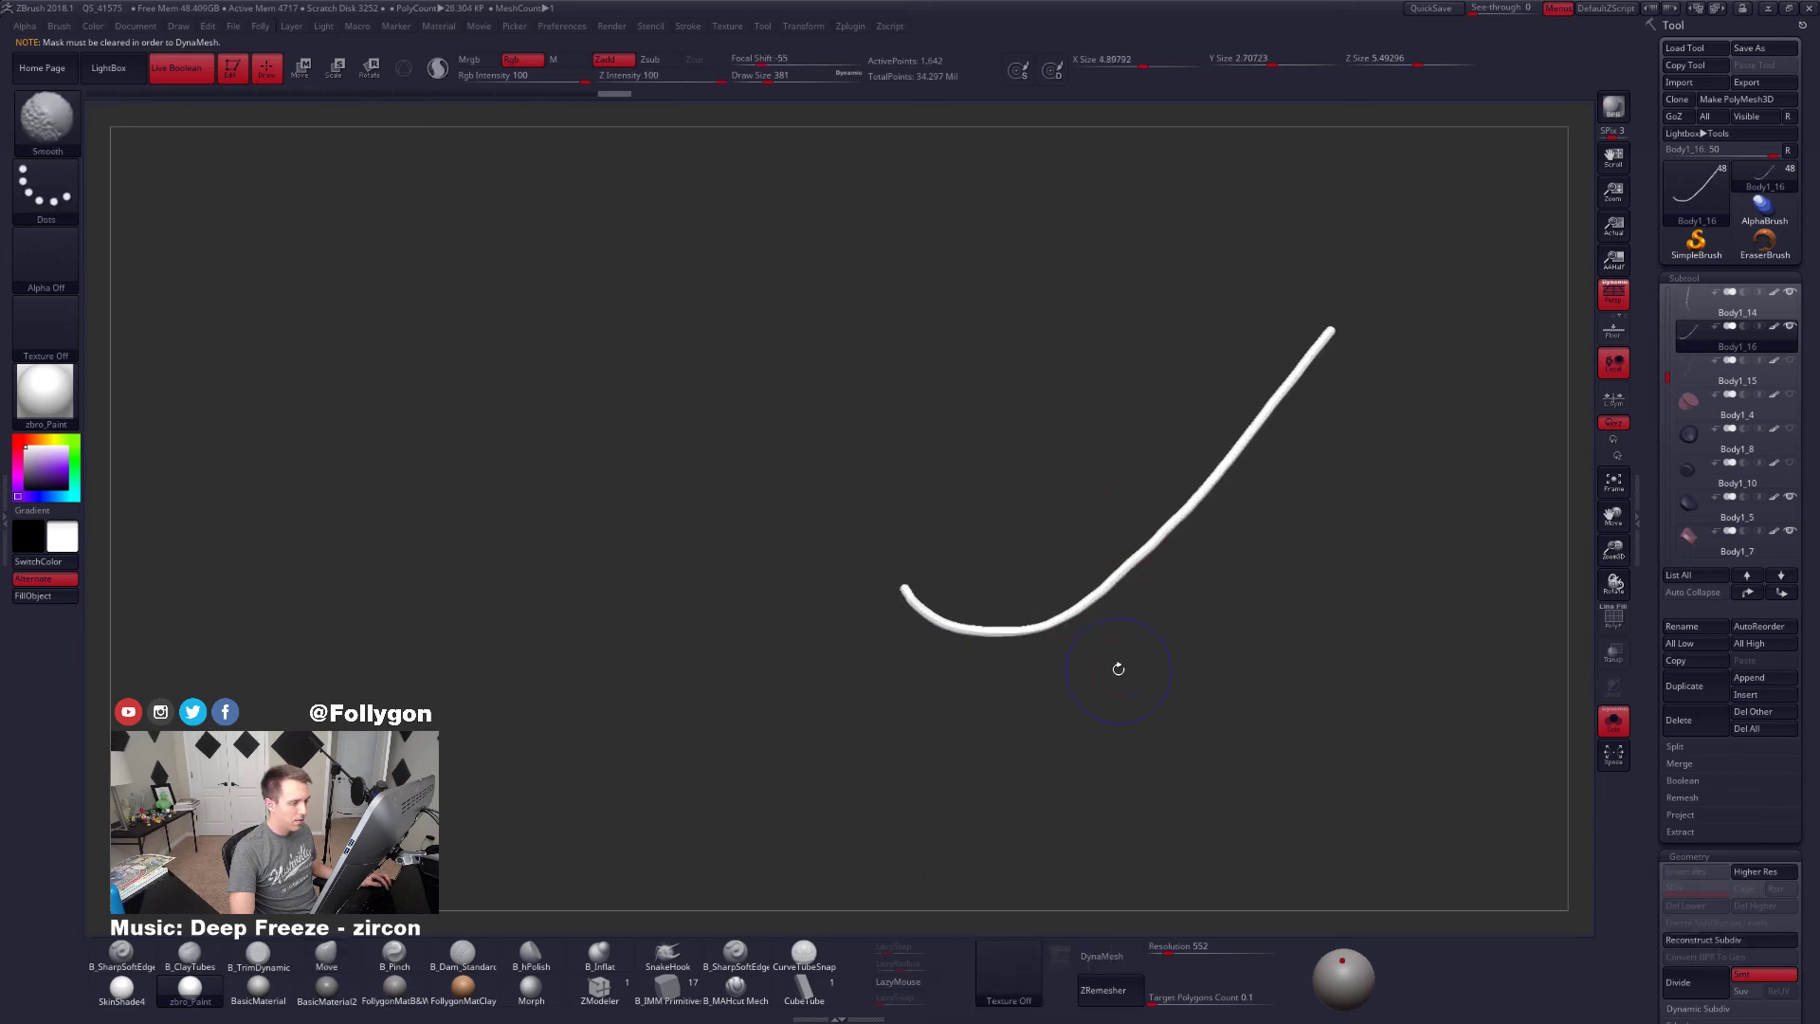
pyautogui.press('d')
pyautogui.press('d')
pyautogui.press('d')
pyautogui.click(1106, 956)
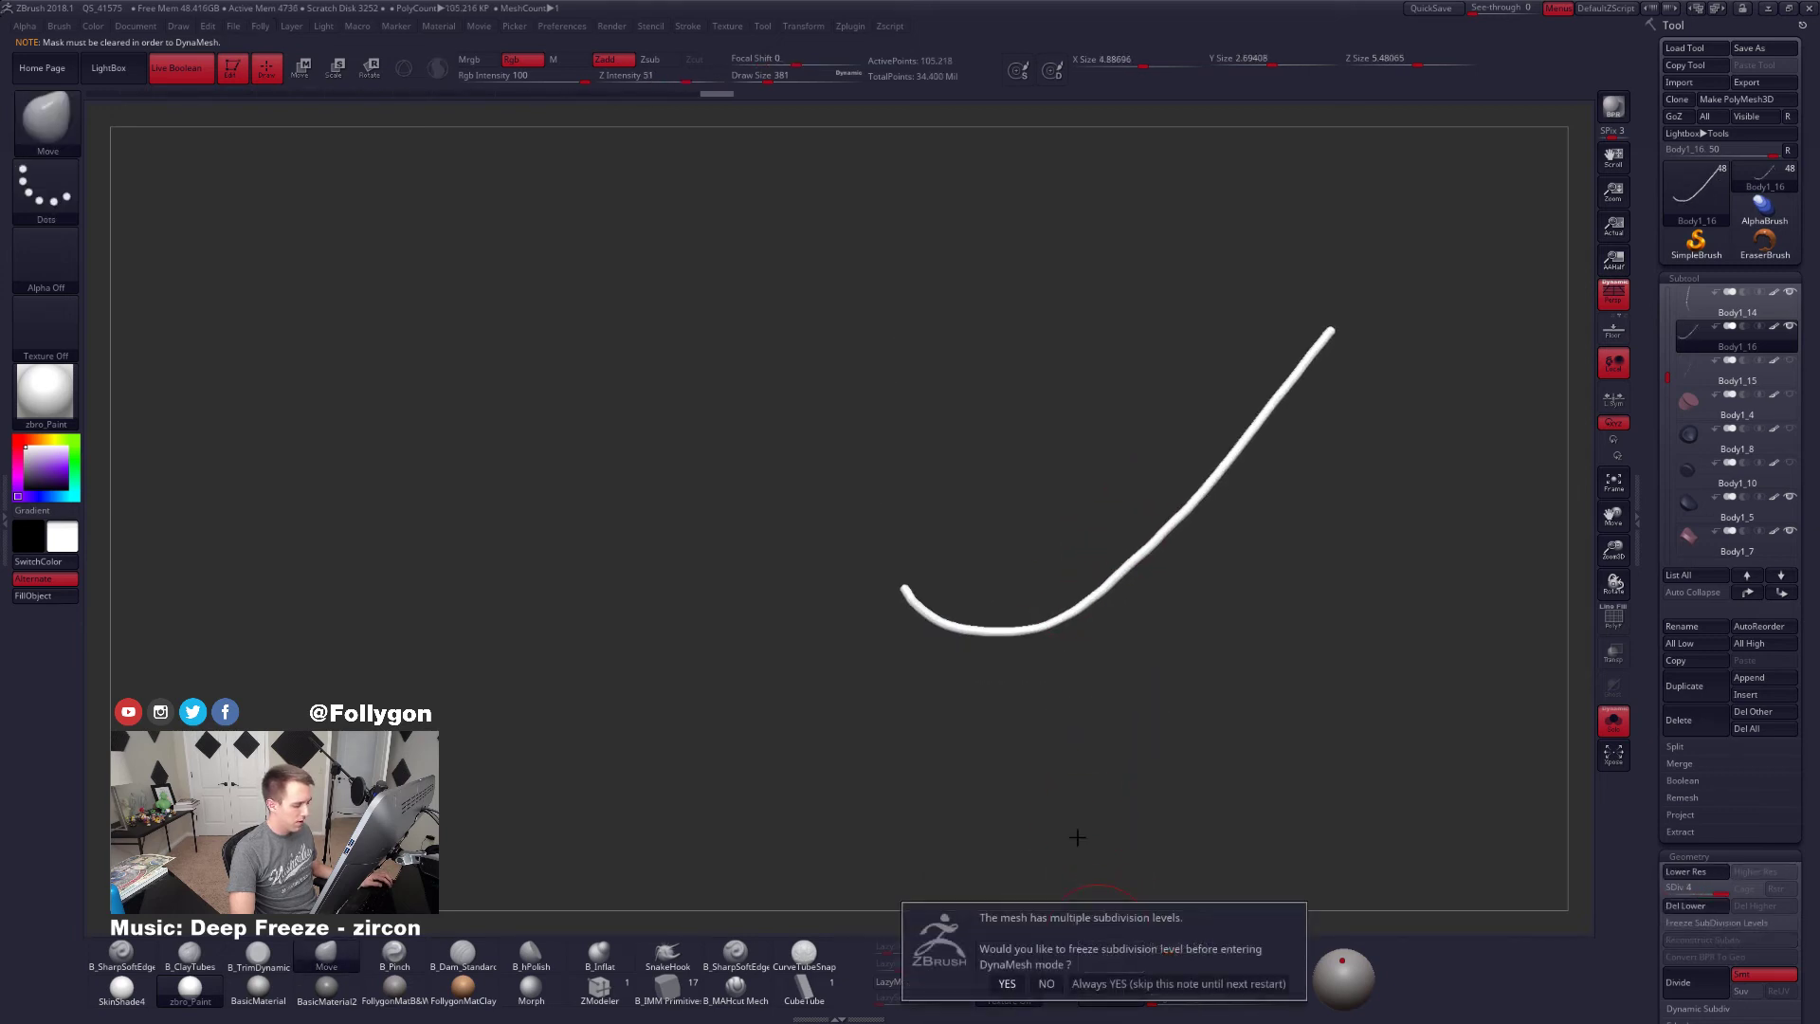
pyautogui.click(1043, 984)
# Examine the DynaMeshed leg tube's wireframe and shape along the hip and the raised leg
pyautogui.keyDown('ctrl'); pyautogui.moveTo(1022, 656); pyautogui.dragTo(1068, 679, button='right'); pyautogui.keyUp('ctrl')
pyautogui.hotkey('shift', 'f')
pyautogui.hotkey('alt', 's')
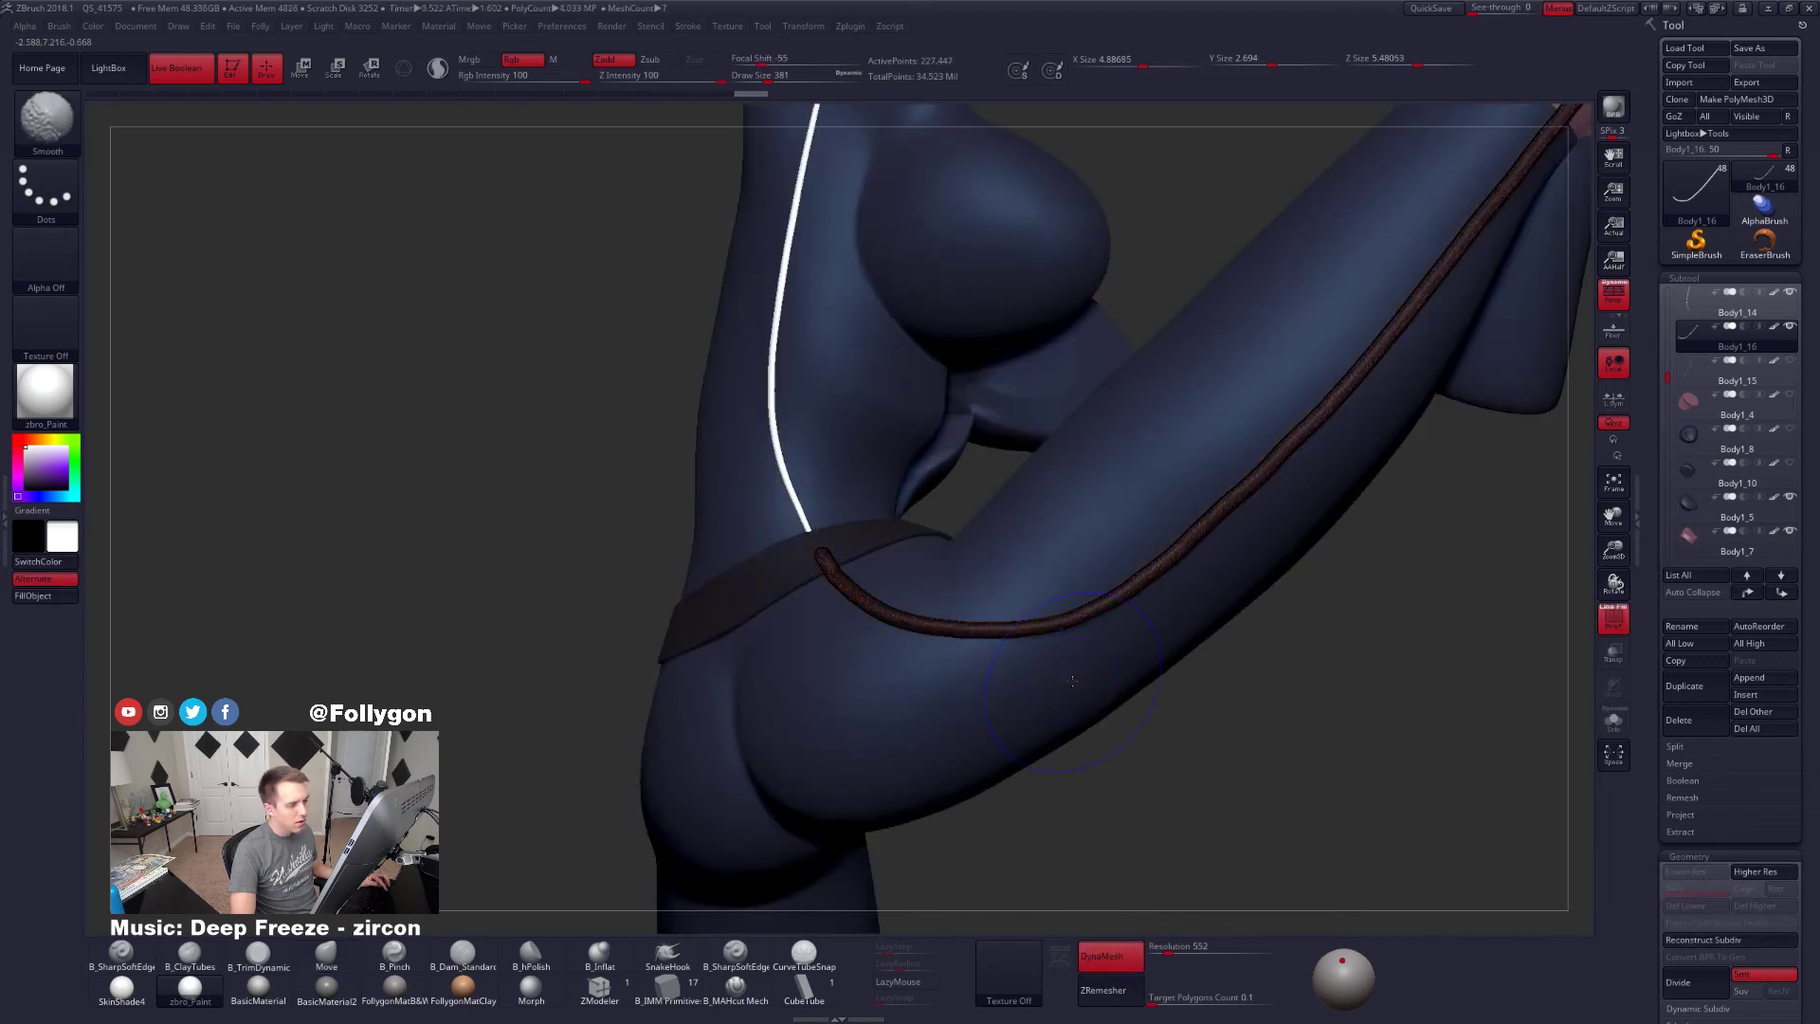
pyautogui.hotkey('shift', 'f')
pyautogui.keyDown('ctrl'); pyautogui.moveTo(1072, 680); pyautogui.dragTo(1070, 643, button='right'); pyautogui.keyUp('ctrl')
pyautogui.moveTo(1069, 643); pyautogui.dragTo(1049, 698)
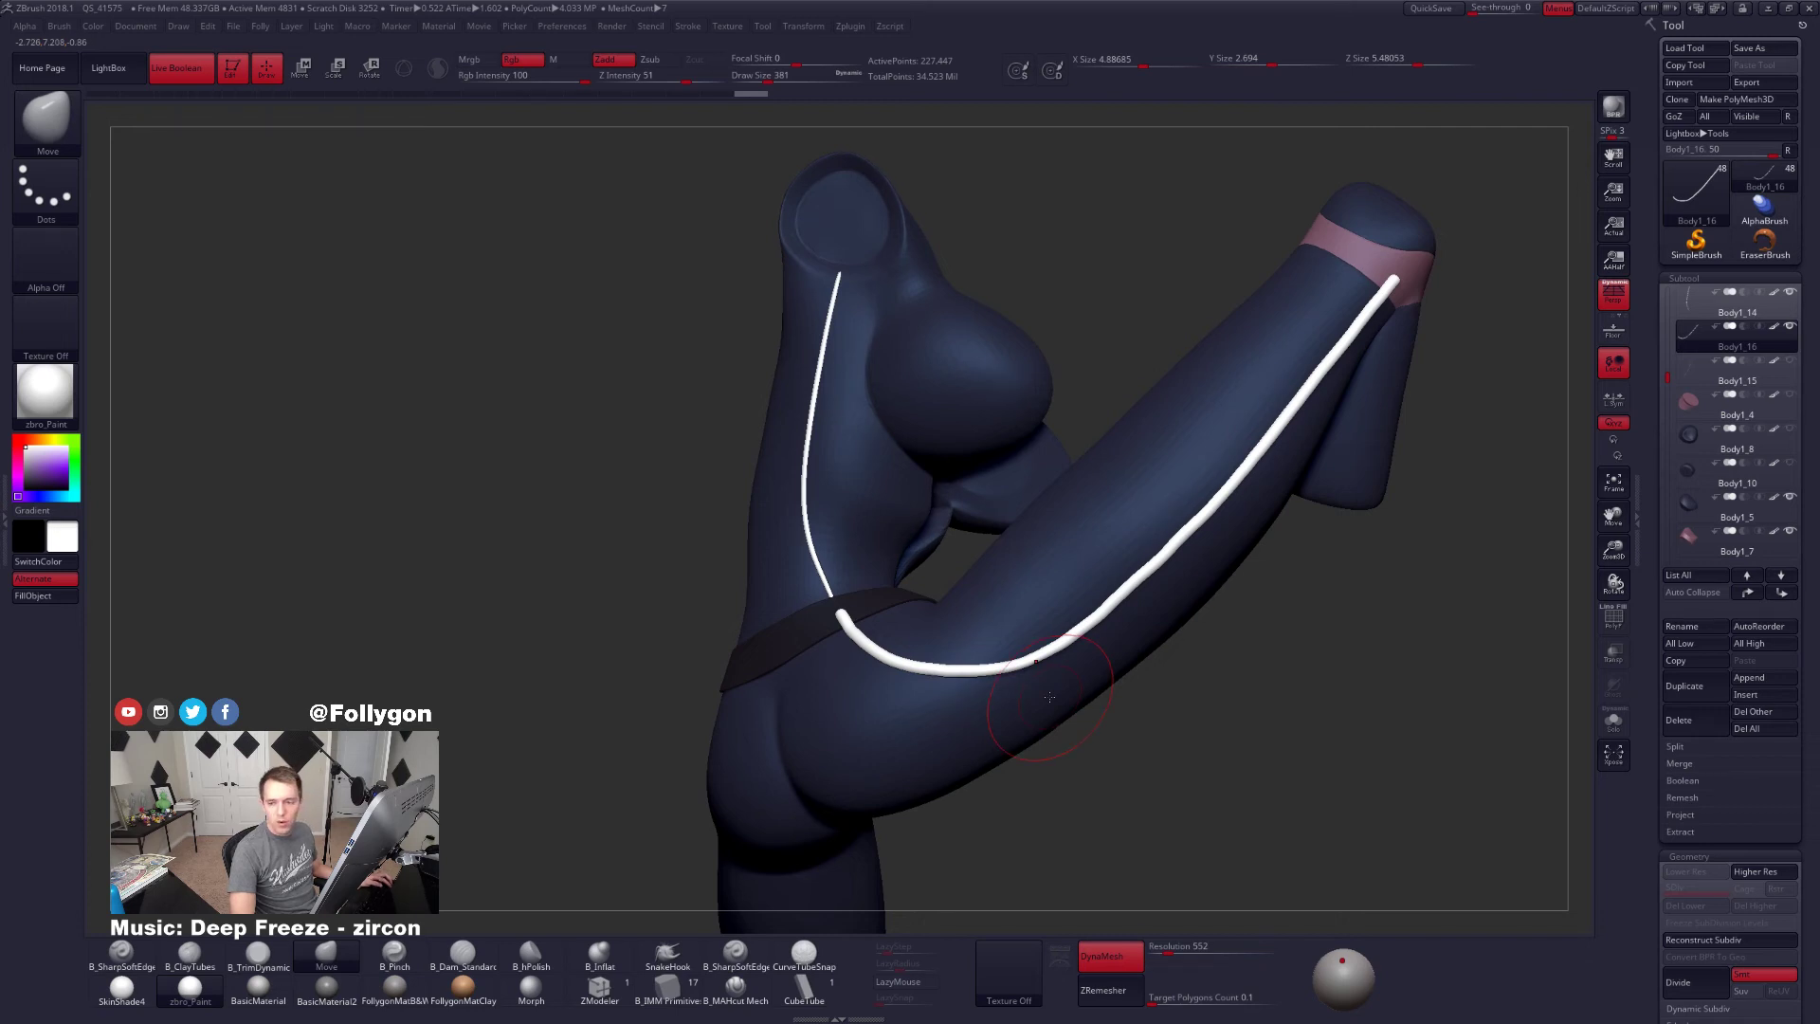
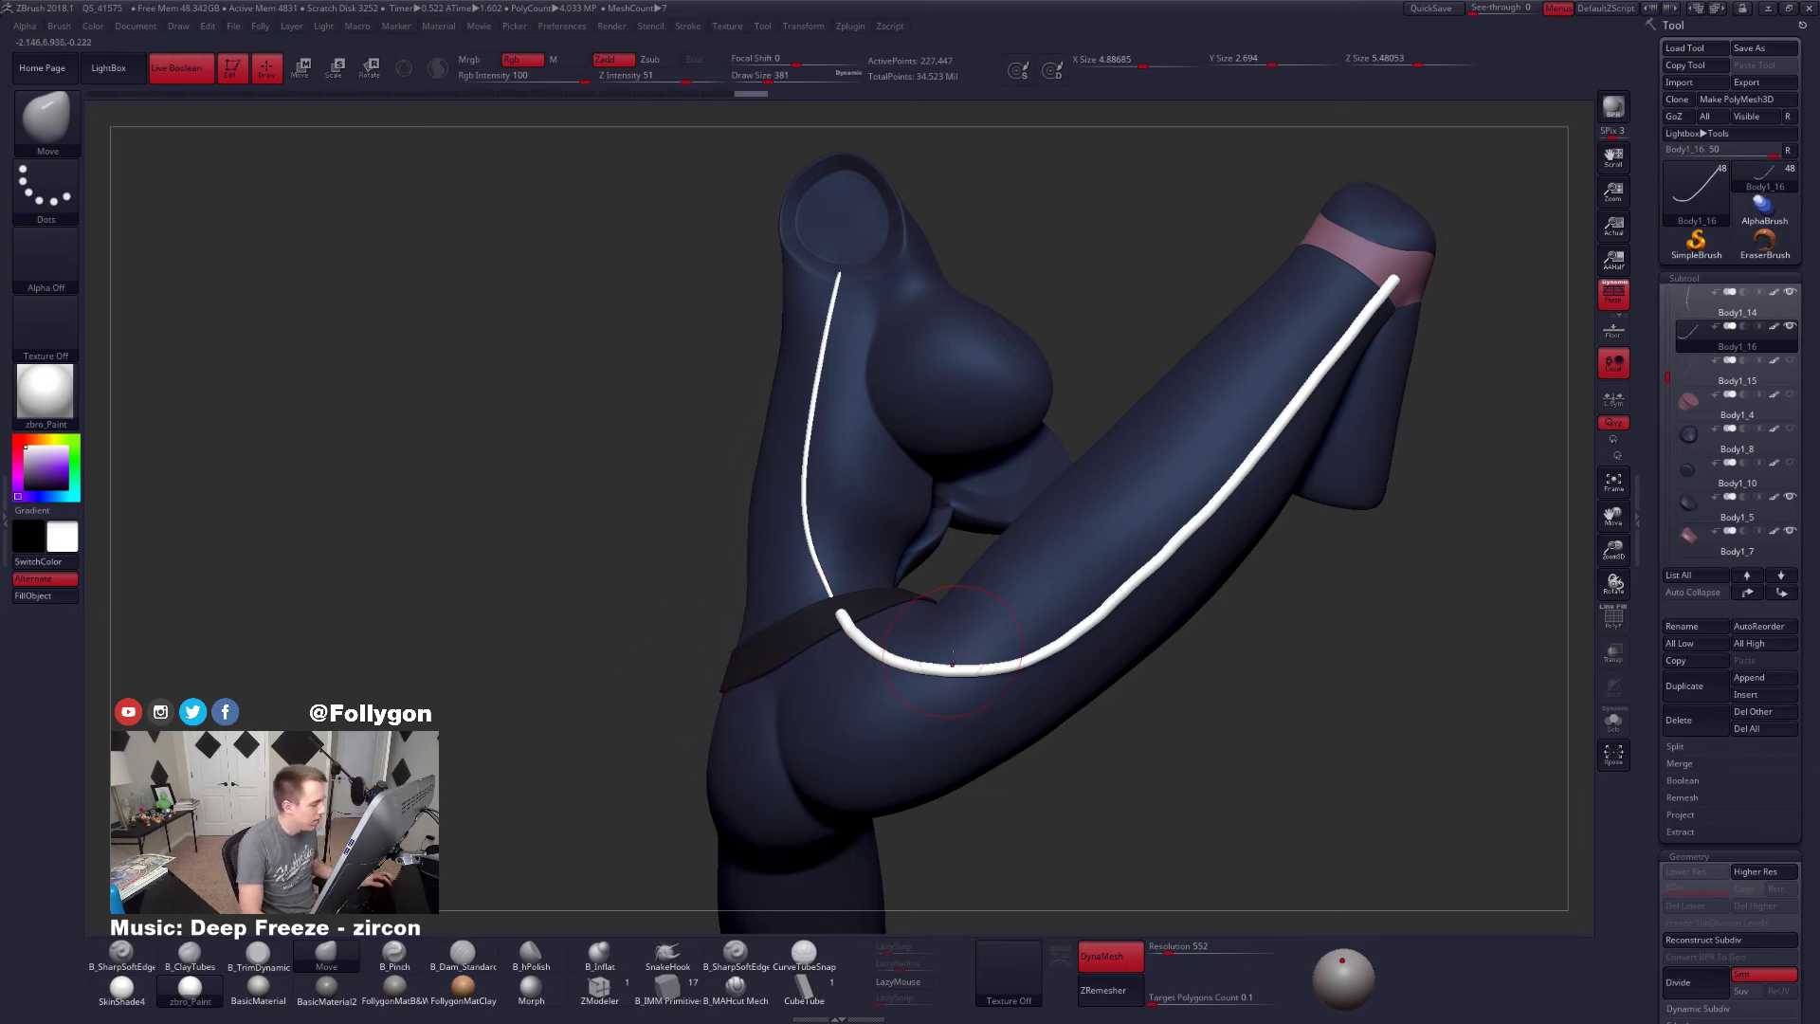
pyautogui.hotkey('shift', 'f')
pyautogui.hotkey('shift', 'f')
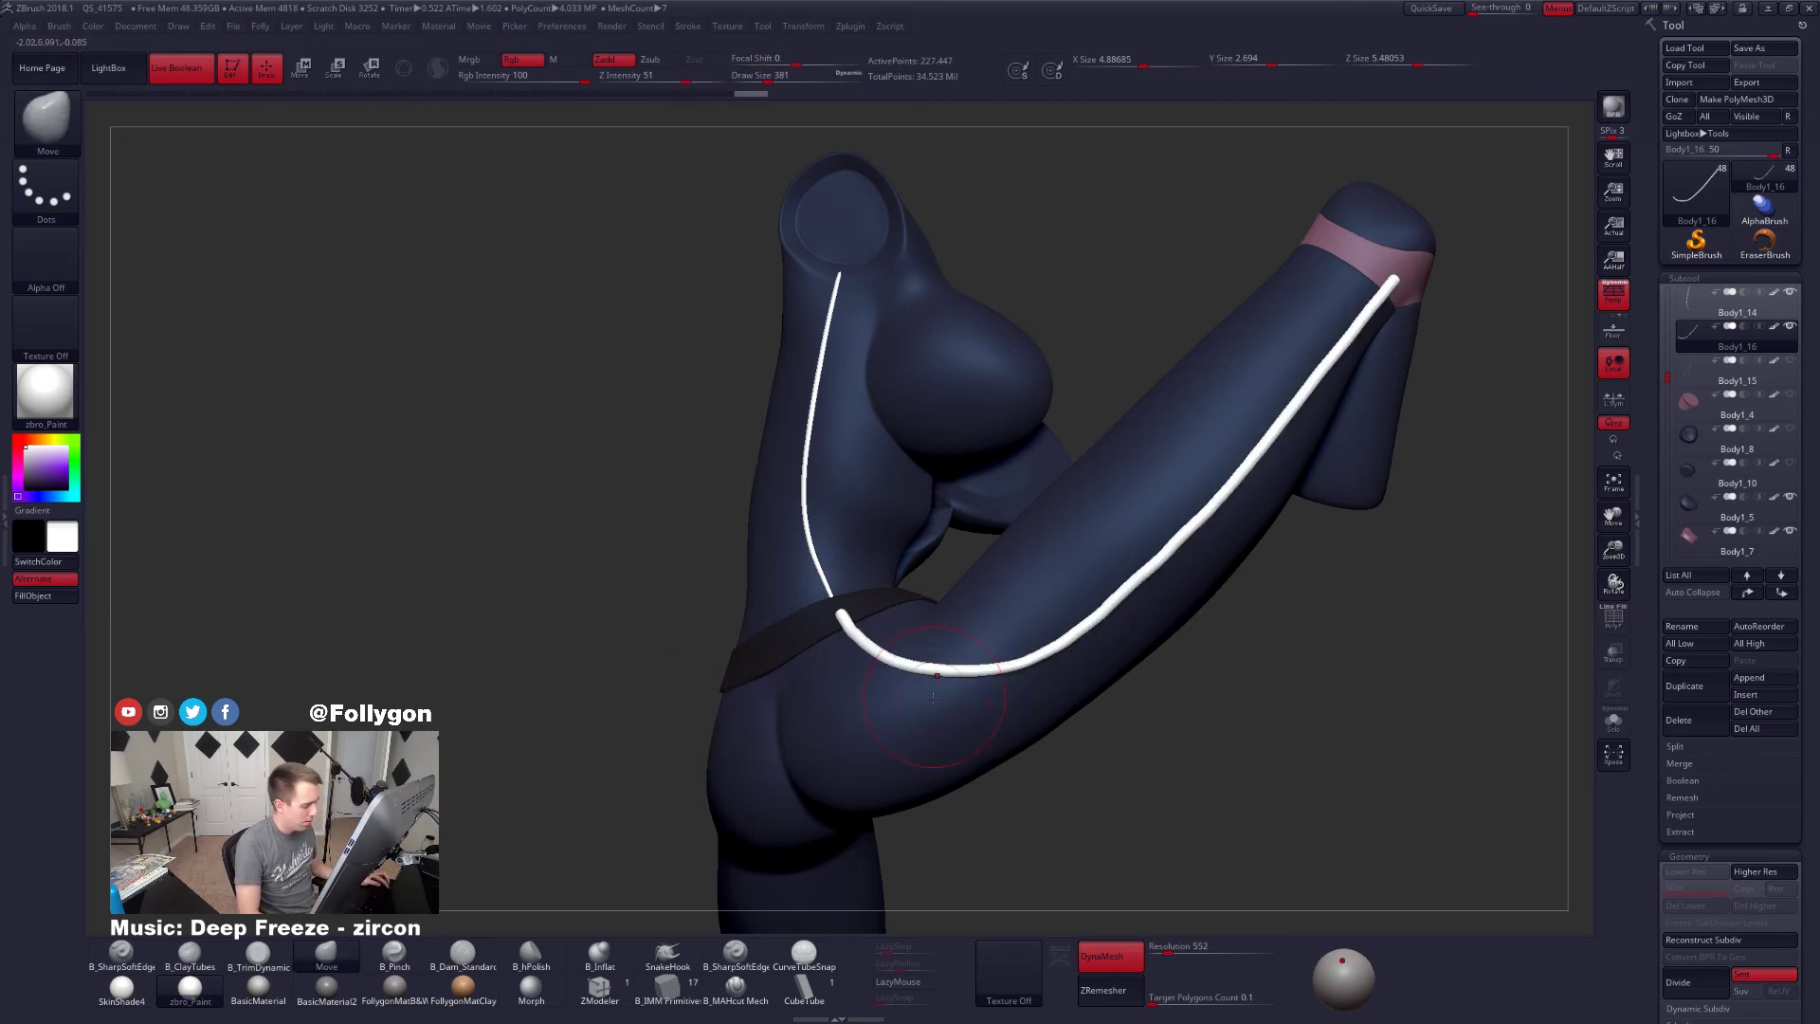
# ZRemesh the leg tube twice with a target polygon count of 0.1 and compare the results
pyautogui.click(1132, 967)
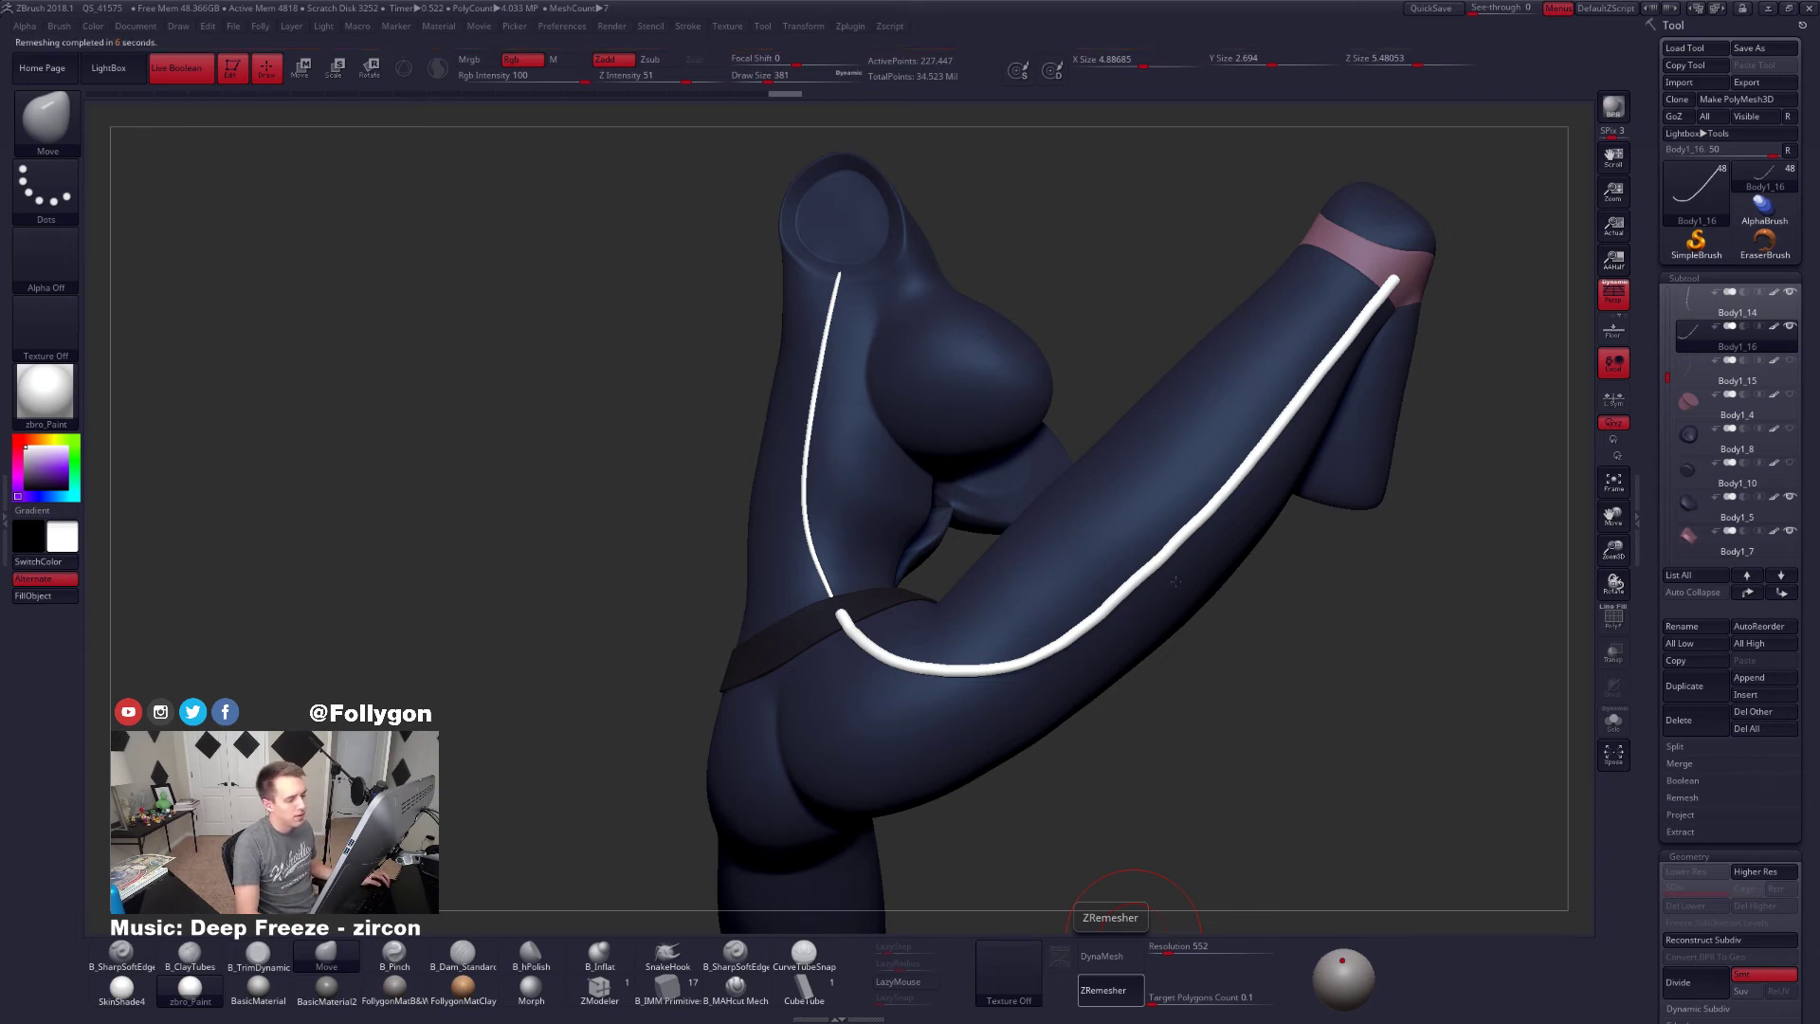
pyautogui.hotkey('alt', 's')
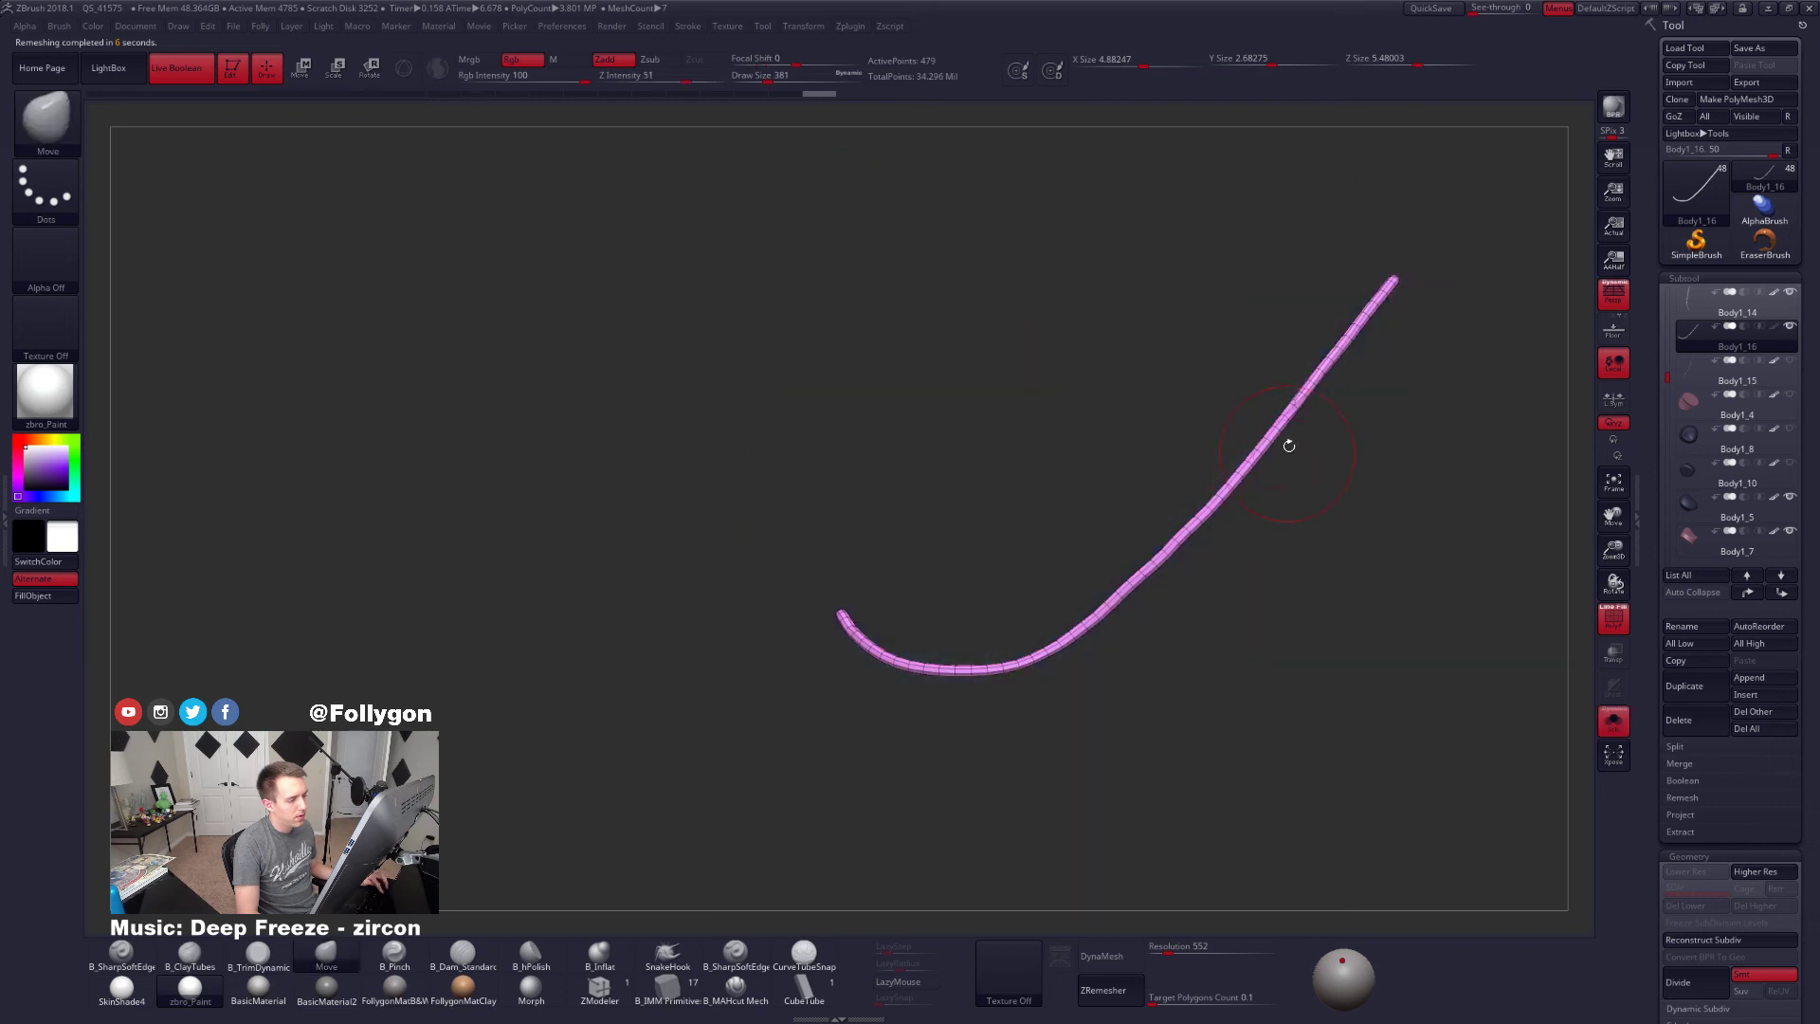
pyautogui.moveTo(1289, 443)
pyautogui.keyDown('alt'); pyautogui.mouseDown()
pyautogui.moveTo(1301, 508)
pyautogui.moveTo(1329, 536)
pyautogui.moveTo(1297, 405)
pyautogui.moveTo(1285, 462)
pyautogui.mouseUp(); pyautogui.keyUp('alt')
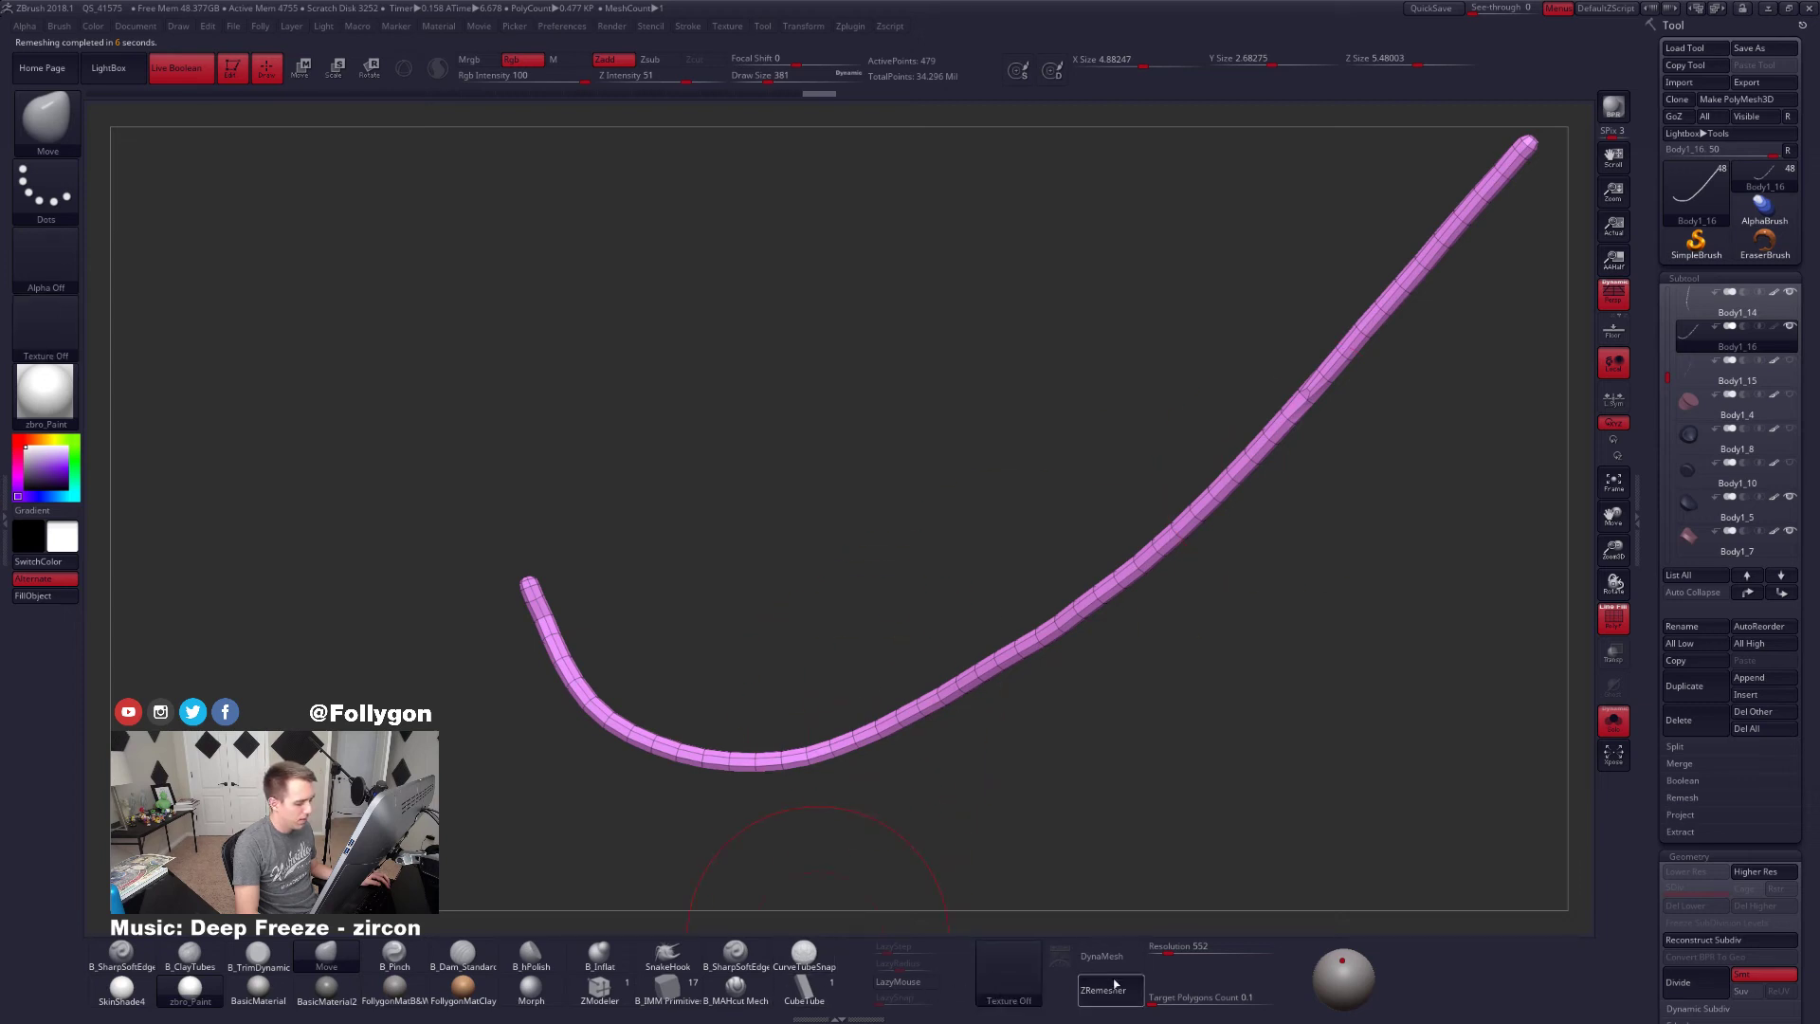
pyautogui.moveTo(1174, 658); pyautogui.dragTo(1112, 534)
pyautogui.keyDown('ctrl'); pyautogui.moveTo(1117, 546); pyautogui.dragTo(1127, 567, button='right'); pyautogui.keyUp('ctrl')
pyautogui.hotkey('ctrl', 'z')
pyautogui.hotkey('ctrl', 'shift', 'z')
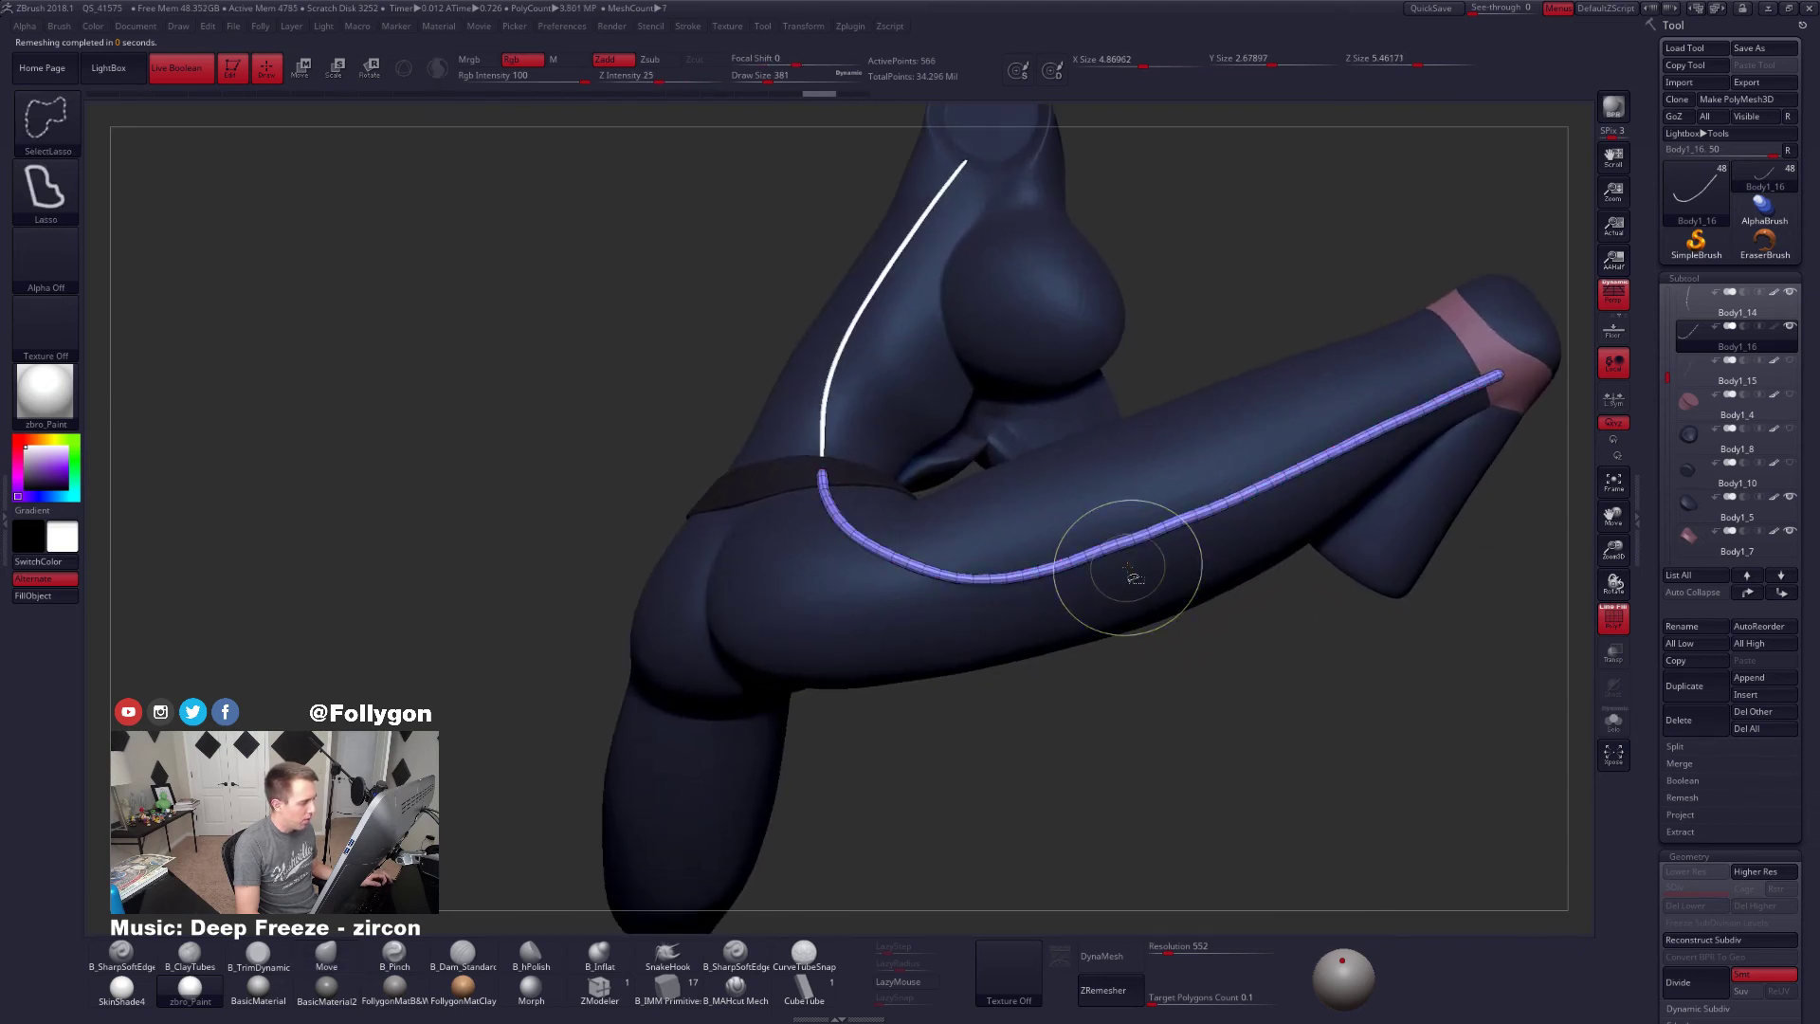
pyautogui.keyDown('alt'); pyautogui.moveTo(1225, 533); pyautogui.dragTo(1133, 570, button='right'); pyautogui.keyUp('alt')
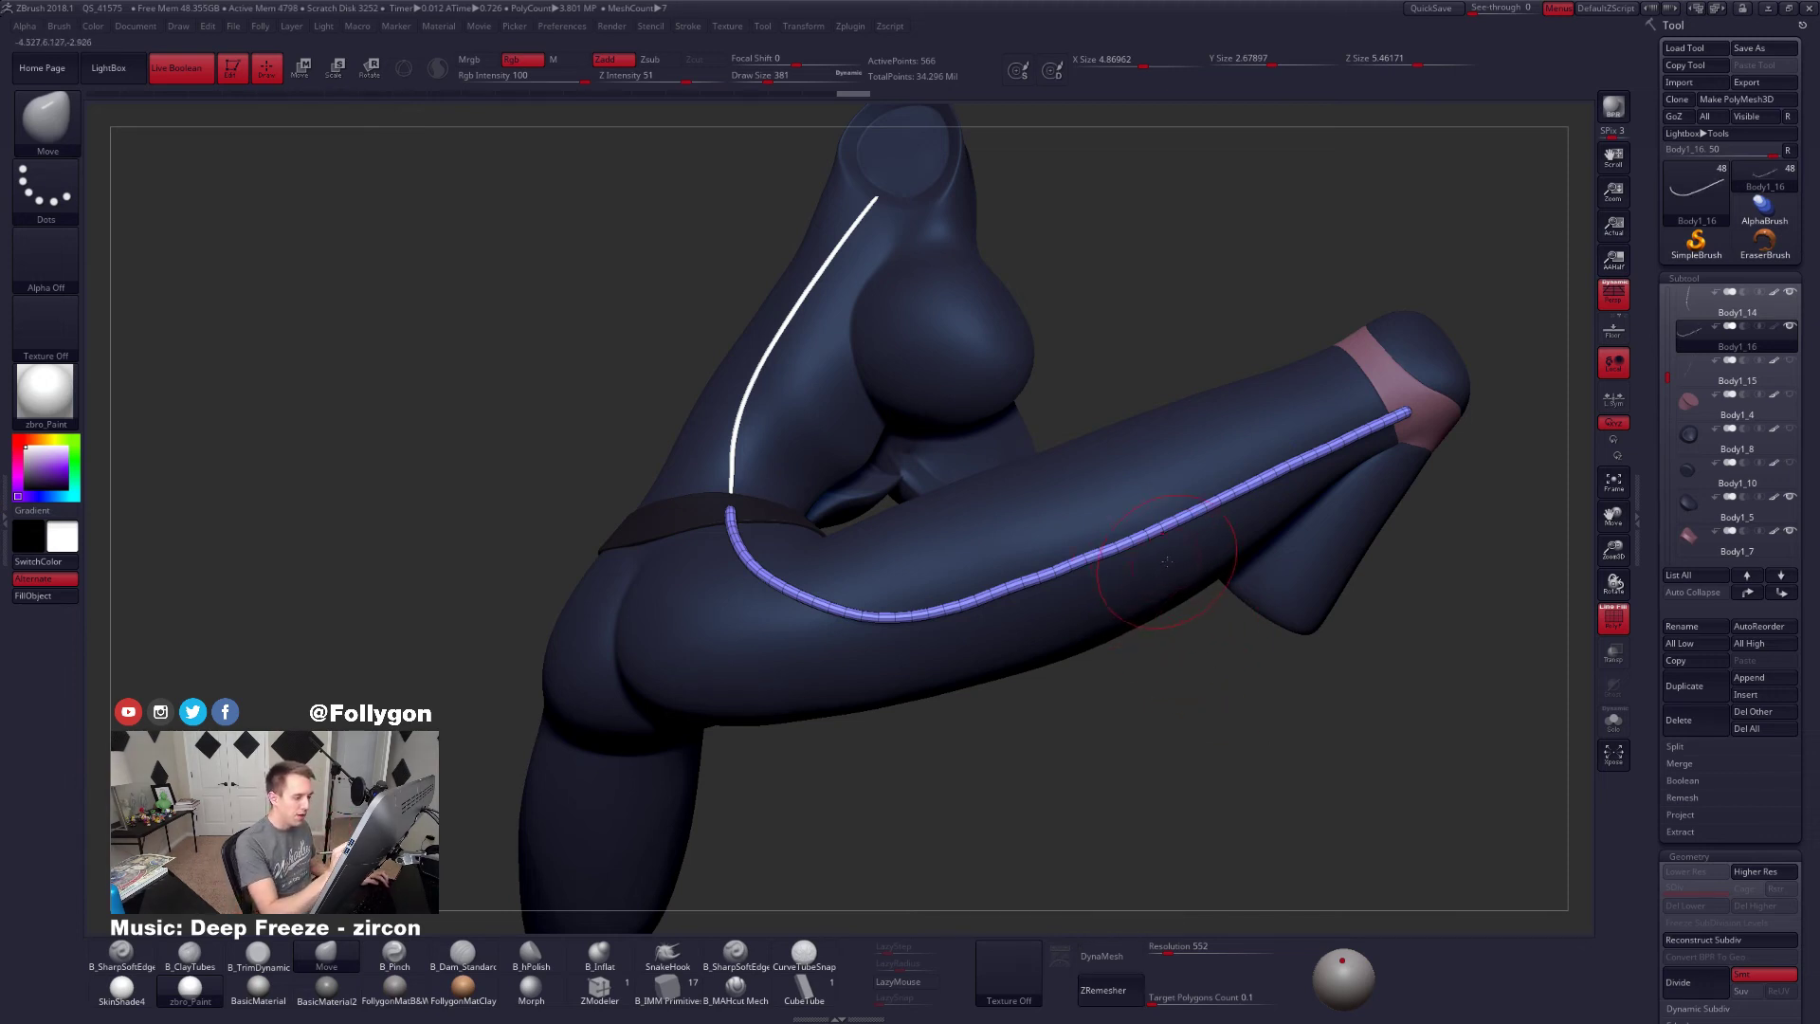
pyautogui.moveTo(1166, 561); pyautogui.dragTo(1149, 615)
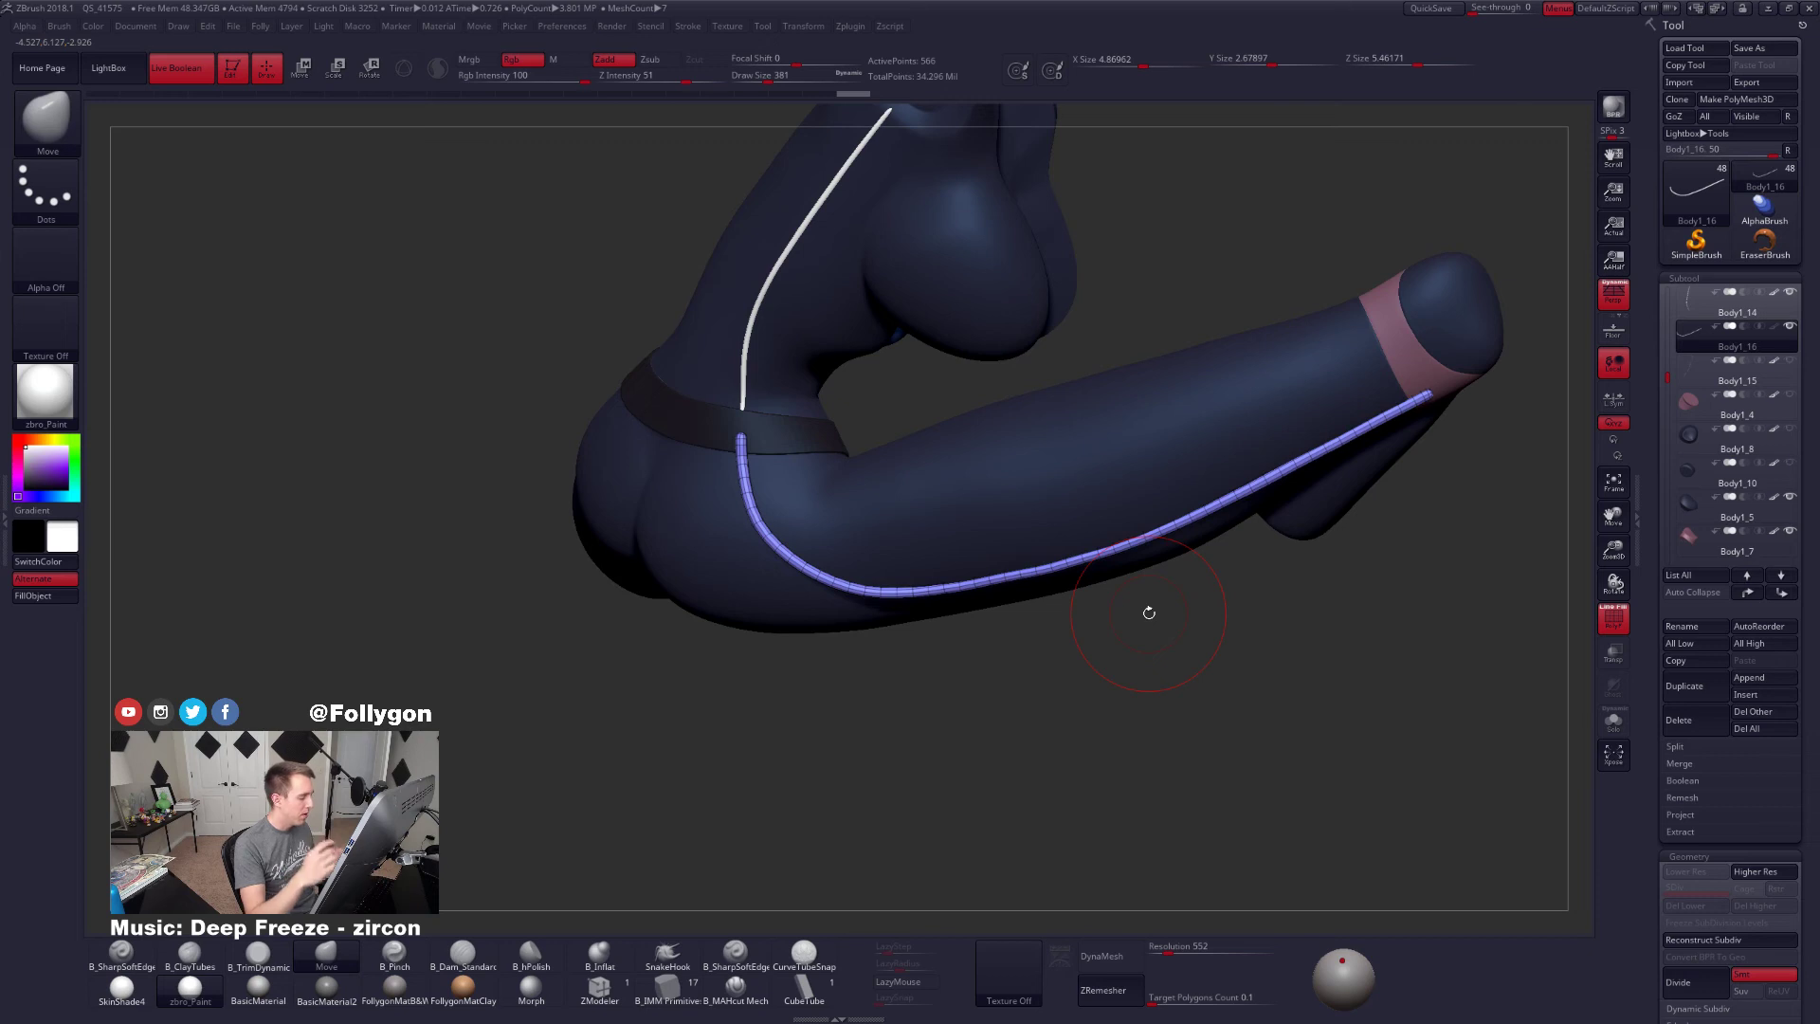
pyautogui.moveTo(992, 637)
pyautogui.mouseDown()
pyautogui.moveTo(1034, 602)
pyautogui.moveTo(1090, 592)
pyautogui.moveTo(1055, 548)
pyautogui.moveTo(1116, 657)
pyautogui.moveTo(1095, 716)
pyautogui.mouseUp()
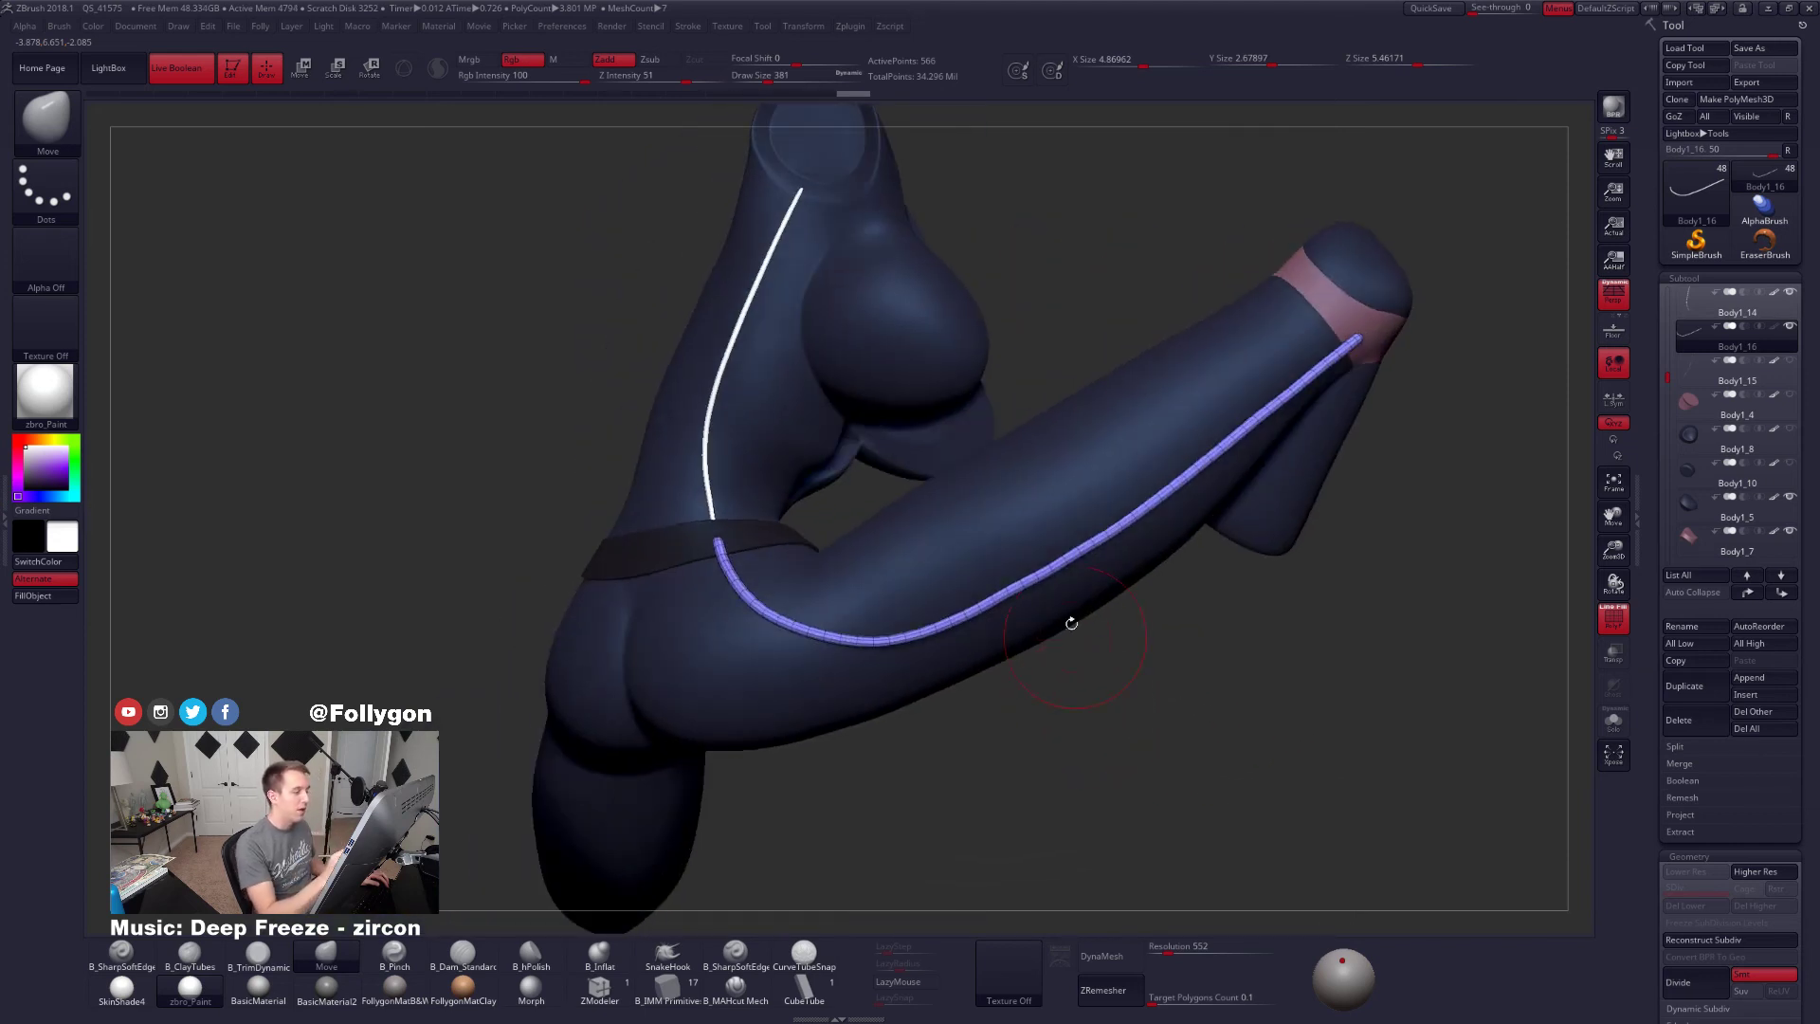
pyautogui.moveTo(1231, 770); pyautogui.dragTo(1228, 793)
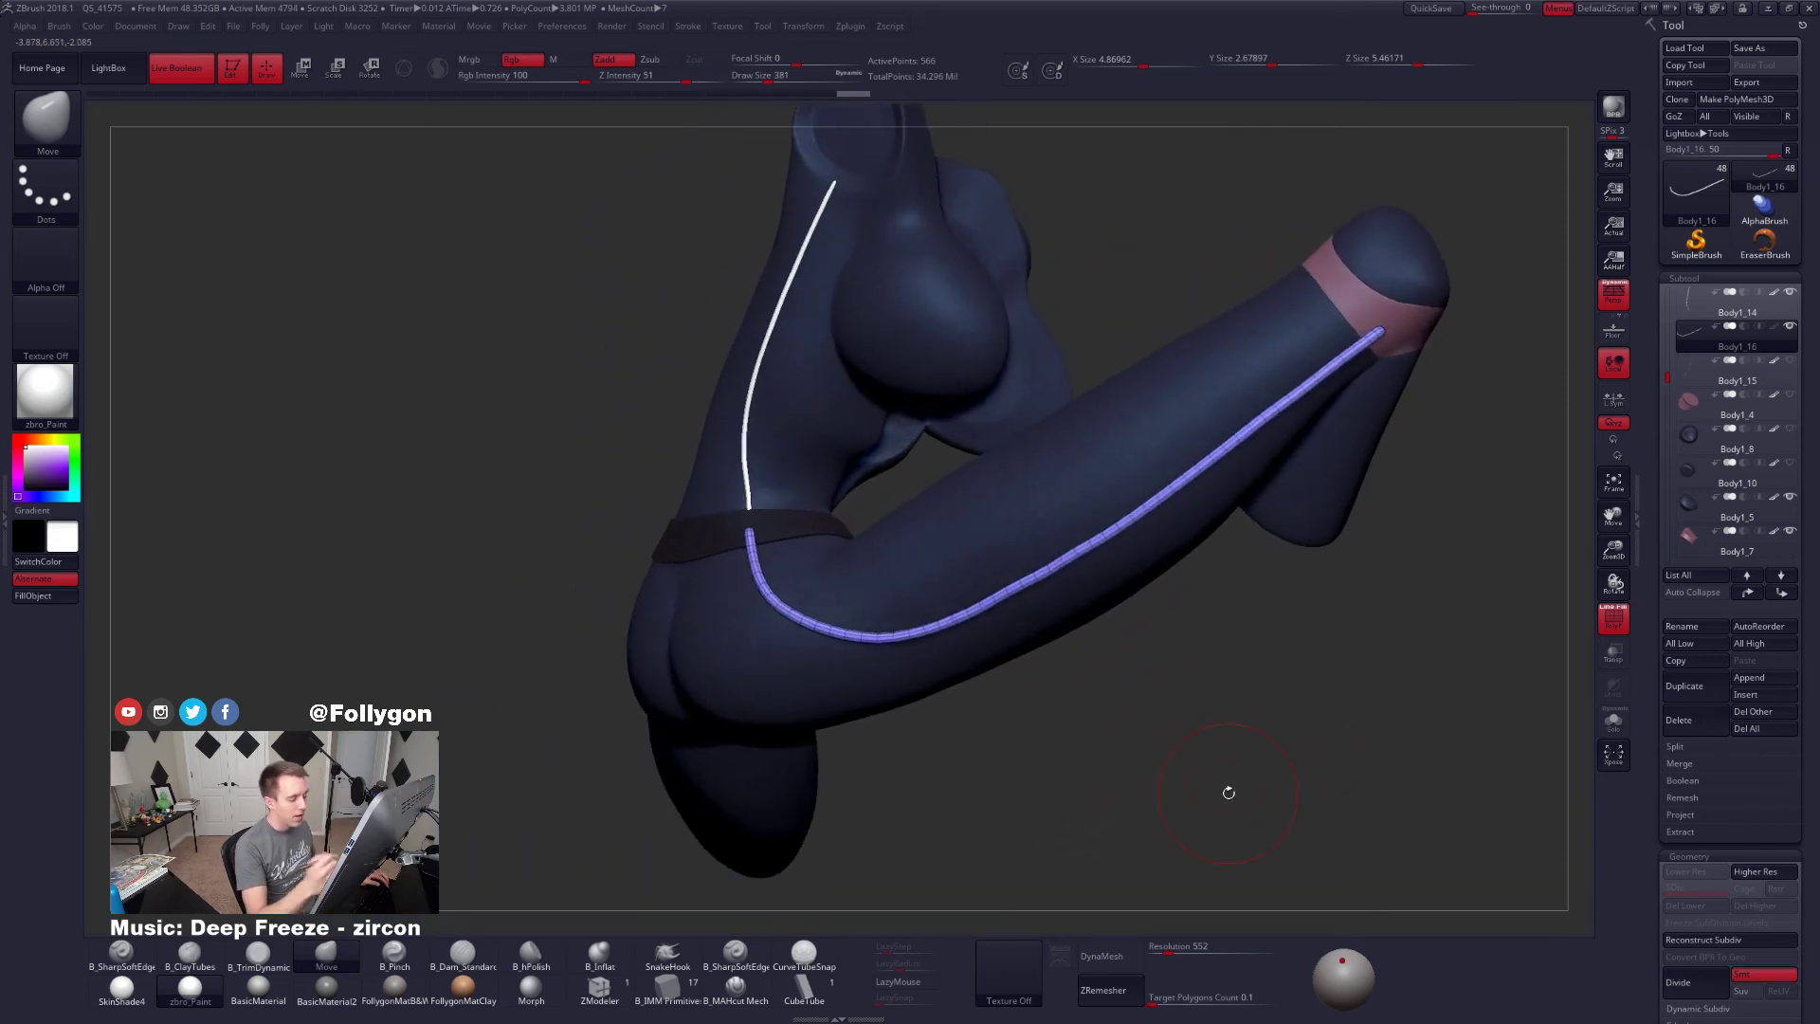
# Switch to the ZModeler brush, set its edge action to Delete with the EdgeLoop Complete target, and reduce the draw size to 61
pyautogui.click(599, 988)
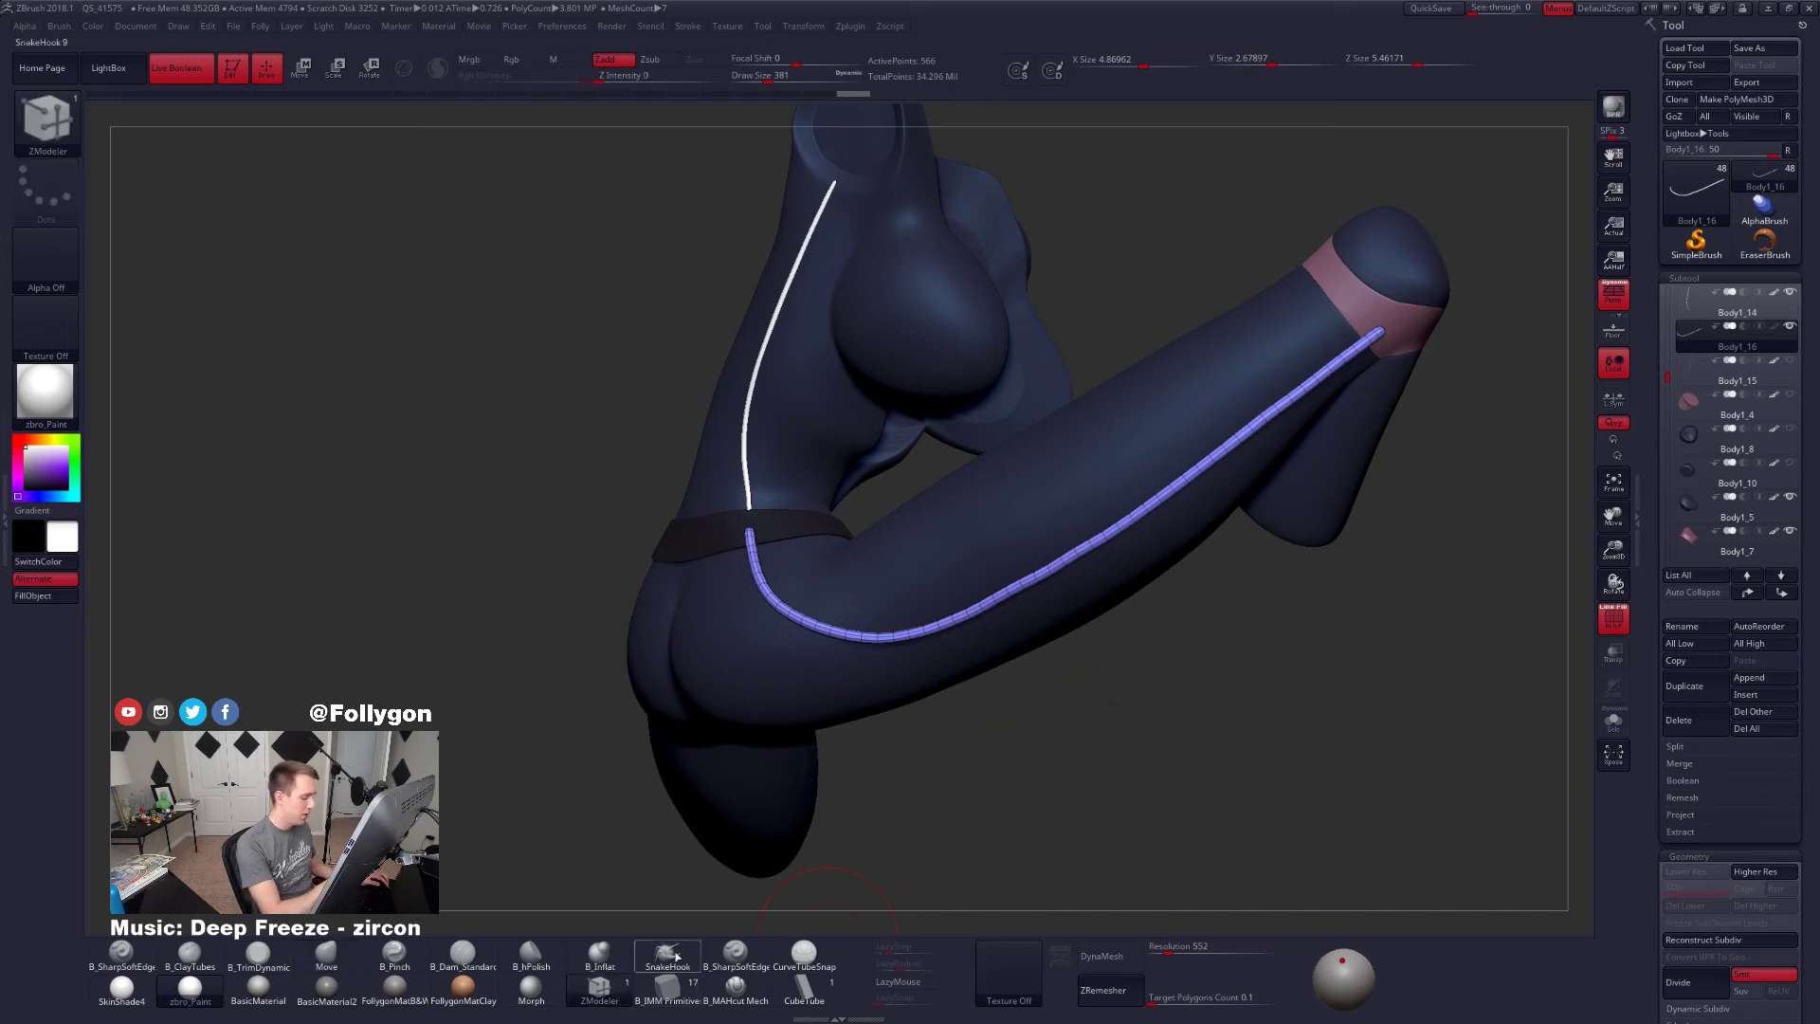
pyautogui.moveTo(1109, 455)
pyautogui.mouseDown(button='right')
pyautogui.moveTo(1150, 420)
pyautogui.moveTo(1363, 456)
pyautogui.moveTo(1227, 546)
pyautogui.mouseUp(button='right')
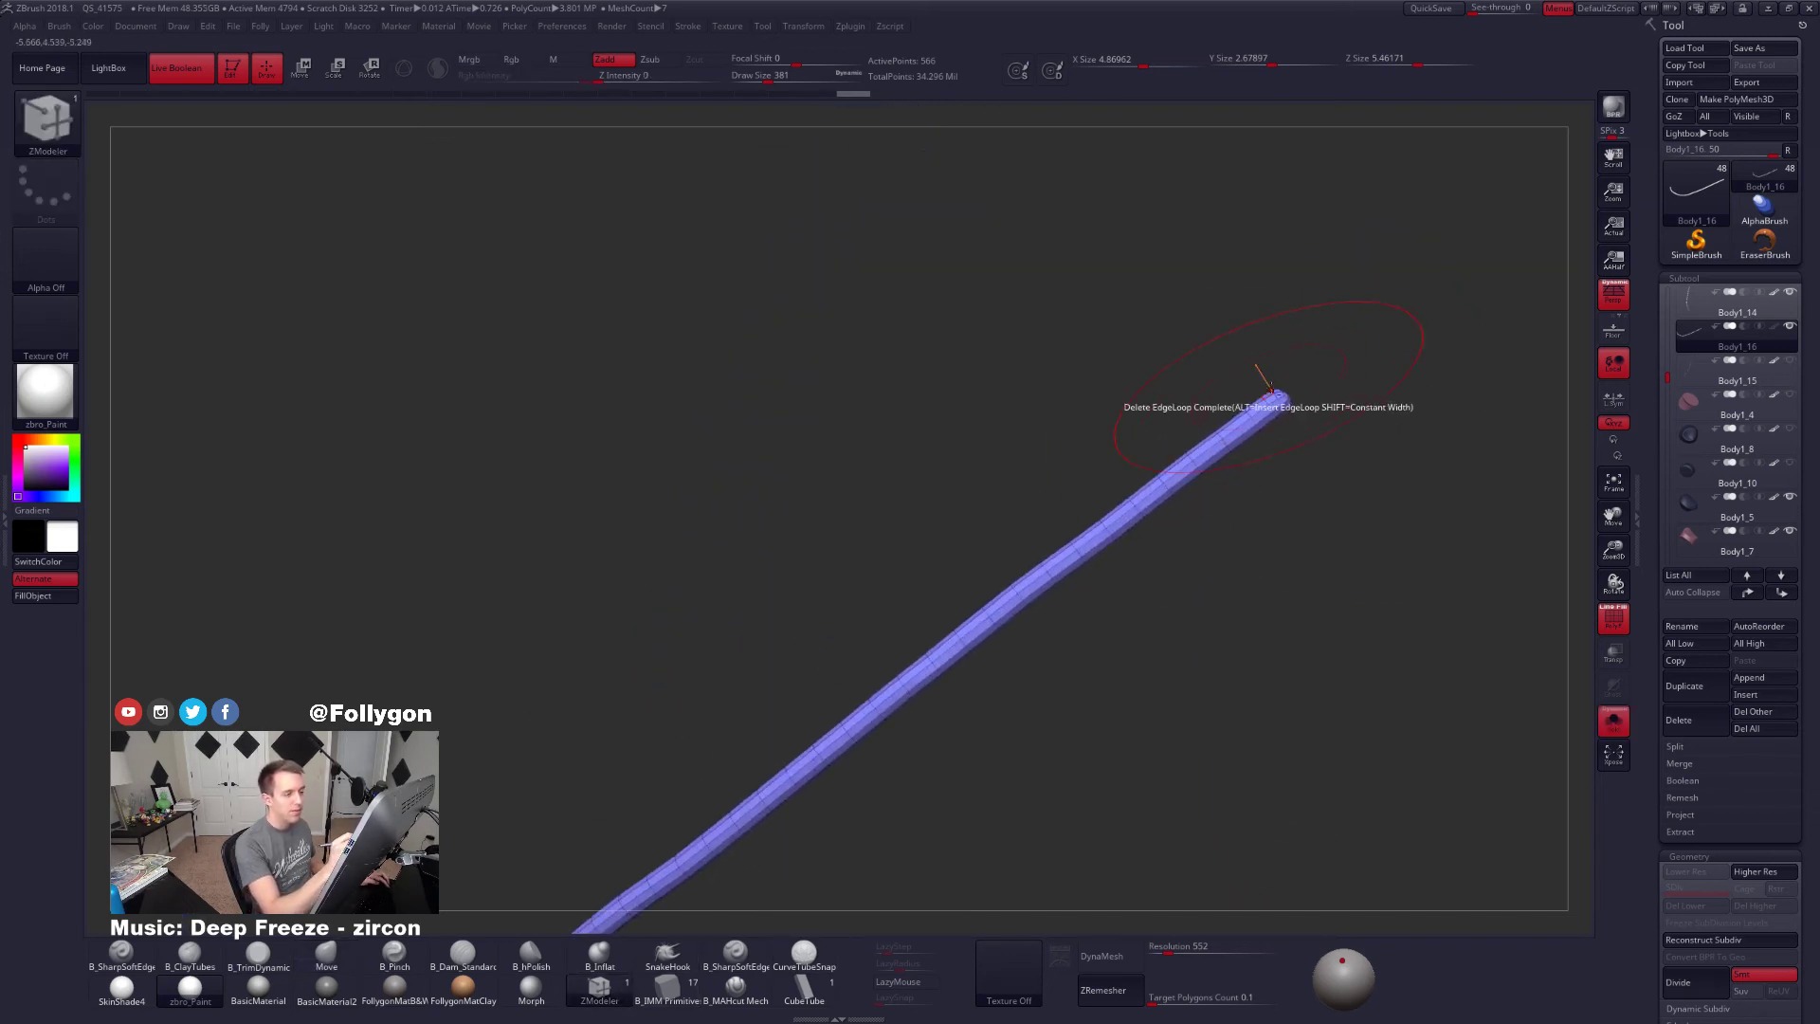
pyautogui.keyDown('ctrl'); pyautogui.moveTo(1270, 384); pyautogui.dragTo(1255, 434, button='right'); pyautogui.keyUp('ctrl')
pyautogui.press('space')
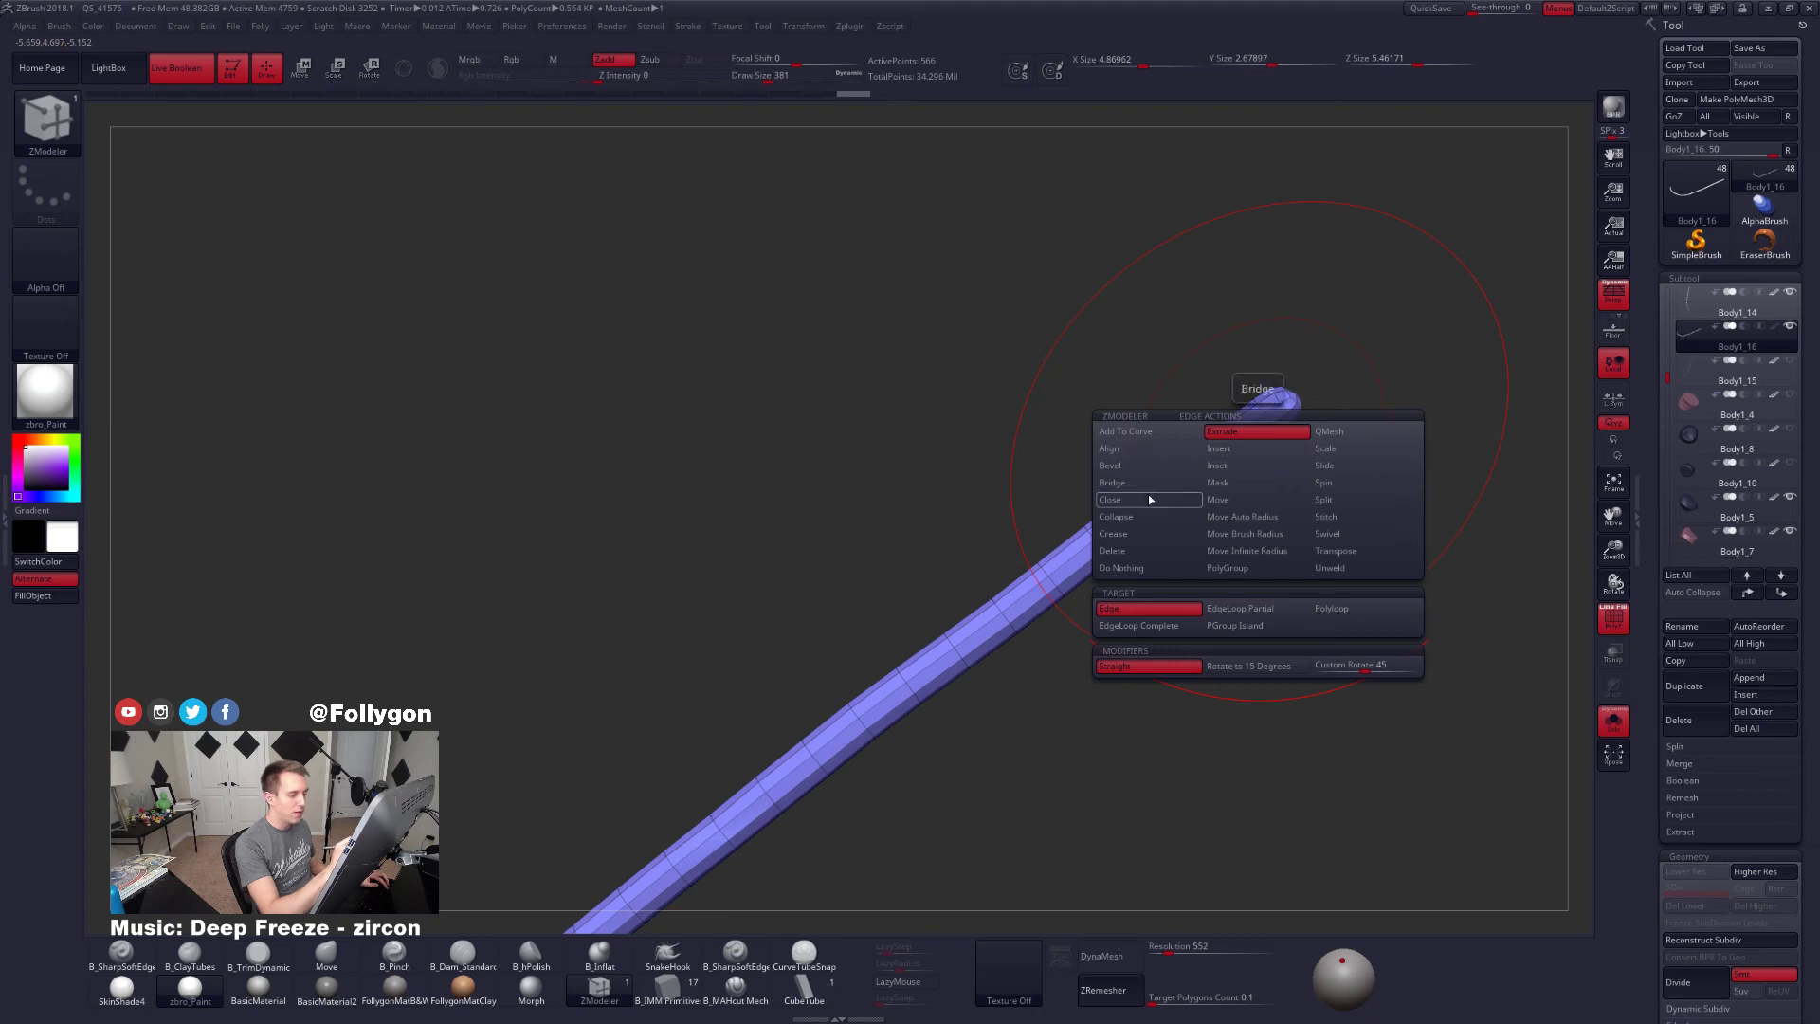
pyautogui.click(1152, 569)
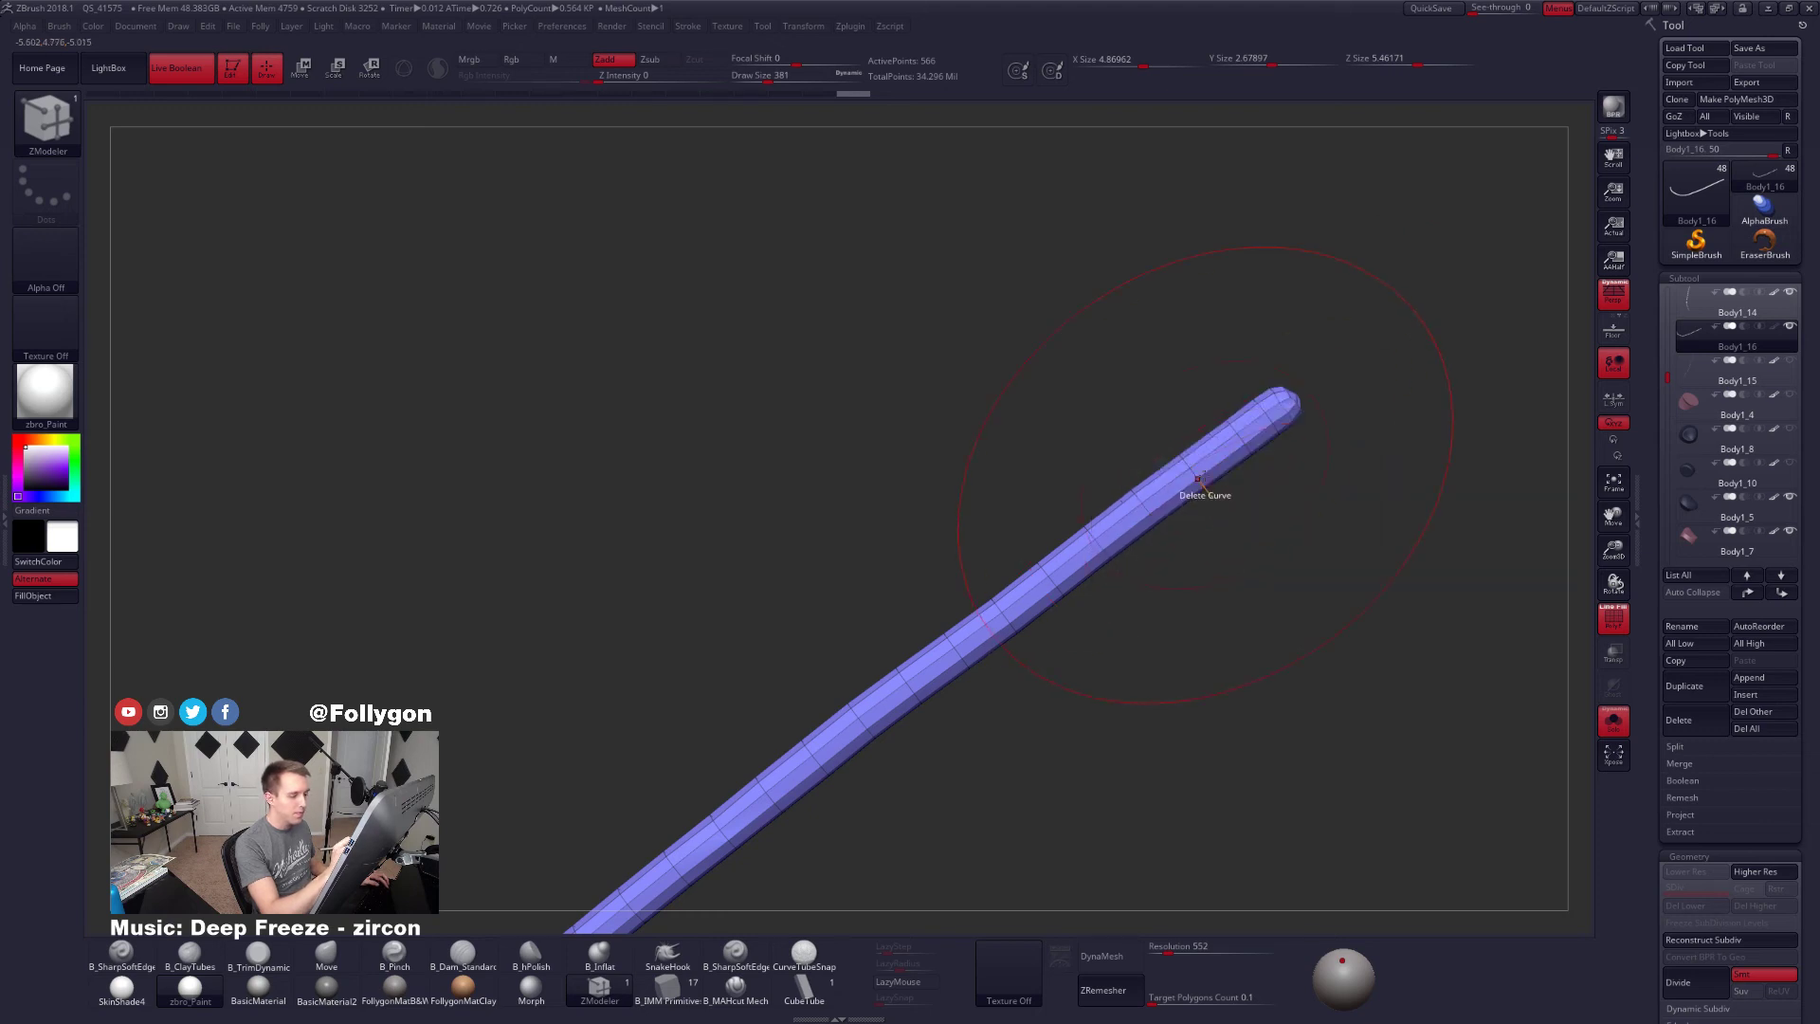
pyautogui.press('space')
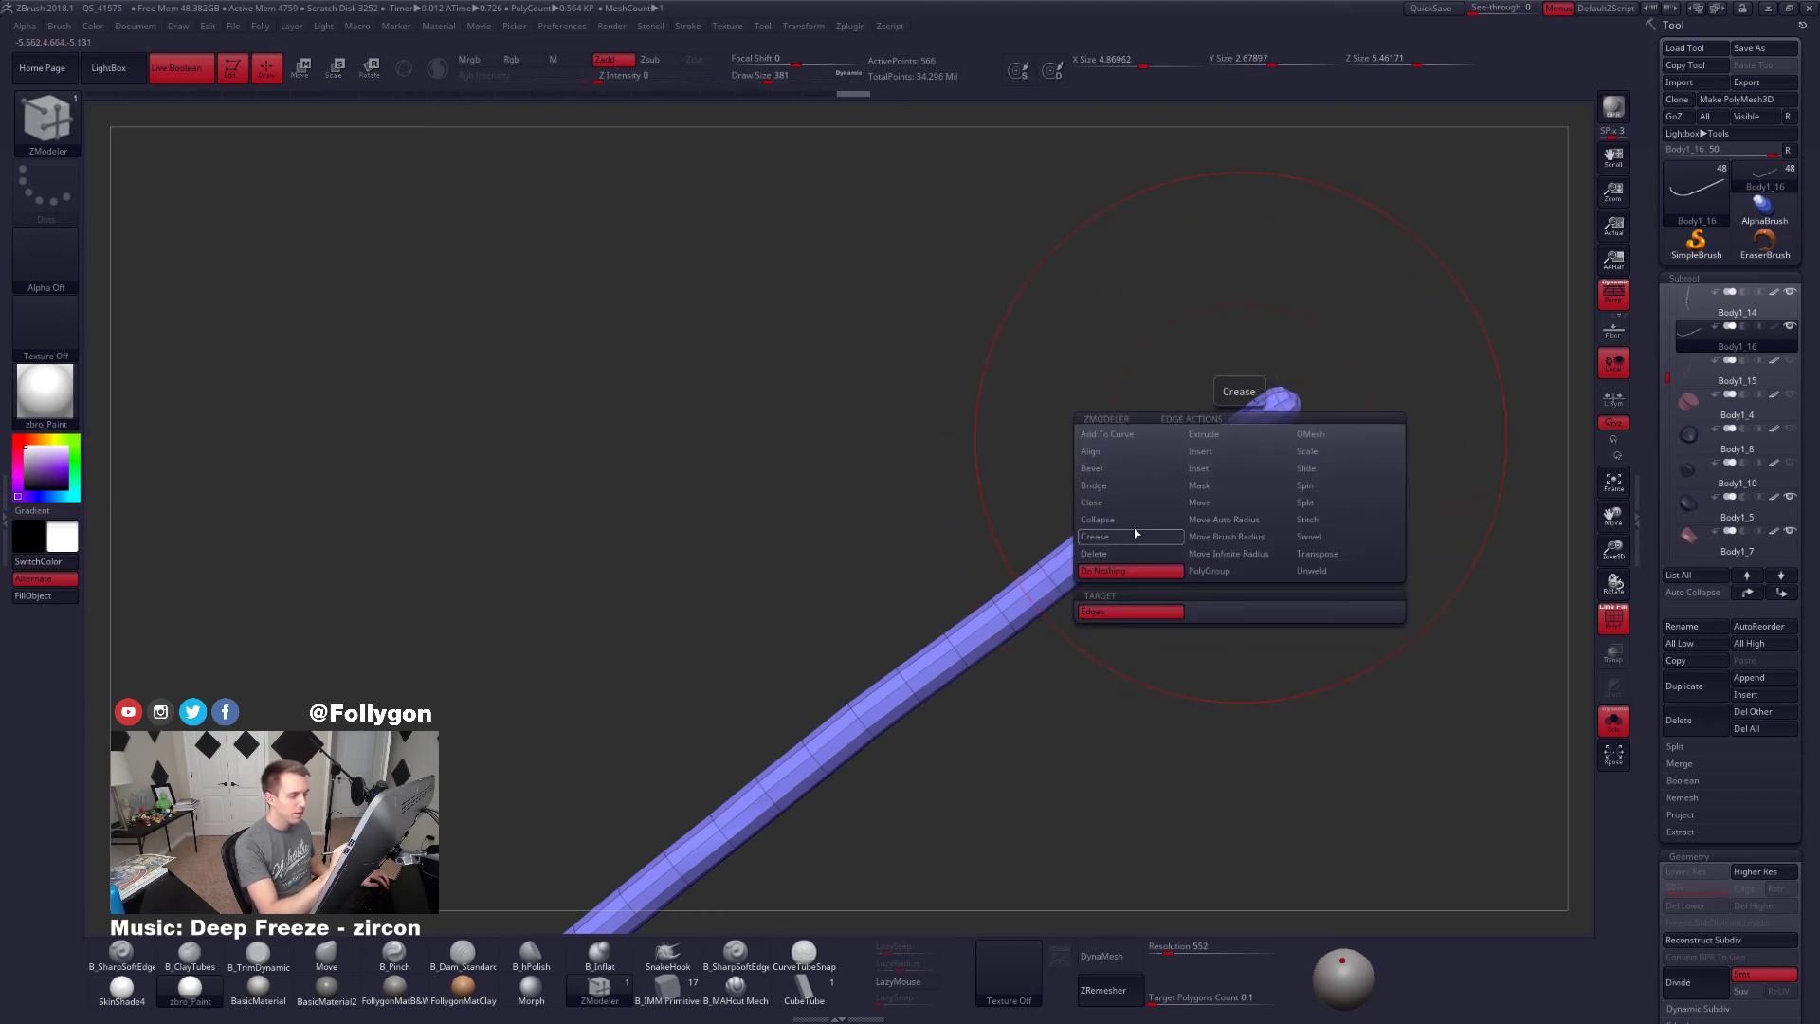
pyautogui.click(1143, 571)
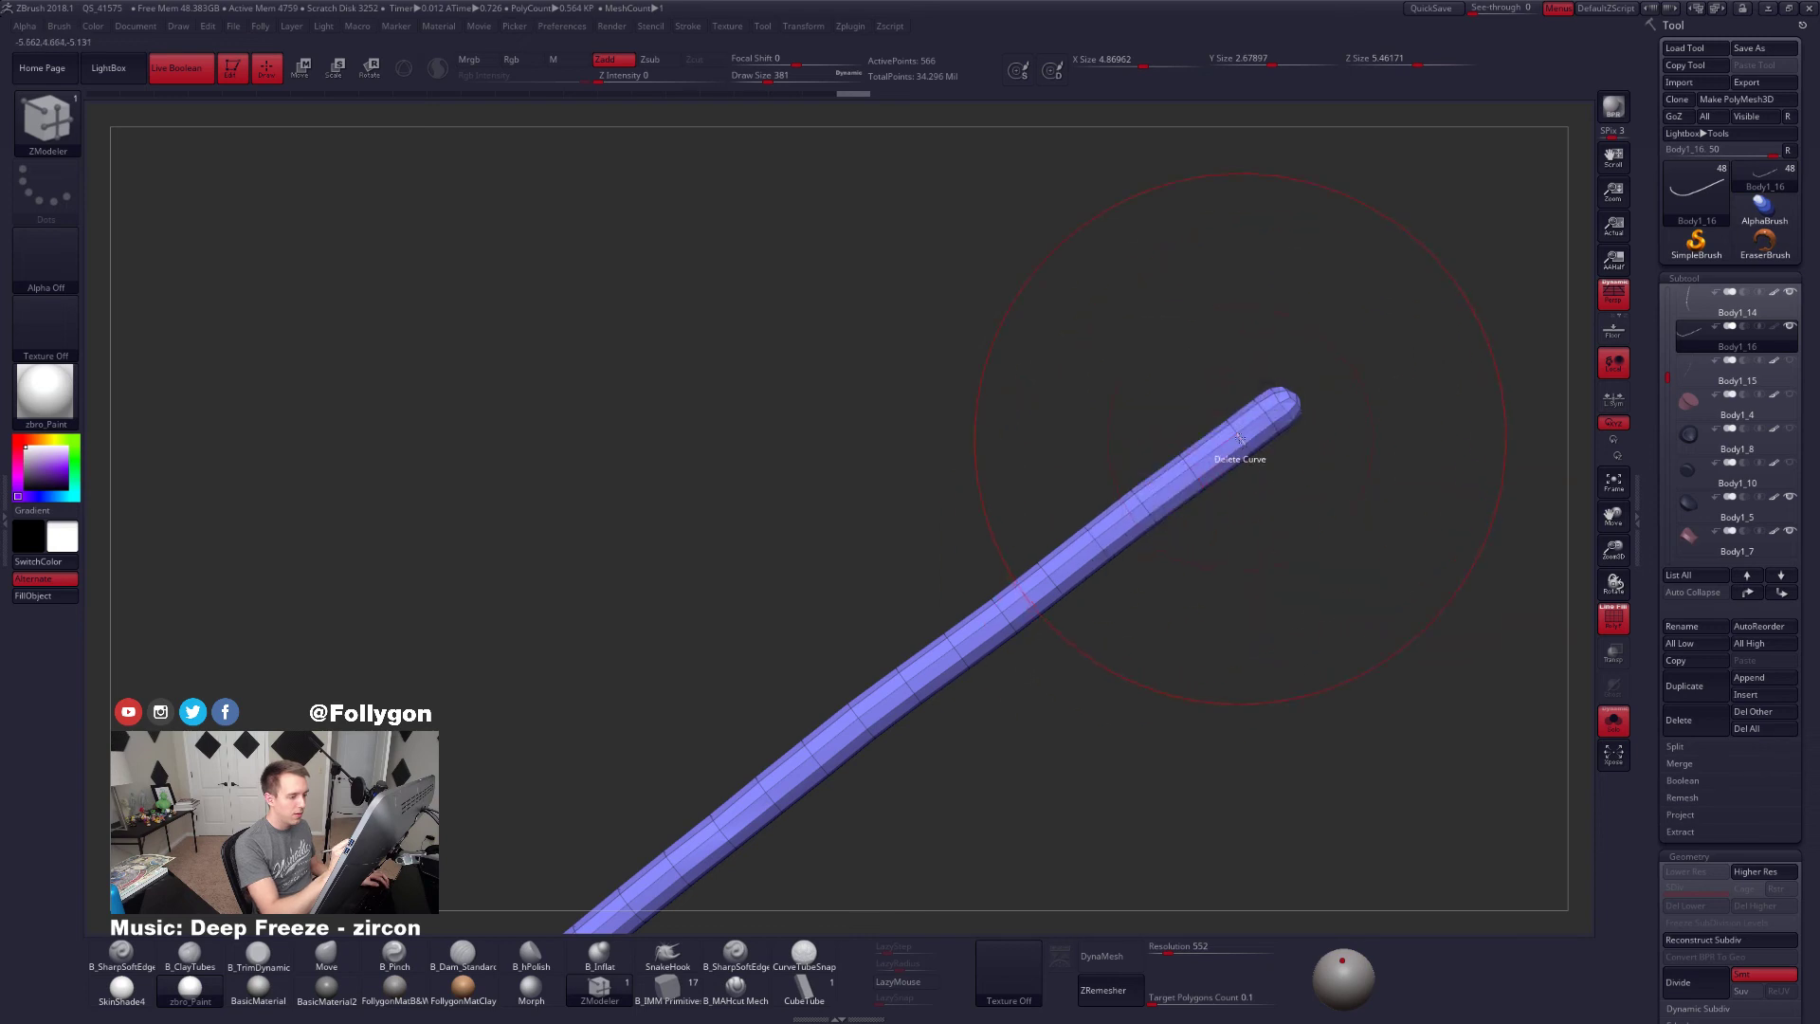
pyautogui.press('space')
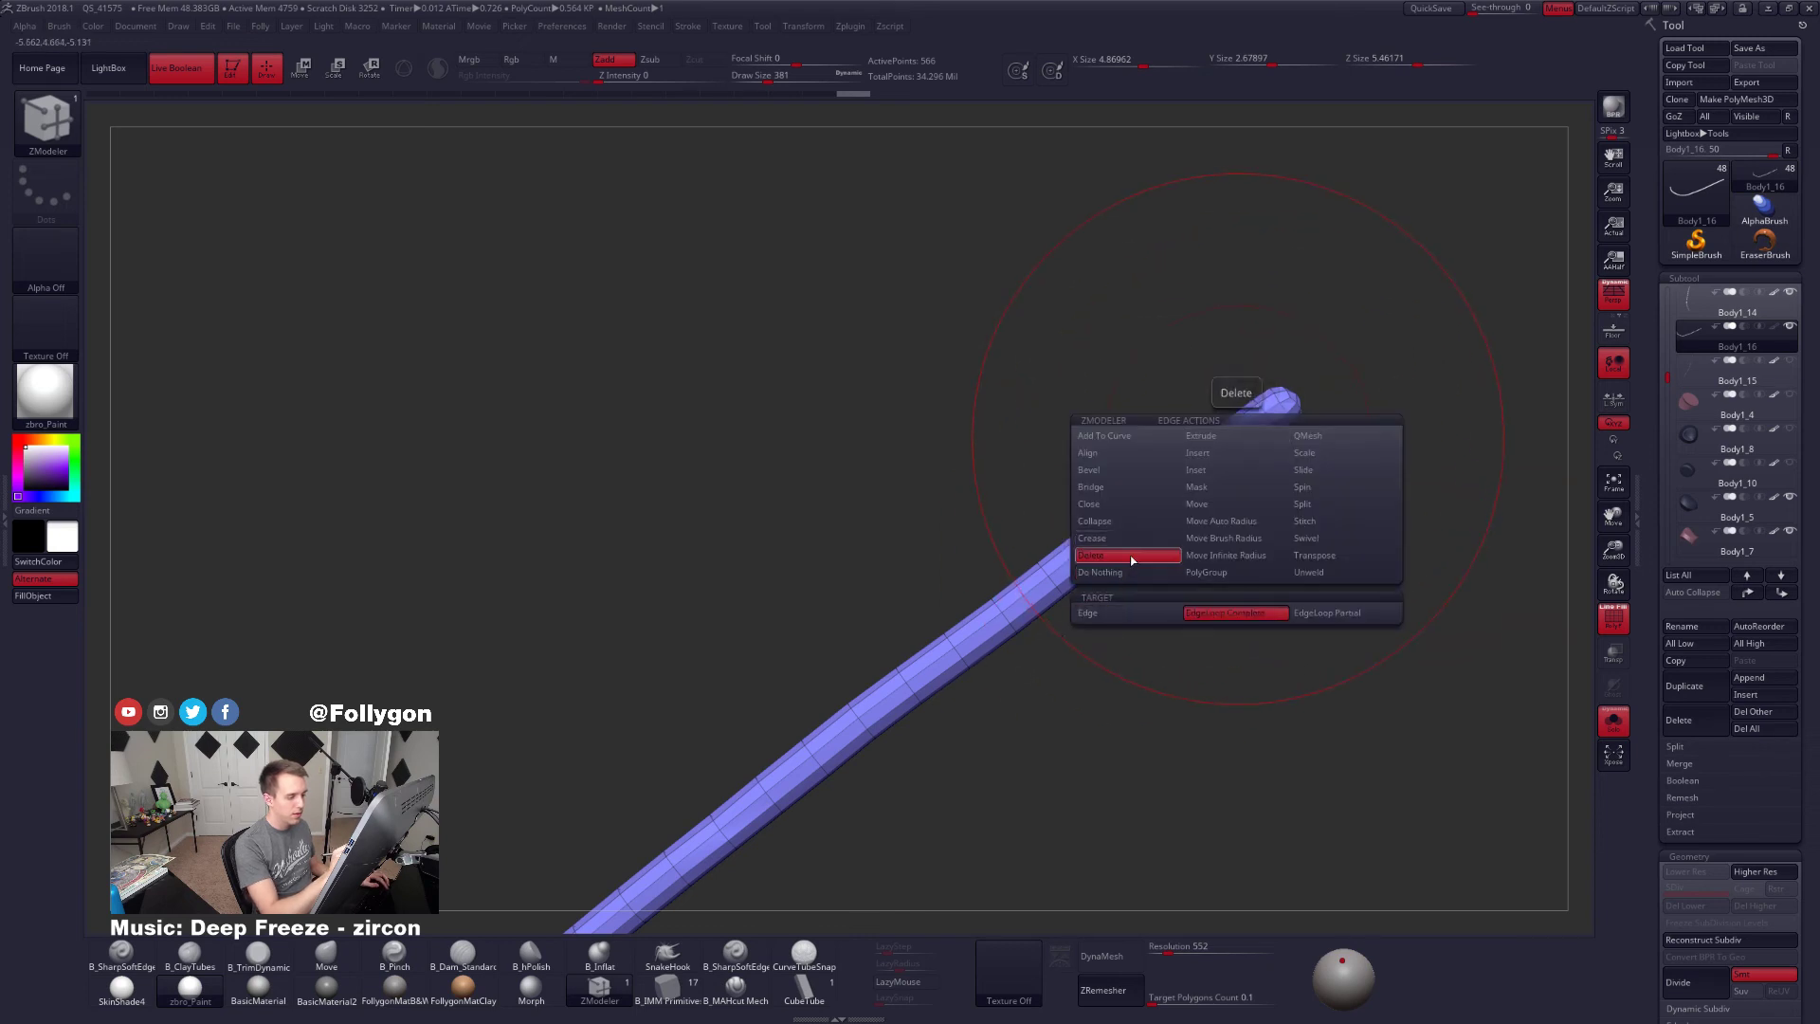
pyautogui.press('space')
pyautogui.moveTo(1234, 549); pyautogui.dragTo(1223, 549)
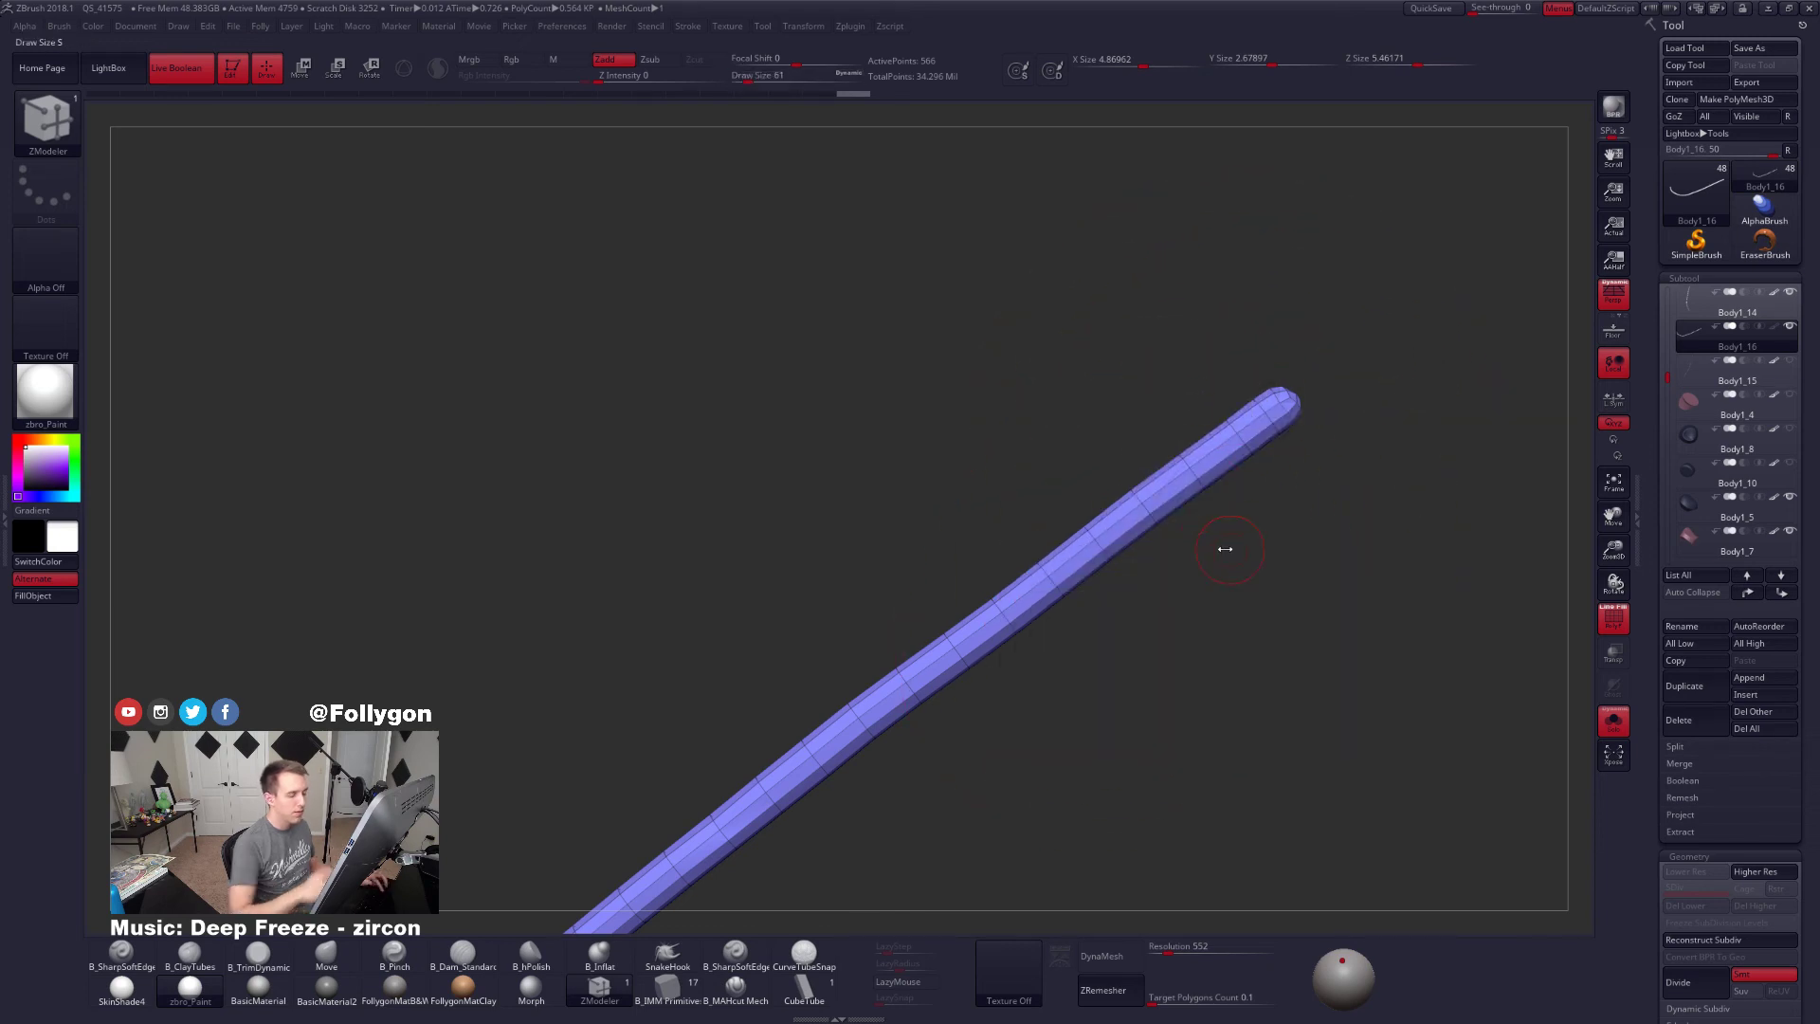
# Inspect the edge loops along the leg tube from the pink band down to the waist belt
pyautogui.hotkey('shift', 's')
pyautogui.moveTo(1138, 569)
pyautogui.keyDown('ctrl'); pyautogui.mouseDown(button='right')
pyautogui.moveTo(1096, 626)
pyautogui.moveTo(1092, 545)
pyautogui.mouseUp(button='right'); pyautogui.keyUp('ctrl')
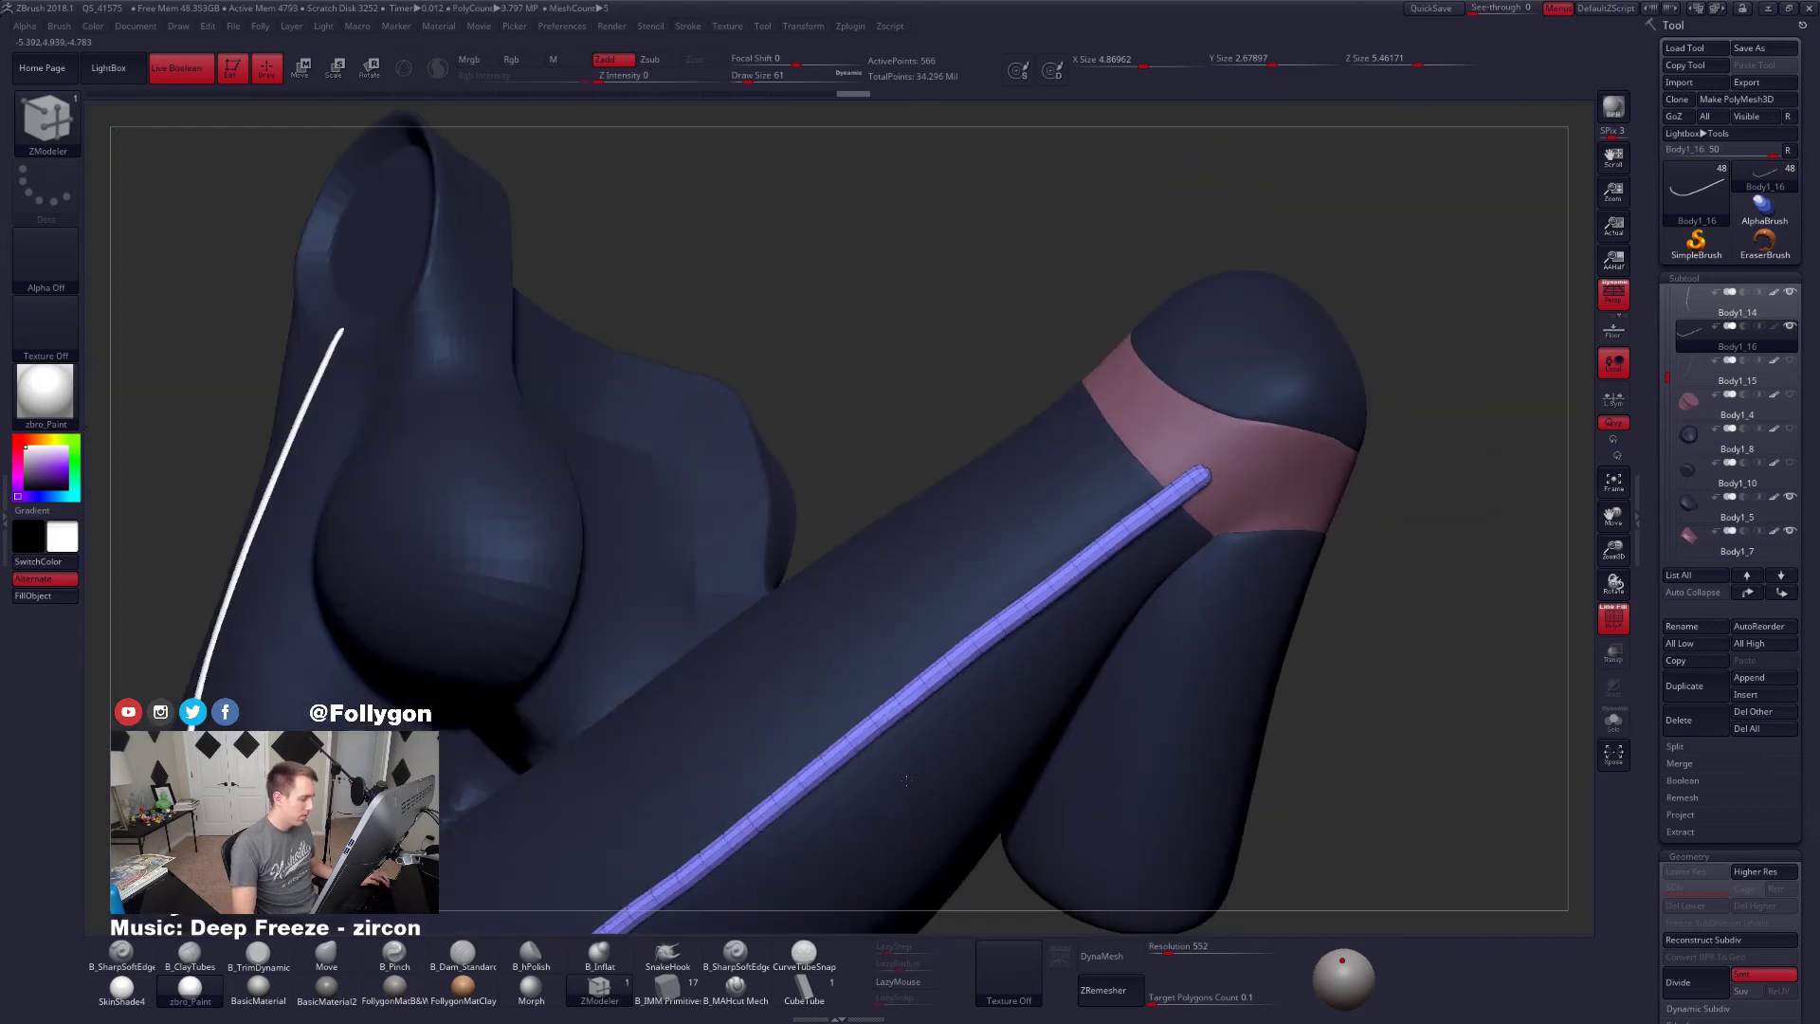
pyautogui.keyDown('alt'); pyautogui.moveTo(1043, 702); pyautogui.dragTo(1458, 473, button='right'); pyautogui.keyUp('alt')
pyautogui.moveTo(1128, 749); pyautogui.dragTo(983, 786, button='right')
pyautogui.keyDown('alt'); pyautogui.moveTo(774, 804); pyautogui.dragTo(1062, 752, button='right'); pyautogui.keyUp('alt')
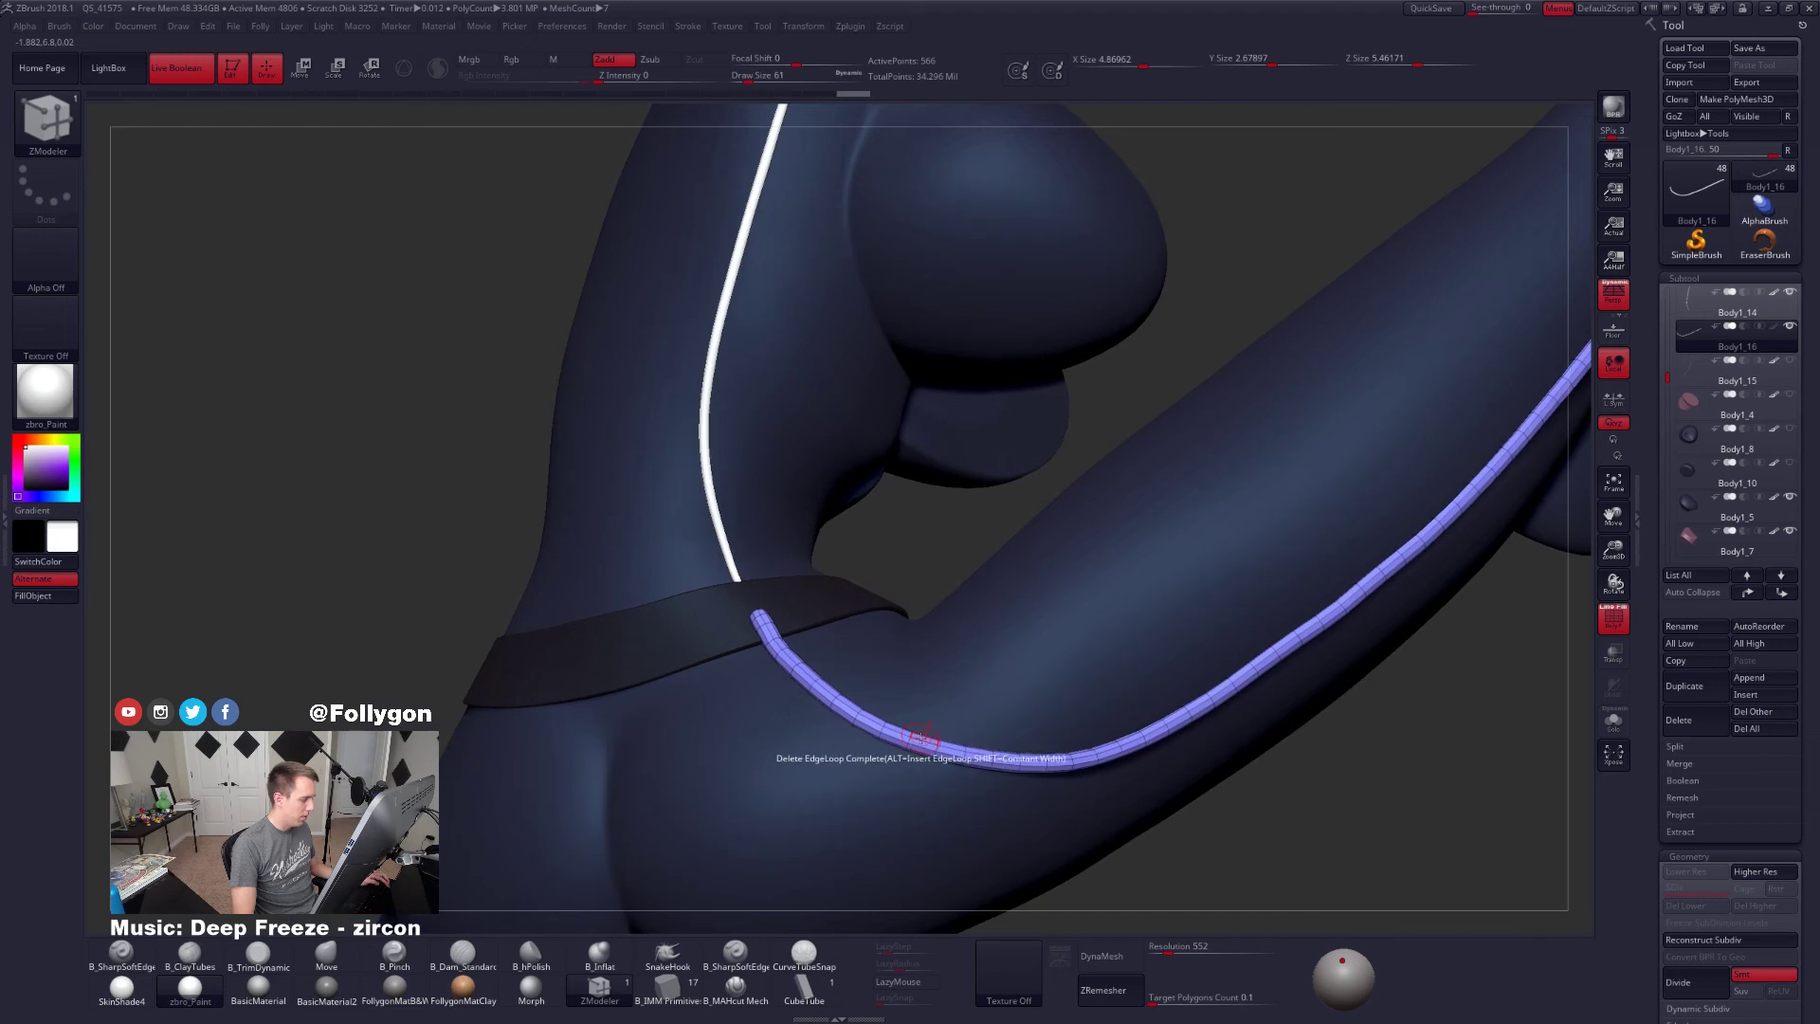
pyautogui.keyDown('alt'); pyautogui.moveTo(996, 812); pyautogui.dragTo(972, 731, button='right'); pyautogui.keyUp('alt')
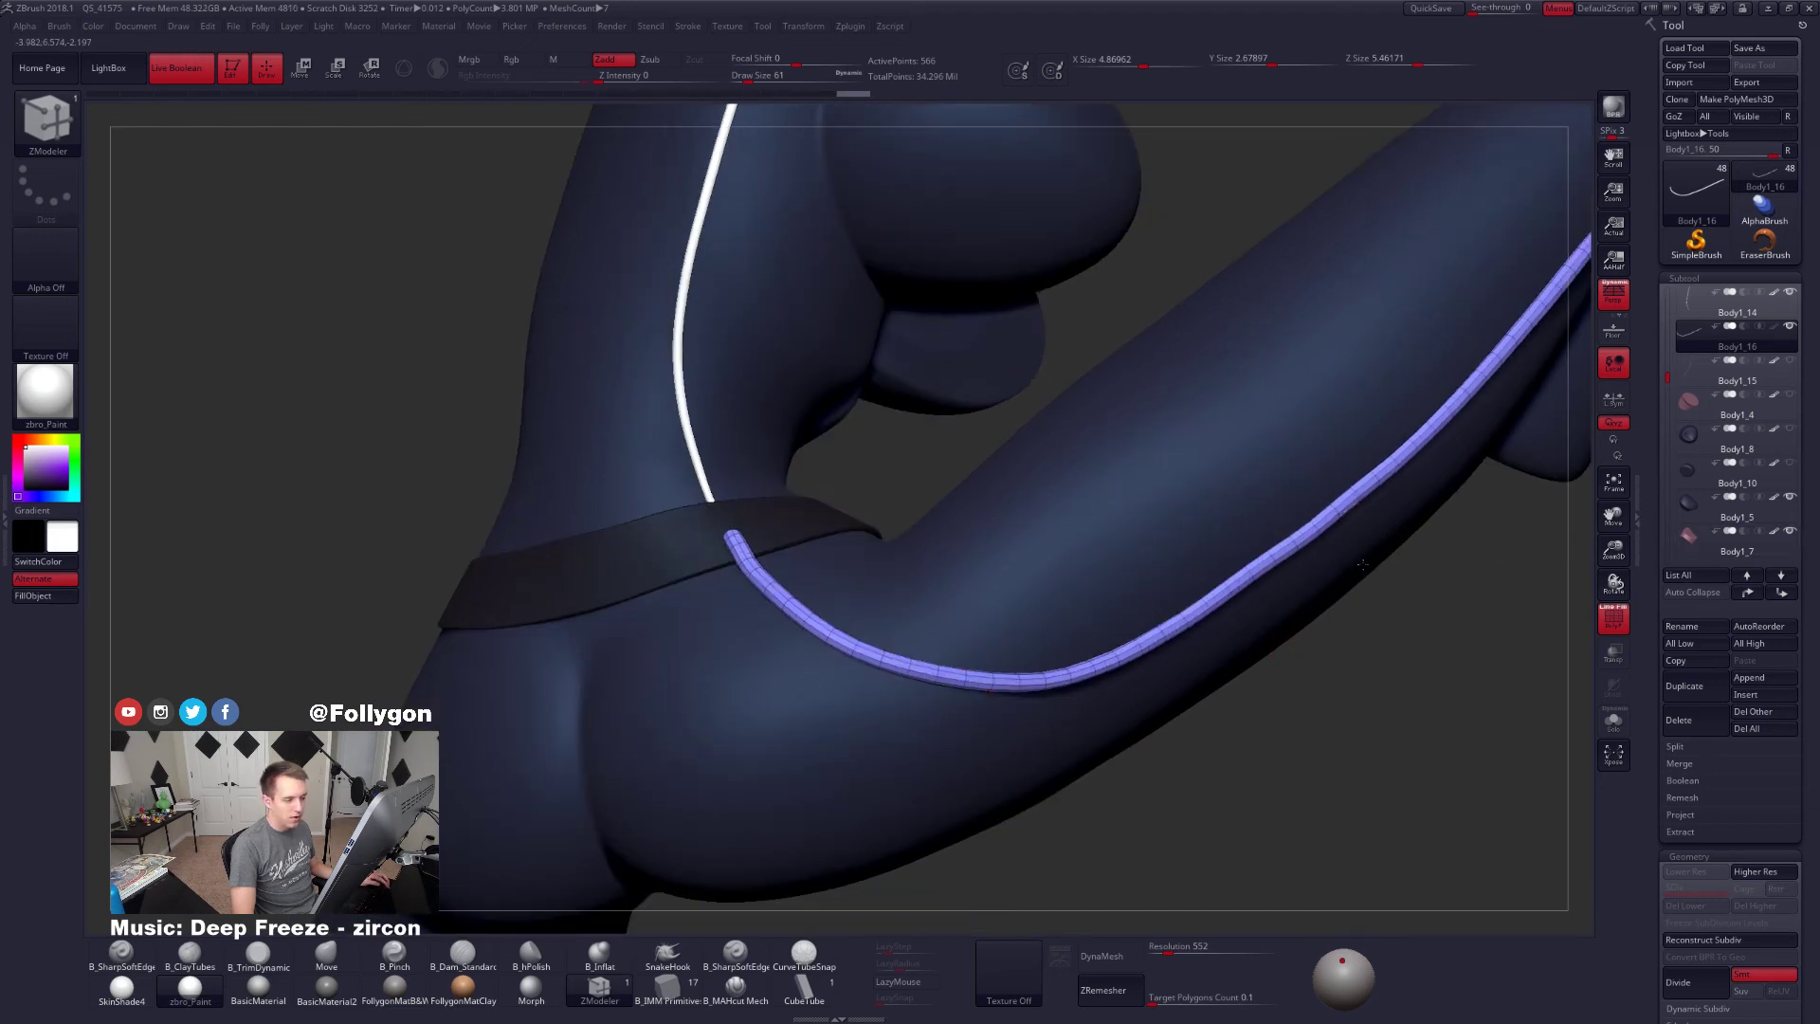
pyautogui.moveTo(1364, 565); pyautogui.dragTo(1404, 597, button='right')
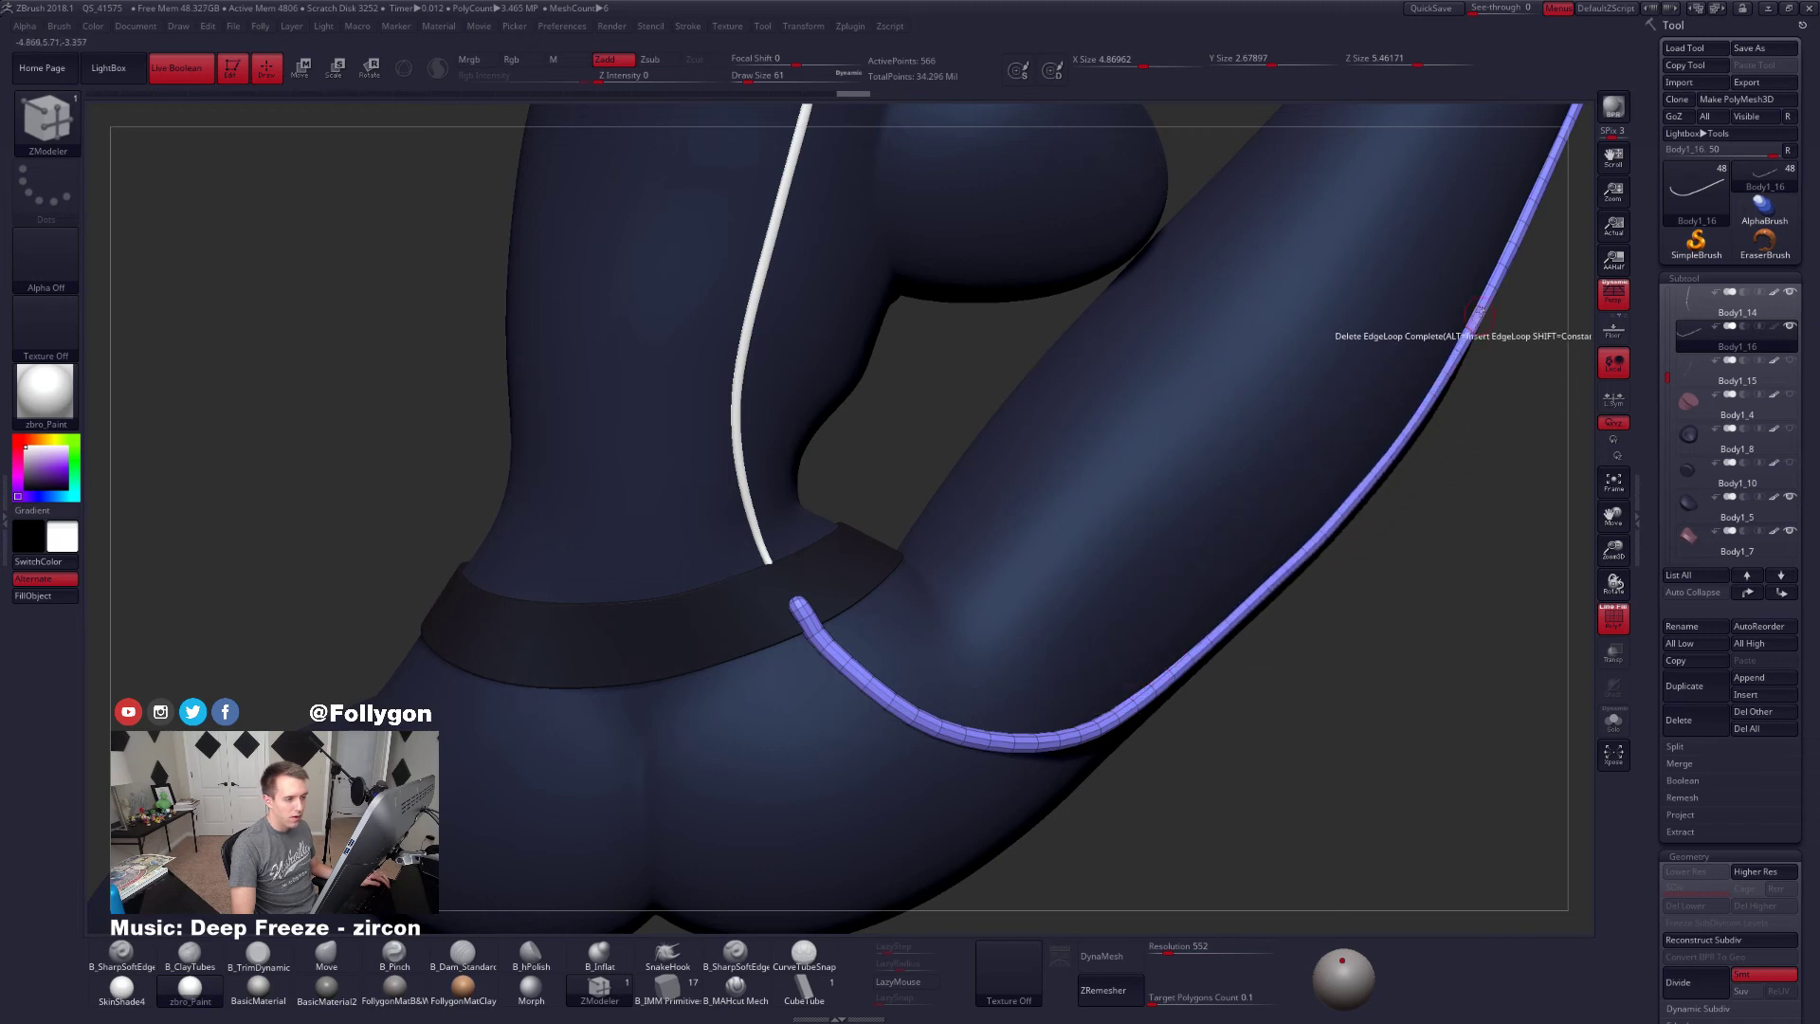
# Deflate the leg tube with an Inflate deformation of -15
pyautogui.moveTo(1252, 596)
pyautogui.mouseDown(button='right')
pyautogui.moveTo(1222, 589)
pyautogui.moveTo(1240, 617)
pyautogui.mouseUp(button='right')
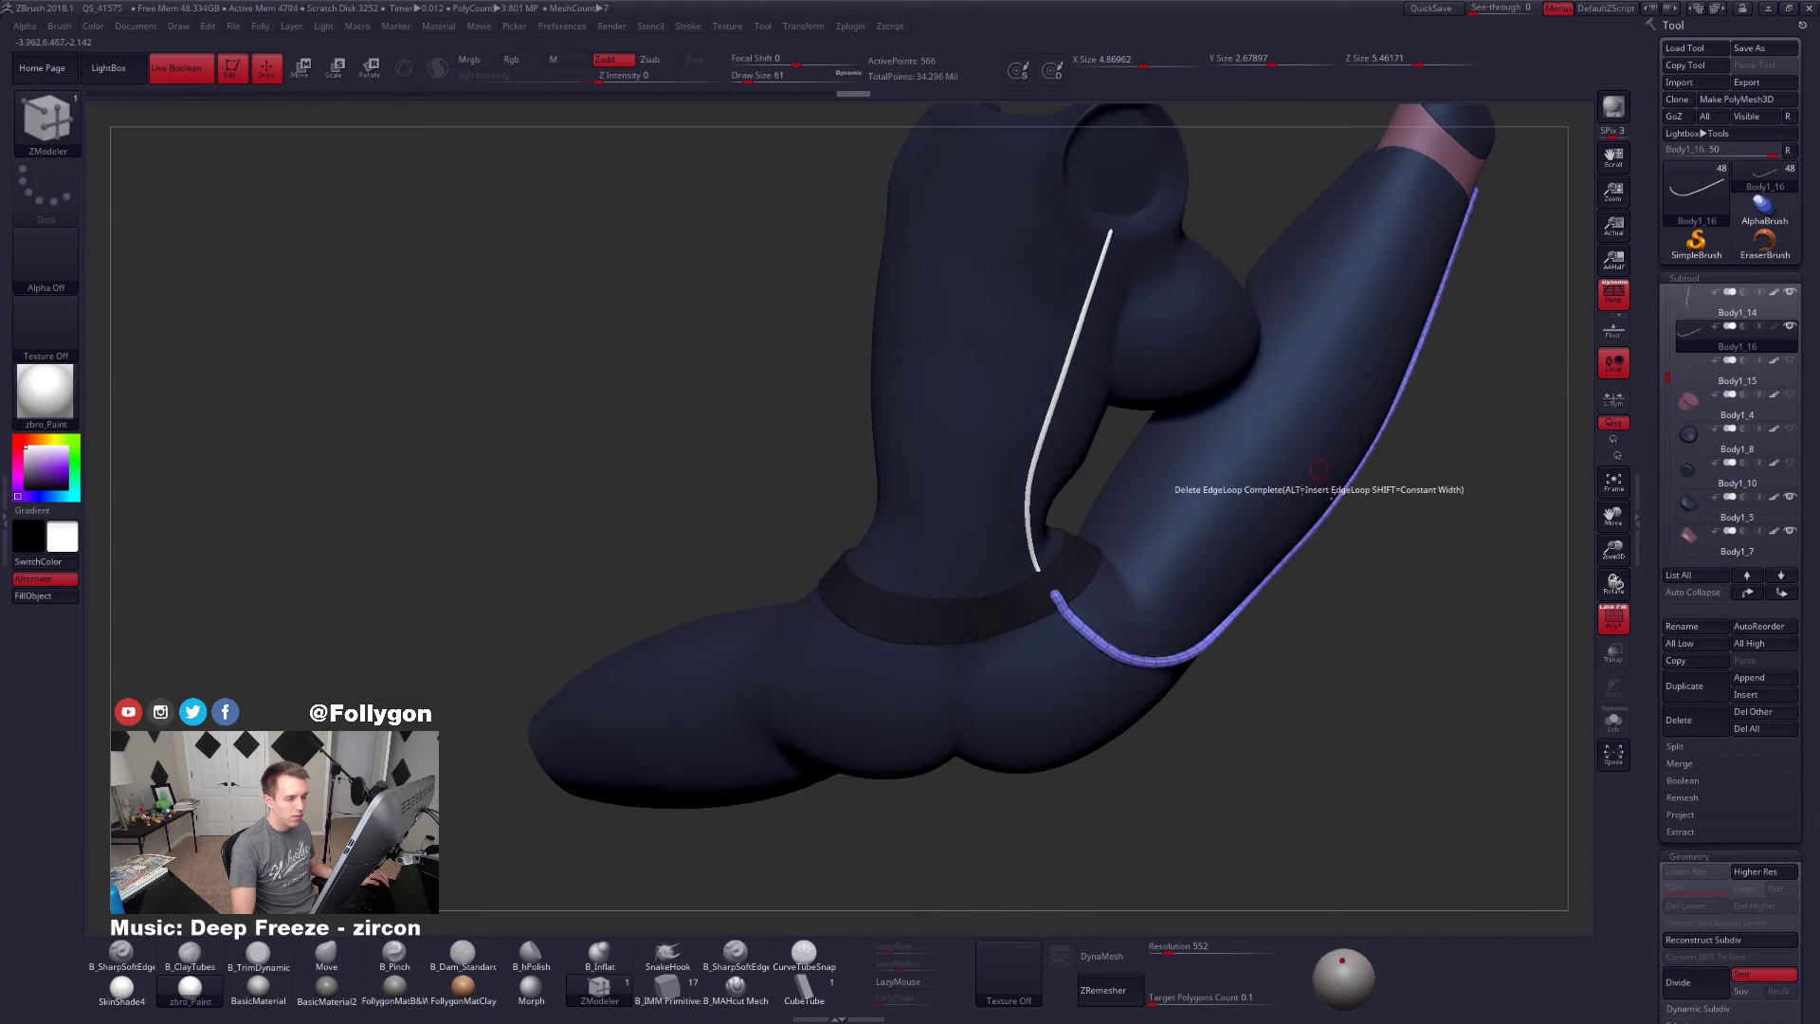
pyautogui.keyDown('alt'); pyautogui.moveTo(1386, 649); pyautogui.dragTo(1362, 644, button='right'); pyautogui.keyUp('alt')
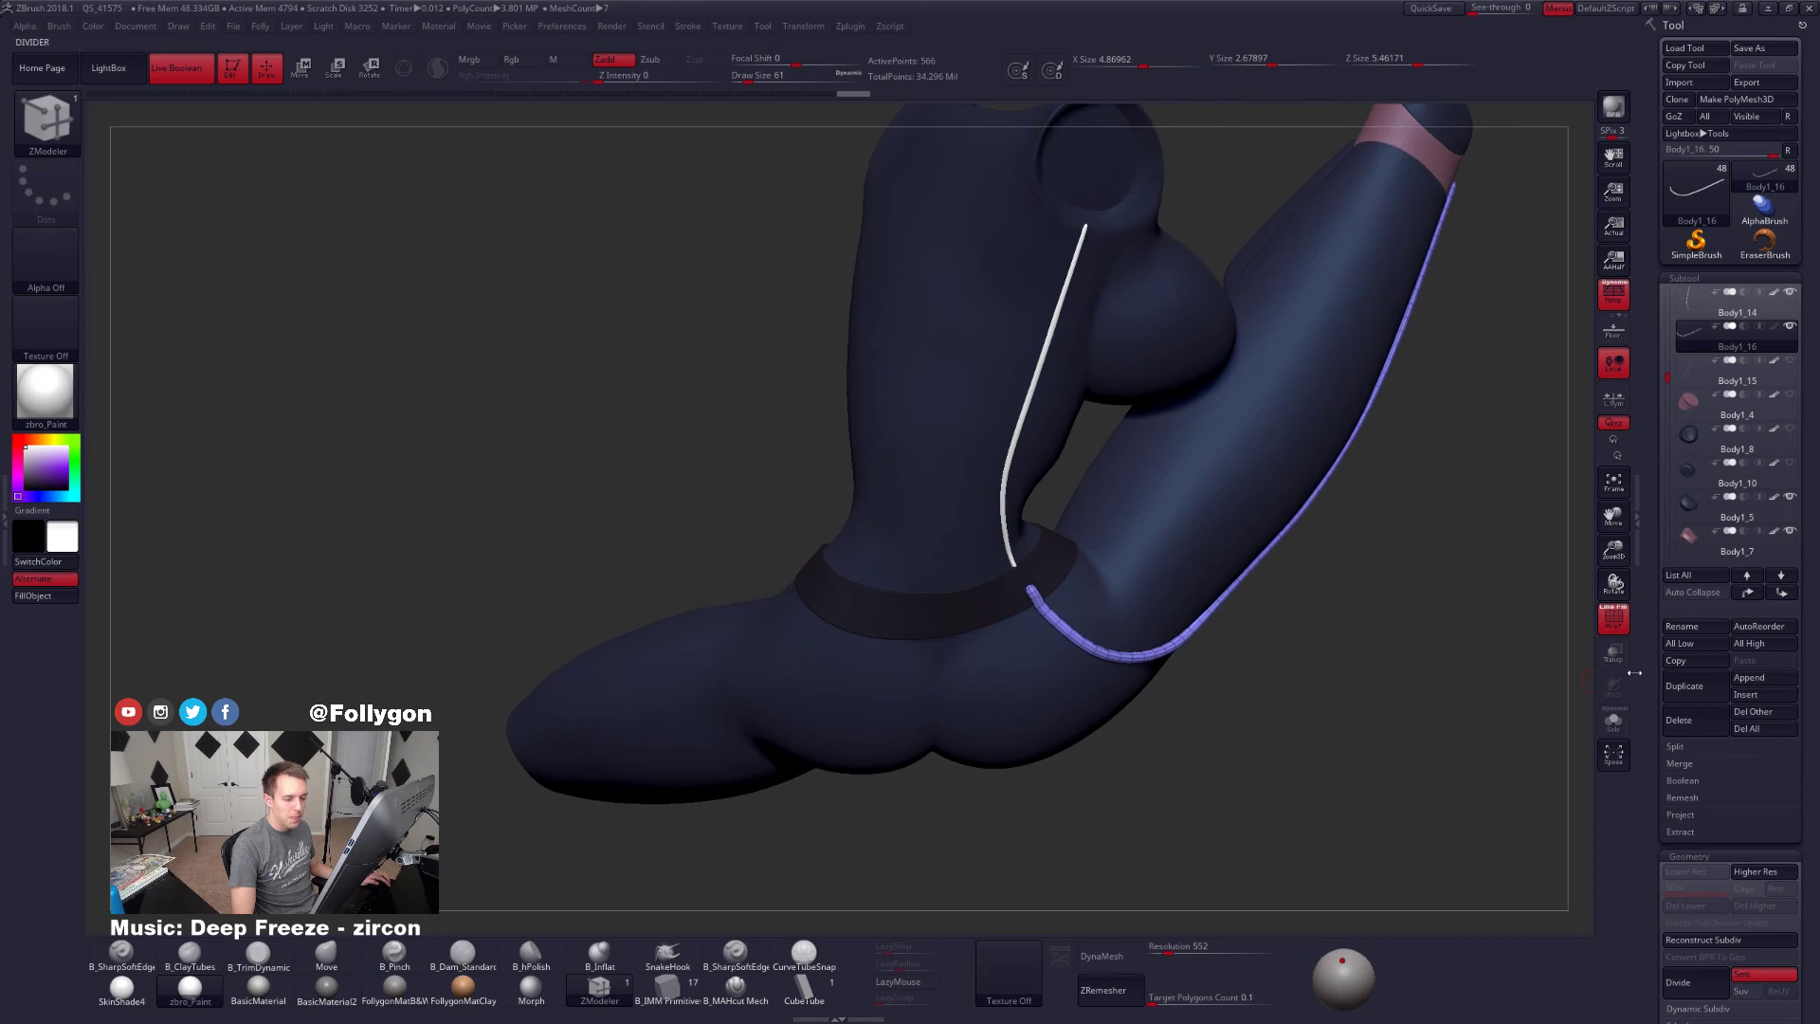
pyautogui.scroll(-10, 1664, 649)
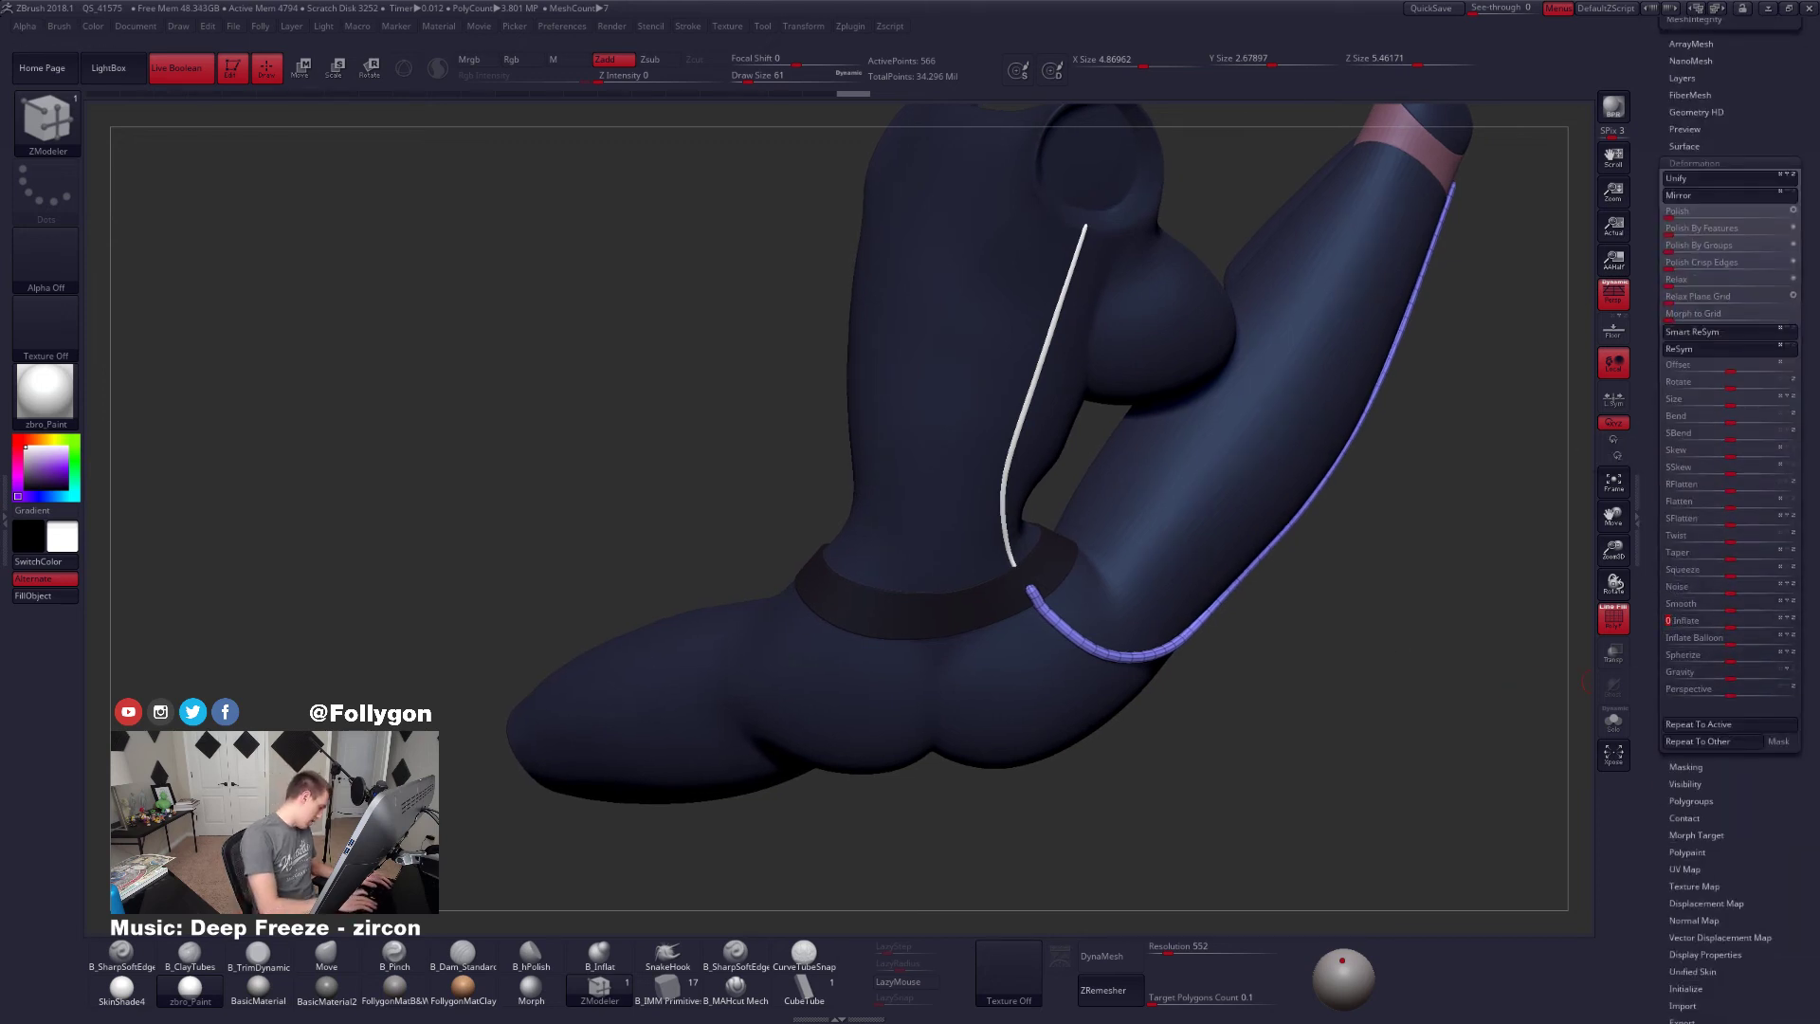
pyautogui.write('-15')
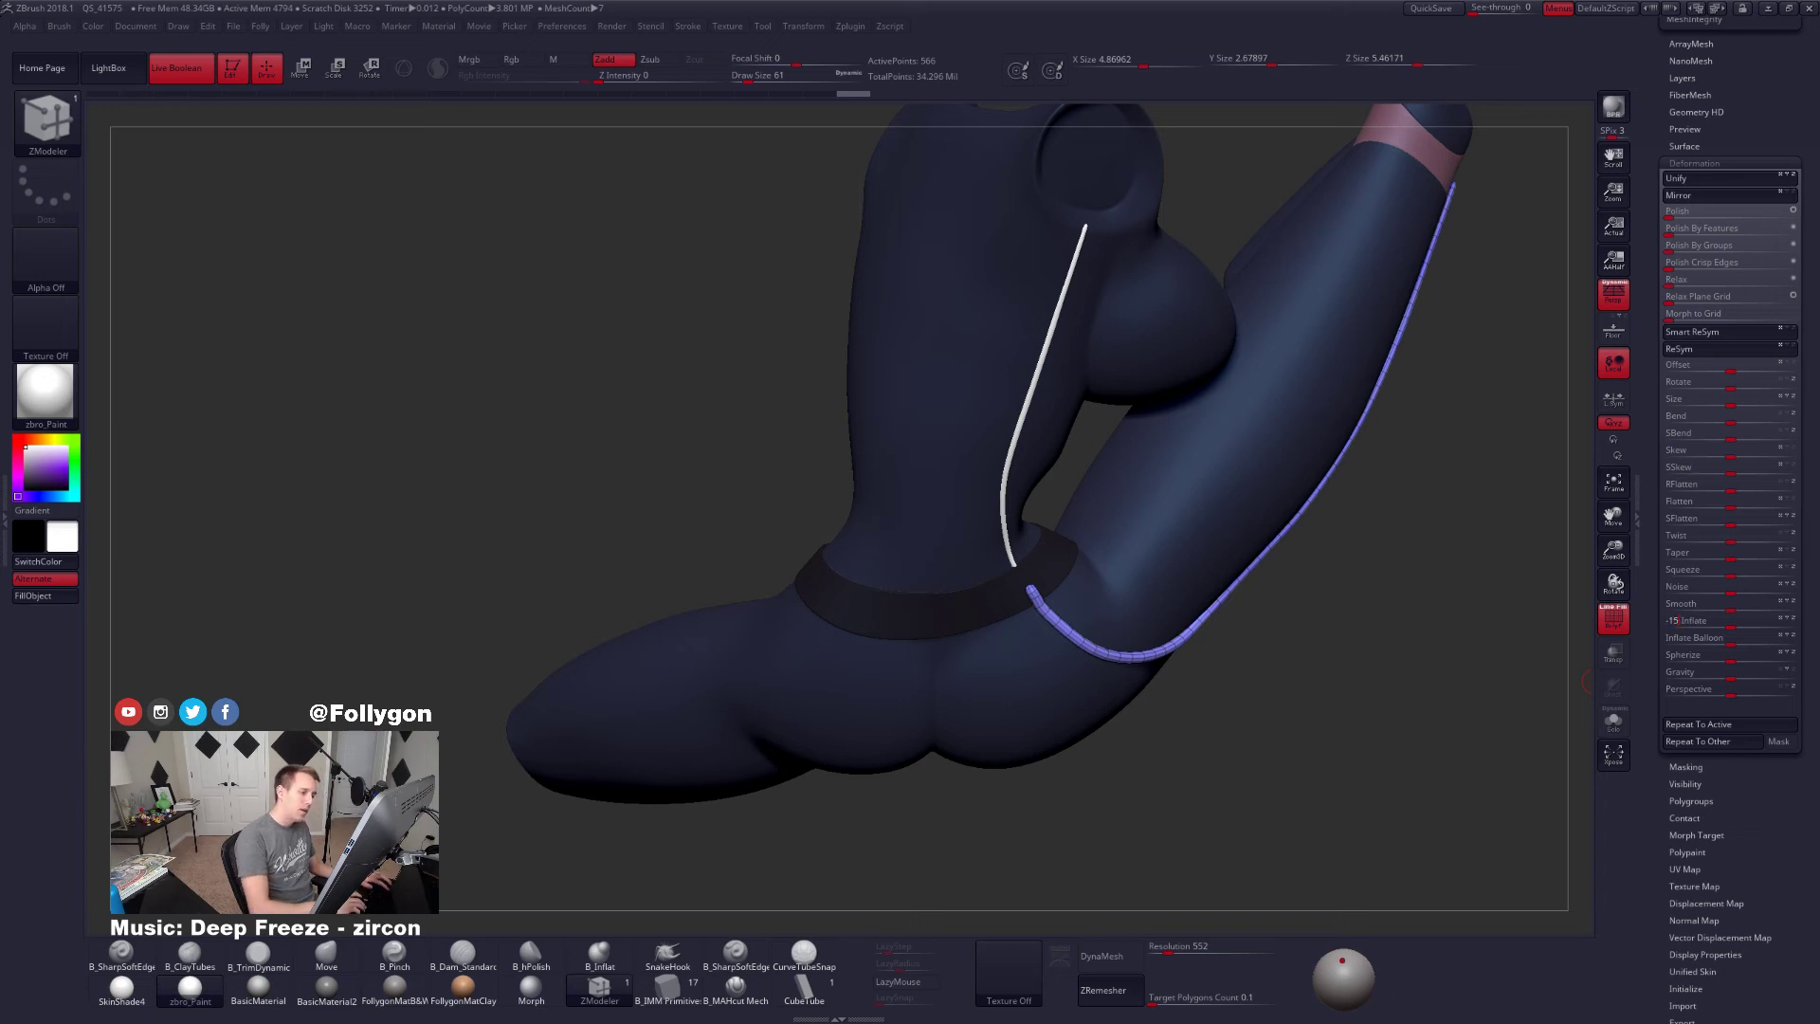
pyautogui.press('Return')
pyautogui.moveTo(1479, 575); pyautogui.dragTo(1362, 583)
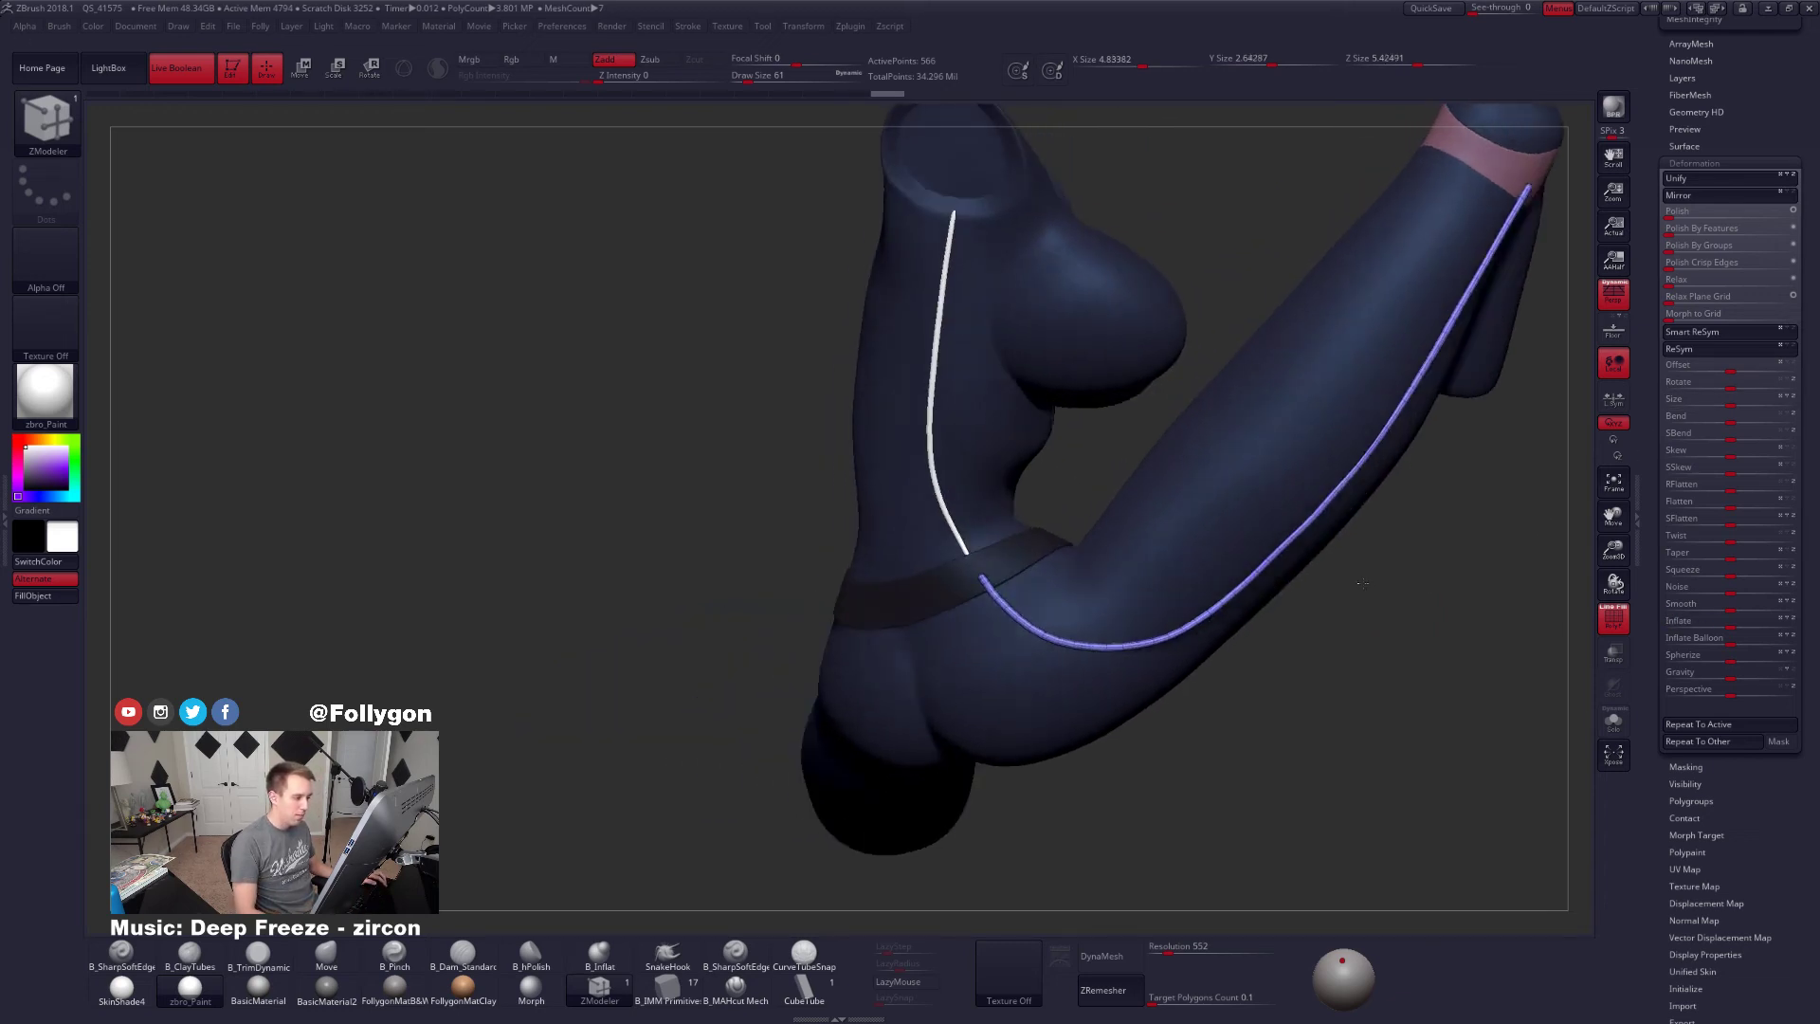
pyautogui.moveTo(1153, 645)
pyautogui.mouseDown(button='right')
pyautogui.moveTo(1153, 622)
pyautogui.moveTo(1153, 653)
pyautogui.mouseUp(button='right')
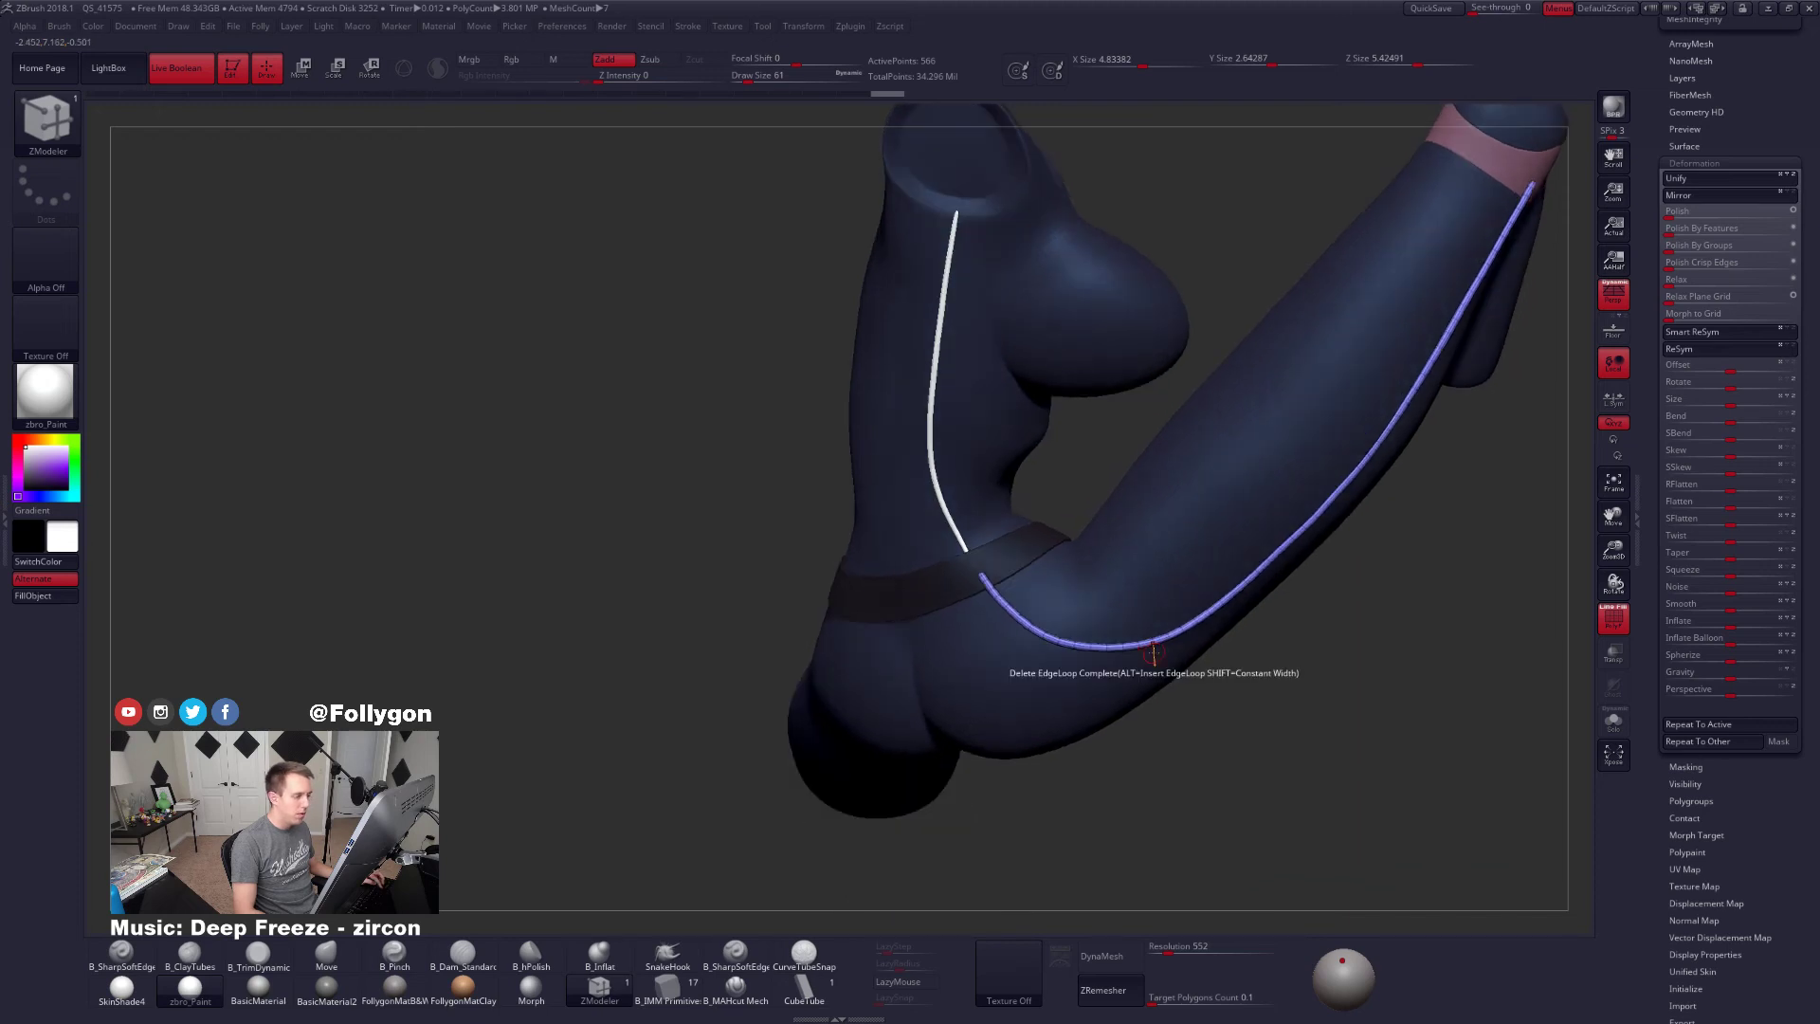
# Isolate the leg tube and delete alternate edge loops on the stretch just below the waist belt
pyautogui.hotkey('shift', 'f')
pyautogui.keyDown('ctrl'); pyautogui.moveTo(983, 586); pyautogui.dragTo(962, 576, button='right'); pyautogui.keyUp('ctrl')
pyautogui.hotkey('shift', 'f')
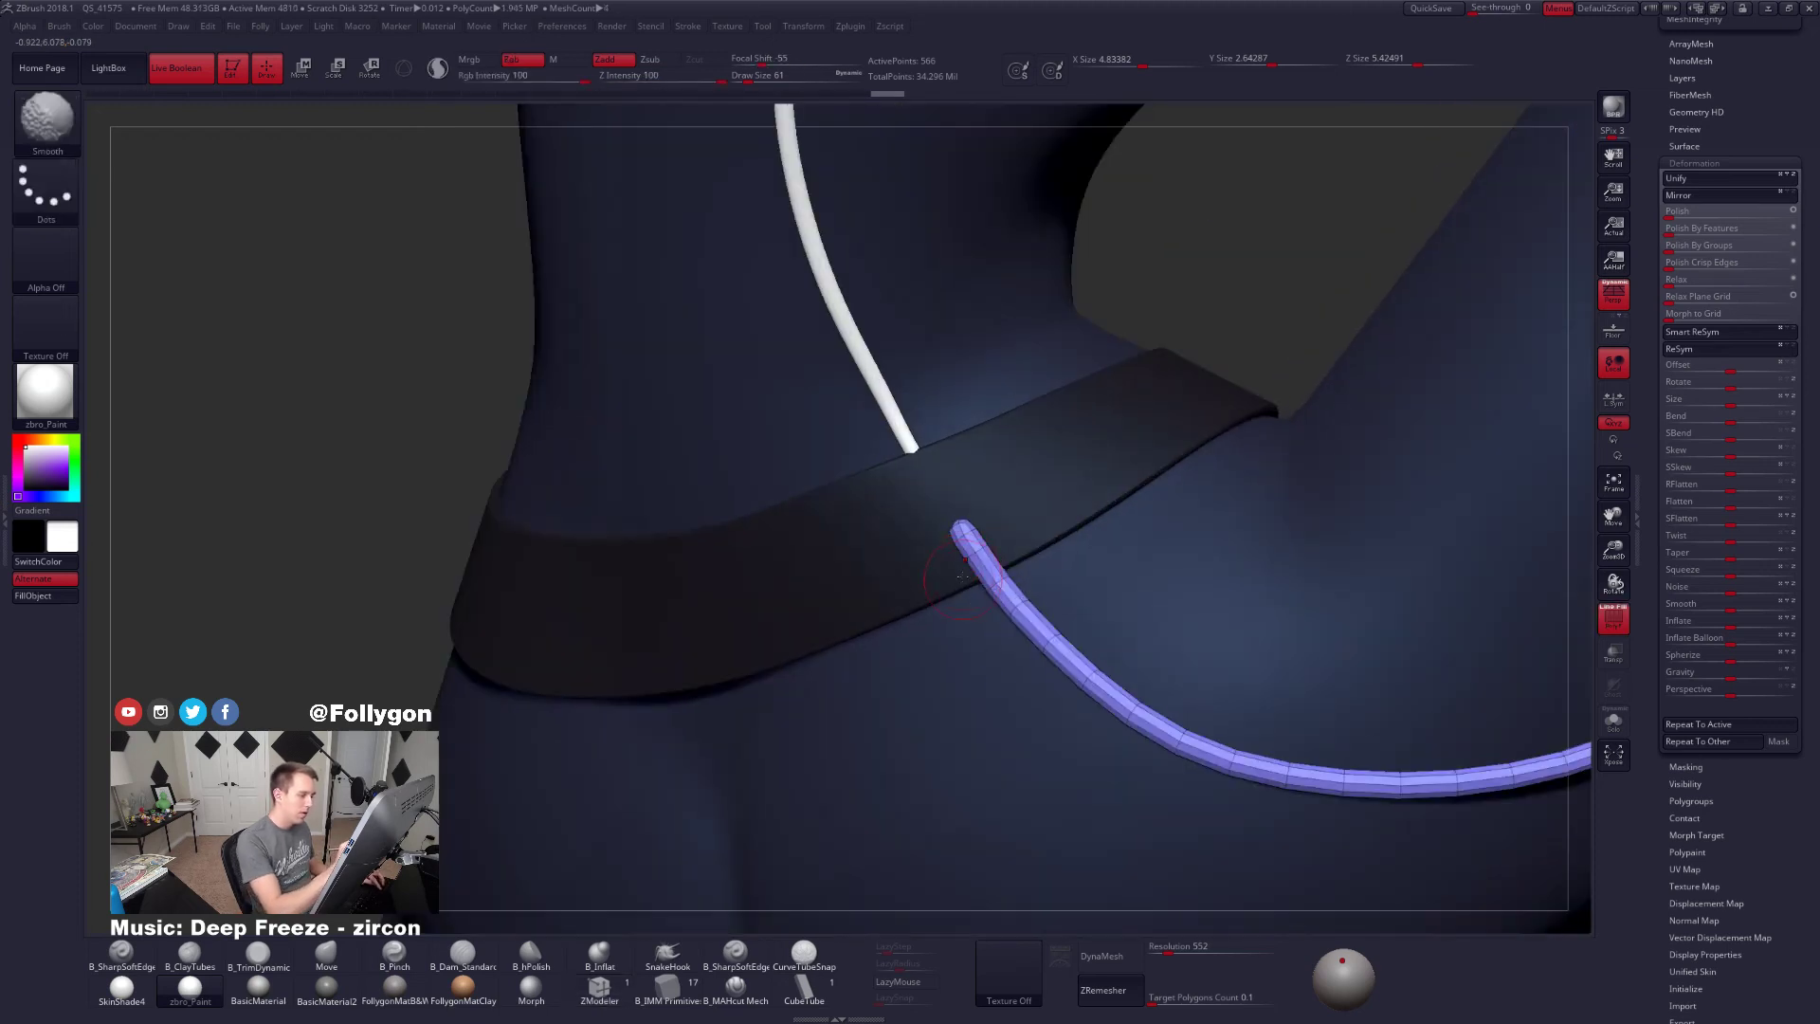
pyautogui.hotkey('alt', 's')
pyautogui.keyDown('alt'); pyautogui.click(998, 579); pyautogui.keyUp('alt')
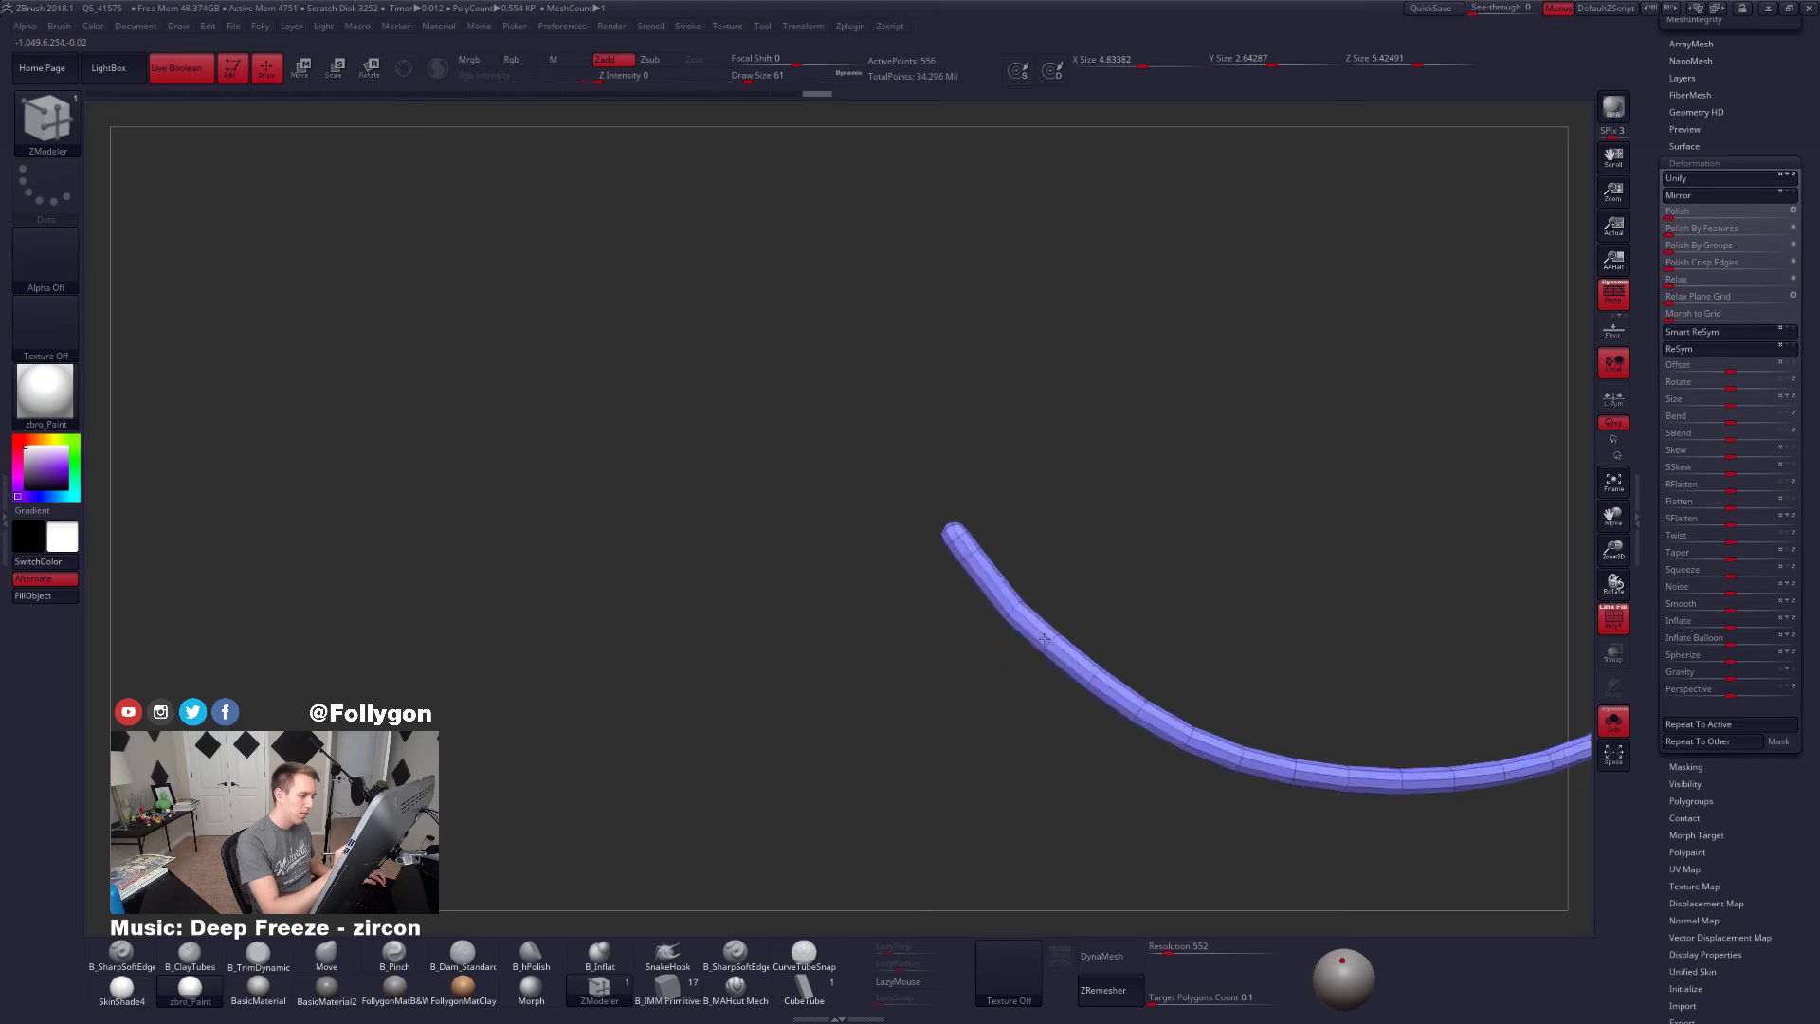
pyautogui.hotkey('alt', 's')
pyautogui.click(1046, 646)
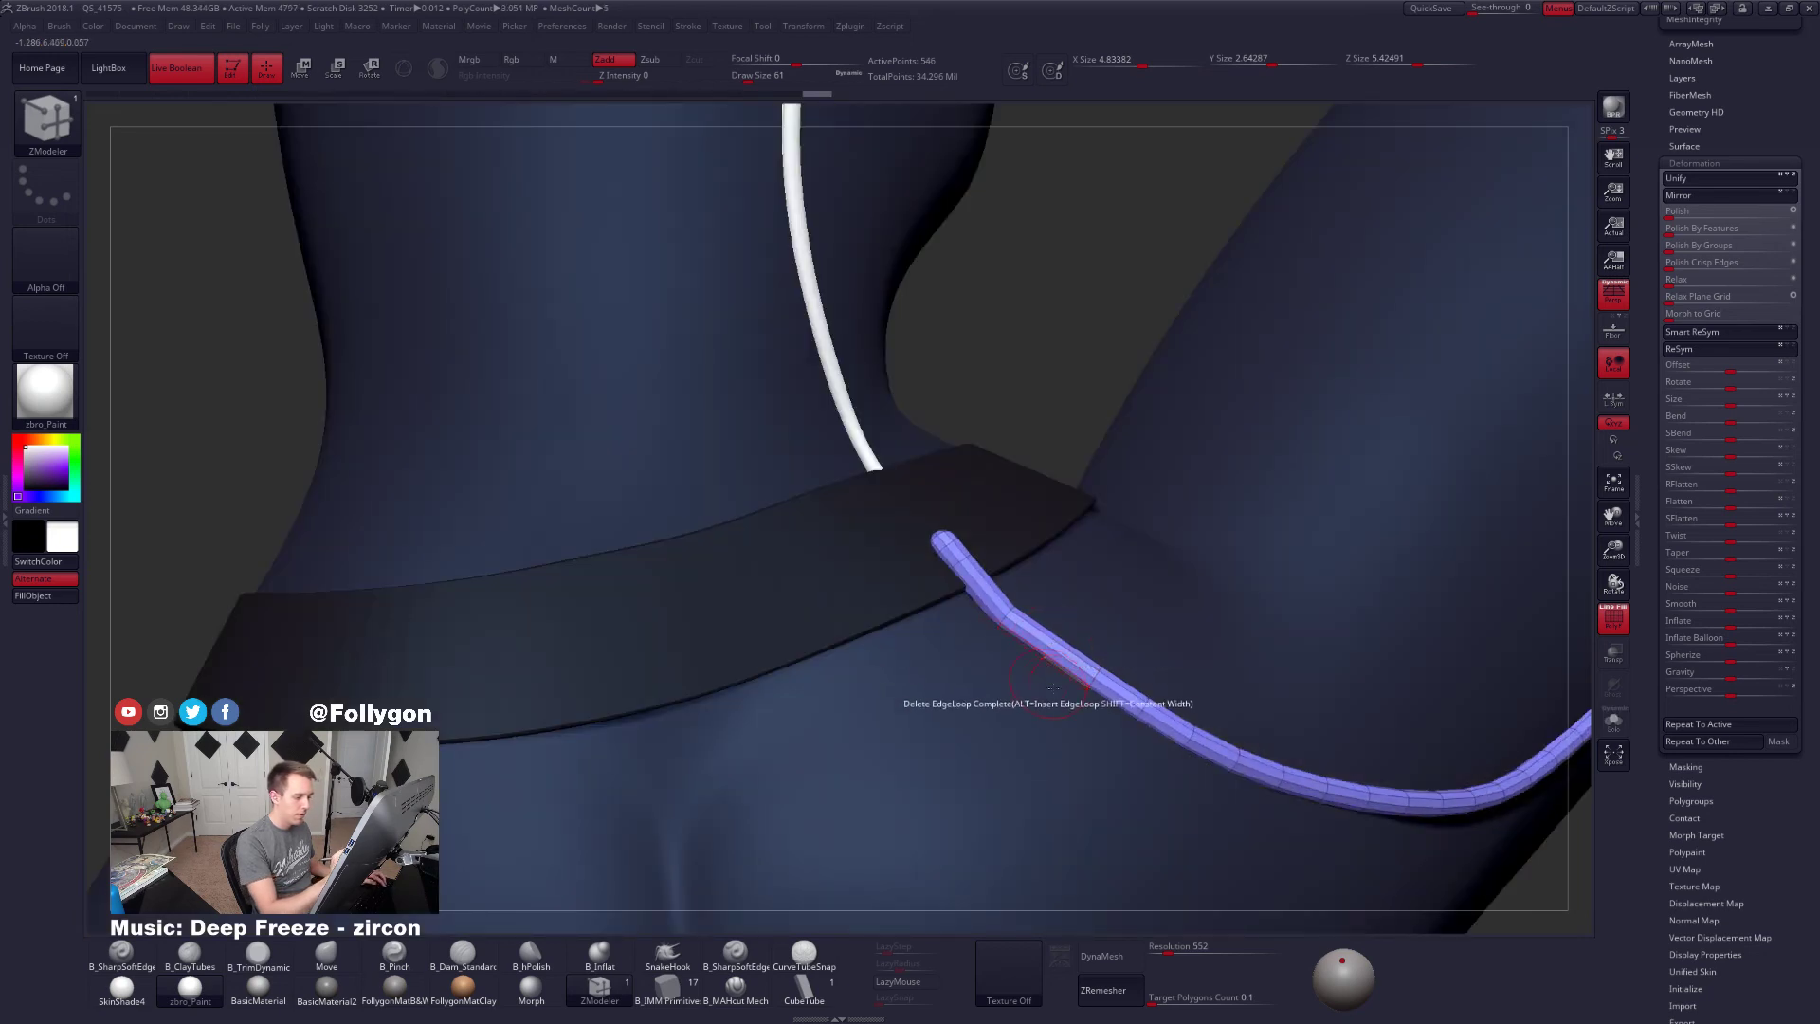
pyautogui.click(1141, 706)
pyautogui.hotkey('alt', 's')
pyautogui.moveTo(1141, 706)
pyautogui.keyDown('alt'); pyautogui.mouseDown(button='right')
pyautogui.moveTo(1062, 677)
pyautogui.moveTo(1095, 683)
pyautogui.mouseUp(button='right'); pyautogui.keyUp('alt')
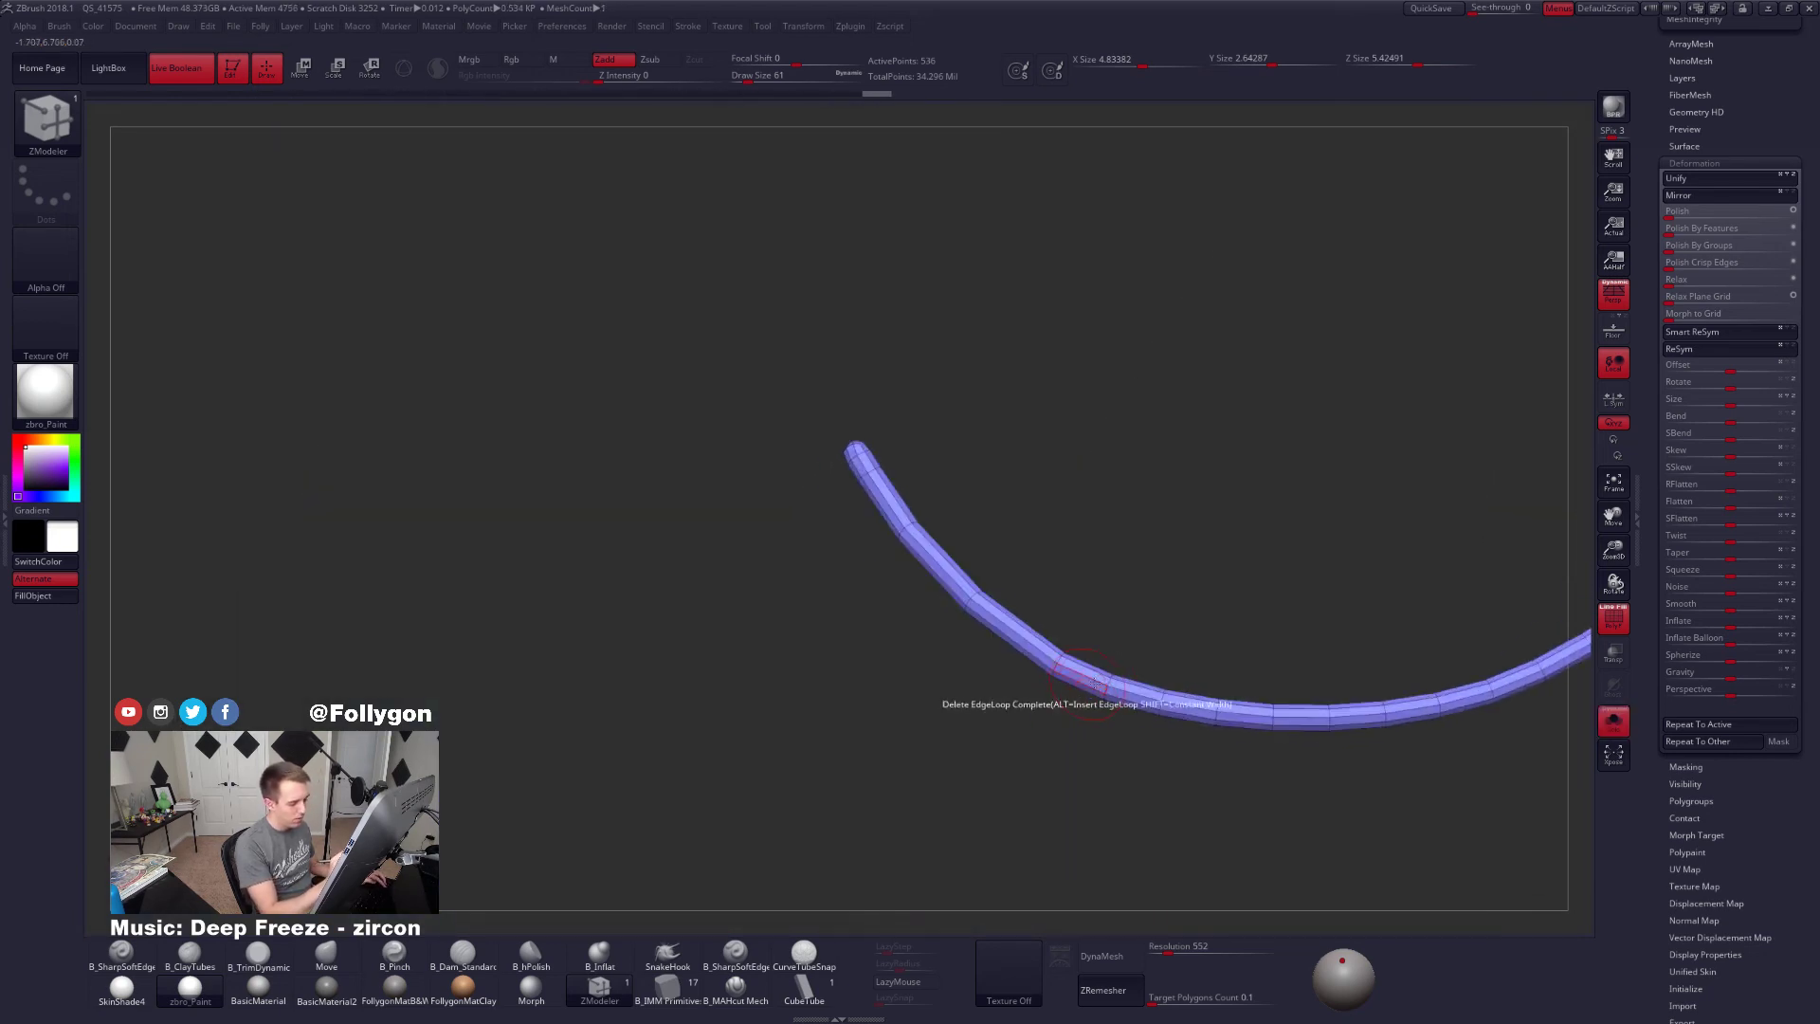
# Delete alternate edge loops around the lowest bend of the leg tube under the hip
pyautogui.click(1105, 688)
pyautogui.click(1216, 713)
pyautogui.keyDown('alt'); pyautogui.moveTo(1223, 737); pyautogui.dragTo(996, 723, button='right'); pyautogui.keyUp('alt')
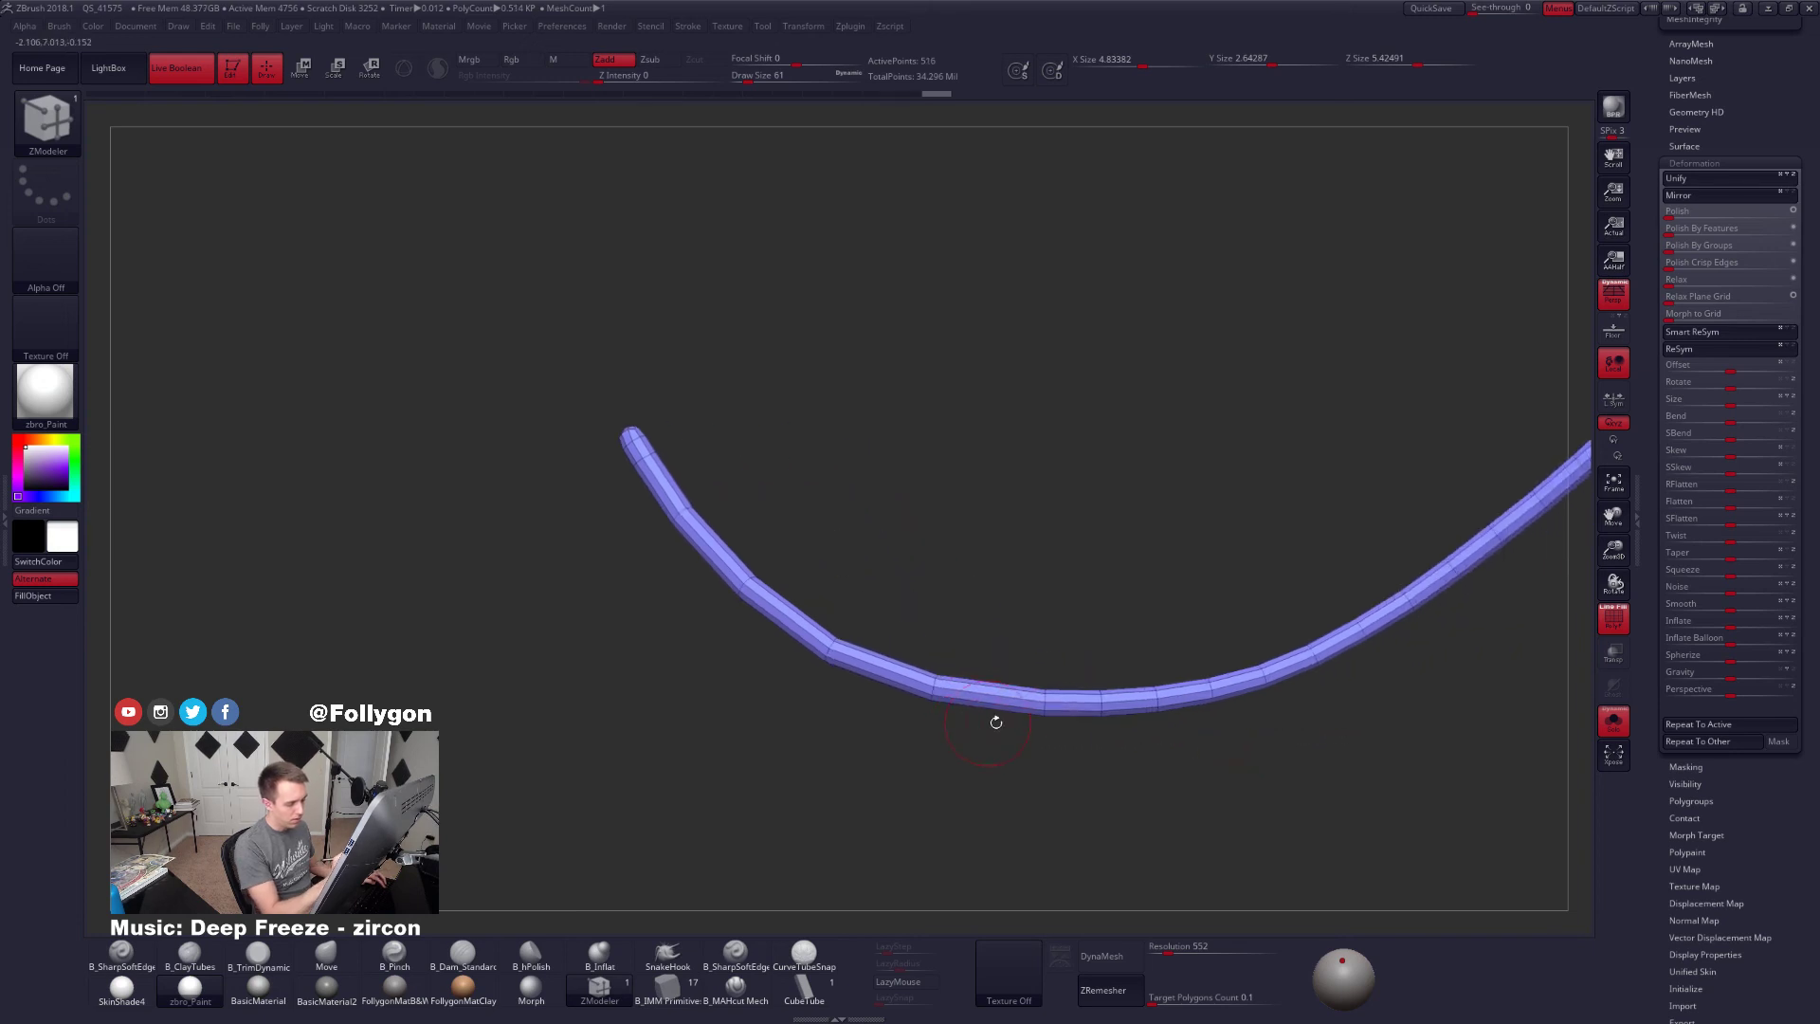
pyautogui.keyDown('alt'); pyautogui.moveTo(1209, 711); pyautogui.dragTo(1072, 713, button='right'); pyautogui.keyUp('alt')
pyautogui.moveTo(1072, 713); pyautogui.dragTo(1064, 743, button='right')
pyautogui.click(1080, 707)
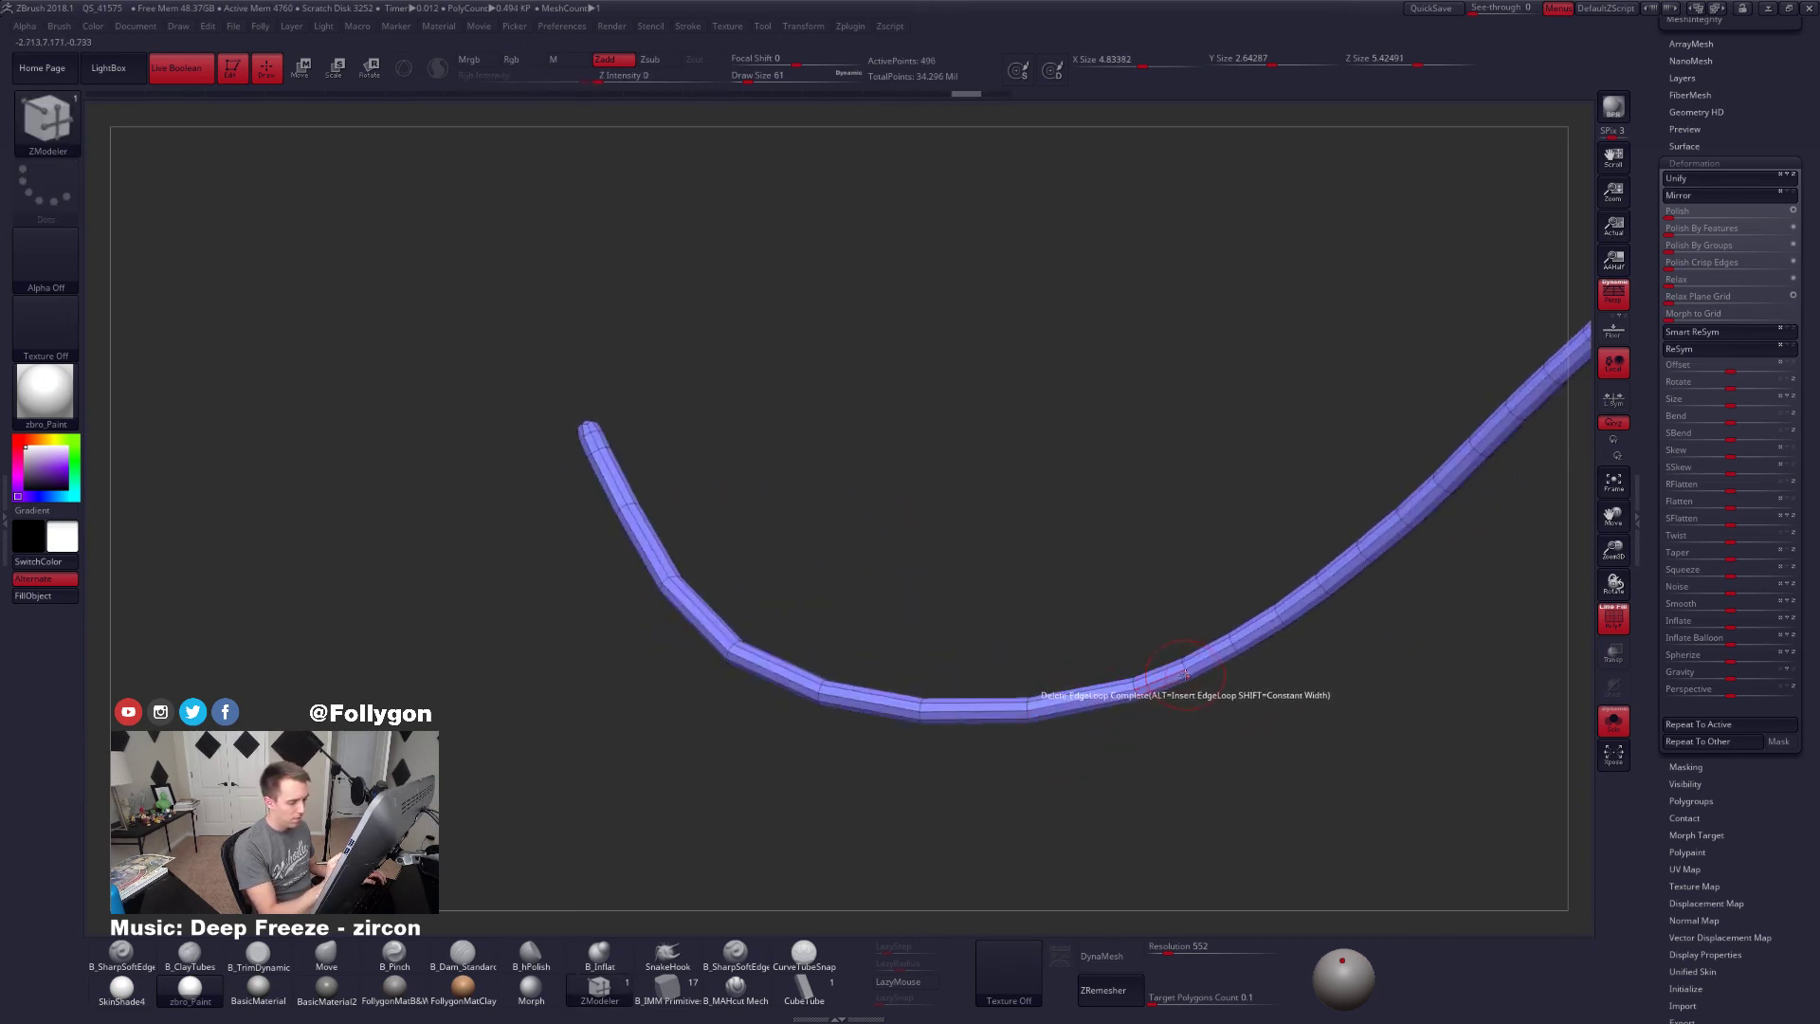
# Thin out the edge loops where the leg tube rises from the hip bend onto the raised leg
pyautogui.click(1184, 673)
pyautogui.keyDown('alt'); pyautogui.moveTo(1235, 670); pyautogui.dragTo(1004, 779, button='right'); pyautogui.keyUp('alt')
pyautogui.click(1050, 727)
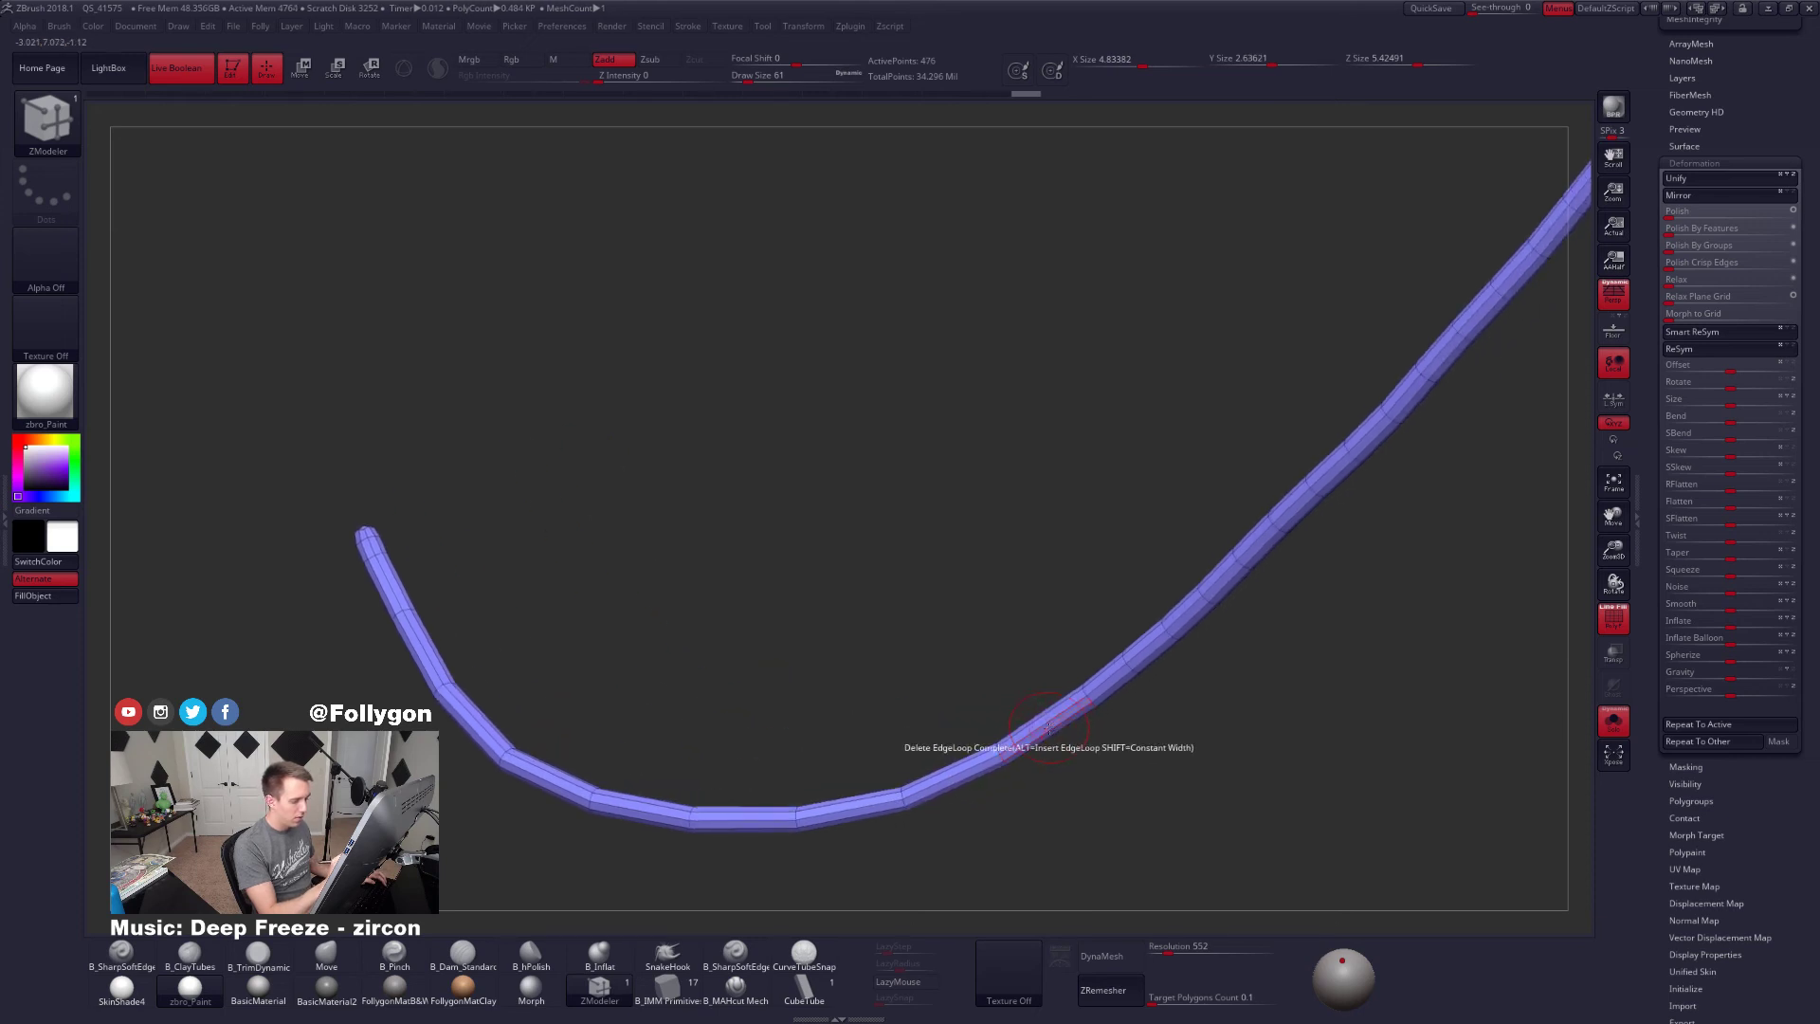
pyautogui.click(1202, 594)
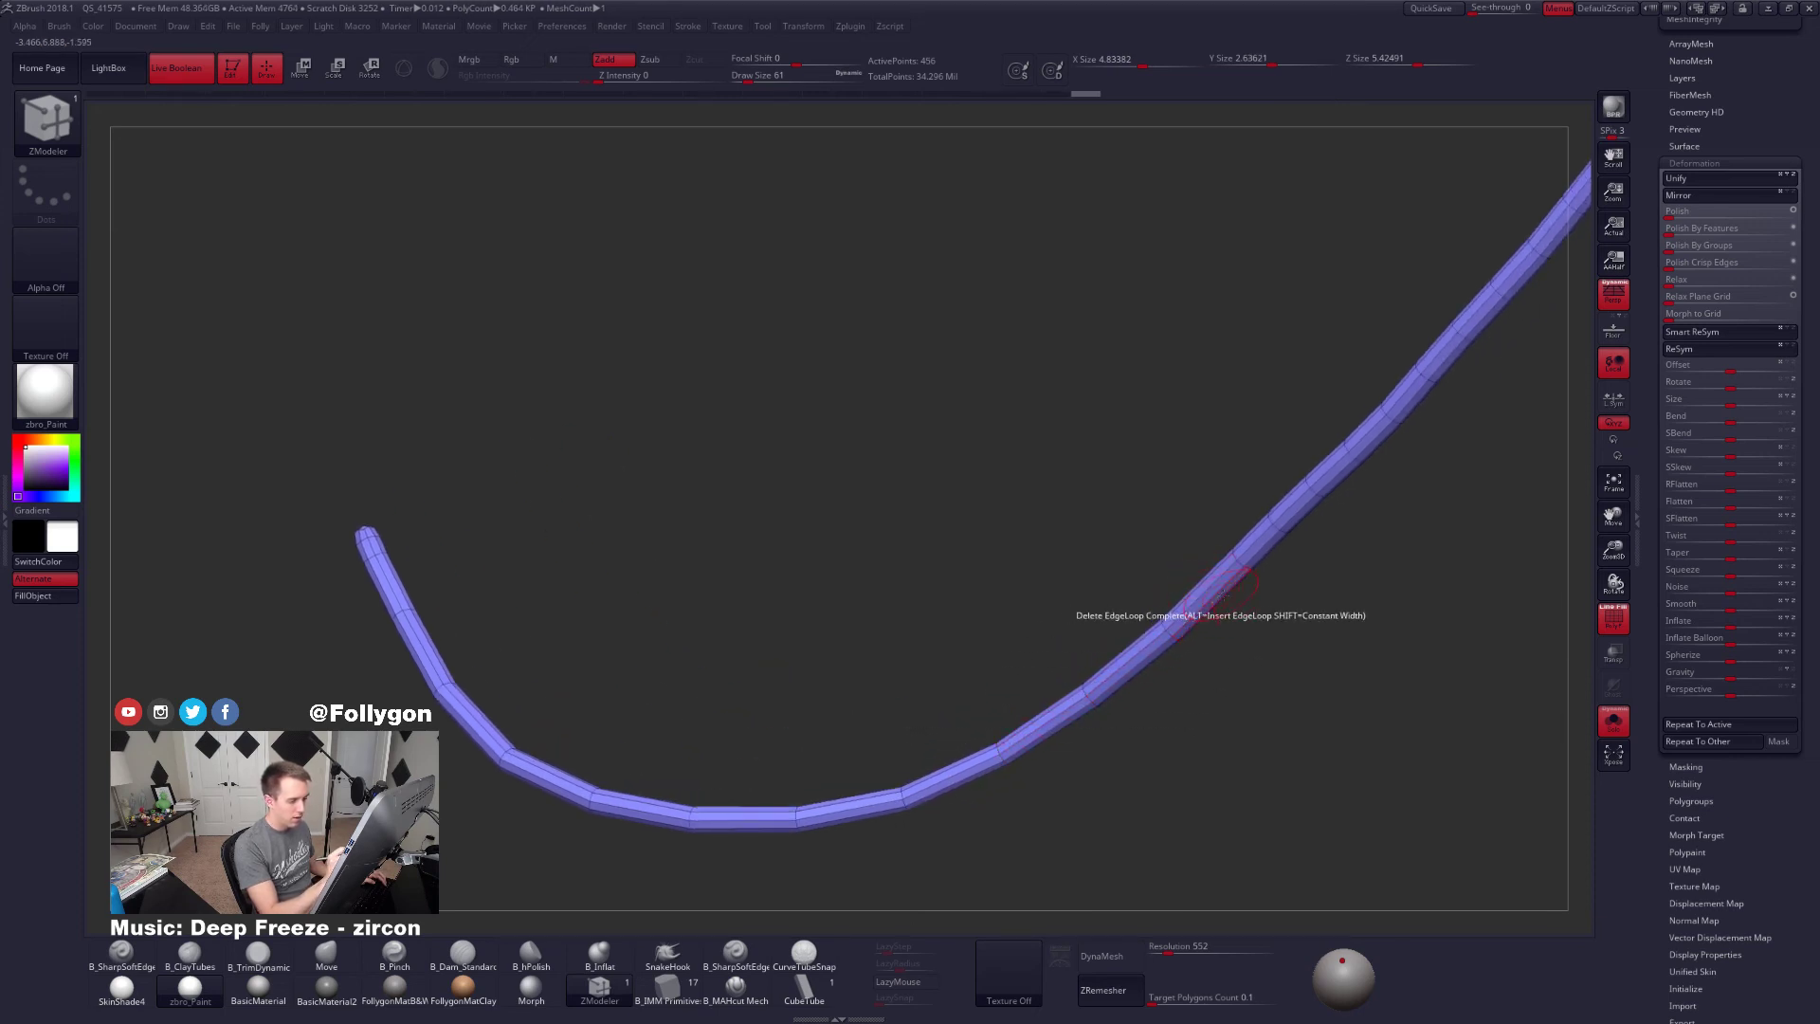
pyautogui.keyDown('alt'); pyautogui.moveTo(1221, 595); pyautogui.dragTo(1110, 668, button='right'); pyautogui.keyUp('alt')
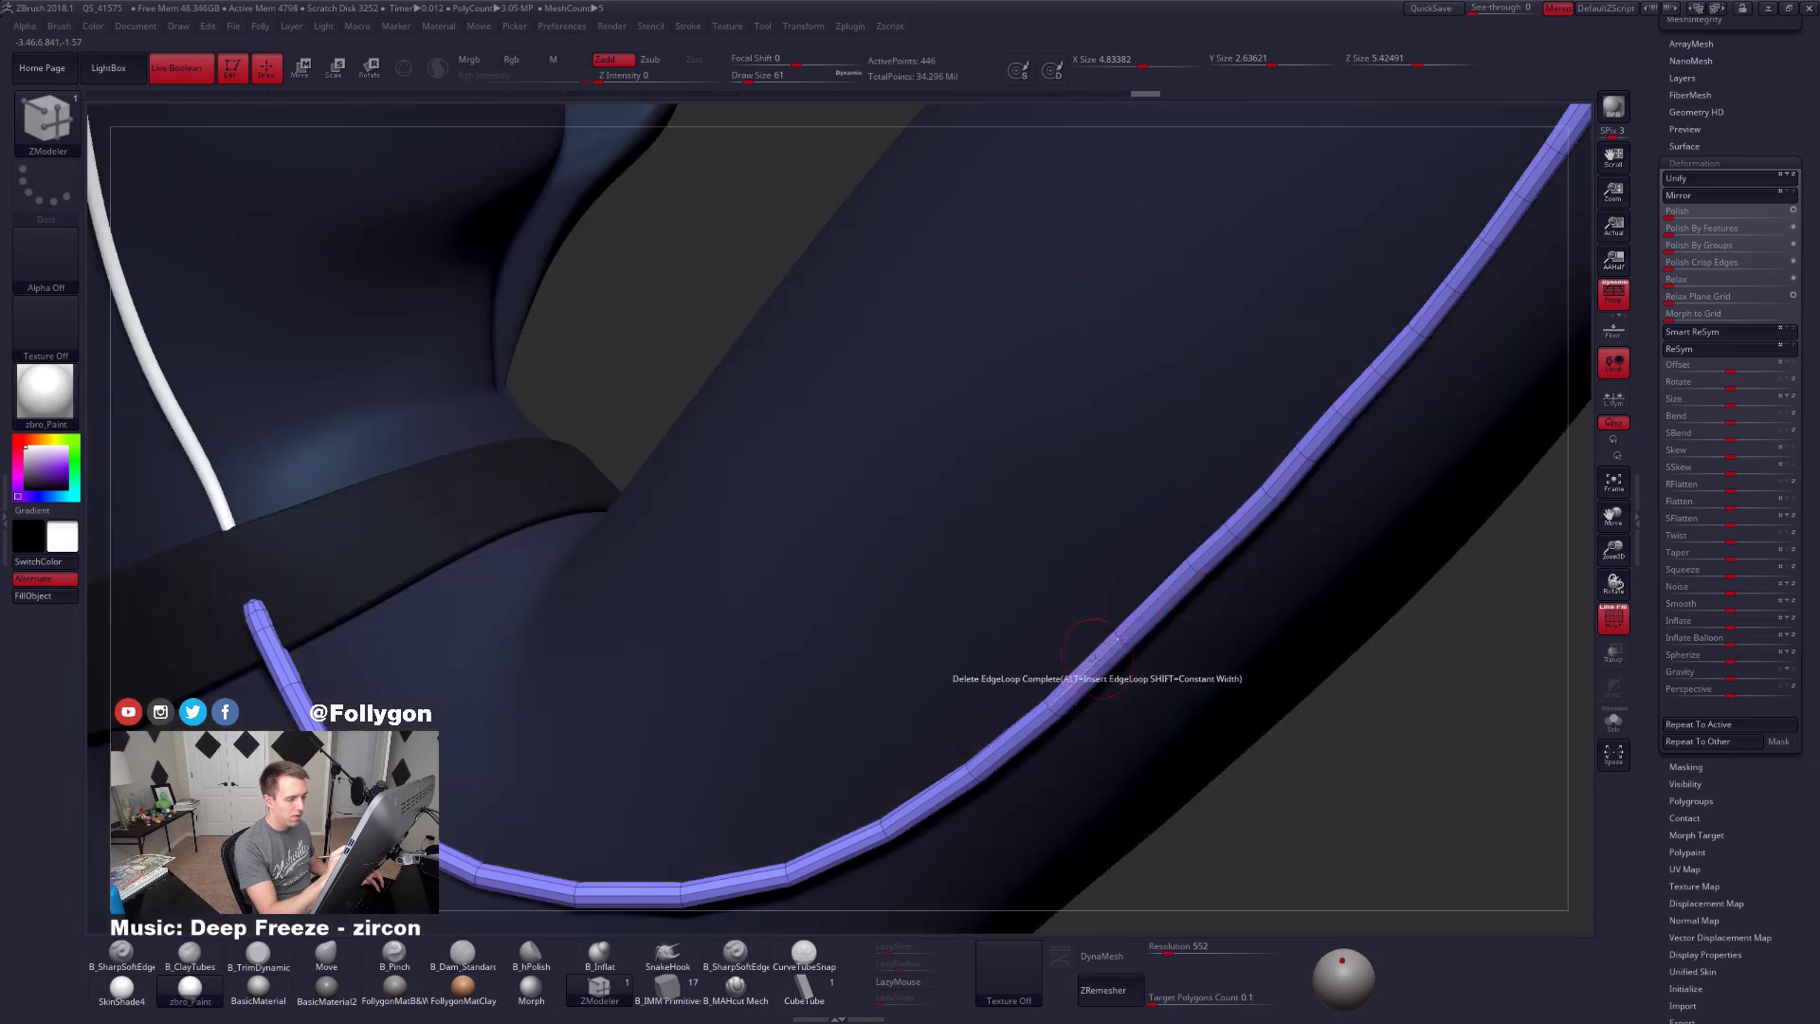
# Continue removing every second edge loop along the lower half of the raised leg, undoing a misplaced deletion
pyautogui.click(1226, 542)
pyautogui.hotkey('ctrl', 'z')
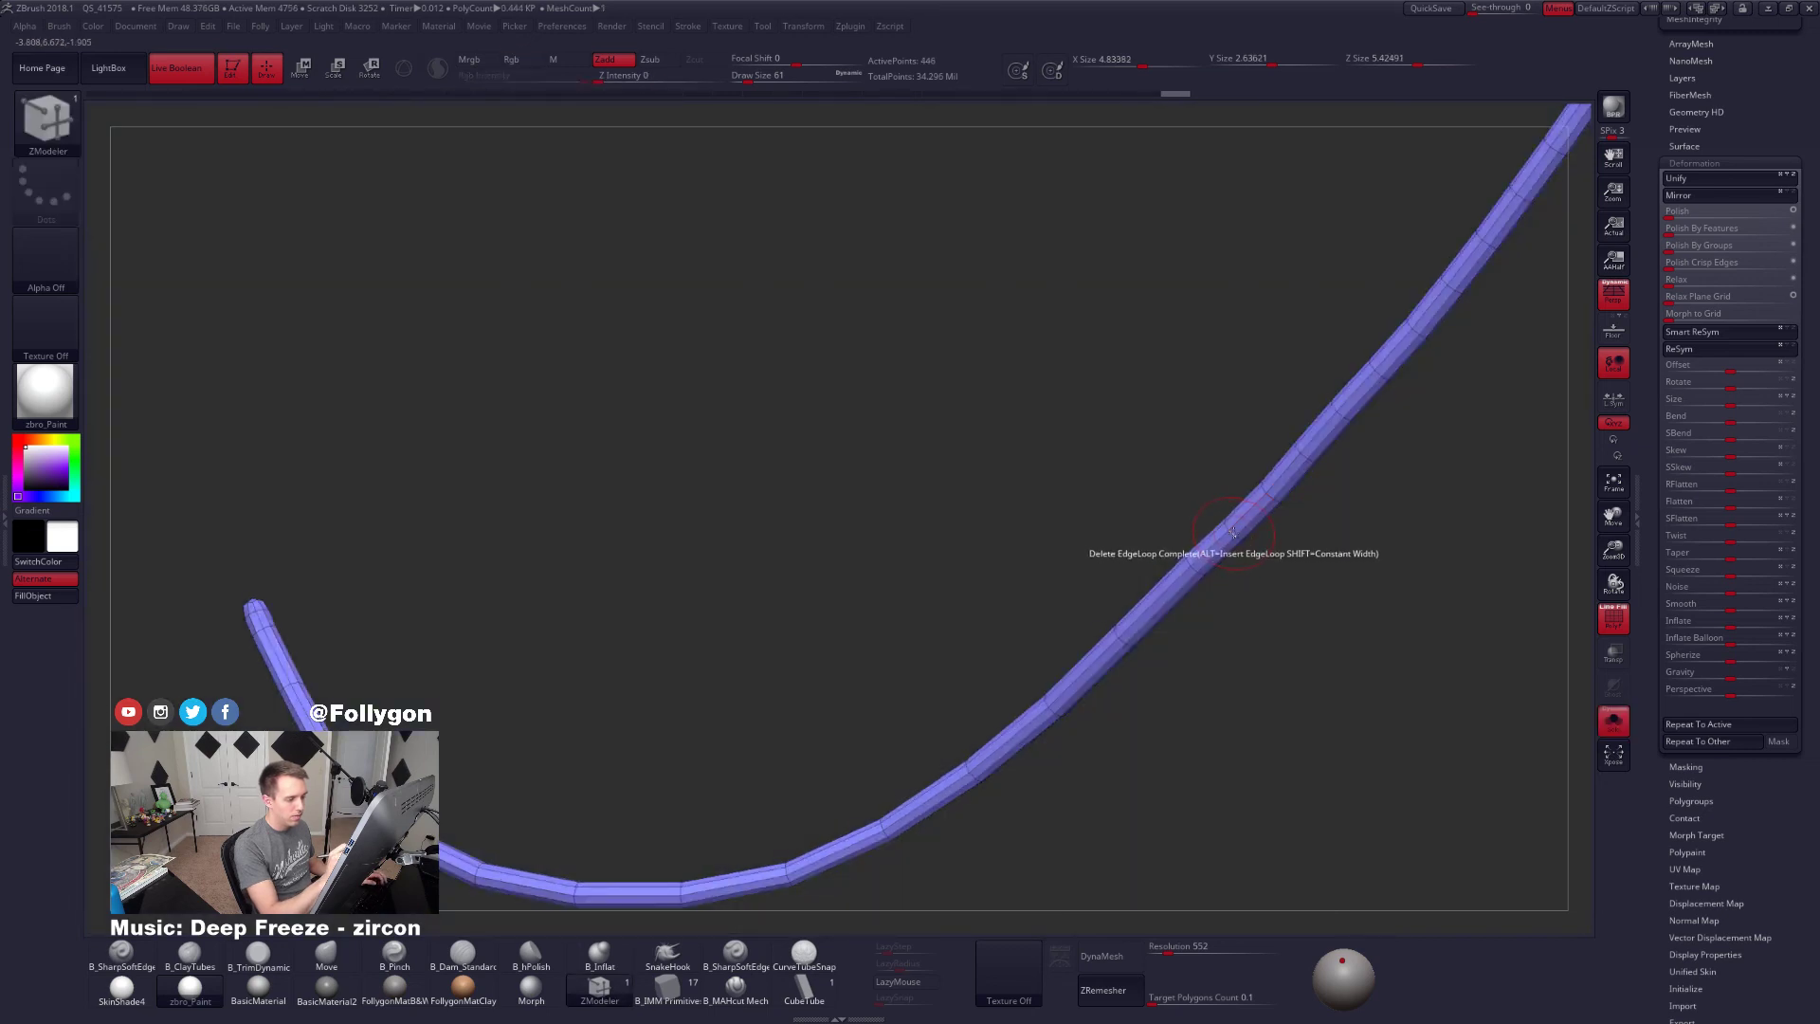
pyautogui.moveTo(1234, 537)
pyautogui.keyDown('ctrl'); pyautogui.mouseDown(button='right')
pyautogui.moveTo(1228, 651)
pyautogui.moveTo(1313, 644)
pyautogui.moveTo(1230, 644)
pyautogui.moveTo(1162, 608)
pyautogui.moveTo(1219, 562)
pyautogui.mouseUp(button='right'); pyautogui.keyUp('ctrl')
pyautogui.keyDown('alt'); pyautogui.moveTo(1158, 478); pyautogui.dragTo(1155, 547, button='right'); pyautogui.keyUp('alt')
pyautogui.hotkey('alt', 's')
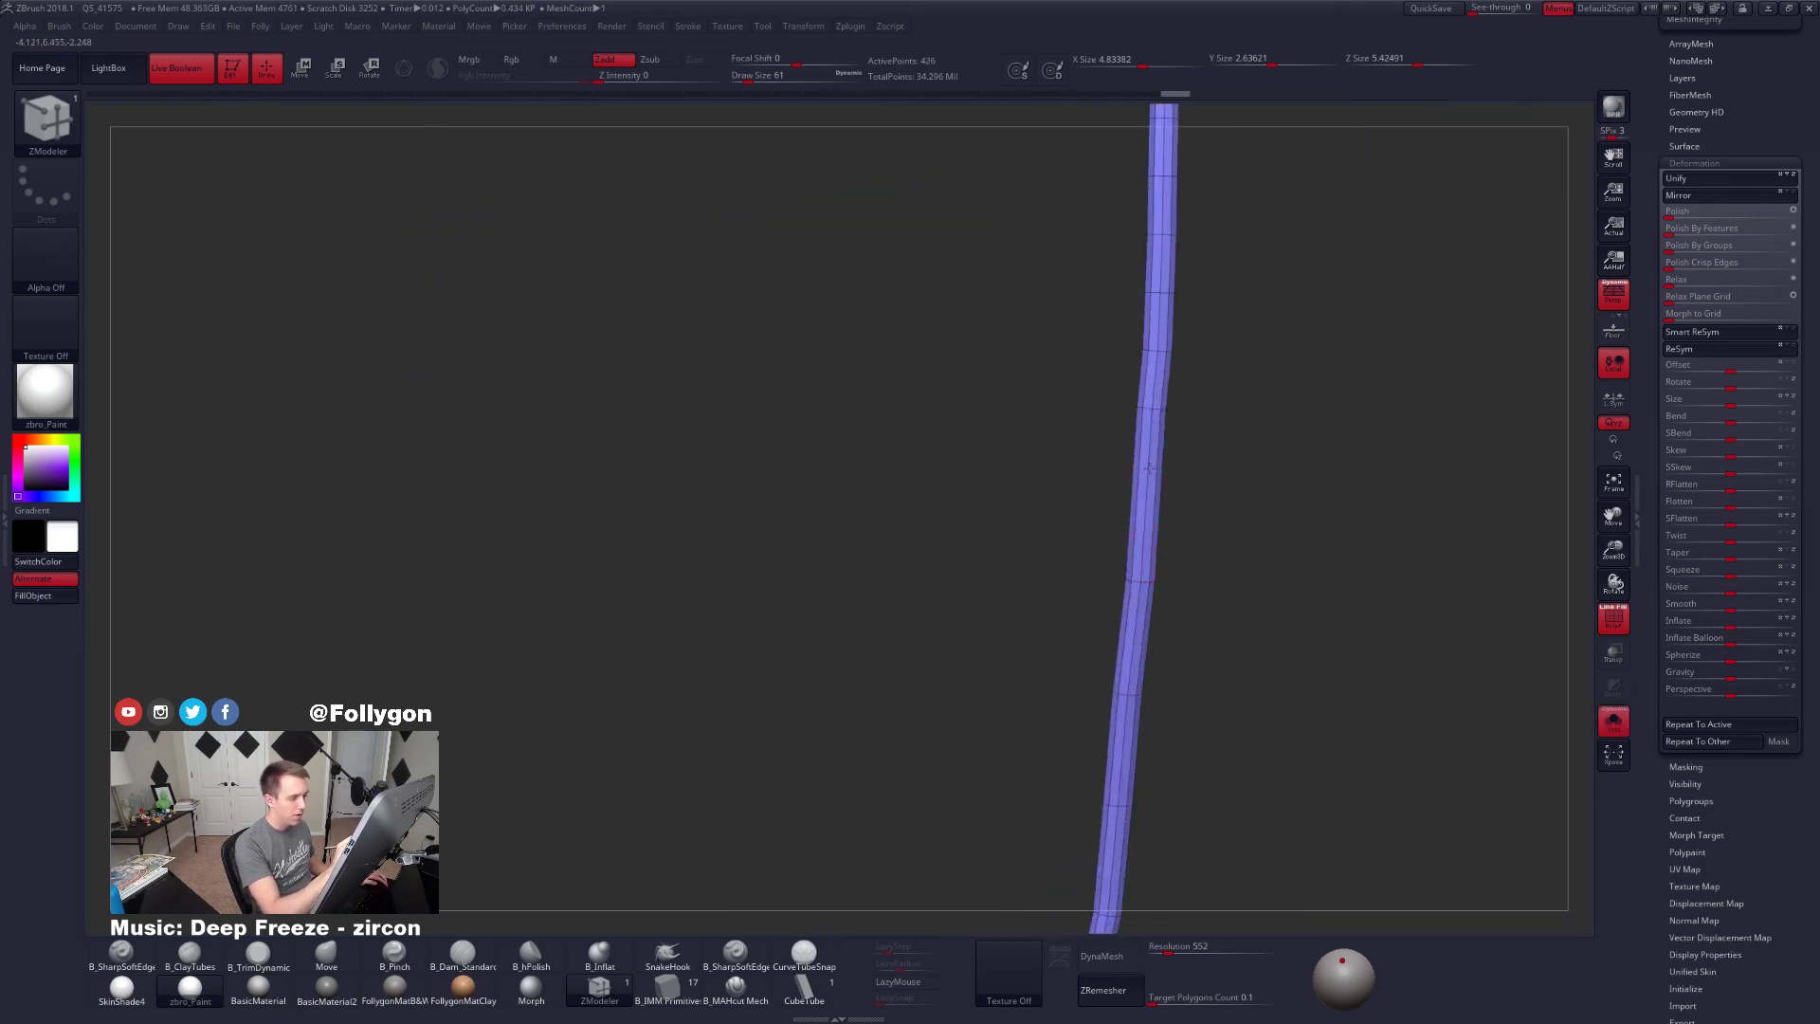
# Enlarge the draw size using the Move brush and return to the ZModeler brush
pyautogui.moveTo(1228, 538); pyautogui.dragTo(1086, 520)
pyautogui.press('b')
pyautogui.press('m')
pyautogui.press('v')
pyautogui.press('space')
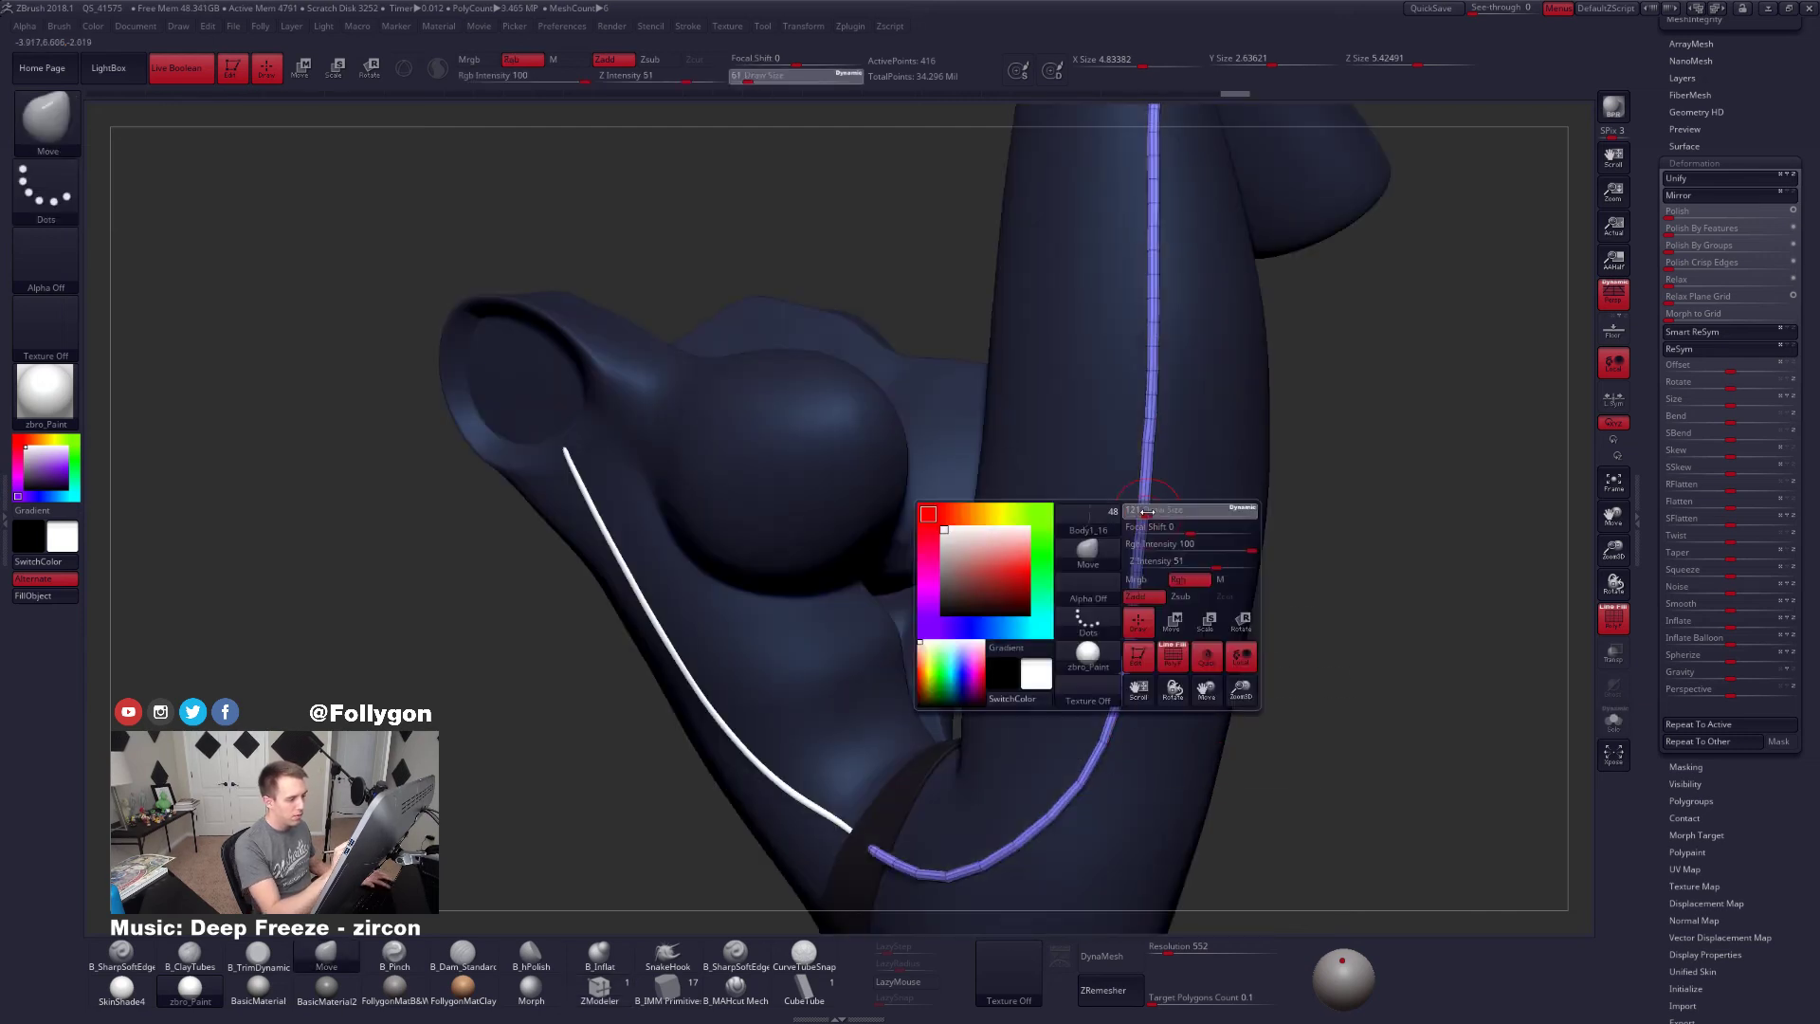
pyautogui.click(624, 992)
pyautogui.hotkey('shift', 's')
pyautogui.keyDown('ctrl'); pyautogui.moveTo(1134, 403); pyautogui.dragTo(1167, 493, button='right'); pyautogui.keyUp('ctrl')
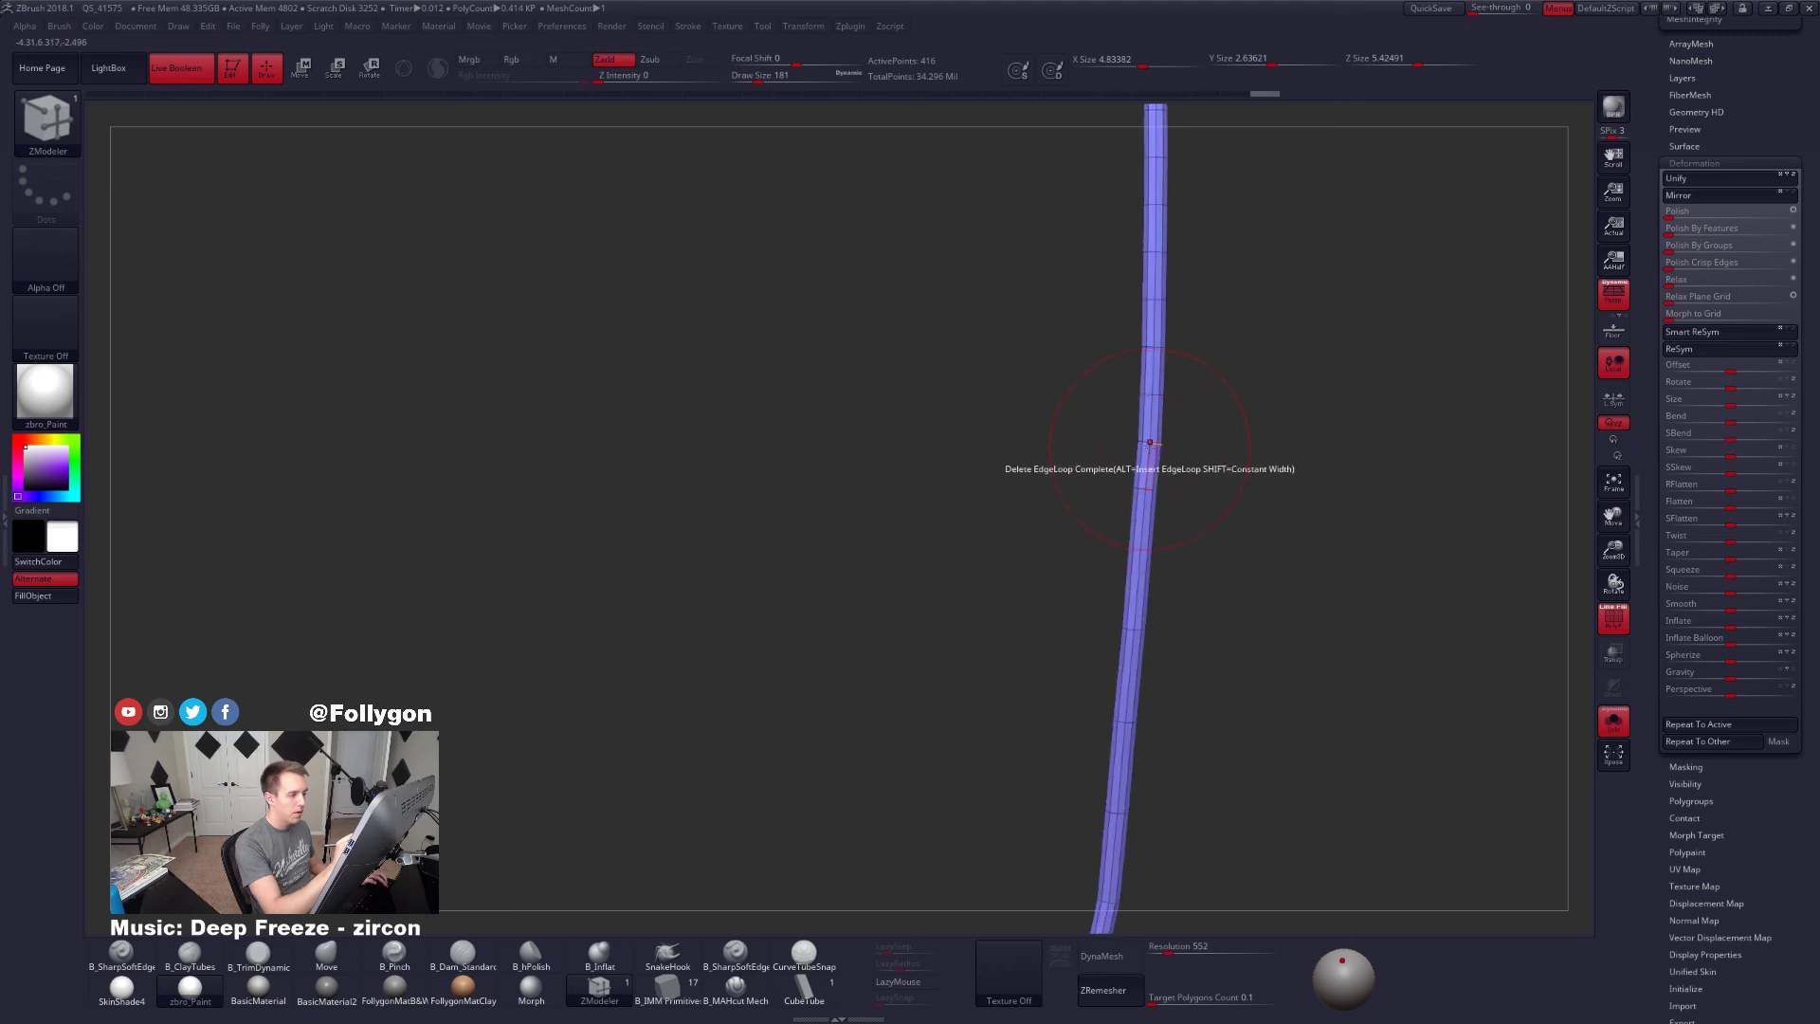
# Try deleting another edge loop midway up the leg tube and undo the latest deletions there
pyautogui.click(1153, 446)
pyautogui.moveTo(1017, 403)
pyautogui.keyDown('alt'); pyautogui.mouseDown(button='right')
pyautogui.moveTo(1015, 485)
pyautogui.moveTo(1006, 438)
pyautogui.mouseUp(button='right'); pyautogui.keyUp('alt')
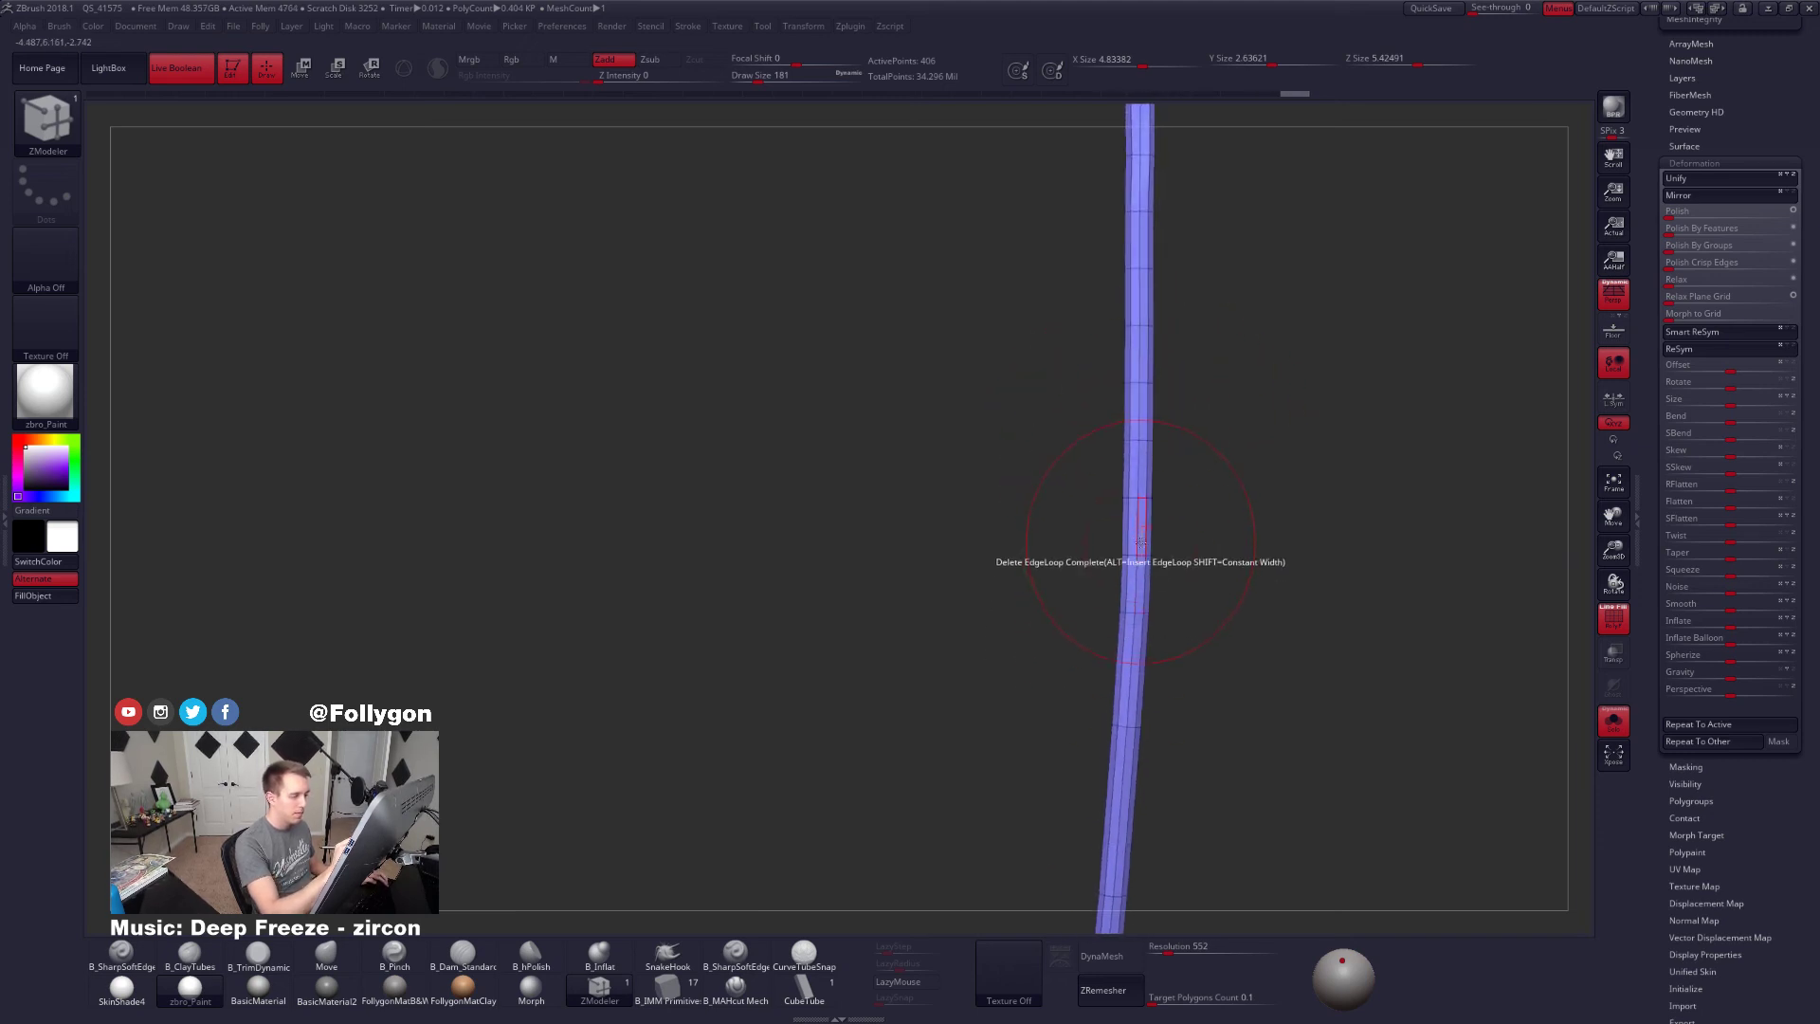
pyautogui.keyDown('alt'); pyautogui.moveTo(1143, 433); pyautogui.dragTo(1209, 417, button='right'); pyautogui.keyUp('alt')
pyautogui.hotkey('ctrl', 'z')
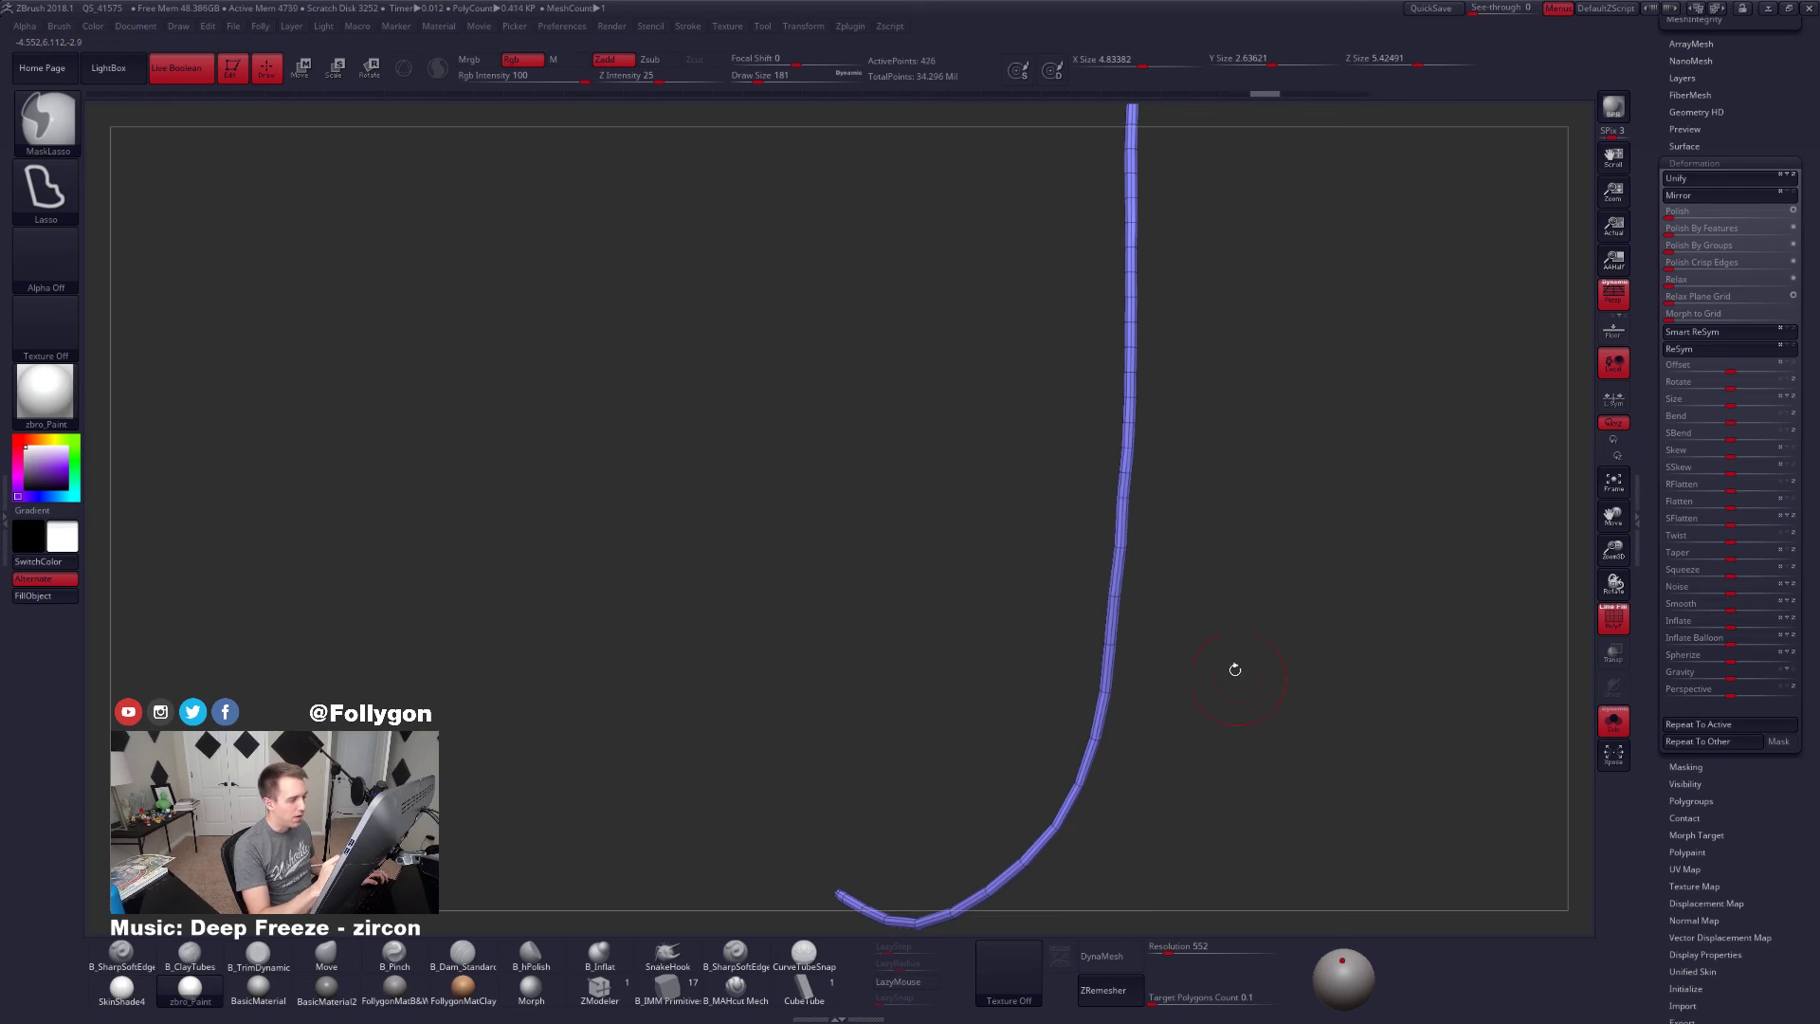
pyautogui.moveTo(1236, 669)
pyautogui.keyDown('ctrl'); pyautogui.mouseDown(button='right')
pyautogui.moveTo(1214, 711)
pyautogui.moveTo(1164, 646)
pyautogui.mouseUp(button='right'); pyautogui.keyUp('ctrl')
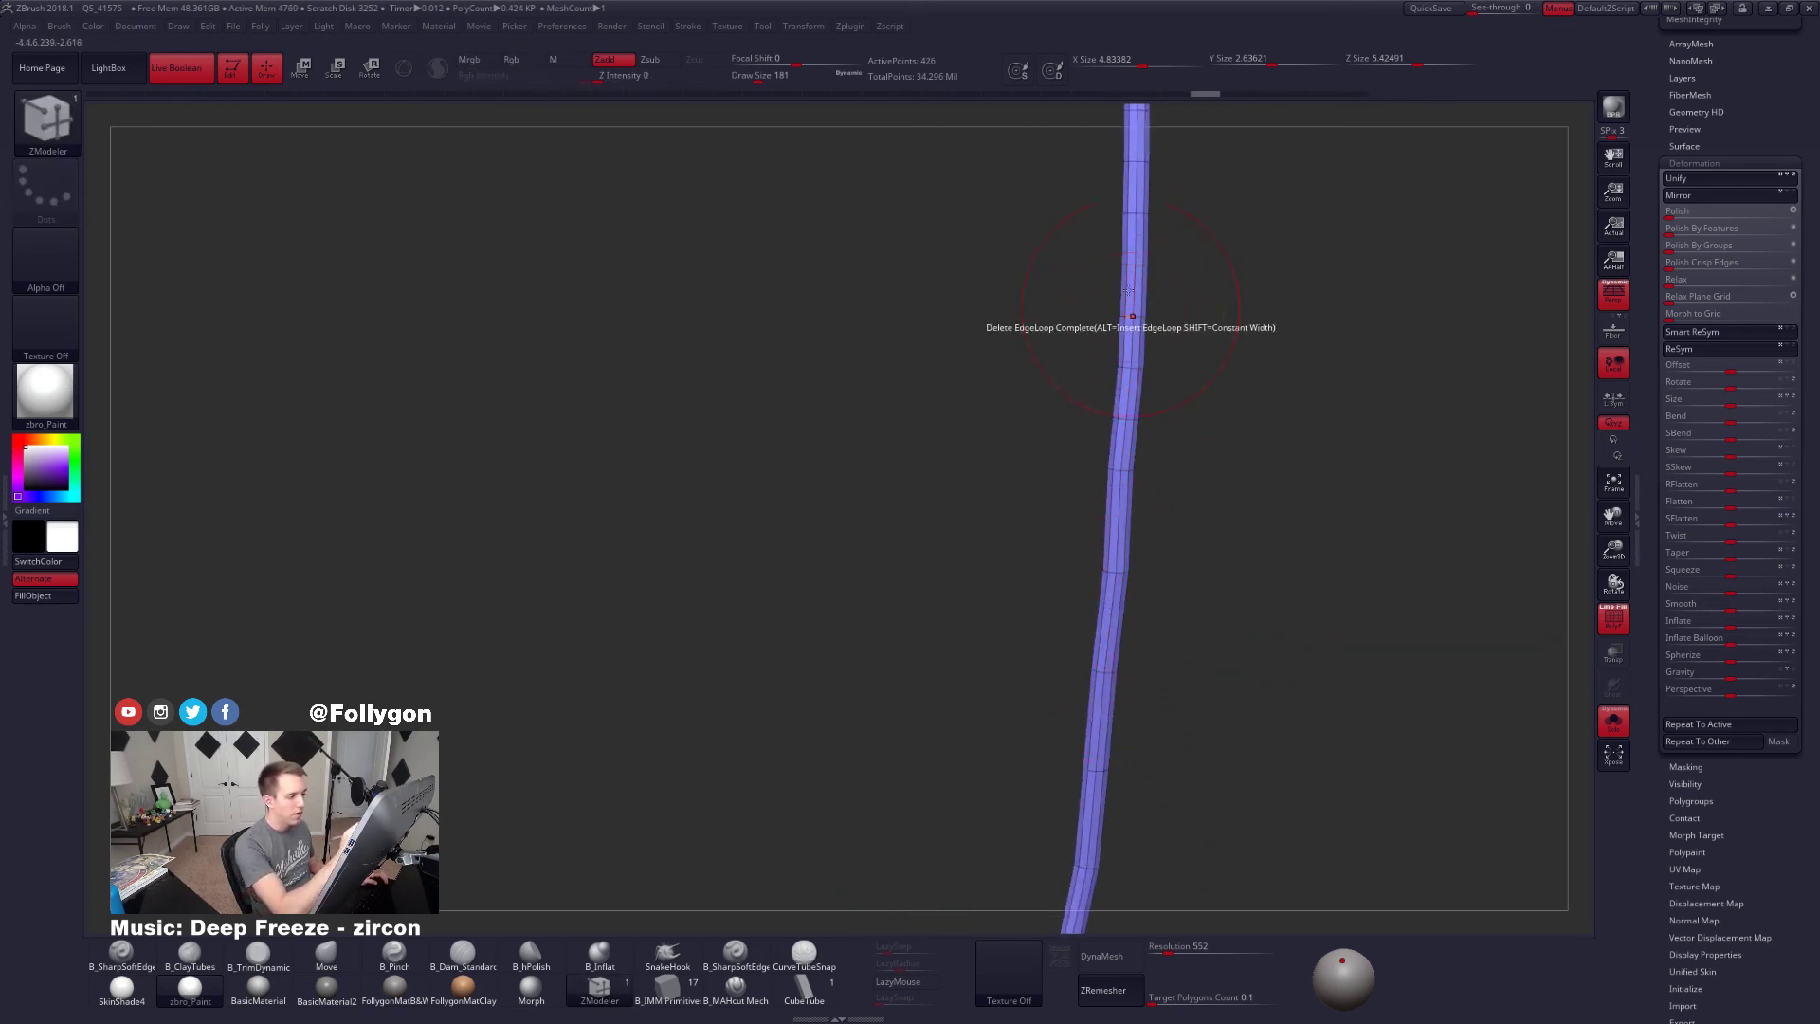
# Delete alternate edge loops again along the middle of the leg tube to space them evenly
pyautogui.keyDown('ctrl'); pyautogui.moveTo(1131, 310); pyautogui.dragTo(1182, 378, button='right'); pyautogui.keyUp('ctrl')
pyautogui.moveTo(1329, 742); pyautogui.dragTo(1353, 723)
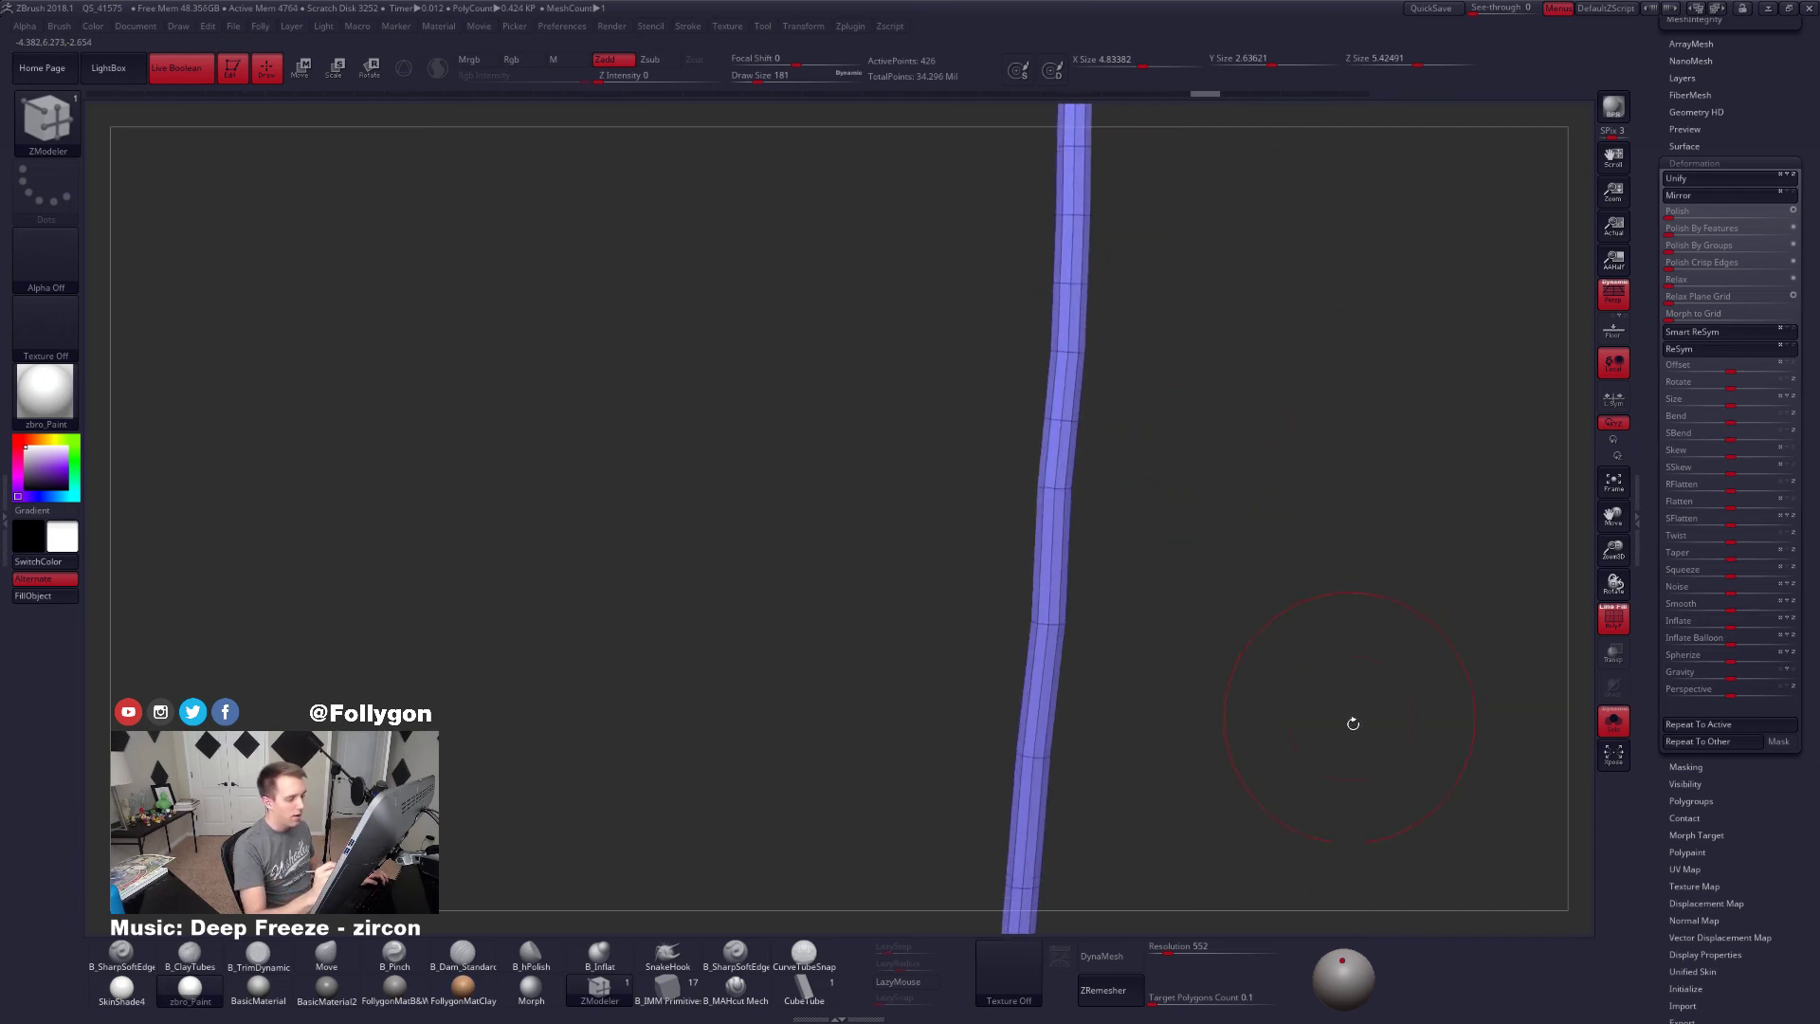
pyautogui.moveTo(1102, 495); pyautogui.dragTo(1261, 815)
pyautogui.hotkey('ctrl', 'shift')
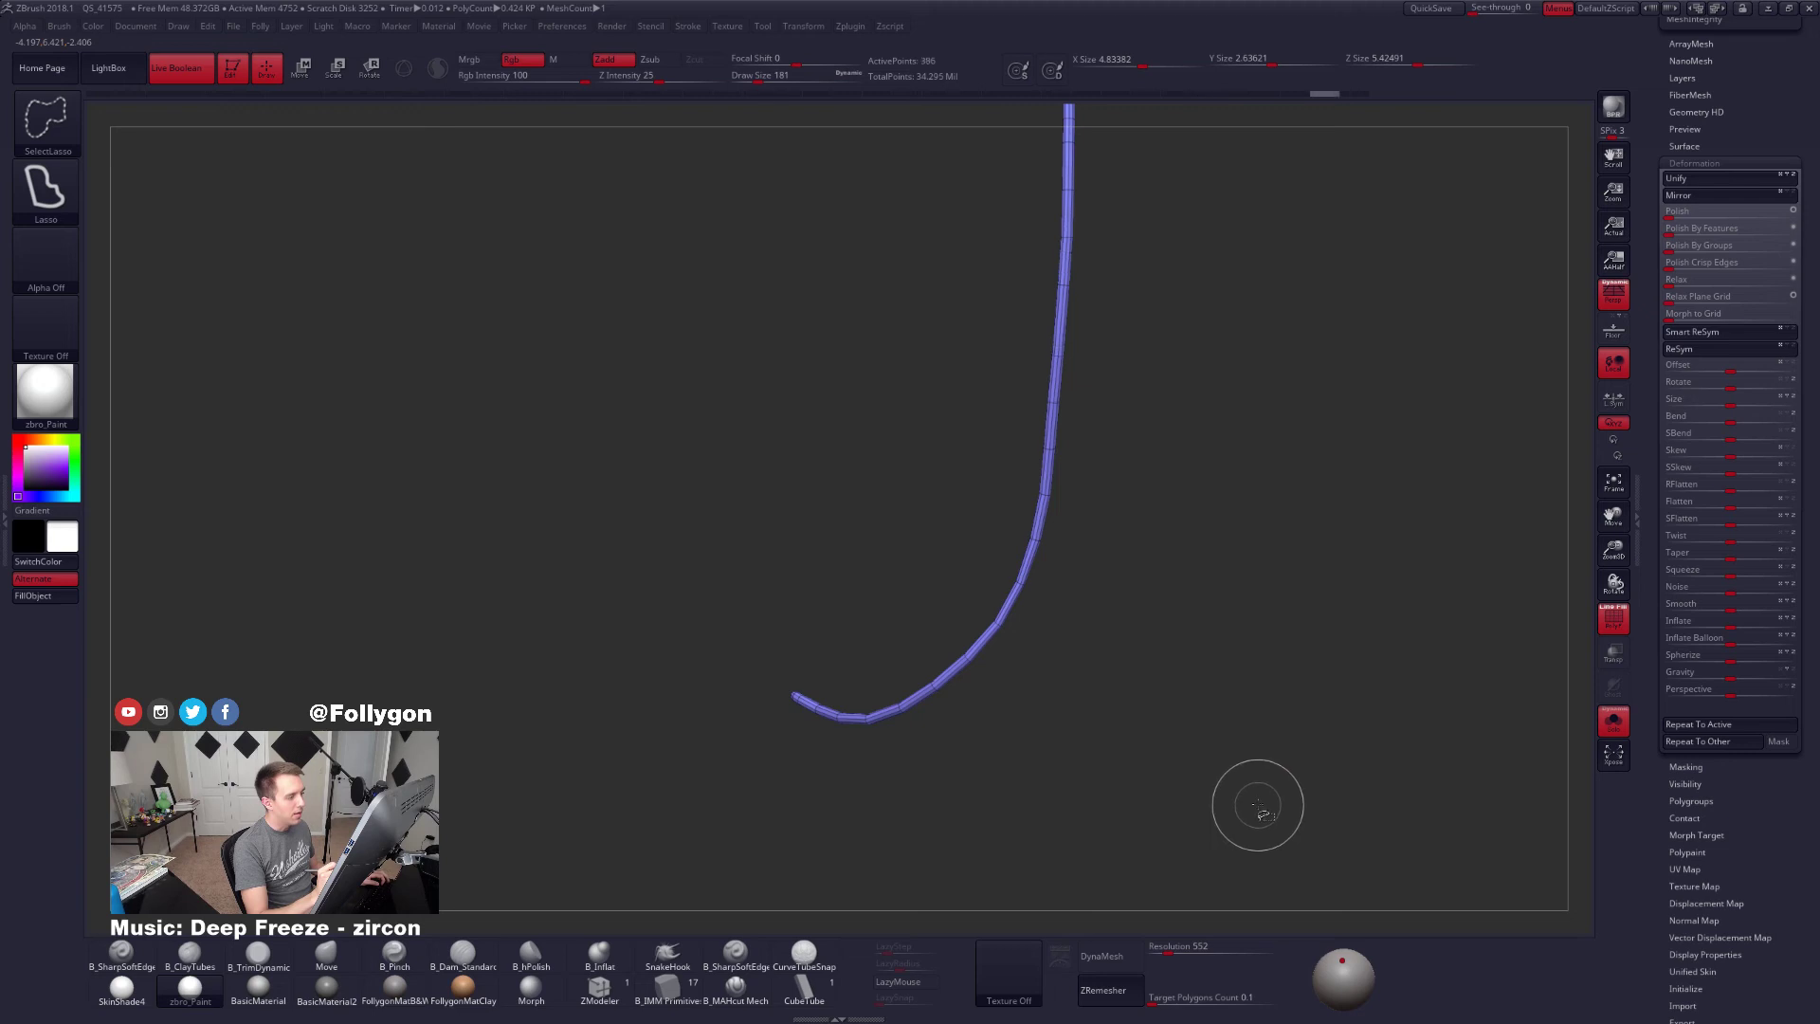
pyautogui.keyDown('alt'); pyautogui.moveTo(1090, 414); pyautogui.dragTo(1110, 663); pyautogui.keyUp('alt')
pyautogui.keyDown('alt'); pyautogui.moveTo(1123, 568); pyautogui.dragTo(1165, 719); pyautogui.keyUp('alt')
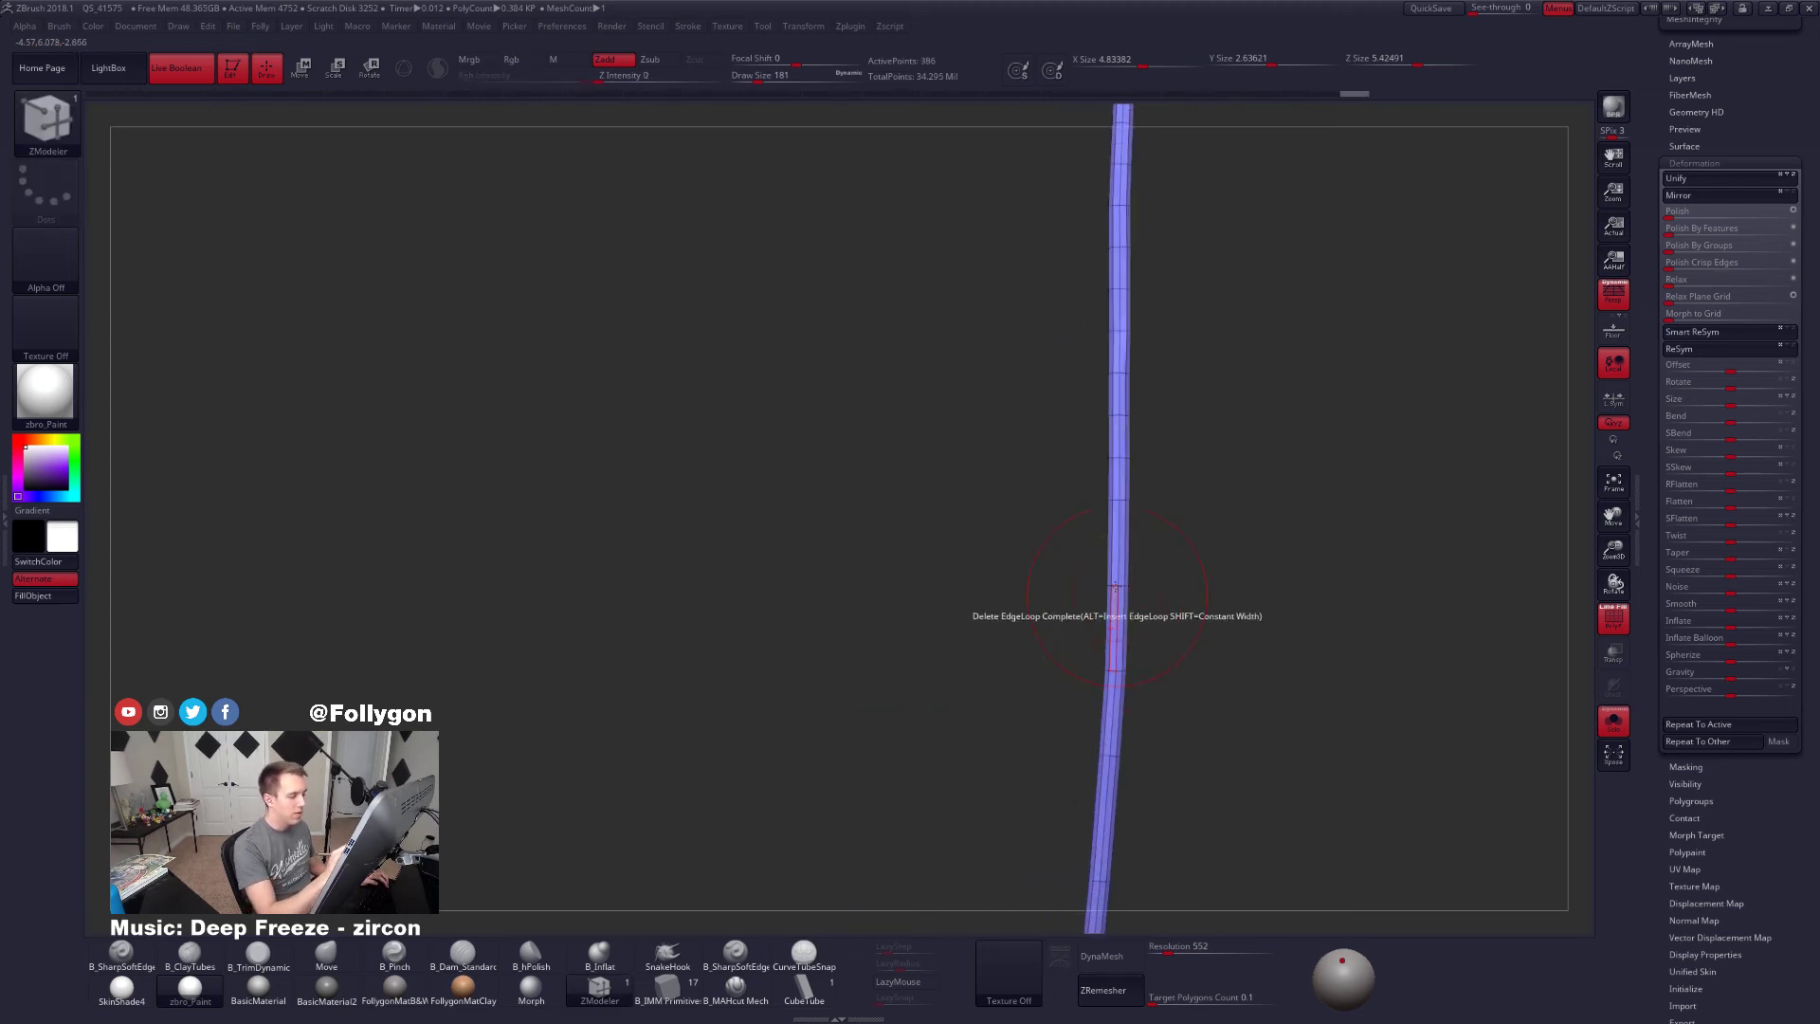
# Delete every second edge loop along the upper straight stretch of the leg tube
pyautogui.keyDown('alt'); pyautogui.moveTo(1117, 460); pyautogui.dragTo(1120, 592, button='right'); pyautogui.keyUp('alt')
pyautogui.click(1118, 519)
pyautogui.keyDown('alt'); pyautogui.moveTo(1123, 524); pyautogui.dragTo(1124, 590, button='right'); pyautogui.keyUp('alt')
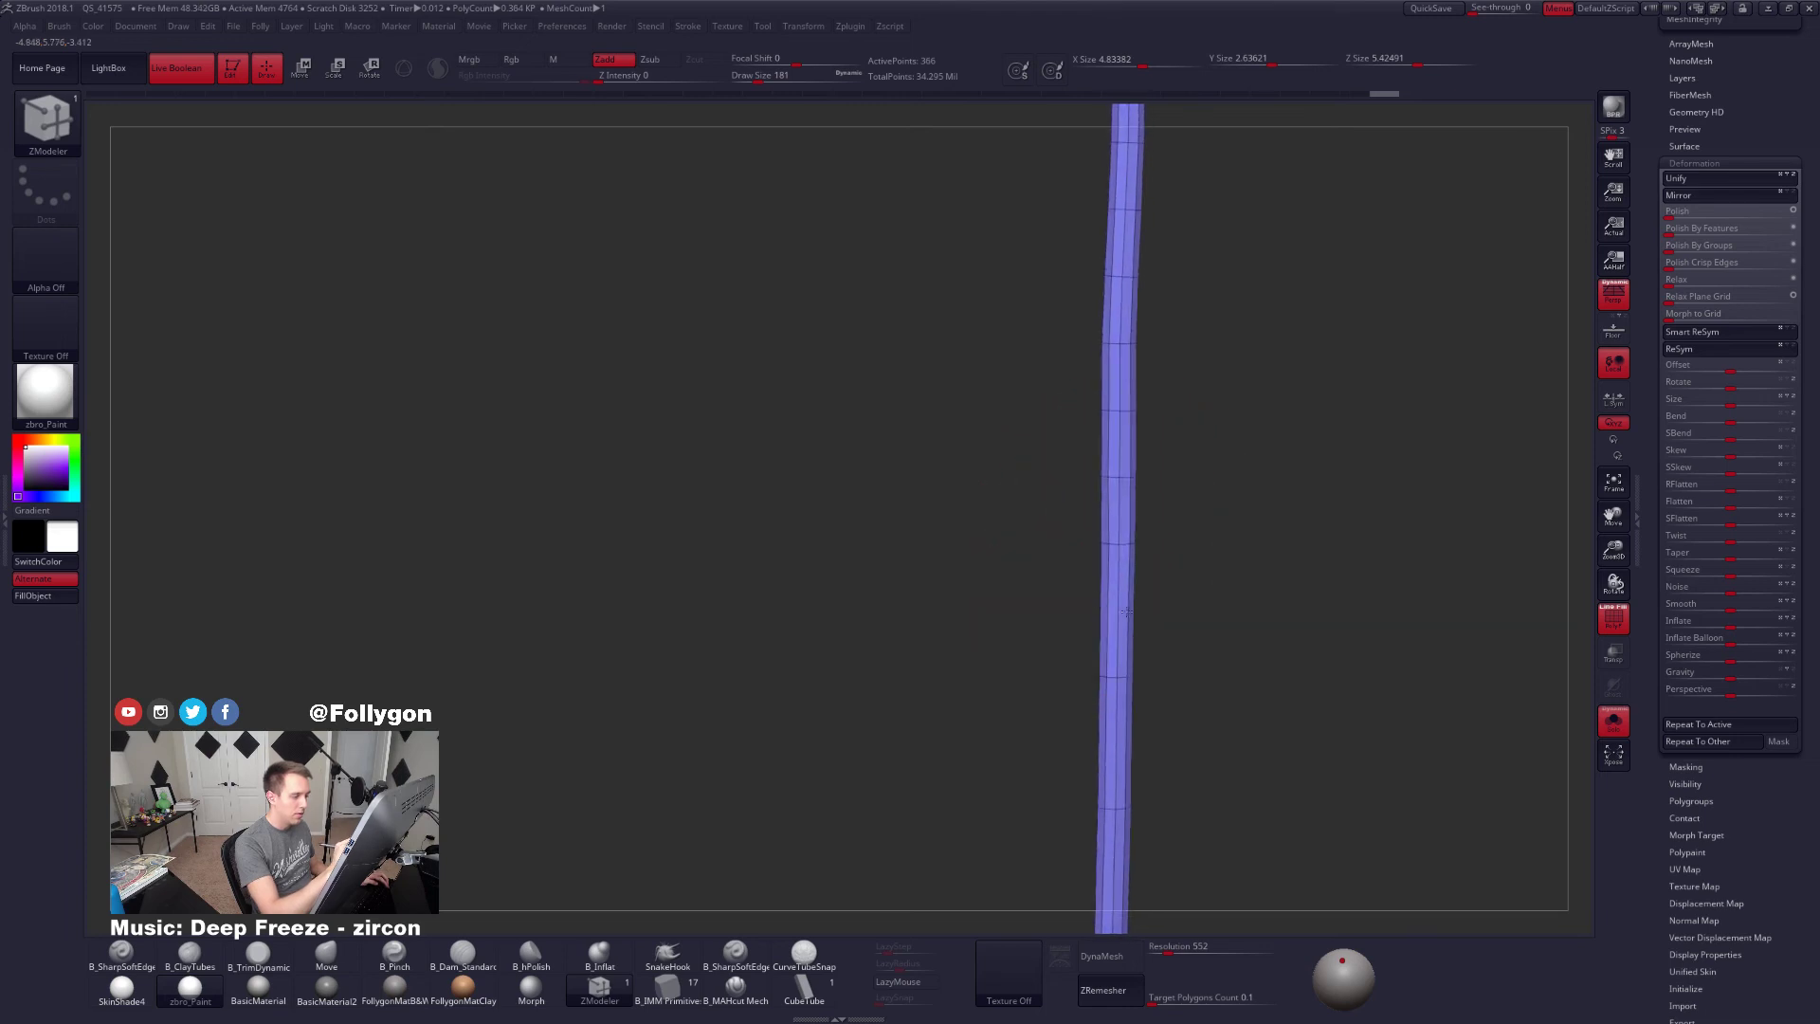
pyautogui.click(1116, 480)
pyautogui.keyDown('alt'); pyautogui.moveTo(1118, 322); pyautogui.dragTo(1128, 584, button='right'); pyautogui.keyUp('alt')
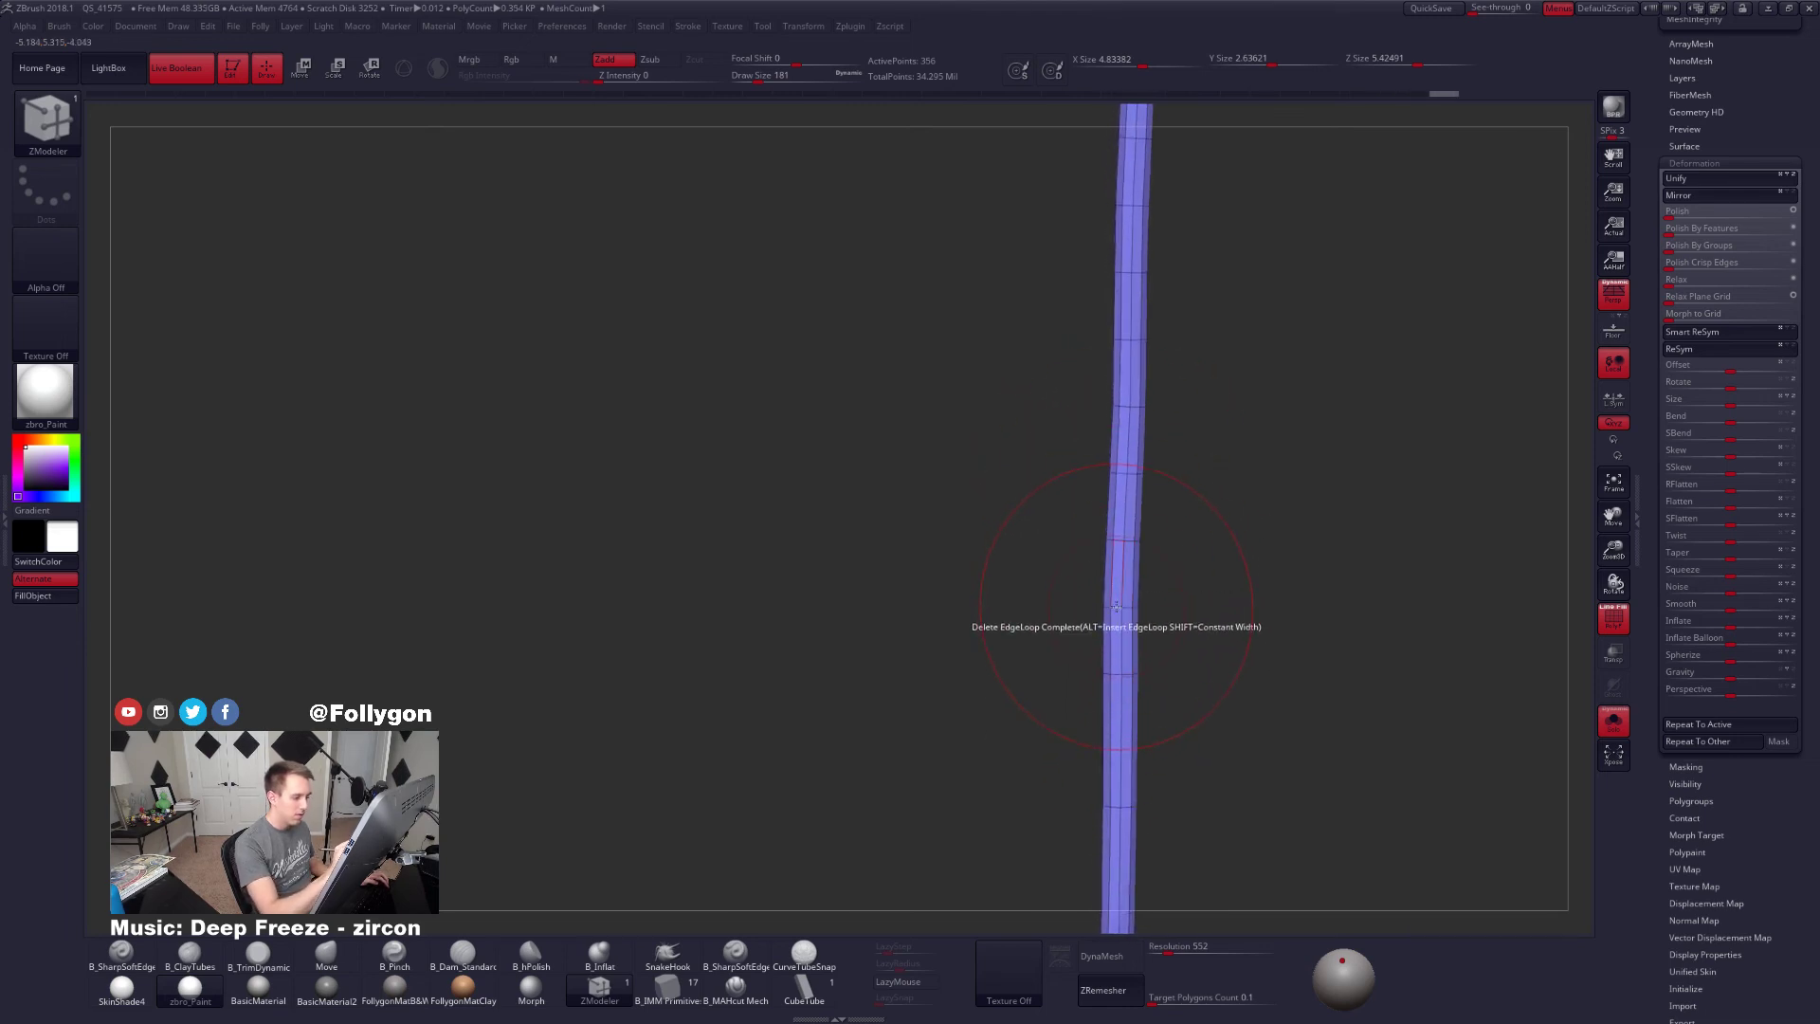
pyautogui.click(1120, 601)
pyautogui.click(1127, 476)
# Remove the remaining alternate edge loops up to the tube's rounded end at the pink band and show the full body
pyautogui.keyDown('alt'); pyautogui.moveTo(1128, 474); pyautogui.dragTo(1157, 679, button='right'); pyautogui.keyUp('alt')
pyautogui.click(1158, 679)
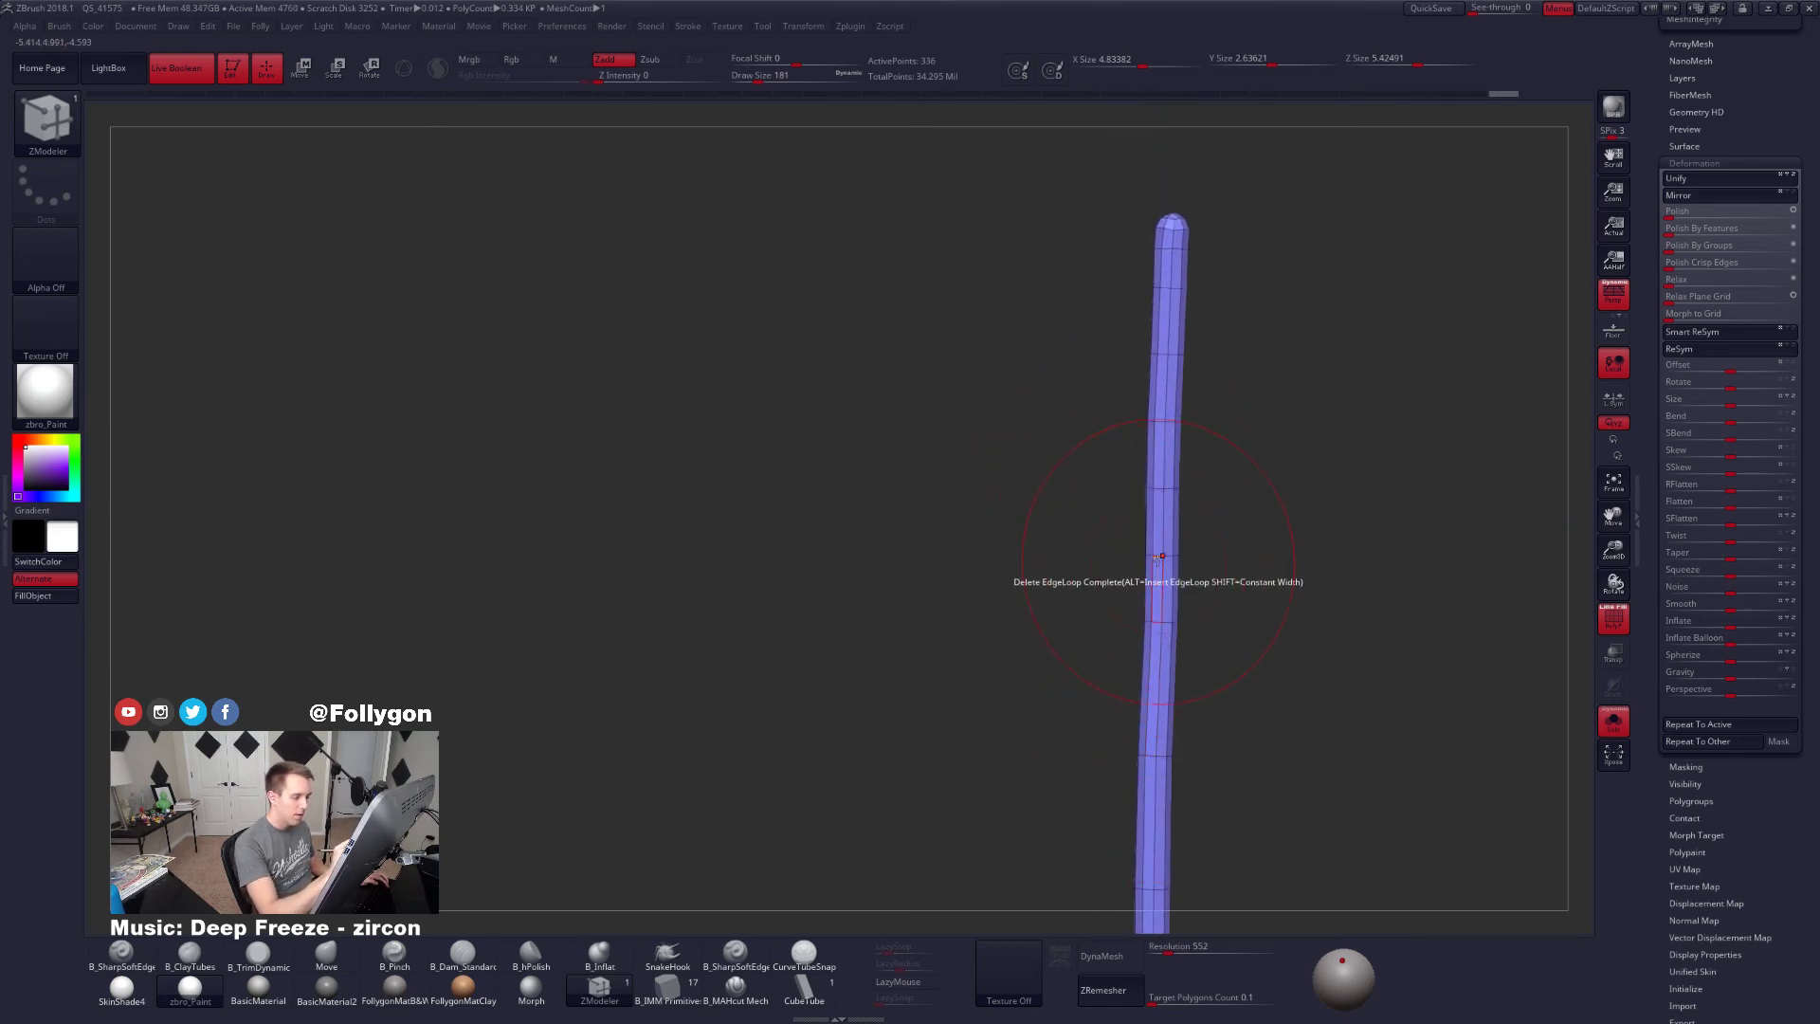
pyautogui.click(1158, 422)
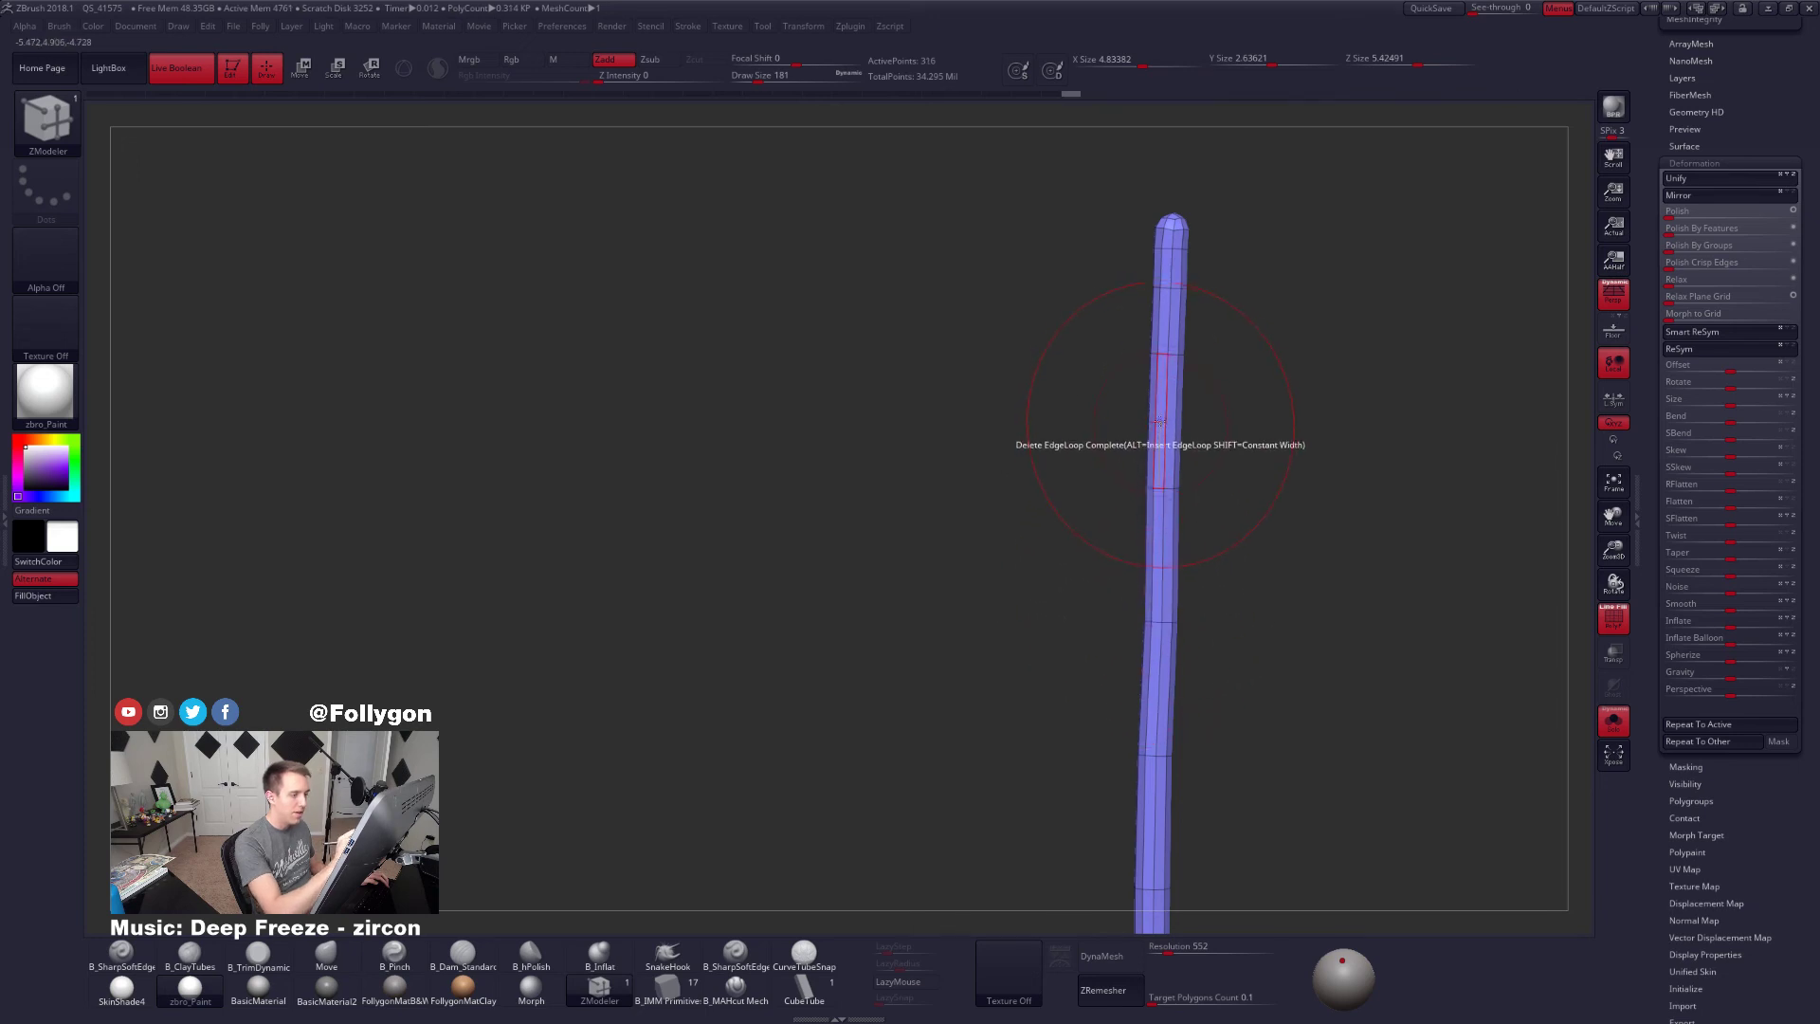
pyautogui.click(1168, 284)
pyautogui.keyDown('ctrl'); pyautogui.moveTo(1162, 289); pyautogui.dragTo(1056, 402, button='right'); pyautogui.keyUp('ctrl')
# Switch to the Move brush with a draw size of 366 and hide the polygon wireframe
pyautogui.press('b')
pyautogui.press('m')
pyautogui.press('v')
pyautogui.press('space')
pyautogui.moveTo(1142, 465); pyautogui.dragTo(1166, 464)
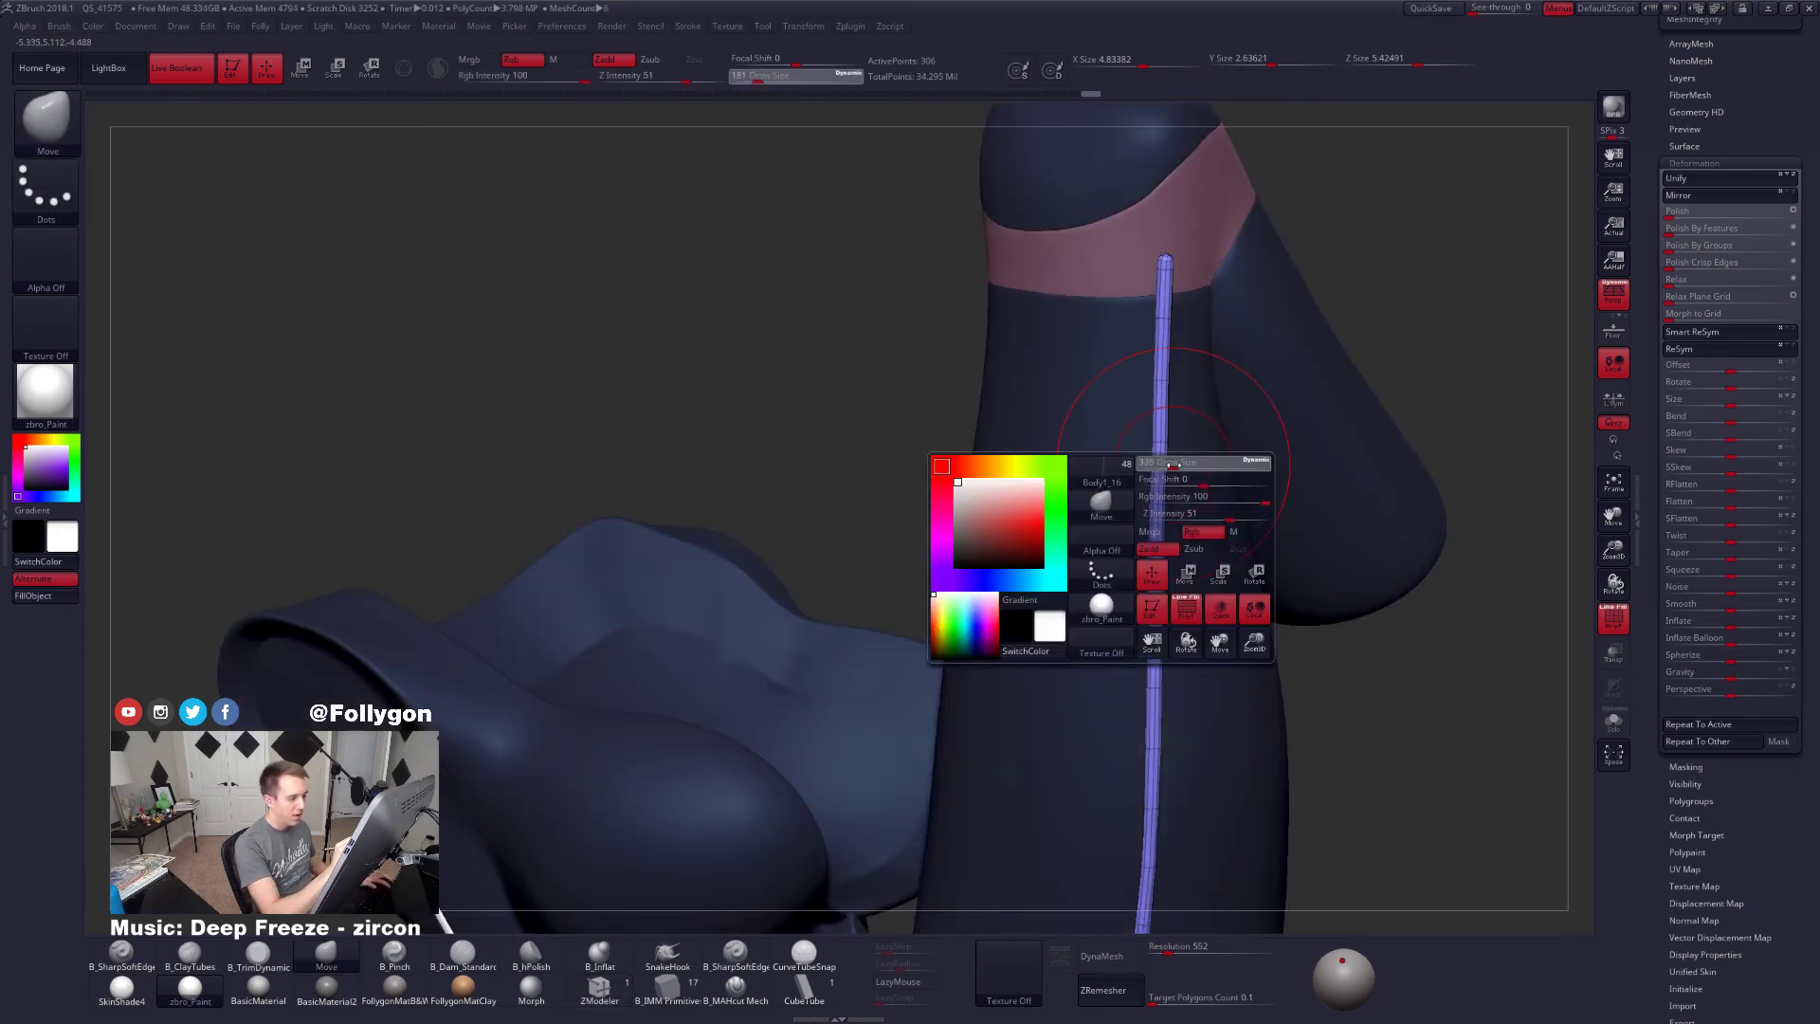
pyautogui.hotkey('shift', 'f')
pyautogui.moveTo(1233, 561)
pyautogui.mouseDown(button='right')
pyautogui.moveTo(1165, 567)
pyautogui.moveTo(1213, 529)
pyautogui.moveTo(1175, 500)
pyautogui.moveTo(1233, 572)
pyautogui.mouseUp(button='right')
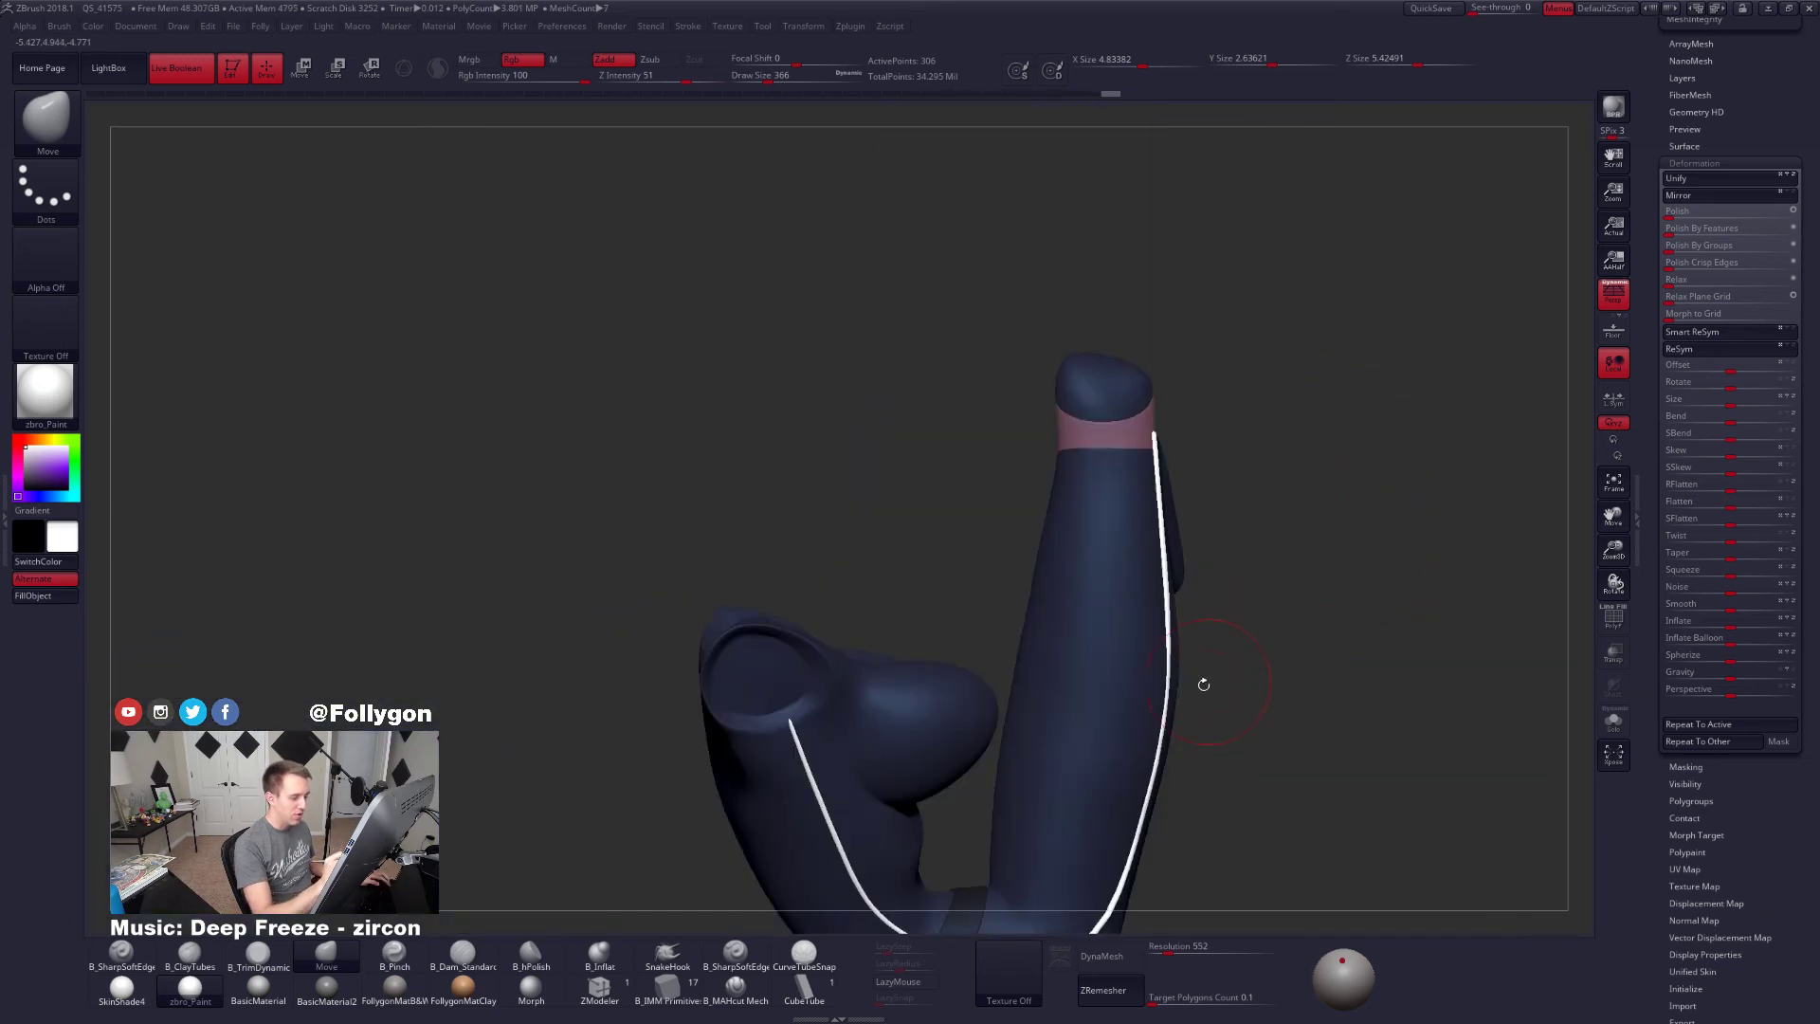
# Nudge the leg tube along the outer edge of the raised leg with the Move brush at draw sizes 595 and 447
pyautogui.moveTo(1204, 685); pyautogui.dragTo(1191, 686, button='right')
pyautogui.press('space')
pyautogui.moveTo(1191, 686); pyautogui.dragTo(1204, 686)
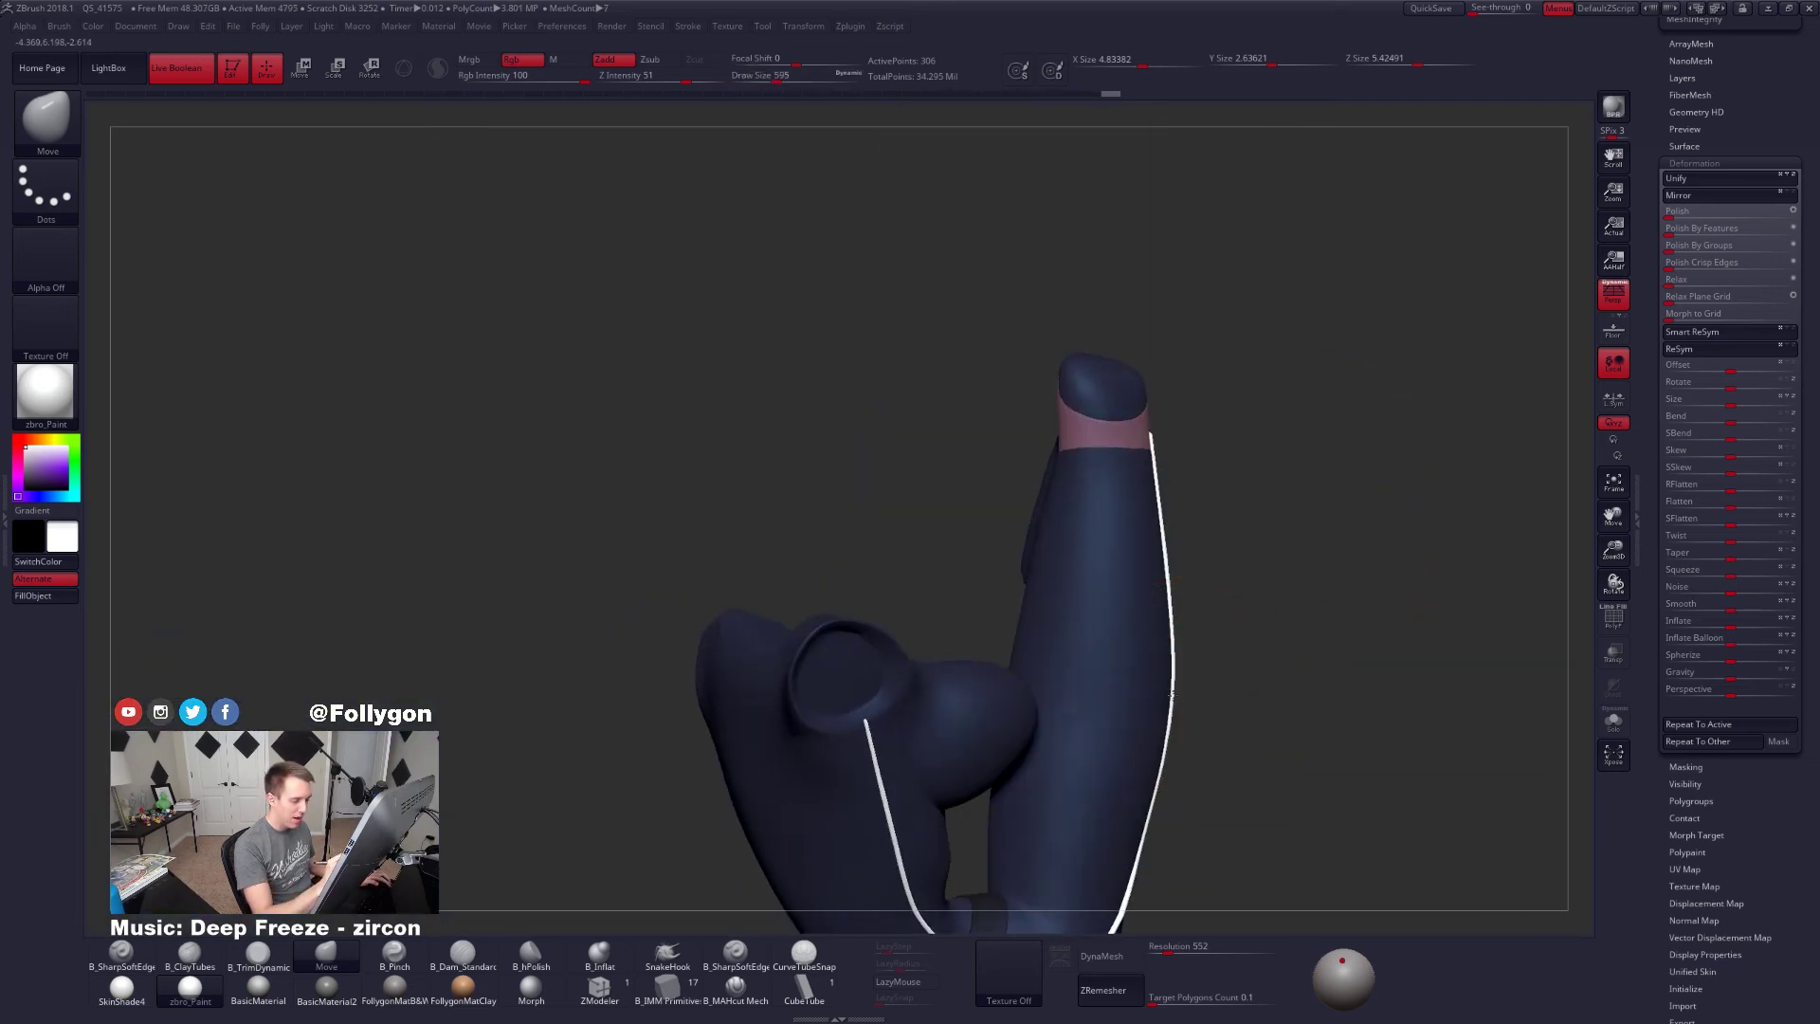
pyautogui.moveTo(1180, 717)
pyautogui.keyDown('alt'); pyautogui.mouseDown(button='right')
pyautogui.moveTo(1194, 596)
pyautogui.moveTo(1179, 705)
pyautogui.mouseUp(button='right'); pyautogui.keyUp('alt')
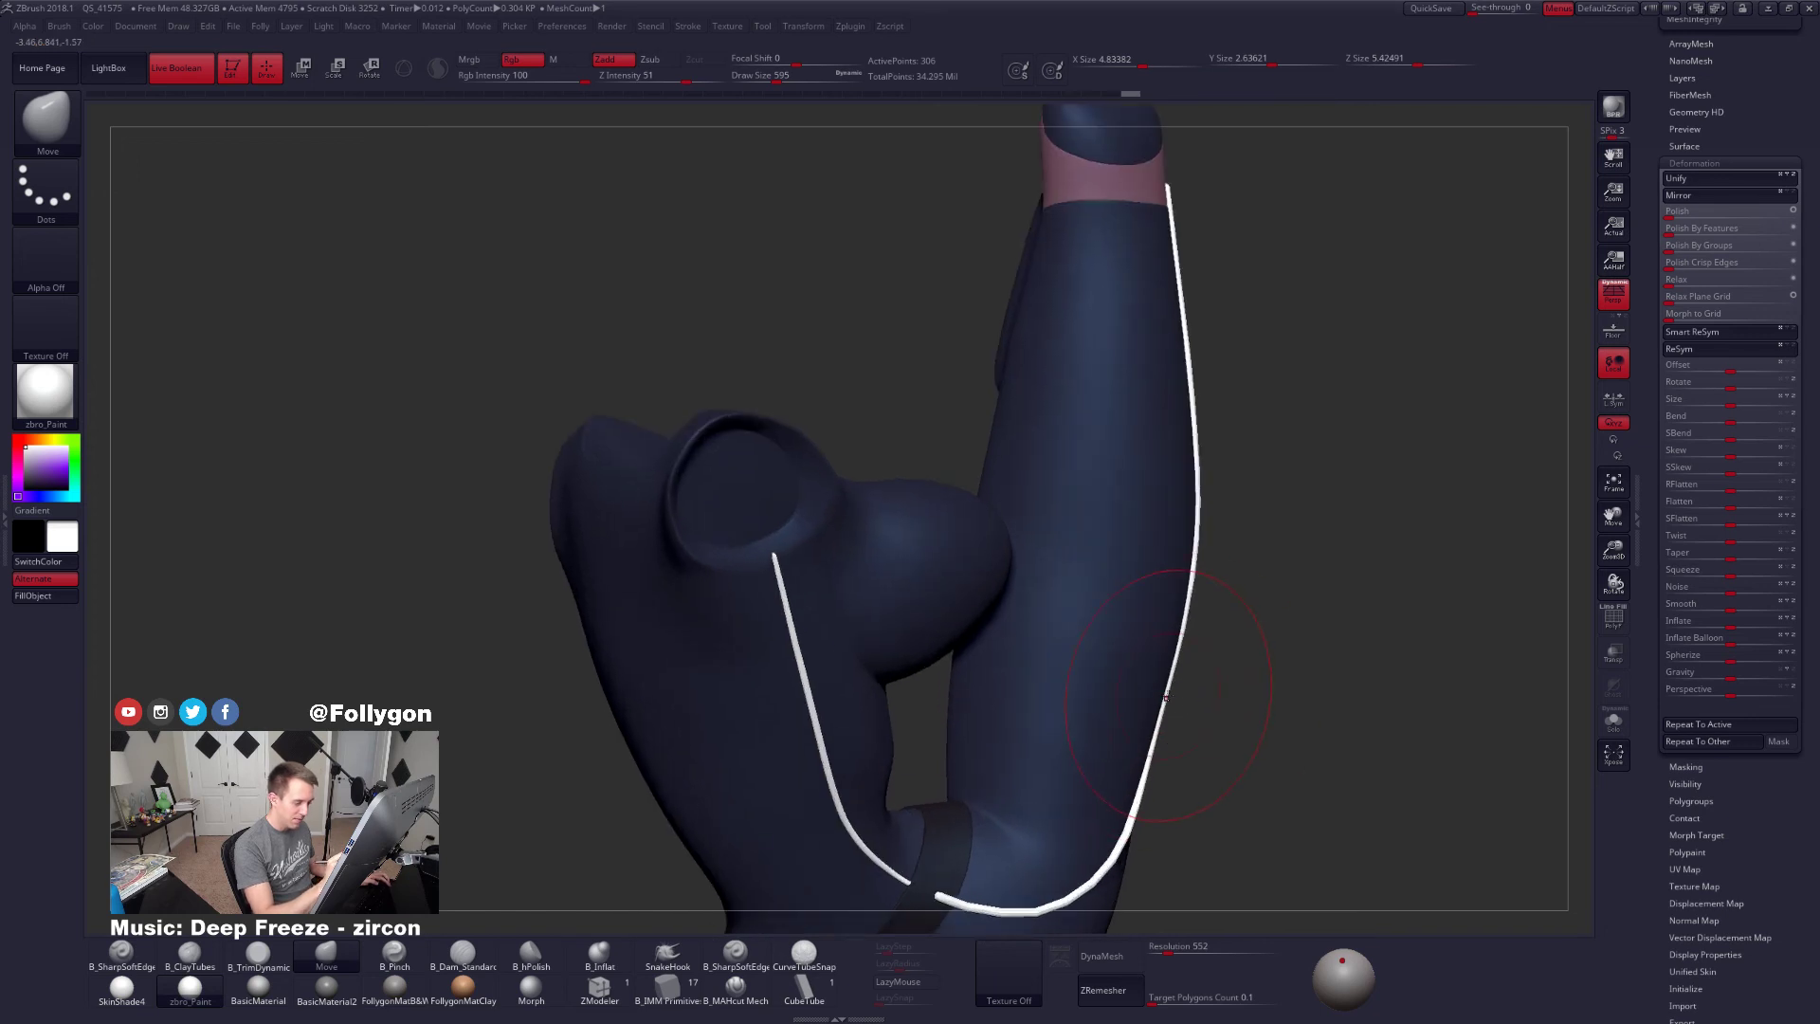
pyautogui.press('space')
pyautogui.moveTo(1207, 549); pyautogui.dragTo(1196, 549)
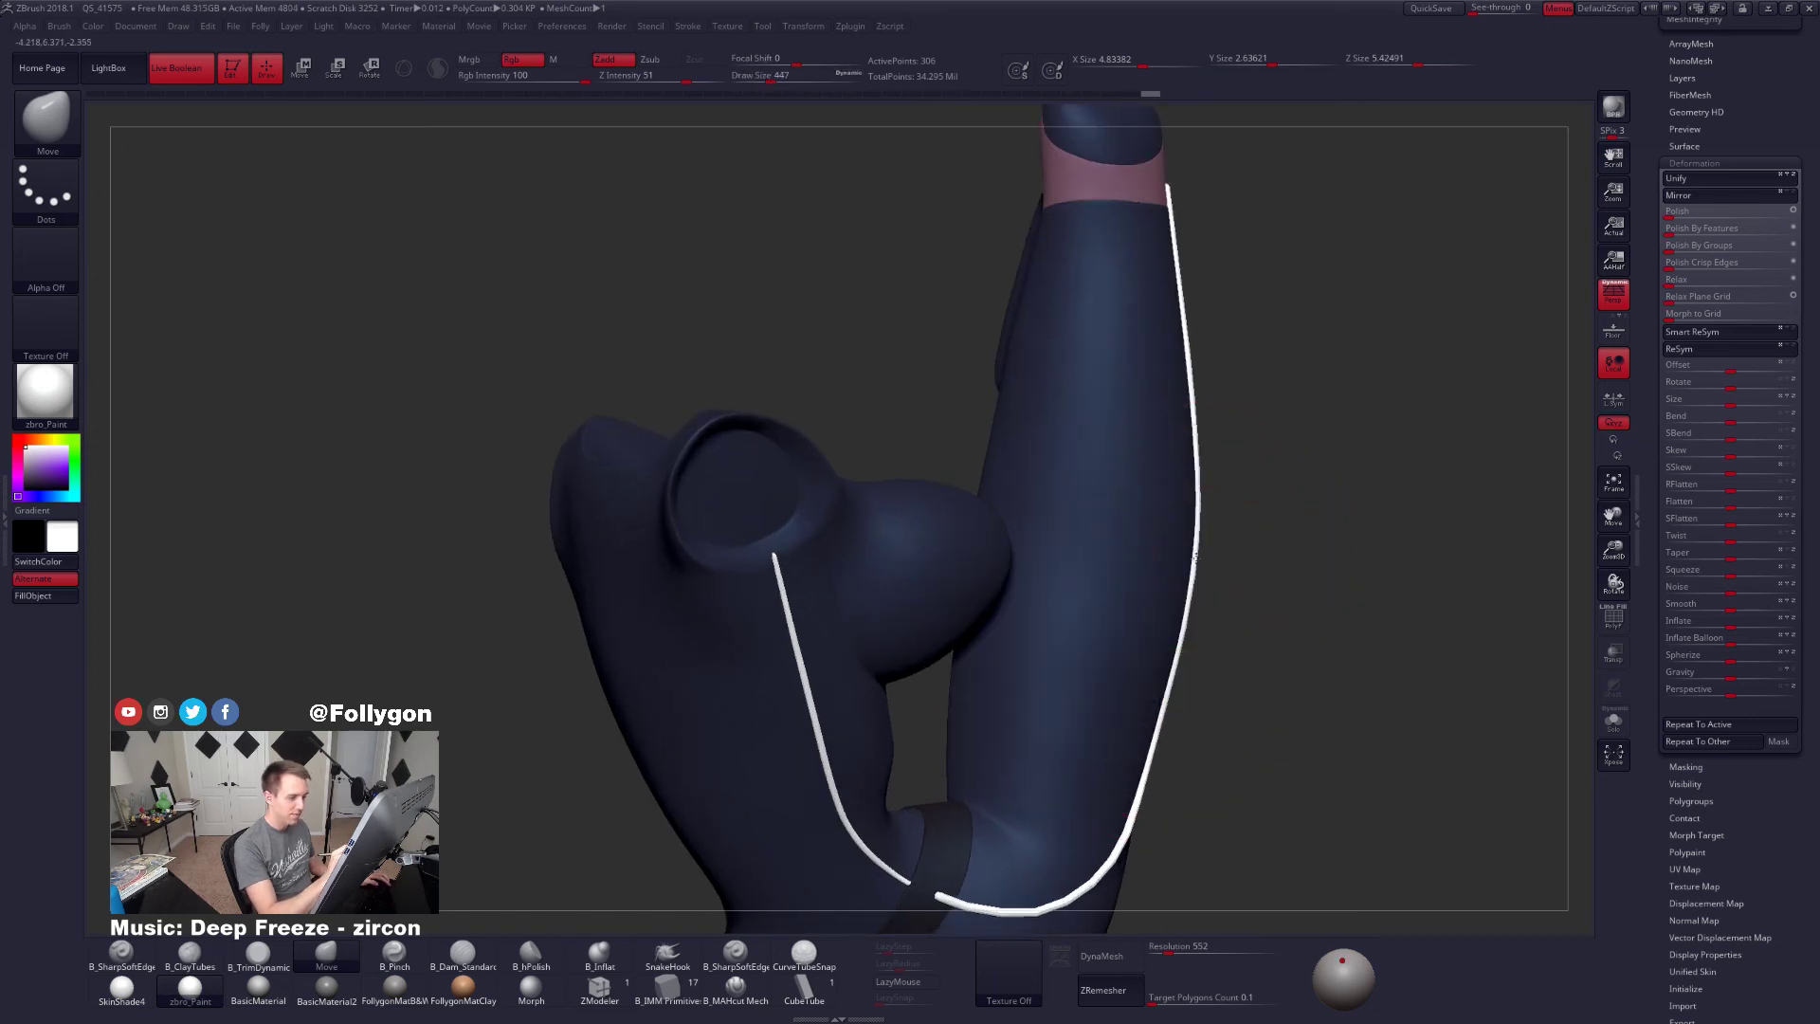
pyautogui.moveTo(1177, 654); pyautogui.dragTo(1189, 674)
pyautogui.moveTo(1189, 674)
pyautogui.mouseDown(button='right')
pyautogui.moveTo(1155, 757)
pyautogui.moveTo(993, 627)
pyautogui.moveTo(1205, 705)
pyautogui.mouseUp(button='right')
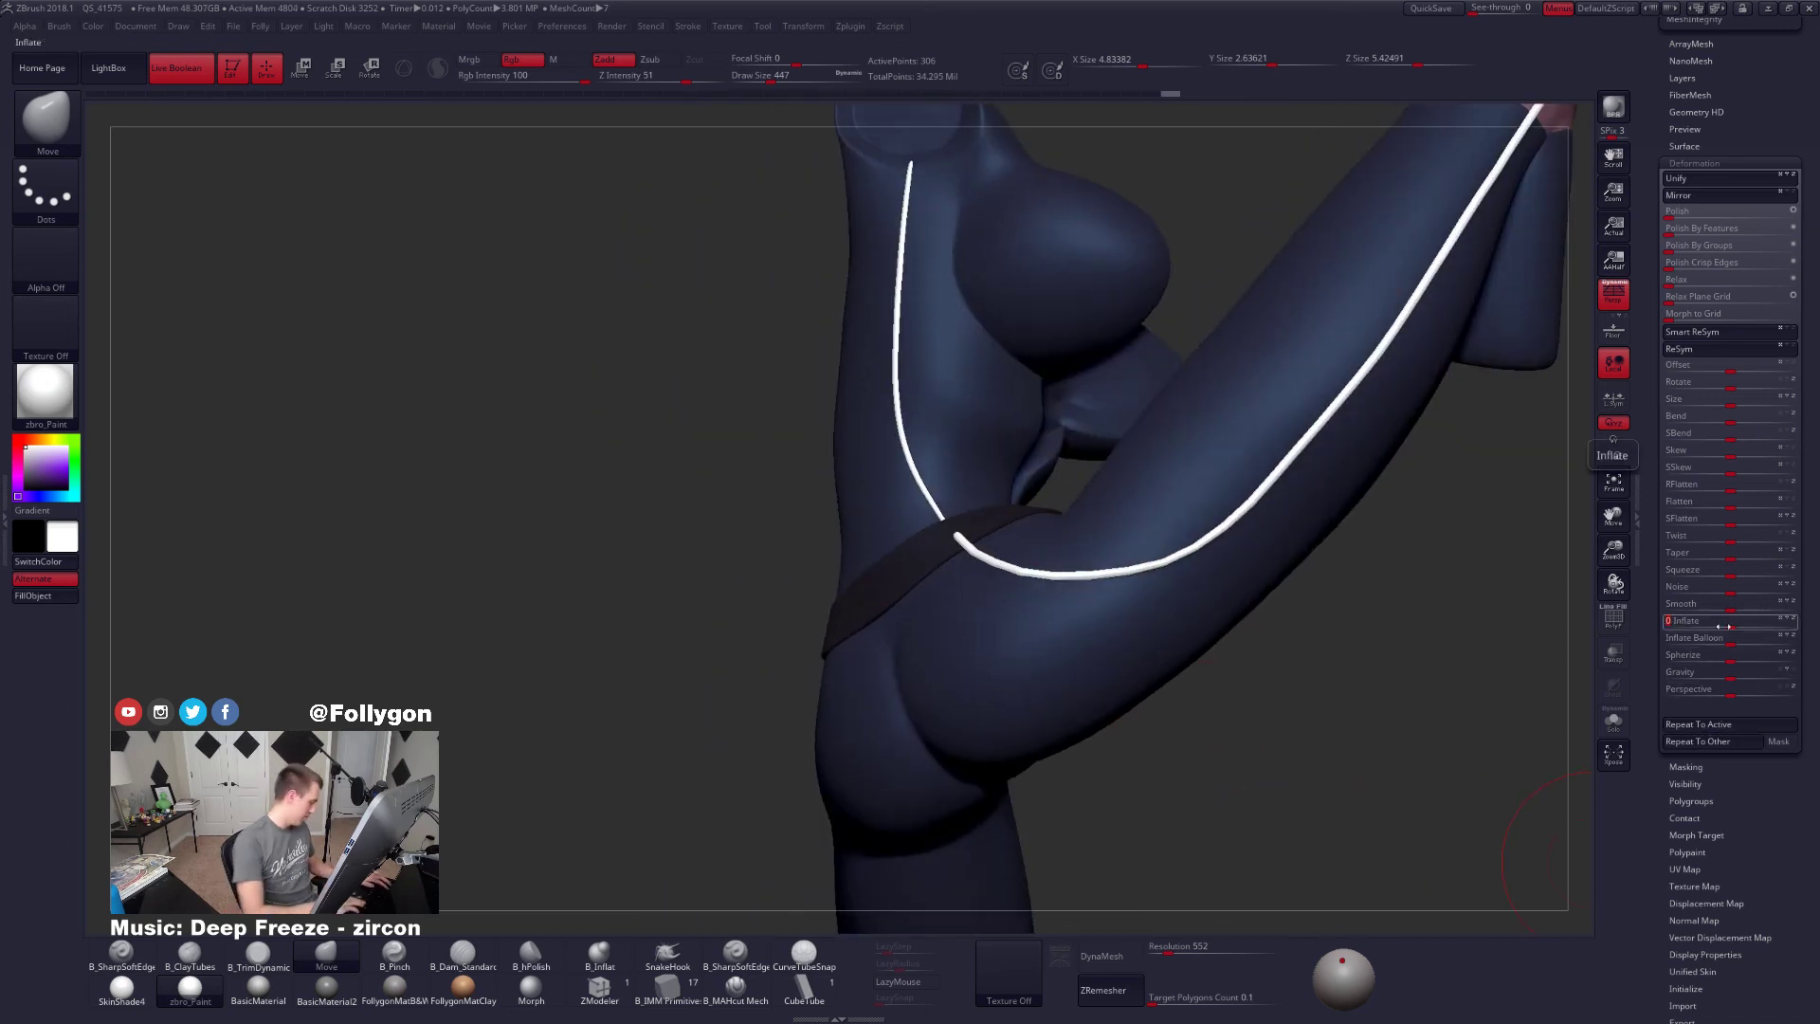
# Thin the leg tube slightly with a small negative Inflate deformation
pyautogui.moveTo(1722, 626); pyautogui.dragTo(1723, 627)
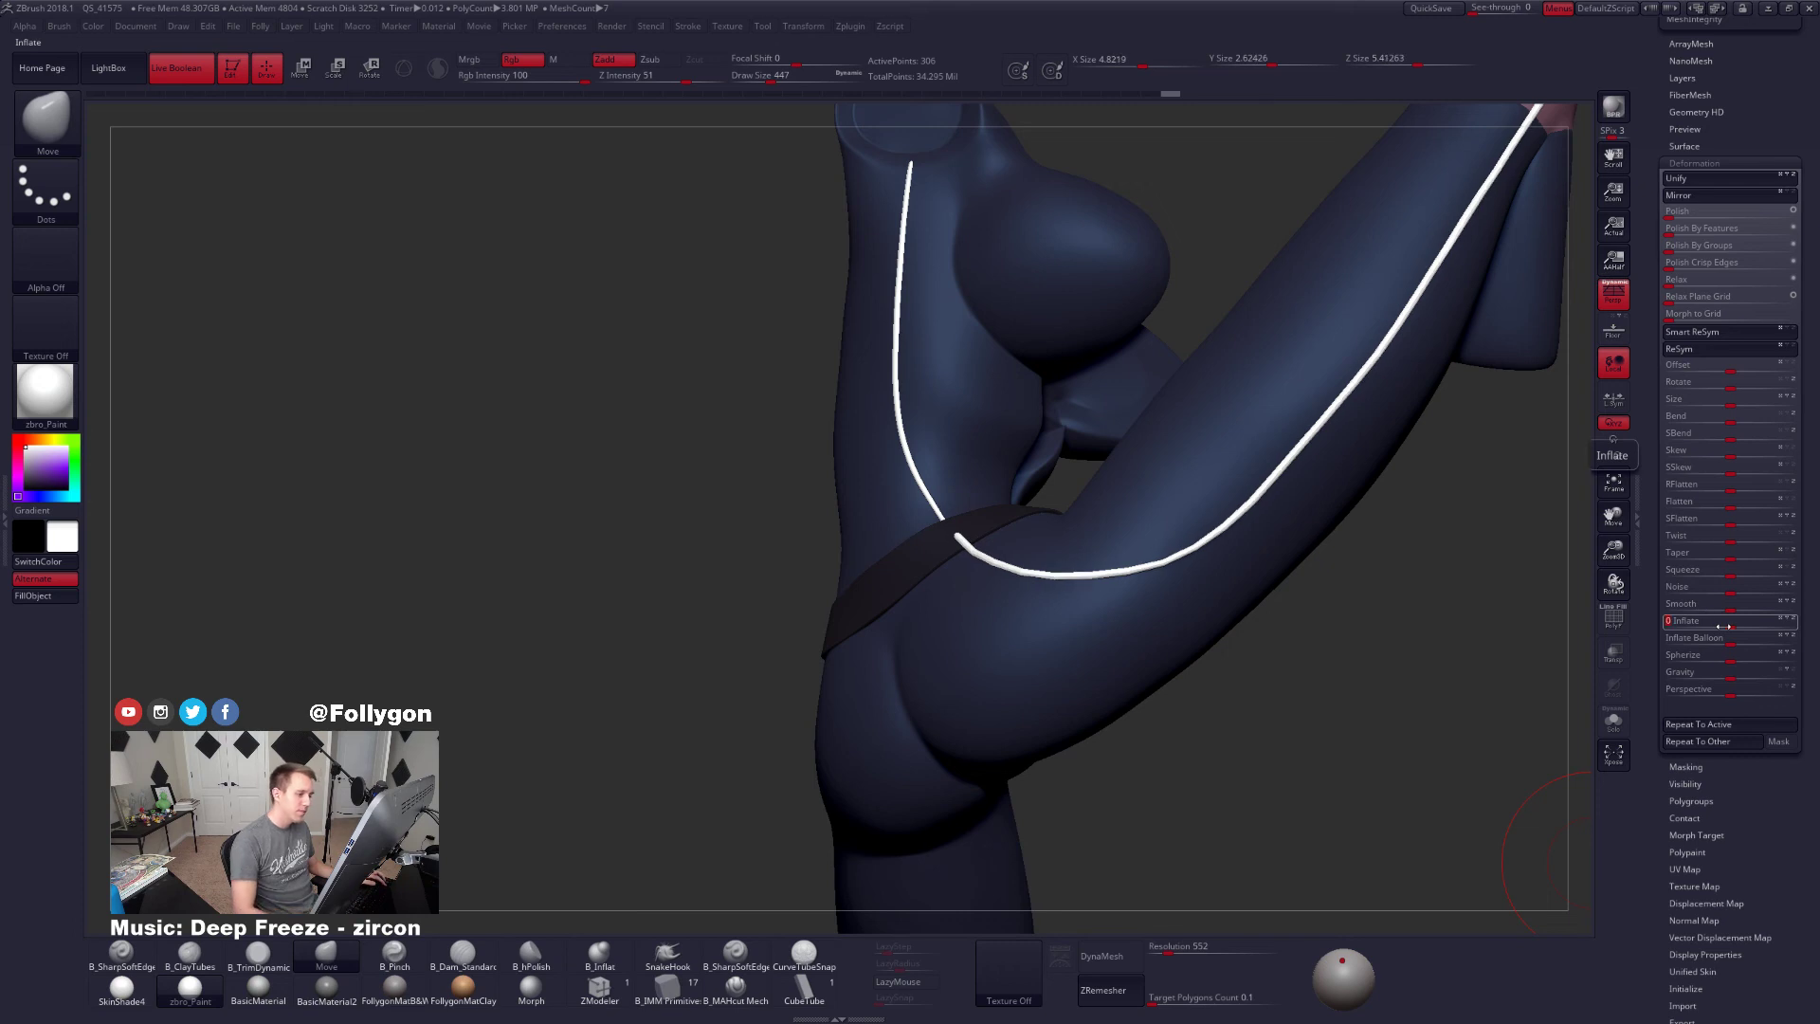
pyautogui.moveTo(1232, 635); pyautogui.dragTo(1176, 578, button='right')
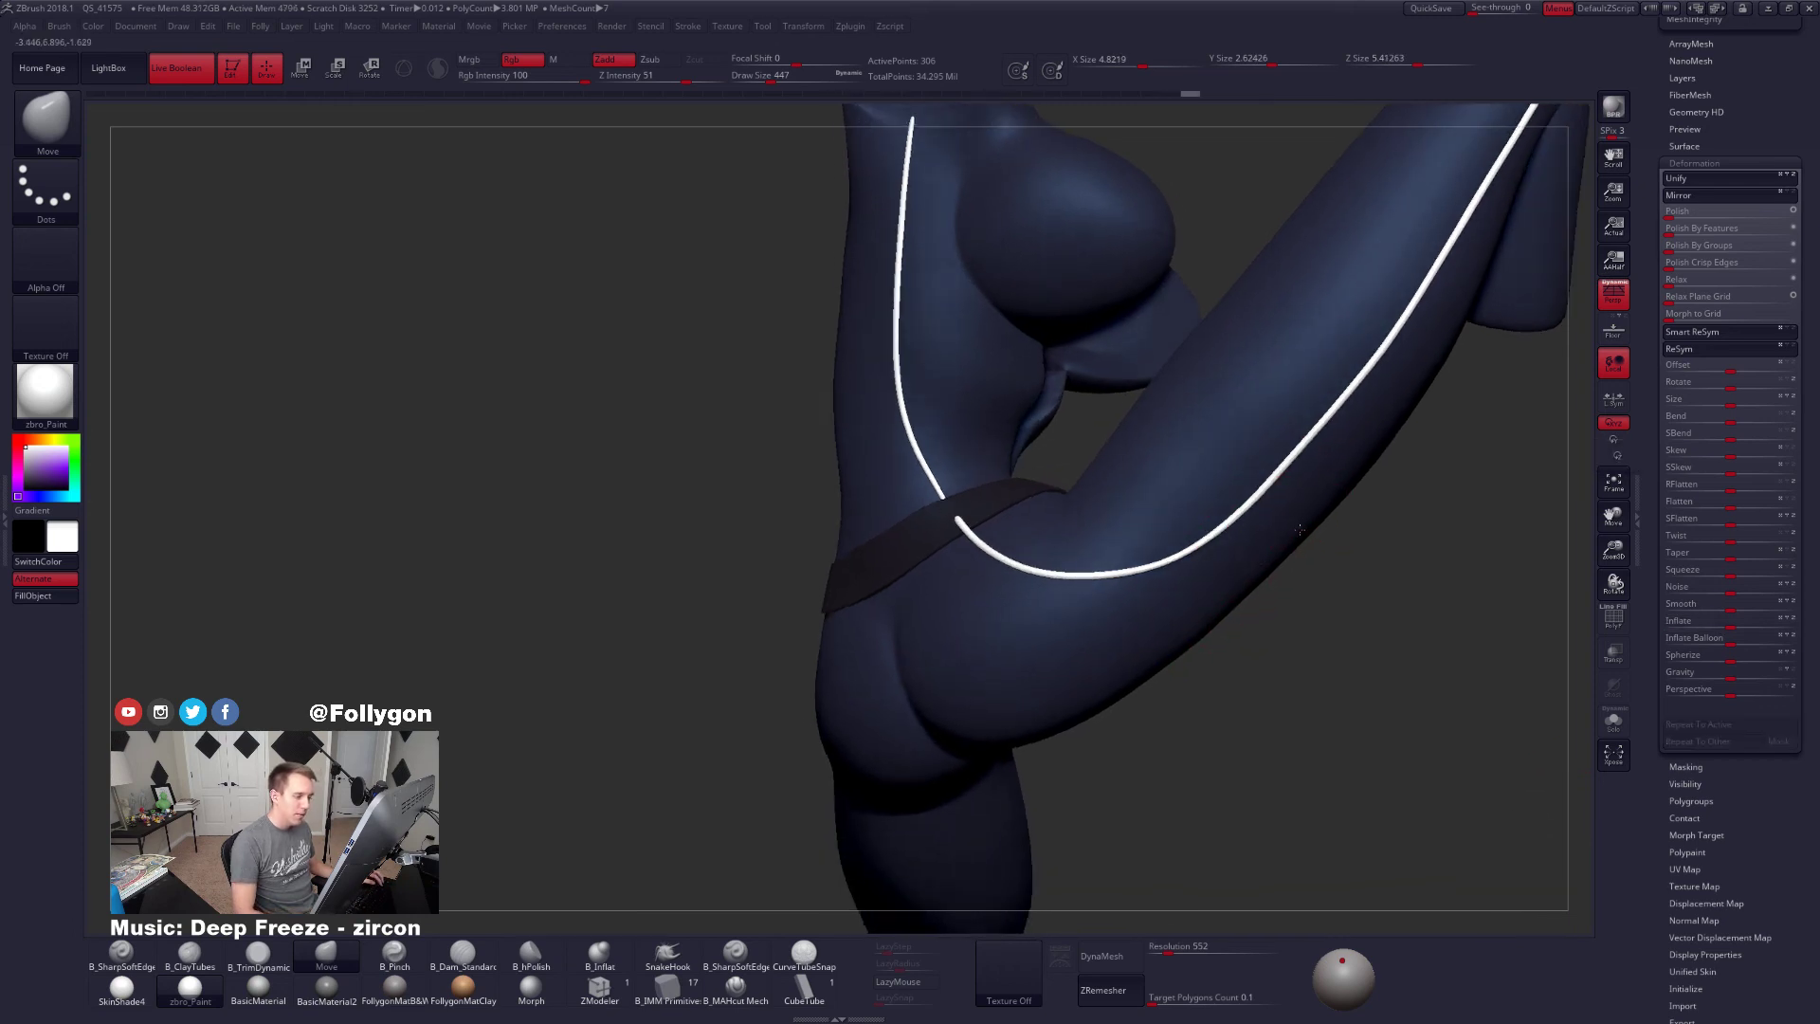
pyautogui.moveTo(1100, 474); pyautogui.dragTo(1266, 578, button='right')
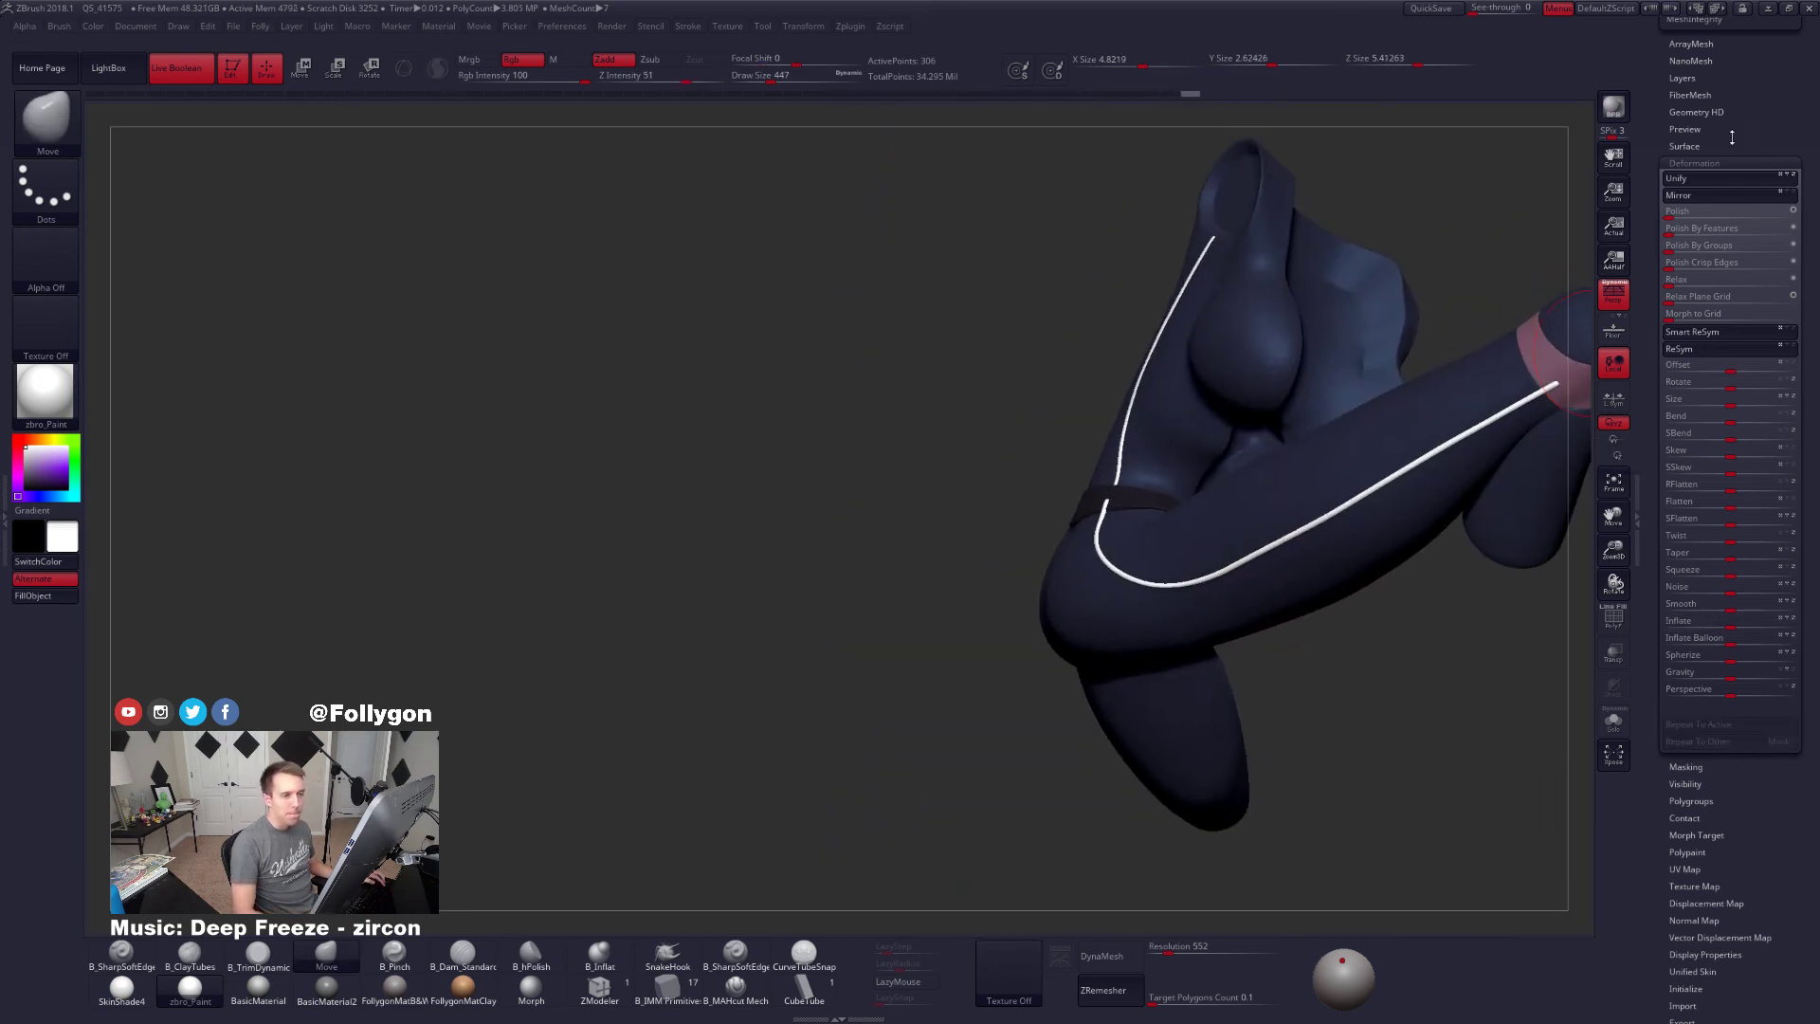
# Set the torso tube Body1_14 and the leg tube Body1_16 to subtraction for Live Boolean
pyautogui.moveTo(1731, 139); pyautogui.dragTo(1742, 531)
pyautogui.moveTo(1012, 451); pyautogui.dragTo(1166, 455, button='right')
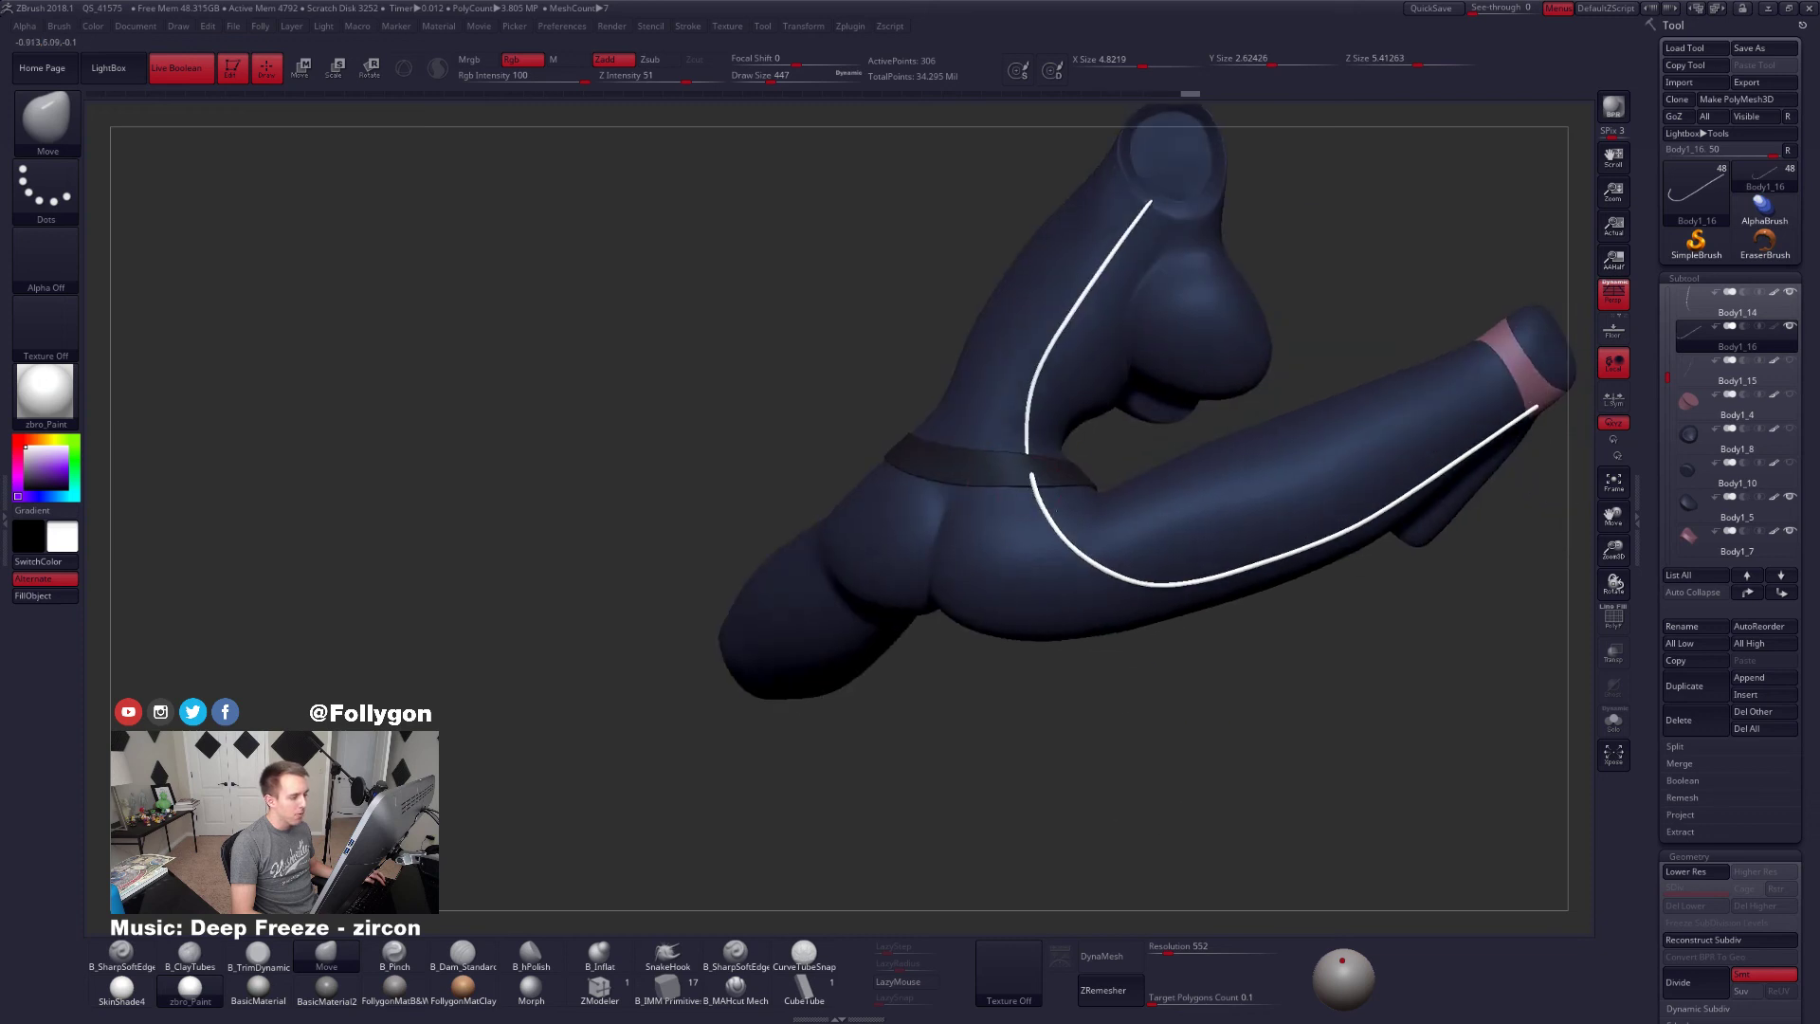
pyautogui.keyDown('ctrl'); pyautogui.moveTo(1057, 437); pyautogui.dragTo(1054, 488, button='right'); pyautogui.keyUp('ctrl')
pyautogui.moveTo(1056, 489); pyautogui.dragTo(1037, 488, button='right')
pyautogui.moveTo(1193, 449); pyautogui.dragTo(1232, 474, button='right')
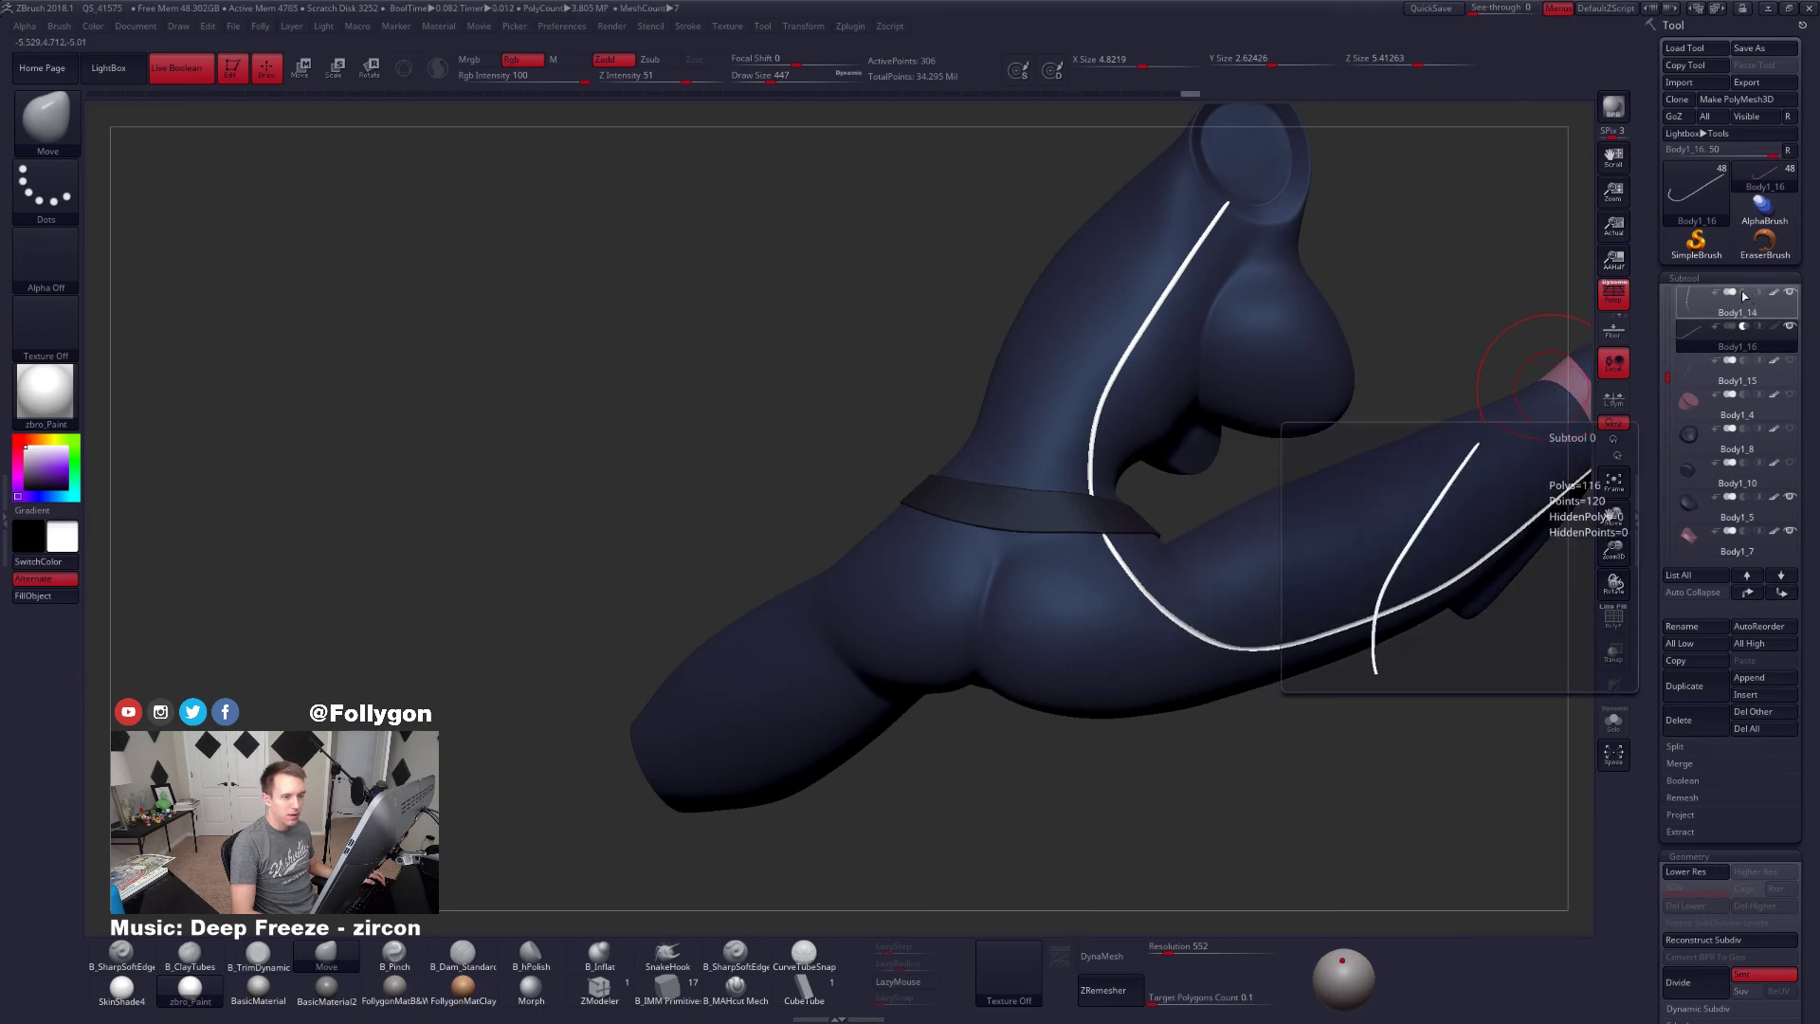
pyautogui.click(1743, 294)
pyautogui.moveTo(1555, 446); pyautogui.dragTo(1589, 415, button='right')
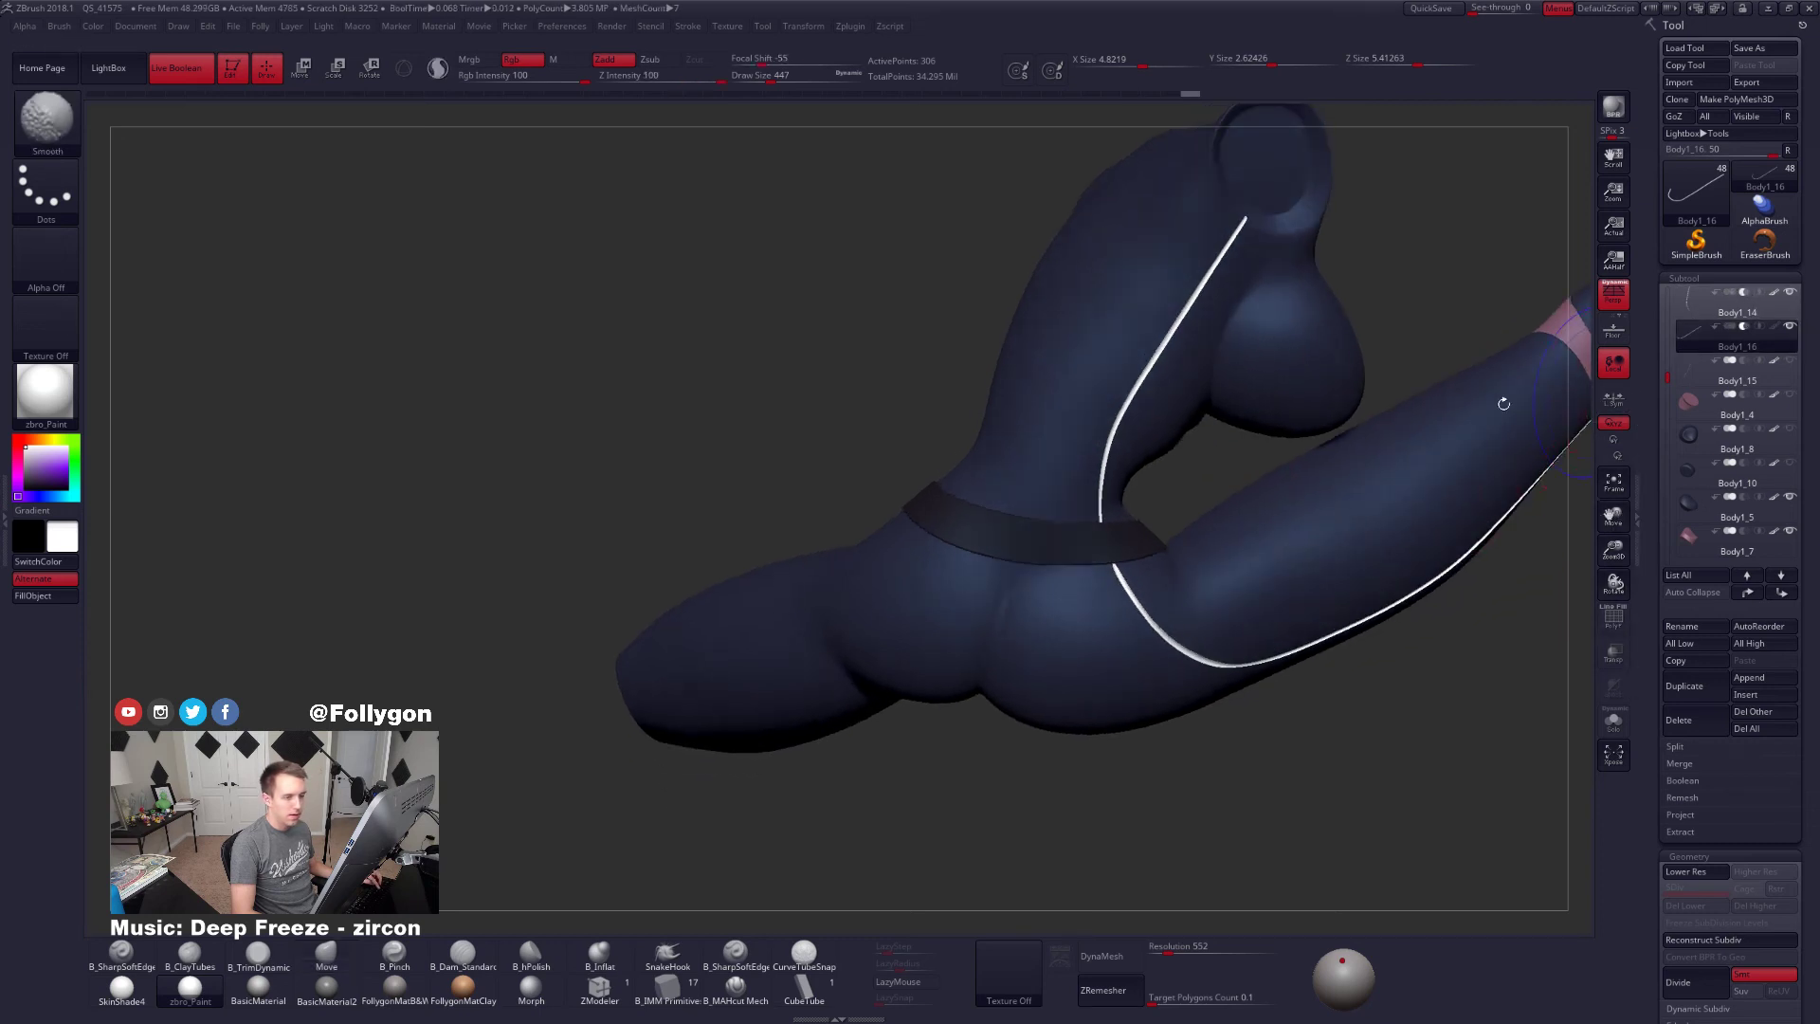
# Show the leg tube's wireframe in isolation and mask everything except its end at the waist belt
pyautogui.hotkey('shift', 'f')
pyautogui.hotkey('alt', 's')
pyautogui.keyDown('ctrl'); pyautogui.moveTo(1103, 586); pyautogui.dragTo(1159, 572, button='right'); pyautogui.keyUp('ctrl')
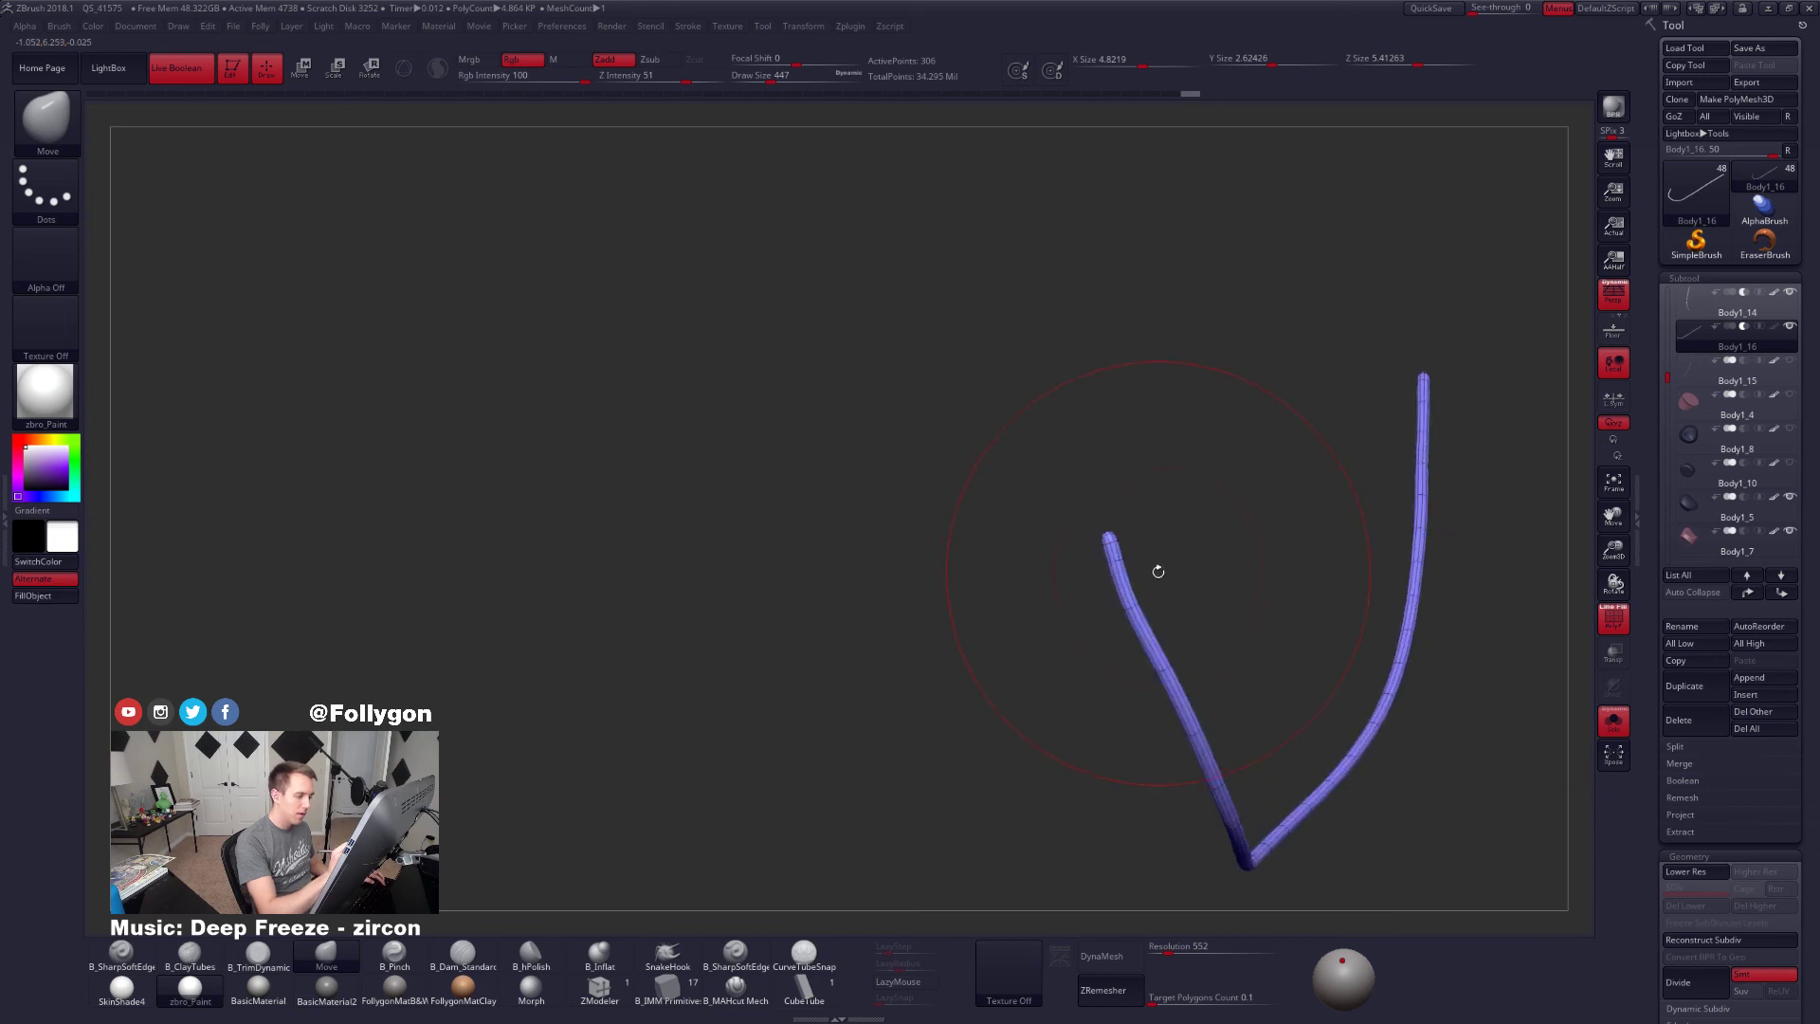
pyautogui.moveTo(1151, 574)
pyautogui.keyDown('ctrl'); pyautogui.mouseDown()
pyautogui.moveTo(1040, 582)
pyautogui.moveTo(1155, 569)
pyautogui.mouseUp(); pyautogui.keyUp('ctrl')
pyautogui.keyDown('ctrl'); pyautogui.click(1156, 576); pyautogui.keyUp('ctrl')
pyautogui.hotkey('alt', 's')
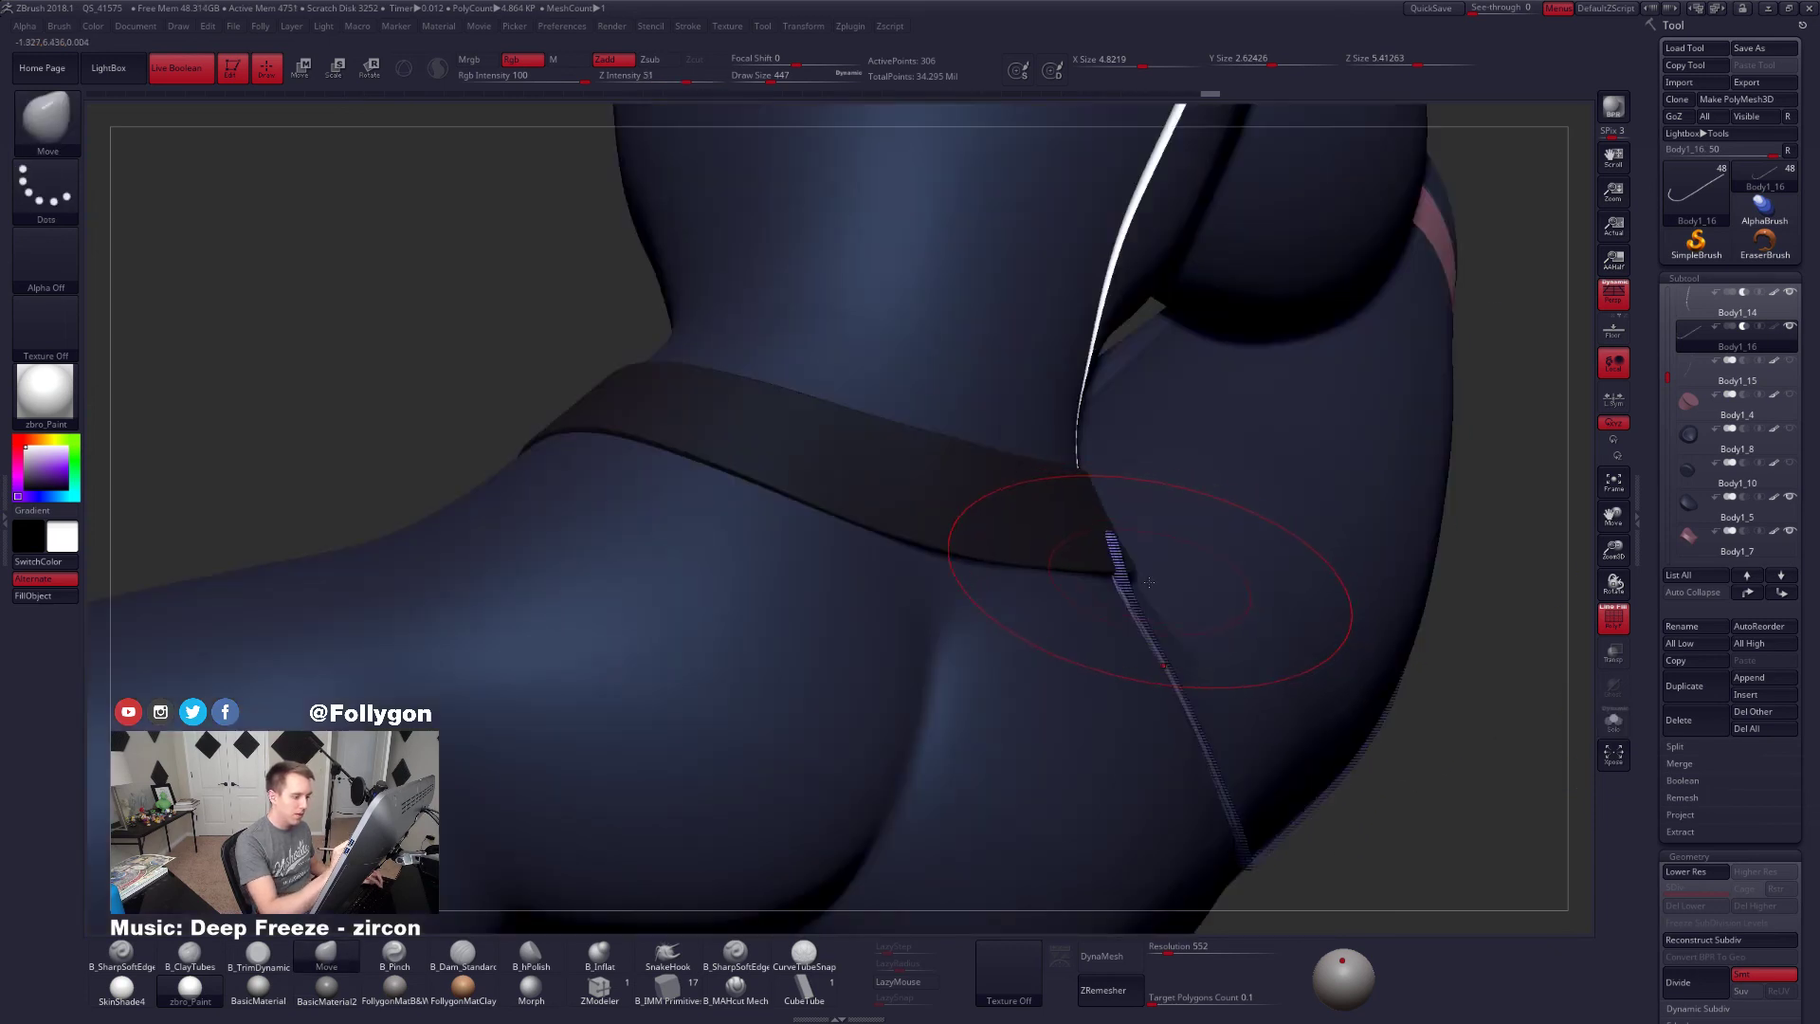
# Rotate the leg tube's unmasked end at the belt with Transpose Rotate, and clear the mask
pyautogui.moveTo(1149, 582); pyautogui.dragTo(1202, 548, button='right')
pyautogui.hotkey('alt', 's')
pyautogui.press('r')
pyautogui.moveTo(1130, 602); pyautogui.dragTo(1109, 458)
pyautogui.hotkey('alt', 's')
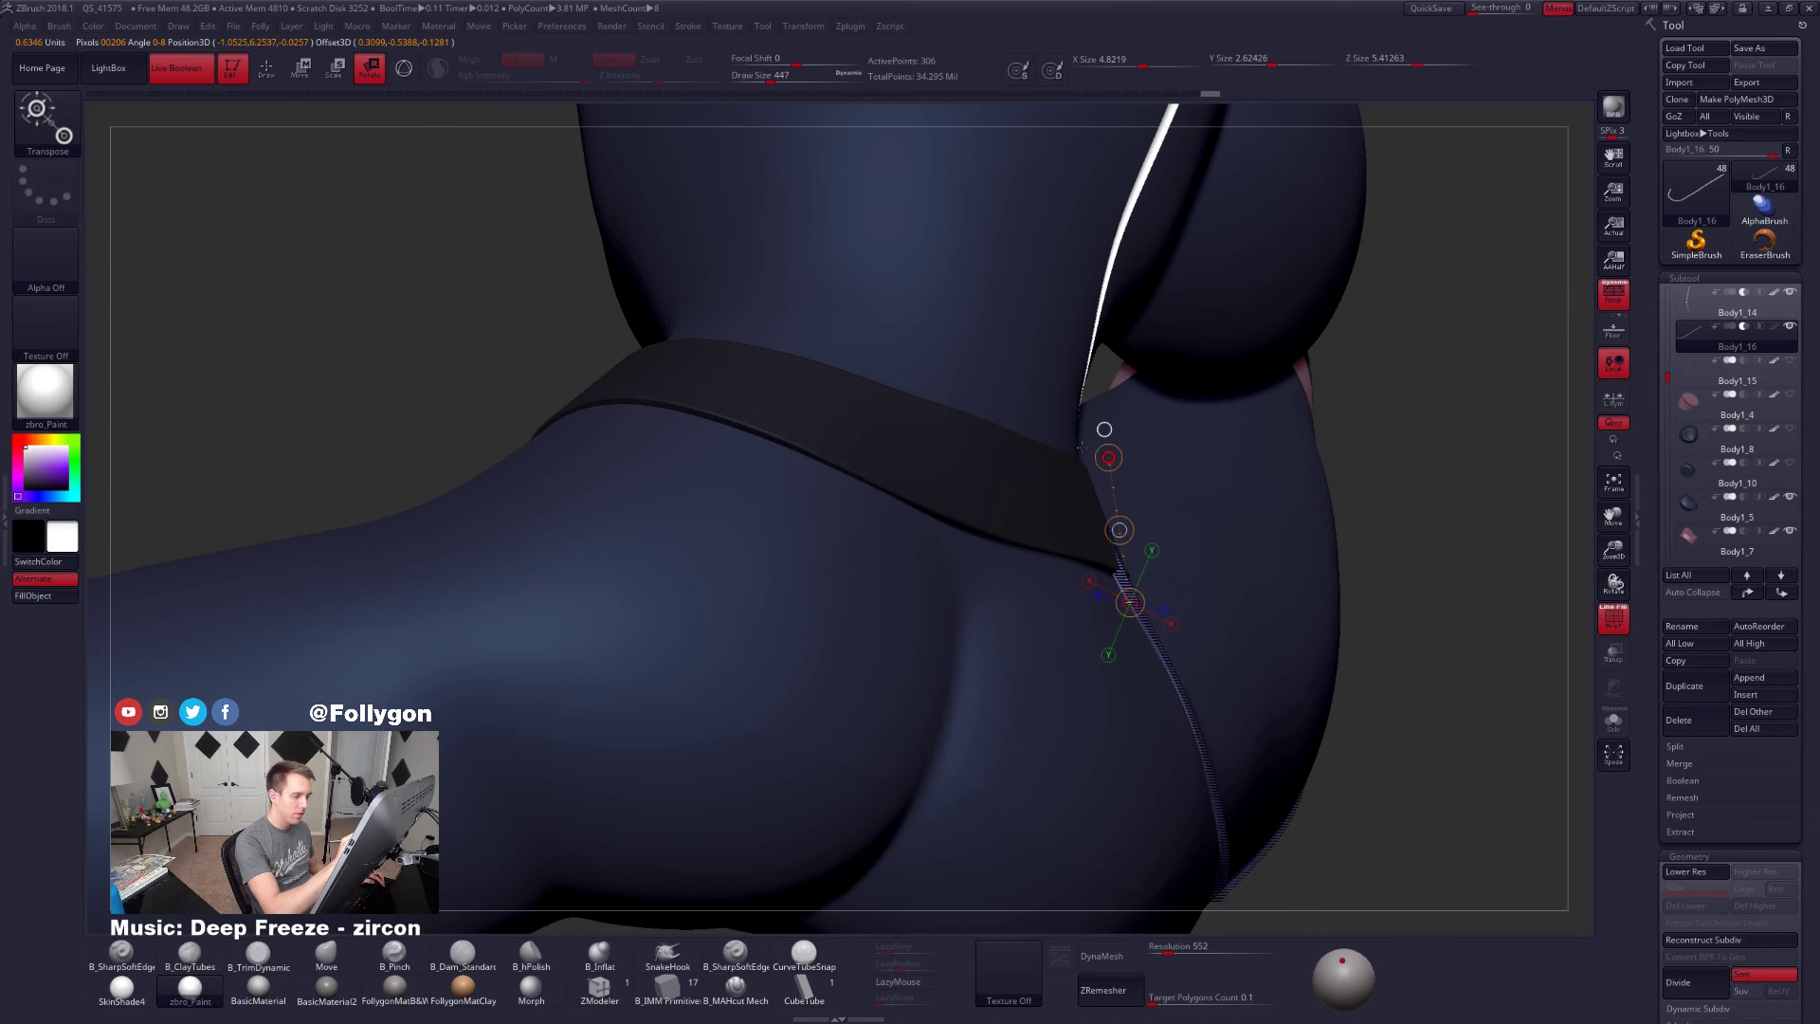
pyautogui.press('q')
pyautogui.keyDown('ctrl'); pyautogui.moveTo(1393, 527); pyautogui.dragTo(1429, 520); pyautogui.keyUp('ctrl')
pyautogui.hotkey('shift', 'f')
# Set the Move brush's draw size to 905 and nudge the leg tube along the raised thigh
pyautogui.moveTo(1429, 520)
pyautogui.keyDown('ctrl'); pyautogui.mouseDown(button='right')
pyautogui.moveTo(1332, 675)
pyautogui.moveTo(1312, 760)
pyautogui.moveTo(1317, 681)
pyautogui.mouseUp(button='right'); pyautogui.keyUp('ctrl')
pyautogui.press('space')
pyautogui.moveTo(1394, 604); pyautogui.dragTo(1408, 603)
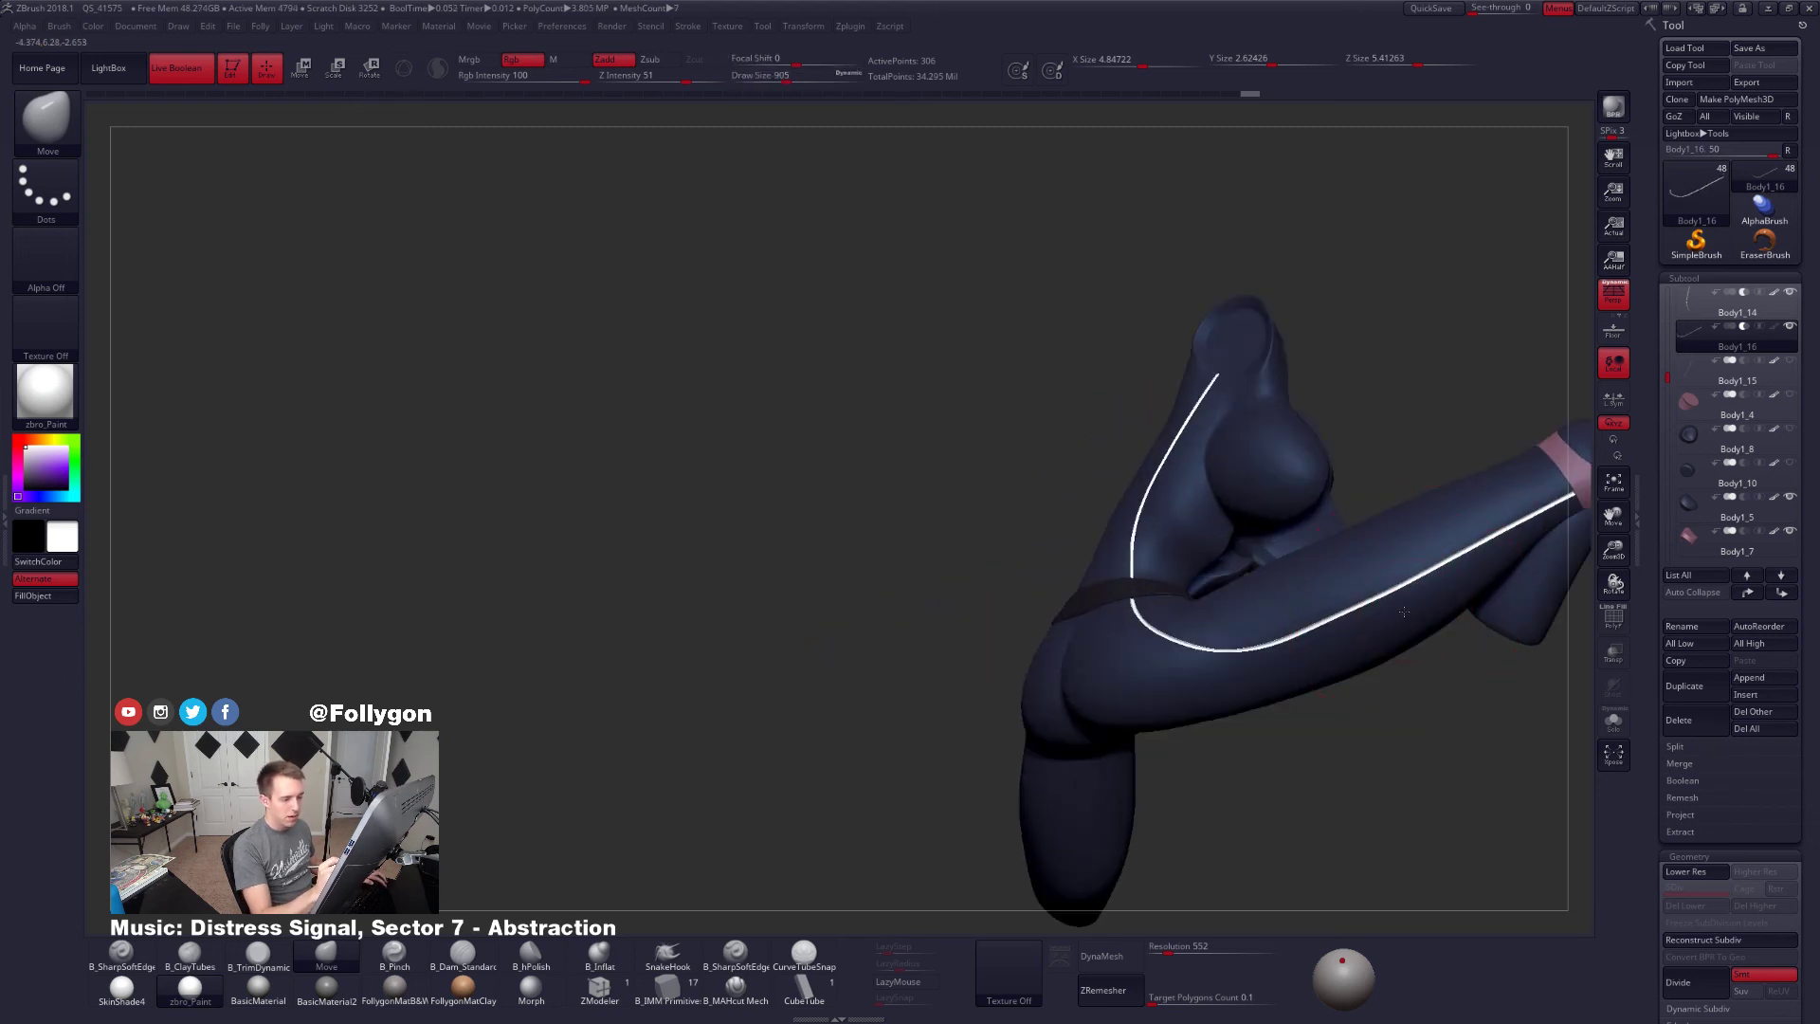
pyautogui.moveTo(1397, 610); pyautogui.dragTo(1412, 583, button='right')
pyautogui.moveTo(1452, 567); pyautogui.dragTo(1456, 556)
pyautogui.keyDown('alt'); pyautogui.moveTo(1444, 626); pyautogui.dragTo(1153, 654, button='right'); pyautogui.keyUp('alt')
pyautogui.moveTo(1143, 661); pyautogui.dragTo(1141, 661)
# Resize the Move brush to 833 and then 500 while checking the leg tube's fit along the thigh and hip
pyautogui.press('space')
pyautogui.moveTo(1204, 616)
pyautogui.mouseDown(button='right')
pyautogui.moveTo(1071, 718)
pyautogui.moveTo(1196, 689)
pyautogui.moveTo(1275, 788)
pyautogui.moveTo(1309, 766)
pyautogui.mouseUp(button='right')
pyautogui.press('space')
pyautogui.moveTo(1364, 685); pyautogui.dragTo(1372, 684)
pyautogui.moveTo(1437, 741)
pyautogui.keyDown('alt'); pyautogui.mouseDown(button='right')
pyautogui.moveTo(1375, 724)
pyautogui.moveTo(1325, 748)
pyautogui.moveTo(1286, 711)
pyautogui.mouseUp(button='right'); pyautogui.keyUp('alt')
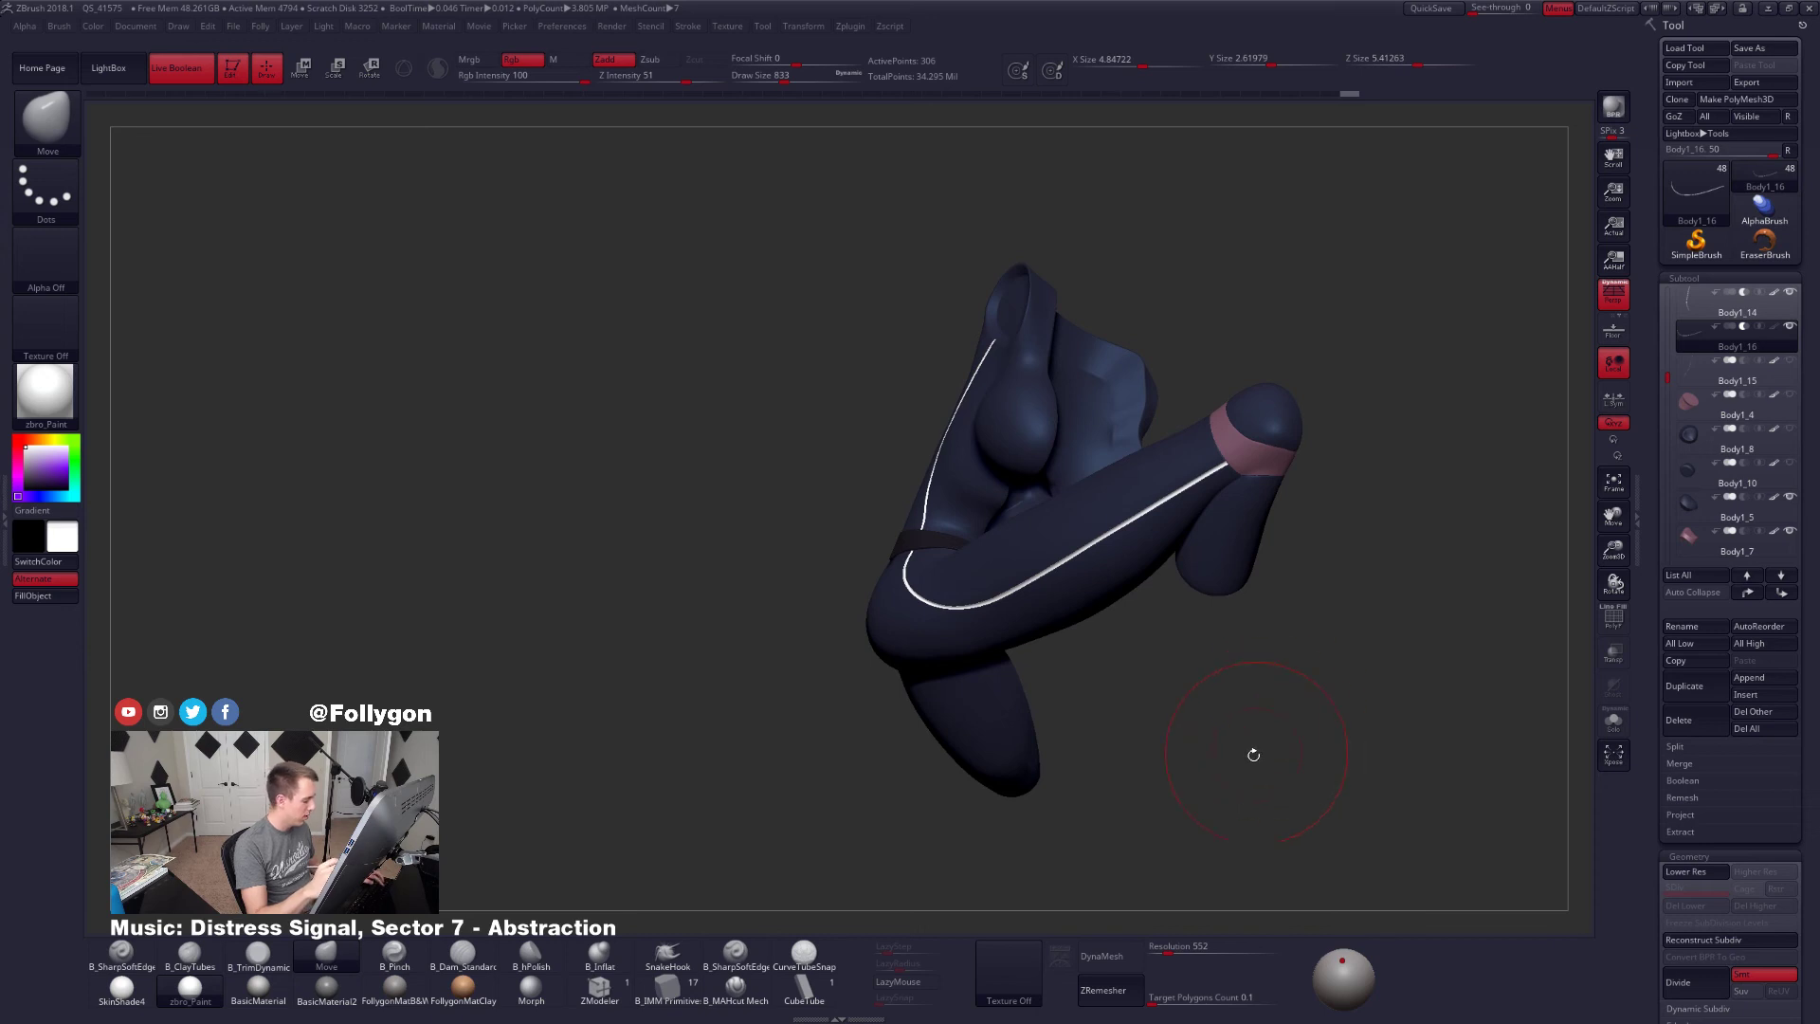
pyautogui.press('b')
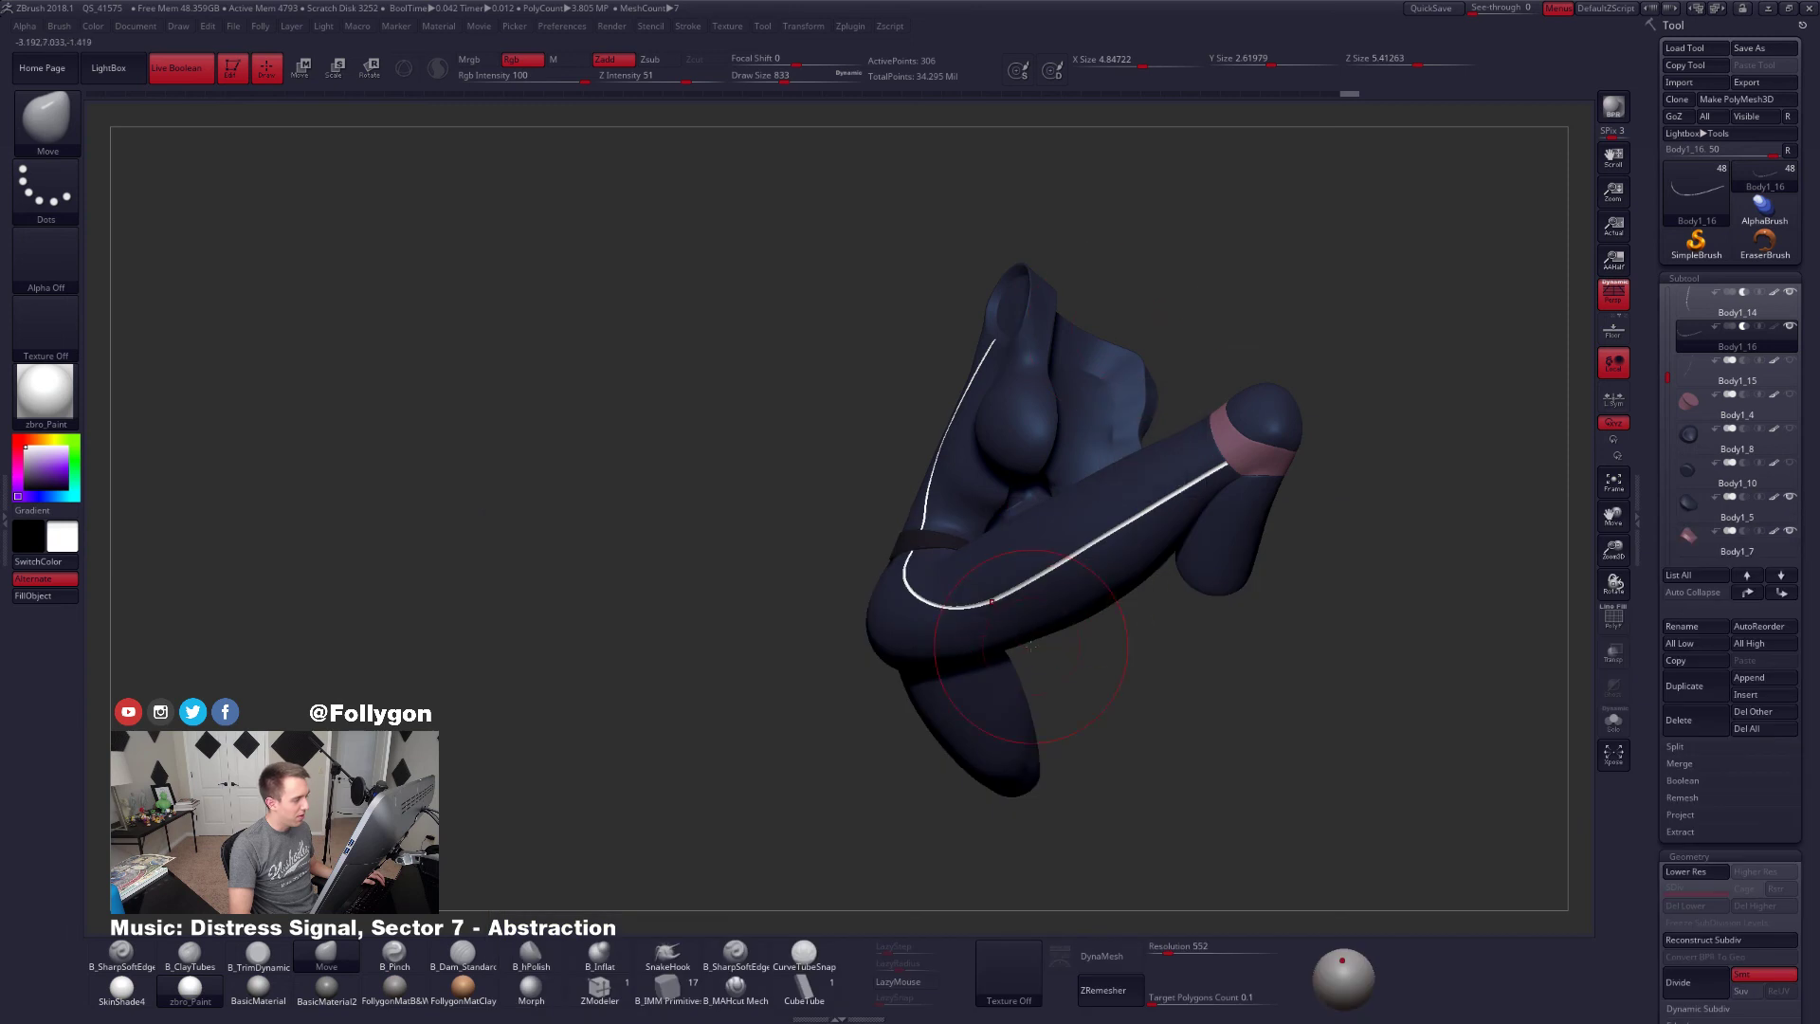
pyautogui.moveTo(853, 645); pyautogui.dragTo(1153, 647)
pyautogui.rightClick(1161, 648)
pyautogui.keyDown('ctrl'); pyautogui.moveTo(1154, 647); pyautogui.dragTo(983, 629, button='right'); pyautogui.keyUp('ctrl')
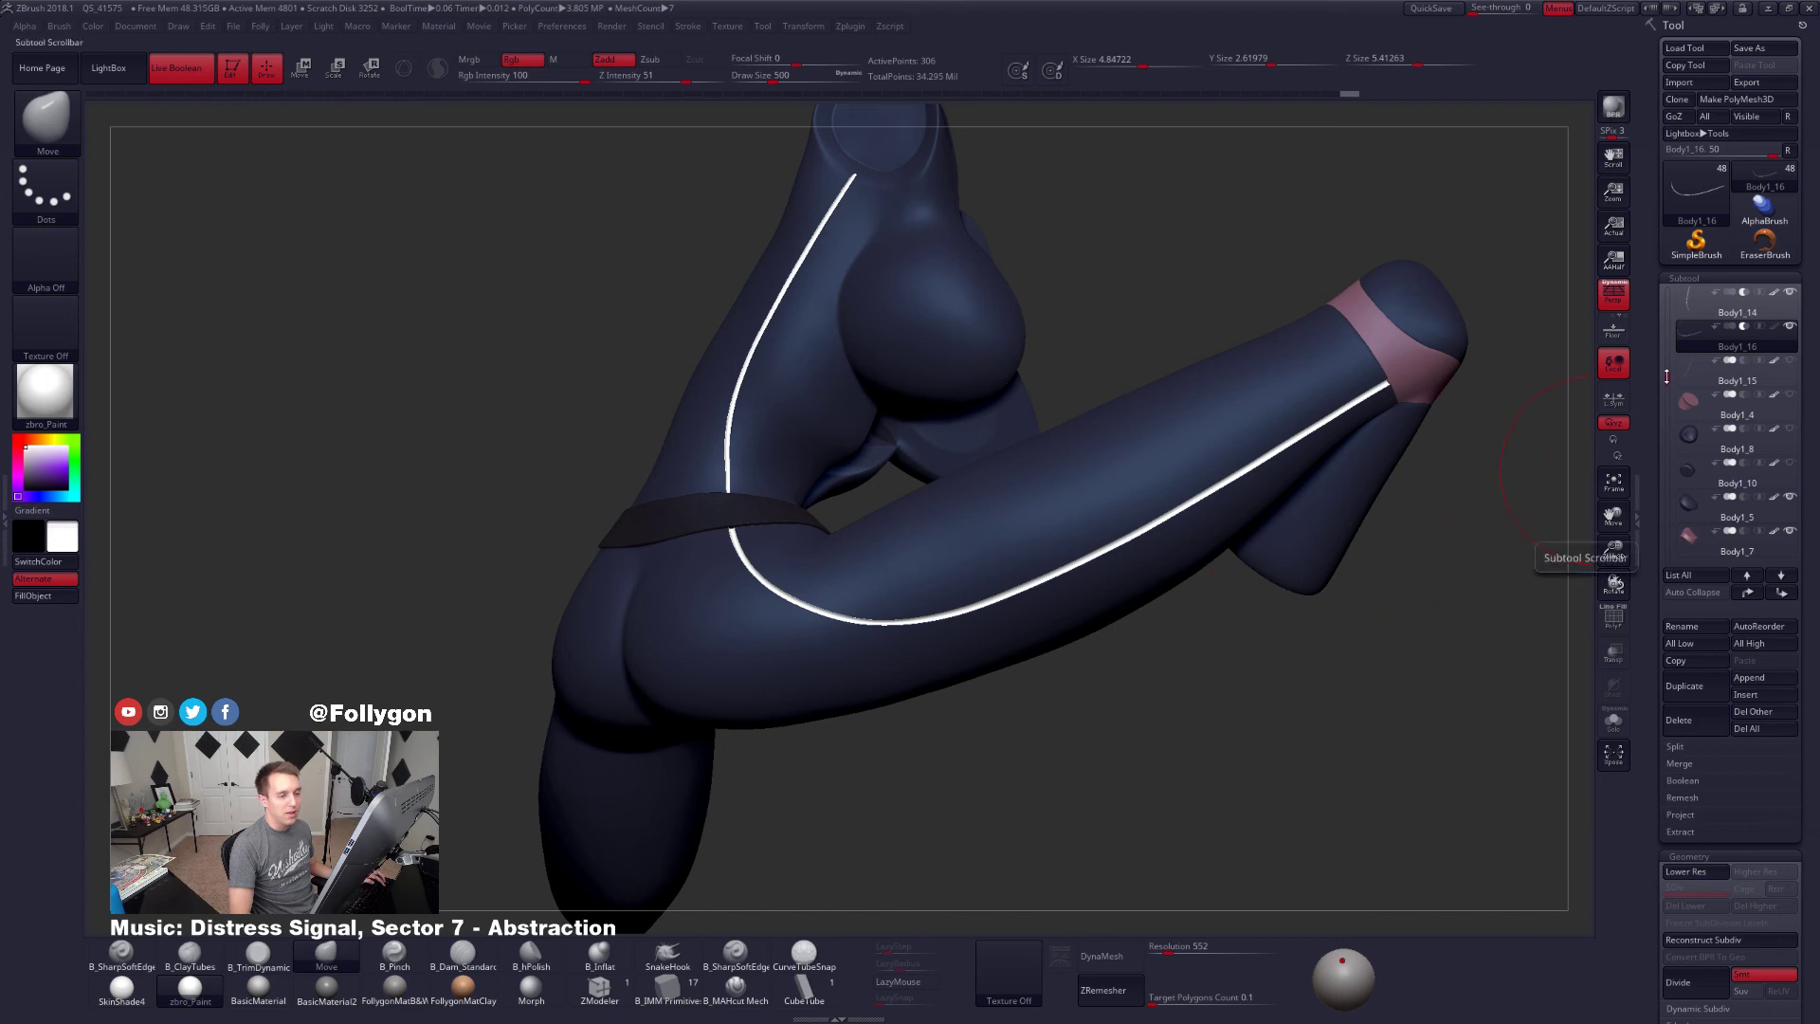
# Select the torso tube Body1_14 and merge it down with the leg tube Body1_16
pyautogui.scroll(2, 1689, 384)
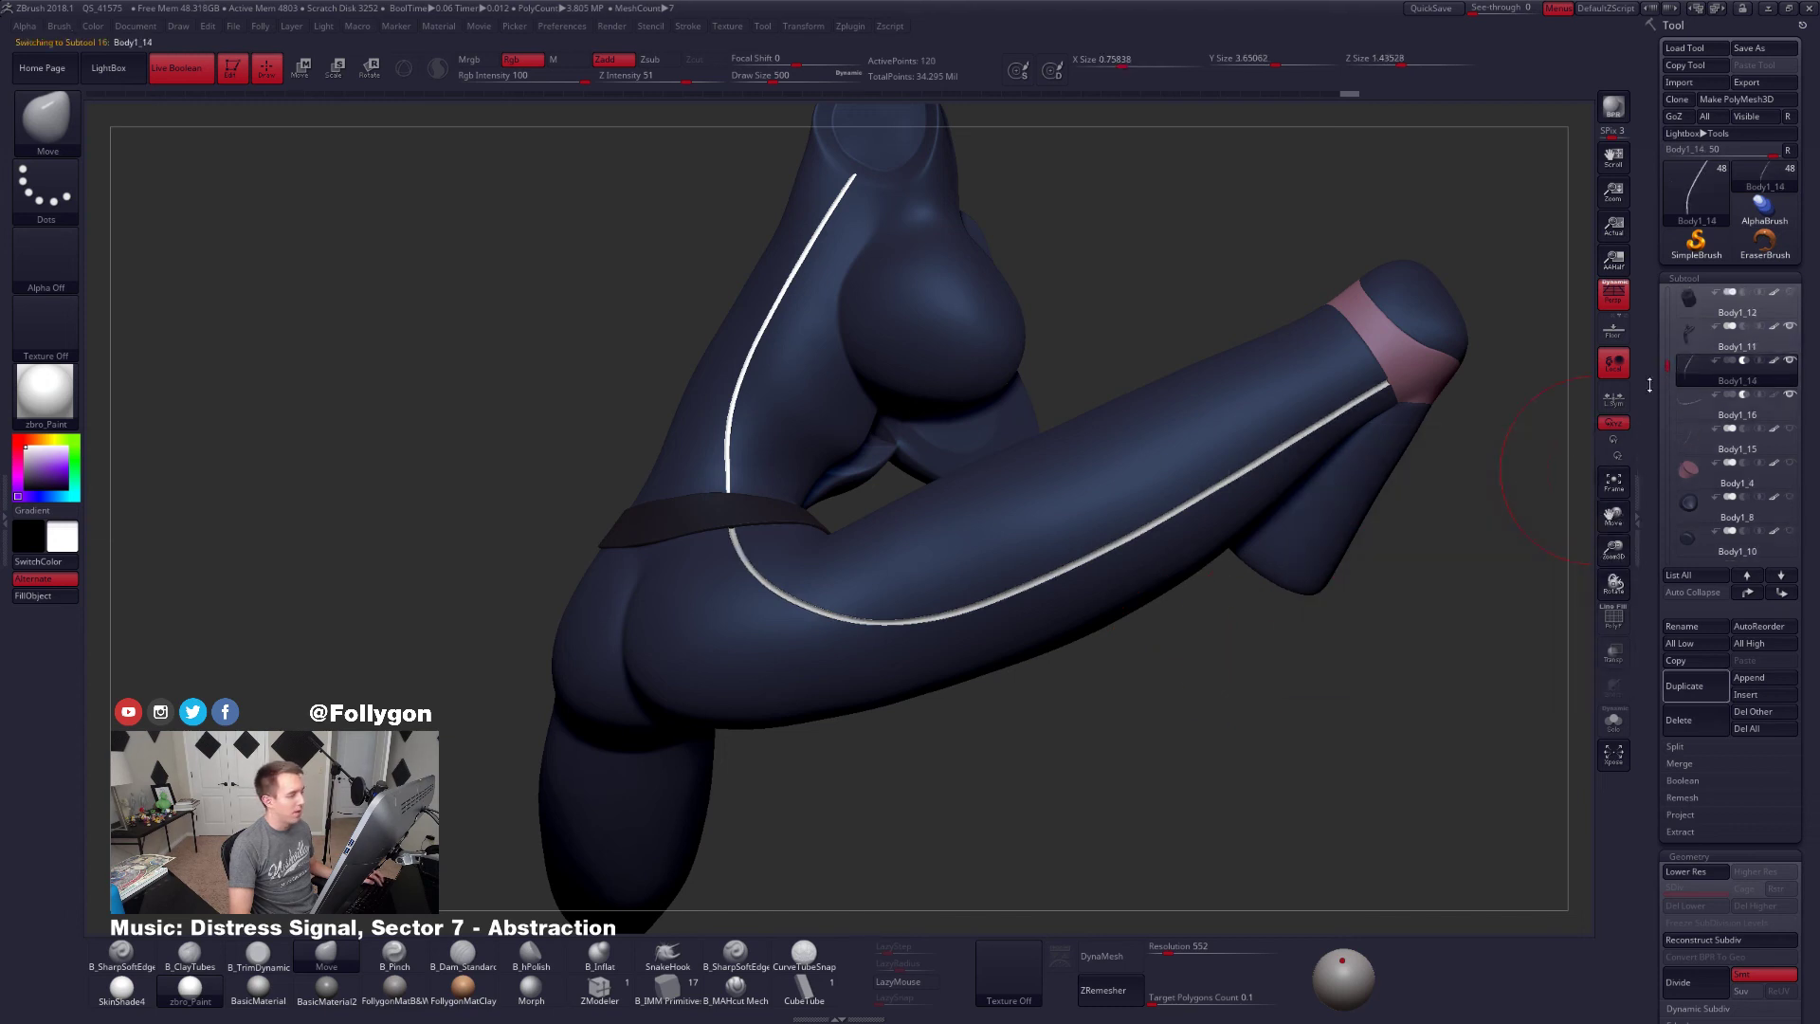
pyautogui.click(1689, 383)
pyautogui.hotkey('ctrl', 'm')
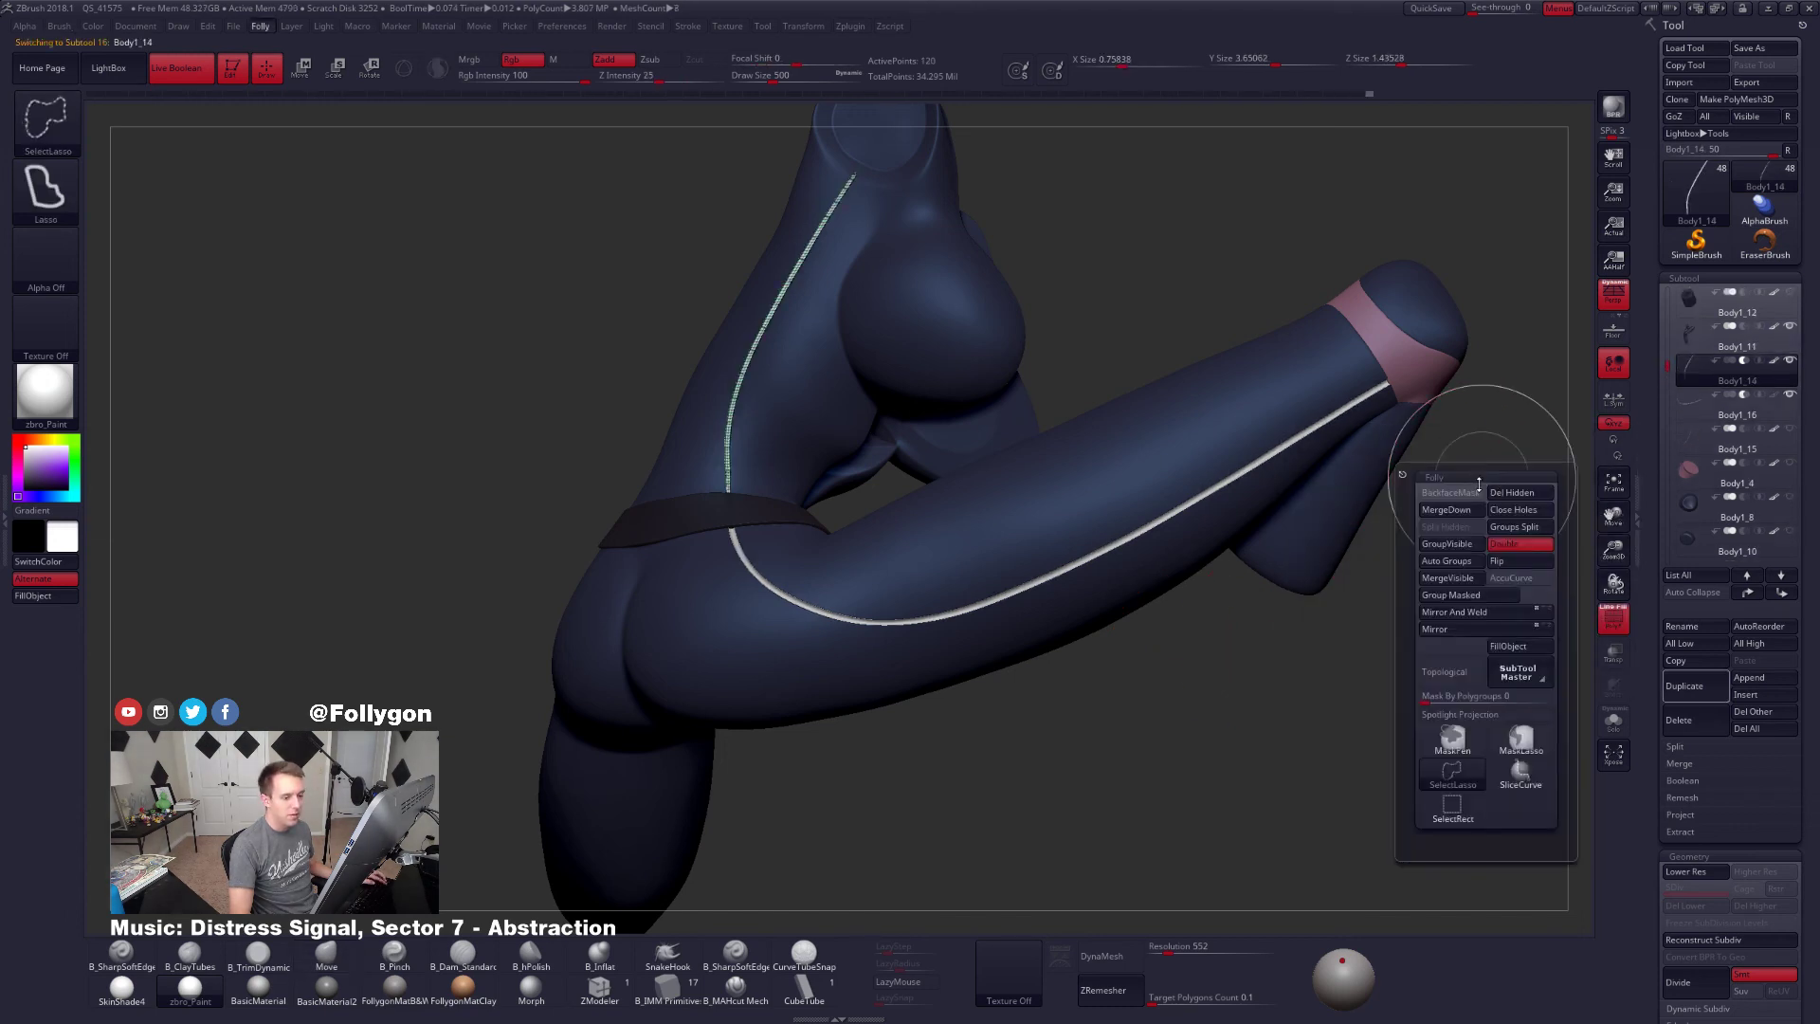
pyautogui.click(1466, 511)
pyautogui.click(1427, 536)
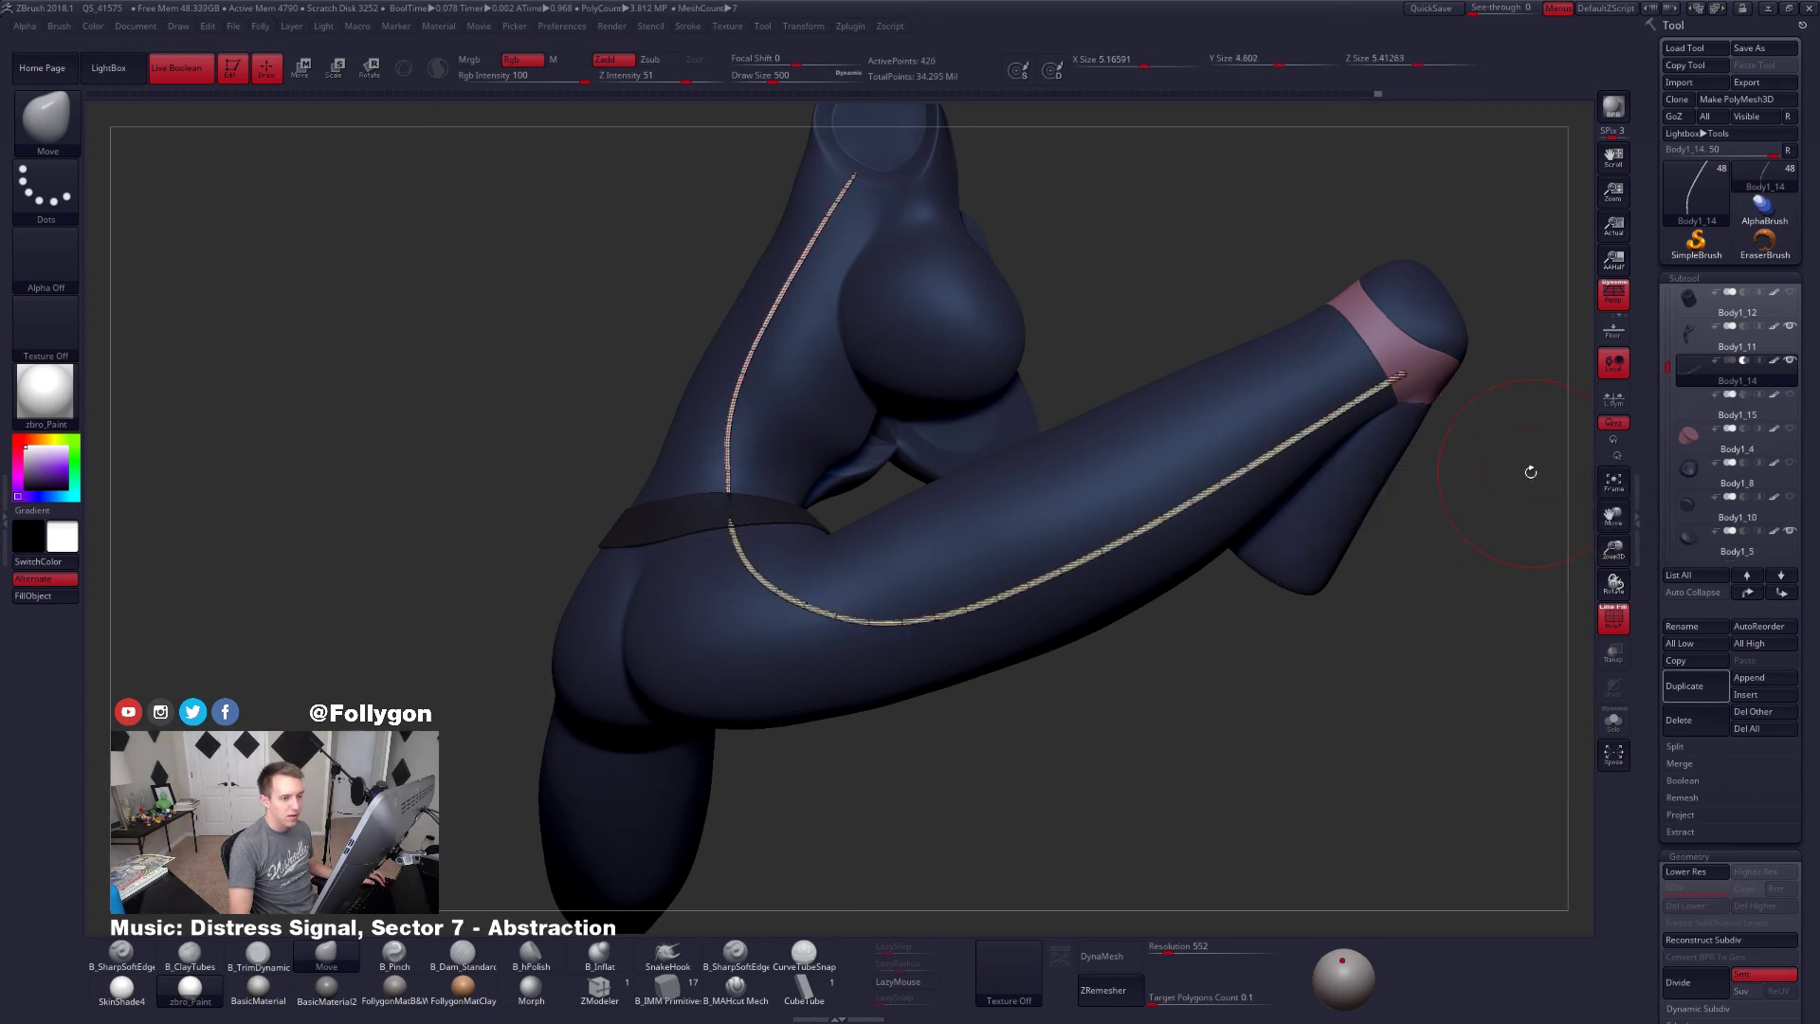
# Hide the wireframe and nudge the merged tubes' ends at the waist belt with the Move brush
pyautogui.keyDown('alt'); pyautogui.moveTo(1425, 542); pyautogui.dragTo(1280, 740); pyautogui.keyUp('alt')
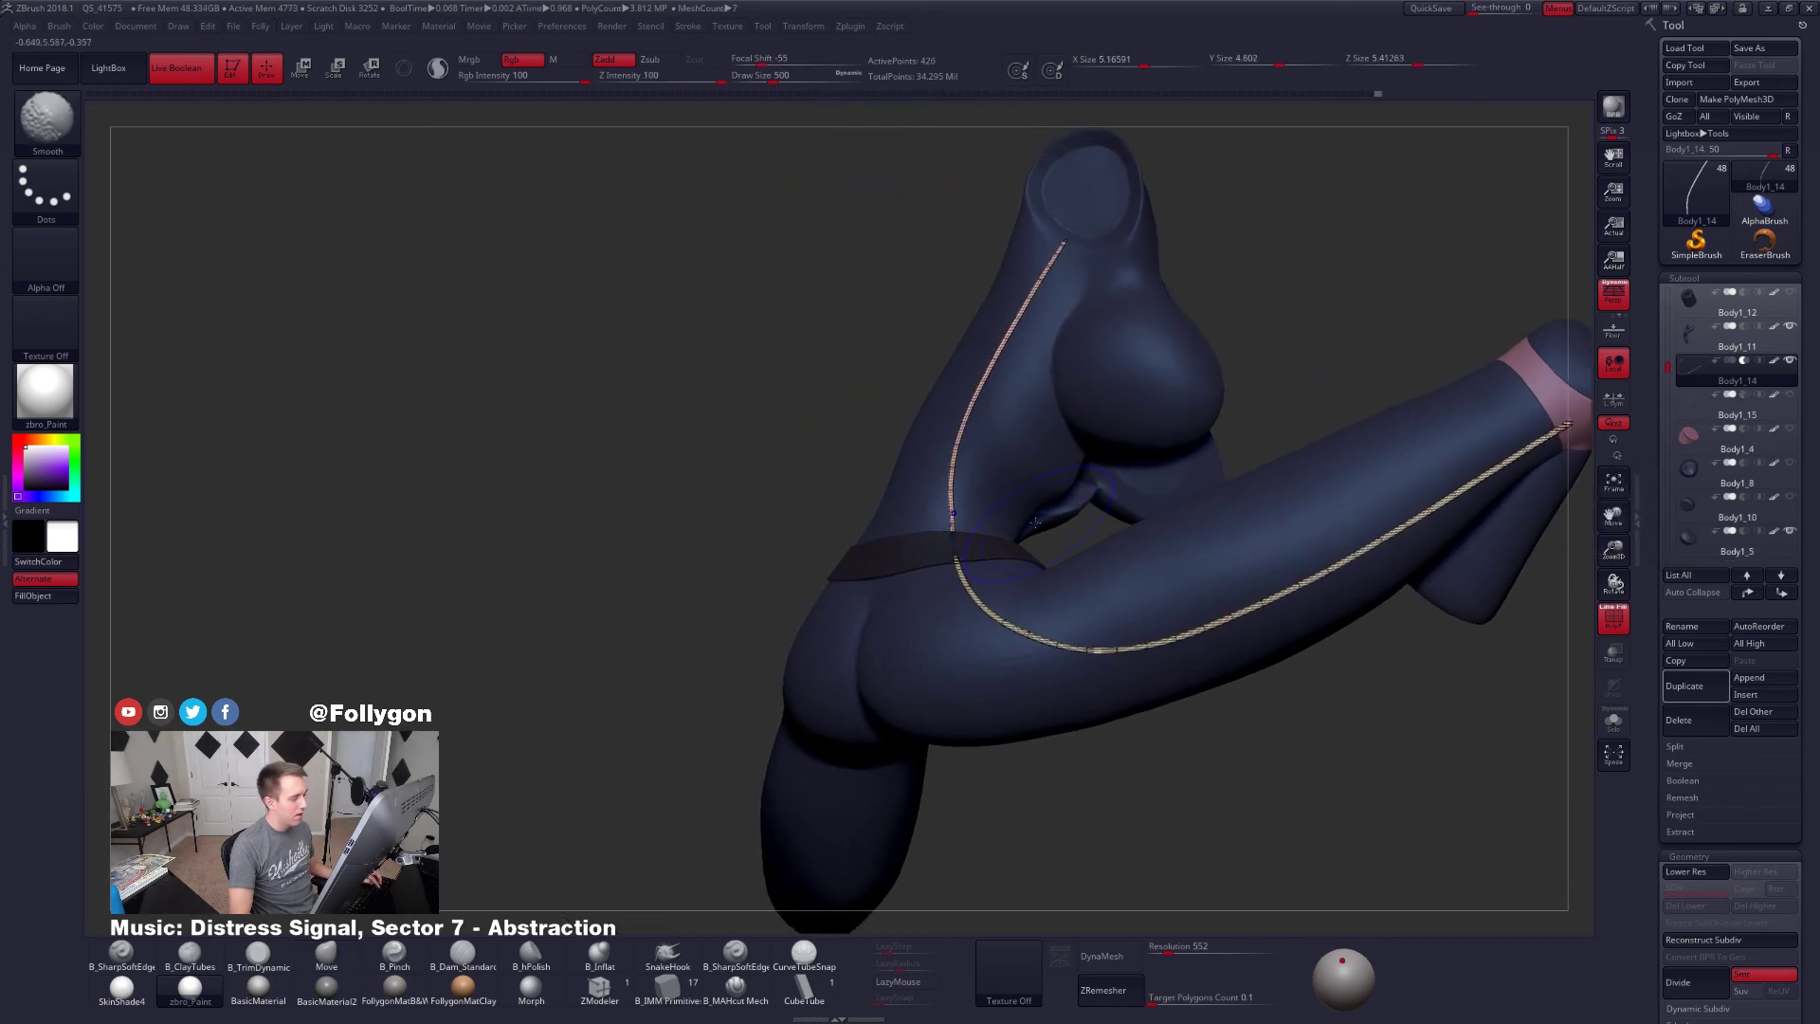
pyautogui.hotkey('shift', 'f')
pyautogui.keyDown('ctrl'); pyautogui.moveTo(999, 542); pyautogui.dragTo(1109, 607, button='right'); pyautogui.keyUp('ctrl')
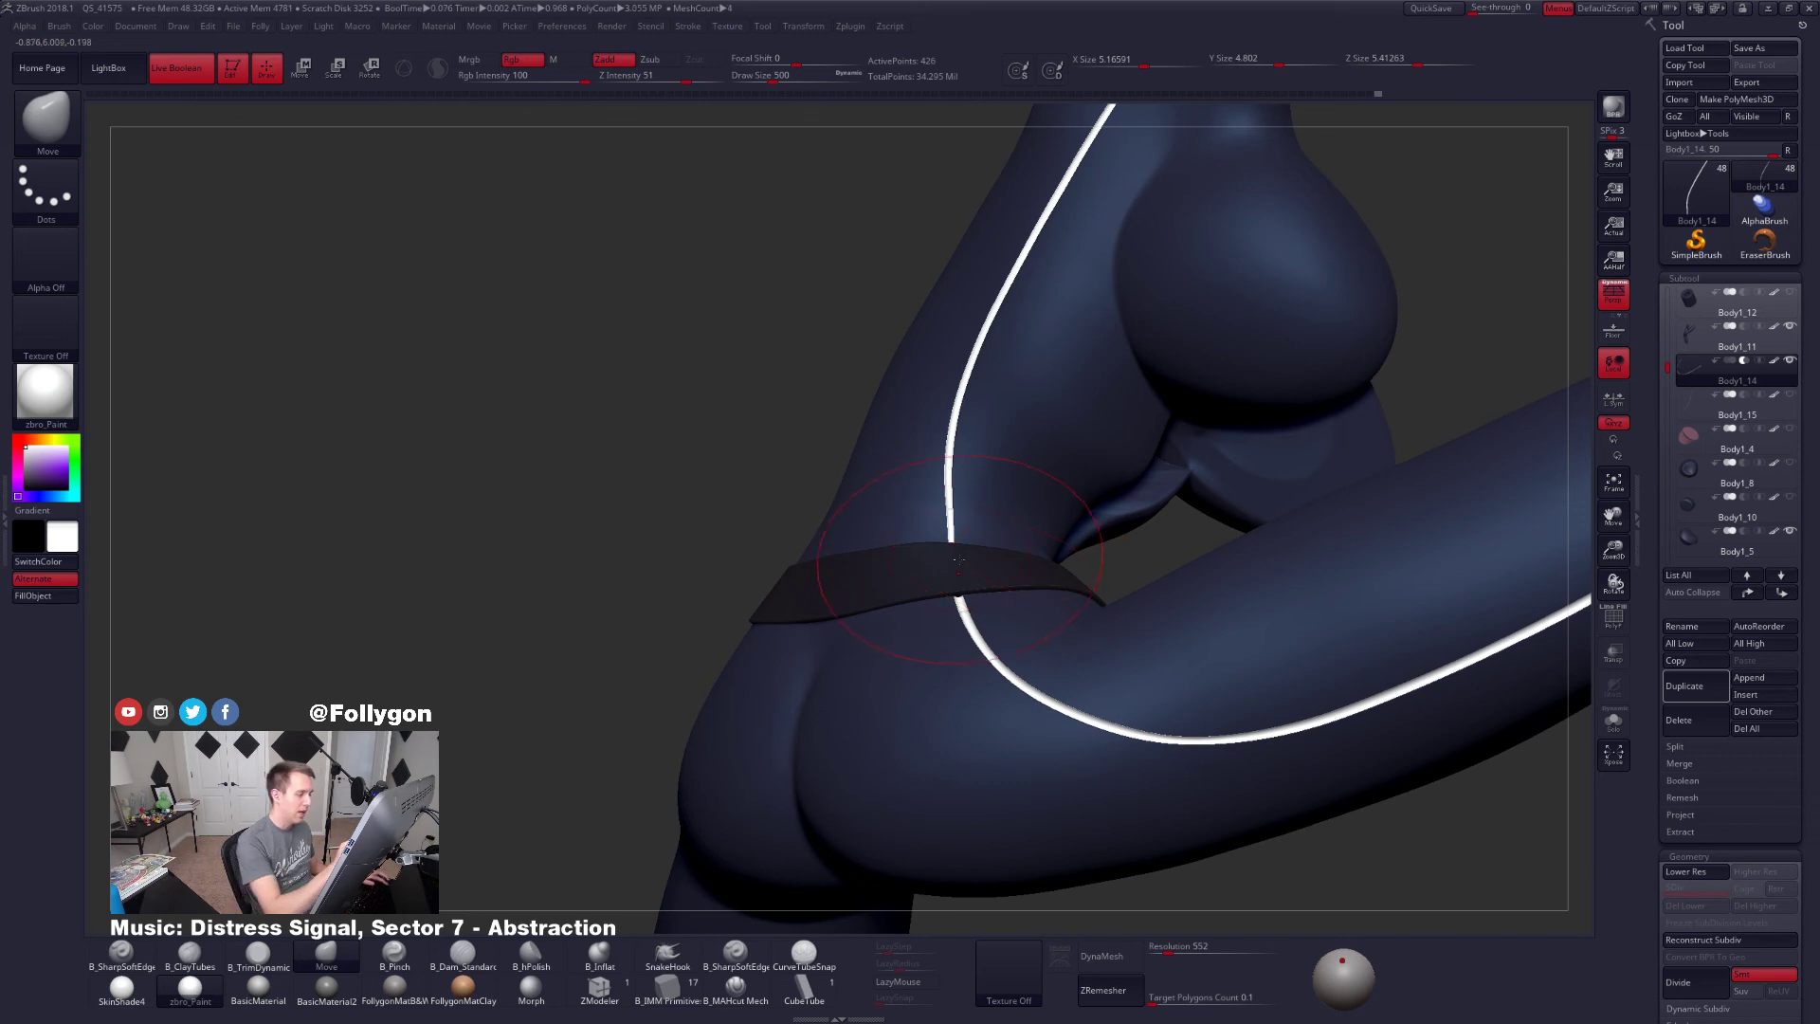
pyautogui.moveTo(967, 552); pyautogui.dragTo(960, 555)
pyautogui.keyDown('ctrl'); pyautogui.moveTo(1109, 625); pyautogui.dragTo(1288, 735, button='right'); pyautogui.keyUp('ctrl')
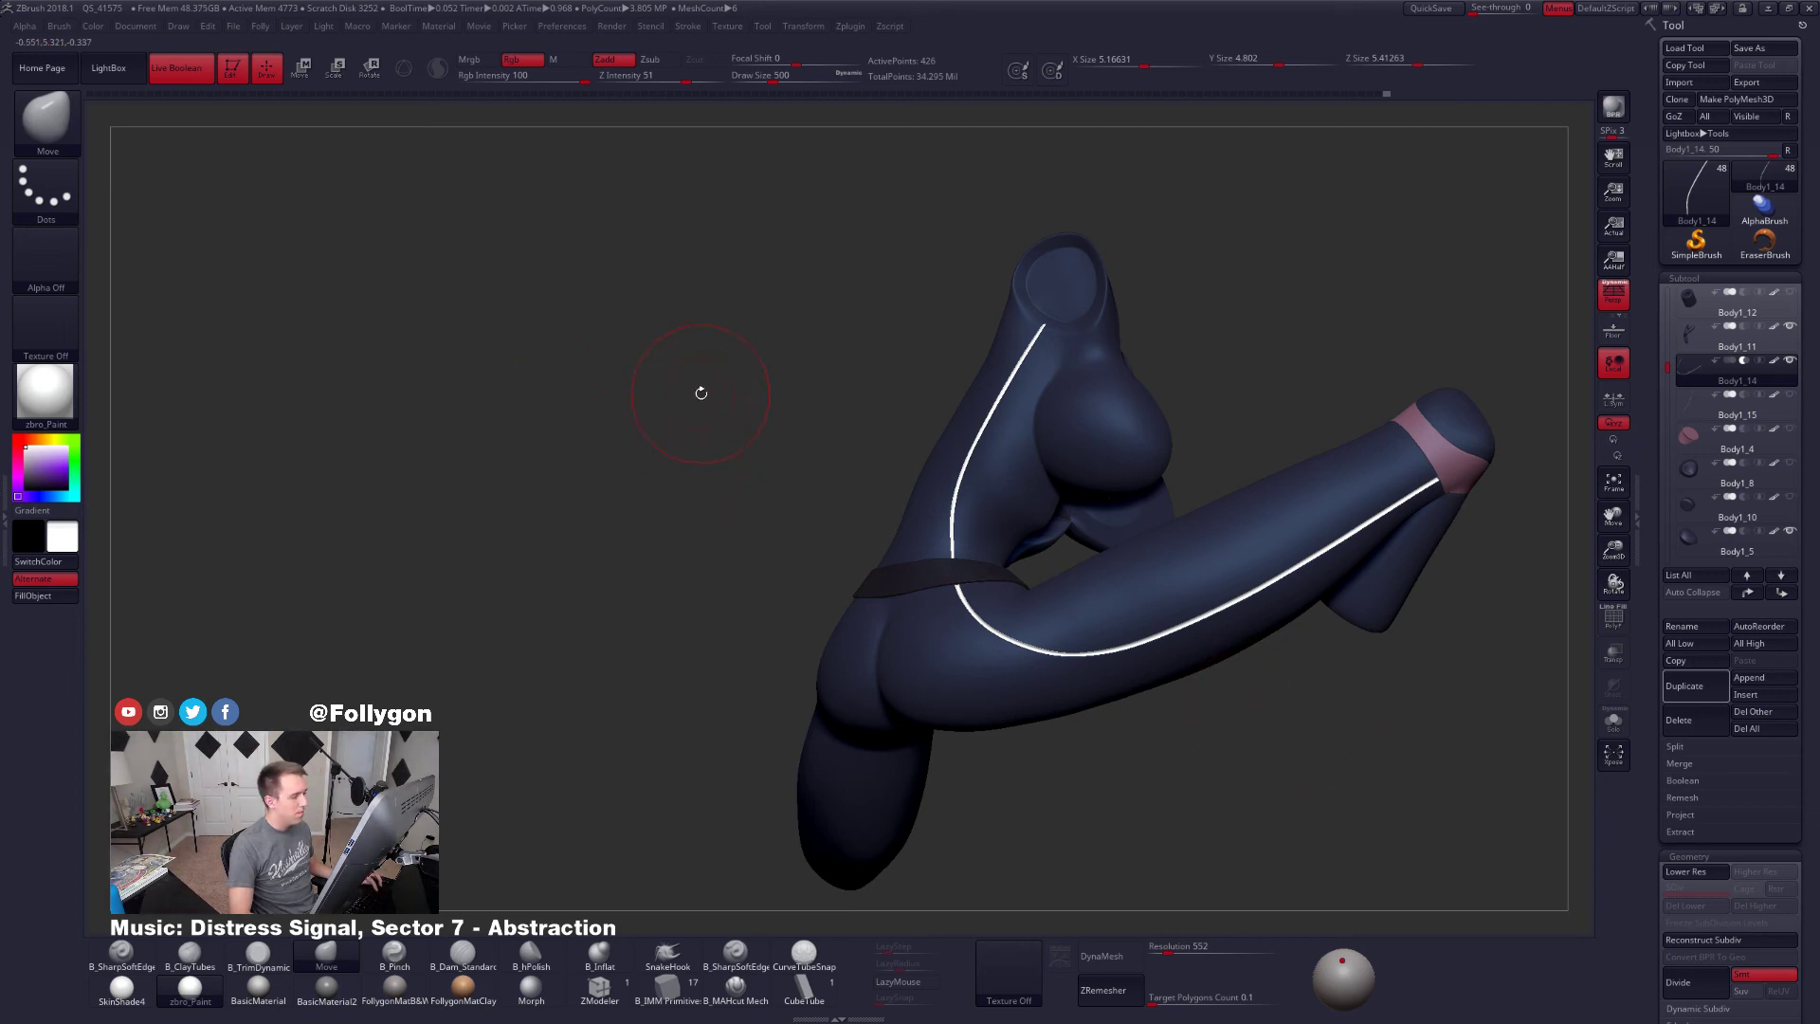
pyautogui.hotkey('ctrl', 'g')
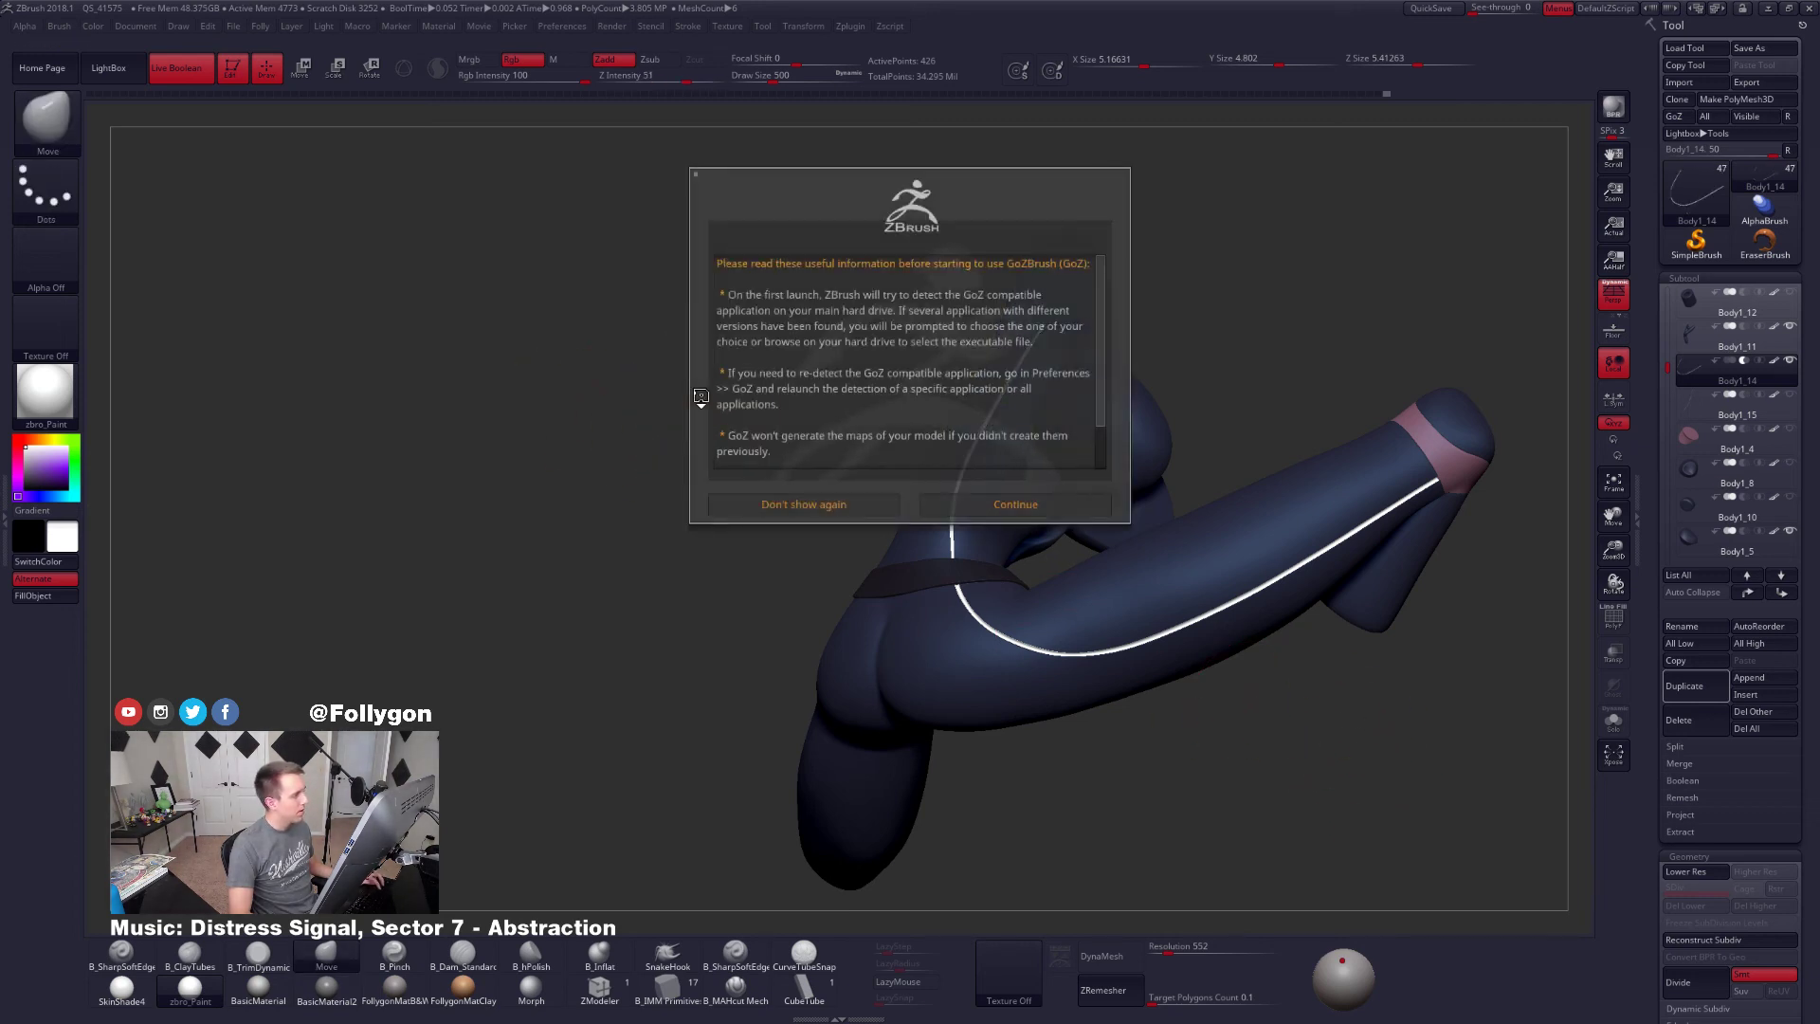
pyautogui.click(944, 504)
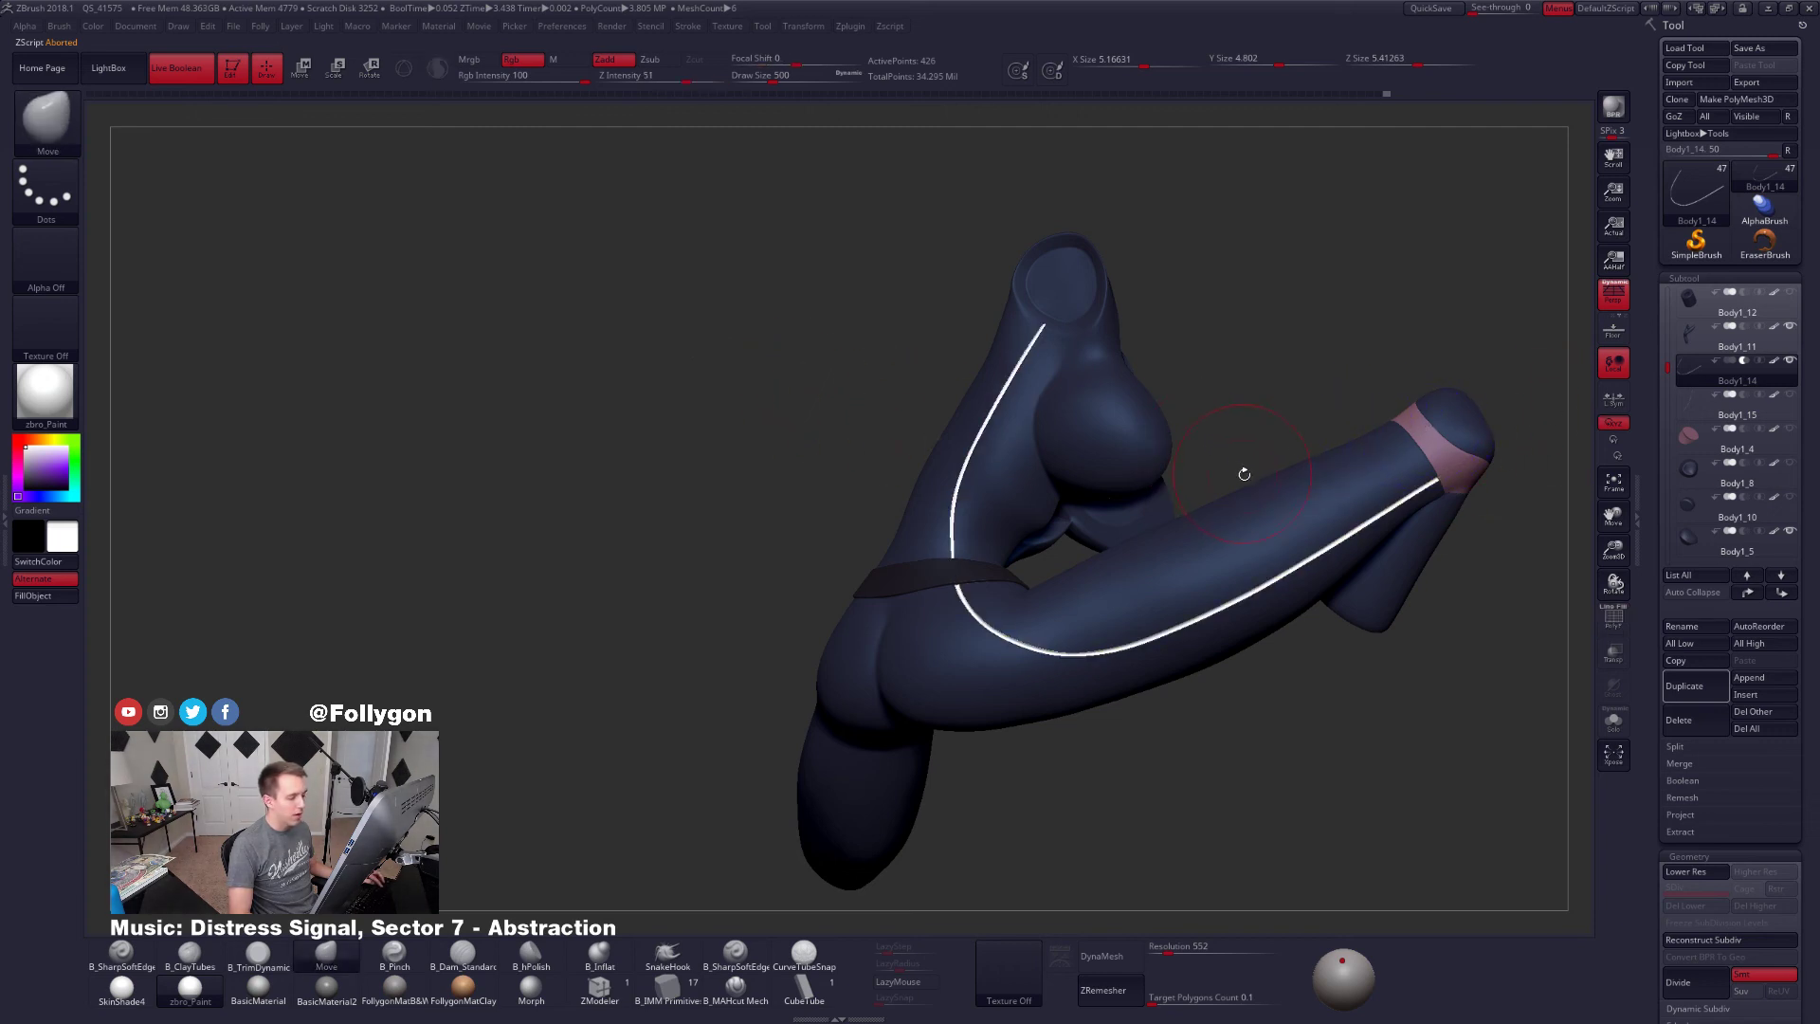
pyautogui.moveTo(1353, 378); pyautogui.dragTo(1450, 380)
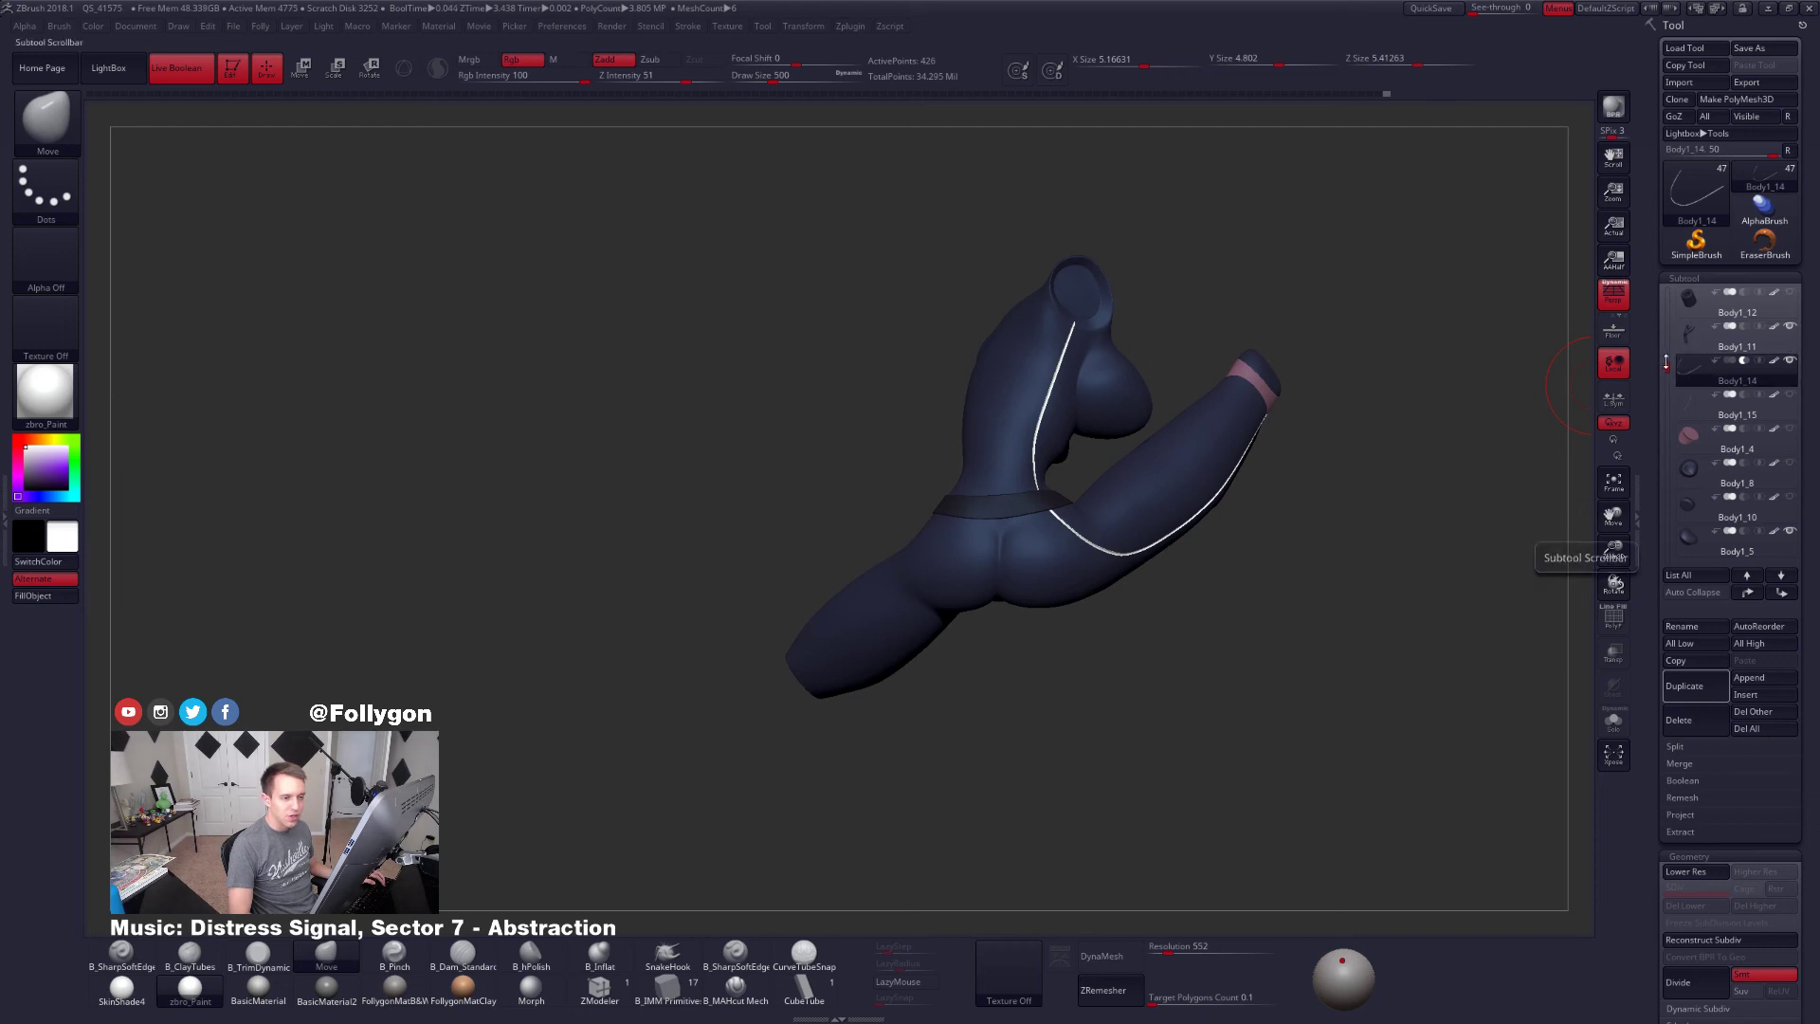
# Show all subtools of the character, hide the white base disc and select the body part Body1_11
pyautogui.moveTo(1662, 365); pyautogui.dragTo(1669, 351)
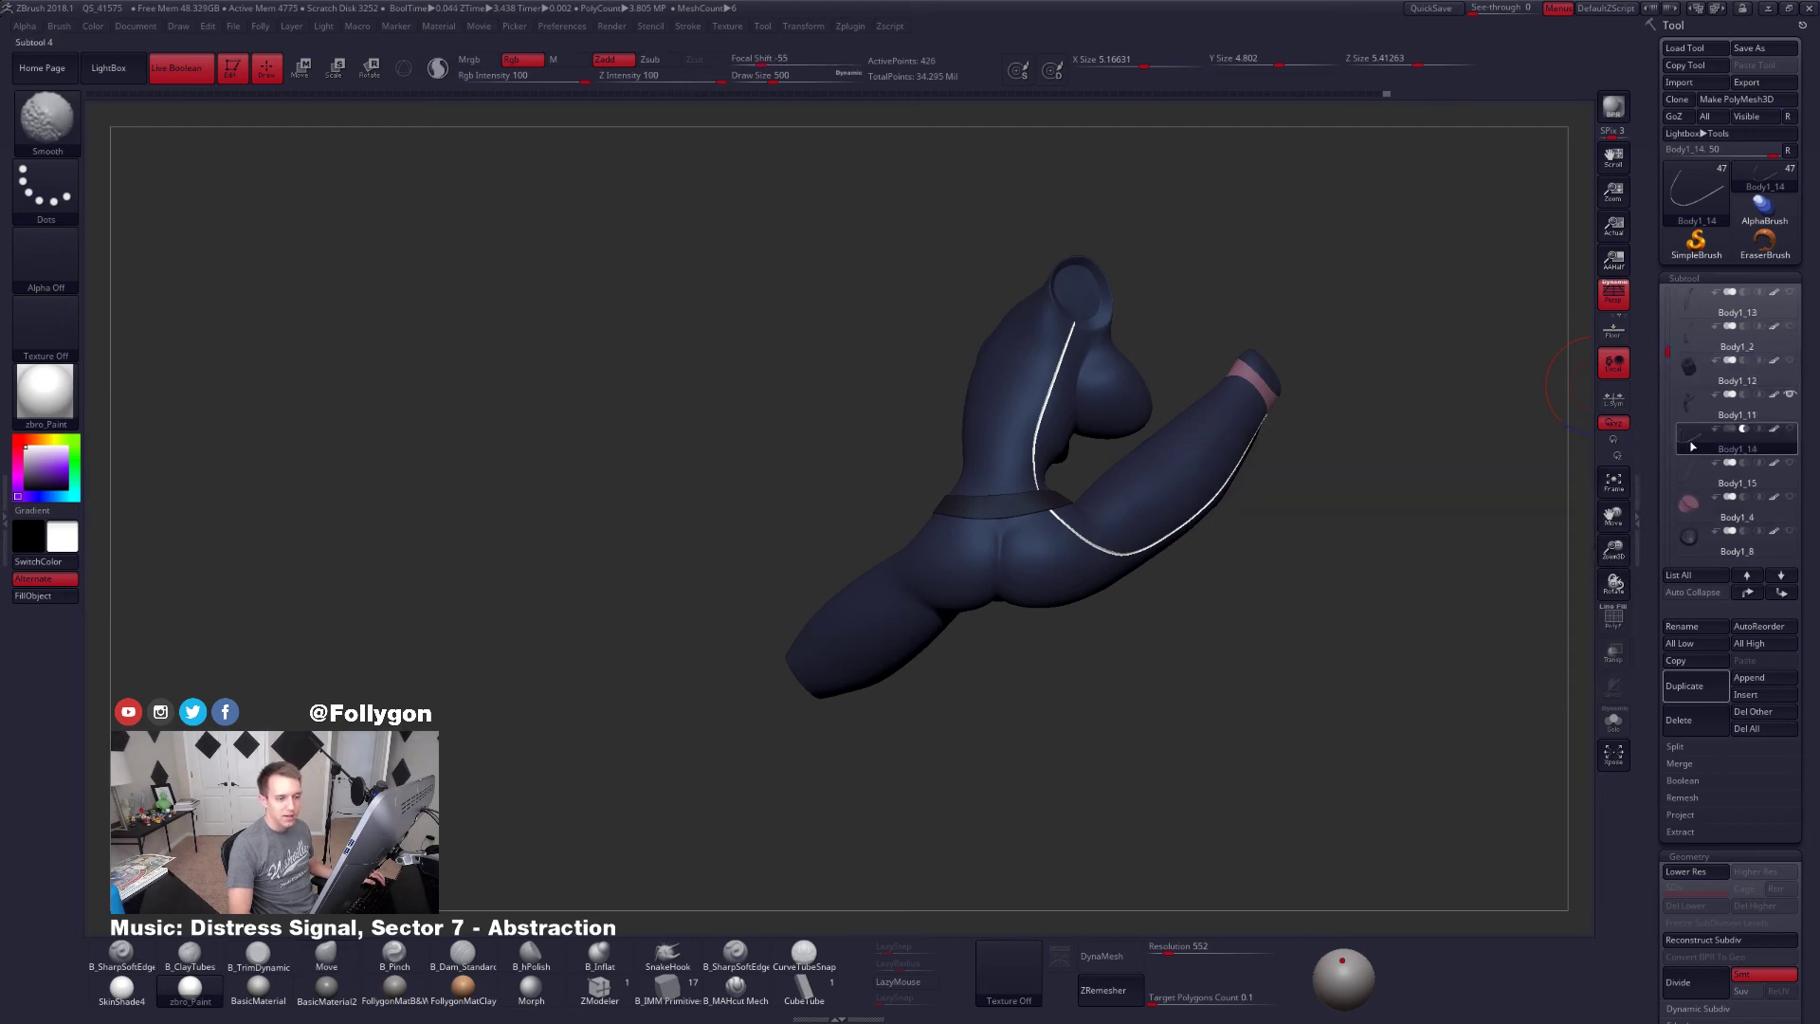
pyautogui.keyDown('shift'); pyautogui.click(1691, 445); pyautogui.keyUp('shift')
pyautogui.keyDown('alt'); pyautogui.click(1329, 691); pyautogui.keyUp('alt')
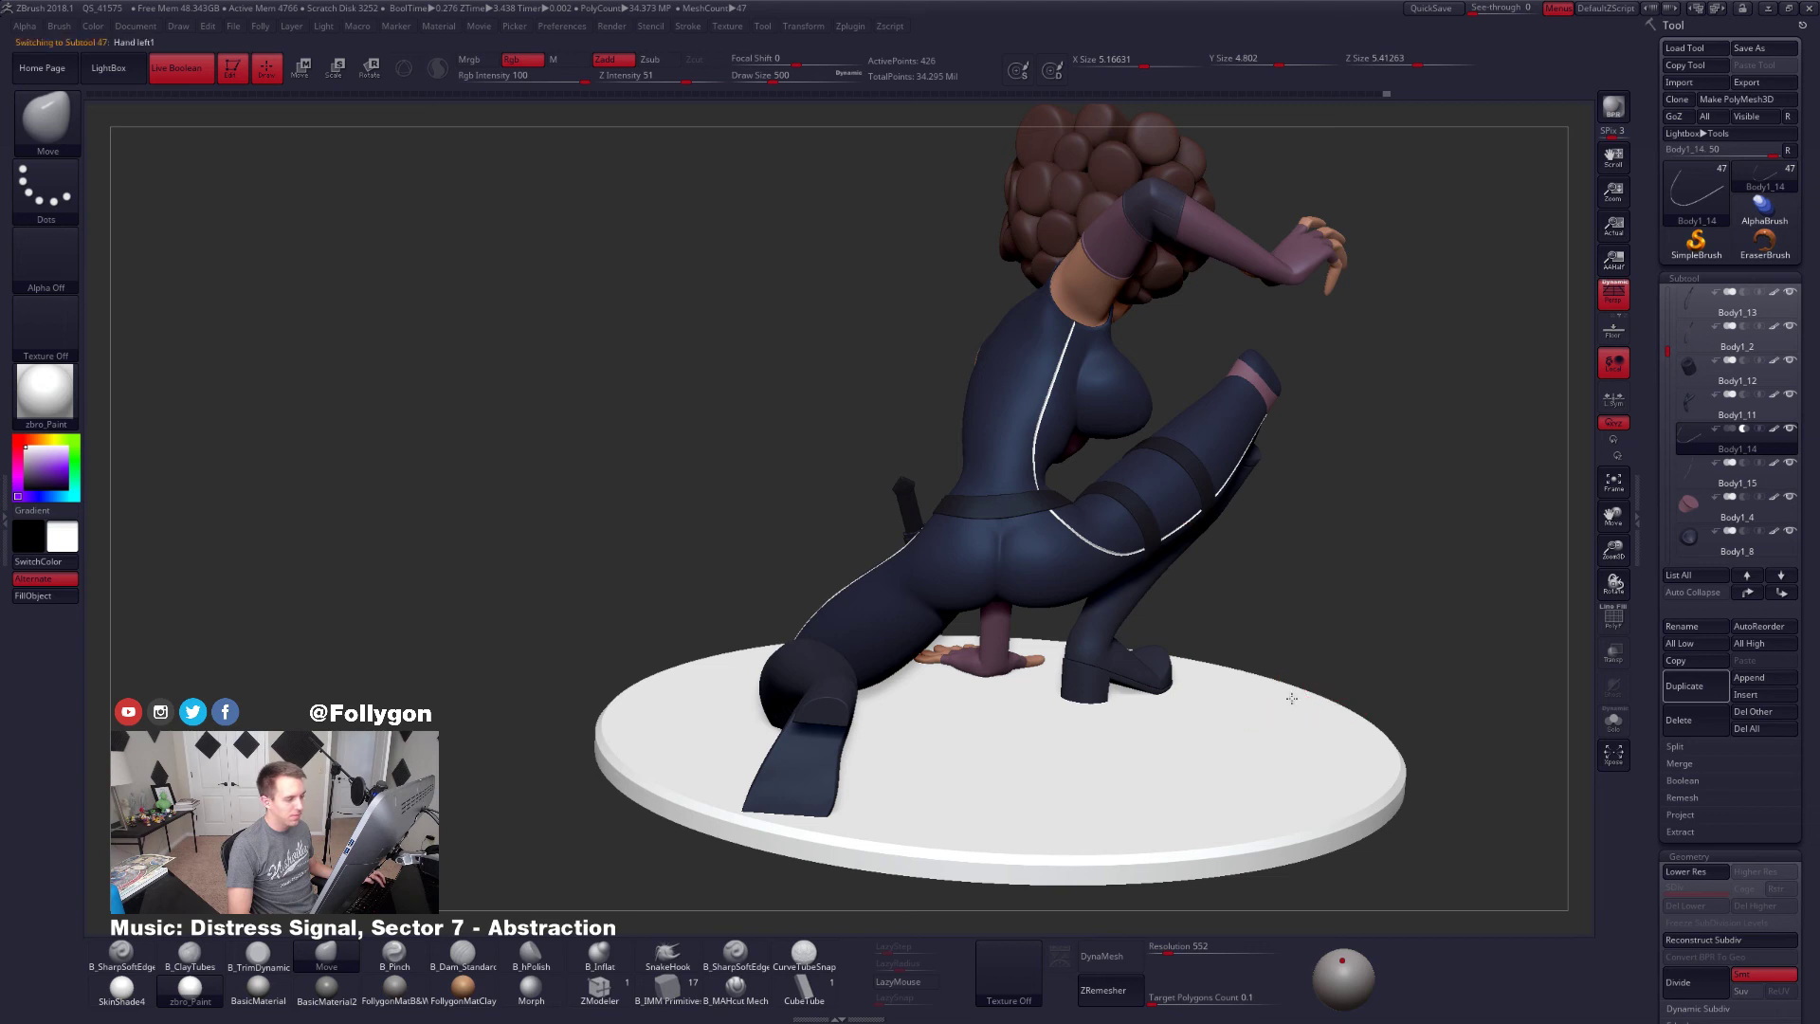
pyautogui.keyDown('alt'); pyautogui.click(1134, 671); pyautogui.keyUp('alt')
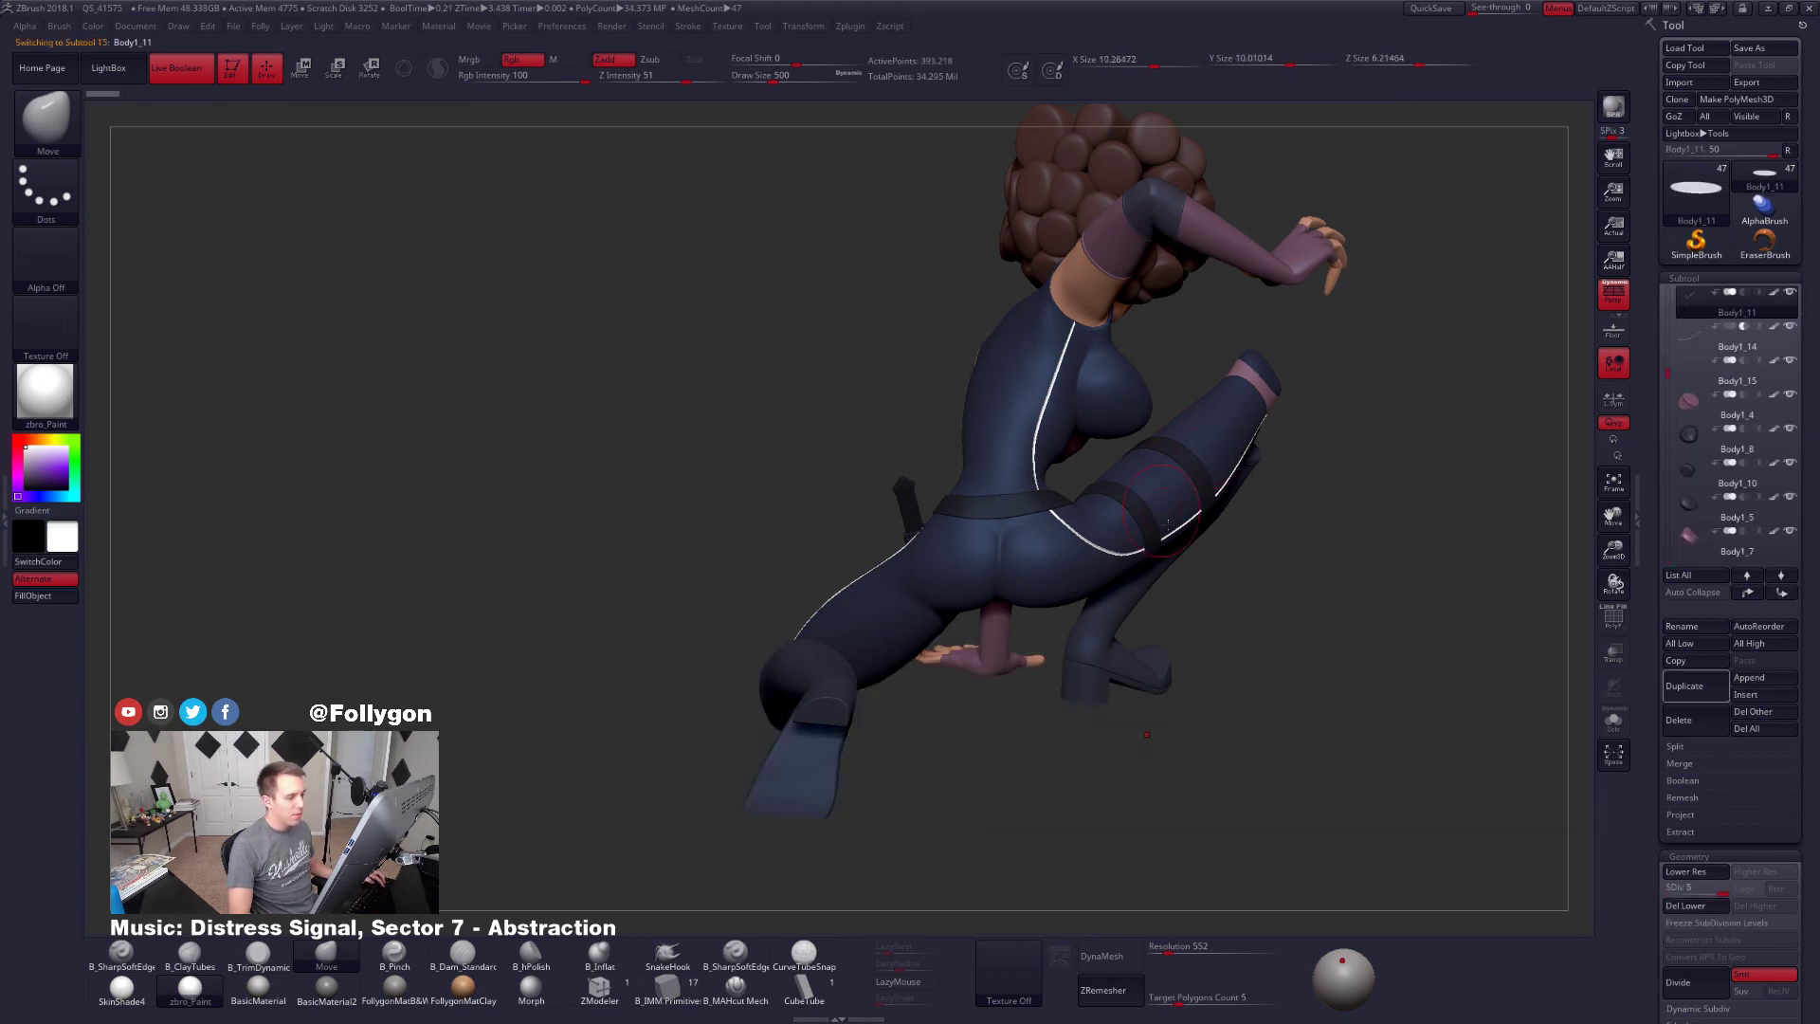
pyautogui.moveTo(1453, 637); pyautogui.dragTo(1399, 559)
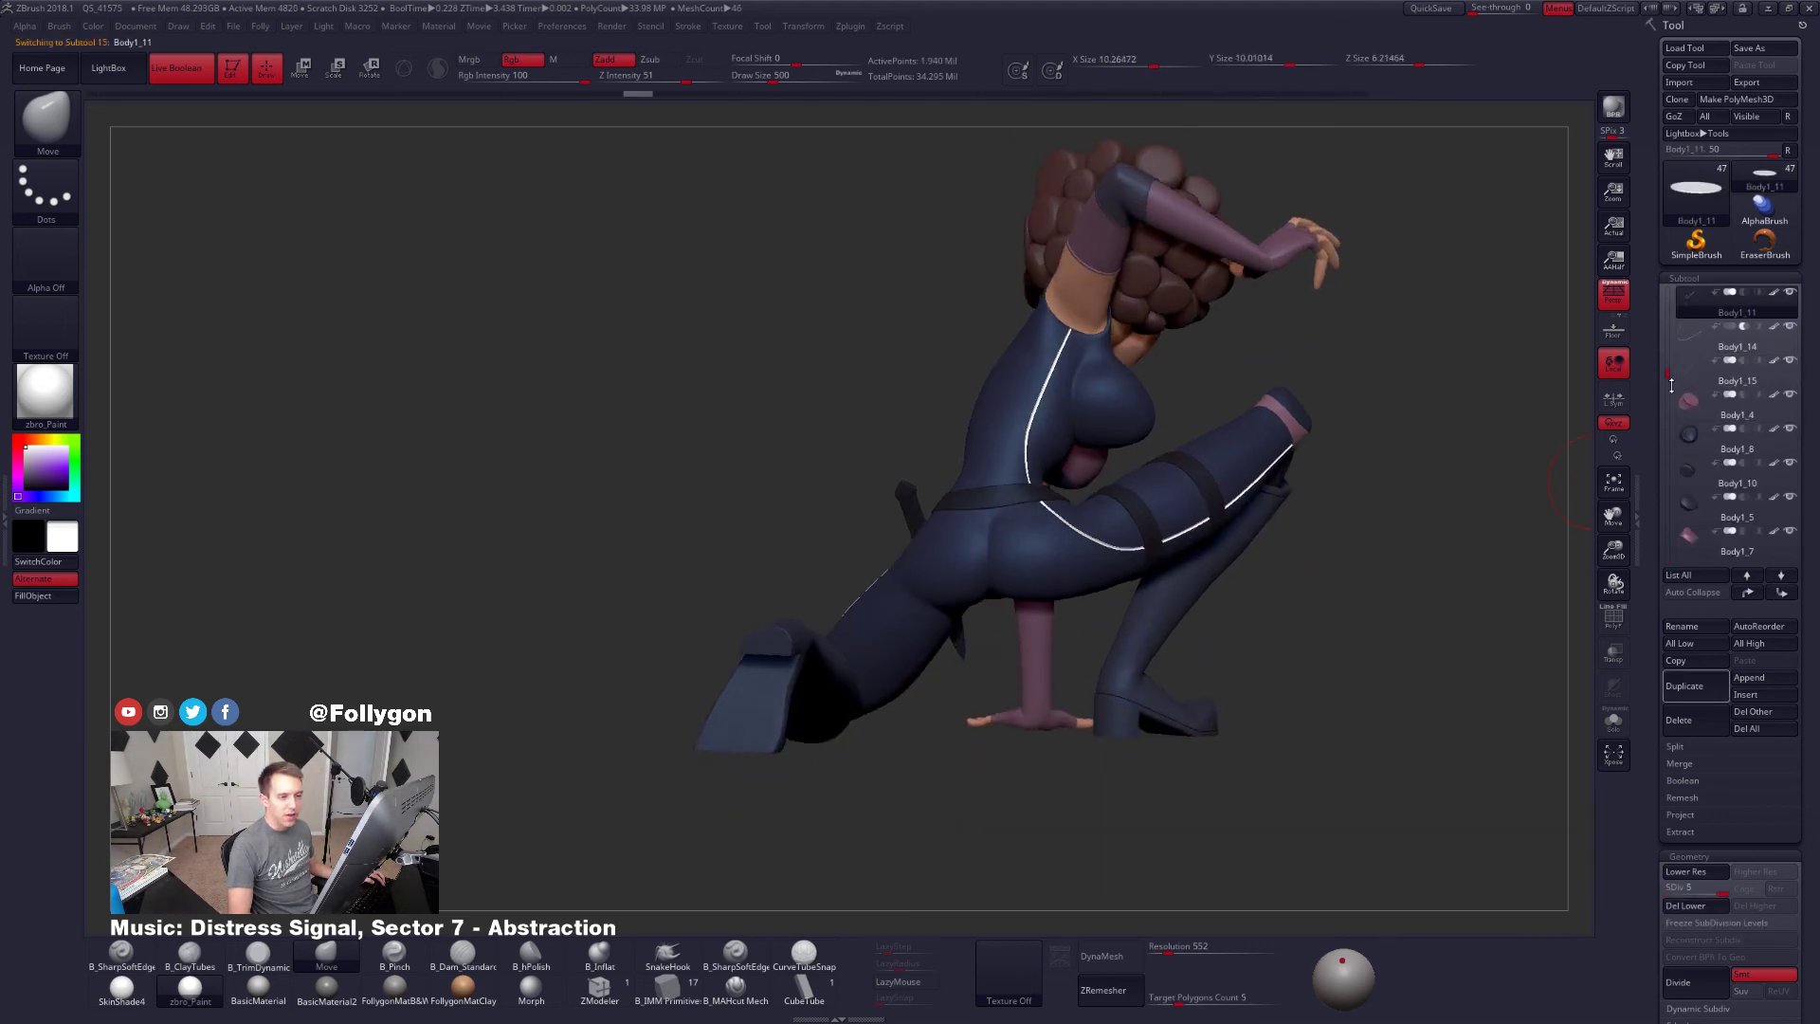
# Set the other side's seam tube Body1_15 to subtraction and merge it with Body1_14
pyautogui.hotkey('shift', 'f')
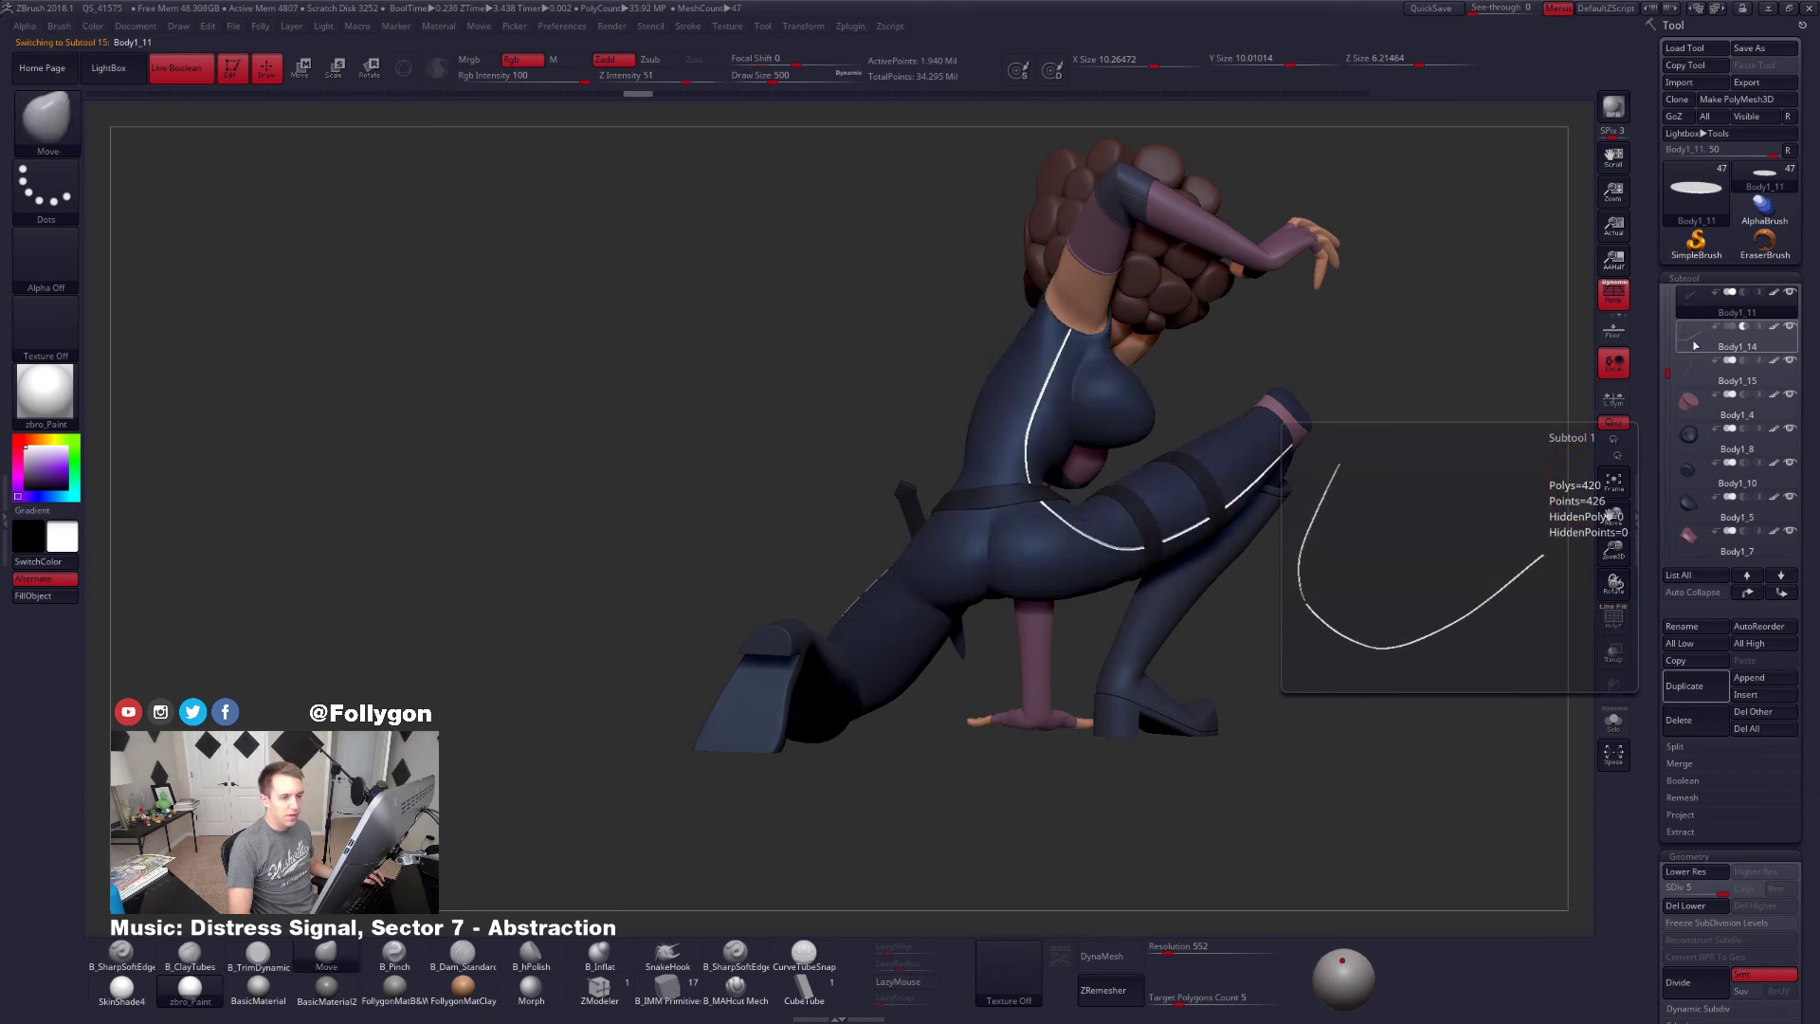
pyautogui.click(1701, 334)
pyautogui.click(1697, 377)
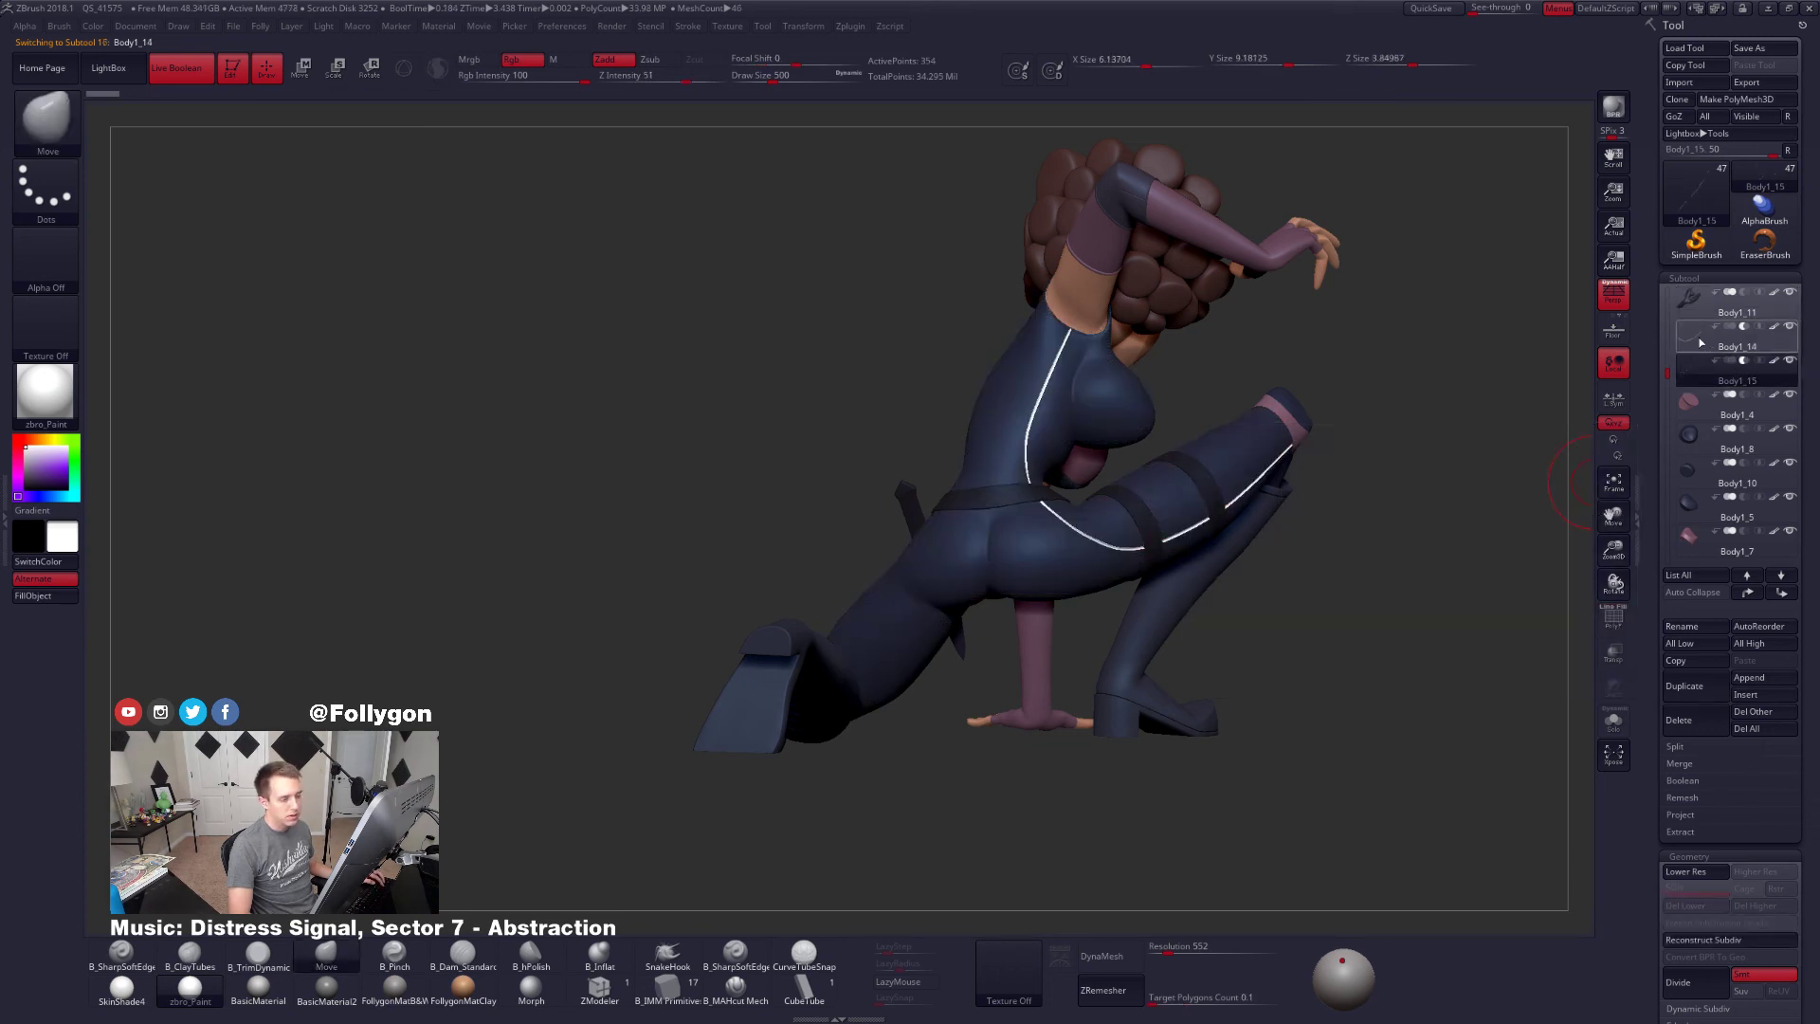
pyautogui.hotkey('ctrl', '2')
pyautogui.click(1426, 453)
pyautogui.click(1377, 484)
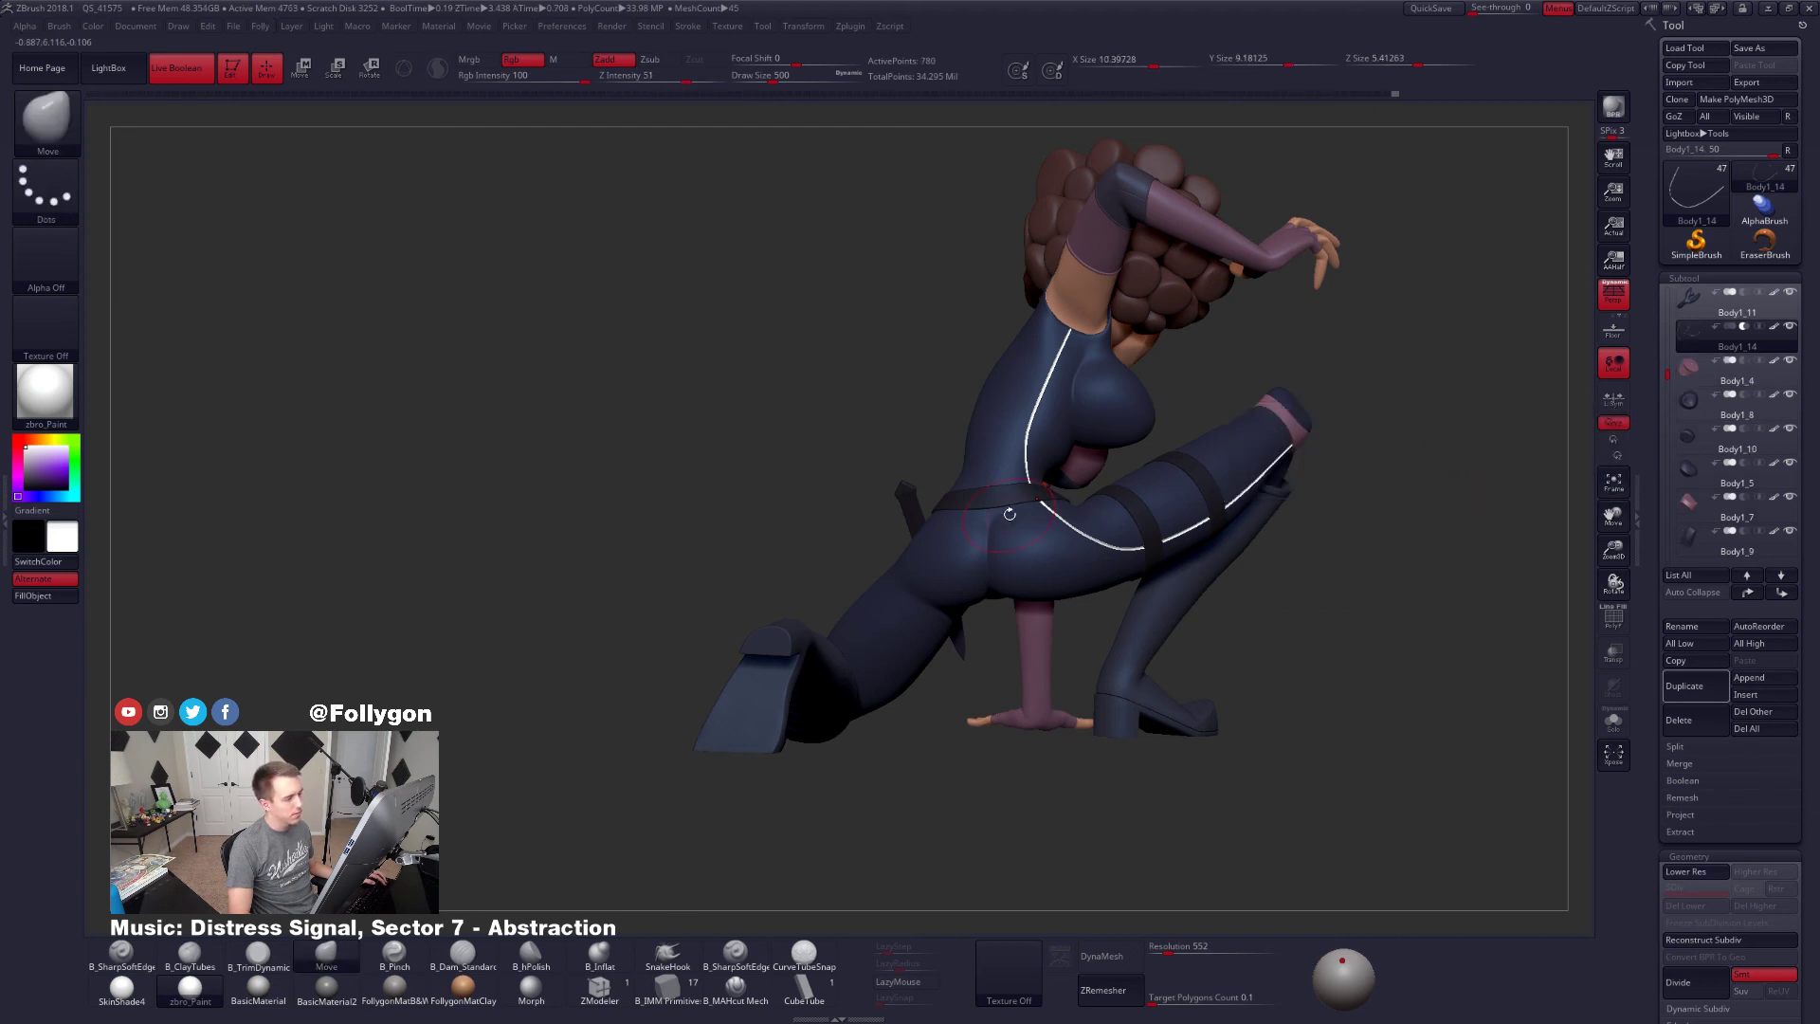
# Sample the bodysuit's navy colour, switch to the B_Standard brush and fill the merged seam tubes with that colour
pyautogui.moveTo(1009, 514)
pyautogui.mouseDown(button='right')
pyautogui.moveTo(1134, 541)
pyautogui.moveTo(1099, 483)
pyautogui.mouseUp(button='right')
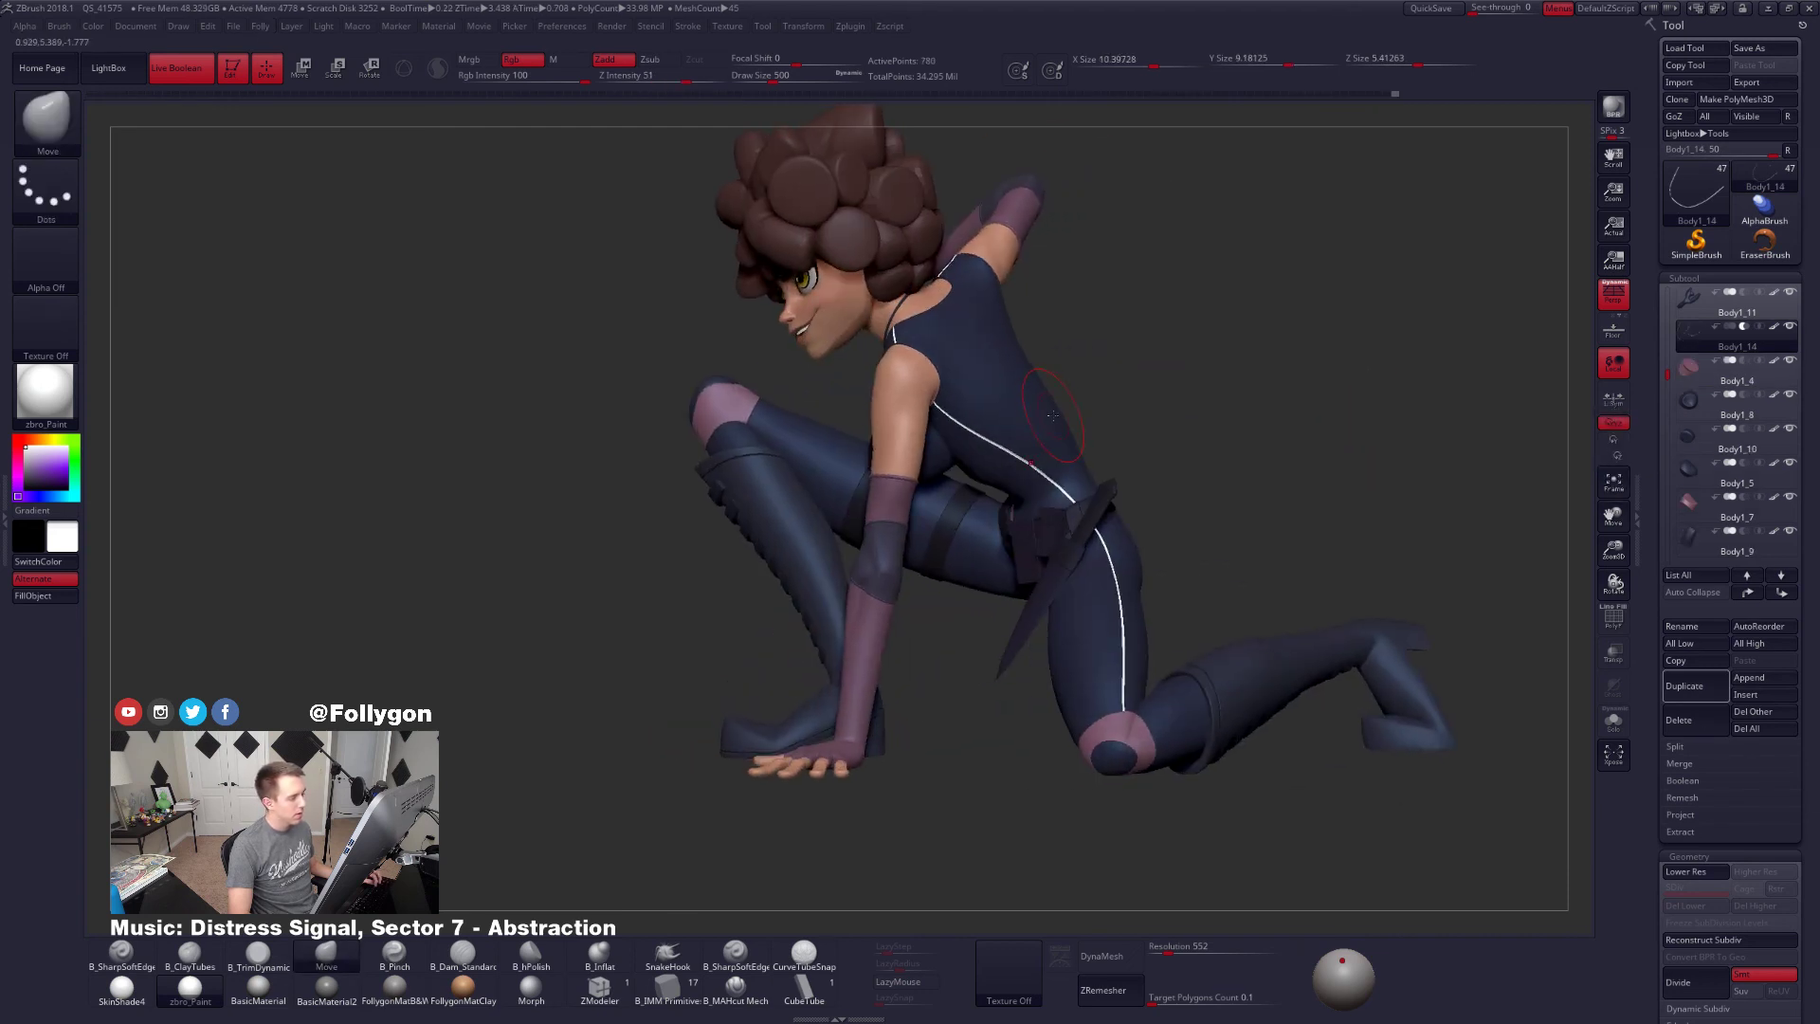
pyautogui.press('c')
pyautogui.press('1')
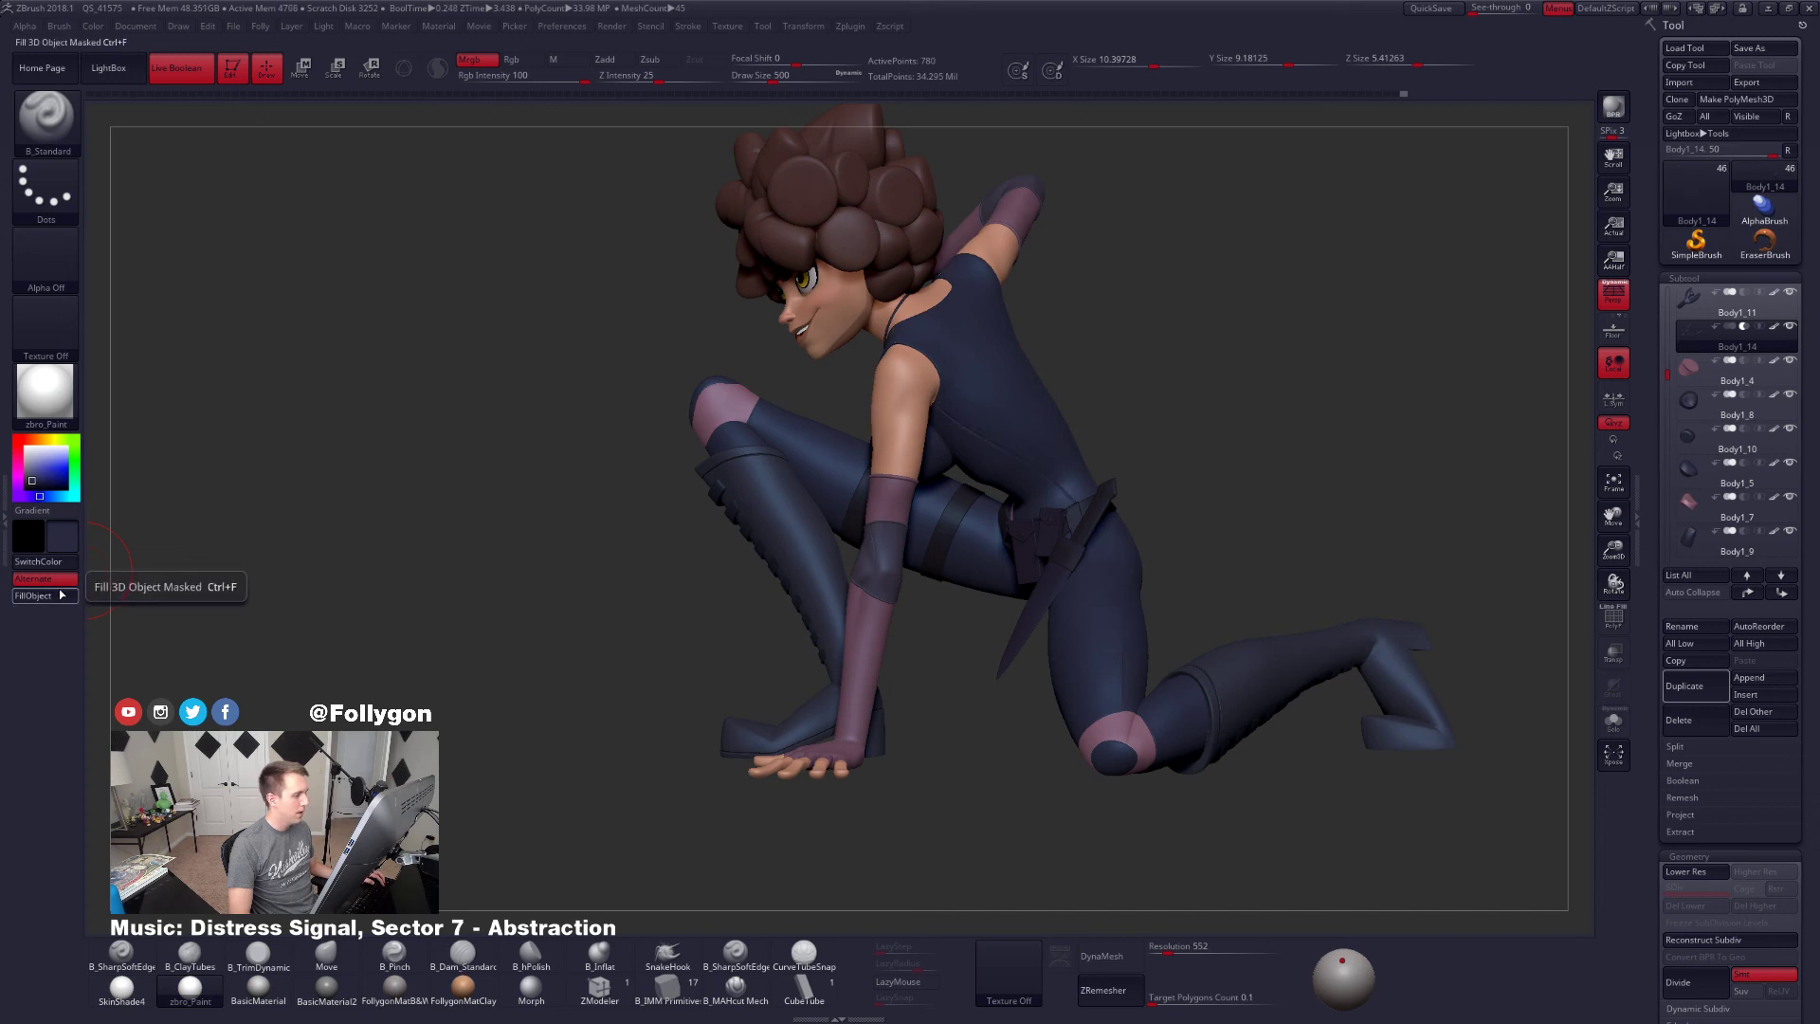
# Inspect the cut seams from both sides of the figure, and resample the colour for filling the seam tubes
pyautogui.moveTo(1019, 655); pyautogui.dragTo(1088, 635)
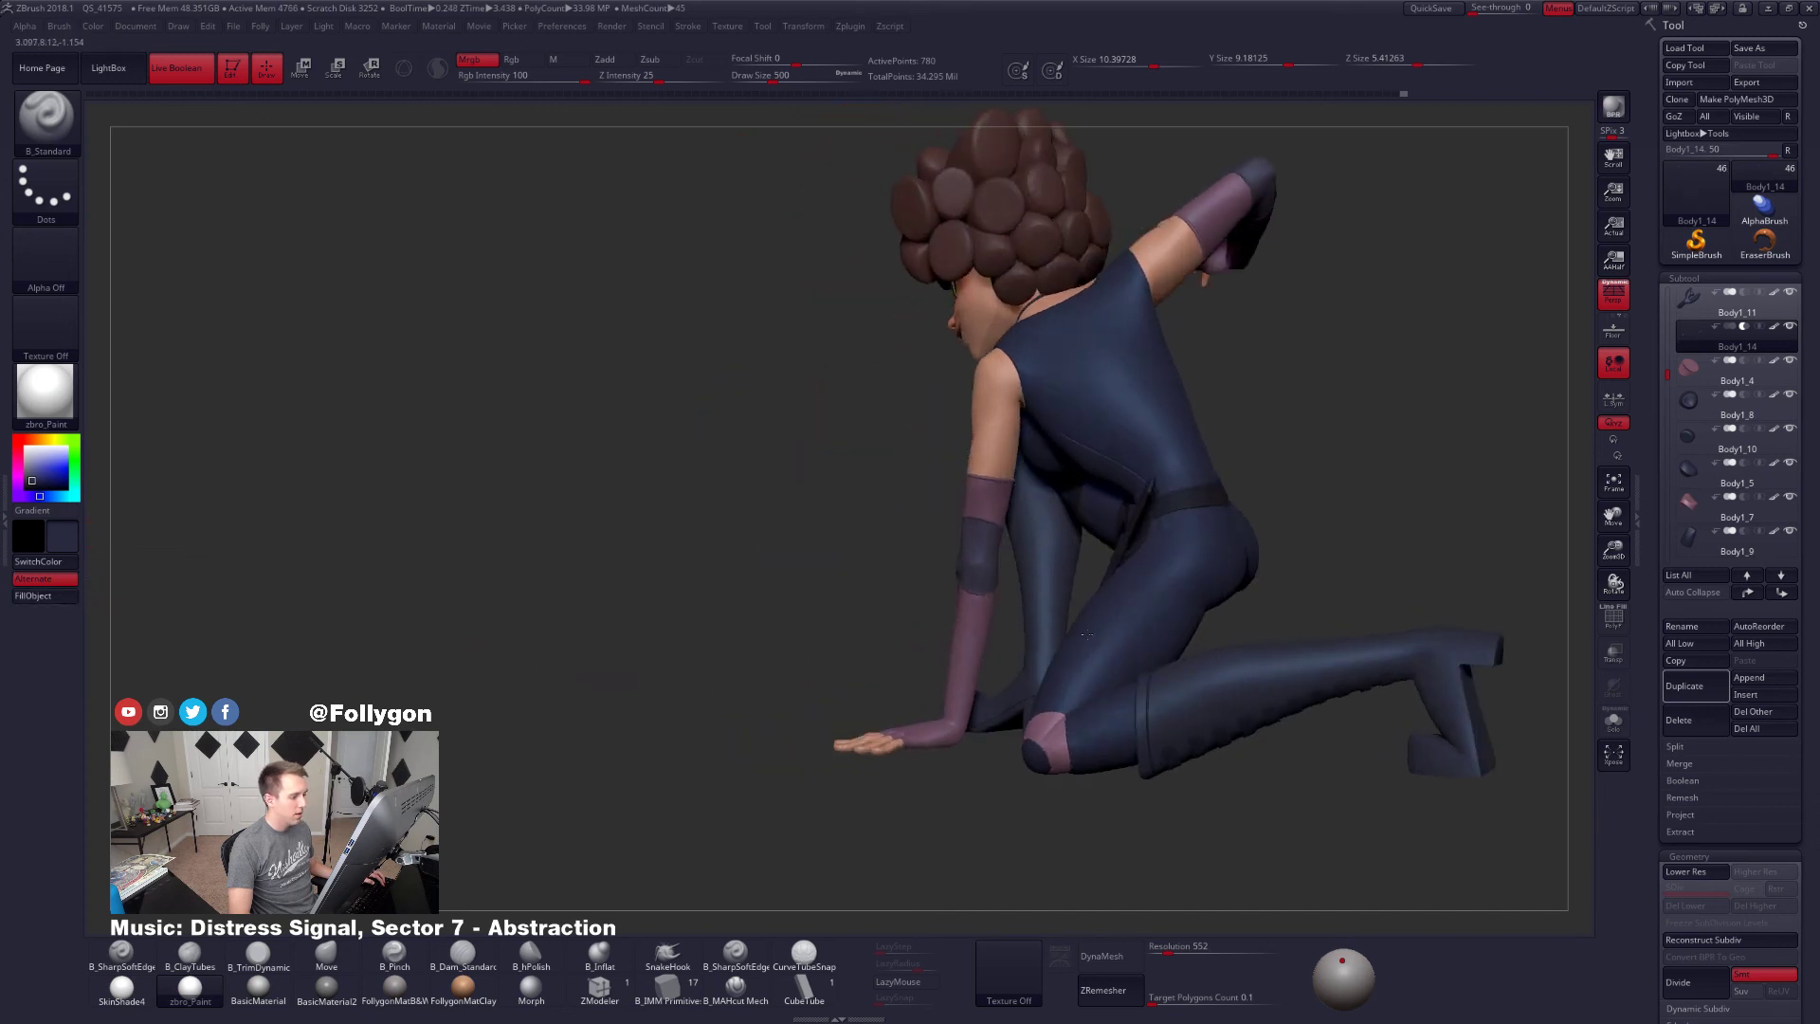
pyautogui.moveTo(1260, 603); pyautogui.dragTo(1268, 561, button='right')
pyautogui.moveTo(1166, 598); pyautogui.dragTo(1196, 599, button='right')
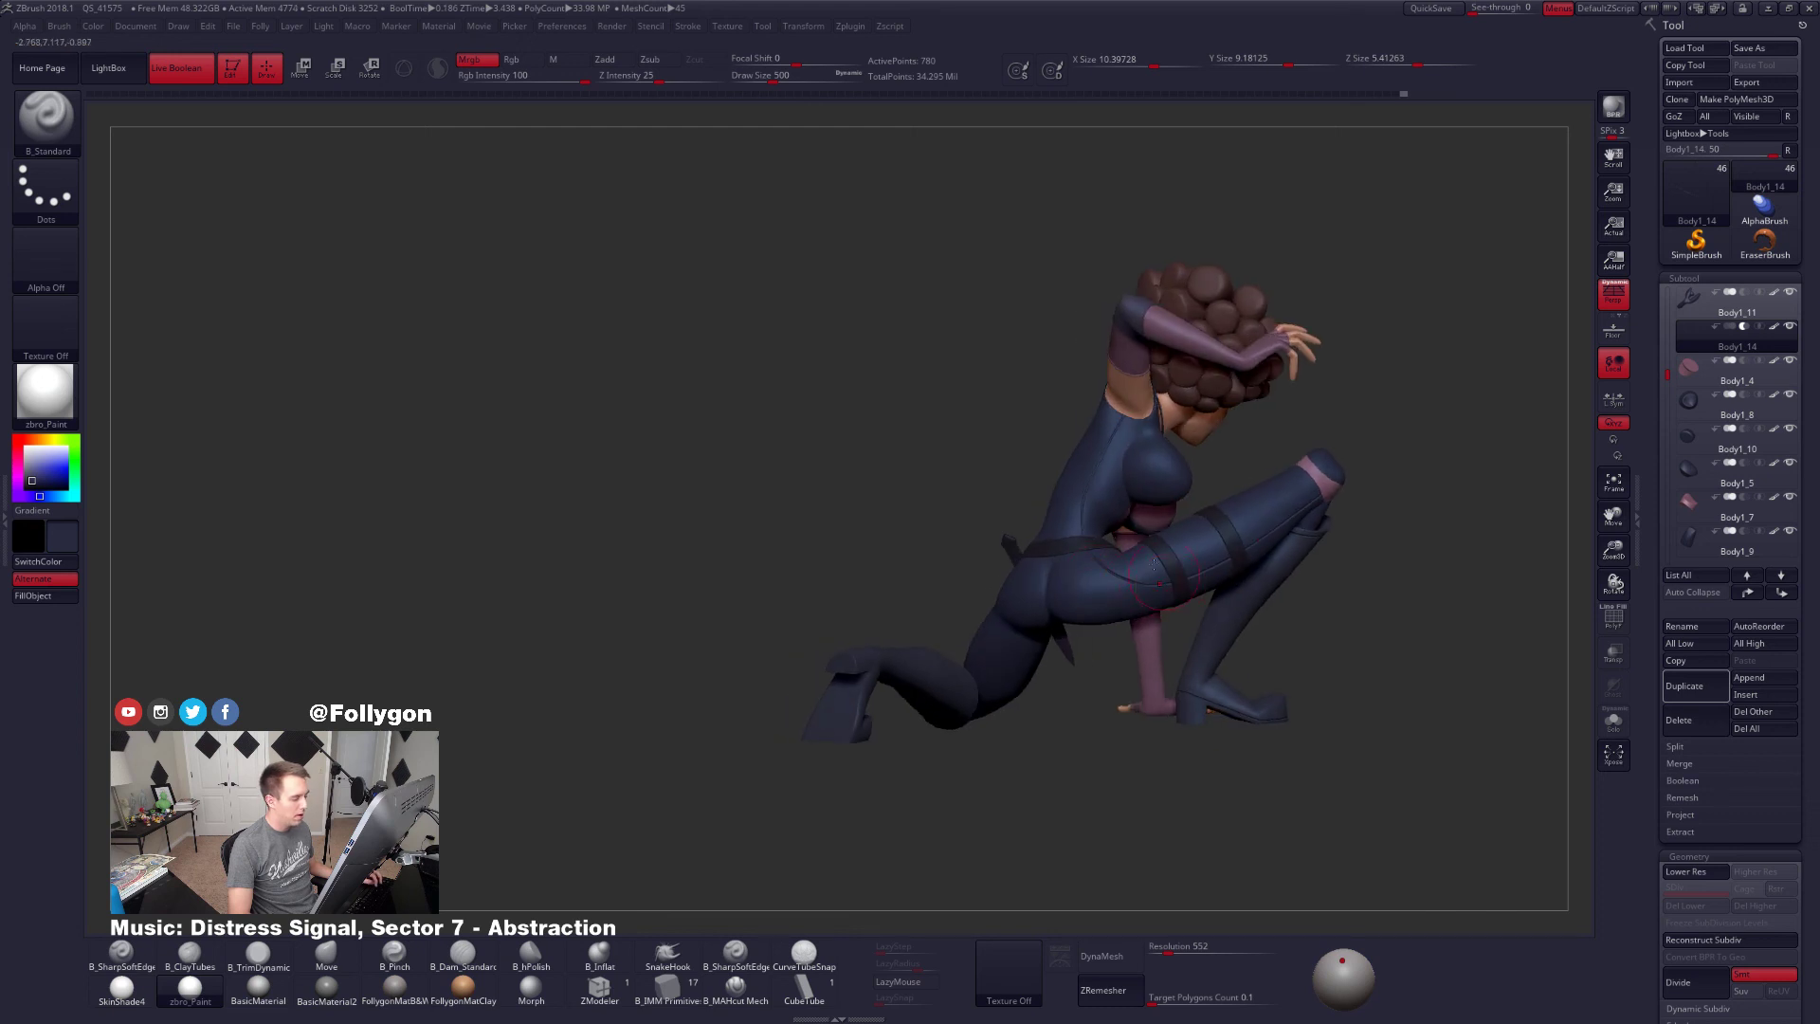
pyautogui.keyDown('ctrl'); pyautogui.moveTo(1104, 546); pyautogui.dragTo(1164, 609, button='right'); pyautogui.keyUp('ctrl')
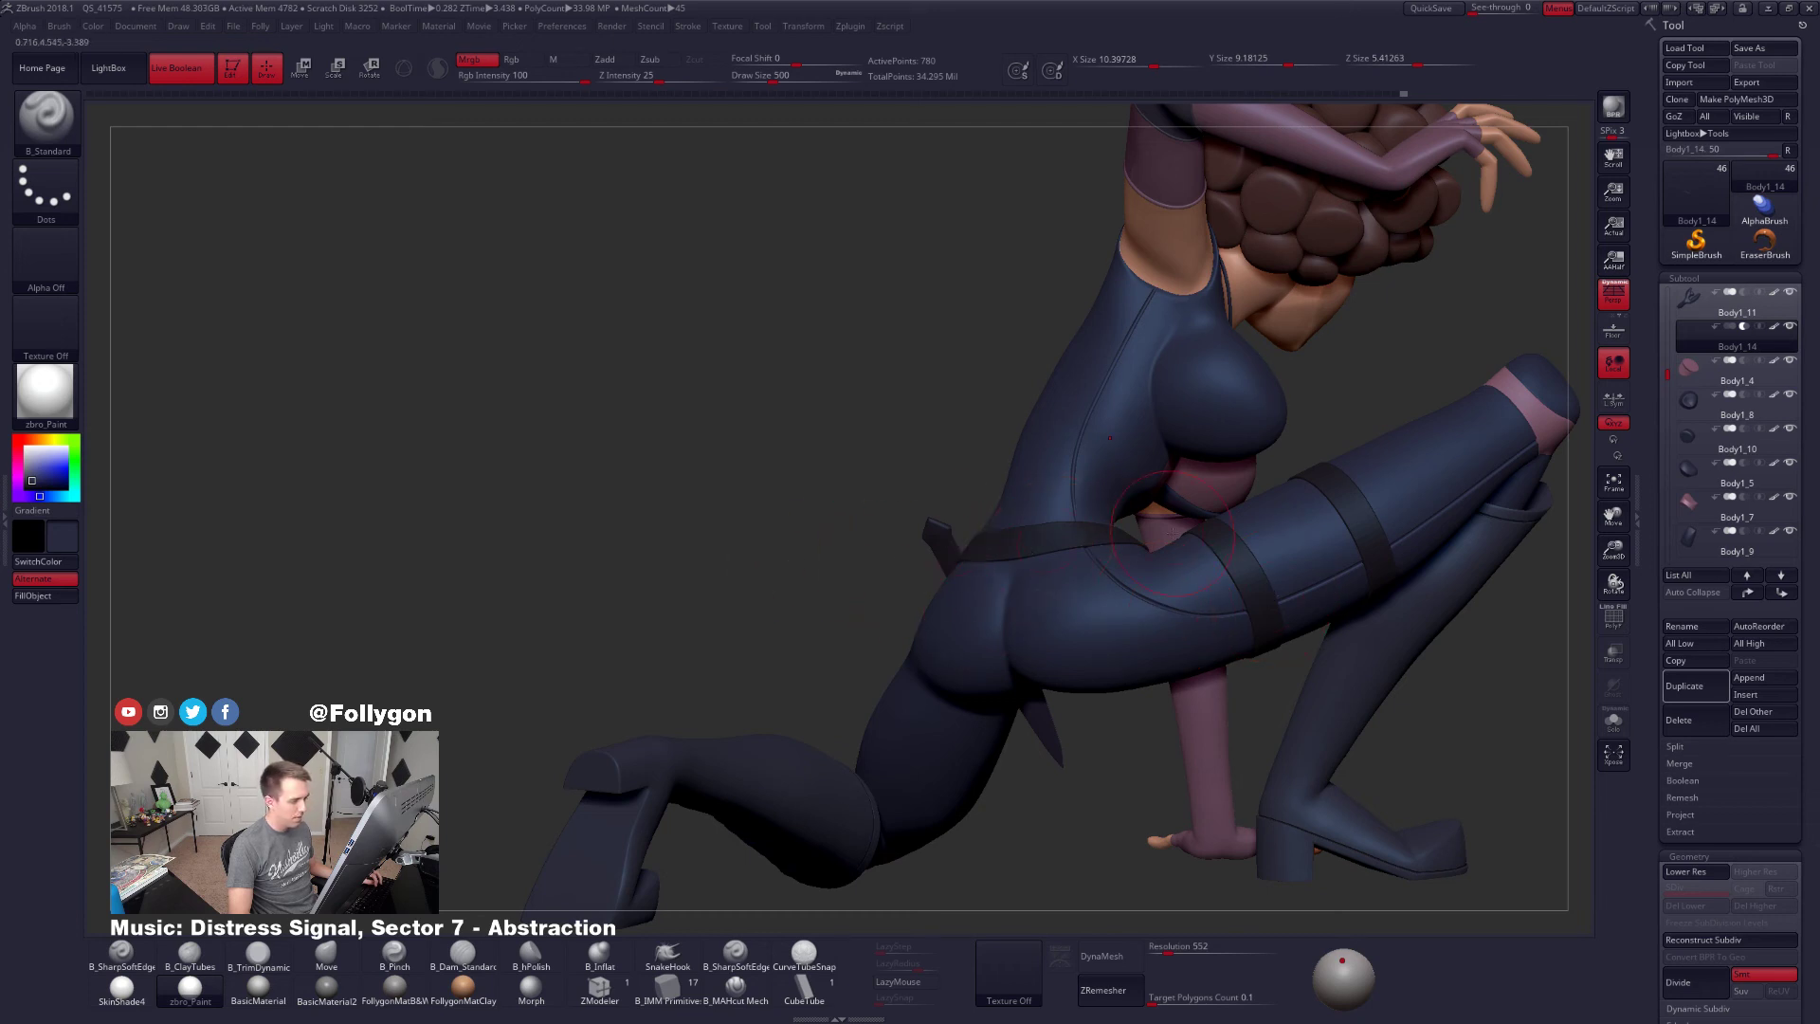
pyautogui.moveTo(1095, 526); pyautogui.dragTo(1095, 603, button='right')
pyautogui.press('c')
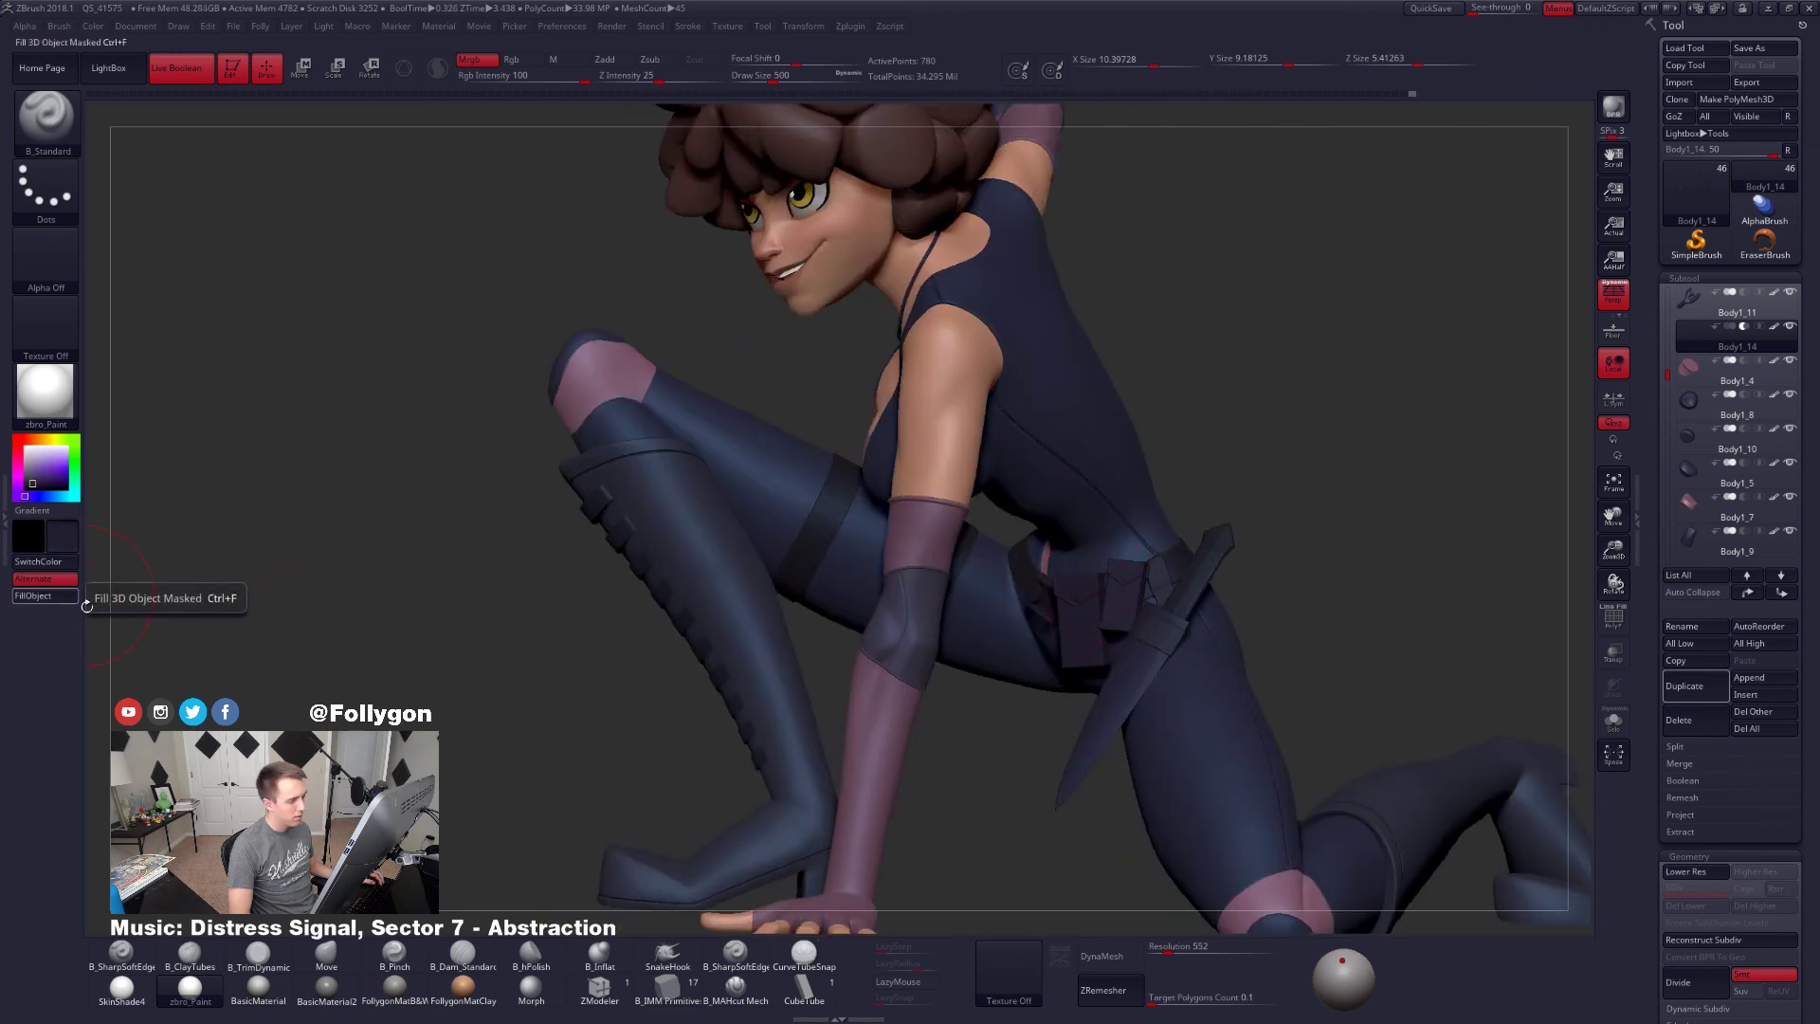
# Switch to the Move brush and check the seam along the side of the torso, from the chest up to the shoulder
pyautogui.moveTo(914, 600)
pyautogui.keyDown('ctrl'); pyautogui.mouseDown(button='right')
pyautogui.moveTo(1043, 653)
pyautogui.moveTo(901, 649)
pyautogui.moveTo(1280, 663)
pyautogui.moveTo(1422, 788)
pyautogui.mouseUp(button='right'); pyautogui.keyUp('ctrl')
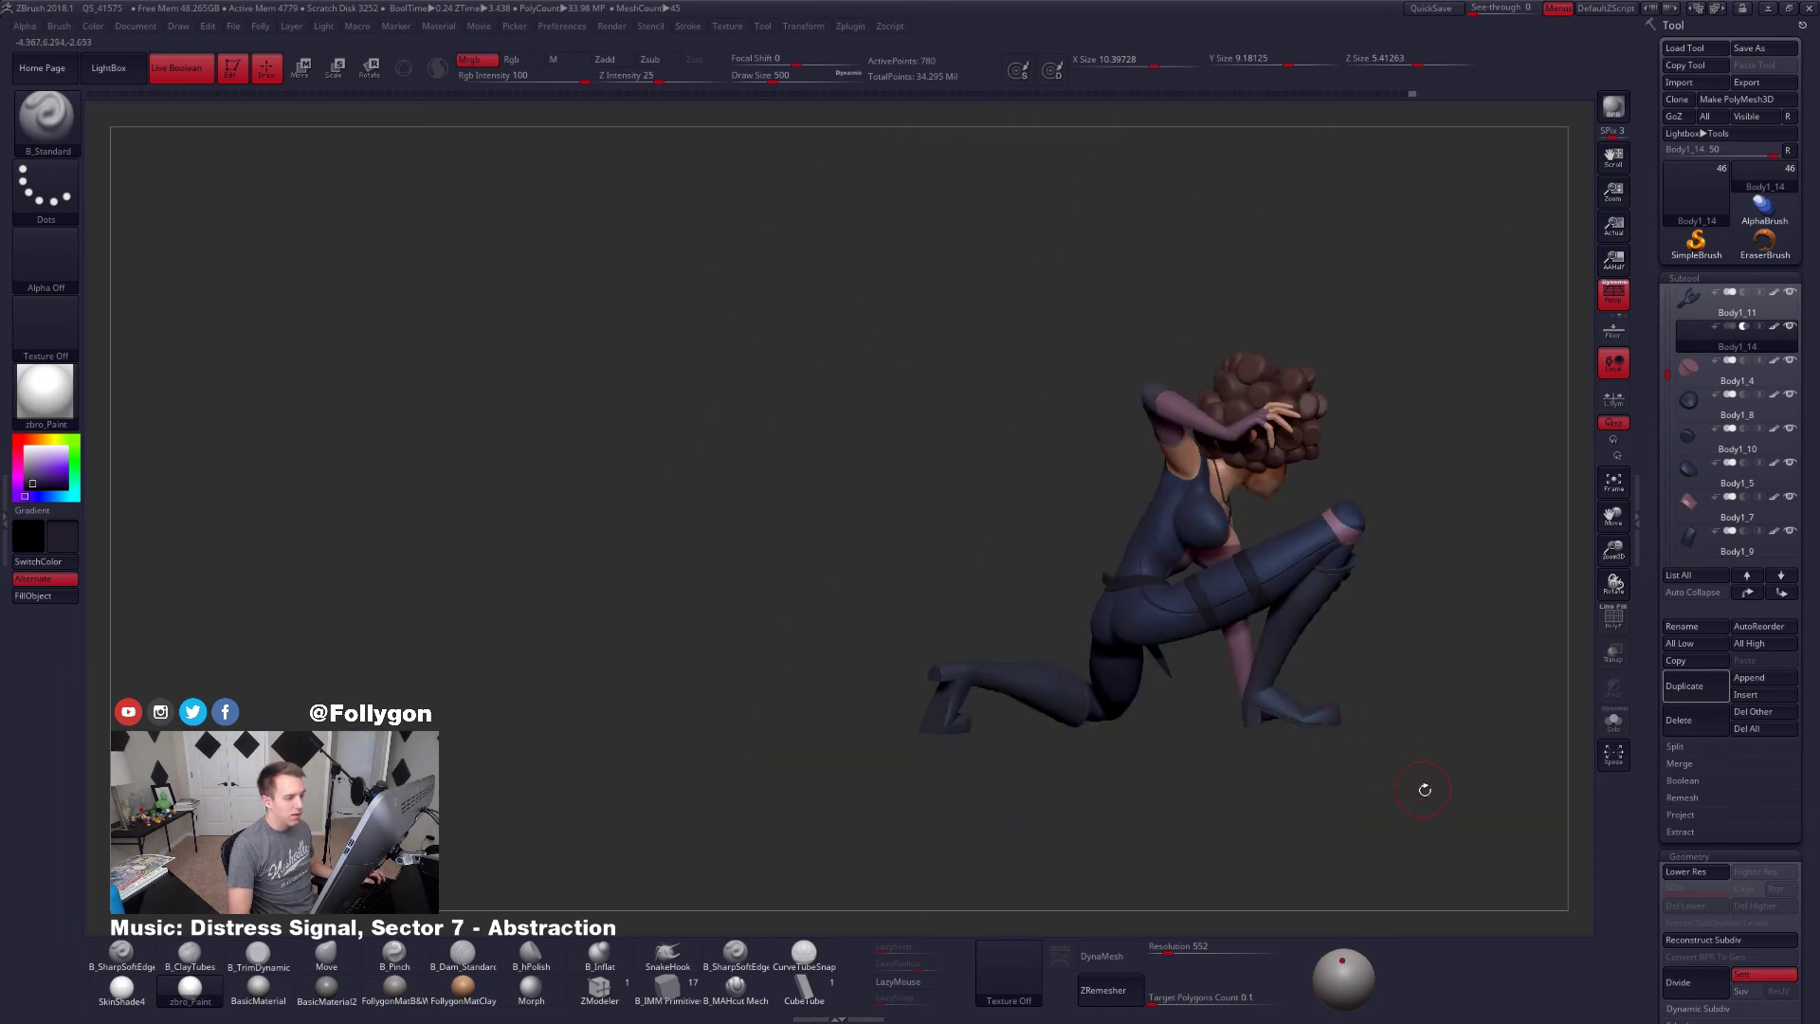
pyautogui.hotkey('ctrl', 'z')
pyautogui.moveTo(1207, 696); pyautogui.dragTo(1199, 632, button='right')
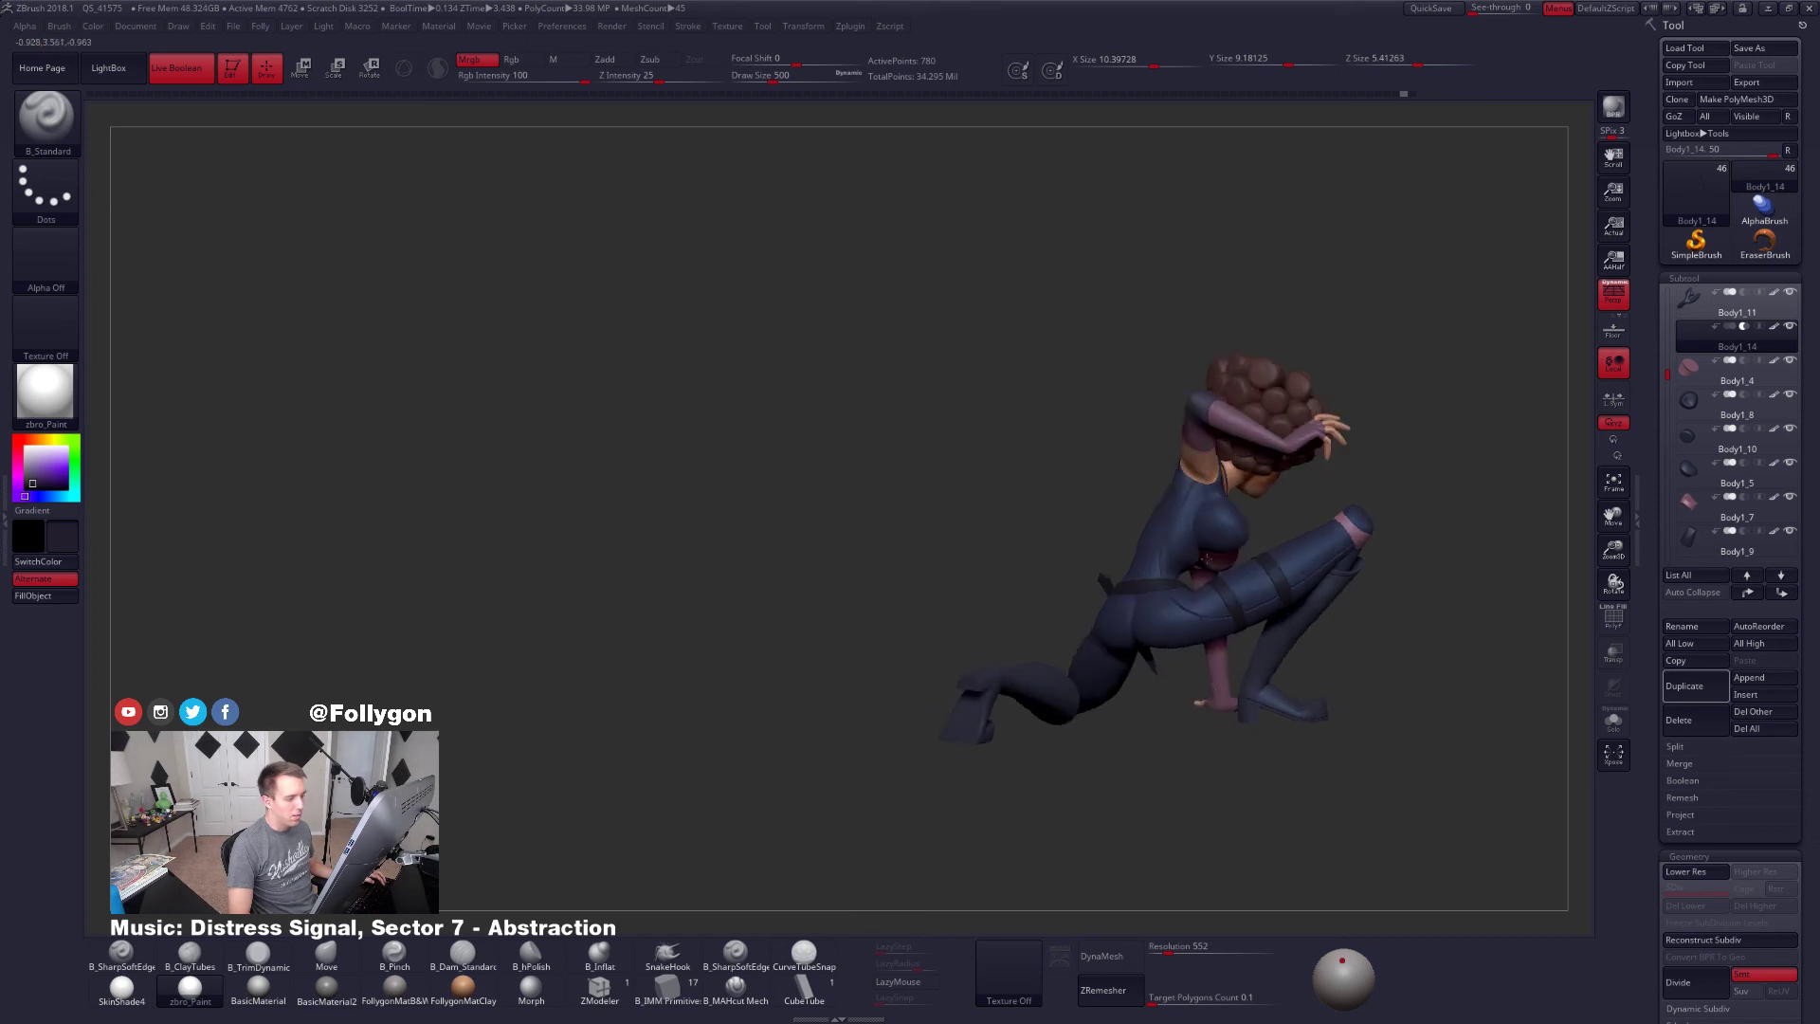
pyautogui.keyDown('ctrl'); pyautogui.moveTo(1208, 558); pyautogui.dragTo(1345, 717, button='right'); pyautogui.keyUp('ctrl')
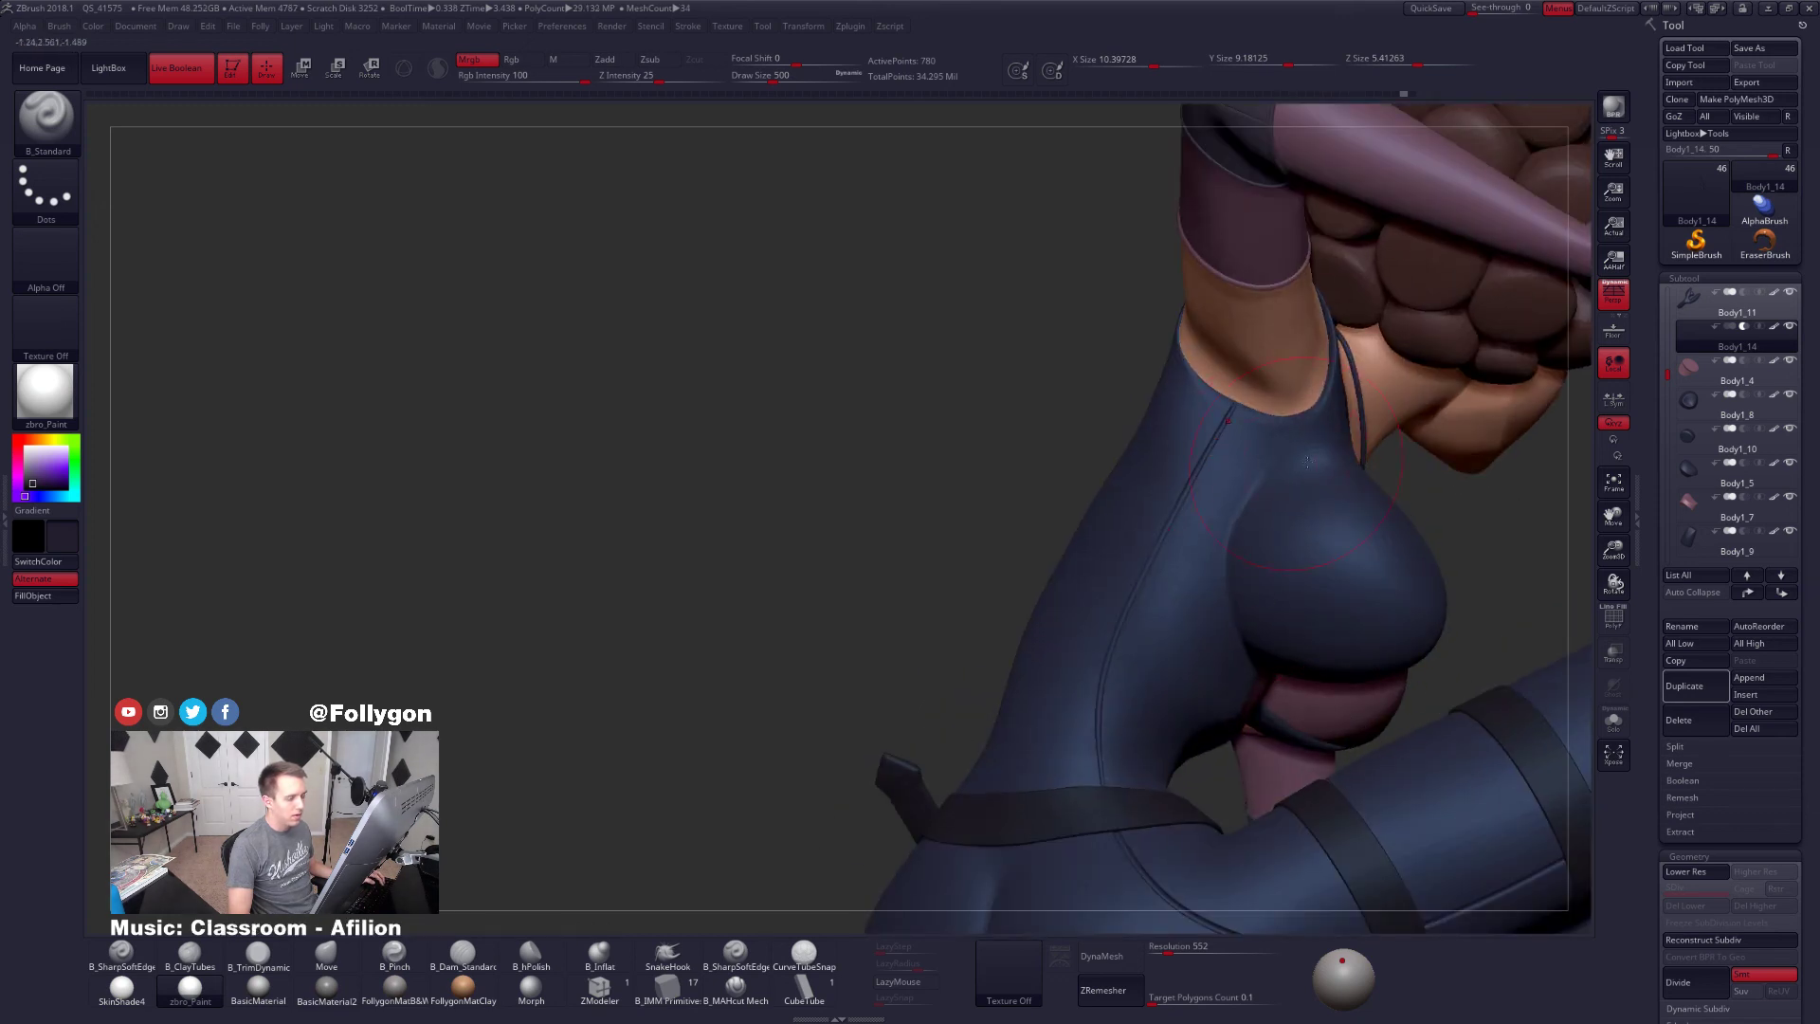
pyautogui.press('b')
pyautogui.press('m')
pyautogui.press('v')
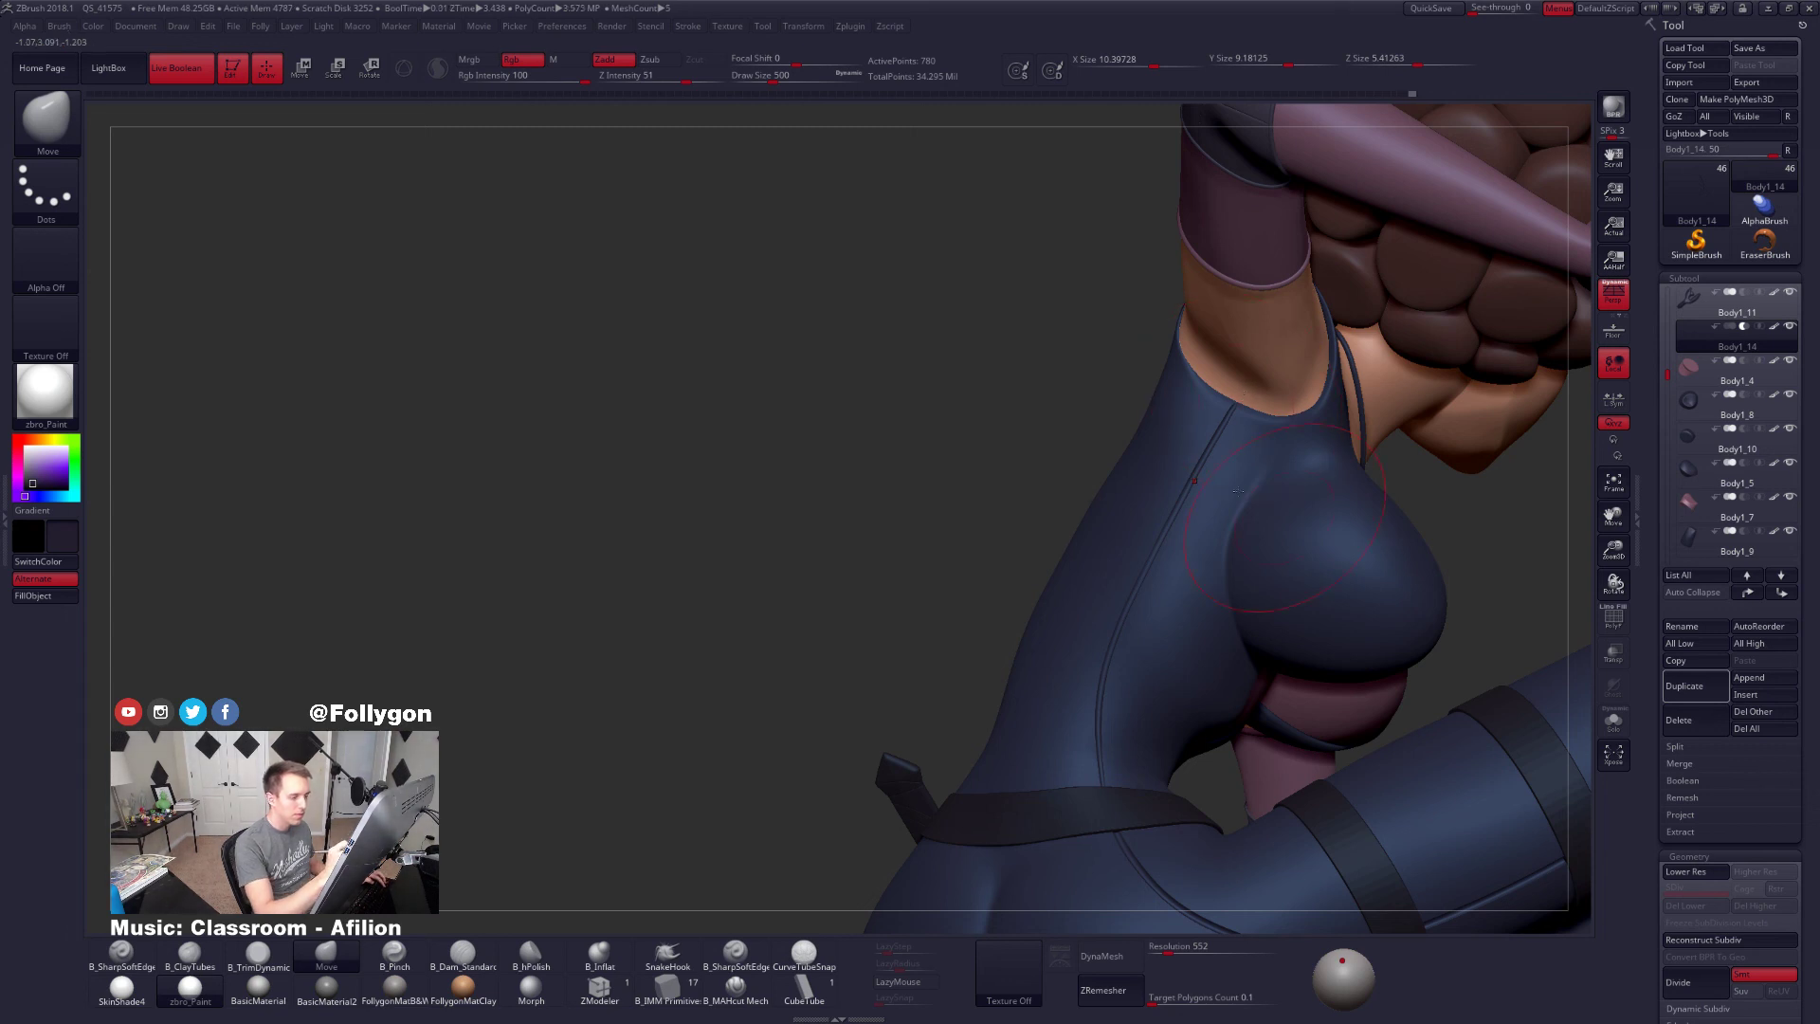
pyautogui.keyDown('ctrl'); pyautogui.moveTo(1368, 709); pyautogui.dragTo(1303, 633, button='right'); pyautogui.keyUp('ctrl')
pyautogui.keyDown('alt'); pyautogui.moveTo(1102, 314); pyautogui.dragTo(1198, 679, button='right'); pyautogui.keyUp('alt')
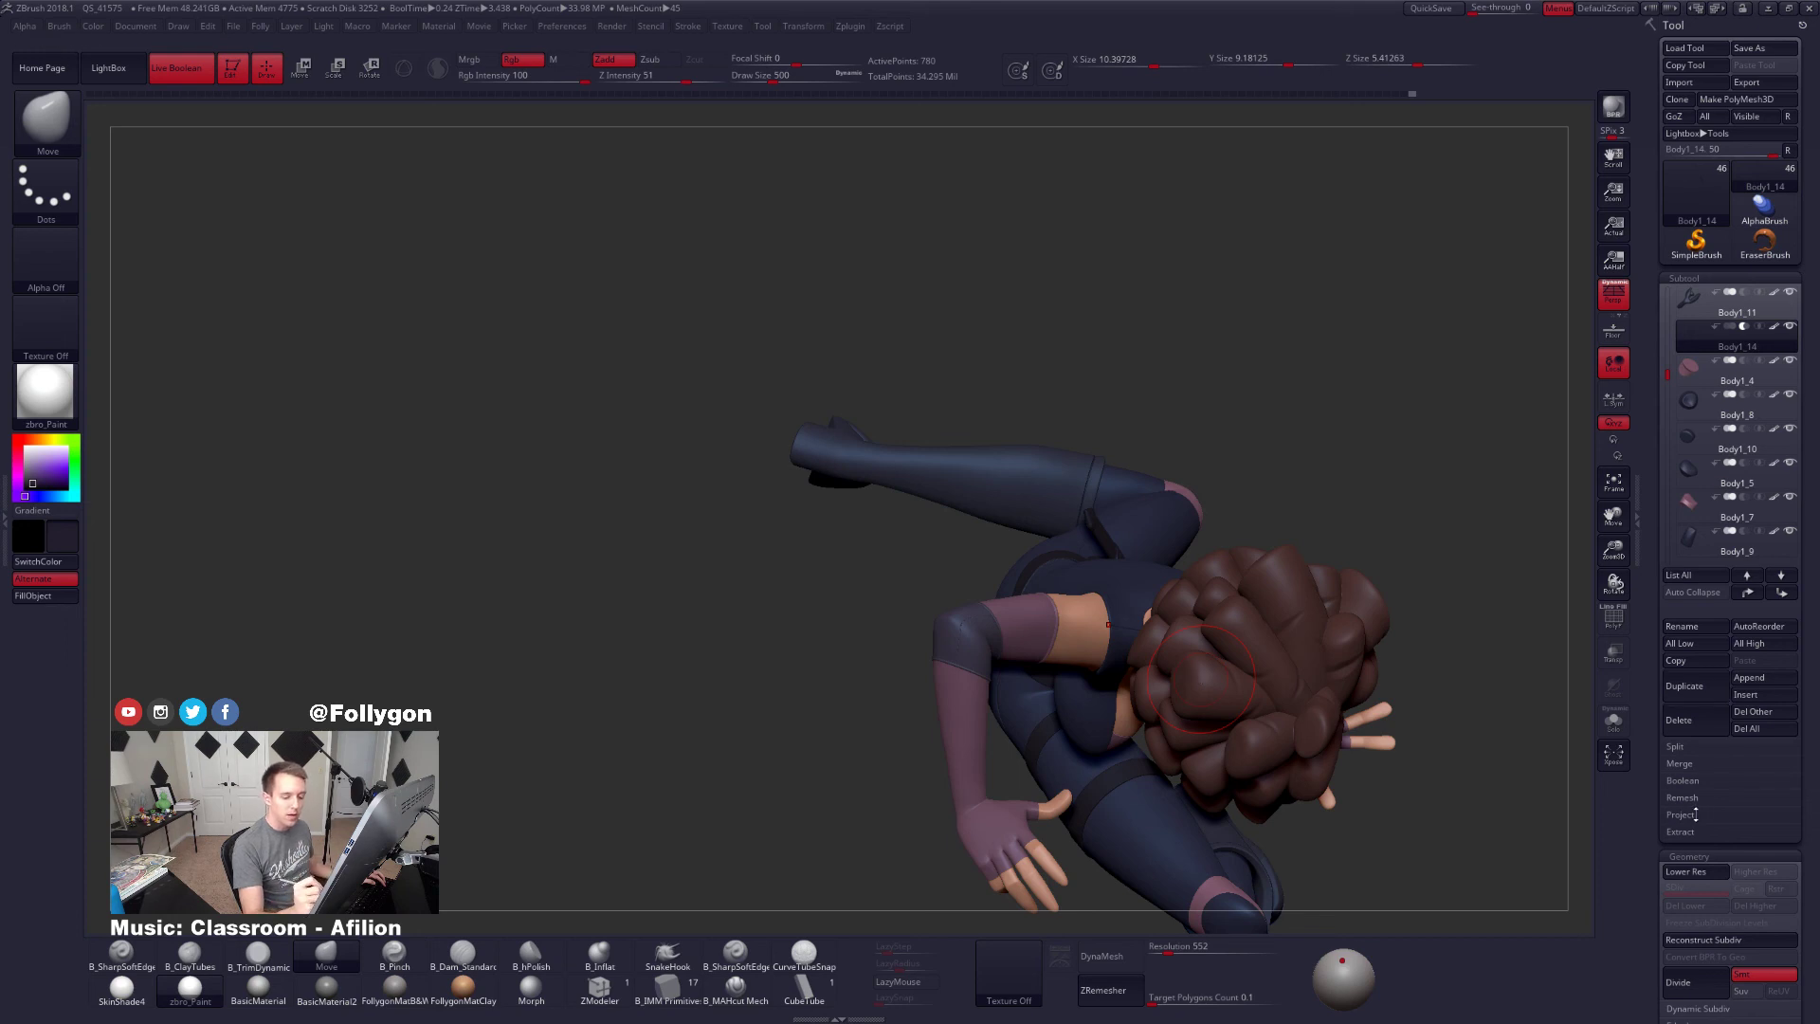
# Hide the character's curly hair subtool to clear the view of the shoulders from above
pyautogui.click(1704, 779)
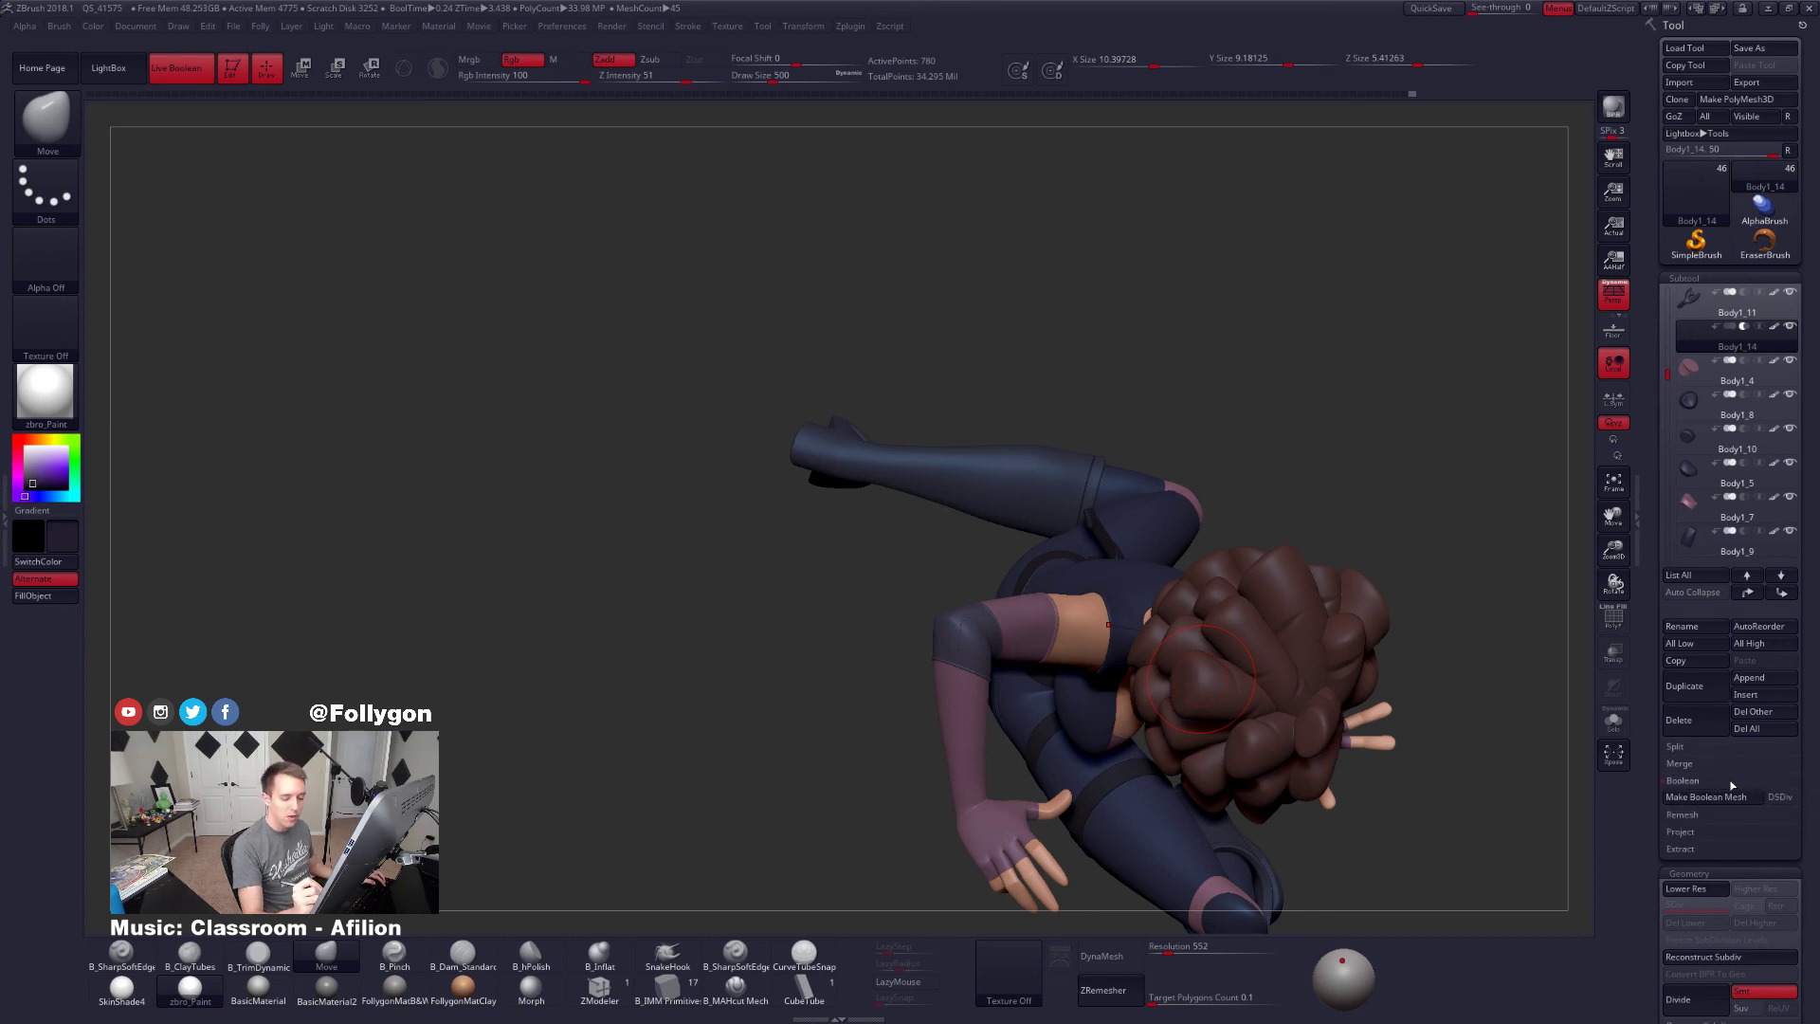
pyautogui.click(1684, 780)
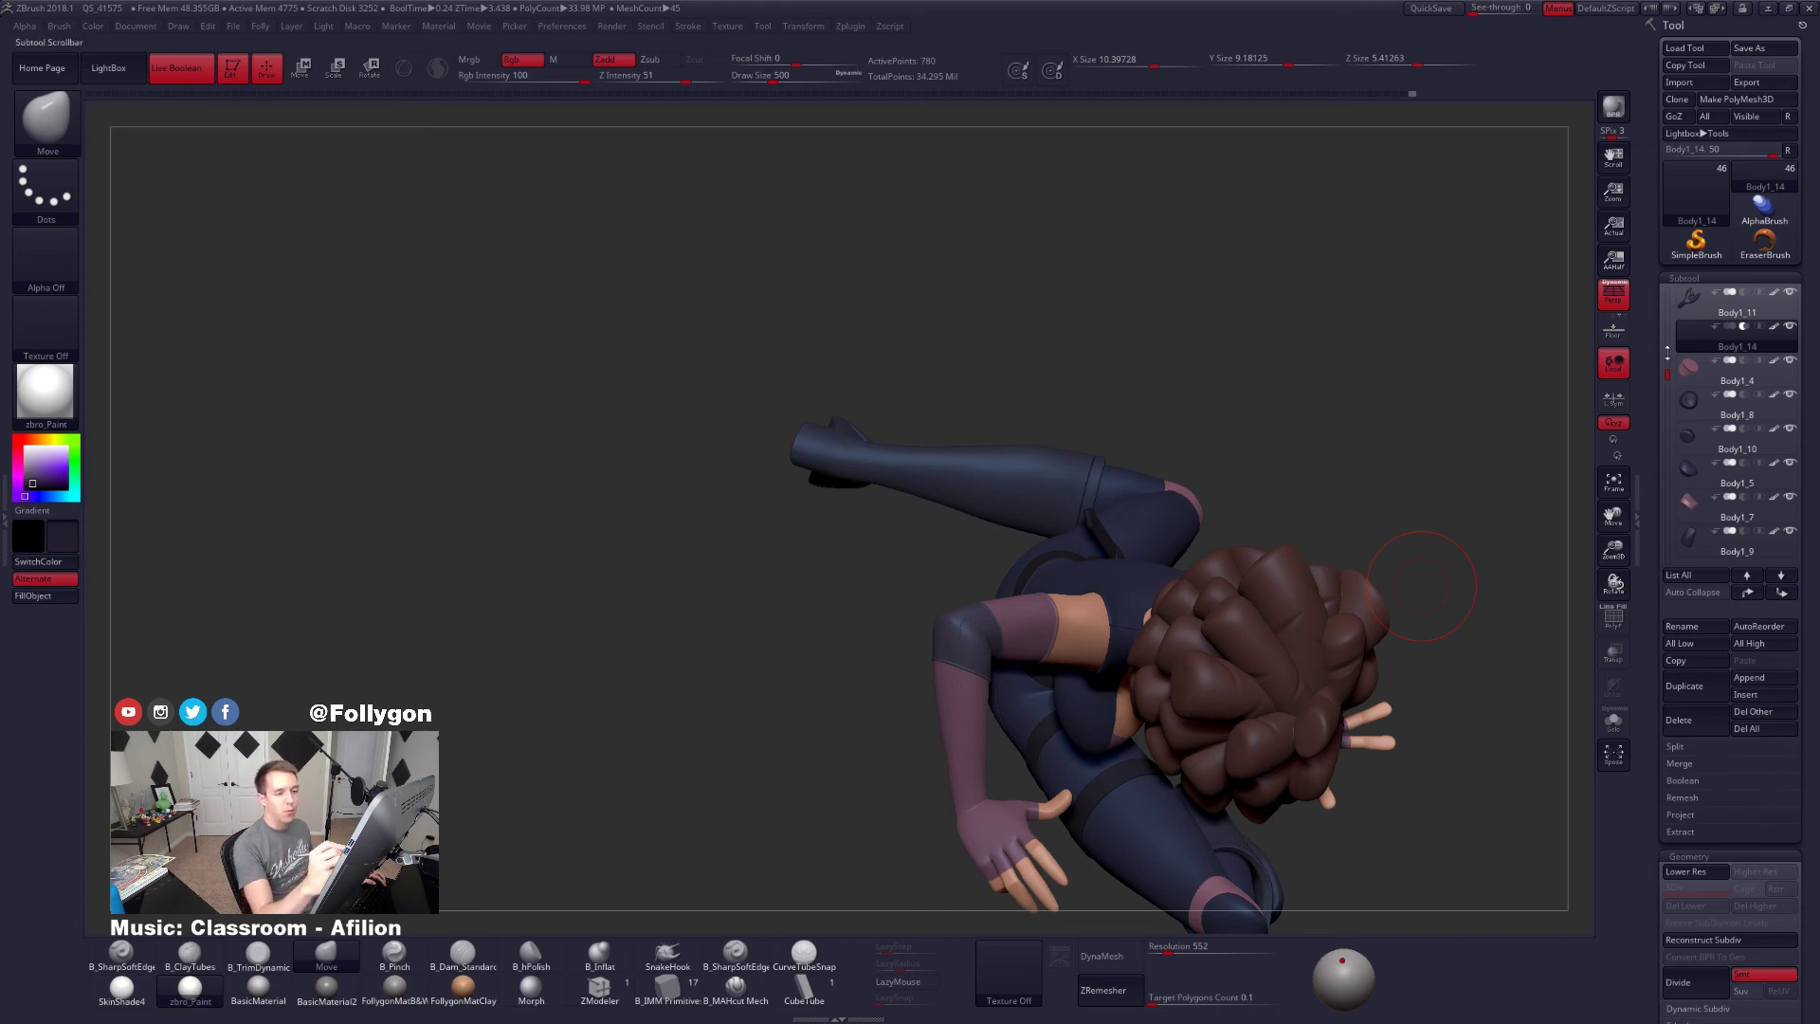
pyautogui.moveTo(1666, 314); pyautogui.dragTo(1692, 299)
pyautogui.click(1790, 294)
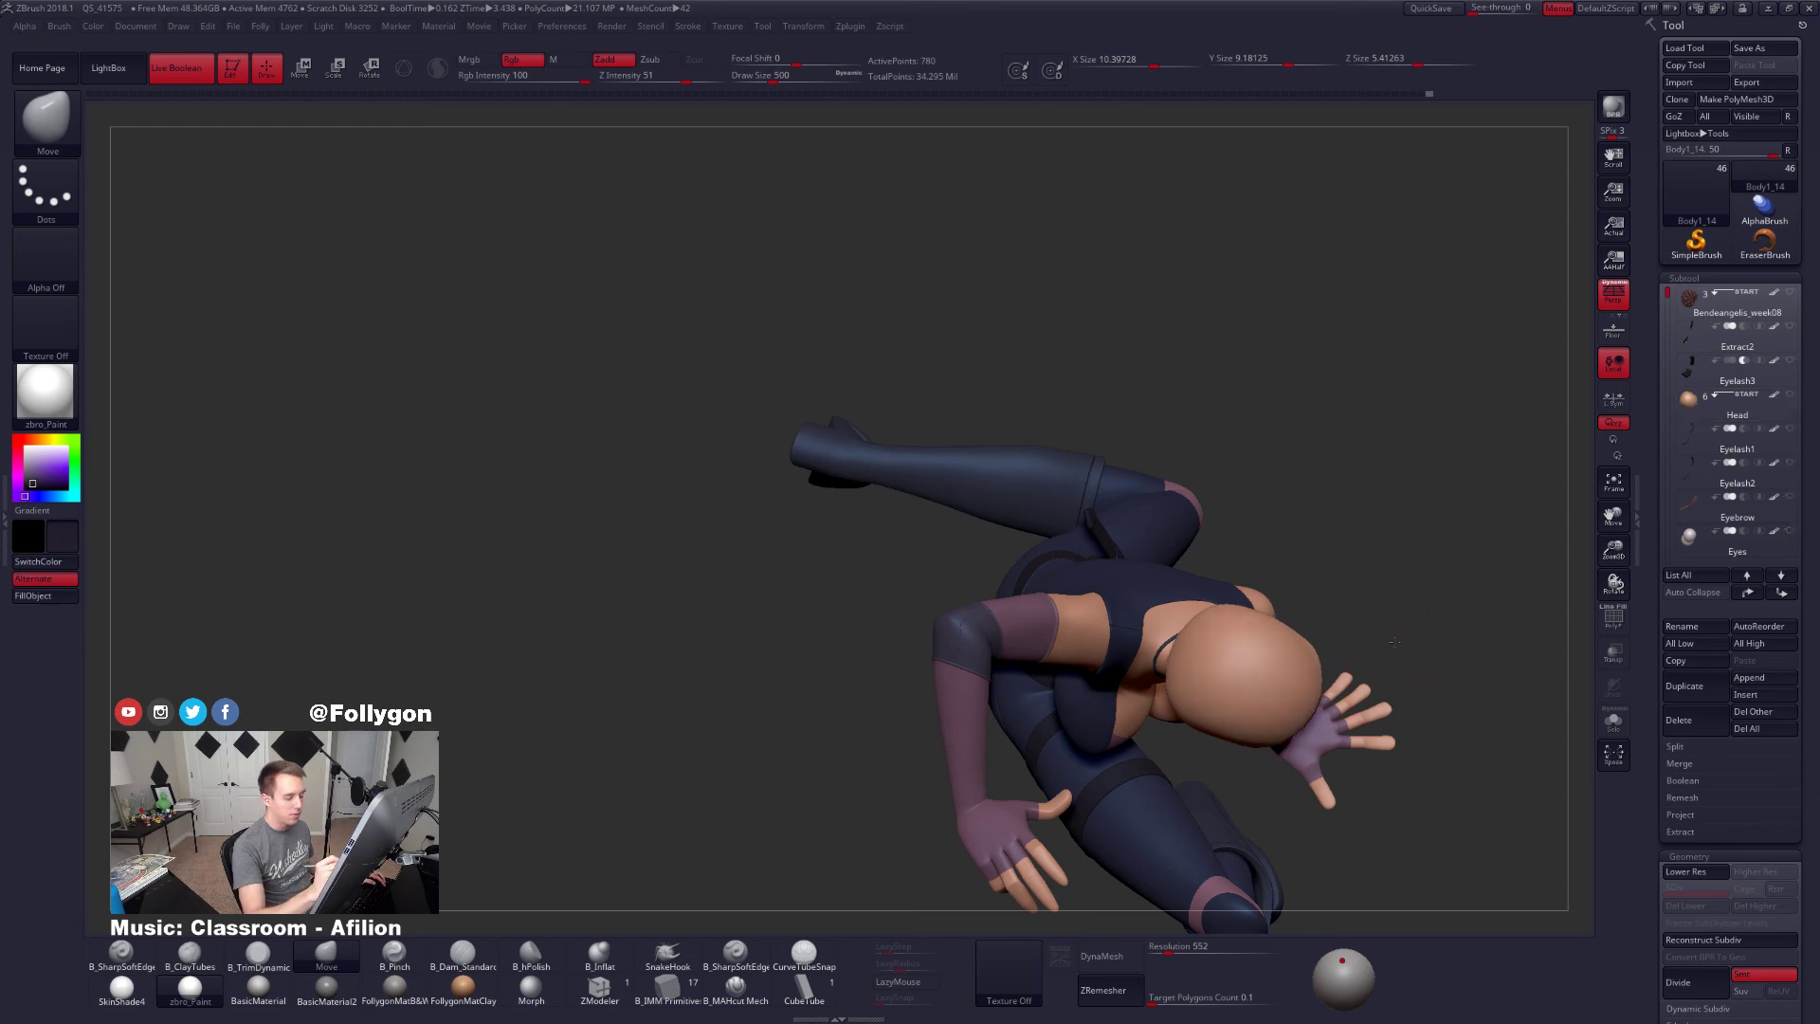
# Isolate the Body subtool, hide its head portion, and bring the other subtools back into view
pyautogui.moveTo(1394, 642); pyautogui.dragTo(1263, 643)
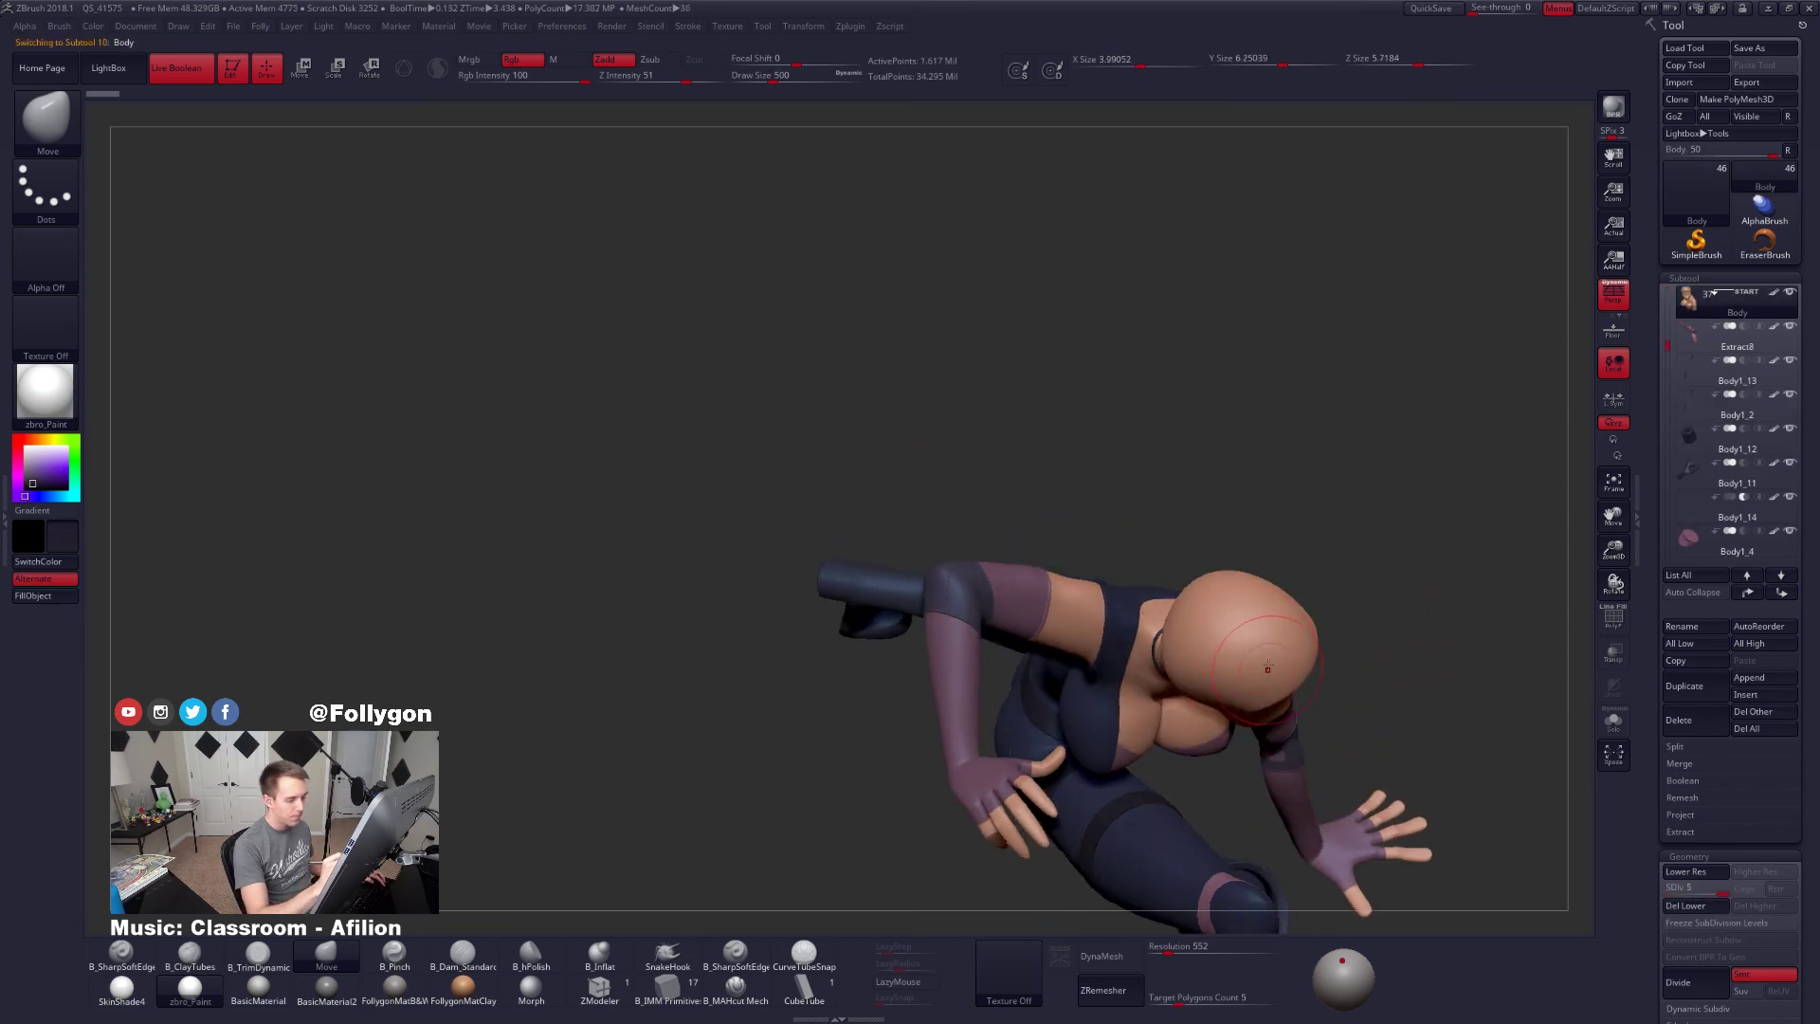
pyautogui.moveTo(1276, 656)
pyautogui.mouseDown(button='right')
pyautogui.moveTo(1260, 360)
pyautogui.moveTo(1266, 641)
pyautogui.mouseUp(button='right')
pyautogui.hotkey('alt', 's')
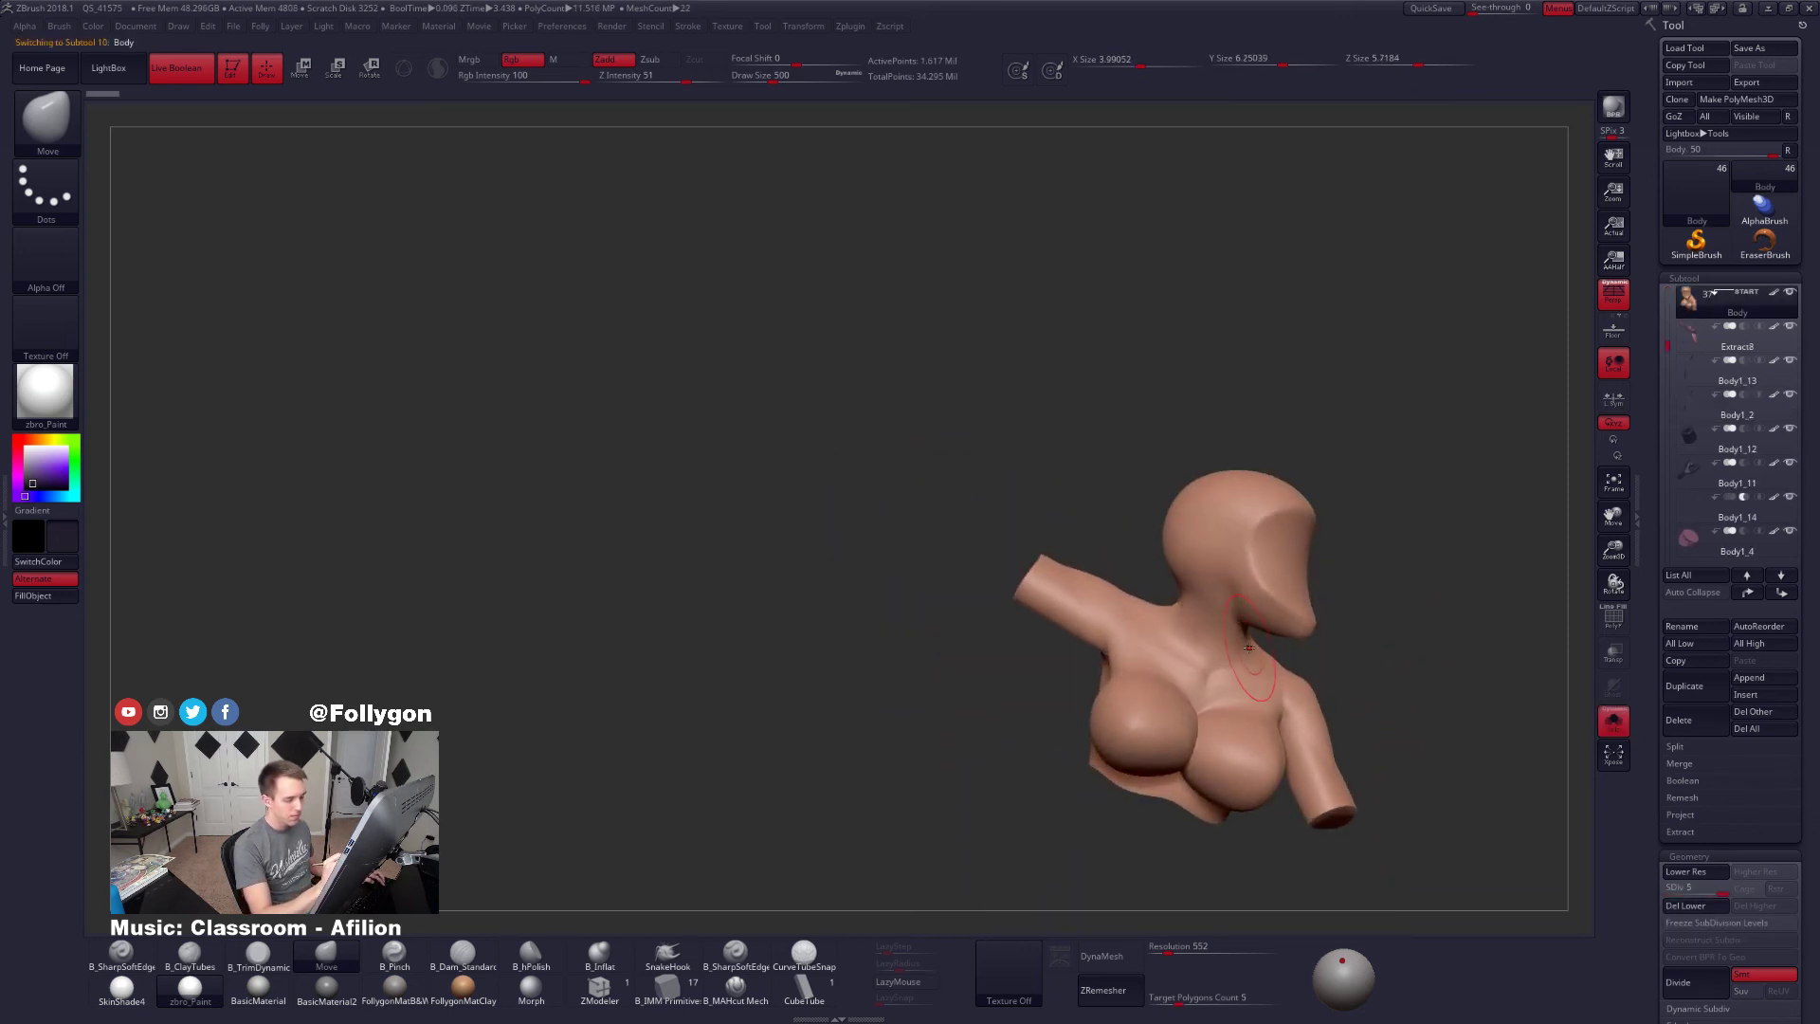
pyautogui.moveTo(1253, 630)
pyautogui.keyDown('ctrl'); pyautogui.keyDown('alt'); pyautogui.keyDown('shift'); pyautogui.mouseDown()
pyautogui.moveTo(1341, 472)
pyautogui.moveTo(1099, 516)
pyautogui.moveTo(1185, 598)
pyautogui.mouseUp(); pyautogui.keyUp('shift'); pyautogui.keyUp('alt'); pyautogui.keyUp('ctrl')
pyautogui.hotkey('alt', 's')
pyautogui.moveTo(1223, 668)
pyautogui.mouseDown(button='right')
pyautogui.moveTo(1252, 782)
pyautogui.moveTo(1270, 507)
pyautogui.mouseUp(button='right')
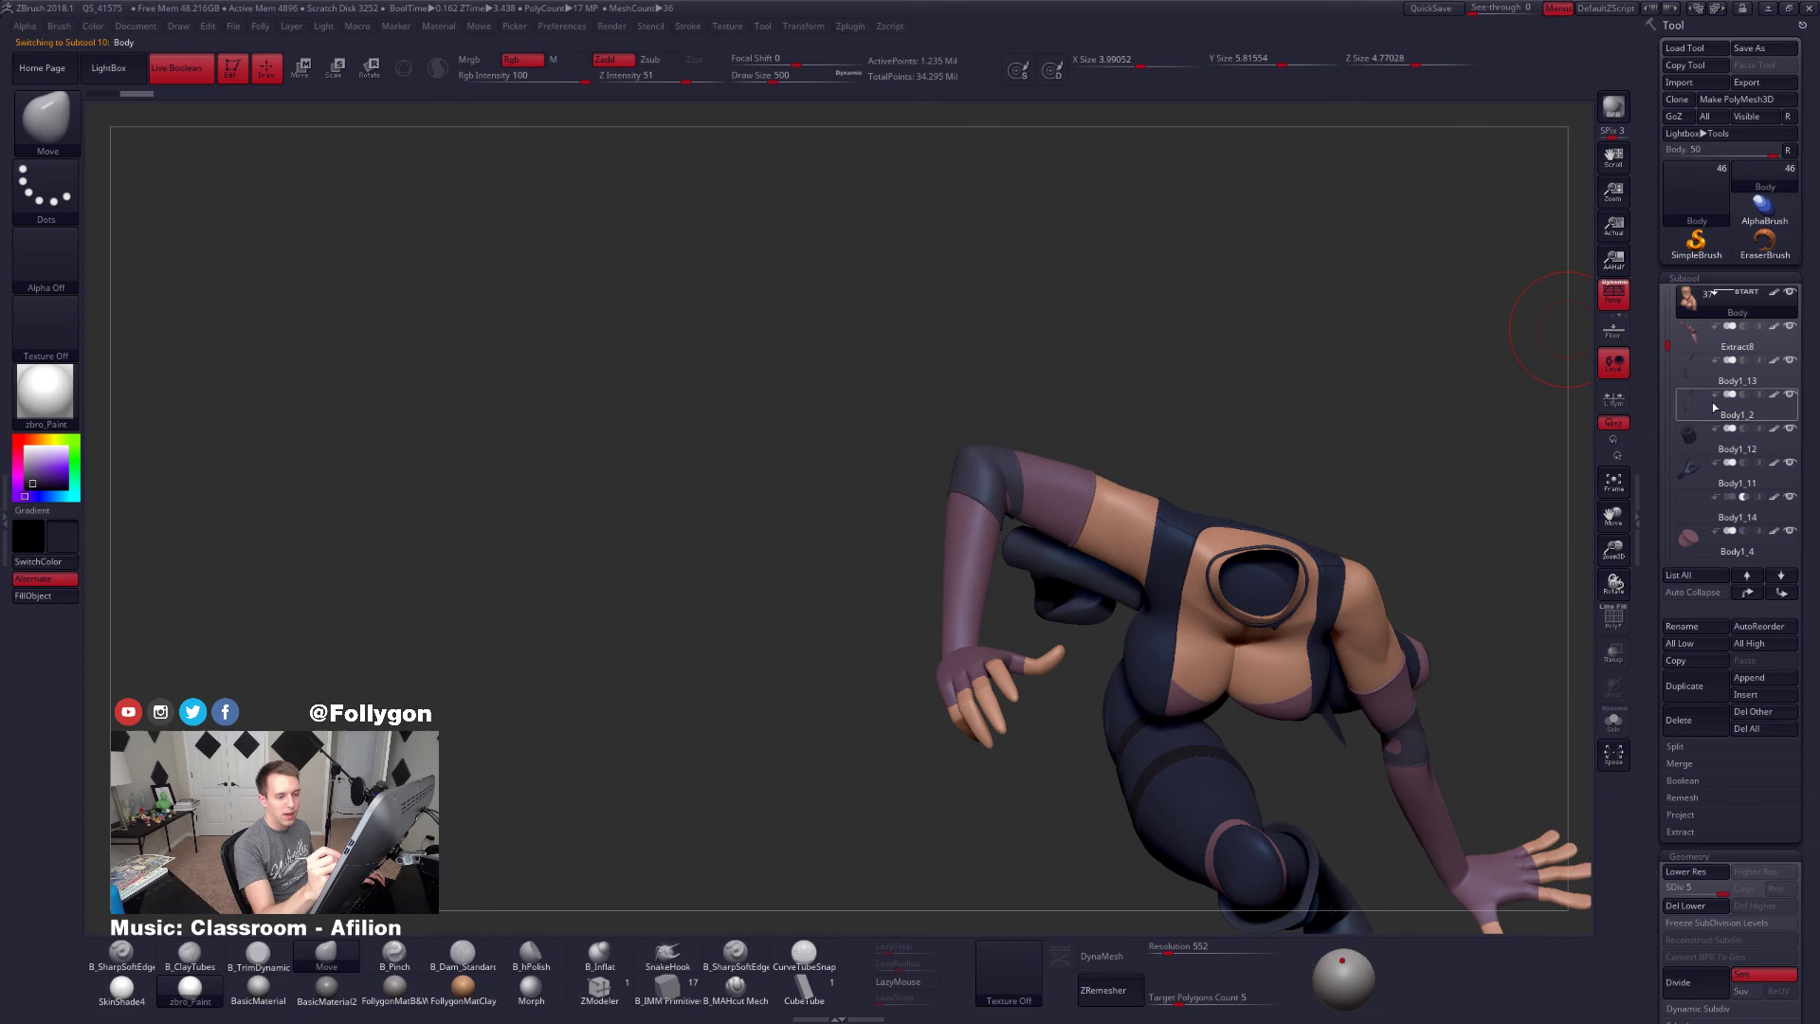
# Select the seam tubes Body1_14 and set the Move brush's Draw Size to 292 at the raised arm's shoulder
pyautogui.click(1695, 486)
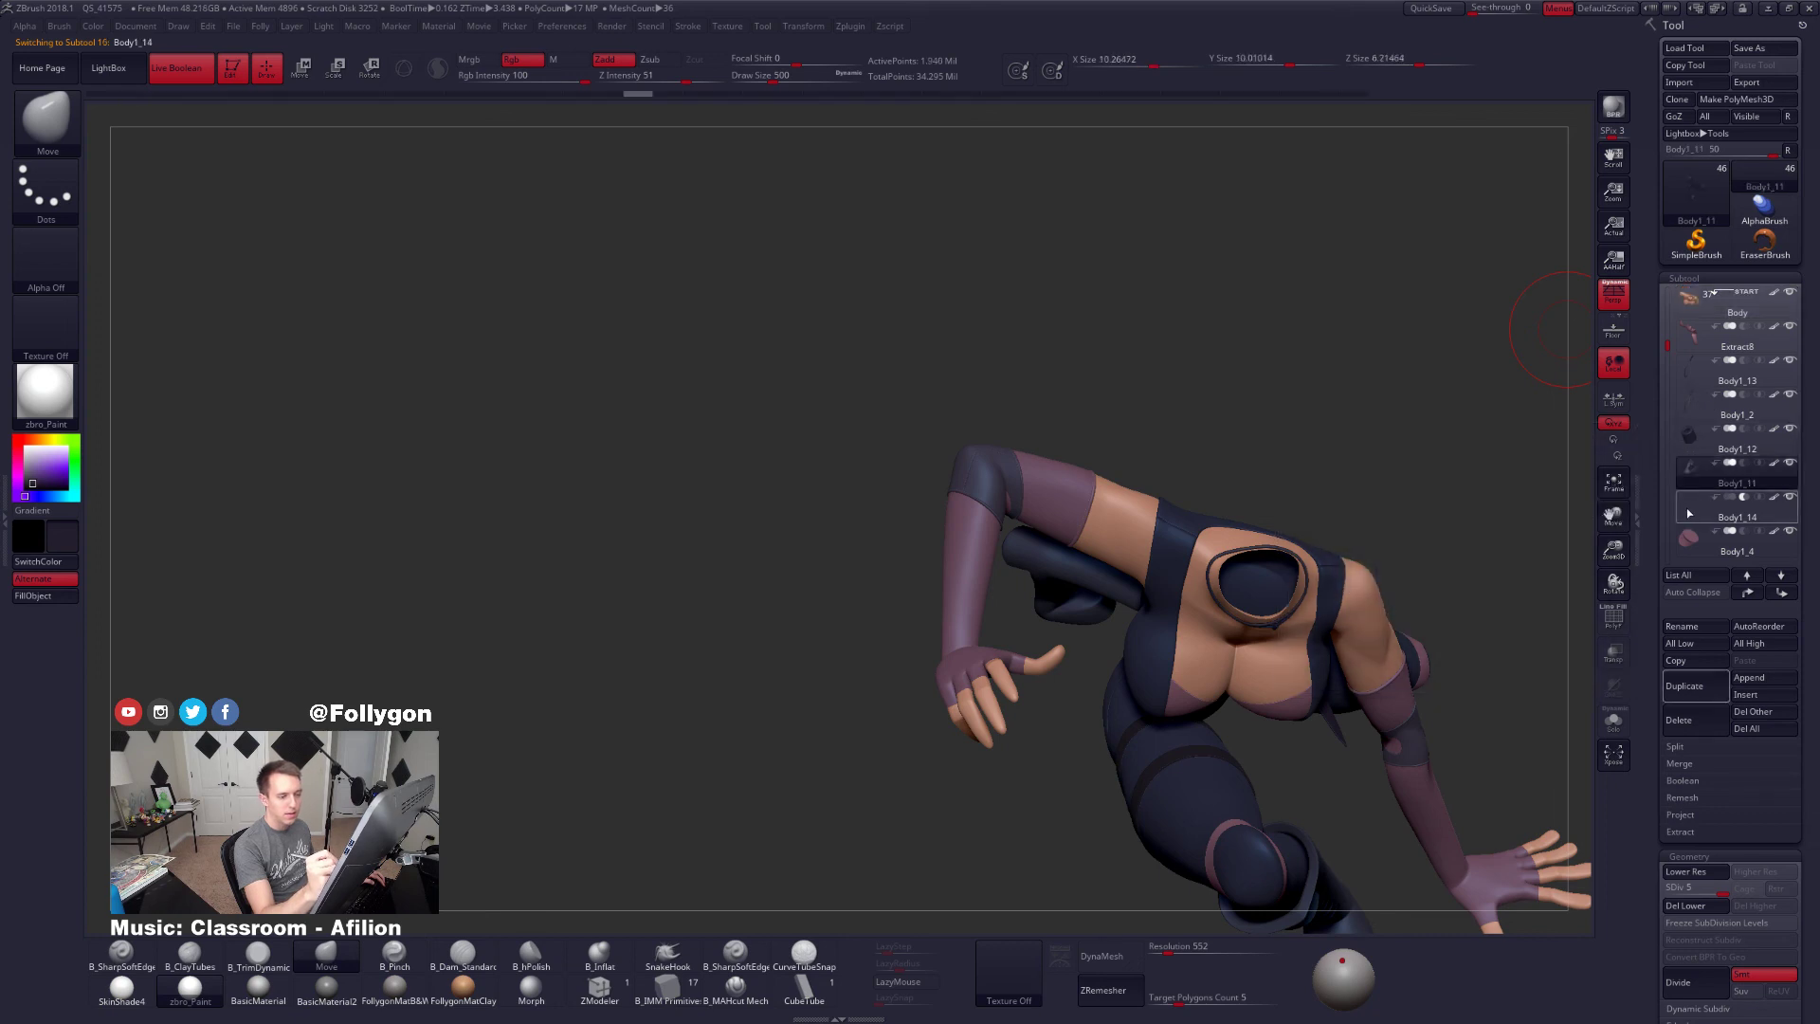
pyautogui.click(1694, 513)
pyautogui.moveTo(1175, 351)
pyautogui.mouseDown()
pyautogui.moveTo(1167, 541)
pyautogui.moveTo(1185, 579)
pyautogui.moveTo(1385, 739)
pyautogui.mouseUp()
pyautogui.press('space')
pyautogui.moveTo(1143, 531); pyautogui.dragTo(1134, 531)
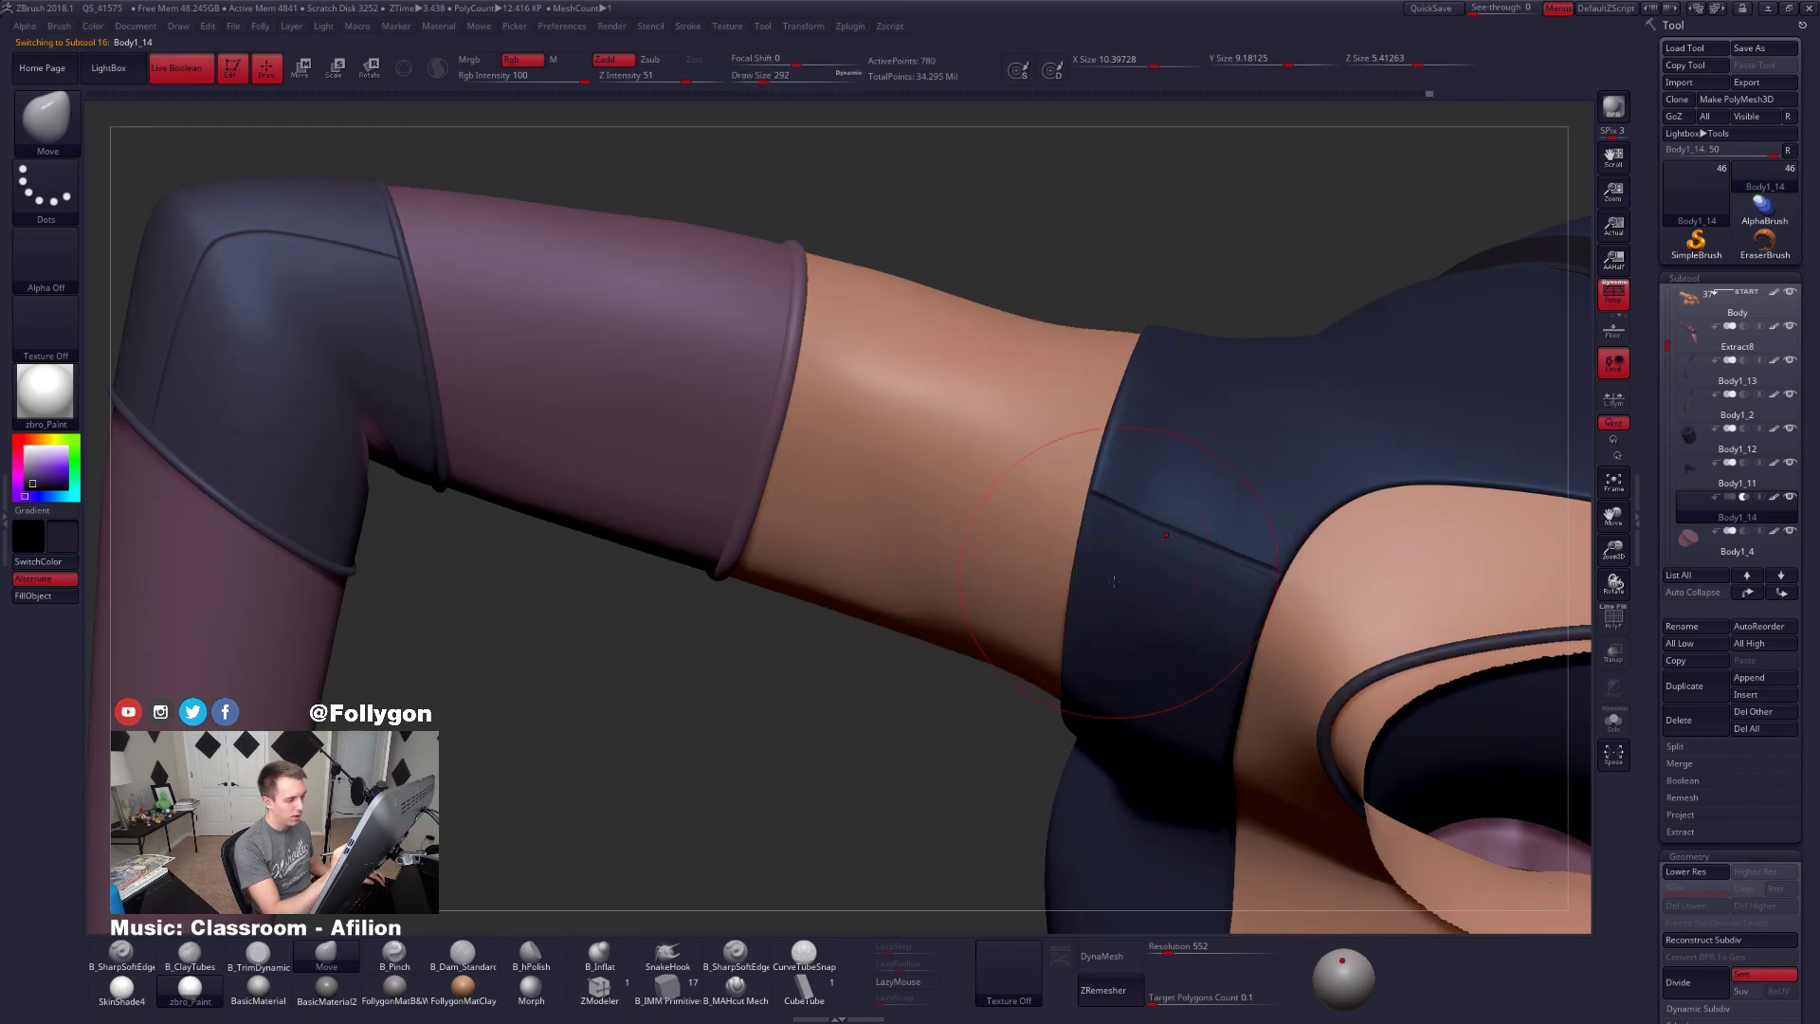
# Move the seam tube on the raised arm's shoulder strap down onto the suit surface, checking its placement in wireframe
pyautogui.moveTo(1005, 806); pyautogui.dragTo(971, 766)
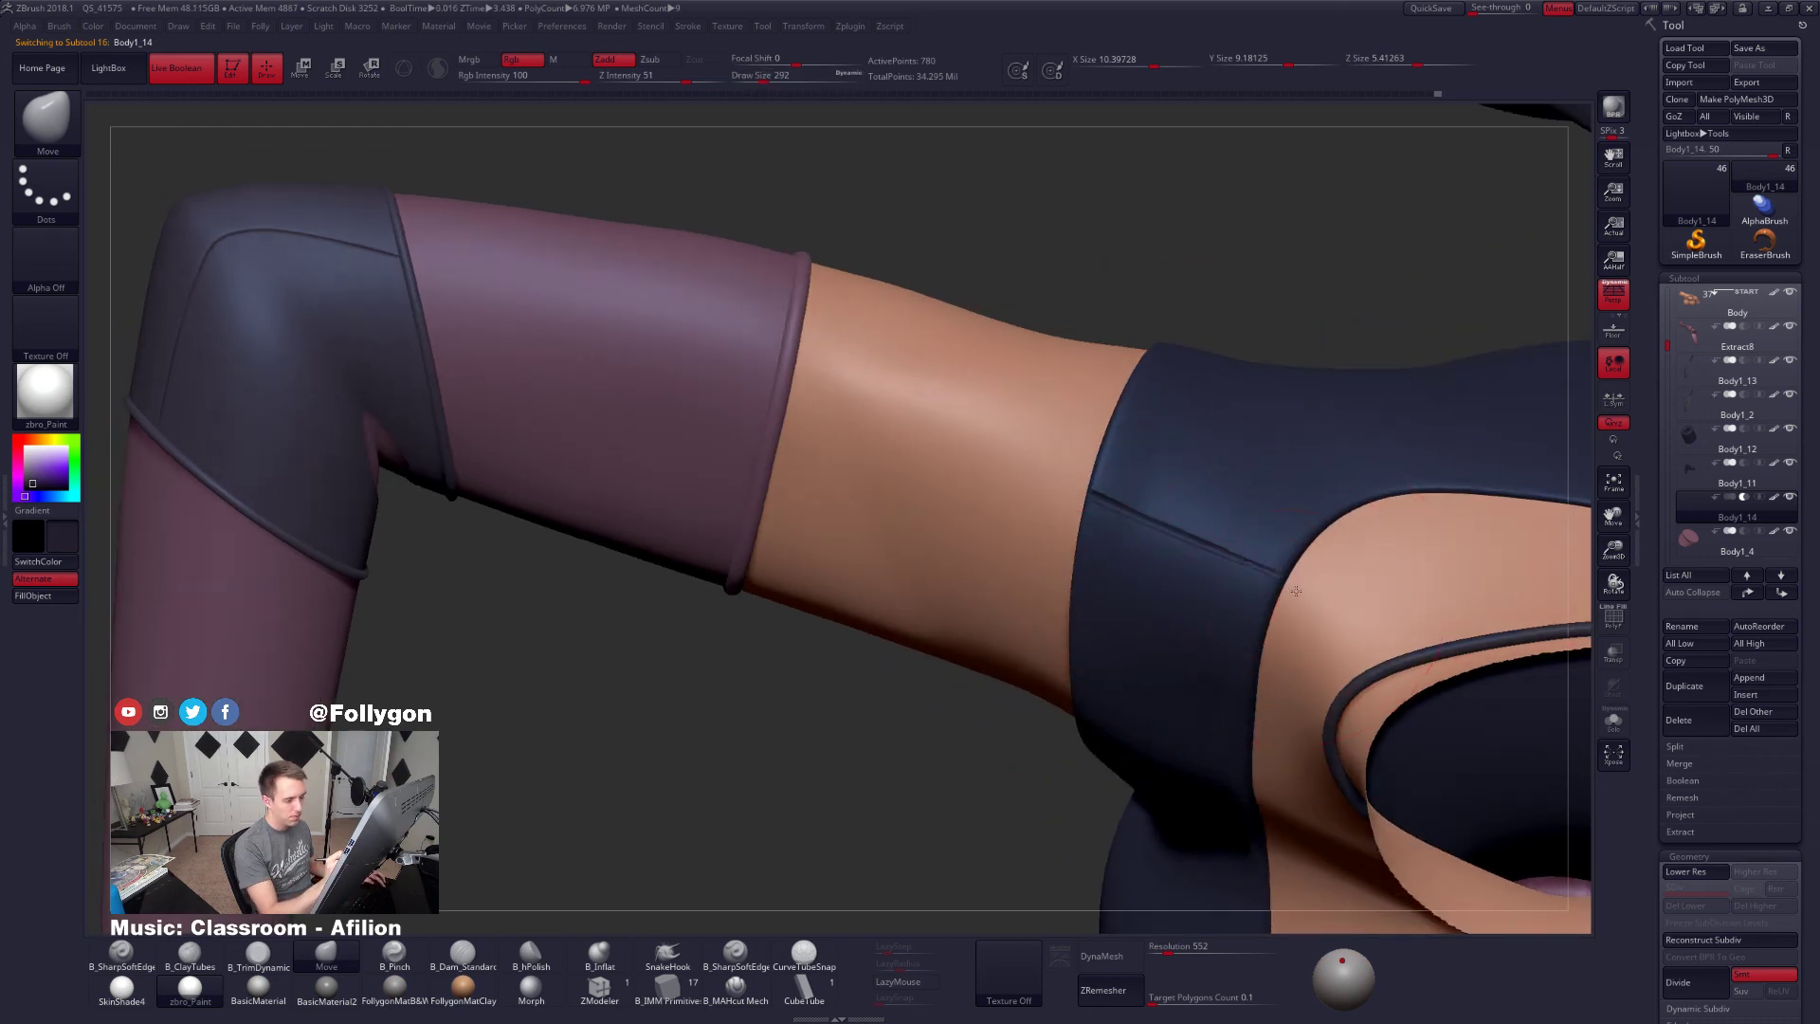
pyautogui.hotkey('ctrl', 'z')
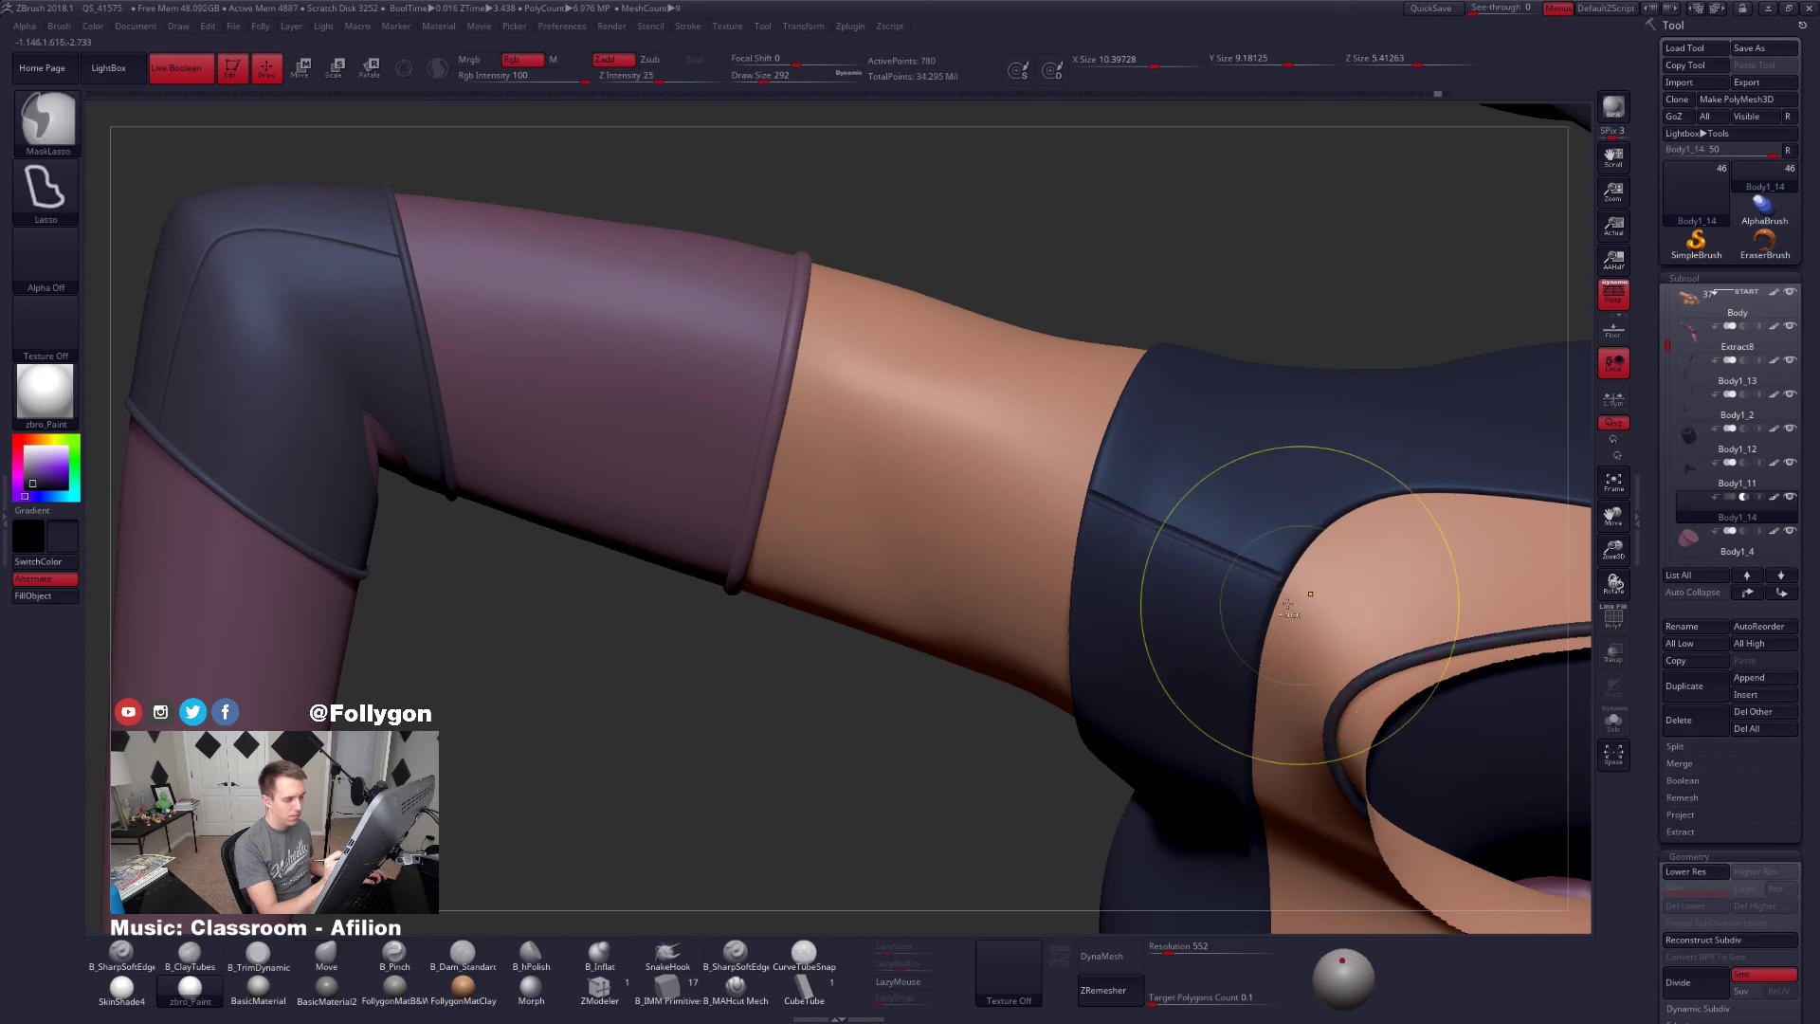
pyautogui.keyDown('shift'); pyautogui.moveTo(1312, 601); pyautogui.dragTo(1301, 585); pyautogui.keyUp('shift')
pyautogui.moveTo(1313, 598)
pyautogui.mouseDown(button='right')
pyautogui.moveTo(1323, 547)
pyautogui.moveTo(1281, 585)
pyautogui.mouseUp(button='right')
pyautogui.hotkey('shift', 'f')
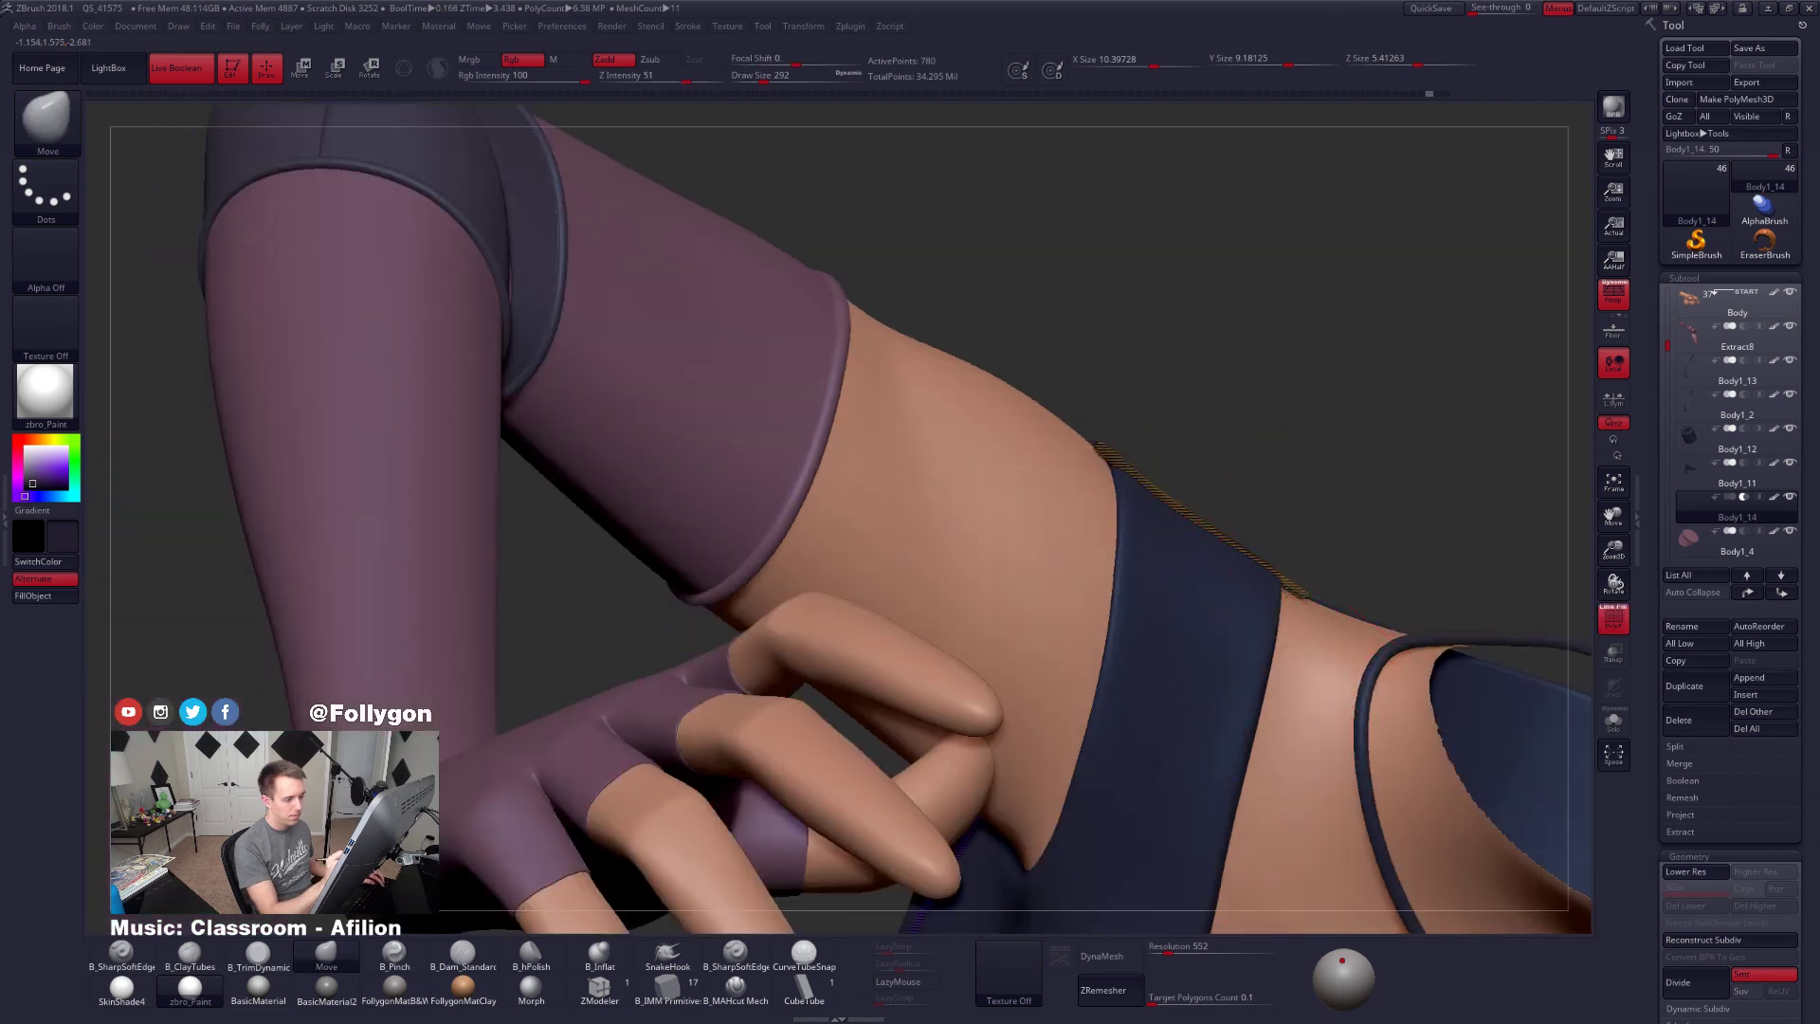
pyautogui.hotkey('shift', 'f')
pyautogui.moveTo(1300, 731); pyautogui.dragTo(1102, 471, button='right')
pyautogui.hotkey('shift', 'f')
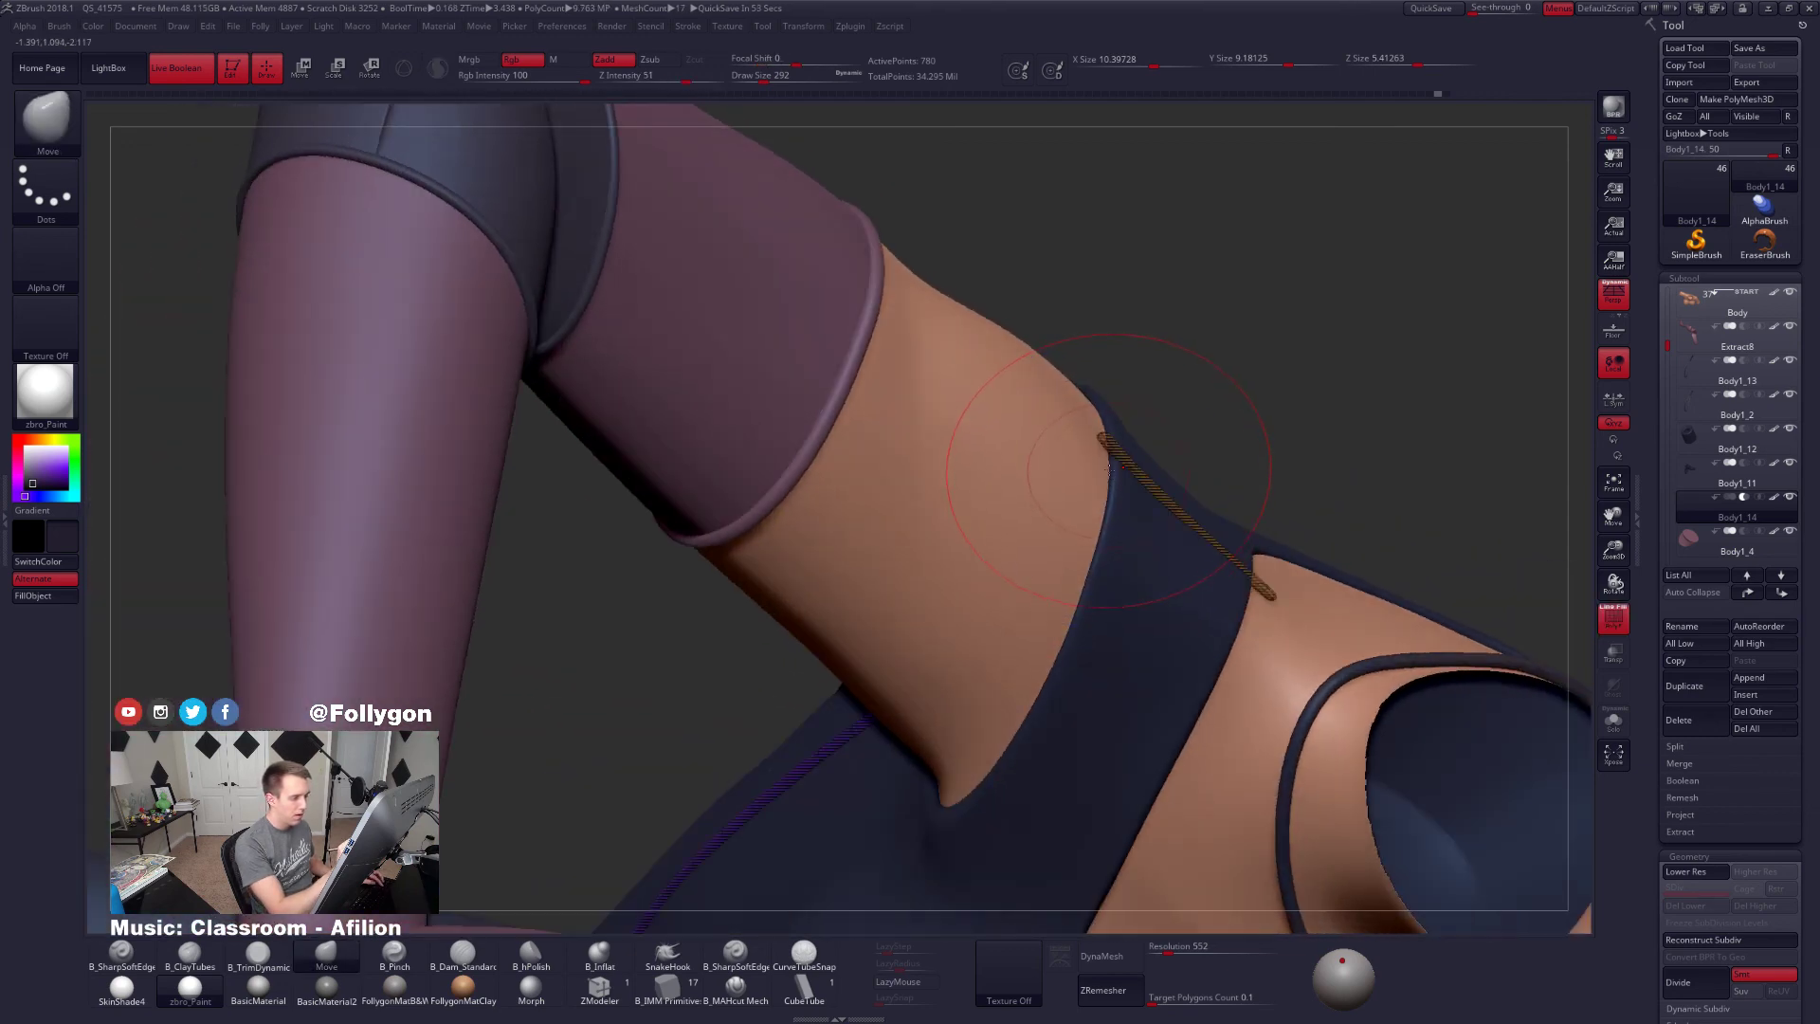
pyautogui.hotkey('shift', 'f')
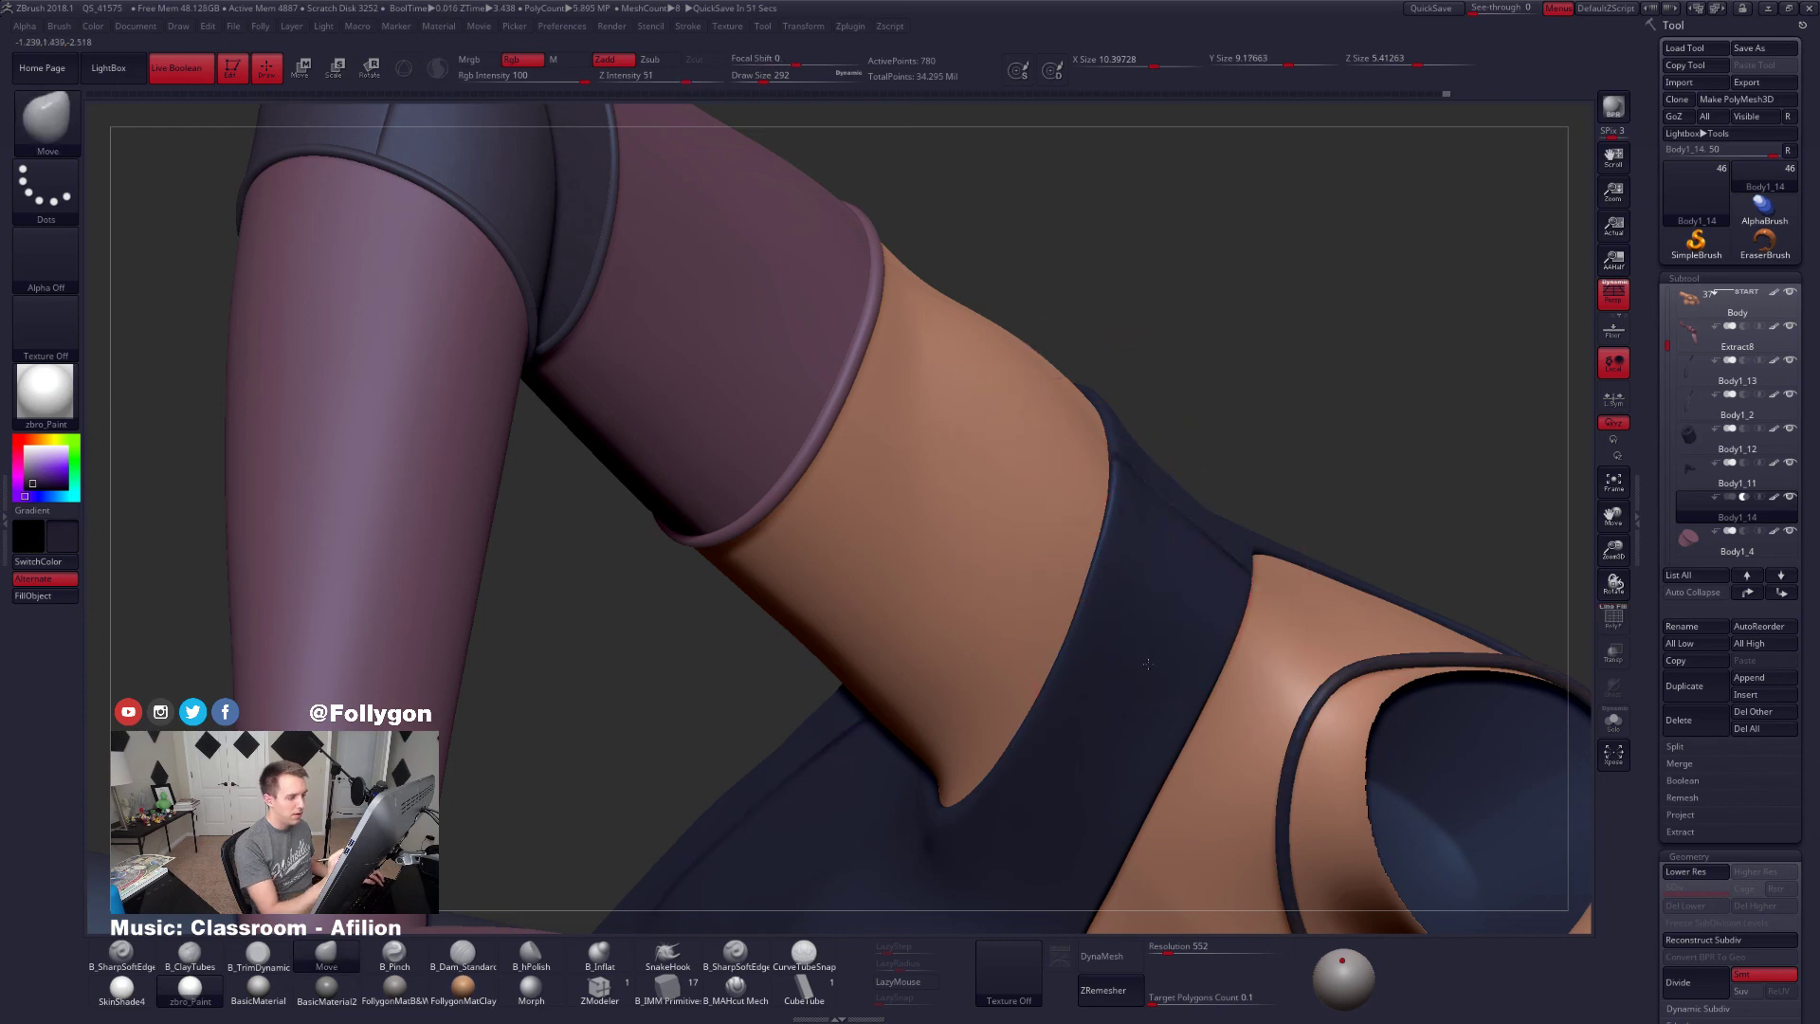
# Set the Draw Size to 170 and isolate the seam tubes in wireframe to check the opposite shoulder's tube
pyautogui.moveTo(1147, 663); pyautogui.dragTo(1100, 578, button='right')
pyautogui.moveTo(1090, 686)
pyautogui.keyDown('alt'); pyautogui.mouseDown(button='right')
pyautogui.moveTo(980, 655)
pyautogui.moveTo(1181, 569)
pyautogui.moveTo(1170, 508)
pyautogui.moveTo(1173, 592)
pyautogui.mouseUp(button='right'); pyautogui.keyUp('alt')
pyautogui.hotkey('alt', 's')
pyautogui.press('space')
pyautogui.moveTo(1026, 487); pyautogui.dragTo(1009, 487)
pyautogui.hotkey('alt', 's')
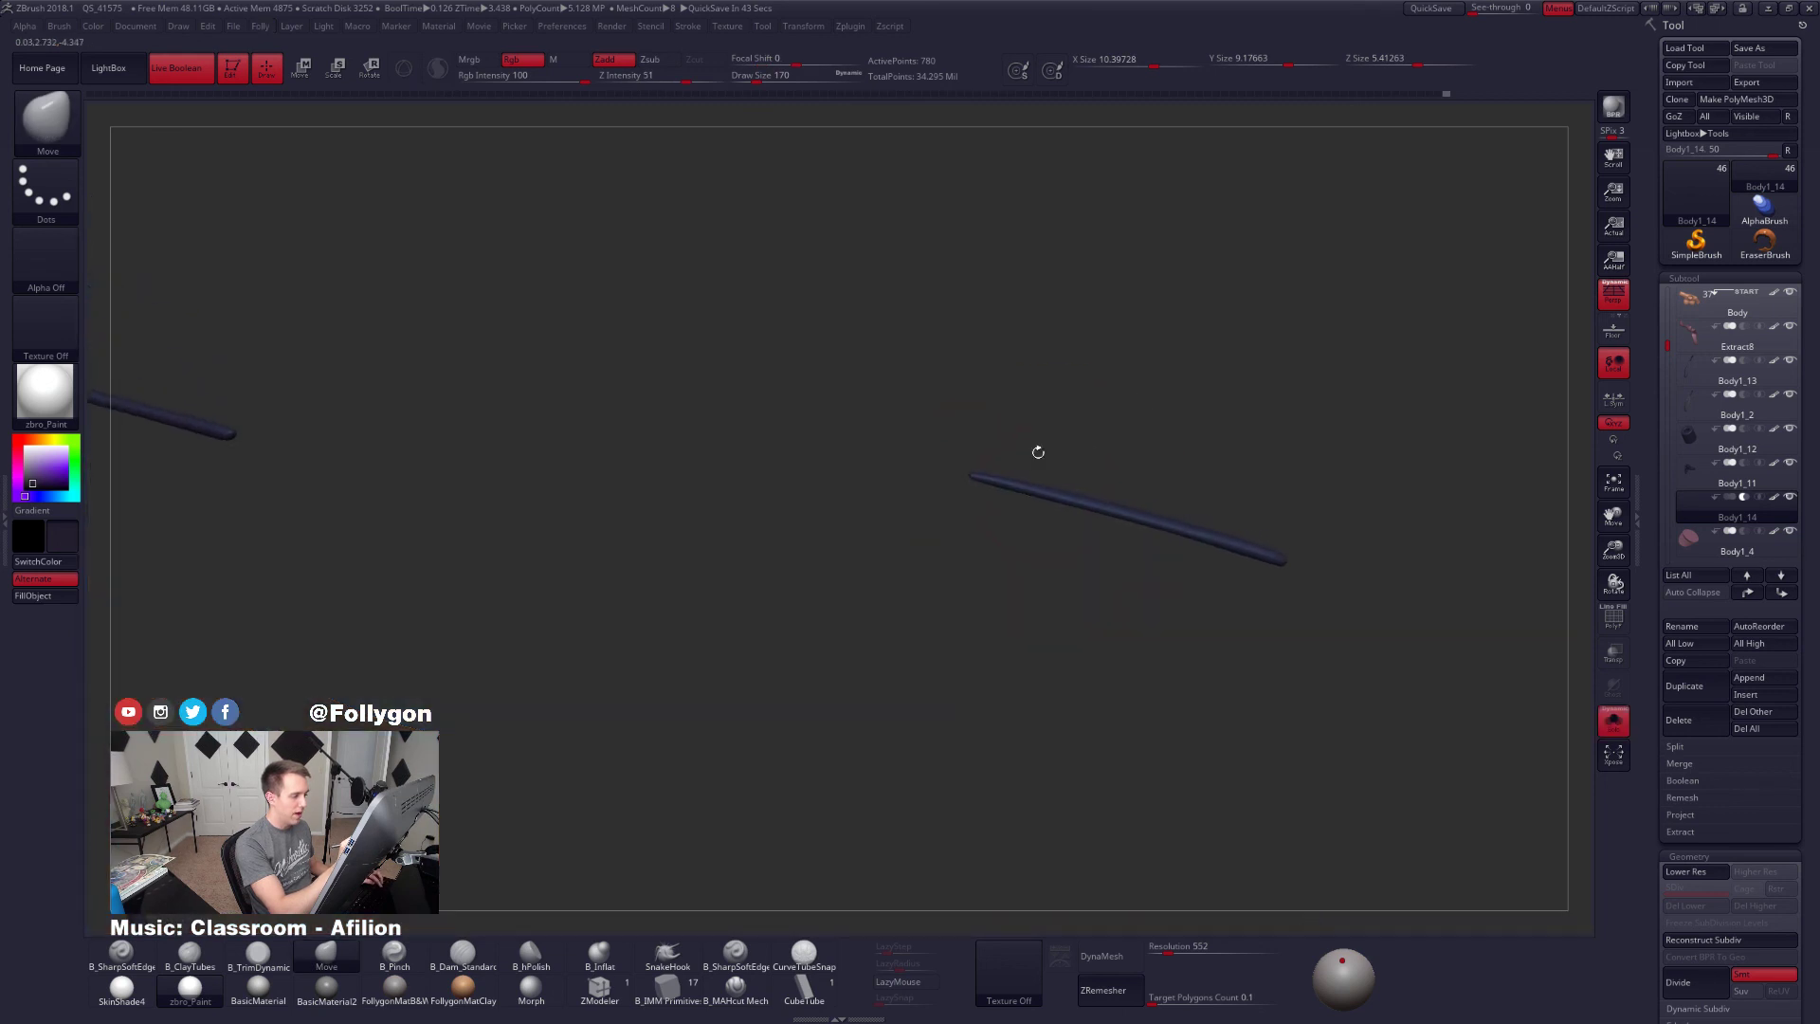
pyautogui.hotkey('shift', 'f')
pyautogui.moveTo(998, 493); pyautogui.dragTo(996, 692, button='right')
pyautogui.press('space')
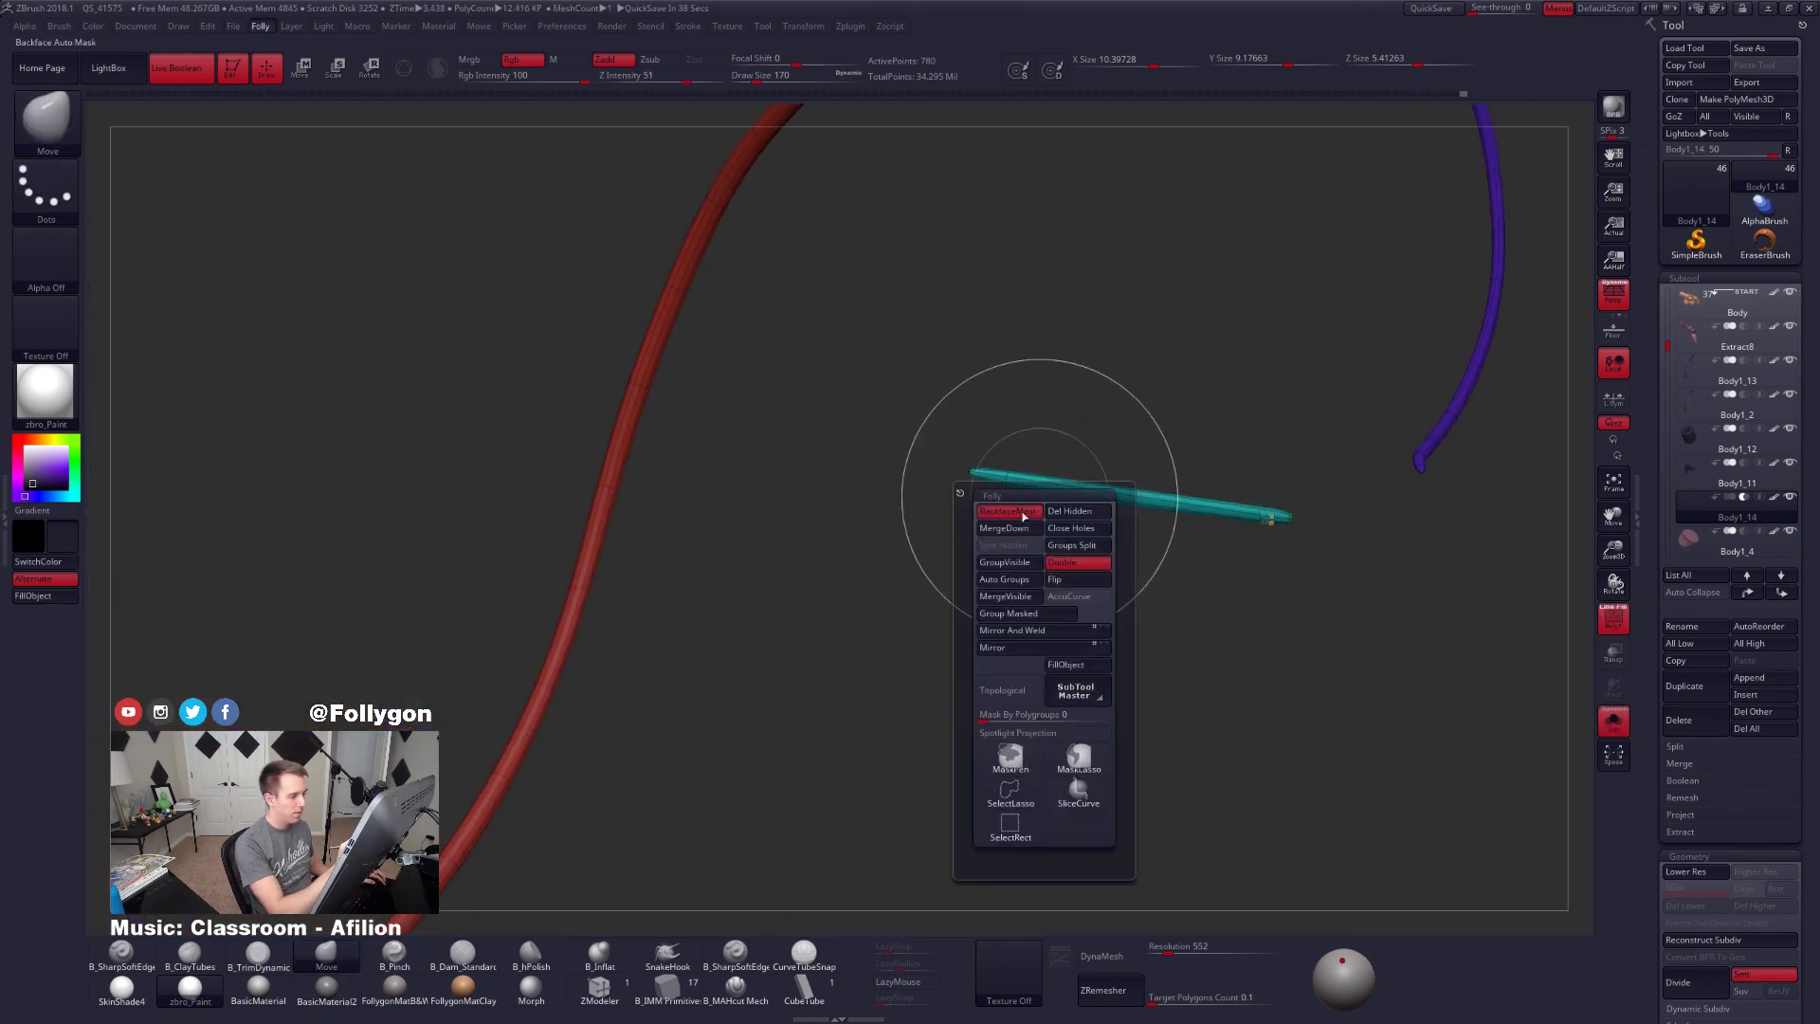
pyautogui.hotkey('alt', 's')
pyautogui.hotkey('shift', 'f')
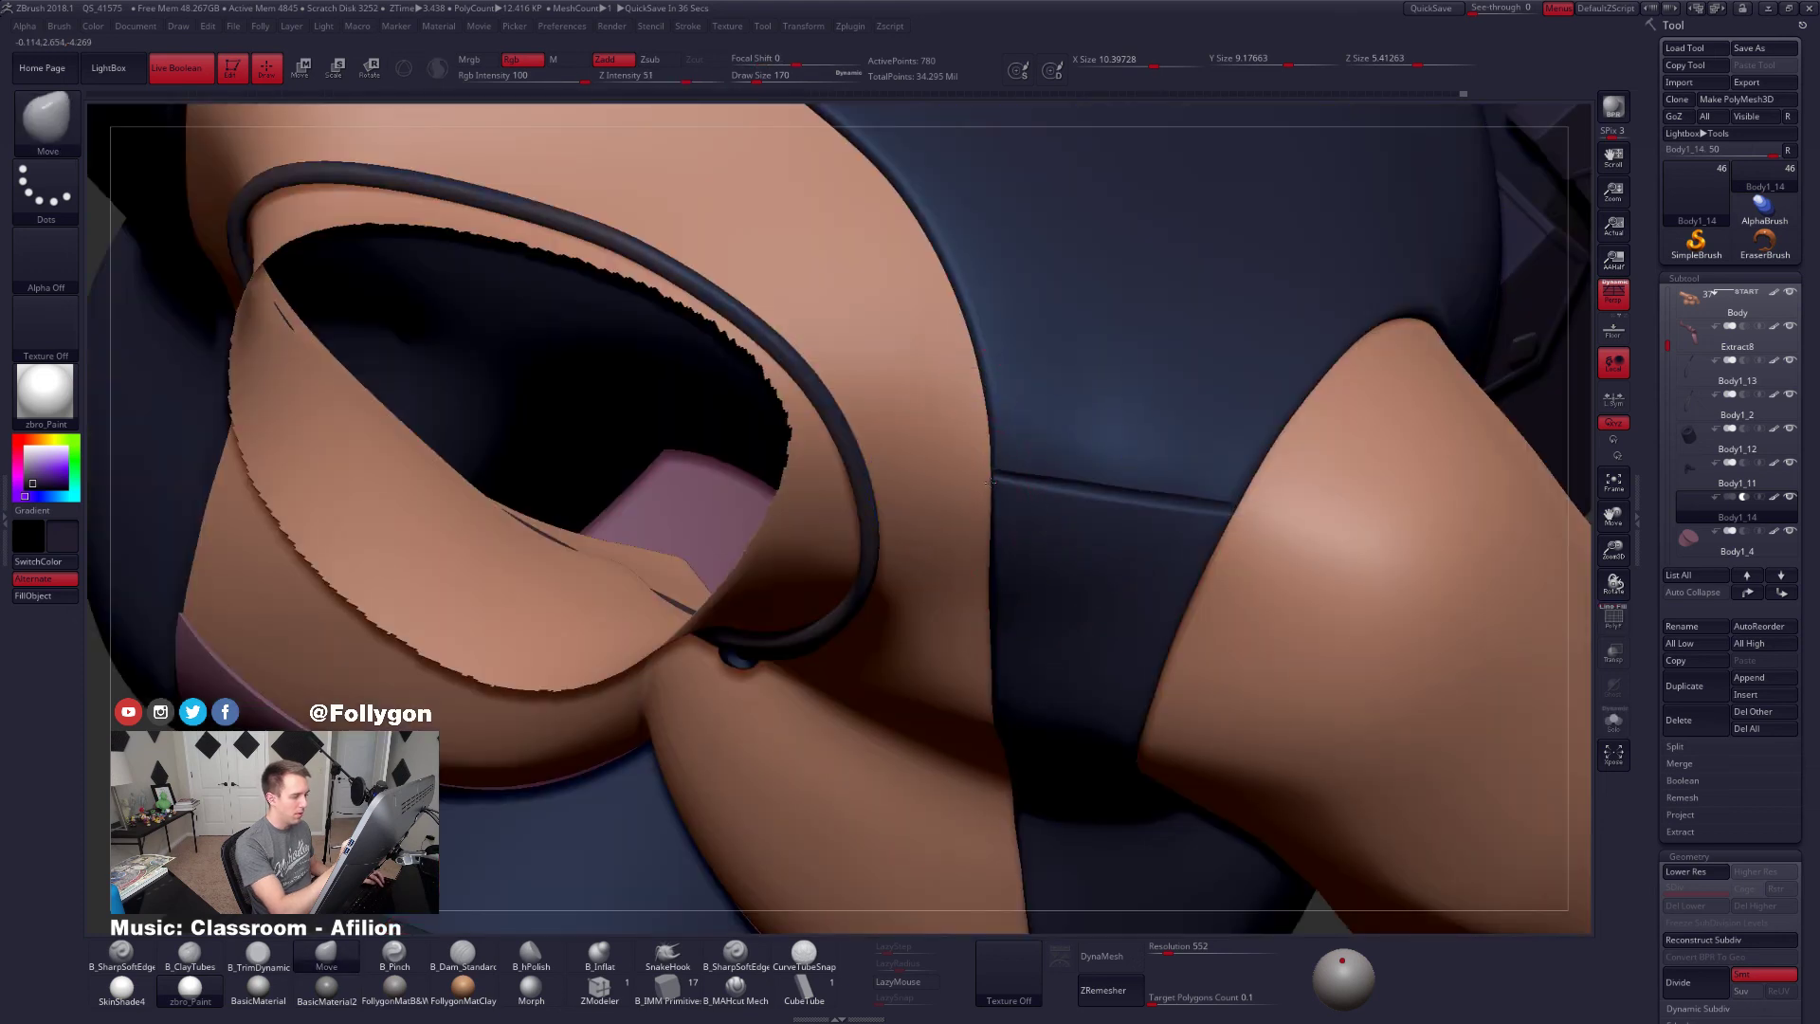
# Enlarge the Move brush to 252 and fit the opposite shoulder's seam tube to the strap
pyautogui.moveTo(1175, 536); pyautogui.dragTo(1045, 506, button='right')
pyautogui.press('space')
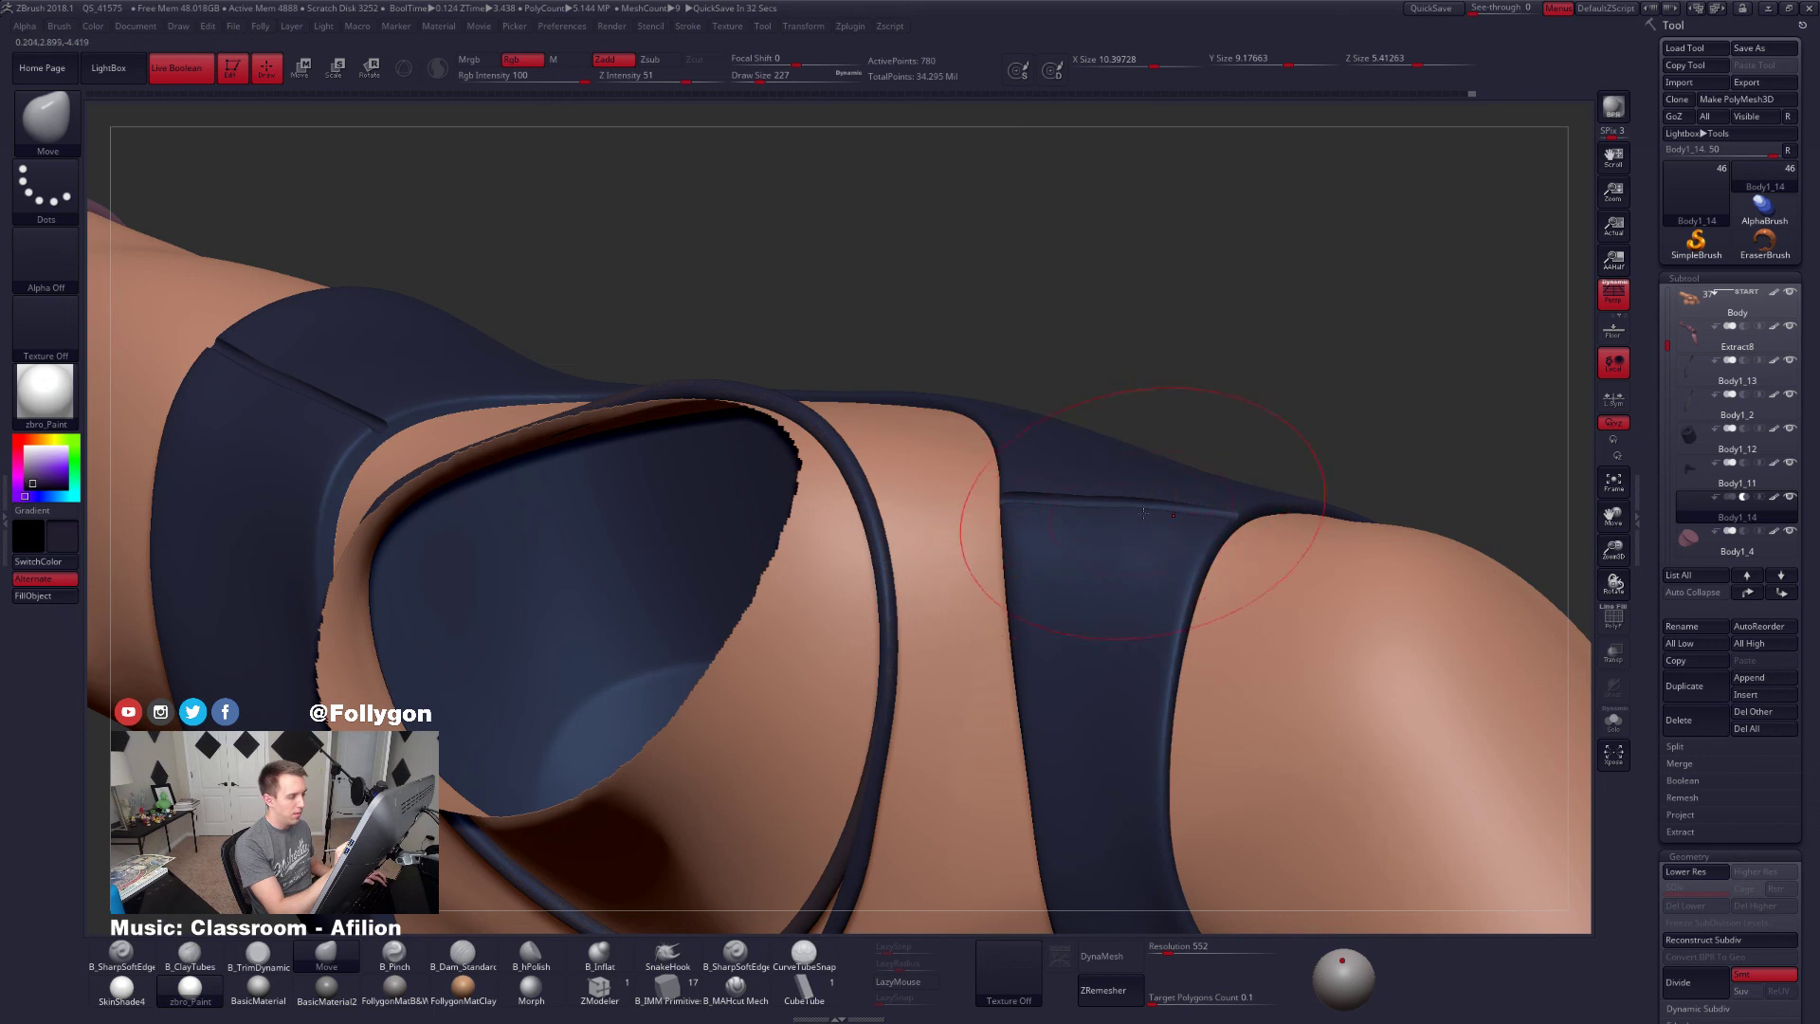
pyautogui.press('space')
pyautogui.moveTo(1154, 510); pyautogui.dragTo(1237, 524)
pyautogui.press('space')
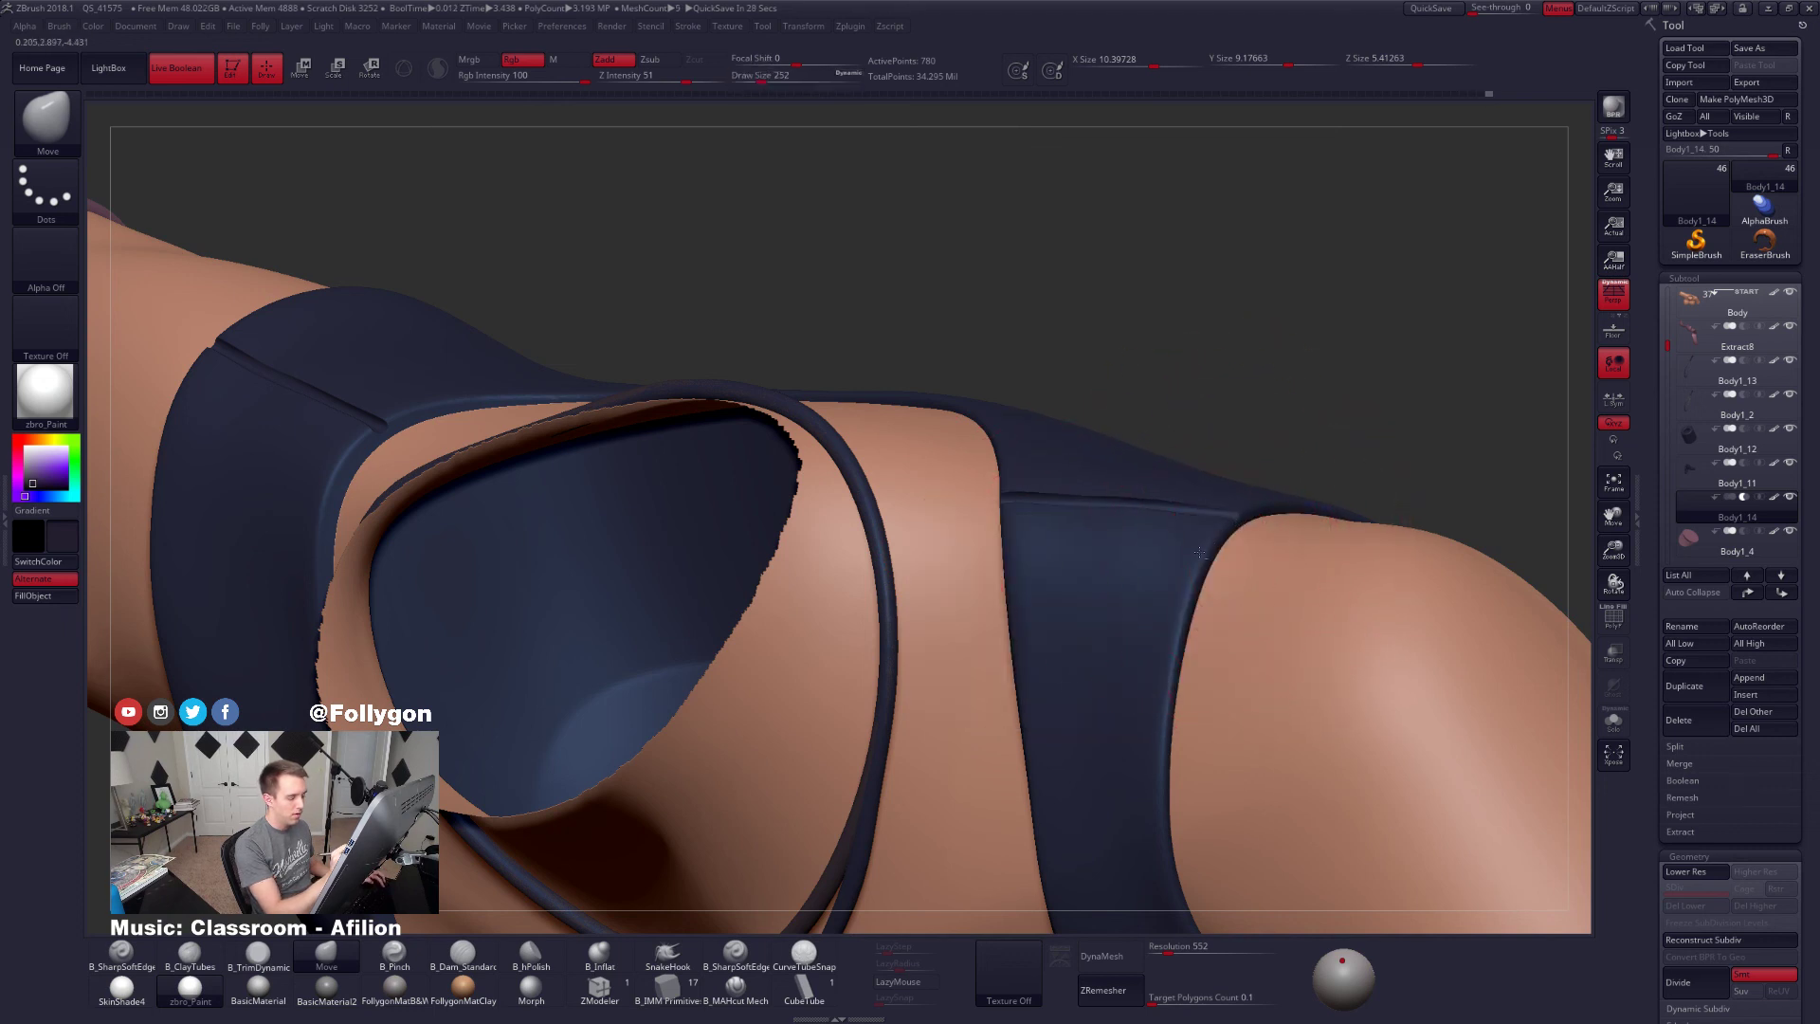
# Select the bodysuit Body1_11, check its wireframe, and lower it to subdivision level 2
pyautogui.keyDown('alt'); pyautogui.click(1185, 563); pyautogui.keyUp('alt')
pyautogui.hotkey('shift', 'f')
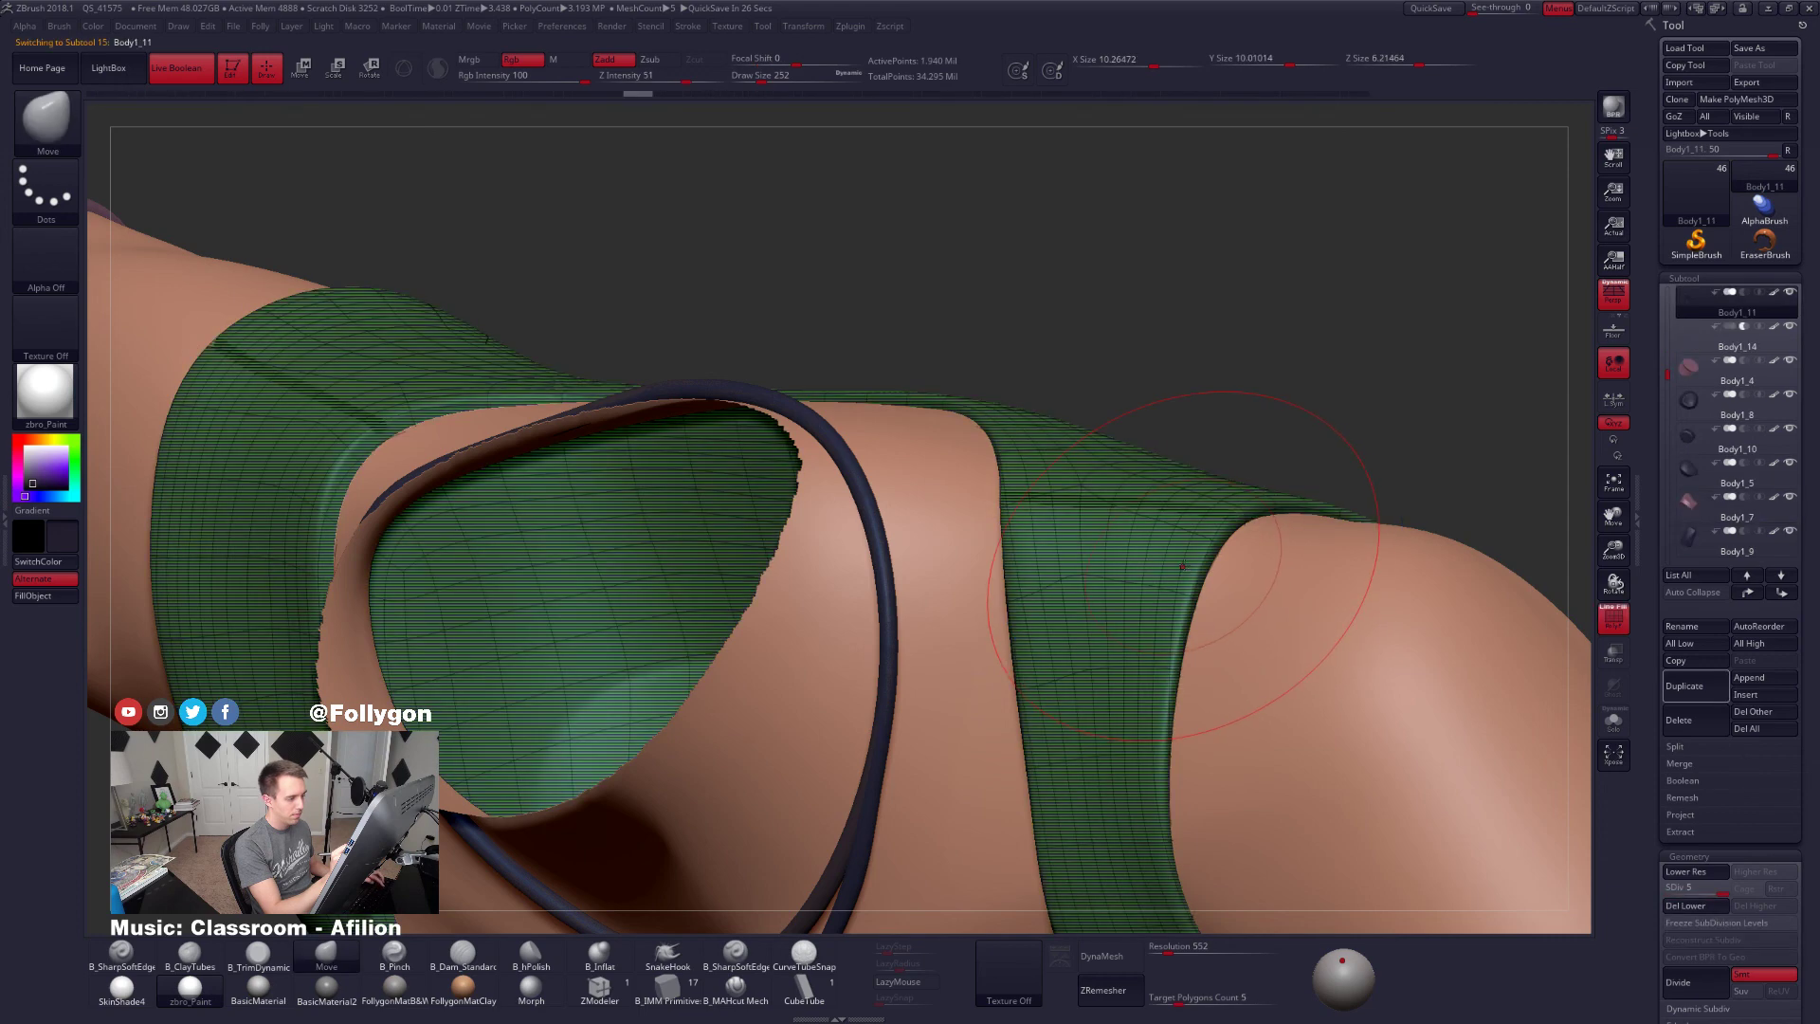
pyautogui.moveTo(1182, 567)
pyautogui.mouseDown(button='right')
pyautogui.moveTo(1224, 538)
pyautogui.moveTo(1142, 545)
pyautogui.mouseUp(button='right')
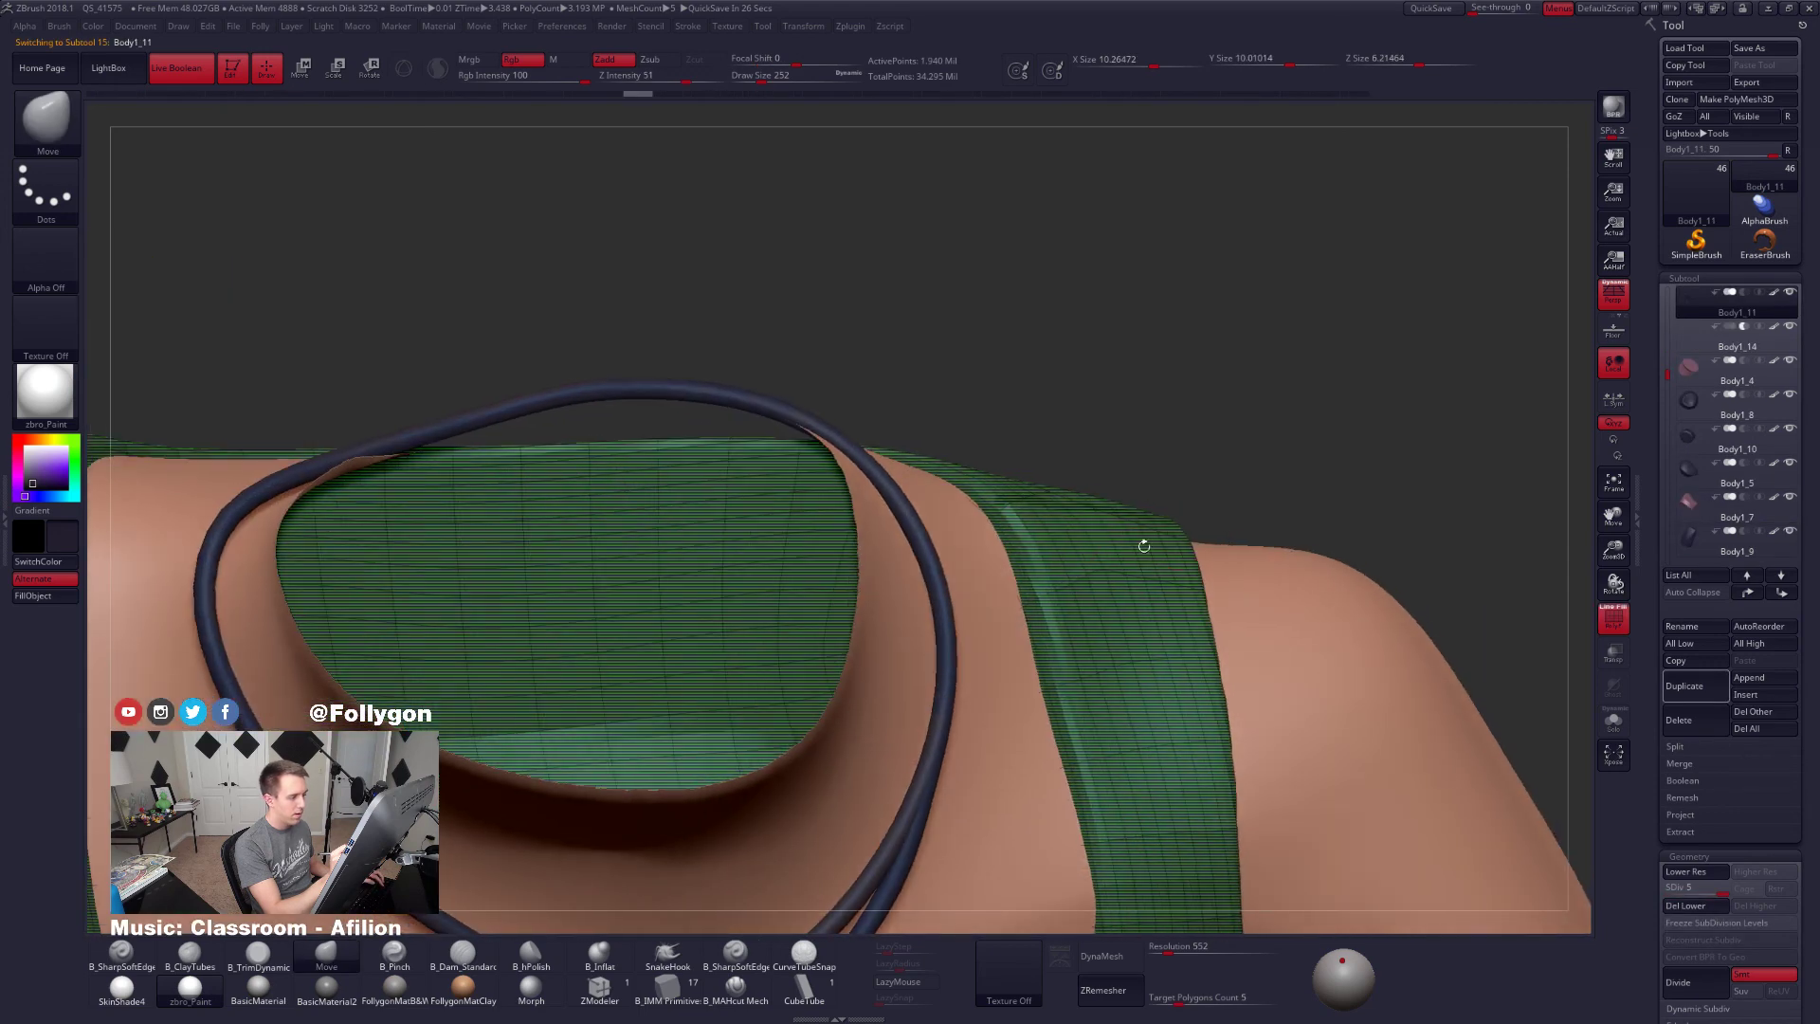
pyautogui.hotkey('shift', 'f')
pyautogui.hotkey('shift', 'd')
pyautogui.hotkey('shift', 'd')
pyautogui.hotkey('shift', 'd')
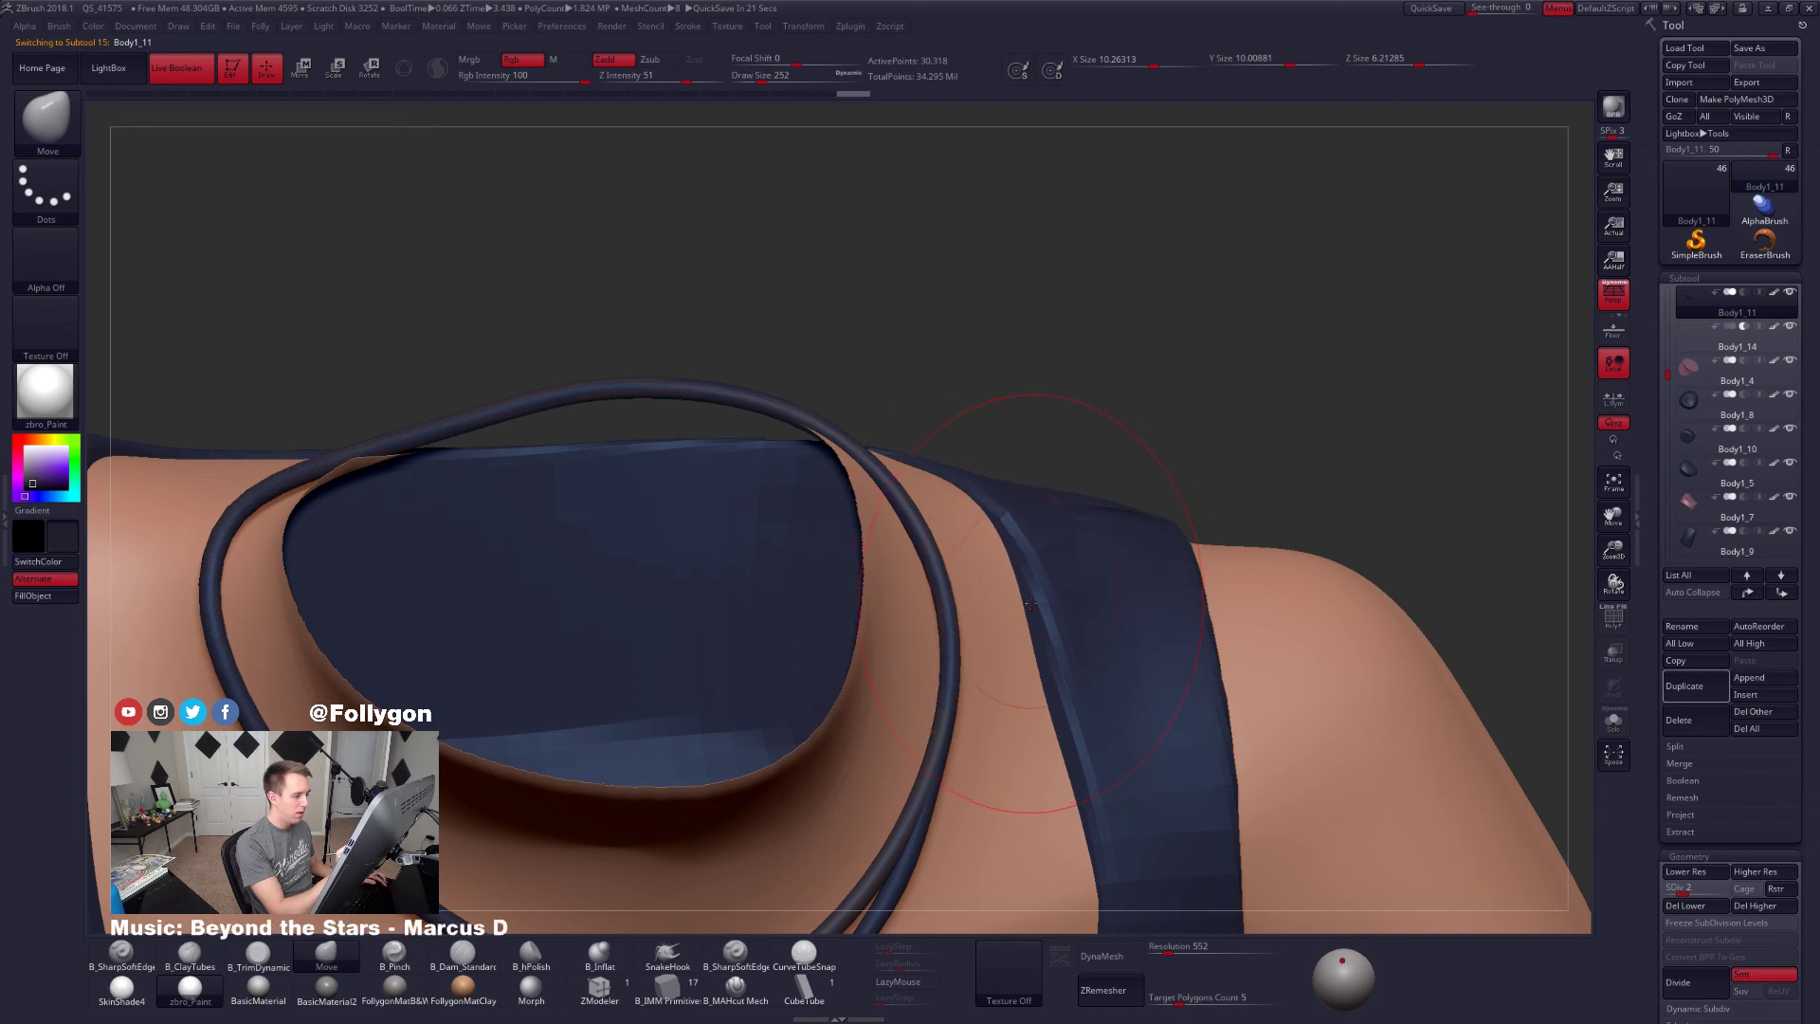
# Raise the bodysuit to subdivision level 3 and examine the inner edges of both shoulder straps
pyautogui.moveTo(1002, 559); pyautogui.dragTo(1038, 603, button='right')
pyautogui.press('d')
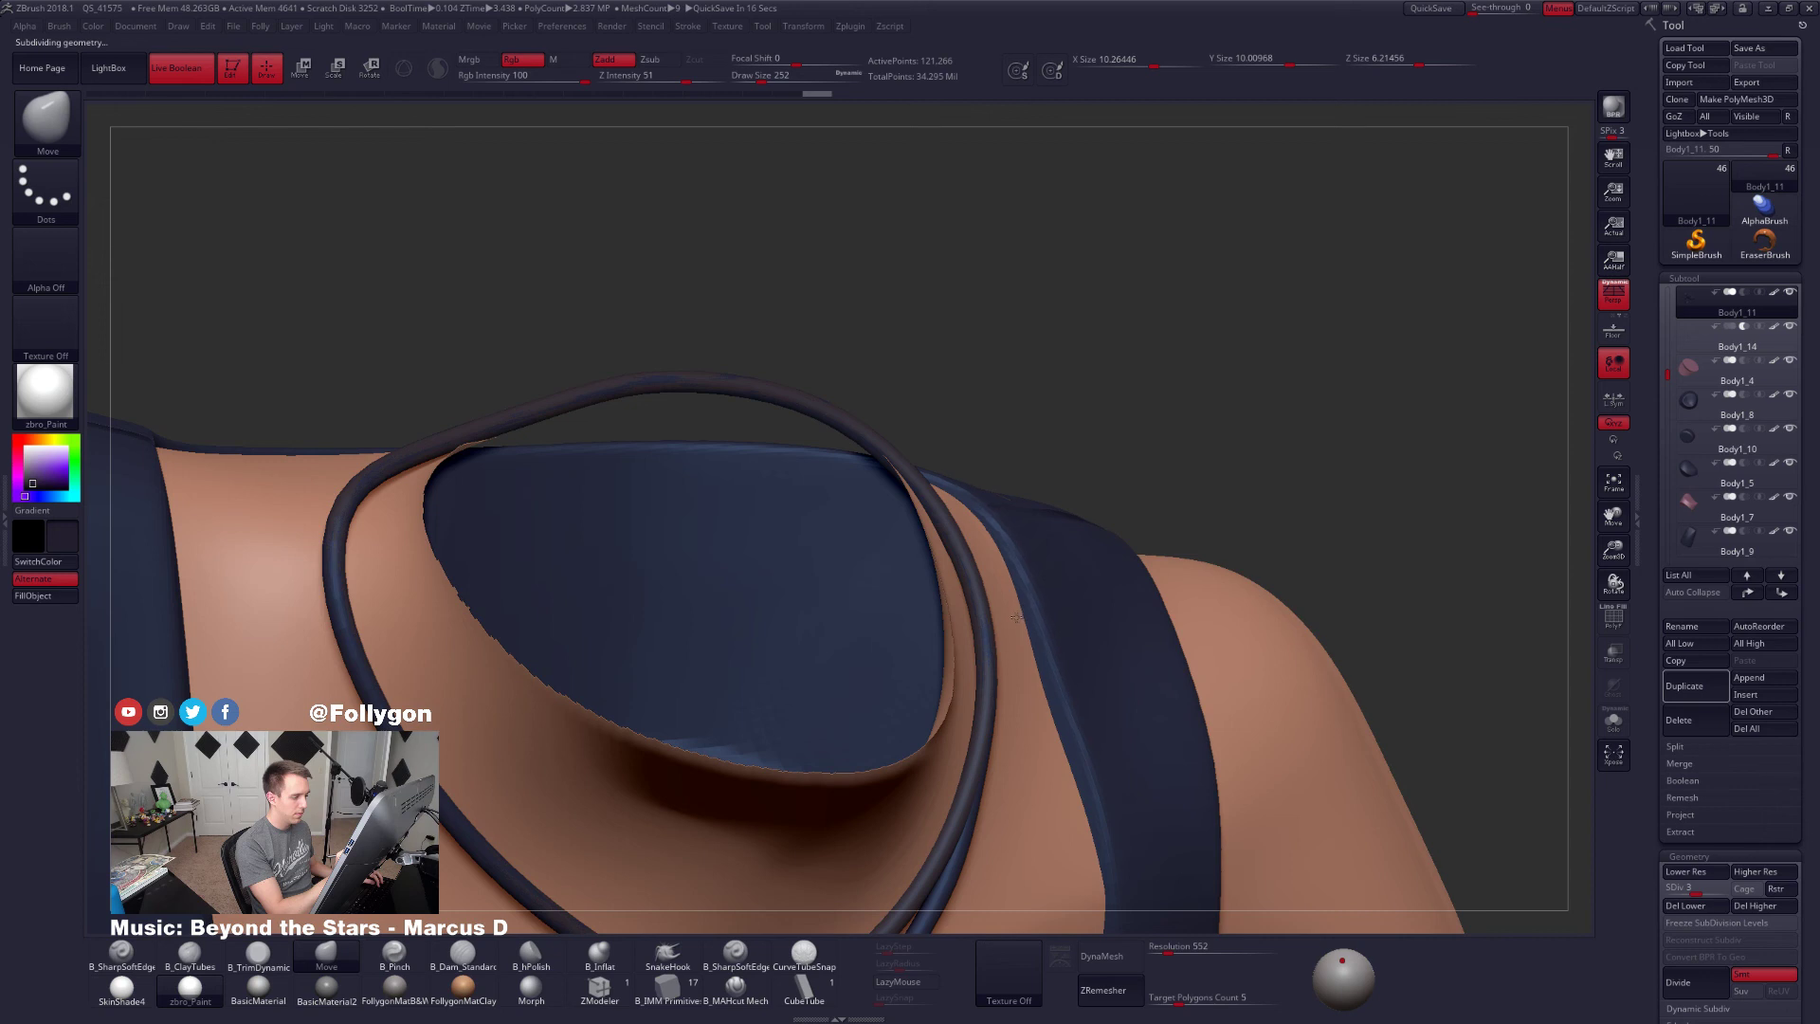
pyautogui.moveTo(1016, 617); pyautogui.dragTo(1106, 679, button='right')
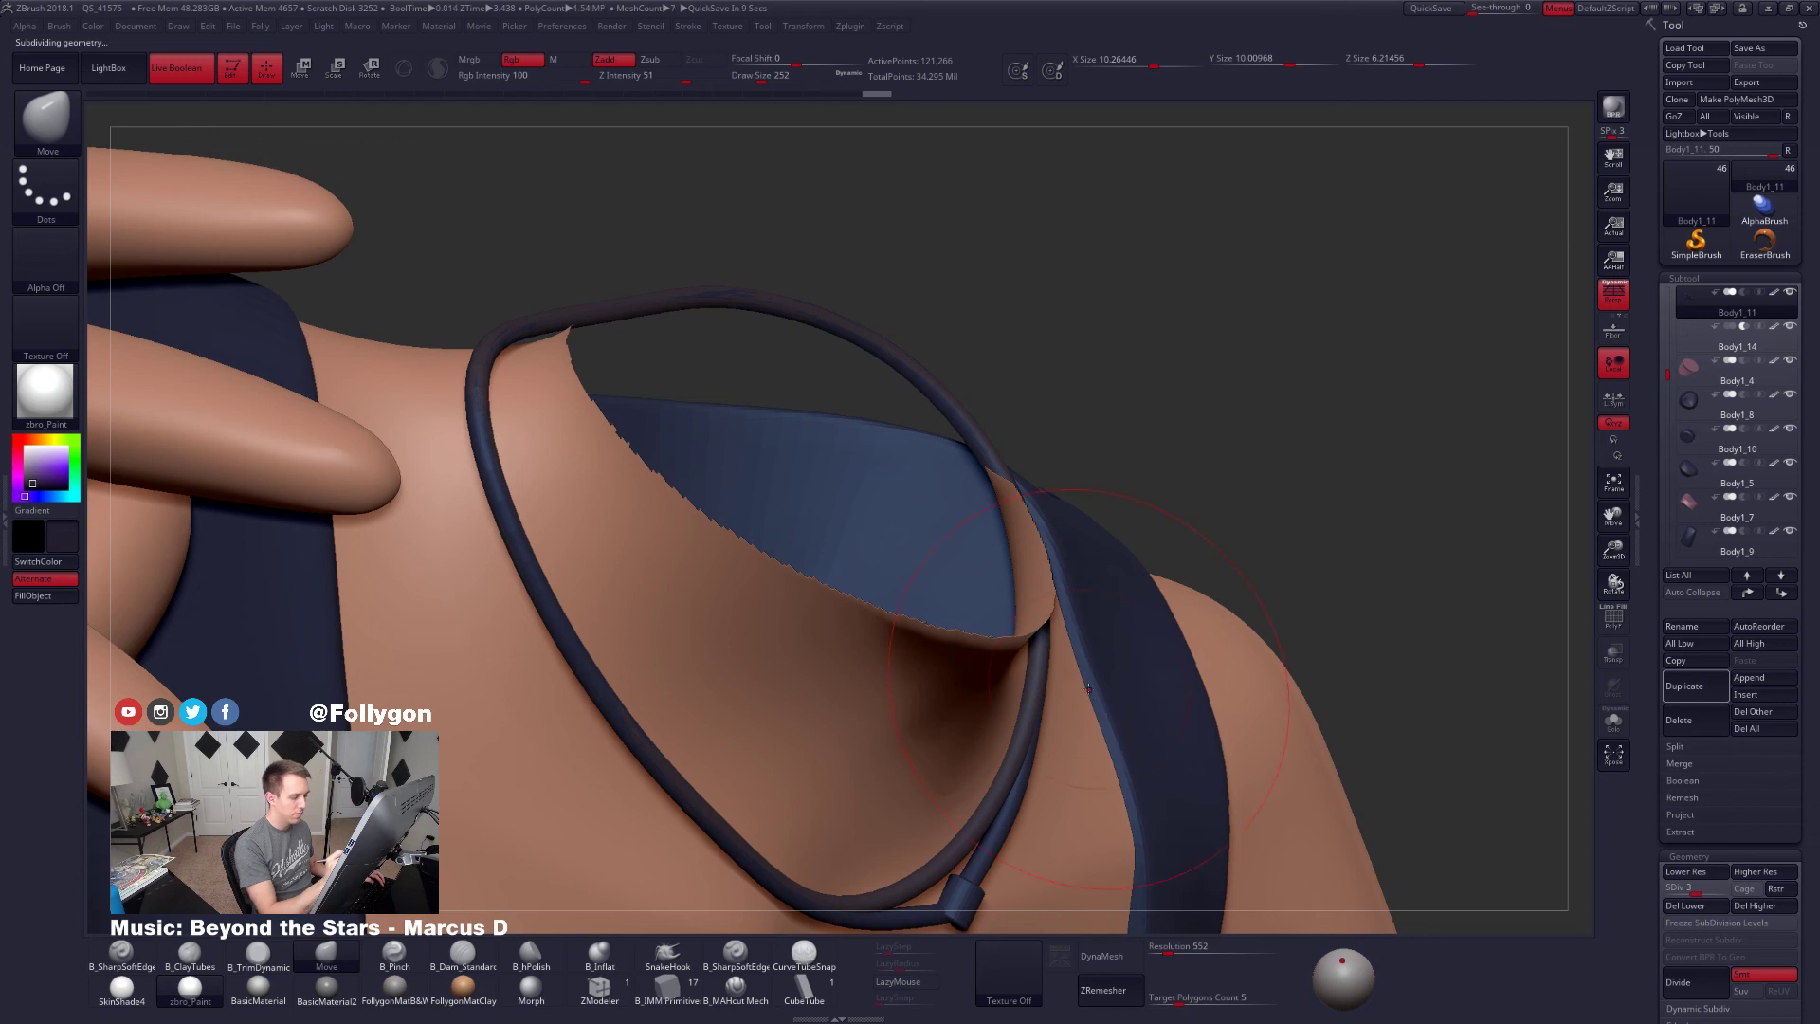
pyautogui.moveTo(1090, 697); pyautogui.dragTo(1164, 617, button='right')
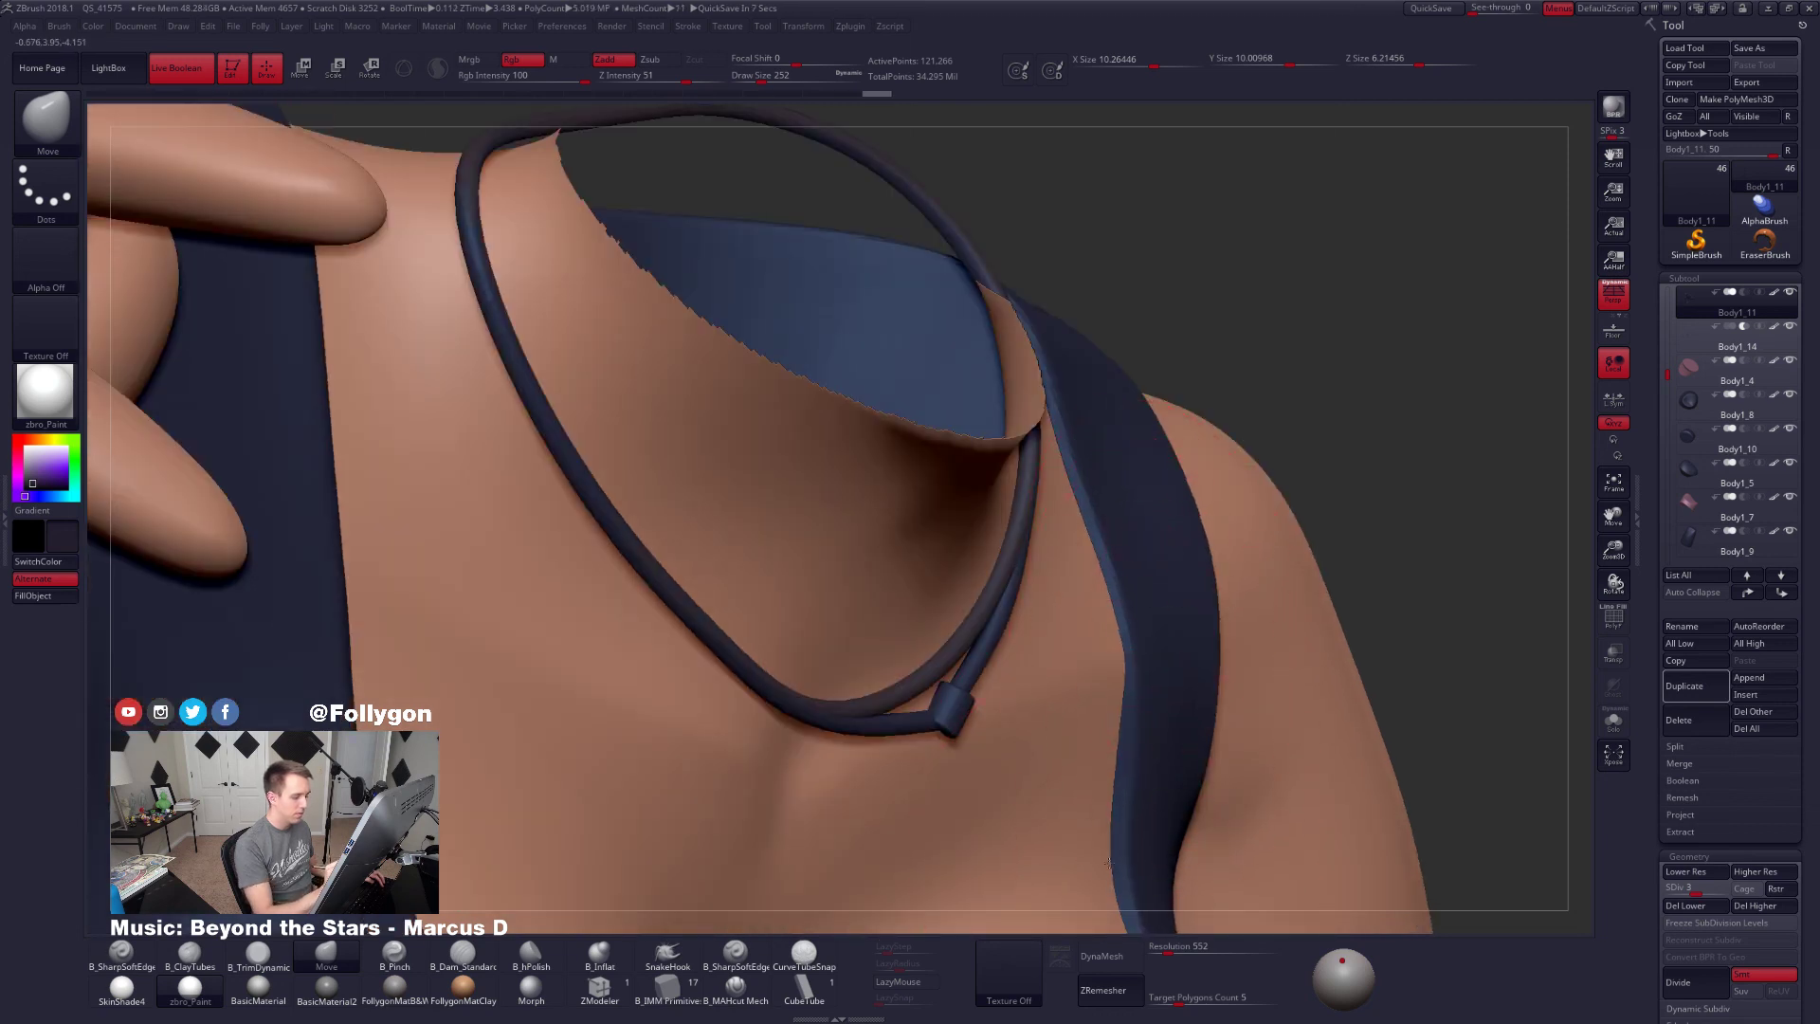
pyautogui.moveTo(1100, 697)
pyautogui.keyDown('ctrl'); pyautogui.mouseDown(button='right')
pyautogui.moveTo(1103, 655)
pyautogui.moveTo(1146, 747)
pyautogui.moveTo(1089, 752)
pyautogui.mouseUp(button='right'); pyautogui.keyUp('ctrl')
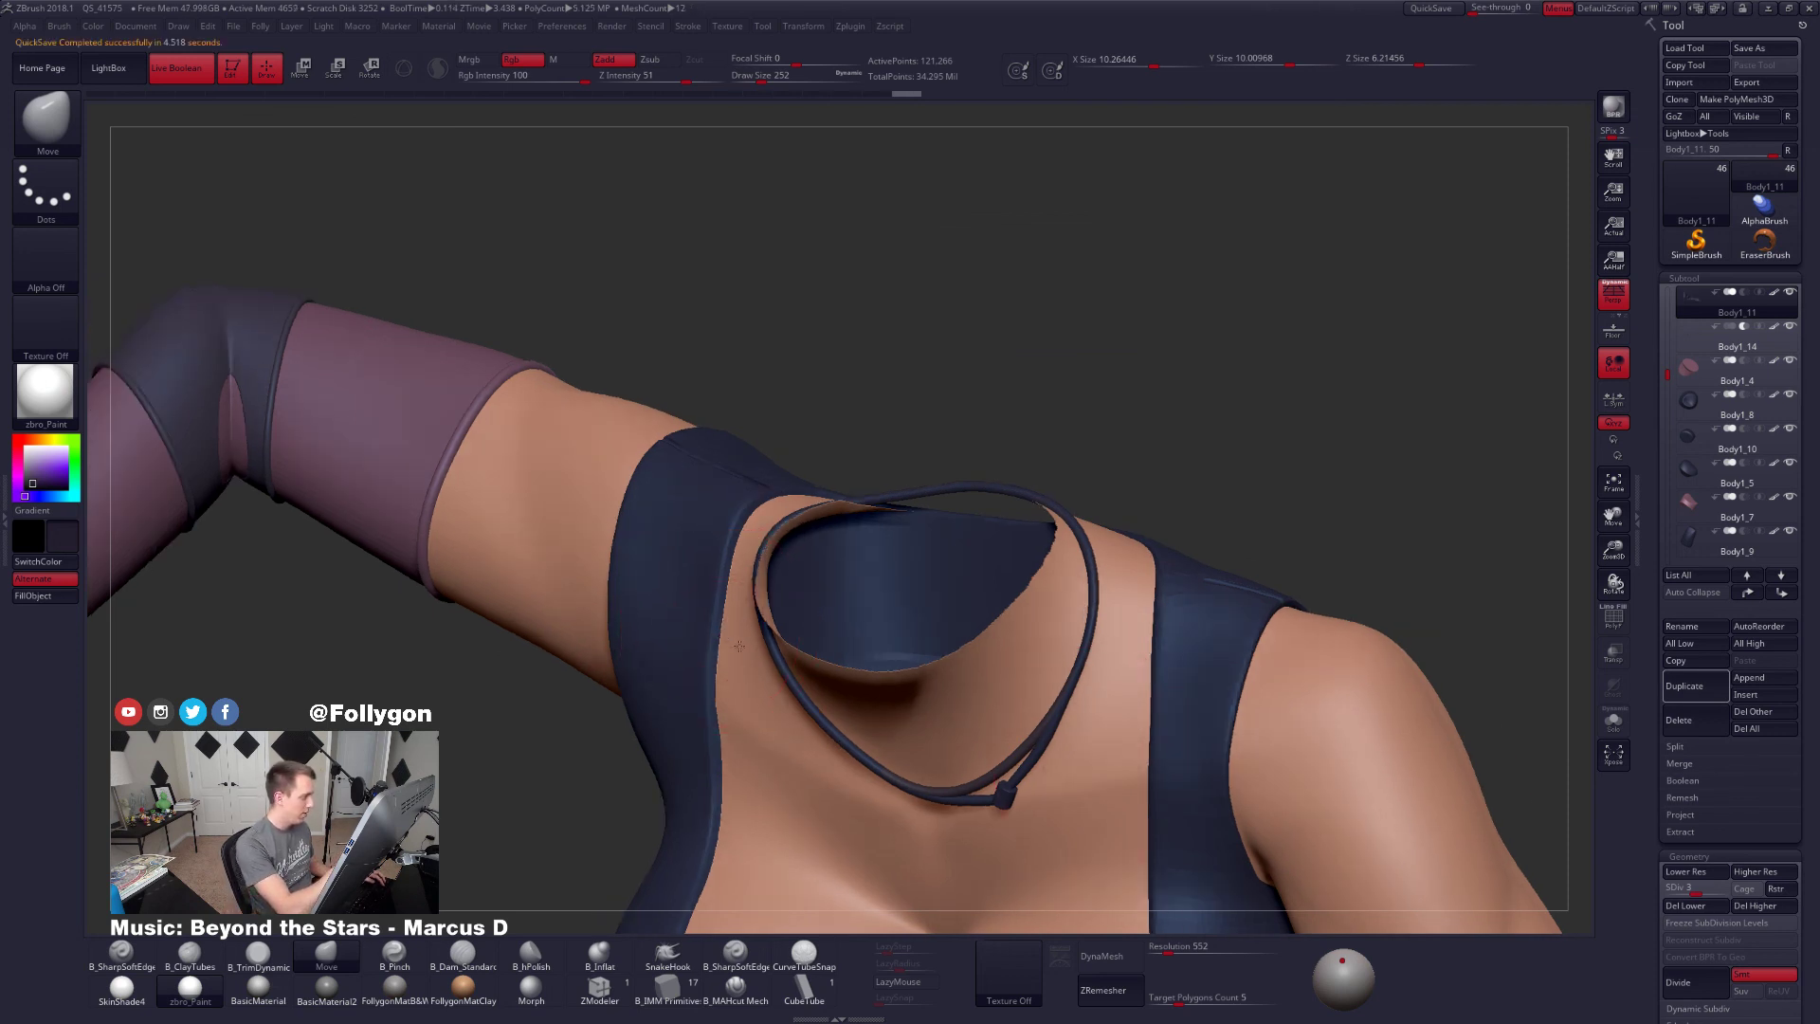
pyautogui.keyDown('ctrl'); pyautogui.moveTo(739, 646); pyautogui.dragTo(657, 695, button='right'); pyautogui.keyUp('ctrl')
# Lower the bodysuit to subdivision level 2 and adjust the shoulder strap's inner edge with the Move brush at Draw Size 265
pyautogui.hotkey('shift', 'd')
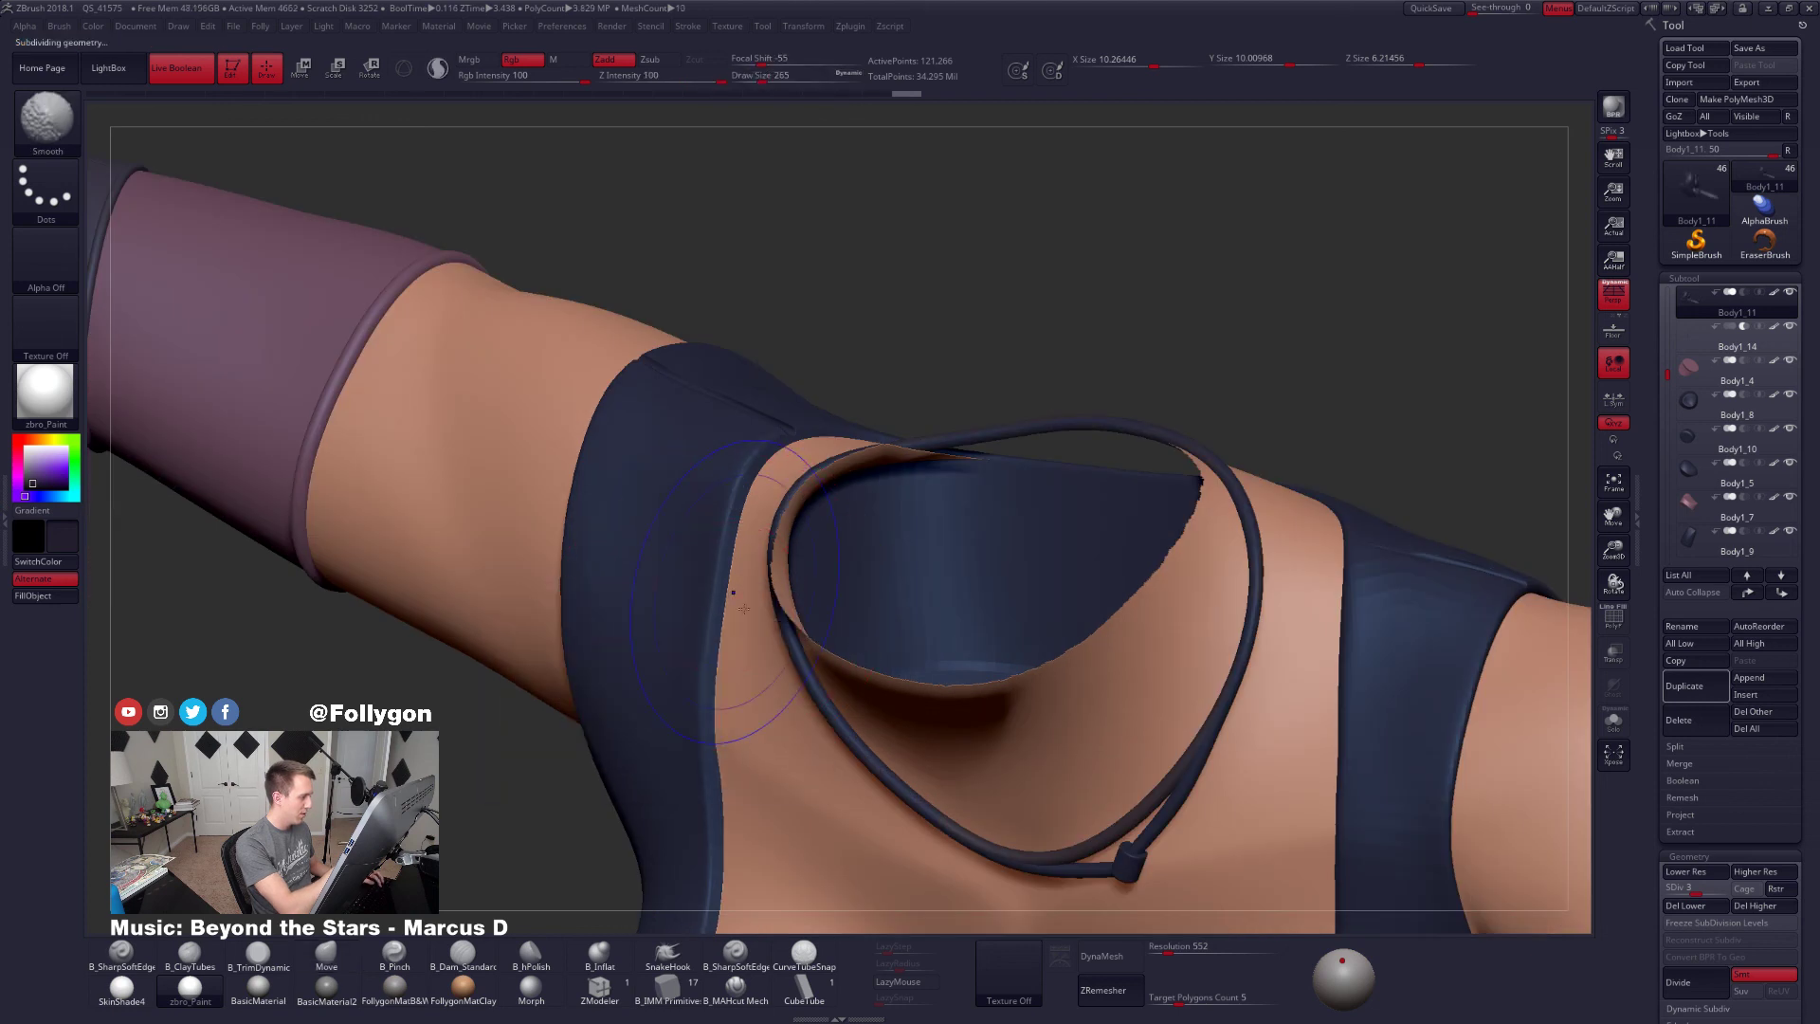
pyautogui.hotkey('shift', 'd')
pyautogui.moveTo(745, 608)
pyautogui.mouseDown(button='right')
pyautogui.moveTo(712, 617)
pyautogui.moveTo(726, 543)
pyautogui.mouseUp(button='right')
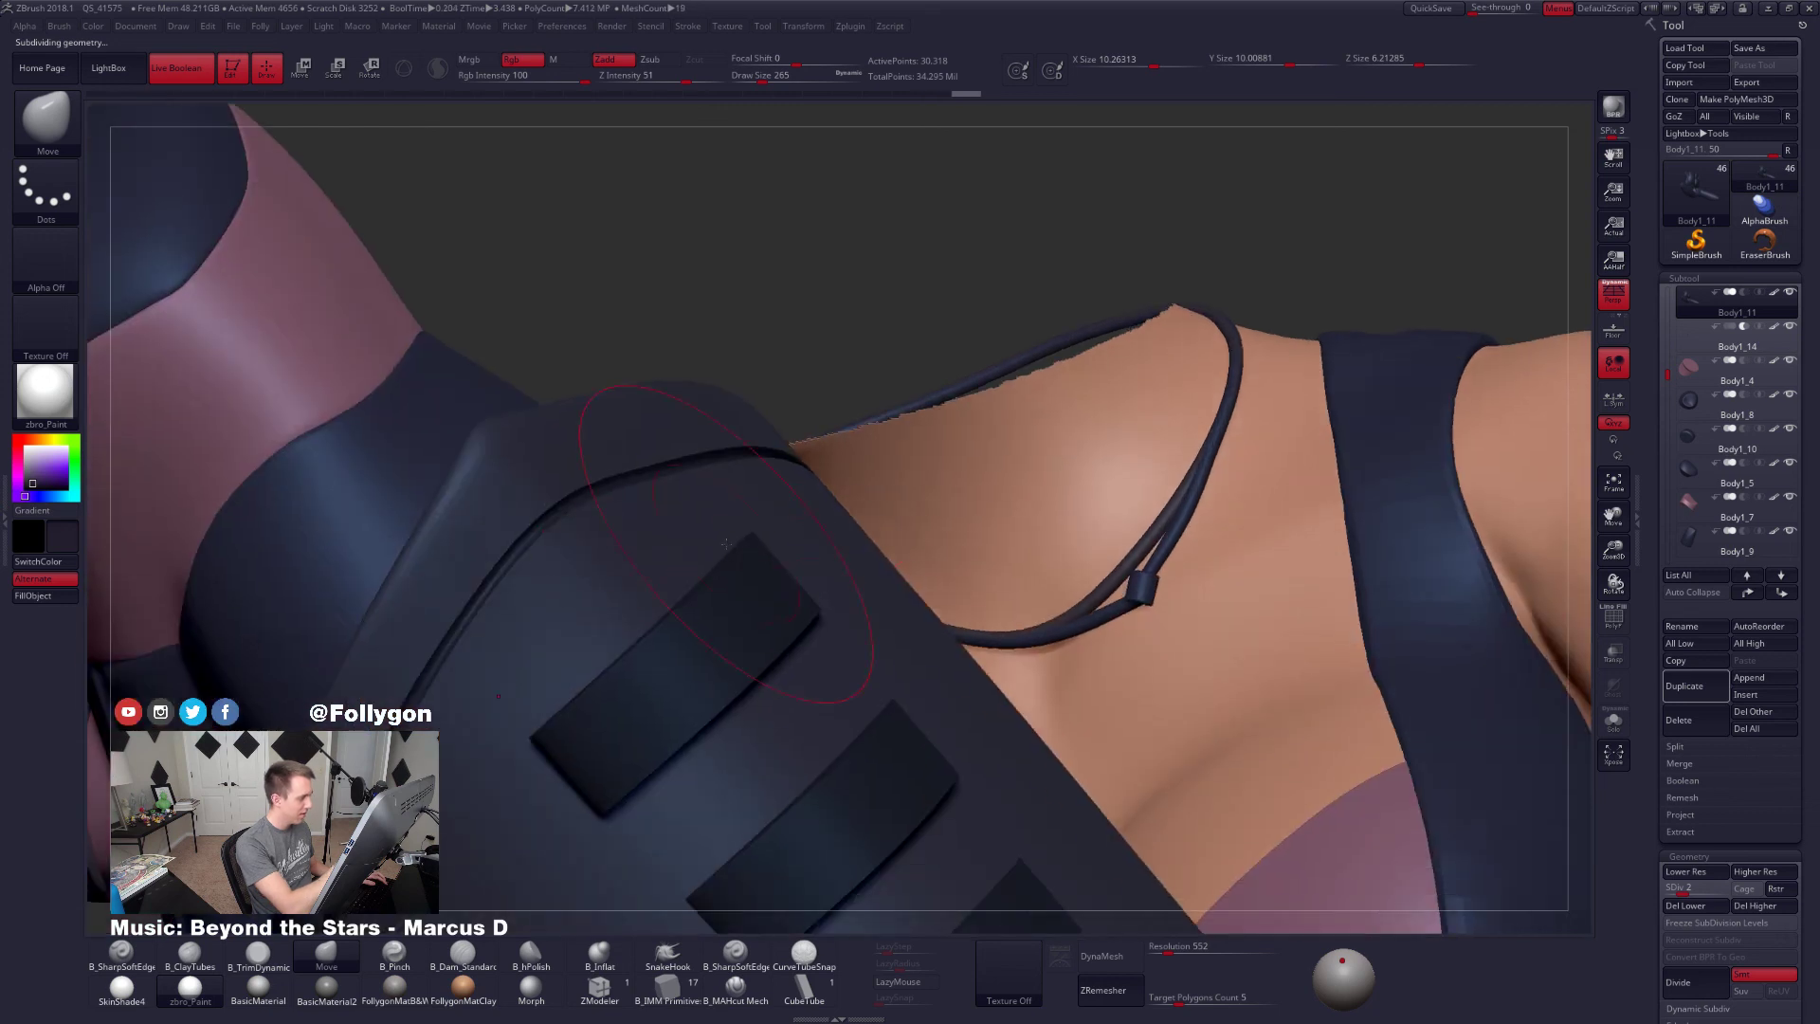
pyautogui.moveTo(872, 500); pyautogui.dragTo(735, 516, button='right')
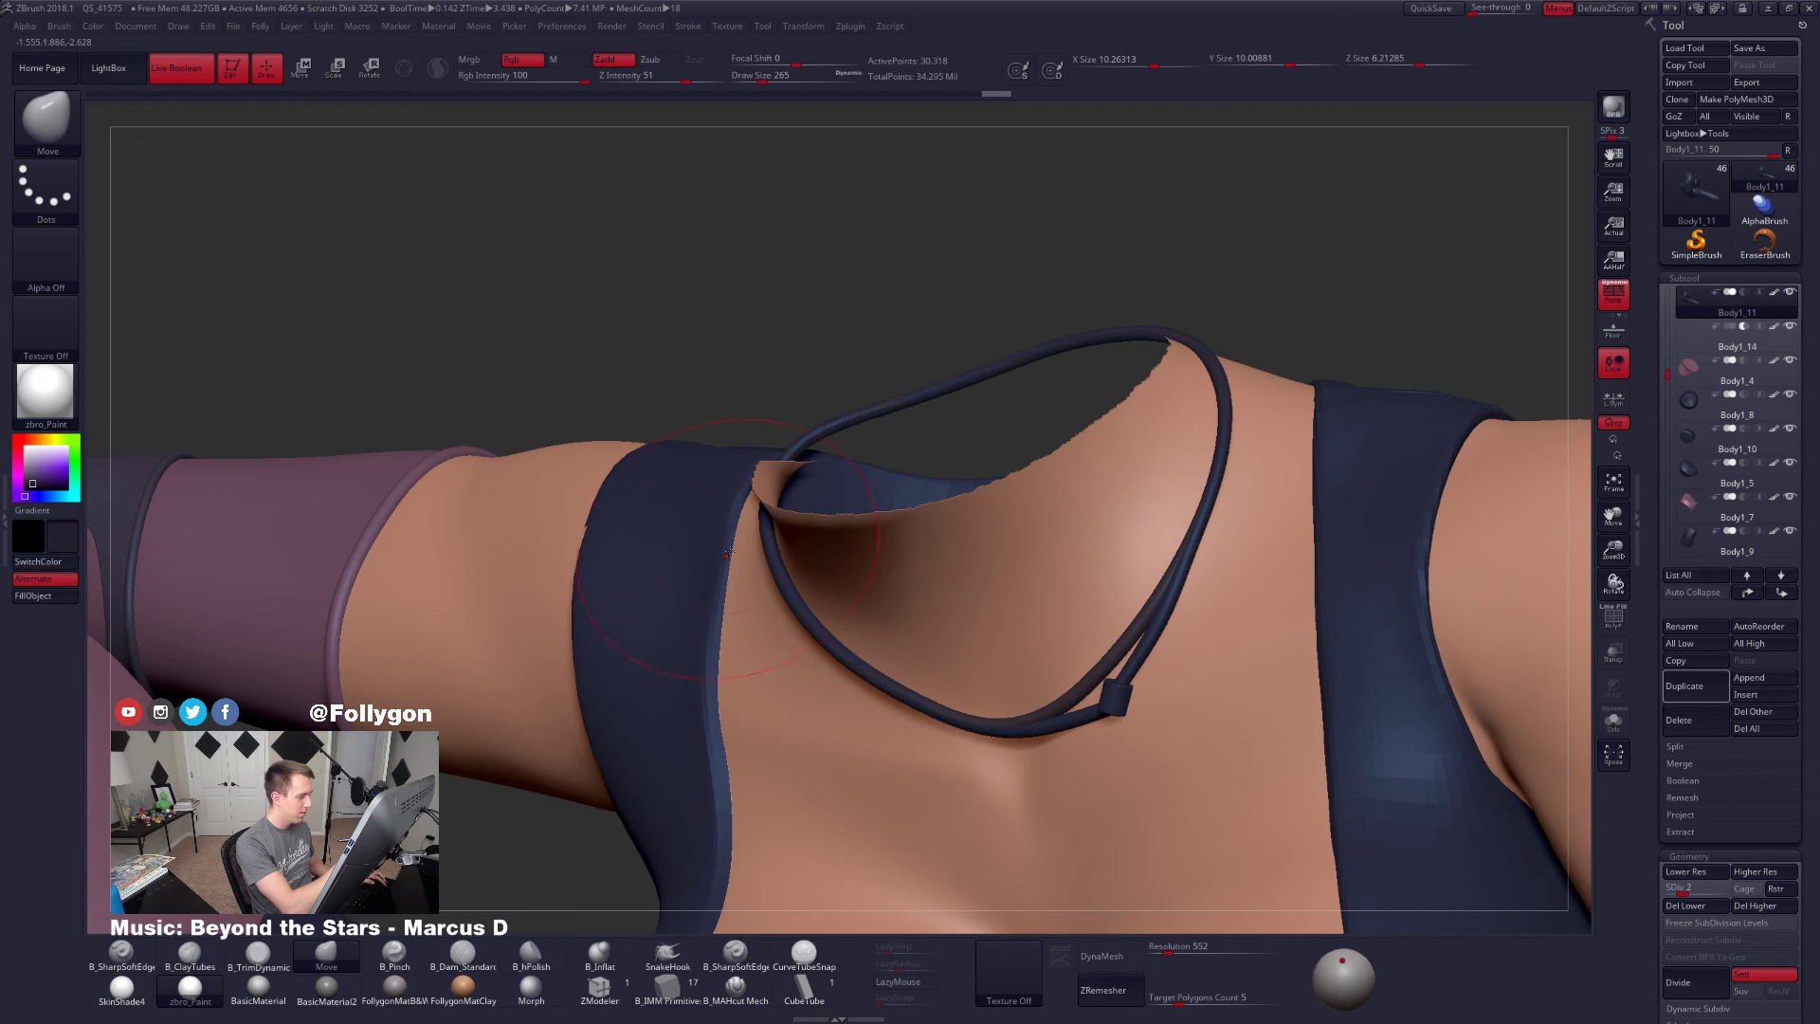
pyautogui.moveTo(734, 662); pyautogui.dragTo(751, 754, button='right')
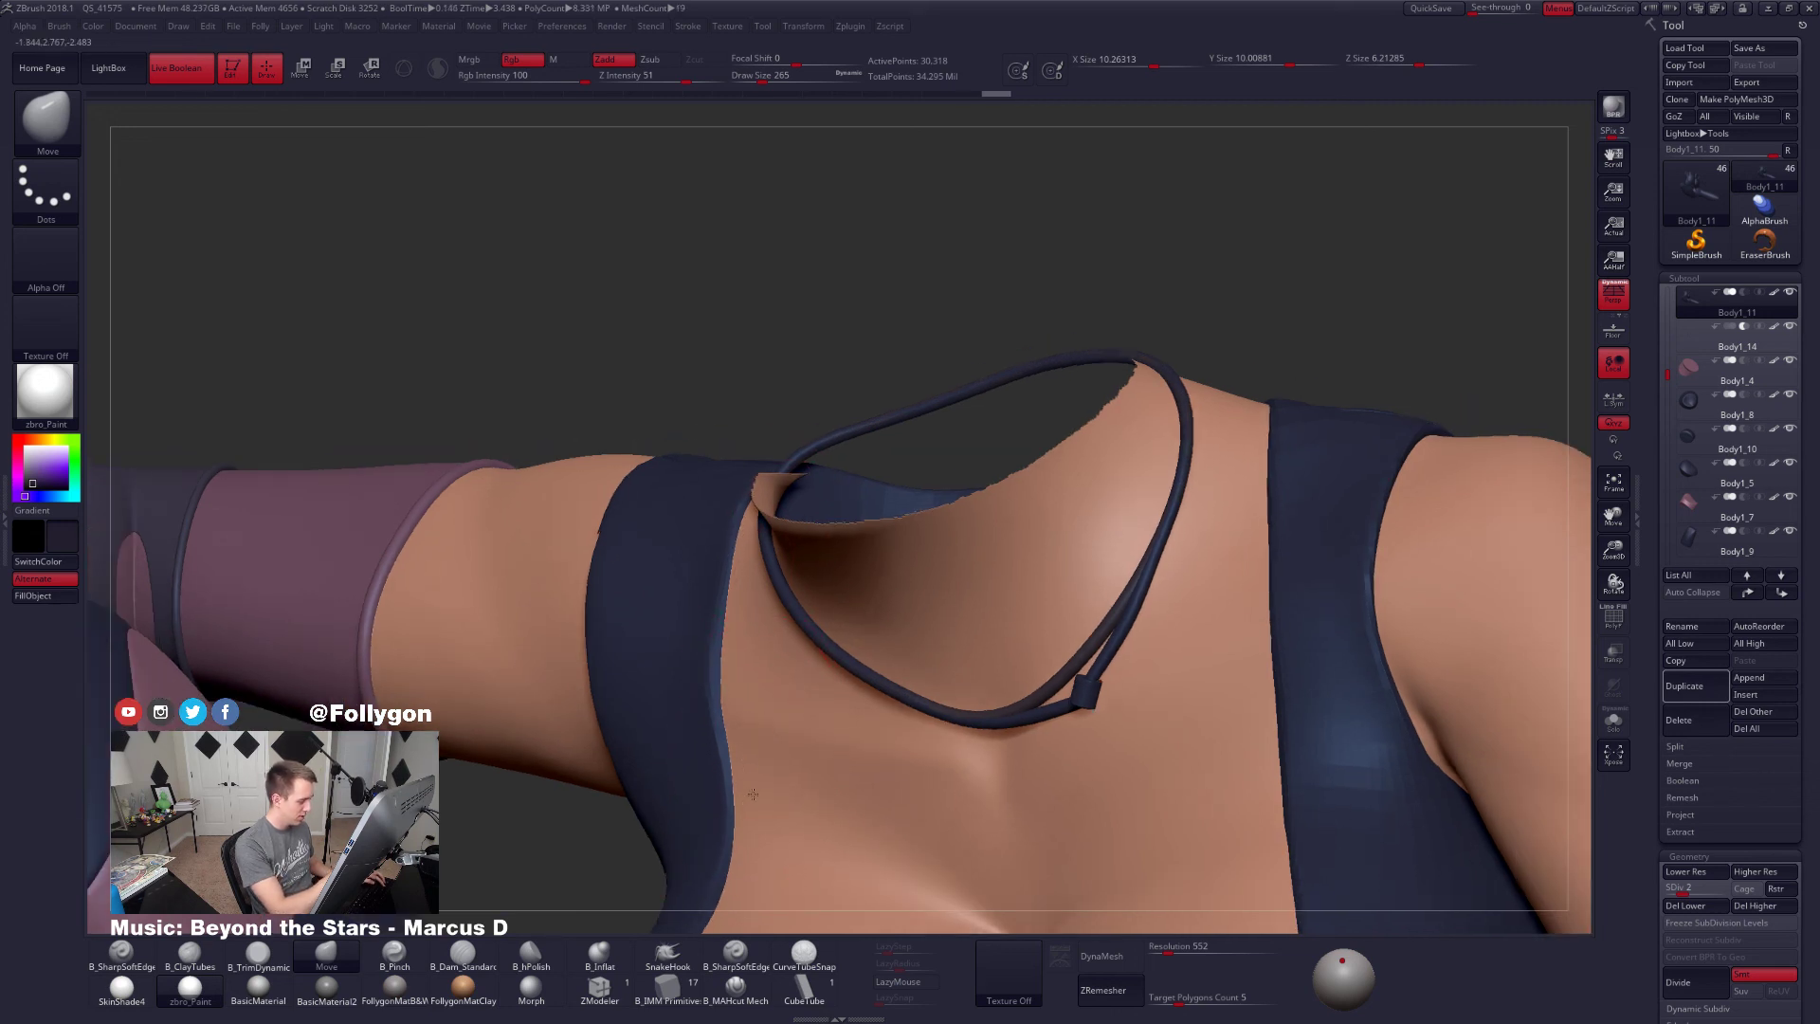
# Reduce the Move brush's Draw Size to 170 and refine the strap's inner edge beside the necklace
pyautogui.press('space')
pyautogui.moveTo(788, 663); pyautogui.dragTo(764, 663)
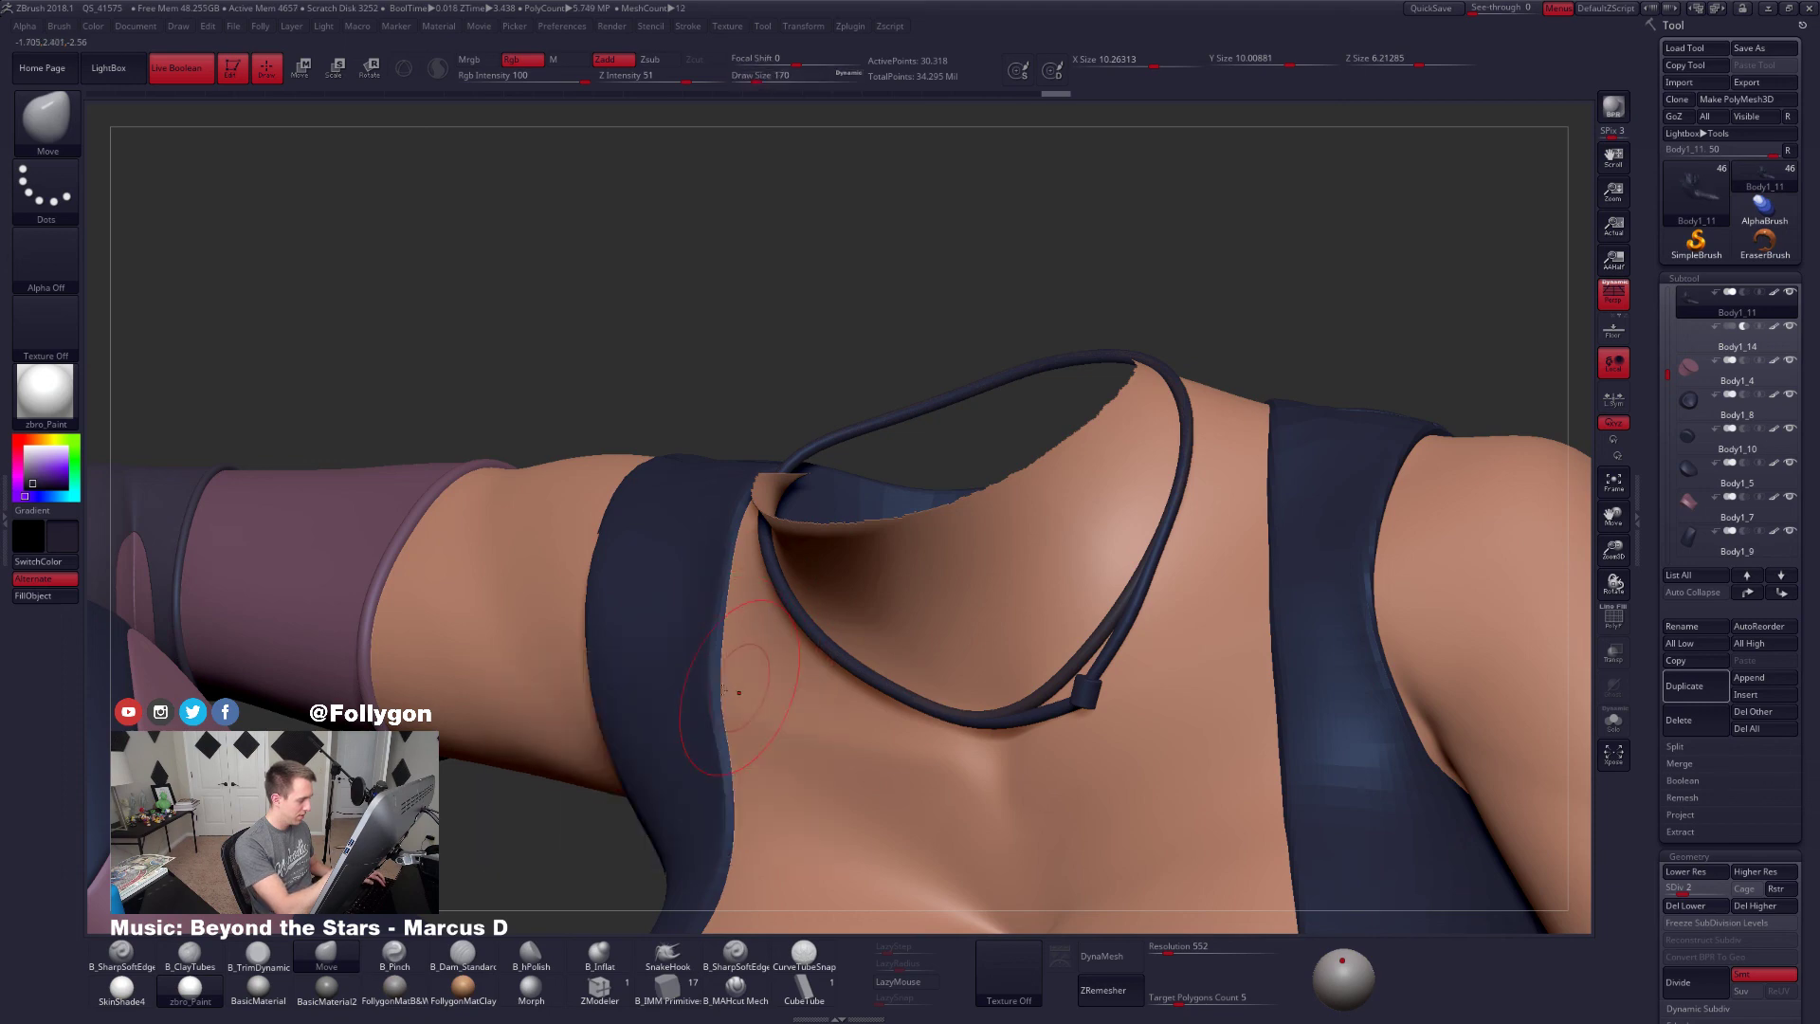
pyautogui.moveTo(853, 675)
pyautogui.mouseDown(button='right')
pyautogui.moveTo(721, 688)
pyautogui.moveTo(957, 805)
pyautogui.moveTo(985, 717)
pyautogui.moveTo(1062, 756)
pyautogui.moveTo(1033, 560)
pyautogui.moveTo(1117, 630)
pyautogui.mouseUp(button='right')
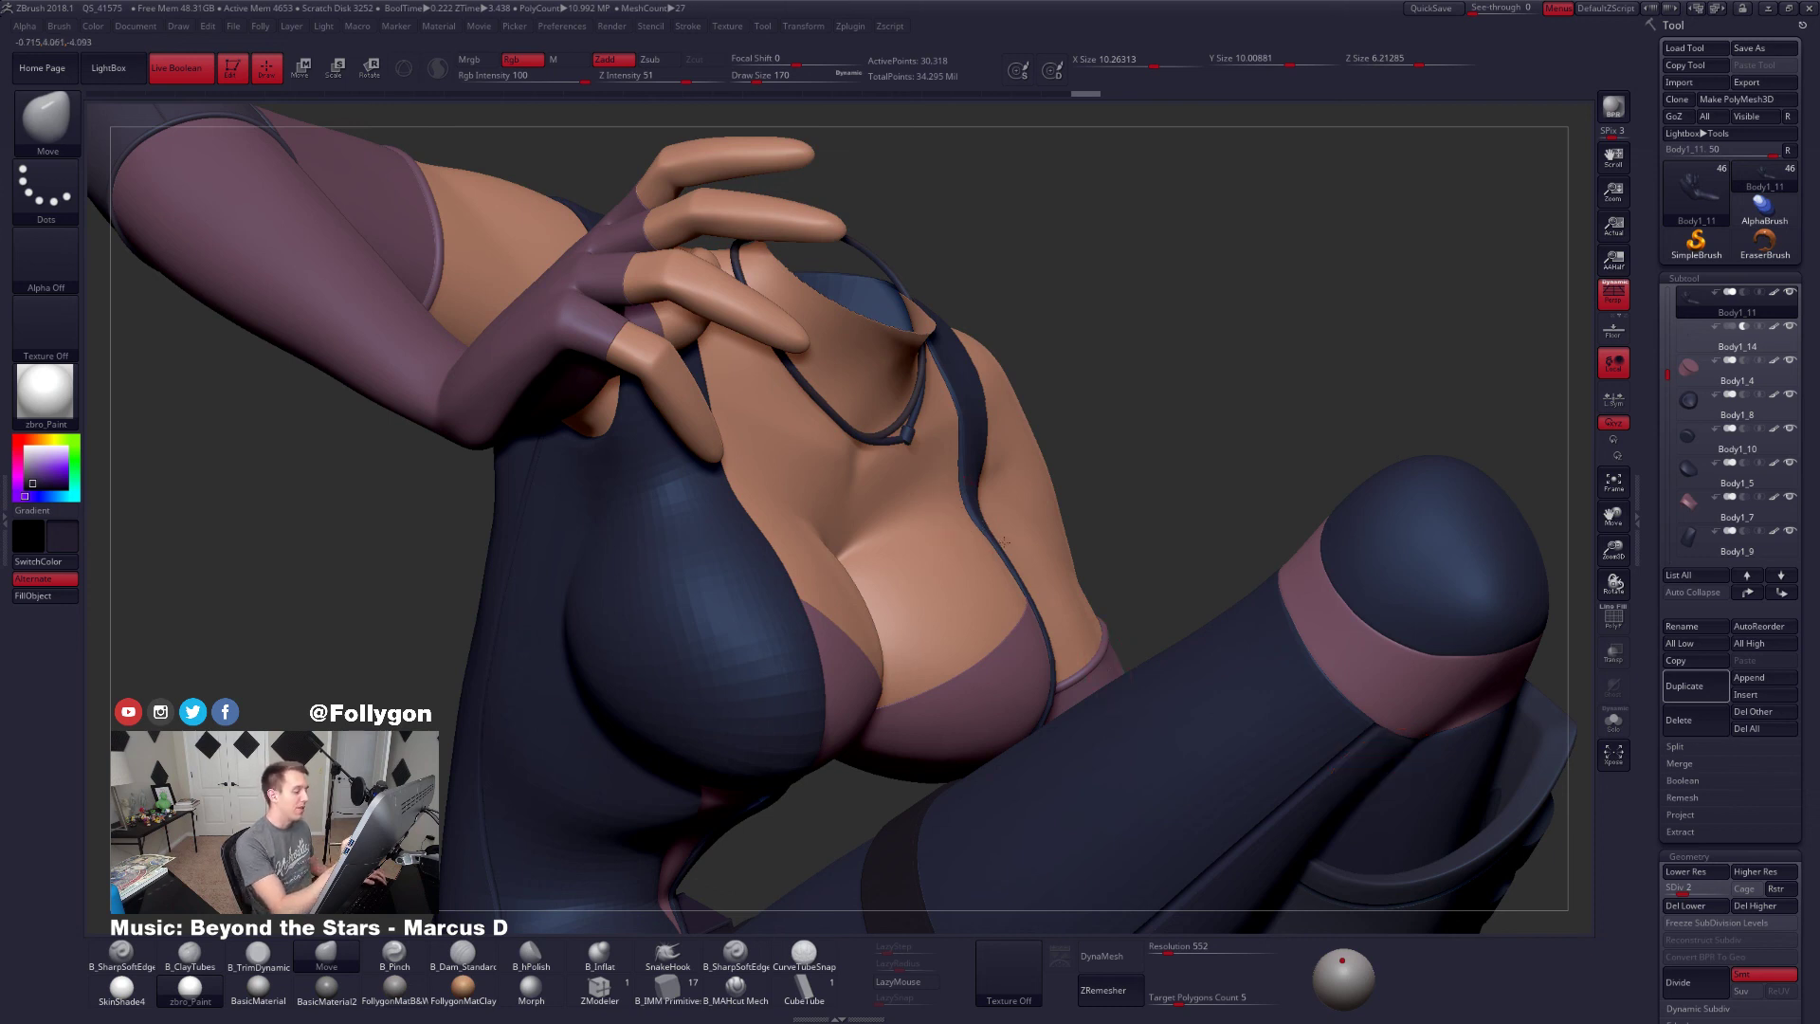
# Set the Draw Size to 227, fit the opposite strap's edge to the chest, and raise the bodysuit to subdivision level 5
pyautogui.keyDown('ctrl'); pyautogui.moveTo(1004, 541); pyautogui.dragTo(917, 570, button='right'); pyautogui.keyUp('ctrl')
pyautogui.press('space')
pyautogui.moveTo(979, 477); pyautogui.dragTo(979, 483)
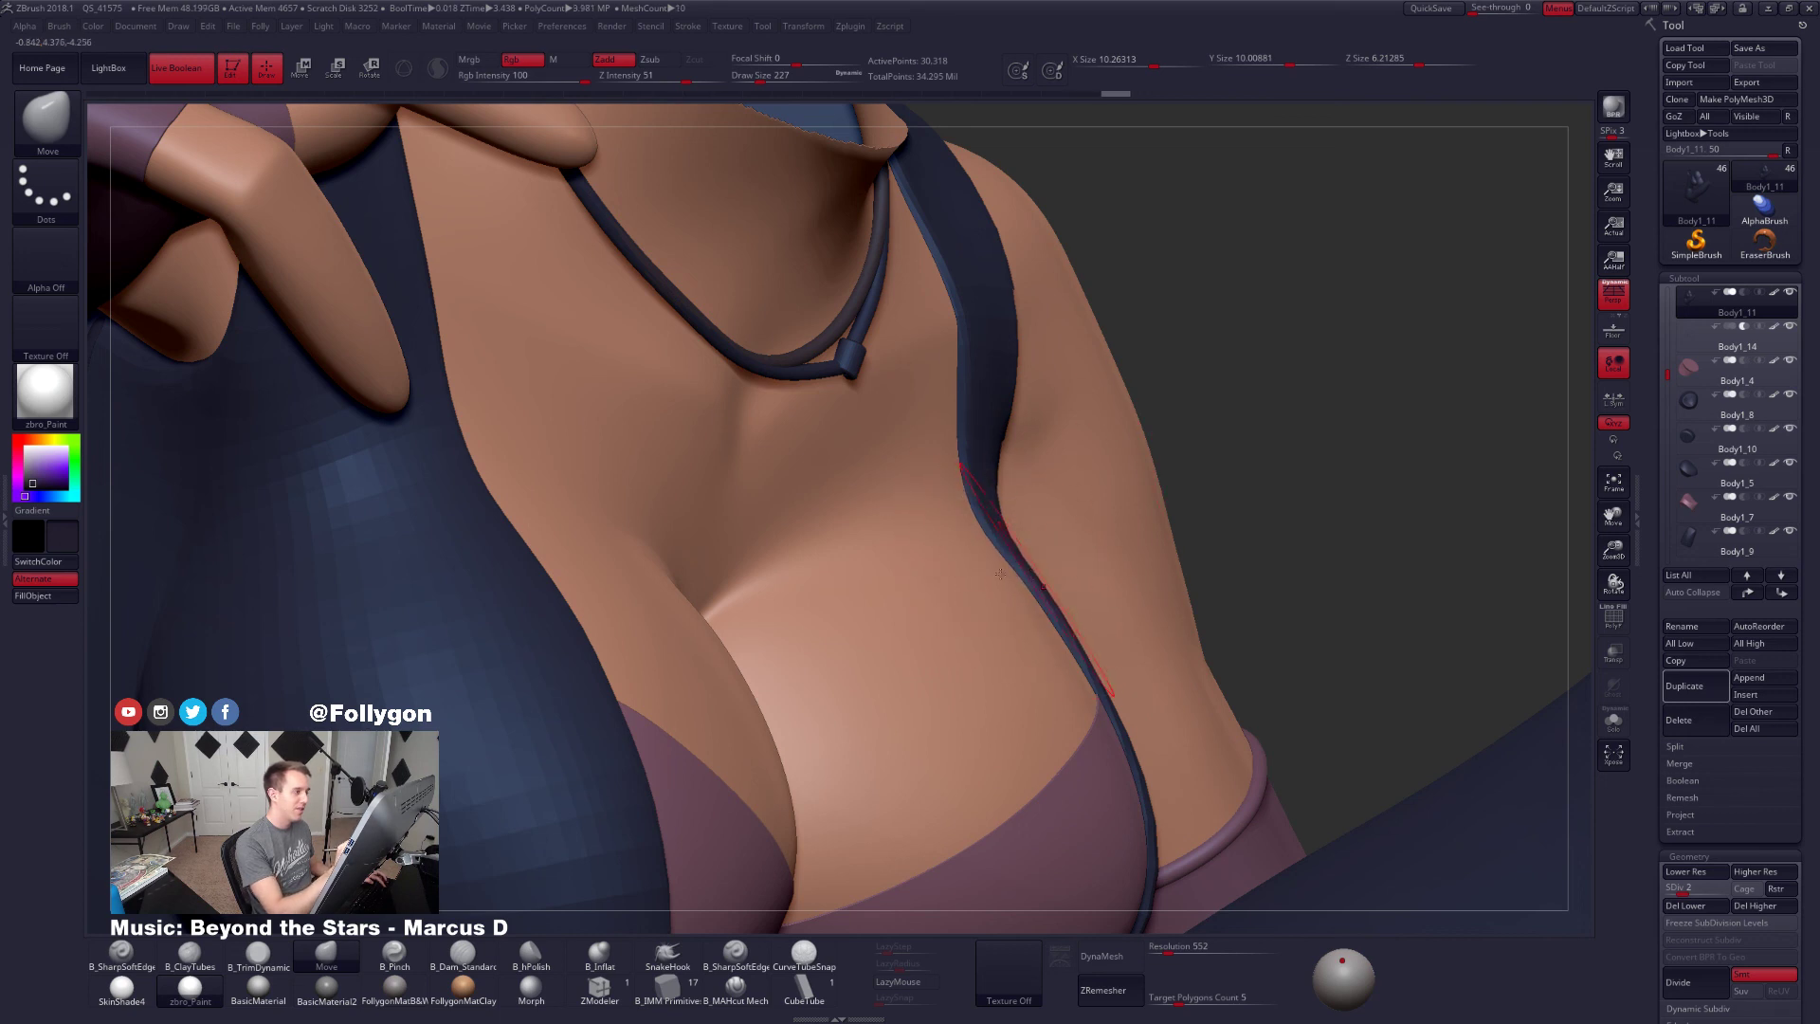
pyautogui.moveTo(1000, 574); pyautogui.dragTo(918, 480)
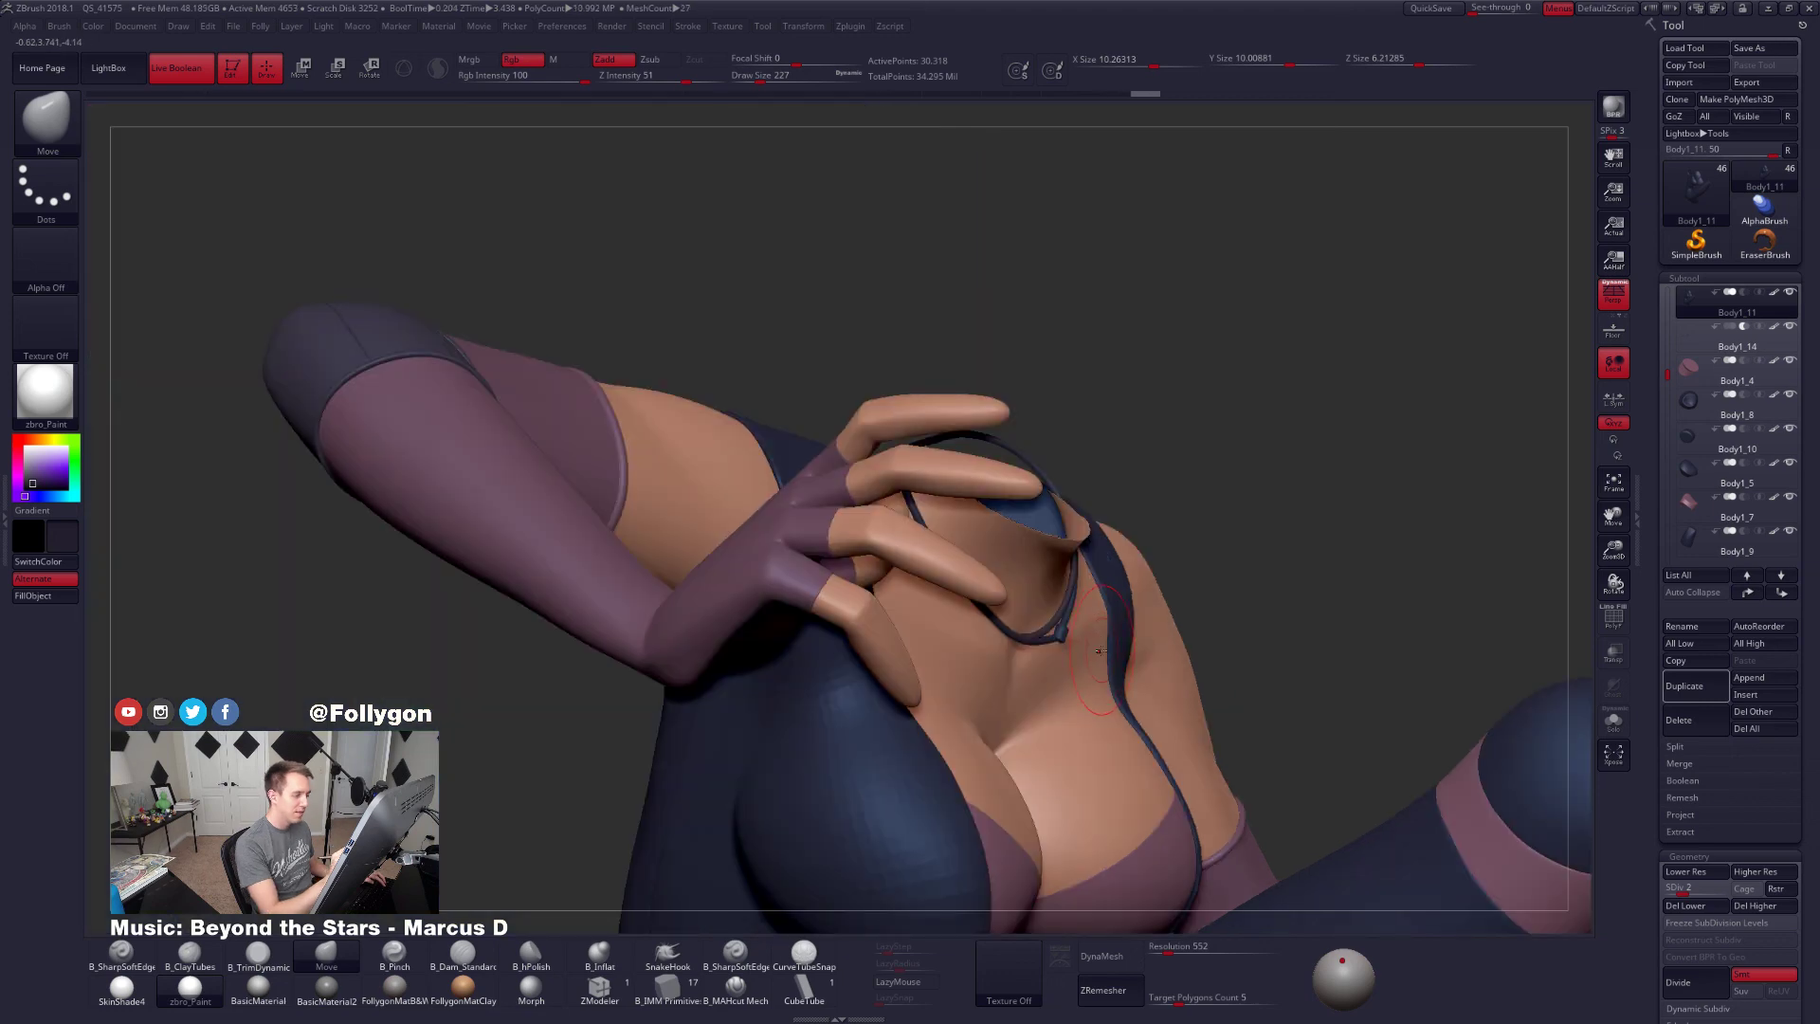
pyautogui.moveTo(1101, 651); pyautogui.dragTo(1066, 578, button='right')
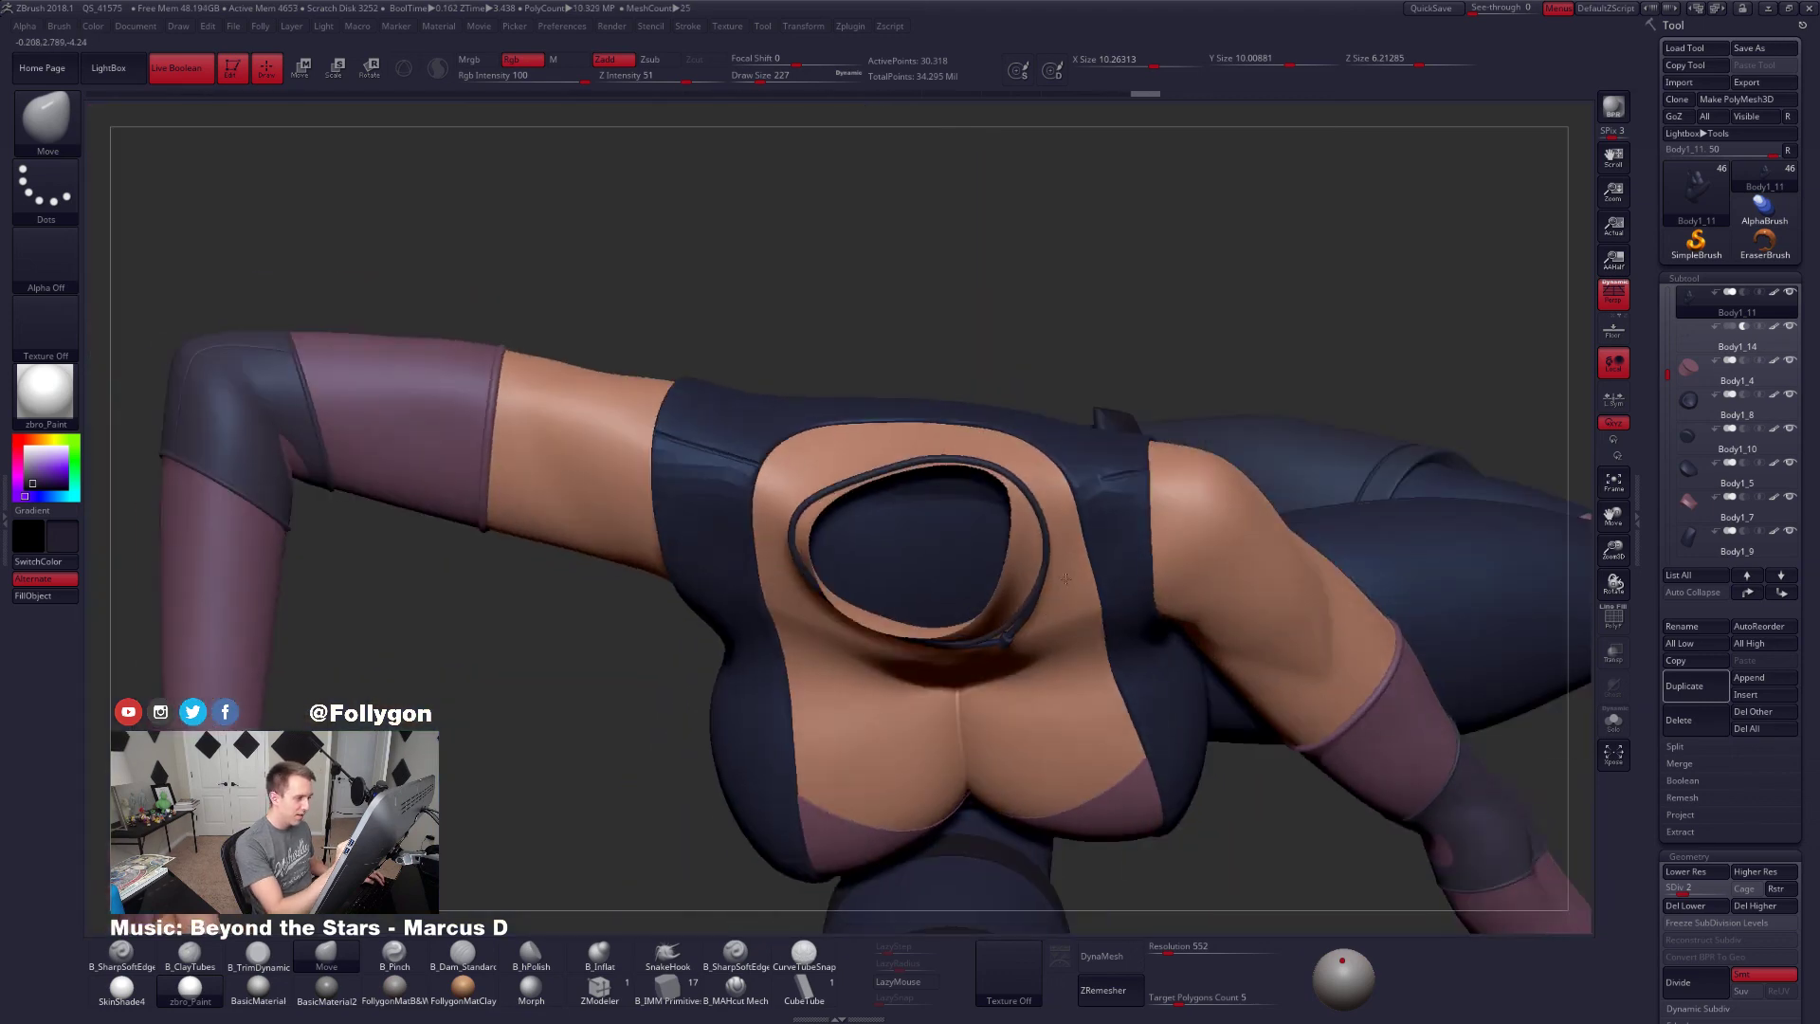
pyautogui.moveTo(1066, 578); pyautogui.dragTo(1076, 563)
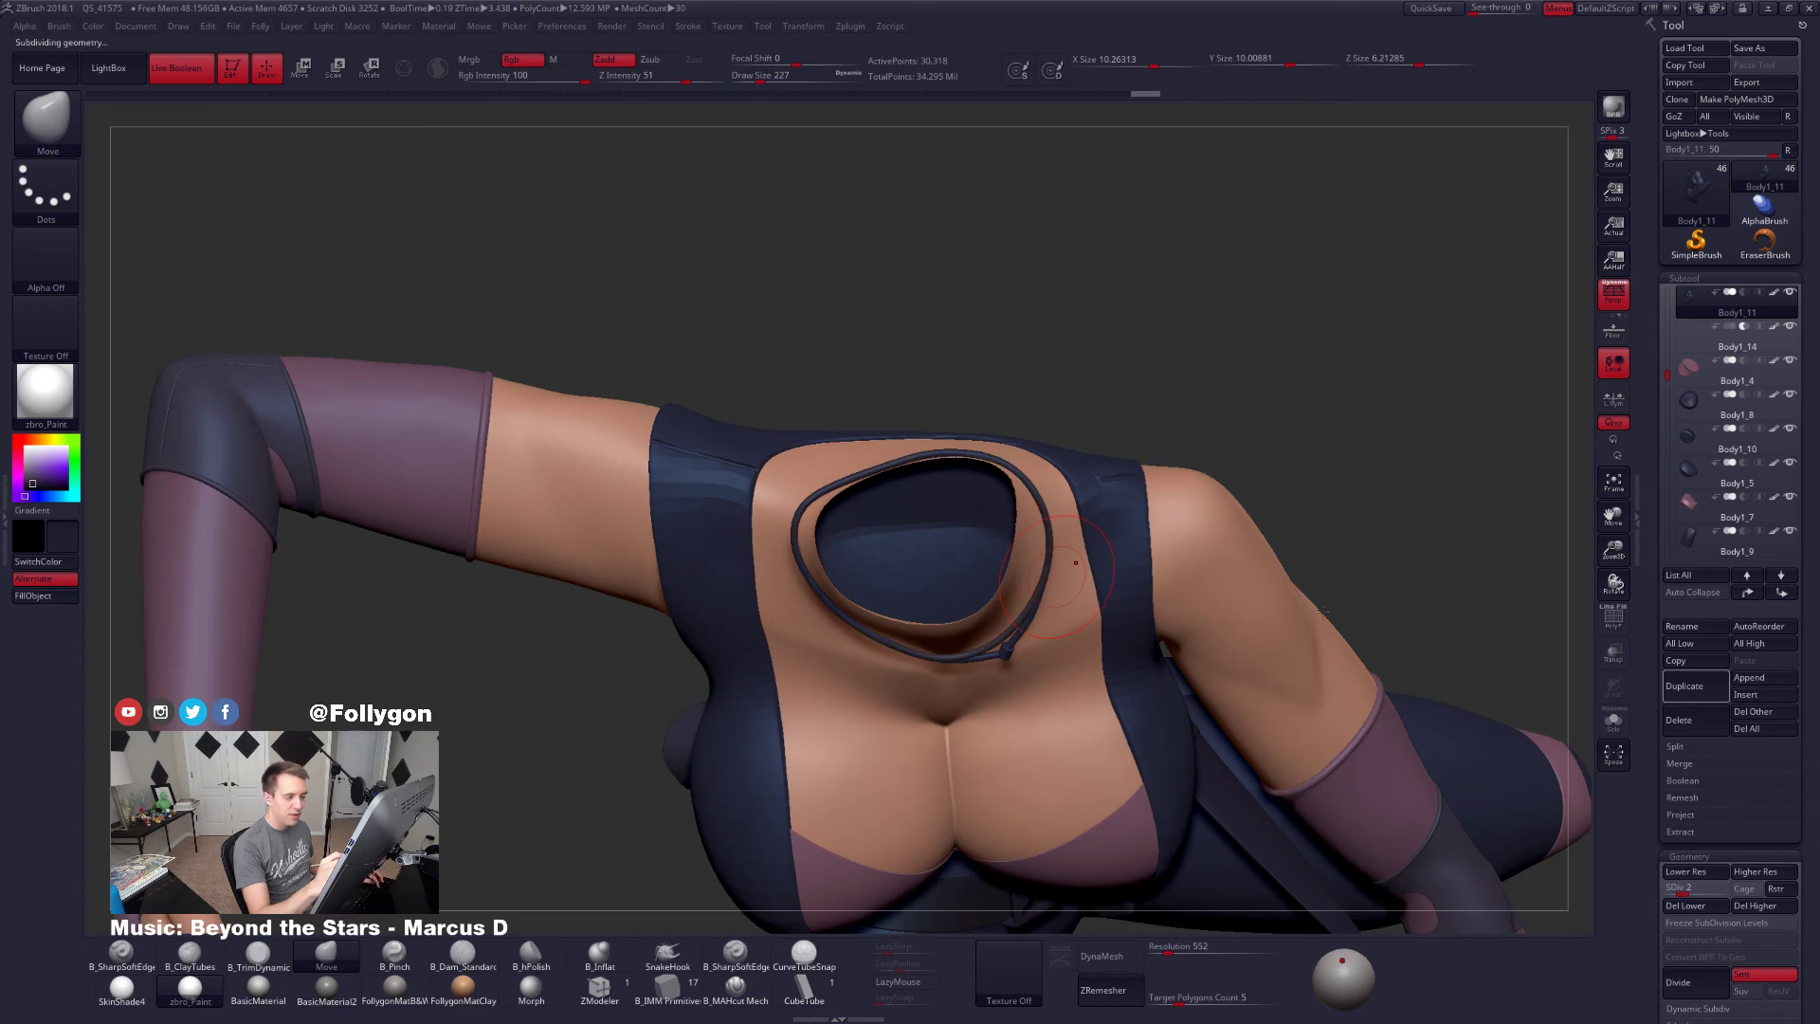
pyautogui.press('d')
# Select the seam tubes Body1_14 and, in wireframe, adjust the shoulder tube against the strap at Draw Size 140
pyautogui.click(1724, 338)
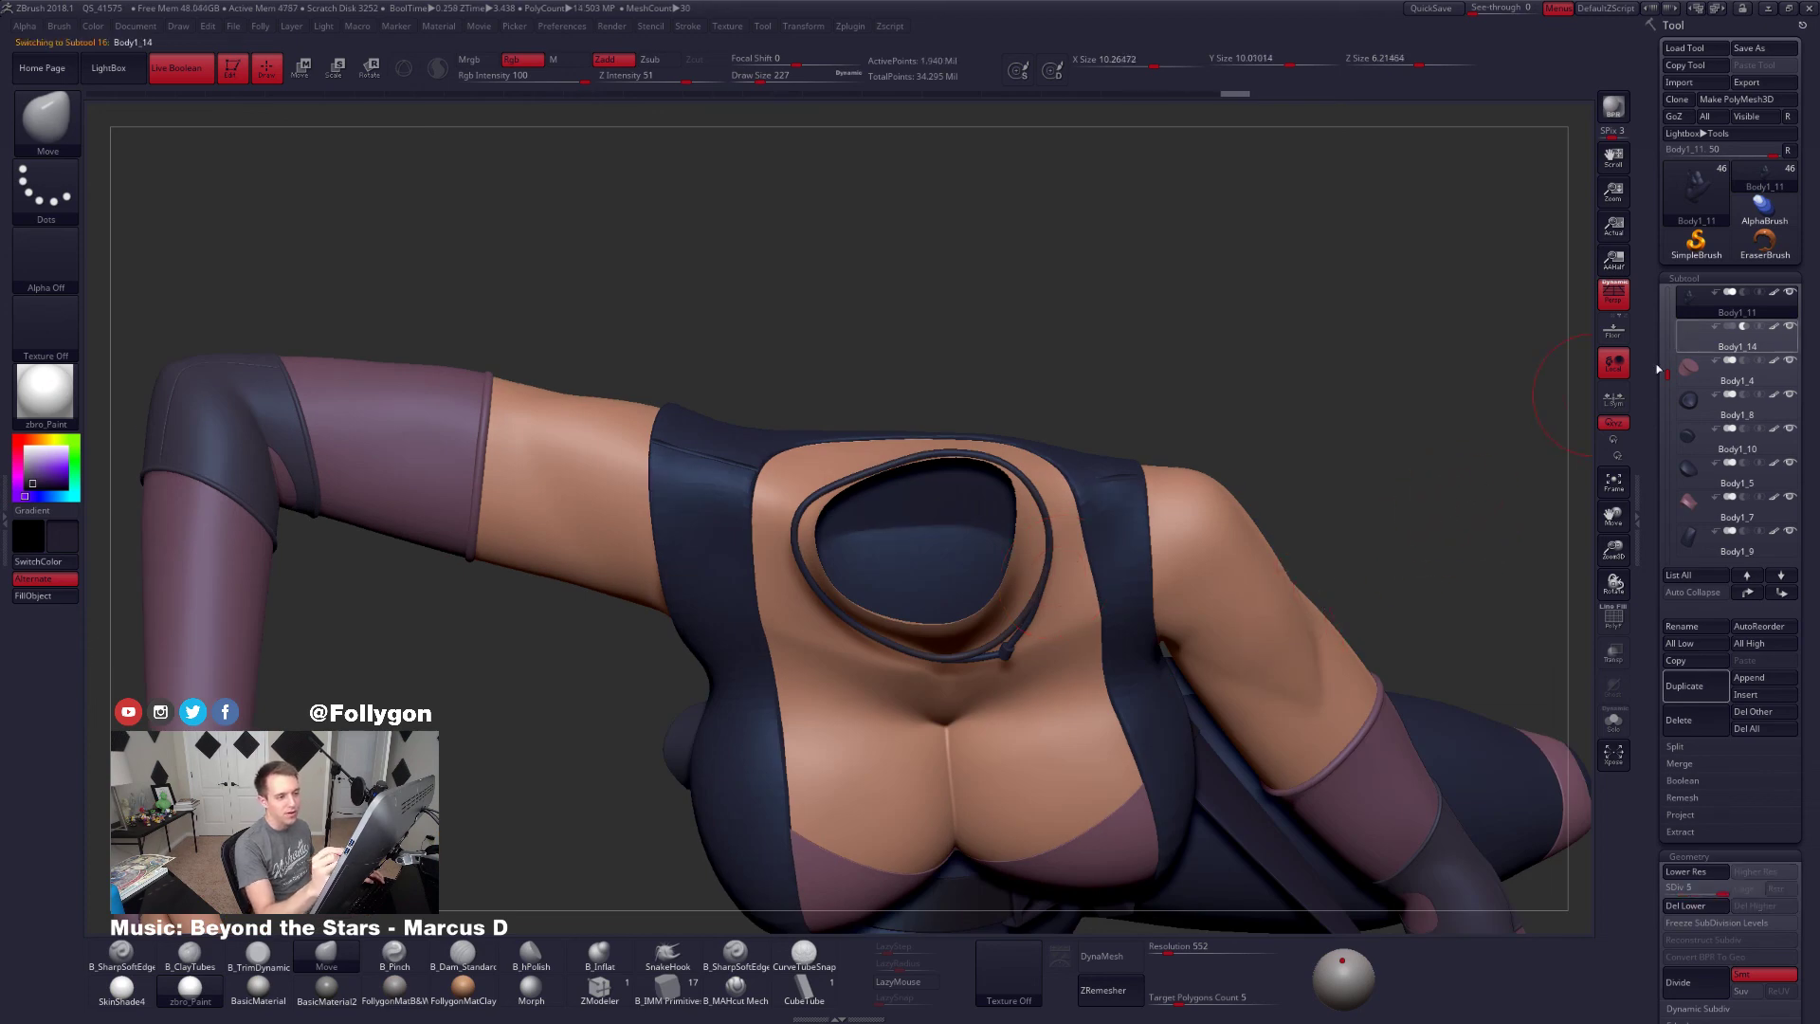
pyautogui.keyDown('alt'); pyautogui.moveTo(1462, 419); pyautogui.dragTo(1445, 203); pyautogui.keyUp('alt')
pyautogui.keyDown('alt'); pyautogui.moveTo(1142, 106); pyautogui.dragTo(1064, 565); pyautogui.keyUp('alt')
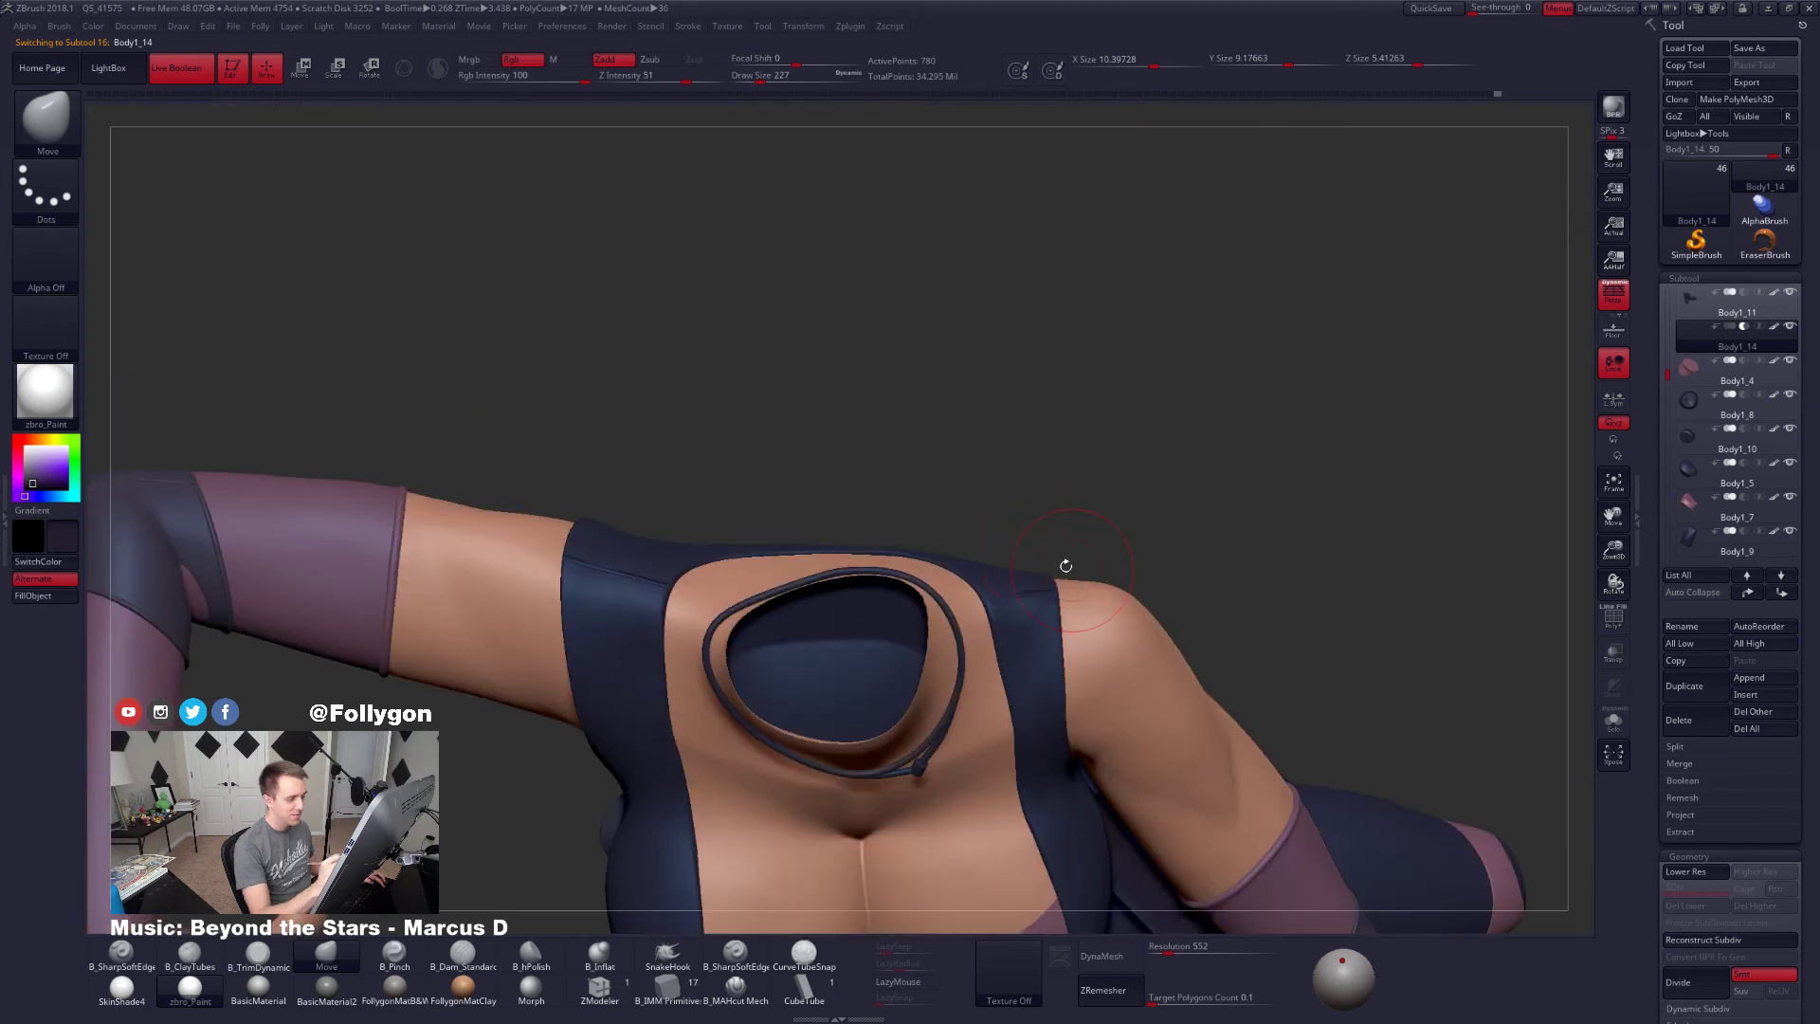
pyautogui.keyDown('alt'); pyautogui.moveTo(1143, 710); pyautogui.dragTo(1143, 792); pyautogui.keyUp('alt')
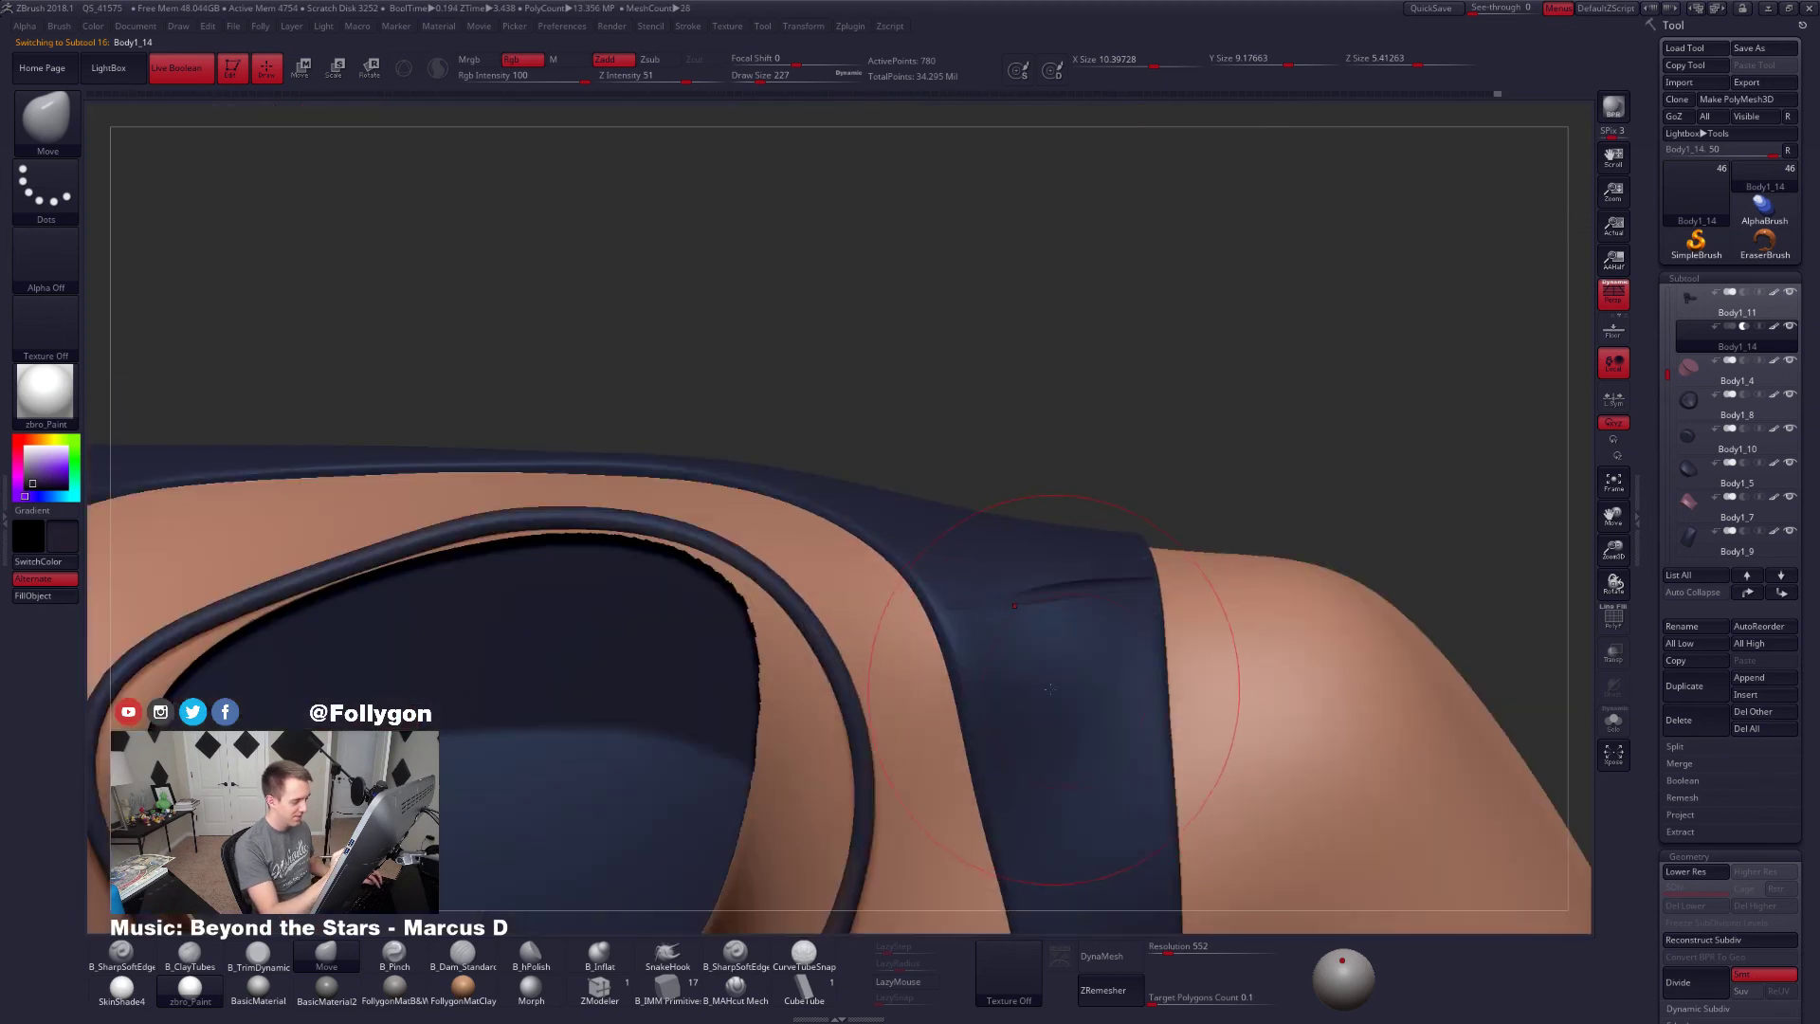
pyautogui.hotkey('shift', 'f')
pyautogui.moveTo(1062, 654)
pyautogui.mouseDown()
pyautogui.moveTo(1005, 617)
pyautogui.moveTo(912, 608)
pyautogui.moveTo(948, 617)
pyautogui.mouseUp()
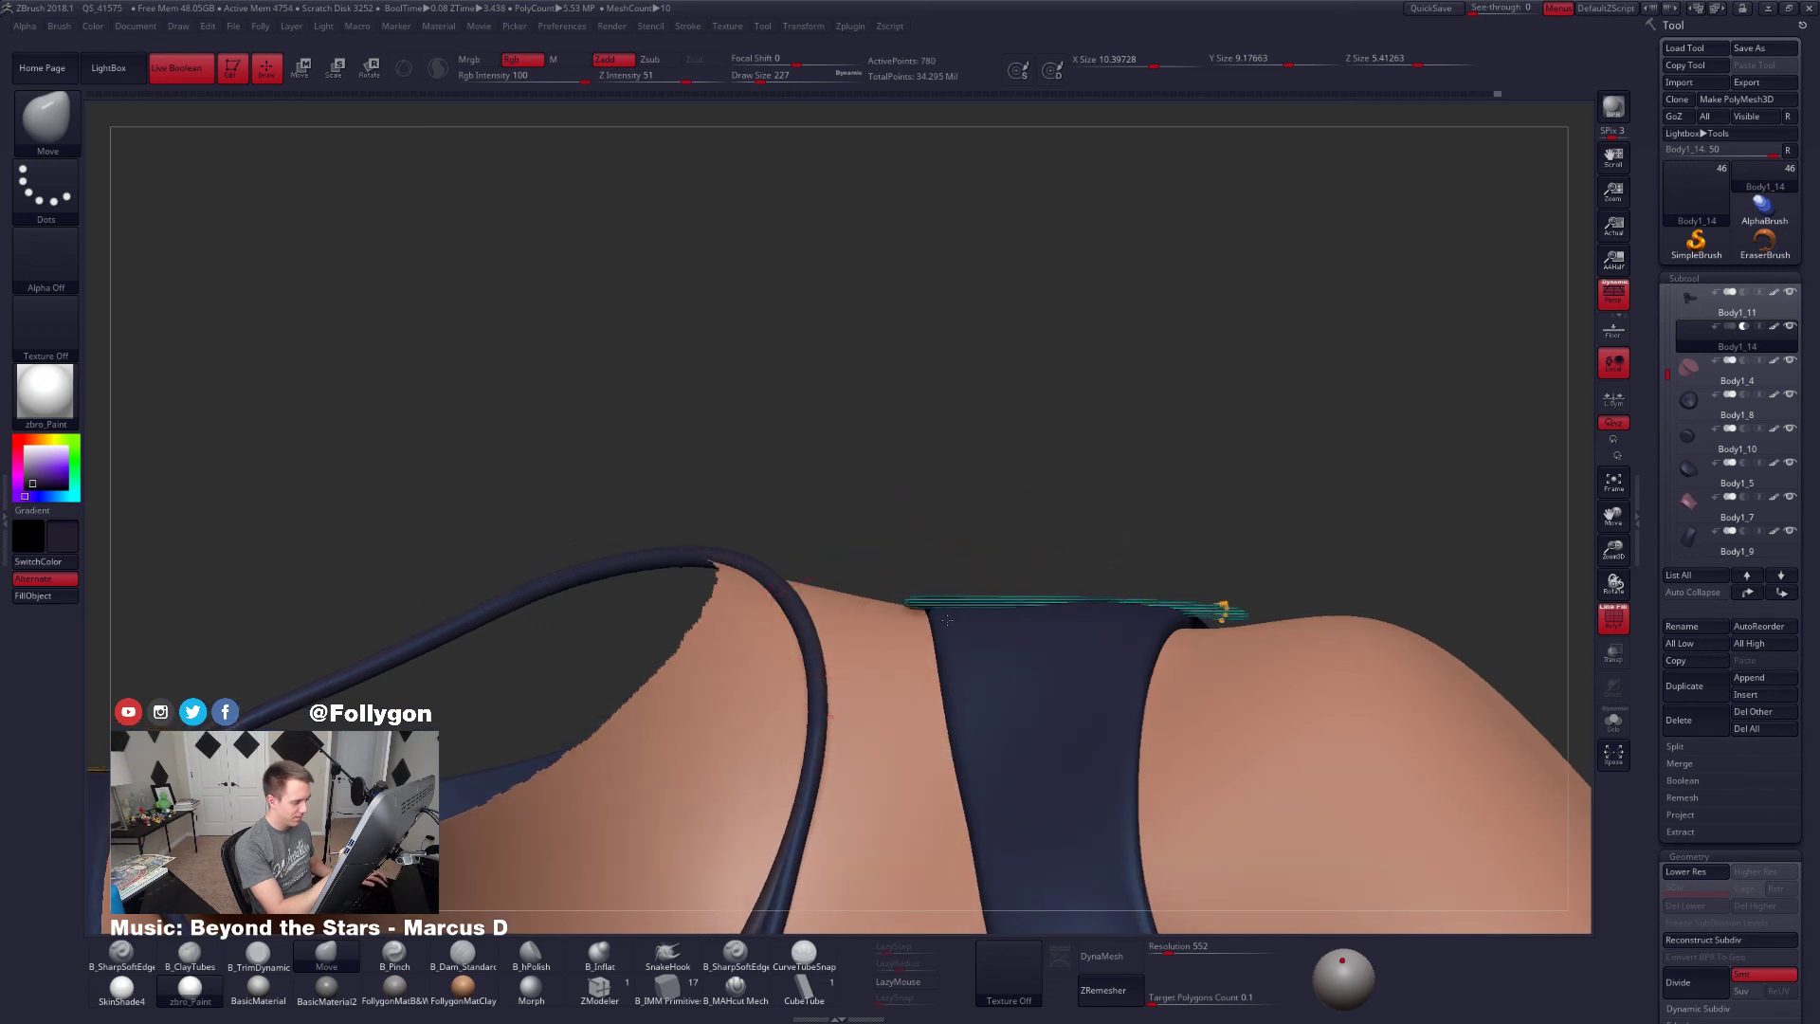
pyautogui.press('space')
pyautogui.moveTo(1085, 606); pyautogui.dragTo(1072, 607)
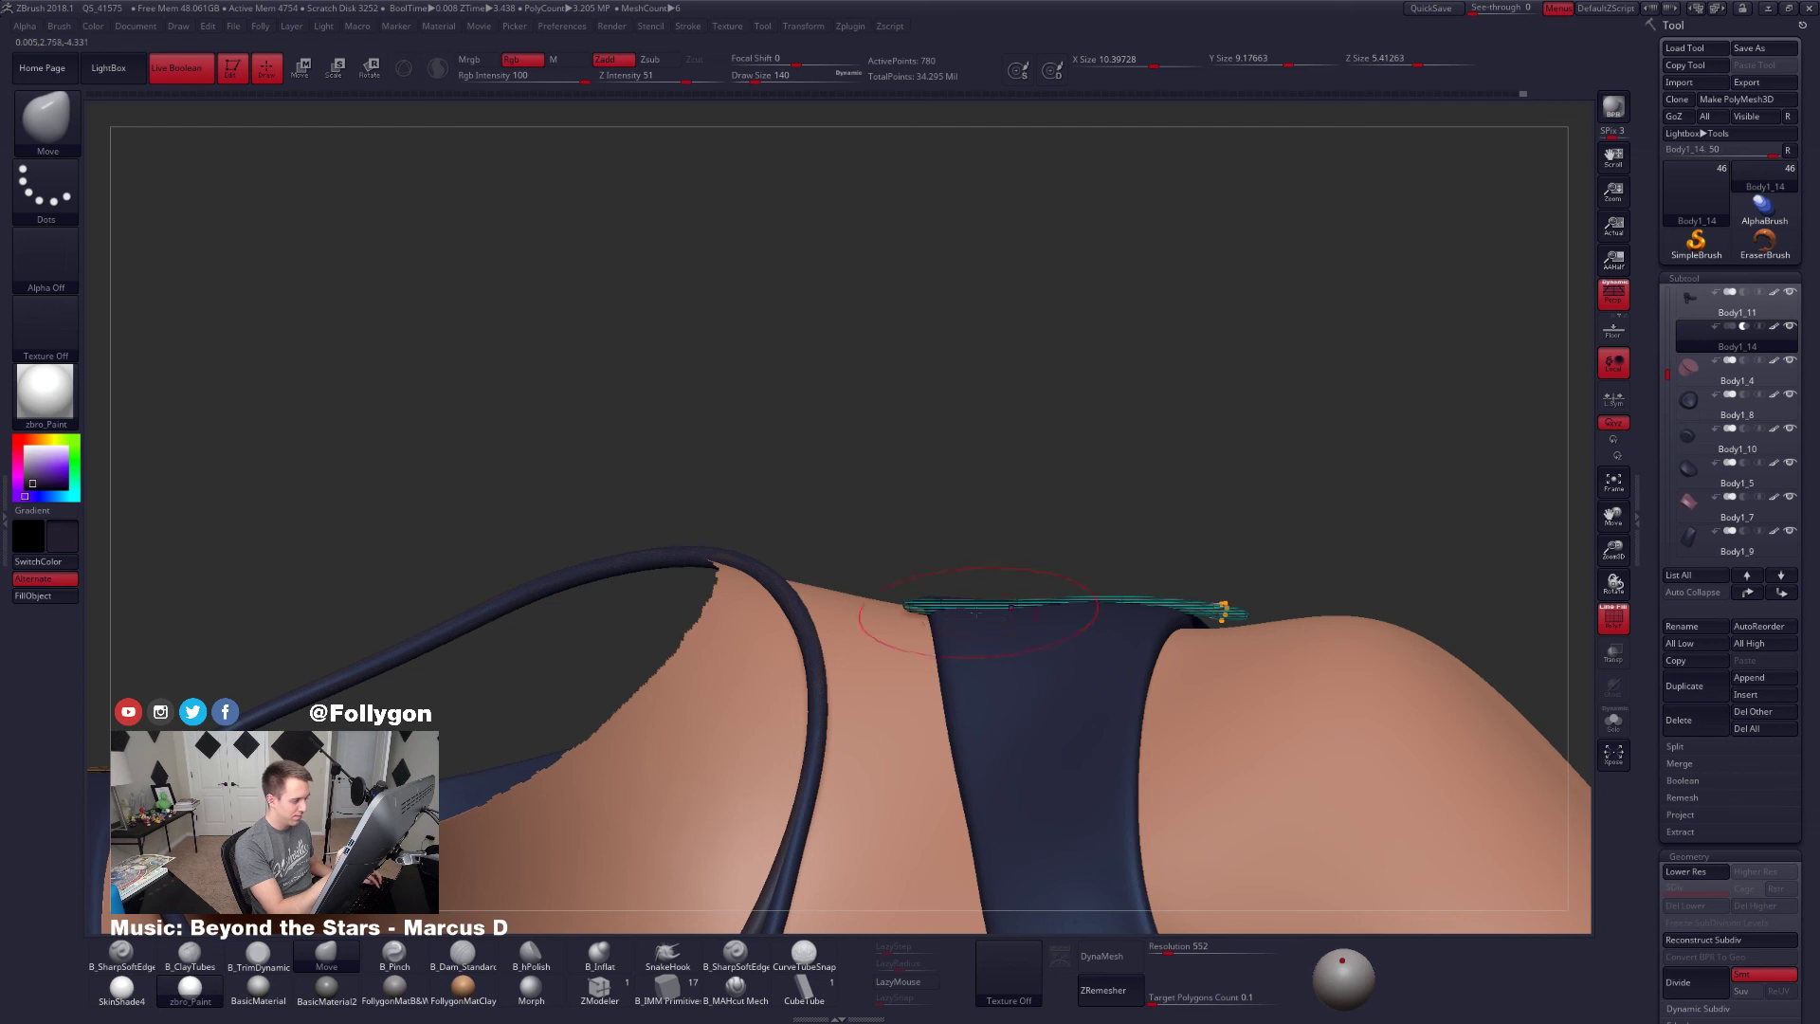
# Hide the wireframe and examine the cut shoulder seam and strap from several angles
pyautogui.hotkey('shift', 'f')
pyautogui.moveTo(1151, 660); pyautogui.dragTo(1164, 704, button='right')
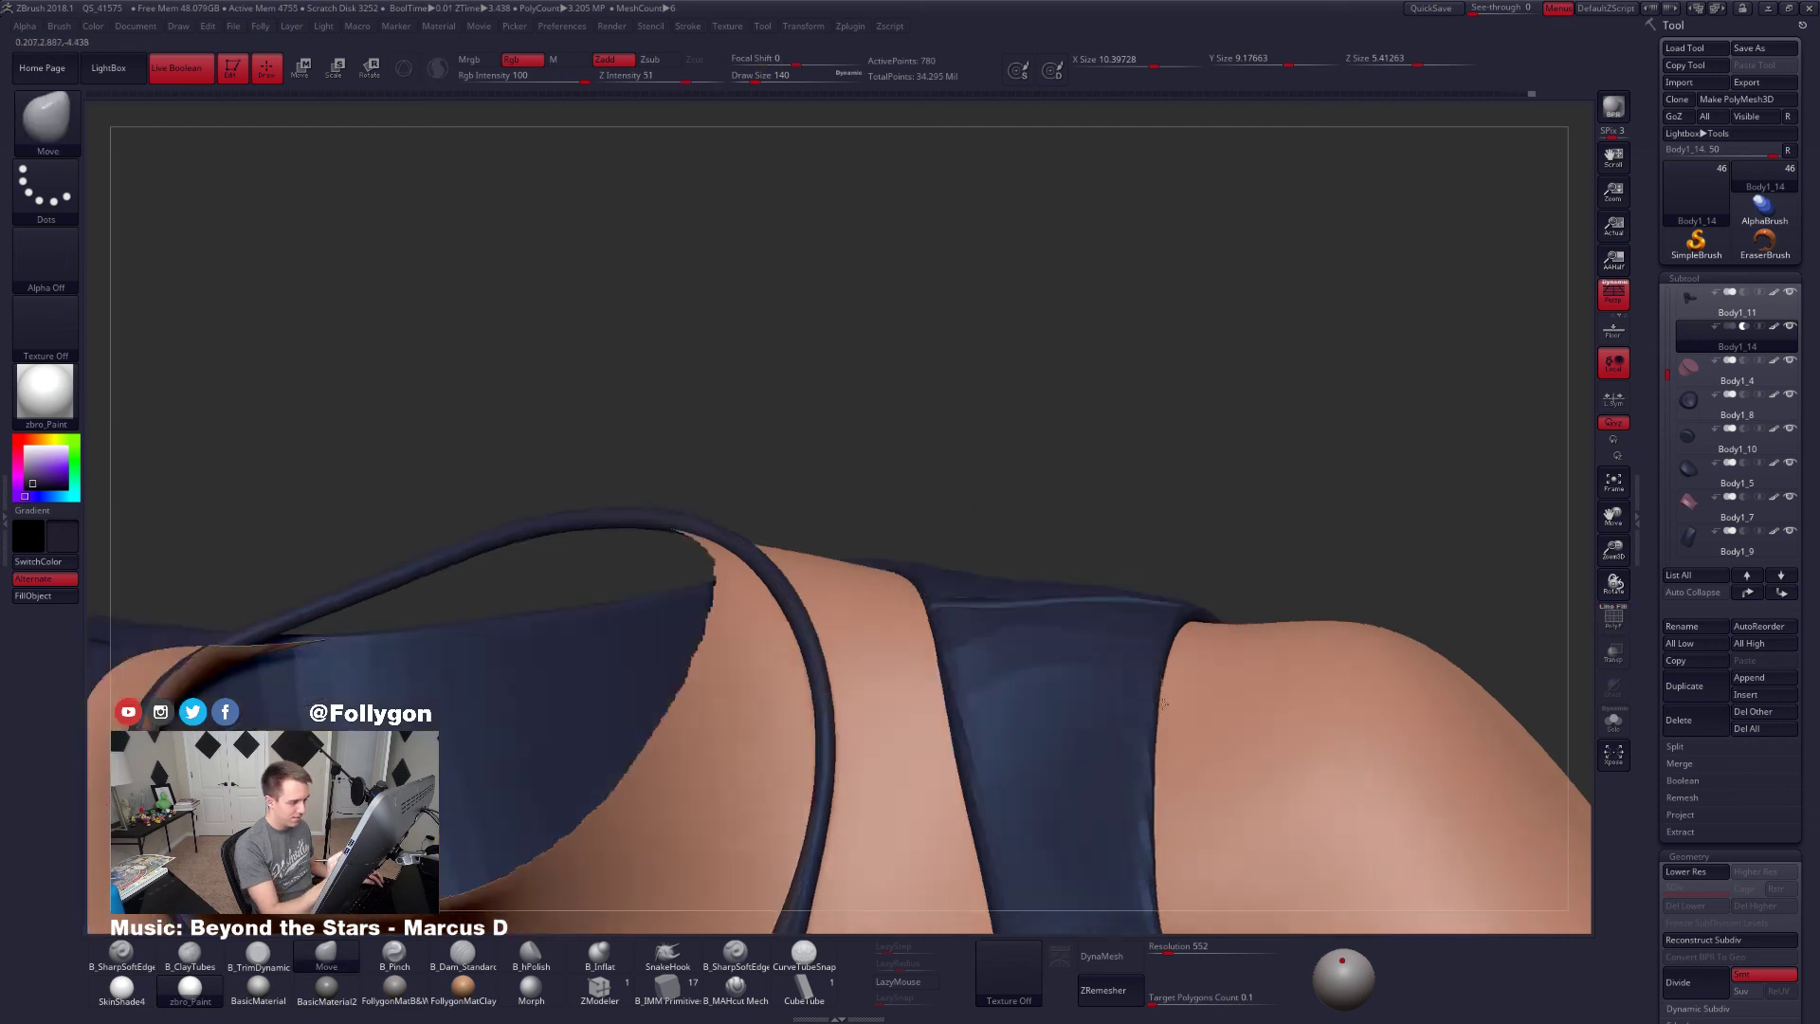
pyautogui.moveTo(1164, 704); pyautogui.dragTo(1016, 661)
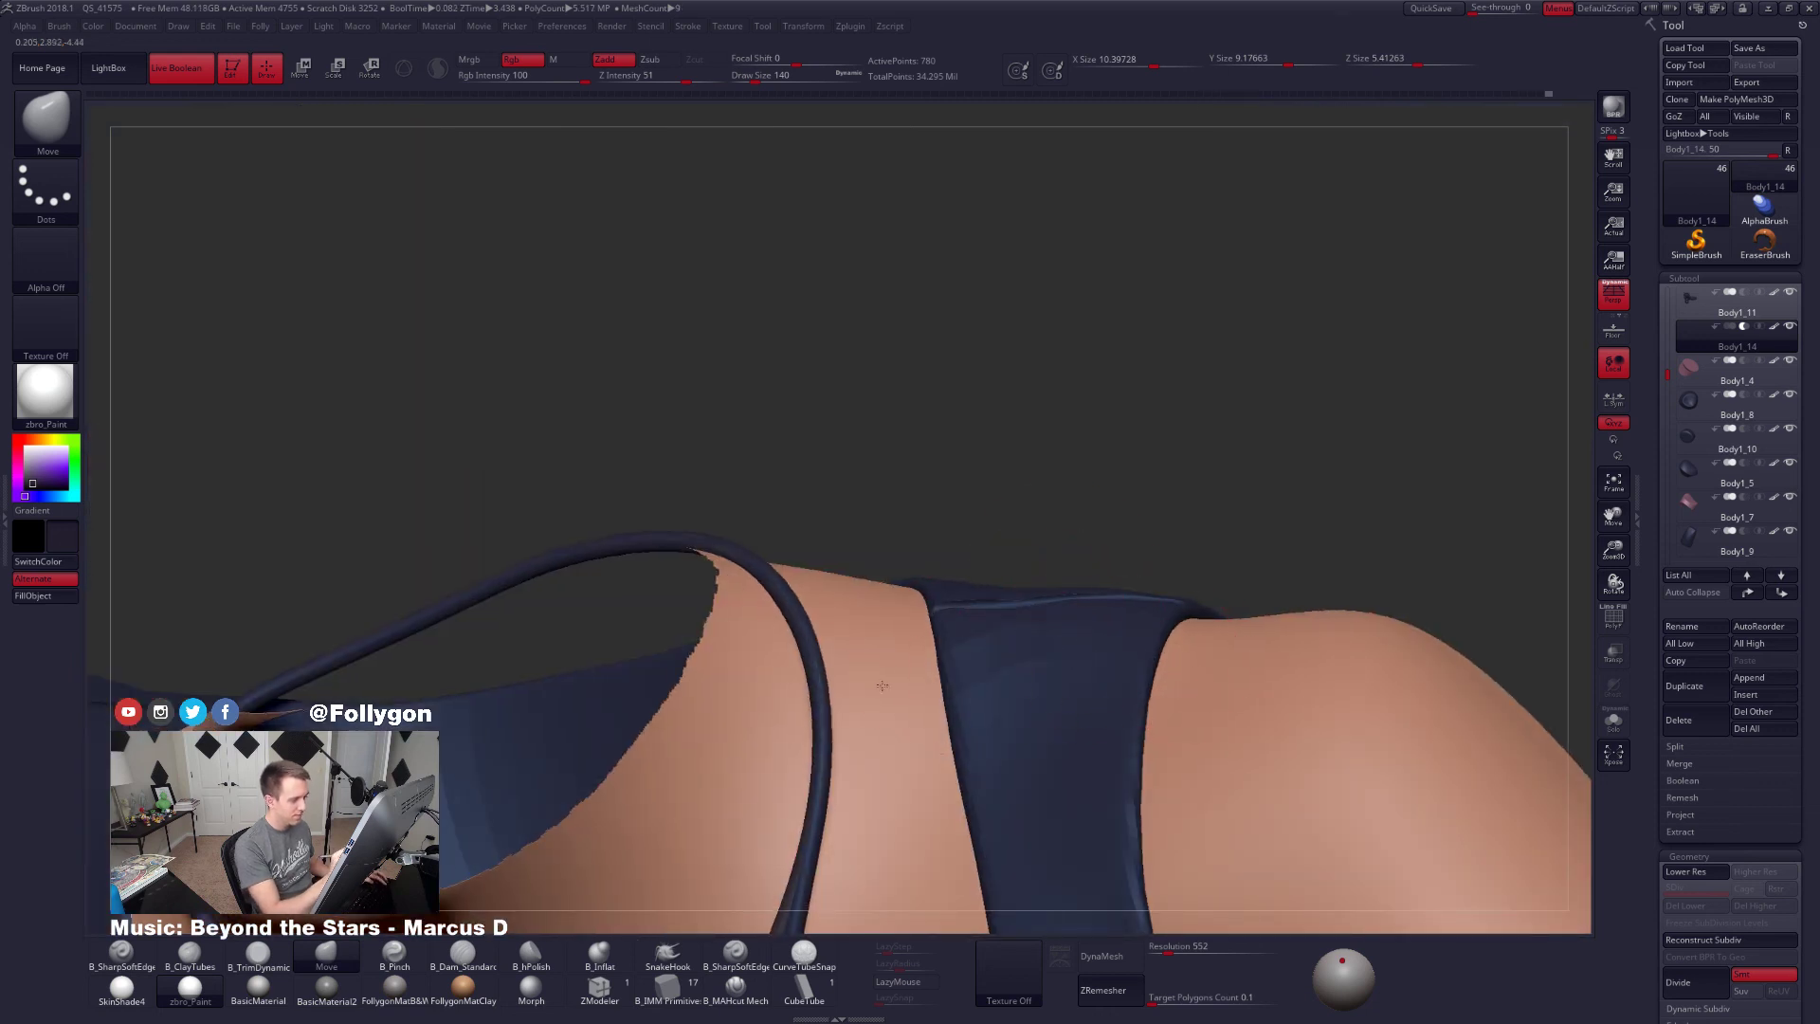
pyautogui.keyDown('ctrl'); pyautogui.moveTo(878, 686); pyautogui.dragTo(1245, 746, button='right'); pyautogui.keyUp('ctrl')
pyautogui.moveTo(1093, 612); pyautogui.dragTo(1172, 766)
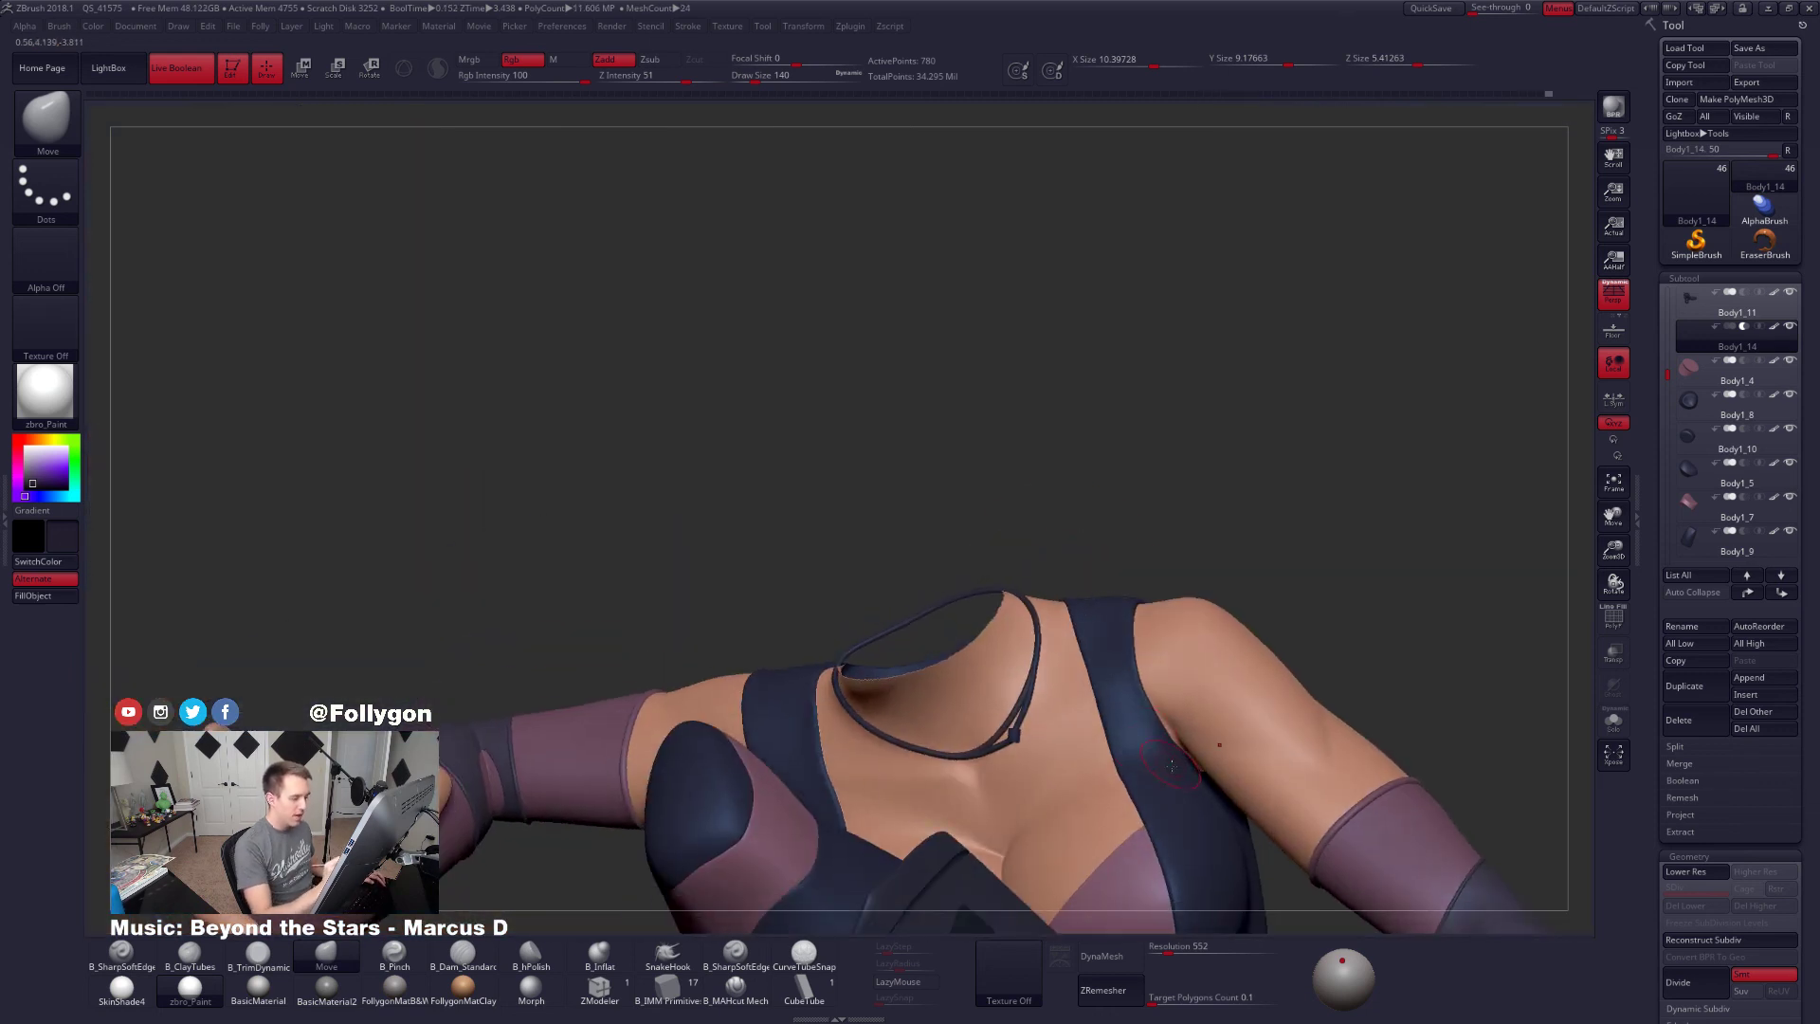
# Isolate the bodysuit Body1_11 and even out the top of its shoulder strap with the TrimDynamic brush at Draw Size 160
pyautogui.moveTo(1174, 697)
pyautogui.keyDown('ctrl'); pyautogui.mouseDown(button='right')
pyautogui.moveTo(1084, 611)
pyautogui.moveTo(987, 616)
pyautogui.mouseUp(button='right'); pyautogui.keyUp('ctrl')
pyautogui.hotkey('shift', 's')
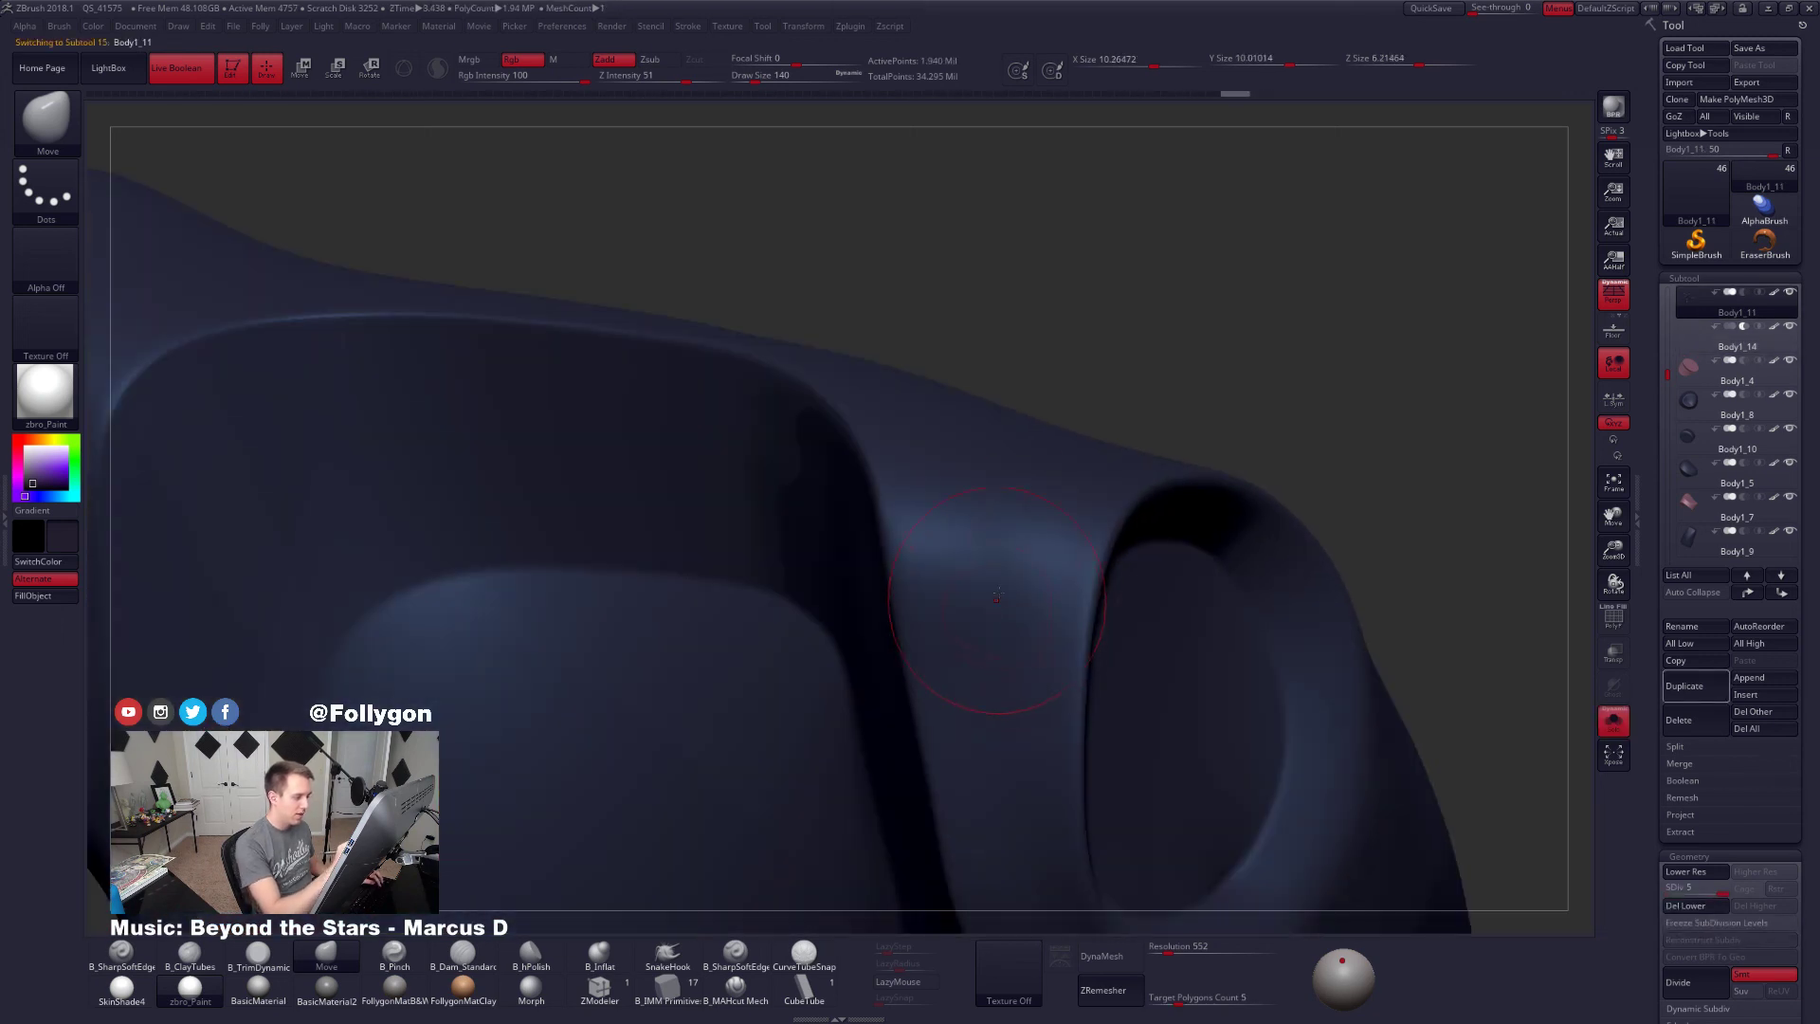
pyautogui.press('3')
pyautogui.press('space')
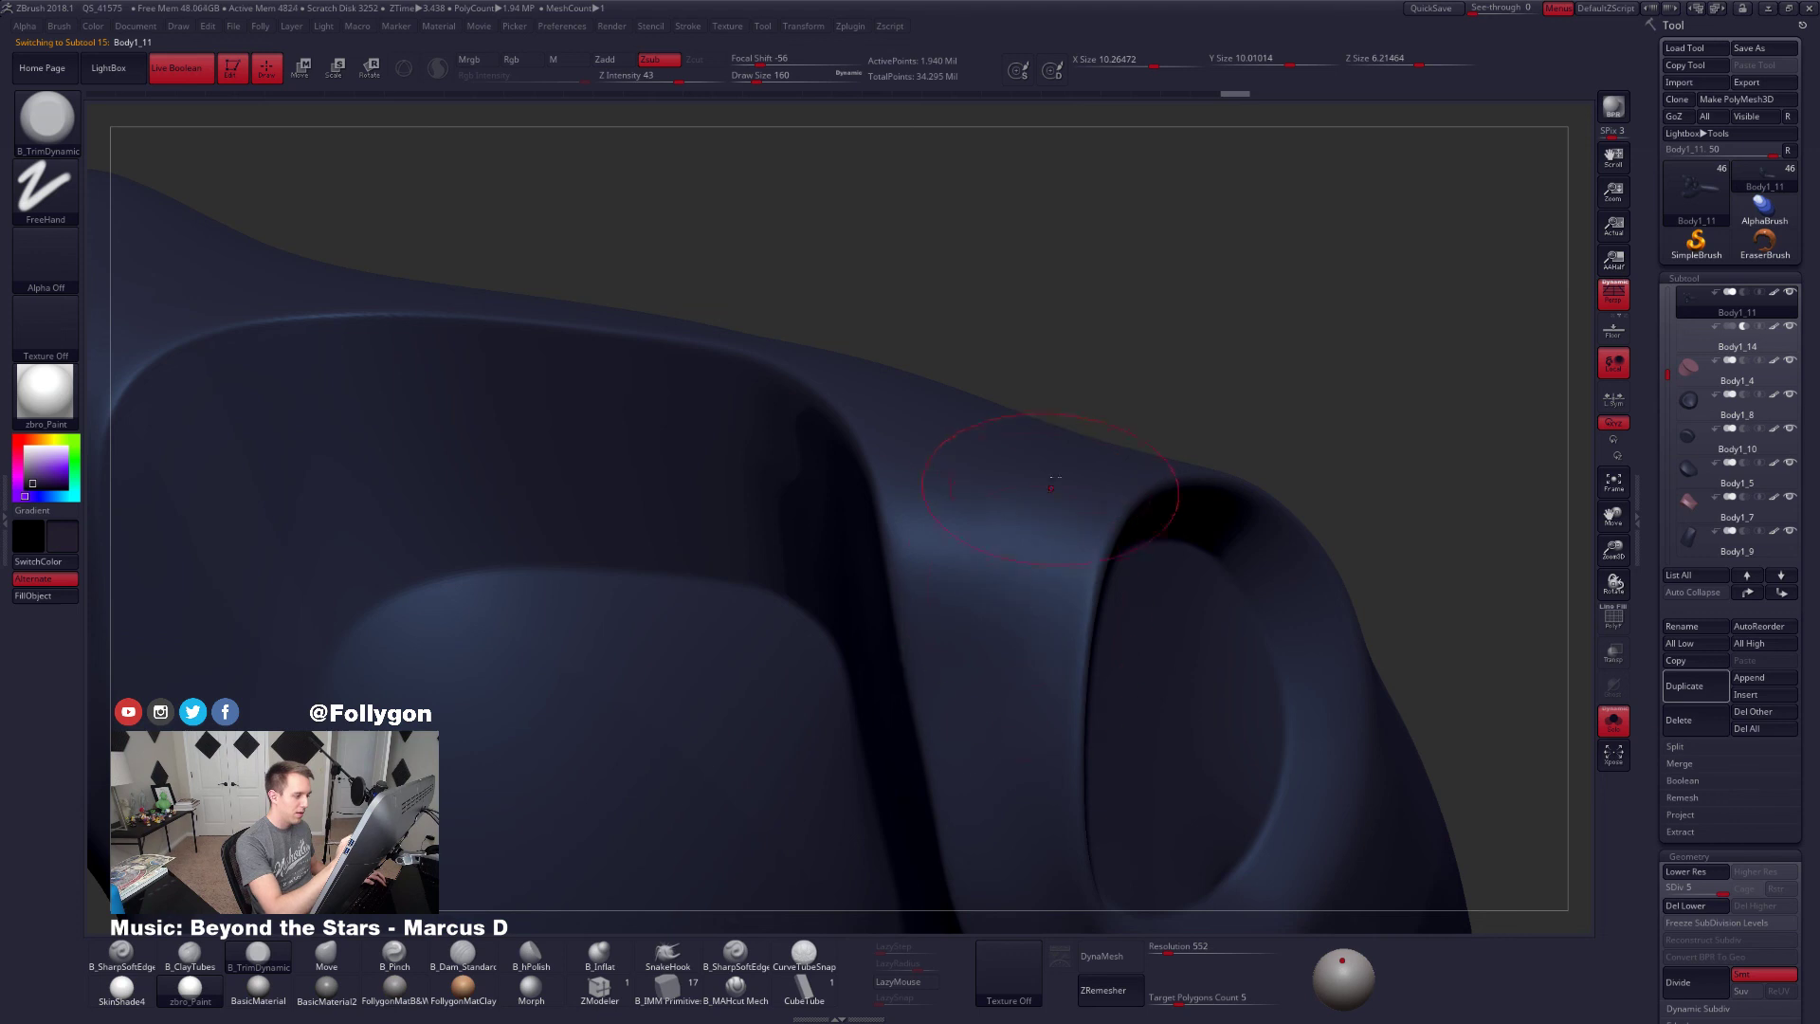
pyautogui.moveTo(1041, 636)
pyautogui.mouseDown(button='right')
pyautogui.moveTo(1066, 616)
pyautogui.moveTo(960, 528)
pyautogui.moveTo(1052, 677)
pyautogui.moveTo(1049, 893)
pyautogui.mouseUp(button='right')
pyautogui.click(1067, 616)
pyautogui.click(995, 509)
pyautogui.moveTo(1050, 893); pyautogui.dragTo(1043, 604)
pyautogui.moveTo(1009, 344); pyautogui.dragTo(1003, 654)
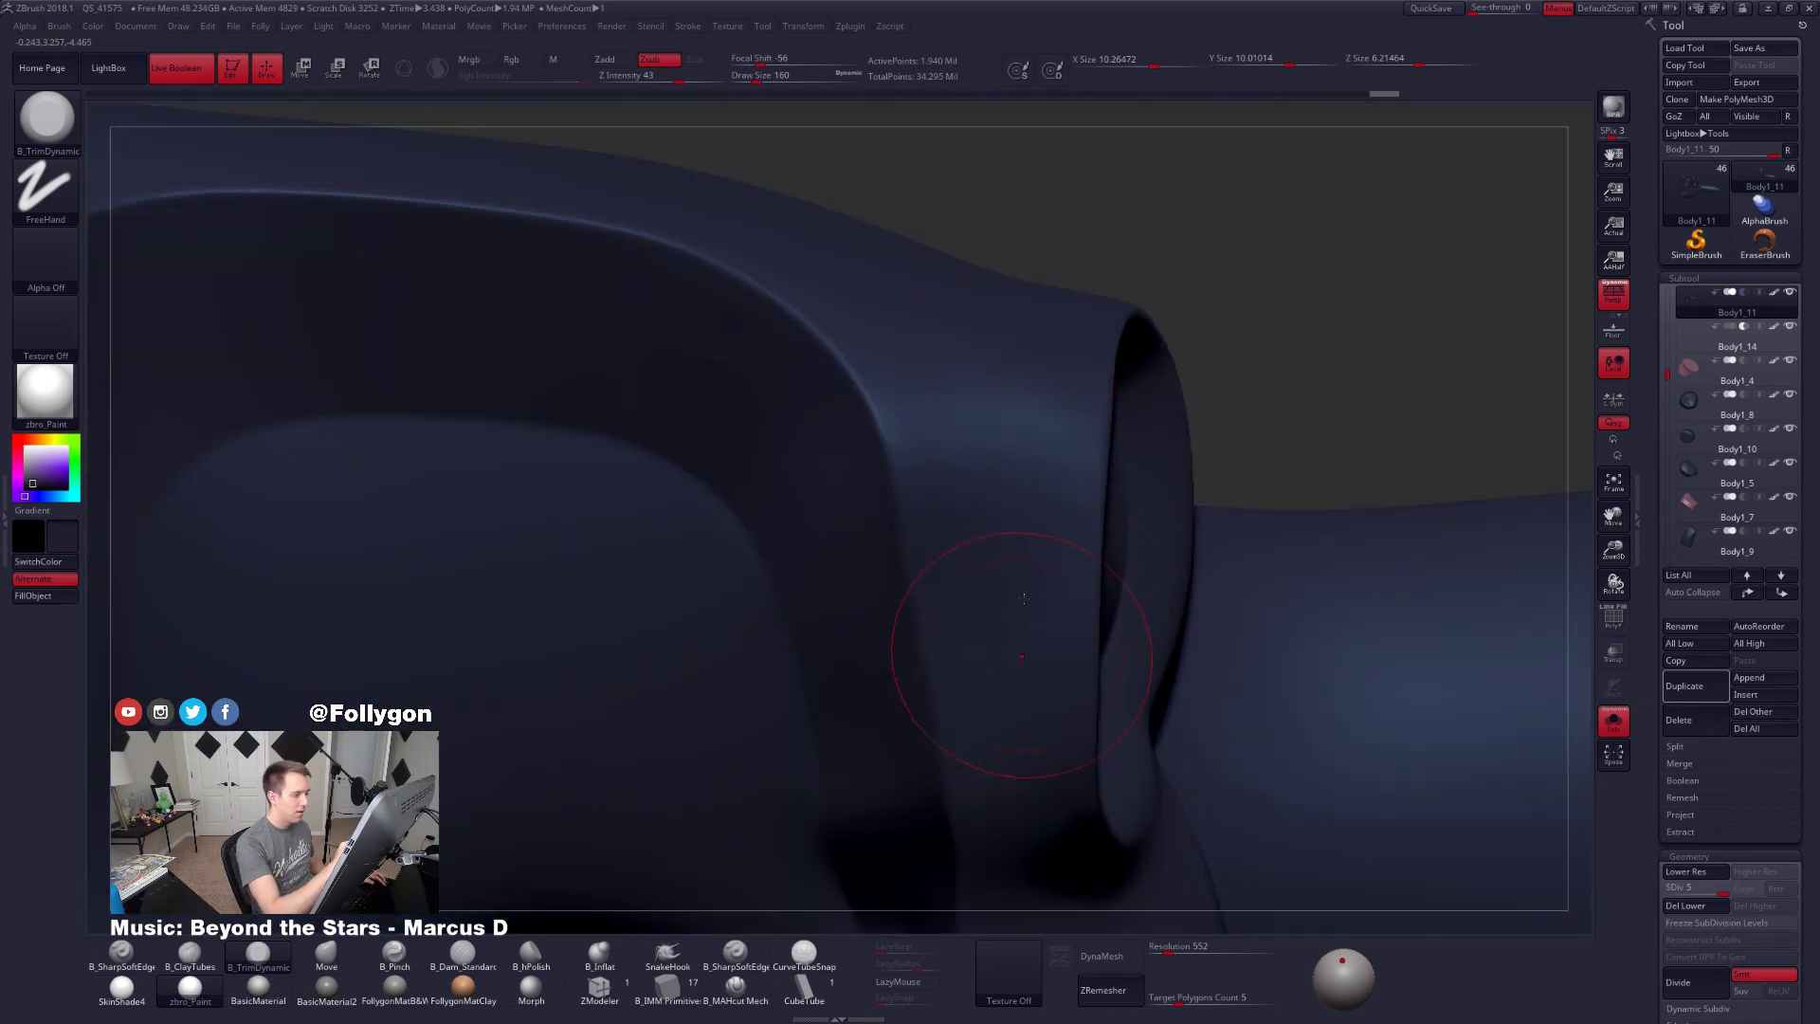
# Adjust the strap's shoulder contour with the Move brush at Draw Size 130 on subdivision level 2, and return the bodysuit to level 5
pyautogui.moveTo(1003, 654); pyautogui.dragTo(1034, 593, button='right')
pyautogui.press('b')
pyautogui.press('m')
pyautogui.press('v')
pyautogui.press('space')
pyautogui.moveTo(977, 459); pyautogui.dragTo(962, 458)
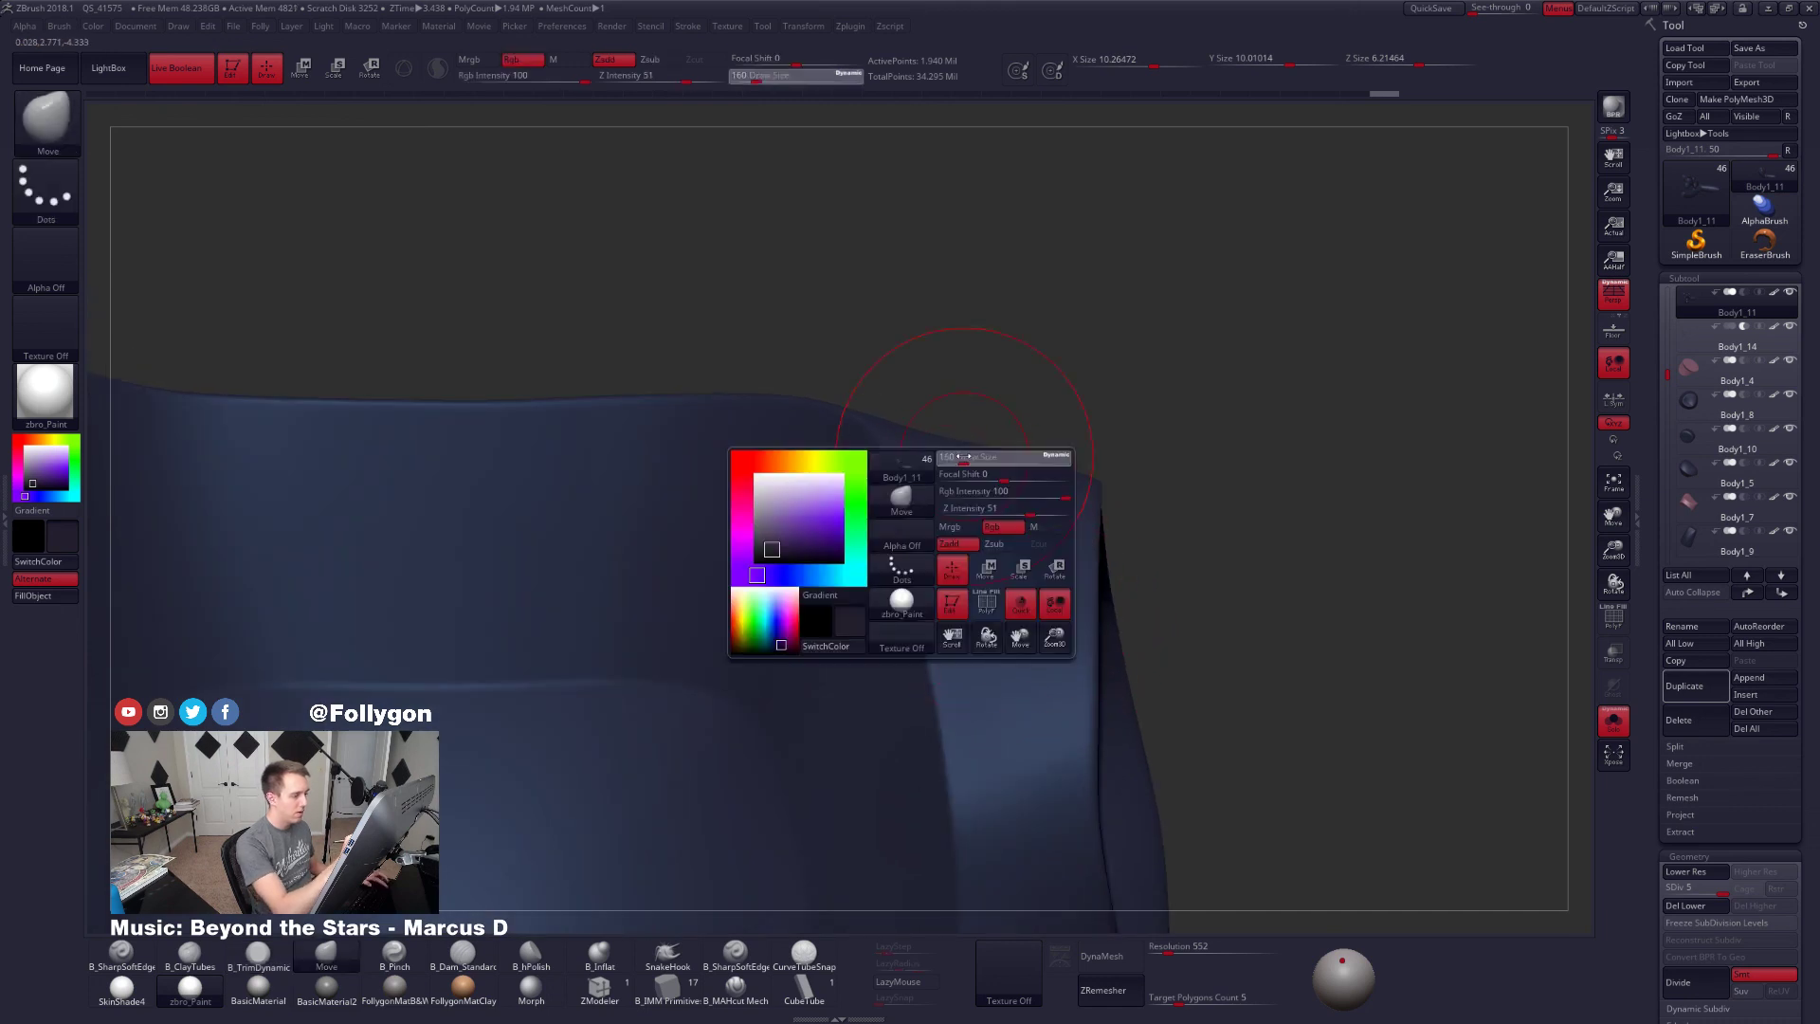
pyautogui.hotkey('shift', 'd')
pyautogui.hotkey('shift', 'd')
pyautogui.hotkey('shift', 'd')
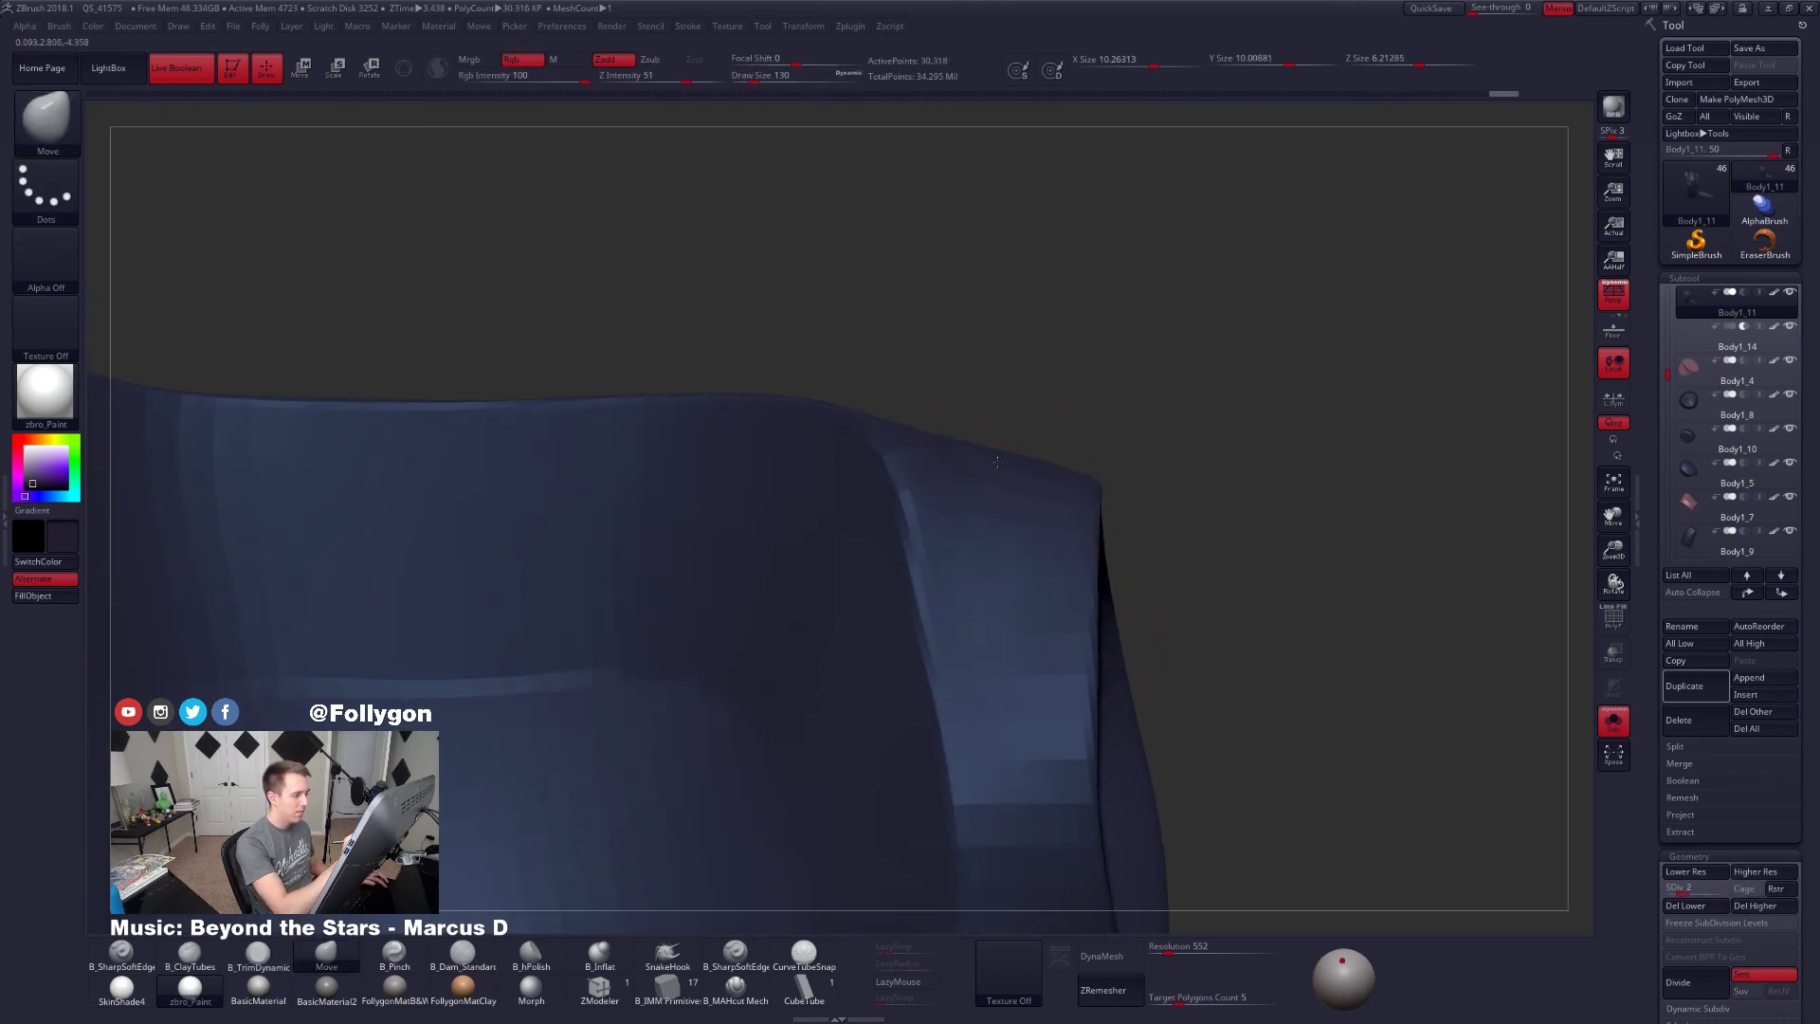
pyautogui.press('d')
pyautogui.press('d')
pyautogui.press('d')
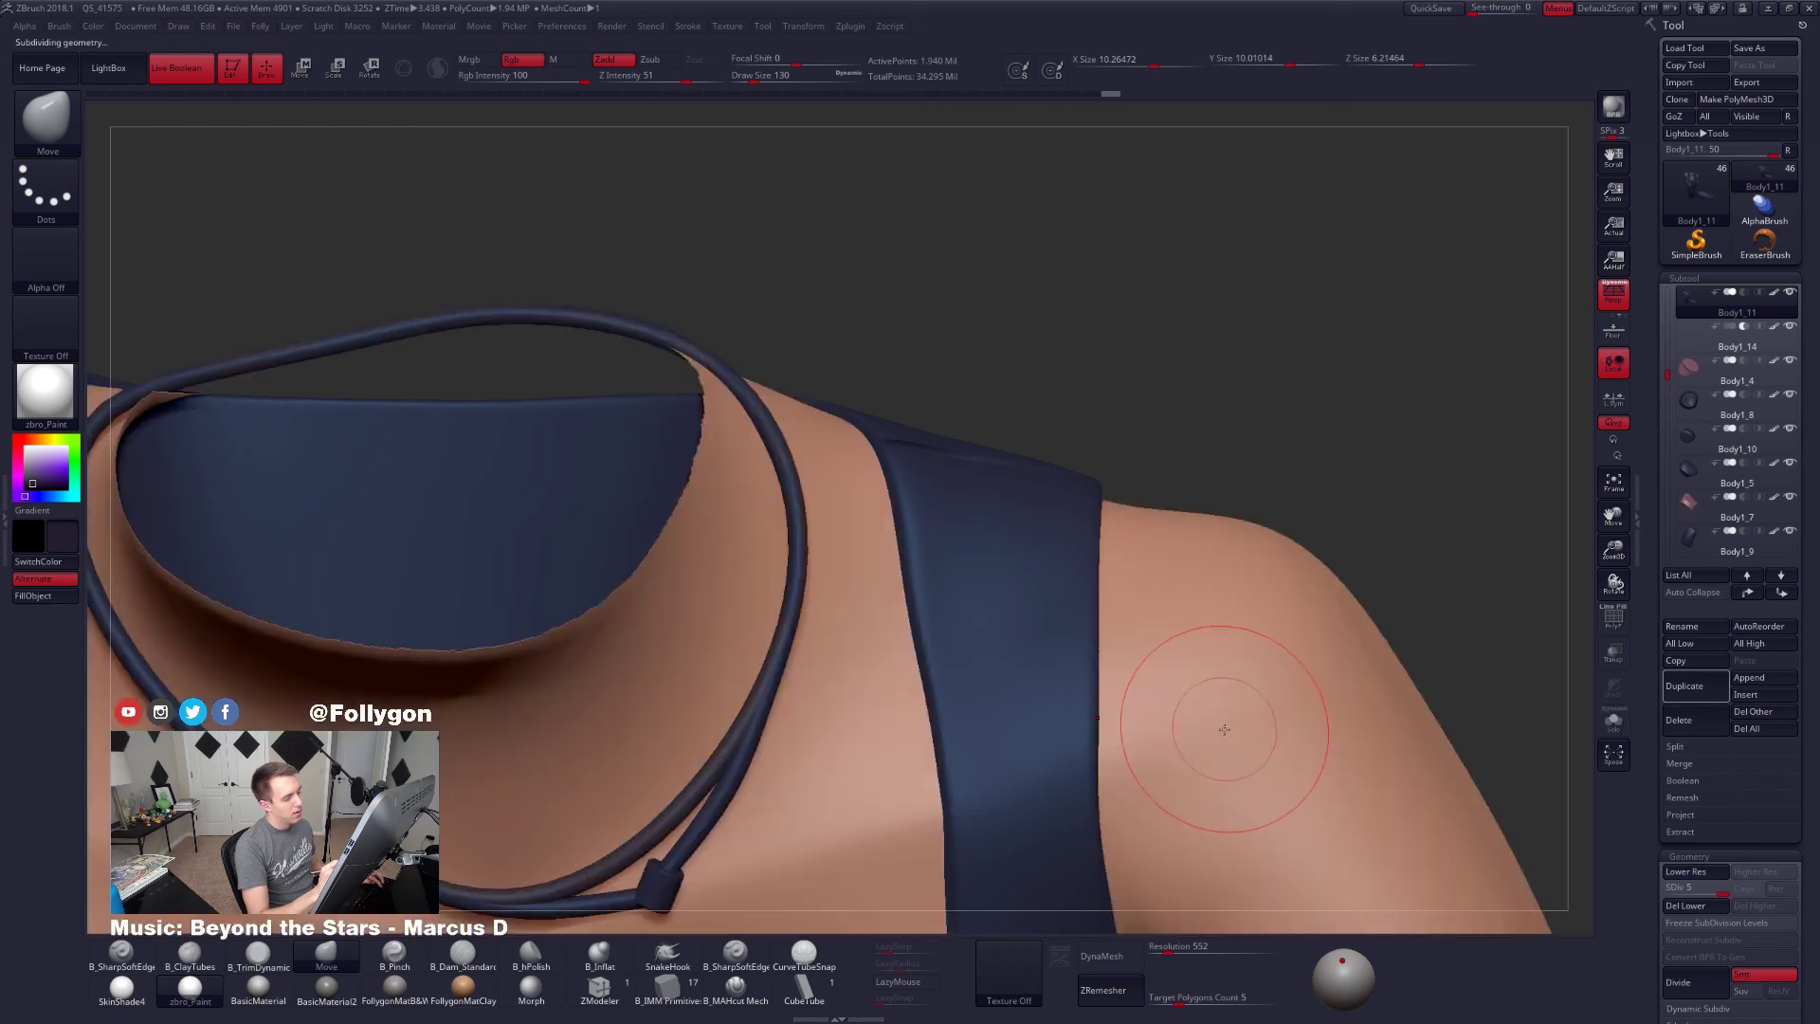
# Select the seam tubes Body1_14 in wireframe, set the Draw Size to 130, and drop them to their lowest subdivision level
pyautogui.keyDown('alt'); pyautogui.click(1045, 550); pyautogui.keyUp('alt')
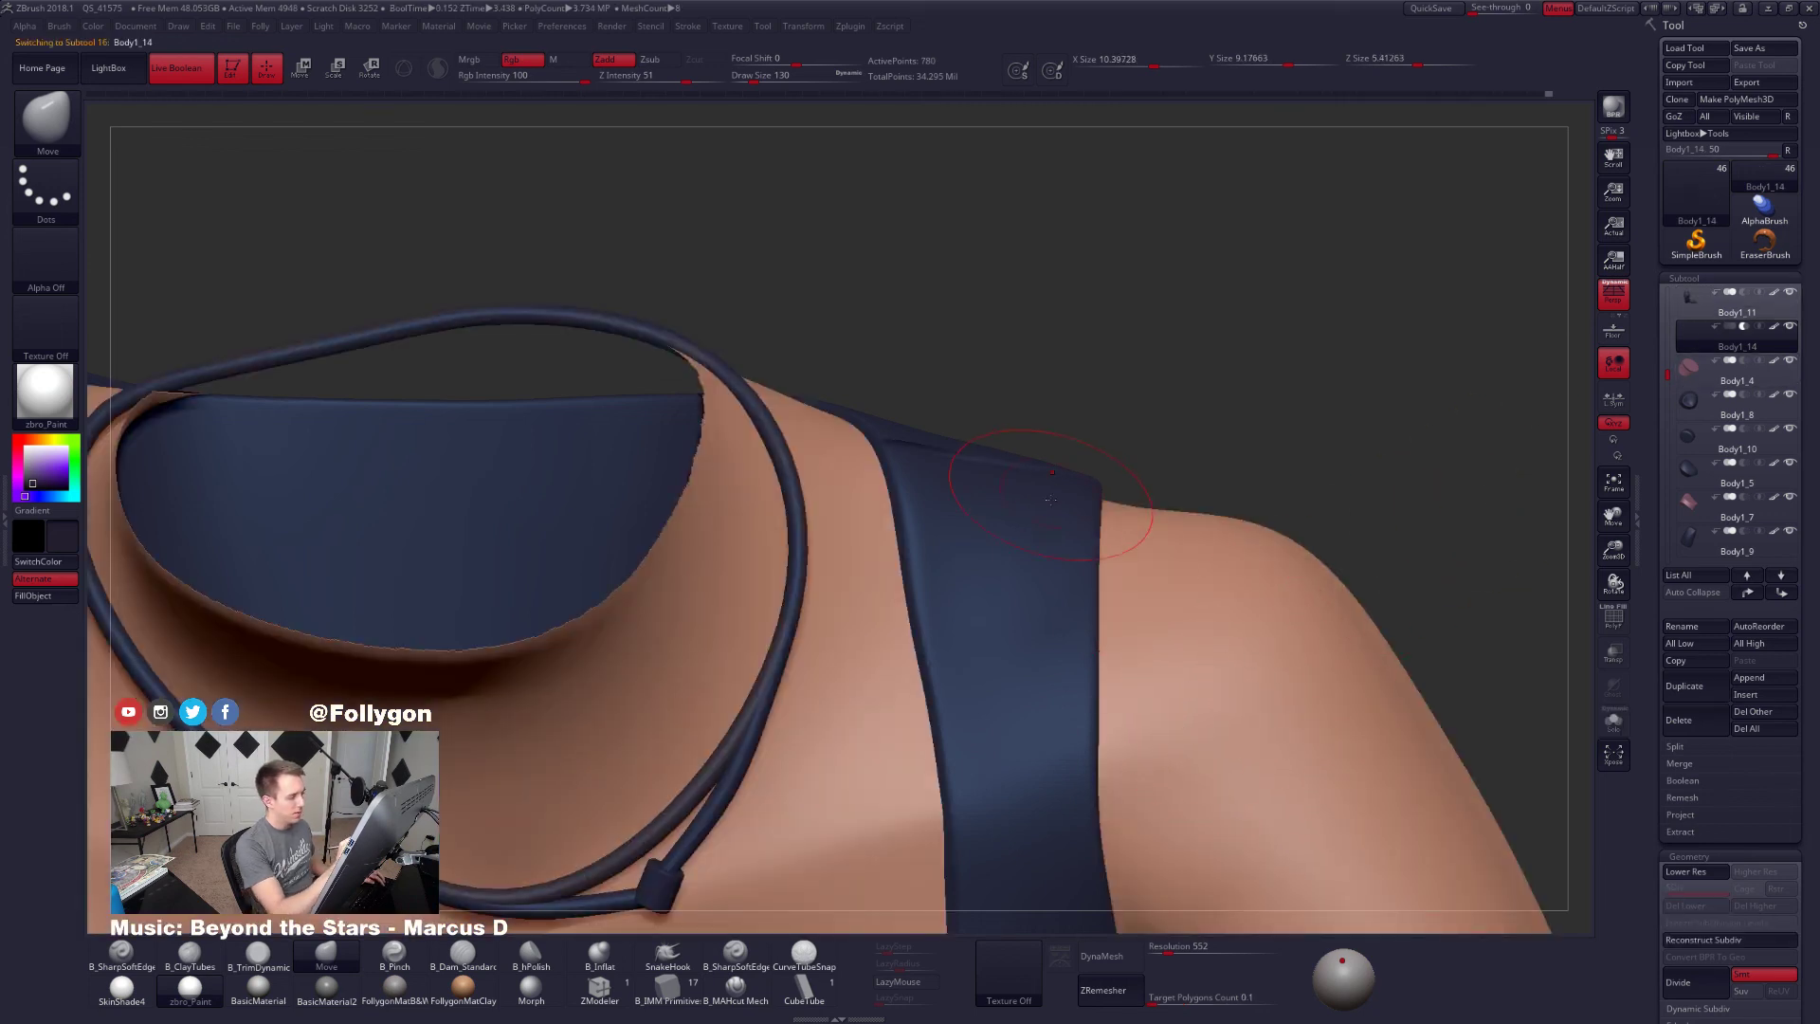
pyautogui.moveTo(1046, 550); pyautogui.dragTo(1041, 617, button='right')
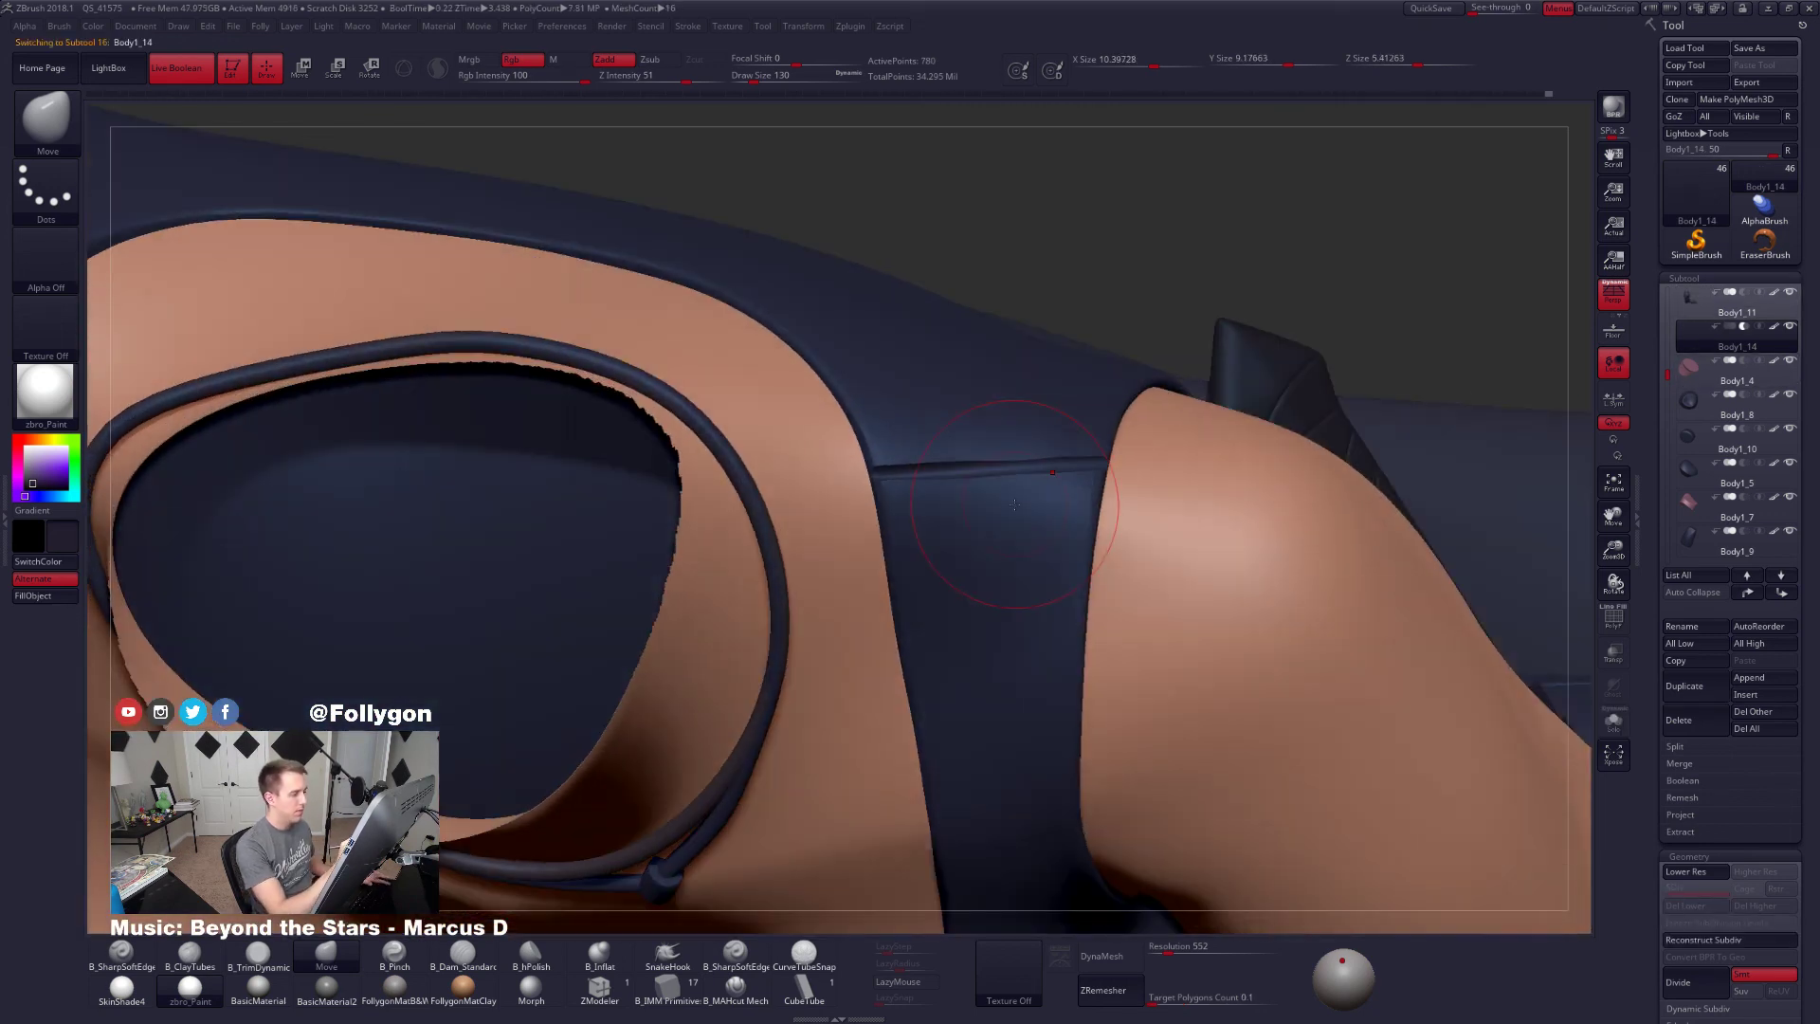
pyautogui.press('space')
pyautogui.moveTo(994, 479); pyautogui.dragTo(1050, 499)
pyautogui.press('space')
pyautogui.hotkey('shift', 'f')
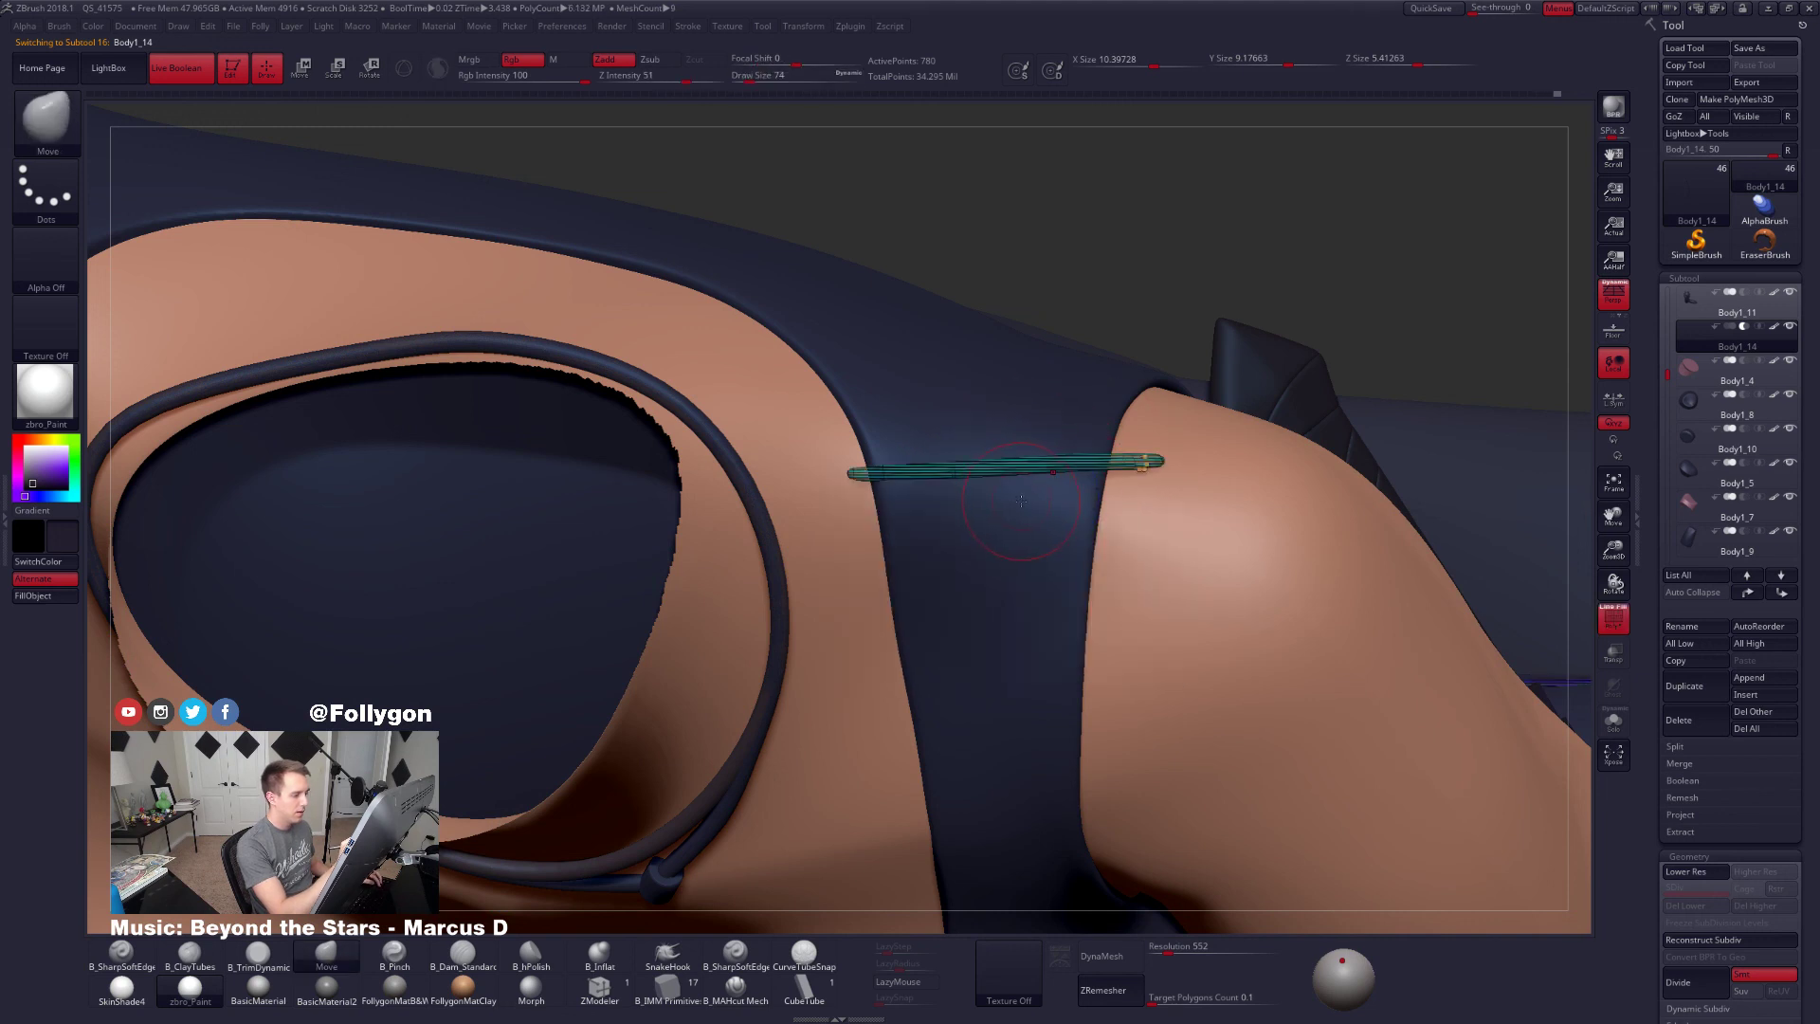
pyautogui.hotkey('shift', 'f')
pyautogui.moveTo(1025, 607); pyautogui.dragTo(1020, 509, button='right')
pyautogui.hotkey('shift', 'f')
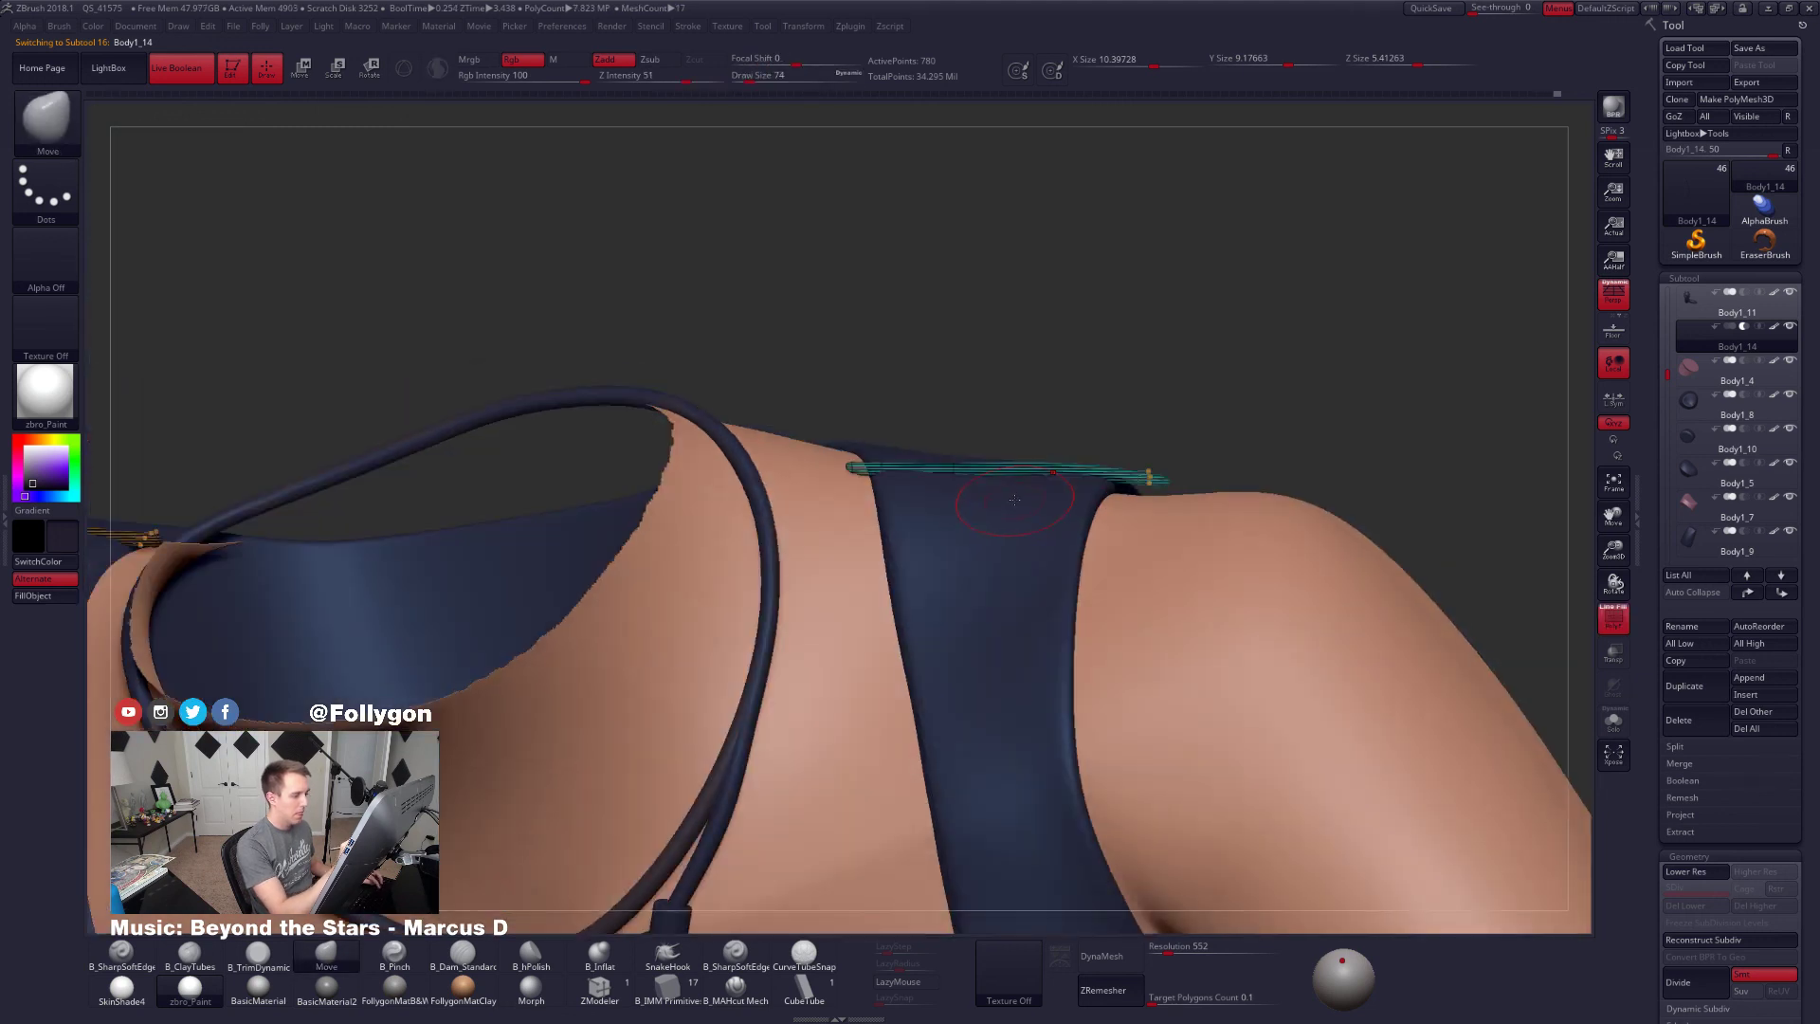
pyautogui.press('space')
pyautogui.moveTo(1015, 499); pyautogui.dragTo(1060, 493)
pyautogui.hotkey('shift', 'd')
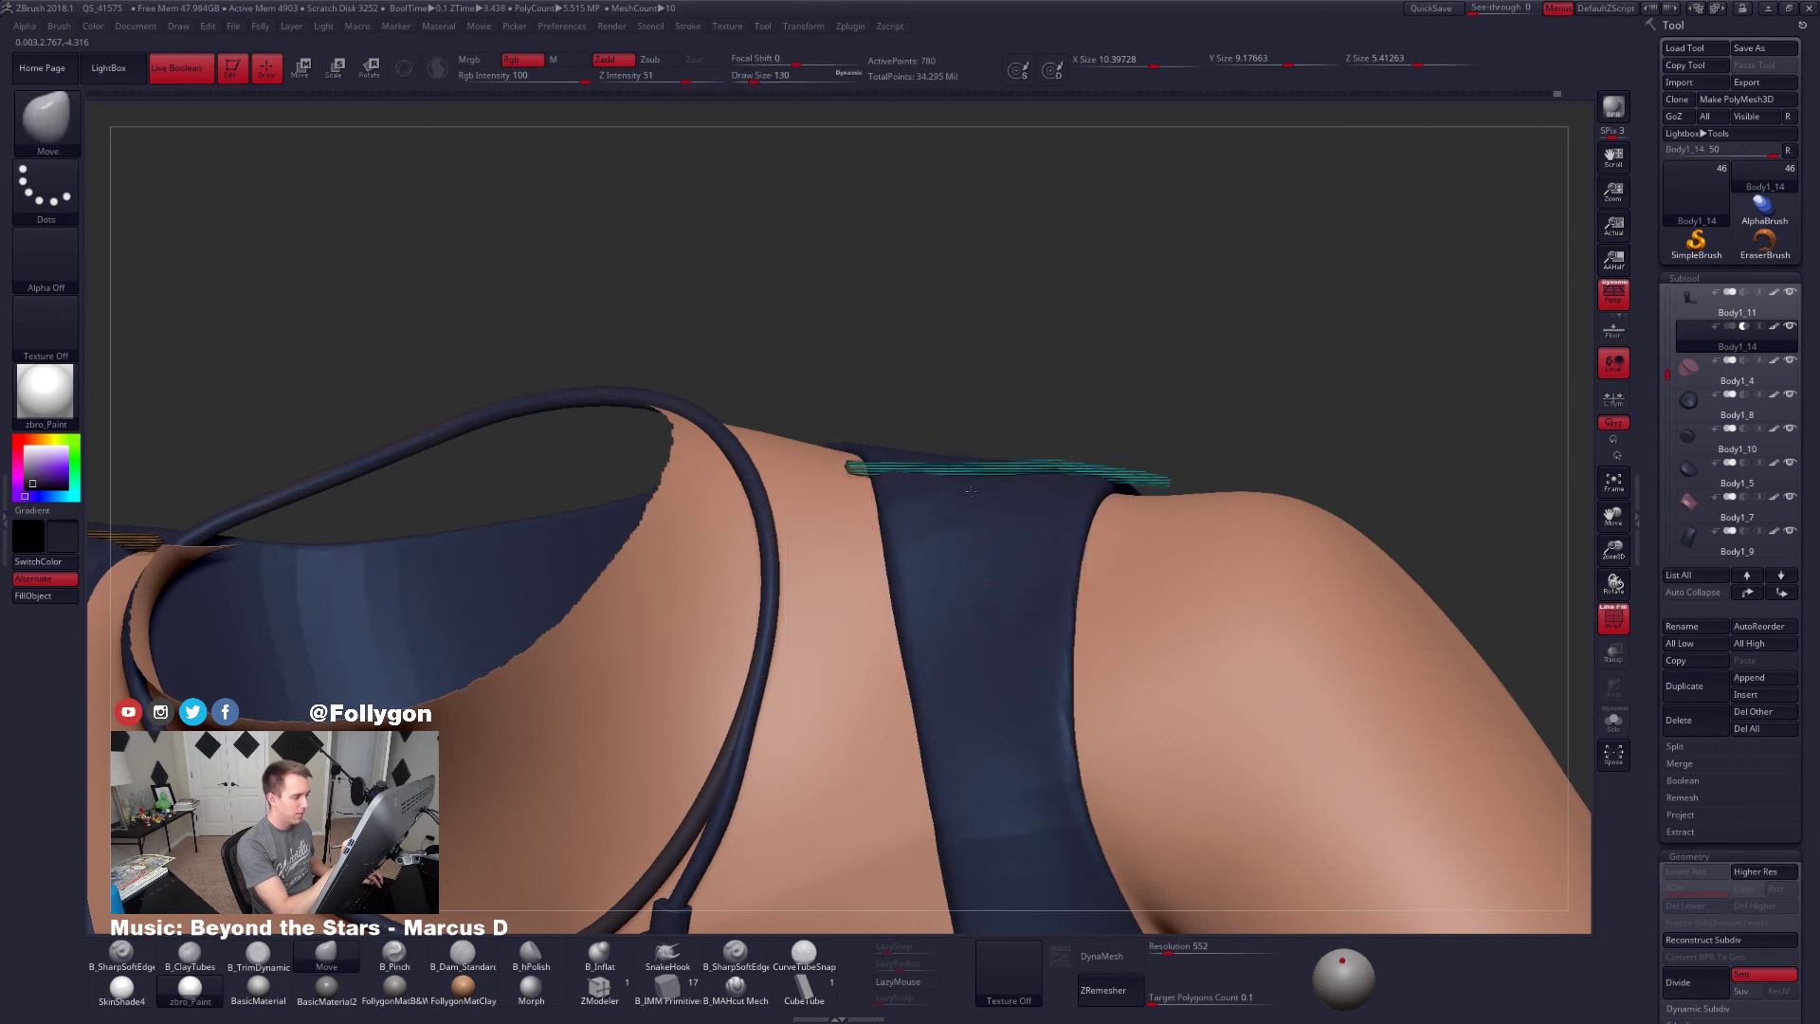
# Isolate the seam tubes and even out the shoulder tube's curve with the Move brush at Draw Size 88
pyautogui.hotkey('alt', 's')
pyautogui.keyDown('ctrl'); pyautogui.moveTo(992, 496); pyautogui.dragTo(1060, 507, button='right'); pyautogui.keyUp('ctrl')
pyautogui.press('space')
pyautogui.moveTo(1062, 479); pyautogui.dragTo(1056, 482)
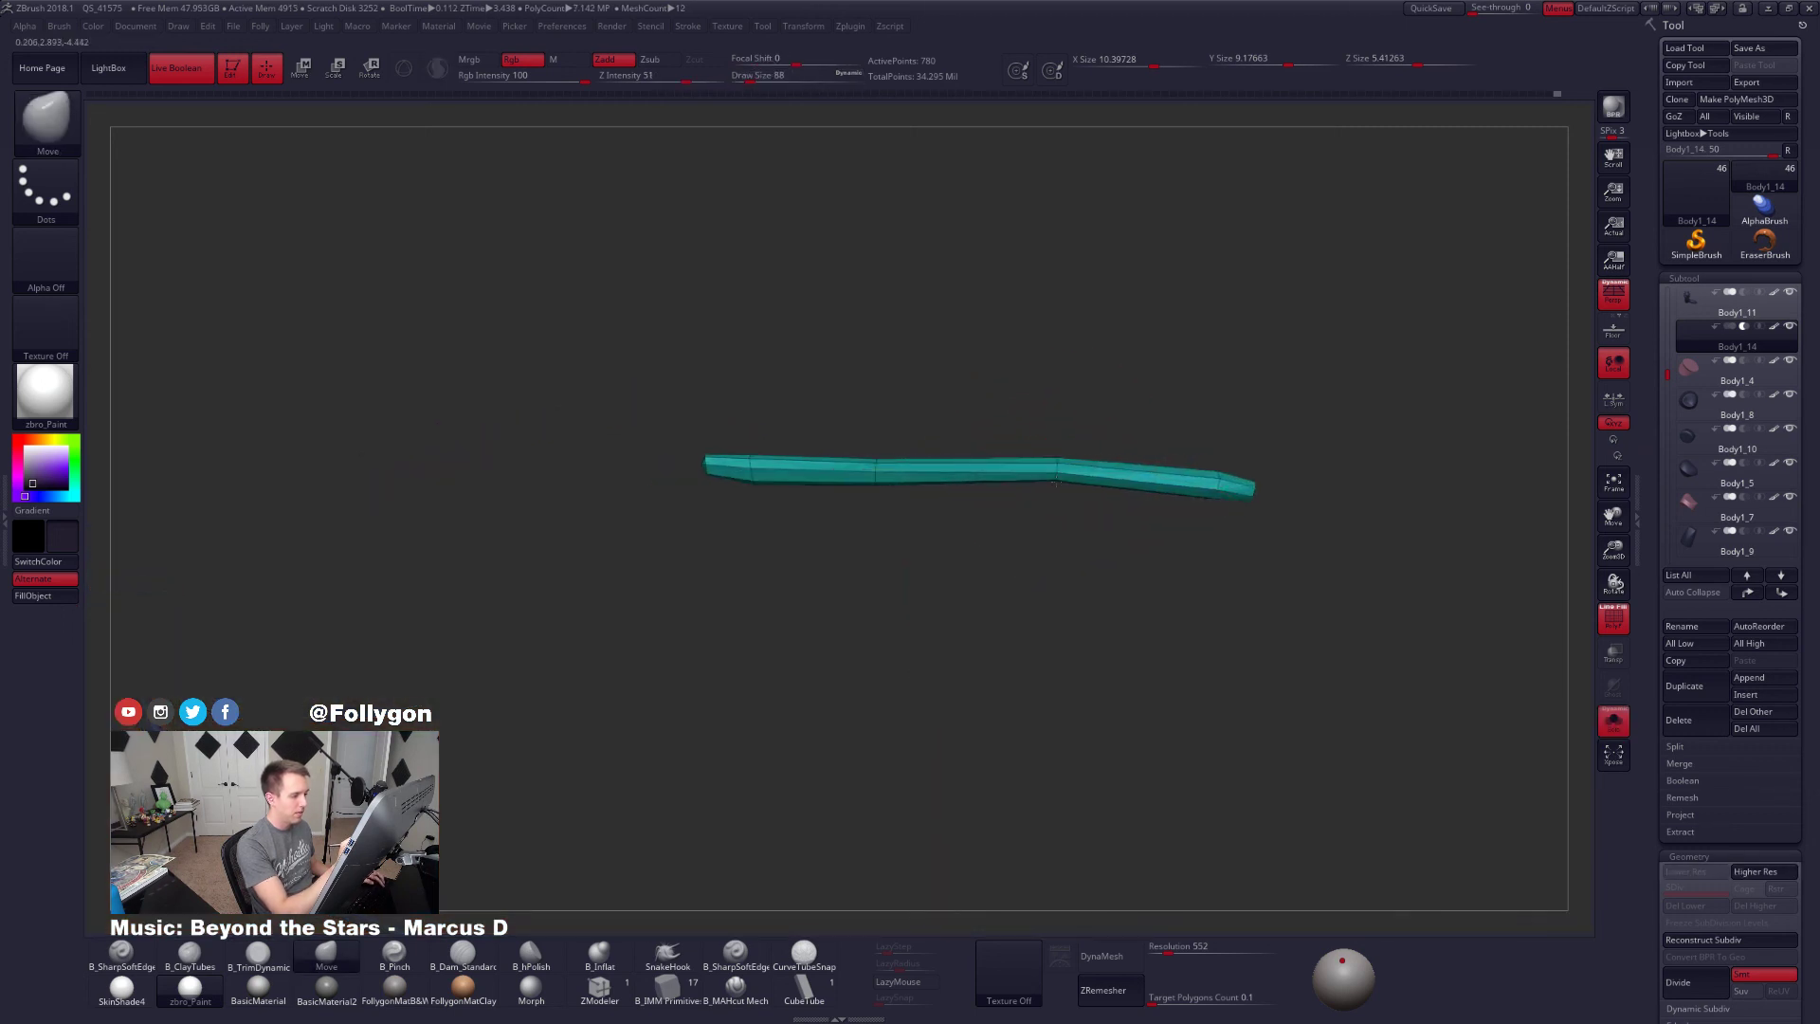
pyautogui.moveTo(879, 474); pyautogui.dragTo(881, 466)
pyautogui.moveTo(1192, 480); pyautogui.dragTo(1196, 483)
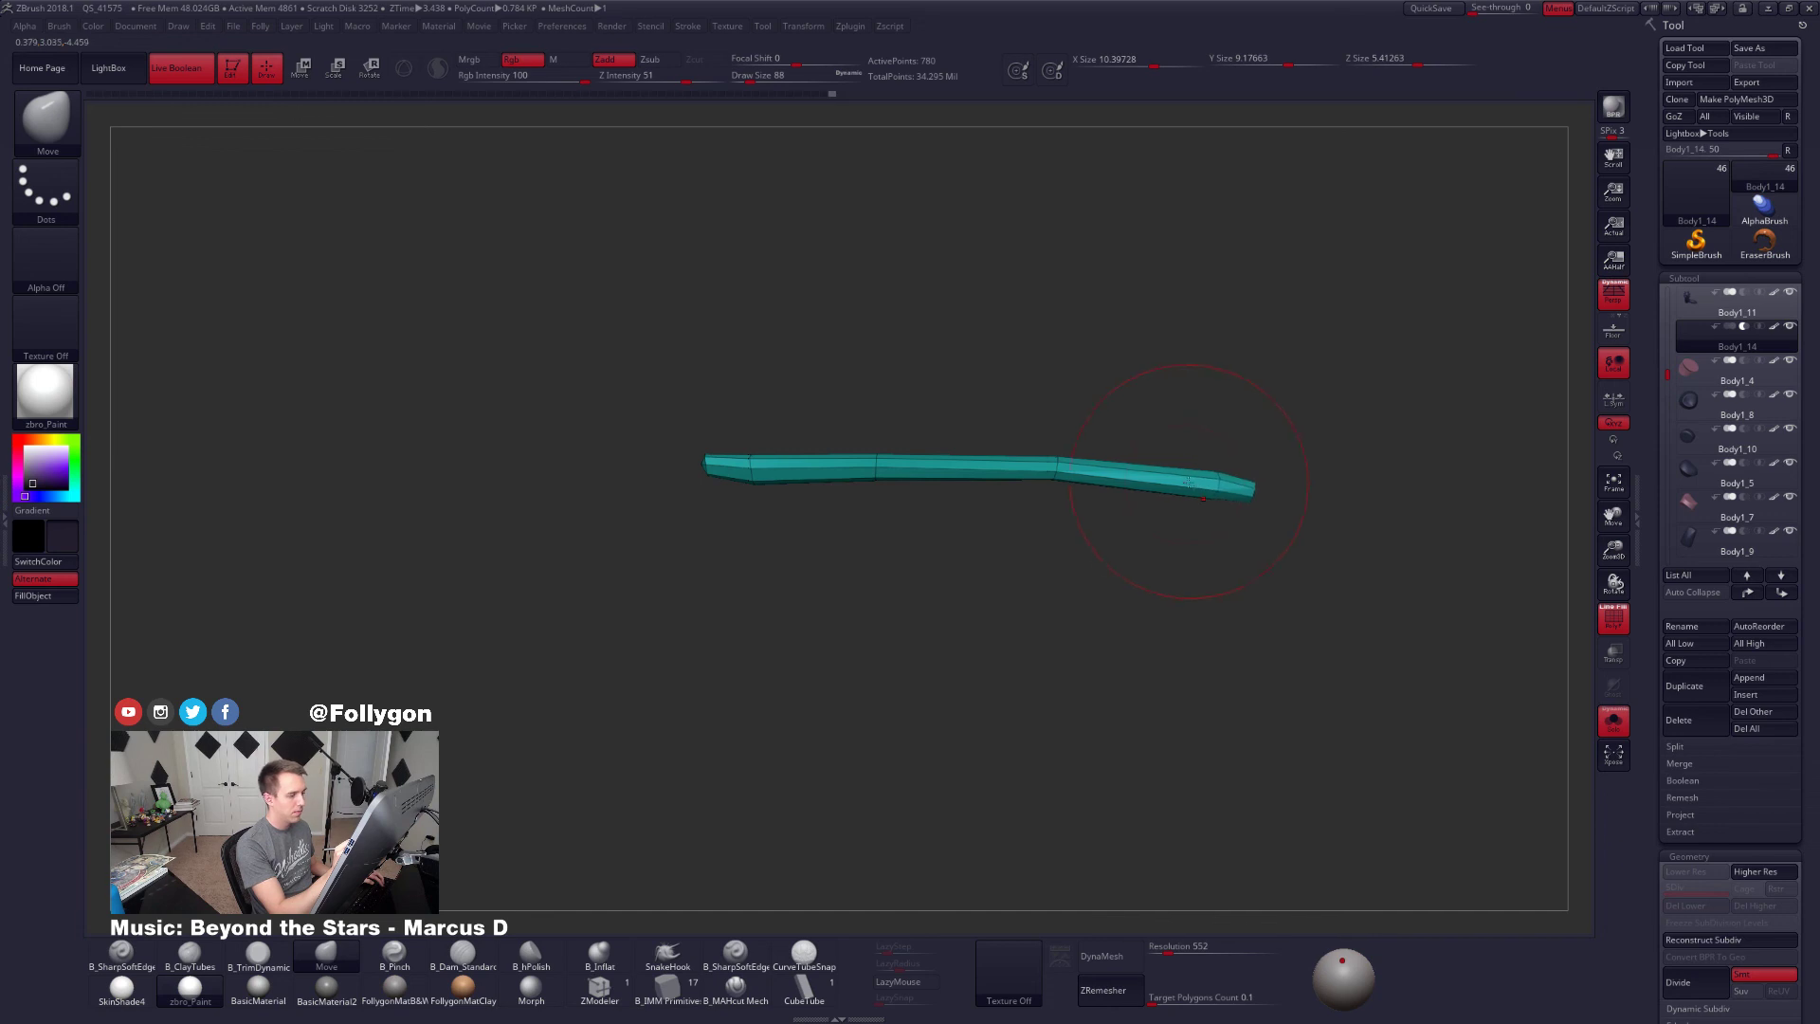
# Straighten the middle of the isolated shoulder seam tube as seen from above
pyautogui.hotkey('alt', 's')
pyautogui.hotkey('alt', 's')
pyautogui.press('ctrl')
pyautogui.press('space')
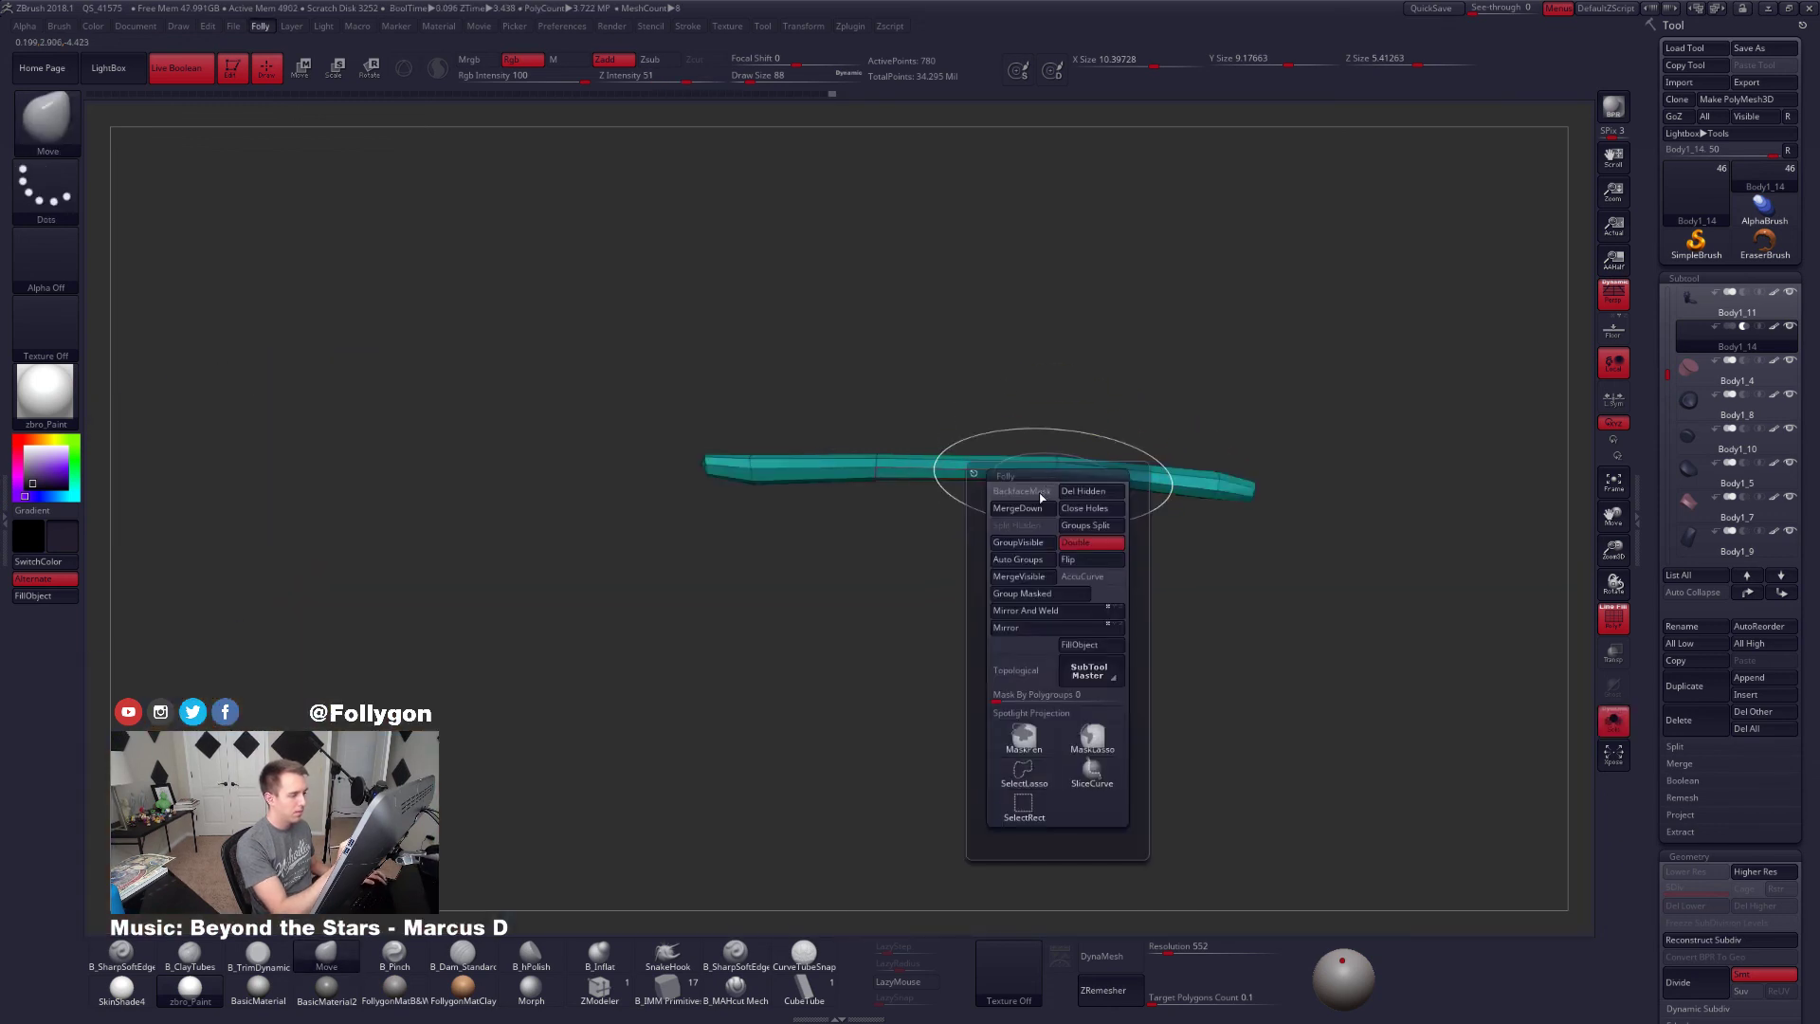
pyautogui.moveTo(1053, 512); pyautogui.dragTo(1036, 614)
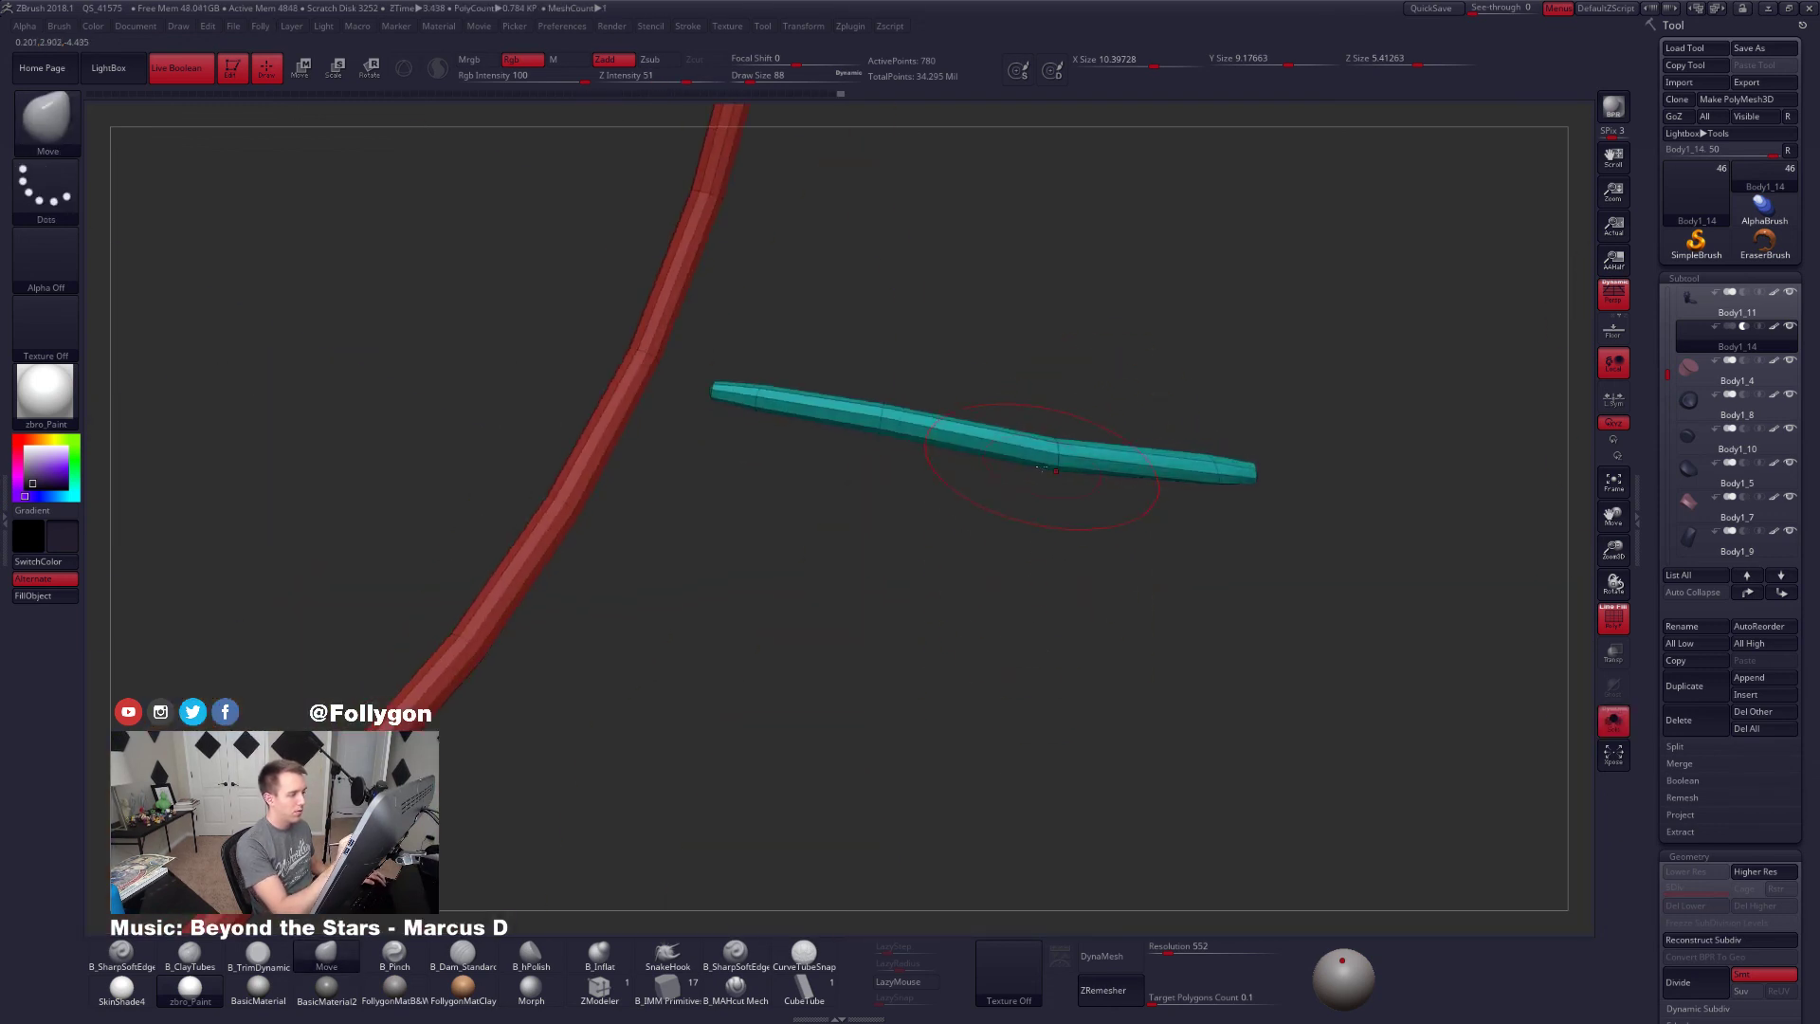
pyautogui.press('space')
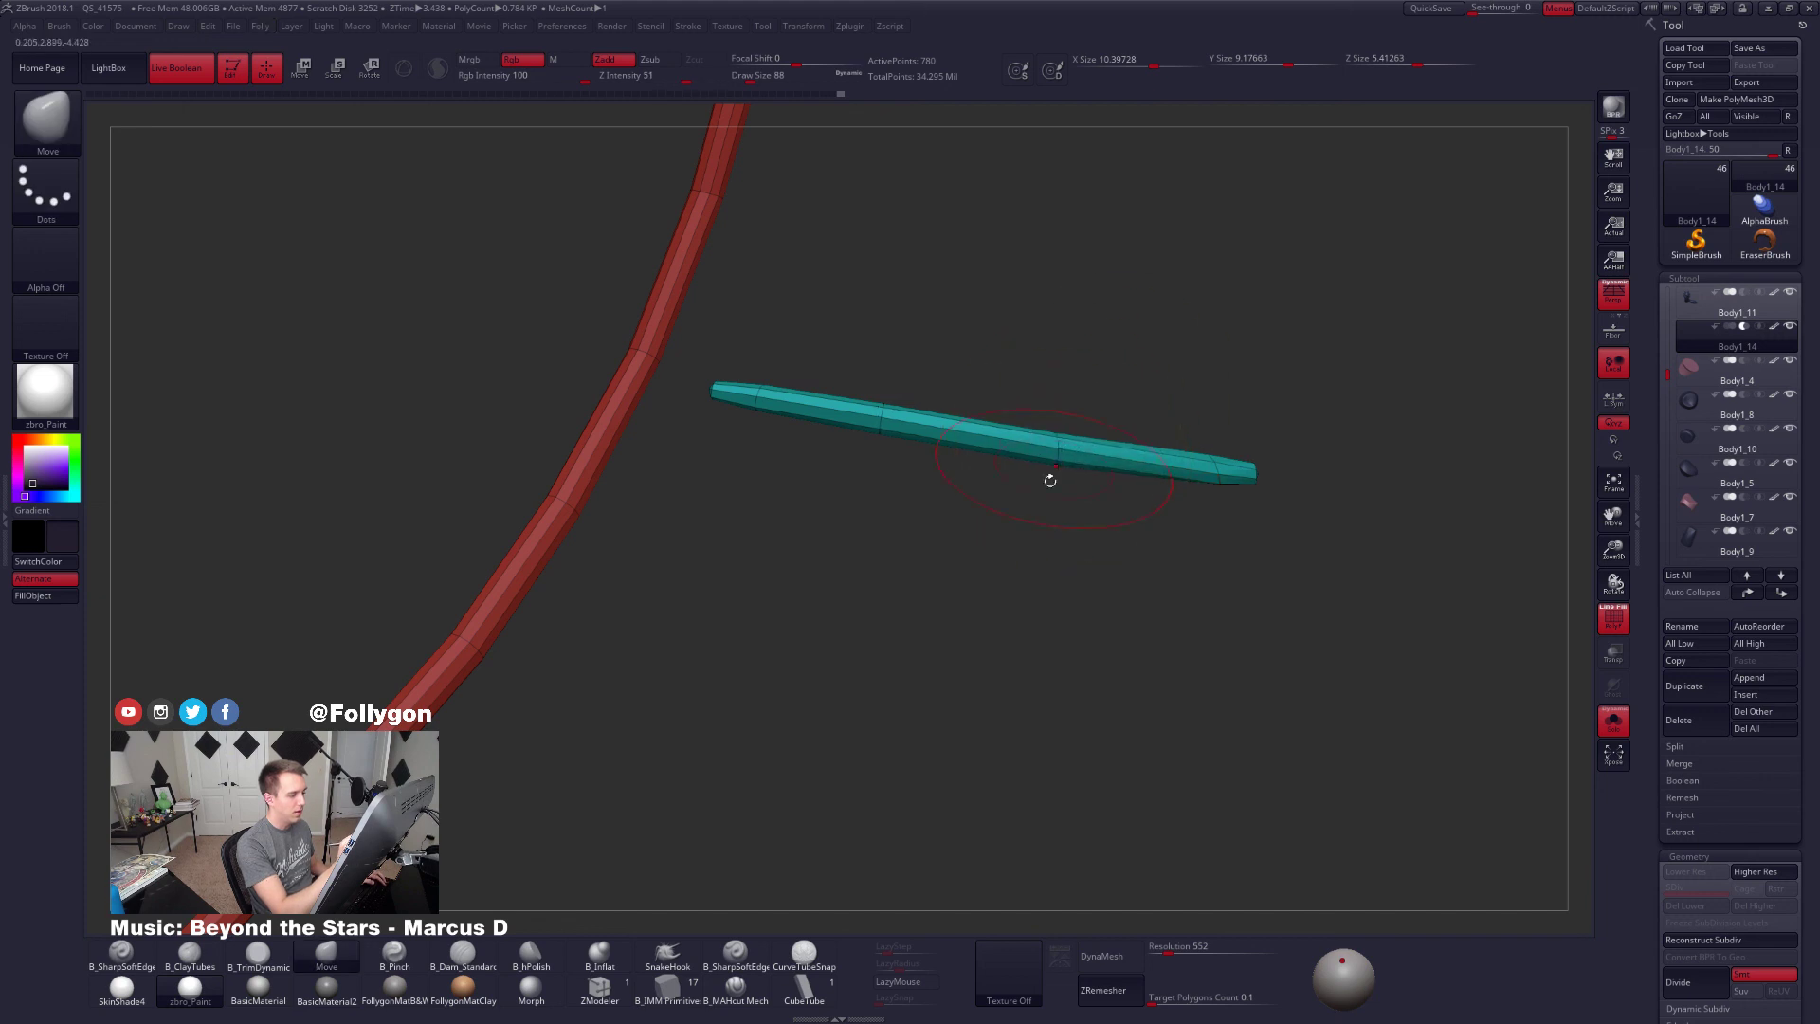
# Mask the seam tubes except for the outer end of the shoulder tube
pyautogui.moveTo(1049, 475); pyautogui.dragTo(1167, 566, button='right')
pyautogui.keyDown('ctrl'); pyautogui.moveTo(1386, 543); pyautogui.dragTo(1460, 478); pyautogui.keyUp('ctrl')
pyautogui.keyDown('ctrl'); pyautogui.click(1441, 493); pyautogui.keyUp('ctrl')
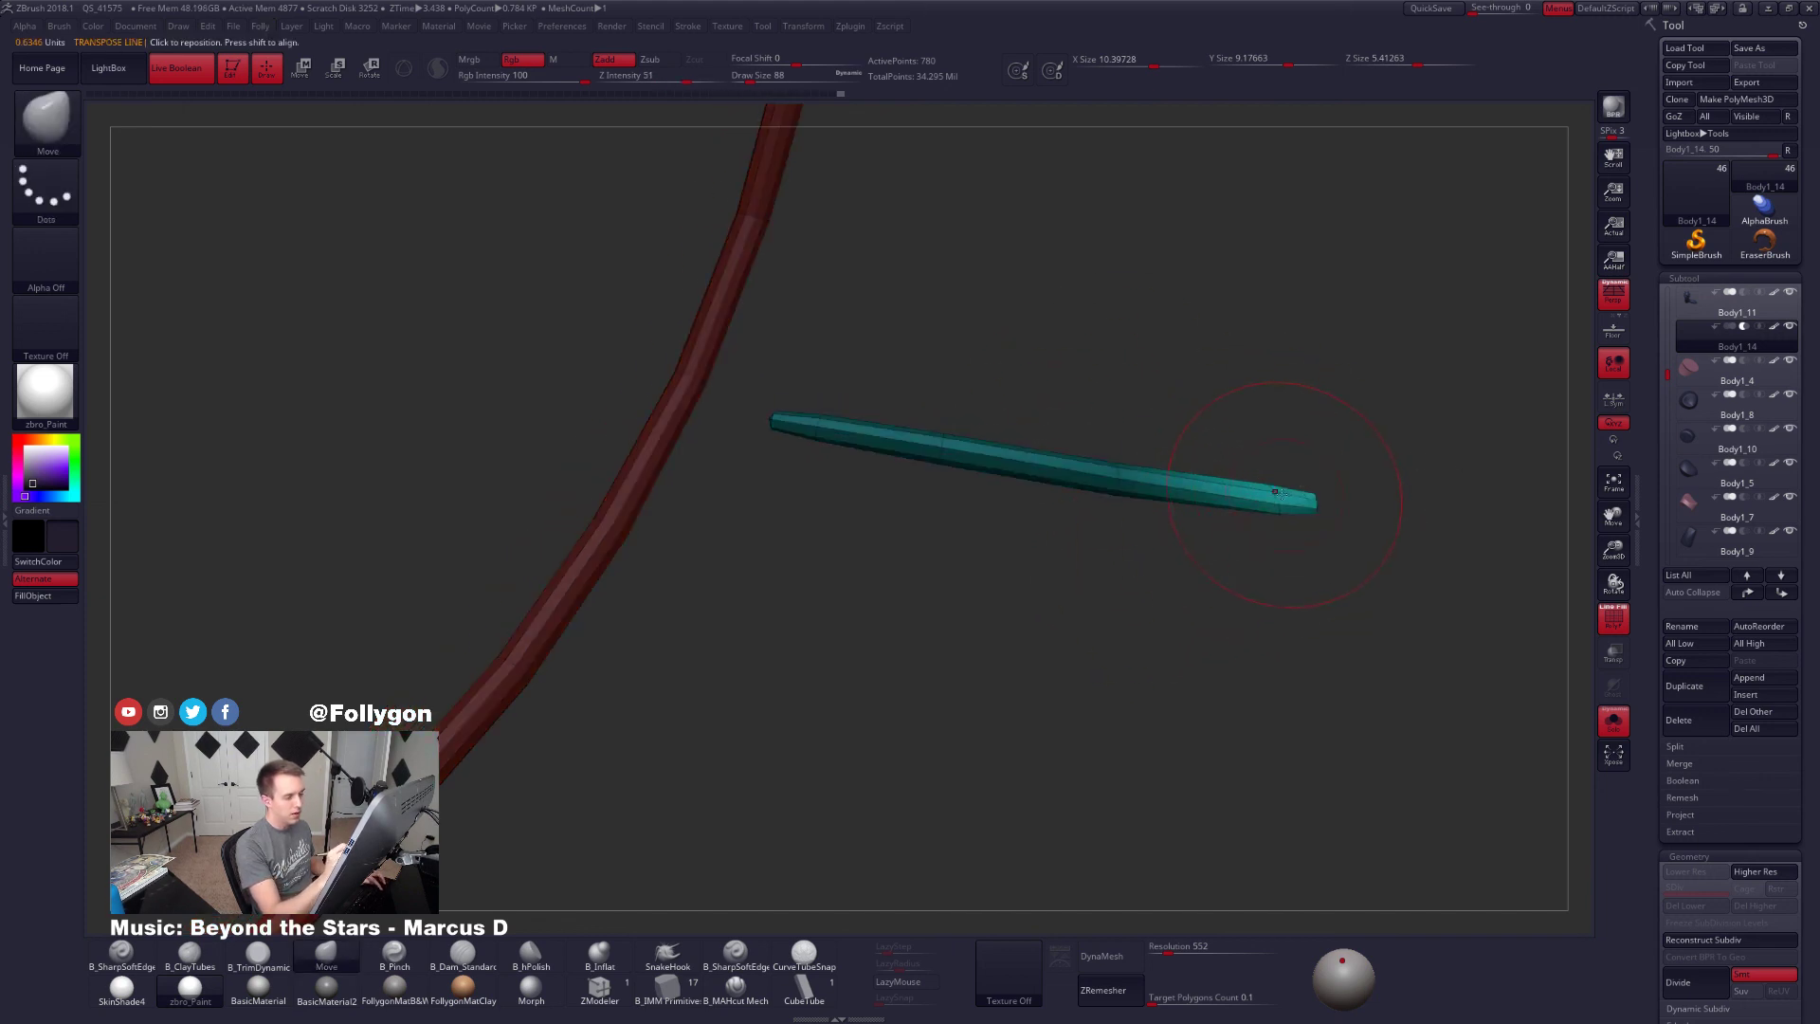
# Rotate the unmasked outer end of the shoulder seam tube to line up with the rest of the tube
pyautogui.press('r')
pyautogui.moveTo(1275, 492)
pyautogui.mouseDown()
pyautogui.moveTo(1387, 508)
pyautogui.moveTo(1385, 527)
pyautogui.moveTo(1230, 554)
pyautogui.mouseUp()
pyautogui.press('q')
pyautogui.press('r')
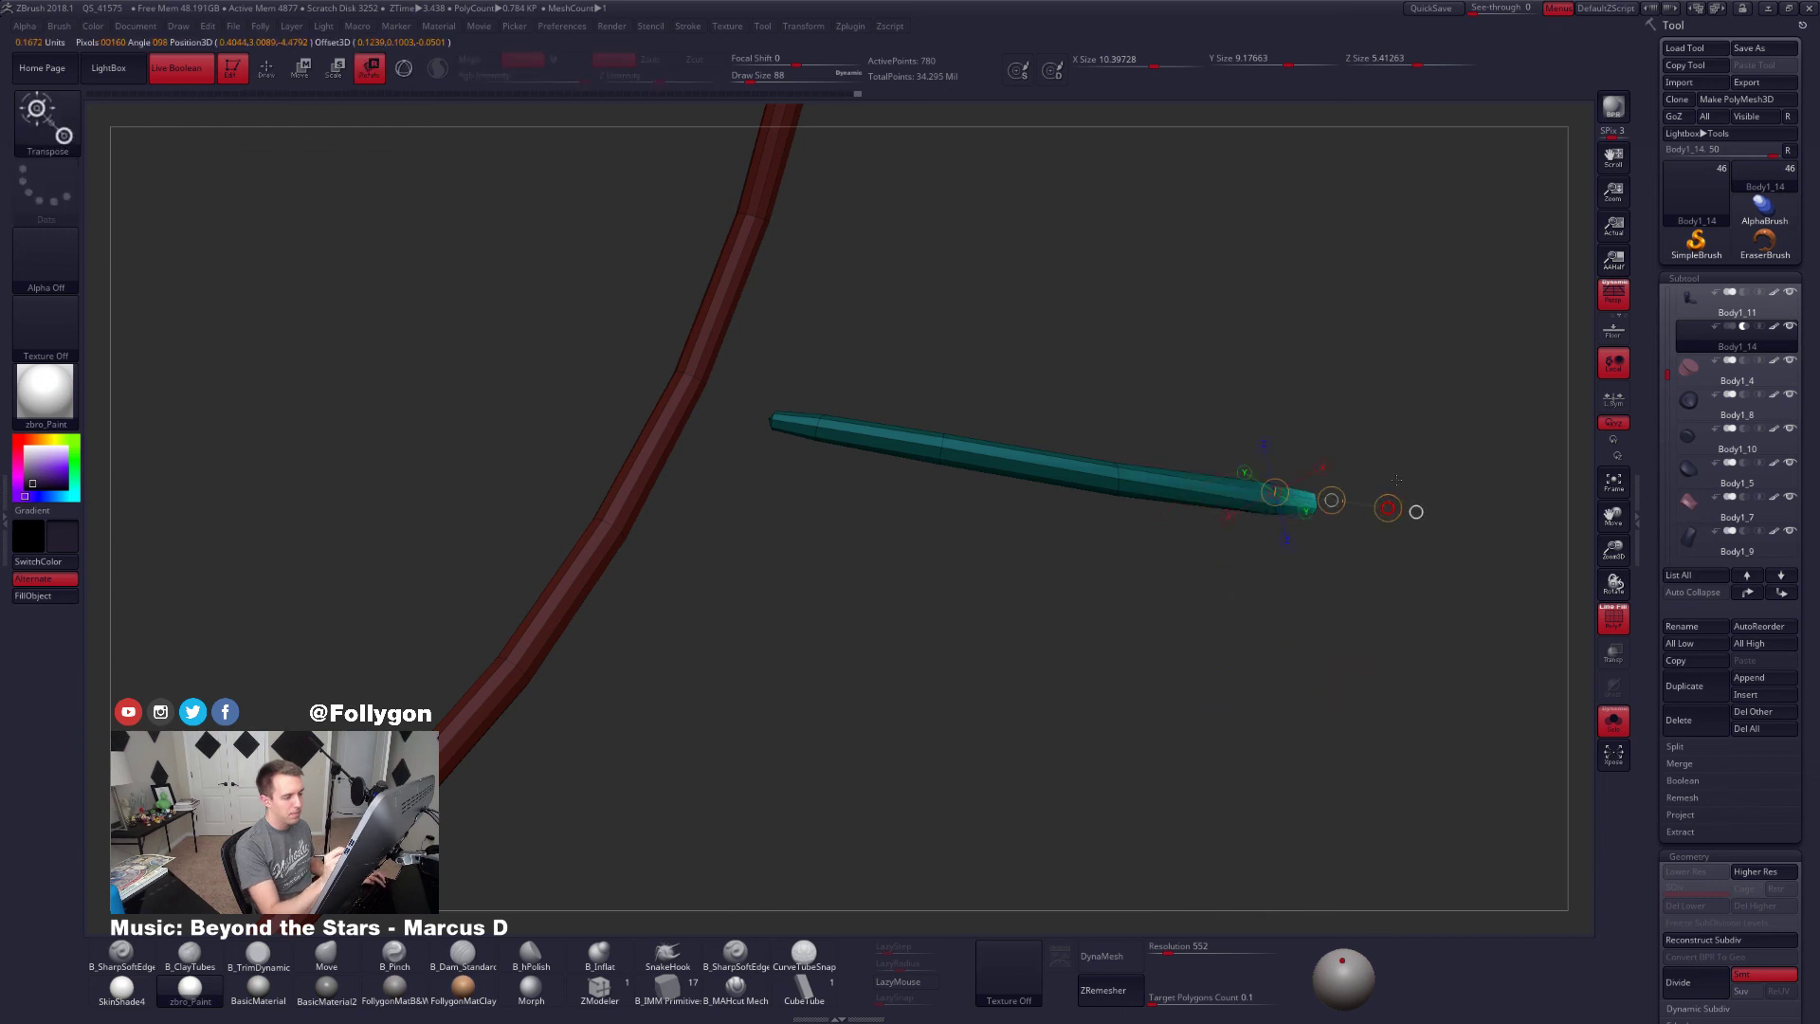
# Raise the seam tubes back to their higher subdivision level, clear the mask, and display the full model without wireframe
pyautogui.hotkey('ctrl', 'd')
pyautogui.keyDown('ctrl'); pyautogui.moveTo(1230, 639); pyautogui.dragTo(1191, 634); pyautogui.keyUp('ctrl')
pyautogui.press('q')
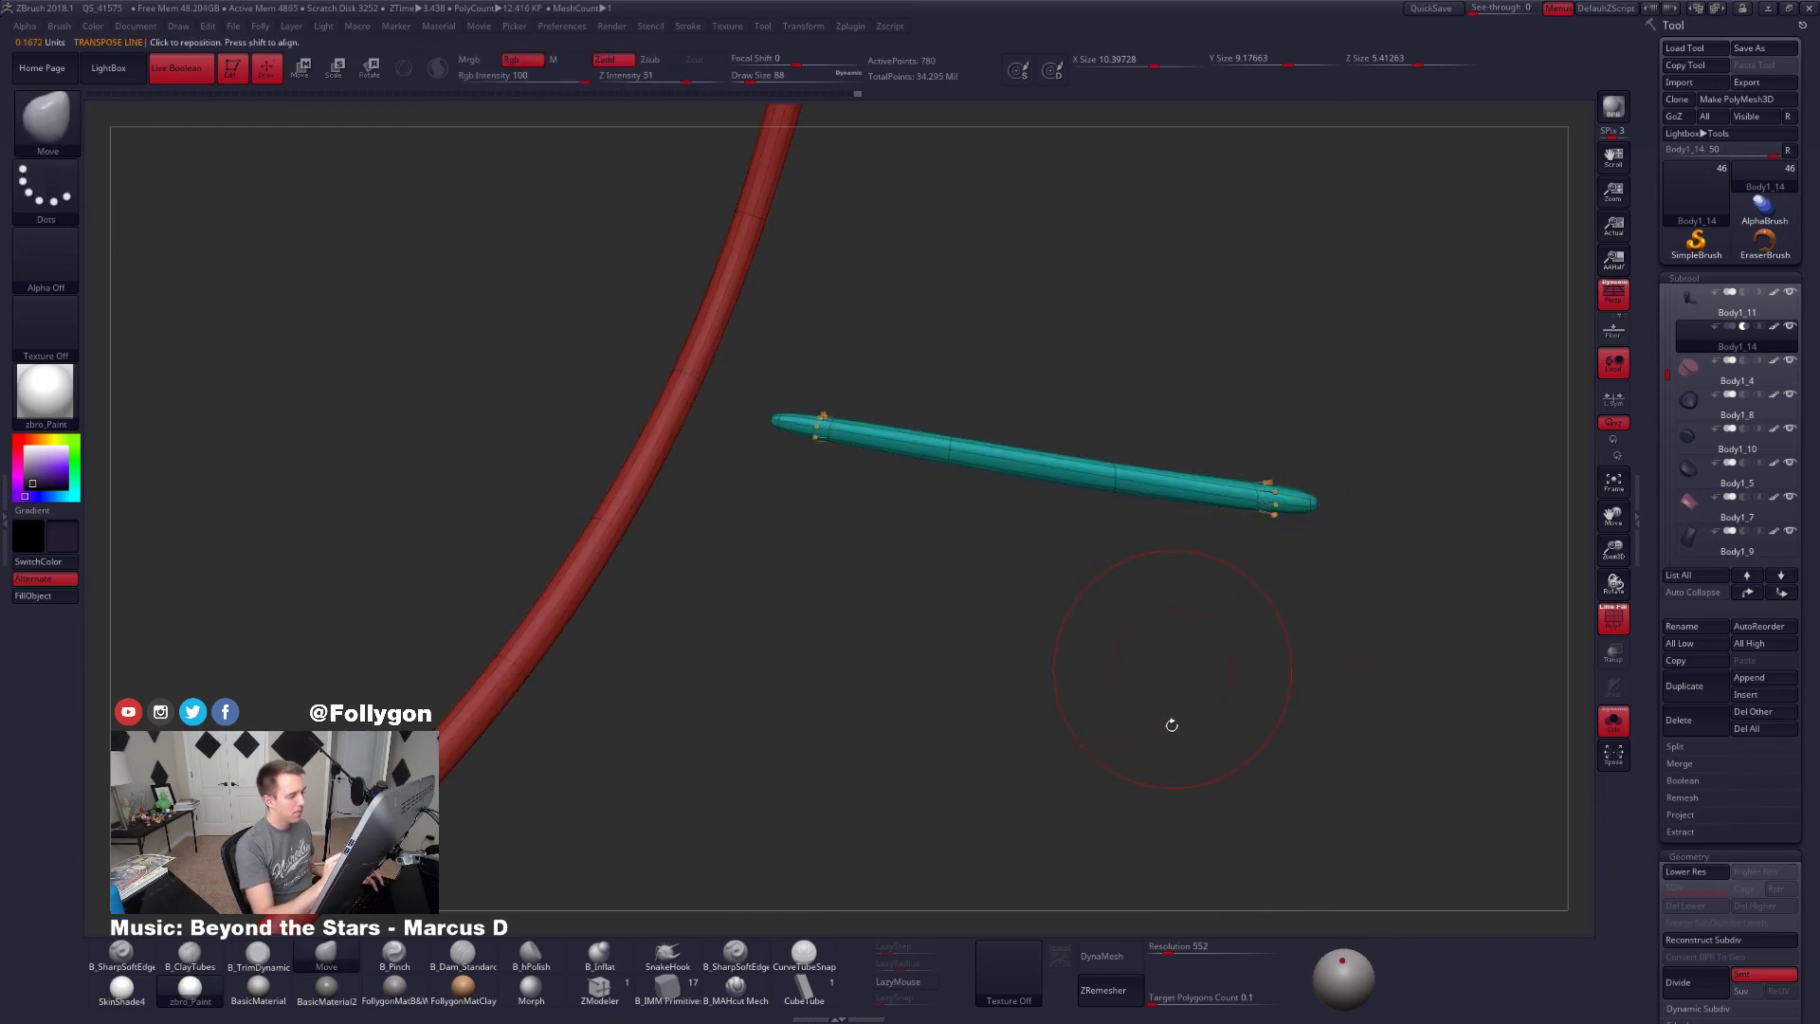
pyautogui.hotkey('shift', 's')
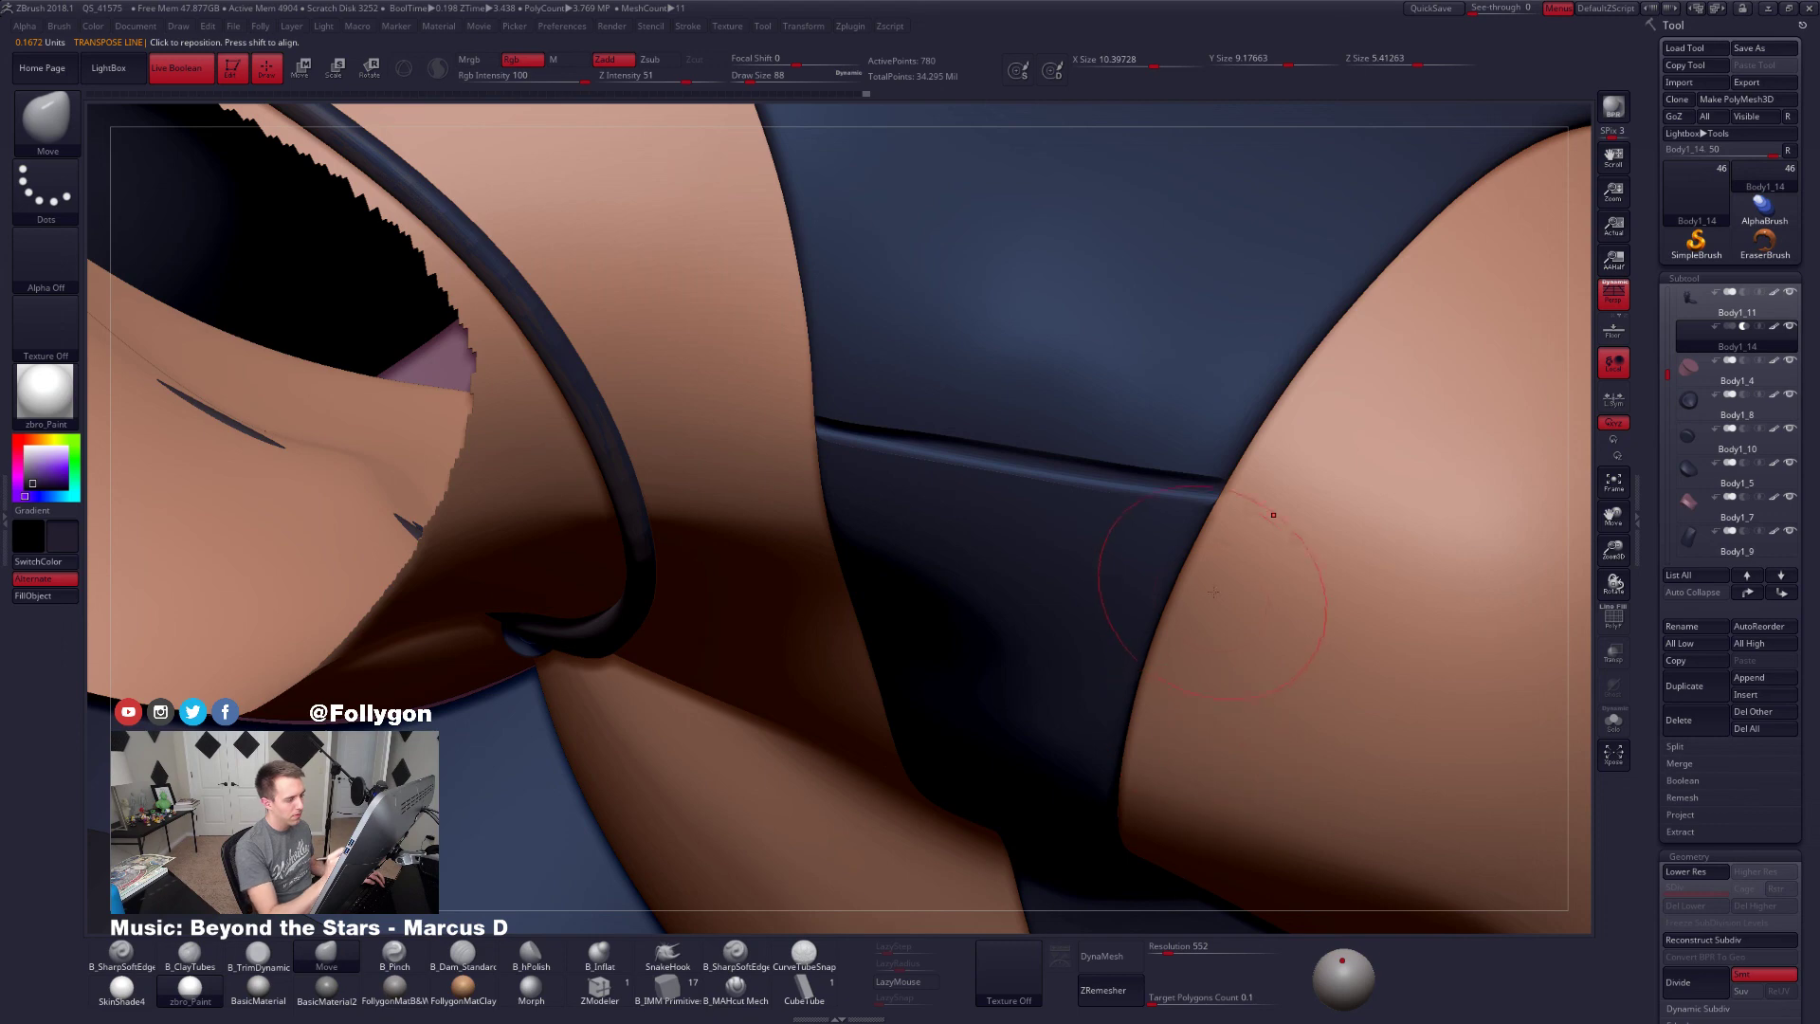
# Set the Draw Size to 150 and check the shoulder seam groove from above and from the front
pyautogui.moveTo(1213, 591); pyautogui.dragTo(1004, 620, button='right')
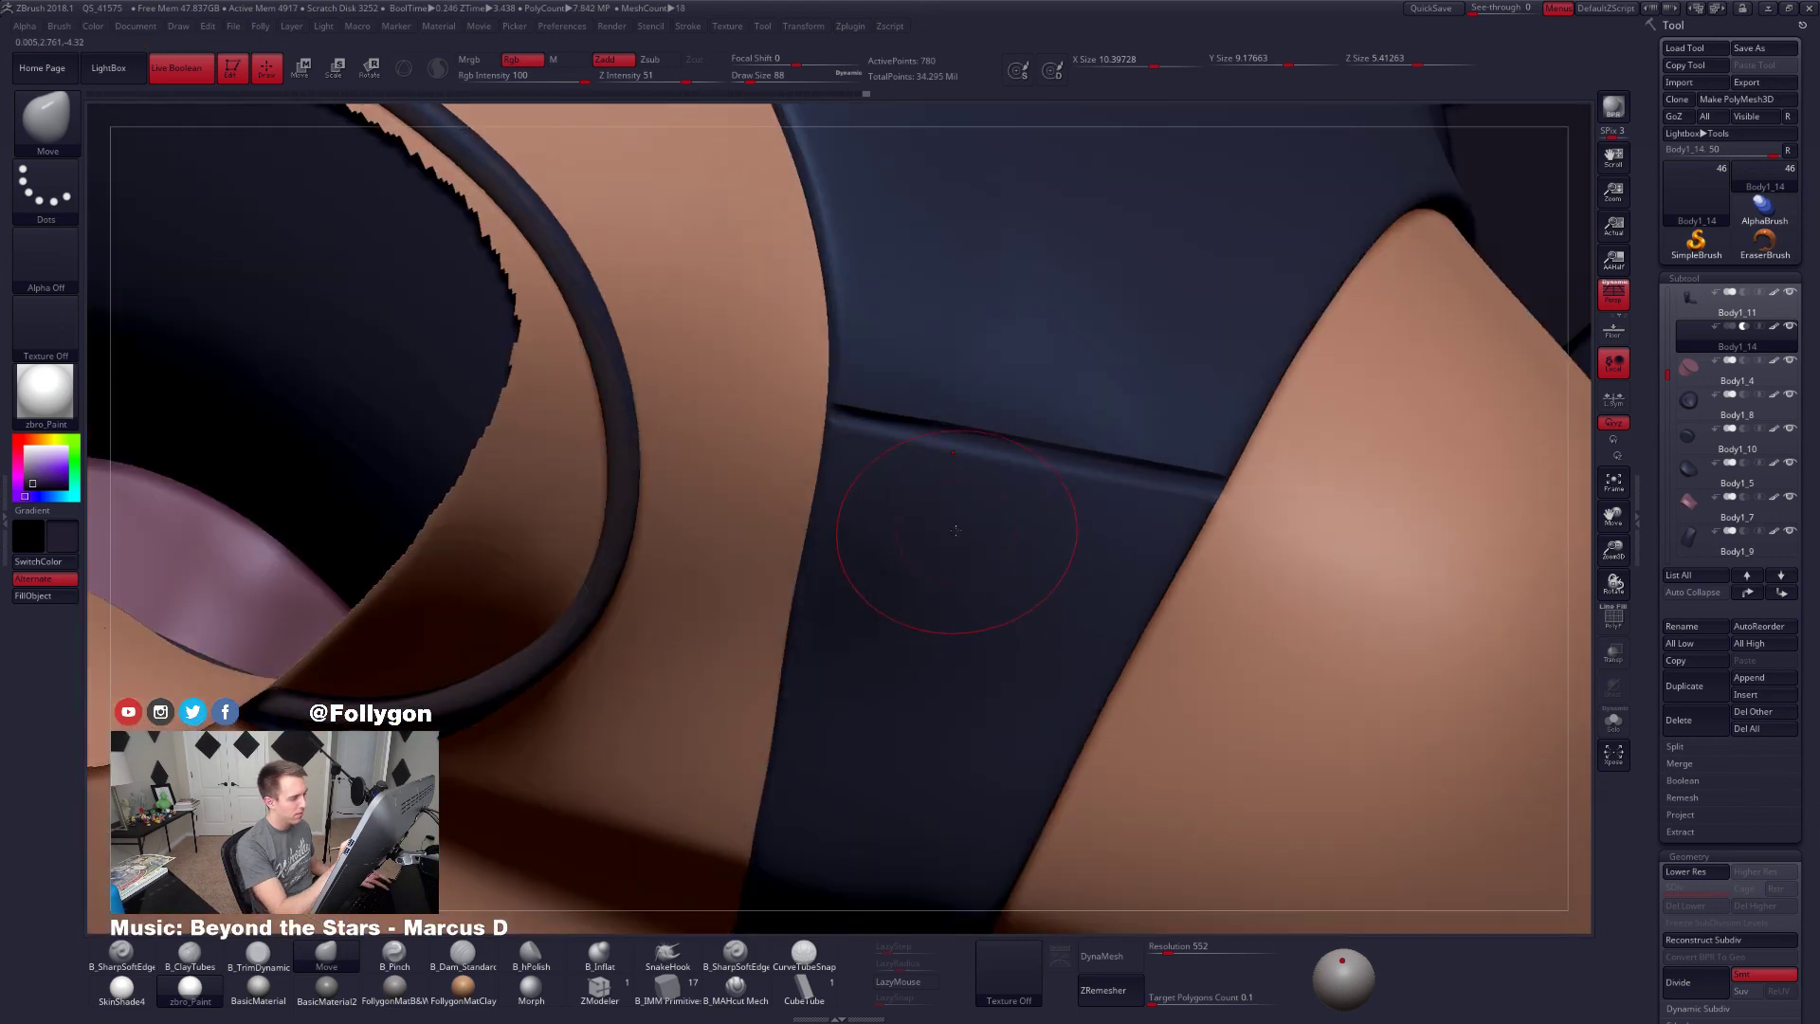
pyautogui.press('space')
pyautogui.moveTo(919, 471); pyautogui.dragTo(927, 468)
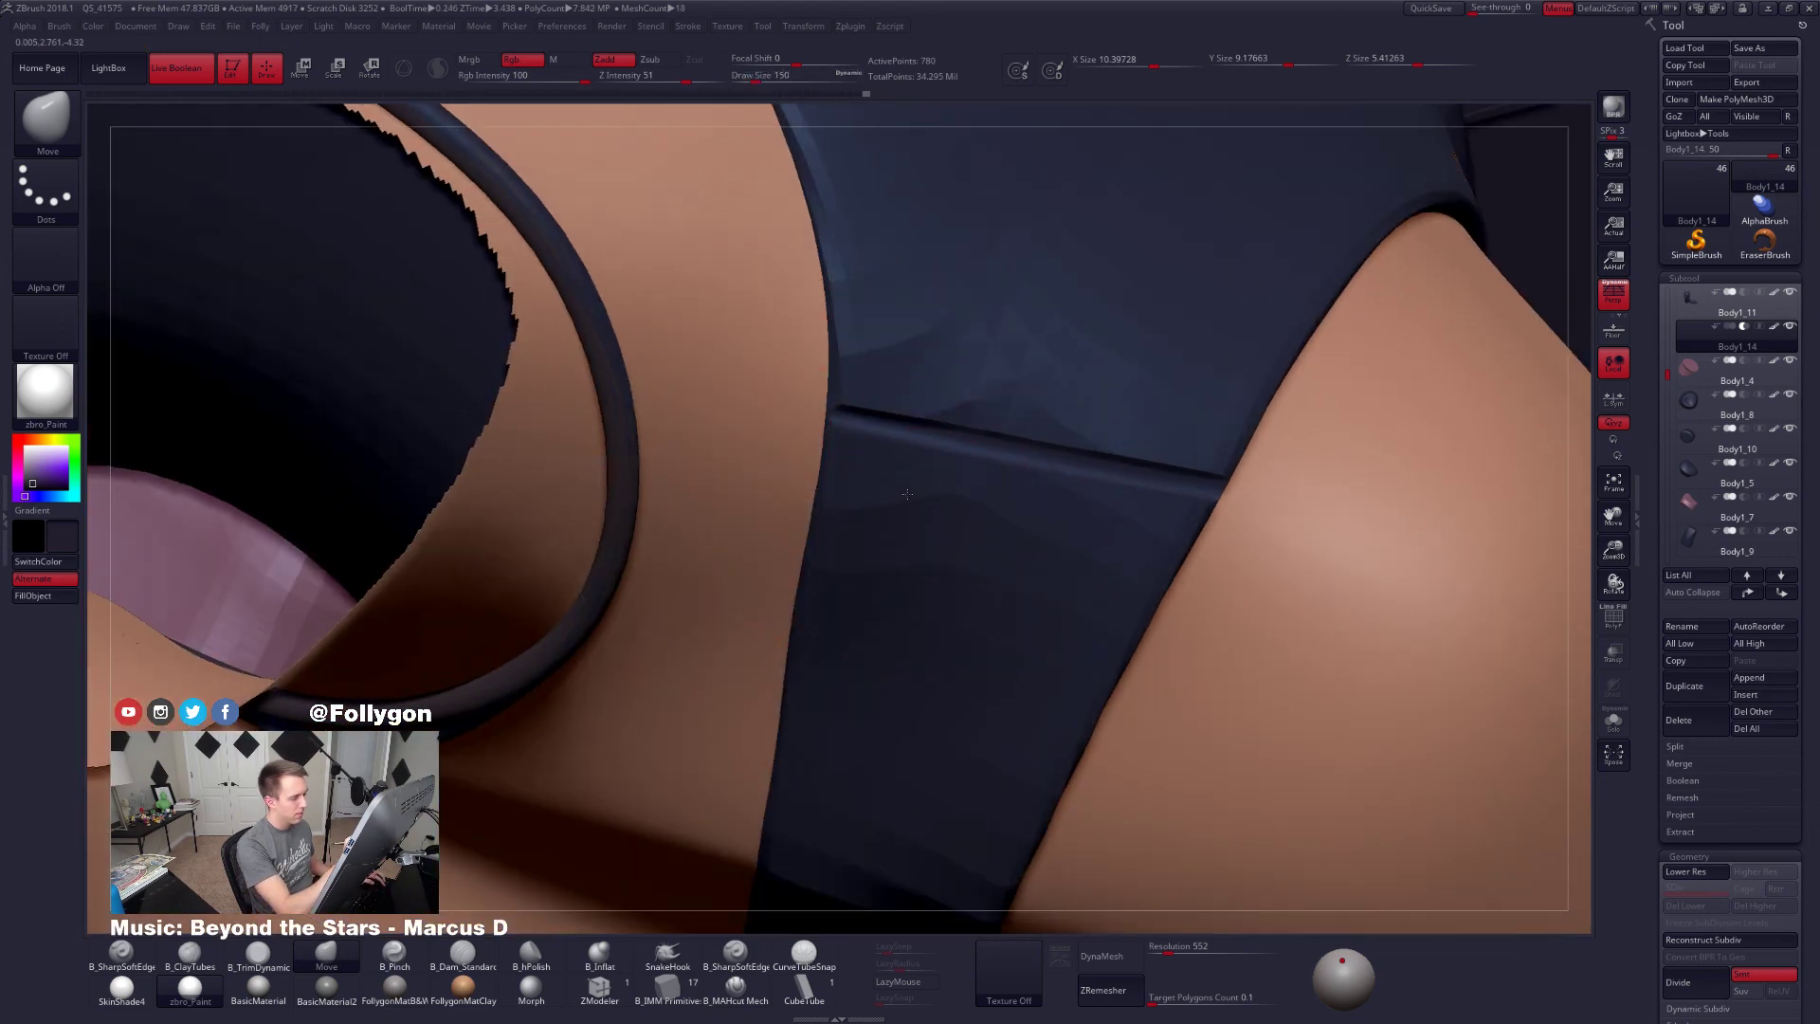
pyautogui.moveTo(1223, 496); pyautogui.dragTo(987, 496, button='right')
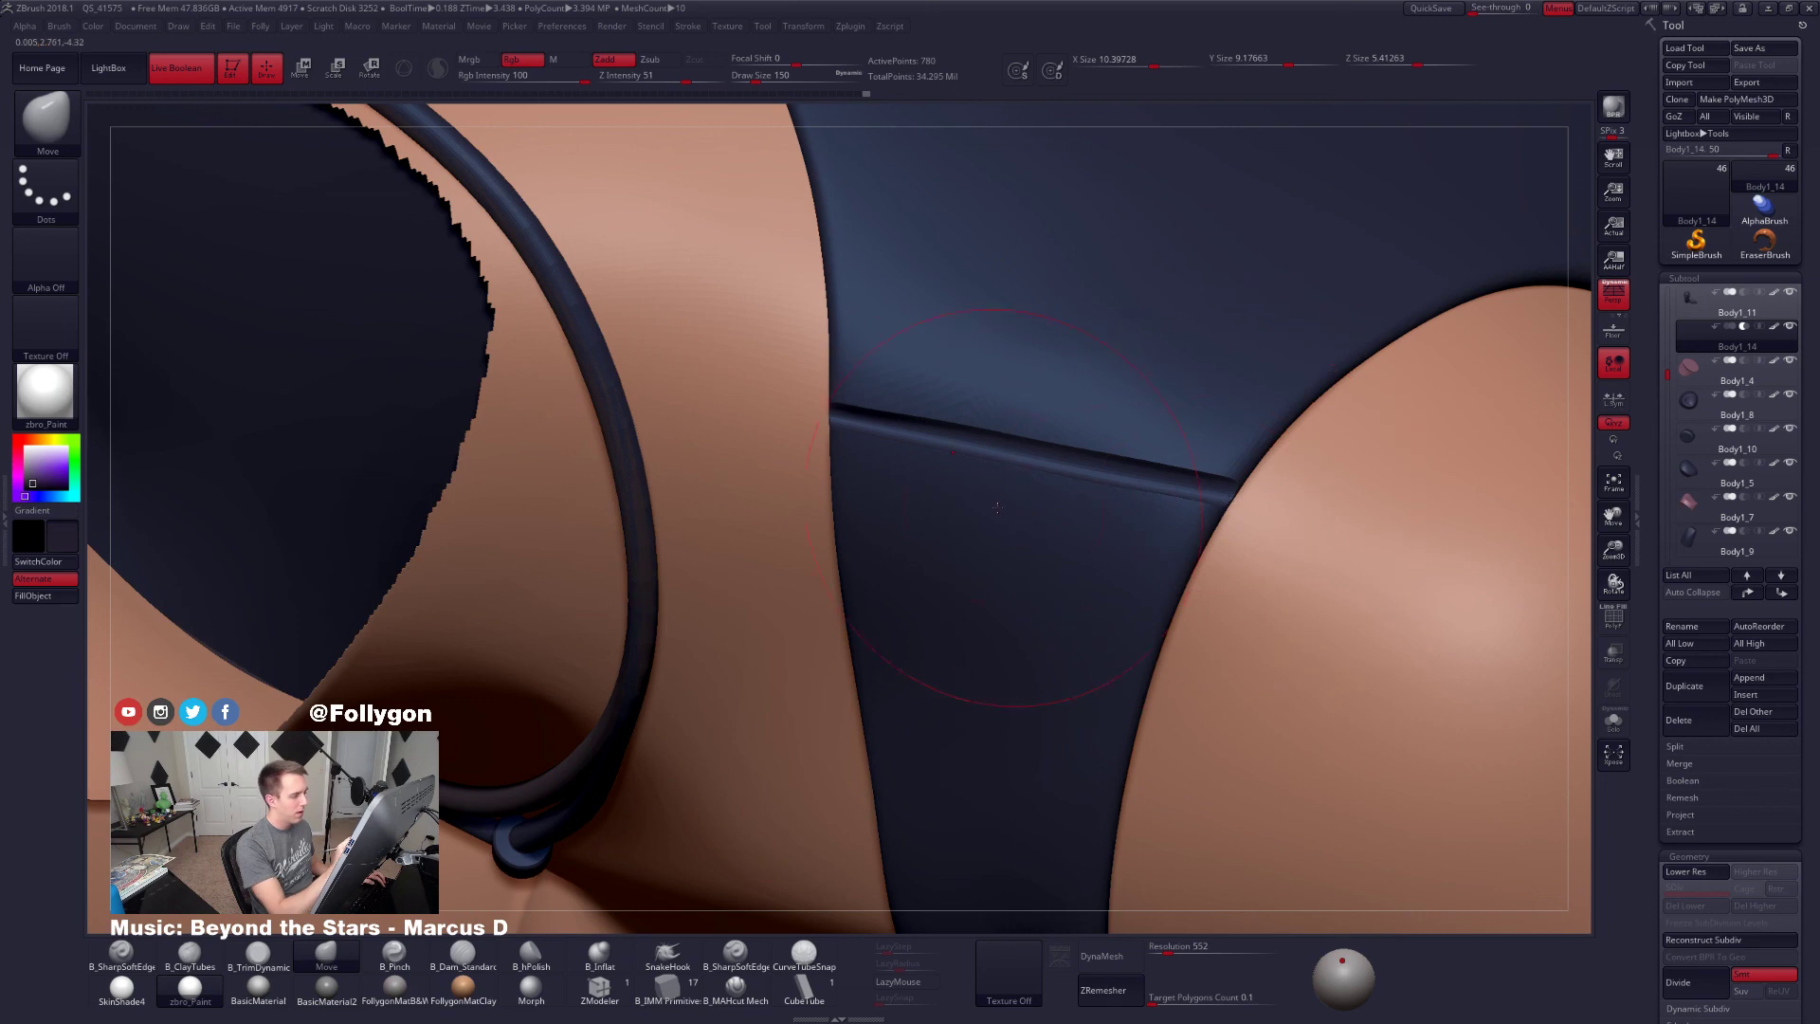
pyautogui.moveTo(996, 507); pyautogui.dragTo(1009, 533, button='right')
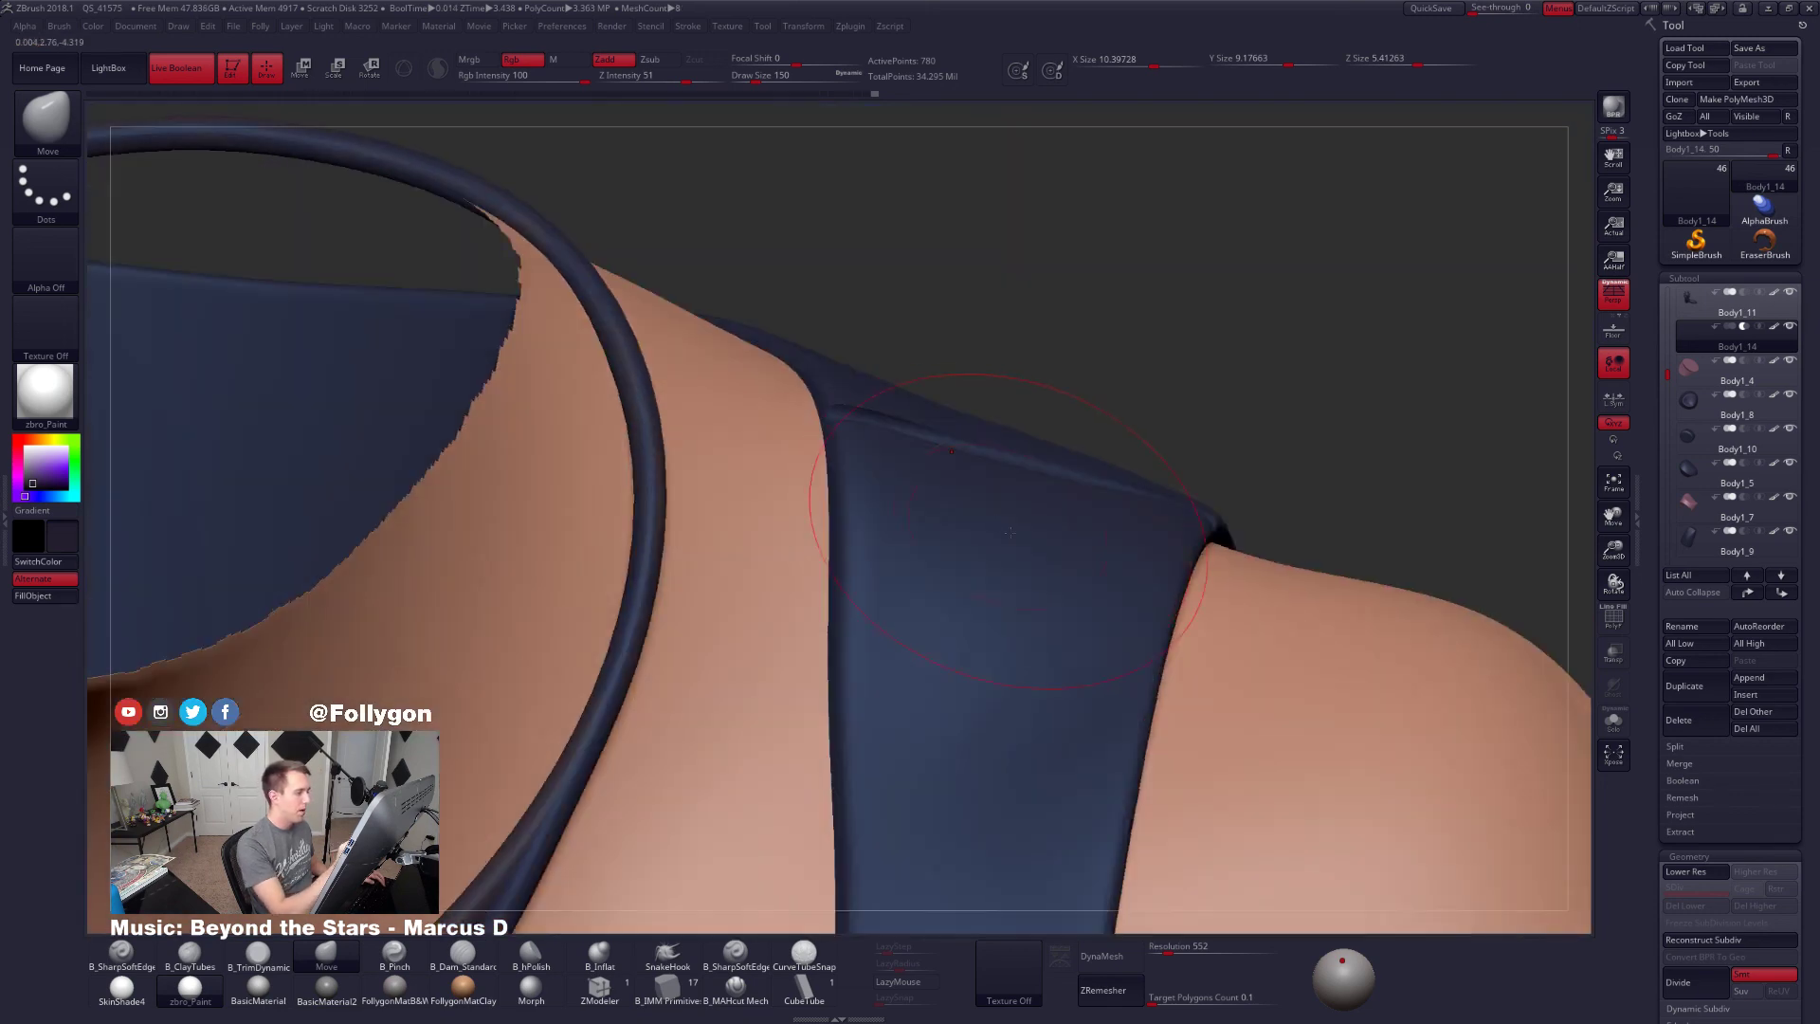
pyautogui.moveTo(1198, 666)
pyautogui.keyDown('ctrl'); pyautogui.mouseDown(button='right')
pyautogui.moveTo(1398, 711)
pyautogui.moveTo(1302, 748)
pyautogui.moveTo(1223, 691)
pyautogui.mouseUp(button='right'); pyautogui.keyUp('ctrl')
# Set the Draw Size to 67 and inspect the side seam from the armhole down to the hip and thigh
pyautogui.hotkey('alt', 's')
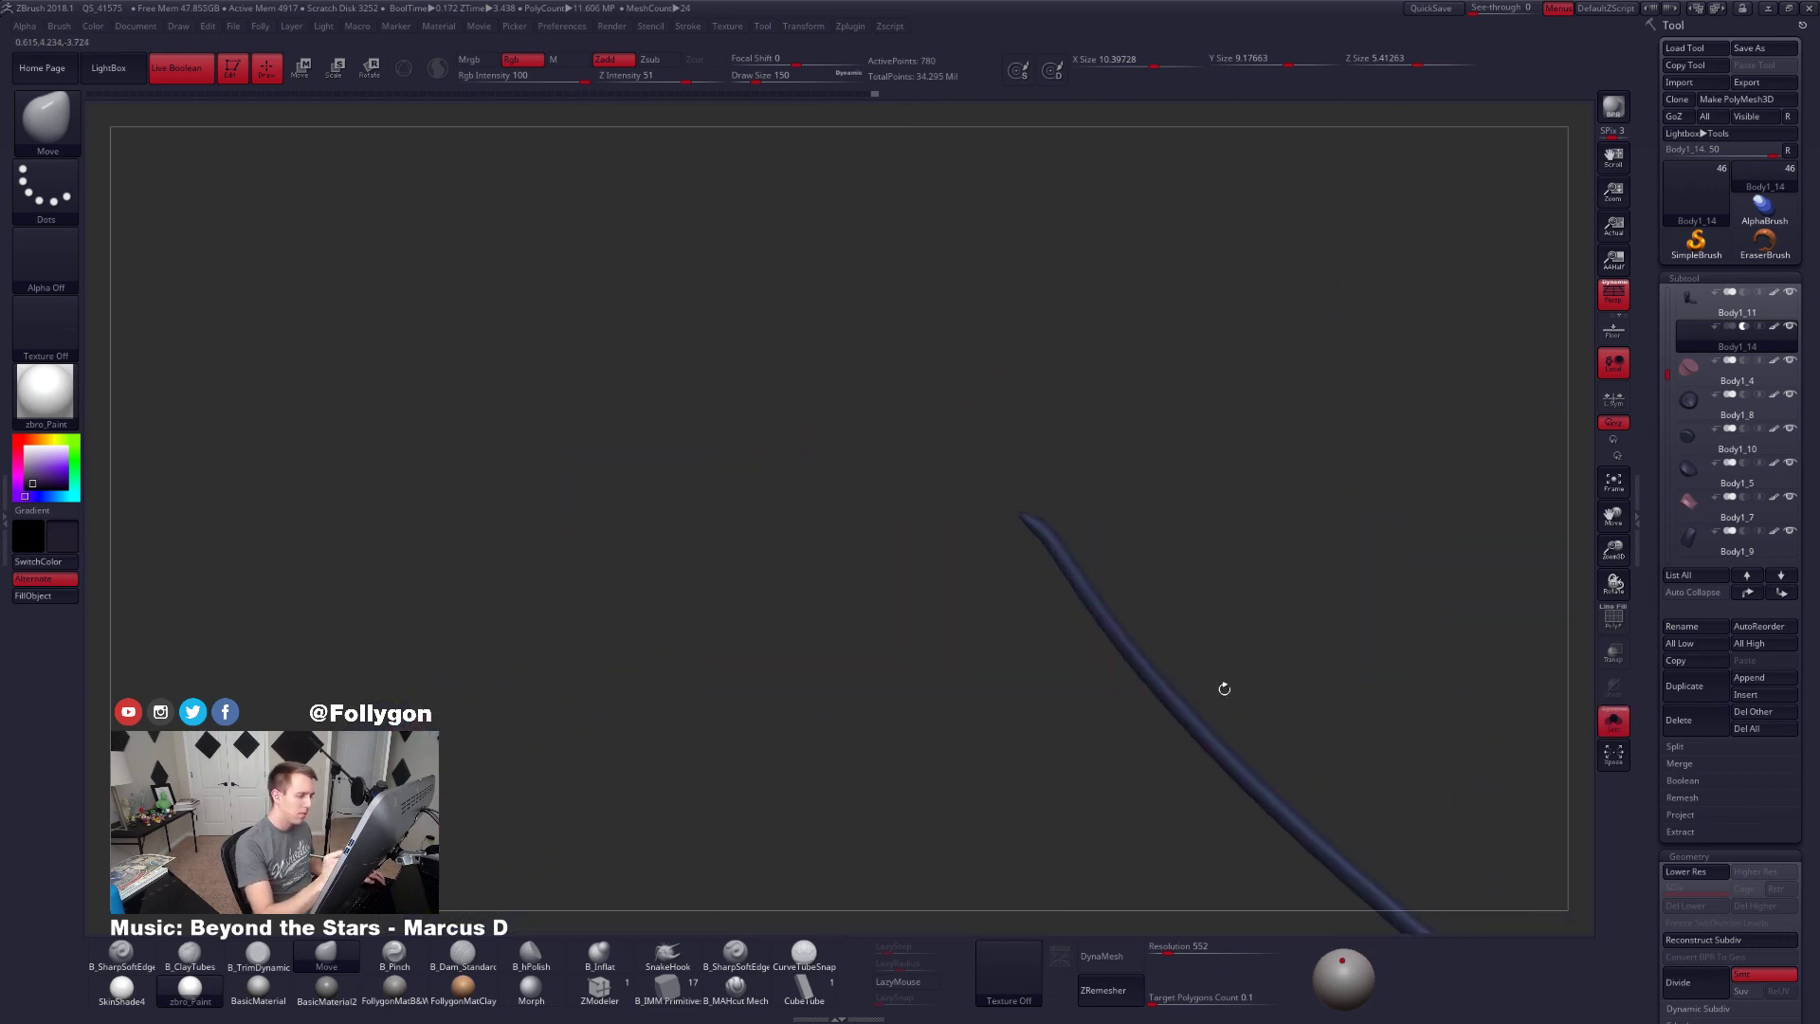
pyautogui.hotkey('alt', 's')
pyautogui.press('space')
pyautogui.moveTo(1063, 523); pyautogui.dragTo(1052, 522)
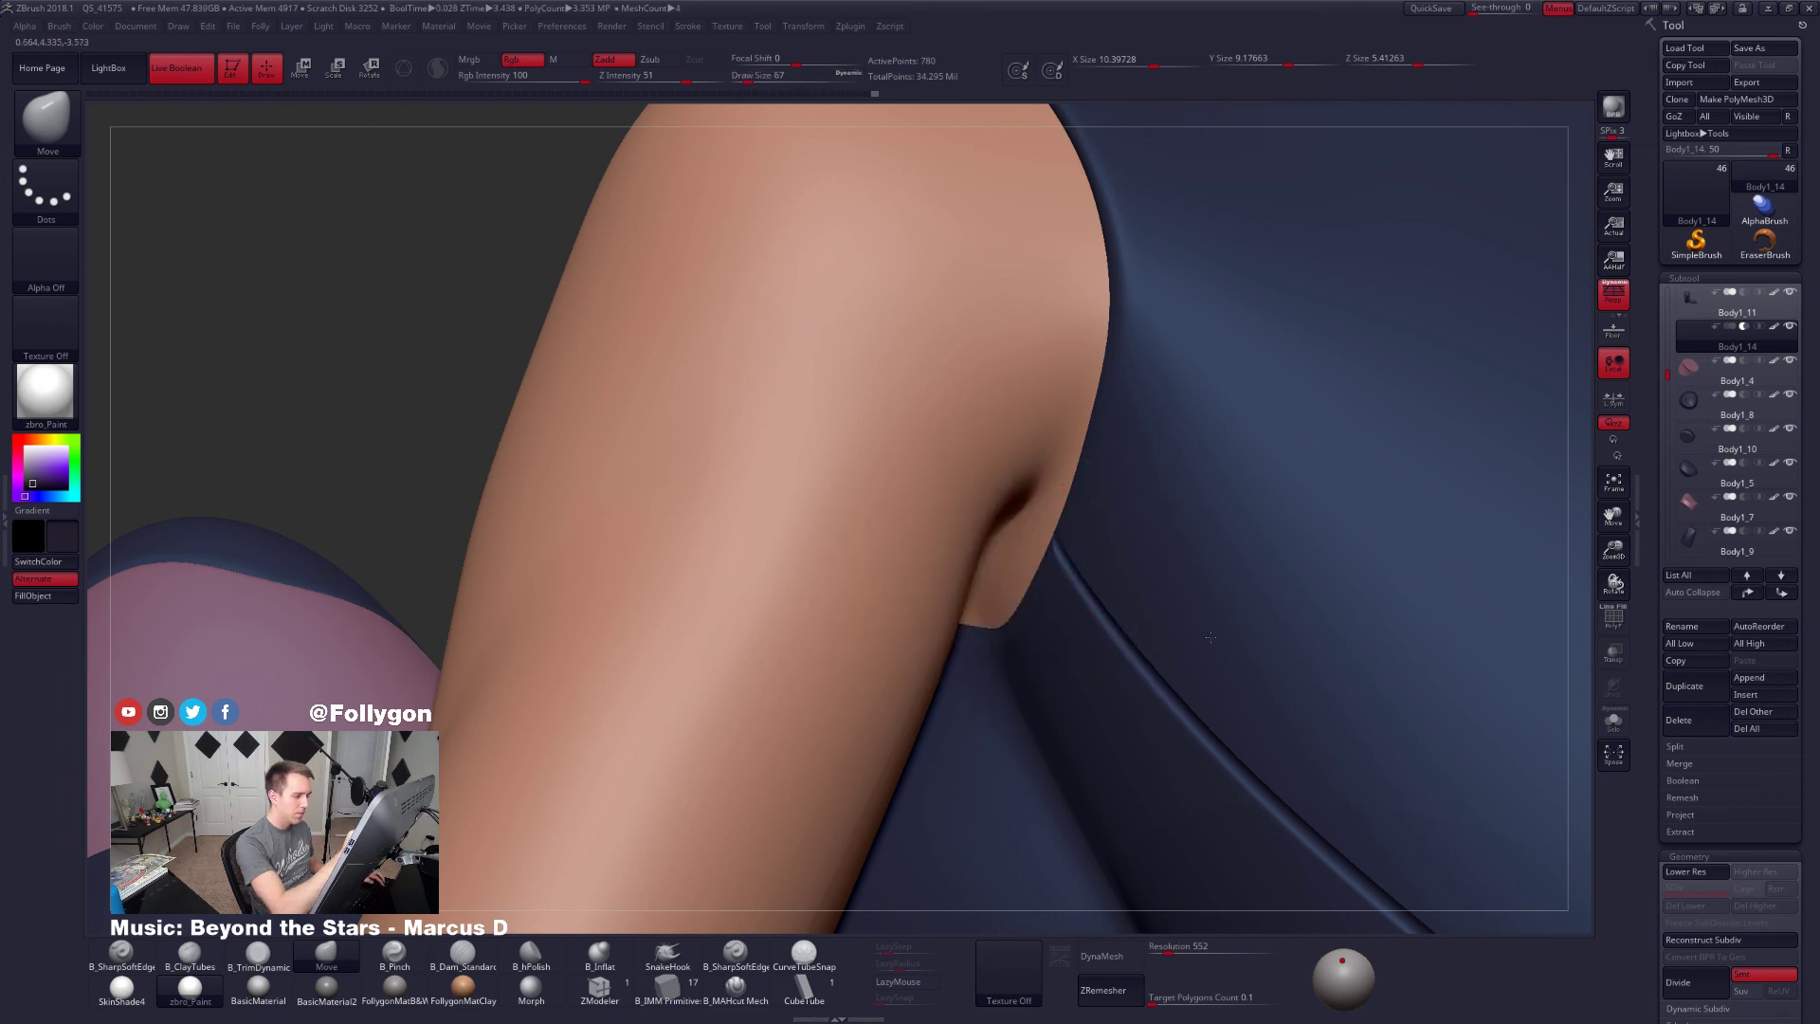
pyautogui.keyDown('ctrl'); pyautogui.moveTo(1205, 639); pyautogui.dragTo(1085, 246, button='right'); pyautogui.keyUp('ctrl')
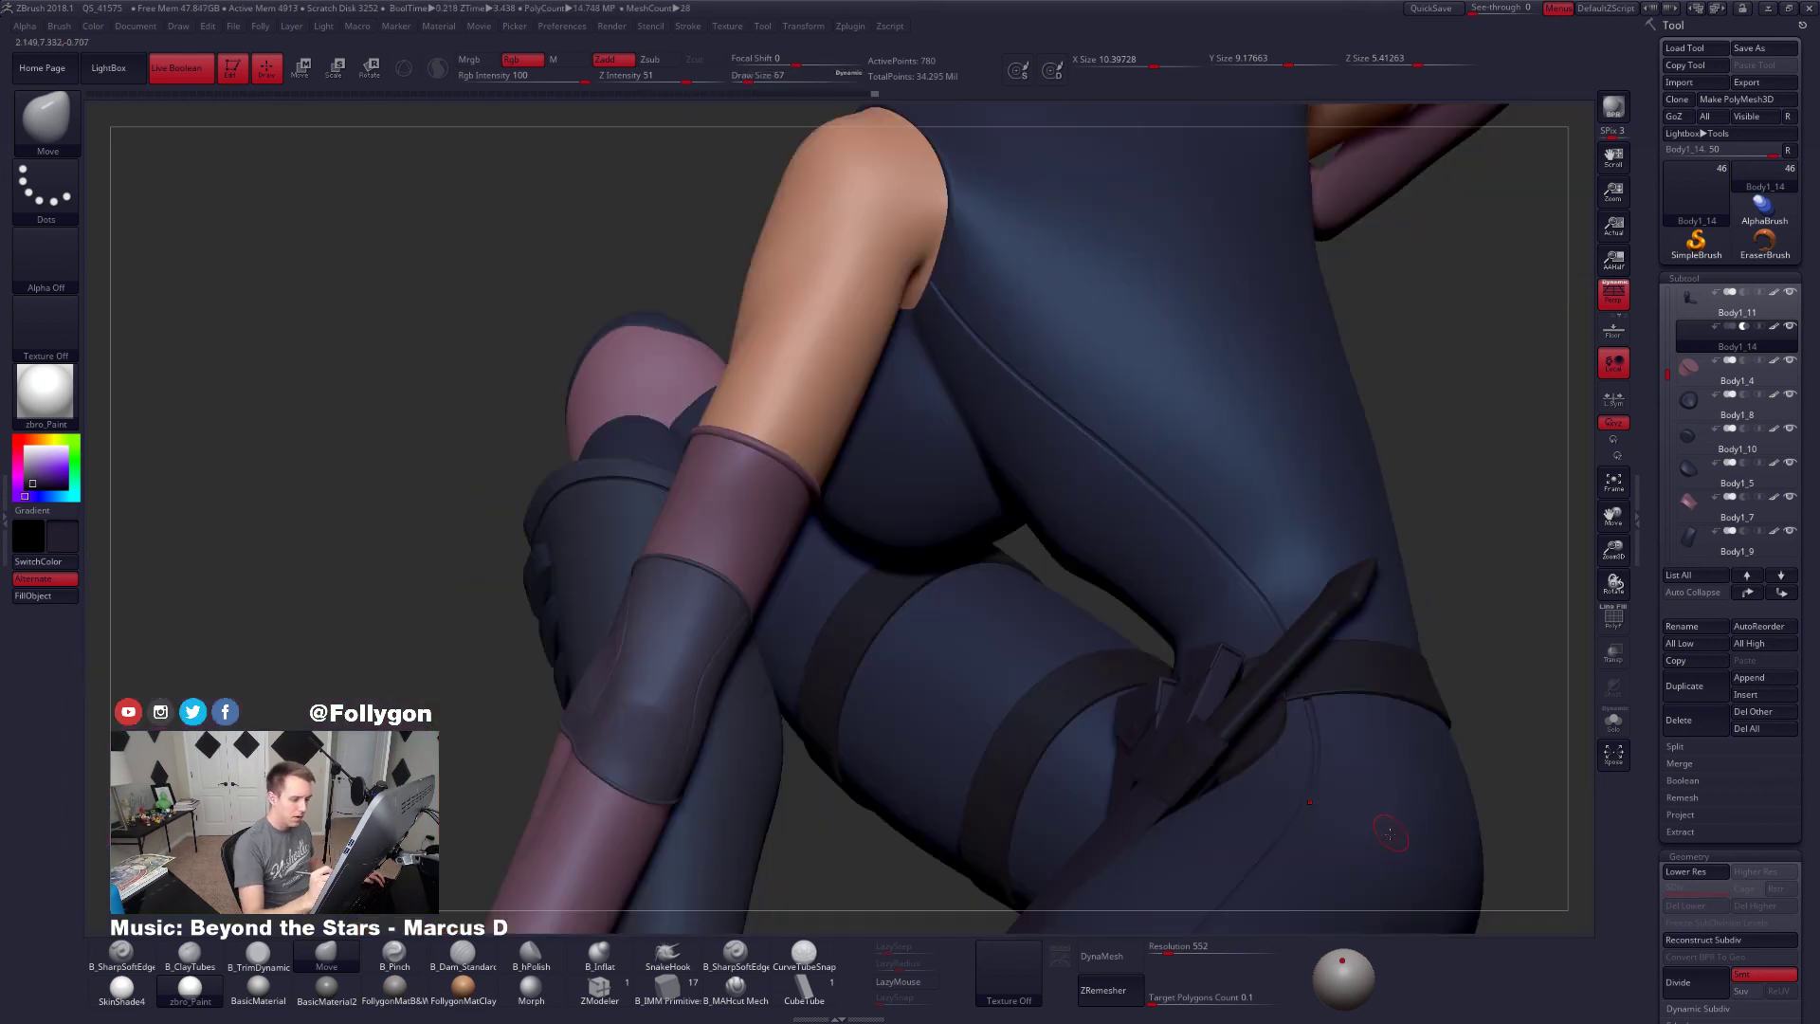
pyautogui.moveTo(1390, 833); pyautogui.dragTo(1299, 740, button='right')
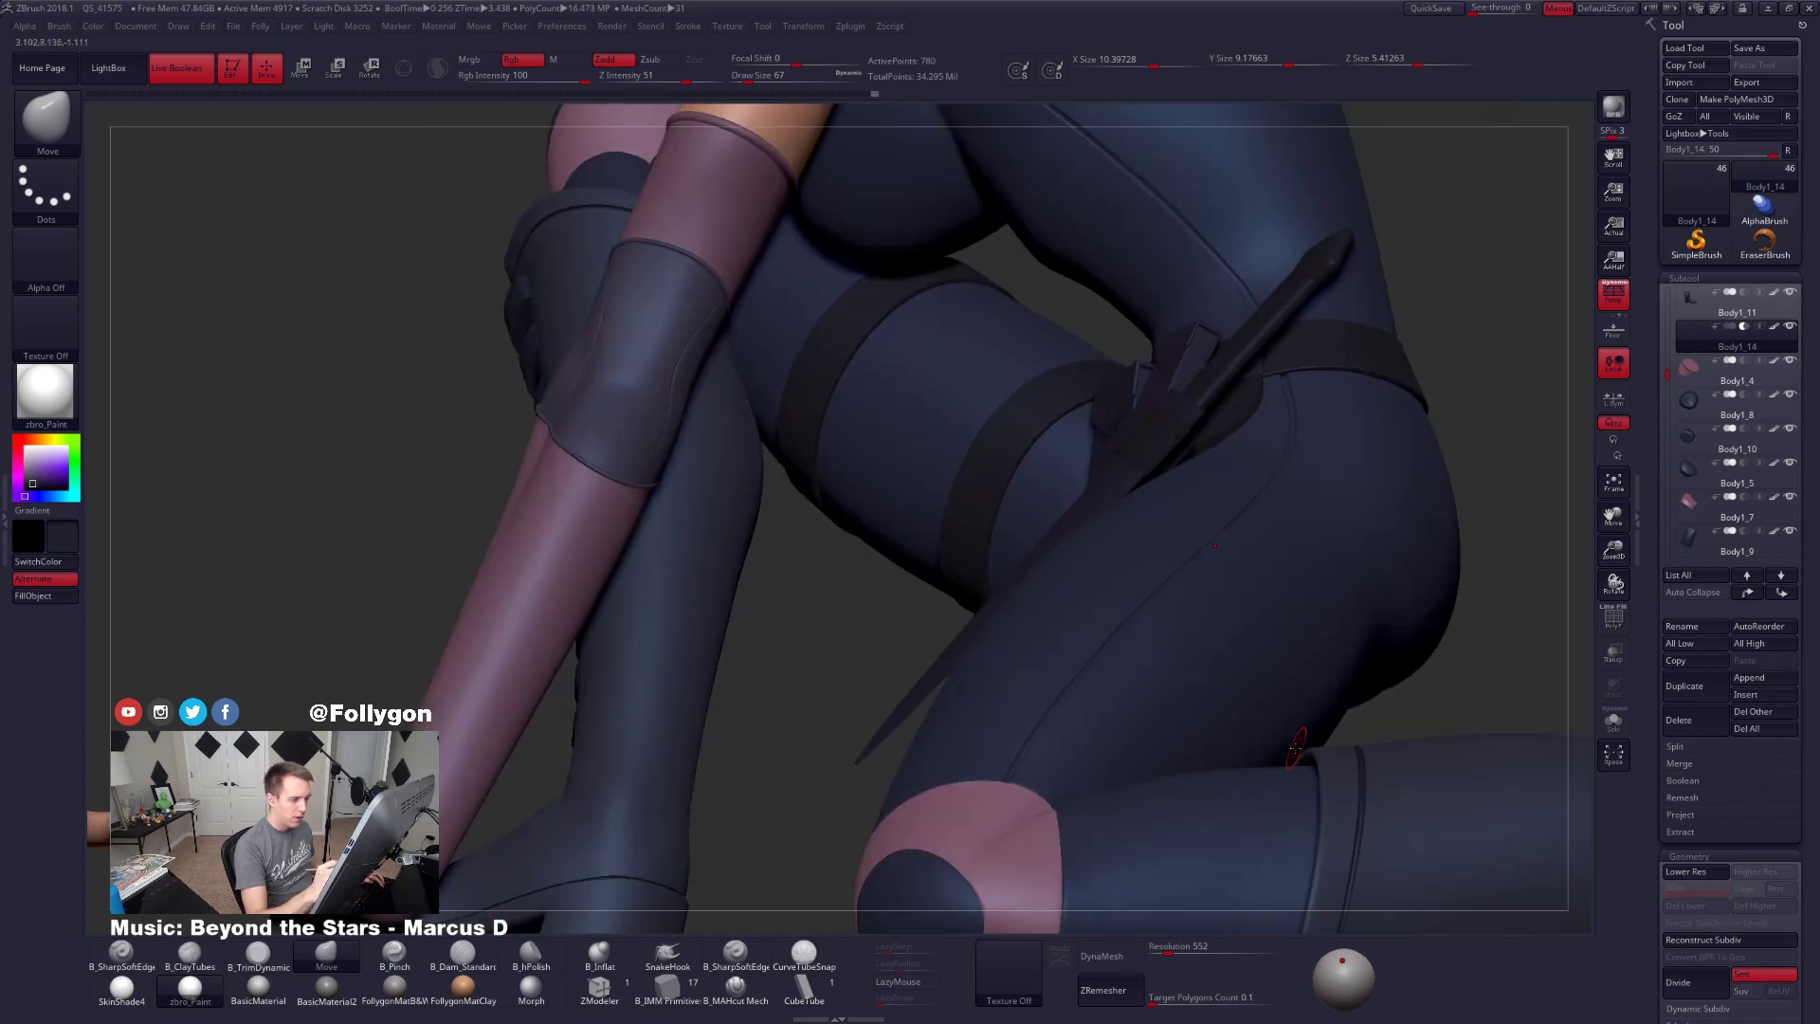
pyautogui.moveTo(1223, 792); pyautogui.dragTo(1169, 784, button='right')
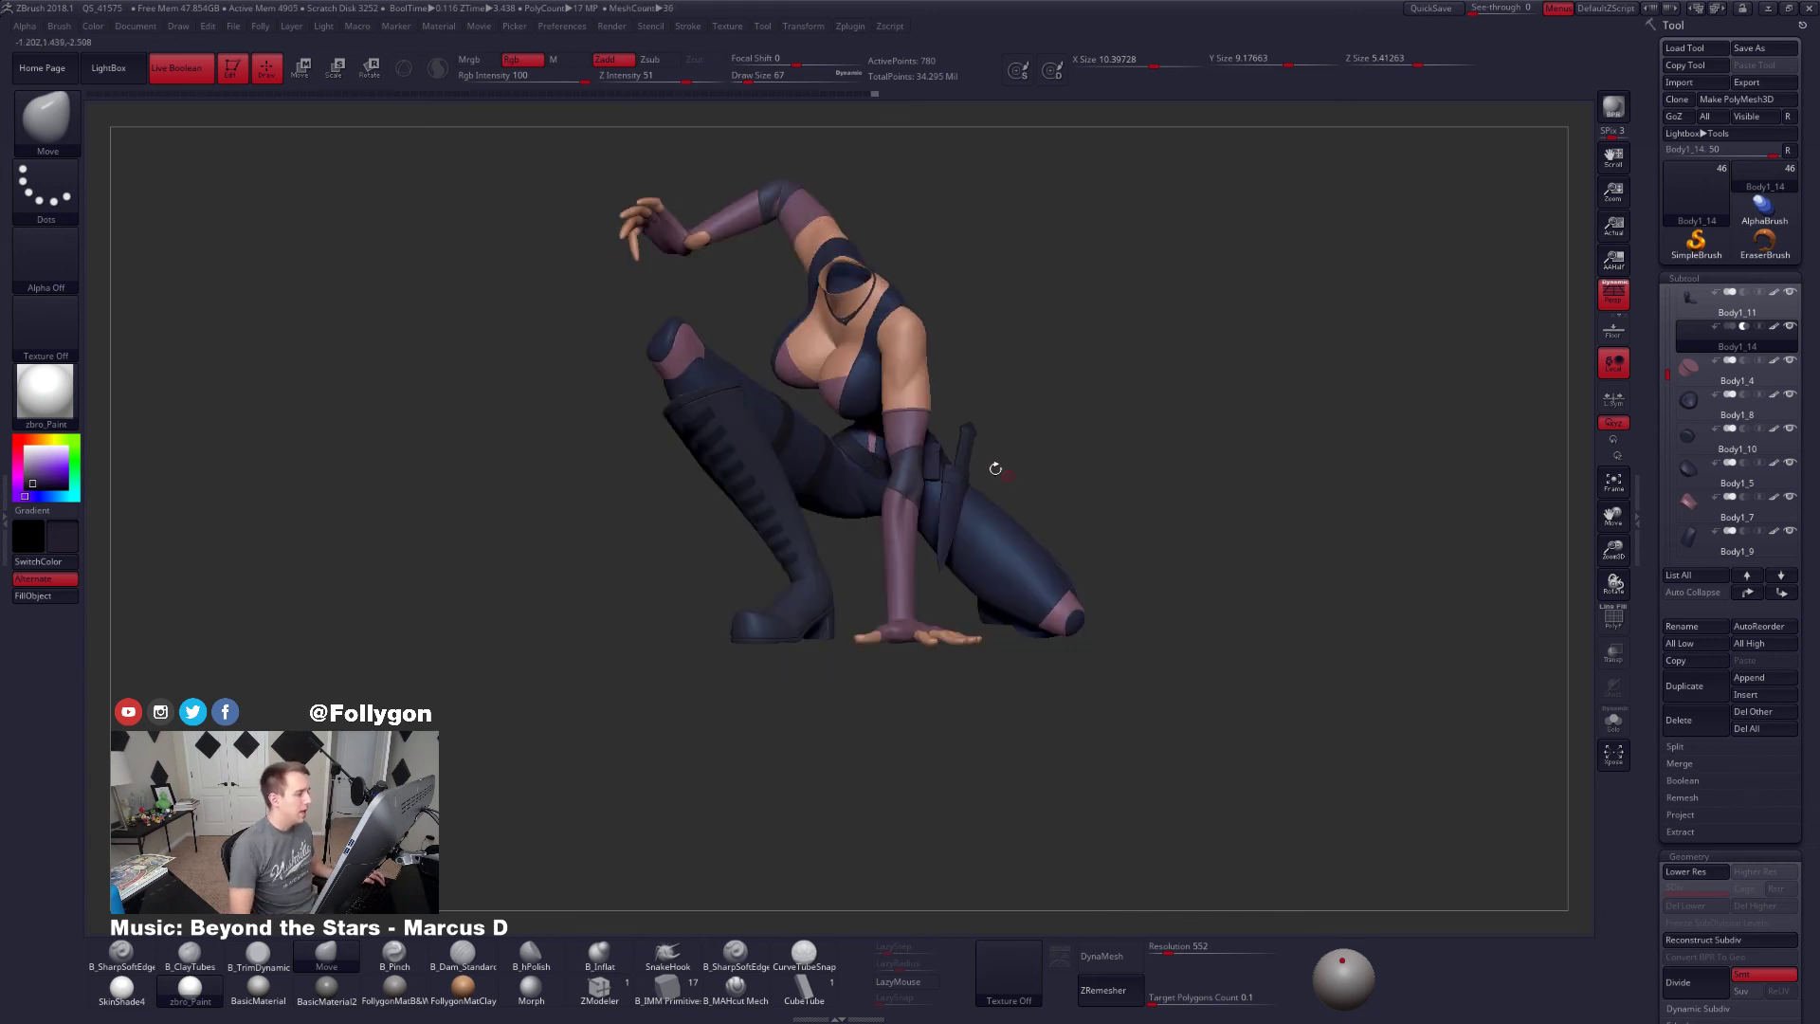
# Select the Body subtool, unhide the remaining subtools including the hair and base, and review the figure from all sides
pyautogui.keyDown('alt'); pyautogui.click(842, 365); pyautogui.keyUp('alt')
pyautogui.keyDown('ctrl'); pyautogui.keyDown('shift'); pyautogui.click(1047, 389); pyautogui.keyUp('shift'); pyautogui.keyUp('ctrl')
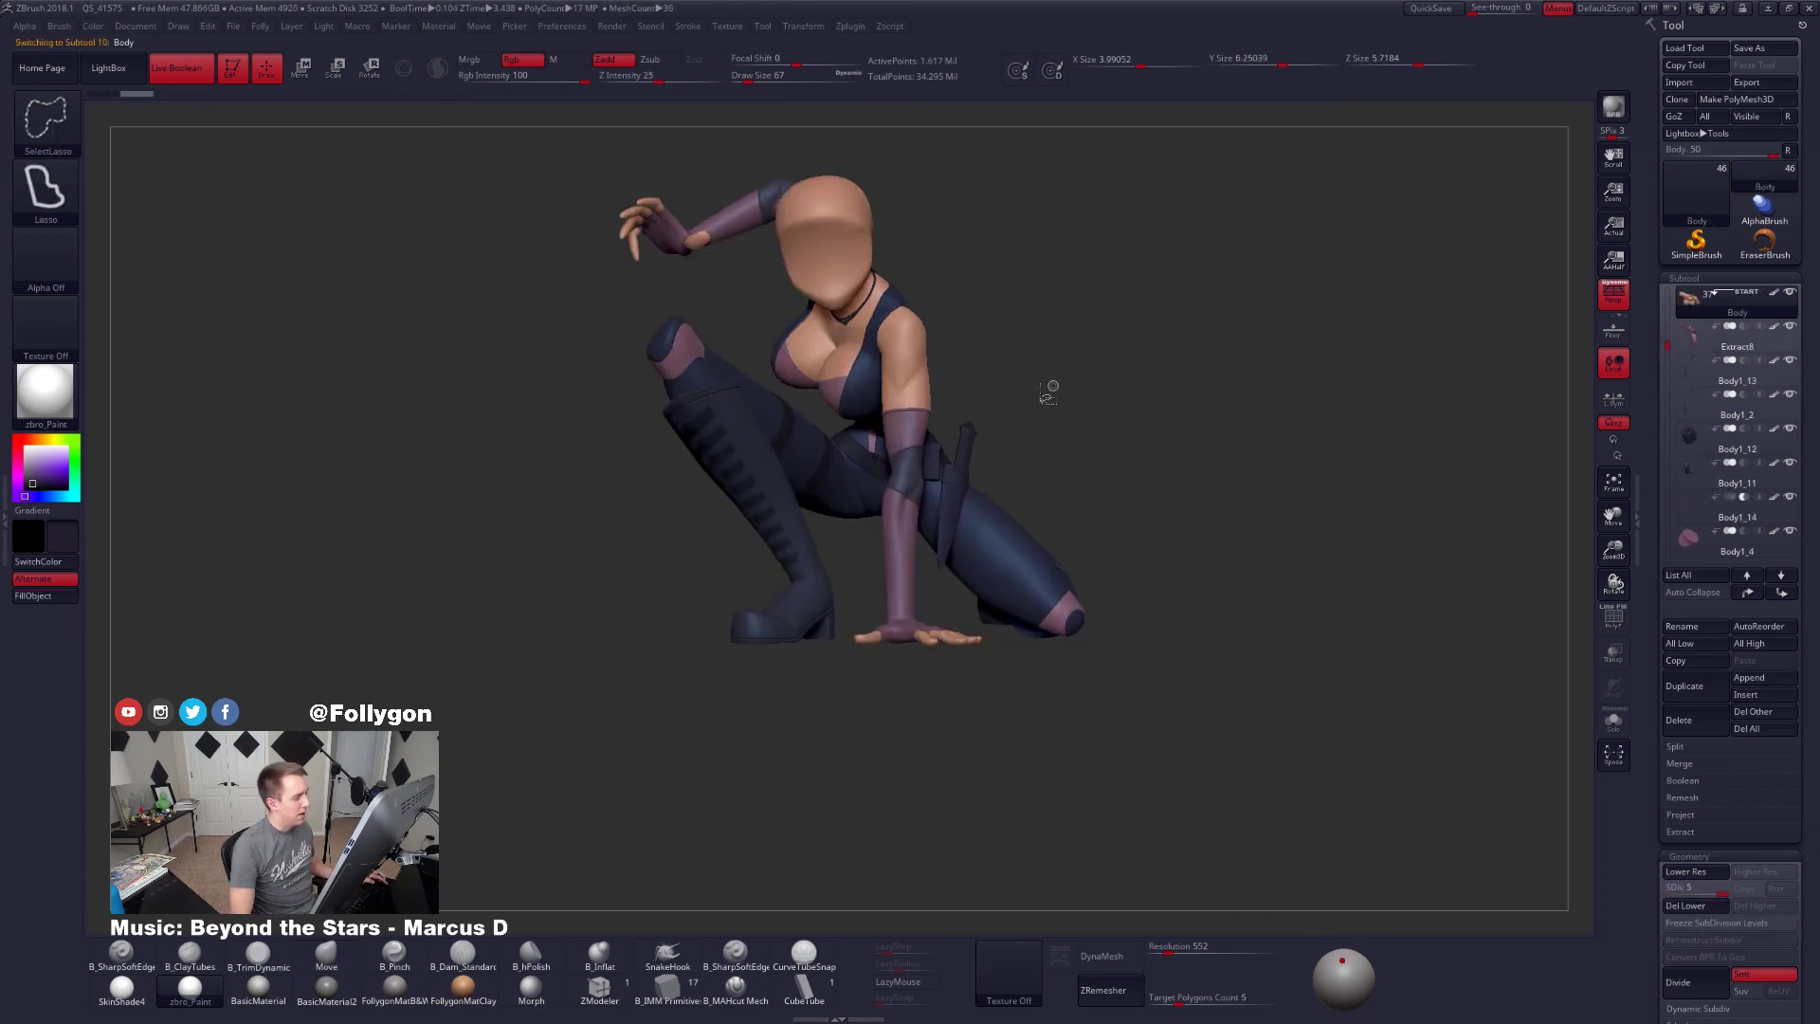
pyautogui.click(1790, 293)
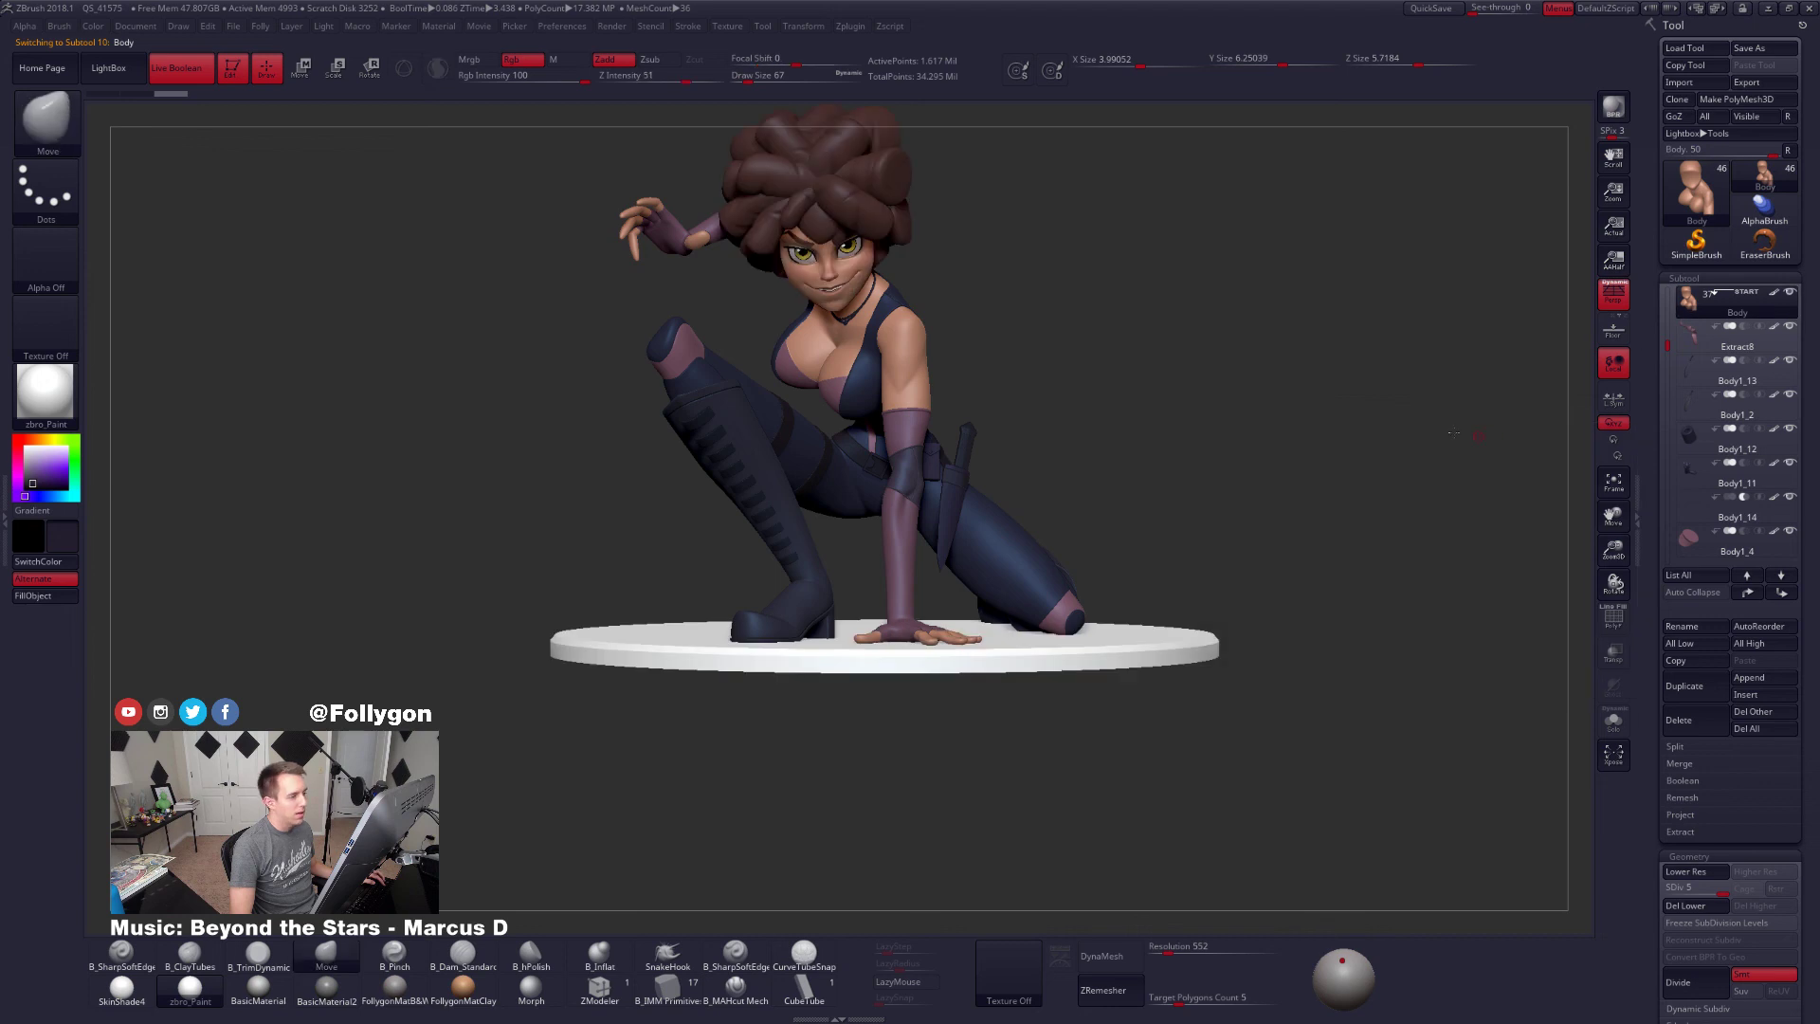
pyautogui.moveTo(1530, 431); pyautogui.dragTo(1341, 451)
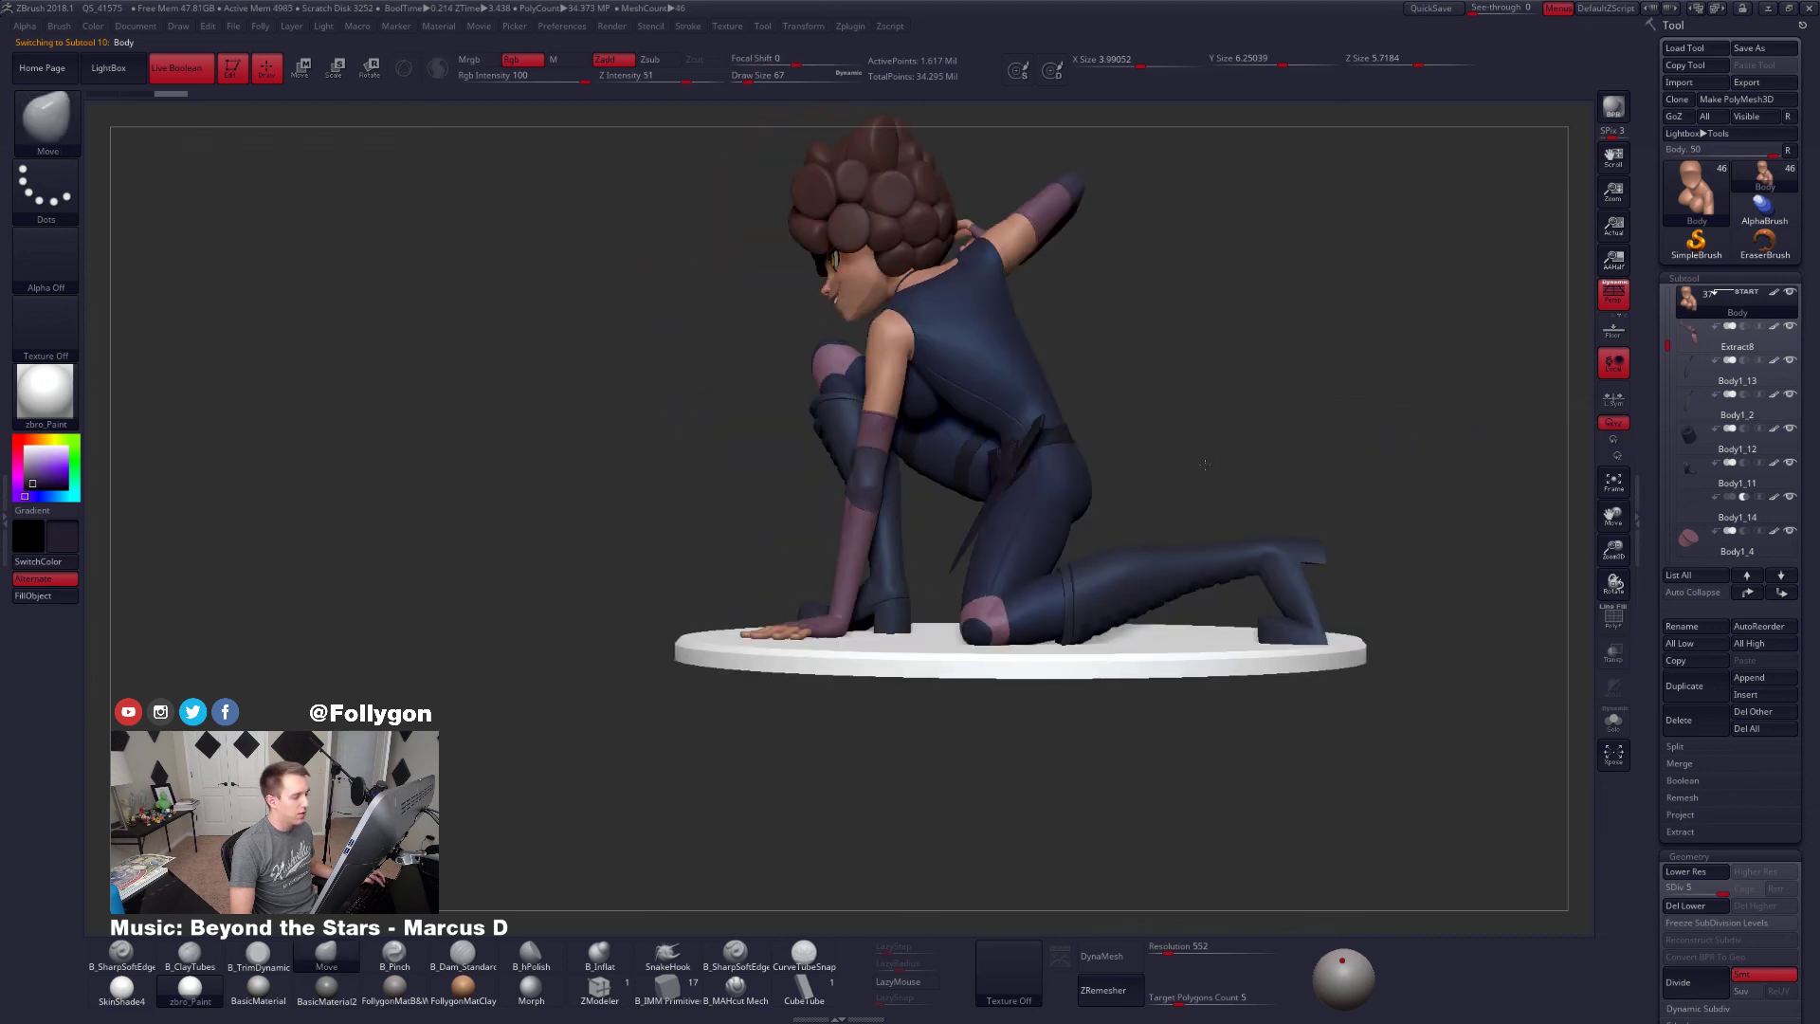
pyautogui.moveTo(1219, 464); pyautogui.dragTo(878, 444)
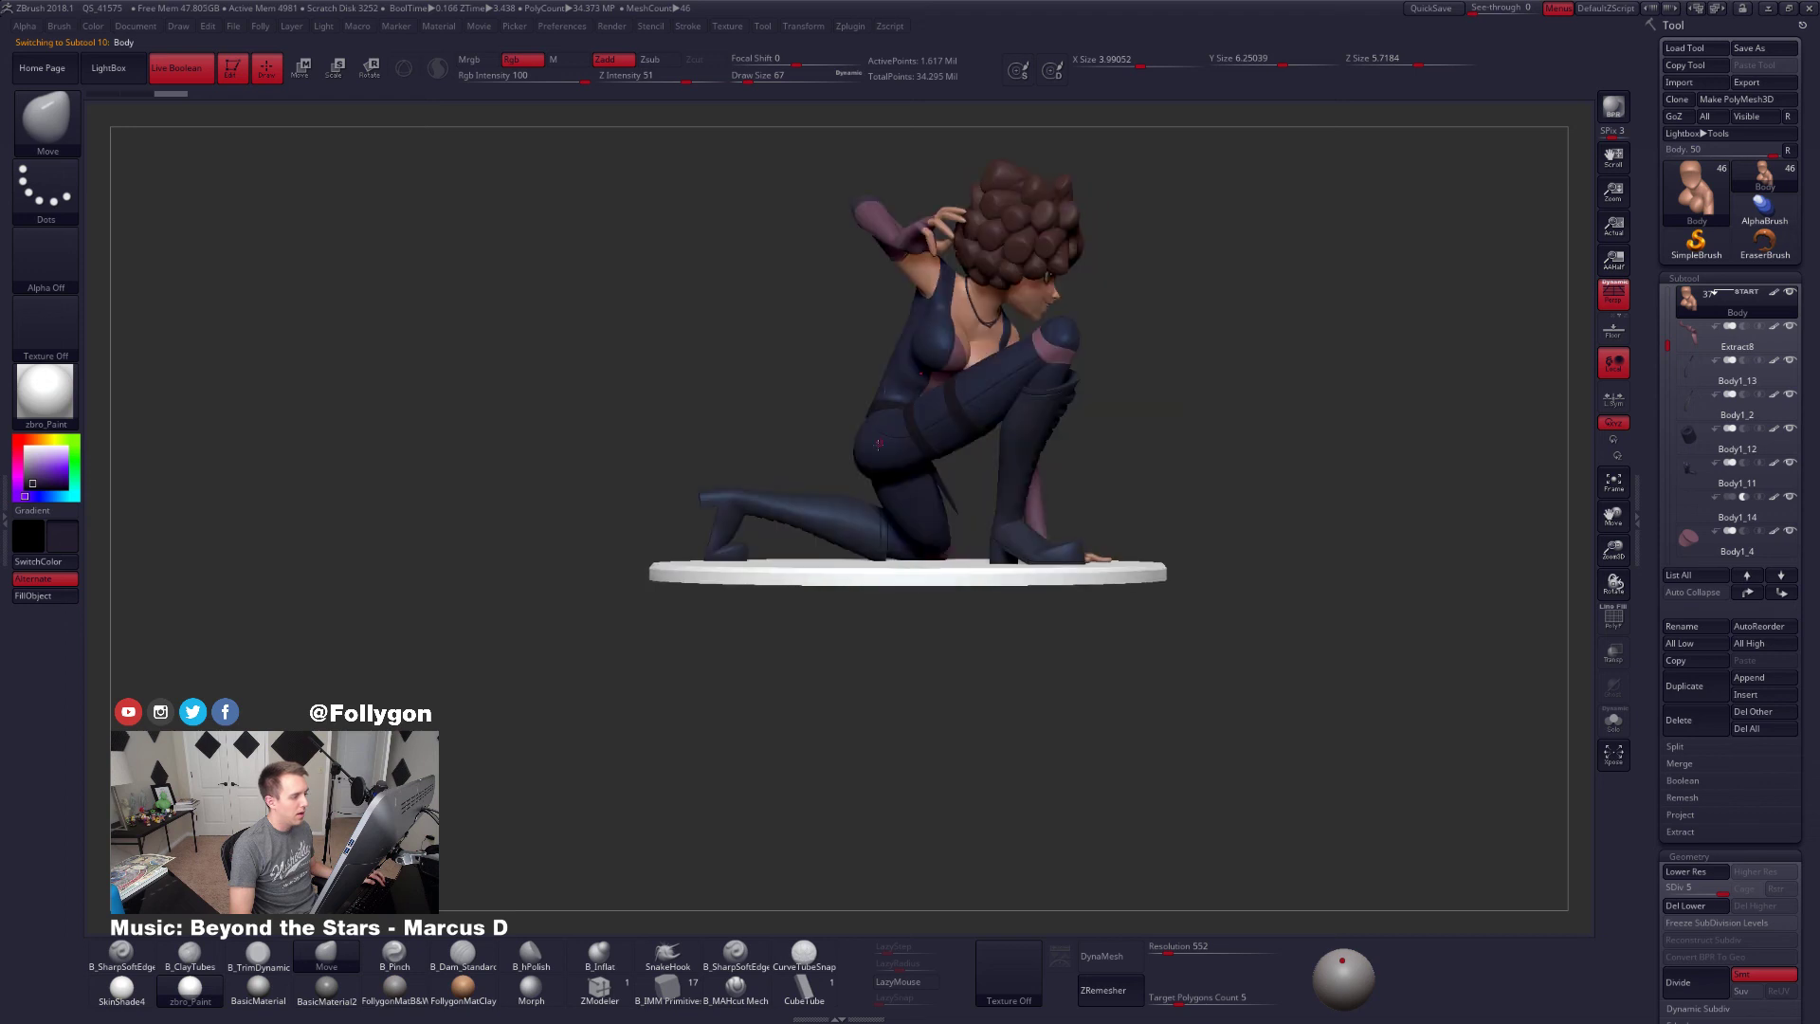
pyautogui.moveTo(984, 395); pyautogui.dragTo(1109, 444, button='right')
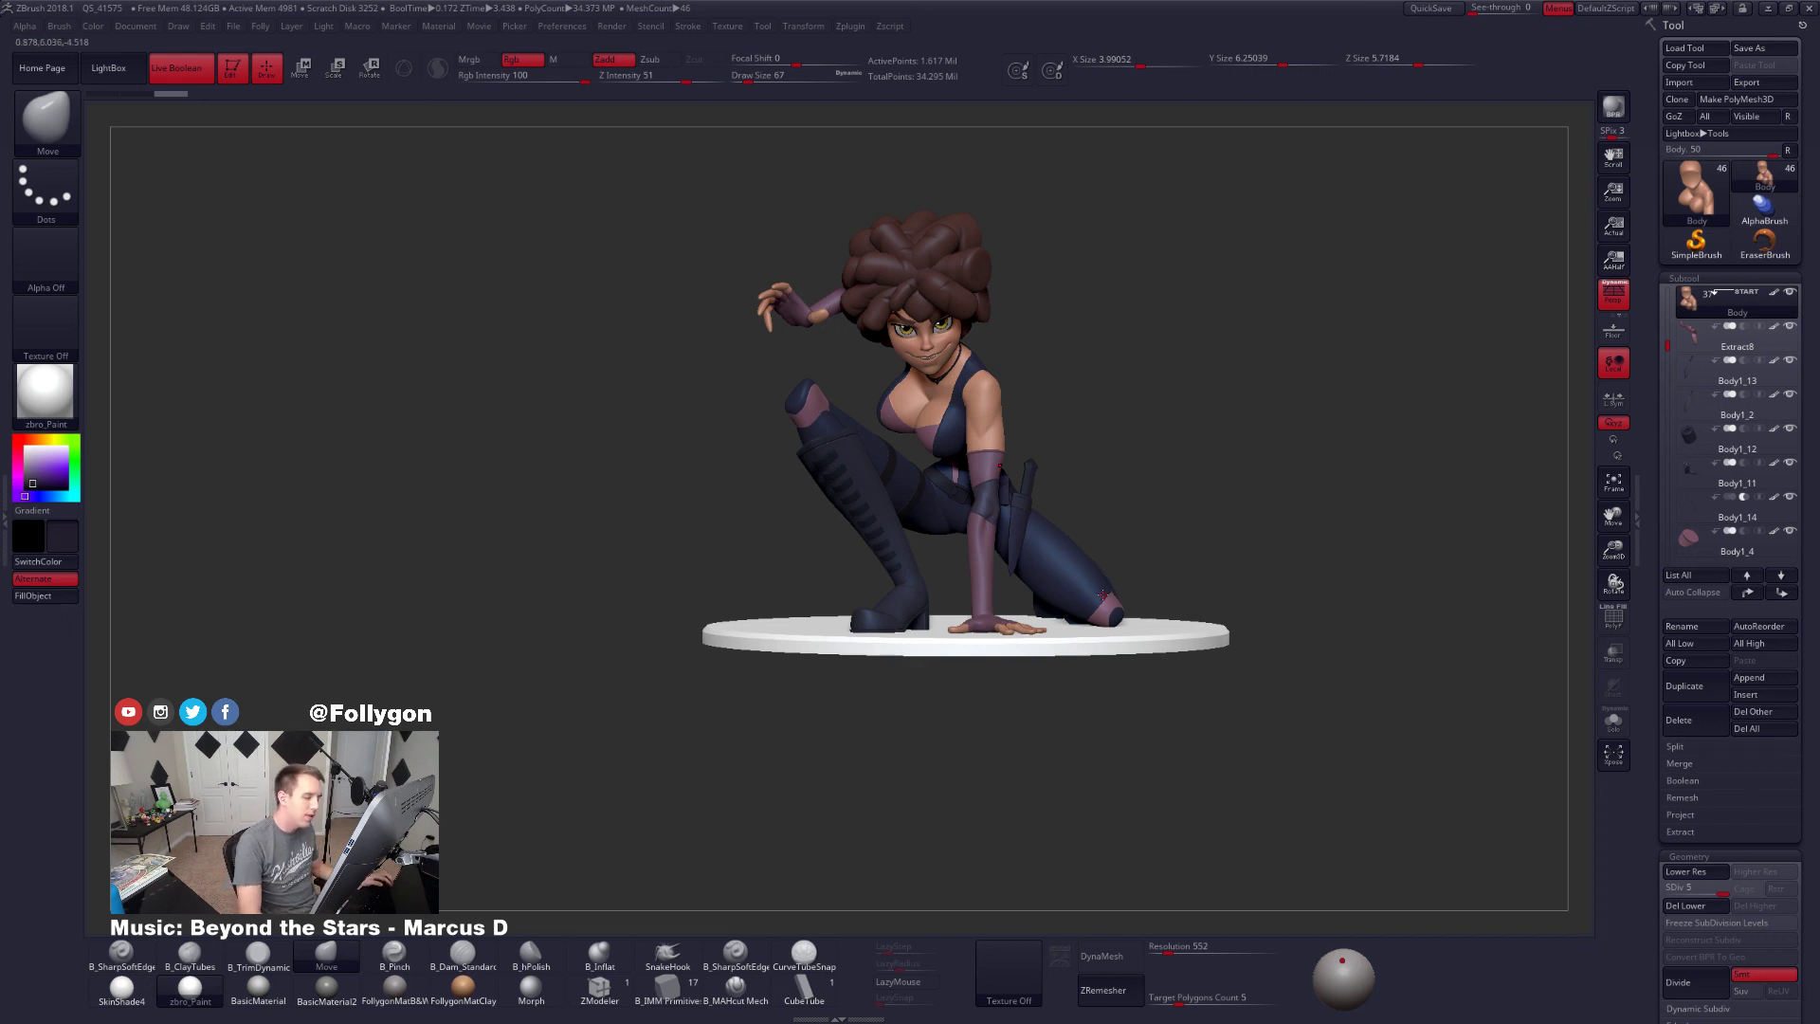
# Select the Leg right subtool and examine the boots, legs and overall pose on the base from front and side
pyautogui.keyDown('alt'); pyautogui.moveTo(992, 657); pyautogui.dragTo(969, 693); pyautogui.keyUp('alt')
pyautogui.keyDown('alt'); pyautogui.click(868, 764); pyautogui.keyUp('alt')
pyautogui.keyDown('alt'); pyautogui.moveTo(873, 768); pyautogui.dragTo(915, 591); pyautogui.keyUp('alt')
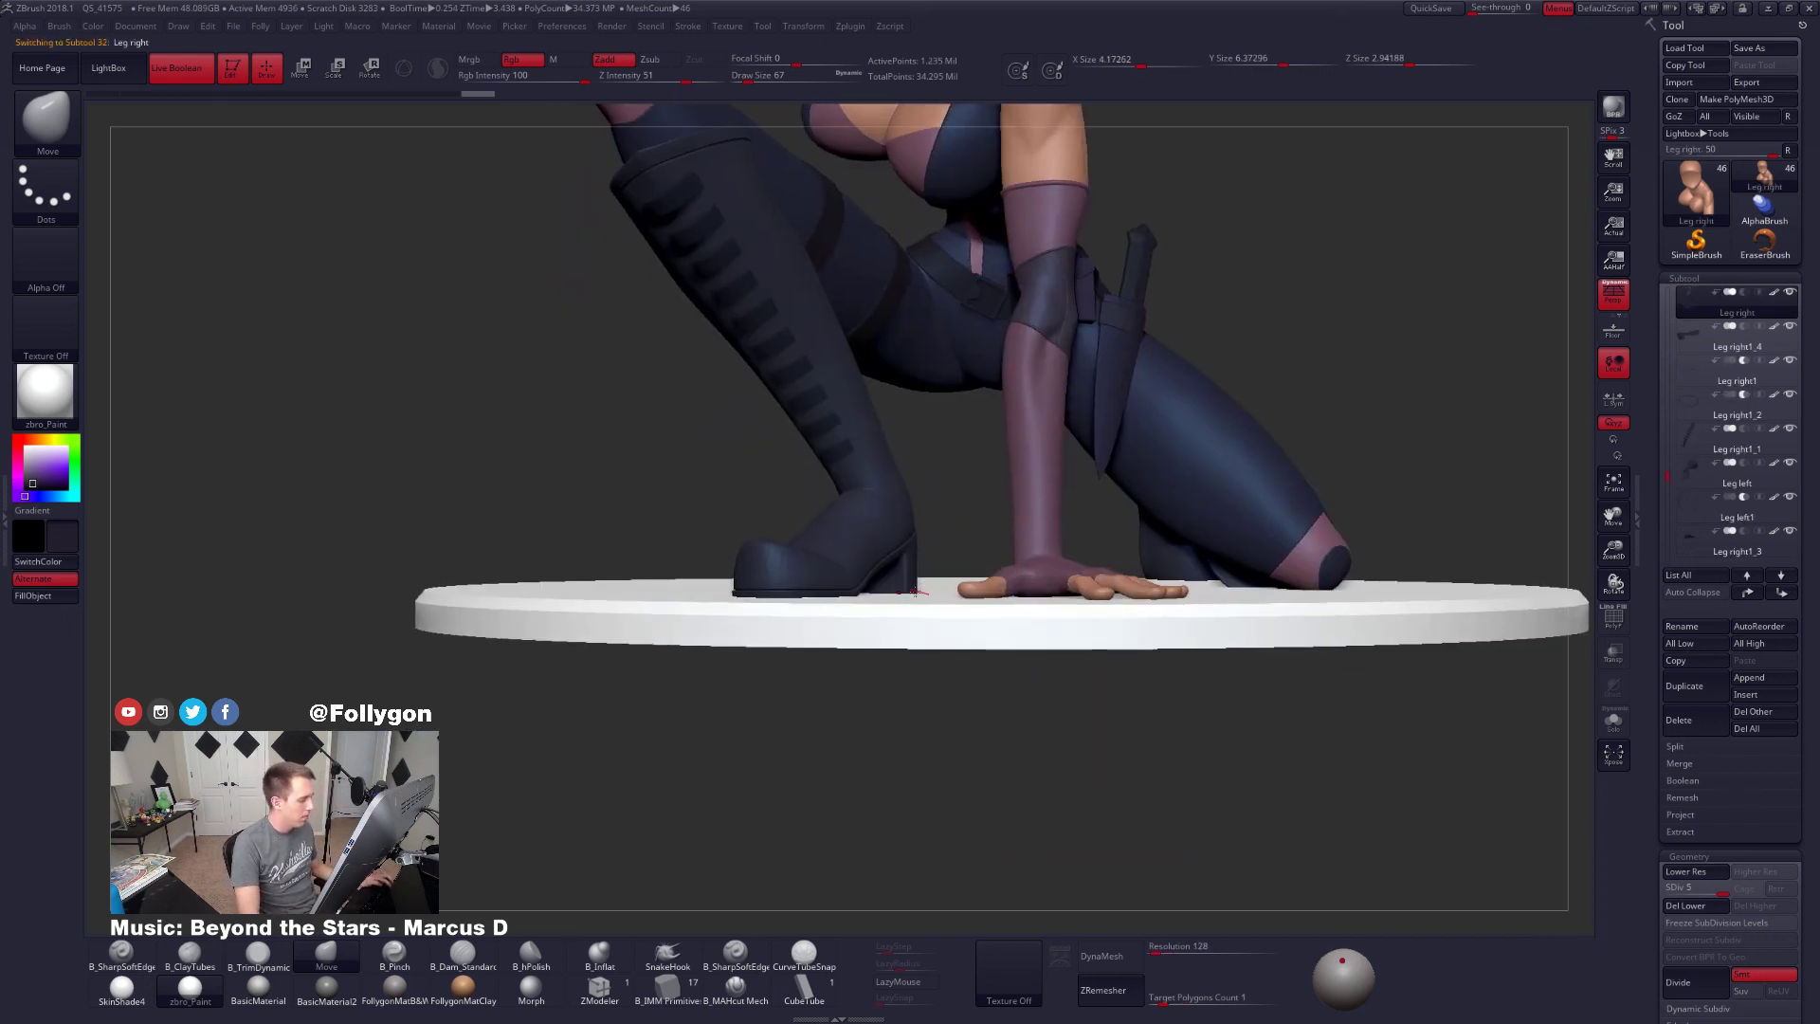
pyautogui.moveTo(915, 593); pyautogui.dragTo(986, 562, button='right')
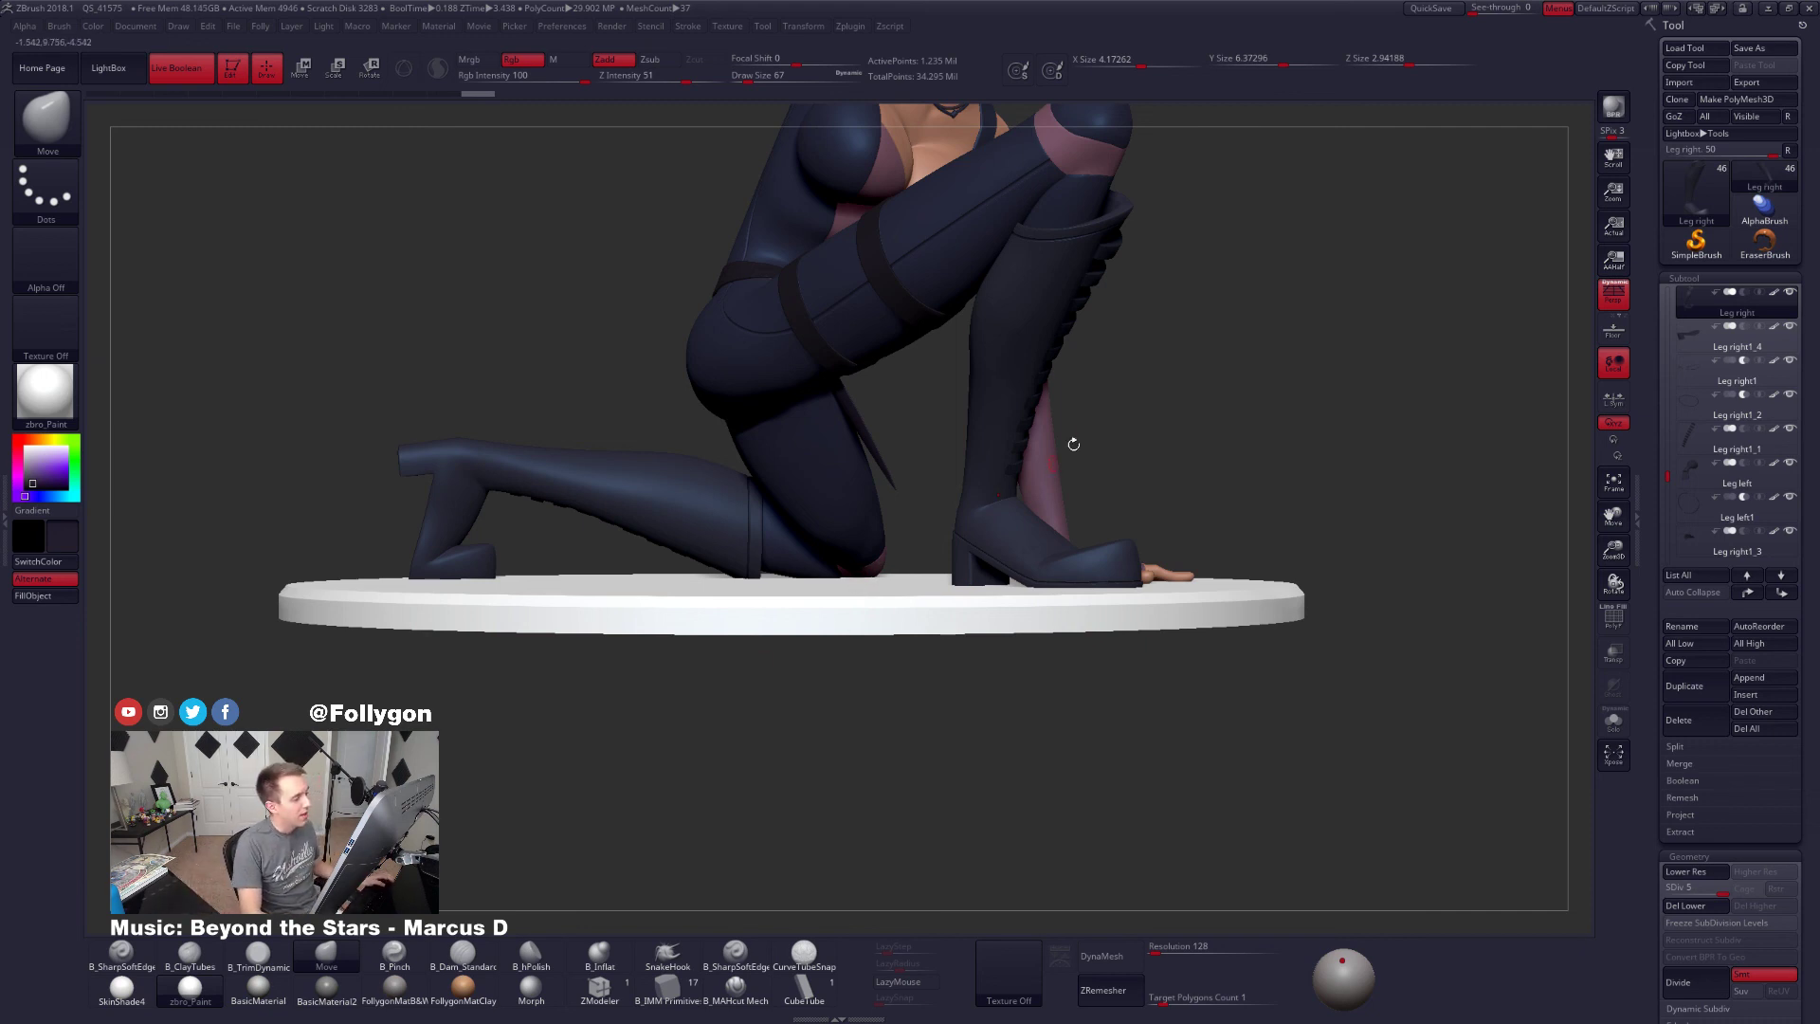
pyautogui.keyDown('ctrl'); pyautogui.moveTo(1034, 391); pyautogui.dragTo(906, 639, button='right'); pyautogui.keyUp('ctrl')
pyautogui.moveTo(906, 638); pyautogui.dragTo(958, 503)
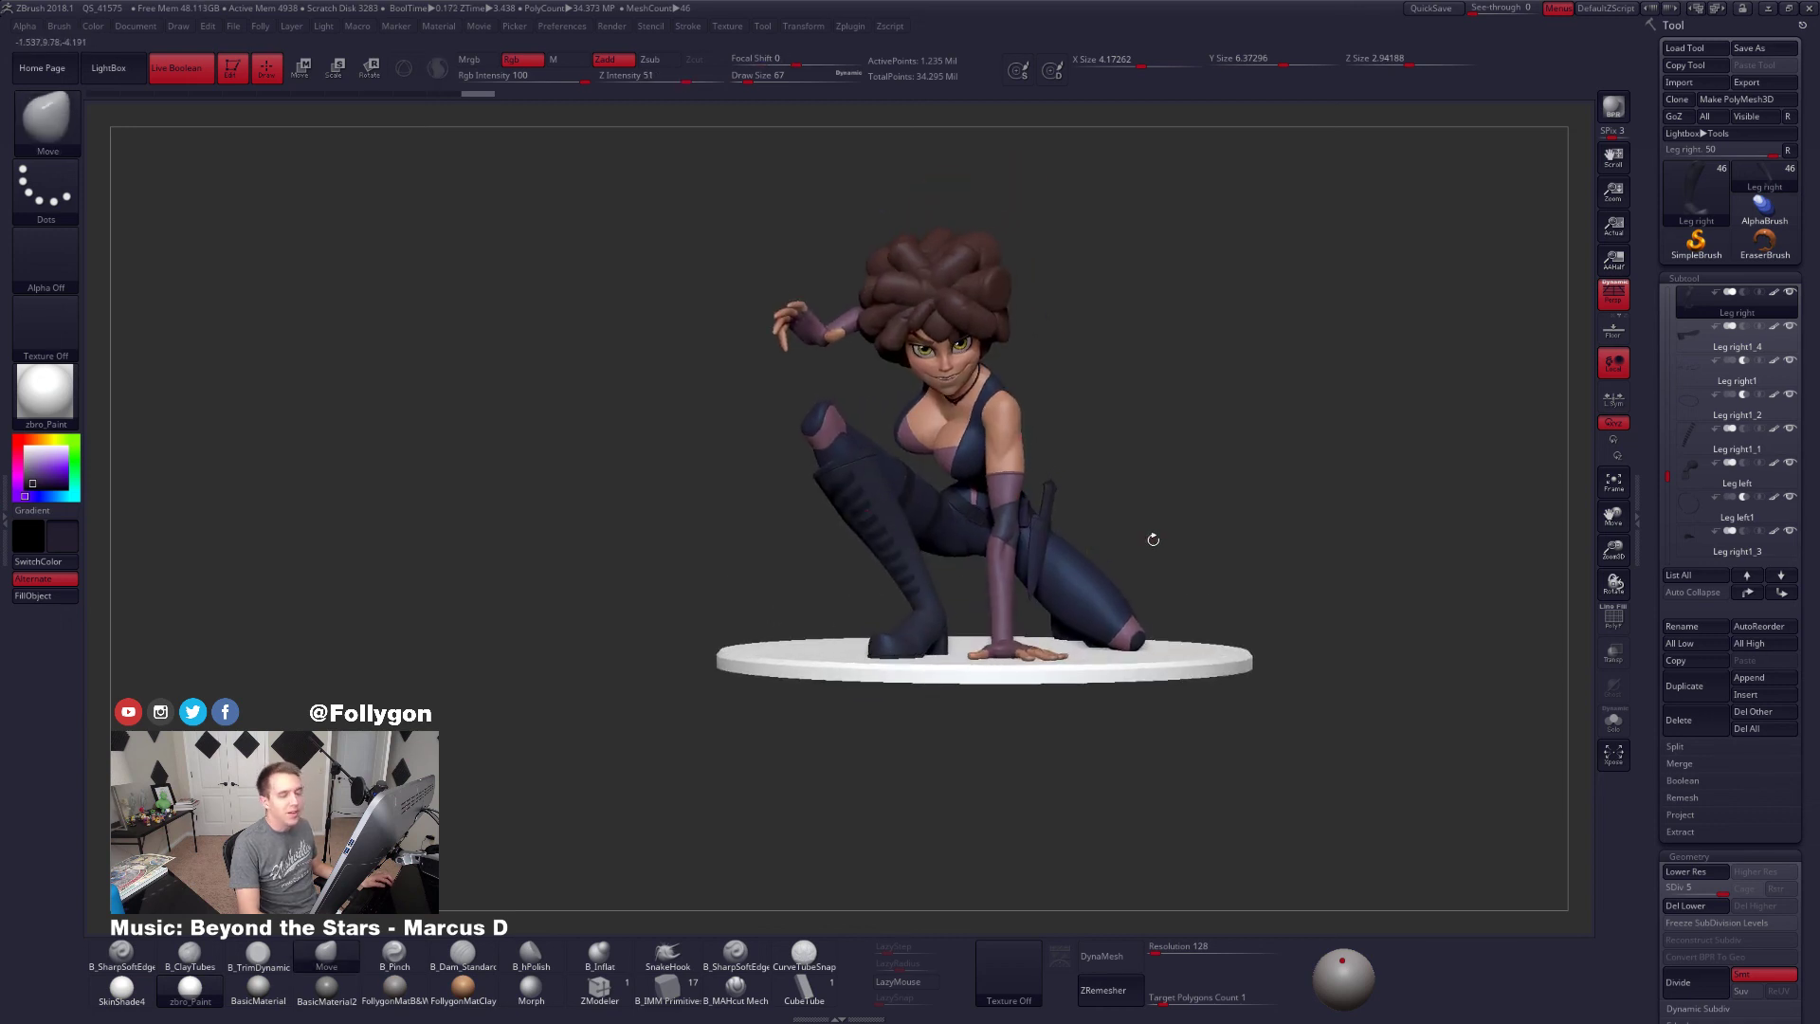
pyautogui.rightClick(1122, 521)
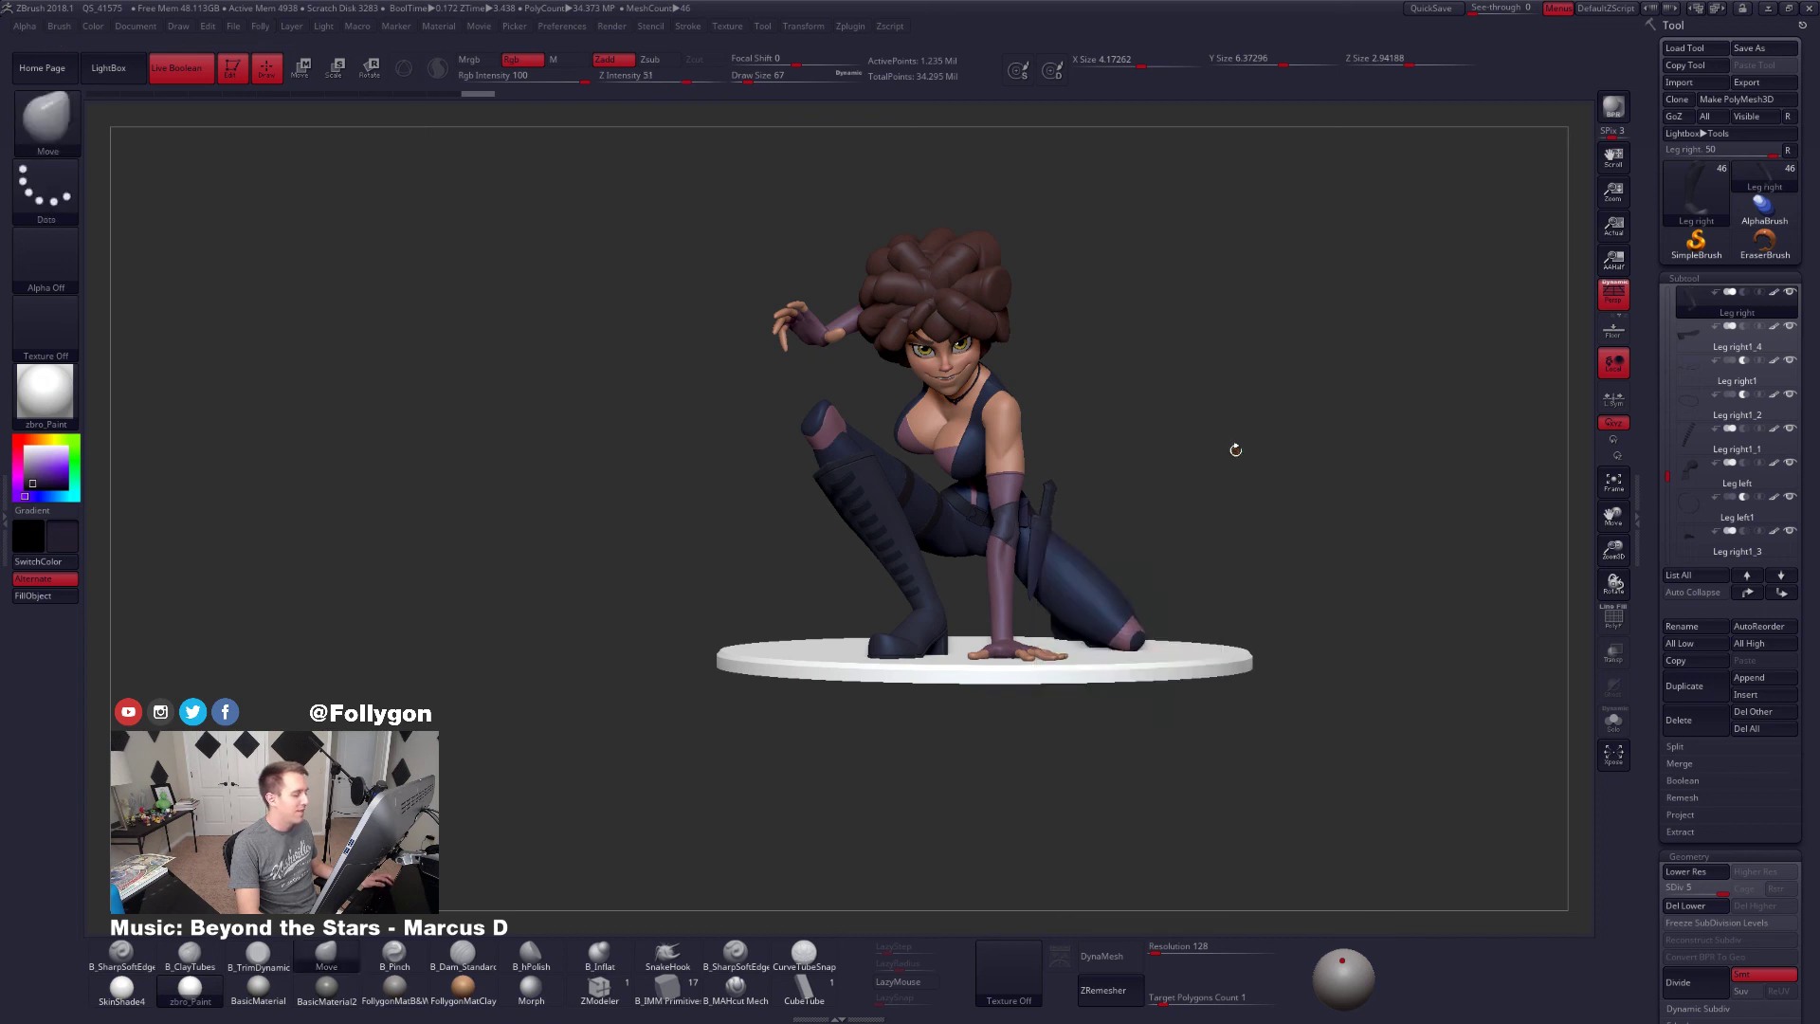
pyautogui.keyDown('alt'); pyautogui.moveTo(1235, 450); pyautogui.dragTo(1204, 449); pyautogui.keyUp('alt')
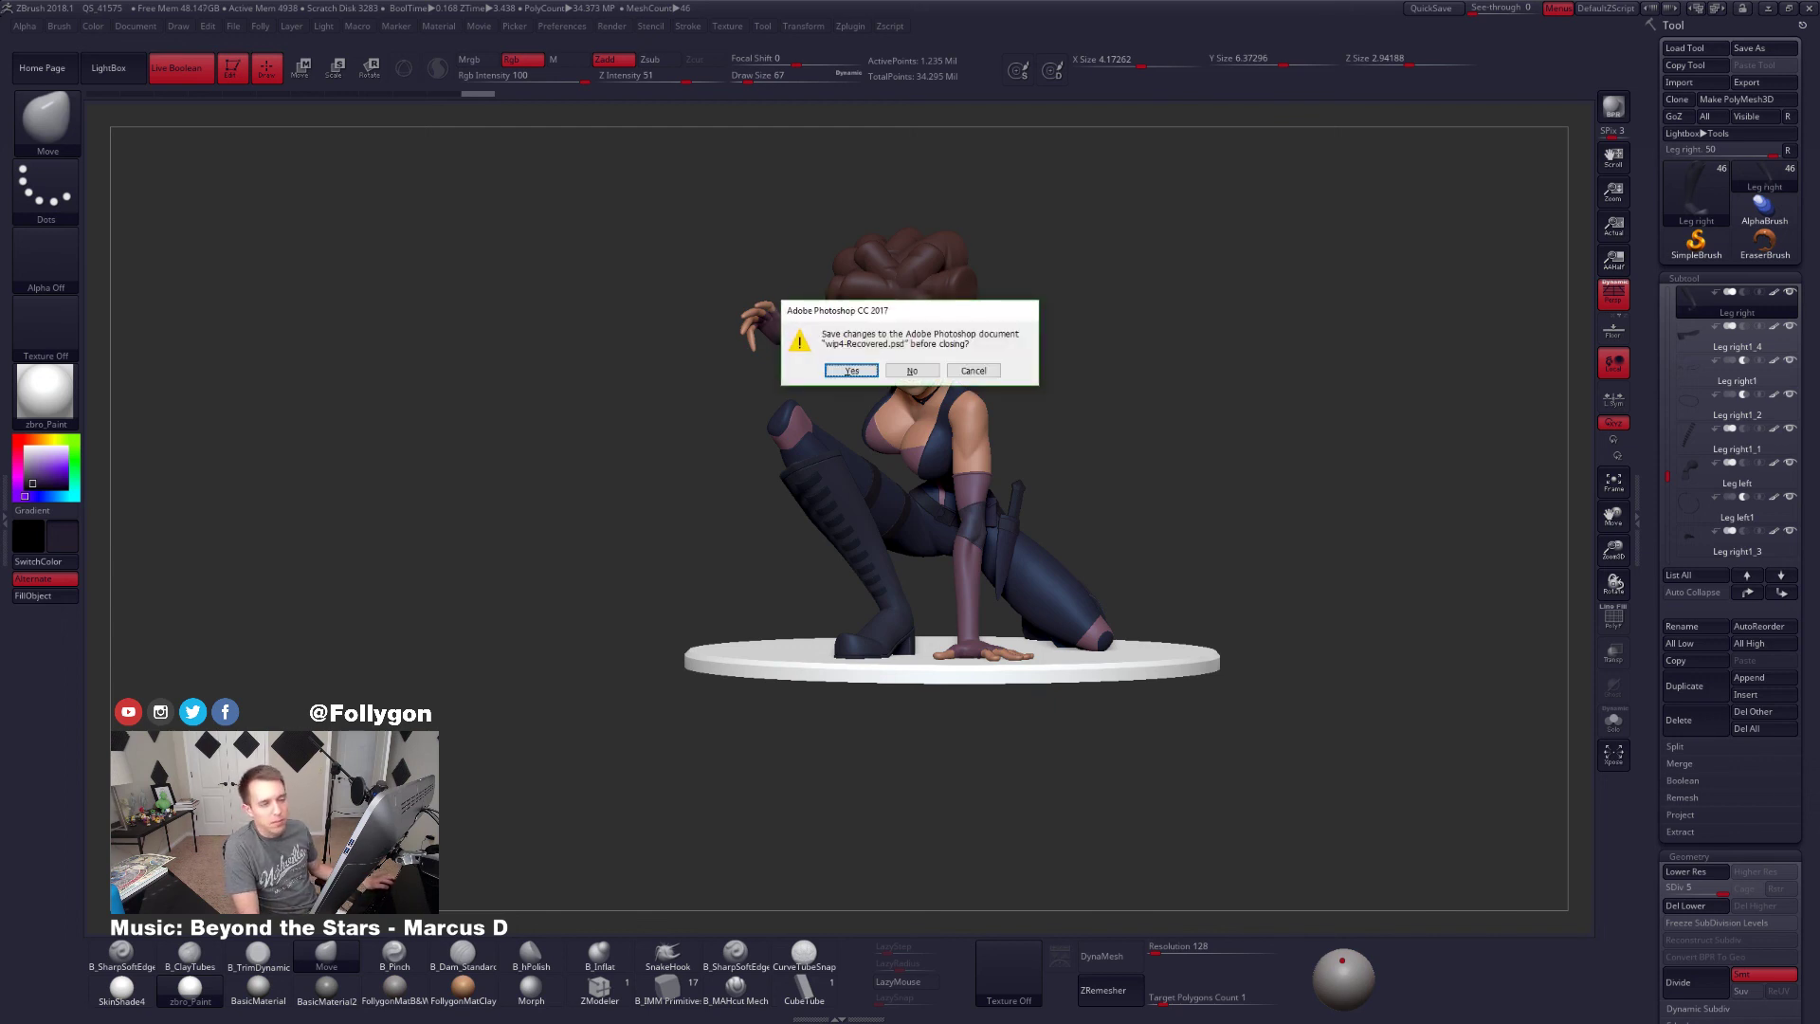
# Close the Photoshop document wip4-Recovered.psd without saving and turn the figure to a side view
pyautogui.click(901, 371)
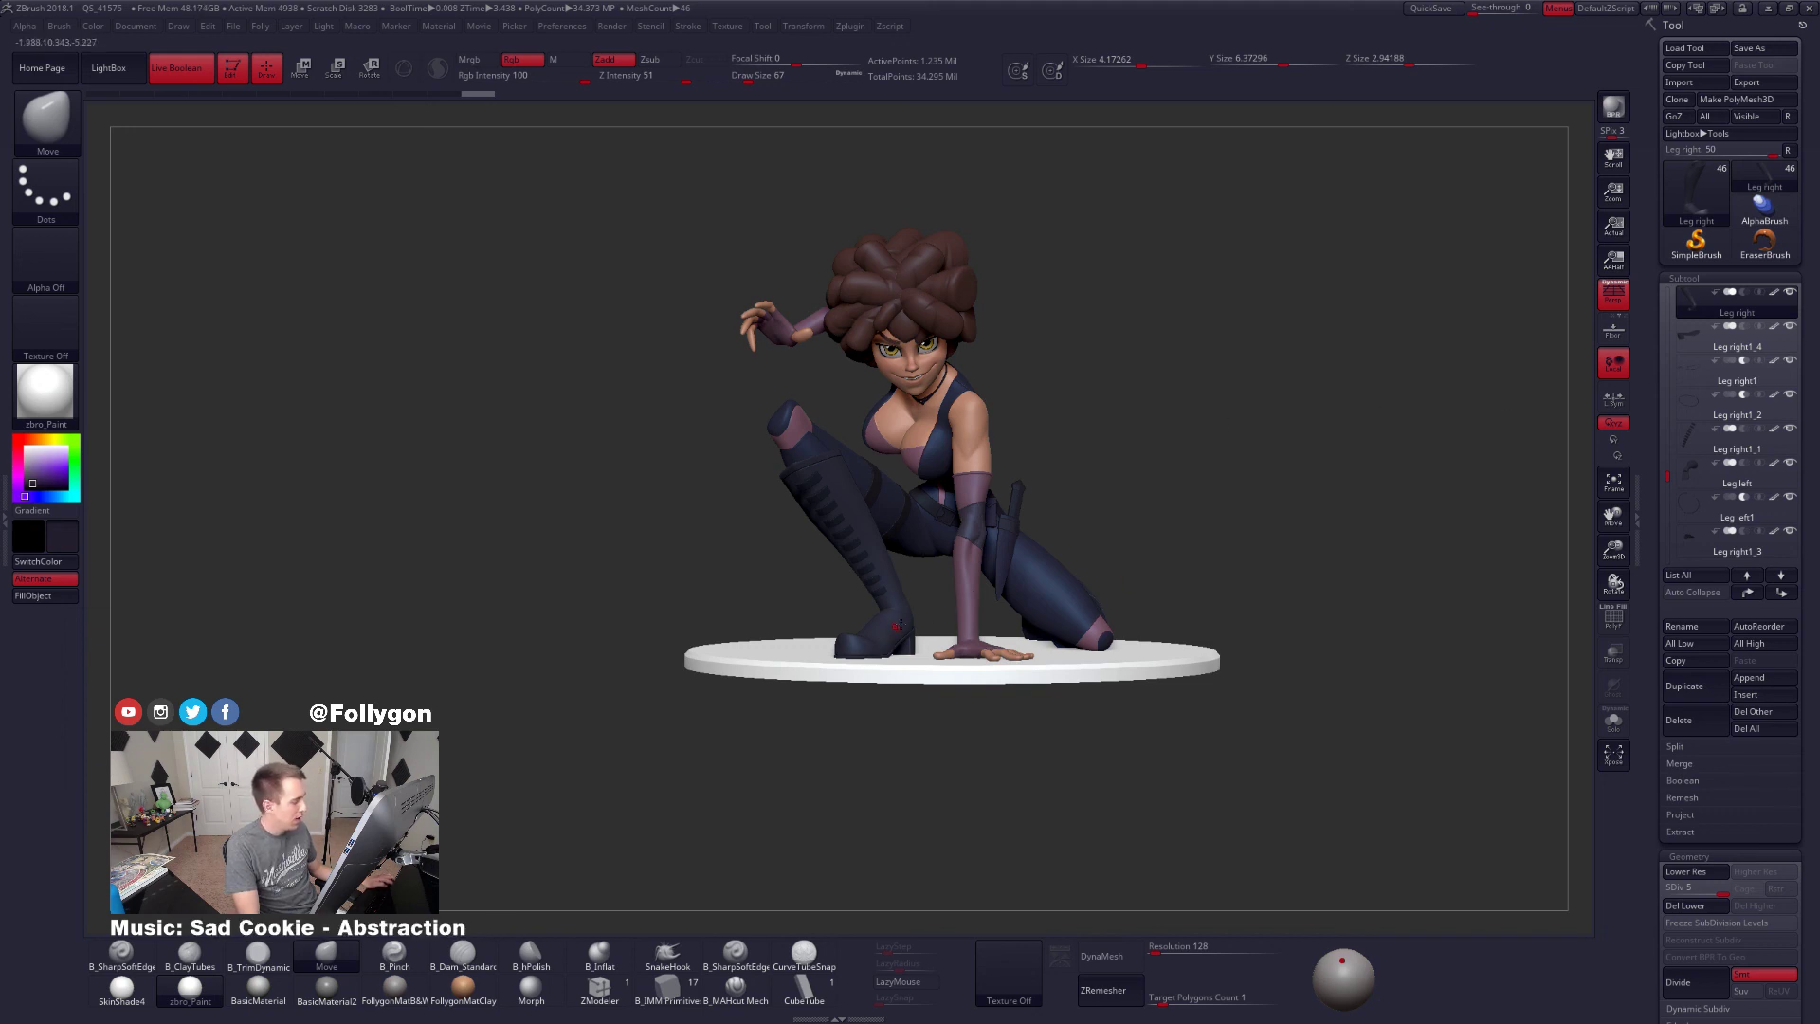
pyautogui.hotkey('alt', 's')
pyautogui.keyDown('ctrl'); pyautogui.moveTo(913, 623); pyautogui.dragTo(1136, 600, button='right'); pyautogui.keyUp('ctrl')
pyautogui.hotkey('alt', 's')
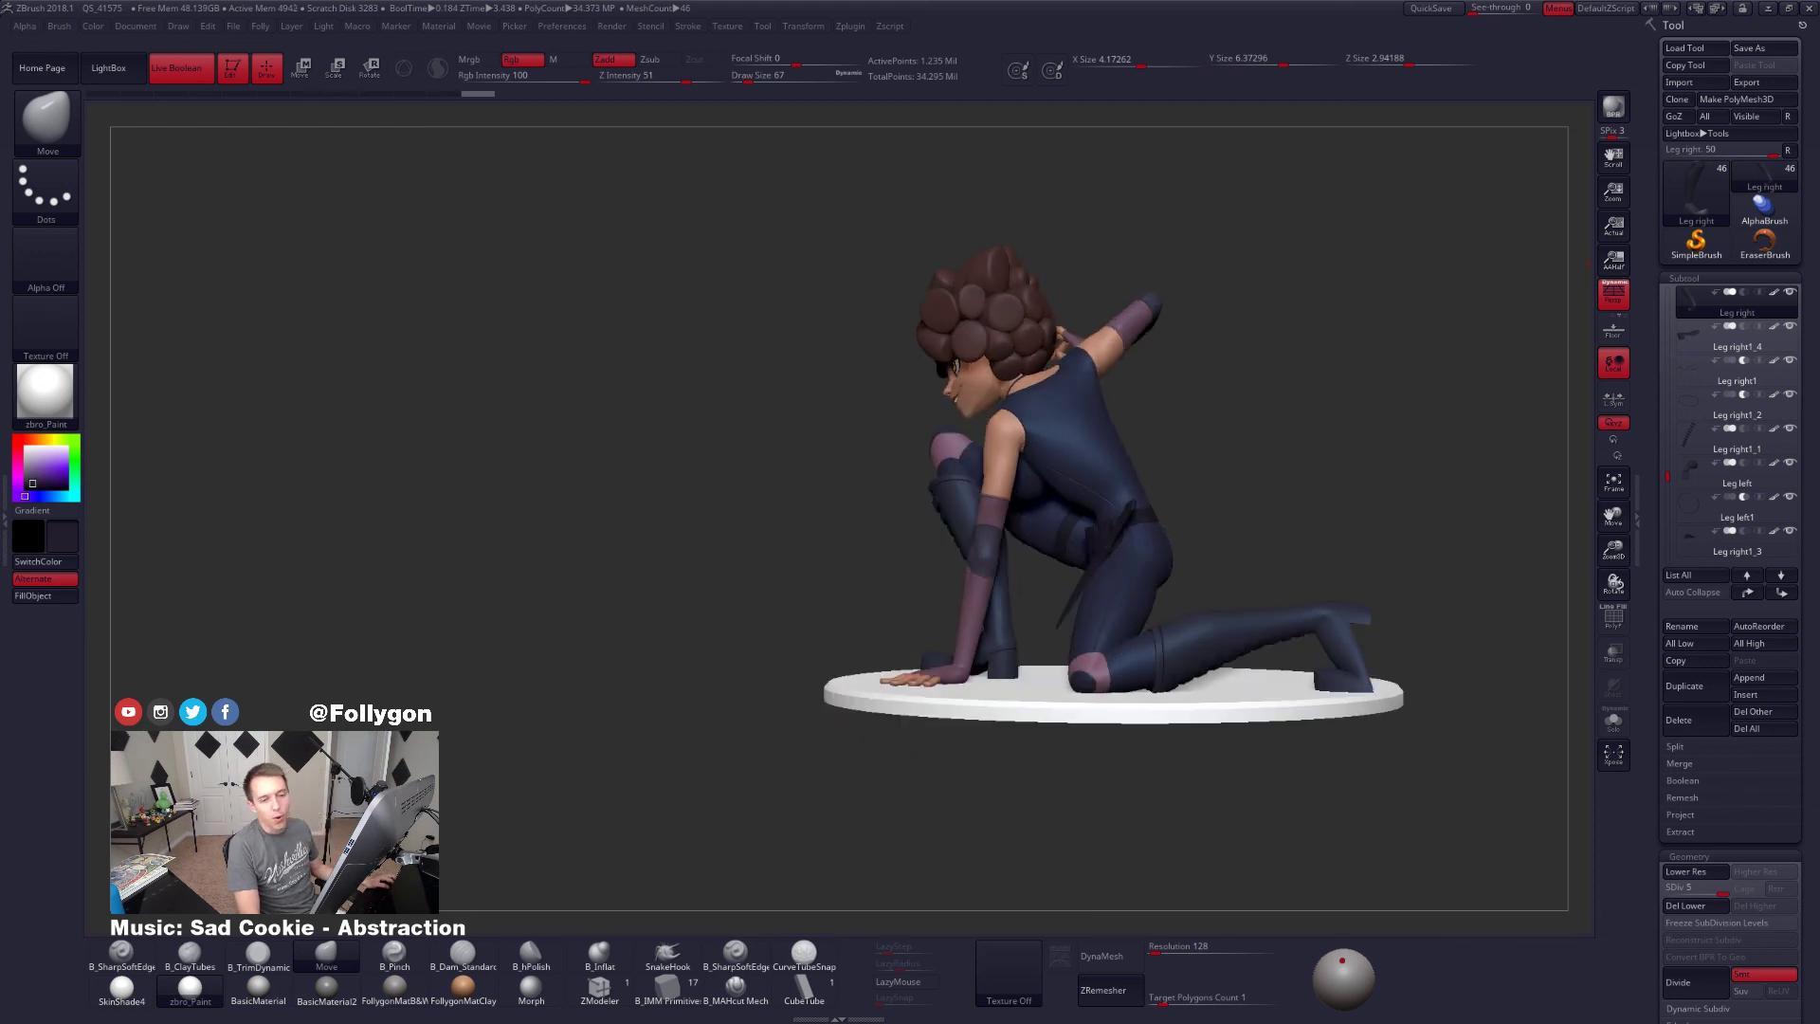
# Switch to File Explorer, move its window out of the way, and quick-save the project back in ZBrush
pyautogui.hotkey('alt', 'Tab')
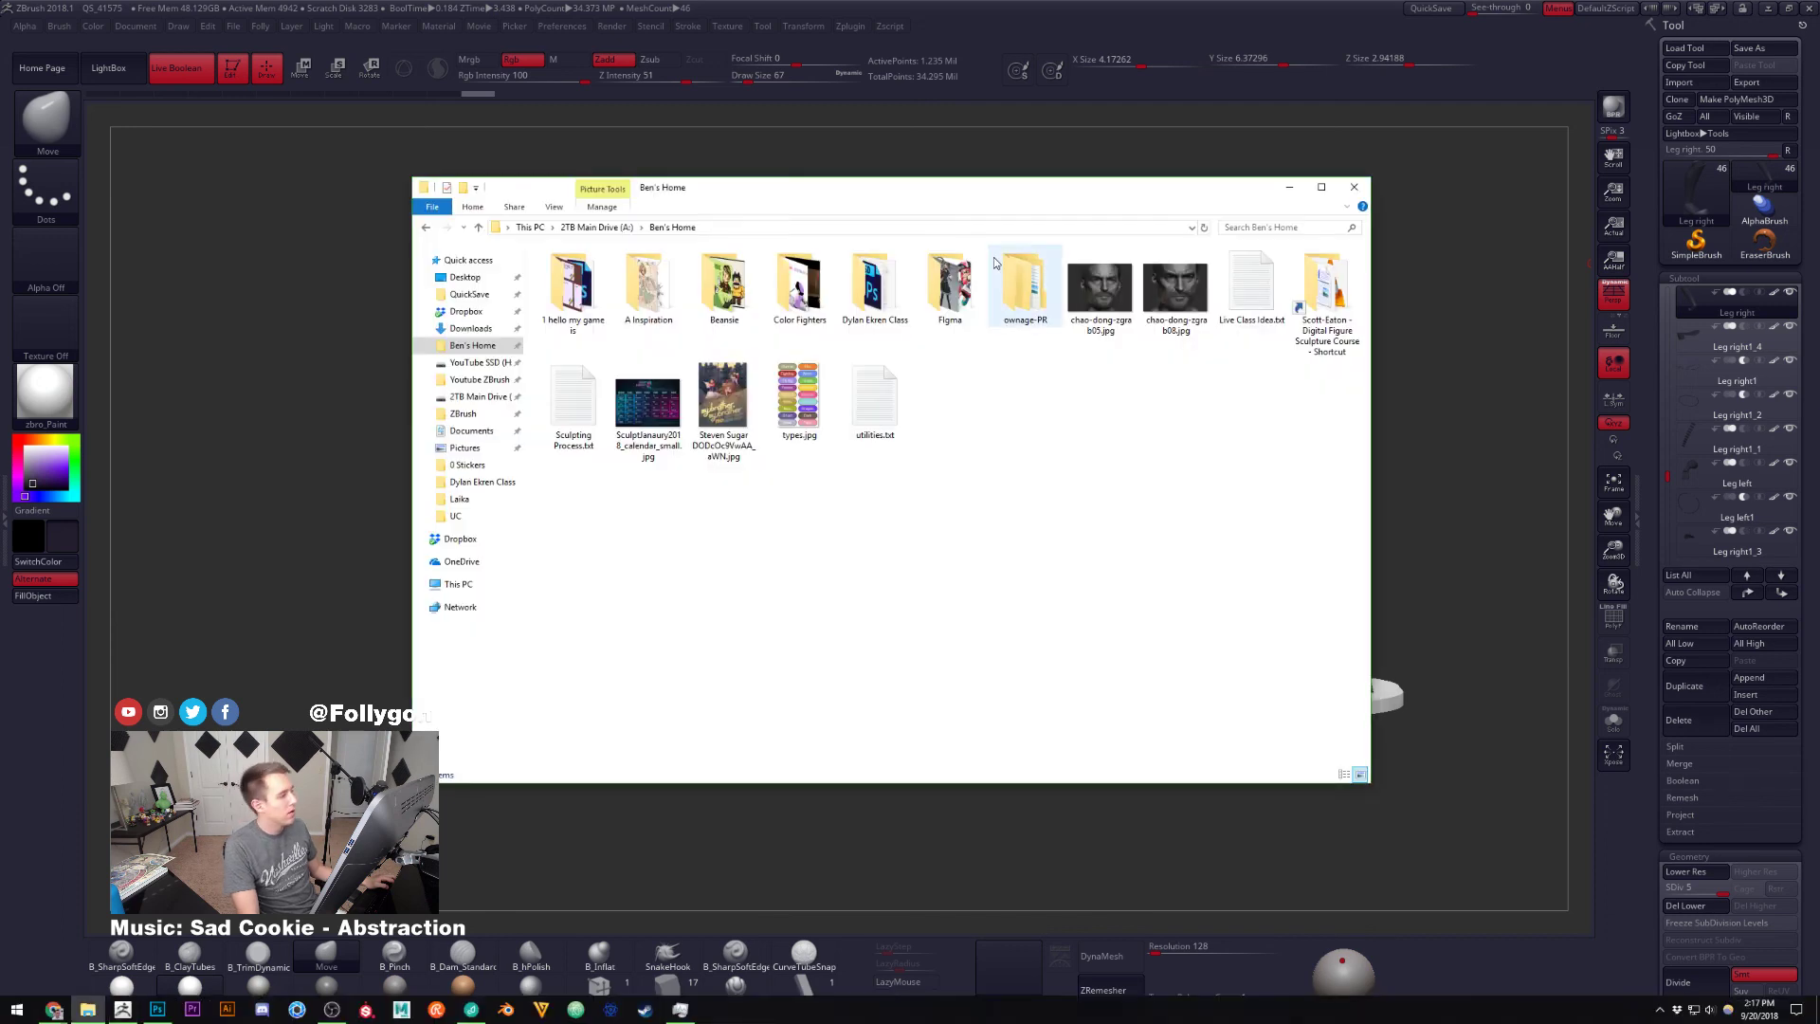
pyautogui.moveTo(901, 194); pyautogui.dragTo(1819, 133)
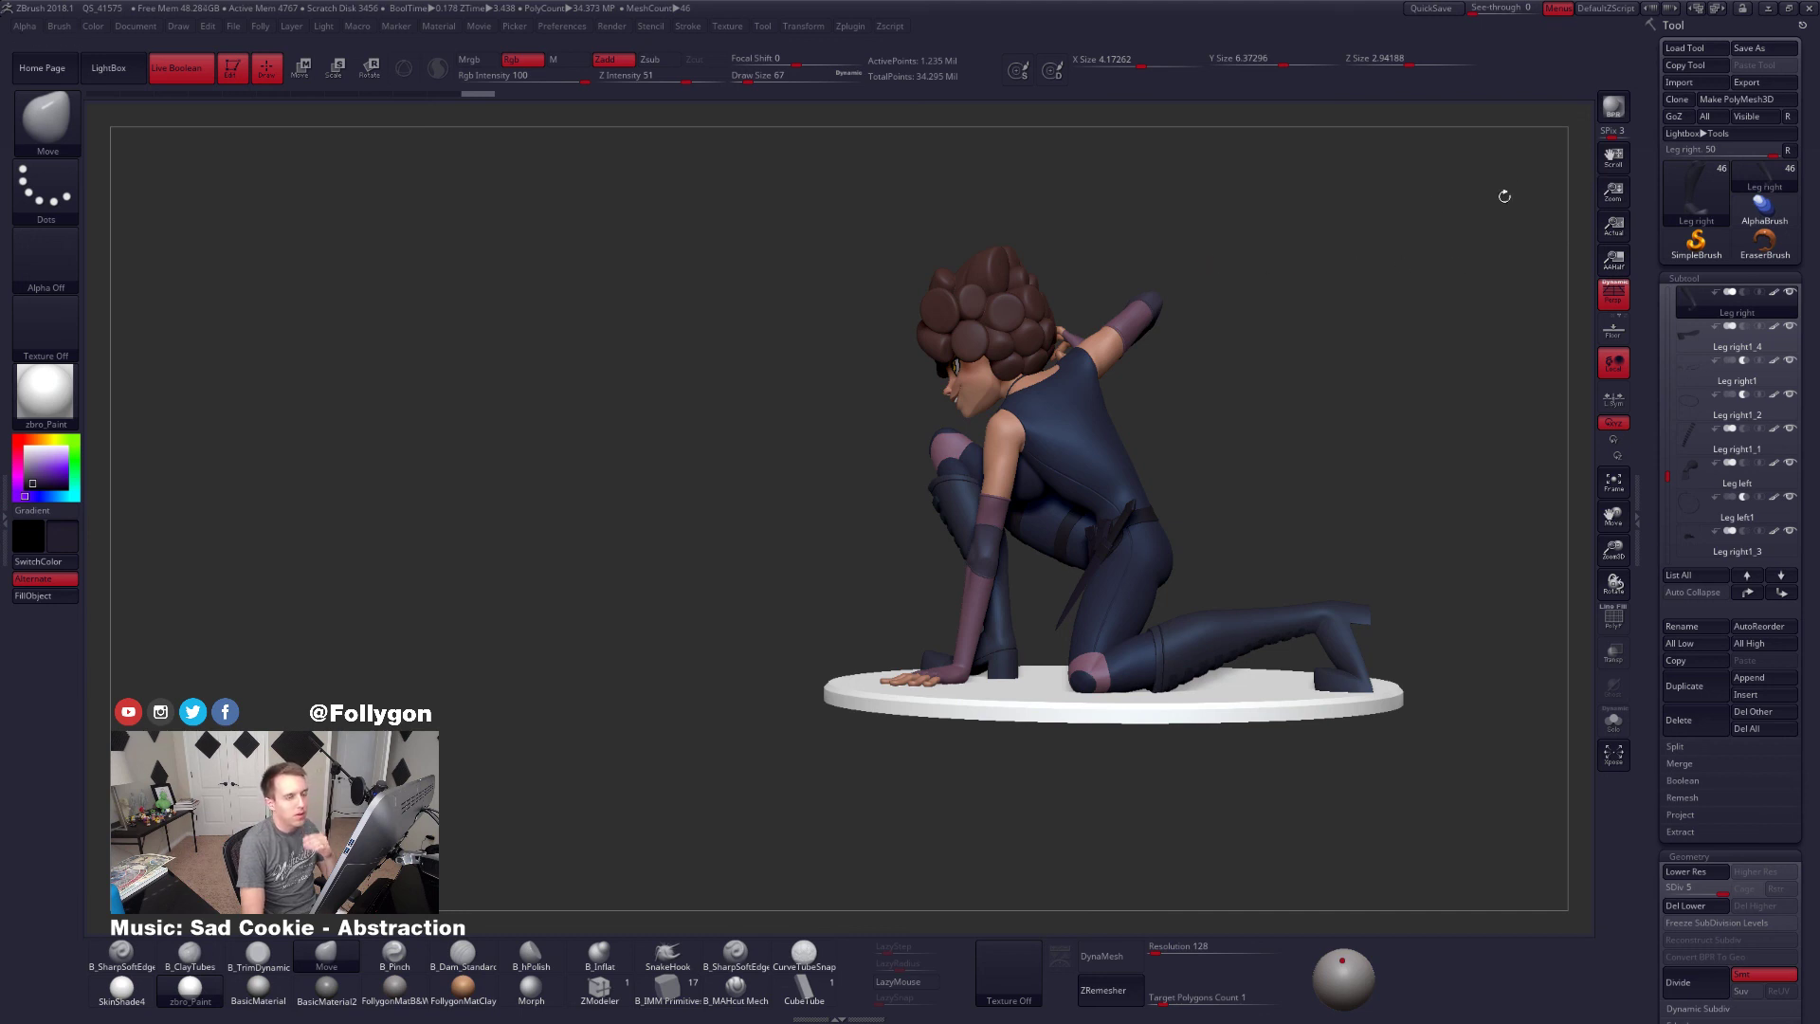
pyautogui.click(1414, 8)
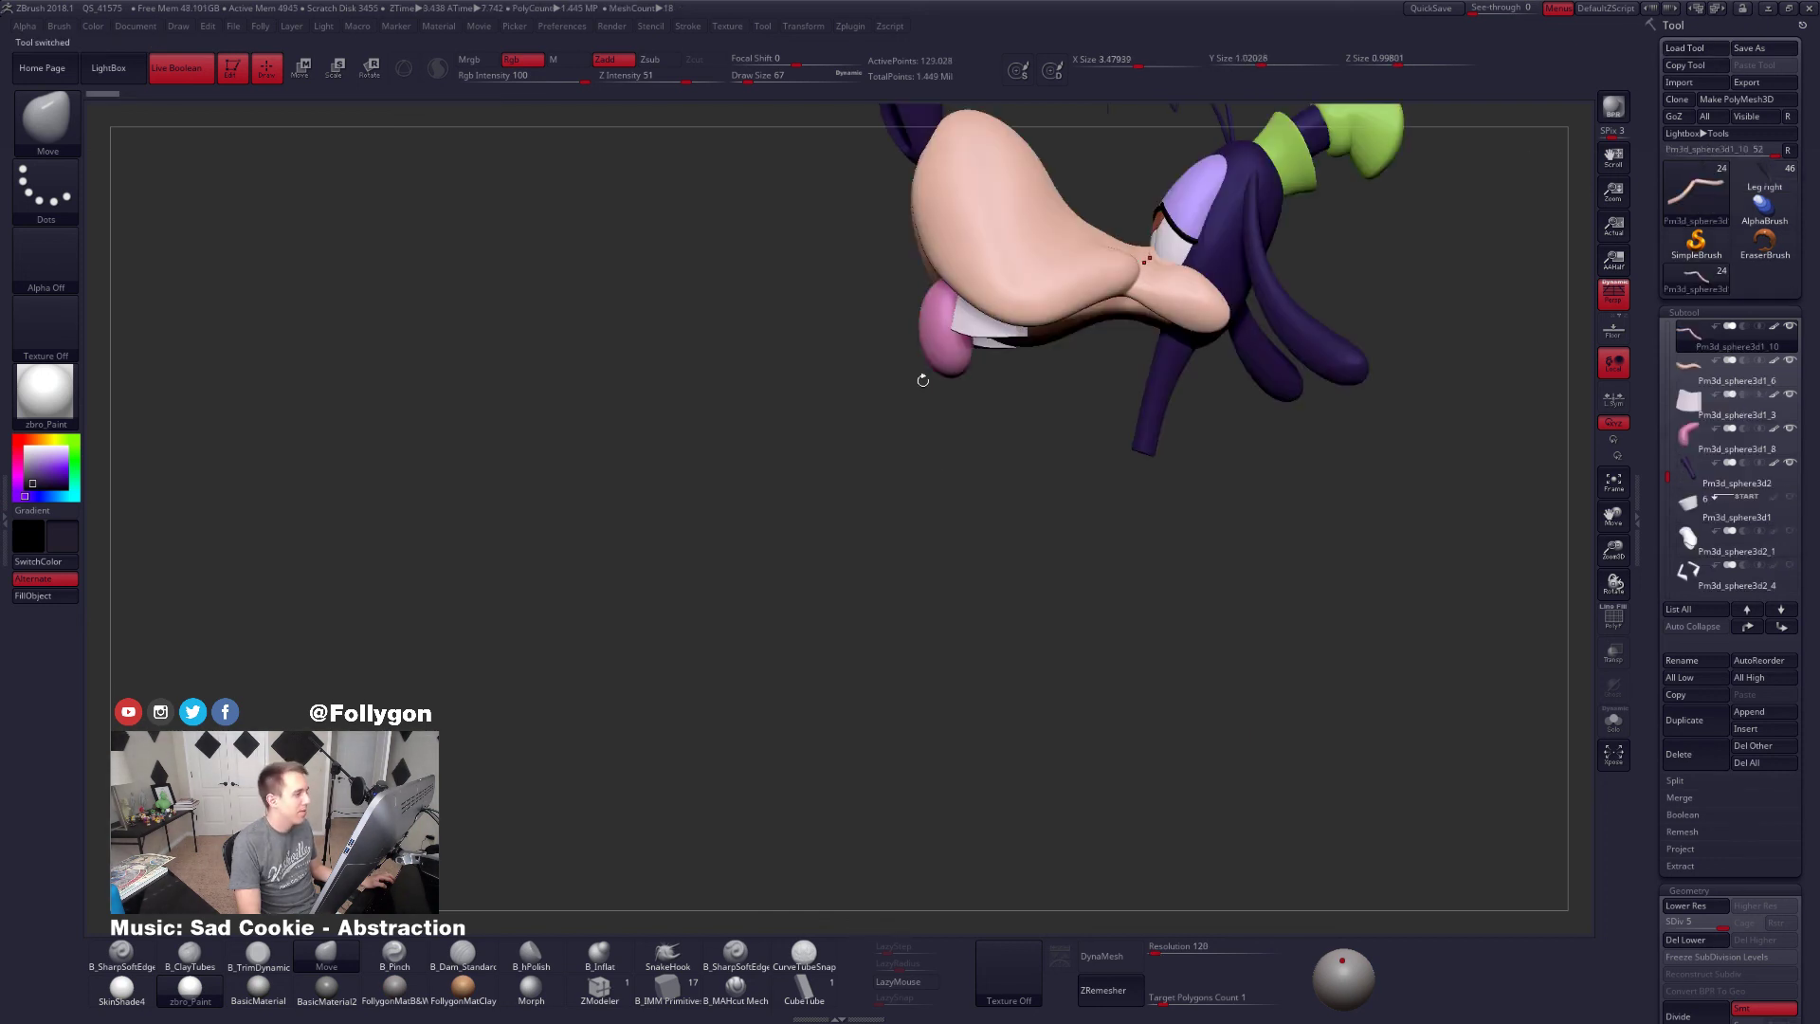
# Examine the cartoon dog head sculpt with the green hat from both sides, checking its long muzzle and tongue
pyautogui.moveTo(1055, 439); pyautogui.dragTo(1211, 485)
pyautogui.hotkey('shift', 'z')
pyautogui.hotkey('shift', 'z')
pyautogui.moveTo(897, 415); pyautogui.dragTo(1012, 479)
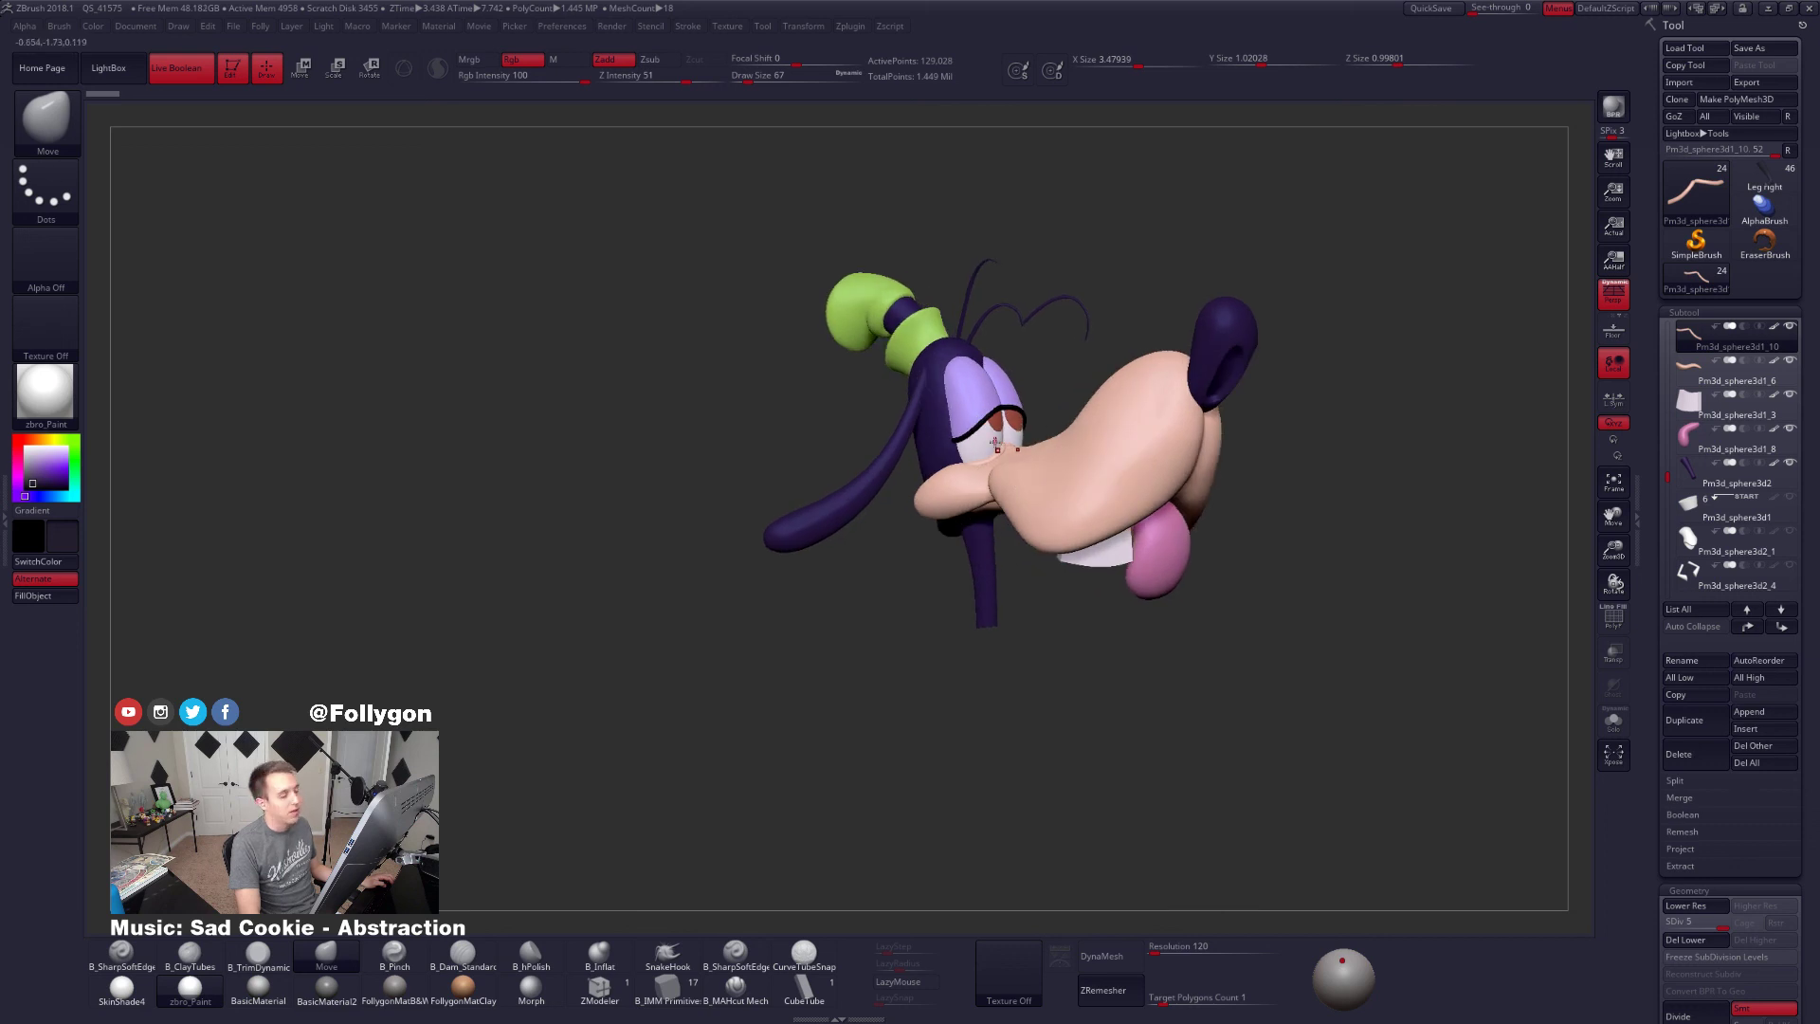
pyautogui.keyDown('alt'); pyautogui.moveTo(1102, 532); pyautogui.dragTo(1046, 506, button='right'); pyautogui.keyUp('alt')
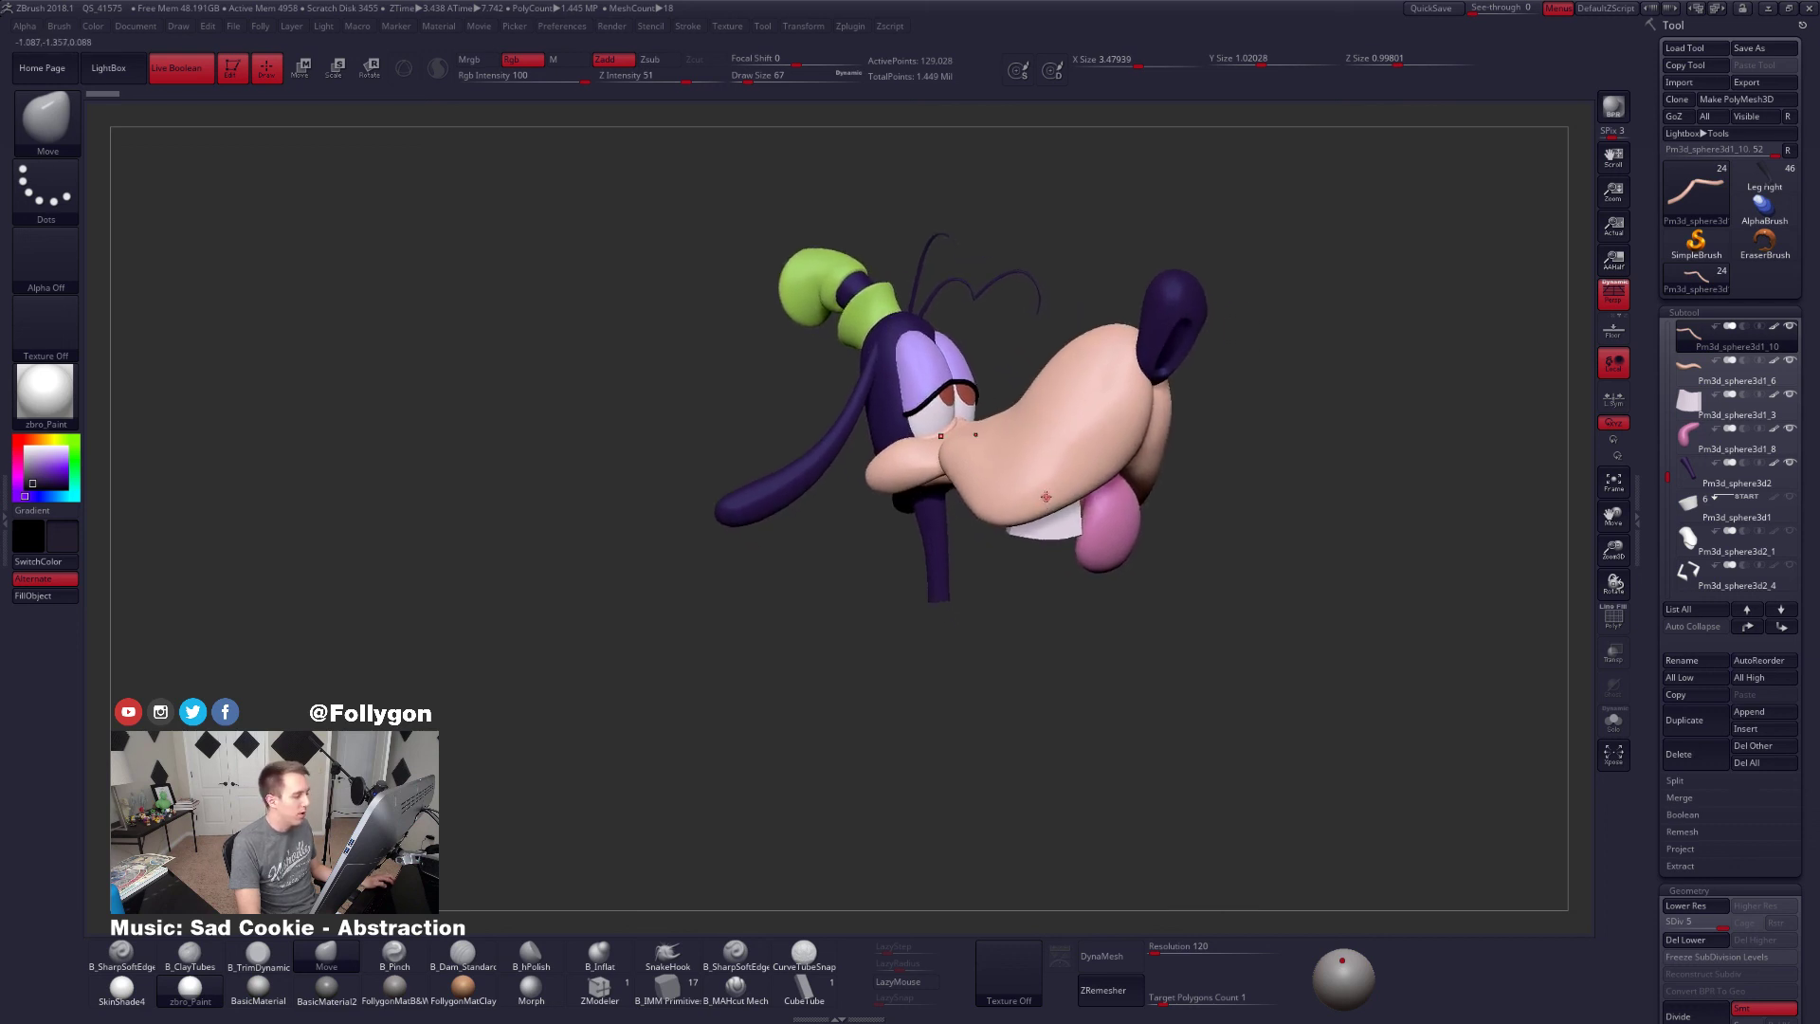
pyautogui.moveTo(968, 495); pyautogui.dragTo(1055, 494, button='right')
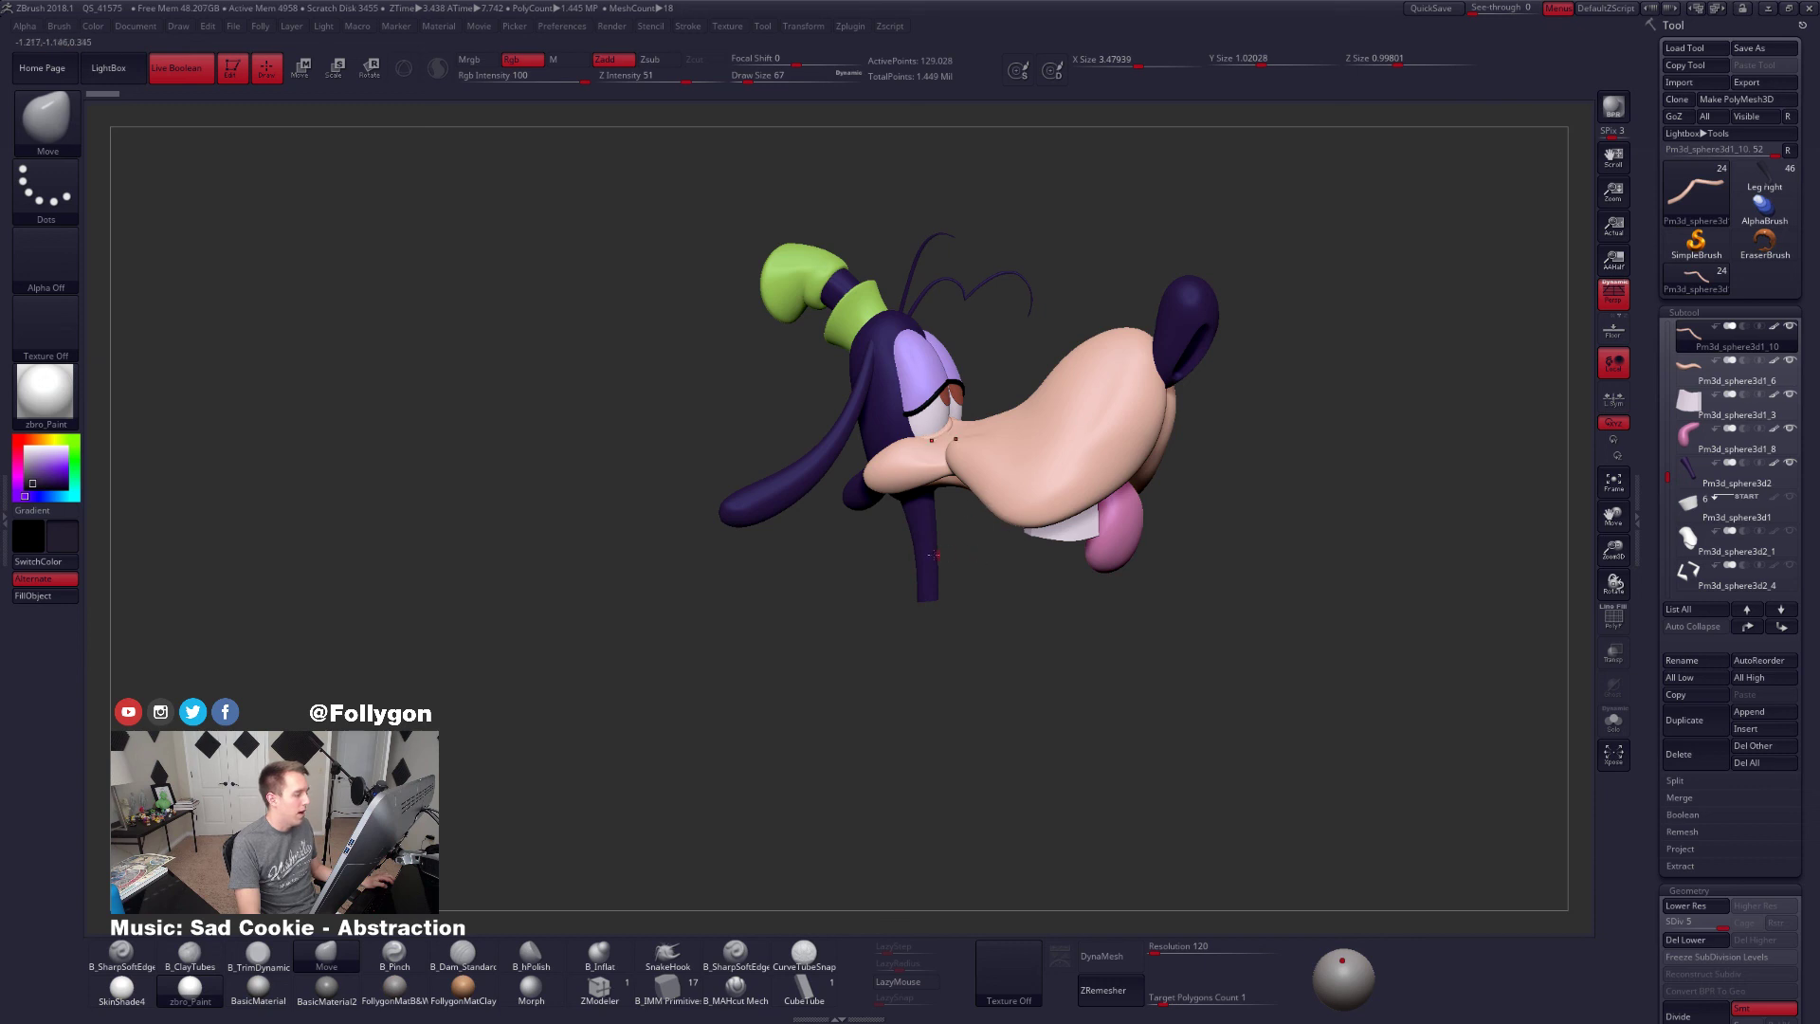
pyautogui.moveTo(990, 500); pyautogui.dragTo(1141, 459, button='right')
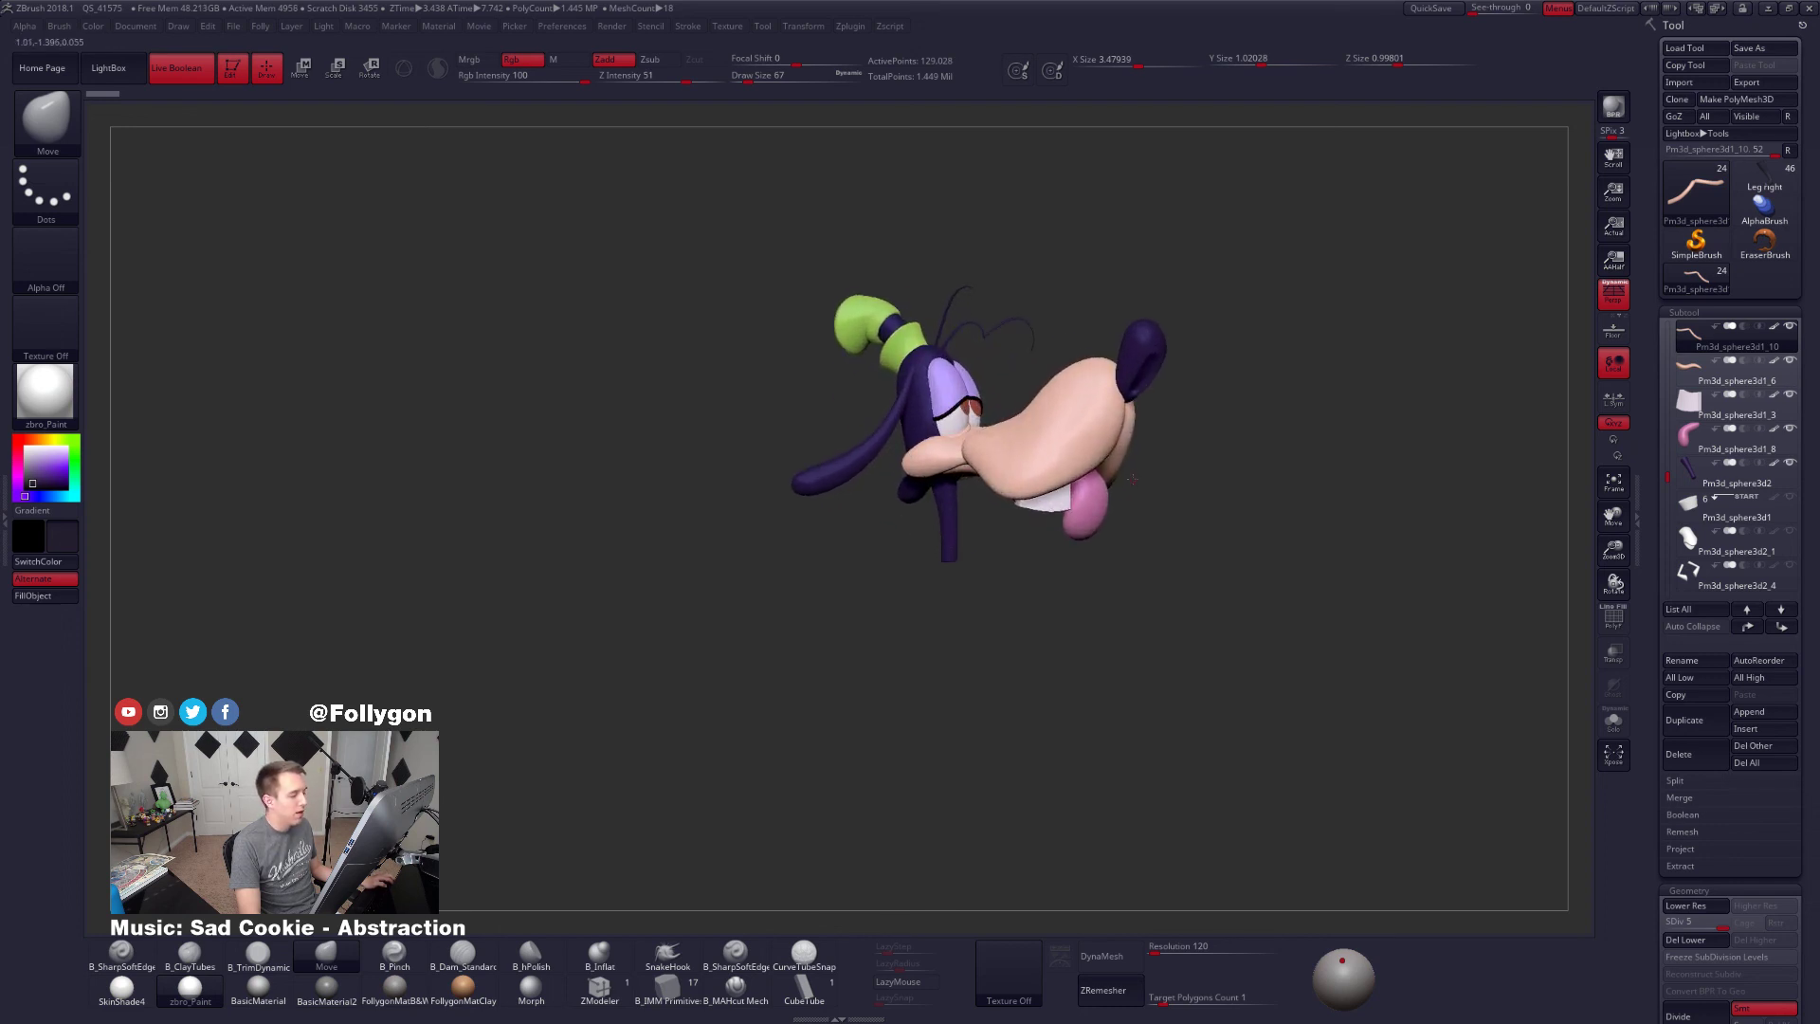
pyautogui.keyDown('ctrl'); pyautogui.rightClick(1141, 456); pyautogui.keyUp('ctrl')
pyautogui.keyDown('alt'); pyautogui.moveTo(1408, 333); pyautogui.dragTo(1389, 380, button='right'); pyautogui.keyUp('alt')
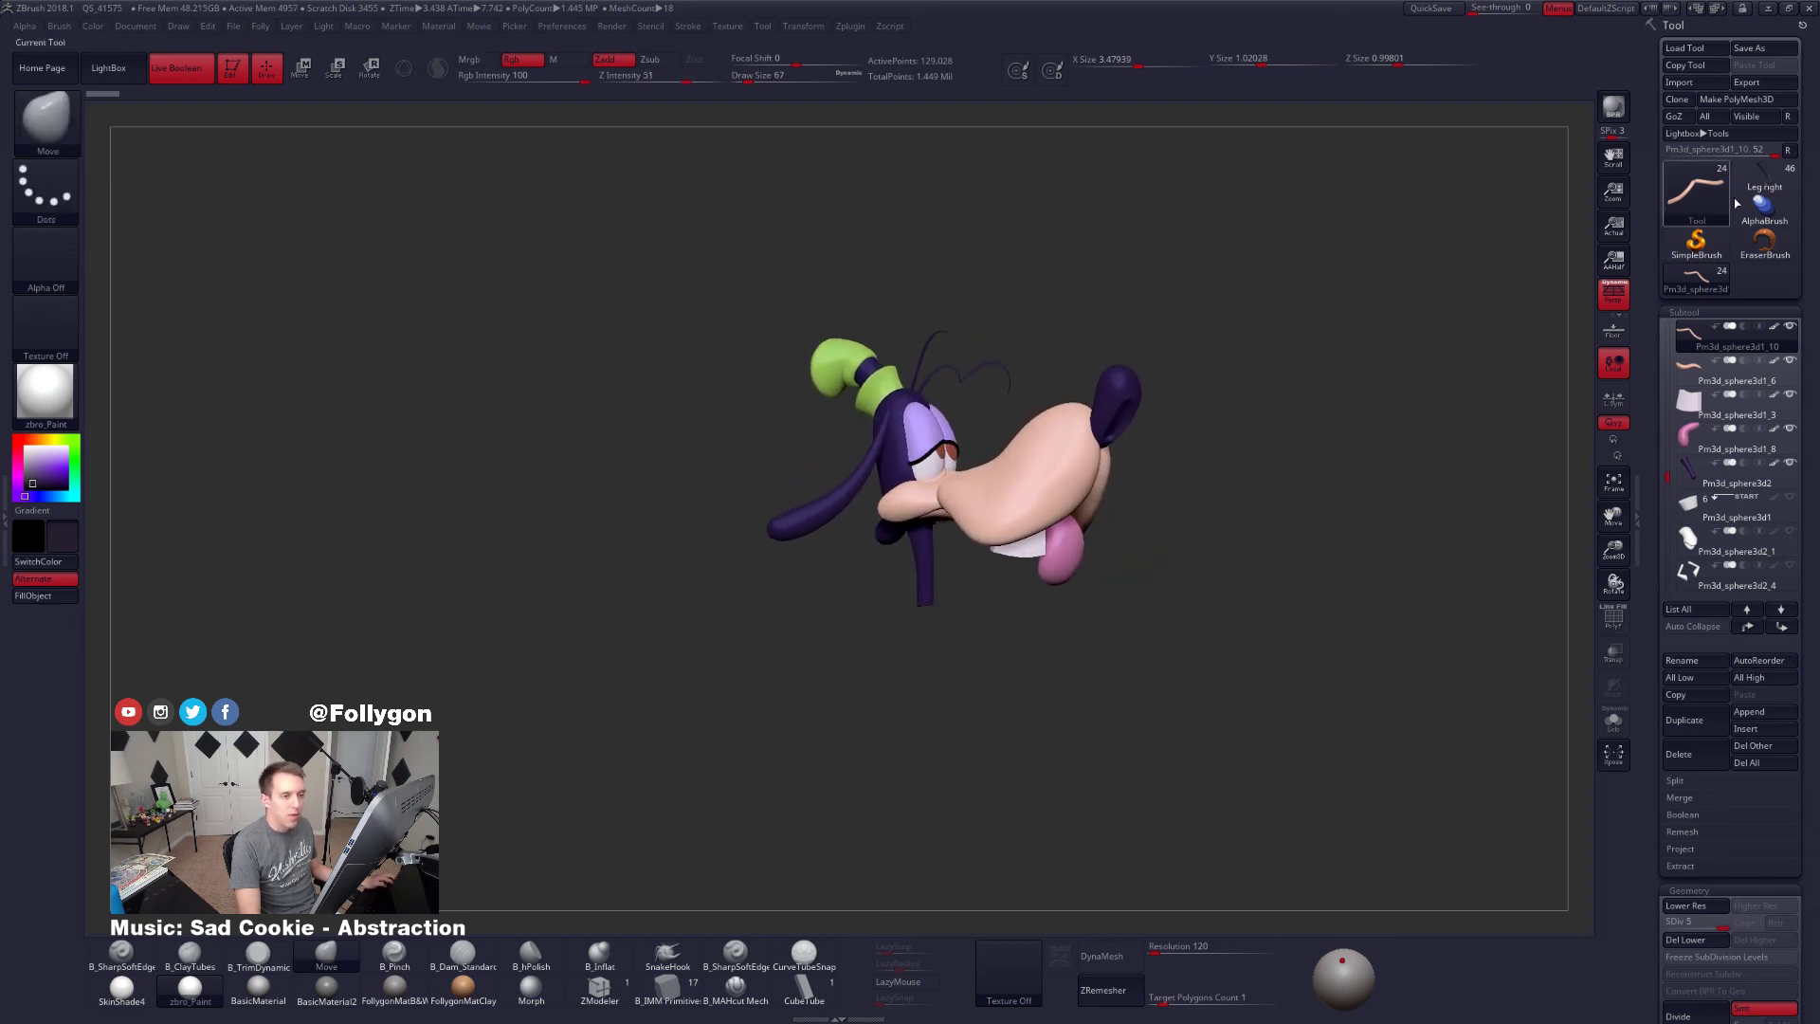
# Switch back to the crouching figure's tool, frame the whole figure, and select the Body1_13 subtool
pyautogui.click(1763, 178)
pyautogui.moveTo(1185, 482); pyautogui.dragTo(1071, 474, button='right')
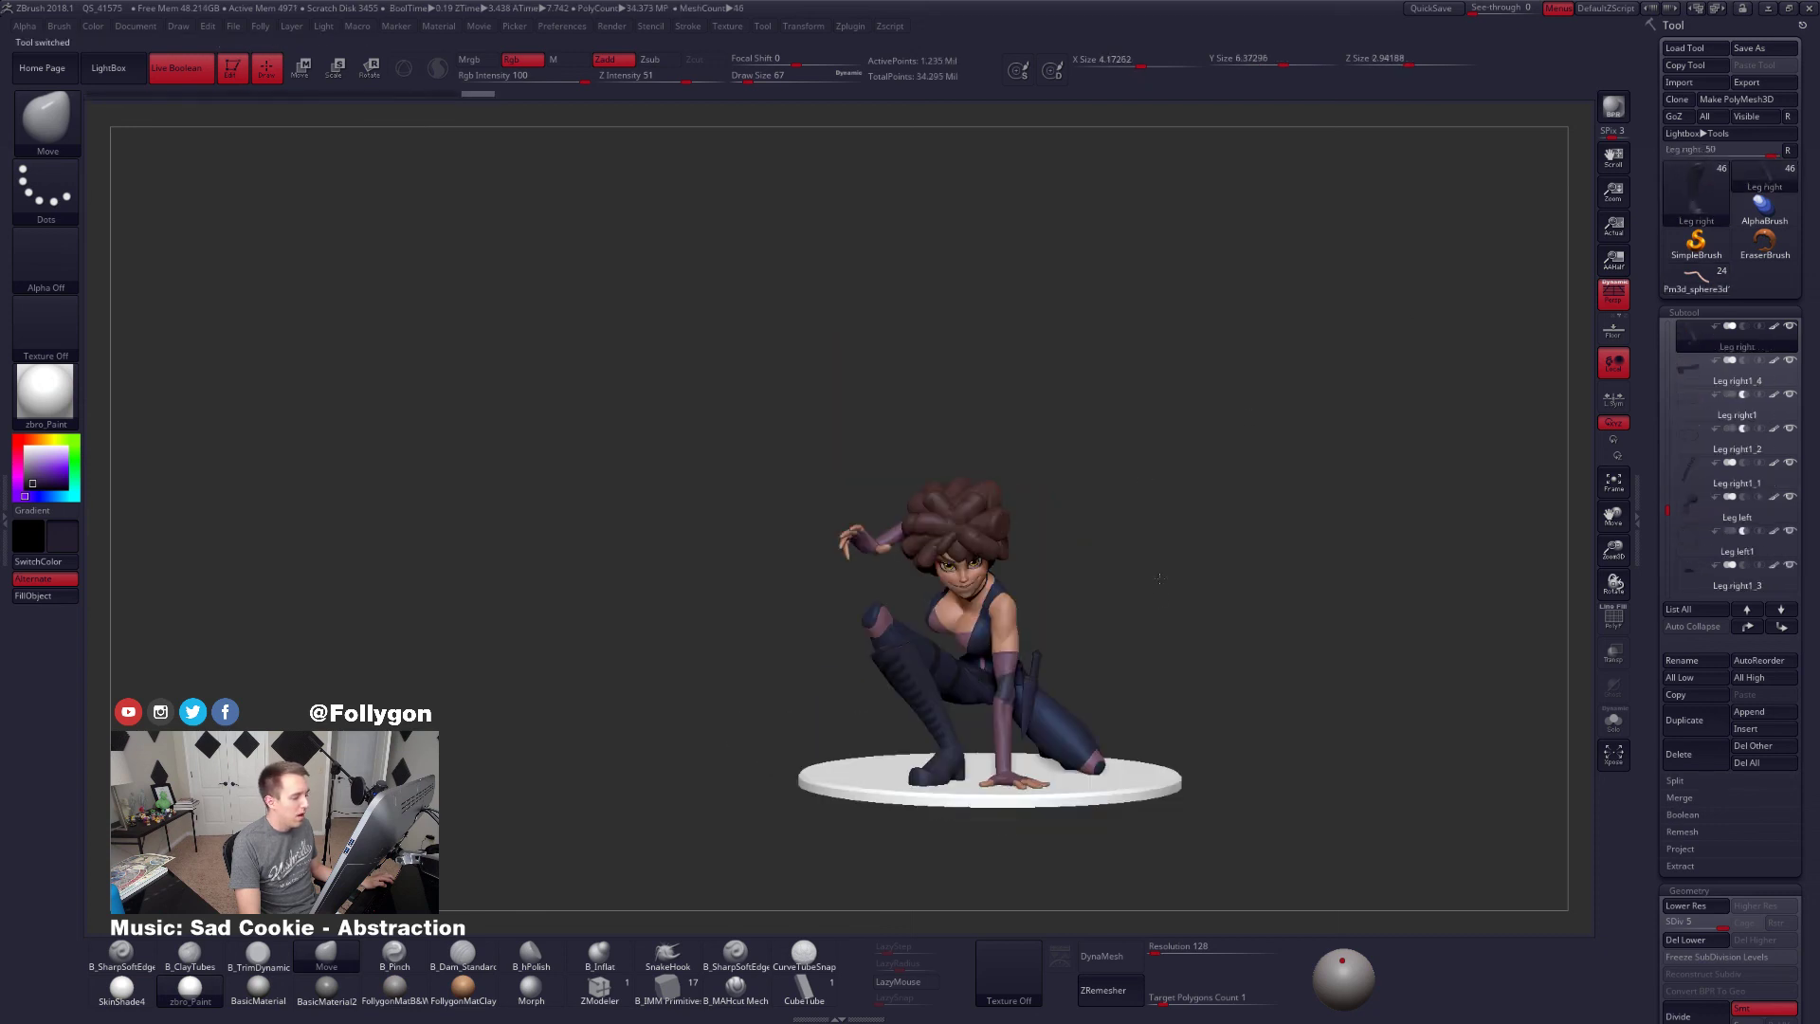
pyautogui.keyDown('alt'); pyautogui.moveTo(1147, 567); pyautogui.dragTo(1129, 386, button='right'); pyautogui.keyUp('alt')
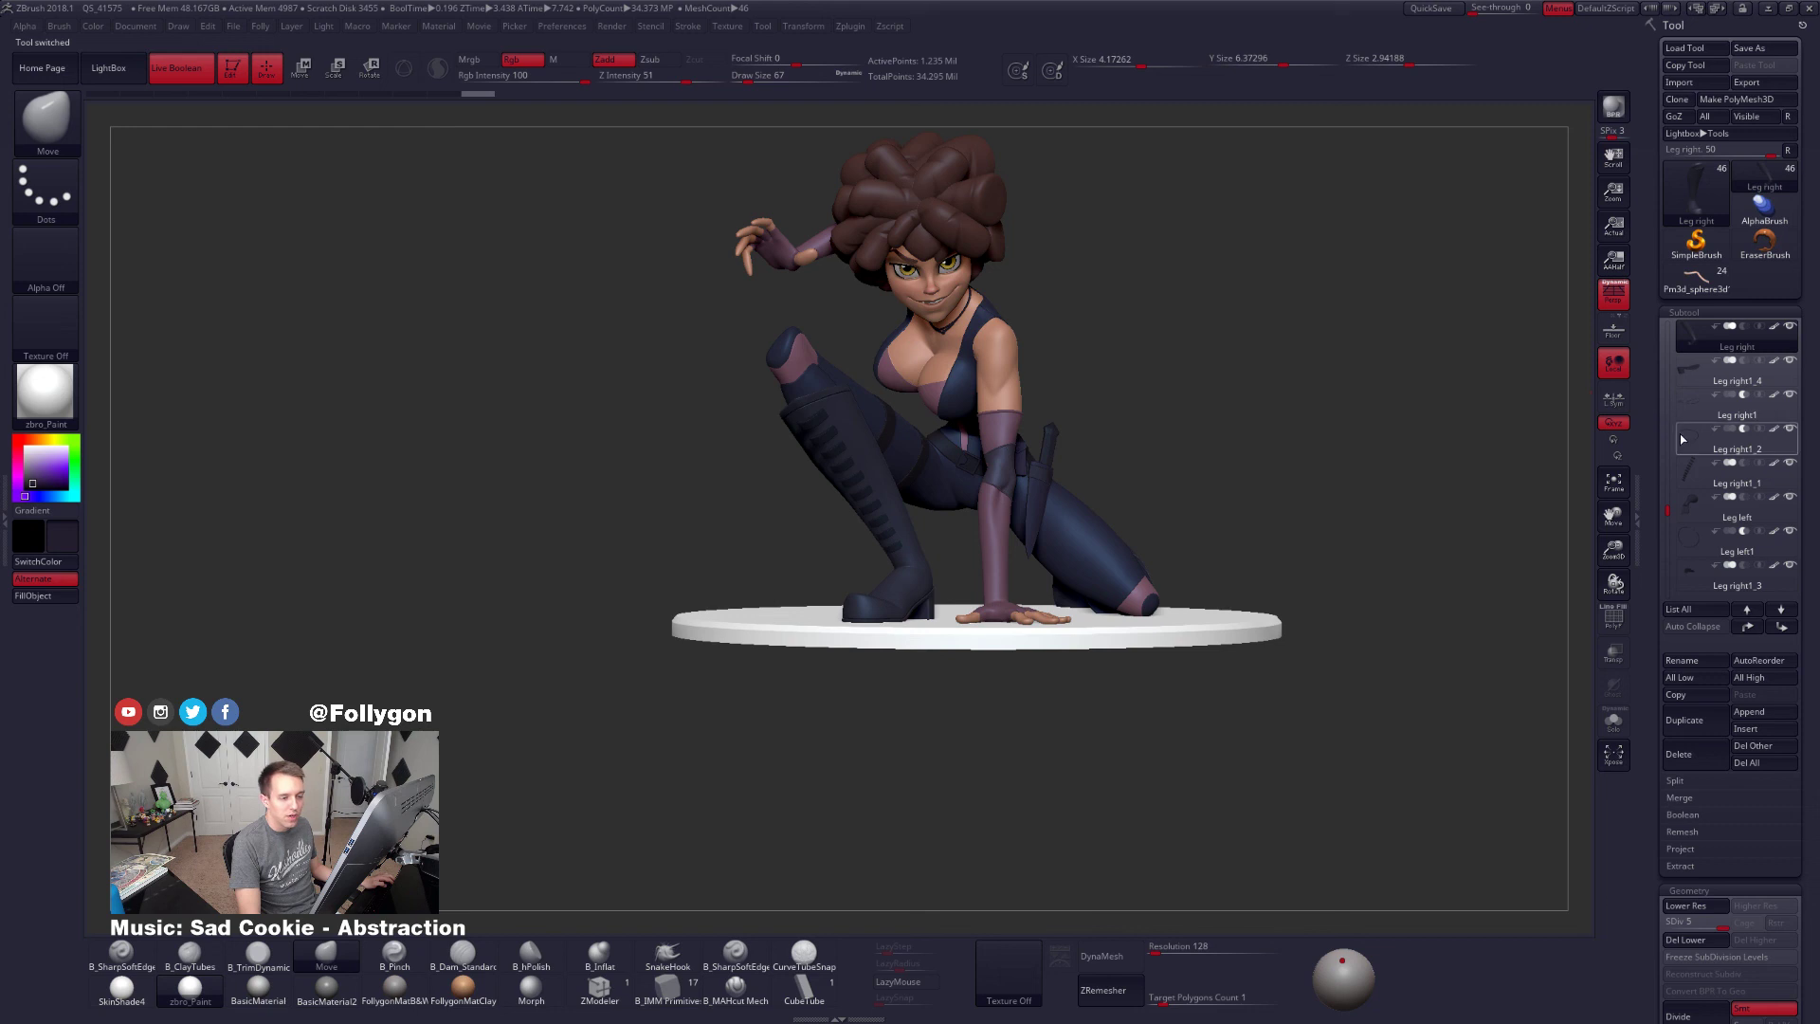
pyautogui.keyDown('alt'); pyautogui.click(848, 391); pyautogui.keyUp('alt')
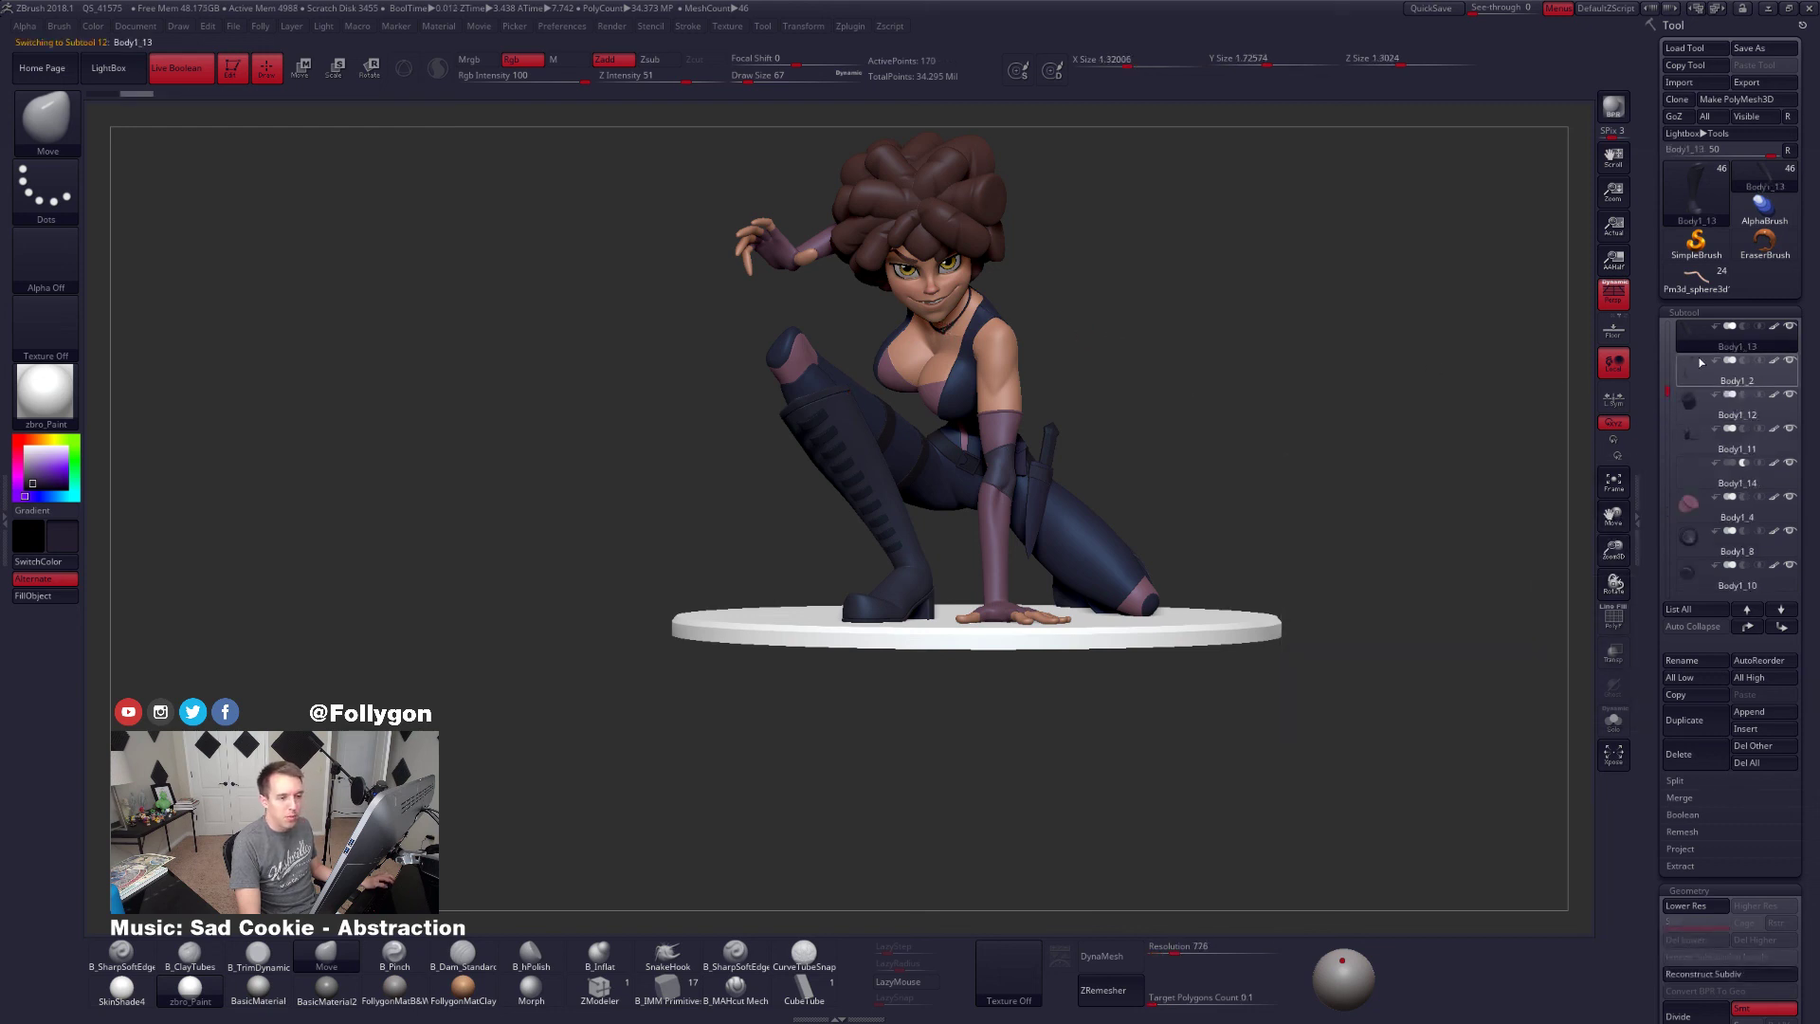
# Isolate the Body1_13 subtool to check the thin loop, and hide the Body1_2 subtool
pyautogui.moveTo(1698, 355)
pyautogui.hotkey('shift', 'f')
pyautogui.hotkey('alt', 's')
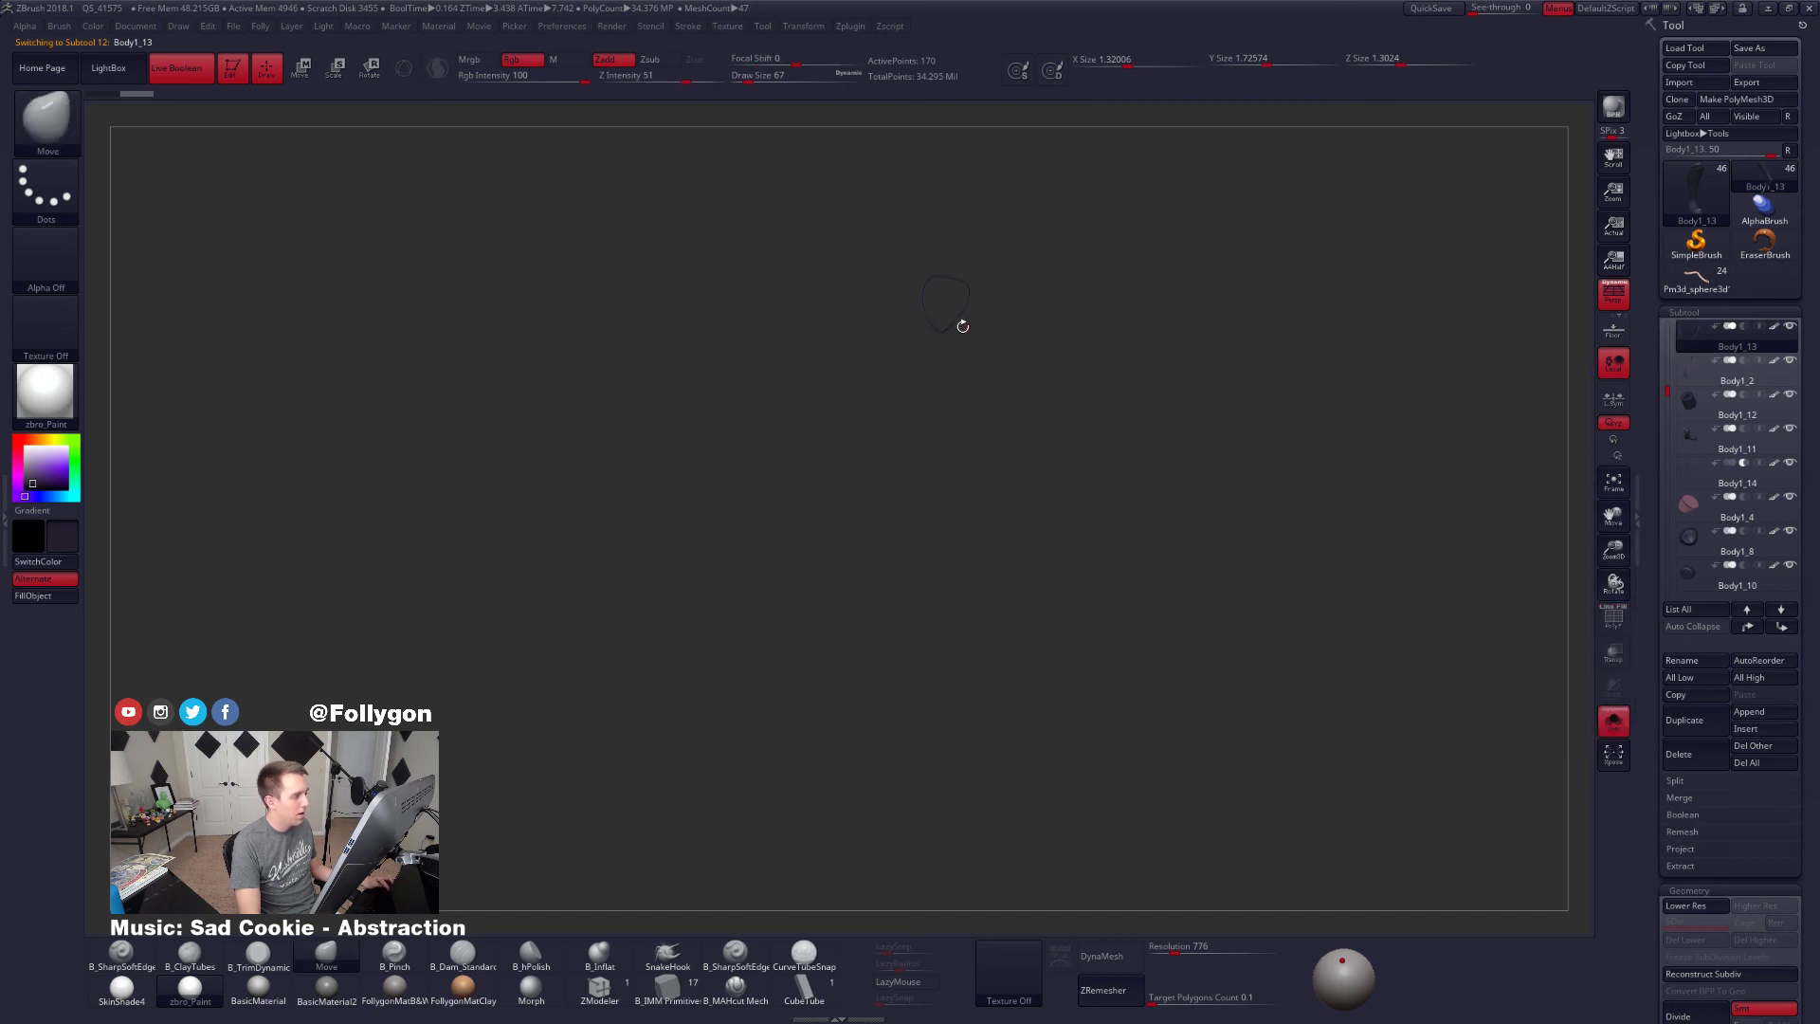
pyautogui.keyDown('alt'); pyautogui.moveTo(964, 325); pyautogui.dragTo(1328, 383); pyautogui.keyUp('alt')
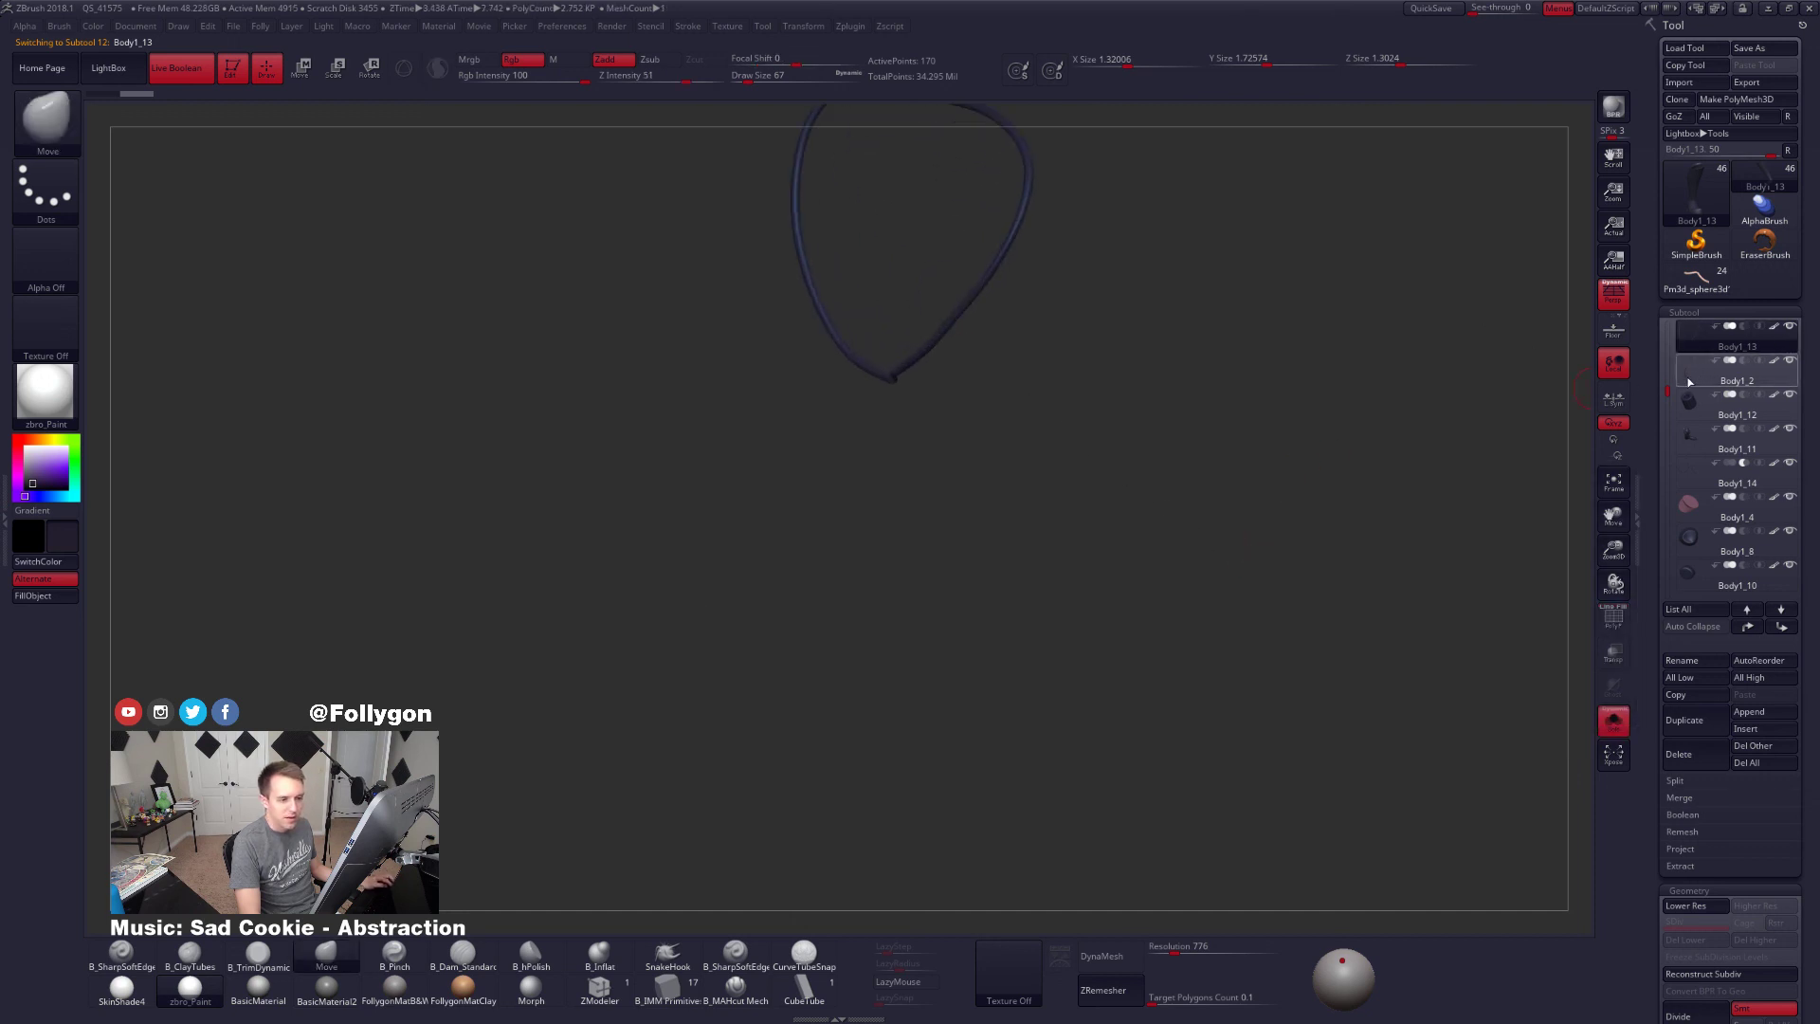
pyautogui.click(1689, 371)
pyautogui.click(1692, 346)
pyautogui.keyDown('alt'); pyautogui.moveTo(1468, 365); pyautogui.dragTo(1321, 300); pyautogui.keyUp('alt')
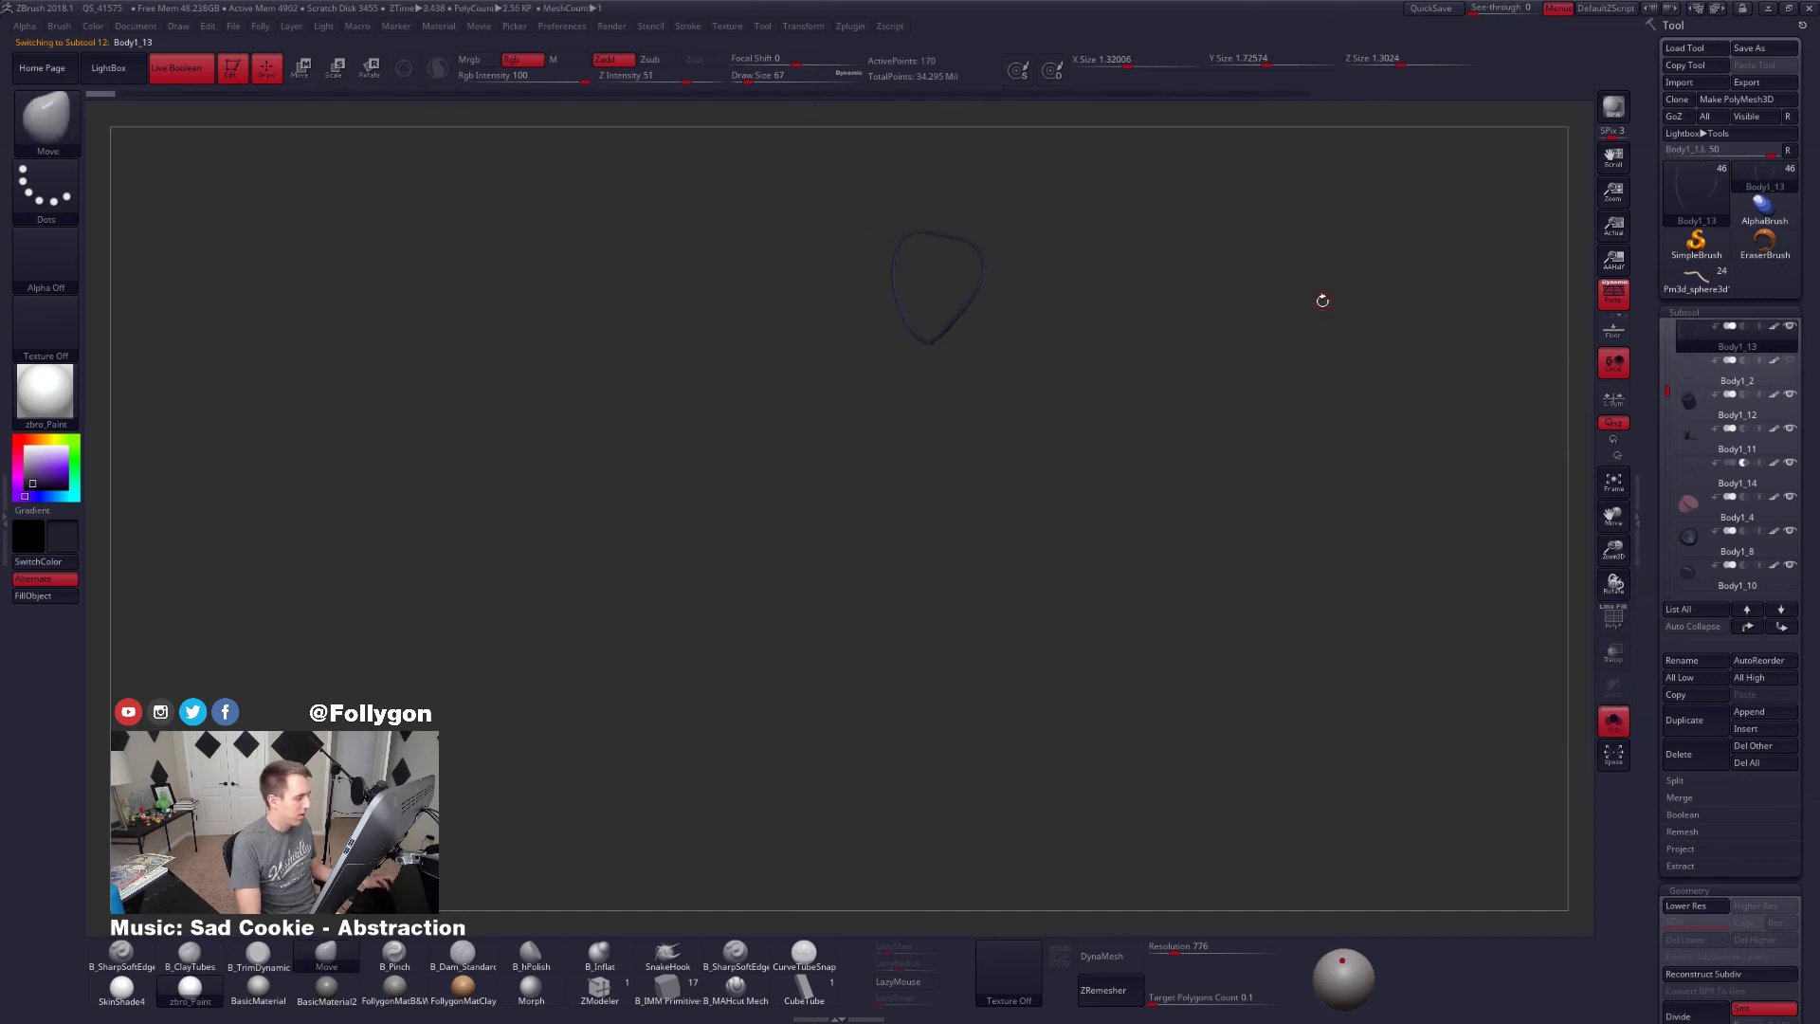
# Bring back the whole figure, reposition it with its base in view, and save the tool to disk
pyautogui.hotkey('alt', 's')
pyautogui.keyDown('alt'); pyautogui.moveTo(1186, 345); pyautogui.dragTo(1121, 401); pyautogui.keyUp('alt')
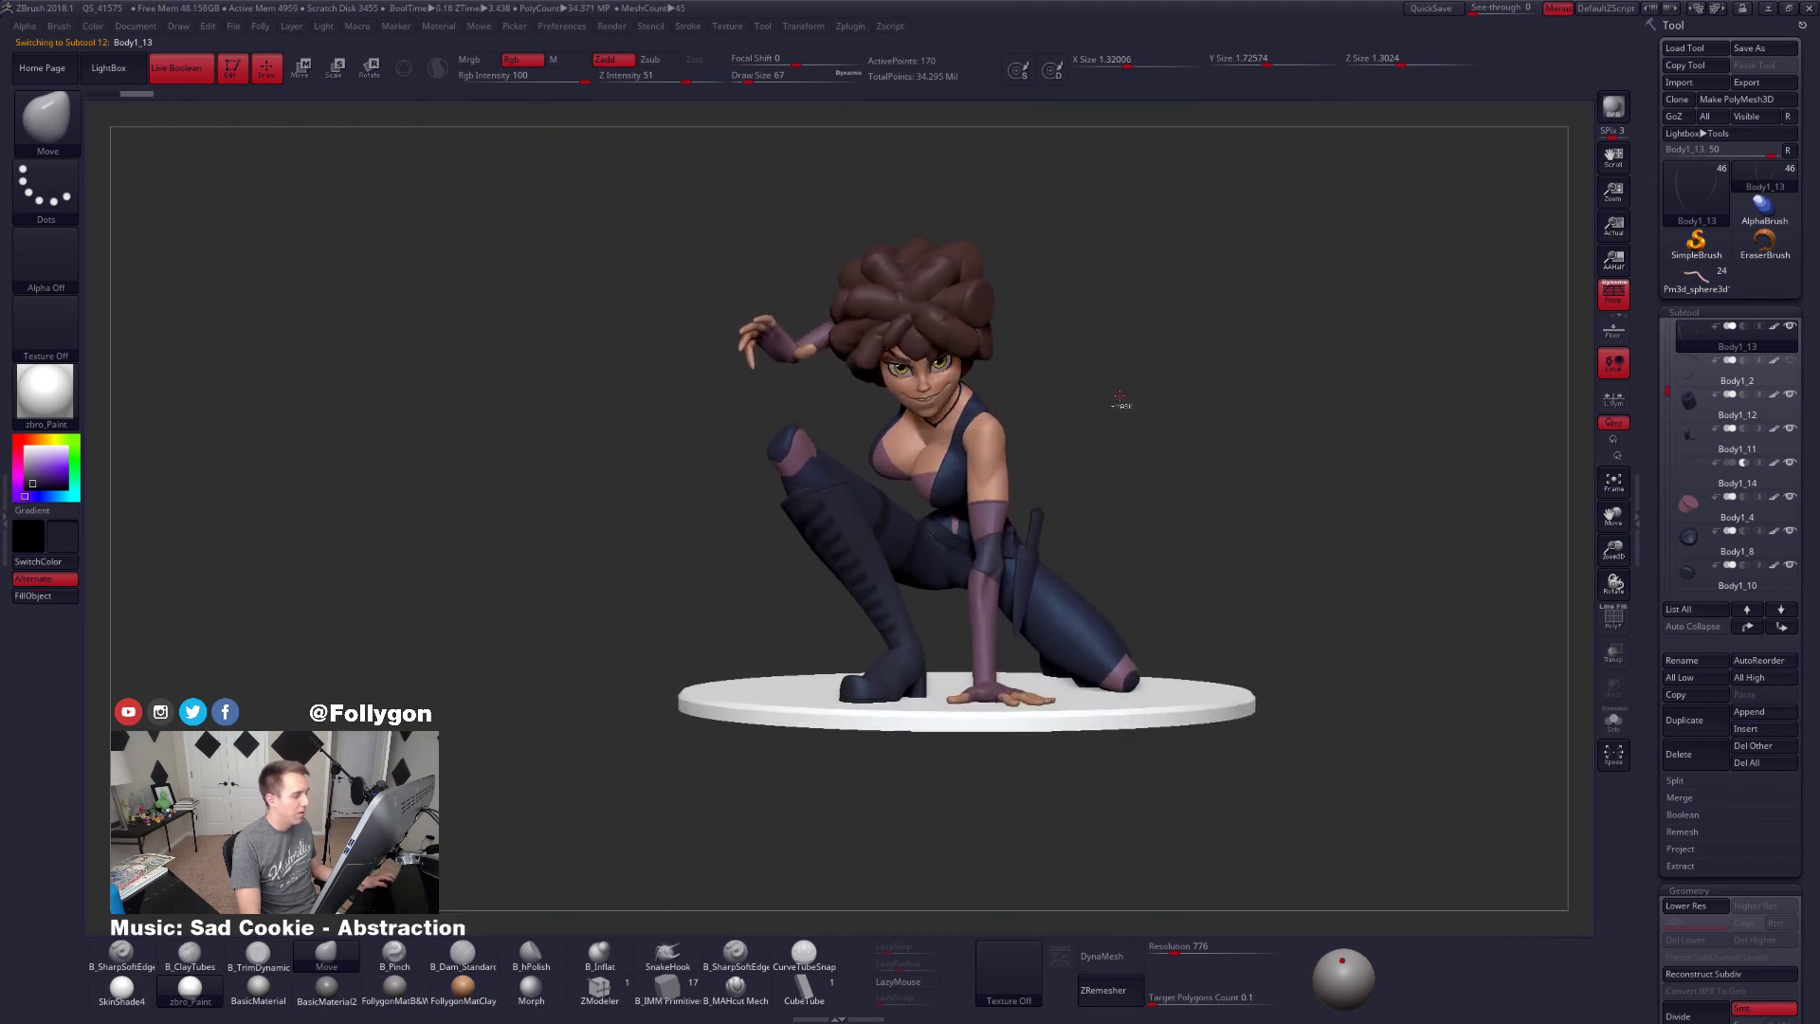
pyautogui.rightClick(1124, 400)
pyautogui.keyDown('alt'); pyautogui.moveTo(1272, 351); pyautogui.dragTo(1255, 346); pyautogui.keyUp('alt')
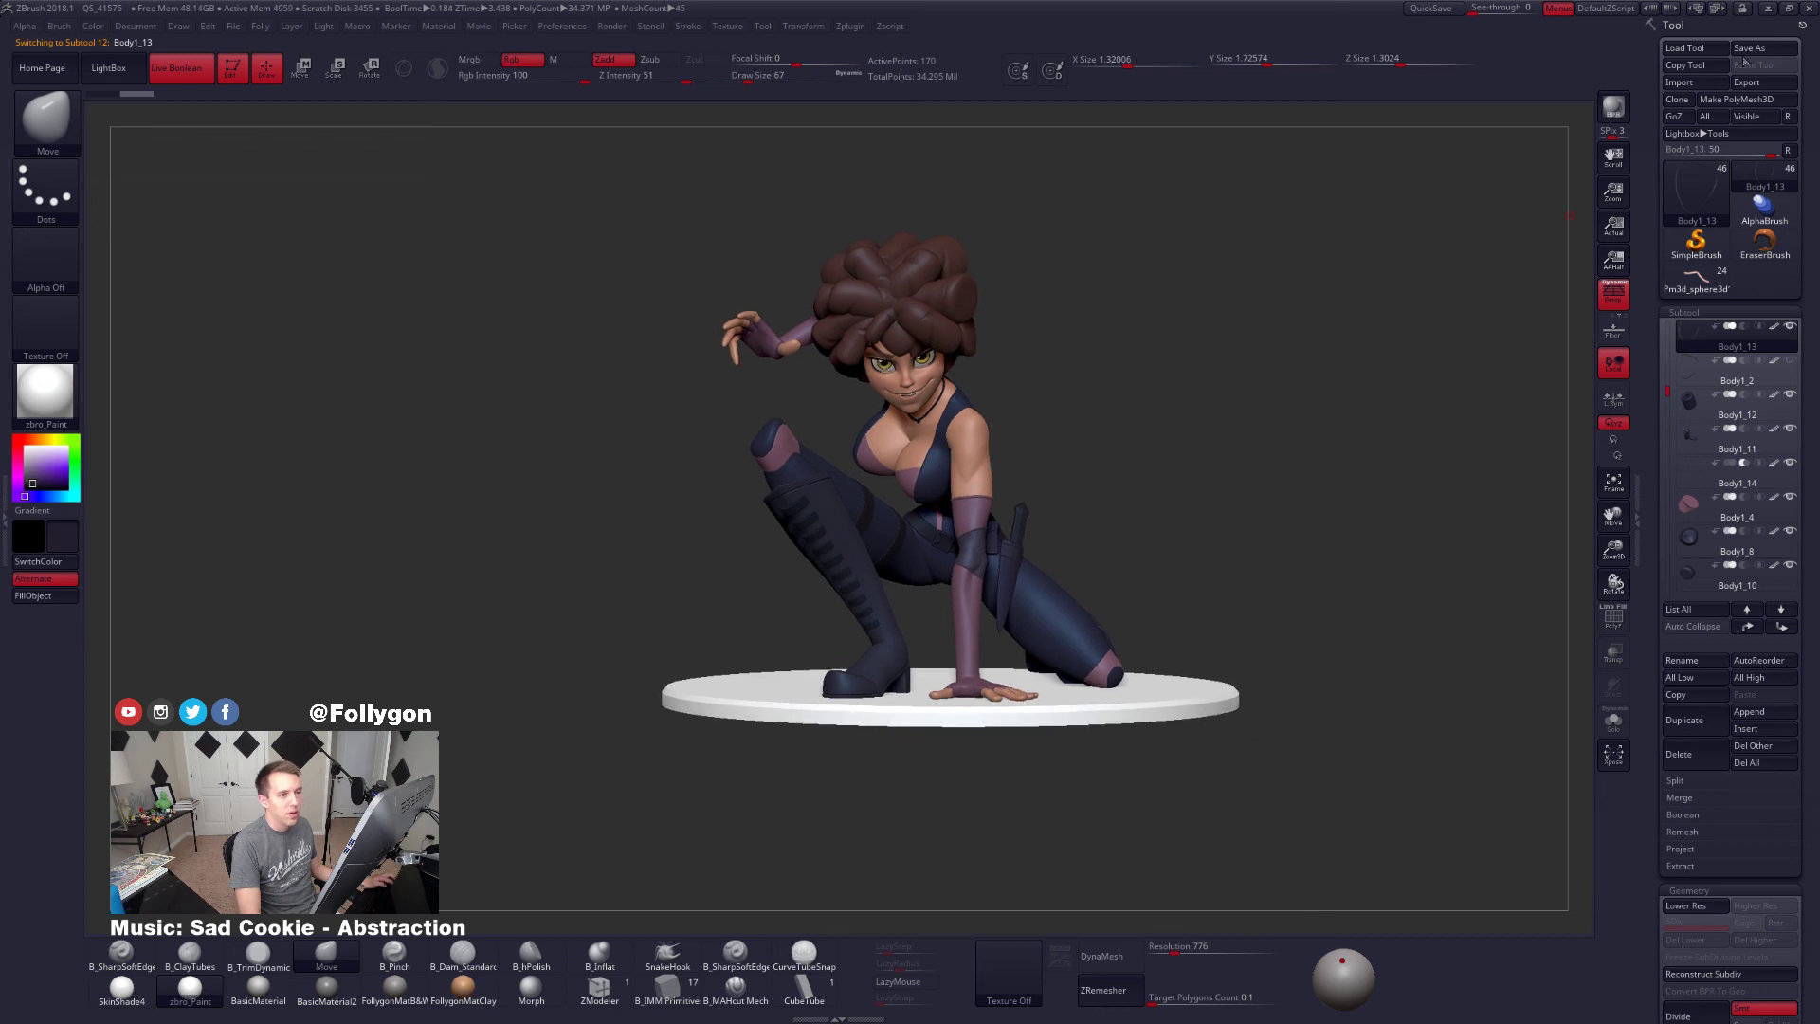
pyautogui.click(1742, 52)
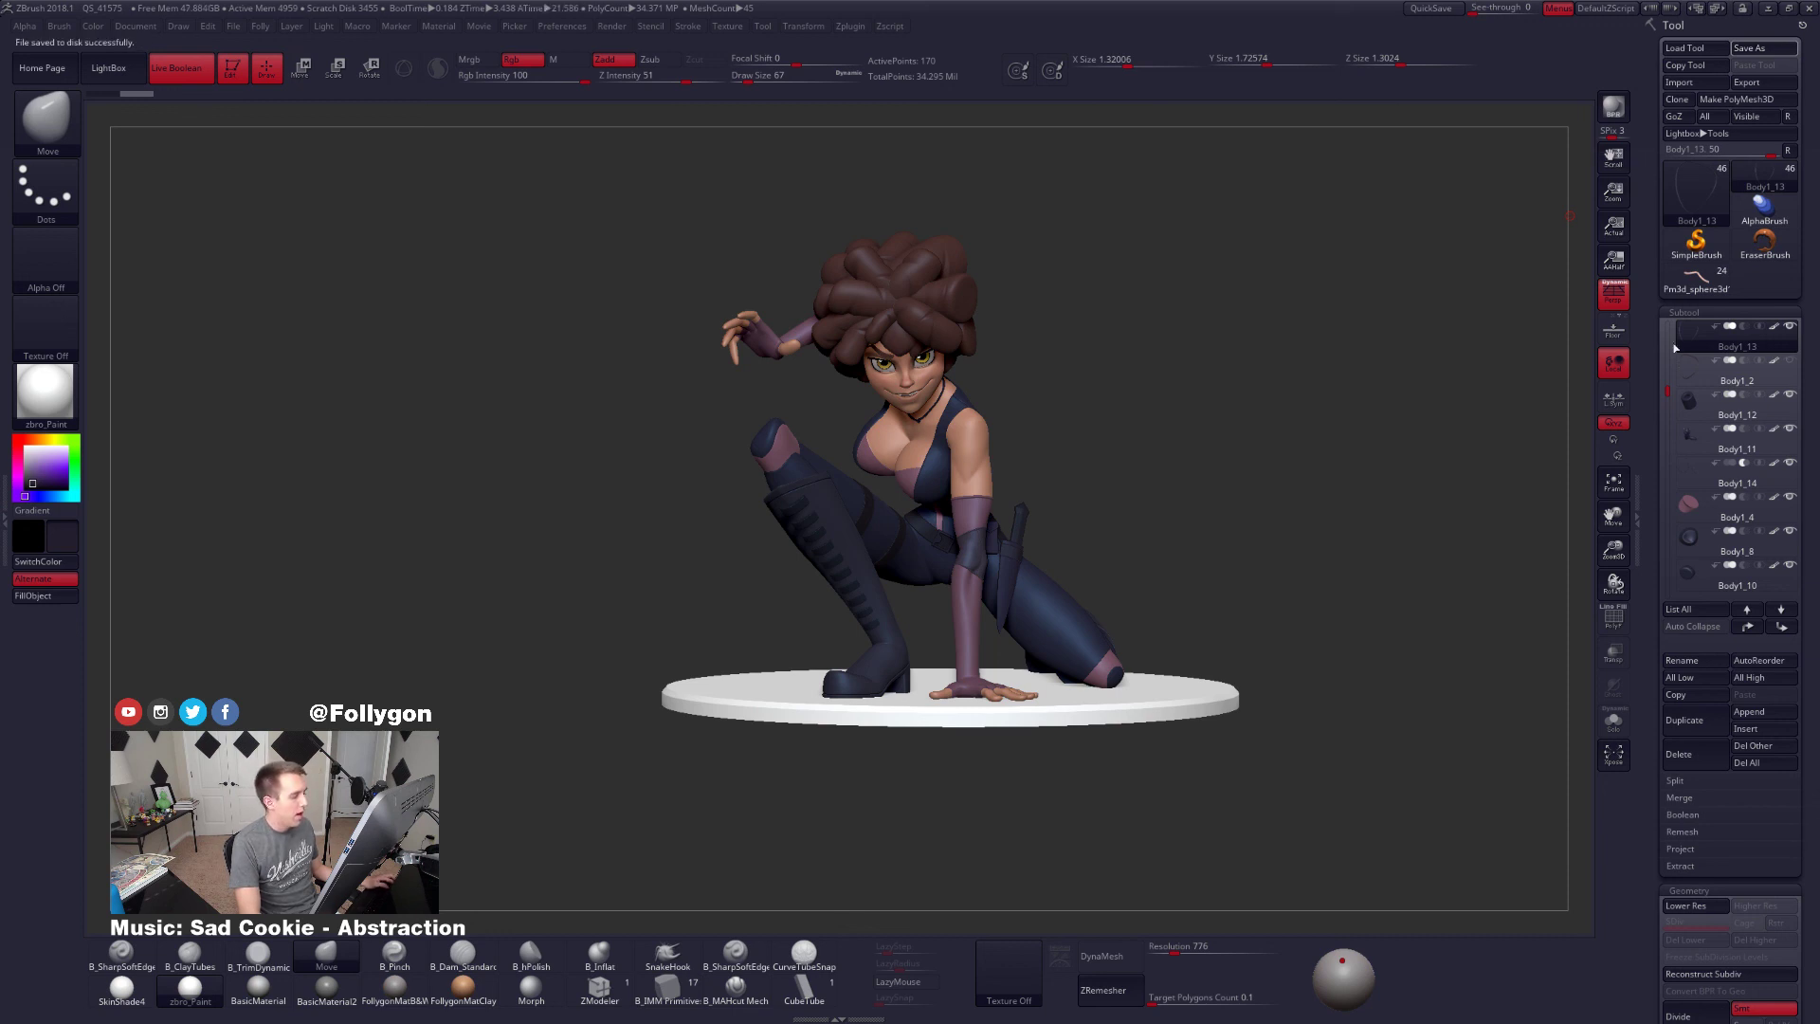
# Display the concept art reference beside the sculpted figure for comparison
pyautogui.hotkey('shift', 'z')
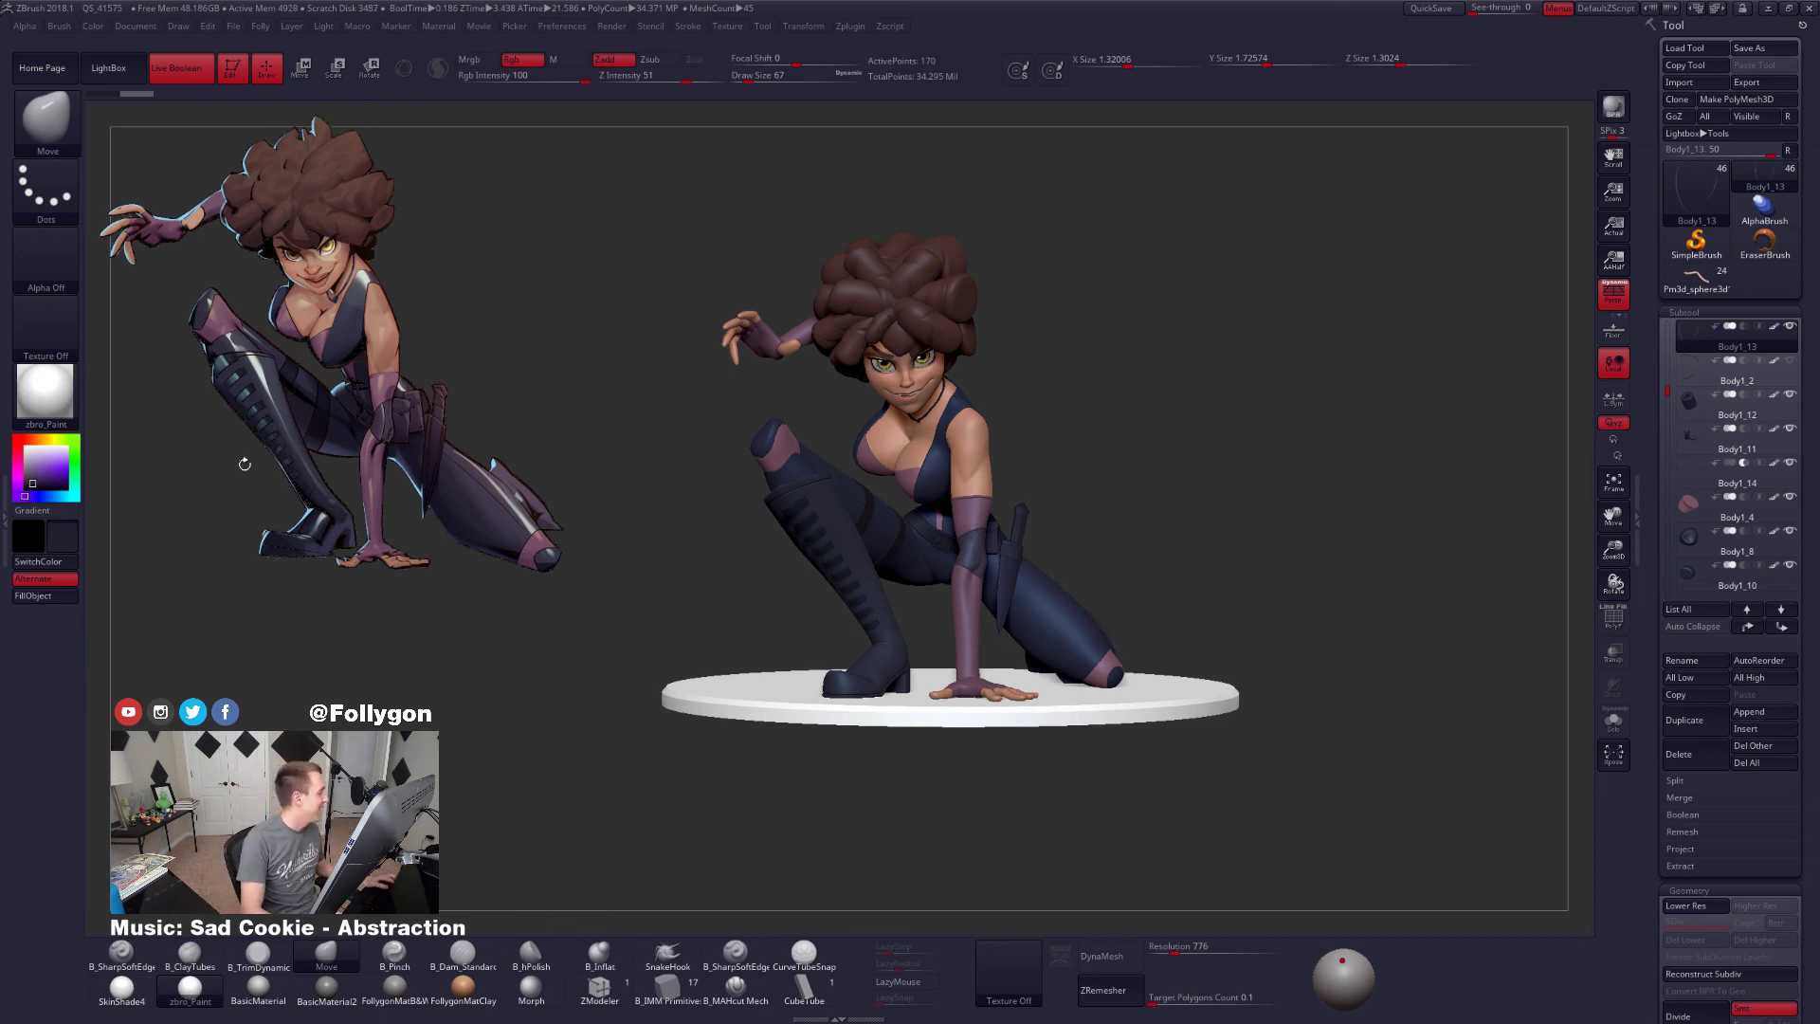
pyautogui.moveTo(34, 486); pyautogui.dragTo(18, 442)
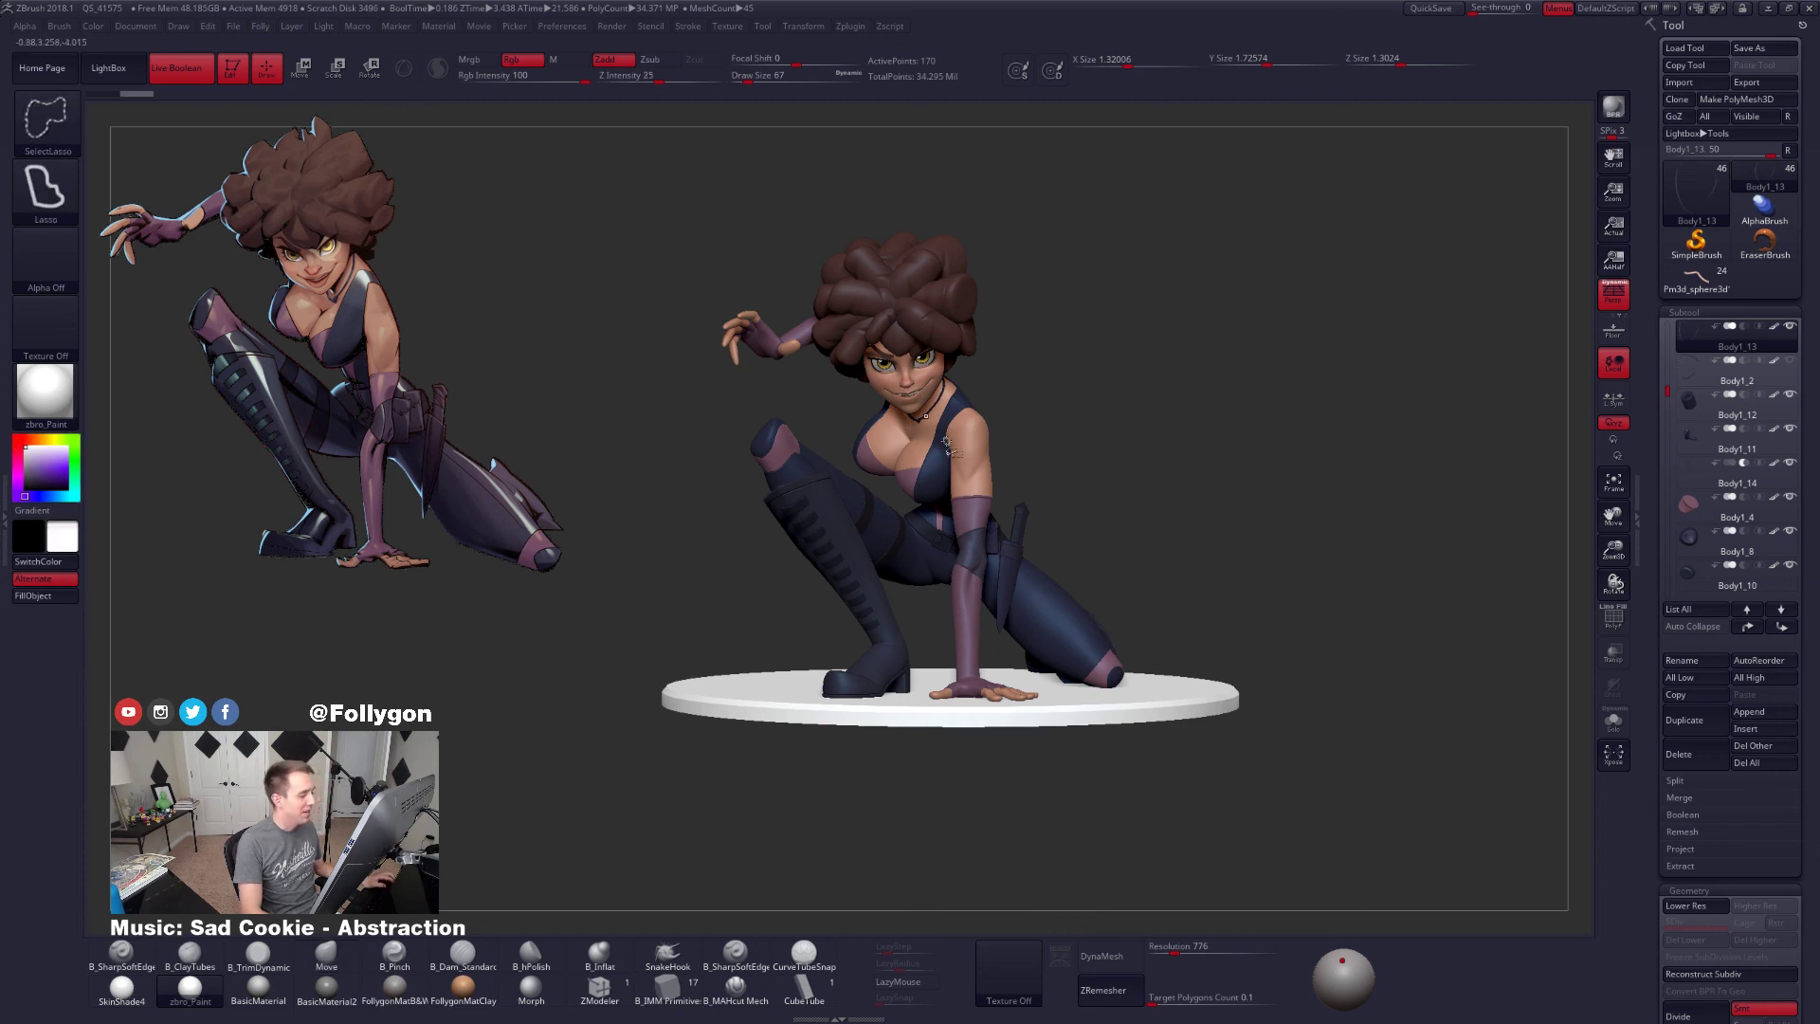
pyautogui.hotkey('ctrl', 'space')
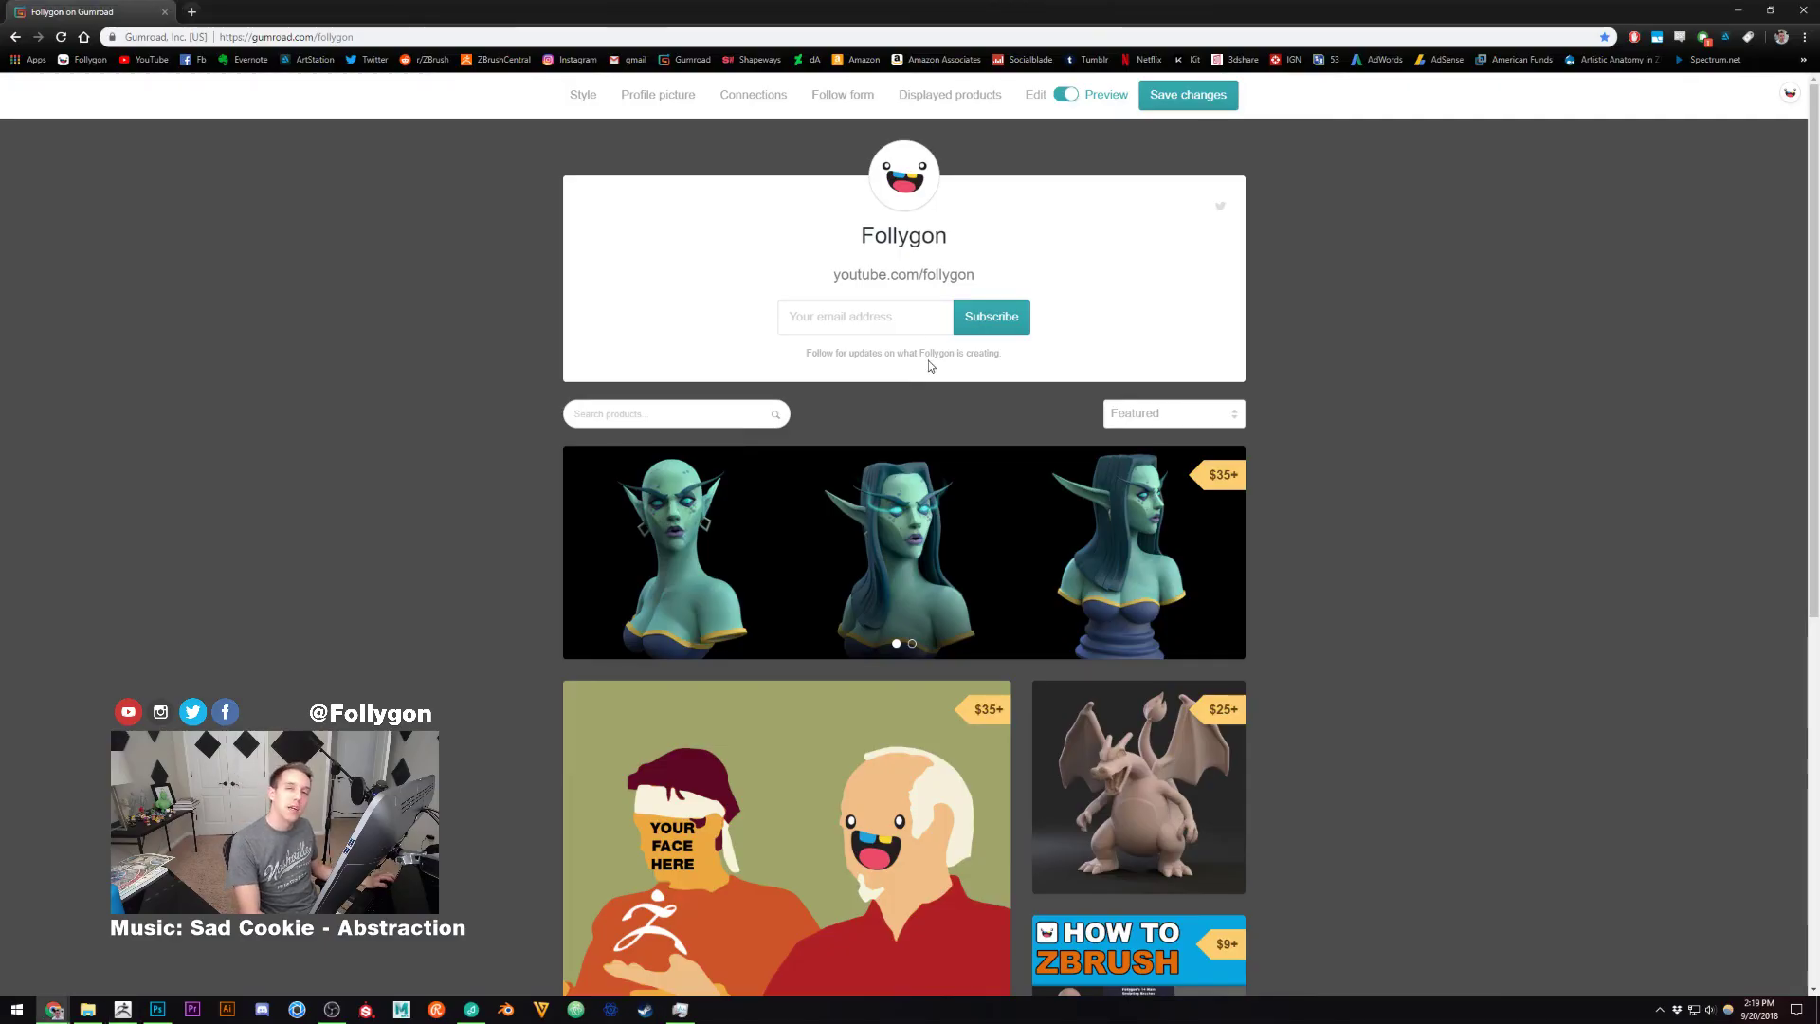
# Look over the products on the Follygon Gumroad page in the browser, and return to the figure in ZBrush
pyautogui.scroll(-1, 1299, 568)
pyautogui.scroll(1, 1293, 554)
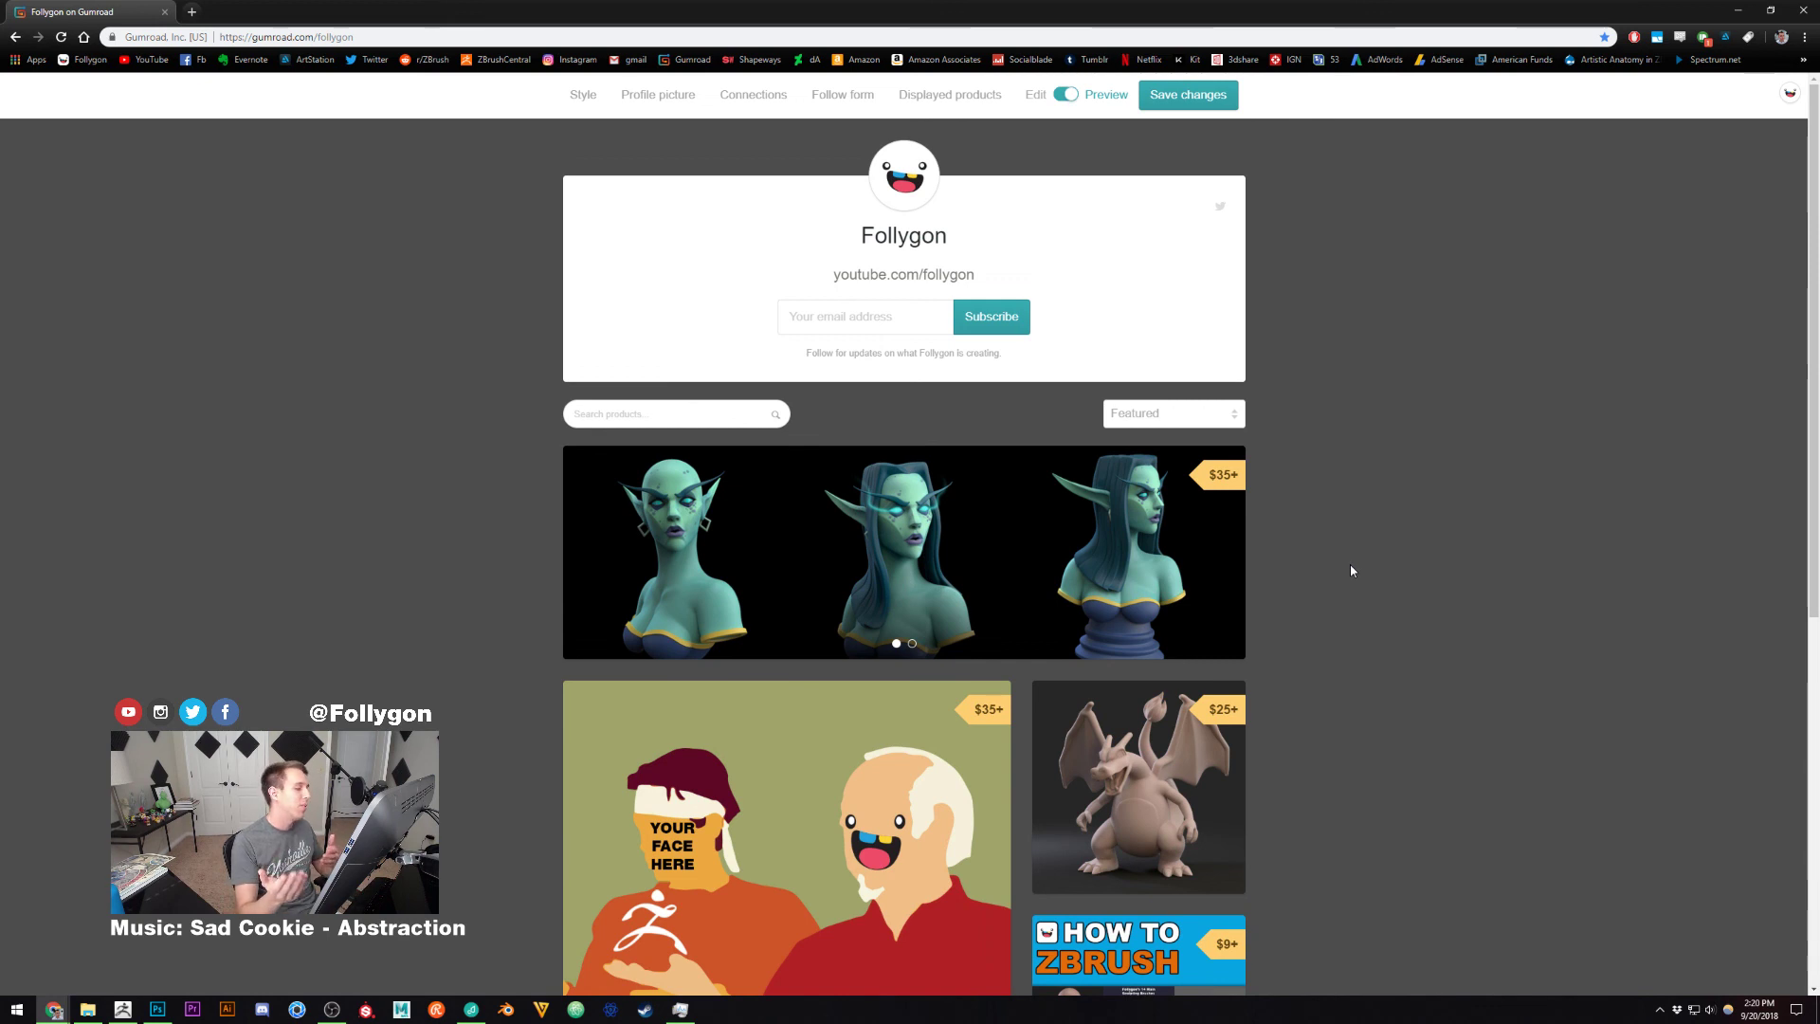
pyautogui.moveTo(815, 560)
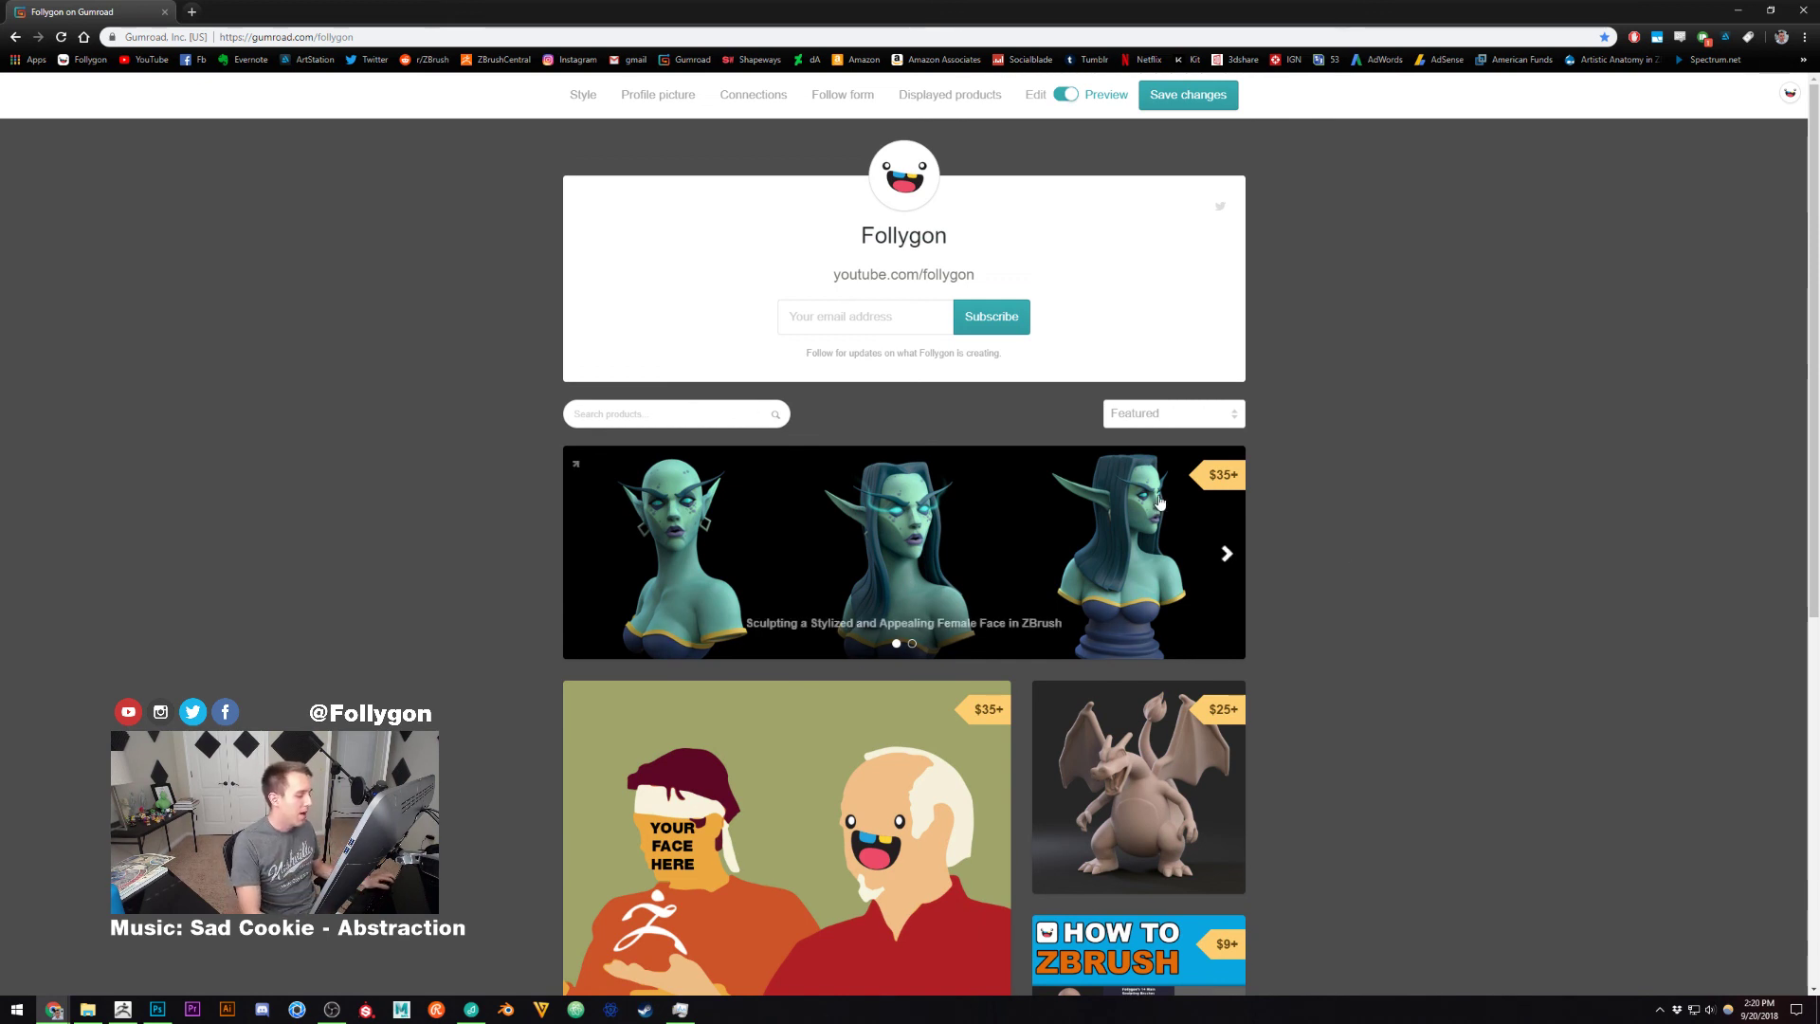
pyautogui.scroll(-2, 815, 560)
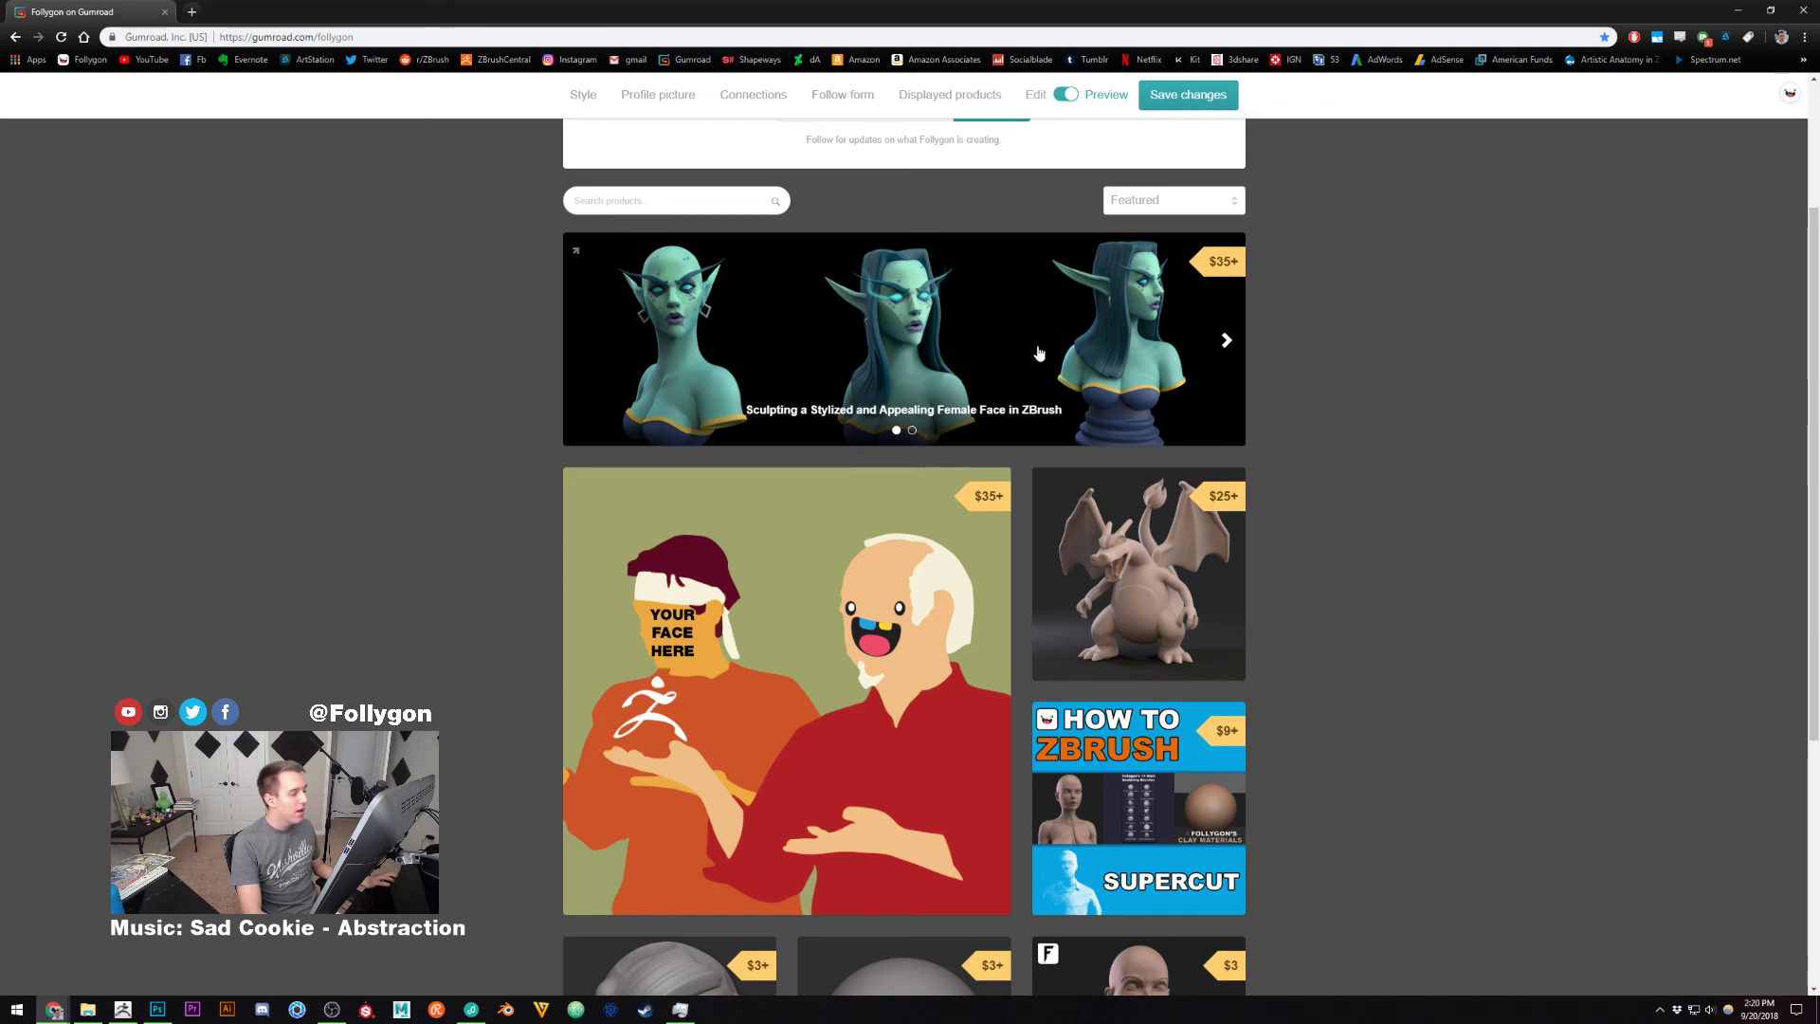
pyautogui.scroll(-1, 1066, 356)
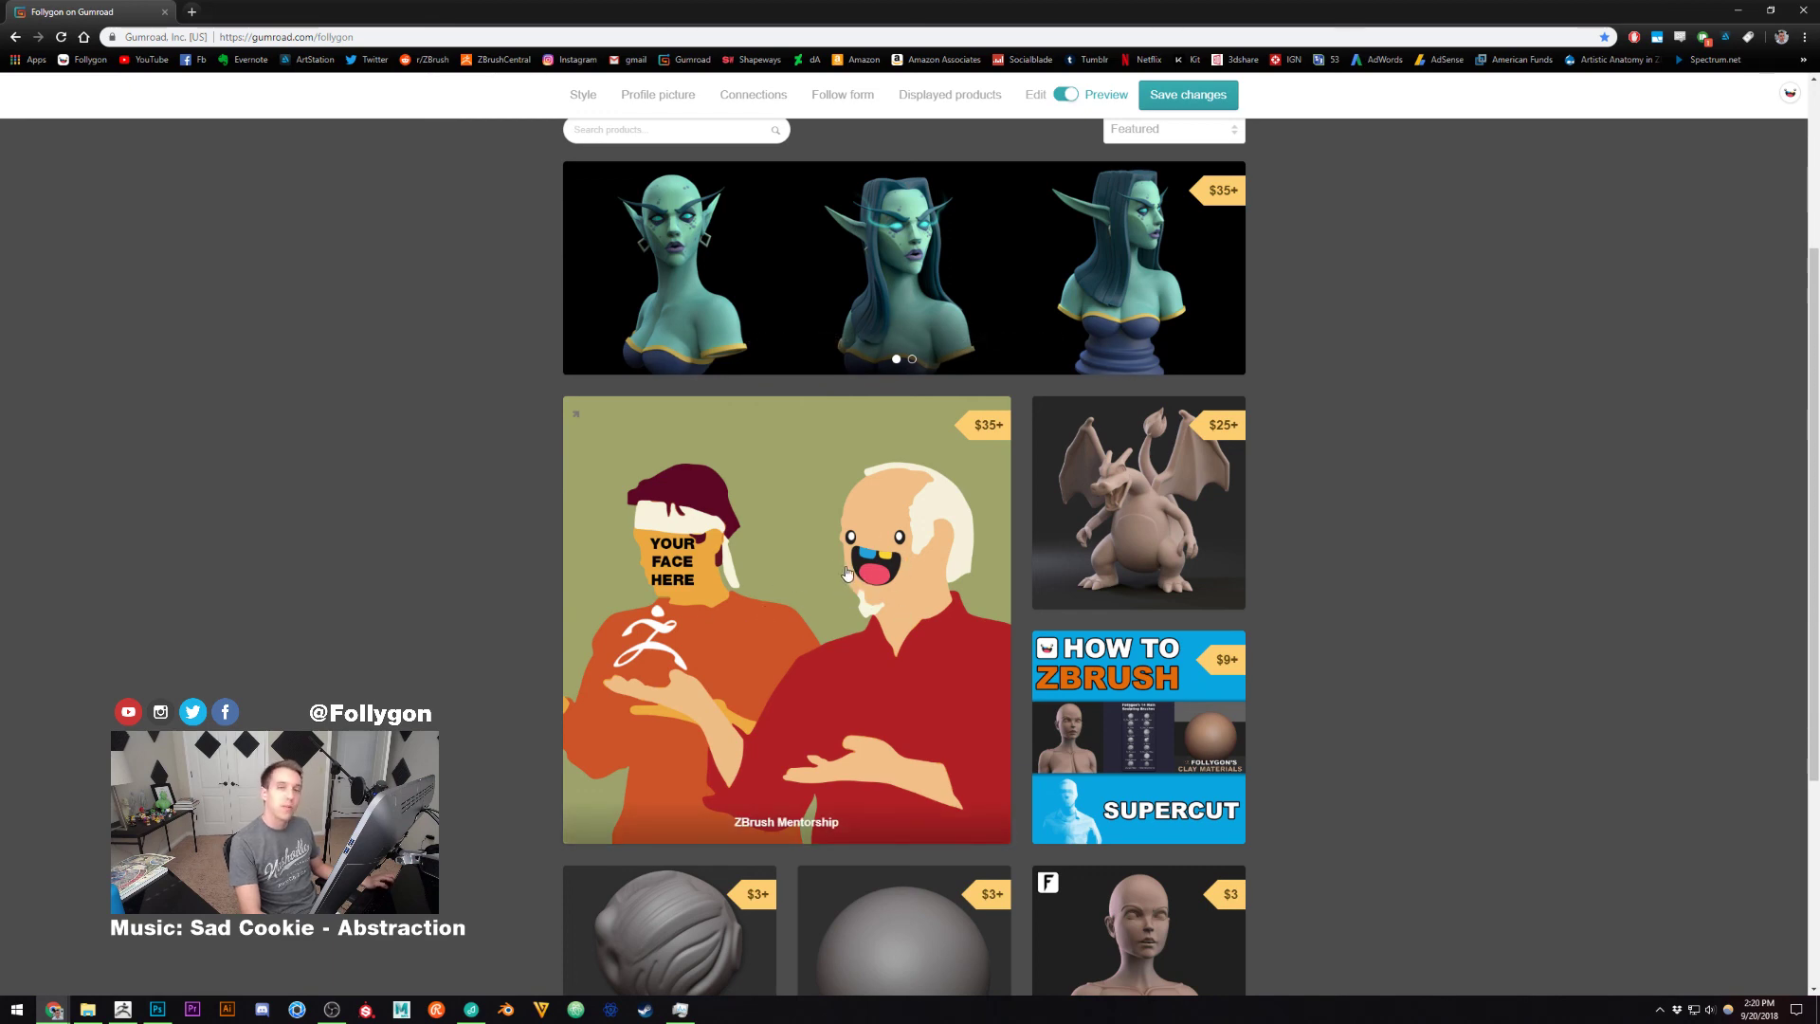
pyautogui.scroll(-3, 825, 584)
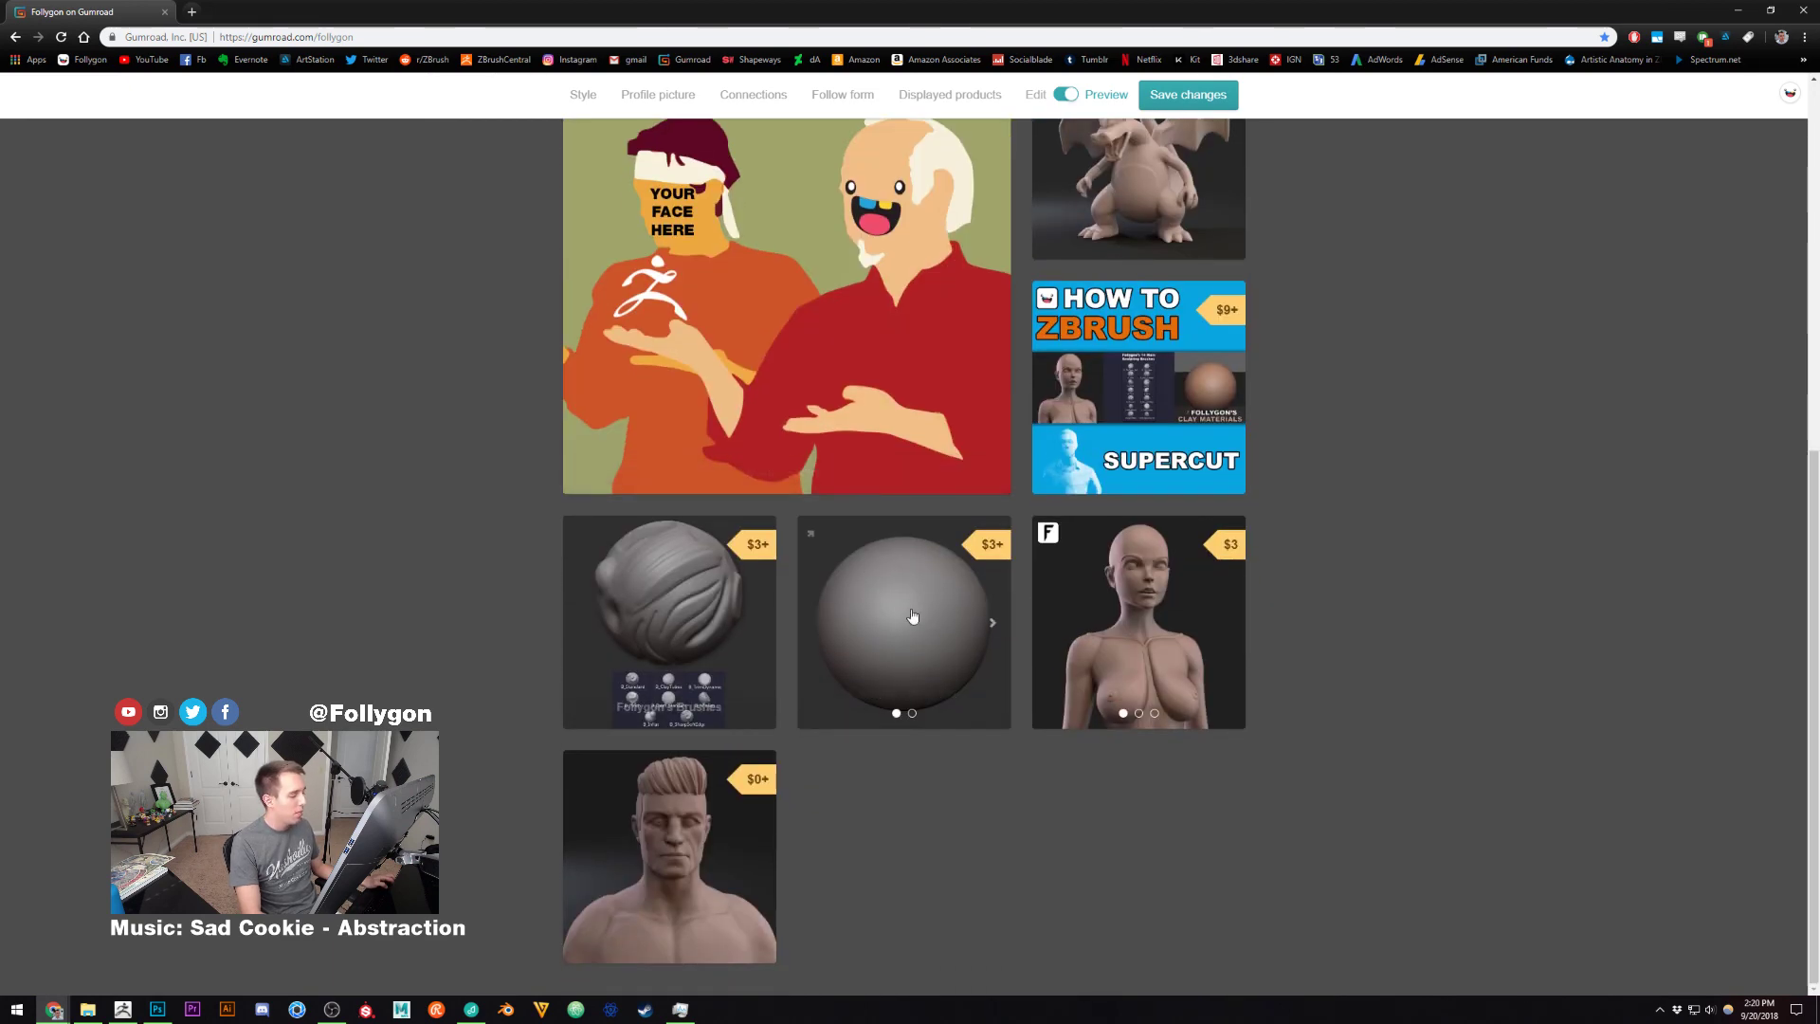
pyautogui.scroll(3, 948, 612)
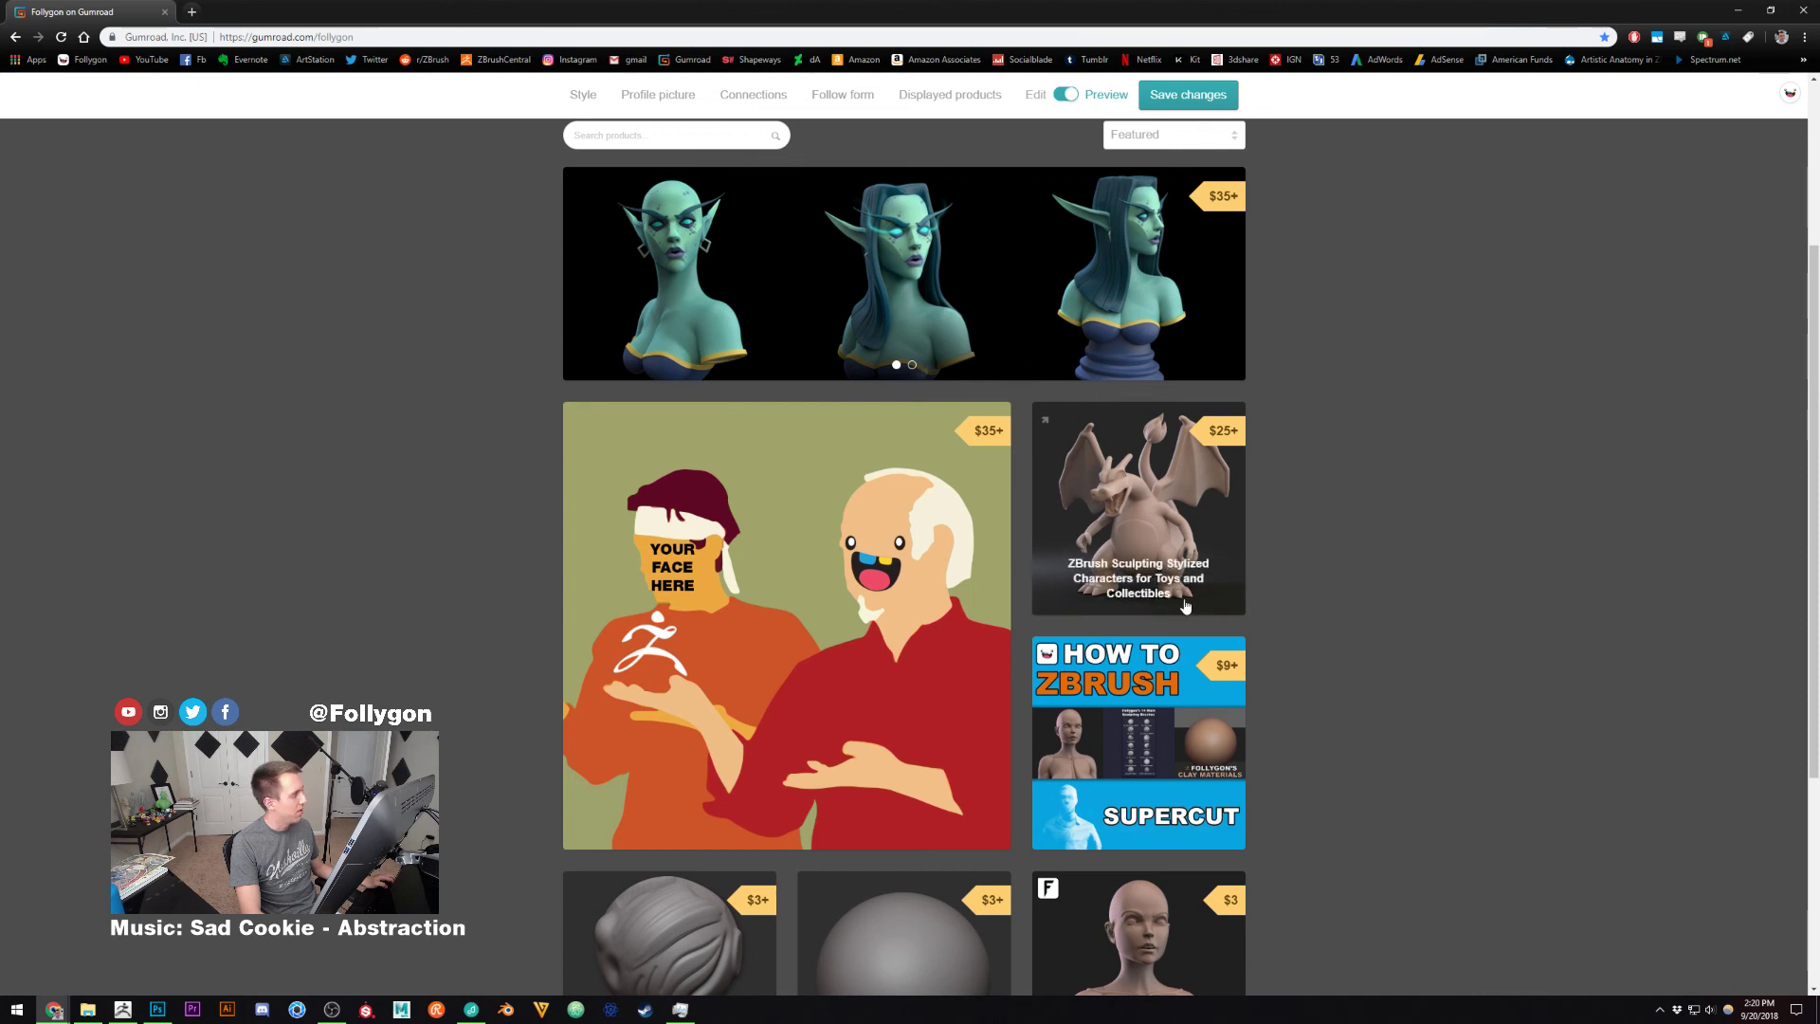
pyautogui.scroll(2, 1117, 588)
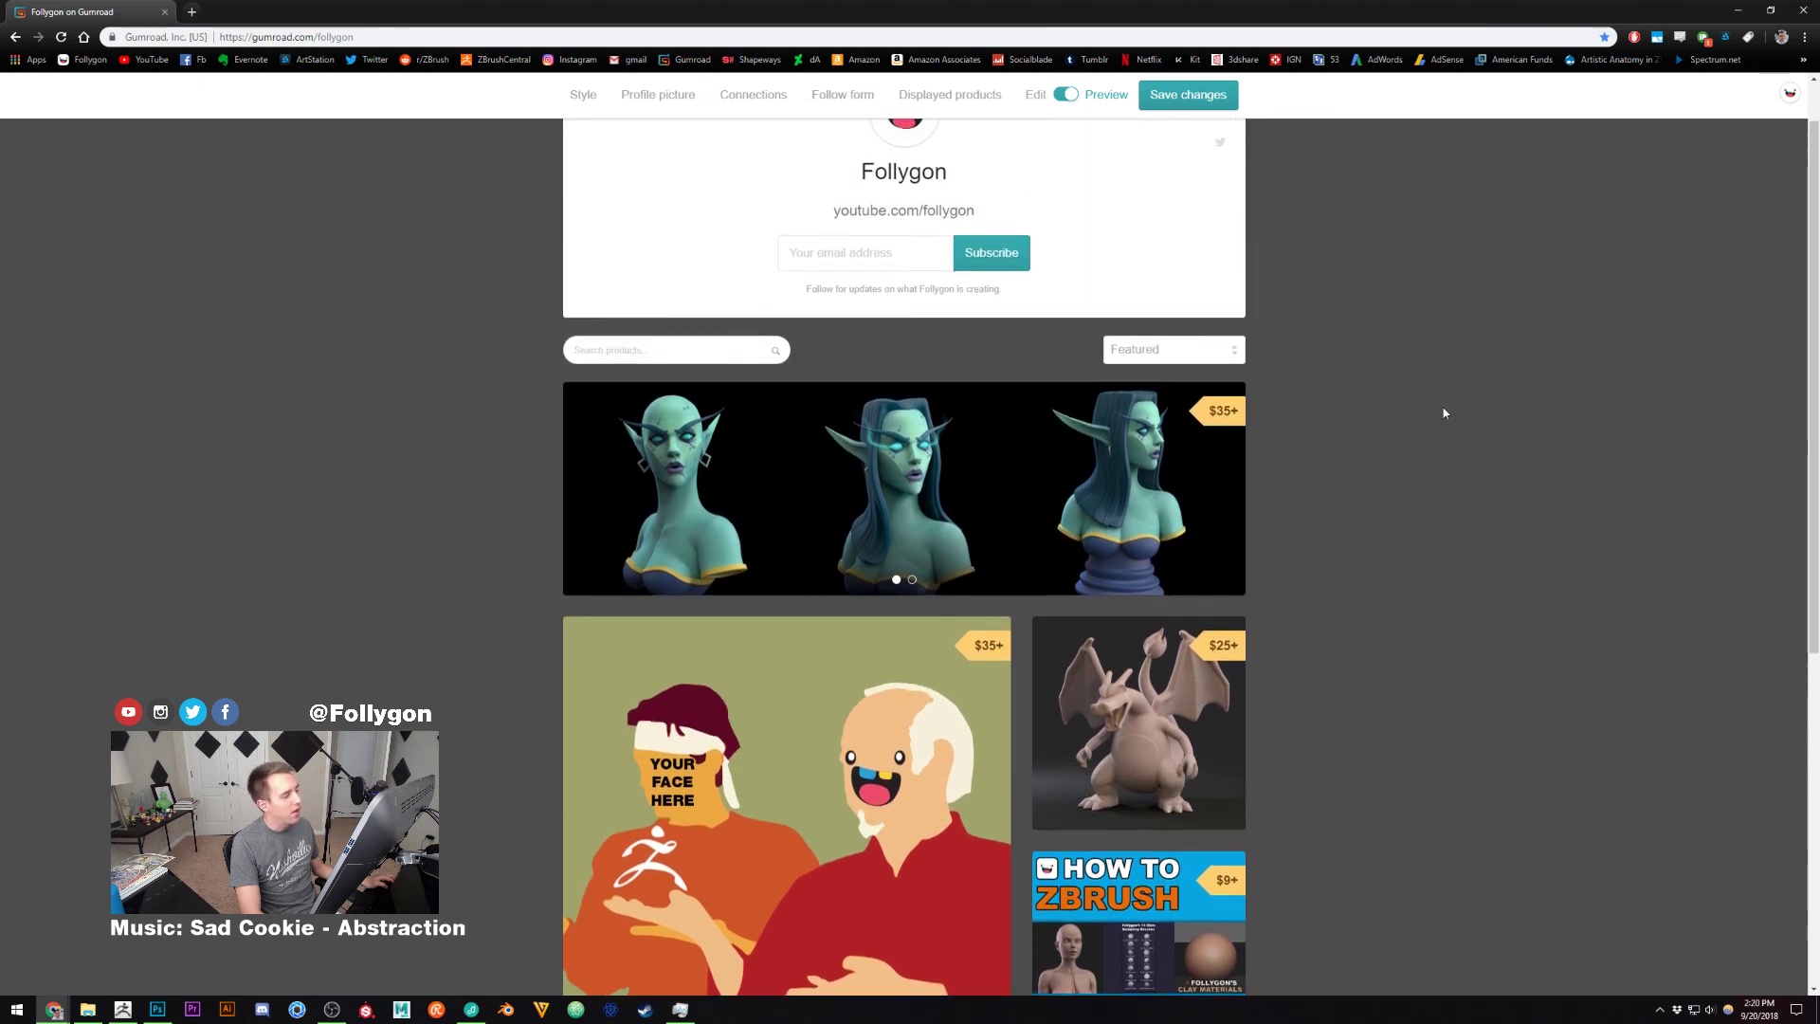
pyautogui.scroll(1, 1442, 411)
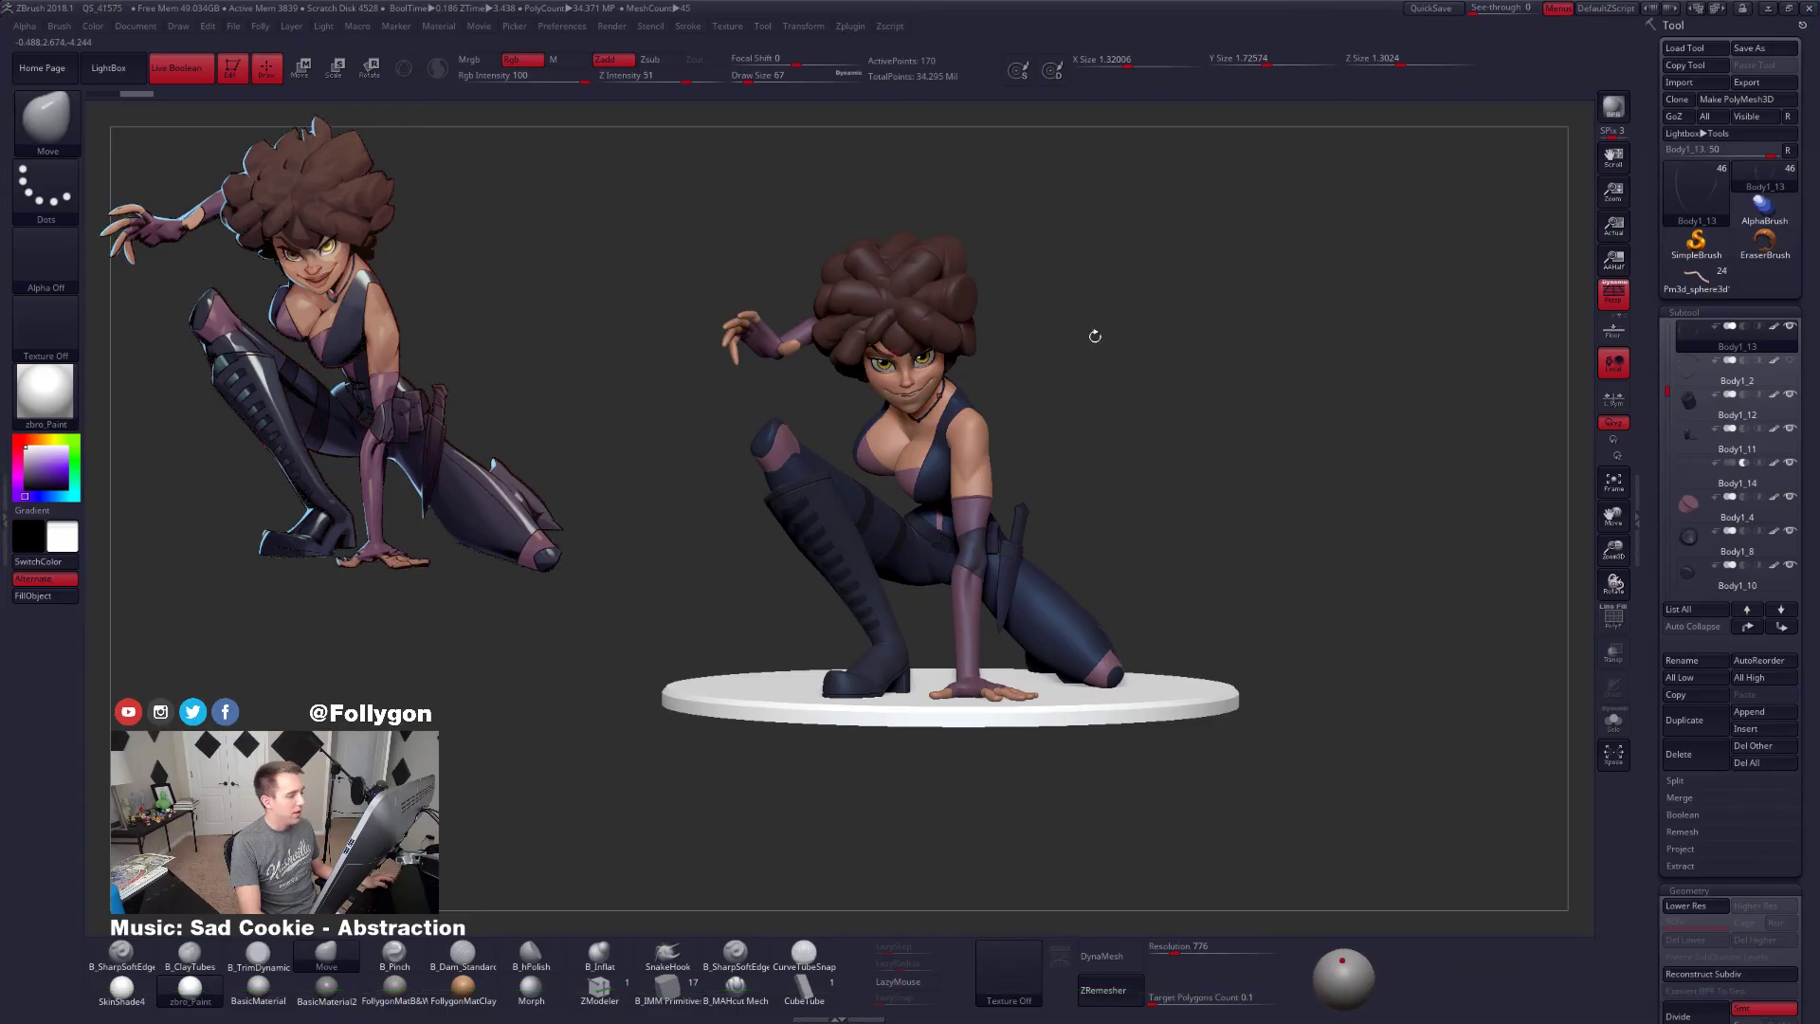